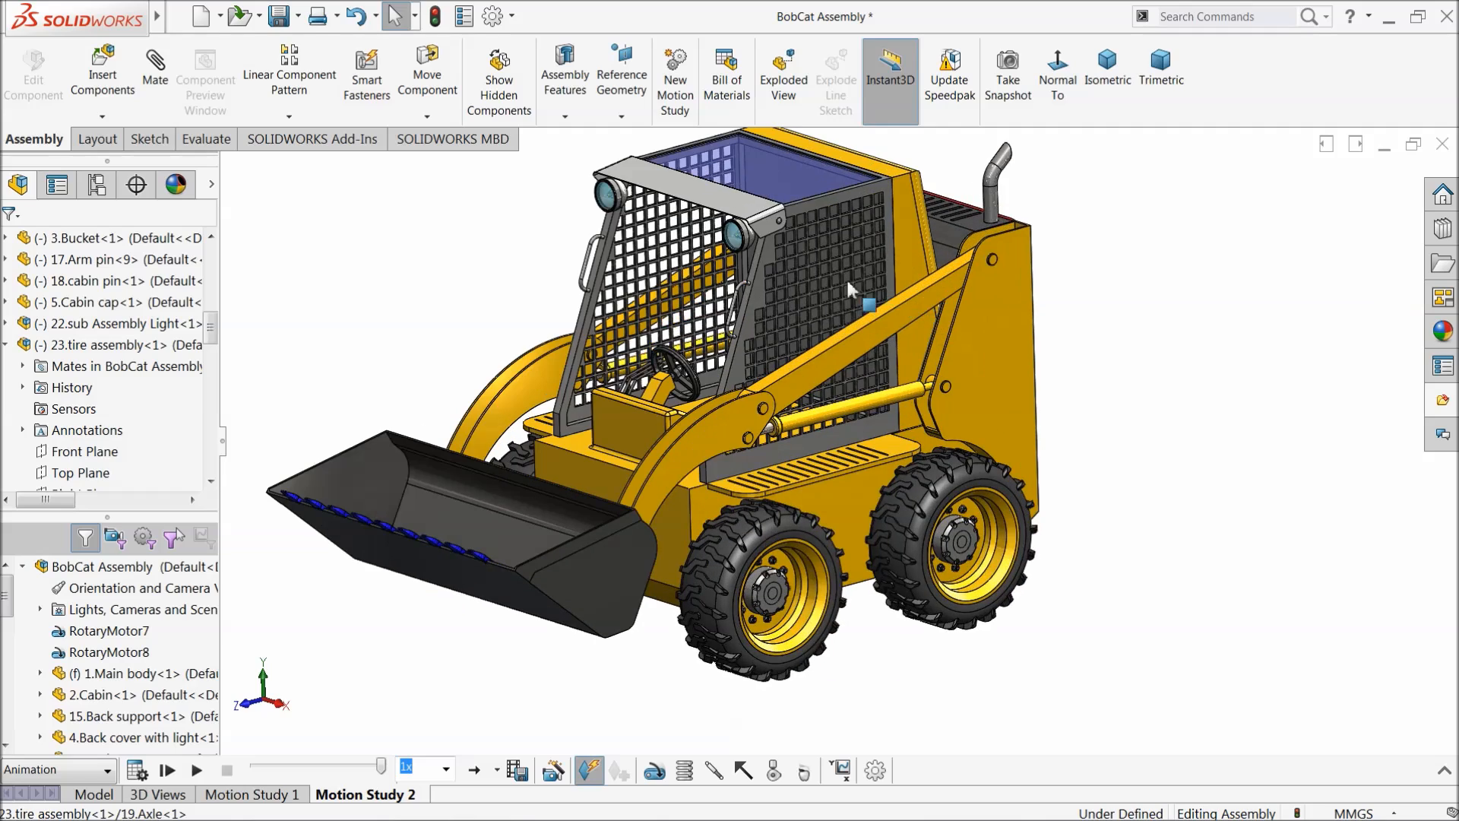
left_click_drag(578, 611, 562, 655)
scroll(834, 484, "down", 2)
scroll(834, 484, "down", 1)
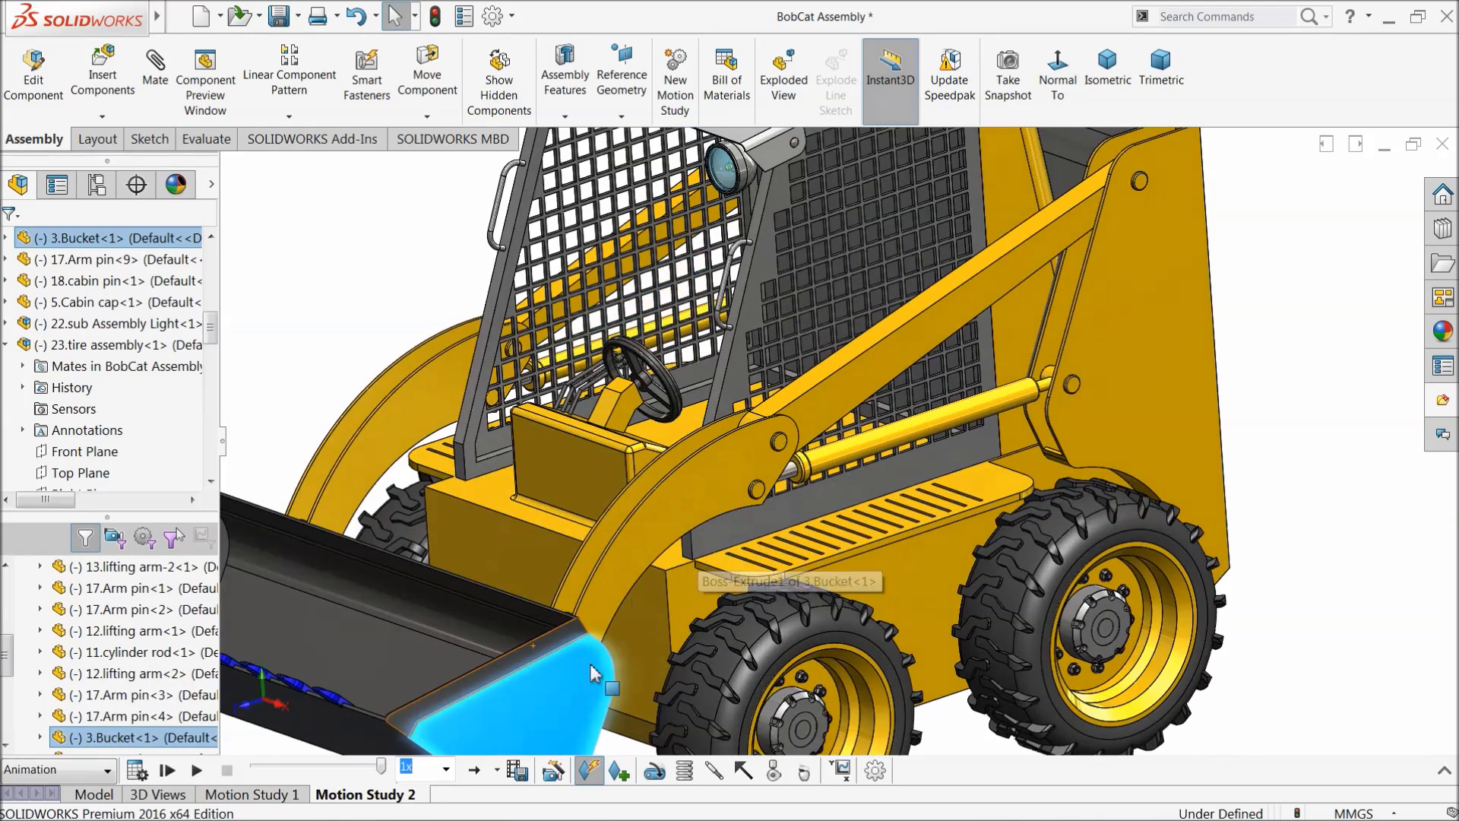
scroll(547, 666, "up", 4)
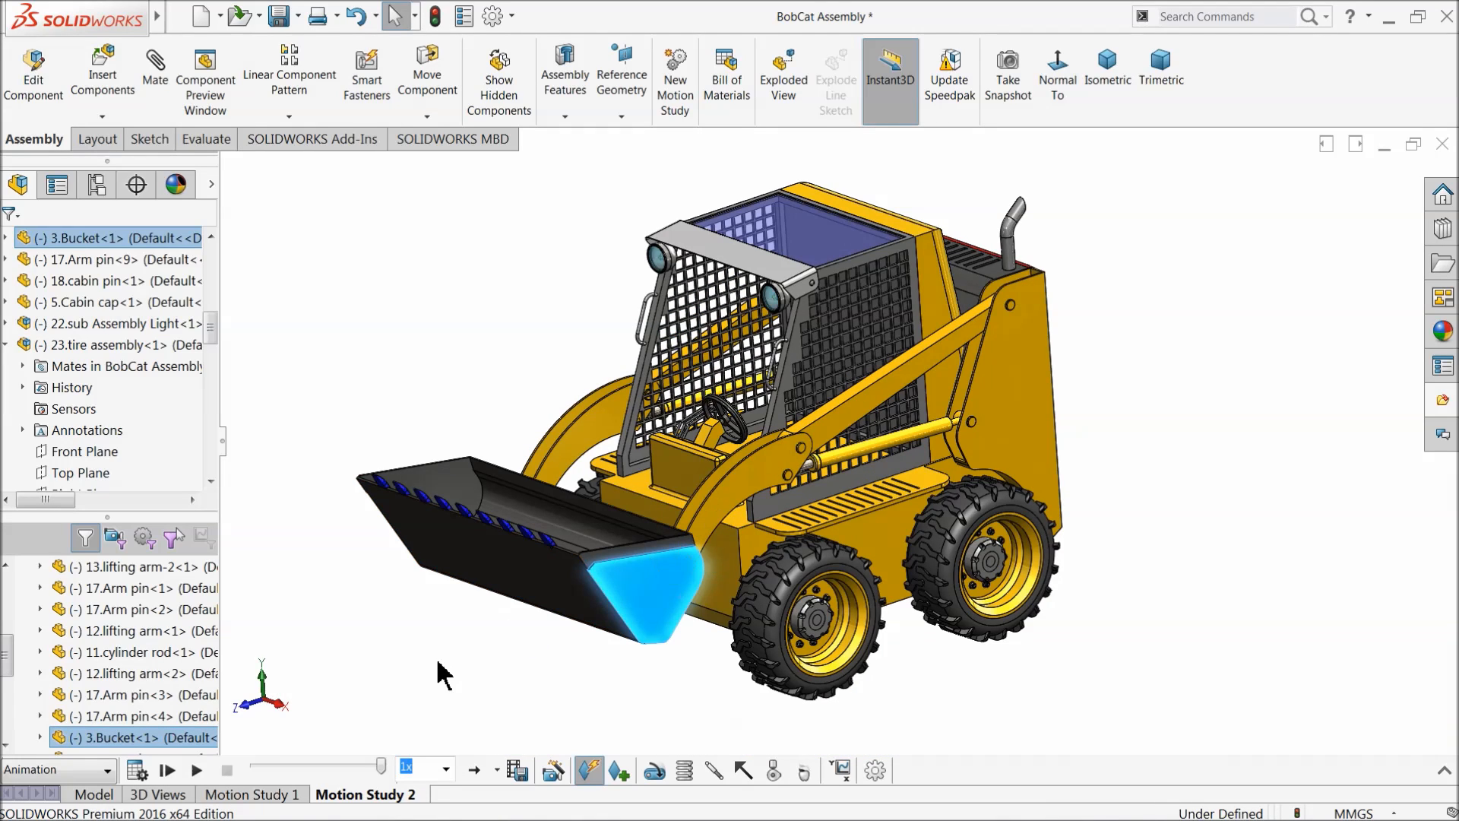
left_click(445, 680)
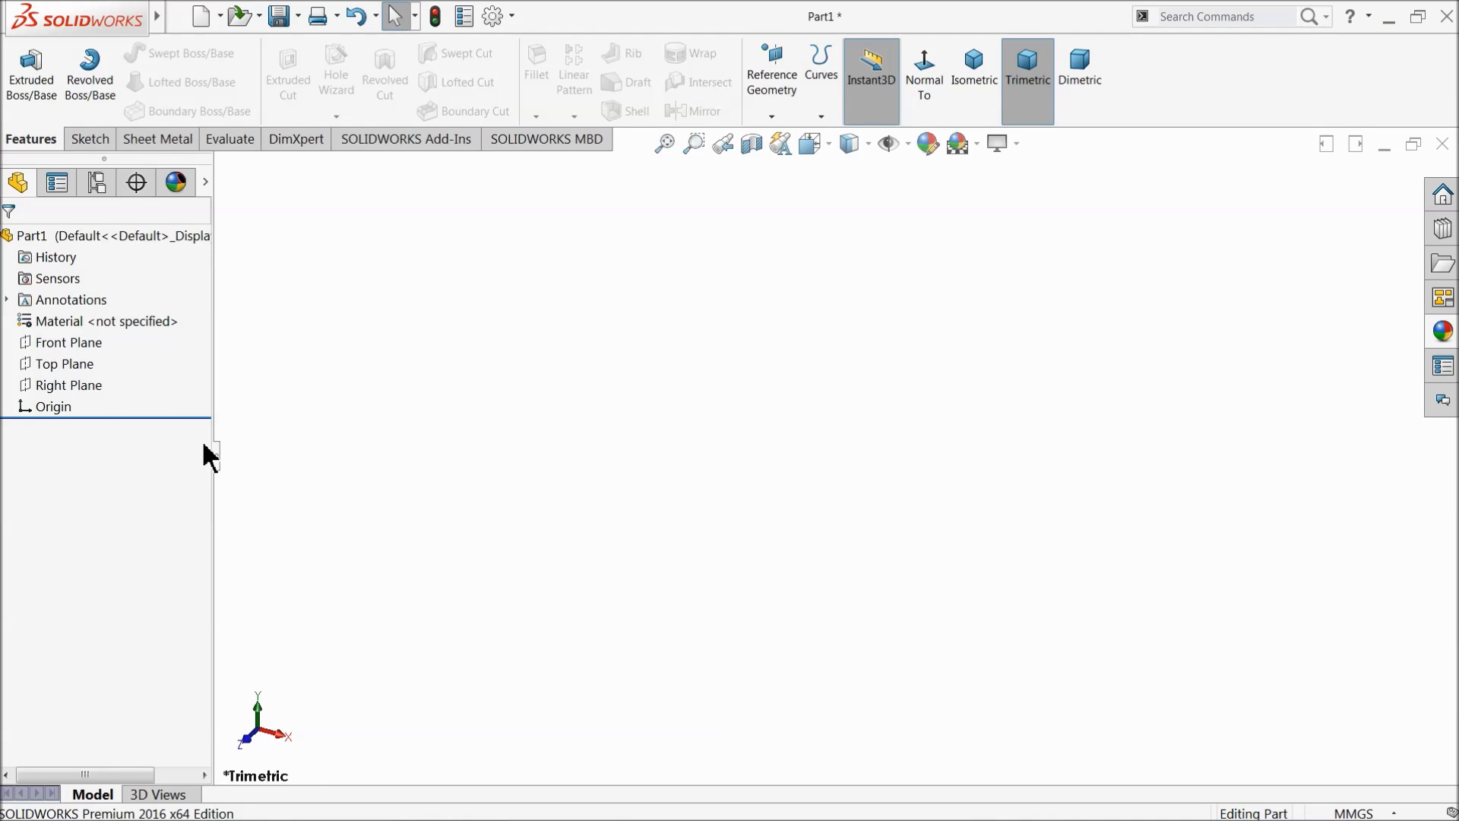
Step: On the Right Plane, sketch a closed six-line profile about 170 mm wide, with slanted lower corners and its bottom line through the origin
left_click(31, 387)
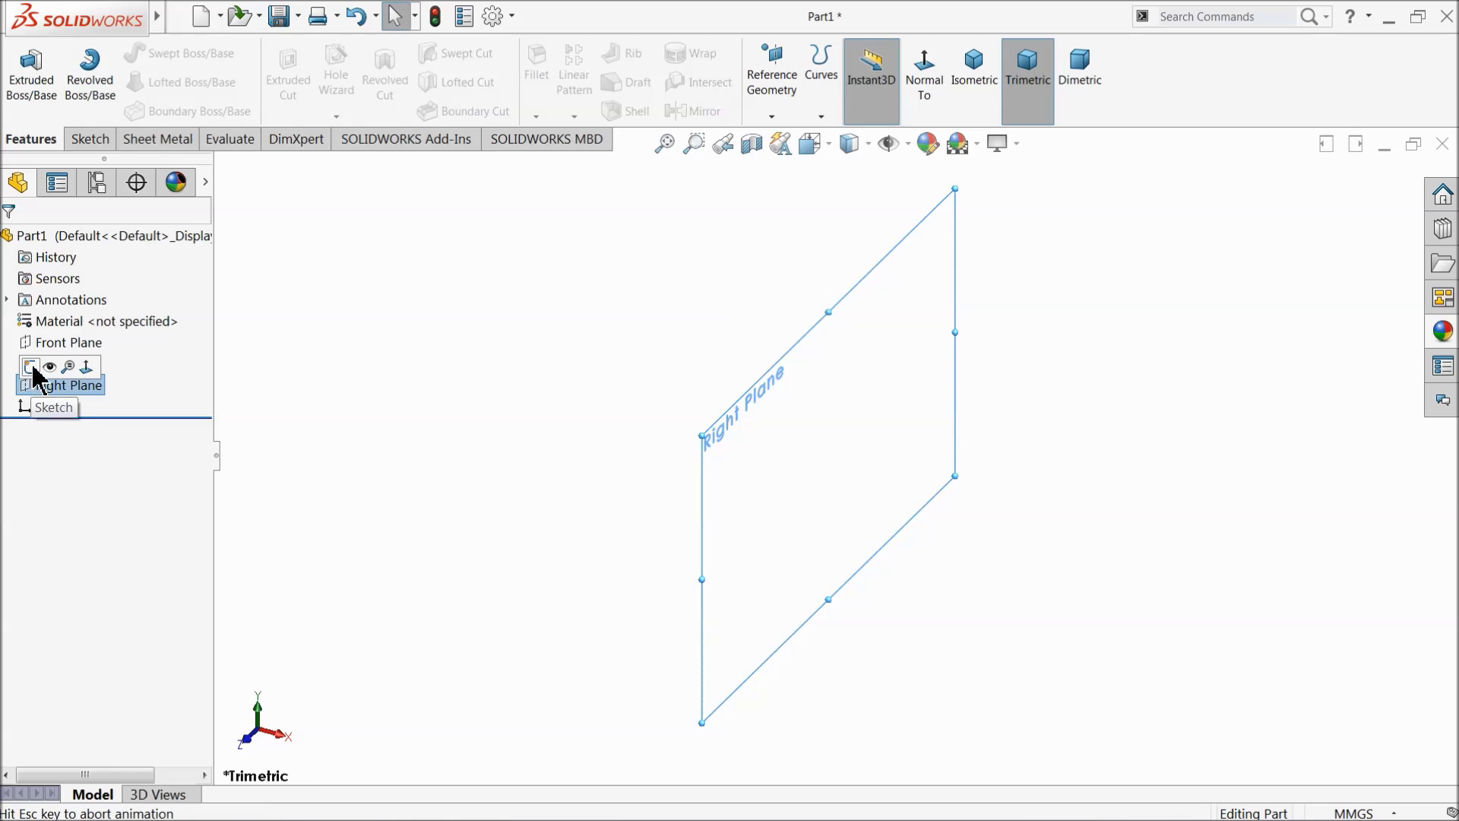
left_click(32, 368)
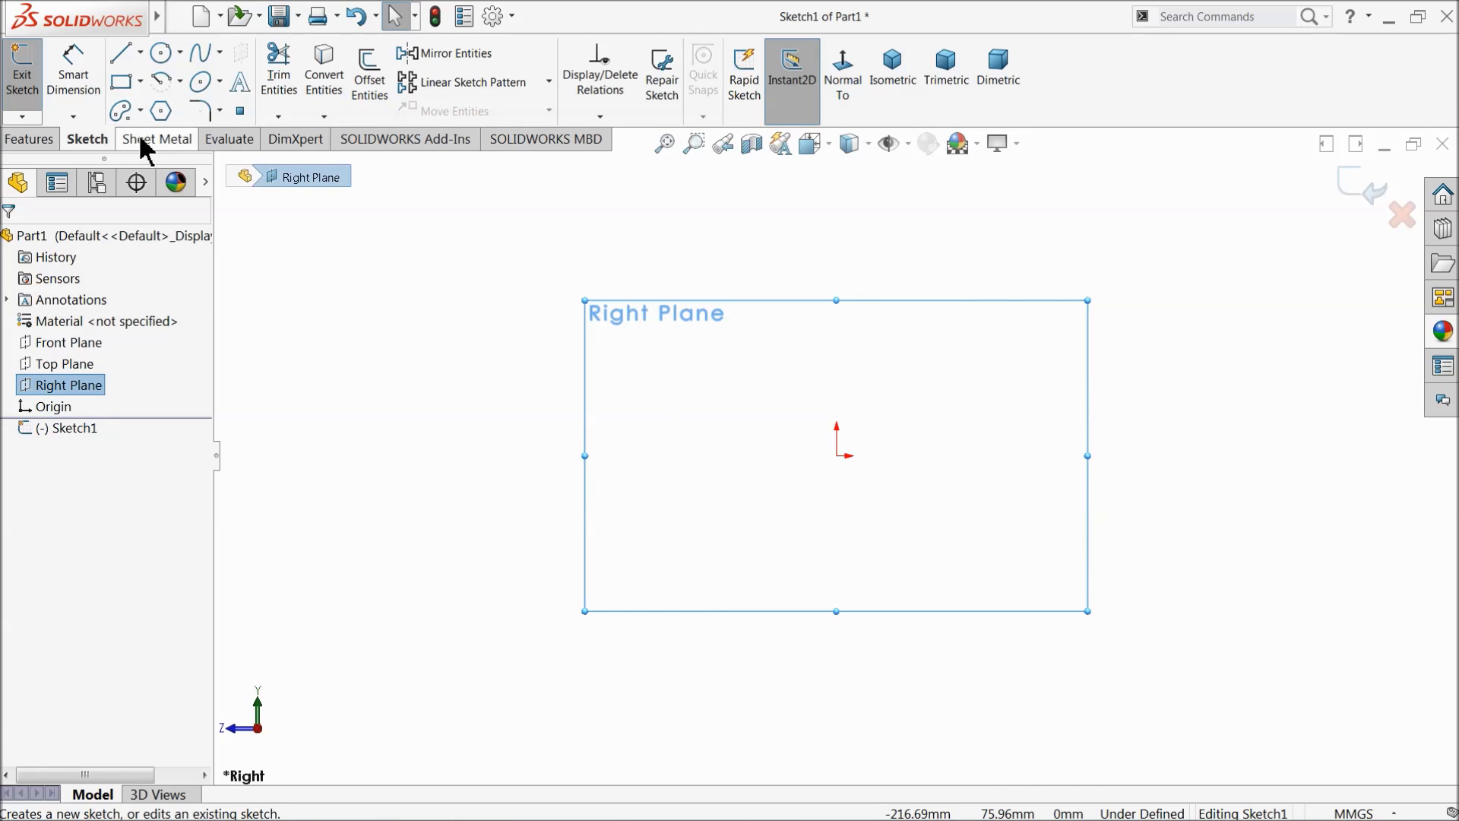
left_click(120, 57)
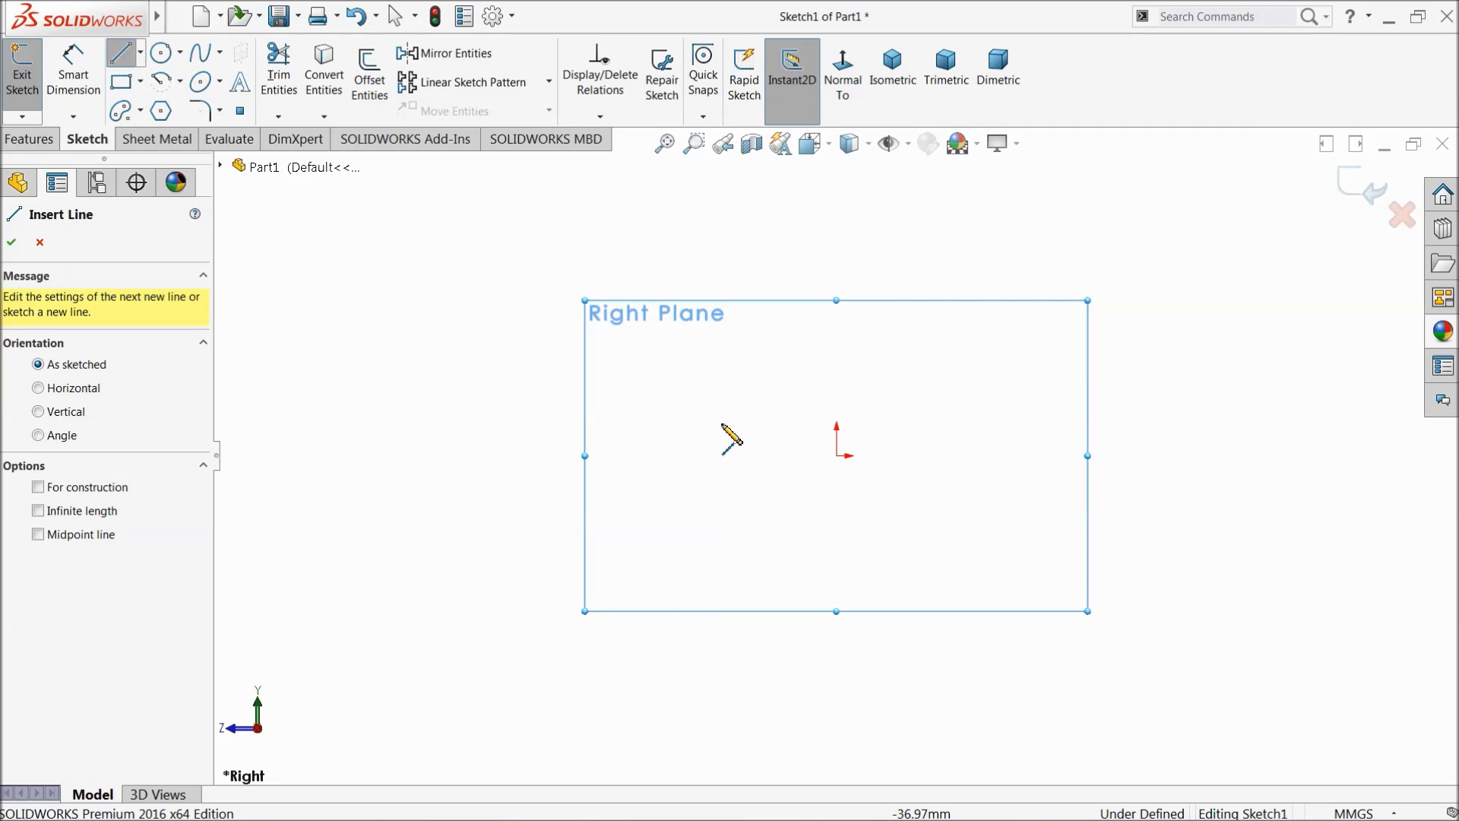
left_click(630, 267)
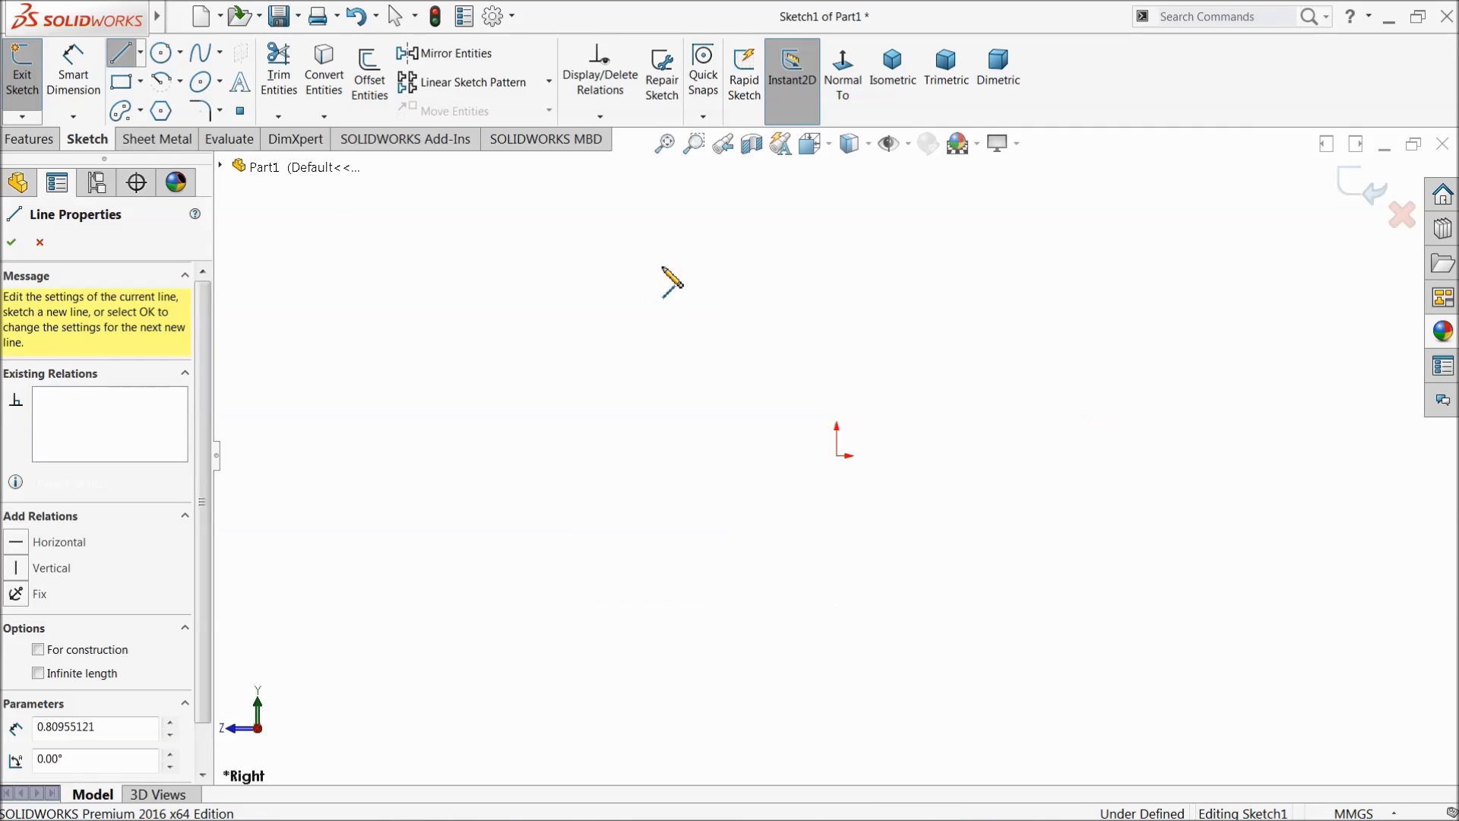
left_click(1102, 267)
left_click(1102, 407)
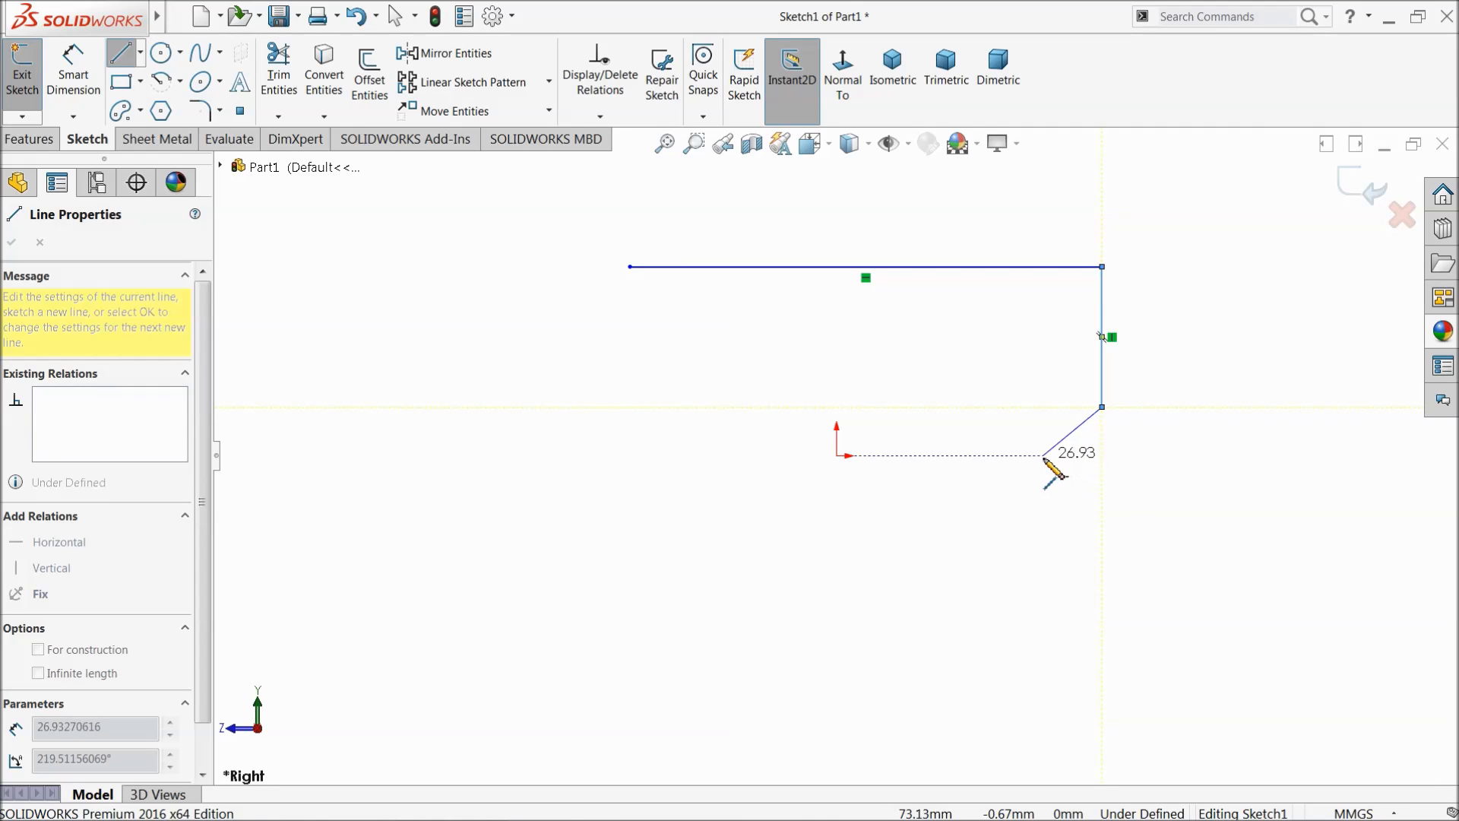
left_click(1029, 455)
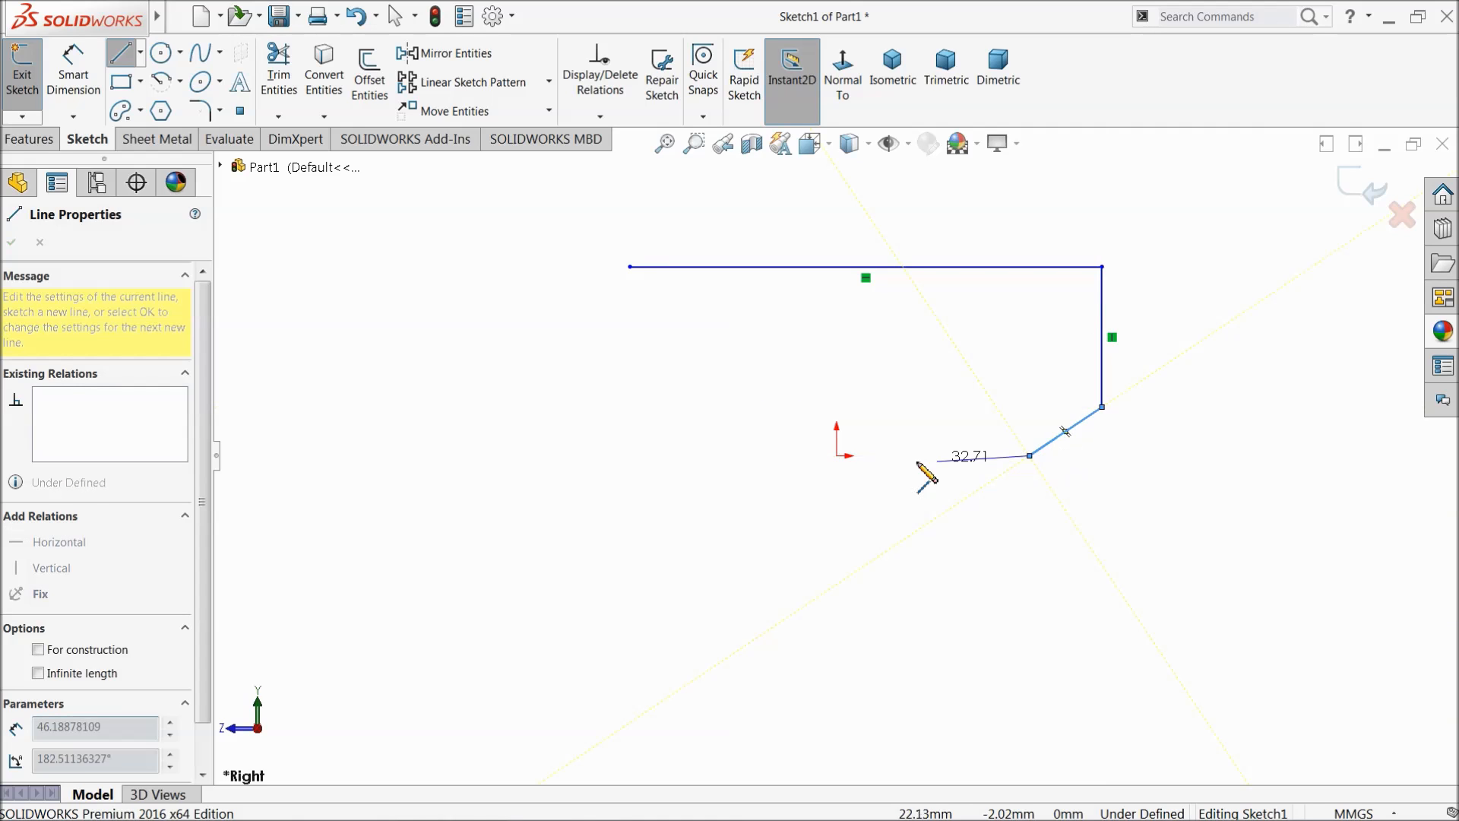
left_click(656, 455)
left_click(607, 425)
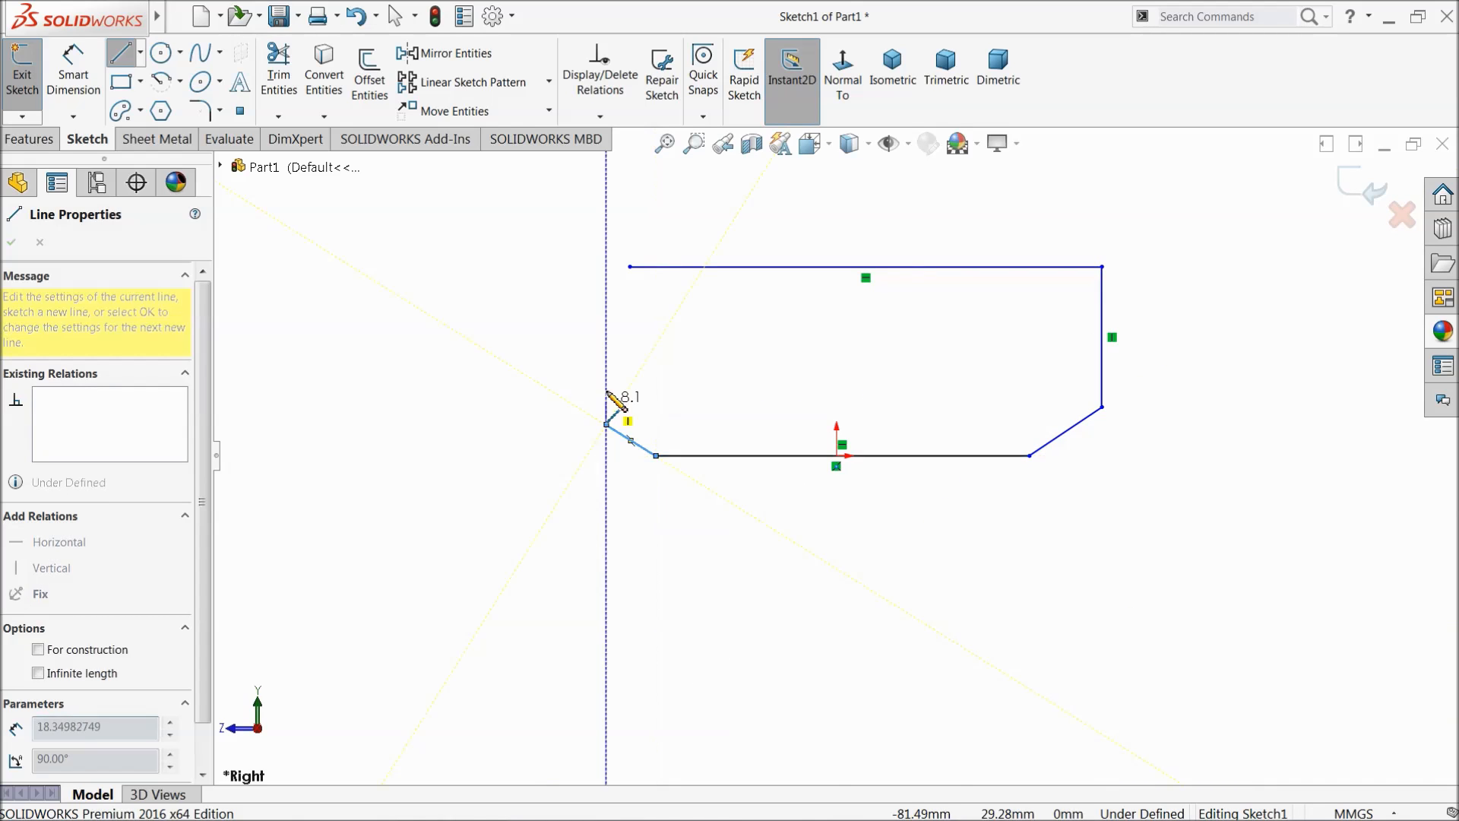
left_click(630, 267)
right_click(560, 264)
left_click(586, 261)
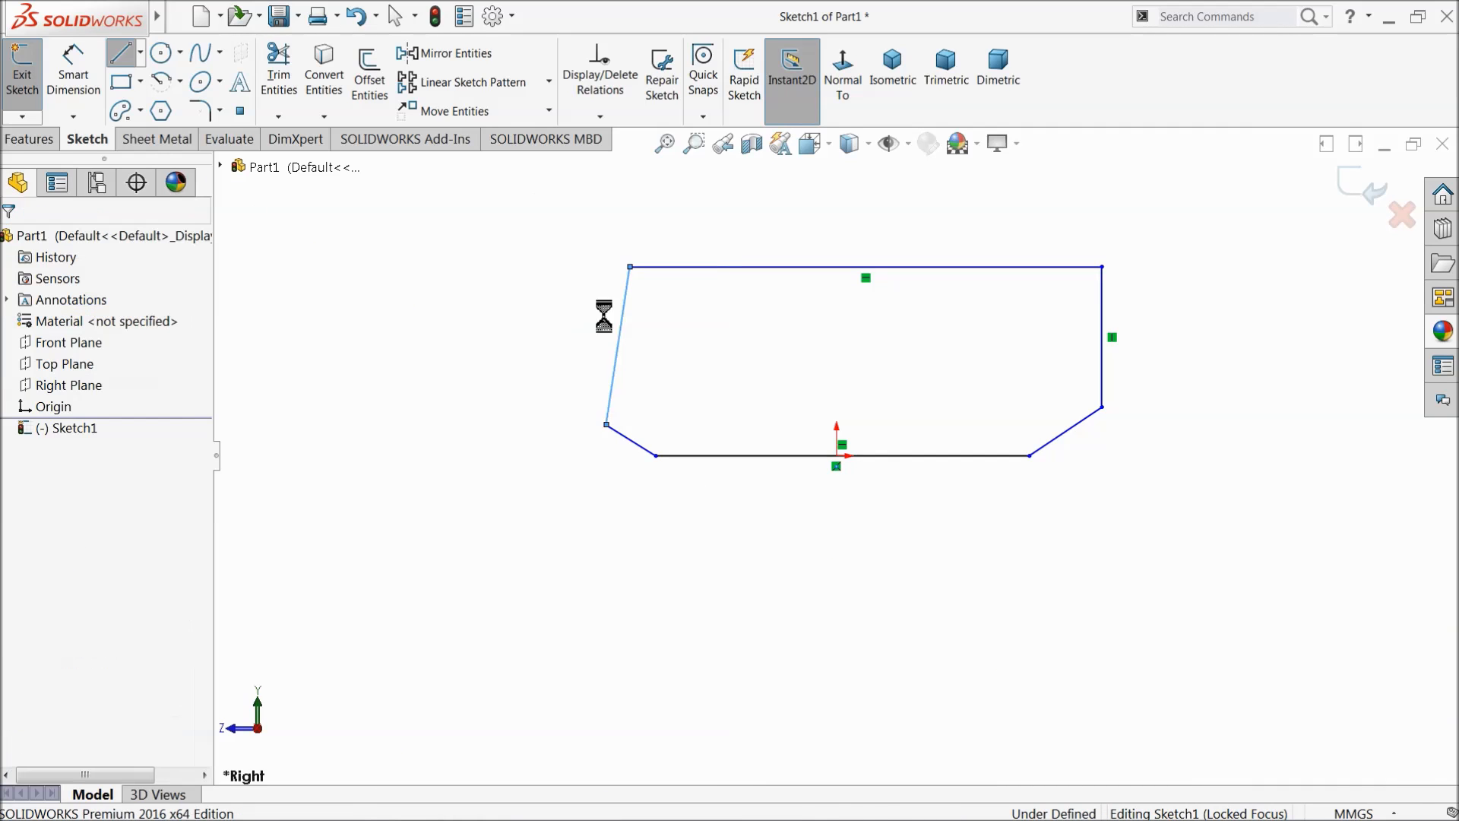
Step: Make the slightly tilted left side line of the profile vertical
scroll(641, 371, "down", 1)
left_click(611, 344)
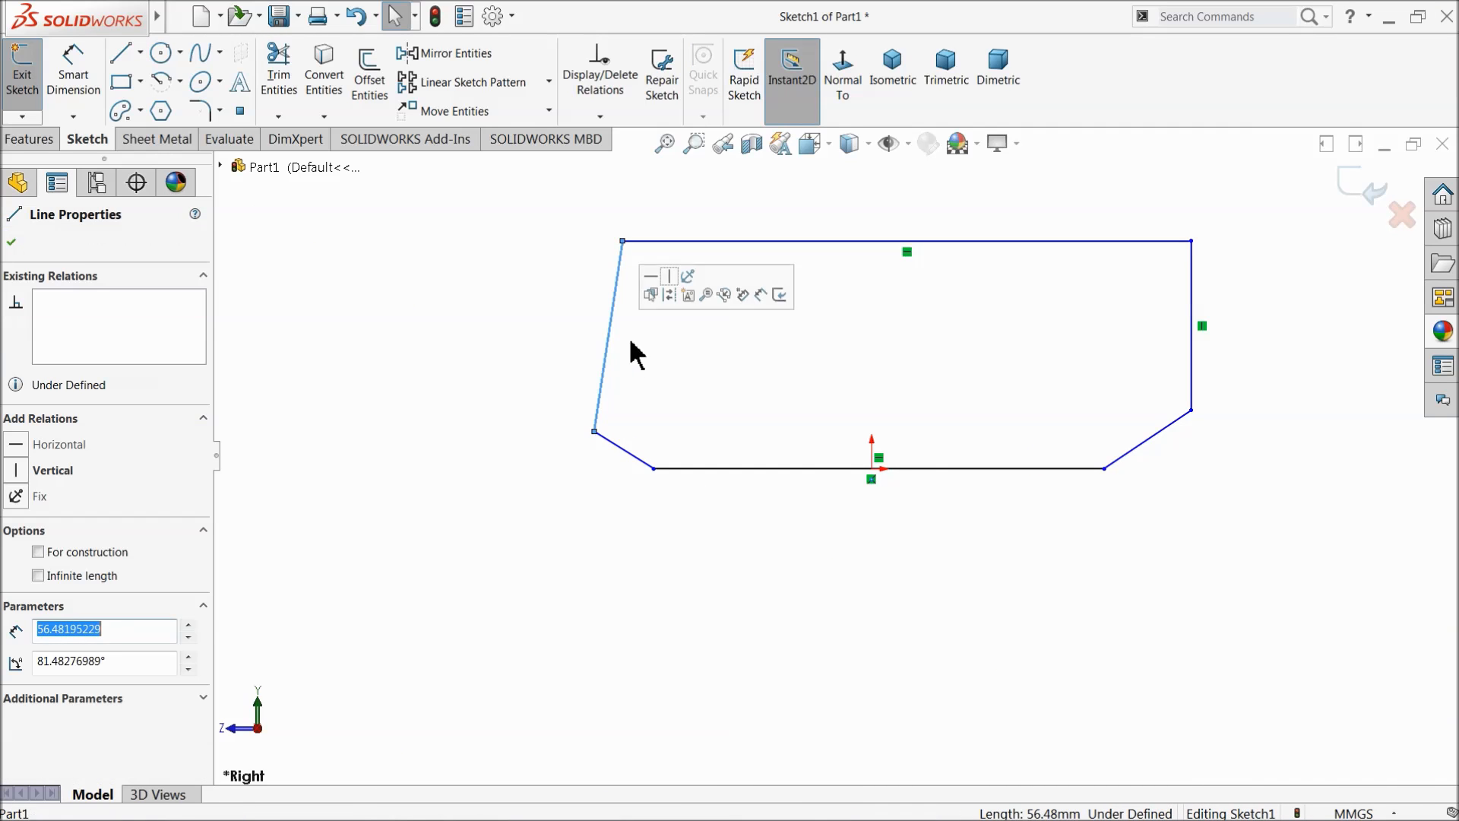
left_click(672, 285)
left_click(407, 362)
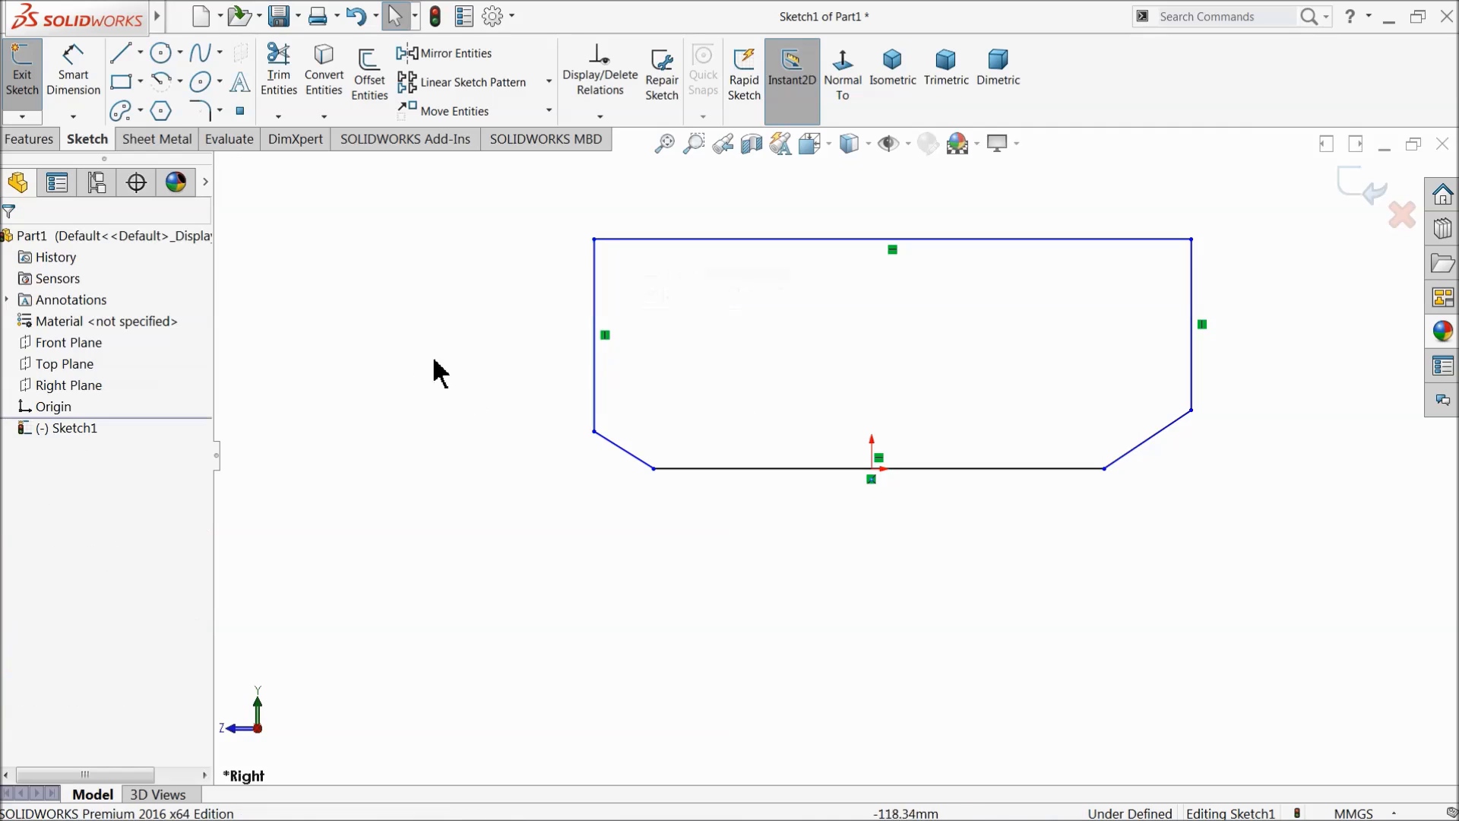
Step: Center the profile's bottom line on the origin with a Midpoint relation
left_click(874, 473)
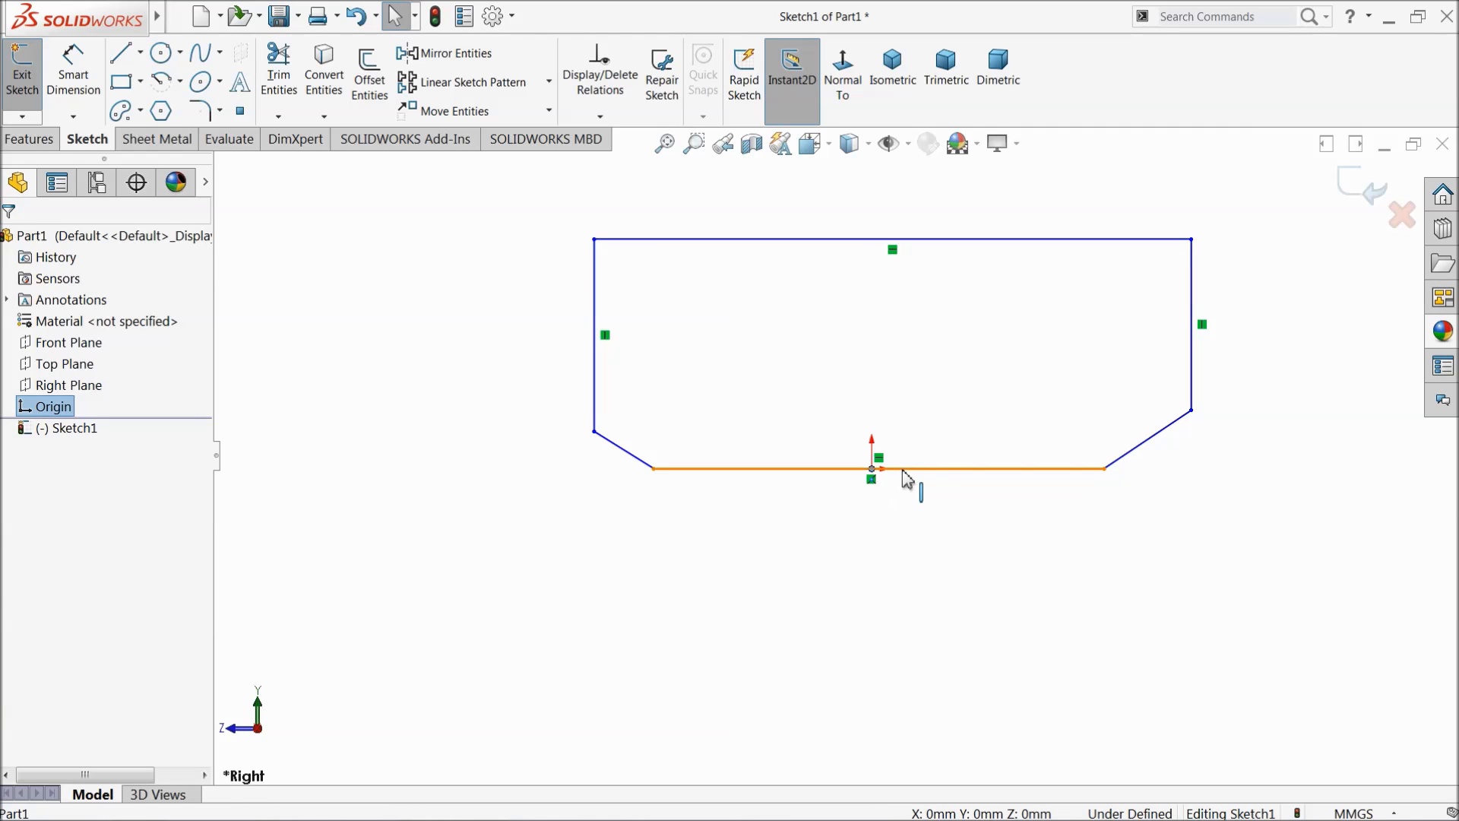
left_click(905, 471, "ctrl")
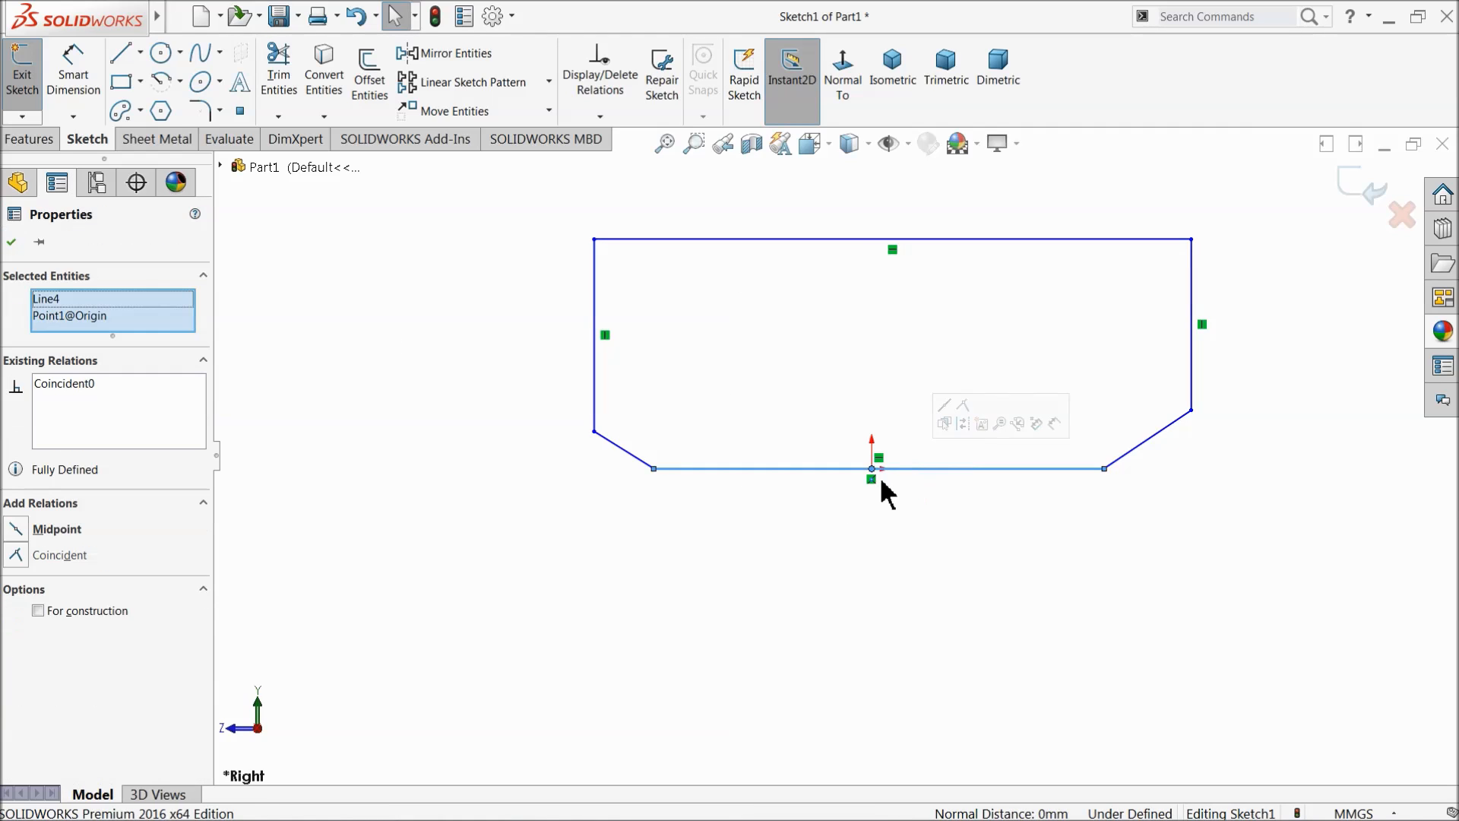
left_click(945, 407)
left_click(972, 578)
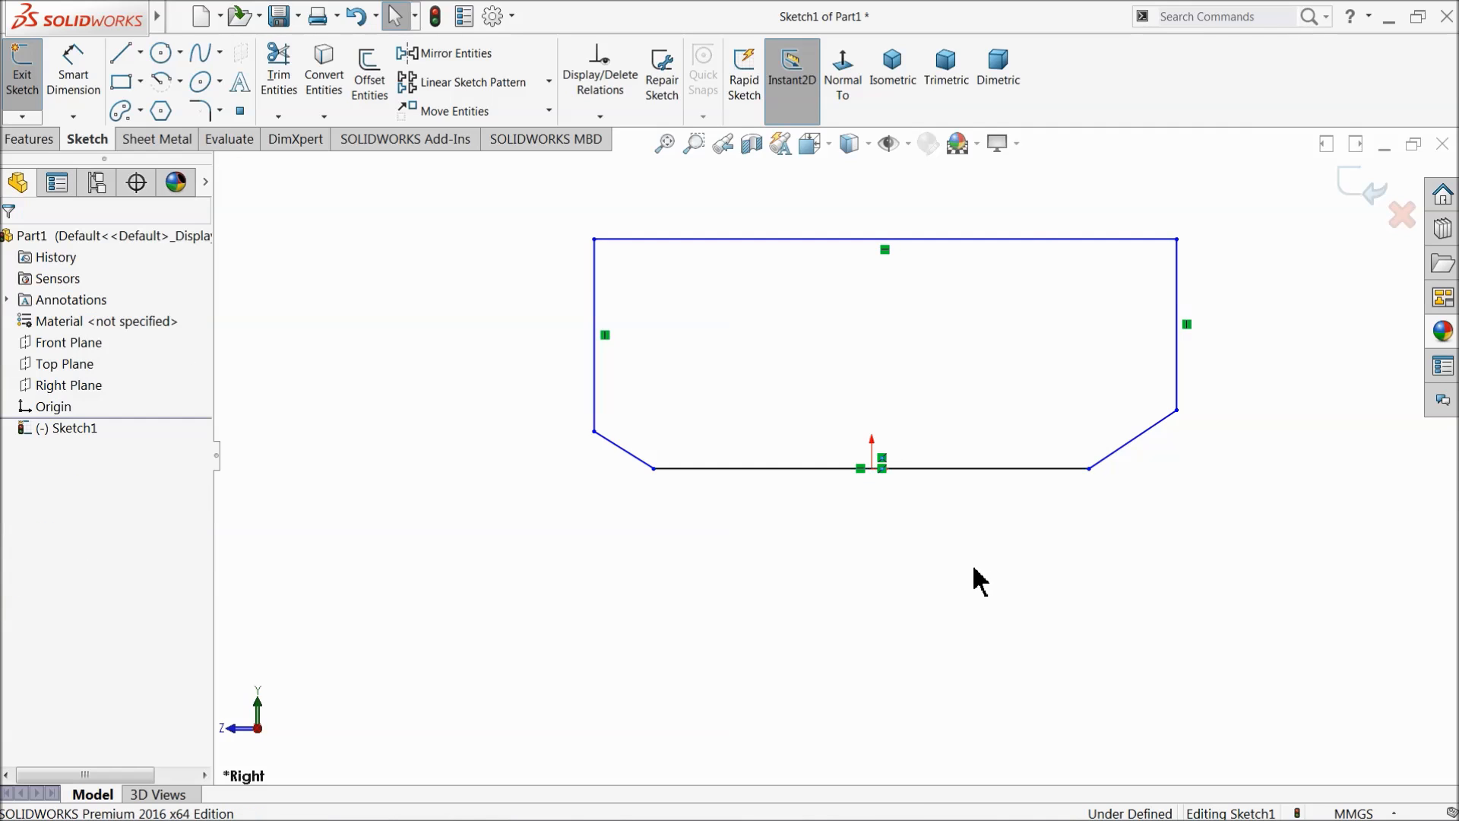
Step: Dimension the profile's top line and set its length to 1800 mm
left_click(73, 72)
scroll(955, 426, "up", 2)
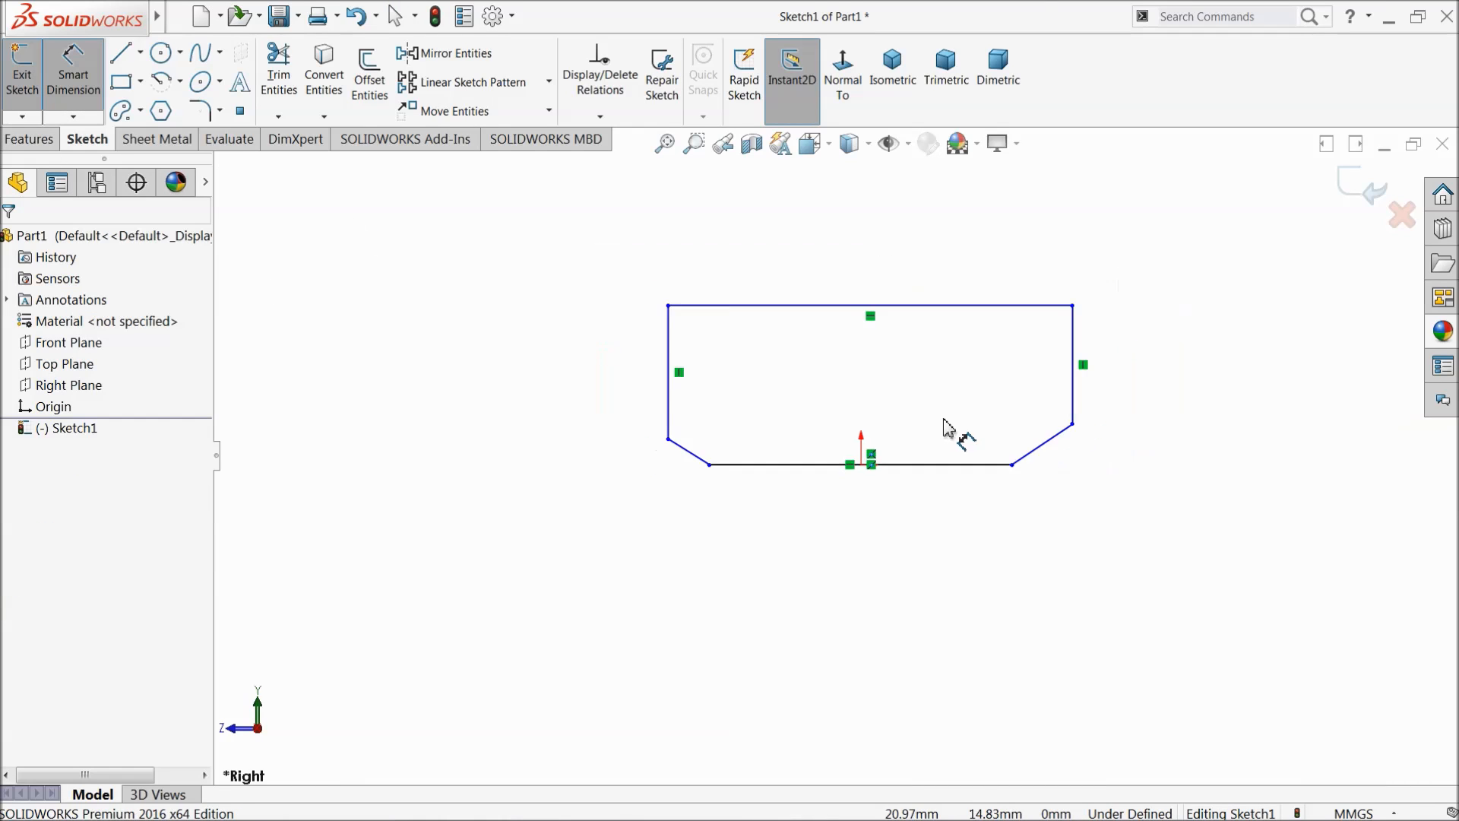
scroll(922, 339, "down", 2)
left_click(789, 312)
left_click(787, 232)
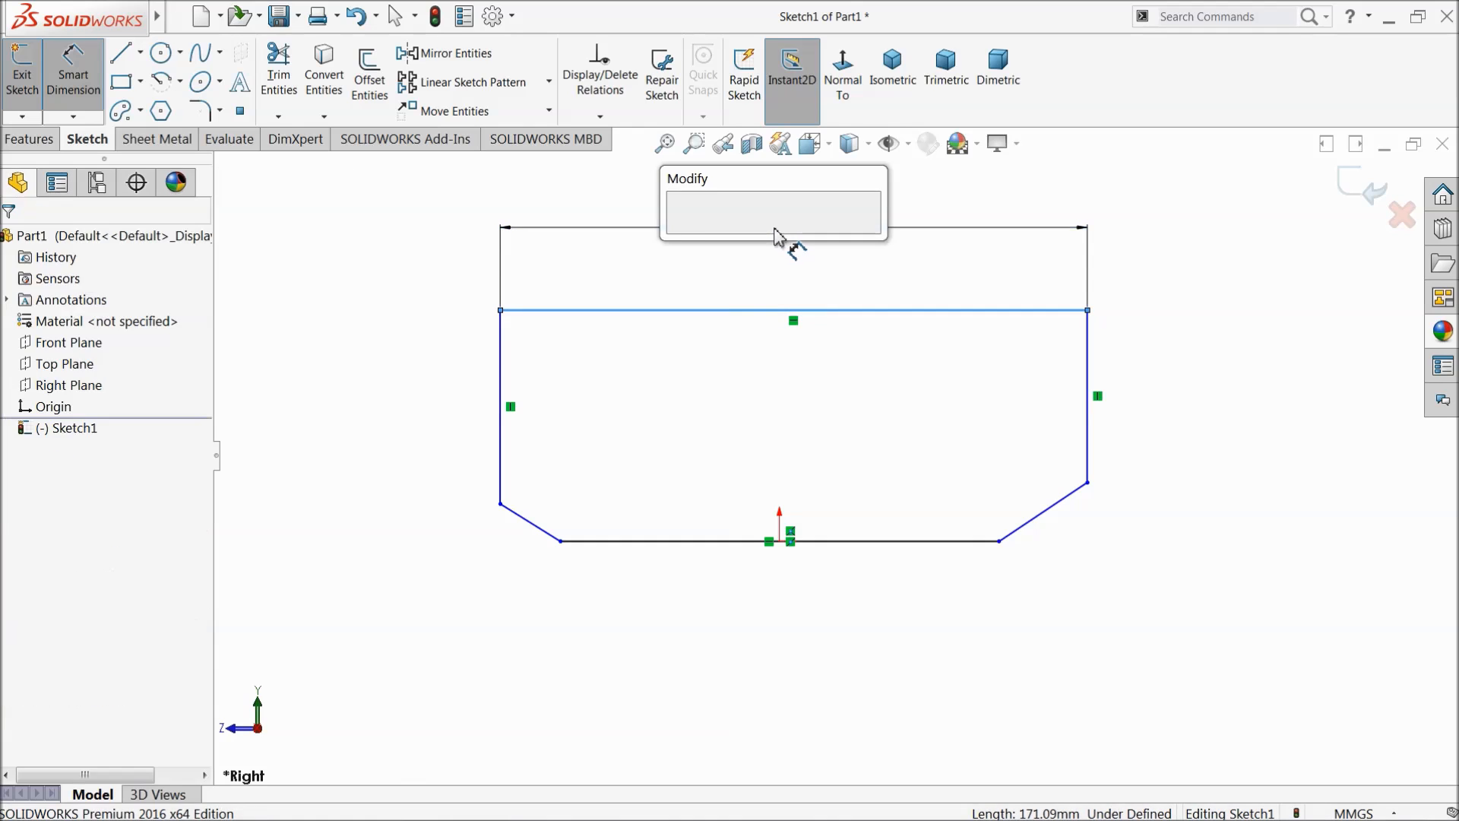
type("1800")
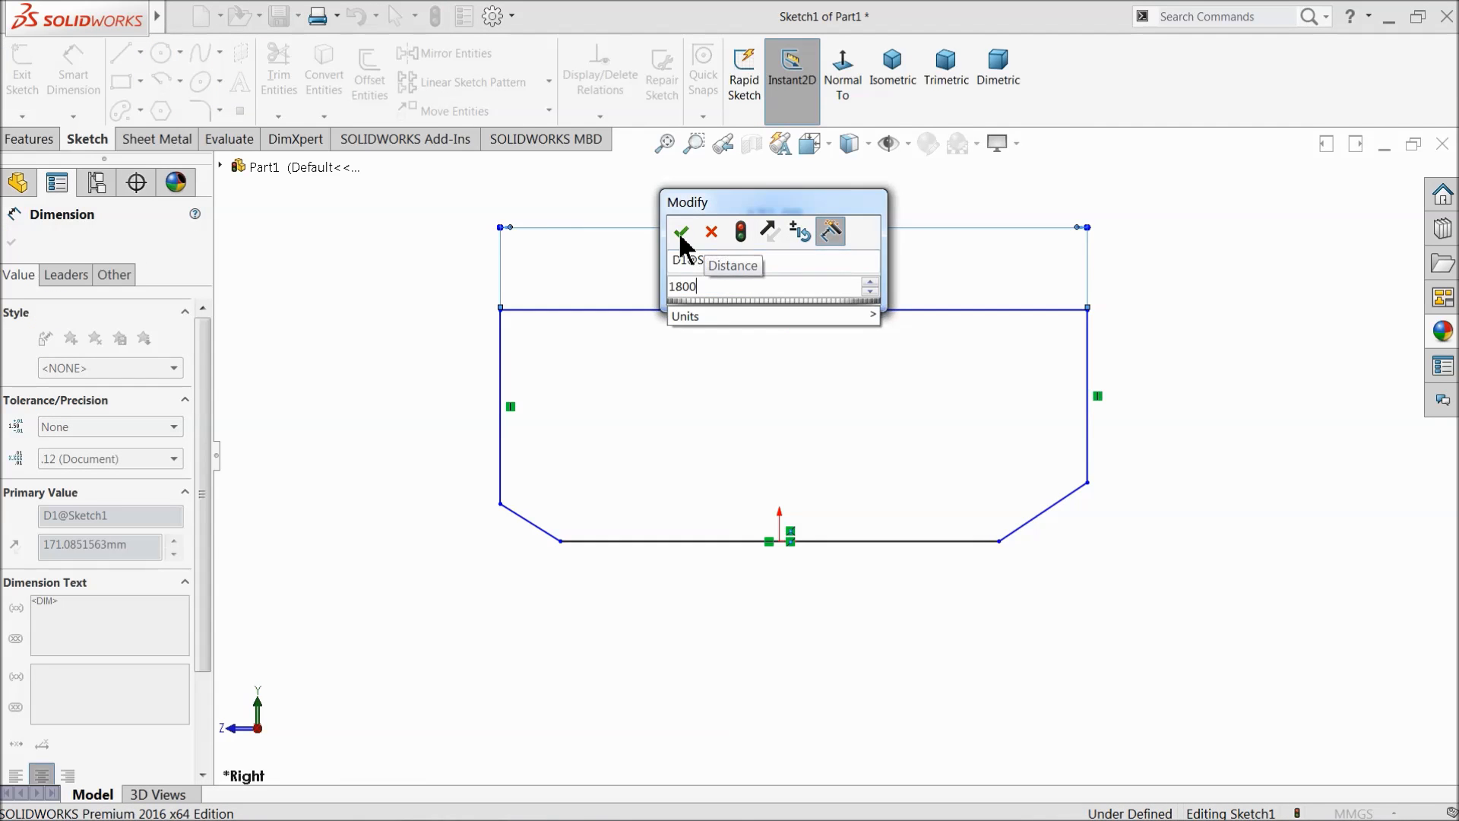
left_click(681, 233)
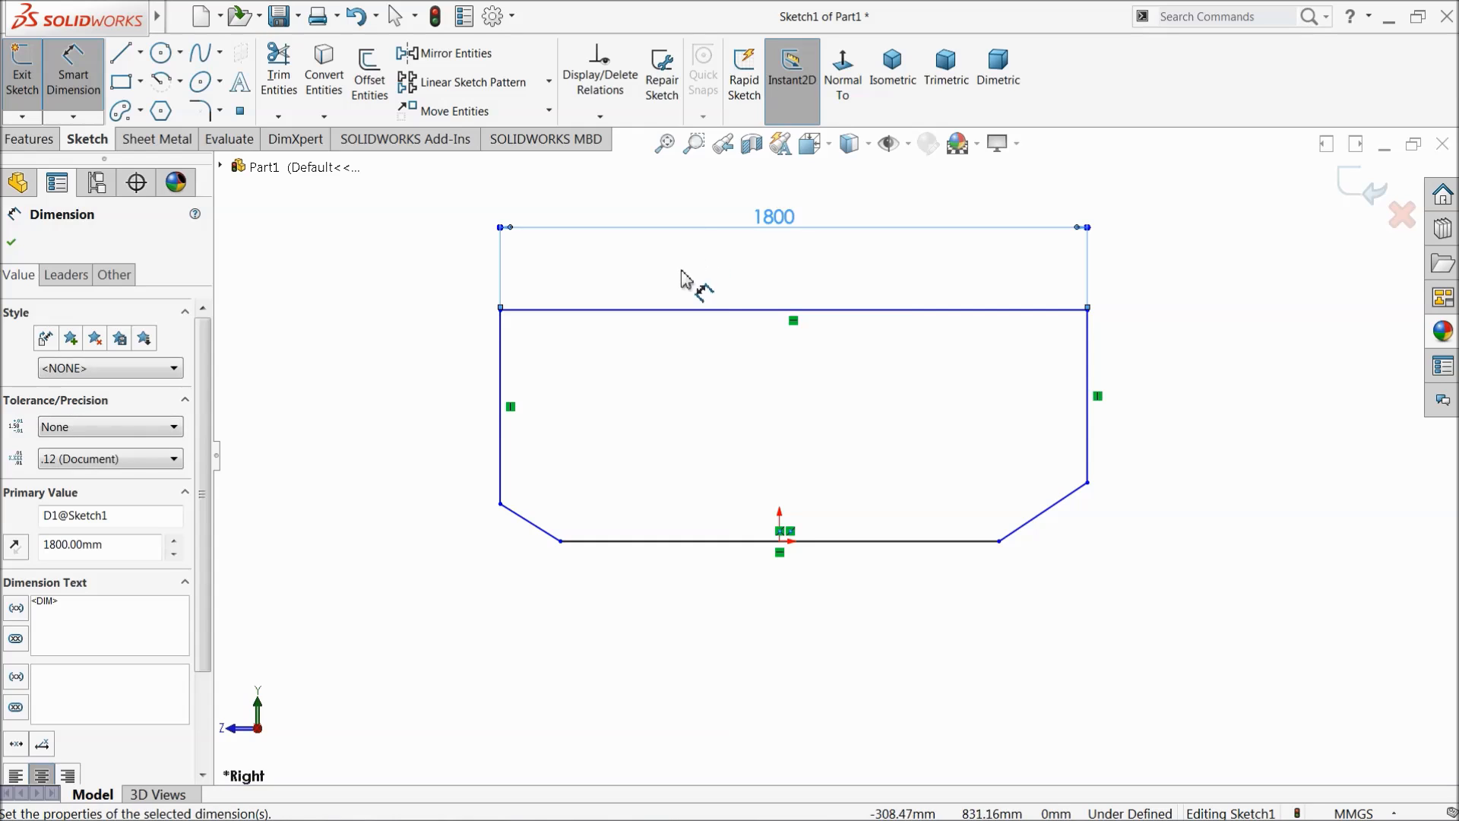
Step: Dimension the profile's height between its top and bottom lines as 600 mm
left_click(580, 311)
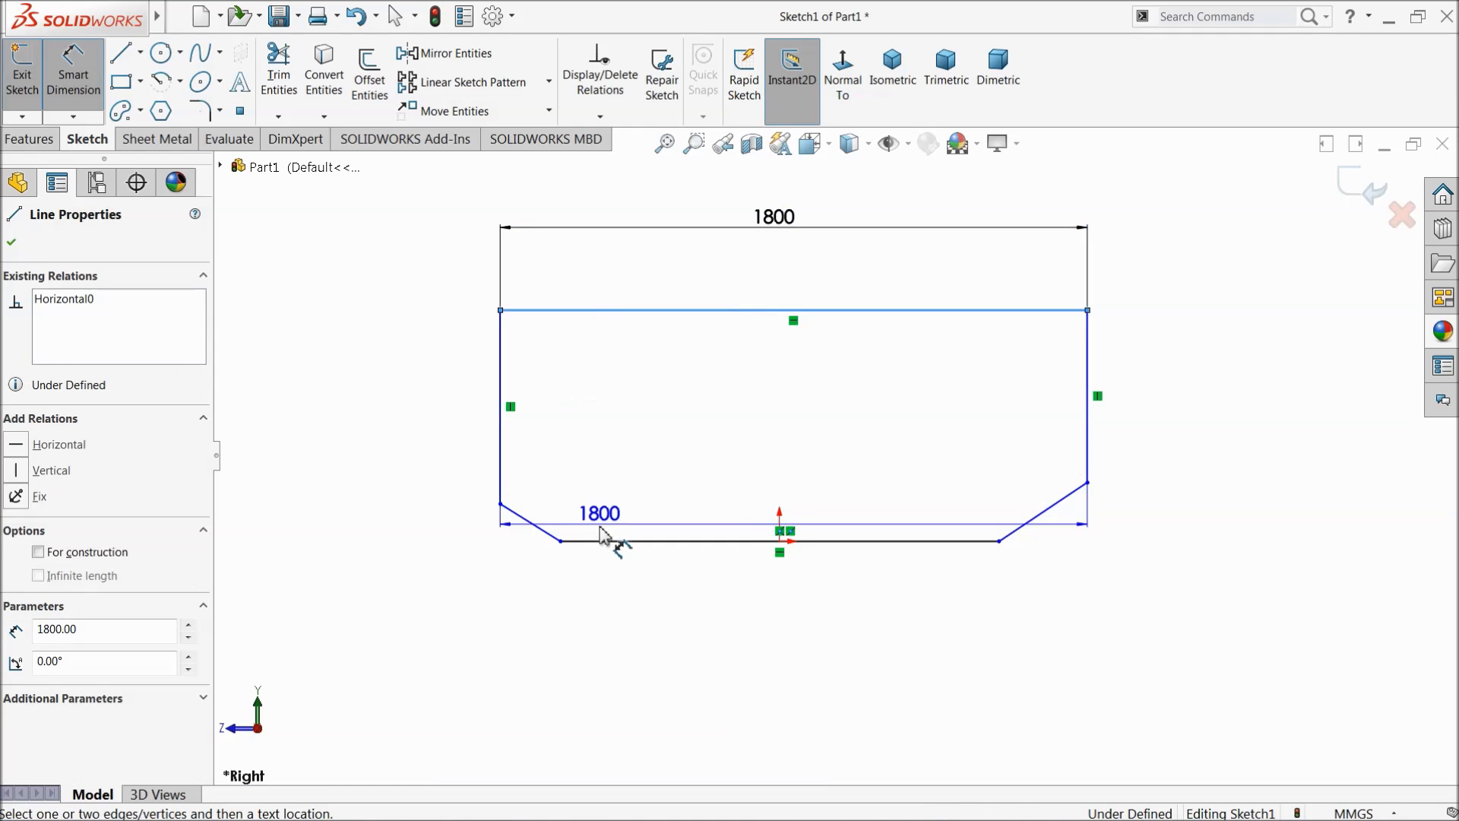
left_click(616, 541)
left_click(366, 434)
type("600")
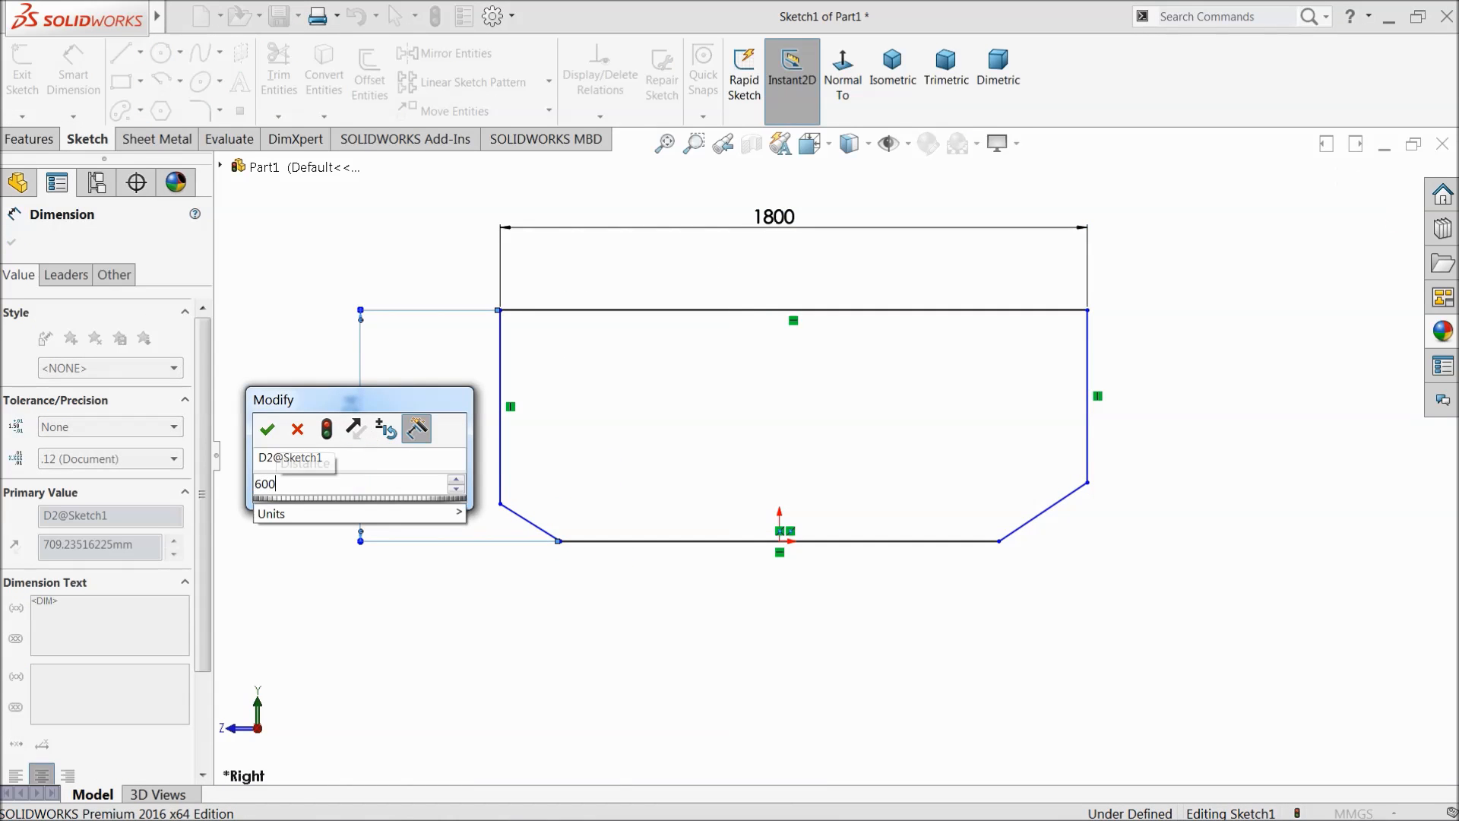
left_click(268, 435)
Step: Dimension the slanted lower-left corner as 150 mm horizontally and 150 mm vertically
scroll(473, 532, "up", 3)
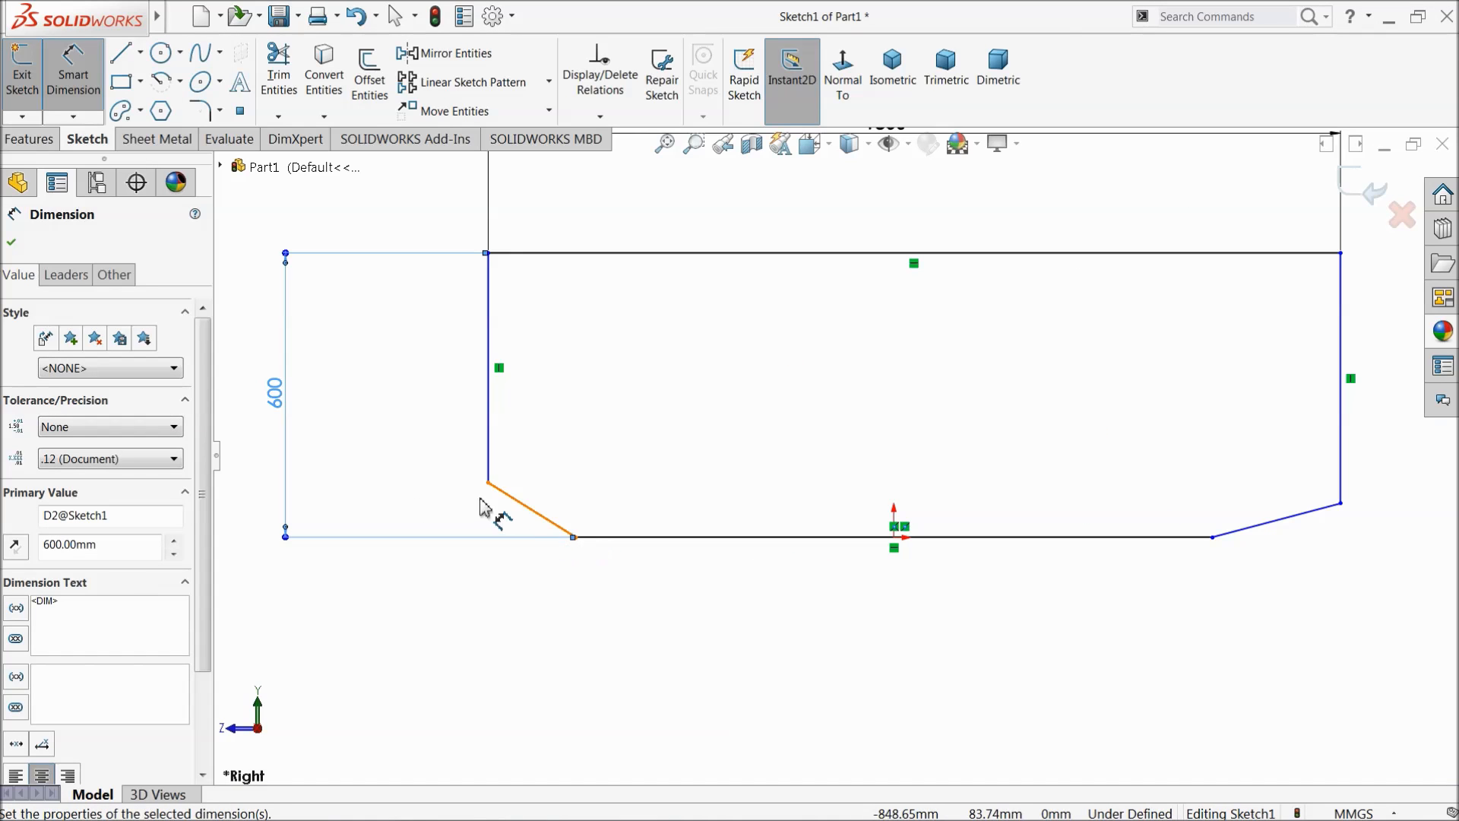
left_click(489, 484)
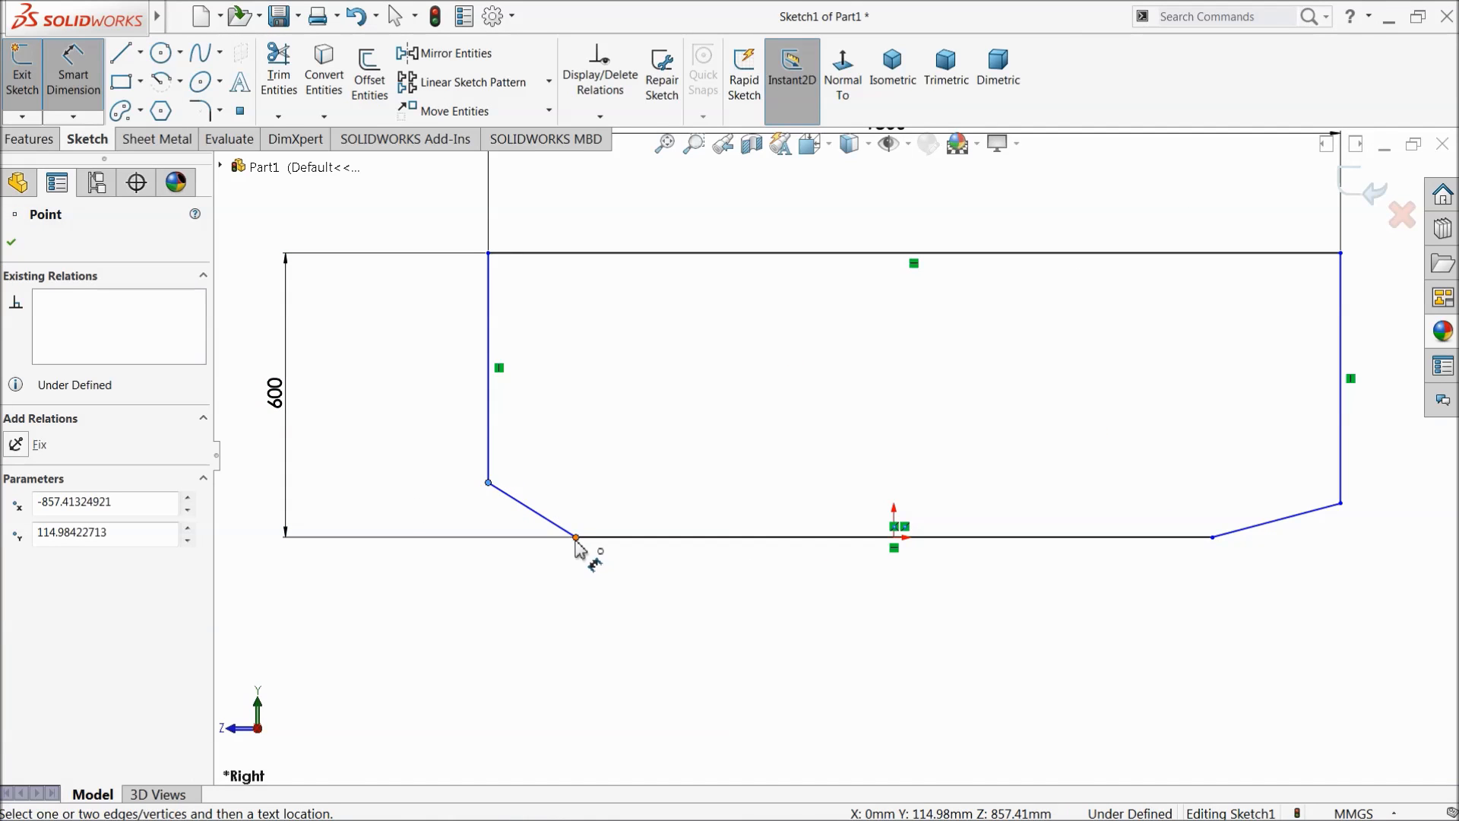
left_click(577, 537)
left_click(560, 448)
type("150")
left_click(446, 449)
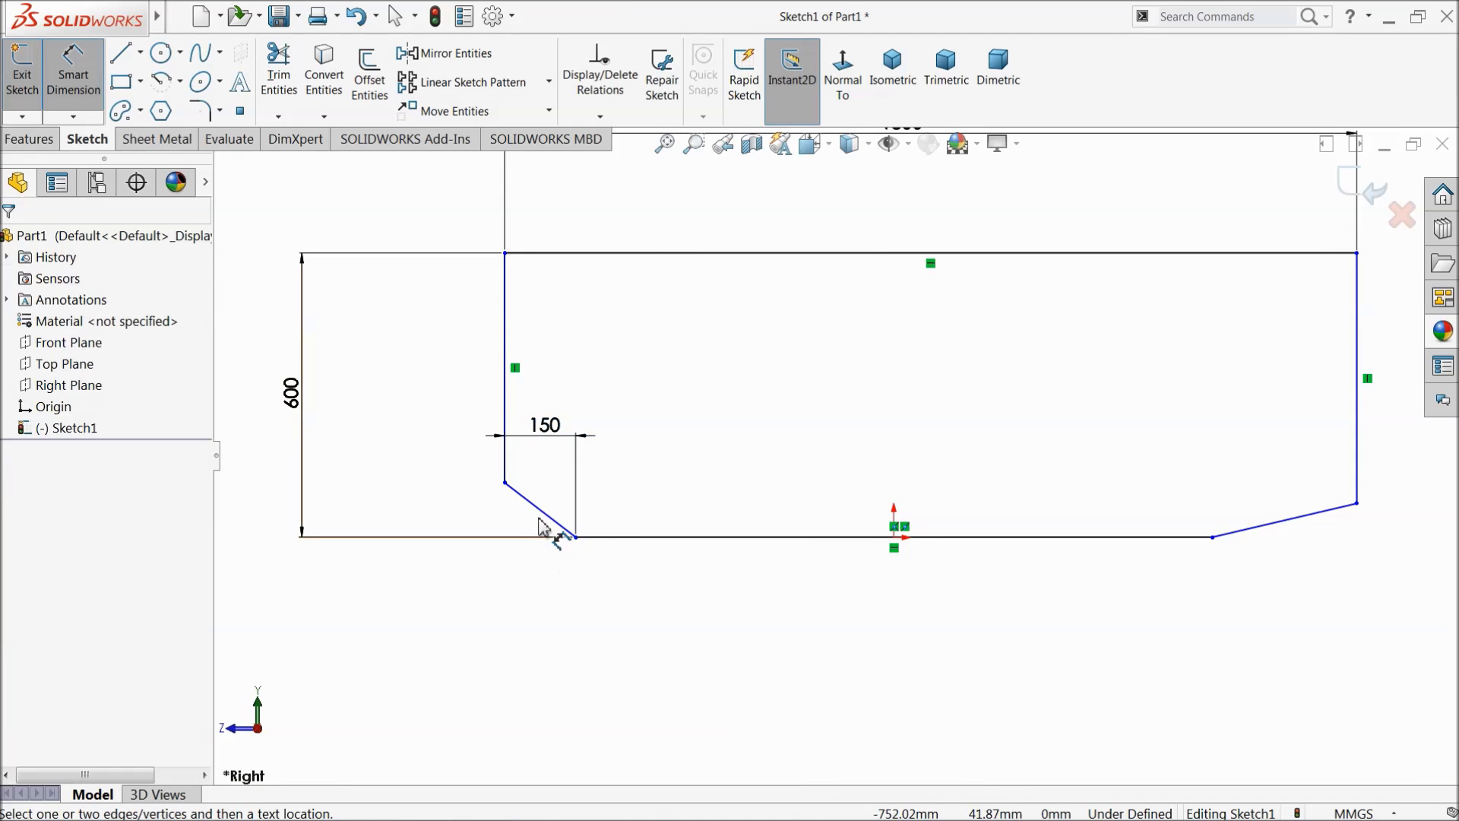
left_click(542, 526)
left_click(456, 509)
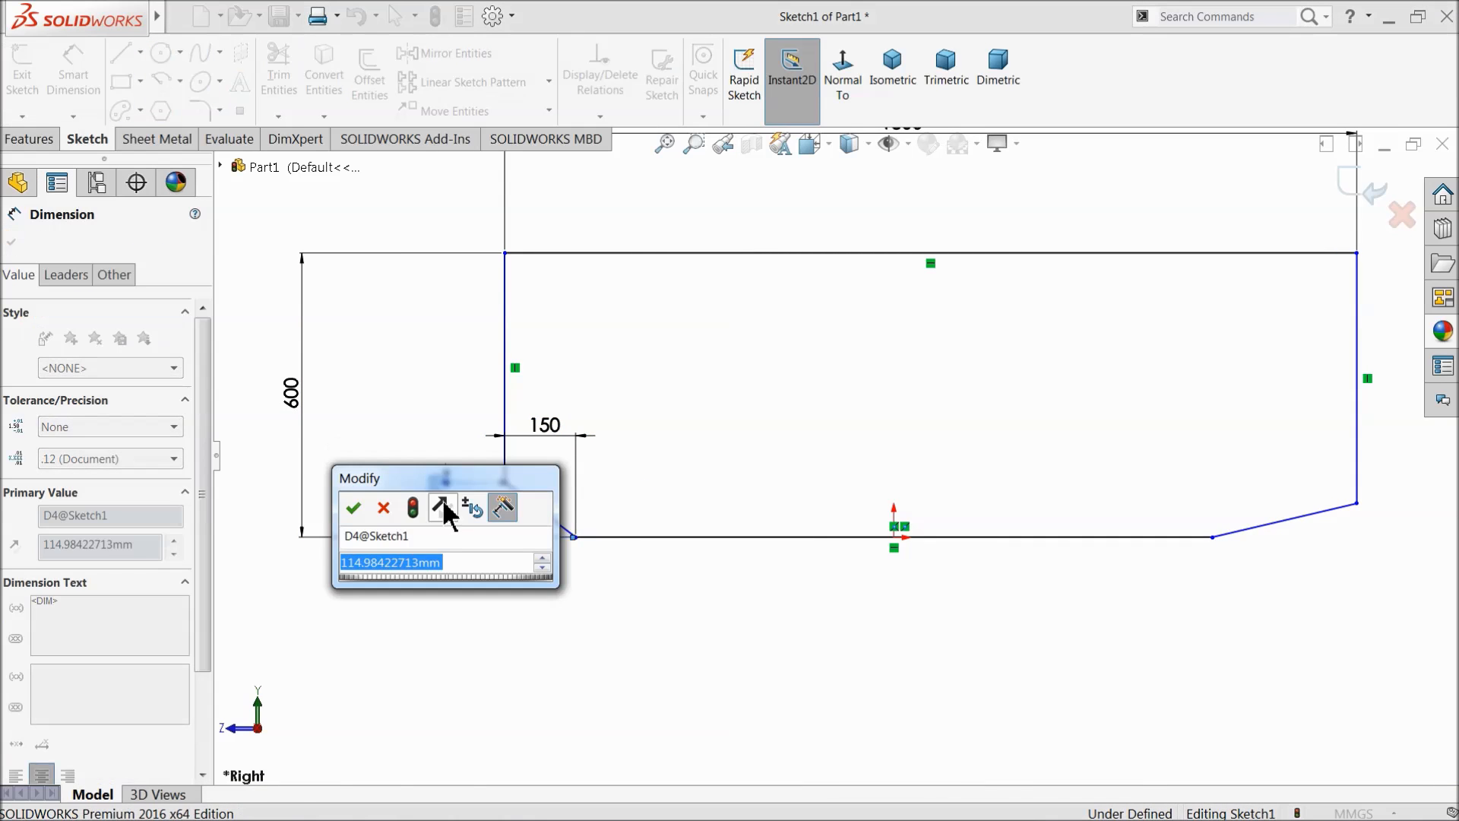
type("150")
left_click(353, 508)
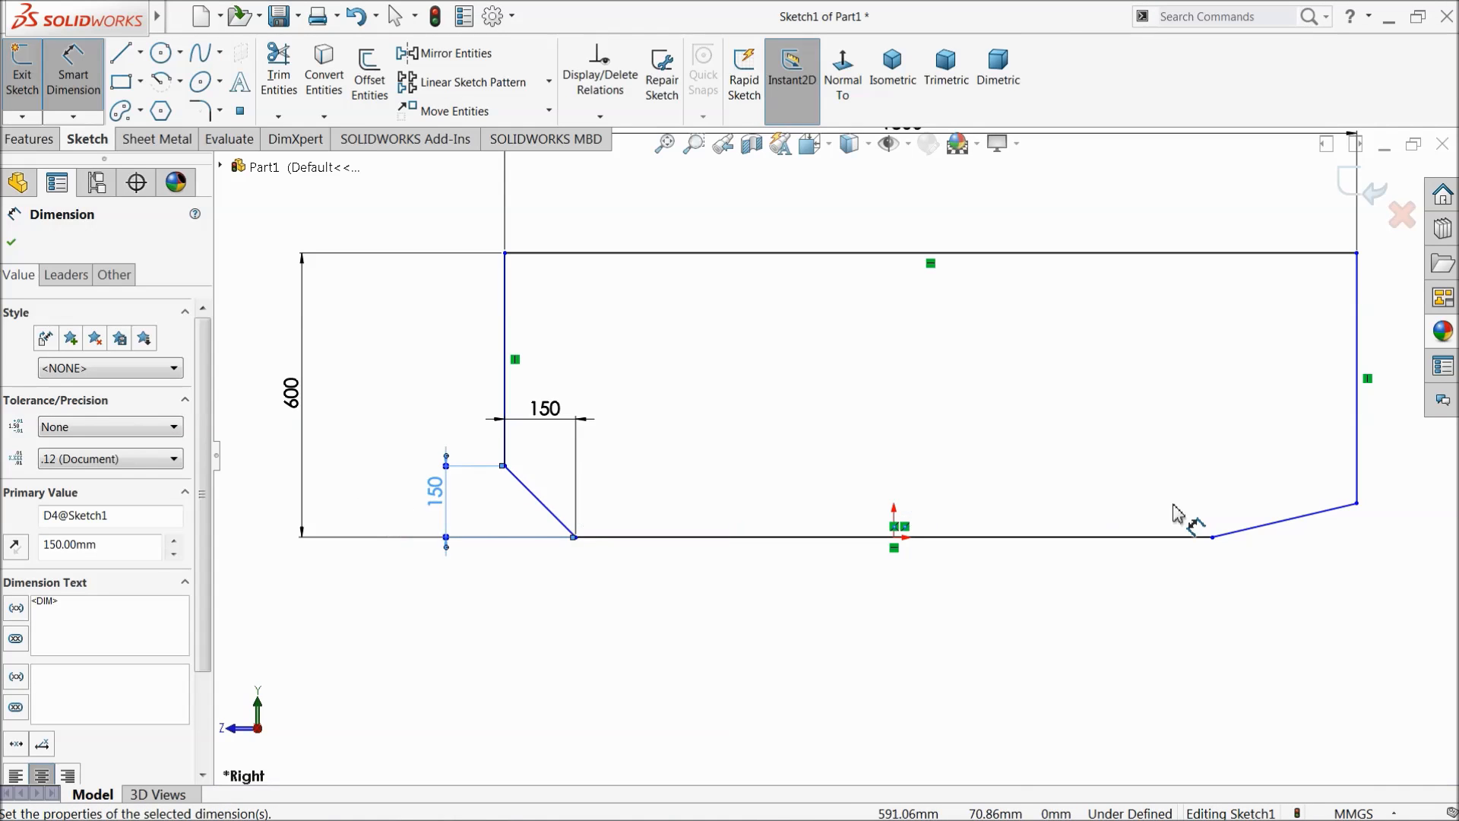
Step: Dimension the slanted lower-right corner as 220 mm horizontally and 135 mm vertically
scroll(1254, 511, "up", 2)
scroll(1042, 504, "down", 5)
left_click(1036, 486)
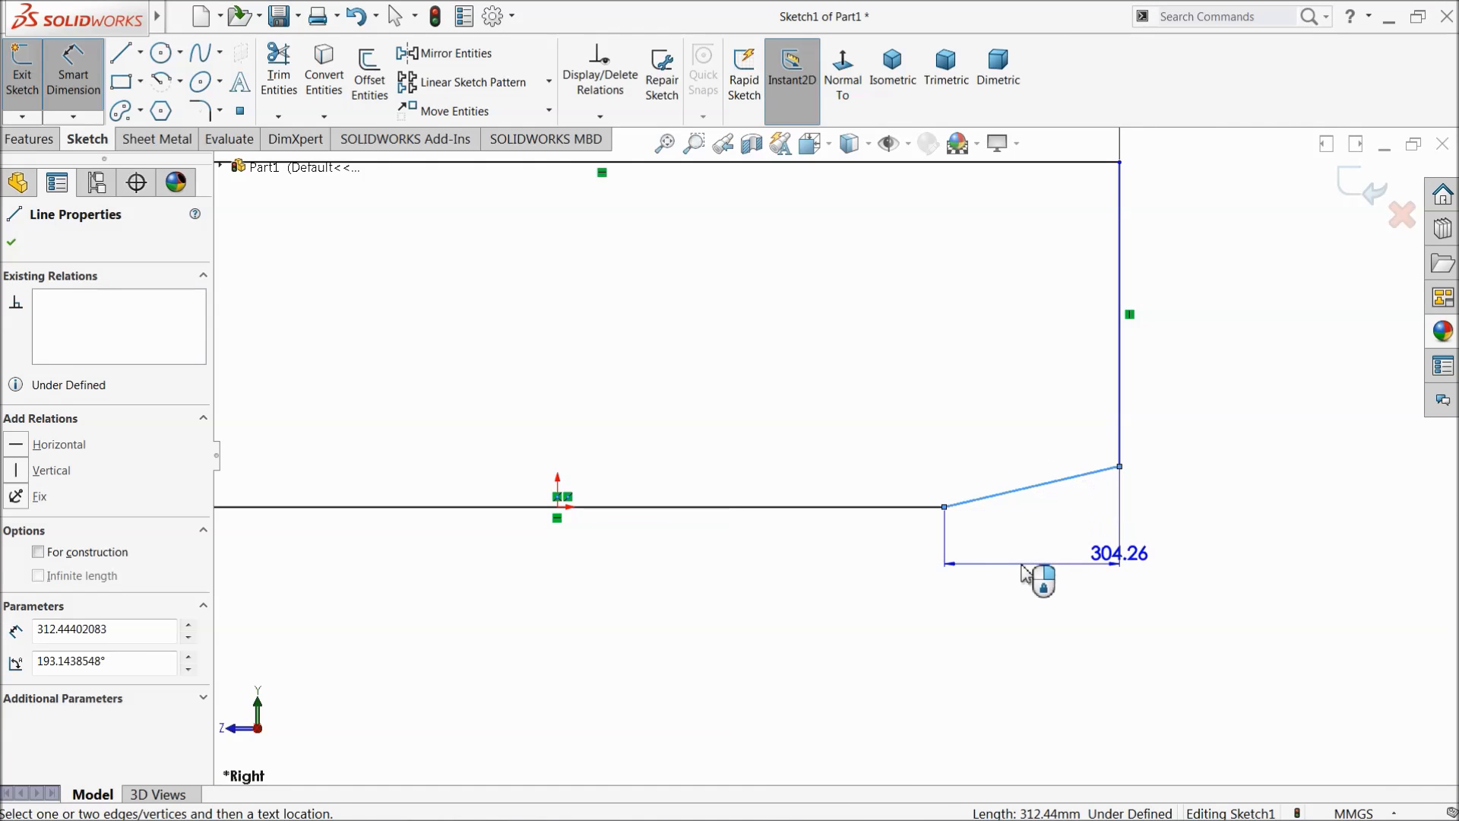
left_click(1029, 576)
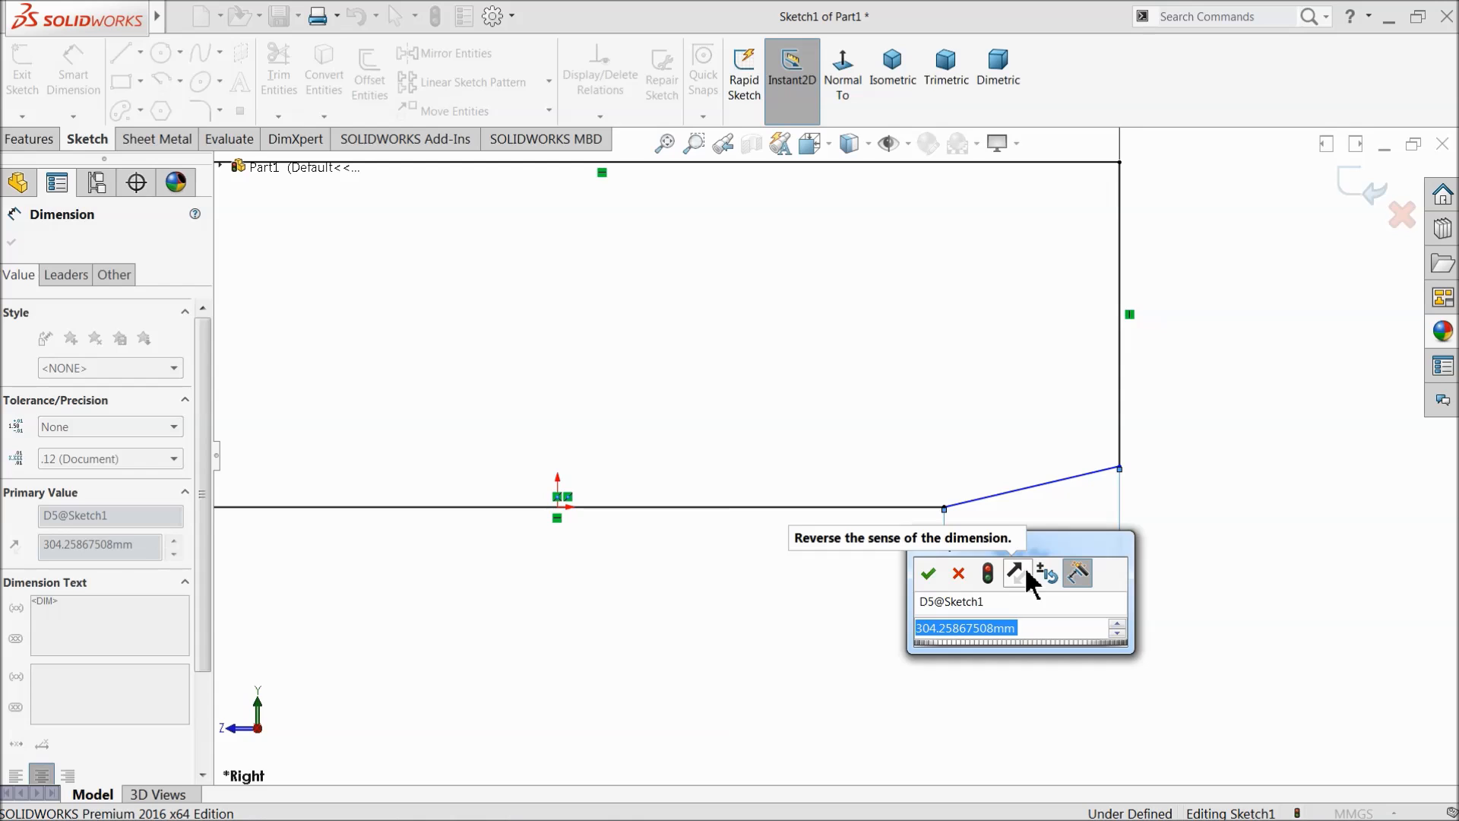
type("220")
left_click(928, 574)
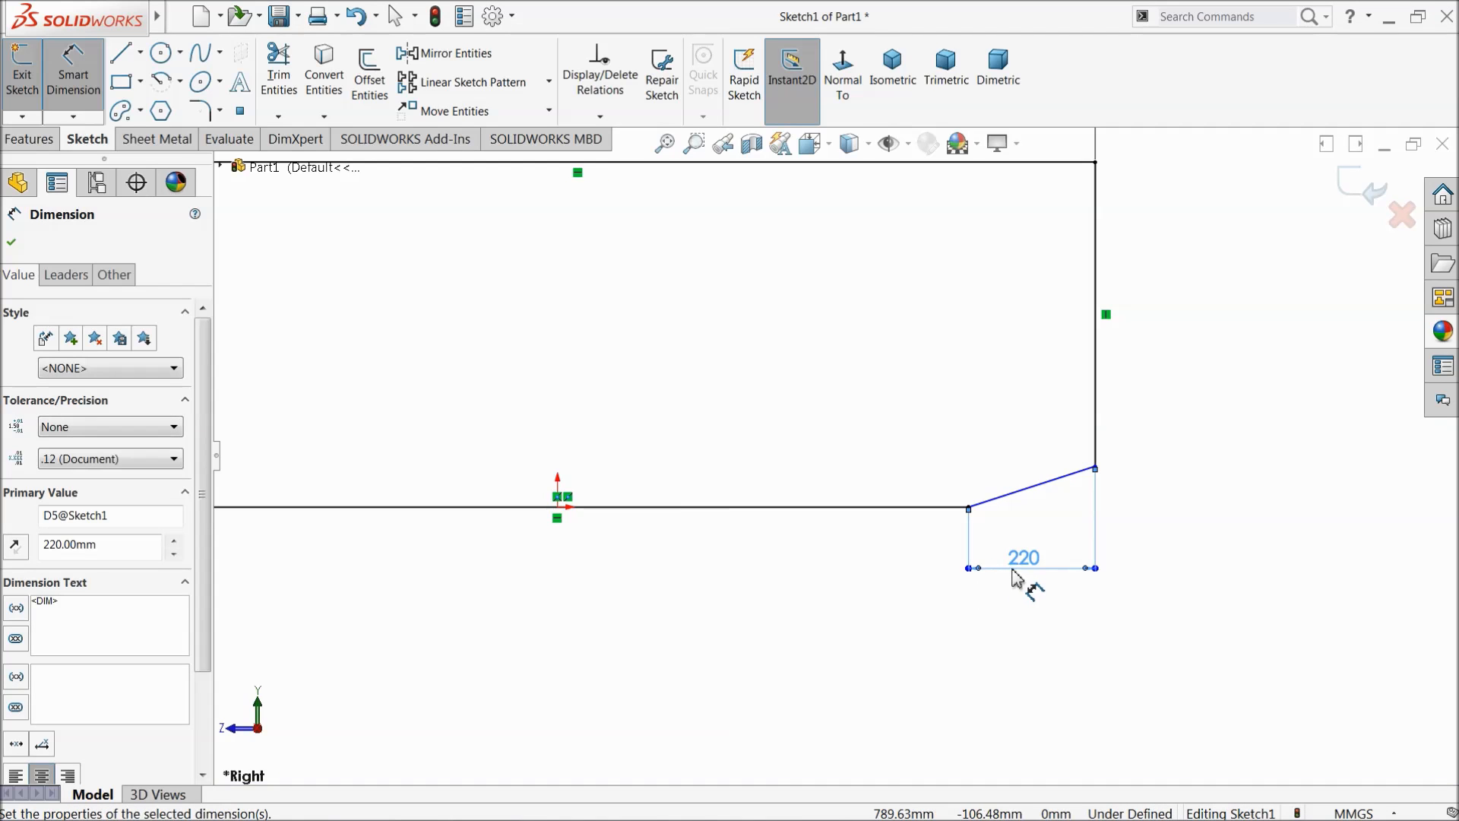
left_click(1040, 487)
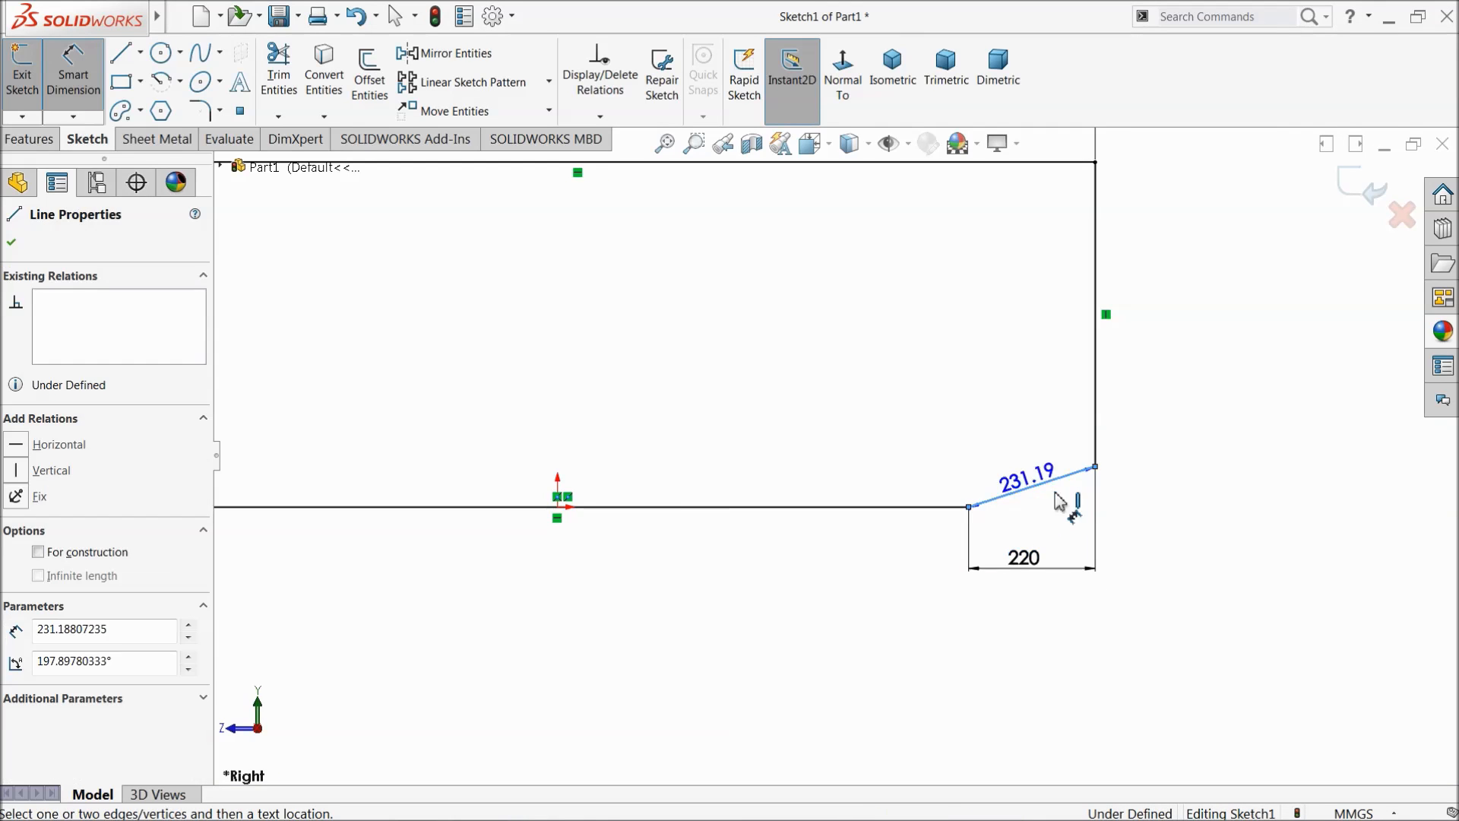
left_click(1171, 507)
type("135")
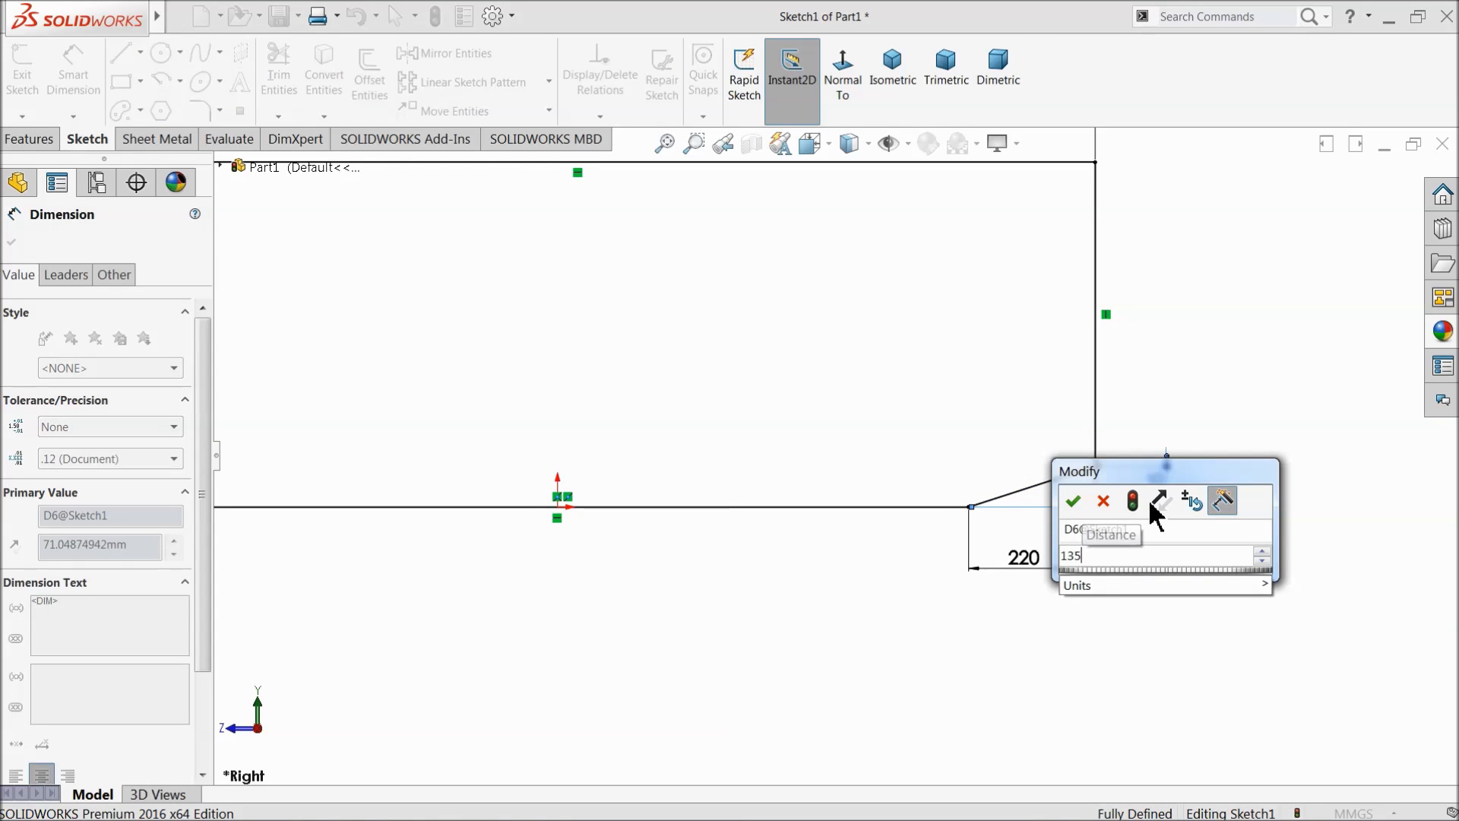
left_click(1074, 502)
key("f")
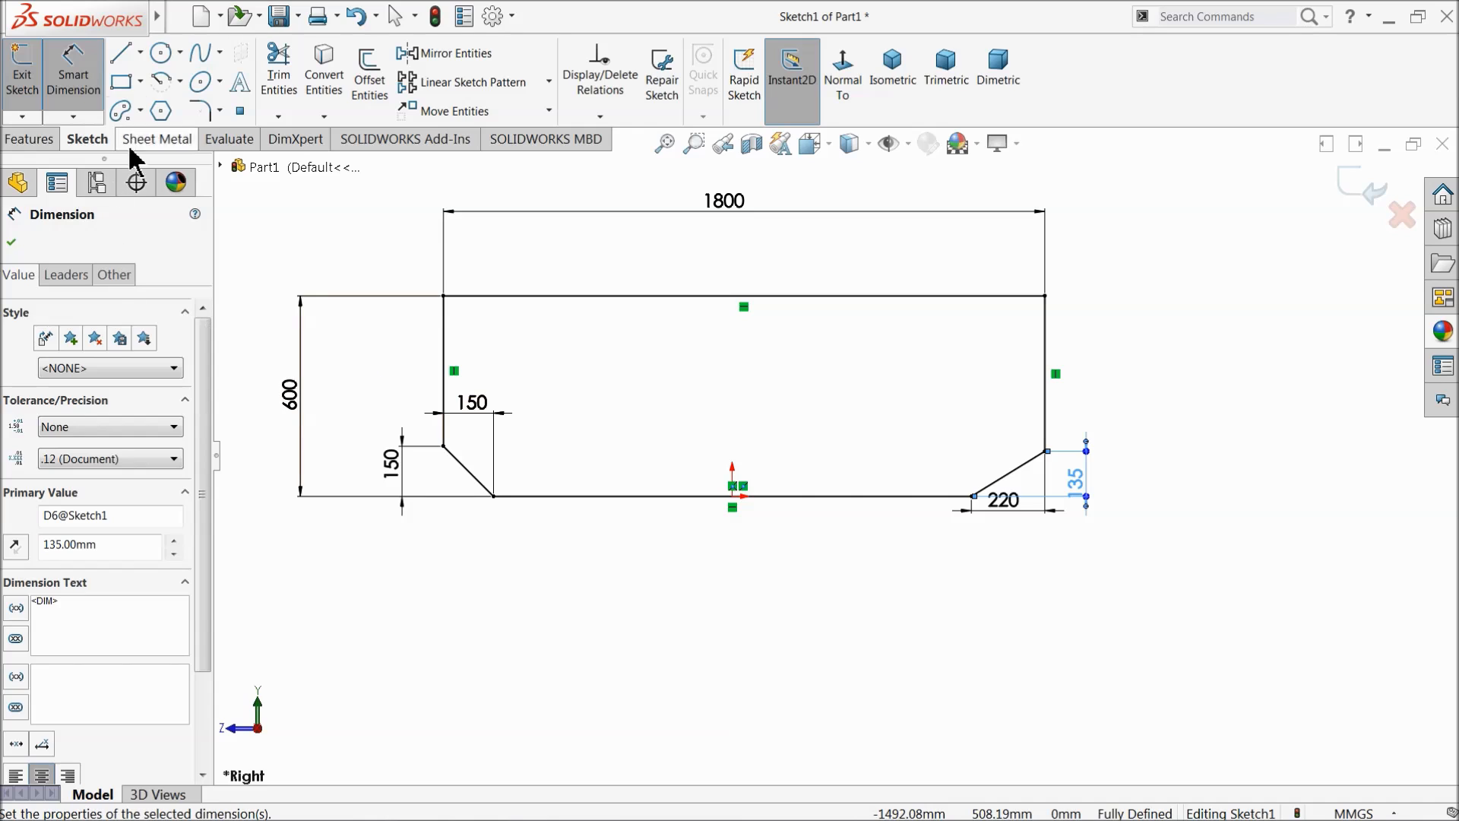
Step: Sketch a circle of about 93 mm radius inside the profile, up and to the right of the lower-left slanted corner
left_click(162, 53)
scroll(532, 463, "down", 2)
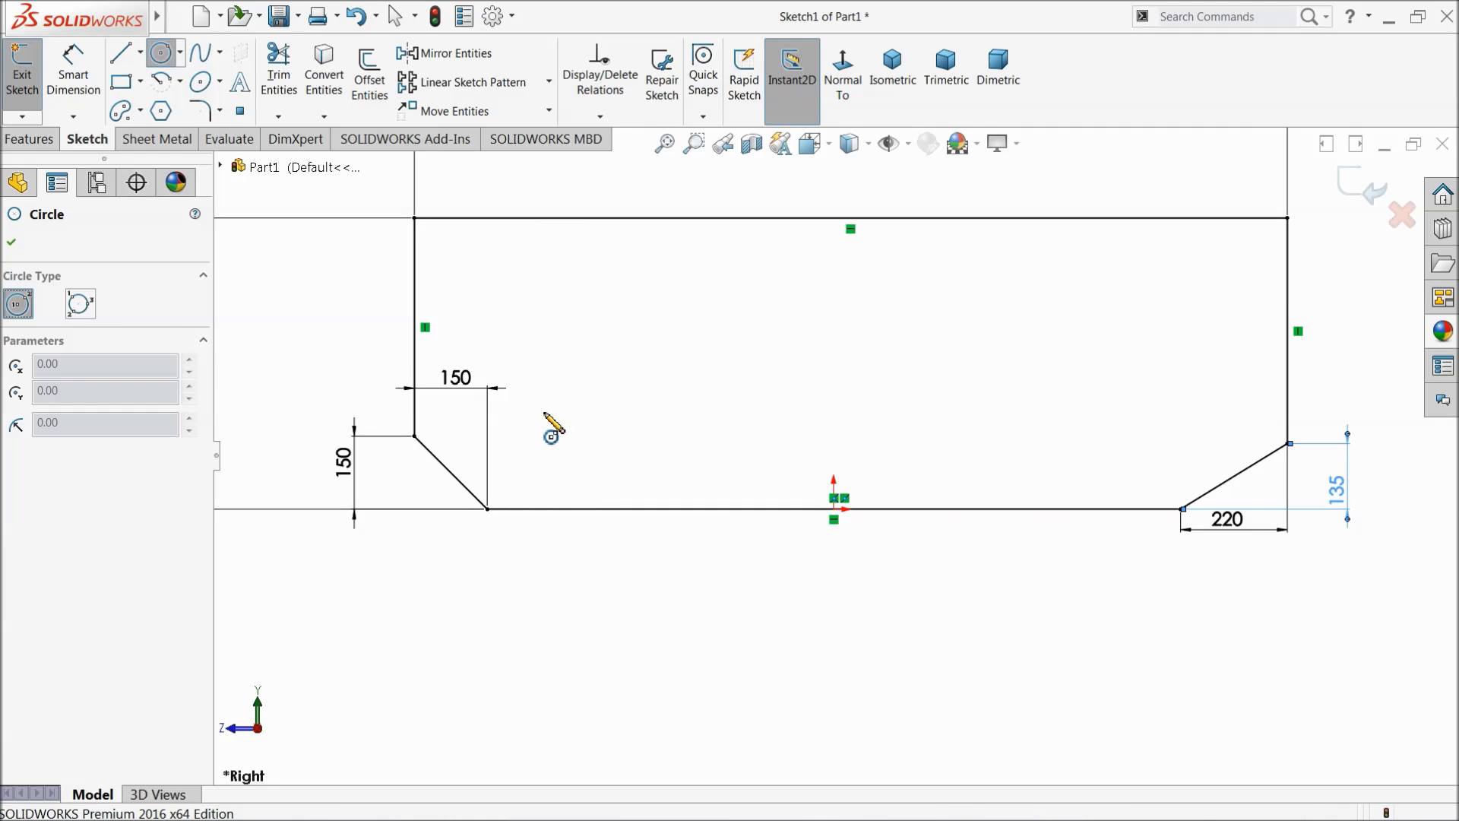
left_click(544, 411)
left_click(589, 411)
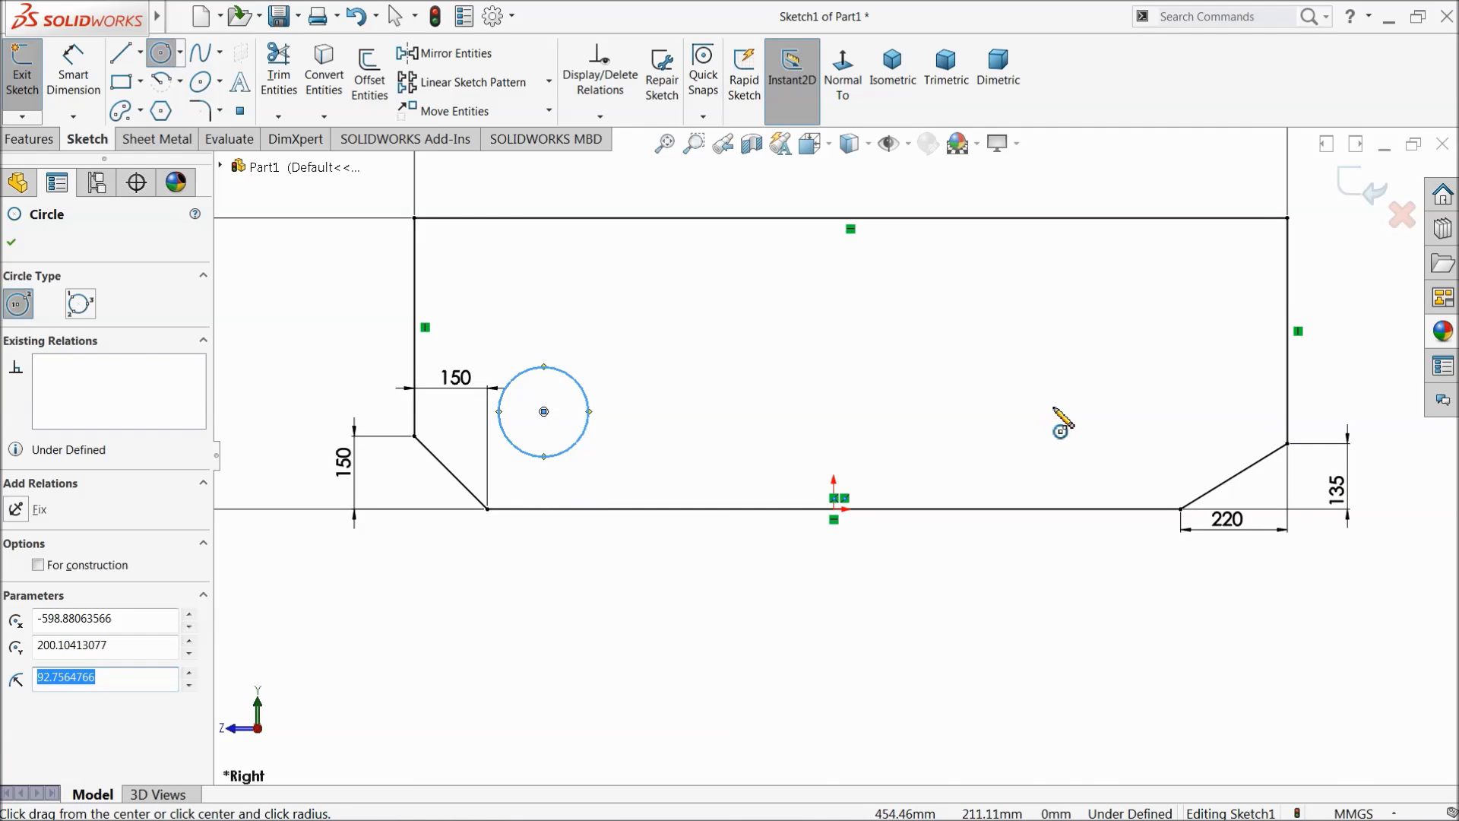
Step: Sketch a second circle inside the profile, level with the first and about 1115 mm to its right between centres
left_click(1084, 411)
left_click(1114, 388)
right_click(921, 333)
left_click(963, 343)
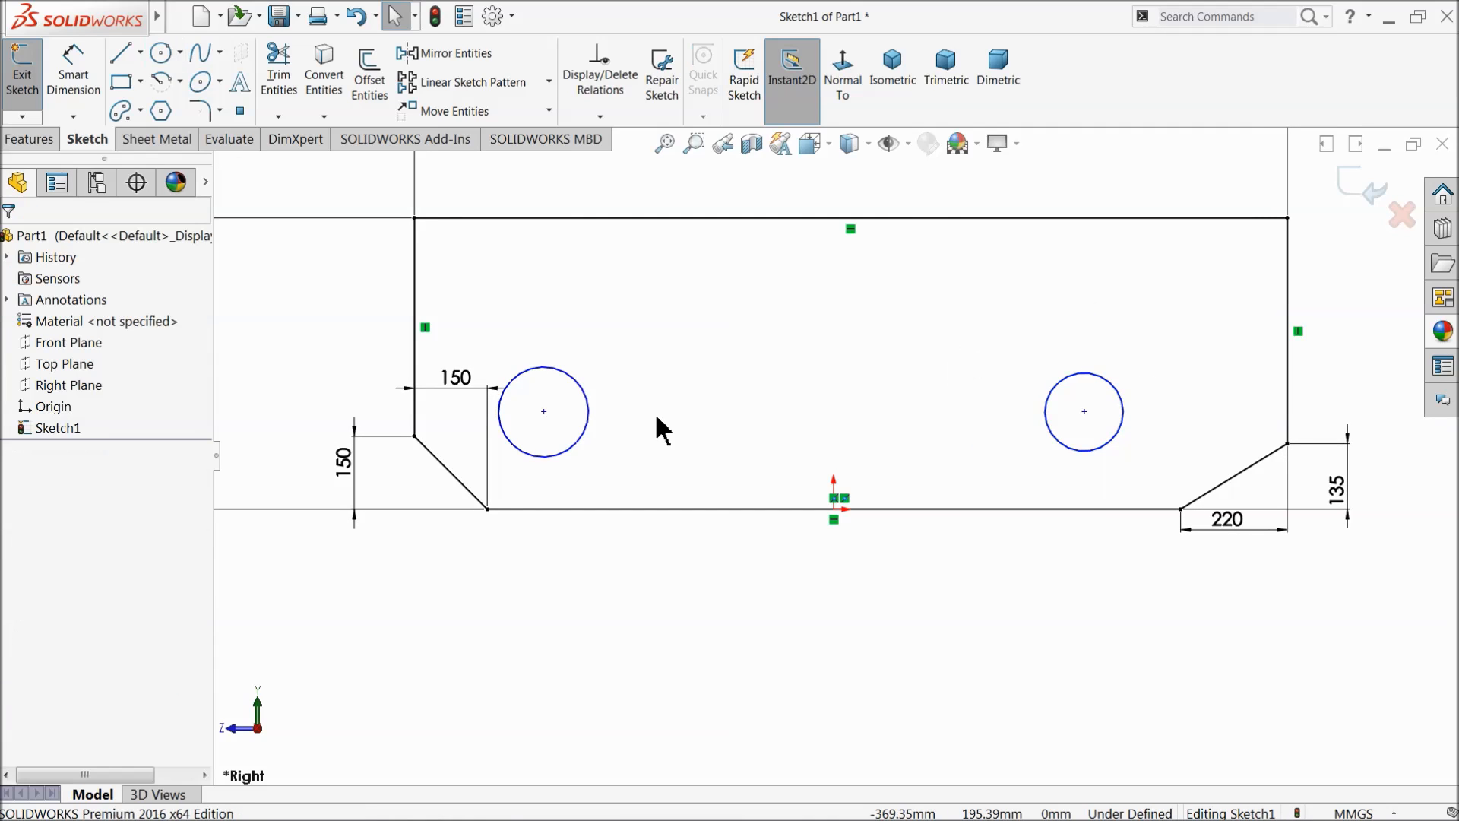
Step: Make the two circles equal in size and align their centre points horizontally
left_click(595, 432)
left_click(1051, 437, "ctrl")
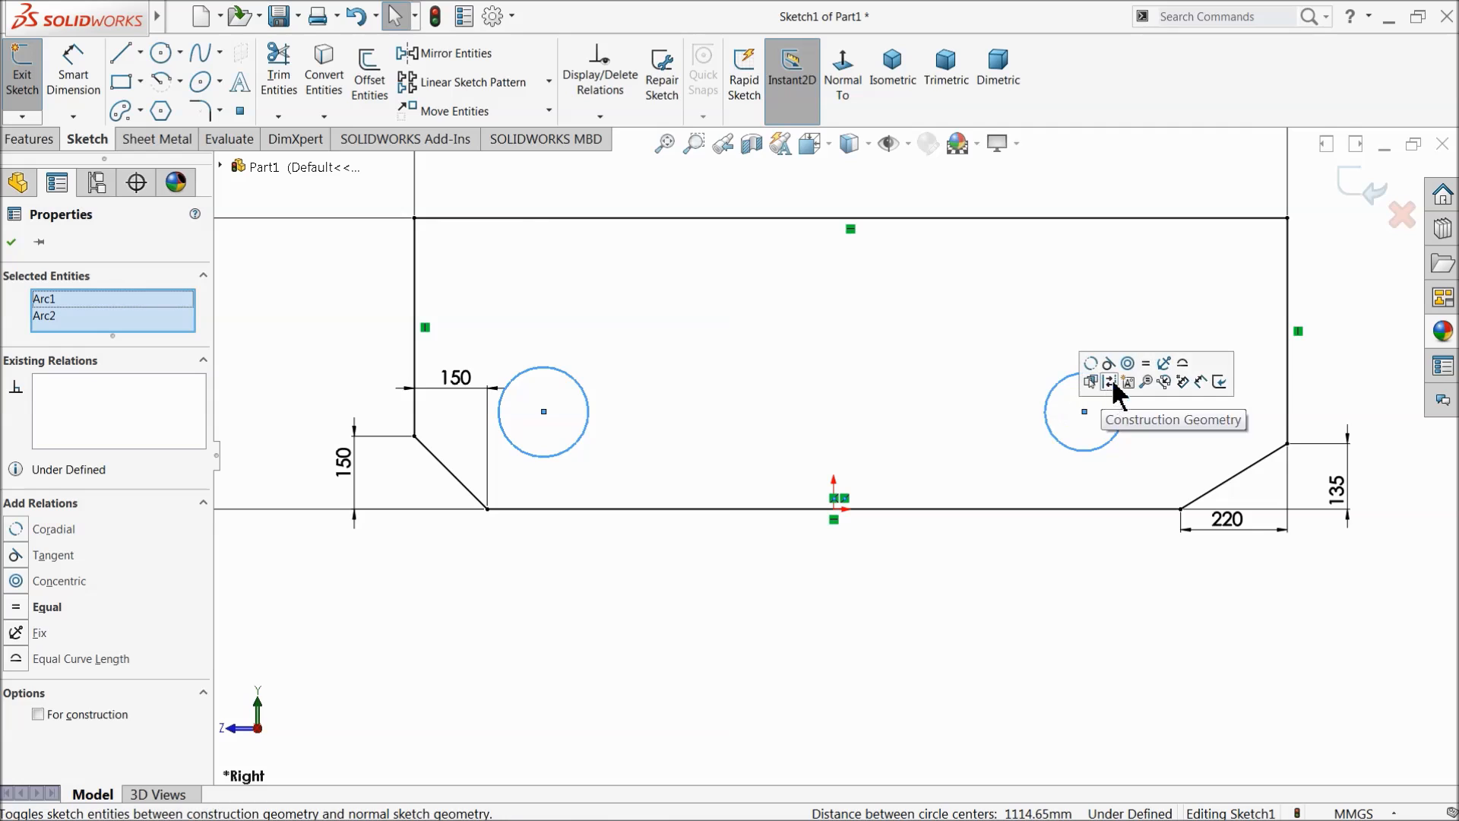
left_click(1147, 362)
left_click(1010, 560)
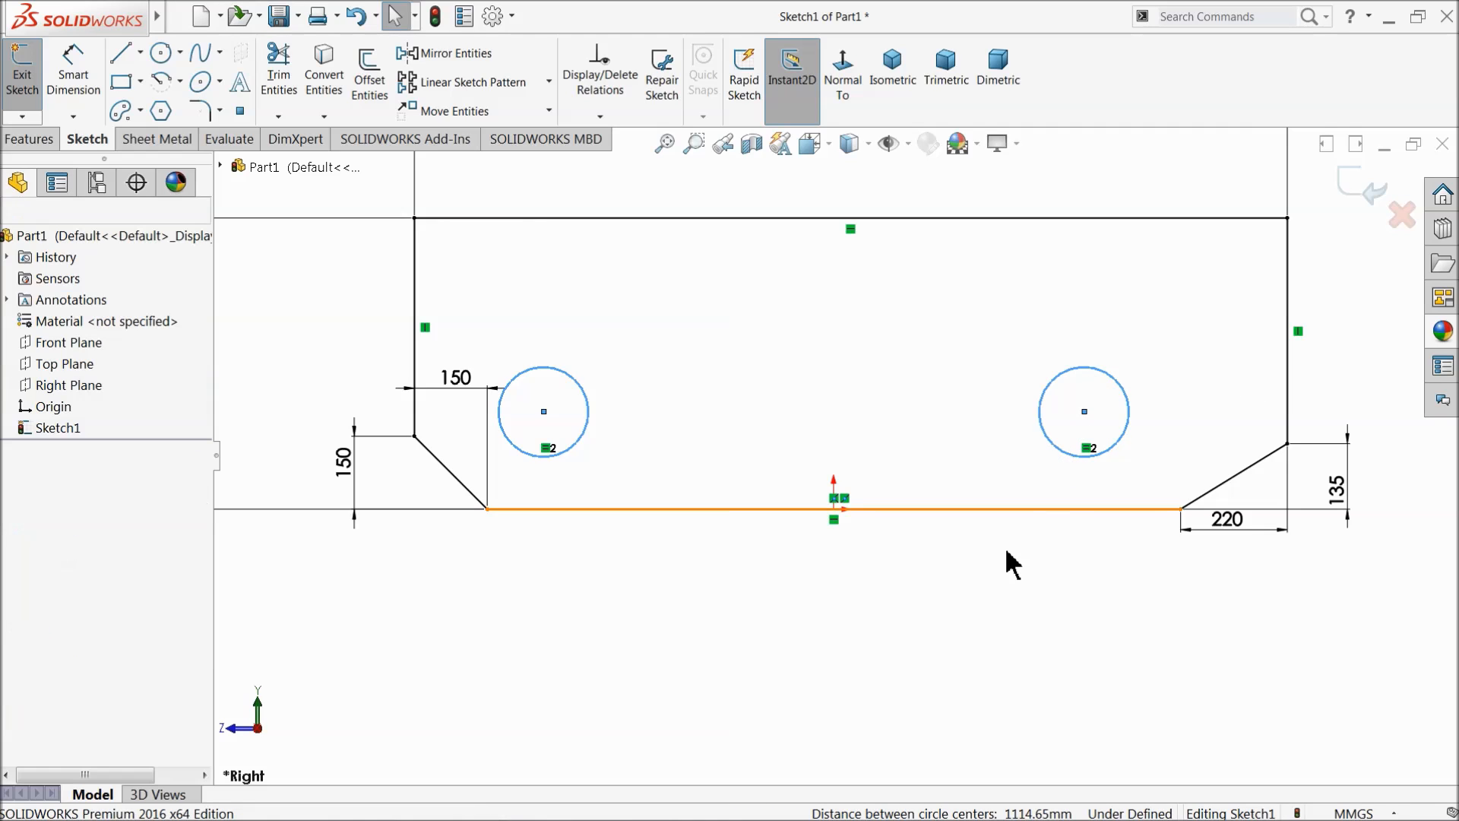
left_click(1085, 412)
left_click(545, 412, "ctrl")
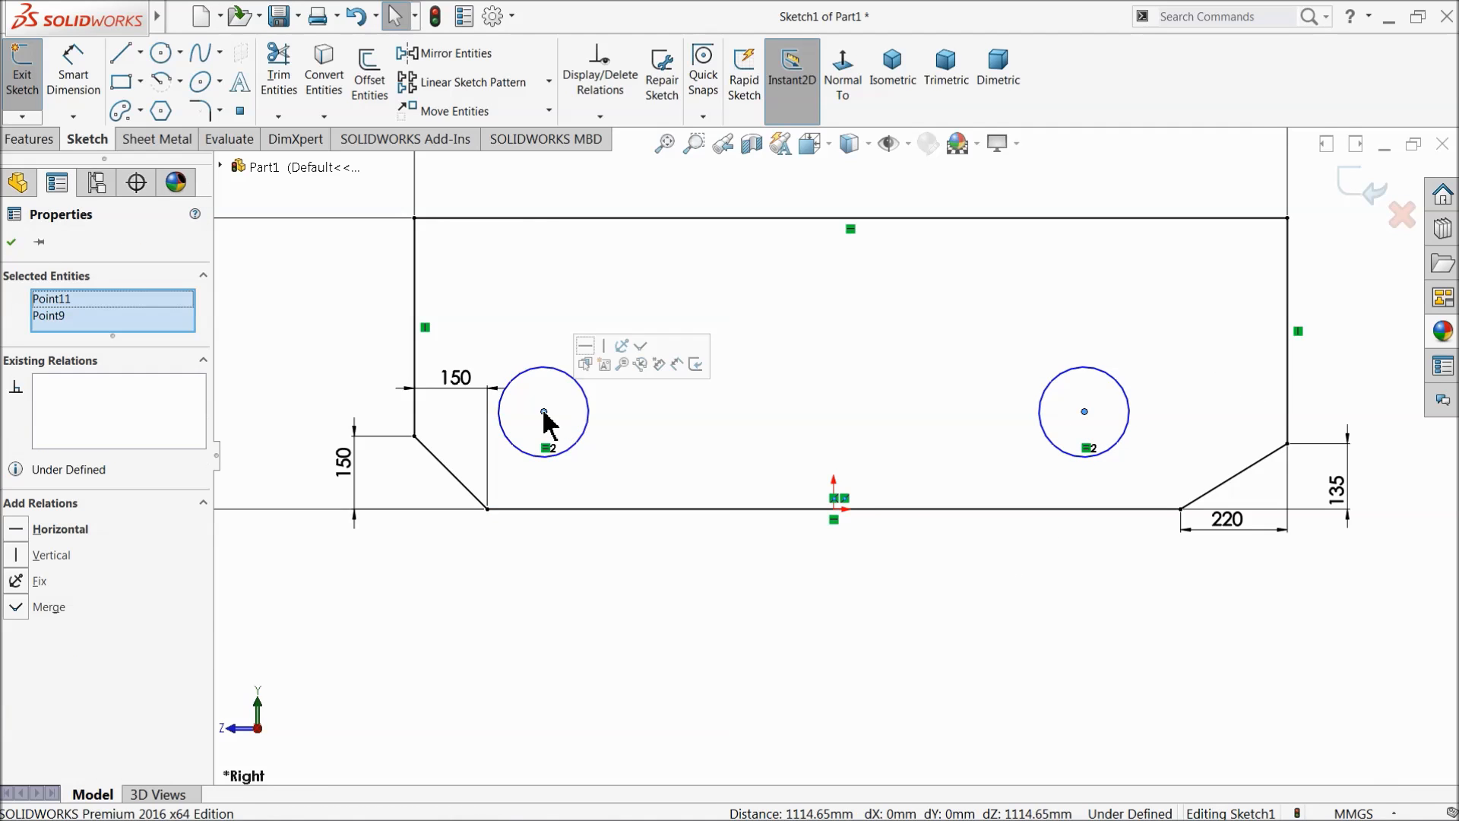
left_click(586, 346)
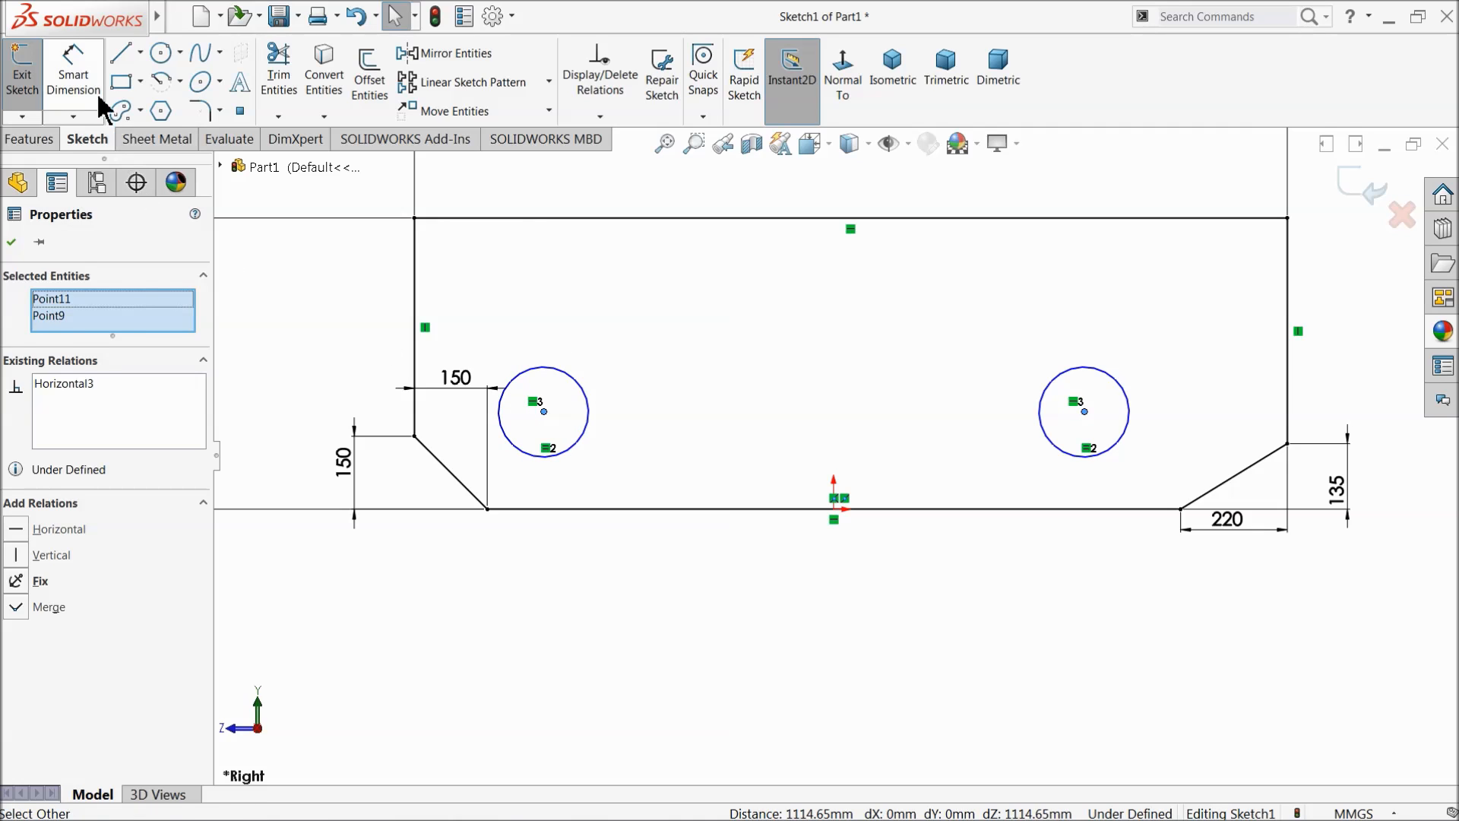
Step: Dimension the horizontal distance between the two circle centres as 1030 mm
left_click(74, 73)
left_click(785, 302)
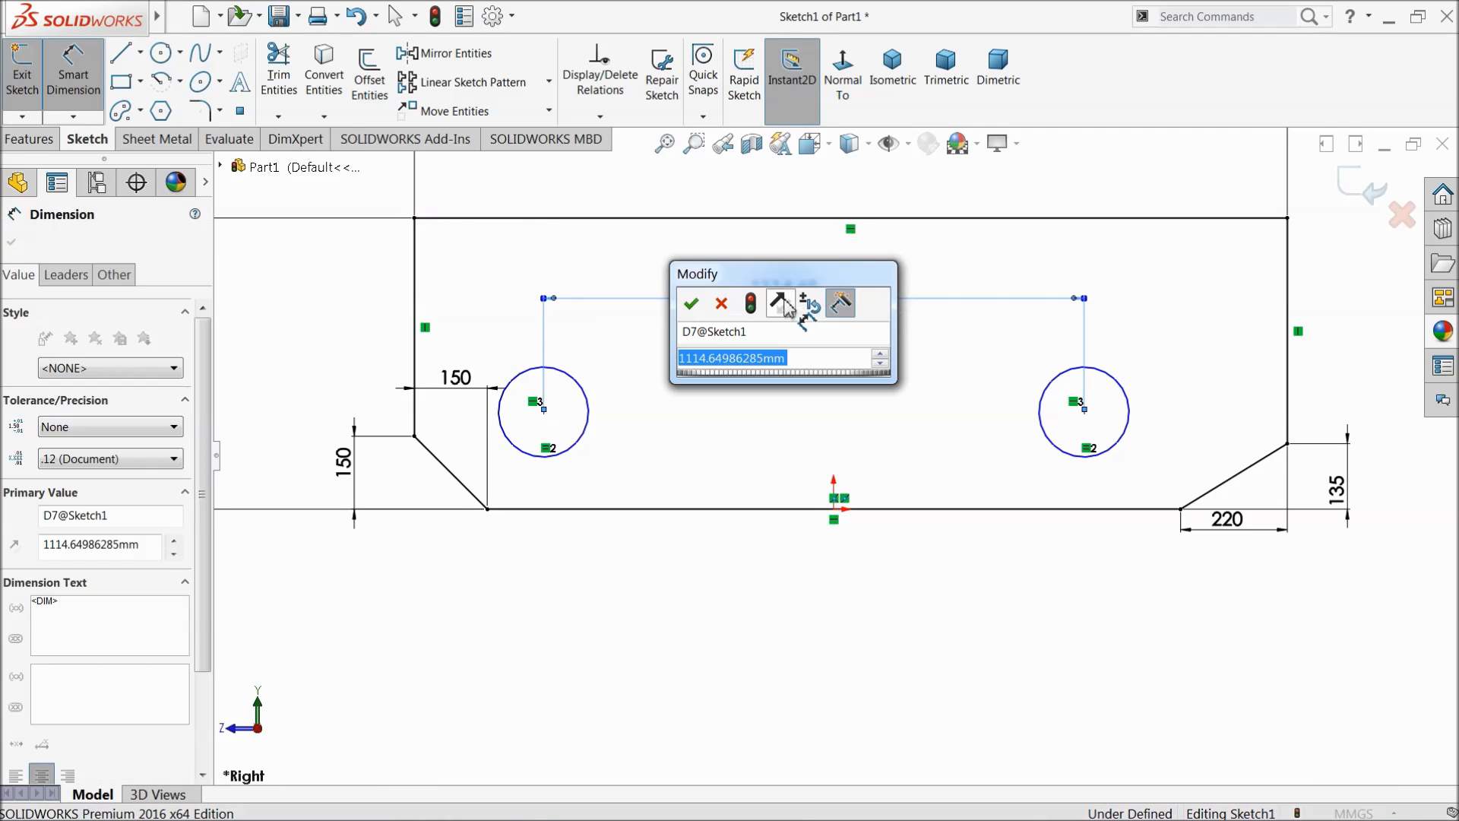
type("1030")
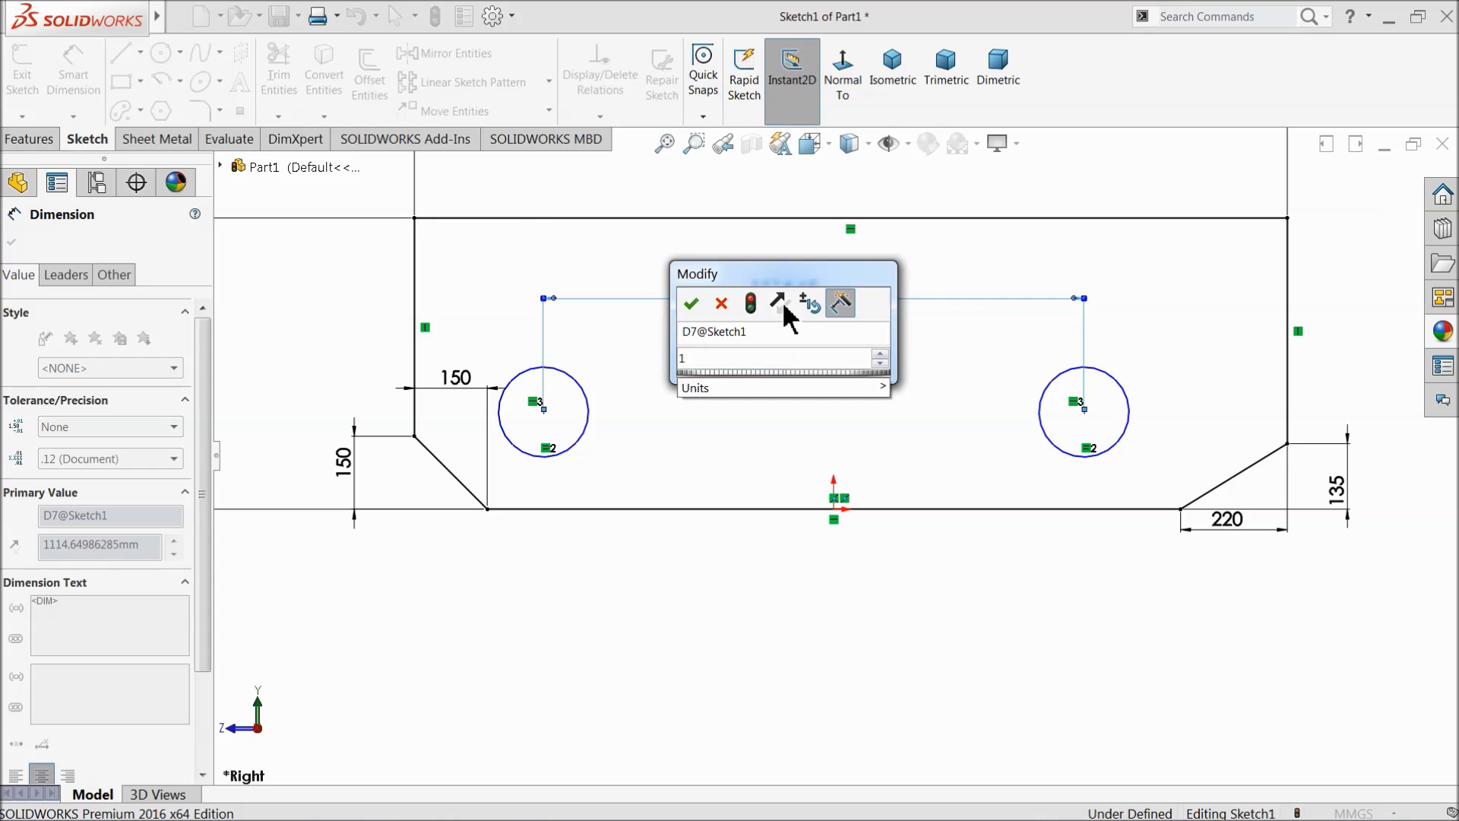
left_click(692, 304)
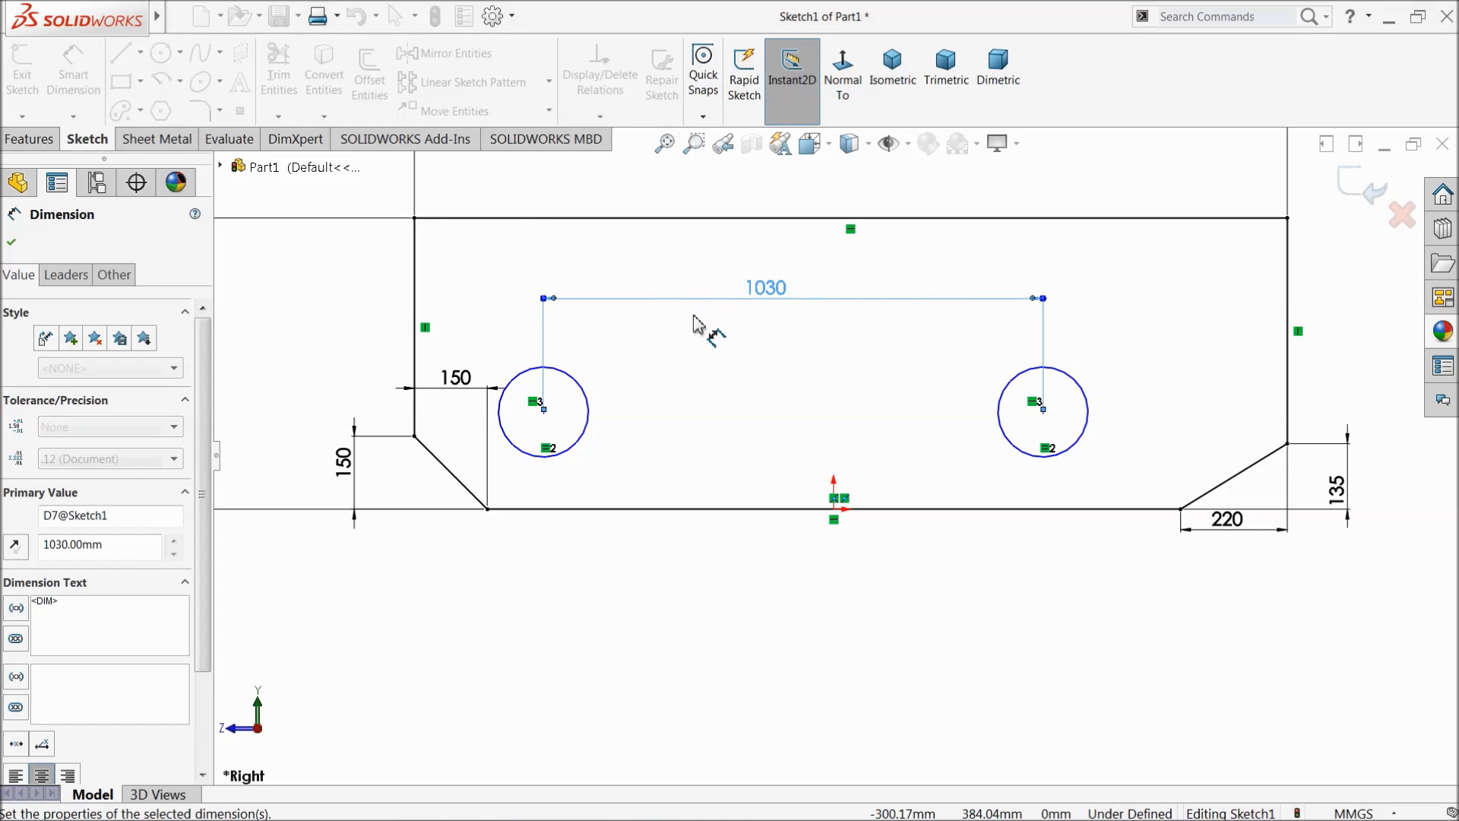
Step: Dimension the diameter of the right-hand circle as 100 mm
left_click(1080, 389)
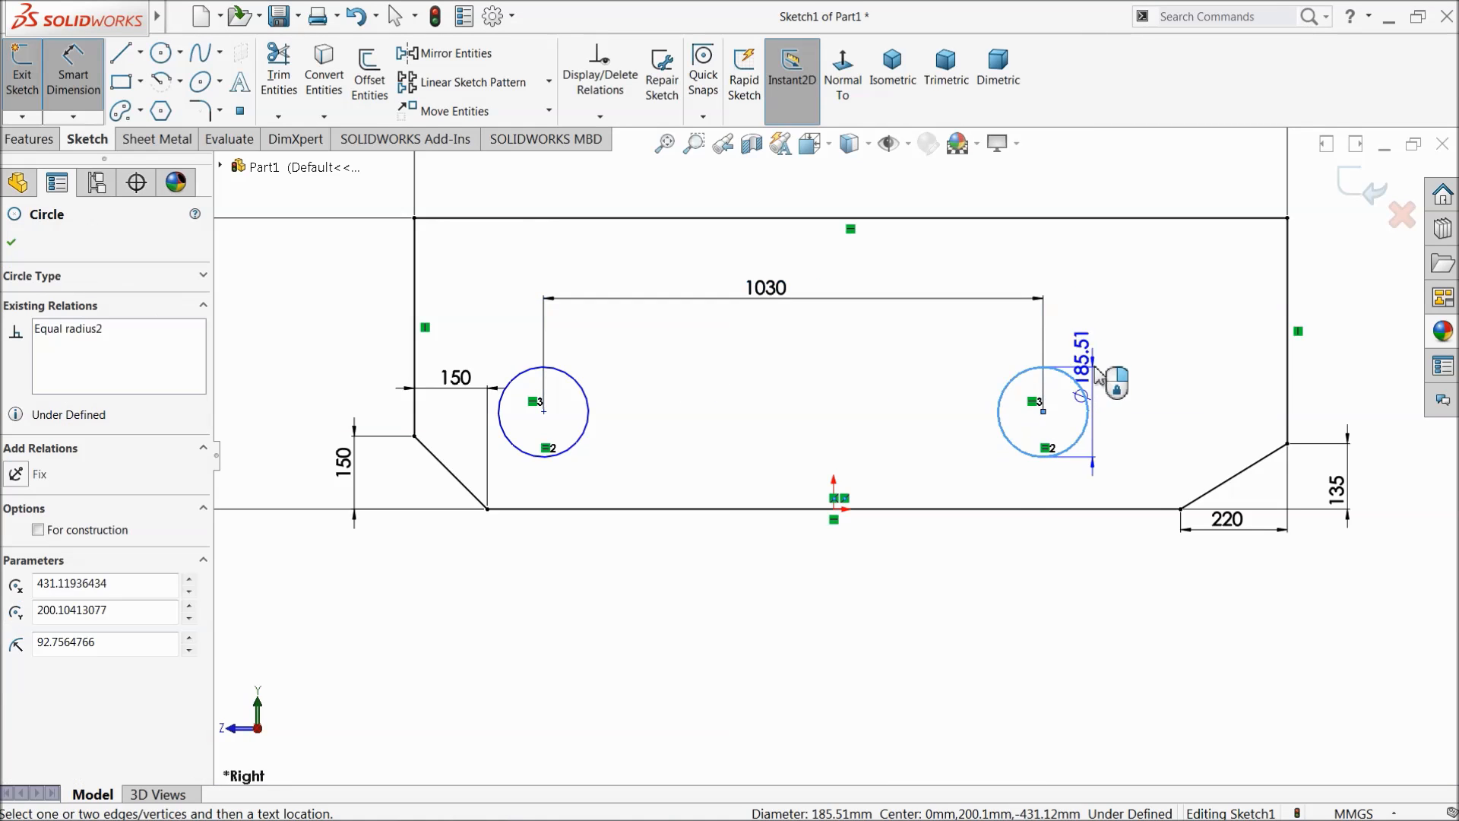
left_click(1133, 361)
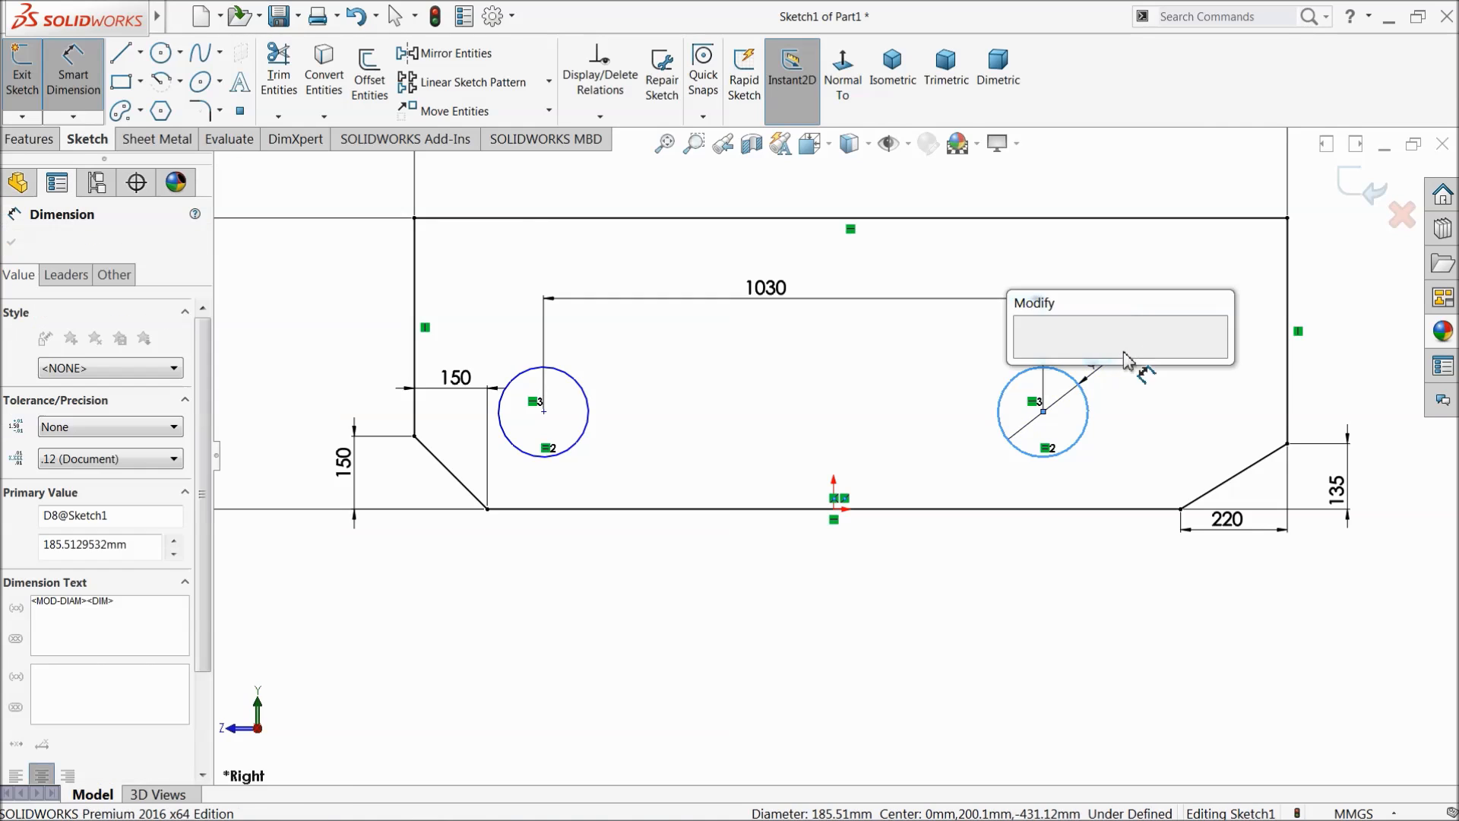
type("100")
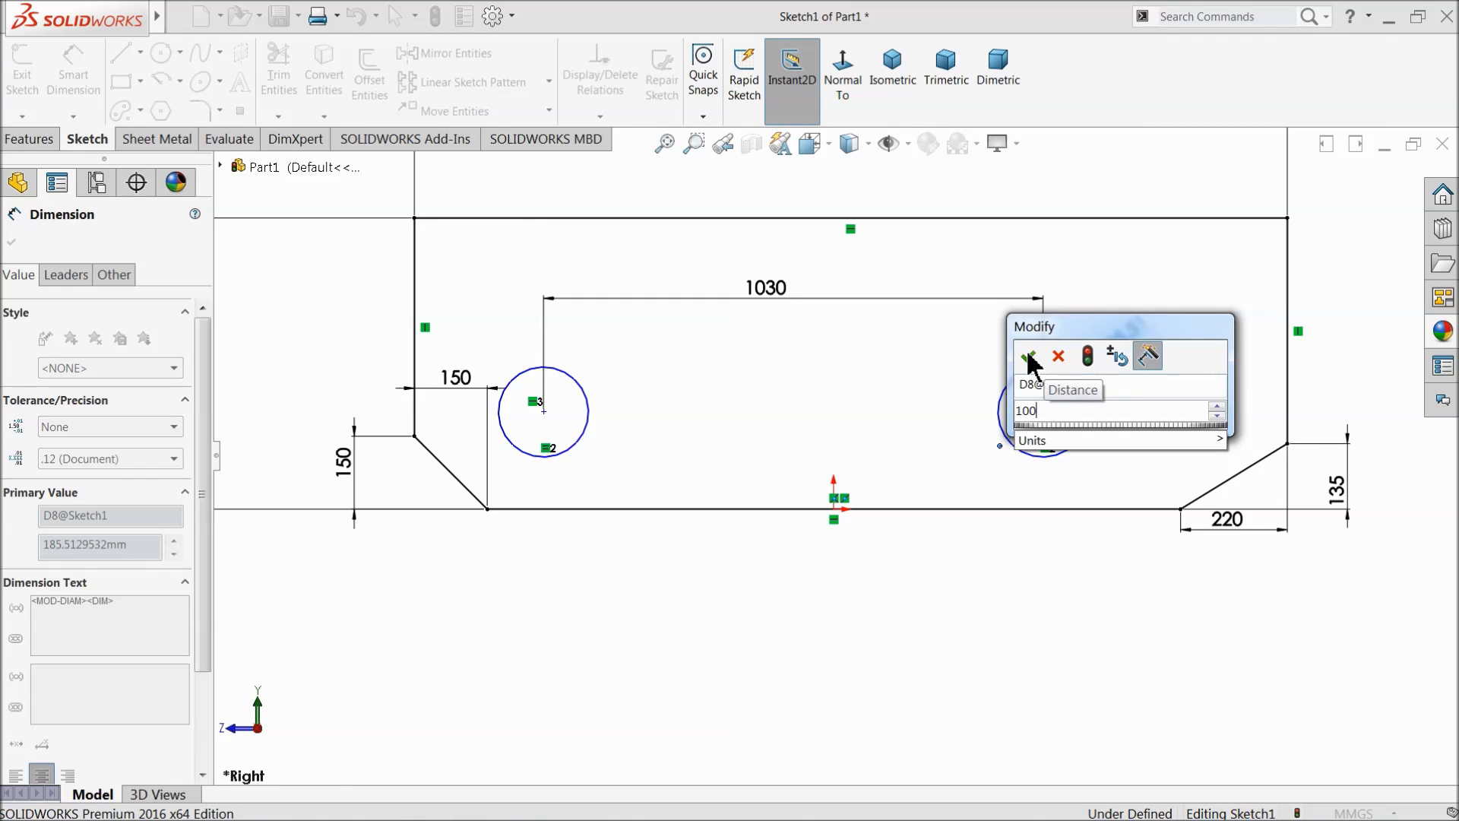
left_click(1030, 356)
Step: Dimension the right-hand circle's centre as 150 mm above the profile's bottom line
left_click(1044, 412)
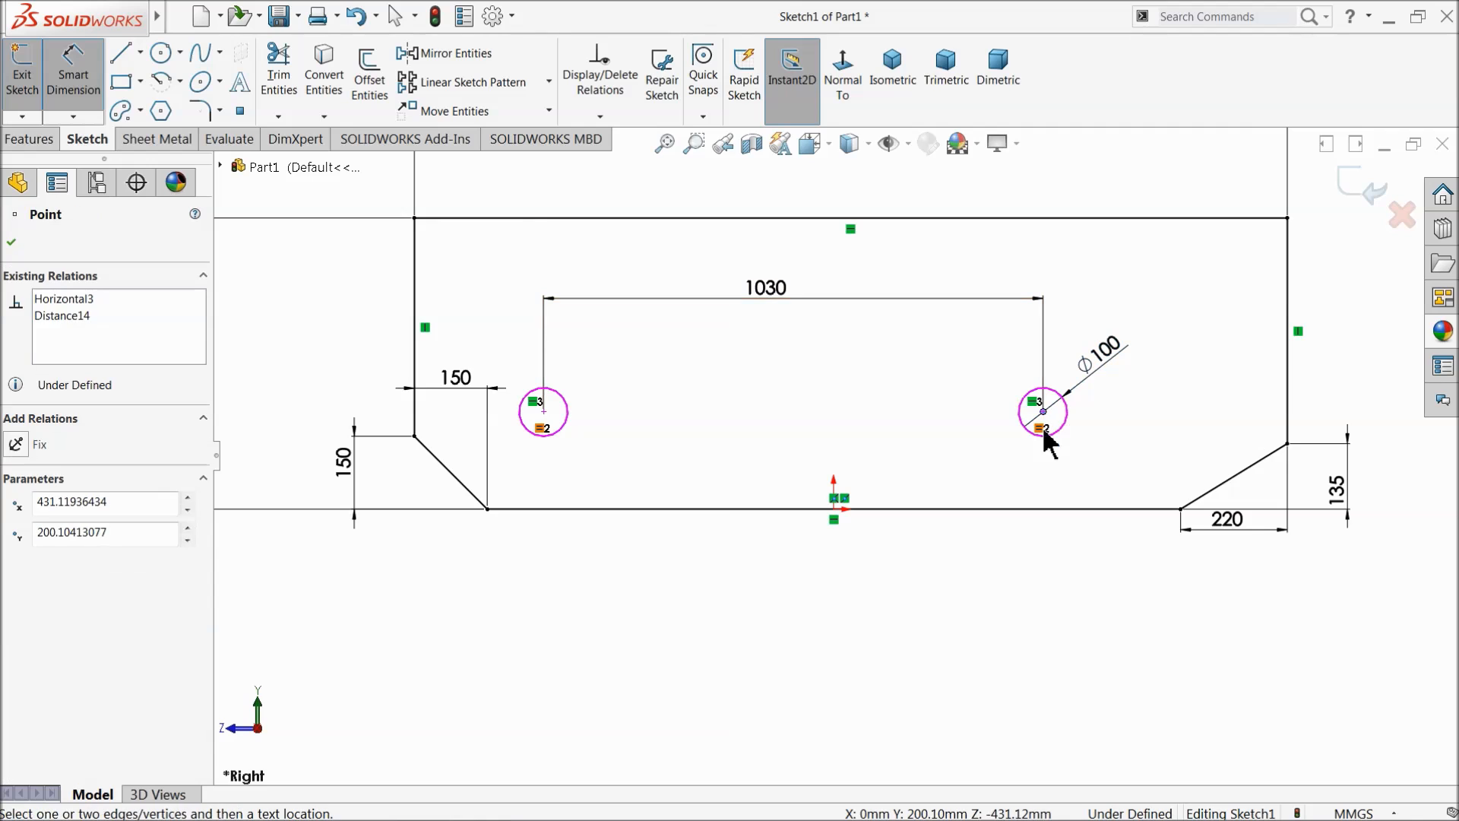
left_click(1038, 509)
left_click(925, 466)
type("1")
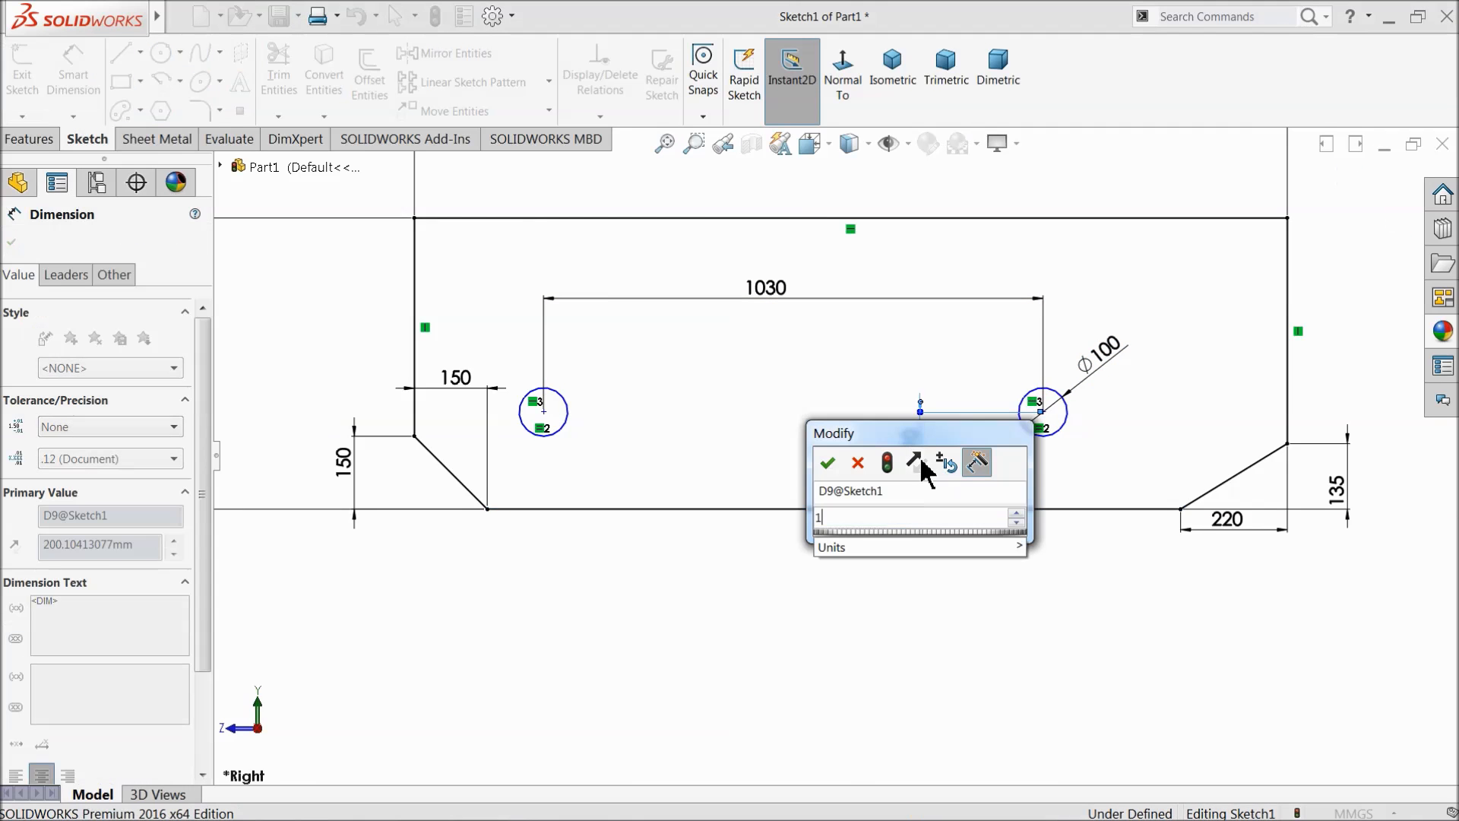
type("50")
left_click(828, 463)
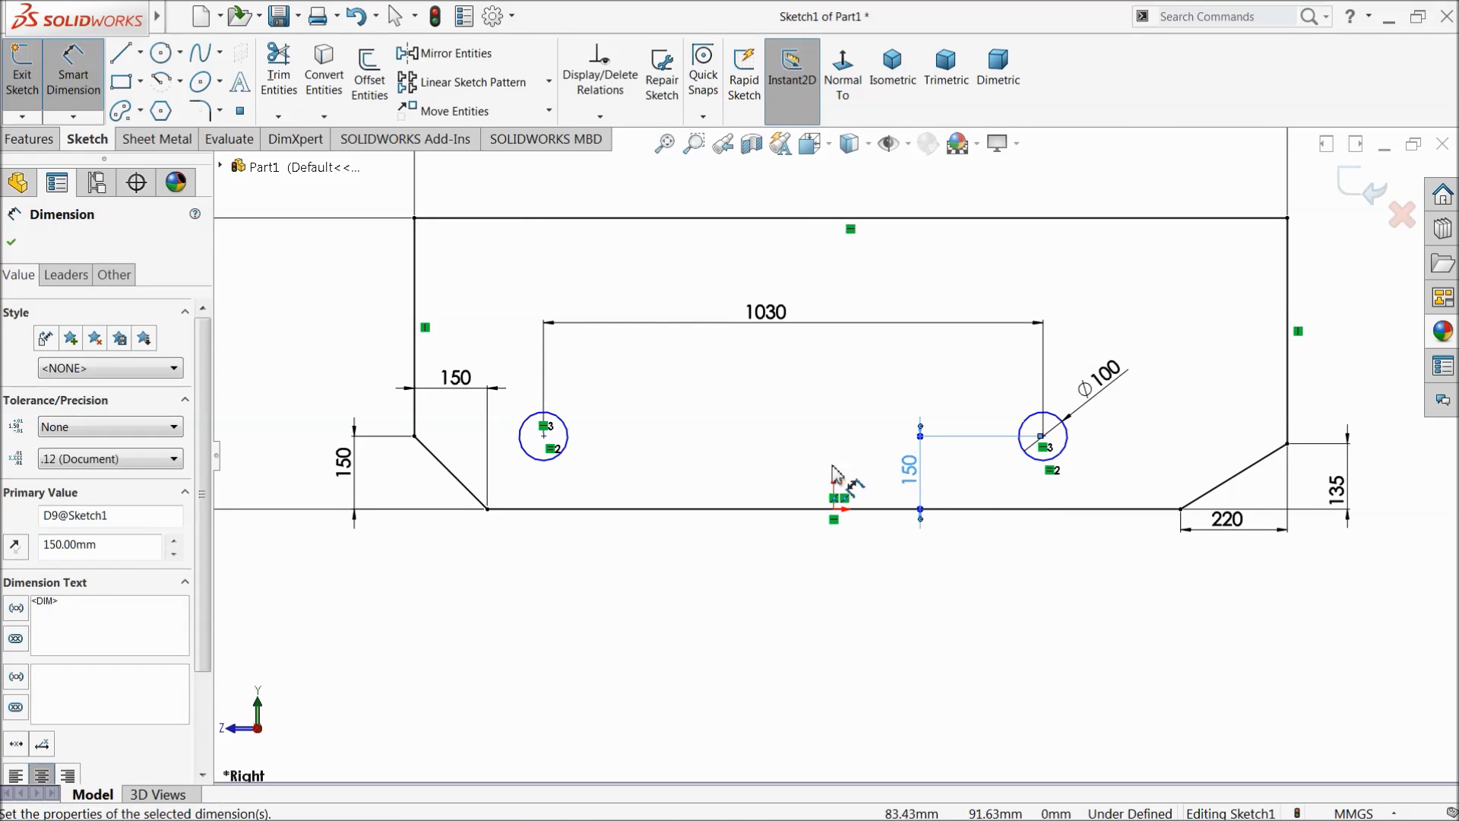
Step: Dimension the right-hand circle's centre as 540 mm horizontally from the profile's right vertical line
left_click(1044, 438)
left_click(1289, 357)
left_click(1144, 196)
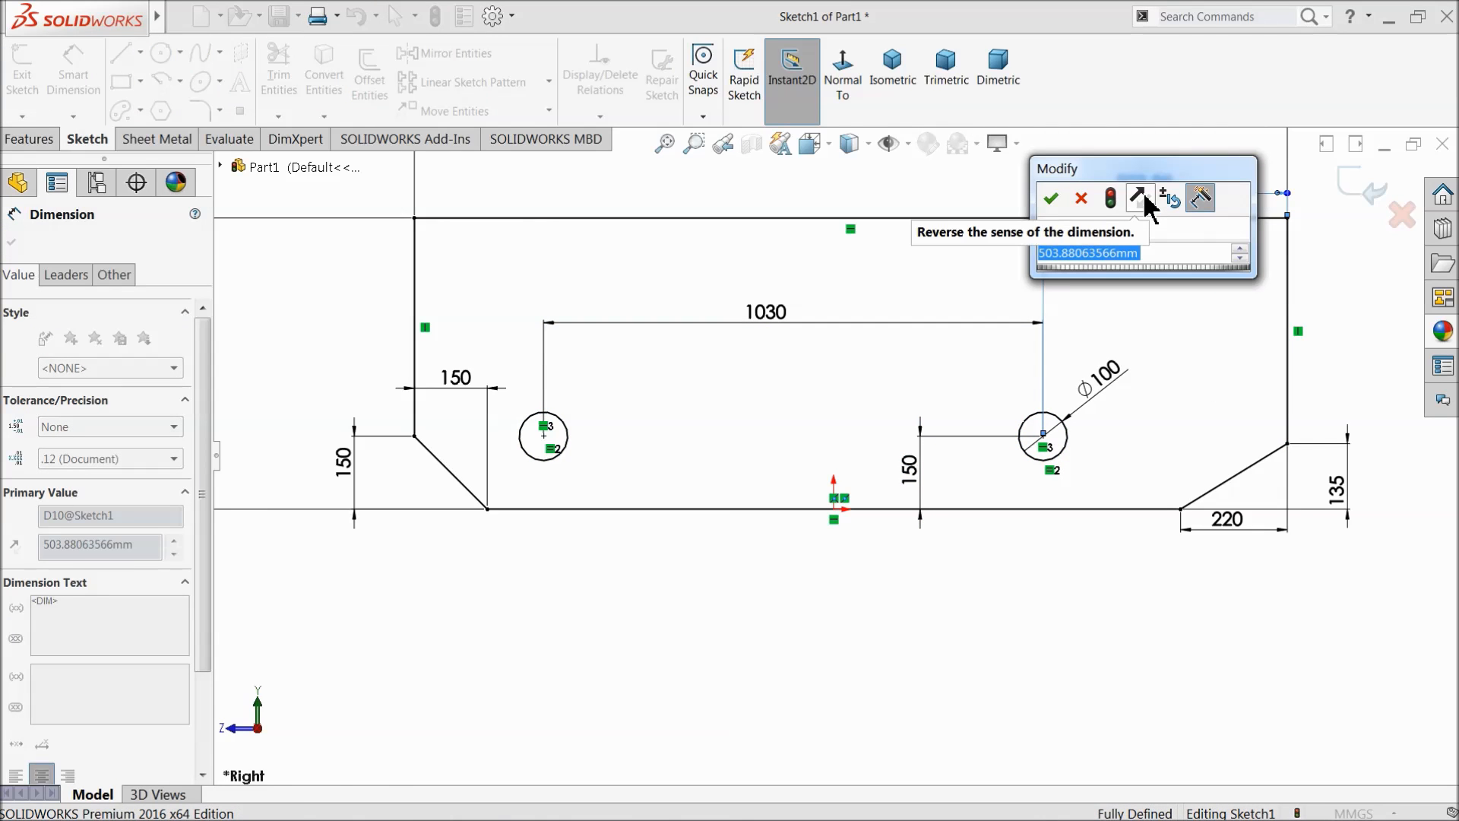
type("540")
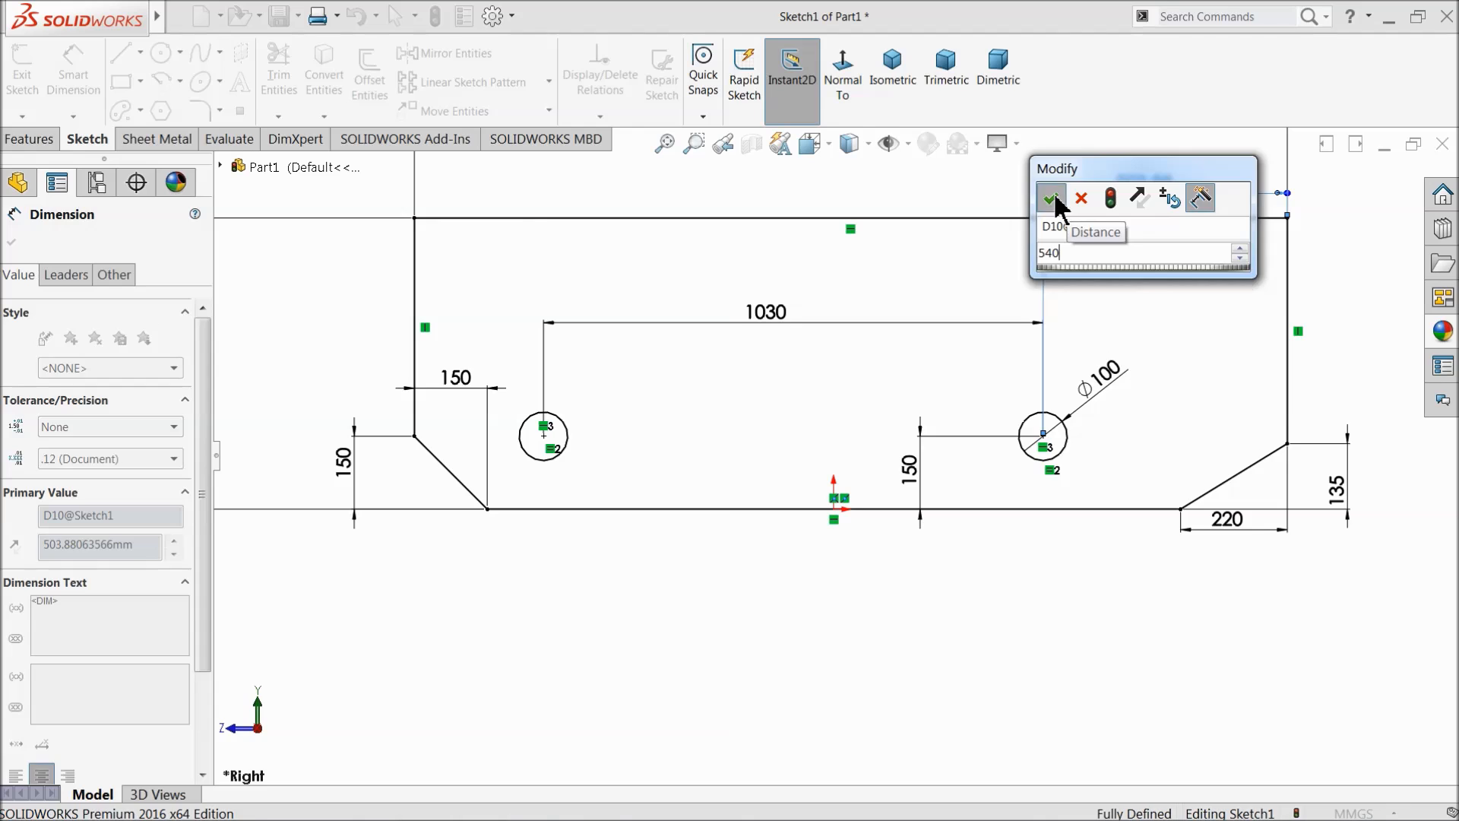
left_click(1051, 198)
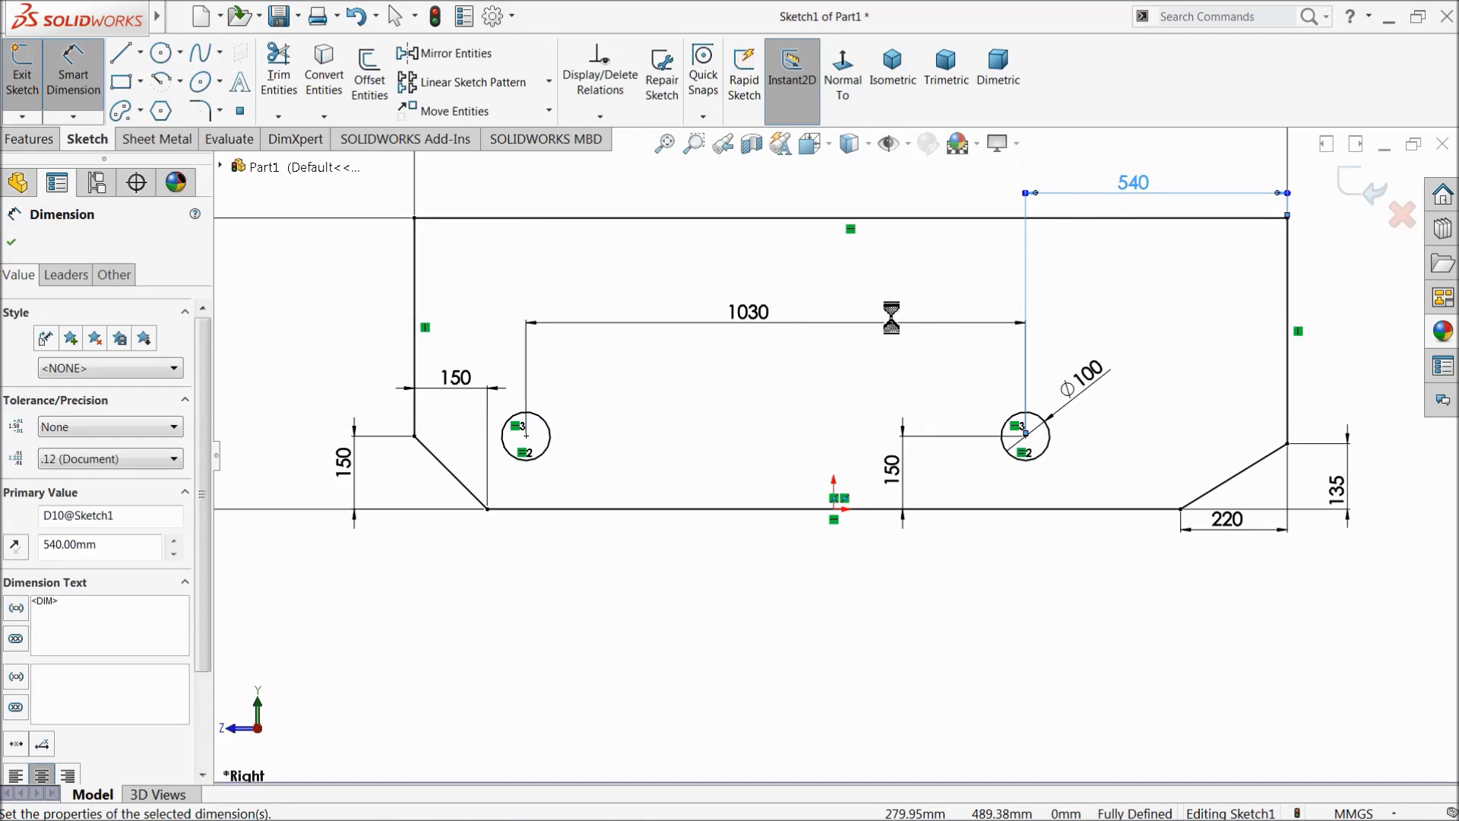
left_click(642, 564)
Step: Extrude the side profile as a boss 1000 mm deep with the Mid Plane end condition
scroll(610, 507, "up", 3)
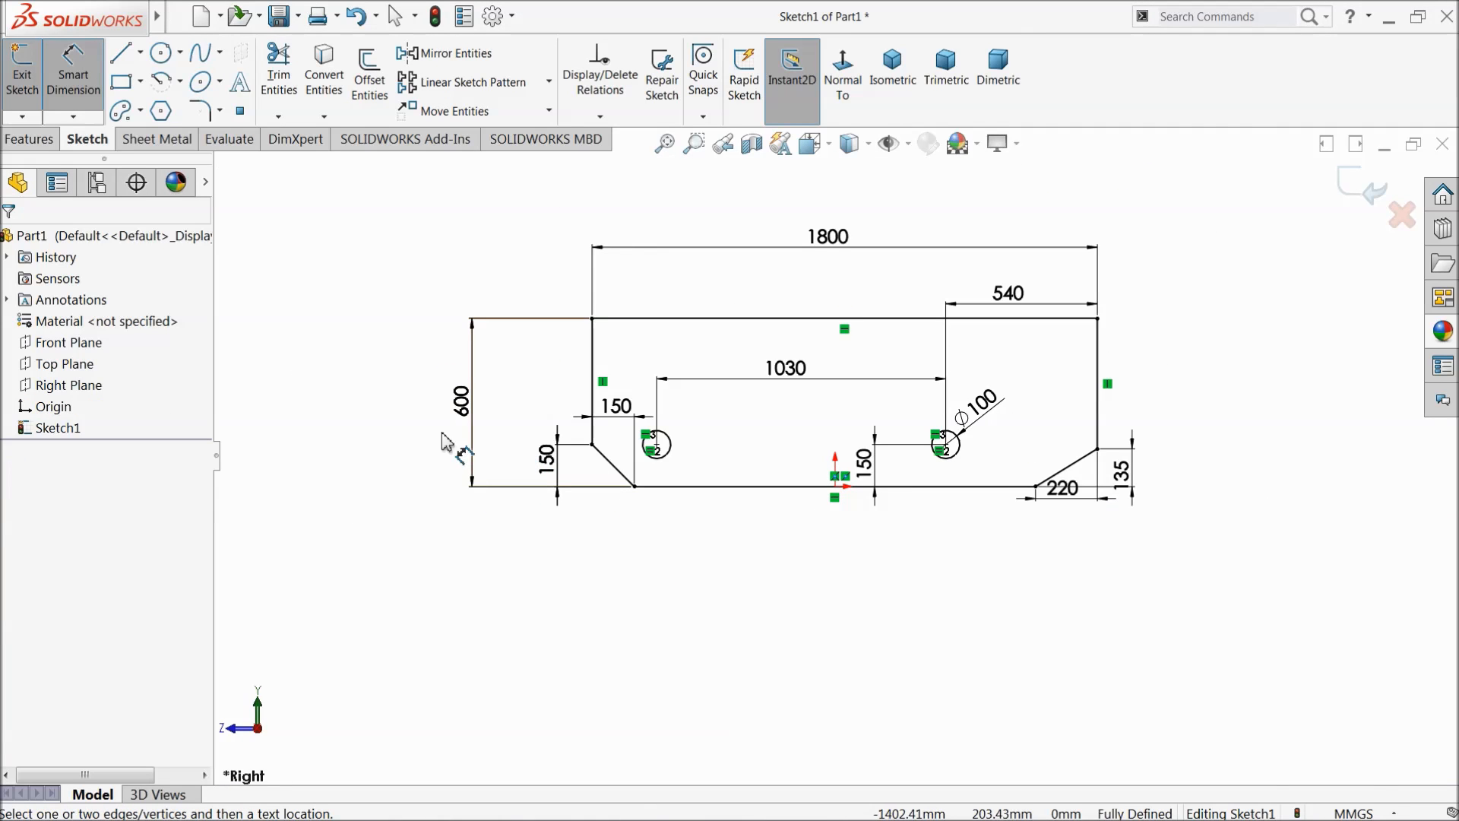
left_click(19, 140)
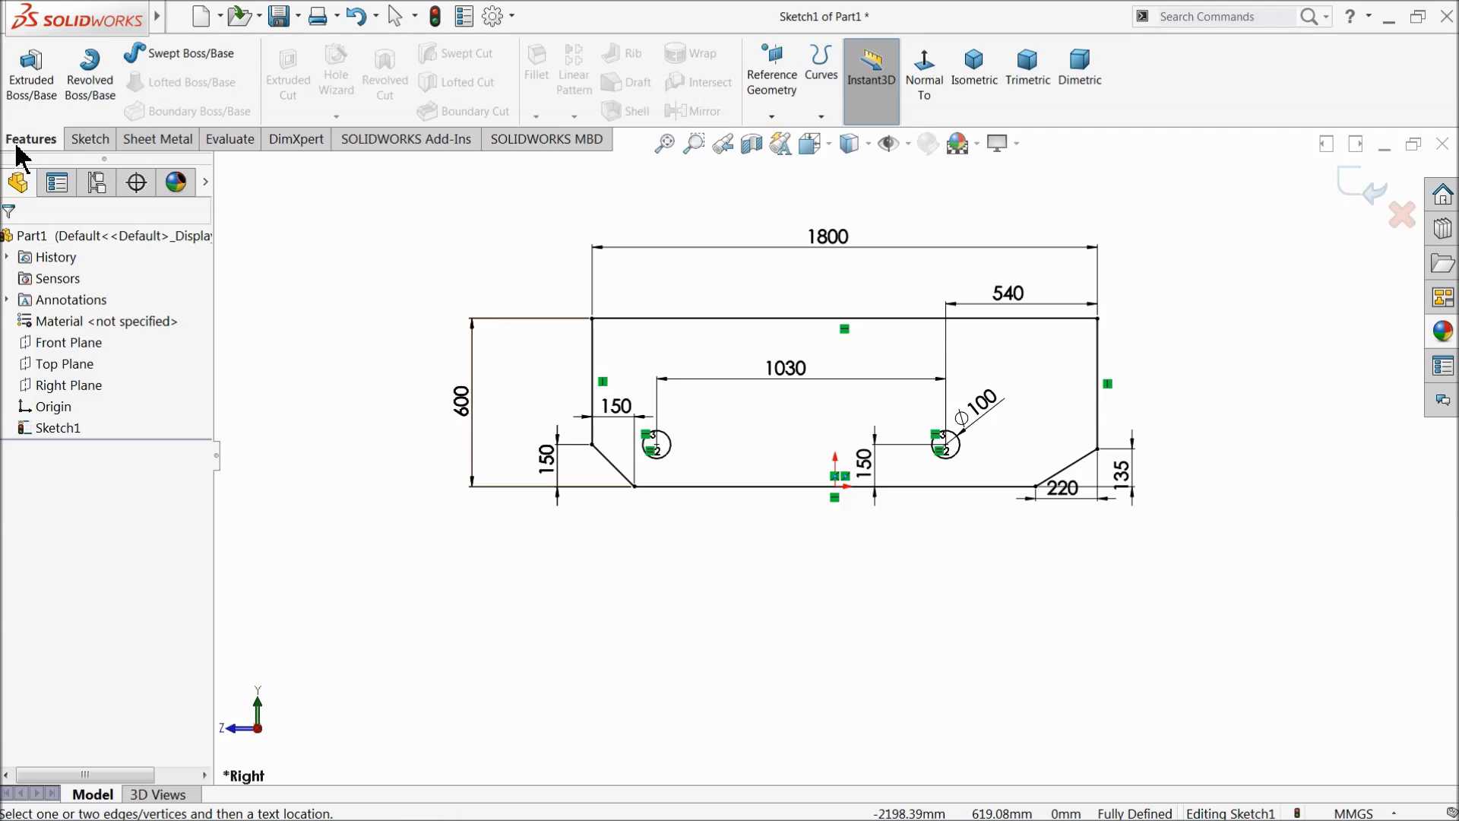
left_click(31, 76)
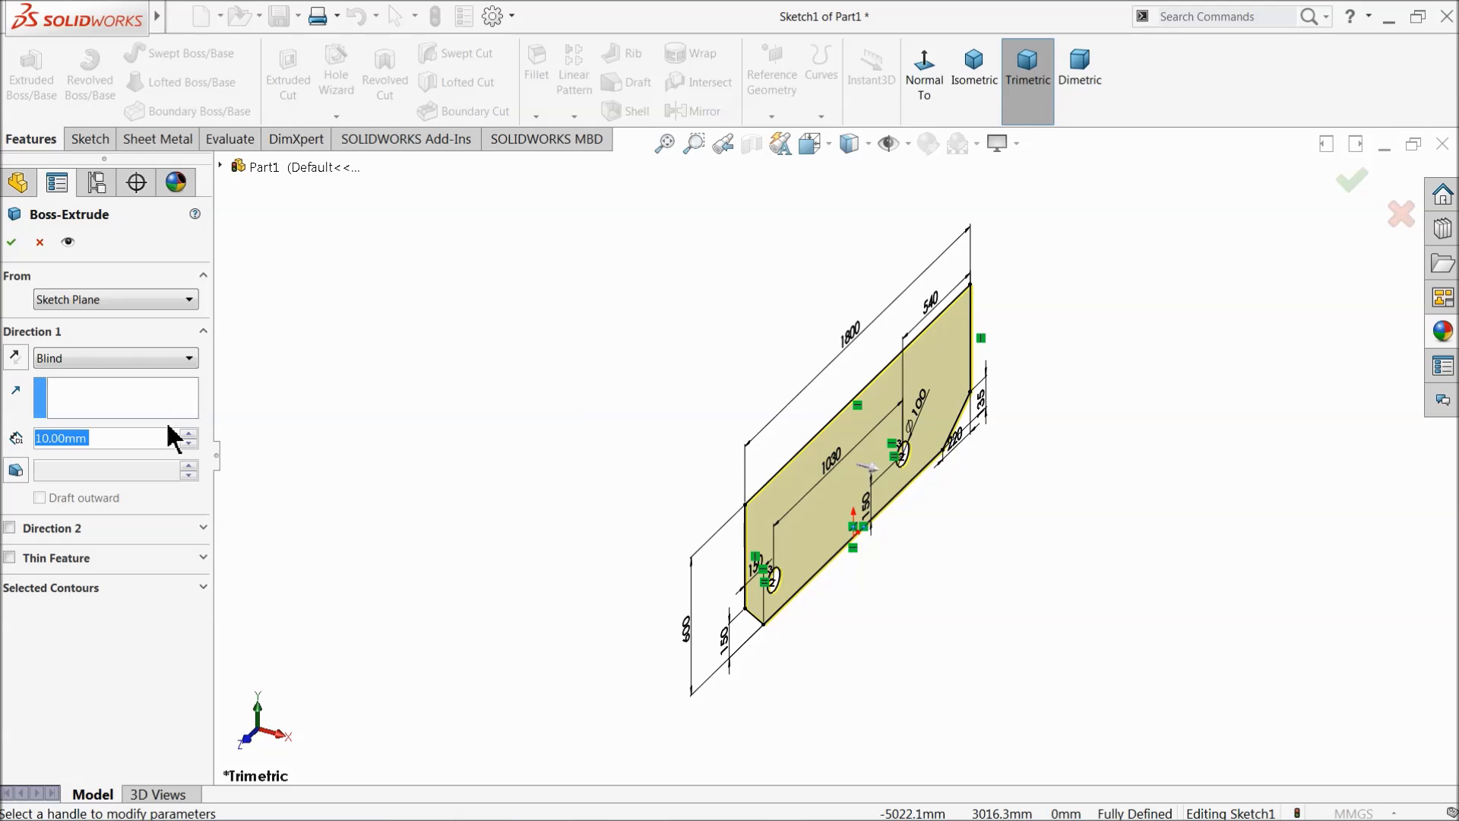
type("1000")
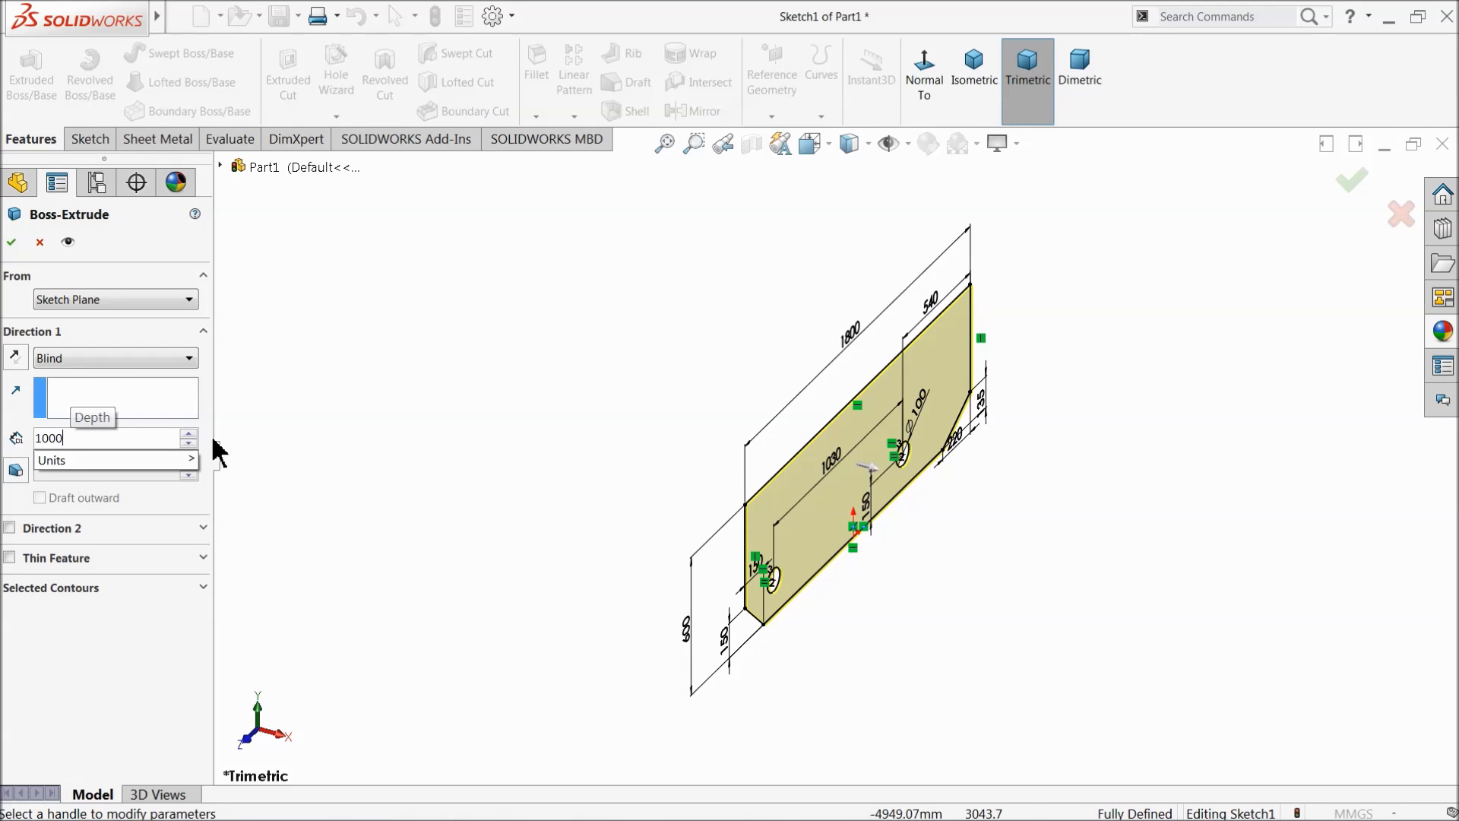
key("Return")
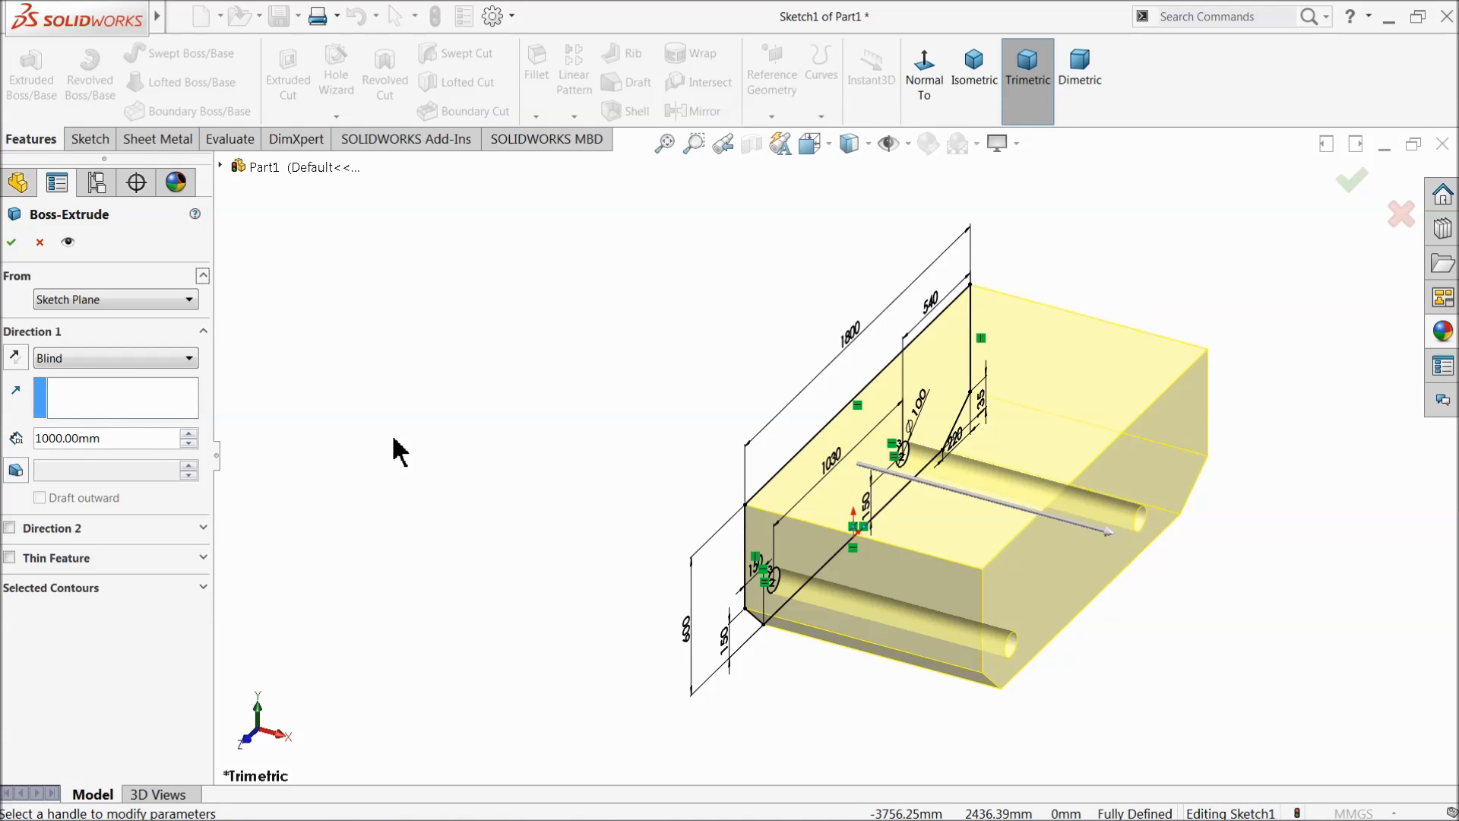
left_click(66, 461)
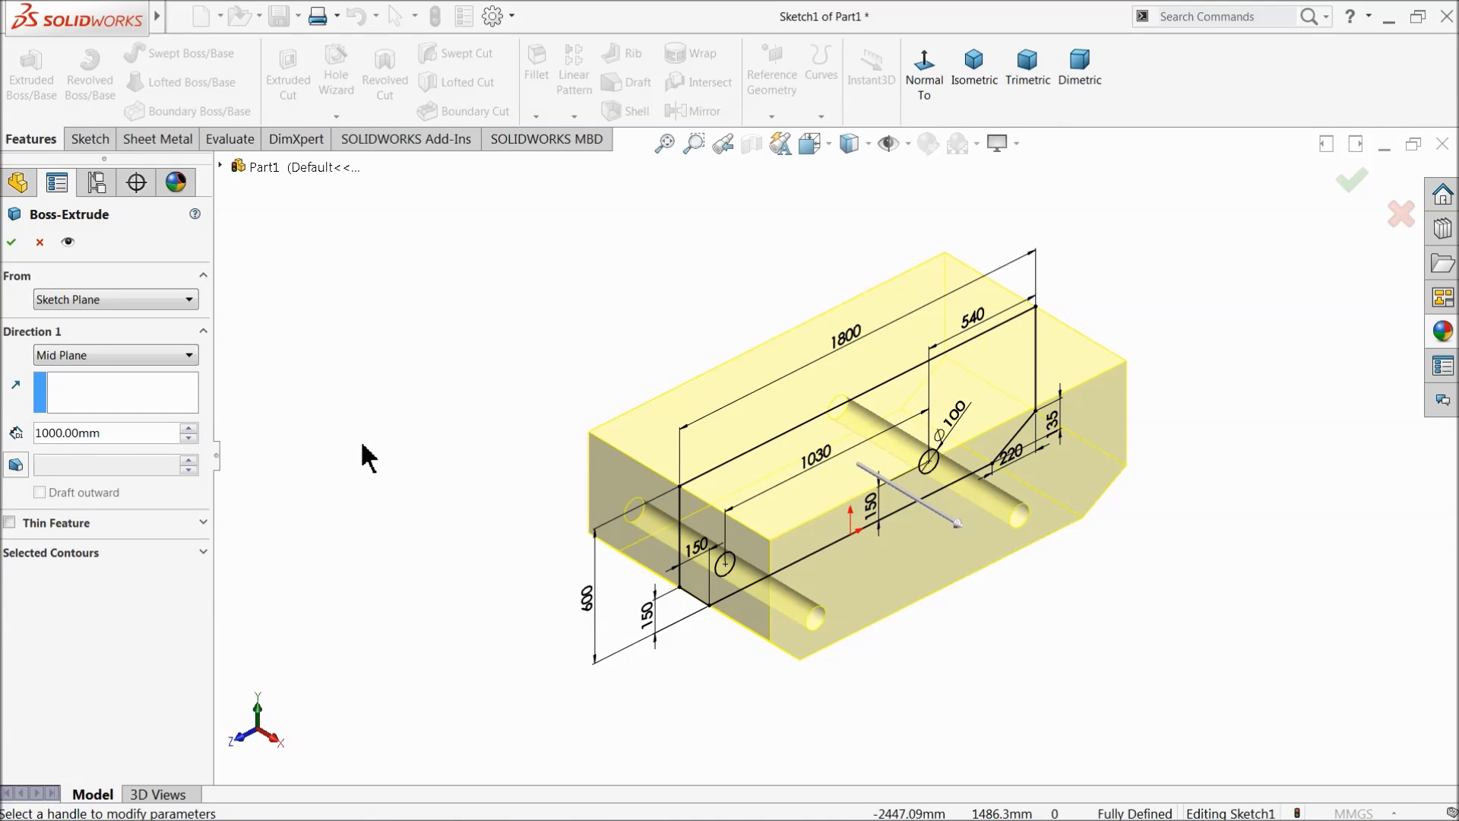
scroll(935, 523, "down", 3)
mouse_move(923, 513)
middle_mouse_down()
mouse_move(896, 478)
mouse_move(928, 507)
middle_mouse_up()
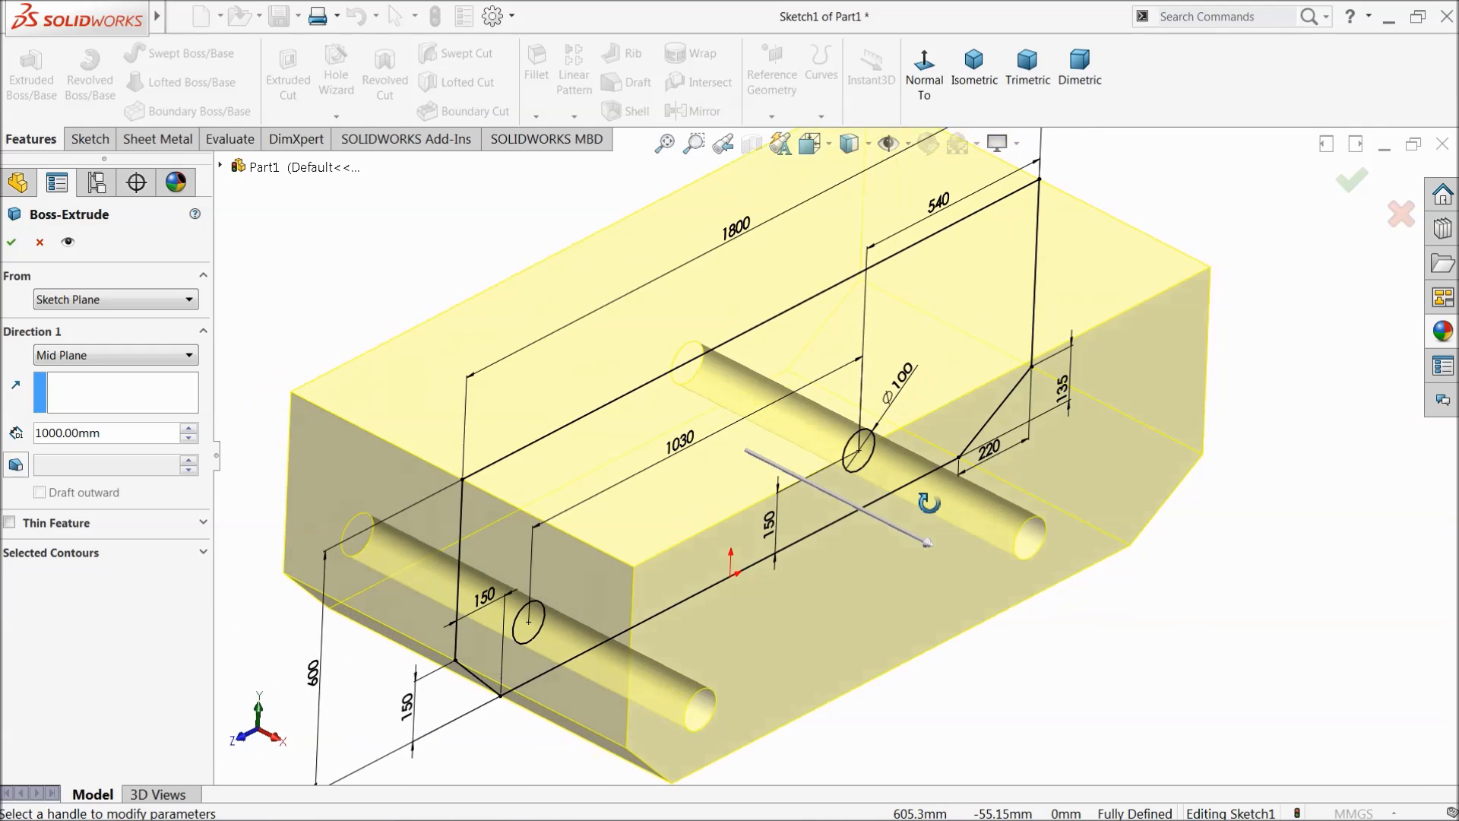
left_click(12, 243)
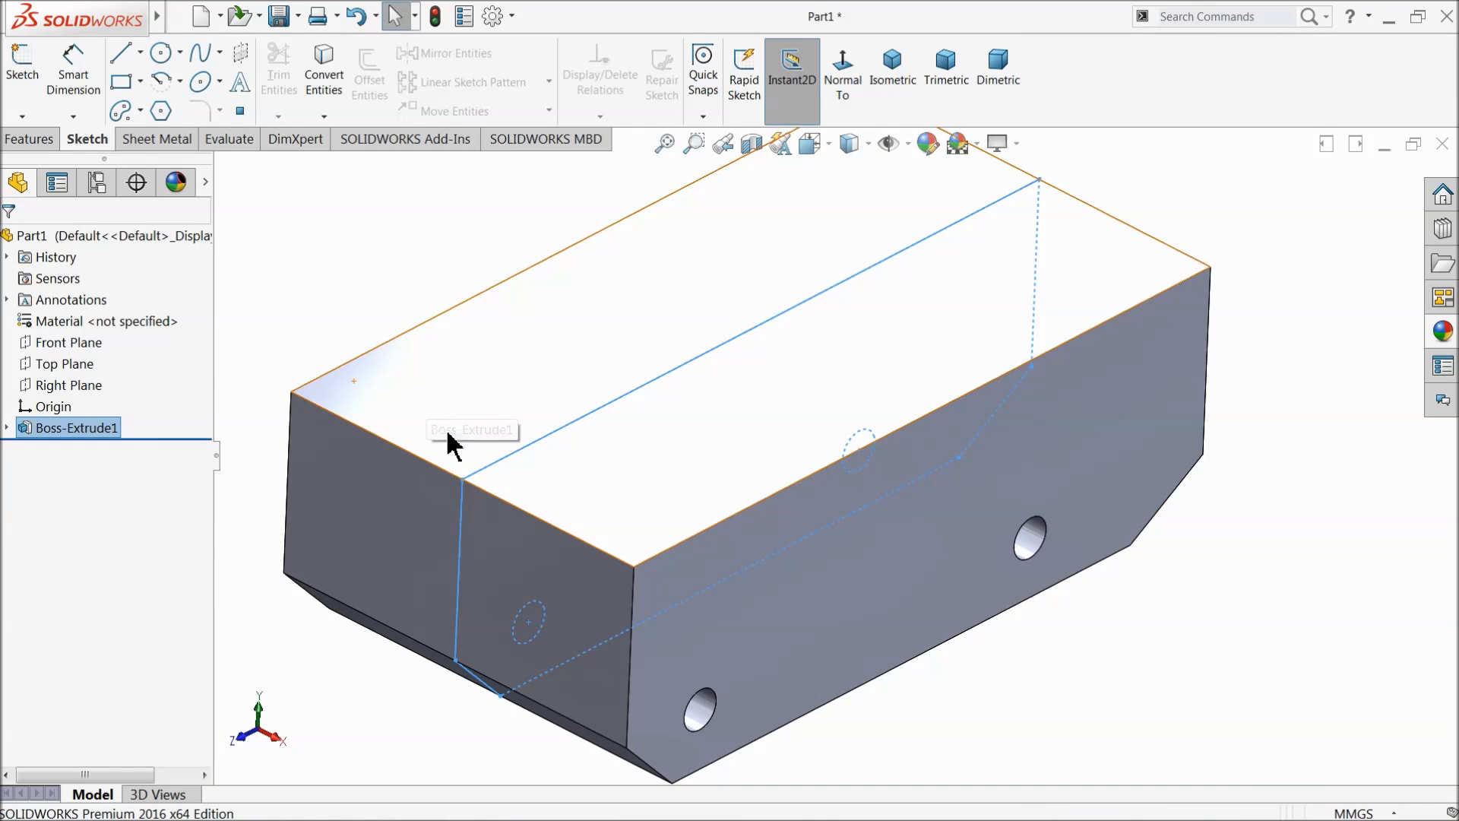
Step: Start a new sketch on the block's large side face with the holes and view it face-on
left_click(896, 535)
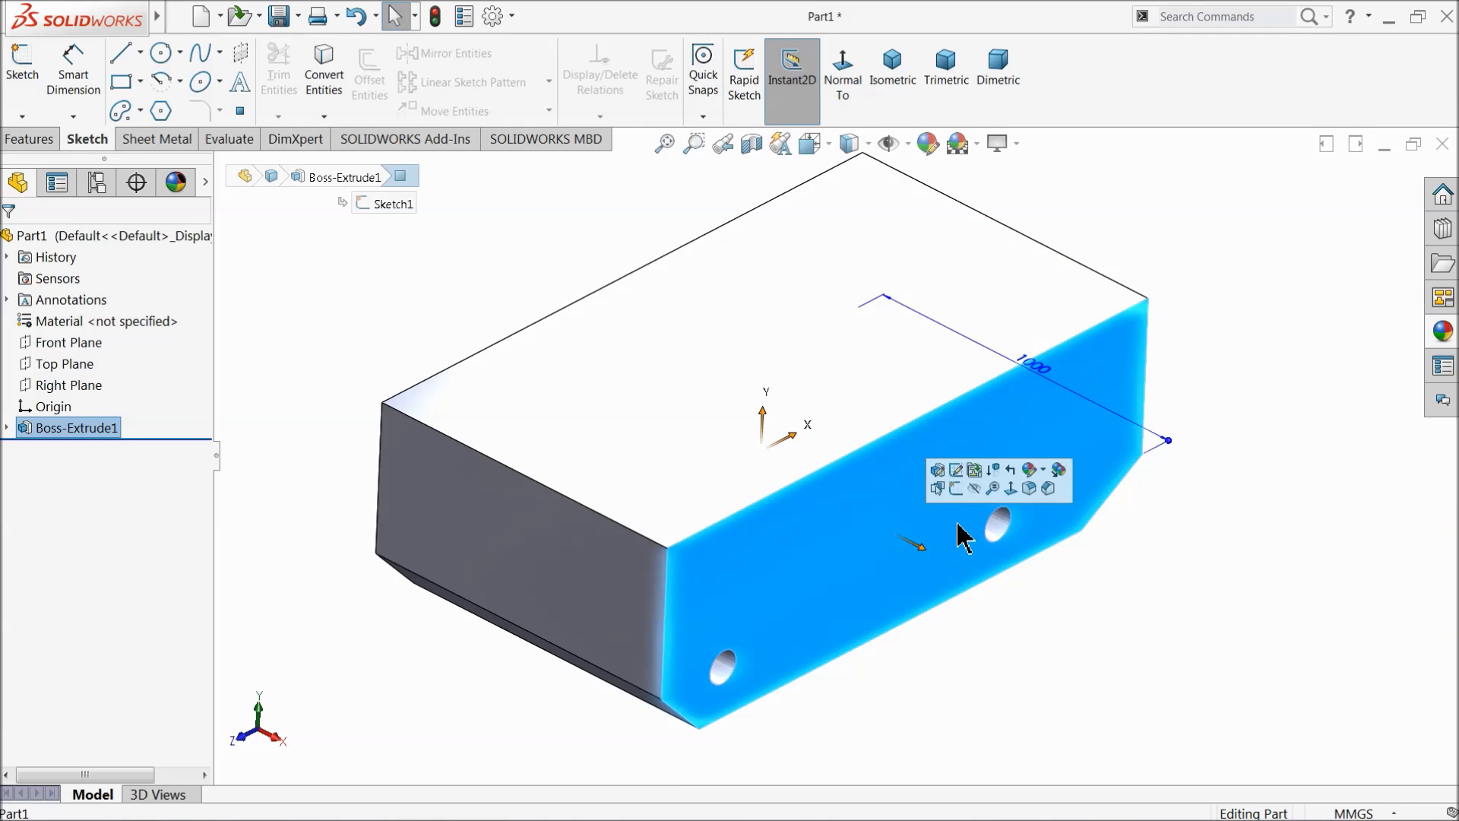
left_click(959, 485)
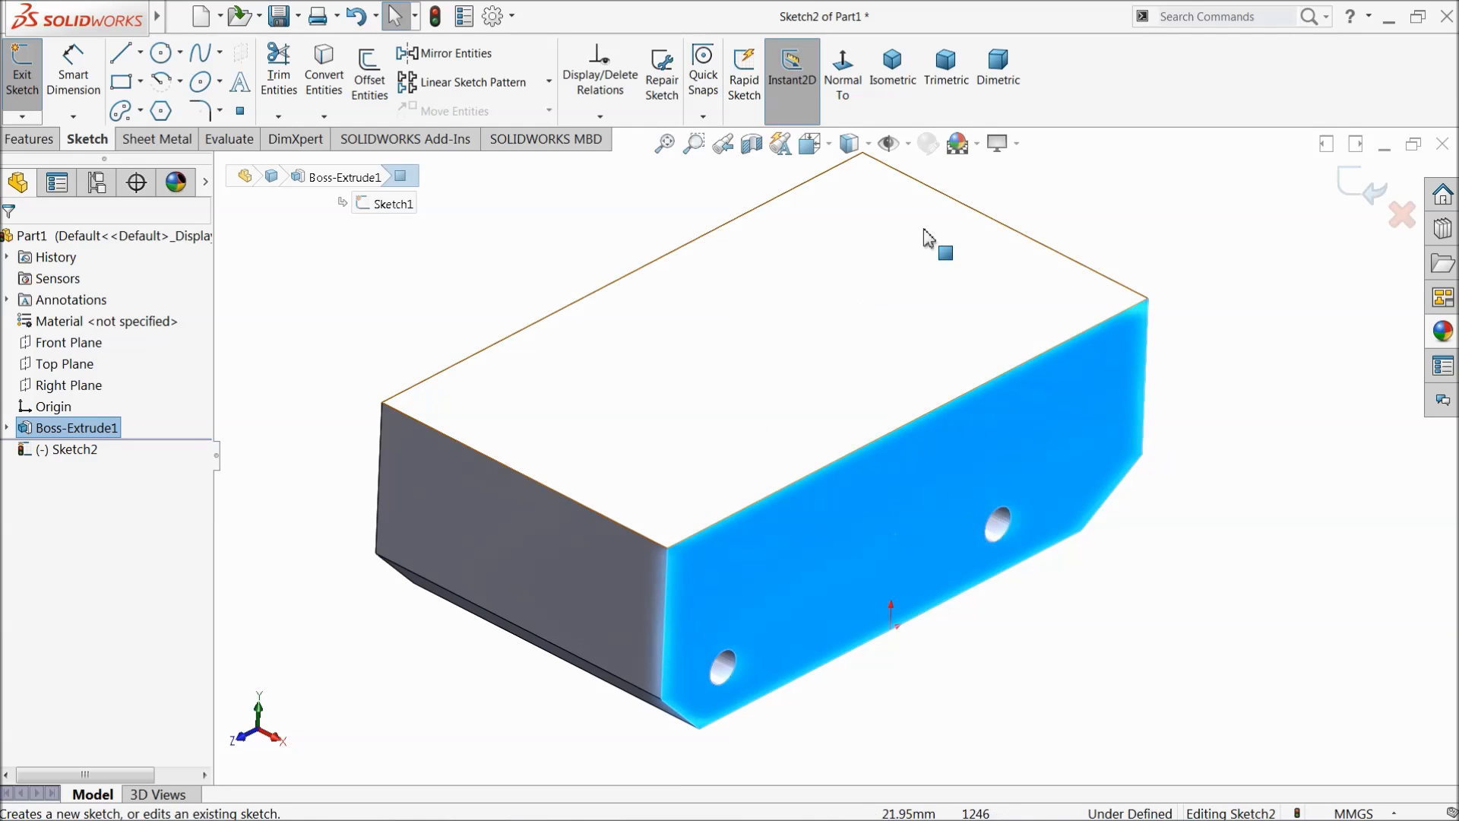
left_click(840, 75)
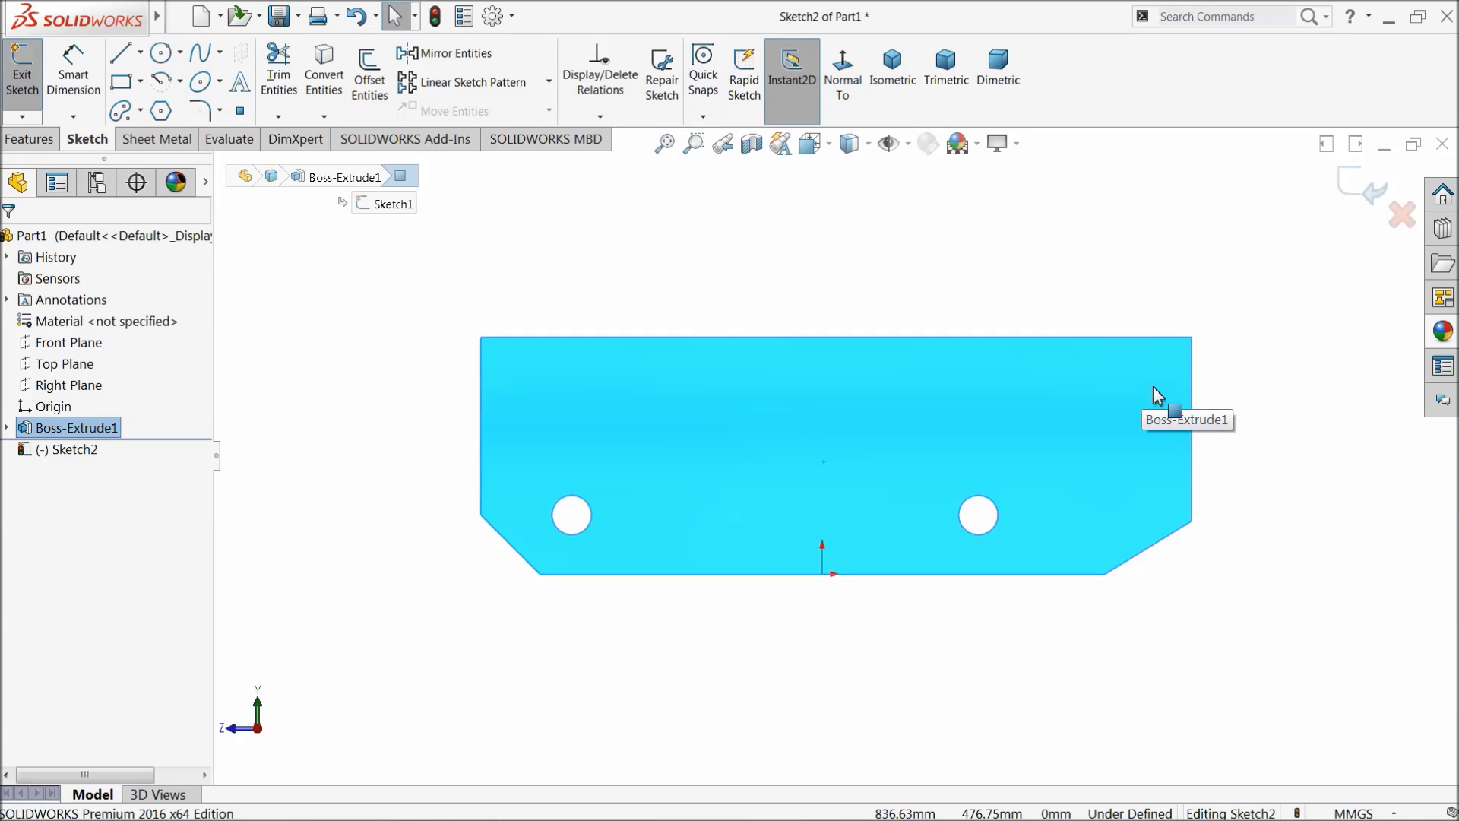
Step: Sketch connected lines: about 1096 mm up from the right chamfer's upper corner, about 304 mm leftward, about 460 mm slanting down, and a short segment toward the block
left_click(122, 52)
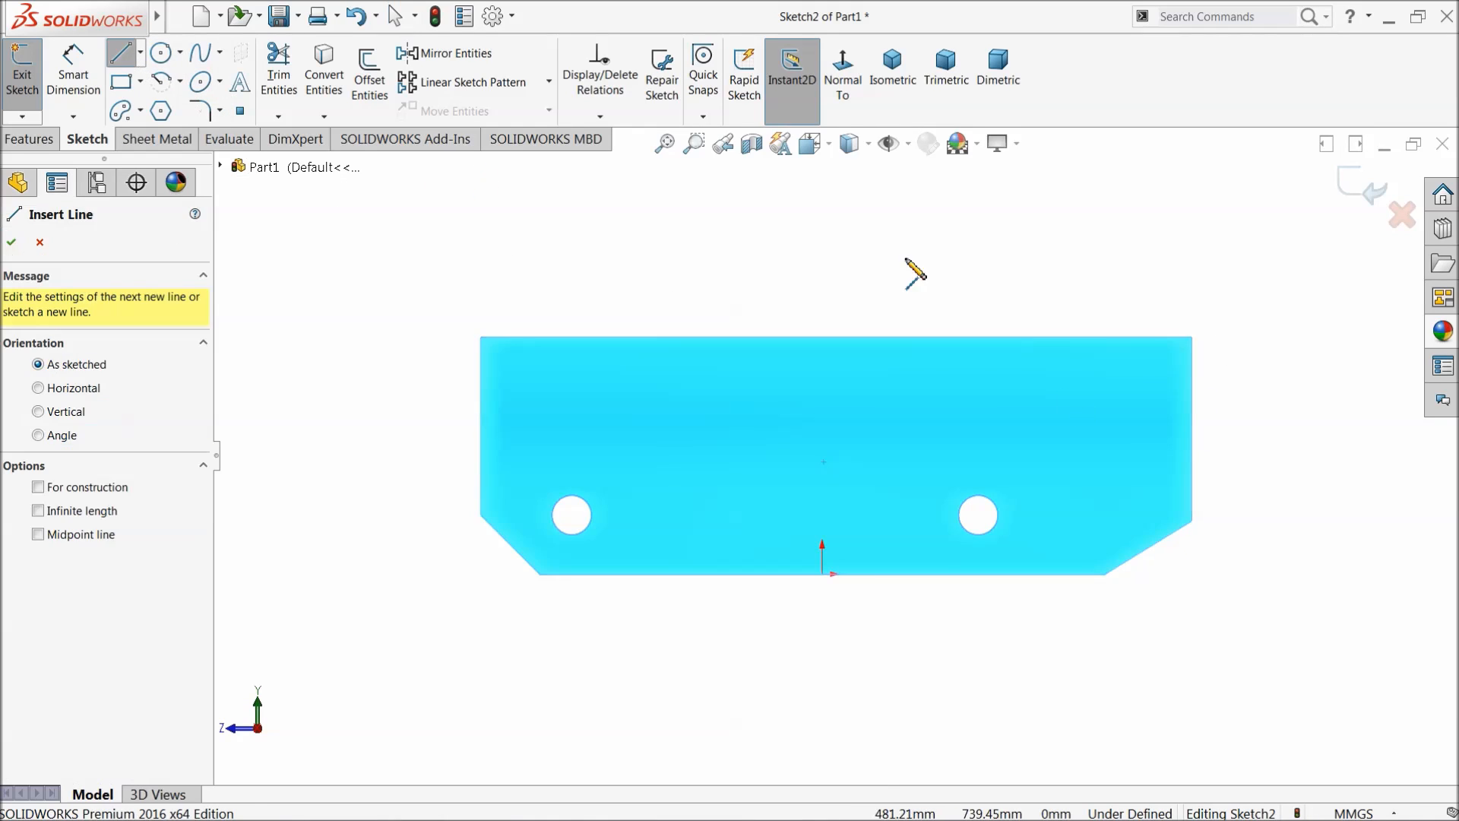
scroll(1192, 325, "up", 1)
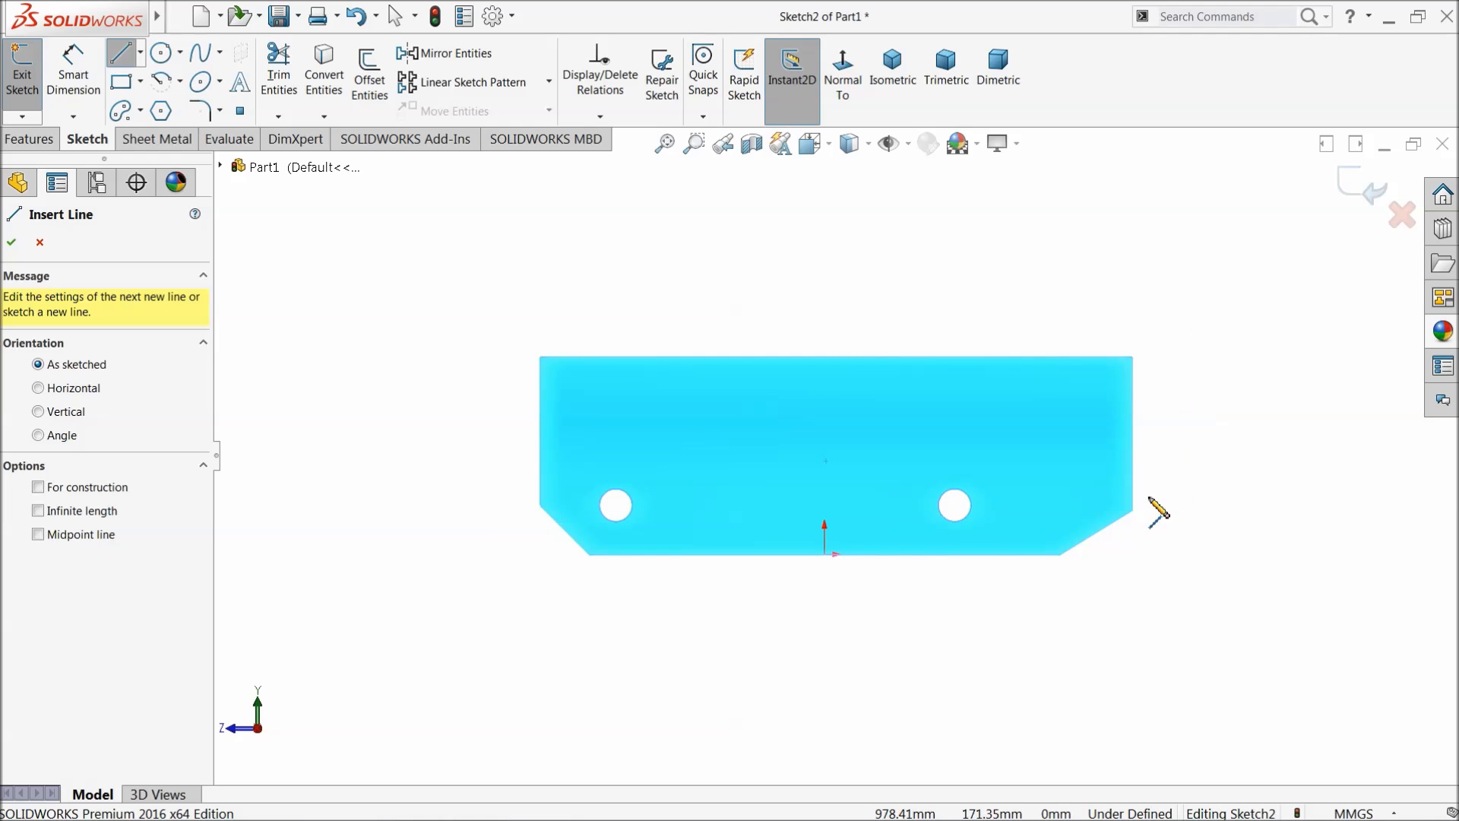
left_click(1132, 511)
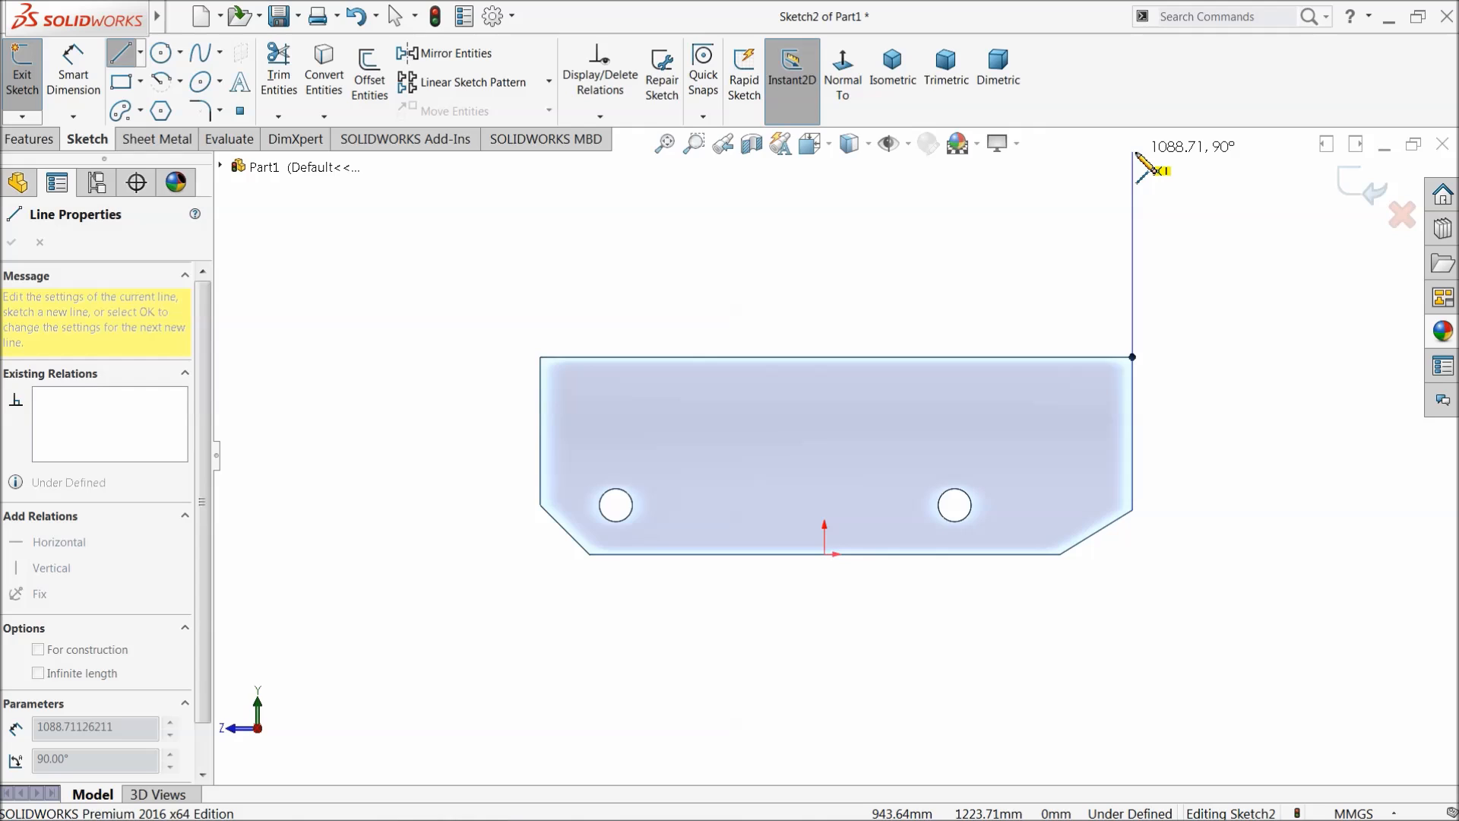
left_click(1134, 150)
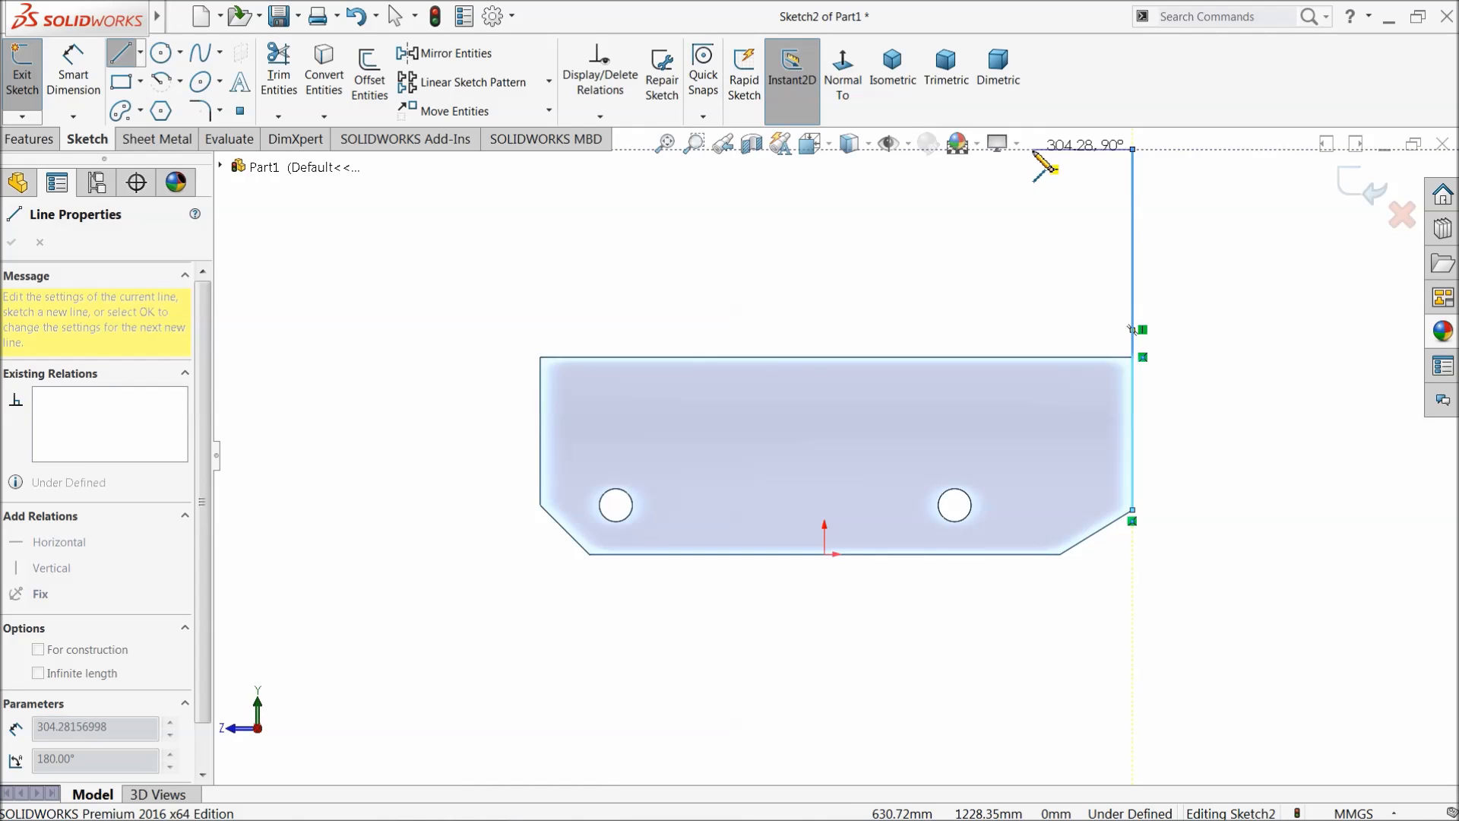
left_click(1033, 150)
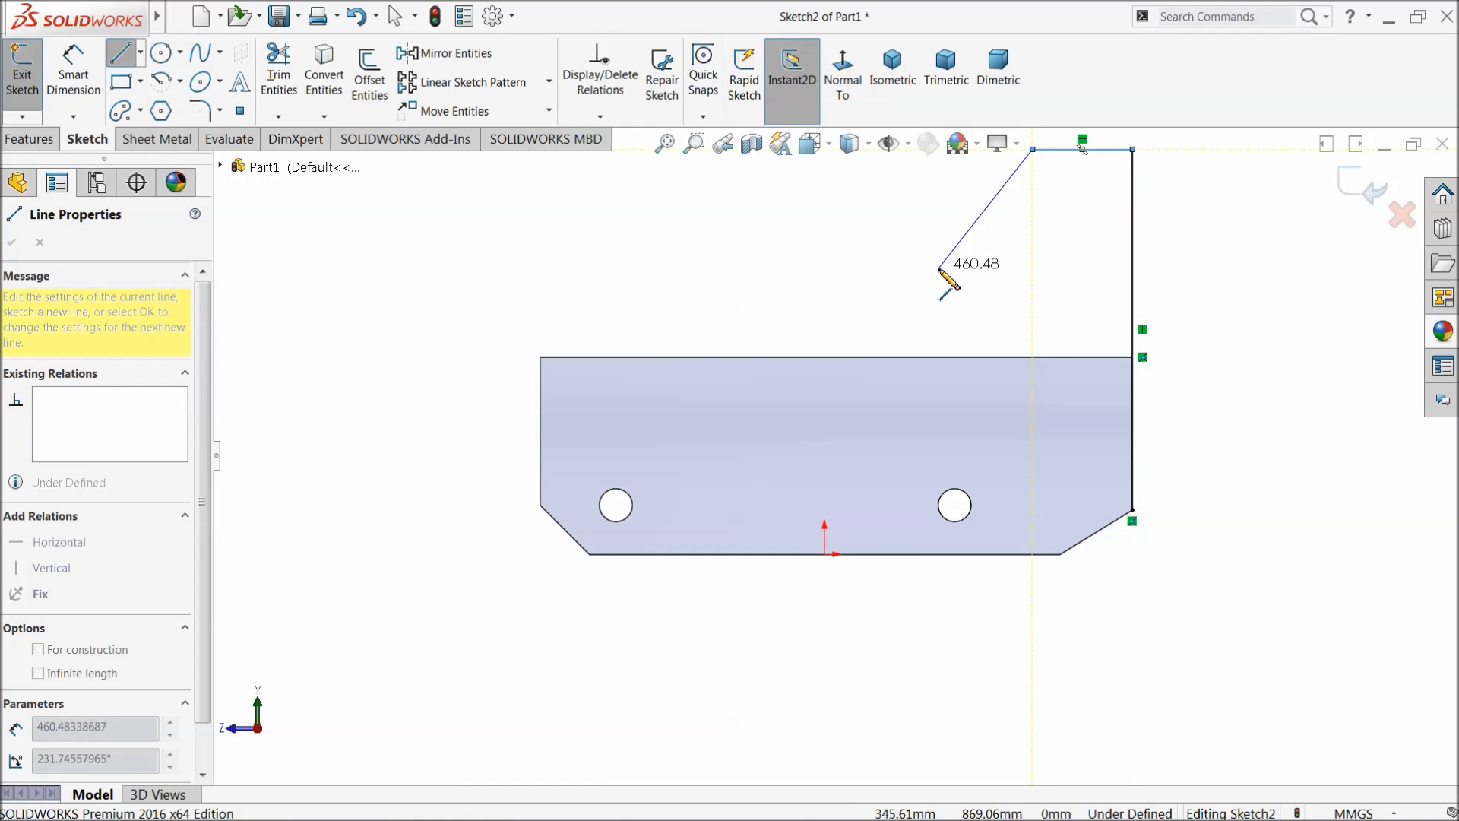
left_click(940, 269)
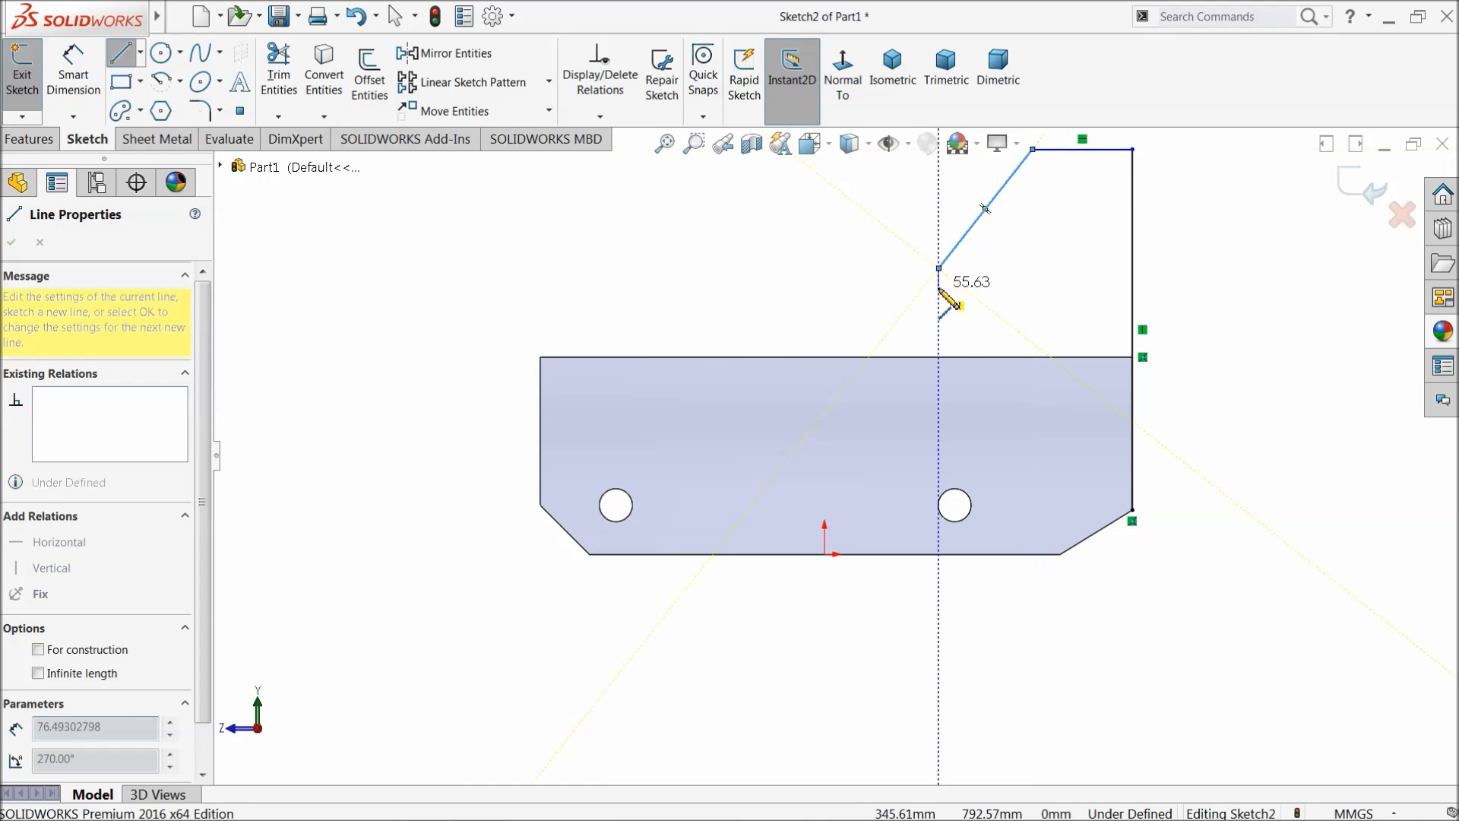
left_click(962, 345)
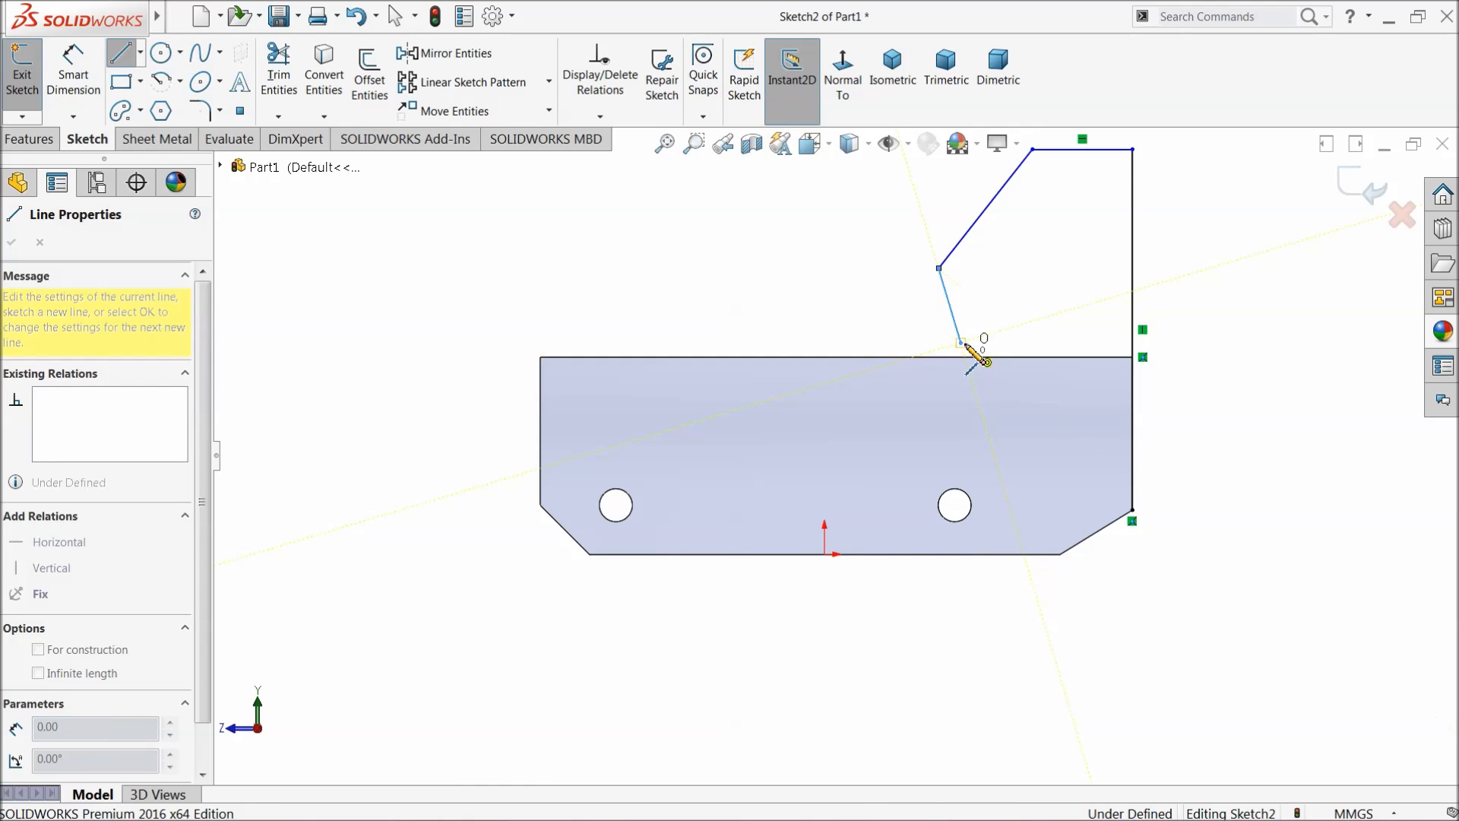
key("a")
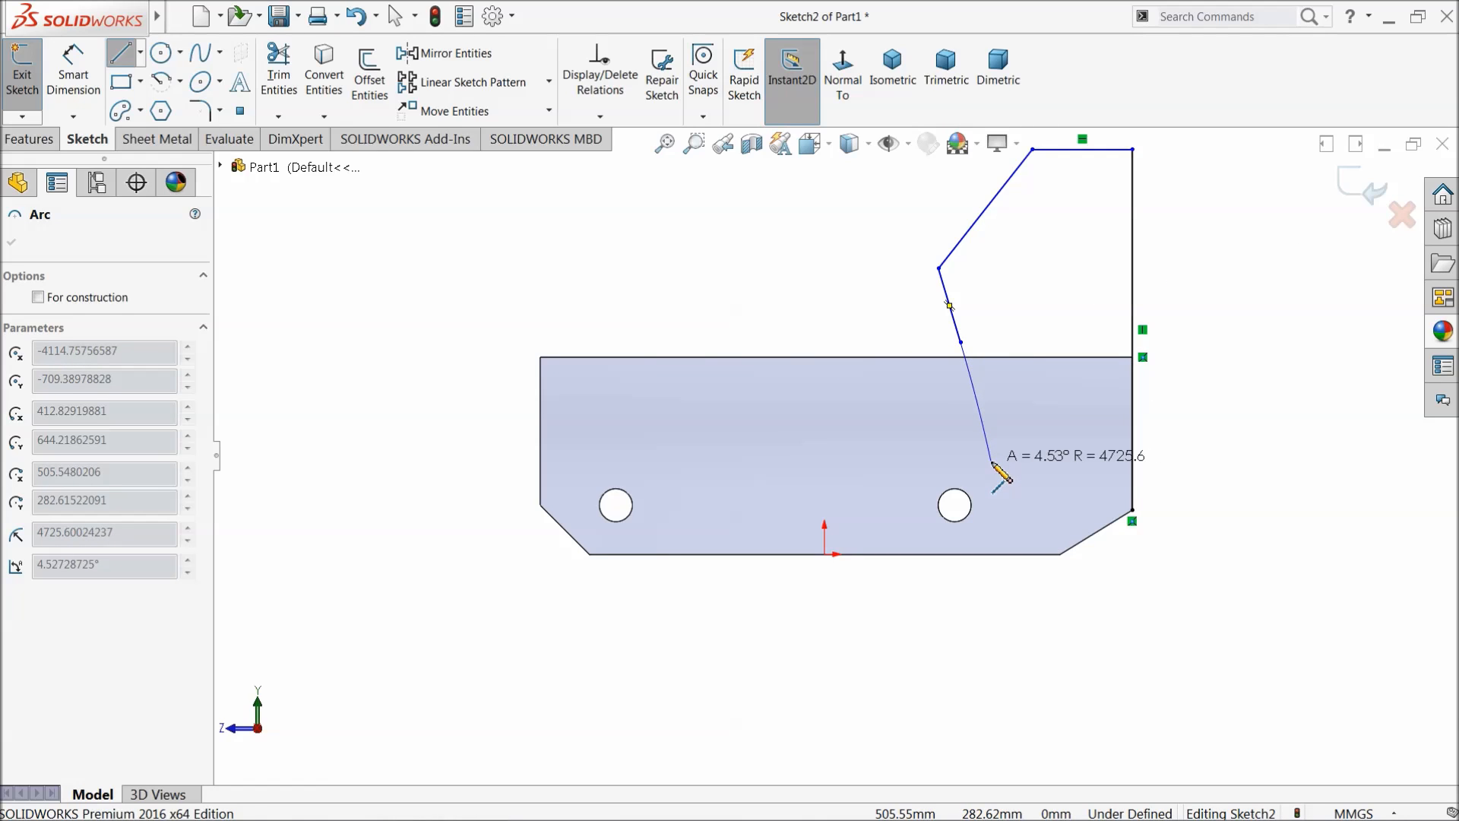
right_click(1028, 443)
left_click(1039, 444)
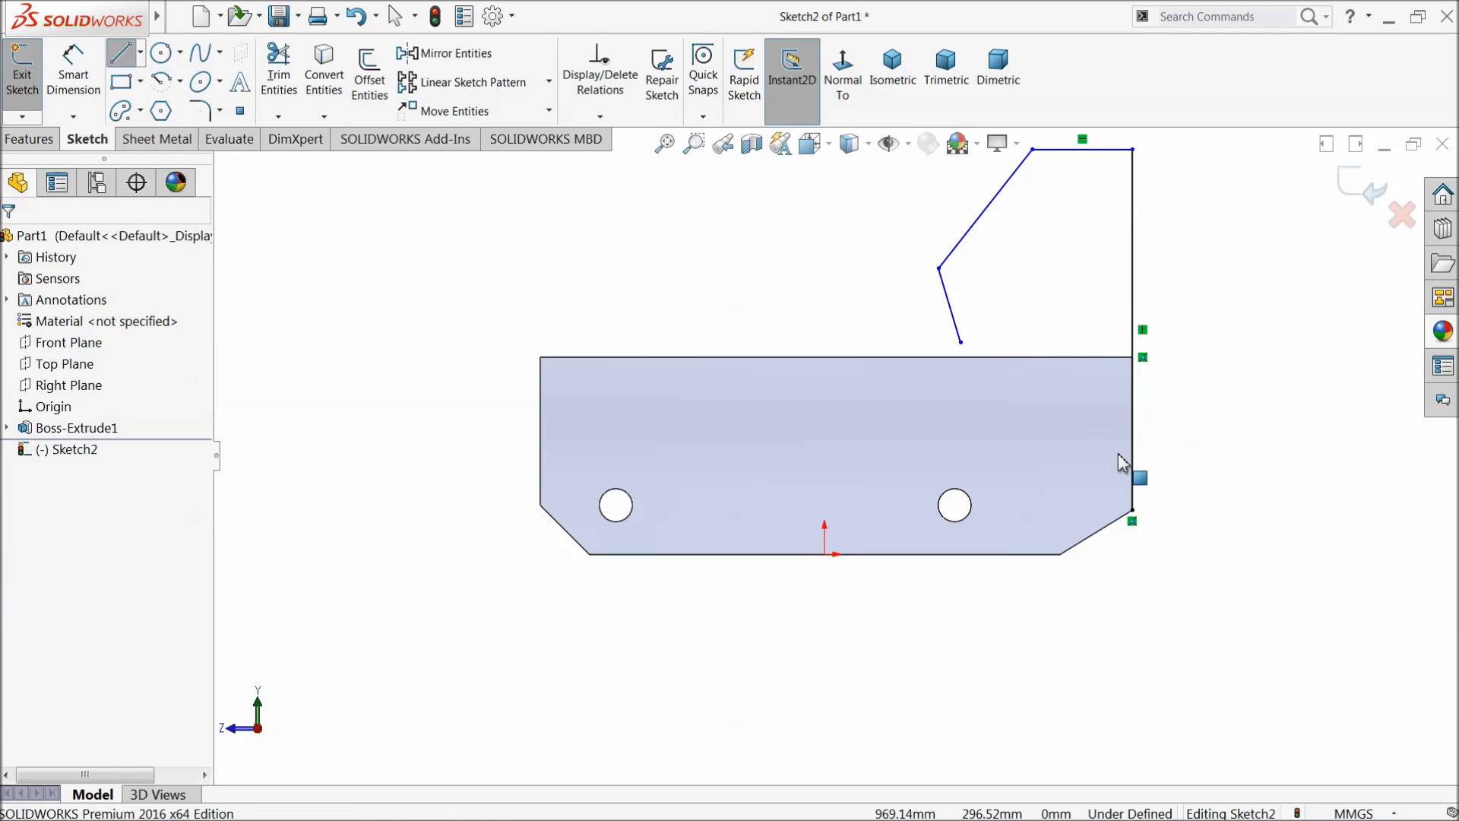
Step: Sketch a line from the upright's lower endpoint partway down the slanted chamfer edge and continue it with a small tangent arc curving upward
left_click(136, 58)
scroll(1130, 494, "down", 3)
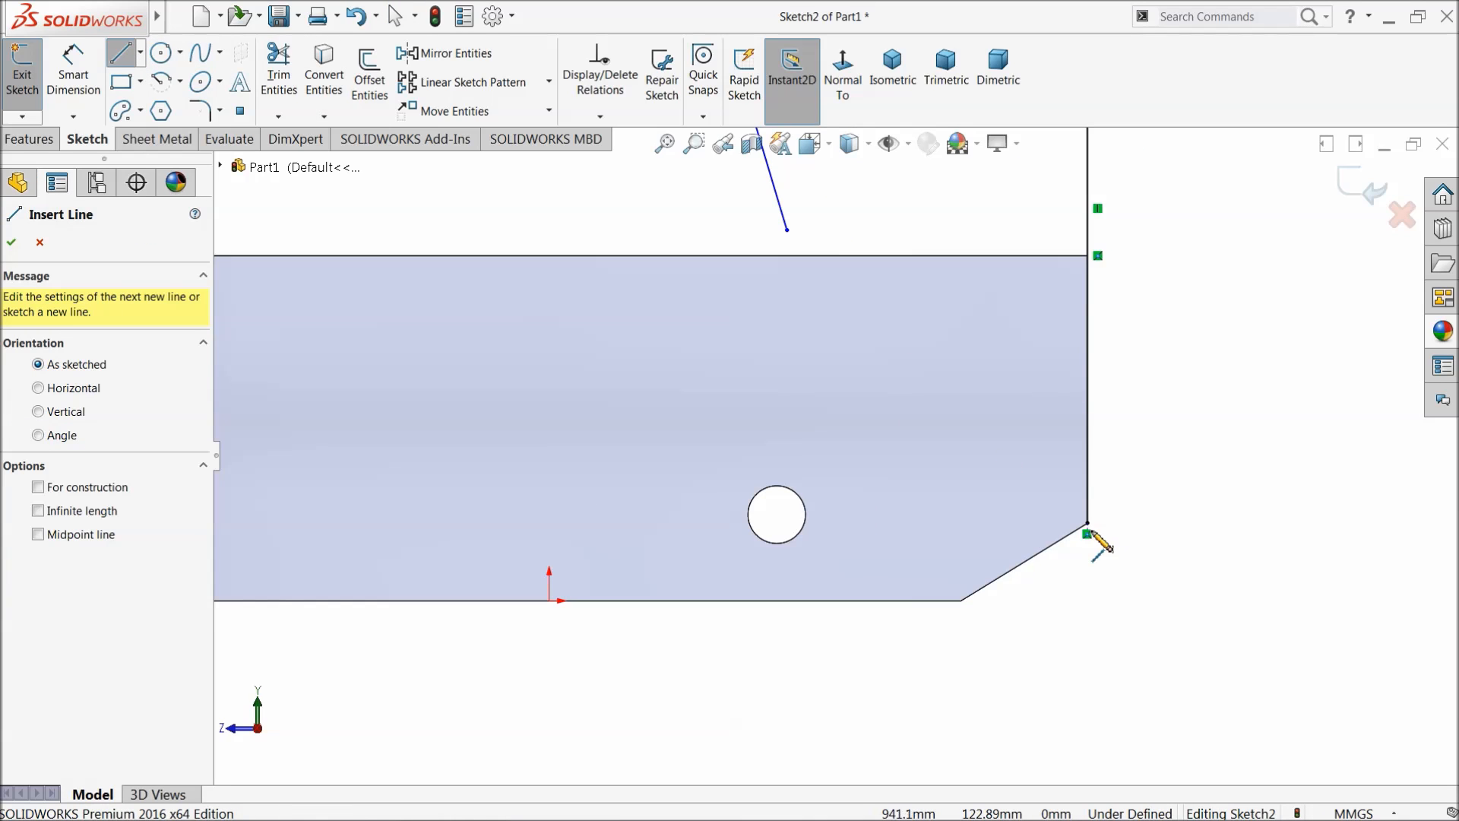
scroll(1110, 544, "down", 3)
left_click(1026, 503)
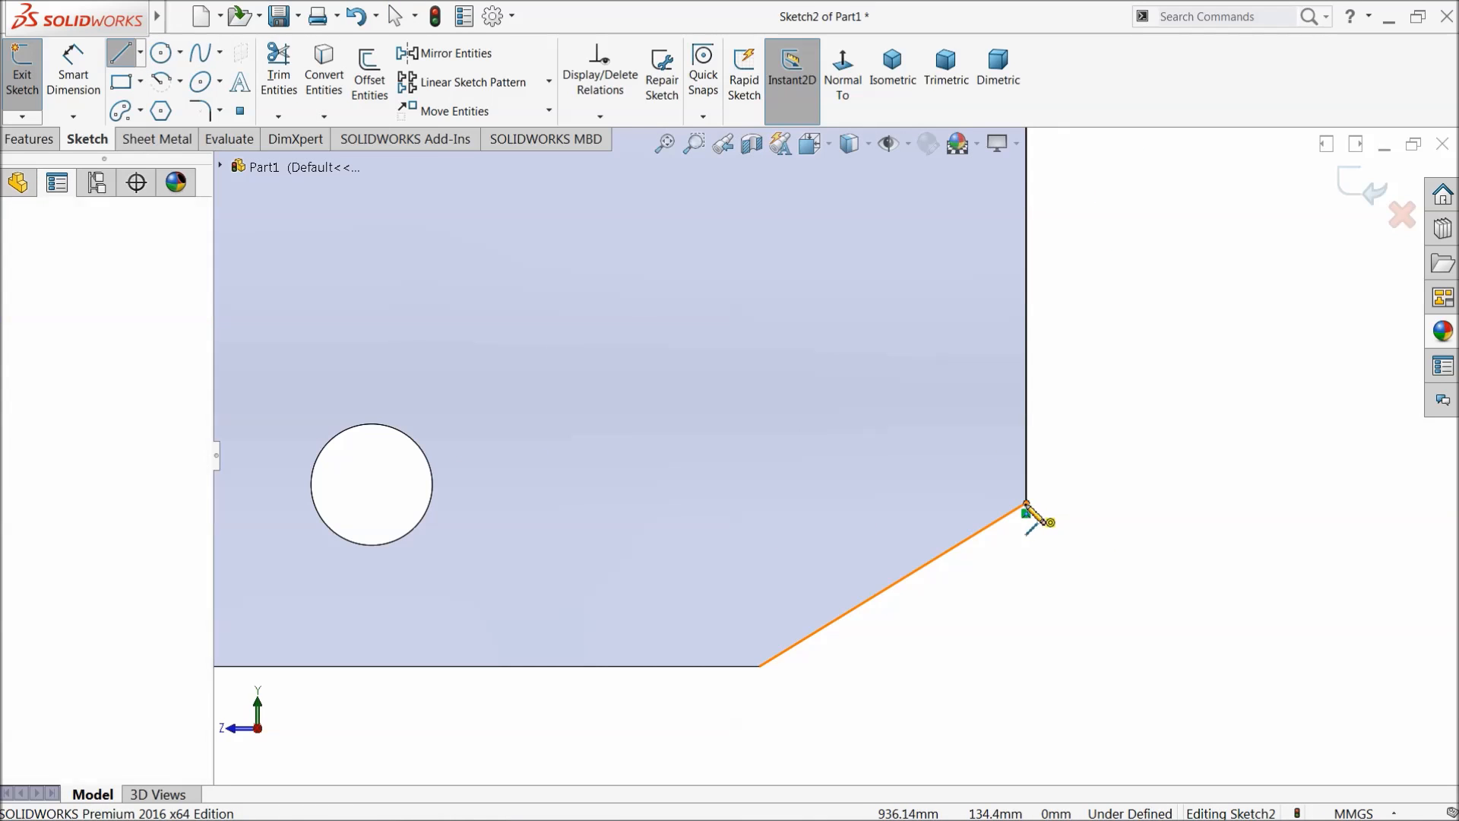
left_click(881, 591)
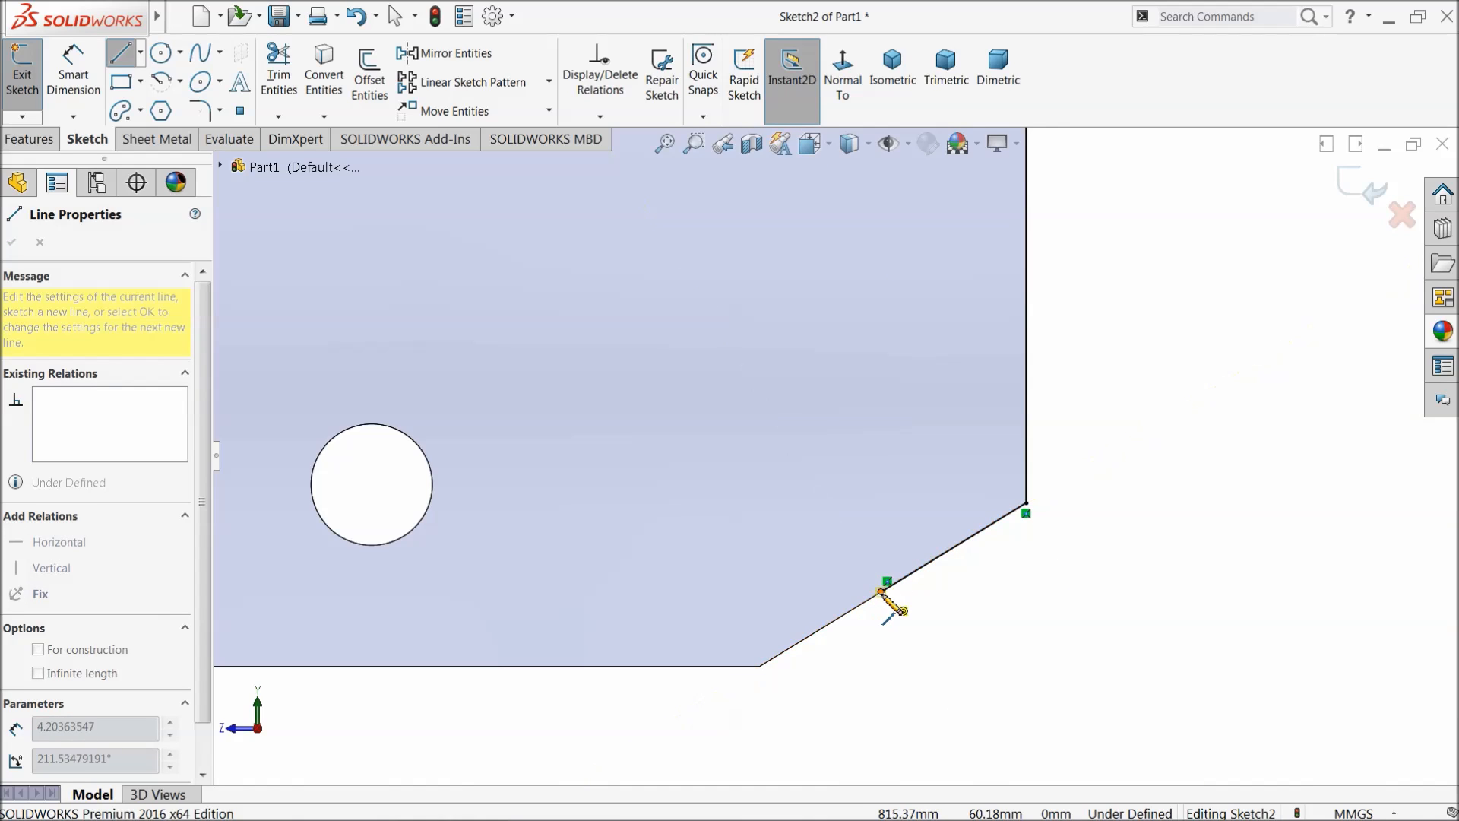
left_click(828, 547)
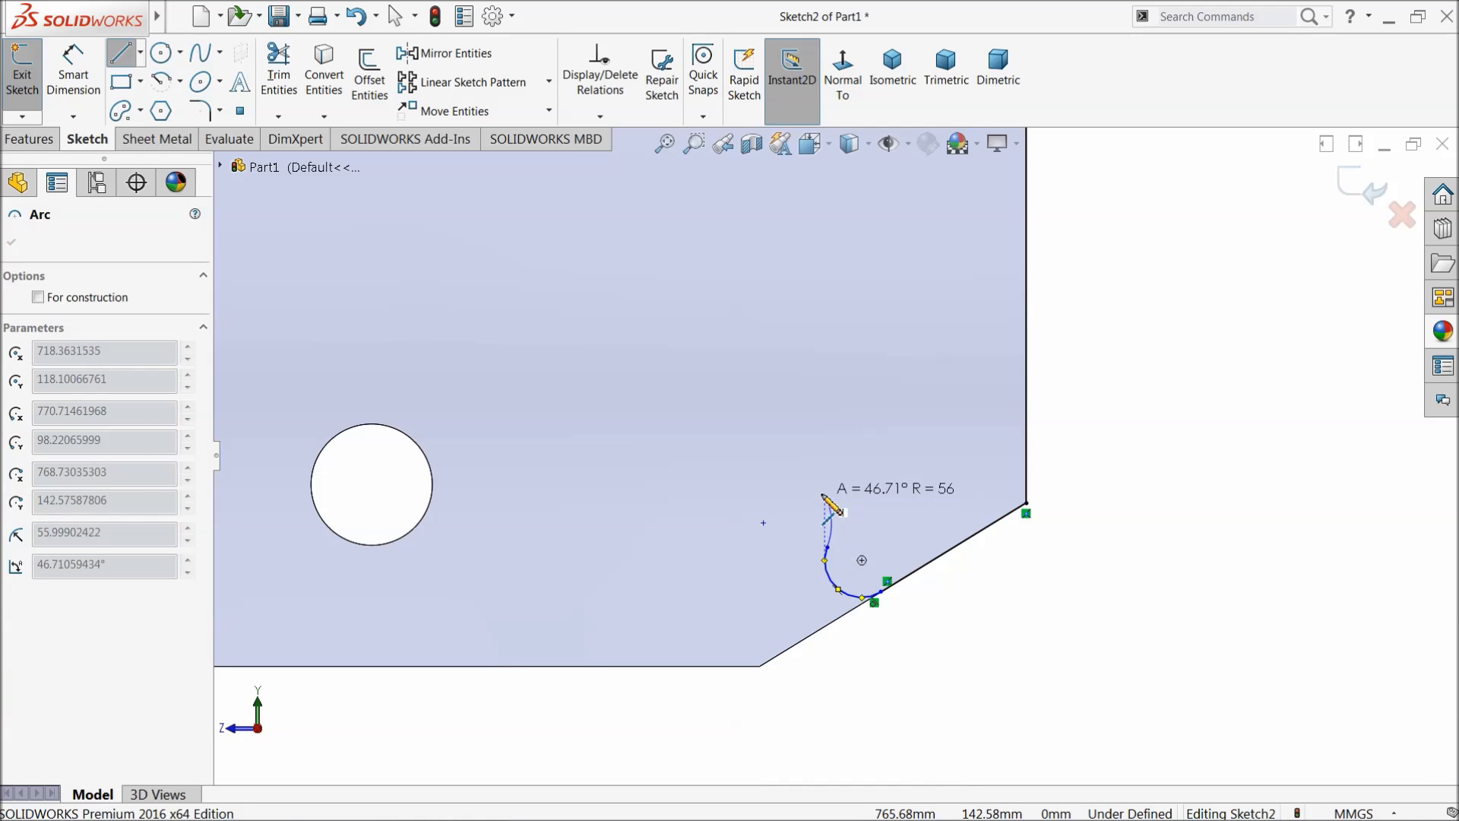
Step: Close the upright's profile with a large tangent arc of about 403 mm radius from the small arc to the short slanted line's open end
scroll(787, 350, "up", 2)
scroll(741, 260, "up", 1)
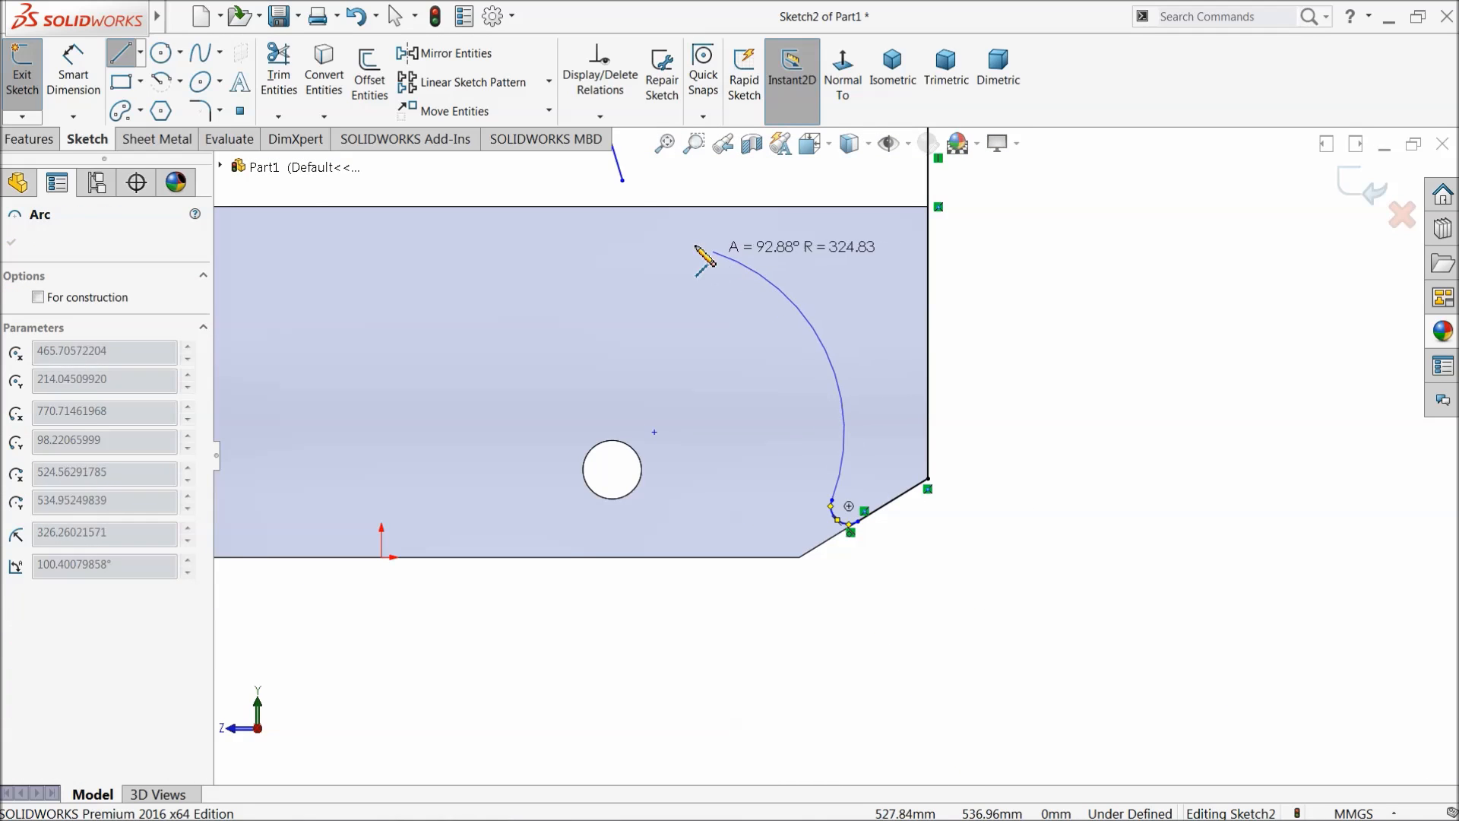
left_click(622, 181)
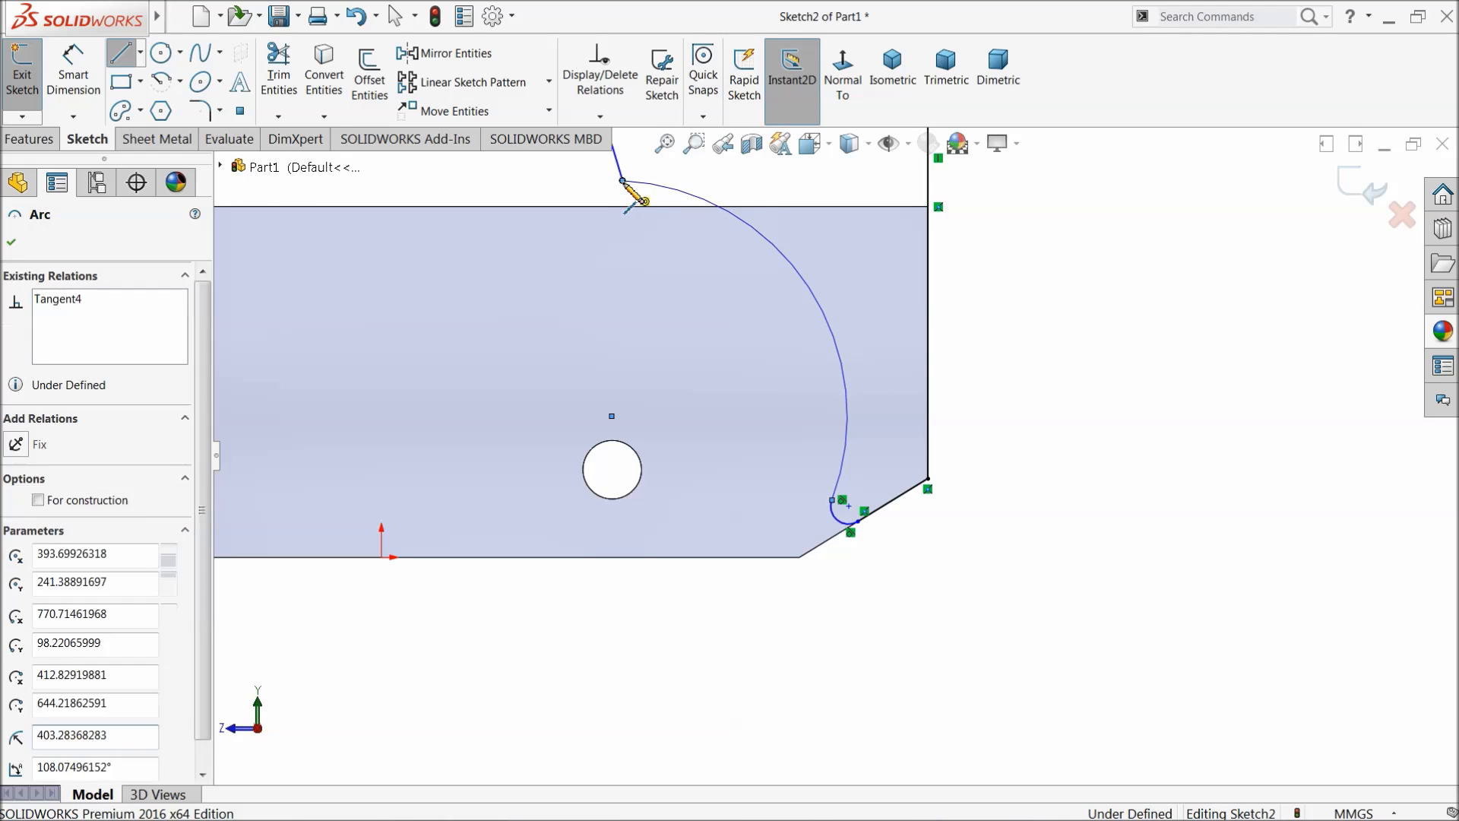
right_click(1004, 305)
left_click(1076, 316)
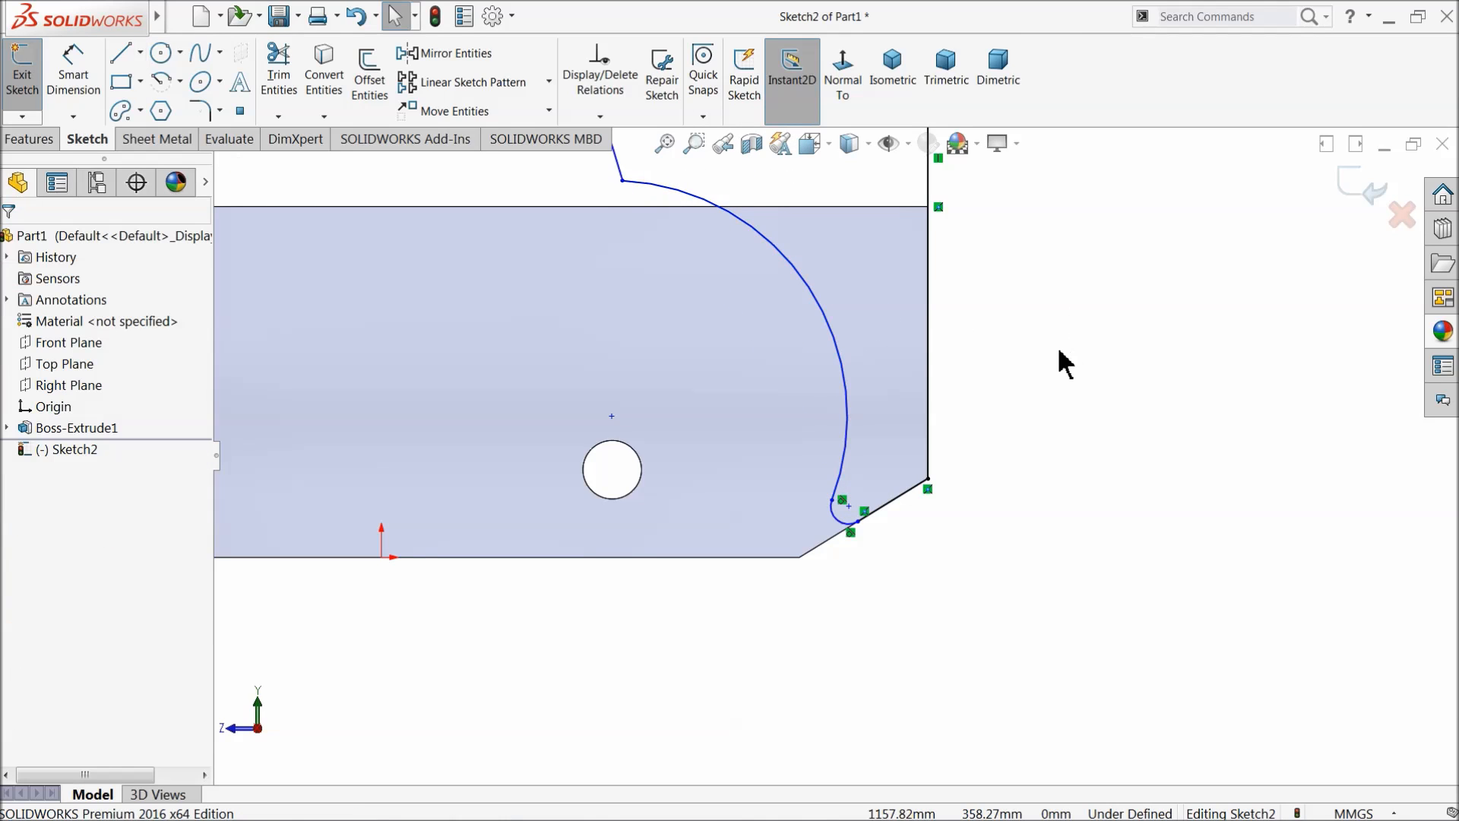
Step: Dimension the upright's long vertical line as 1240 mm
key("f")
scroll(883, 284, "down", 3)
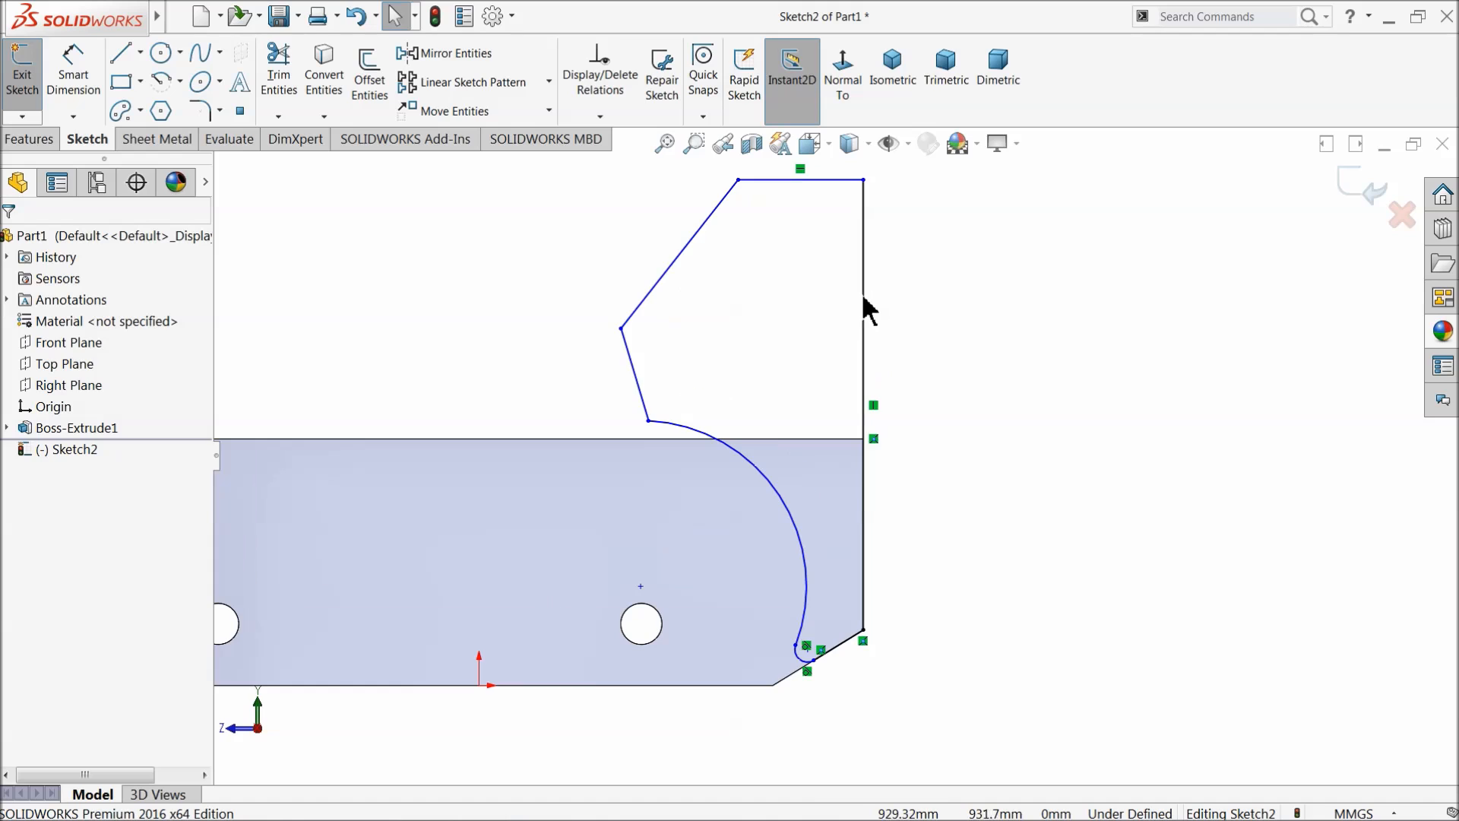
left_click(73, 76)
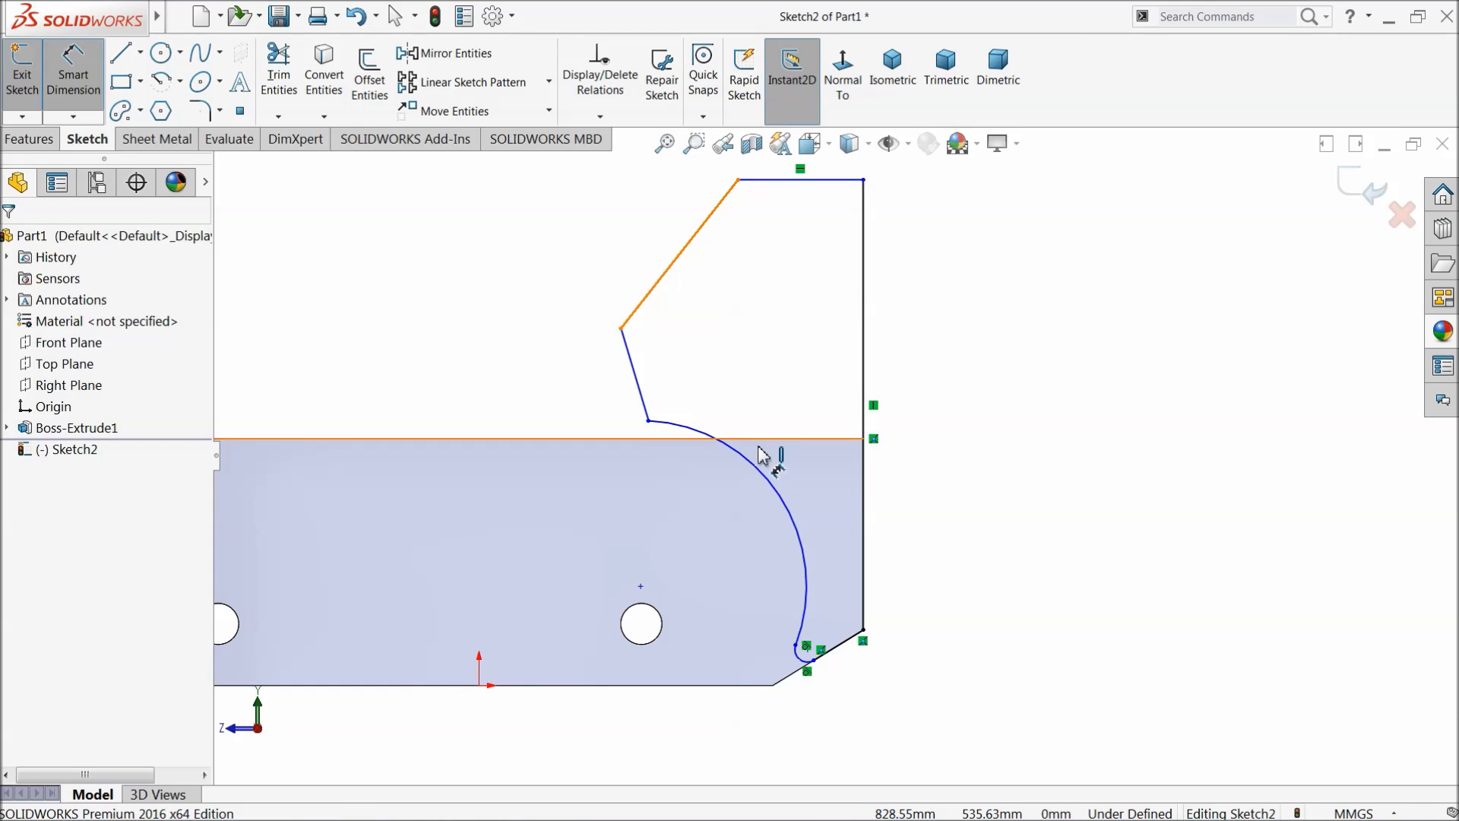
left_click(868, 373)
left_click(950, 387)
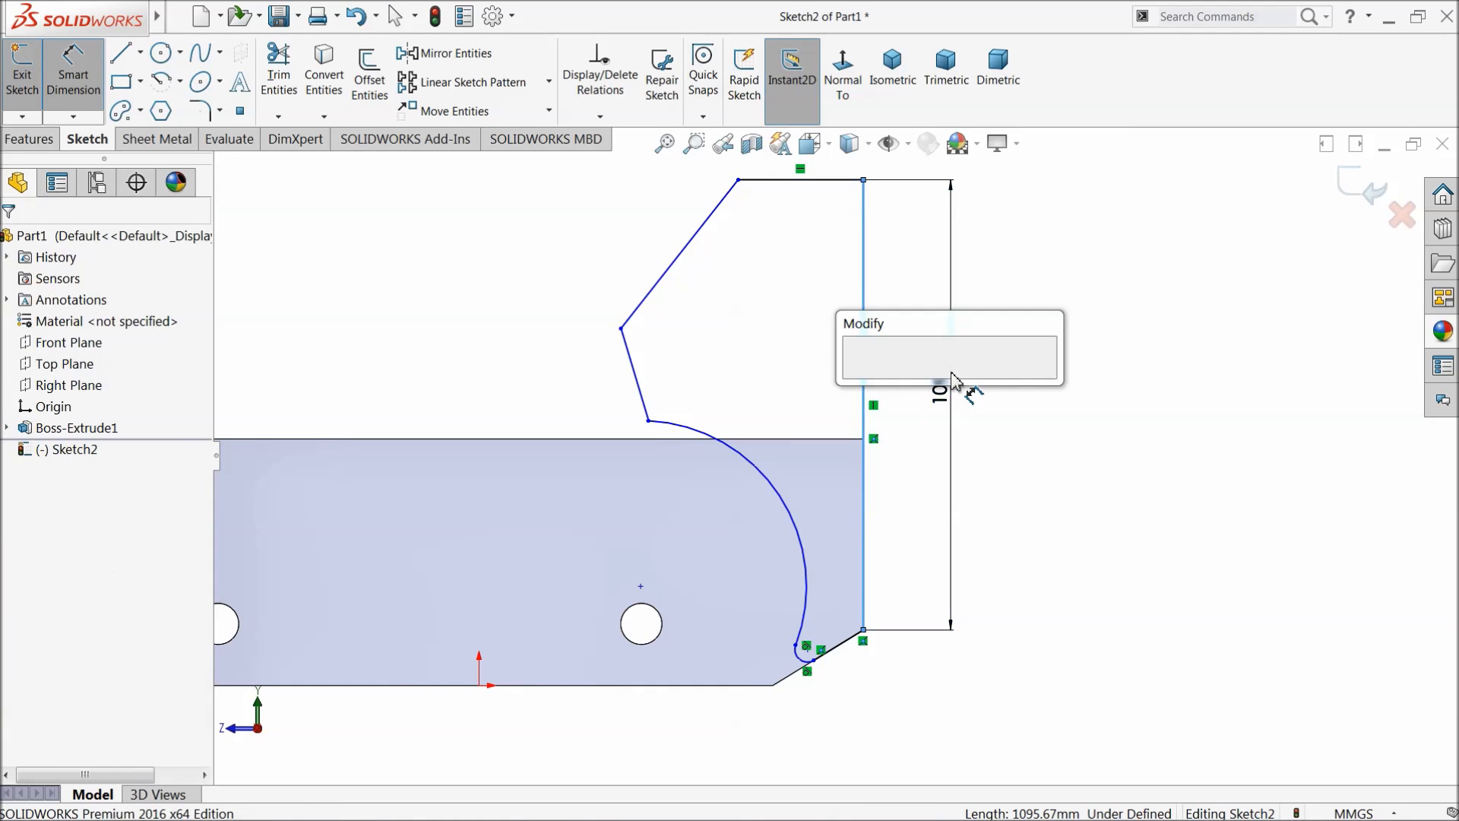
type("12")
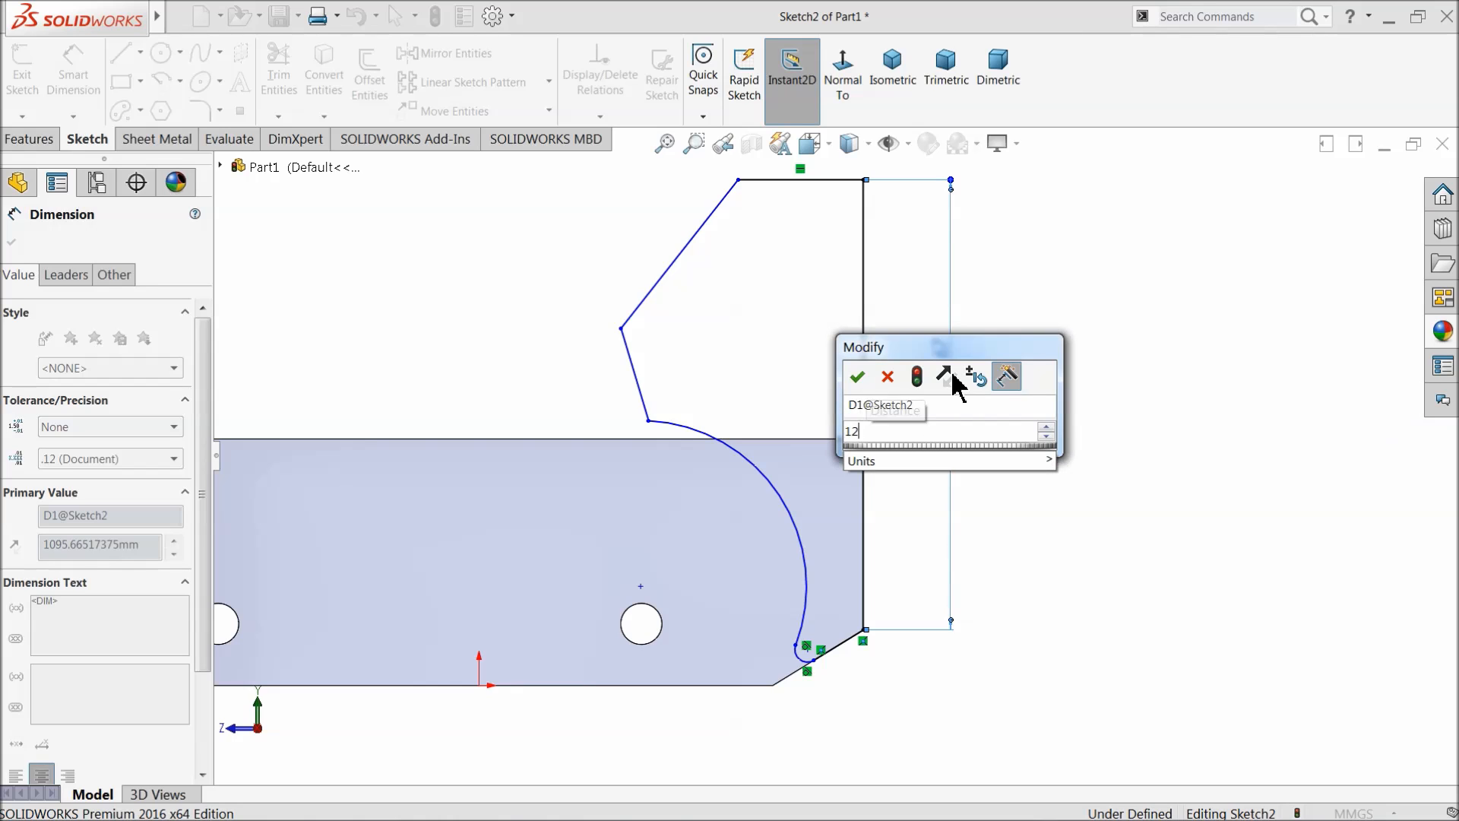
type("40")
left_click(856, 376)
Step: Dimension the upright's top horizontal line as 280 mm
scroll(836, 319, "up", 3)
scroll(809, 296, "down", 5)
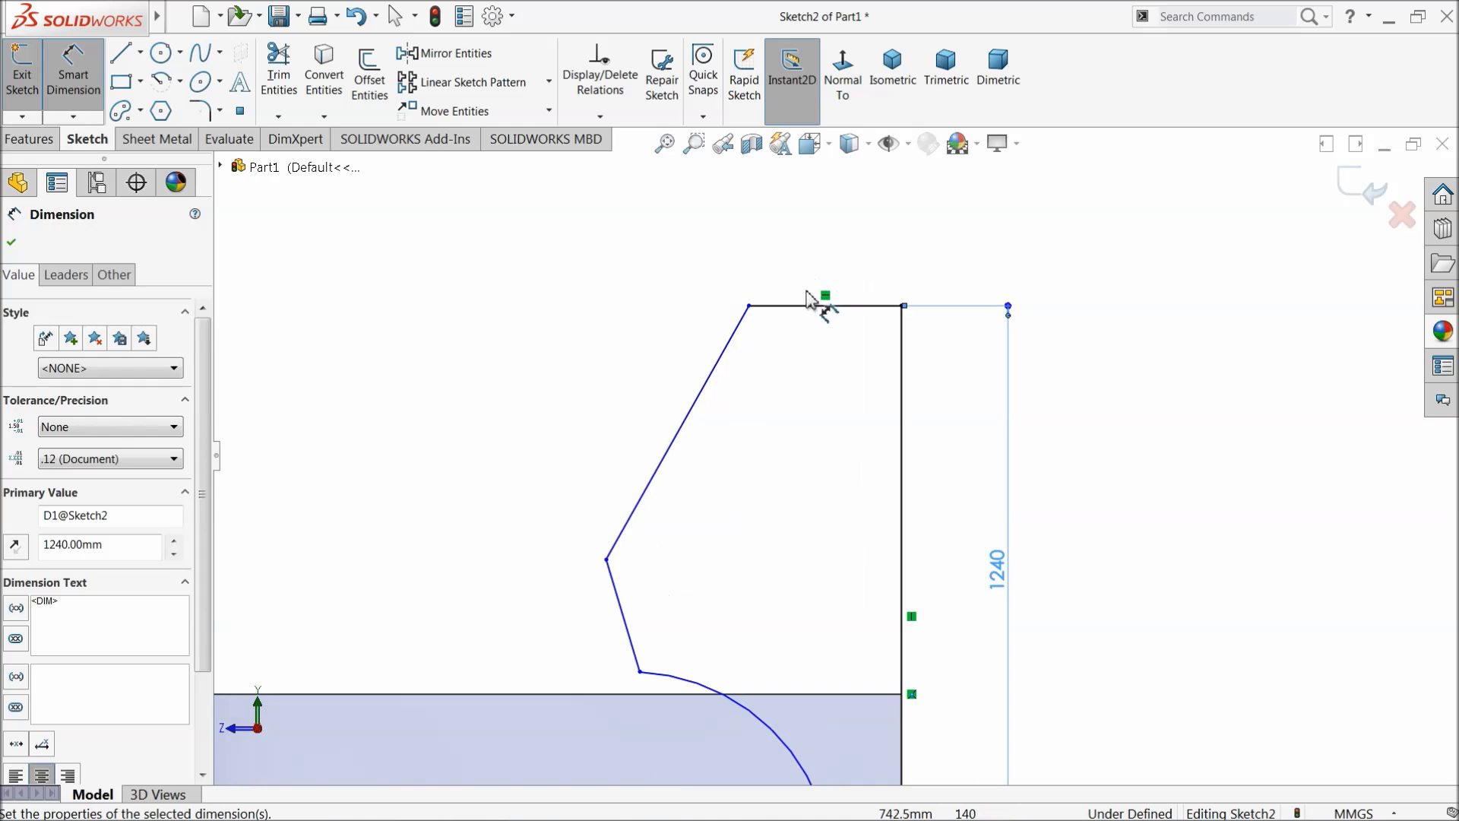
left_click(811, 307)
left_click(814, 248)
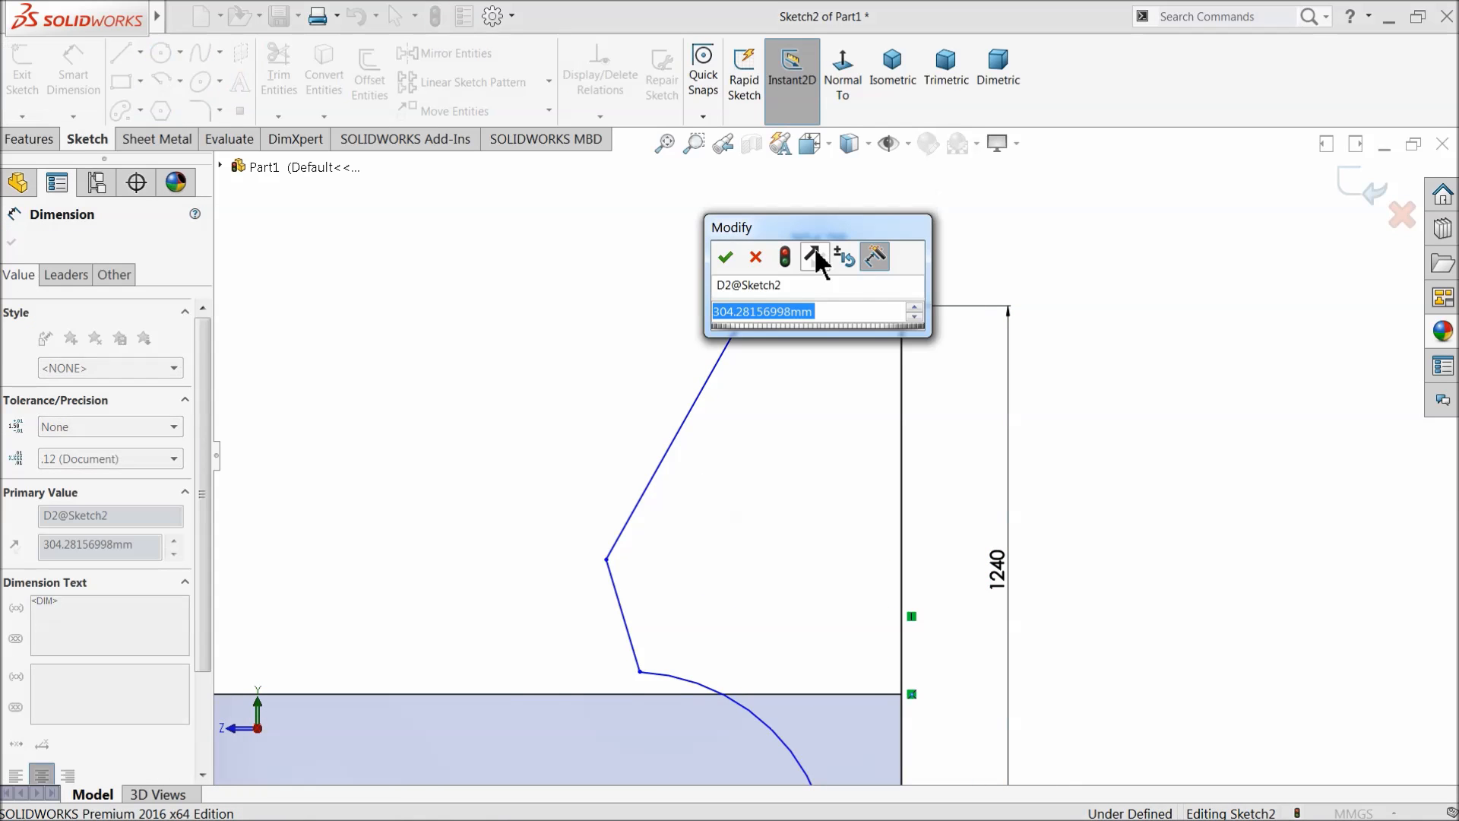
type("280")
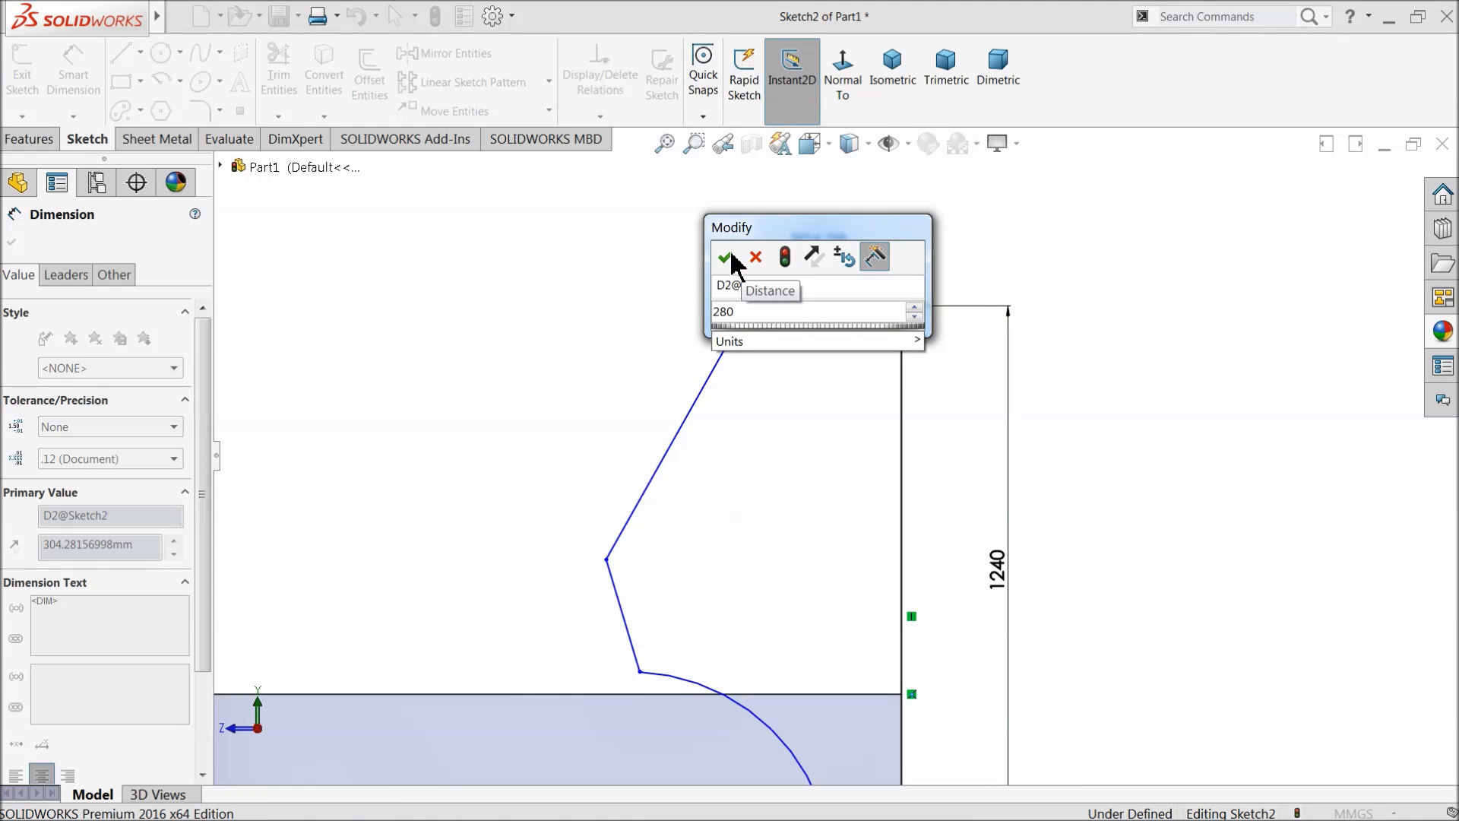
left_click(726, 257)
Step: Dimension the horizontal distance between the short slanted line's endpoints as 75 mm
scroll(749, 495, "up", 3)
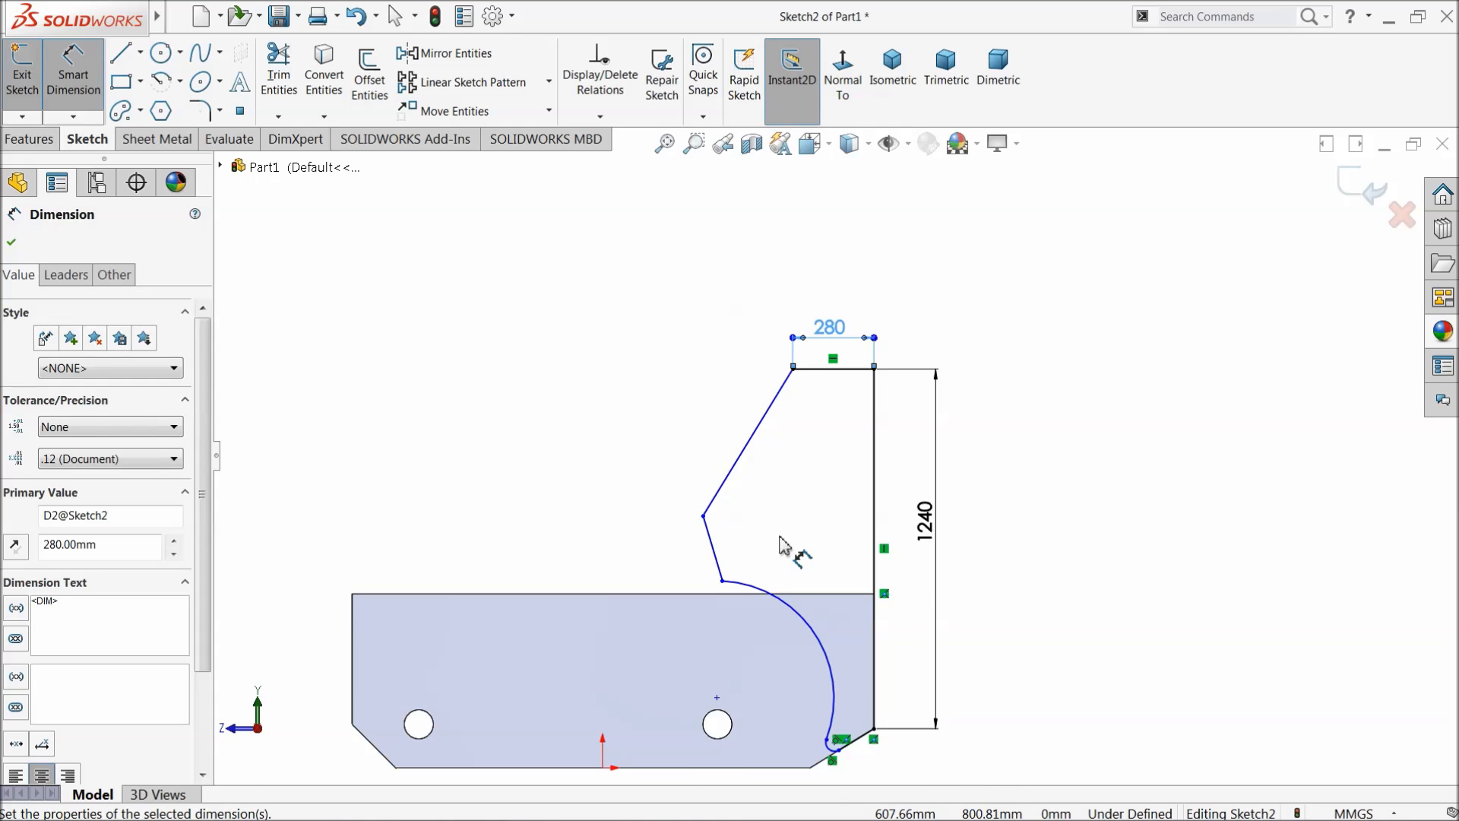
scroll(779, 540, "down", 3)
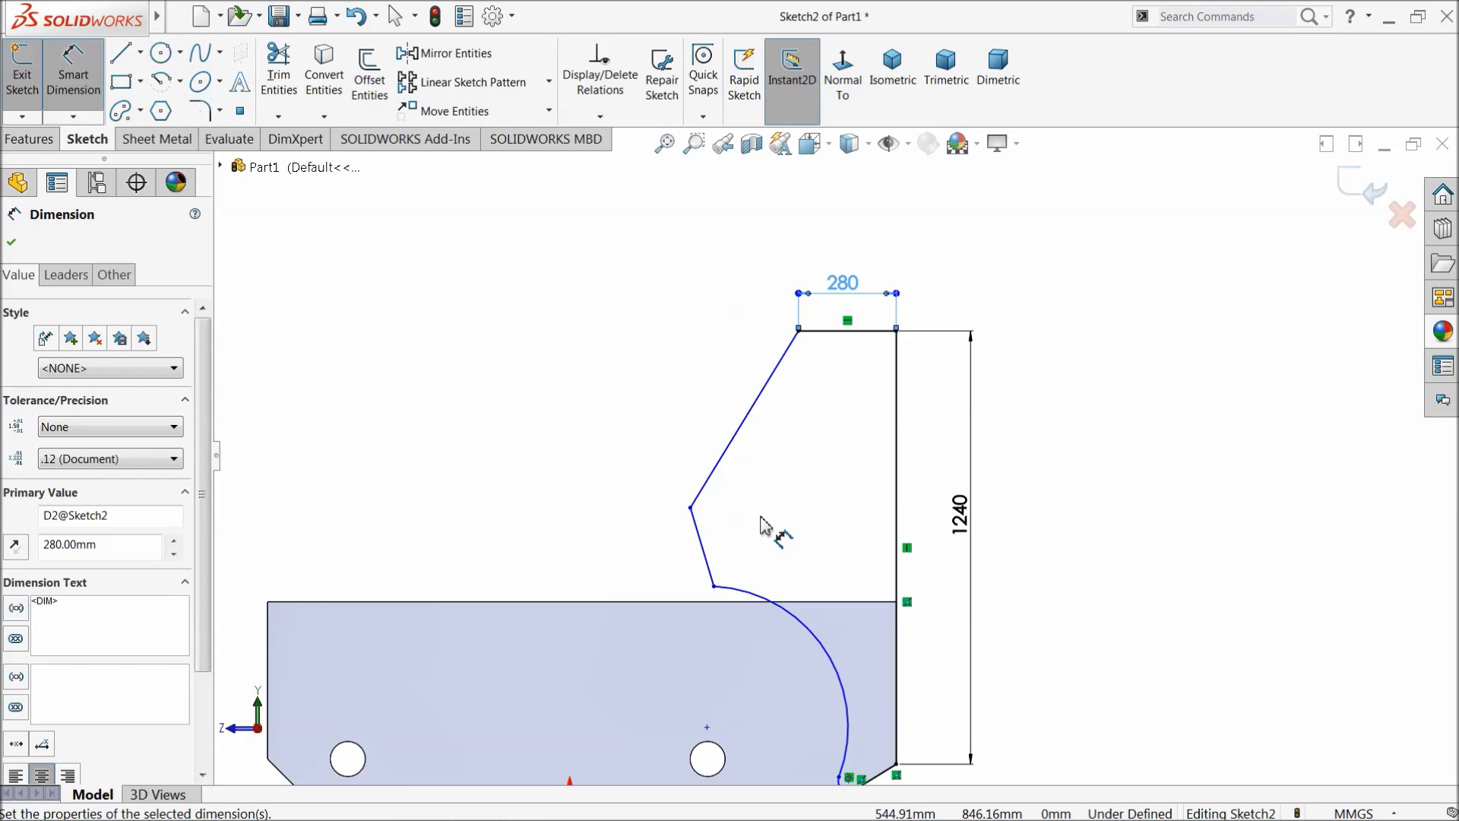
scroll(726, 578, "down", 2)
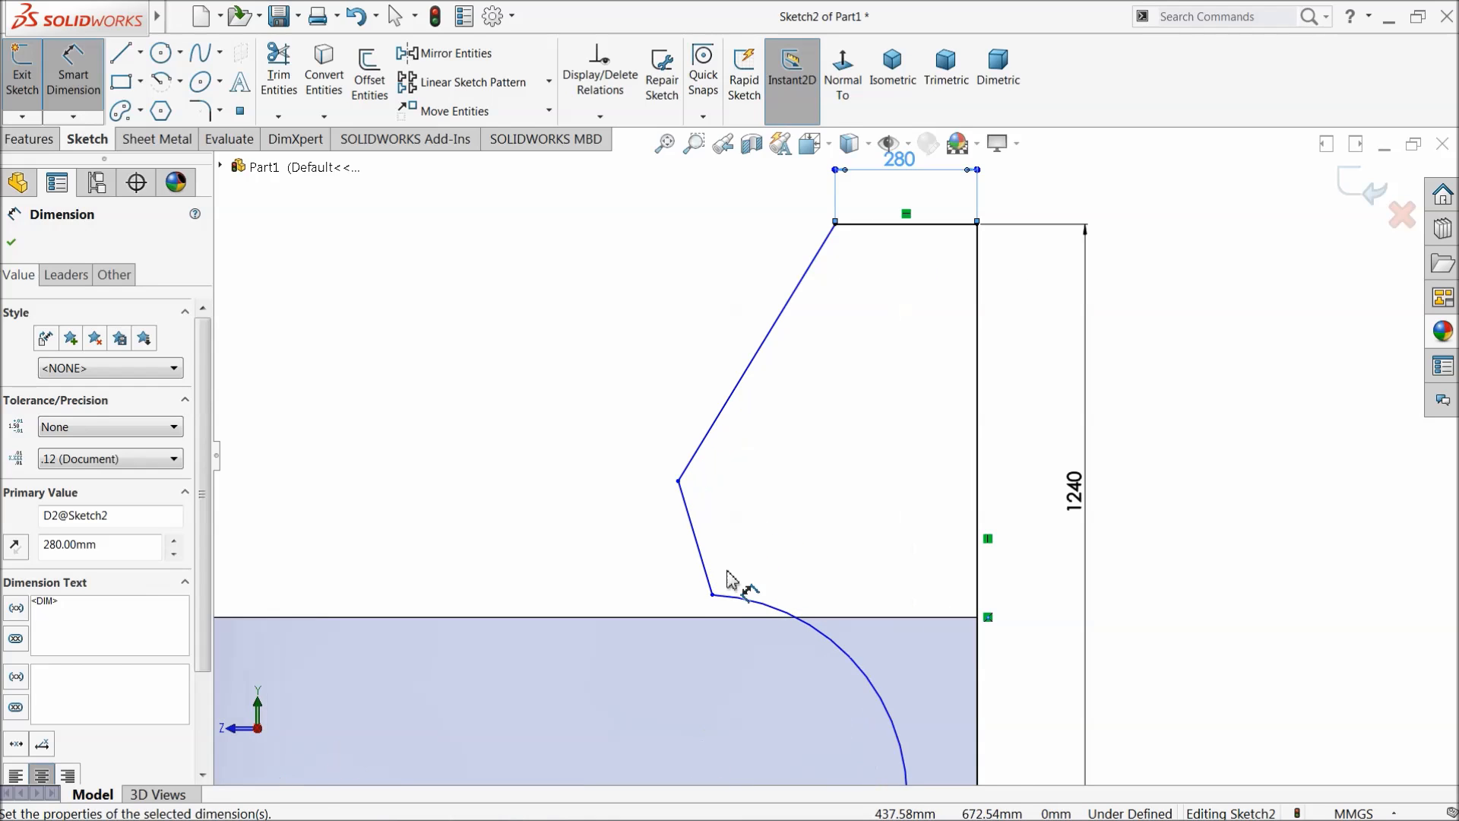
left_click(712, 594)
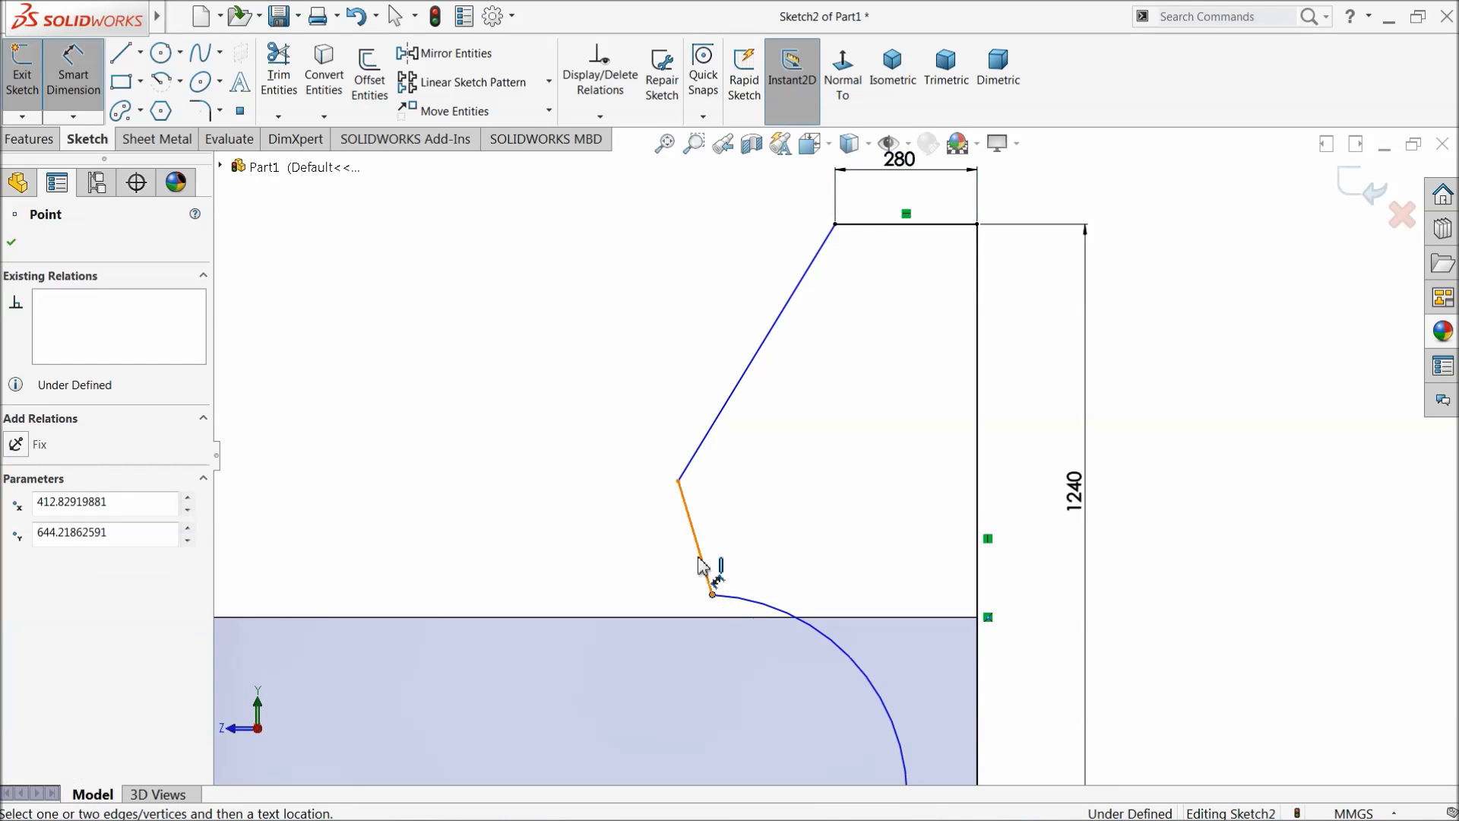
left_click(679, 481)
left_click(698, 375)
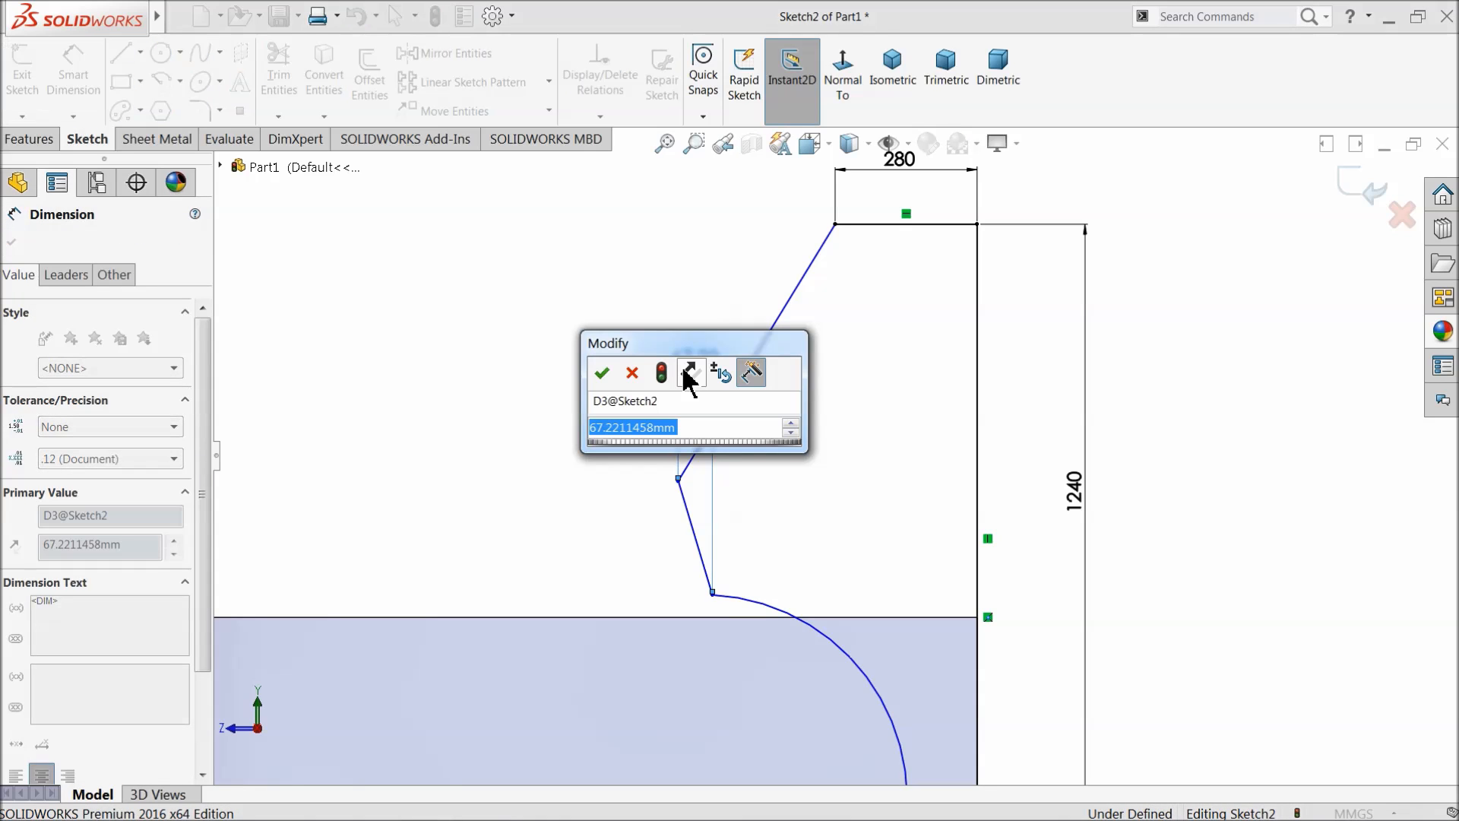
type("7")
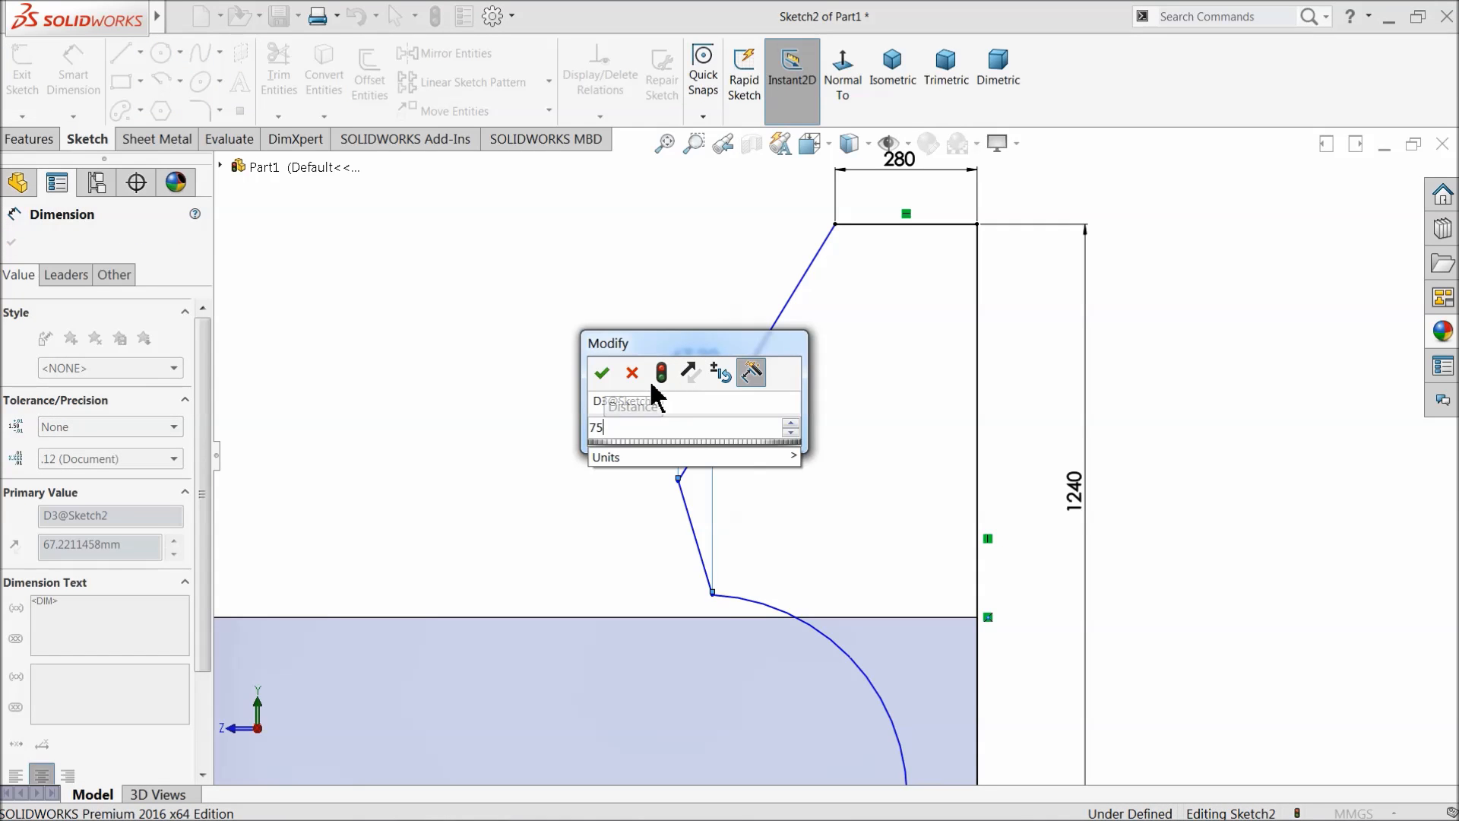
type("5")
key("Return")
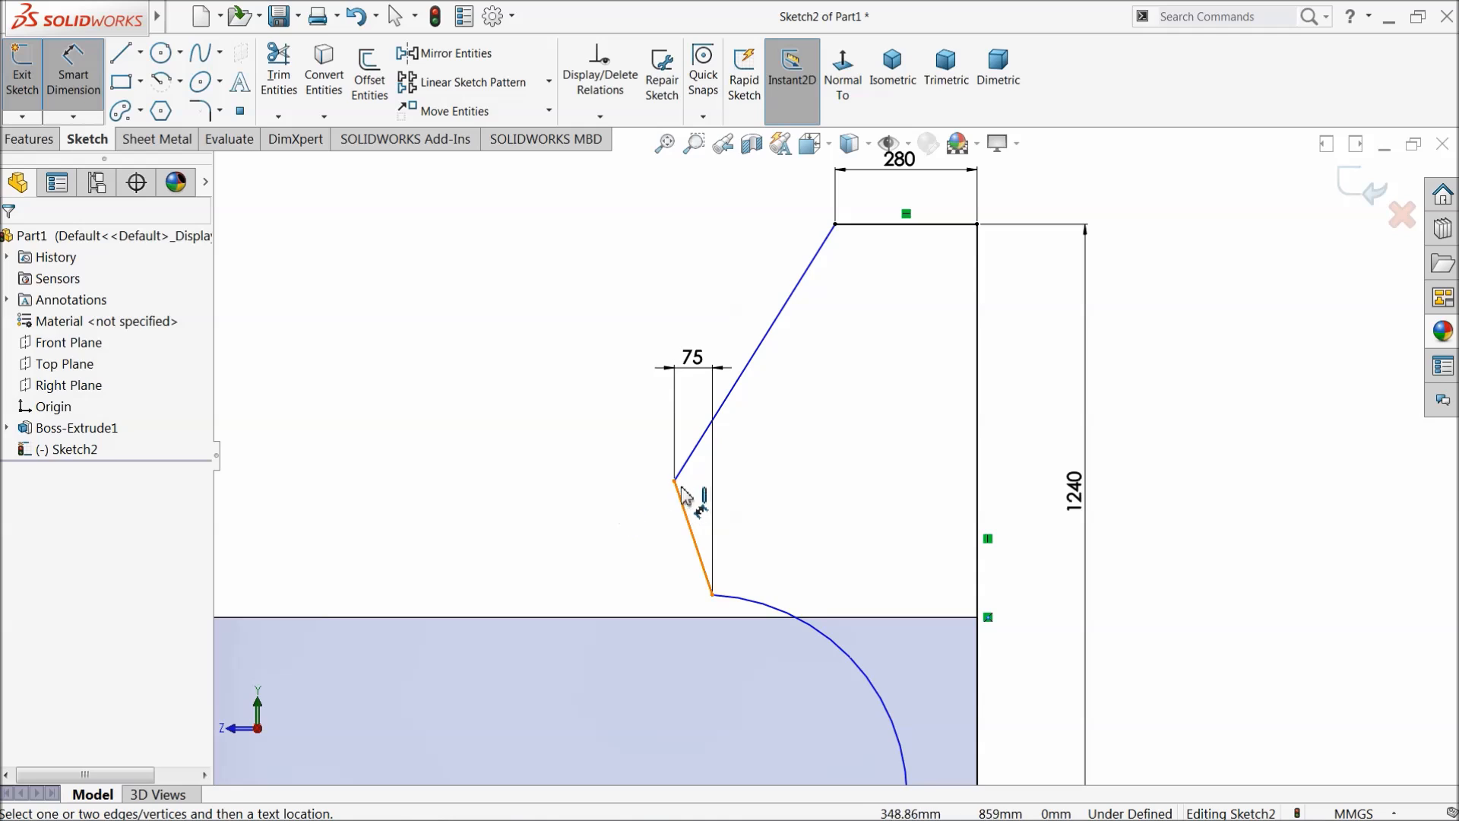
Step: Dimension the short slanted line's vertical height as 175 mm
left_click(692, 530)
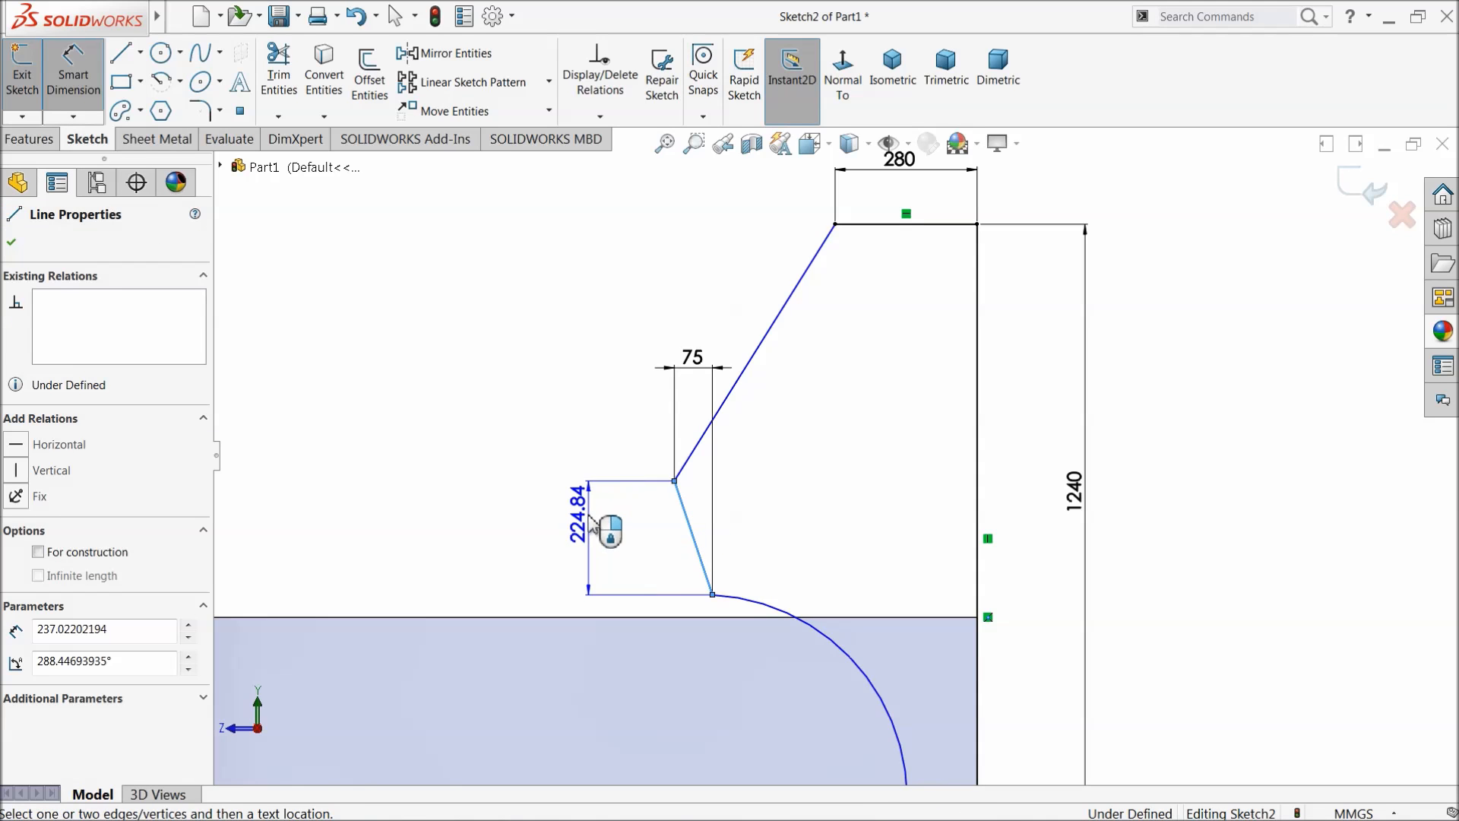
left_click(578, 525)
type("175")
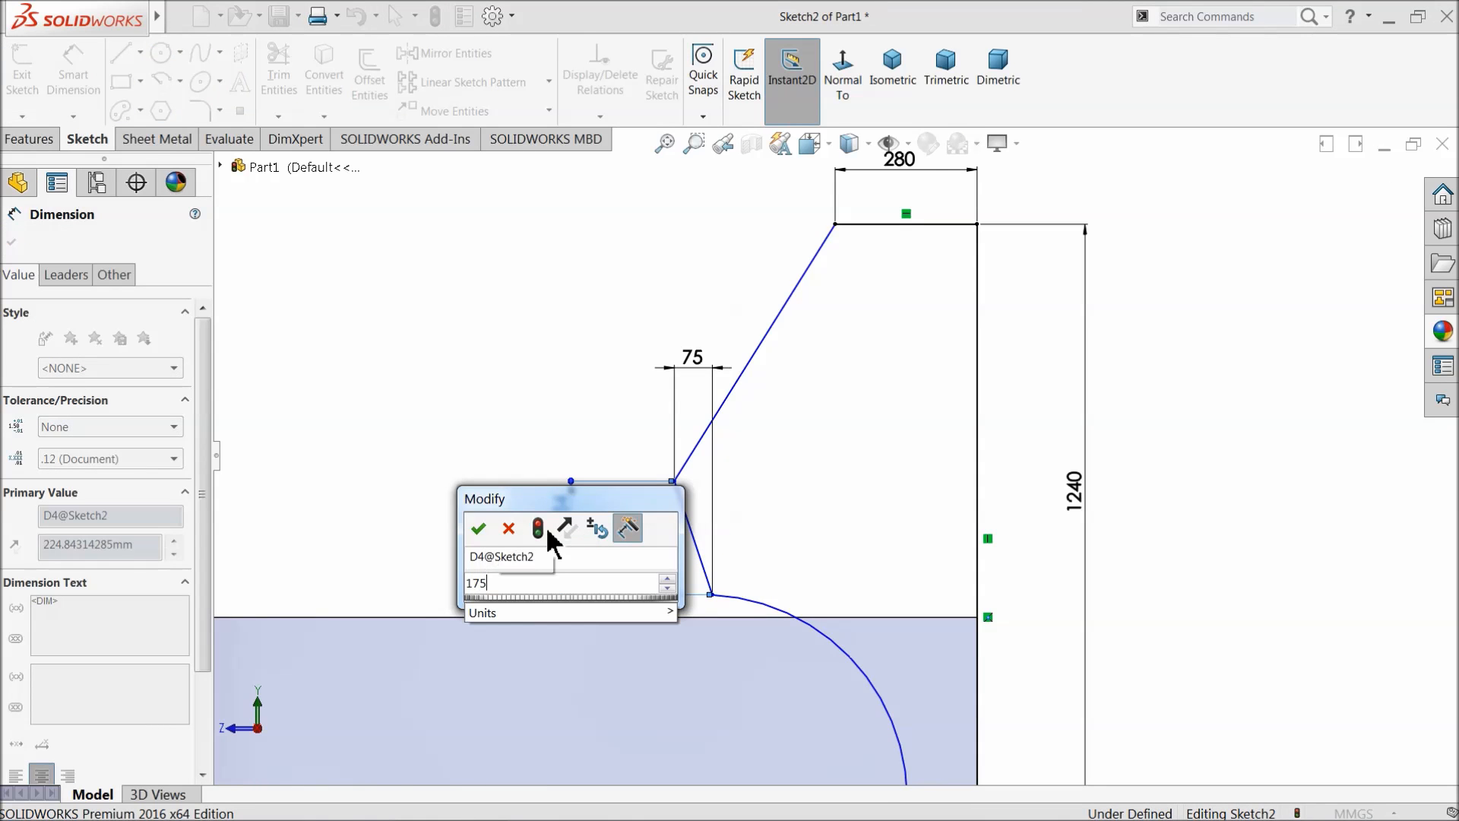
left_click(479, 528)
Step: Dimension the radius of the upright profile's large arc as 400 mm
scroll(785, 606, "up", 4)
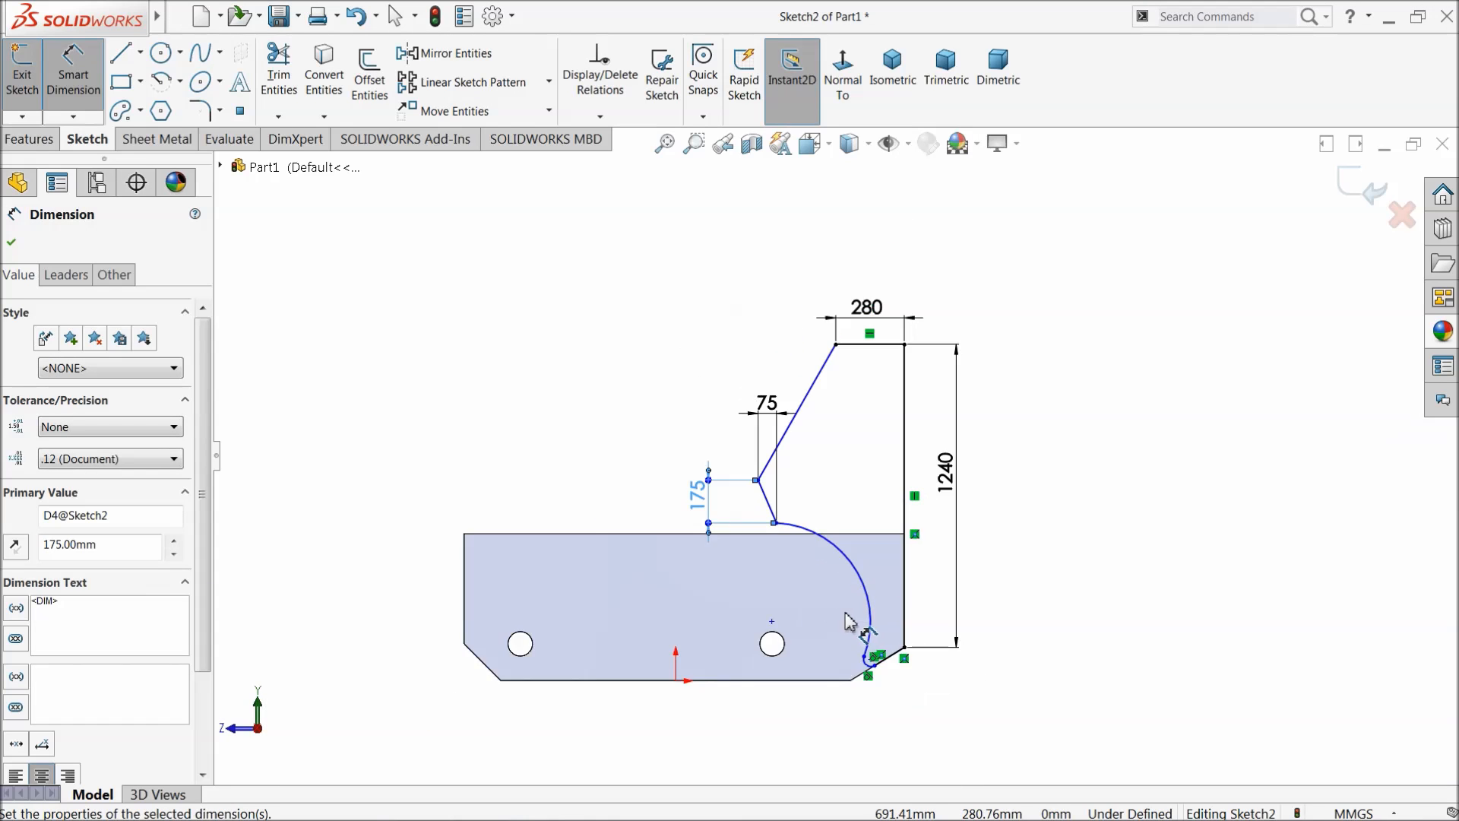
scroll(844, 613, "down", 3)
left_click(865, 524)
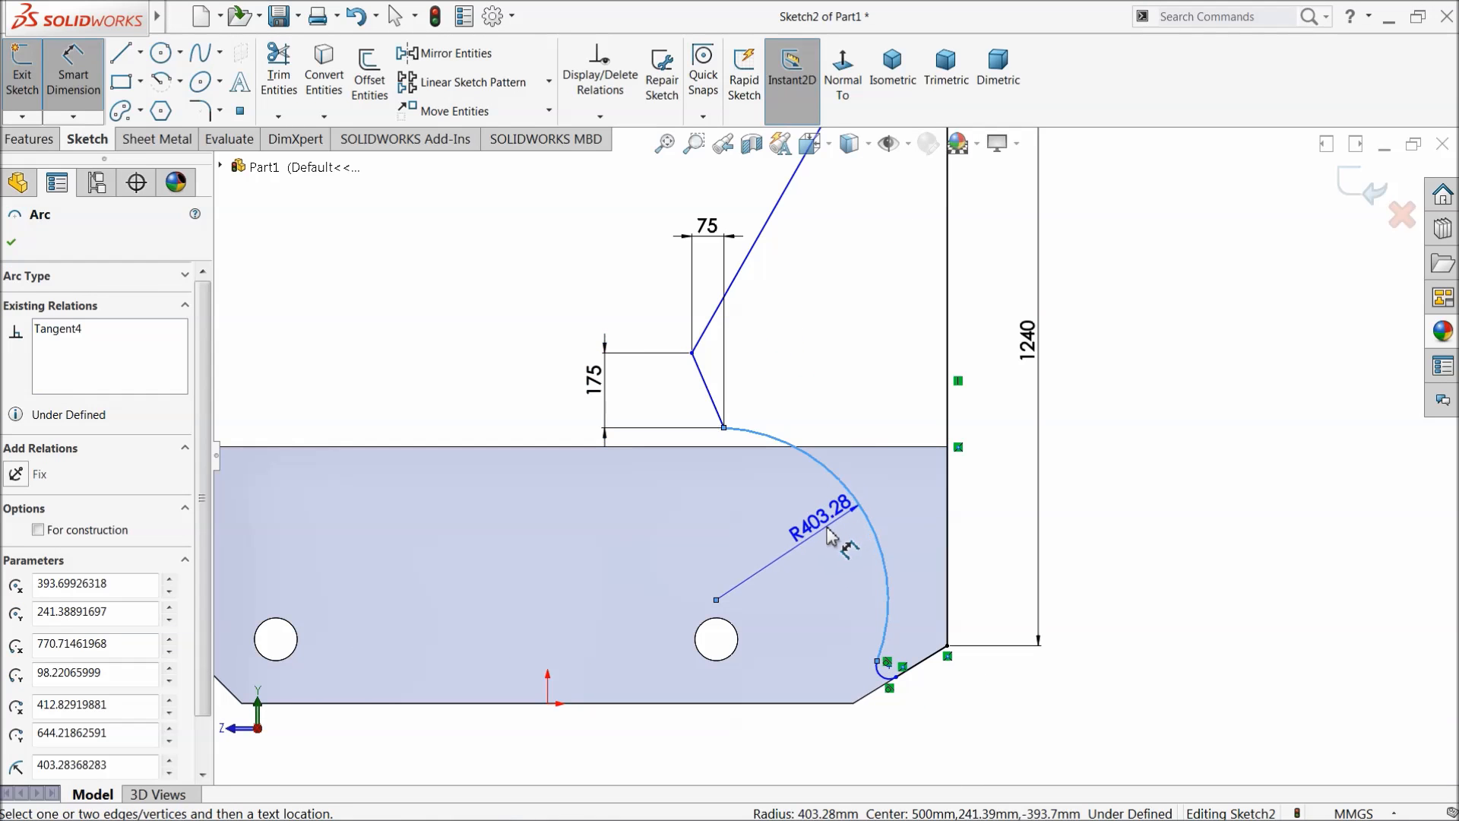
left_click(802, 543)
type("400")
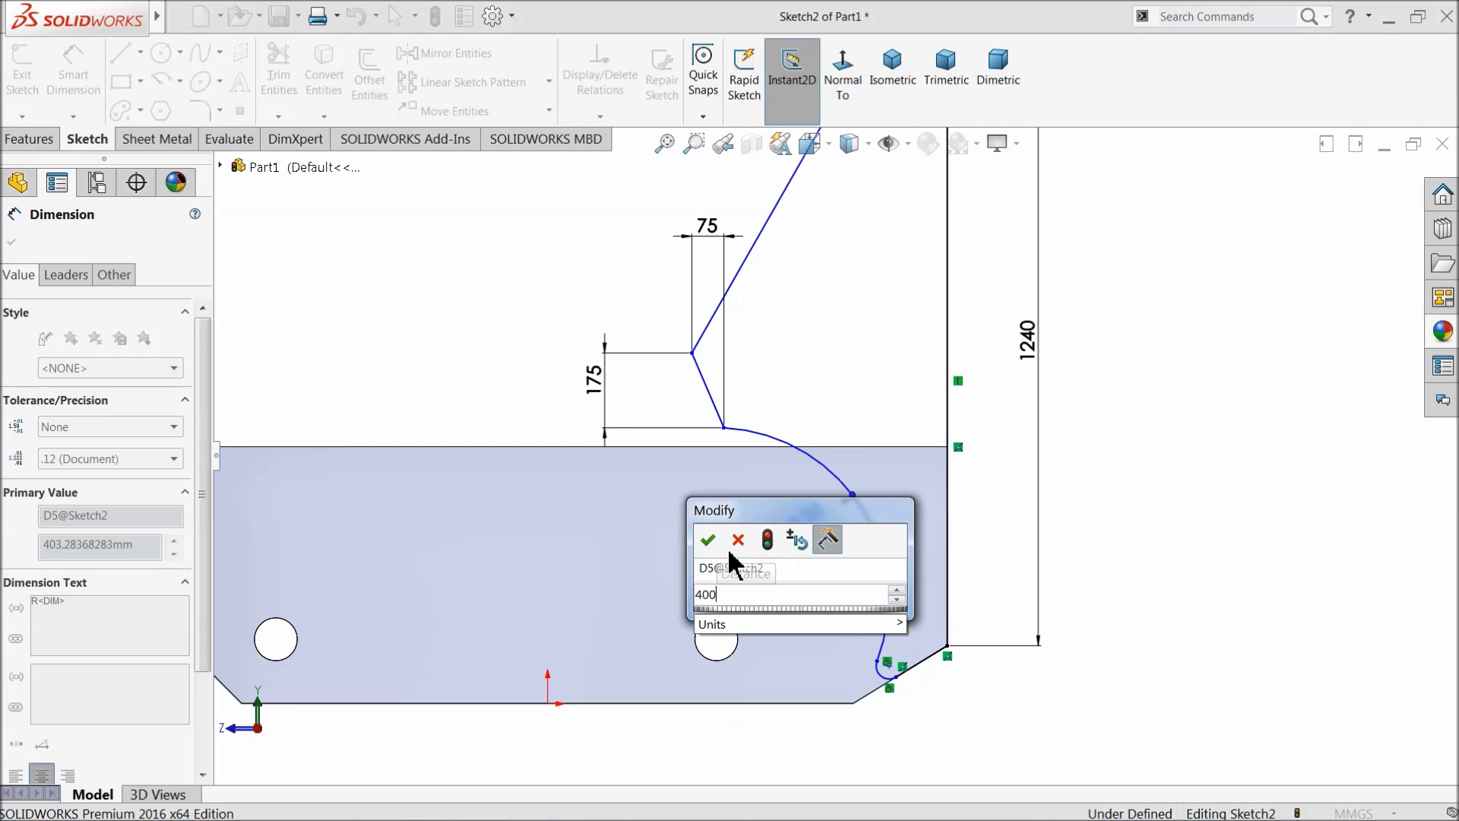
left_click(707, 537)
left_click(1156, 495)
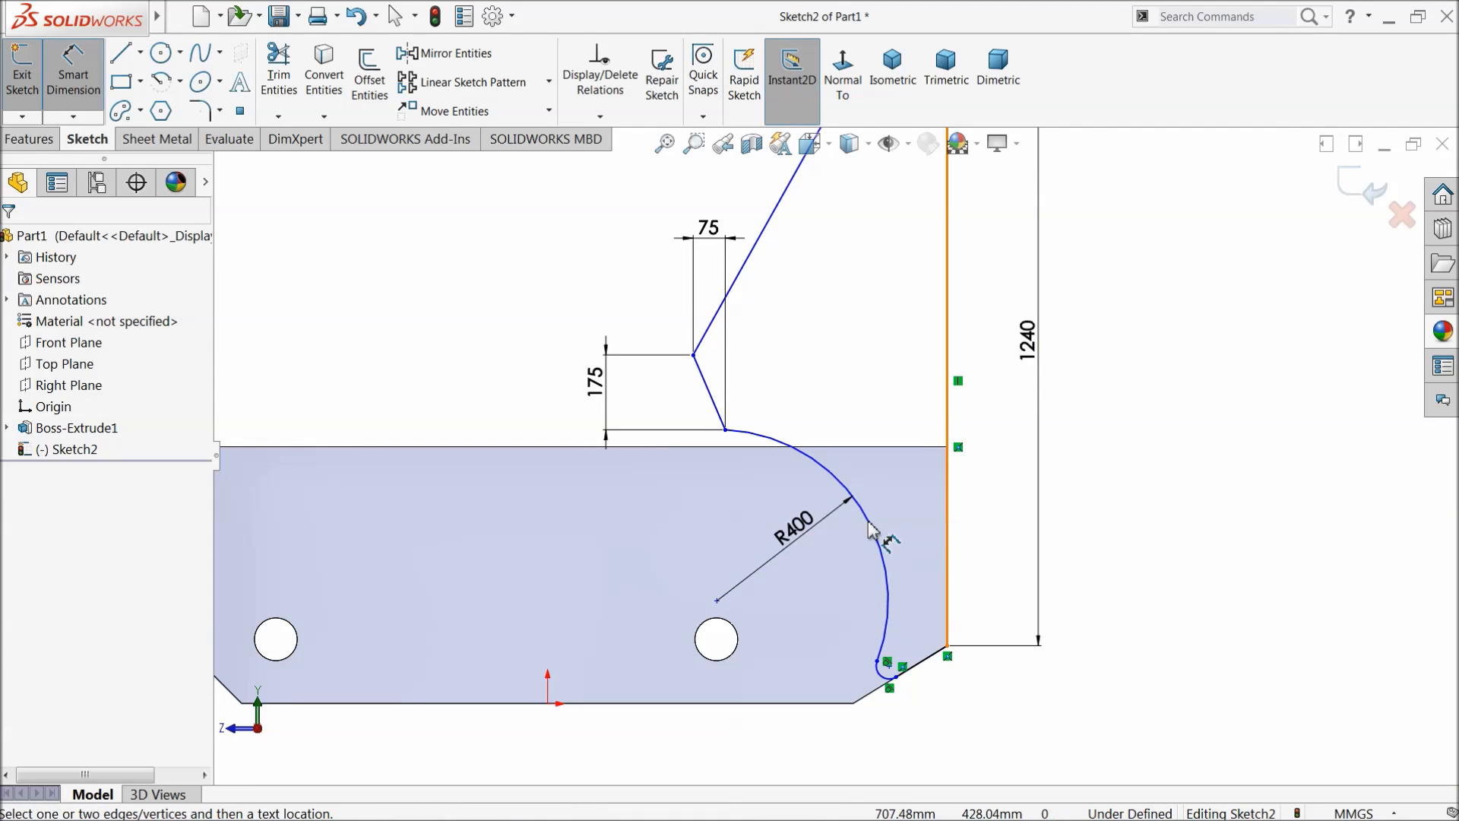
Step: Dimension the radius of the small arc at the upright's lower end as 20 mm and finish dimensioning
scroll(882, 680, "up", 3)
scroll(872, 673, "up", 3)
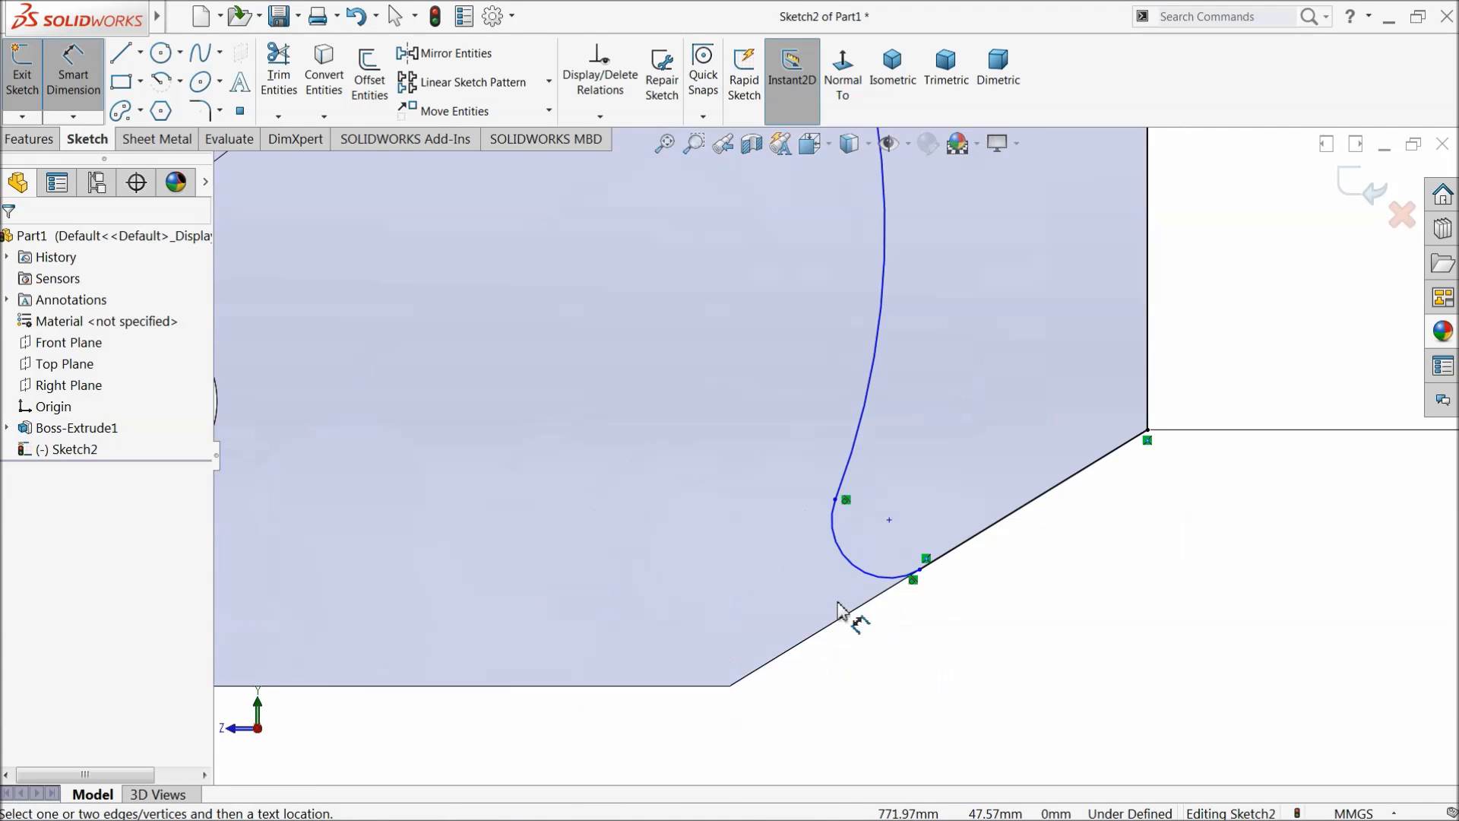
left_click(866, 574)
left_click(795, 602)
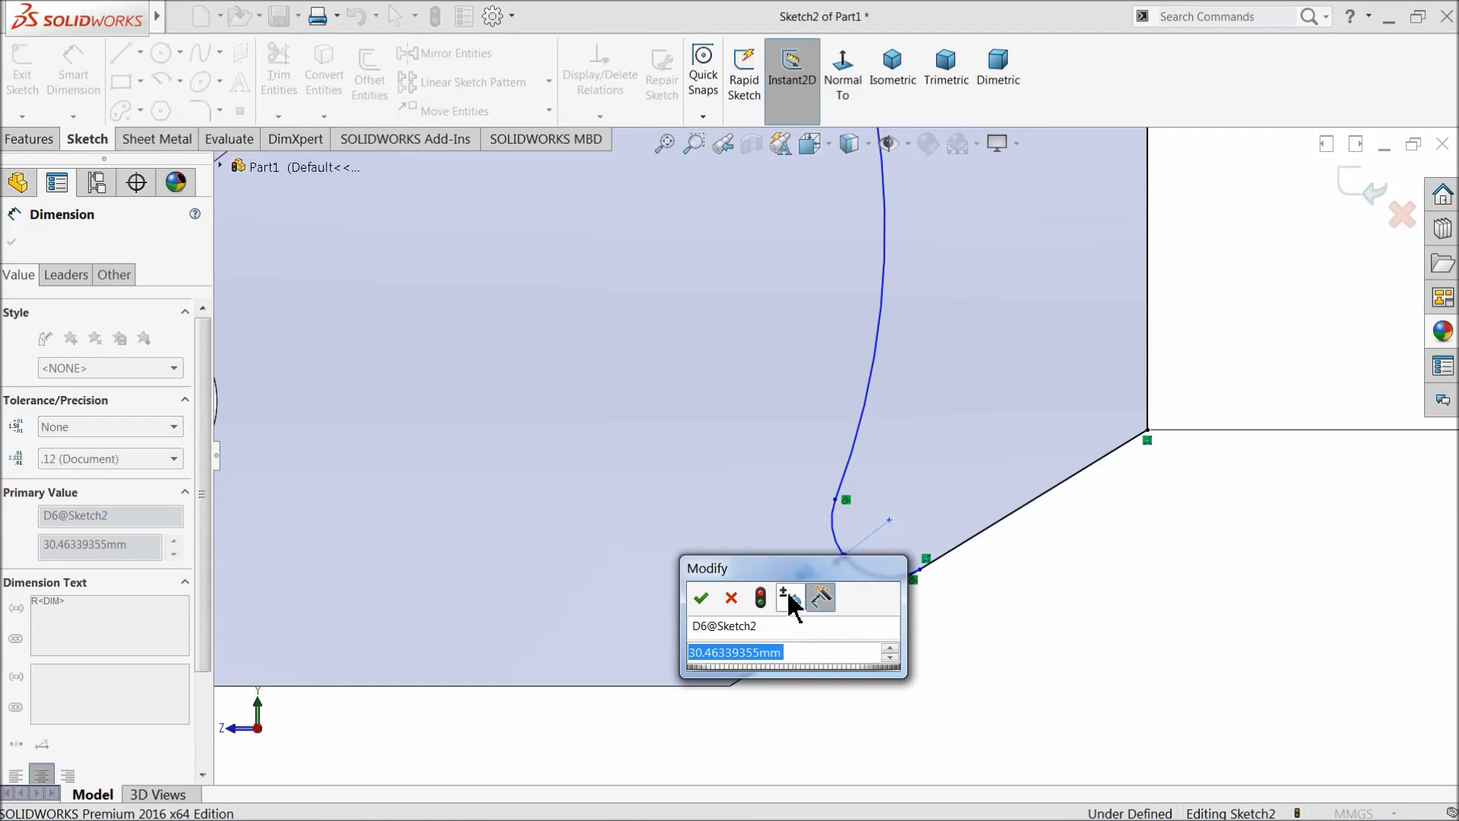
type("20")
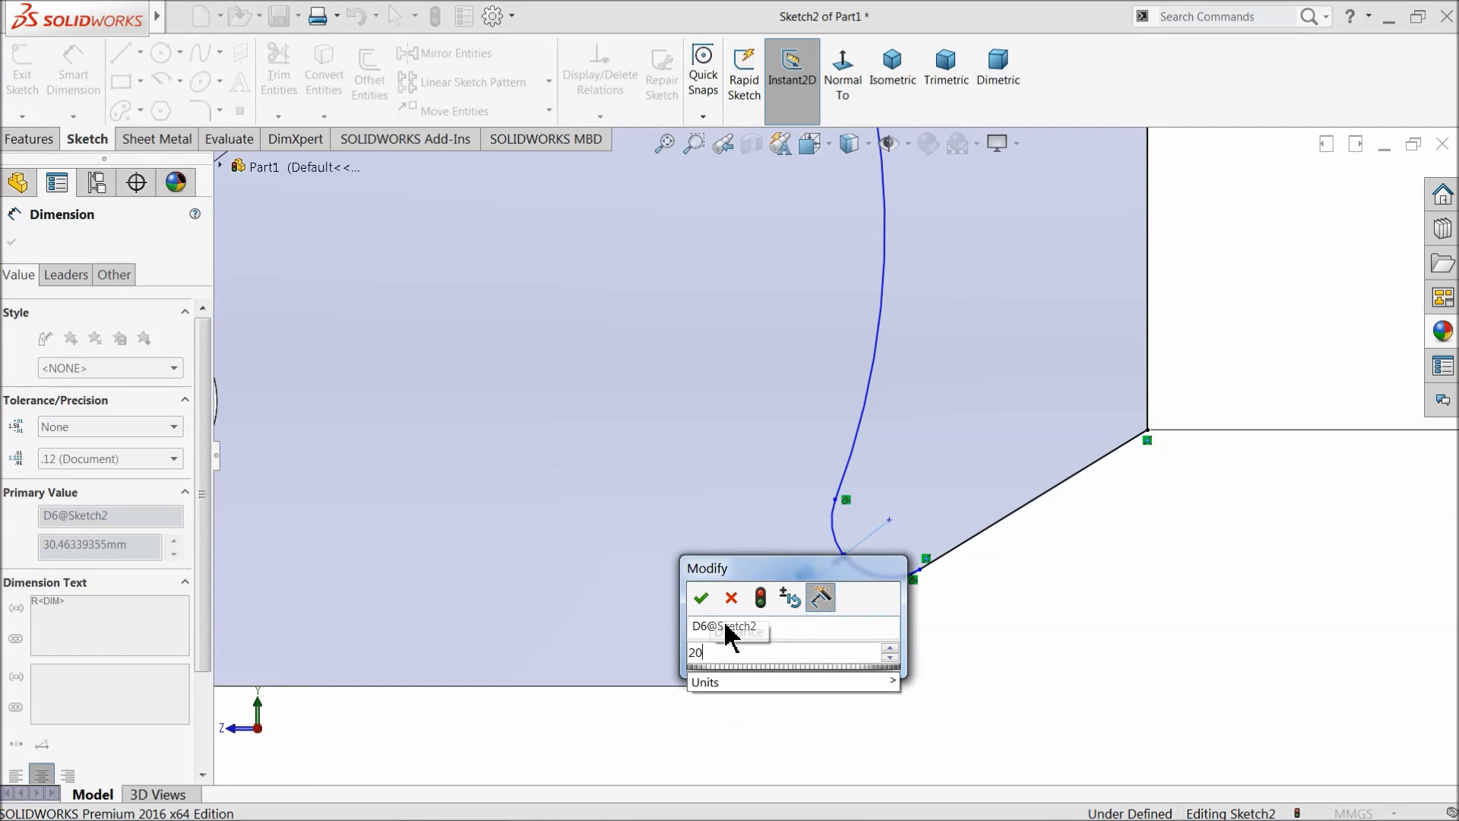
left_click(700, 599)
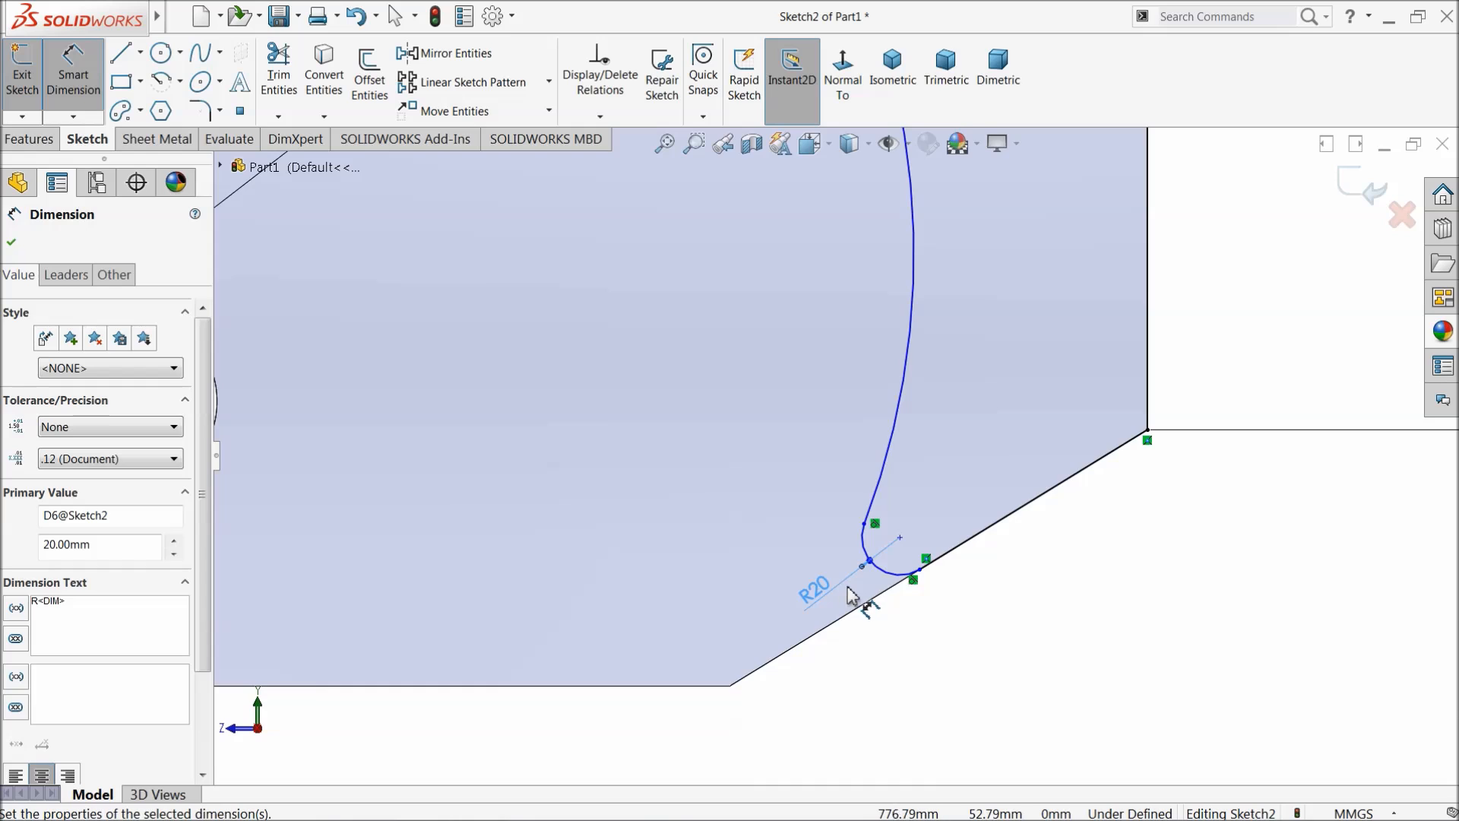
scroll(855, 589, "up", 3)
right_click(1019, 519)
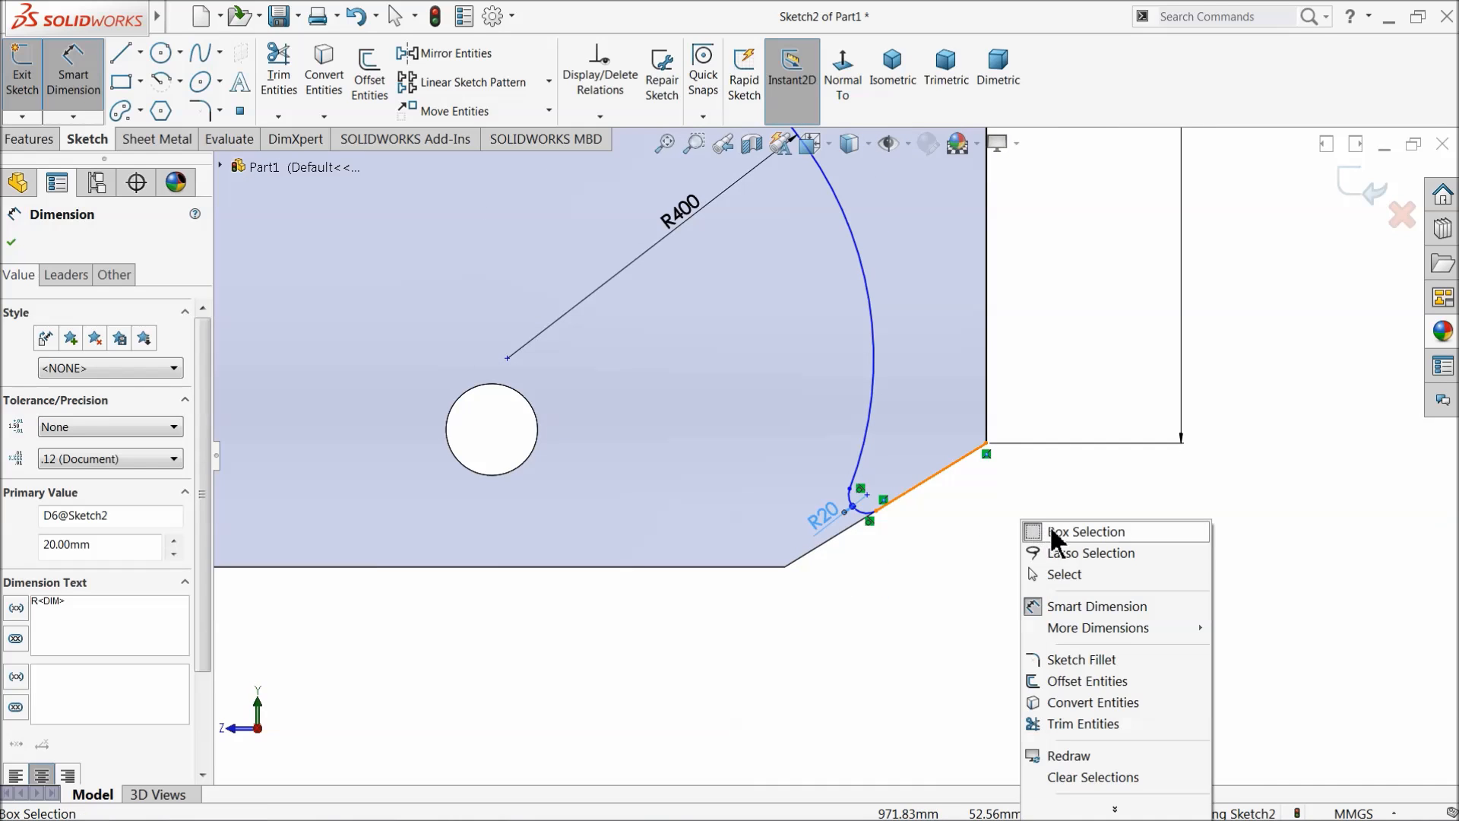
left_click(1043, 575)
Step: Make the large arc's centre point concentric with the body's hole nearest the upright
scroll(836, 456, "up", 4)
scroll(752, 381, "down", 4)
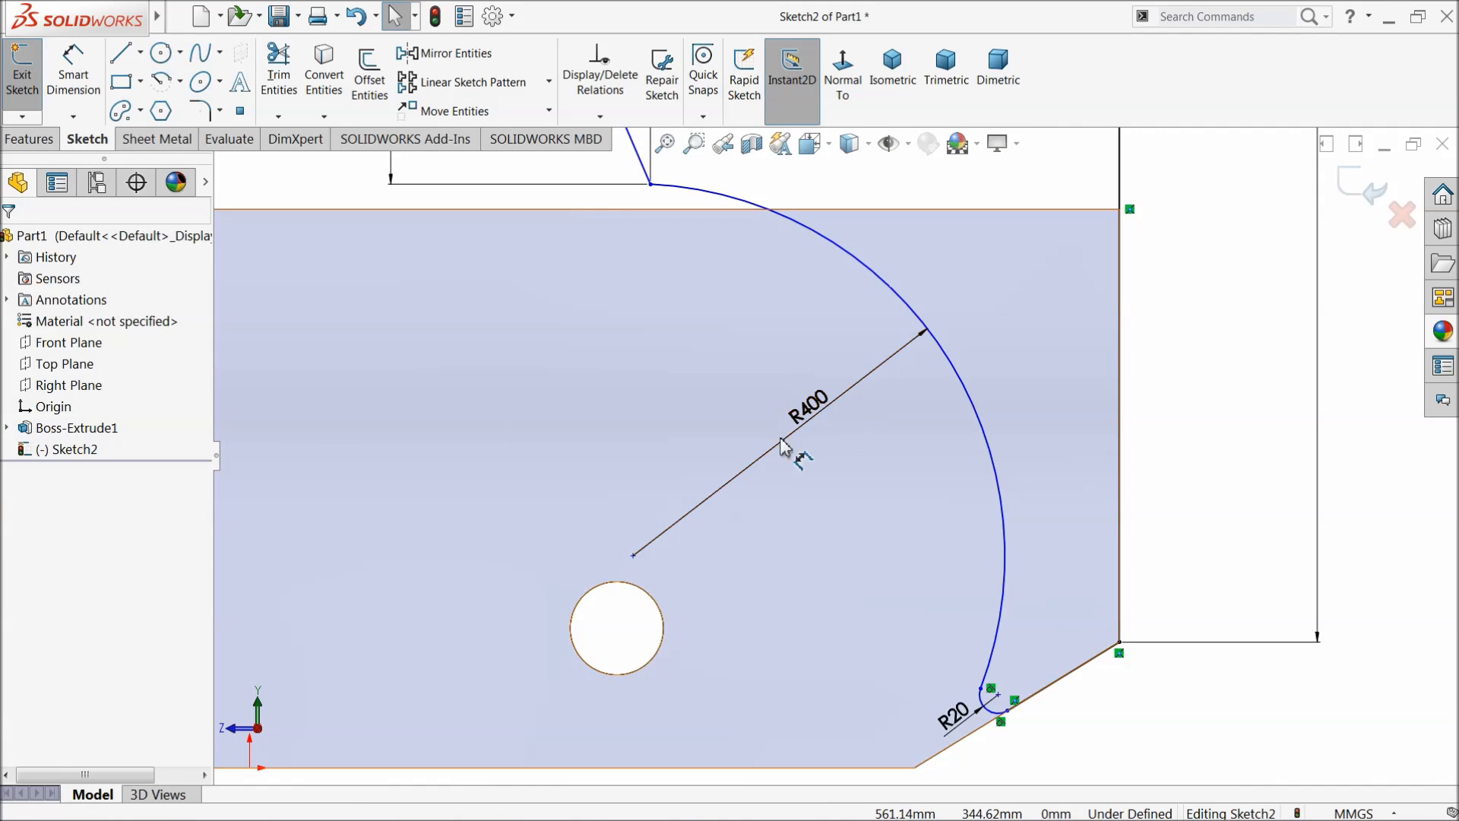
left_click(633, 558)
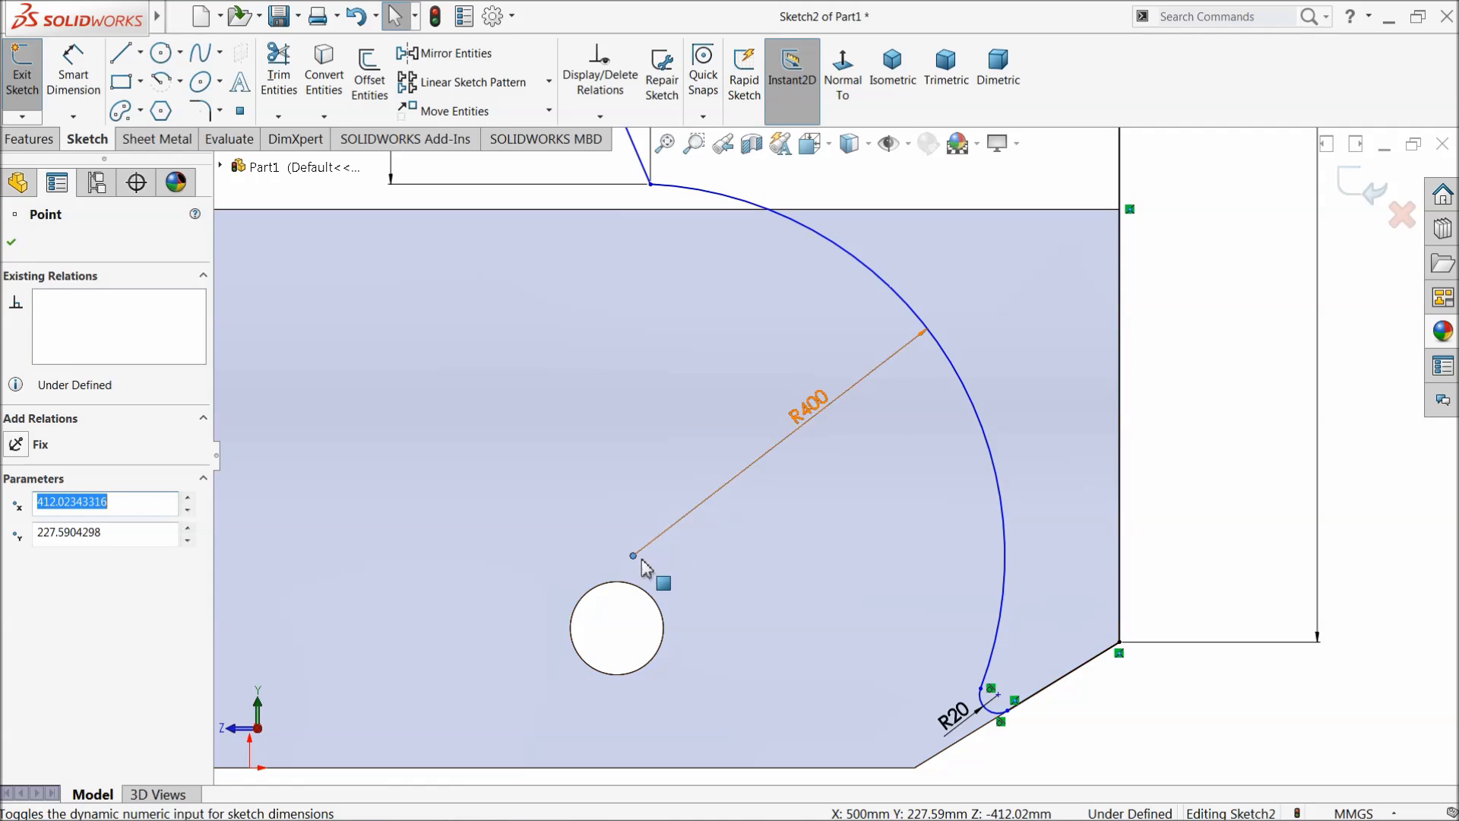
left_click(630, 676, "ctrl")
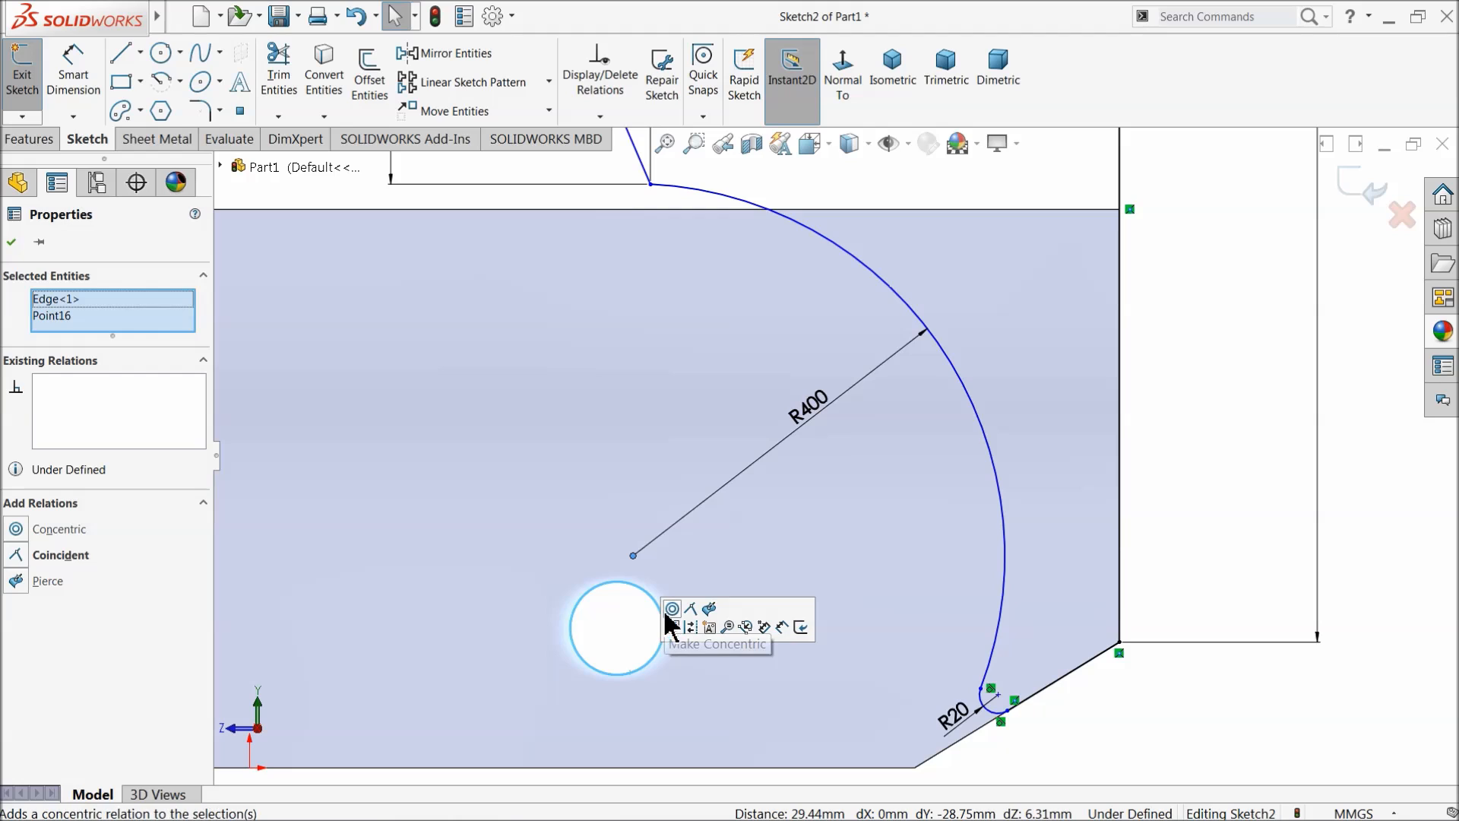
left_click(674, 610)
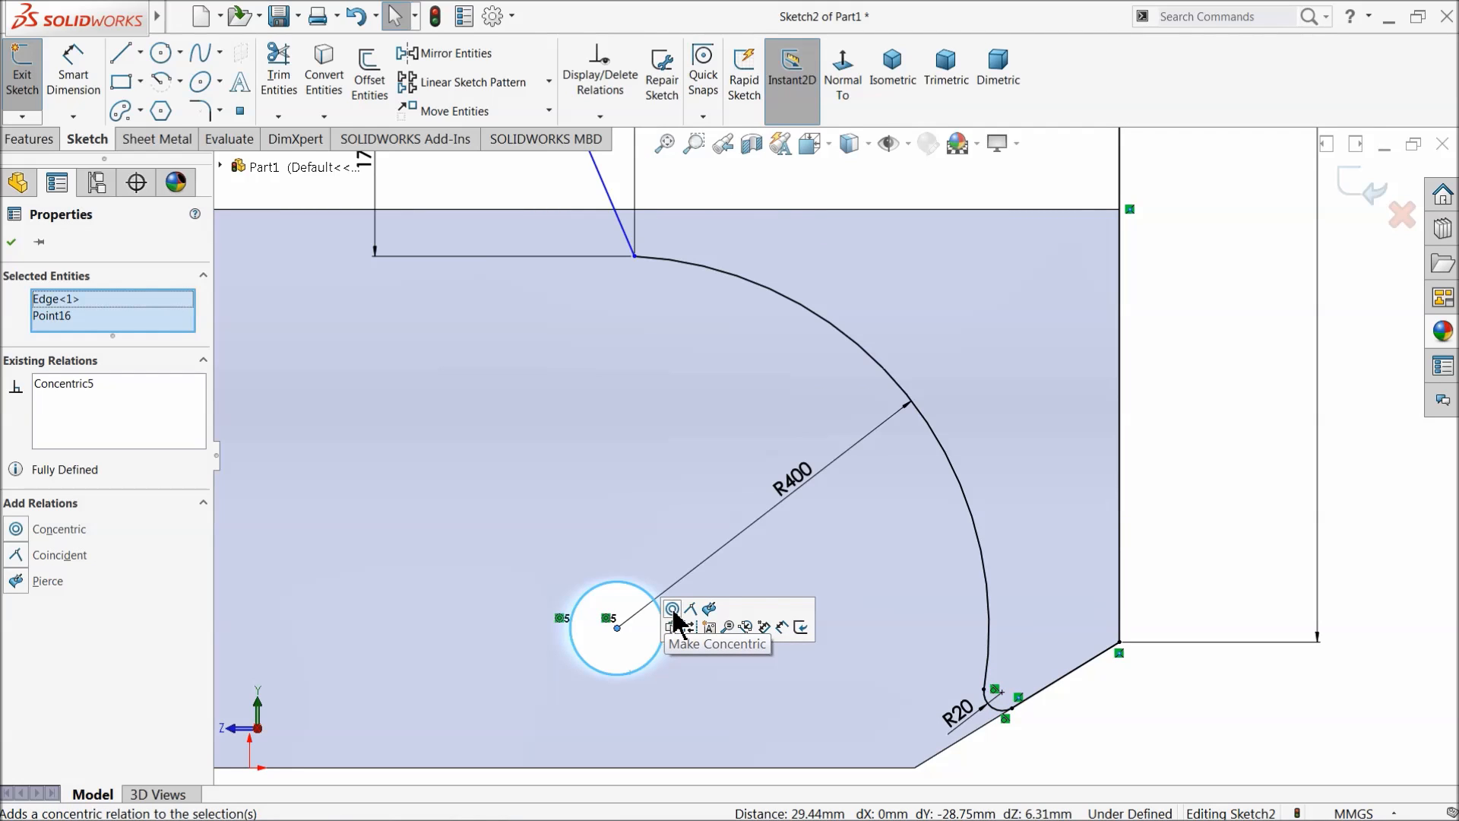
scroll(817, 596, "up", 3)
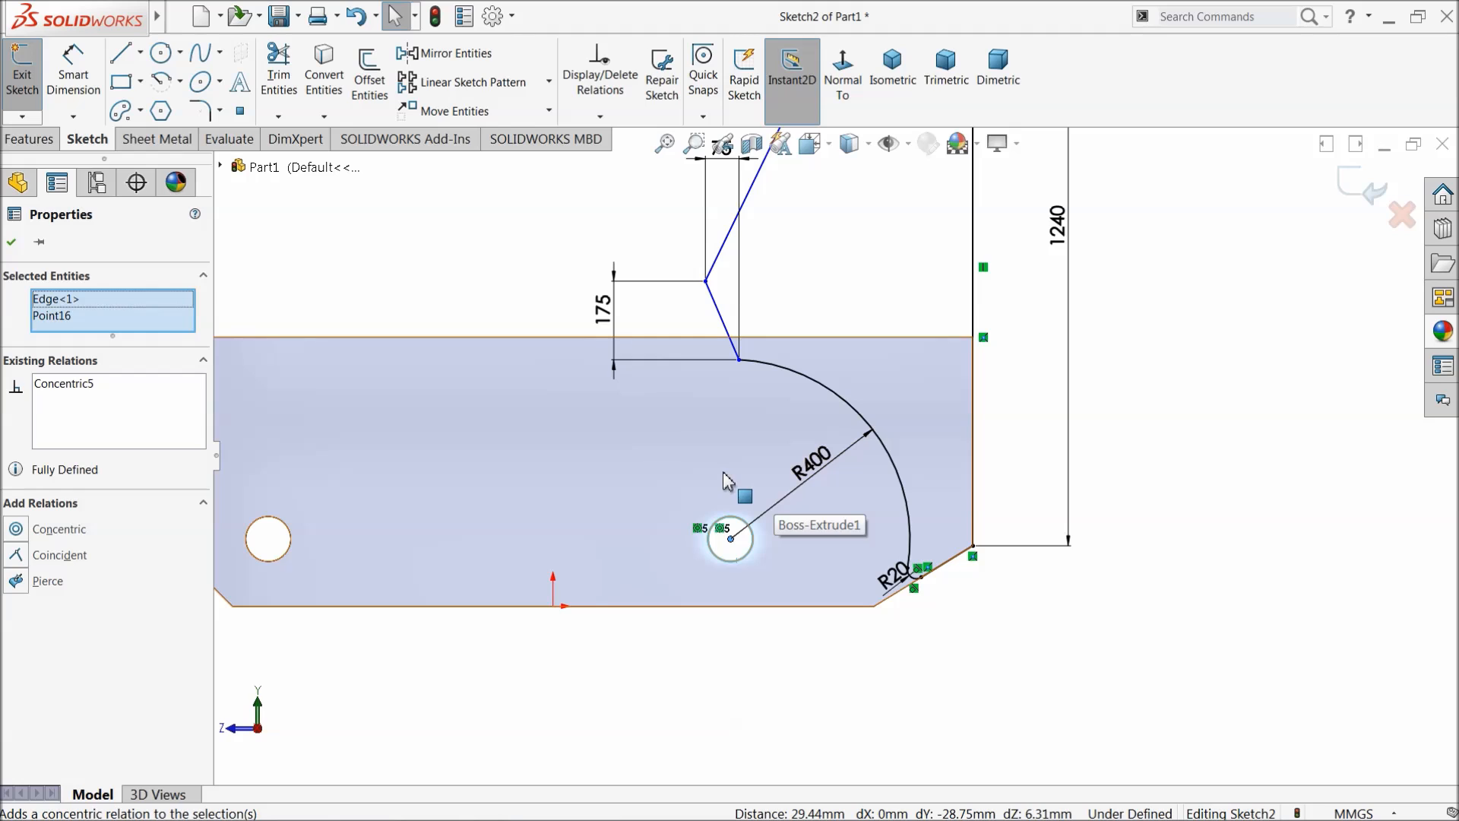
Step: Dimension the horizontal distance between the large arc's upper endpoint and its centre point as 35 mm
left_click(73, 82)
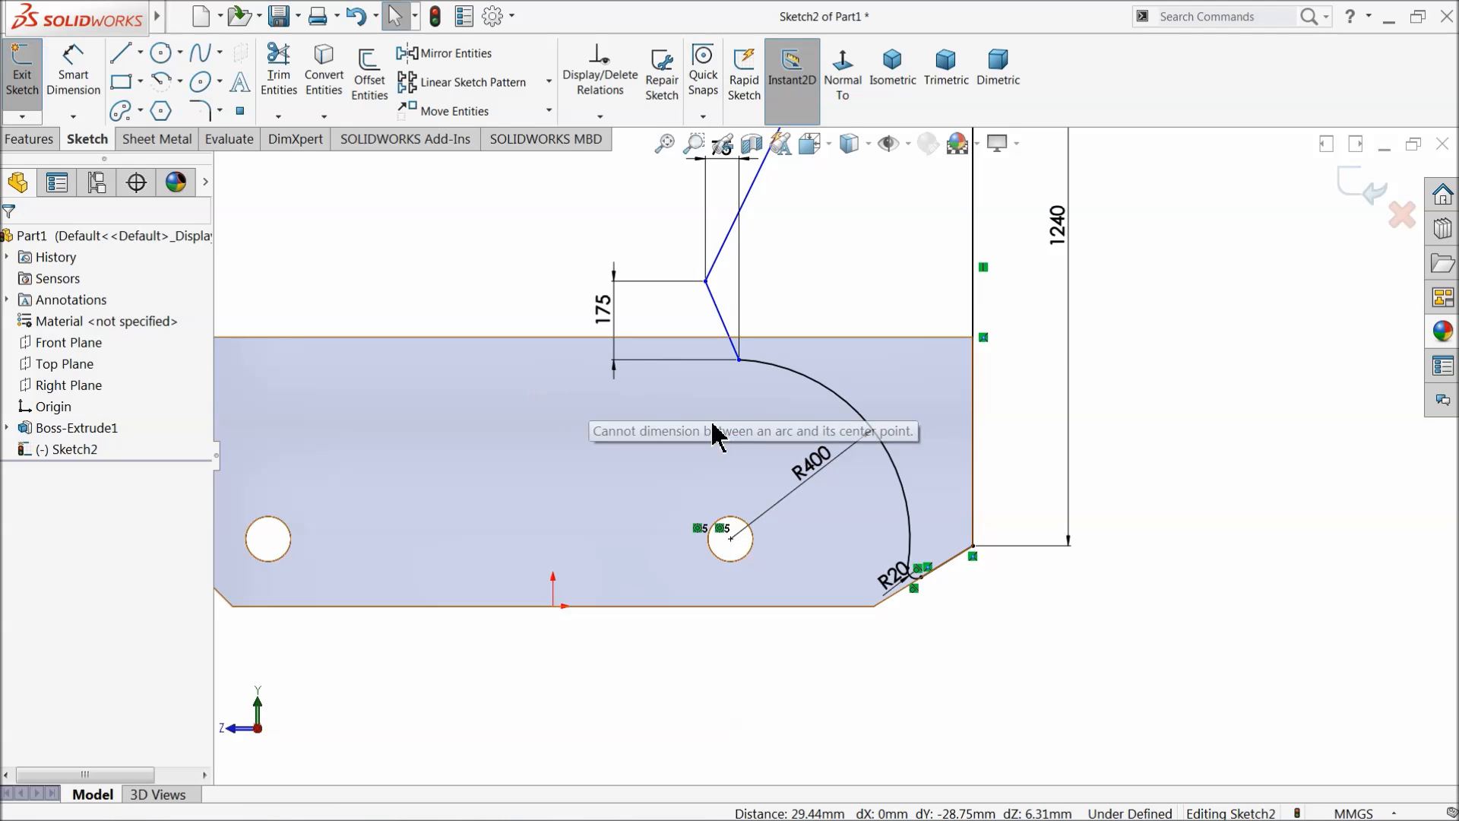
scroll(578, 302, "down", 2)
left_click(796, 647)
left_click(796, 648)
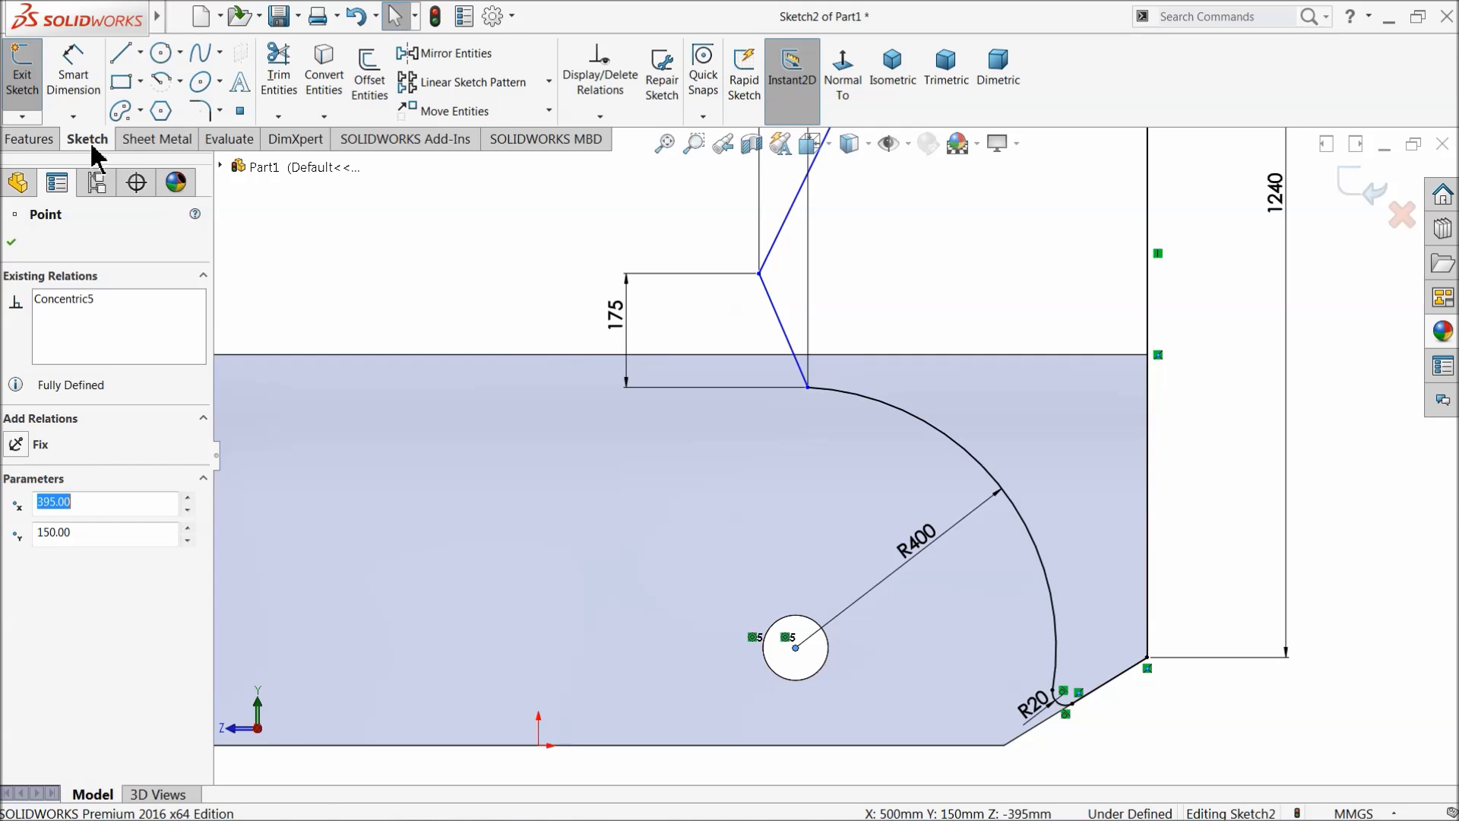
left_click(73, 72)
left_click(808, 388)
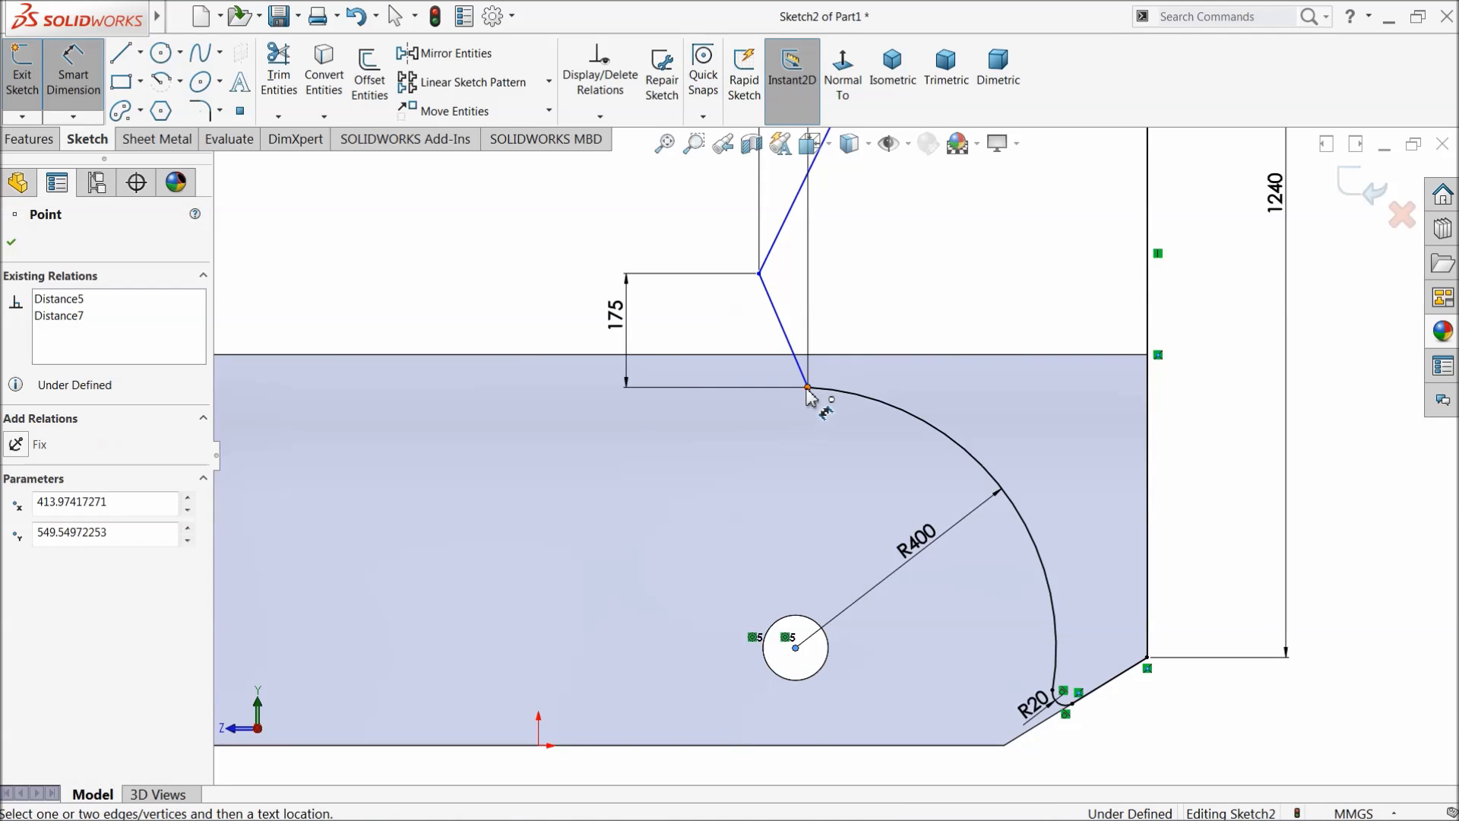
left_click(795, 648)
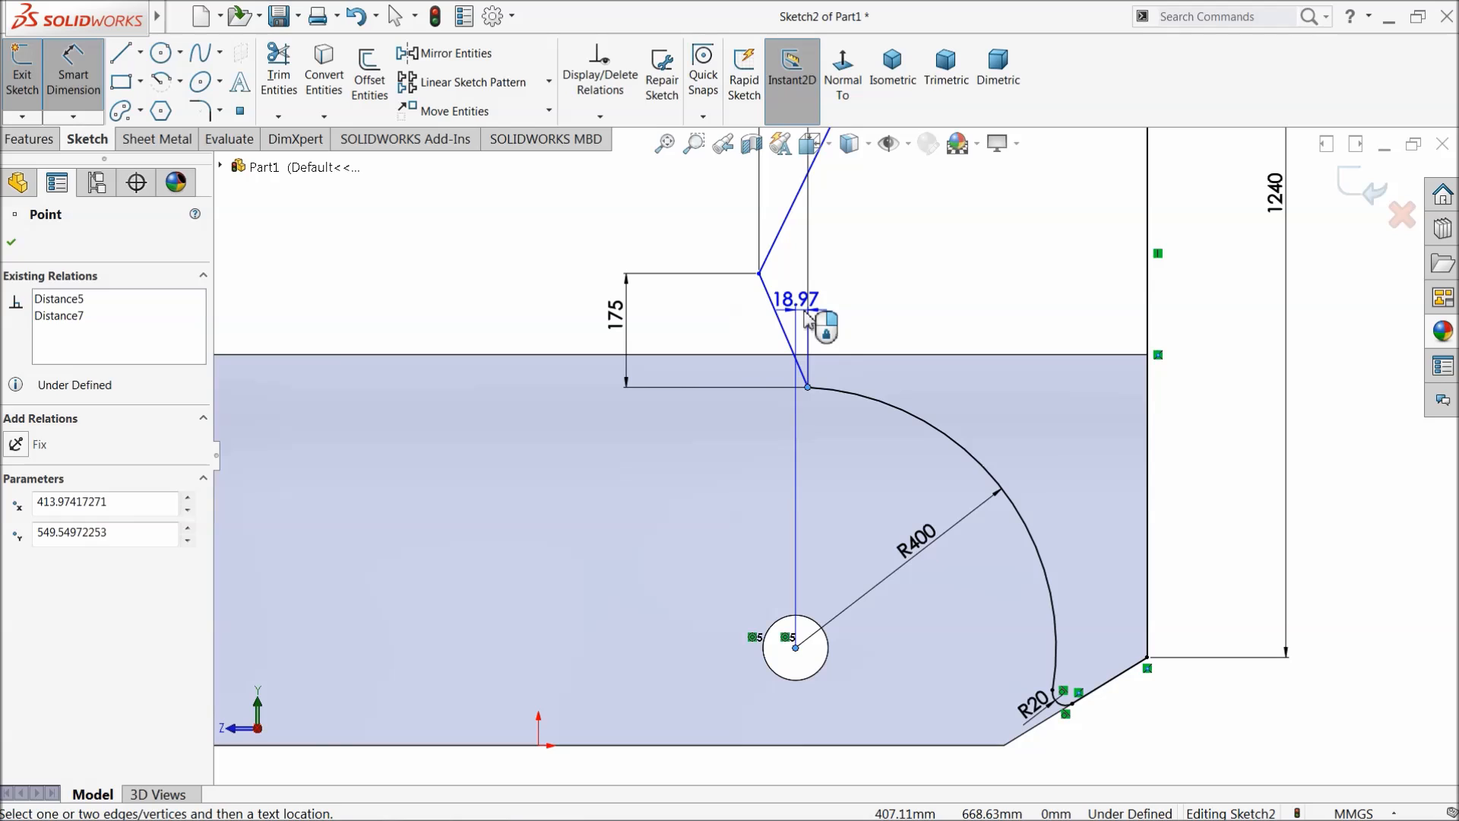
left_click(804, 323)
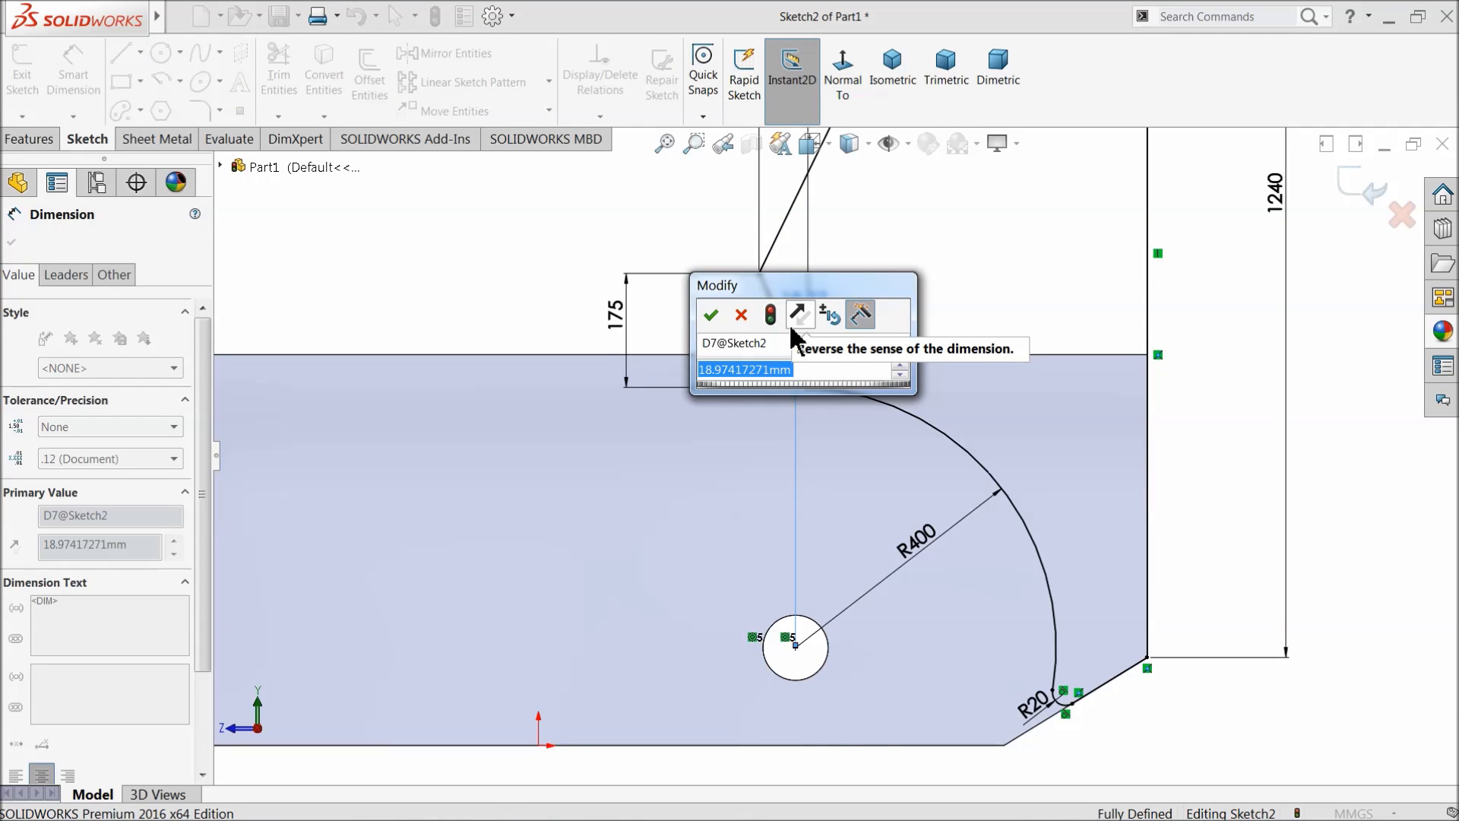
type("35")
left_click(710, 315)
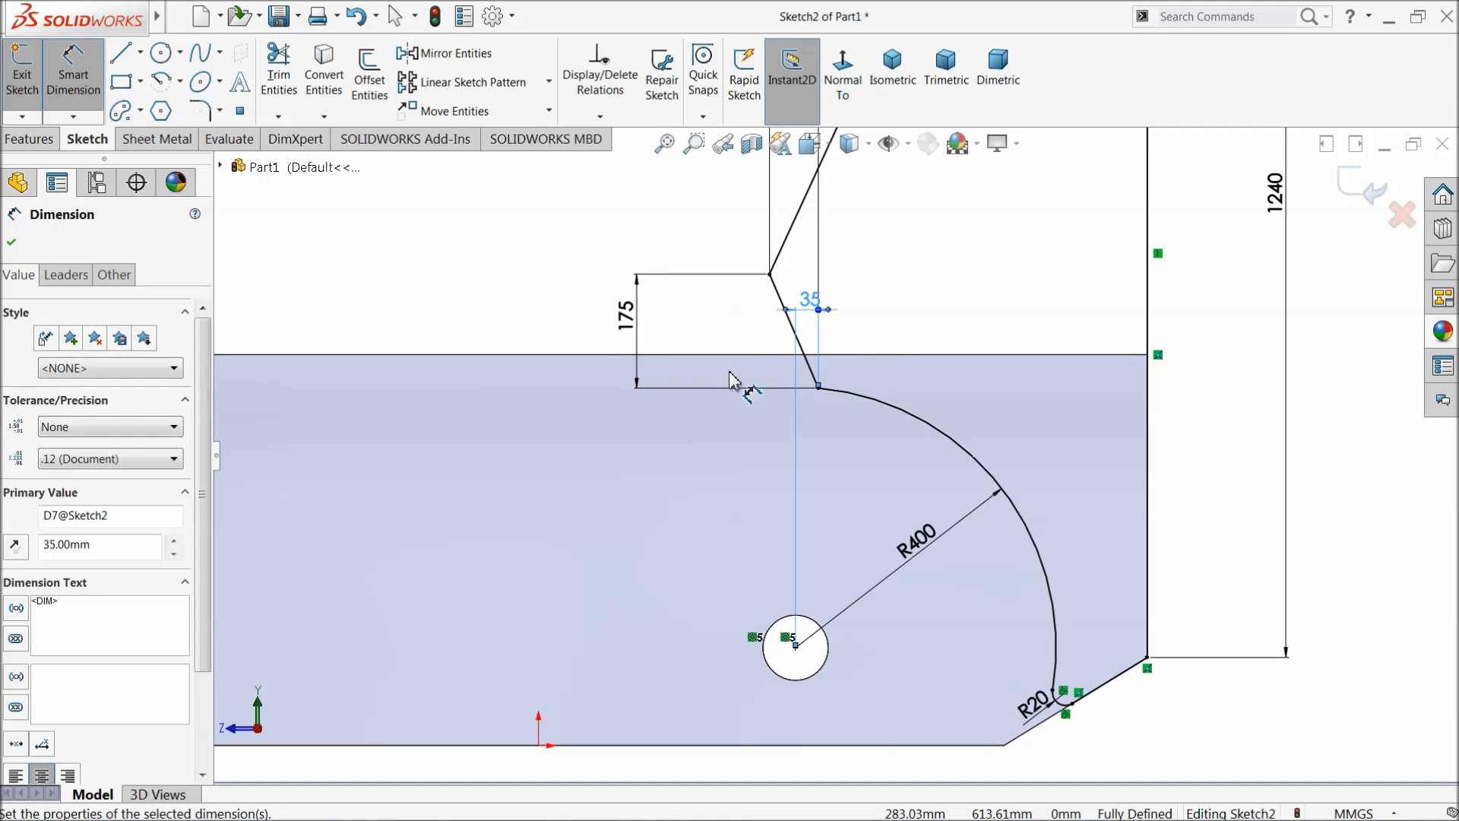
scroll(824, 577, "up", 3)
scroll(845, 396, "down", 1)
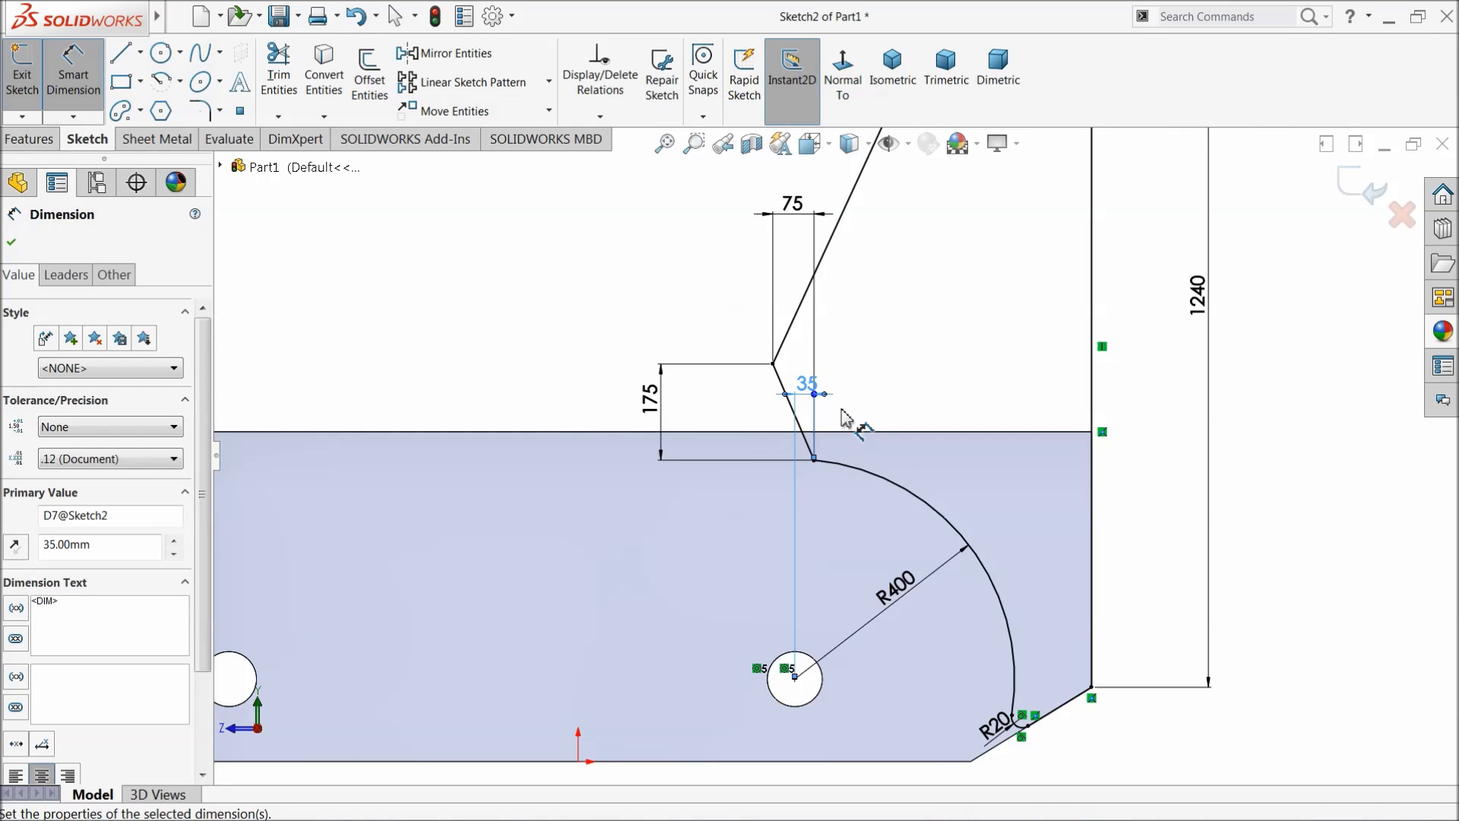
left_click(11, 242)
Step: Move the 35 mm dimension below the large arc's upper endpoint, into the area over the body face
left_click_drag(807, 384, 819, 545)
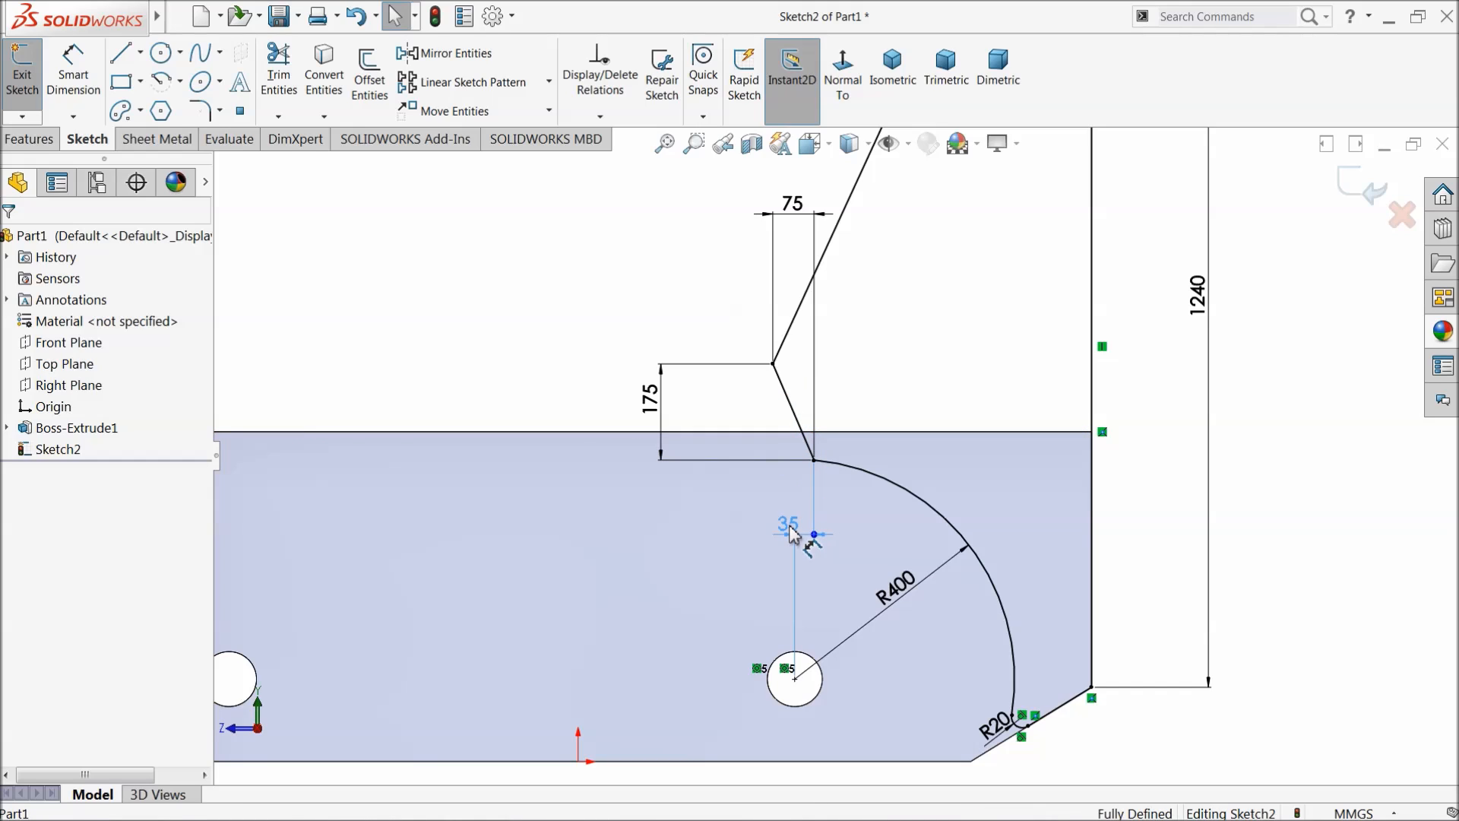
left_click_drag(796, 529, 794, 524)
scroll(806, 516, "up", 3)
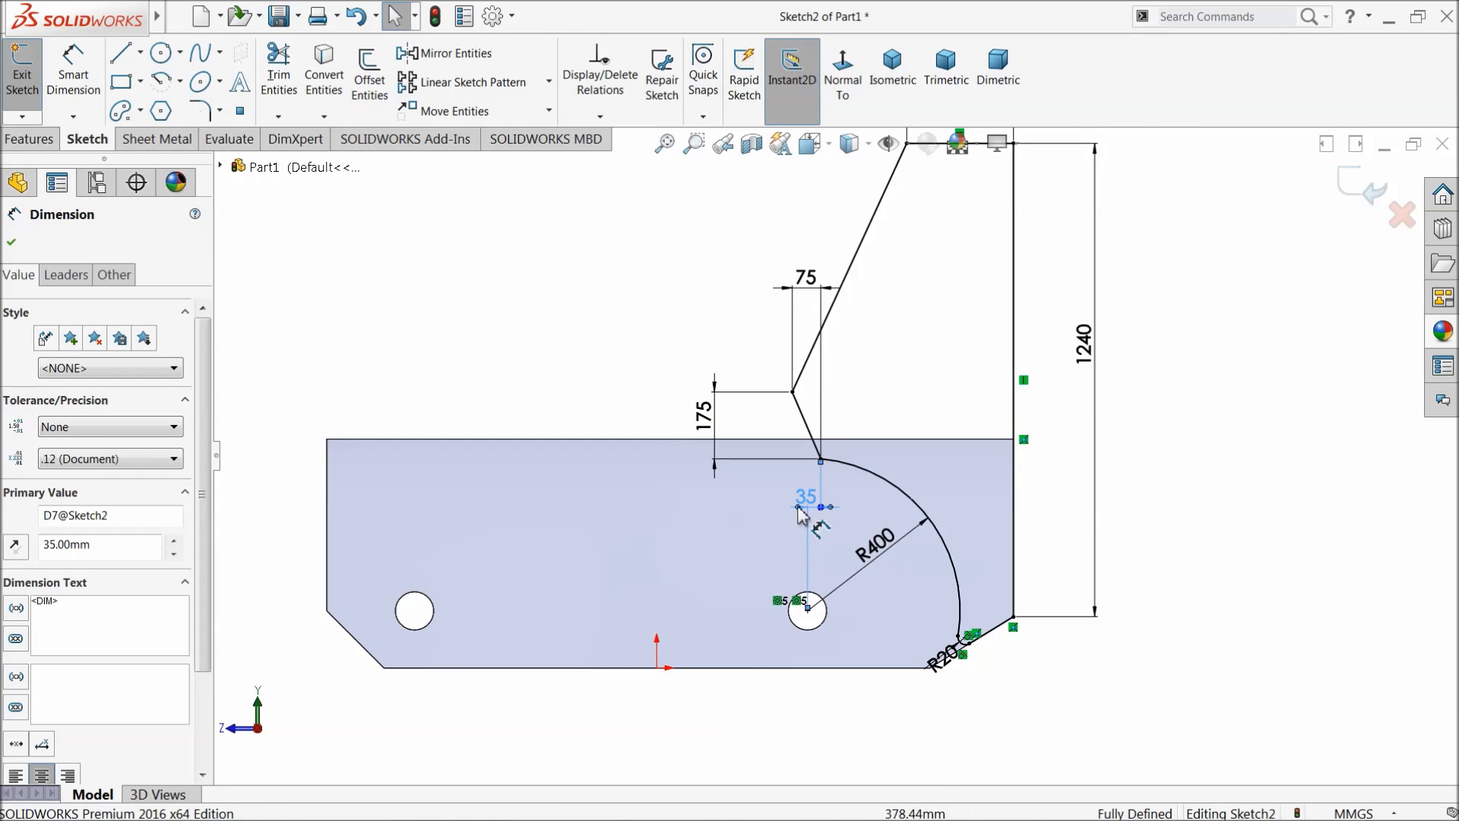
left_click(254, 280)
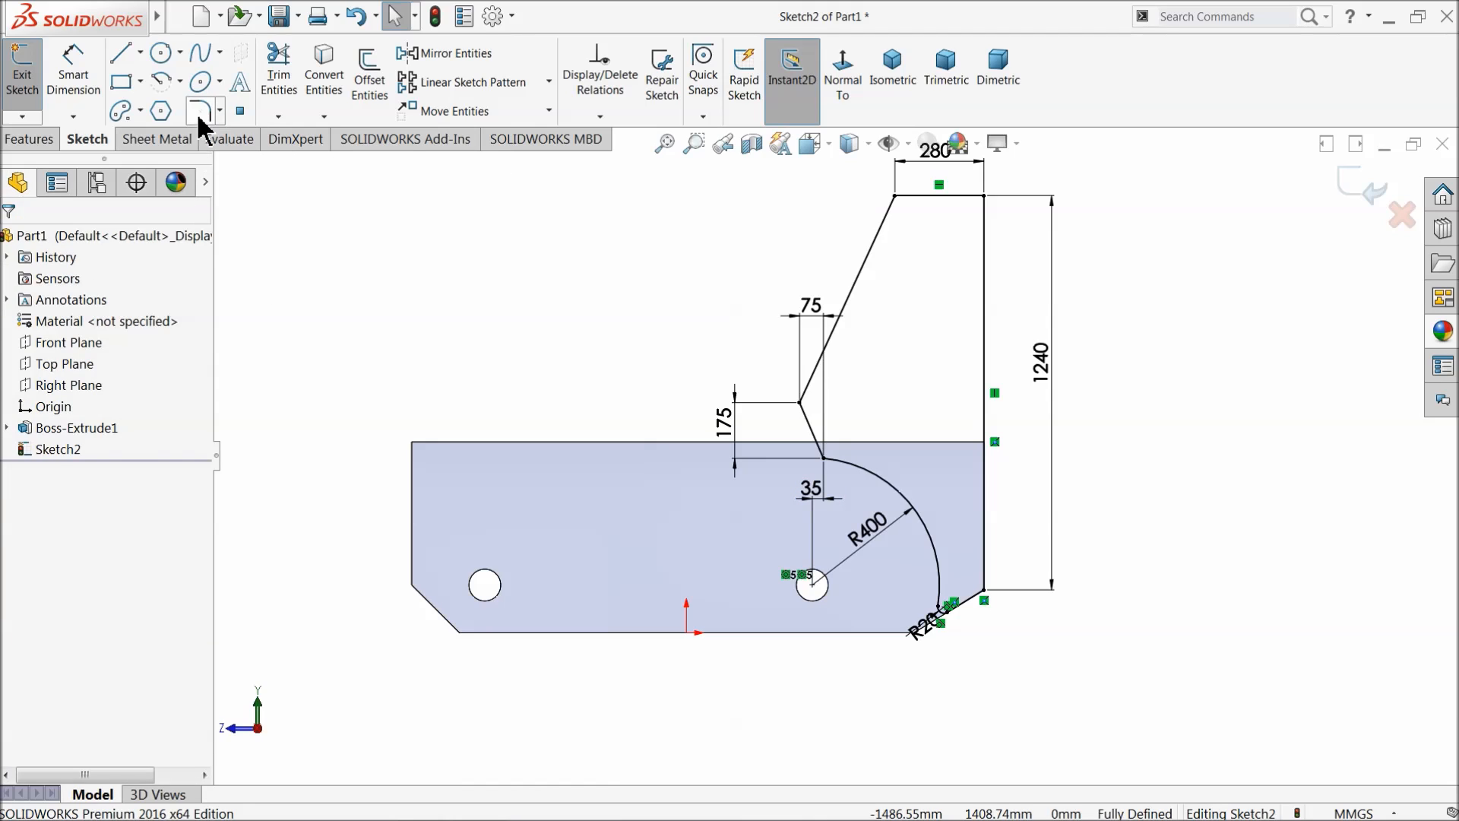
Step: Fillet the corner between the upright's top horizontal line and long slanted line with a 100 mm radius
left_click(200, 111)
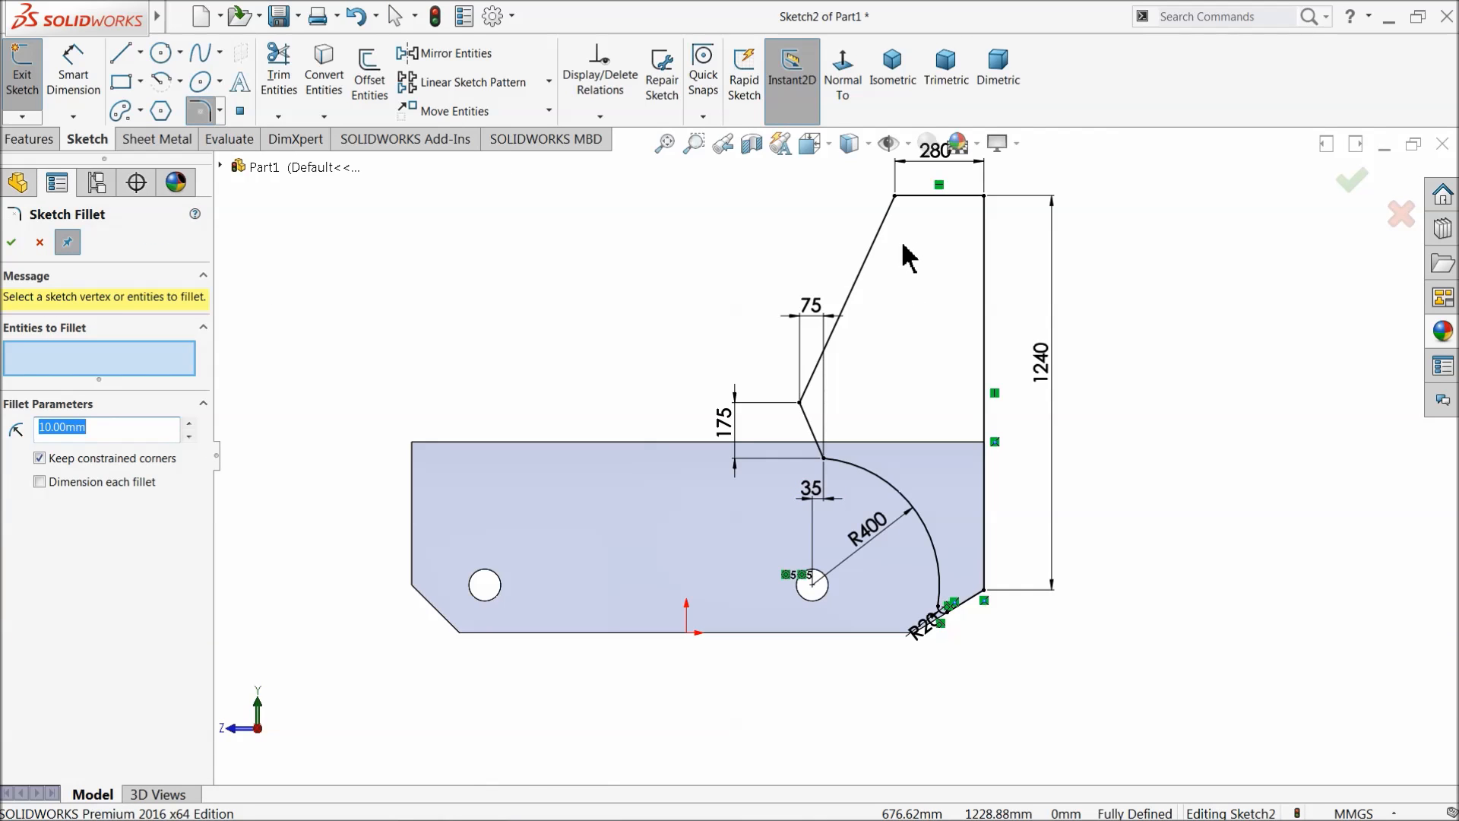
type("100")
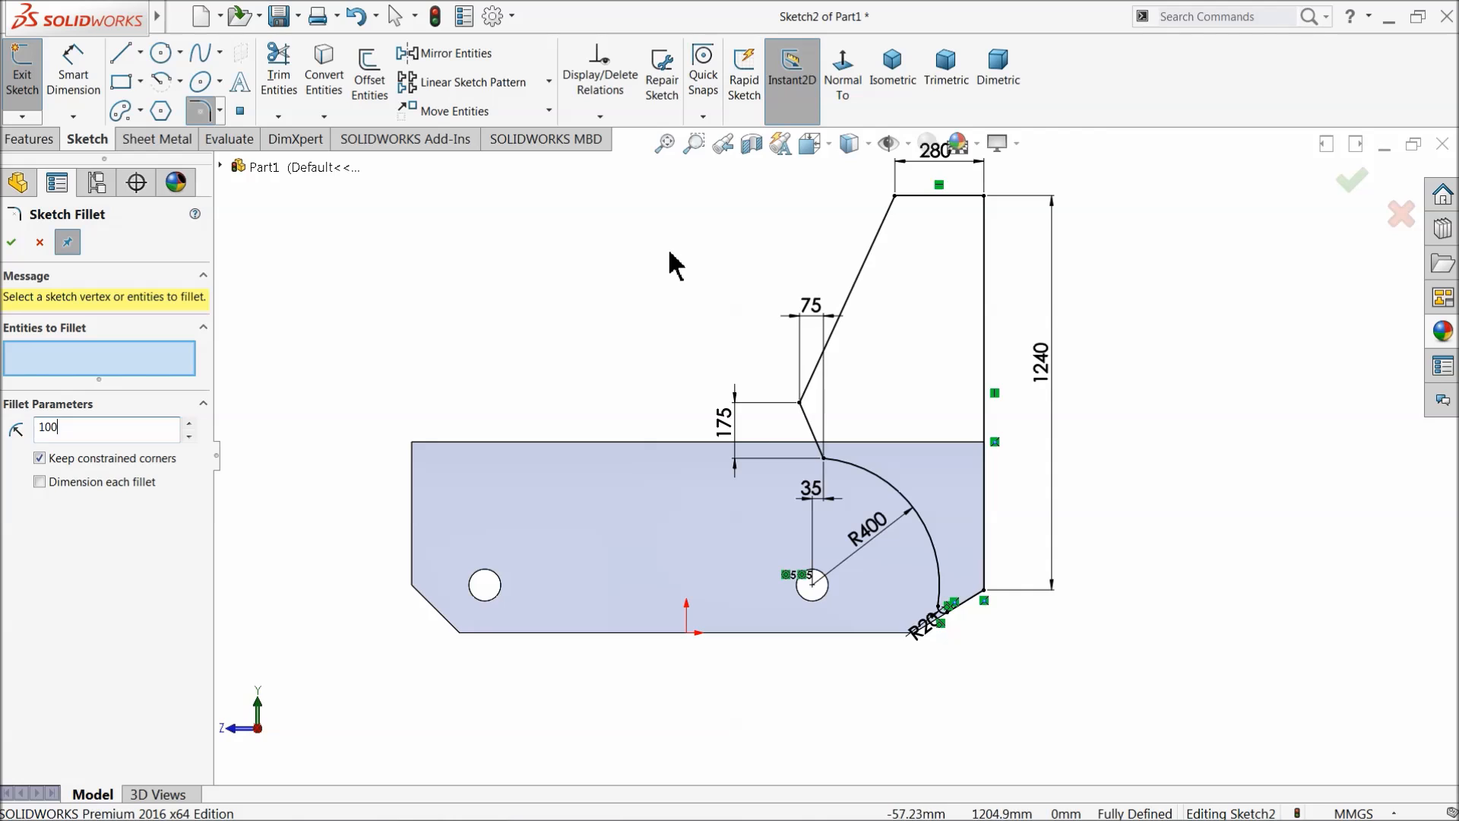
scroll(902, 211, "up", 5)
left_click(769, 302)
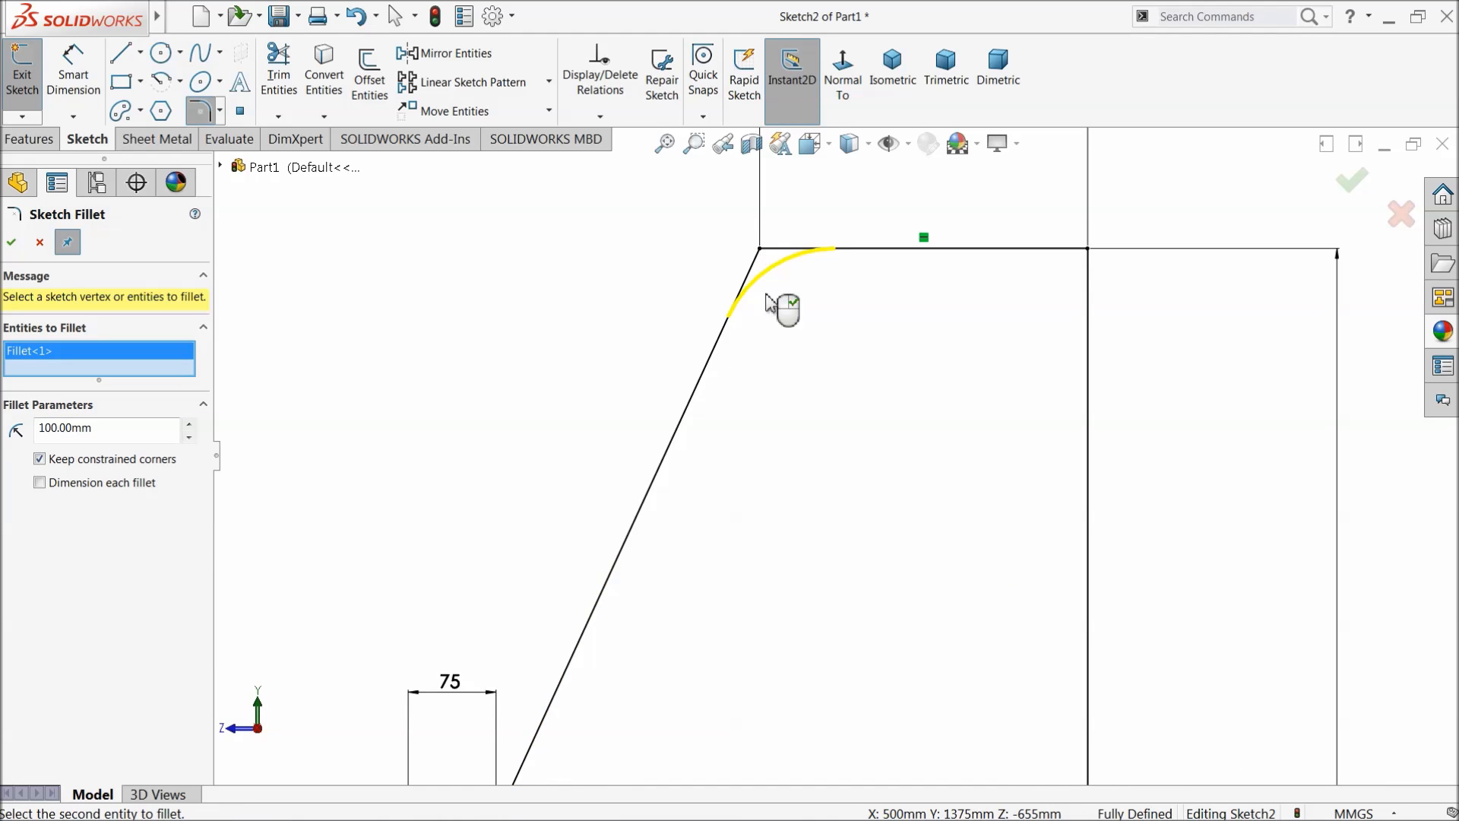
left_click(11, 243)
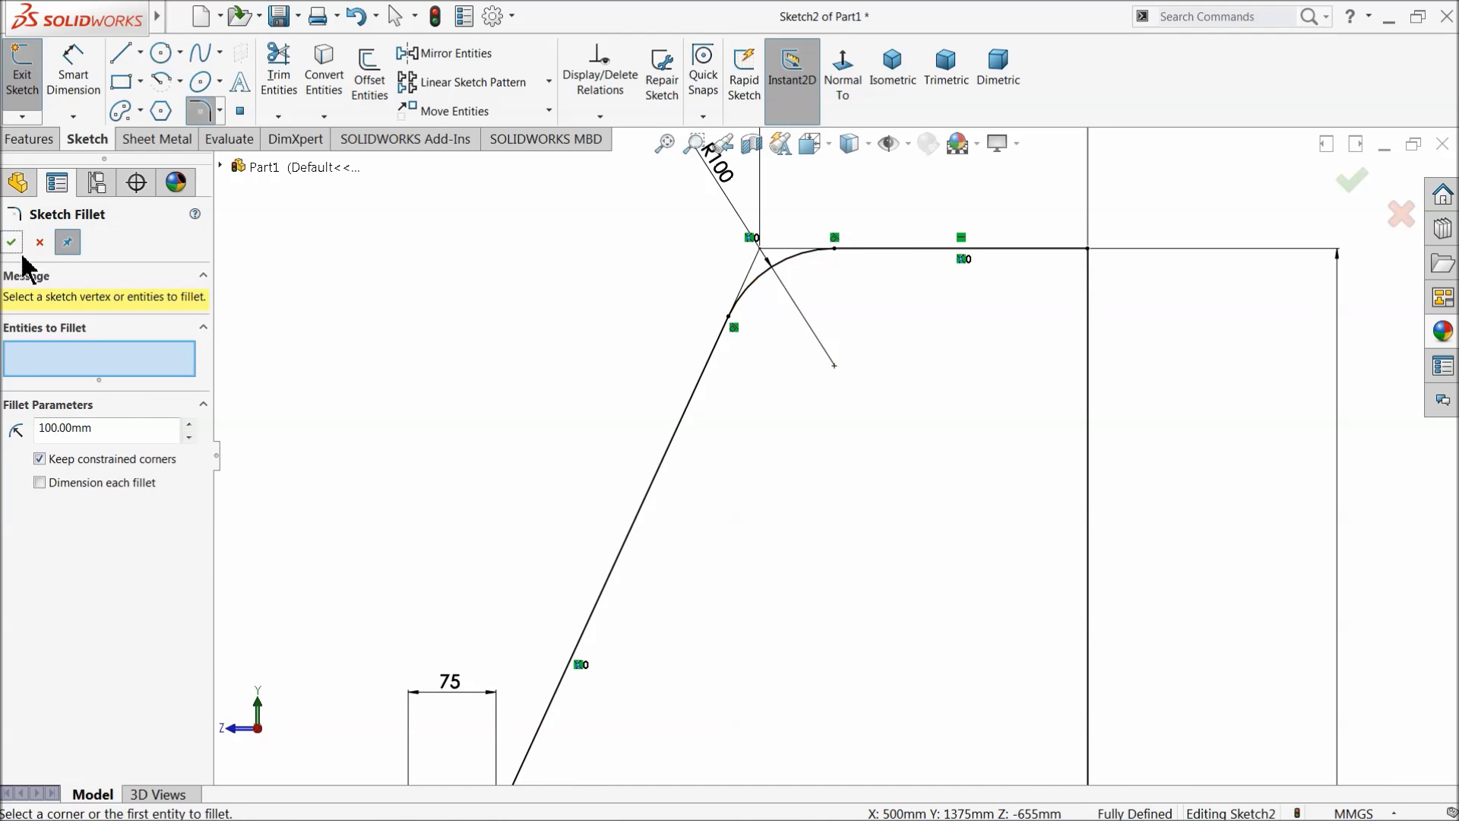
Step: Fillet the corner between the long and short slanted lines with a 50 mm radius
left_click(114, 438)
type("50")
key("Return")
scroll(580, 443, "down", 3)
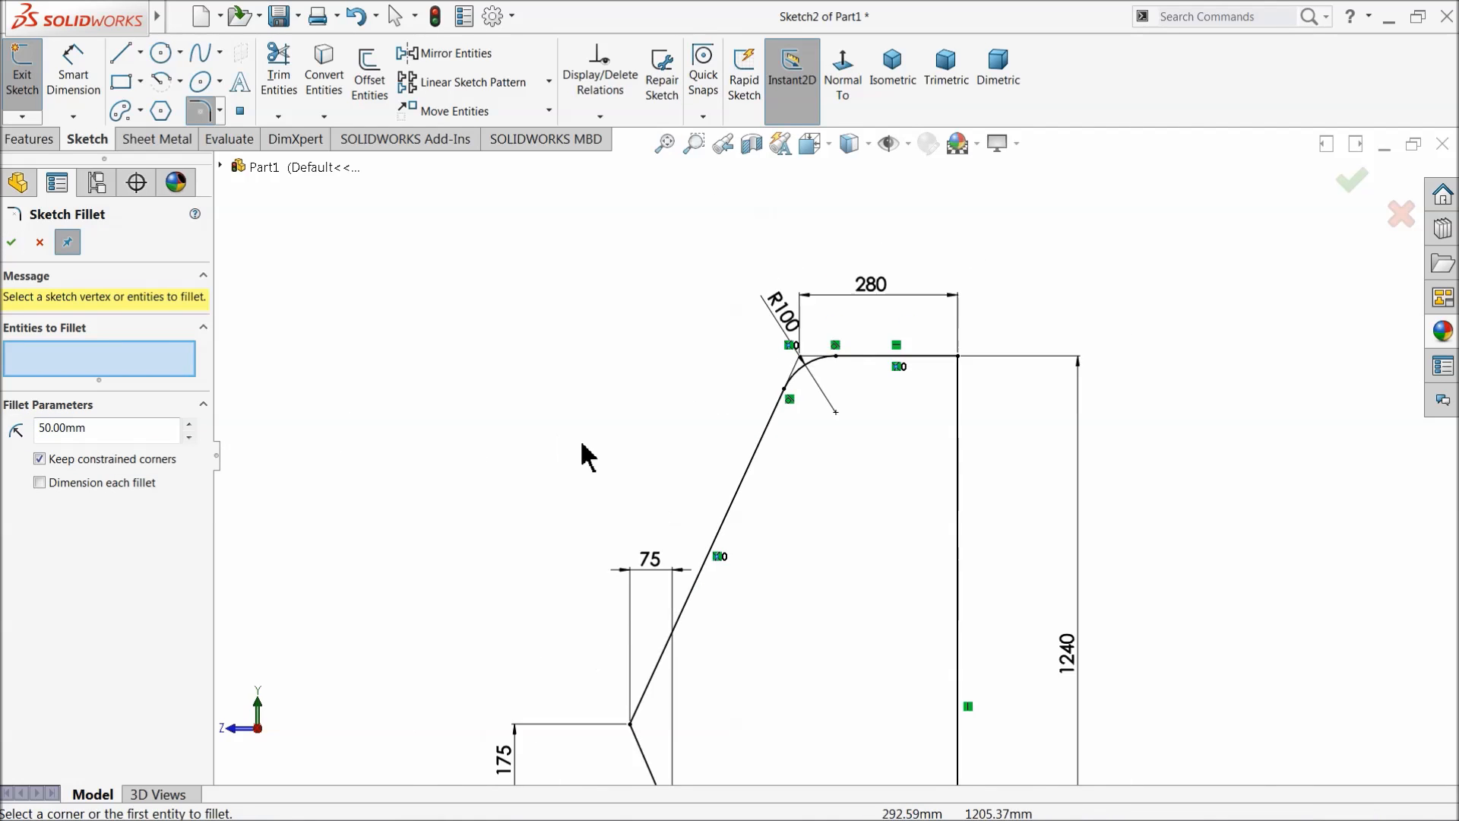
scroll(749, 619, "up", 5)
scroll(754, 536, "up", 1)
left_click(742, 452)
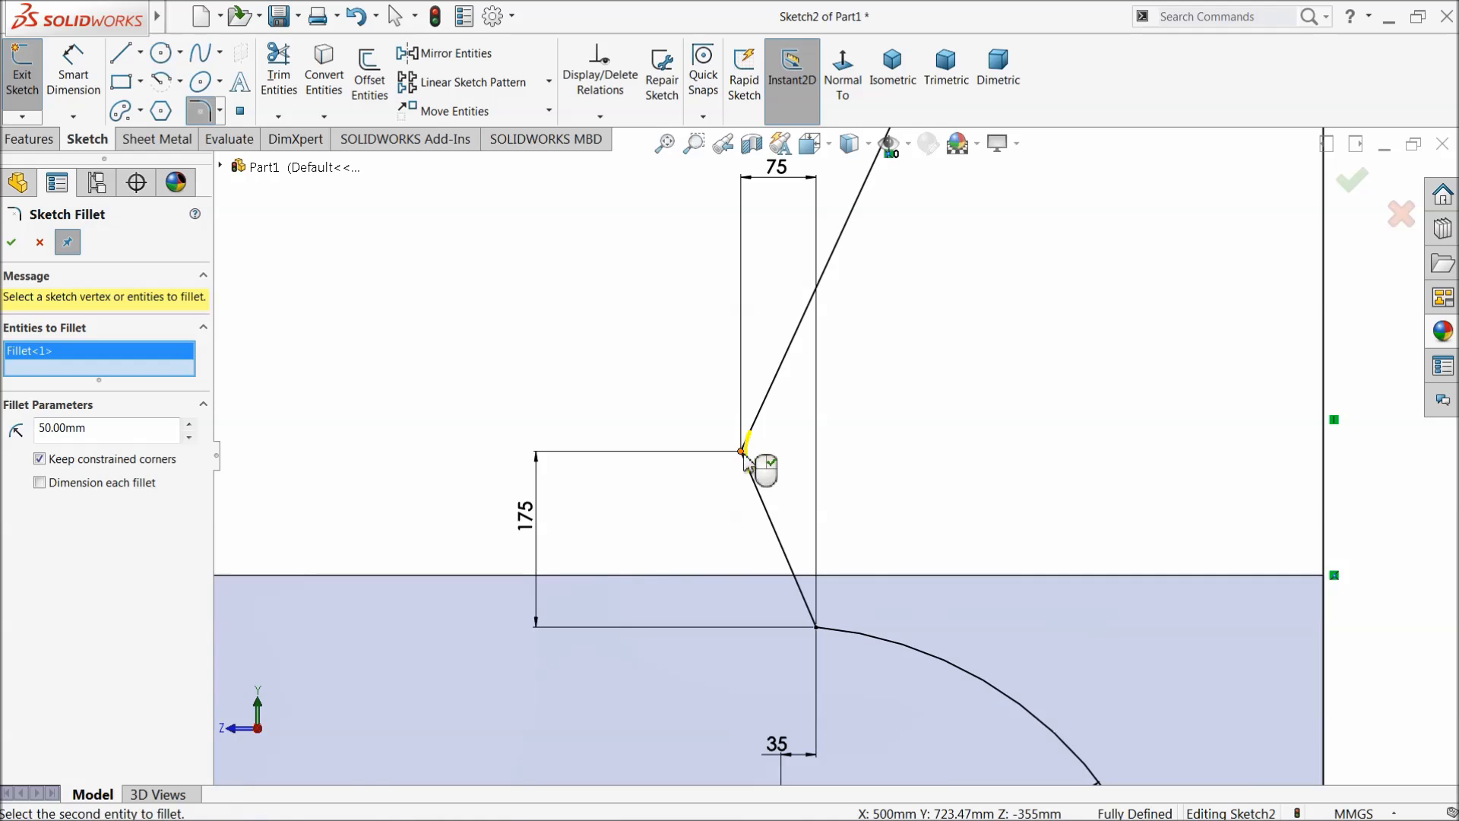
left_click(12, 246)
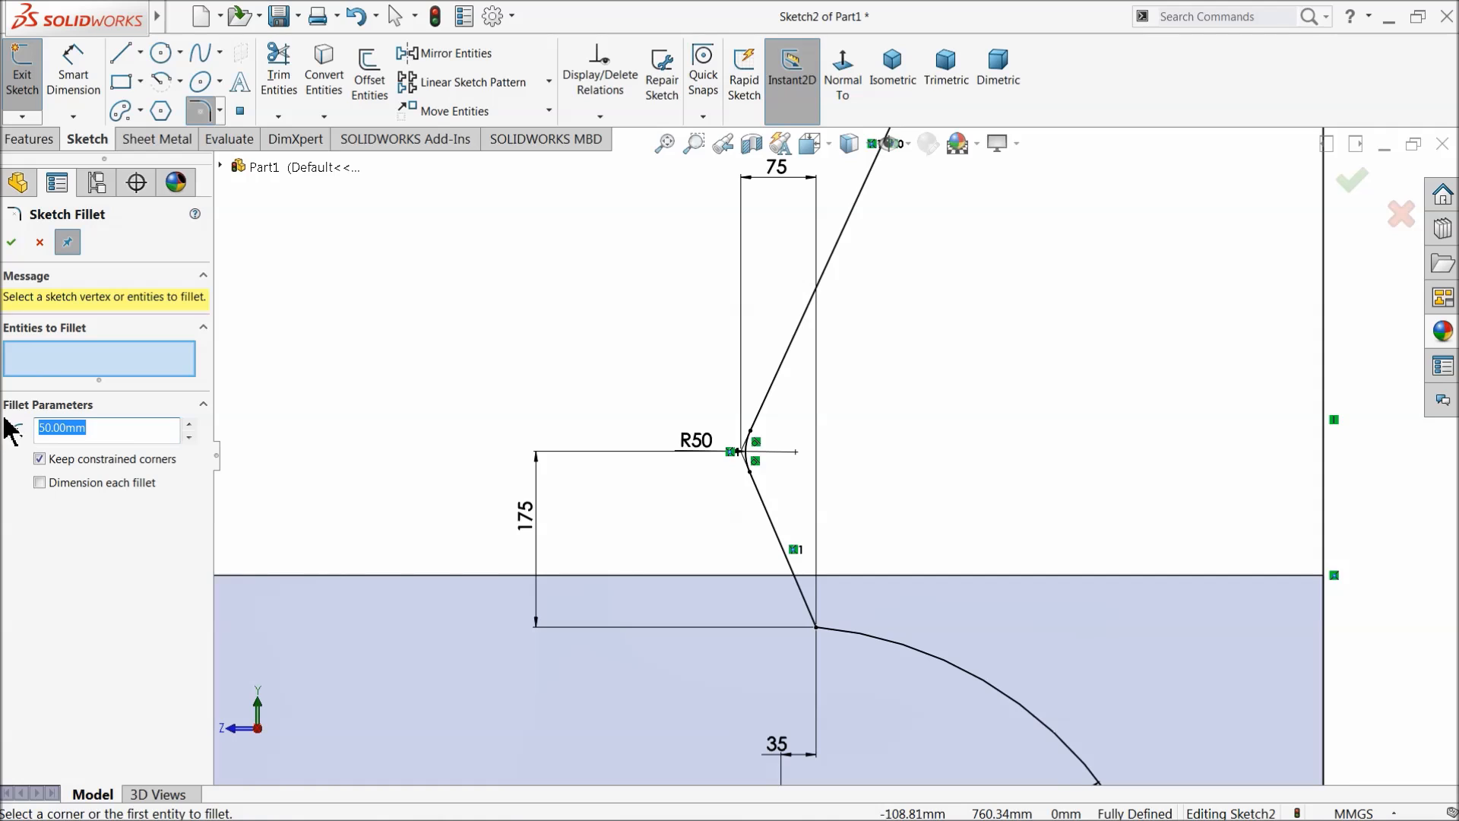
Step: Leave the sketch fillet command and undo the 50 mm fillet between the slanted lines
type("00")
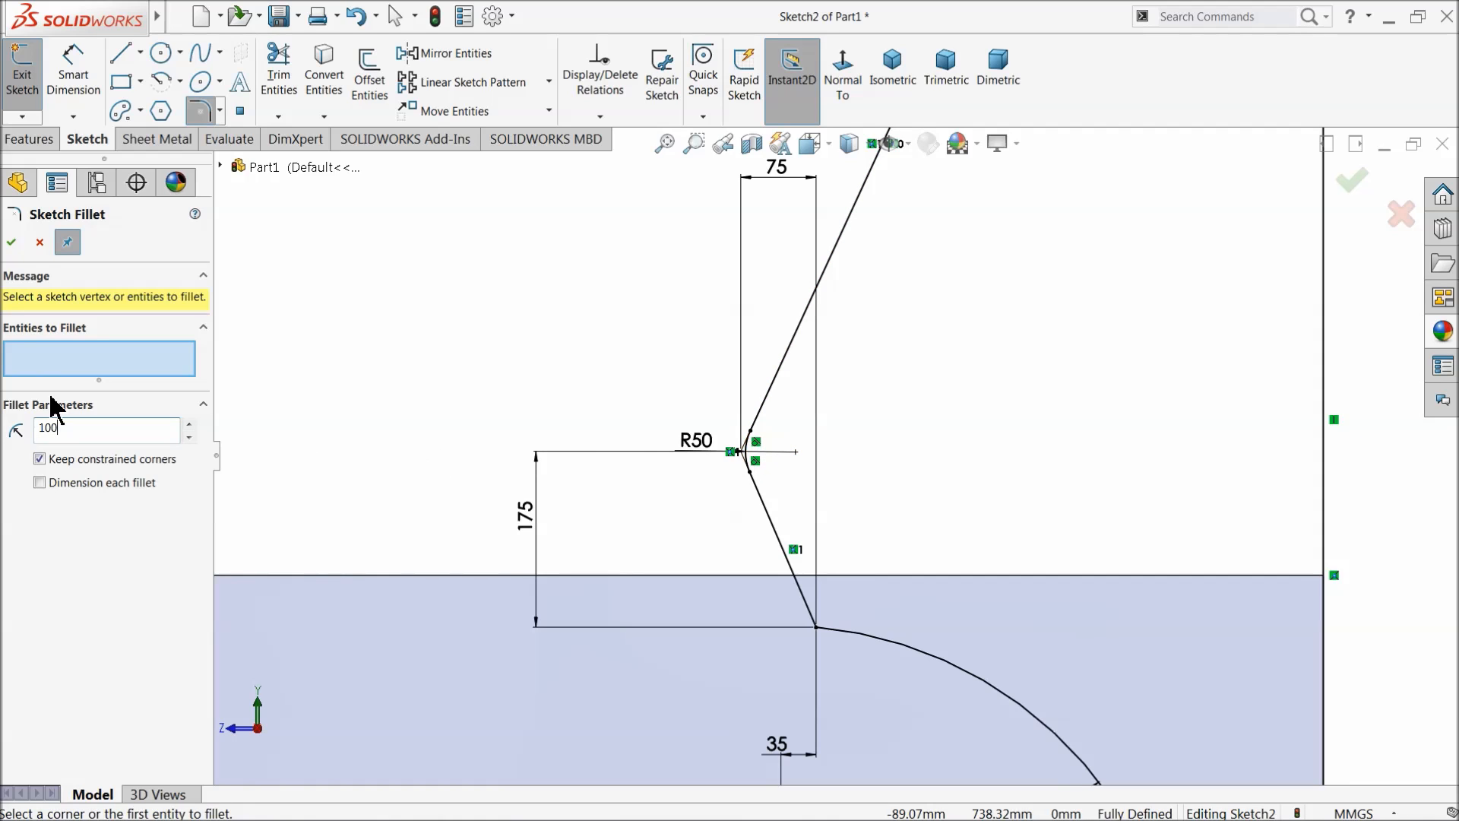
left_click(38, 243)
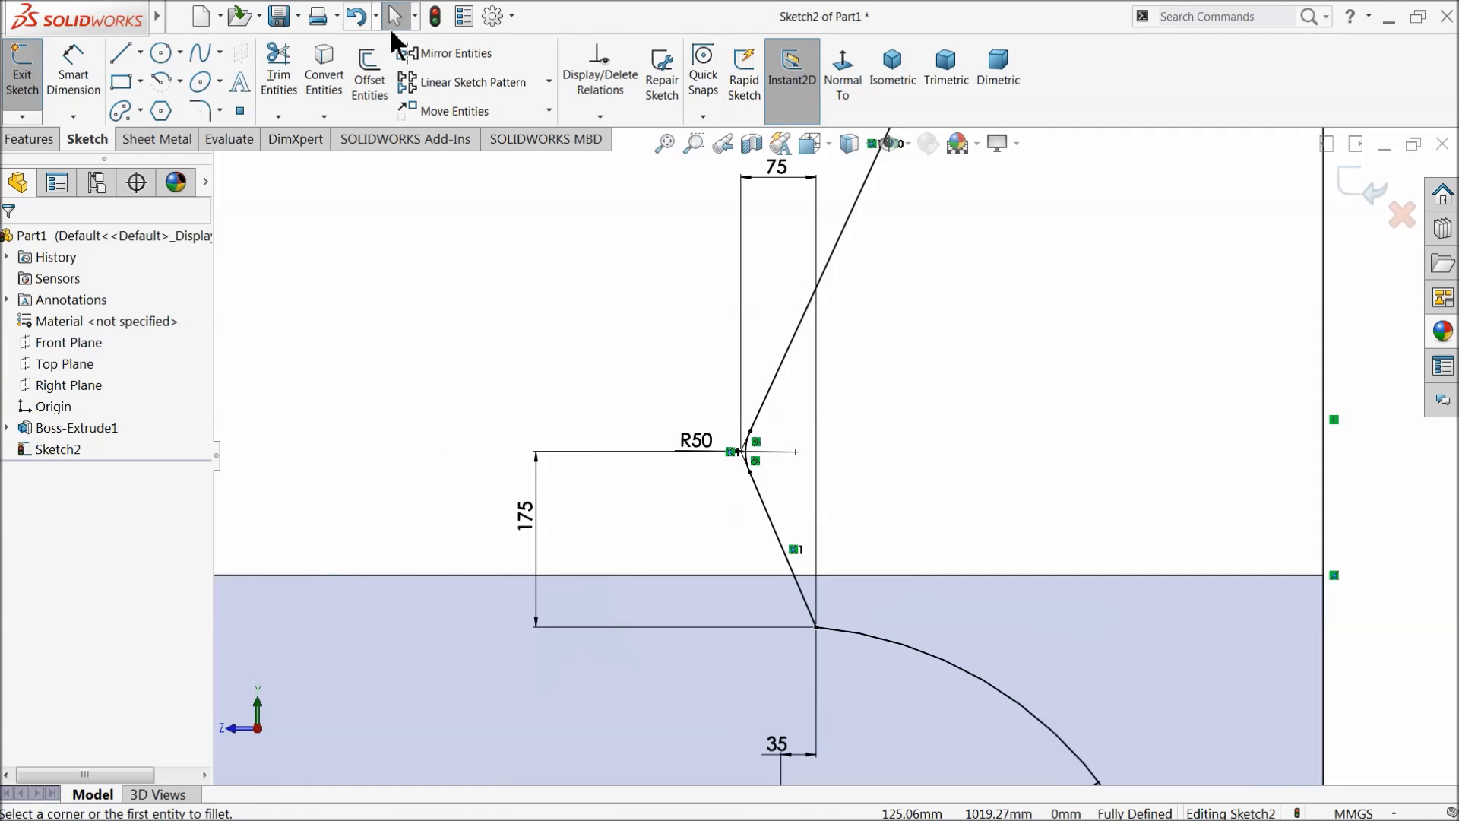
left_click(359, 16)
scroll(717, 390, "up", 3)
scroll(798, 548, "down", 5)
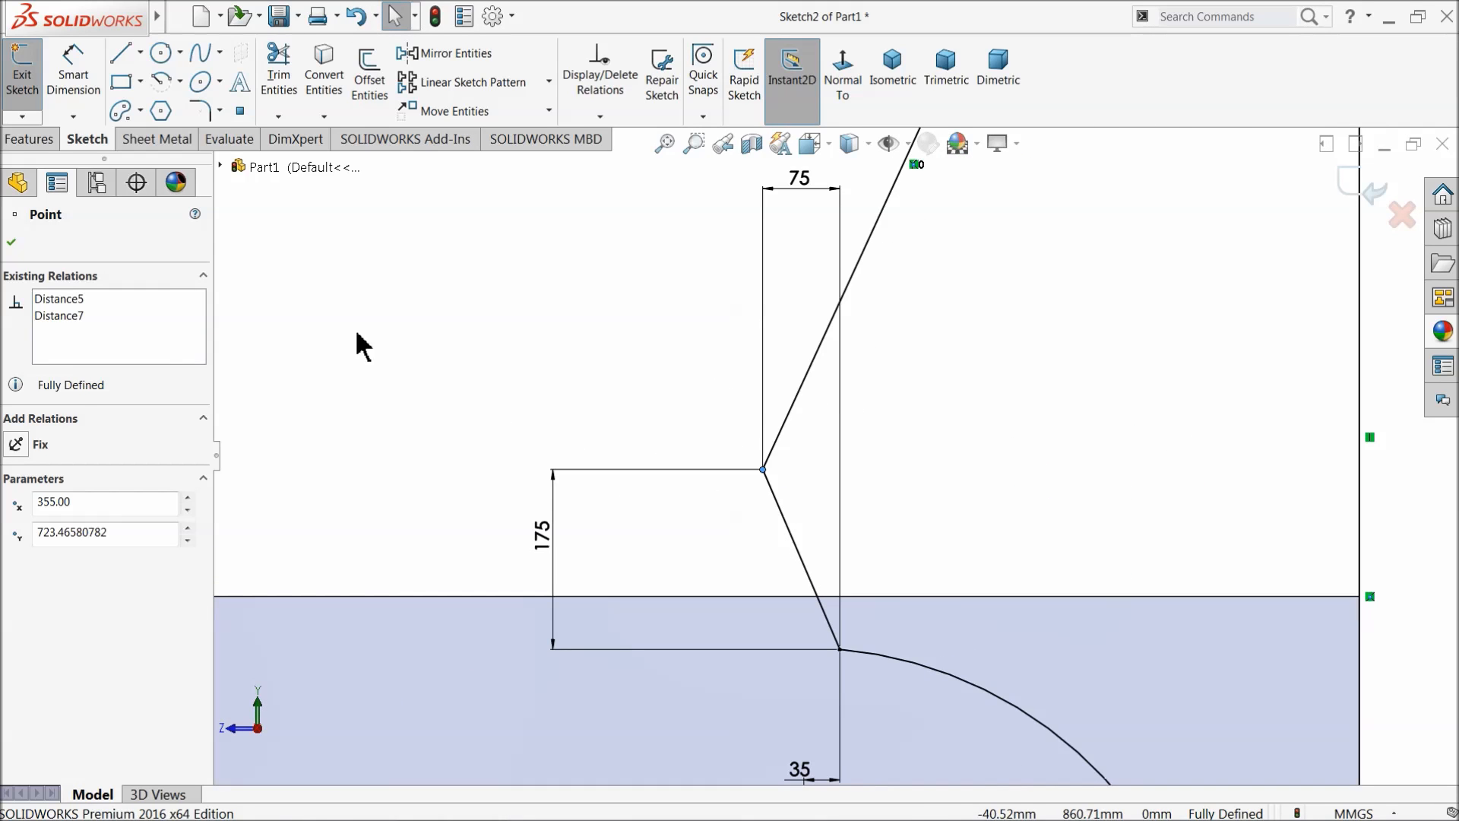
Step: Fillet the corner between the upright's long and short slanted lines with a 100 mm radius
key("Escape")
left_click(200, 111)
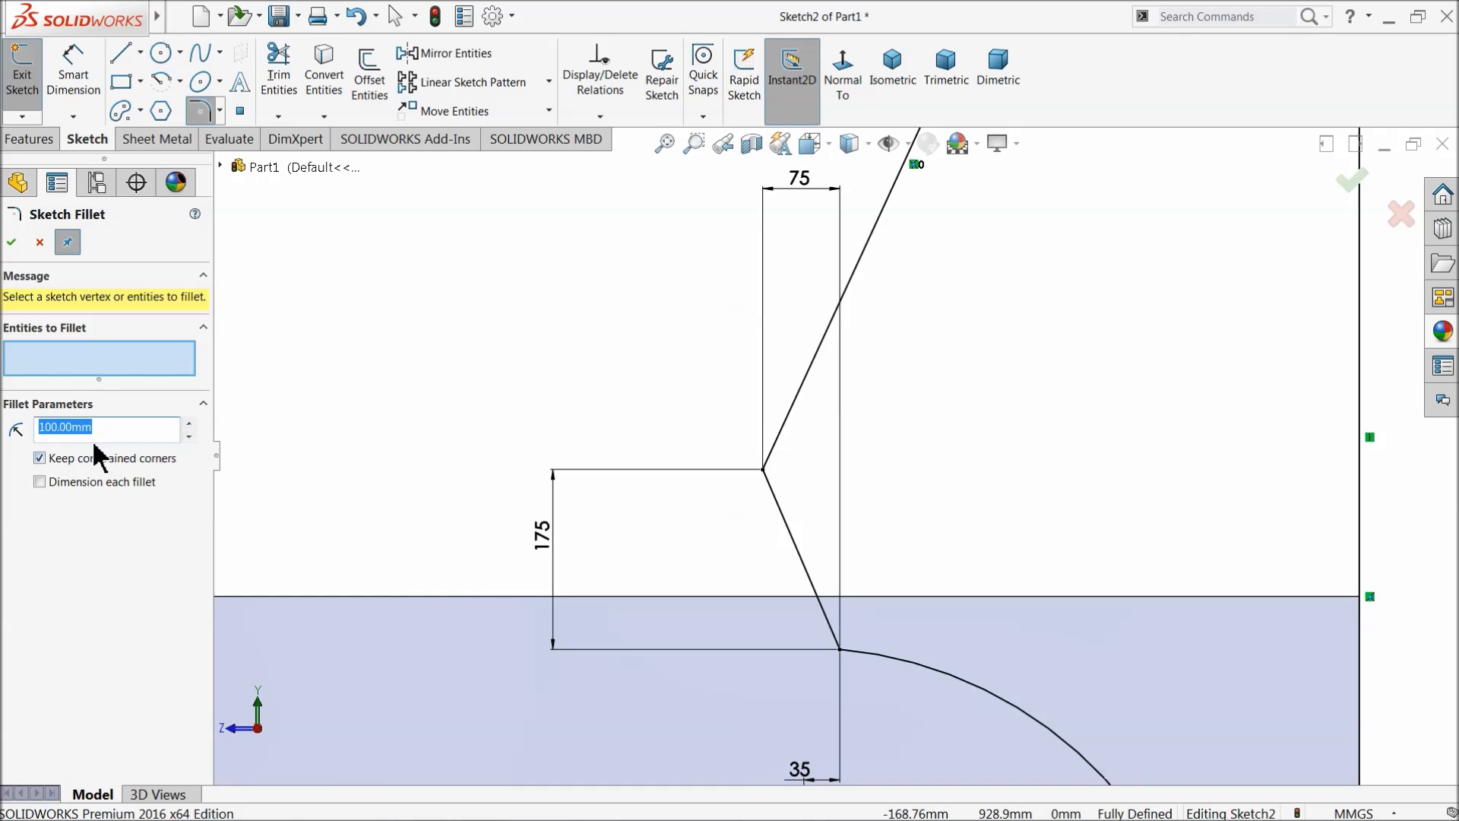
left_click(765, 470)
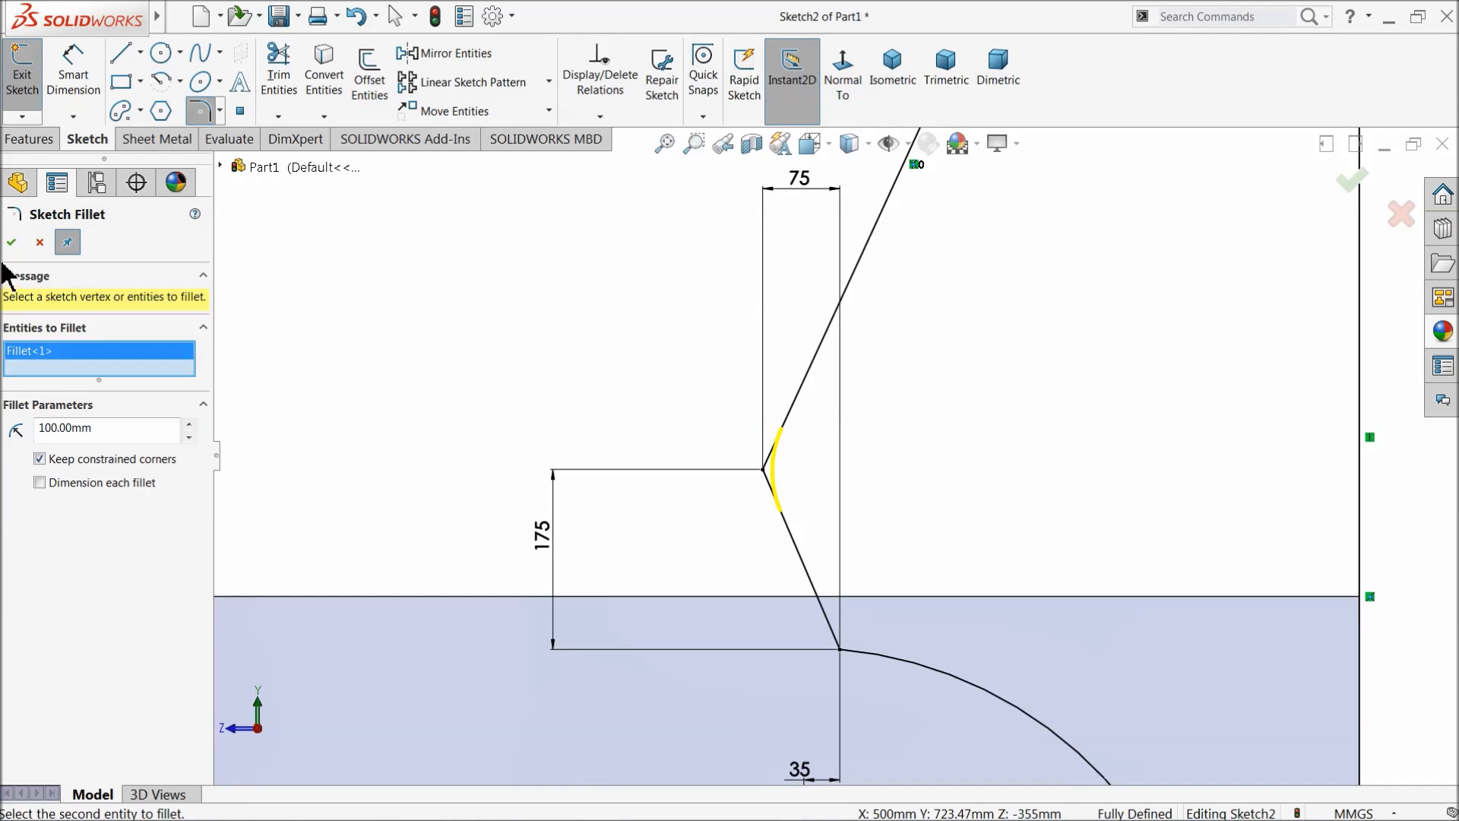
left_click(13, 242)
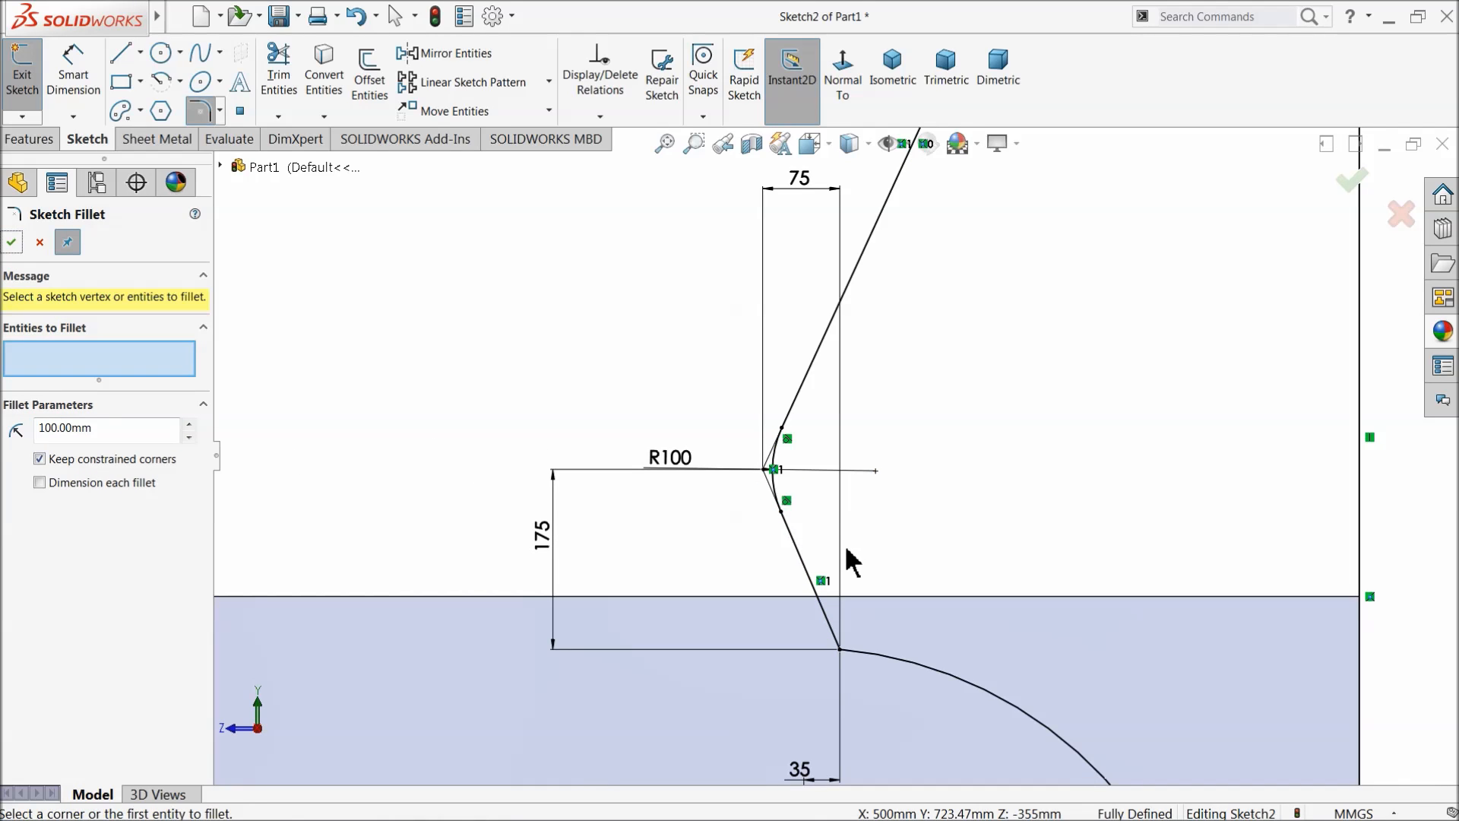
Step: Fillet the corner between the short slanted line and the large arc with a 50 mm radius
scroll(844, 608, "up", 2)
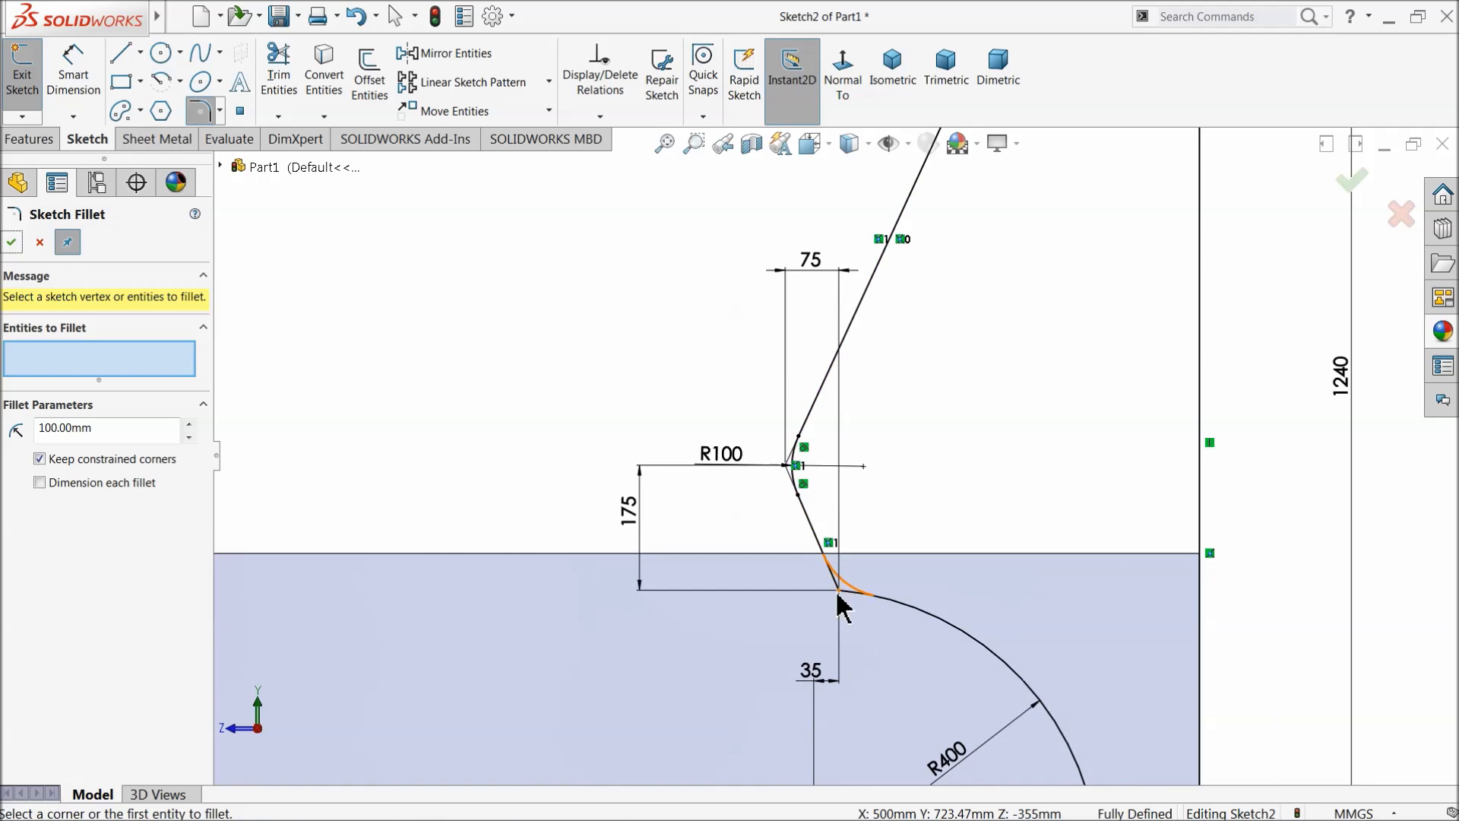
scroll(867, 601, "down", 4)
scroll(871, 585, "down", 2)
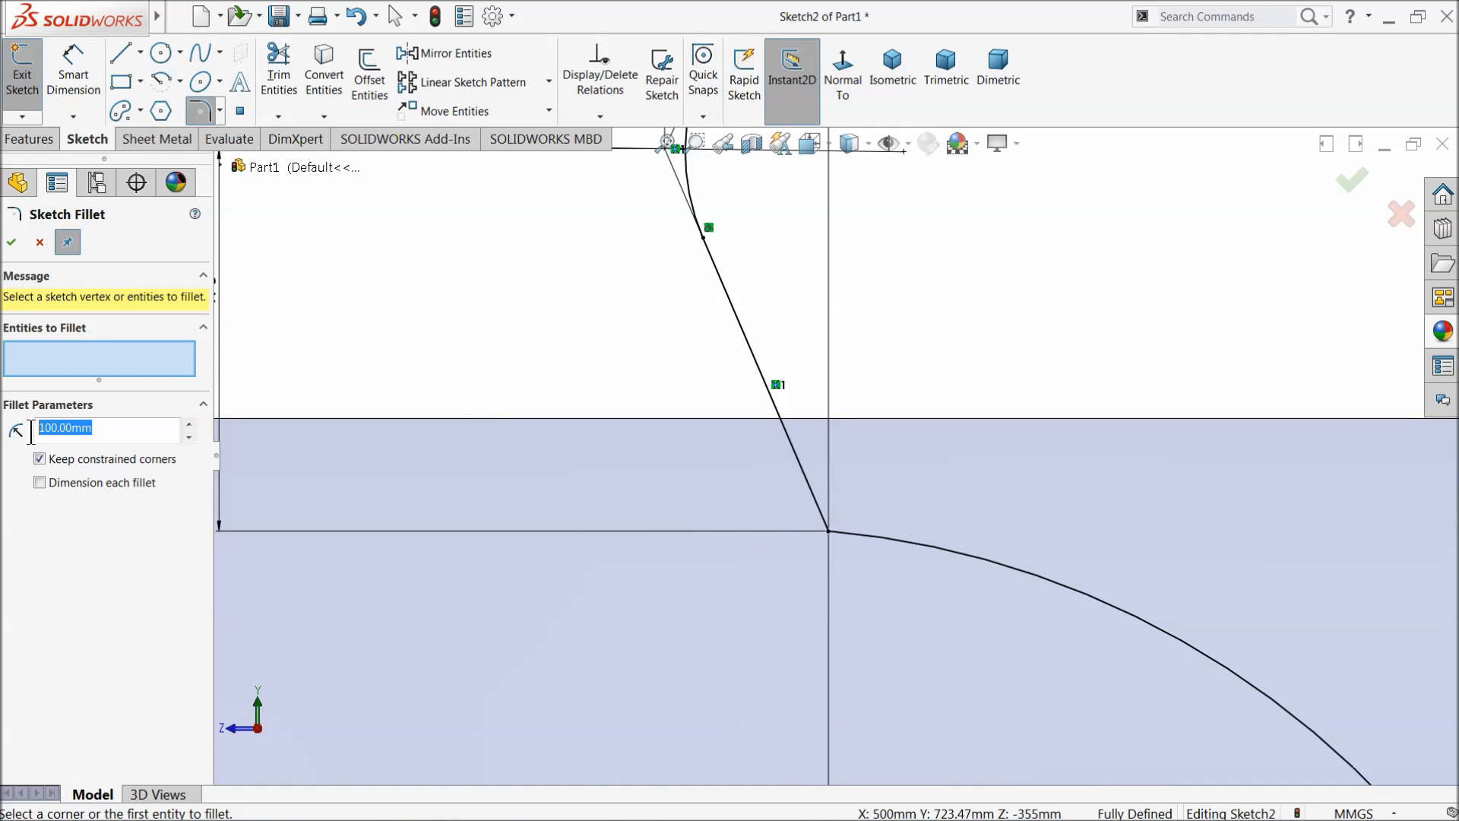
left_click(829, 531)
left_click(13, 245)
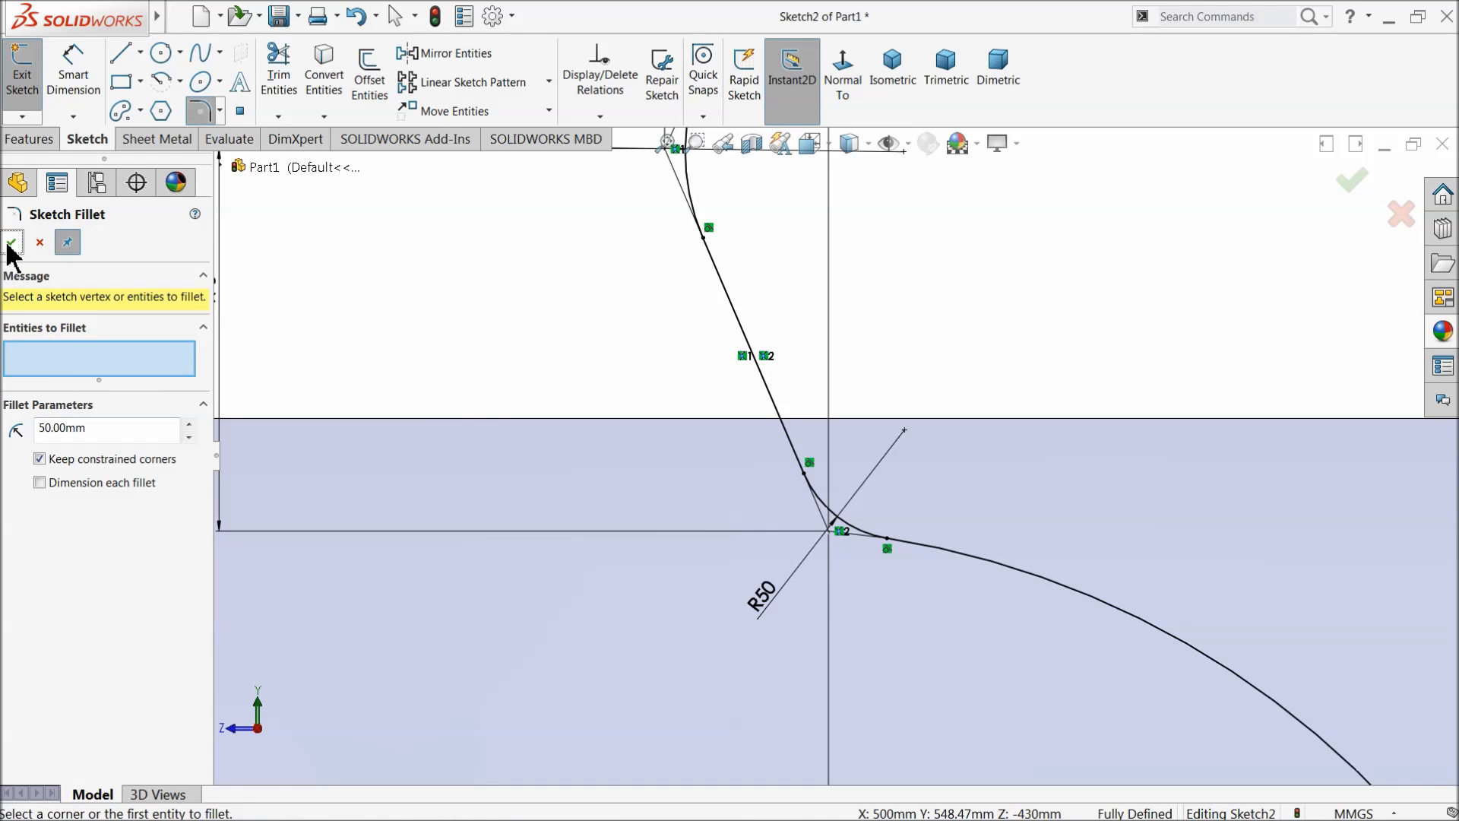
scroll(662, 504, "up", 3)
scroll(661, 504, "up", 2)
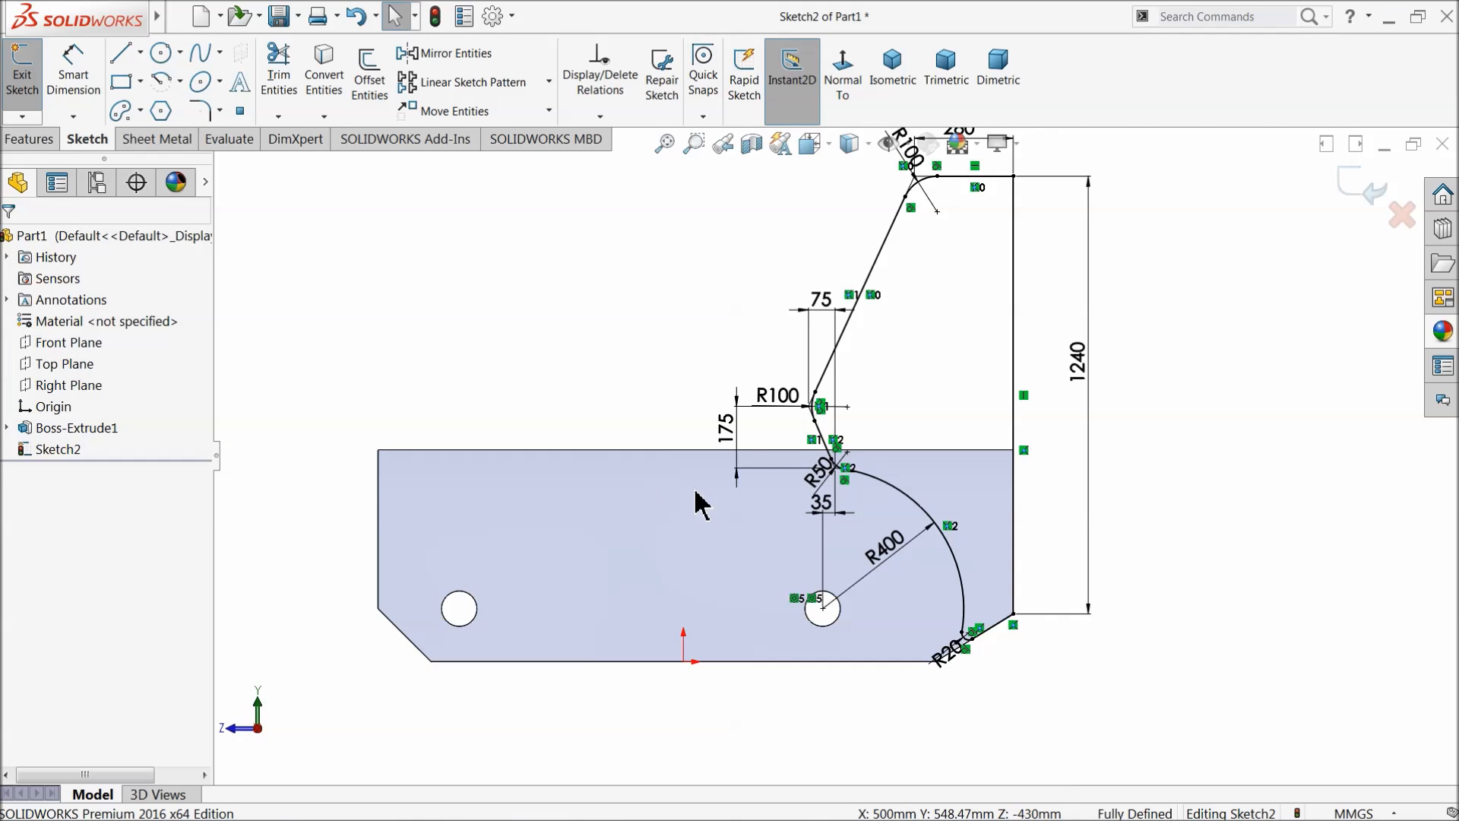
Step: Extrude the upright profile blind to a depth of 10 mm as a separate body, without merging the result
scroll(963, 328, "down", 1)
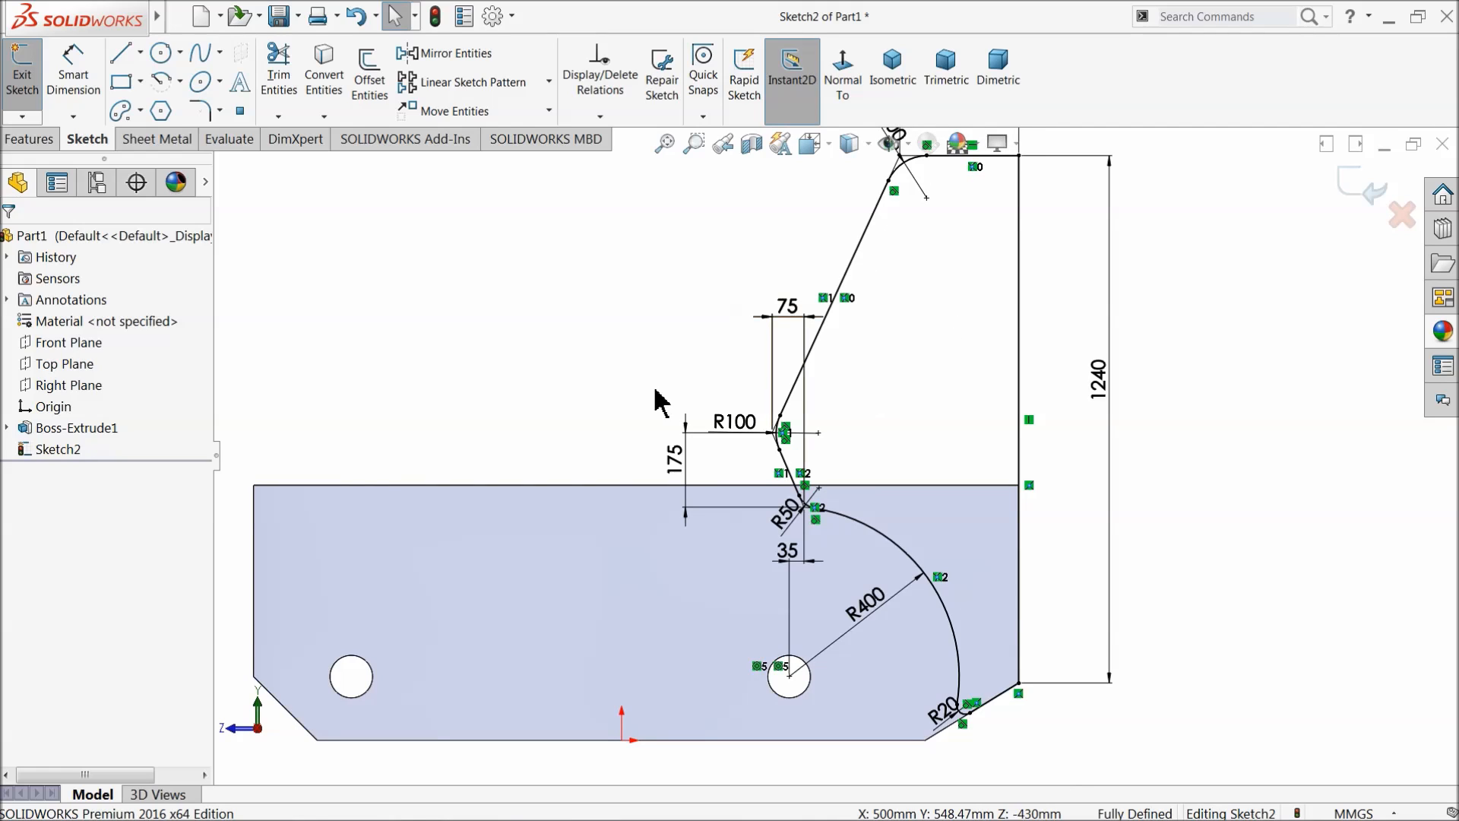
left_click(20, 139)
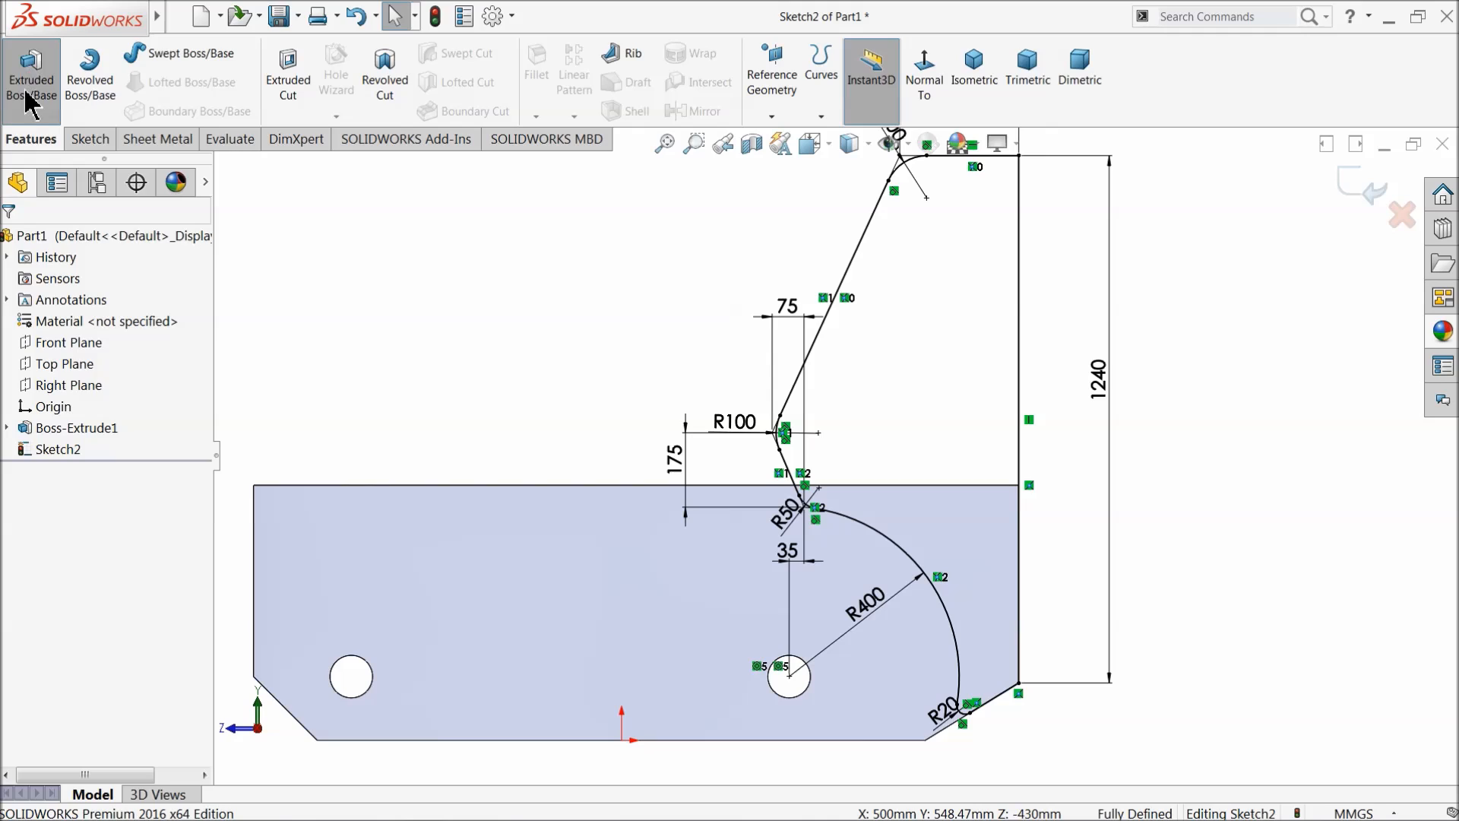
left_click(26, 91)
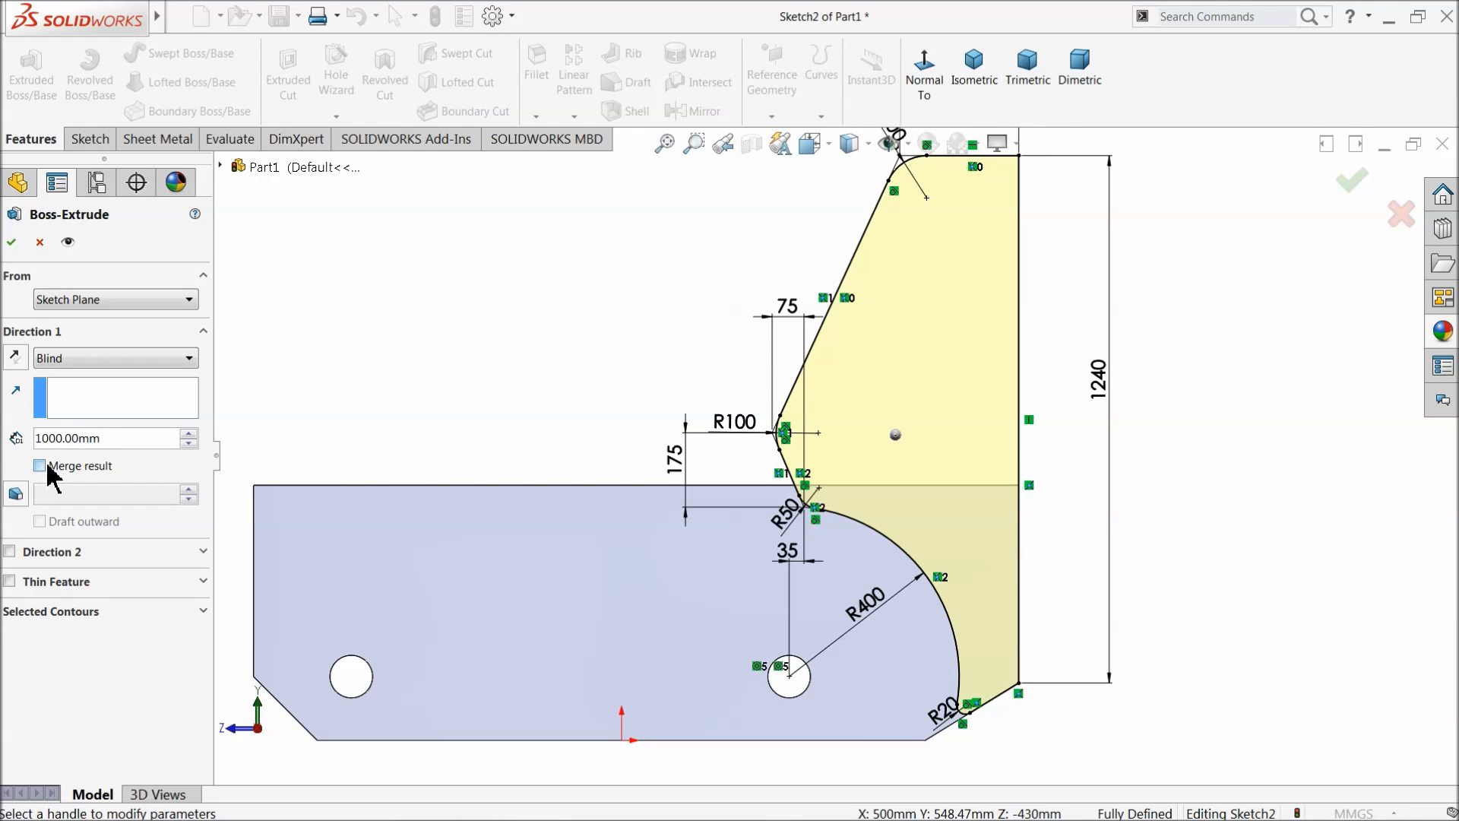
type("10")
key("Return")
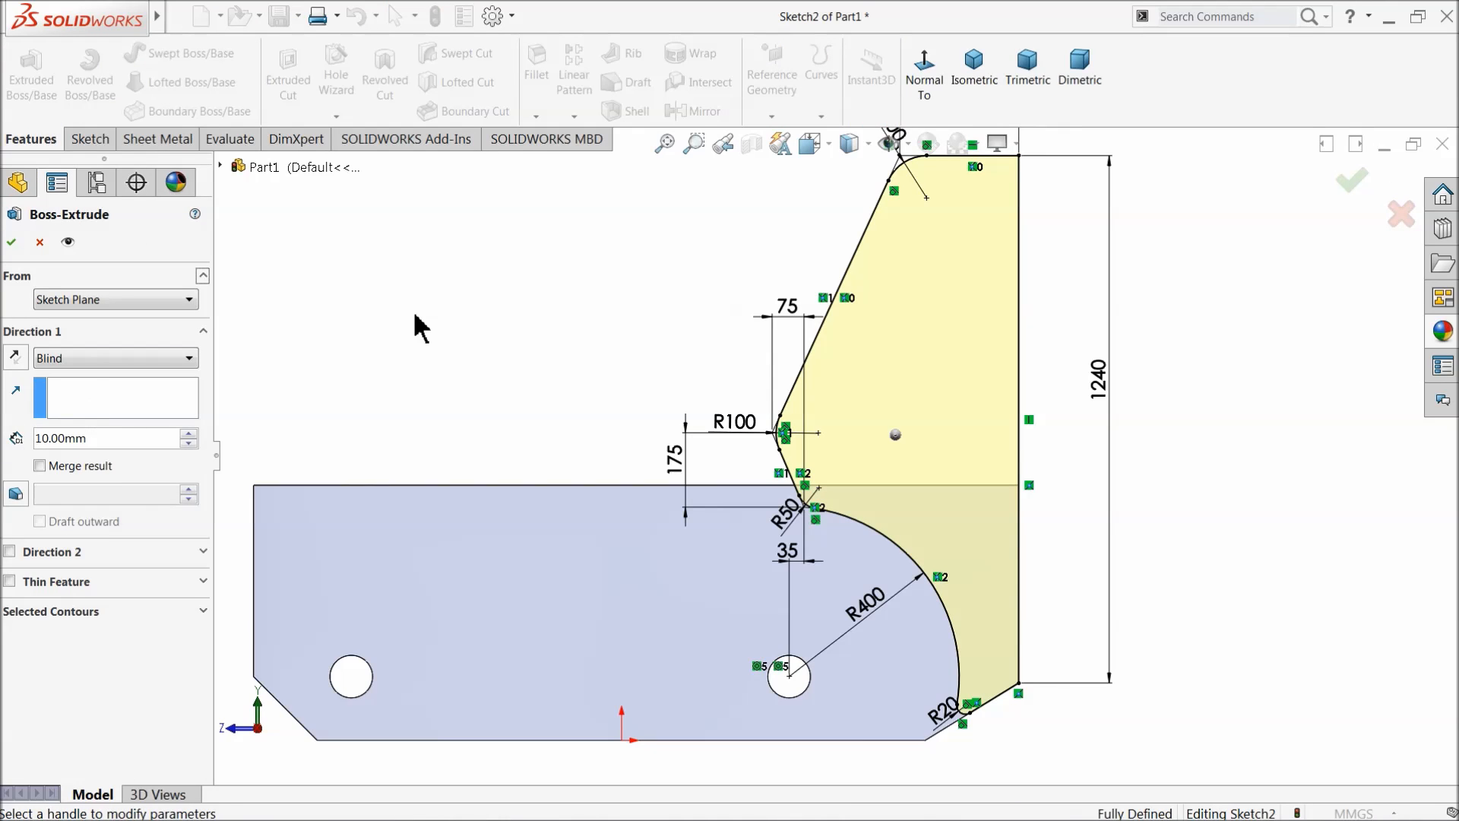
mouse_move(417, 352)
middle_mouse_down()
mouse_move(472, 416)
mouse_move(460, 437)
middle_mouse_up()
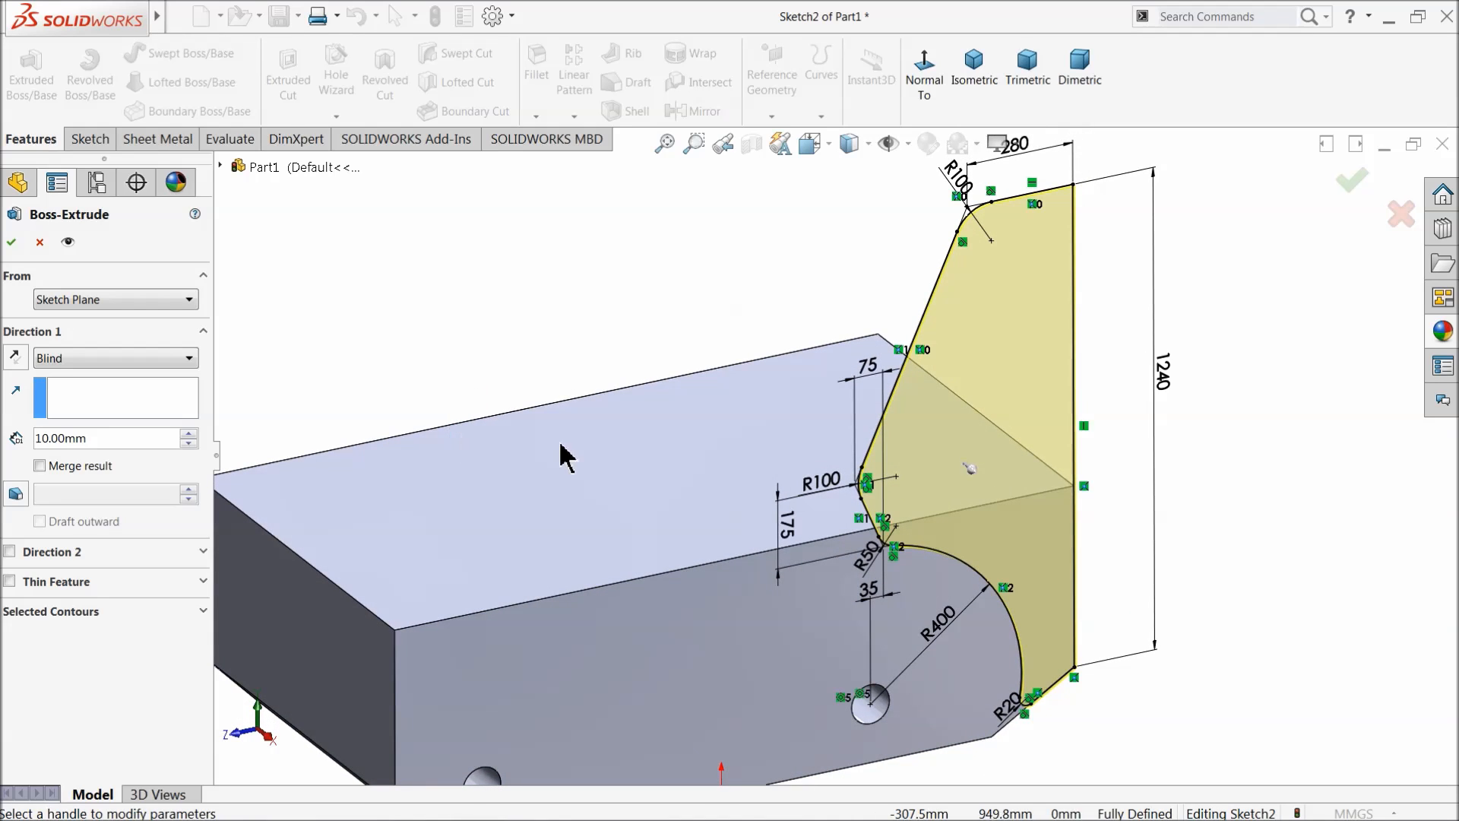
left_click(12, 243)
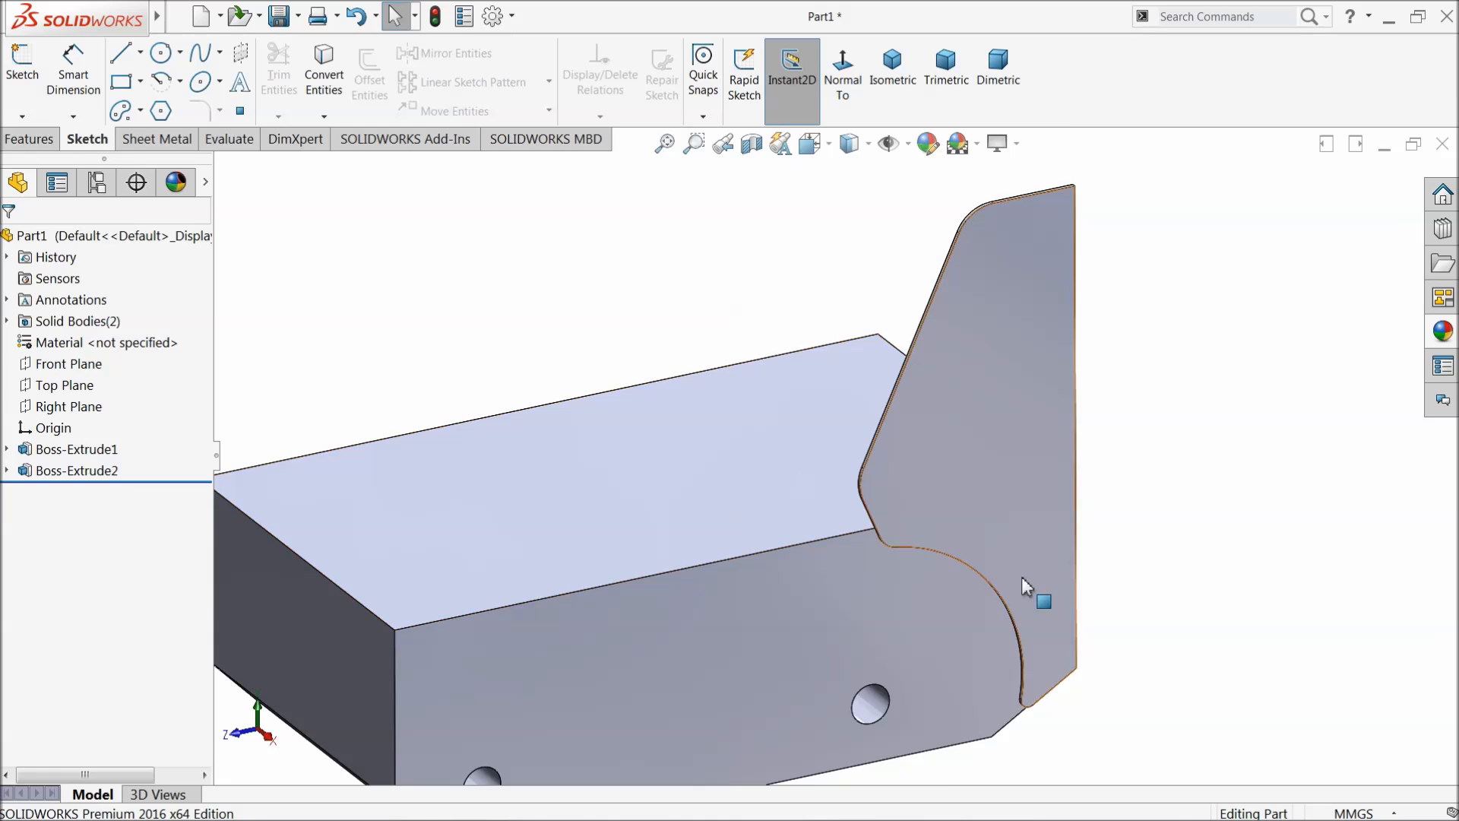
Step: Start a new sketch on the outer face of the extruded upright plate and view it face-on
scroll(1021, 577, "down", 3)
left_click(948, 505)
left_click(1004, 439)
left_click(842, 72)
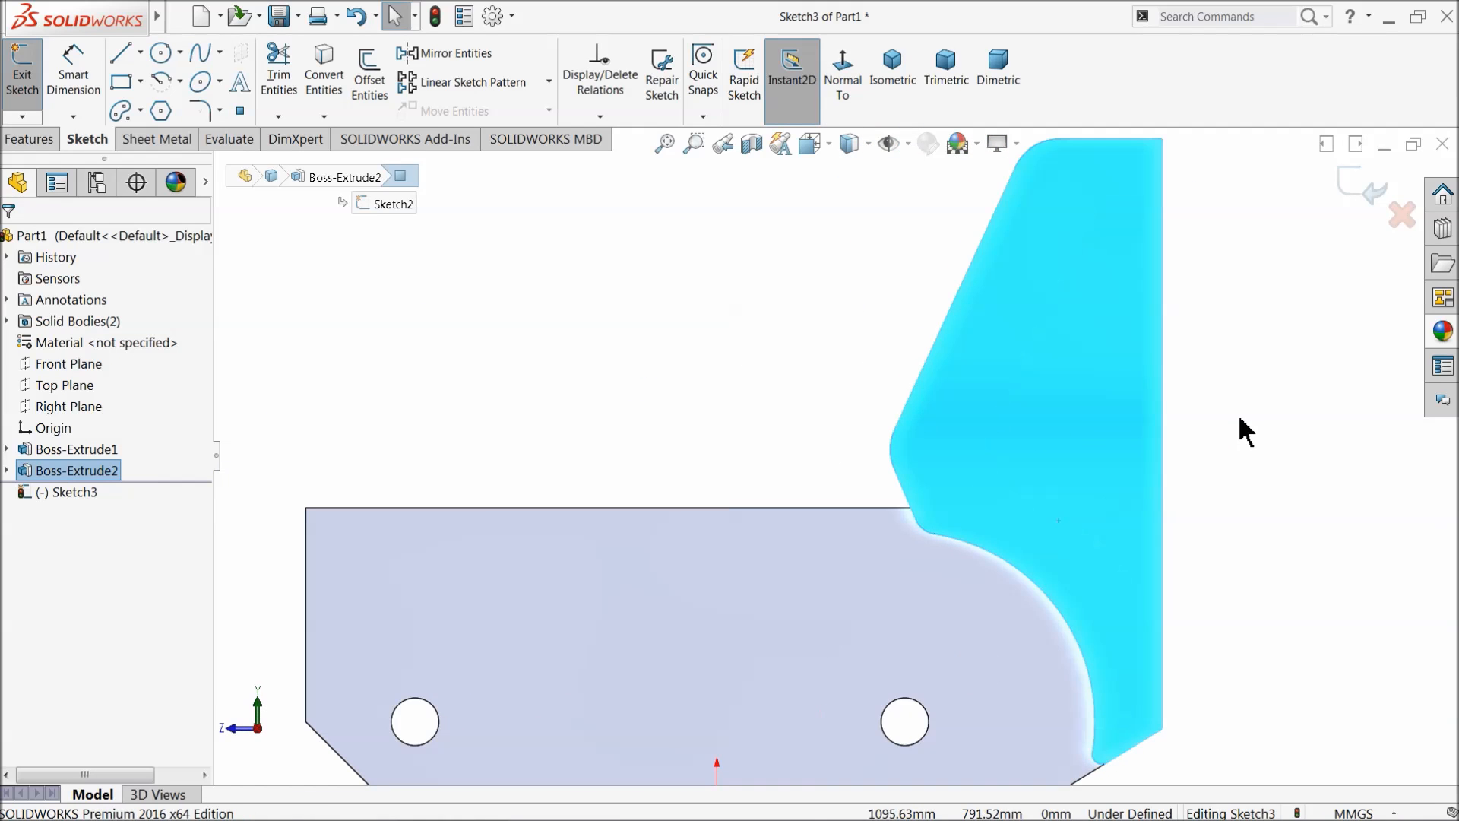
left_click(1171, 437)
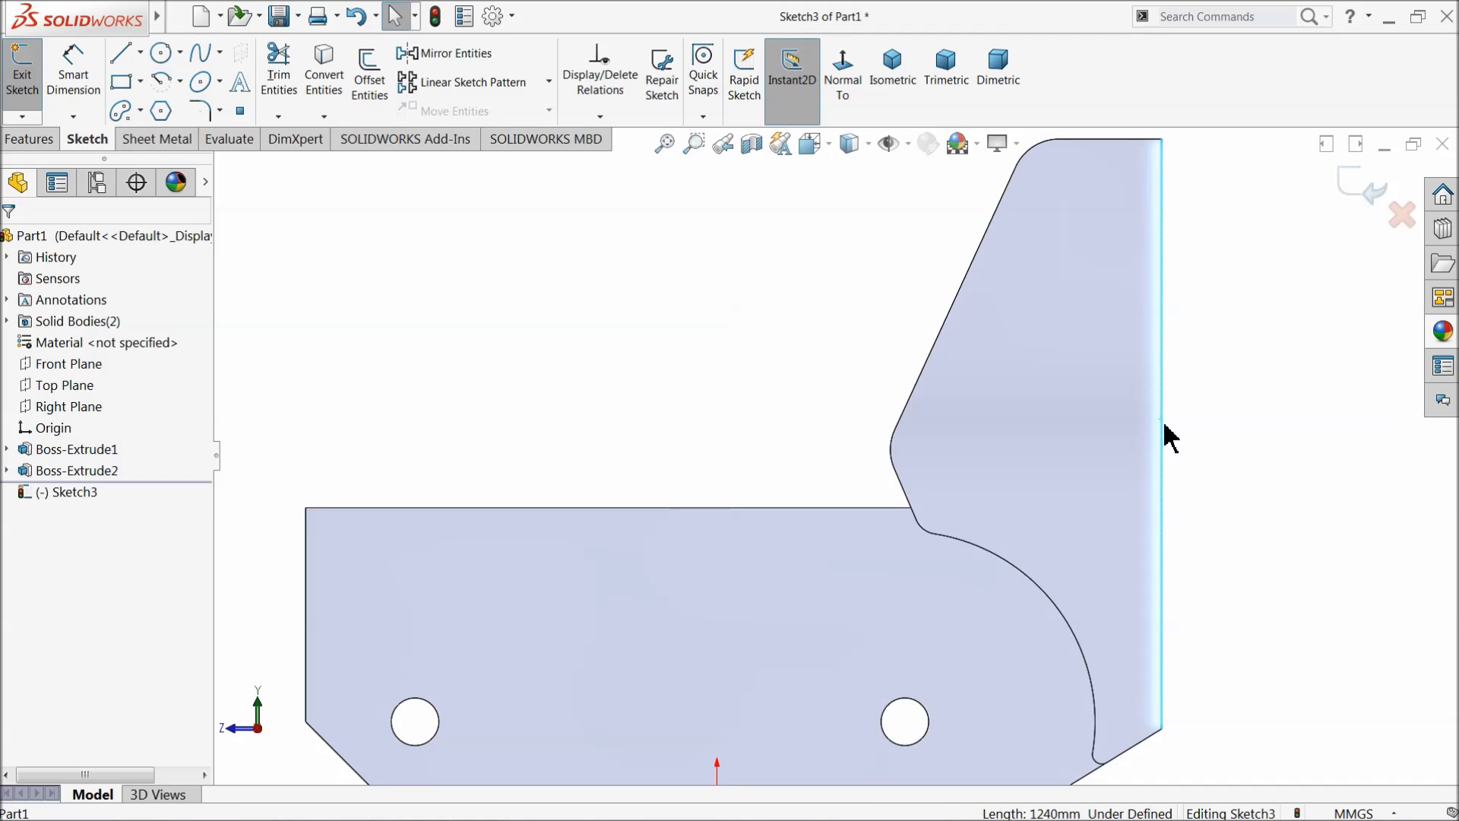
scroll(1184, 505, "down", 5)
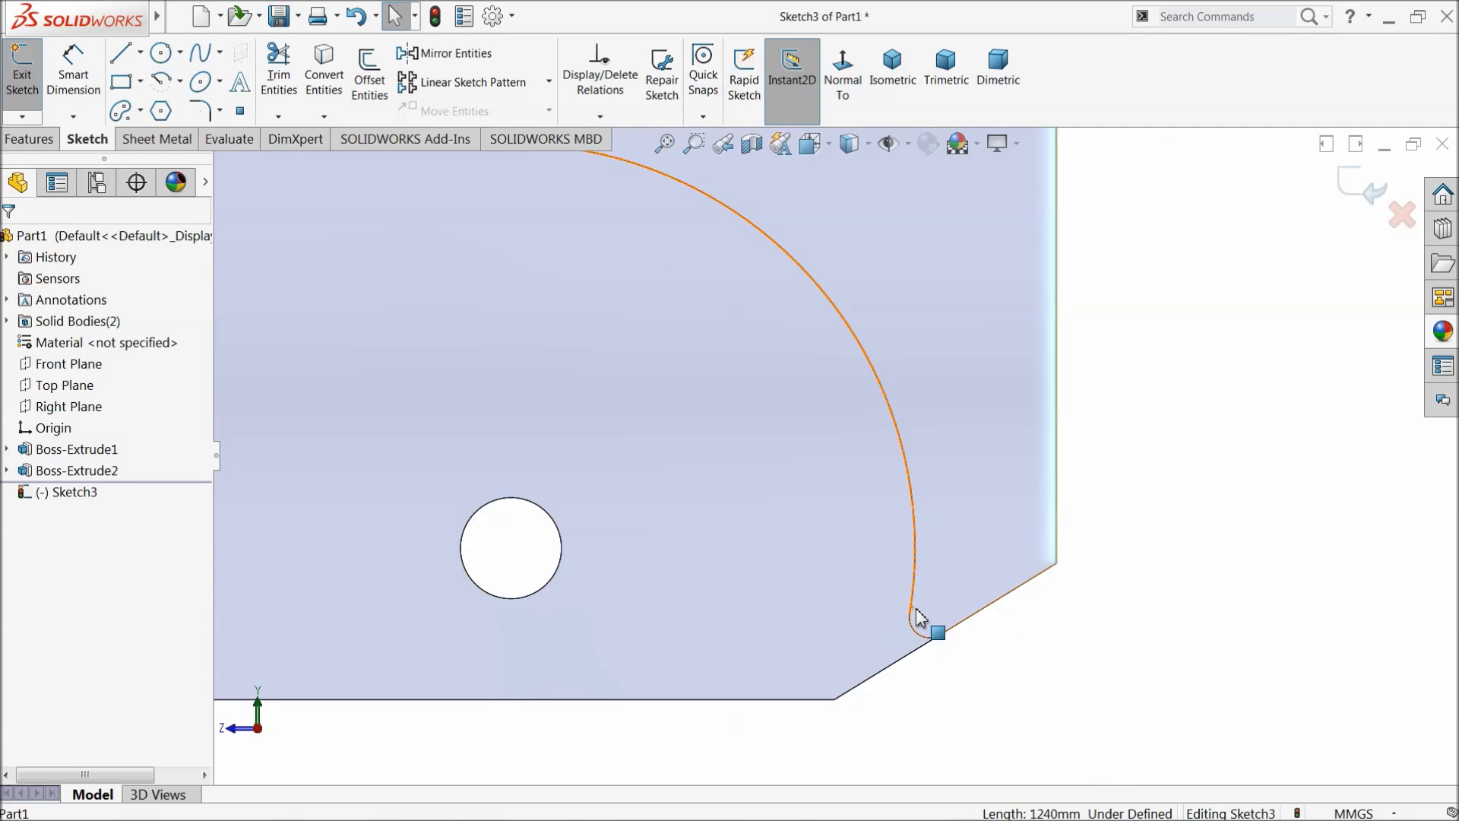
left_click(975, 614)
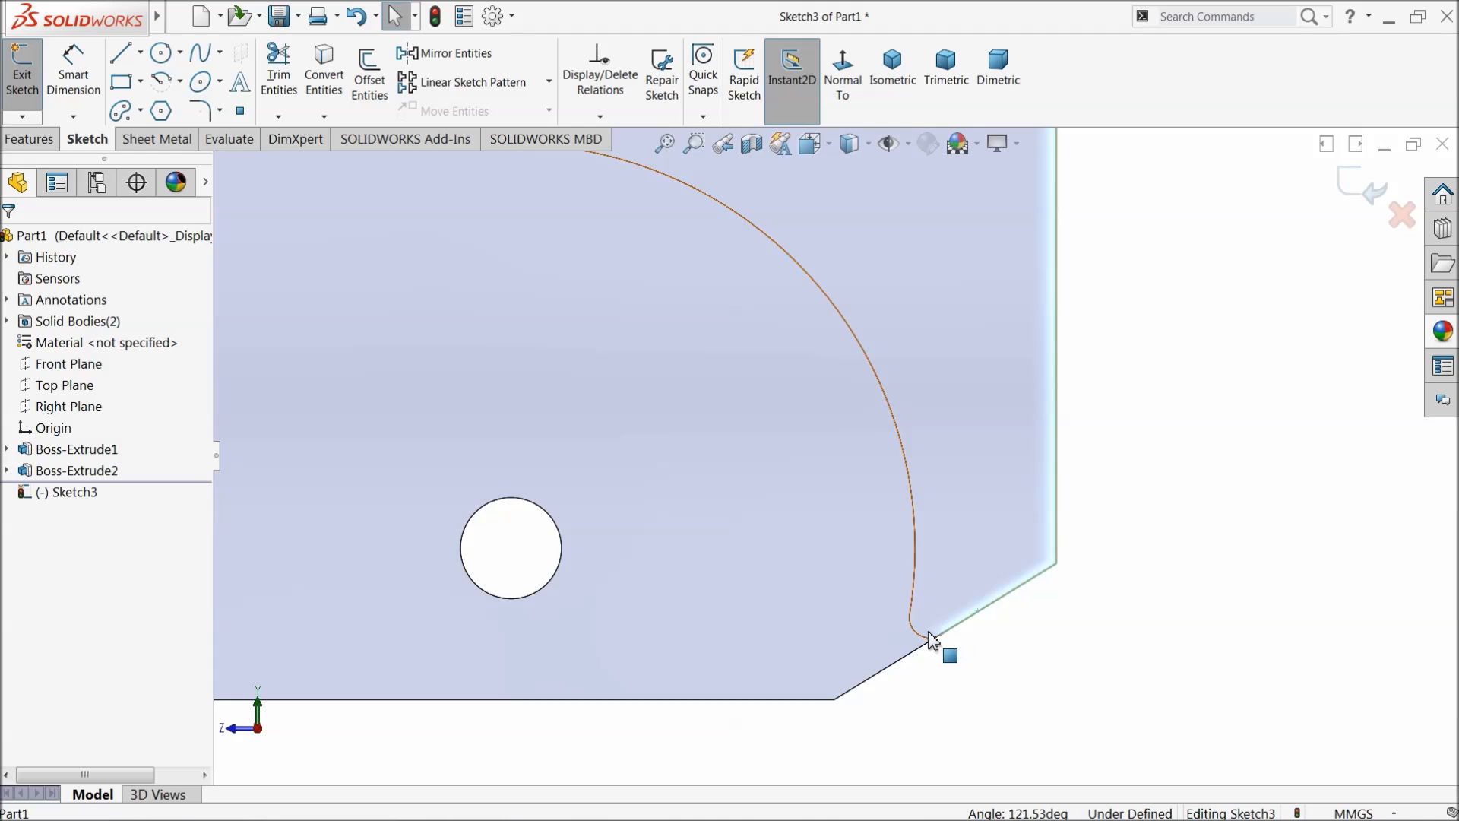
left_click(924, 641)
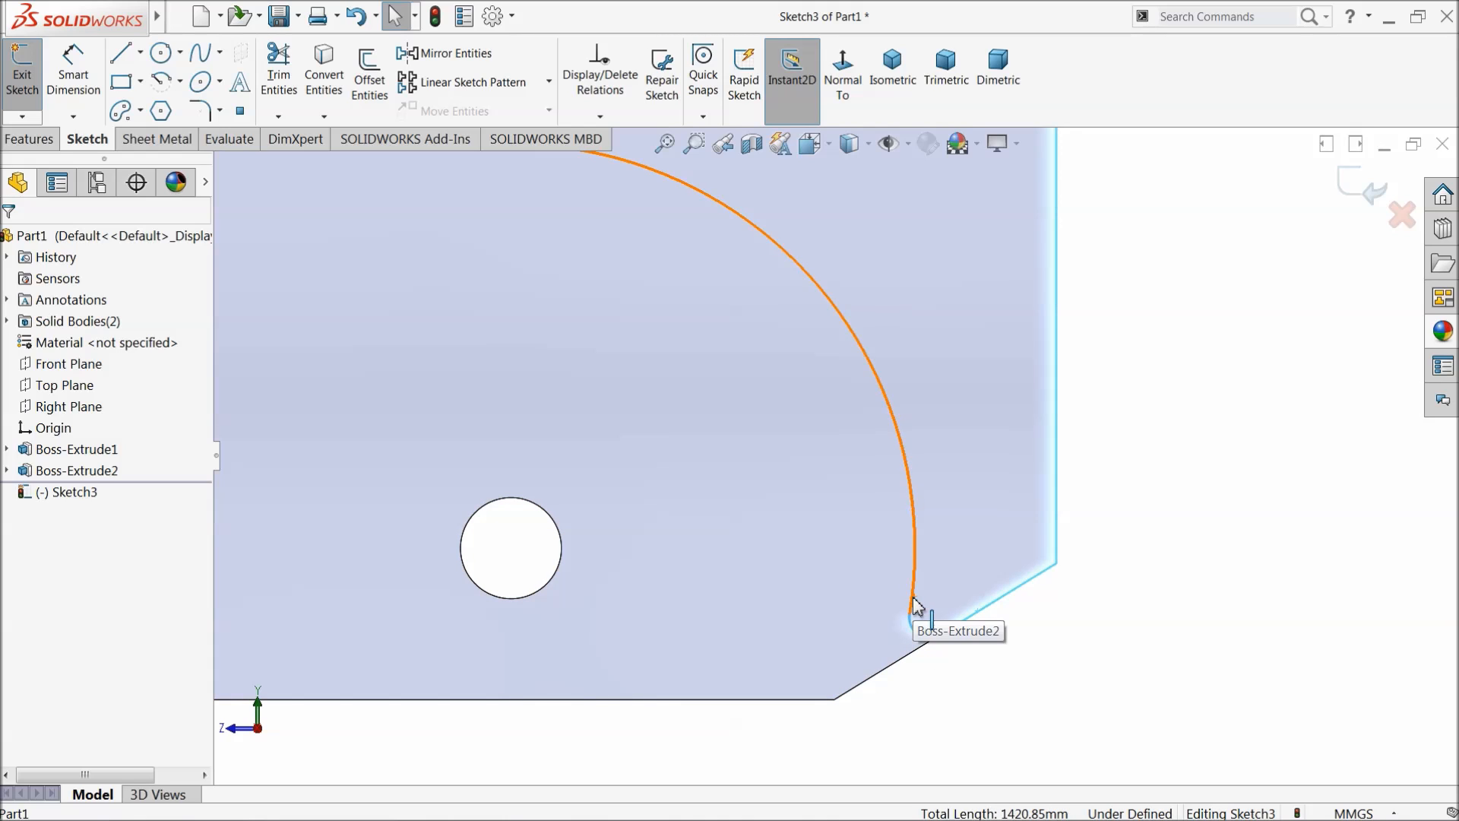
left_click(915, 602)
scroll(831, 374, "down", 6)
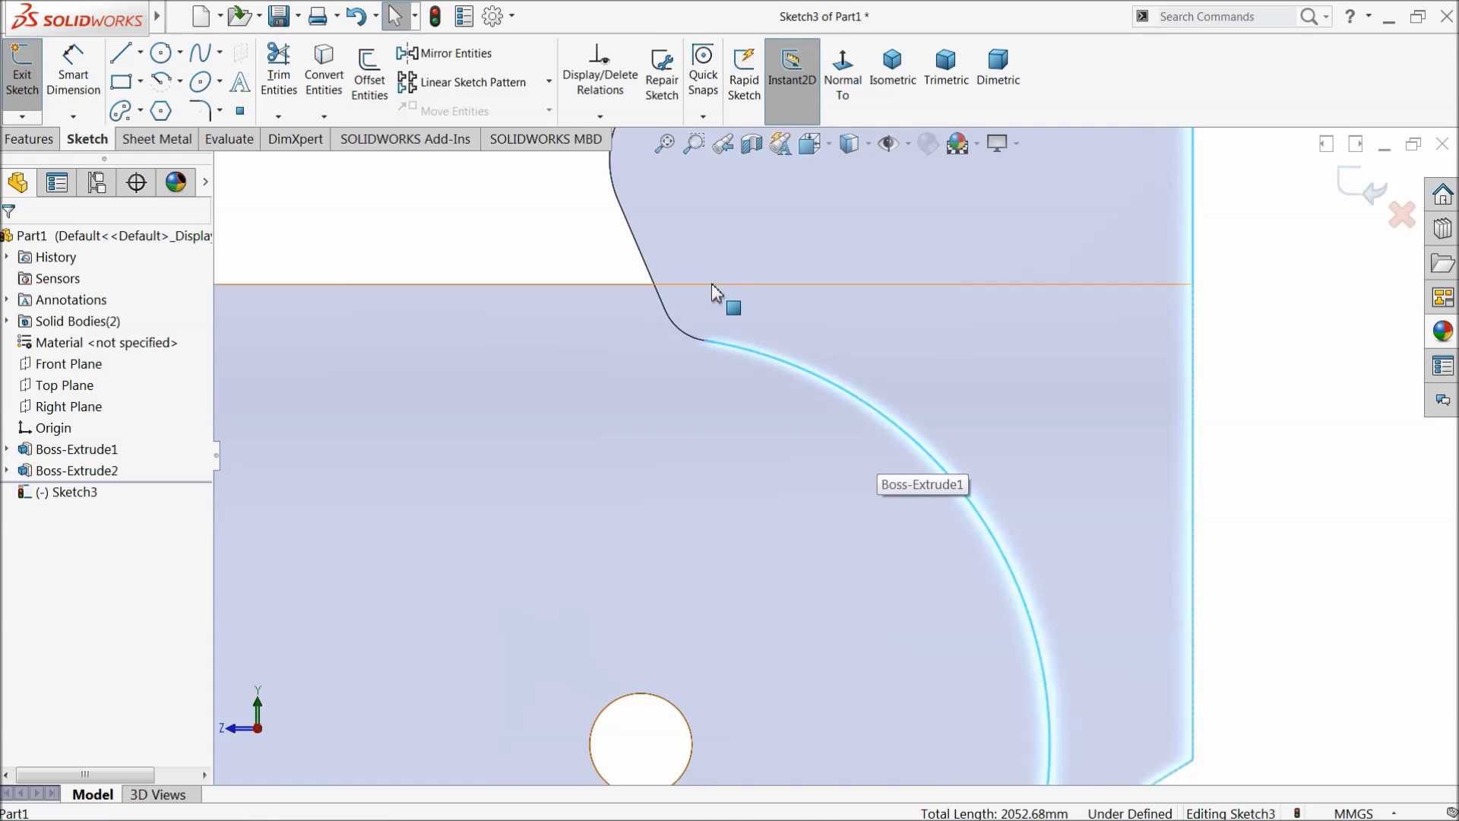
left_click(688, 415)
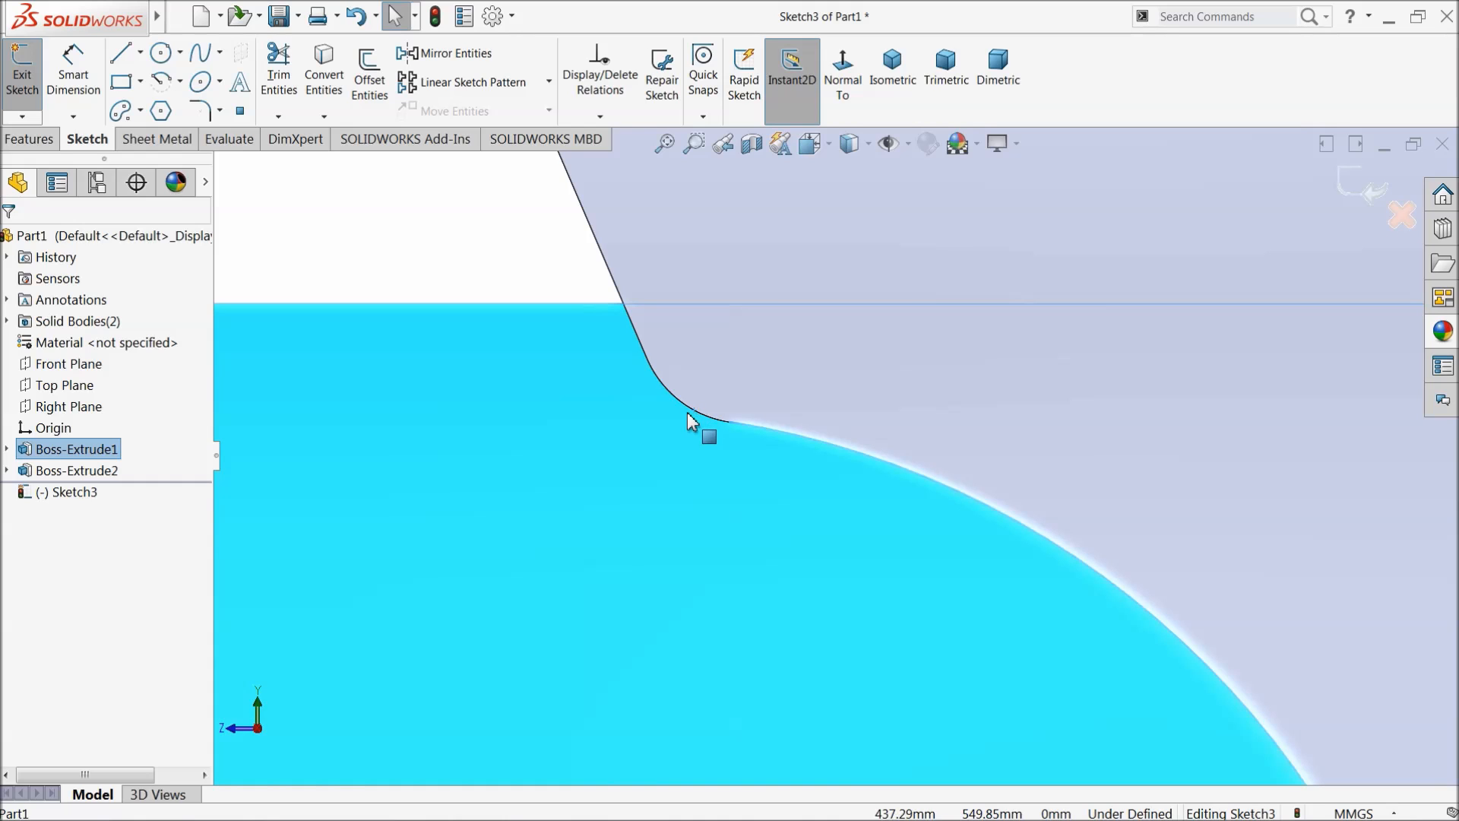
scroll(538, 368, "up", 4)
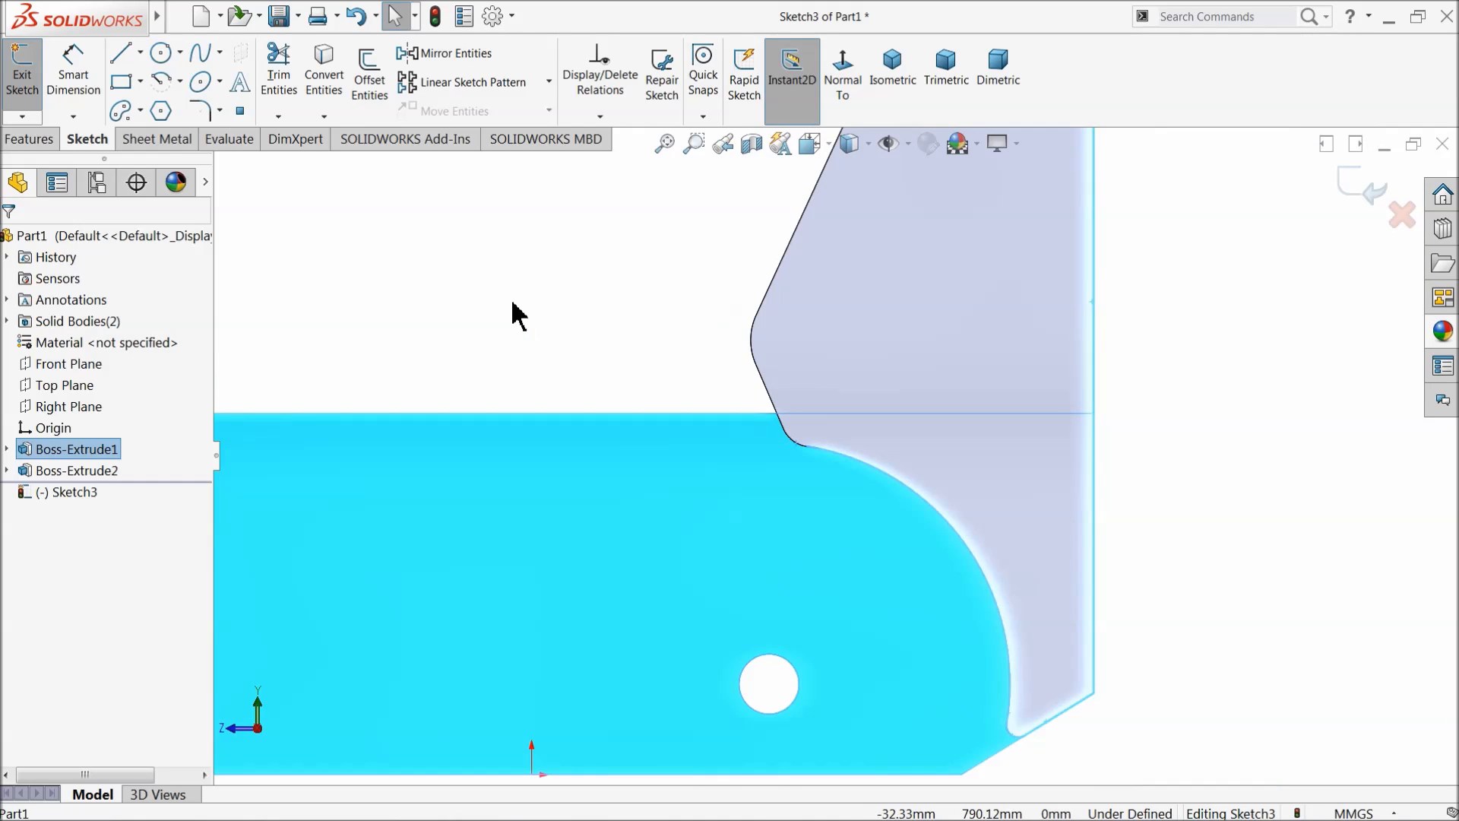
left_click(512, 302)
scroll(704, 401, "up", 3)
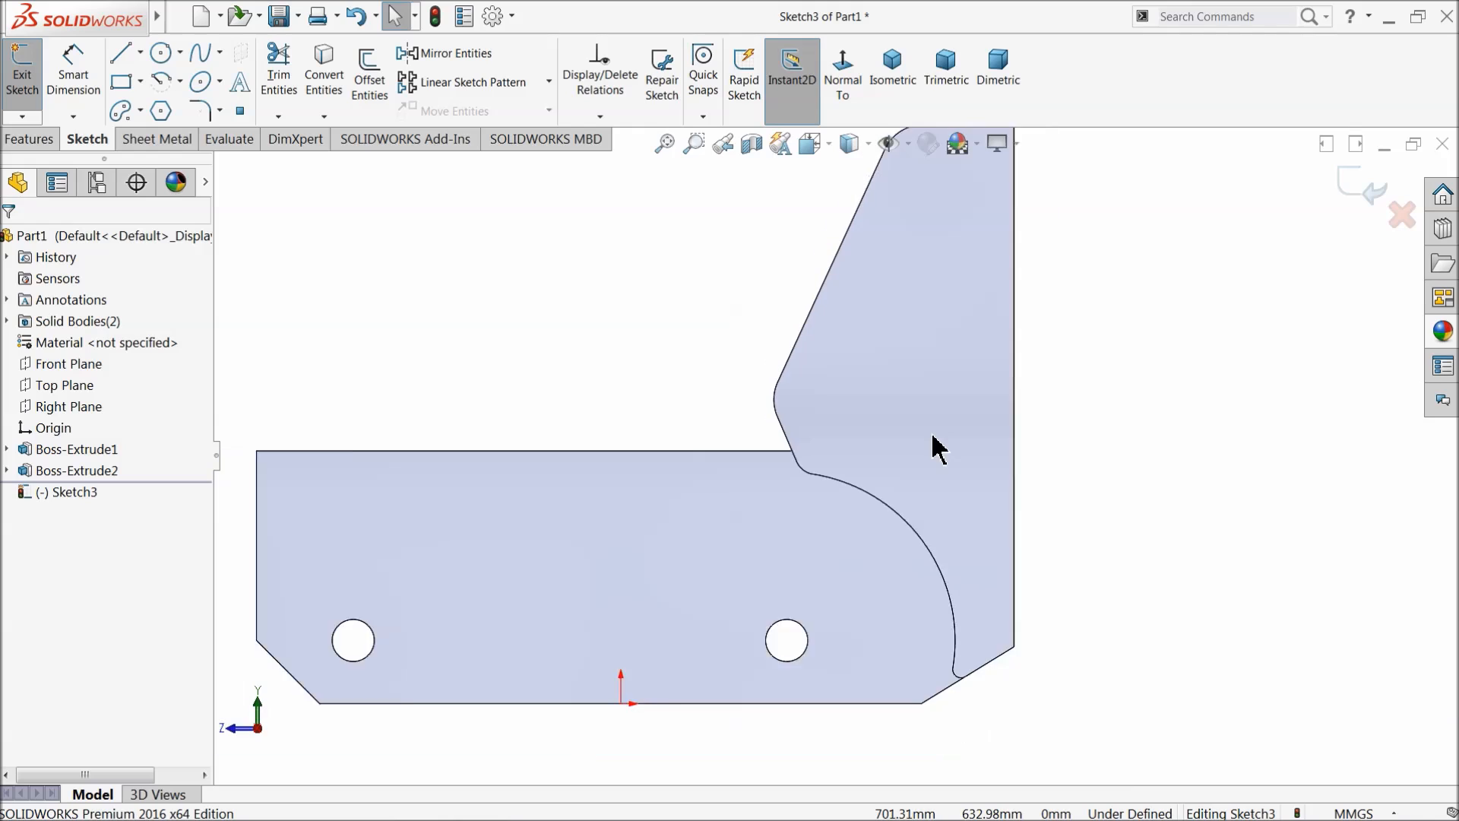
scroll(950, 445, "down", 2)
scroll(963, 437, "up", 2)
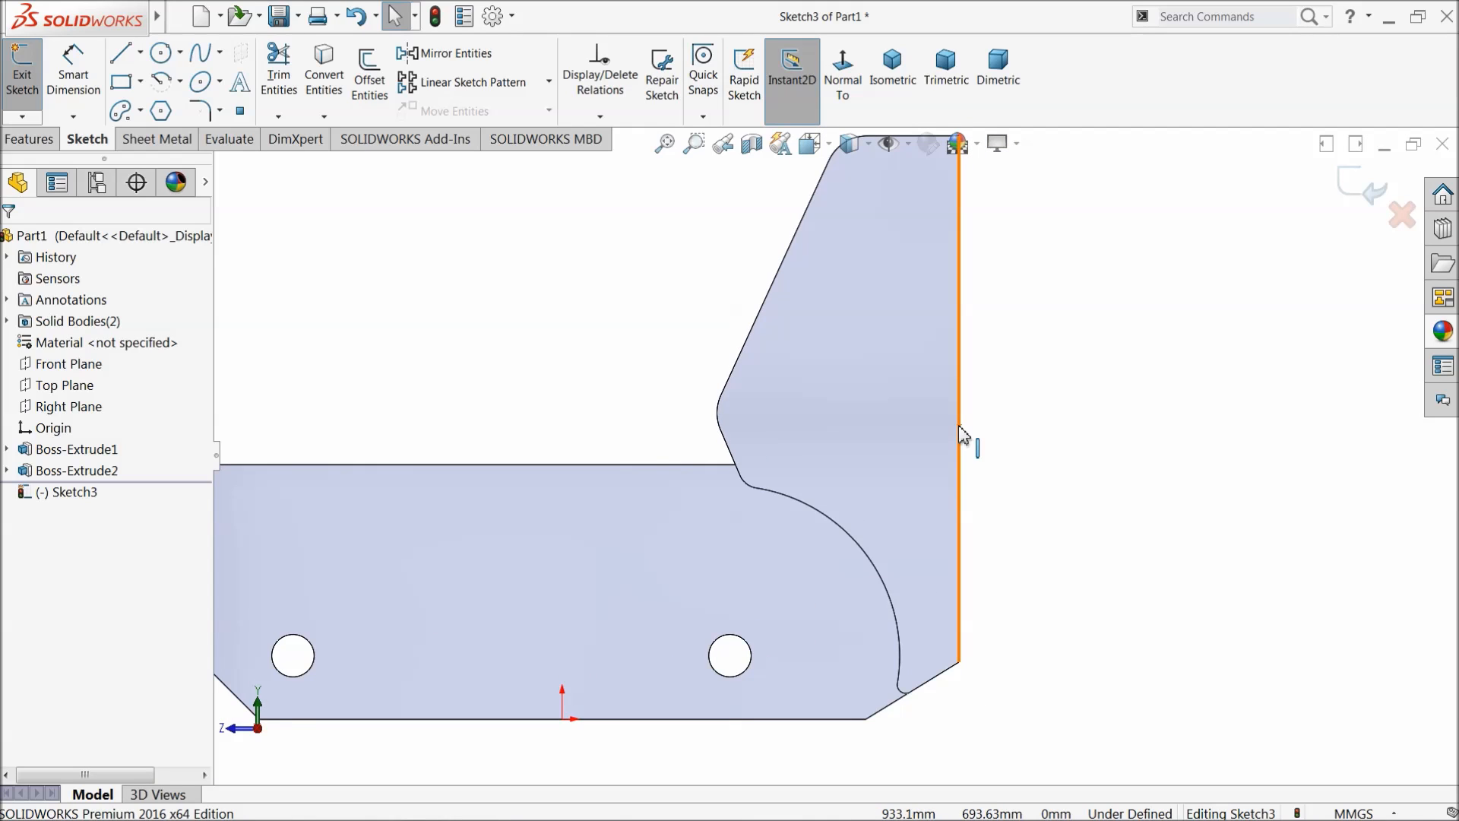
left_click(963, 444)
left_click(941, 675, "ctrl")
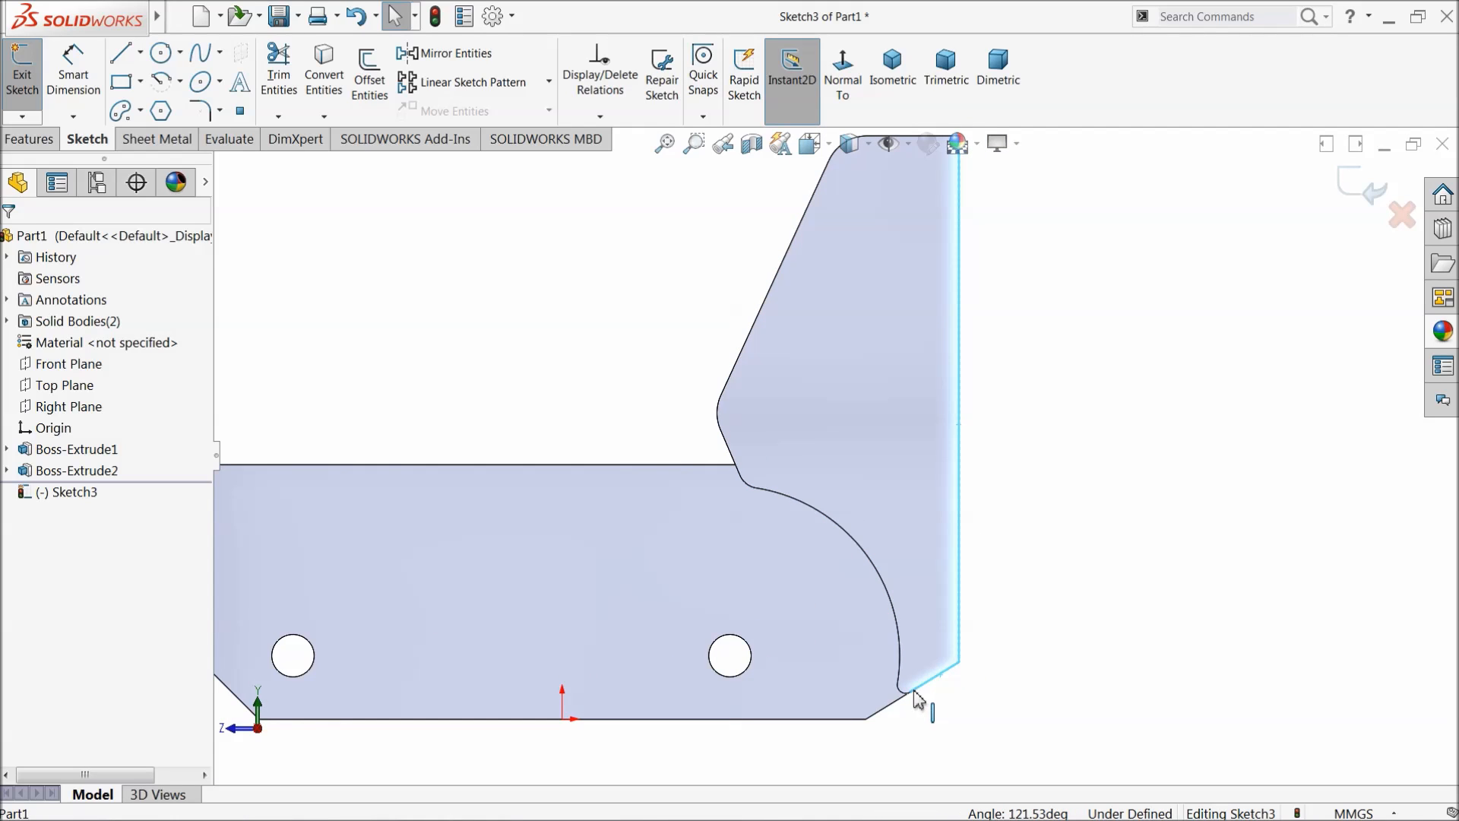
left_click(901, 693, "ctrl")
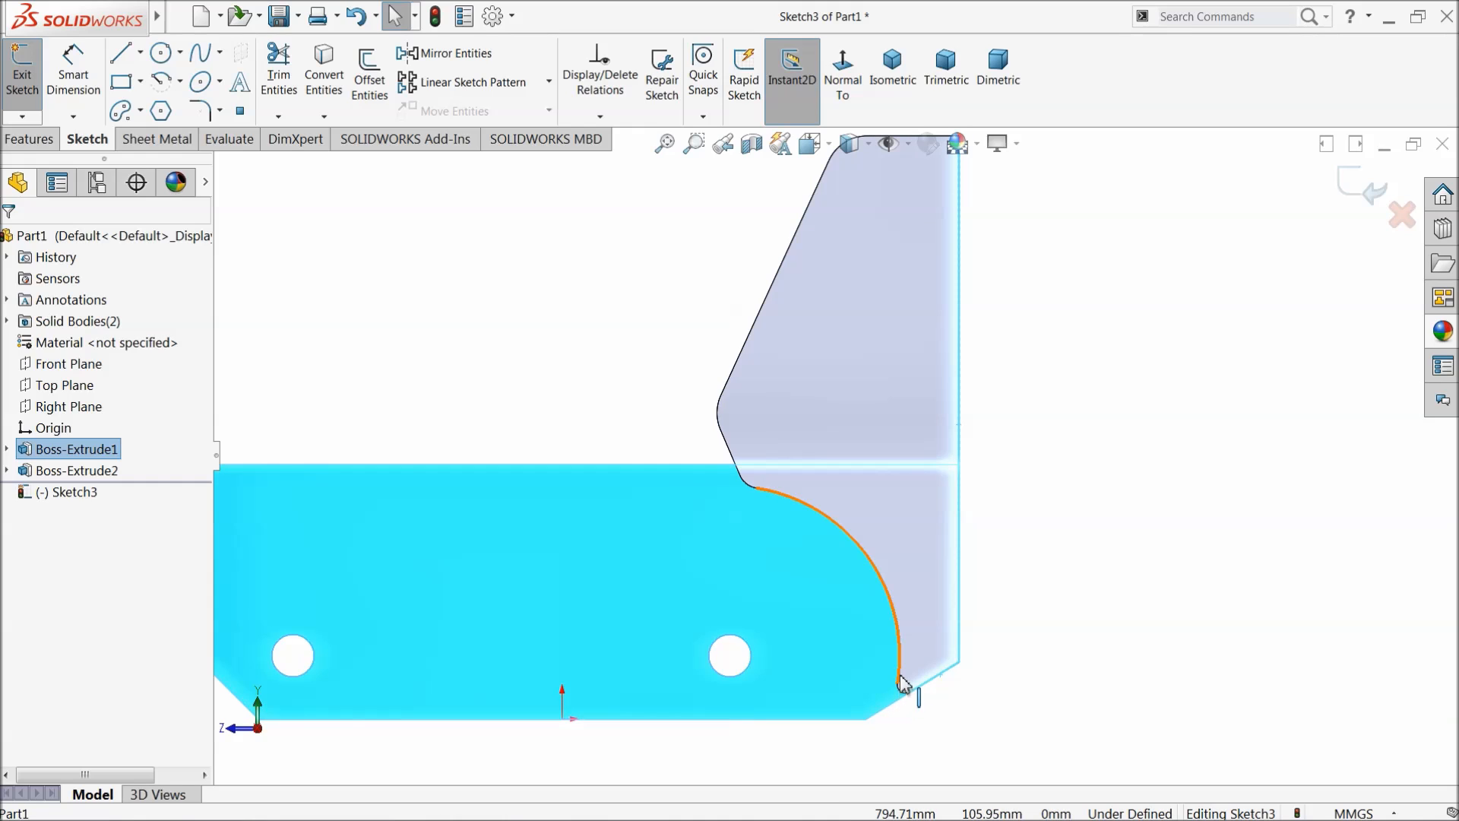
left_click(1018, 576)
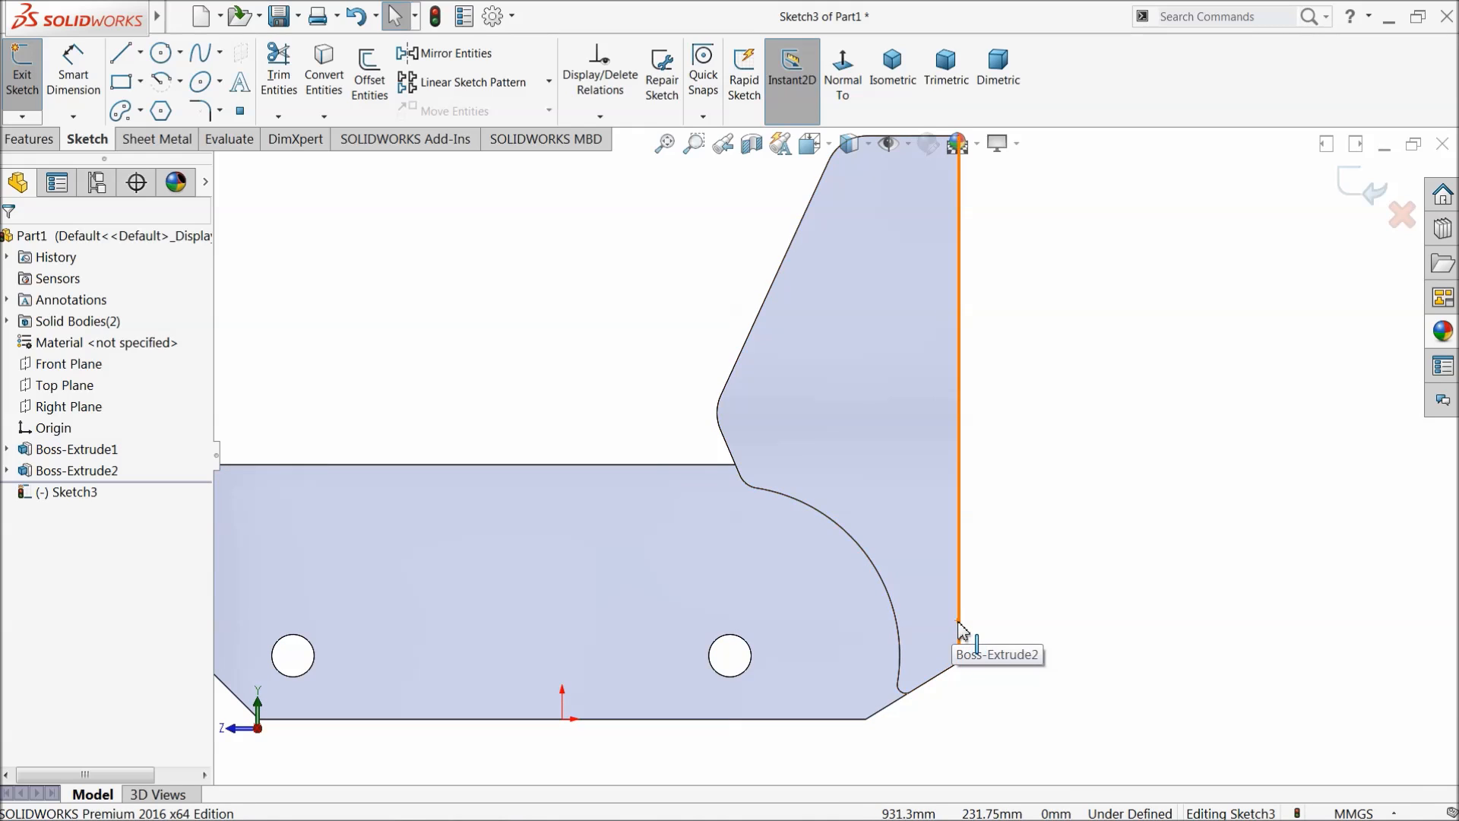
Step: Convert the upright plate's long vertical rear edge and short slanted lower edge into sketch lines
left_click(958, 636)
left_click(932, 683, "ctrl")
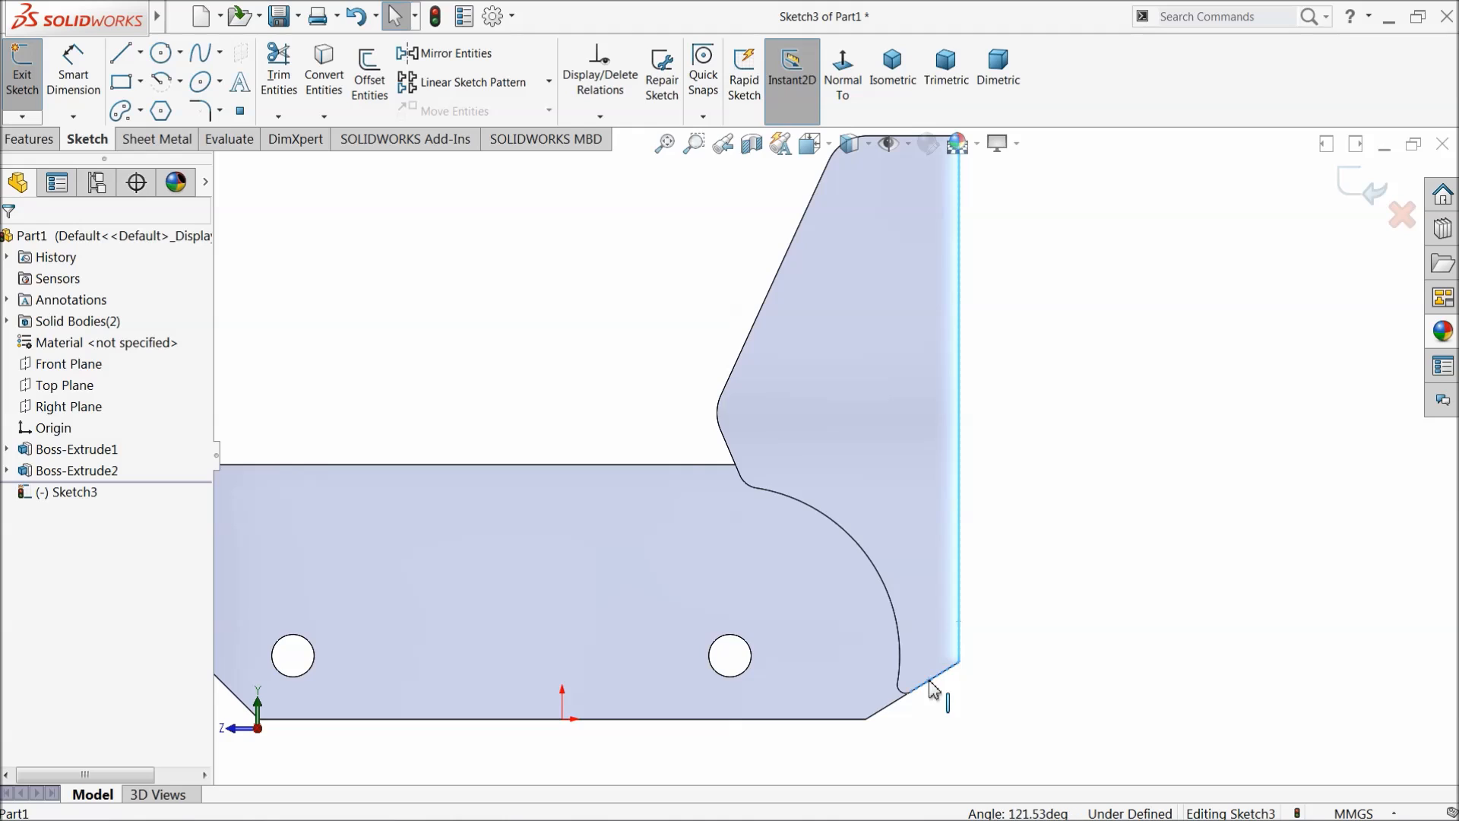
left_click(315, 76)
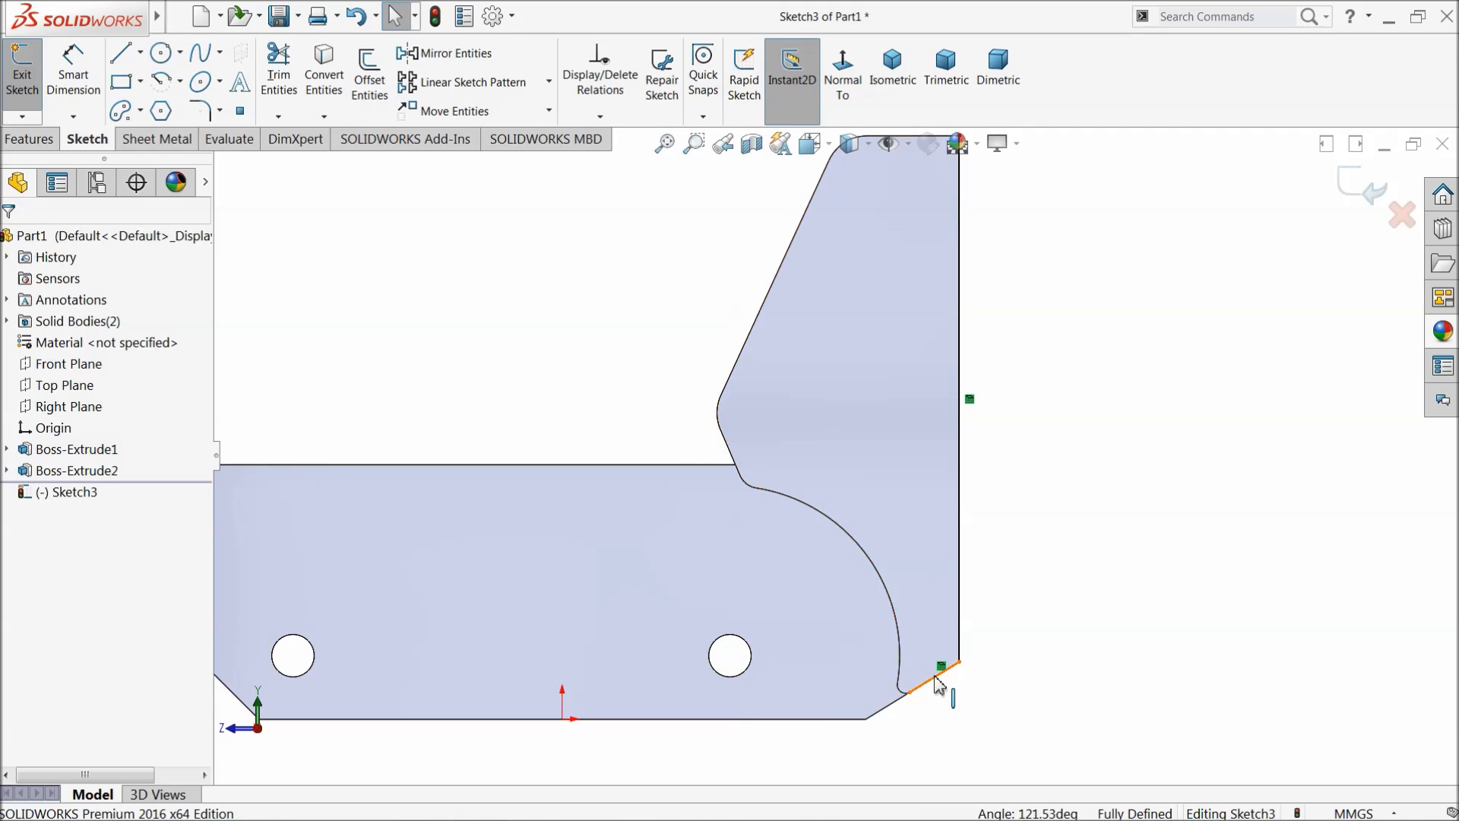
Step: Convert the small fillet arc edge at the upright plate's lower end into a sketch arc
scroll(936, 676, "down", 5)
left_click(894, 669)
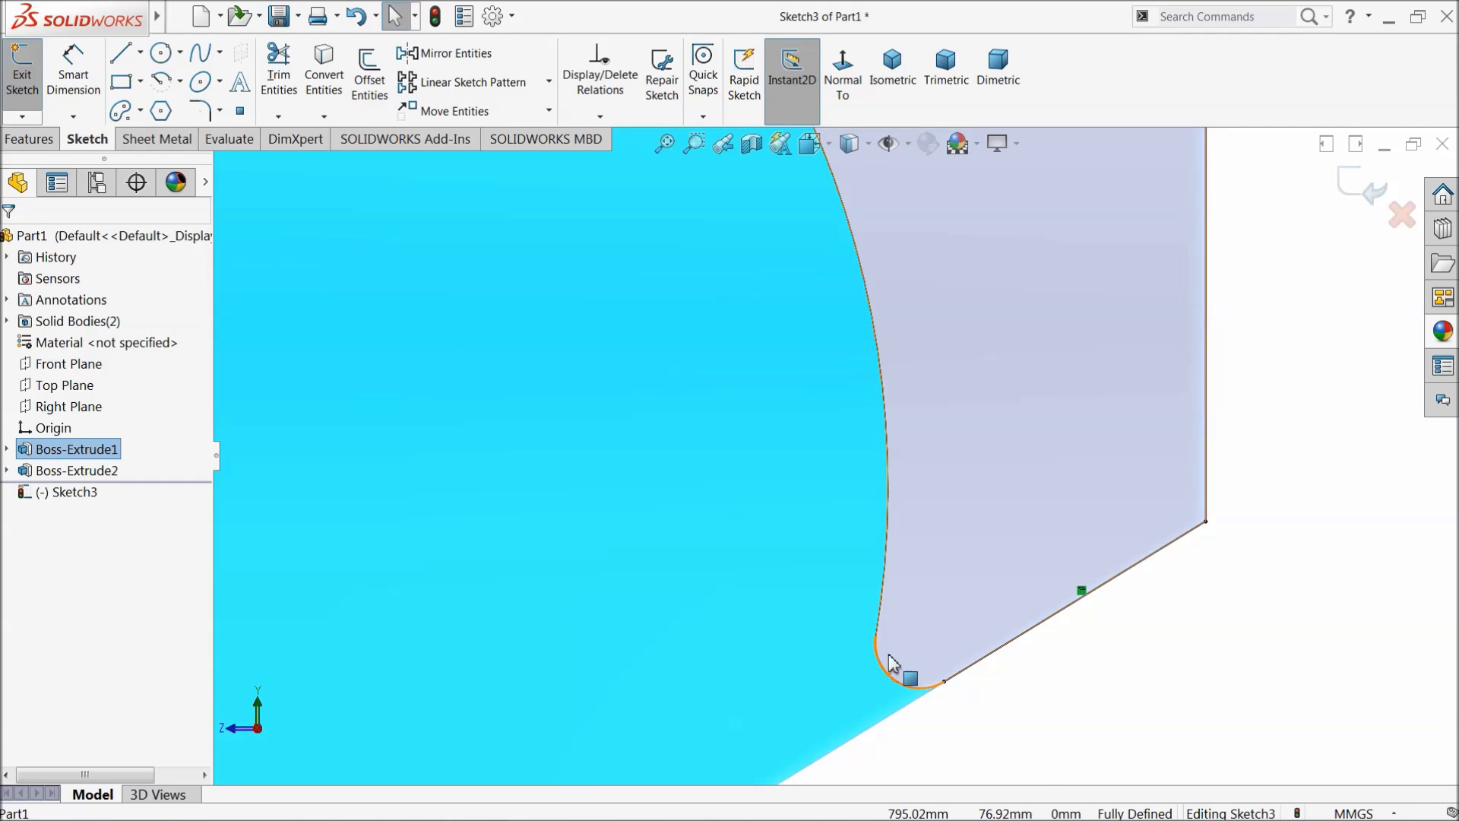
left_click(945, 723)
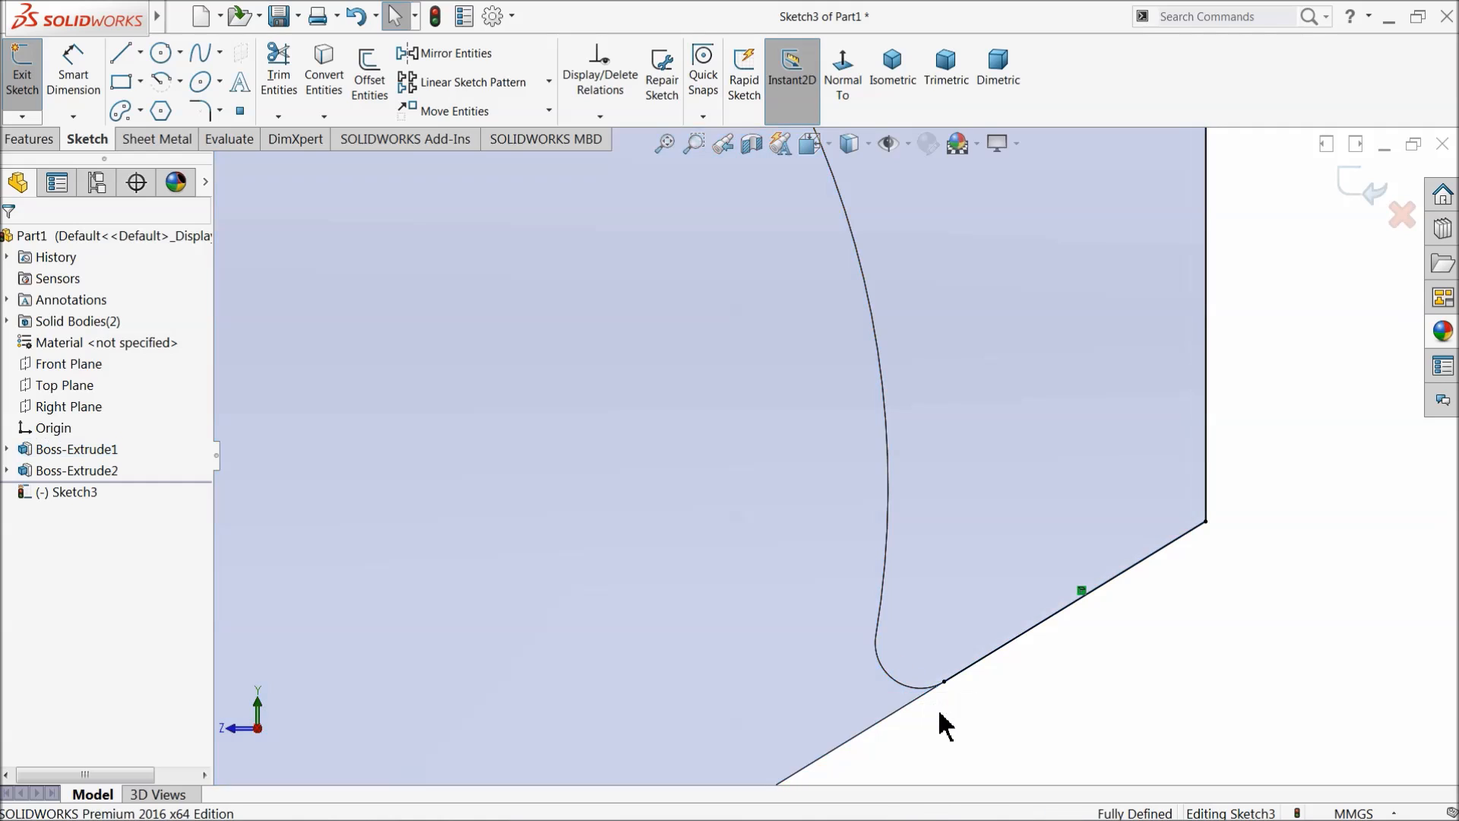
left_click(906, 673)
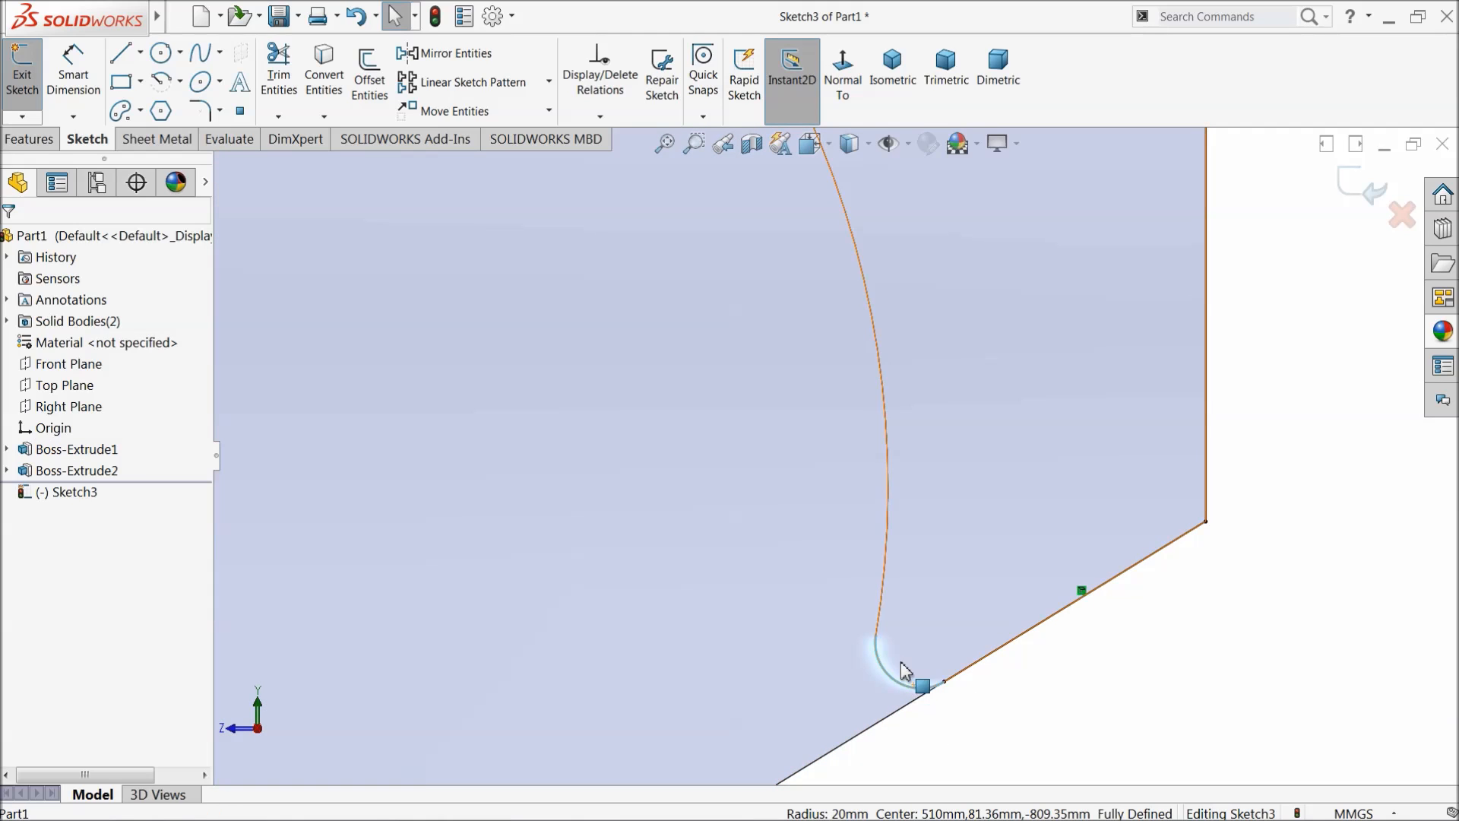
left_click(884, 624)
left_click(939, 693)
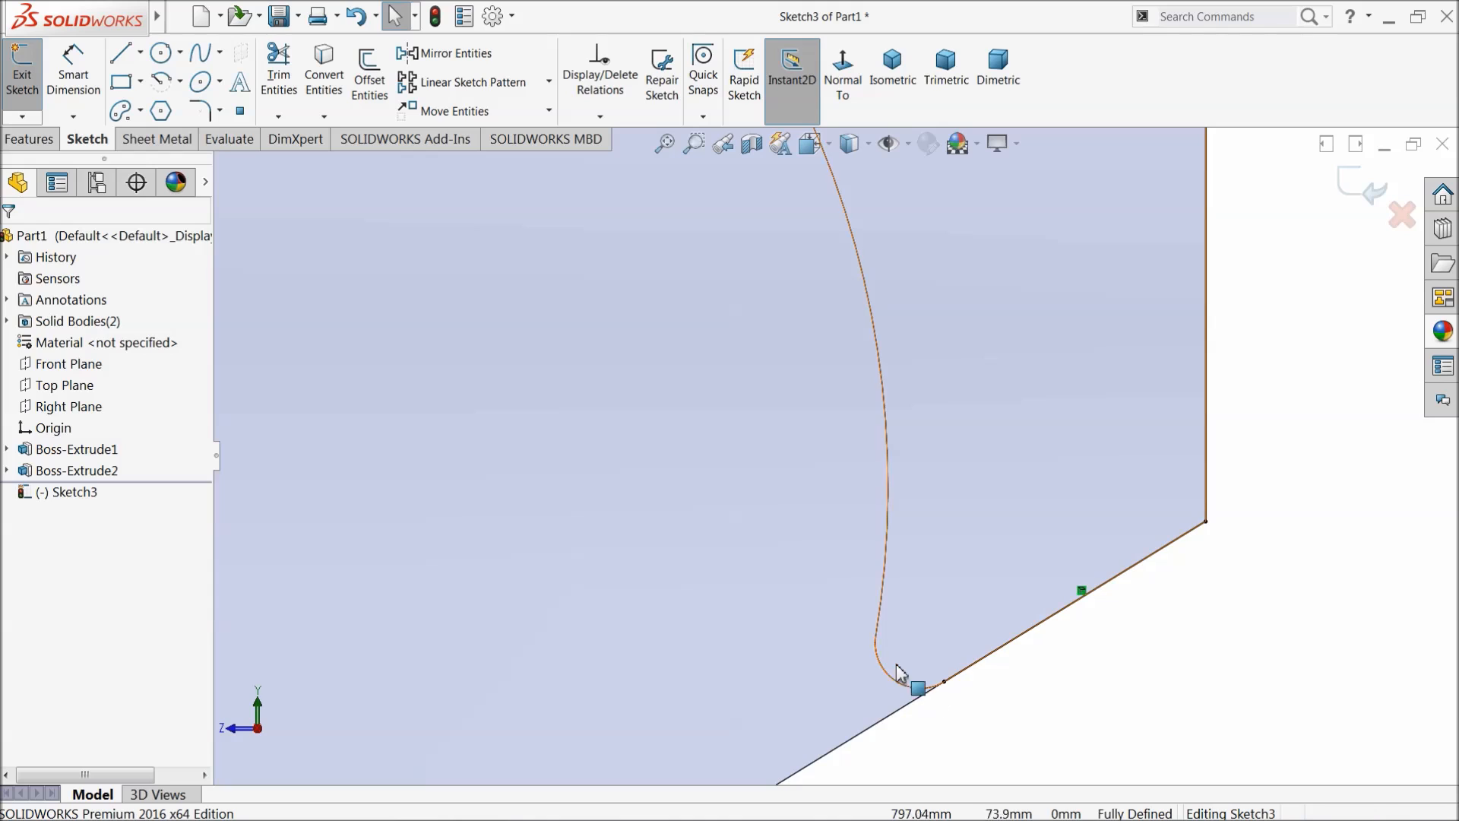
left_click(880, 621)
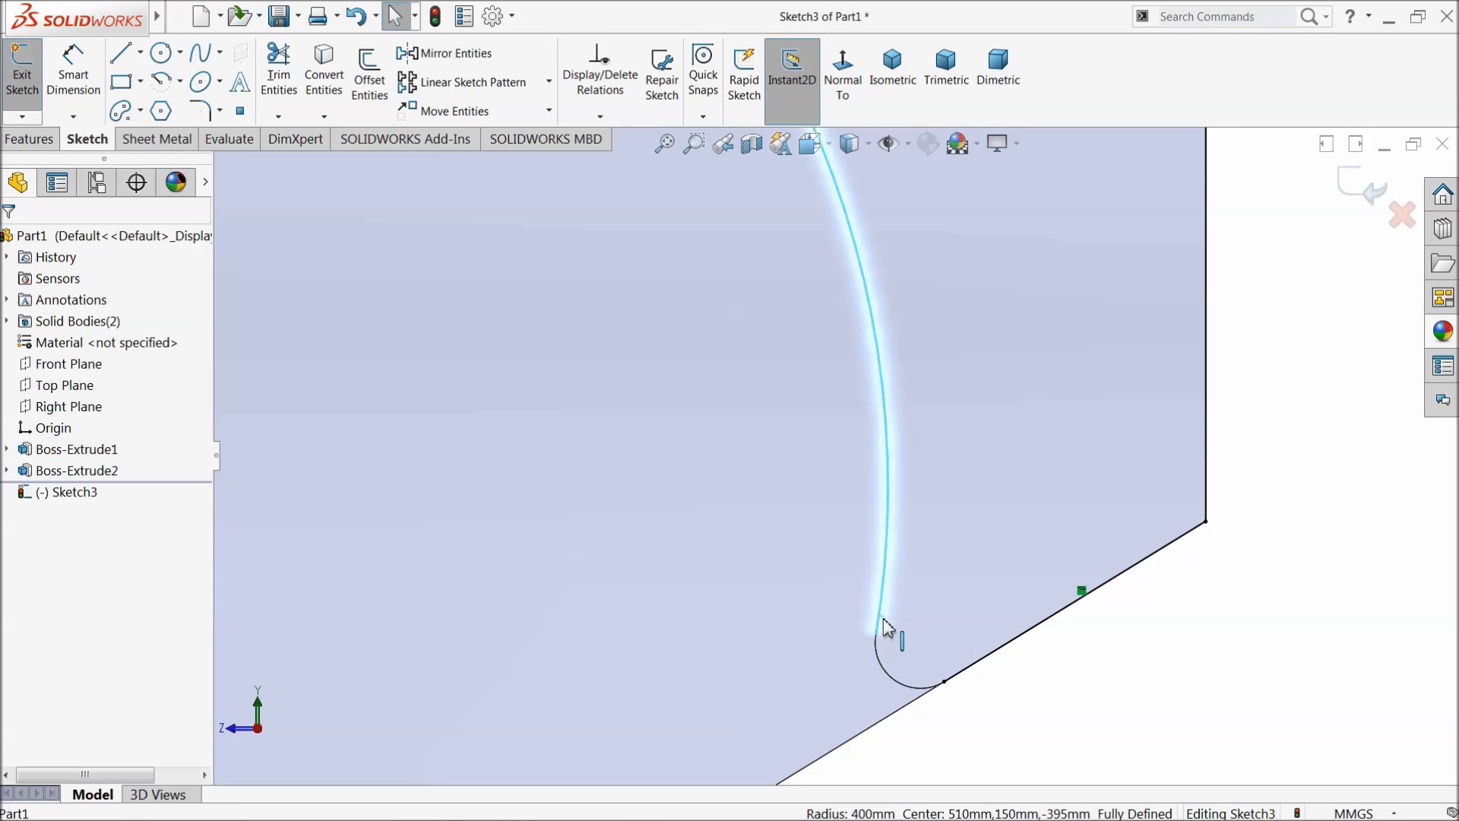
left_click(893, 685)
left_click(922, 716)
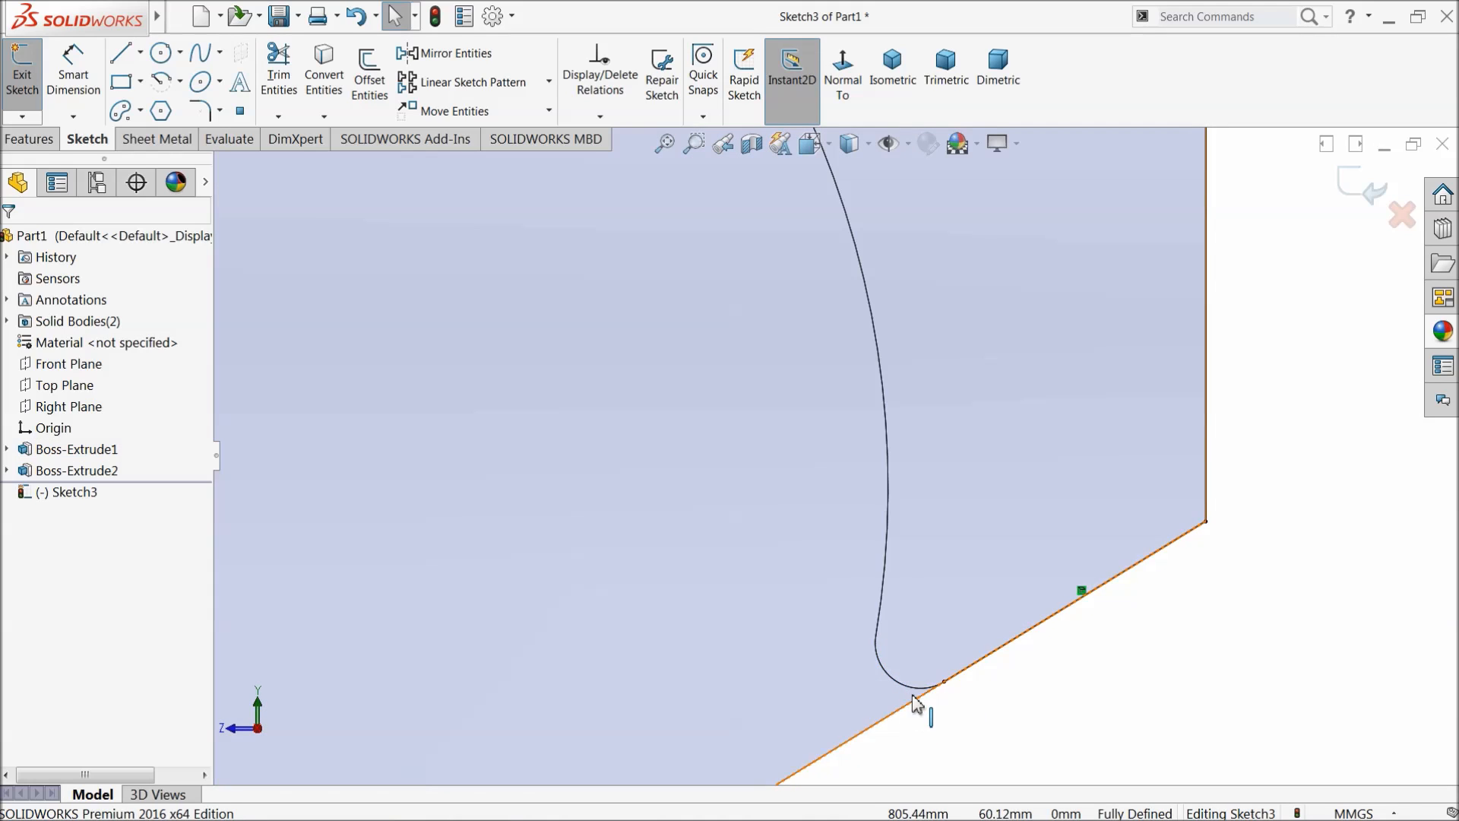
left_click(911, 687)
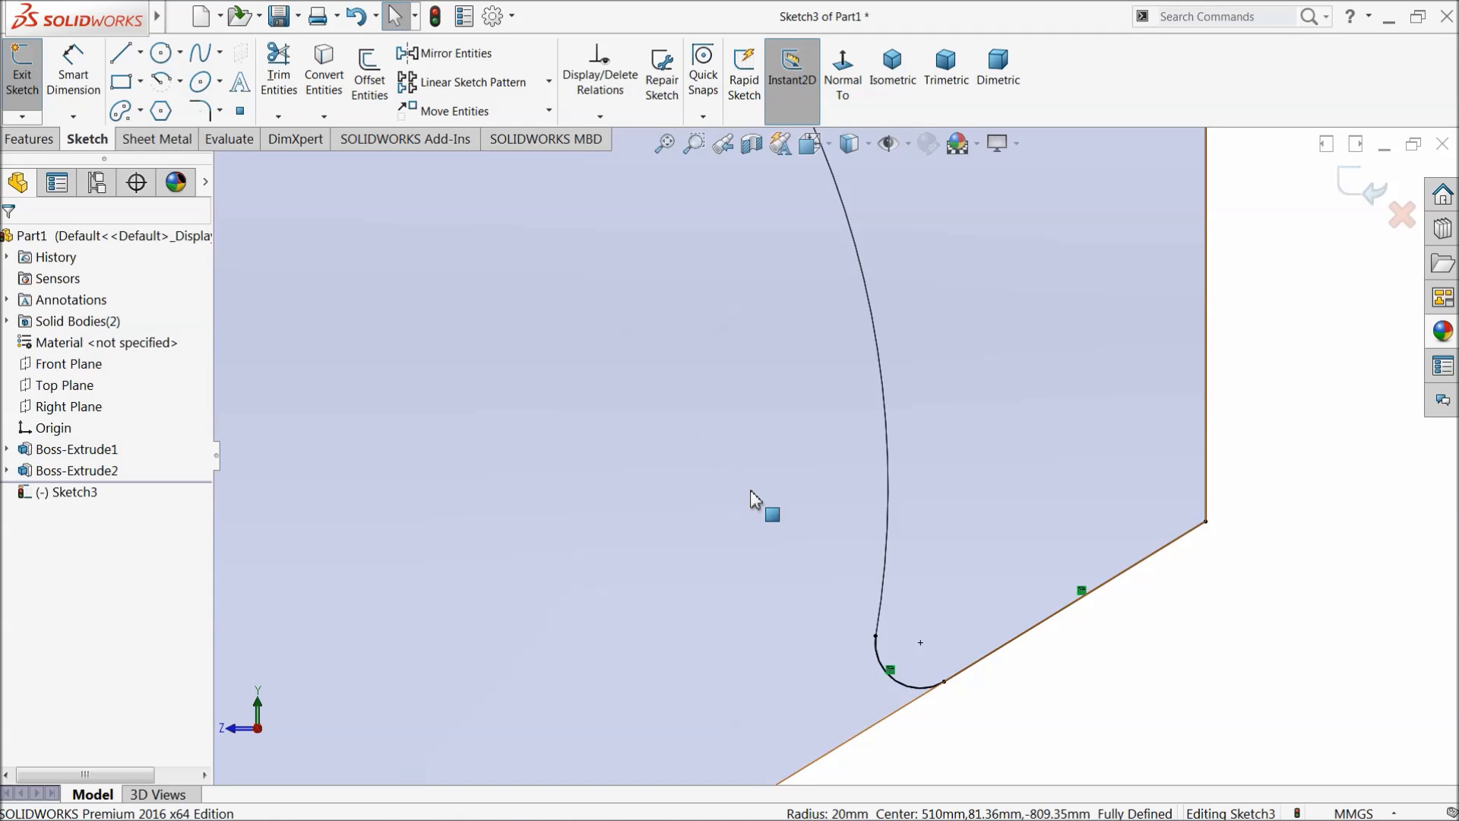
Step: Convert the upright plate's large curved lower edge and the small fillet arc at its upper end into sketch arcs
left_click(882, 608)
left_click(327, 75)
scroll(886, 395, "up", 5)
scroll(886, 394, "up", 2)
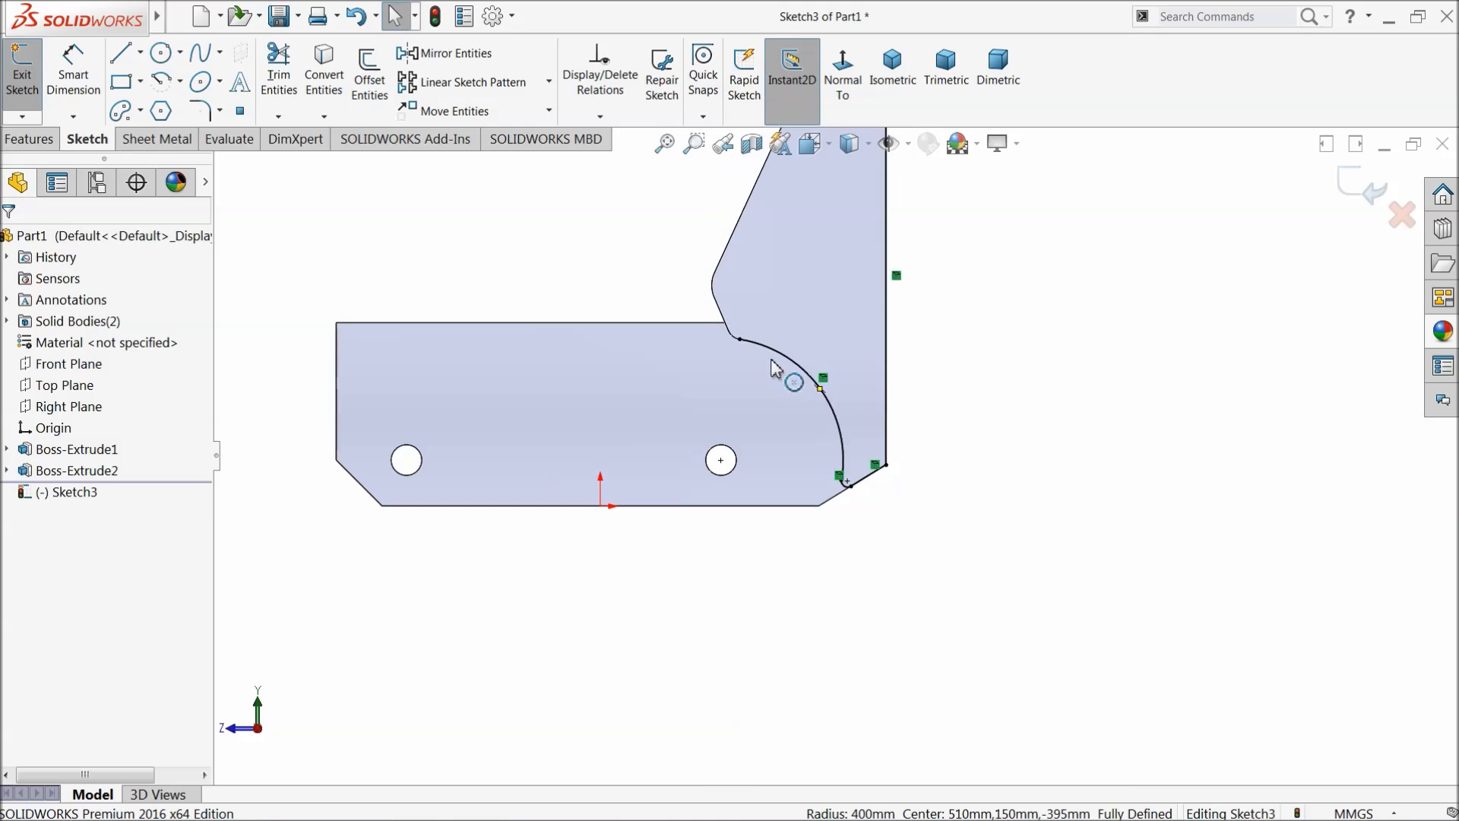
scroll(781, 367, "down", 6)
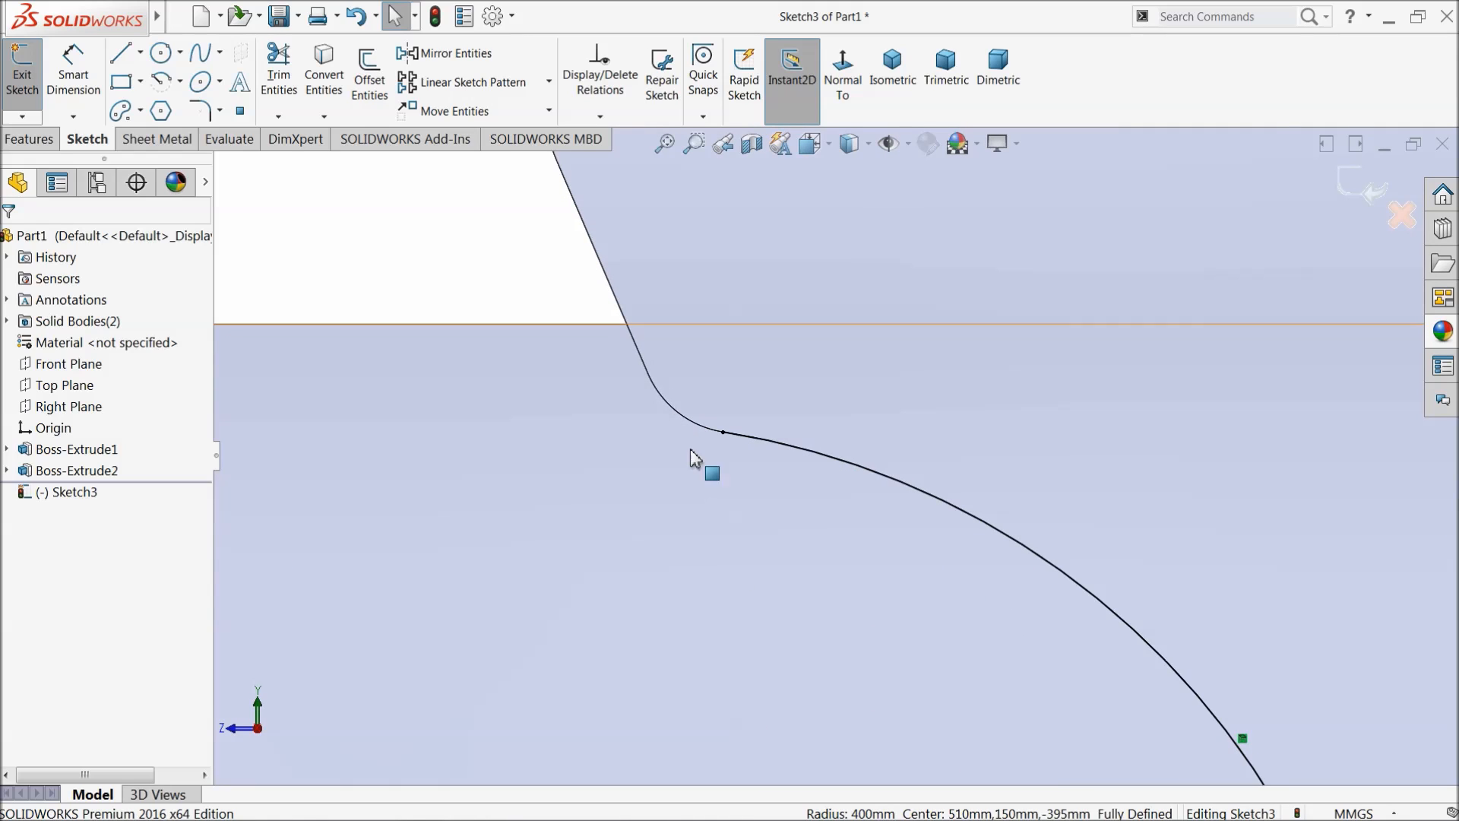
left_click(687, 428)
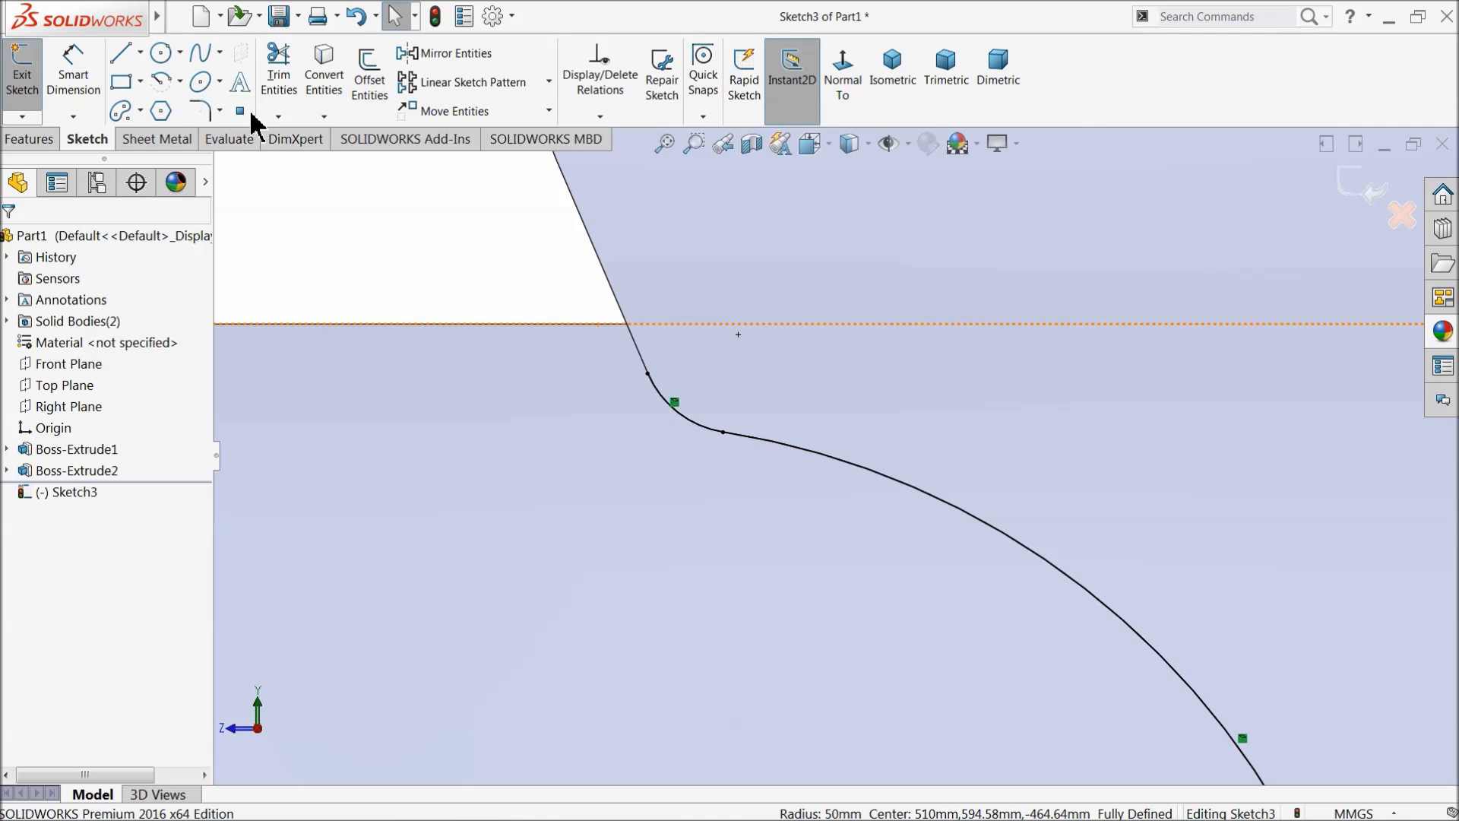
Step: Draw a short line from the upper fillet arc's free end along the plate's slanted edge, ending below the base plate's top edge
left_click(128, 64)
scroll(675, 365, "down", 3)
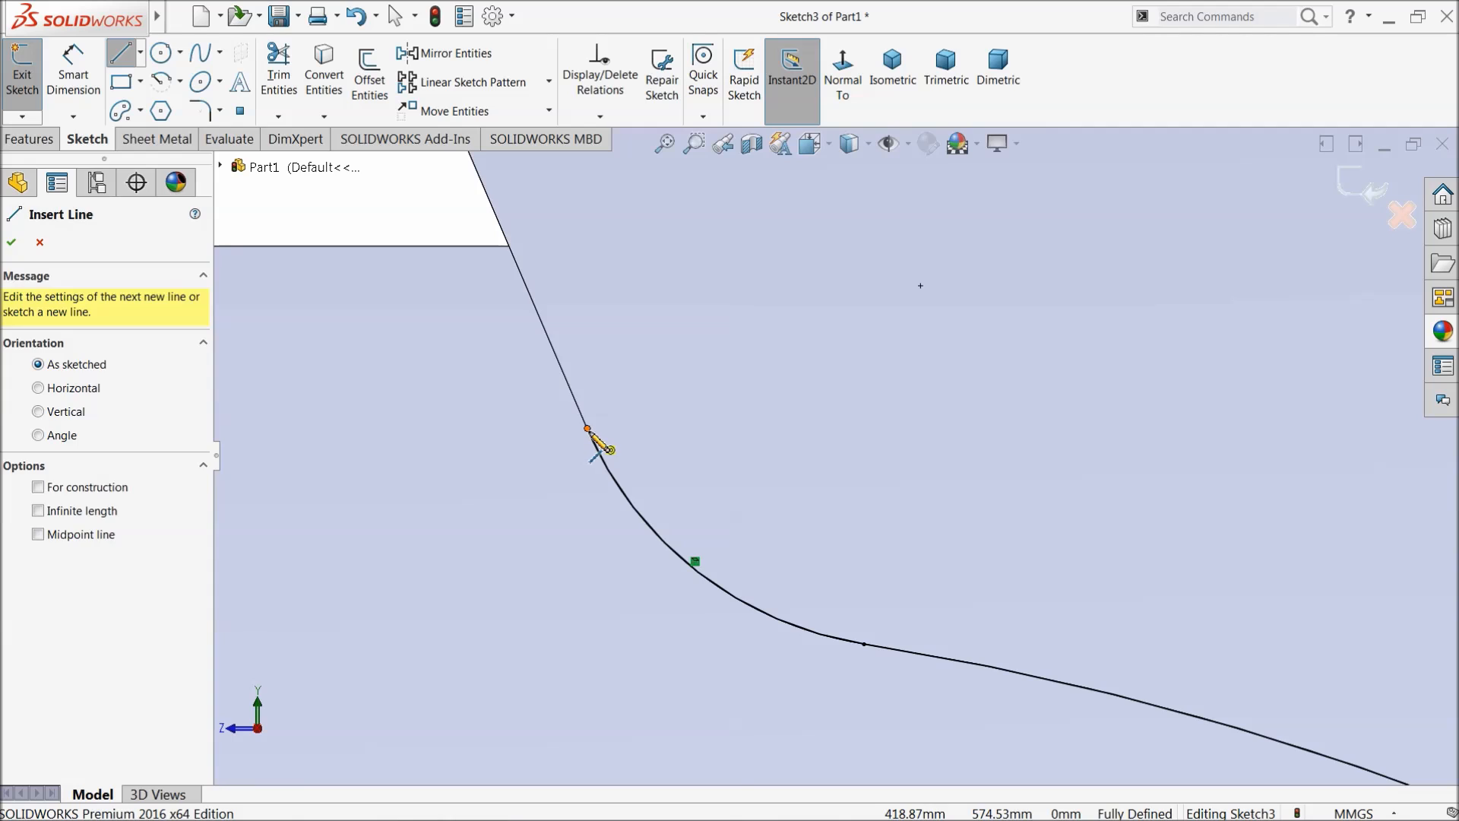
left_click(587, 428)
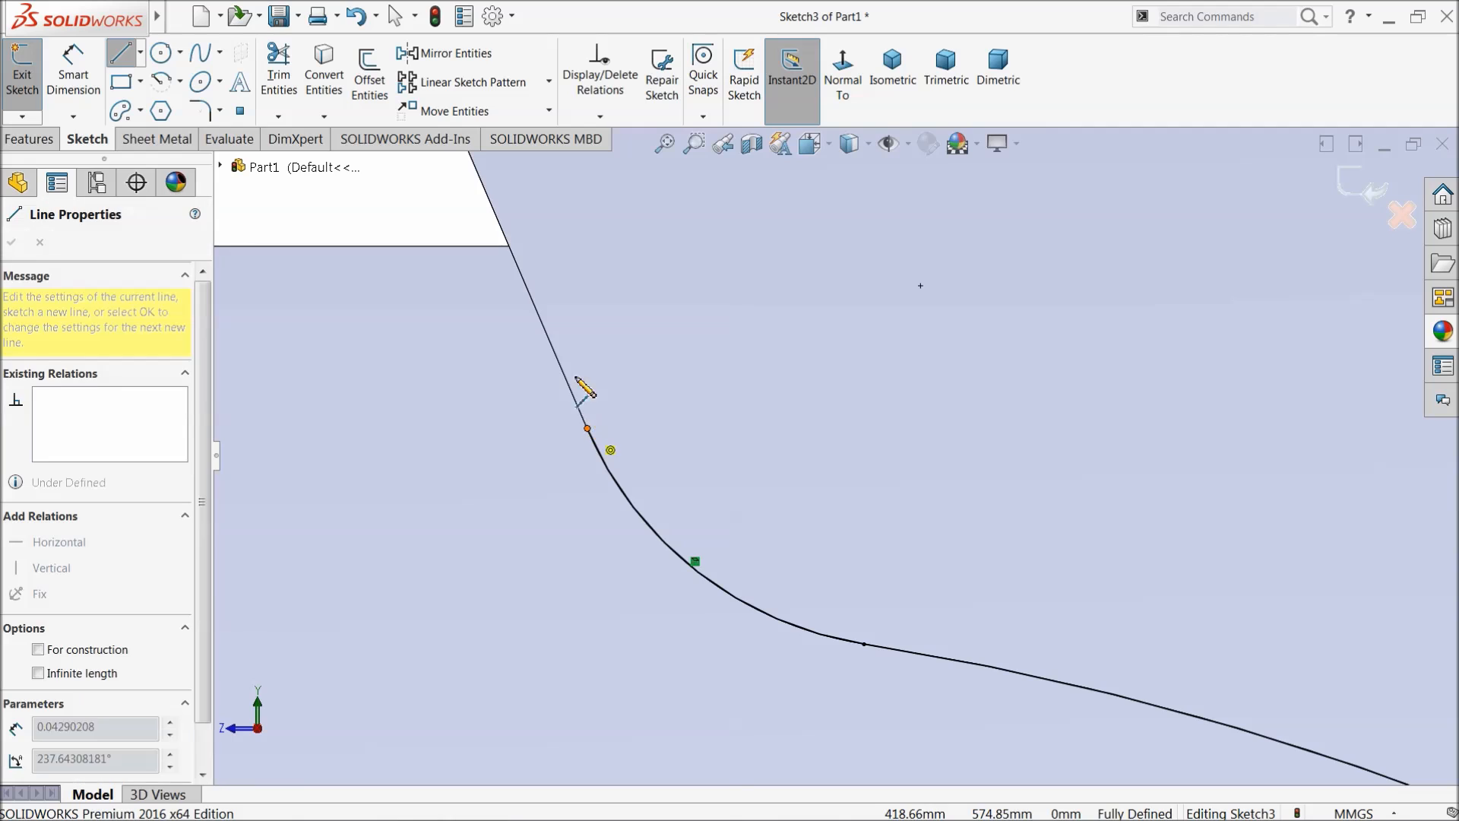
left_click(539, 314)
right_click(491, 323)
left_click(502, 339)
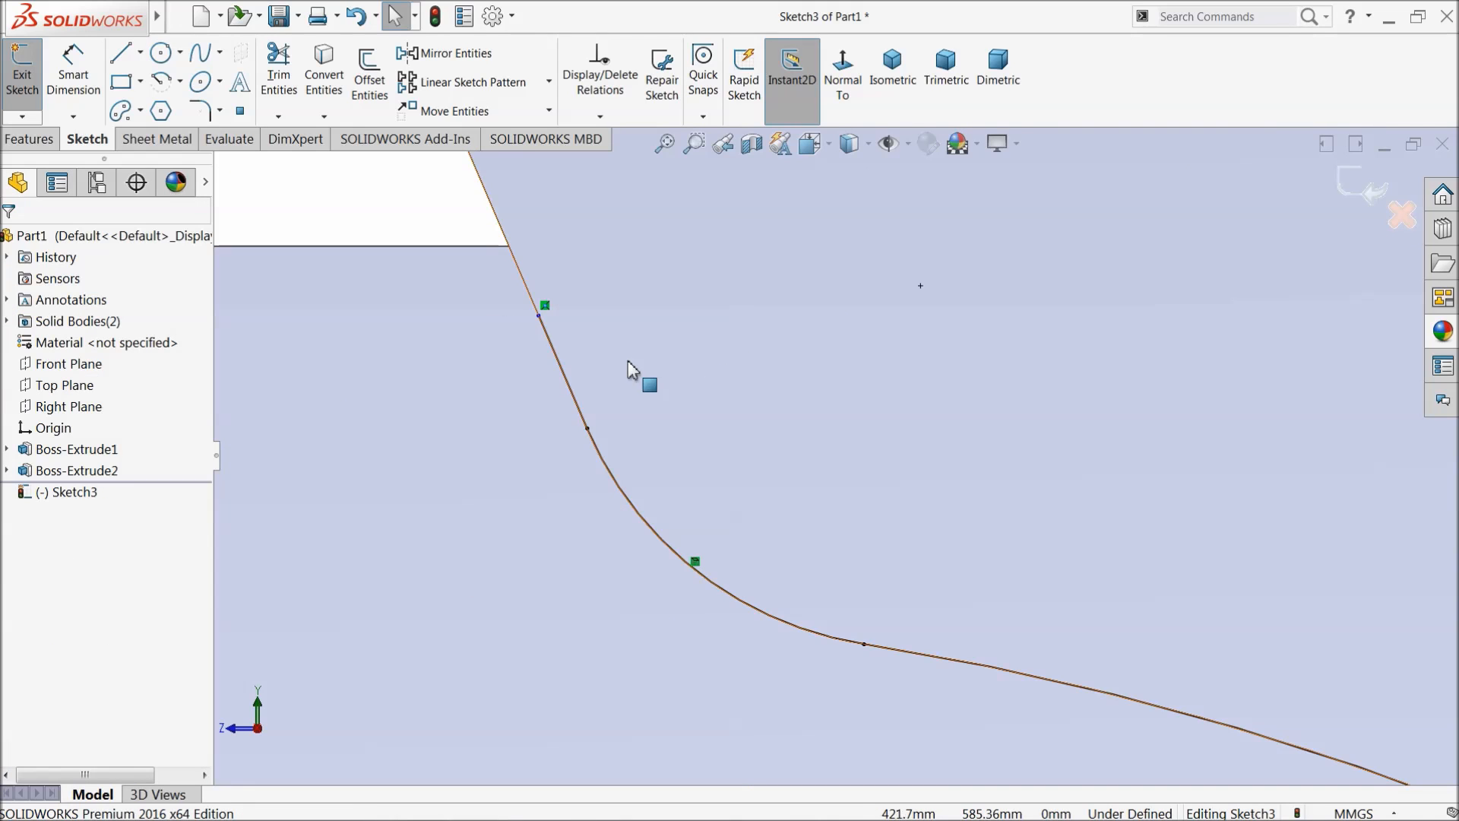
Step: Offset the whole chain of converted edges by 10 mm, reversed so the copy lies inside the upright plate
scroll(558, 365, "up", 5)
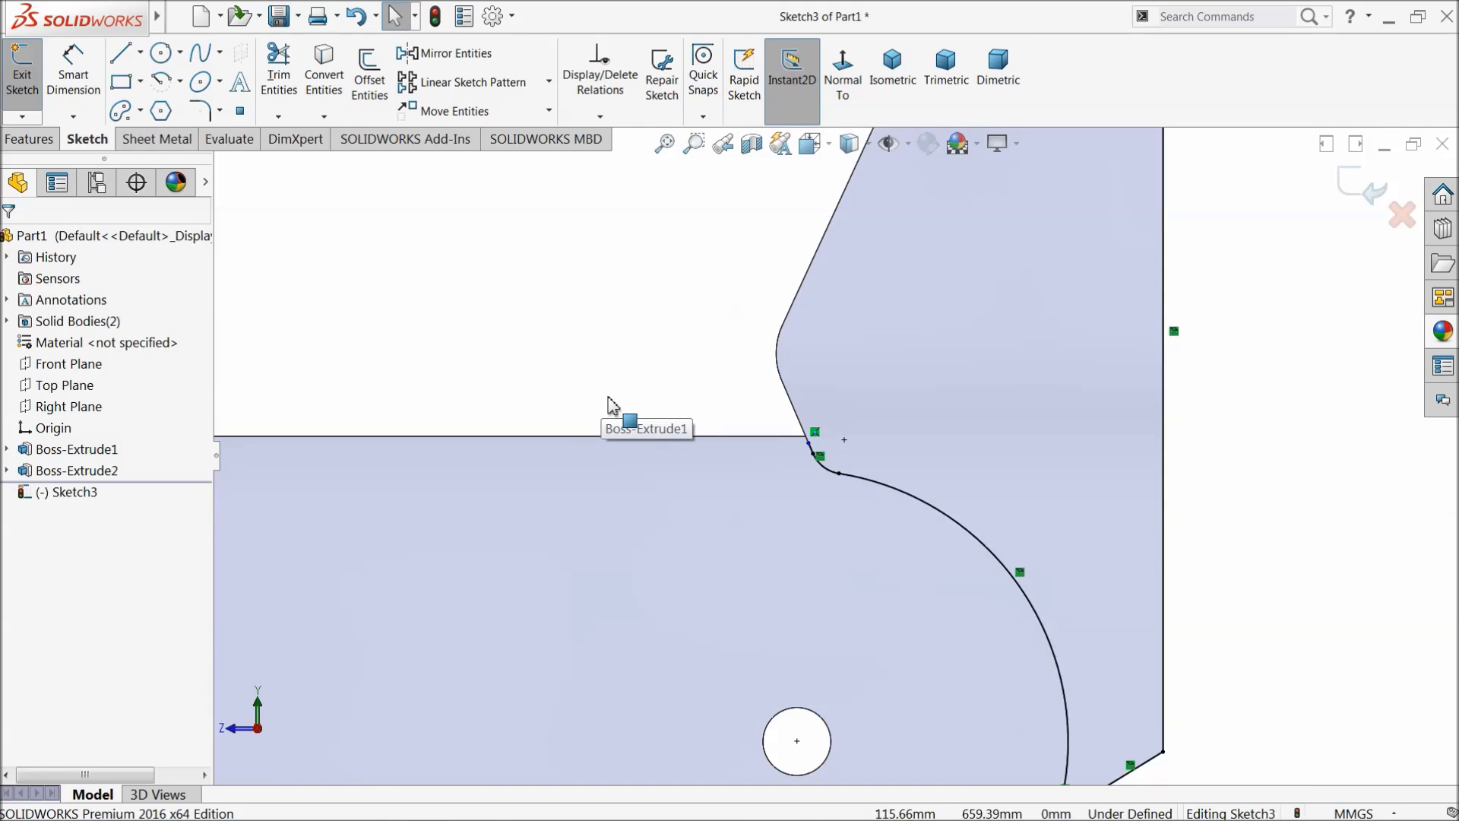
scroll(583, 389, "up", 3)
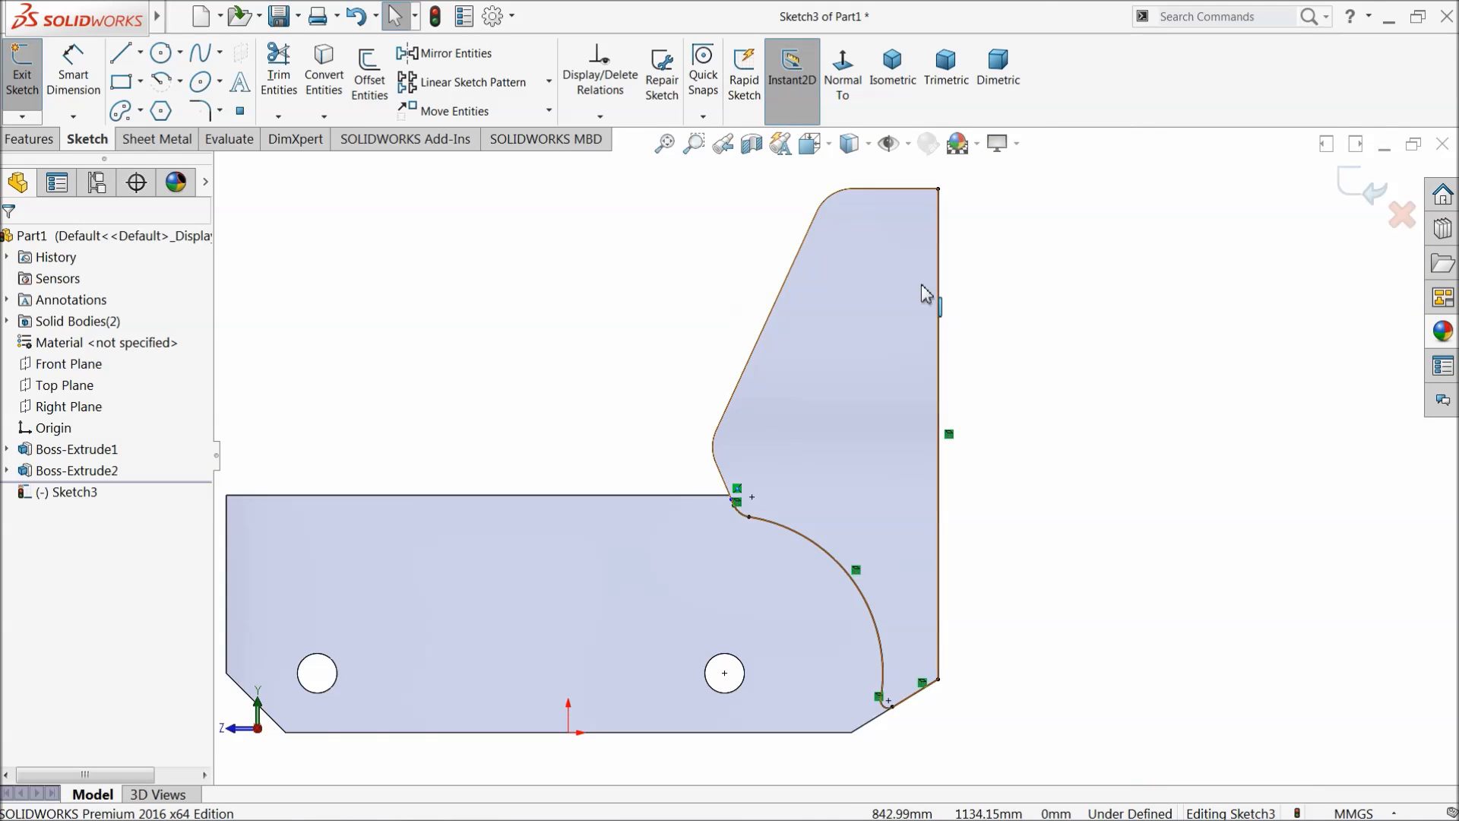
left_click(369, 84)
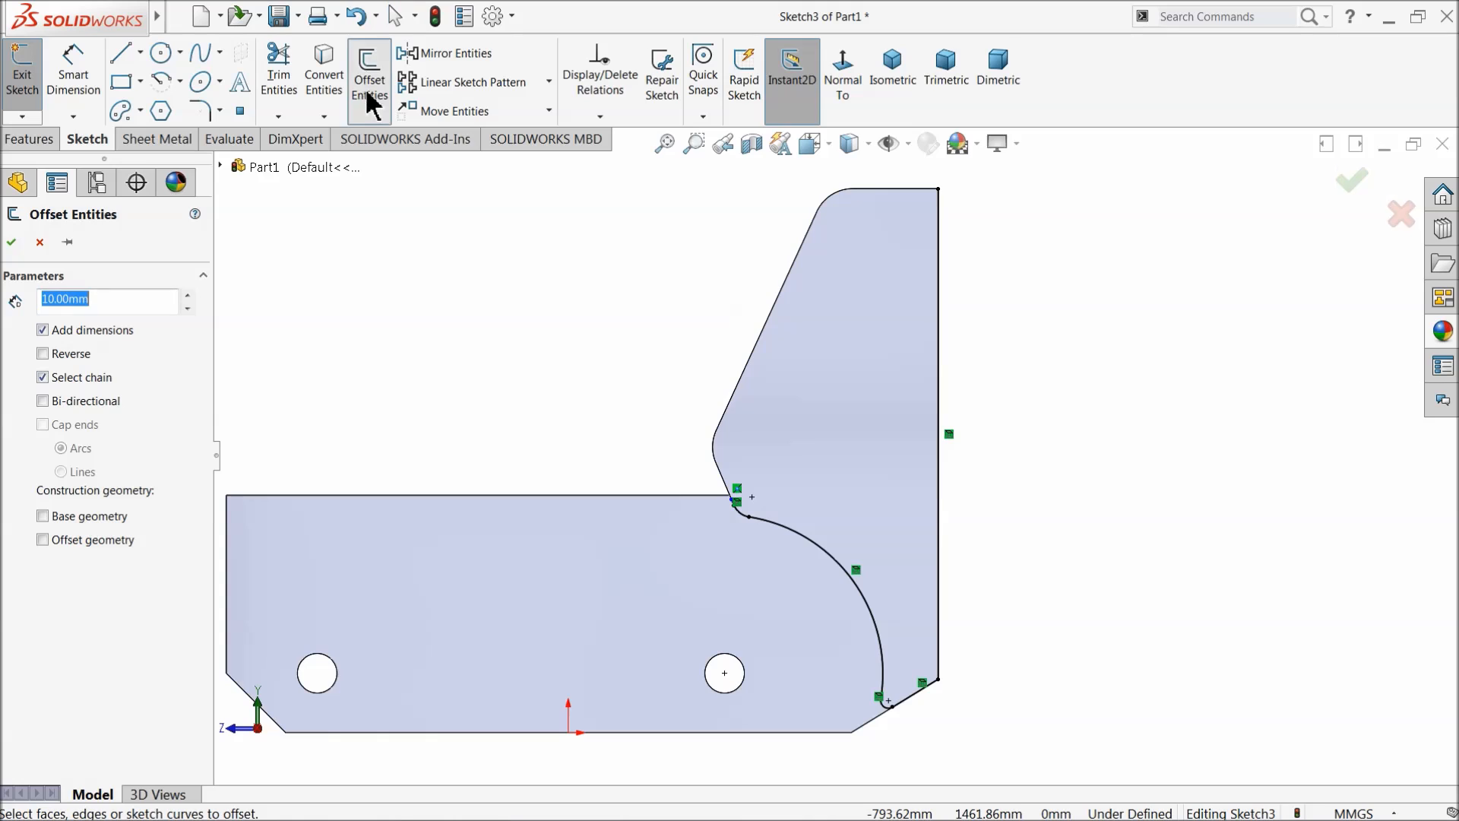
left_click(941, 430)
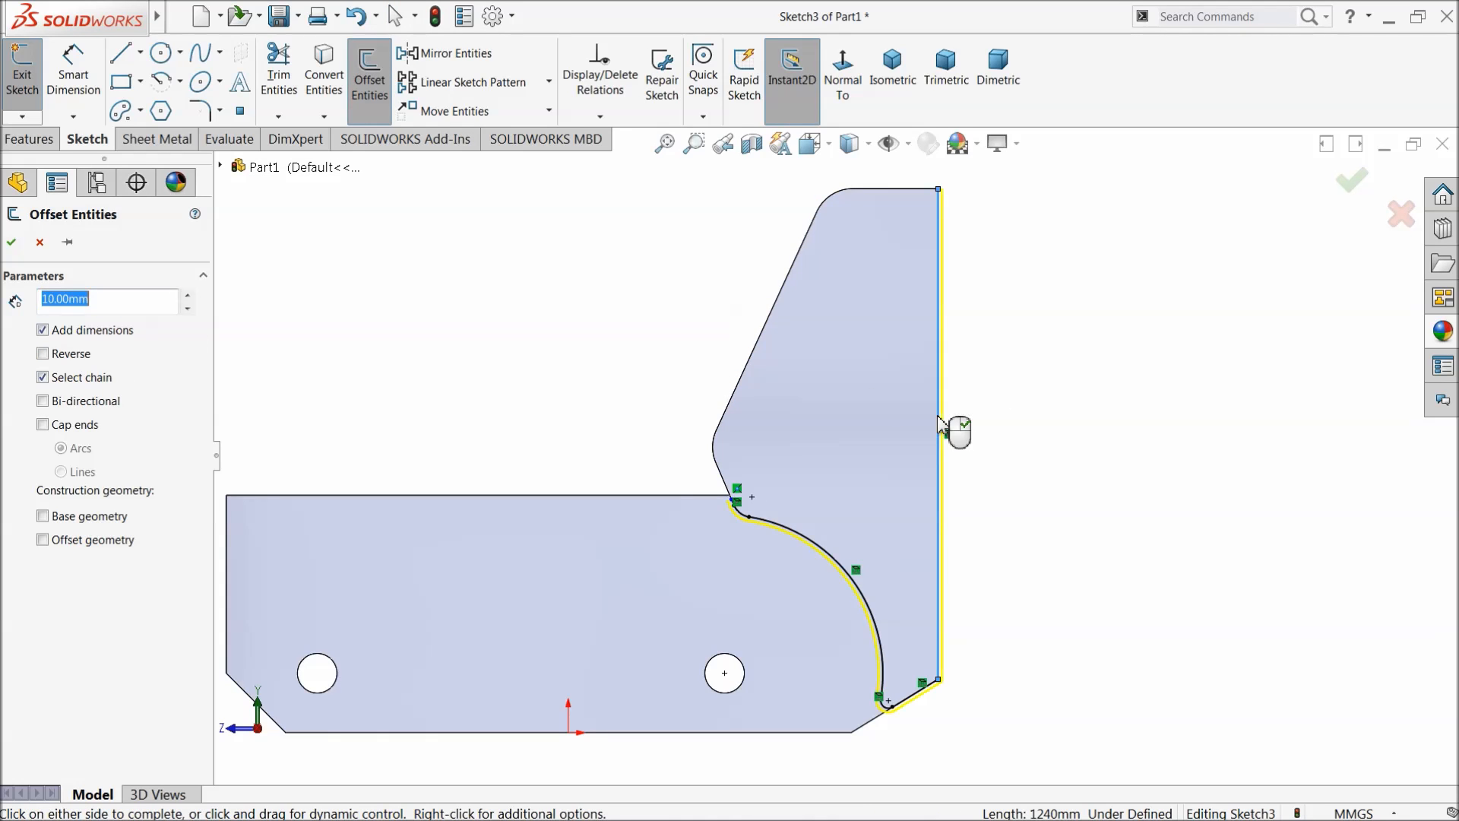
scroll(912, 639, "down", 3)
scroll(886, 706, "down", 5)
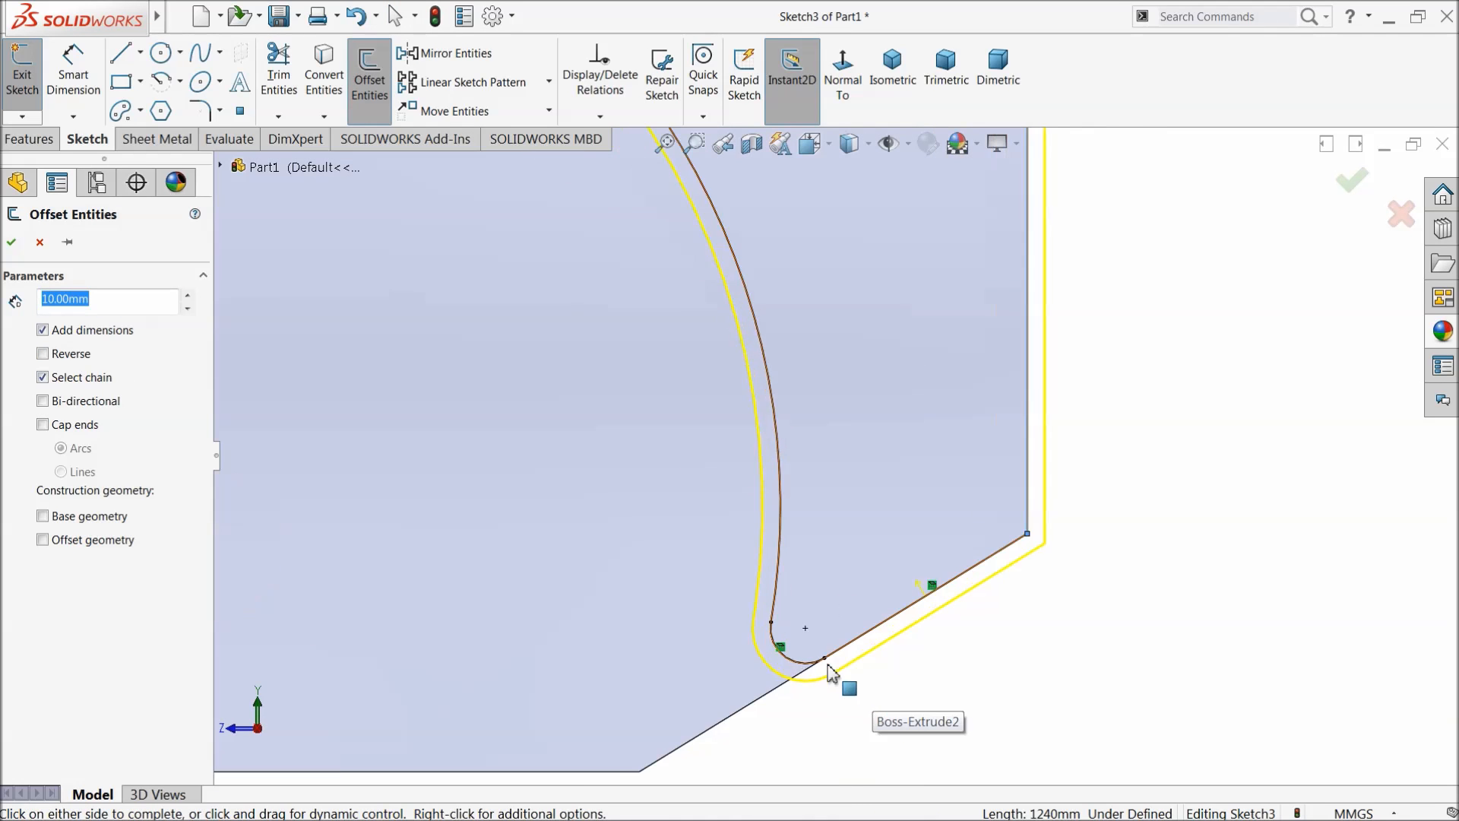
left_click(43, 354)
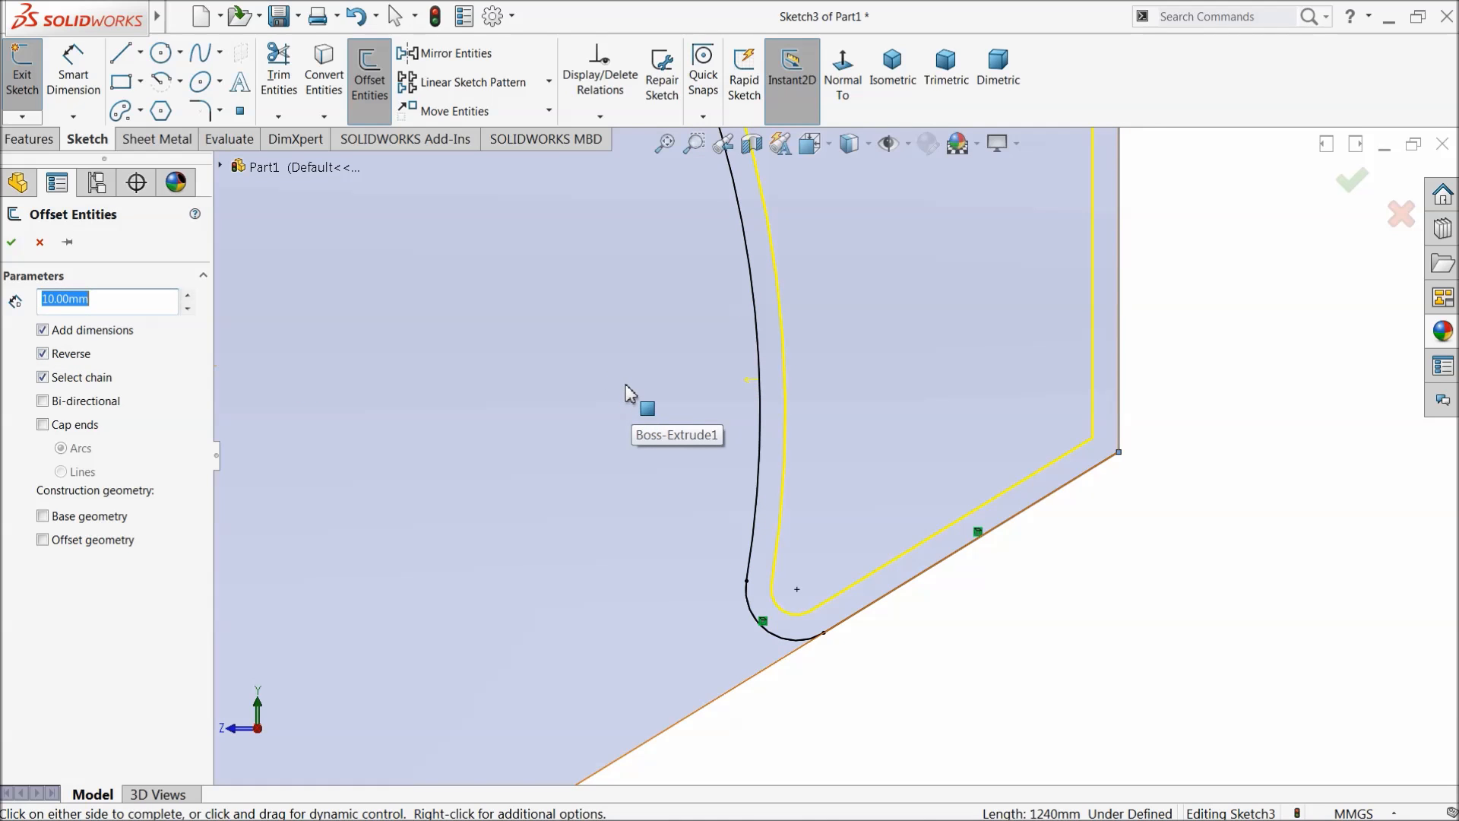
scroll(646, 376, "up", 10)
scroll(691, 316, "down", 6)
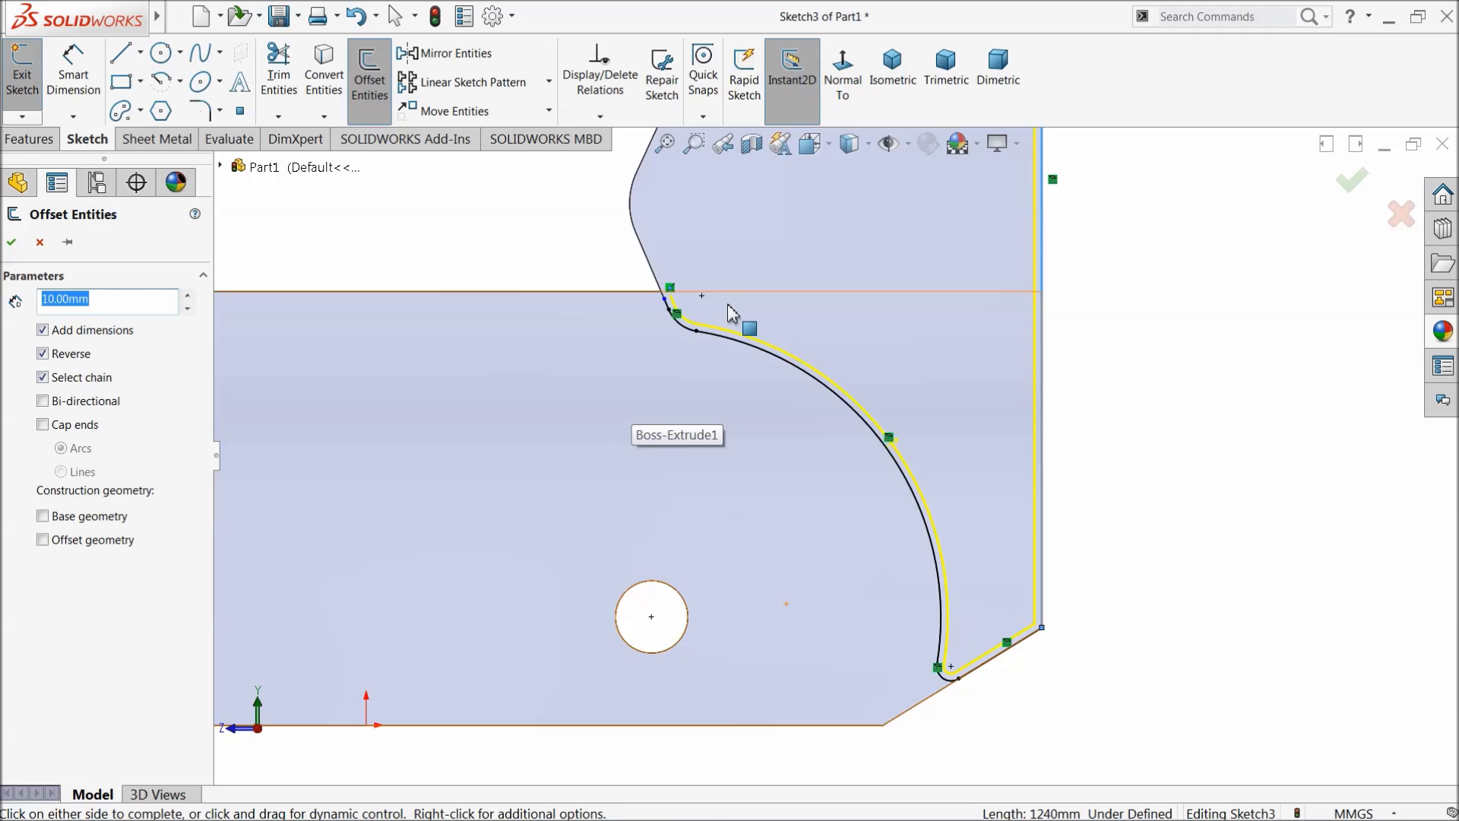
scroll(639, 380, "down", 3)
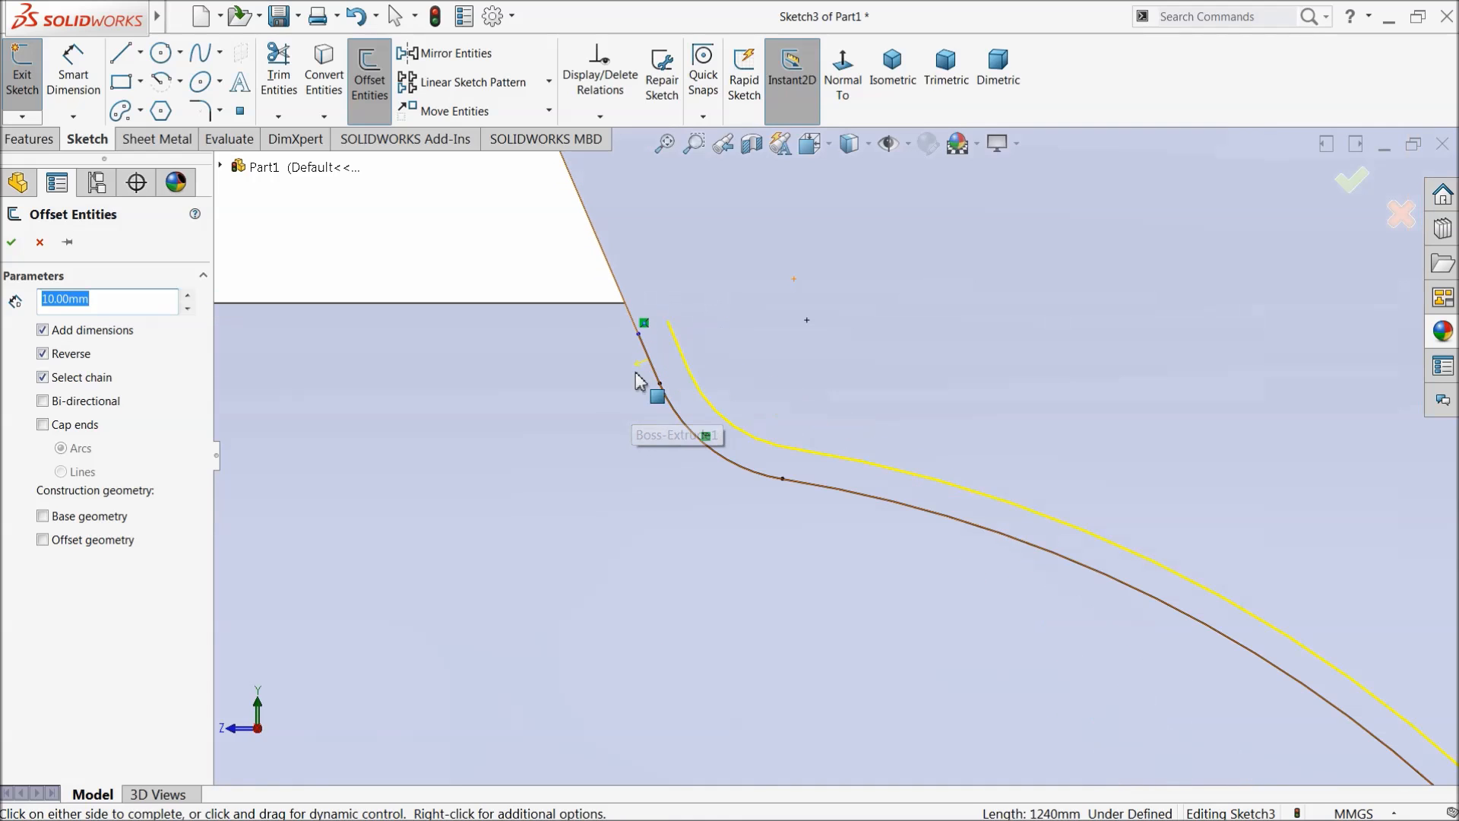
left_click(11, 242)
Step: Shorten the free upper ends of the short slanted line and its offset copy
scroll(714, 373, "down", 4)
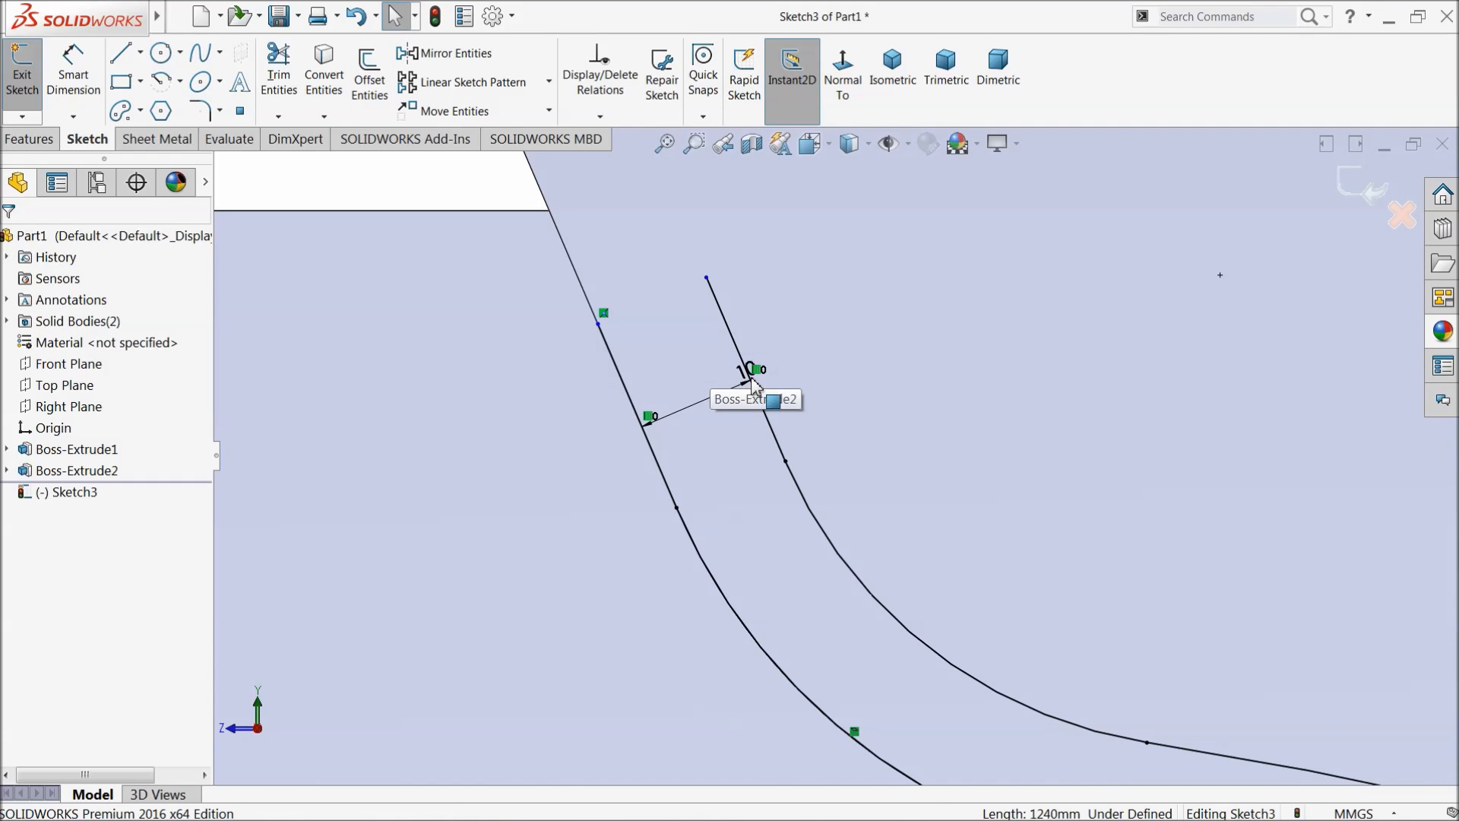
left_click_drag(600, 325, 612, 355)
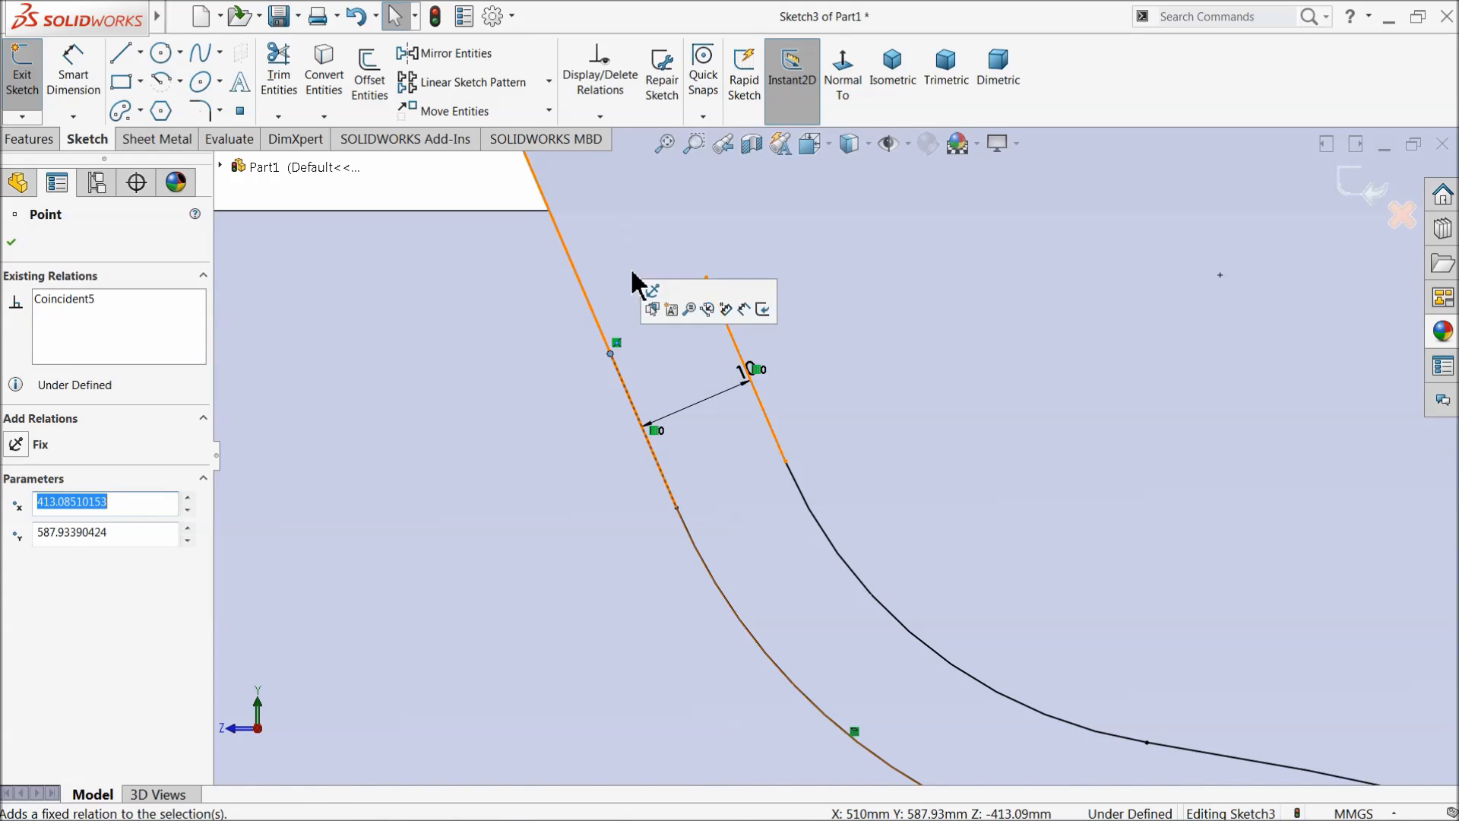
left_click(481, 187)
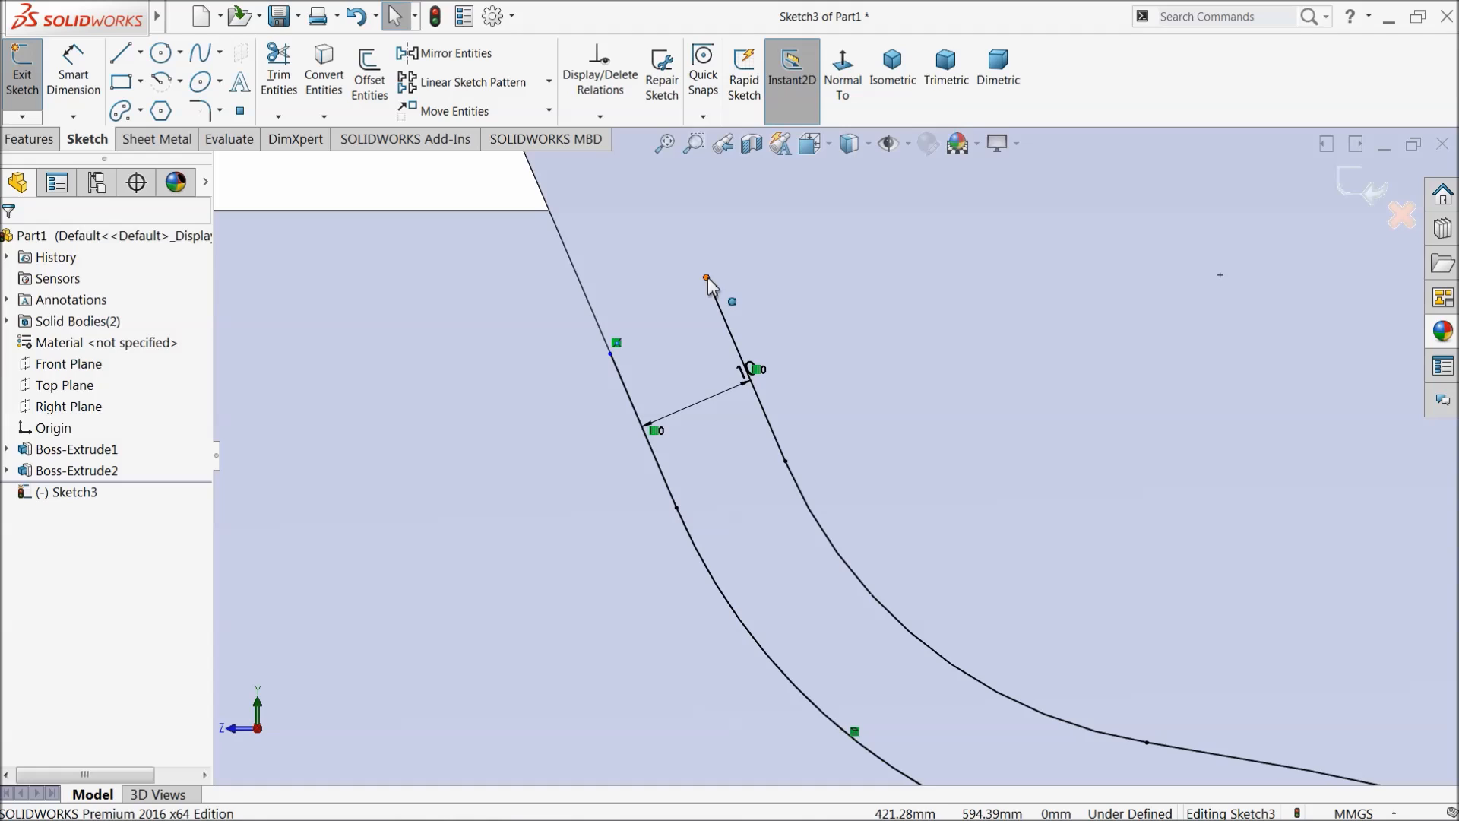
left_click_drag(706, 279, 717, 301)
Step: Draw a line about 10 mm long joining the free ends of the short slanted line and its offset copy
left_click(120, 52)
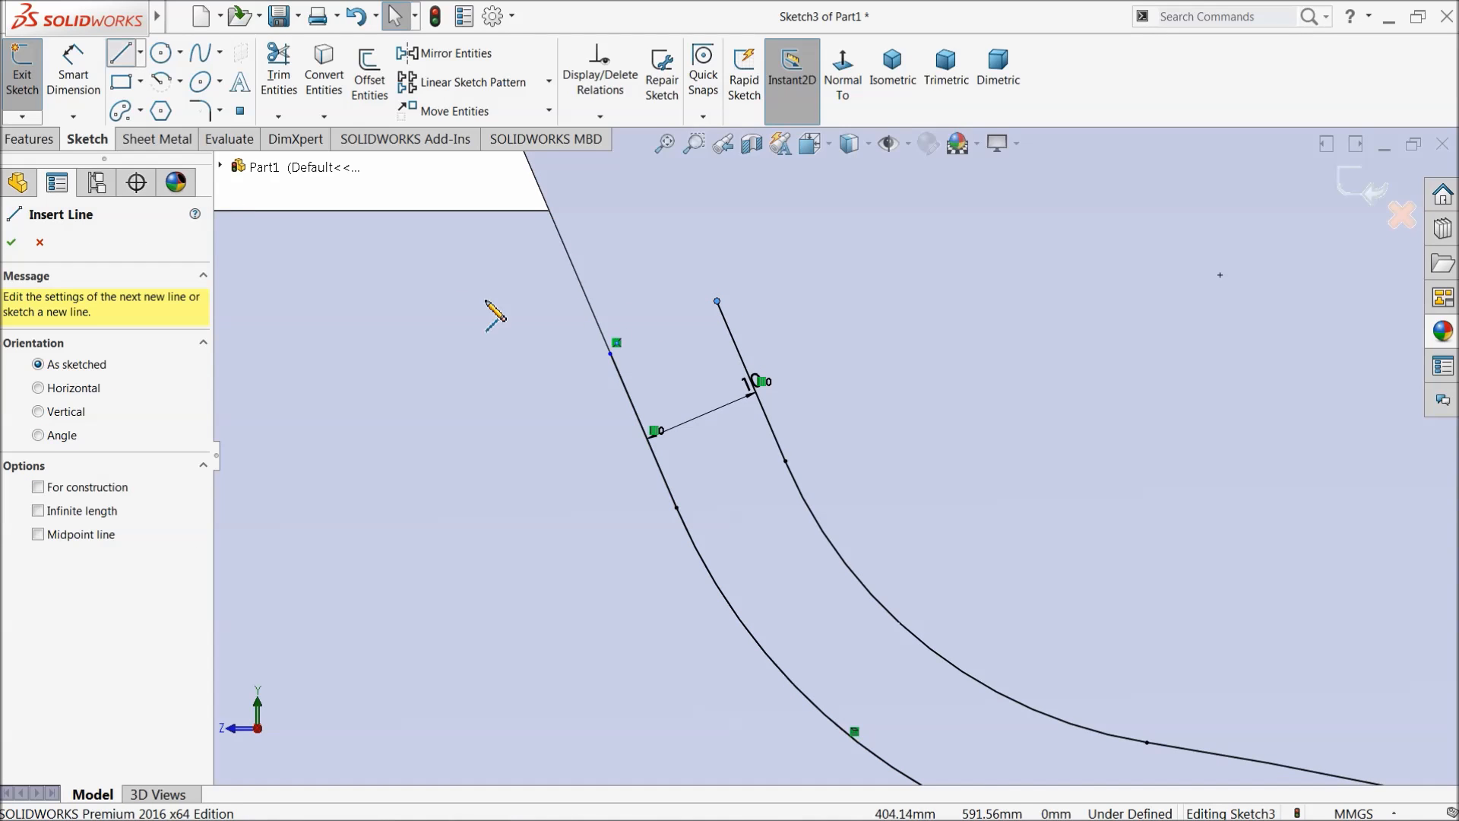
left_click(612, 354)
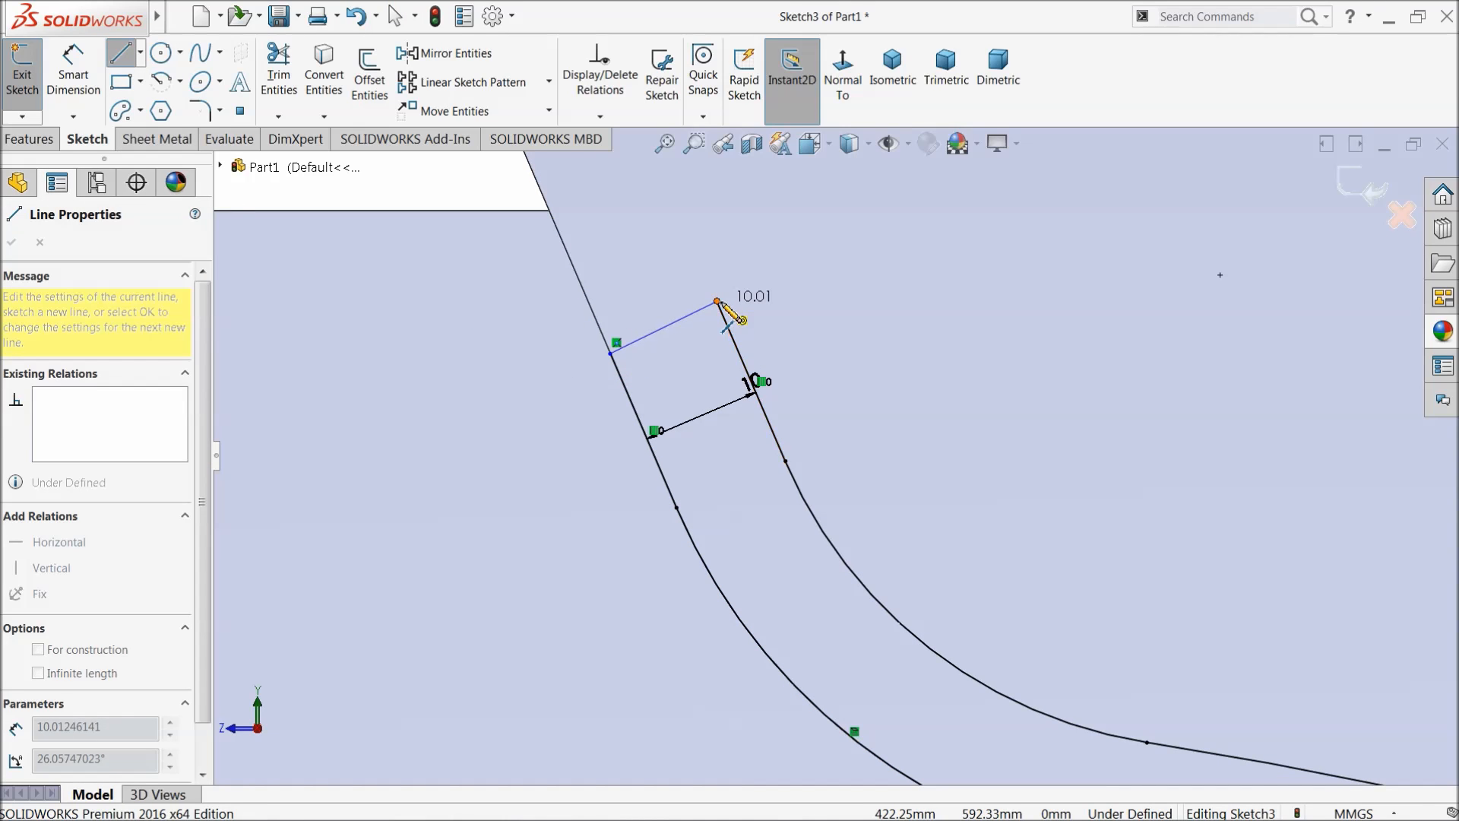
left_click(717, 302)
Step: Close the strip at the upright plate's top rear corner with a 10 mm horizontal line between the two vertical lines
scroll(943, 411, "up", 10)
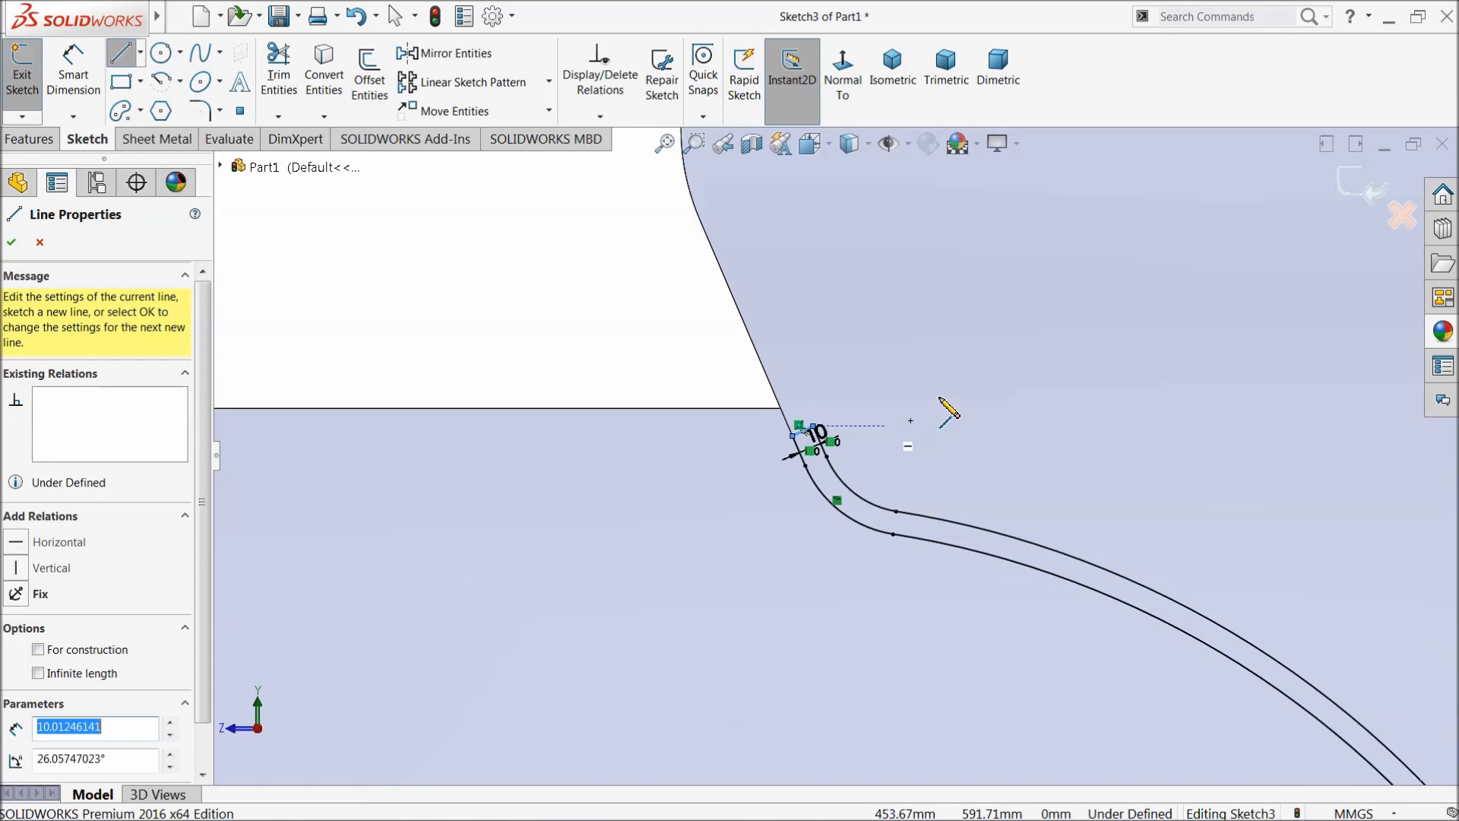
scroll(970, 311, "down", 4)
scroll(971, 310, "down", 4)
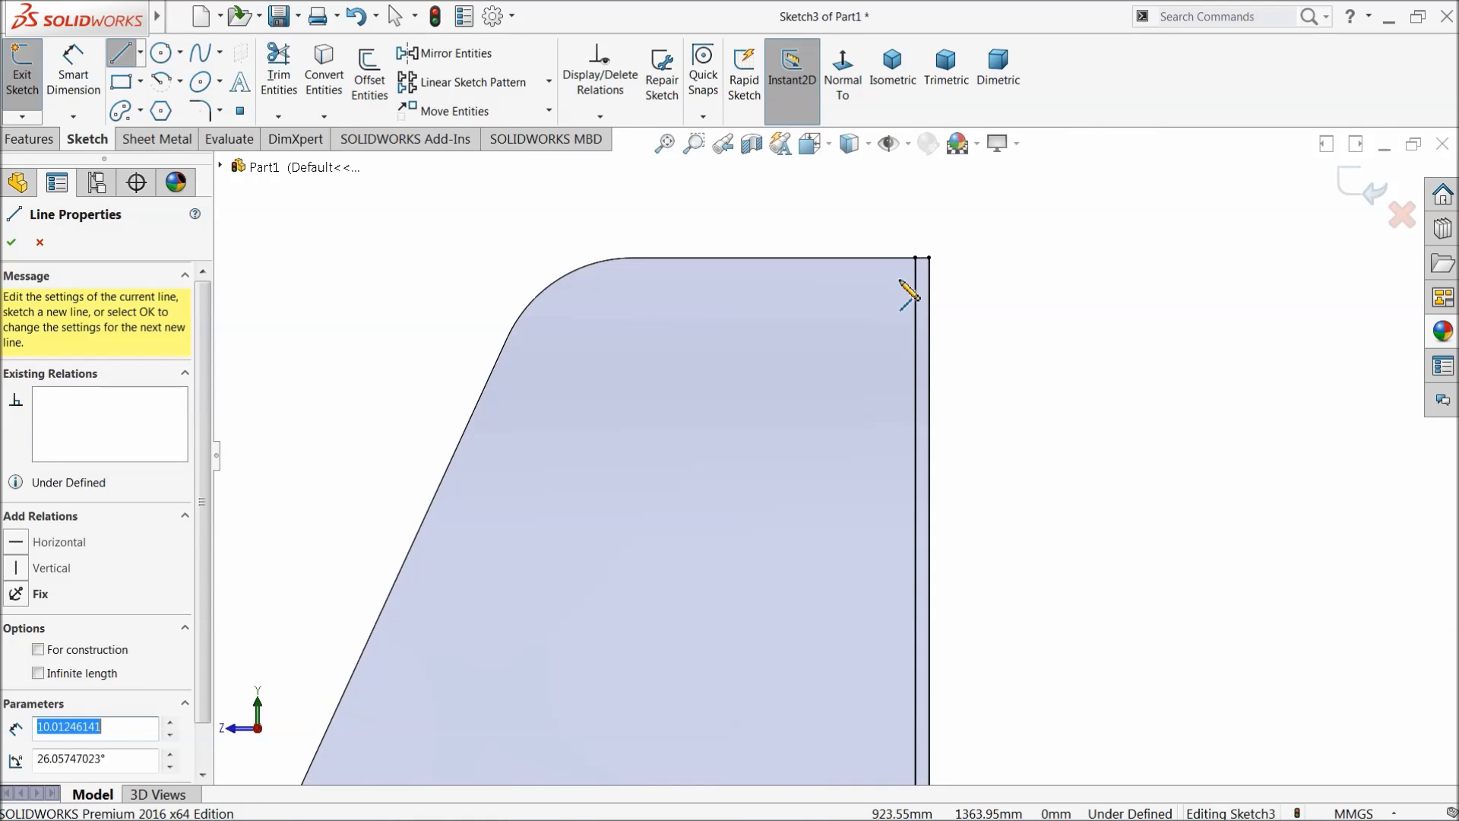
left_click(859, 292)
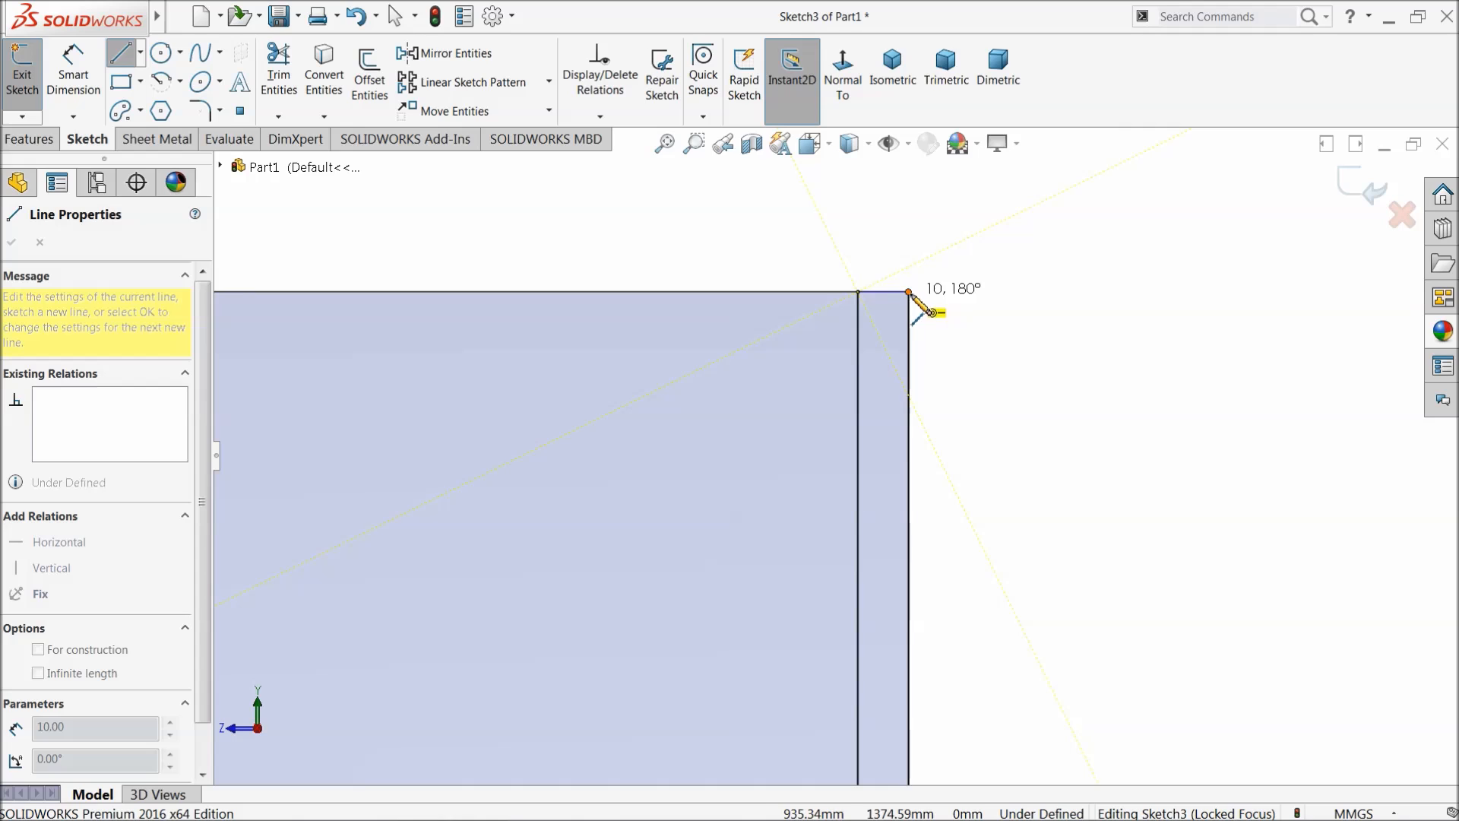
left_click(909, 292)
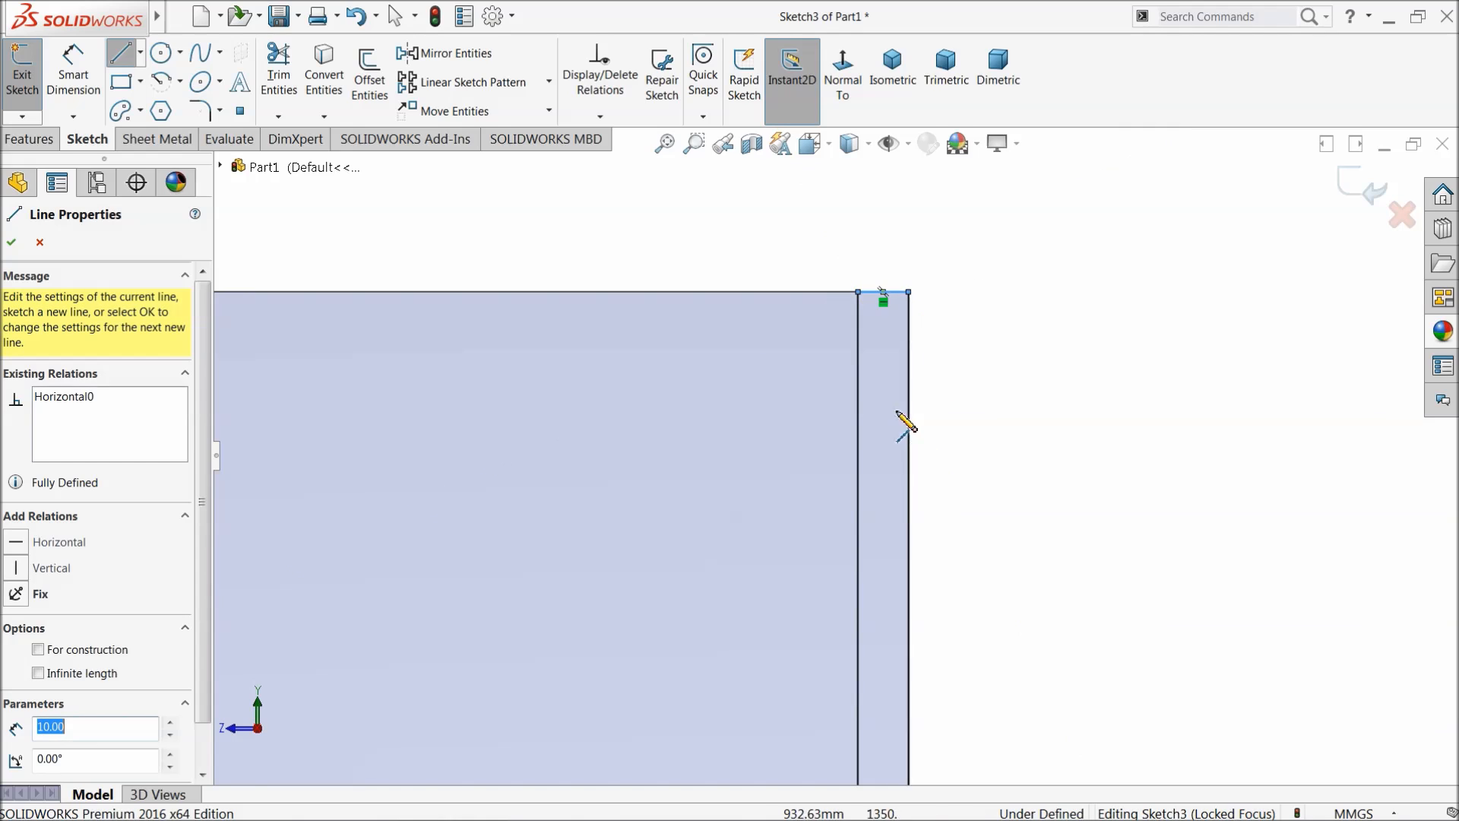
left_click(12, 243)
scroll(638, 498, "up", 6)
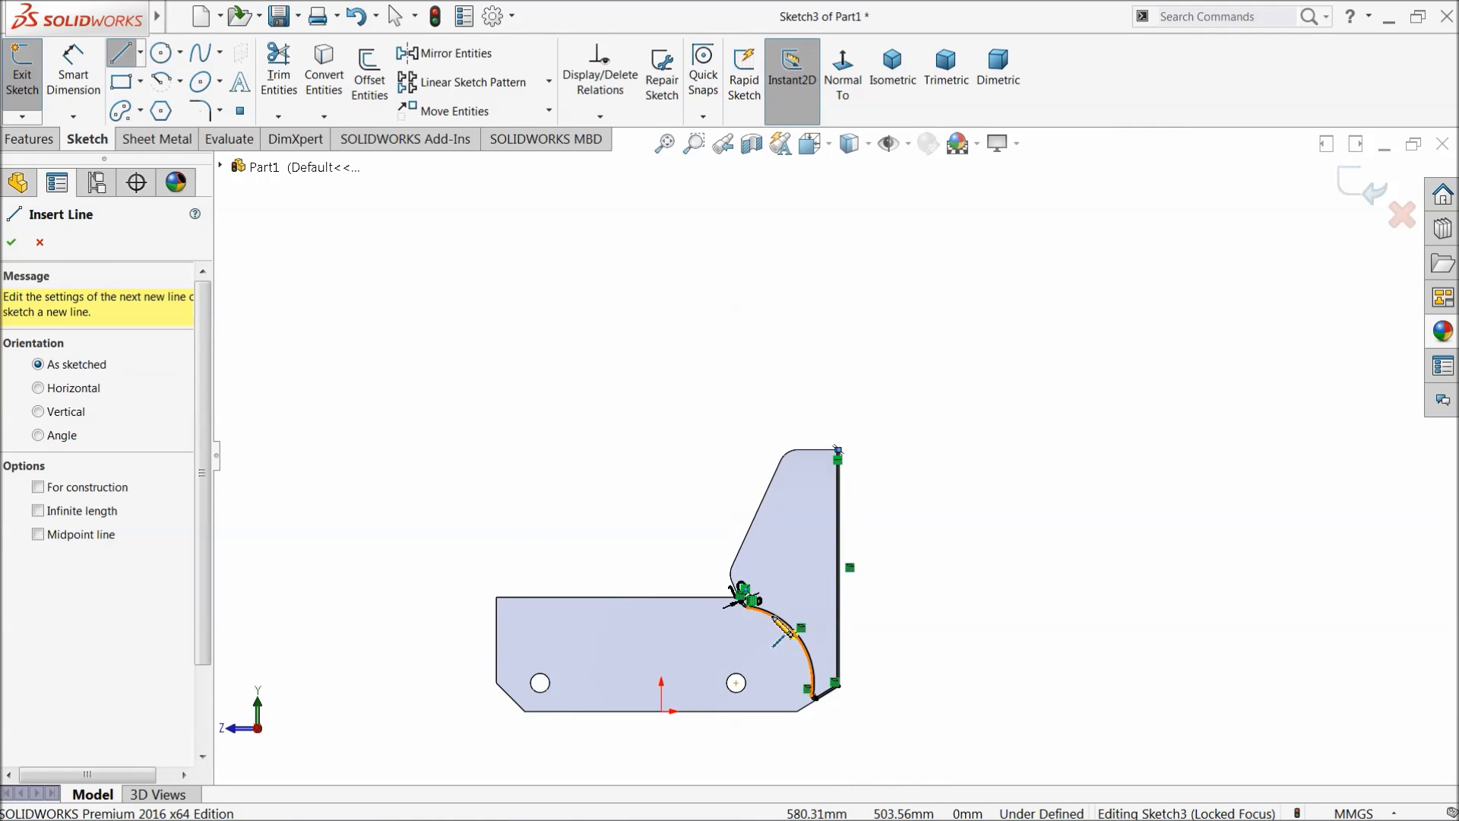
scroll(777, 637, "down", 5)
left_click(38, 242)
Step: Make the end line beside the slanted edge perpendicular to the short slanted sketch line
scroll(694, 486, "down", 4)
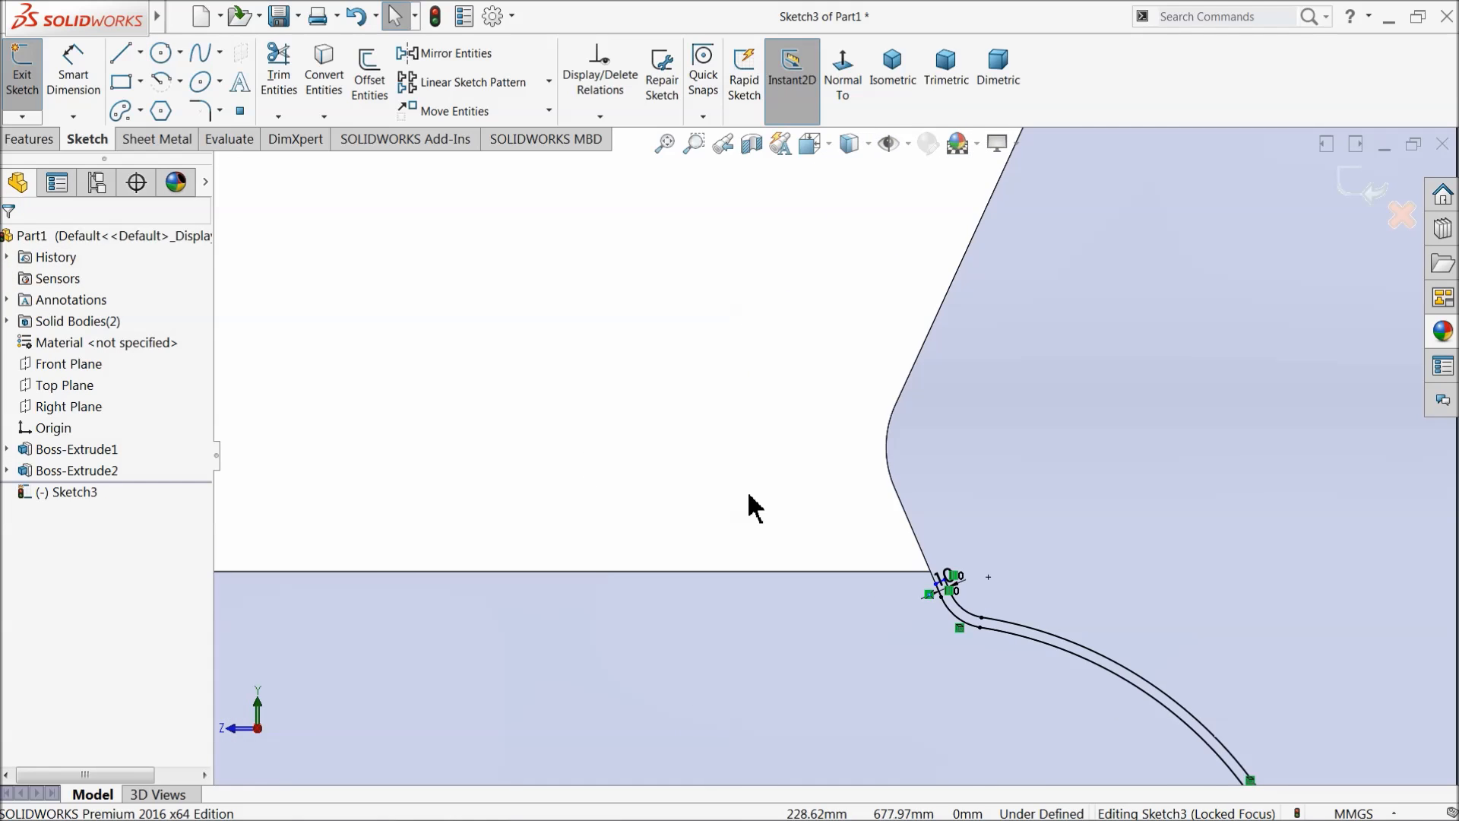
scroll(961, 585, "down", 8)
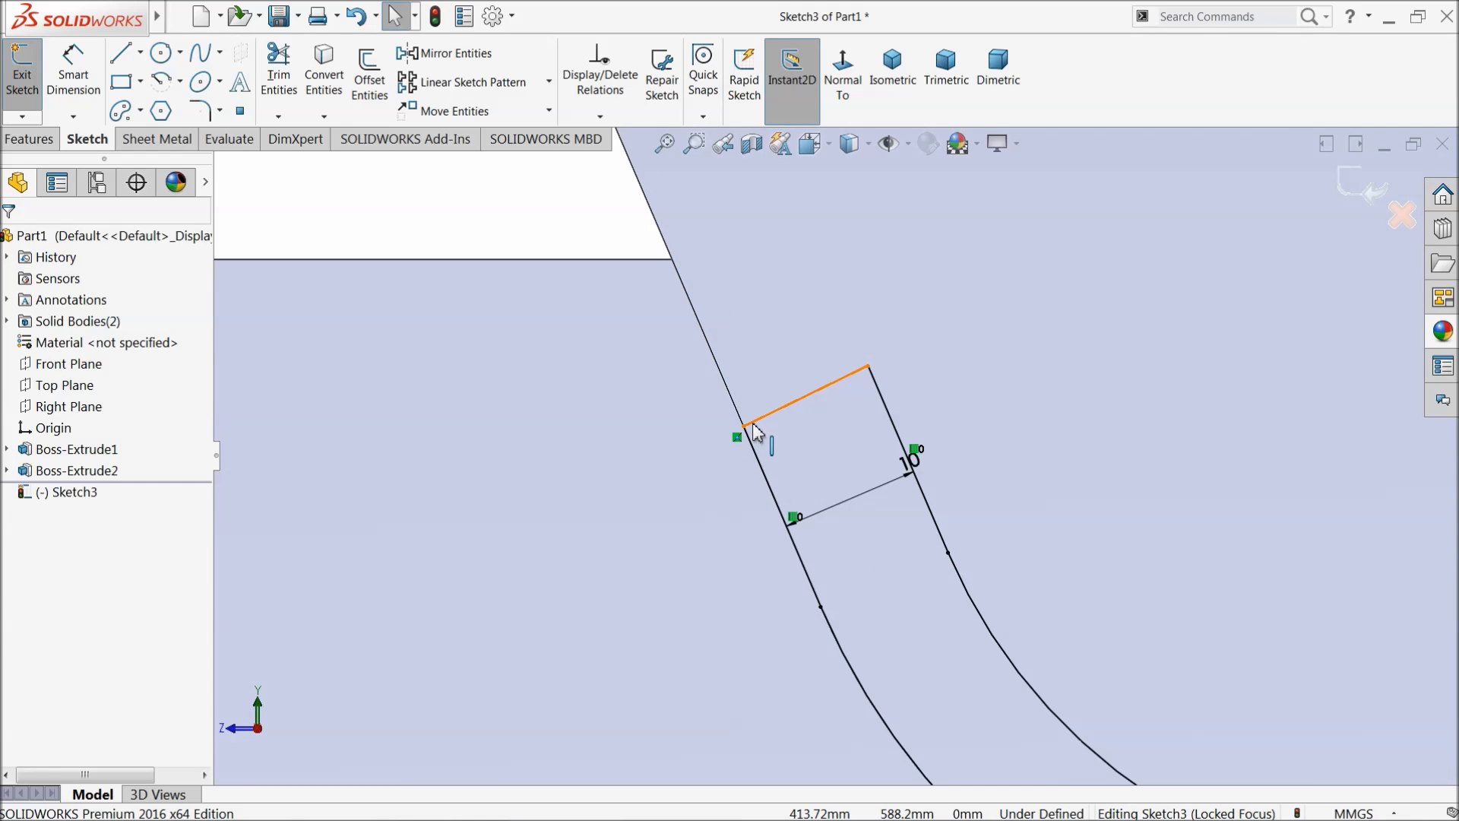
left_click(758, 432)
left_click(760, 460, "ctrl")
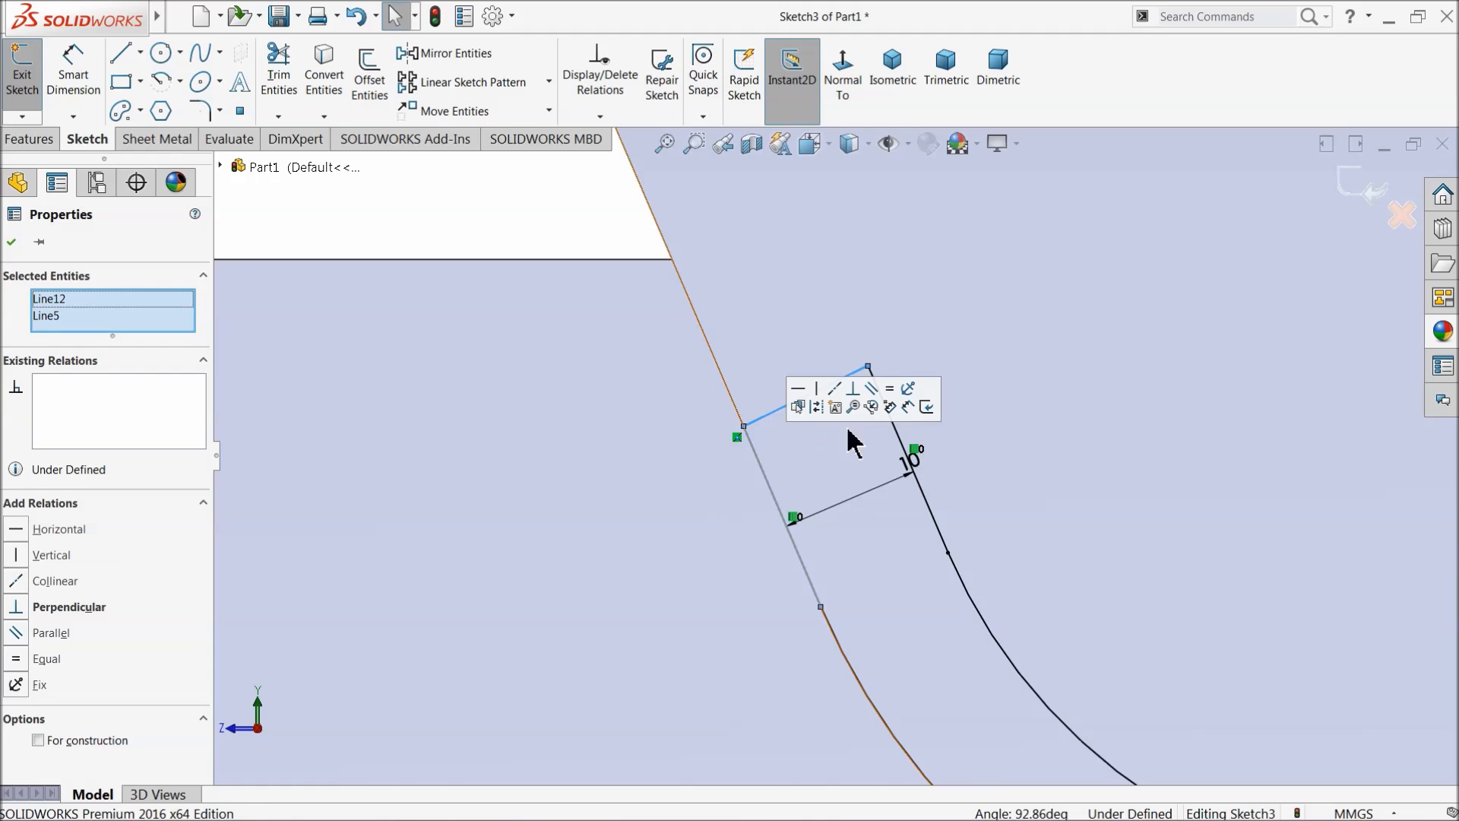
left_click(853, 389)
key("Escape")
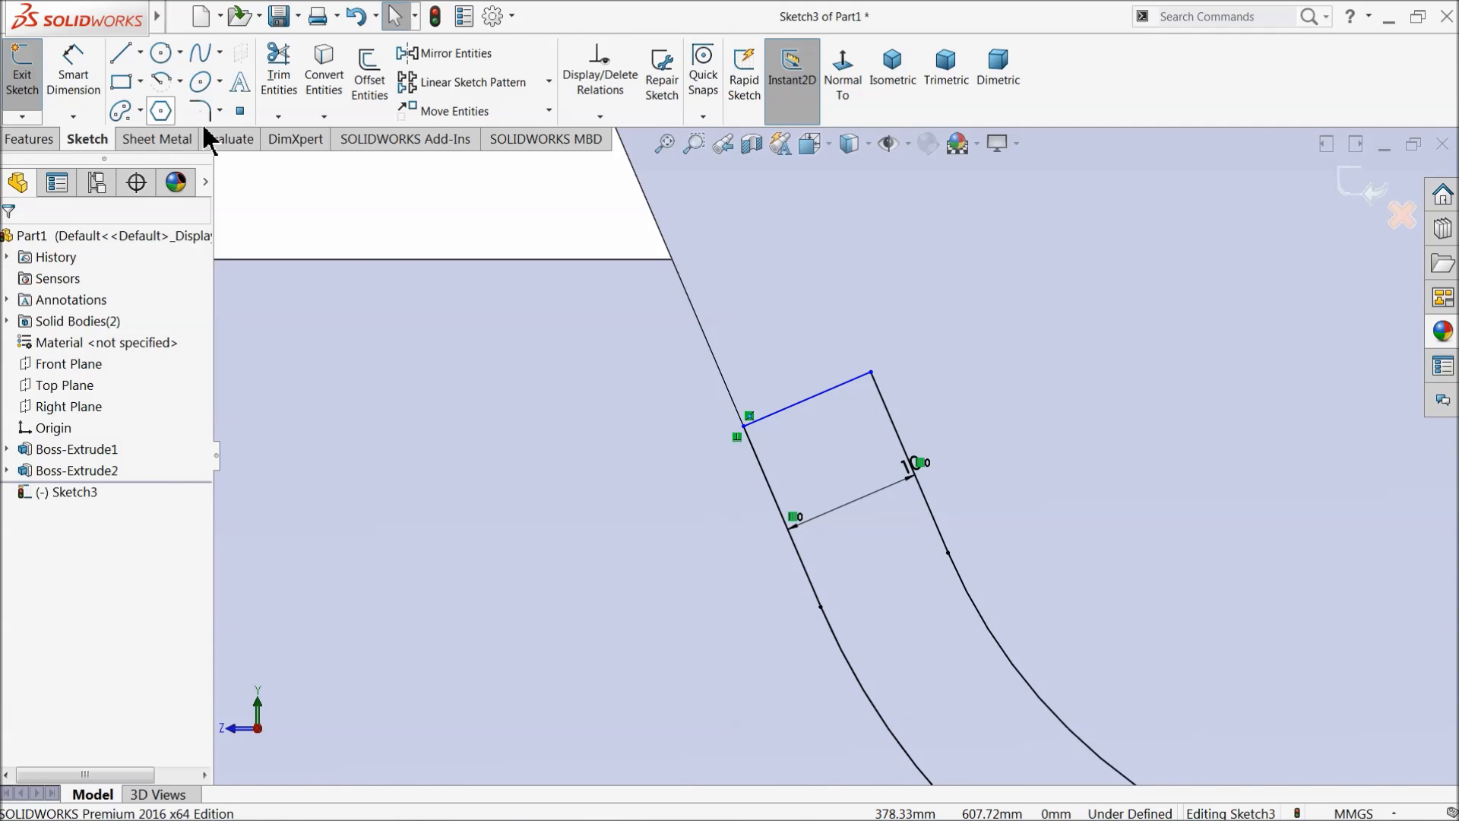
Step: Dimension the vertical distance from the base plate's top edge to the end line's outer corner as 13 mm
left_click(80, 82)
left_click(743, 427)
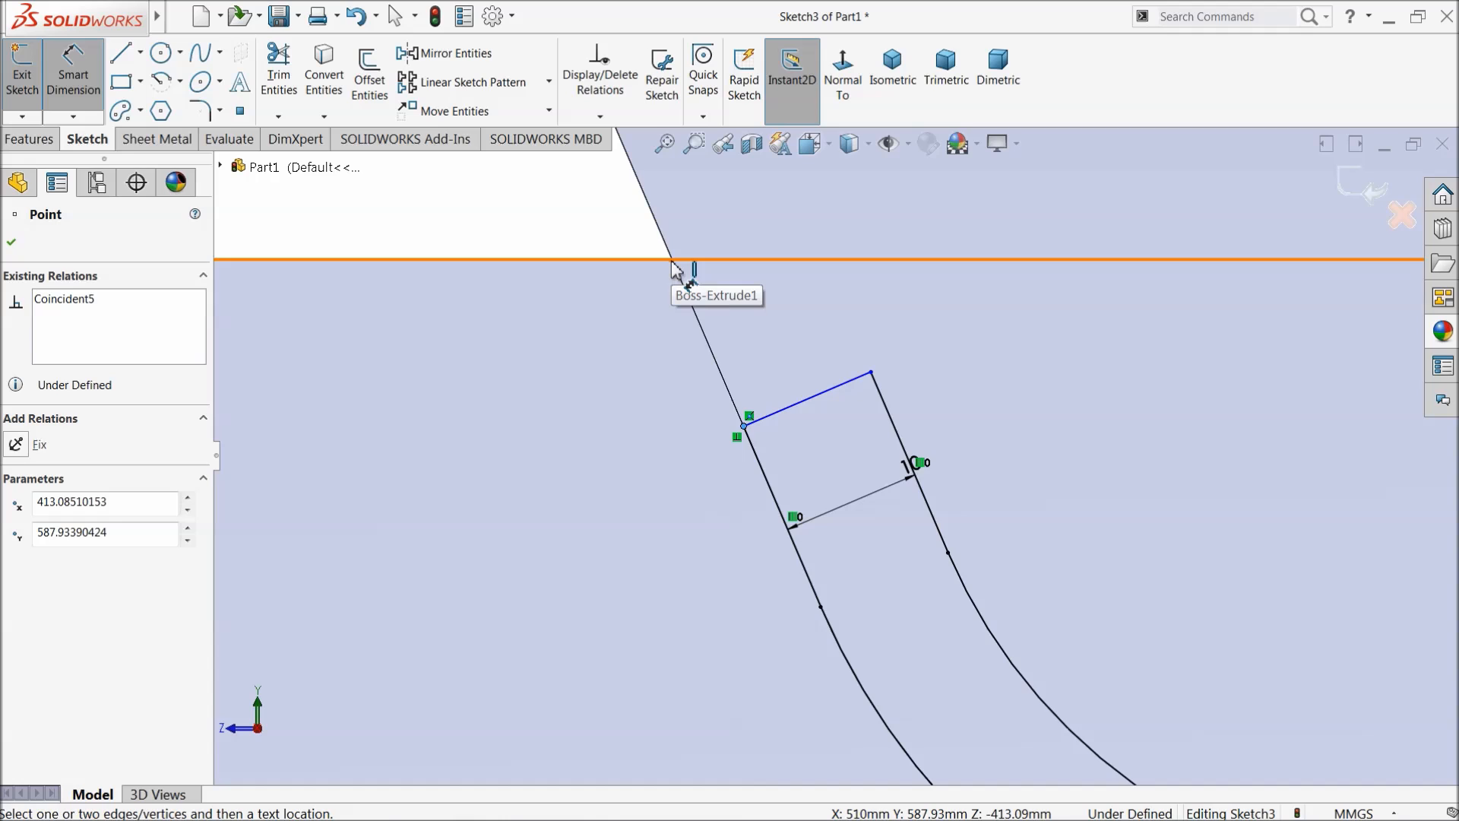
left_click(673, 266)
left_click(646, 364)
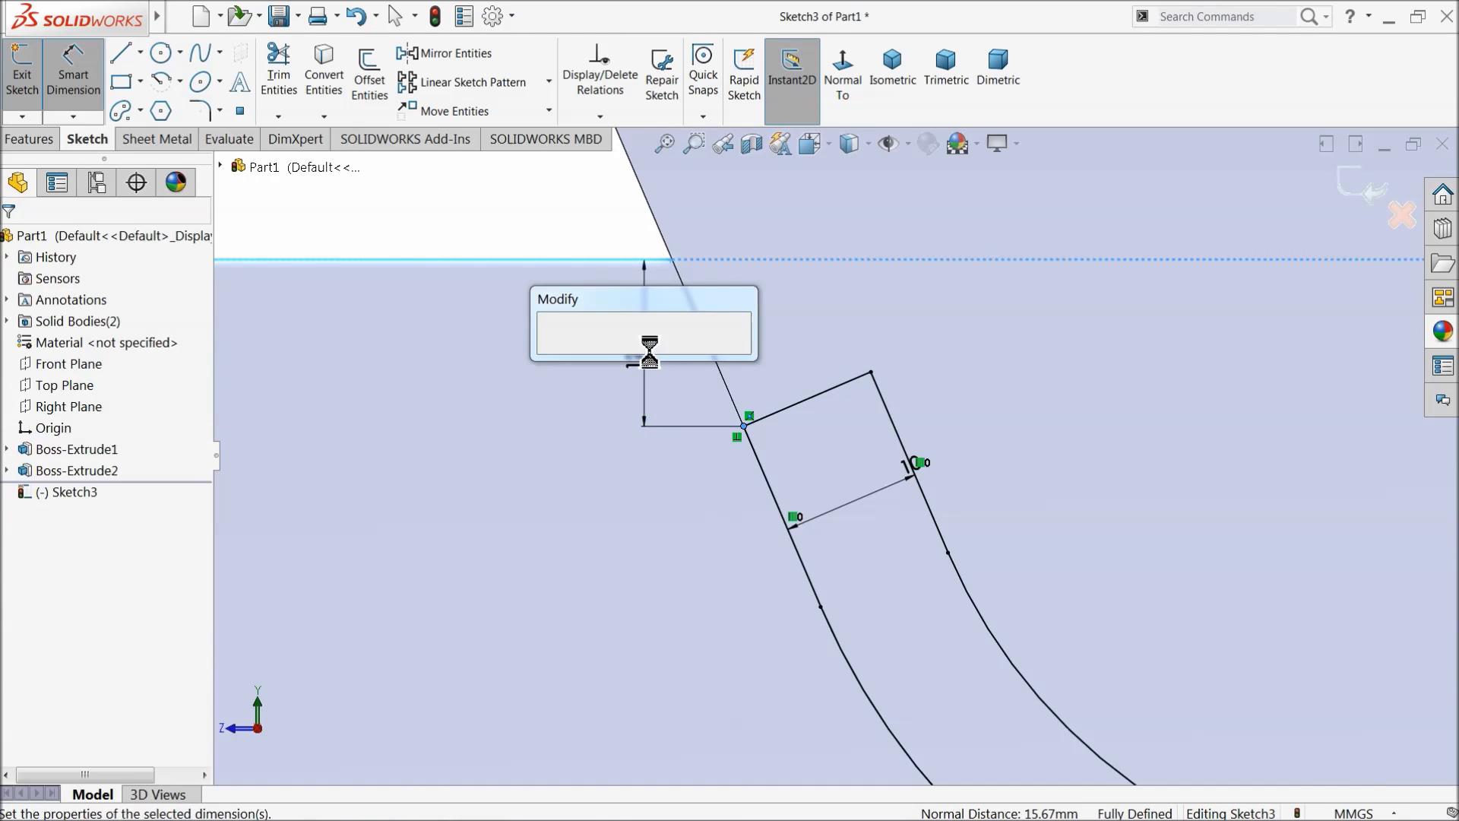
type("13")
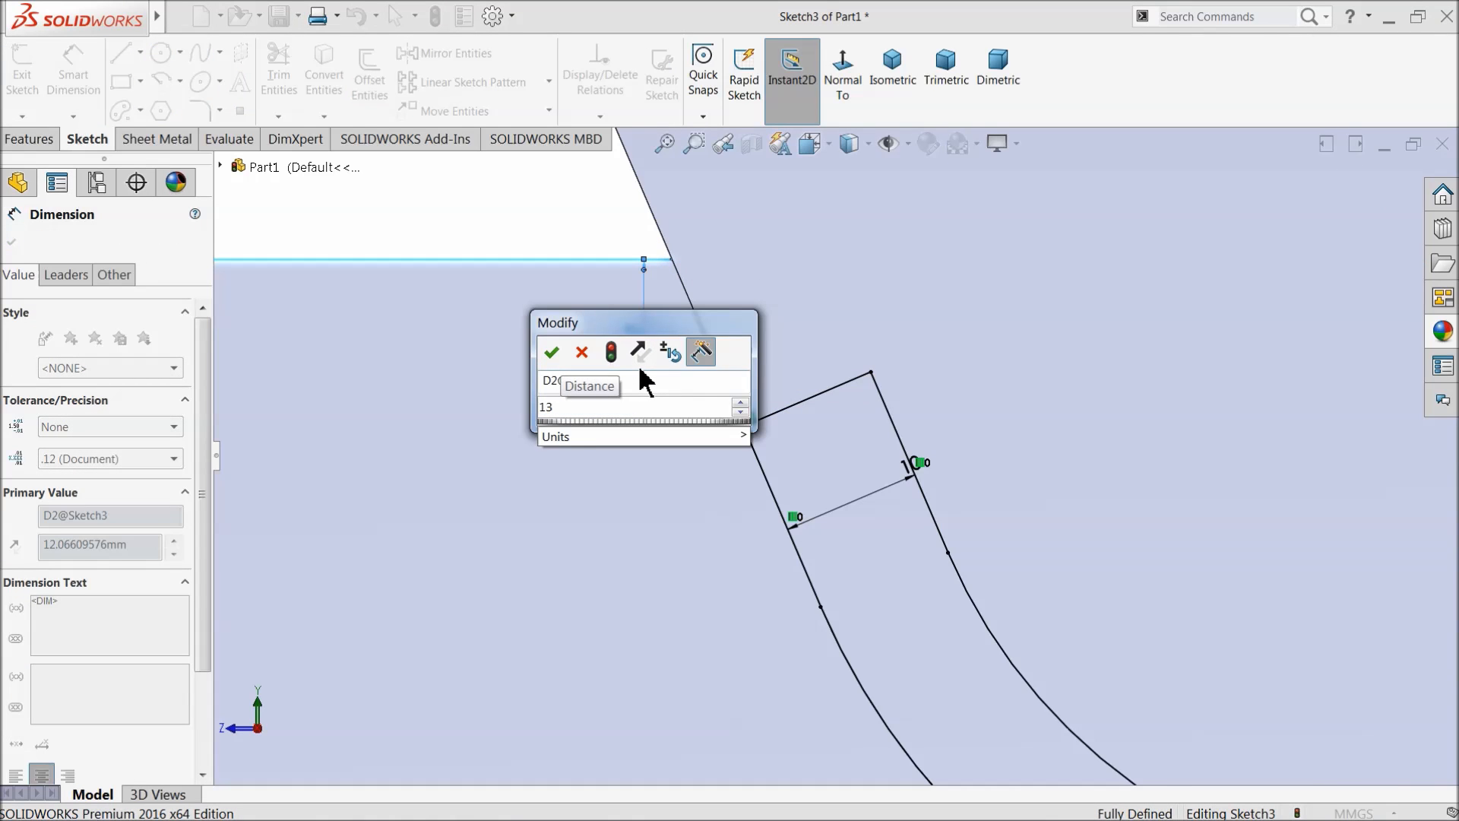
key("Return")
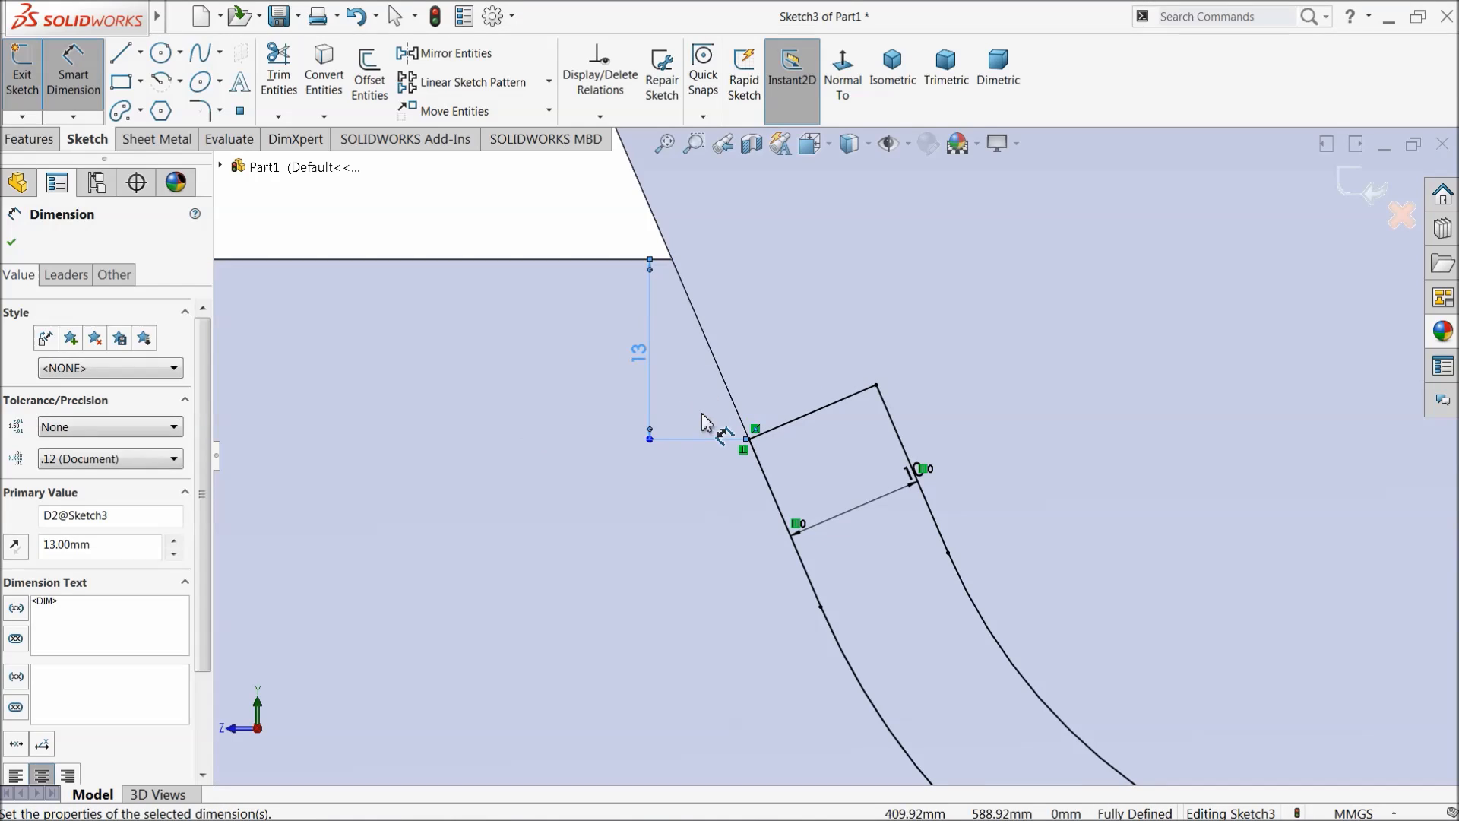
Step: Set the end line's vertical distance from the base plate's top edge to 11 mm
left_click(638, 354)
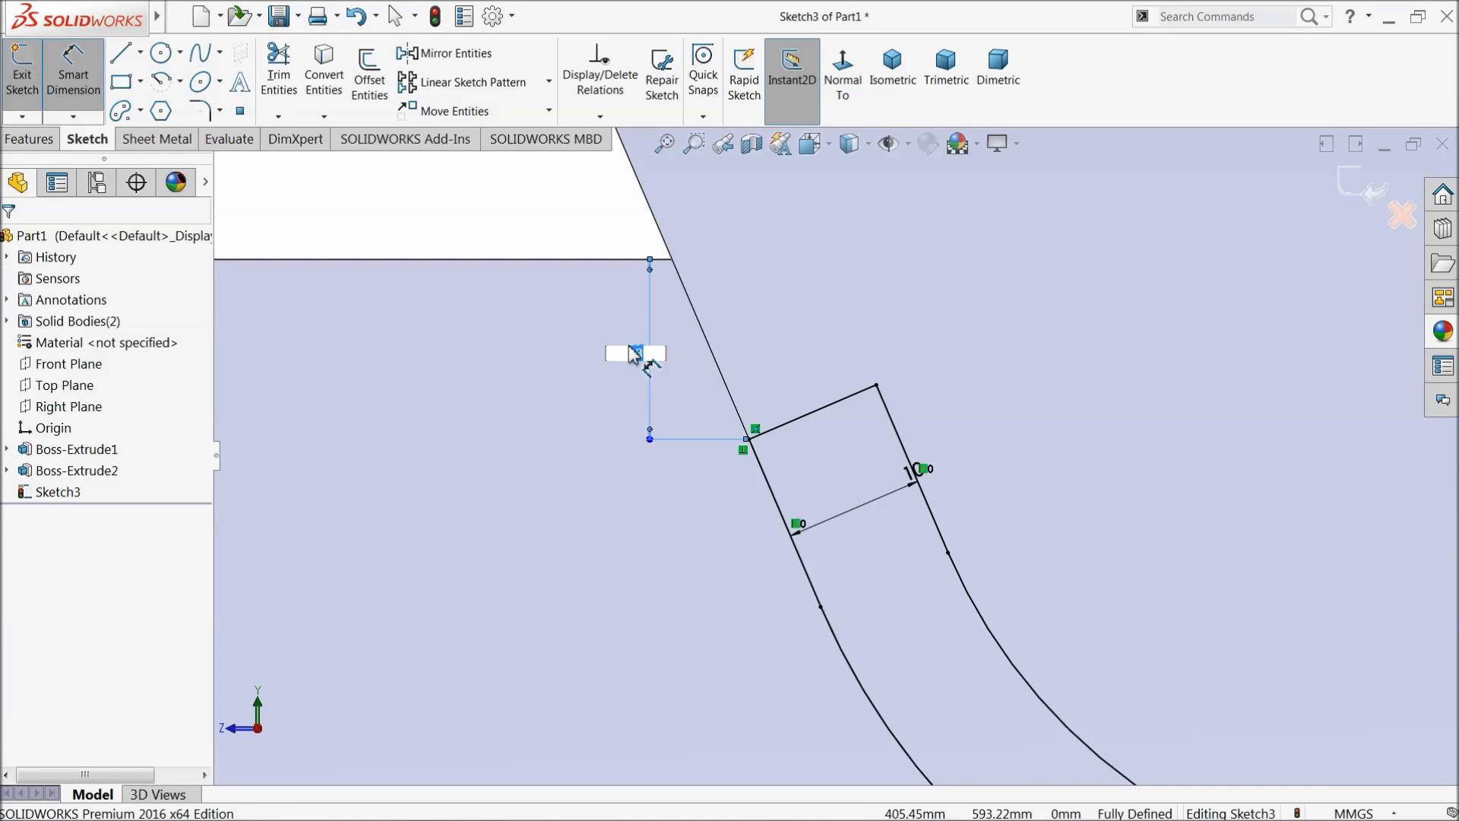
type("11")
key("Return")
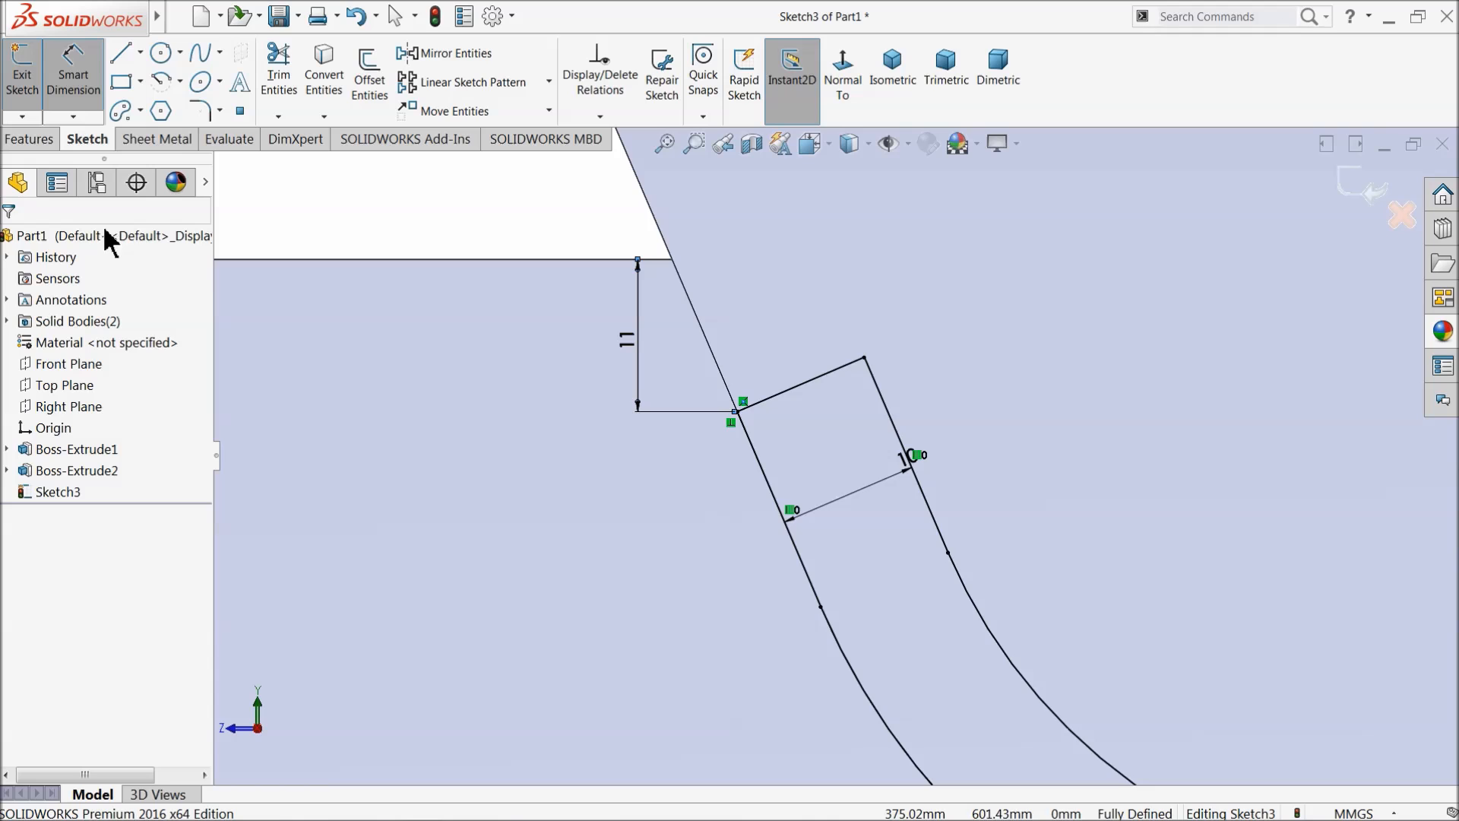
scroll(782, 423, "up", 8)
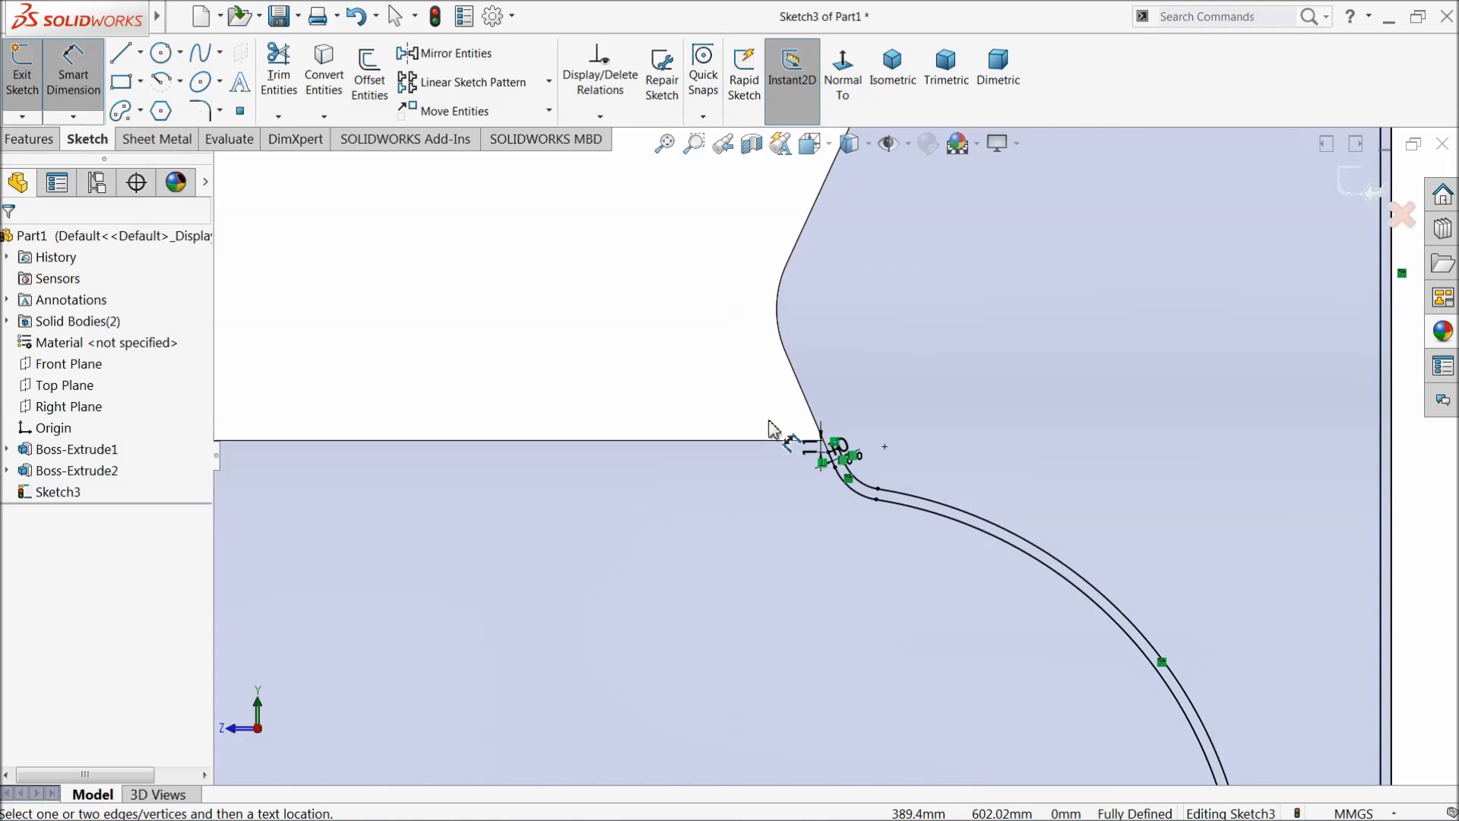
Step: Extrude the closed strip sketch 80 mm outward from the upright plate's outer face
scroll(989, 342, "down", 5)
left_click(80, 102)
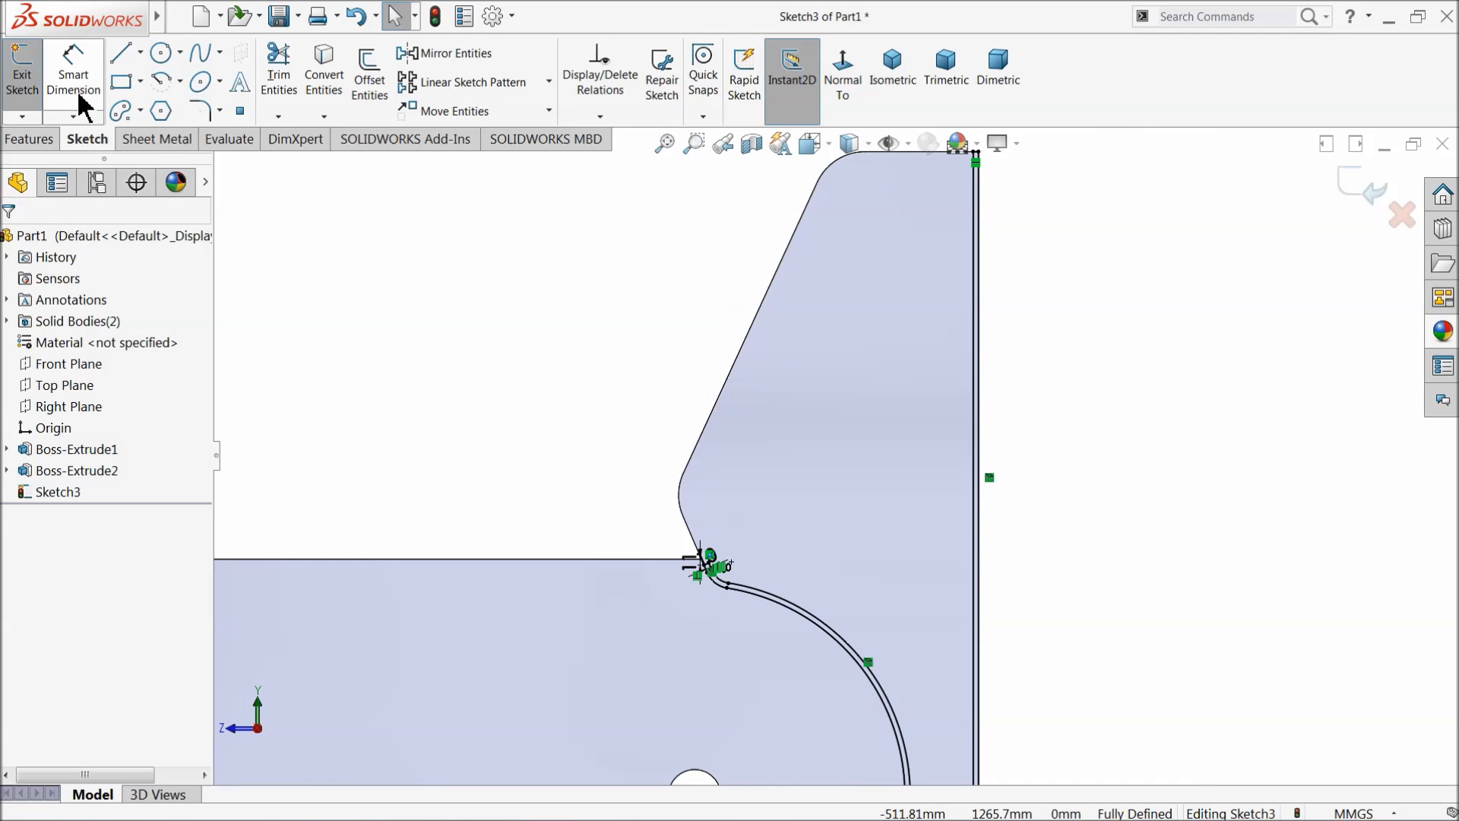
left_click(23, 142)
left_click(31, 76)
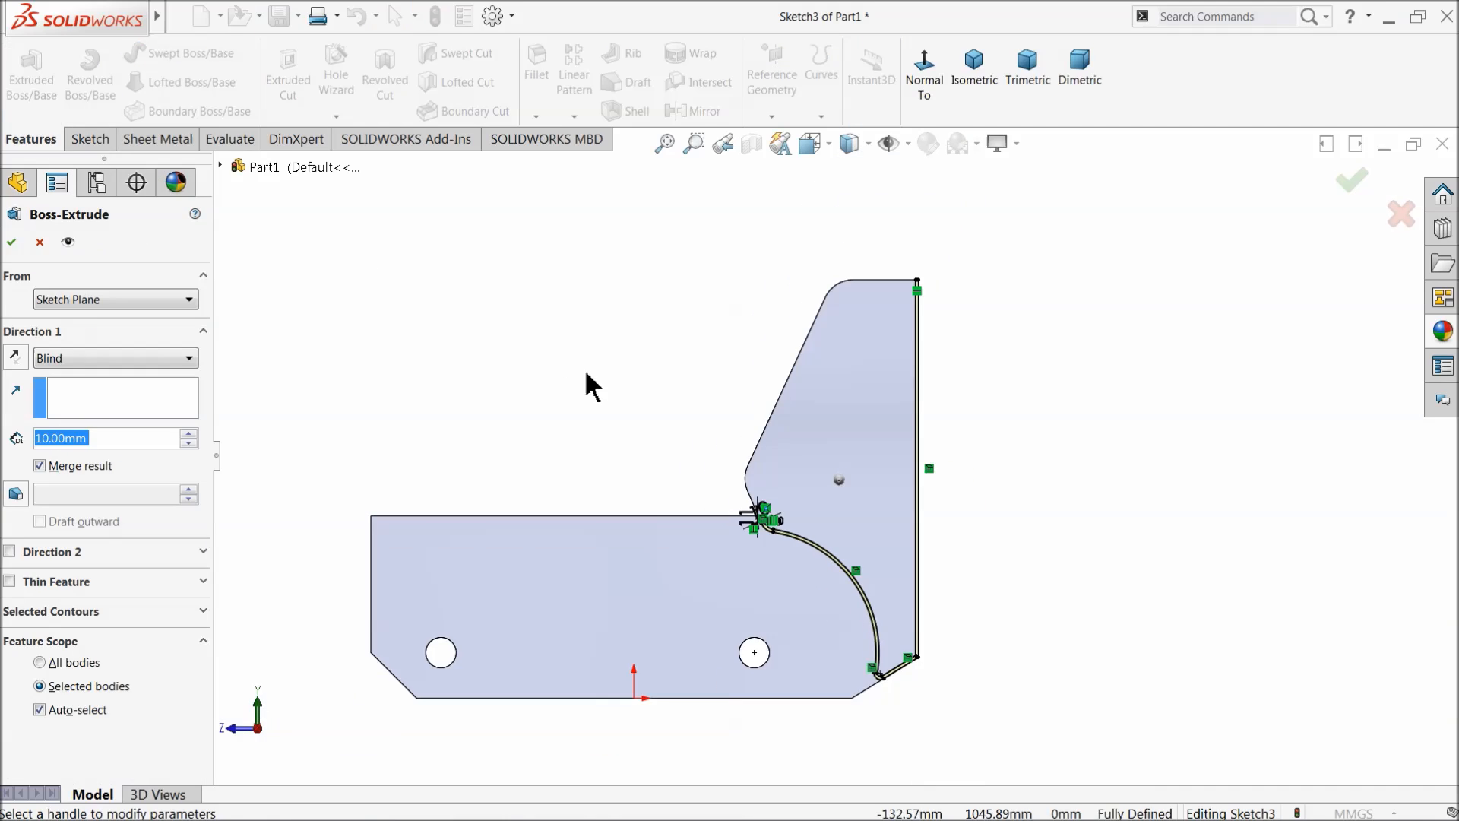
middle_click_drag(658, 416, 678, 493)
scroll(924, 580, "down", 4)
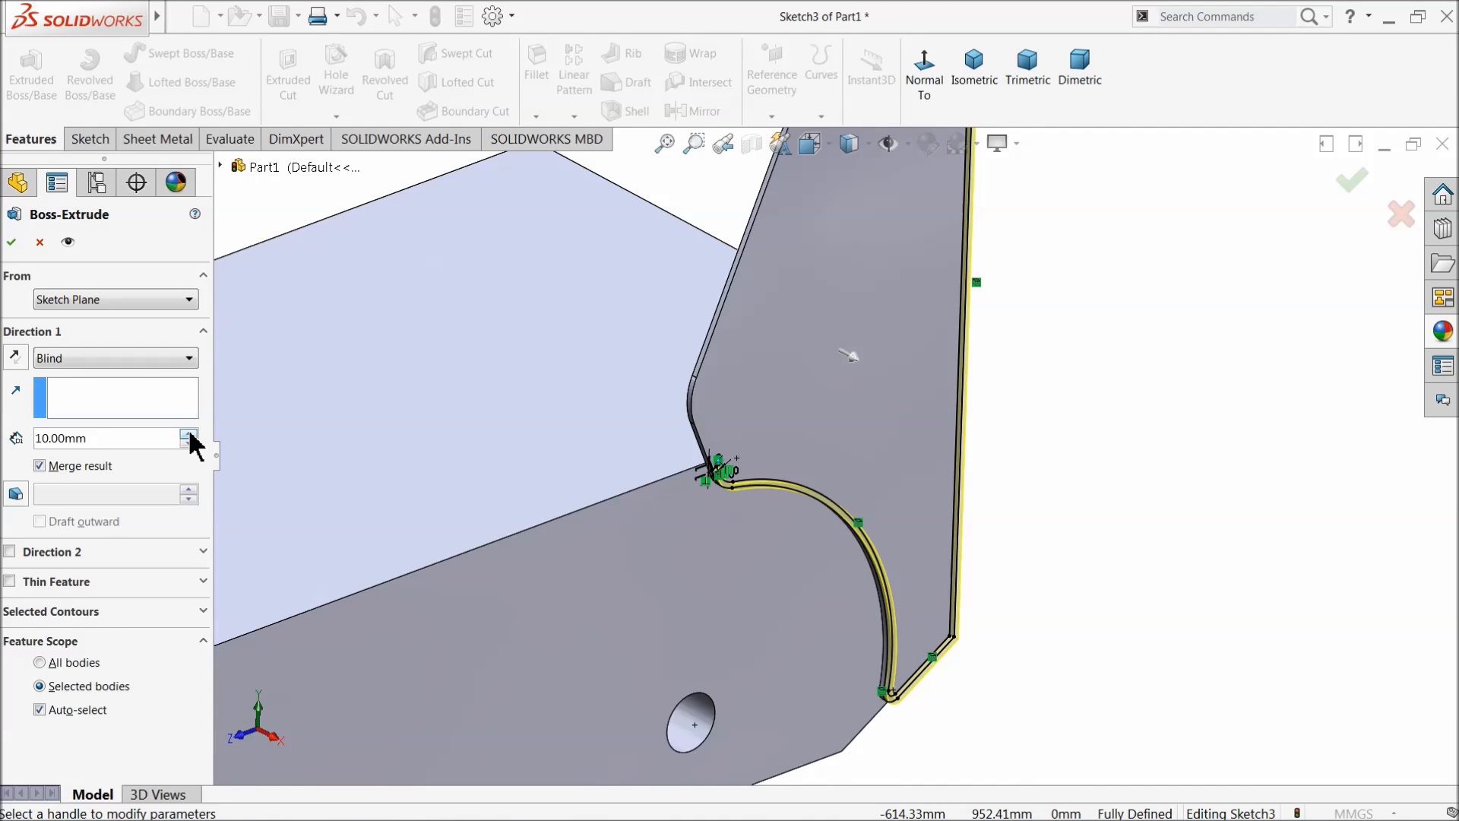
left_click(185, 437)
left_click(185, 437)
left_click(185, 437)
left_click(184, 436)
left_click(184, 437)
left_click(185, 437)
left_click(184, 436)
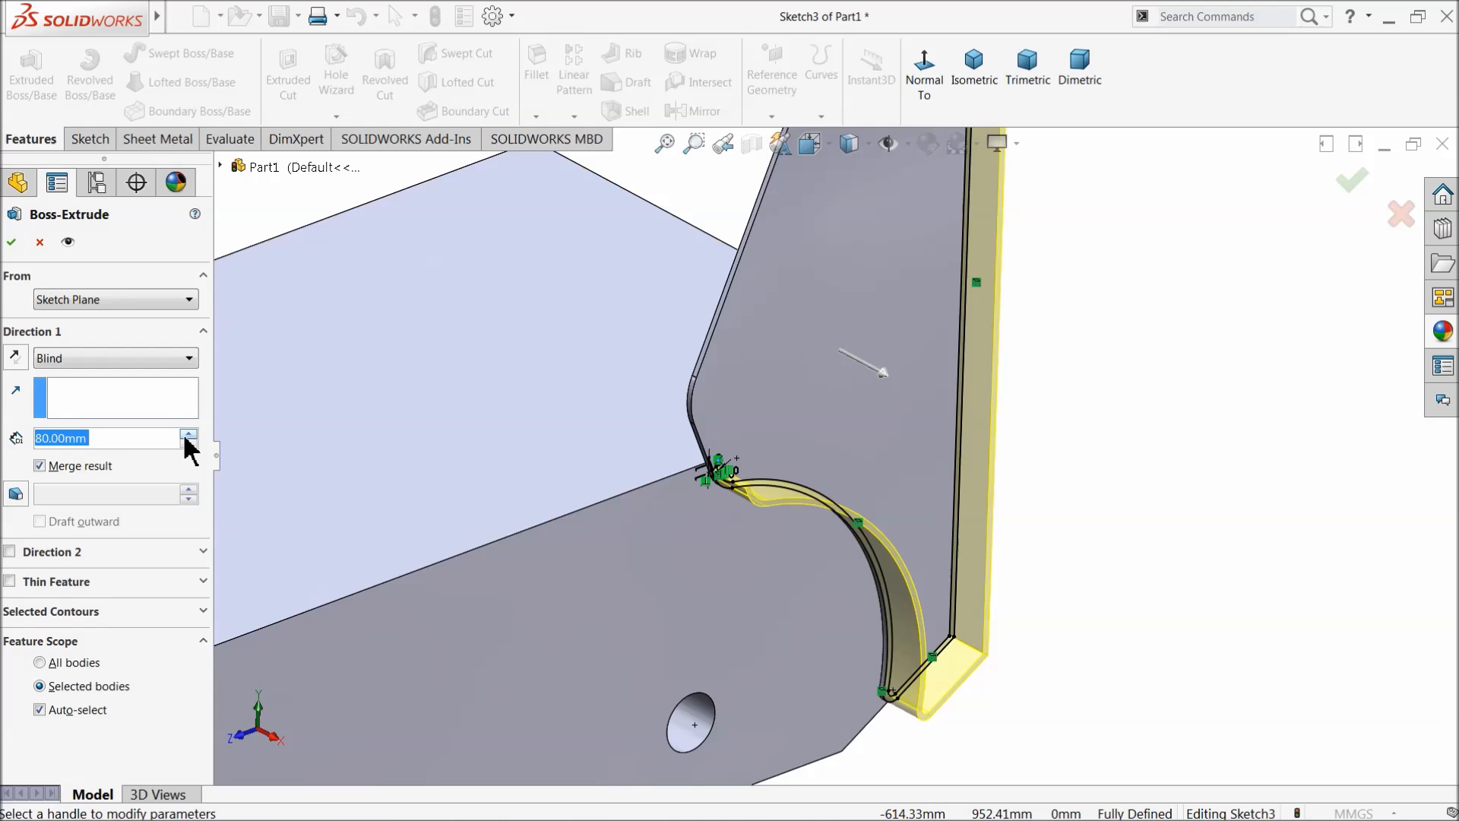
left_click(12, 243)
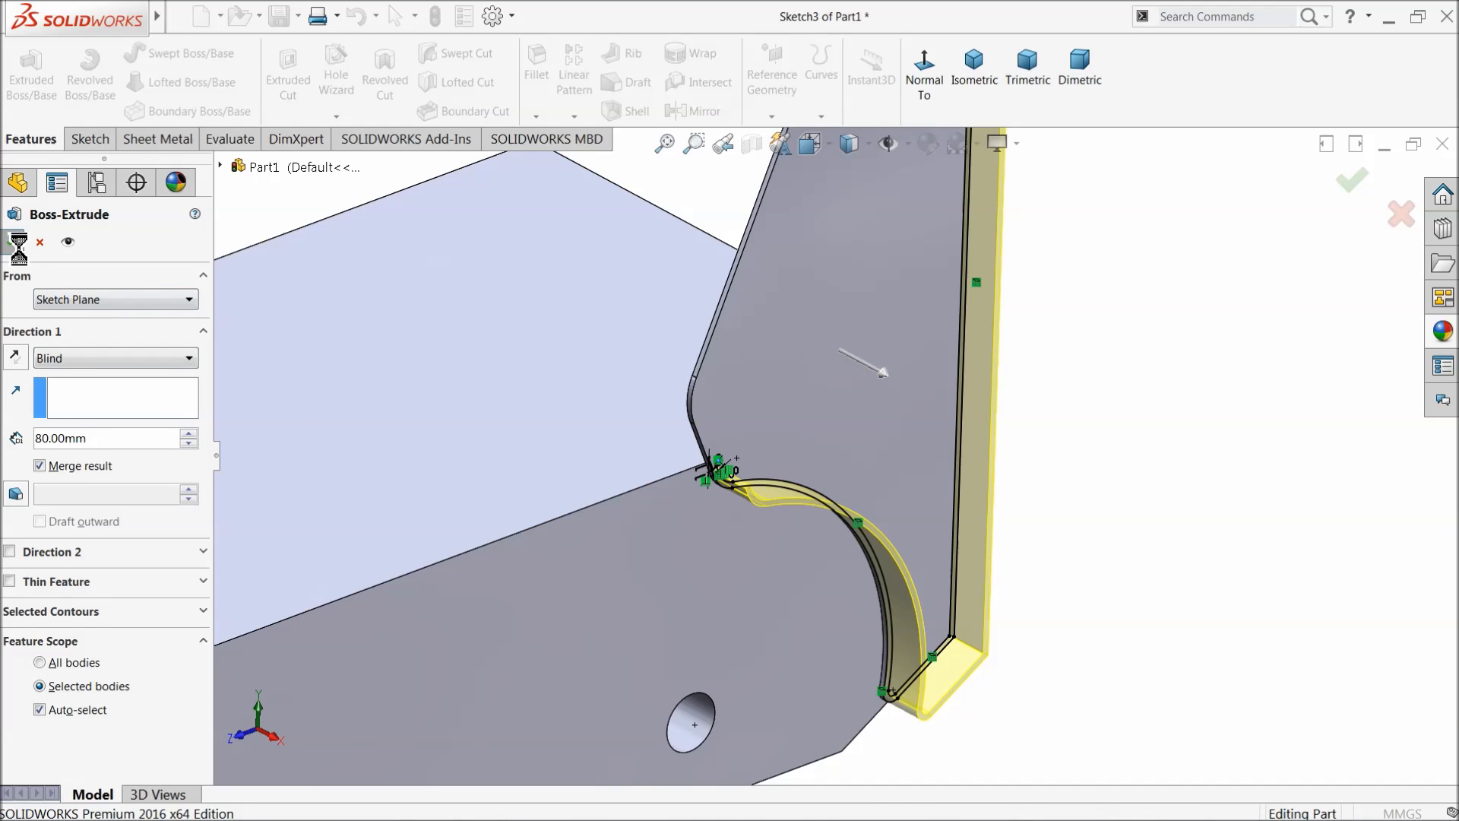
left_click(1260, 391)
Step: Start a second boss extrusion of the upright plate's sketch from a 90 mm offset
middle_click(960, 431)
mouse_move(960, 431)
middle_mouse_down()
mouse_move(1027, 366)
mouse_move(958, 420)
mouse_move(456, 407)
middle_mouse_up()
left_click(7, 471)
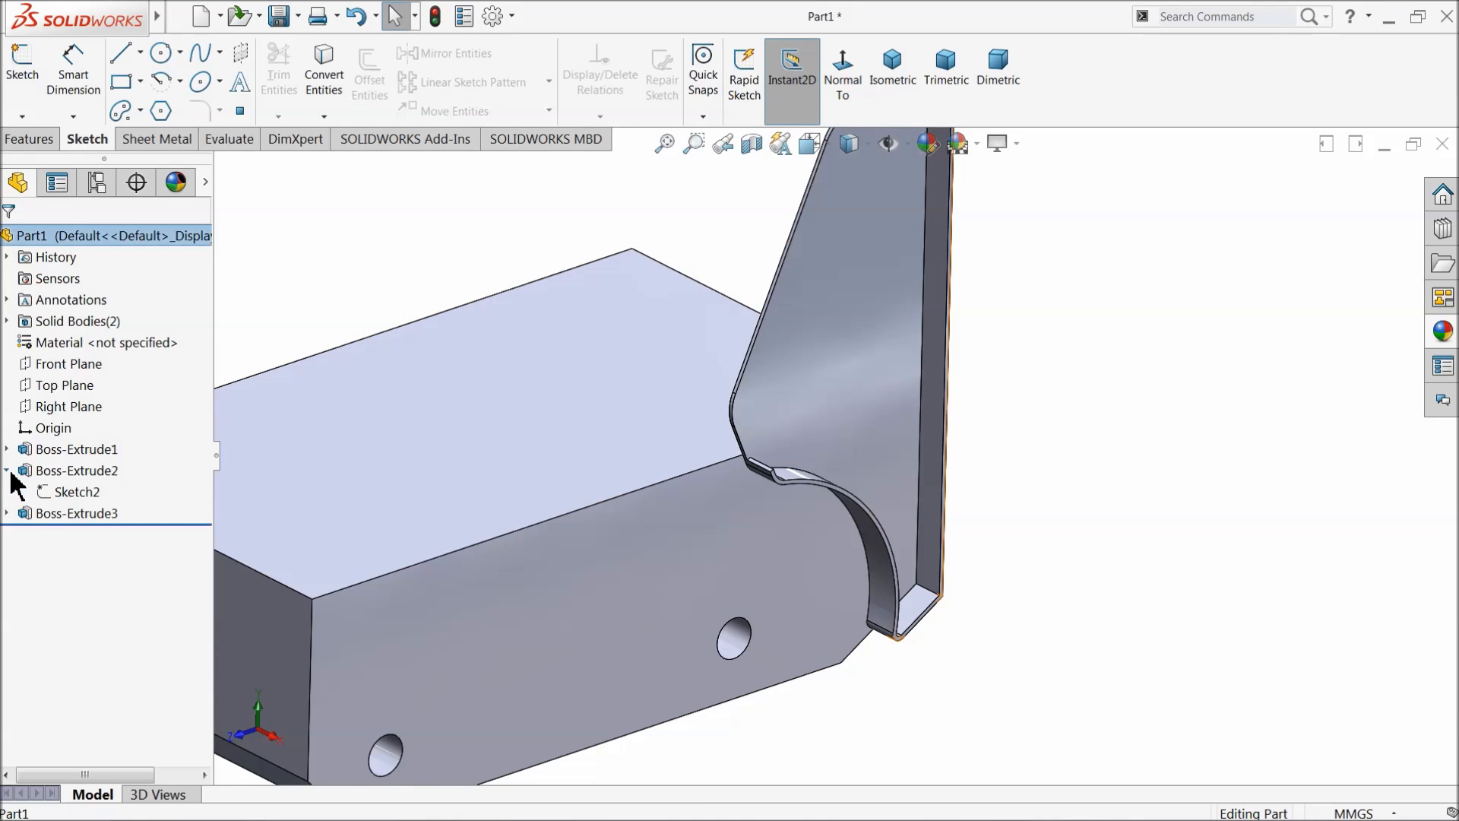
left_click(49, 496)
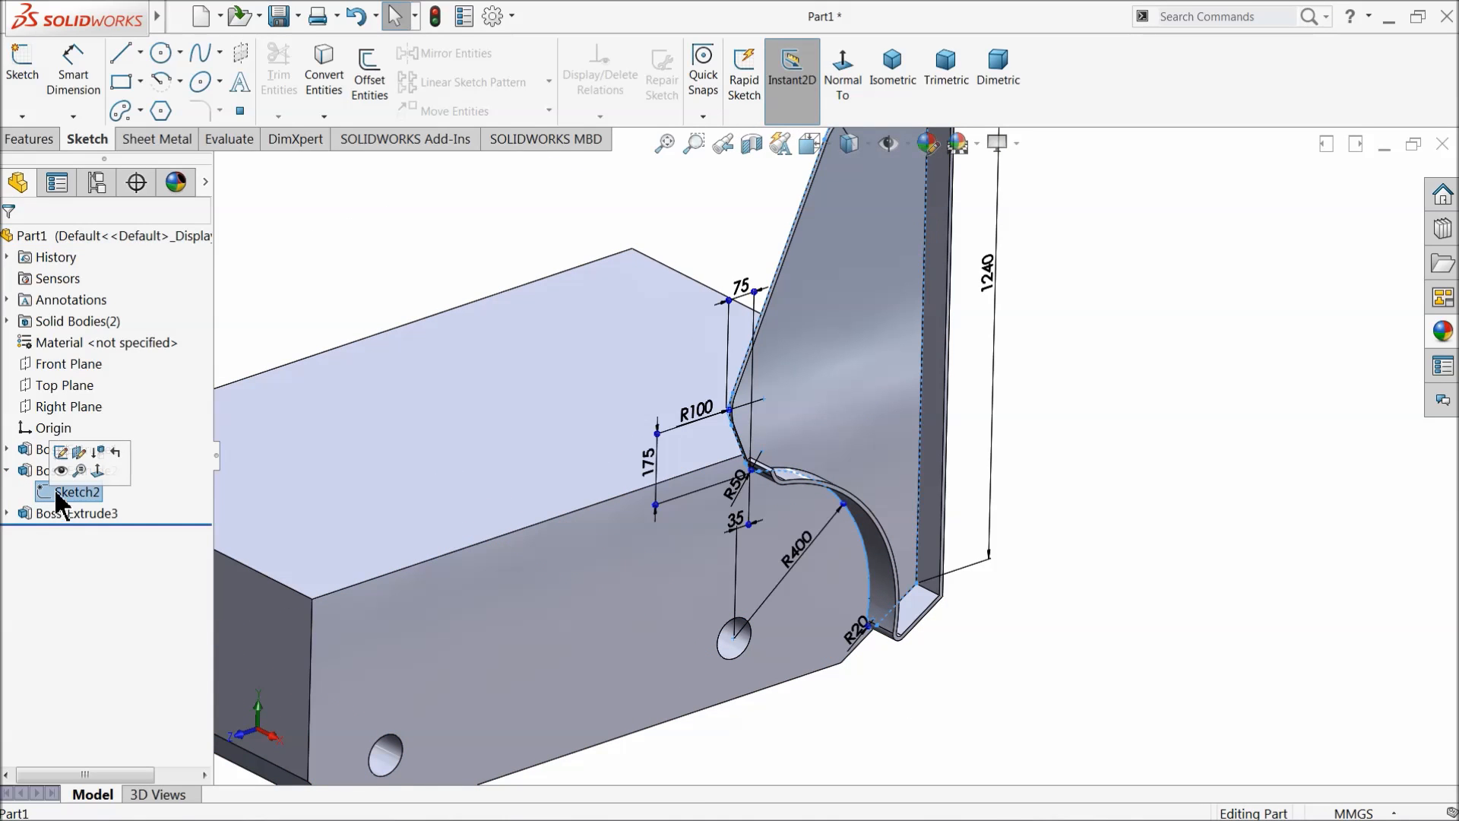
left_click(28, 139)
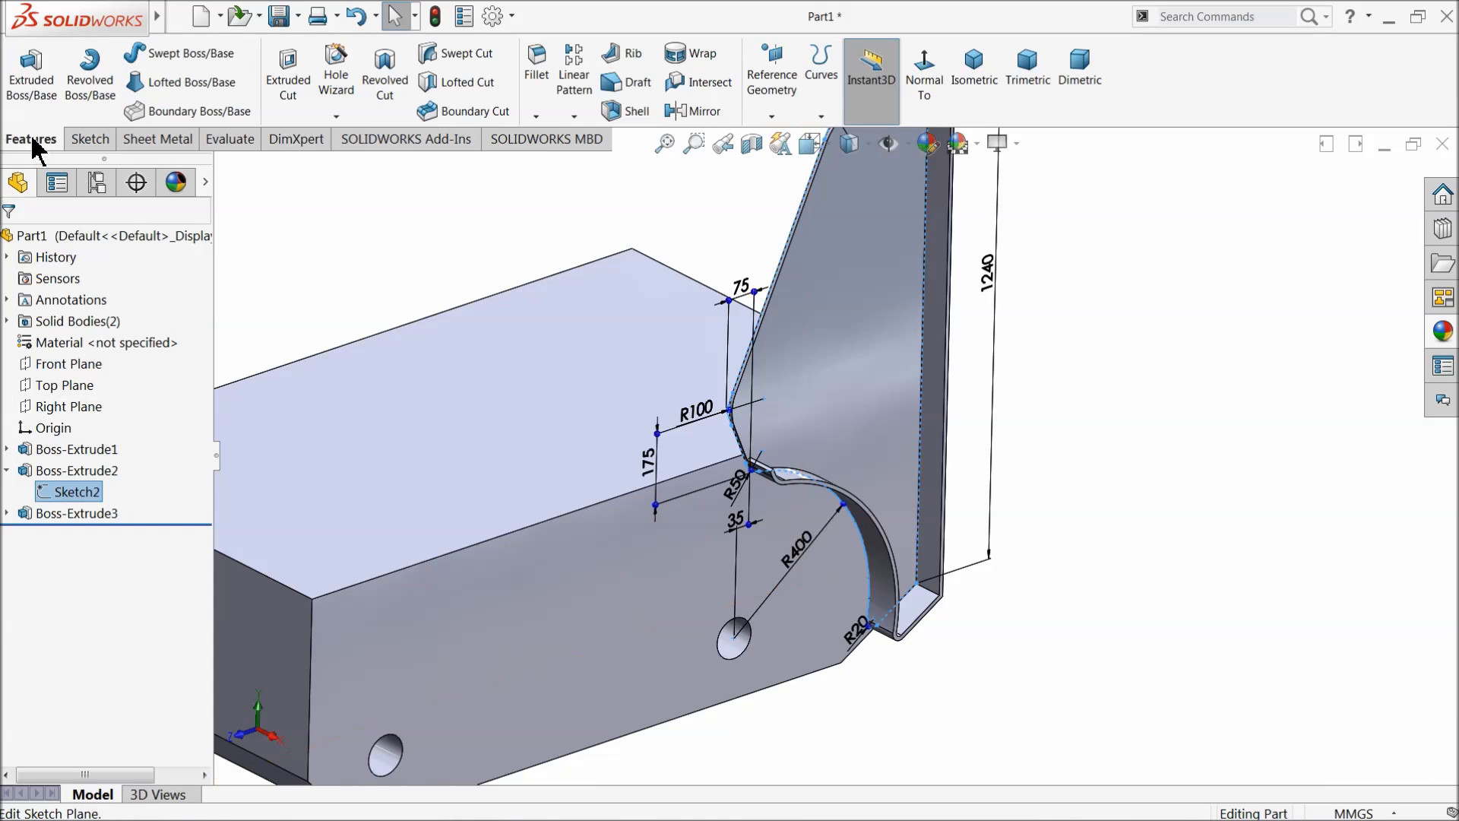
left_click(29, 80)
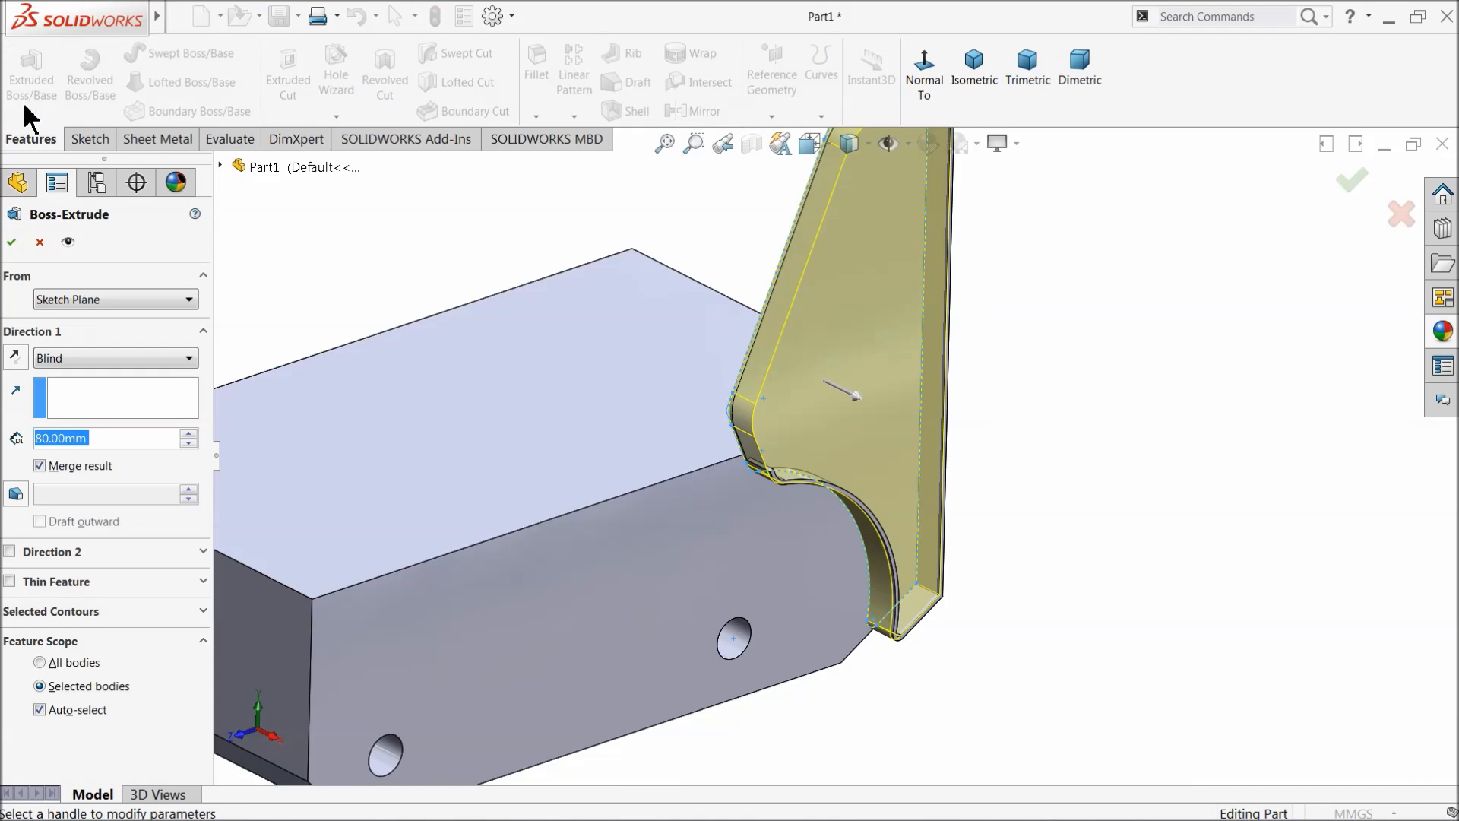
left_click(78, 300)
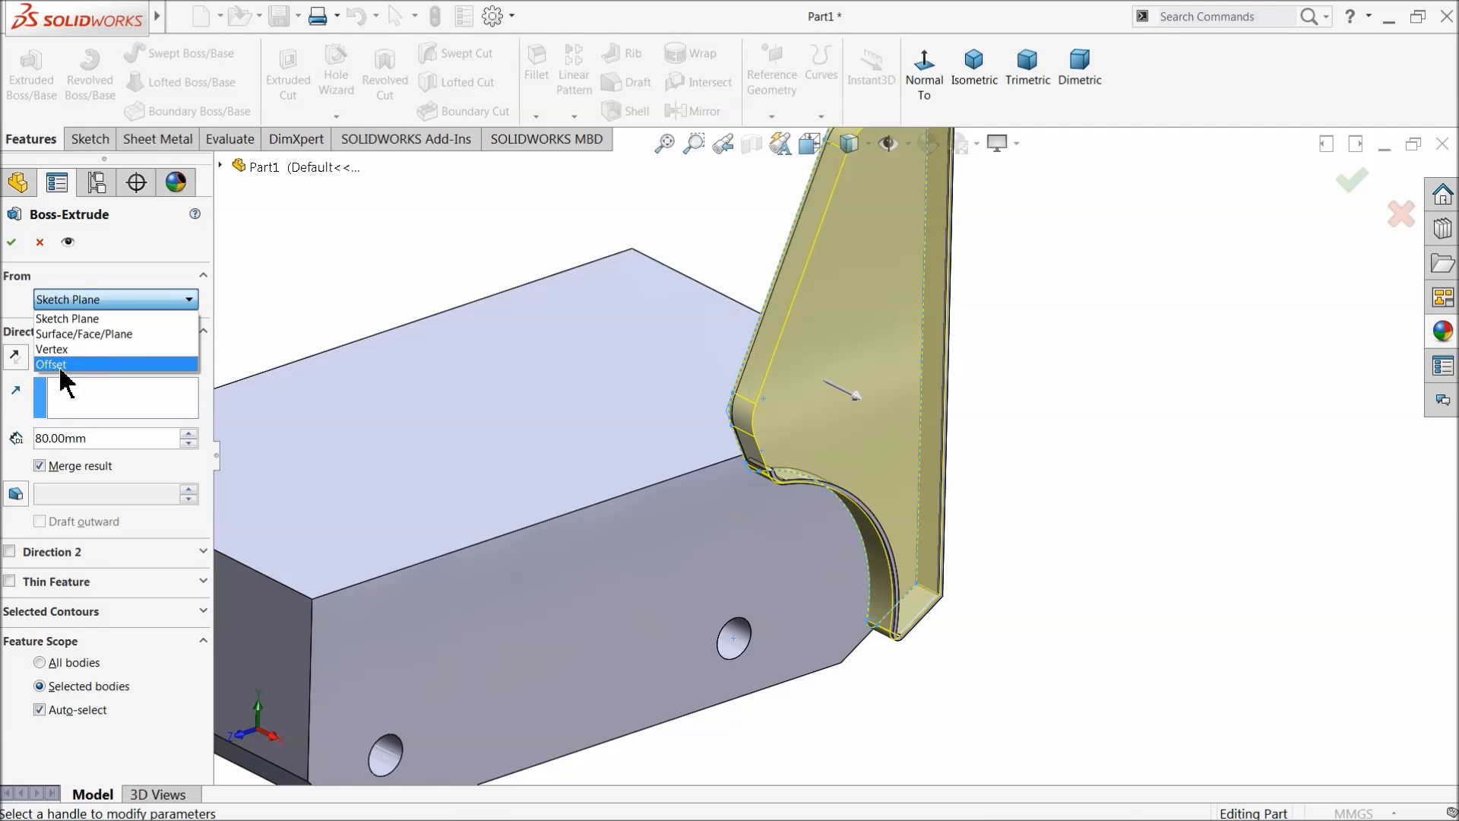
left_click(60, 365)
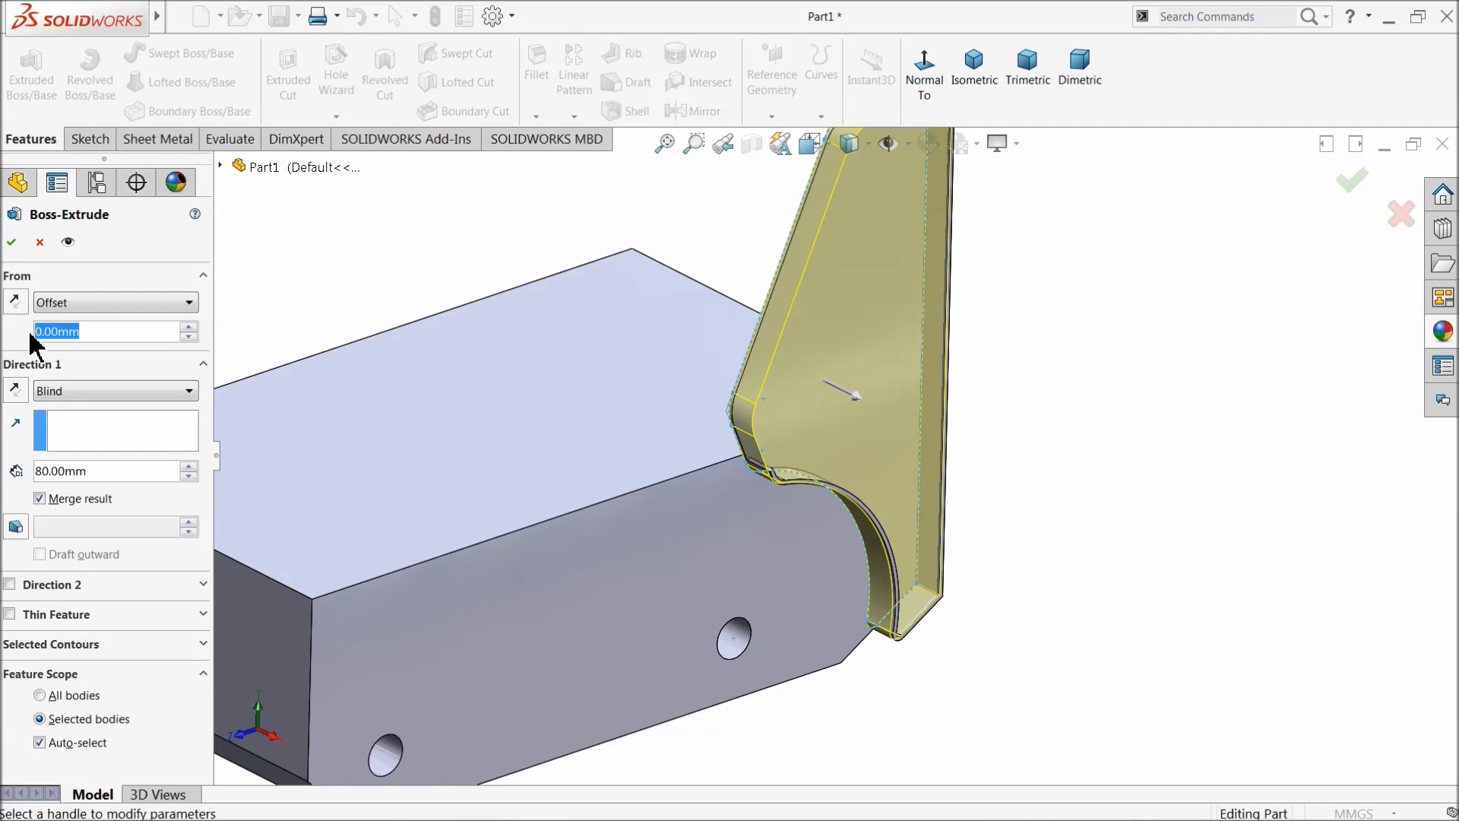
type("90")
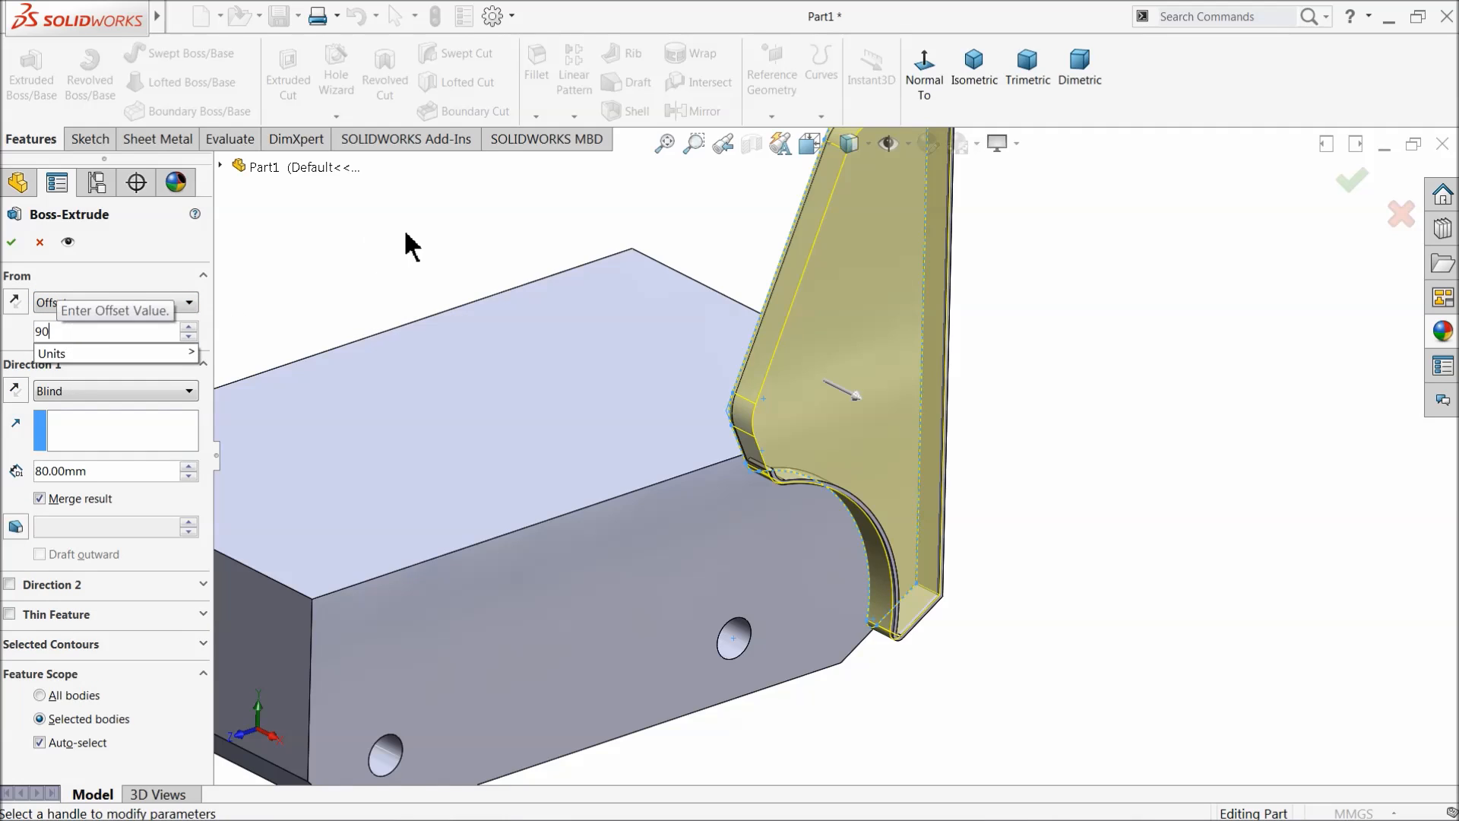
key("Return")
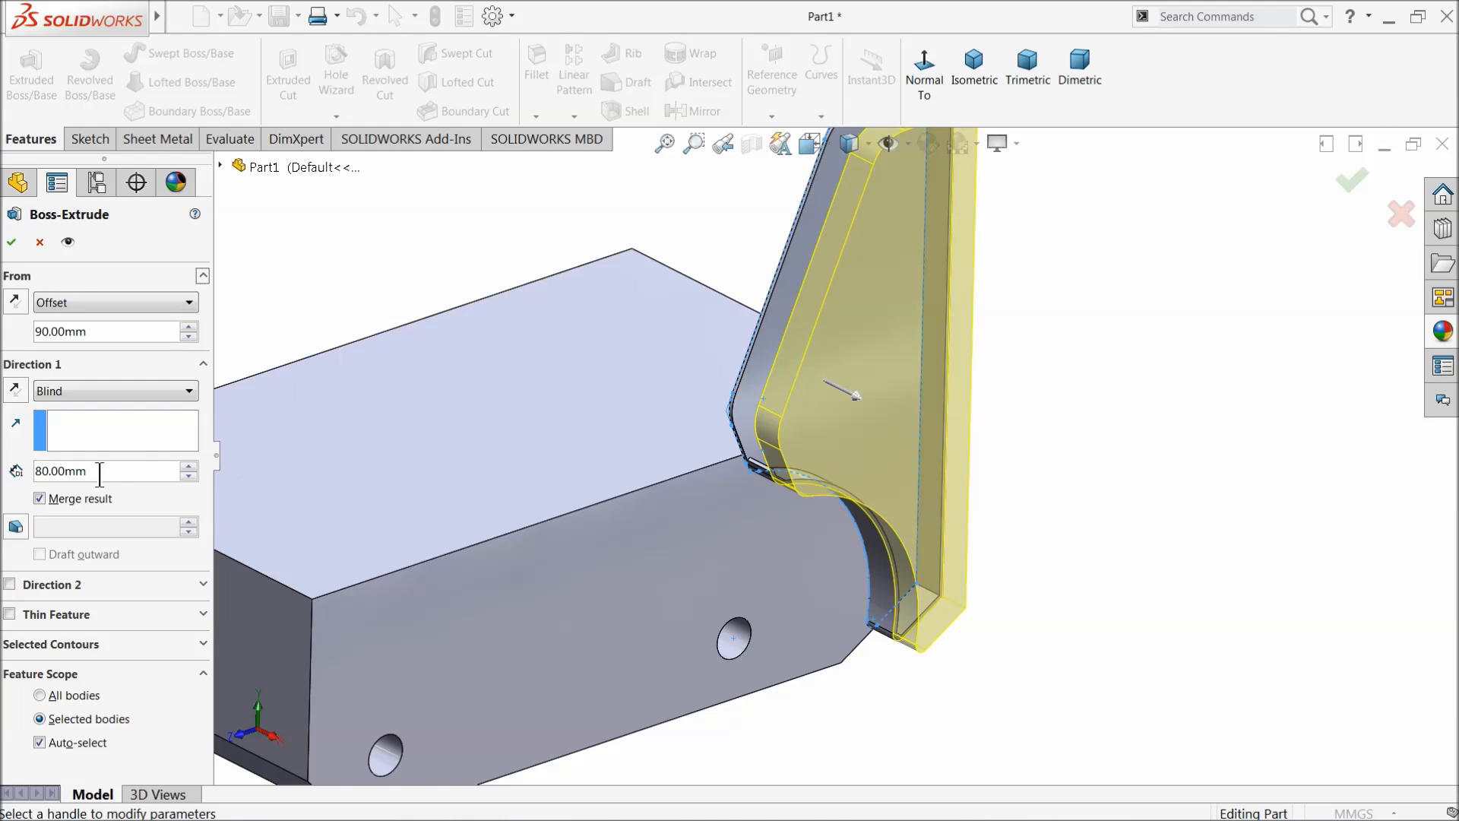
Step: Set the offset plate's extrusion depth to 10 mm and complete it with merged results
type("10")
key("Return")
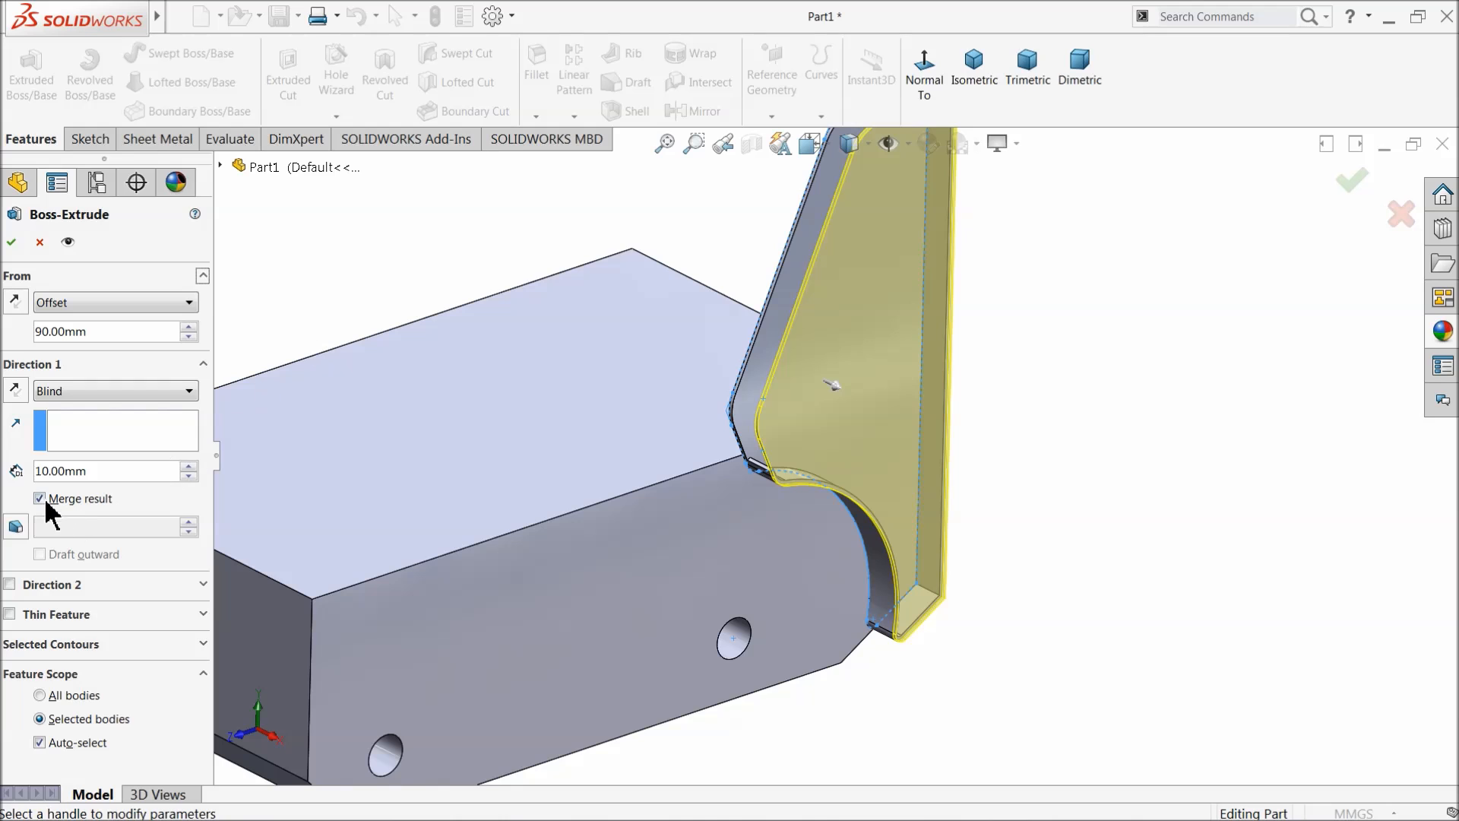
middle_click_drag(489, 343, 539, 352)
scroll(882, 447, "down", 4)
middle_click_drag(880, 449, 836, 410)
scroll(833, 462, "up", 4)
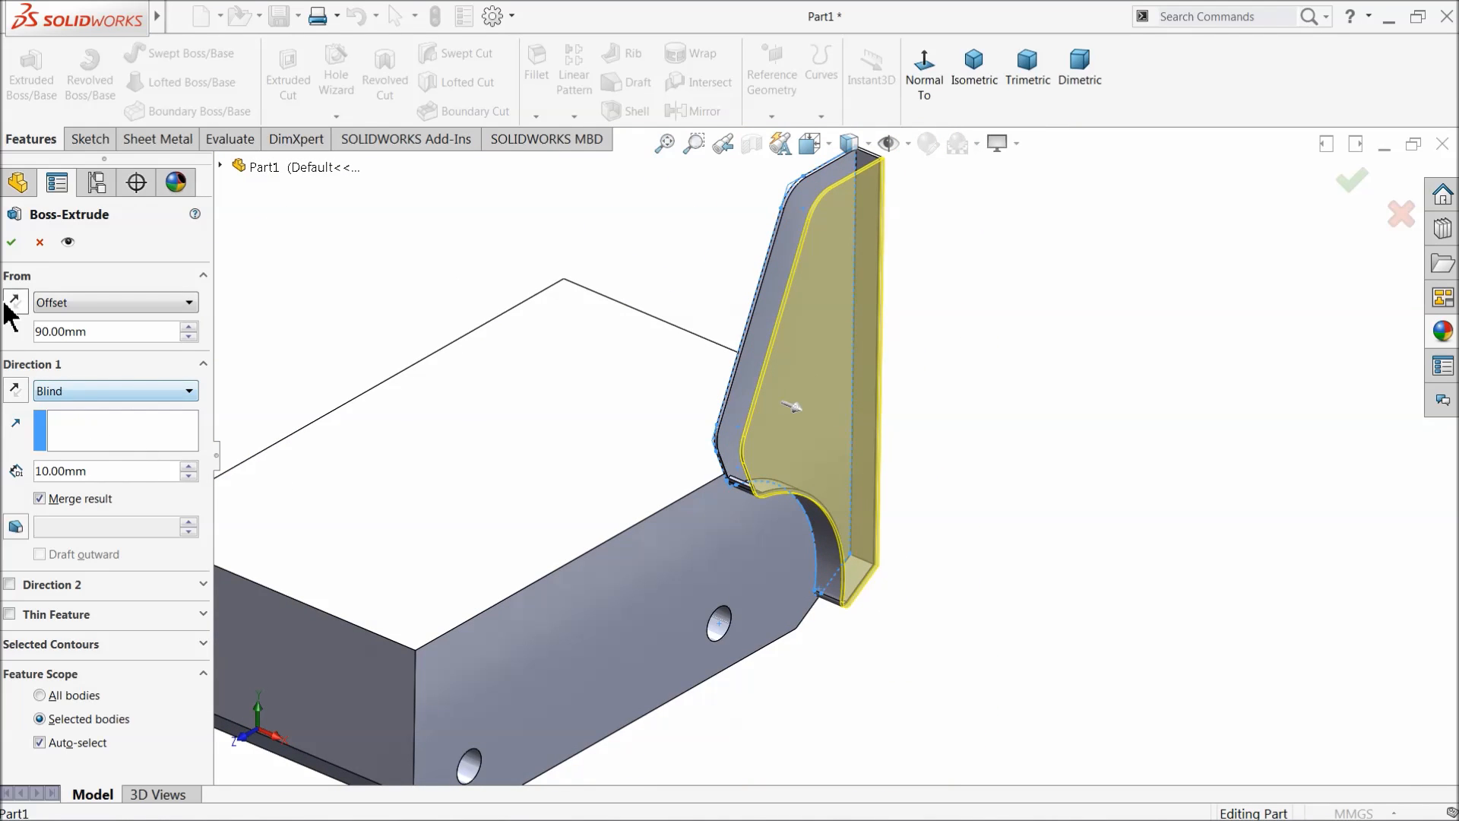
left_click(11, 243)
Step: Mirror the finished hollow upright body about the Right Plane without merging solids
middle_click_drag(608, 357, 741, 270)
left_click(741, 270)
middle_click_drag(775, 417, 733, 446)
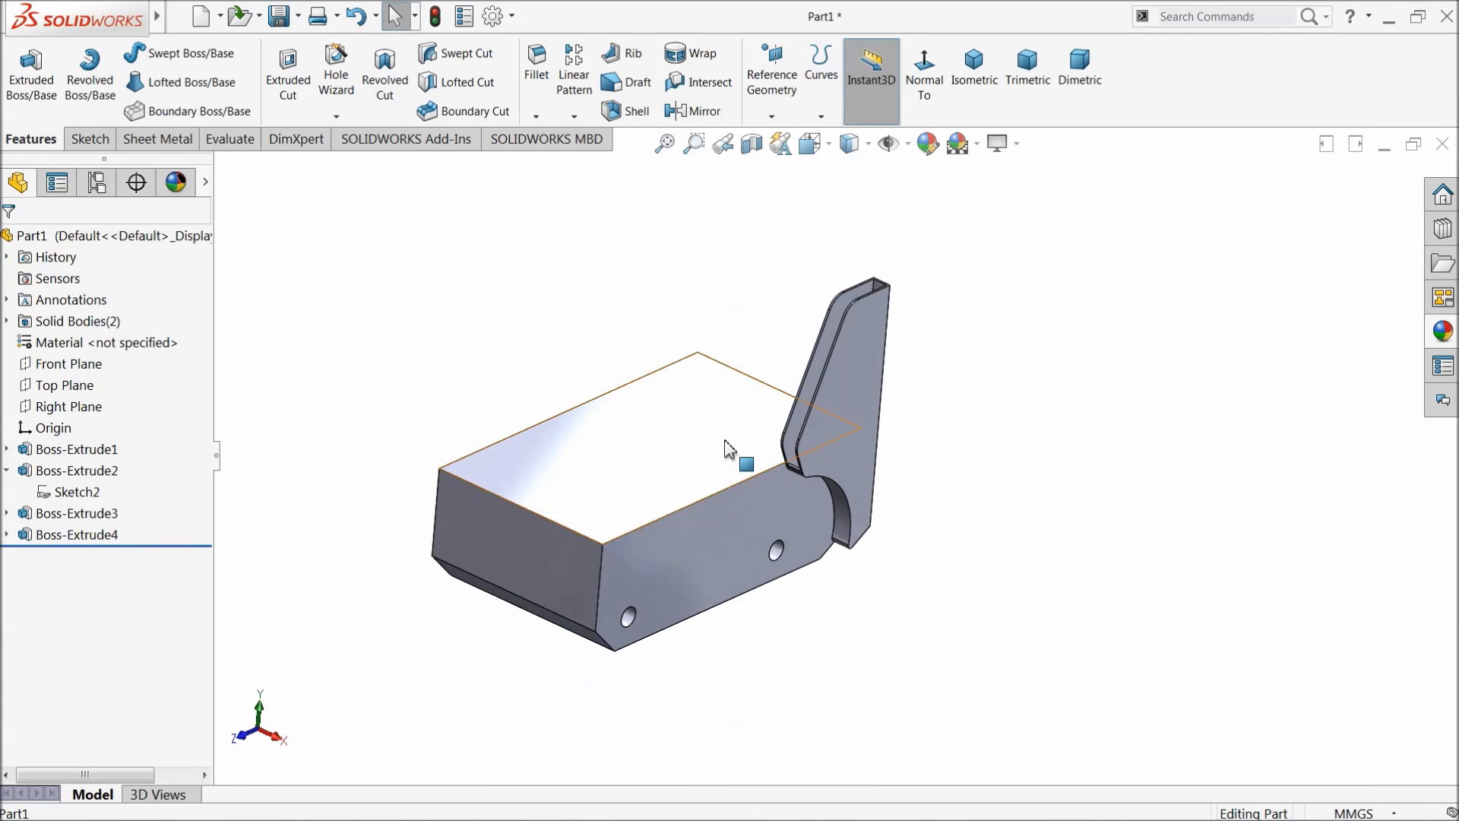
scroll(707, 444, "down", 3)
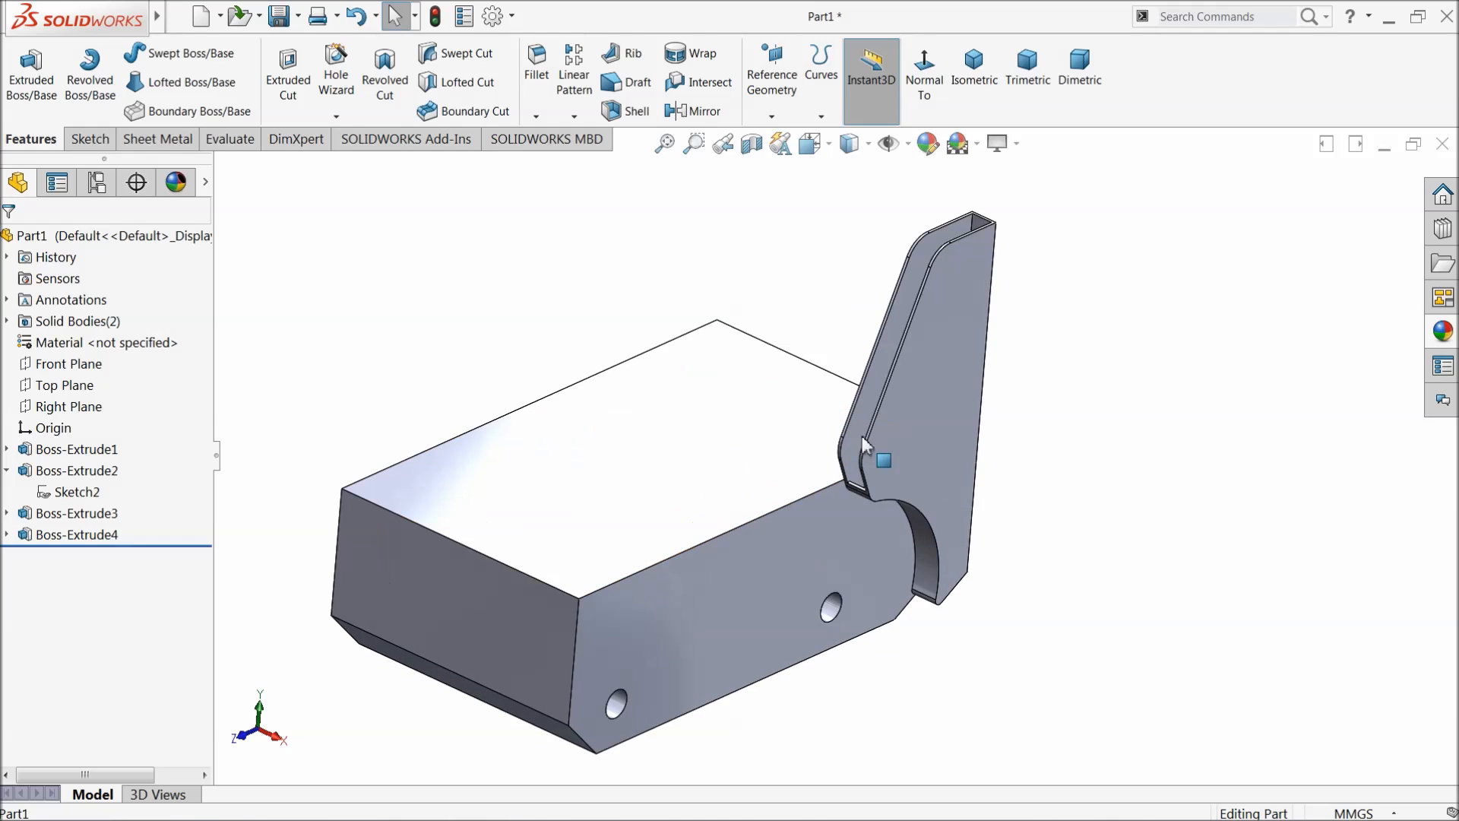
left_click(65, 407)
left_click(695, 112)
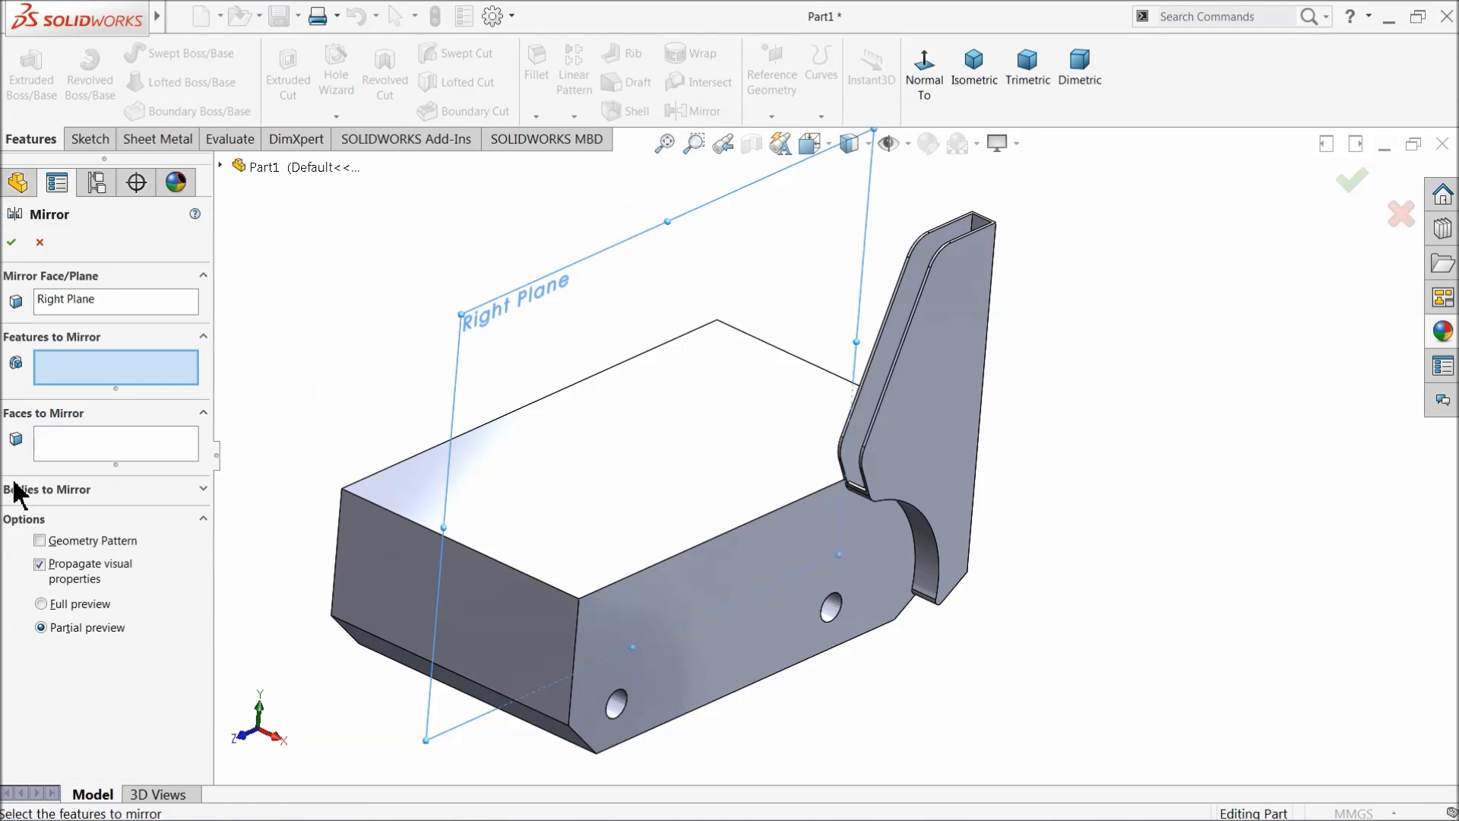
left_click(50, 491)
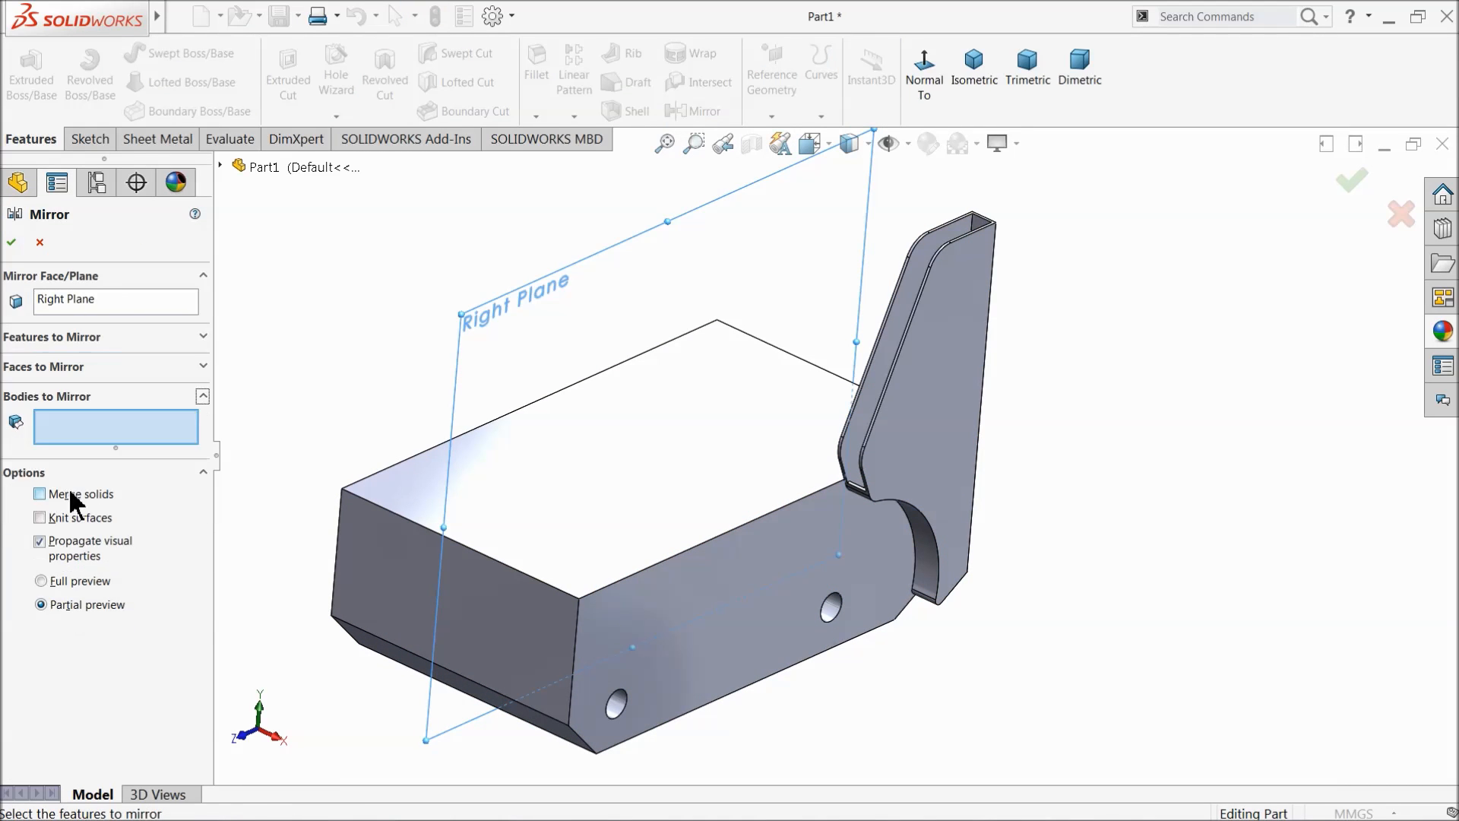
left_click(929, 404)
middle_click_drag(947, 456, 933, 452)
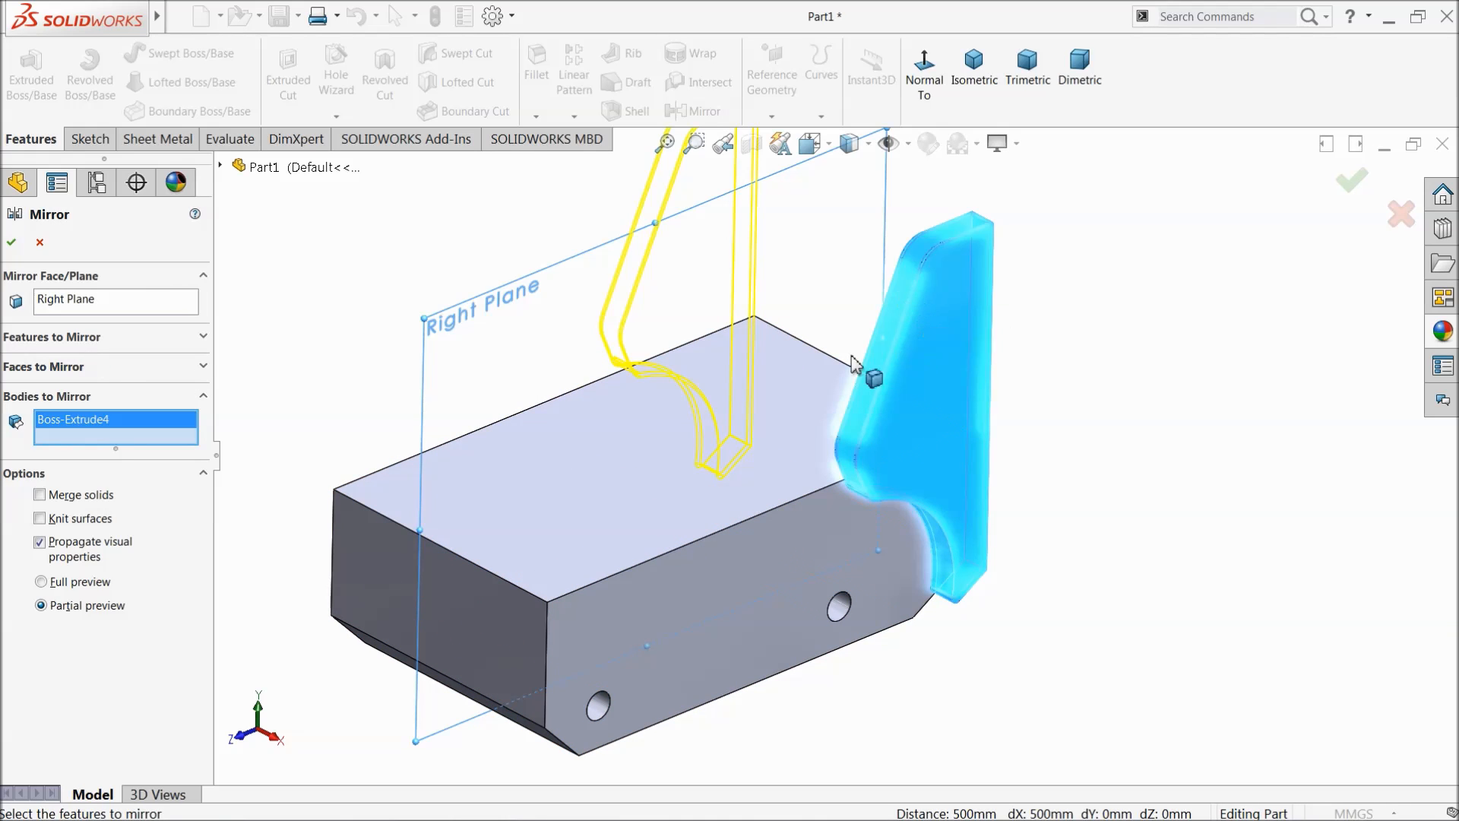
left_click(14, 243)
Step: Examine both uprights on the base body and collapse the upright plate's extrusion in the feature list
middle_click_drag(495, 300, 494, 349)
scroll(490, 350, "up", 2)
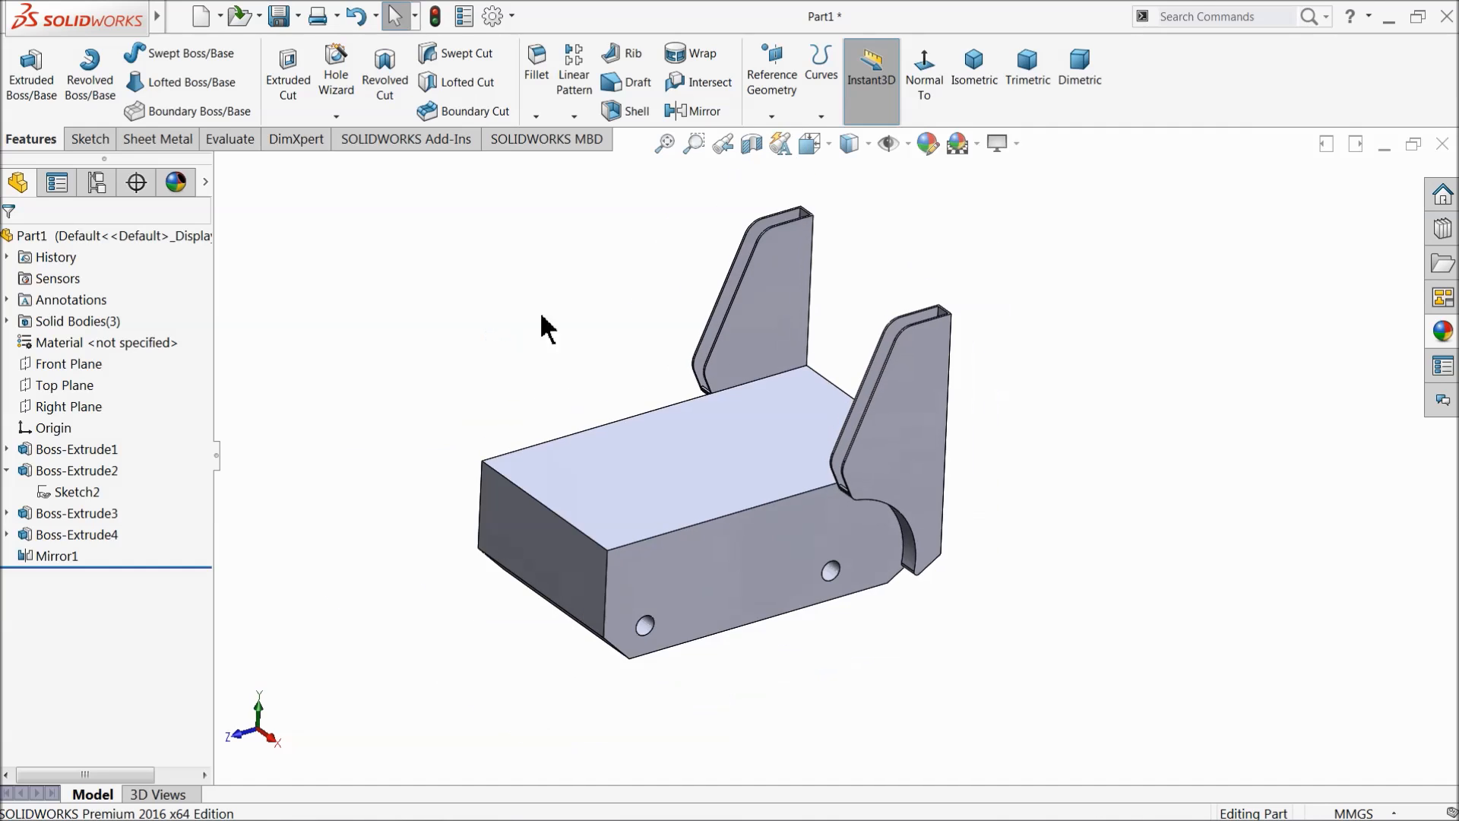
scroll(767, 333, "down", 3)
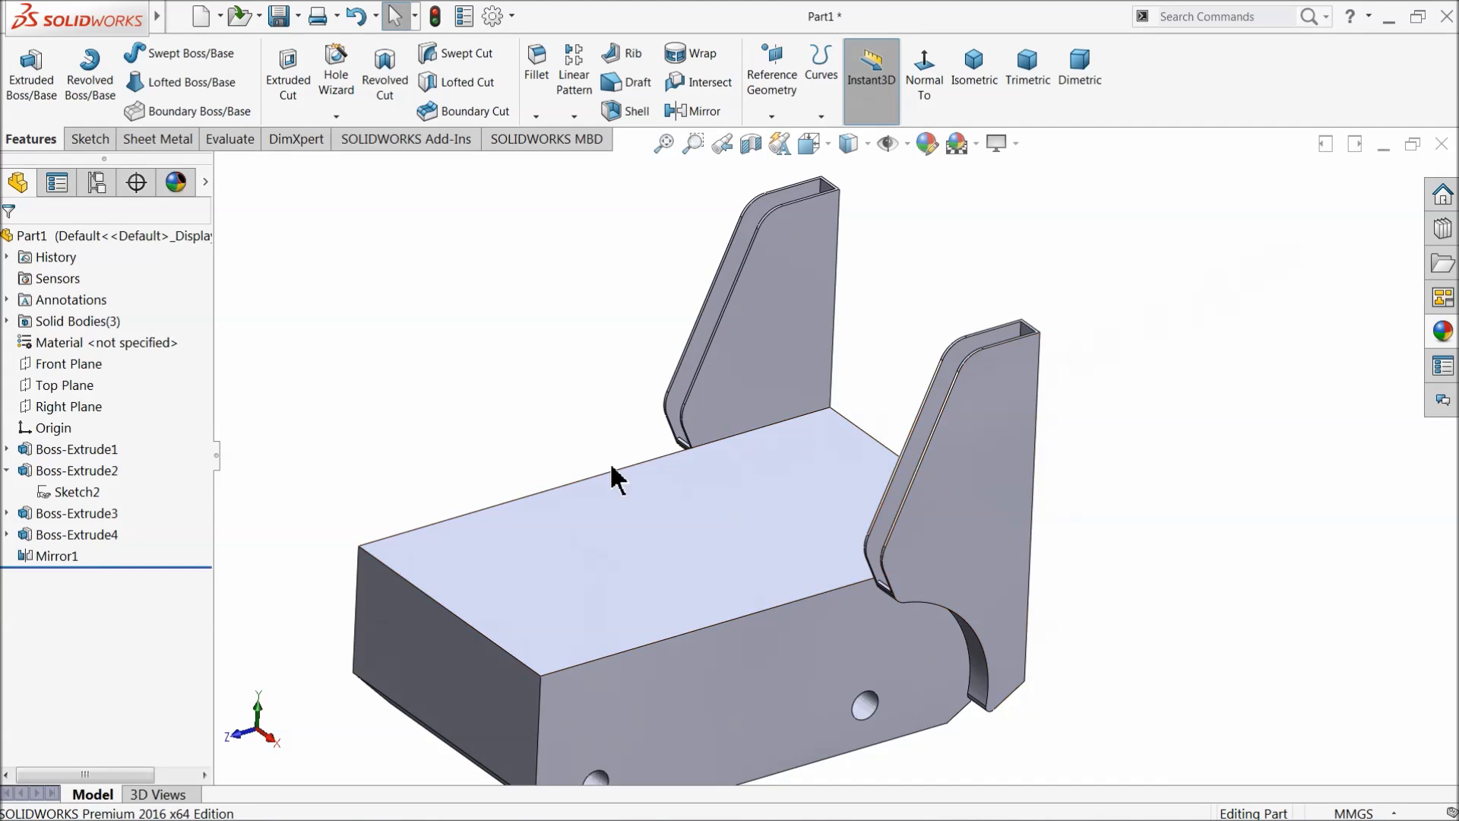
left_click(6, 471)
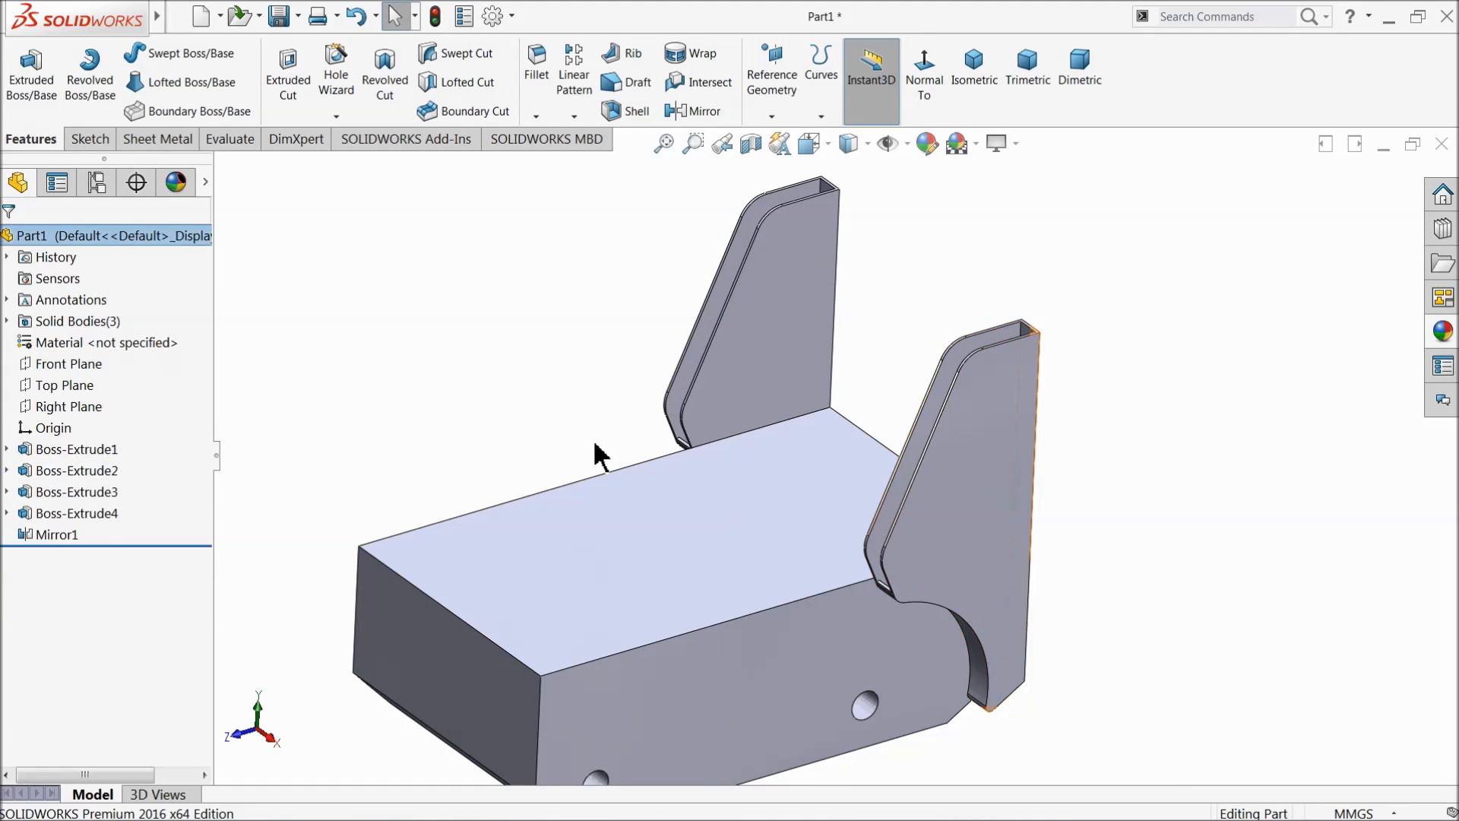
key("f")
mouse_move(624, 458)
middle_mouse_down()
mouse_move(623, 482)
mouse_move(636, 457)
middle_mouse_up()
scroll(842, 549, "down", 2)
middle_click_drag(812, 504, 811, 473)
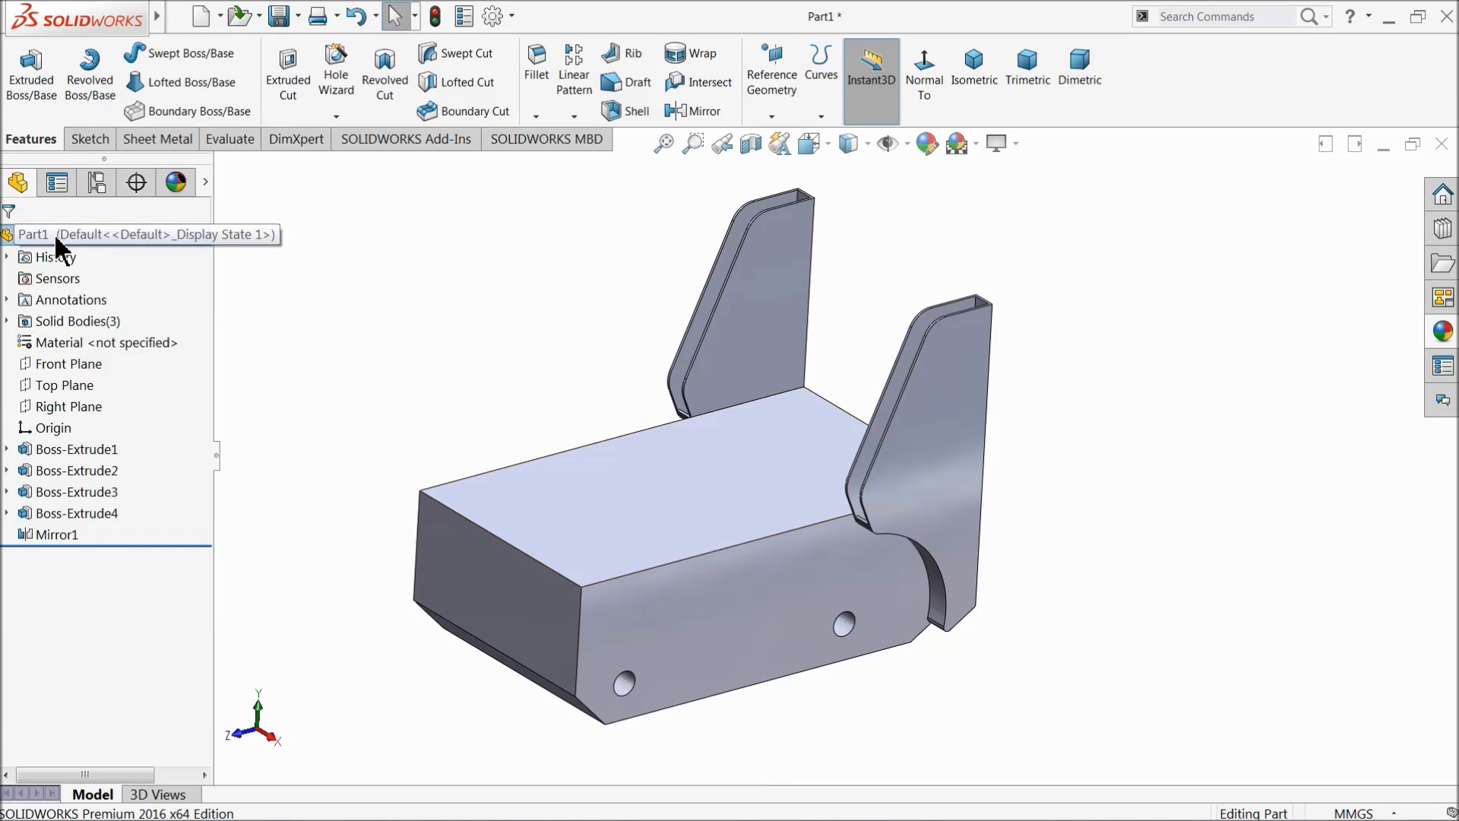
Step: Give the whole part an amber-yellow colour appearance with RGB 255, 200, 24
left_click(89, 238)
left_click(926, 143)
left_click(80, 672)
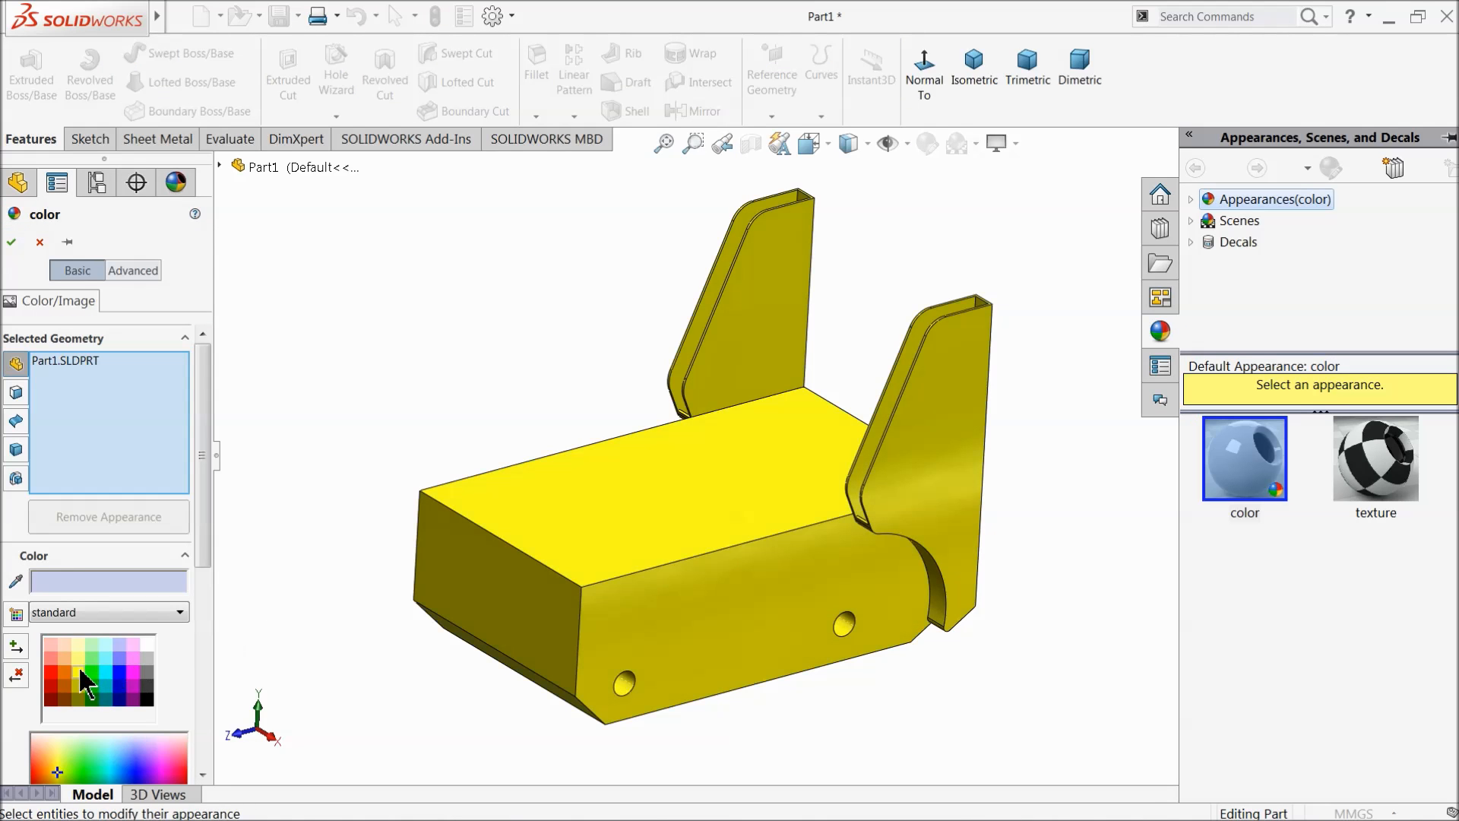
left_click_drag(201, 546, 199, 585)
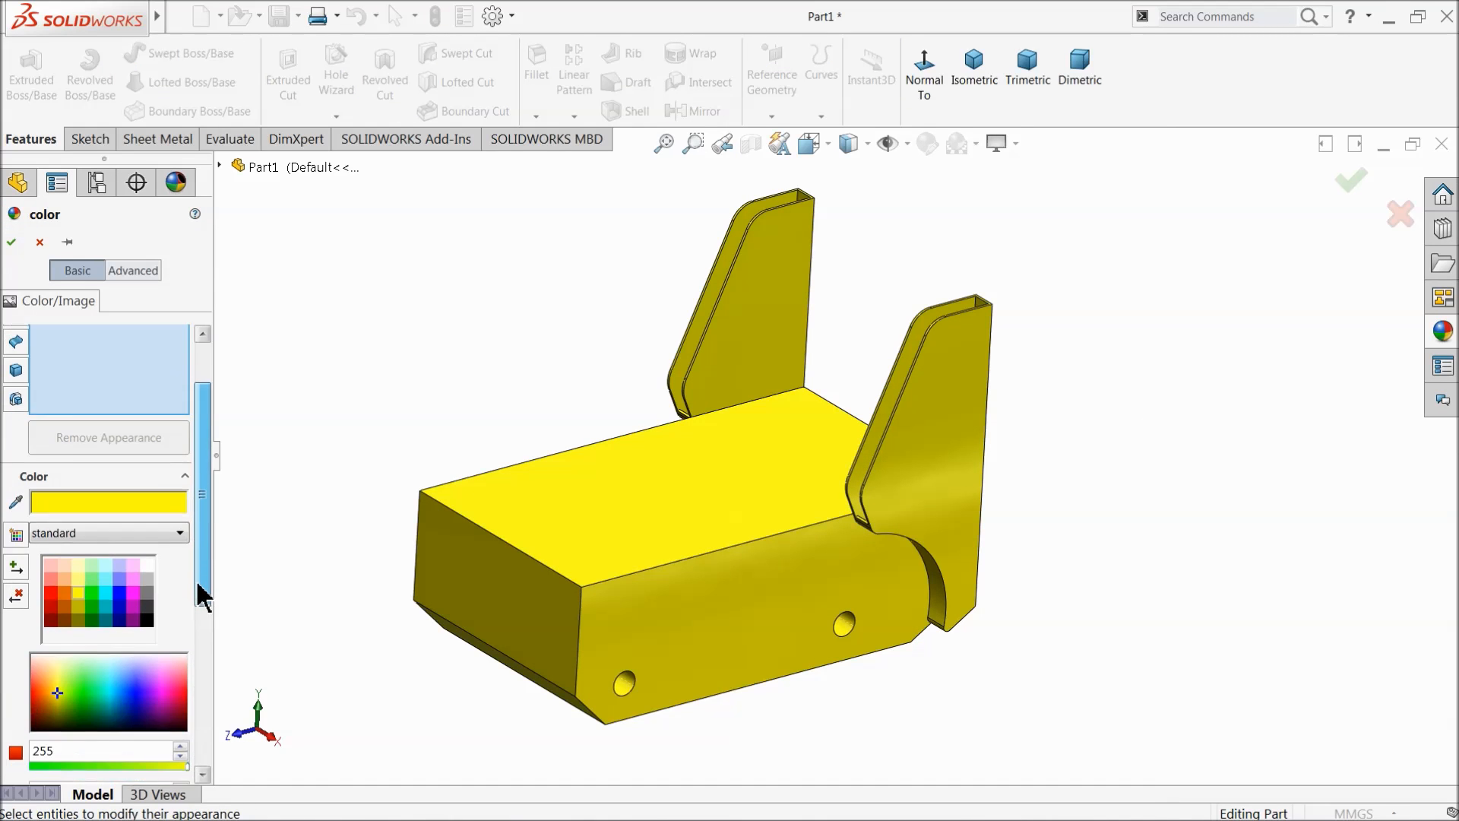
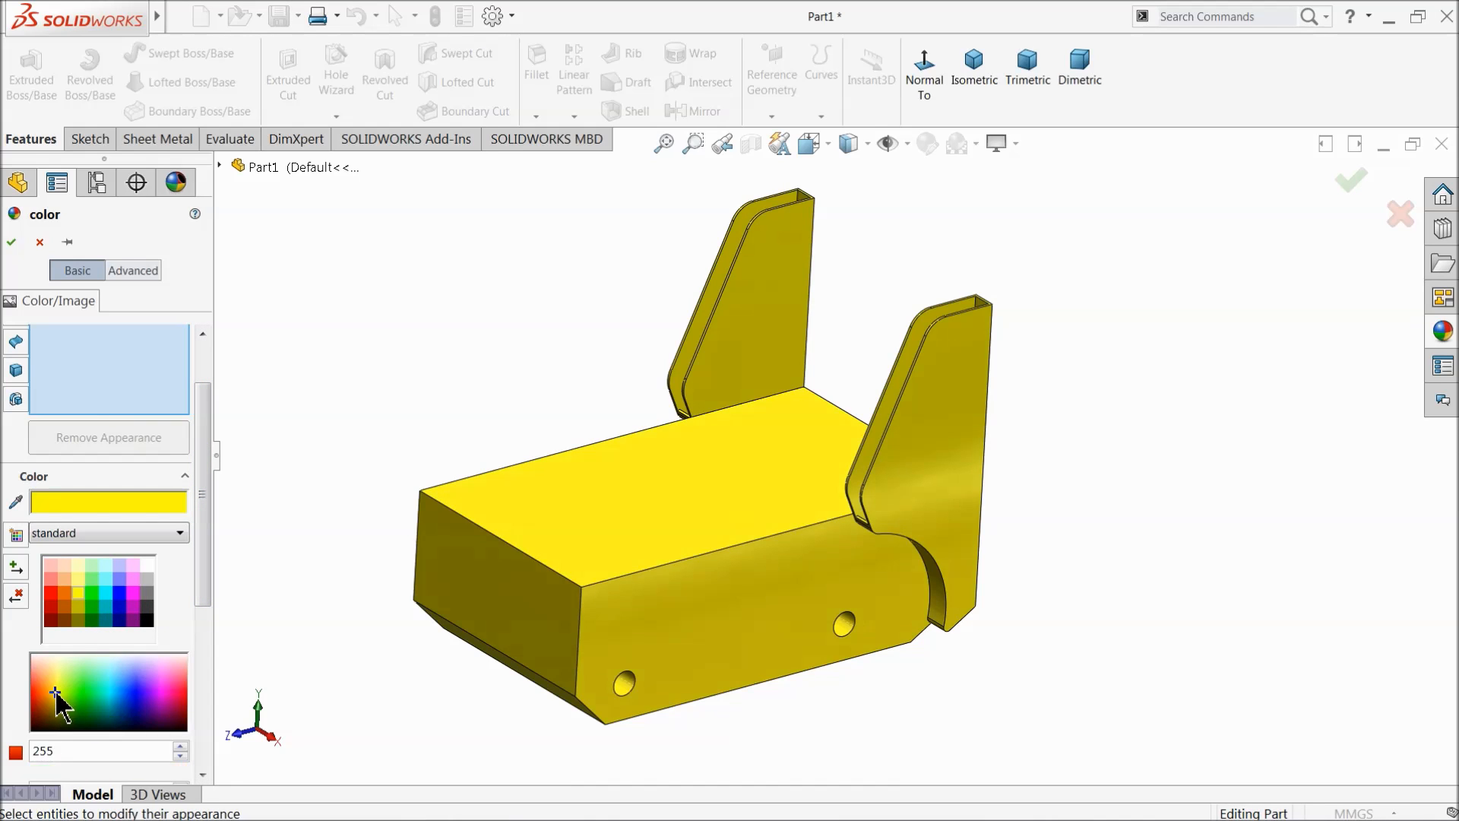
left_click(54, 693)
left_click(54, 695)
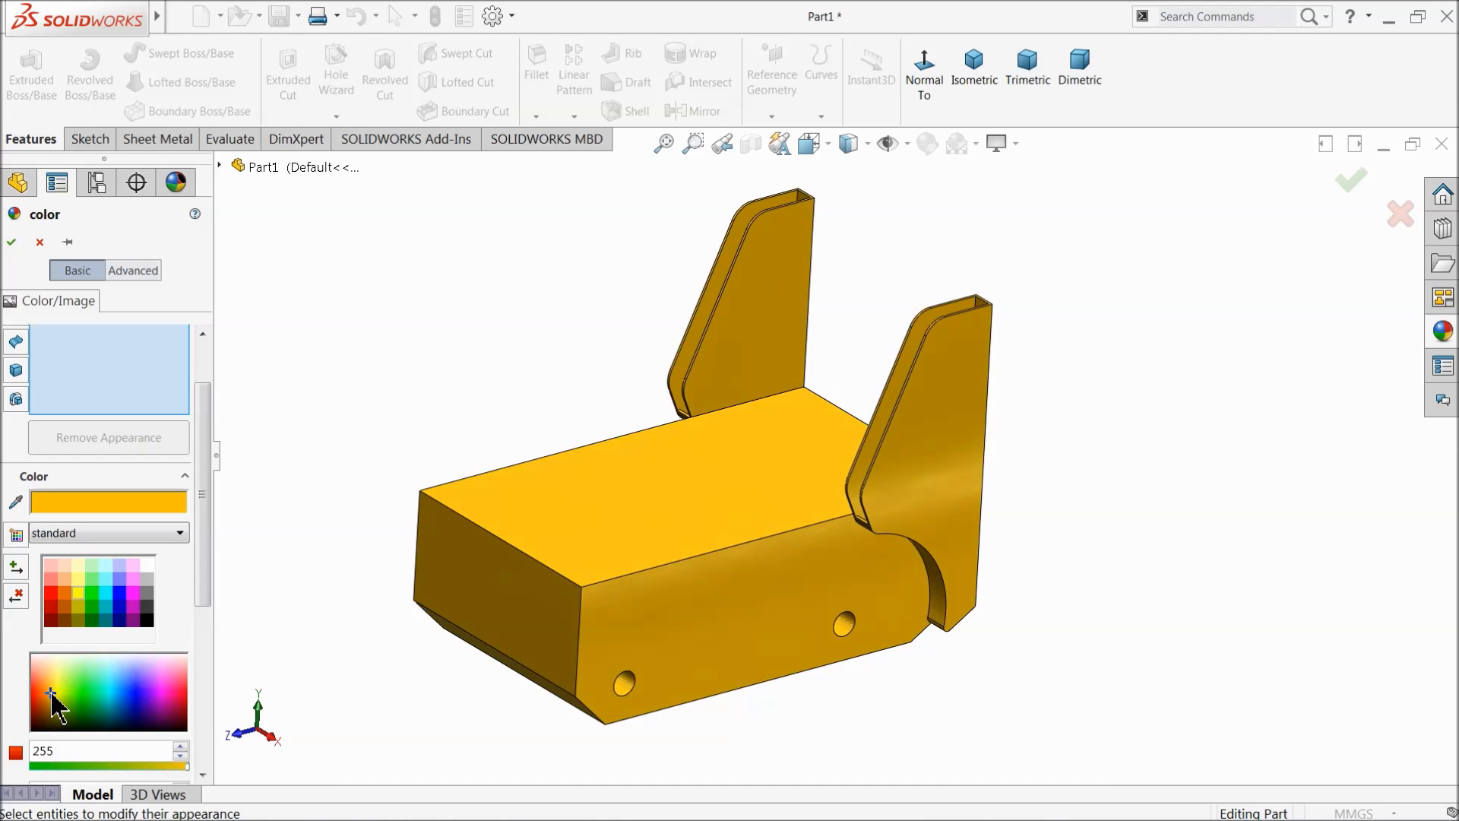
left_click(52, 691)
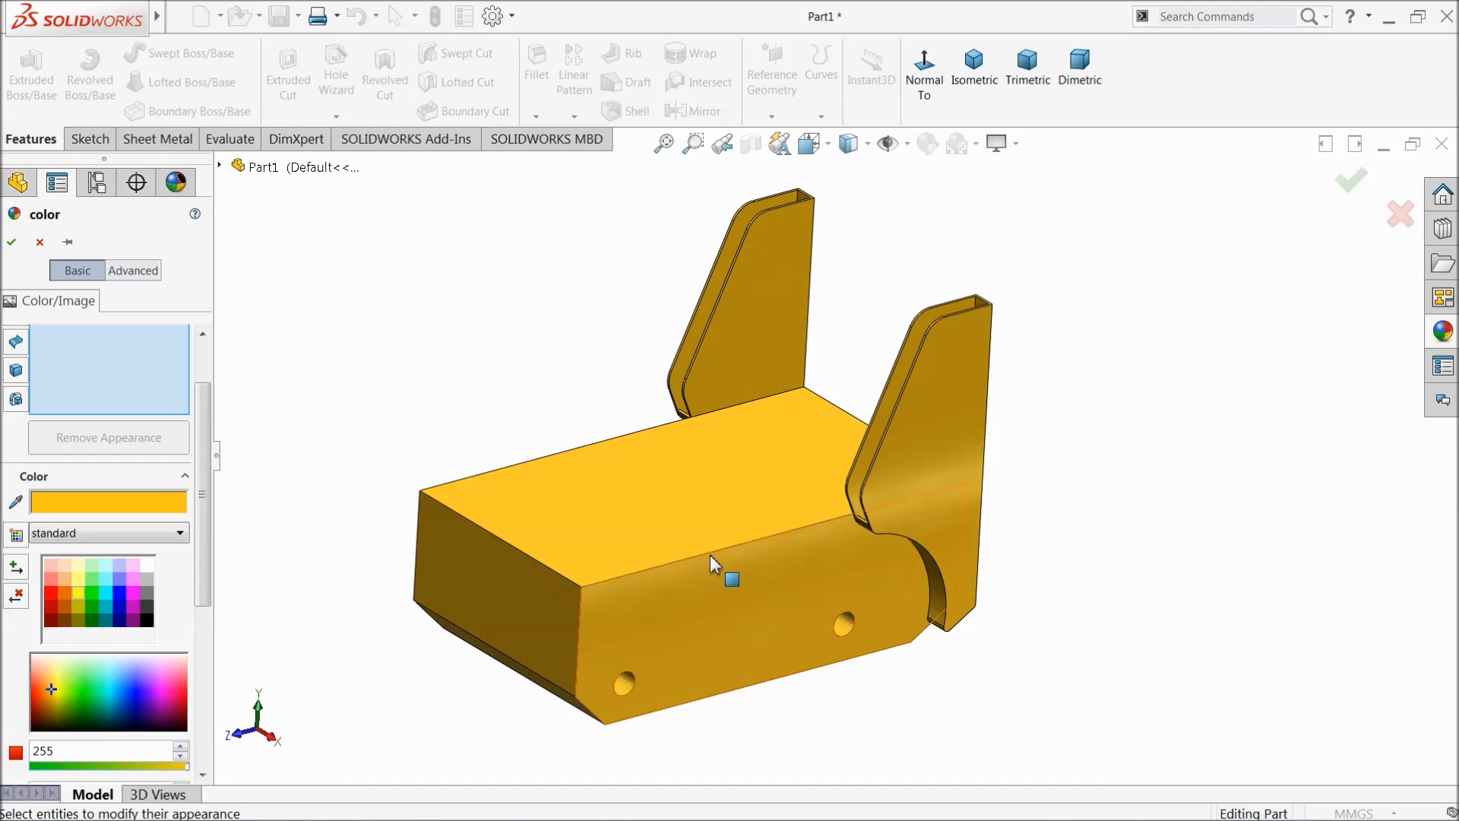
left_click(10, 249)
Step: Make the part's colour a brighter yellow by raising its green value to 233
middle_click_drag(742, 538, 710, 560)
scroll(715, 528, "down", 2)
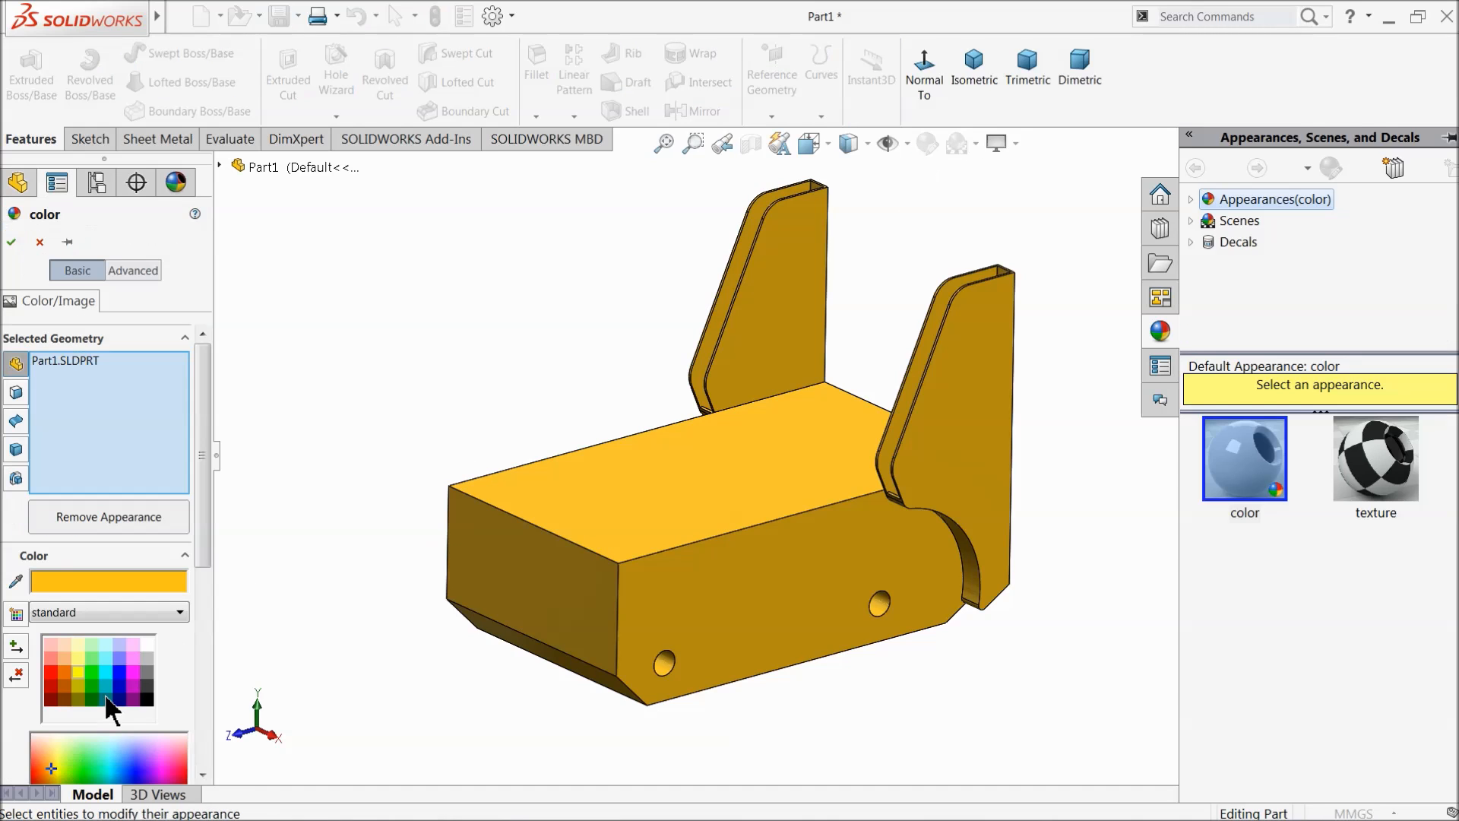
left_click_drag(202, 530, 202, 624)
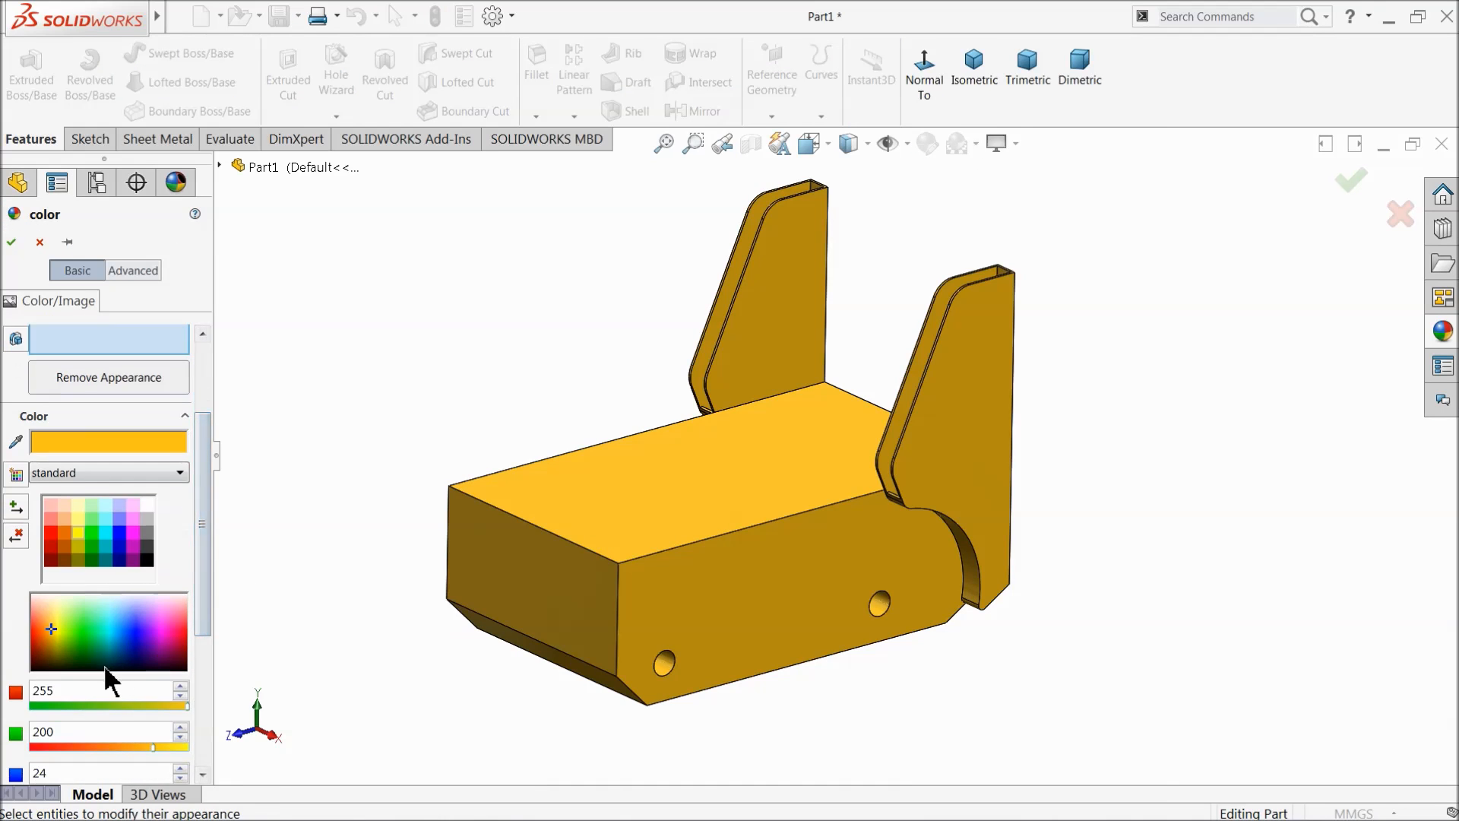
left_click_drag(149, 745, 170, 746)
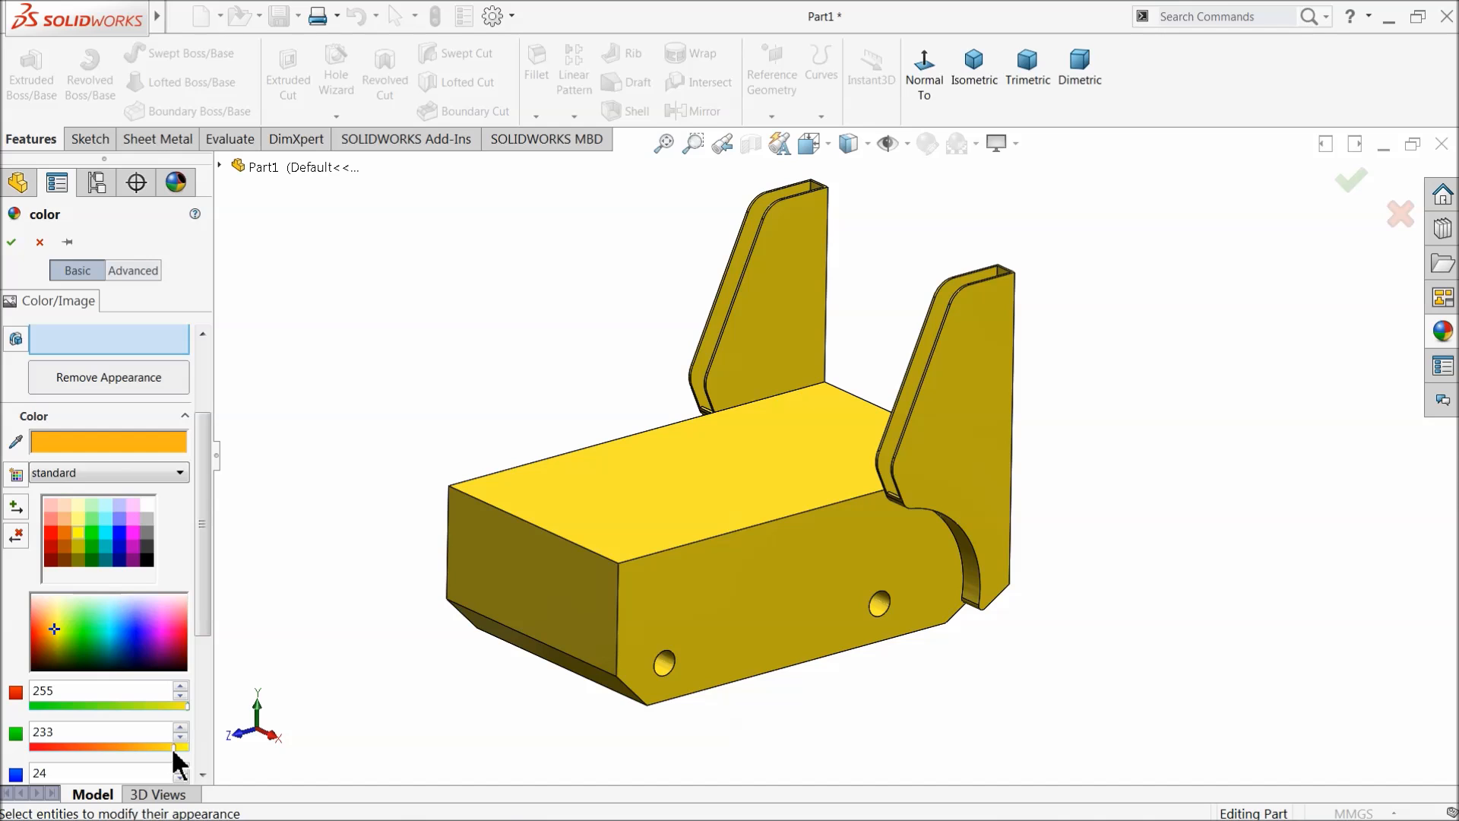
left_click(13, 242)
Step: Start a sketch on the outermost face of the near upright and view it face-on
mouse_move(384, 456)
middle_mouse_down()
mouse_move(423, 449)
mouse_move(391, 472)
mouse_move(395, 459)
middle_mouse_up()
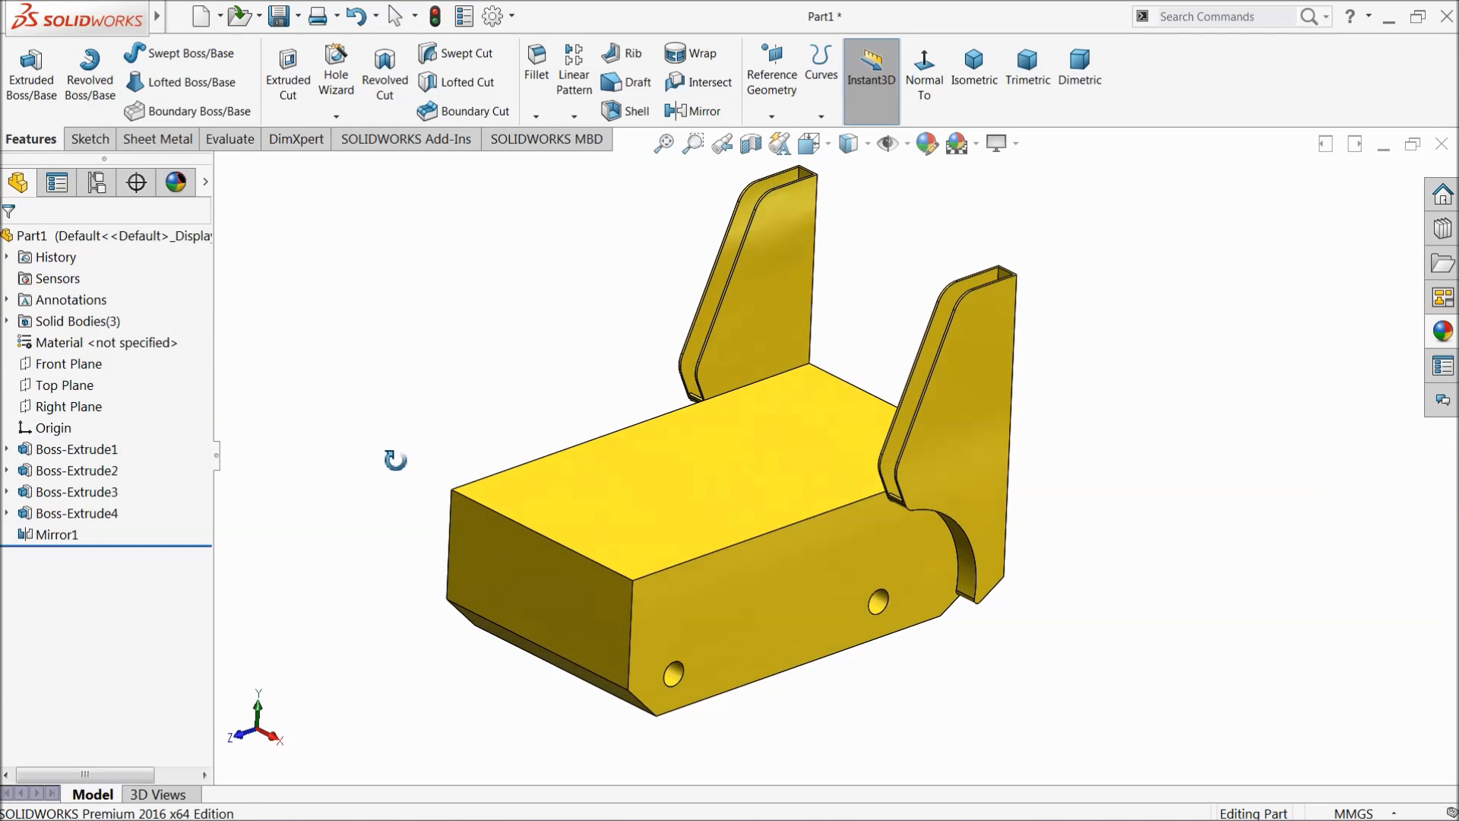
left_click(941, 460)
left_click(991, 400)
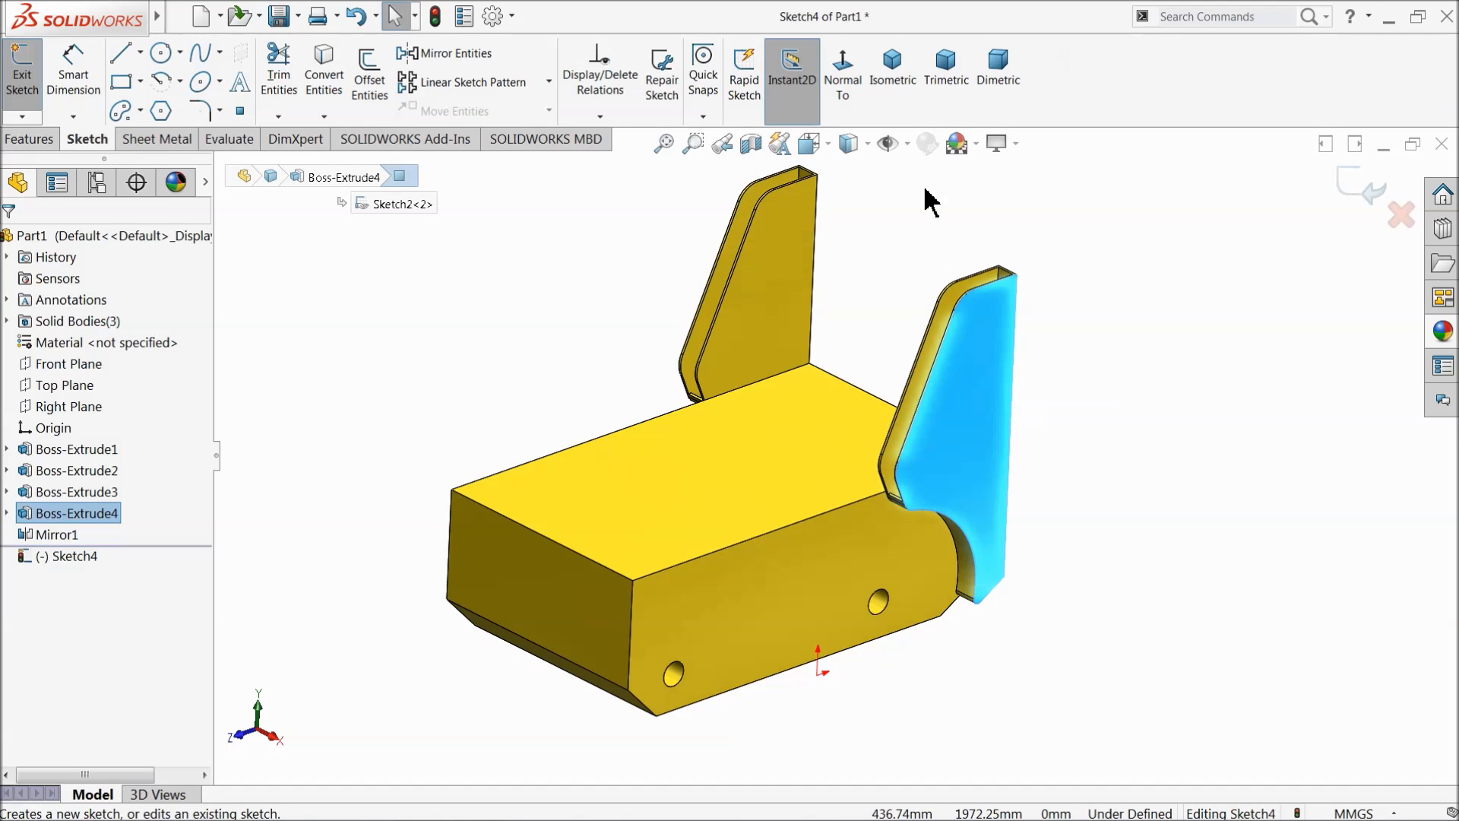
left_click(842, 73)
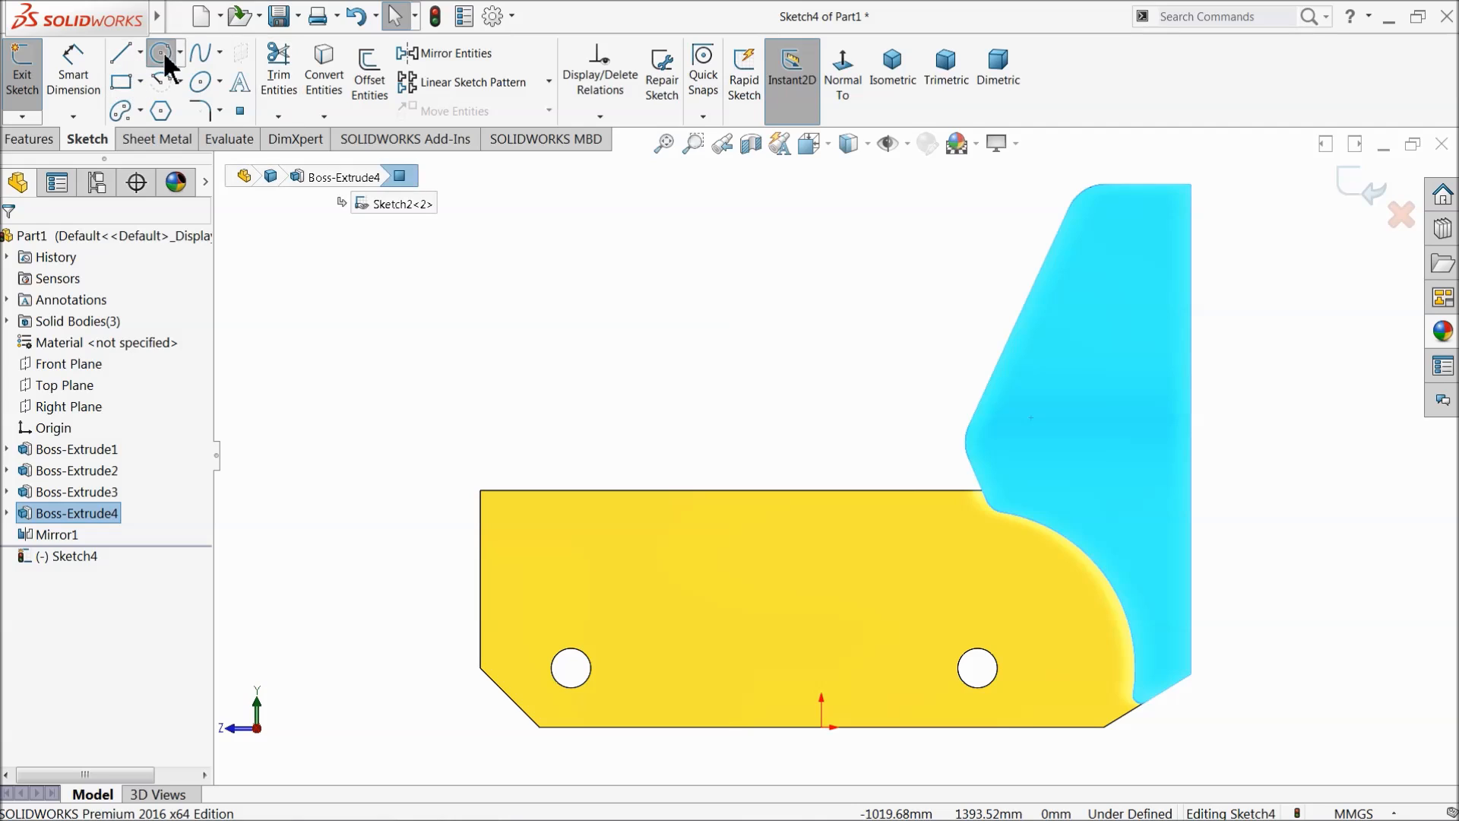
Step: Sketch a circle of about 49 mm radius centred on the upright's rounded upper corner arc
left_click(161, 52)
scroll(1205, 266, "down", 4)
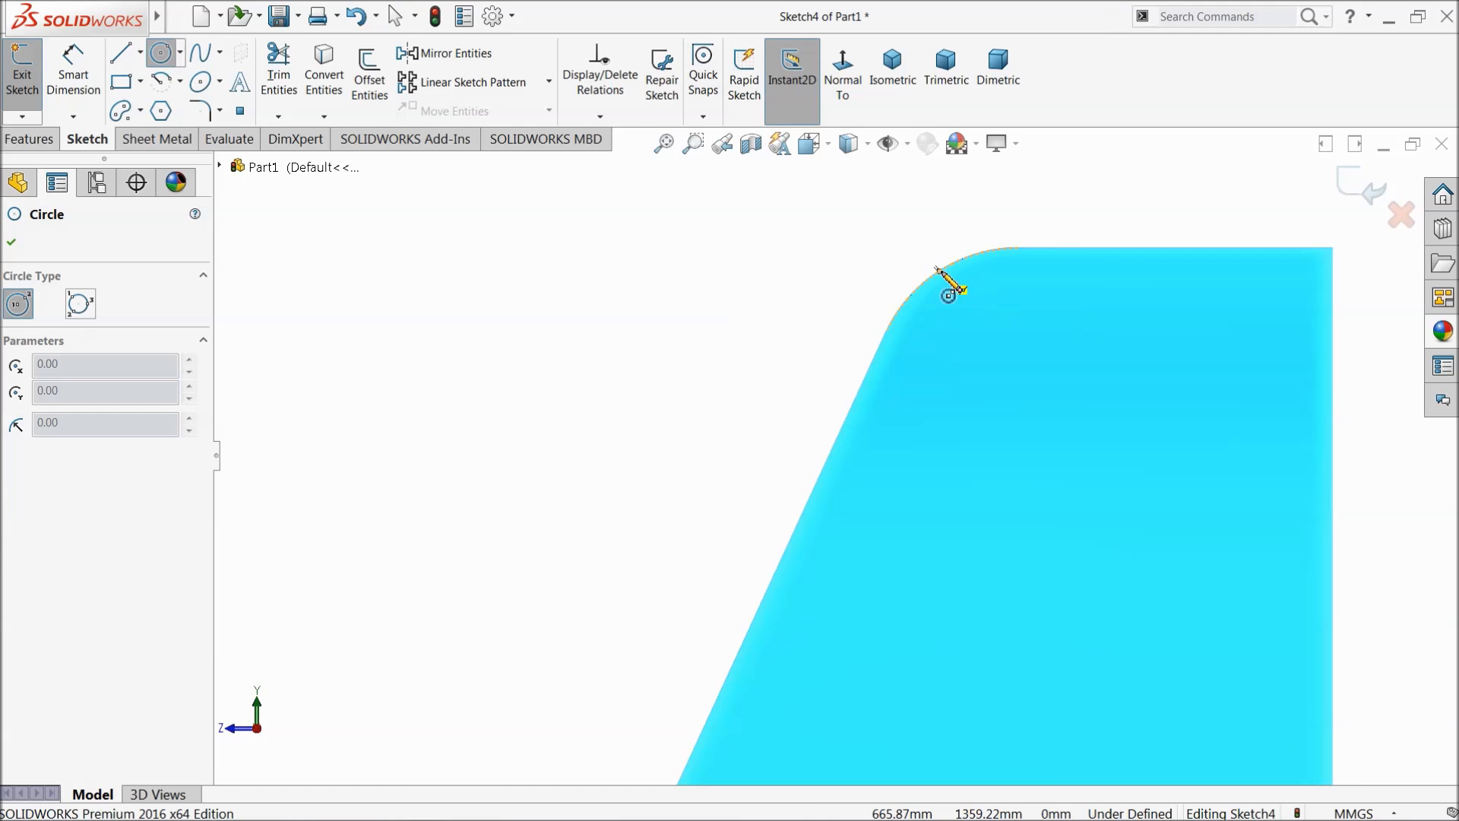
left_click(1018, 394)
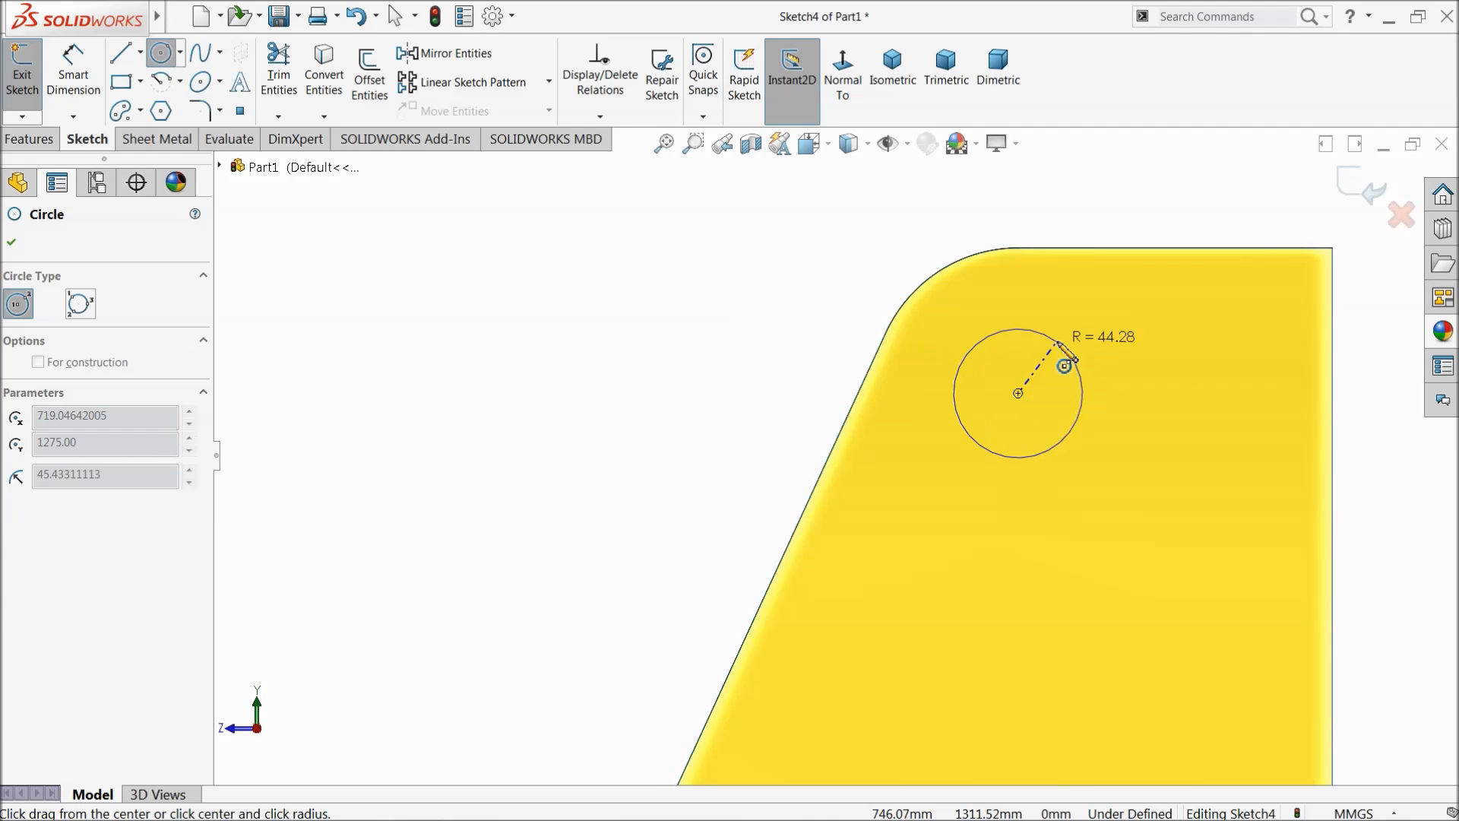
left_click(1069, 354)
Step: Sketch a second circle of about 32 mm radius on the upright, just above its lower rounded corner near the slanted edge
scroll(968, 463, "up", 5)
scroll(895, 515, "down", 5)
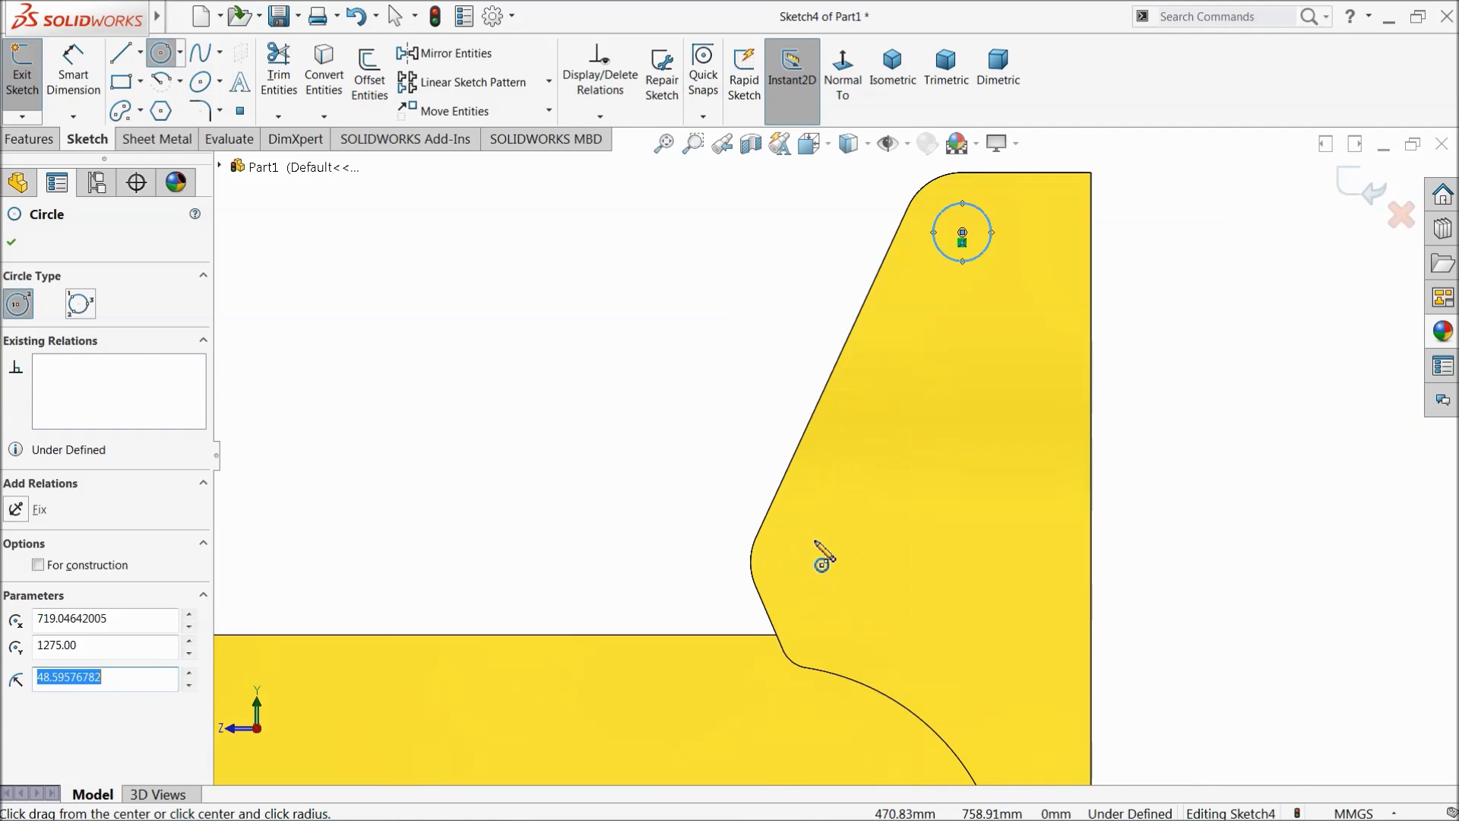
left_click(825, 443)
left_click(851, 425)
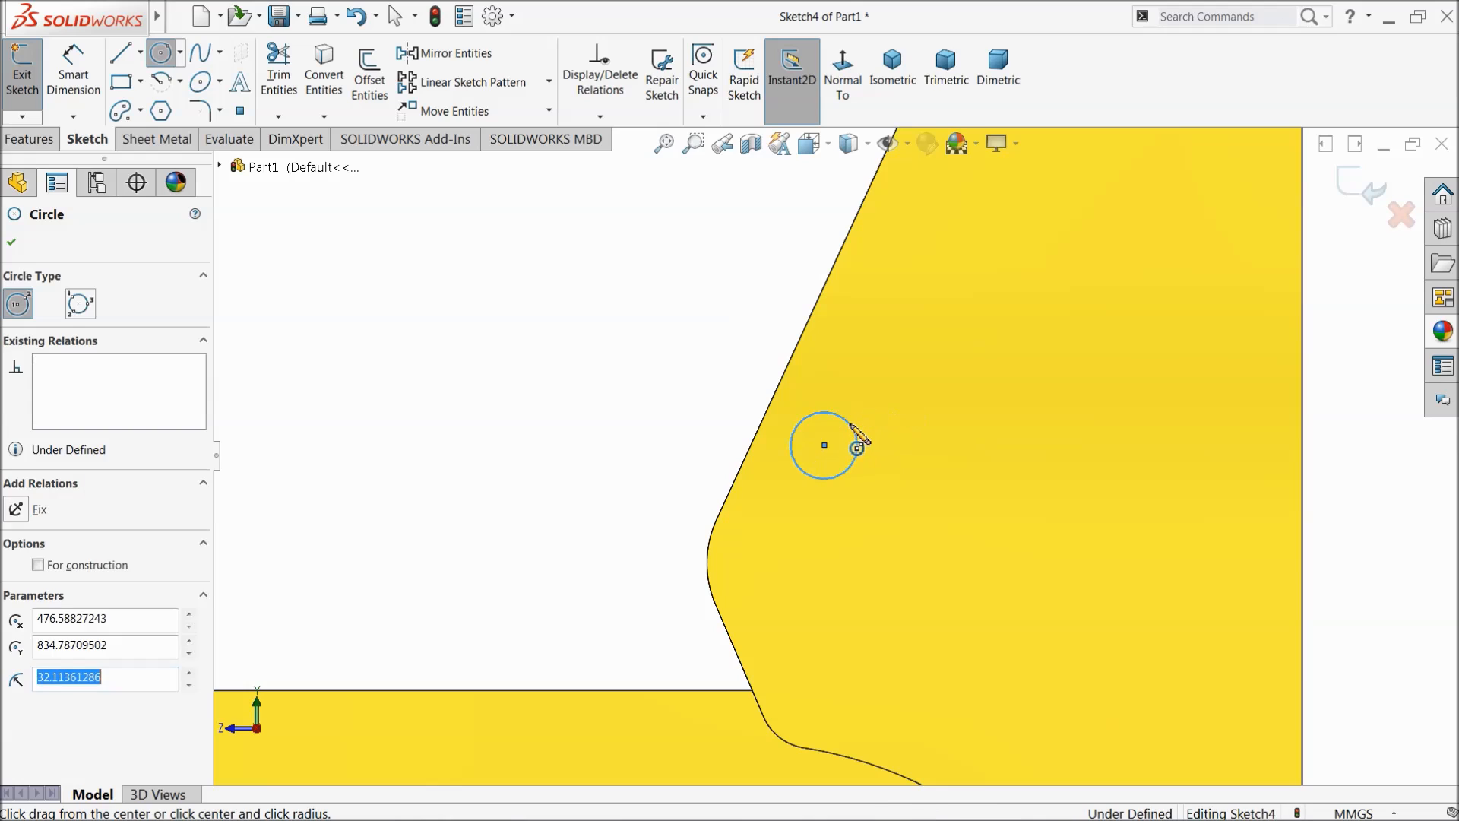
right_click(617, 349)
left_click(665, 363)
Step: Set the lower circle's diameter to 30 mm
left_click(89, 94)
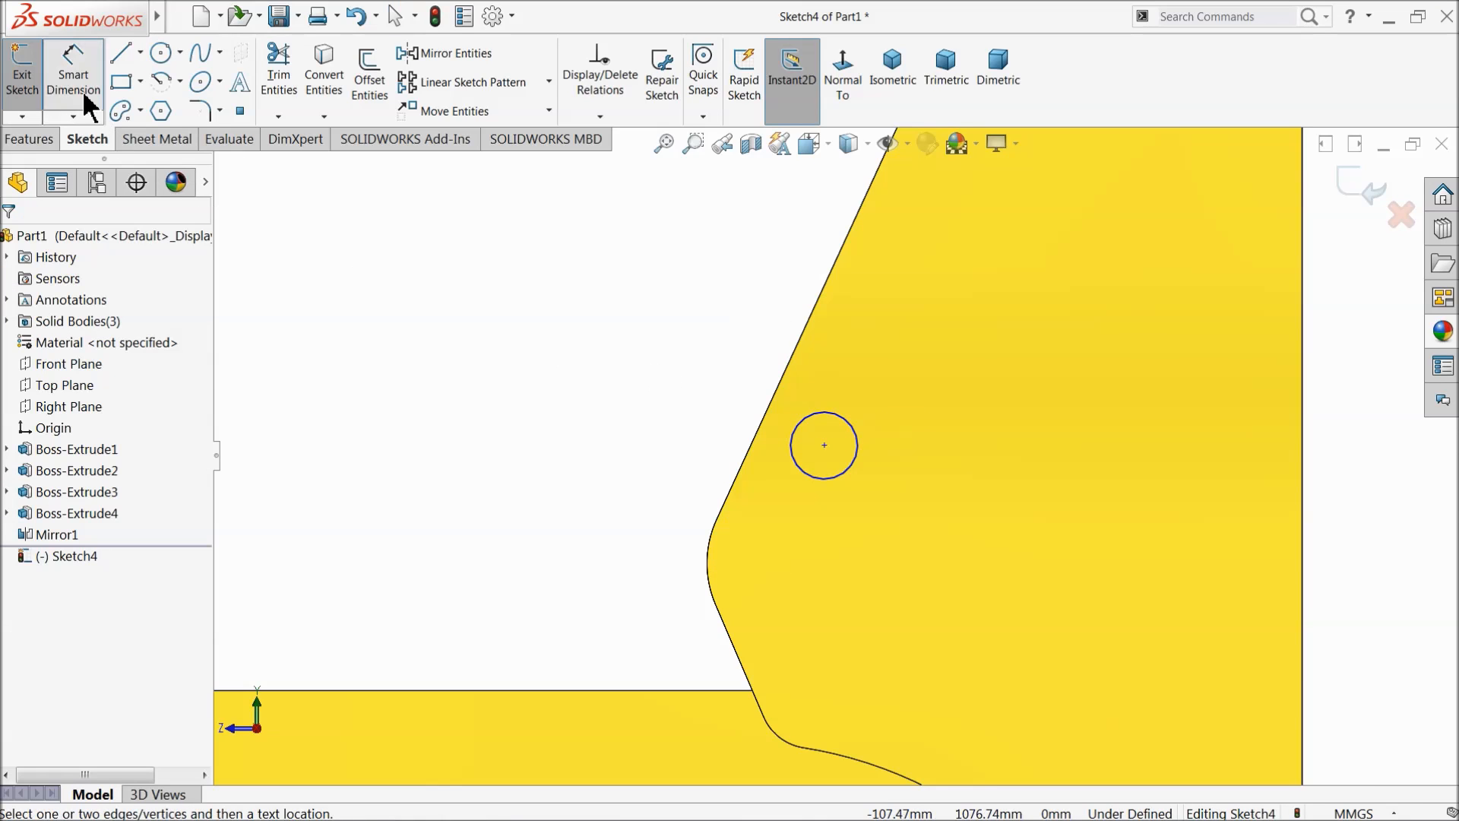
left_click(849, 431)
left_click(977, 410)
type("30")
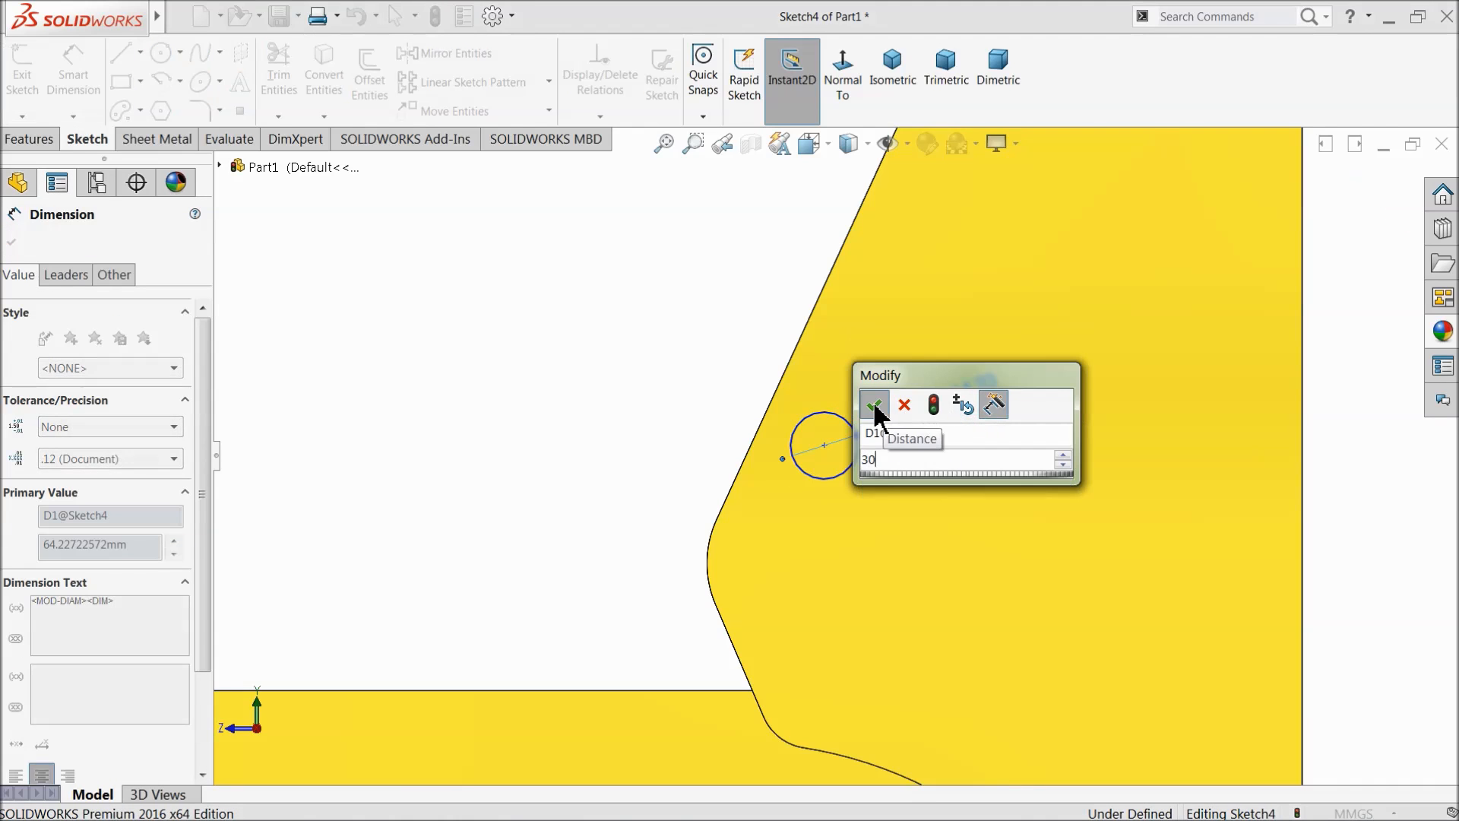
left_click(874, 406)
Step: Dimension the lower circle's centre 60 mm from the upright's slanted edge
left_click(825, 446)
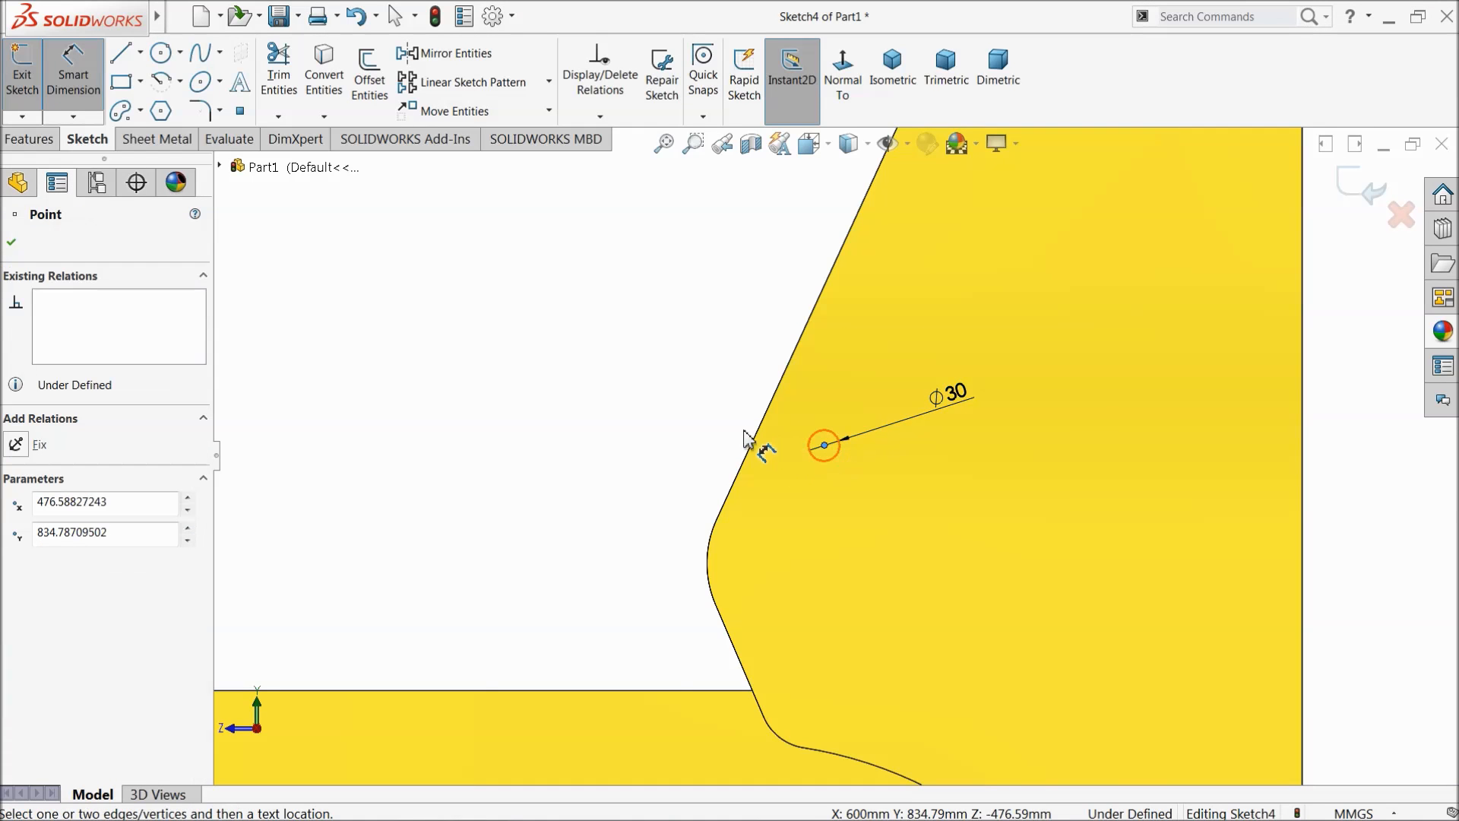
left_click(762, 422)
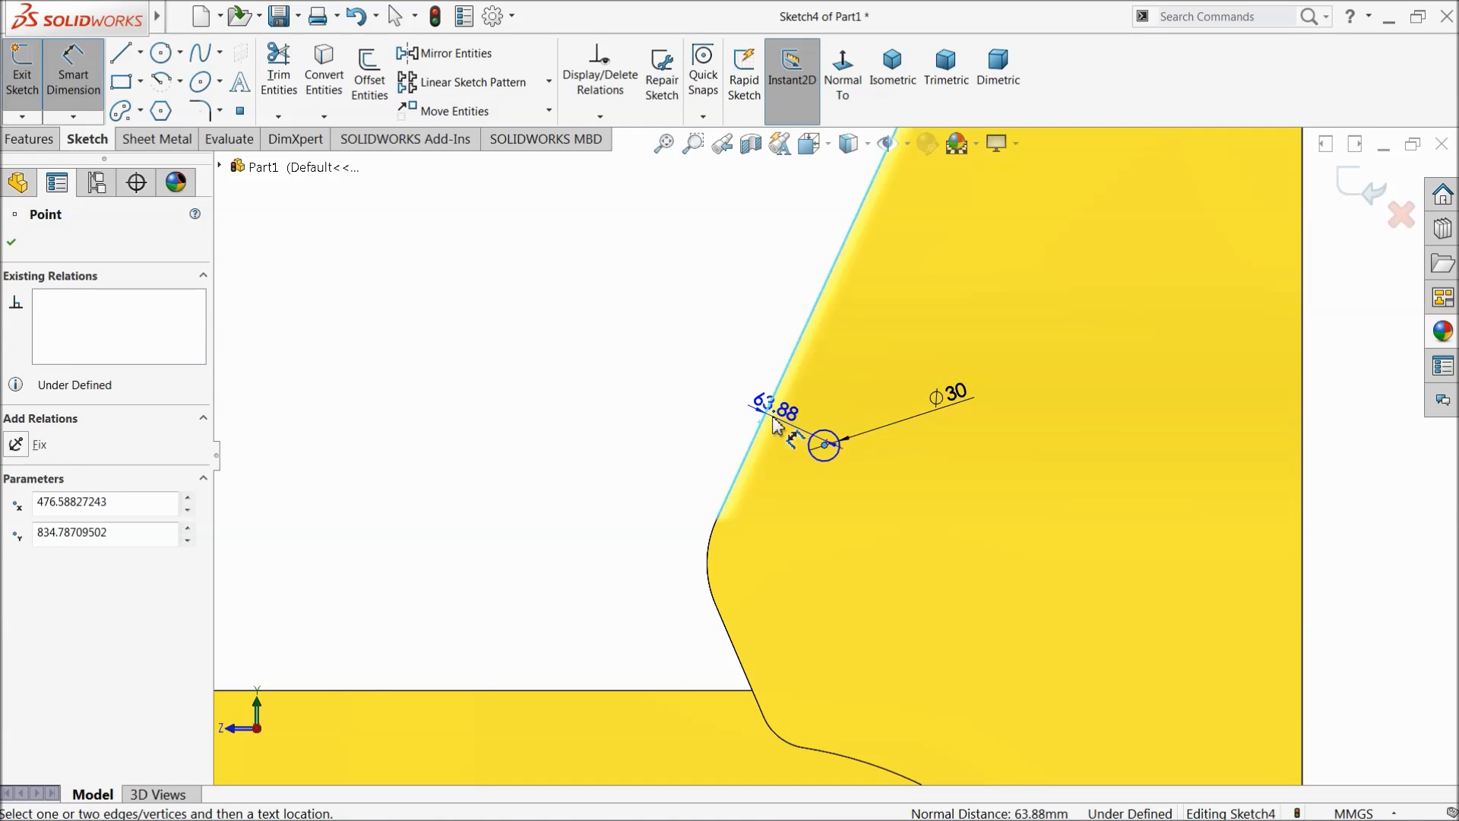
left_click(836, 372)
type("6")
left_click(740, 370)
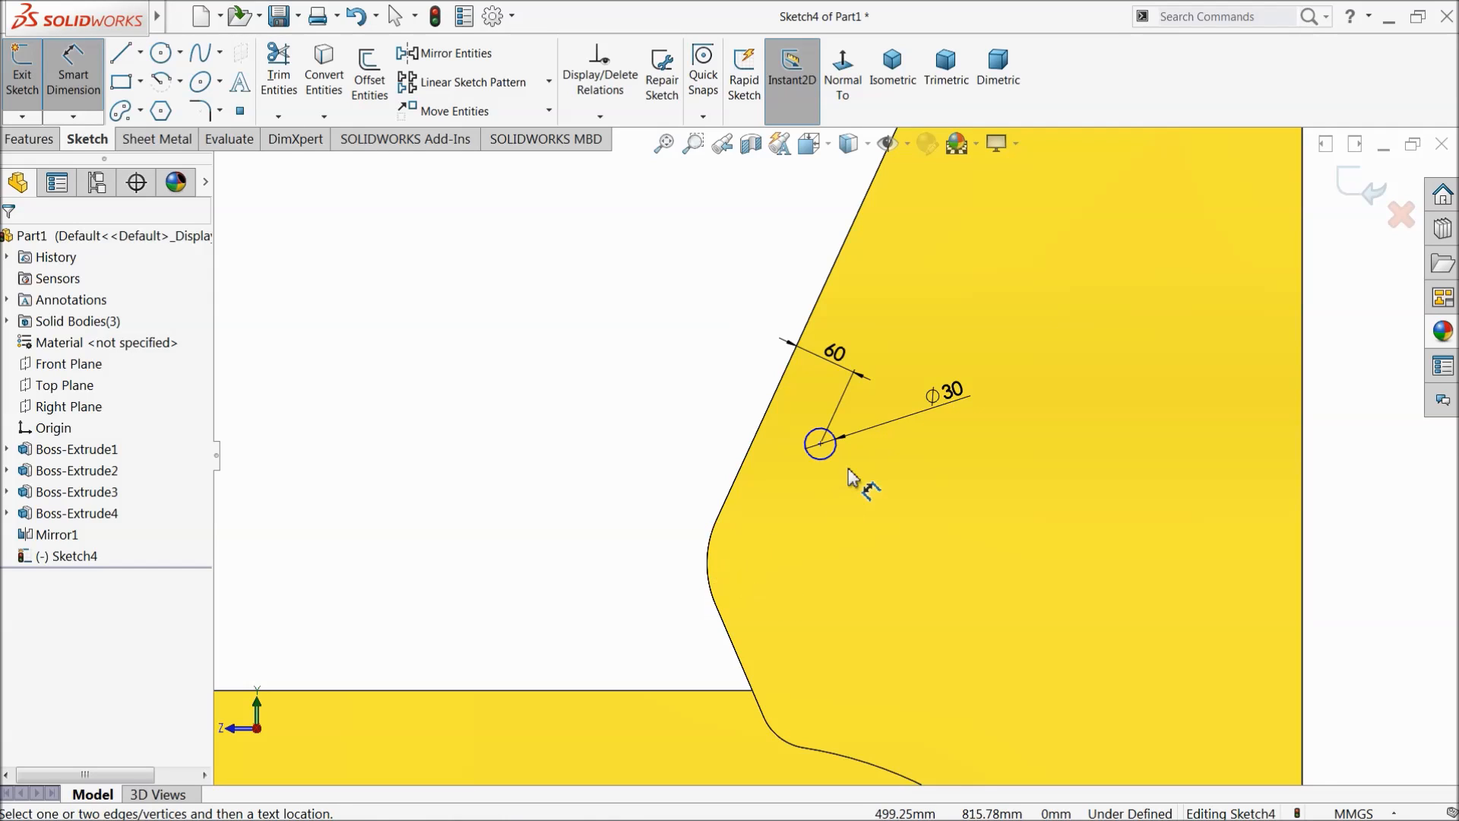
Step: Place the lower circle's centre 60 mm vertically above the lower corner arc's centre and move that dimension clear of the upright
left_click(820, 445)
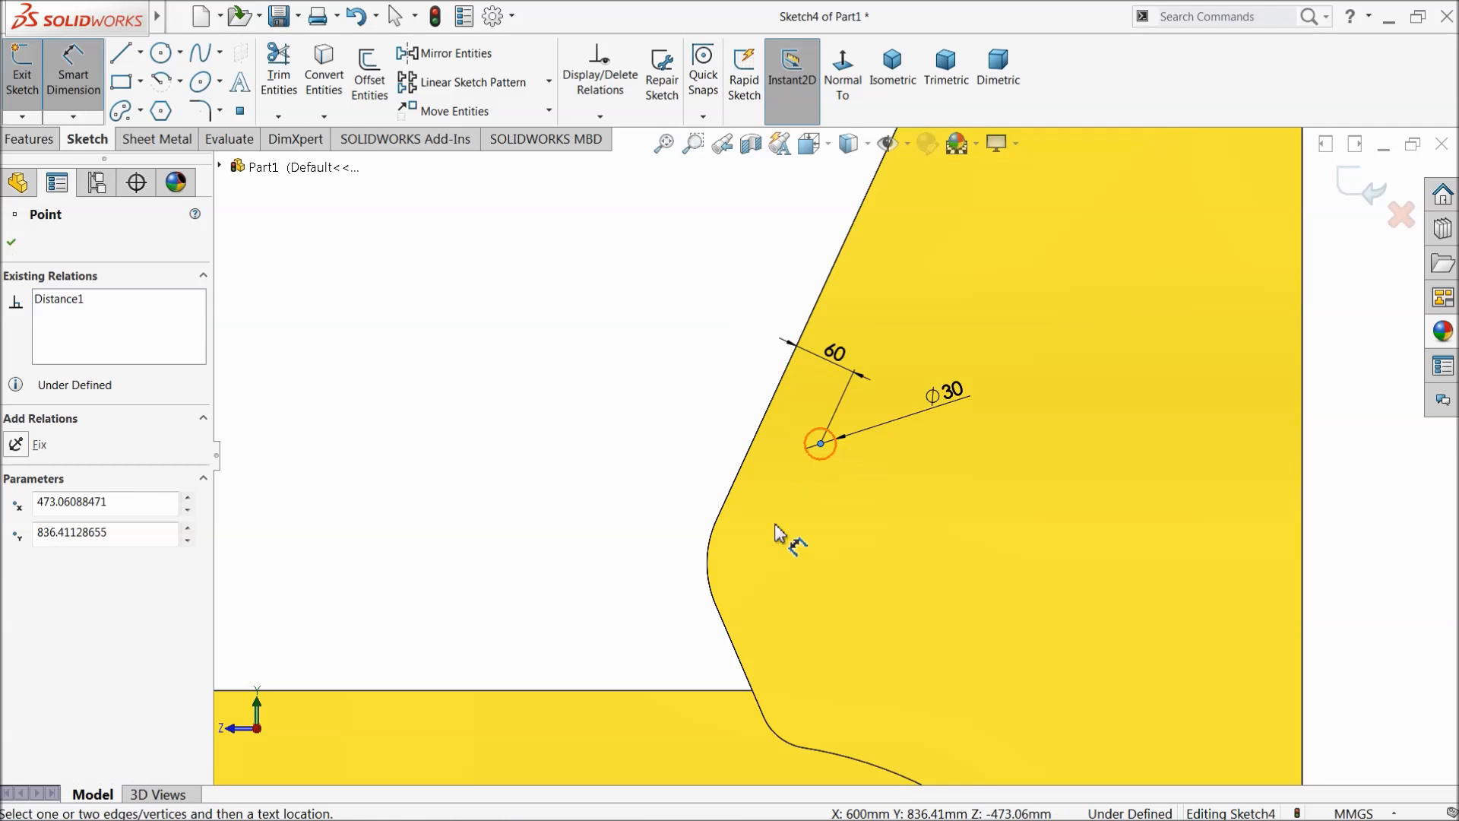
left_click(709, 572)
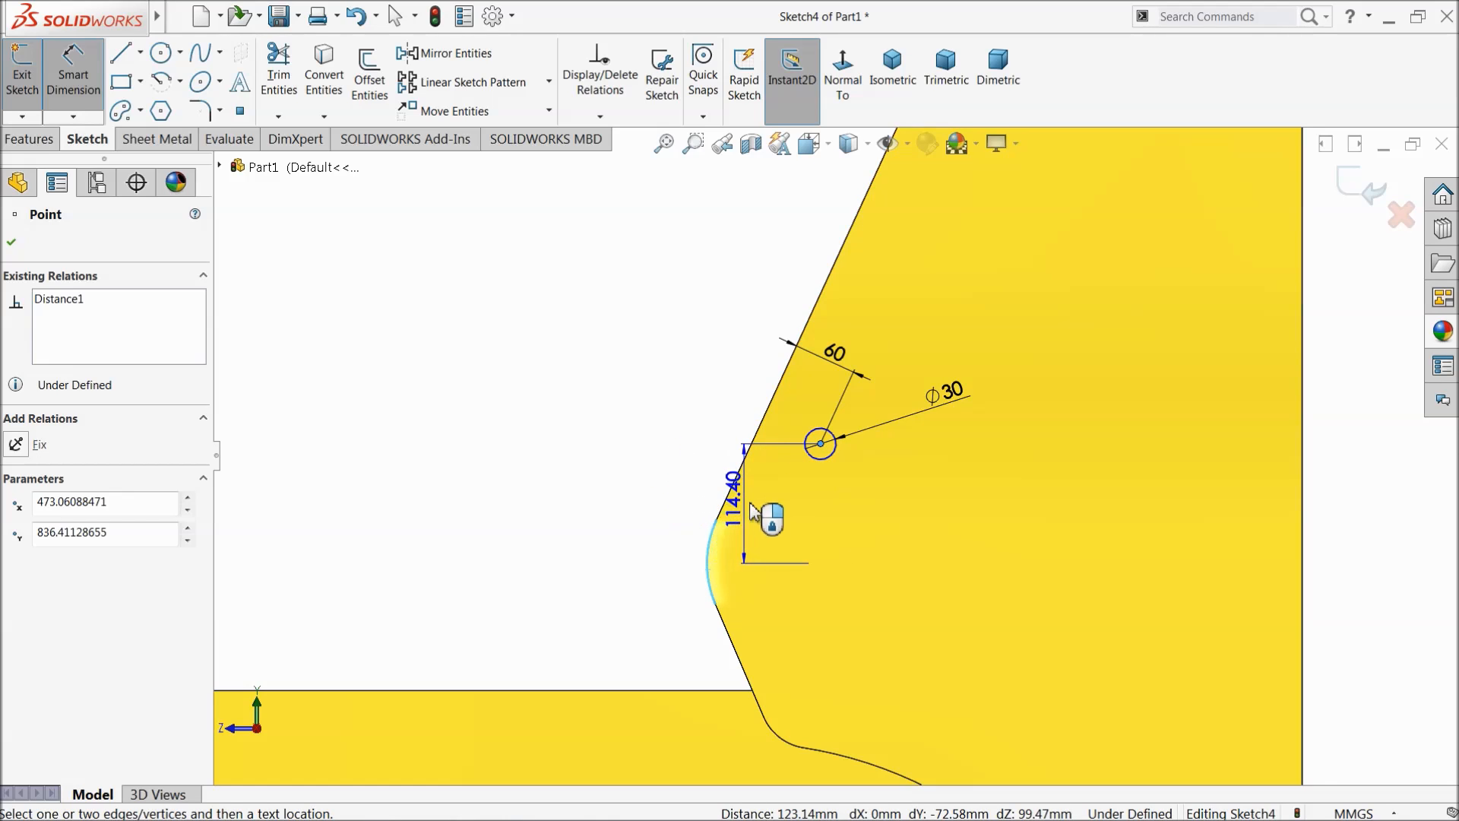
left_click(785, 506)
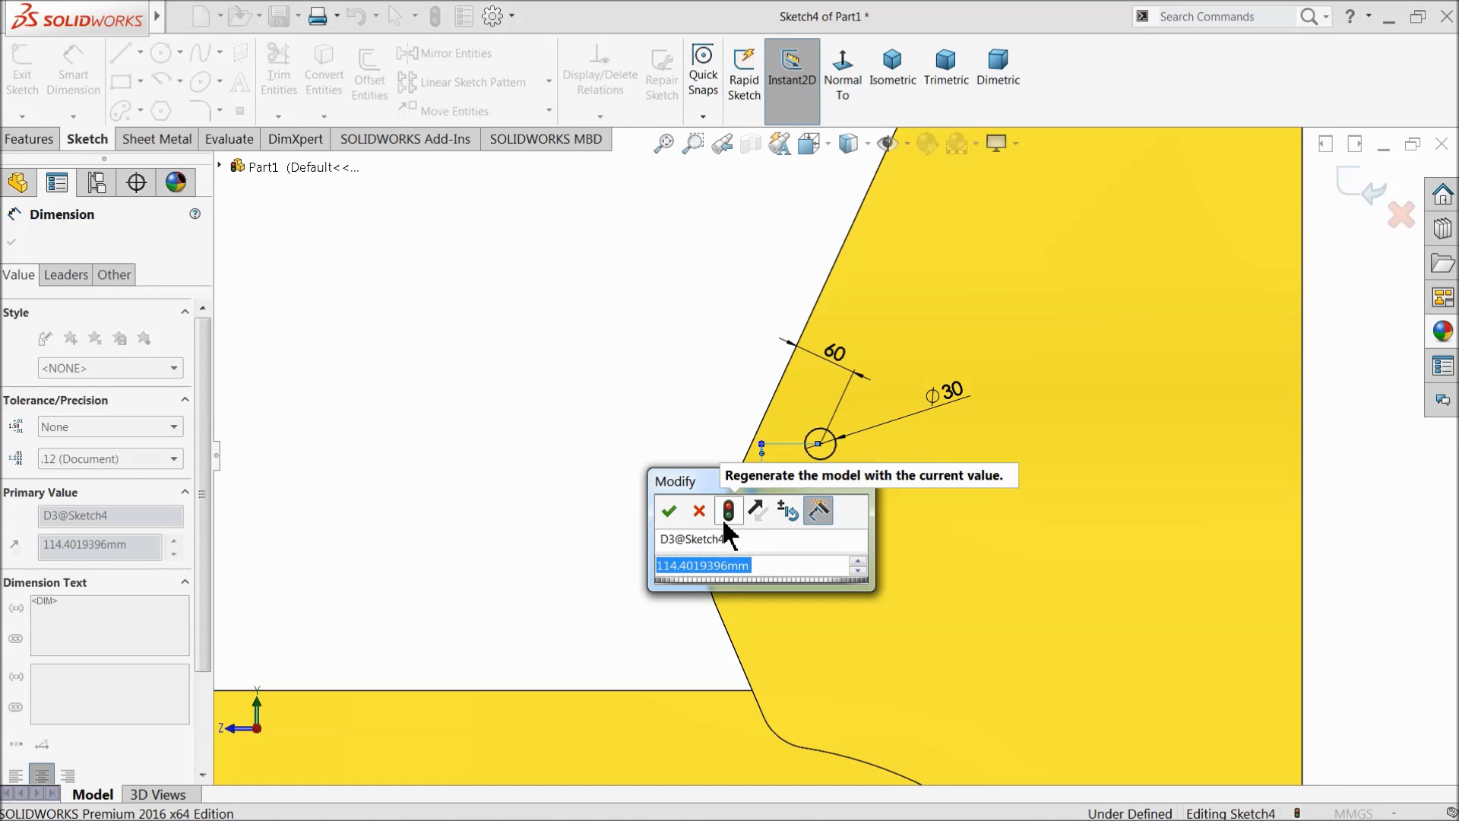
type("60")
left_click(669, 510)
scroll(800, 562, "down", 3)
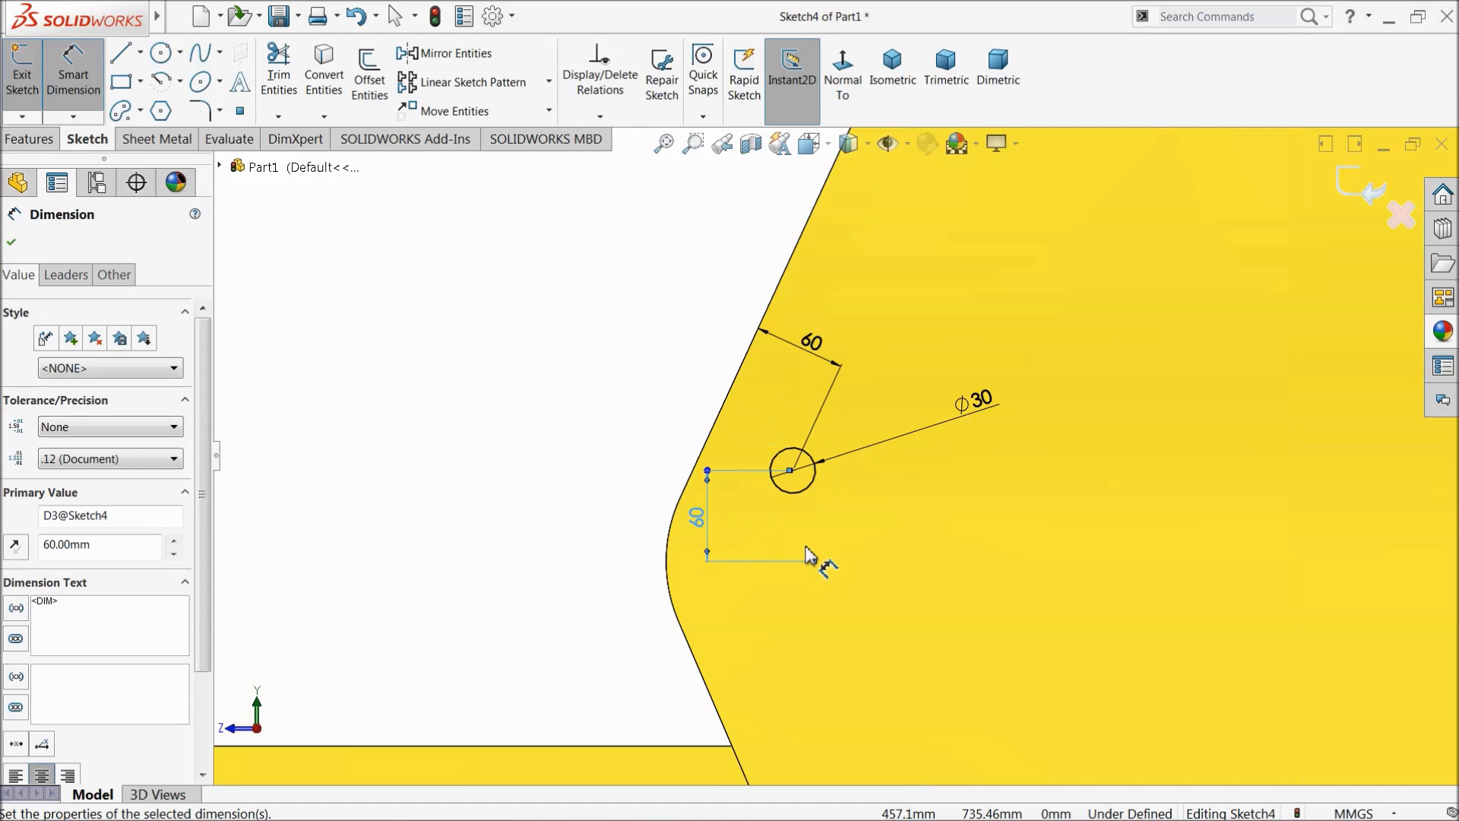
mouse_move(683, 519)
left_mouse_down()
mouse_move(775, 511)
mouse_move(608, 497)
left_mouse_up()
Step: Set the upper circle's diameter to 40 mm and finish dimensioning
scroll(636, 511, "up", 5)
scroll(929, 342, "down", 2)
scroll(954, 319, "down", 3)
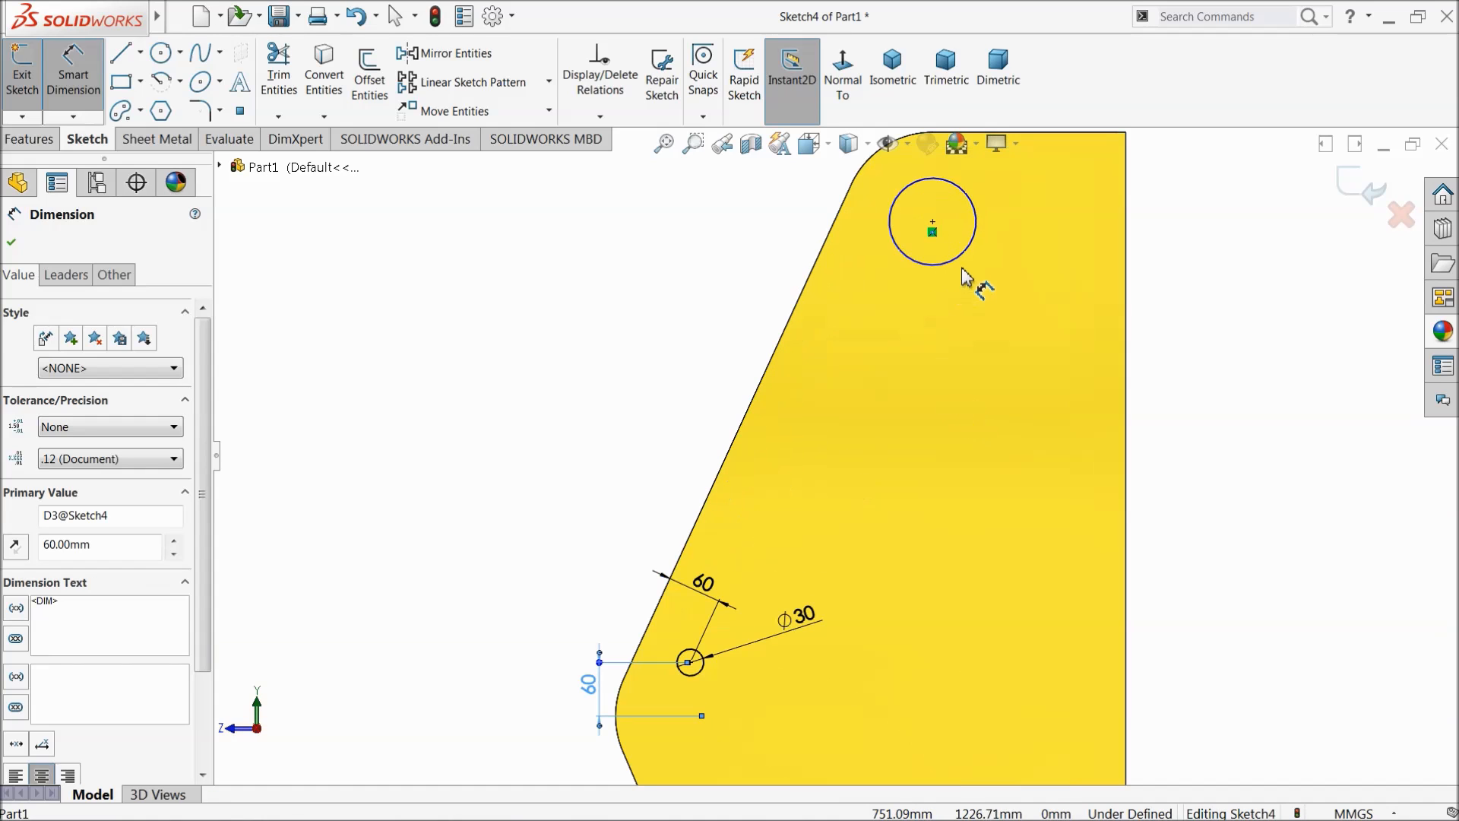
left_click(964, 266)
left_click(1010, 293)
type("40")
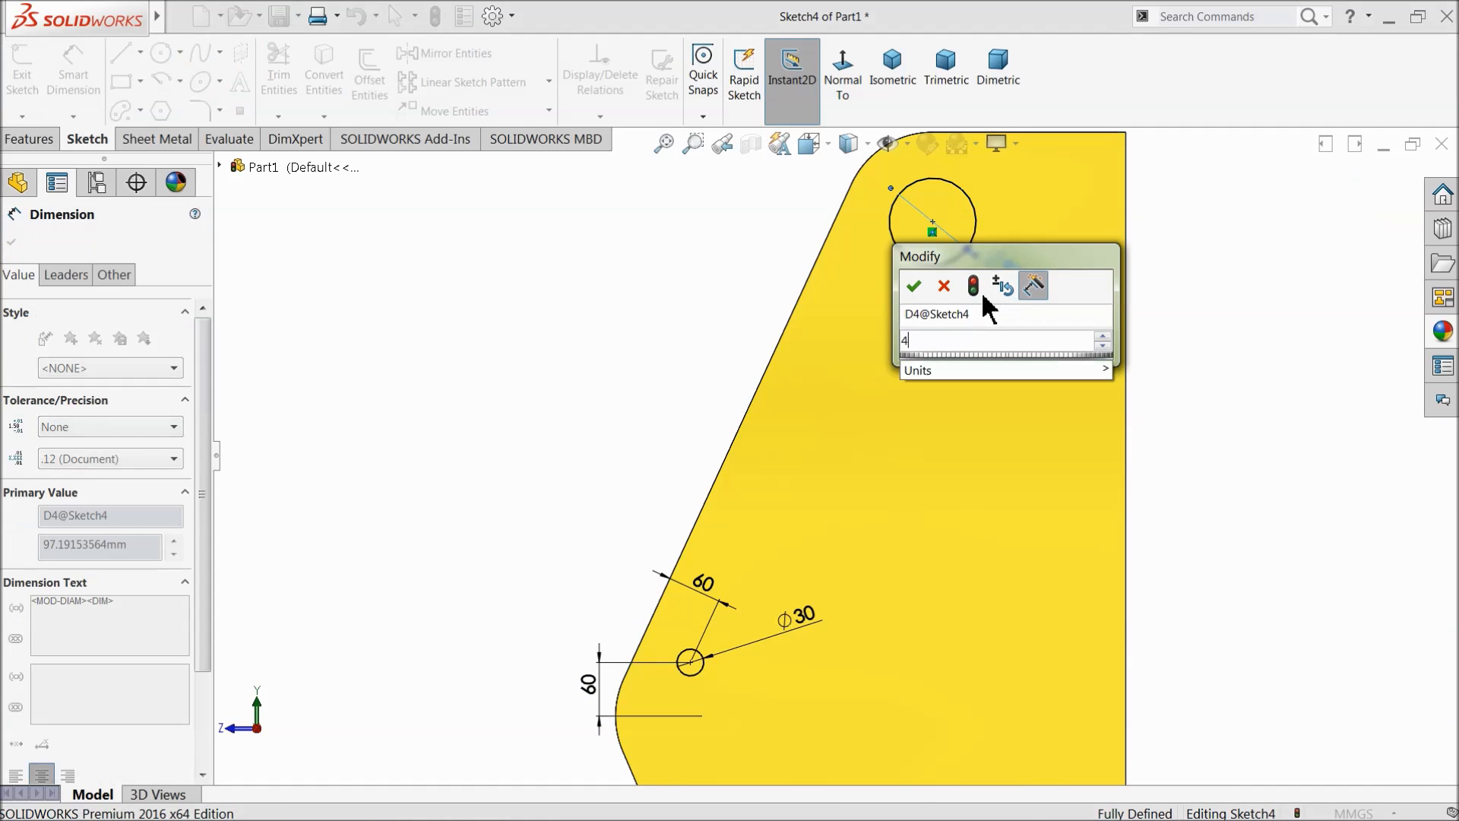
left_click(915, 287)
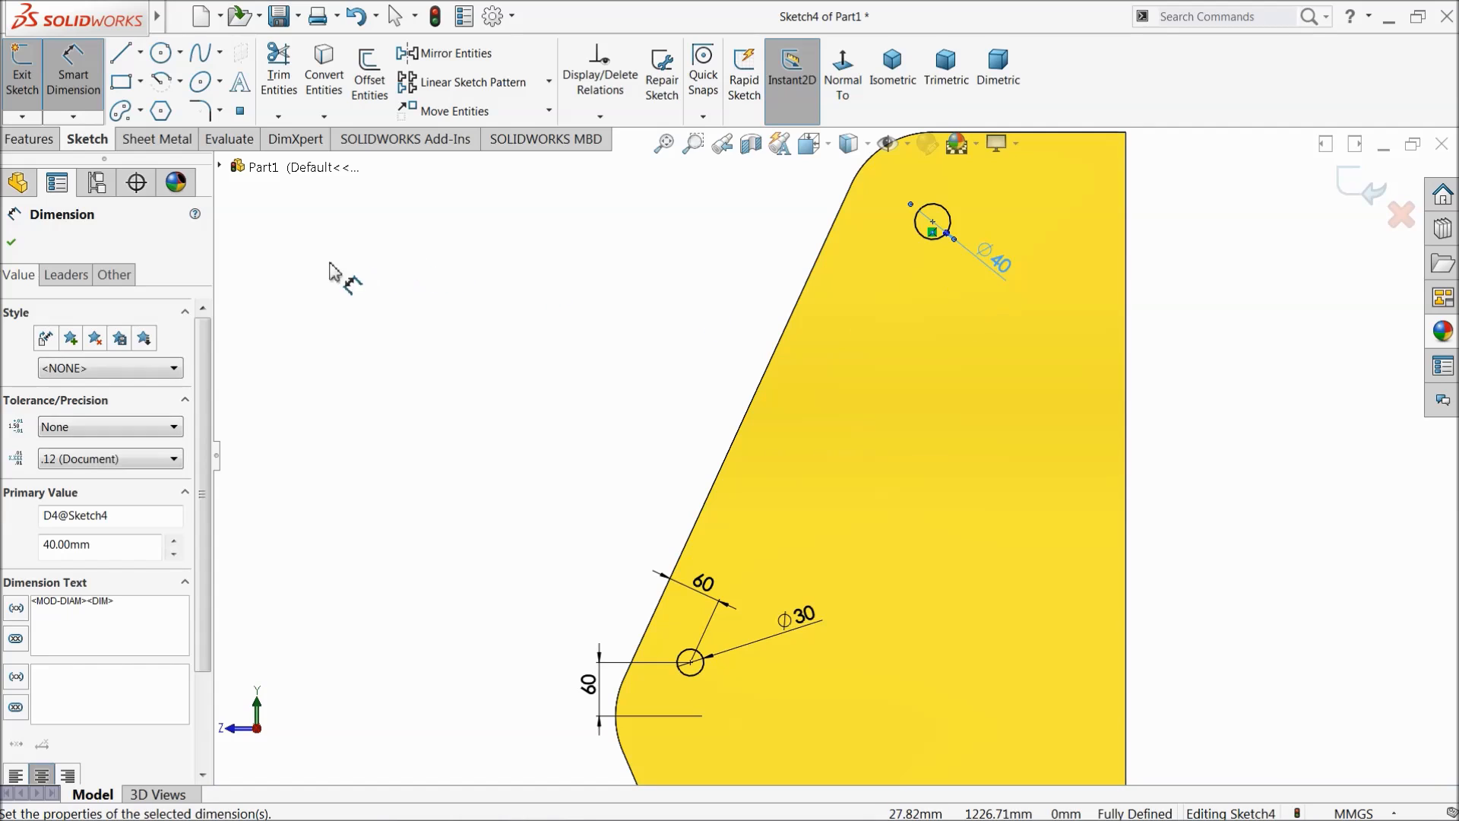
left_click(12, 243)
Step: Cut-extrude both circles Through All to make holes through both uprights
left_click(42, 142)
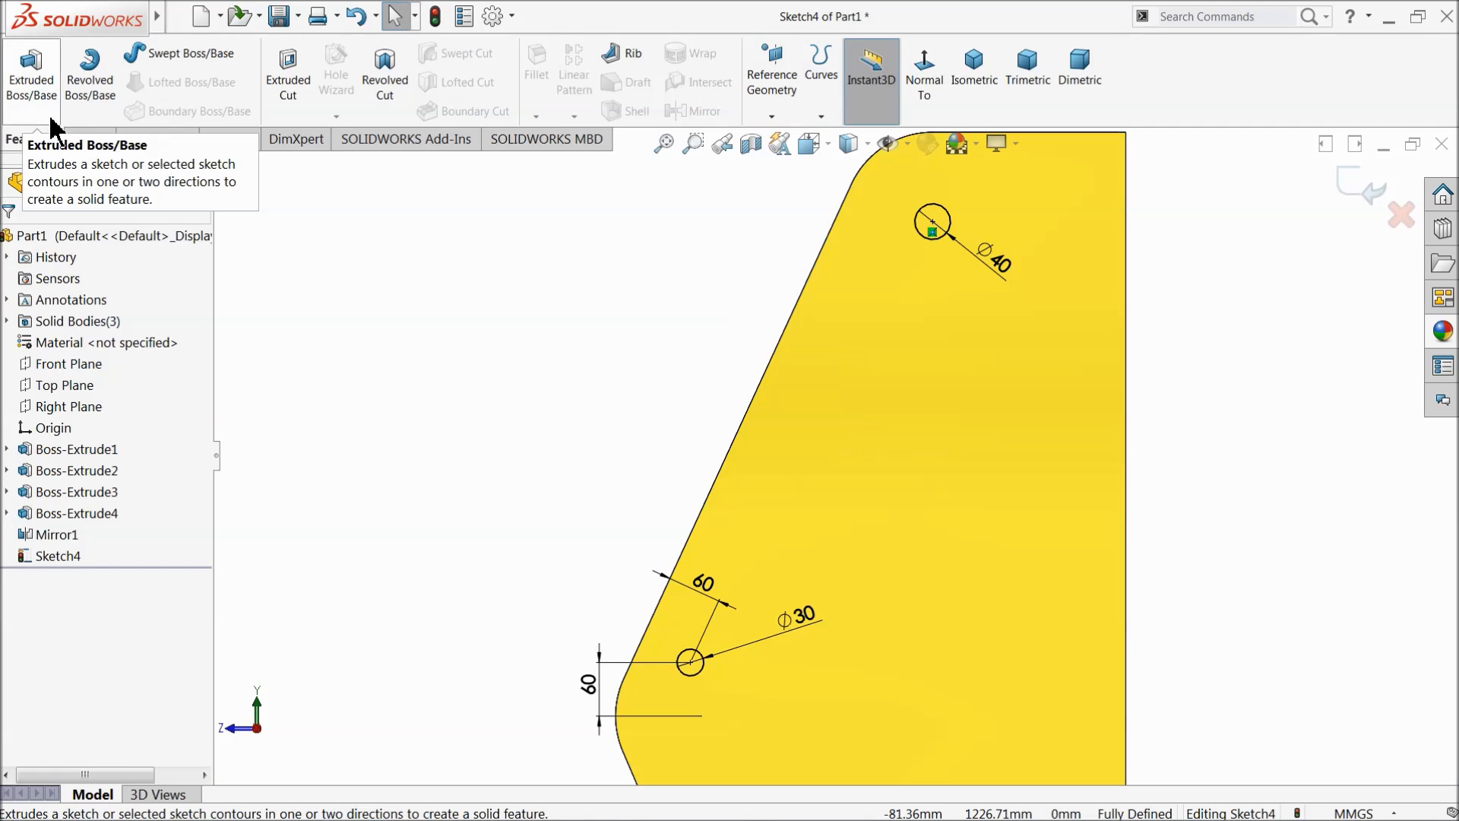
left_click(288, 76)
left_click(72, 361)
left_click(68, 392)
scroll(745, 381, "up", 5)
middle_click_drag(745, 381, 846, 493)
scroll(814, 409, "down", 4)
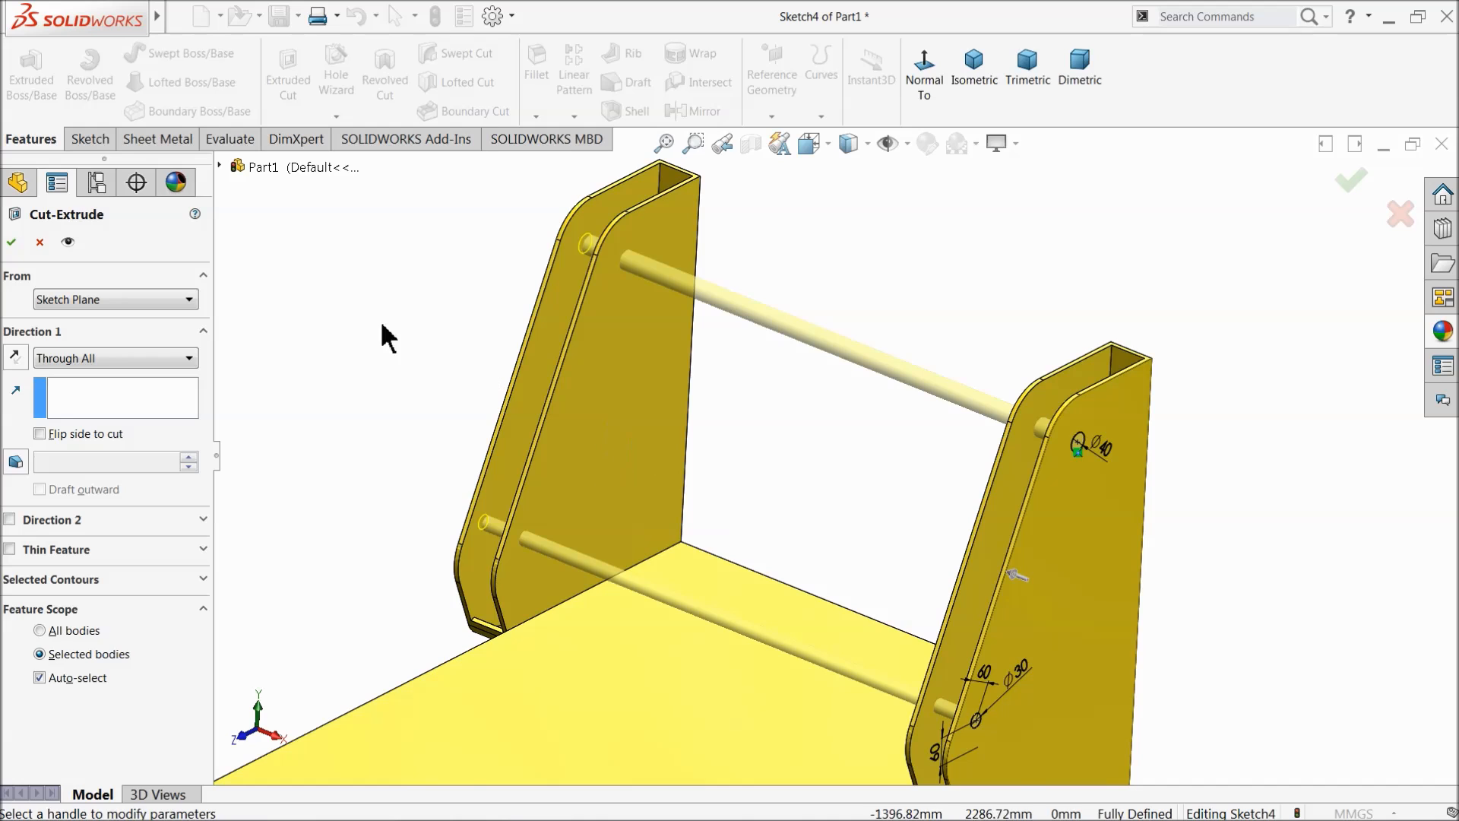
left_click(11, 241)
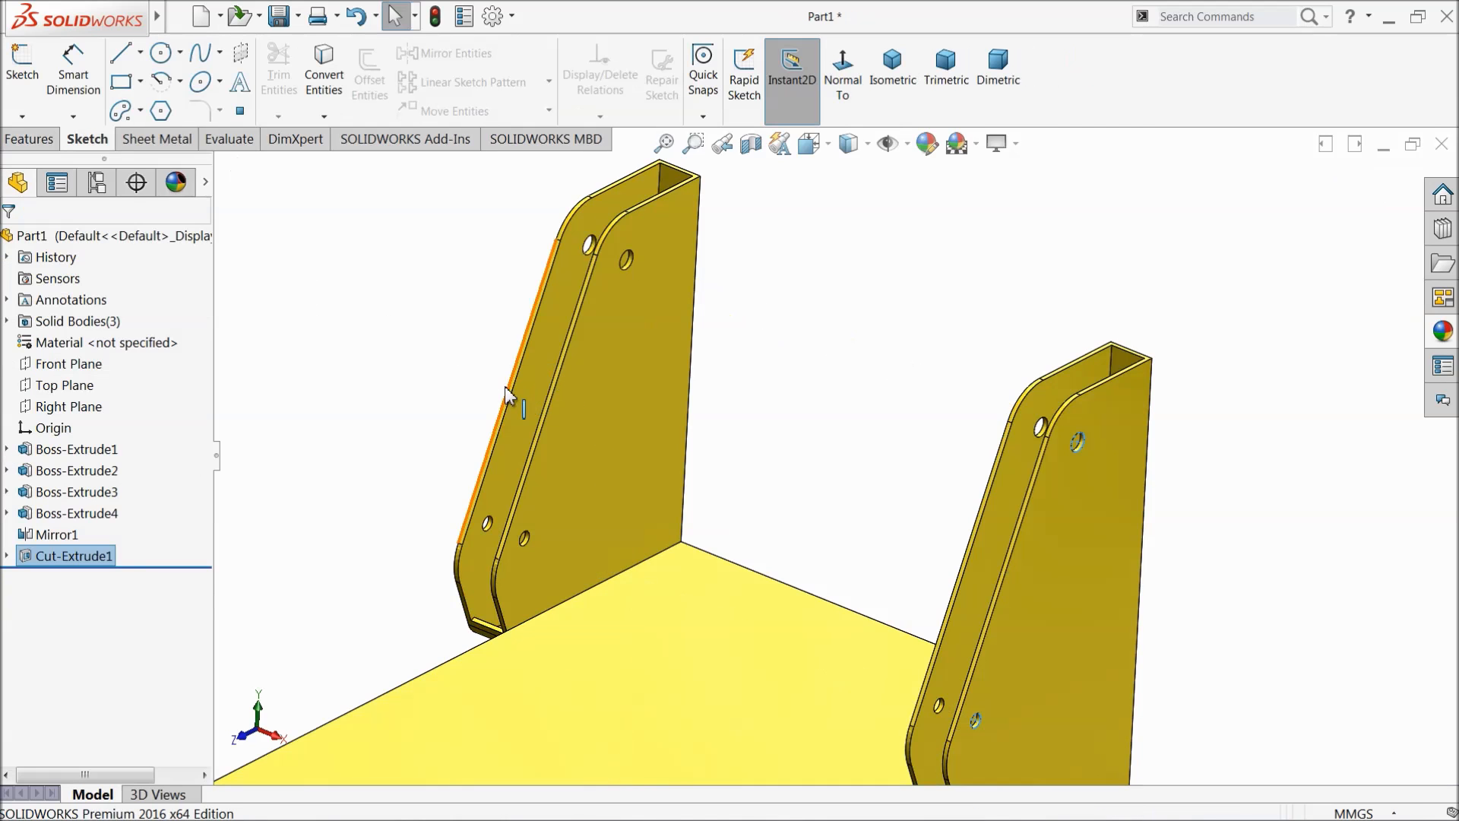
Step: Start a sketch on the base body's top face and view it face-on
middle_click_drag(505, 387, 500, 379)
left_click(961, 361)
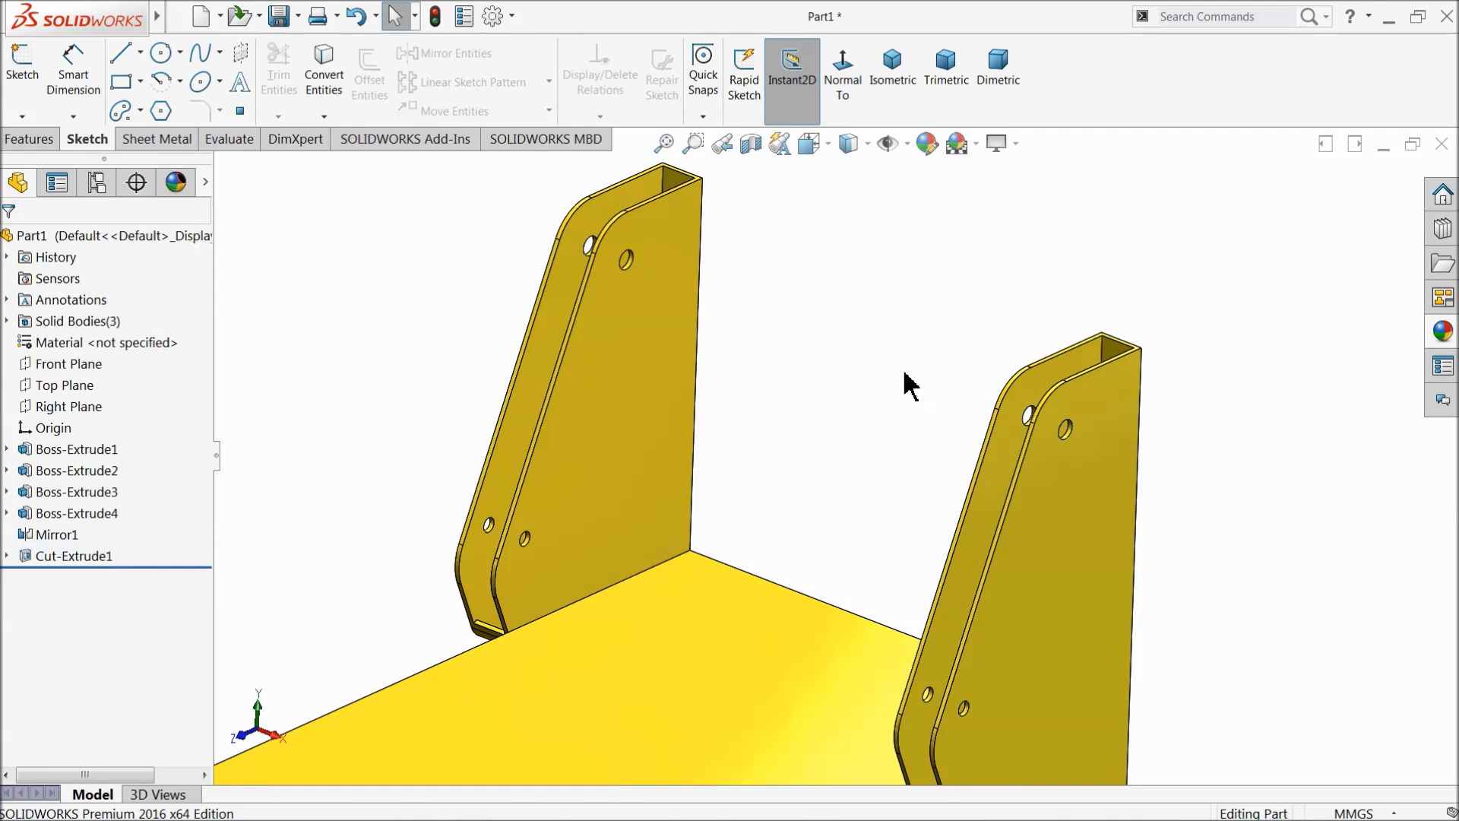
scroll(847, 449, "up", 4)
scroll(846, 495, "down", 3)
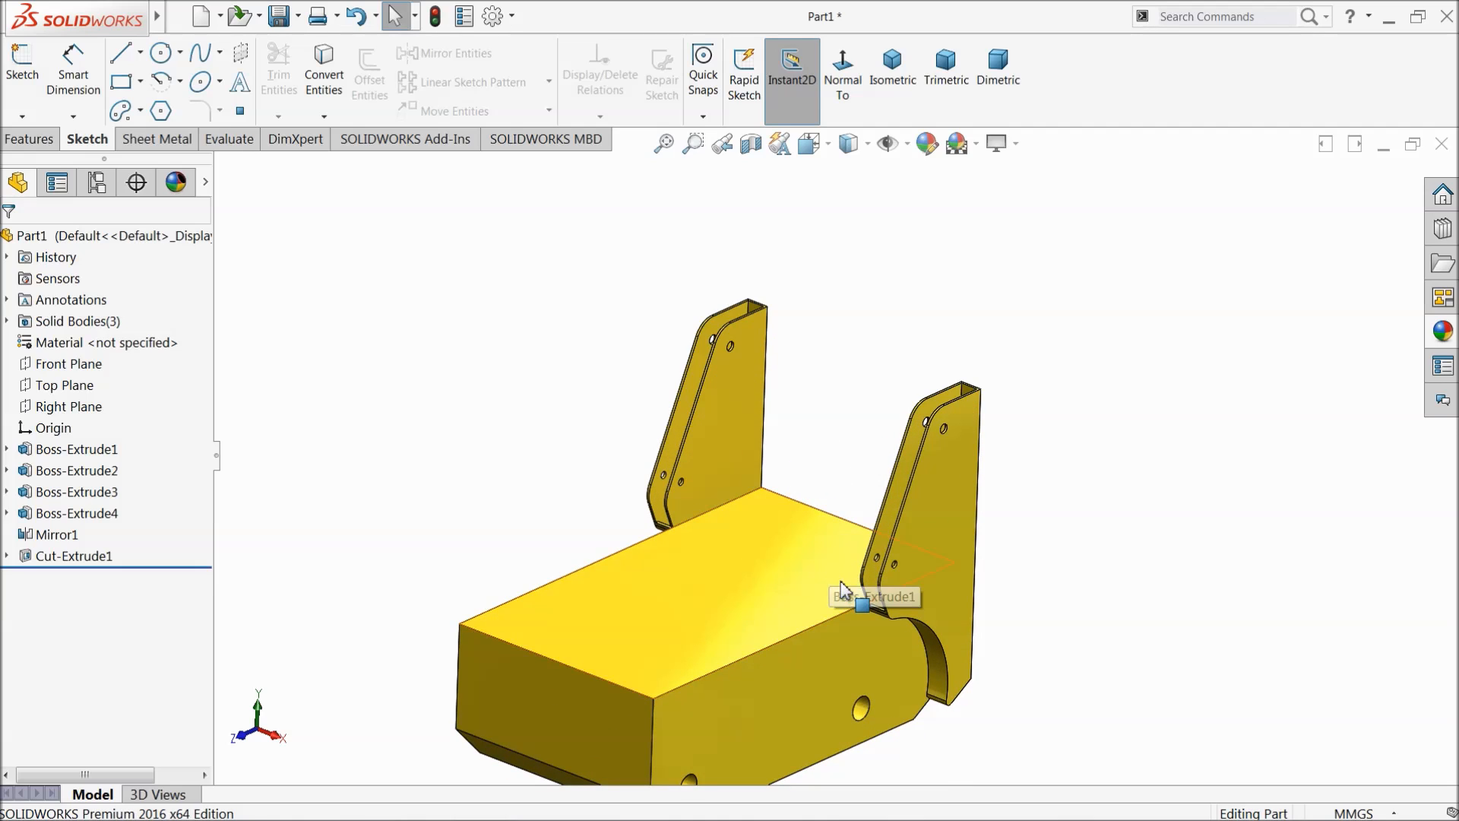
scroll(799, 570, "up", 1)
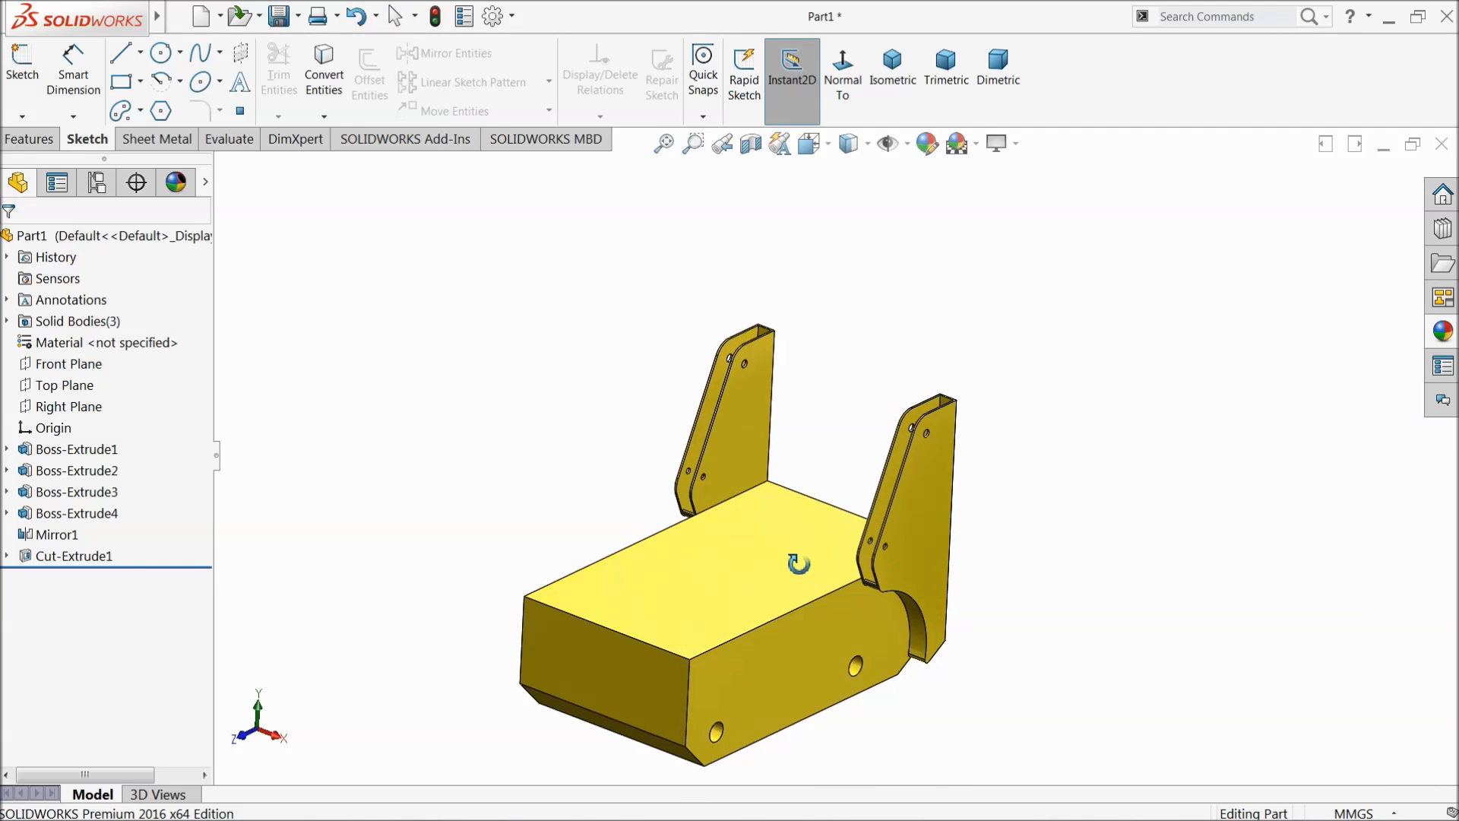
left_click(793, 567)
left_click(785, 560)
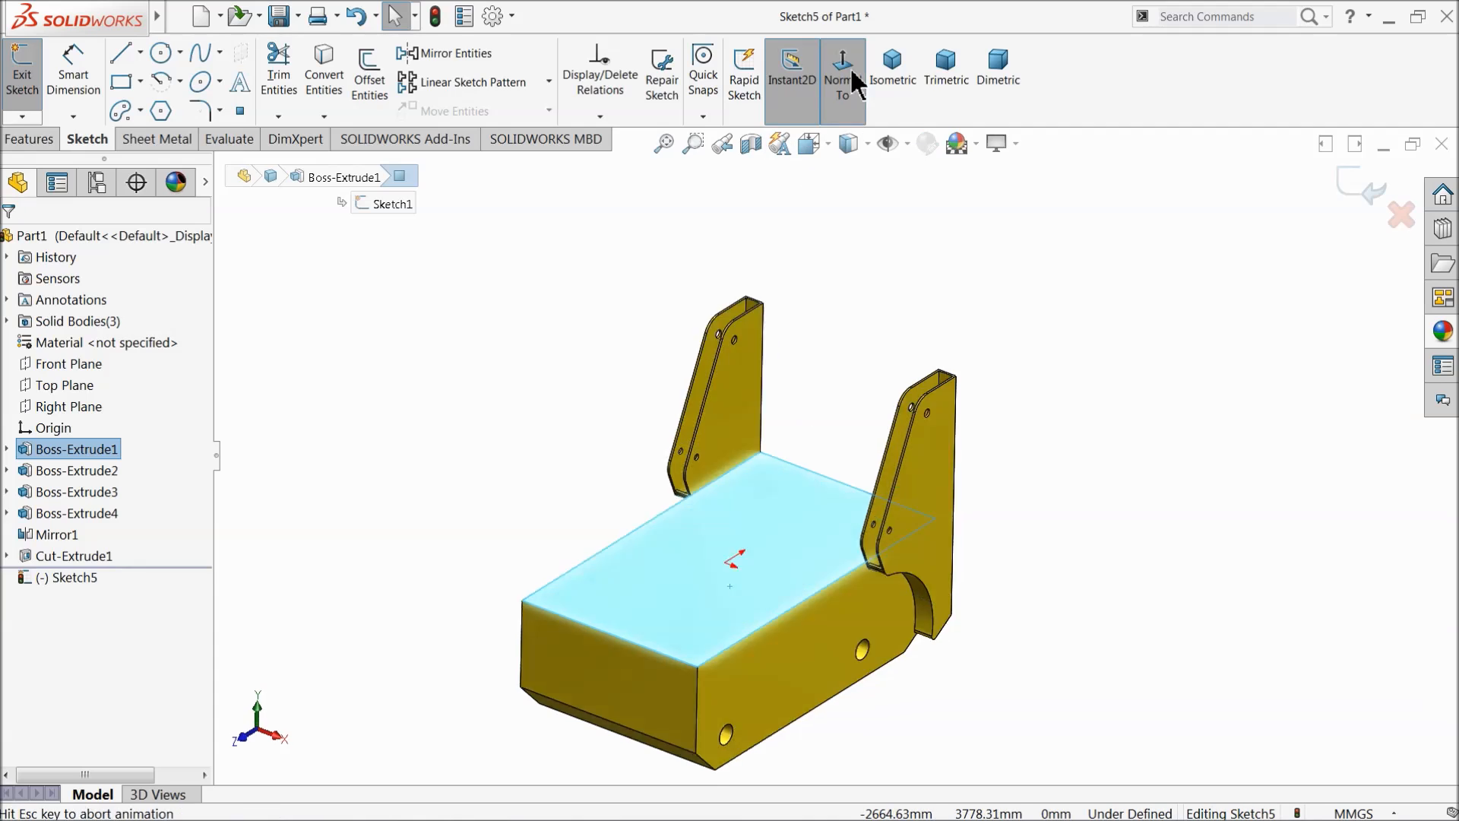
left_click(843, 68)
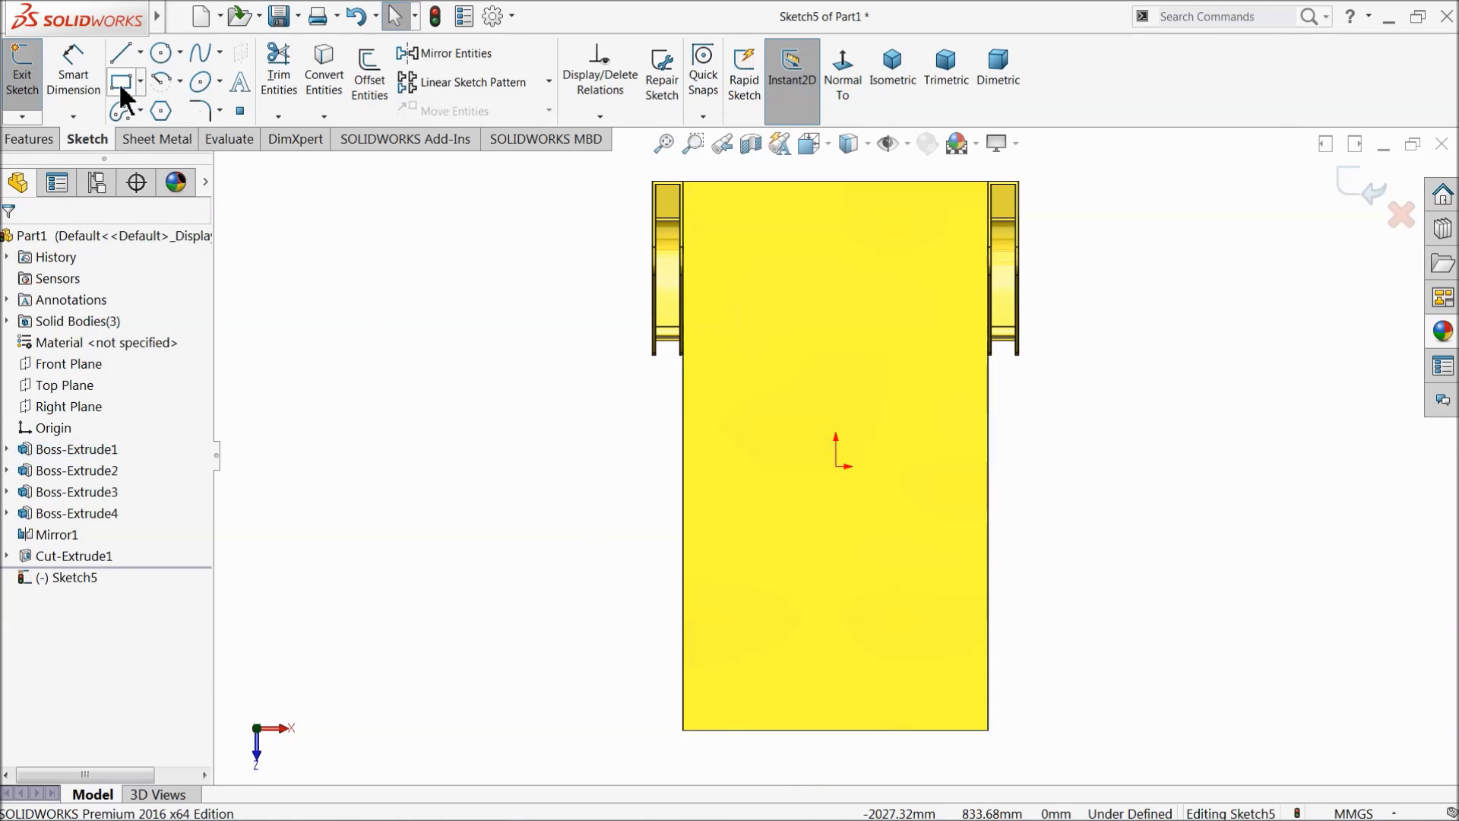
Step: Draw a vertical line from the origin to the midpoint of the body's front edge and convert it to construction geometry
left_click(141, 52)
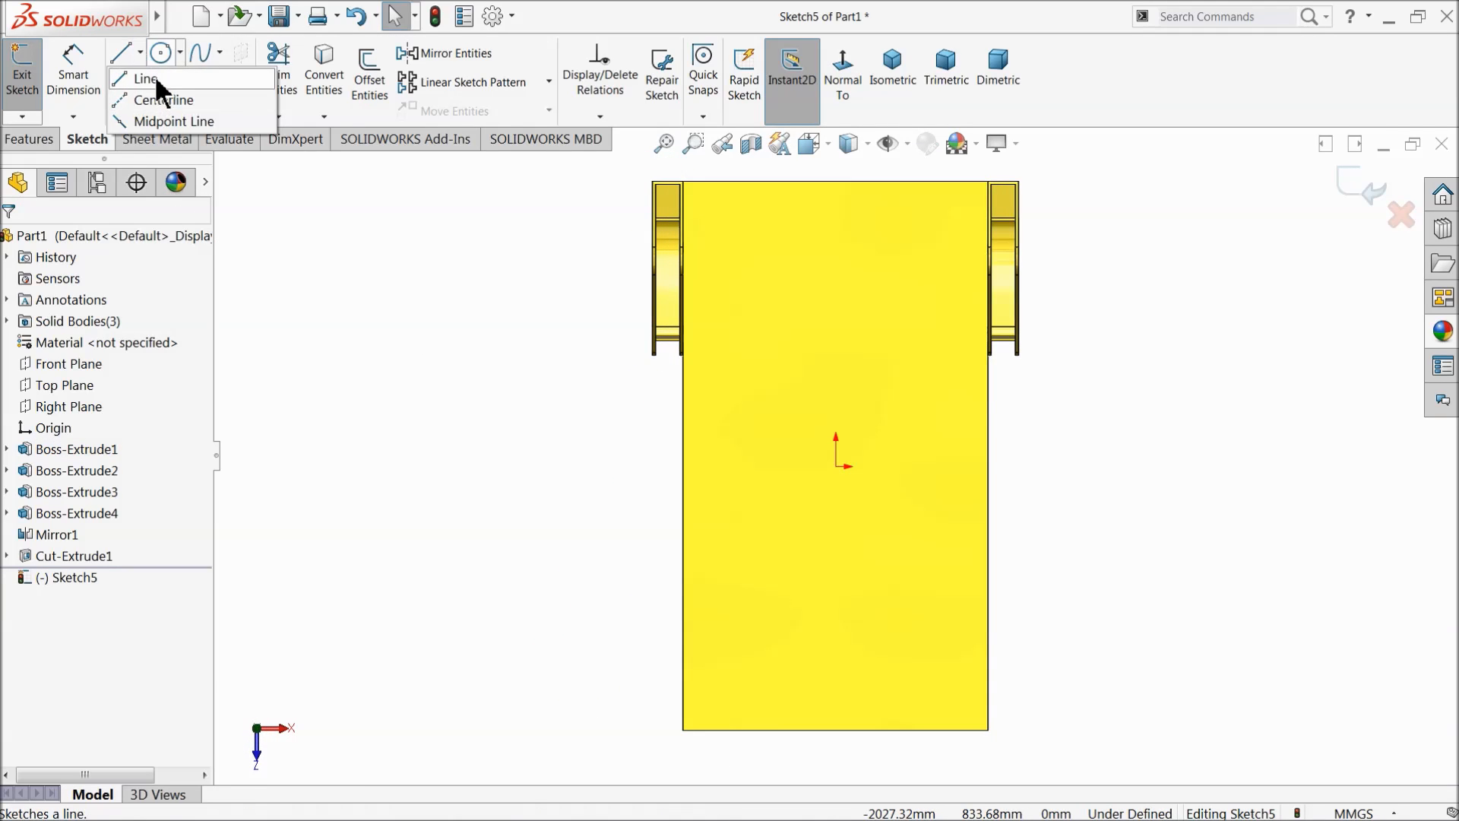
left_click(144, 79)
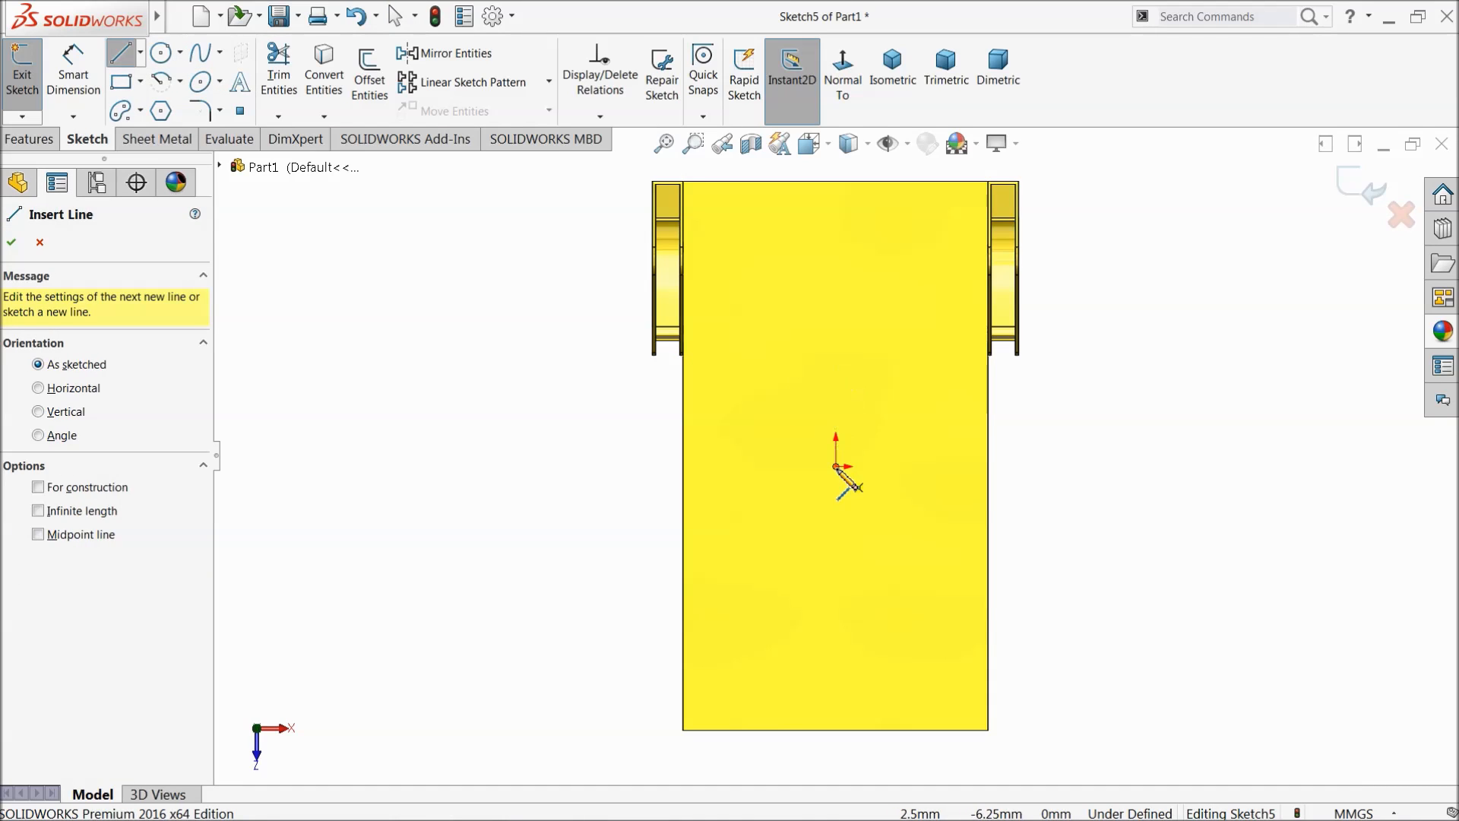
left_click(836, 467)
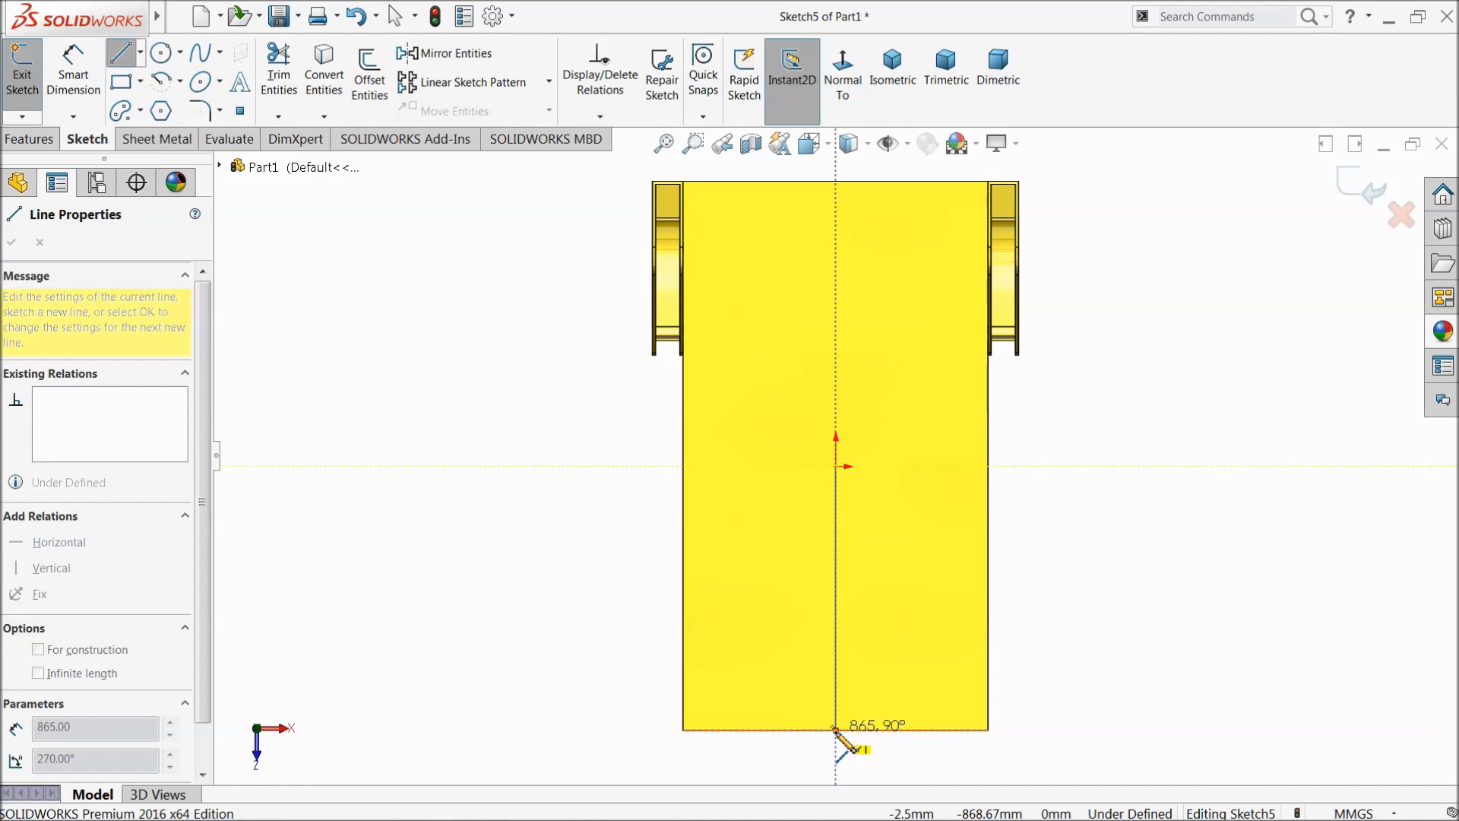
left_click(836, 731)
right_click(881, 593)
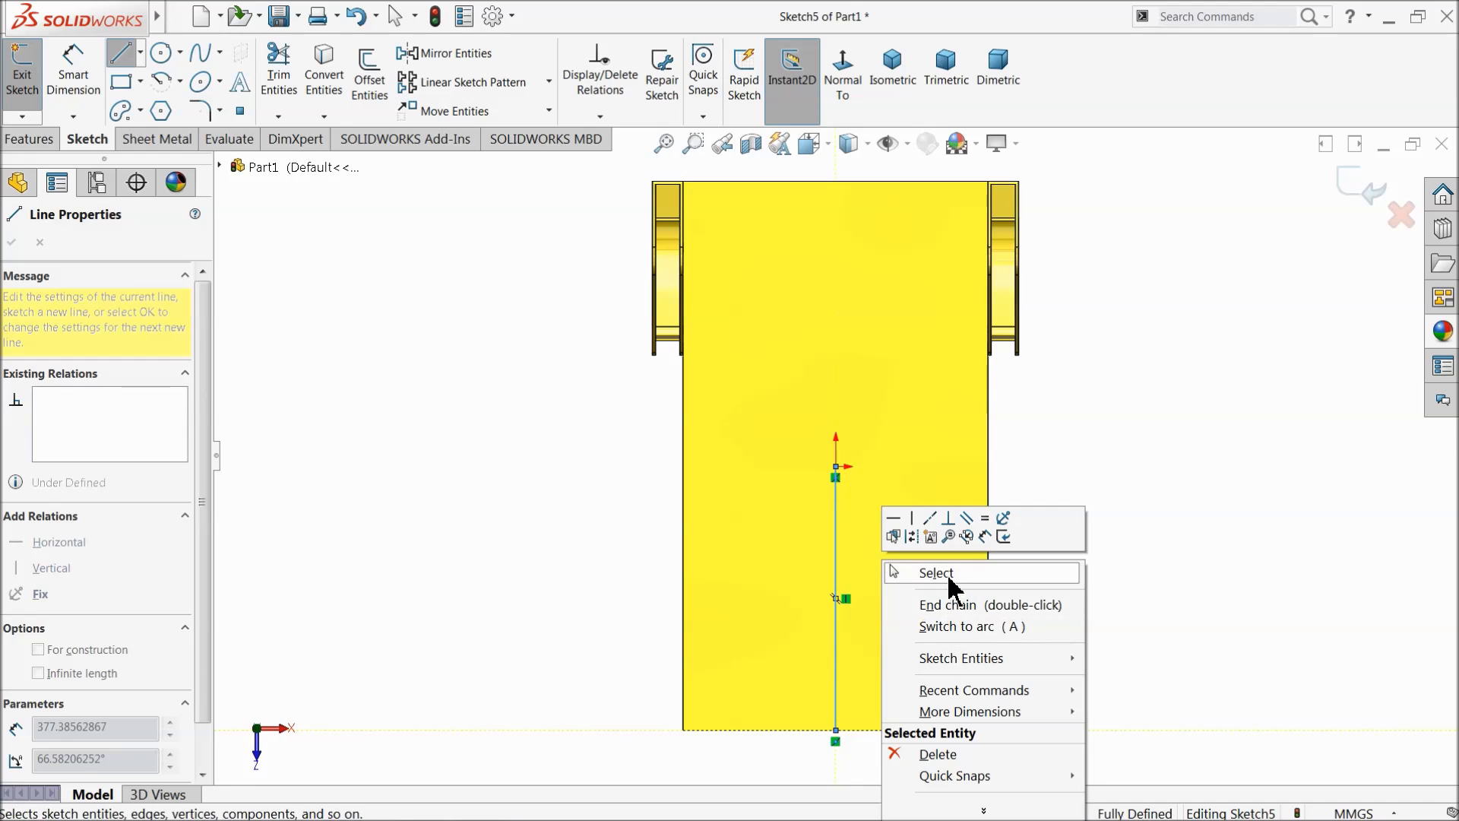
left_click(950, 579)
left_click(837, 593)
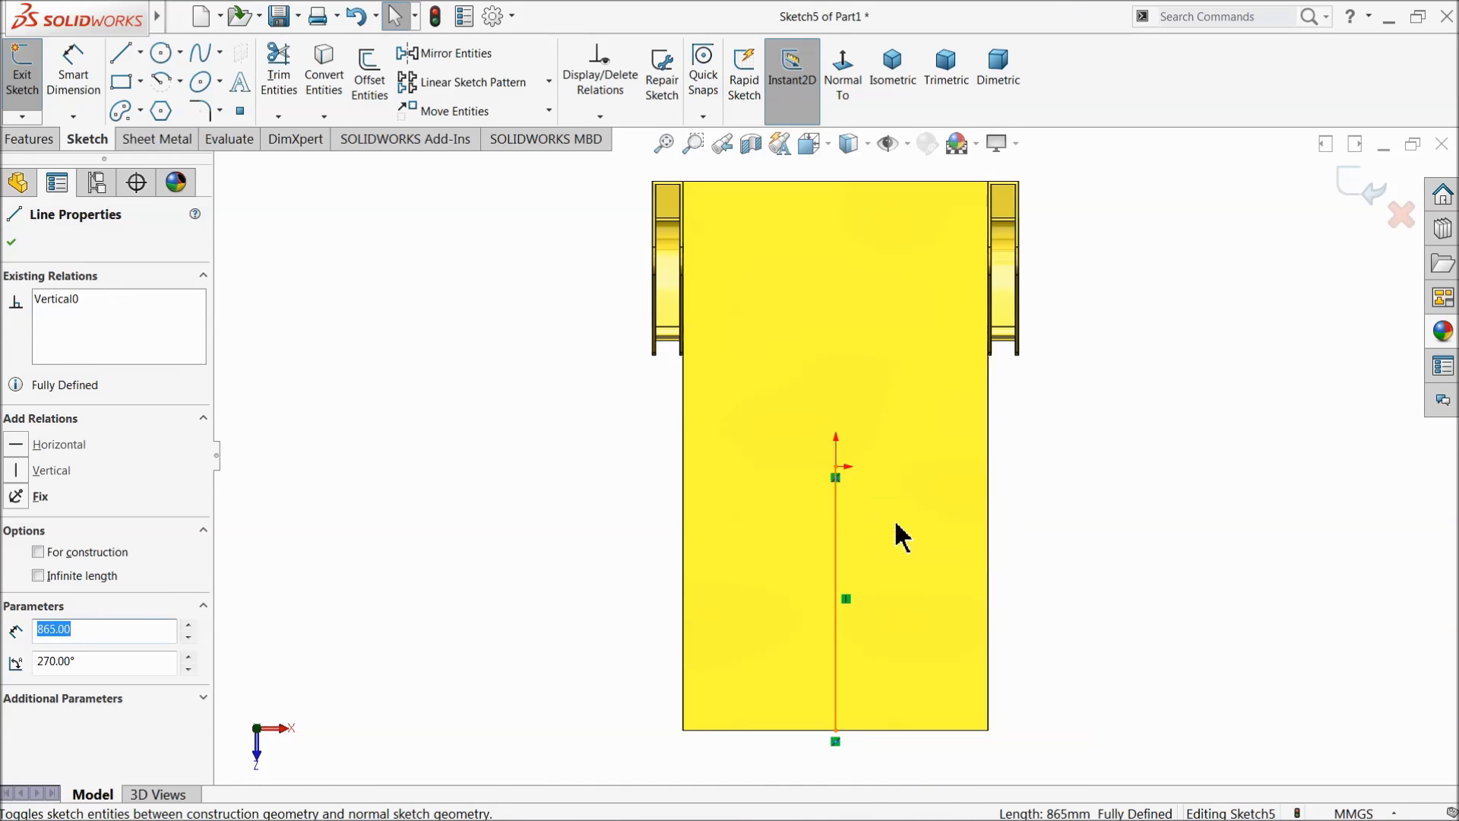
left_click(1120, 476)
Step: Sketch a corner rectangle about 729 mm long outside the body, with one long side on the body's +X side edge
left_click(122, 82)
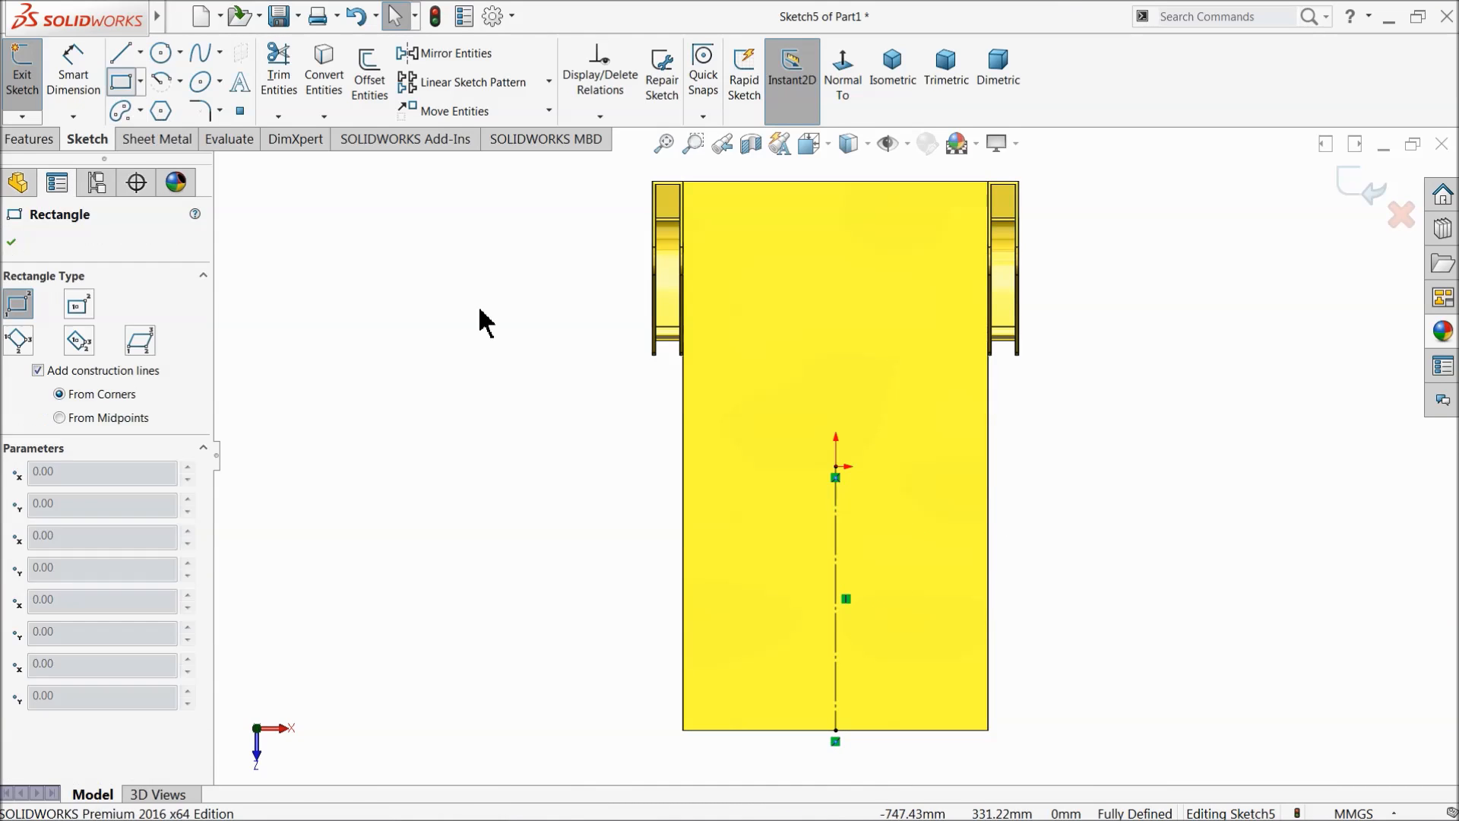
scroll(997, 522, "down", 3)
left_click(981, 394)
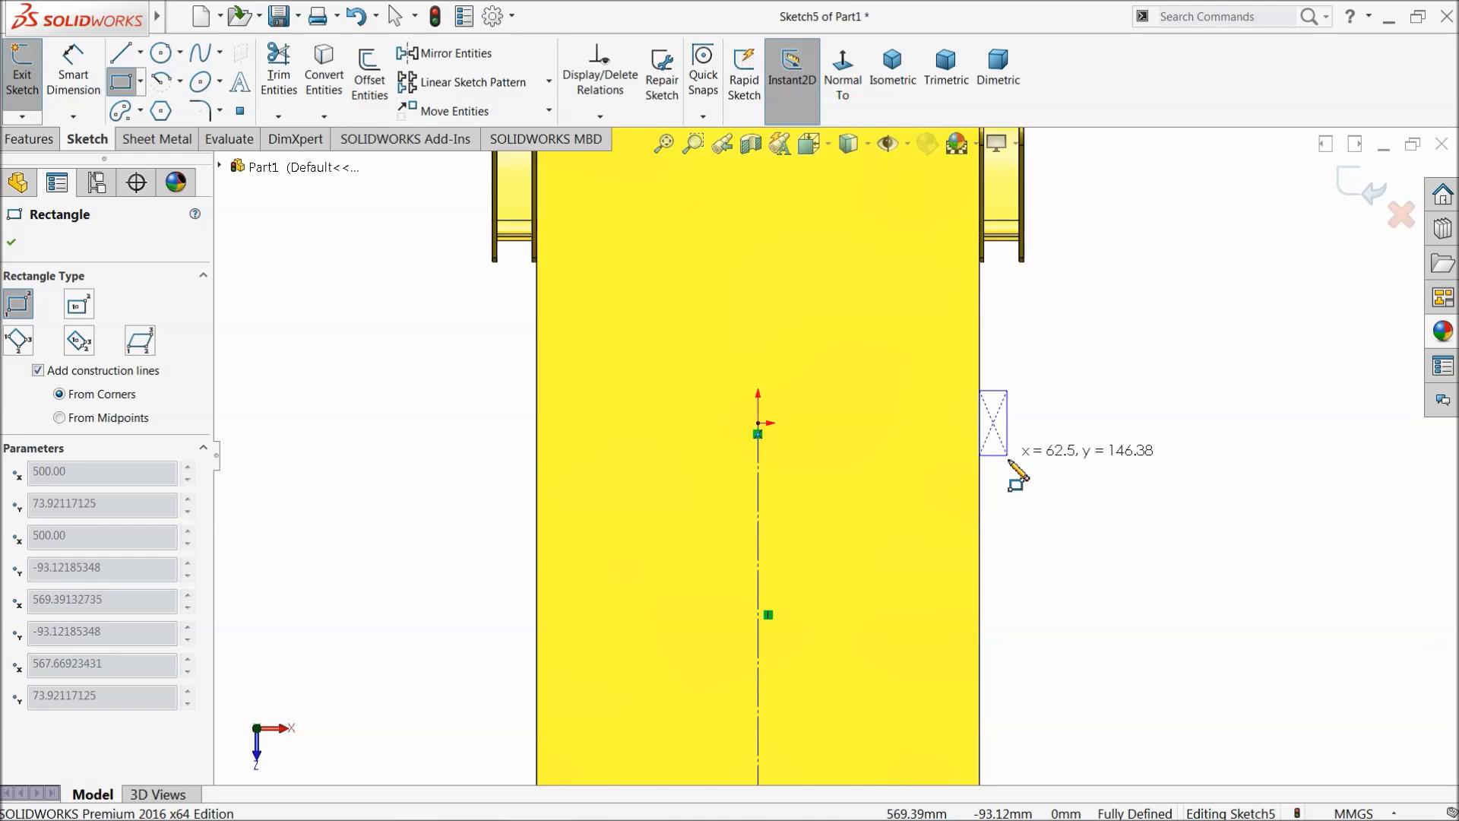
scroll(1008, 460, "up", 3)
left_click(994, 606)
scroll(927, 638, "down", 3)
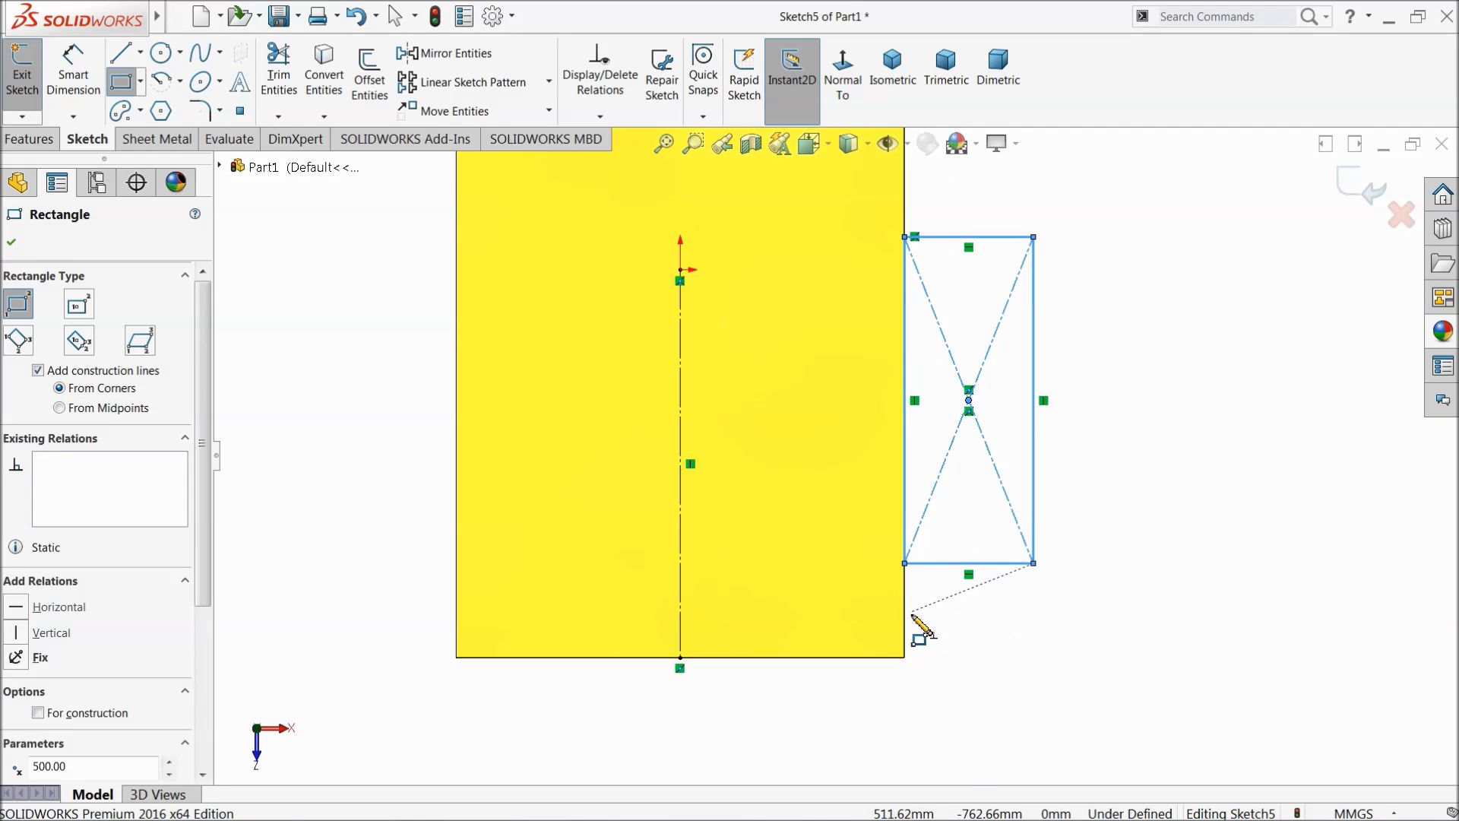
Step: Dimension the side rectangle to 1000 mm long and 250 mm wide
left_click(74, 79)
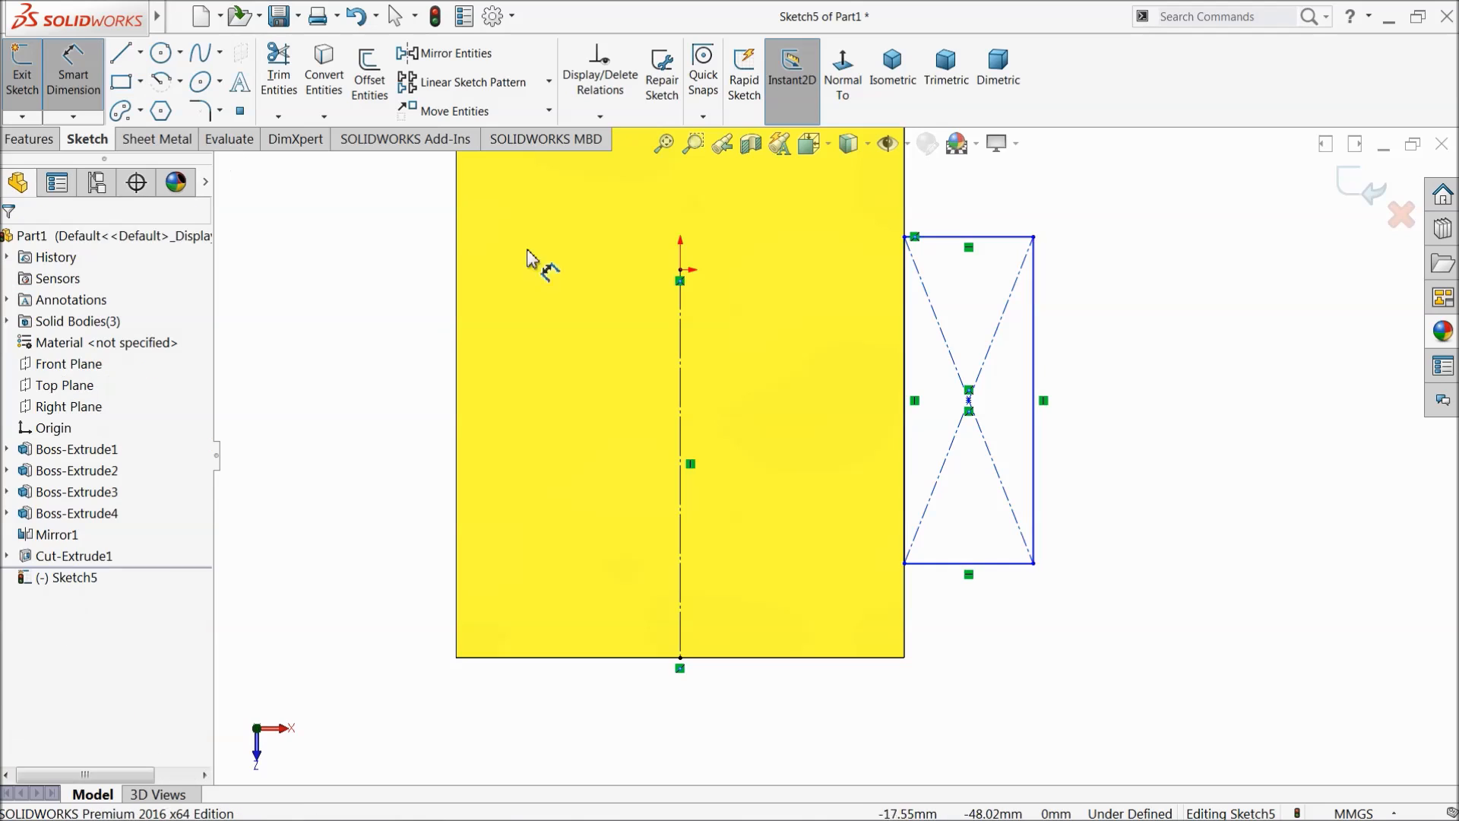
left_click(1035, 354)
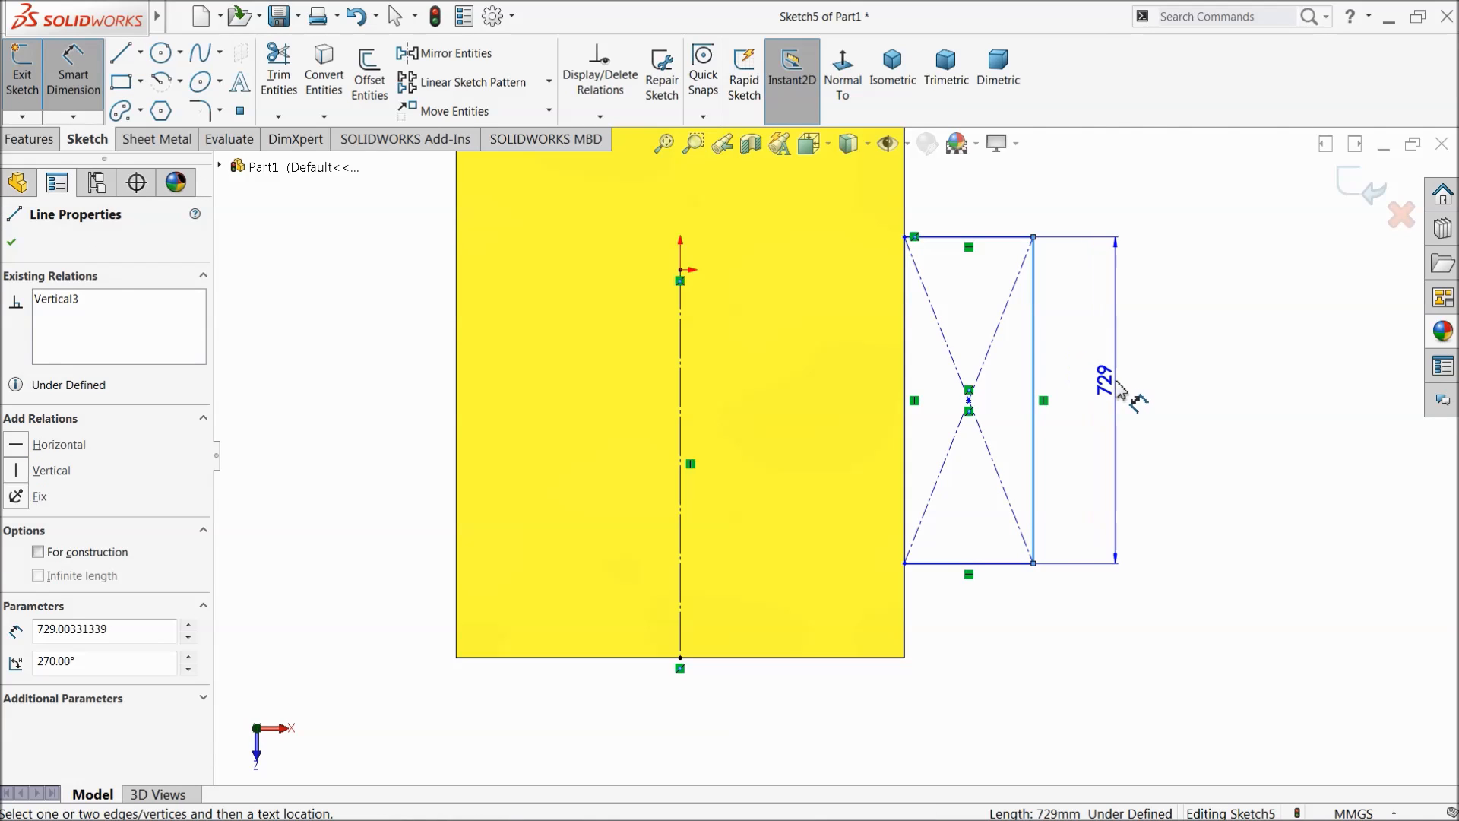
left_click(1119, 393)
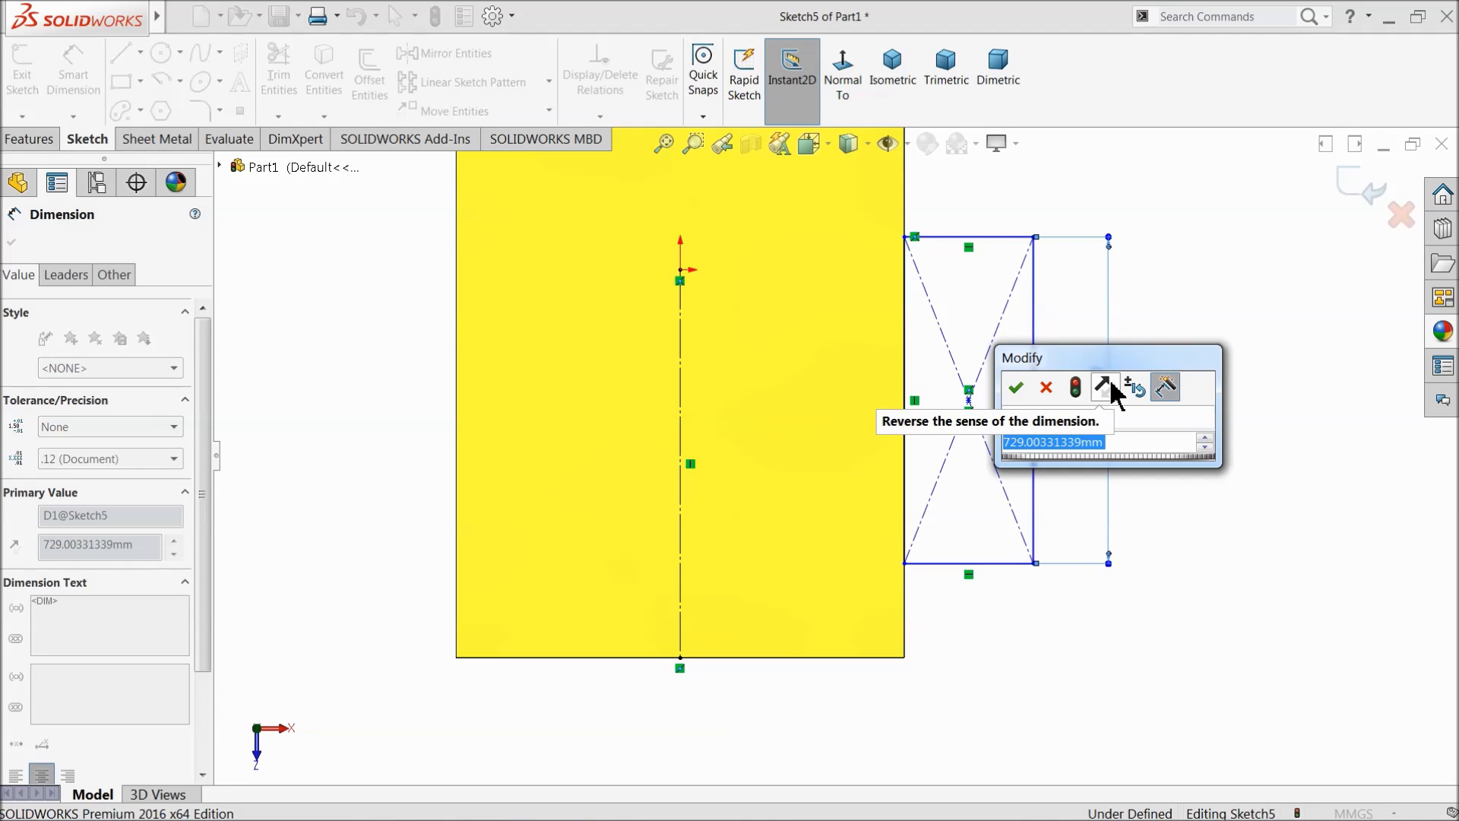
type("1000")
left_click(1019, 389)
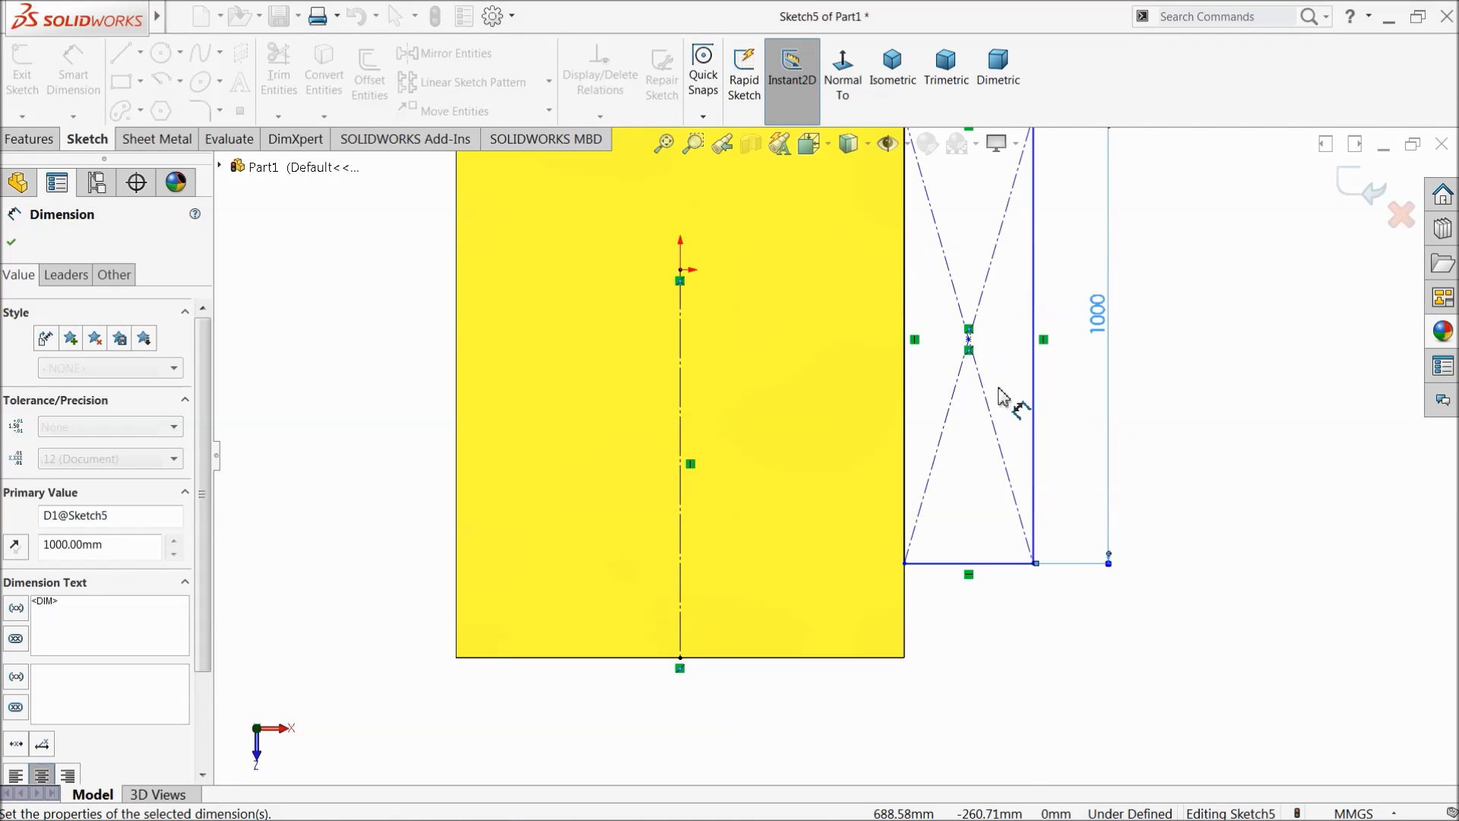
left_click(980, 575)
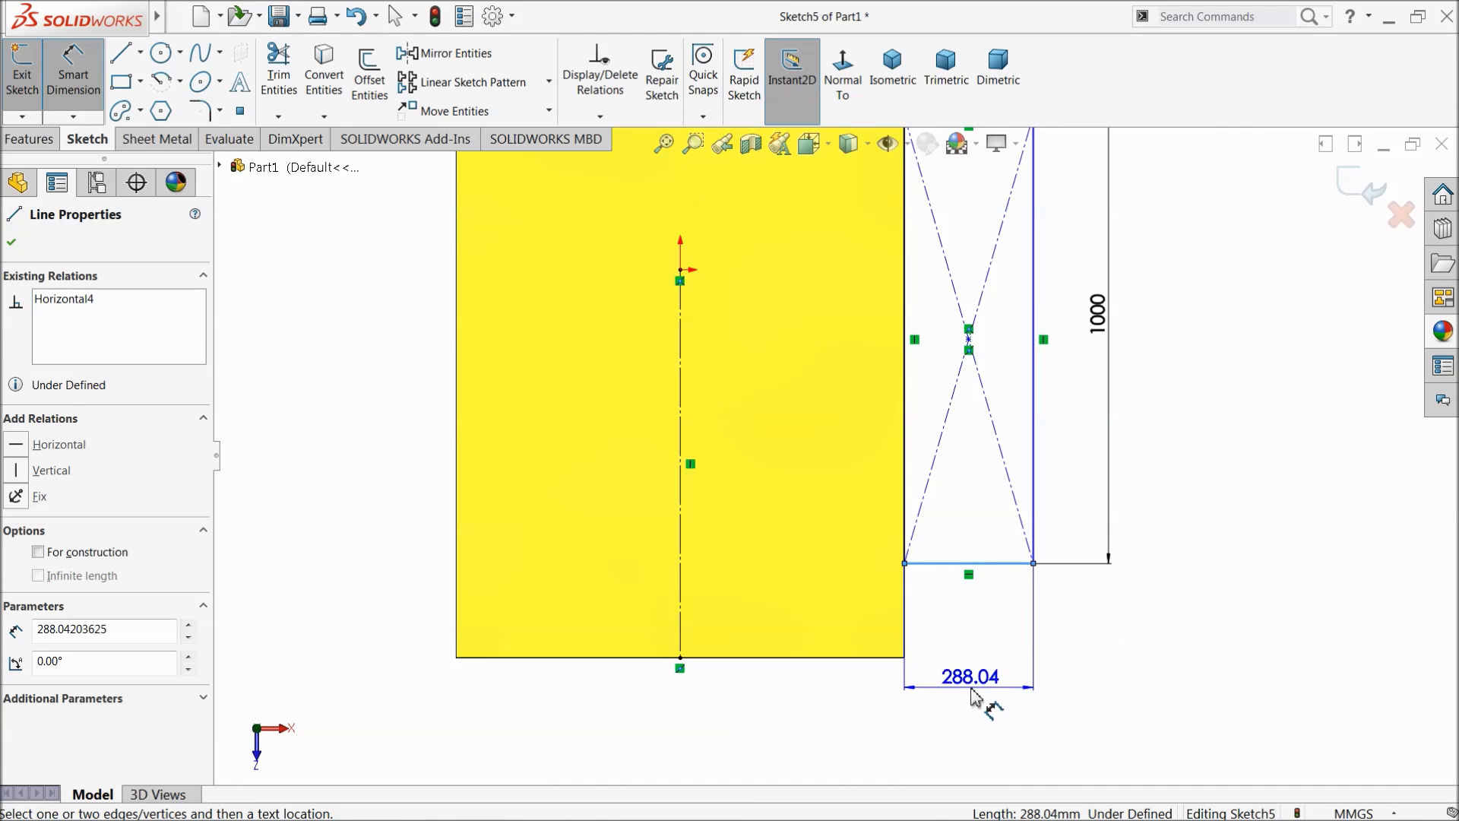
left_click(974, 693)
type("250")
key("Return")
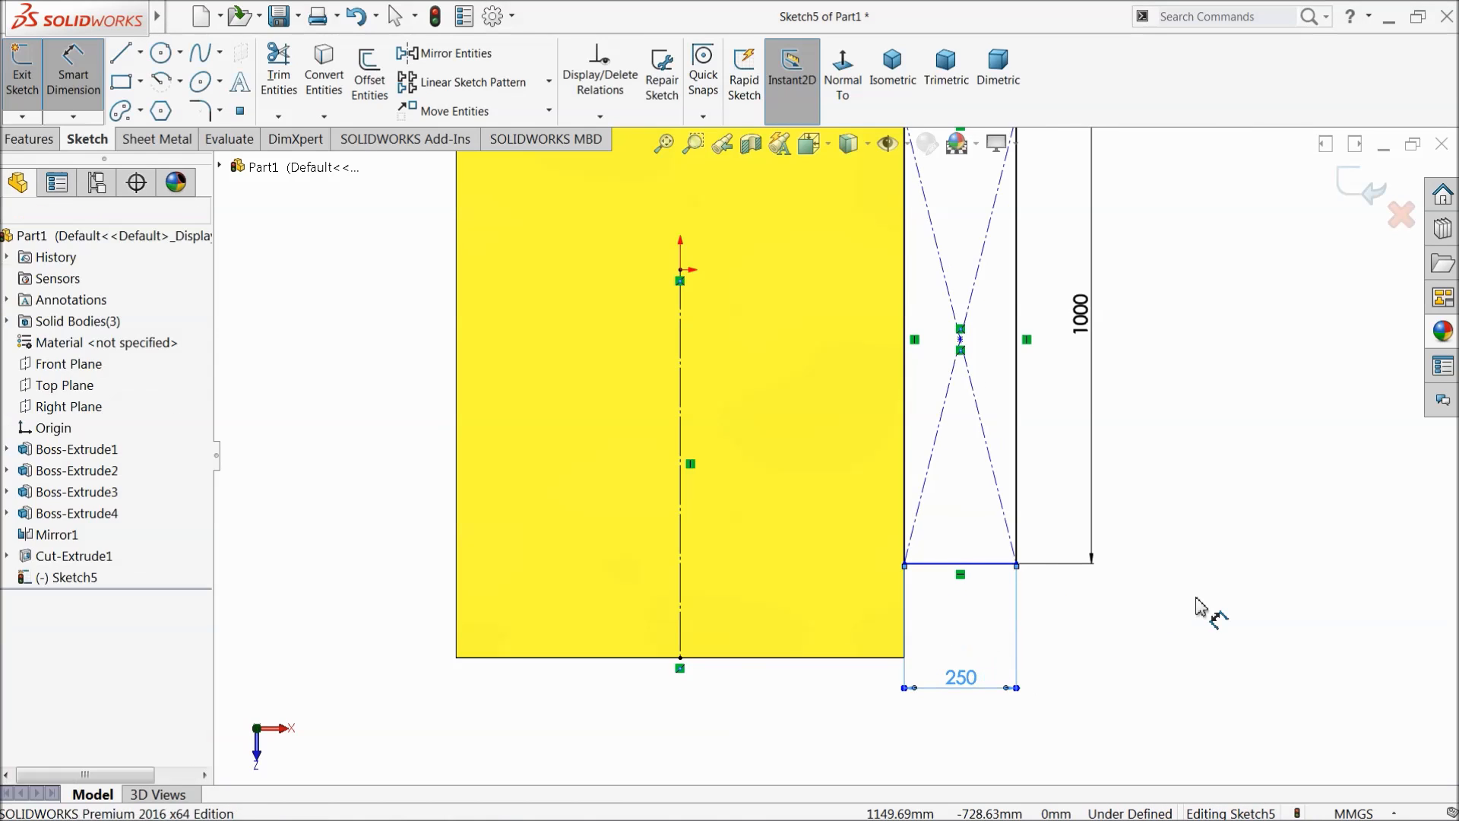
Step: Set the distance between the rectangle's front side and the body's front edge to 100 mm
left_click(943, 567)
left_click(900, 657)
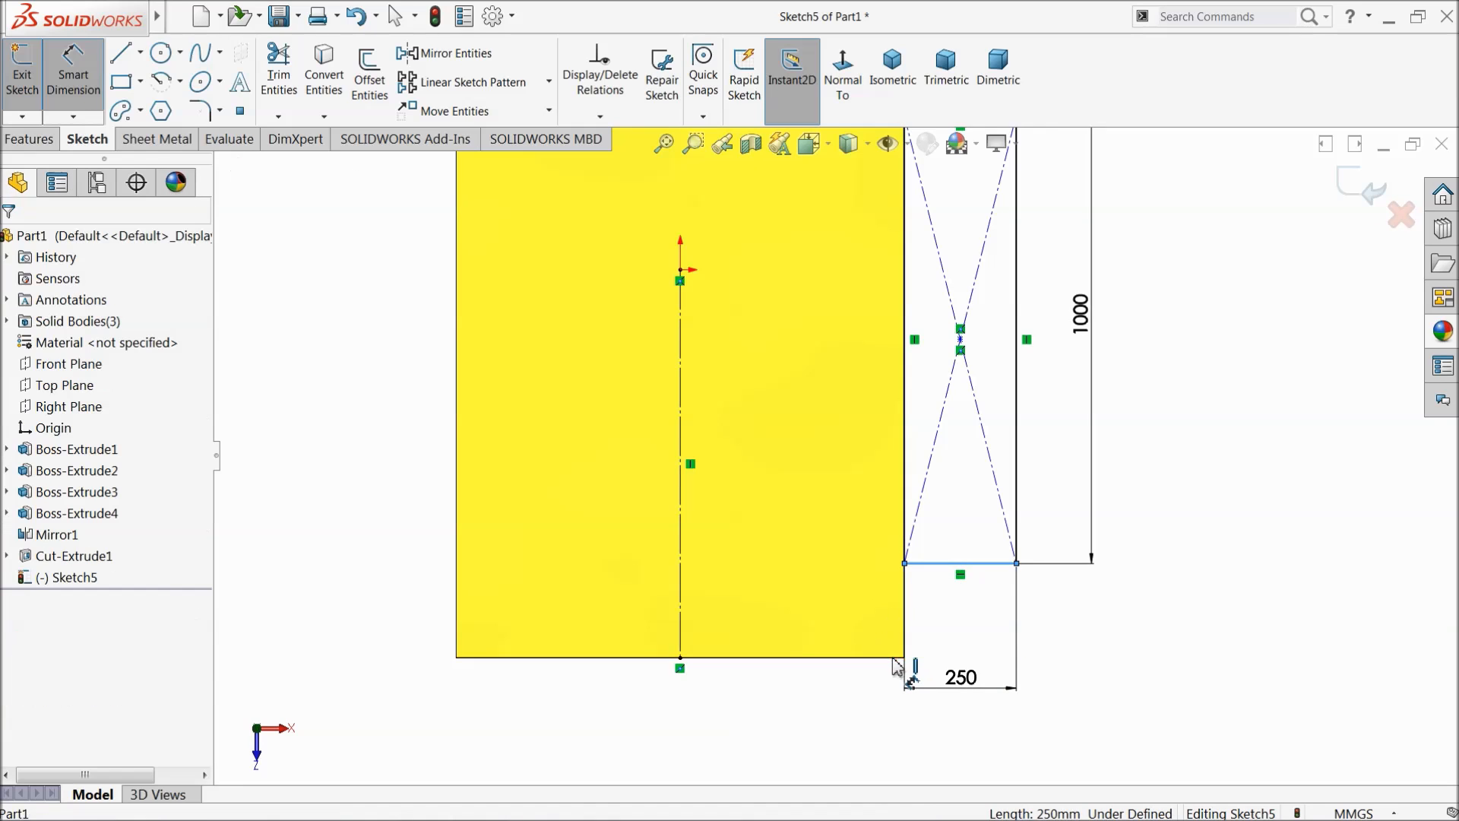
left_click(1117, 633)
type("100")
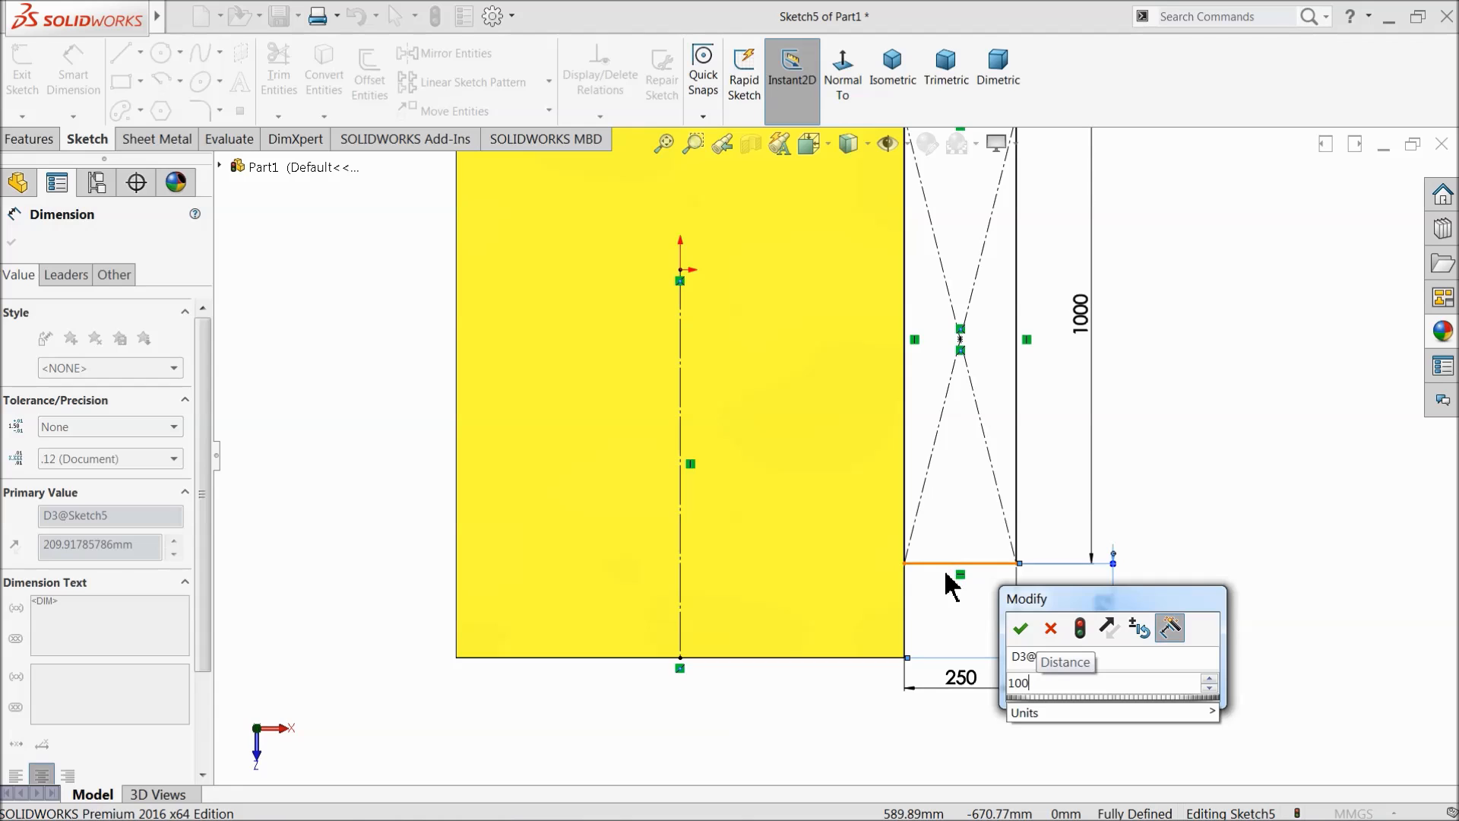
left_click(1021, 628)
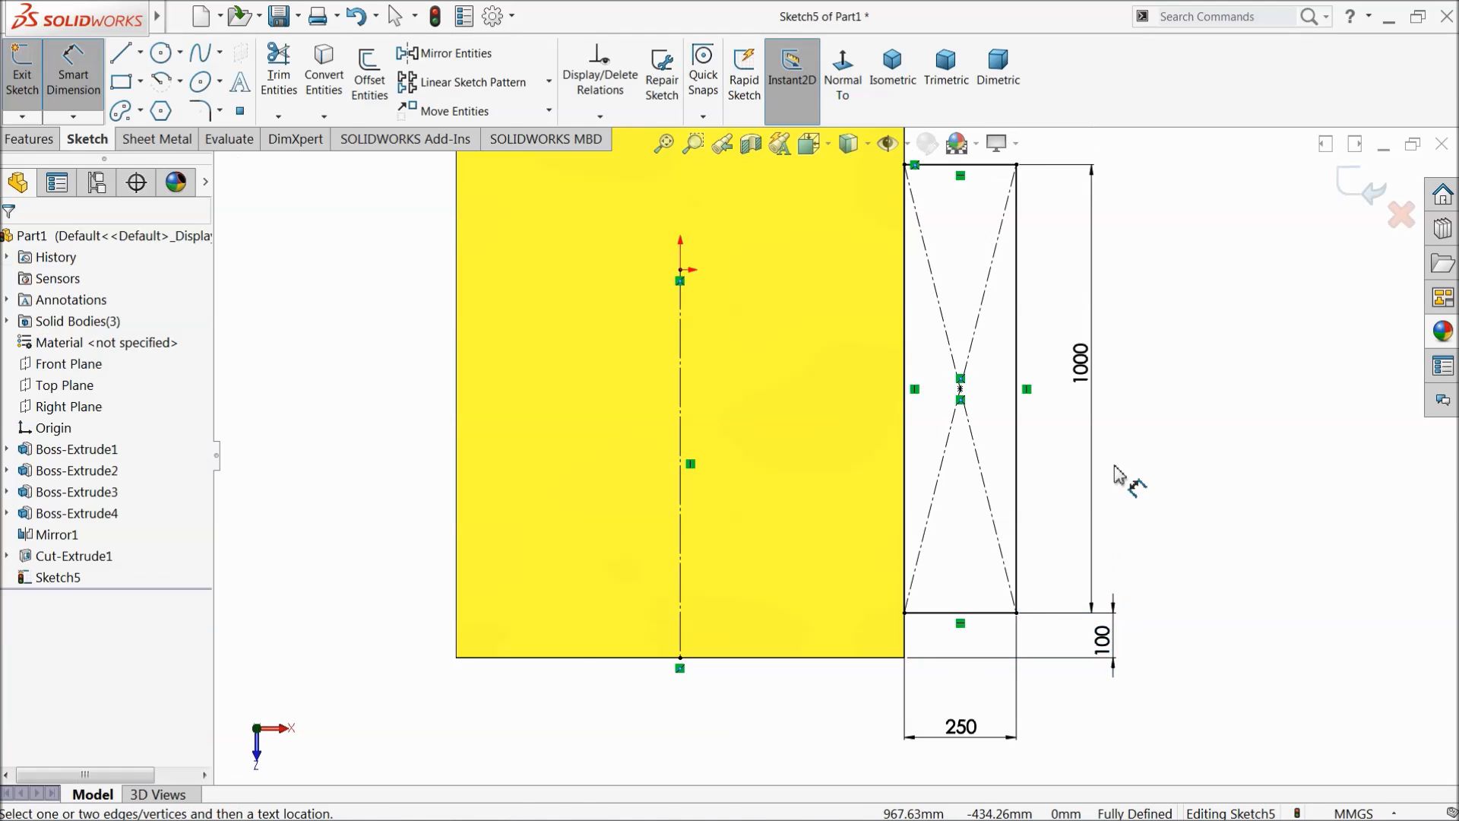
Step: Round the rectangle's two outer corners with 100 mm sketch fillets
scroll(1065, 456, "up", 2)
left_click(199, 111)
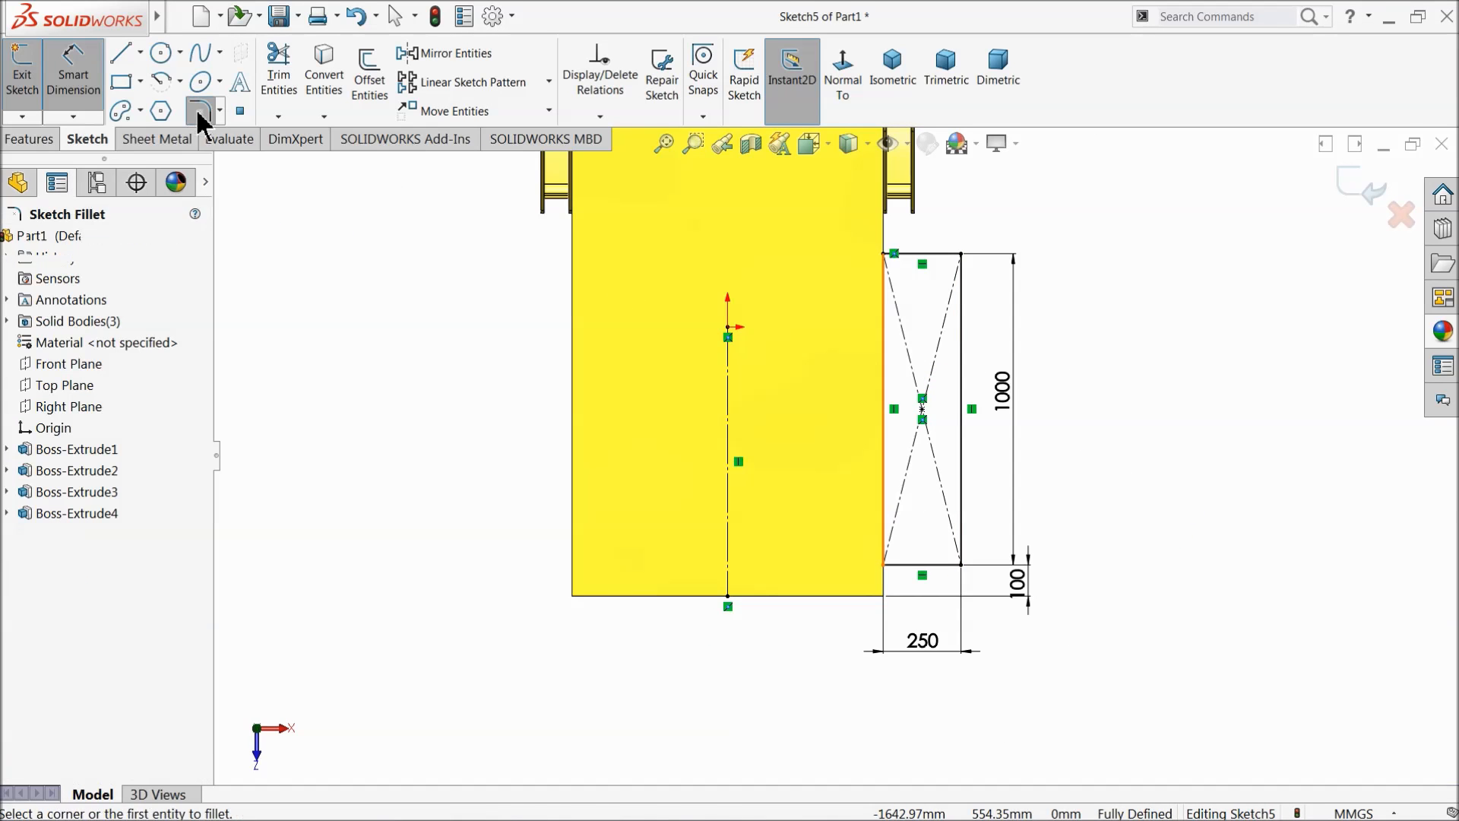
type("100.00mm")
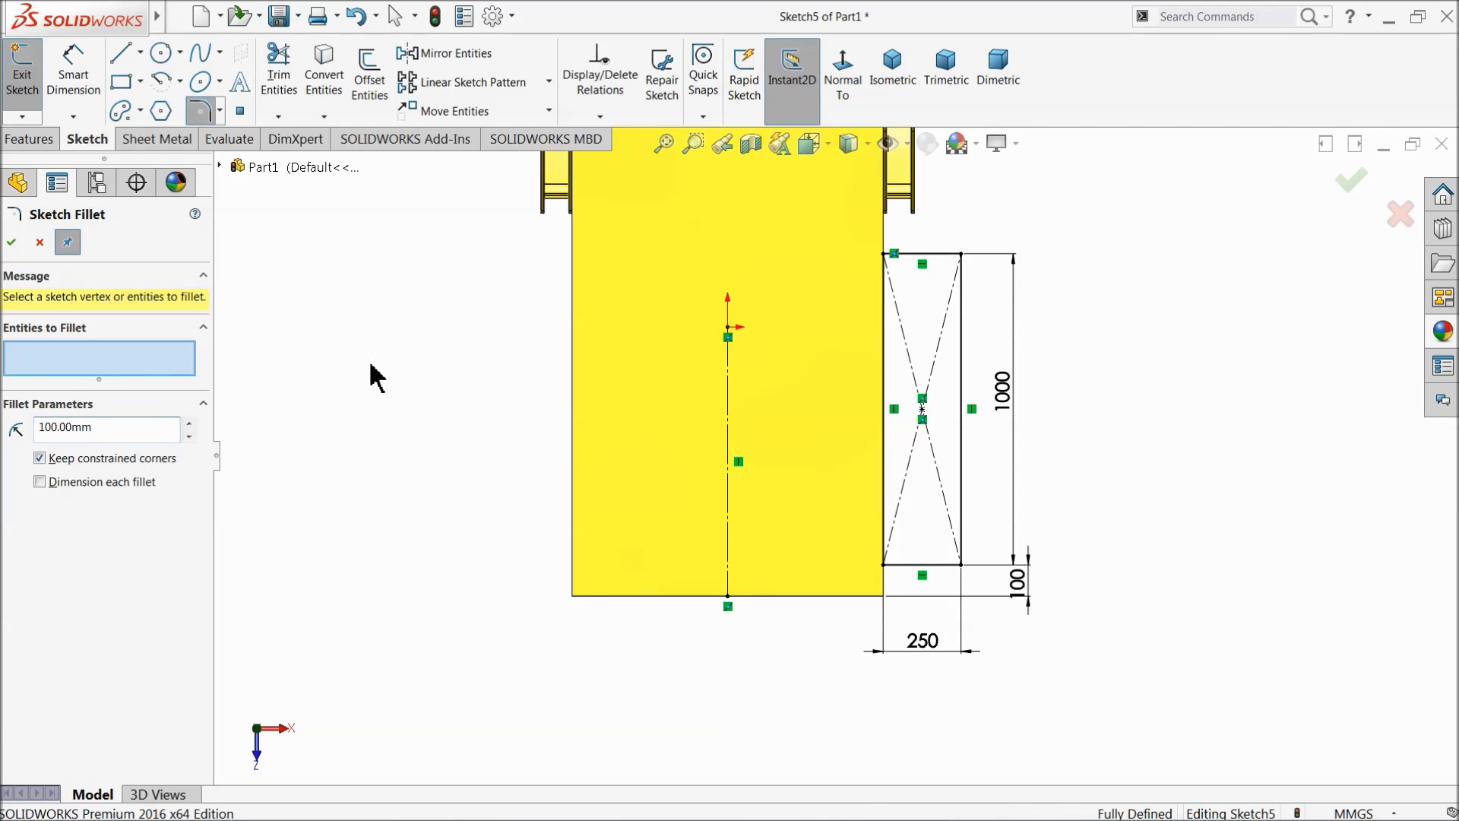
left_click(965, 256)
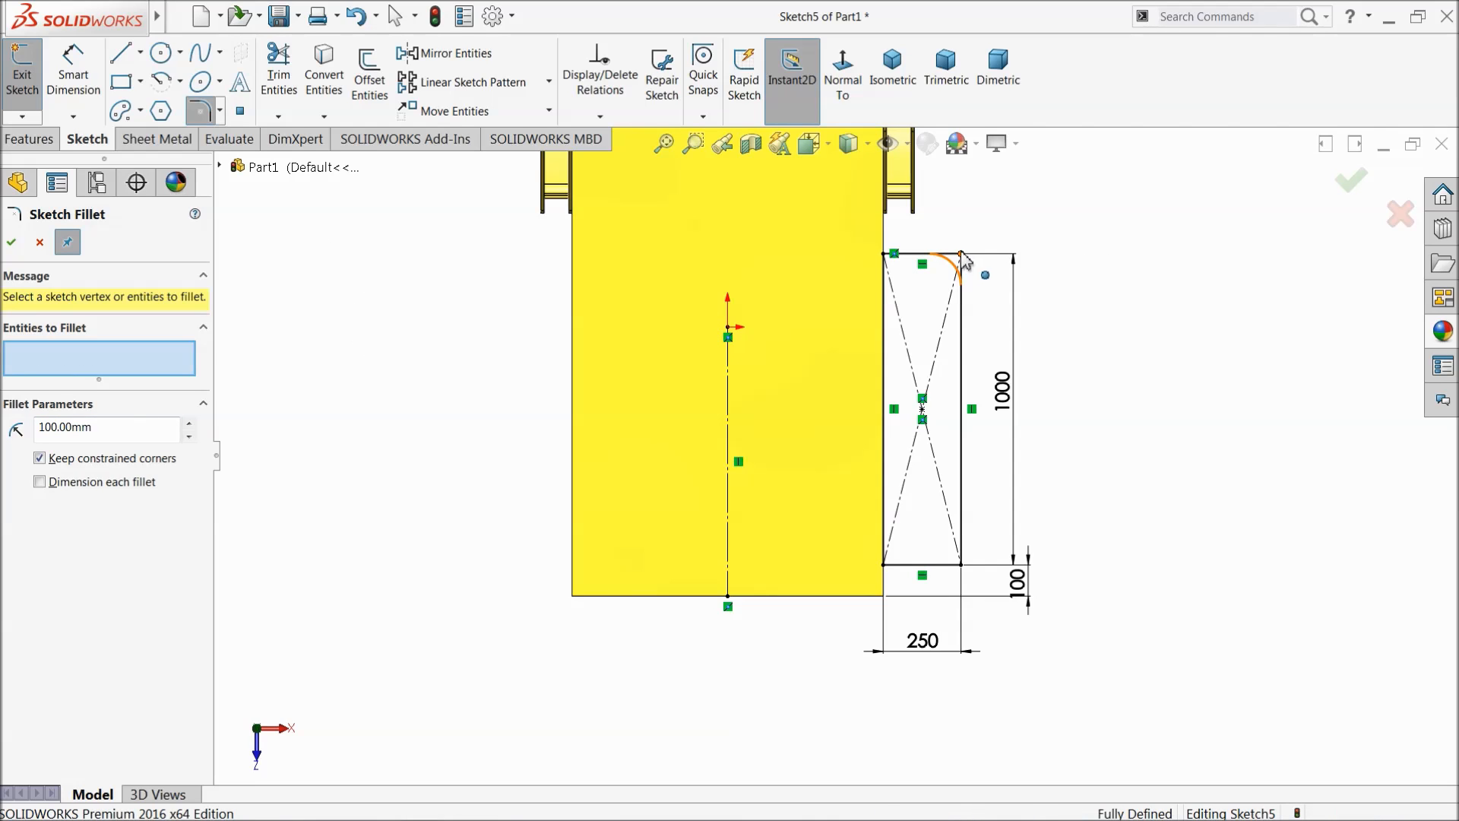
left_click(962, 566)
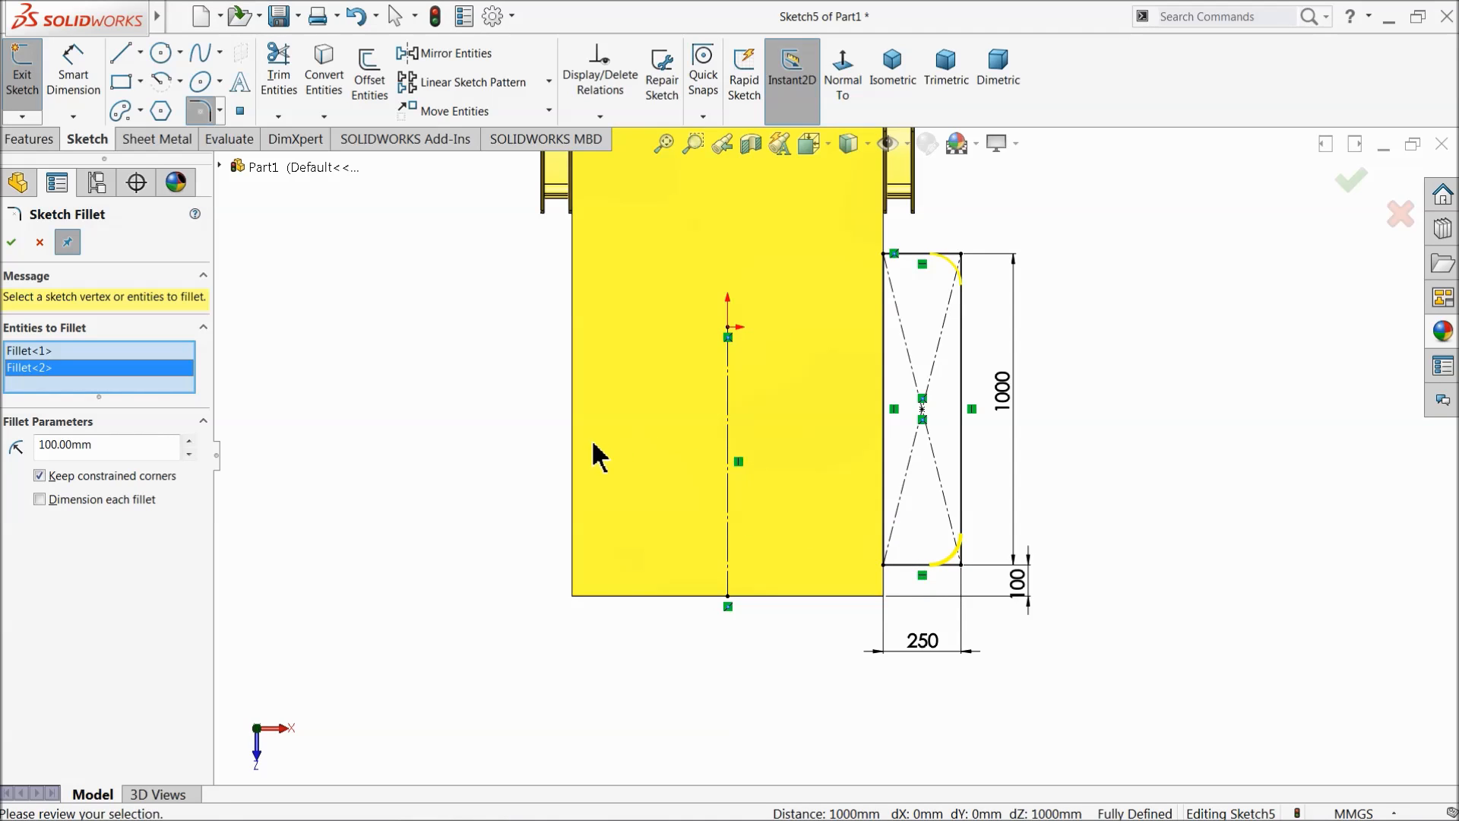
left_click(12, 243)
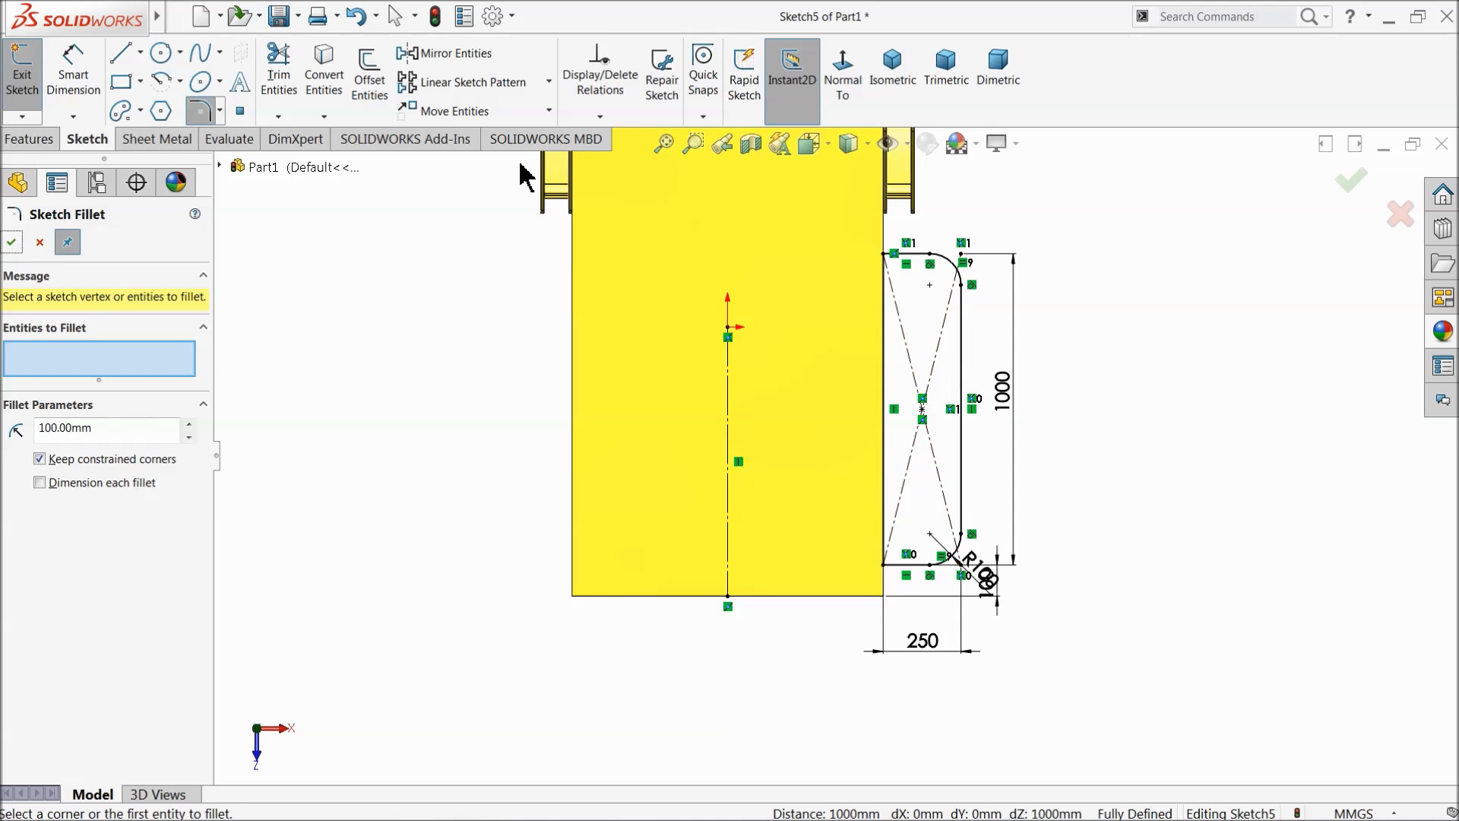
left_click(16, 244)
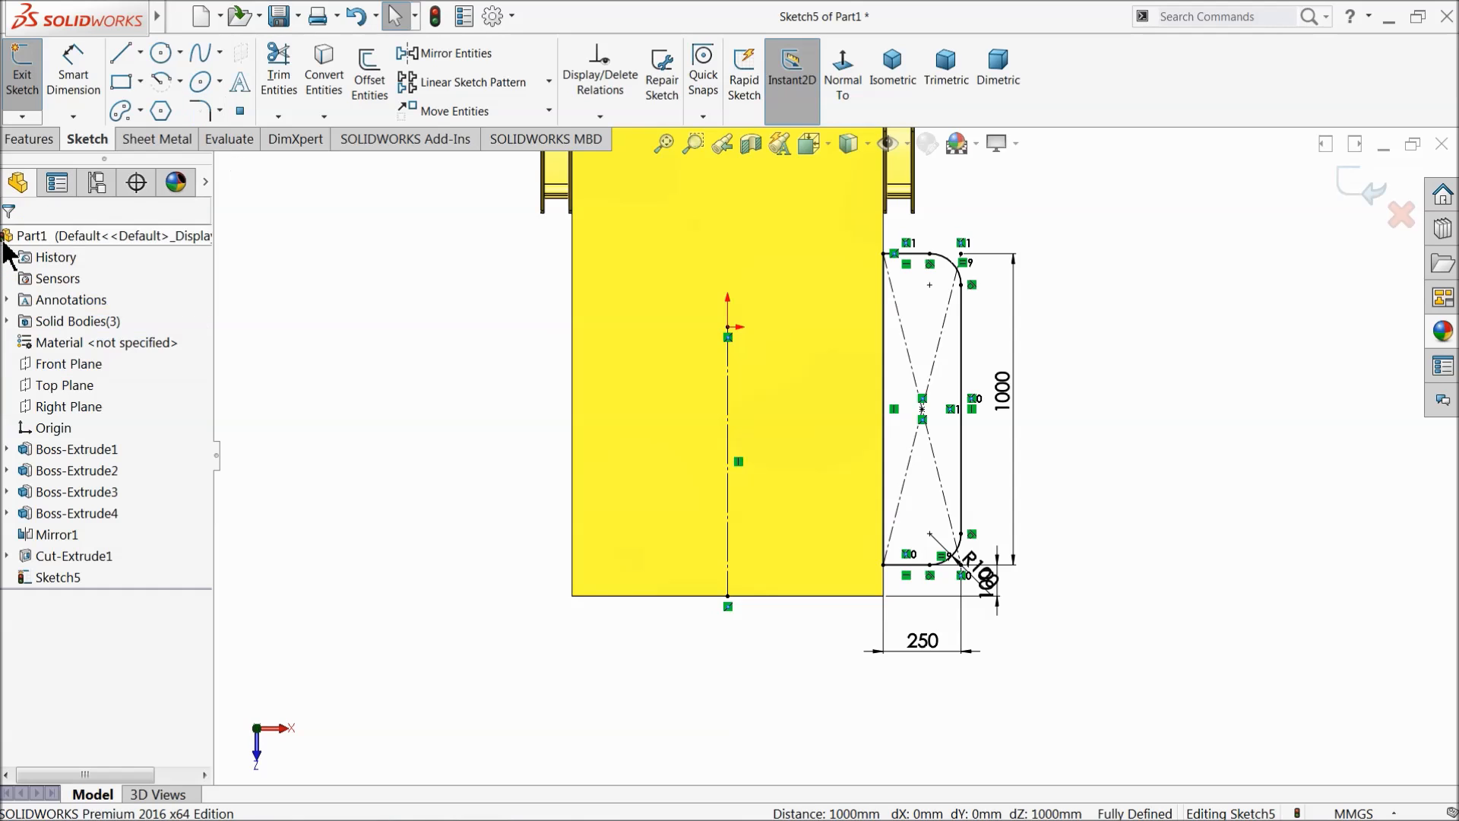
Step: Mirror the whole rounded rectangle about the vertical construction line to the body's opposite side
left_click(448, 56)
mouse_move(1039, 219)
left_mouse_down()
mouse_move(890, 534)
mouse_move(836, 605)
left_mouse_up()
left_click(72, 637)
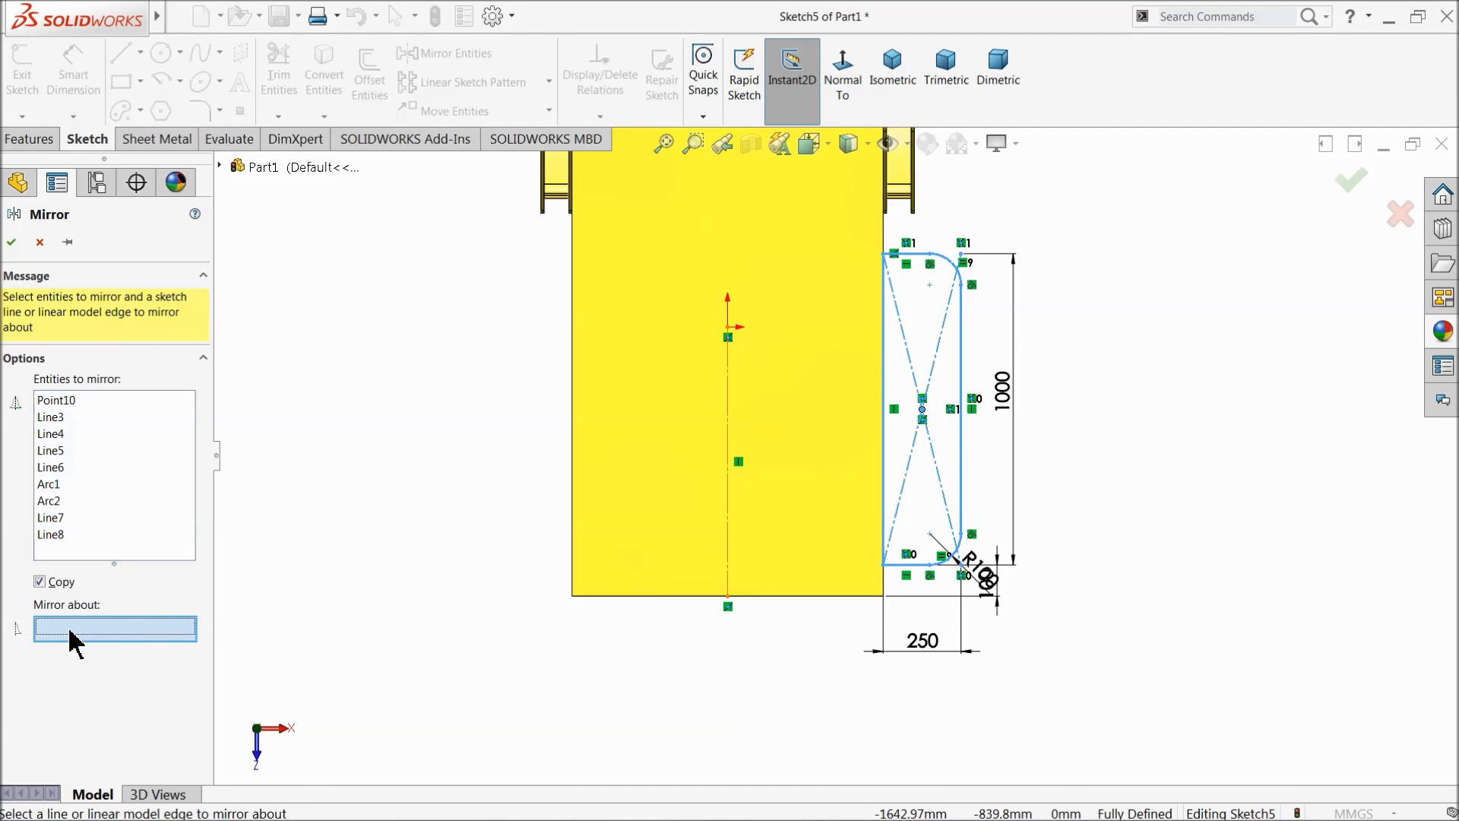
left_click(729, 484)
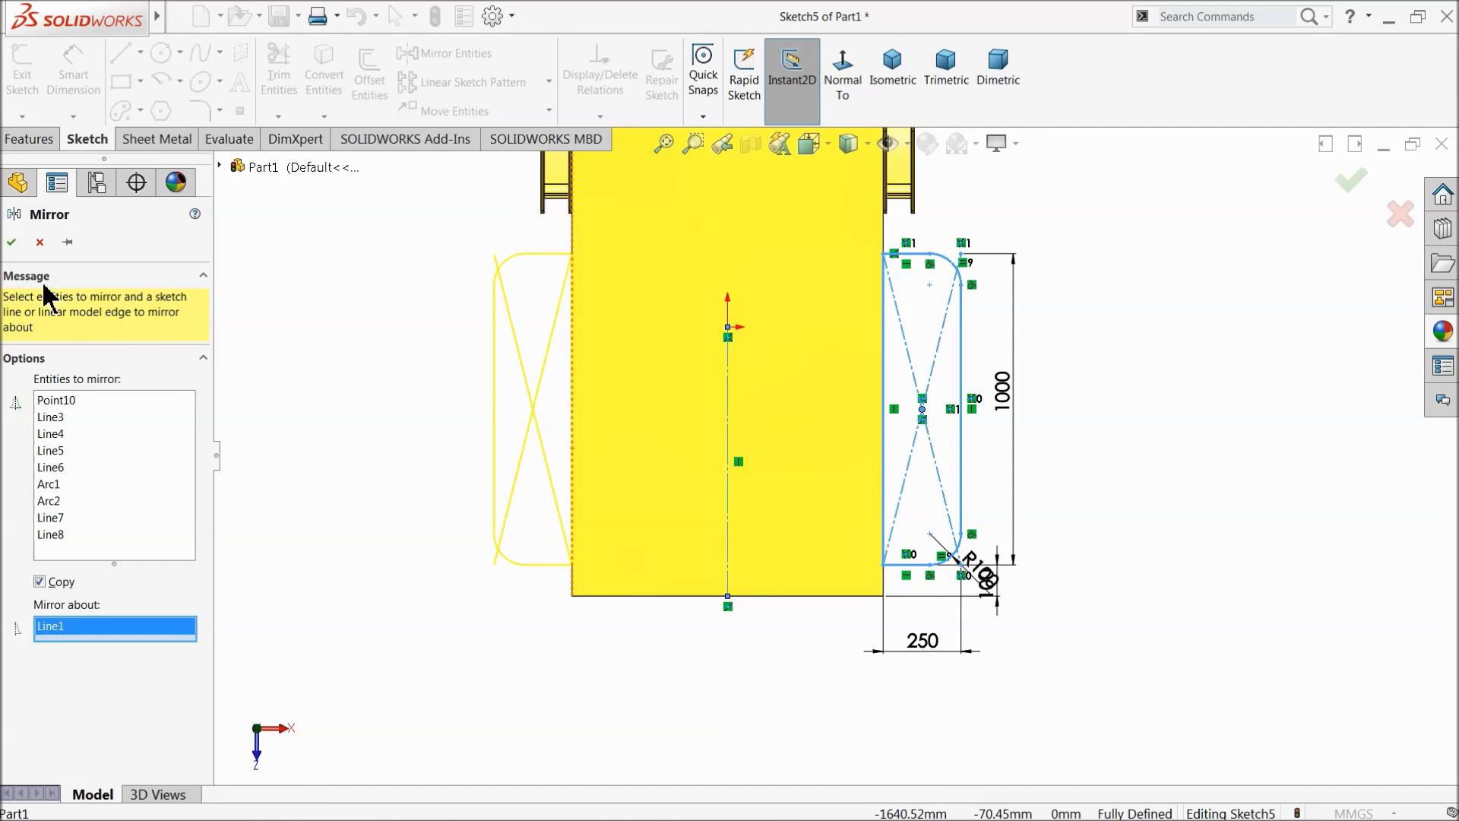
left_click(12, 243)
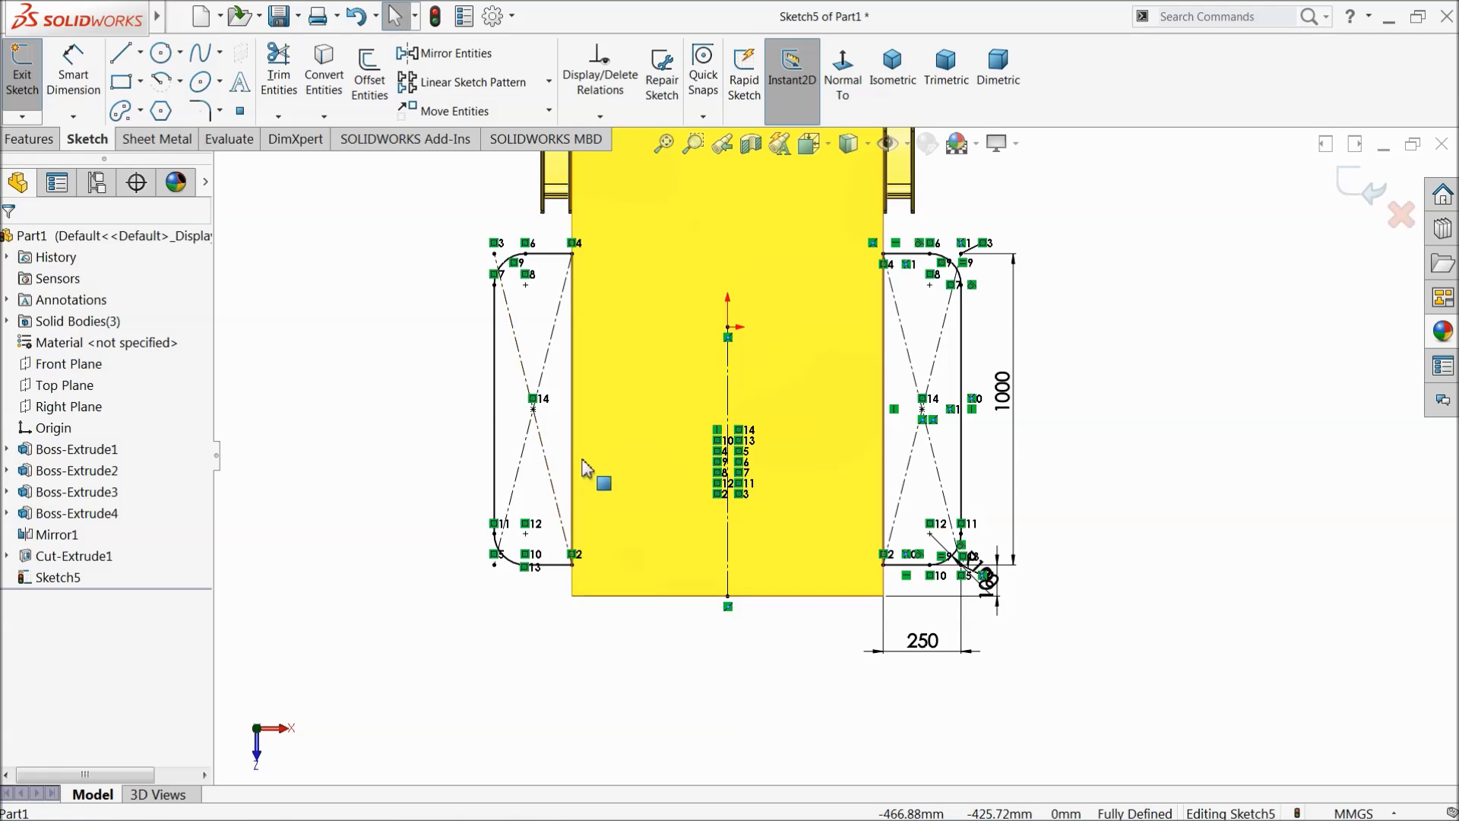
Step: Extrude both rounded side profiles 20 mm Blind in the reversed direction, downward from the top face, merged with the body
left_click(29, 138)
left_click(31, 76)
middle_click_drag(347, 366, 332, 364)
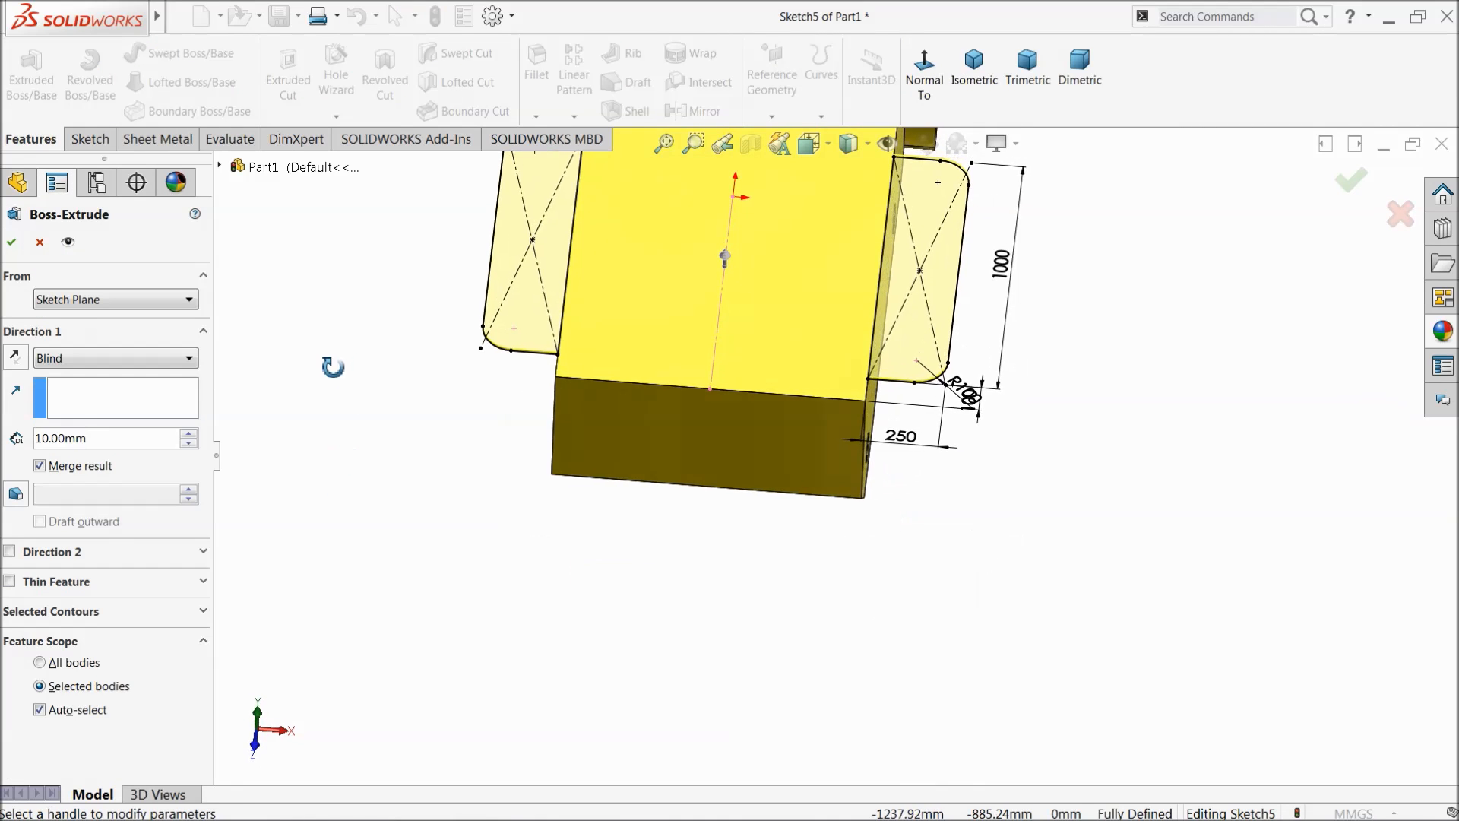
scroll(417, 456, "up", 3)
middle_click_drag(418, 456, 452, 466)
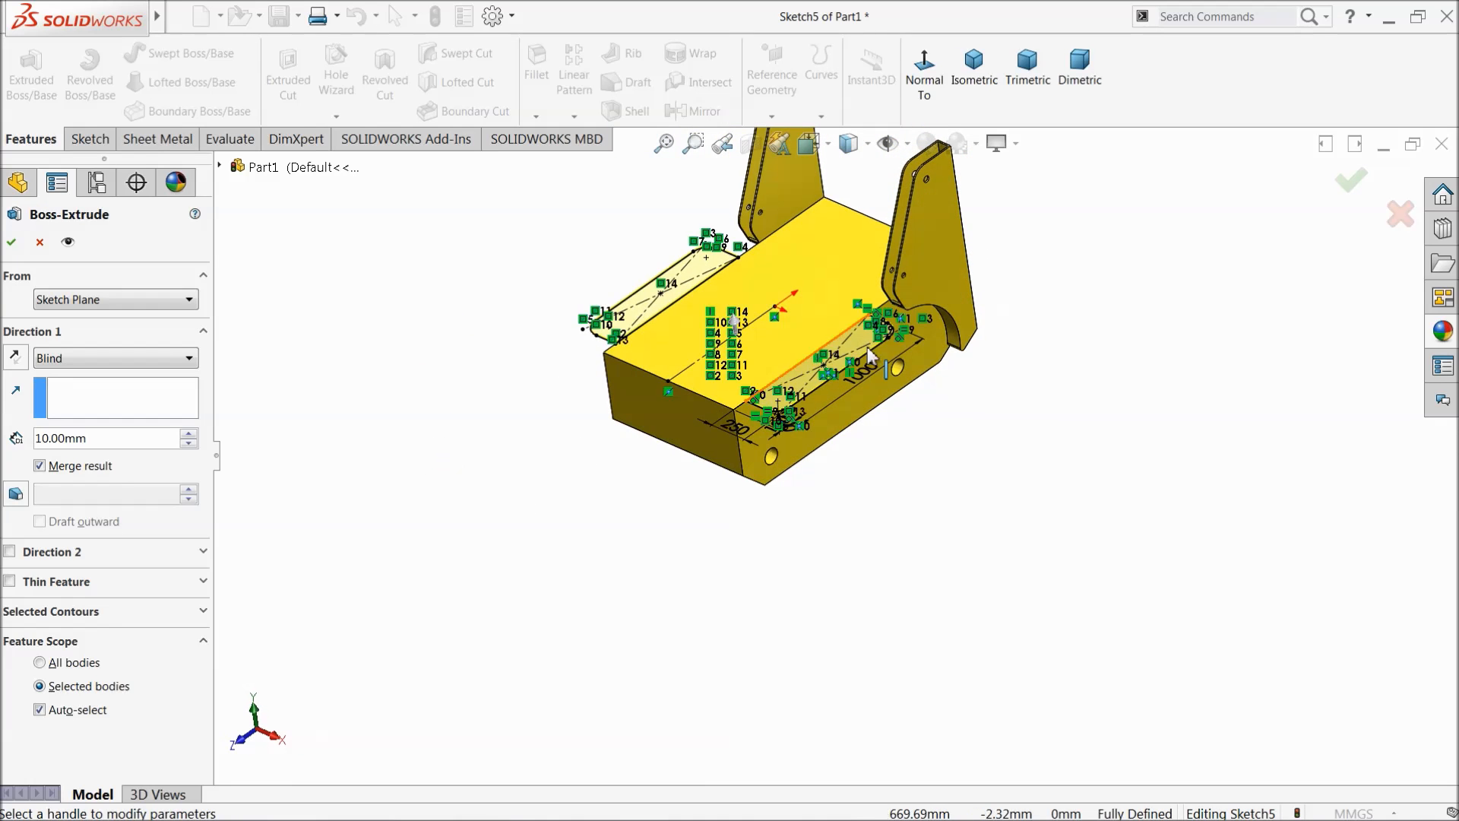
scroll(815, 357, "down", 5)
left_click(190, 435)
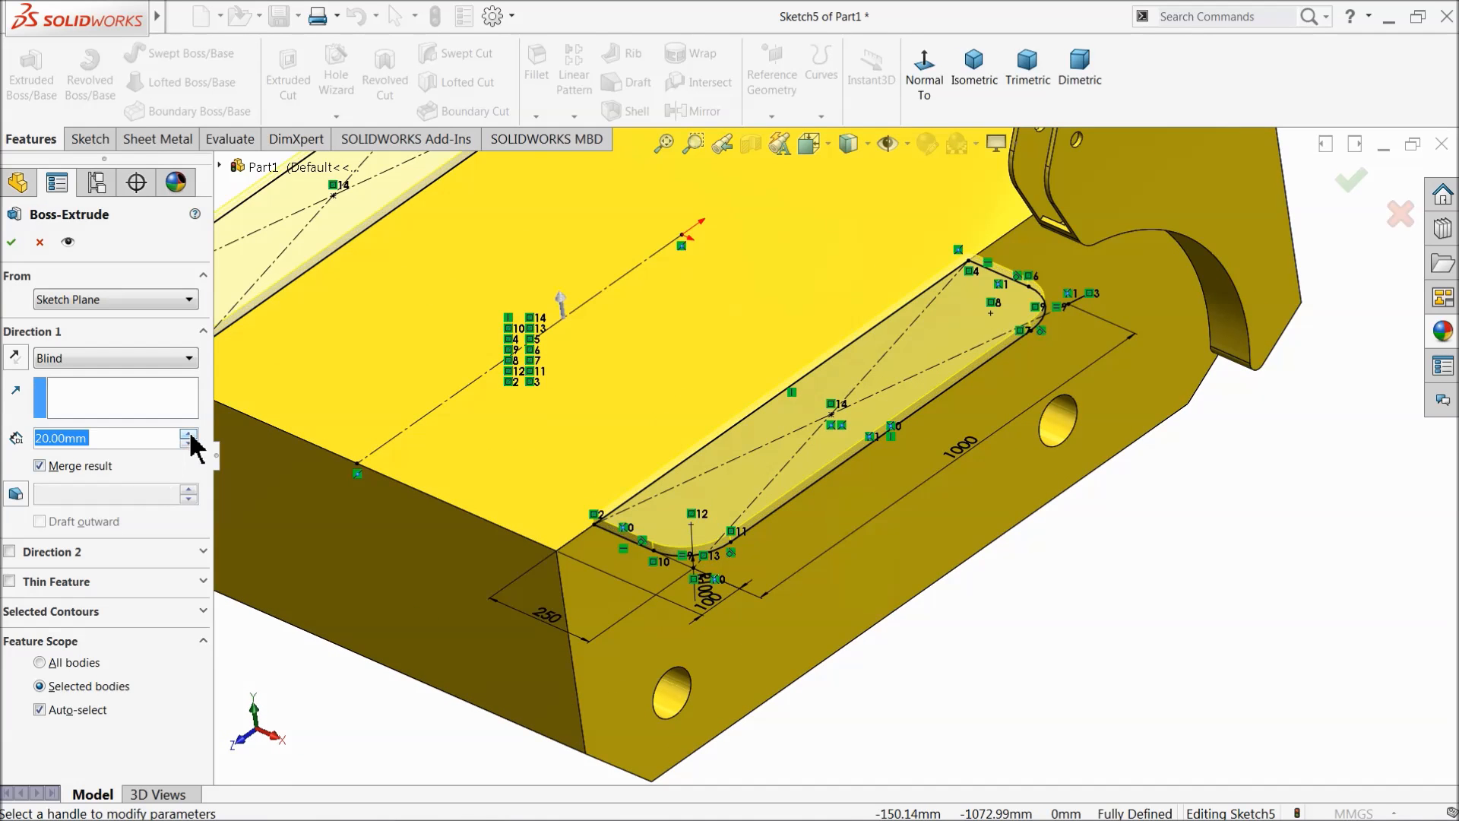
left_click(14, 360)
left_click(11, 241)
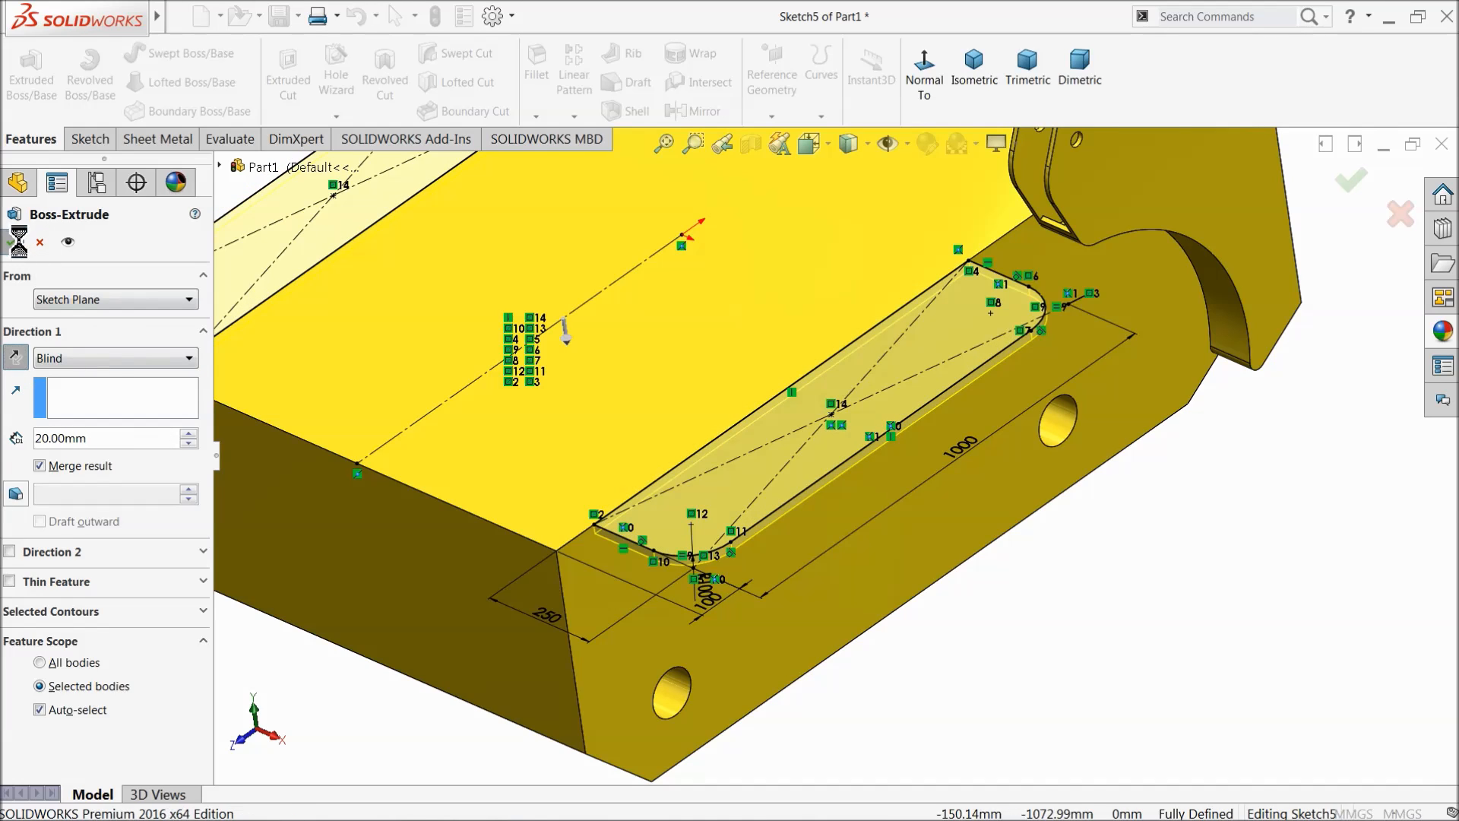
Step: Start a new sketch on the widened top face of the body, viewed face-on
mouse_move(730, 553)
middle_mouse_down()
mouse_move(786, 525)
mouse_move(1010, 554)
middle_mouse_up()
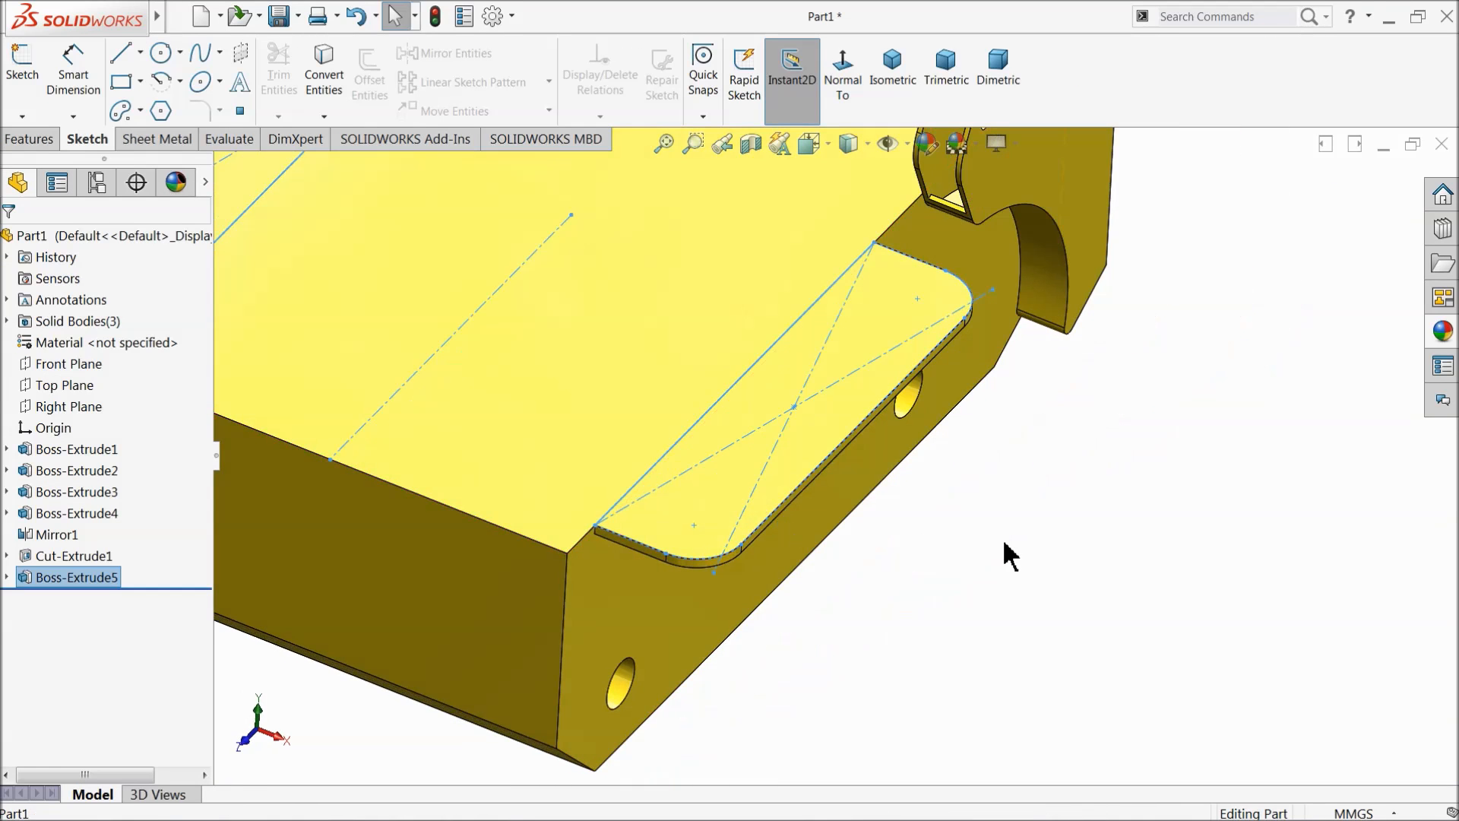
left_click(1010, 554)
left_click(872, 397)
left_click(900, 363)
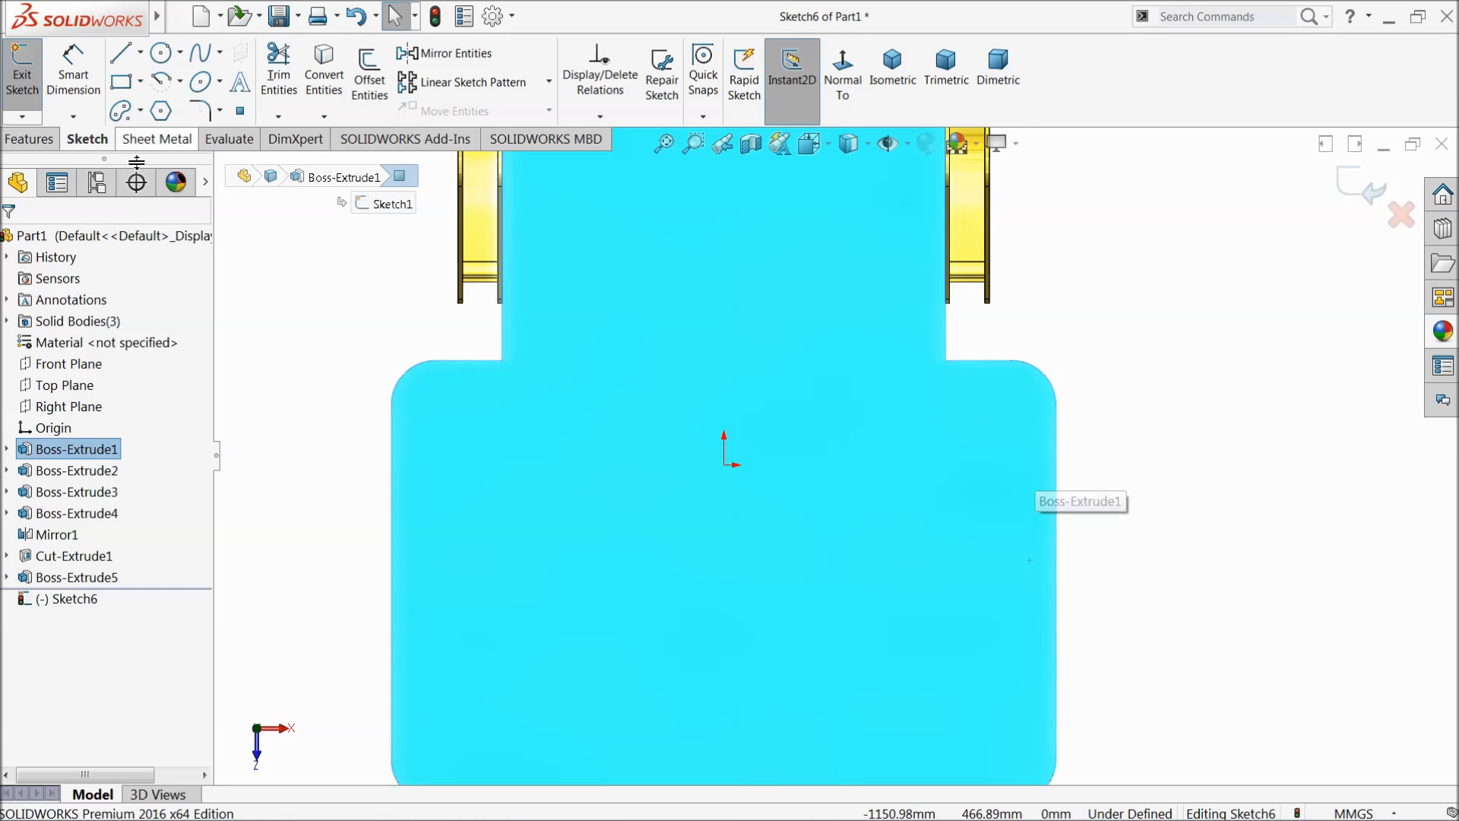
Step: Sketch a thin corner rectangle about 188 mm by 25 mm on the +X side plate, near its rounded rear corner
left_click(121, 84)
scroll(968, 590, "down", 3)
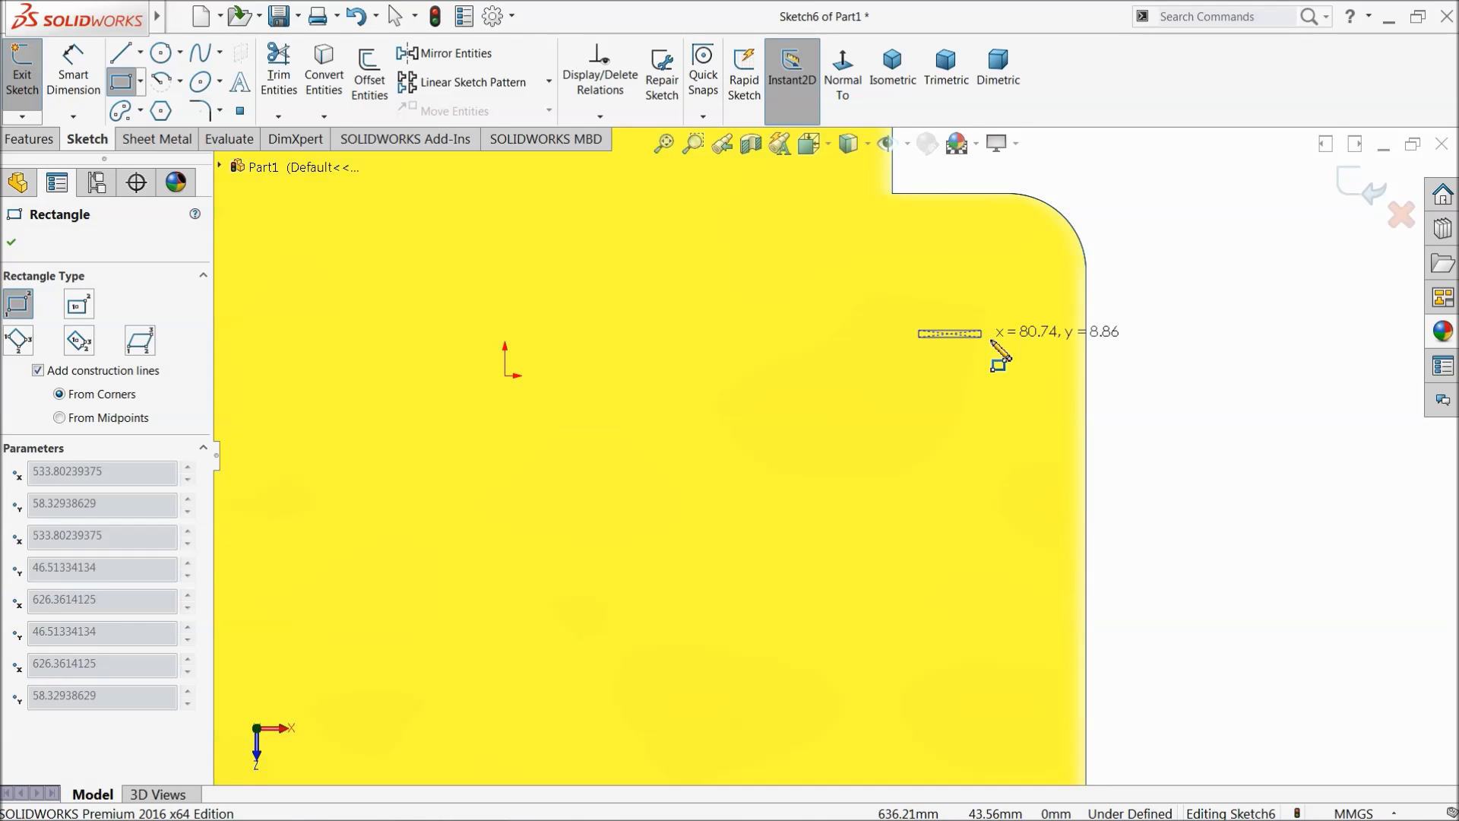
left_click(1066, 350)
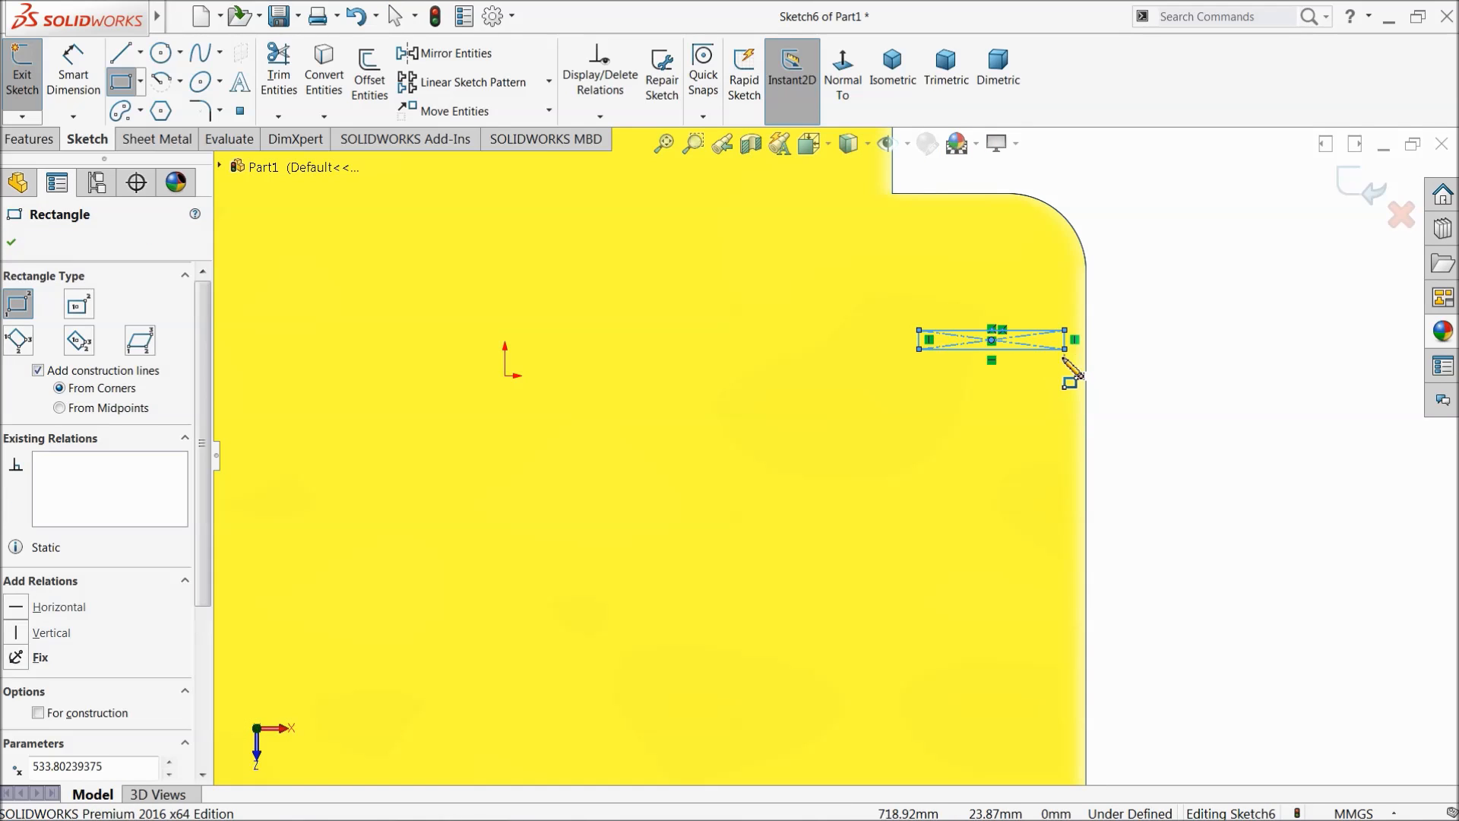
Step: Set the thin rectangle's length to 200 mm
left_click(73, 92)
scroll(1015, 411, "down", 3)
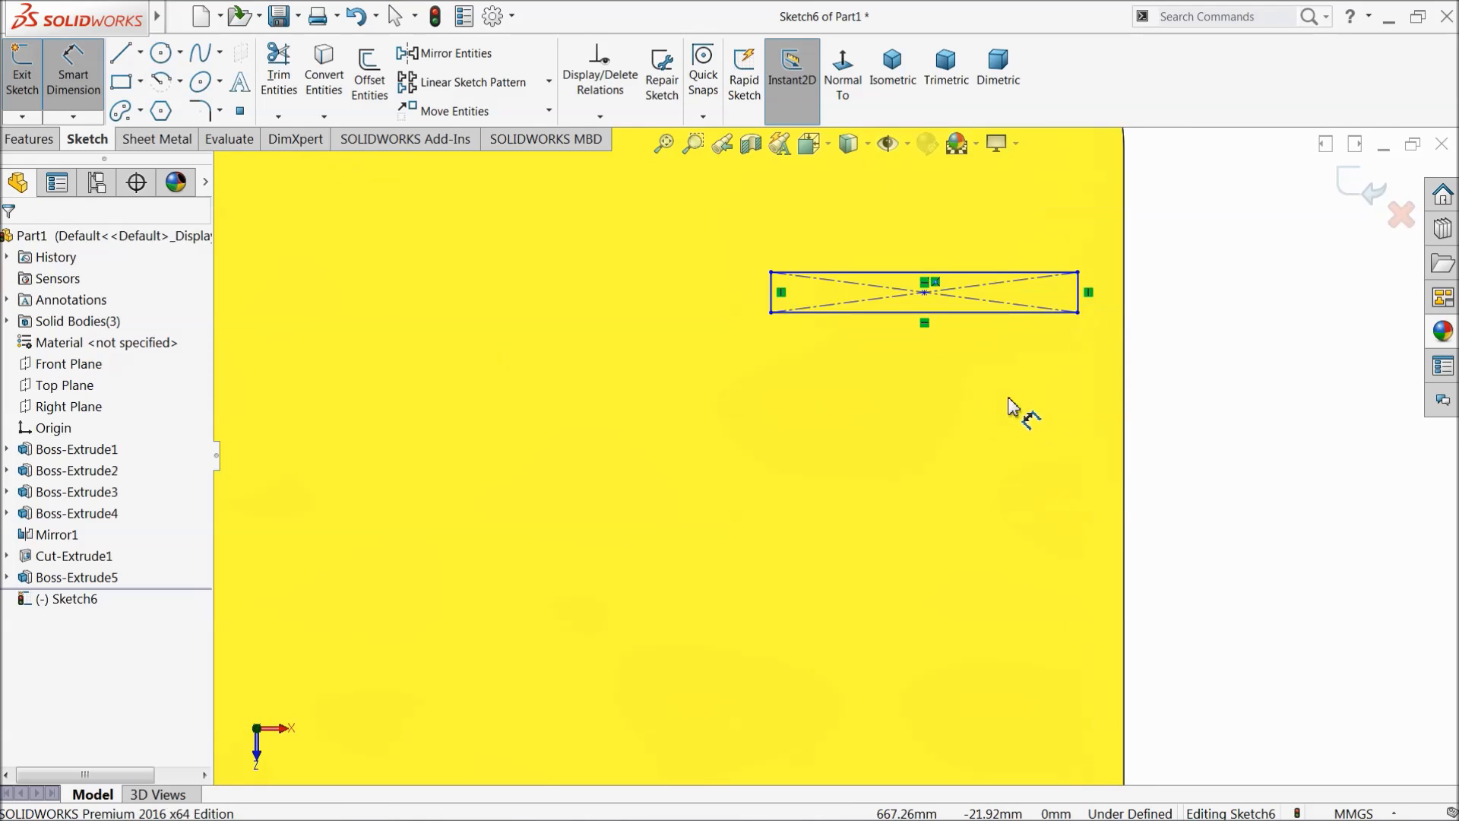
left_click(919, 275)
left_click(920, 236)
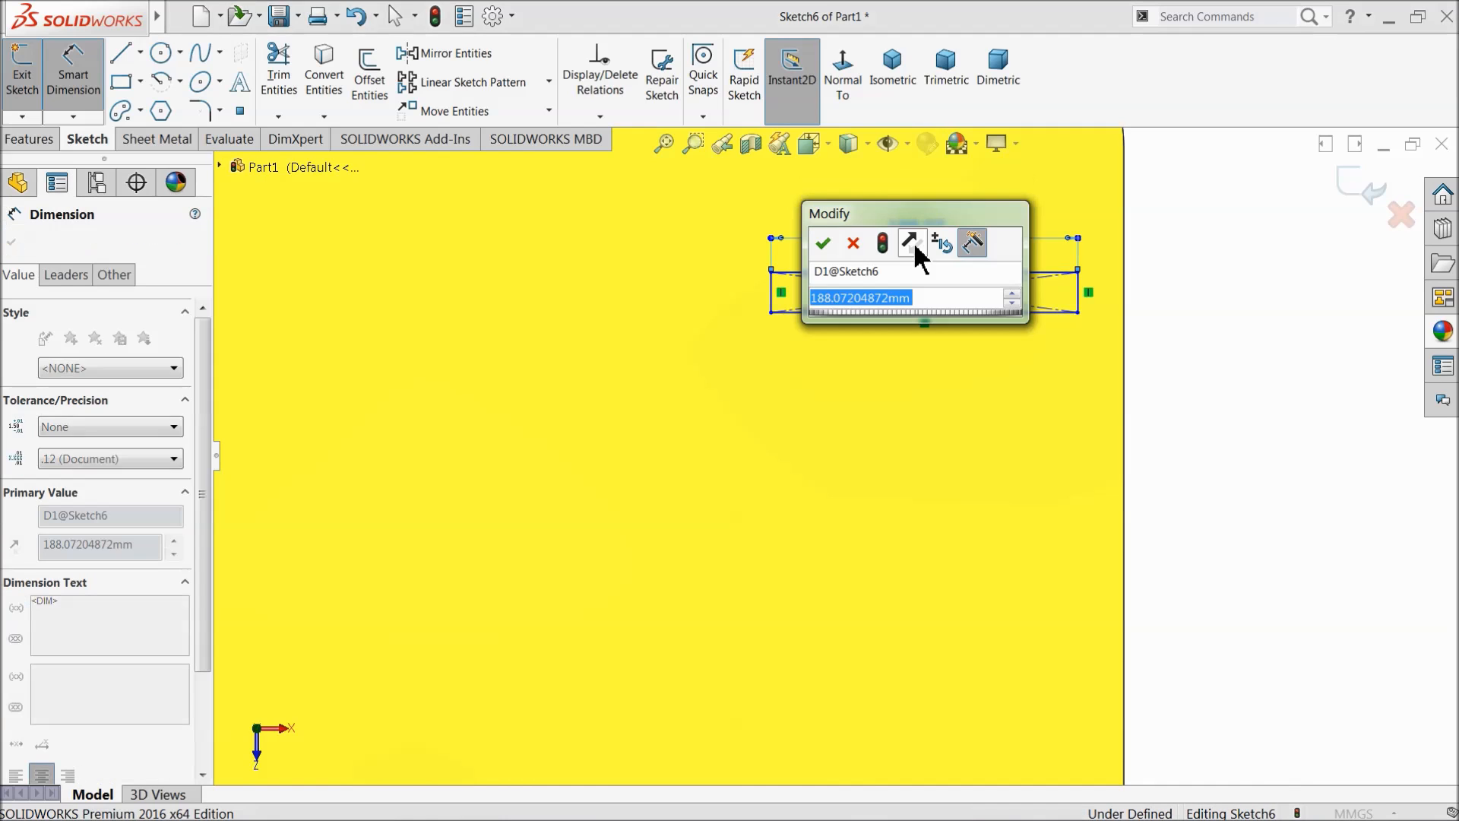
type("200")
key("Return")
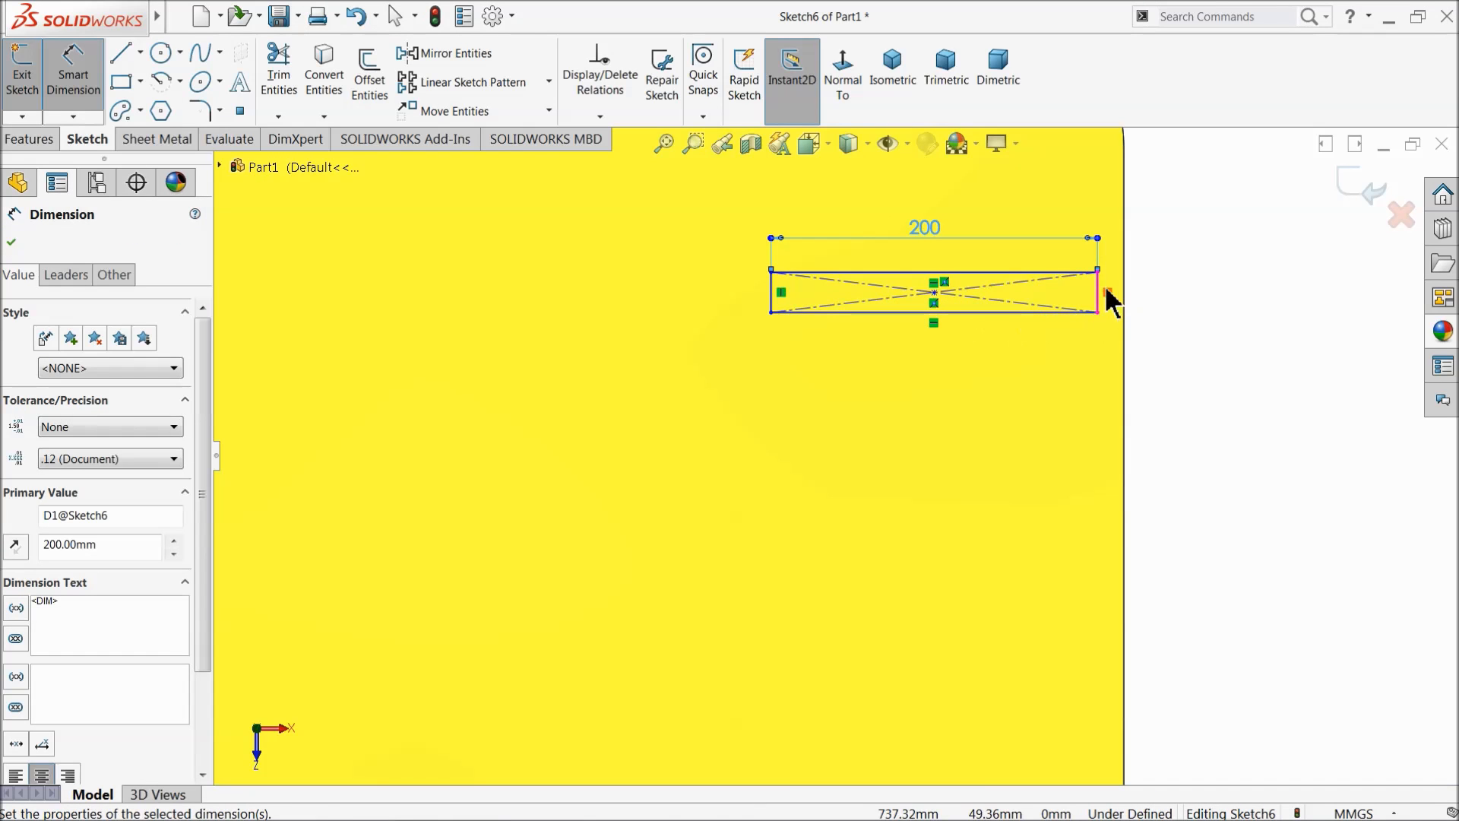
Step: Place the thin rectangle 30 mm from the side plate's outer edge and set its short side to 10 mm
left_click(1098, 293)
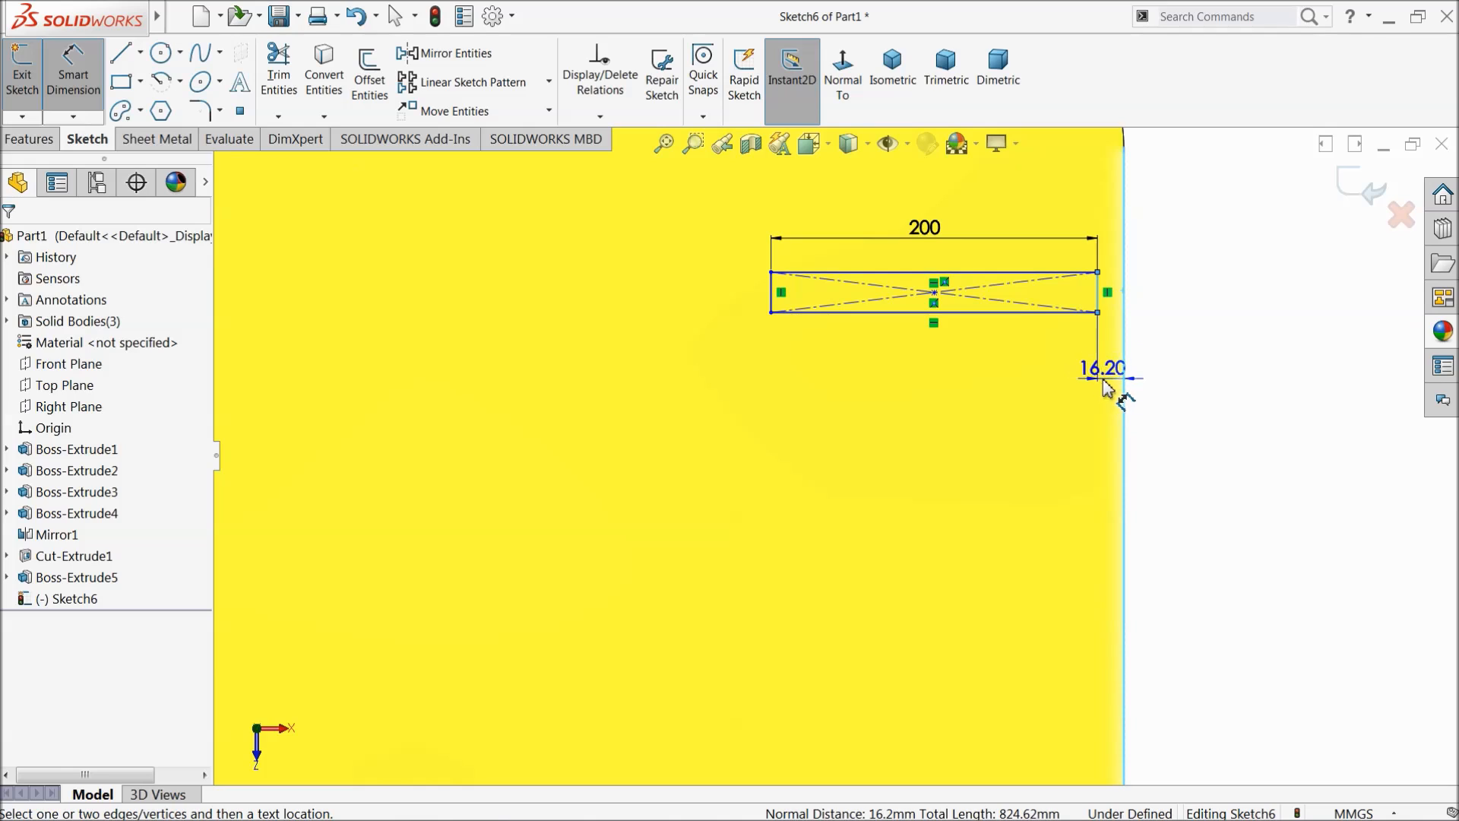
left_click(1109, 376)
type("30")
key("Return")
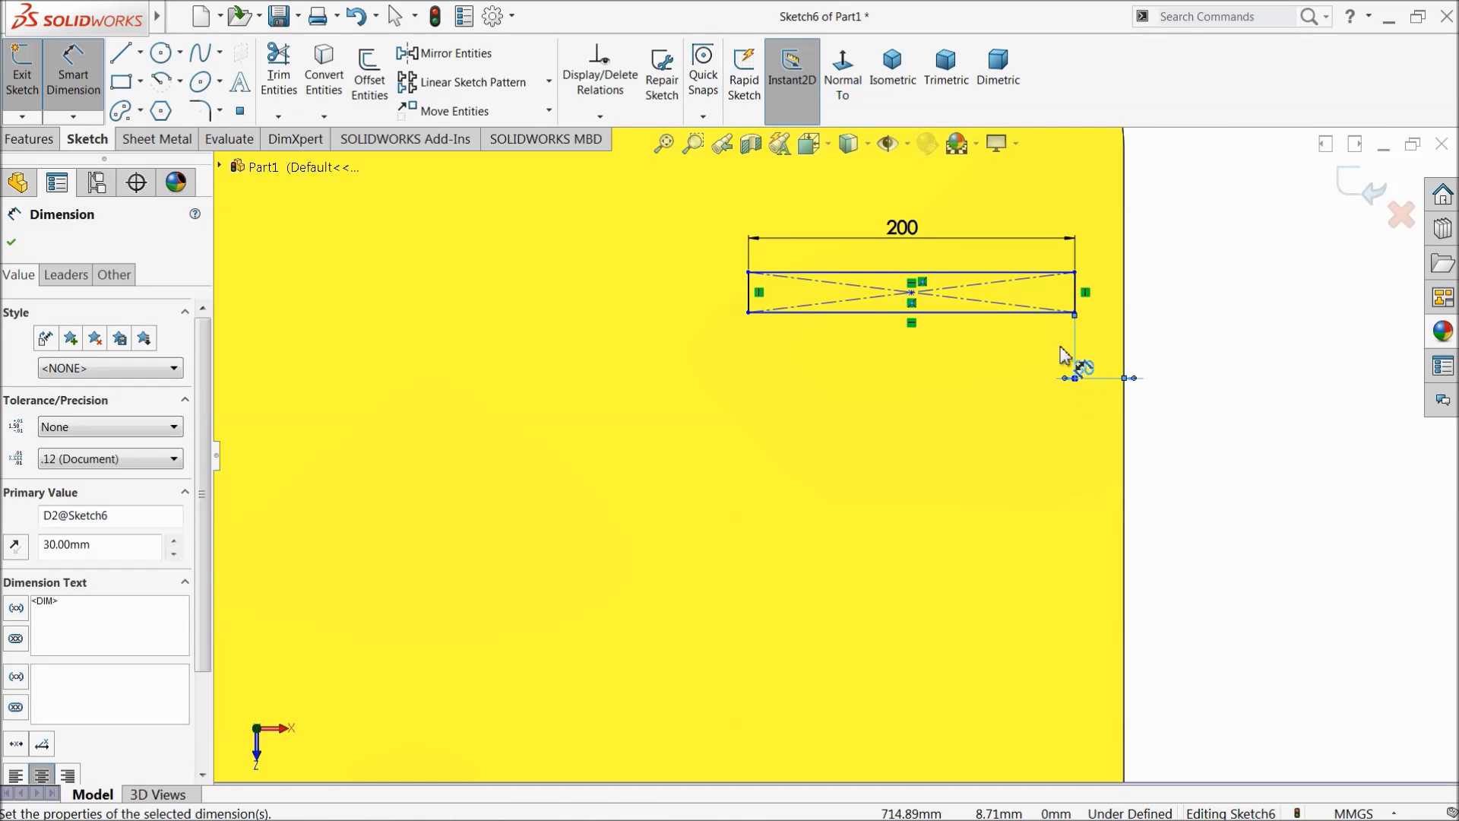
left_click(1078, 298)
type("10")
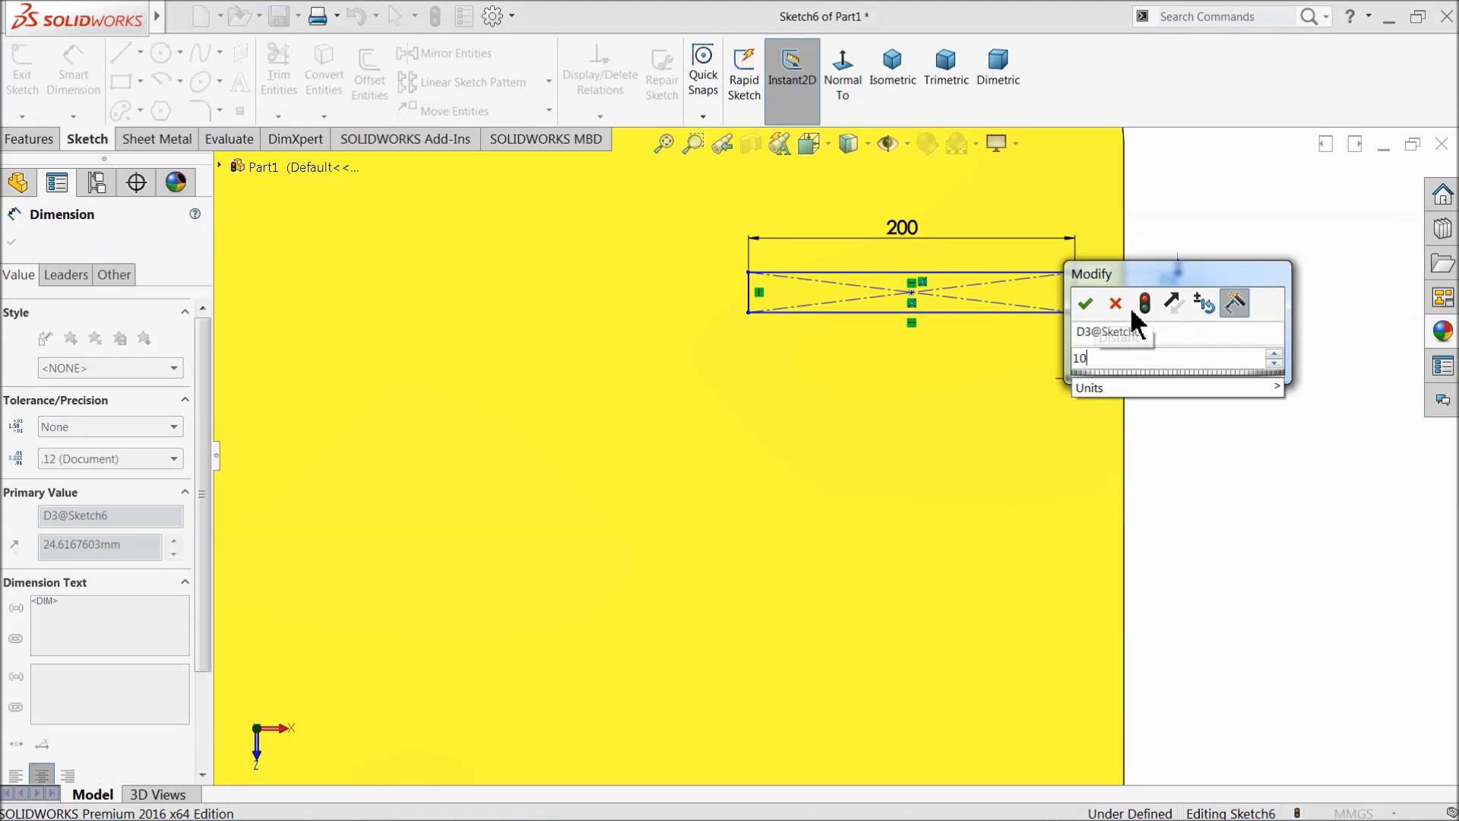
left_click(1084, 301)
scroll(1084, 302, "up", 3)
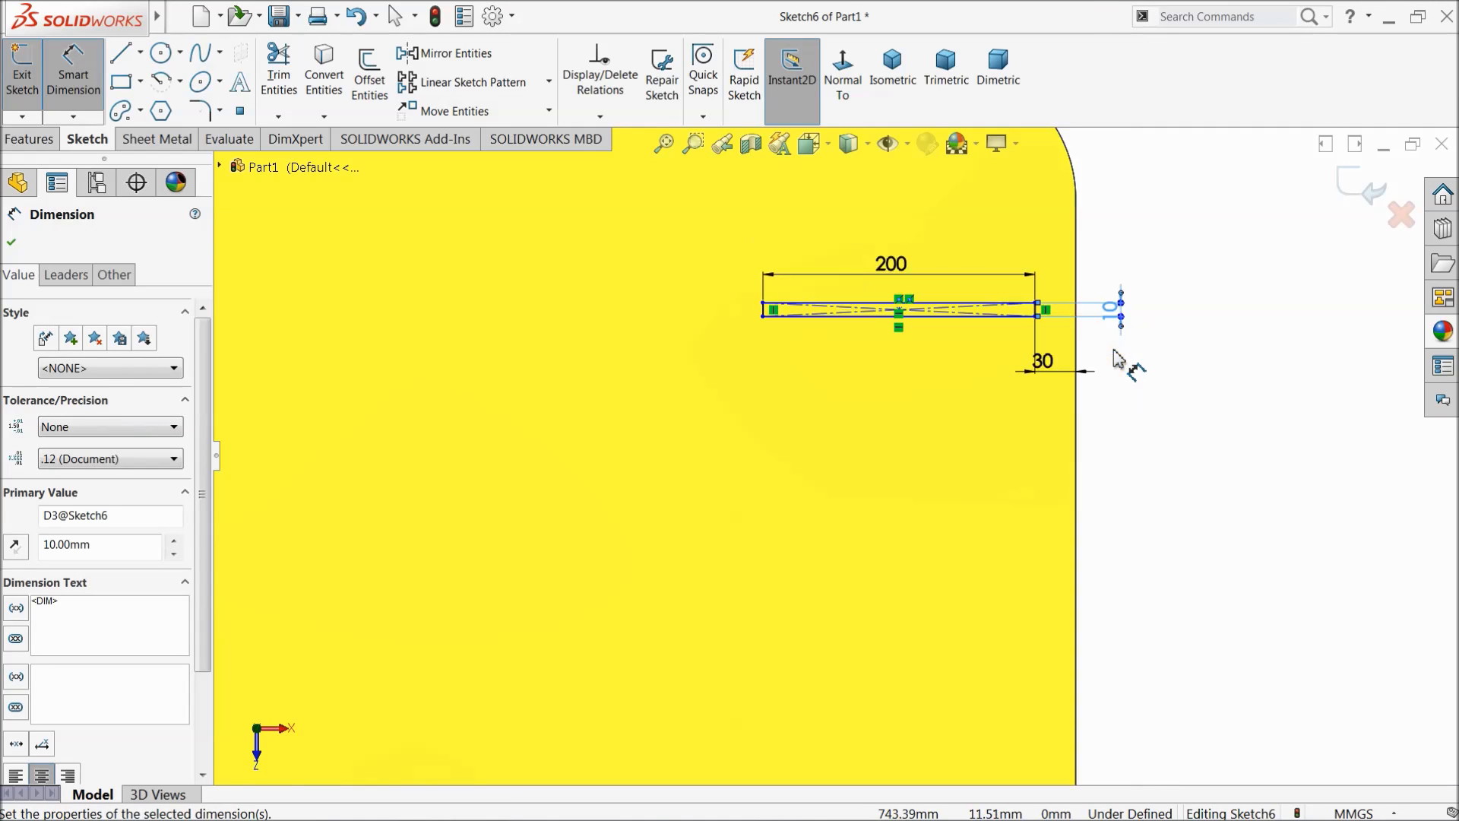
Step: Dimension the thin rectangle's upper long side 200 mm from the side plate's straight rear edge
left_click(897, 372)
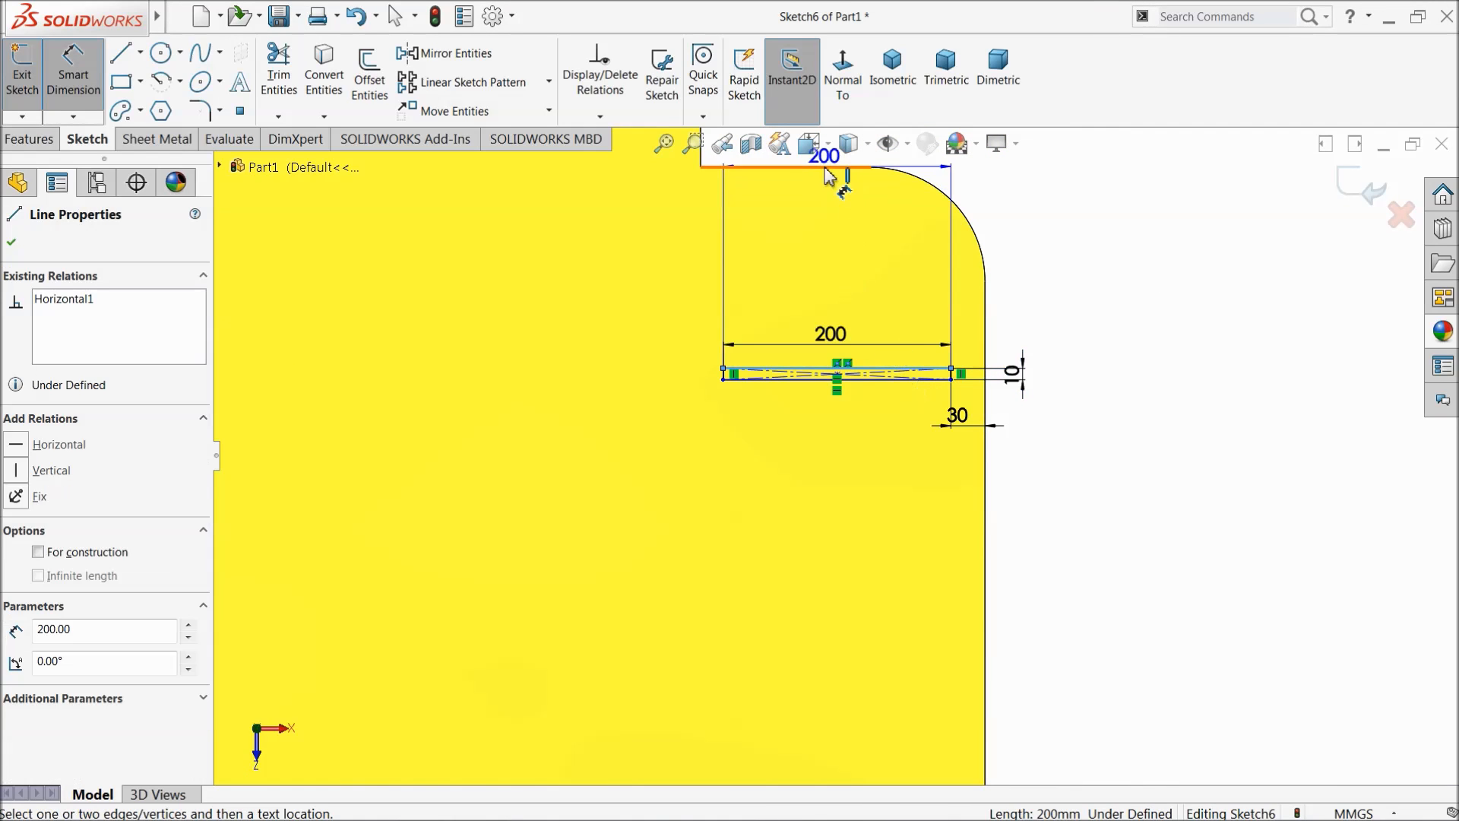
left_click(863, 167)
left_click(1090, 266)
type("20")
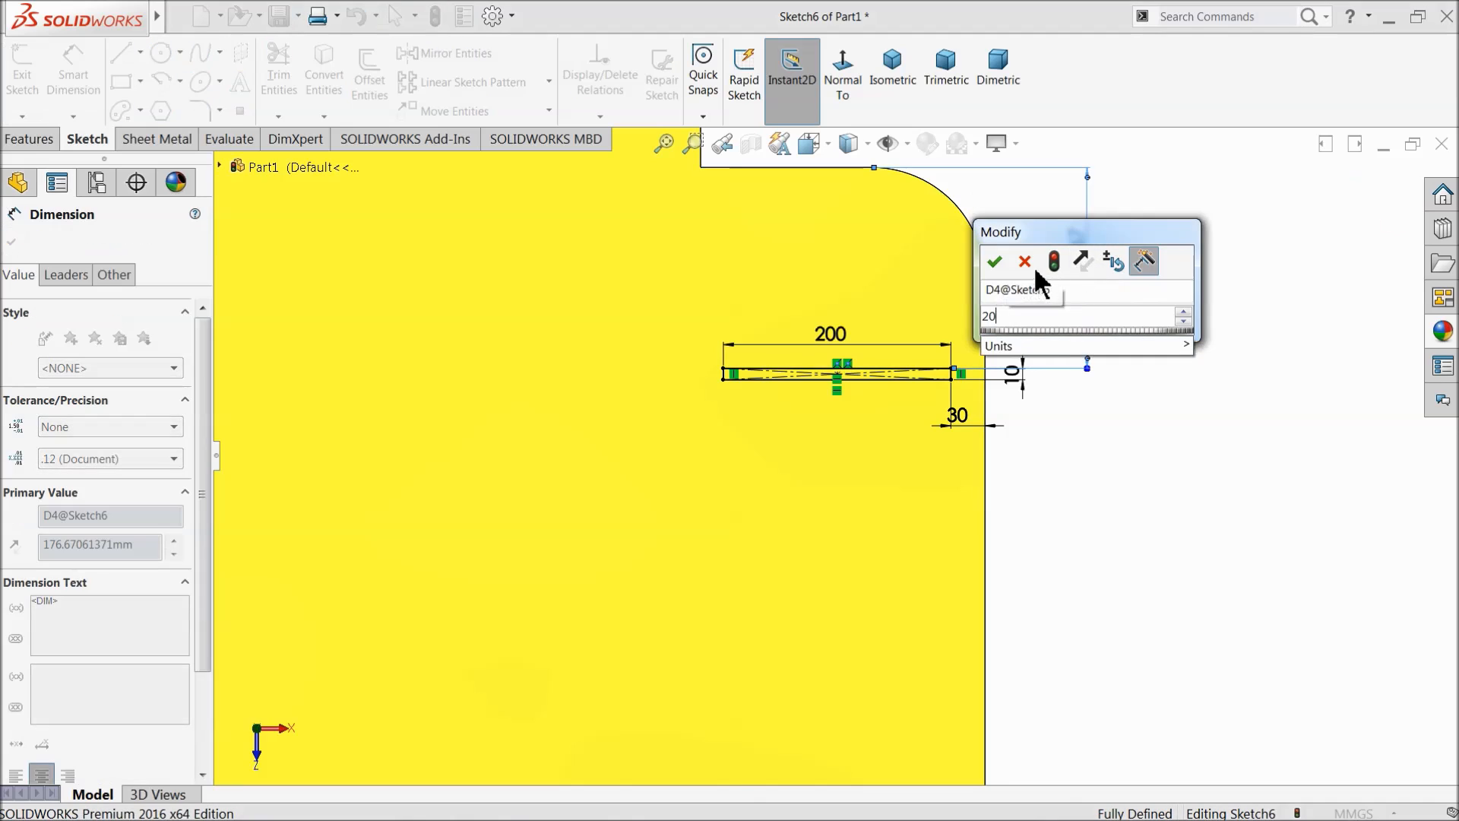
type("0")
left_click(994, 262)
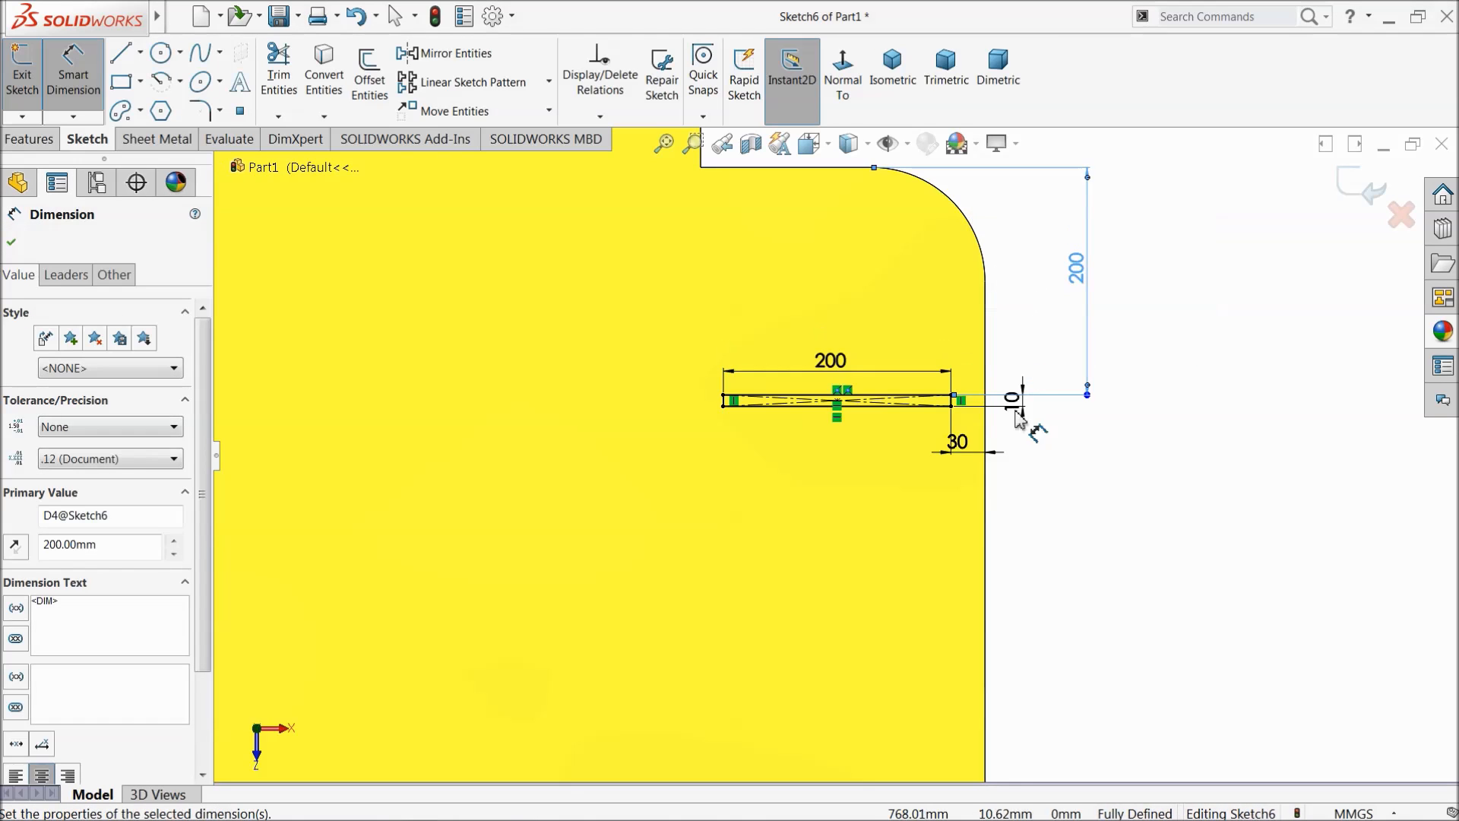
scroll(942, 473, "up", 4)
scroll(926, 479, "up", 2)
scroll(700, 512, "down", 2)
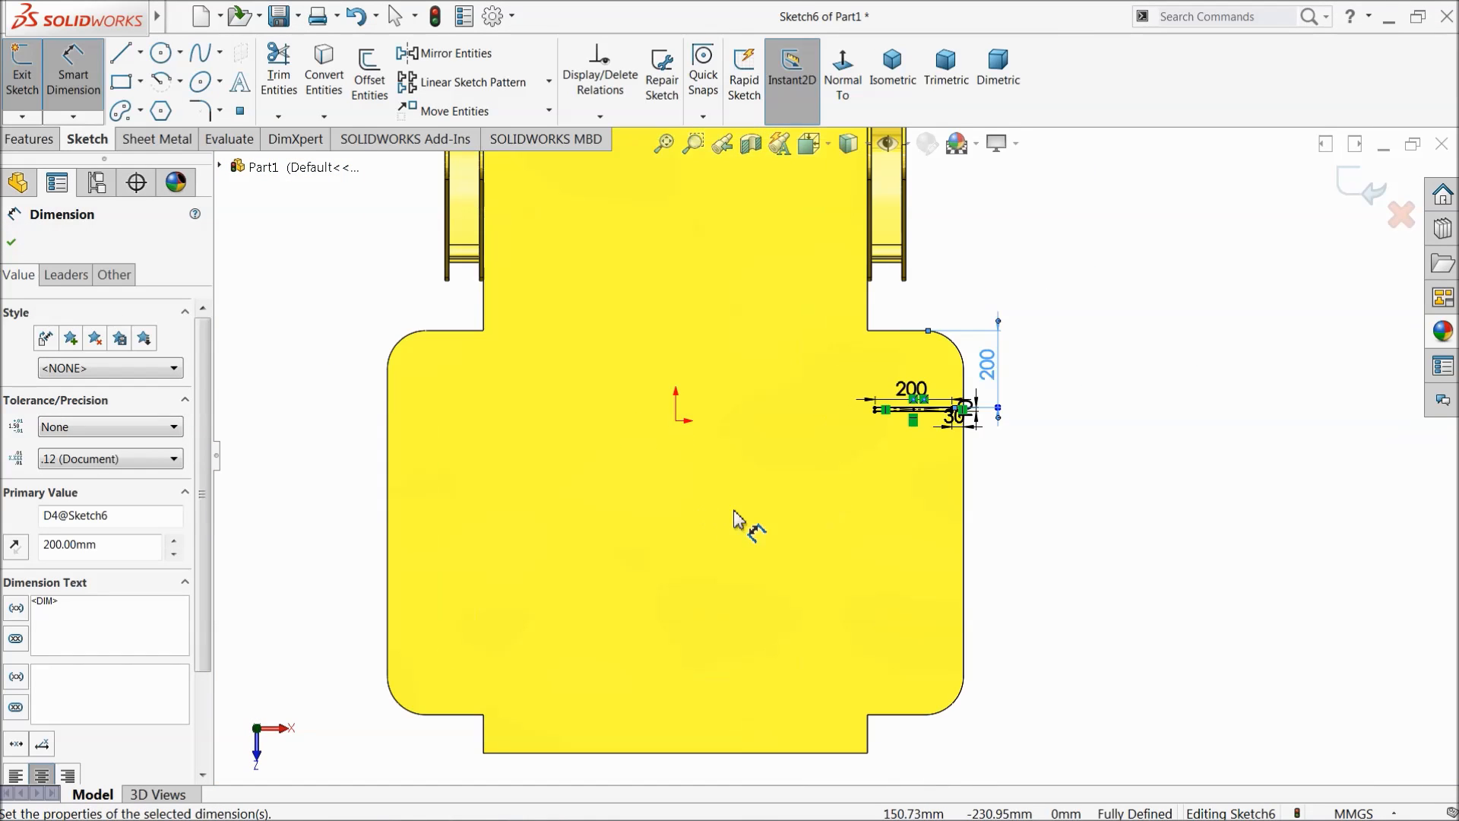
left_click(10, 243)
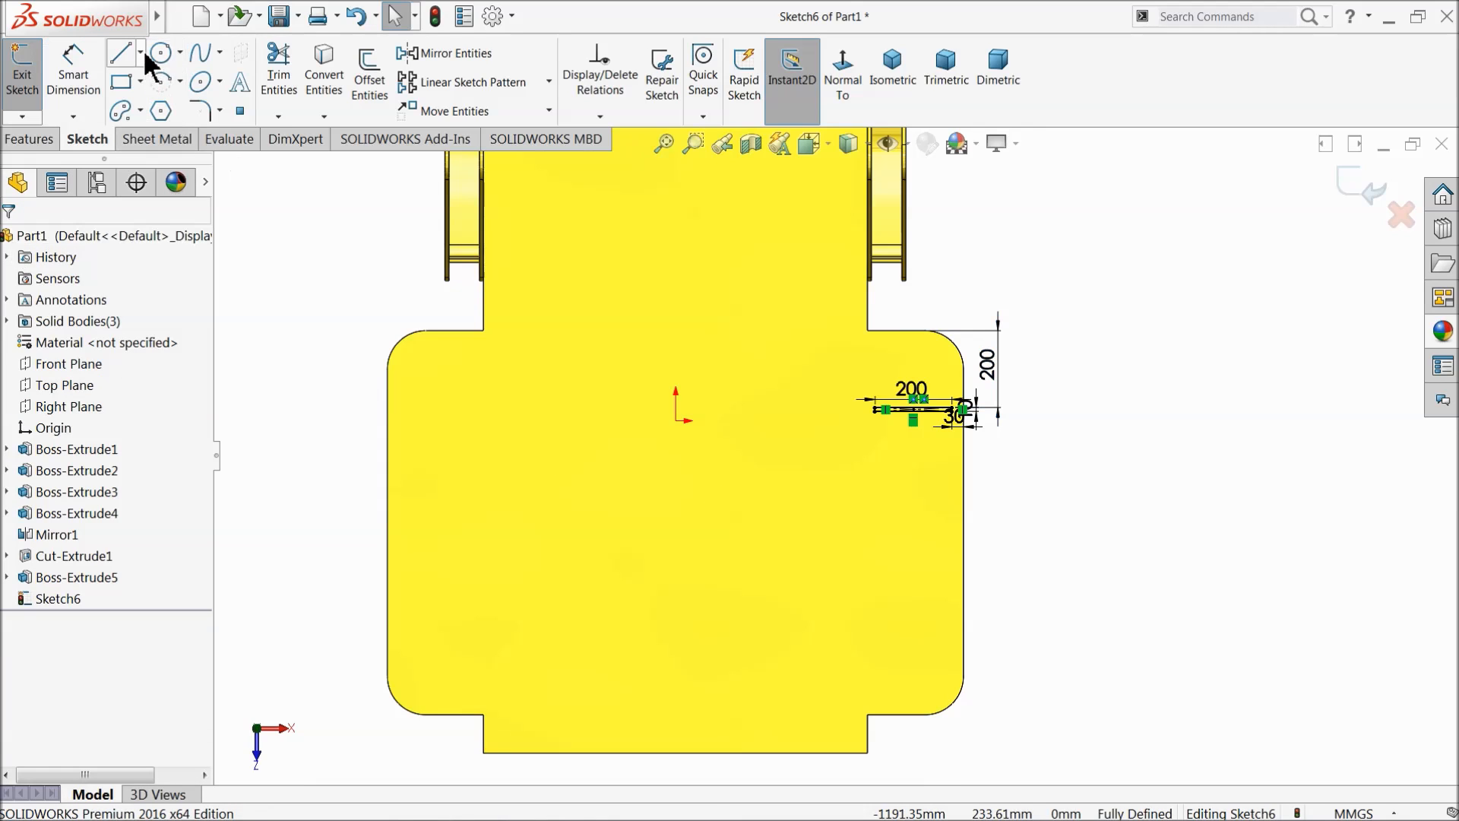
Step: Draw a construction centerline from the origin along the body's length, straight toward the front
left_click(143, 54)
left_click(162, 97)
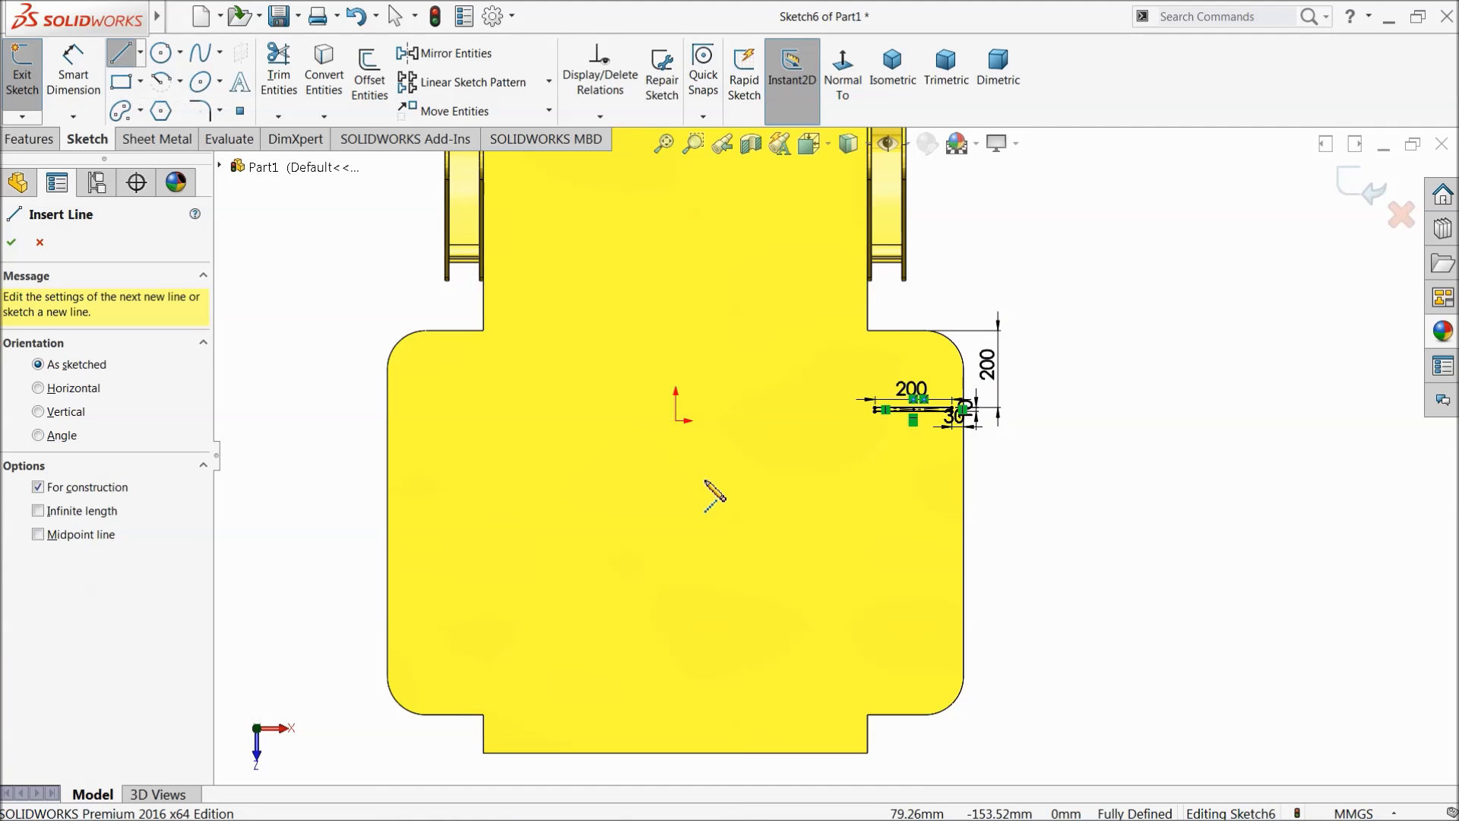
left_click(676, 421)
left_click(676, 541)
right_click(730, 456)
left_click(765, 472)
Step: Mirror the thin rectangle about the centerline onto the opposite side plate, keeping the original
left_click(448, 52)
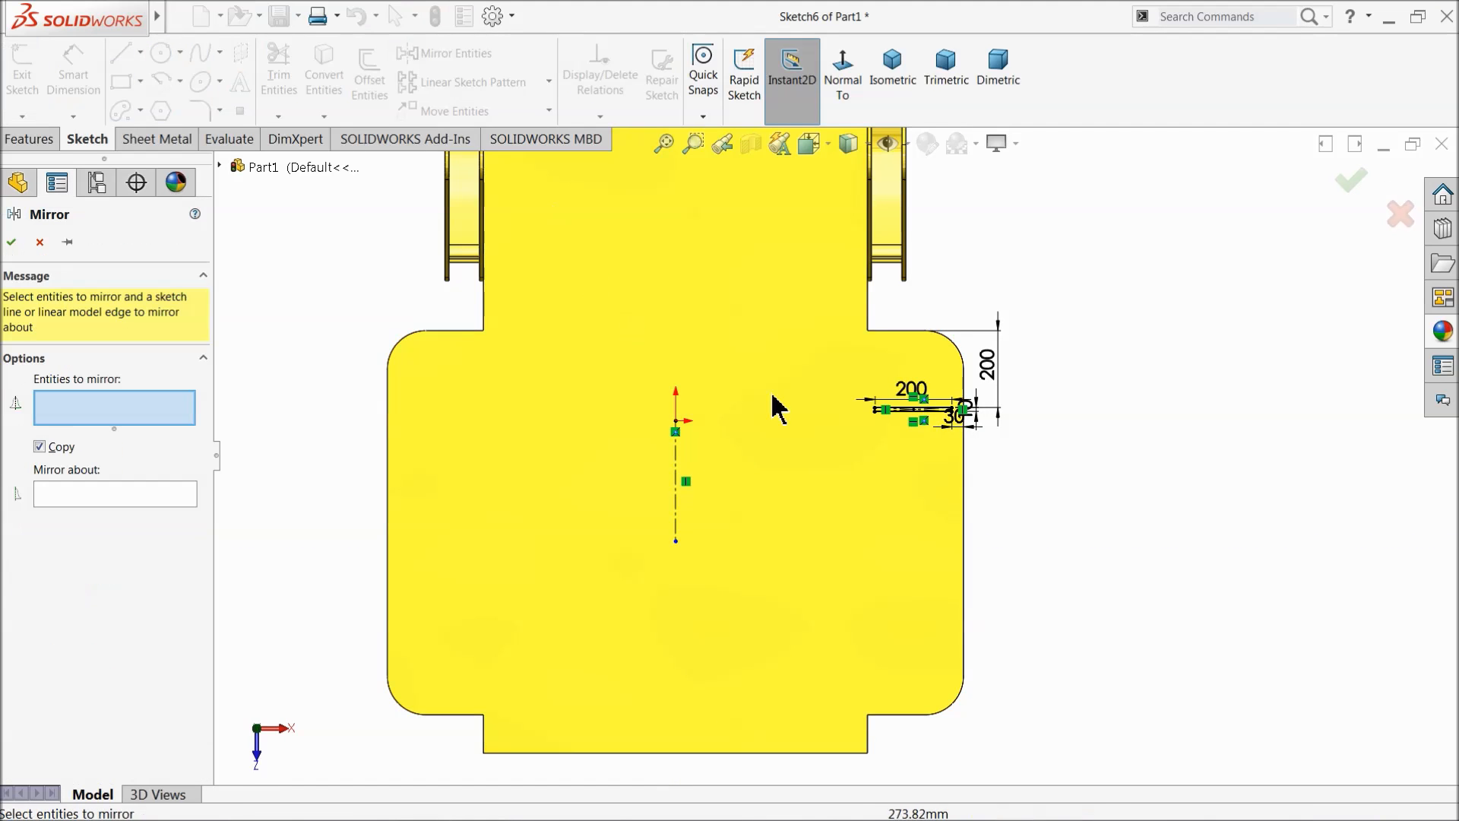
left_click_drag(1038, 363, 824, 433)
left_click(132, 595)
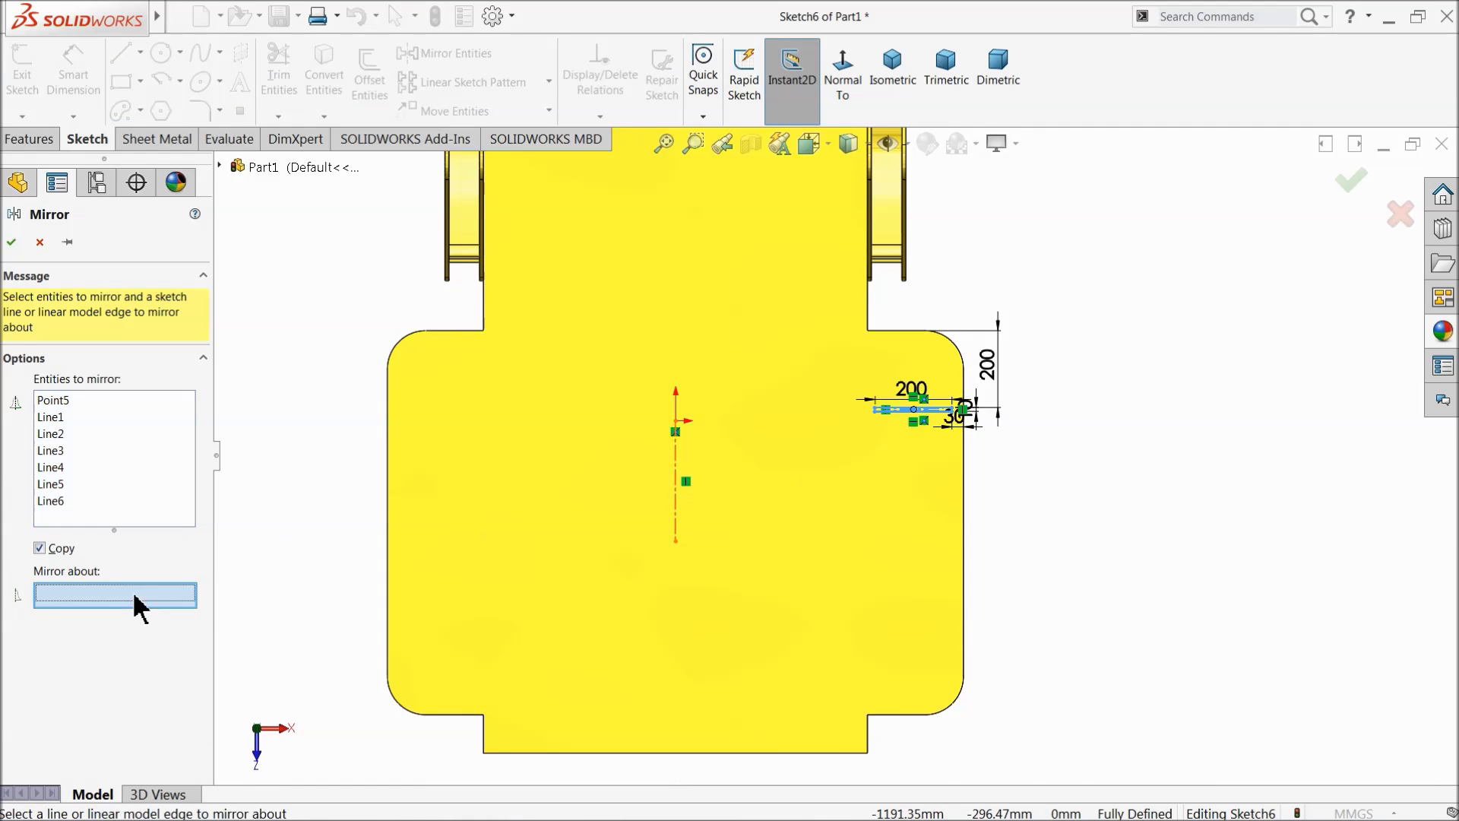
left_click(675, 487)
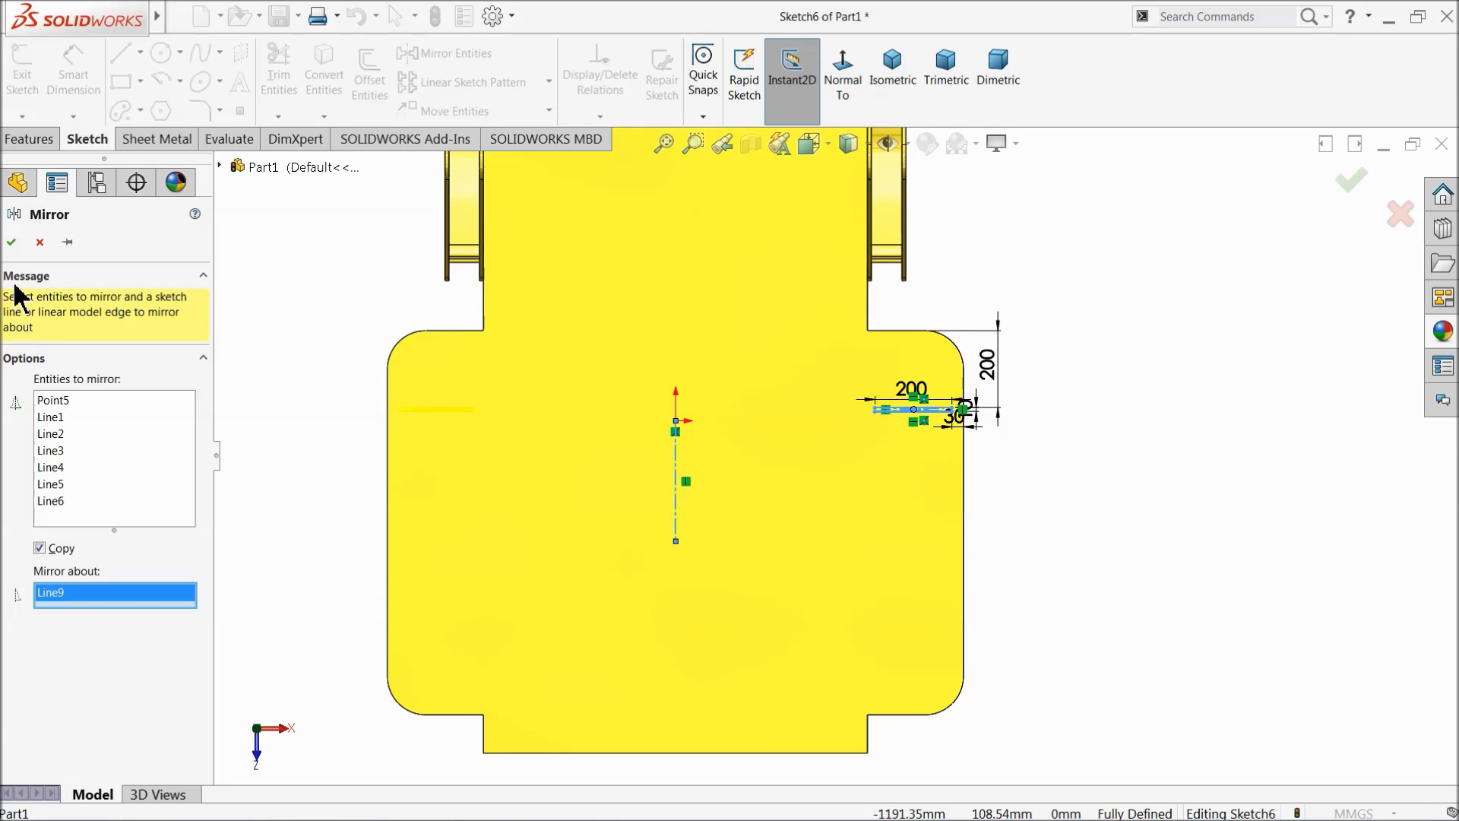
left_click(12, 243)
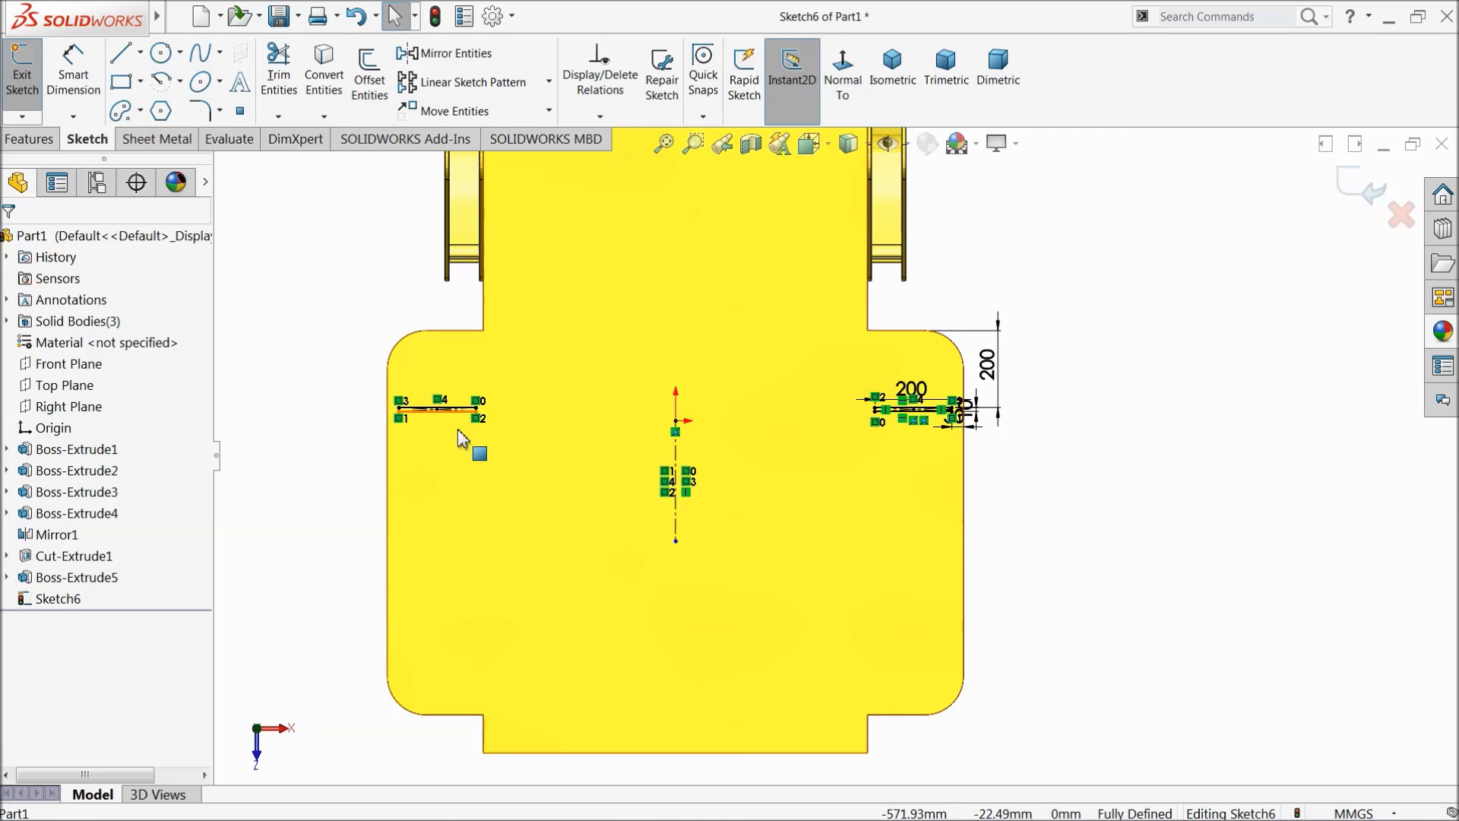
Step: Cut both thin rectangles through the body with an Extruded Cut set to Through All
left_click(29, 140)
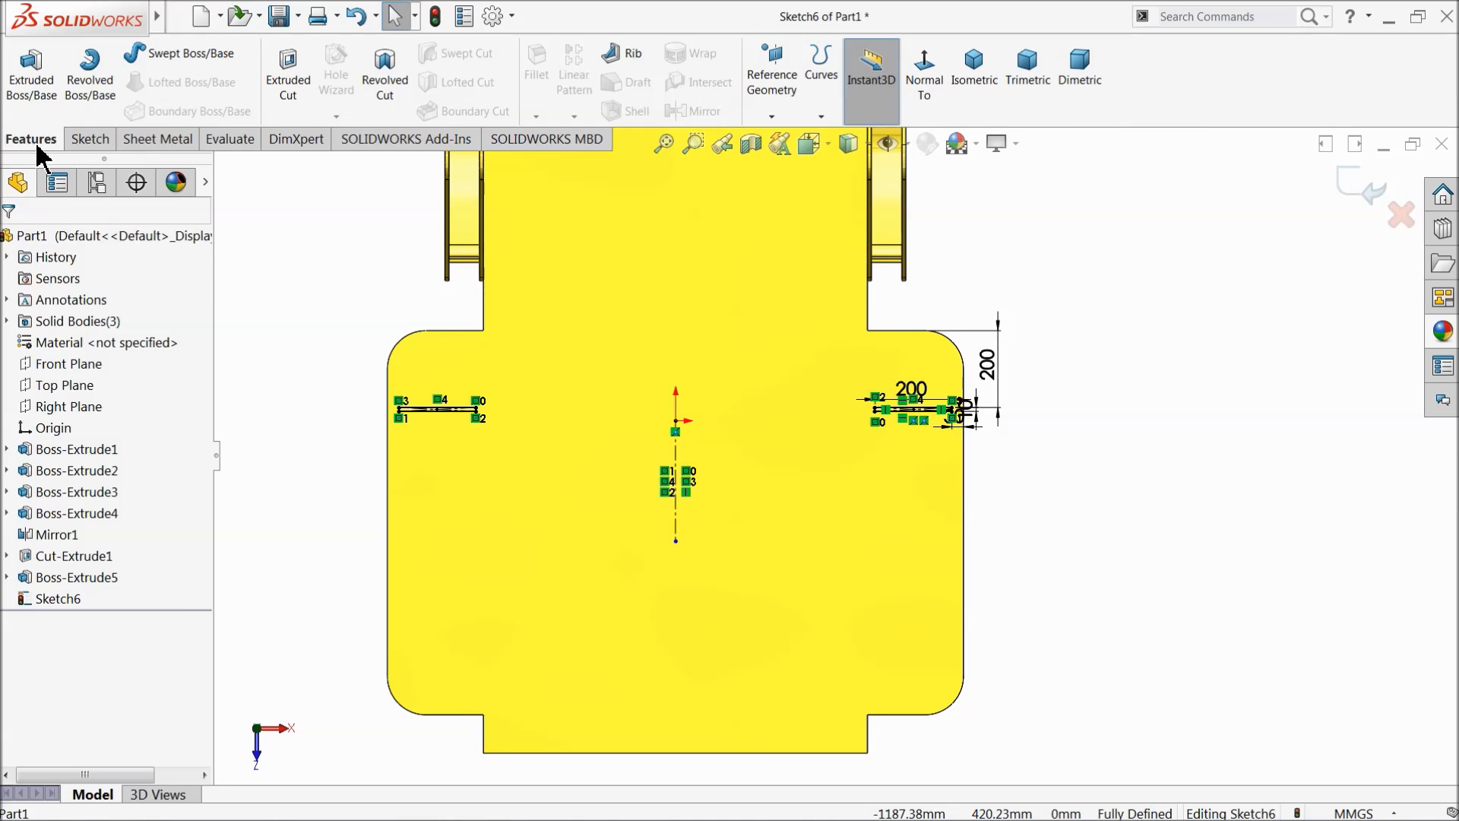
left_click(291, 73)
mouse_move(368, 522)
middle_mouse_down()
mouse_move(300, 330)
mouse_move(316, 304)
middle_mouse_up()
scroll(874, 560, "down", 6)
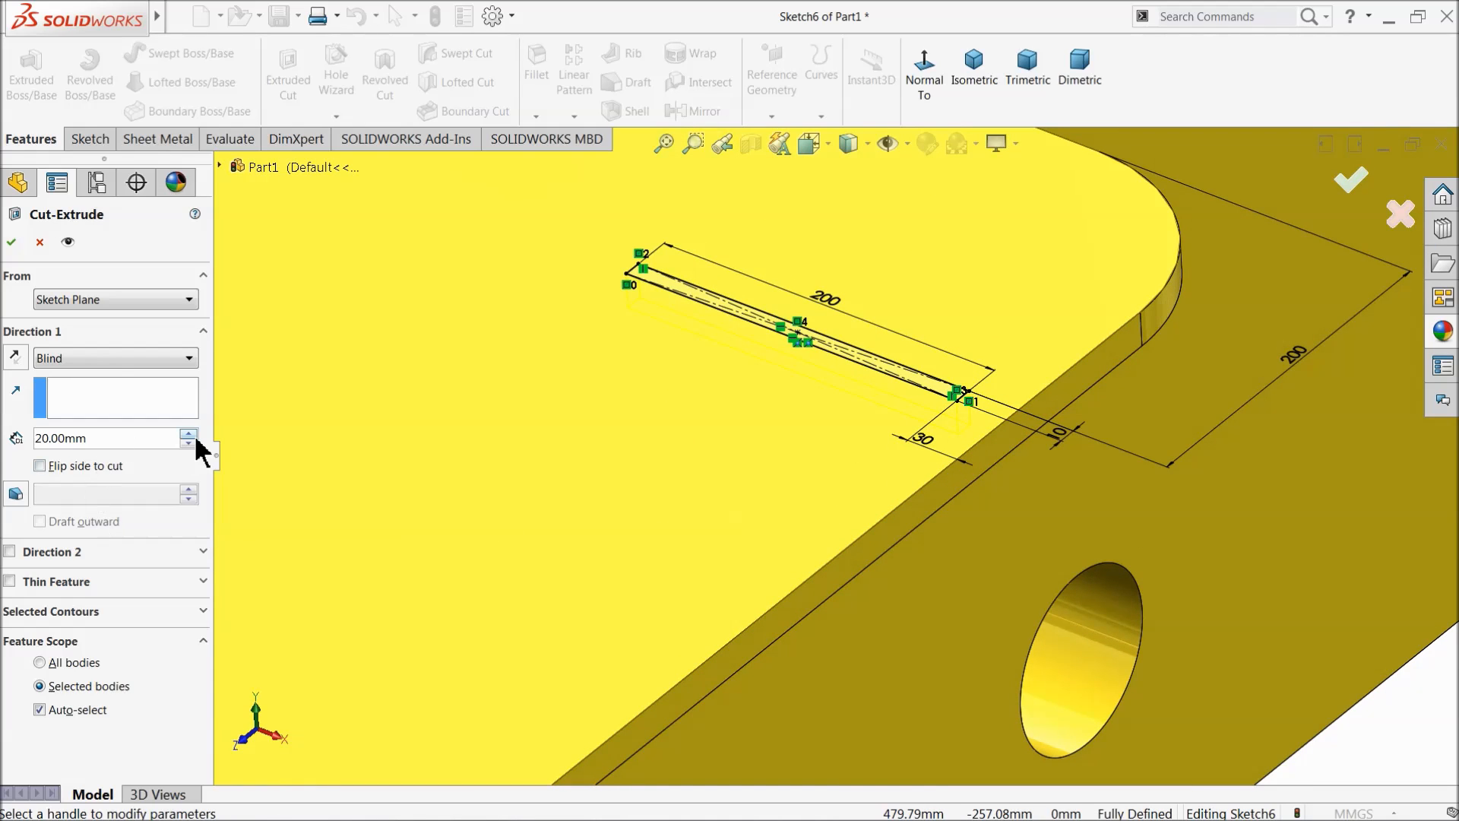
left_click(117, 358)
left_click(88, 395)
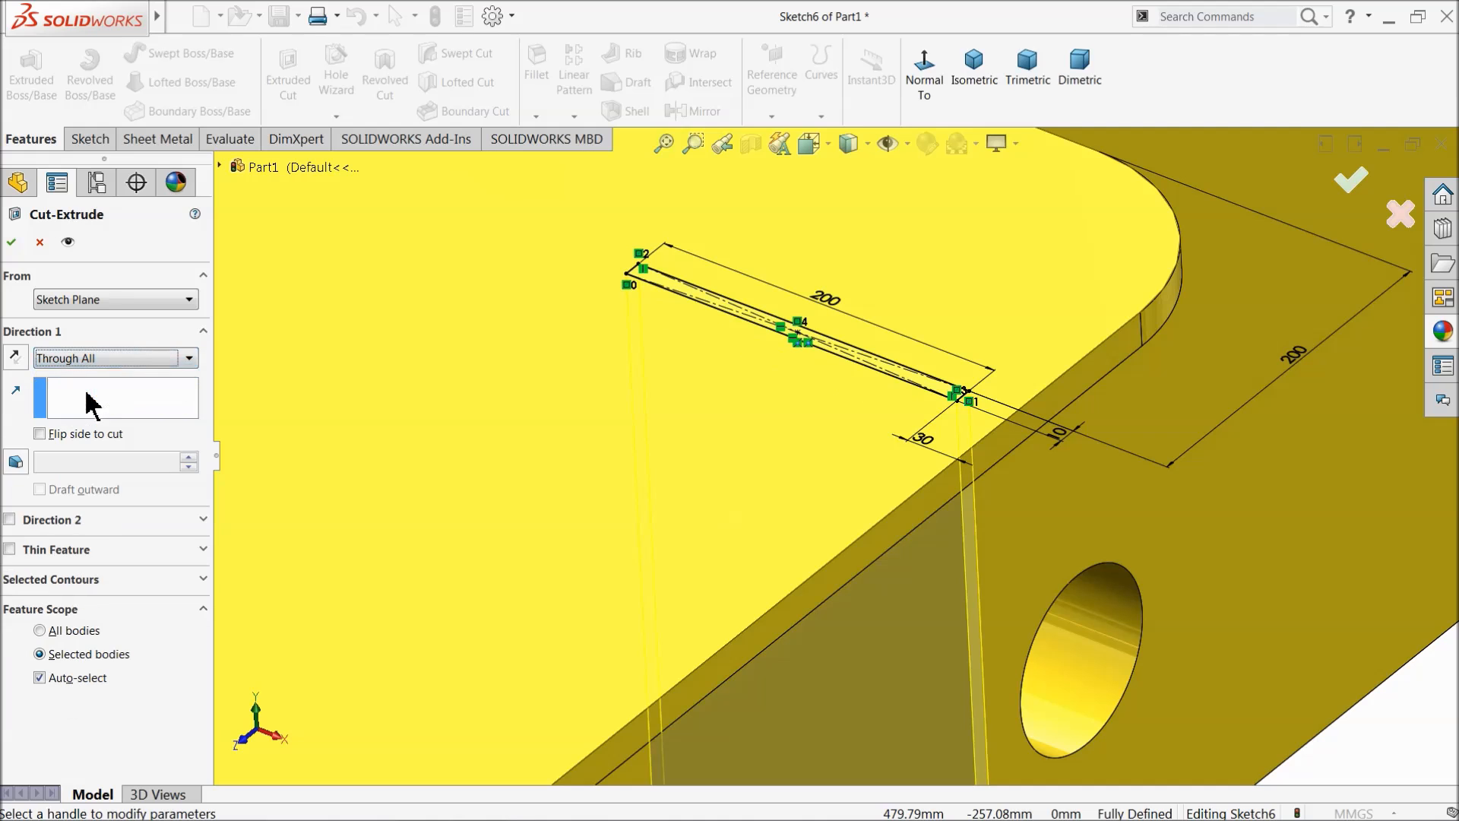
mouse_move(772, 550)
middle_mouse_down()
mouse_move(775, 564)
mouse_move(874, 502)
mouse_move(898, 532)
mouse_move(788, 560)
middle_mouse_up()
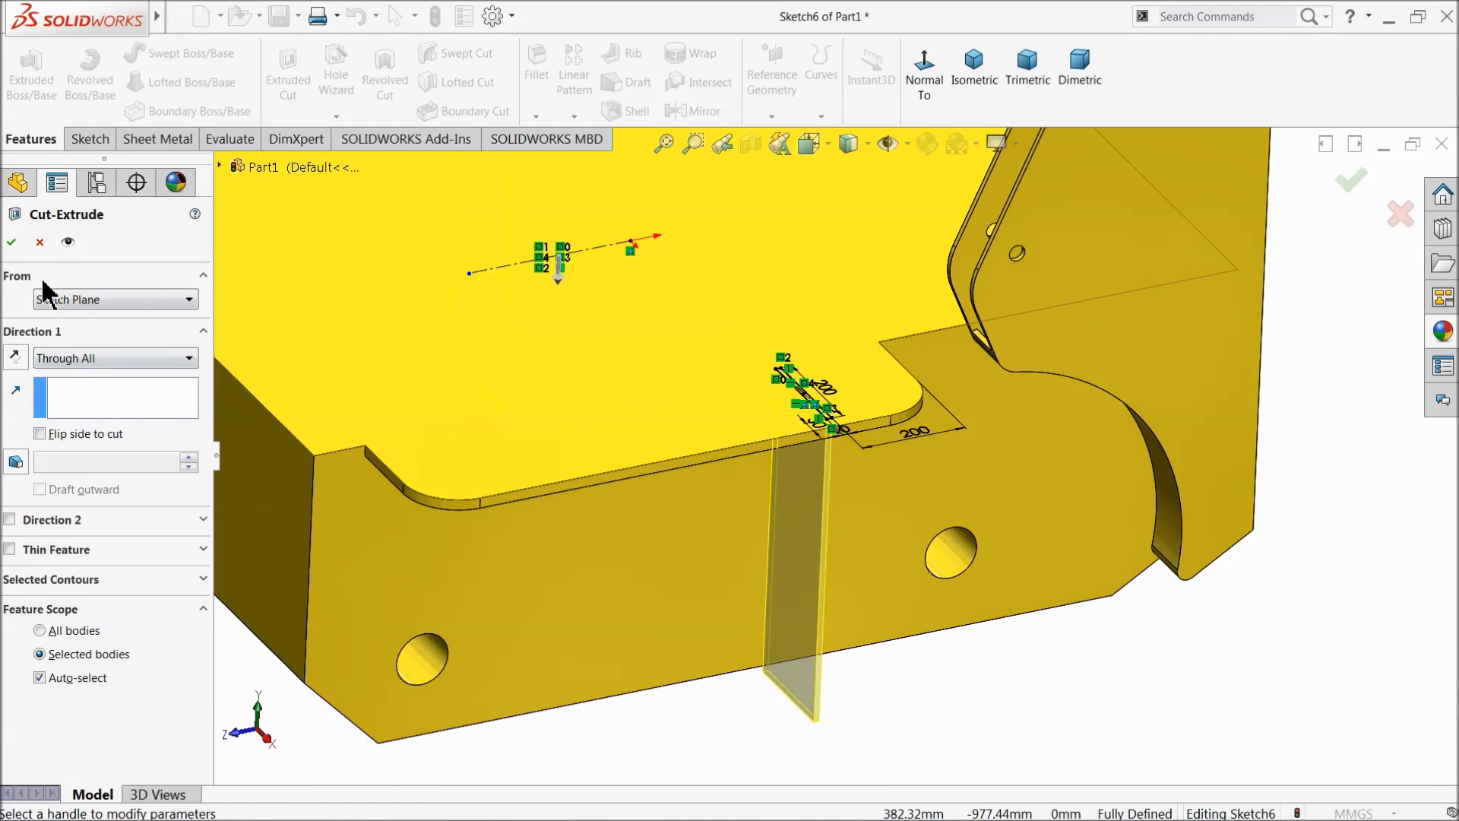
scroll(690, 511, "up", 4)
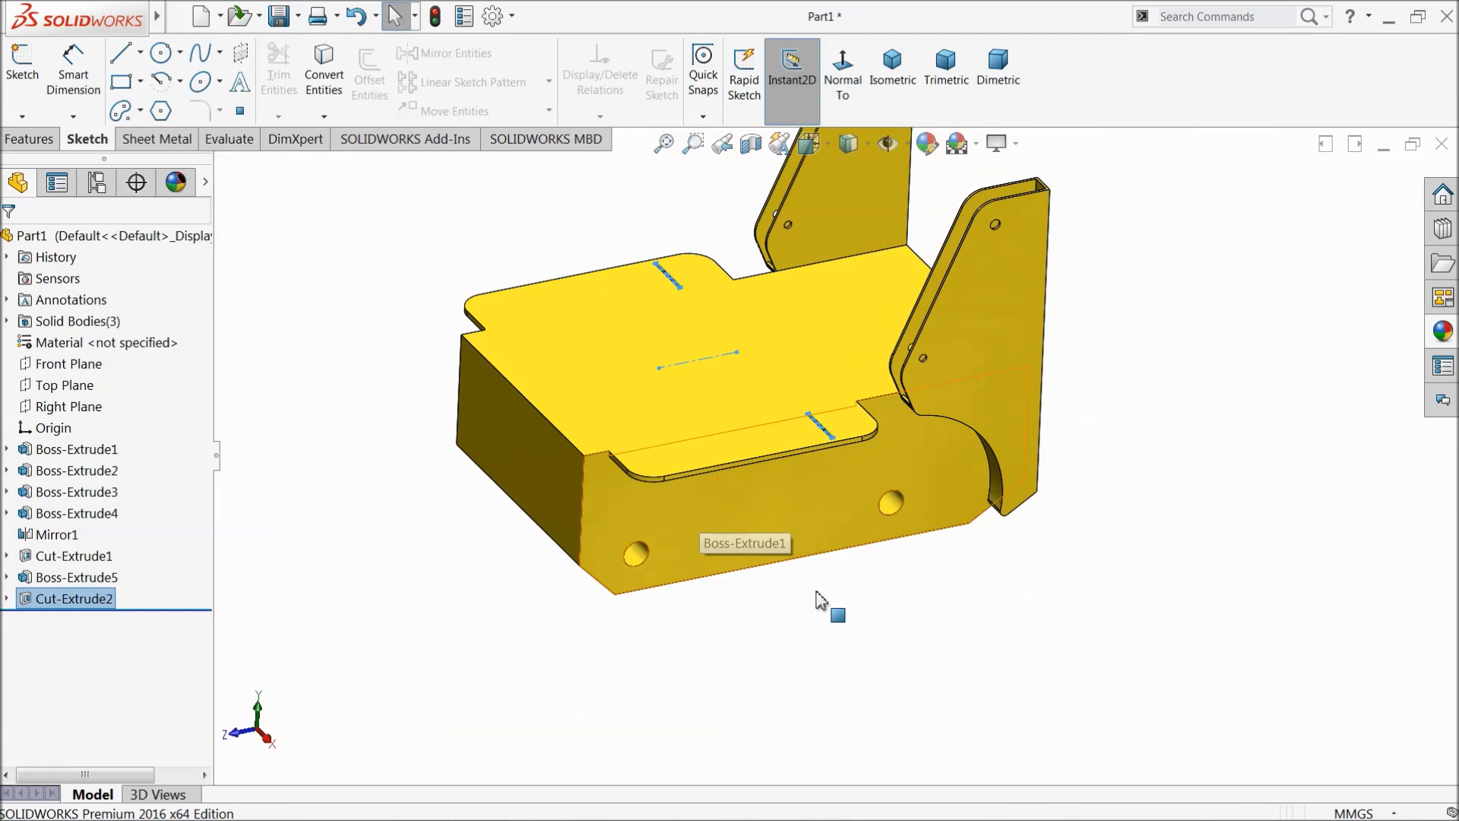
left_click(860, 621)
middle_click_drag(859, 621, 816, 640)
scroll(768, 413, "down", 5)
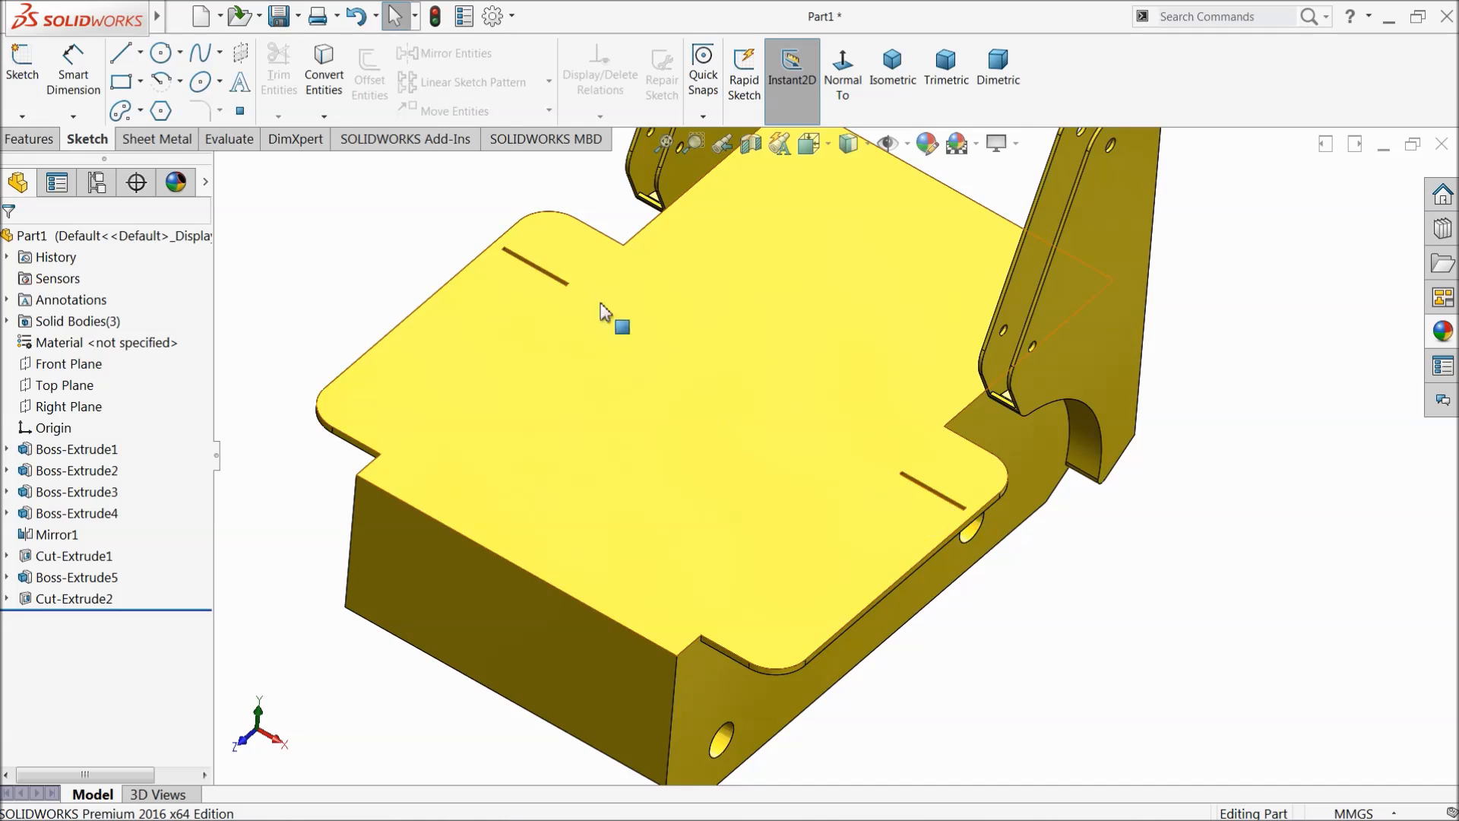
Step: Start a Linear Pattern with the +X side plate's long straight outer edge as its first direction
left_click(50, 140)
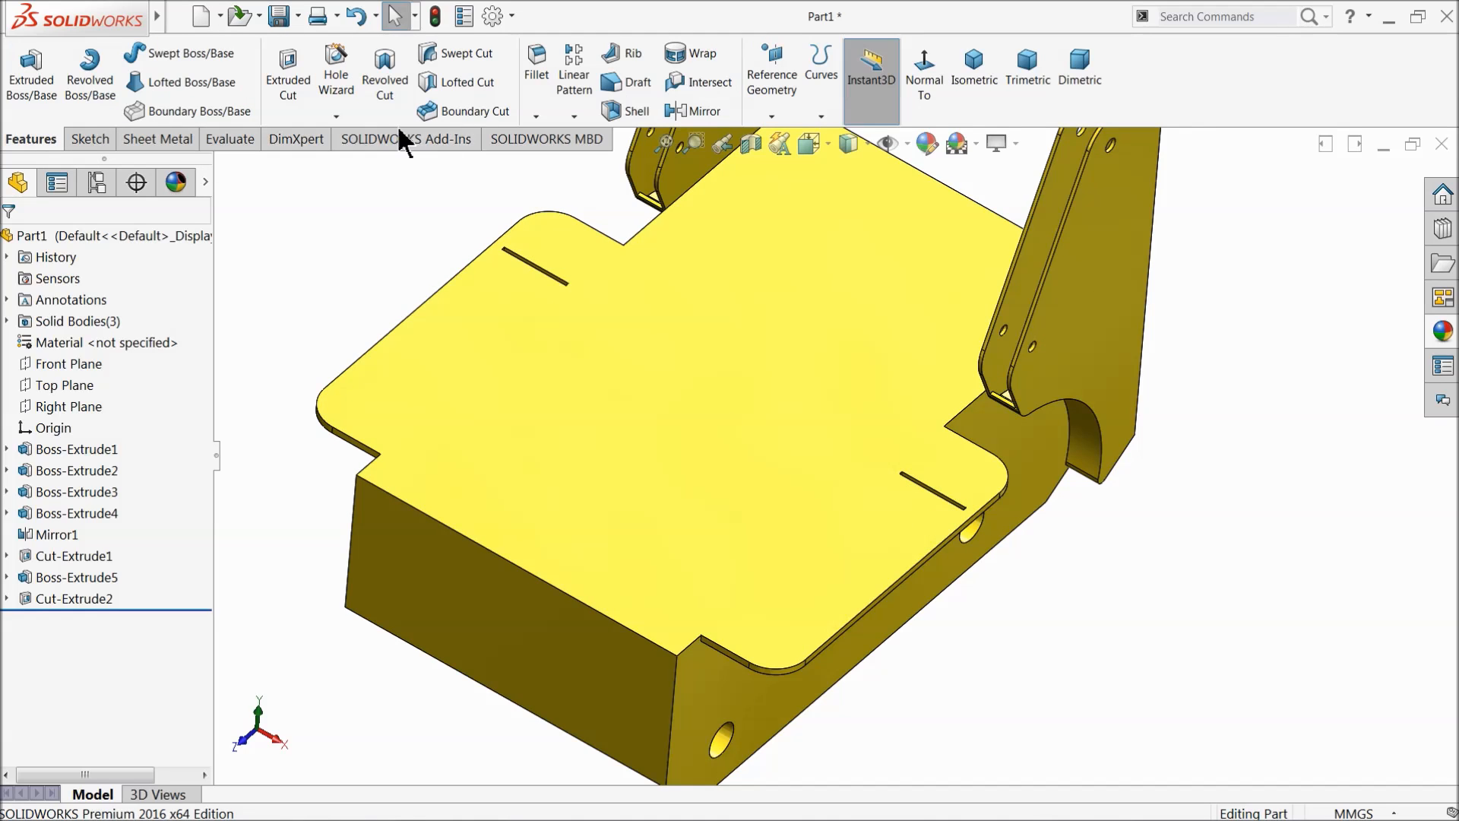
left_click(572, 88)
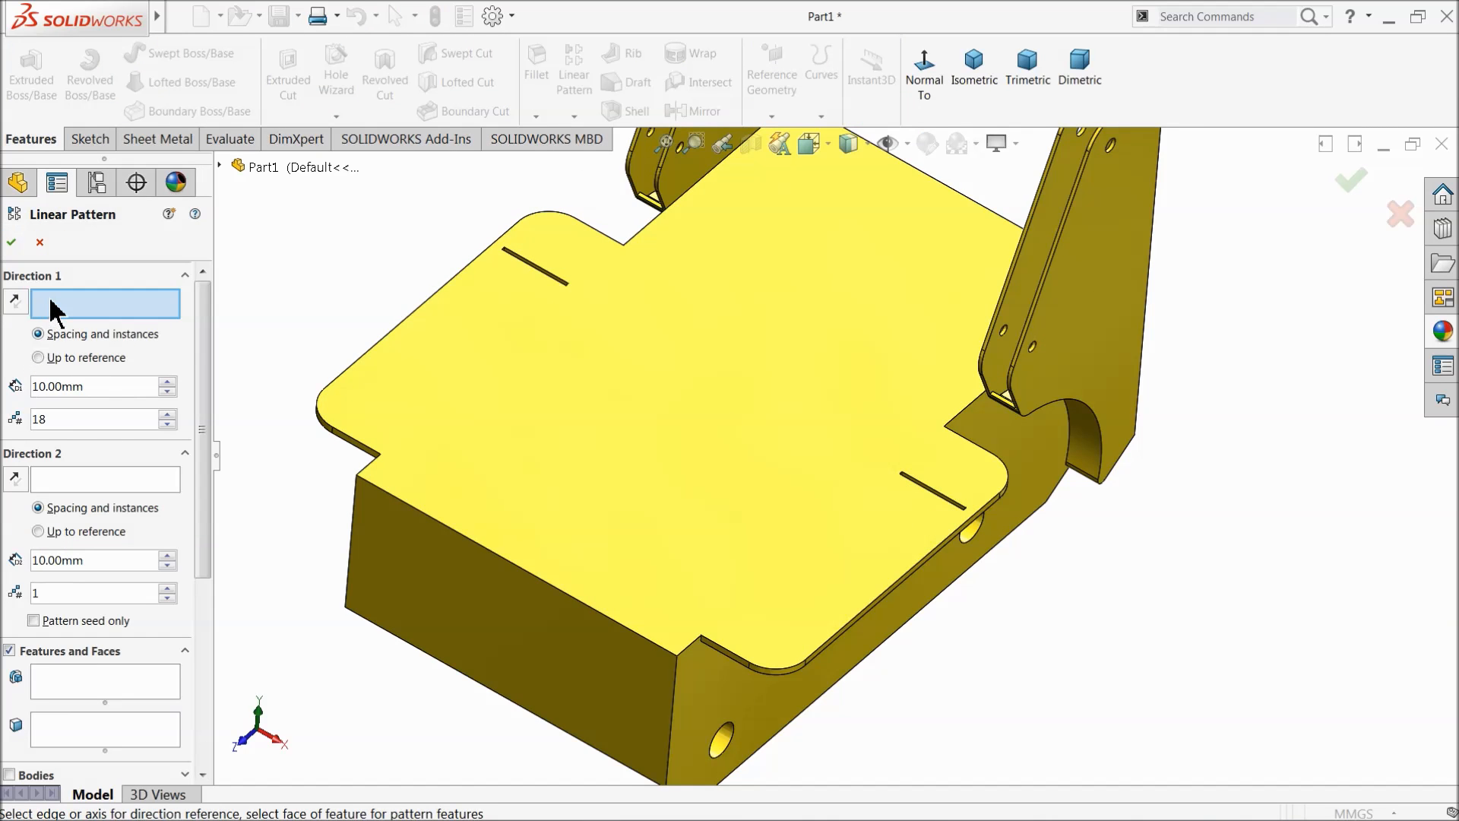
scroll(828, 518, "down", 5)
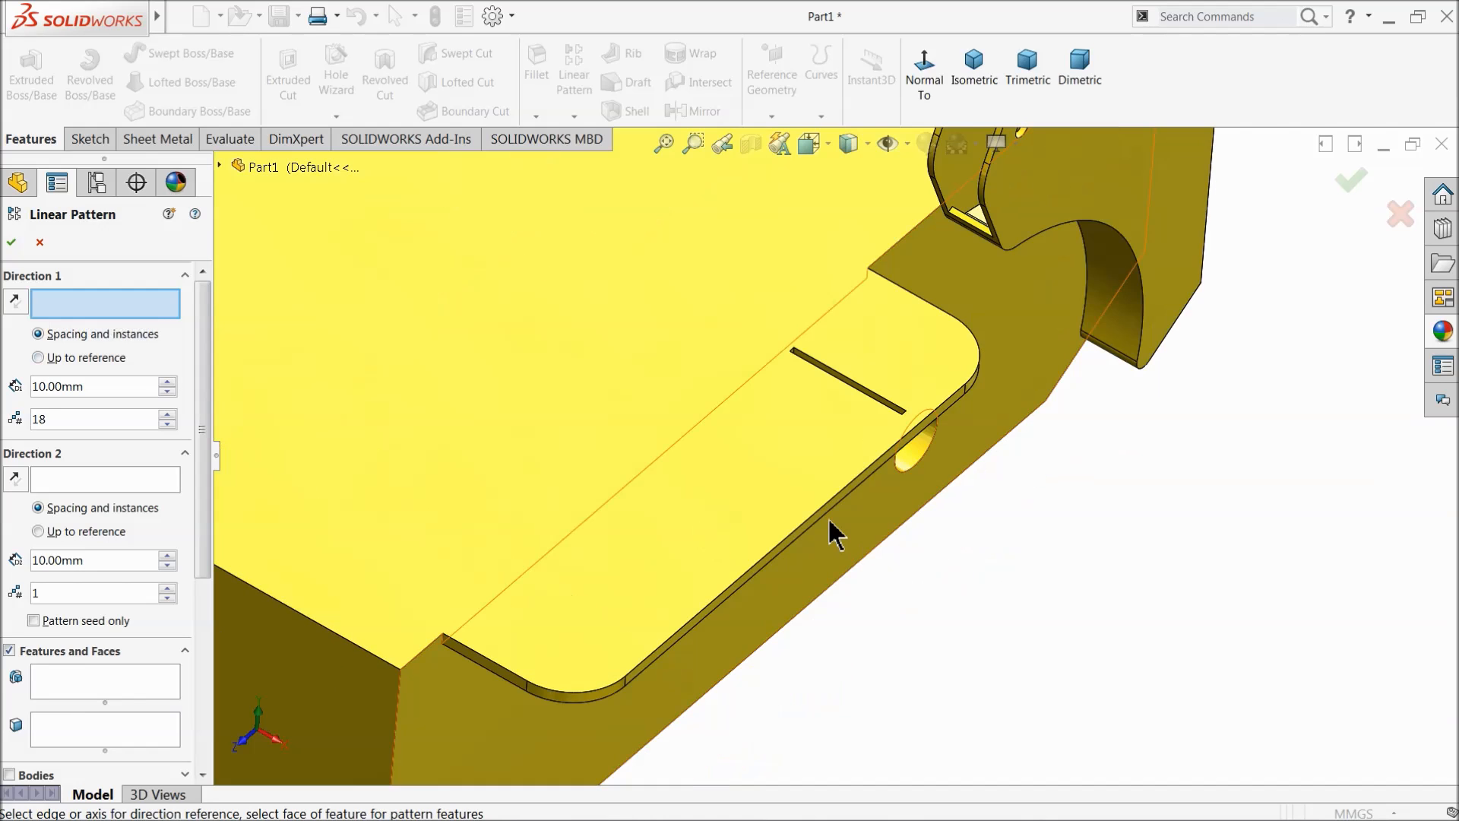
left_click(813, 516)
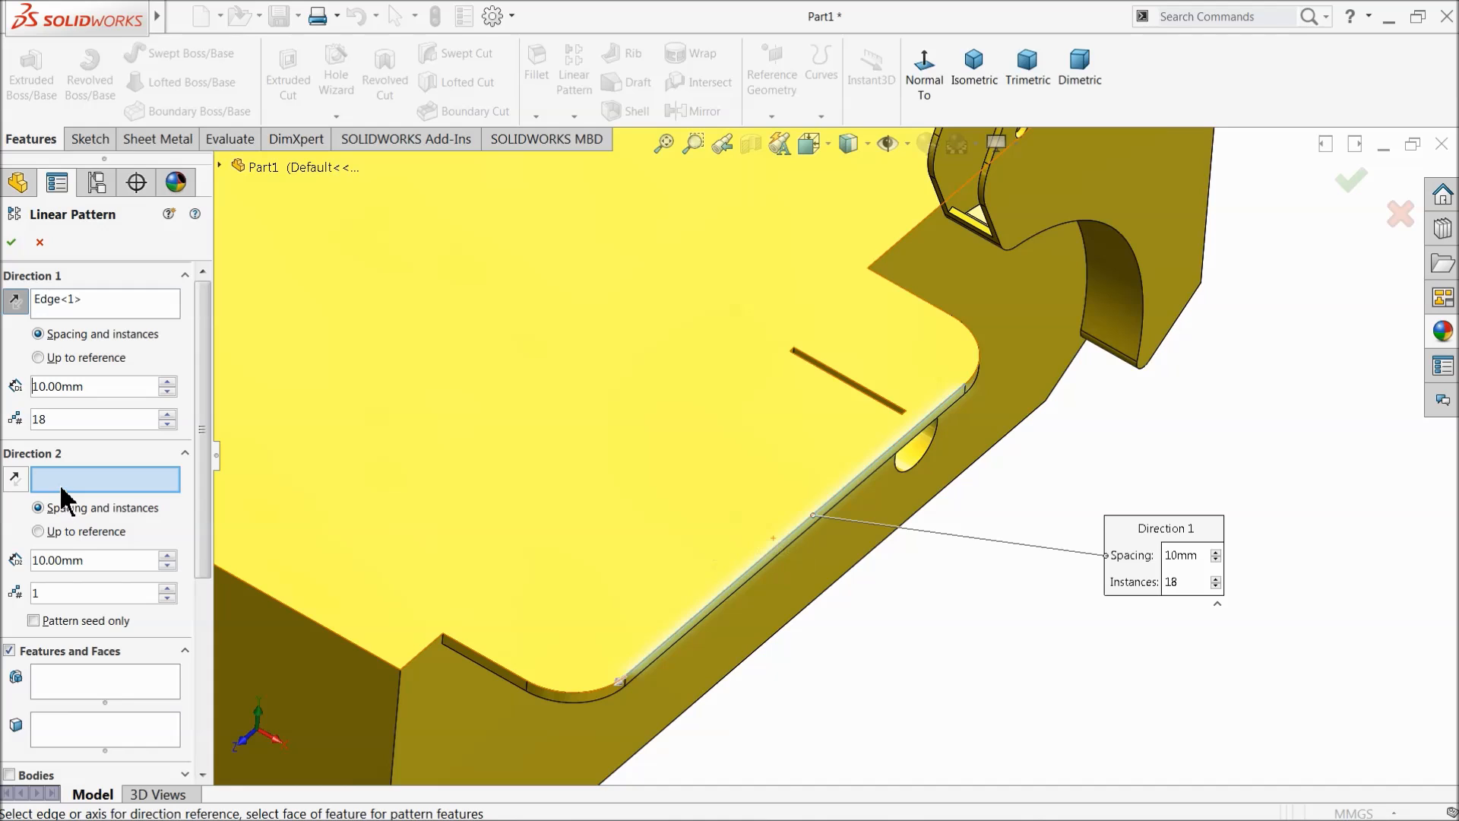
mouse_move(203, 554)
left_mouse_down()
mouse_move(208, 736)
mouse_move(205, 538)
left_mouse_up()
key("f")
middle_click_drag(372, 570, 381, 556)
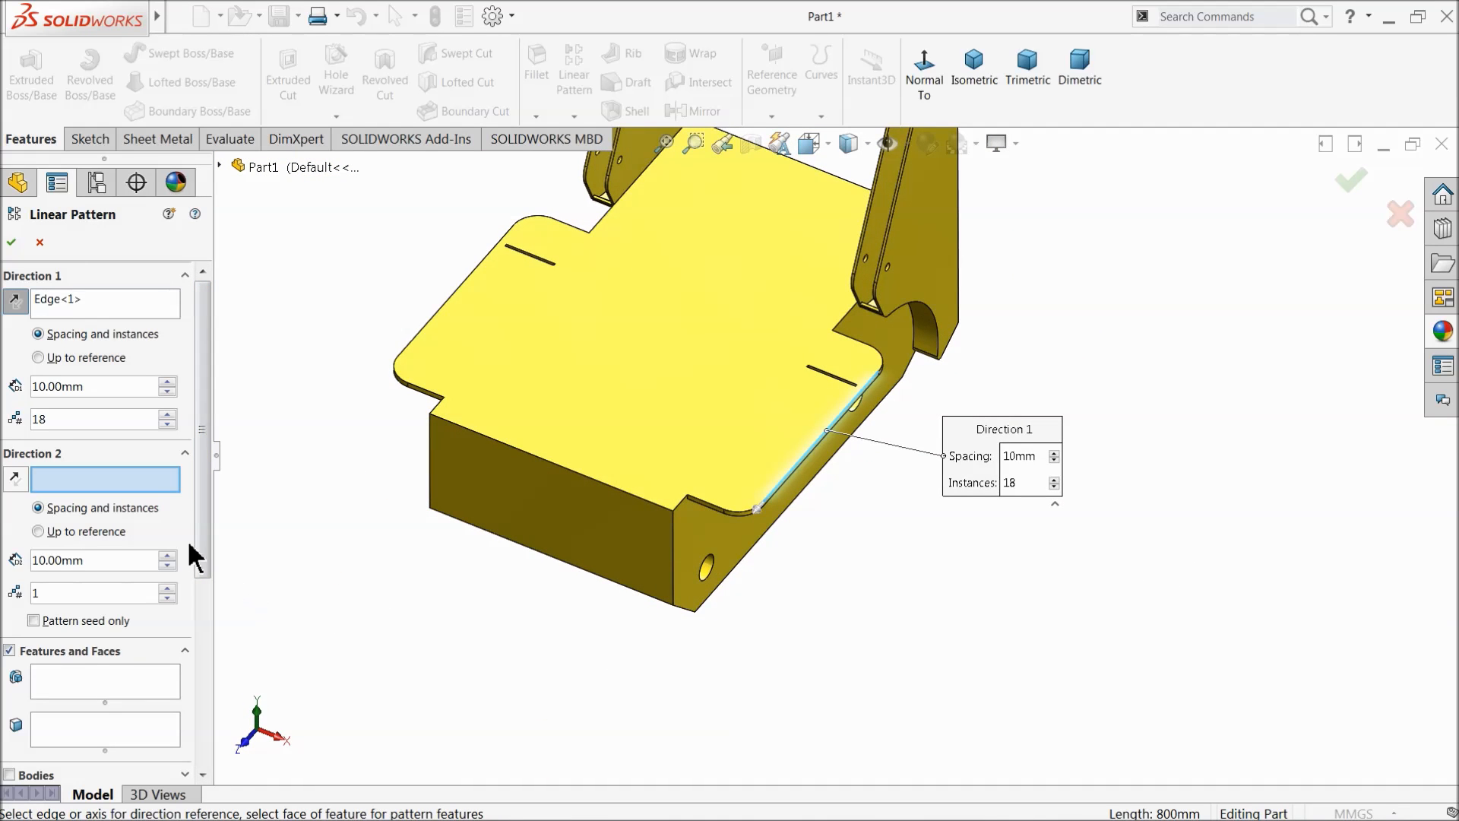
Step: Choose the cut that forms both thin slots as the feature to pattern, leaving the second direction unused
left_click(184, 454)
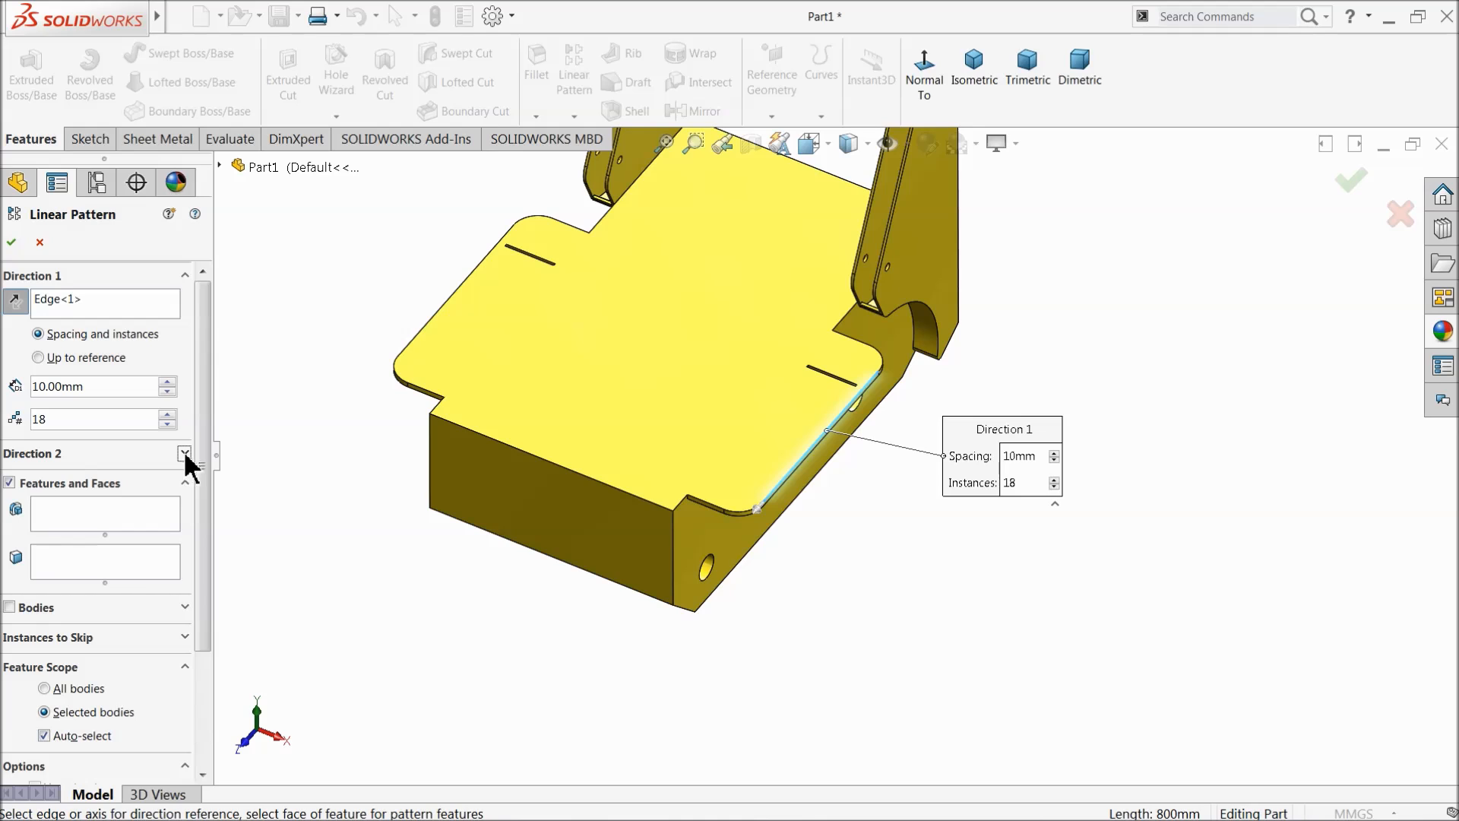
left_click(141, 523)
scroll(825, 391, "down", 3)
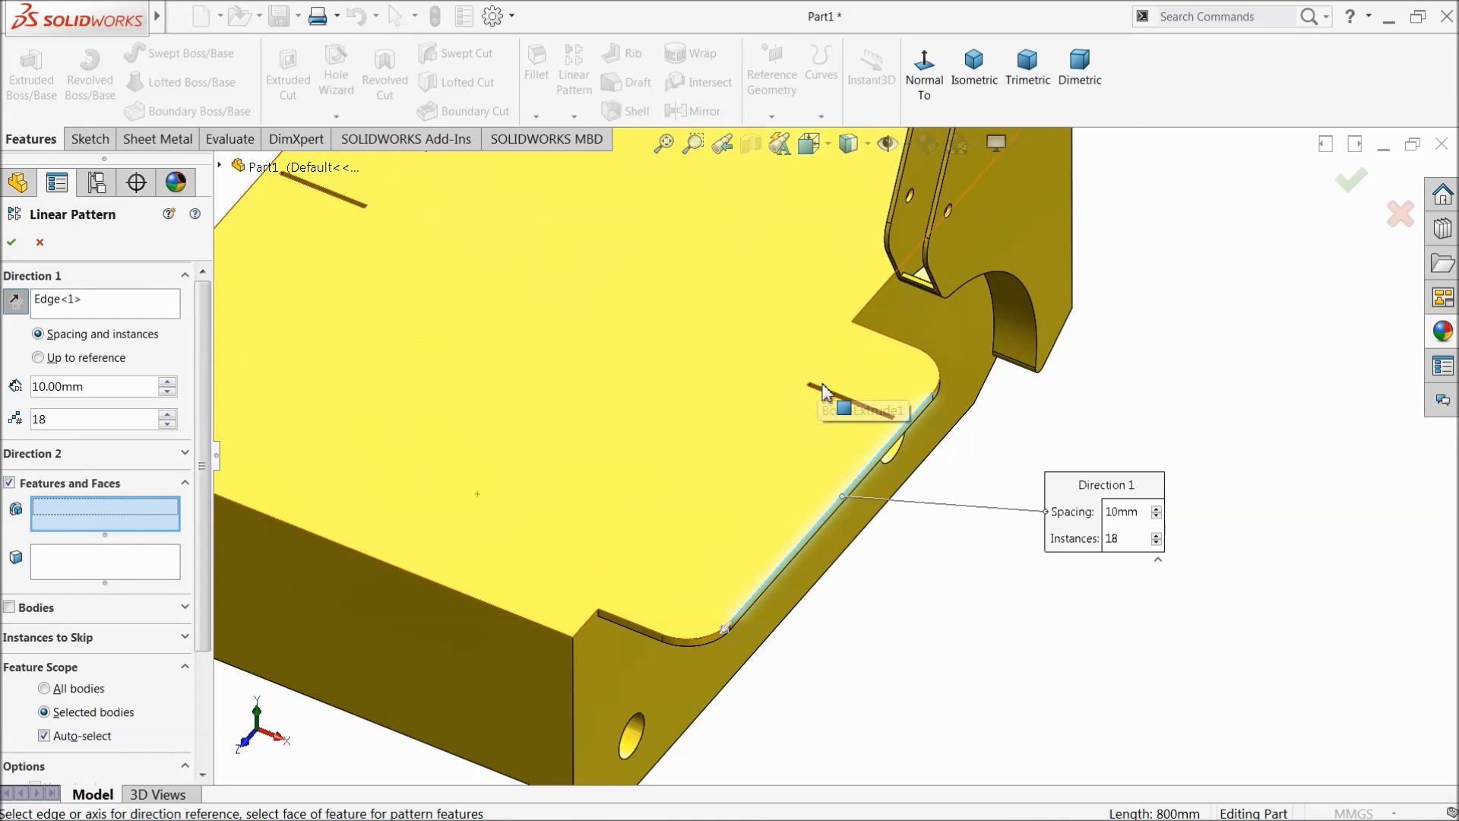
left_click(220, 165)
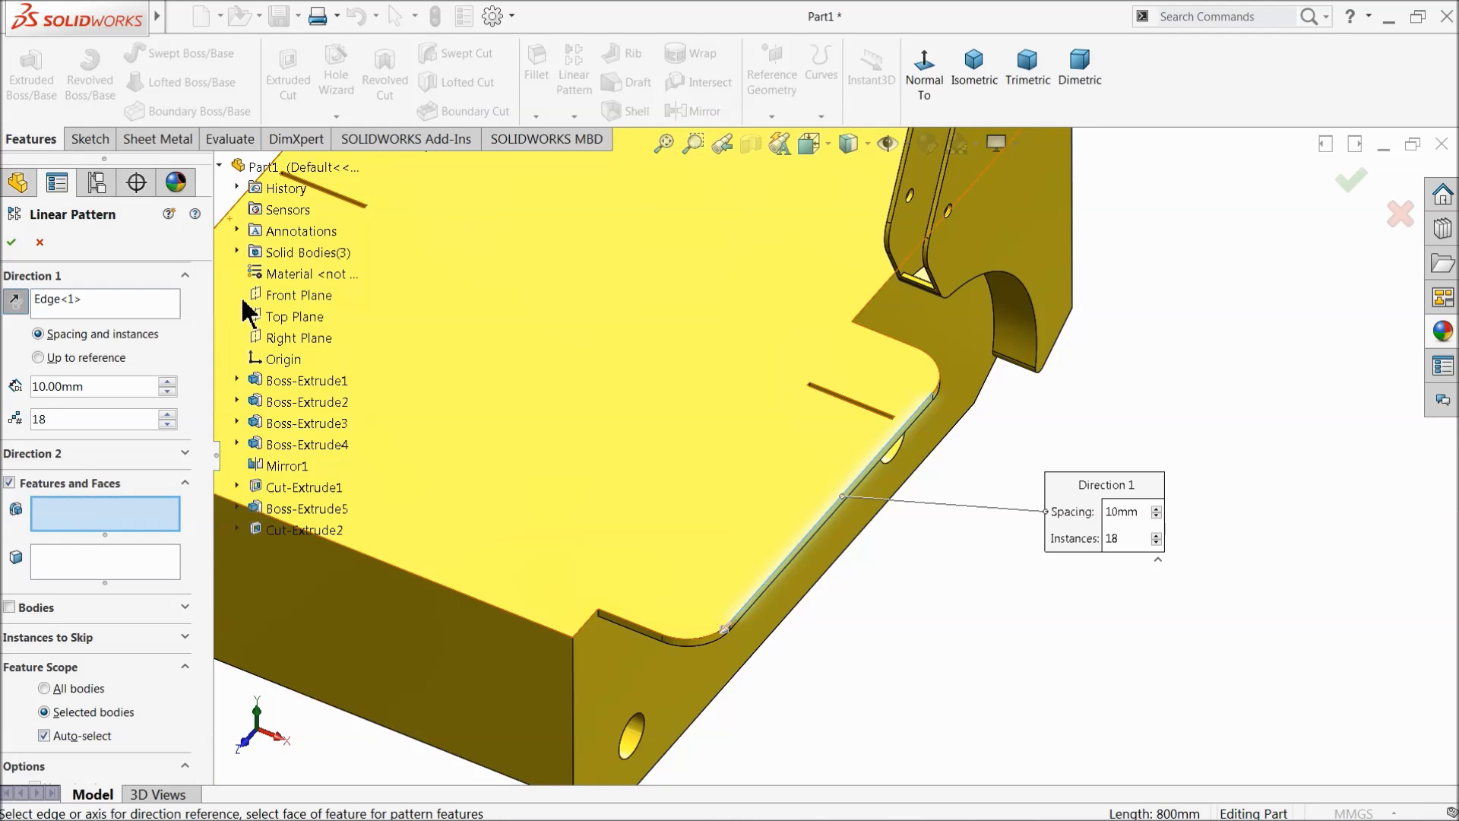
left_click(296, 531)
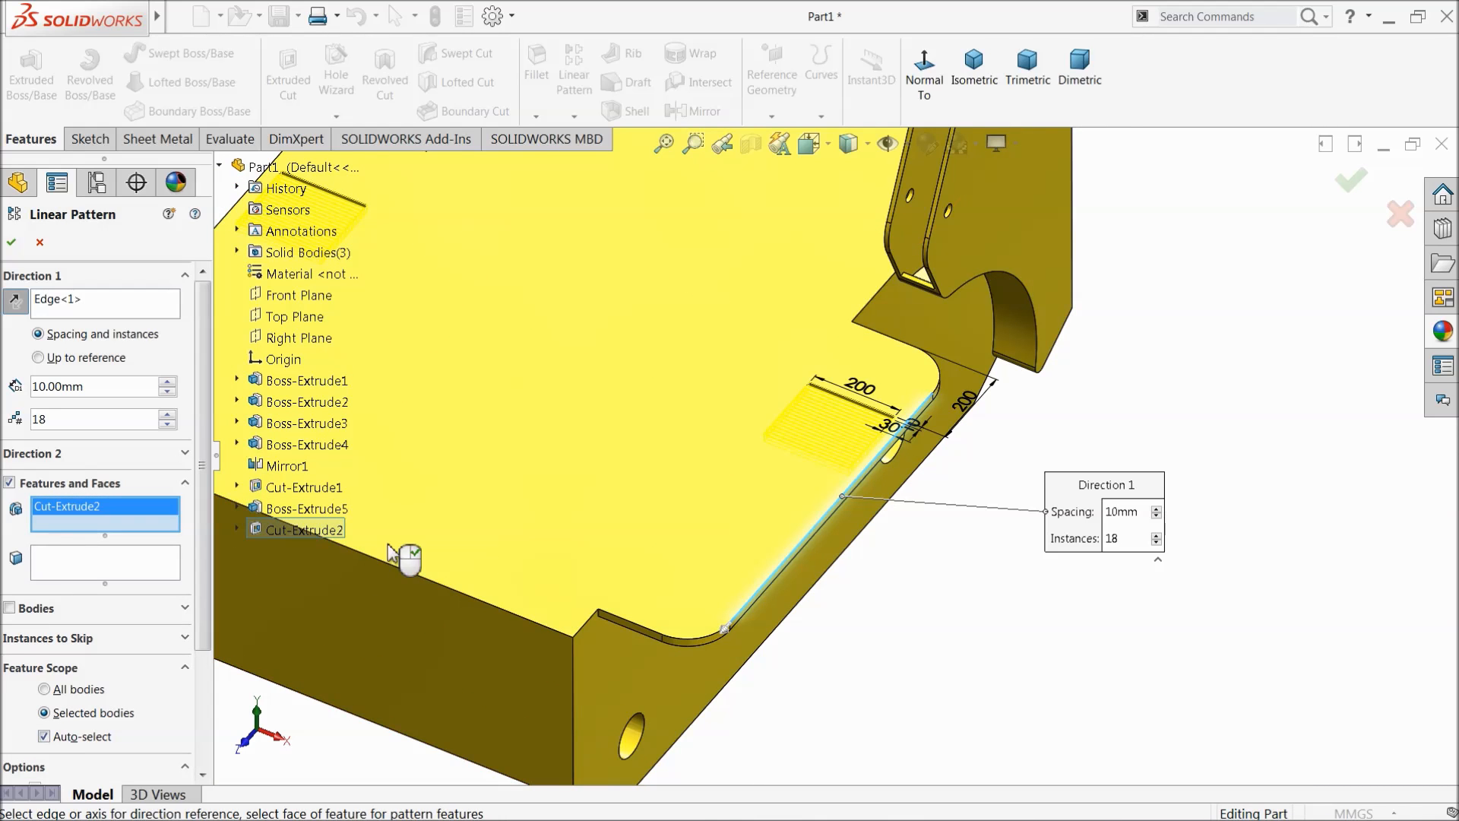
scroll(684, 532, "up", 4)
scroll(558, 404, "down", 2)
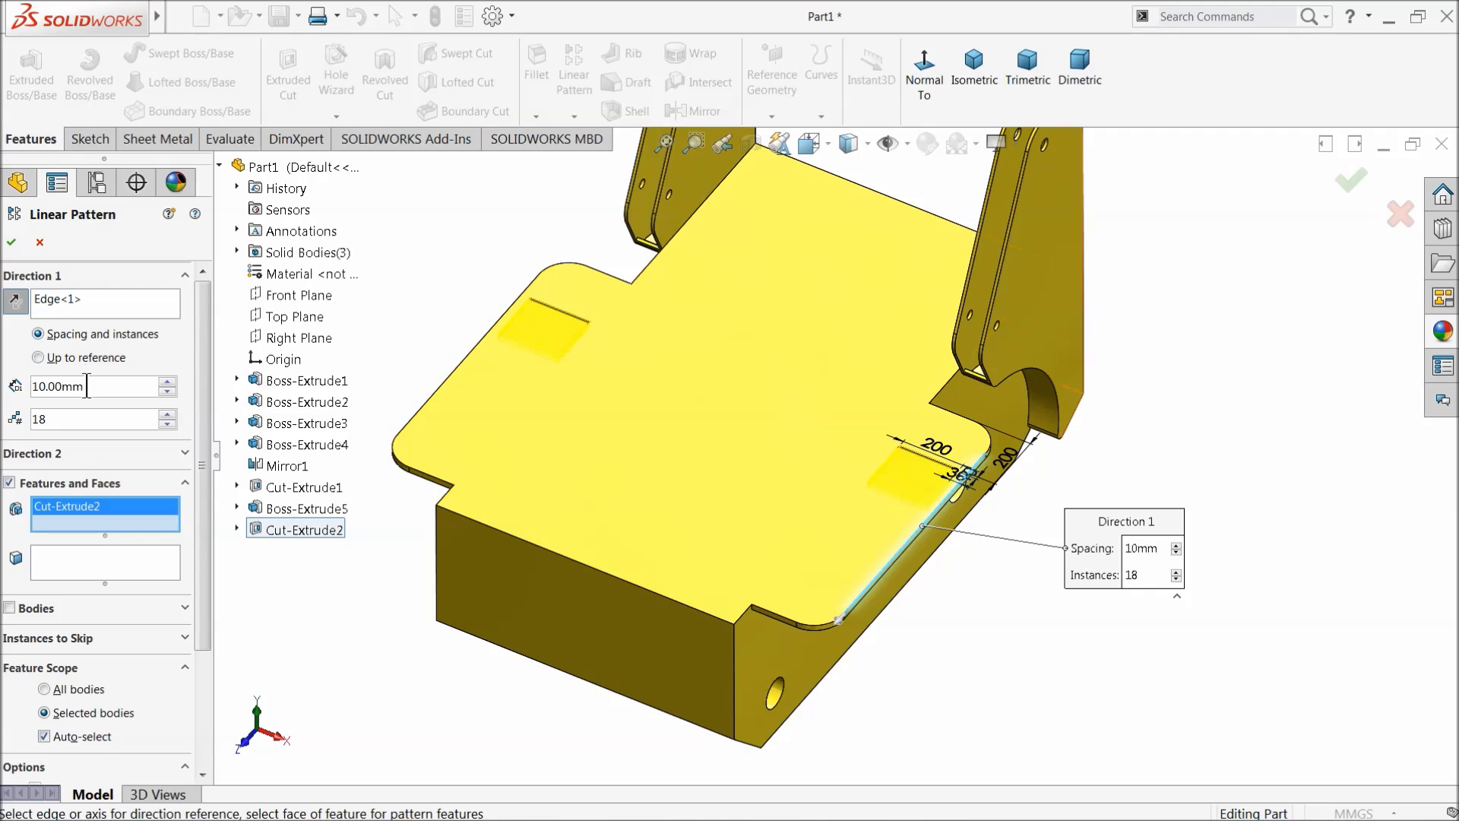
Step: Set the slot pattern to 54 mm spacing with 14 instances and create it
double_click(56, 386)
type("54")
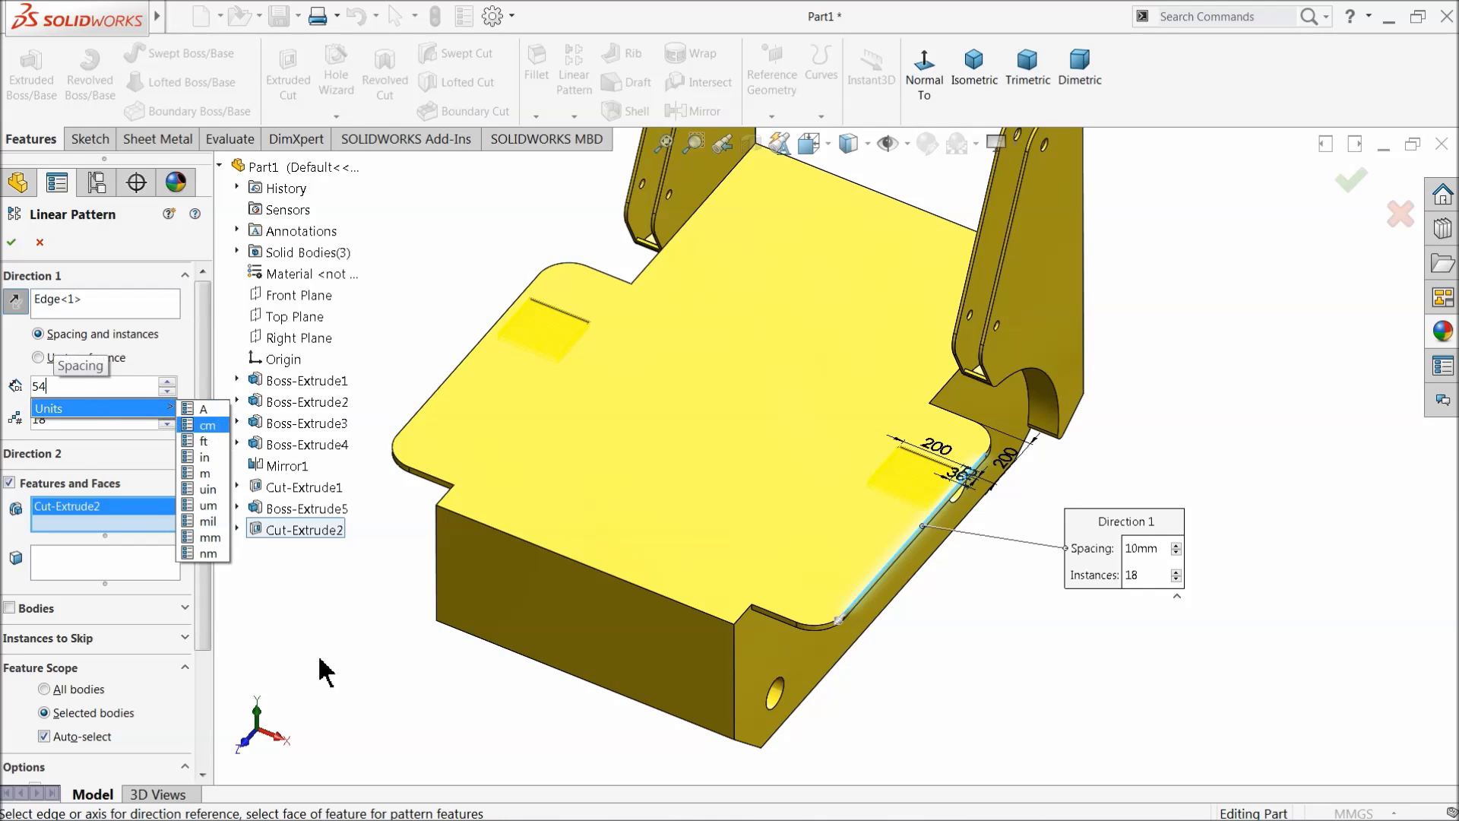
key("Return")
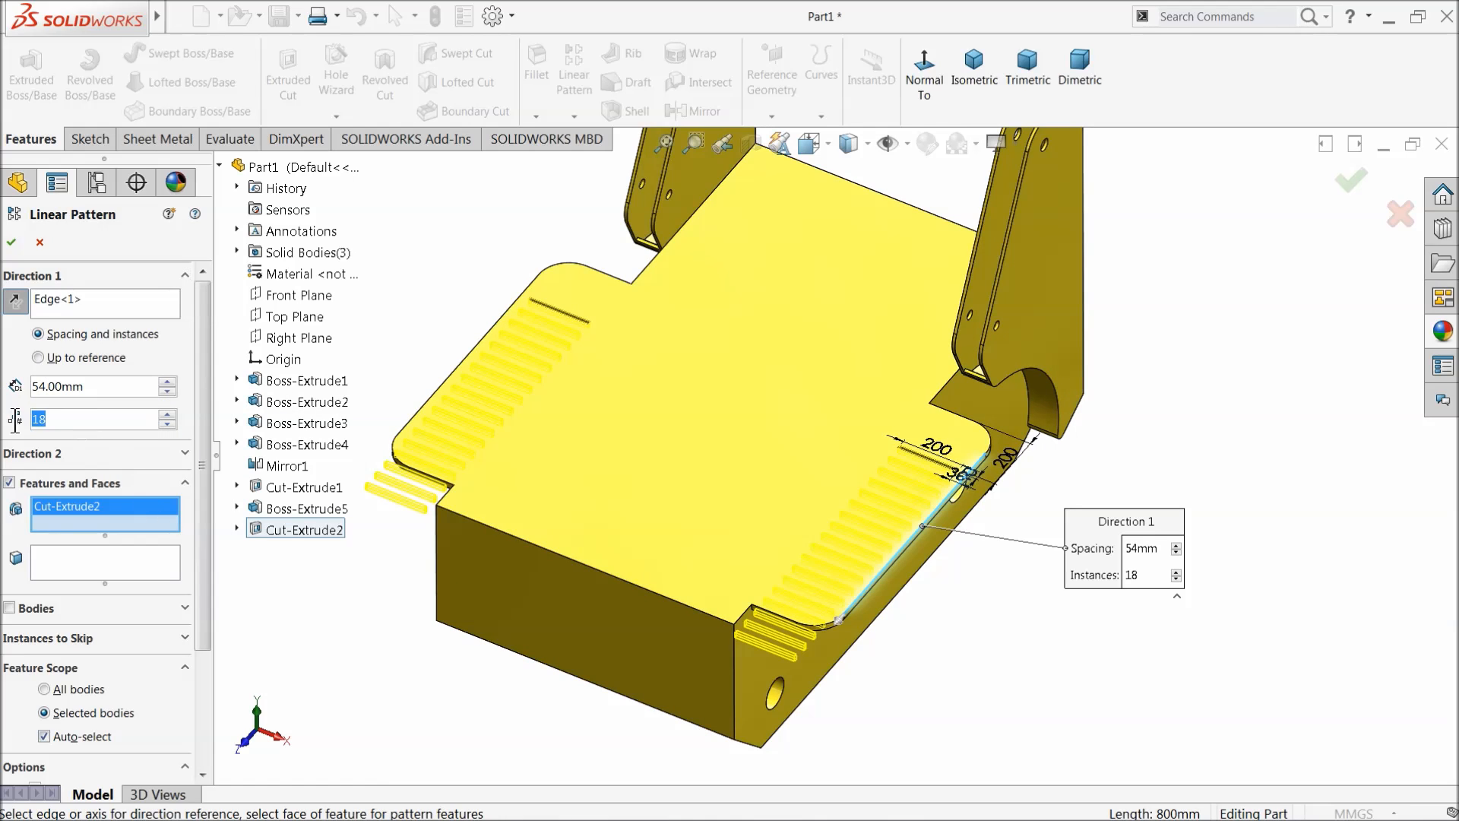
key("Return")
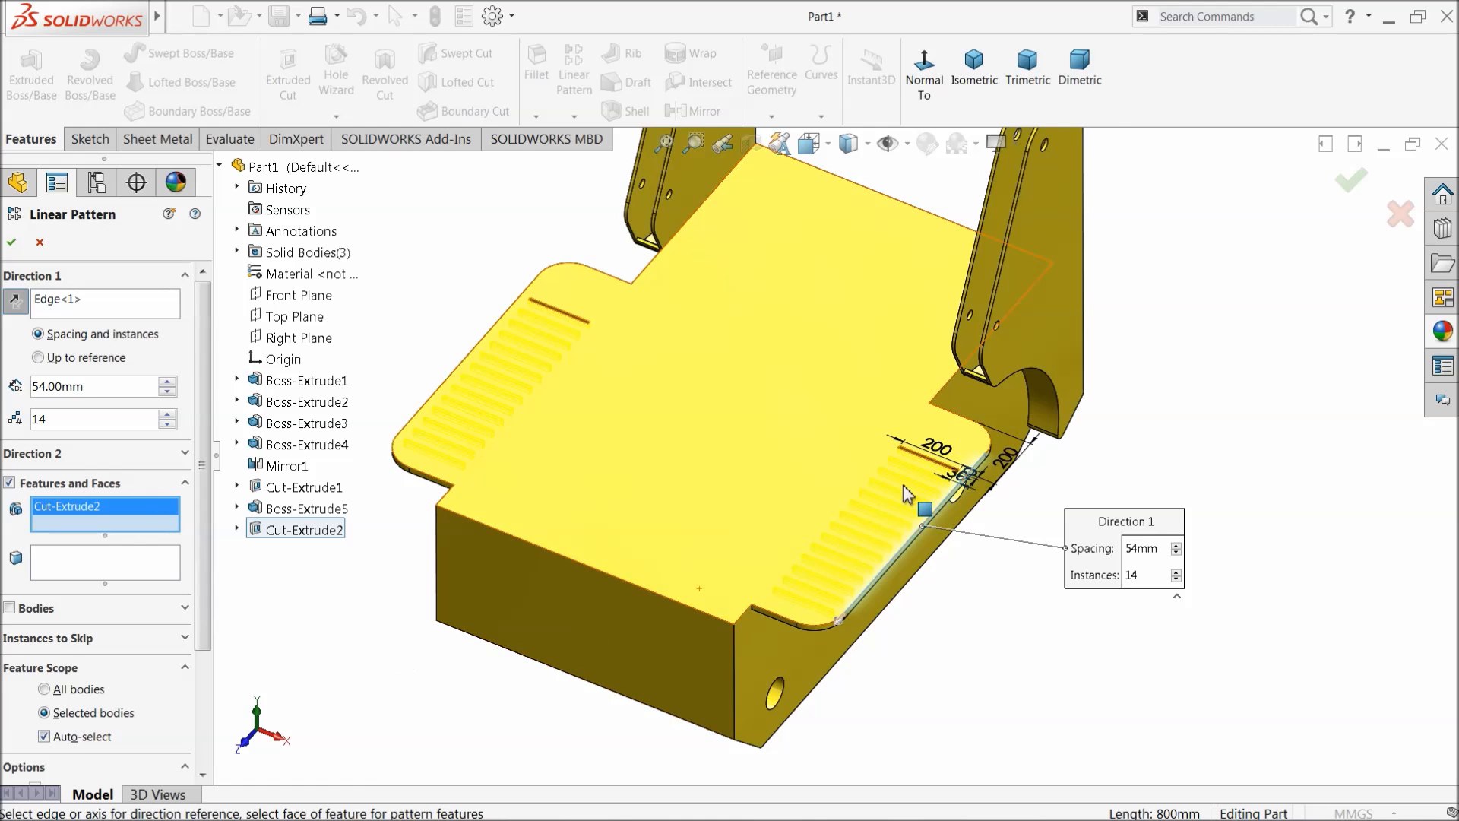
scroll(841, 586, "down", 5)
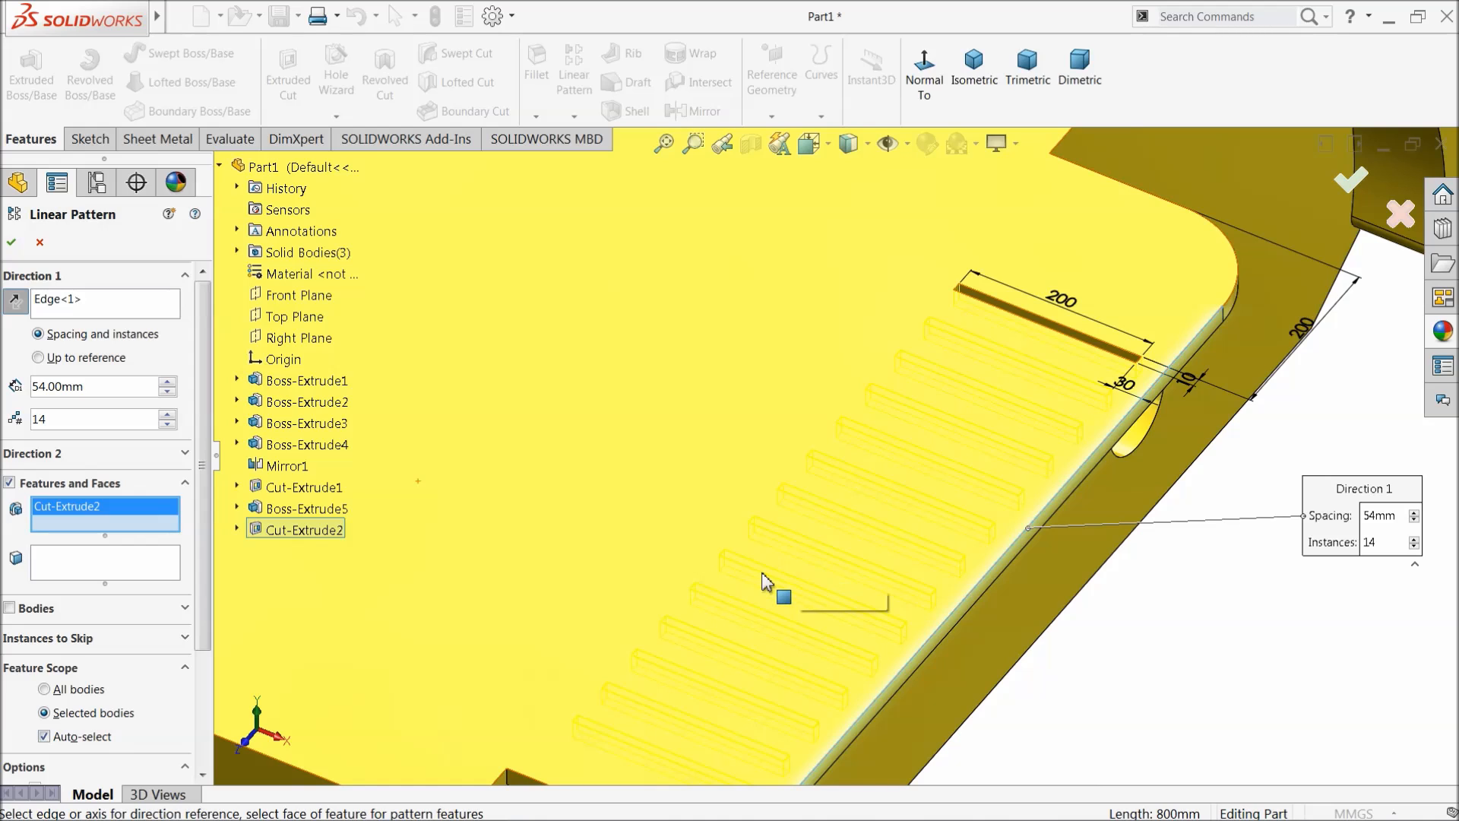
left_click(15, 244)
Step: Apply the default color appearance to the whole part in place of the yellow
scroll(809, 515, "up", 5)
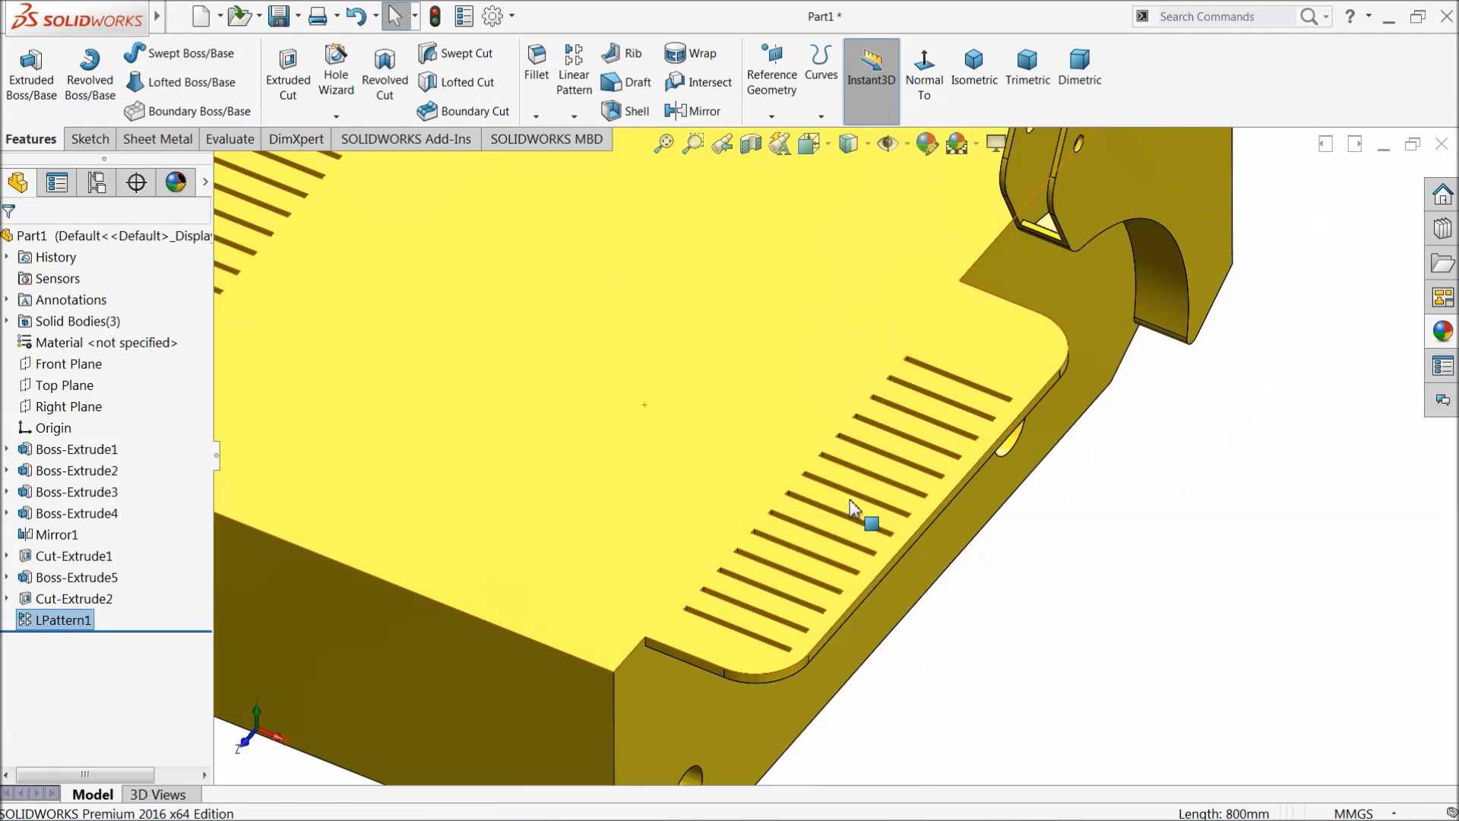
scroll(810, 515, "up", 2)
middle_click_drag(809, 525, 798, 460)
scroll(789, 403, "up", 3)
scroll(789, 398, "down", 4)
scroll(849, 483, "down", 1)
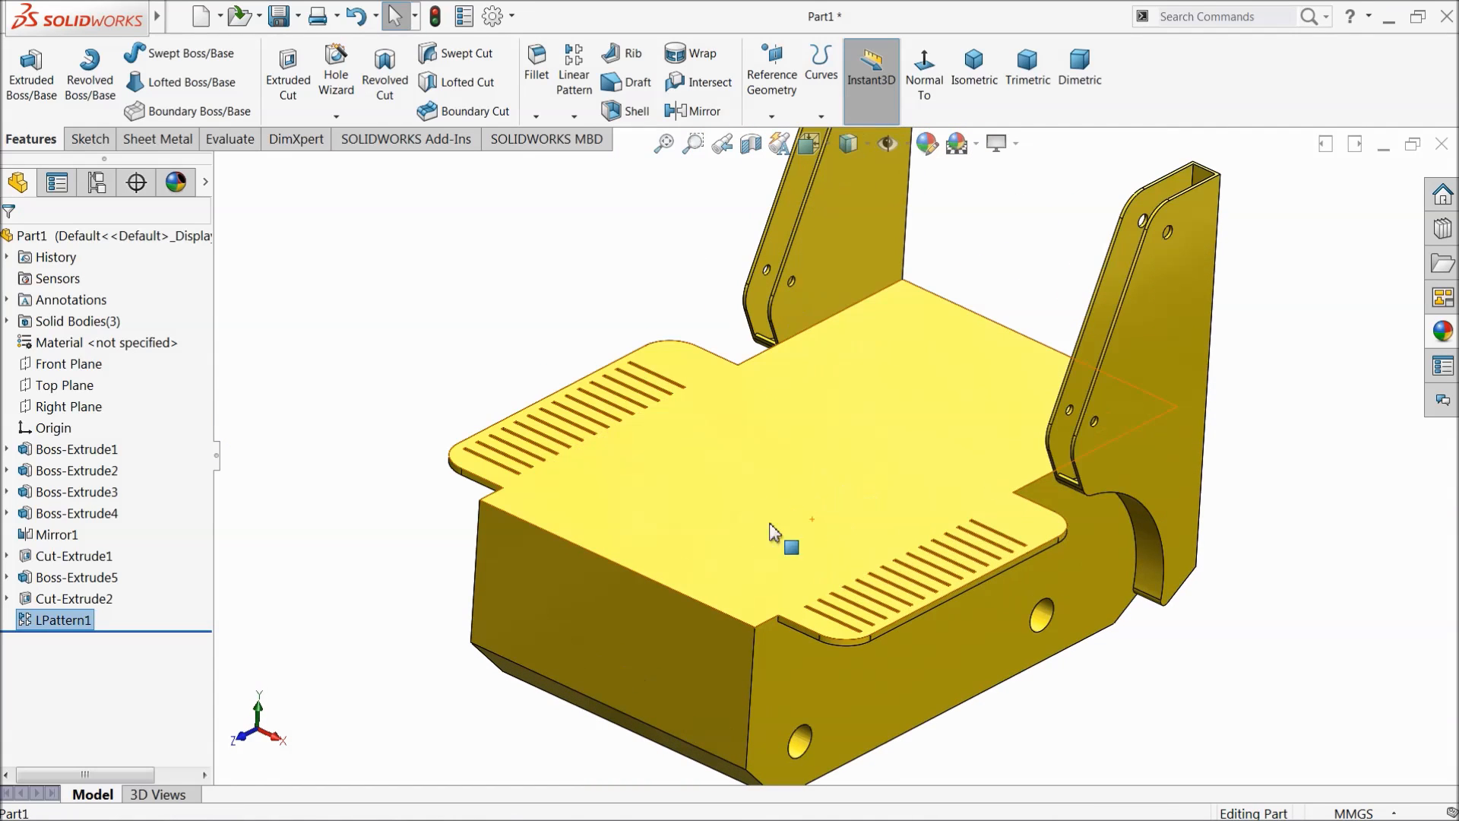
left_click(91, 236)
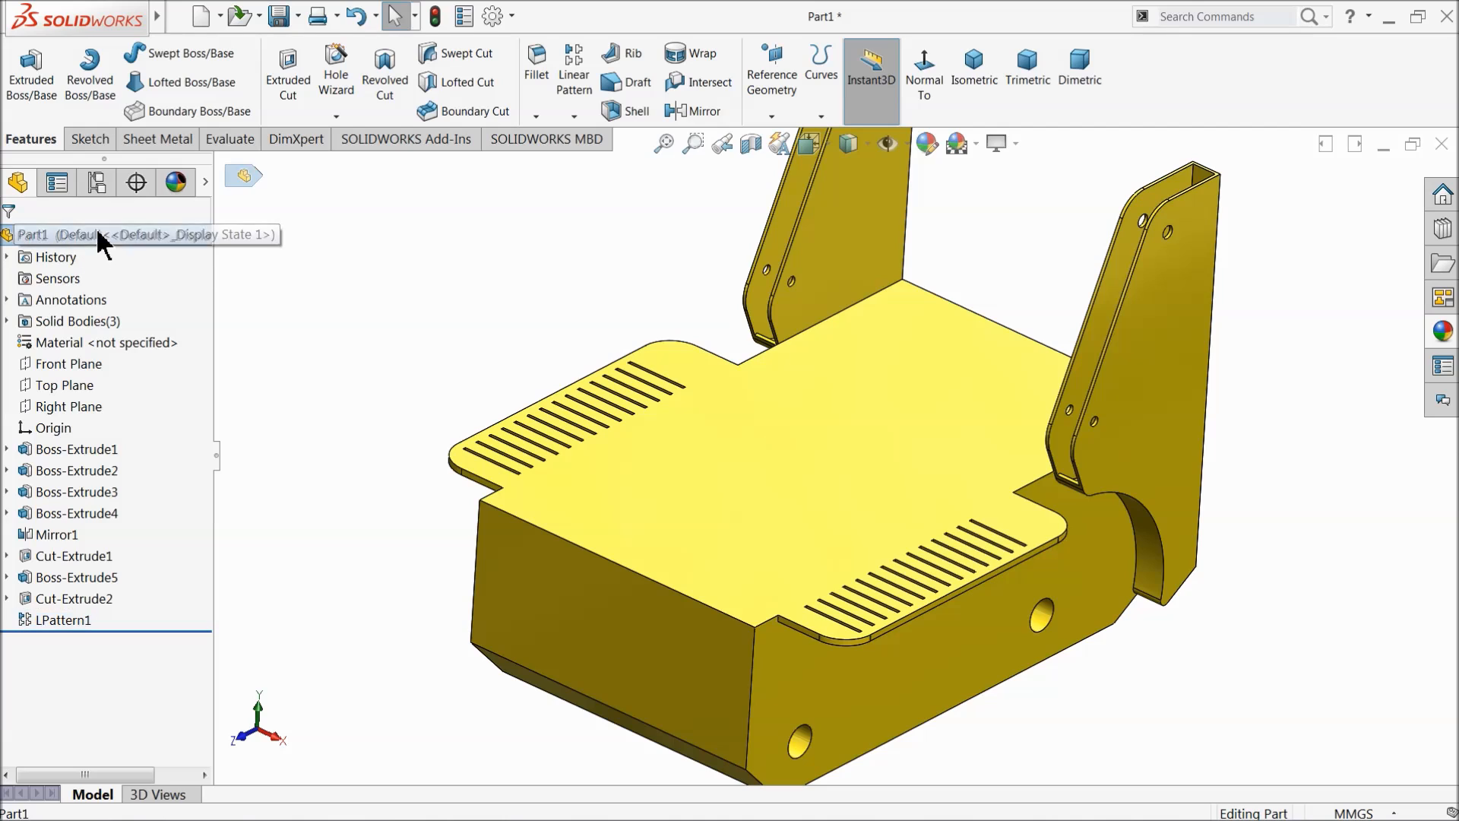
left_click(1445, 338)
left_click(1235, 483)
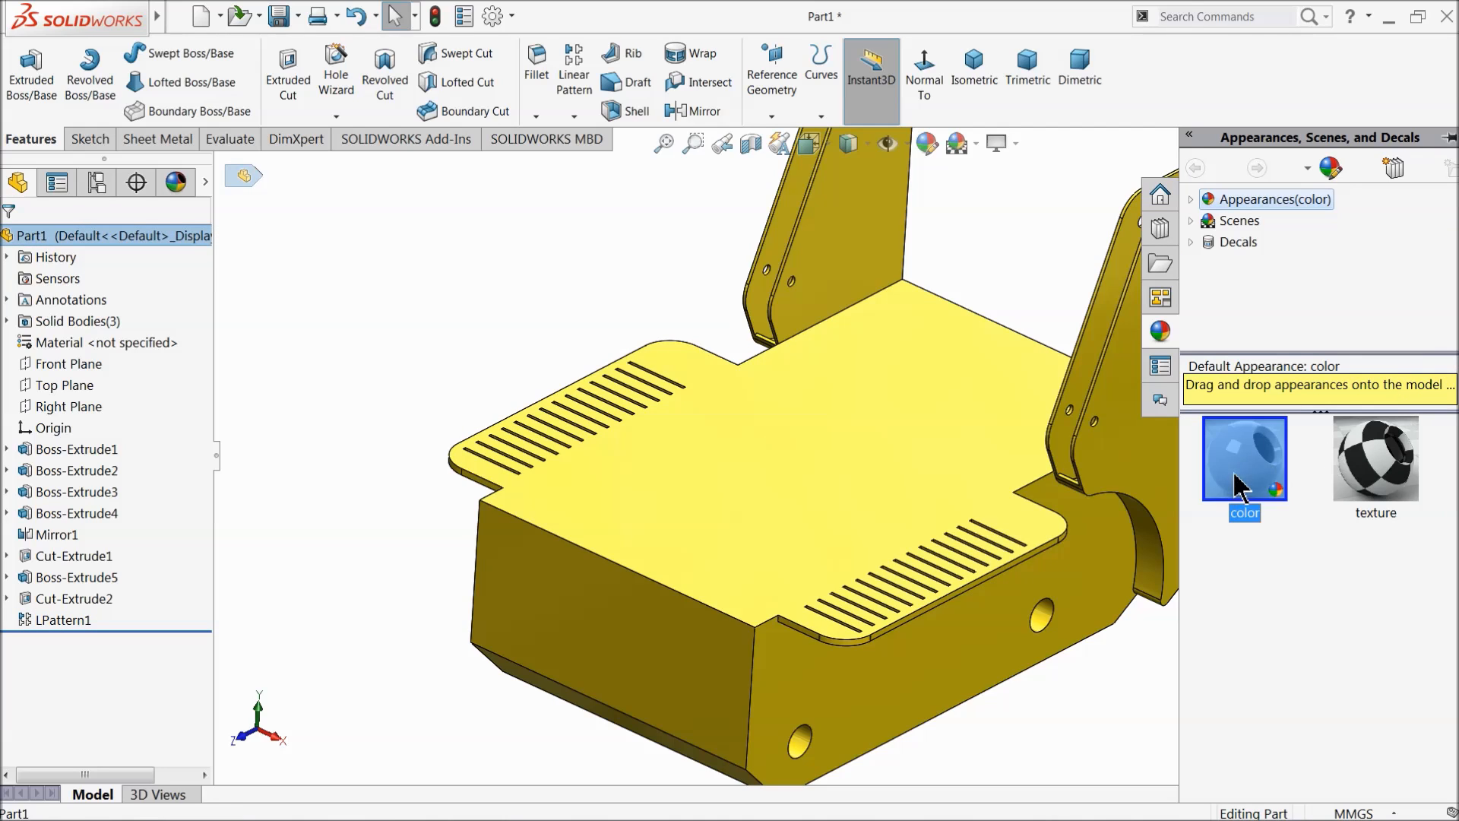
left_click(345, 304)
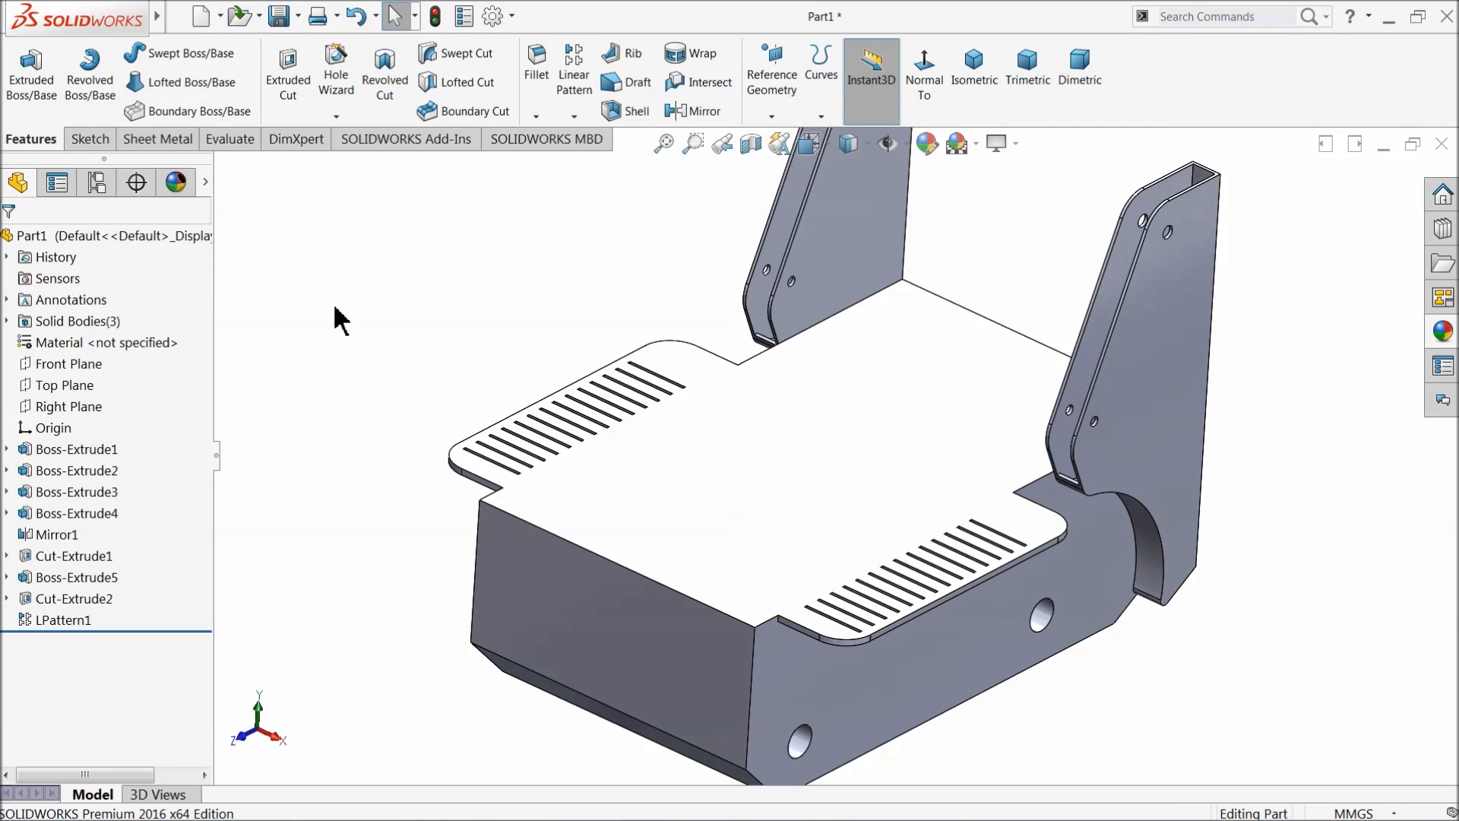
Step: Dismiss the unsaved-document reminder and start a sketch on the base body's top face, viewed straight on
middle_click(759, 403)
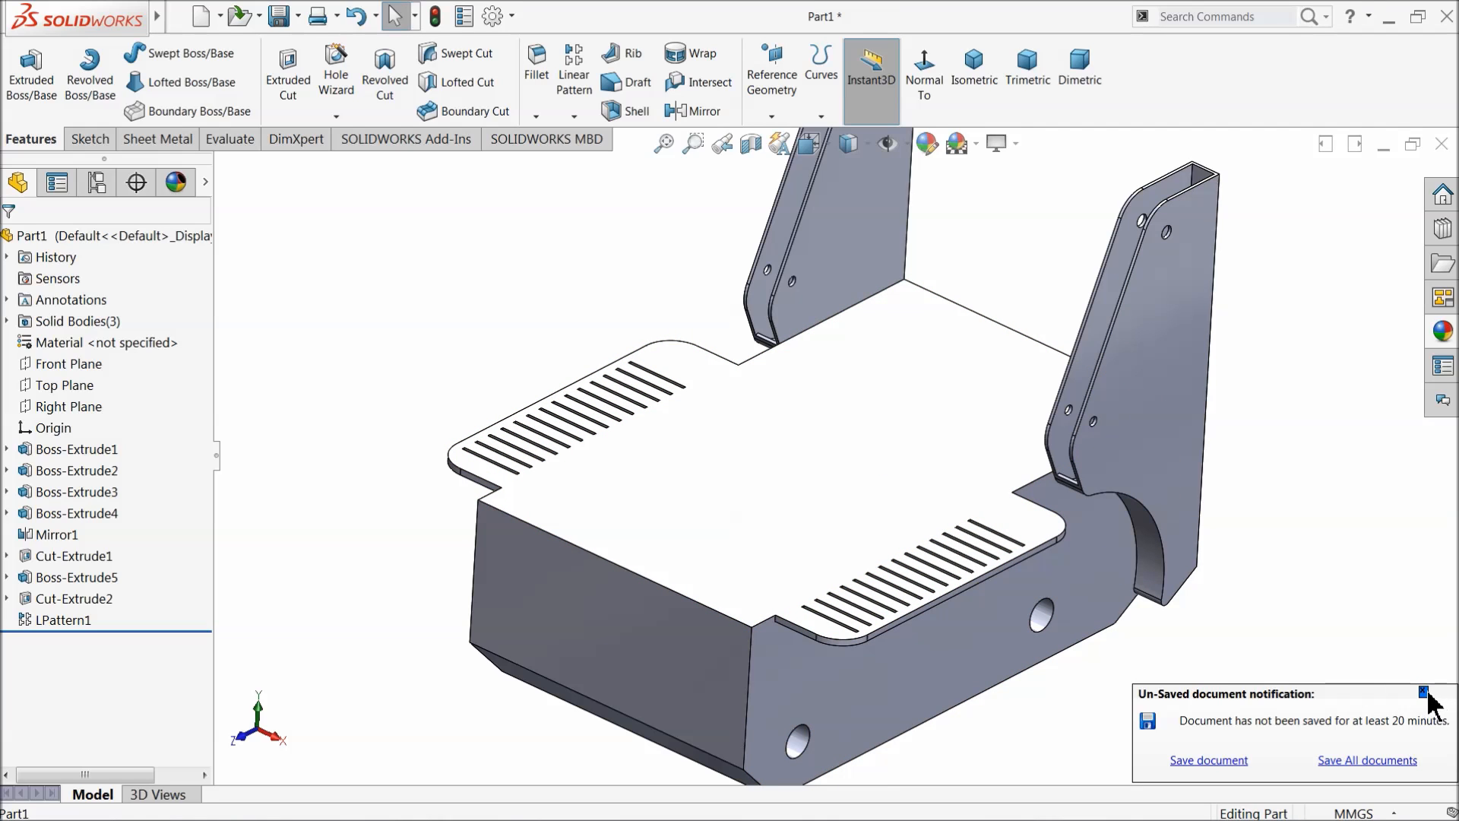
left_click(1424, 693)
mouse_move(772, 511)
middle_mouse_down()
mouse_move(746, 495)
mouse_move(765, 521)
middle_mouse_up()
left_click(760, 525)
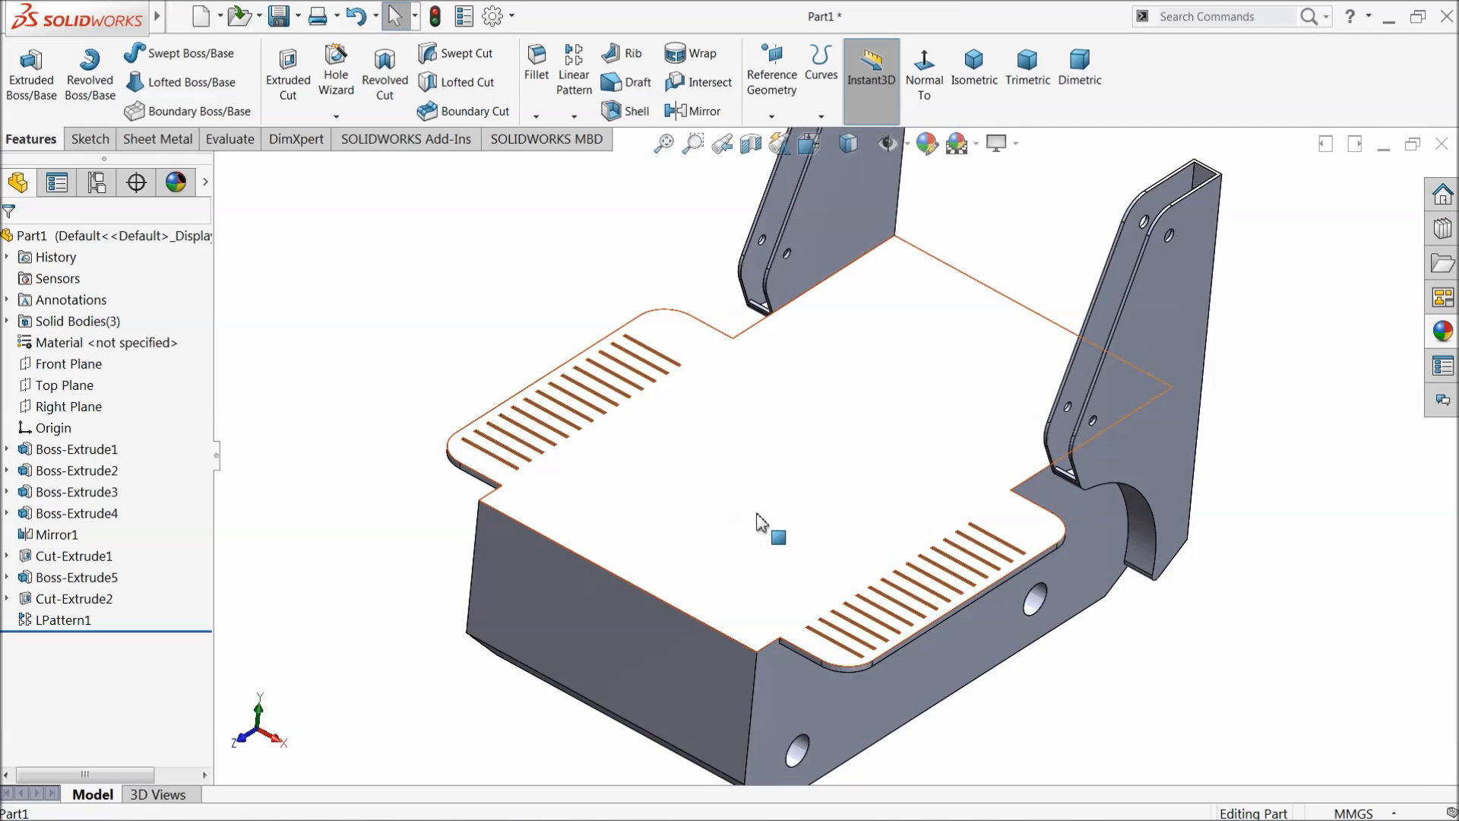
left_click(709, 524)
left_click(746, 471)
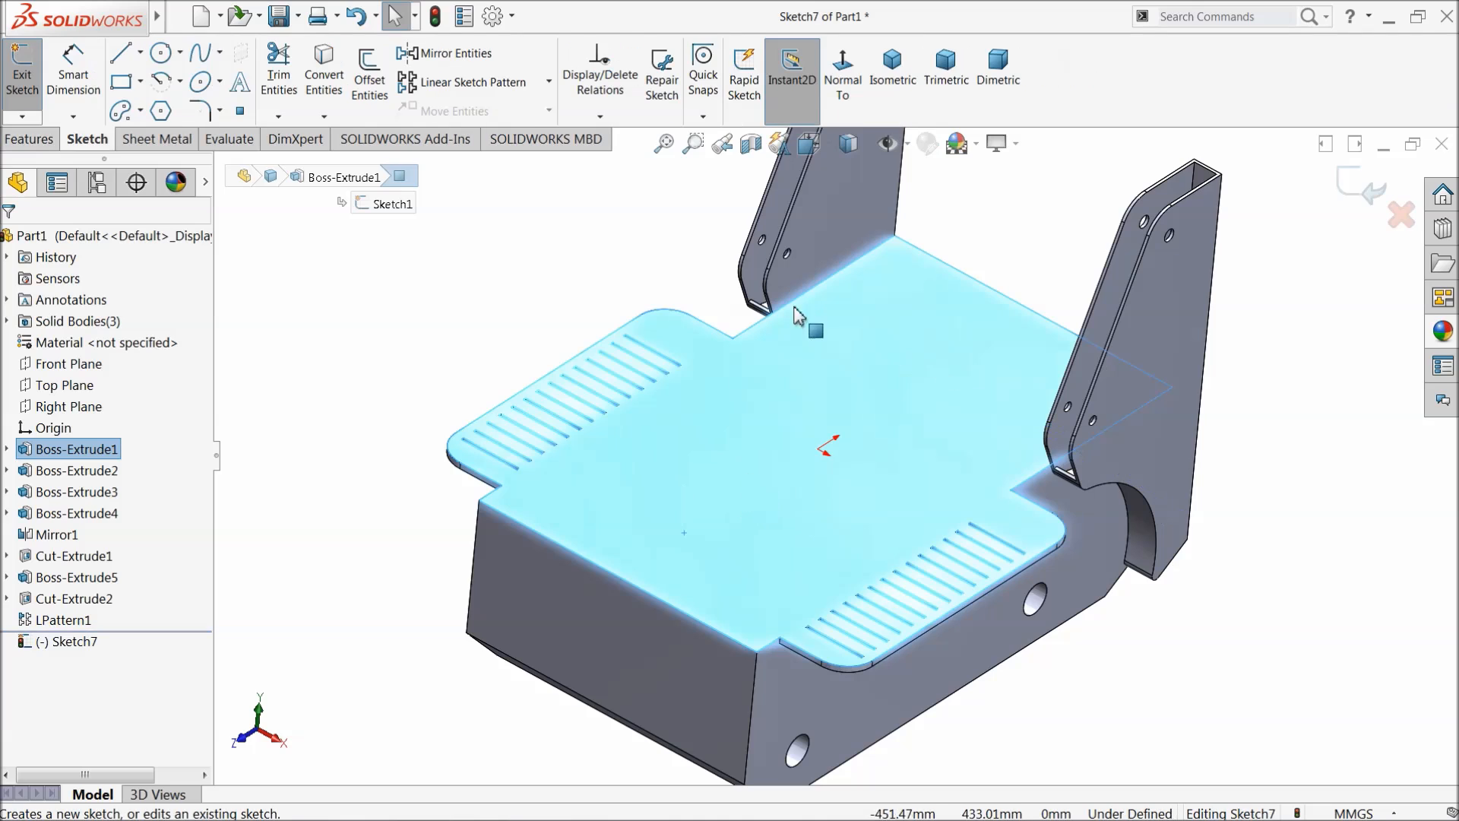
left_click(859, 77)
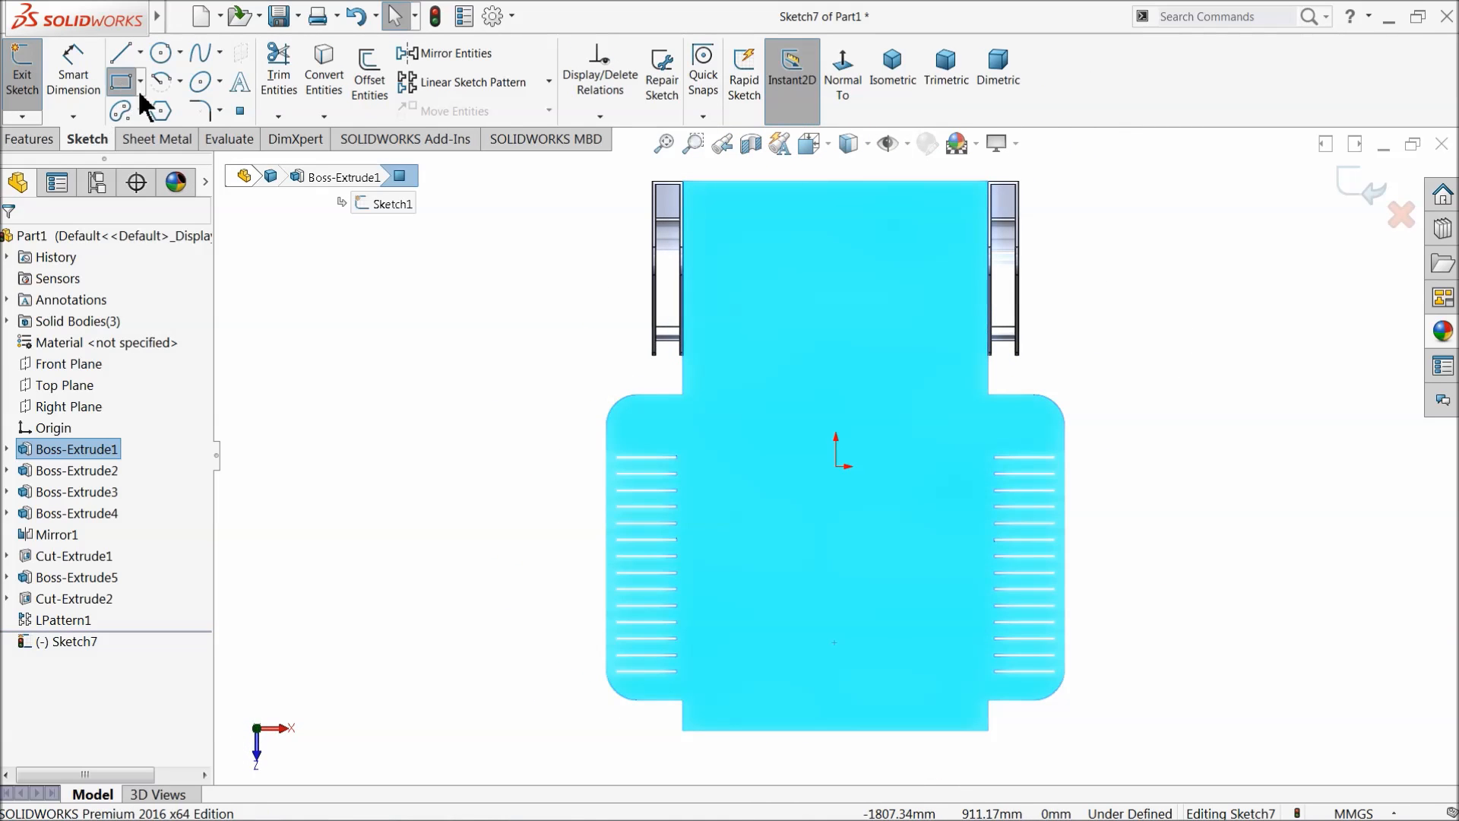
Step: Draw a corner rectangle about 500 by 237 mm on the top face, near the edge opposite the uprights
left_click(121, 82)
left_click(759, 623)
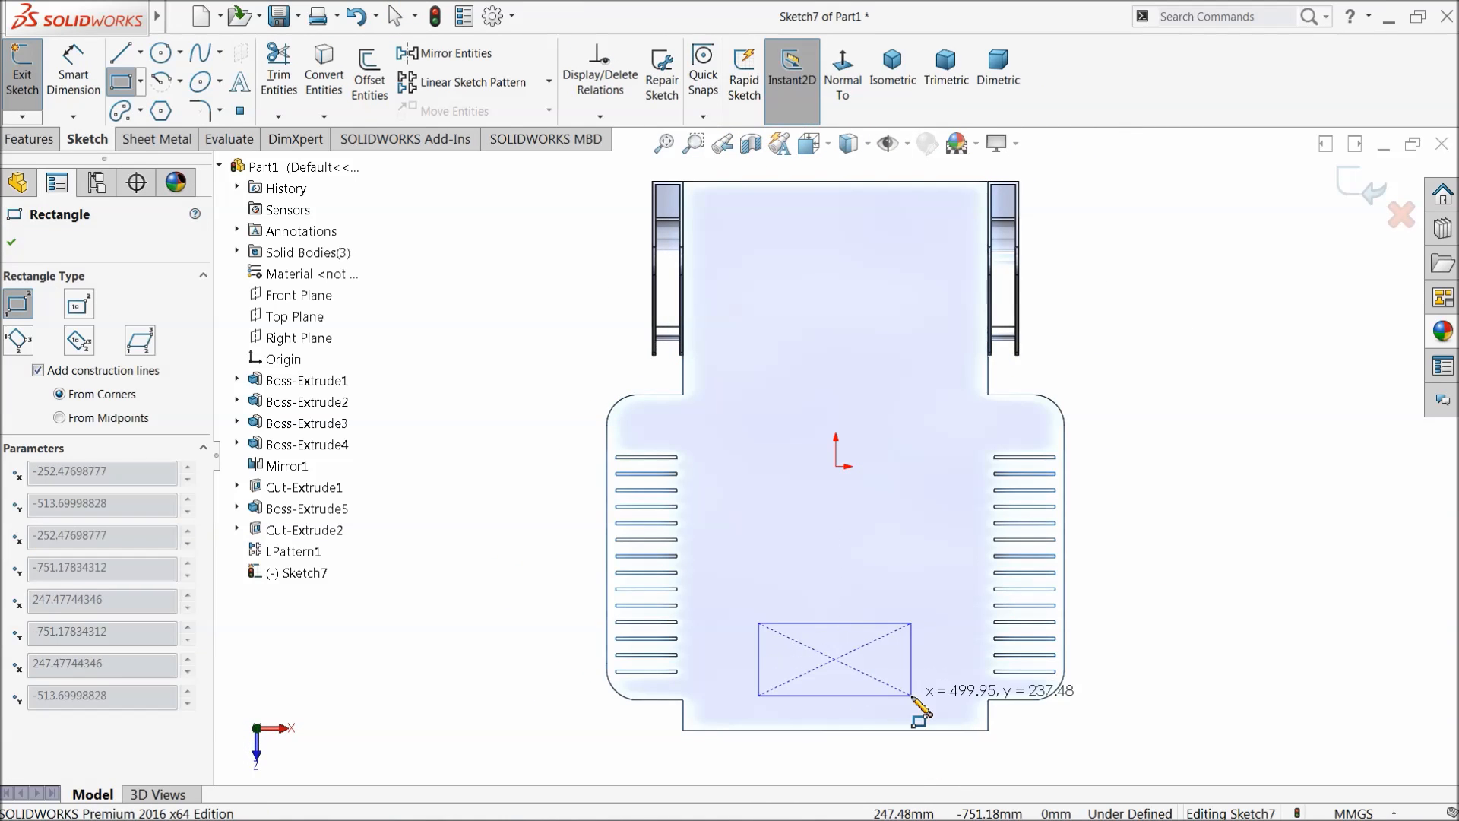
left_click(912, 696)
Step: Dimension the rectangle to 500 mm wide and 200 mm high
scroll(879, 706, "down", 5)
scroll(827, 669, "down", 2)
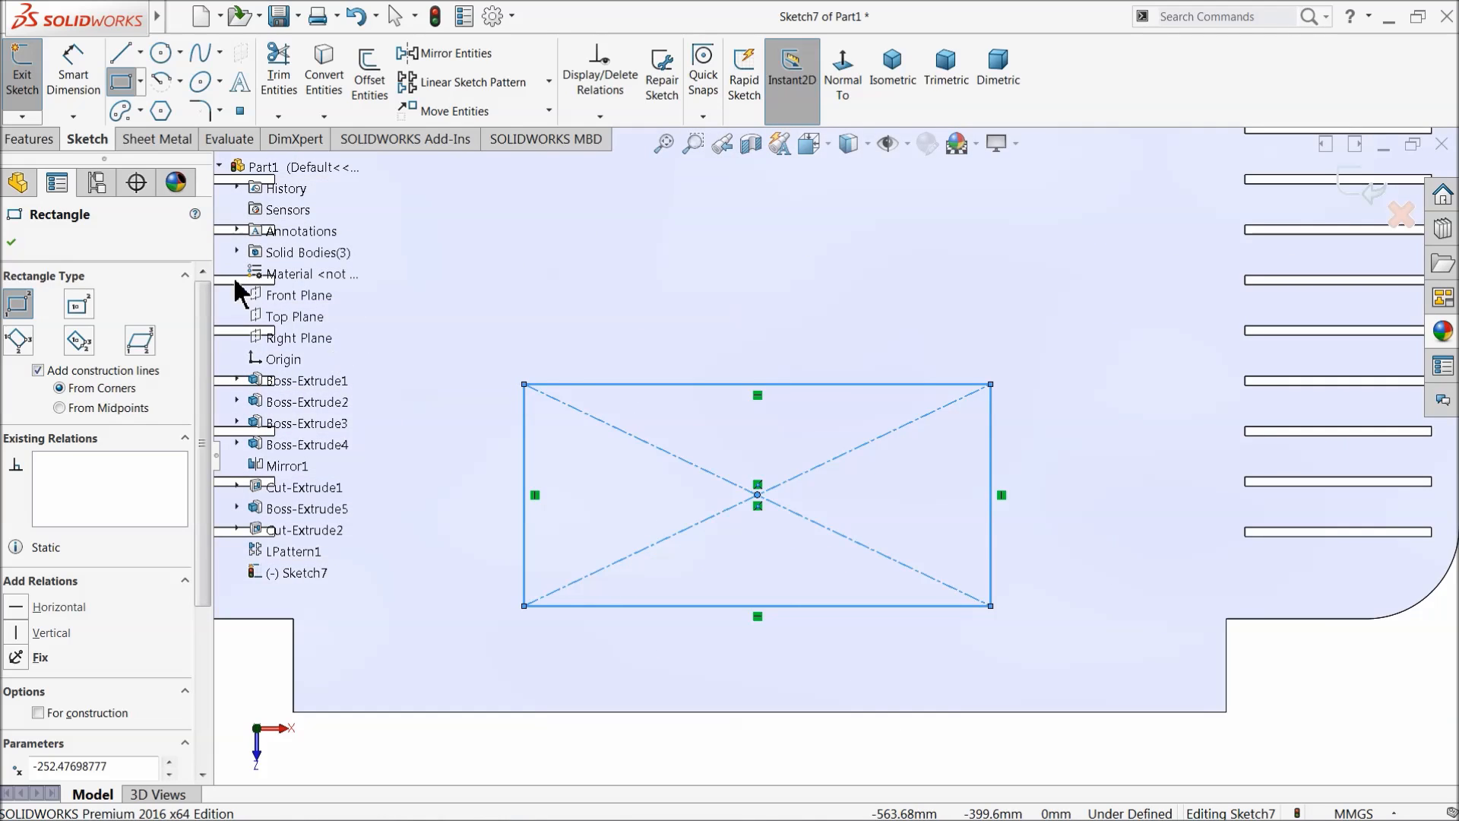
left_click(84, 91)
left_click(707, 384)
left_click(701, 358)
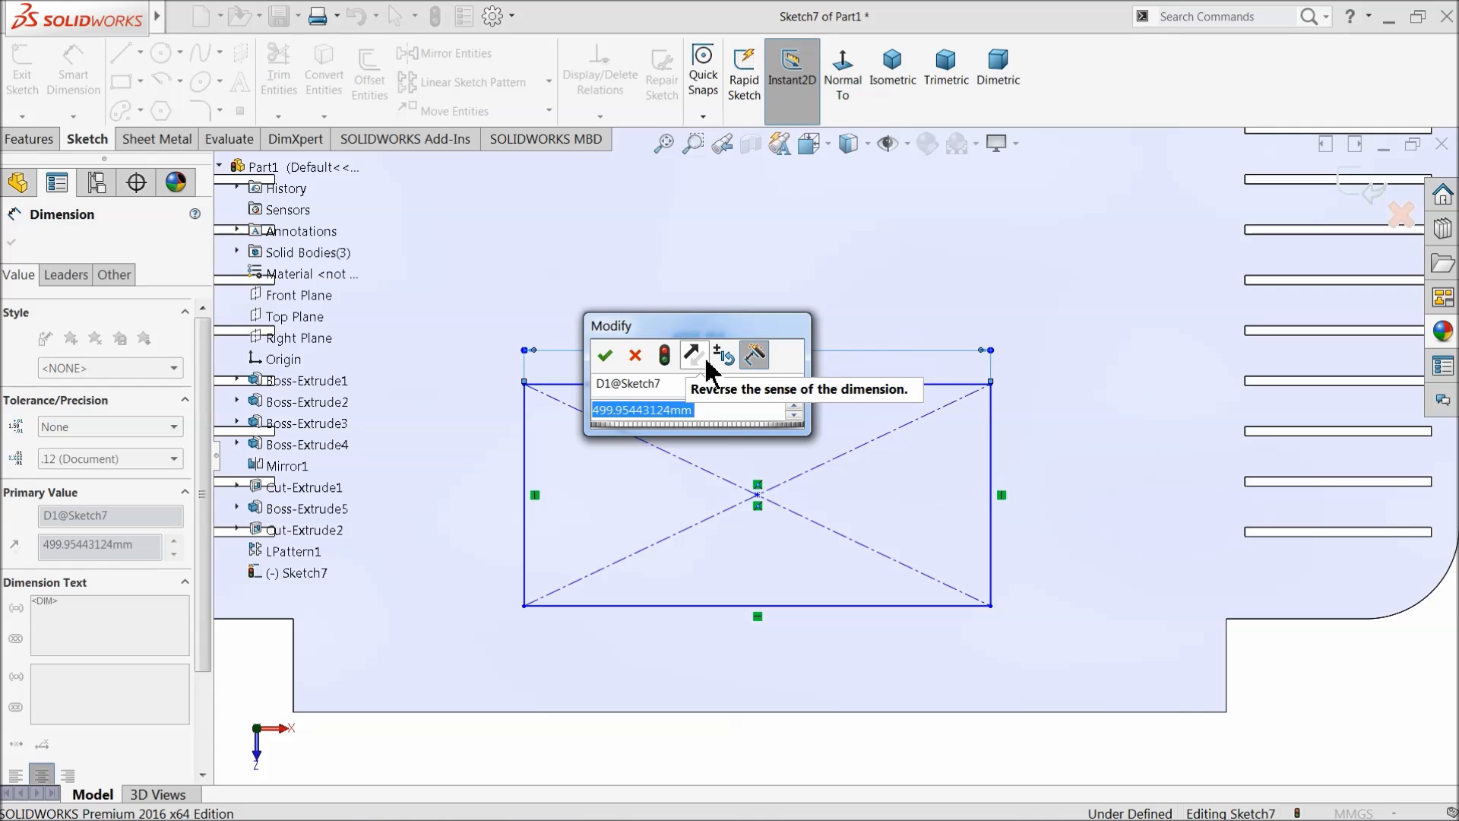
type("500")
left_click(605, 355)
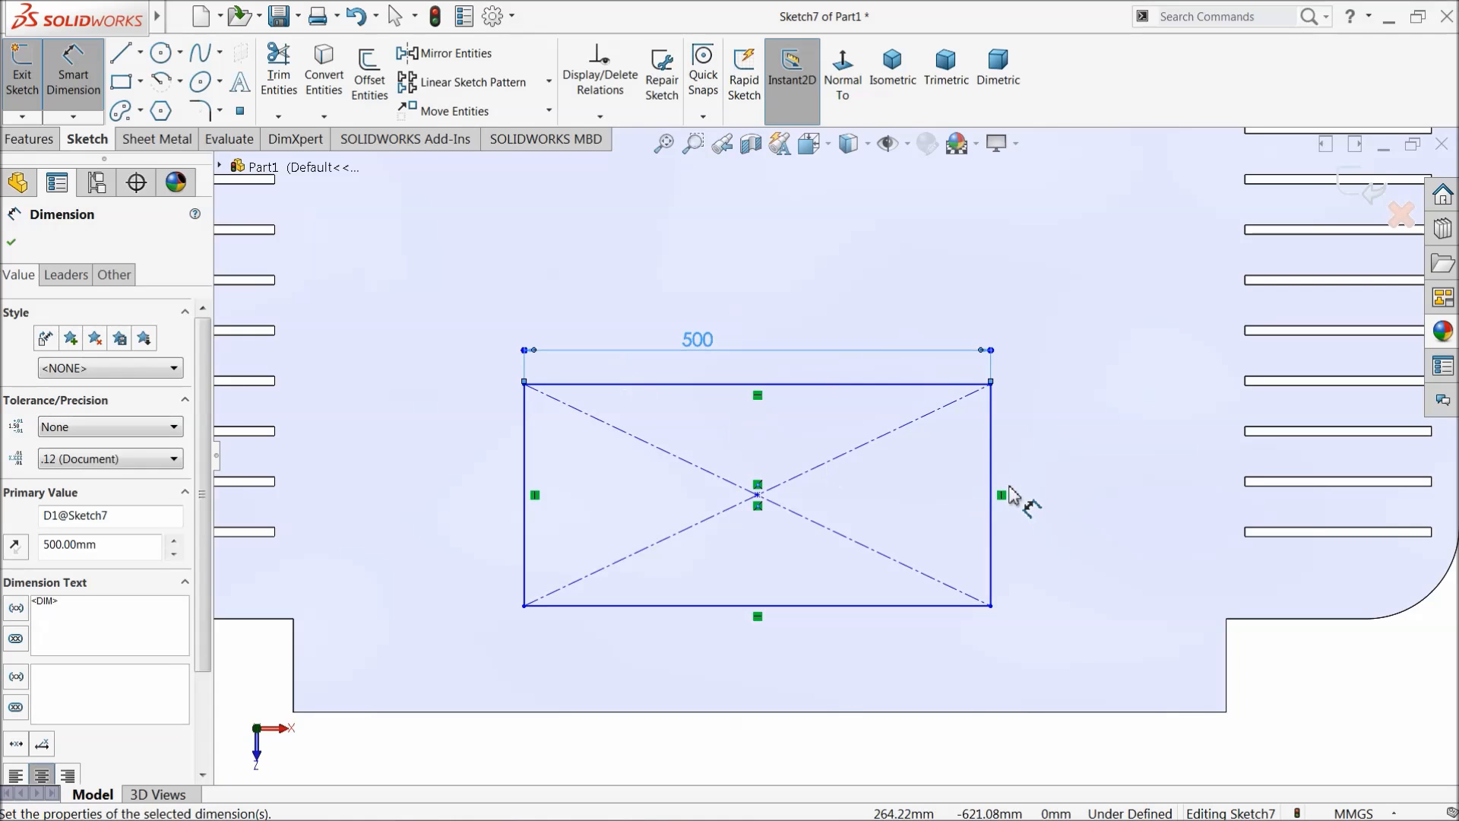
left_click(992, 494)
left_click(1076, 502)
type("250")
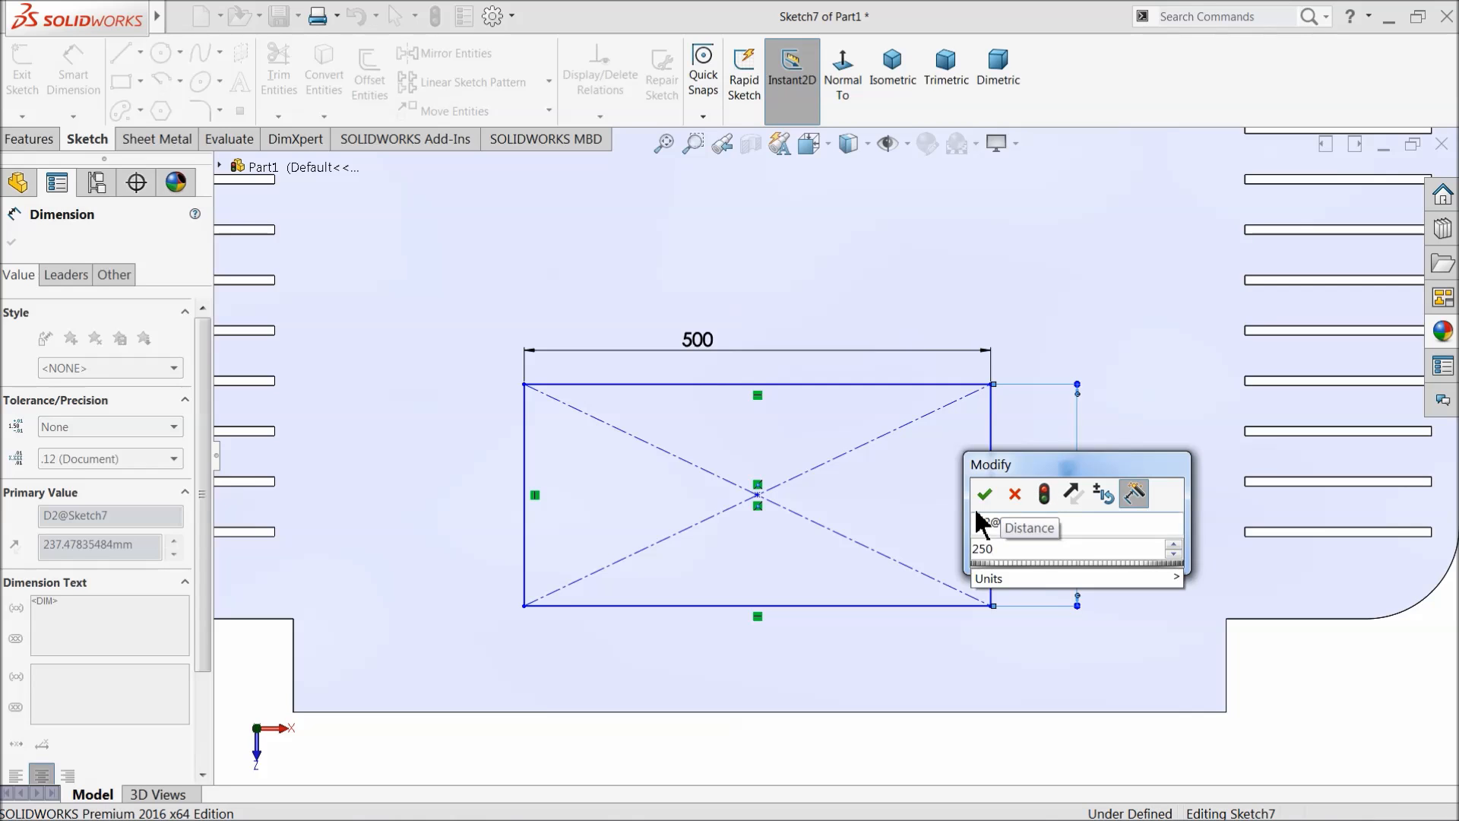
type("00")
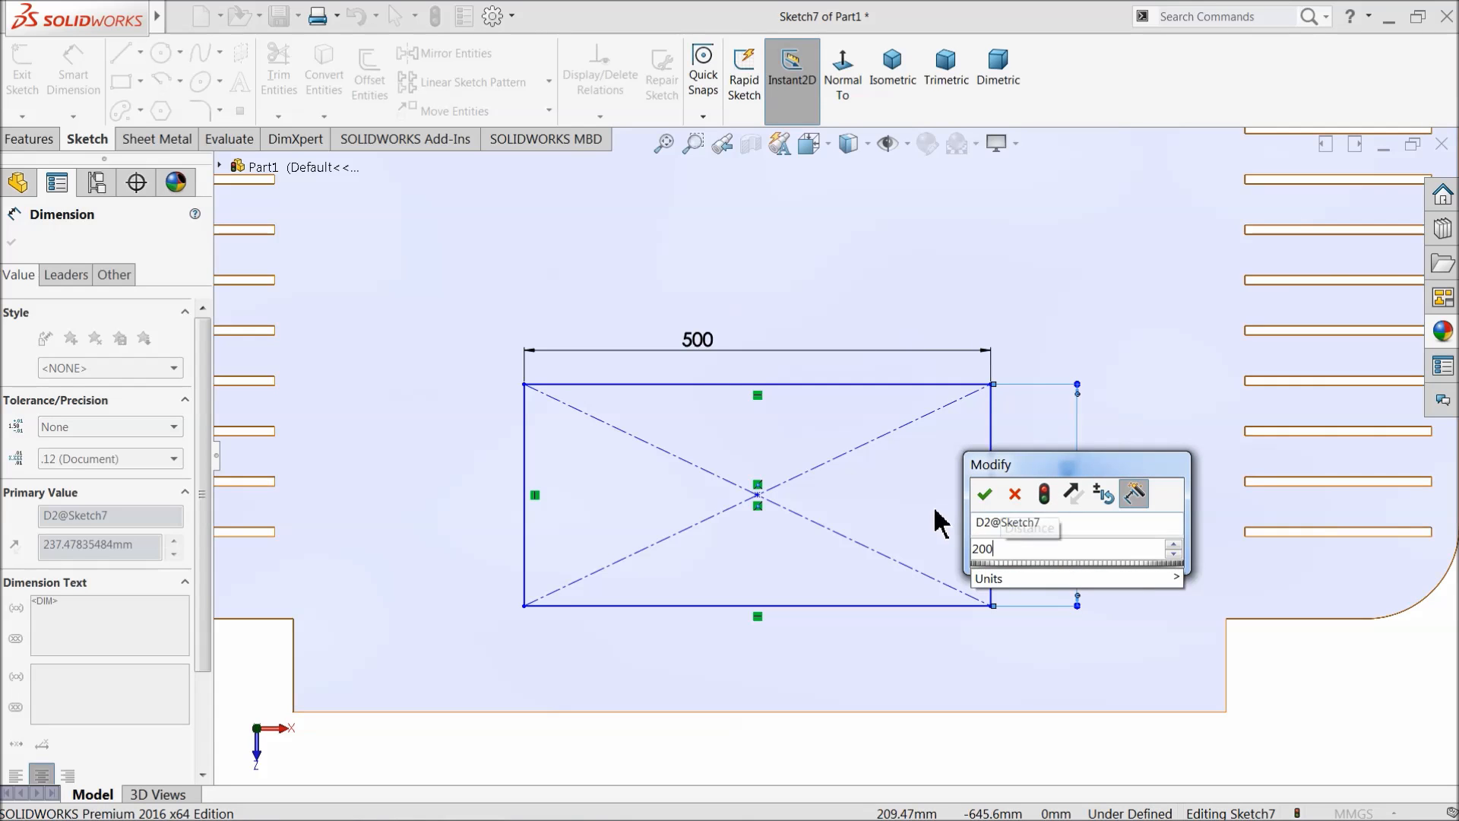
left_click(985, 494)
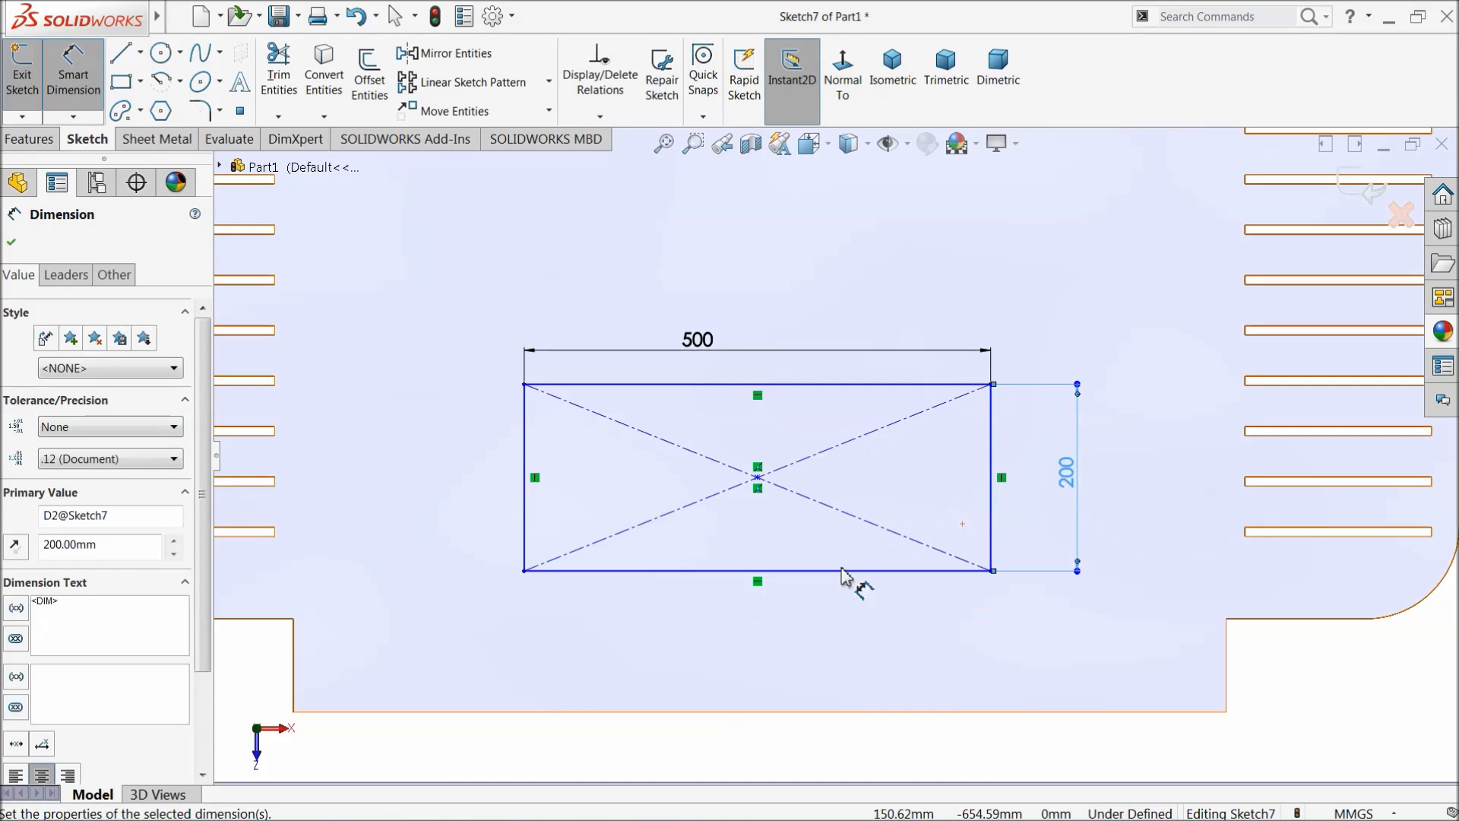
Step: Dimension the rectangle's nearer long side 100 mm from the base body's outer edge opposite the uprights
left_click(786, 572)
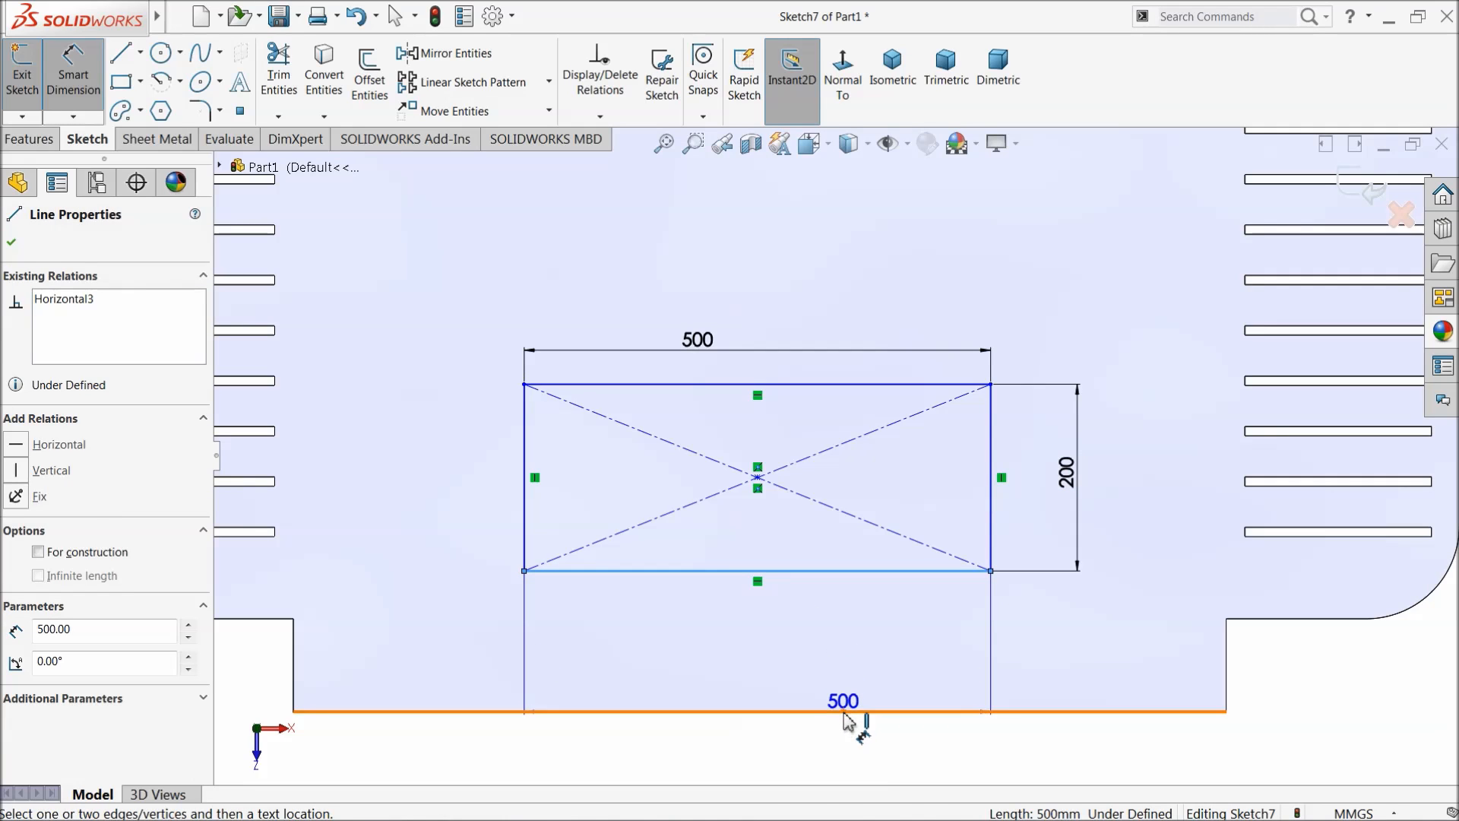
left_click(847, 715)
left_click(1122, 656)
type("100")
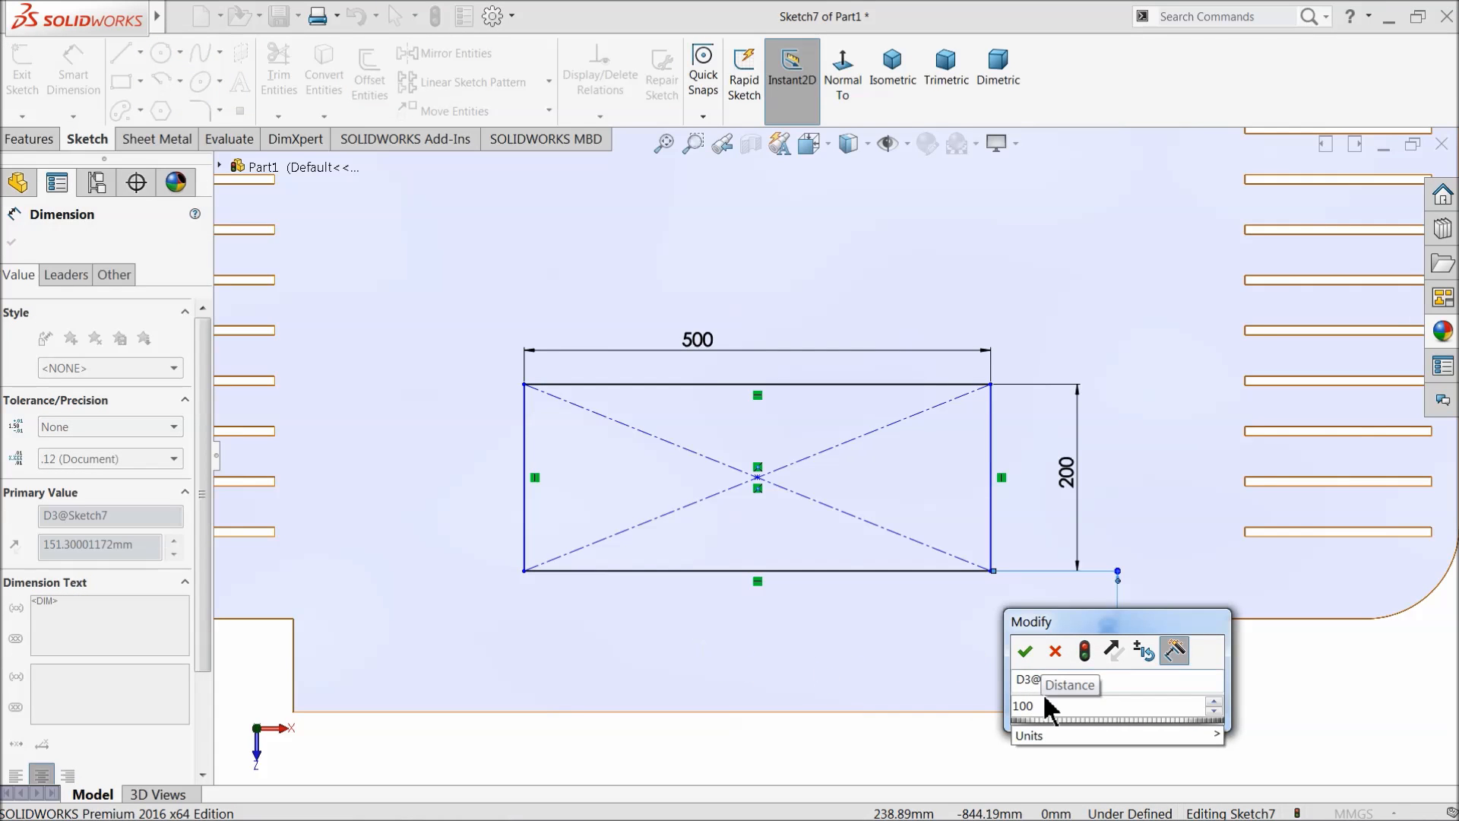
left_click(1025, 652)
Step: Centre the rectangle on the base by adding a Vertical relation between the origin and the rectangle's centre point
scroll(791, 580, "up", 4)
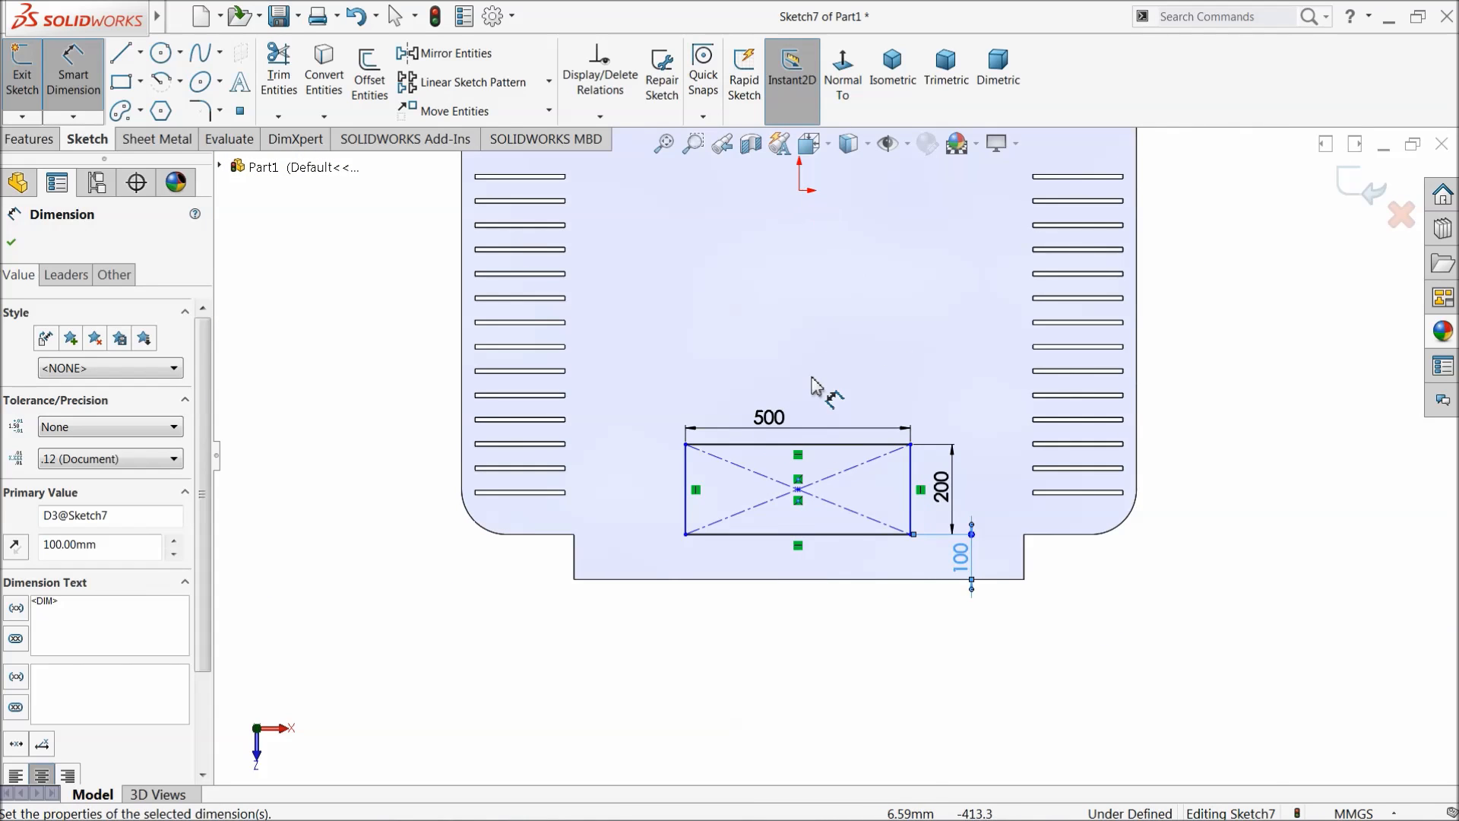
left_click(88, 90)
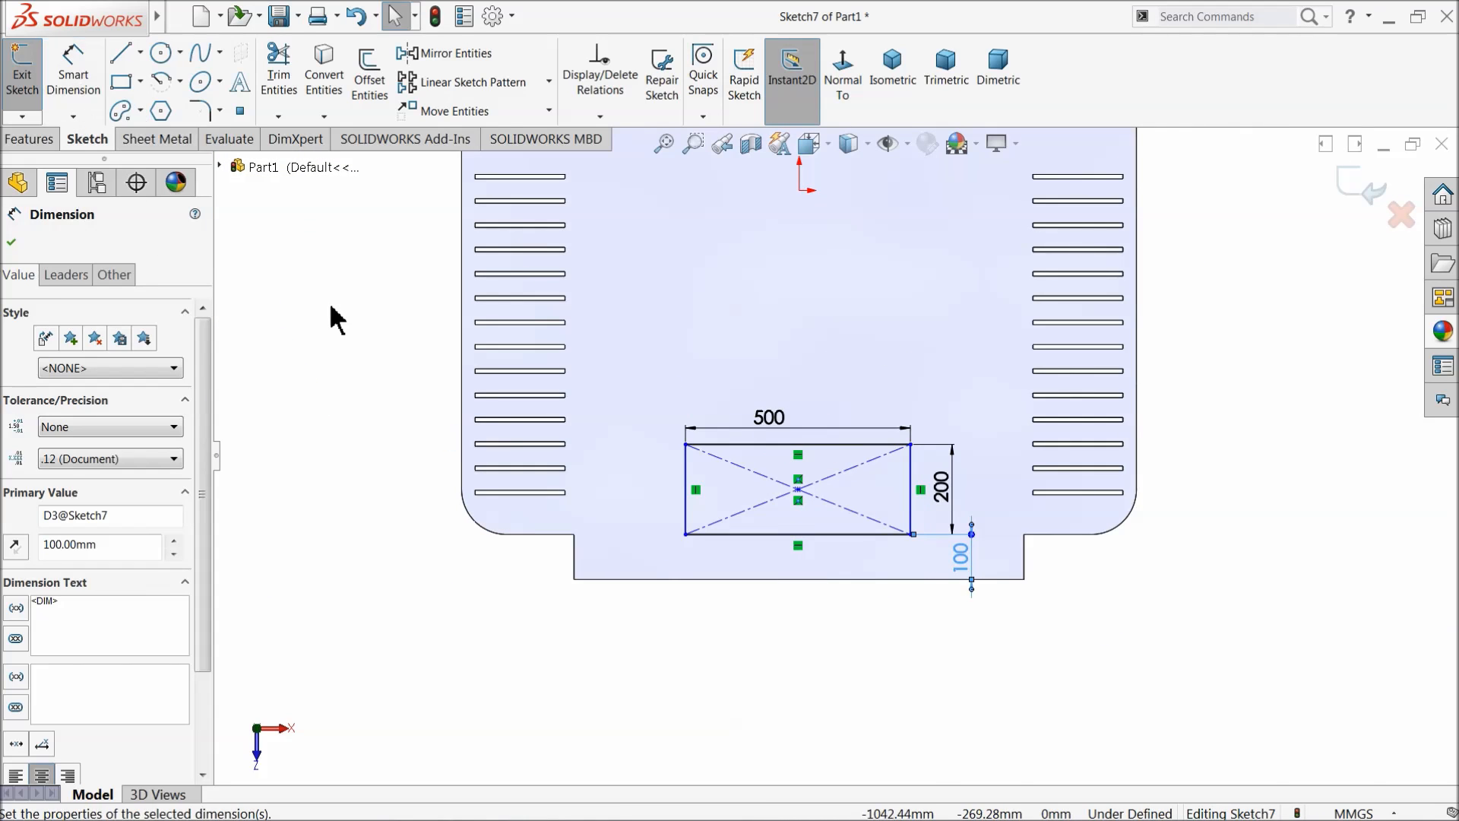
scroll(859, 342, "down", 2)
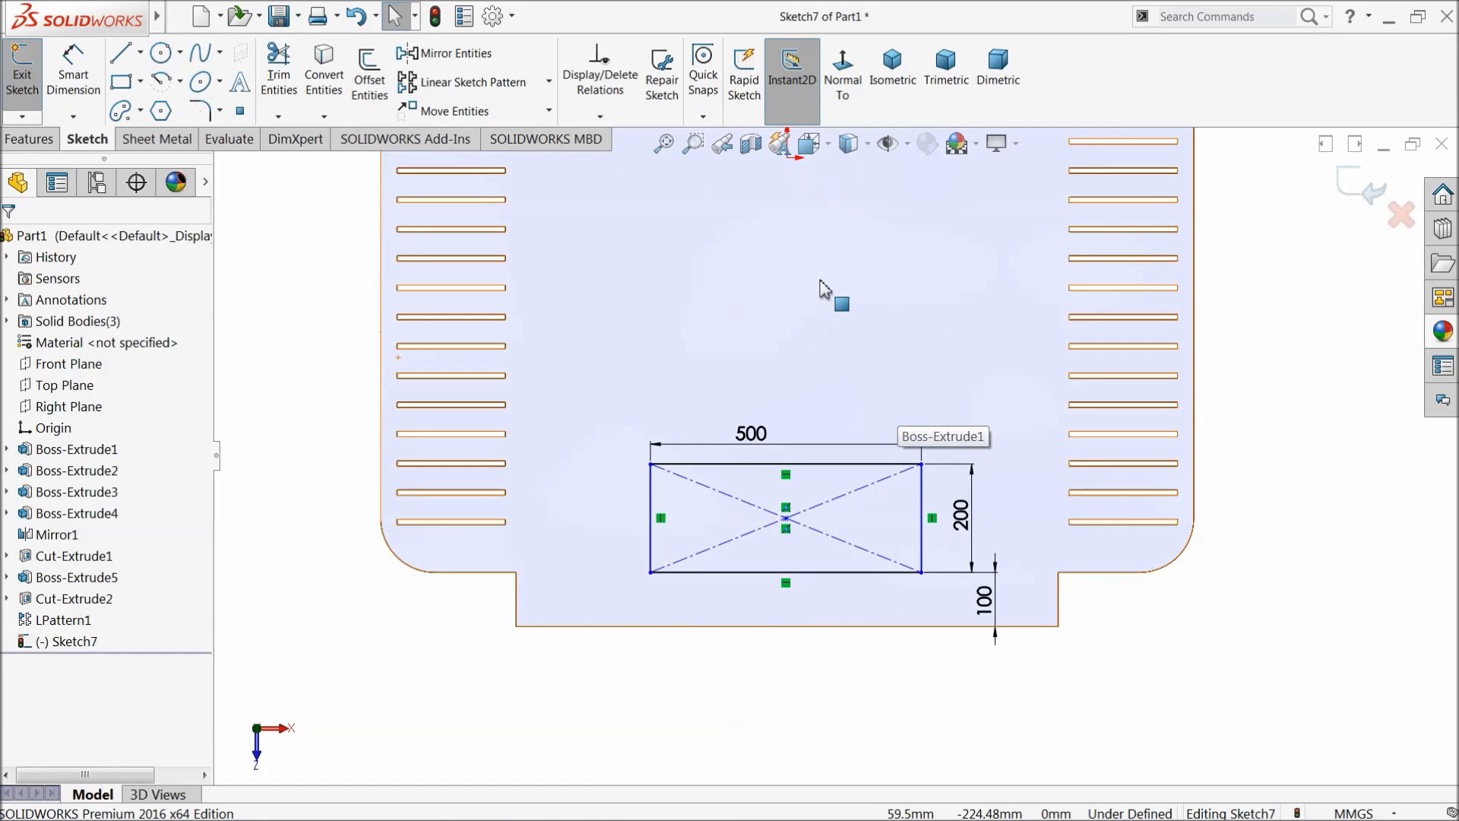
scroll(806, 250, "up", 2)
scroll(806, 259, "down", 2)
left_click(801, 258)
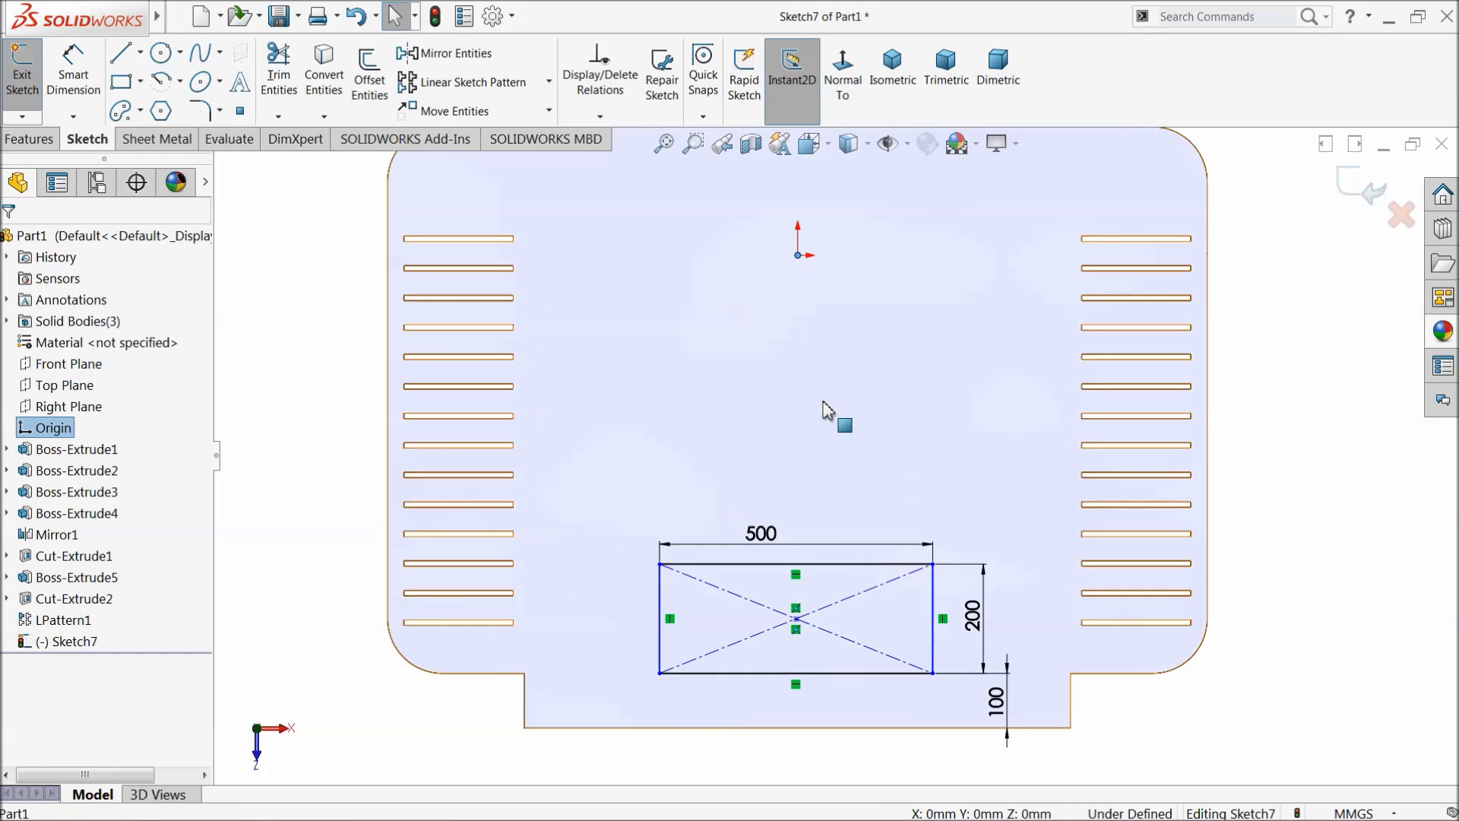
left_click(796, 620, "ctrl")
left_click(859, 557)
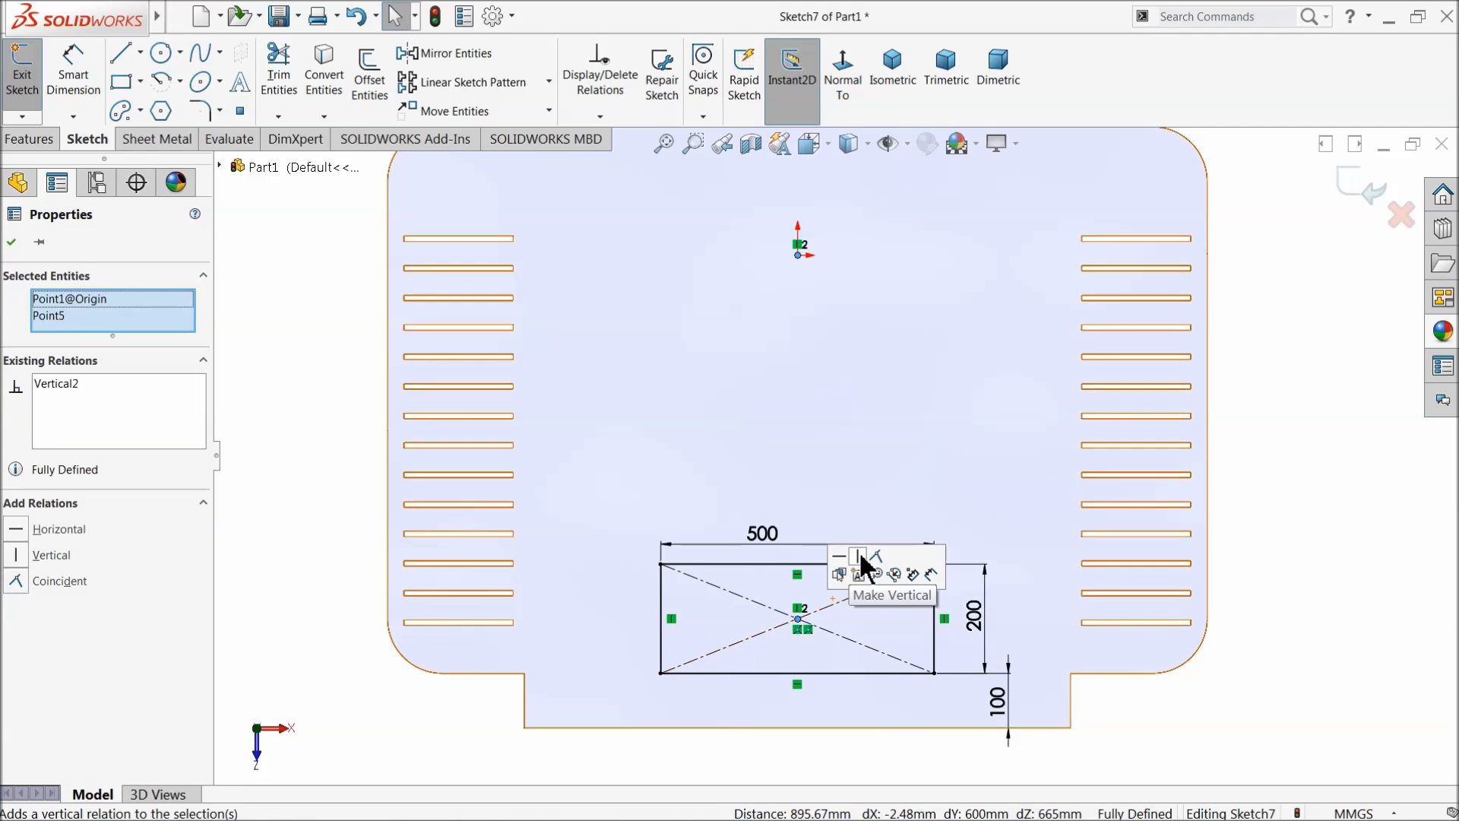
left_click(12, 243)
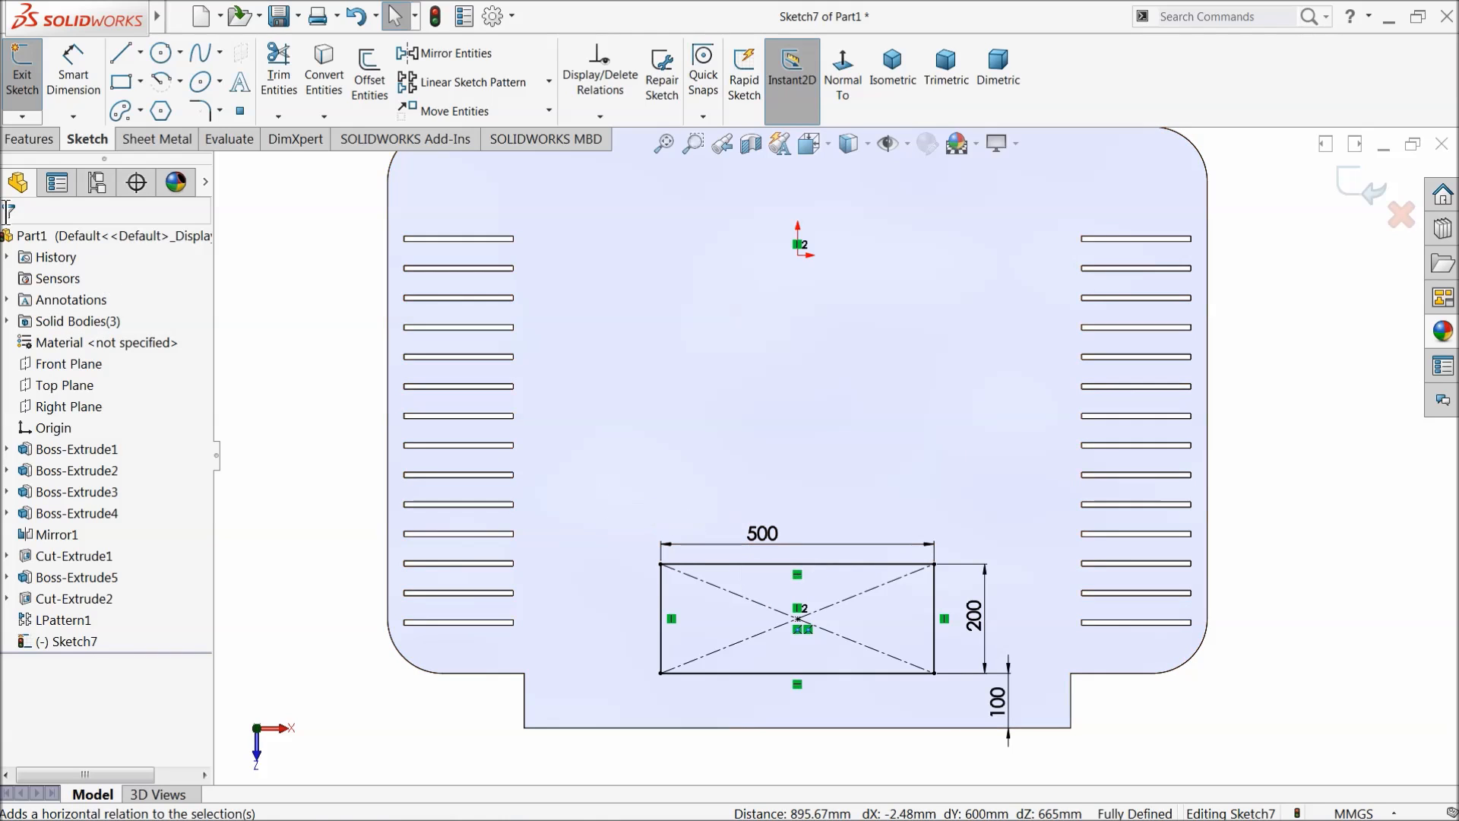
Step: Extrude the 500 by 200 mm rectangle upward as a blind 253 mm boss with merged result
left_click(31, 140)
left_click(28, 76)
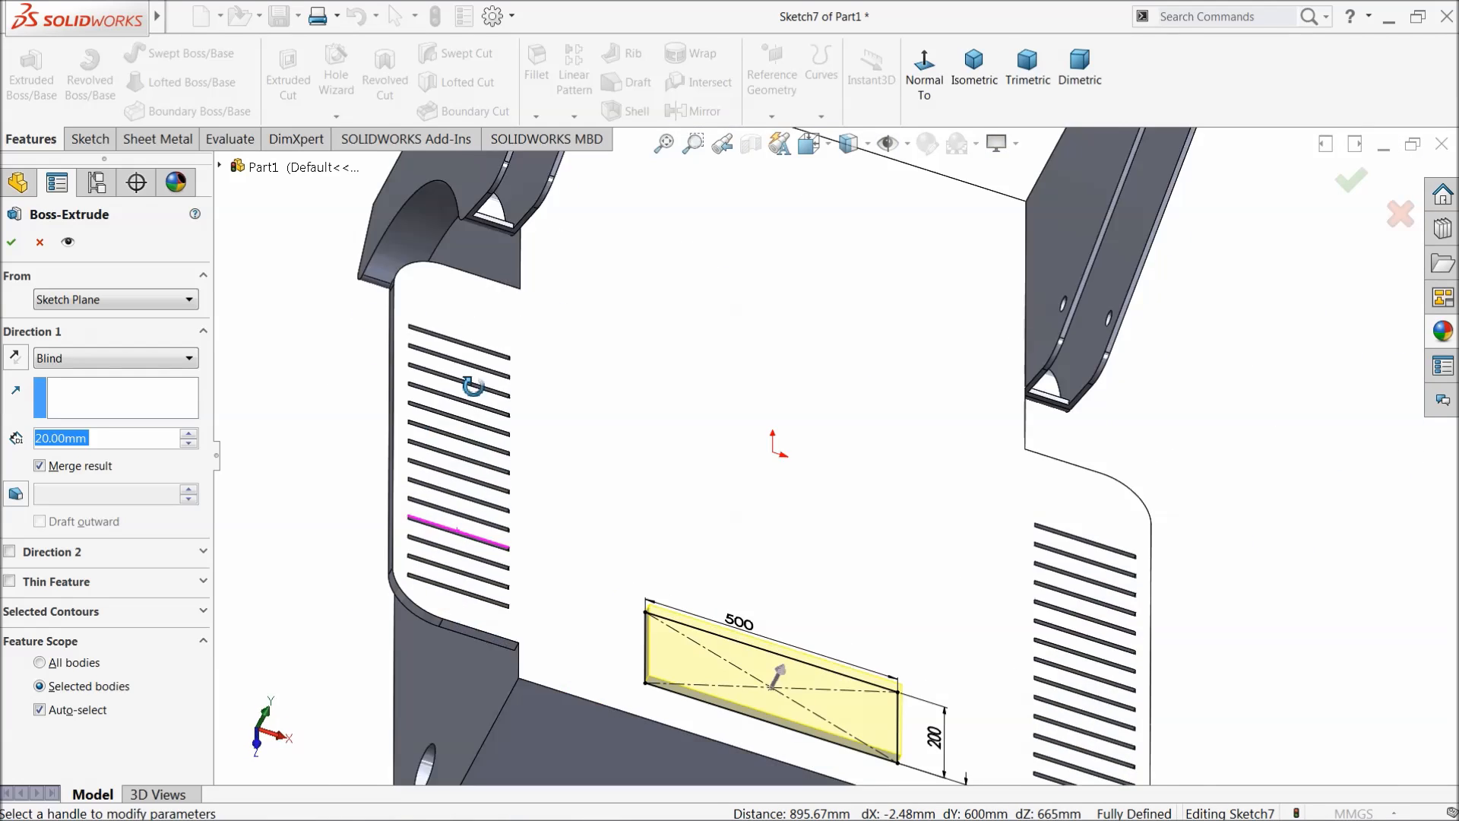
middle_click_drag(473, 386, 372, 296)
scroll(435, 430, "up", 2)
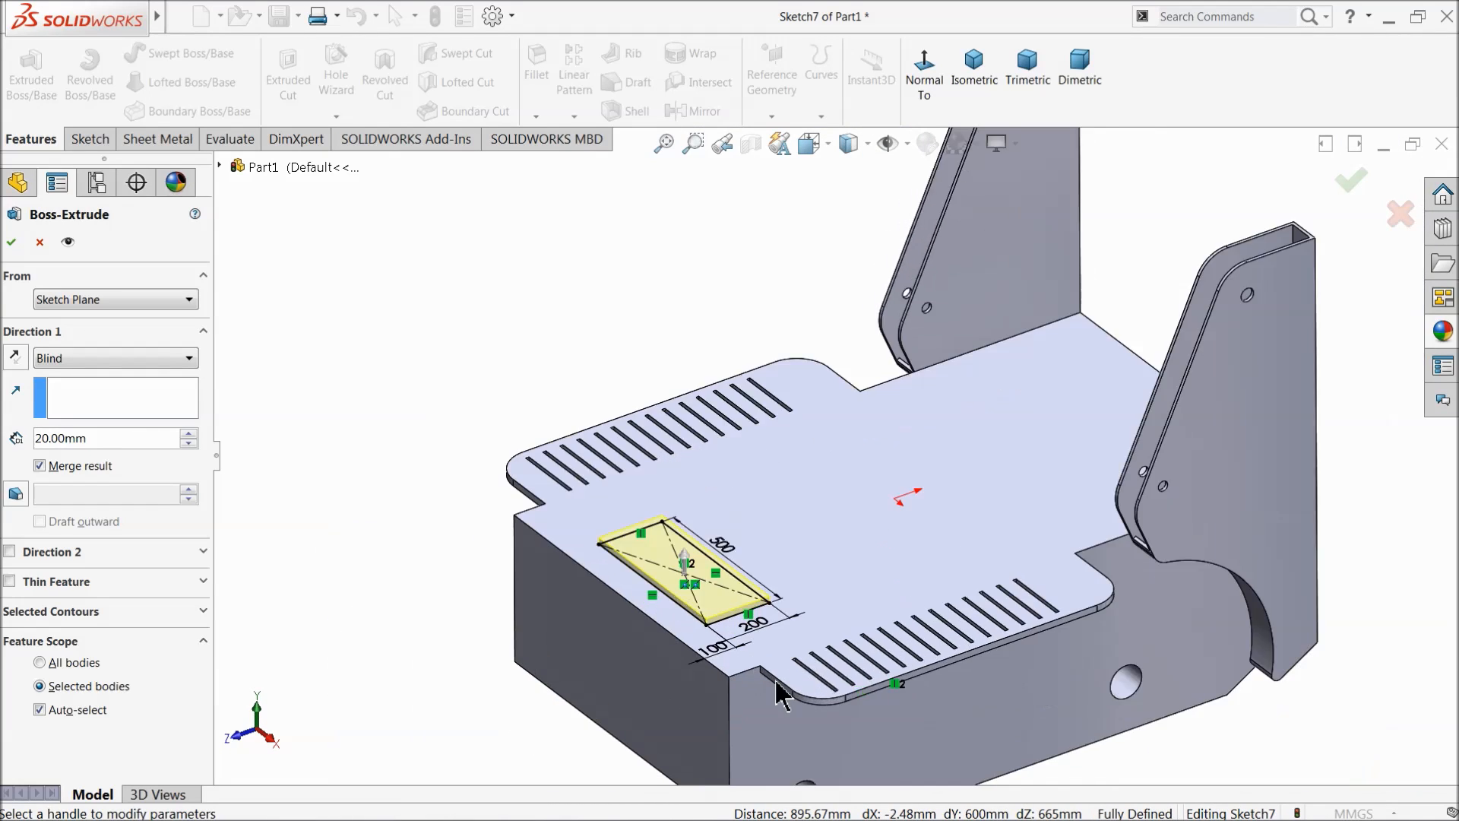
scroll(780, 690, "down", 3)
scroll(666, 530, "down", 2)
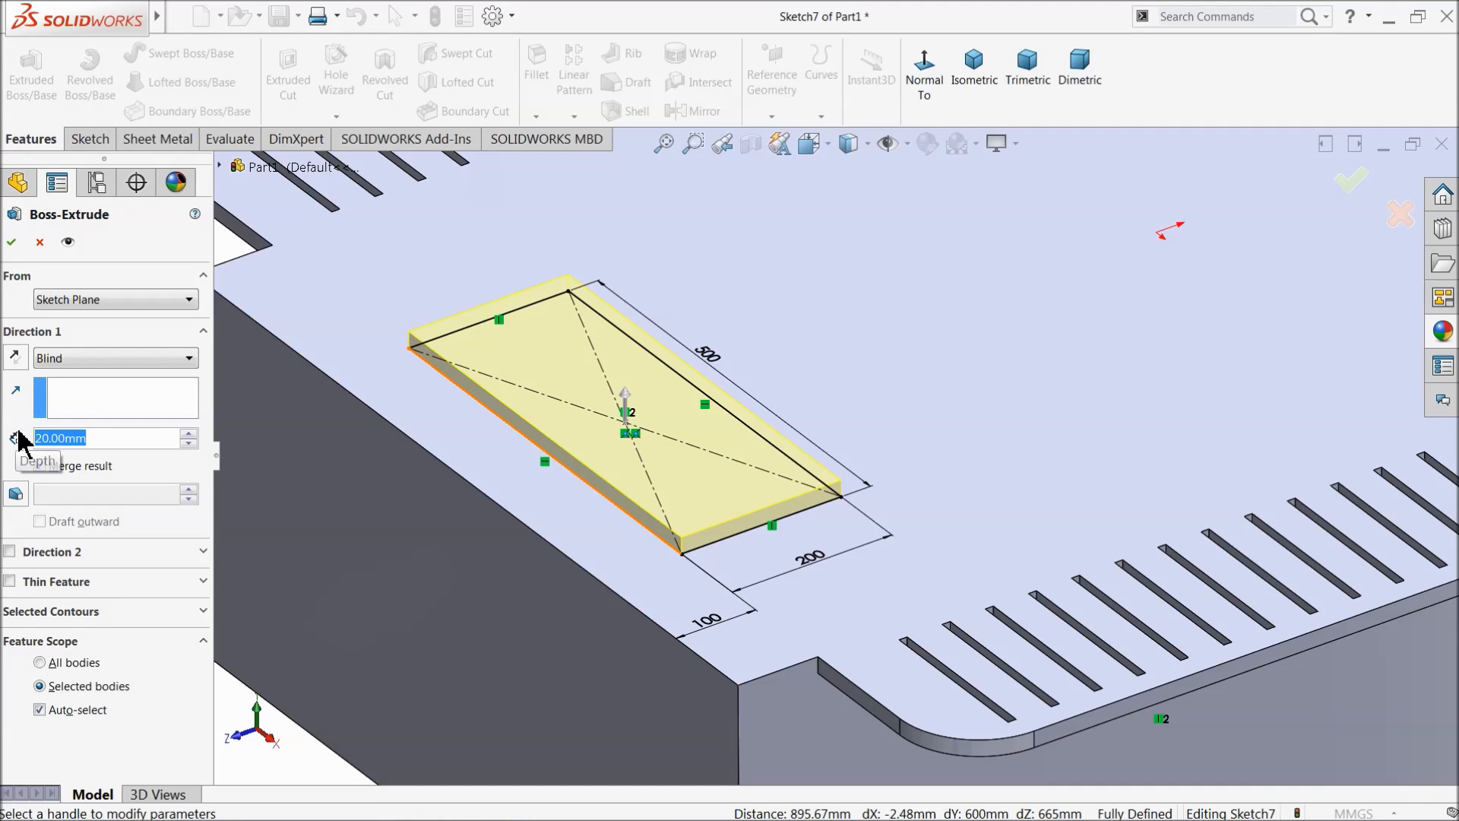
type("253")
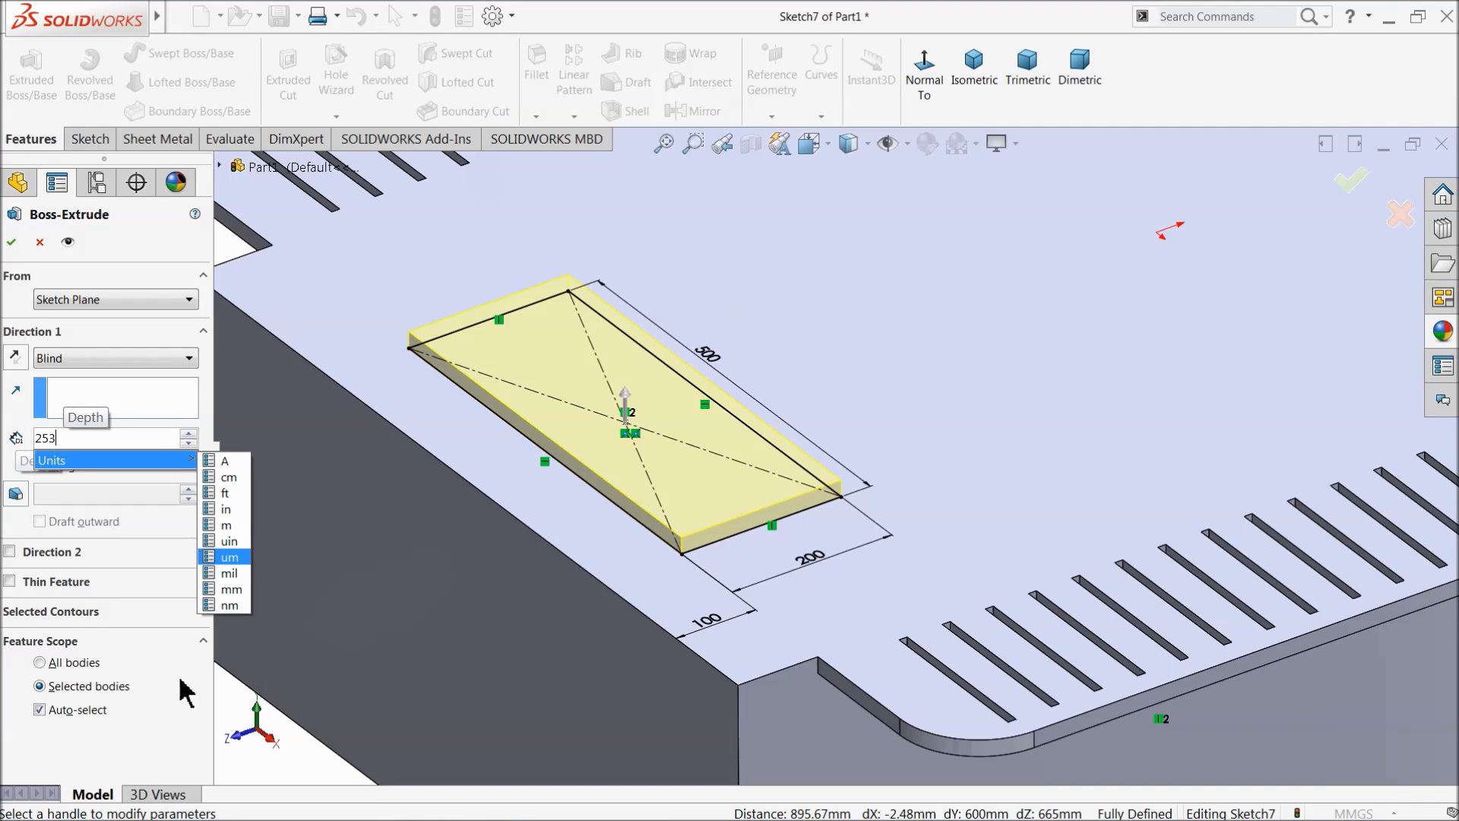
key("Return")
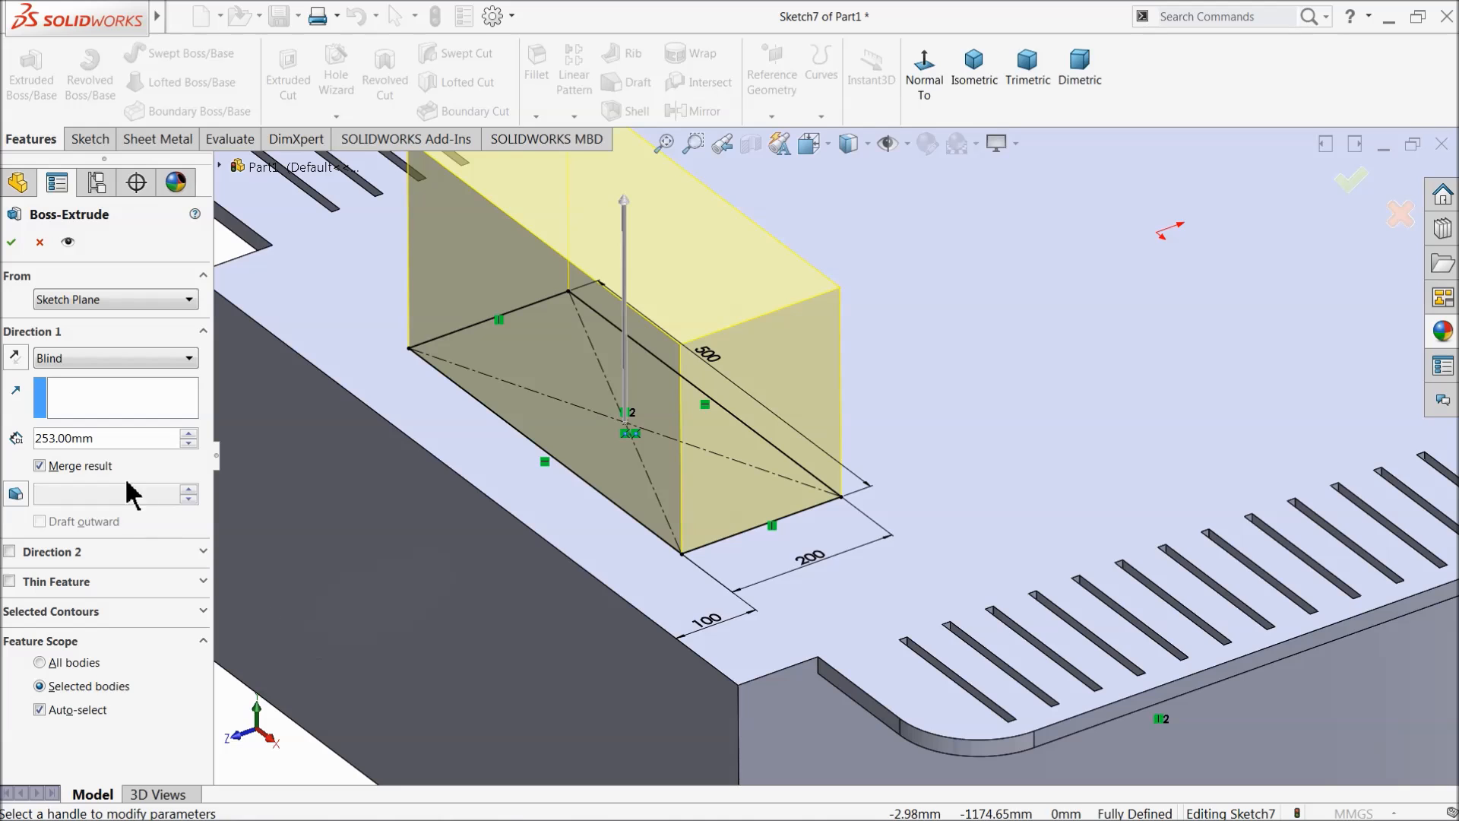
left_click(13, 242)
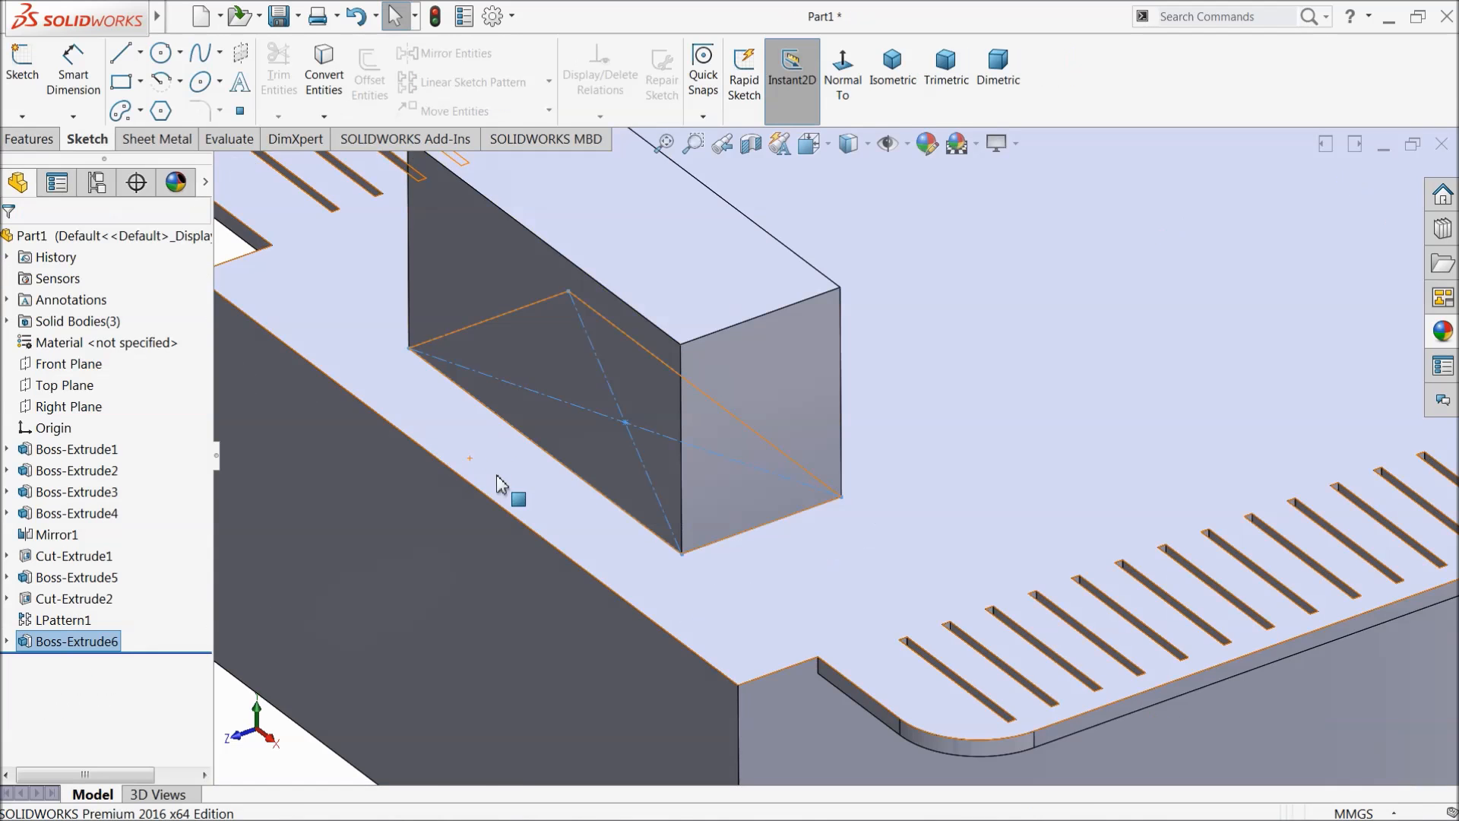
Step: Start a sketch on the new block's +X end face, viewed straight on
left_click(797, 431)
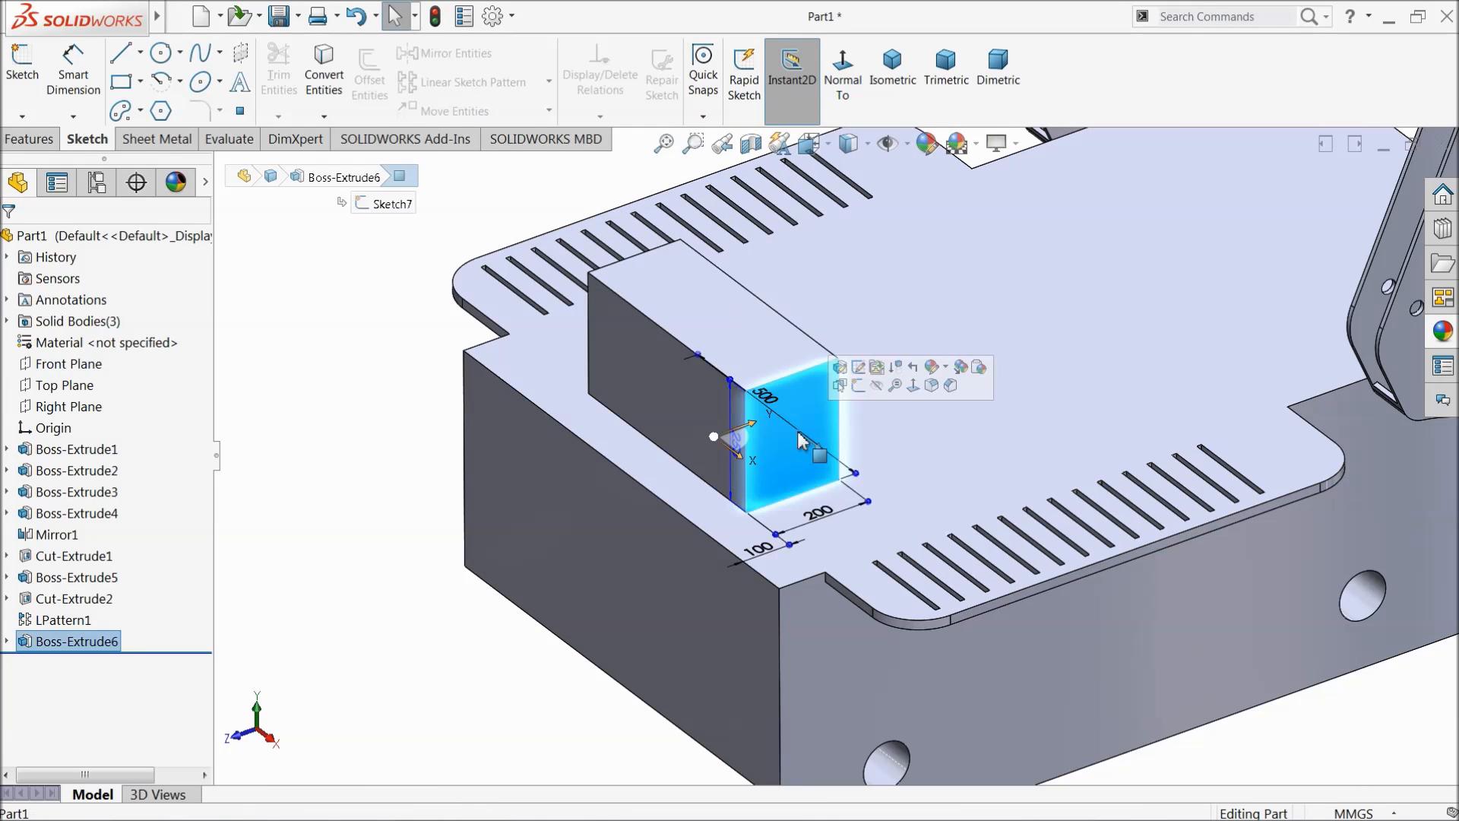
left_click(864, 388)
left_click(842, 84)
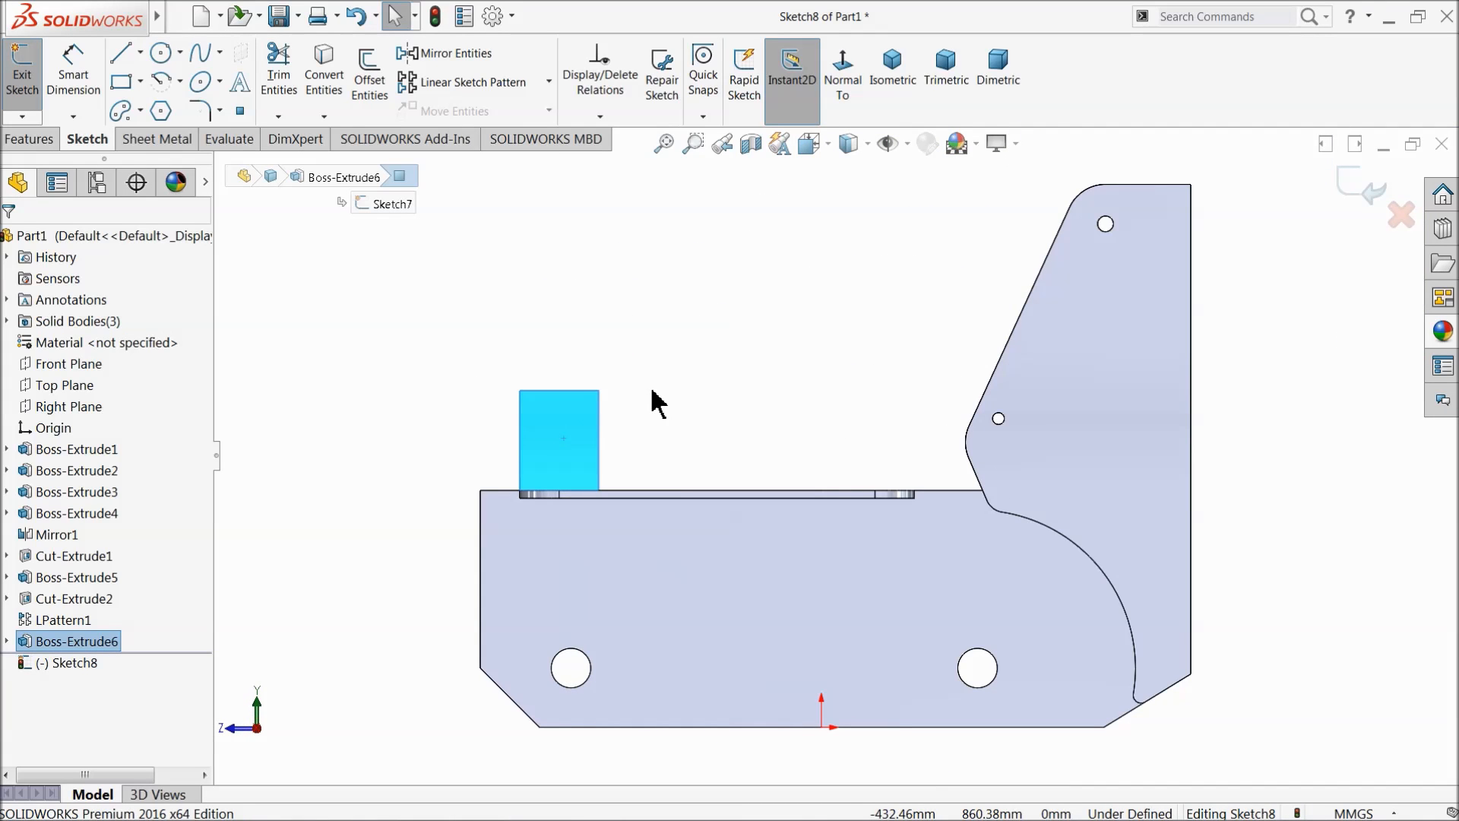
Step: Sketch a closed right triangle about 66 mm tall with a 146 mm sloping side at the block's upper corner facing the uprights
scroll(602, 462, "down", 2)
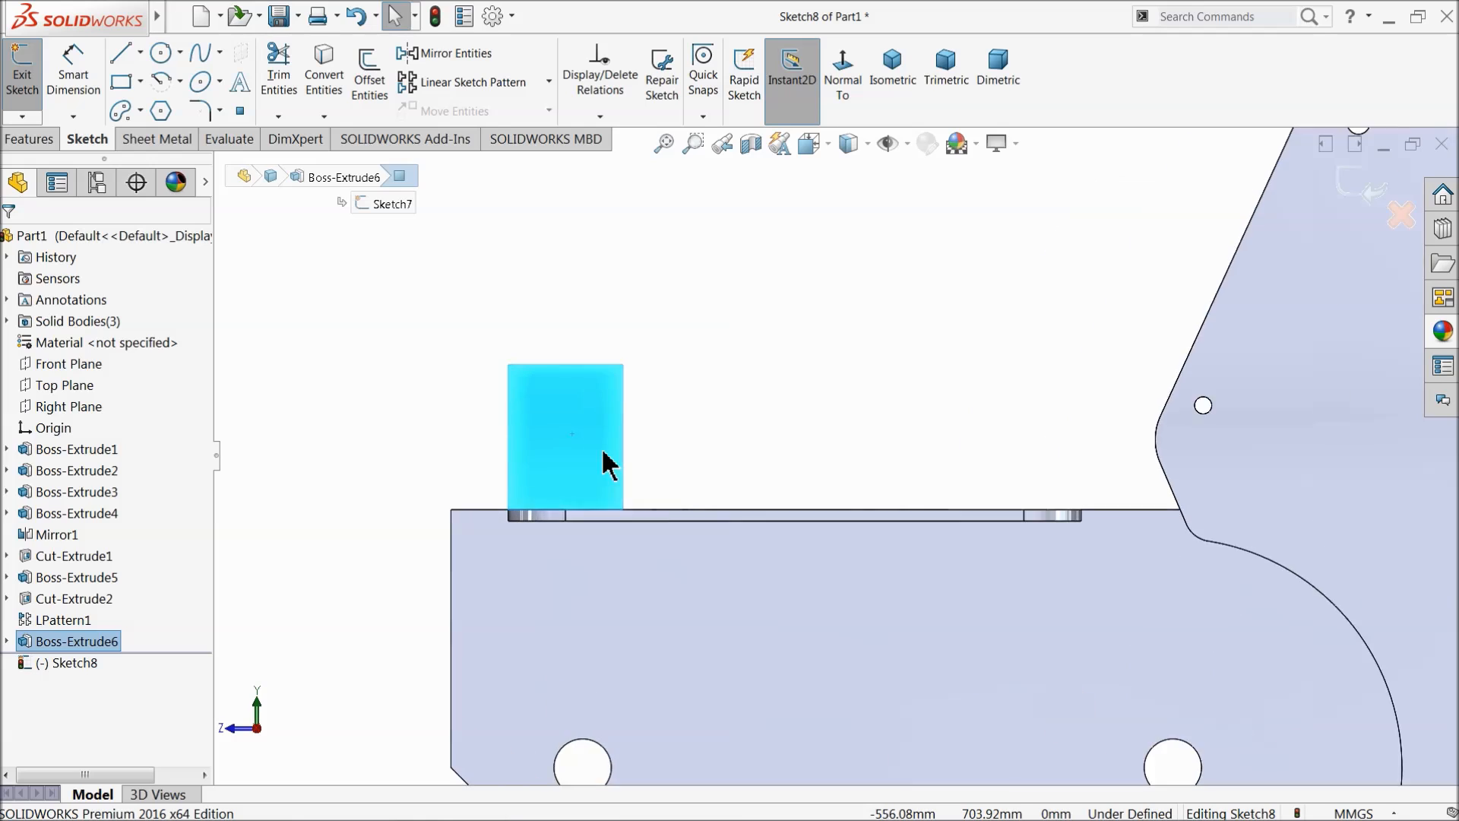
scroll(662, 445, "down", 2)
left_click(120, 52)
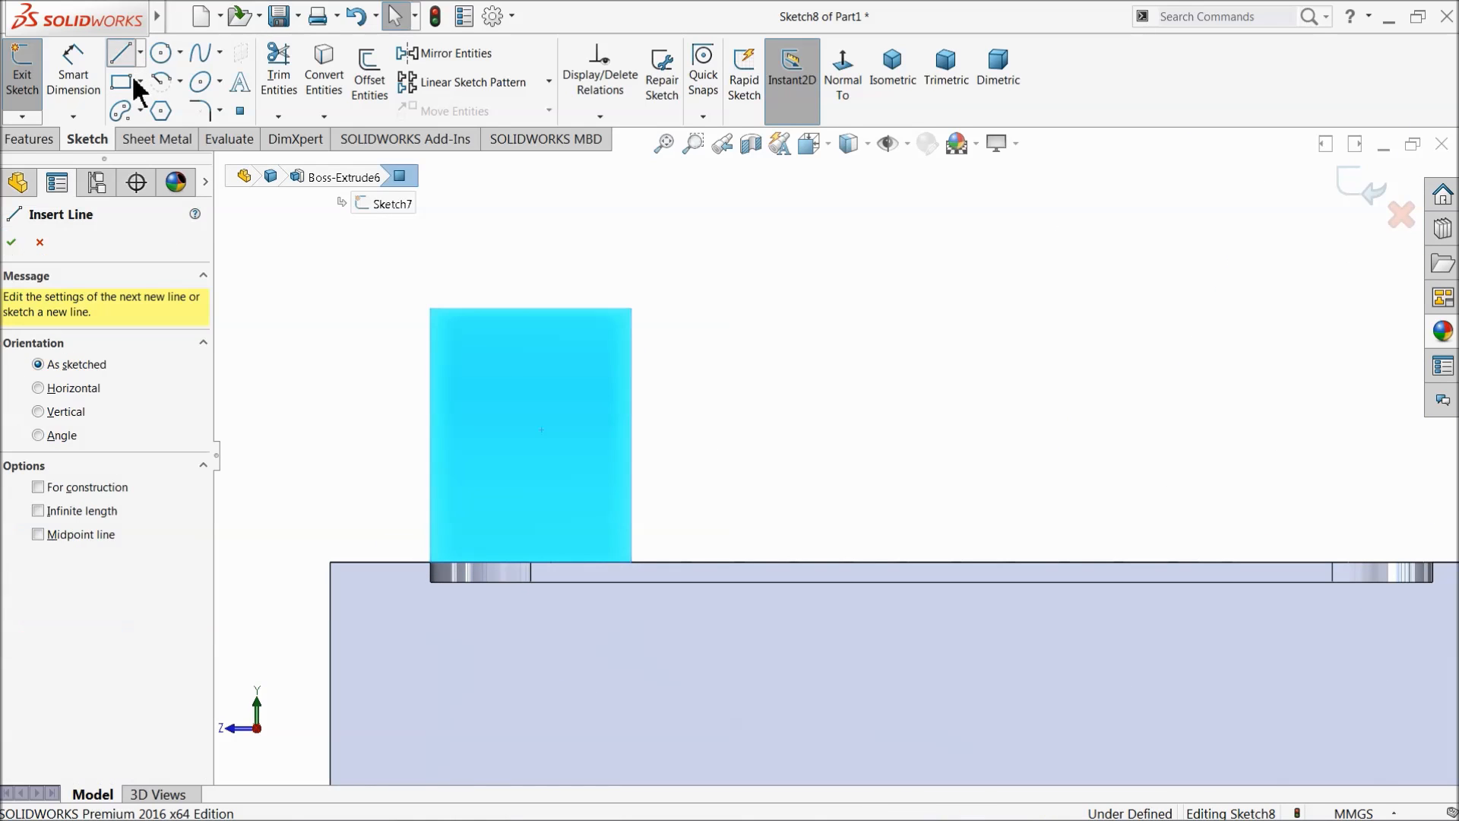
left_click(529, 308)
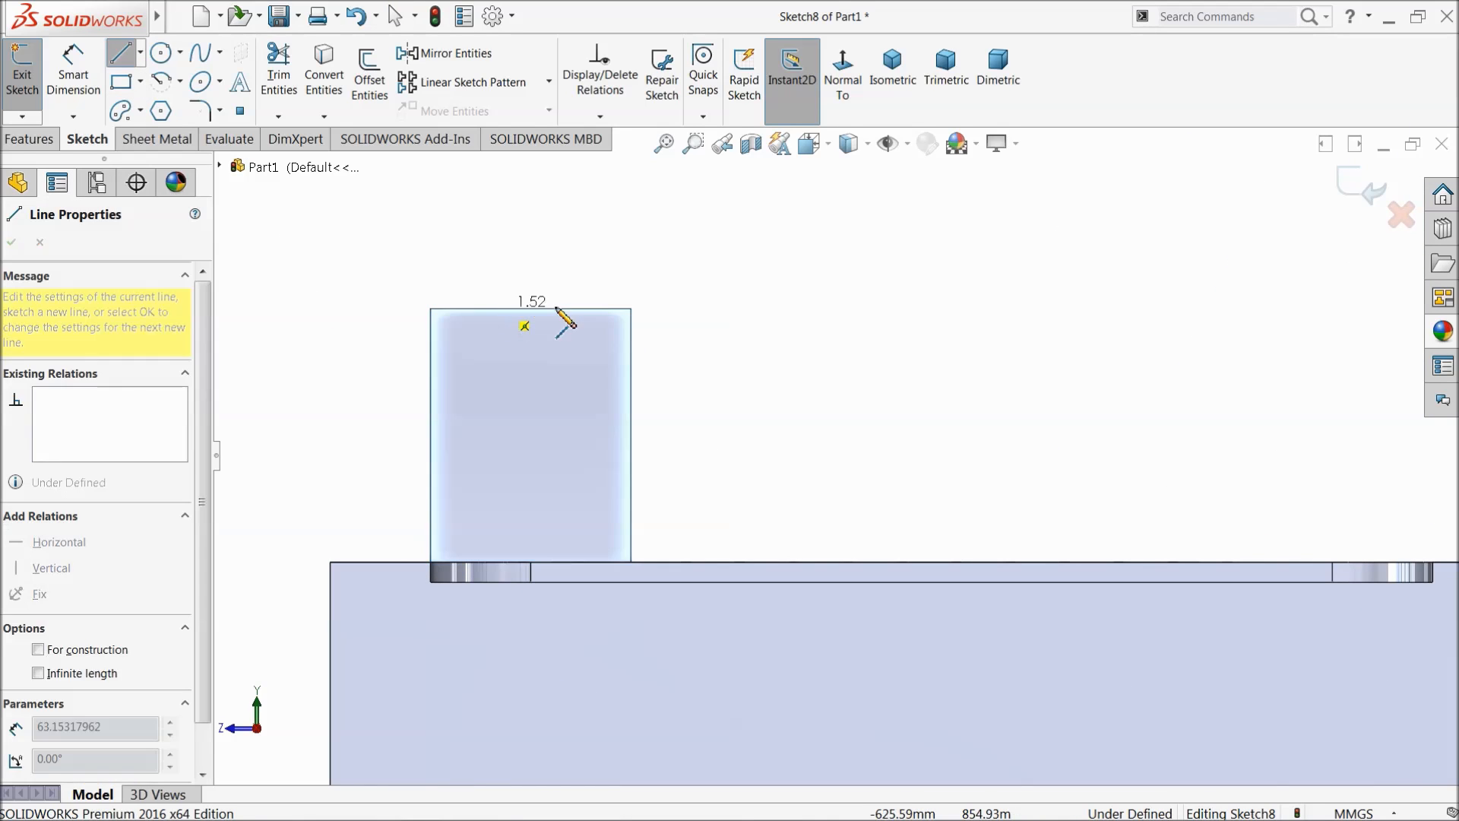
left_click(631, 309)
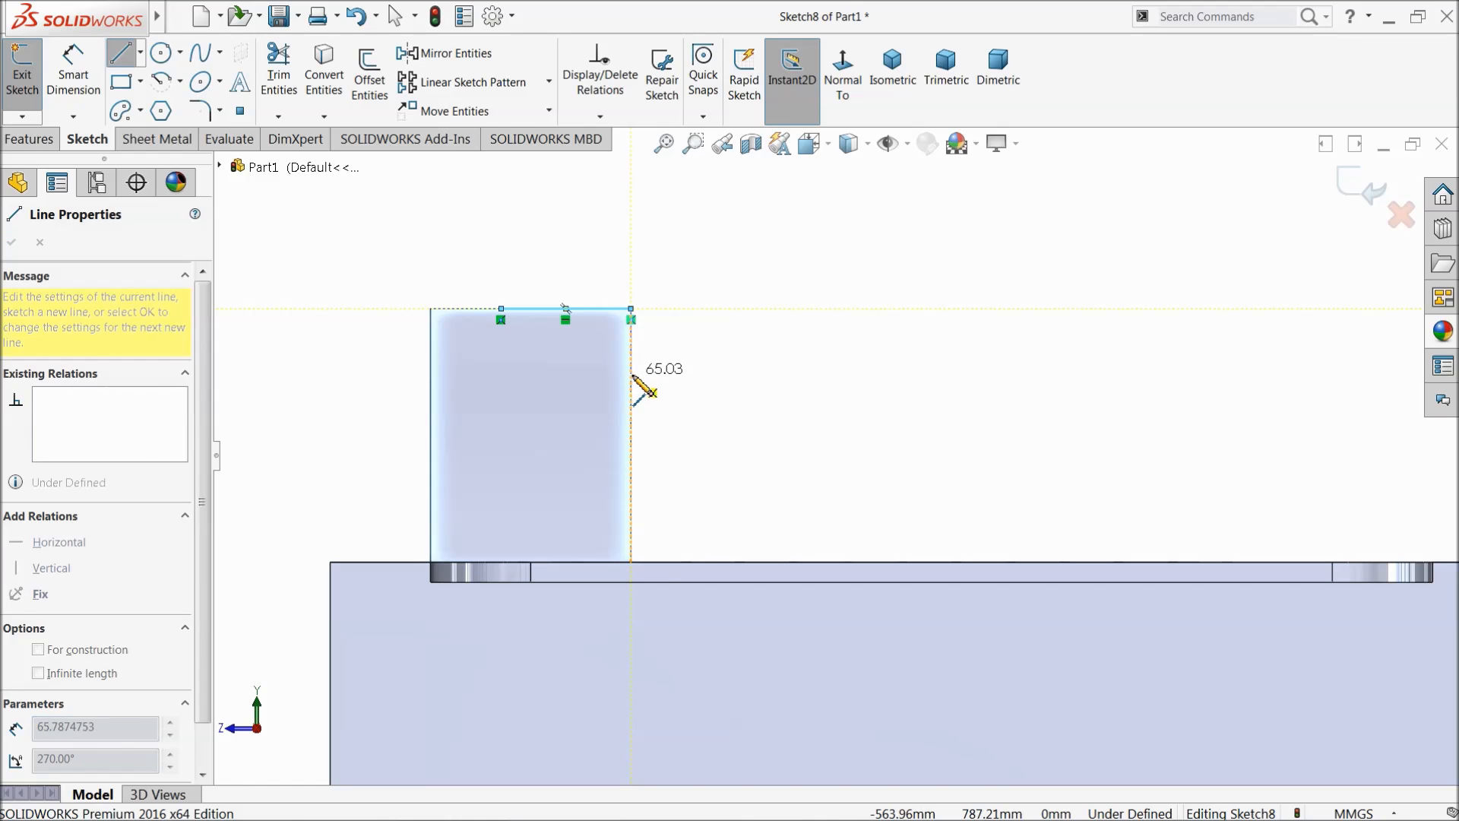
left_click(631, 374)
left_click(502, 309)
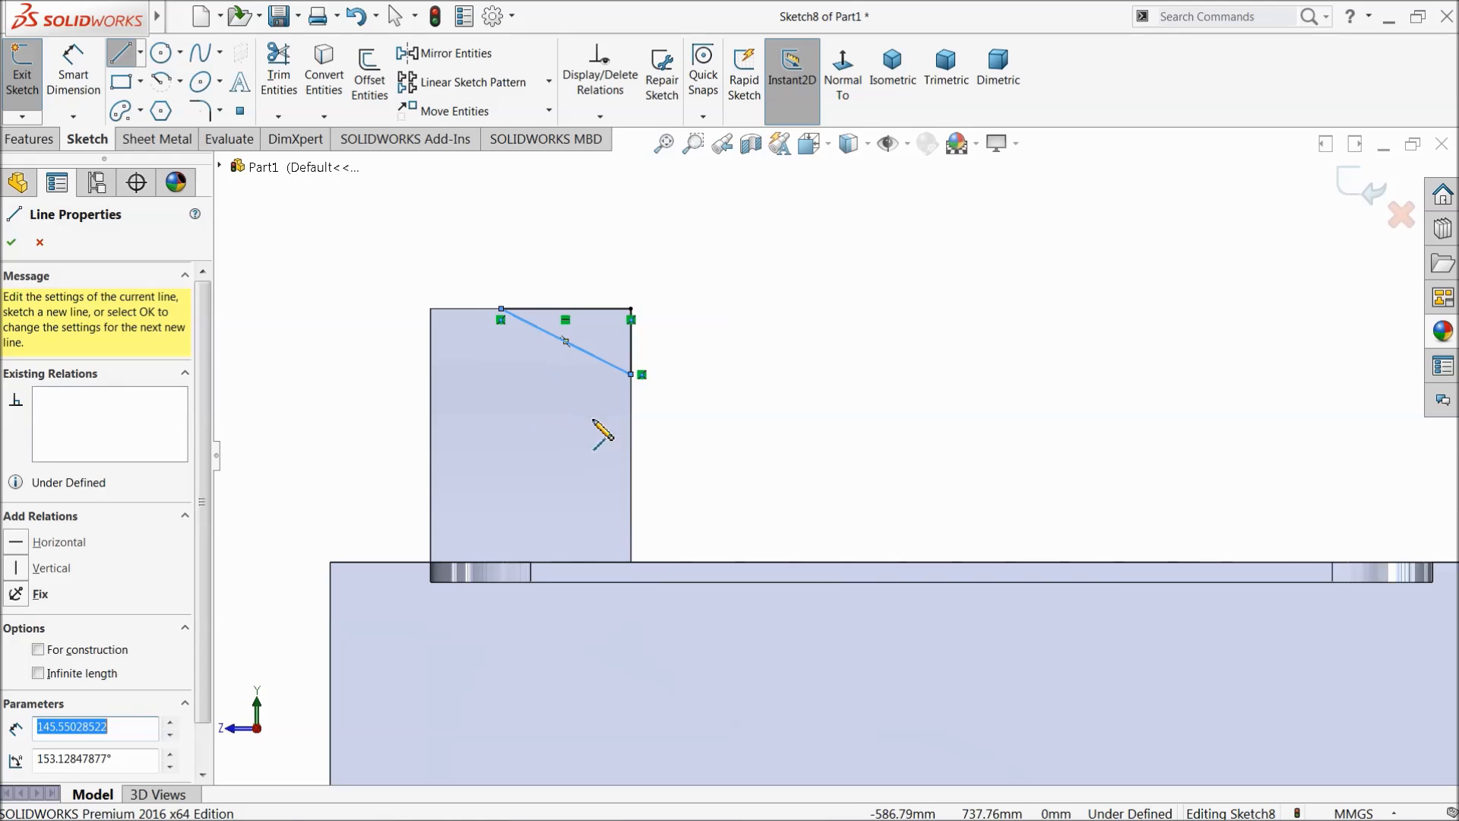
Step: Sketch a closed rectangle from lines, about 84 mm wide and 140 mm tall, at the block's lower corner facing the uprights
scroll(602, 433, "down", 2)
left_click(654, 436)
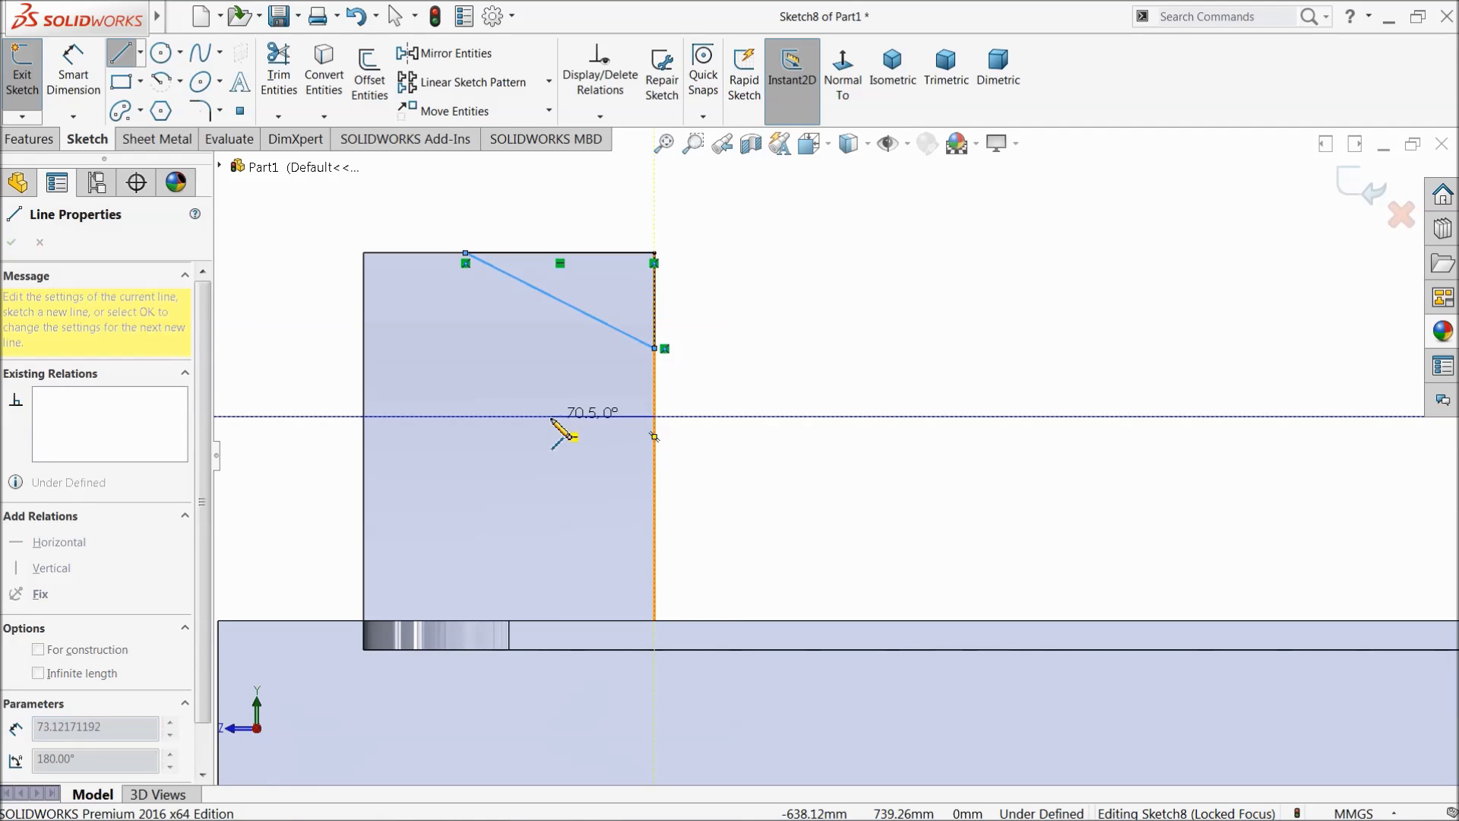
left_click(534, 417)
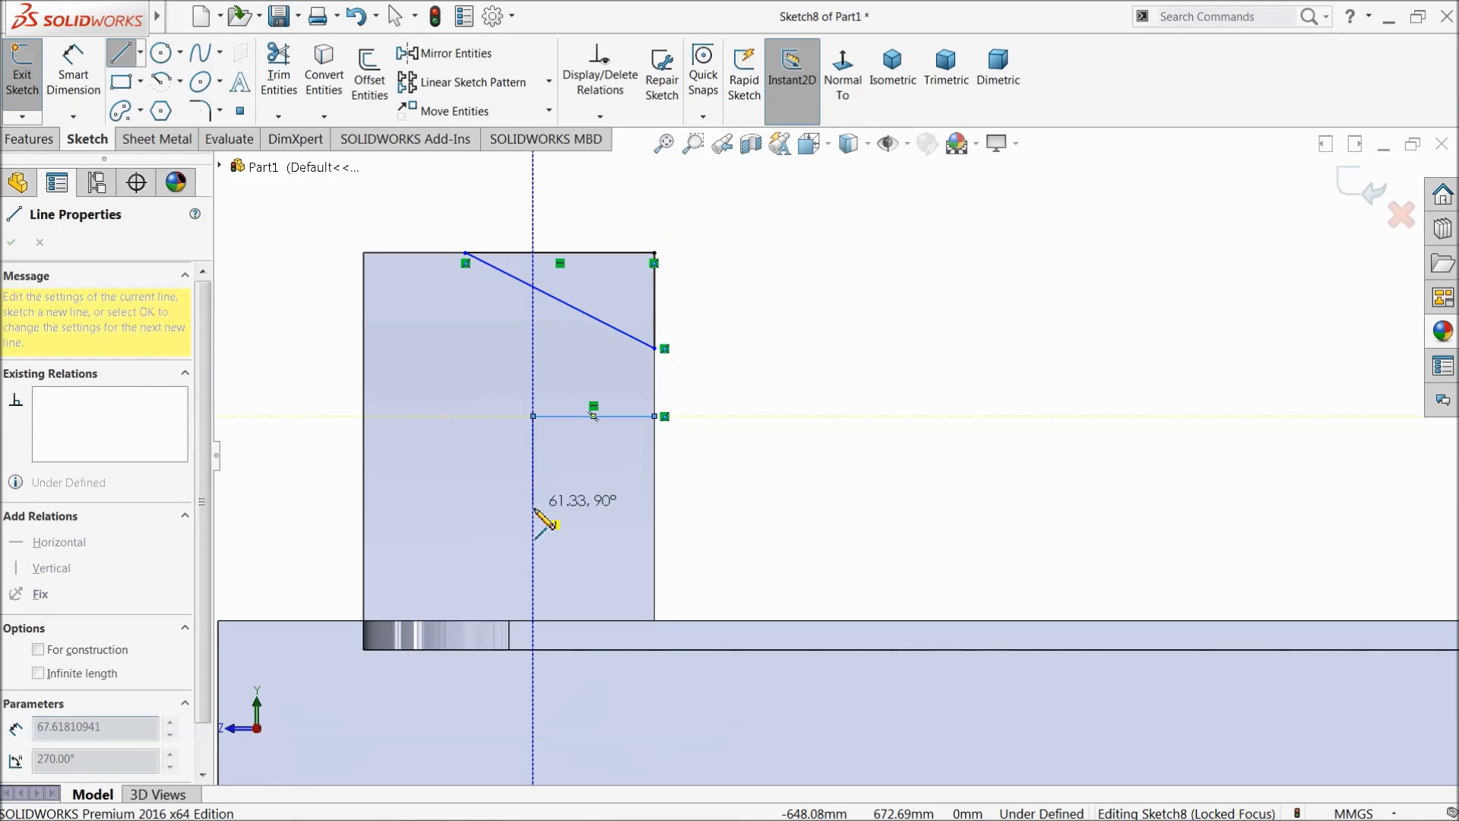
left_click(534, 622)
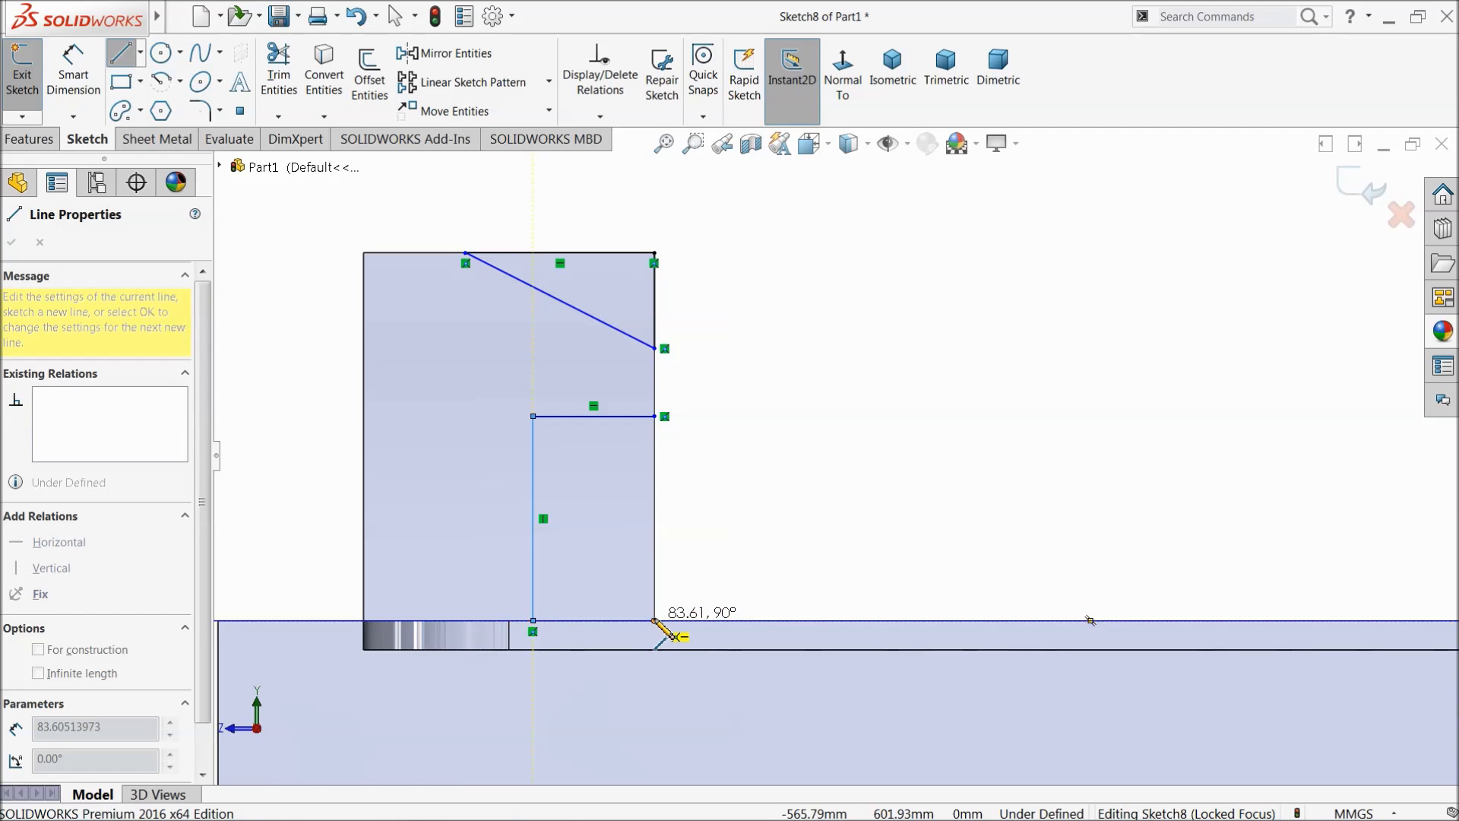
left_click(654, 621)
left_click(654, 416)
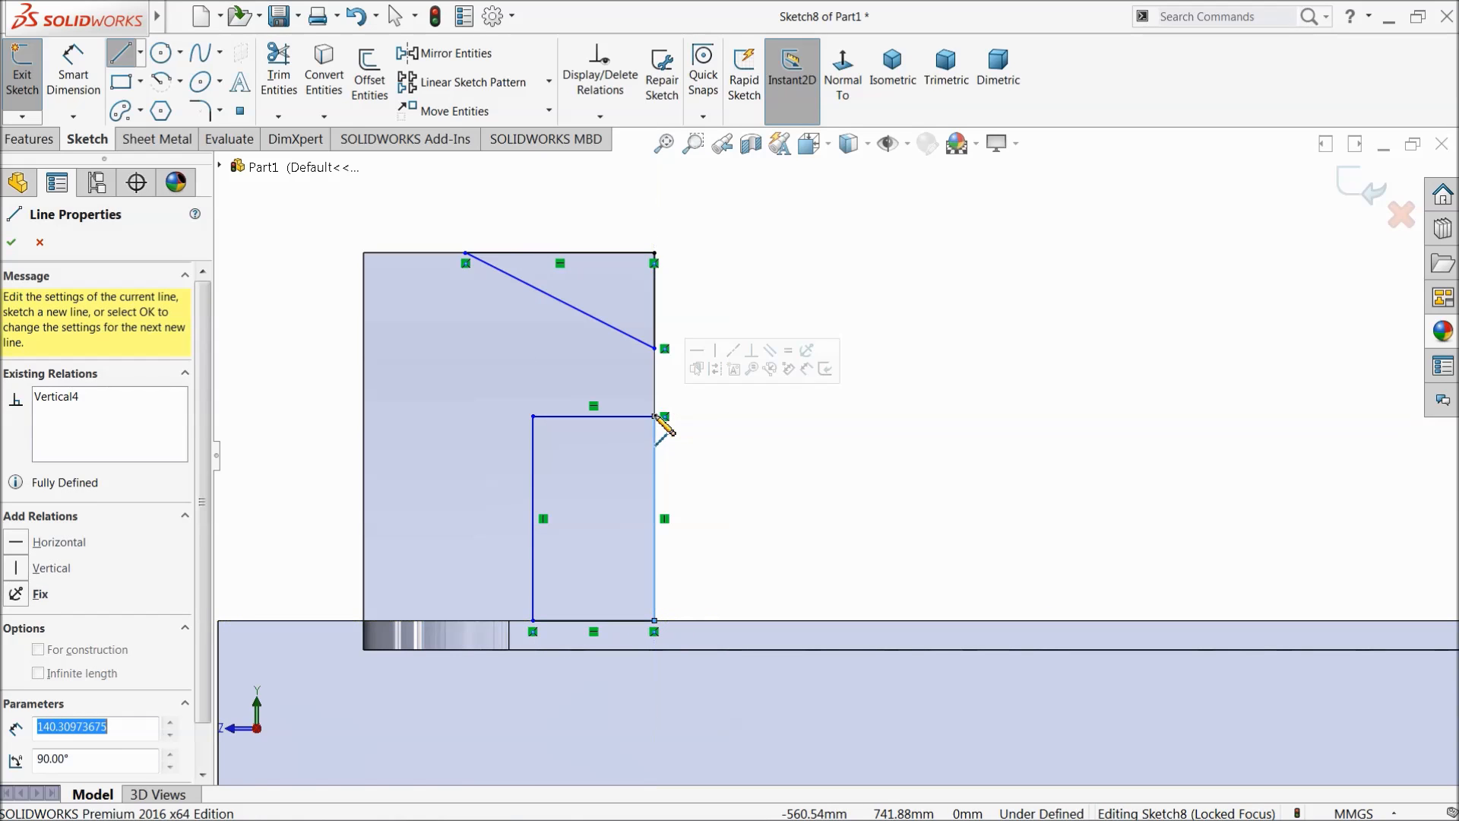
right_click(767, 313)
left_click(821, 333)
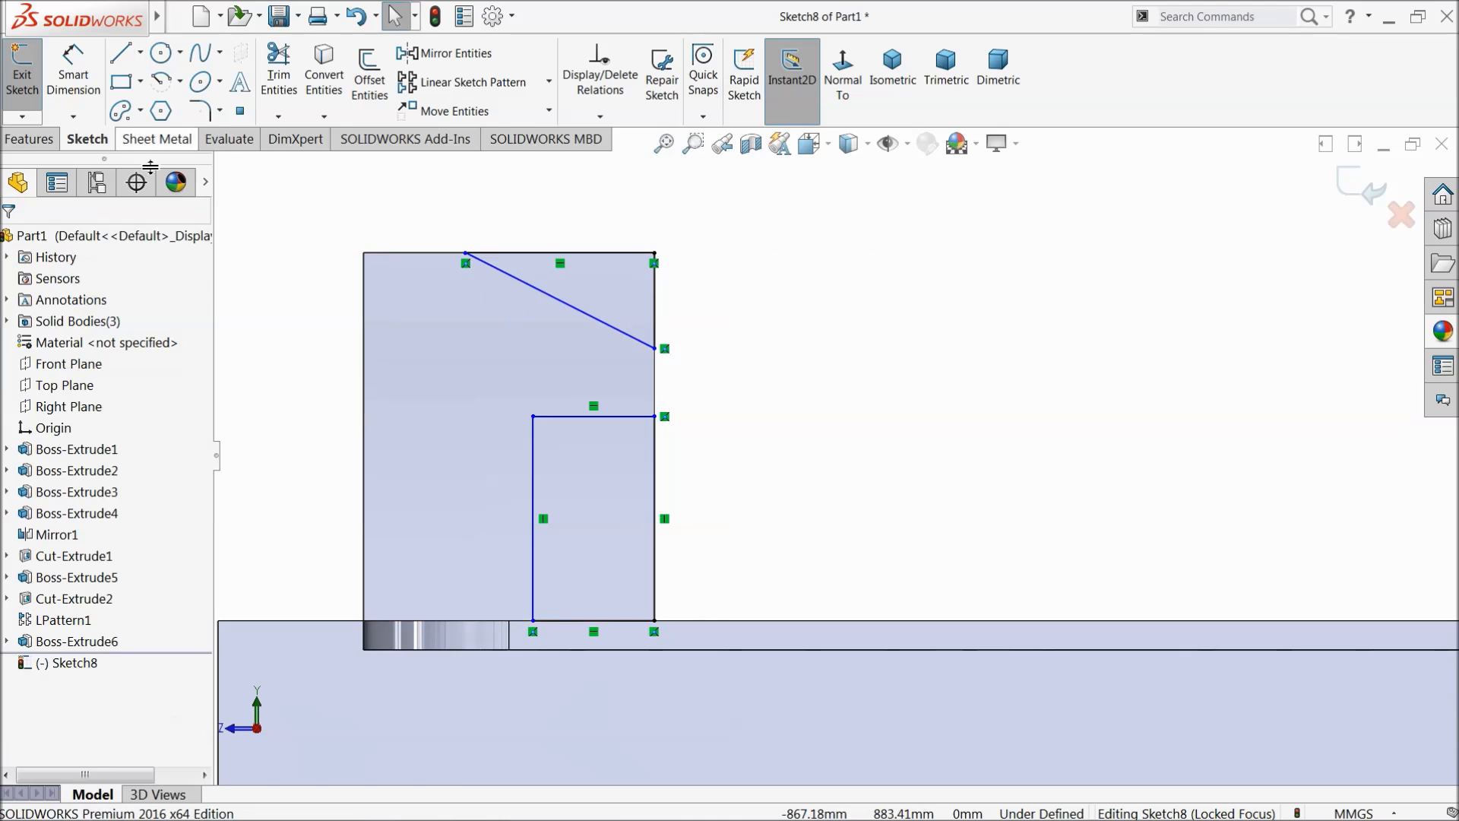
Step: Dimension the corner triangle's vertical side to 70 mm and the lower rectangle's height to 150 mm
left_click(73, 72)
left_click(669, 312)
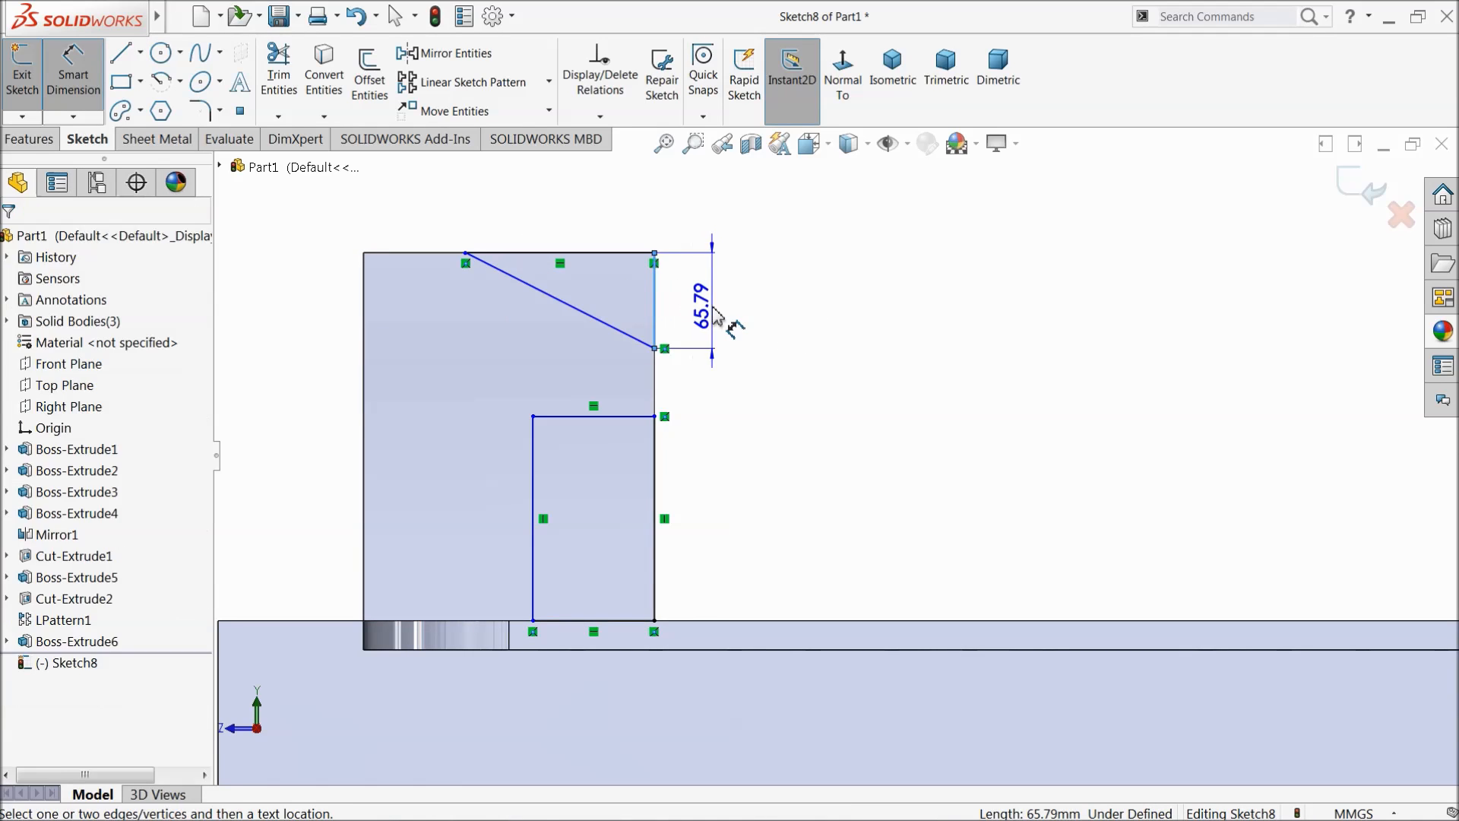
left_click(725, 325)
type("70")
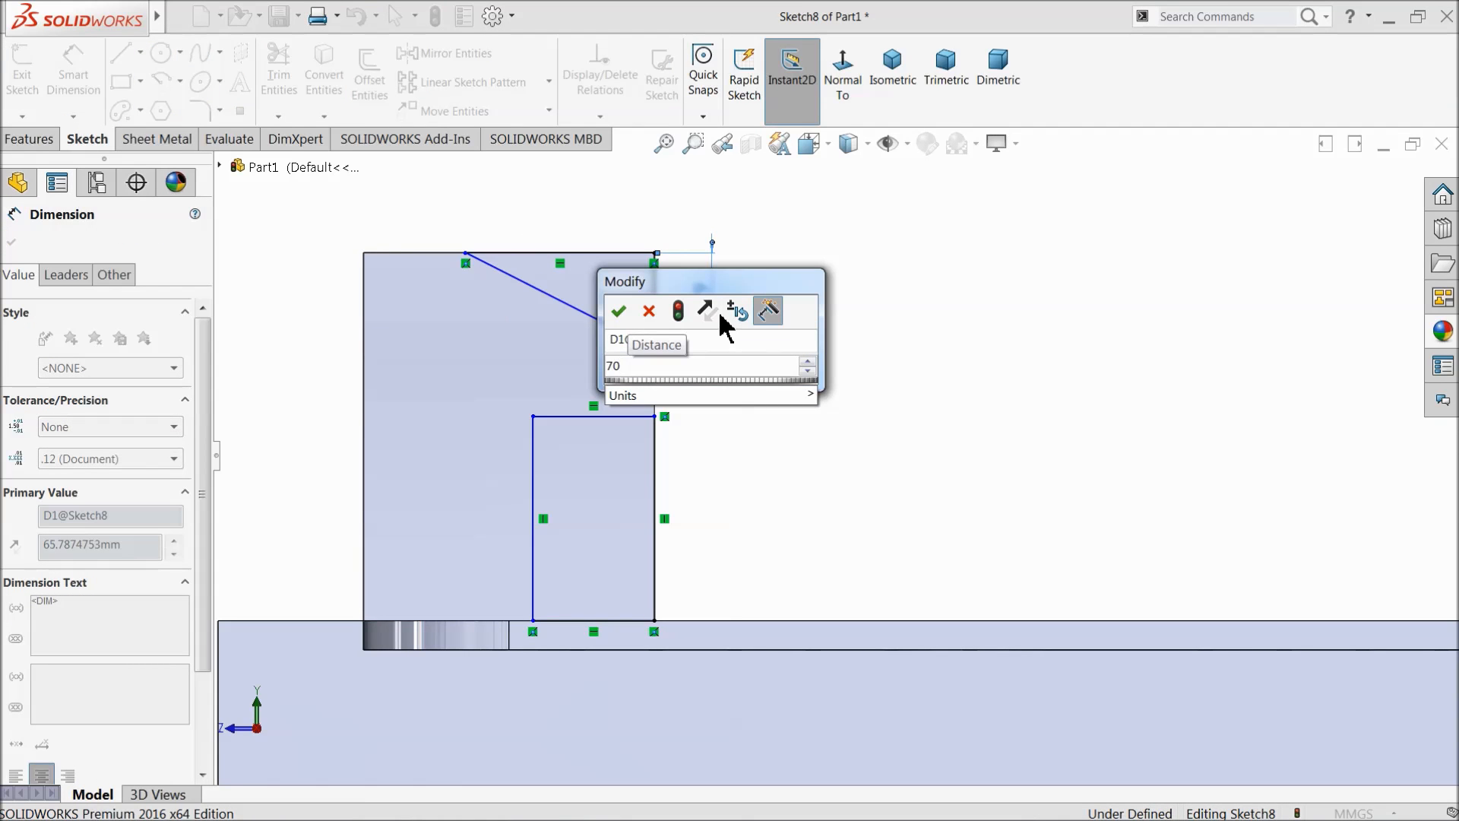
left_click(618, 310)
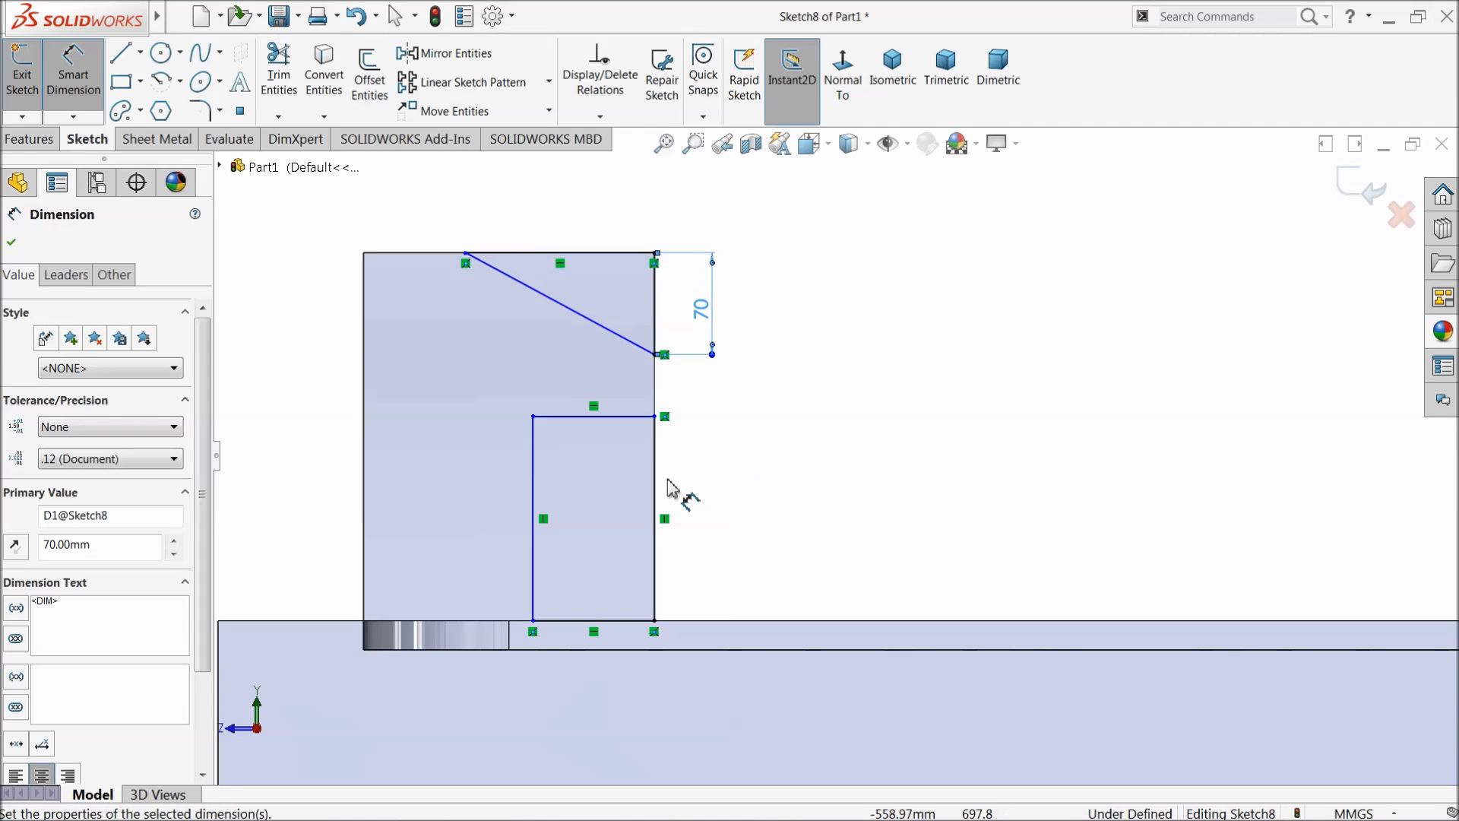
left_click(658, 487)
left_click(733, 504)
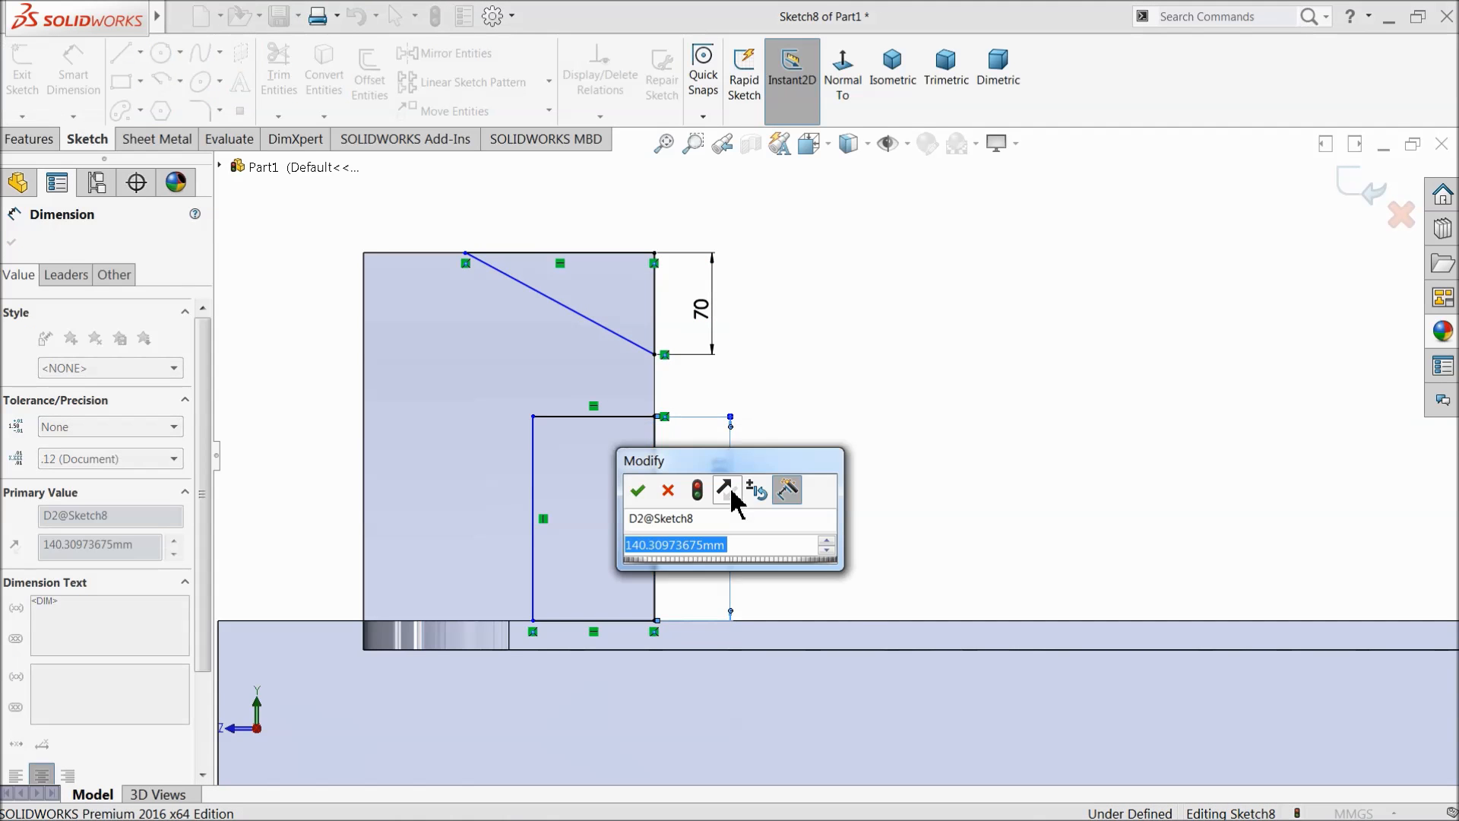
type("150")
left_click(639, 491)
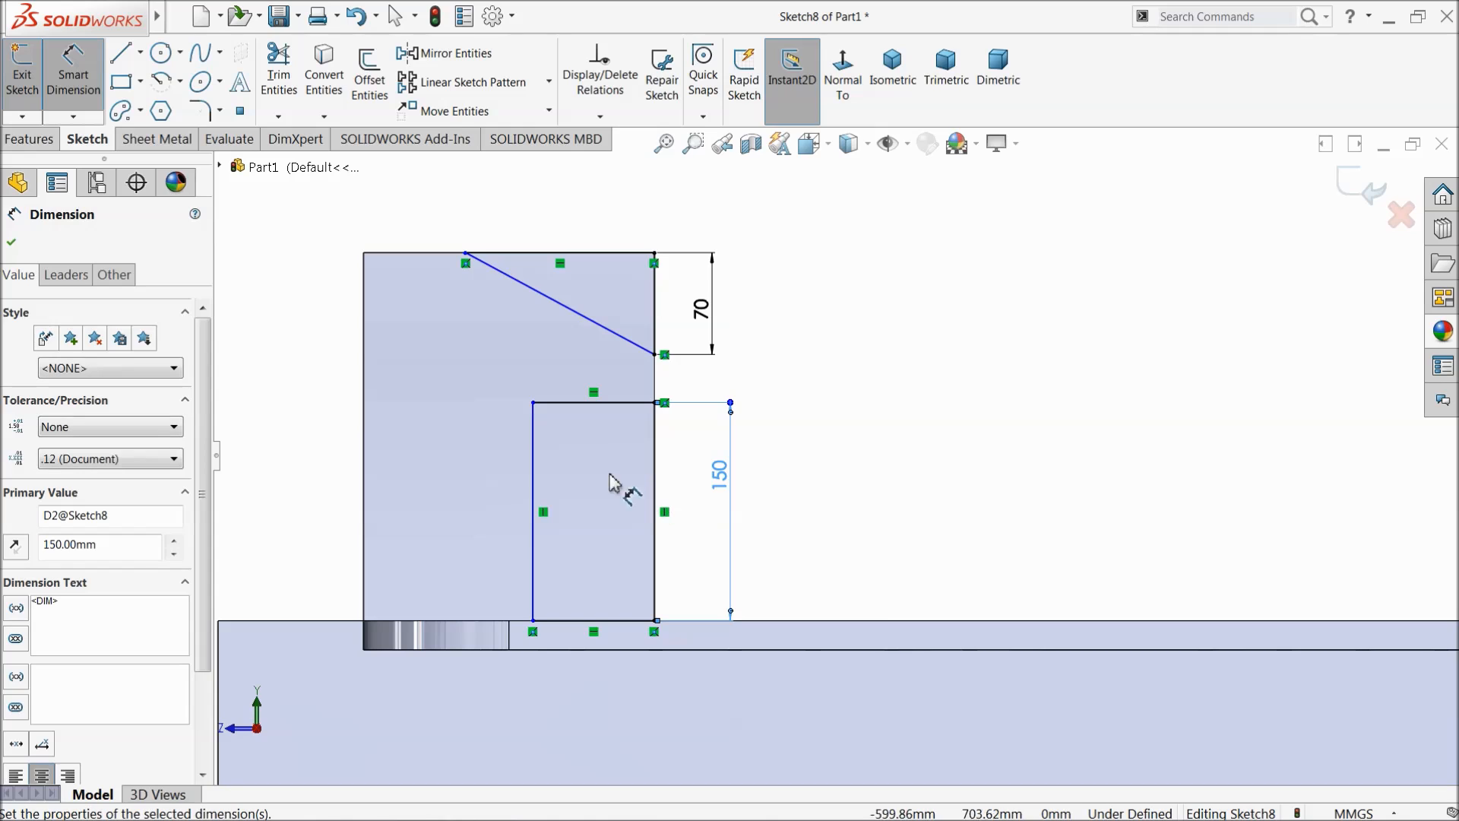
Step: Dimension the rectangle's width to 70 mm and the triangle's horizontal side to 140 mm
left_click(588, 409)
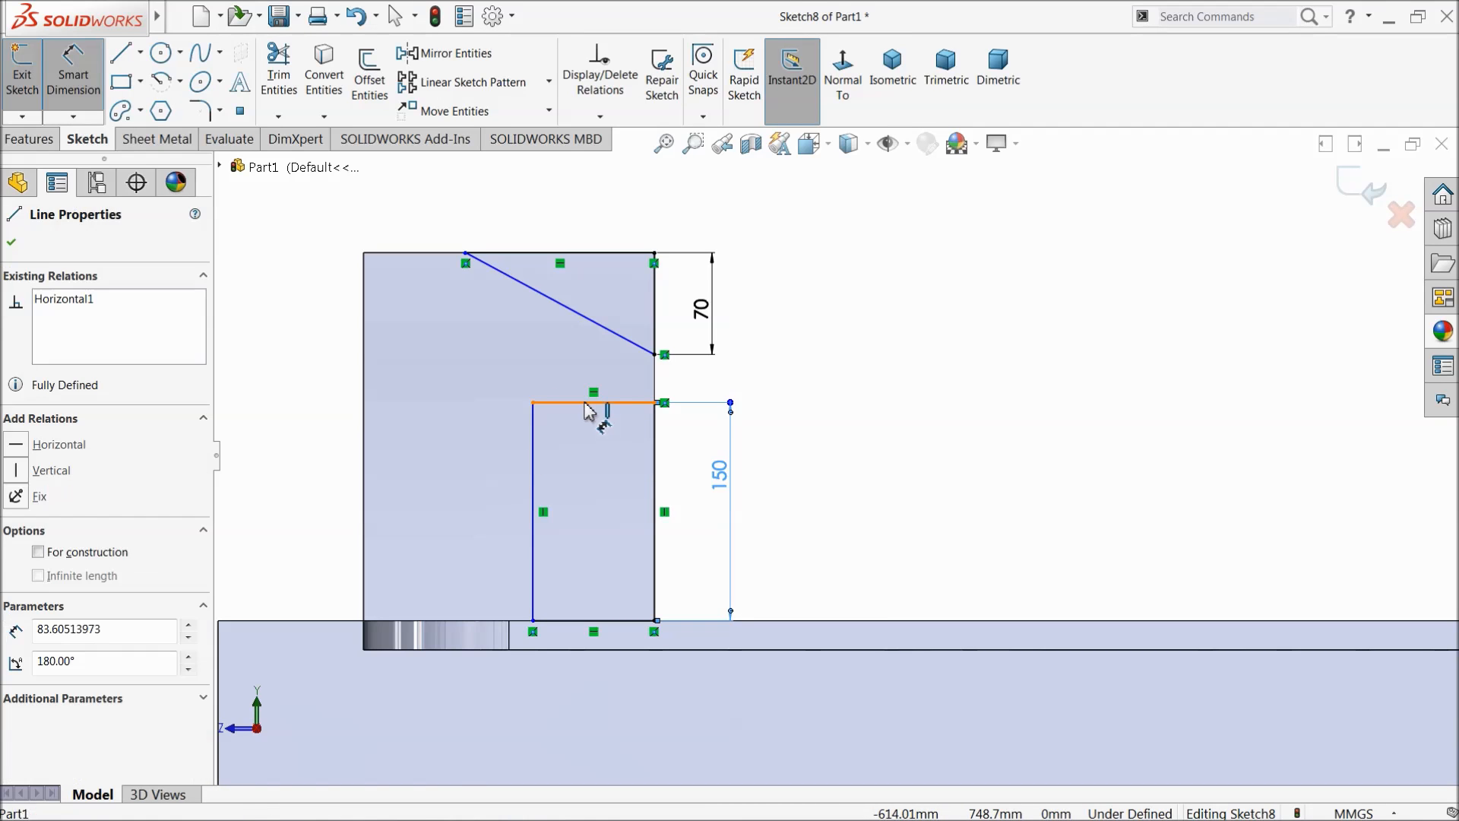
left_click(588, 386)
type("70")
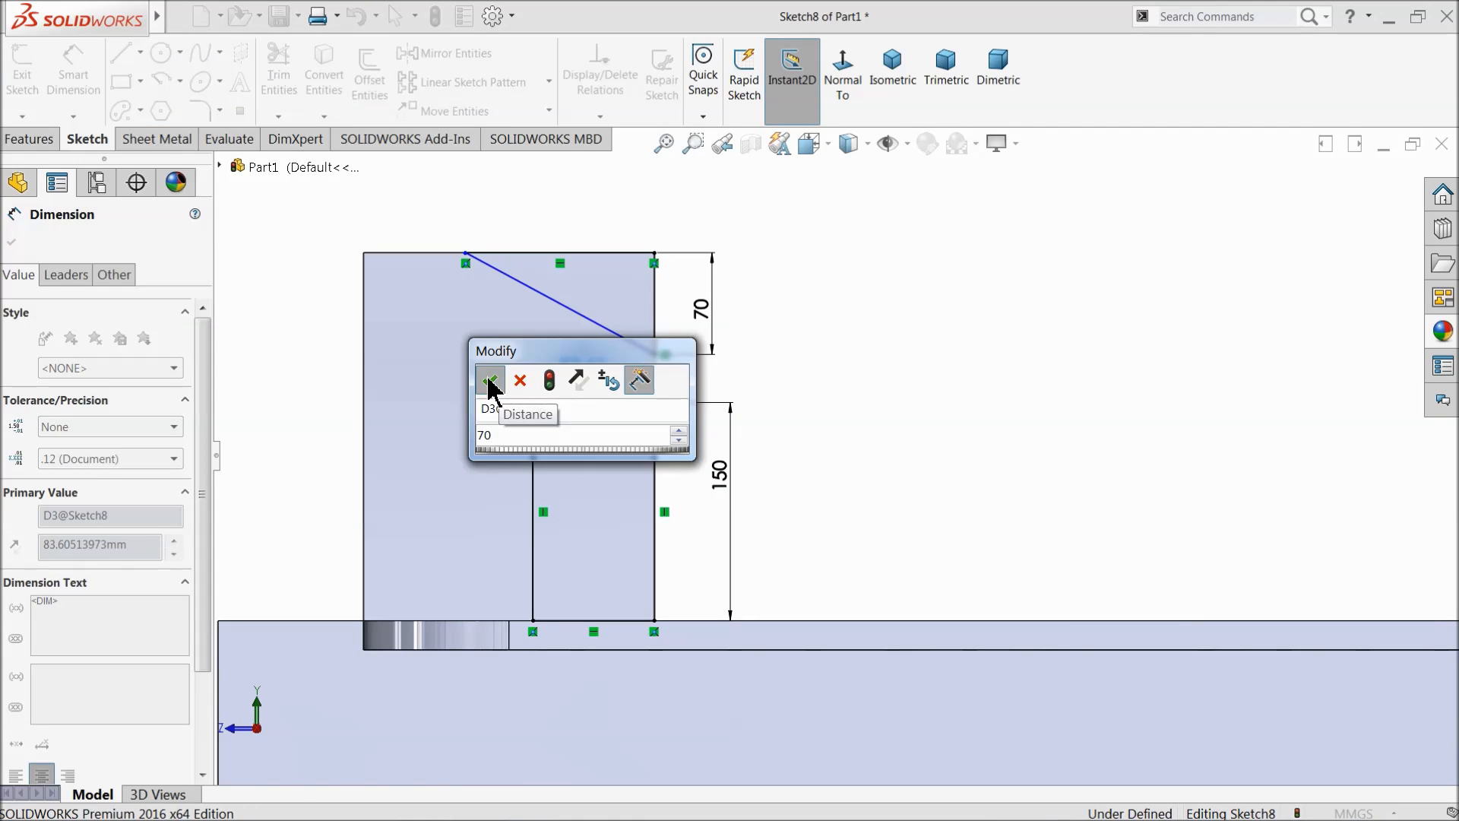
left_click(489, 381)
left_click(562, 253)
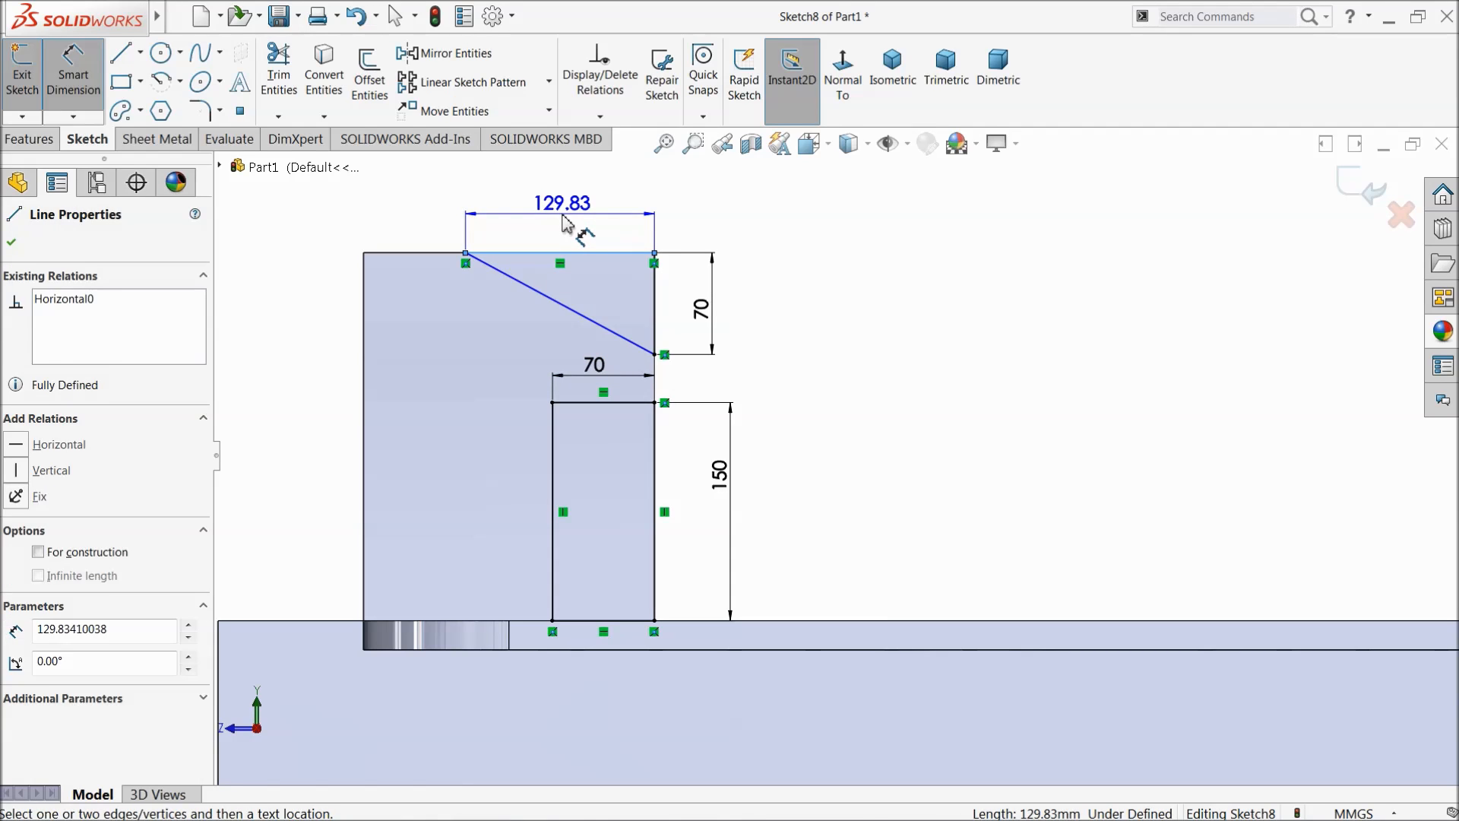
left_click(563, 222)
type("140")
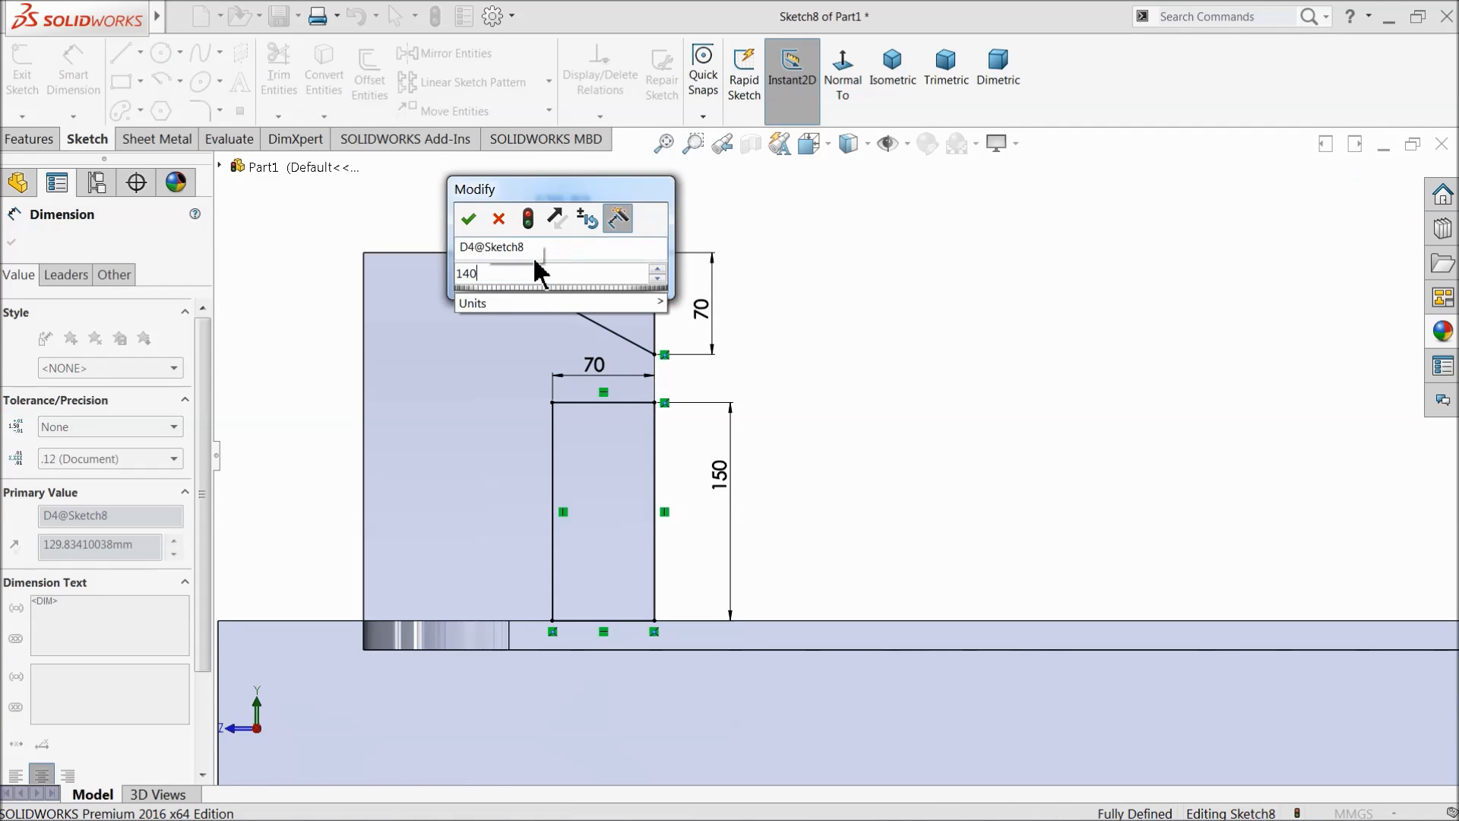
left_click(469, 220)
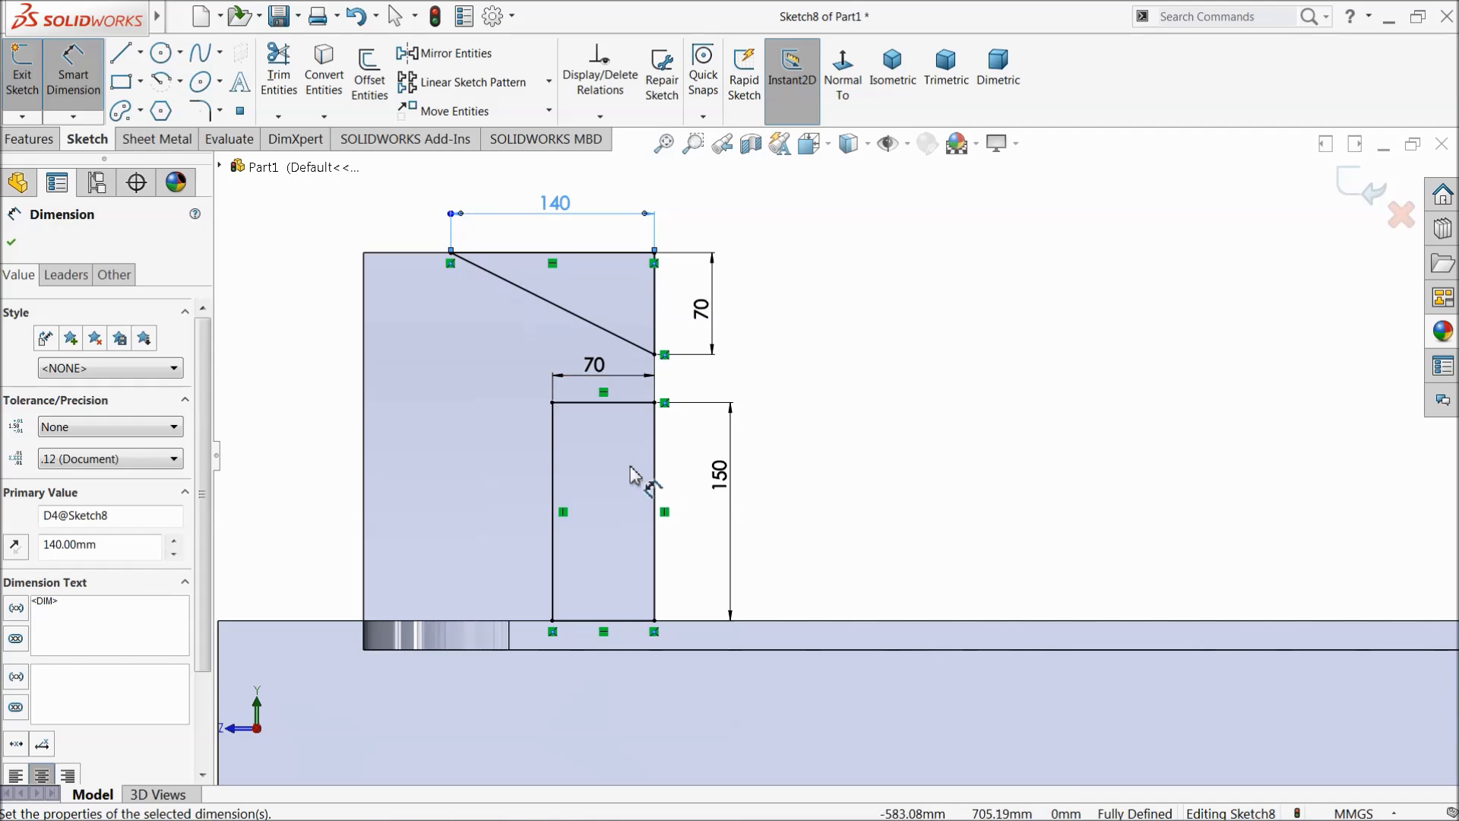
left_click(11, 243)
Step: Cut the triangle and rectangle profiles out of the block with an Extruded Cut set to Through All
left_click(28, 145)
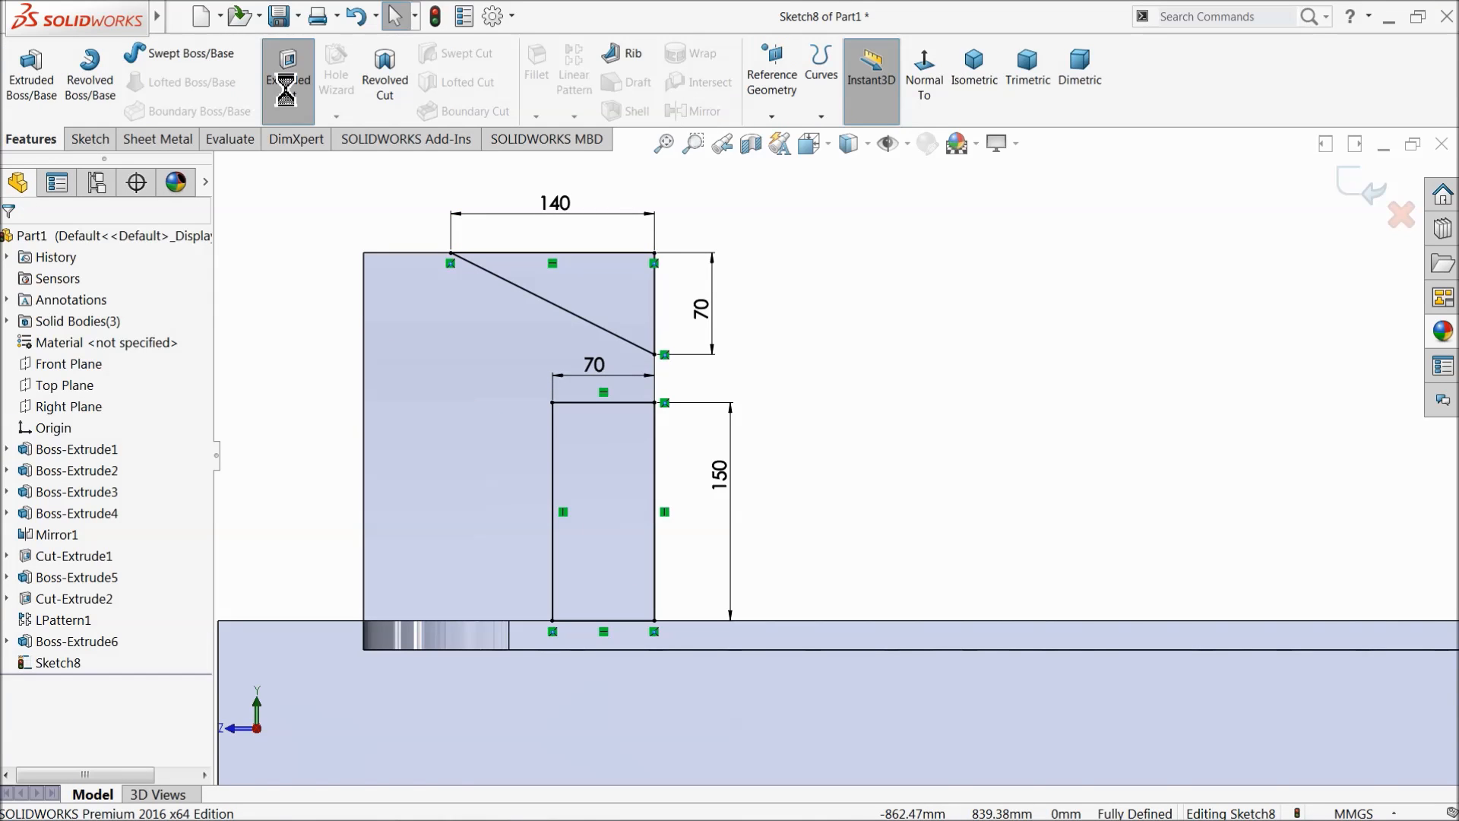
left_click(288, 76)
left_click(188, 358)
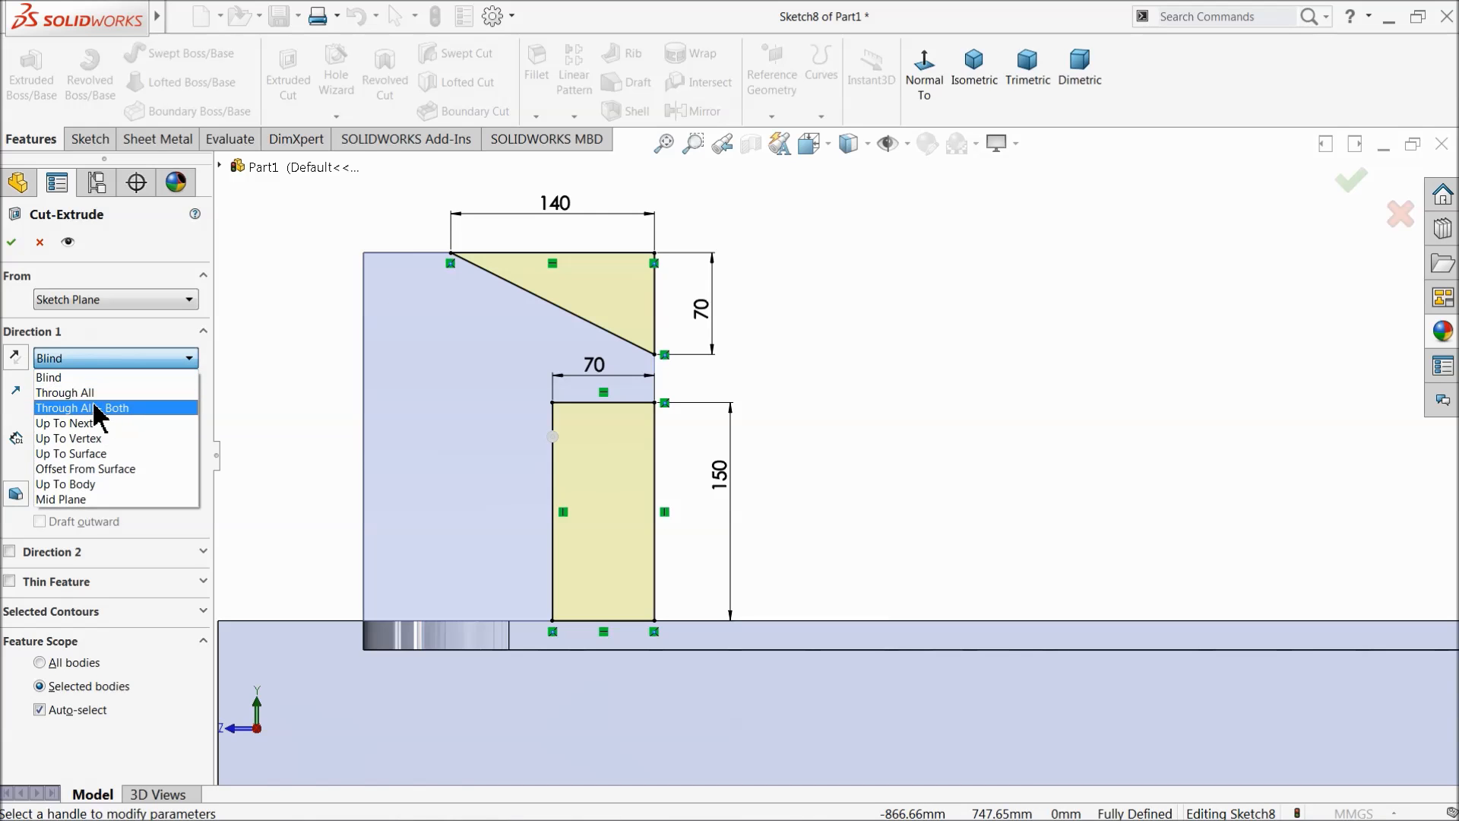
left_click(76, 385)
mouse_move(365, 386)
middle_mouse_down()
mouse_move(395, 433)
mouse_move(472, 479)
middle_mouse_up()
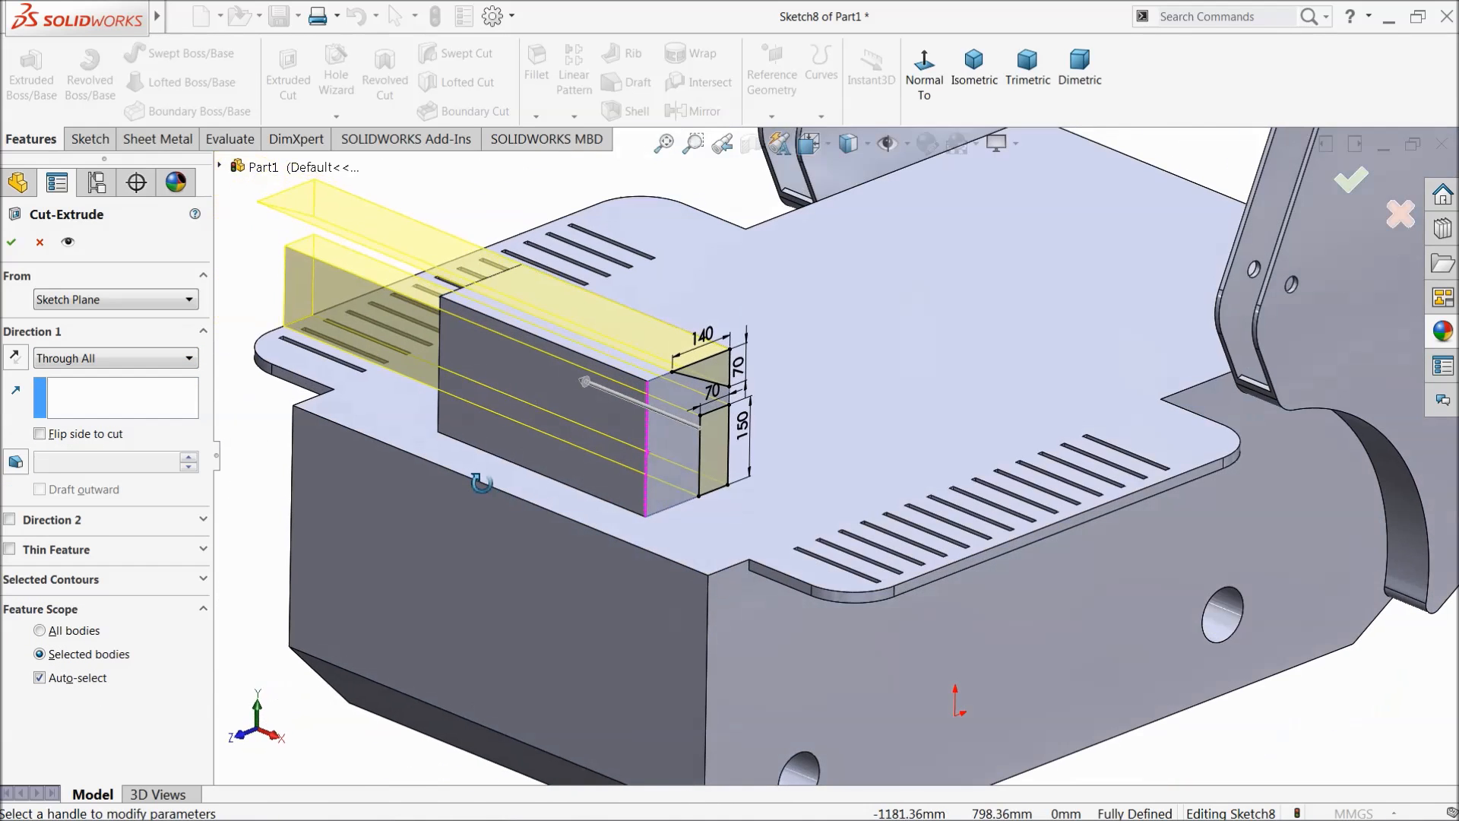
scroll(650, 405, "down", 3)
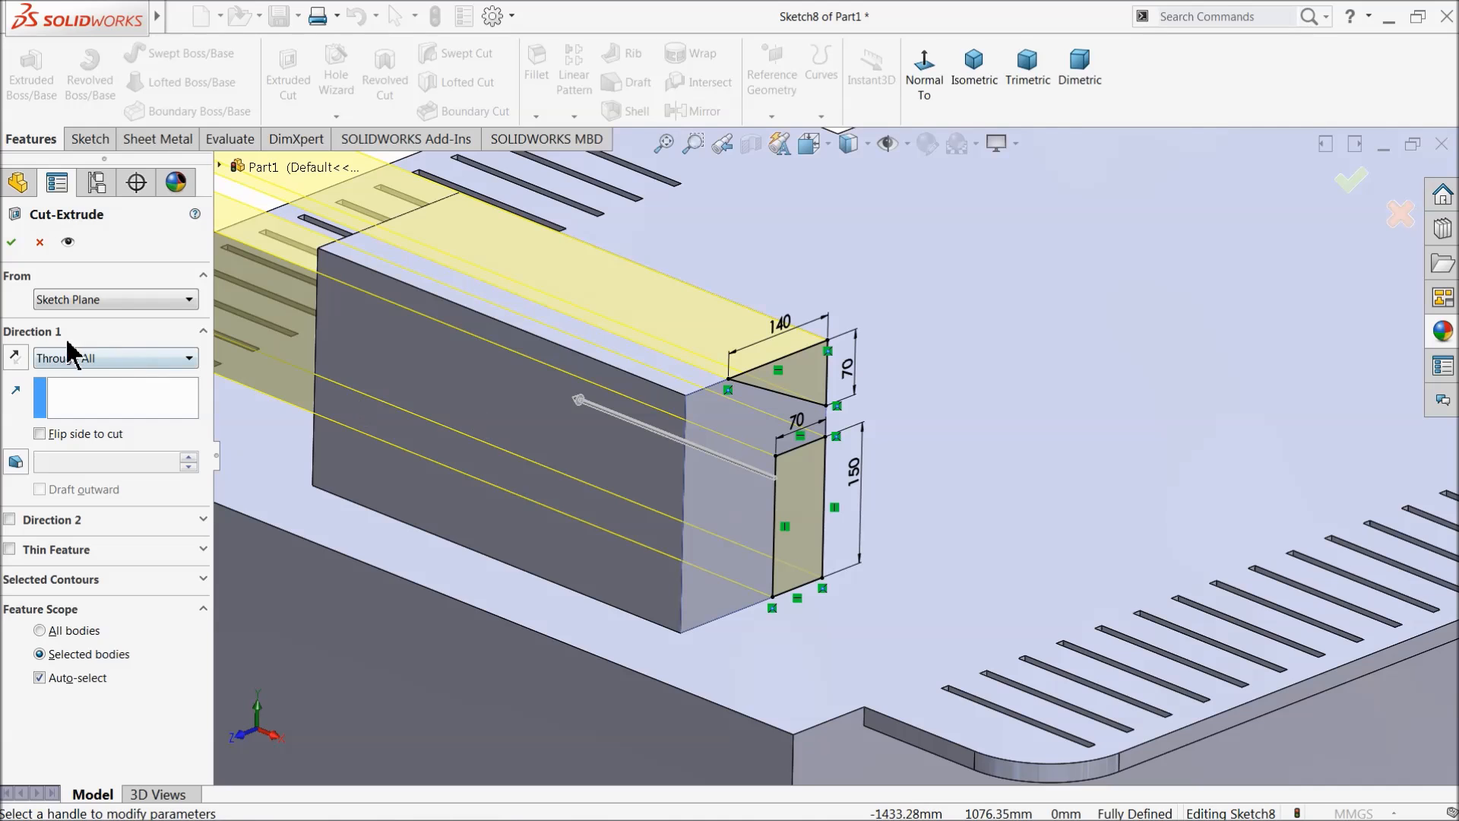
left_click(11, 241)
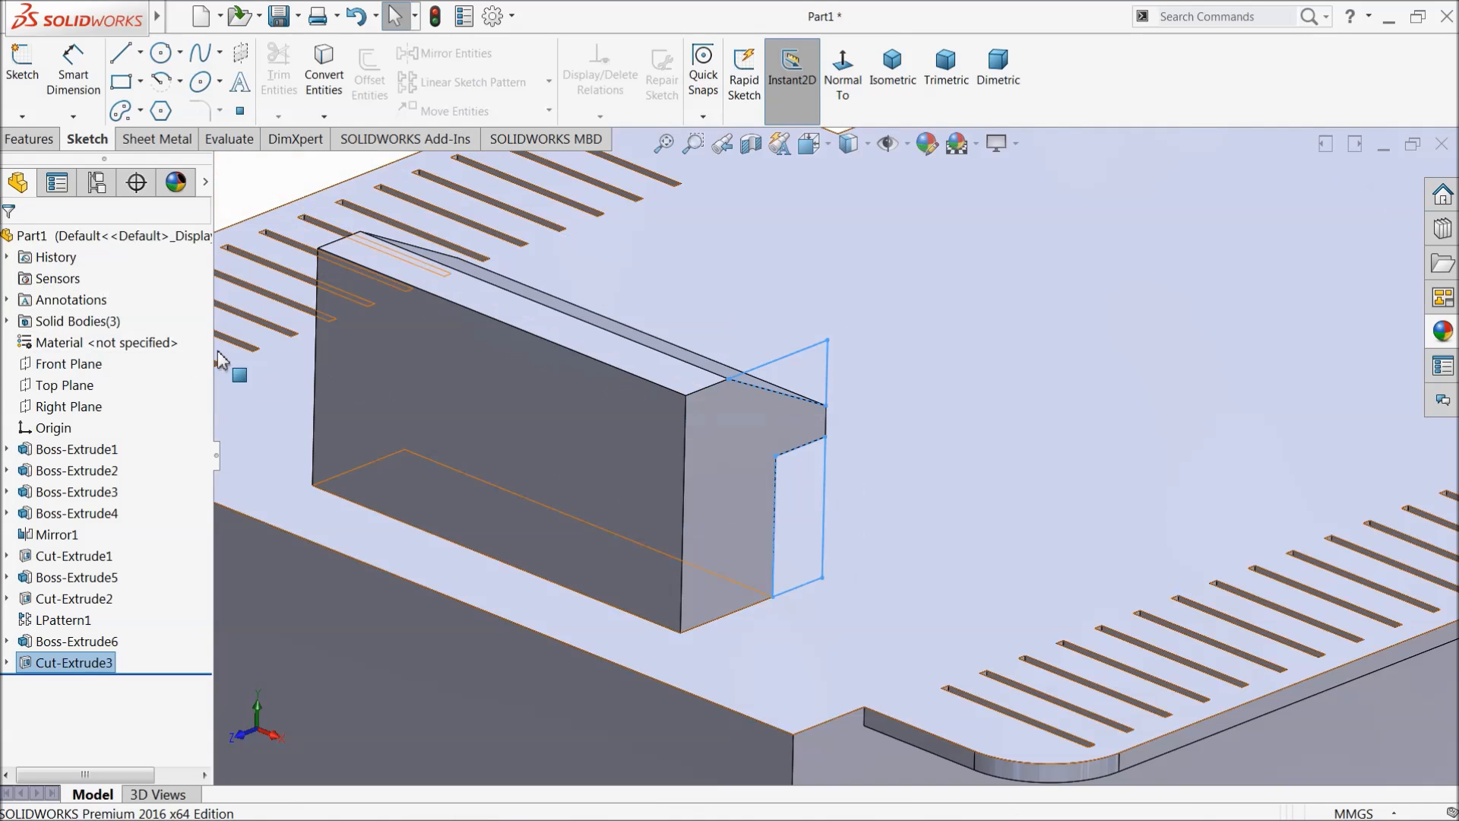
Step: Start a 15 mm fillet on the cut block and select its flat top face, sloped face and profiled end face
scroll(646, 406, "up", 3)
middle_click_drag(688, 426, 425, 316)
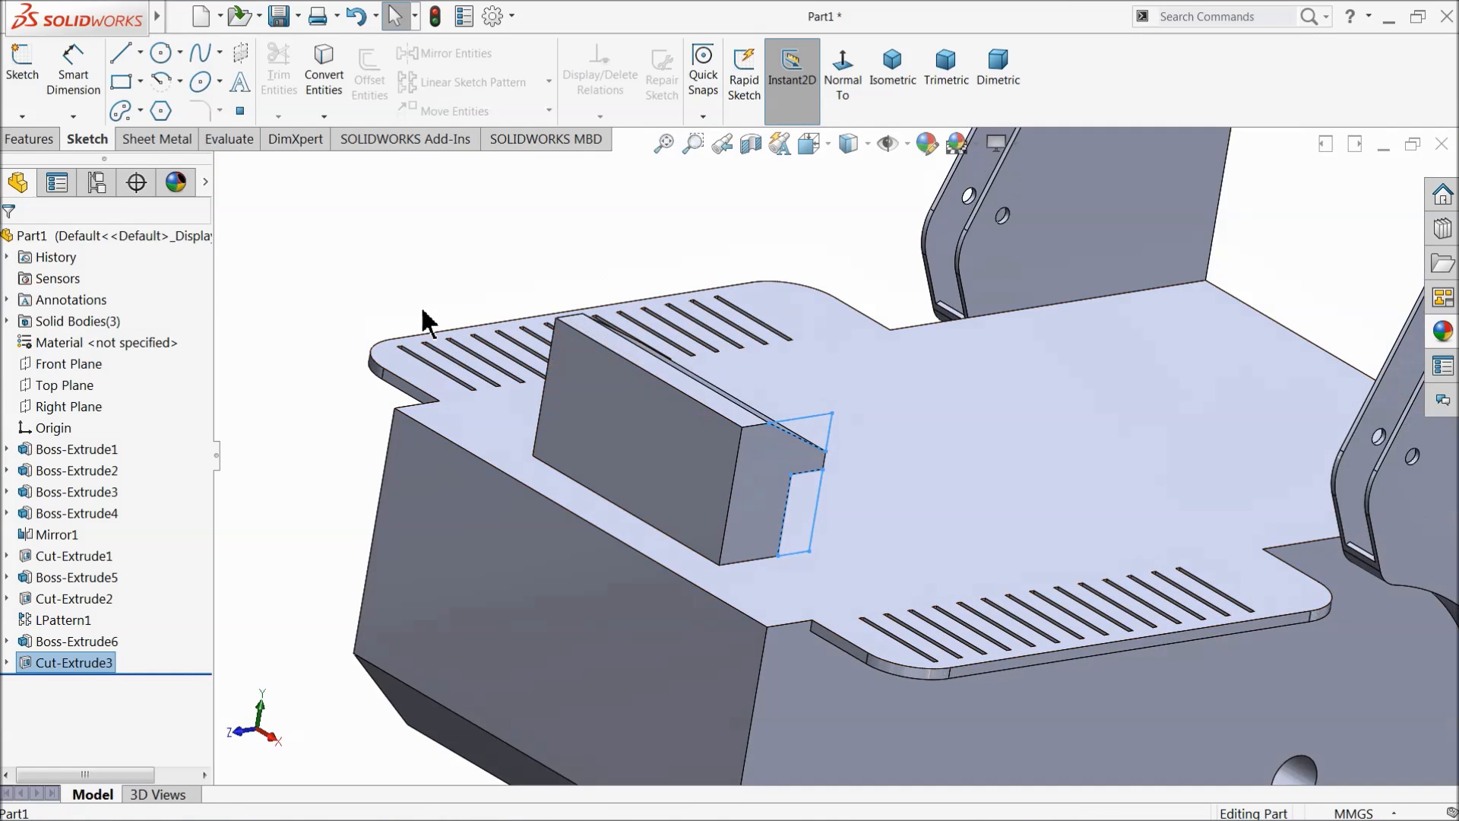
middle_click_drag(489, 433, 561, 482)
scroll(662, 458, "down", 4)
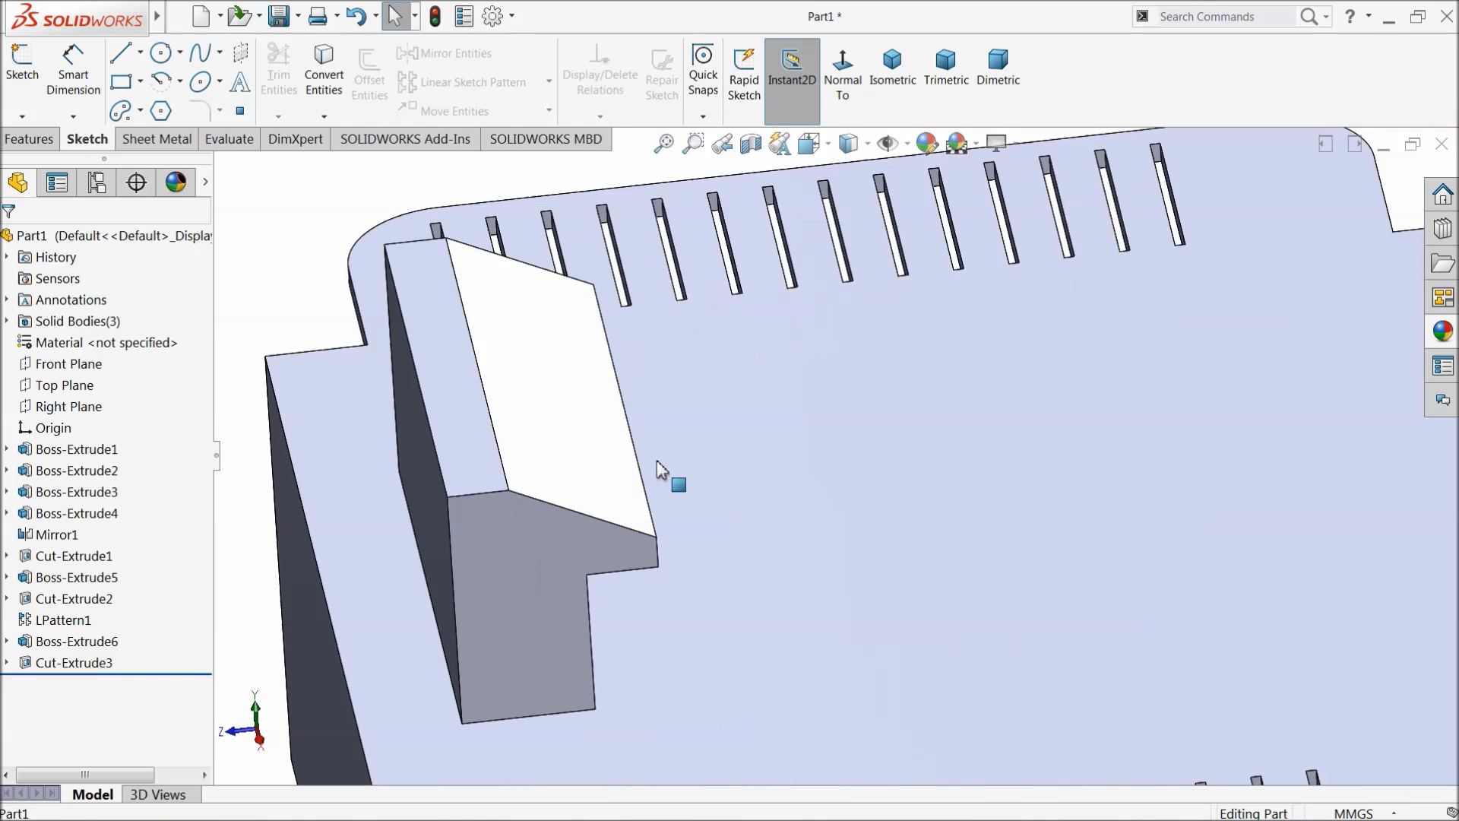
left_click(23, 139)
left_click(536, 69)
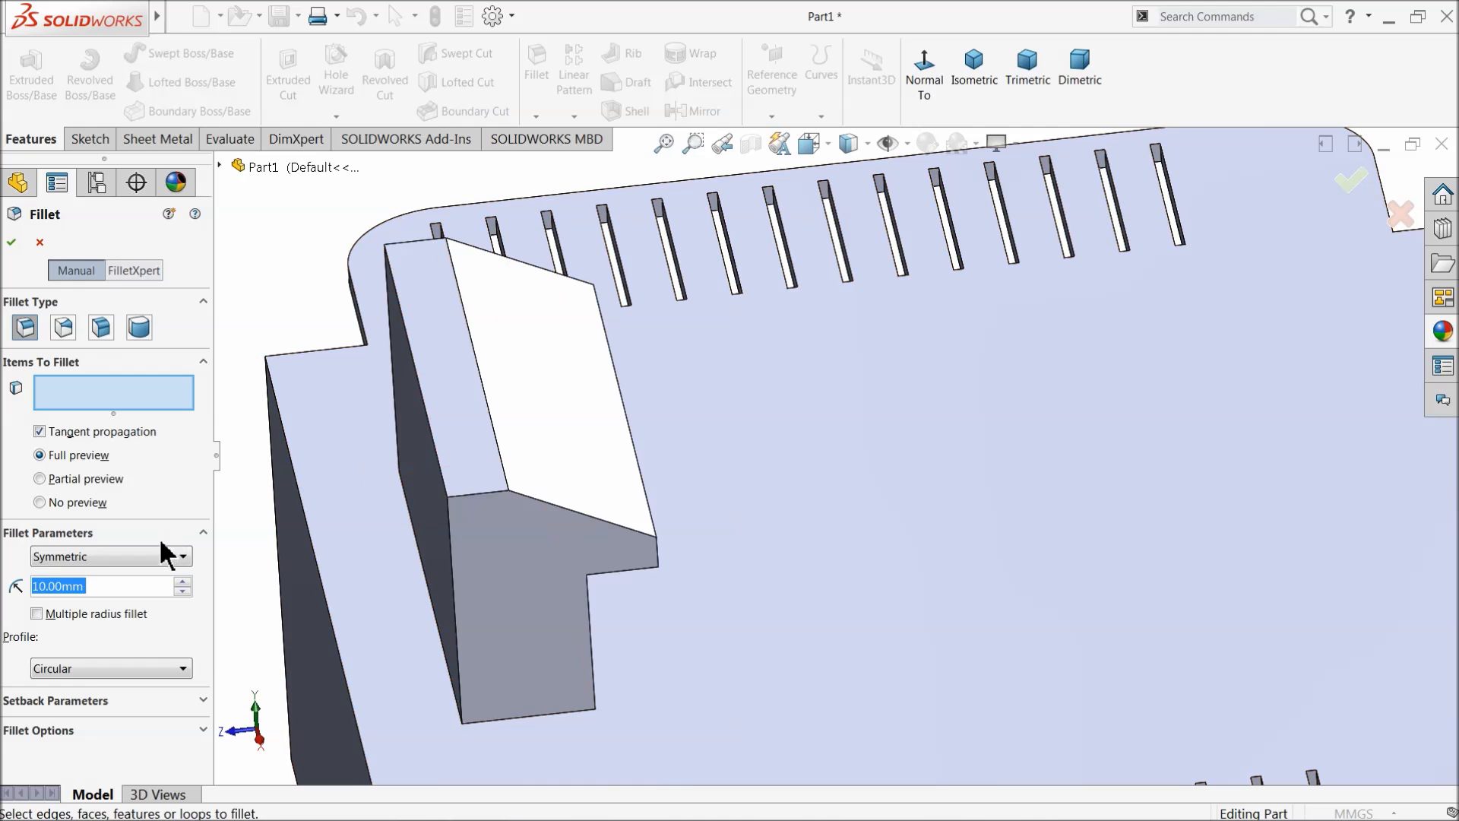
type("15")
left_click(465, 446)
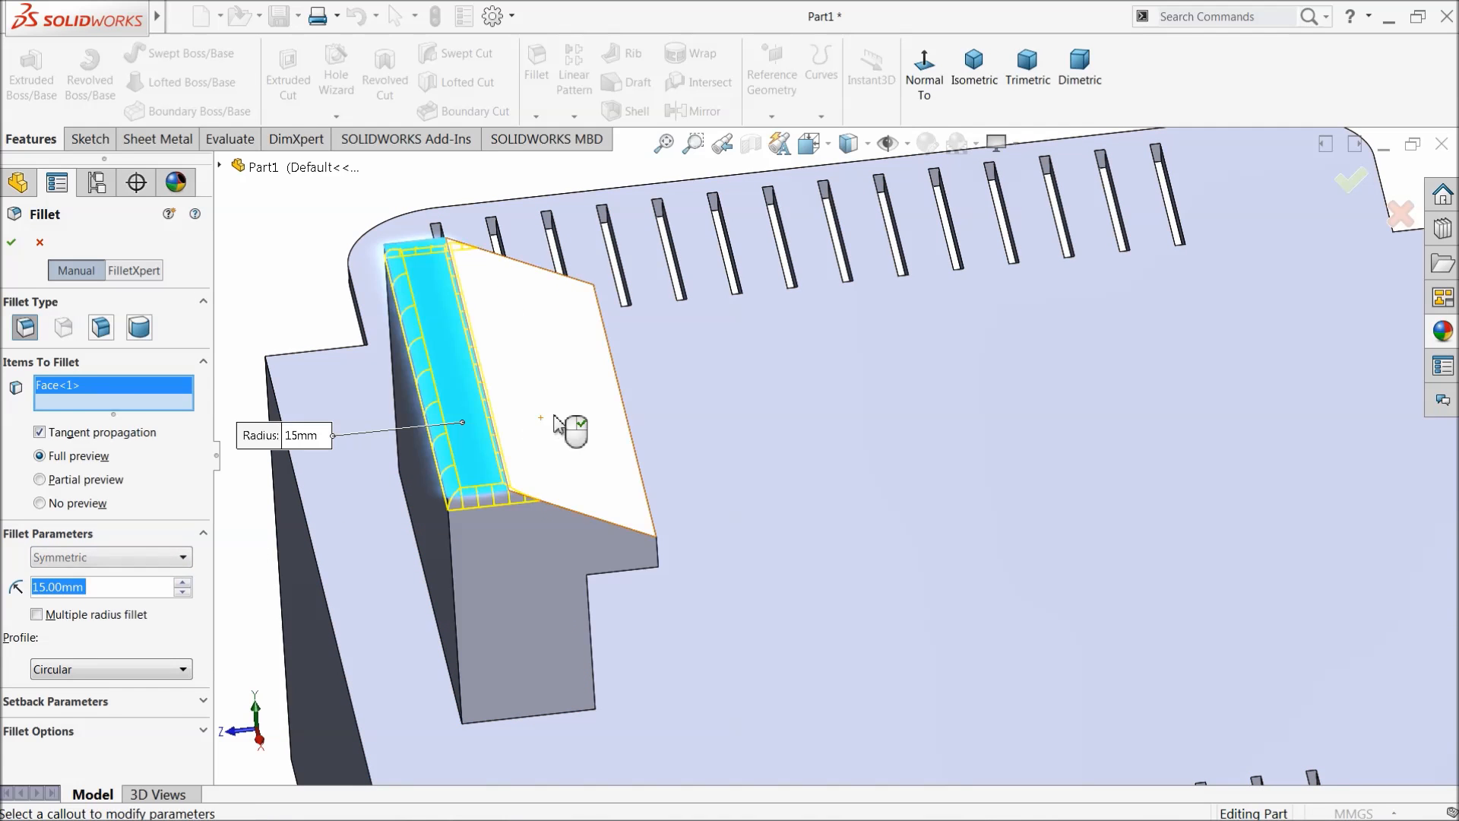
left_click(559, 425)
left_click(534, 587)
middle_click_drag(542, 592, 432, 533)
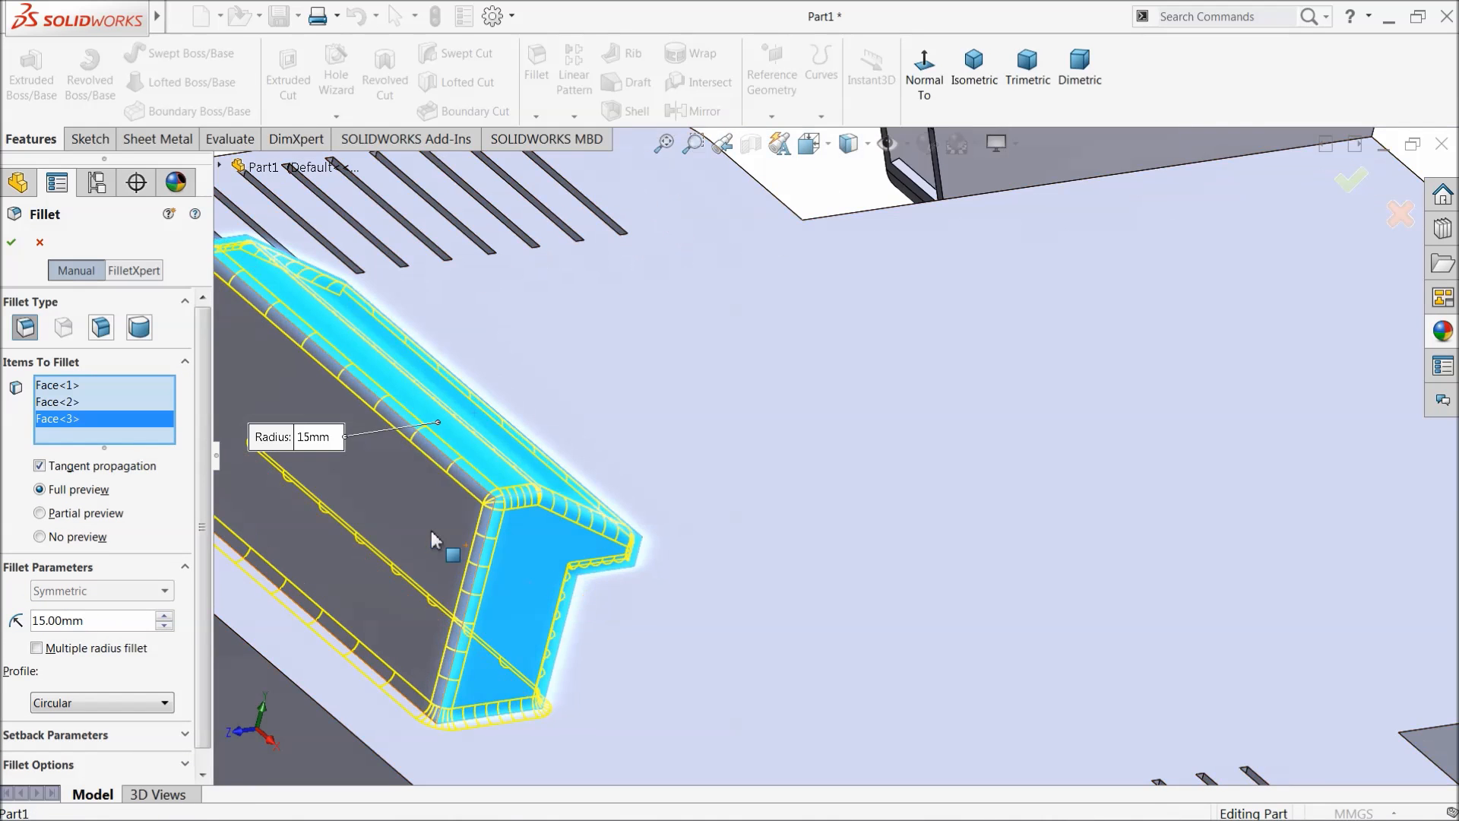
Step: Add the block's back face, opposite end face, recessed face and narrow lip face to the 15 mm fillet and create it
left_click(440, 533)
scroll(450, 532, "up", 5)
middle_click_drag(541, 456, 870, 514)
left_click(586, 434)
scroll(868, 515, "down", 4)
scroll(519, 351, "up", 2)
middle_click_drag(654, 378, 635, 326)
scroll(651, 398, "down", 3)
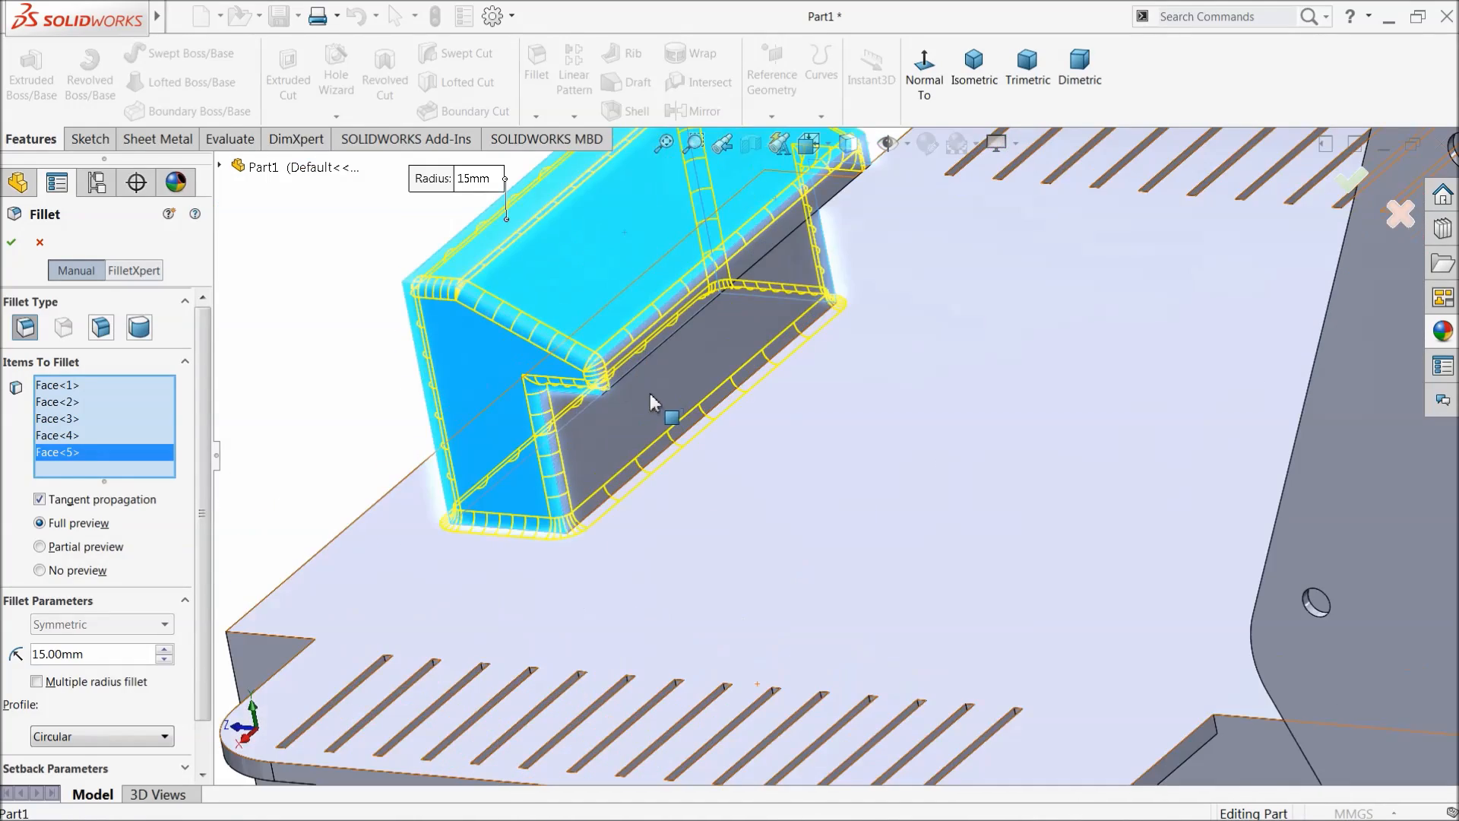
left_click(658, 401)
scroll(707, 357, "down", 5)
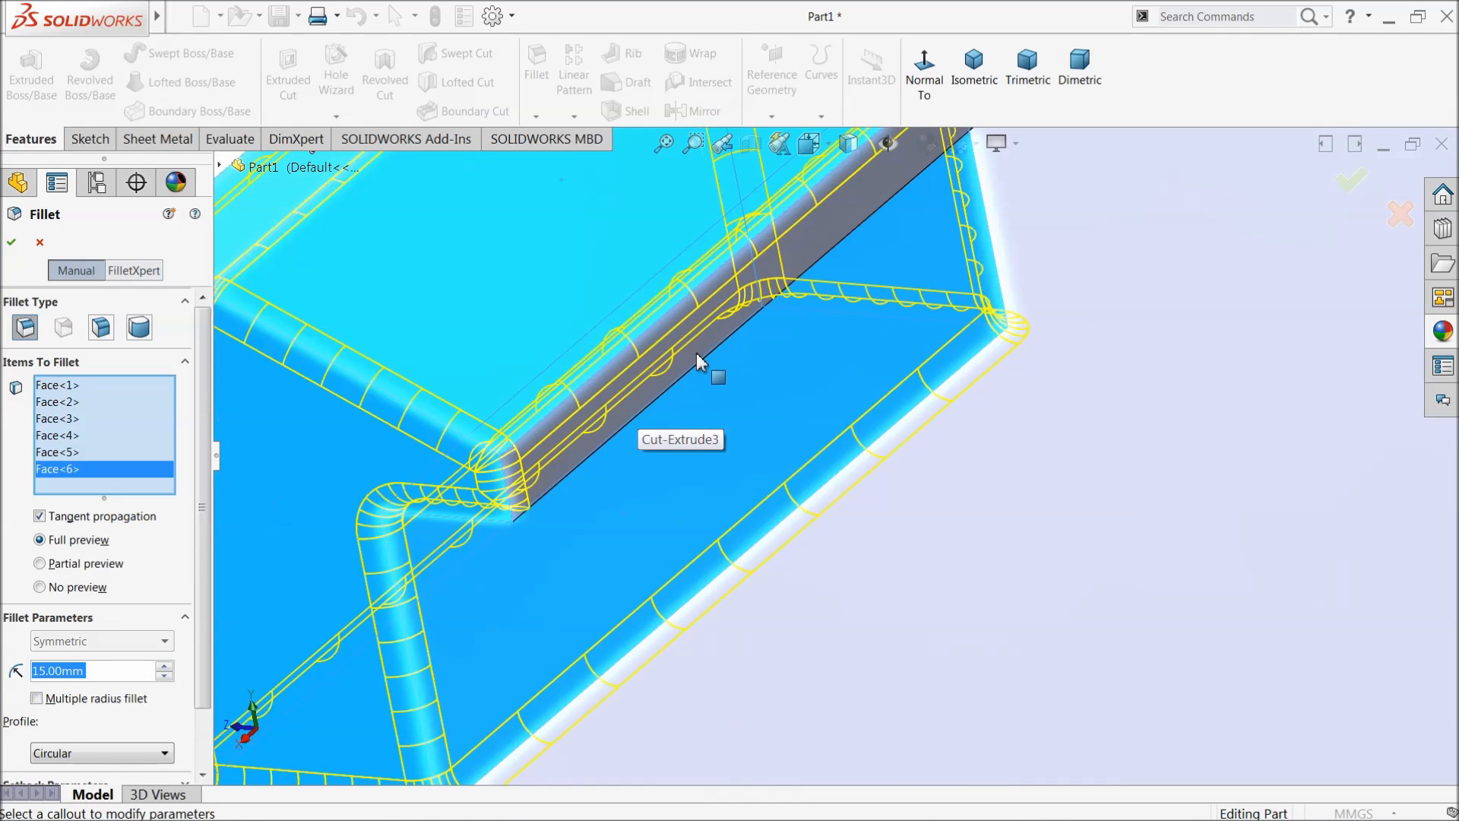
left_click(700, 357)
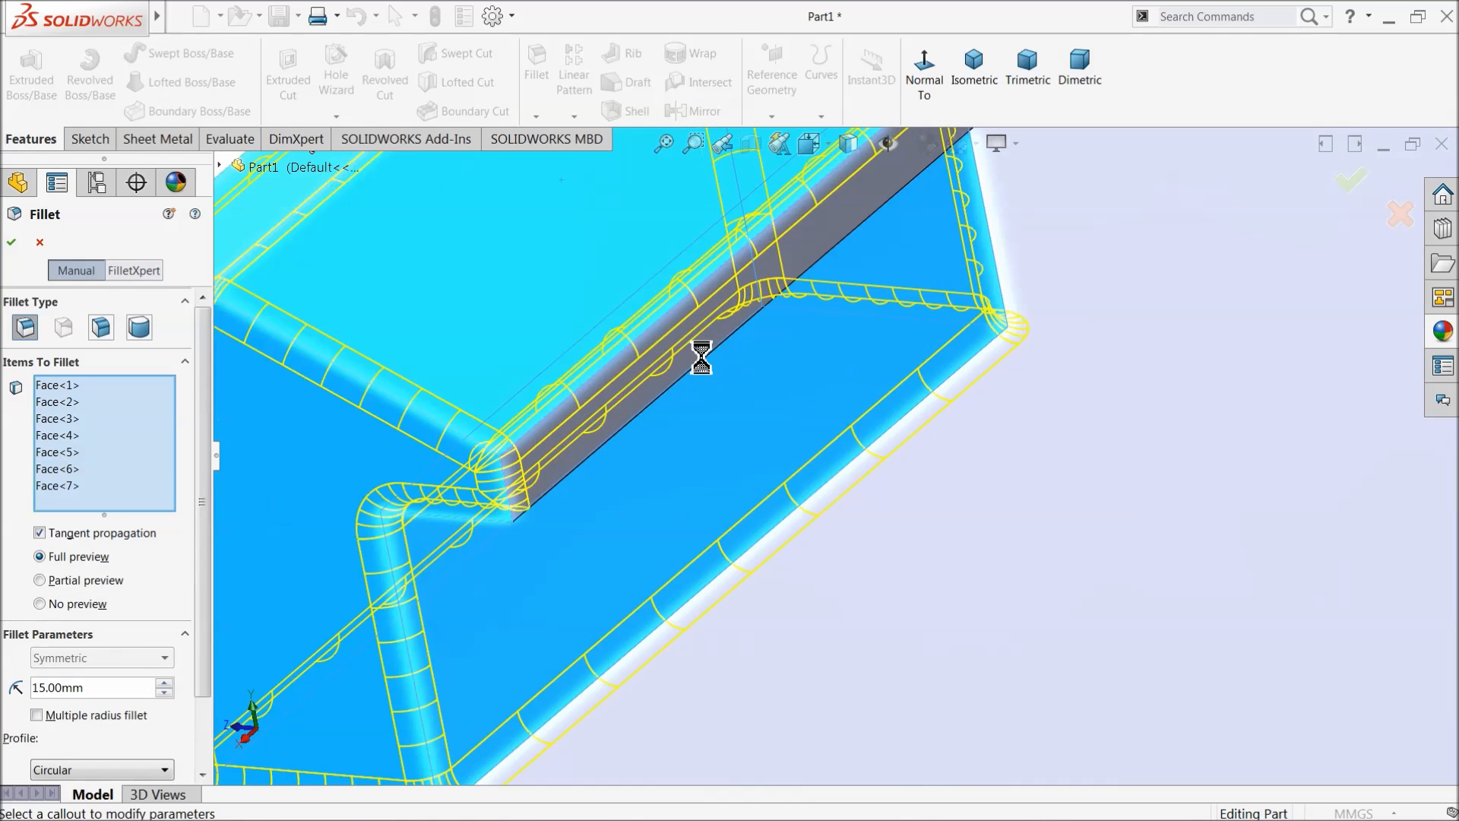
left_click(12, 242)
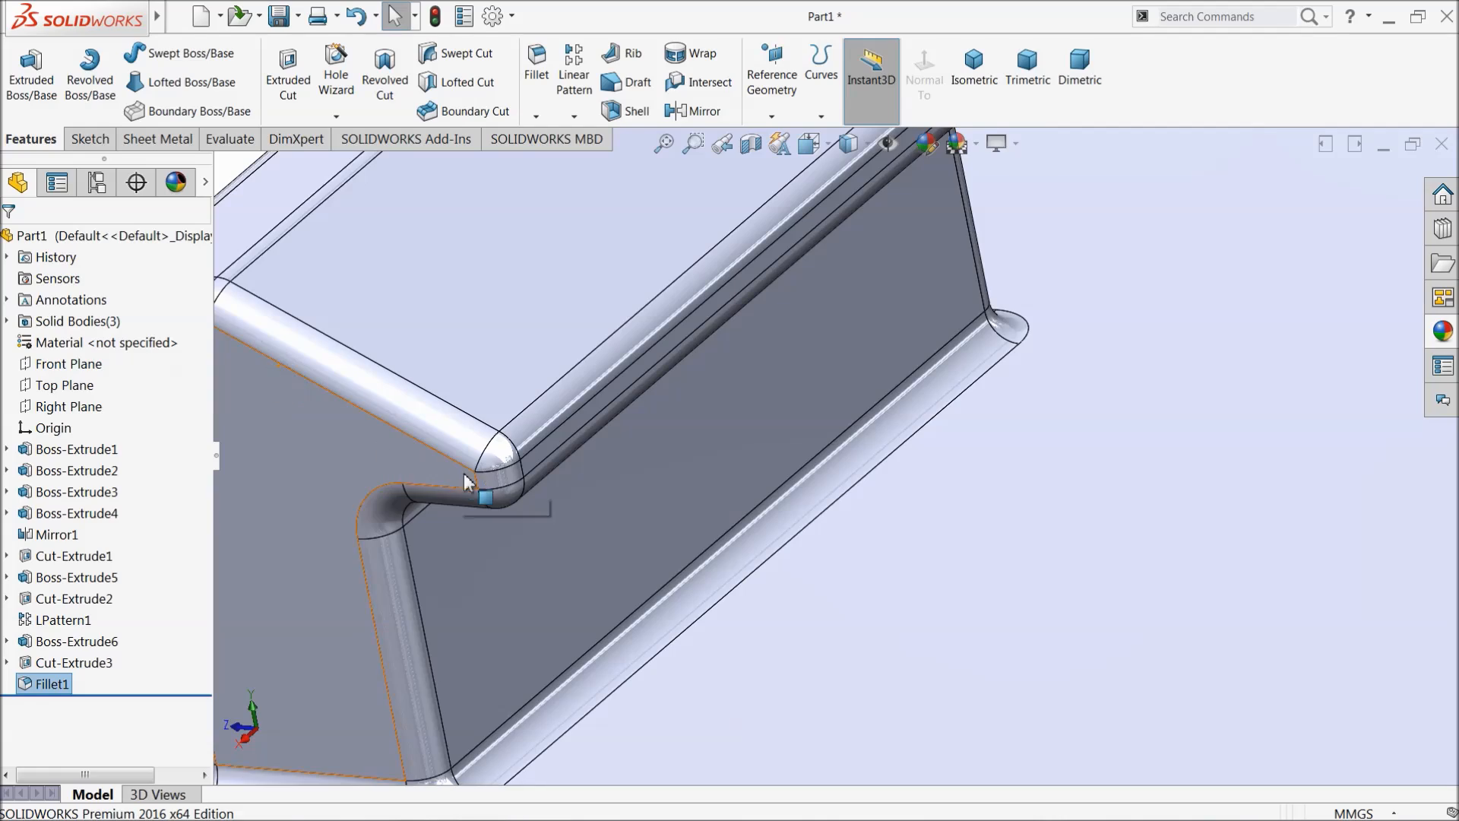
Step: Examine the filleted block on the base from several sides, including its sloped face and profiled end
scroll(668, 456, "up", 5)
middle_click_drag(668, 456, 1101, 514)
scroll(645, 441, "up", 5)
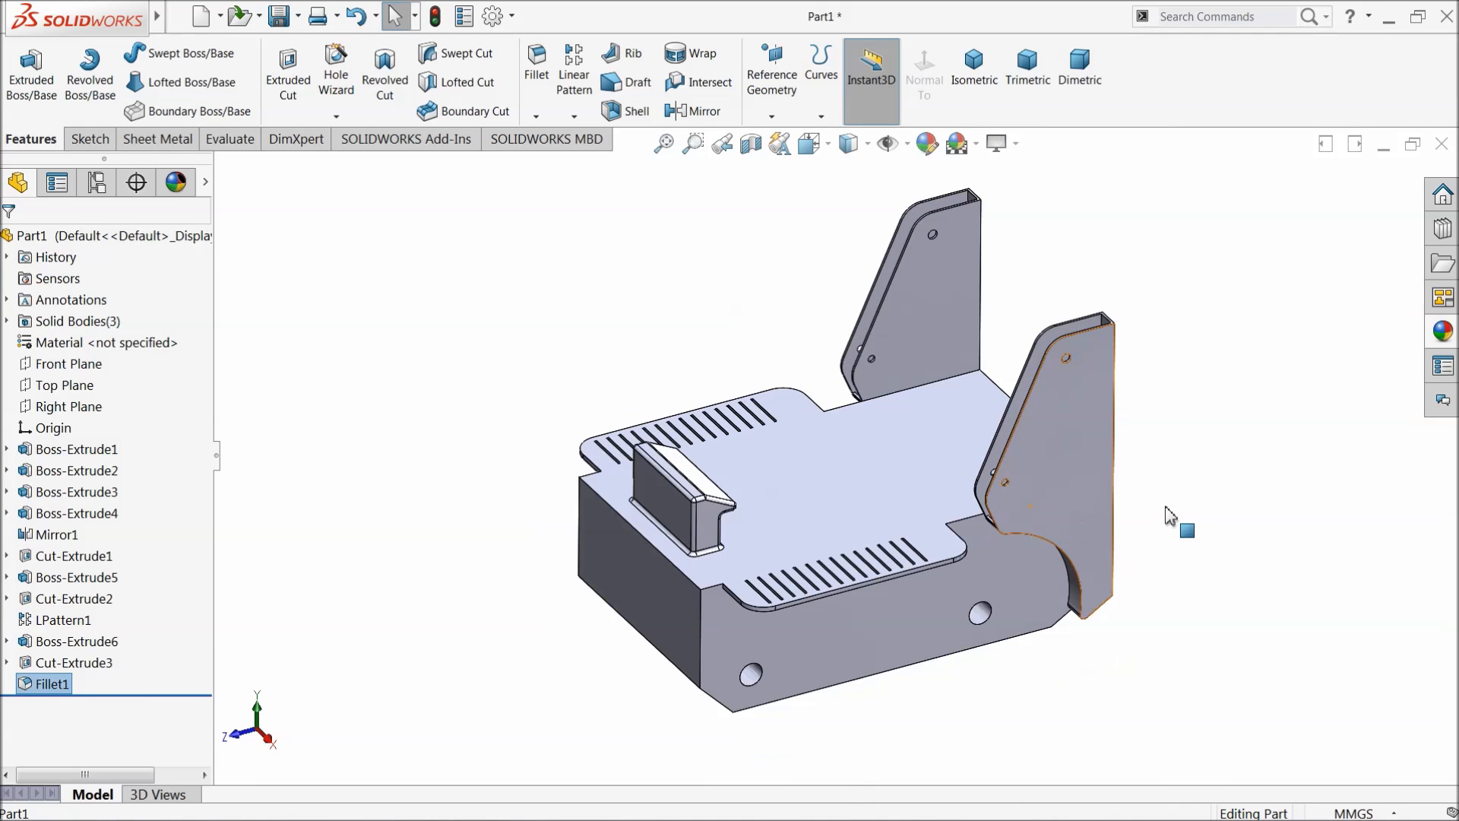
scroll(1166, 509, "down", 1)
left_click(410, 625)
middle_click_drag(651, 490, 1117, 430)
scroll(912, 408, "down", 5)
middle_click_drag(955, 381, 912, 376)
left_click(912, 376)
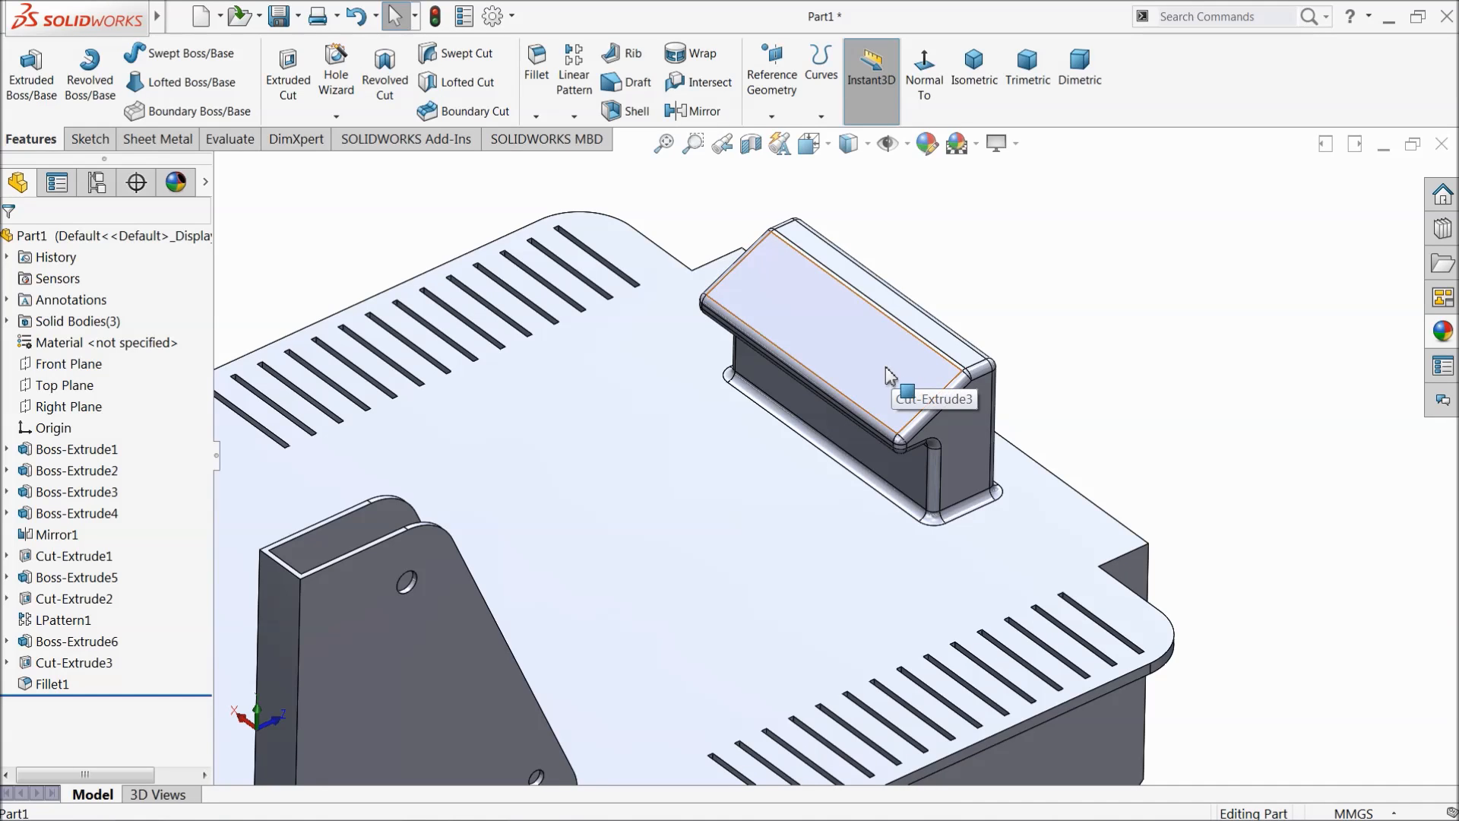
scroll(889, 384, "down", 3)
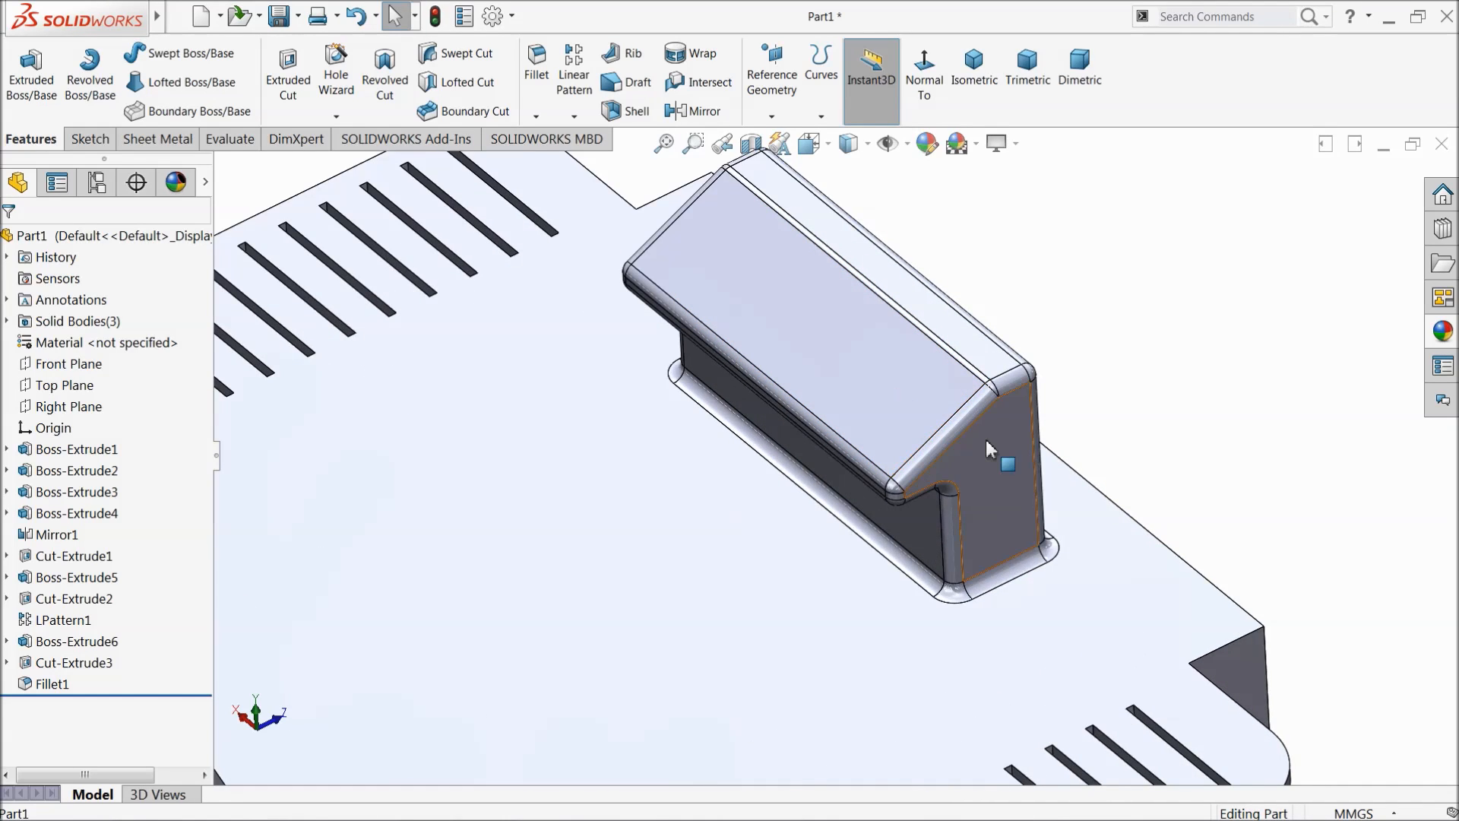
scroll(990, 449, "down", 2)
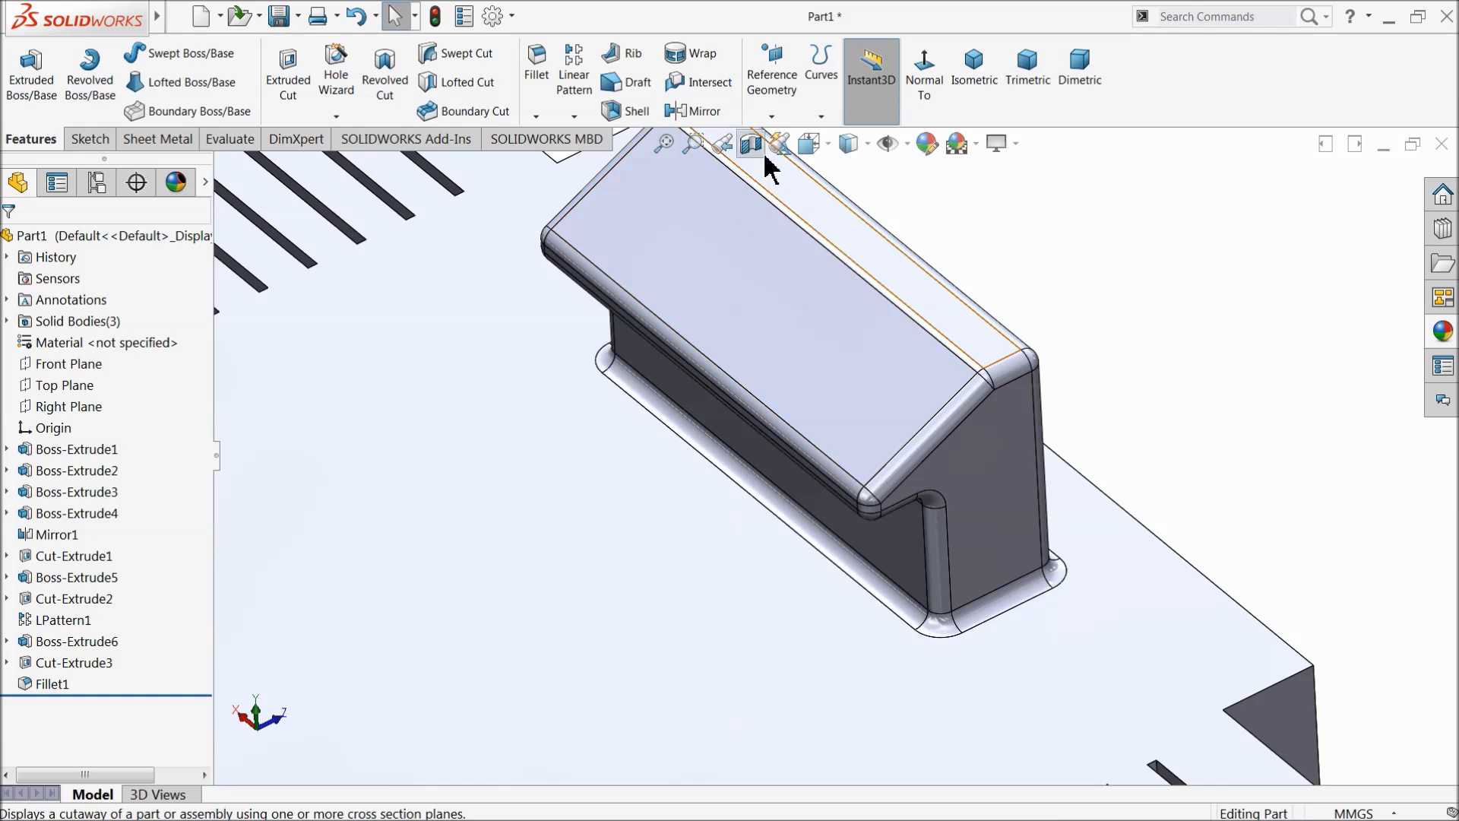
Step: Create a reference plane offset 30 mm inward from the block's profiled end face, using the flipped offset direction
left_click(773, 72)
left_click(794, 144)
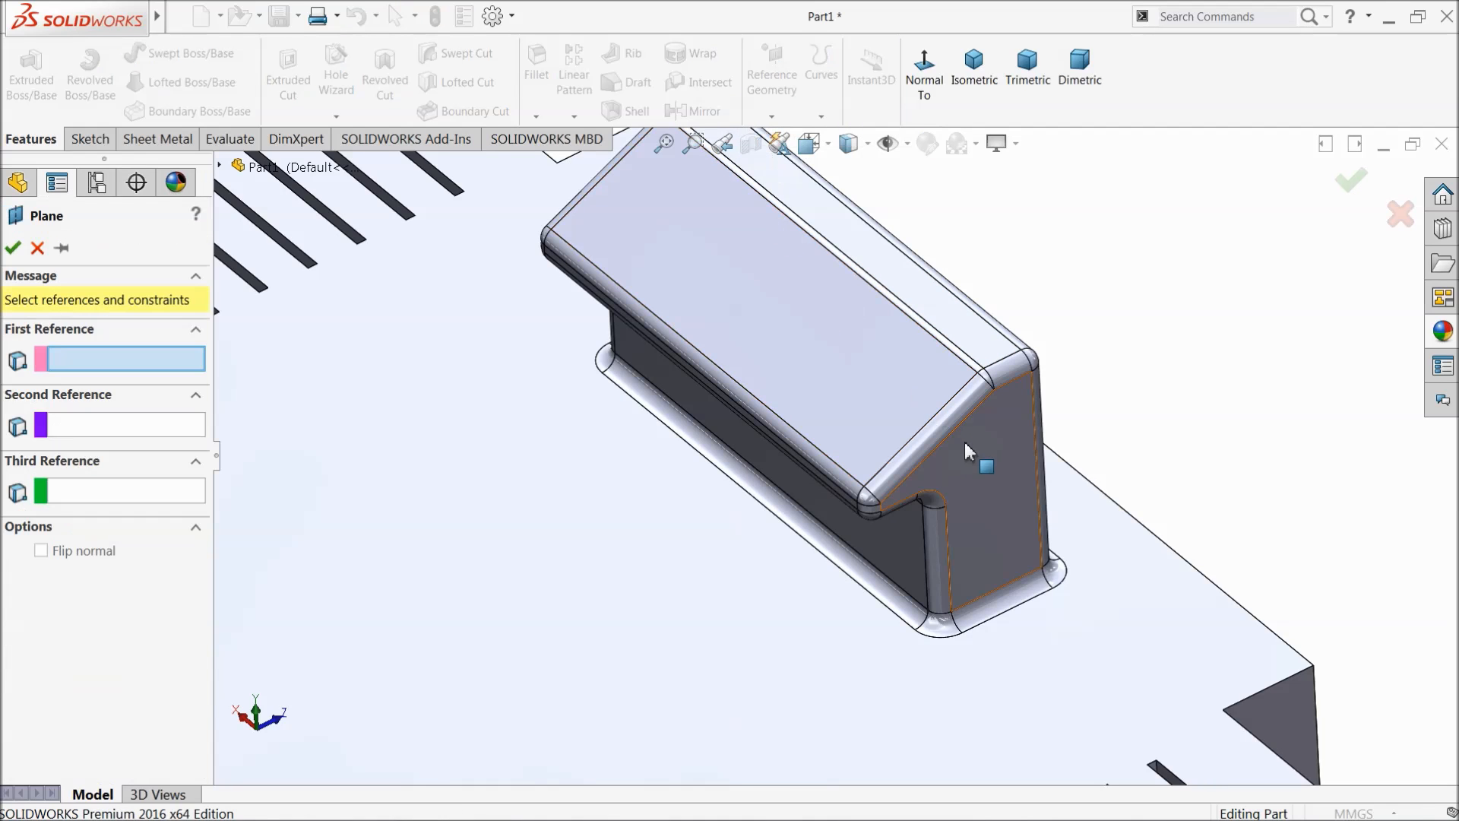
left_click(991, 451)
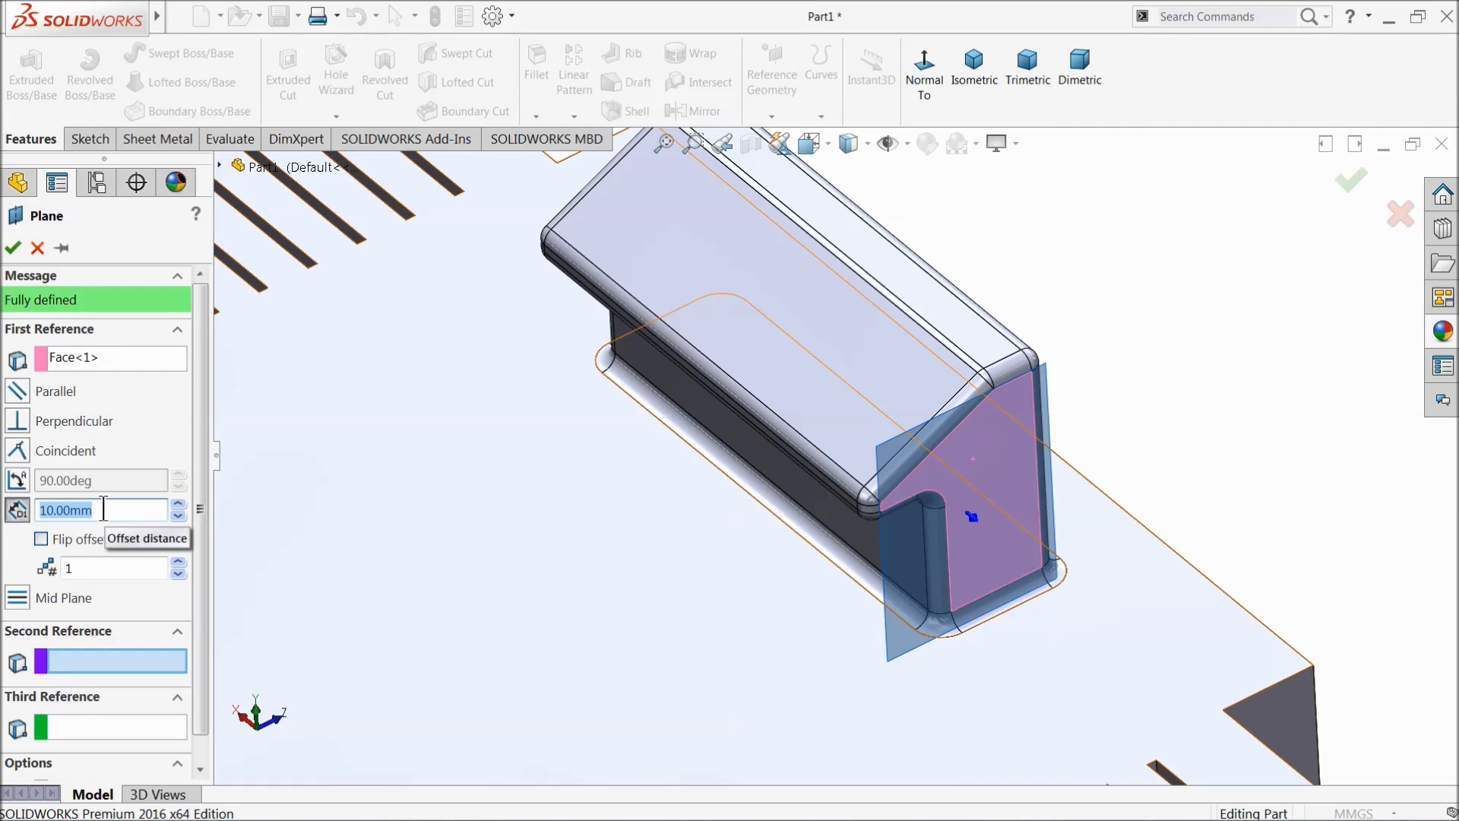
type("30")
key("Return")
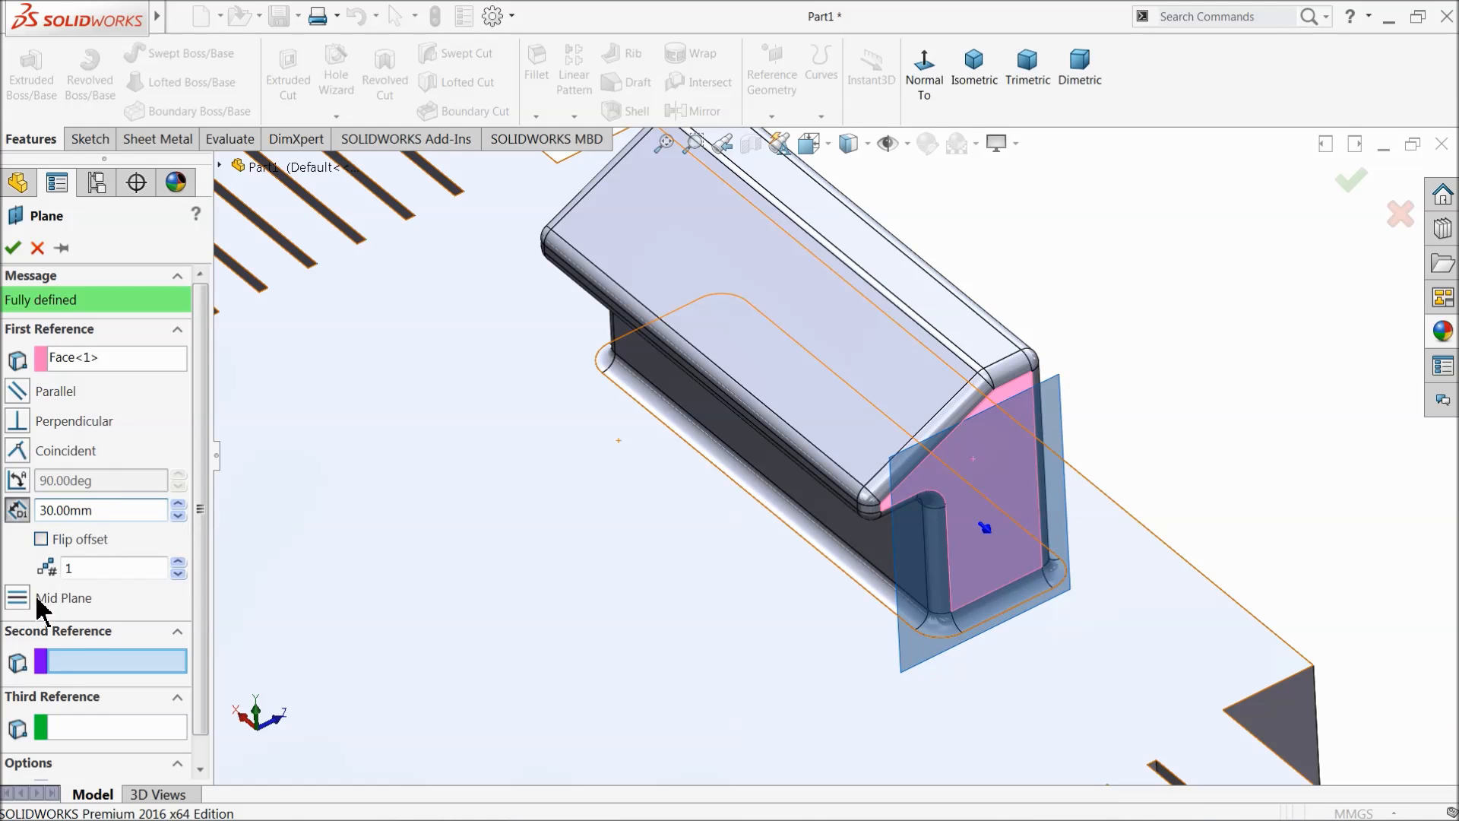
left_click(41, 539)
scroll(915, 466, "down", 5)
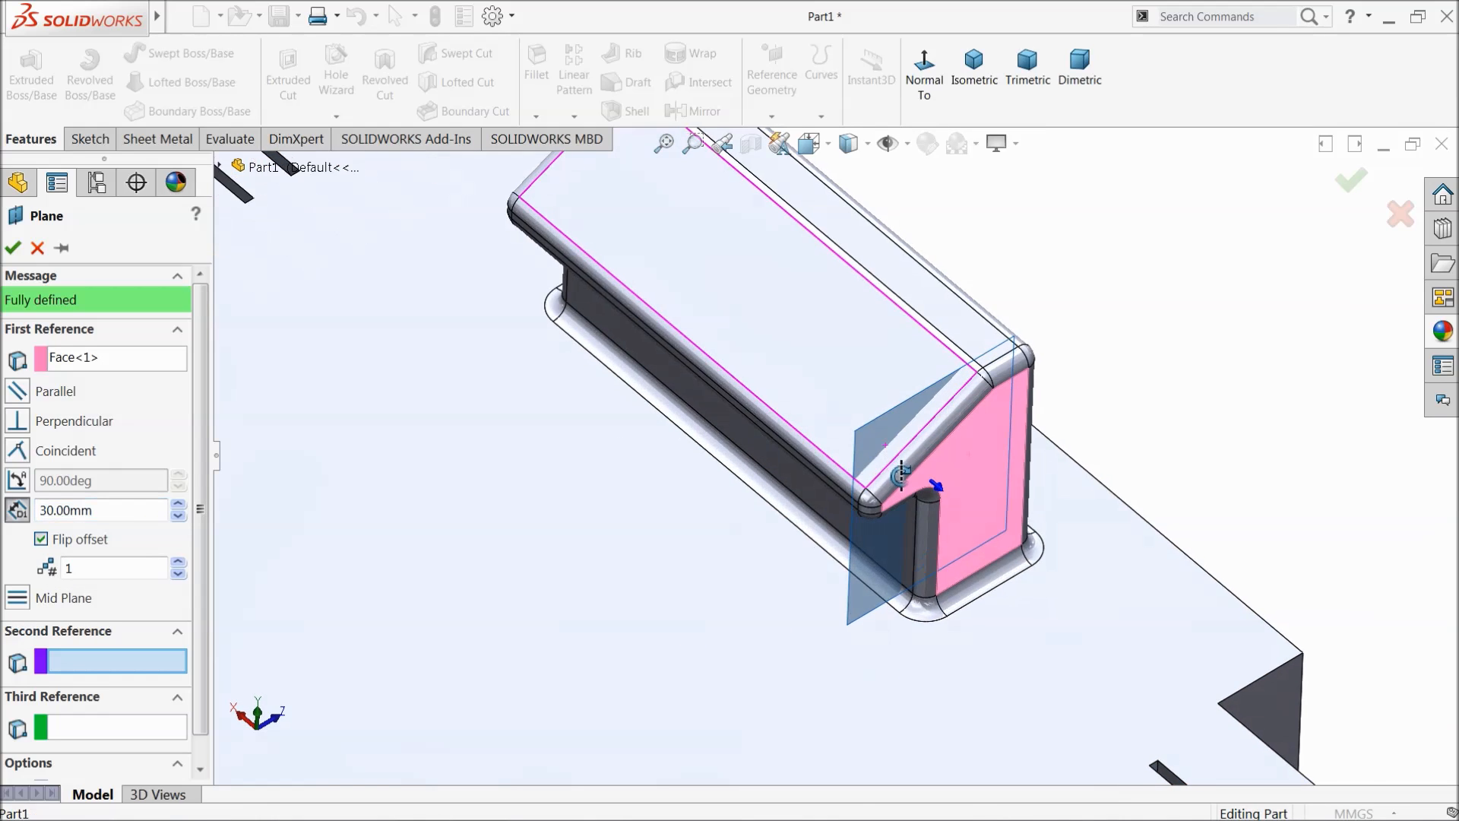
left_click(13, 248)
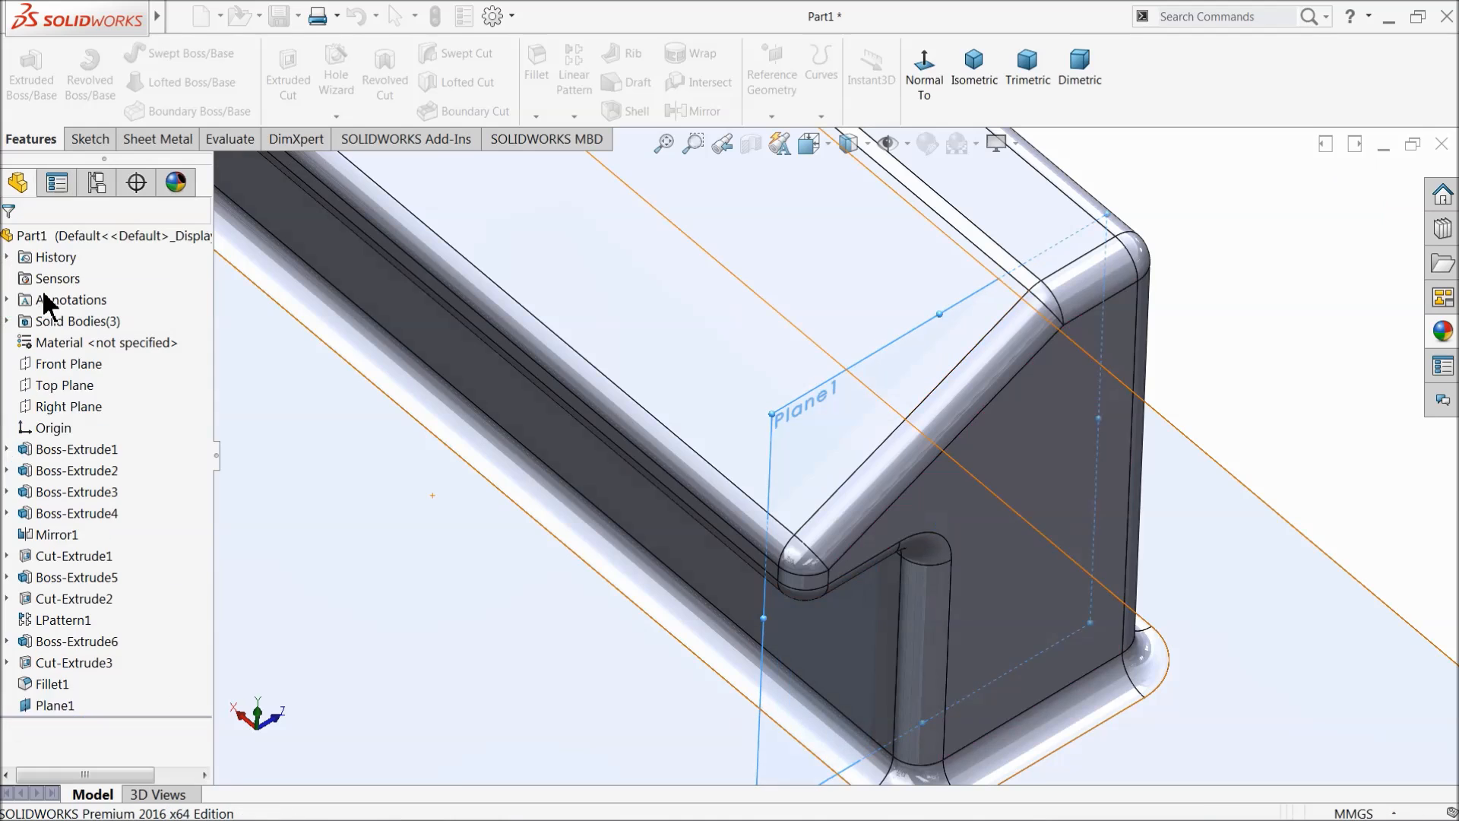
Step: Start a new sketch on the offset plane and orient the view normal to it
left_click(87, 139)
left_click(23, 76)
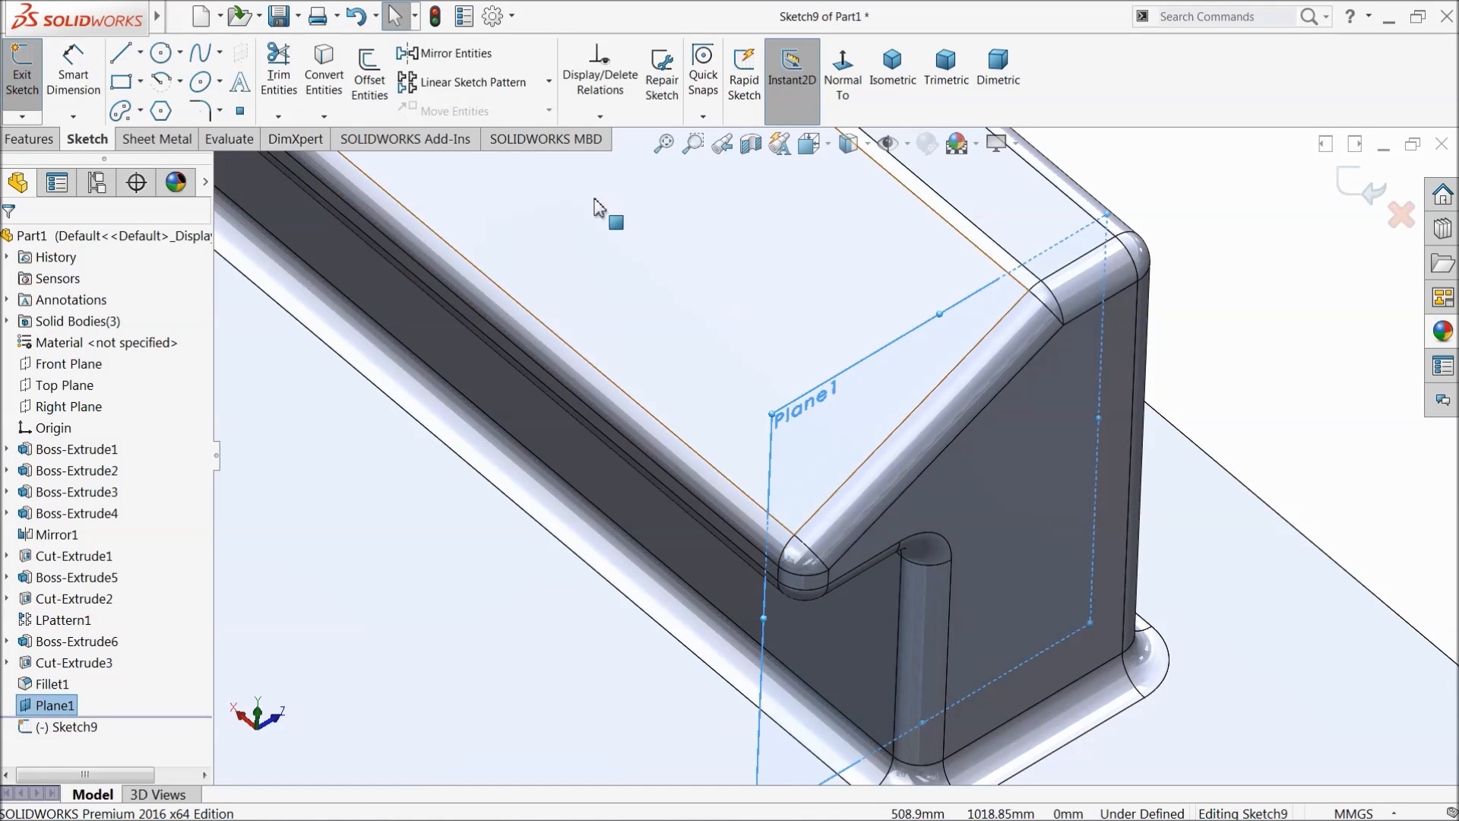
left_click(841, 84)
scroll(1068, 380, "down", 3)
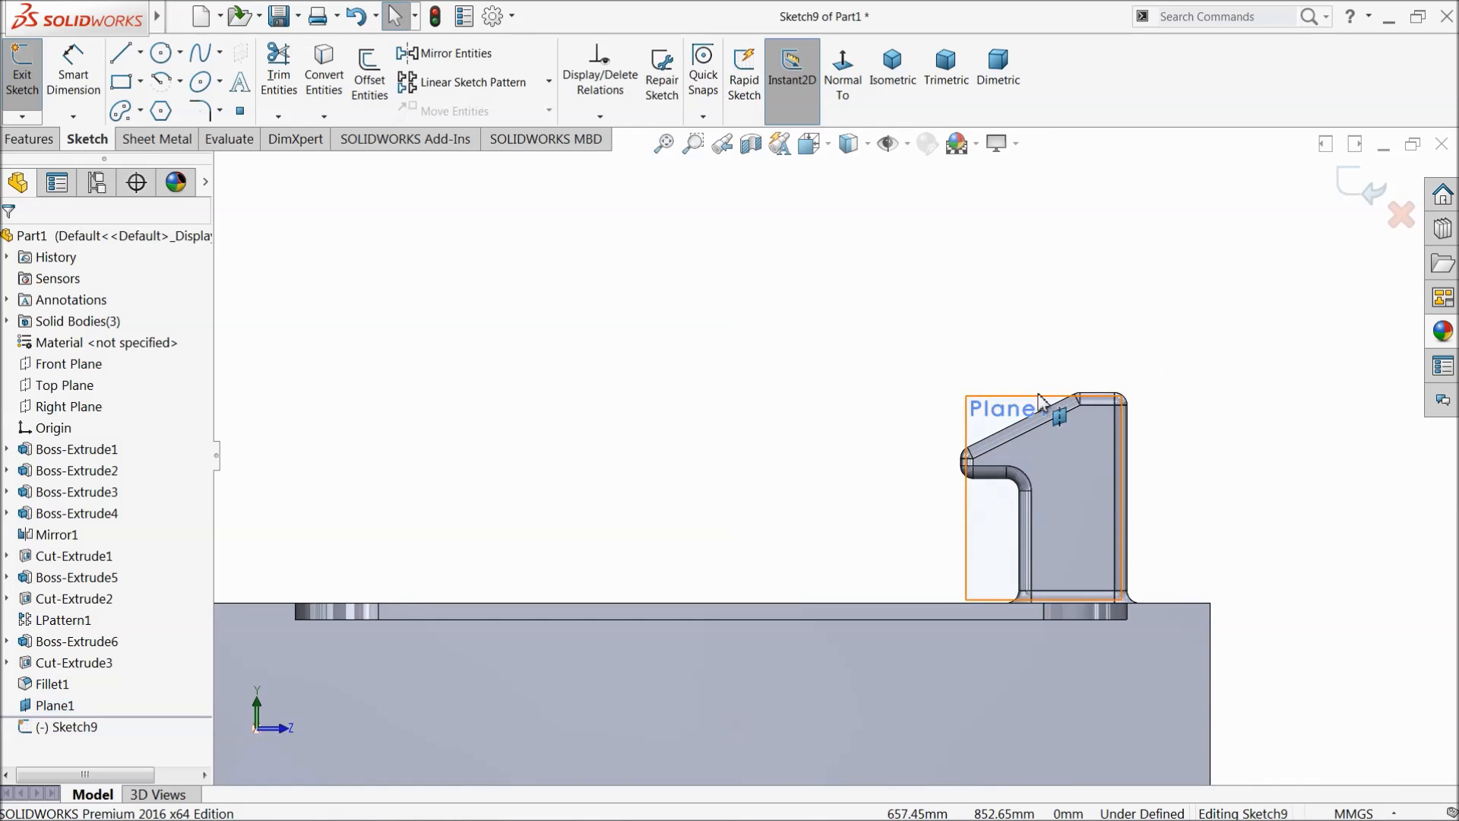
Step: Sketch two connected lines from the block's sloped edge, a lower one about 105 mm long and an upper one about 170 mm
scroll(1049, 400, "down", 3)
left_click(120, 53)
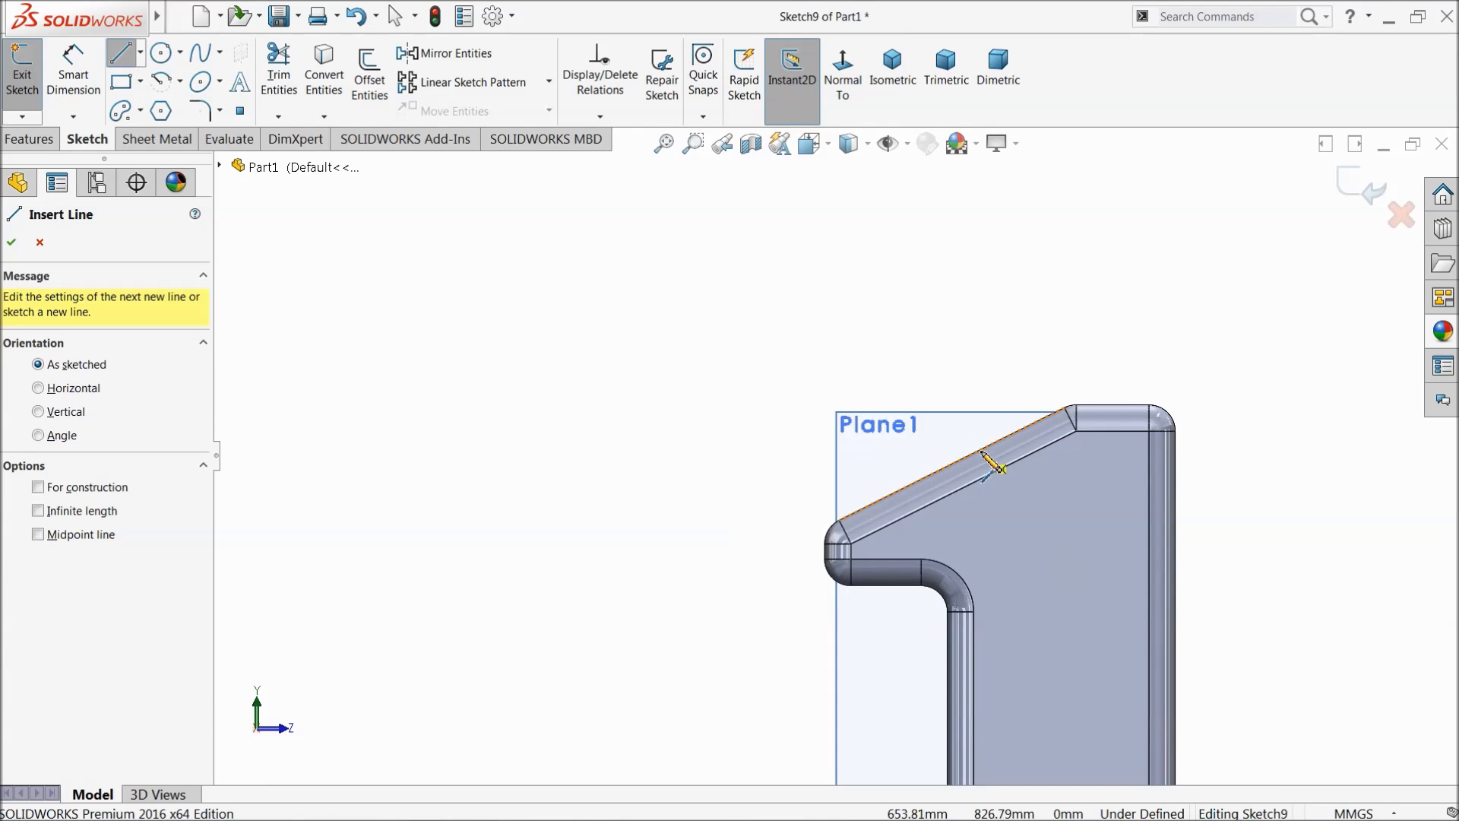
left_click(952, 464)
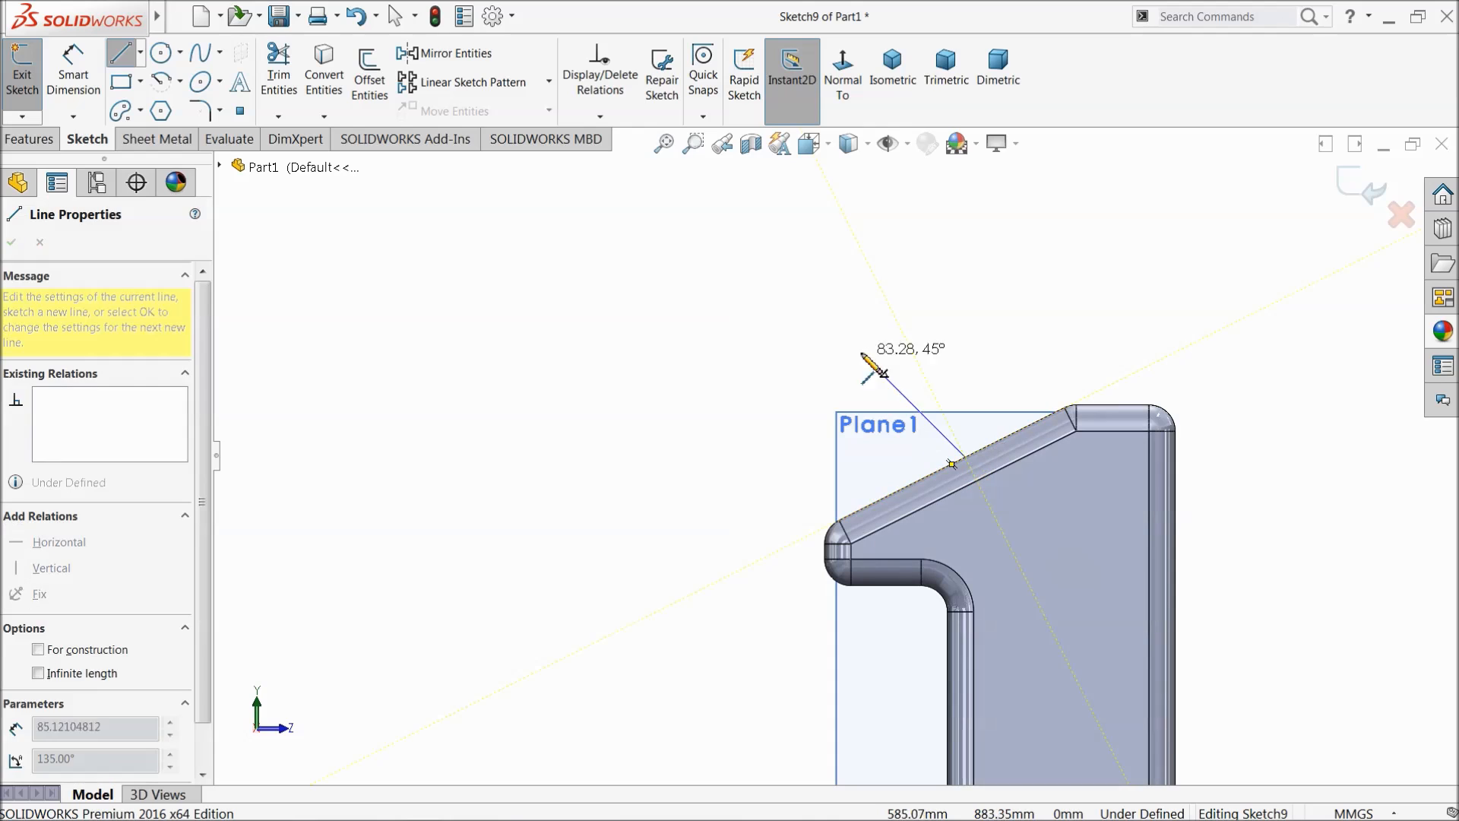
left_click(865, 304)
left_click(586, 196)
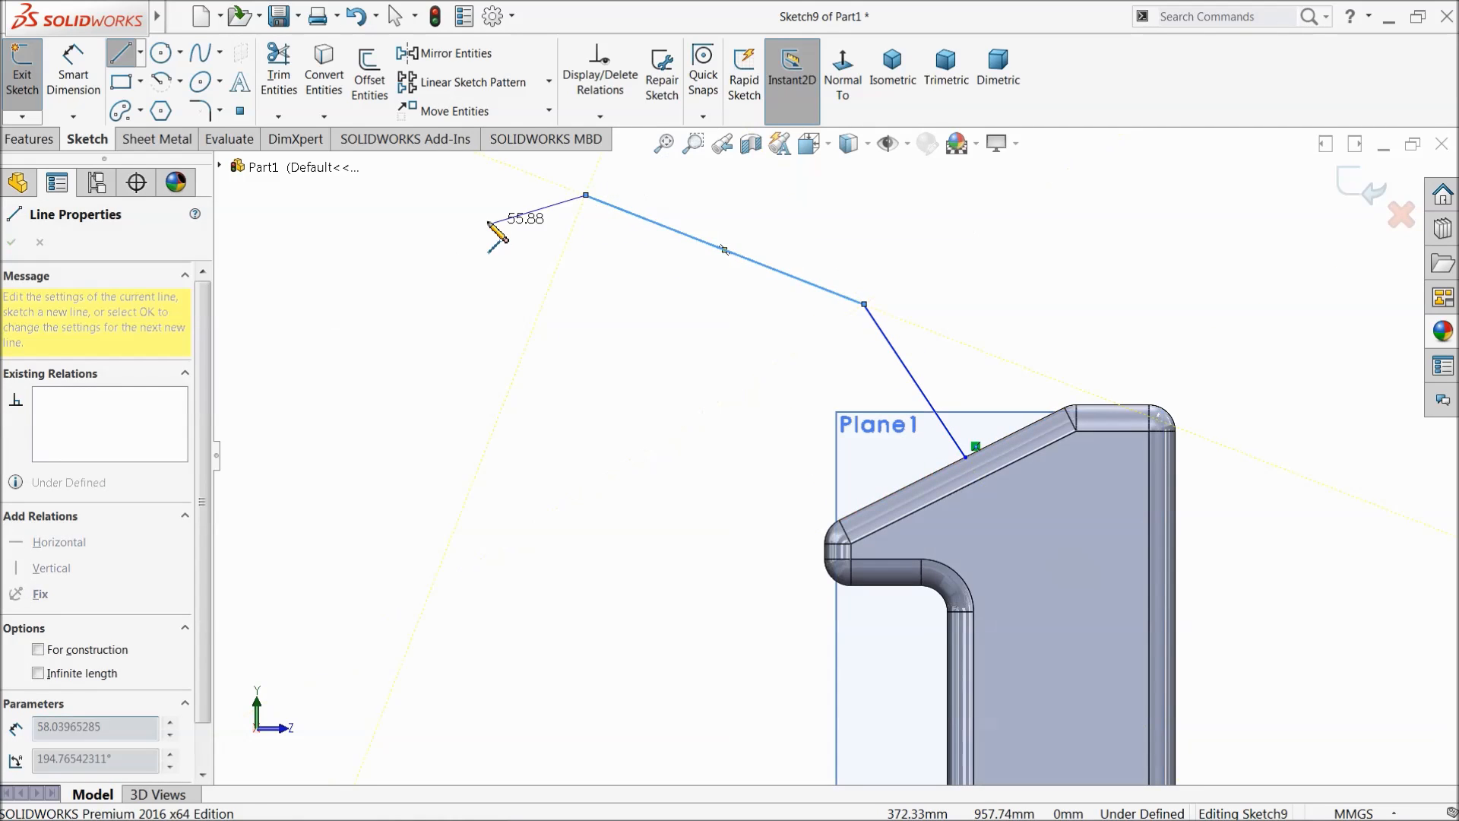
right_click(488, 217)
left_click(535, 237)
Step: Dimension the angle between the two sketched lines and set it to 140 degrees
left_click(91, 80)
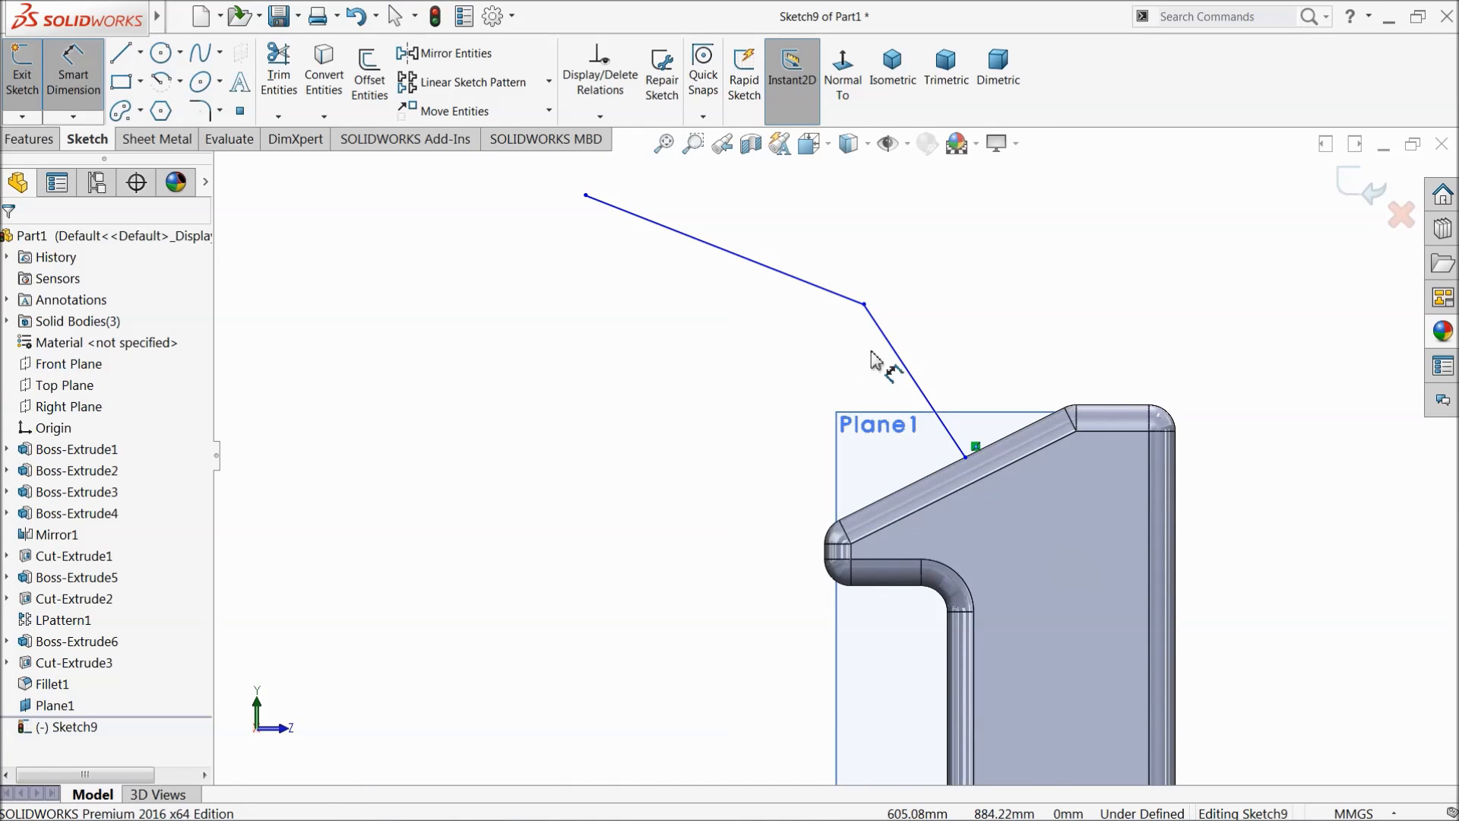
left_click(841, 297)
left_click(878, 326)
left_click(843, 343)
type("140")
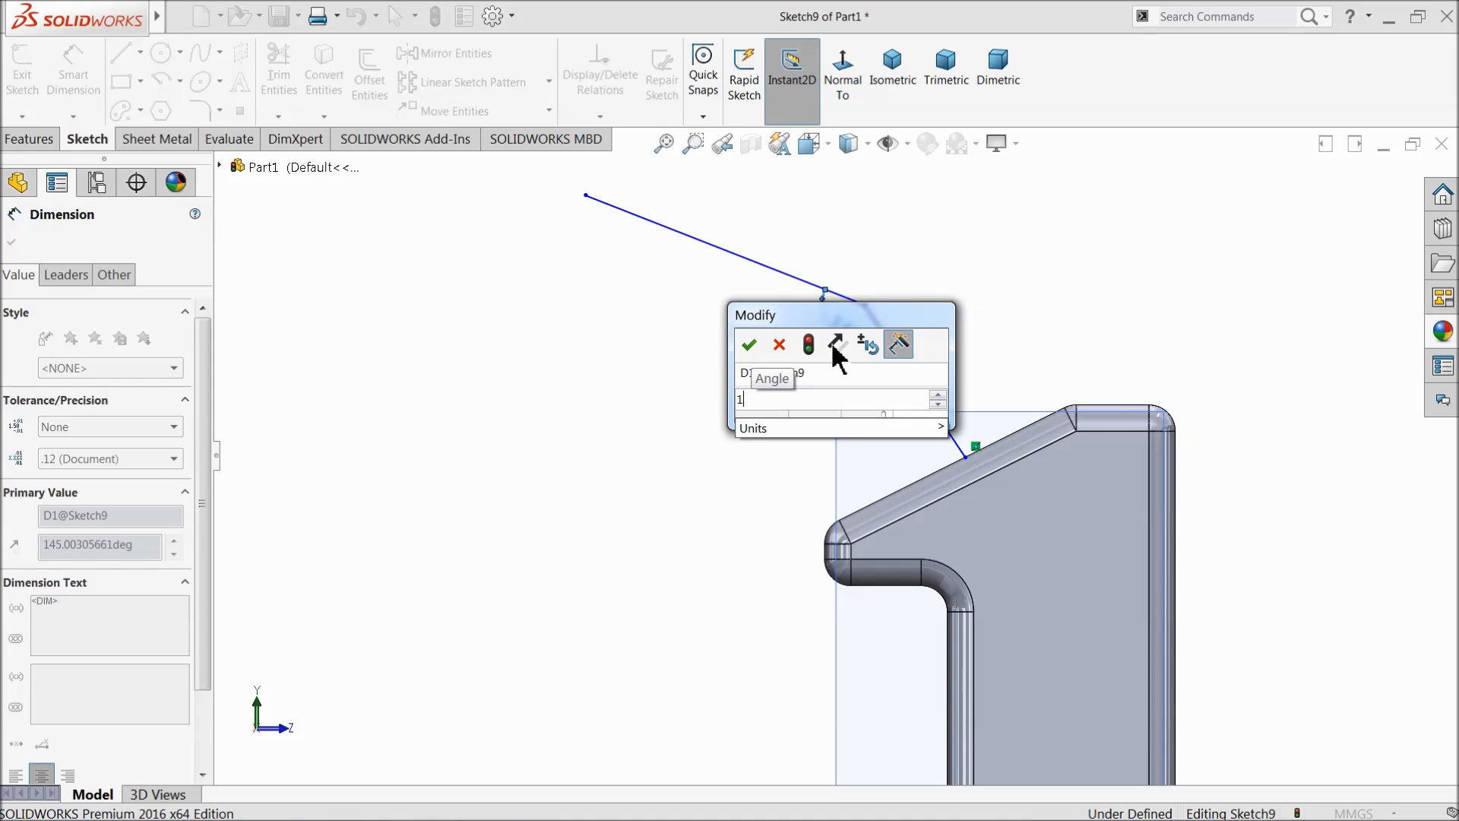
left_click(750, 346)
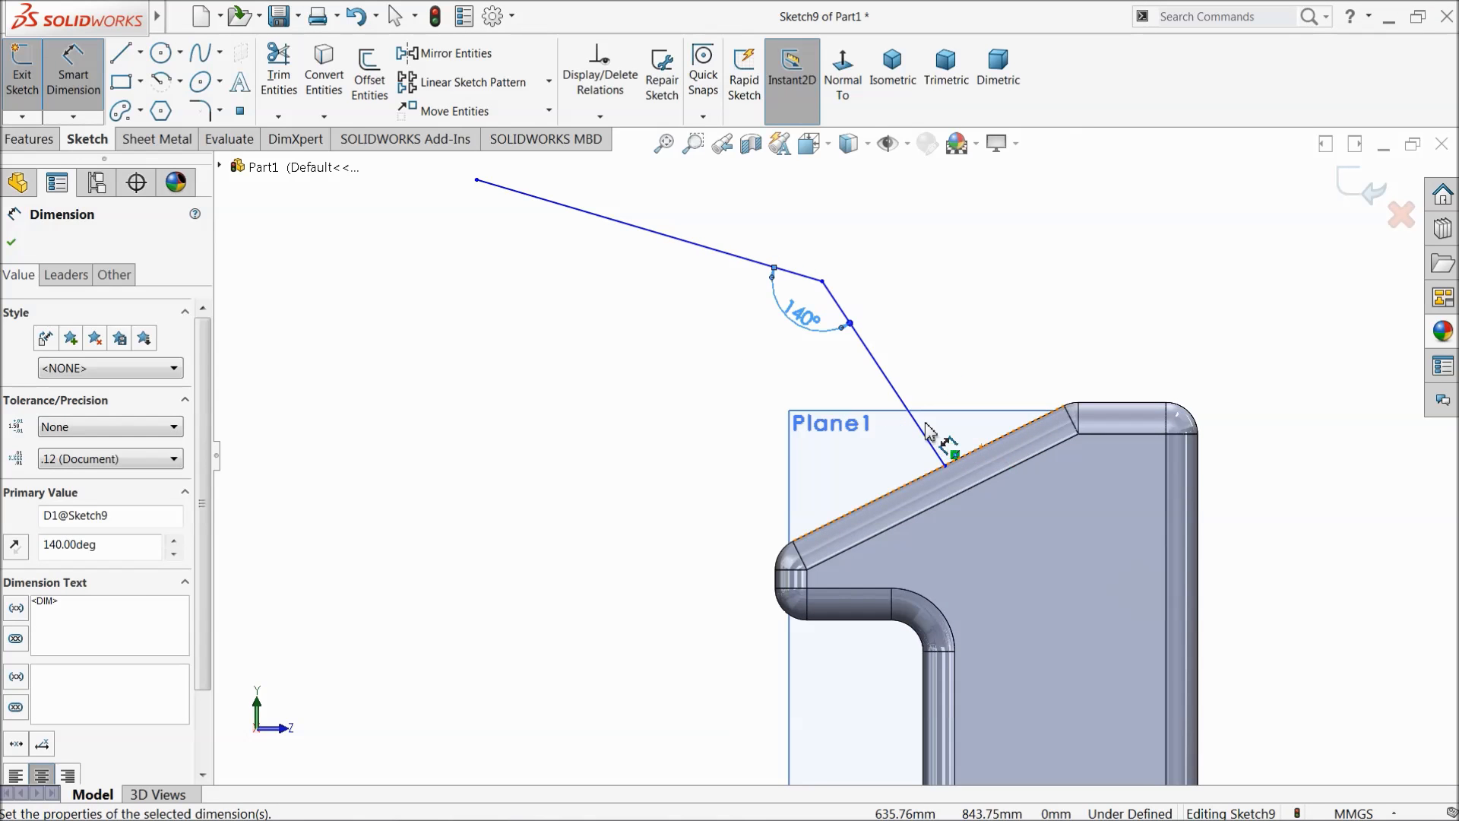
Step: Dimension the angle between the lower line and the block's sloped edge as 100 degrees
left_click(922, 435)
left_click(1005, 436)
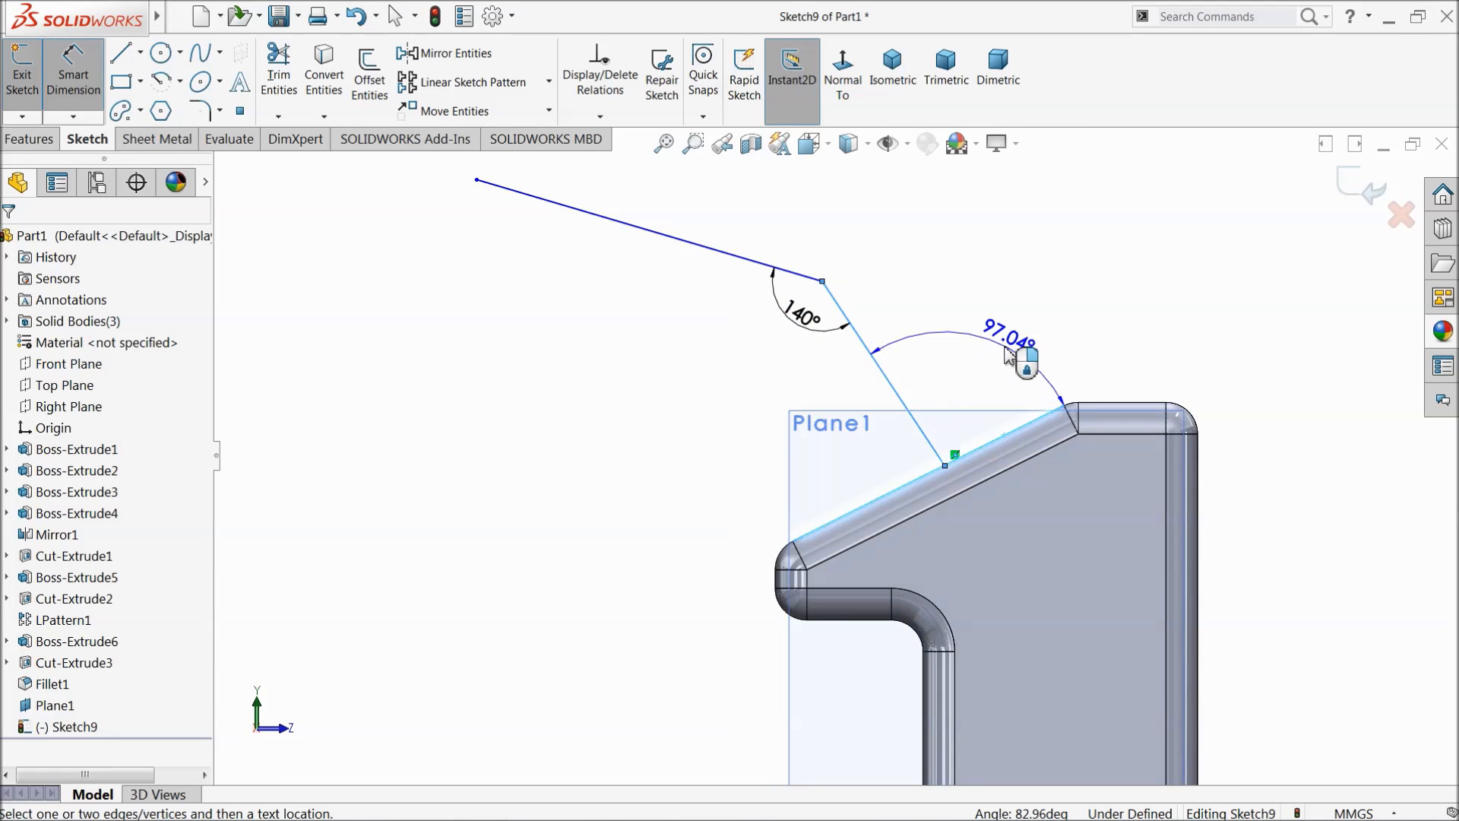
left_click(1008, 354)
type("100")
left_click(910, 352)
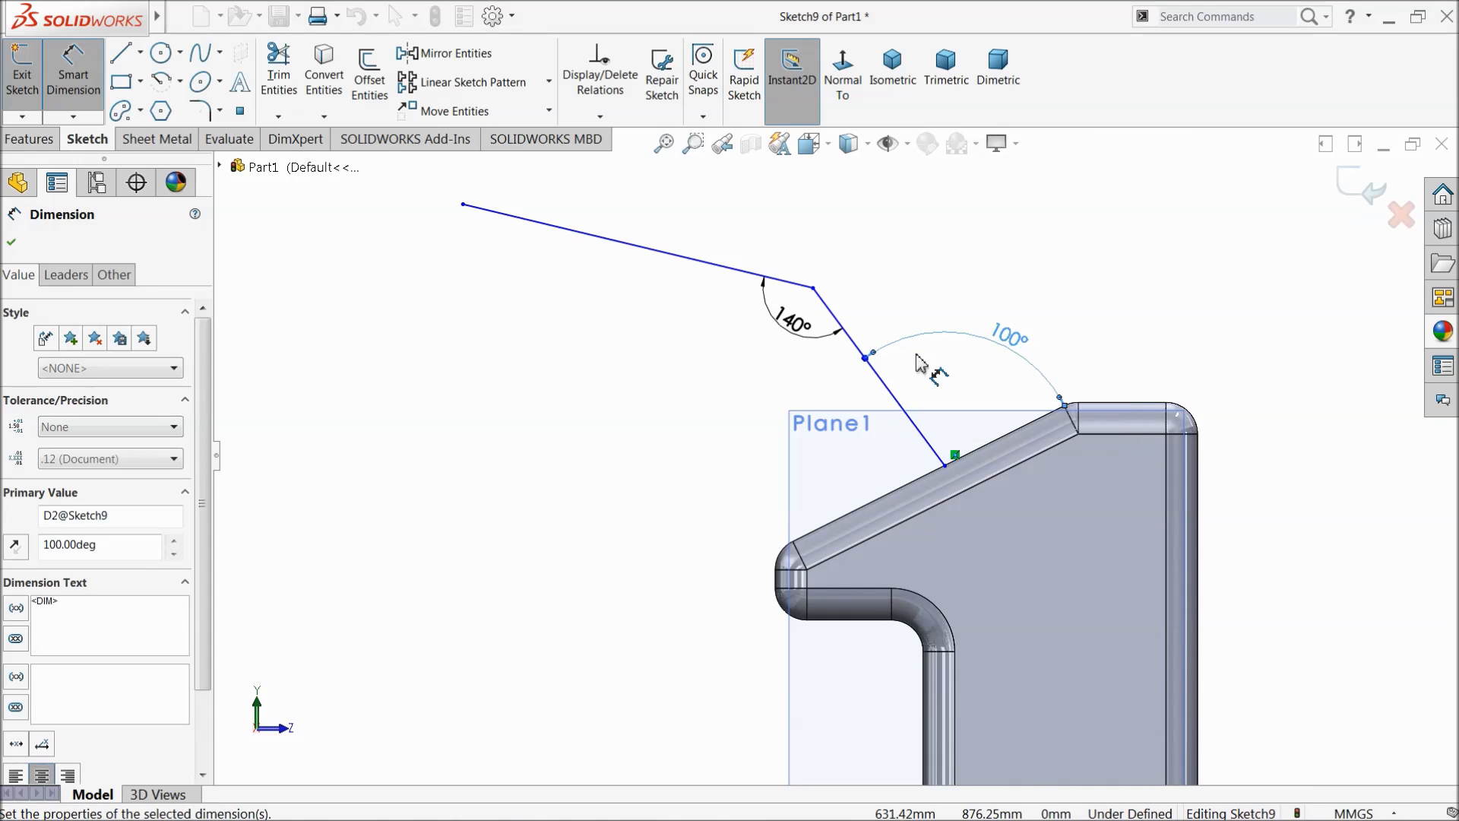
Step: Dimension the length of the upper sketched line as 150 mm
left_click(631, 255)
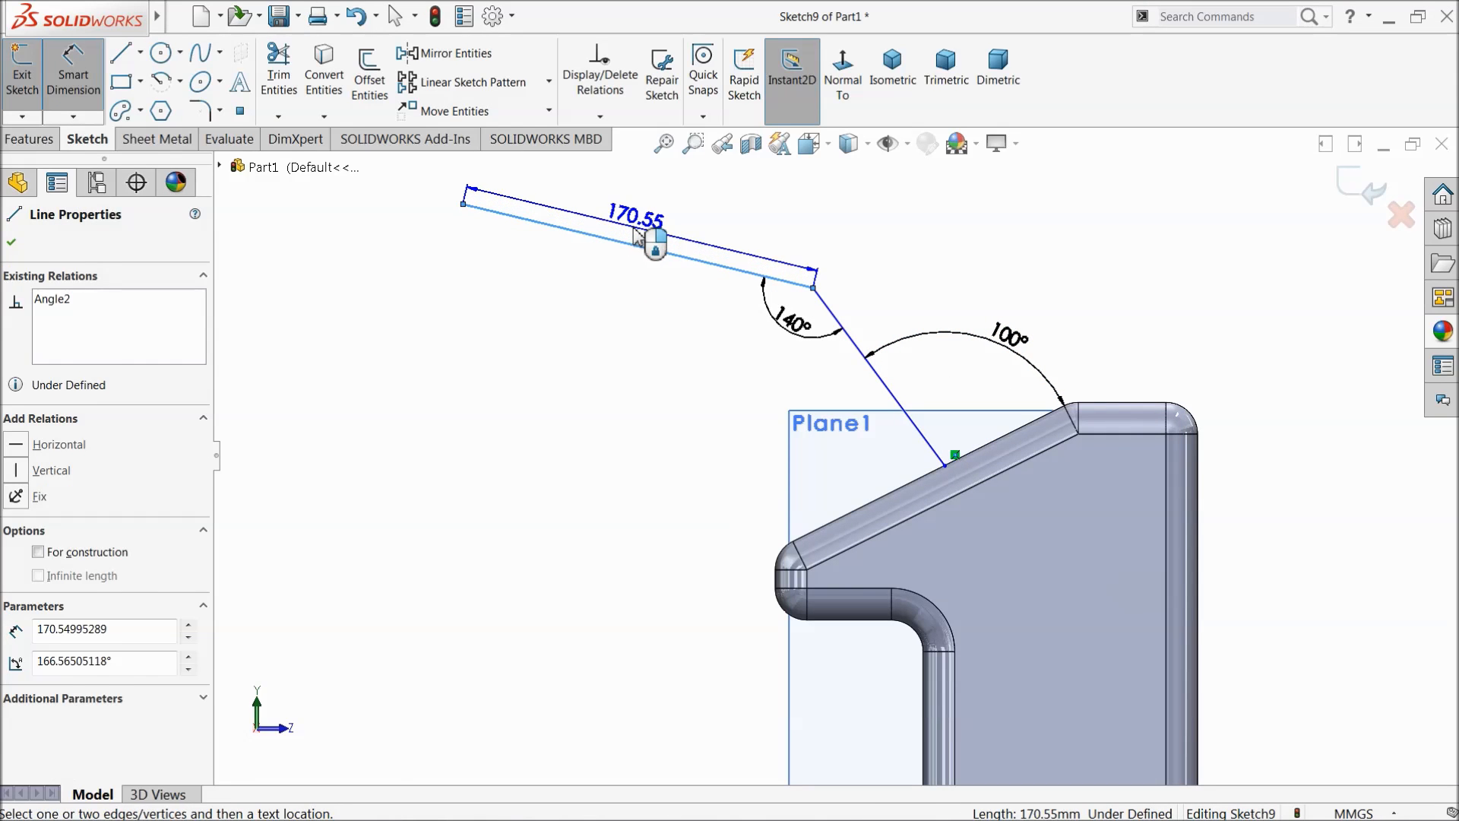
left_click(642, 248)
type("150")
left_click(542, 234)
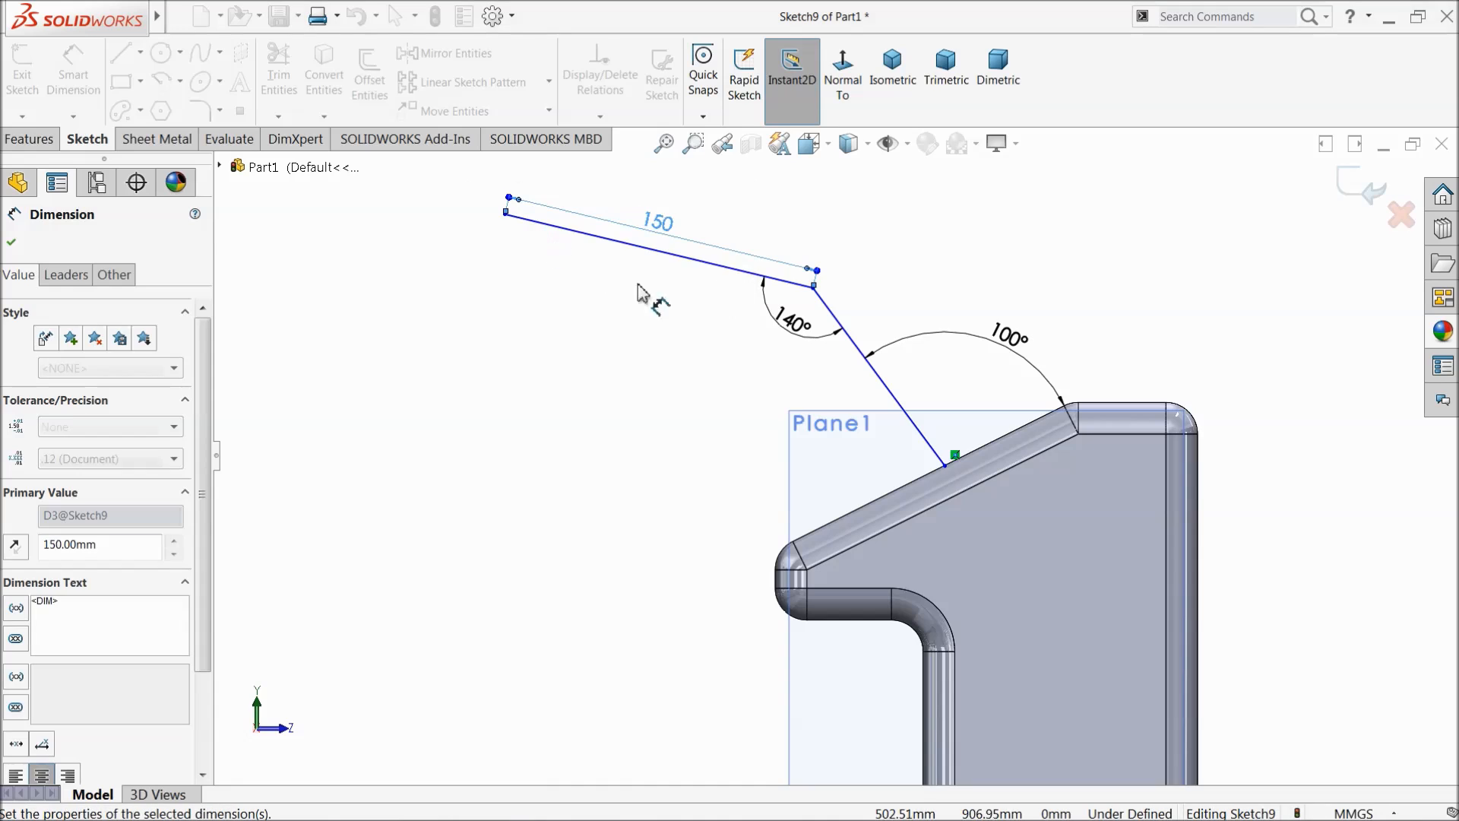
scroll(829, 402, "down", 3)
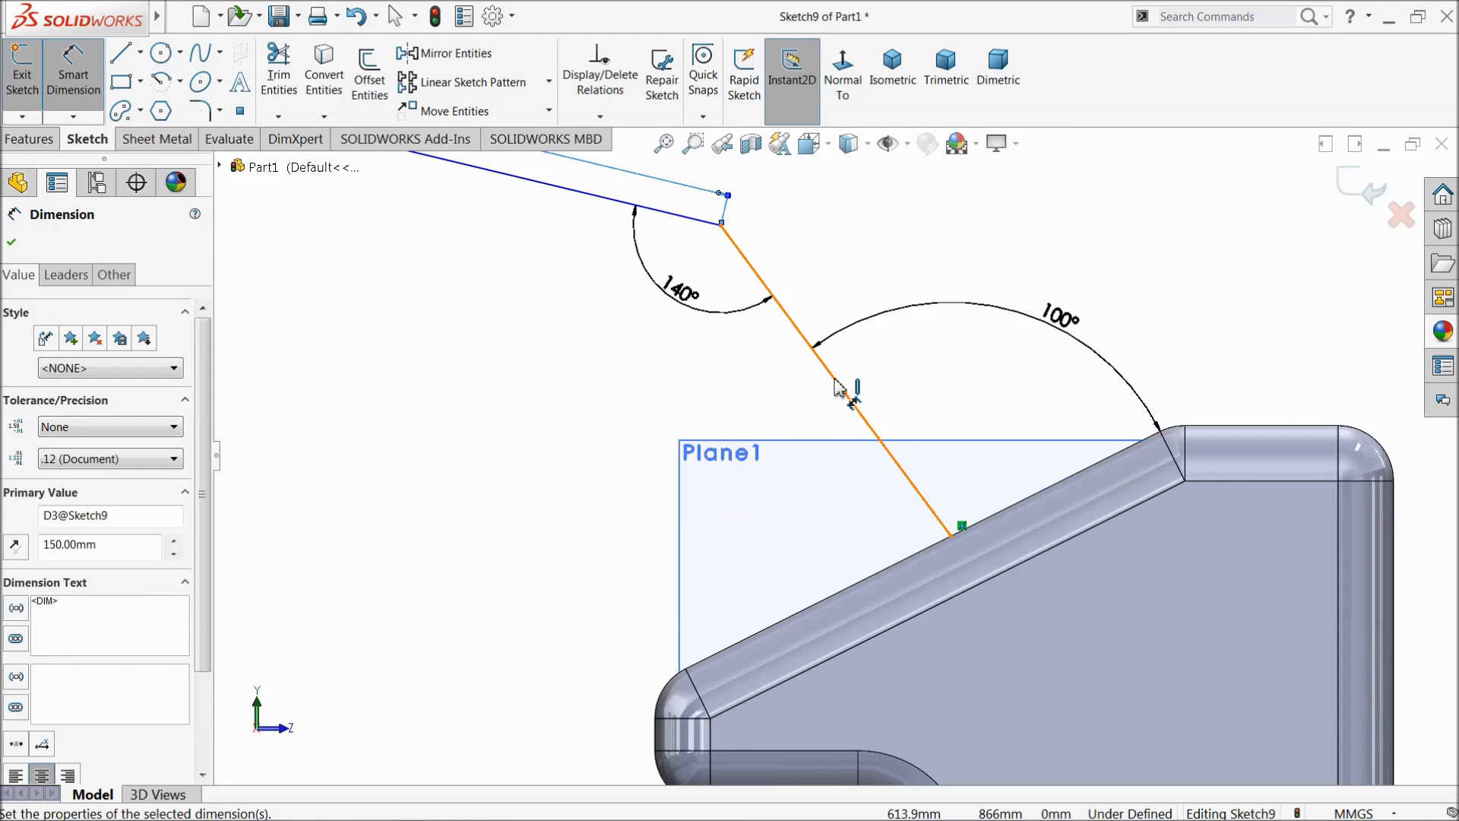
left_click(837, 386)
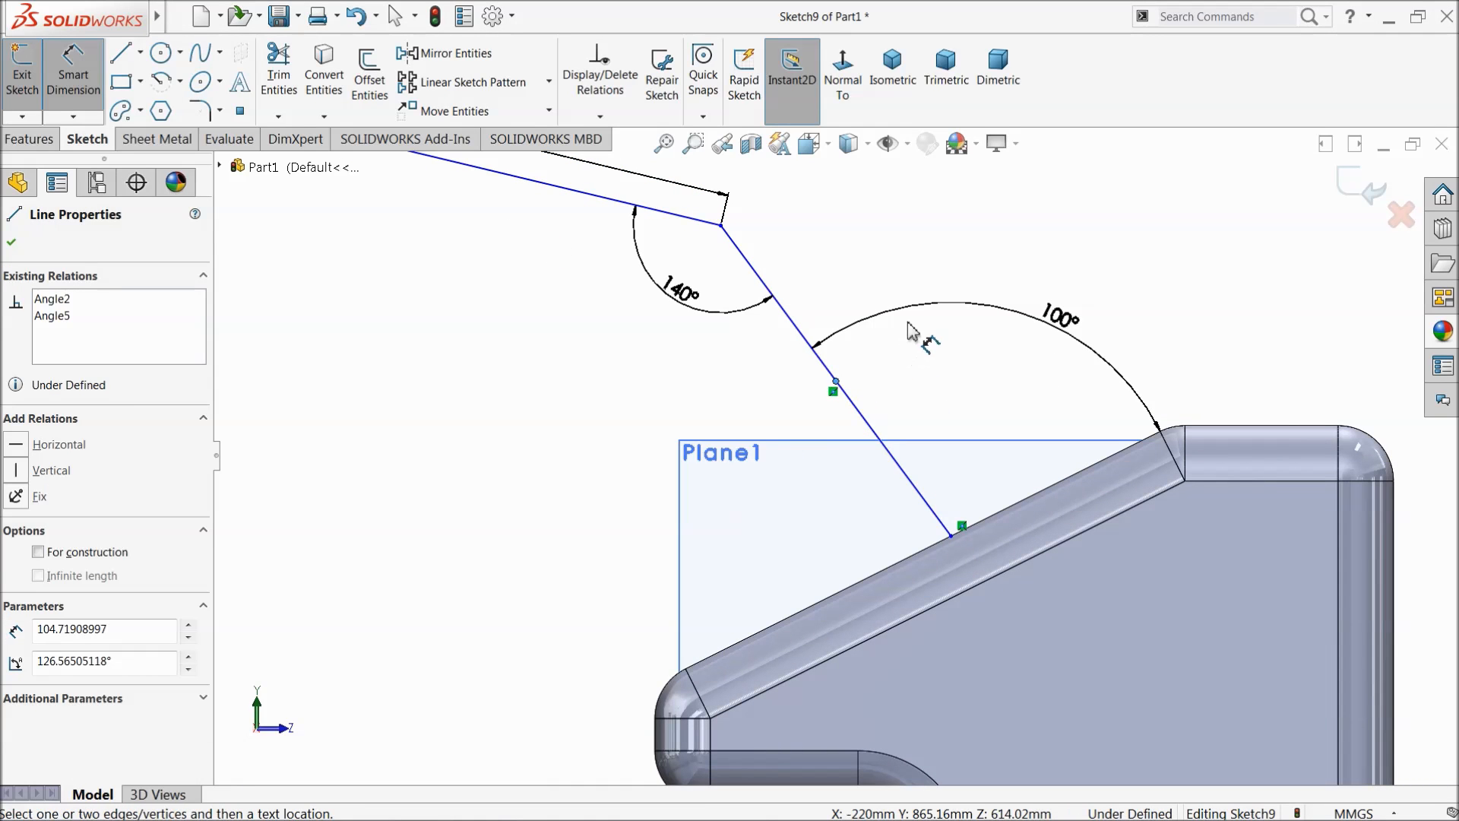
left_click(834, 380)
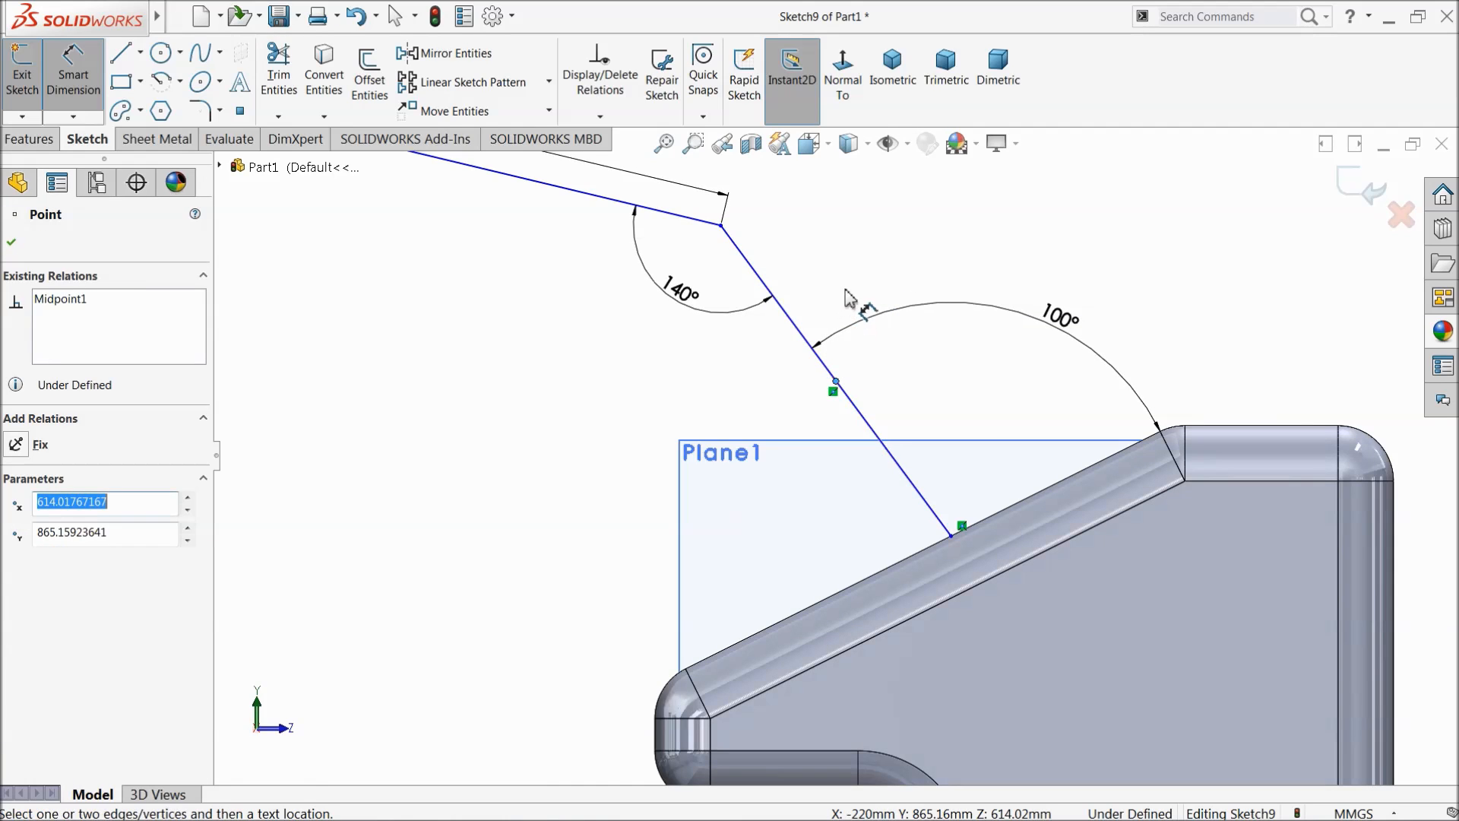
left_click(836, 382)
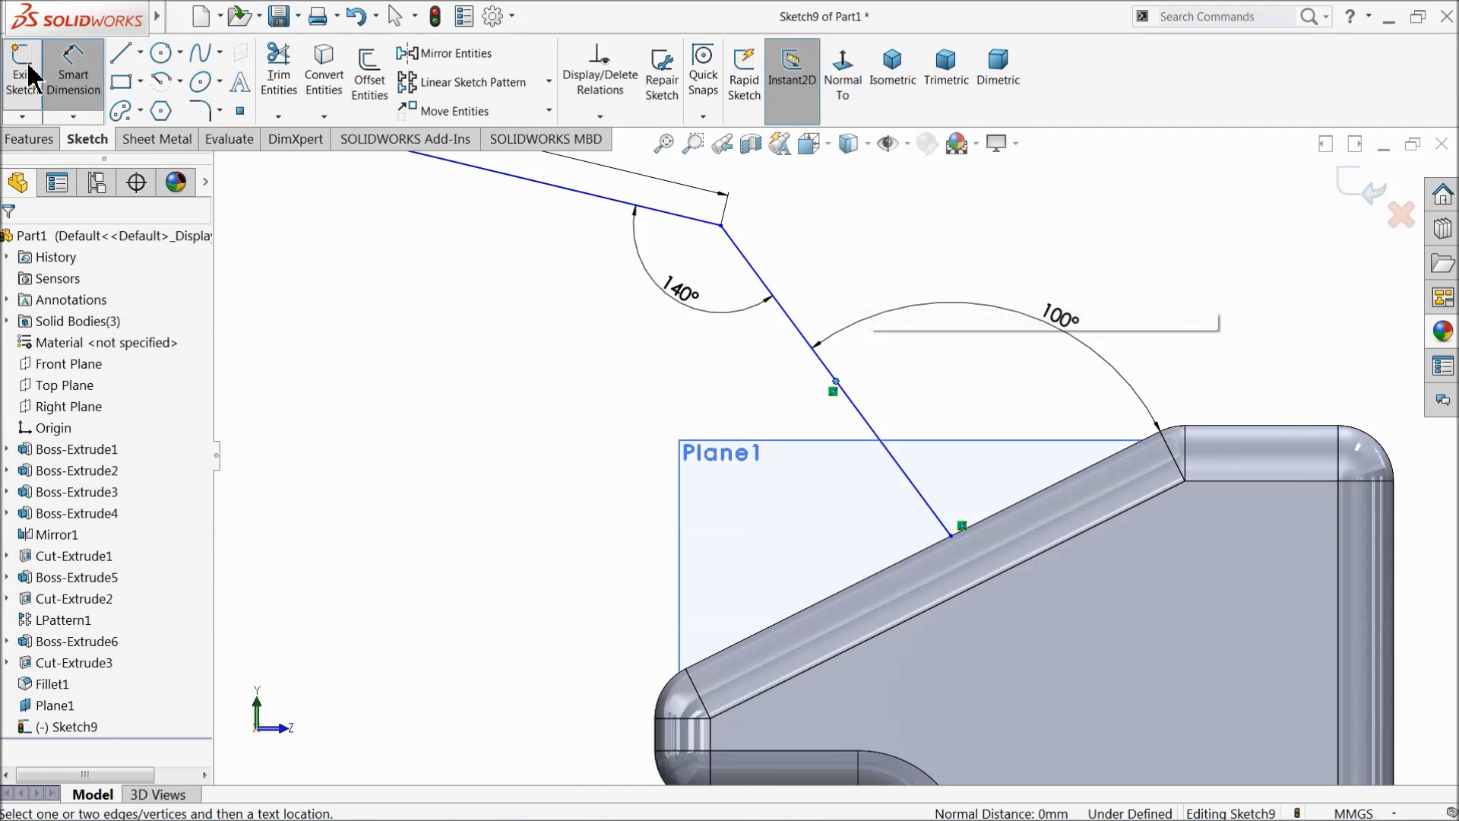
left_click(82, 66)
left_click(494, 292)
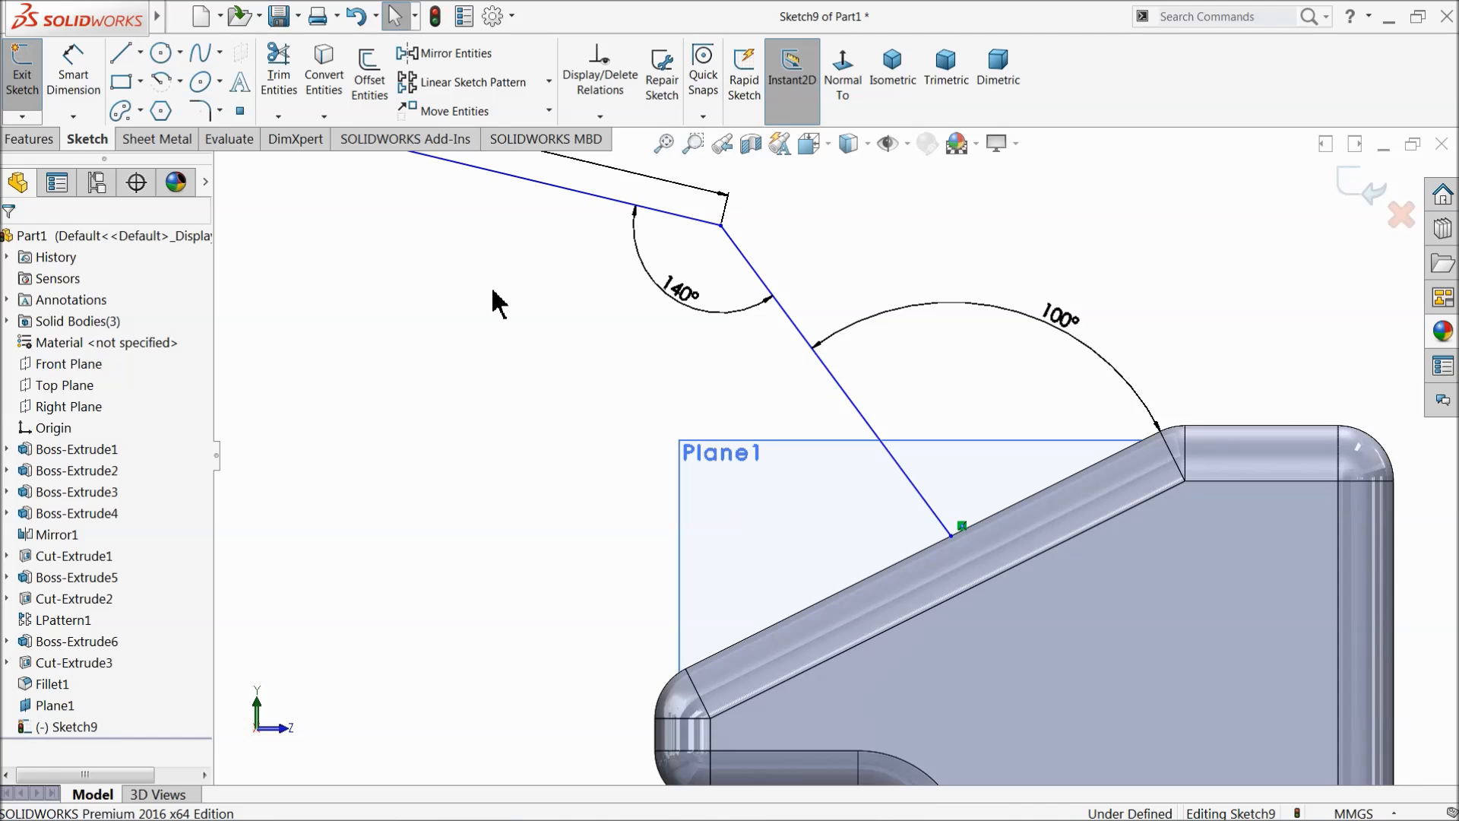
Step: Dimension the length of the lower sketched line as 70 mm
left_click(73, 68)
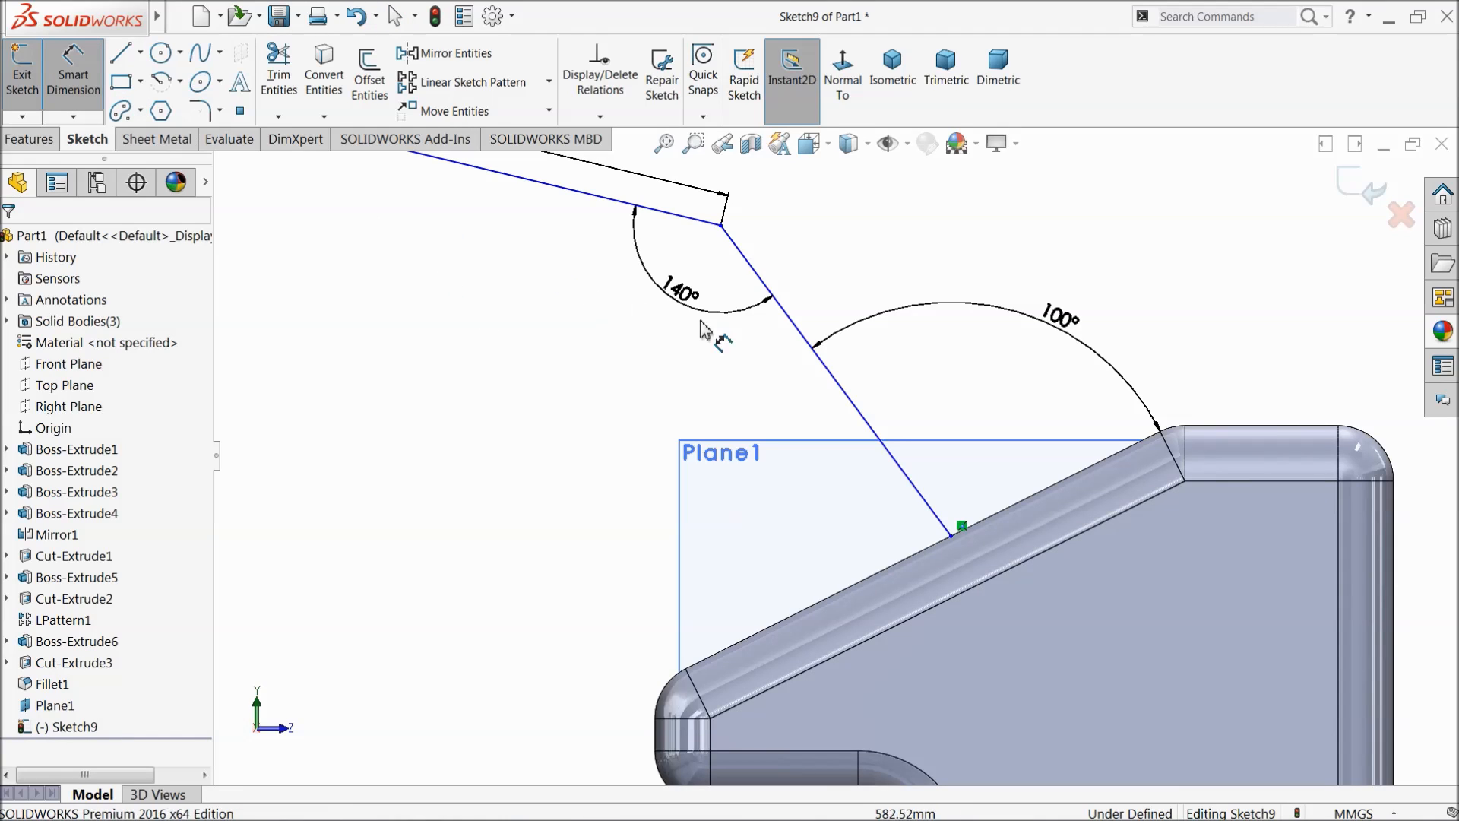
left_click(801, 332)
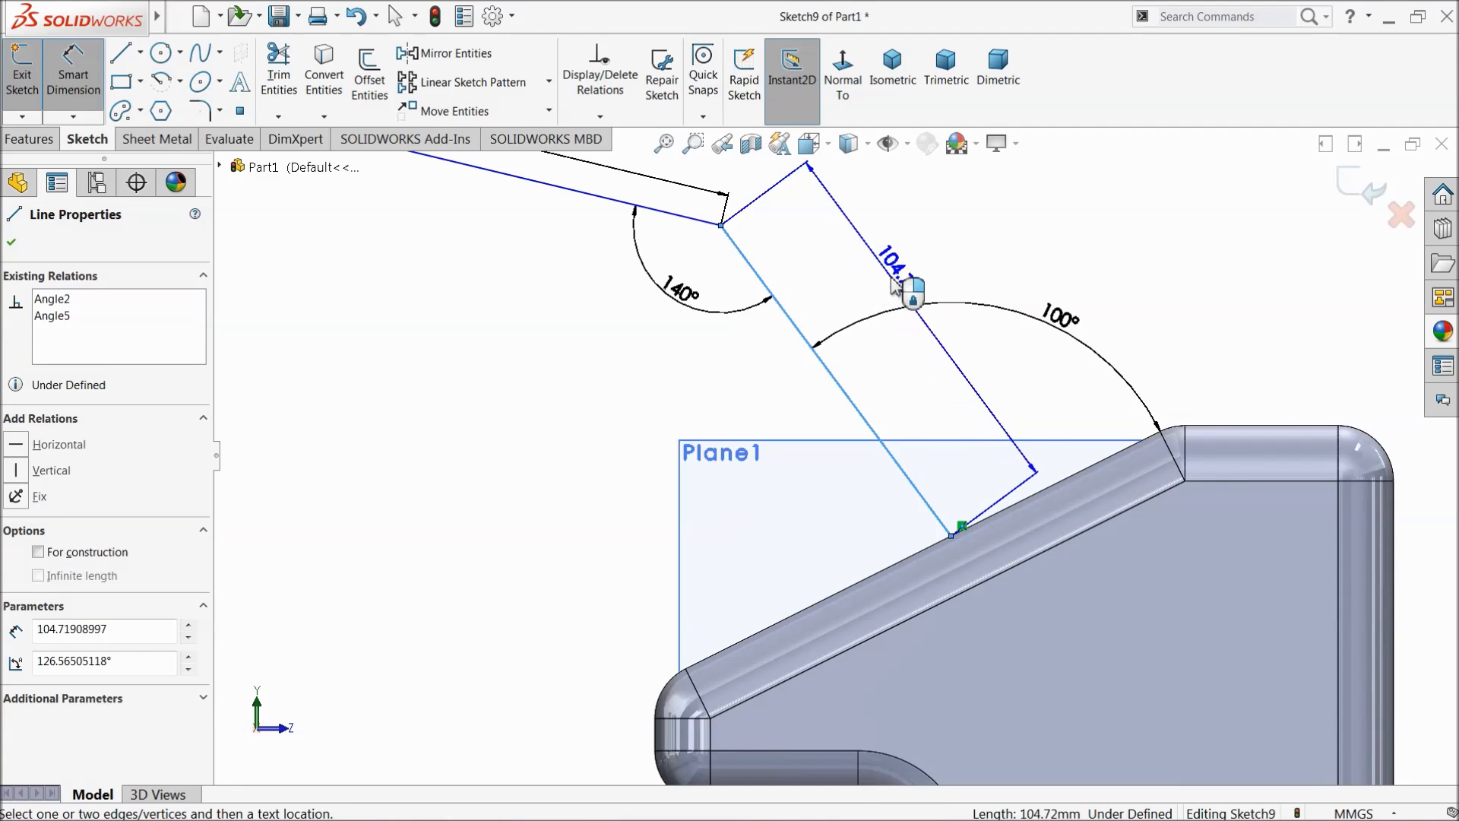
left_click(905, 279)
type("70")
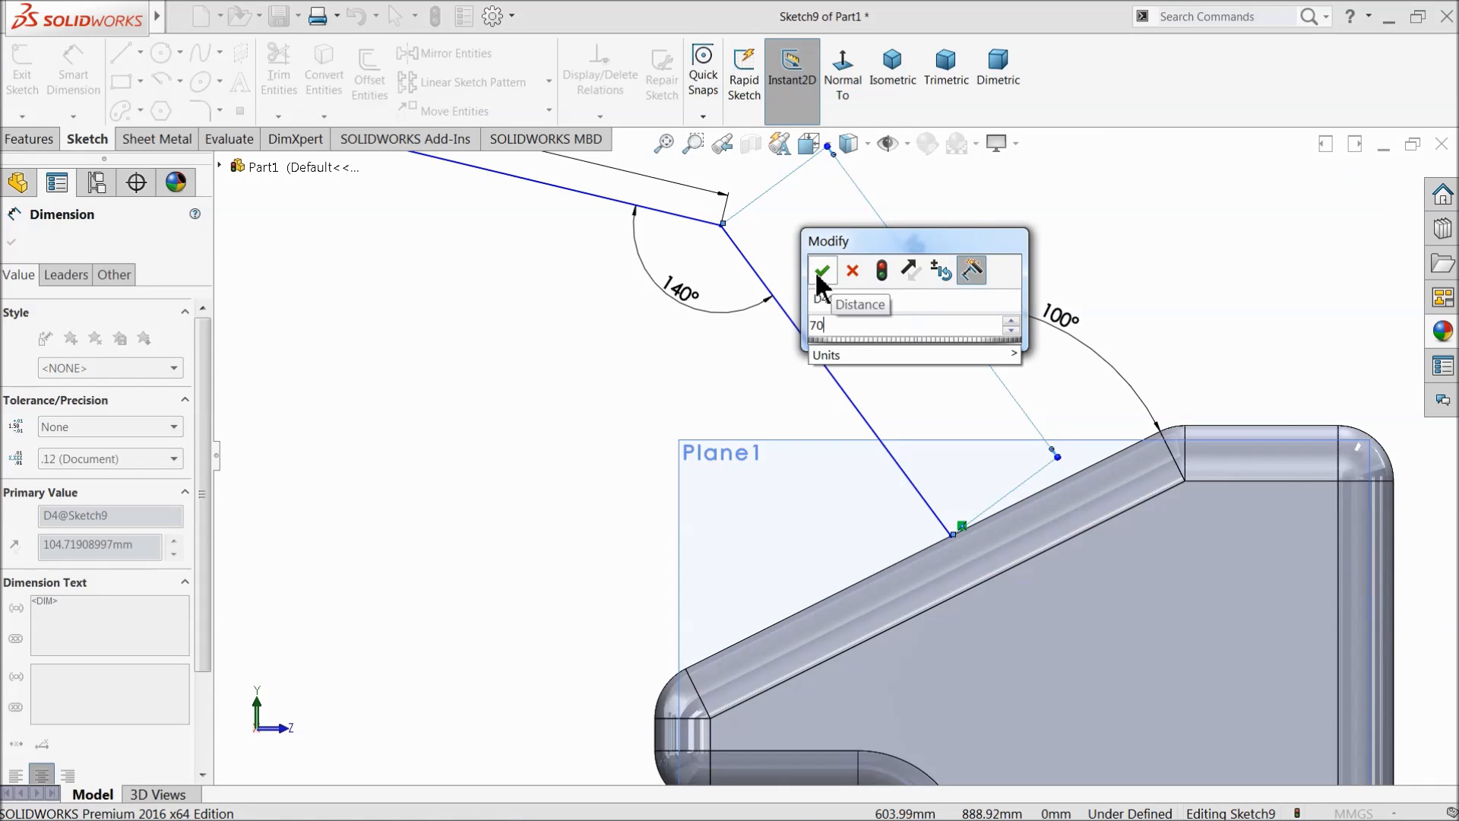
left_click(819, 275)
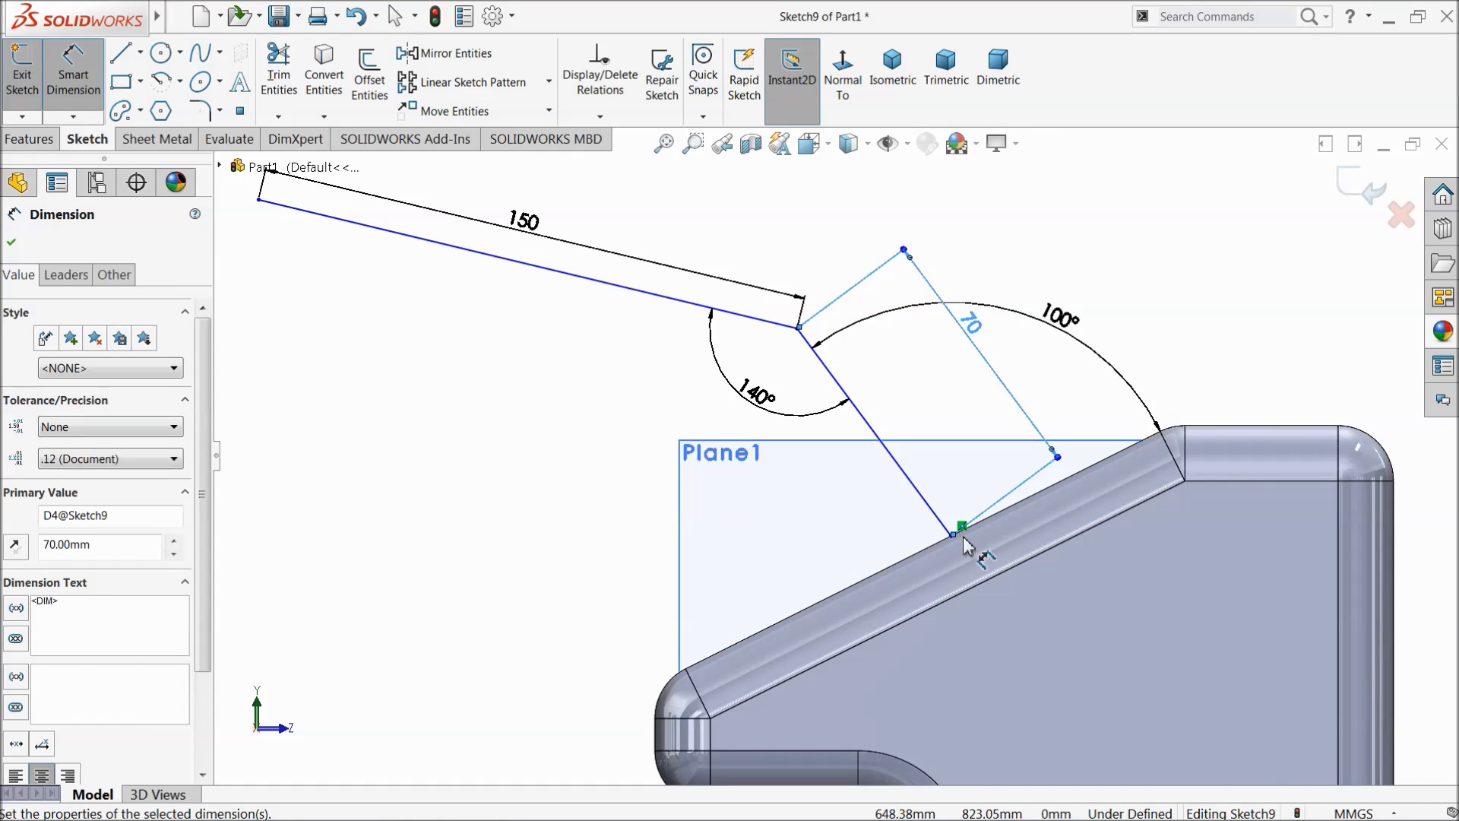
key("Escape")
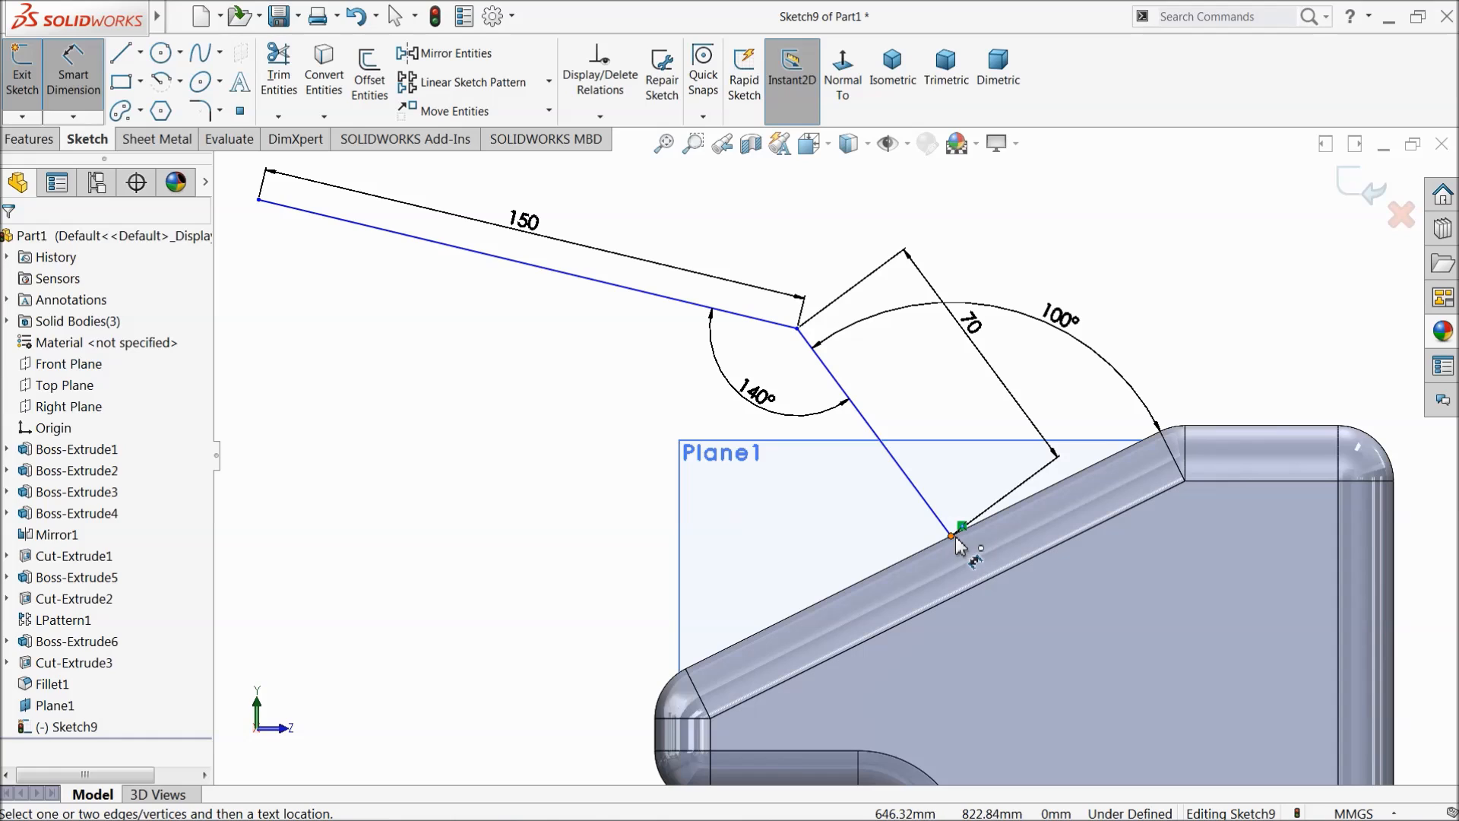
Step: Dimension the lower line's endpoint 80 mm from the upper corner of the sloped fillet's inner edge, and exit the sketch
left_click(951, 536)
left_click(1186, 481)
left_click(1252, 578)
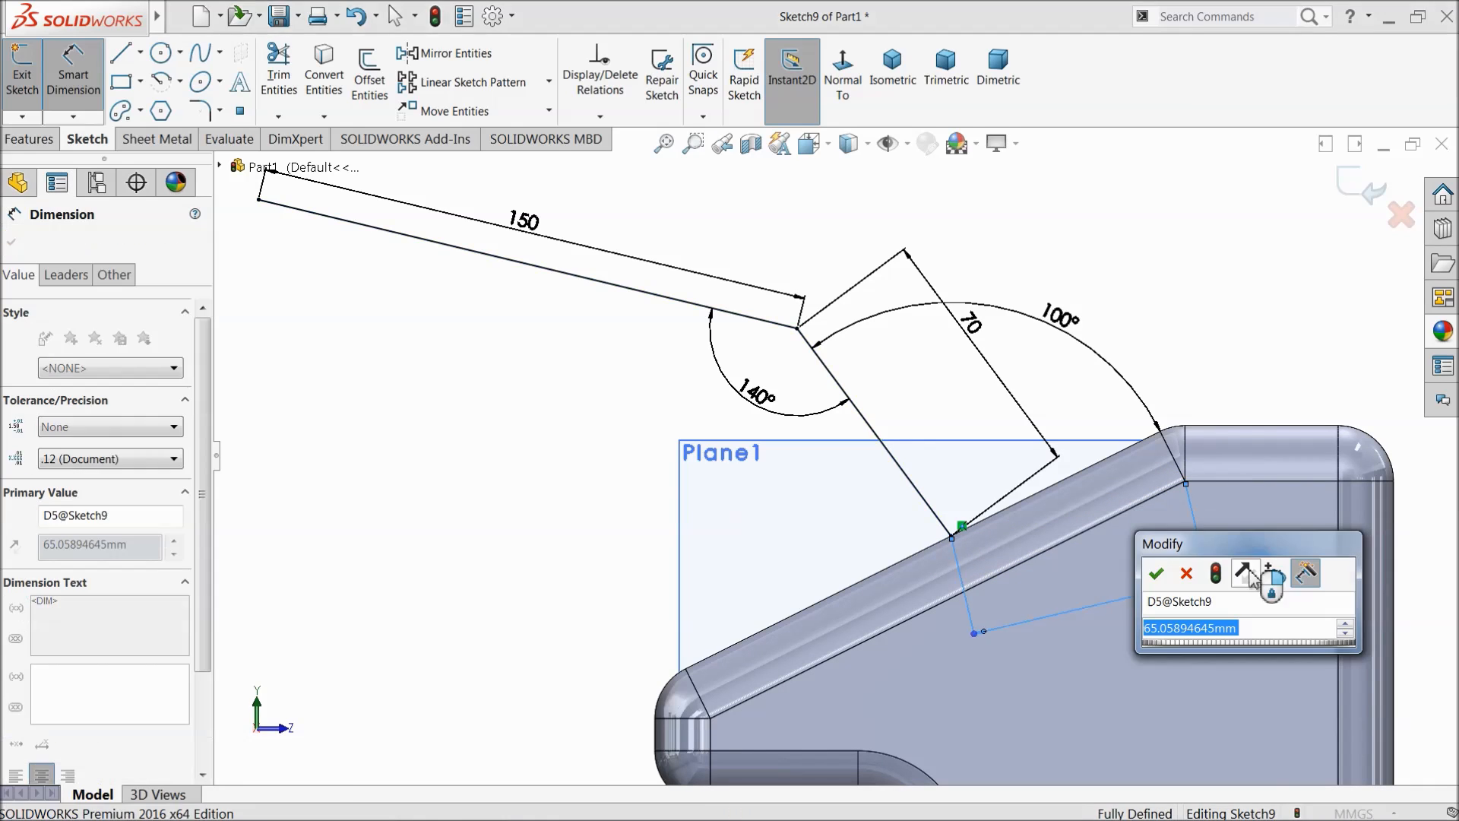
left_click(1153, 574)
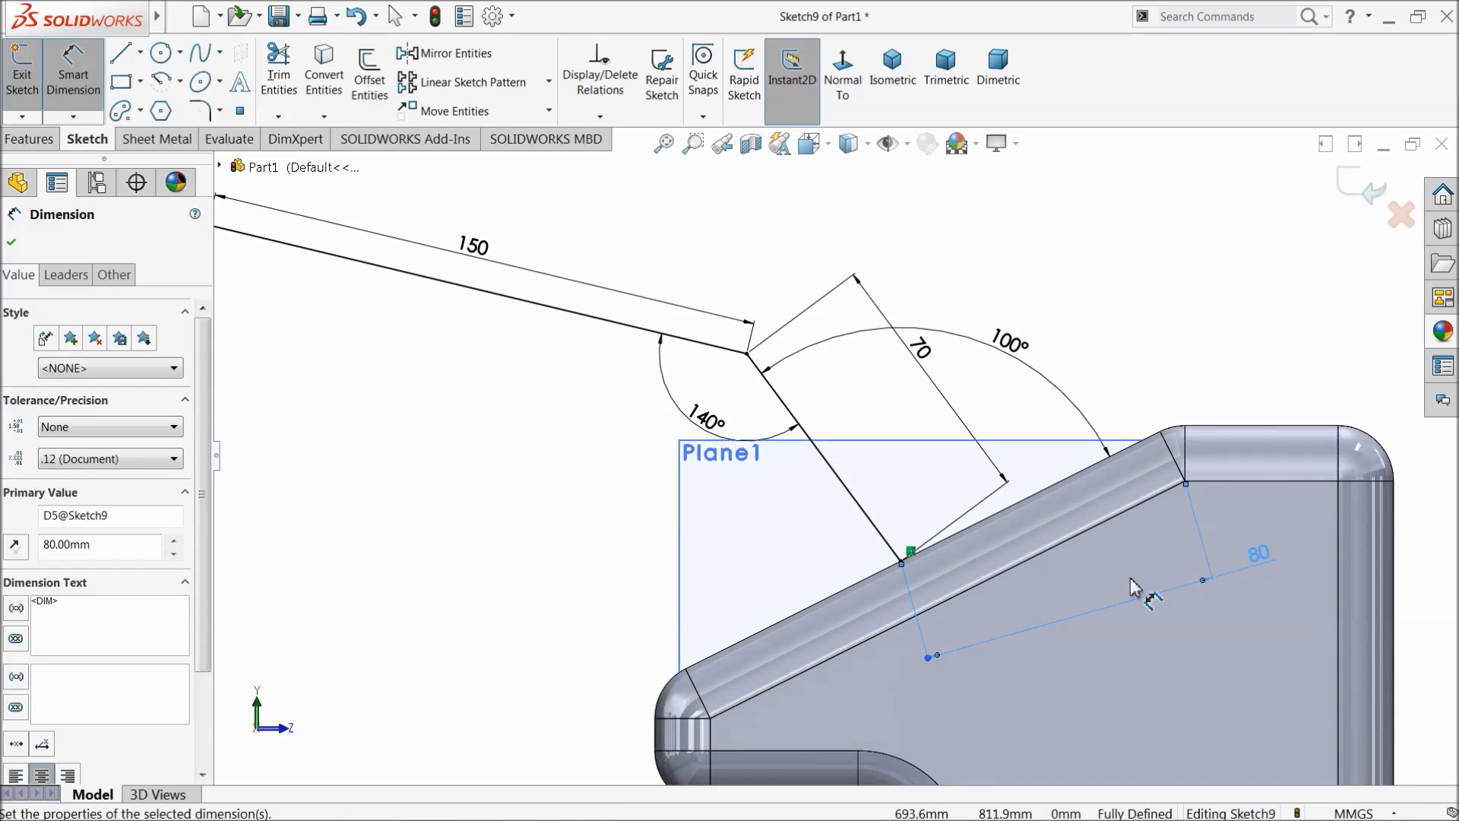
left_click(9, 245)
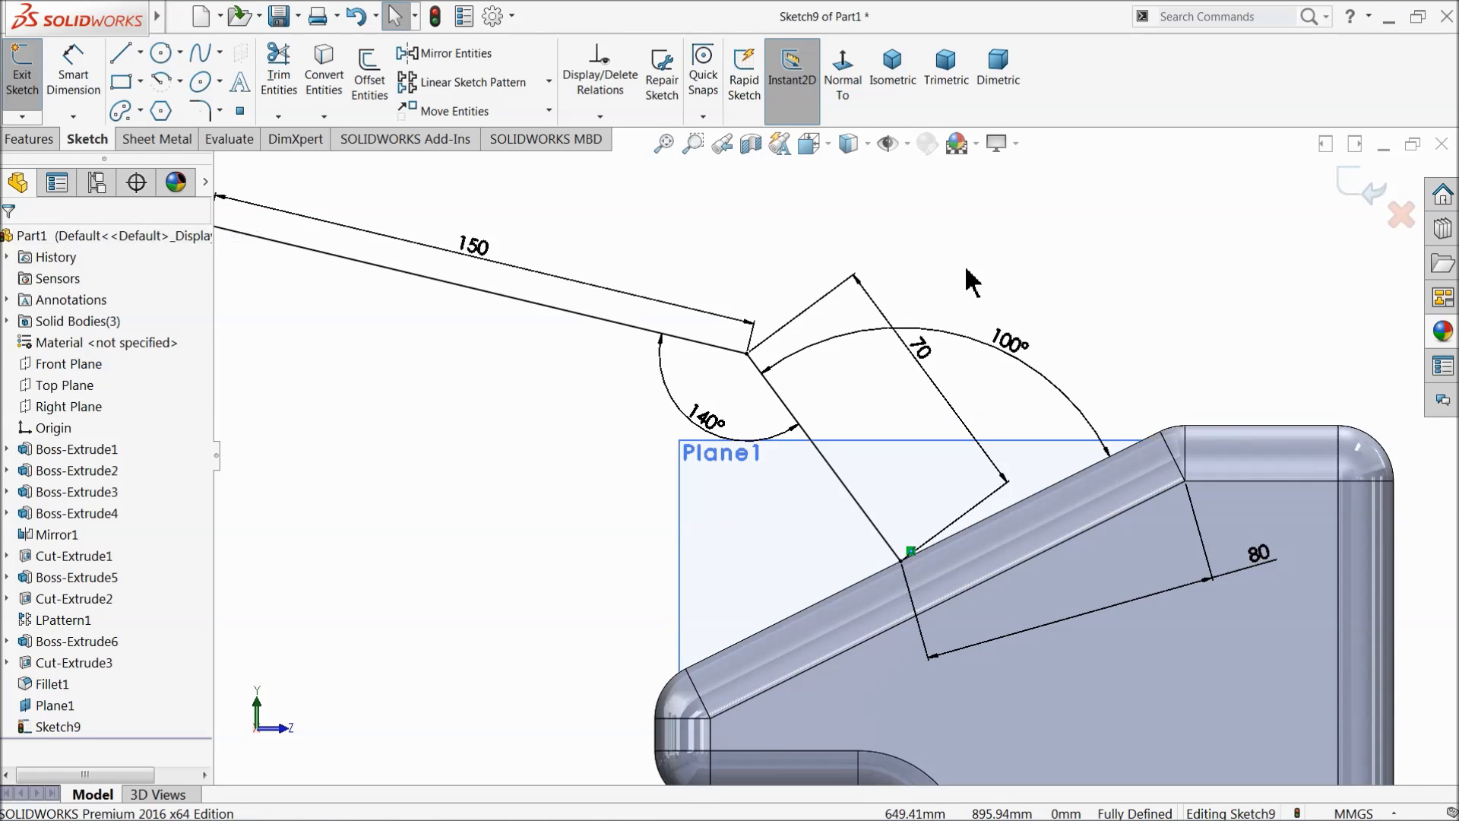
key("z")
left_click(1363, 192)
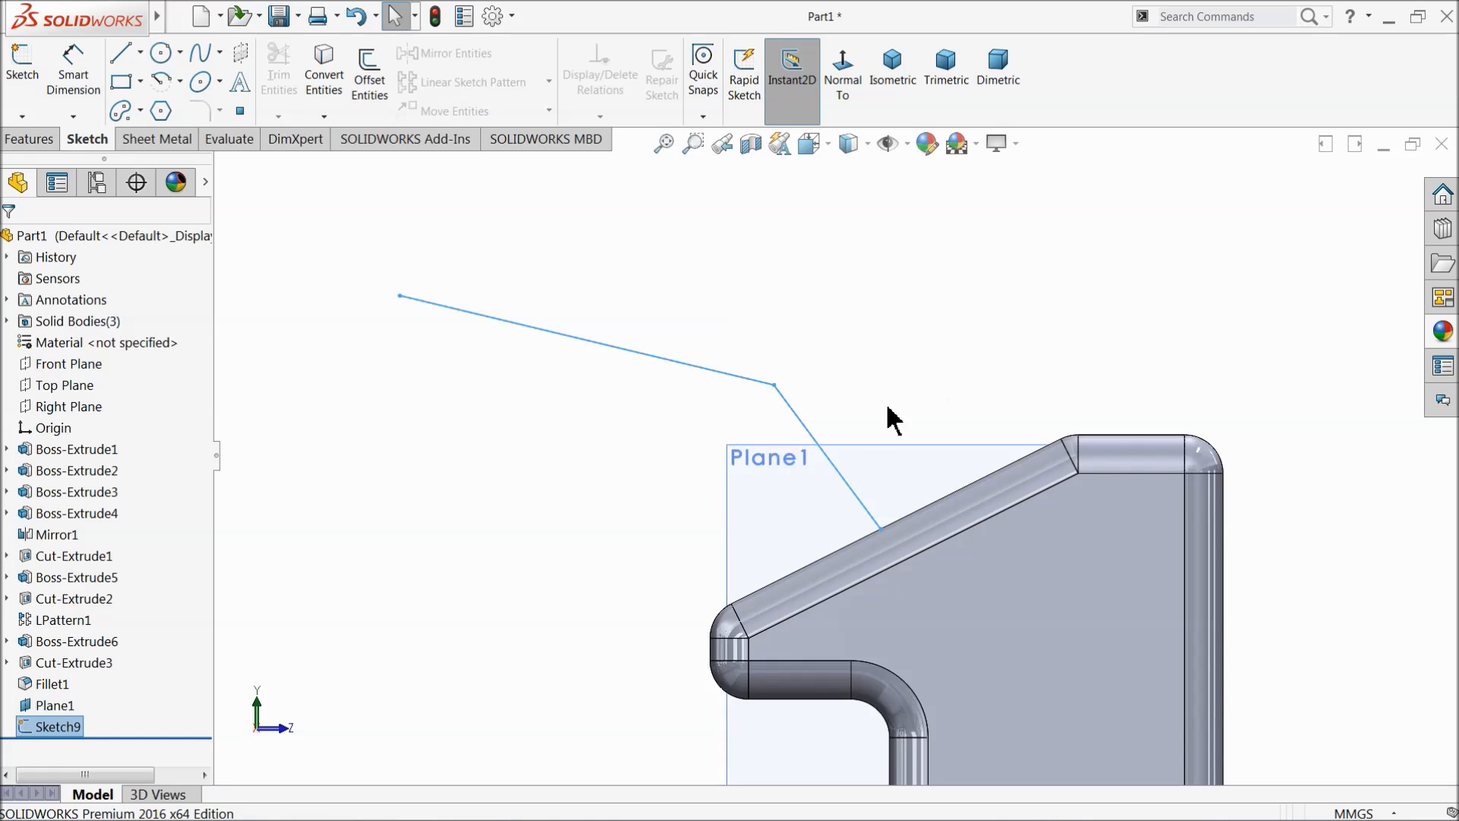
Step: Hide the offset reference plane Plane1 so only the two-line sketch remains over the block
middle_click_drag(809, 351, 860, 482)
left_click(867, 524)
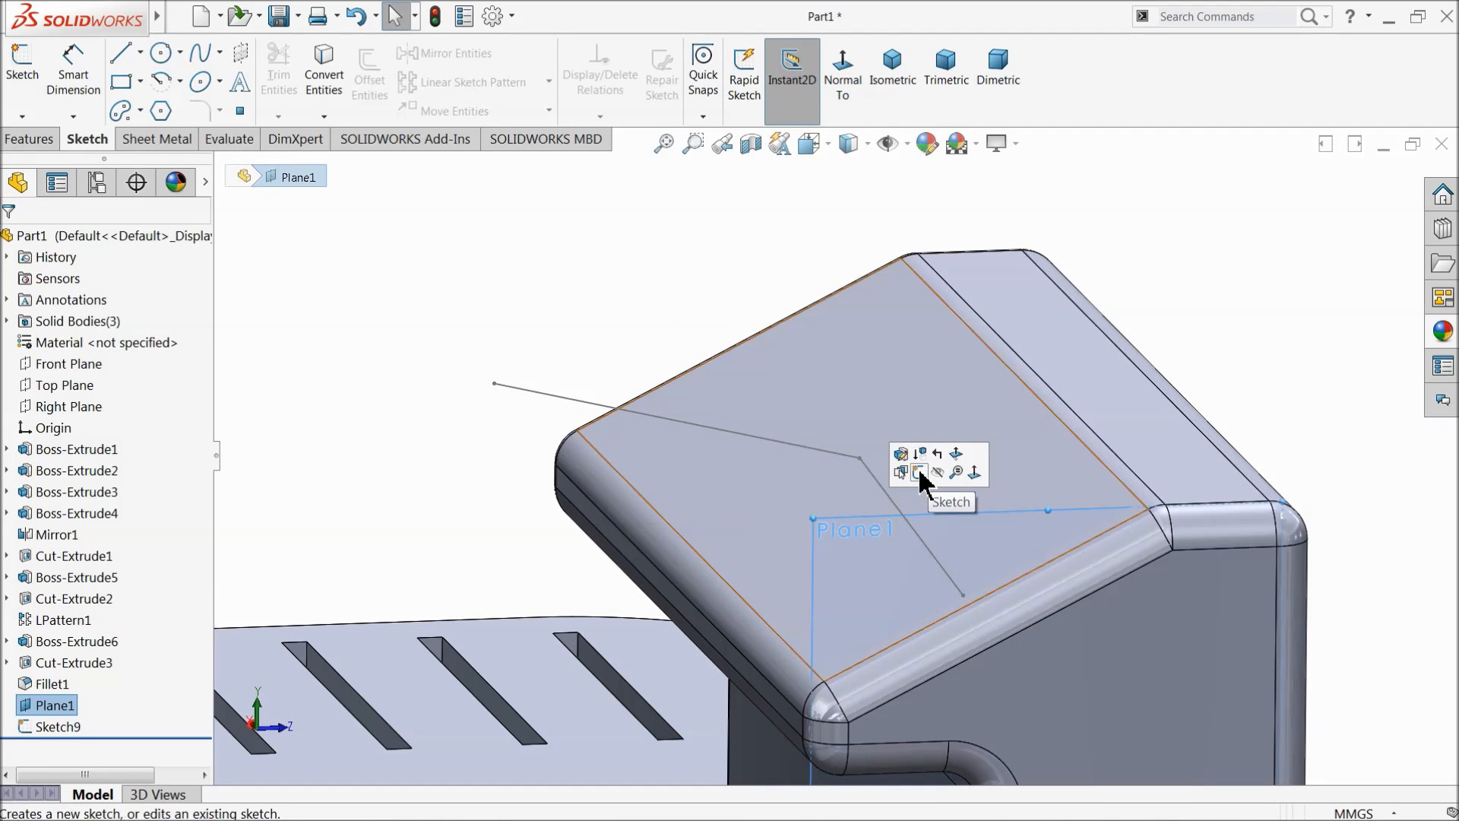
left_click(938, 475)
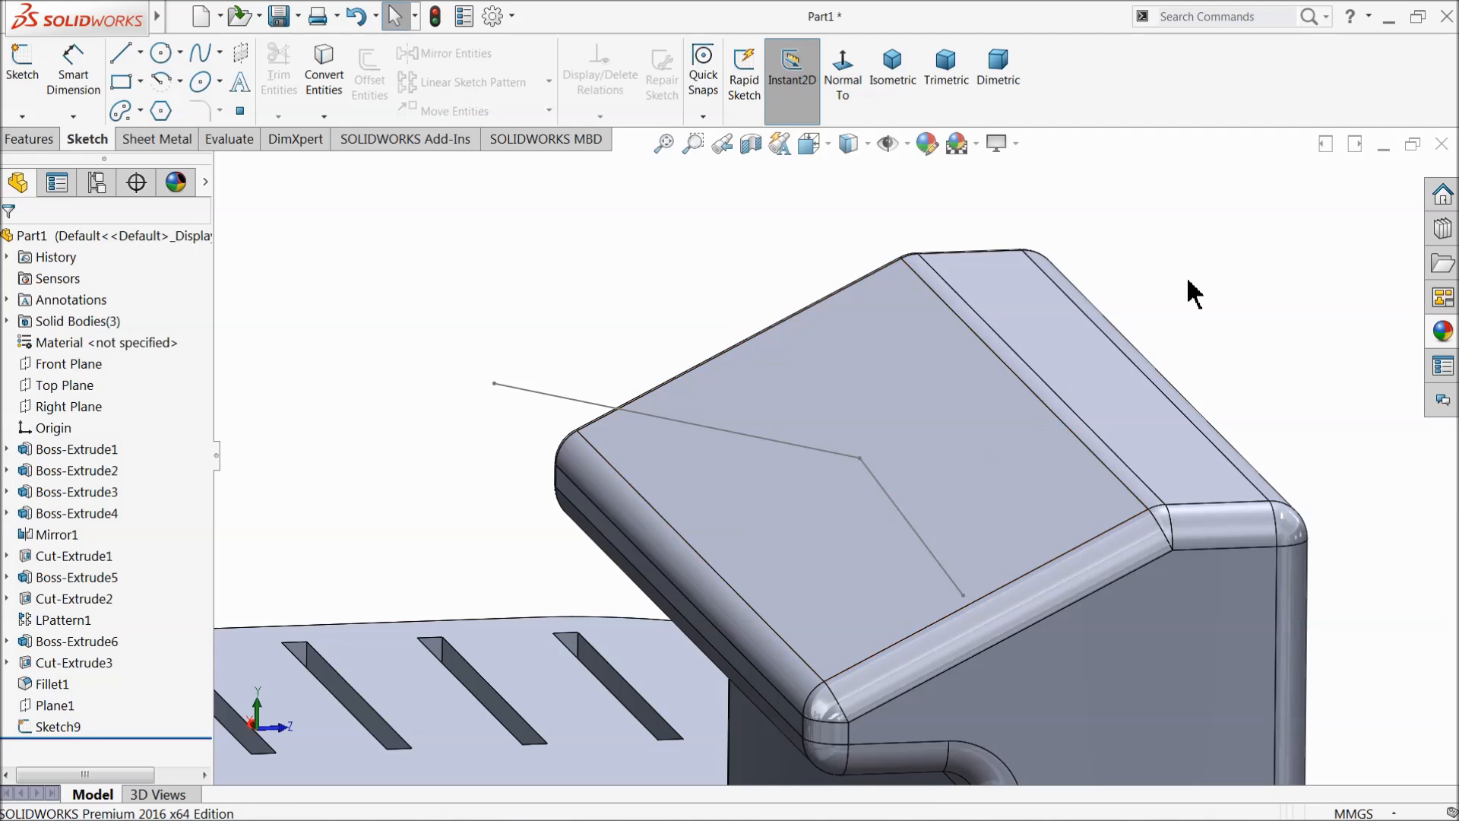
Step: Create a reference plane perpendicular to the 150 mm sketch line and coincident with its free endpoint
left_click(25, 138)
left_click(771, 114)
left_click(785, 139)
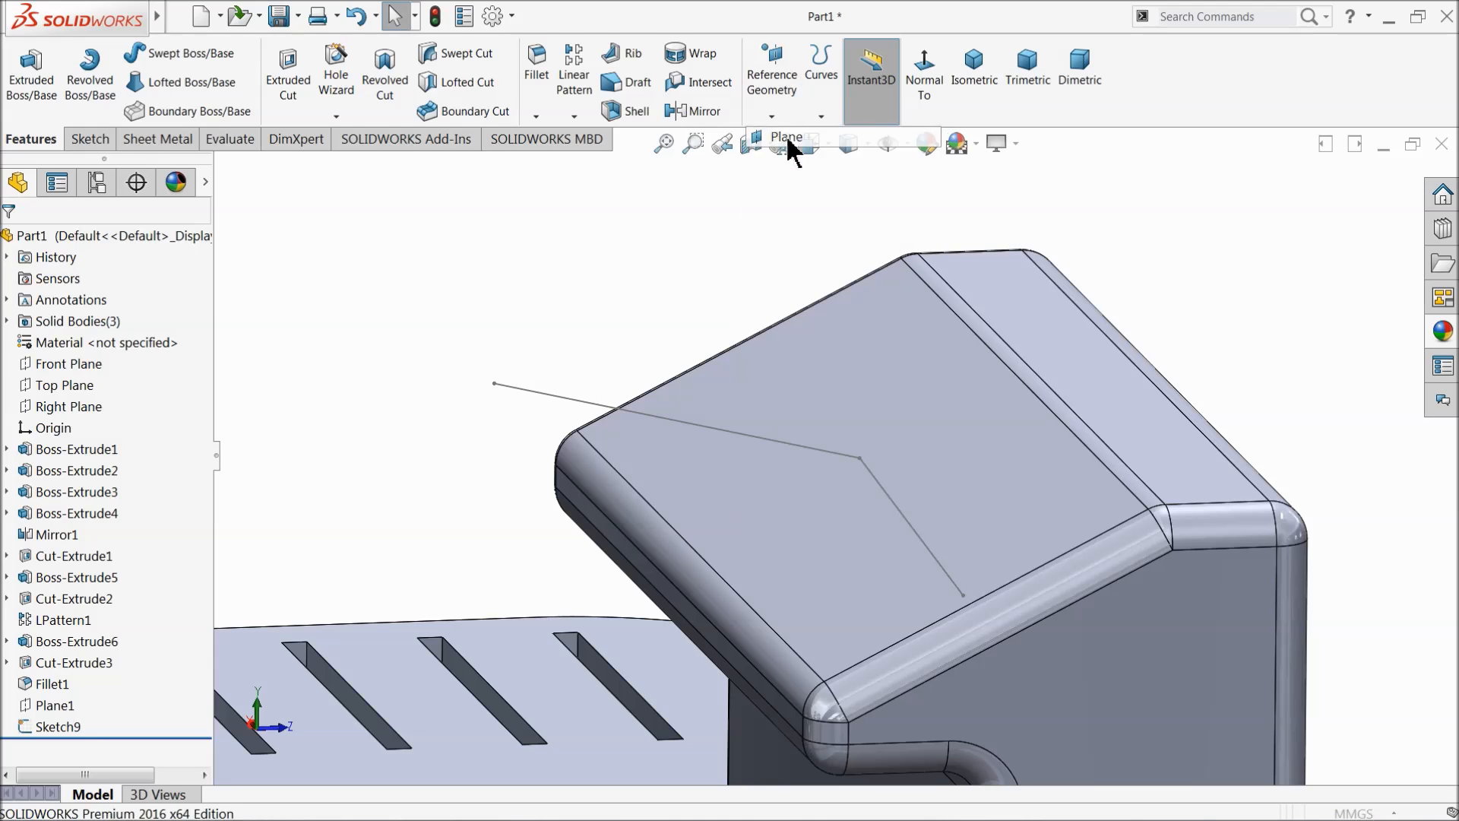
left_click(540, 404)
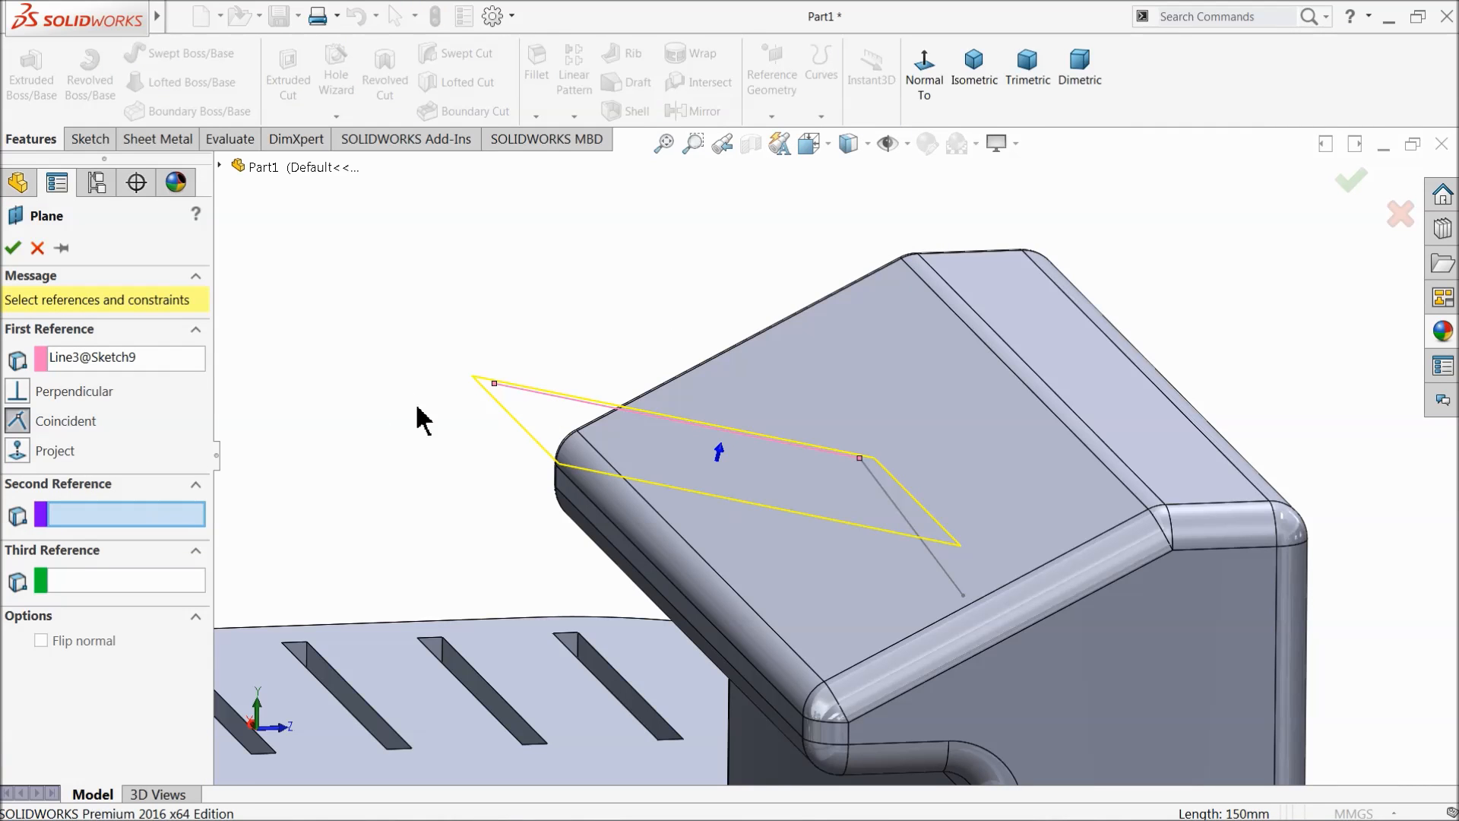
left_click(494, 384)
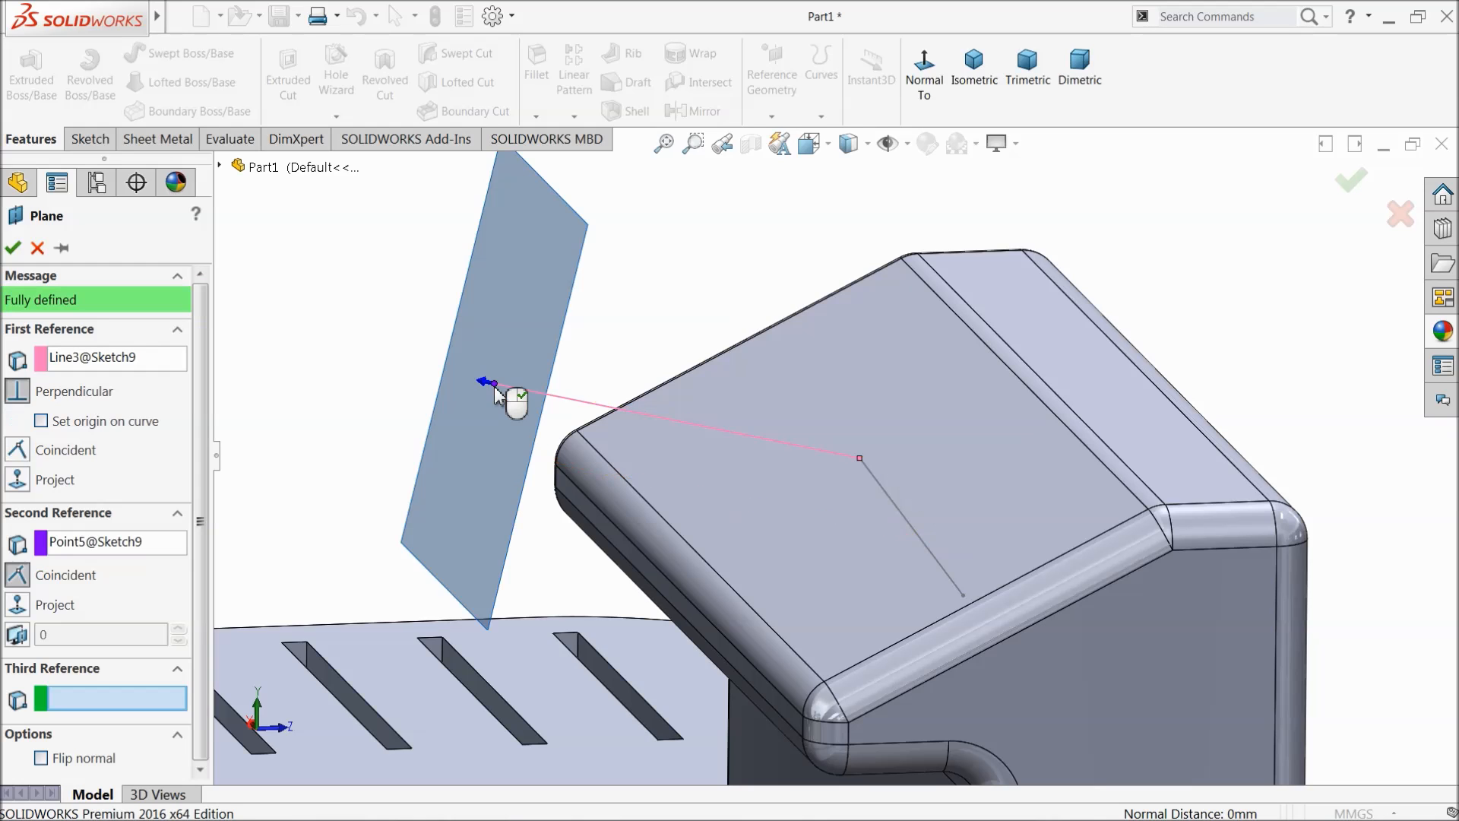
scroll(517, 437, "down", 2)
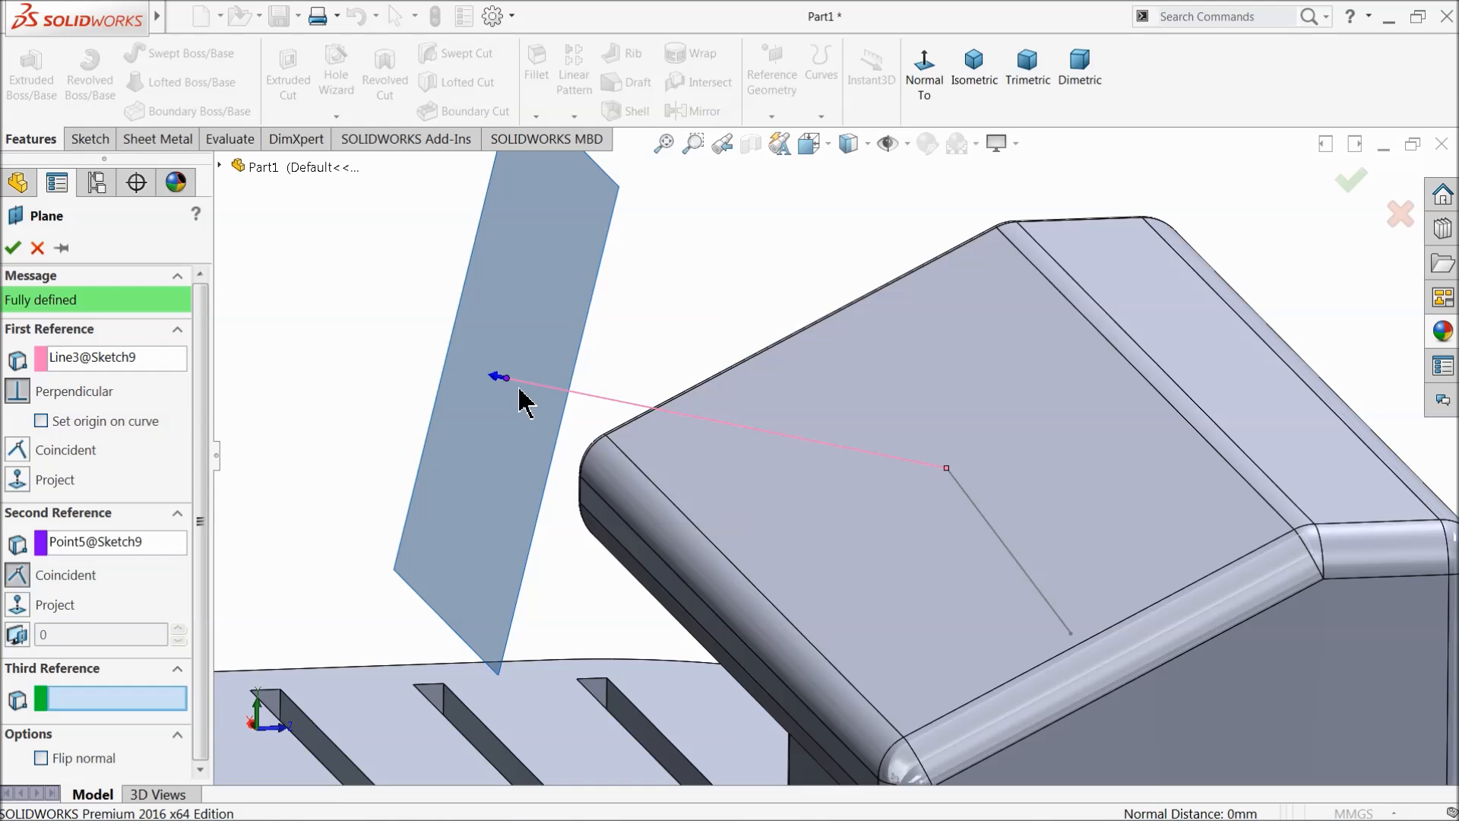
left_click(14, 249)
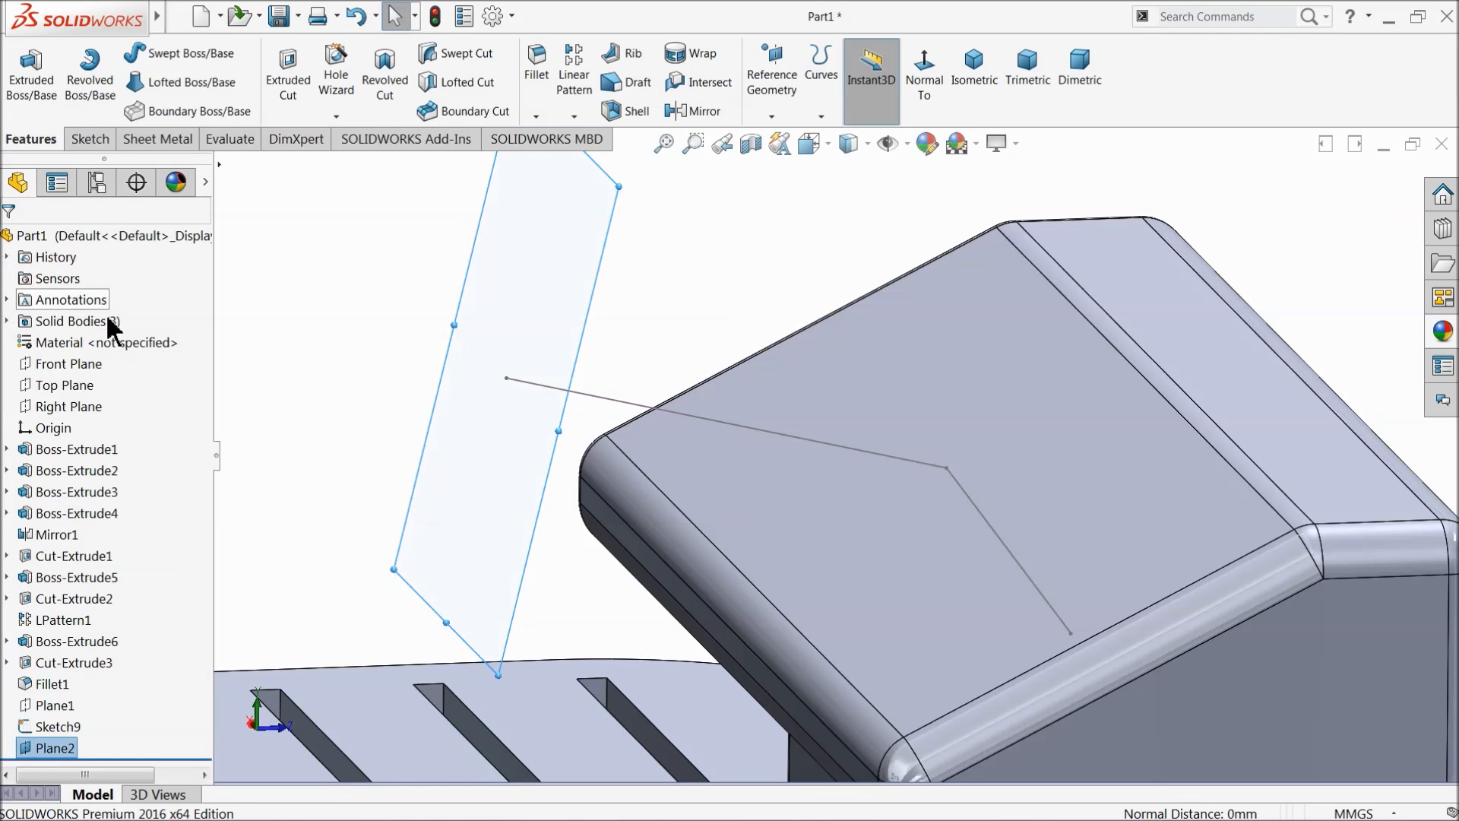
Step: Start a sketch on the plane at the path's free end and draw a circle about 24 mm in diameter centred on the path endpoint
key("z")
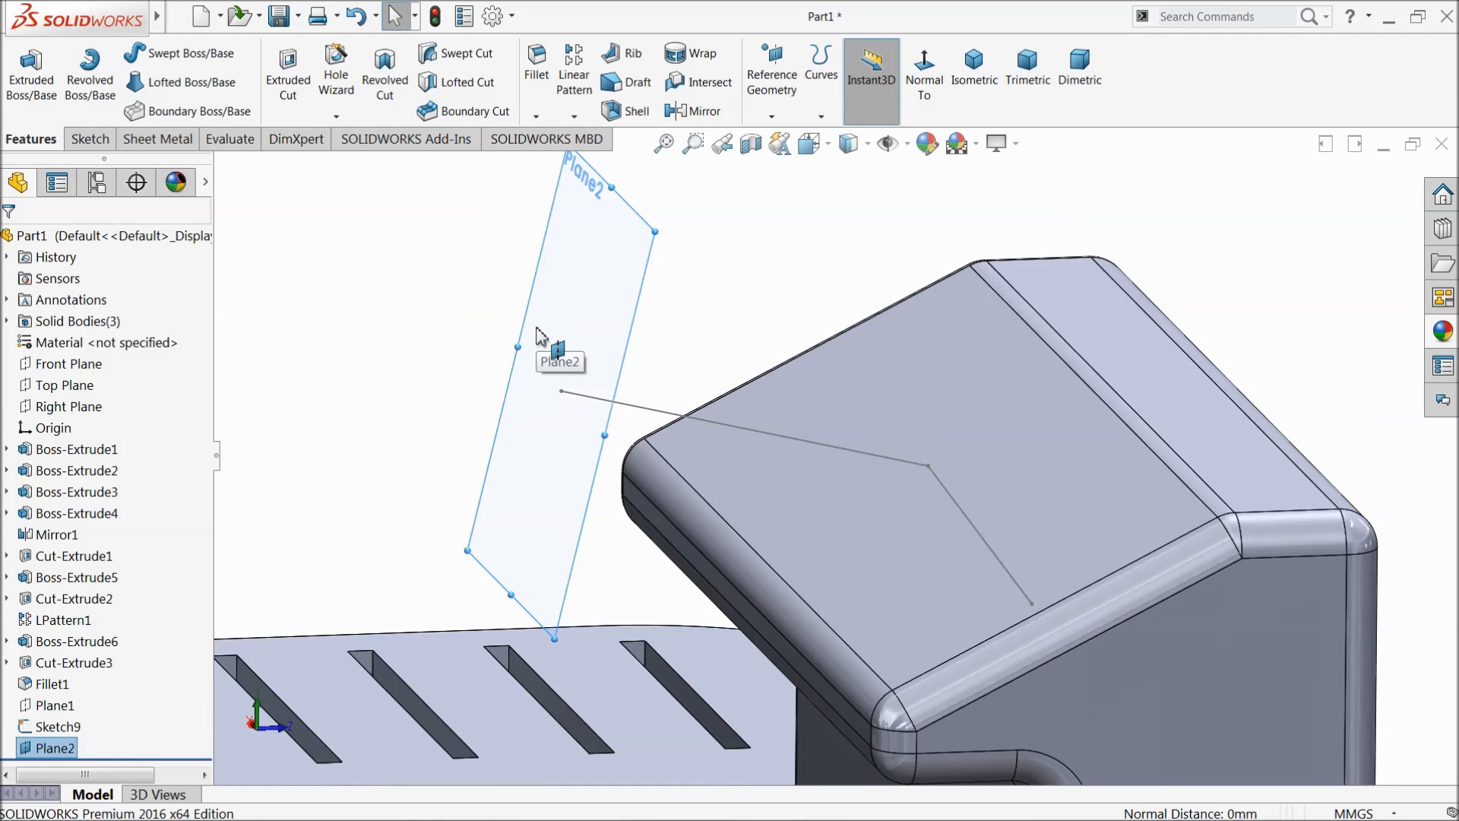
left_click(90, 139)
left_click(22, 72)
left_click(160, 53)
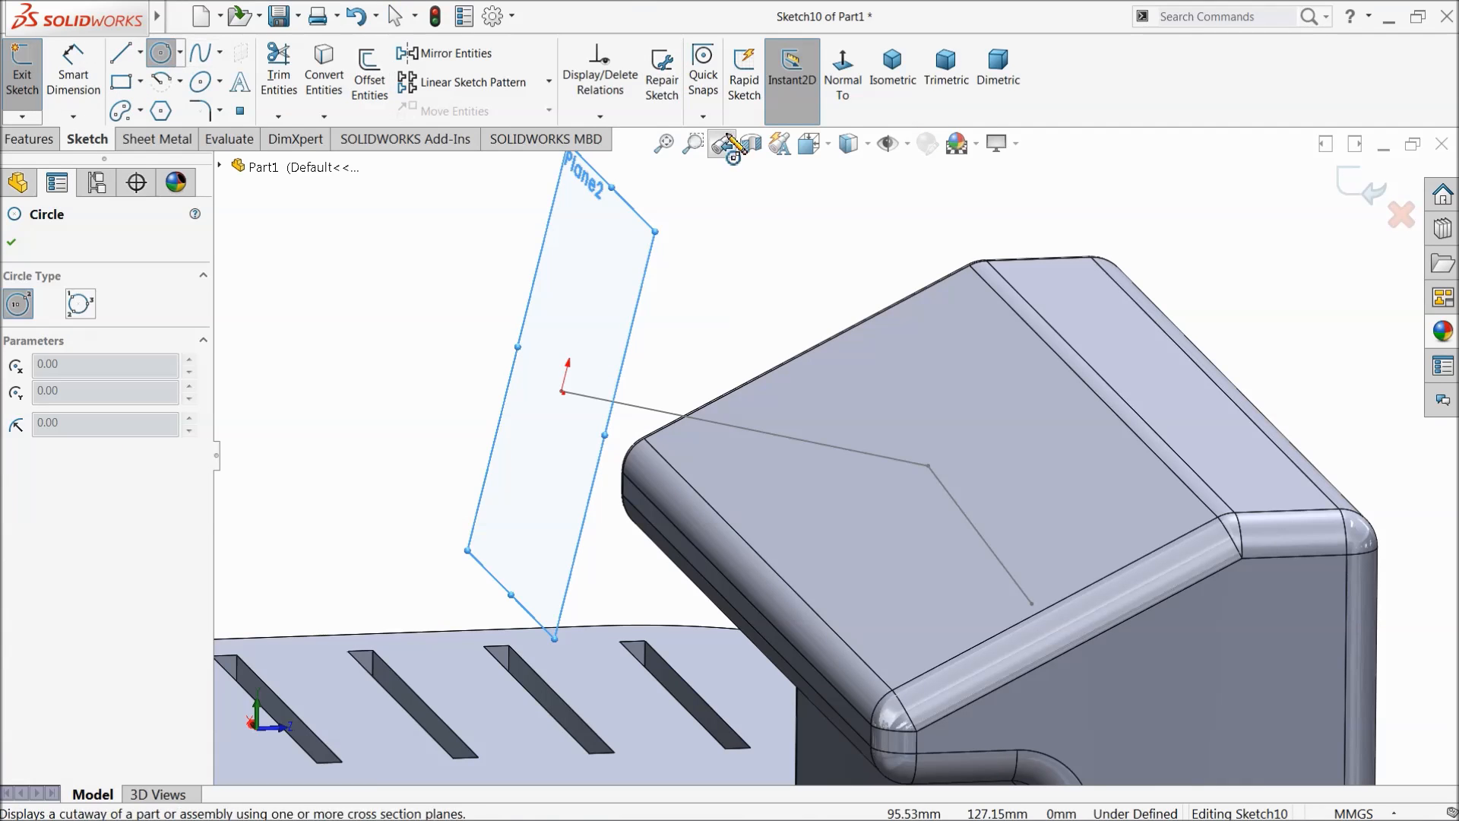
middle_click_drag(835, 287, 859, 297)
scroll(983, 490, "down", 5)
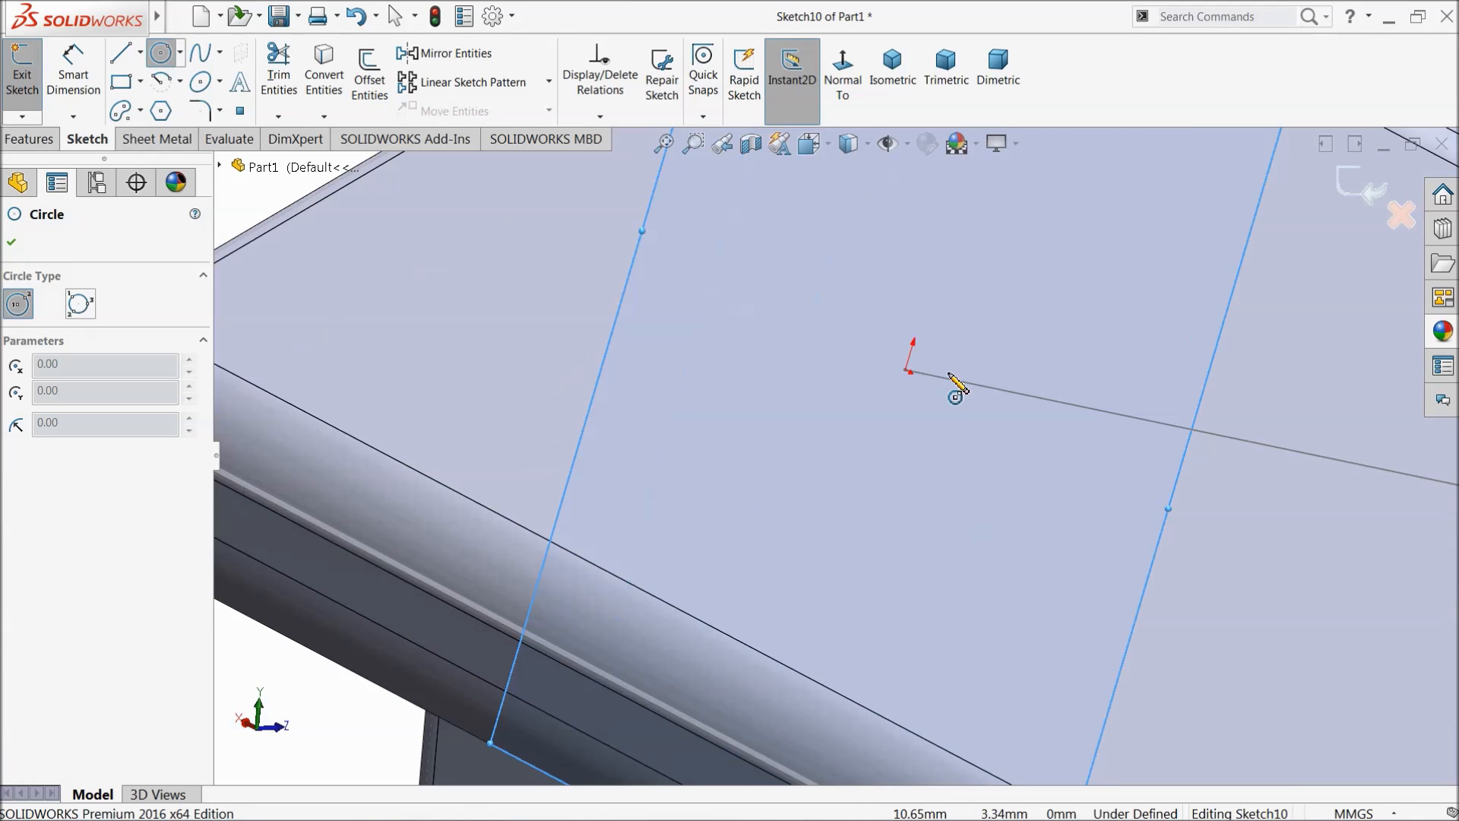
left_click(906, 371)
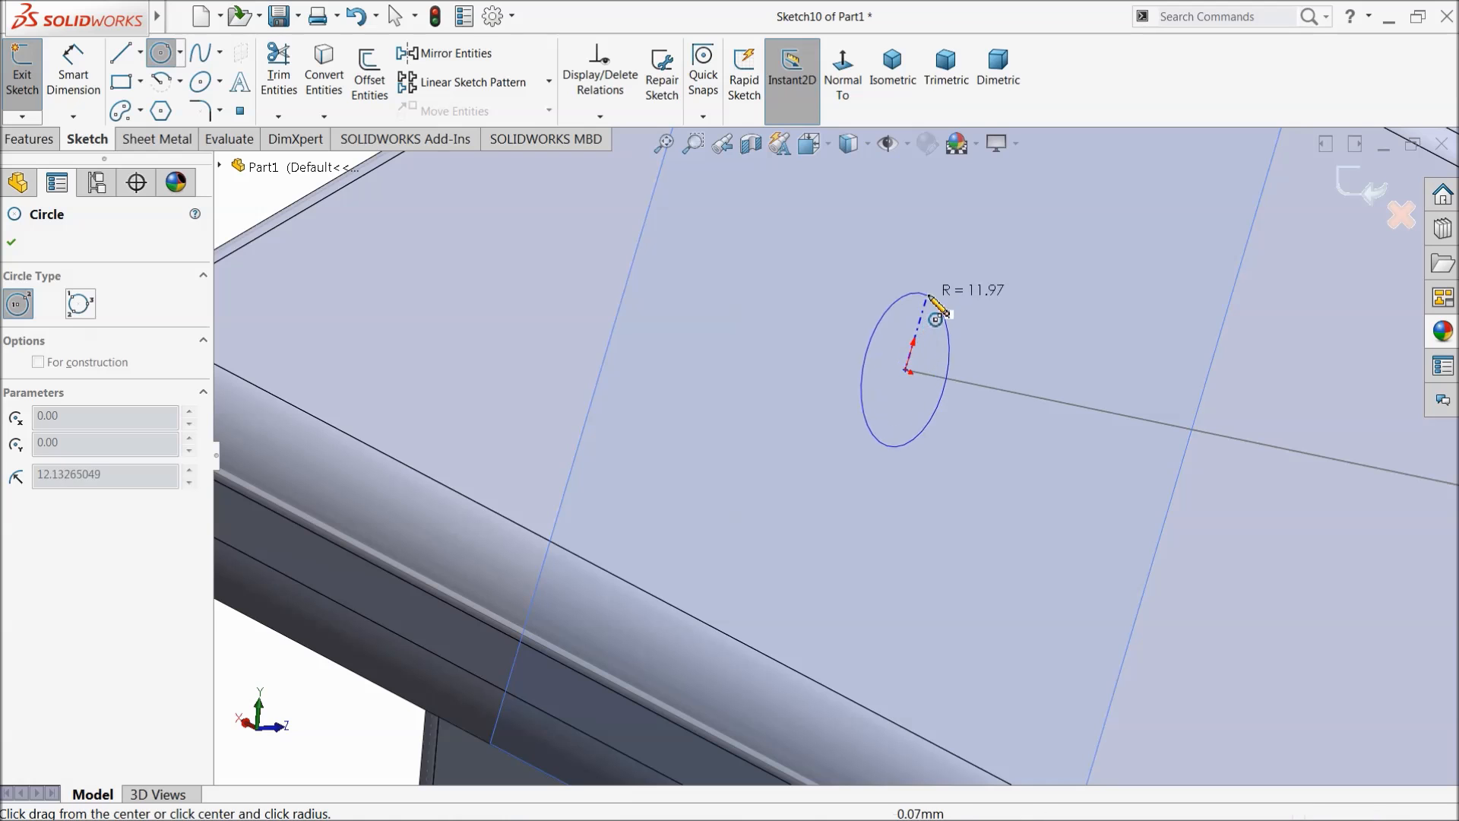
left_click(949, 322)
Step: Dimension the profile circle's diameter as 10 mm and exit the sketch
middle_click_drag(948, 322, 1041, 365)
scroll(1052, 381, "up", 8)
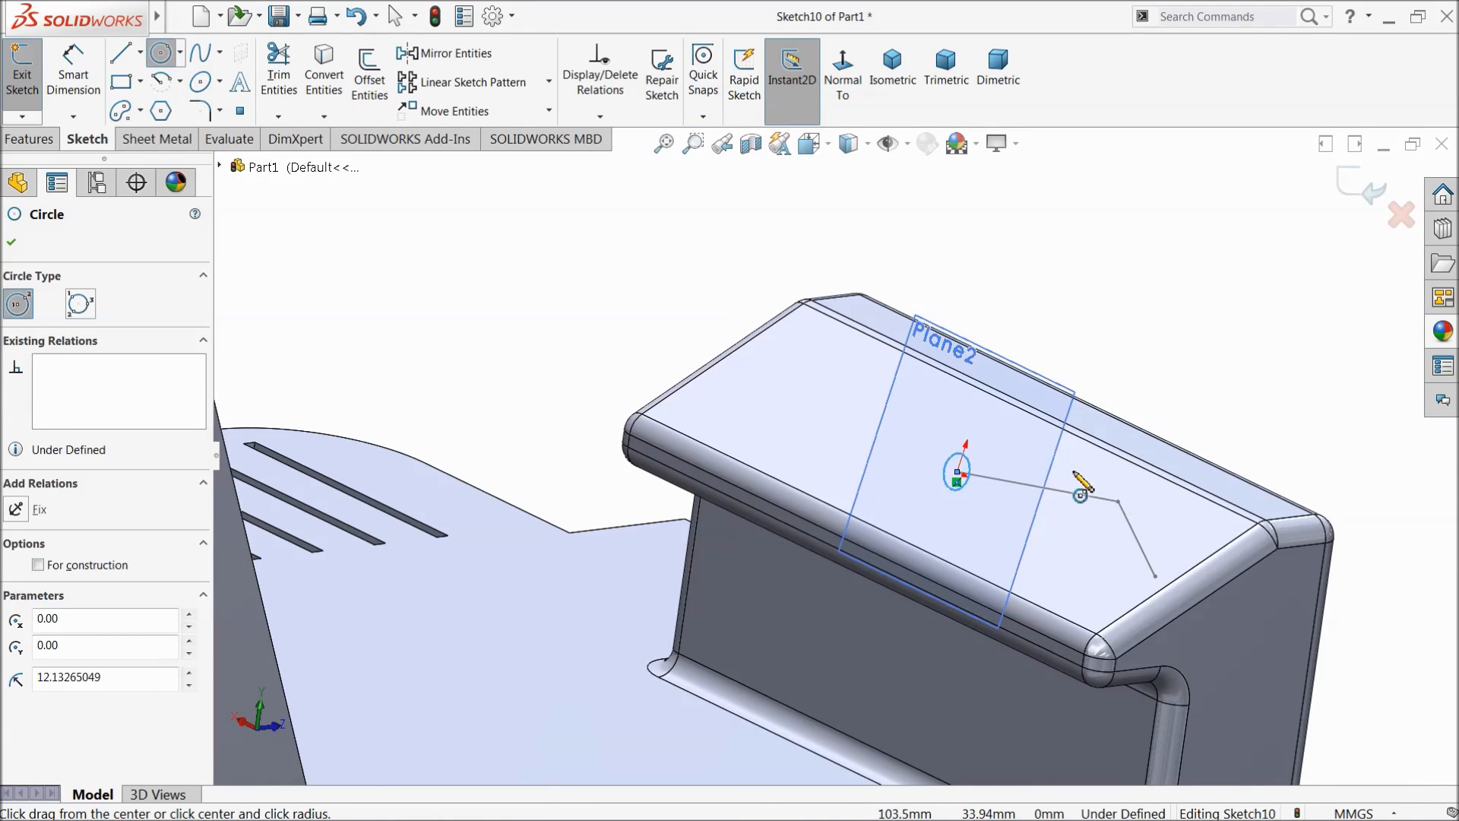
middle_click_drag(1081, 483, 1147, 531)
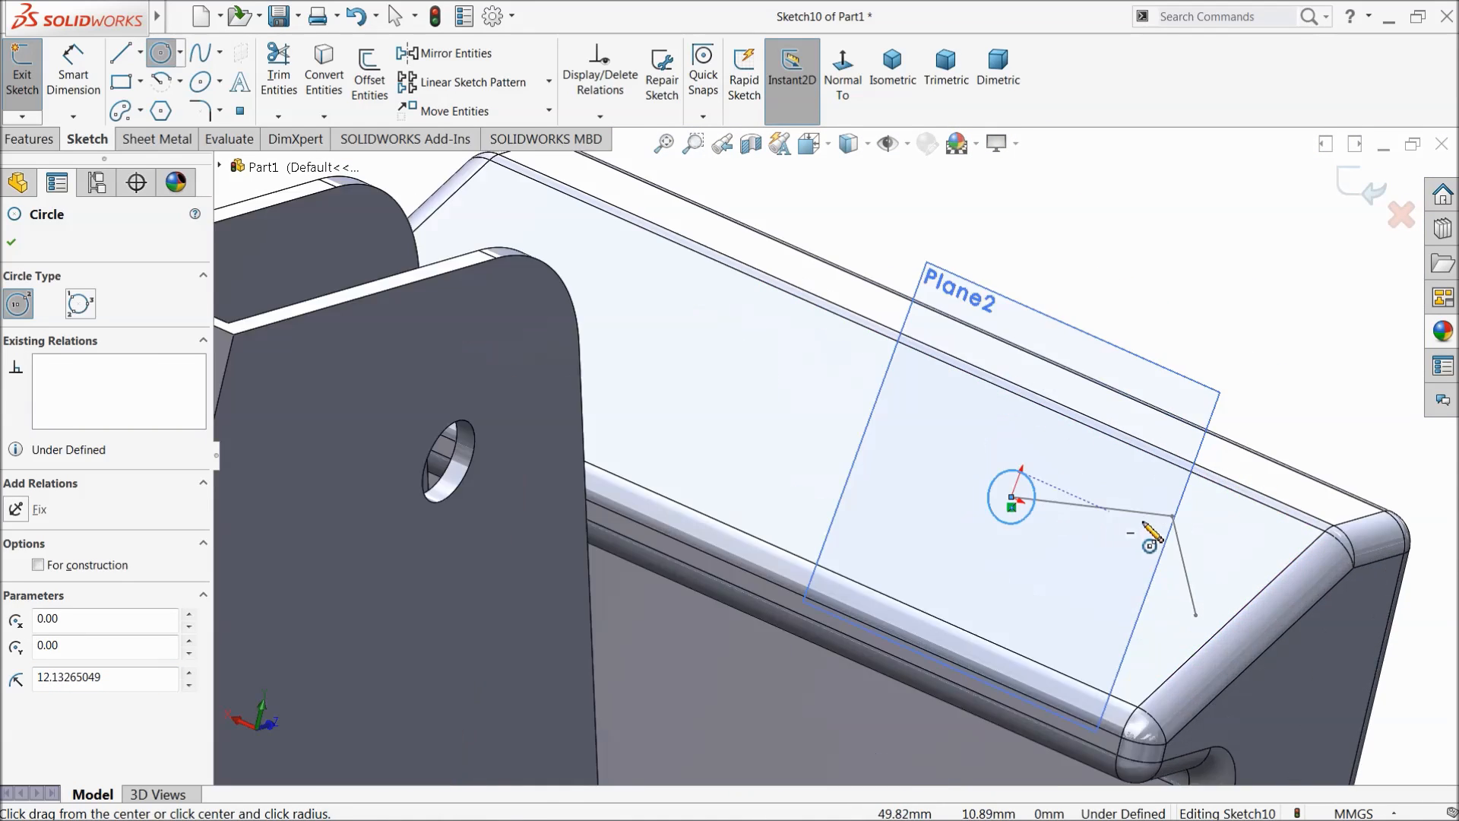
scroll(1147, 532, "down", 4)
left_click(76, 76)
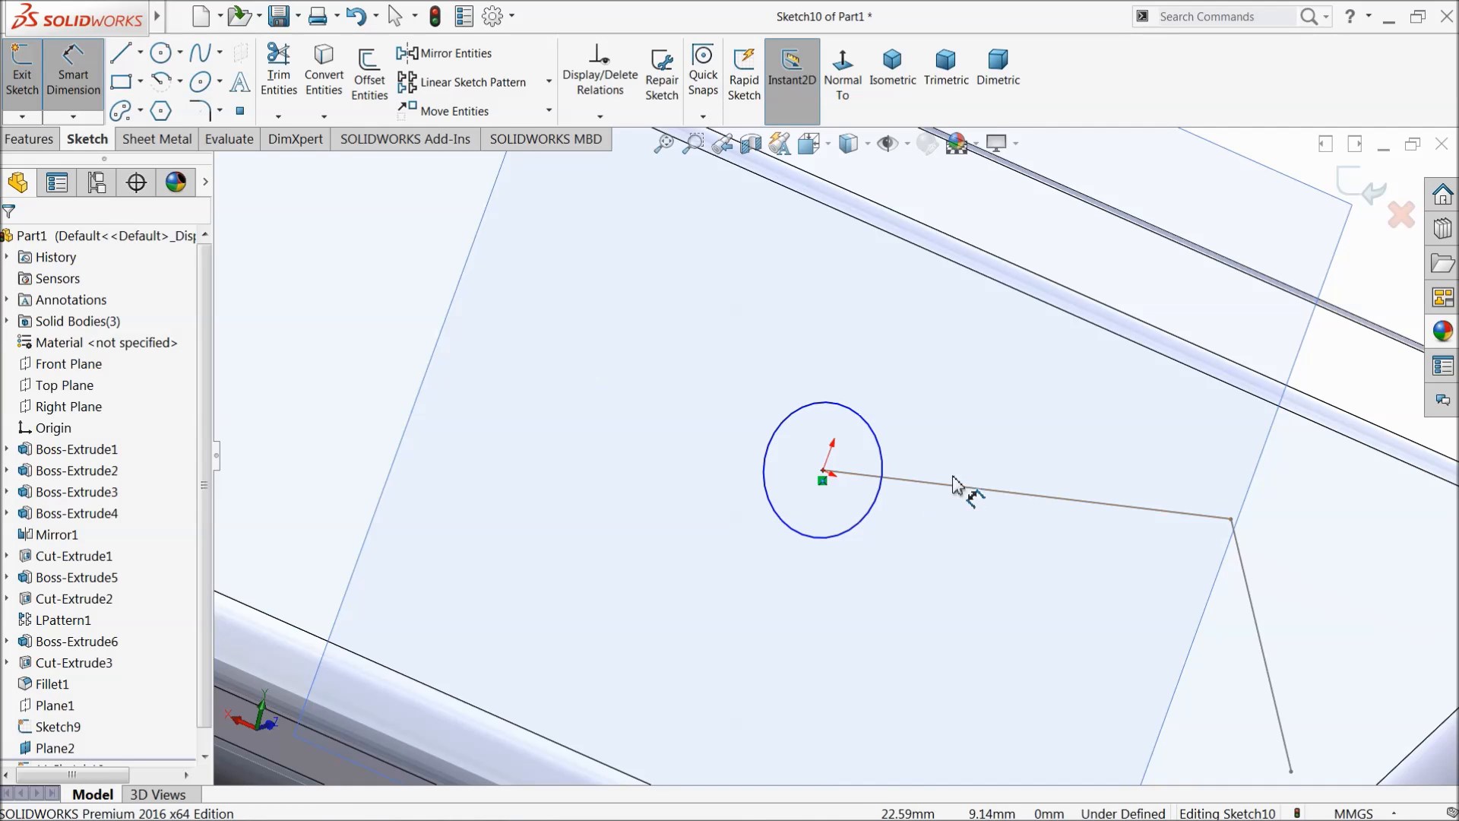
left_click(879, 438)
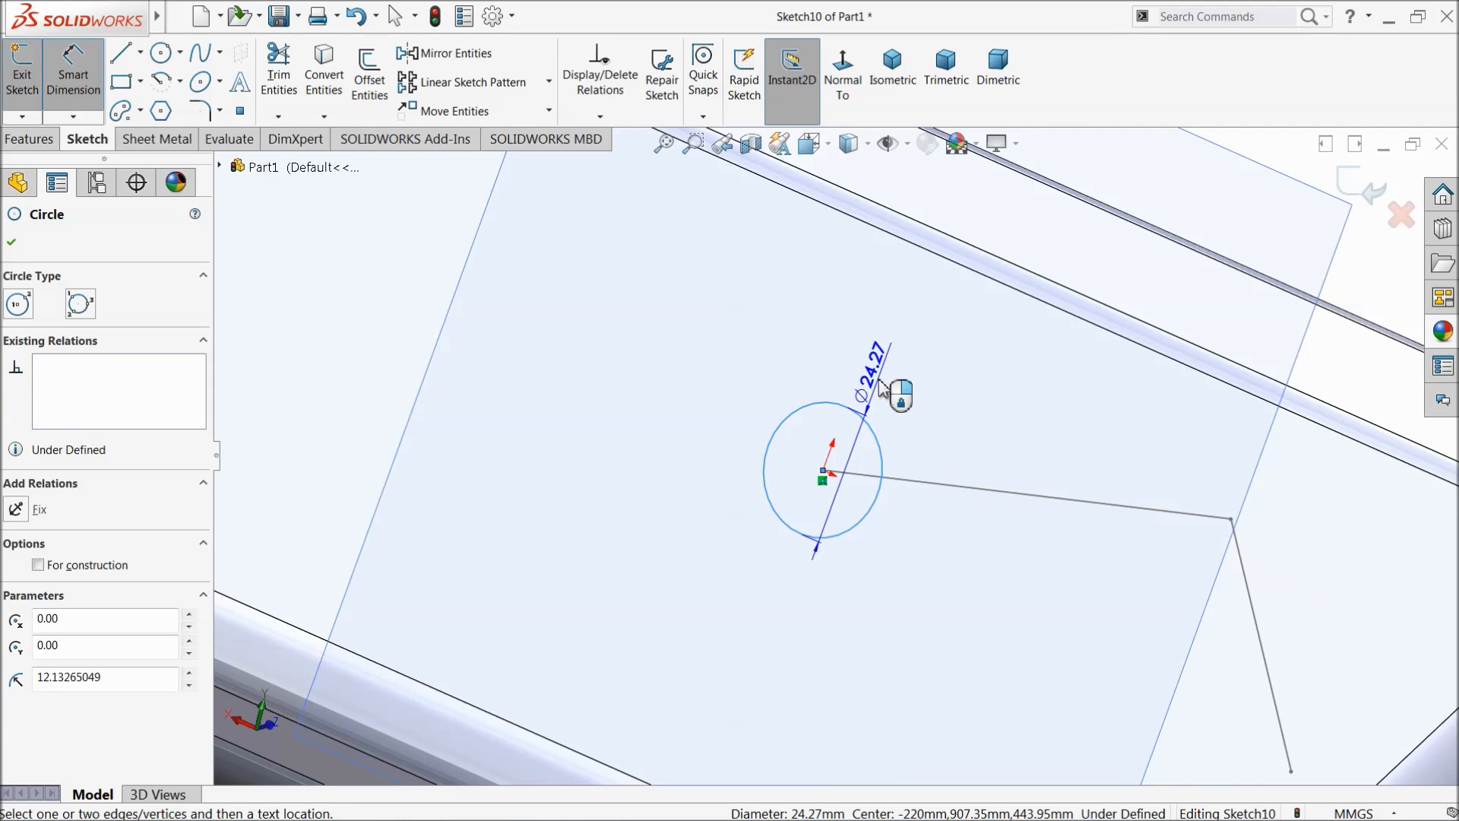
left_click(900, 384)
type("10")
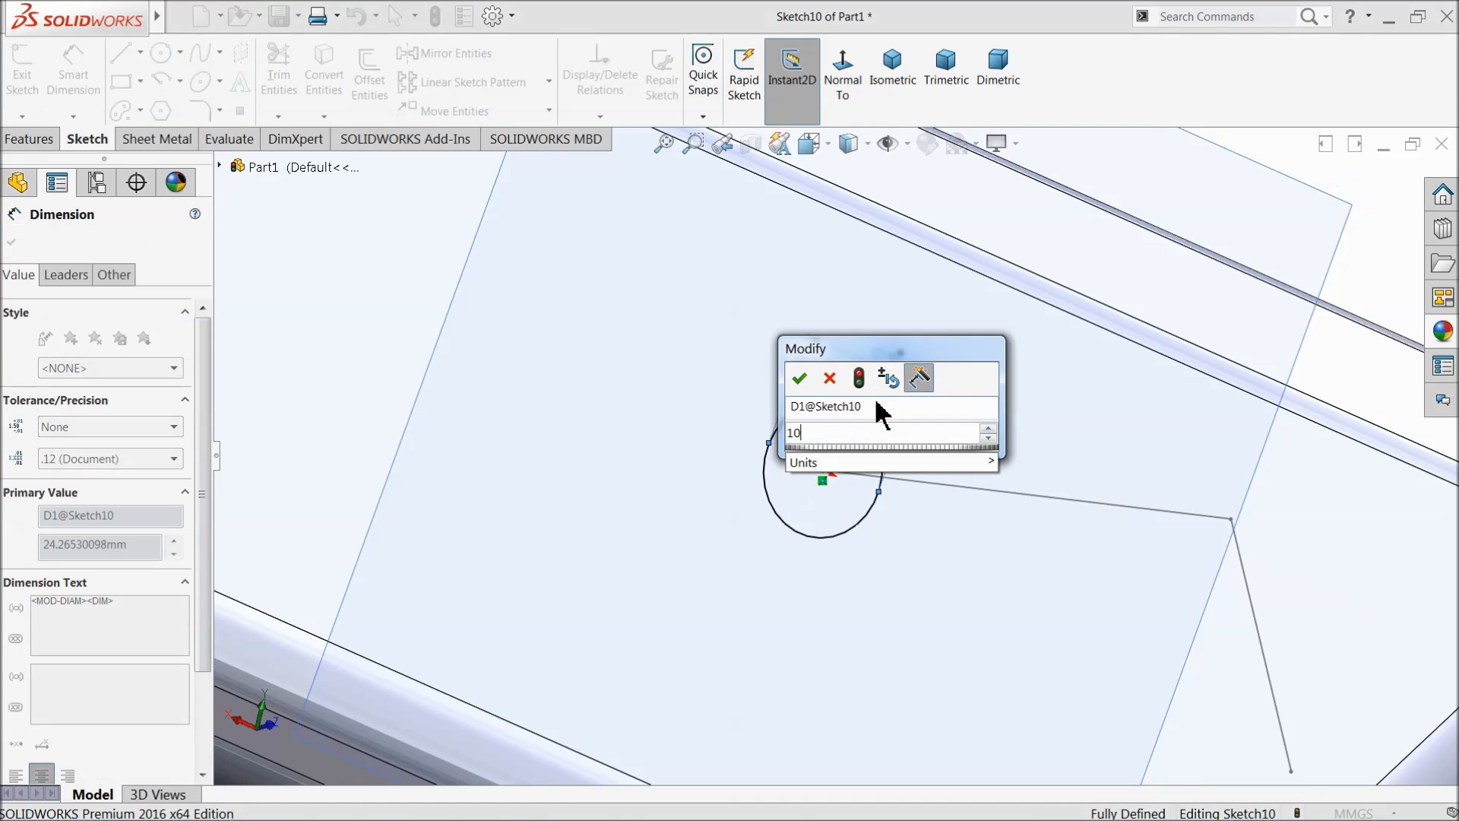
left_click(798, 378)
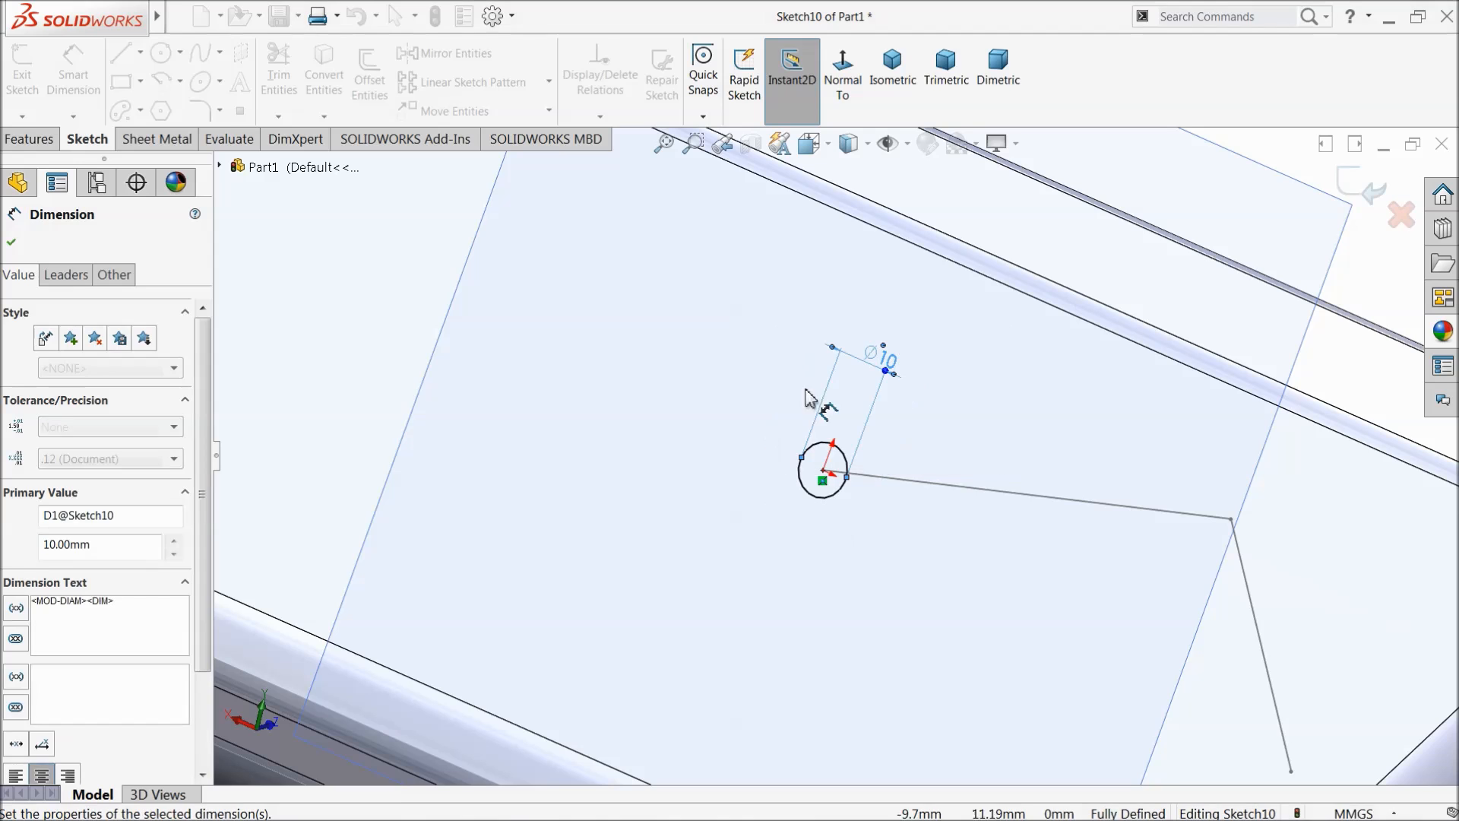
left_click(1371, 200)
Step: Sweep the 10 mm circle along the two-line path as a separate body, with Merge result turned off
scroll(815, 452, "down", 6)
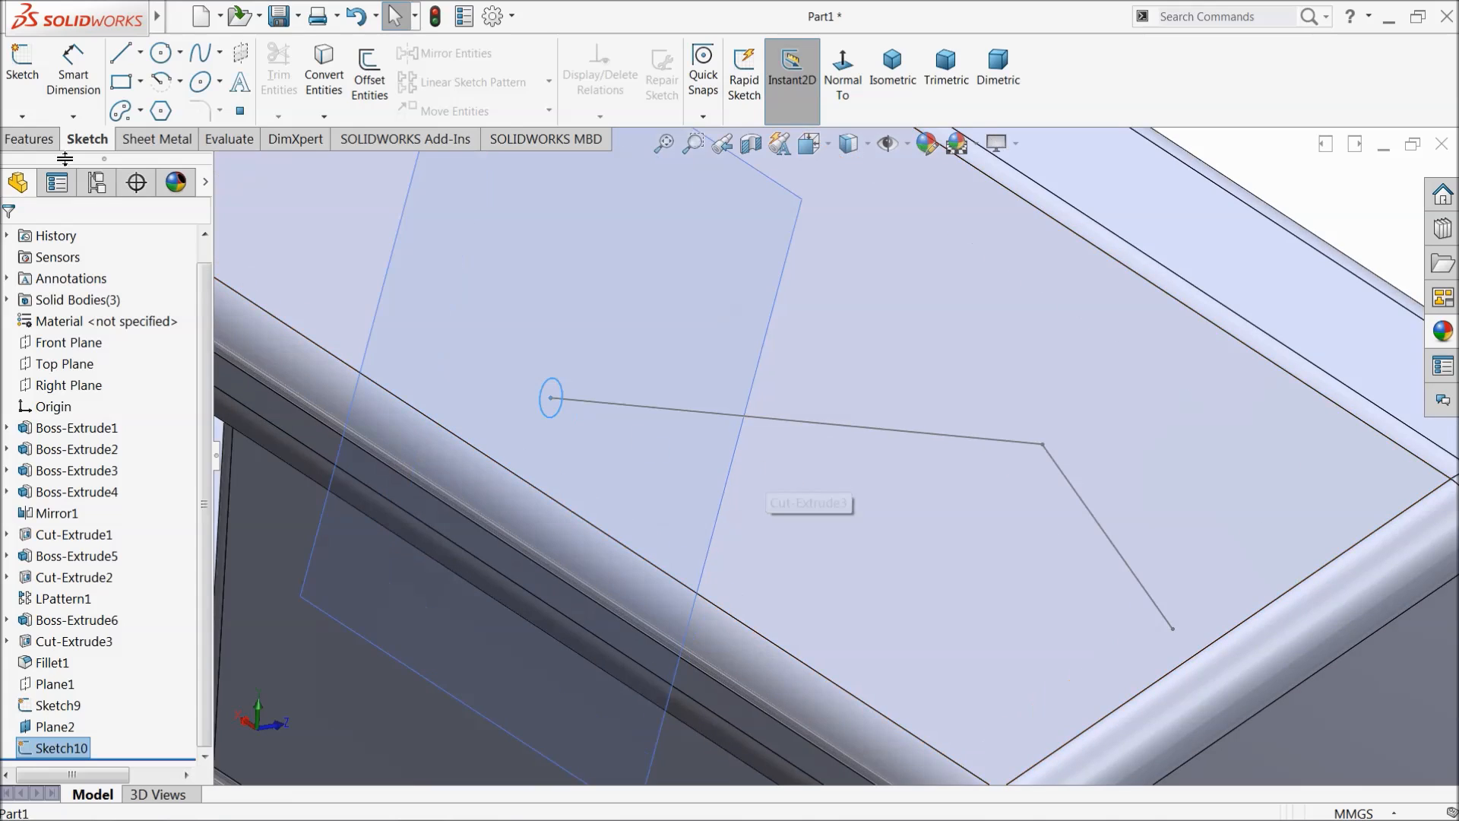
left_click(29, 138)
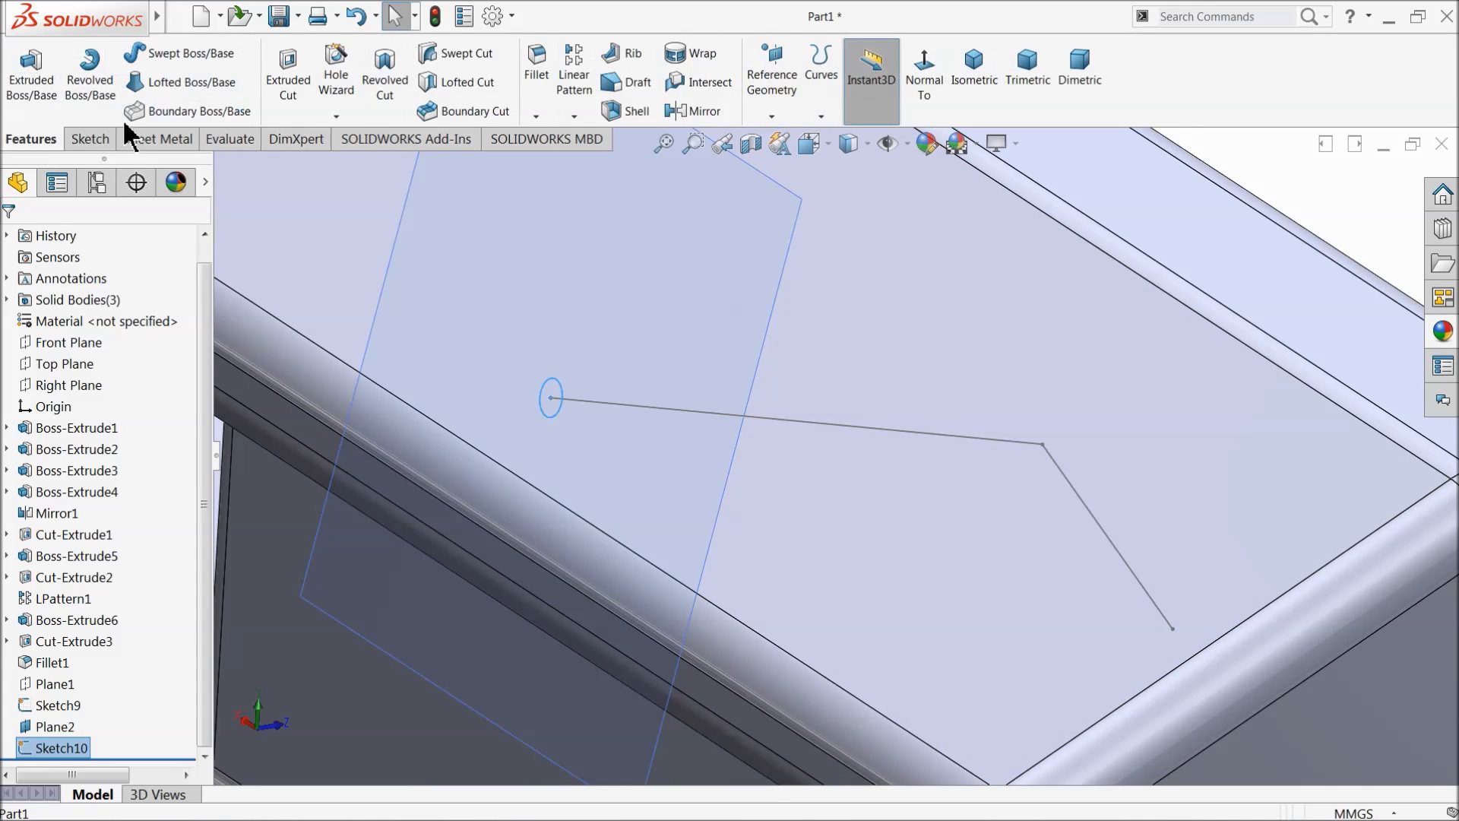
left_click(183, 59)
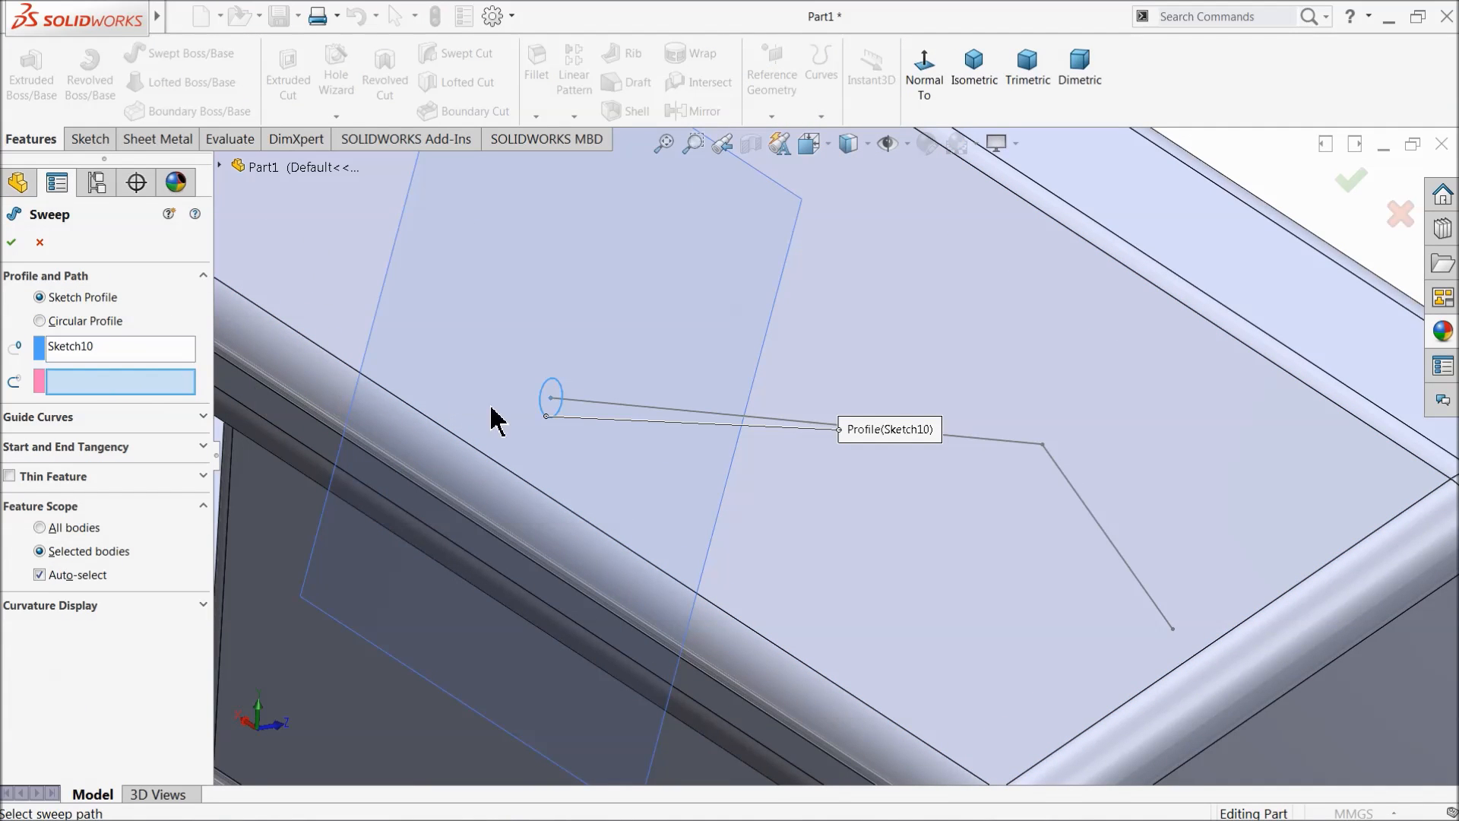
left_click(614, 409)
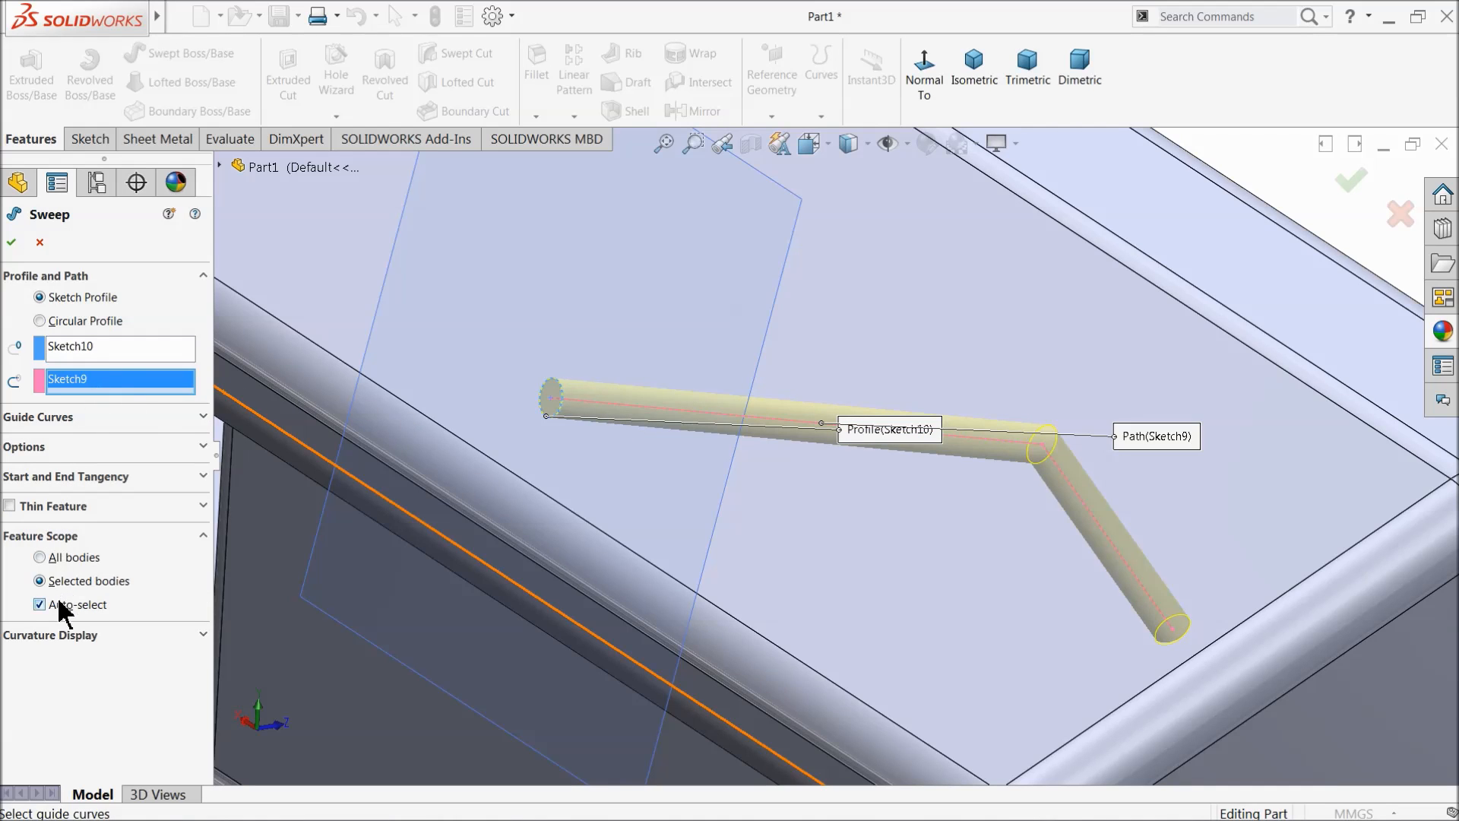
left_click(38, 477)
left_click(37, 479)
left_click(38, 447)
left_click(40, 604)
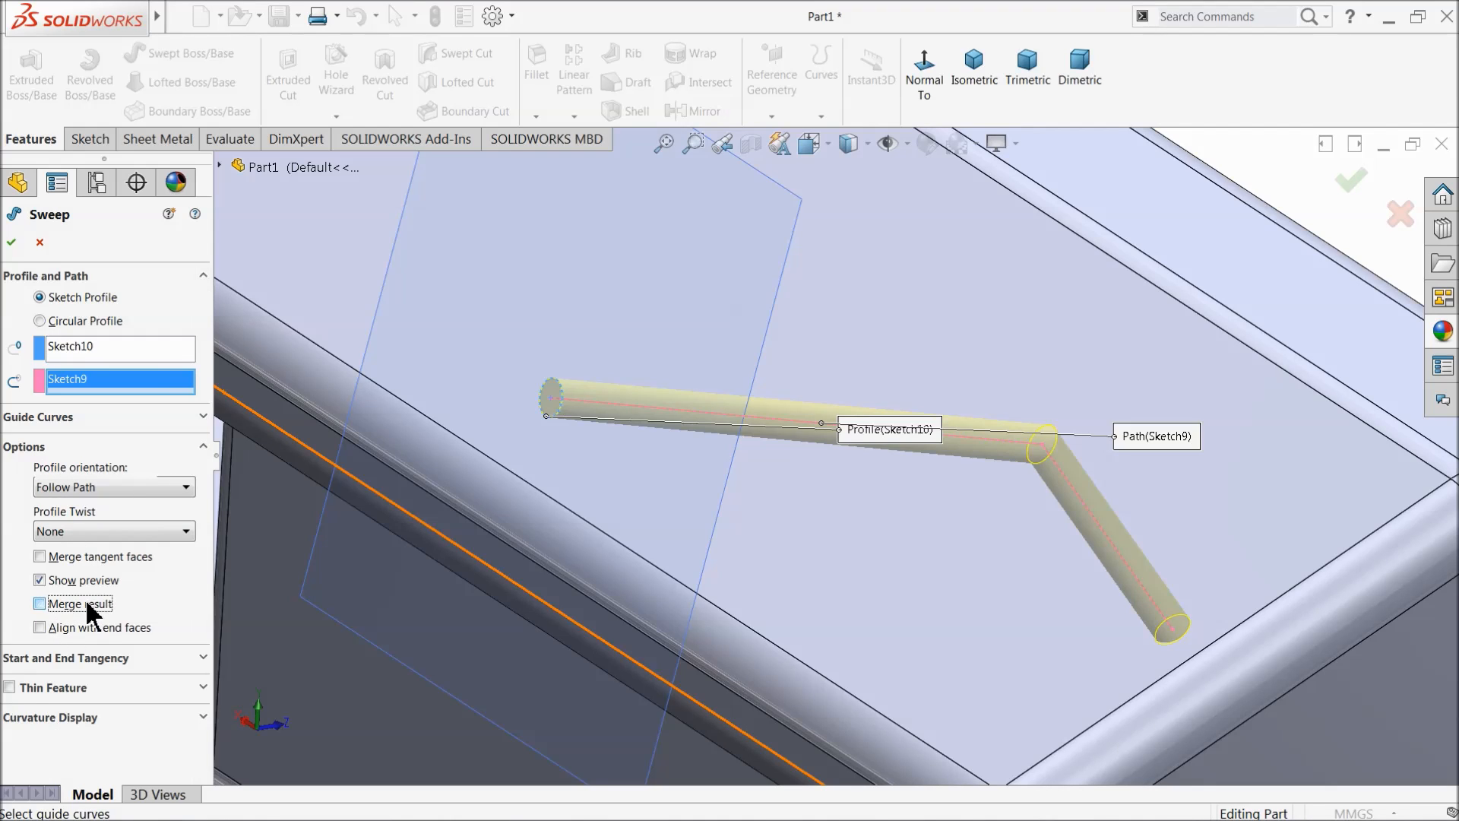
left_click(14, 244)
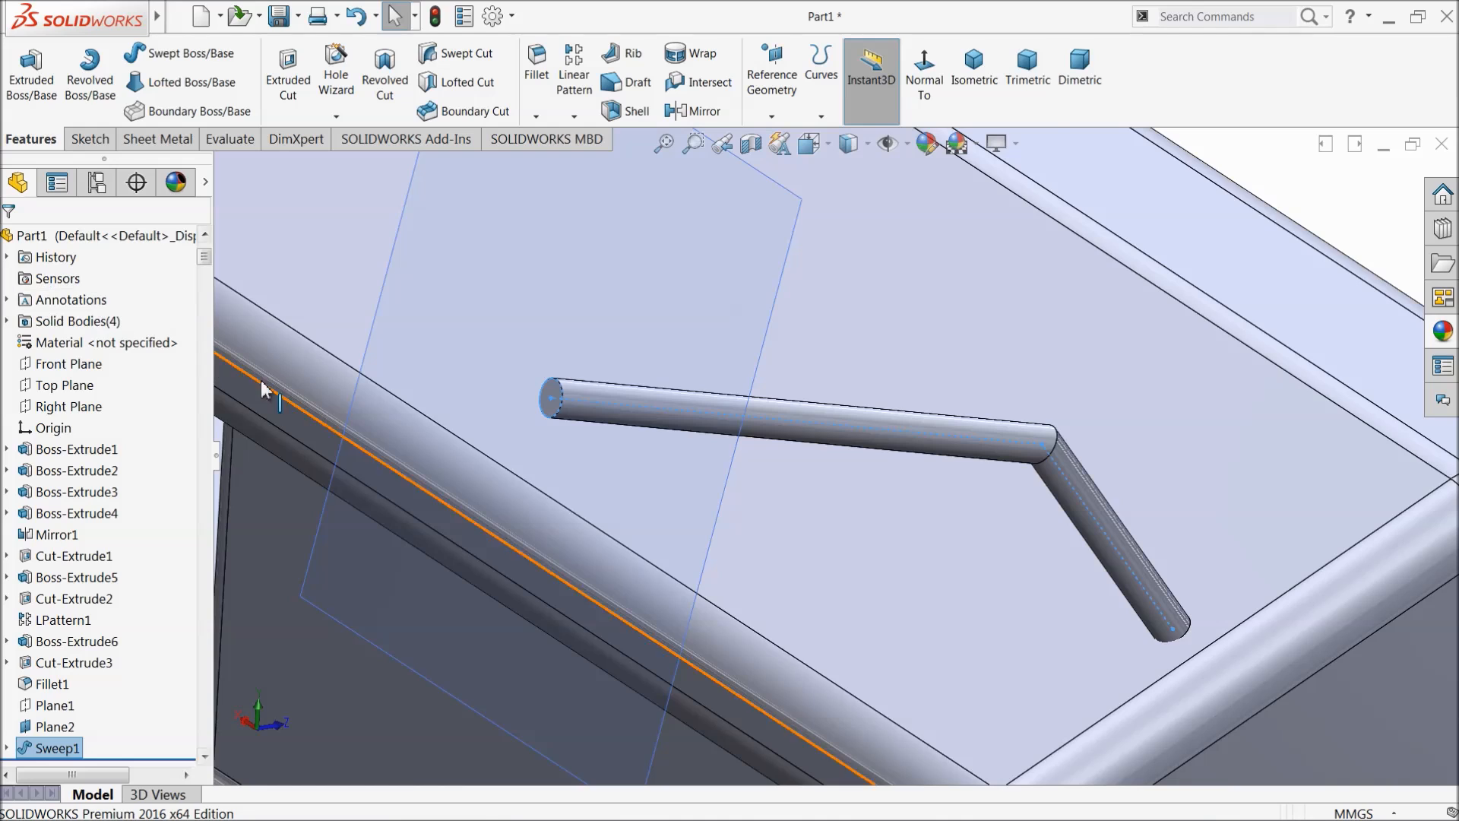
Step: Hide the reference plane Plane2 at the free end of the swept arm
scroll(662, 551, "up", 3)
scroll(658, 489, "up", 3)
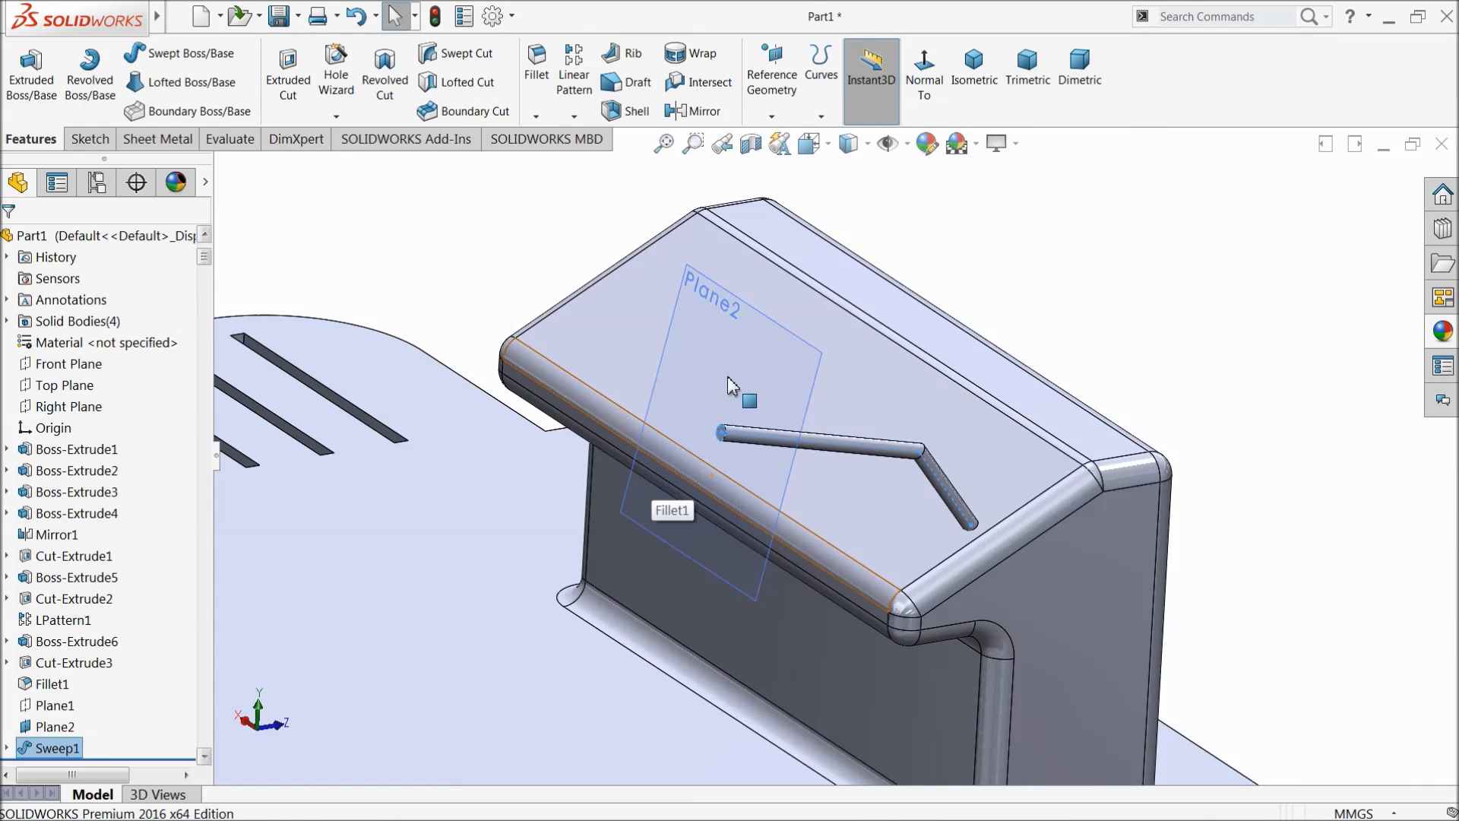
left_click(783, 313)
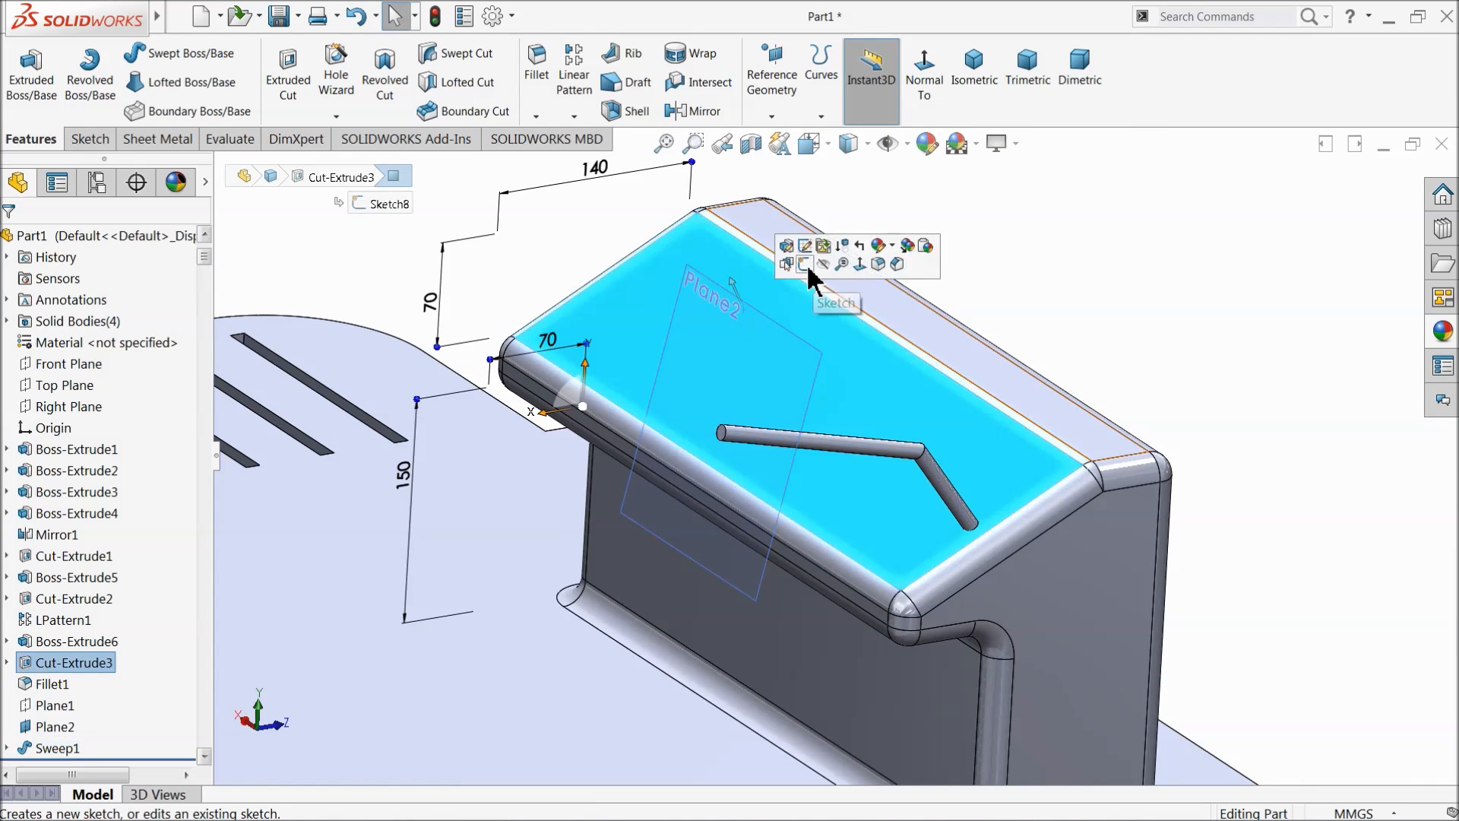
left_click(993, 221)
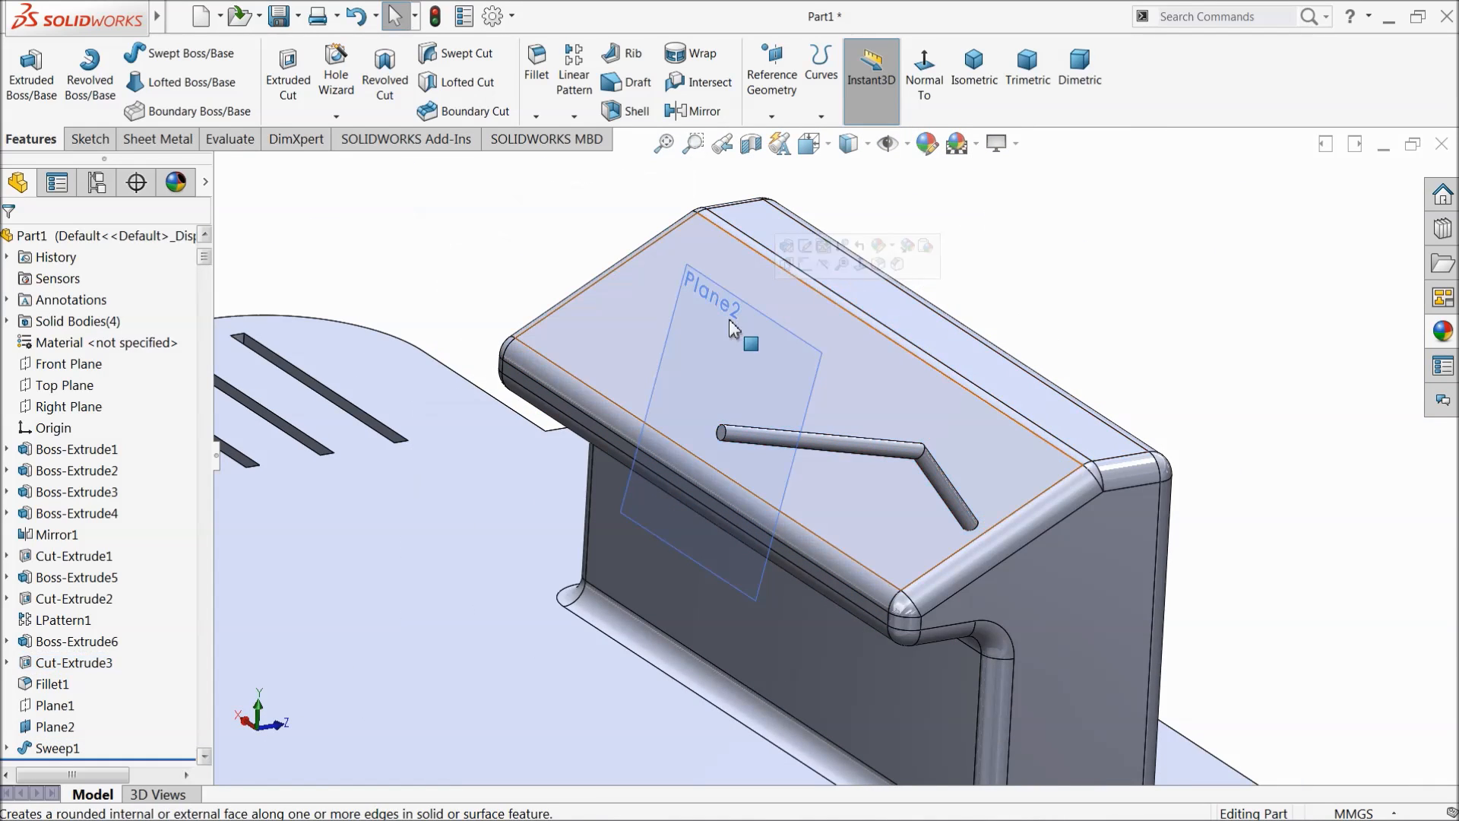
left_click(34, 727)
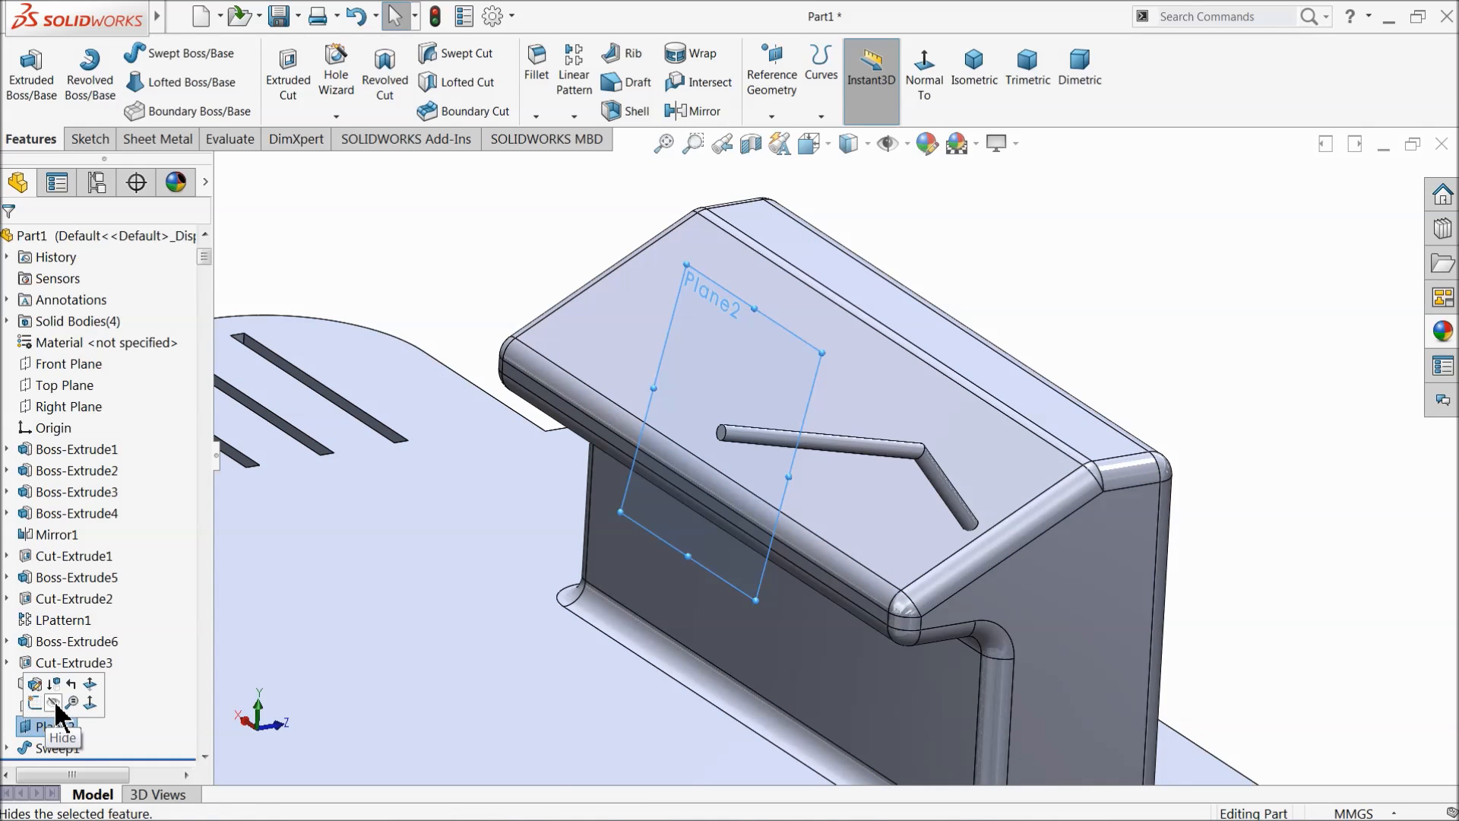
left_click(54, 704)
Step: Start a sketch on the swept arm's free end face and draw a concentric circle about 18 mm in diameter
scroll(678, 468, "down", 10)
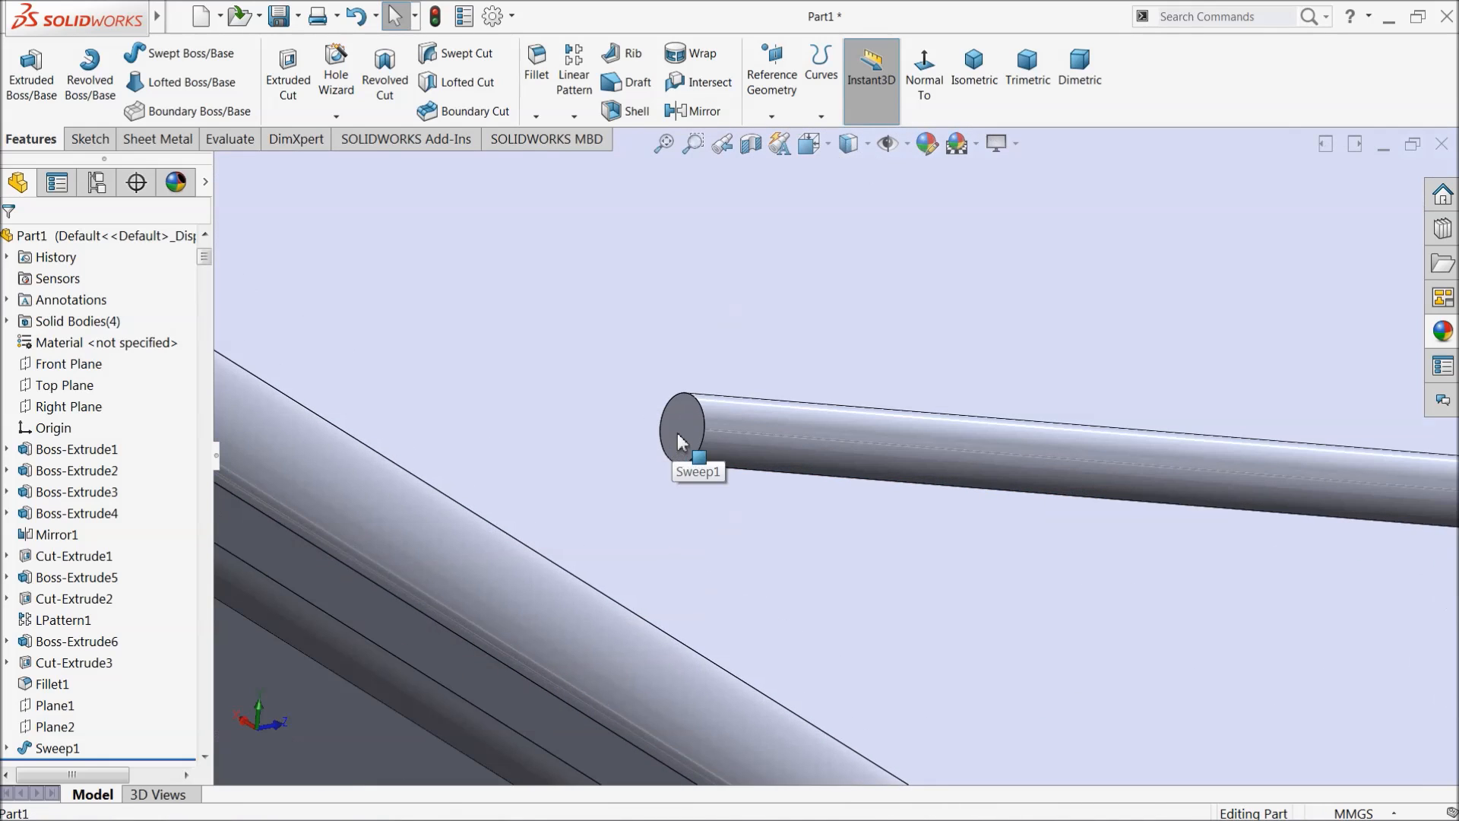
left_click(677, 432)
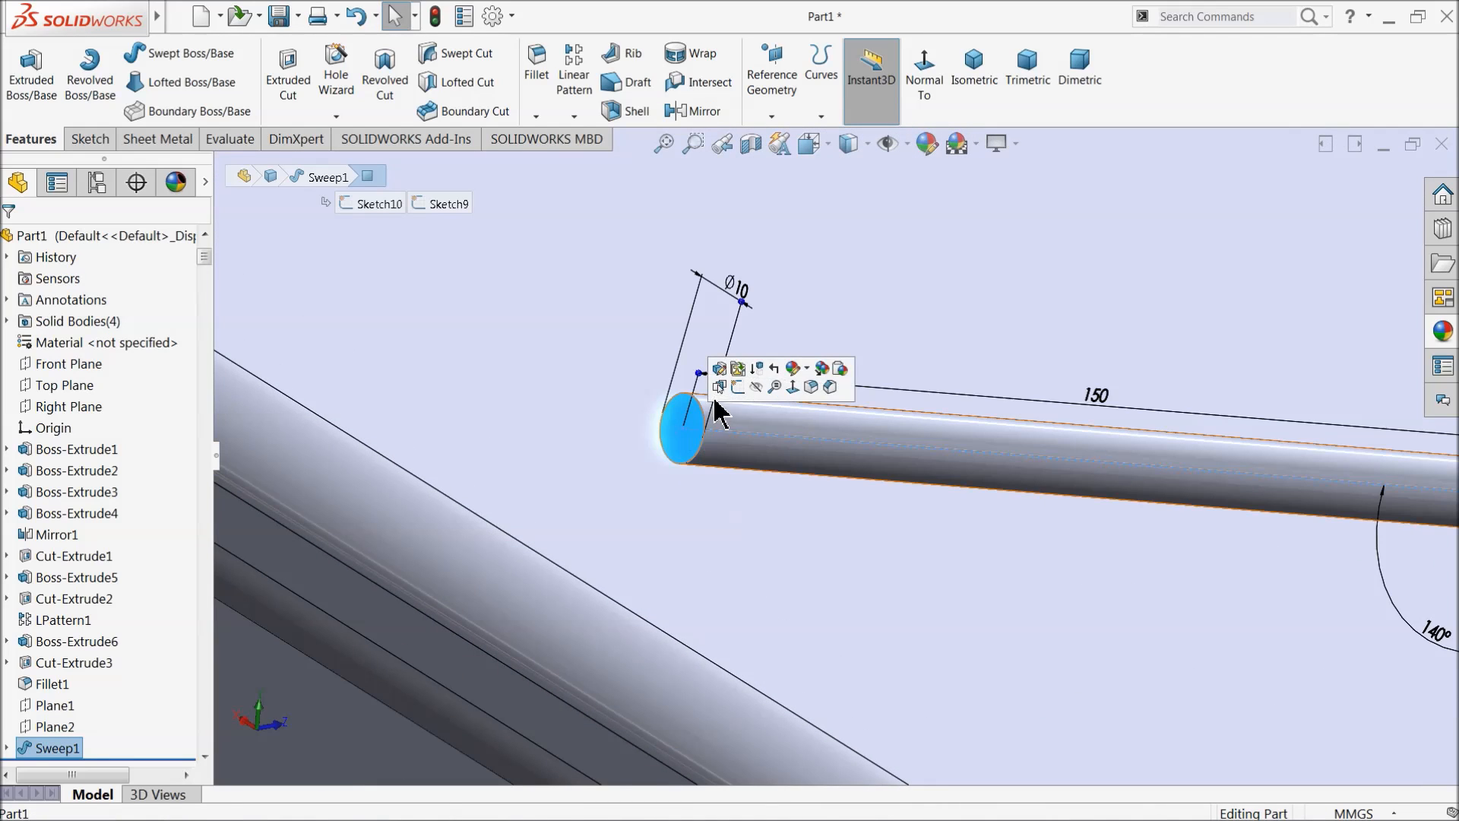
left_click(745, 396)
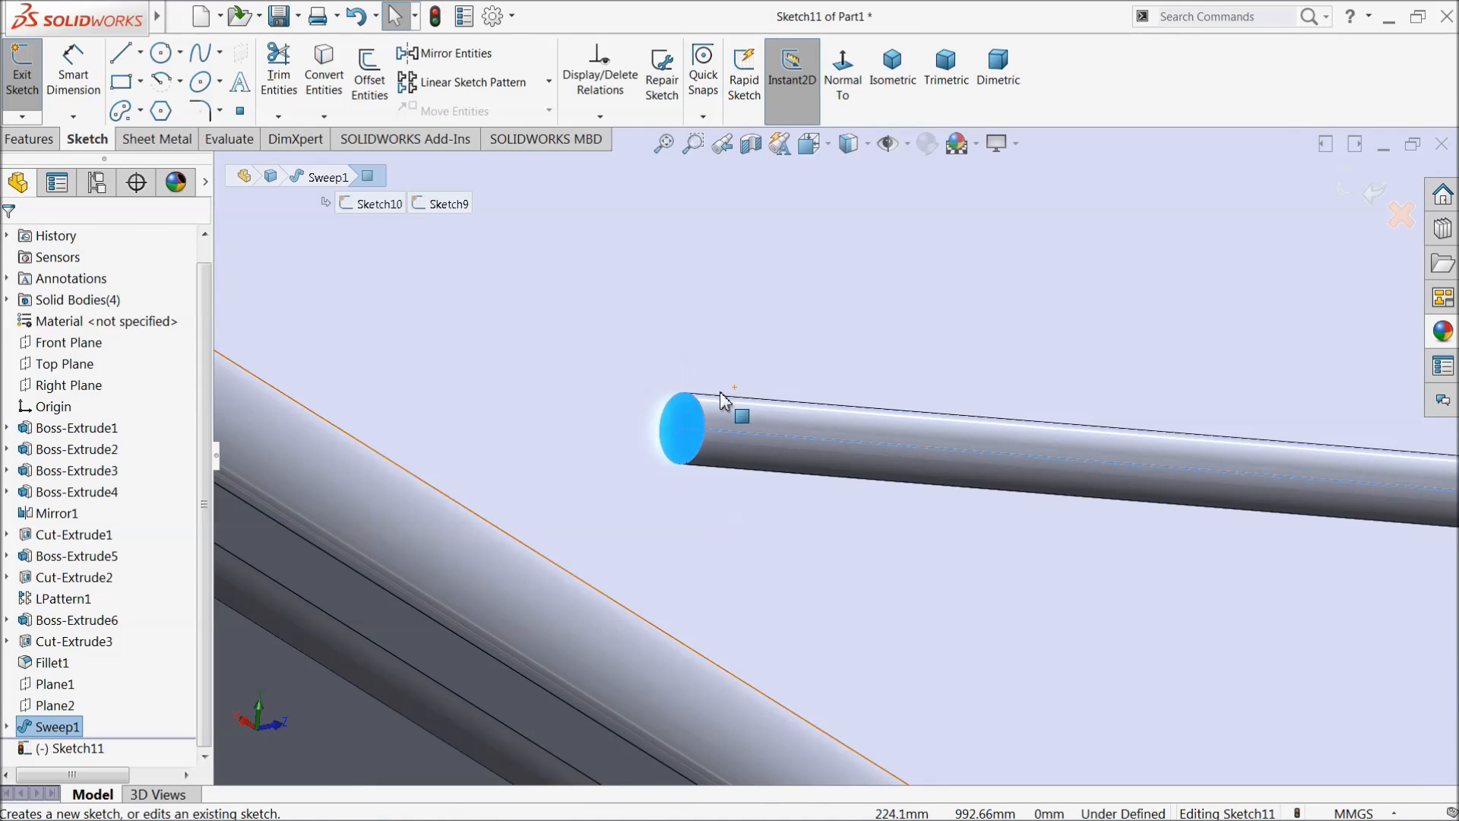
left_click(162, 52)
scroll(622, 385, "down", 2)
left_click(724, 461)
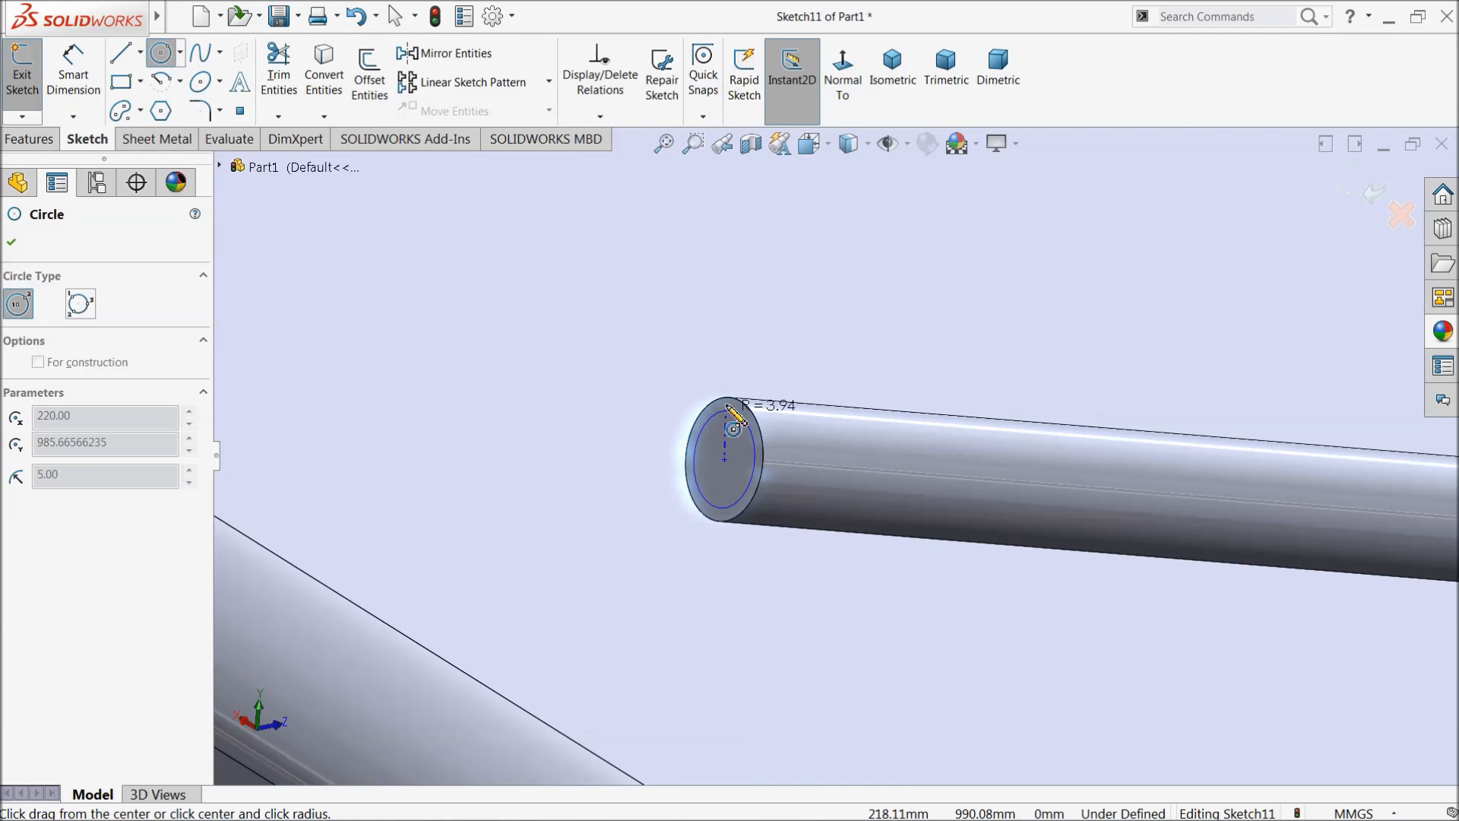
left_click(754, 357)
Step: Dimension the diameter of the circle around the arm's end face as 17 mm
left_click(73, 76)
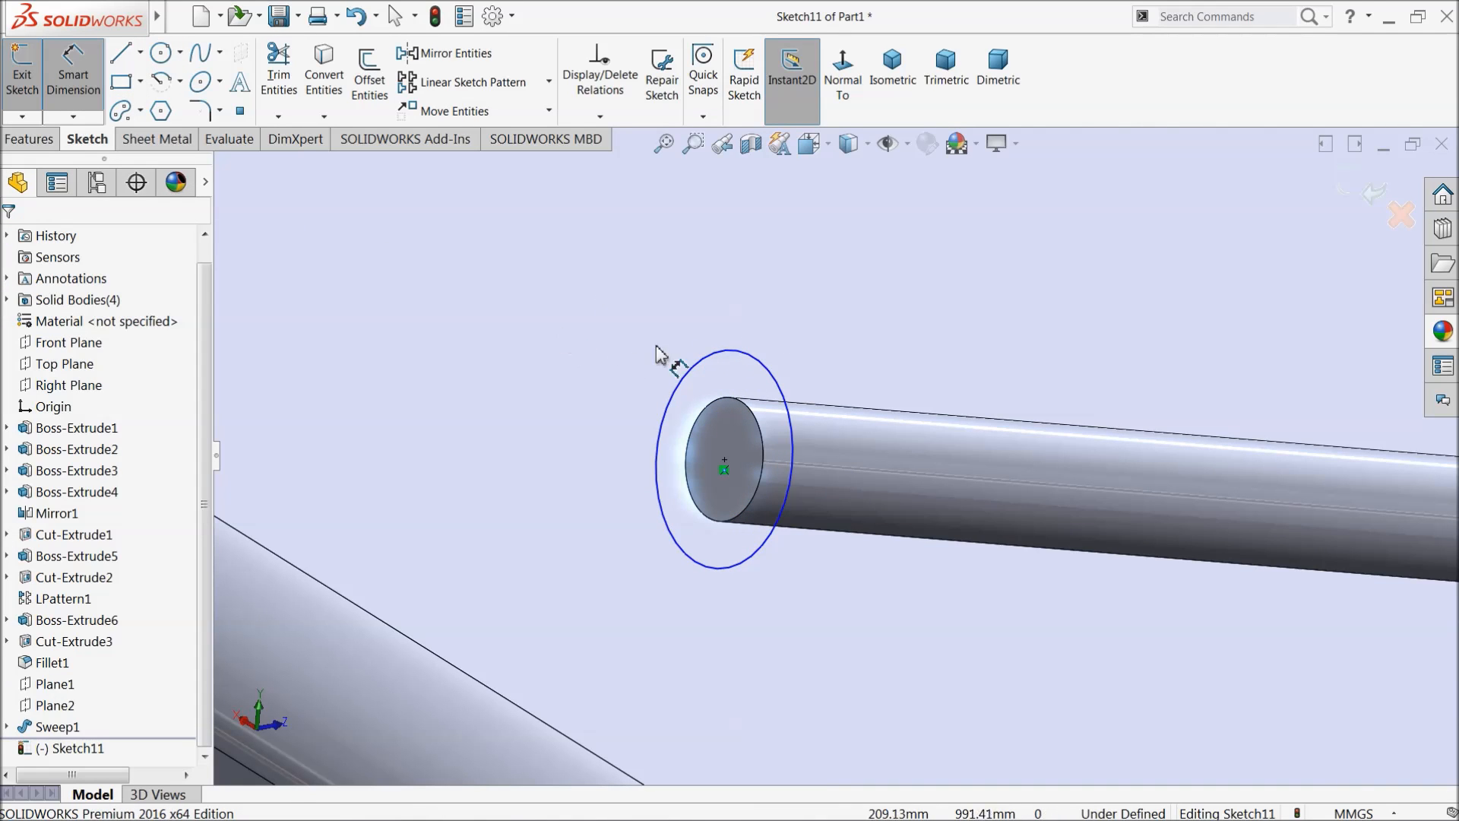
left_click(702, 362)
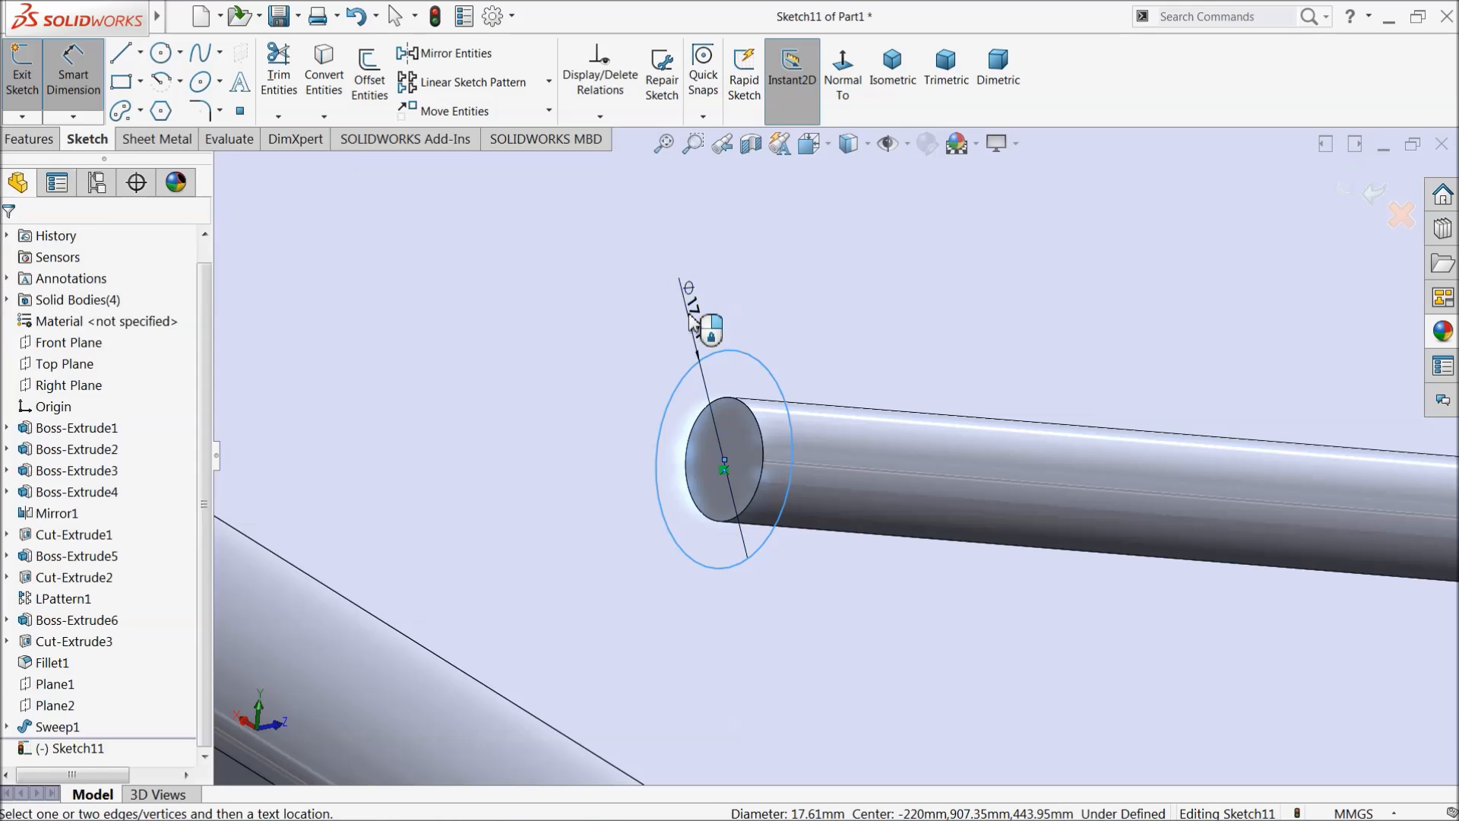
left_click(688, 312)
type("17")
left_click(594, 317)
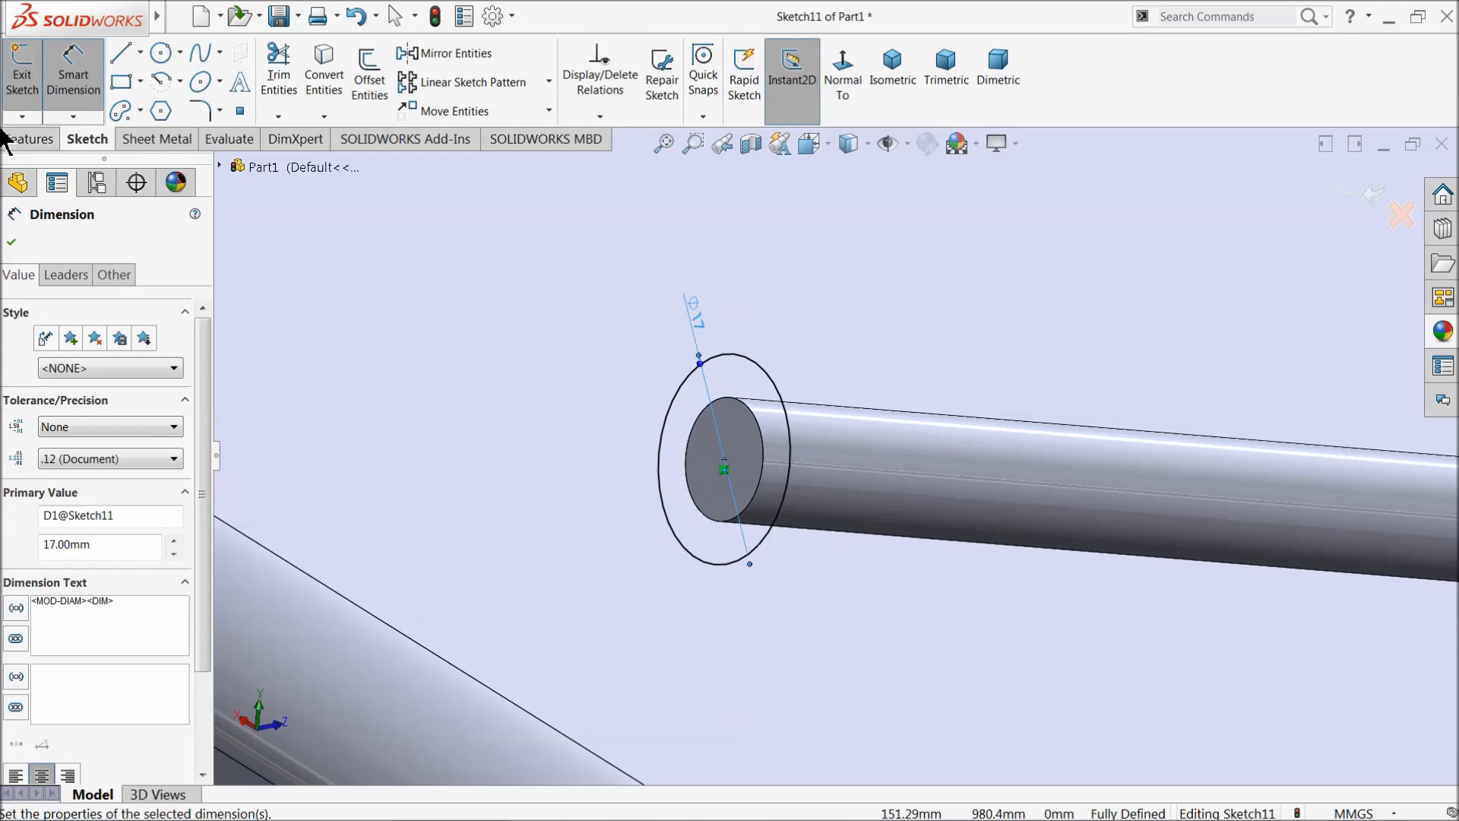
Step: Extrude the 17 mm circle 30 mm outward from the arm's end as a blind boss with Merge result on
left_click(28, 138)
left_click(32, 76)
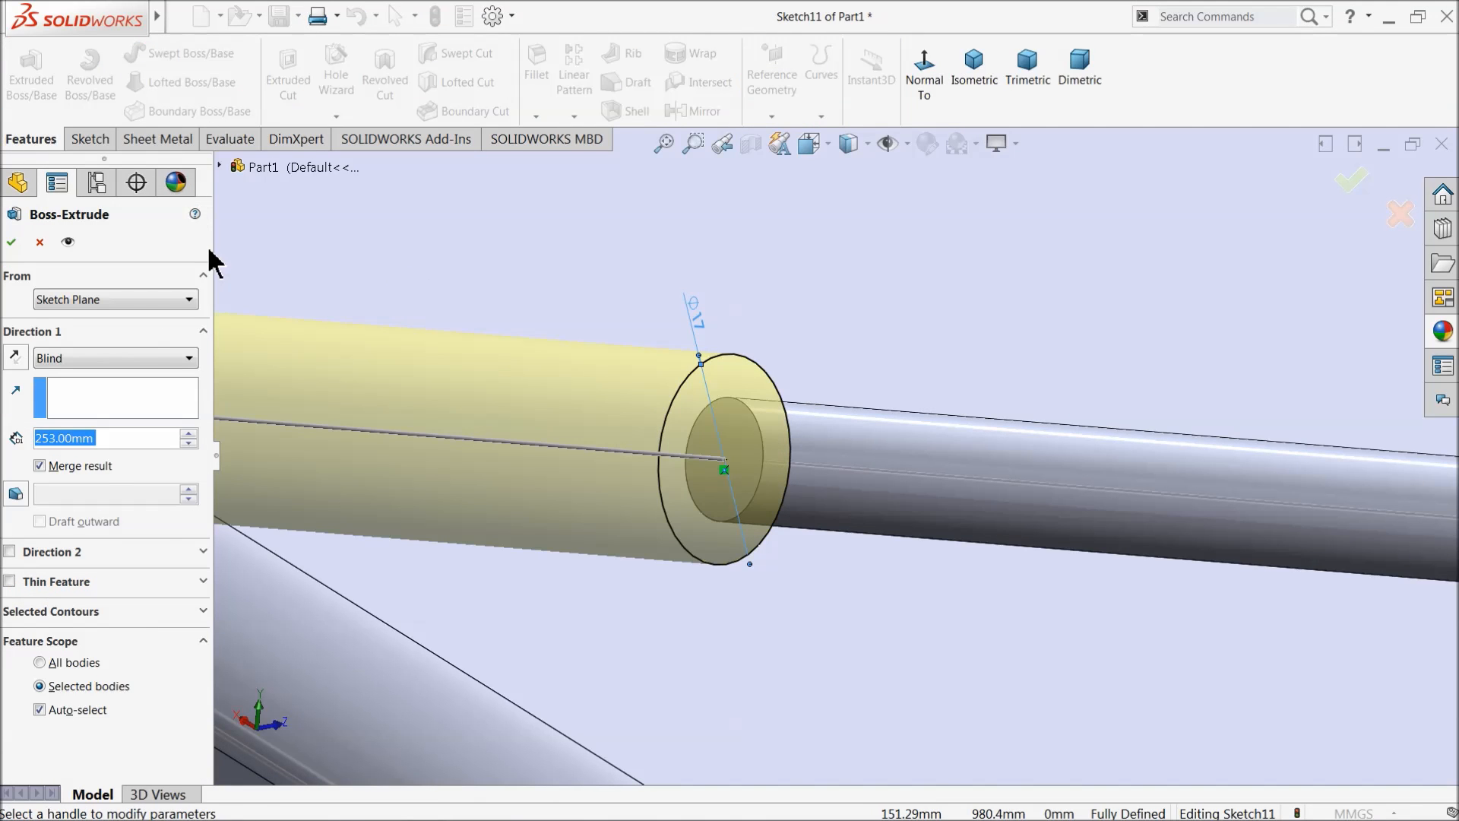
type("30")
key("Return")
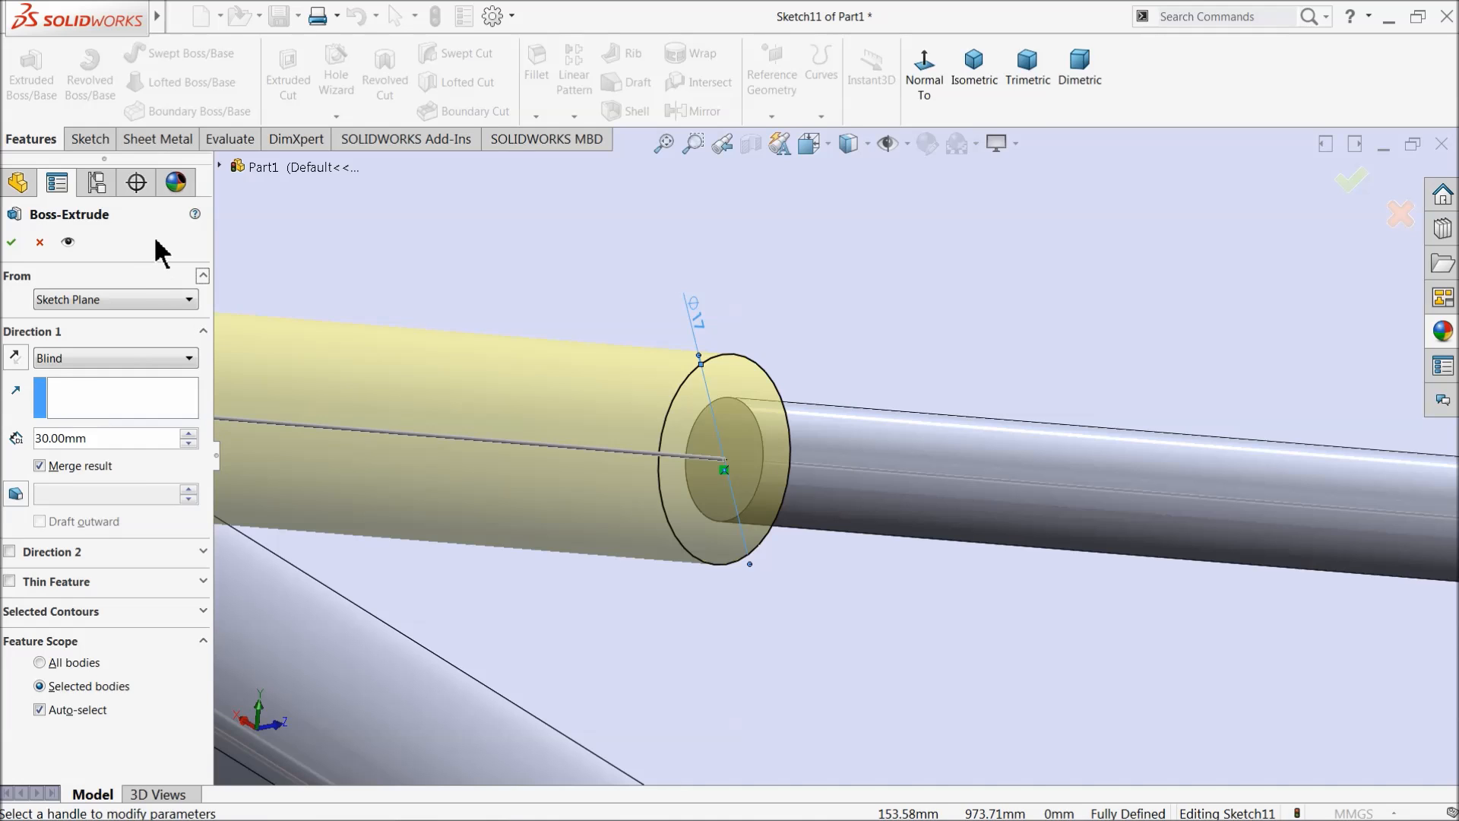
left_click(12, 243)
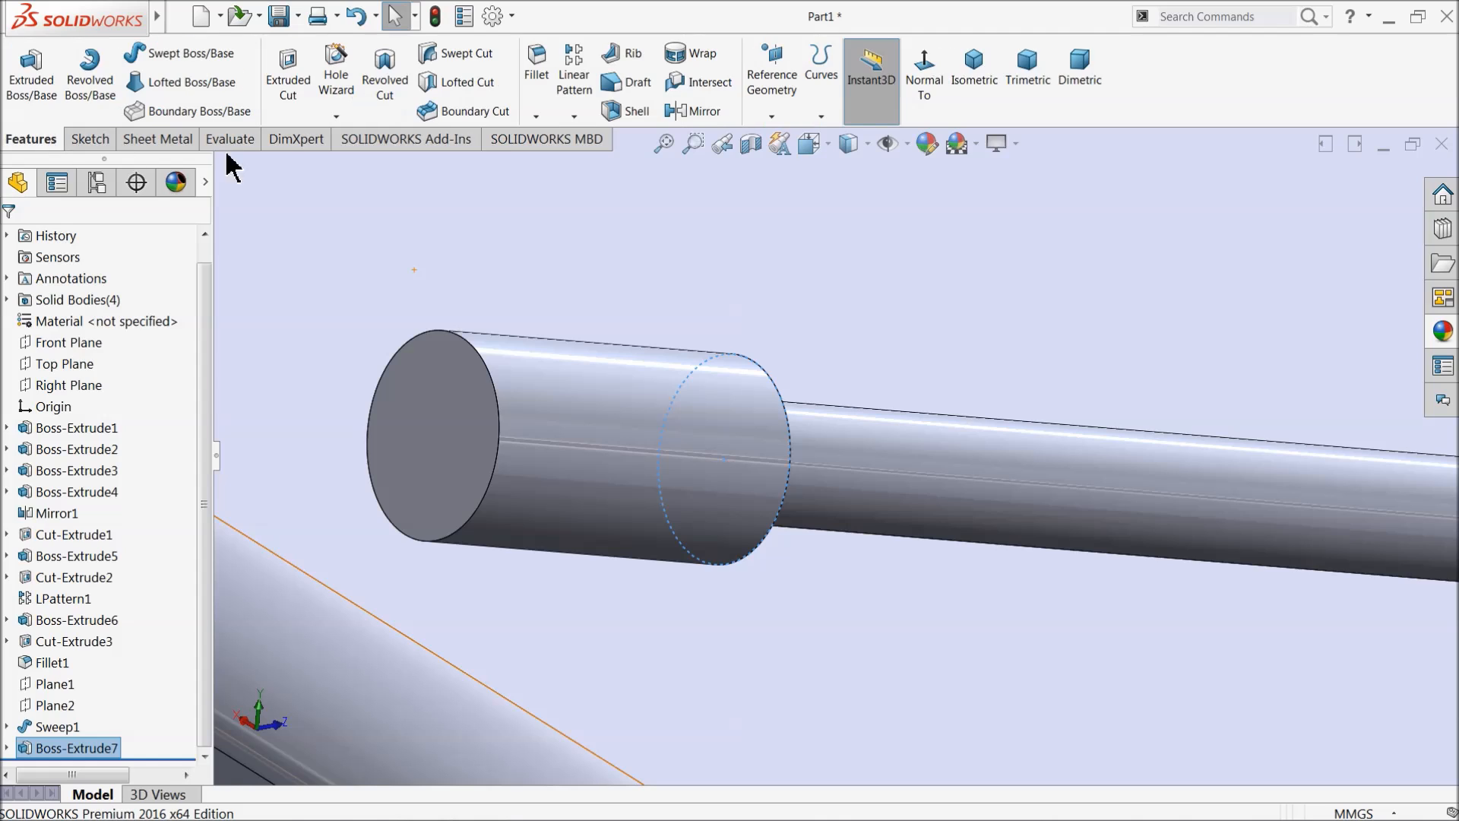
Step: Fillet the flat outer end face of the cylindrical knob with an 8.5 mm radius
left_click(537, 76)
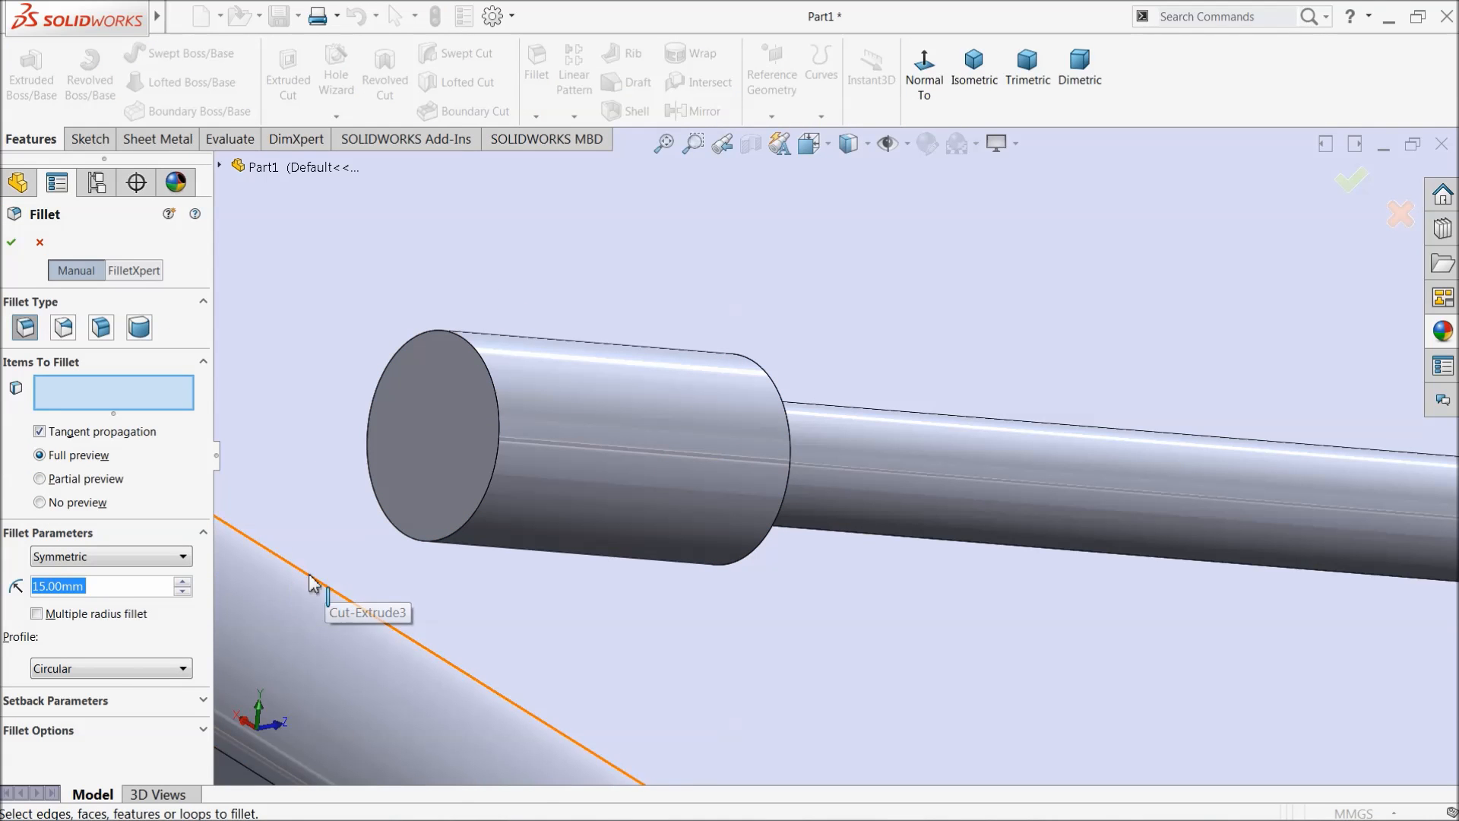
type("8.5")
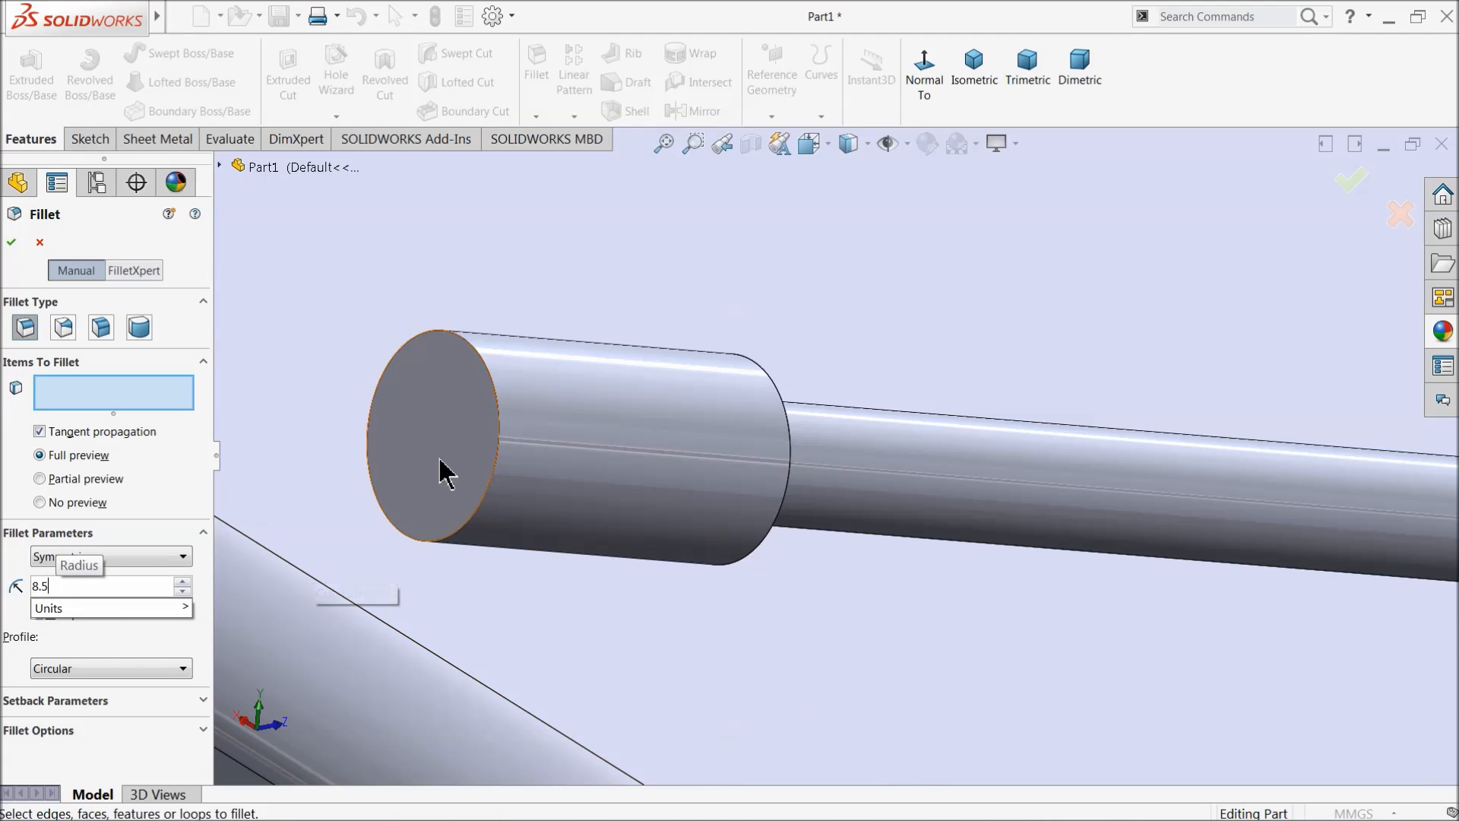
left_click(445, 472)
left_click(13, 245)
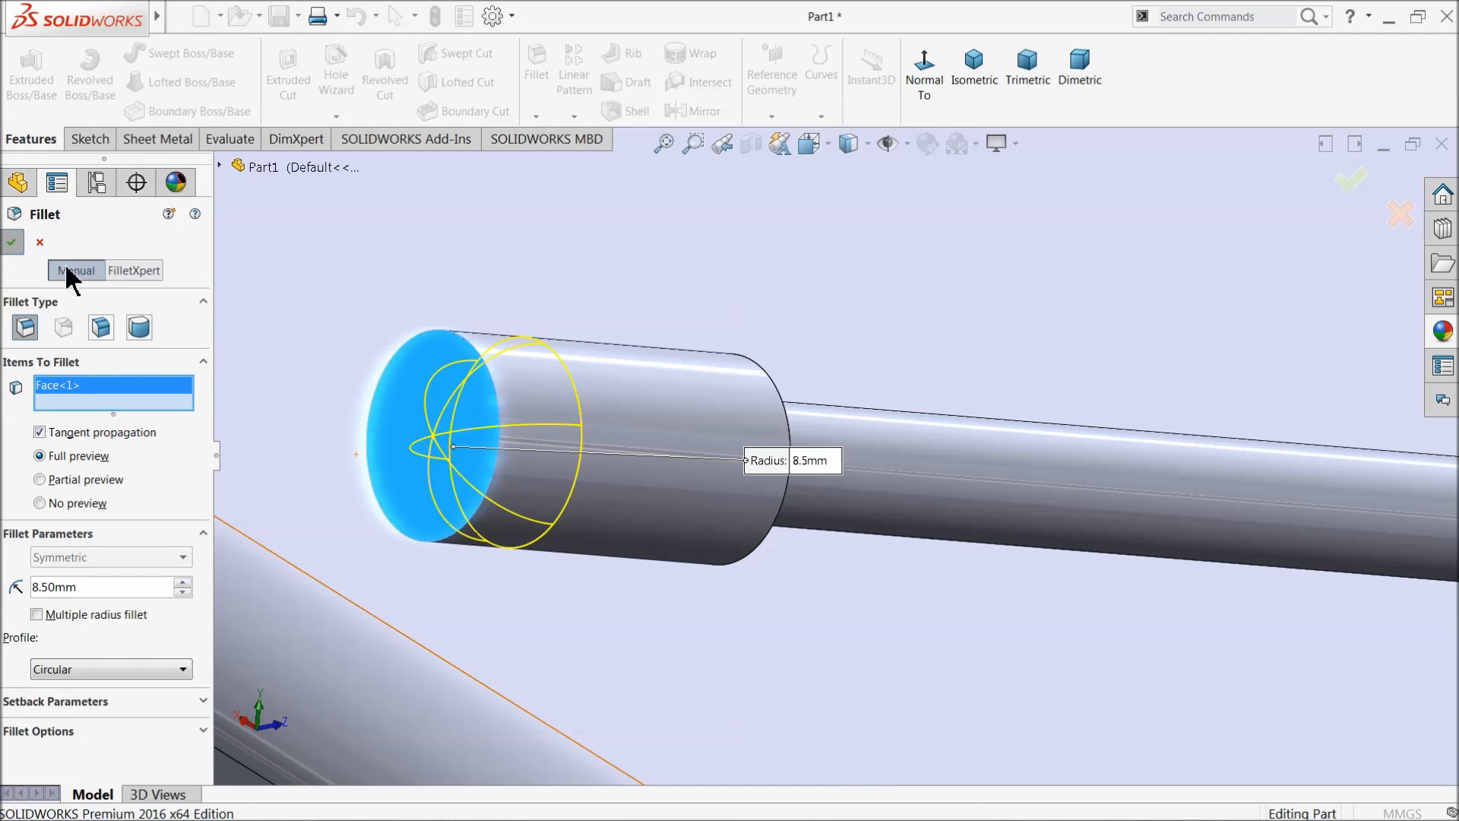
Step: Fillet the knob's circular edge nearest the arm with a 3.5 mm radius
left_click(543, 97)
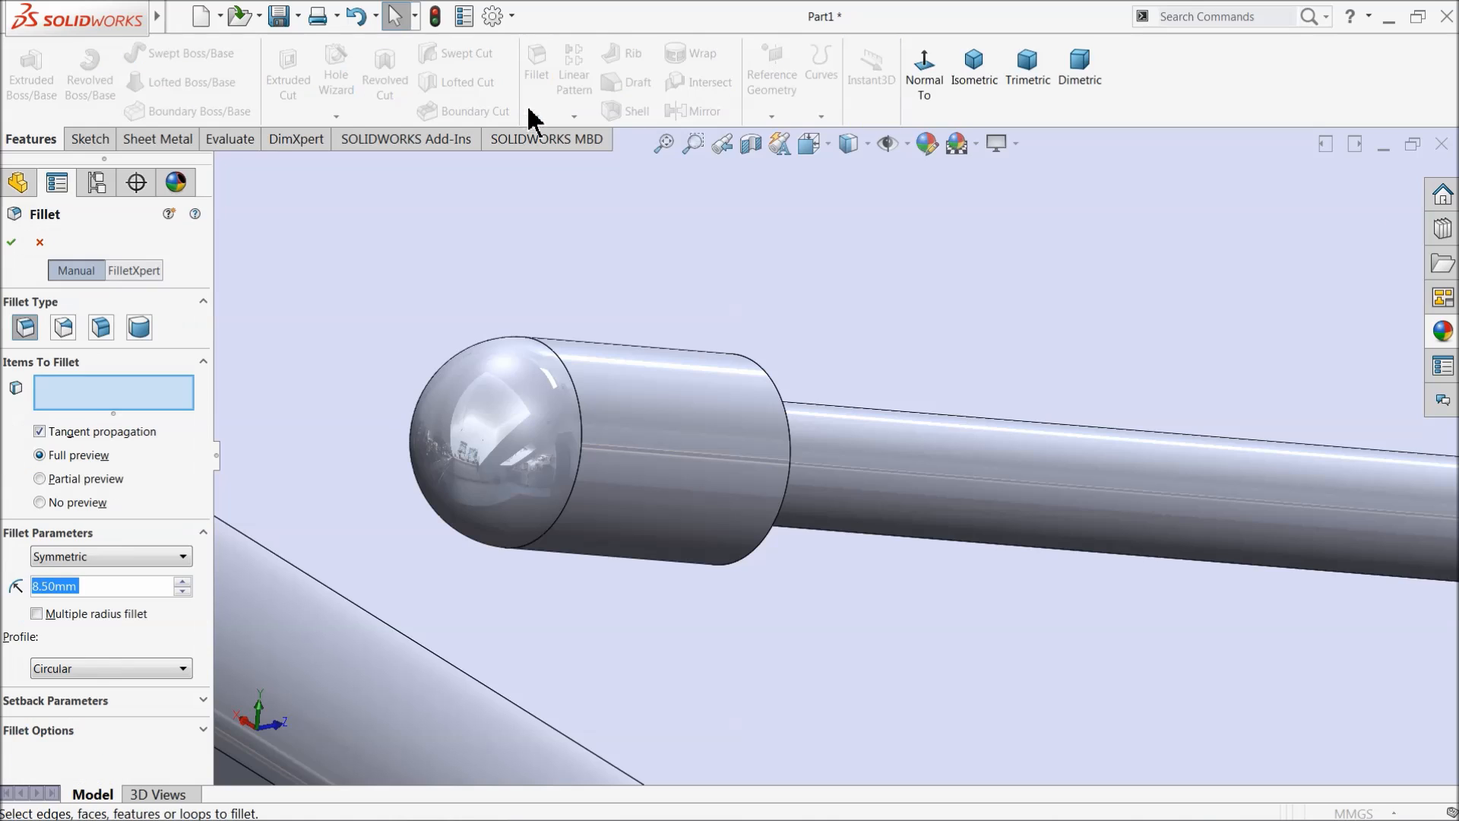
type("3.5")
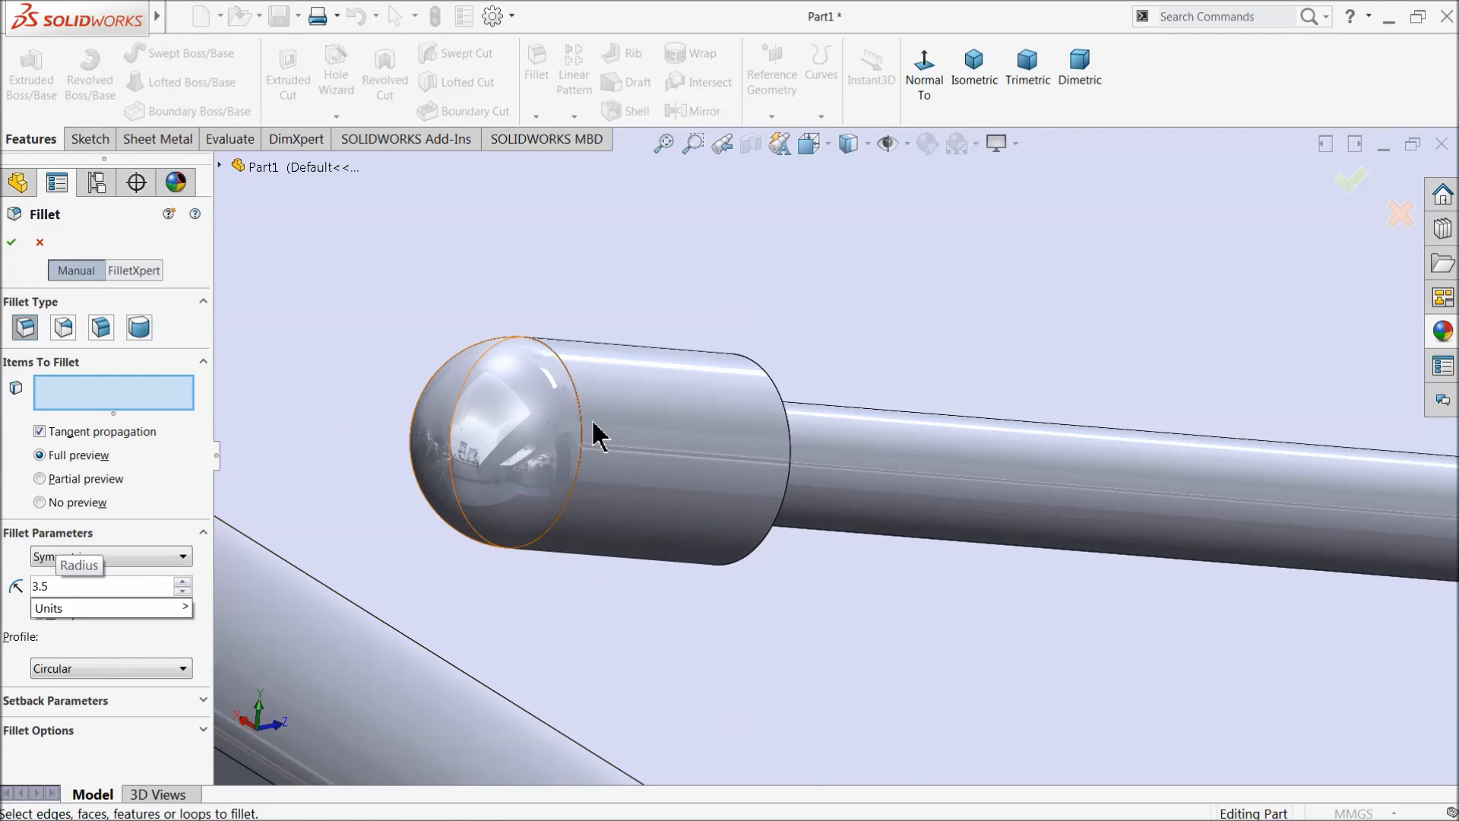
left_click(790, 469)
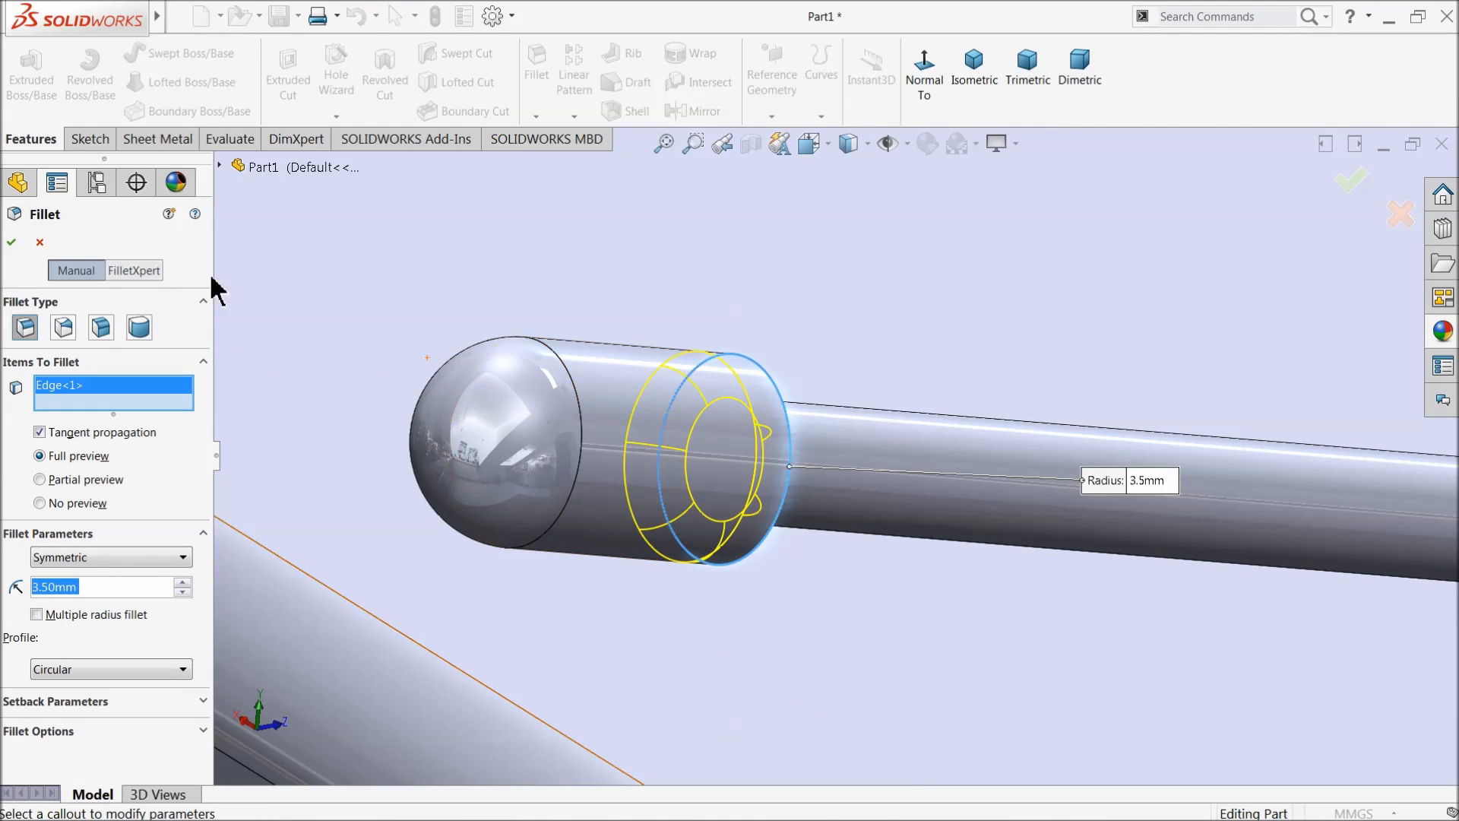
left_click(12, 242)
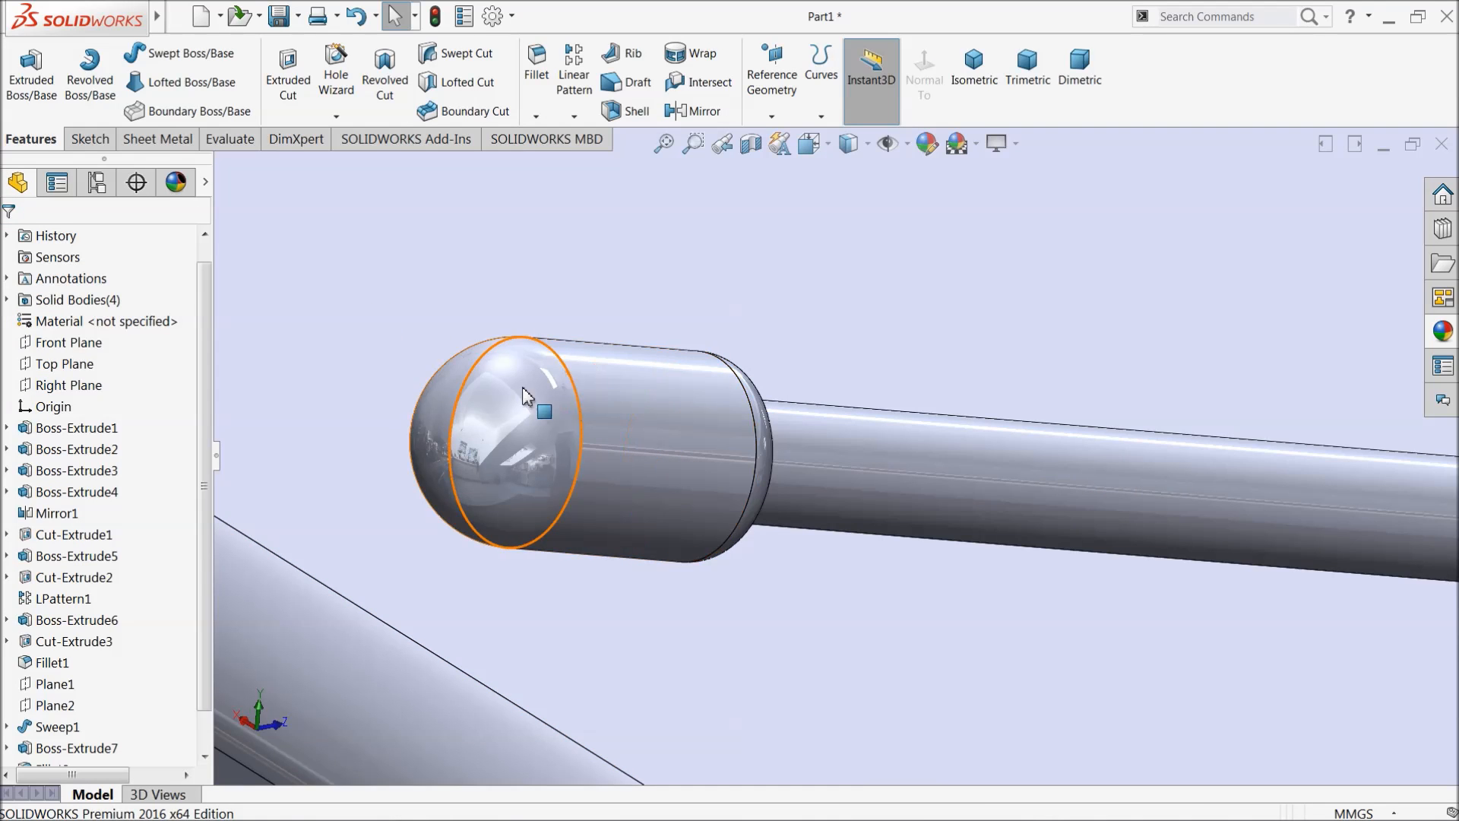
Step: Apply a dark grey standard colour to the Sweep1, Boss-Extrude7, Fillet2 and Fillet3 features of the lever
scroll(543, 404, "up", 7)
scroll(850, 510, "up", 2)
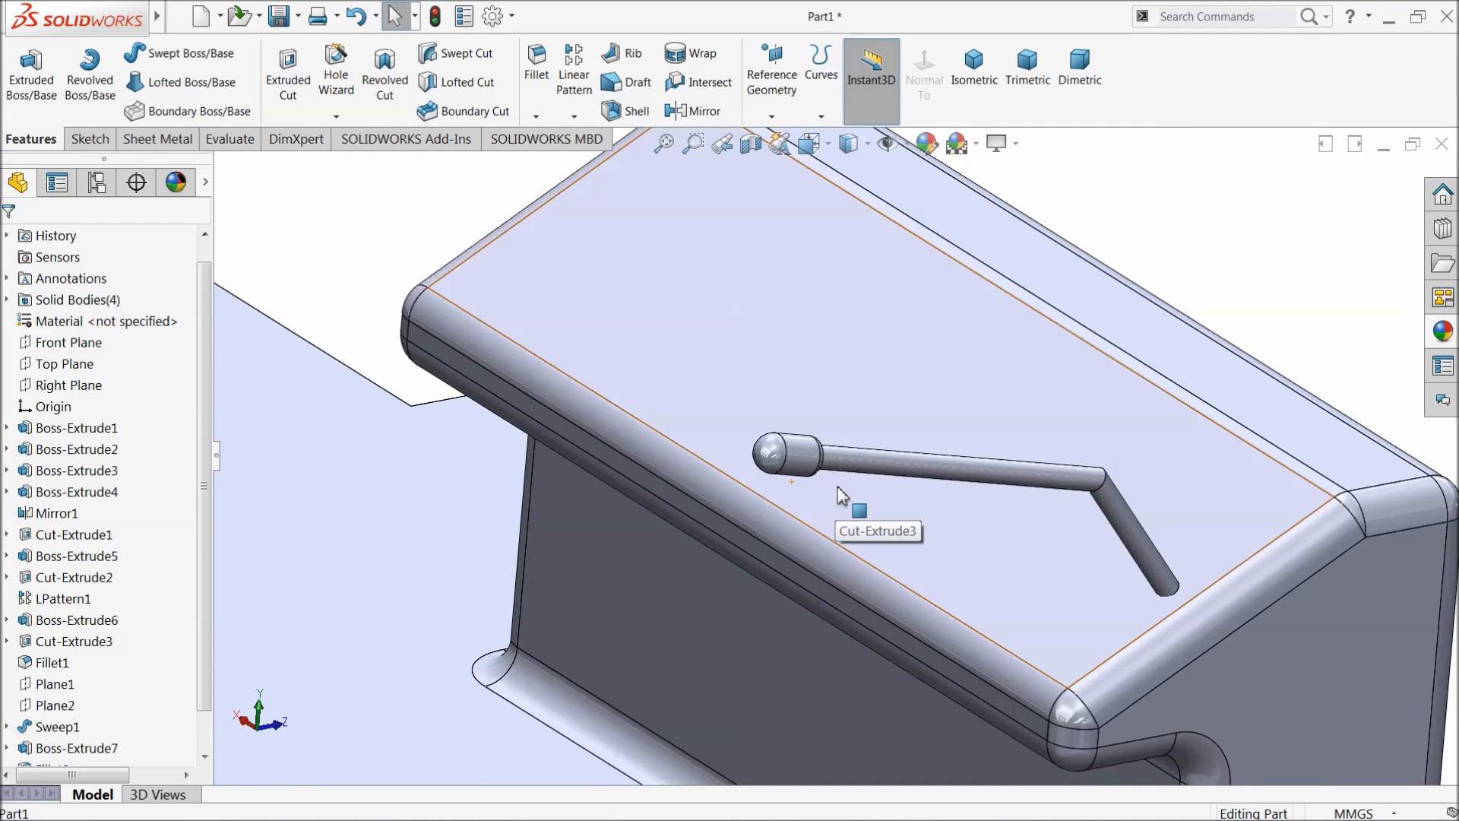
middle_click_drag(837, 489, 857, 507)
scroll(860, 520, "up", 4)
scroll(1038, 524, "down", 5)
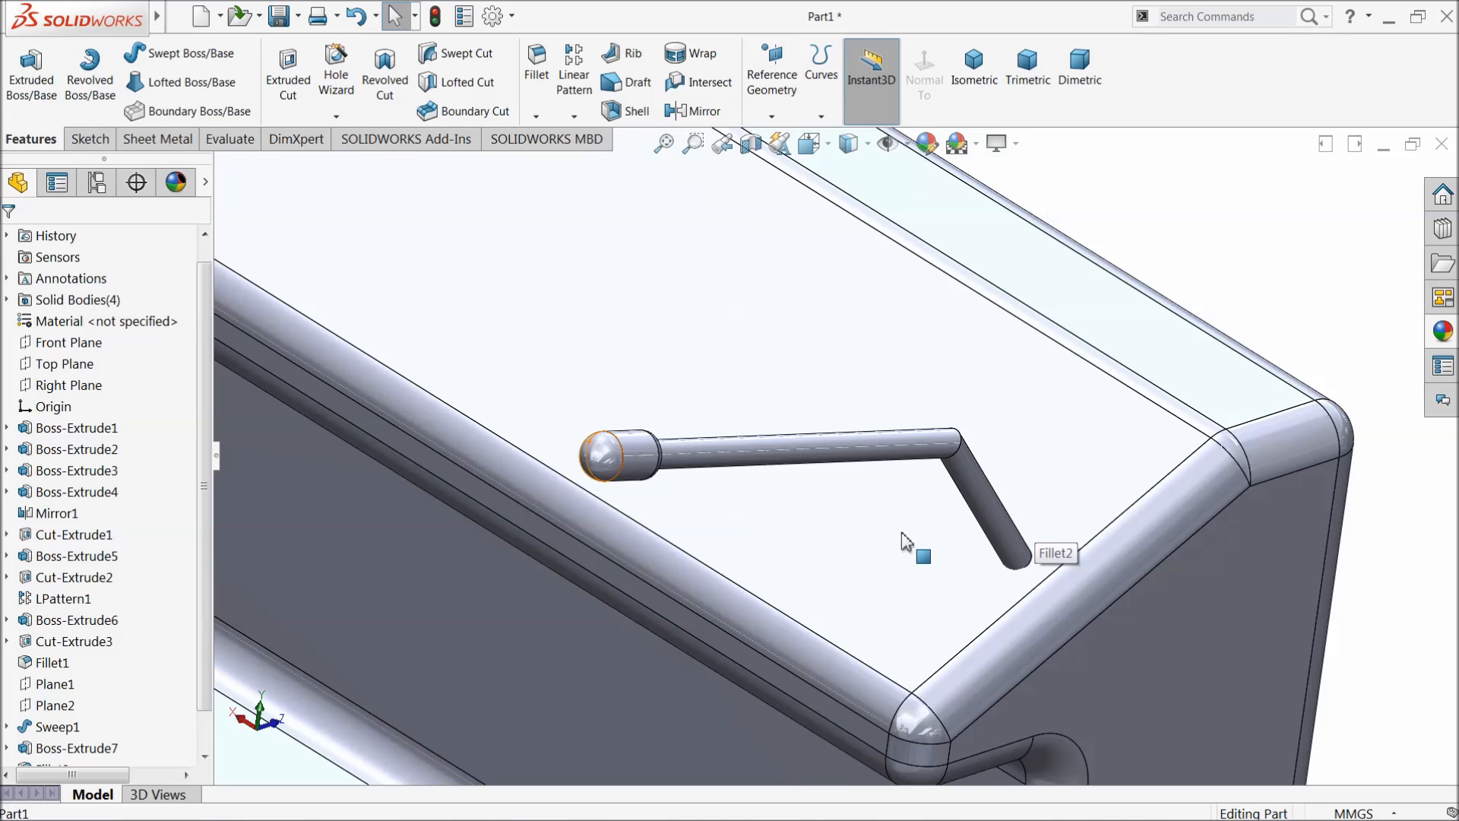
scroll(912, 532, "up", 1)
left_click(1011, 517)
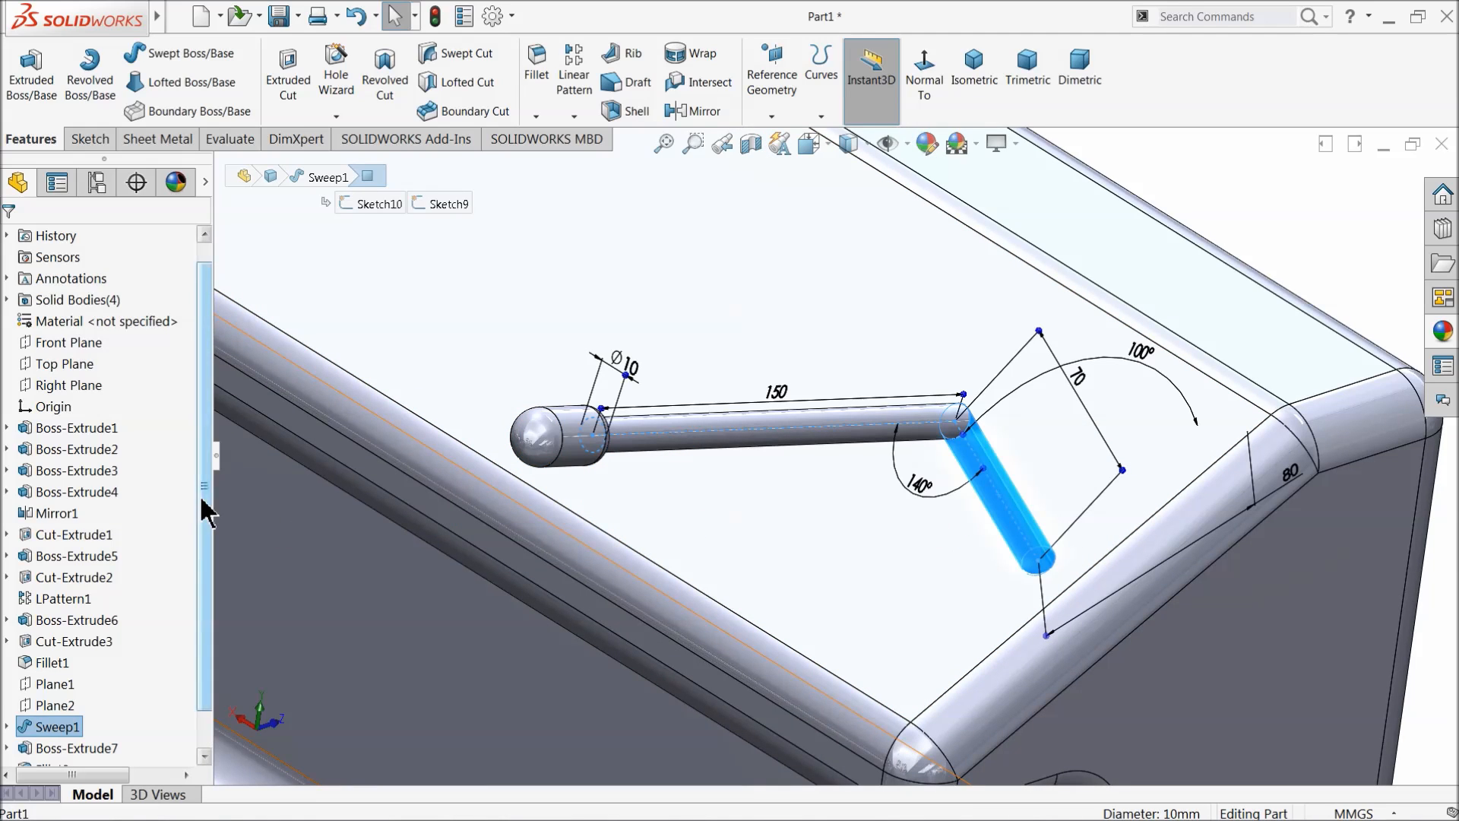
scroll(204, 508, "down", 1)
left_click(57, 686)
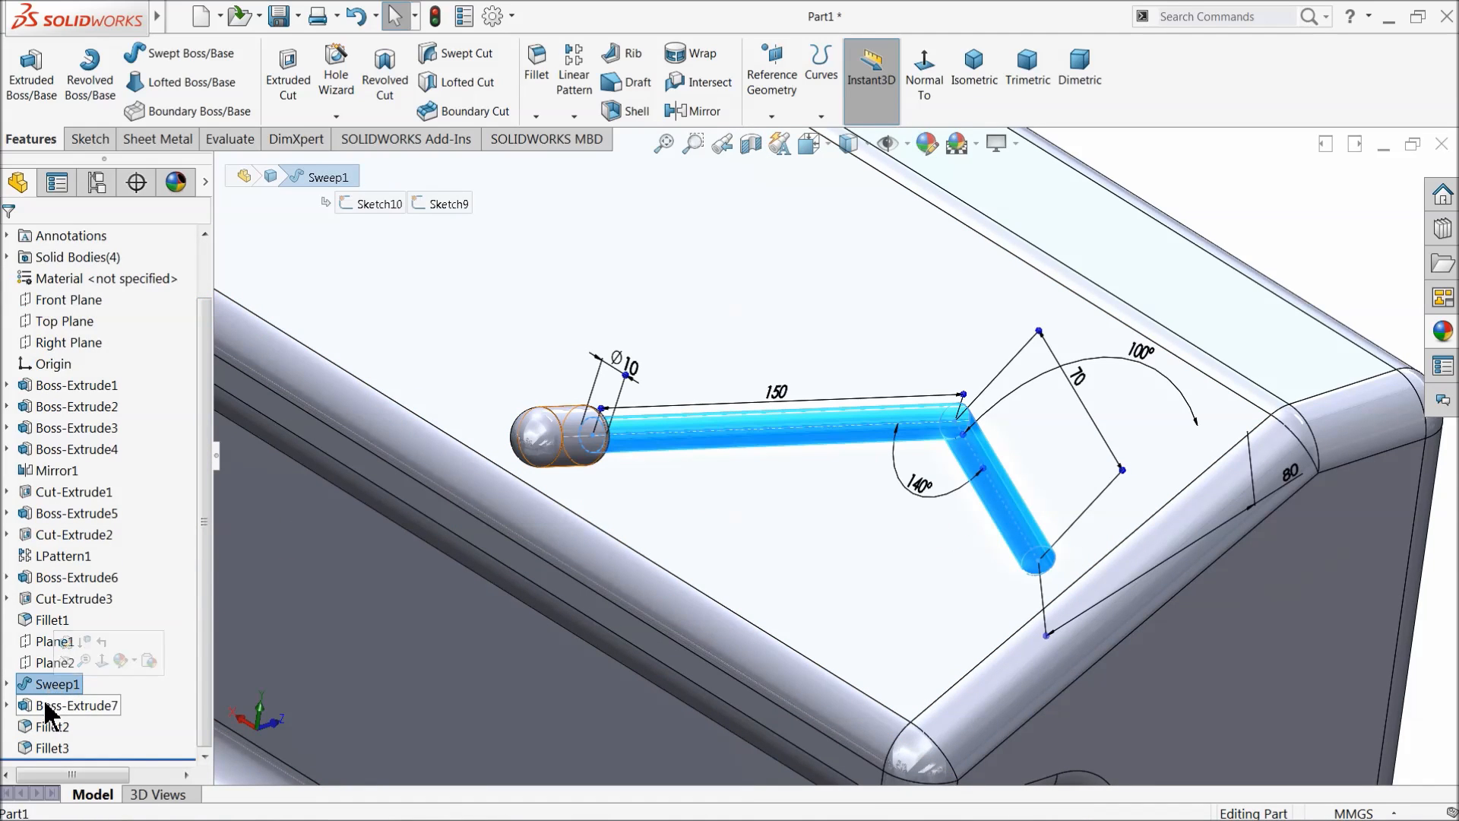
left_click(52, 748, "shift")
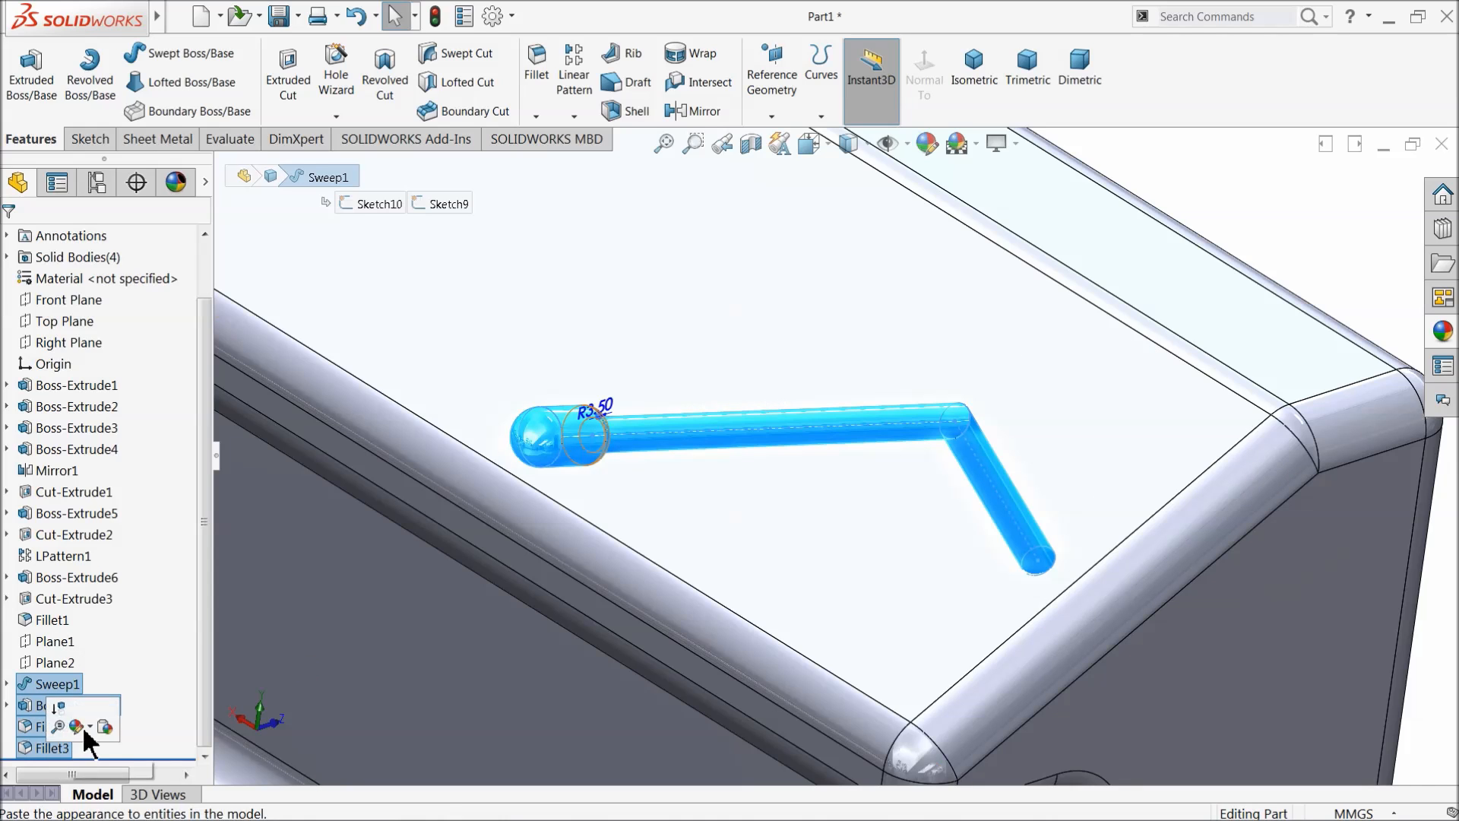
left_click(927, 145)
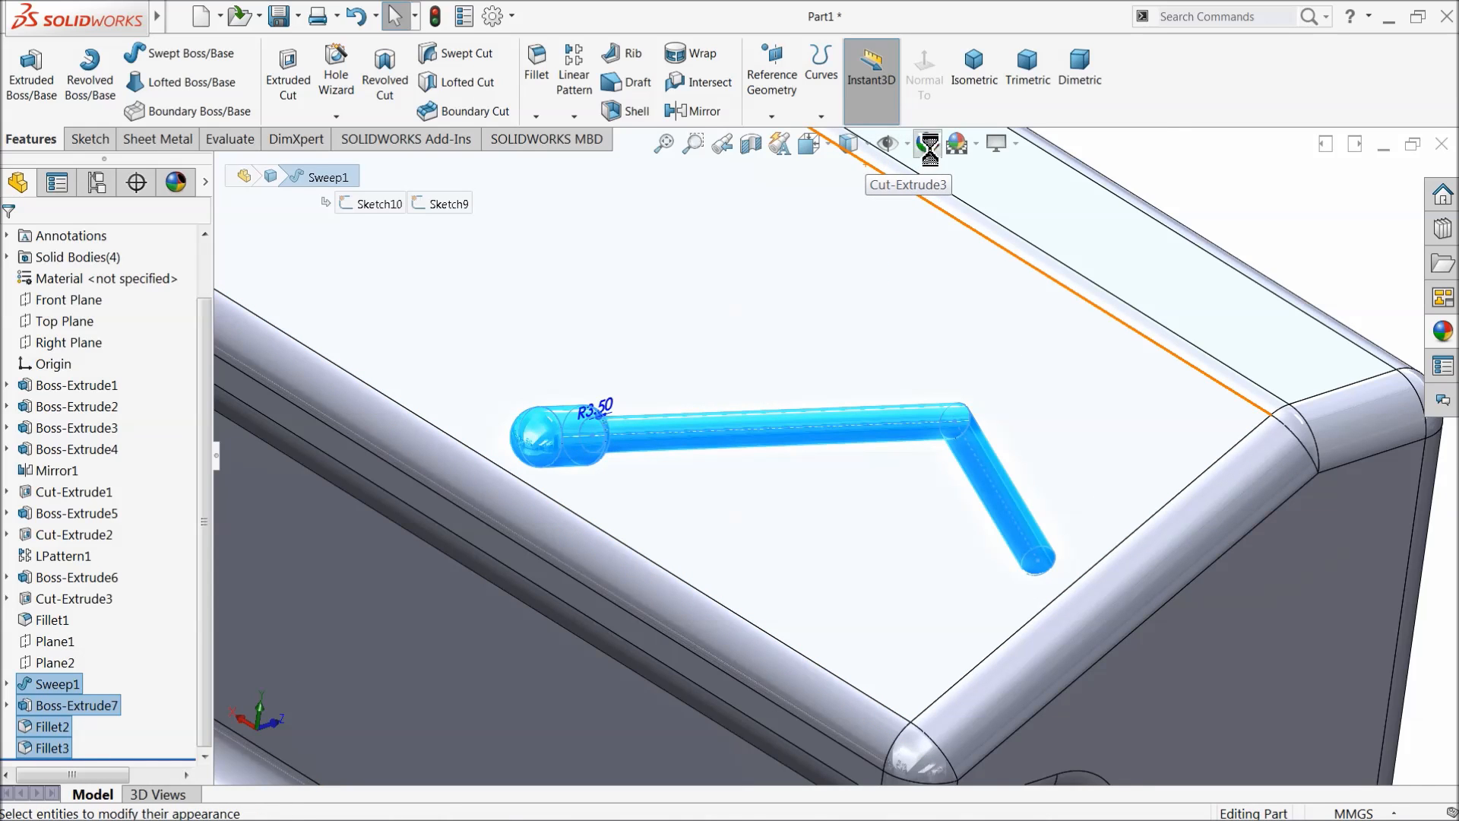
left_click(149, 686)
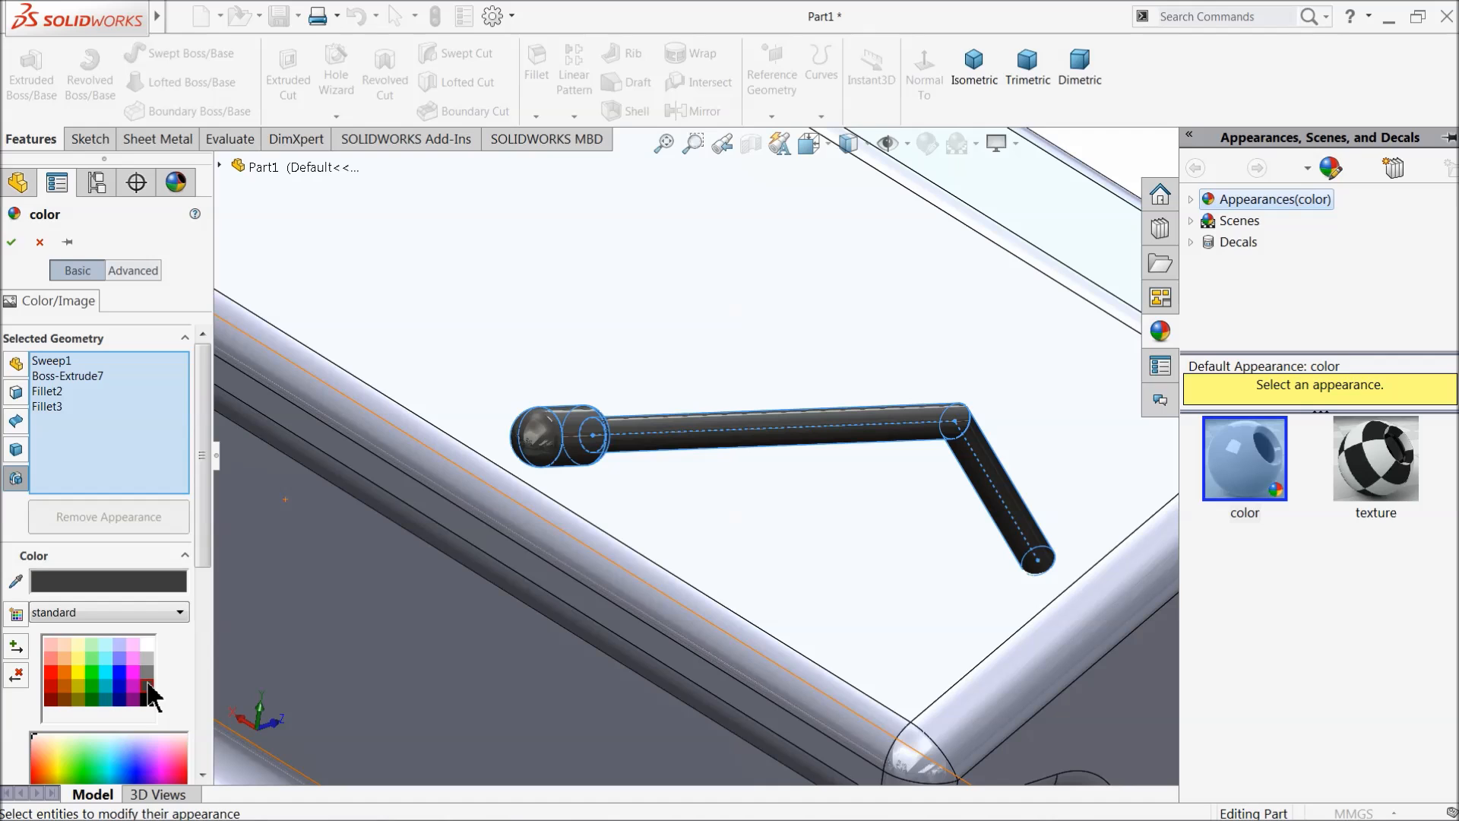
left_click(12, 242)
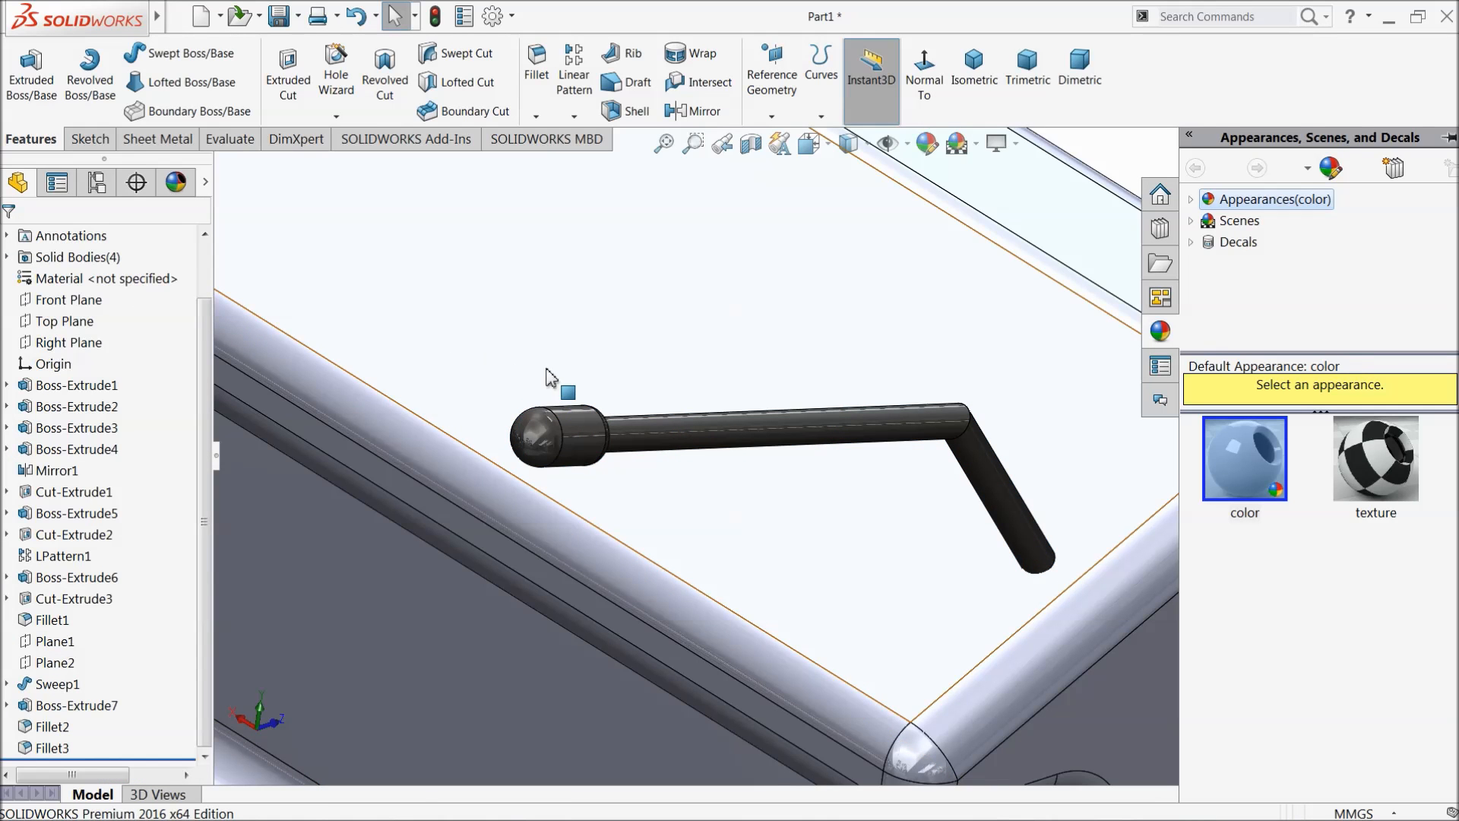
Step: Set up a linear pattern of the lever as a body along the block's long upper edge with 30 mm spacing
scroll(559, 388, "up", 2)
scroll(884, 361, "up", 3)
middle_click_drag(965, 296, 971, 284)
scroll(844, 441, "down", 2)
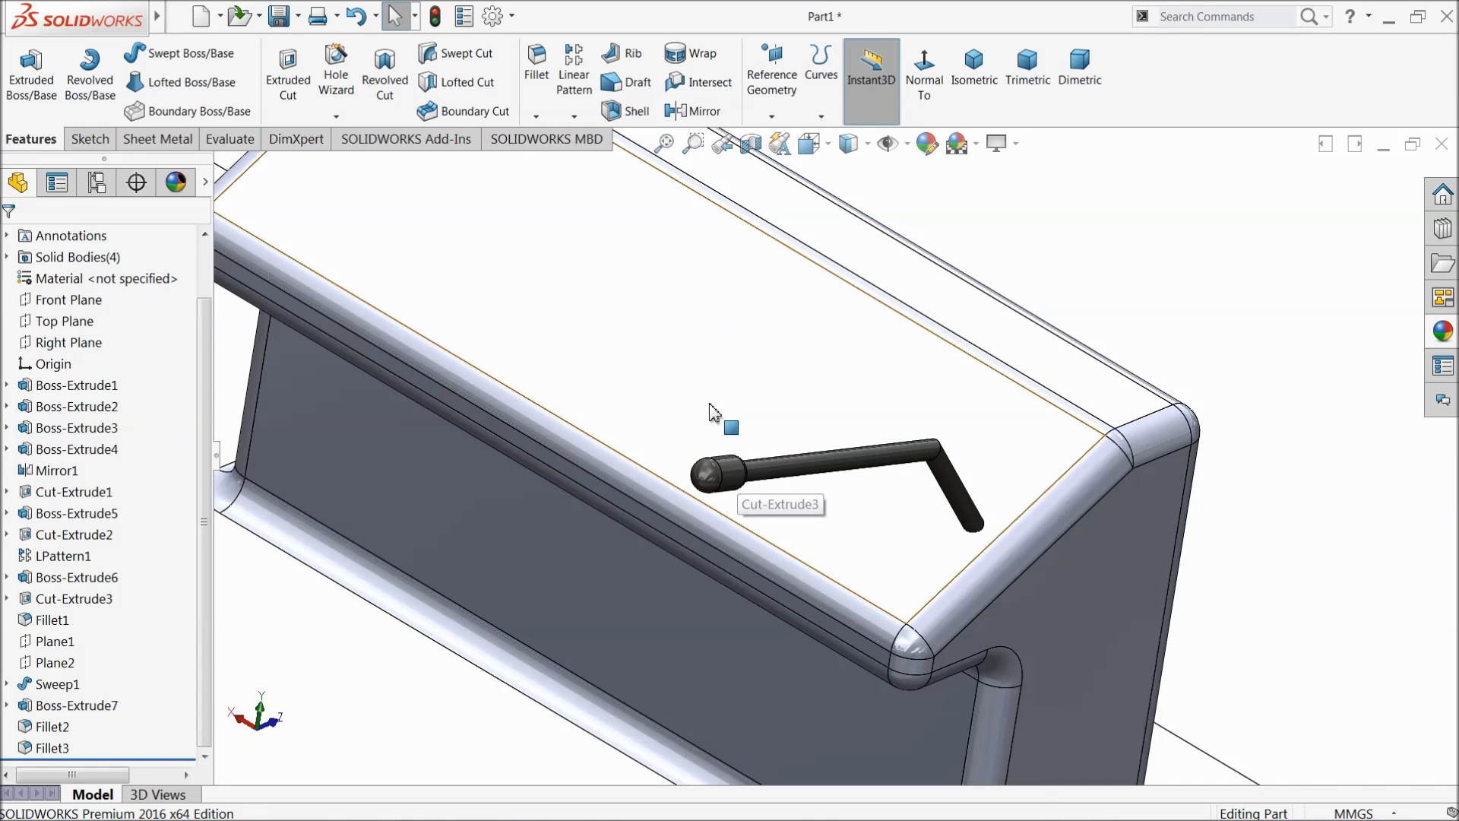
left_click(574, 80)
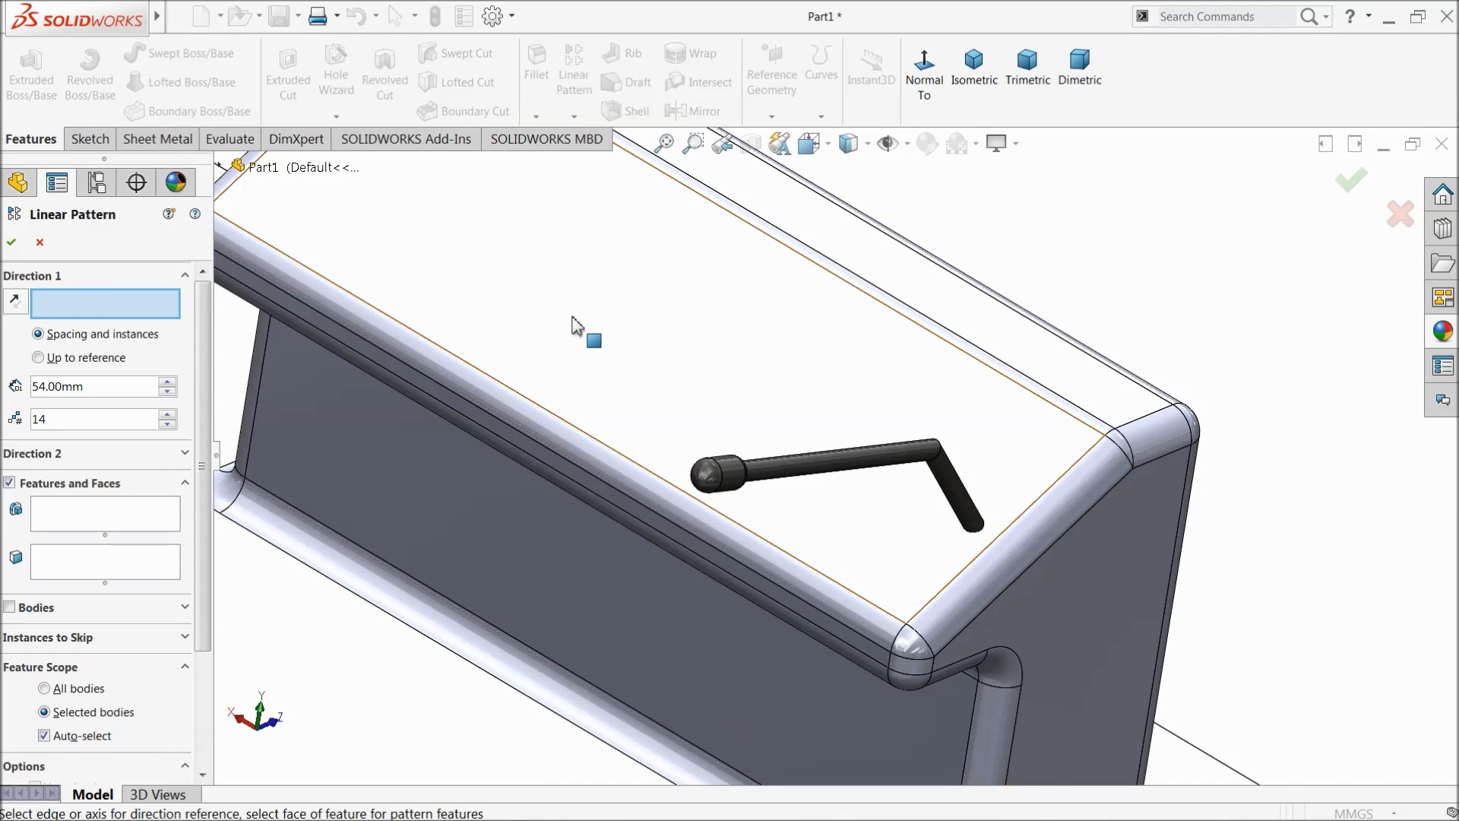
left_click(809, 572)
left_click(163, 532)
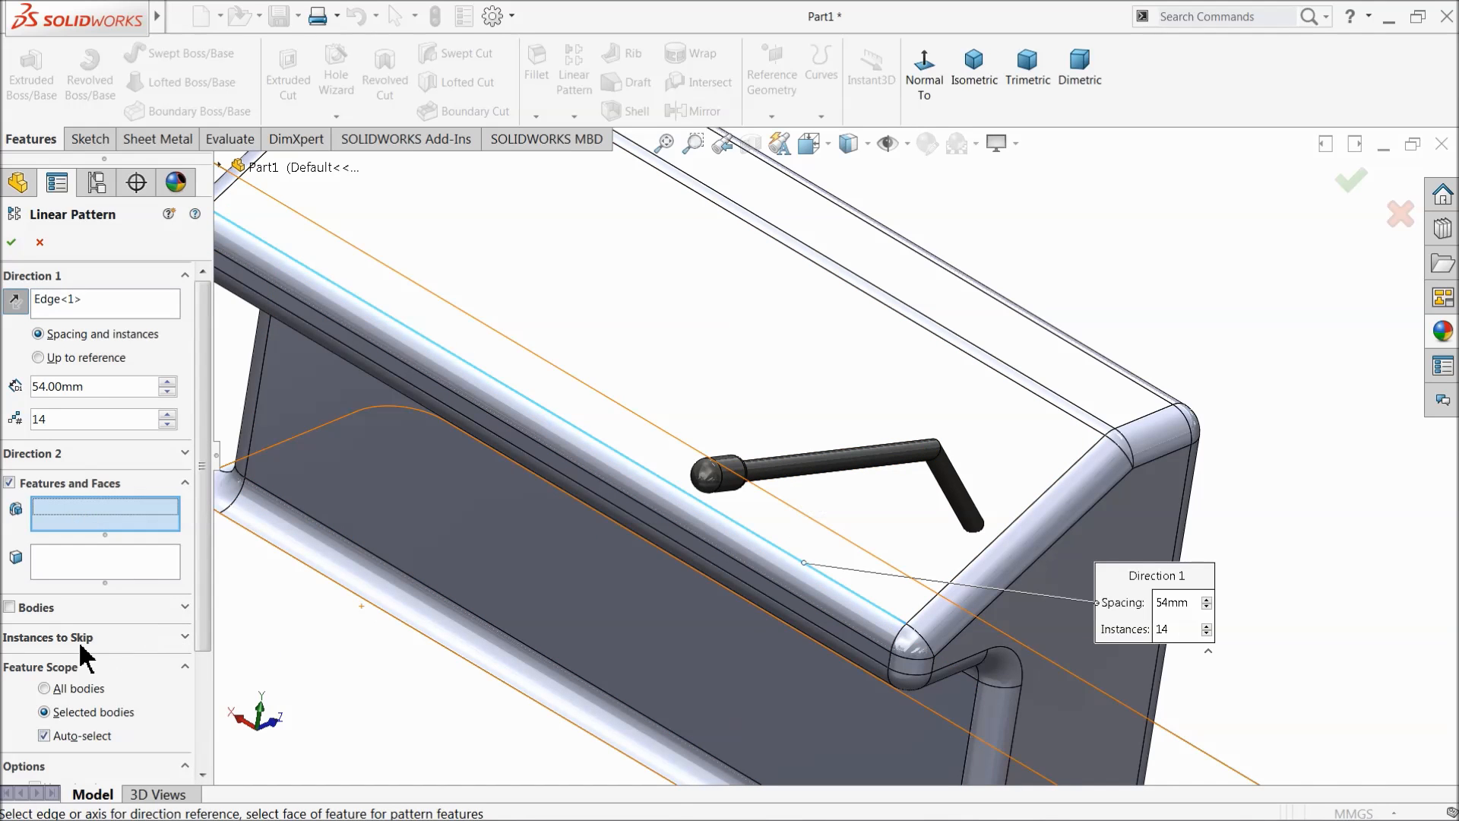
left_click(10, 608)
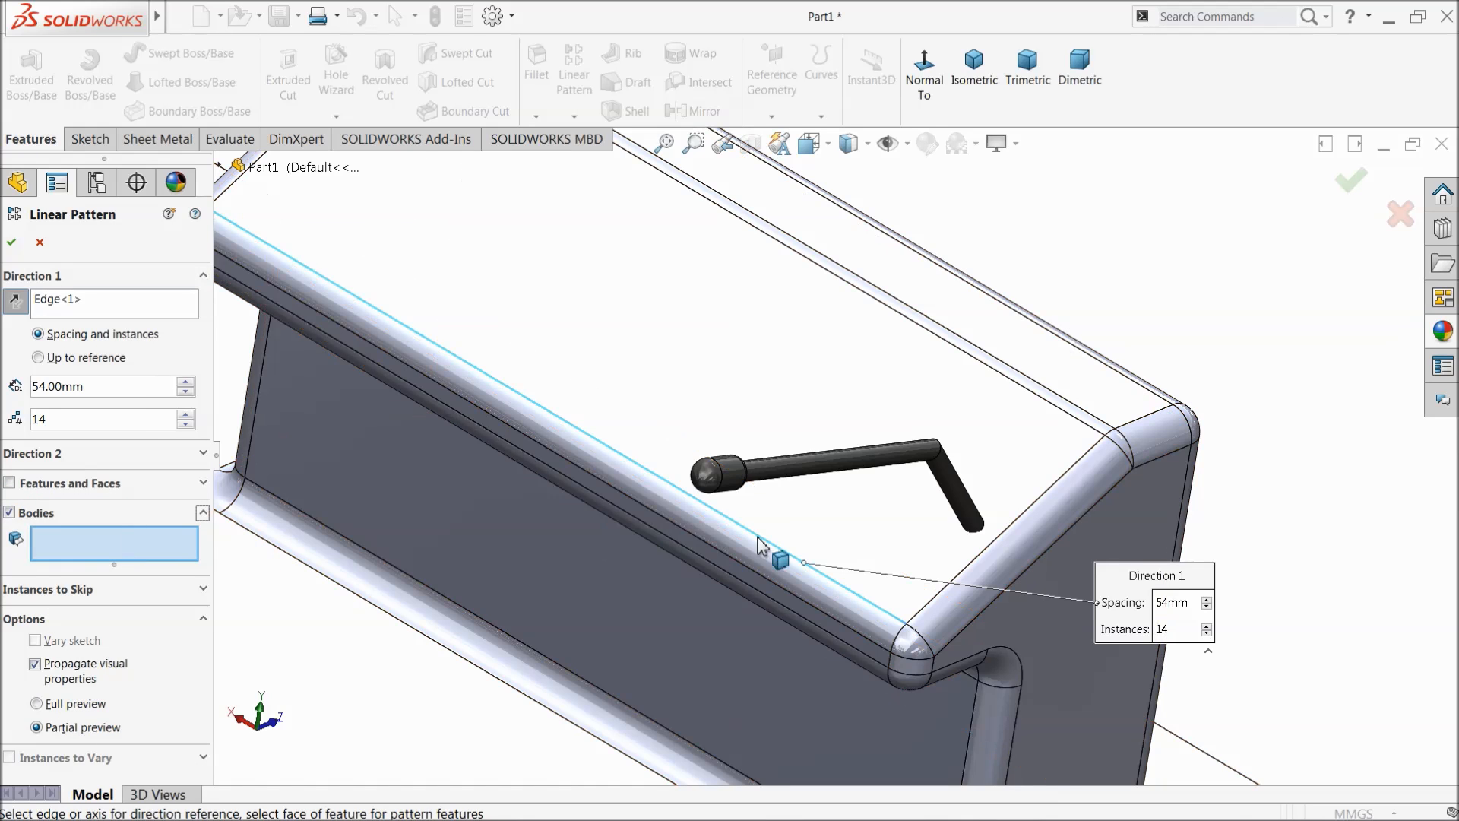
left_click(809, 473)
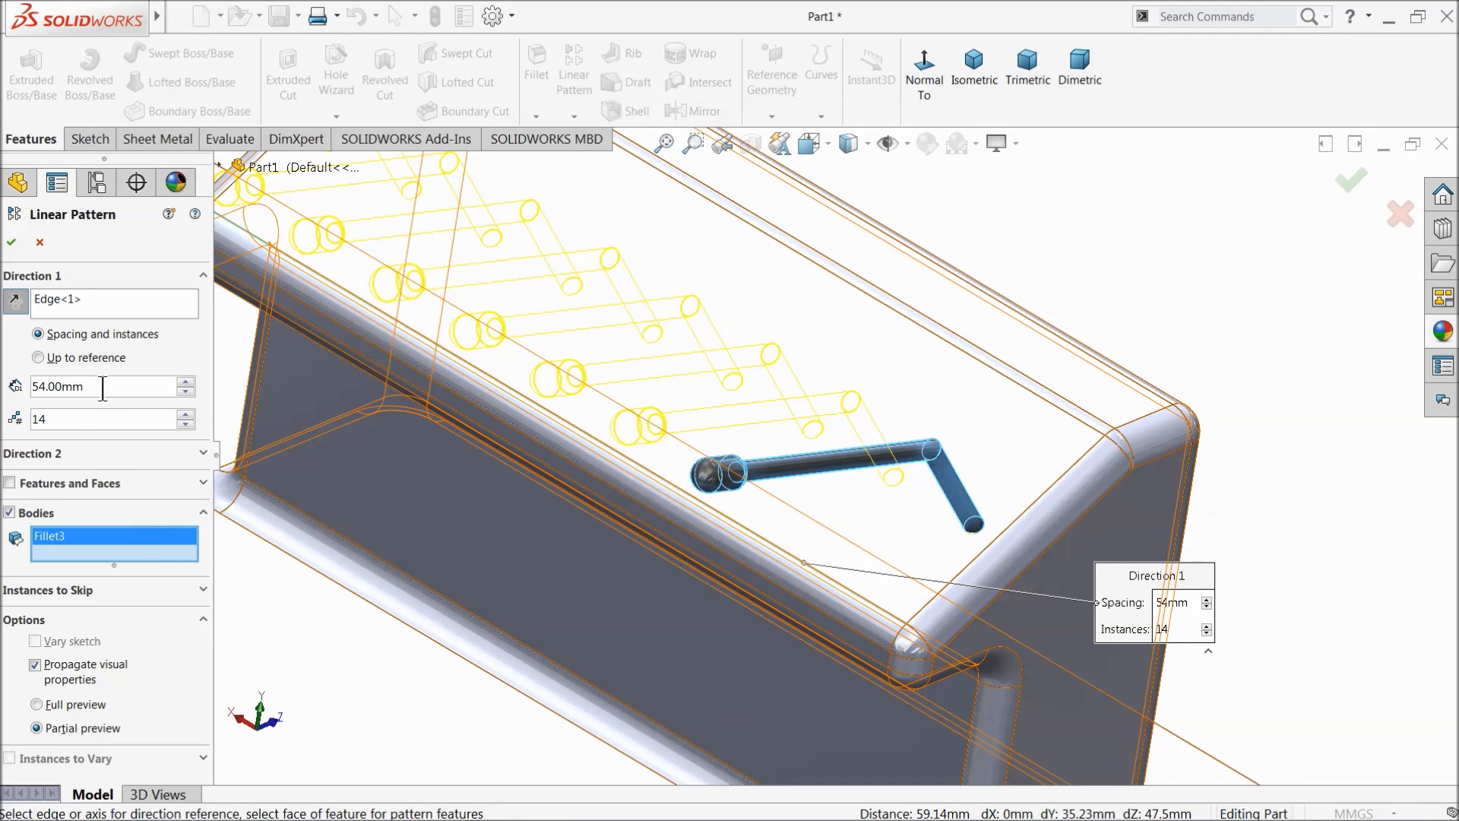
type("30")
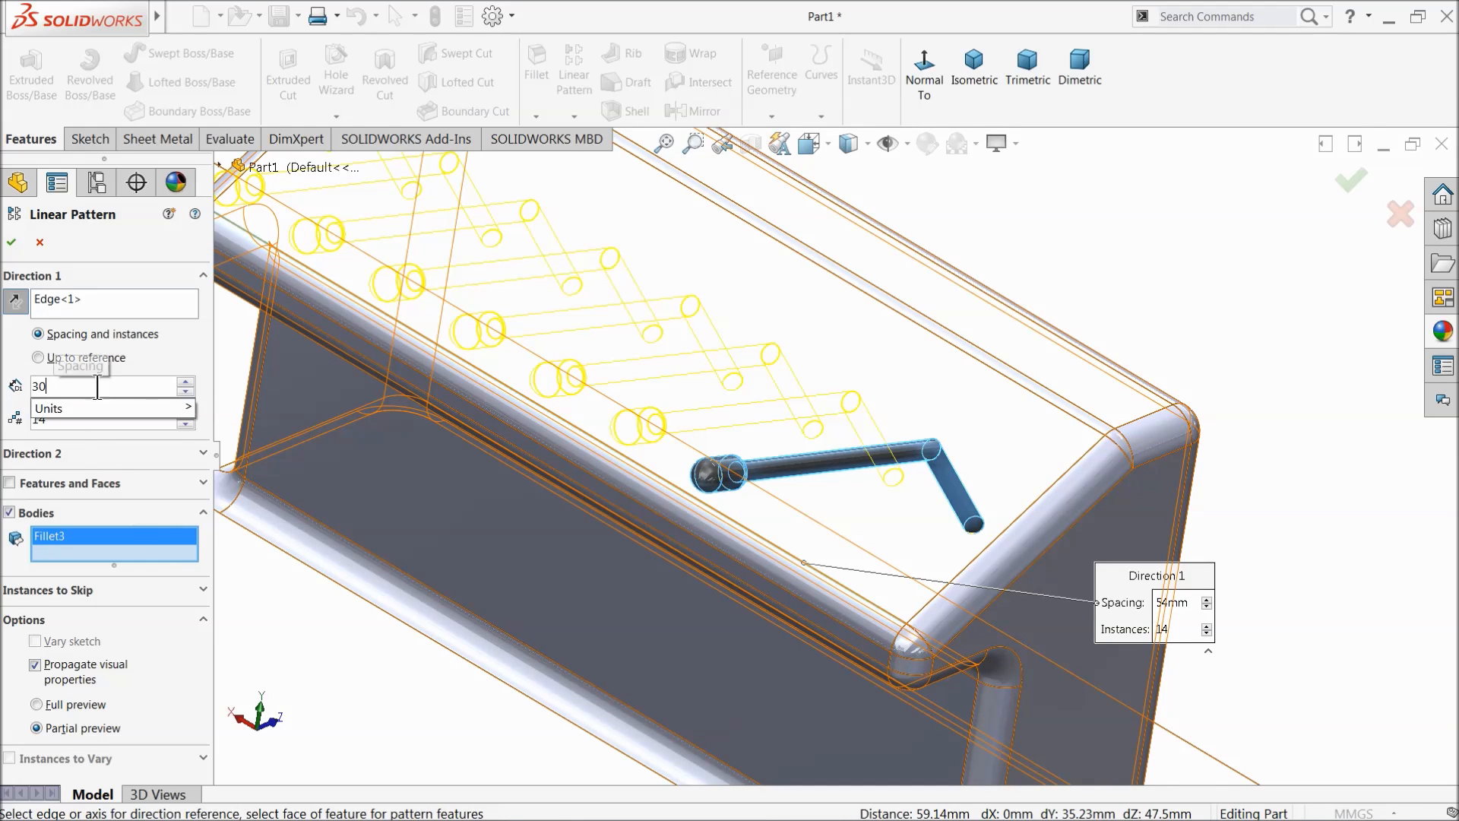
left_click(287, 612)
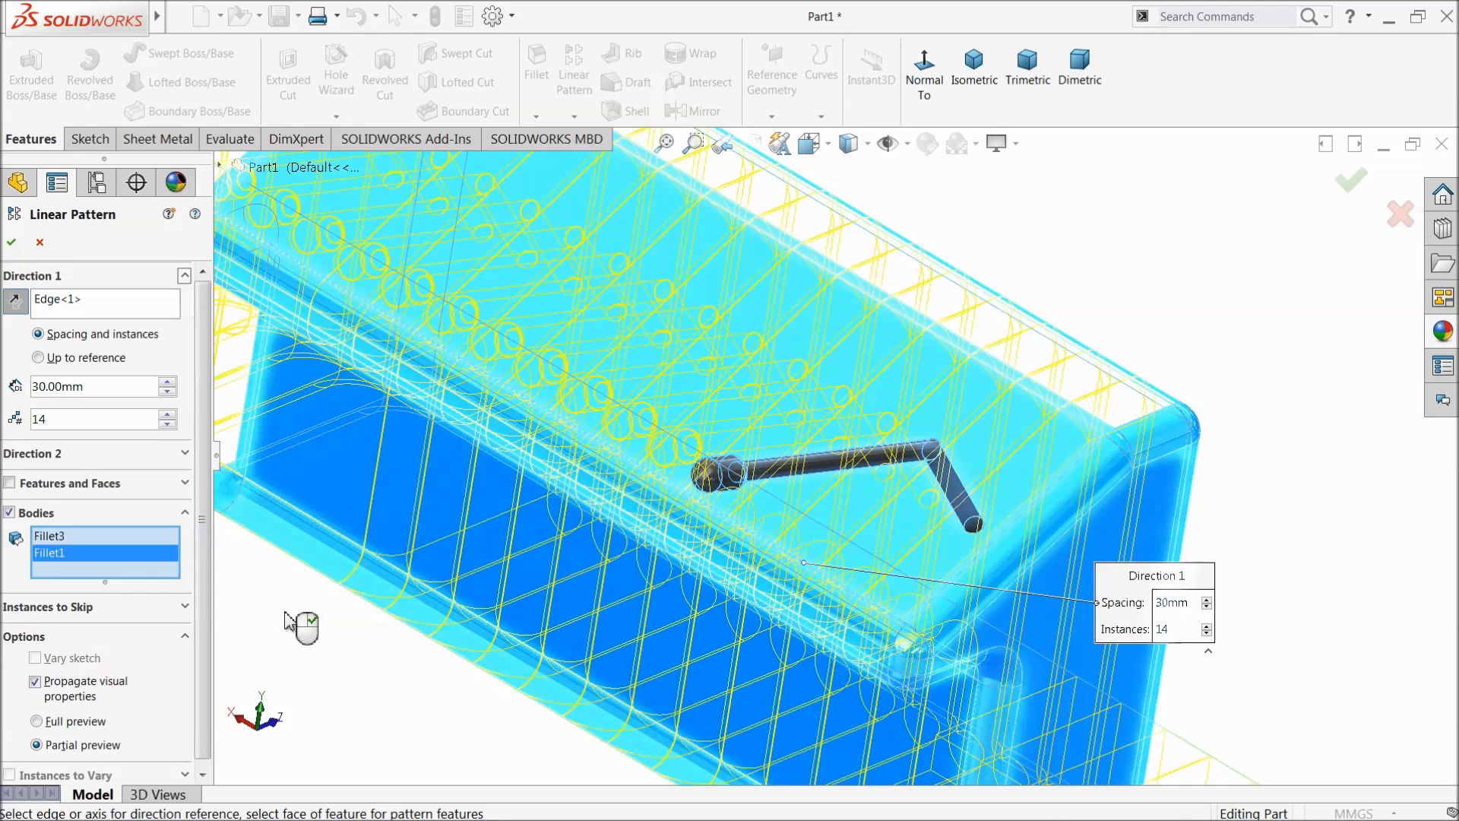
Step: Reset the pattern's body selection to the lever and set the number of instances to 3
right_click(54, 554)
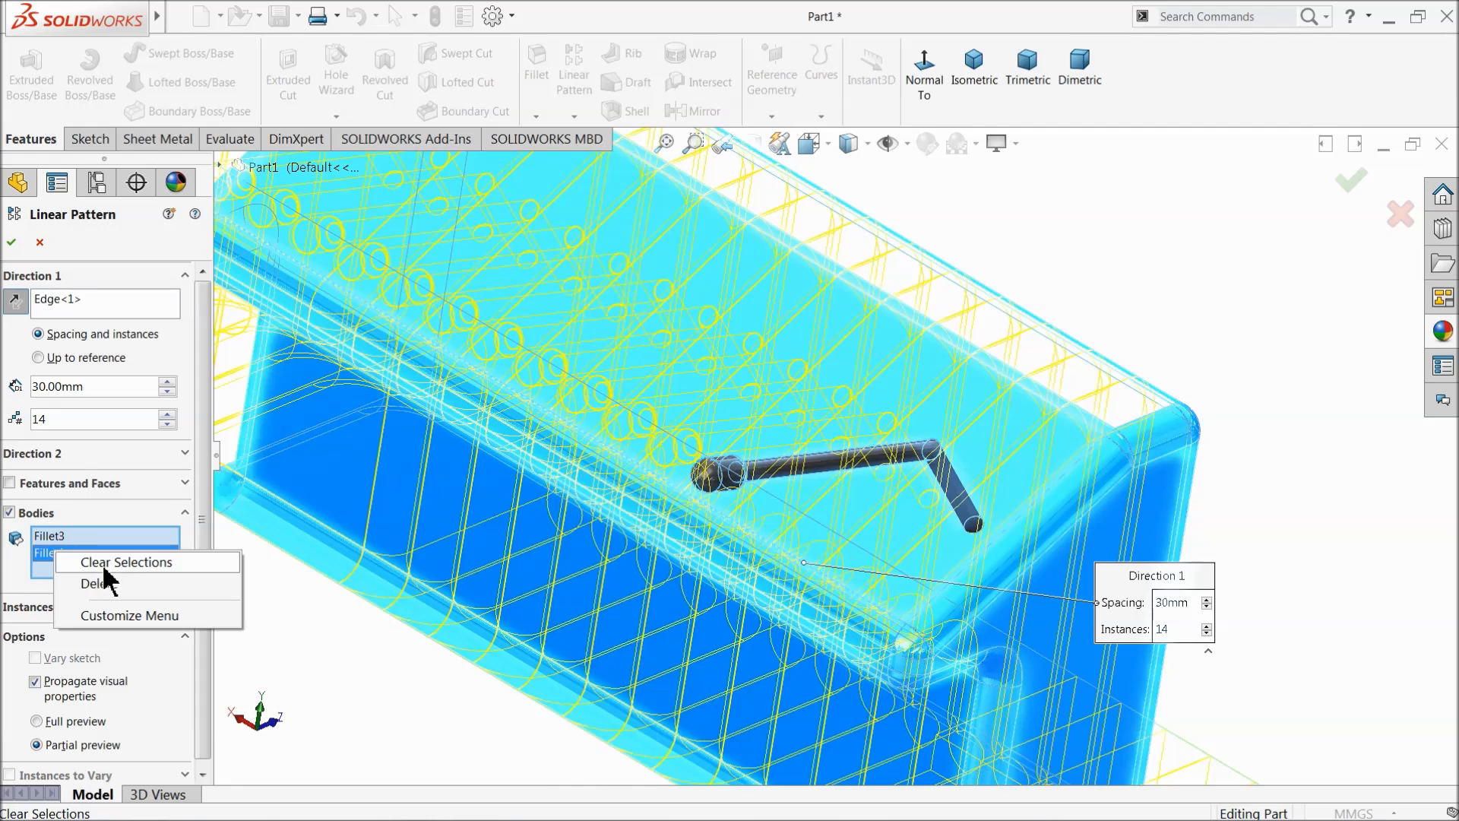
left_click(106, 562)
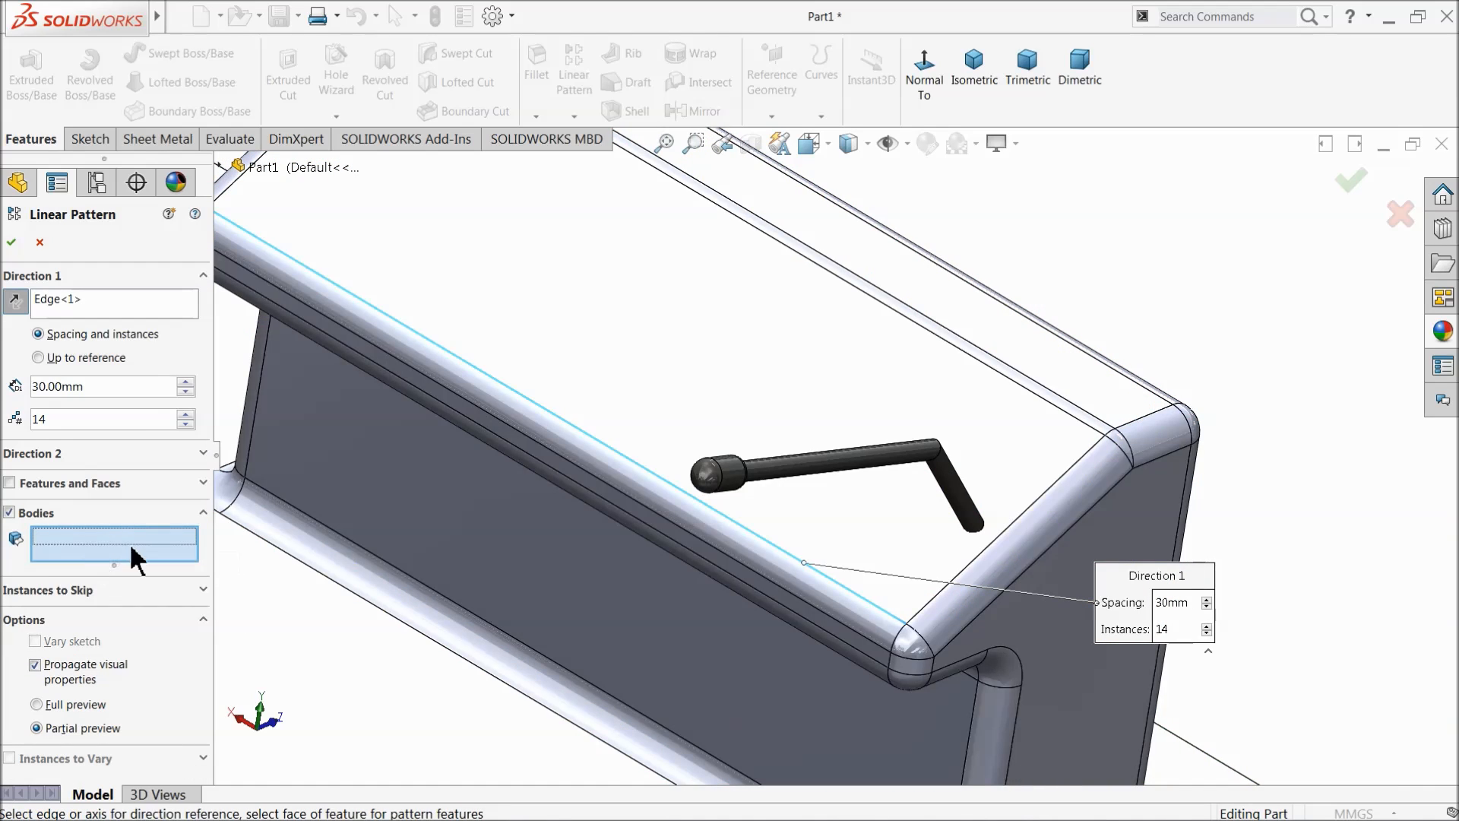
left_click(861, 470)
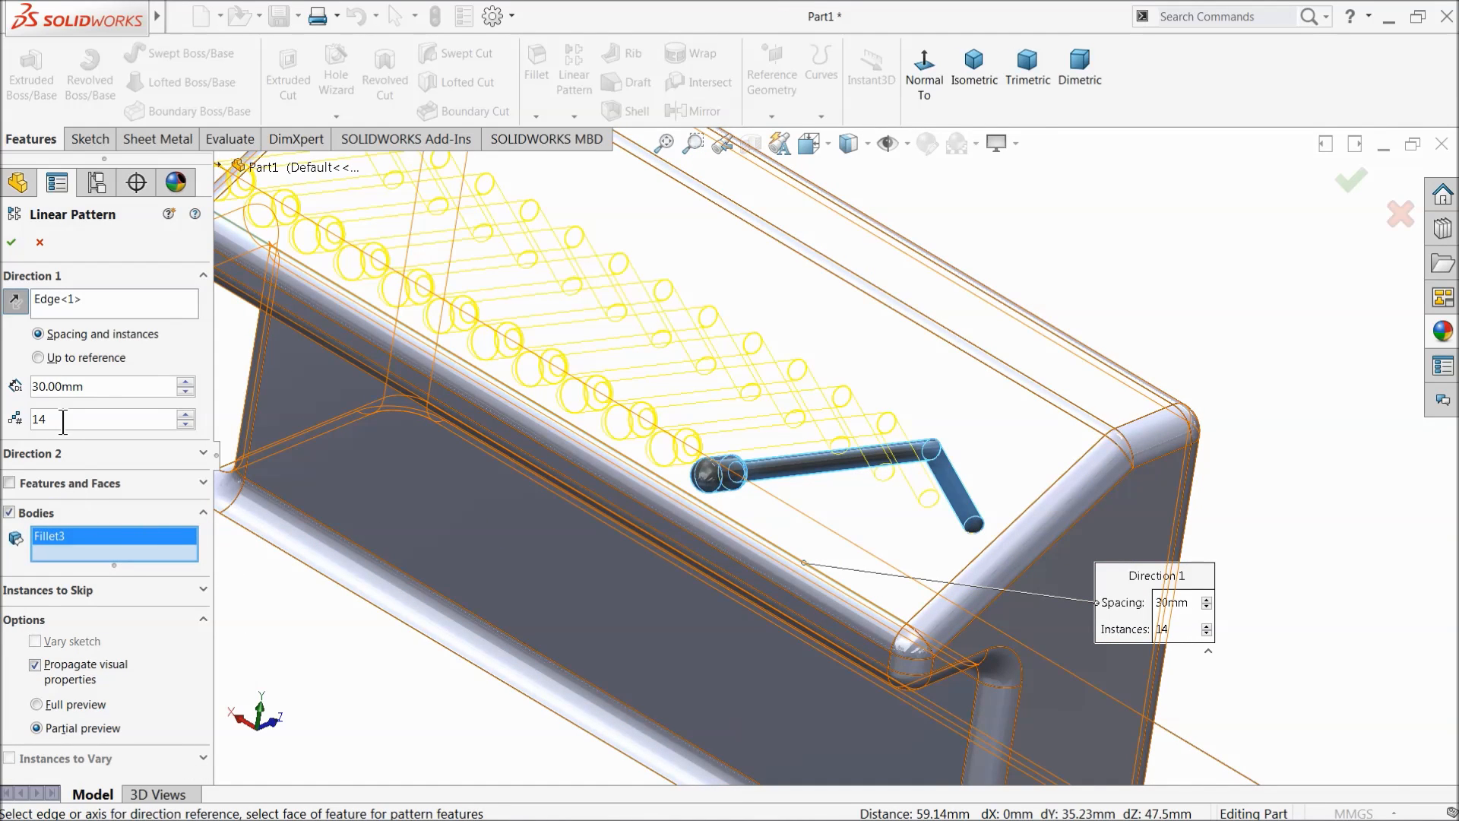
type("3")
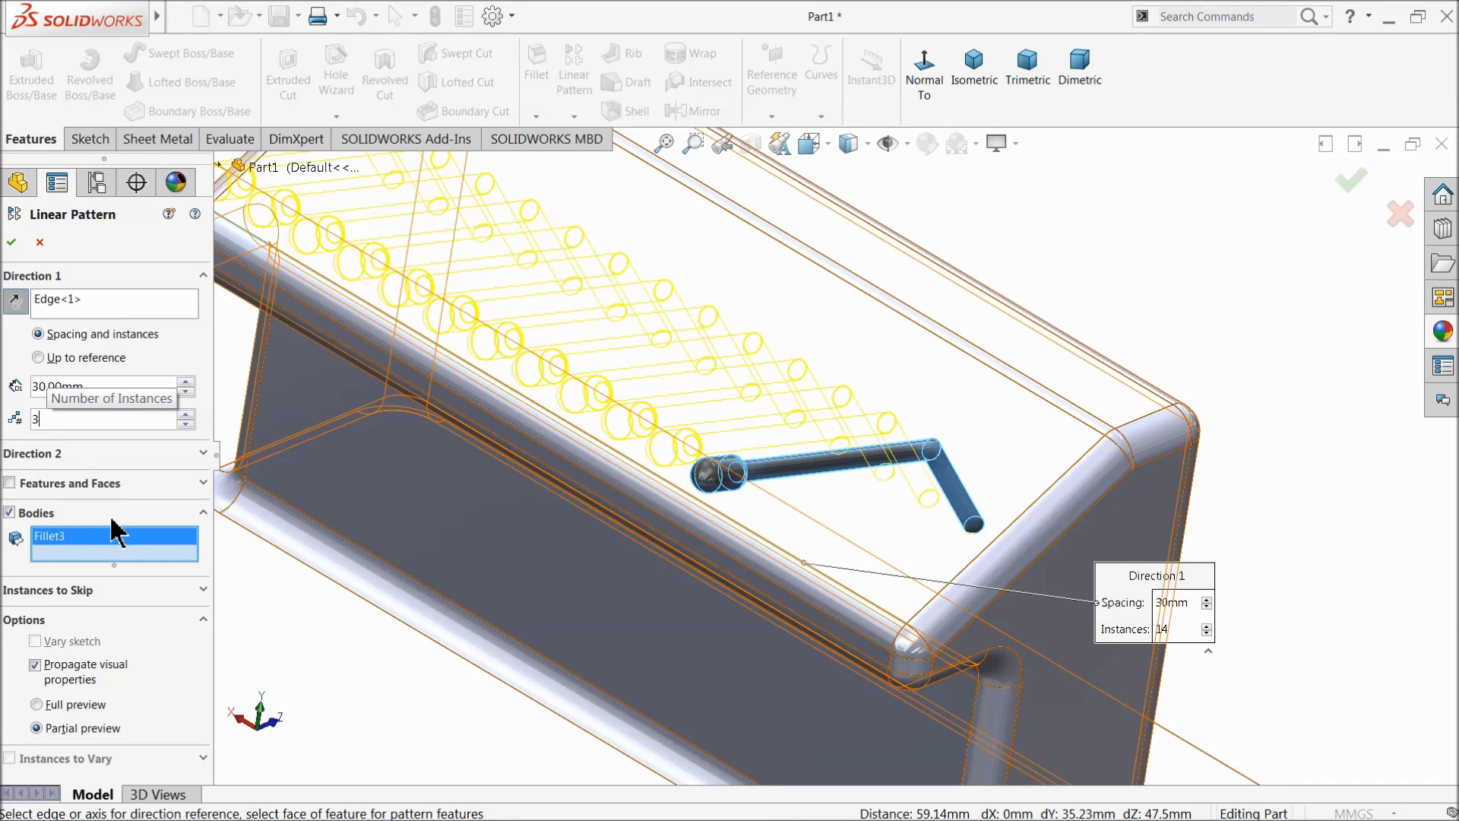
left_click(240, 625)
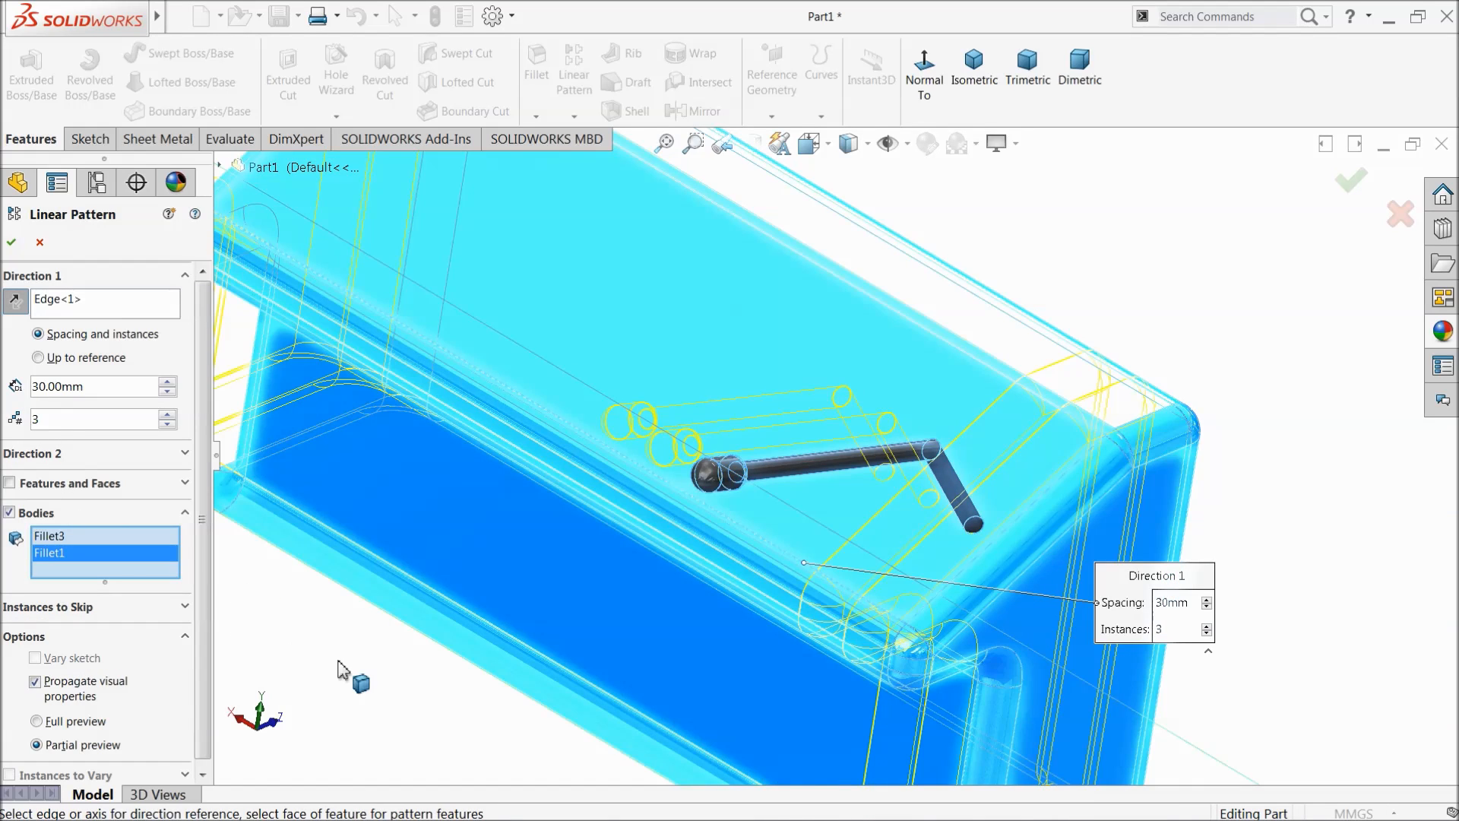
Step: Clear the pattern's selected bodies, choose only the bent lever again and complete the linear pattern
scroll(367, 641, "down", 3)
scroll(446, 627, "down", 3)
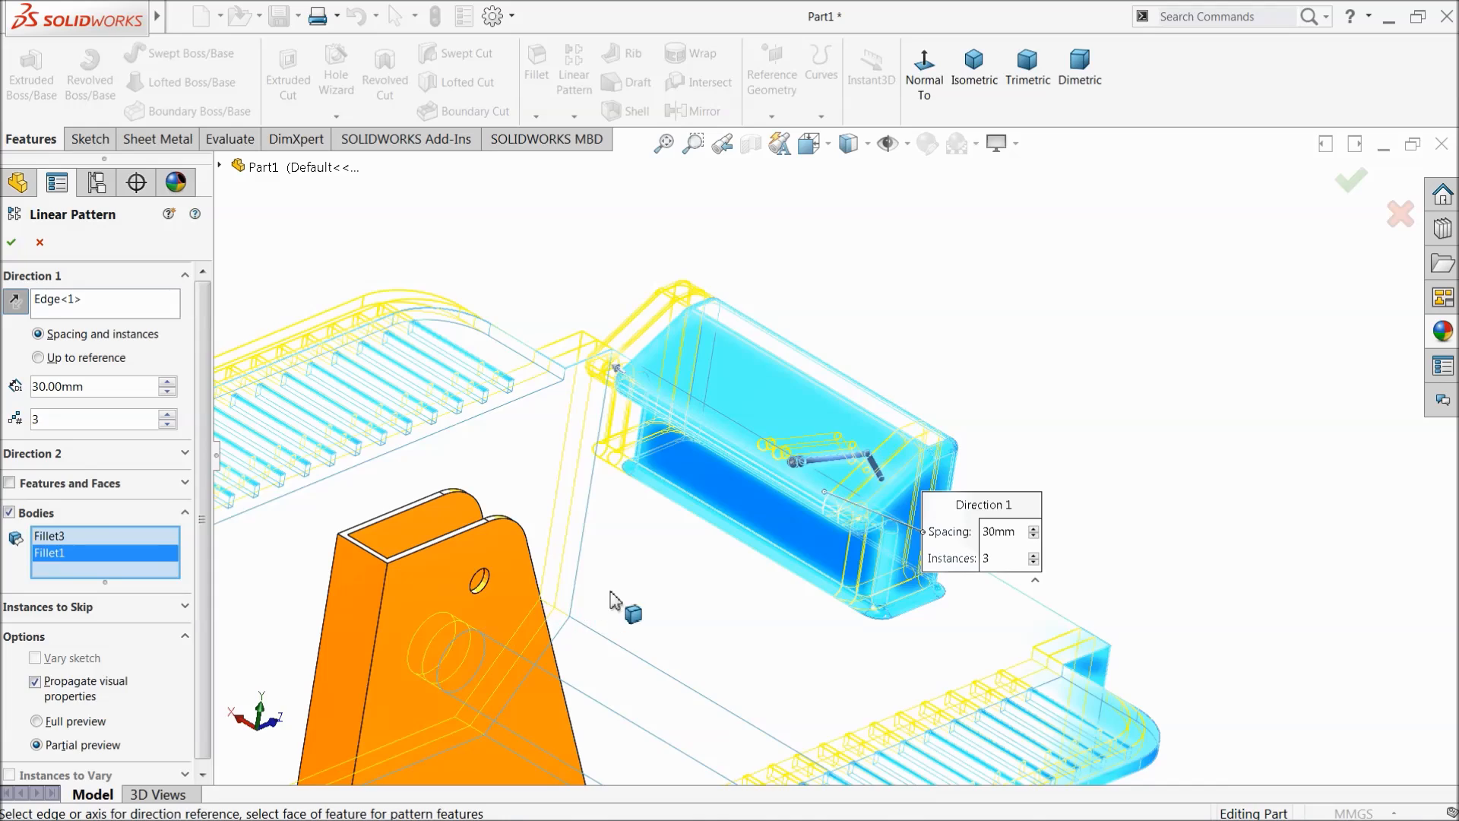
scroll(615, 602, "up", 5)
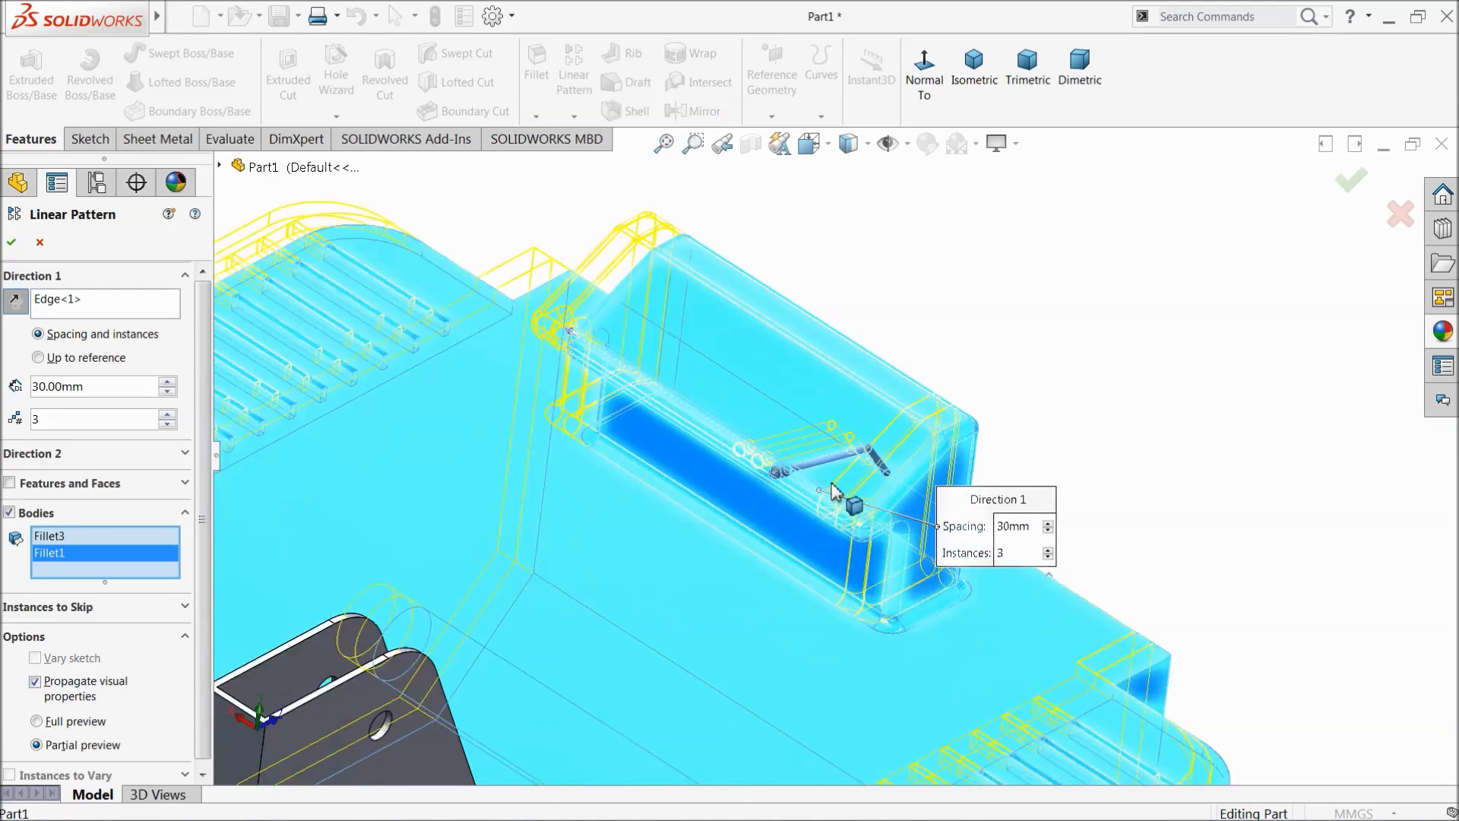
scroll(828, 496, "up", 3)
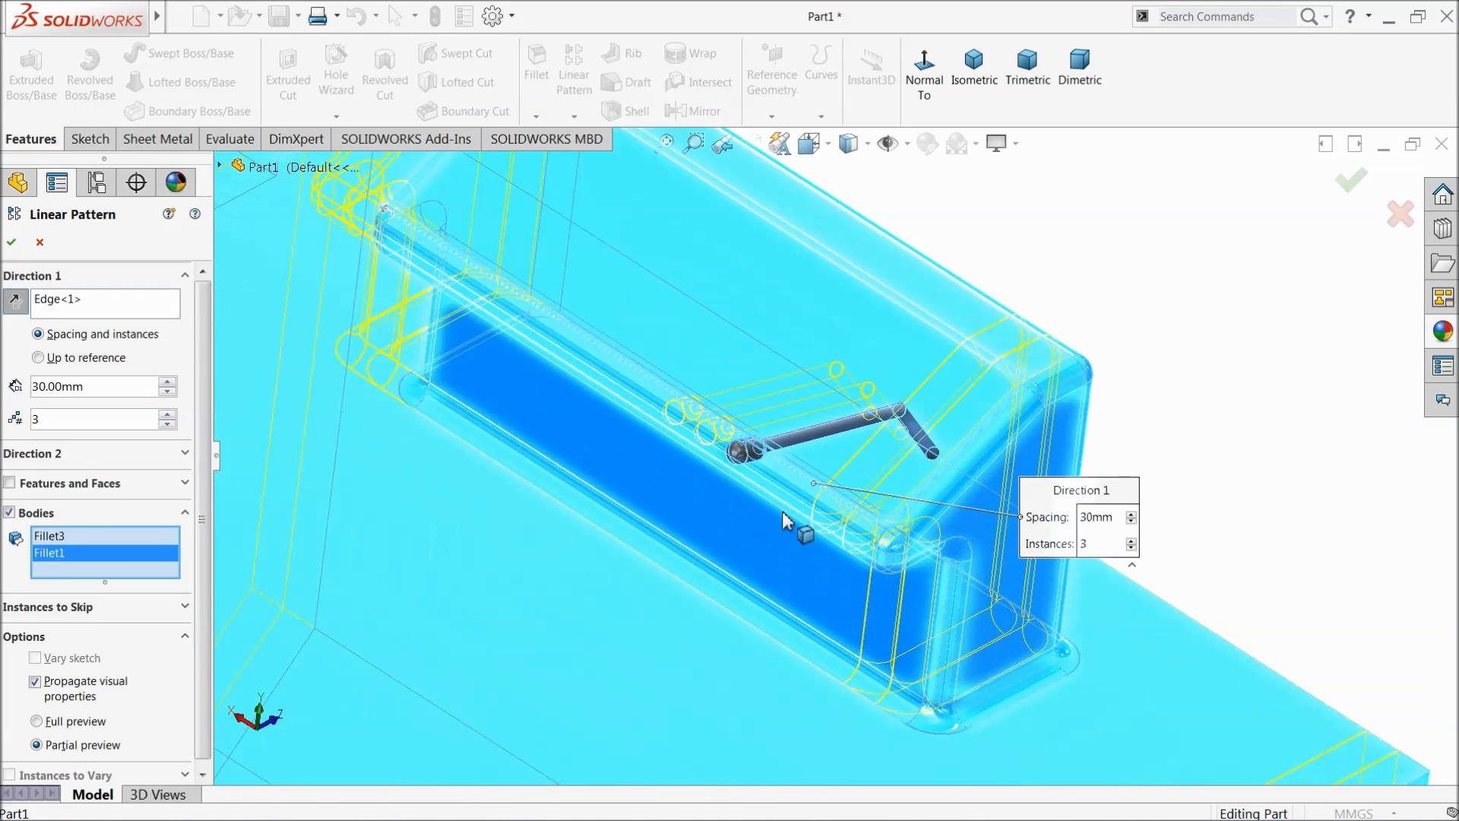
right_click(67, 566)
left_click(110, 568)
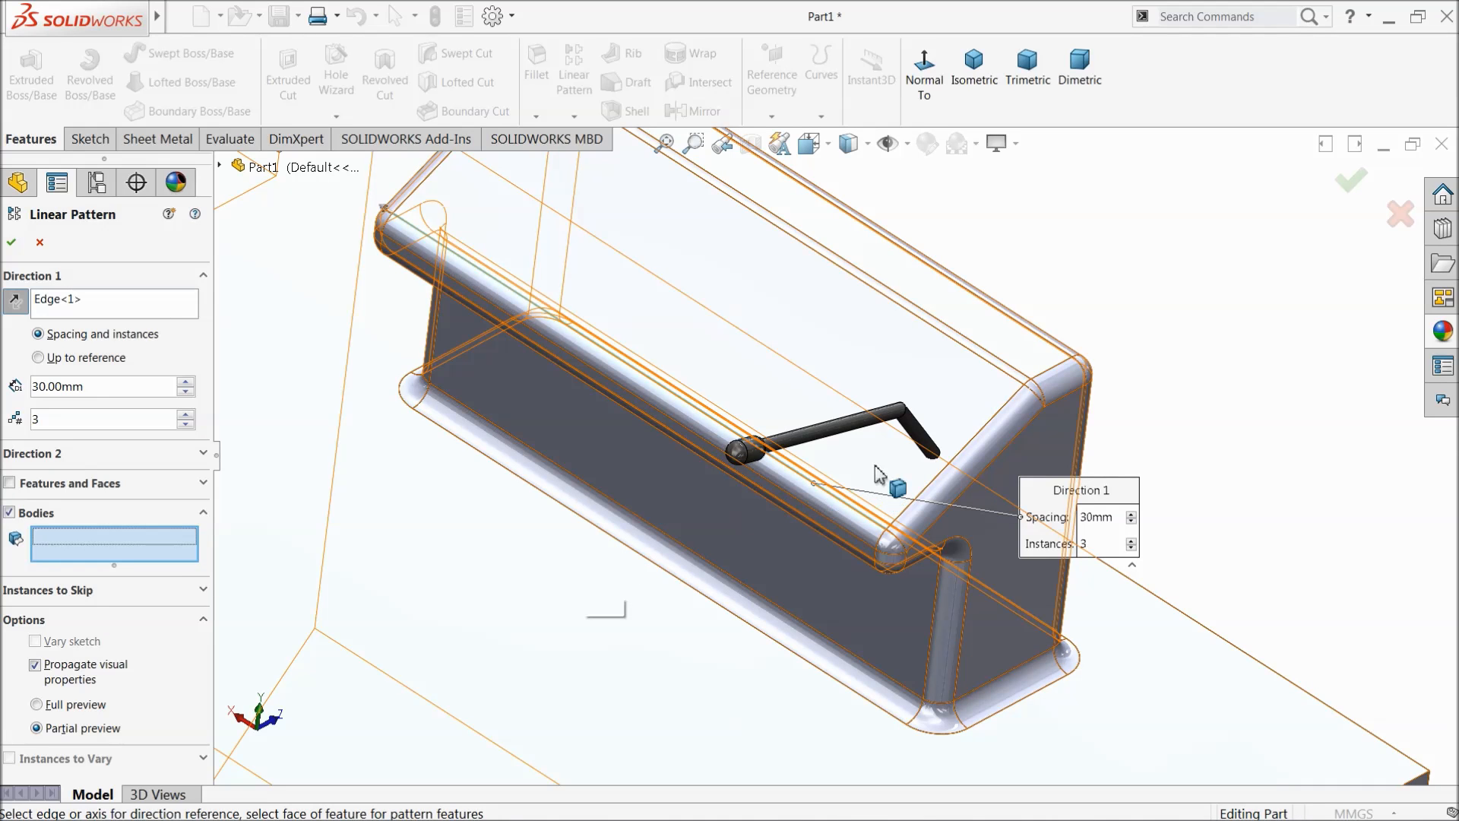
left_click(830, 436)
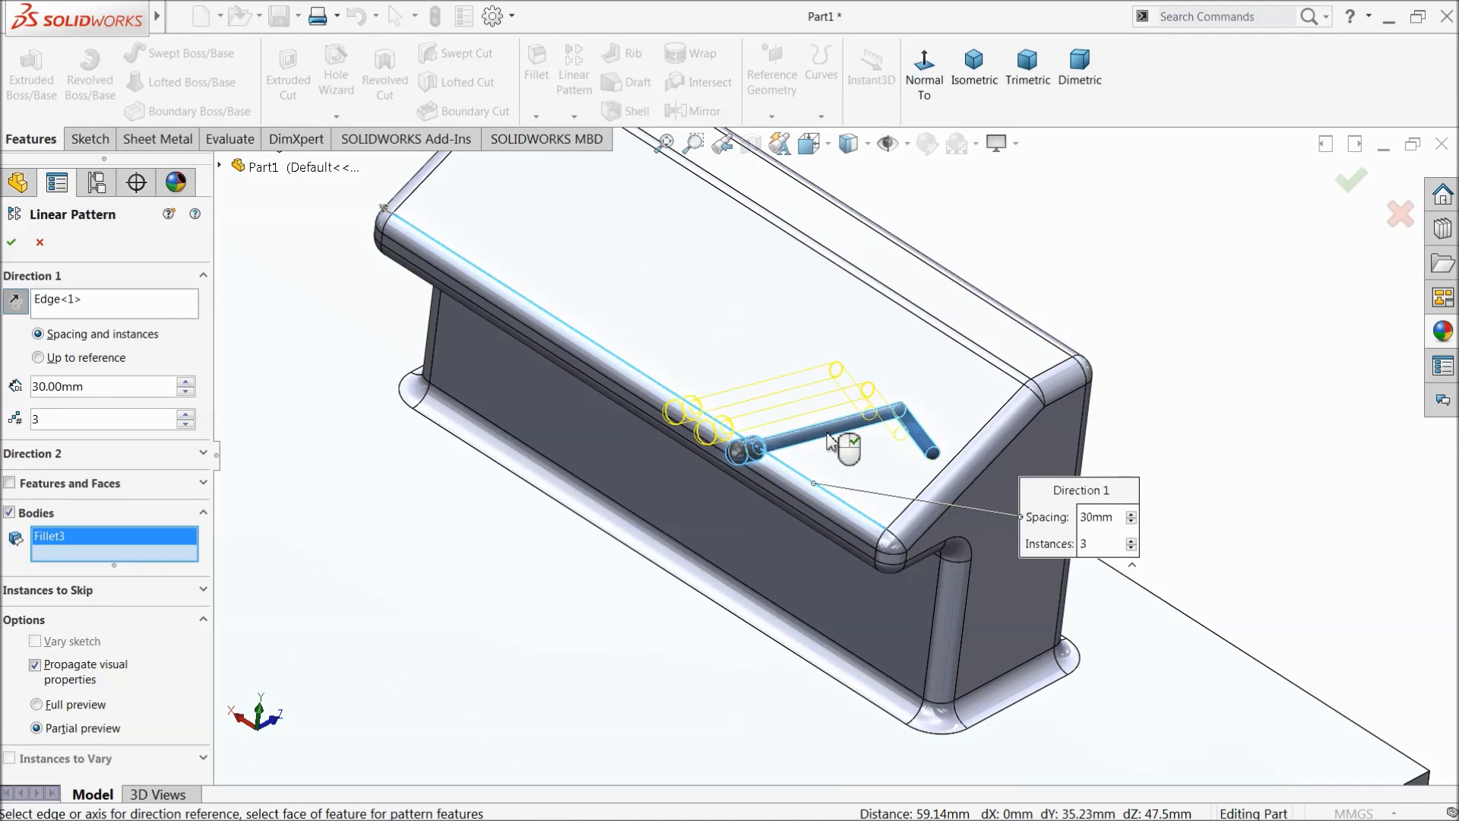
scroll(903, 416, "down", 3)
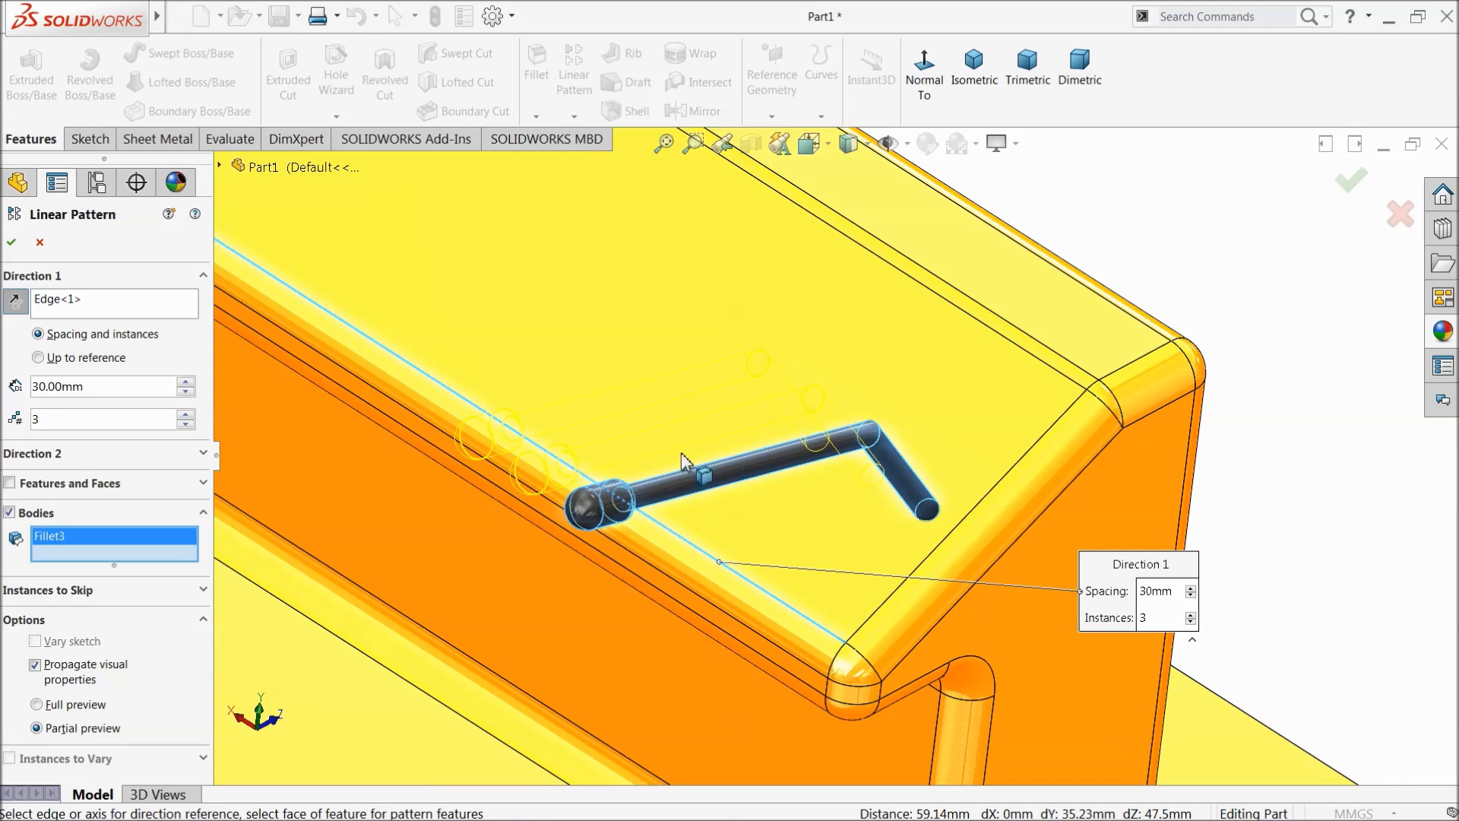
scroll(1298, 341, "up", 3)
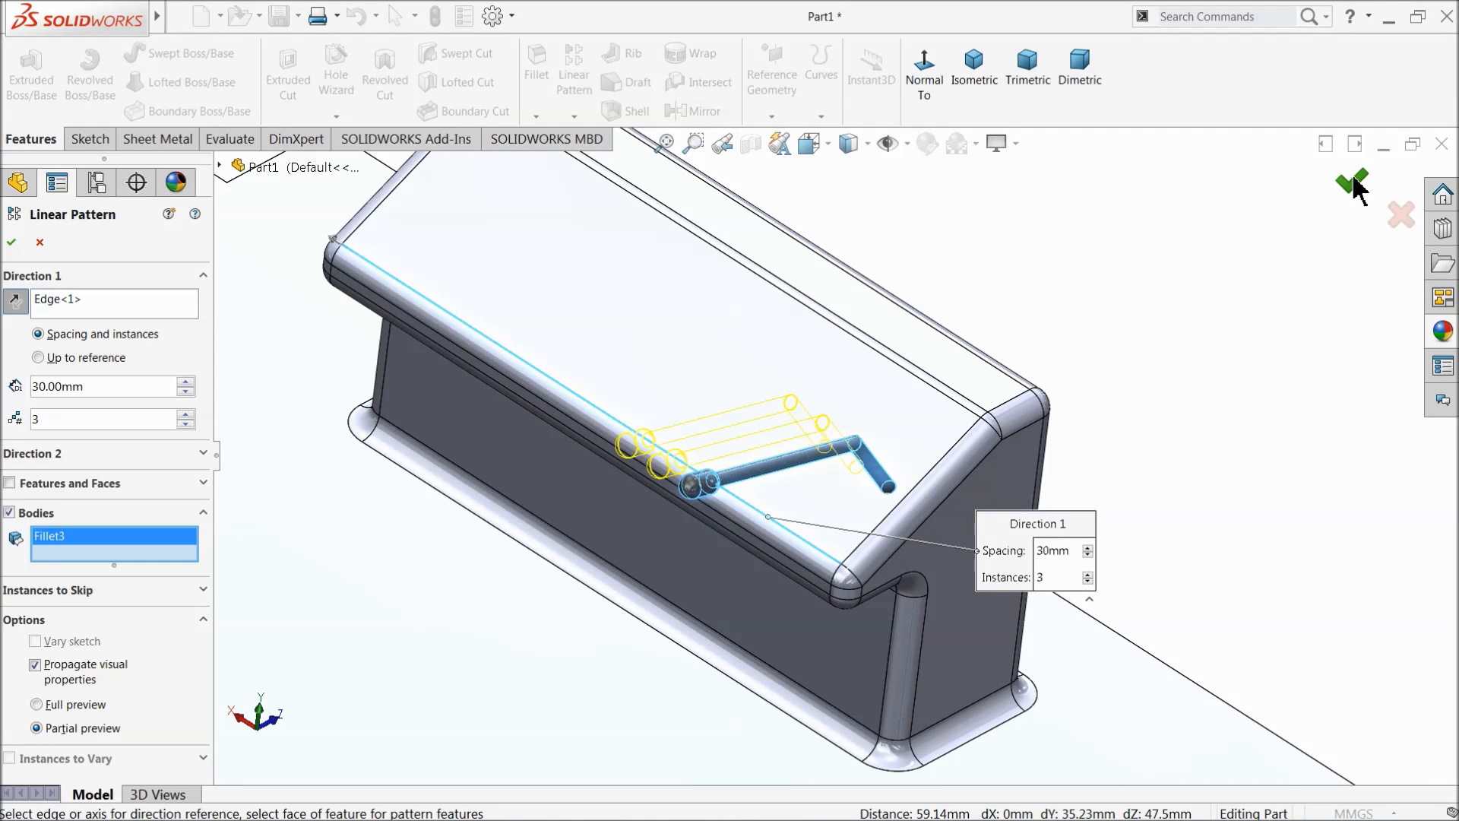
left_click(1354, 183)
Step: Examine the patterned levers on the filleted block and the whole machine base from several angles
mouse_move(1129, 455)
middle_mouse_down()
mouse_move(1095, 424)
mouse_move(1087, 433)
mouse_move(1137, 450)
mouse_move(1117, 459)
middle_mouse_up()
scroll(742, 538, "up", 9)
mouse_move(756, 570)
middle_mouse_down()
mouse_move(761, 500)
mouse_move(770, 547)
middle_mouse_up()
scroll(760, 578, "up", 4)
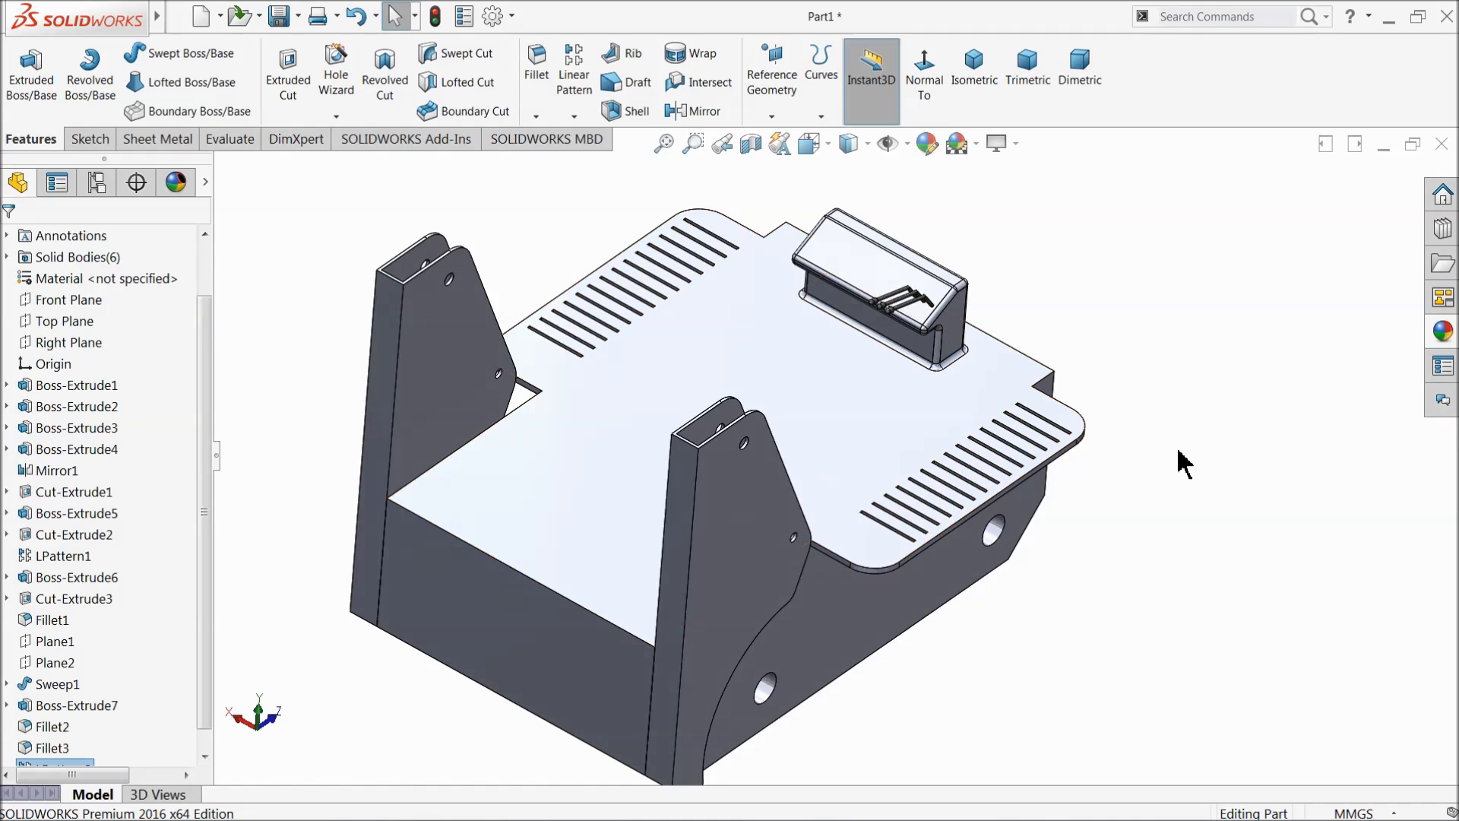
middle_click_drag(1144, 456, 1043, 475)
scroll(931, 280, "down", 4)
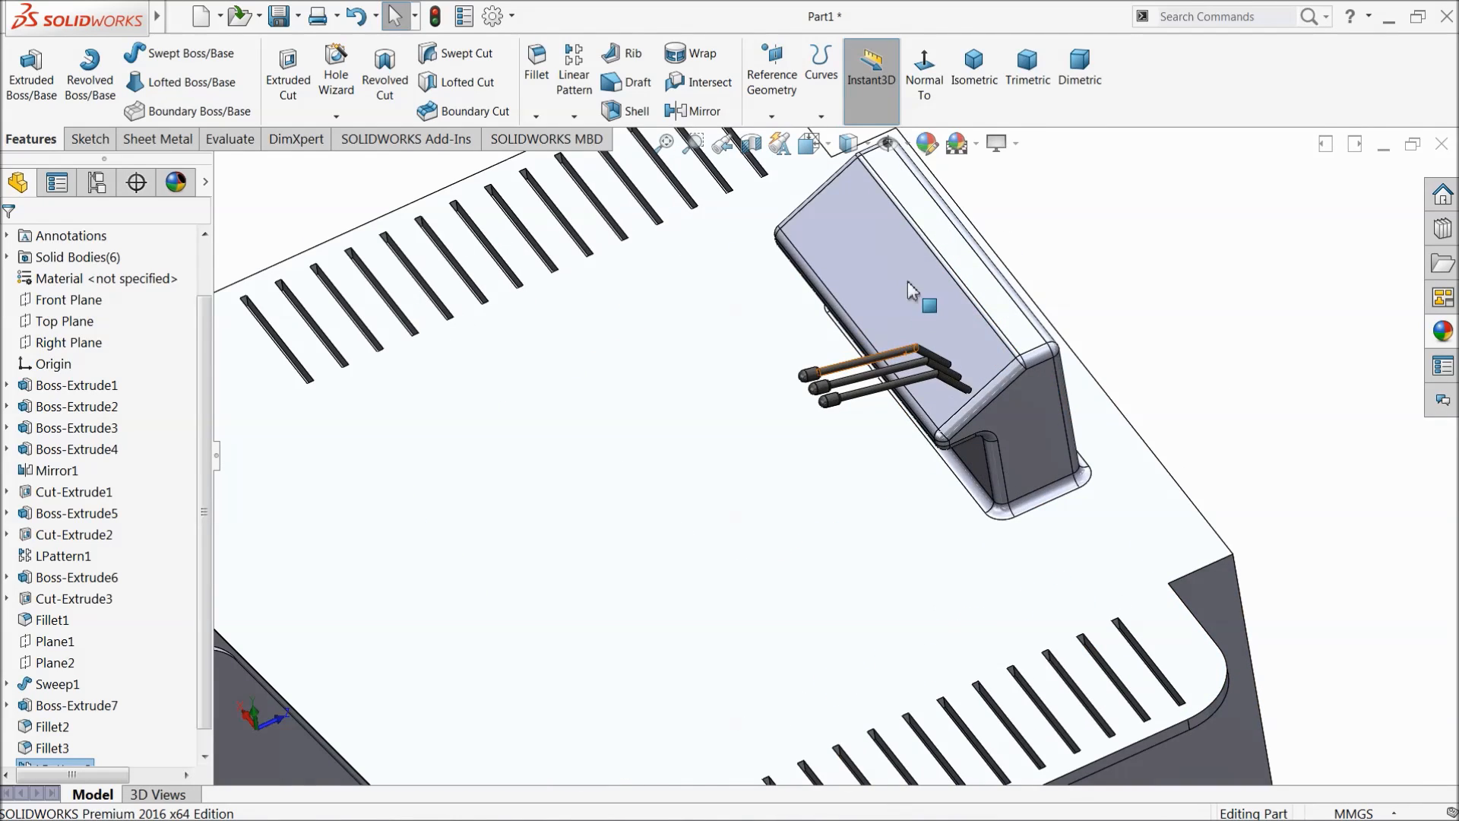
scroll(906, 305, "up", 2)
middle_click_drag(879, 408, 1050, 555)
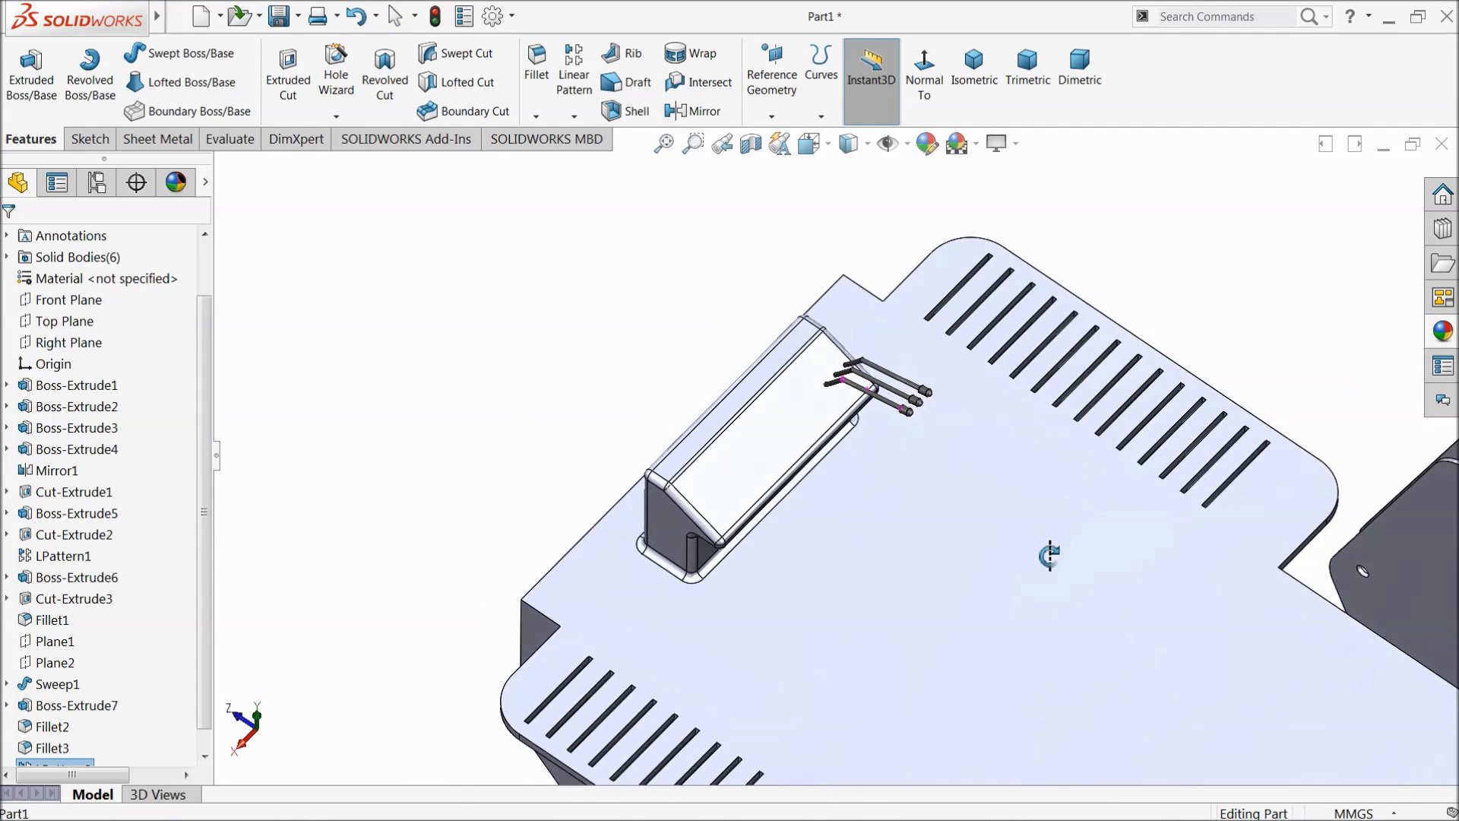
Step: Start a sketch on the Right Plane and view it straight on around the bent lever
left_click(61, 342)
left_click(44, 325)
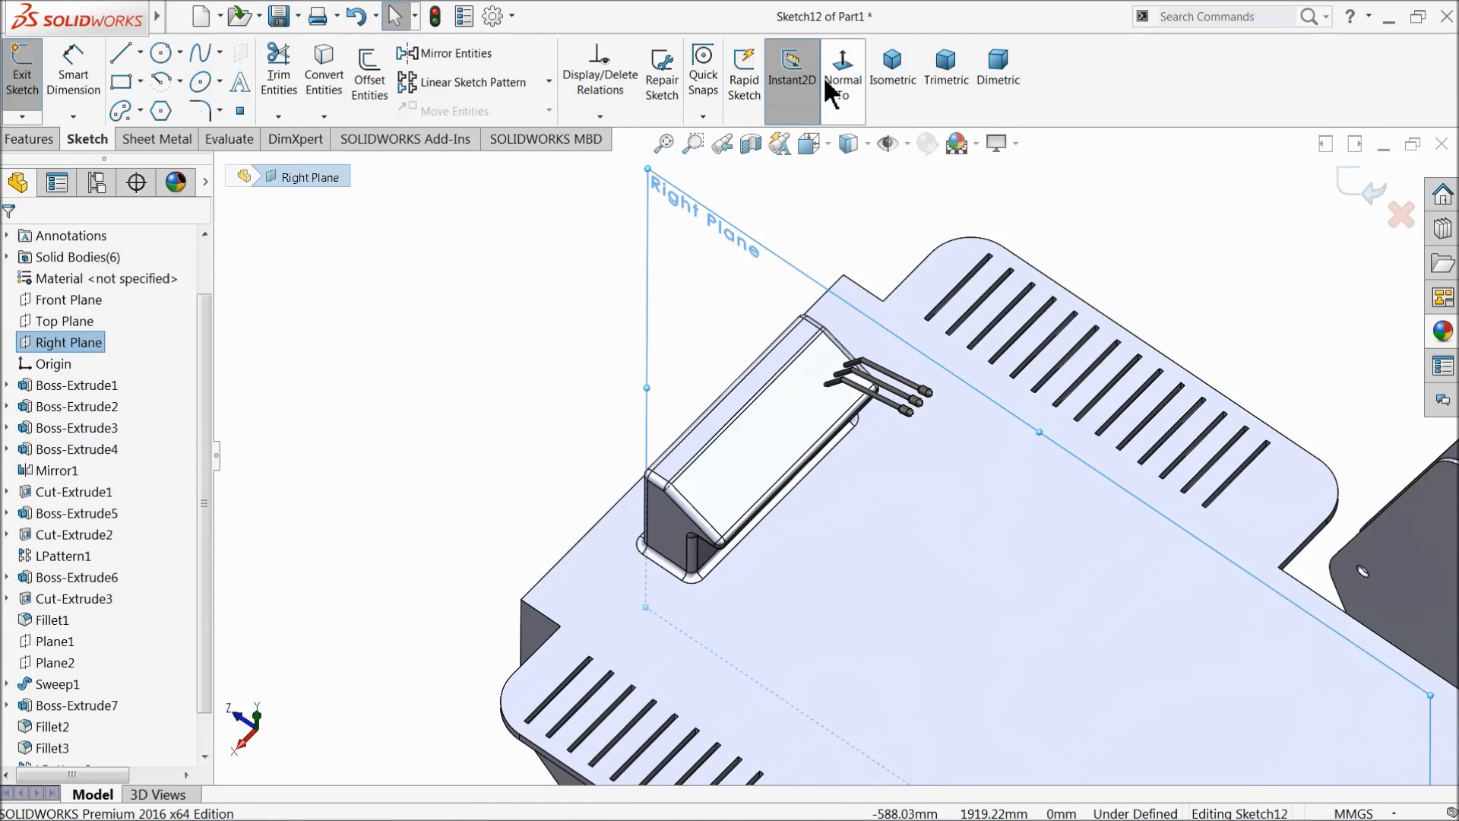
left_click(840, 90)
scroll(592, 373, "down", 7)
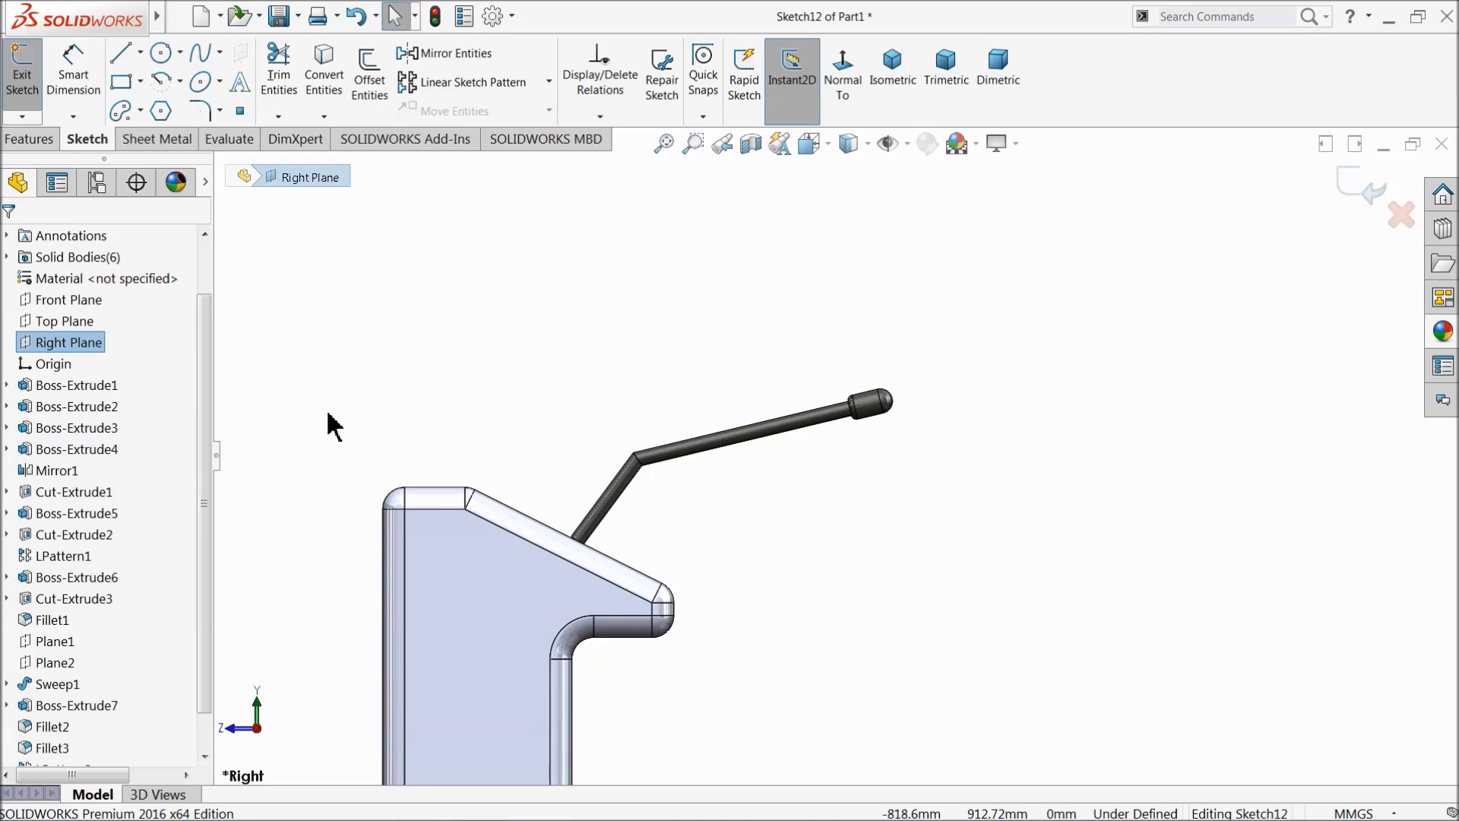
Step: Sketch an open five-line bent profile around the lever, starting and ending on the block's sloped edge, with its first side about 138 mm long
left_click(120, 55)
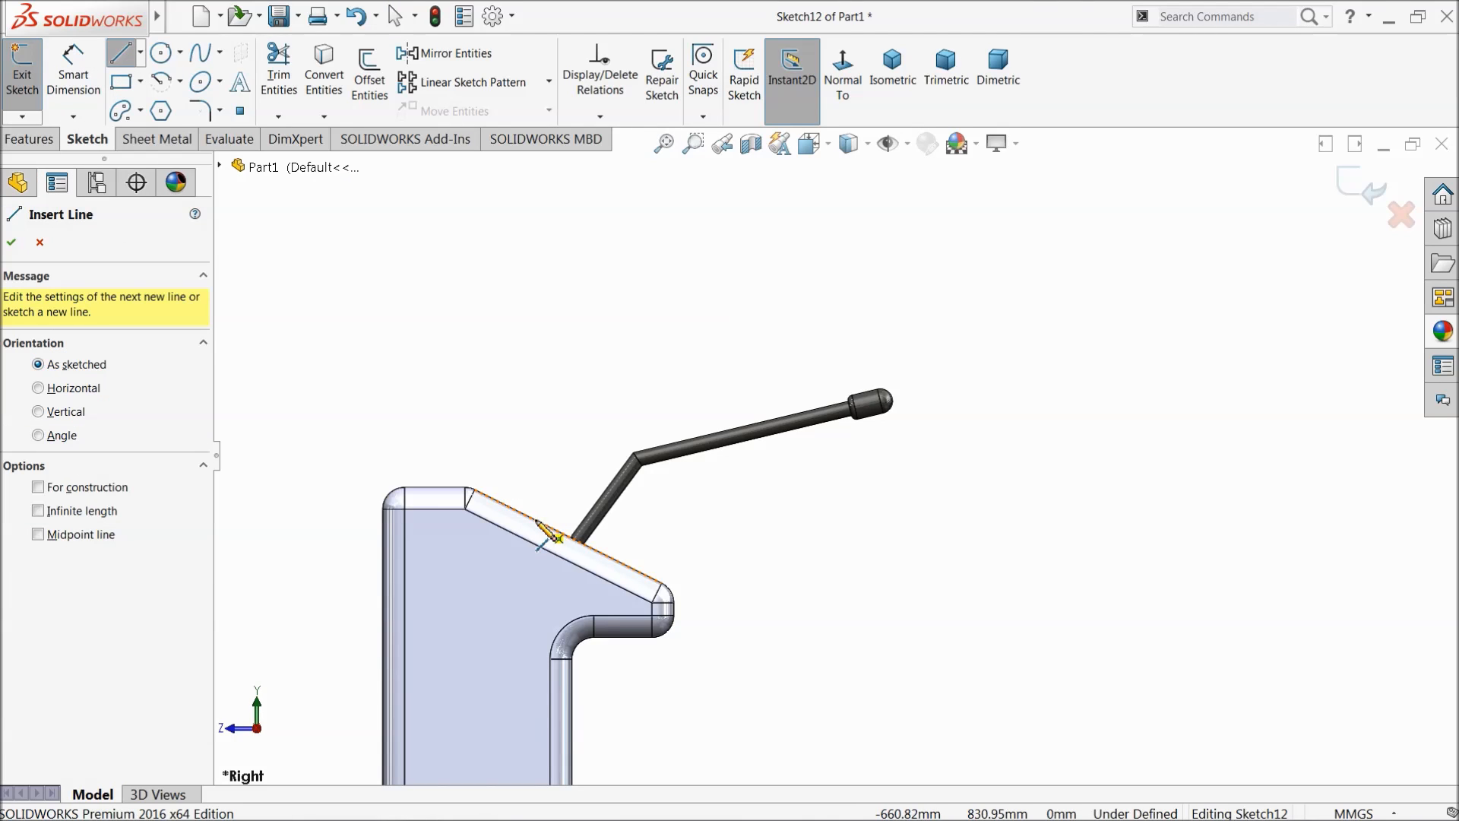
left_click(521, 511)
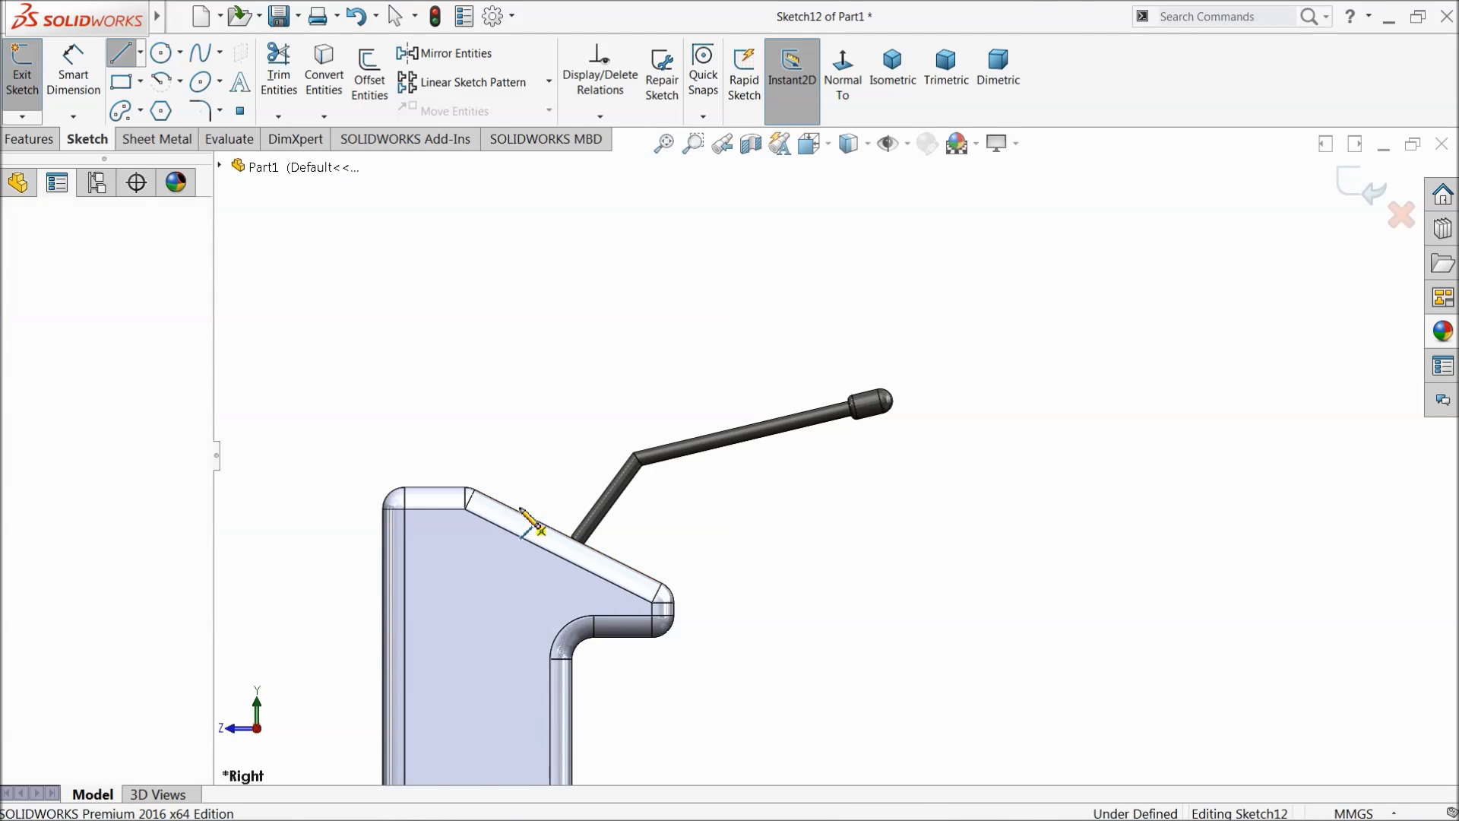
left_click(634, 348)
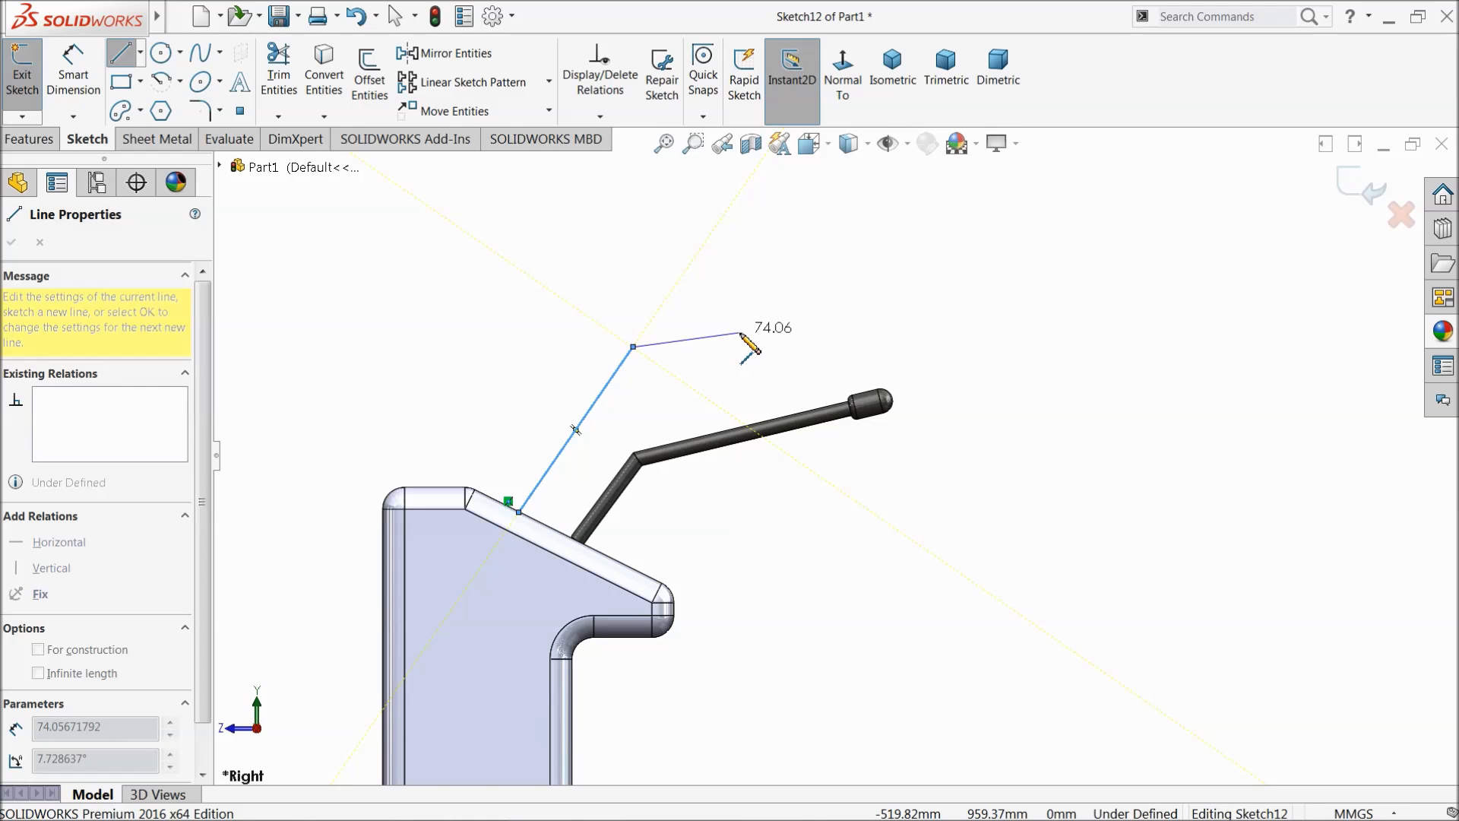
left_click(741, 333)
left_click(751, 403)
left_click(675, 414)
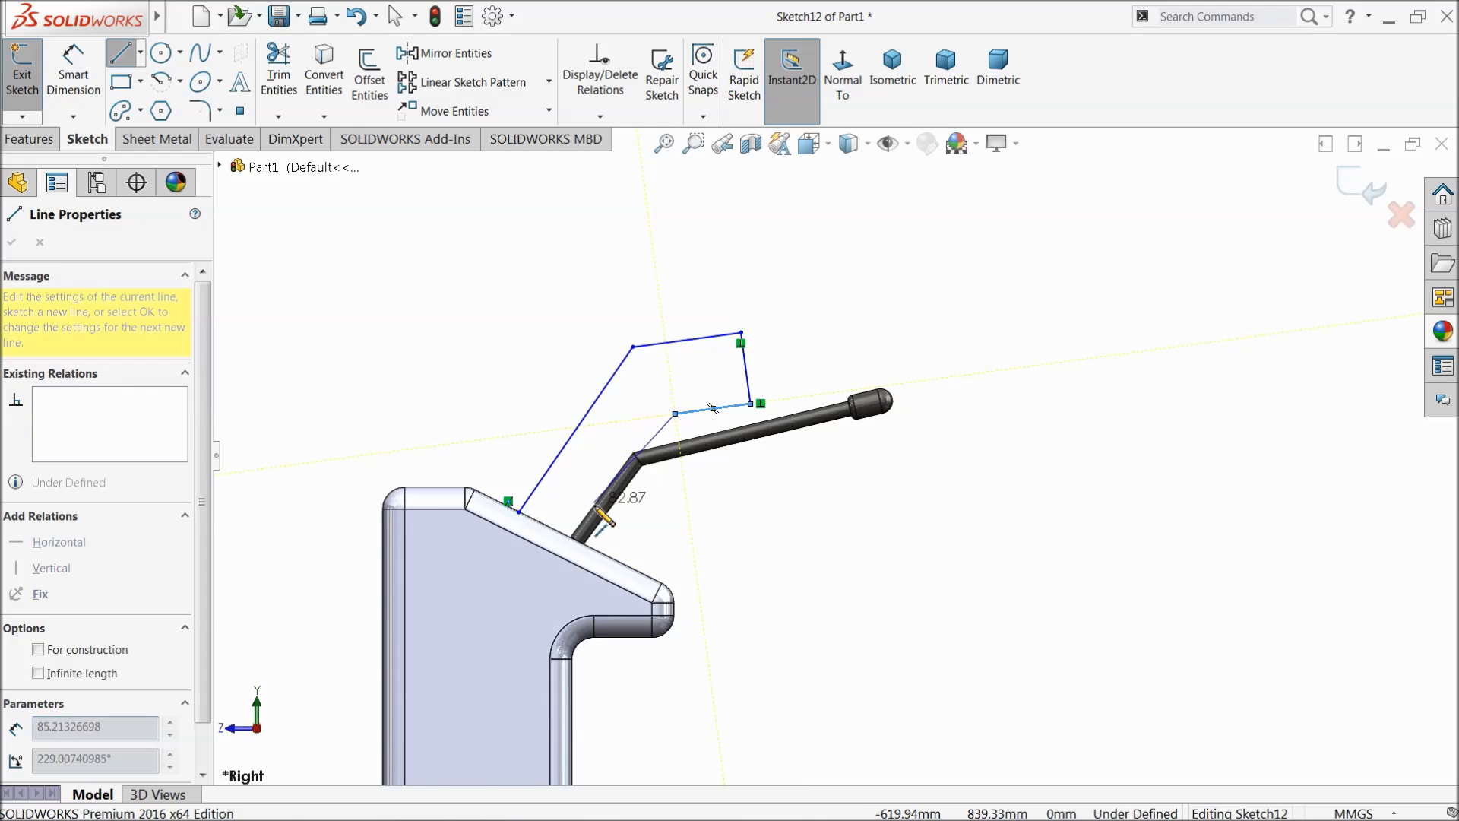
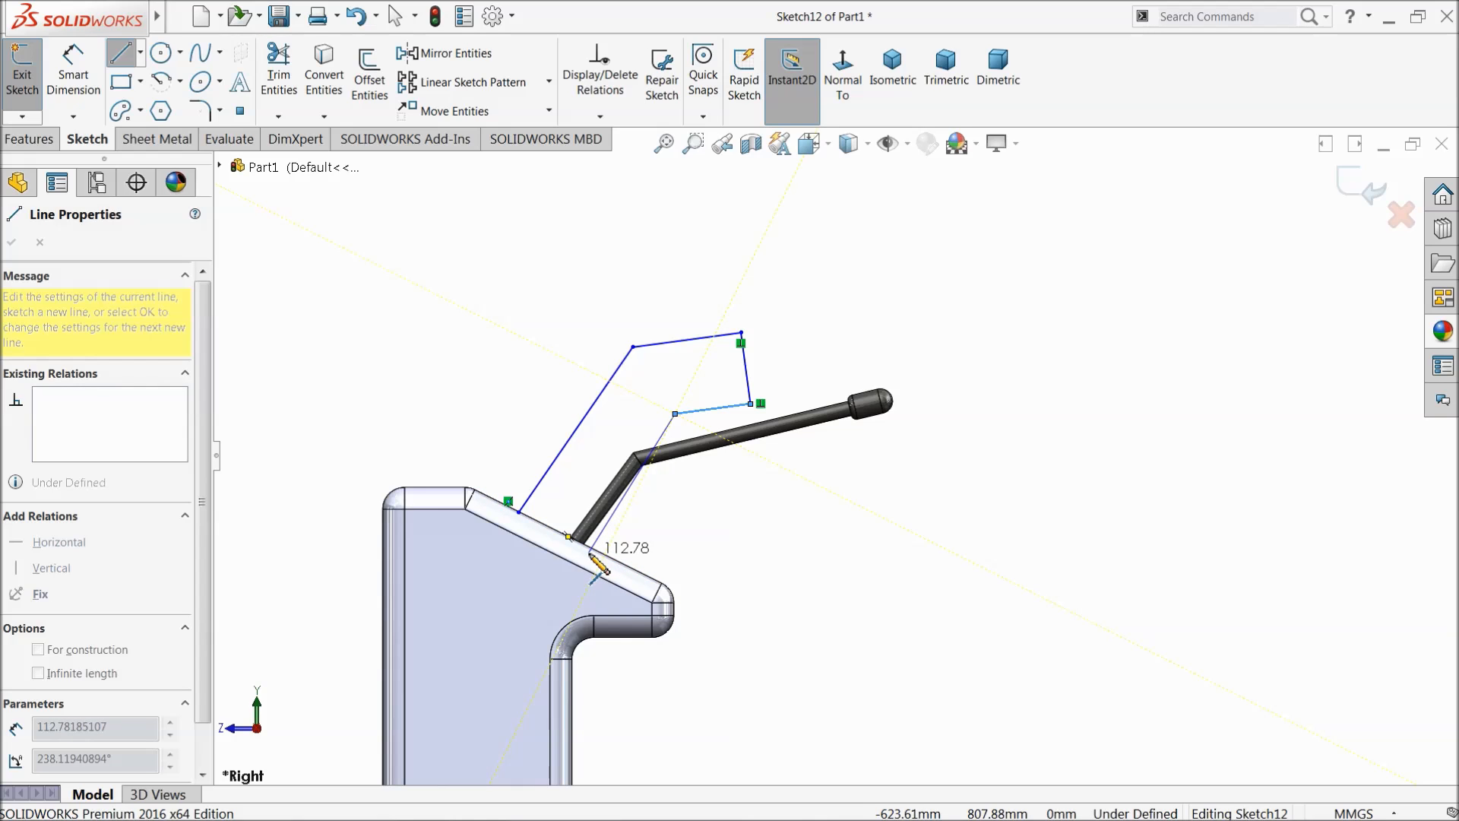
left_click(592, 547)
right_click(677, 521)
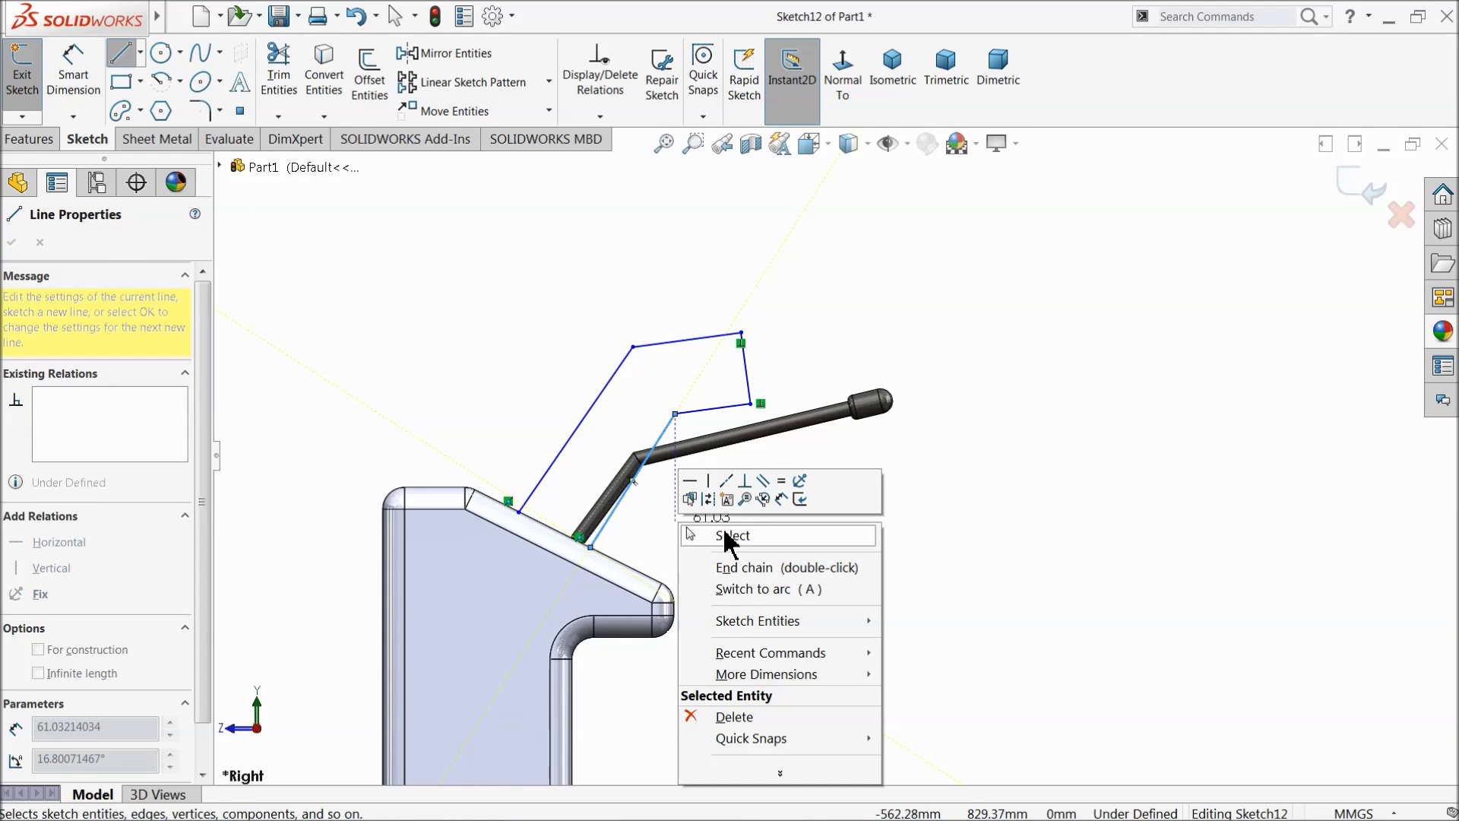
left_click(725, 534)
Step: Make the two long slanted lines rising from the block's sloped edge parallel
scroll(646, 523, "down", 4)
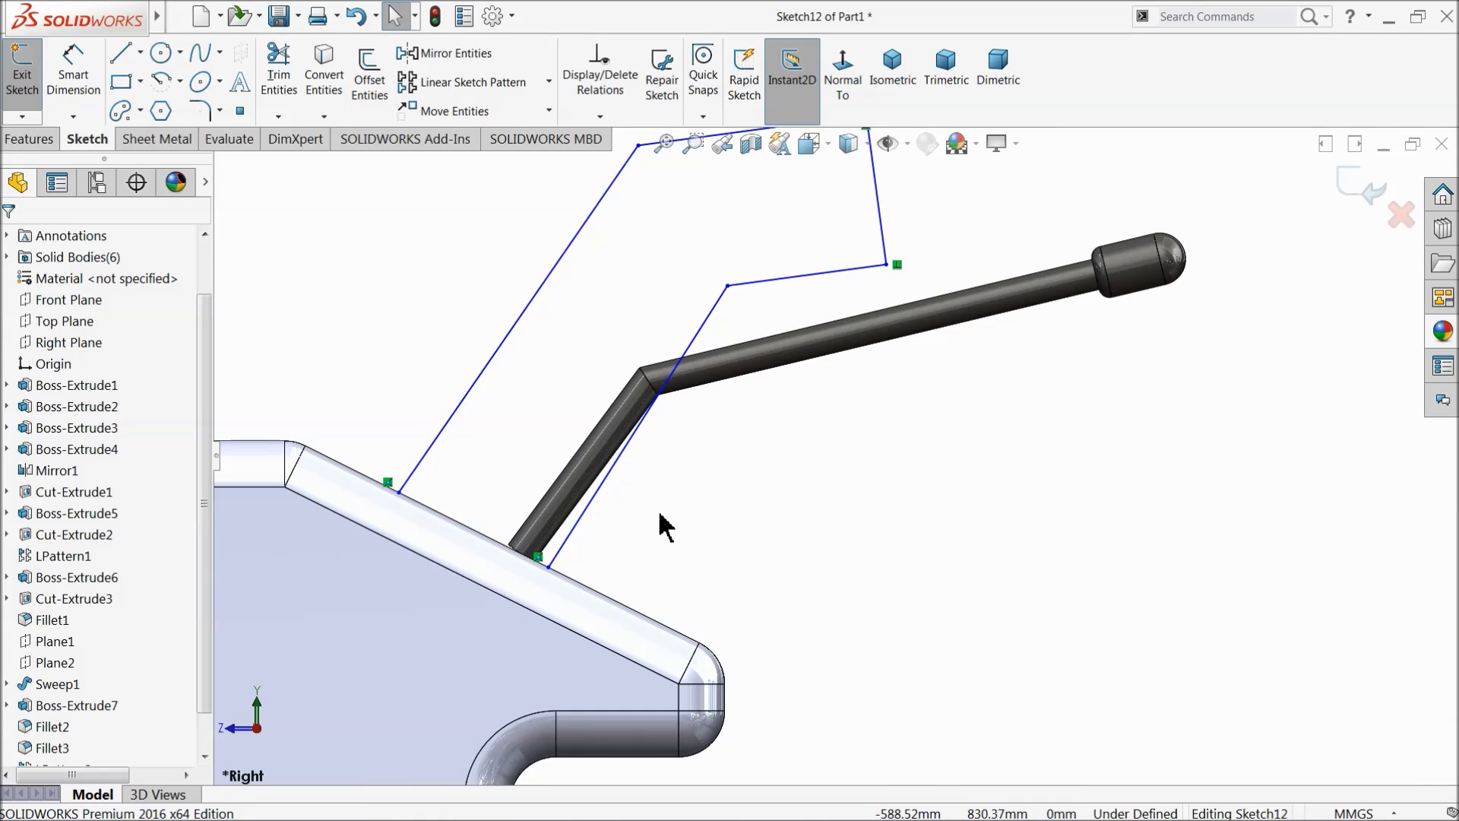
left_click(593, 498)
left_click(471, 389, "ctrl")
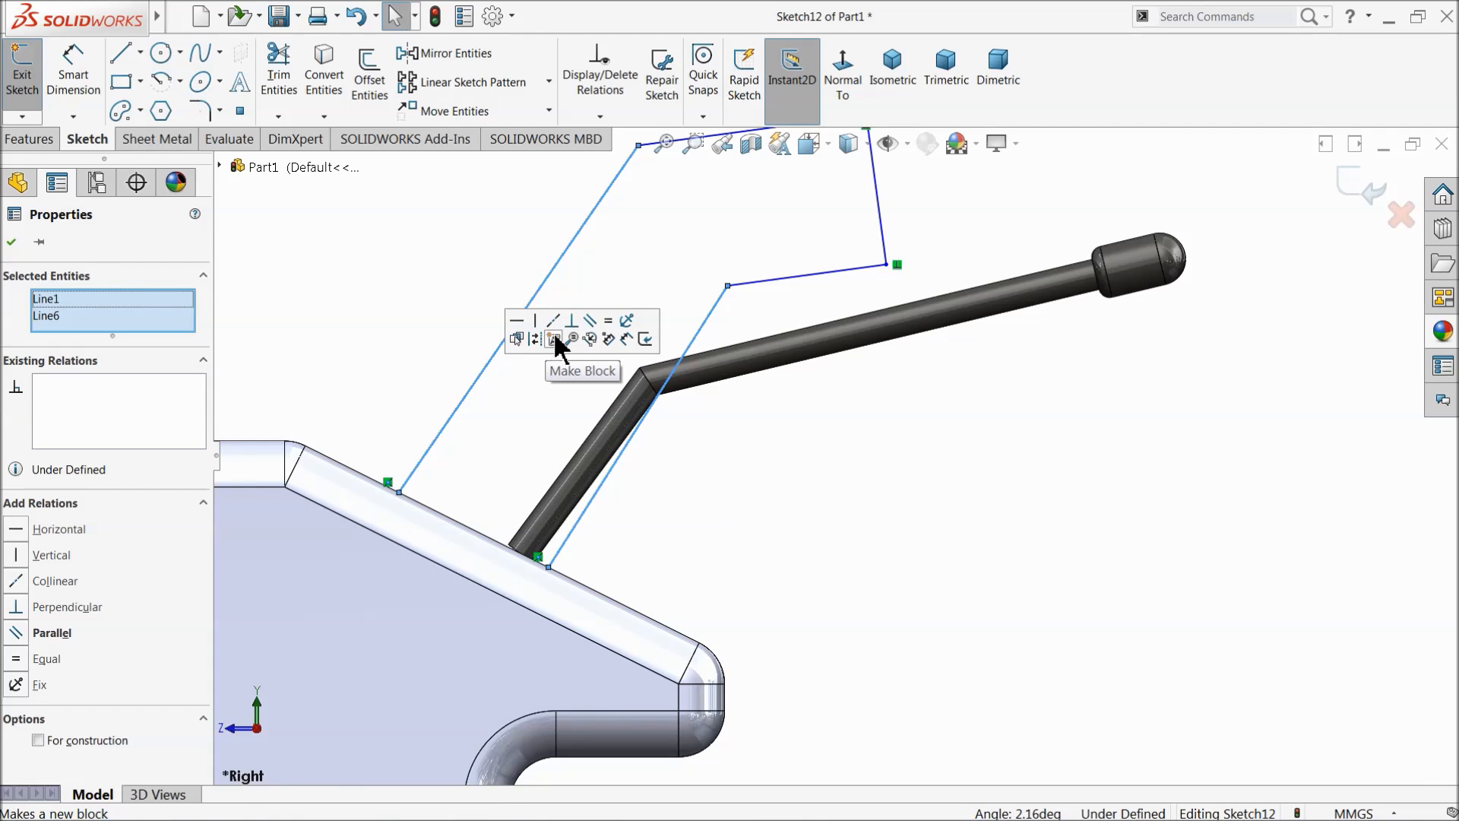
left_click(590, 320)
left_click(769, 466)
scroll(676, 432, "up", 3)
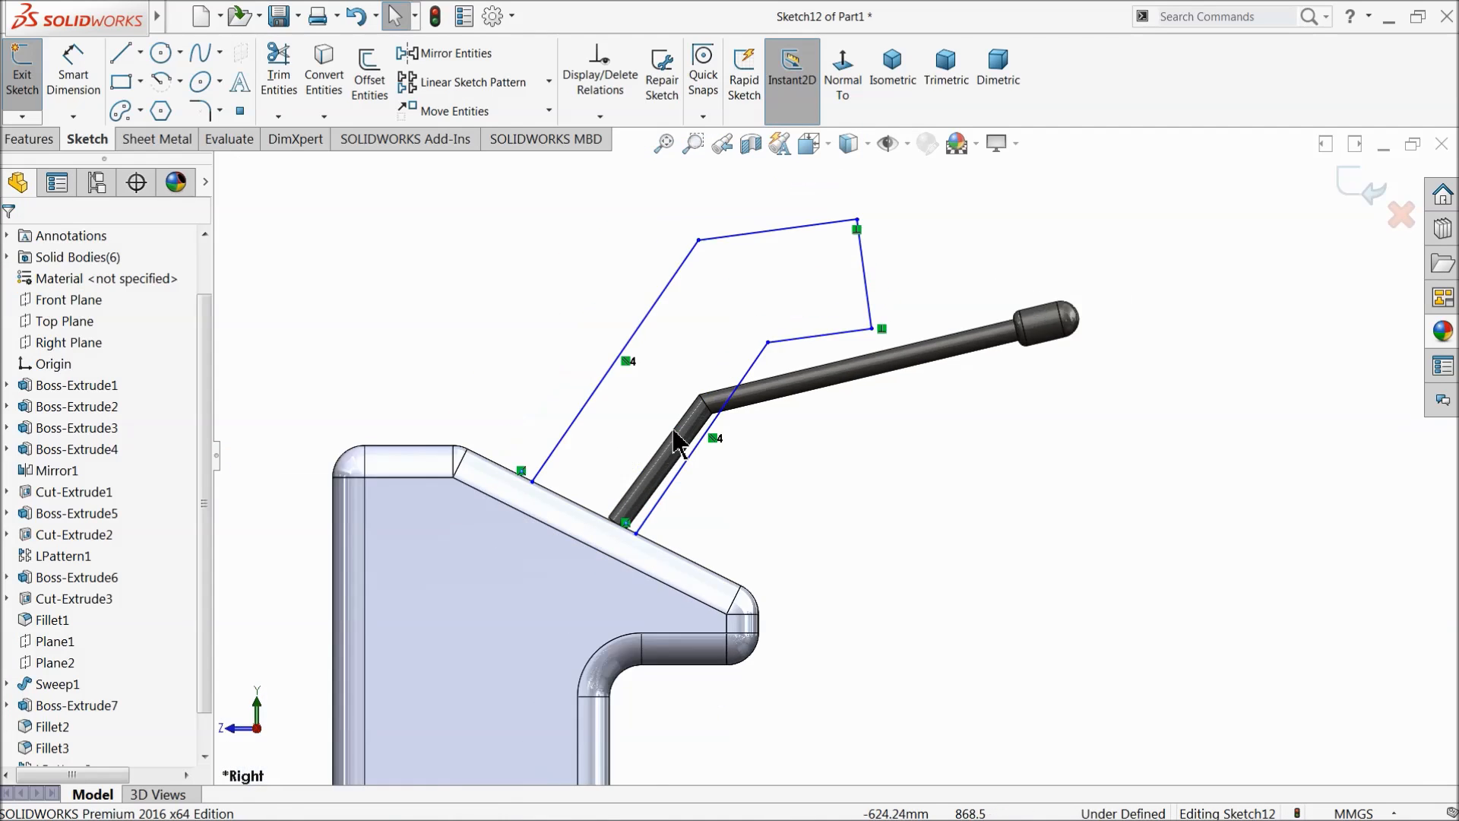
Step: Dimension the upper long slanted line of the profile at 101 mm
left_click(94, 103)
scroll(532, 348, "down", 1)
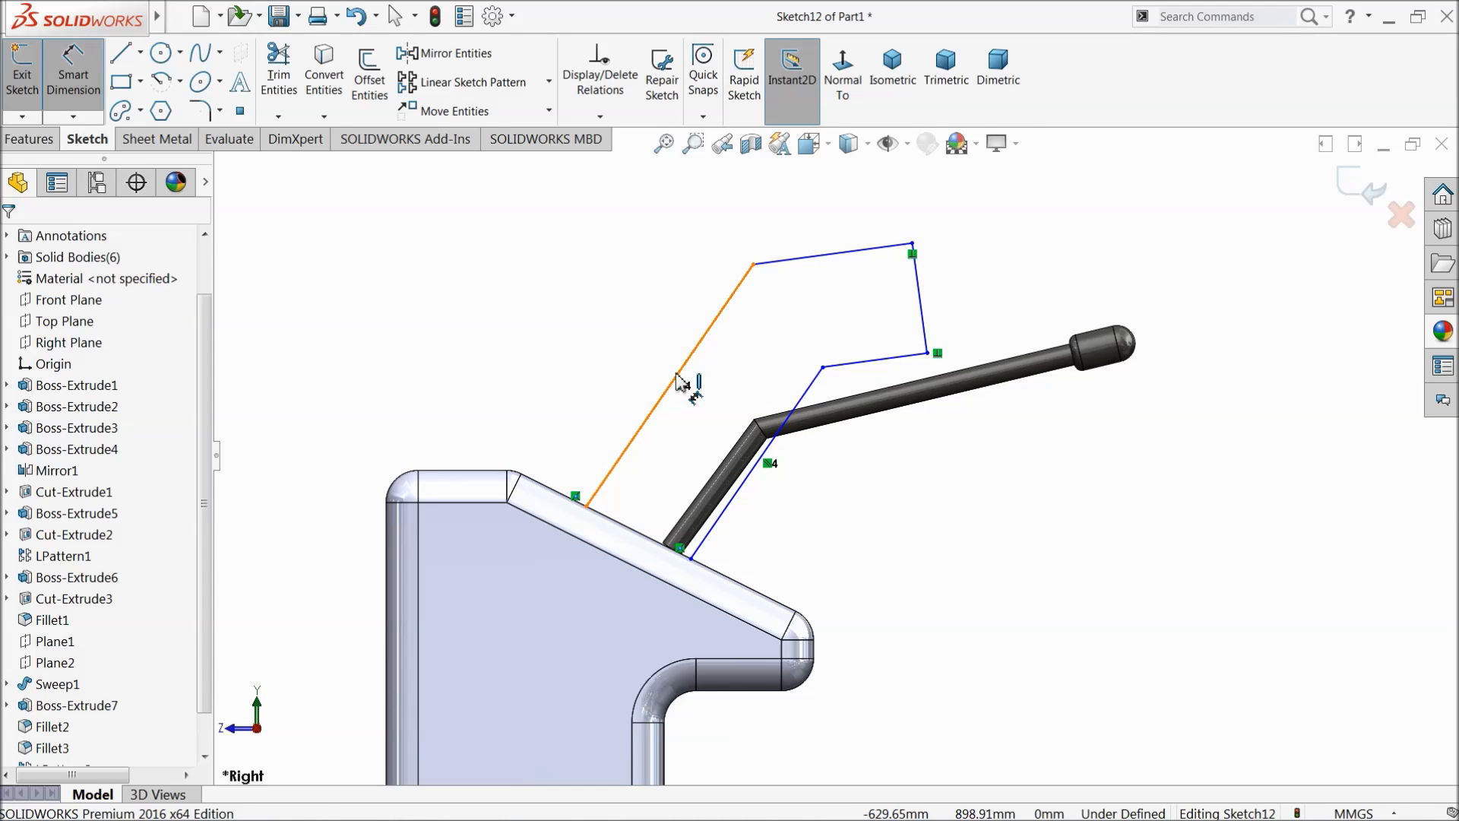
left_click(684, 390)
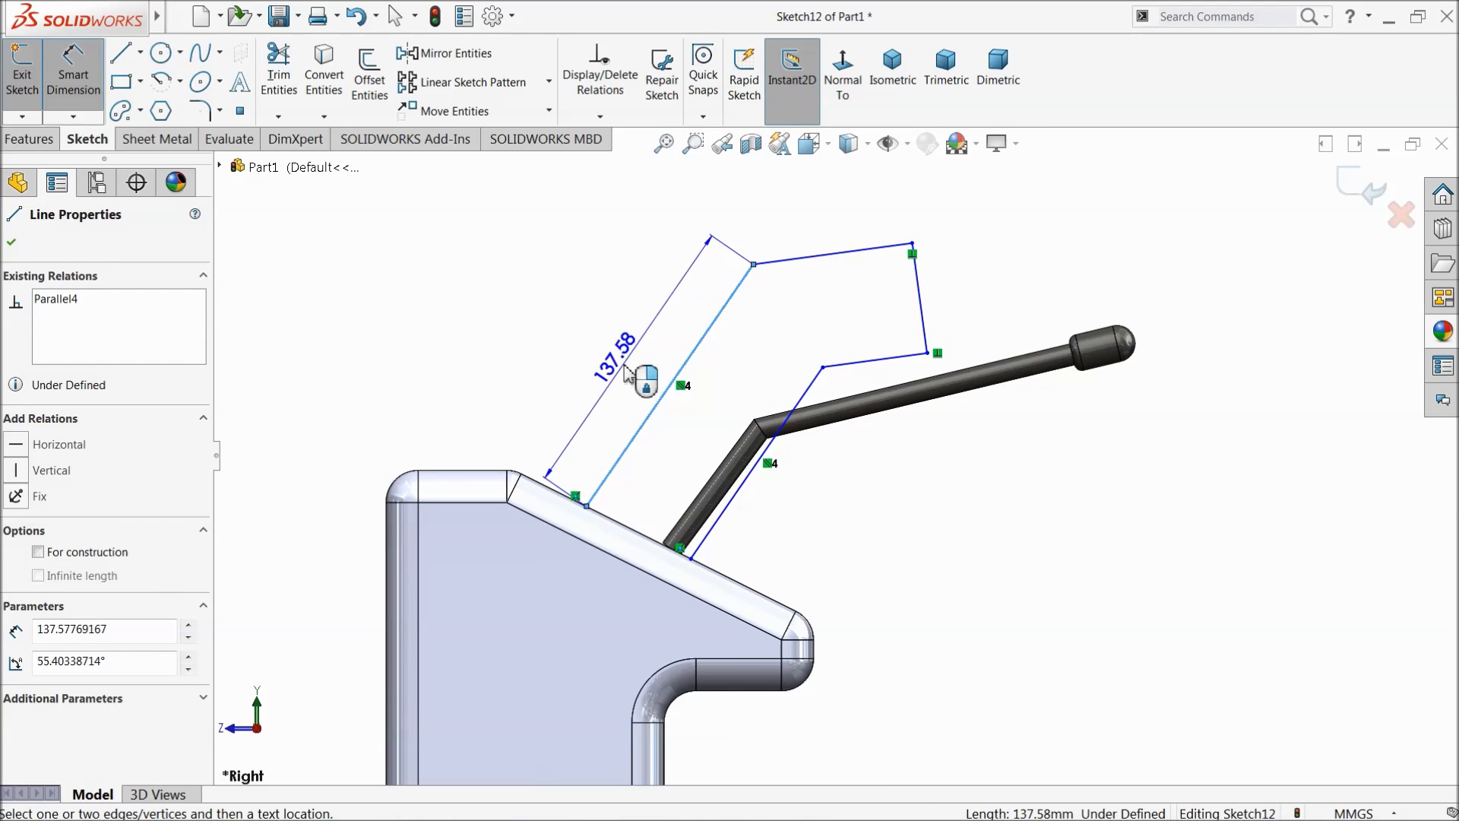
left_click(648, 368)
type("101")
left_click(530, 369)
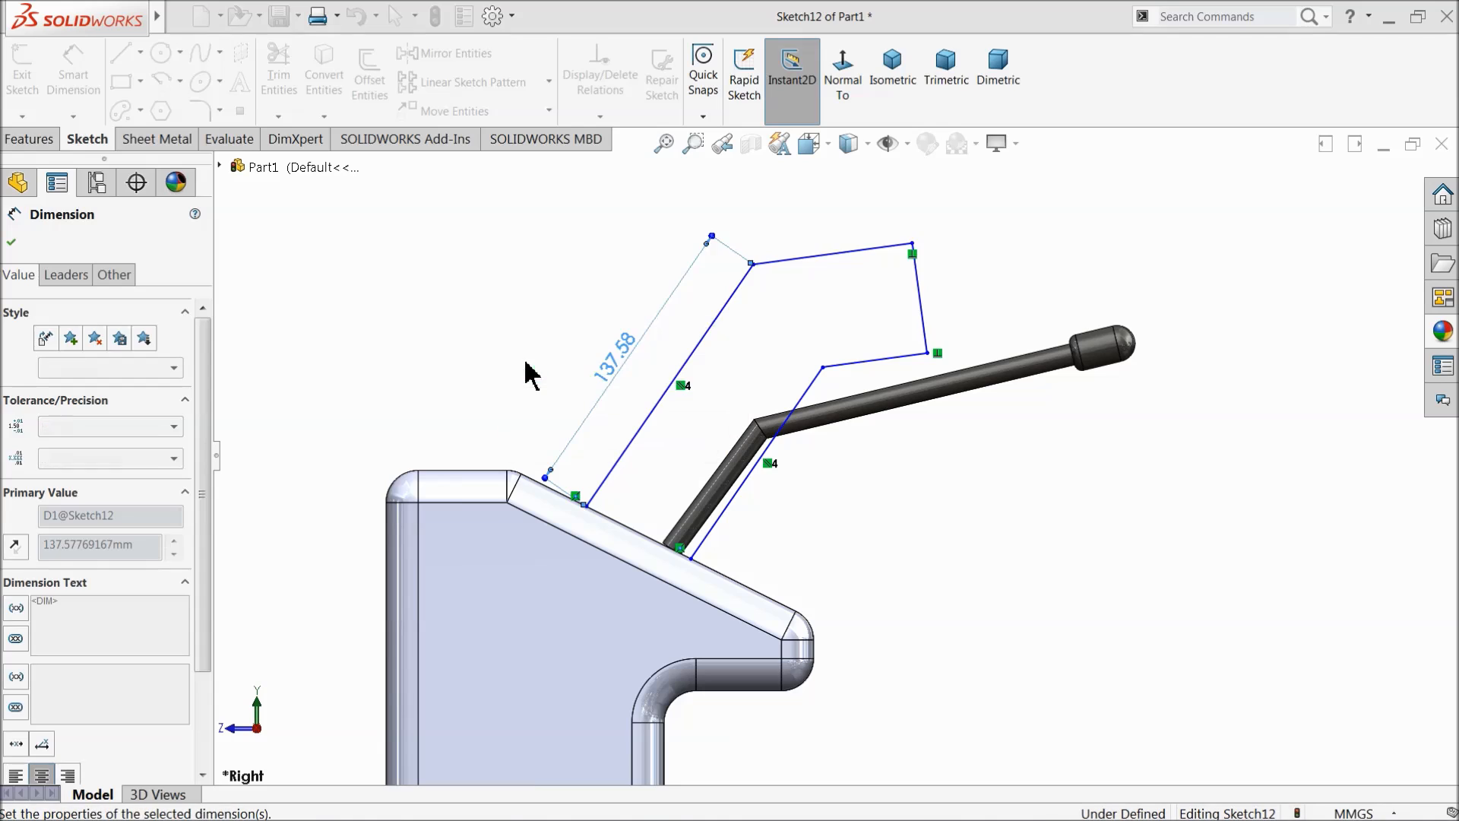
Step: Dimension the angle between the 101 mm line and the adjoining upper line at 151°
left_click(732, 329)
left_click(678, 370)
left_click(729, 373)
type("151")
key("Return")
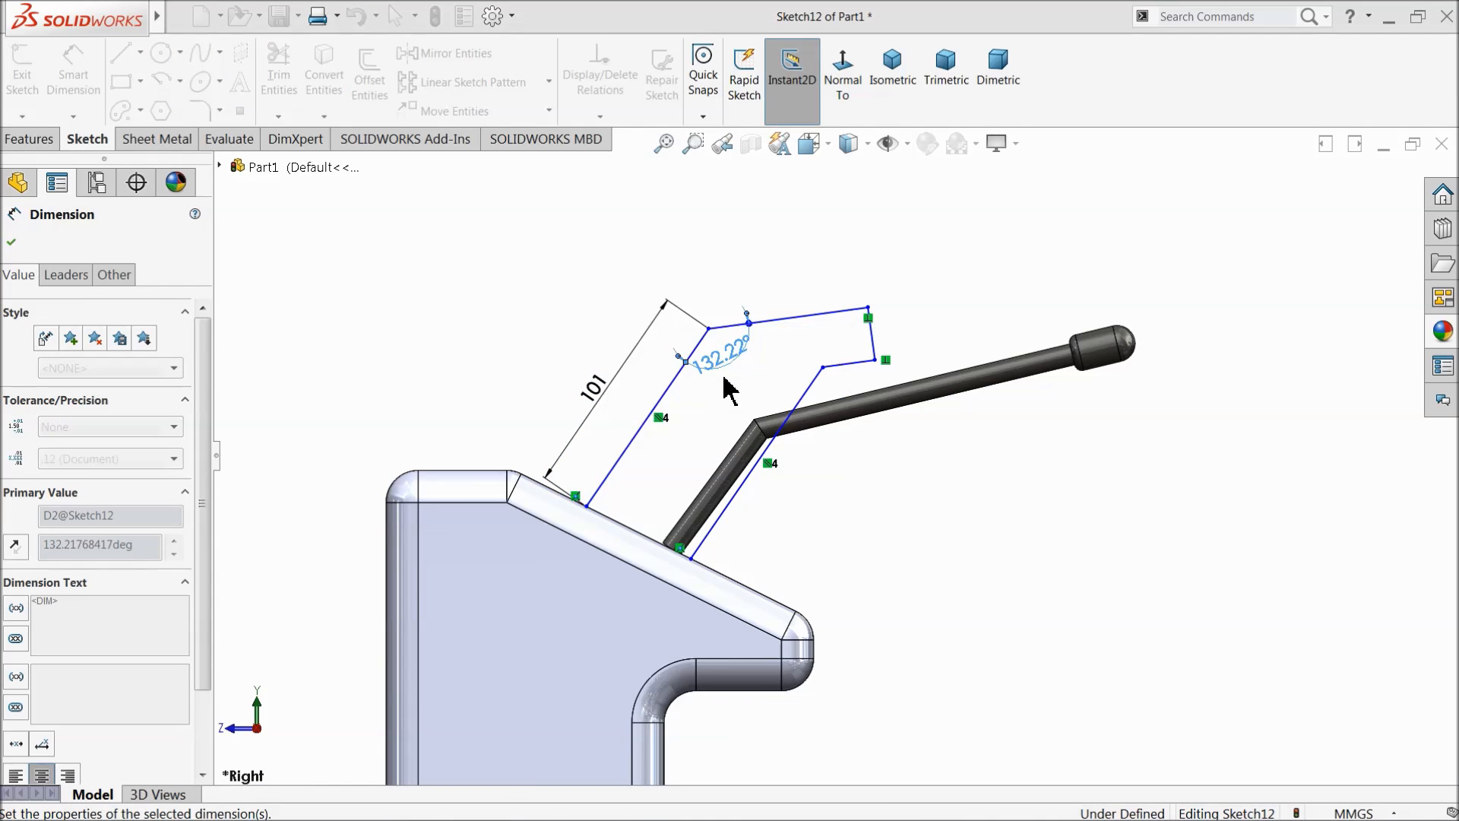
Step: Dimension the upper line beyond the 151° bend, trying 100 mm and settling on 50 mm
scroll(811, 319, "down", 3)
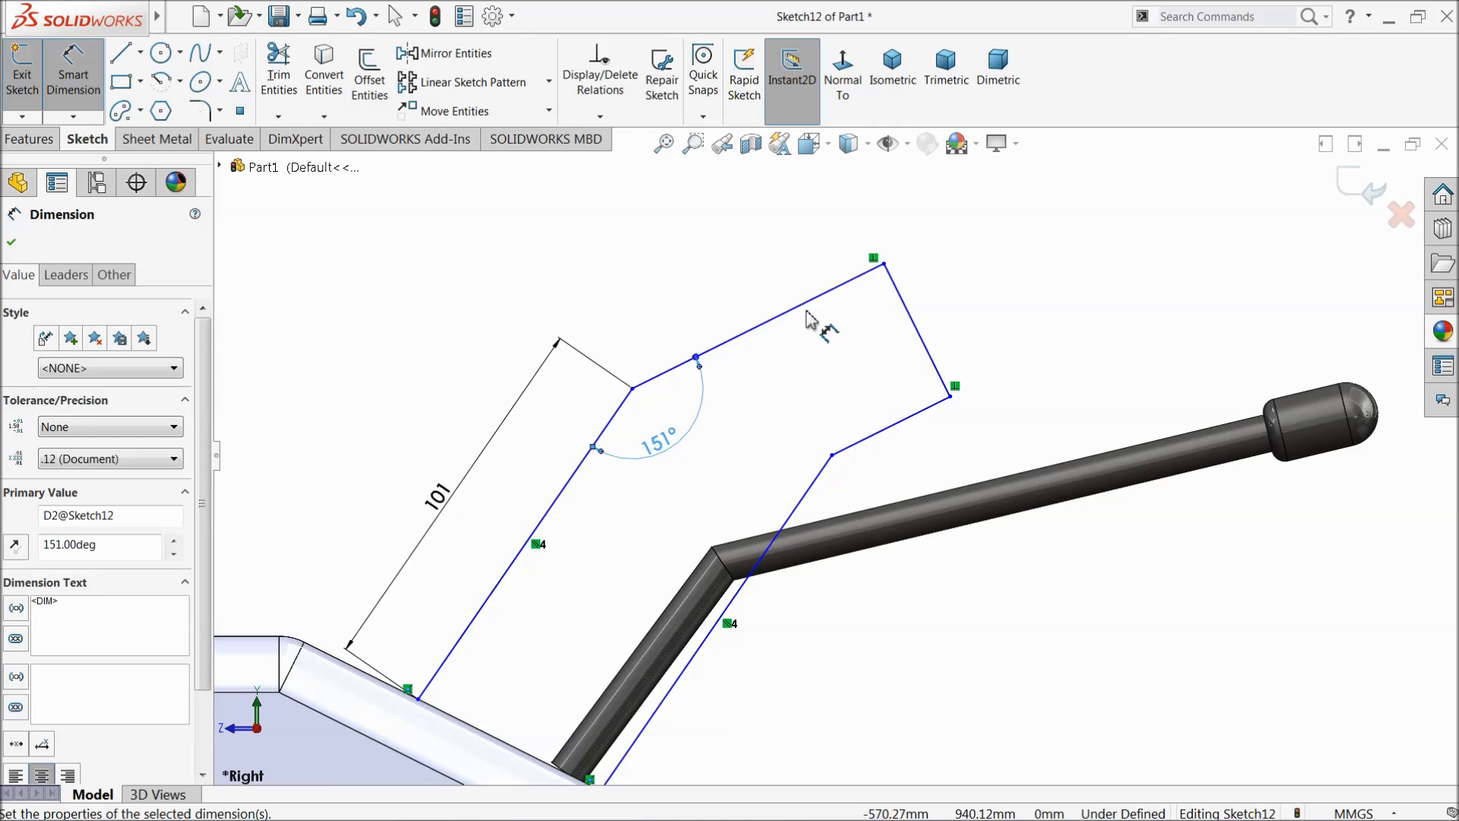
left_click(758, 329)
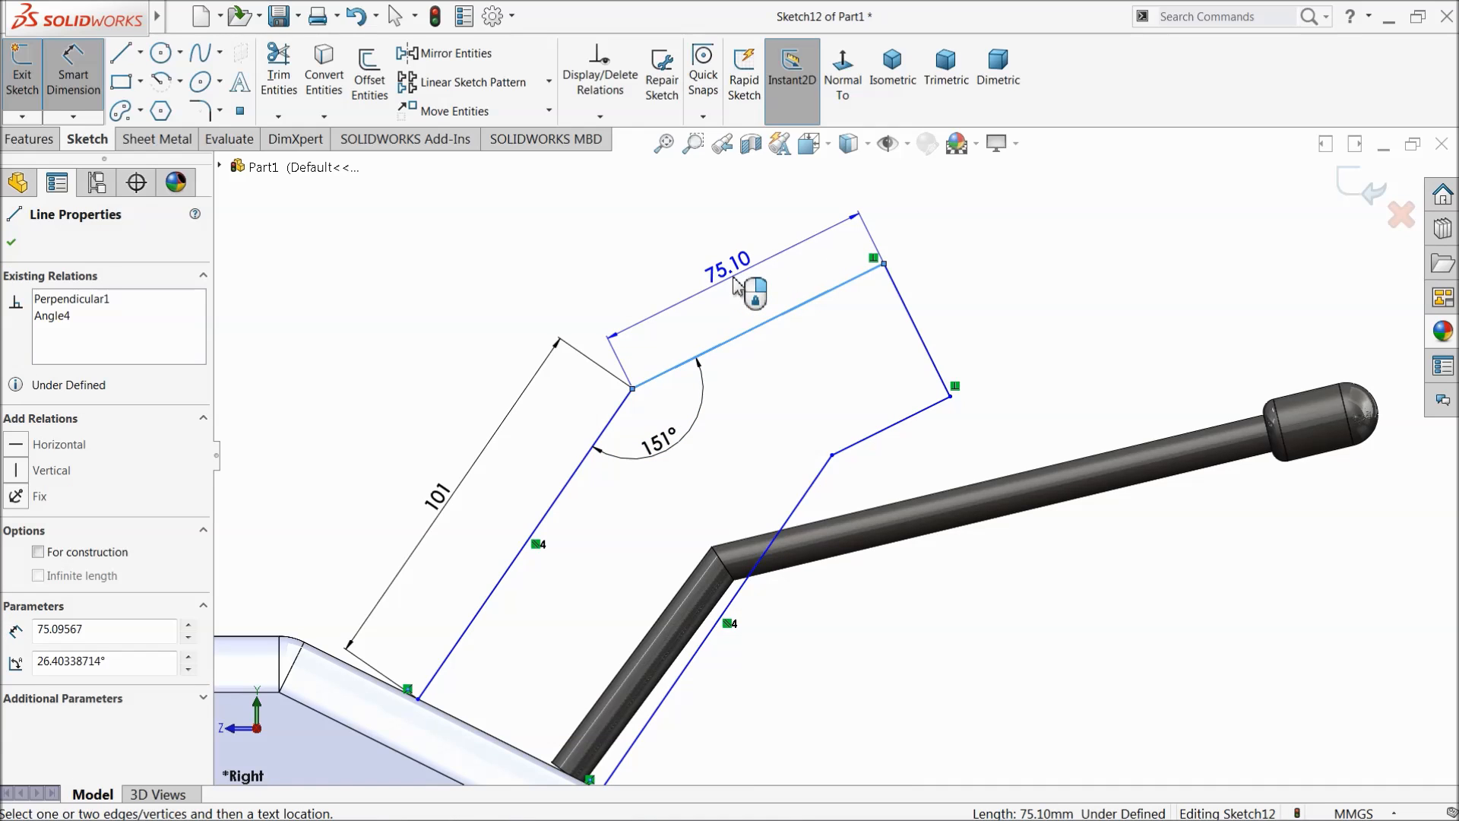
left_click(736, 286)
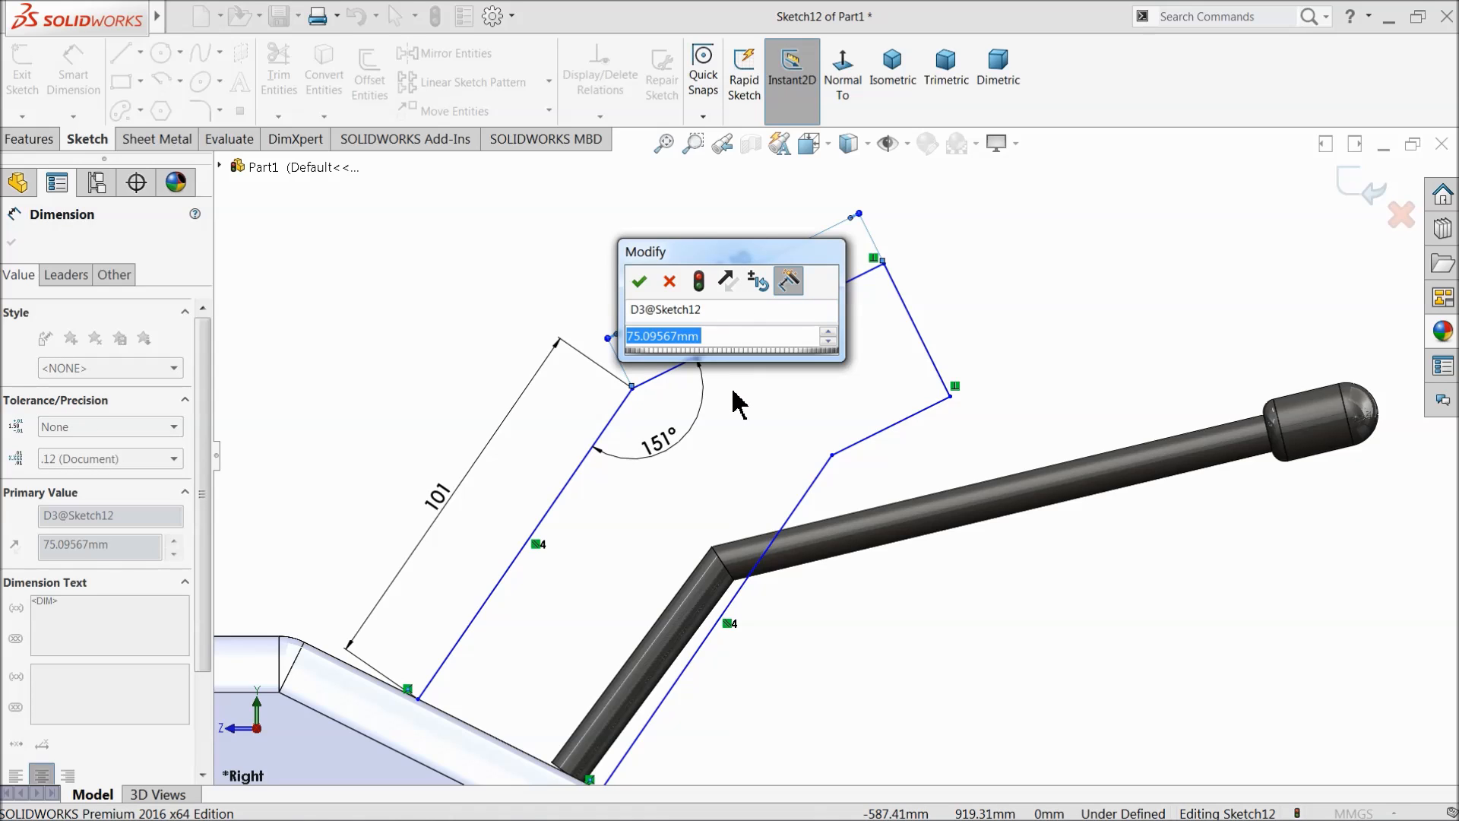
type("100")
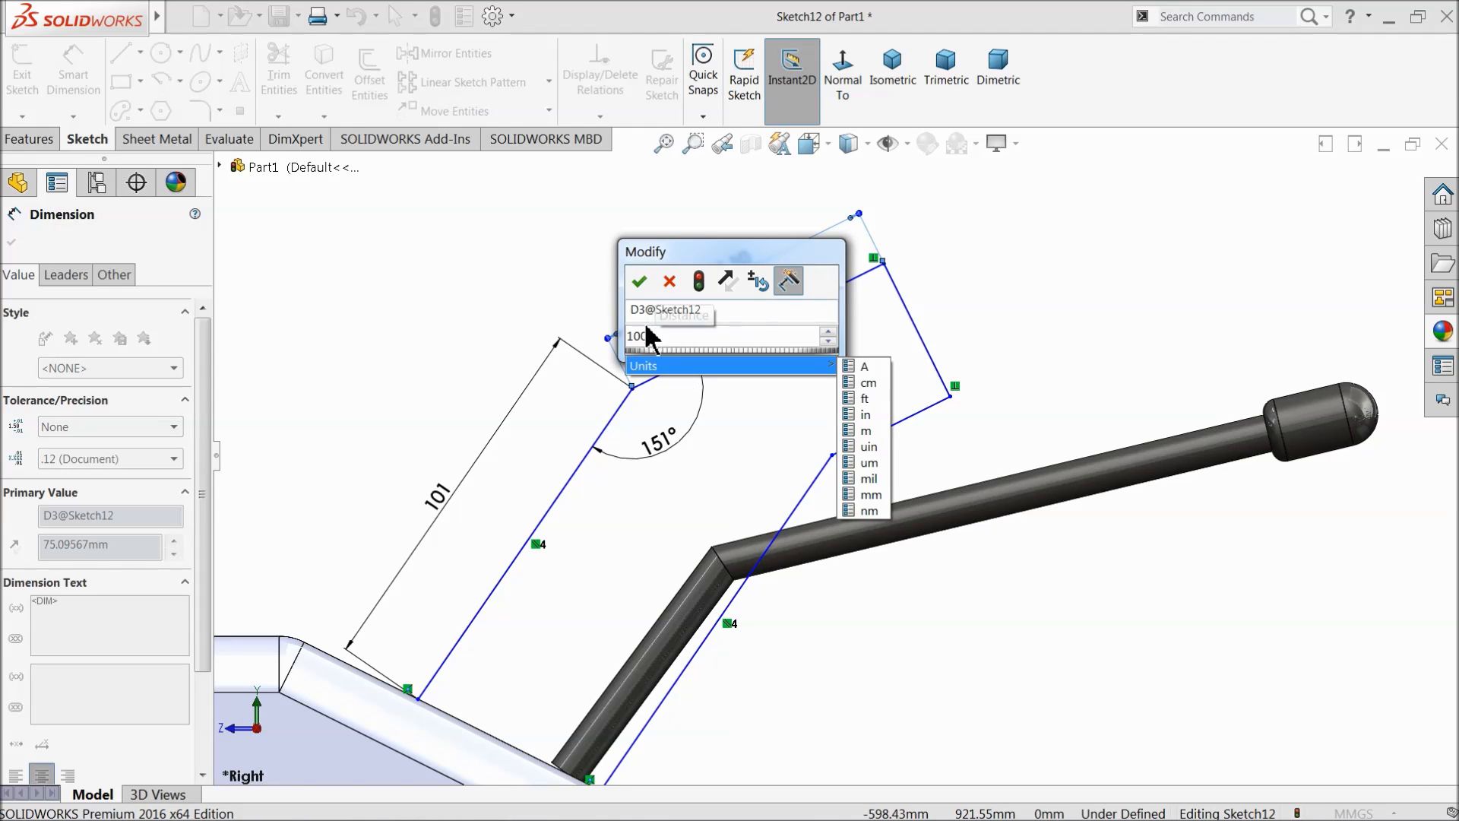
left_click(641, 285)
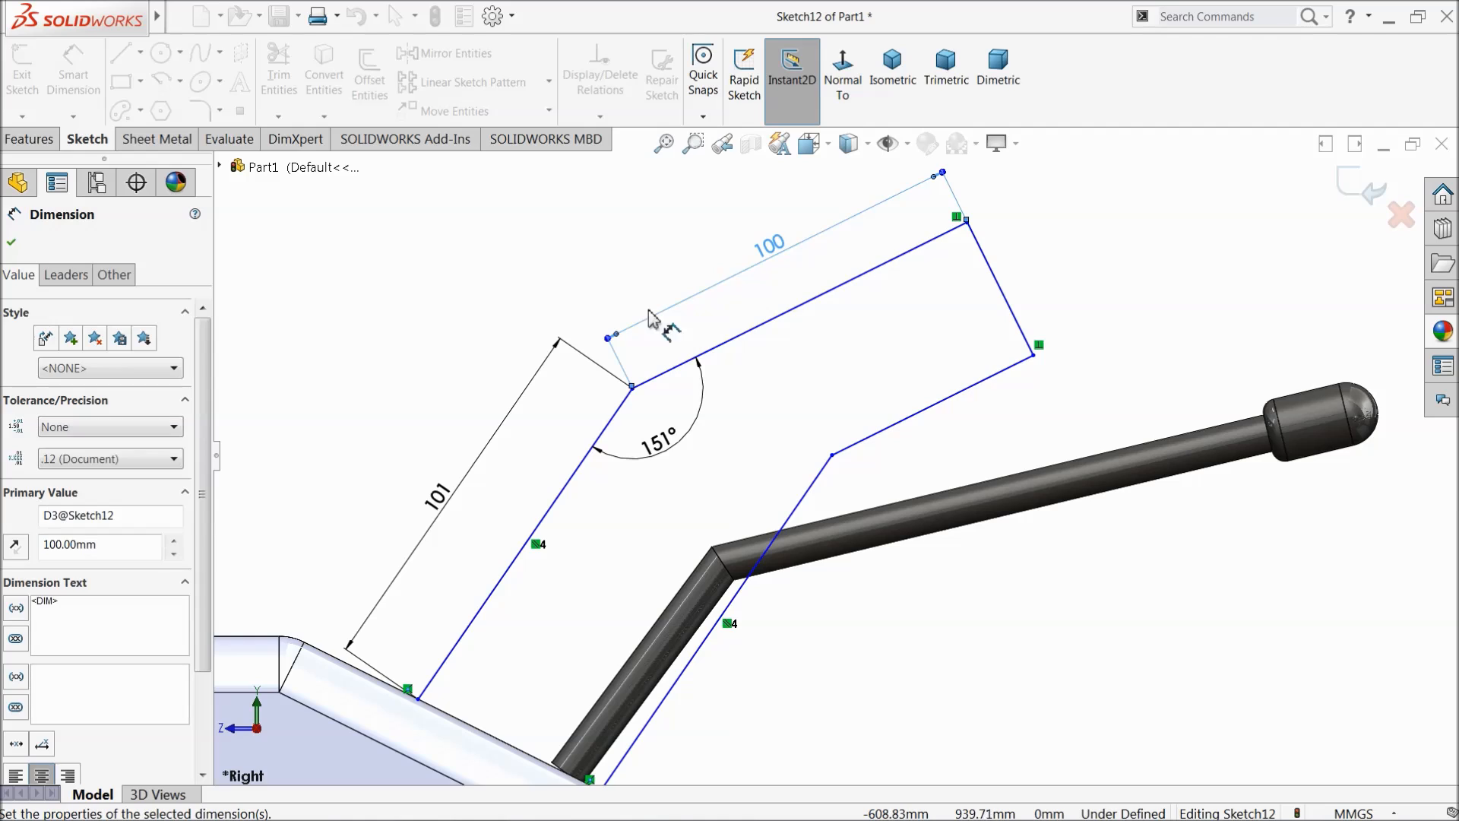
left_click(775, 245)
type("50")
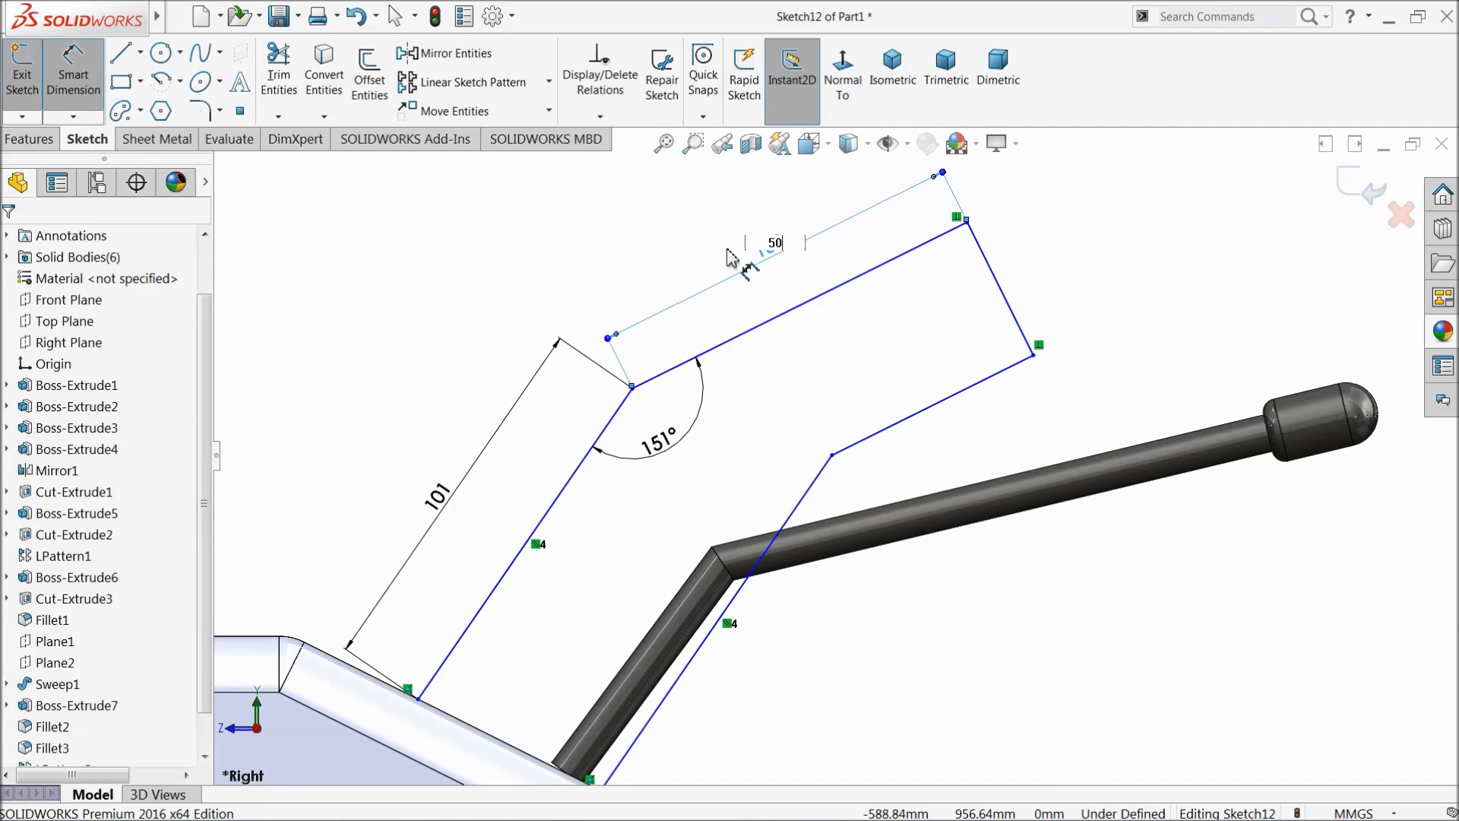
key("Return")
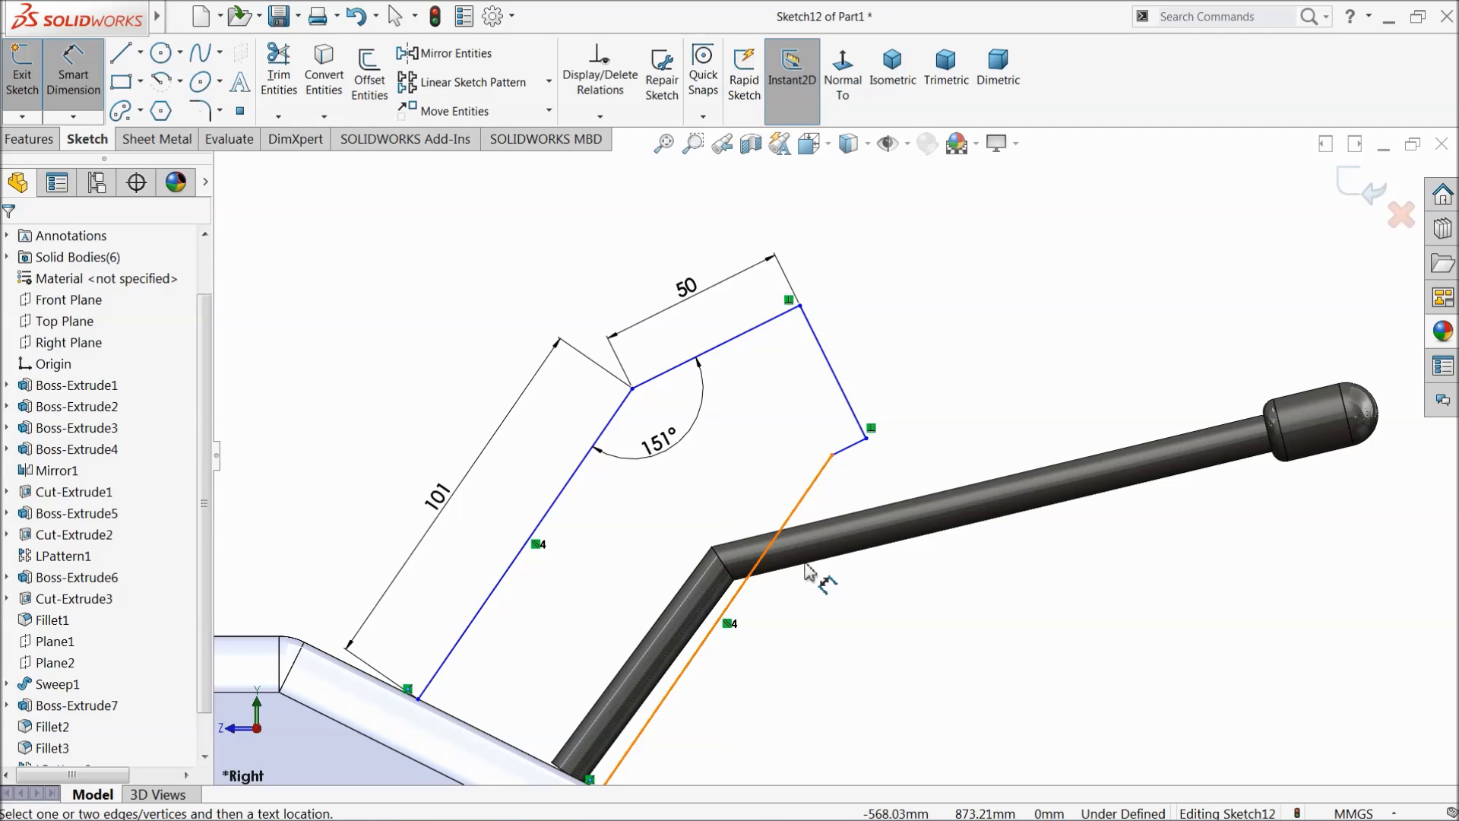
Step: Dimension the profile's end line, perpendicular to the 50 mm line, at 70 mm
left_click(834, 374)
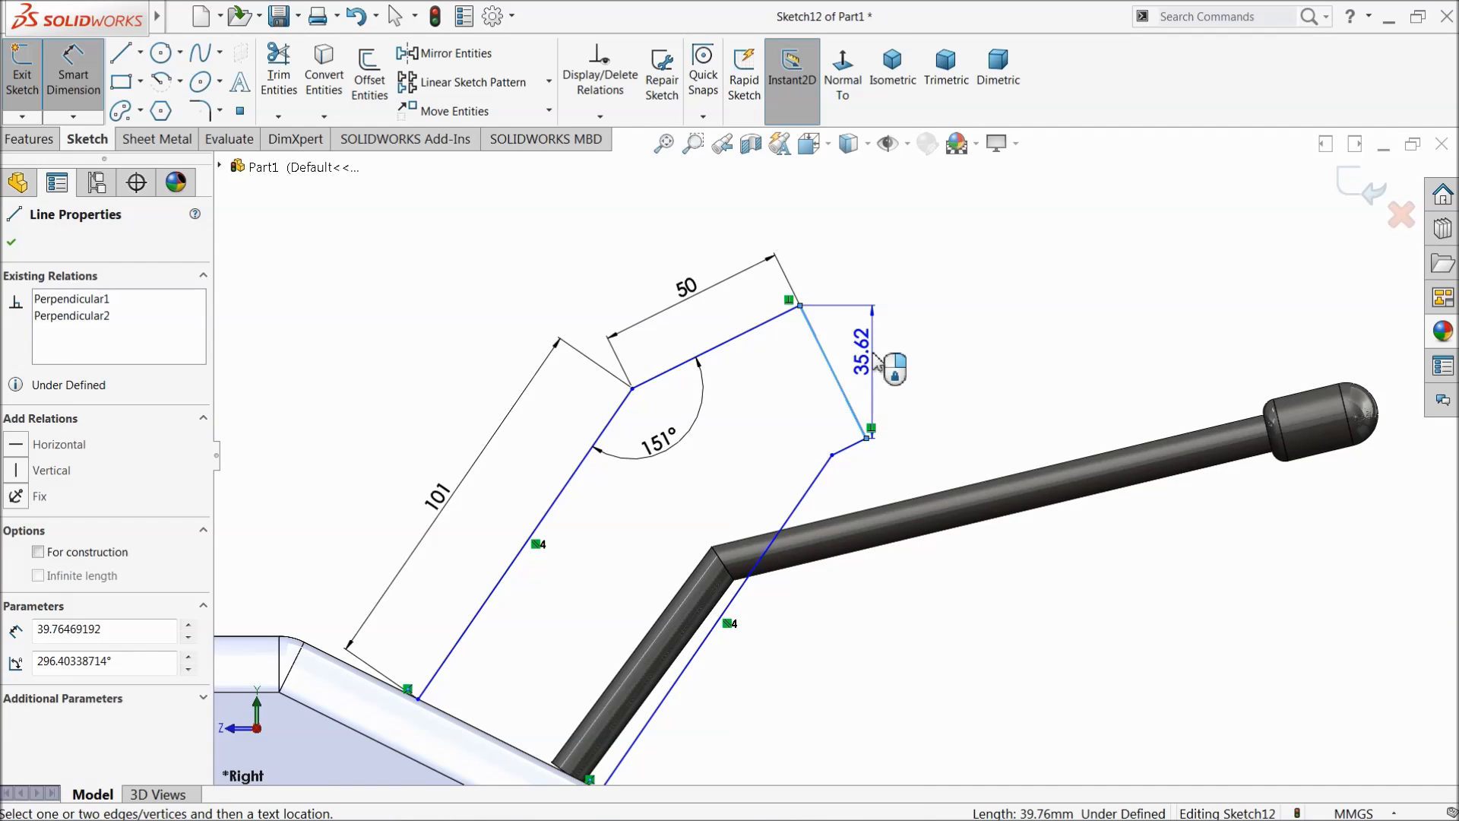
left_click(873, 293)
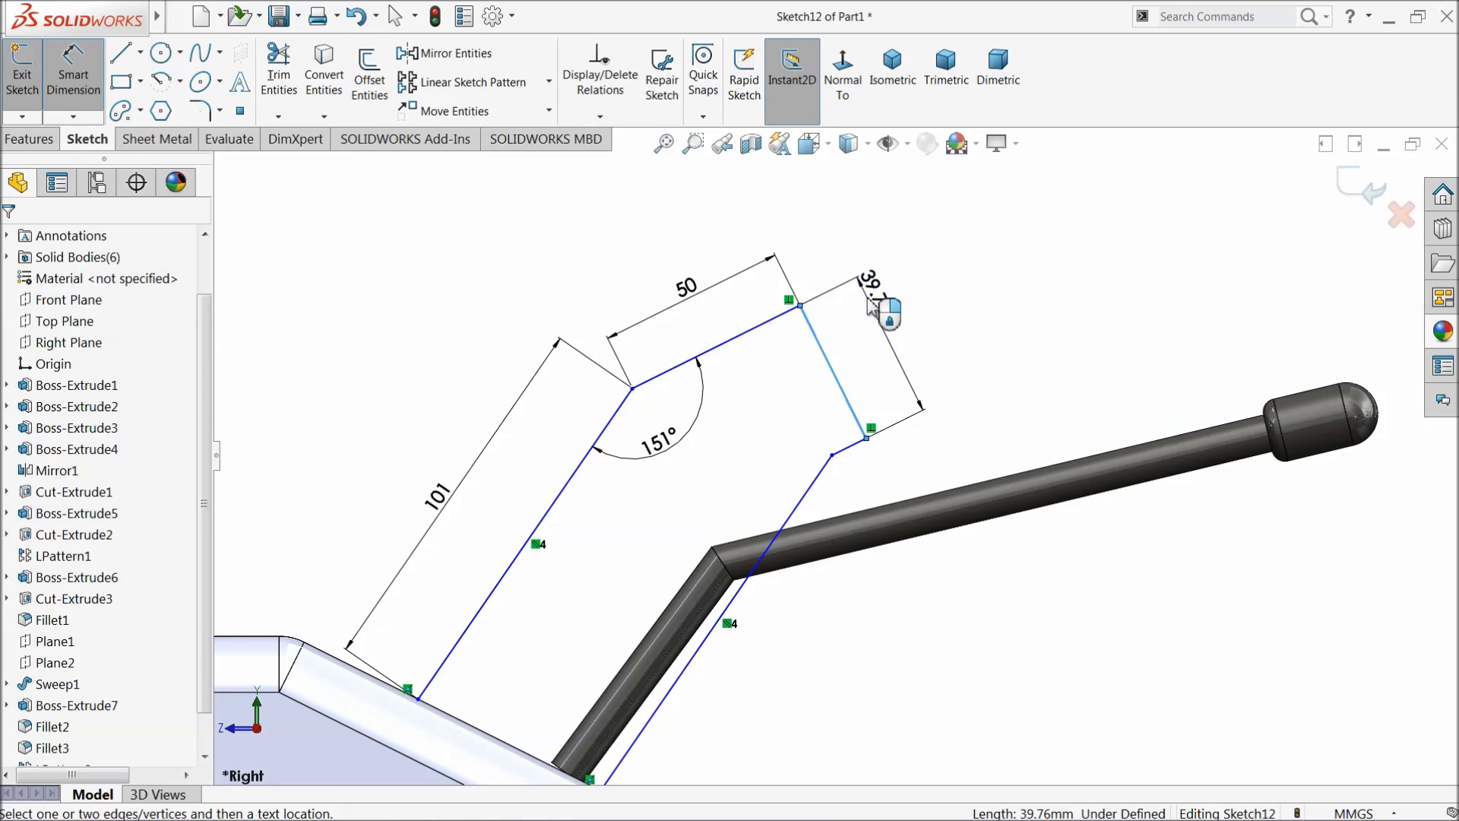
type("70")
left_click(775, 302)
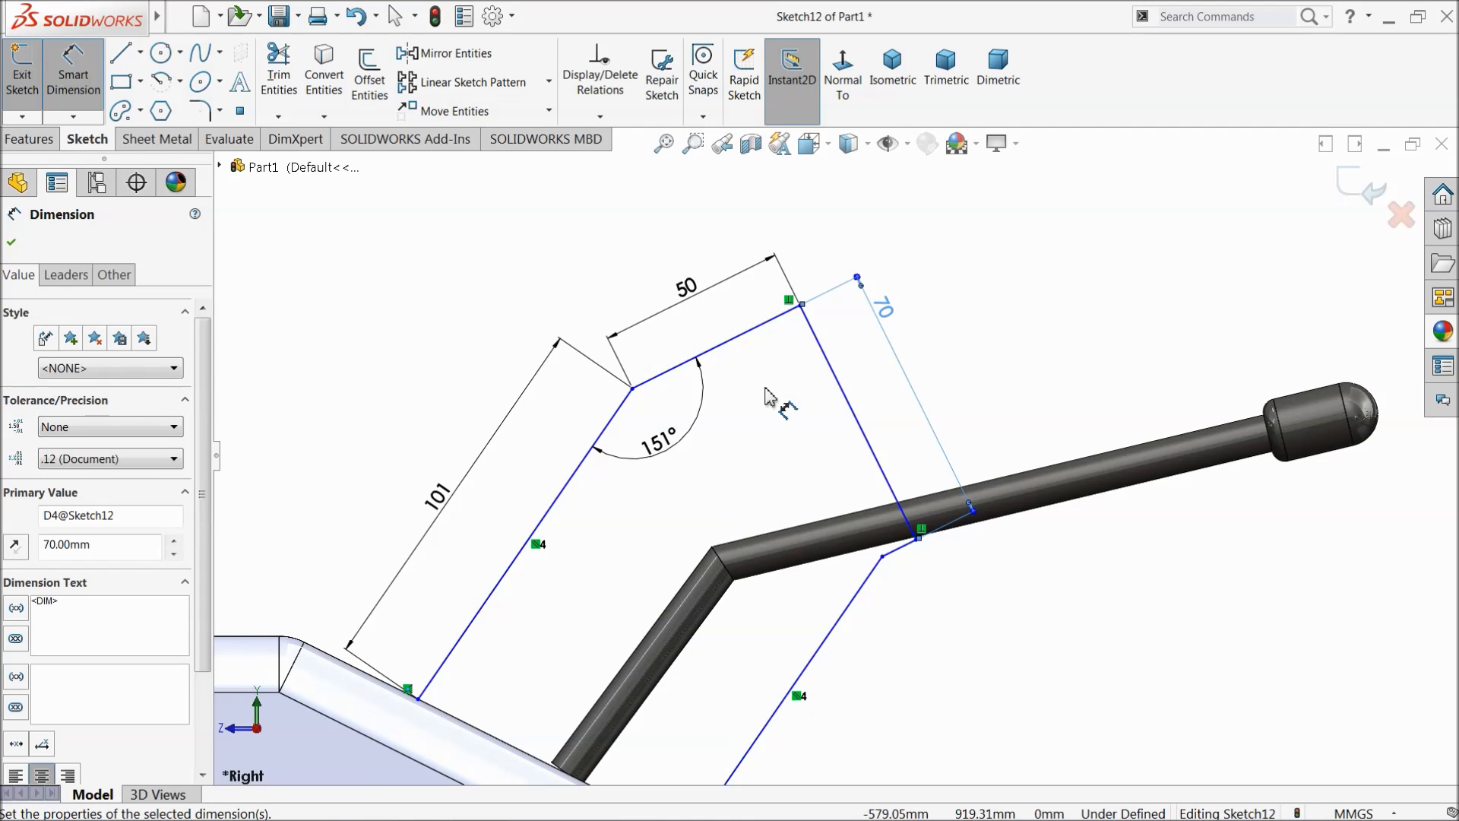
Step: Set the 101 mm line's lower endpoint 30 mm from the start of the block's sloped edge and finish dimensioning
scroll(824, 454, "up", 3)
scroll(807, 617, "down", 2)
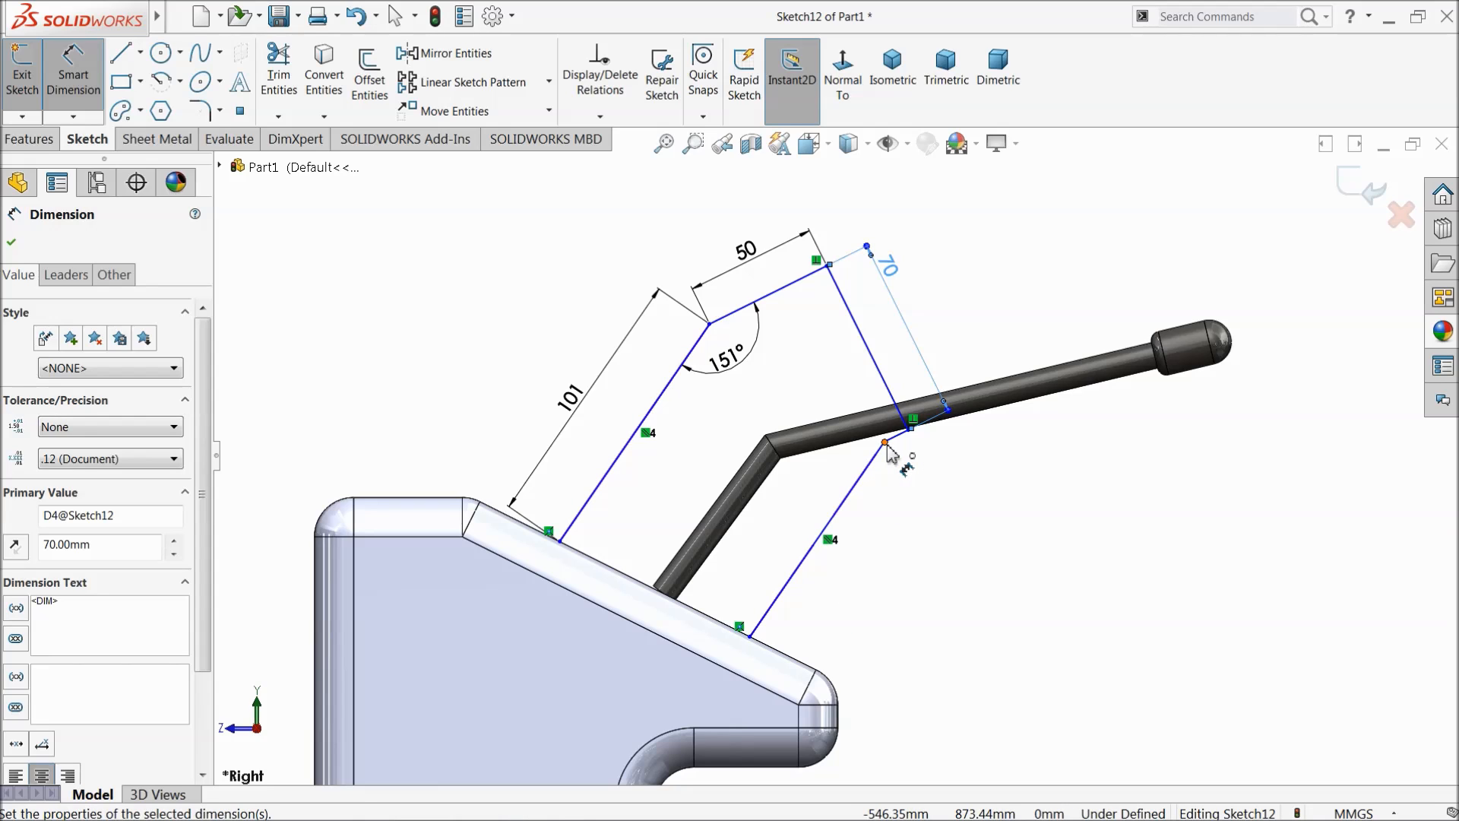
scroll(533, 538, "down", 2)
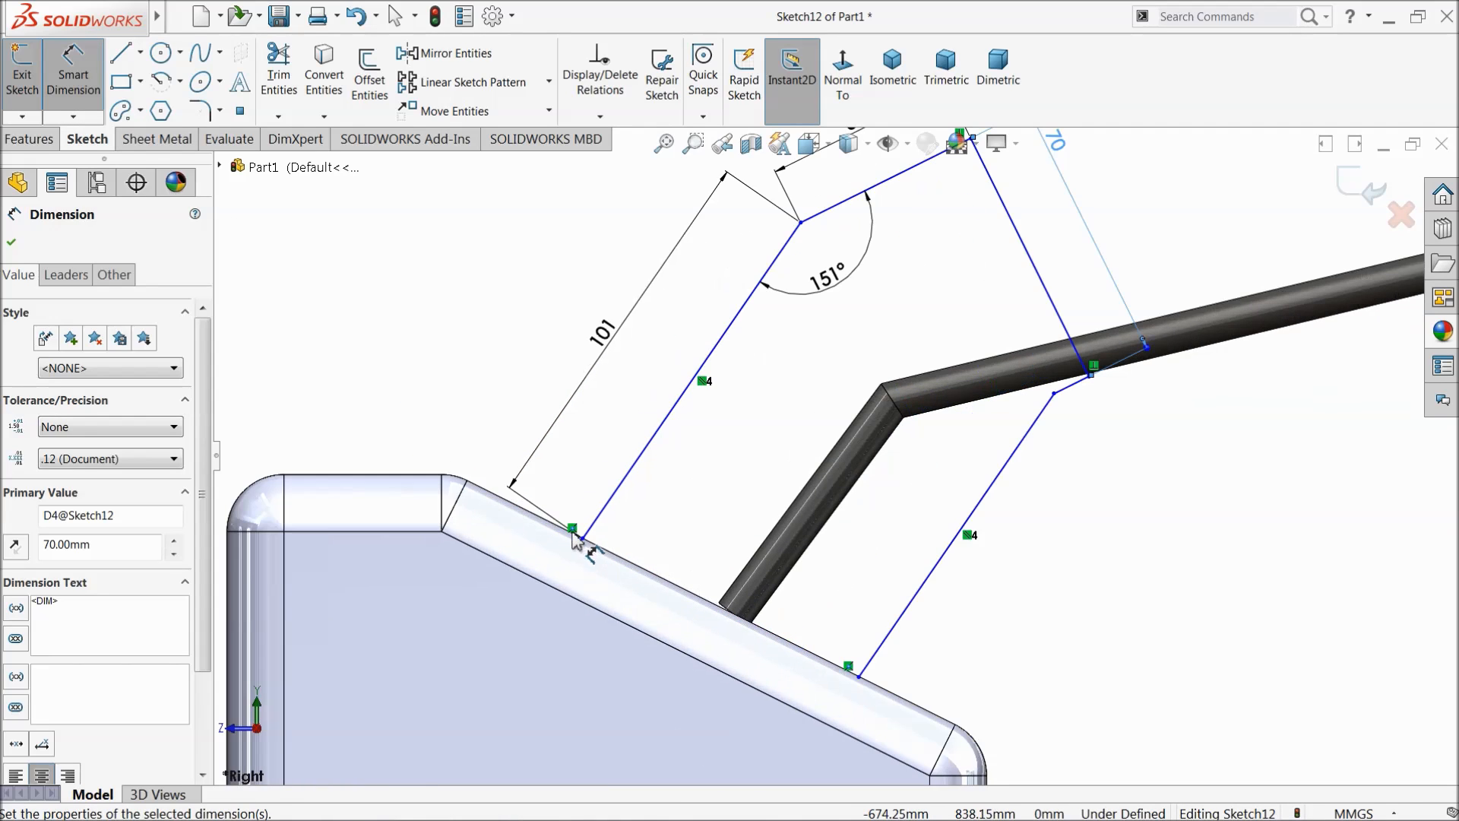
left_click(584, 540)
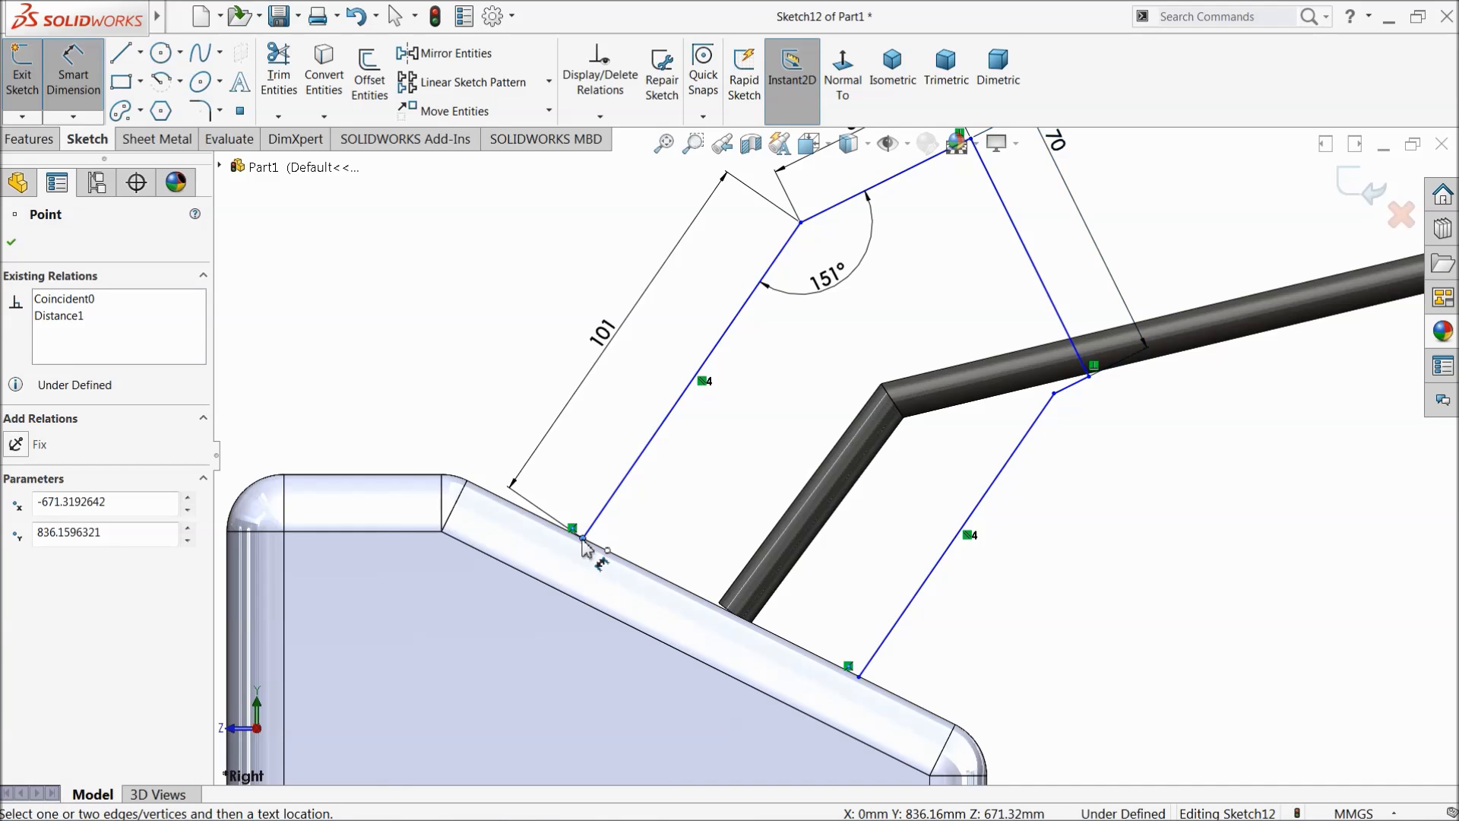
left_click(470, 490)
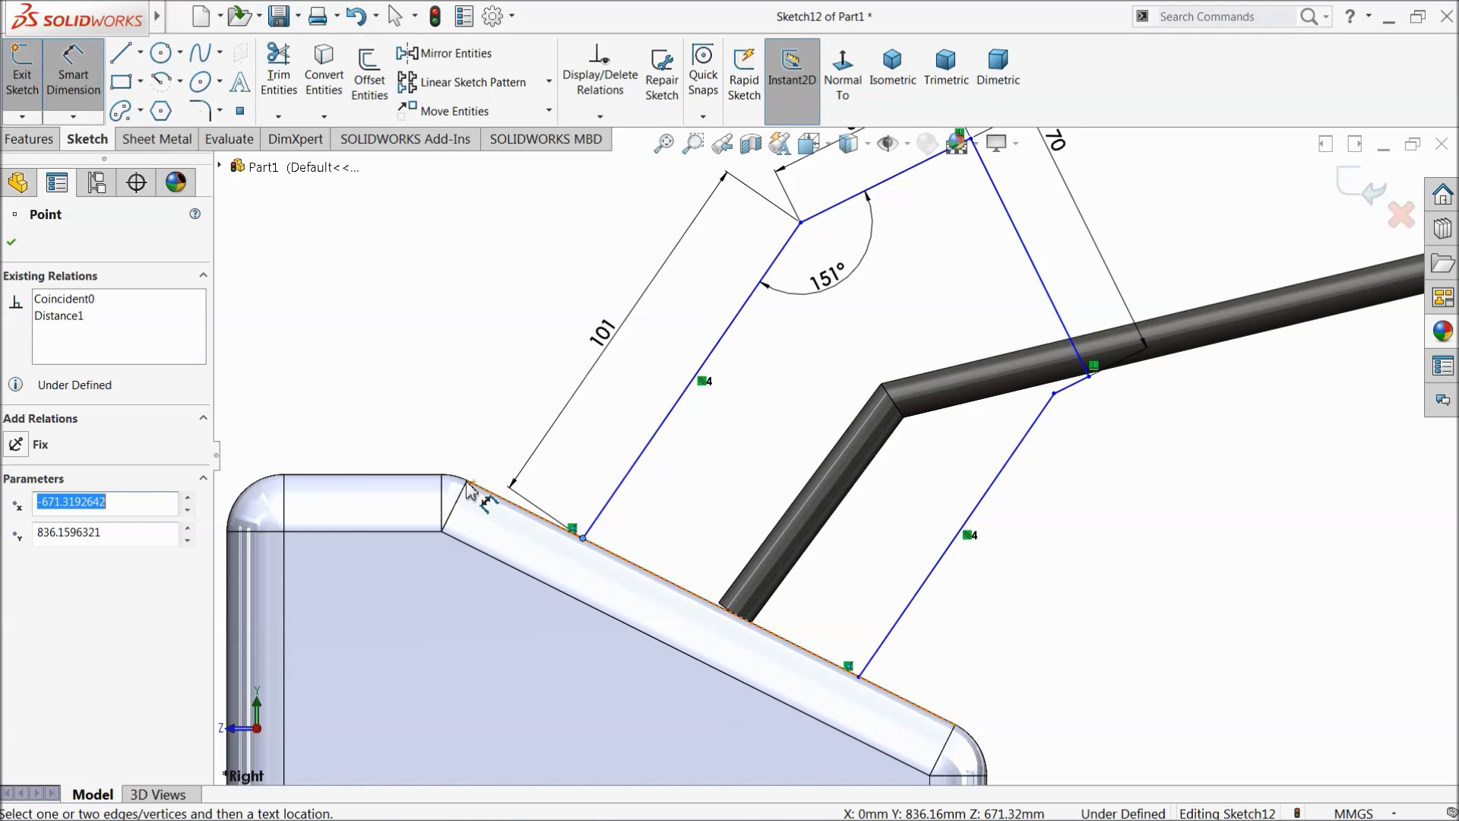
scroll(502, 494, "down", 3)
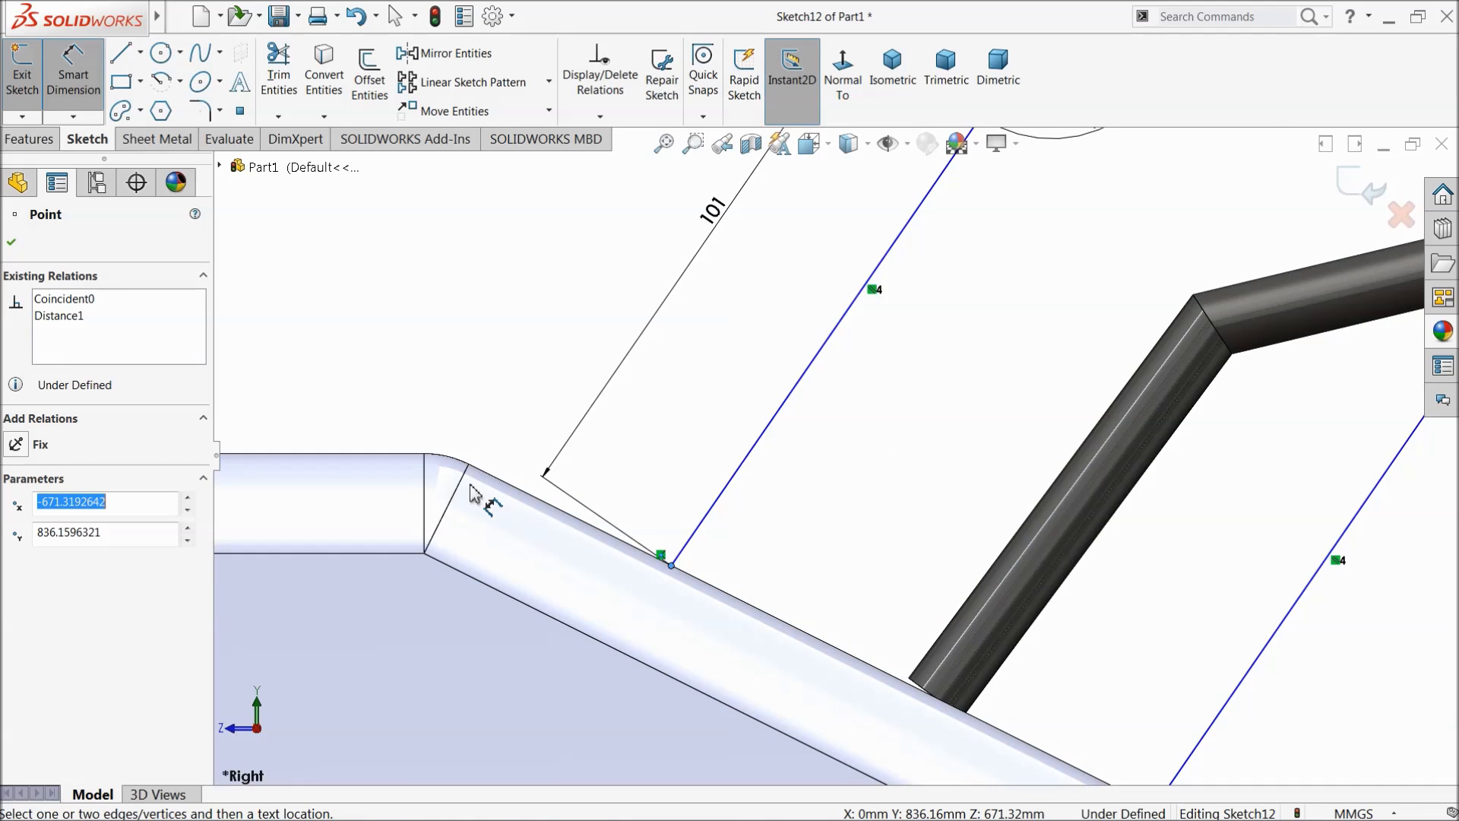
left_click(469, 484)
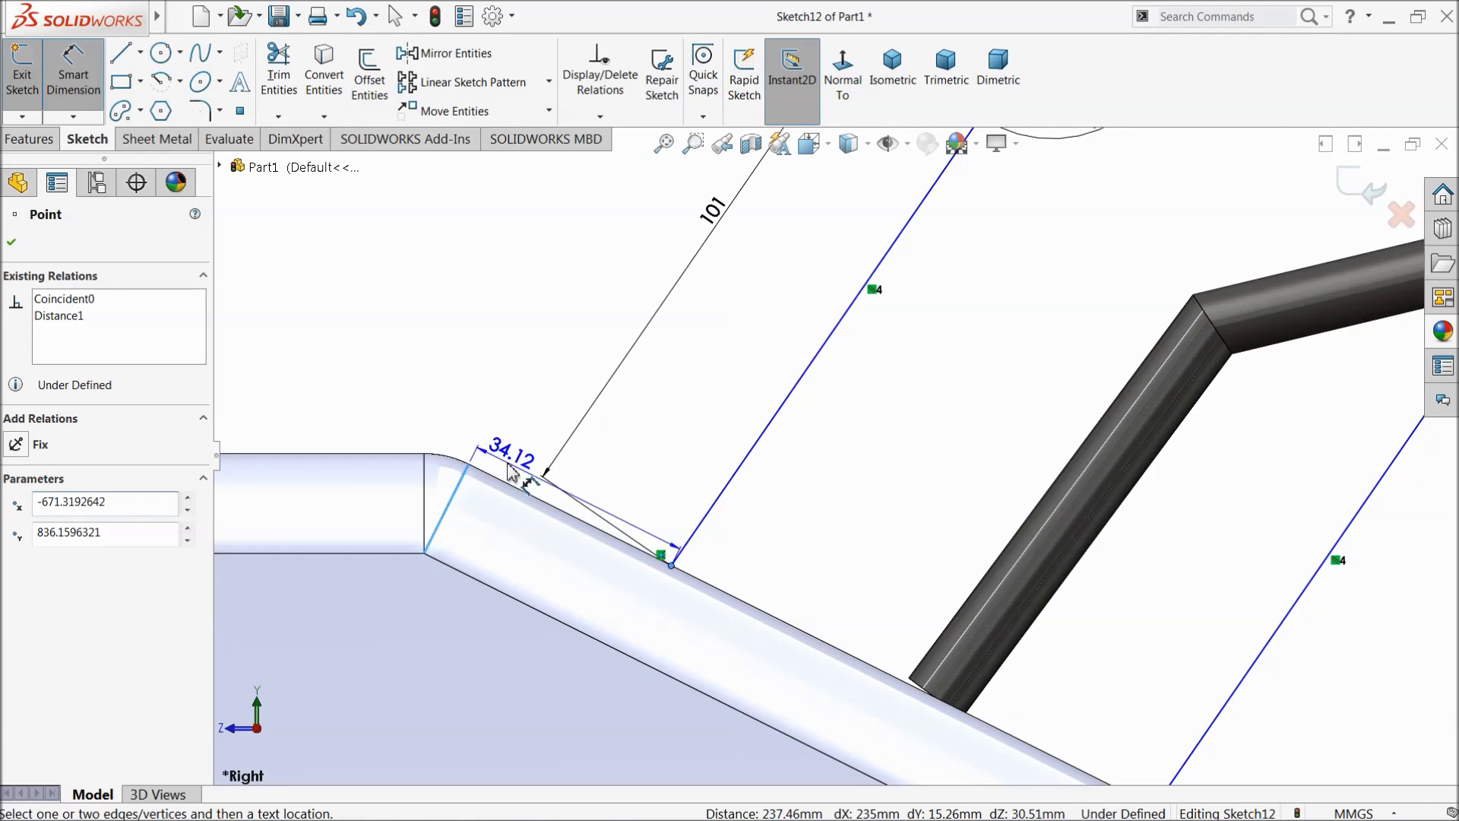
left_click(606, 445)
type("30")
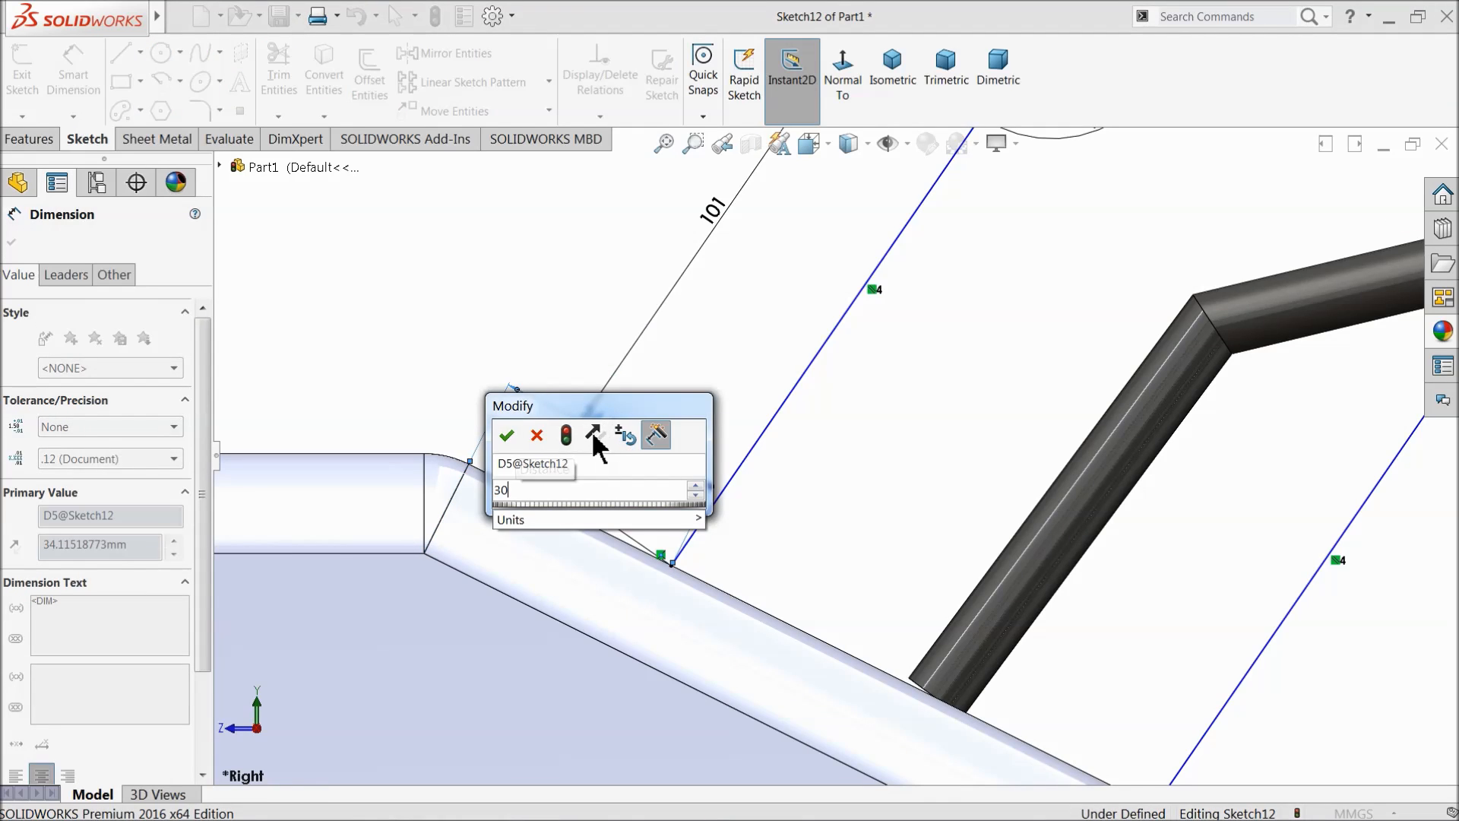
key("Return")
scroll(537, 483, "up", 5)
left_click(454, 313)
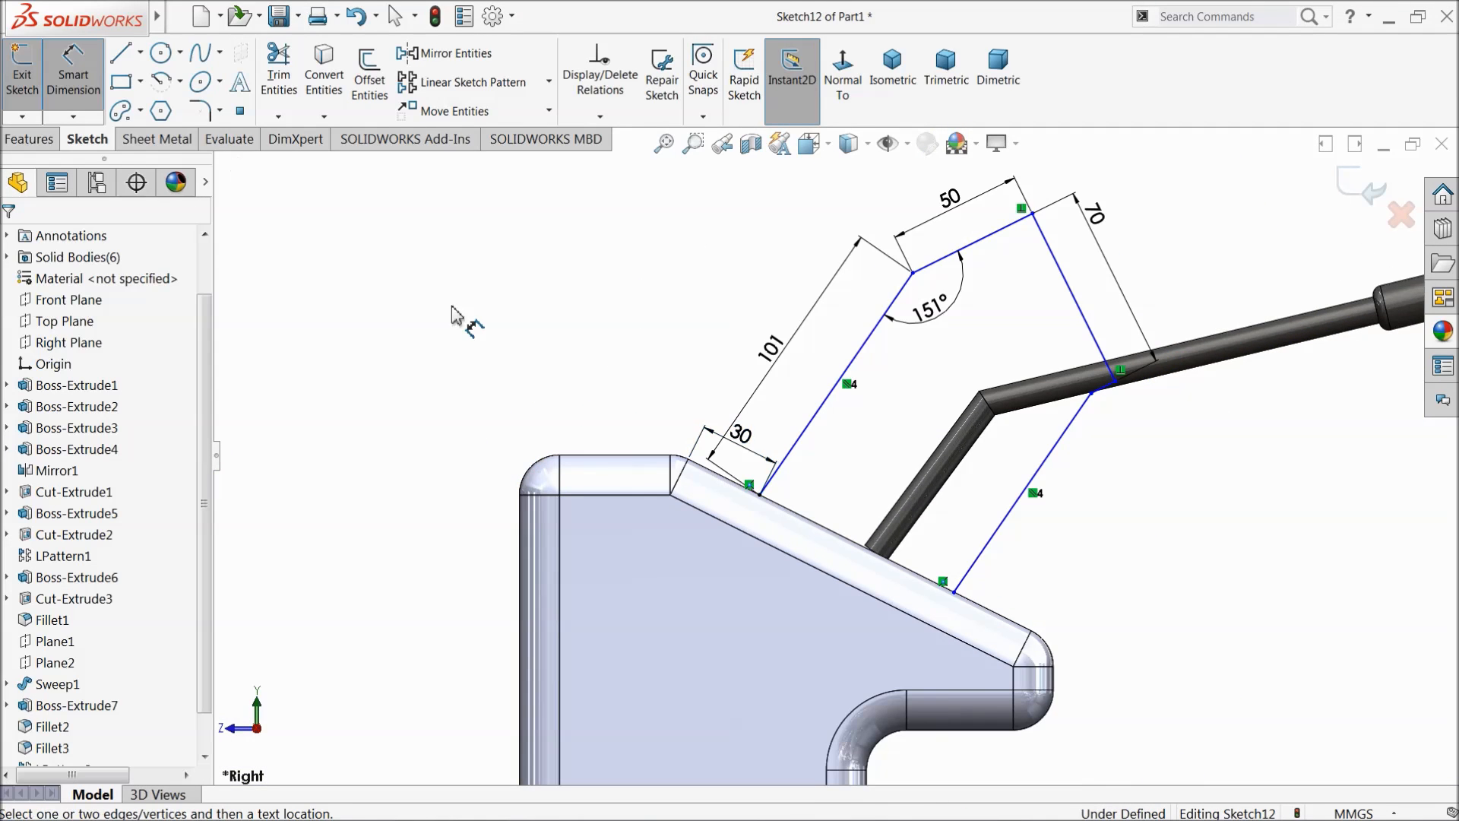
left_click(67, 95)
Step: Move the profile's inner bend point down below the lever so the short lower line becomes longer
scroll(1134, 462, "down", 3)
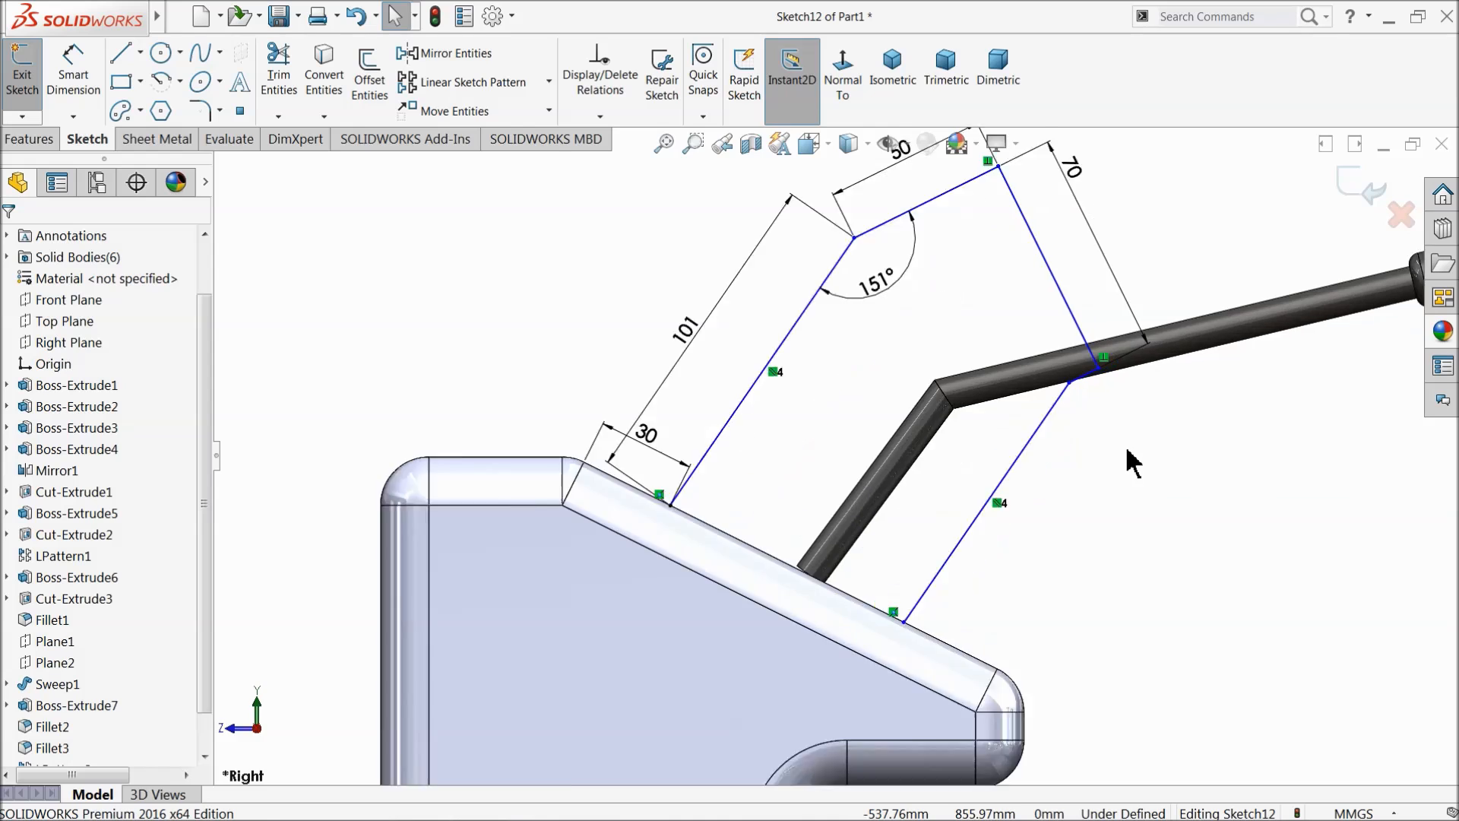
left_click(983, 373)
left_click_drag(983, 374, 867, 464)
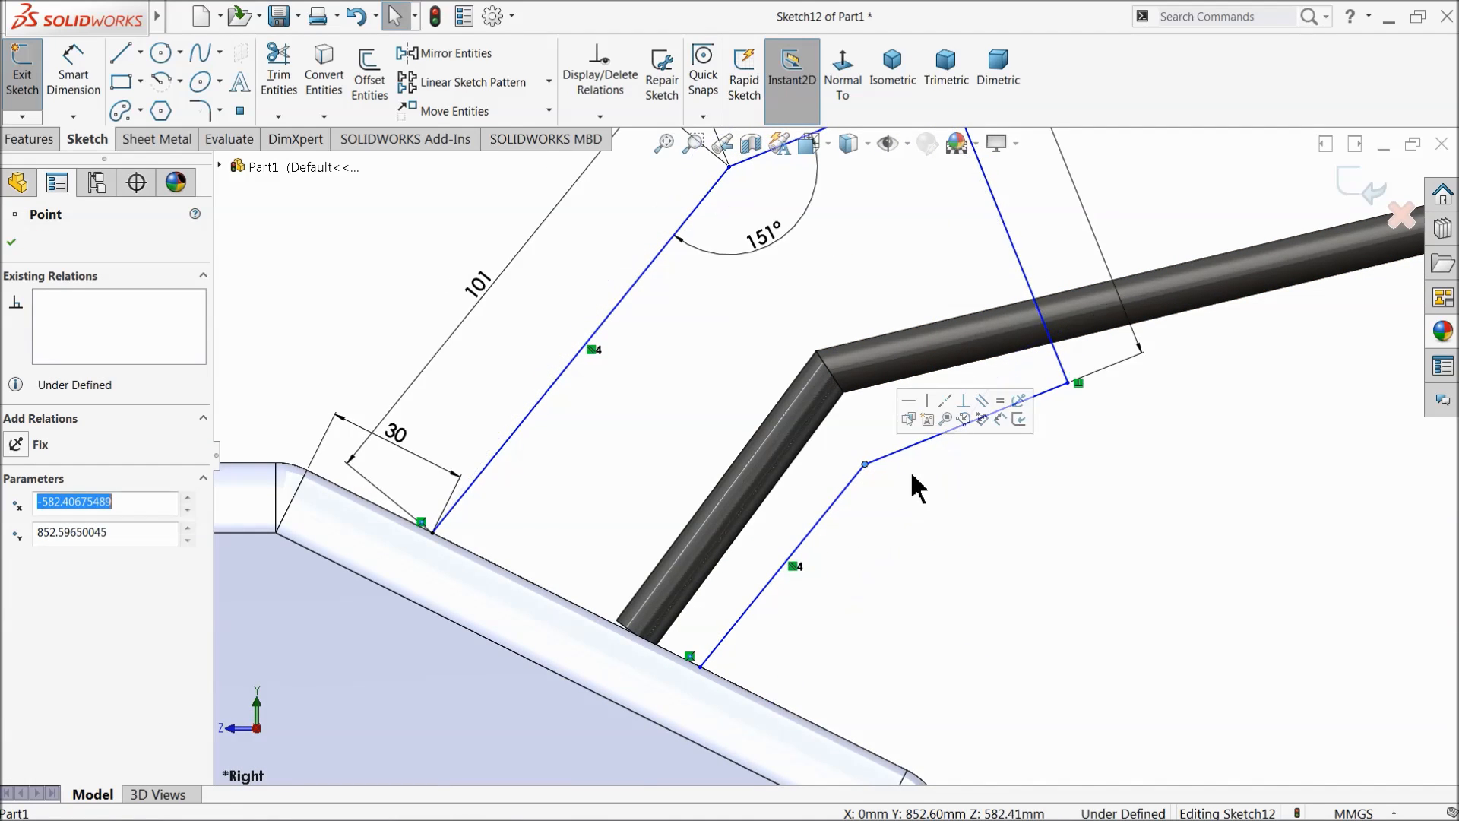
Step: Make the profile's short lower line below the lever equal in length to the 50 mm line
scroll(943, 475, "up", 4)
left_click(1070, 469)
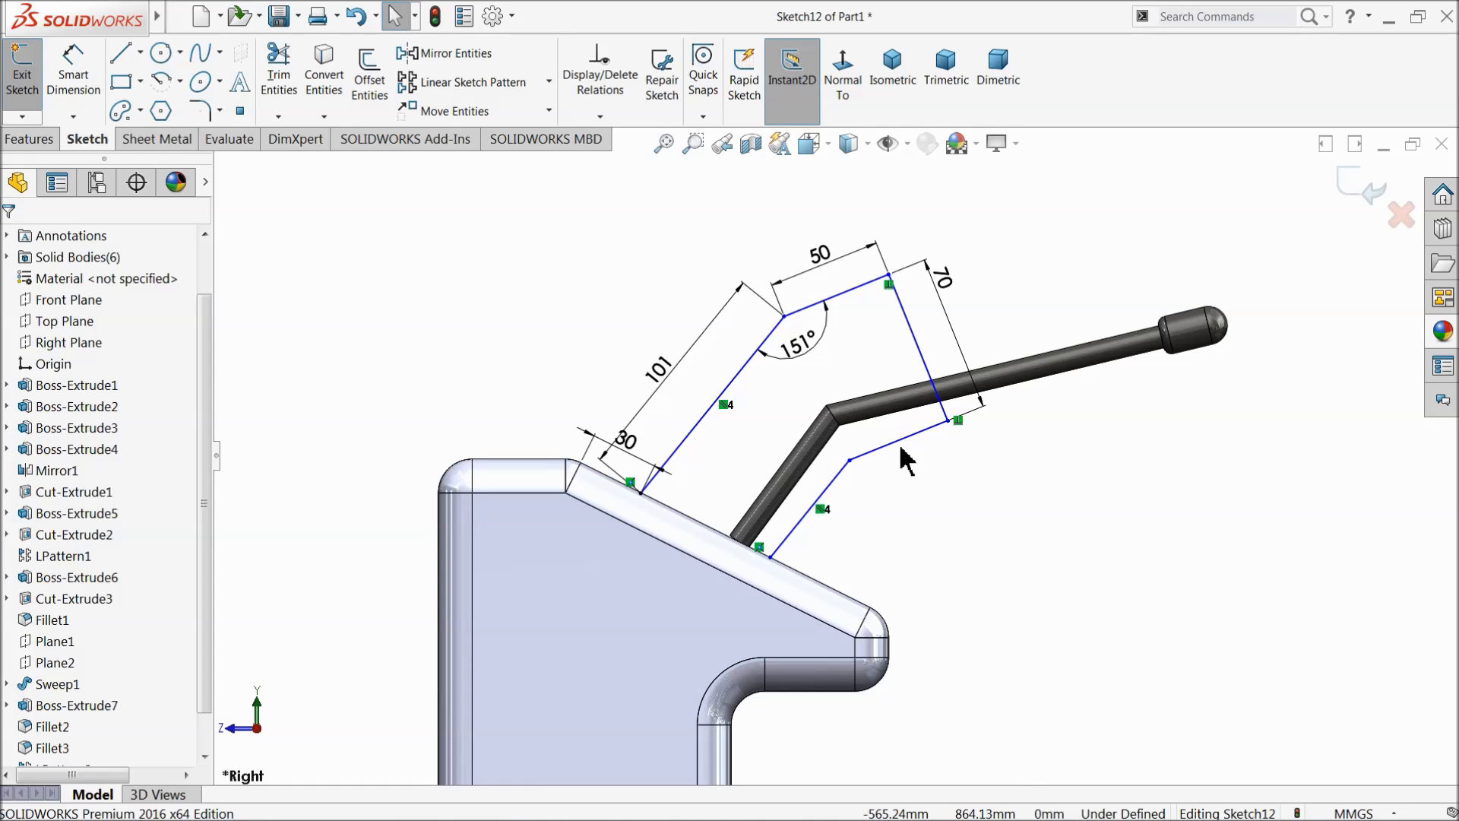
left_click(839, 297)
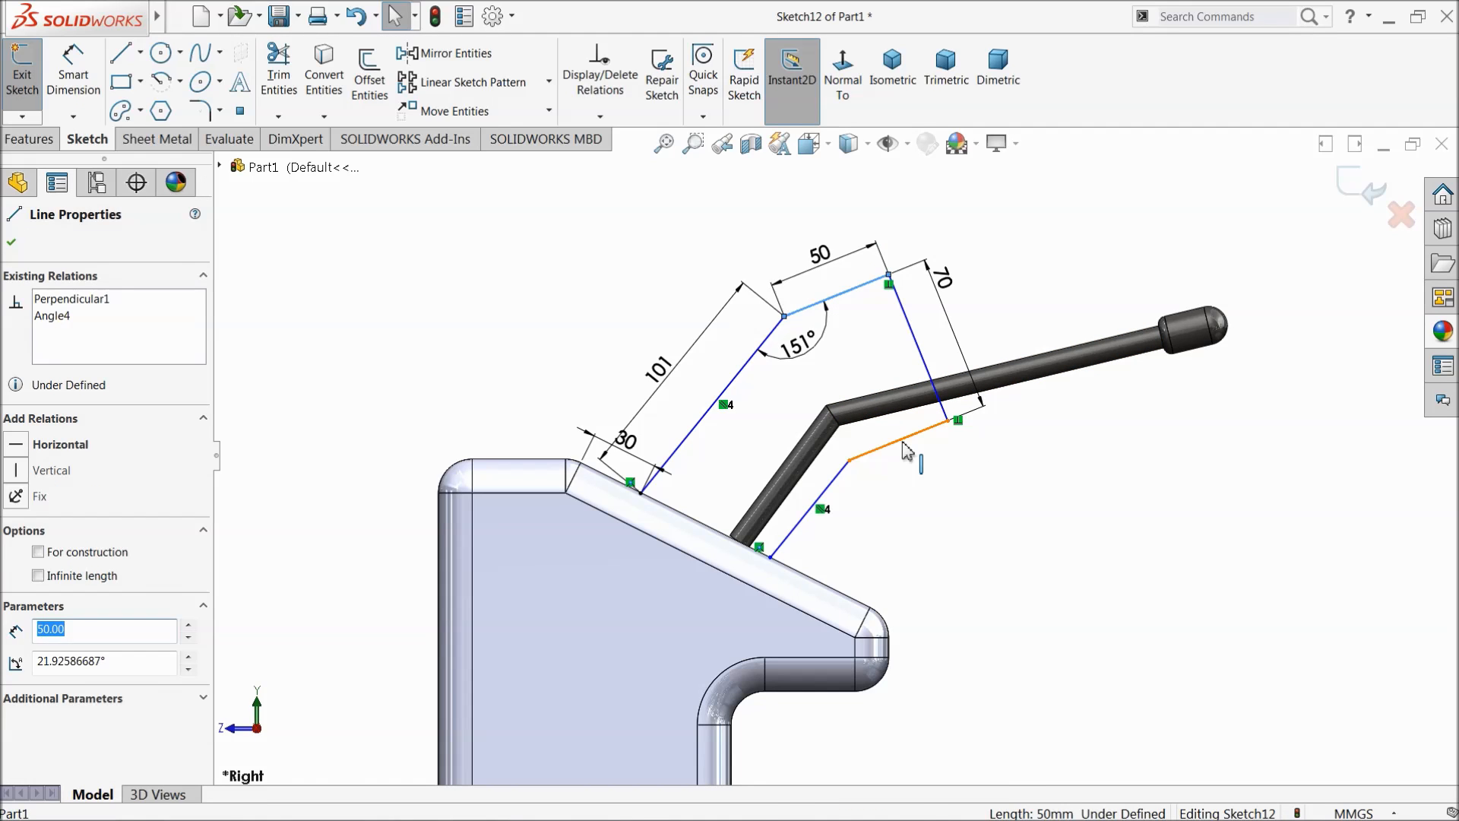
left_click(907, 450, "ctrl")
left_click(941, 391)
left_click(1006, 504)
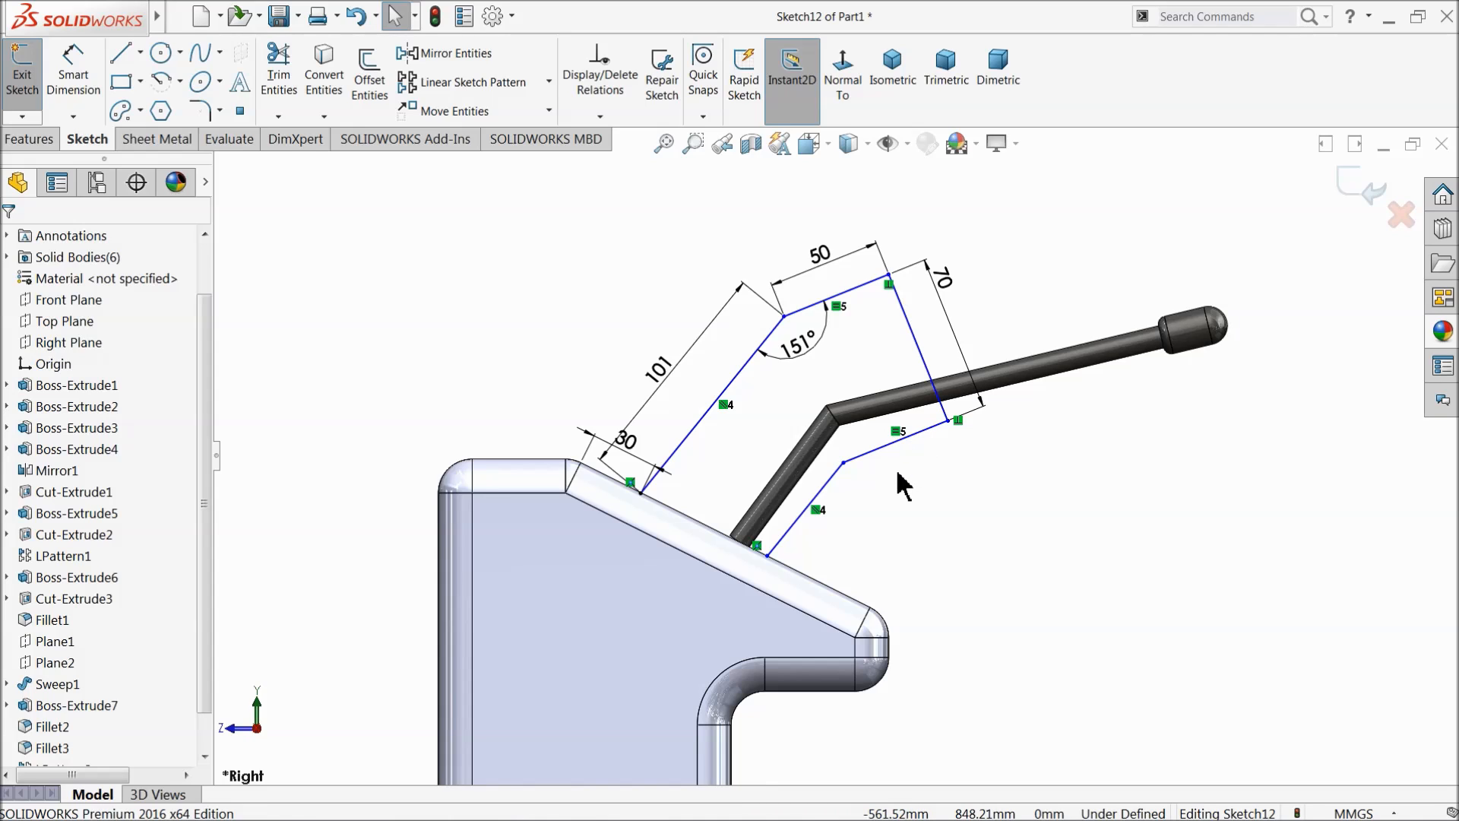
Step: Try to dimension the distance between the 101 mm line and its parallel lower line, then delete the driven dimension
scroll(770, 543, "down", 1)
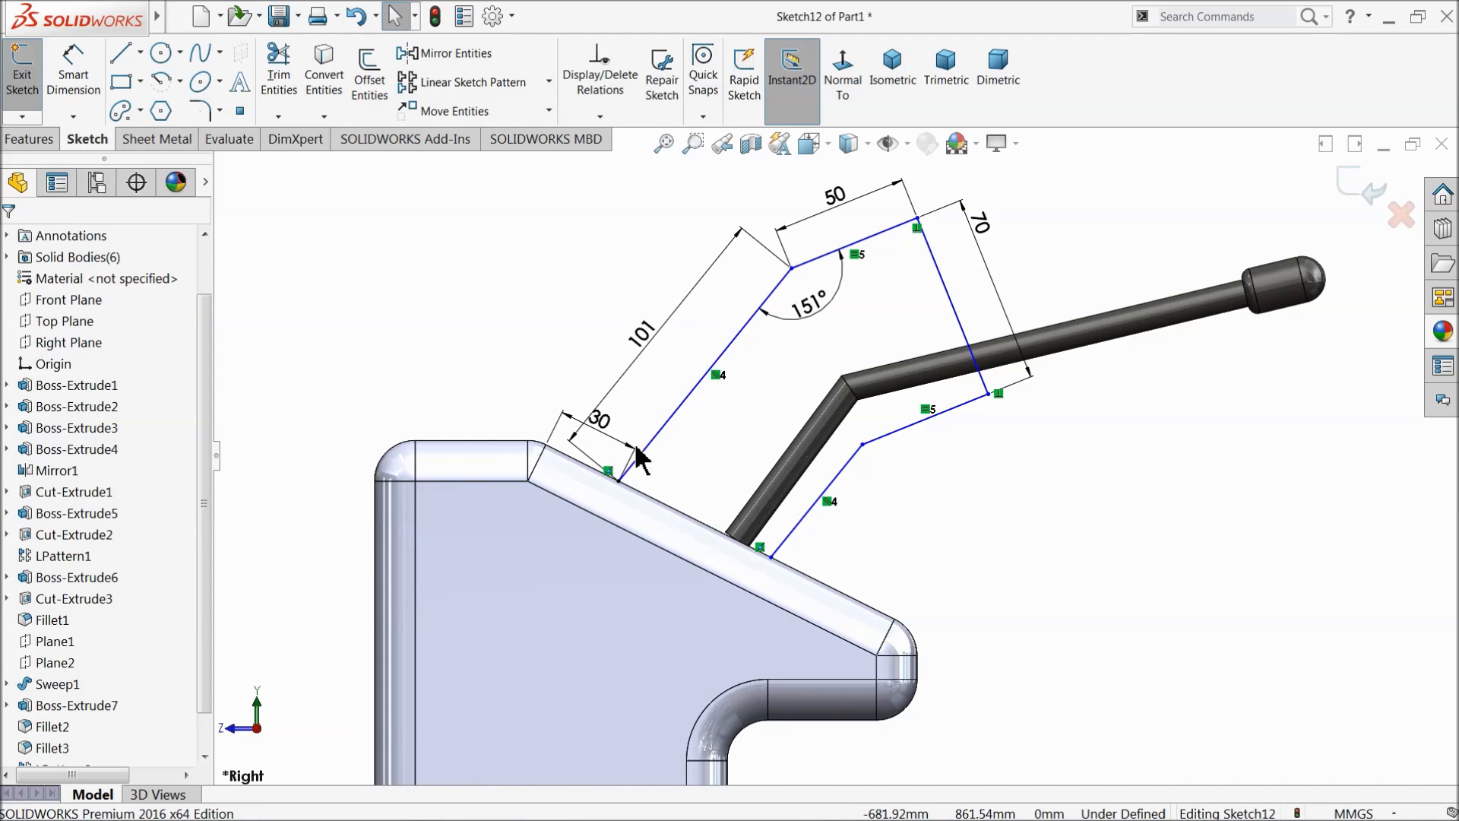
left_click(73, 95)
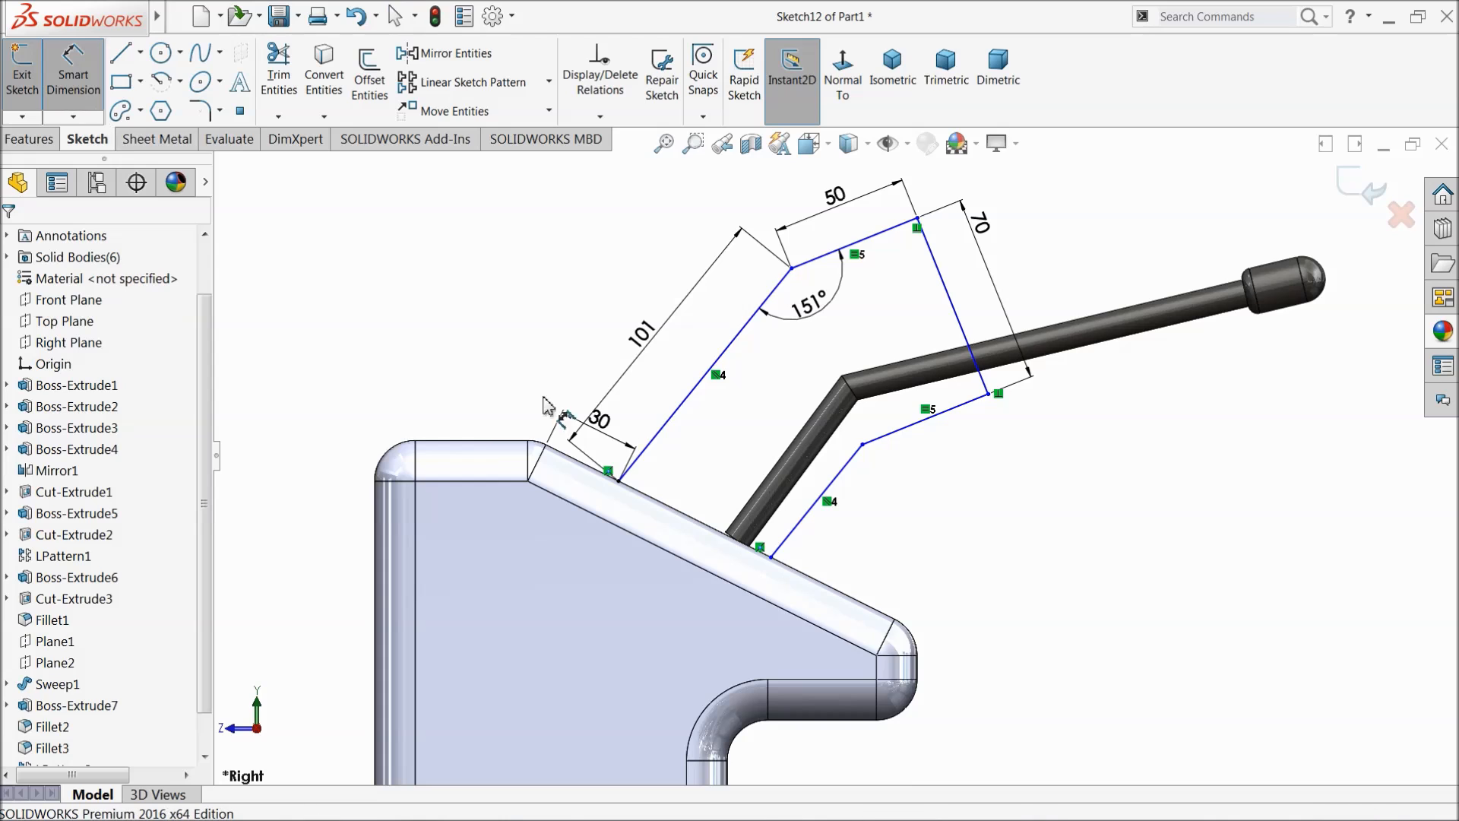
left_click(669, 428)
left_click(813, 514)
left_click(744, 475)
left_click(859, 423)
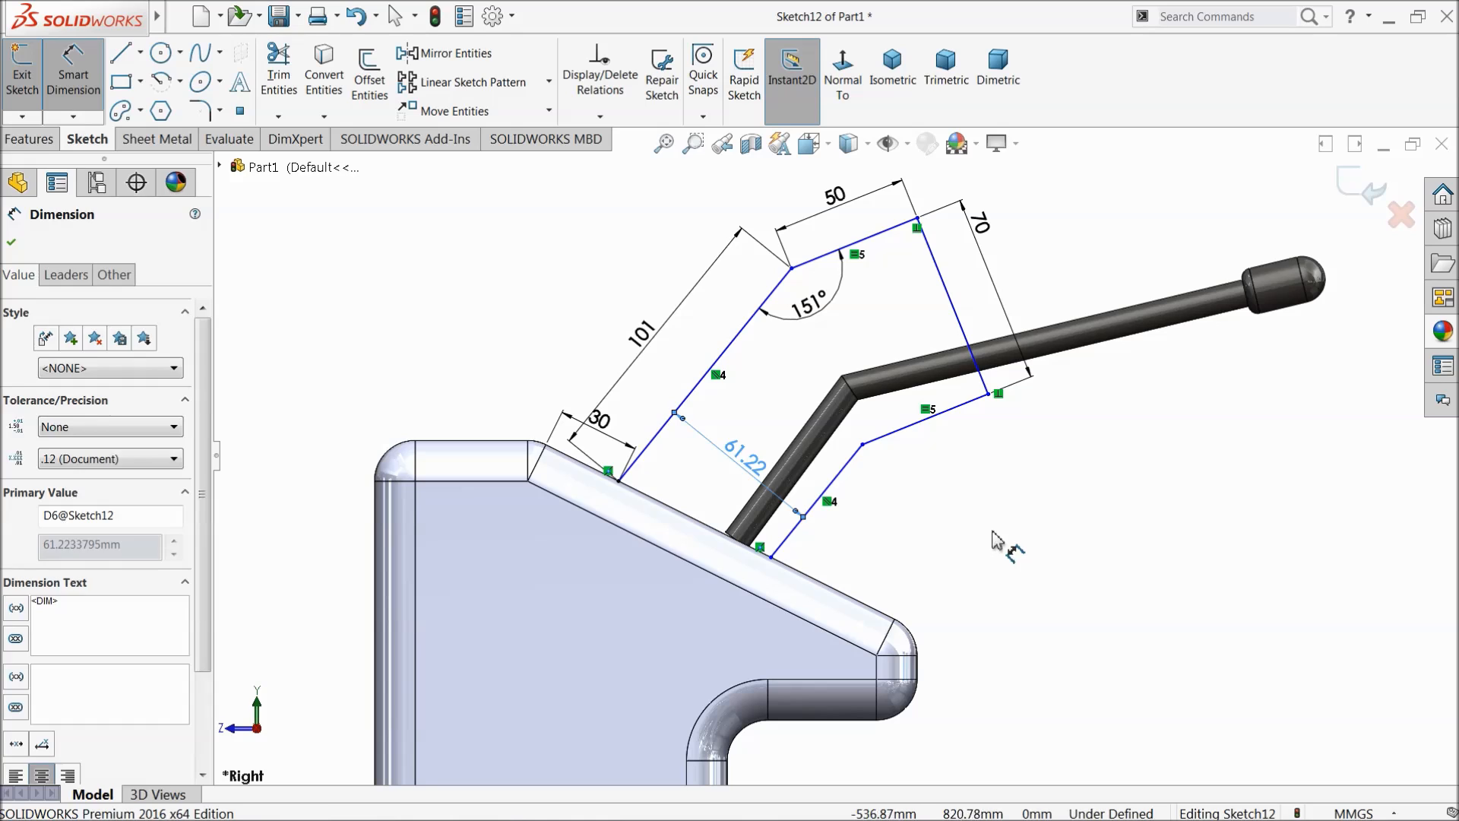
left_click(757, 467)
key("Delete")
left_click(864, 446)
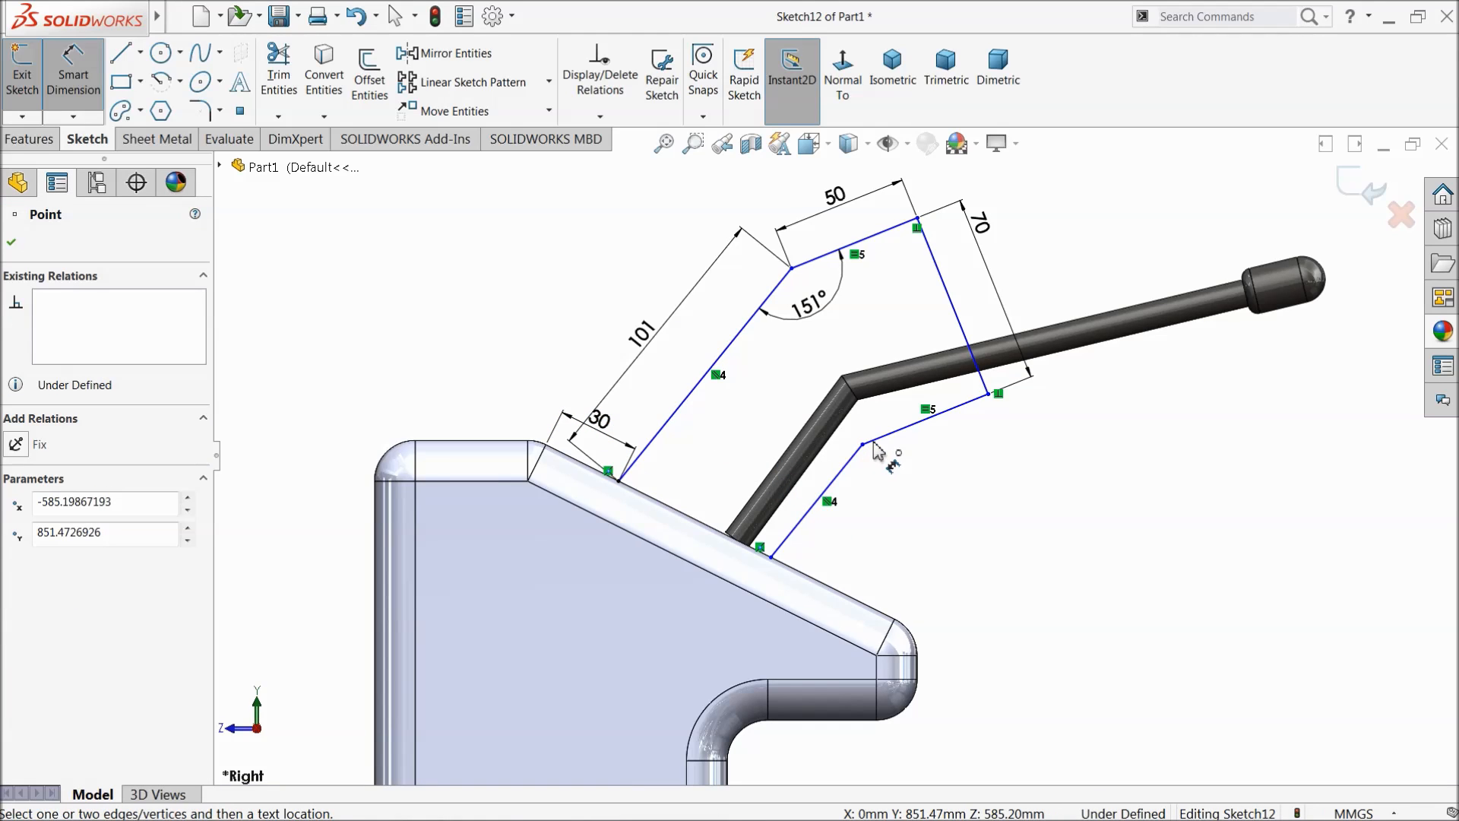
left_click(771, 559)
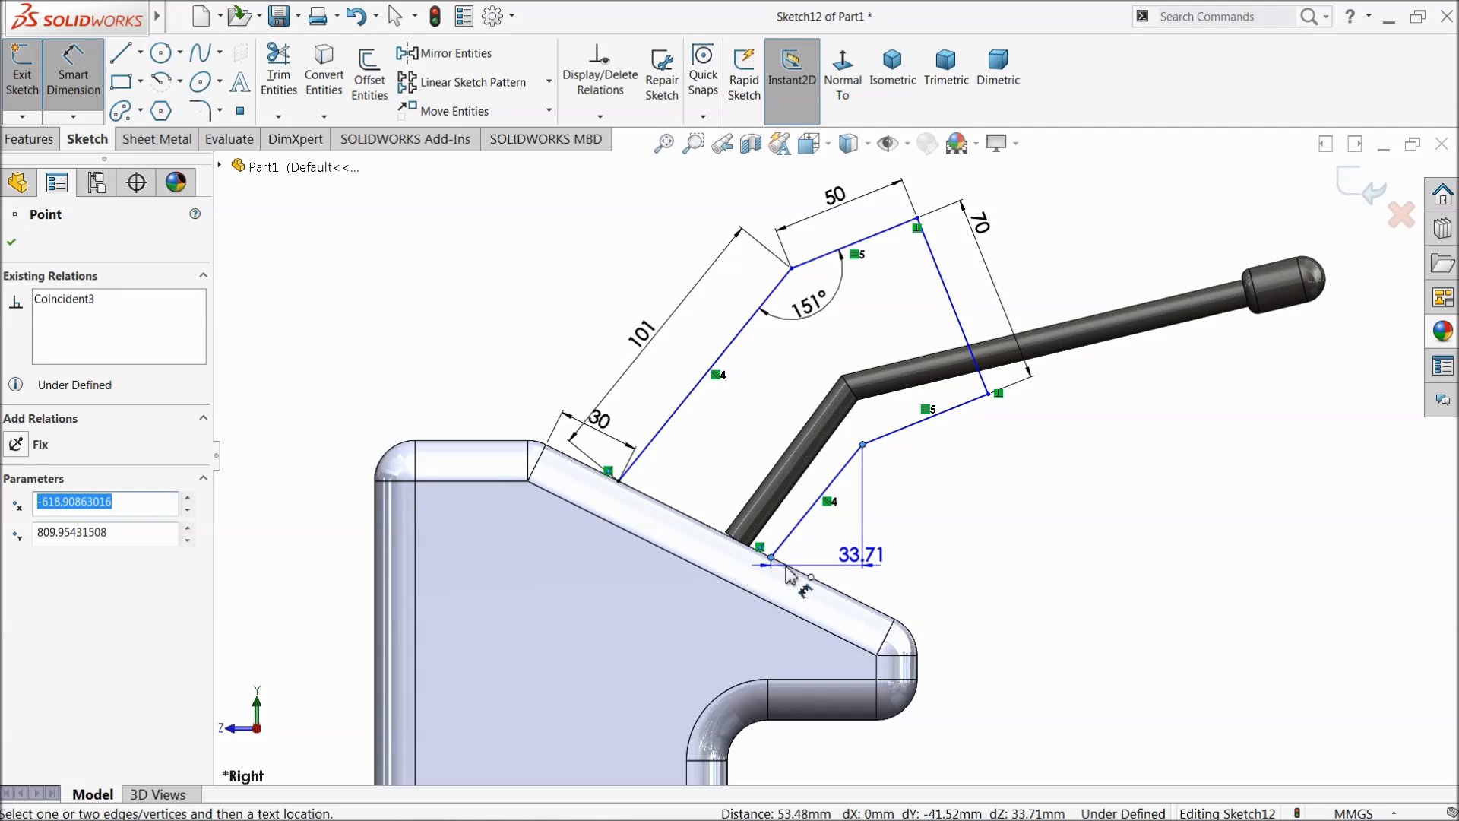
key("Escape")
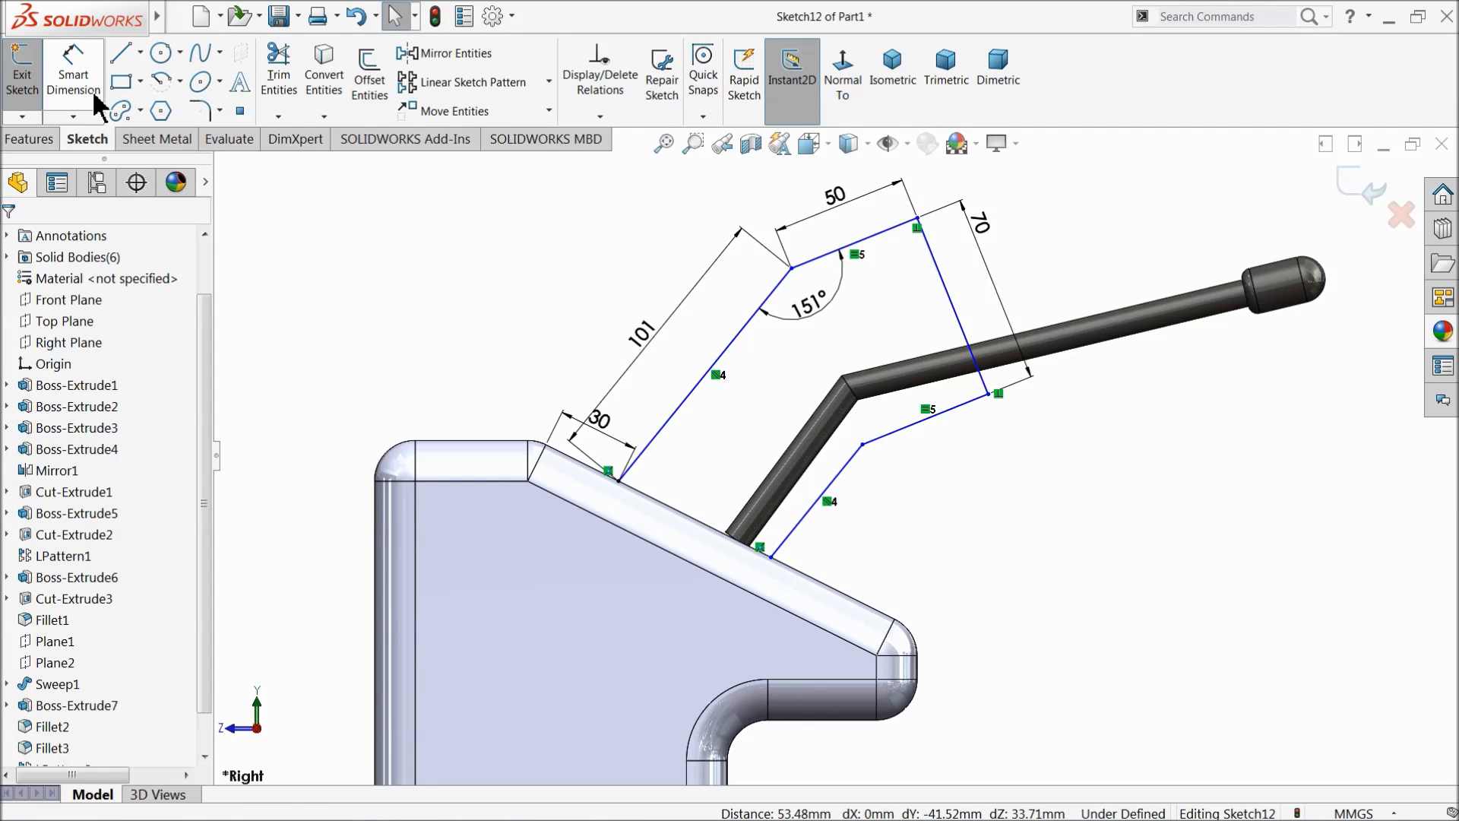
left_click(772, 562)
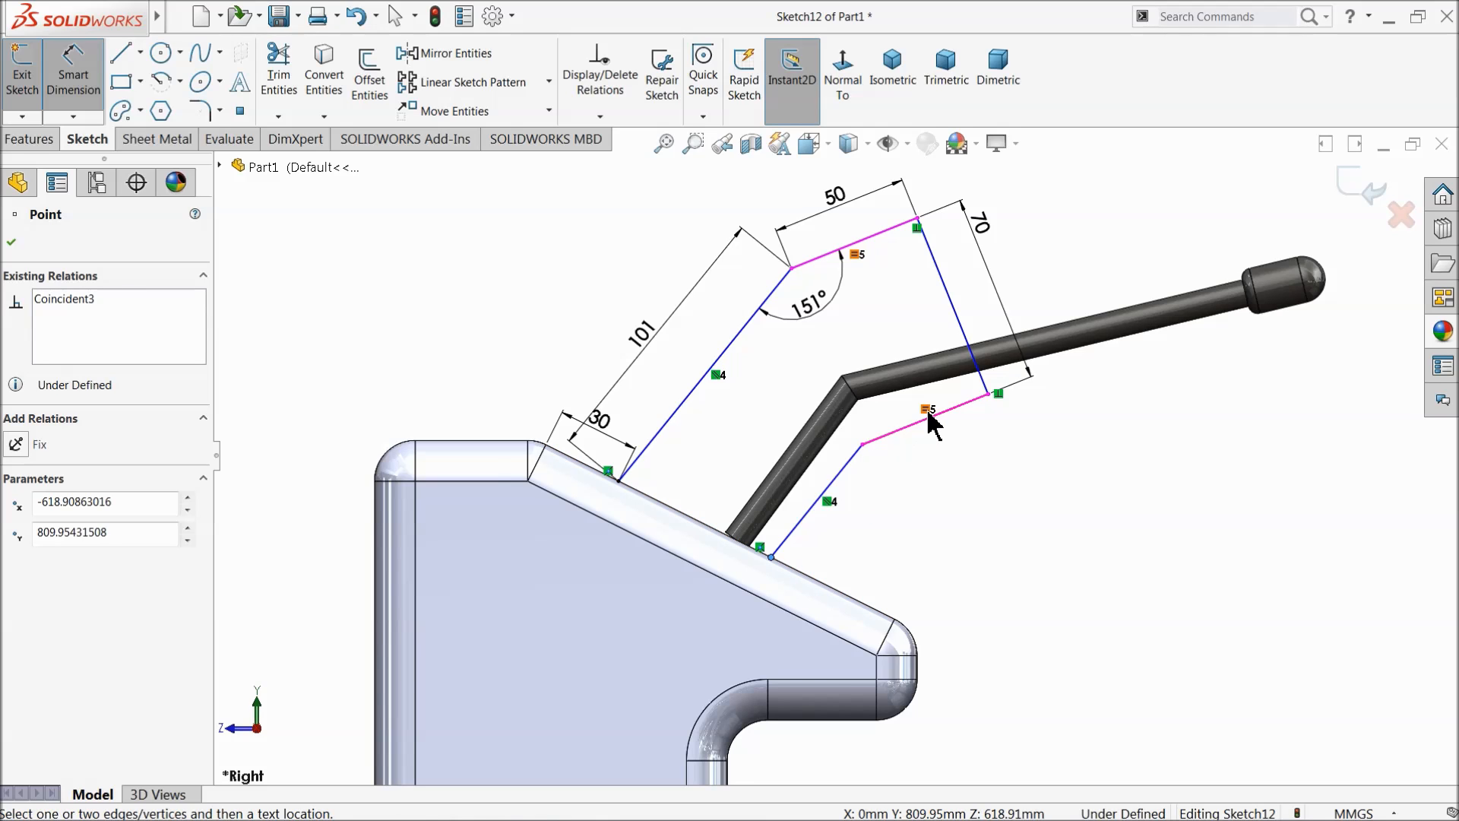
key("Delete")
left_click(824, 427)
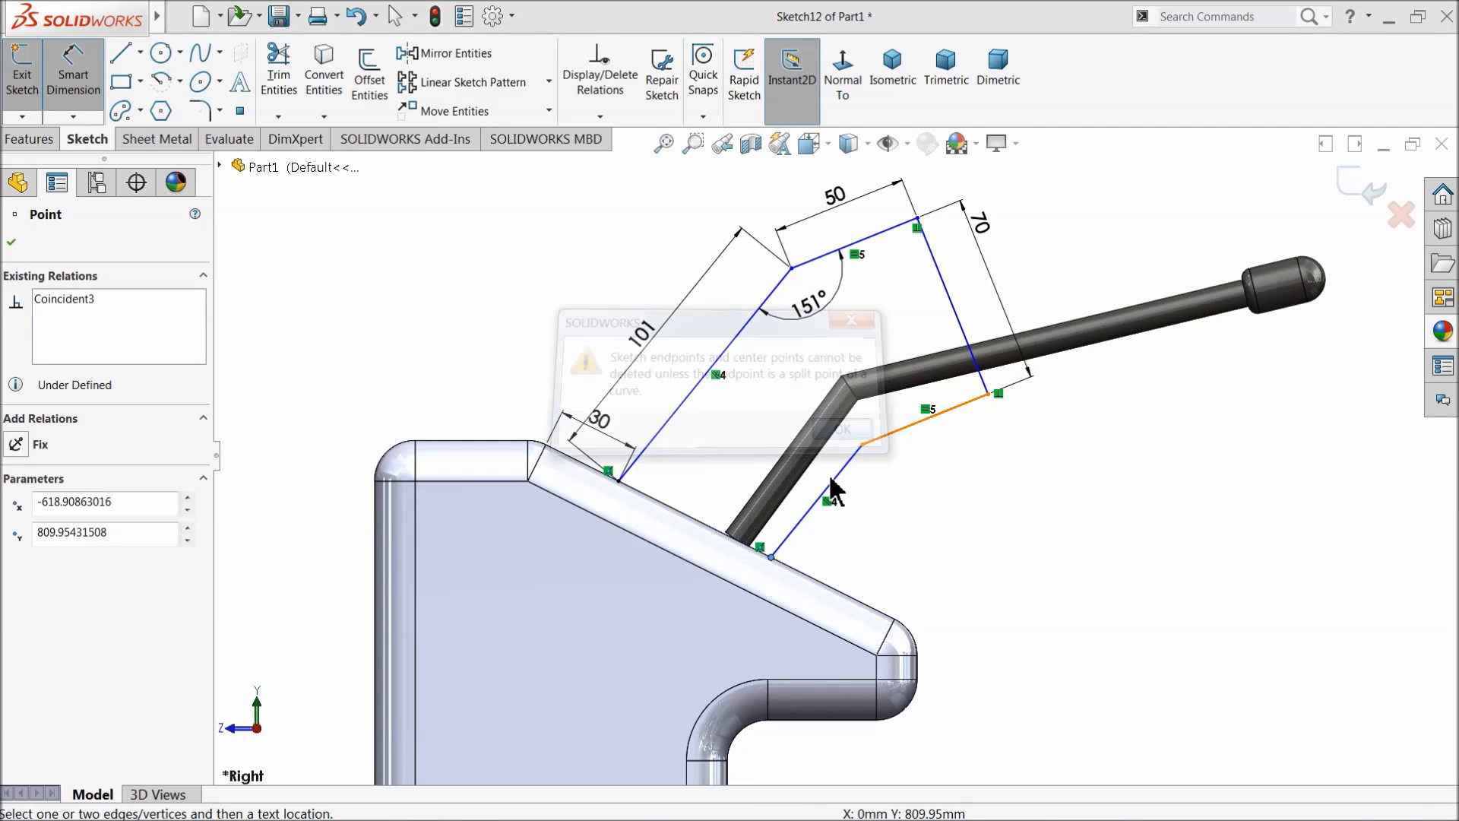
left_click(448, 376)
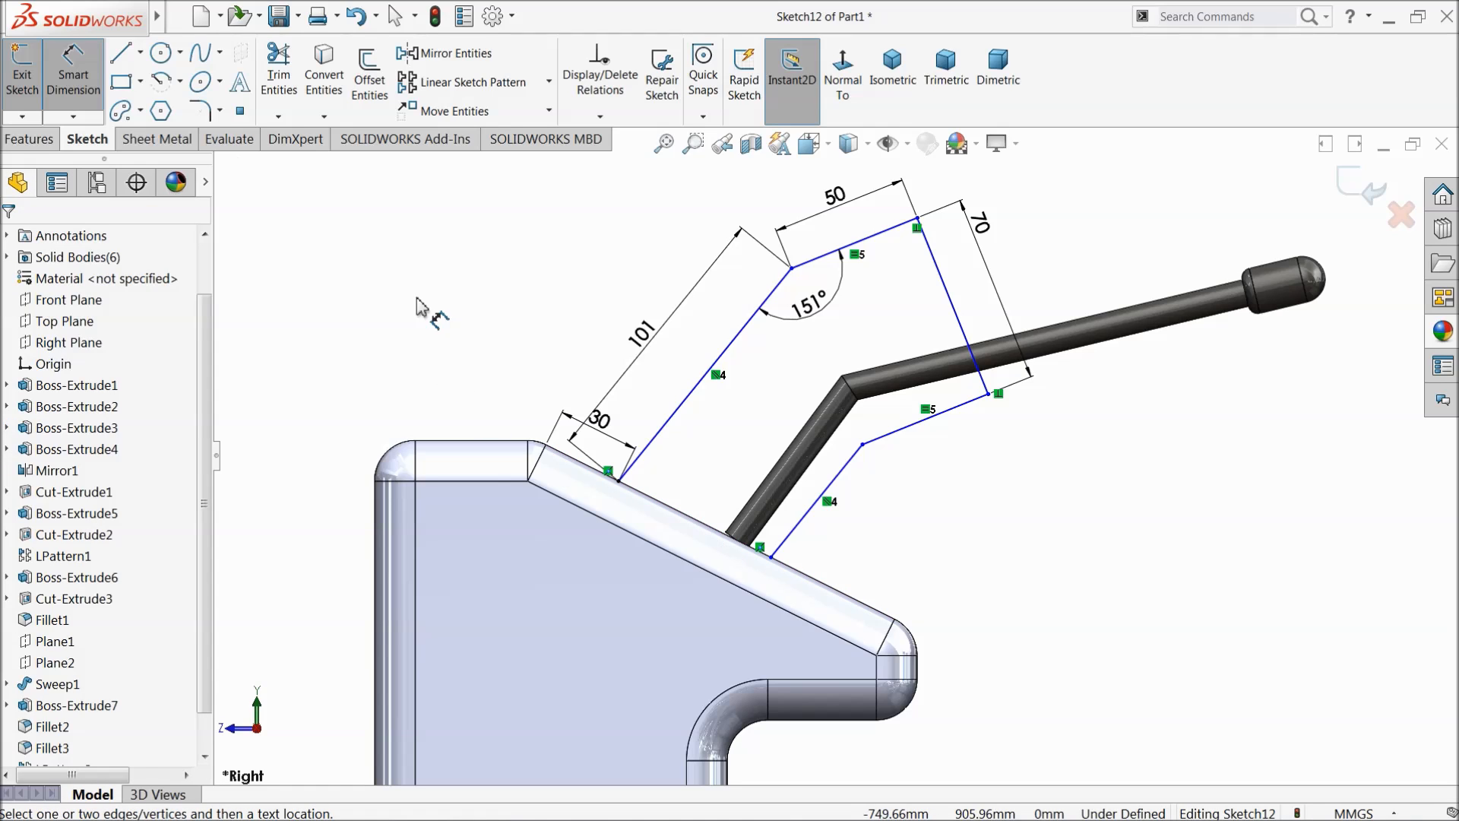
Step: Try the distance between the two long parallel lines again as a driven dimension, delete it and end dimensioning
left_click(669, 439)
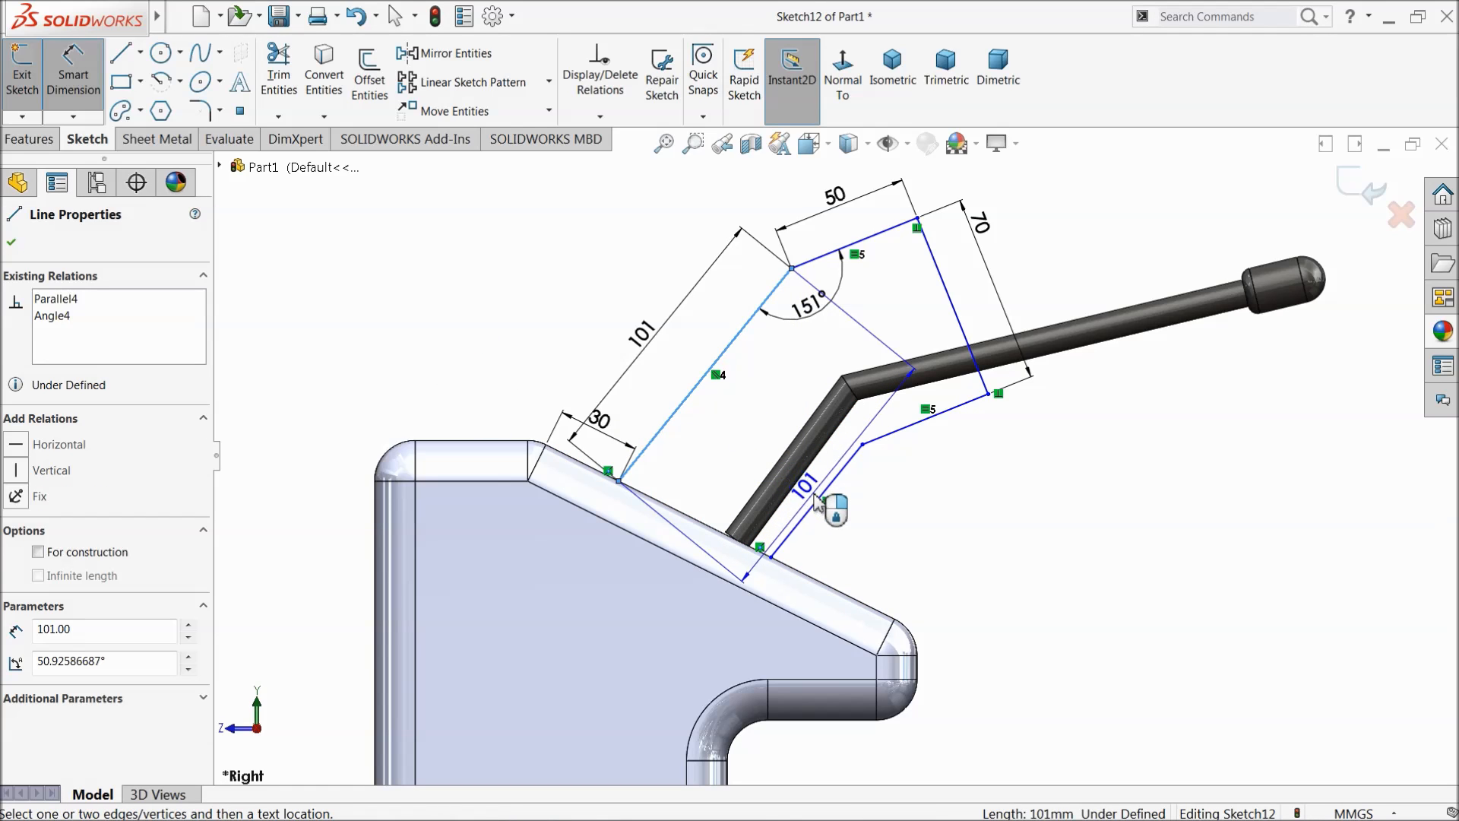
left_click(819, 506)
left_click(745, 460)
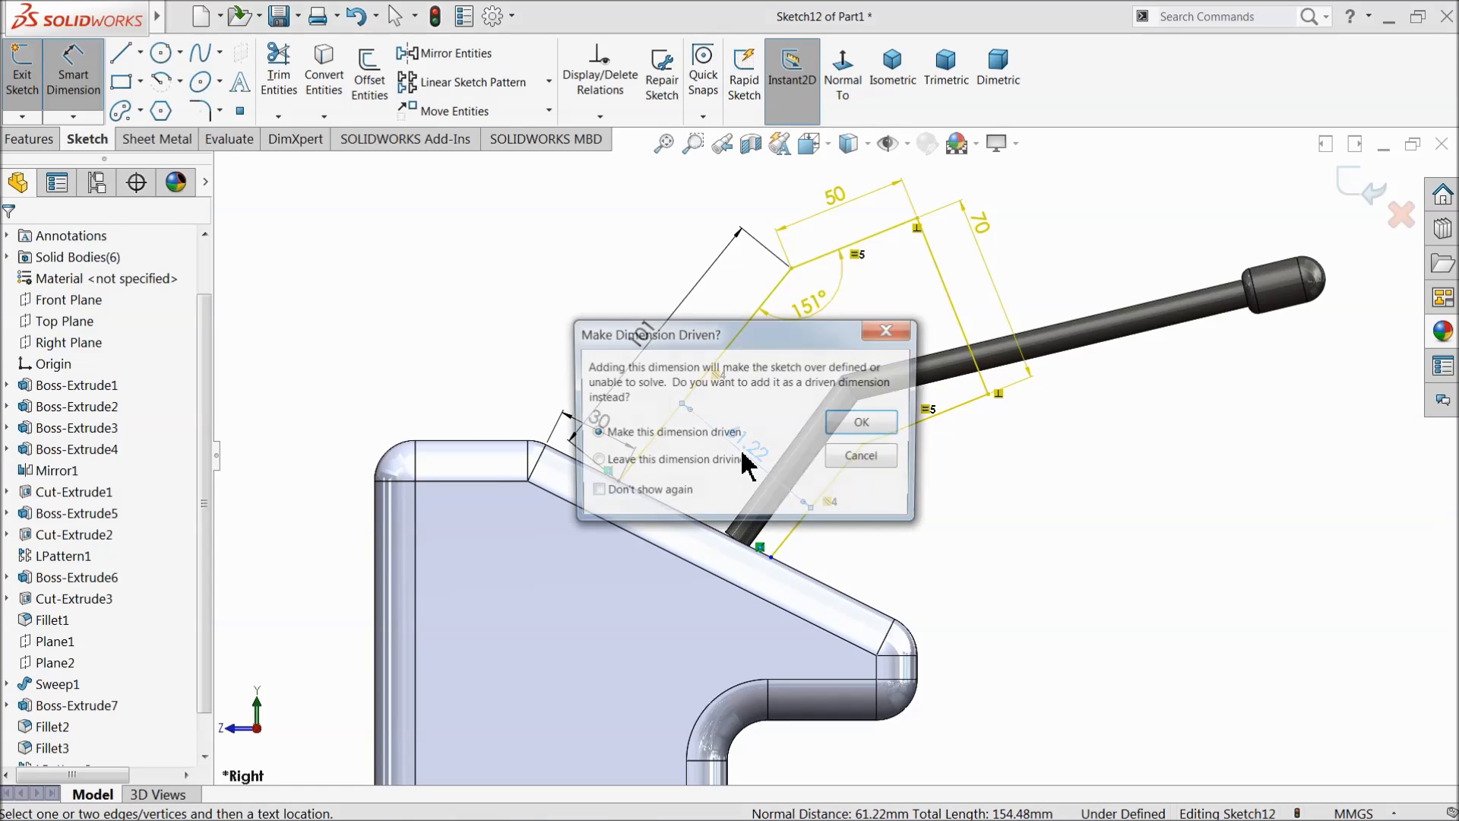
left_click(866, 423)
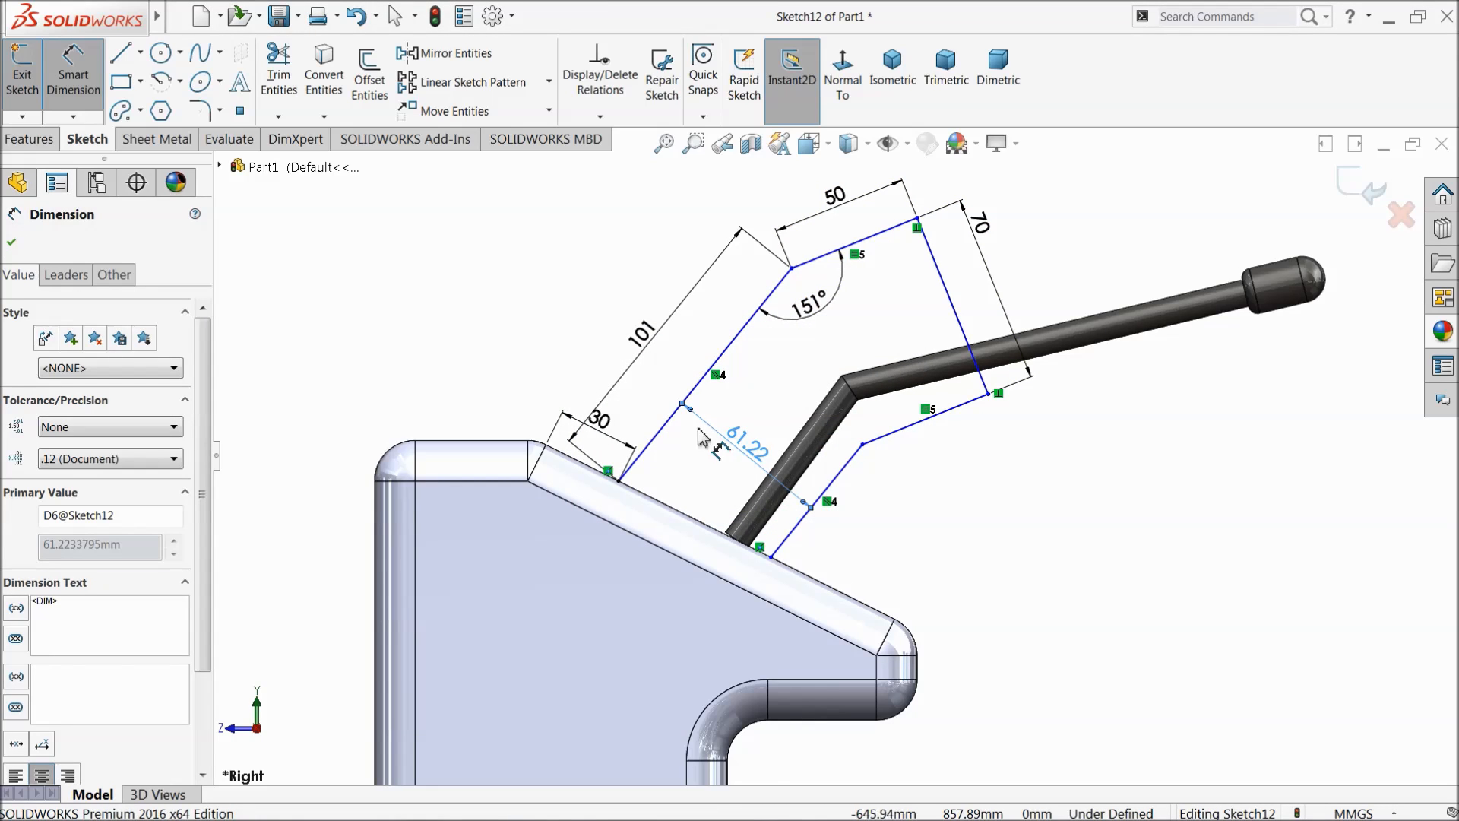
key("Delete")
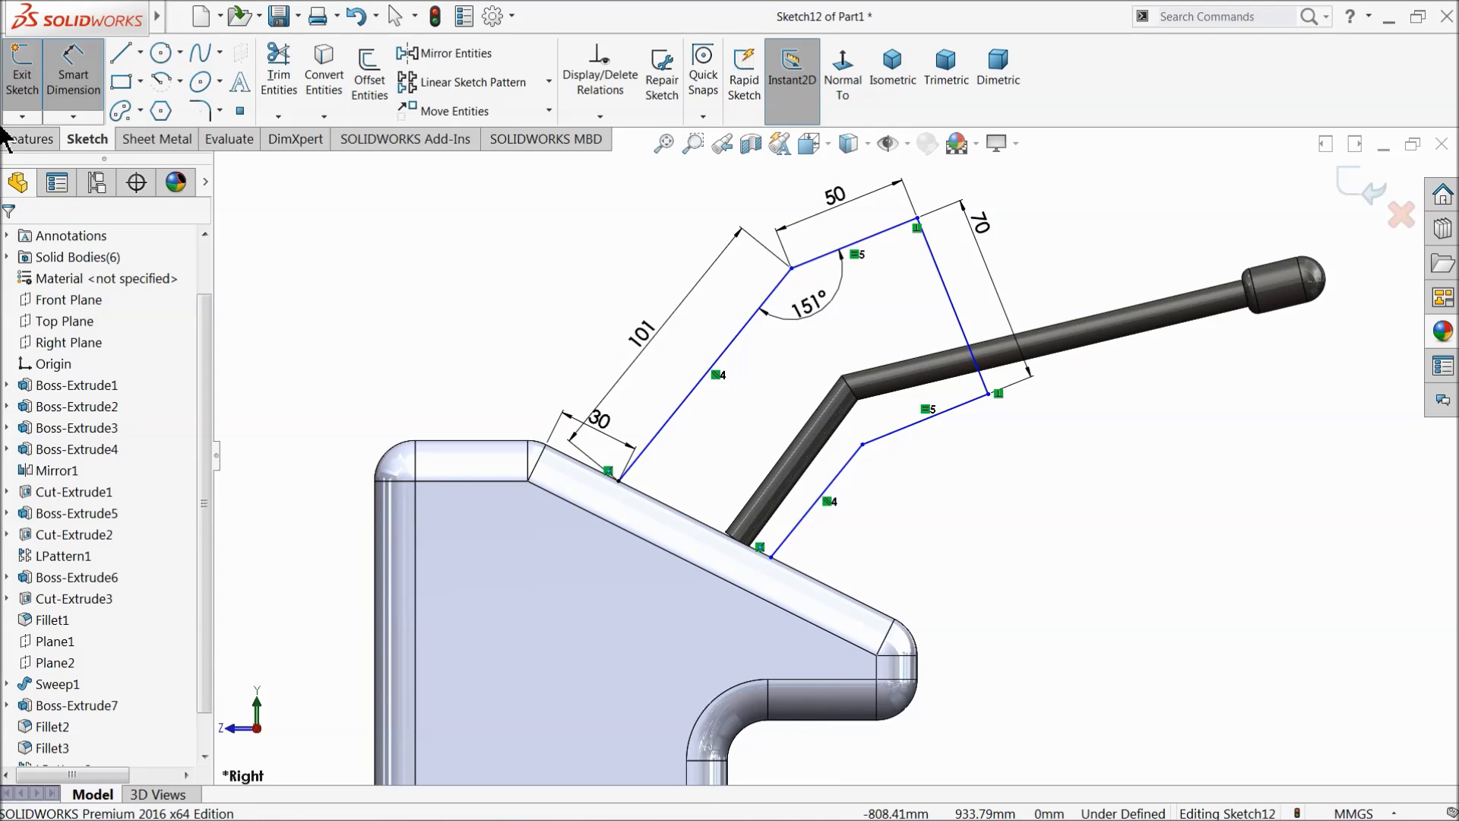
key("Escape")
Step: Delete the equal relation between the short lower line and the 50 mm line
scroll(930, 416, "down", 1)
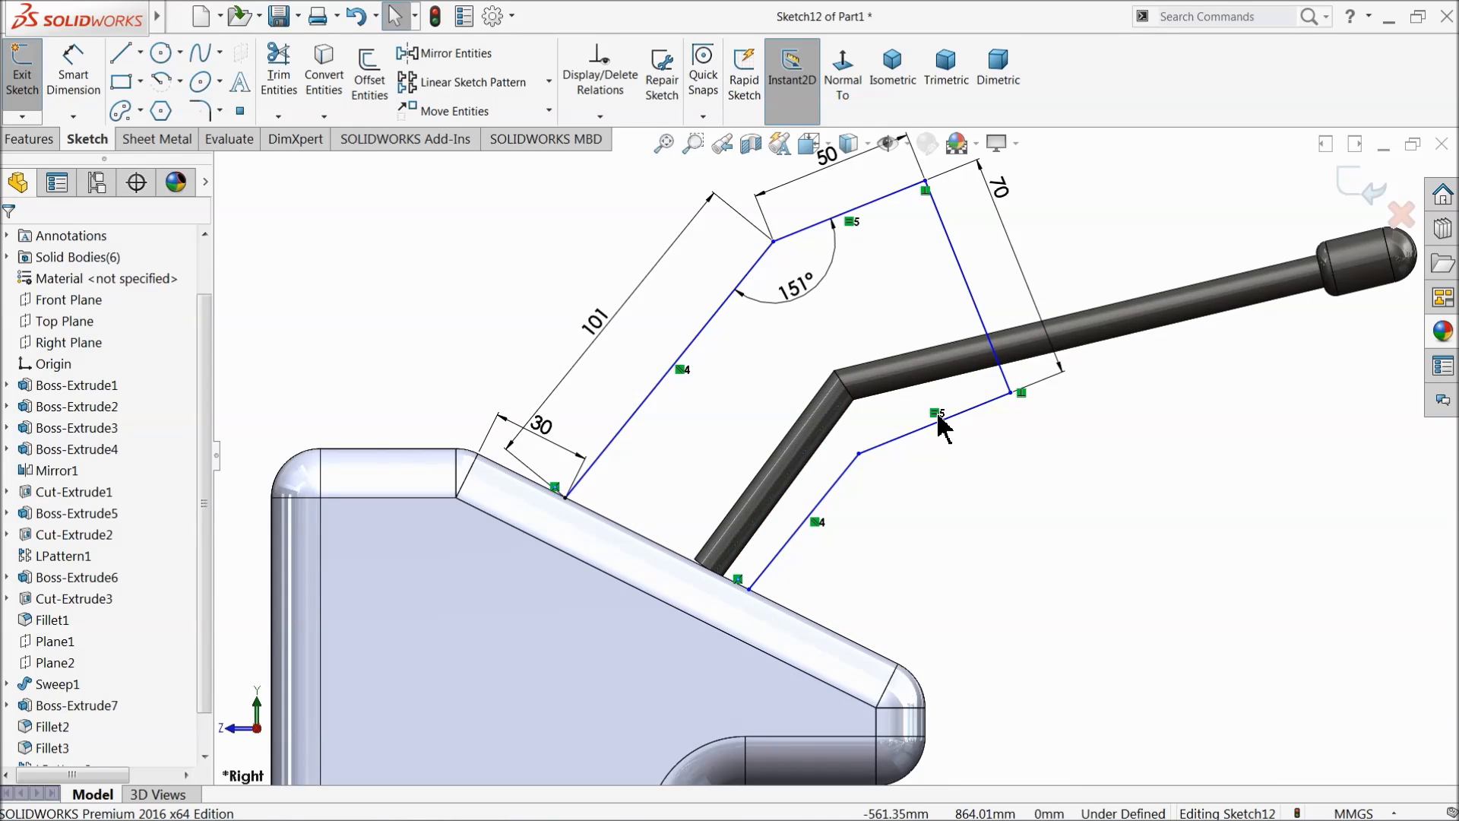
left_click(936, 414)
key("Delete")
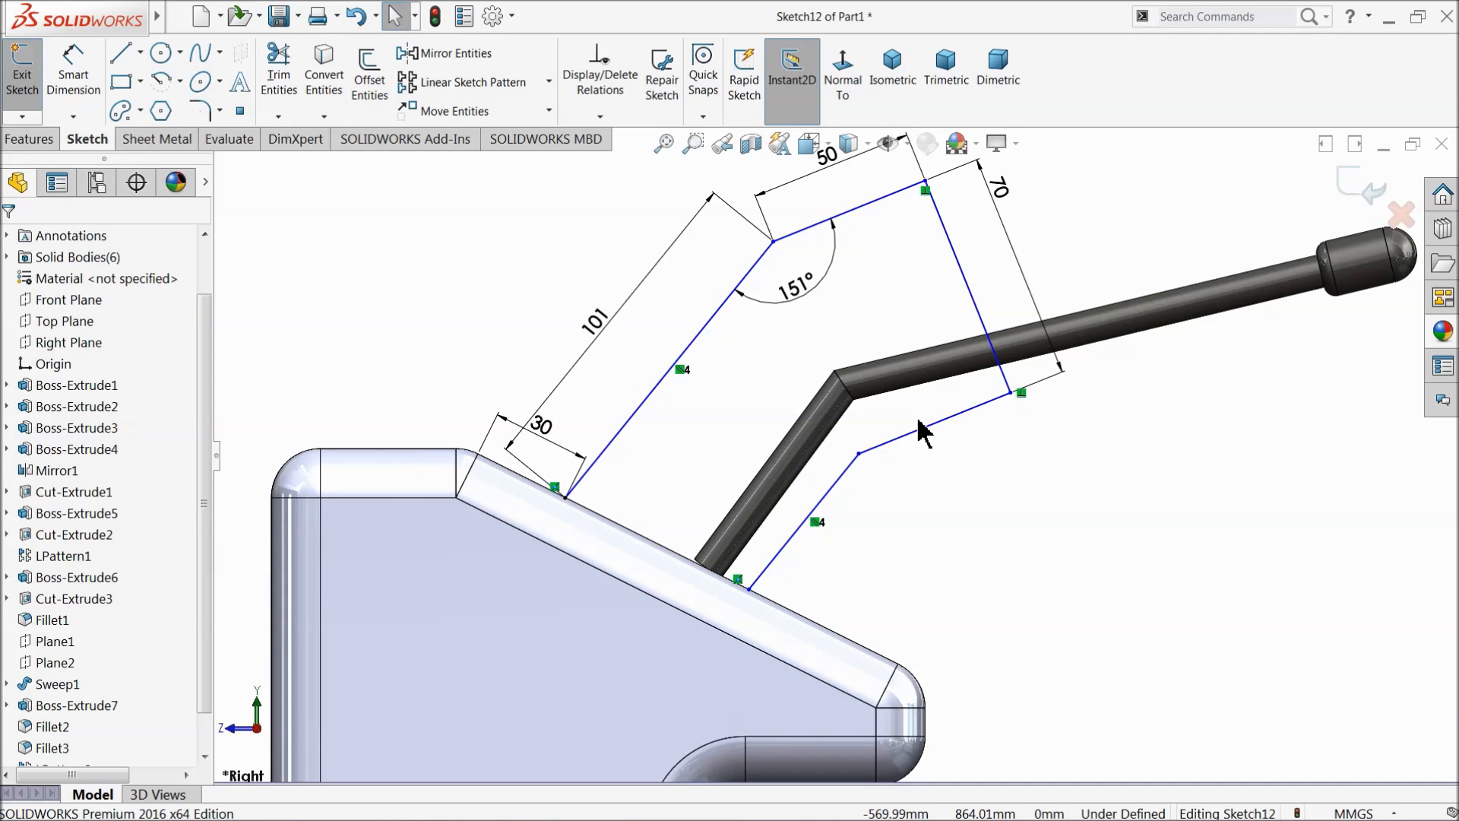
Step: Dimension the distance between the 101 mm line and its parallel lower line at 70 mm
left_click(73, 76)
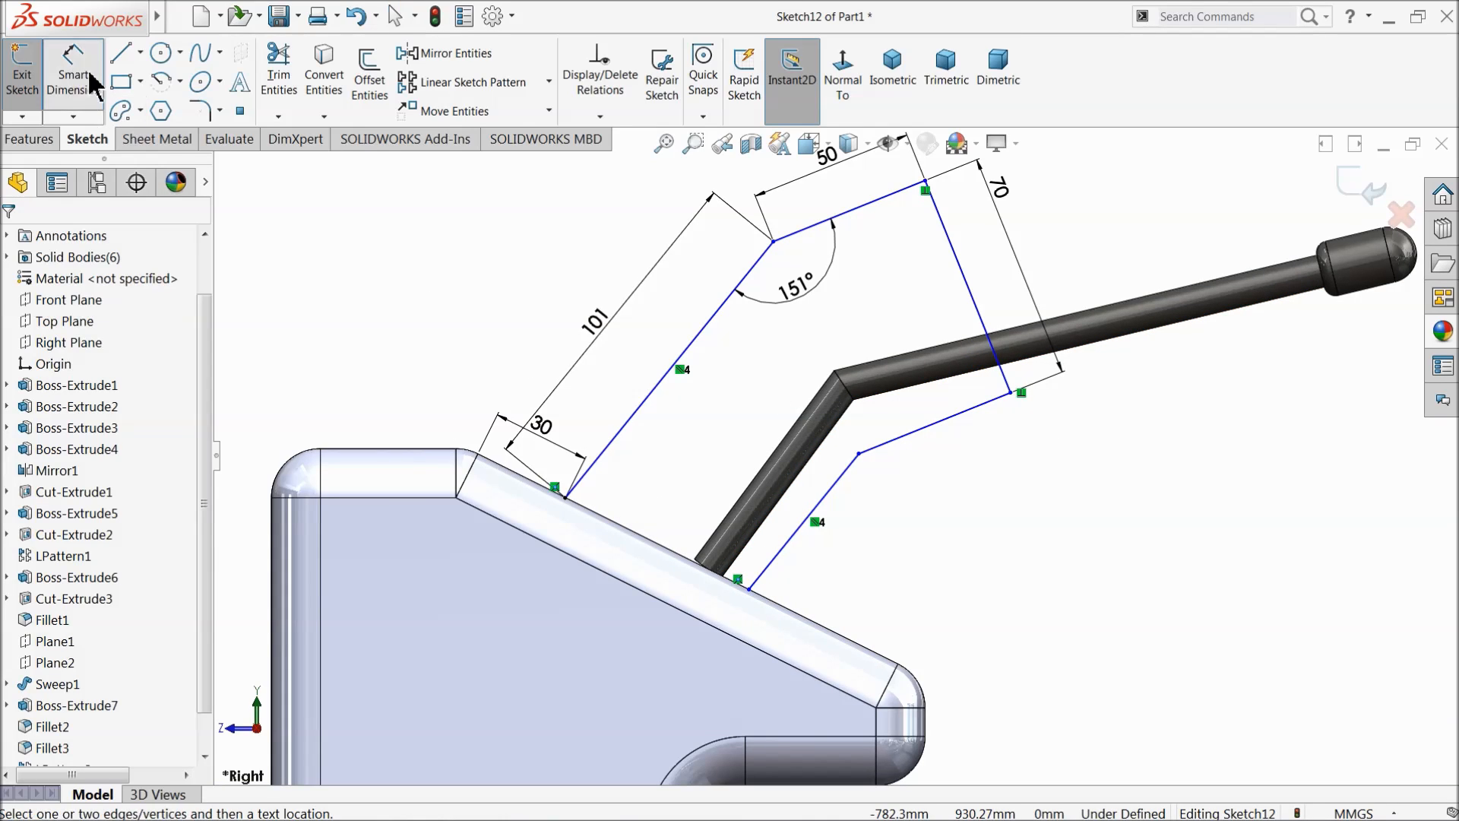
left_click(651, 409)
left_click(827, 495)
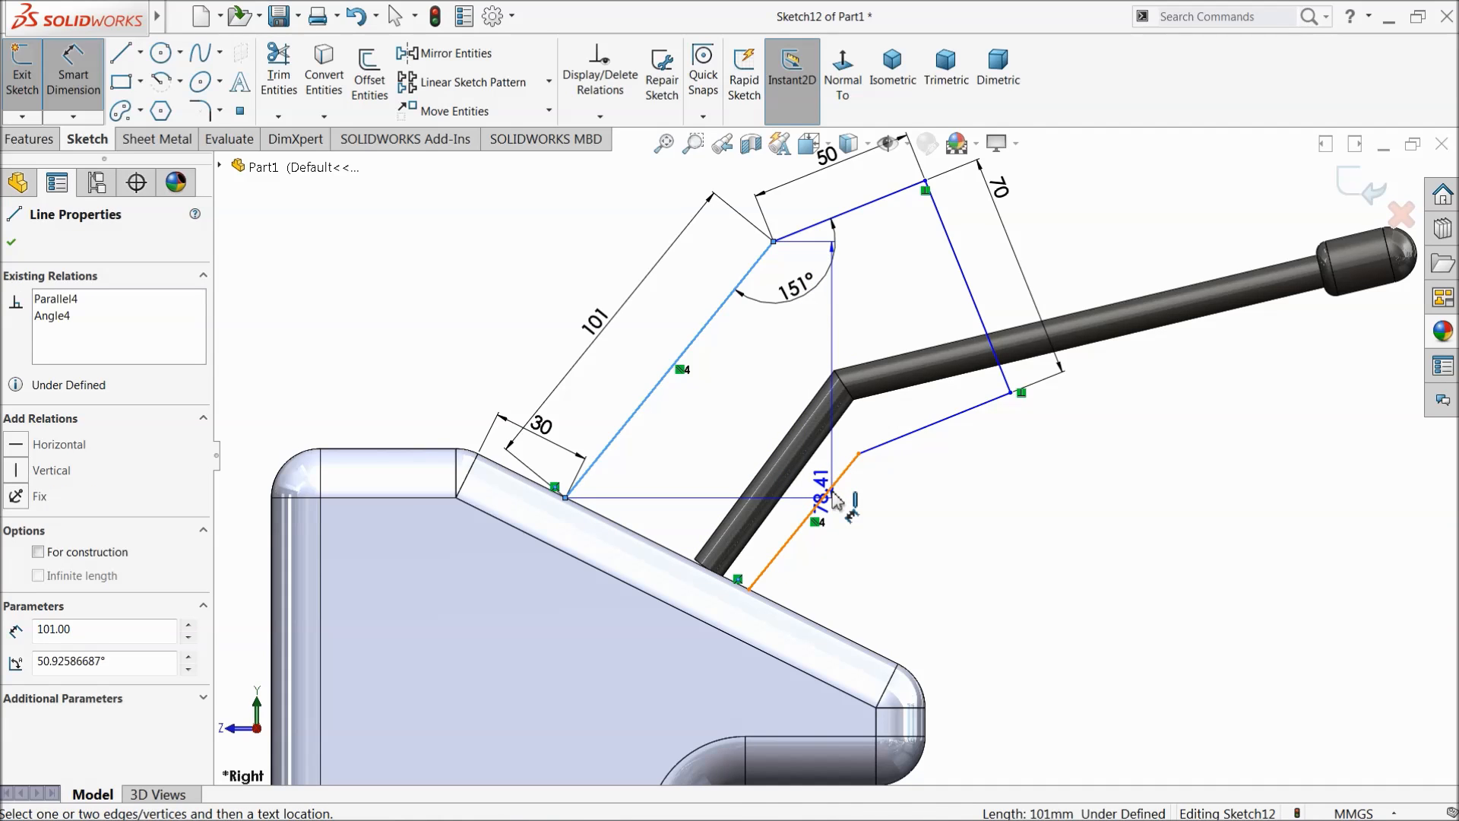
left_click(737, 454)
type("70")
key("Return")
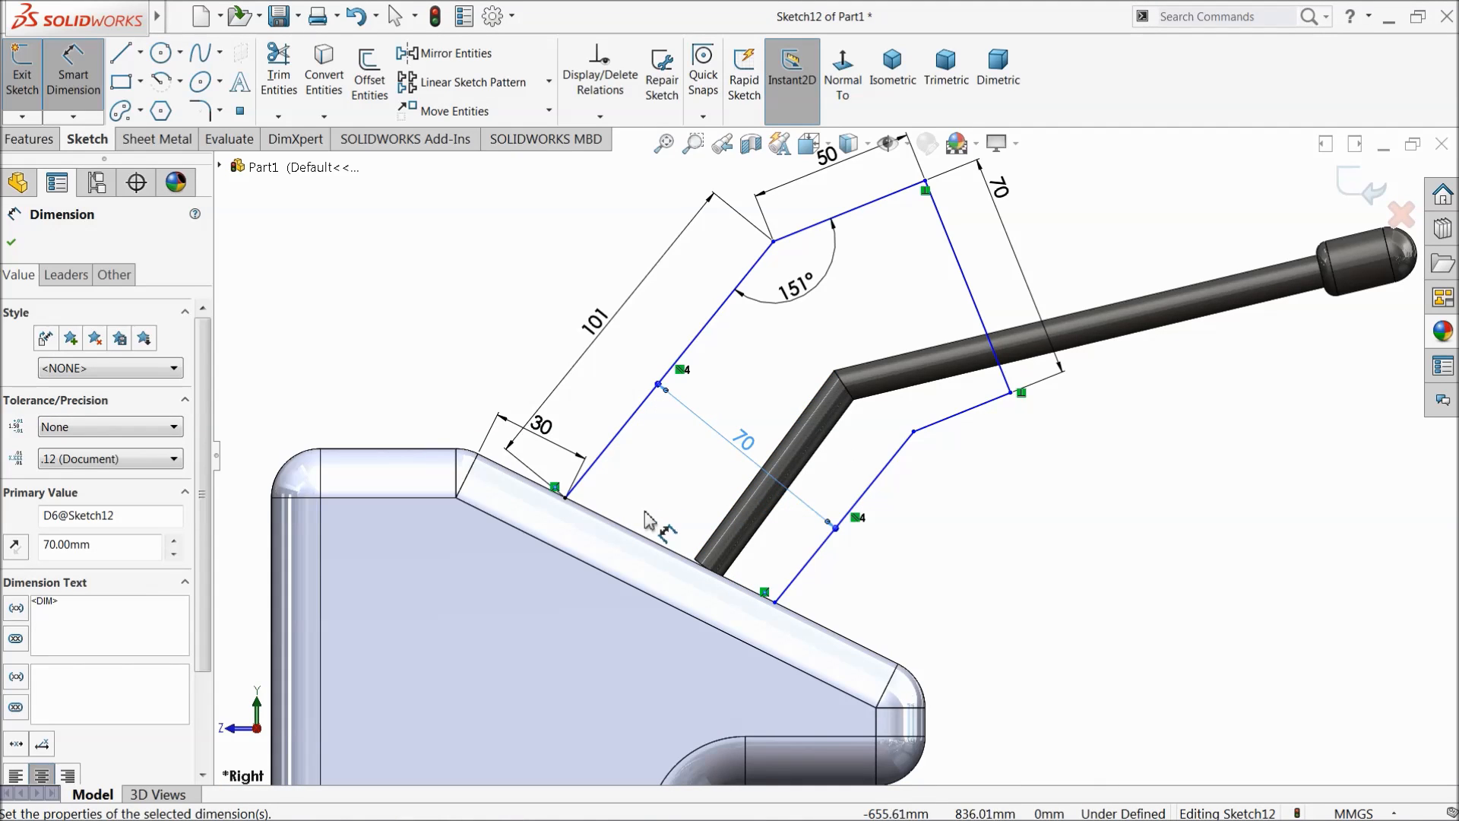
Step: Change the 30 mm offset along the sloped edge, trying 32.5 mm and settling on 34 mm, and finish dimensioning
left_click(553, 443)
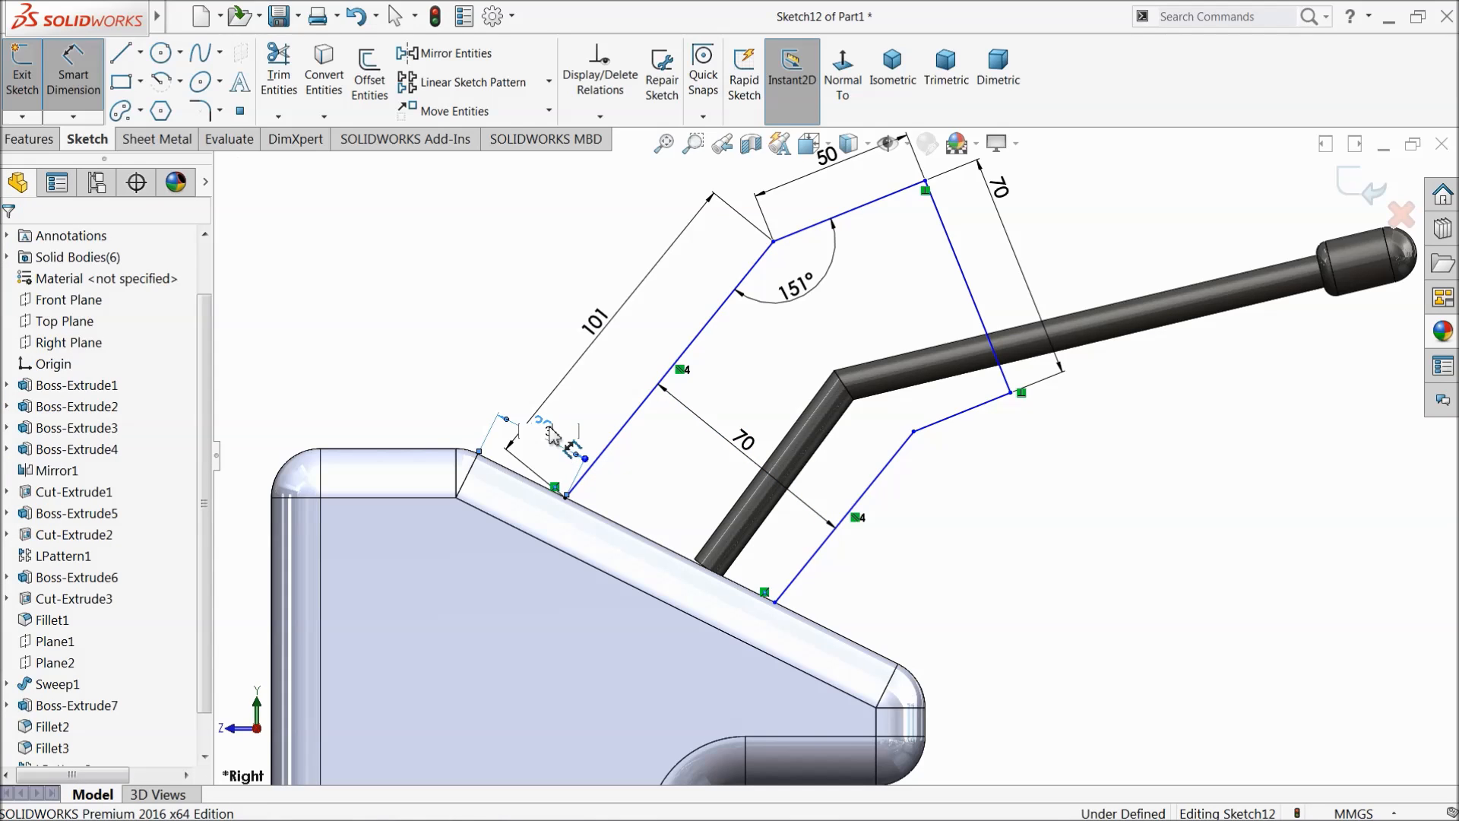
type("32.5")
key("Return")
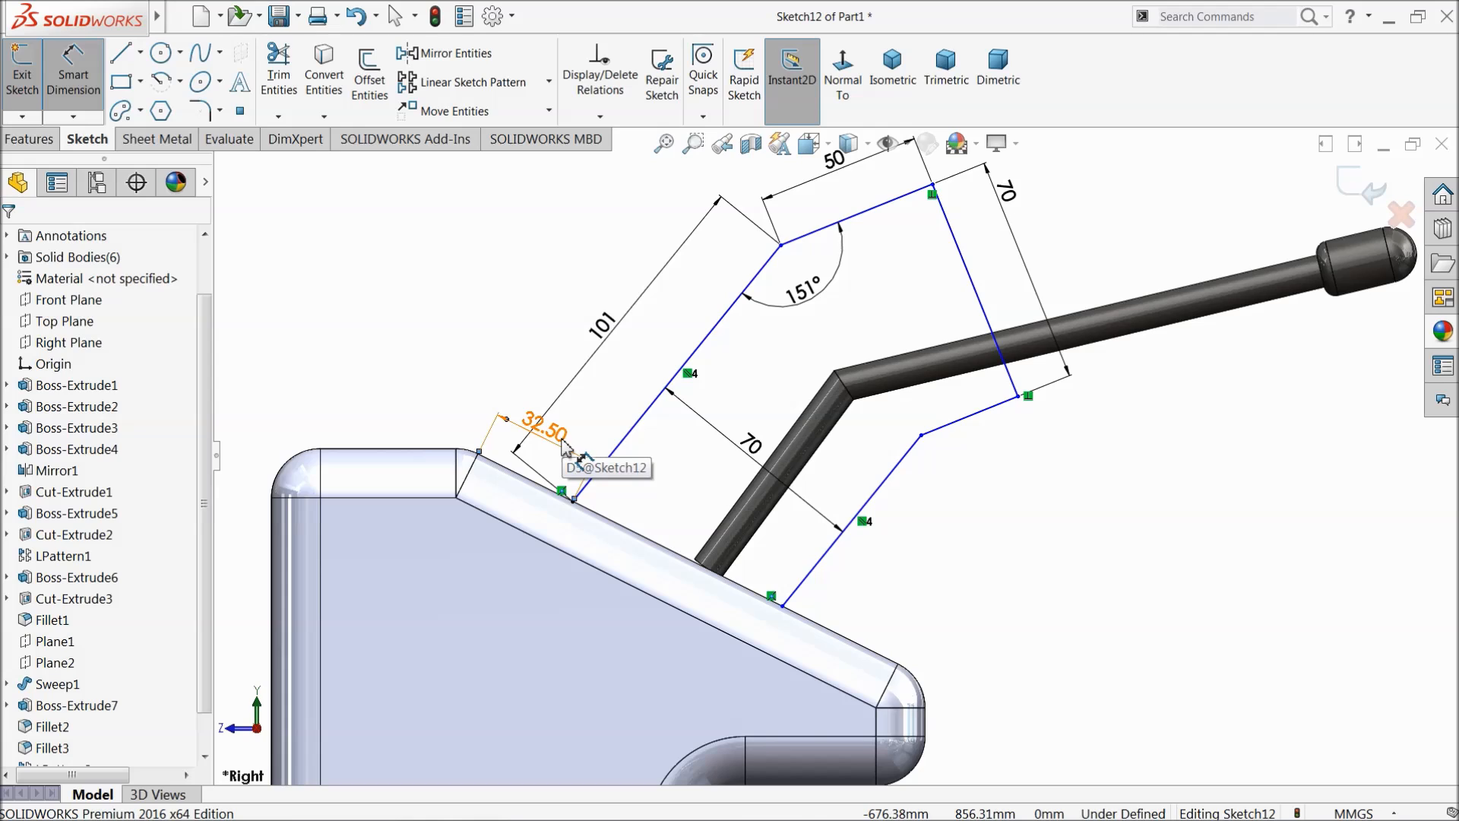
left_click(563, 446)
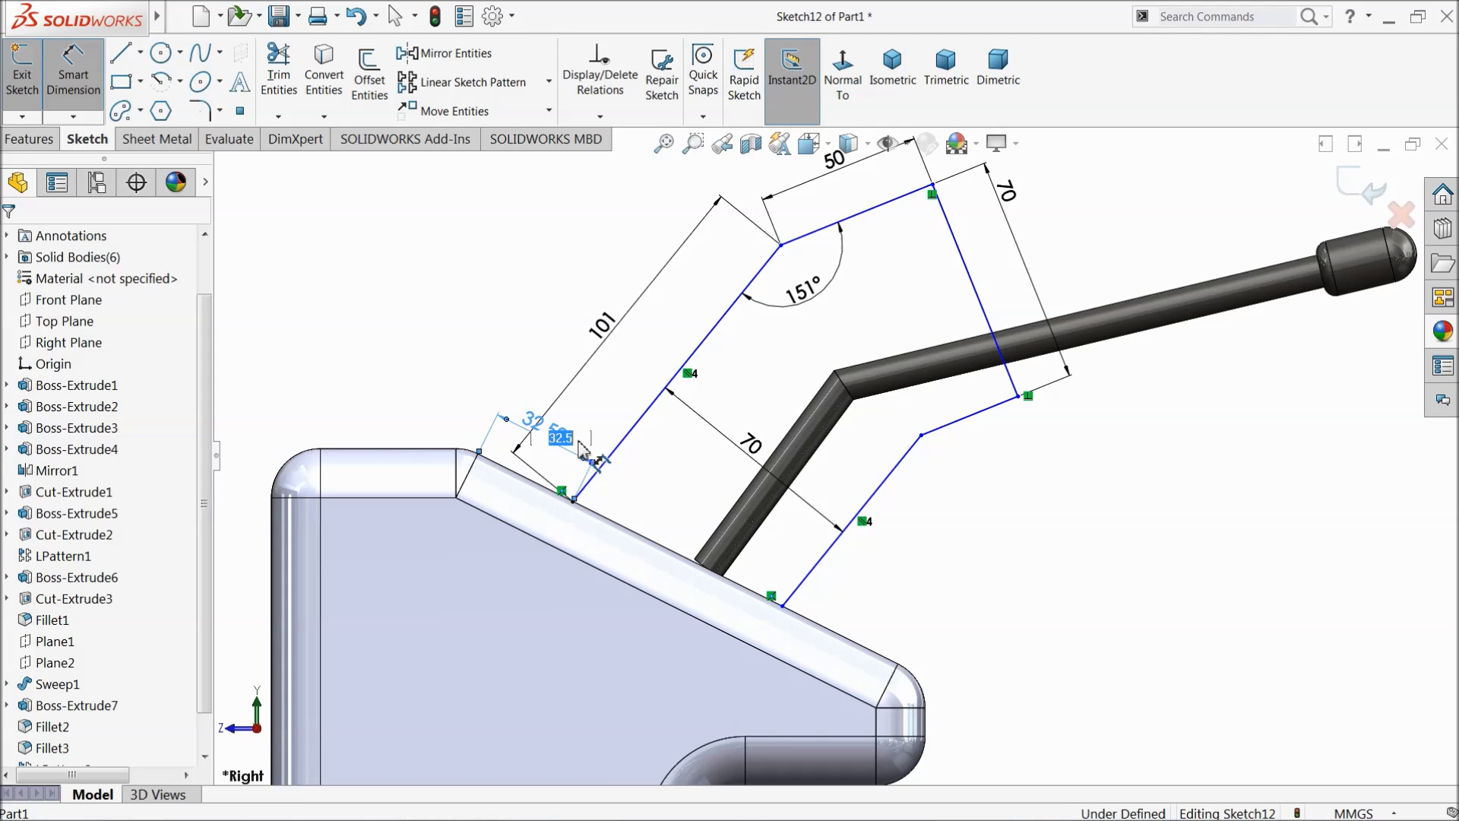
type("34")
key("Return")
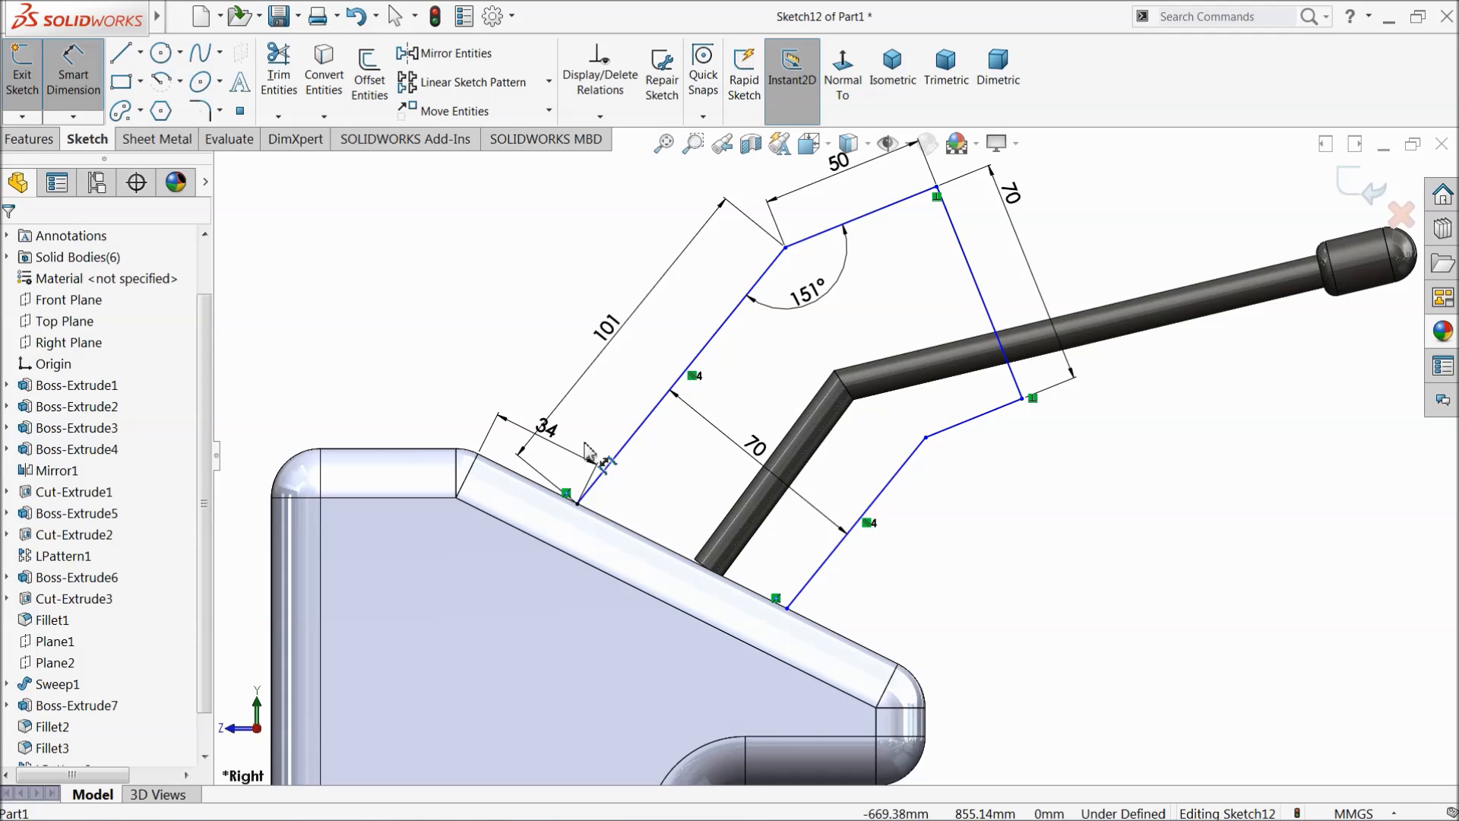
left_click(76, 99)
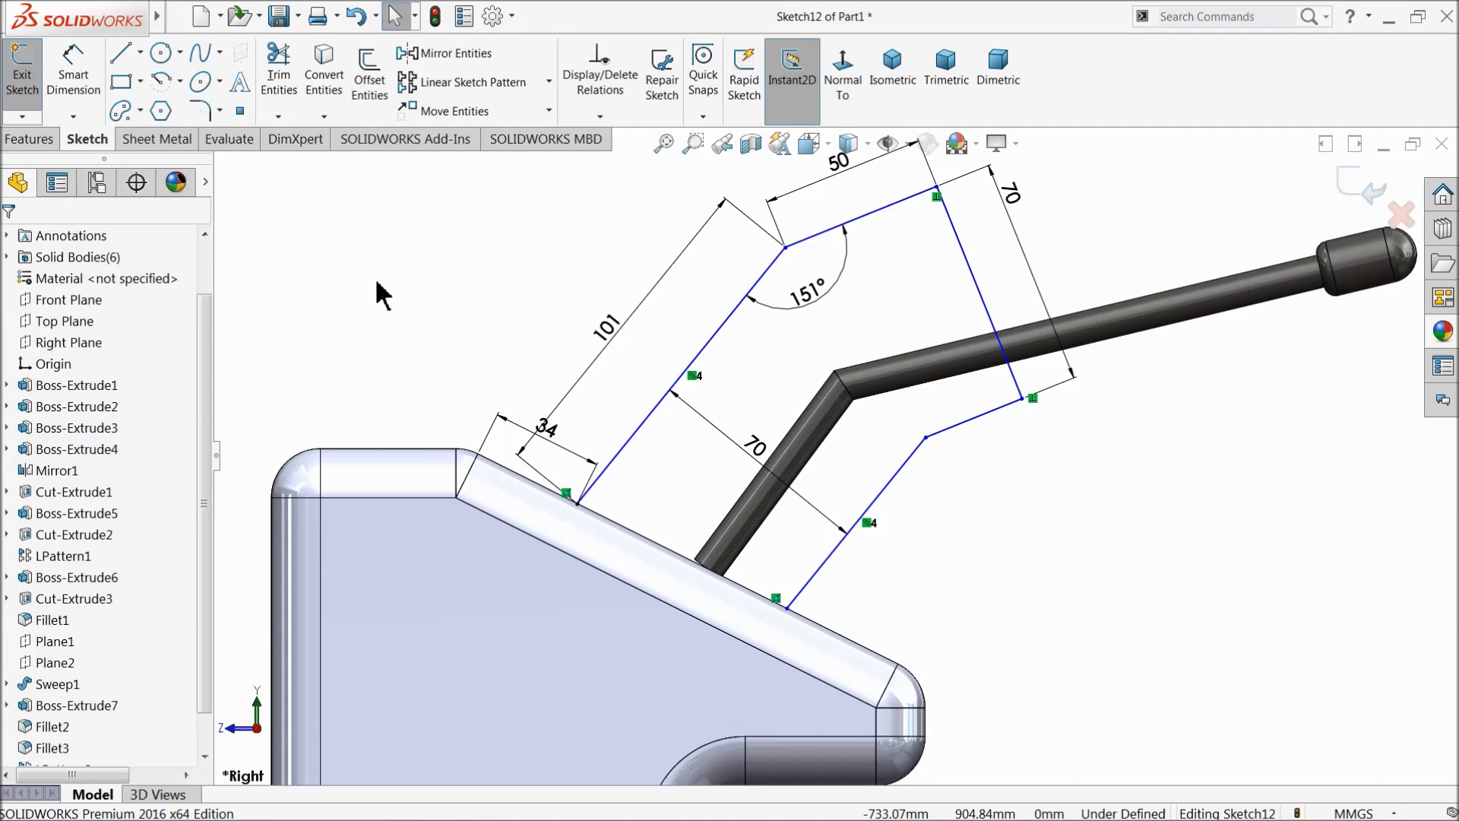
left_click(27, 139)
left_click(31, 76)
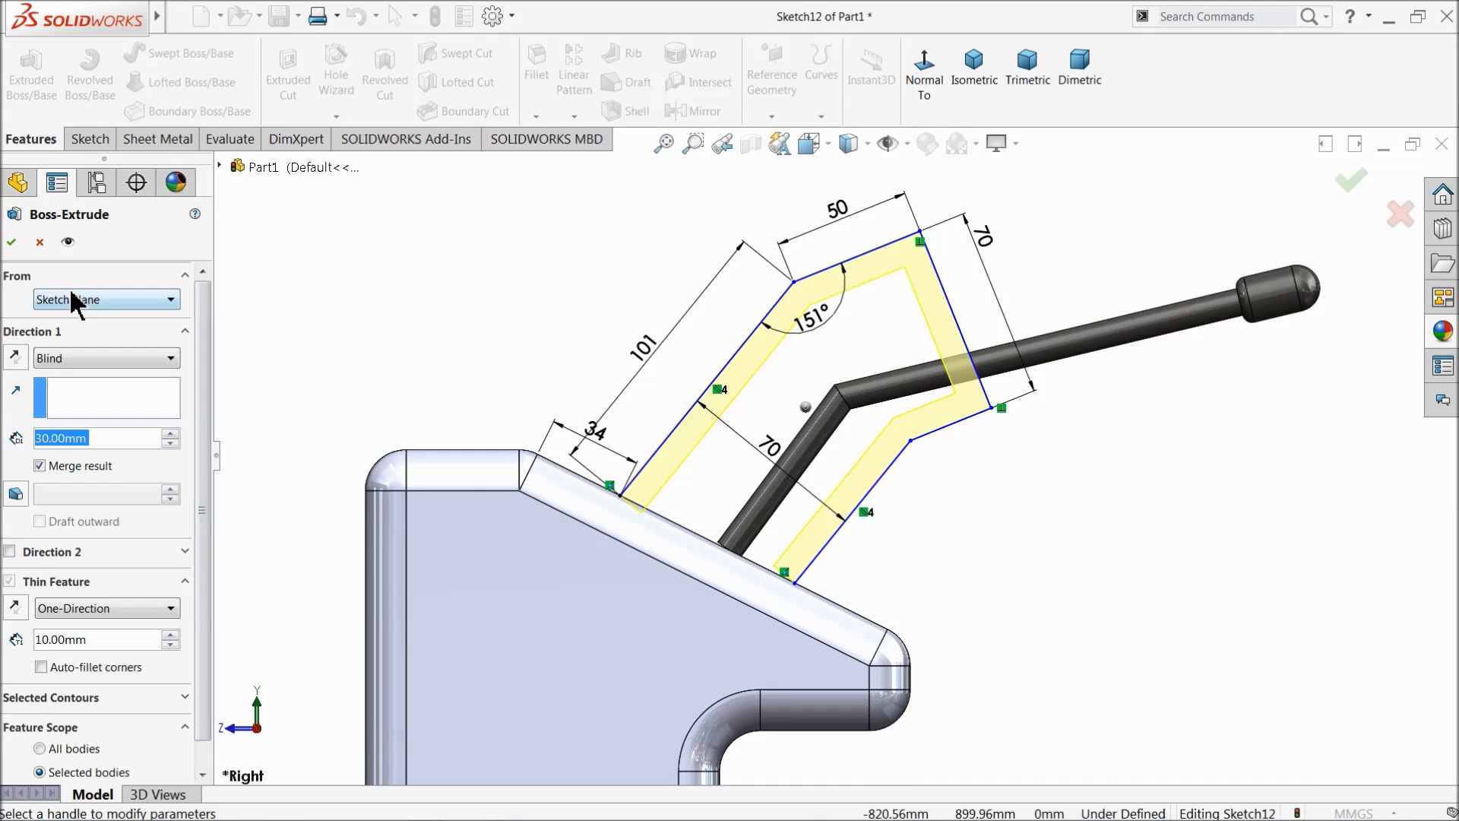
left_click(39, 242)
left_click(88, 140)
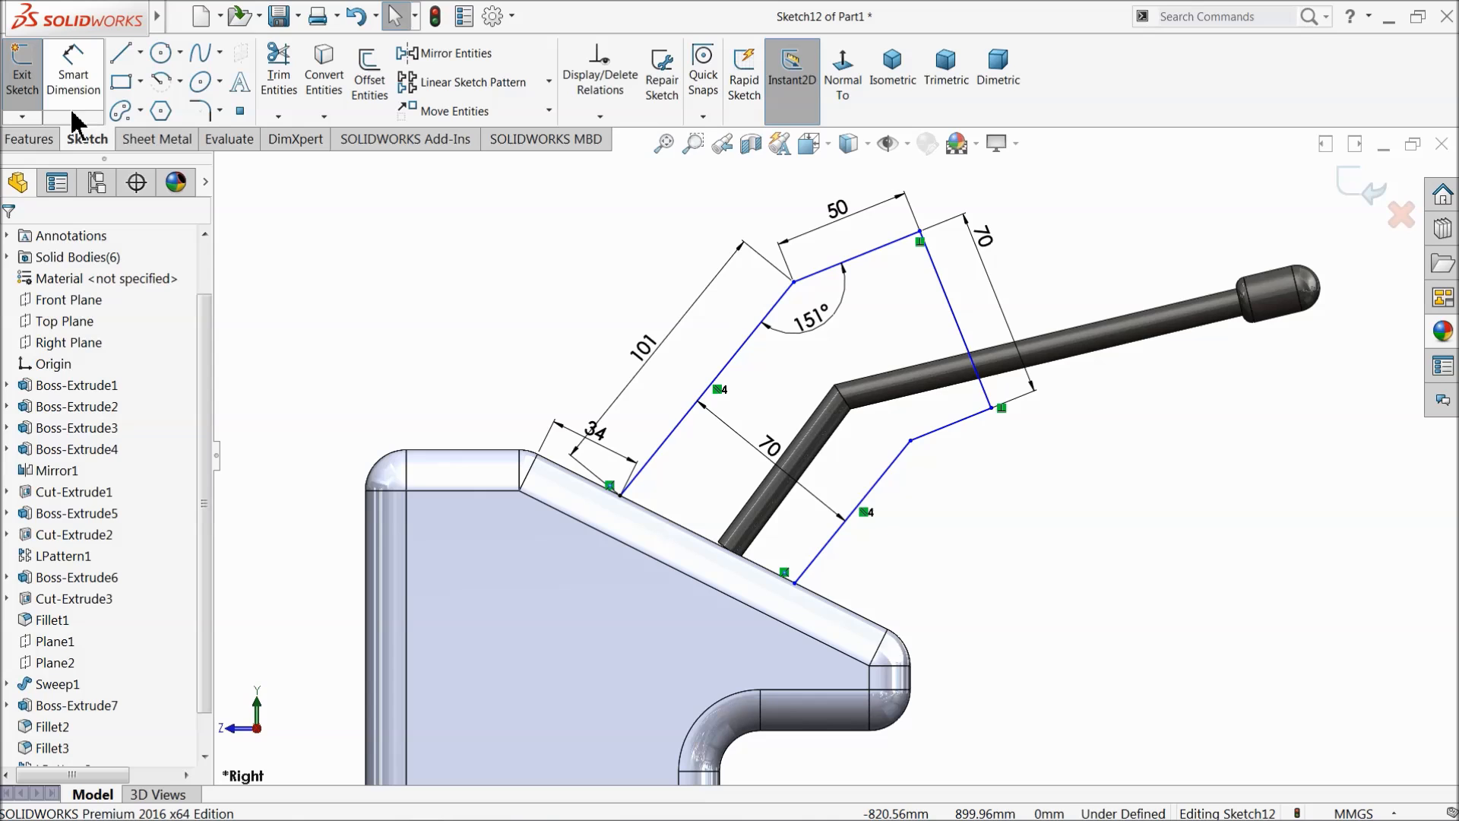
Step: Close the profile with a line along the block's sloped edge between its two open endpoints
left_click(120, 60)
scroll(809, 594, "down", 3)
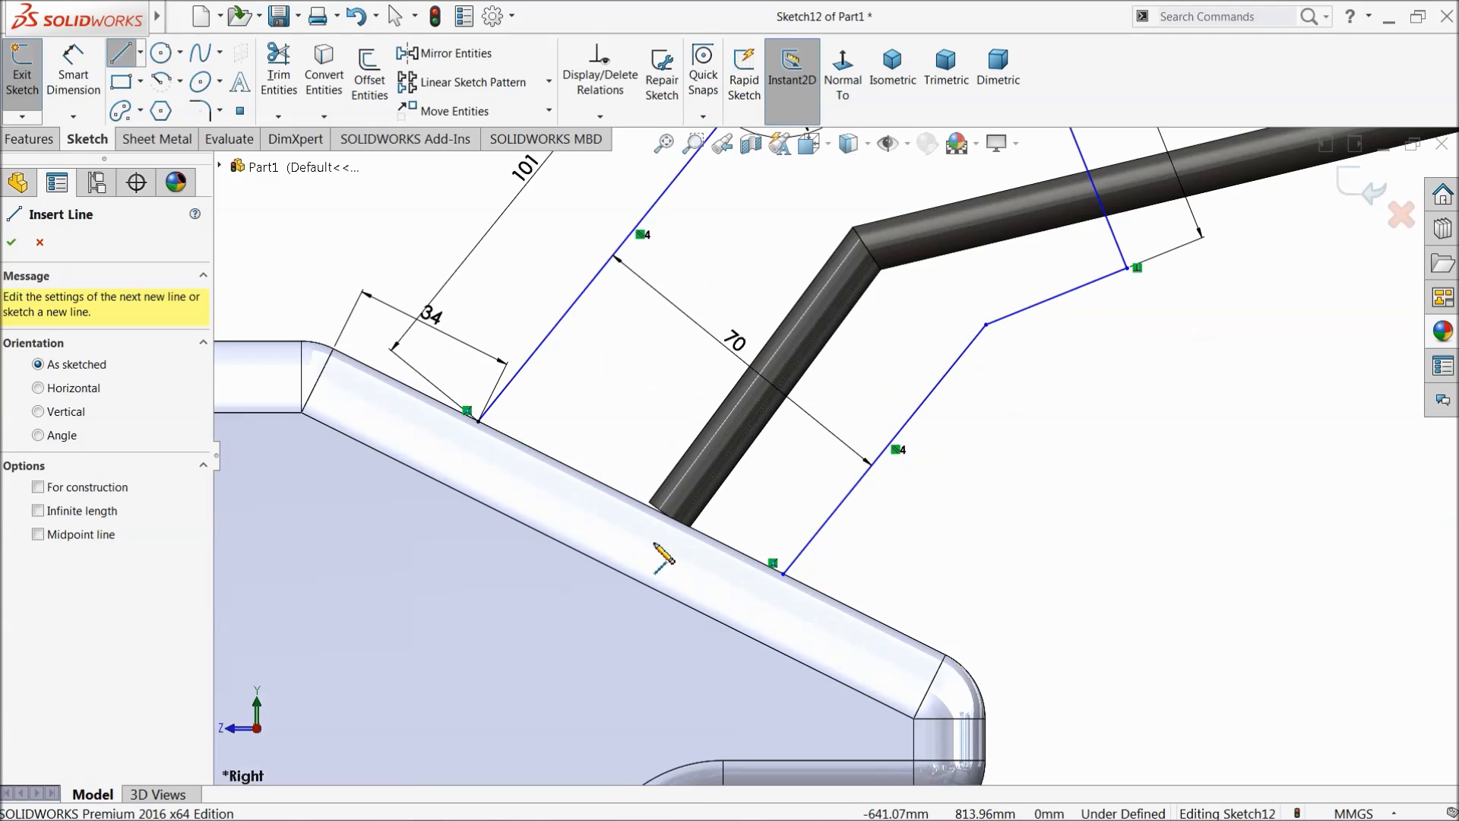
left_click(479, 421)
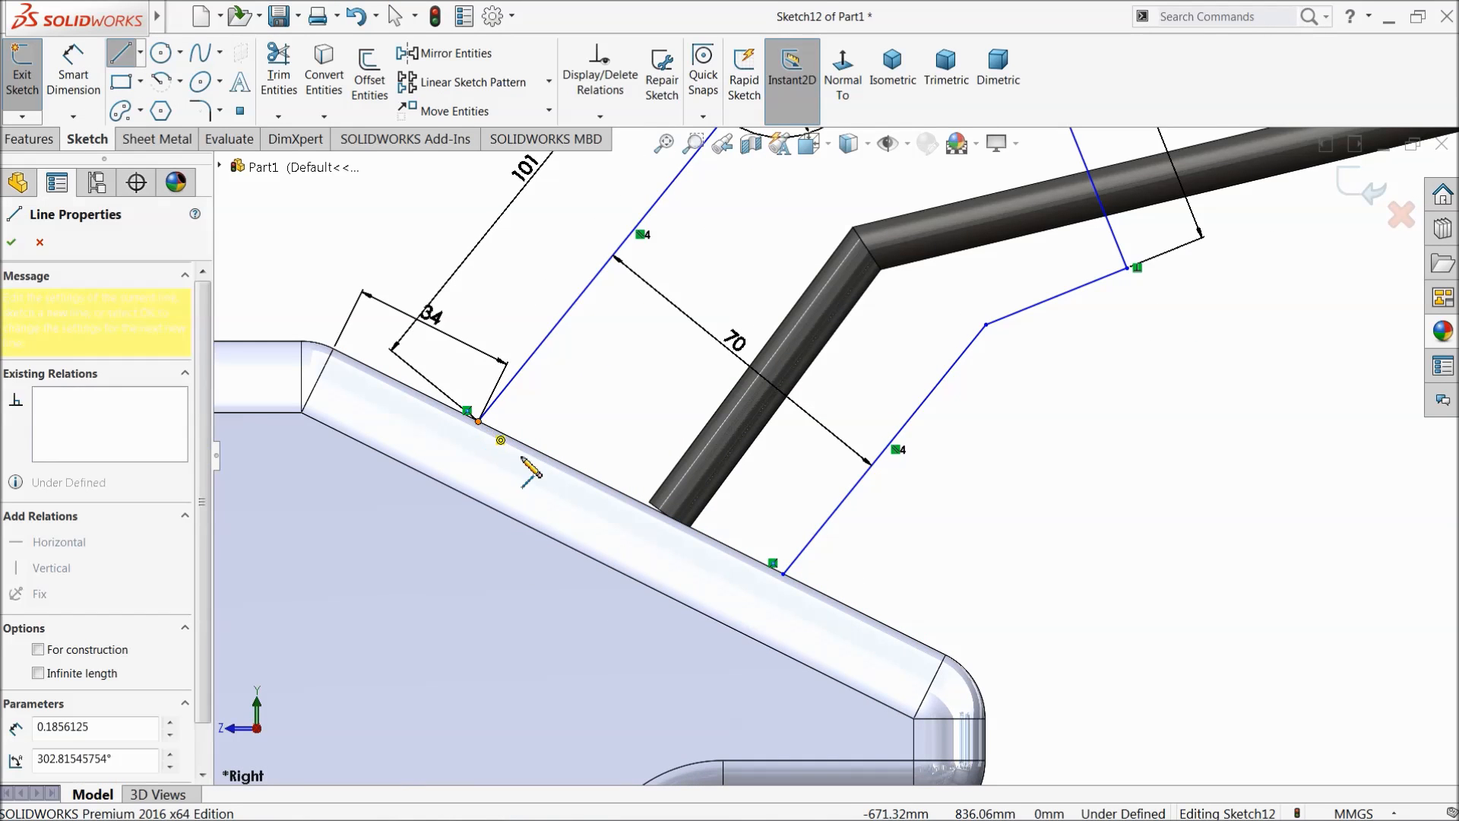
left_click(784, 574)
right_click(1023, 482)
left_click(1075, 485)
Step: Extrude the closed profile as a boss 70 mm deep with the Mid Plane end condition
left_click(29, 138)
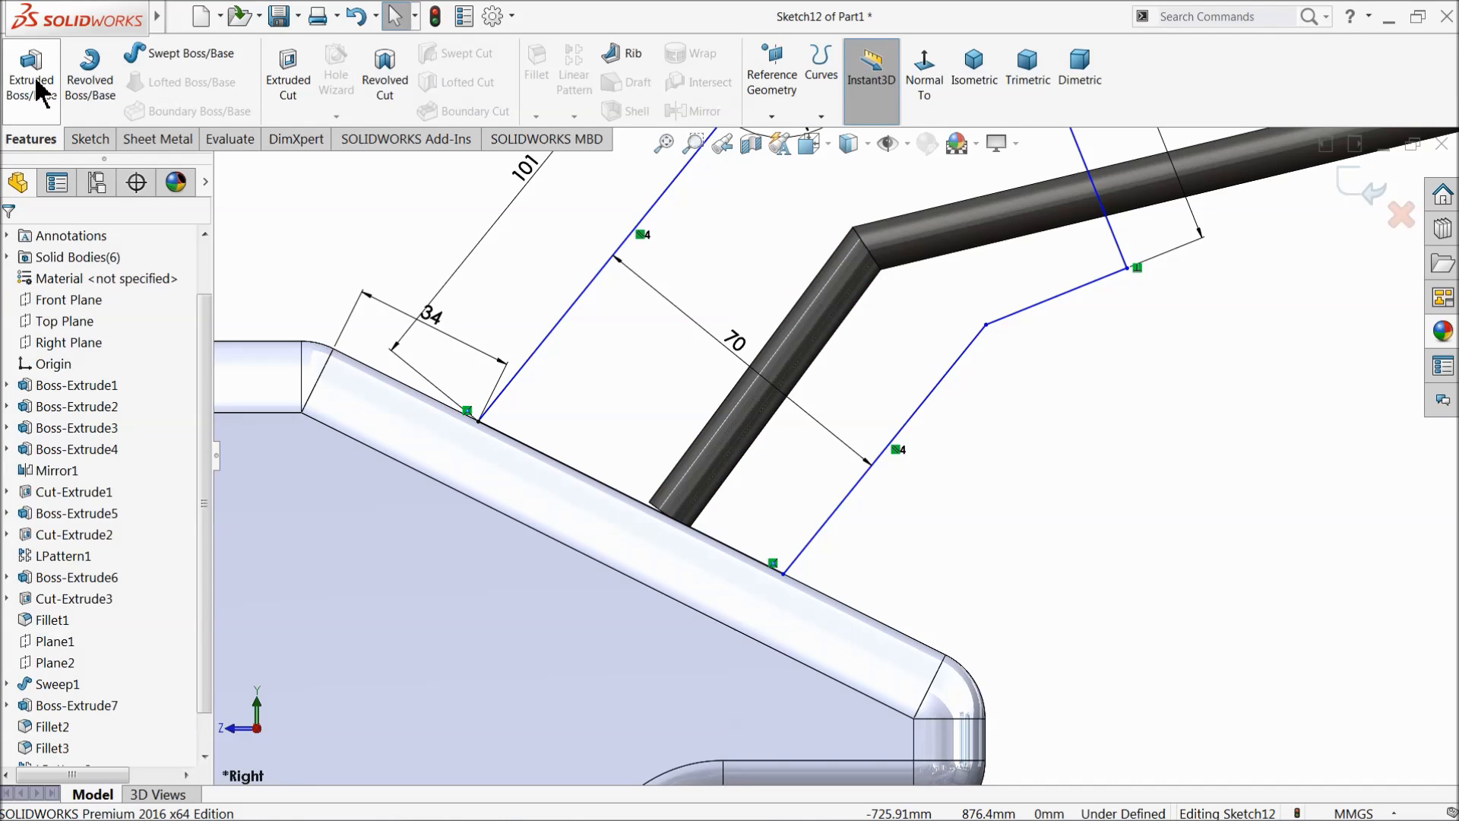
left_click(30, 76)
scroll(733, 405, "up", 4)
middle_click_drag(845, 398, 731, 512)
type("70")
key("Return")
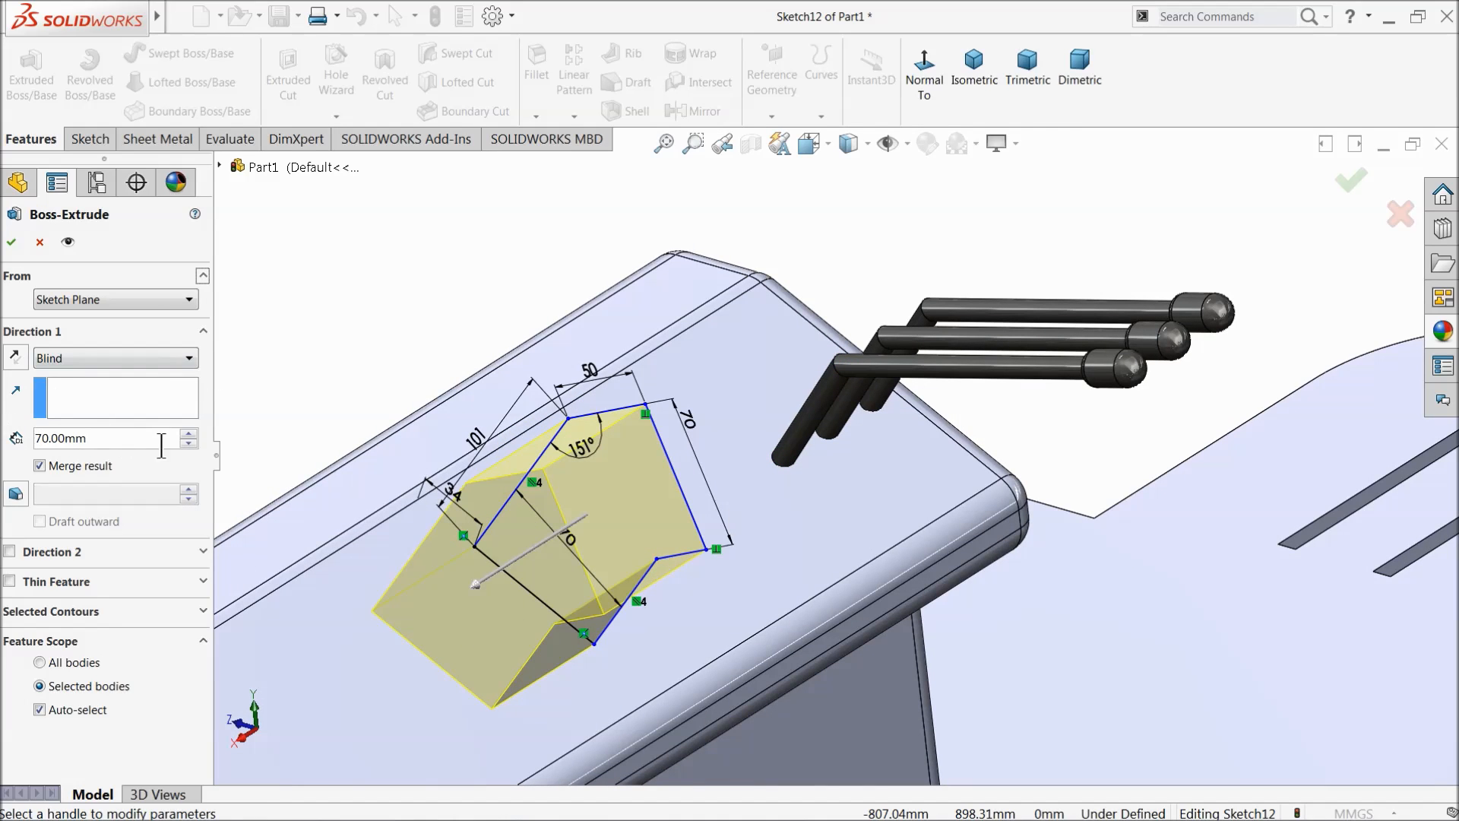
left_click(121, 358)
left_click(84, 486)
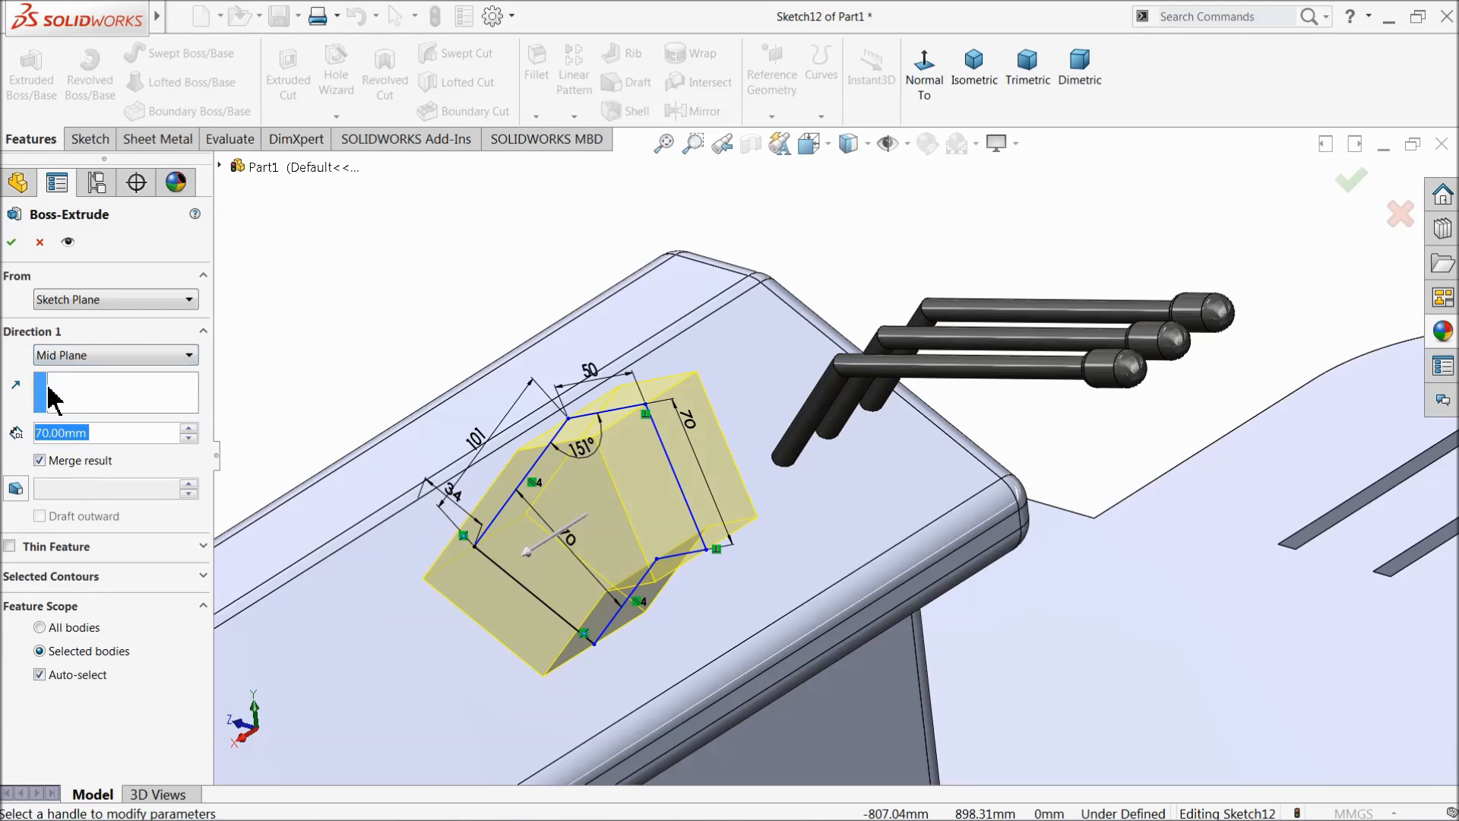
left_click(12, 243)
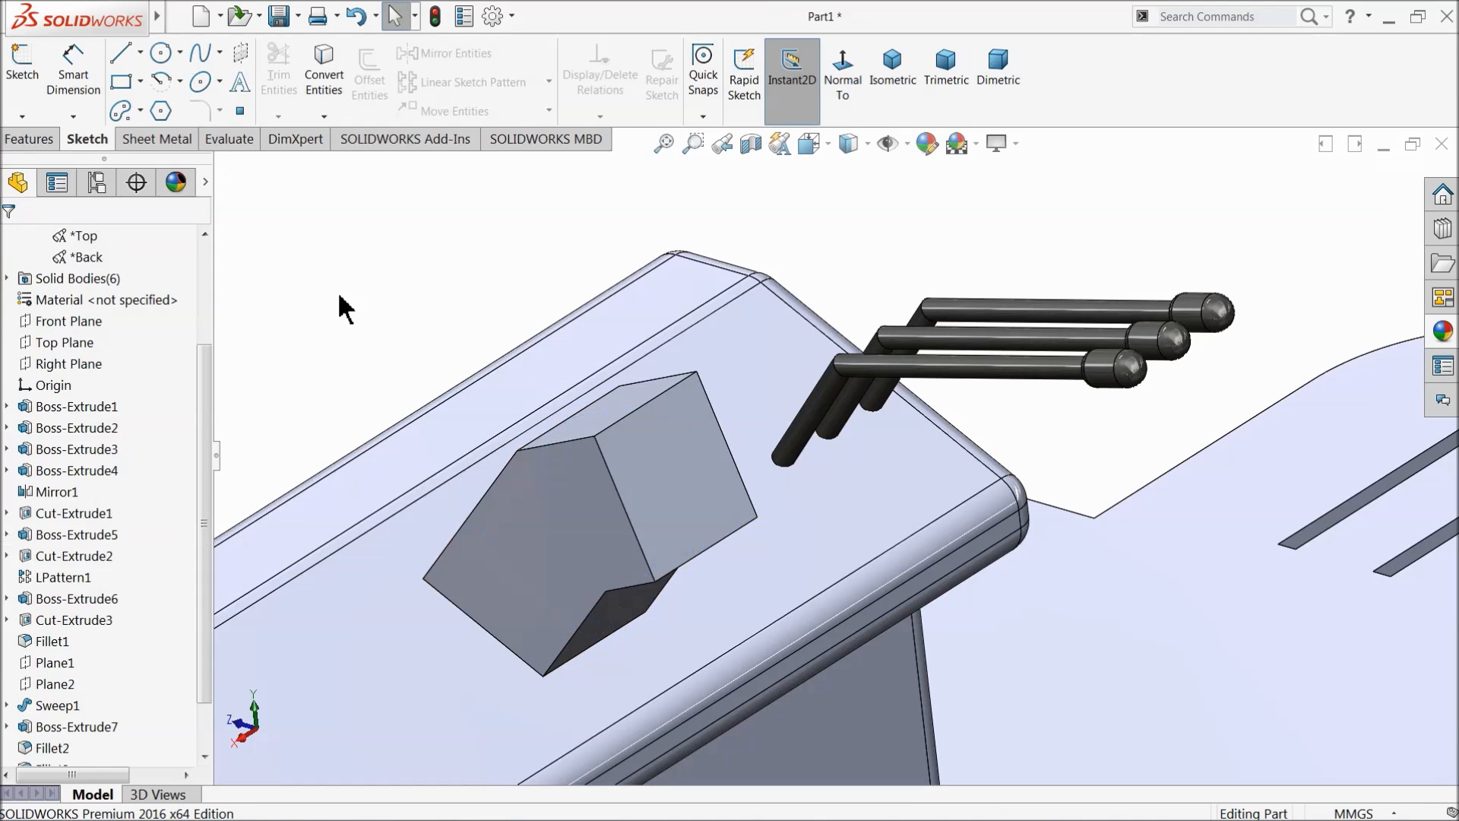
Step: Start a sketch on the block's square sloped face and draw a circle about 15 mm in radius, centred between the face's sides
scroll(417, 422, "up", 3)
middle_click_drag(804, 522, 796, 571)
scroll(721, 507, "down", 5)
left_click(747, 464)
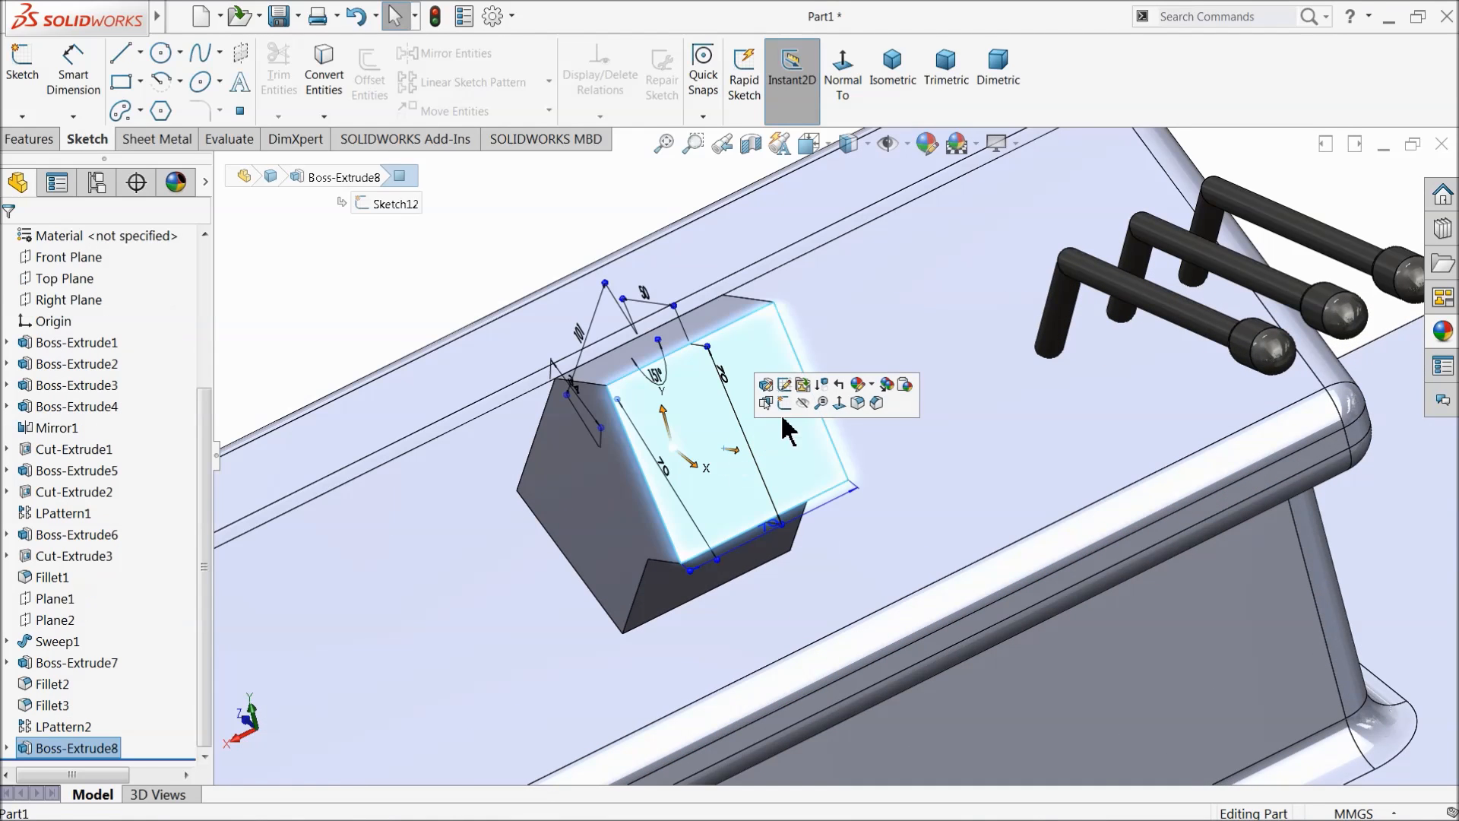
left_click(783, 415)
left_click(838, 86)
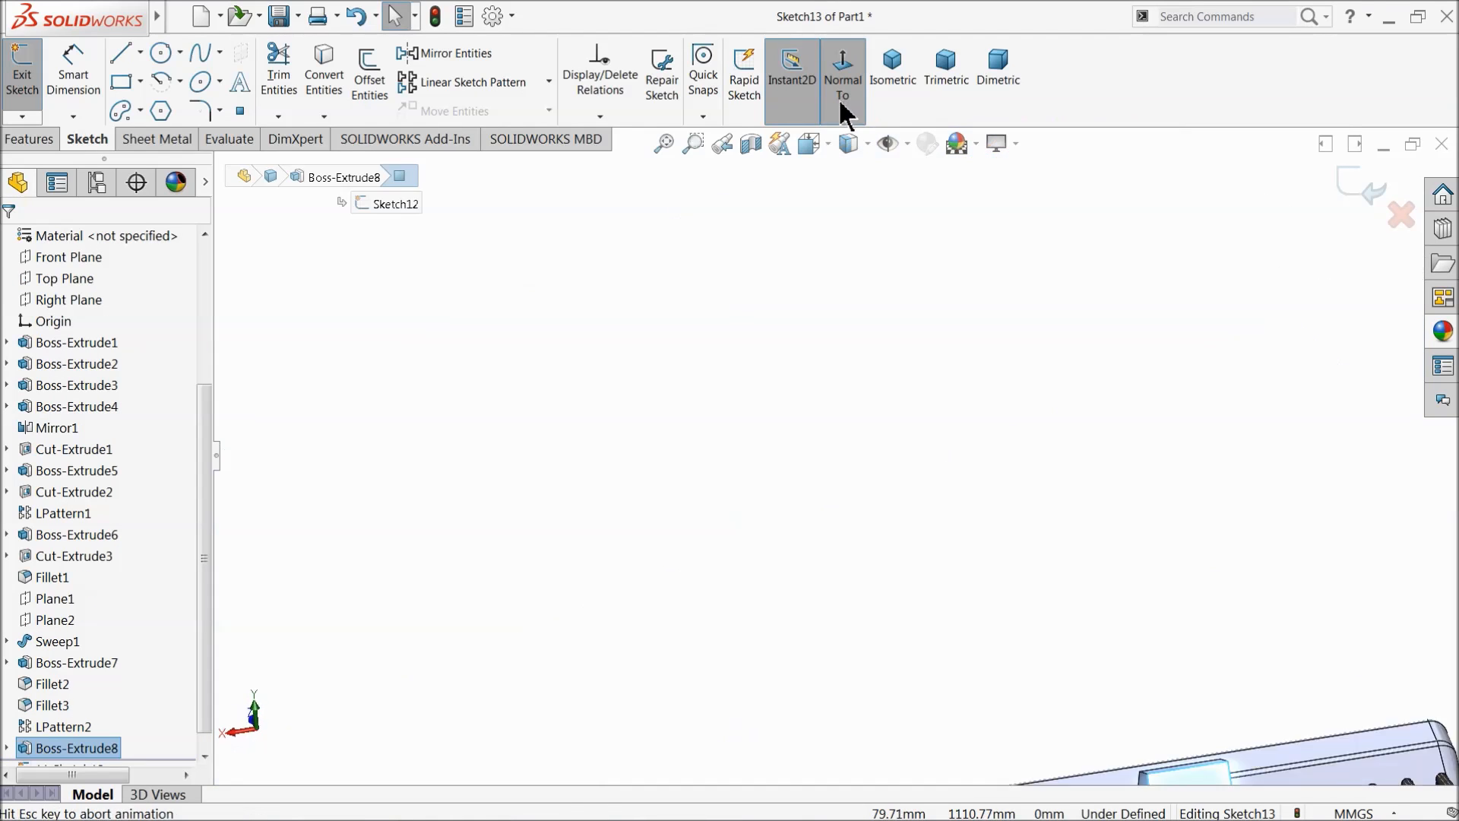
scroll(851, 342, "down", 8)
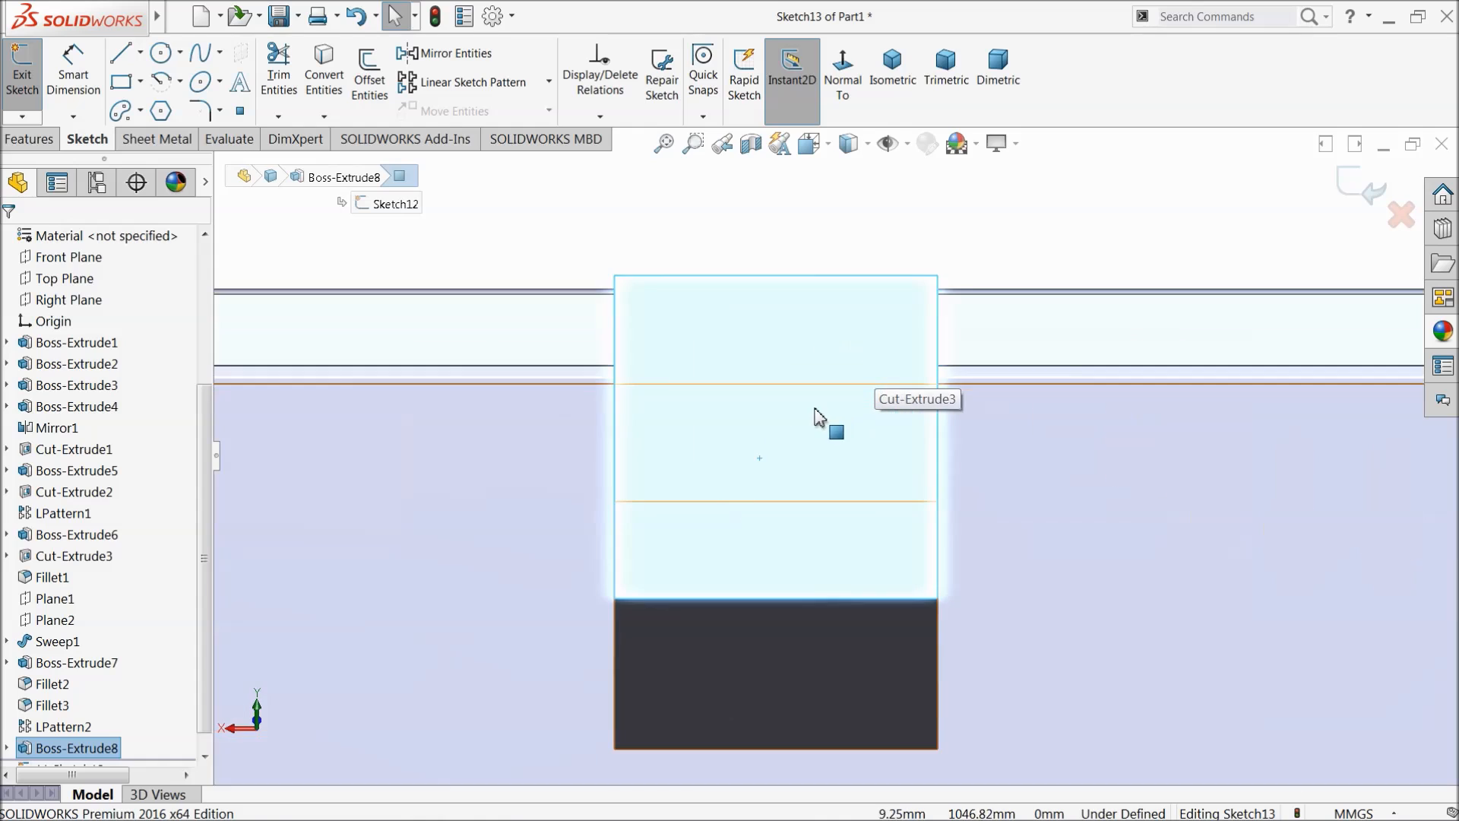
left_click(160, 52)
scroll(767, 475, "down", 3)
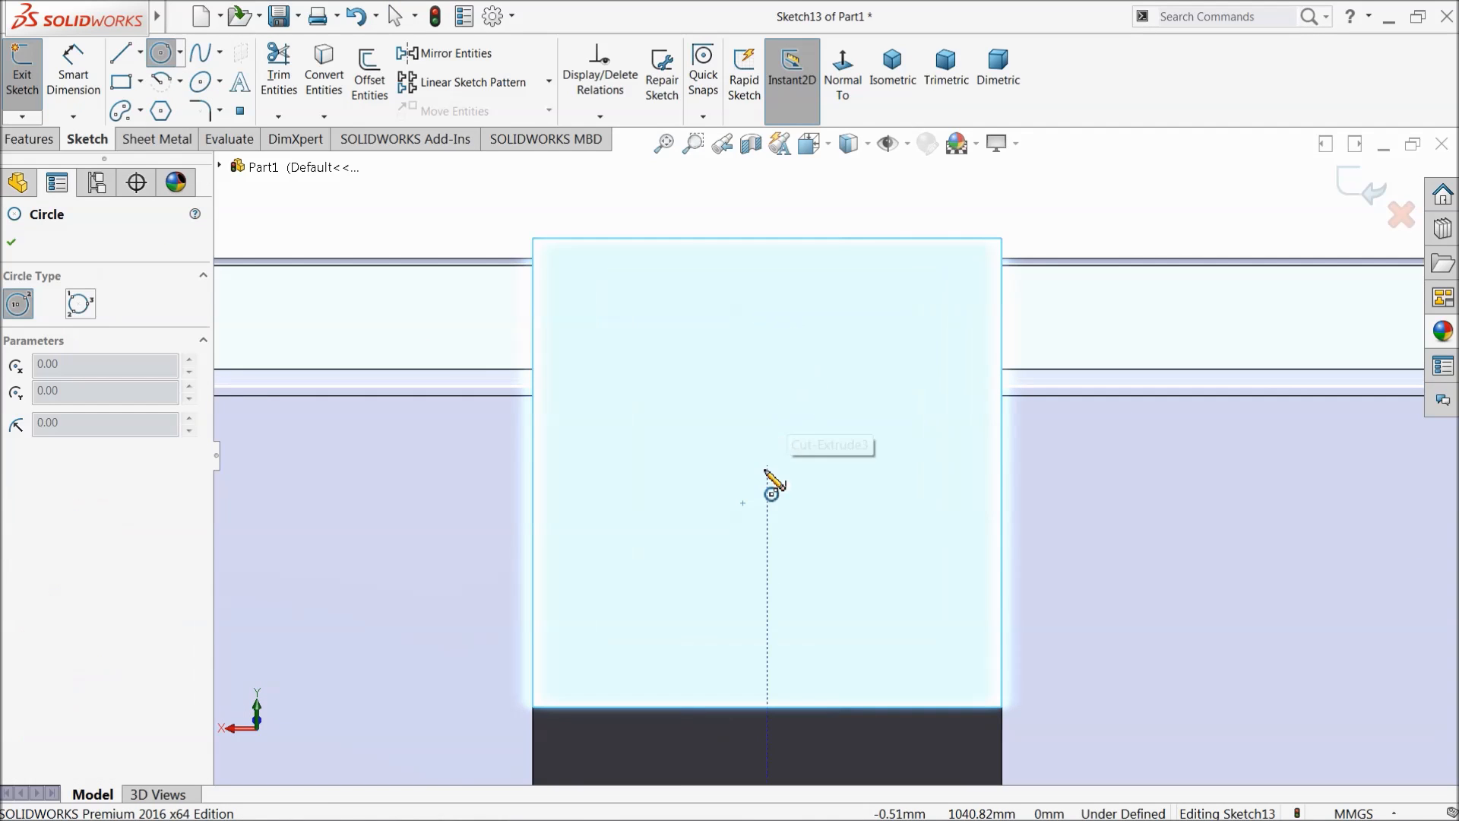
left_click_drag(769, 453, 839, 398)
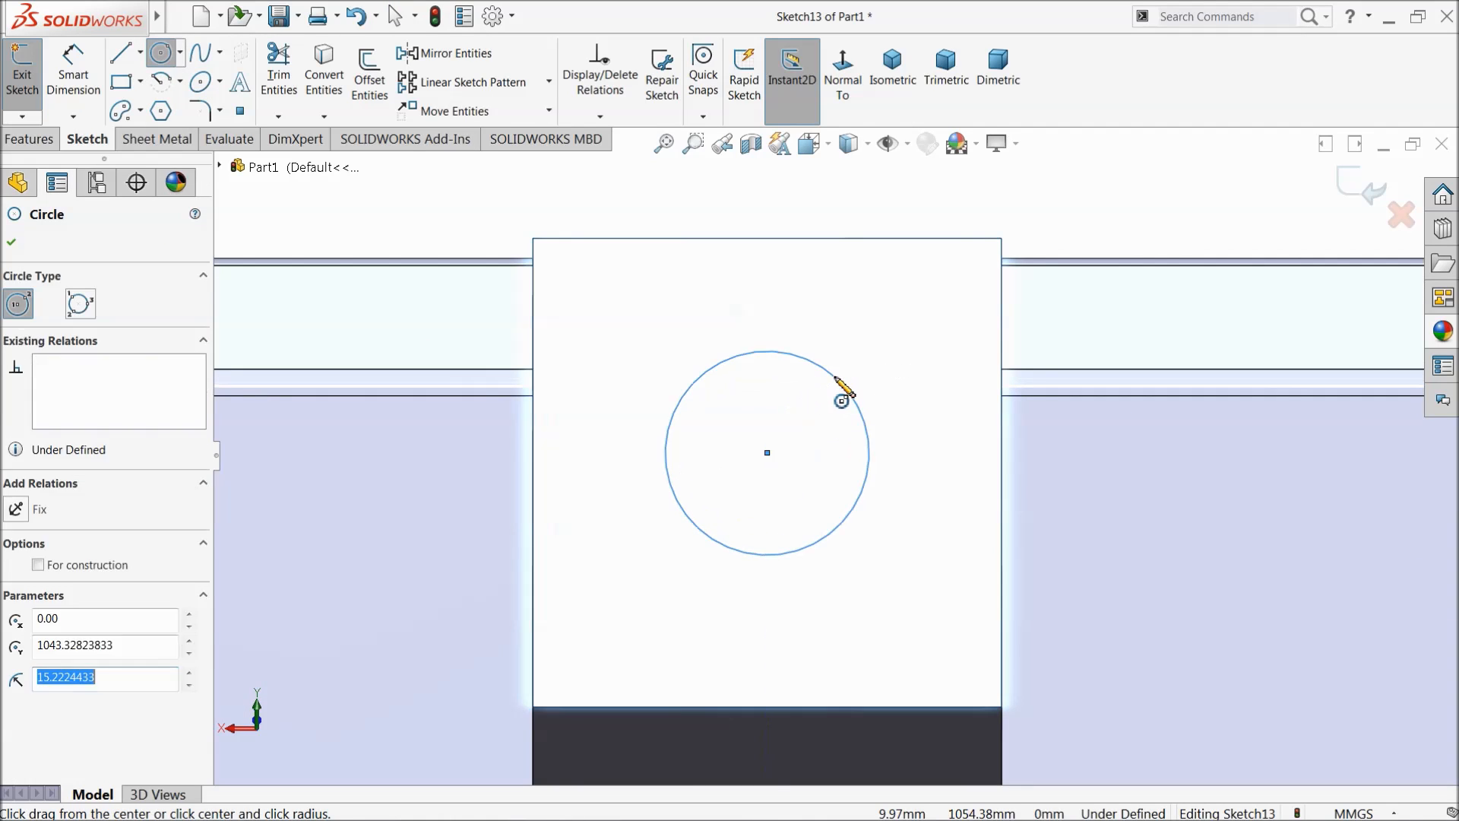
Step: Dimension the circle on the block's face to a diameter of 25 mm
left_click(73, 76)
left_click(694, 379)
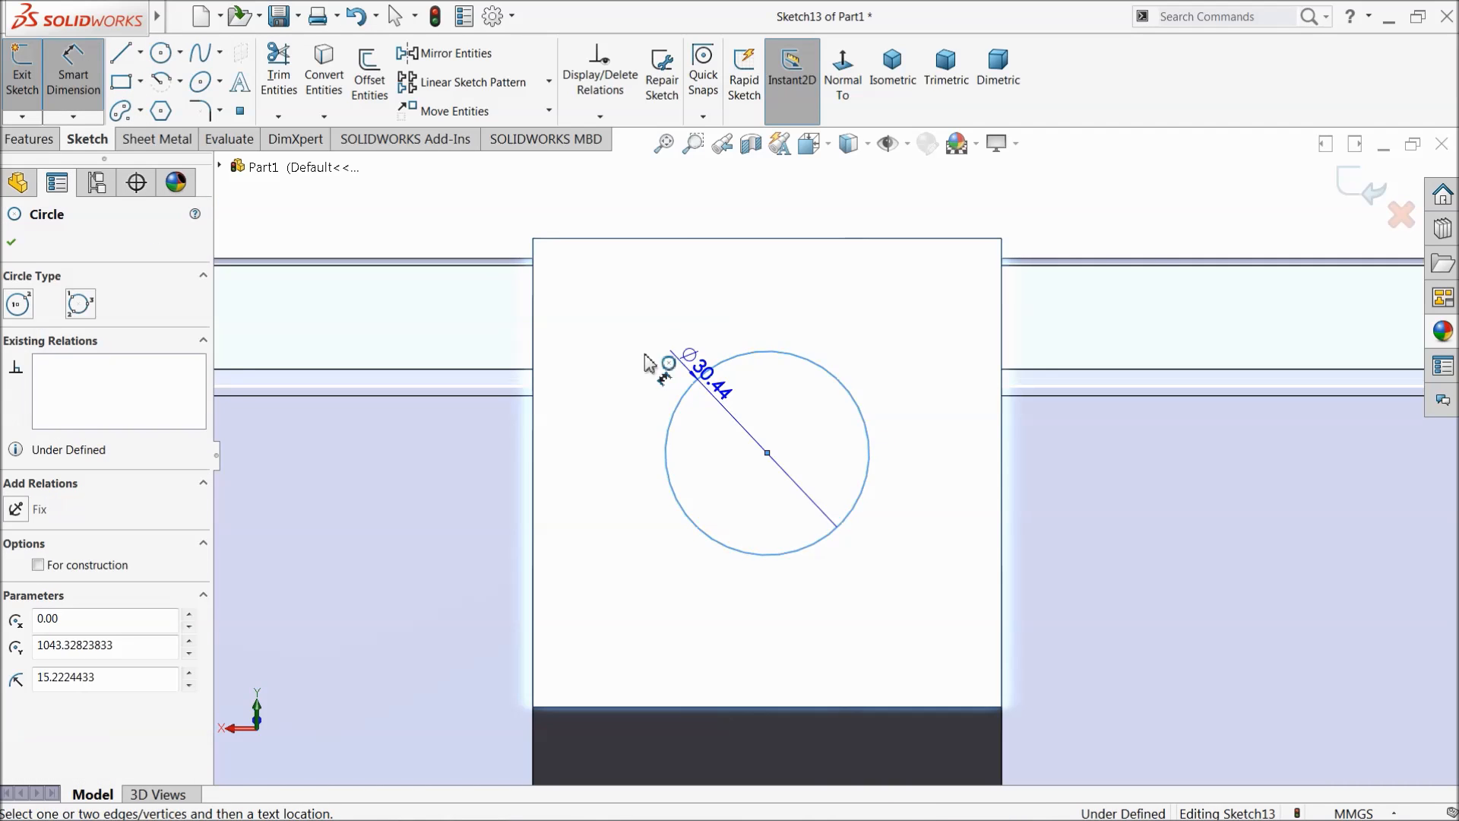
left_click(615, 334)
key("Return")
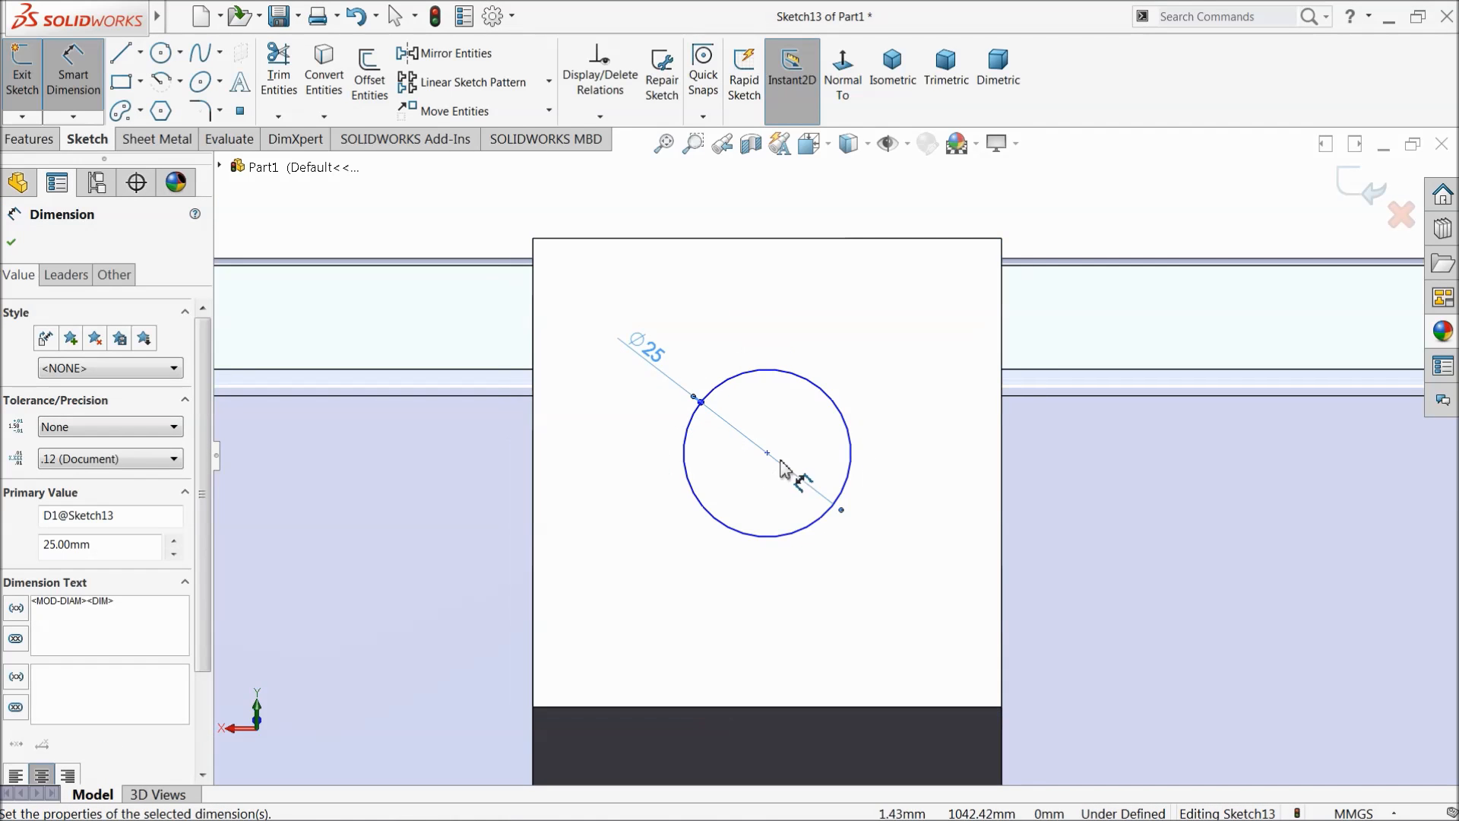
Step: Locate the circle's centre 35 mm from the face's upper edge and 35 mm from its side edge
left_click(767, 453)
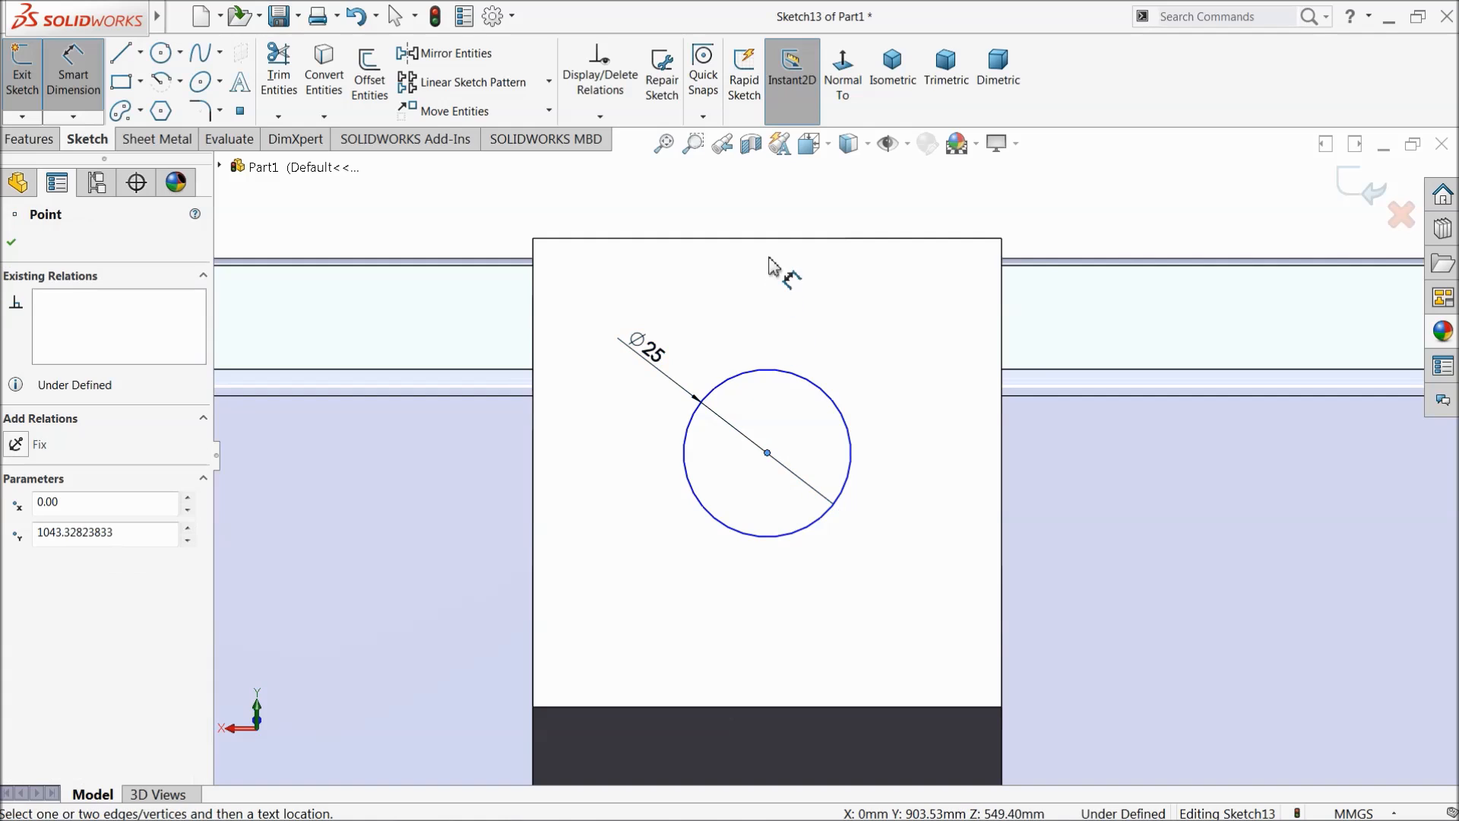
left_click(777, 238)
left_click(897, 330)
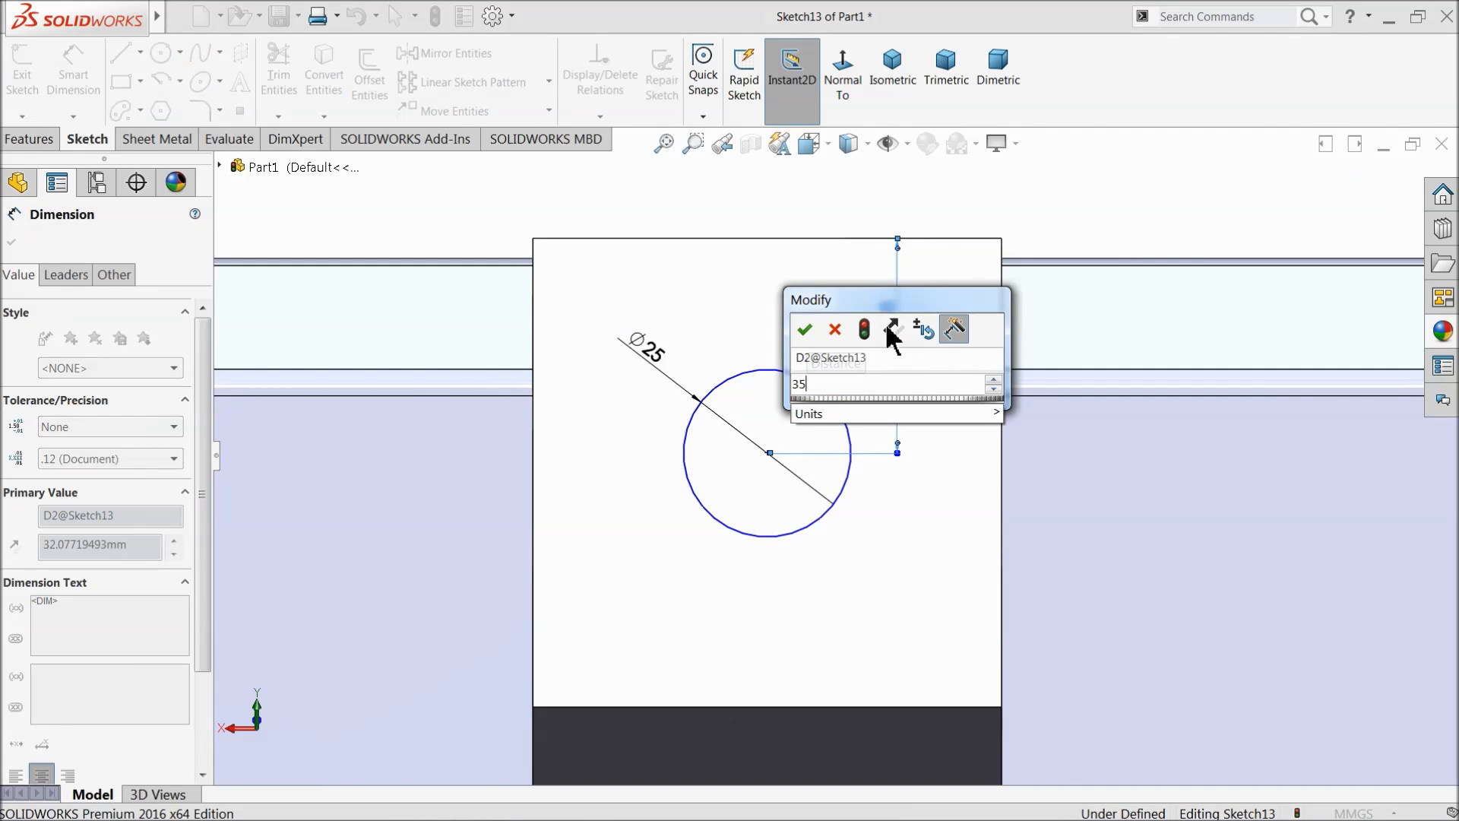
type("35")
key("Return")
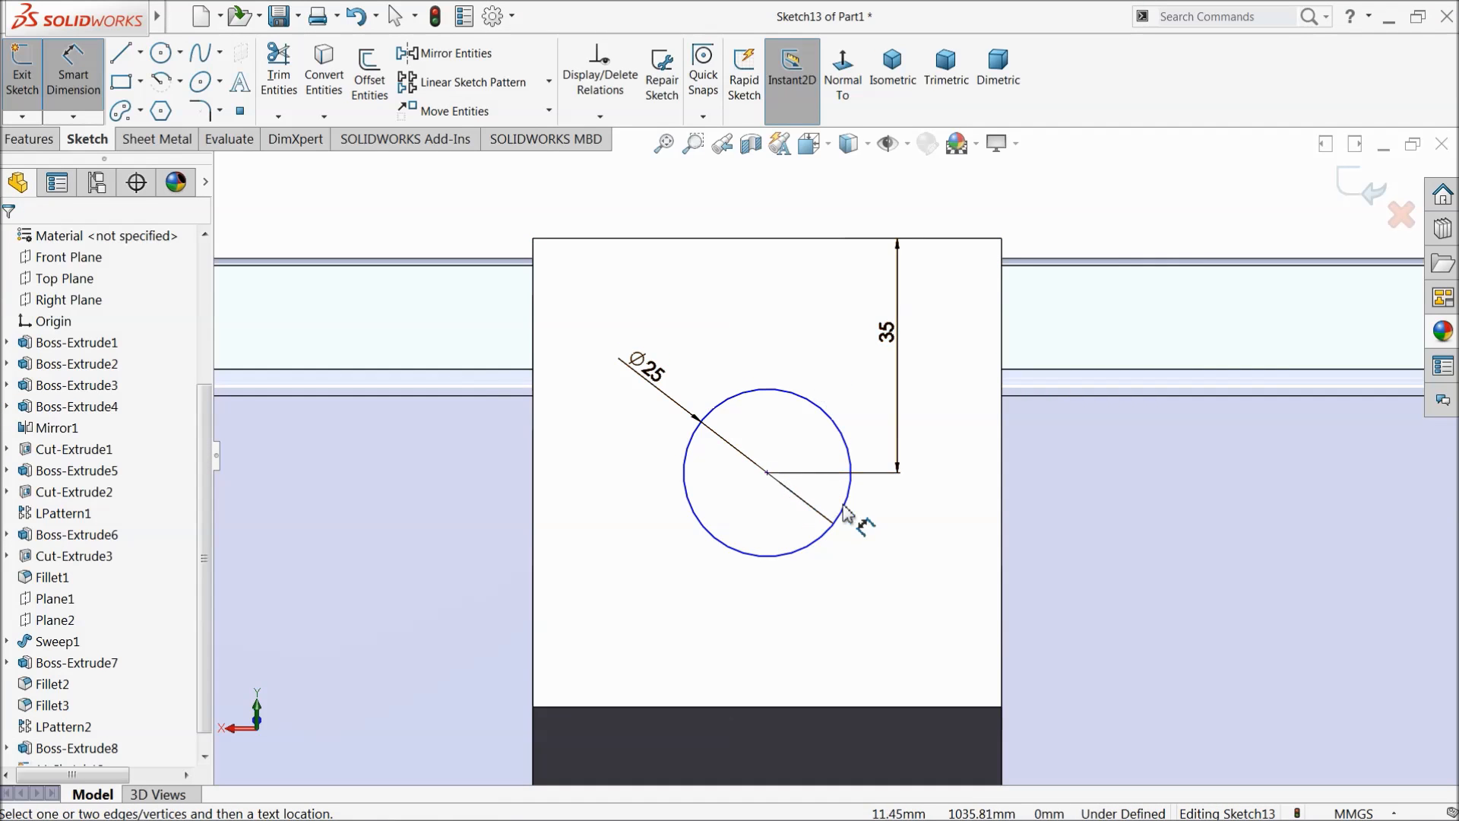
left_click(836, 511)
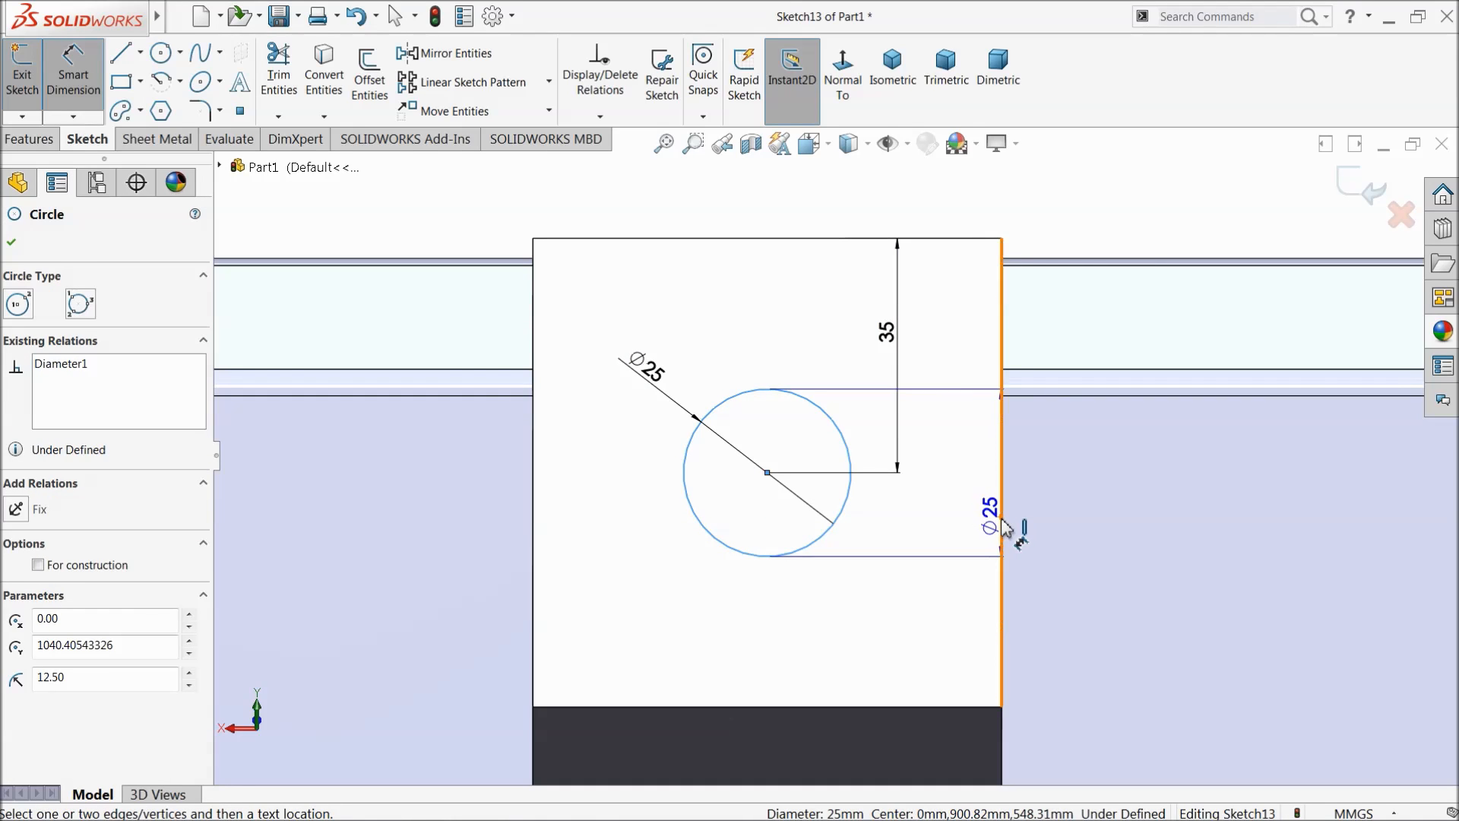
left_click(1005, 526)
left_click(925, 609)
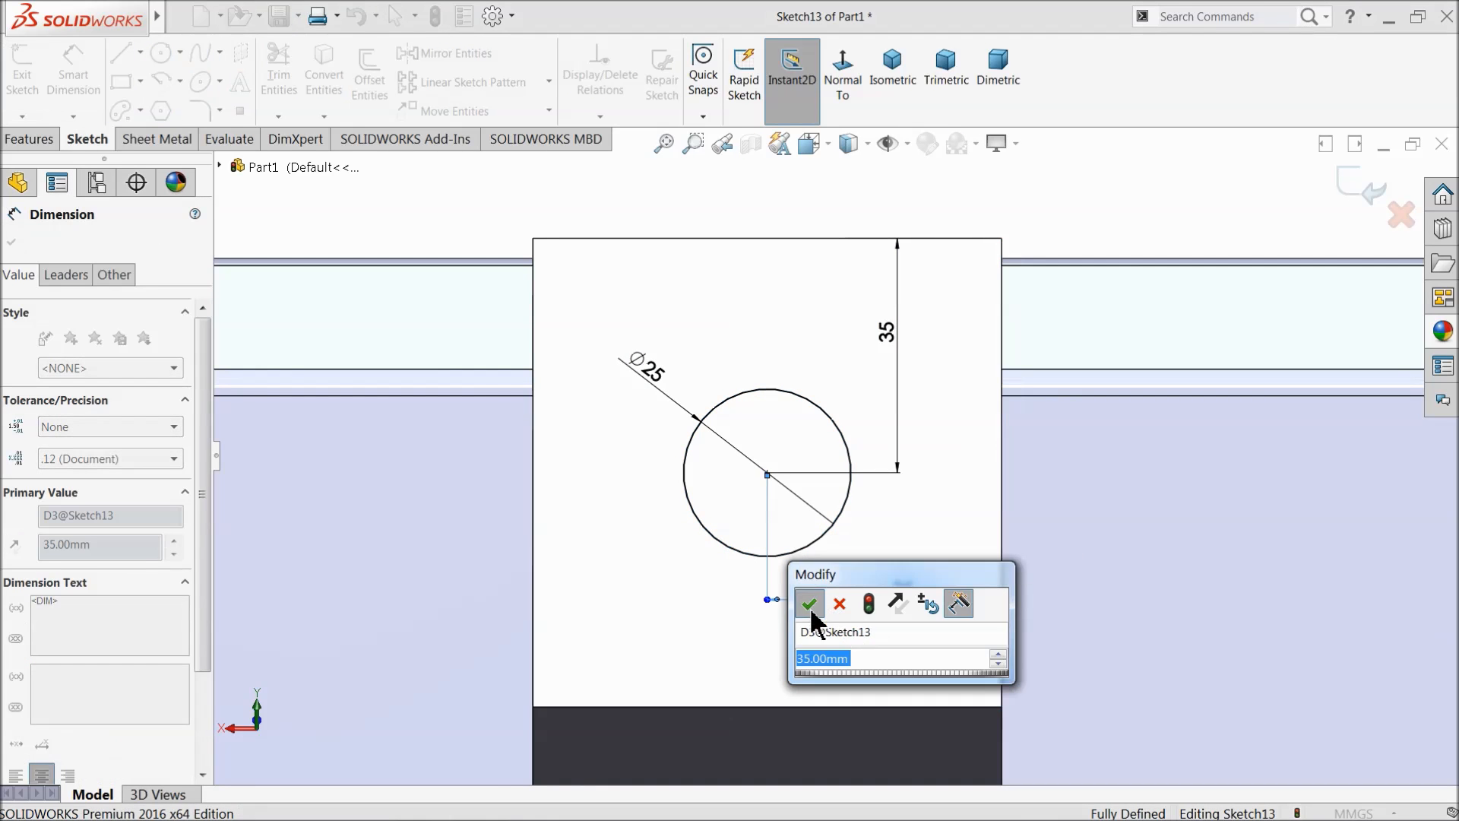
left_click(811, 607)
Step: Extrude the 25 mm circle as a blind boss 30 mm long, merged with the block
left_click(25, 141)
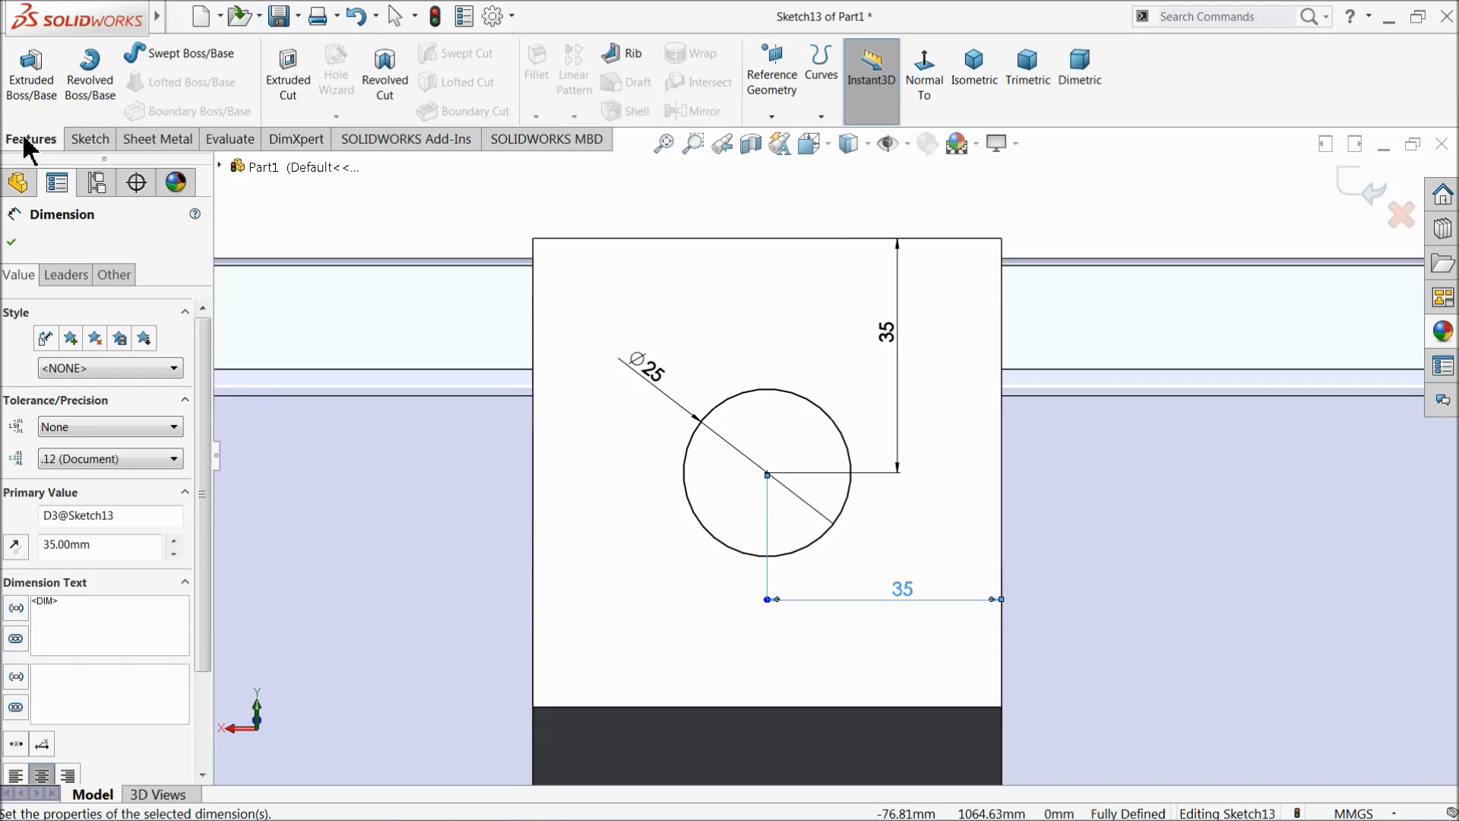
left_click(38, 89)
type("30")
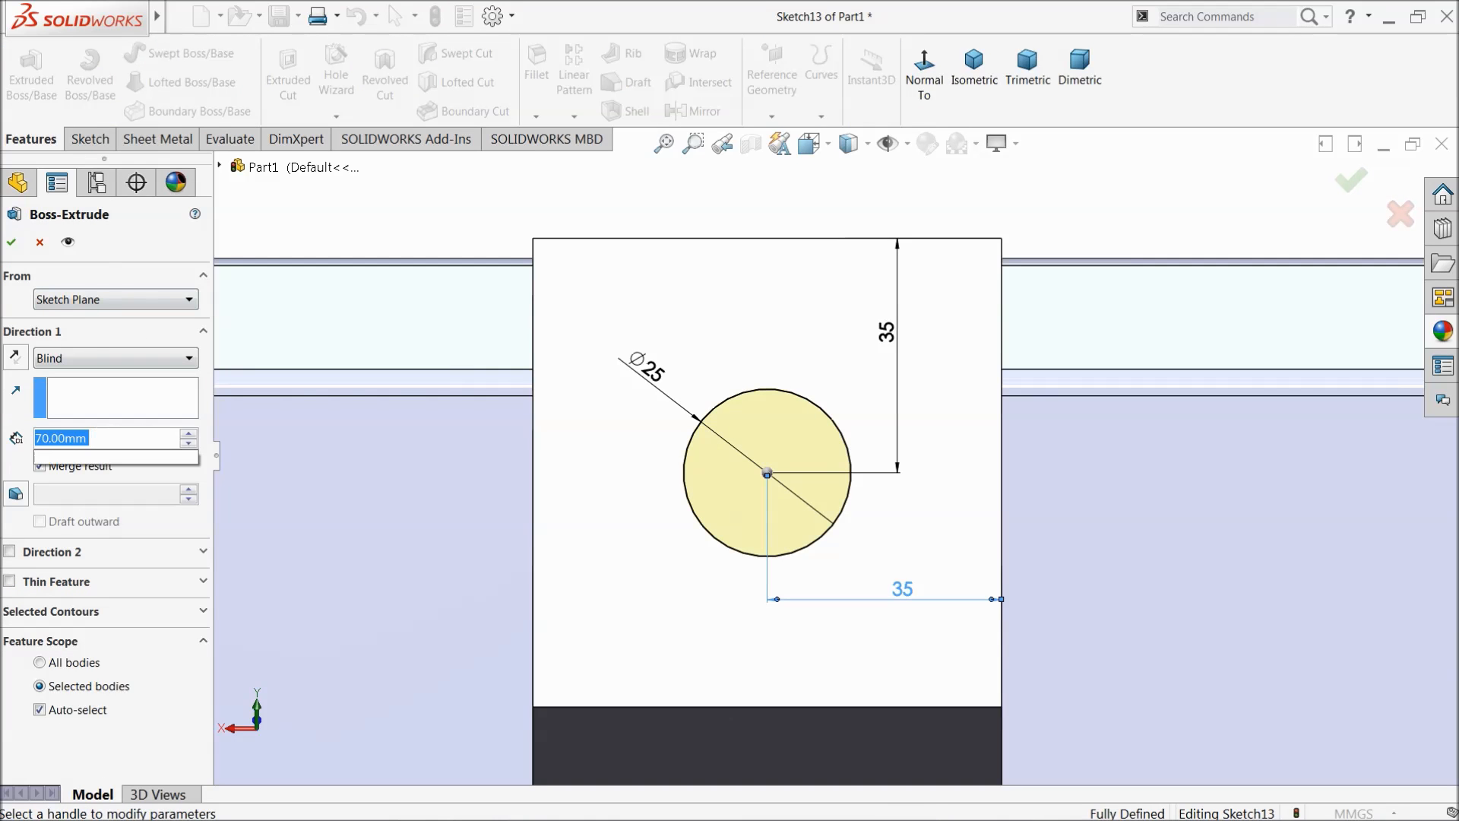
key("Return")
scroll(492, 300, "up", 5)
middle_click_drag(590, 426, 498, 381)
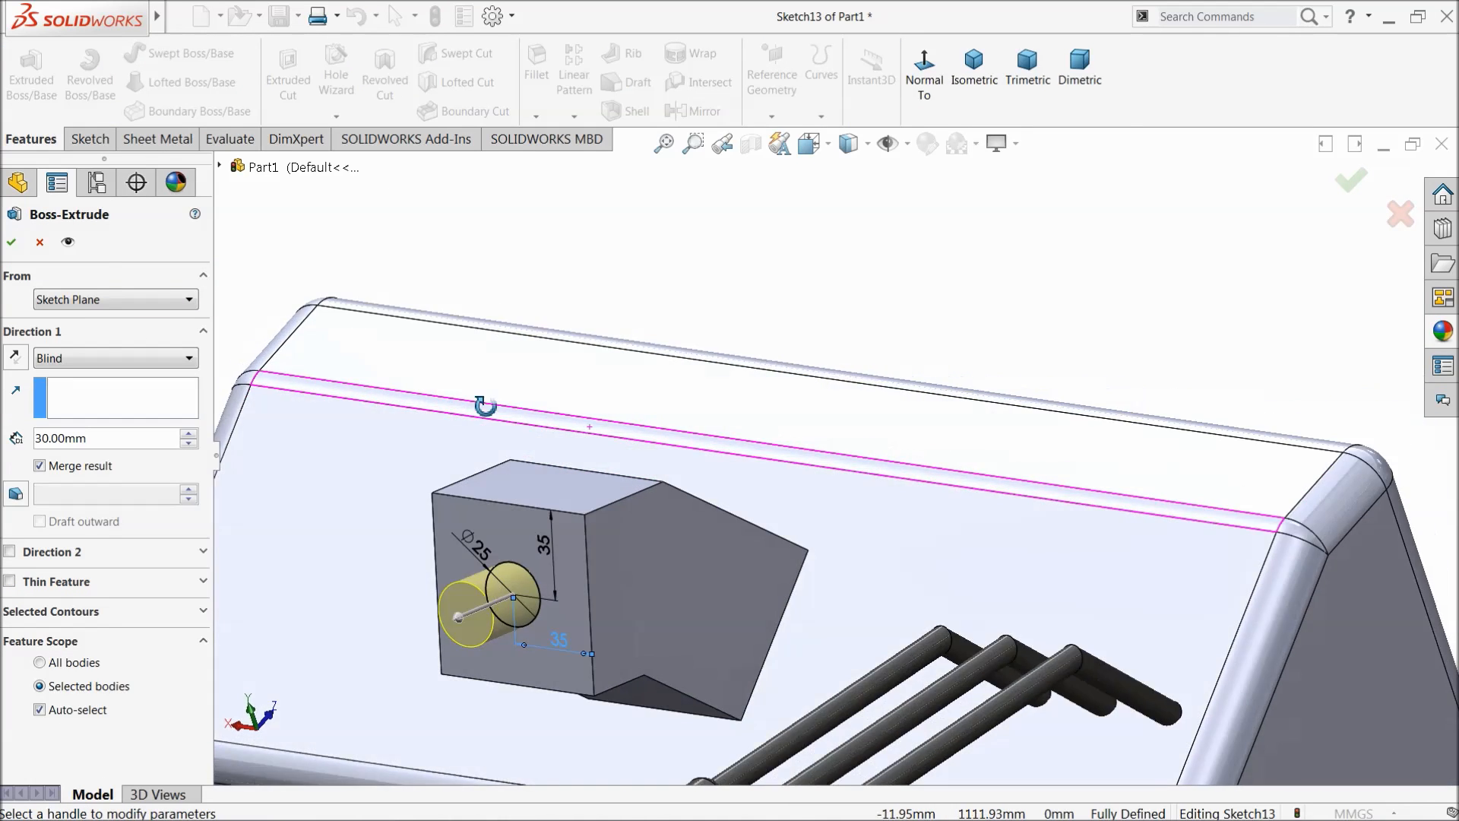
left_click(9, 243)
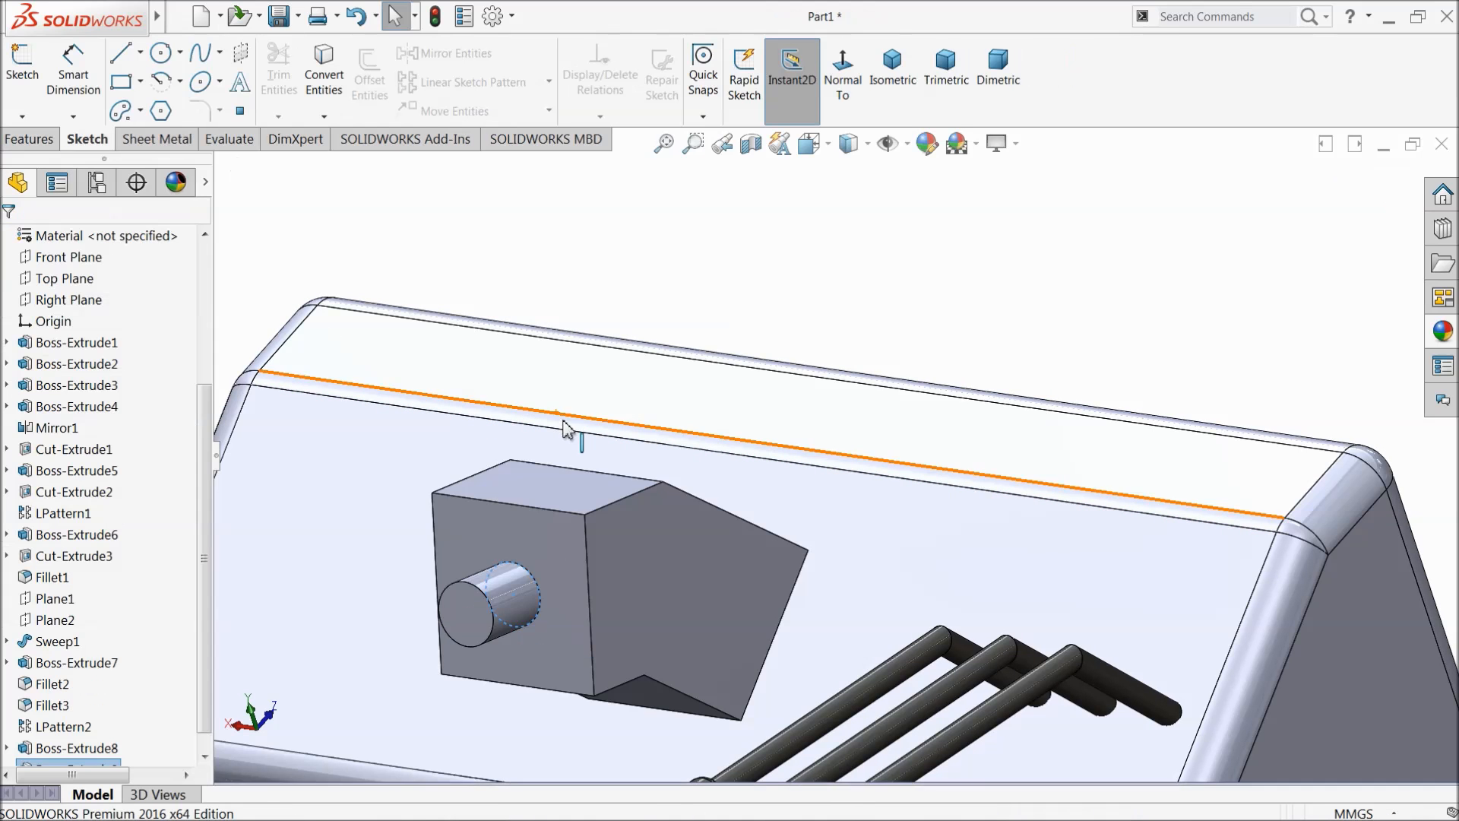
Step: Start a sketch on the cylindrical boss's end face and draw three concentric circles about 376, 325 and 135 mm in diameter
scroll(563, 424, "up", 5)
middle_click_drag(678, 428, 841, 463)
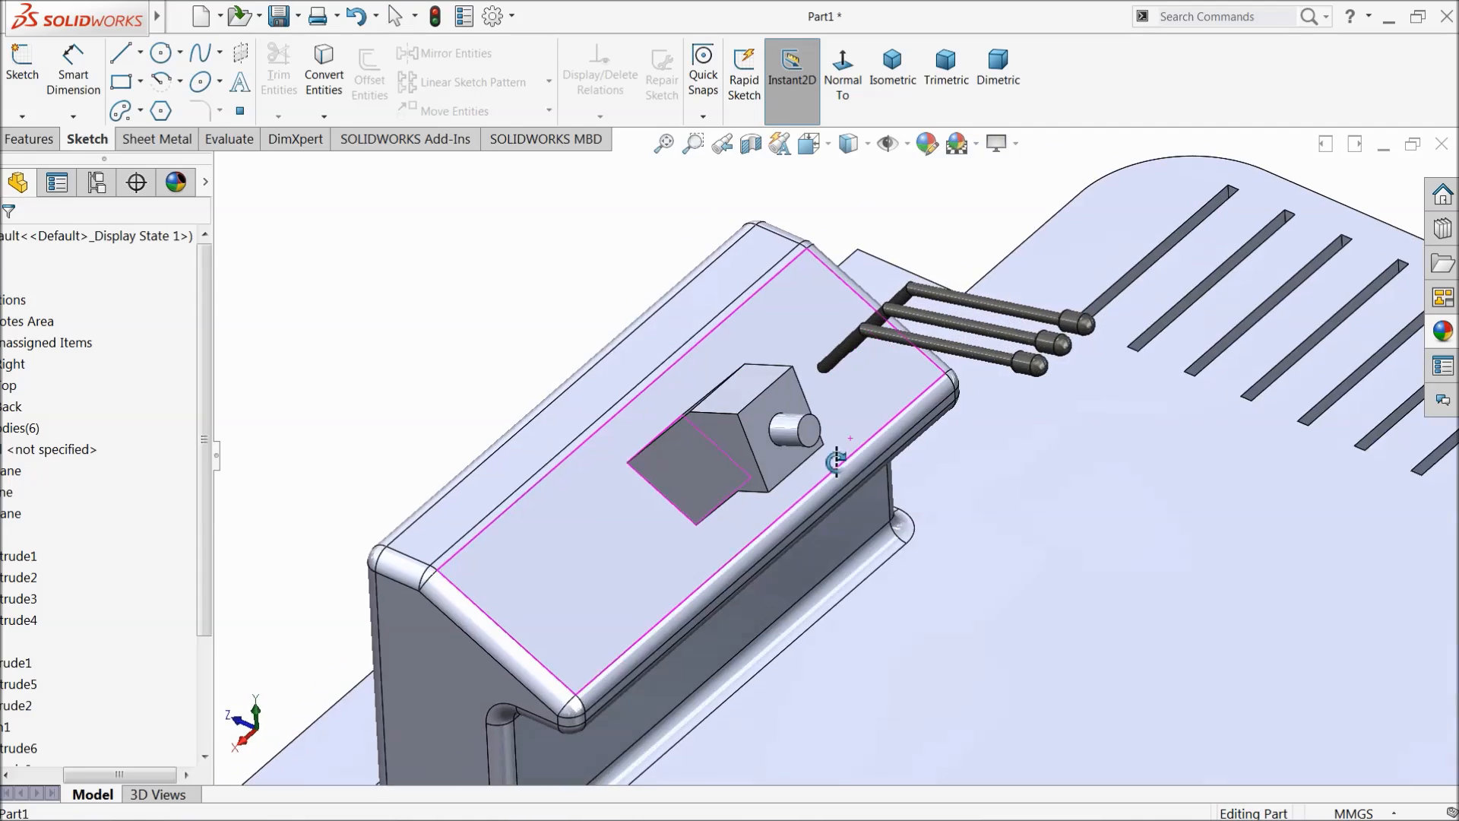
scroll(720, 477, "down", 5)
middle_click_drag(720, 474, 572, 480)
left_click(530, 474)
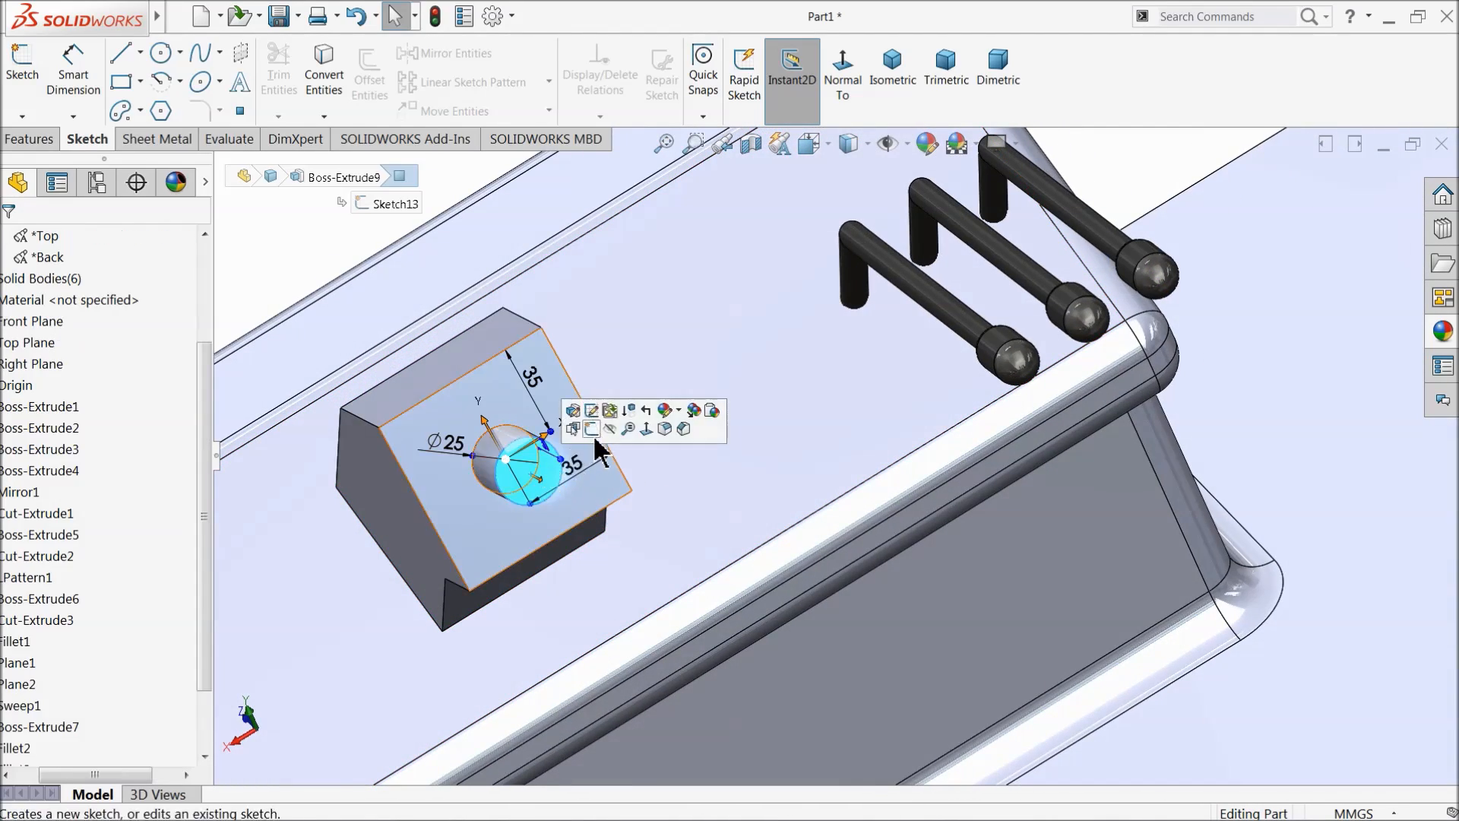
left_click(592, 430)
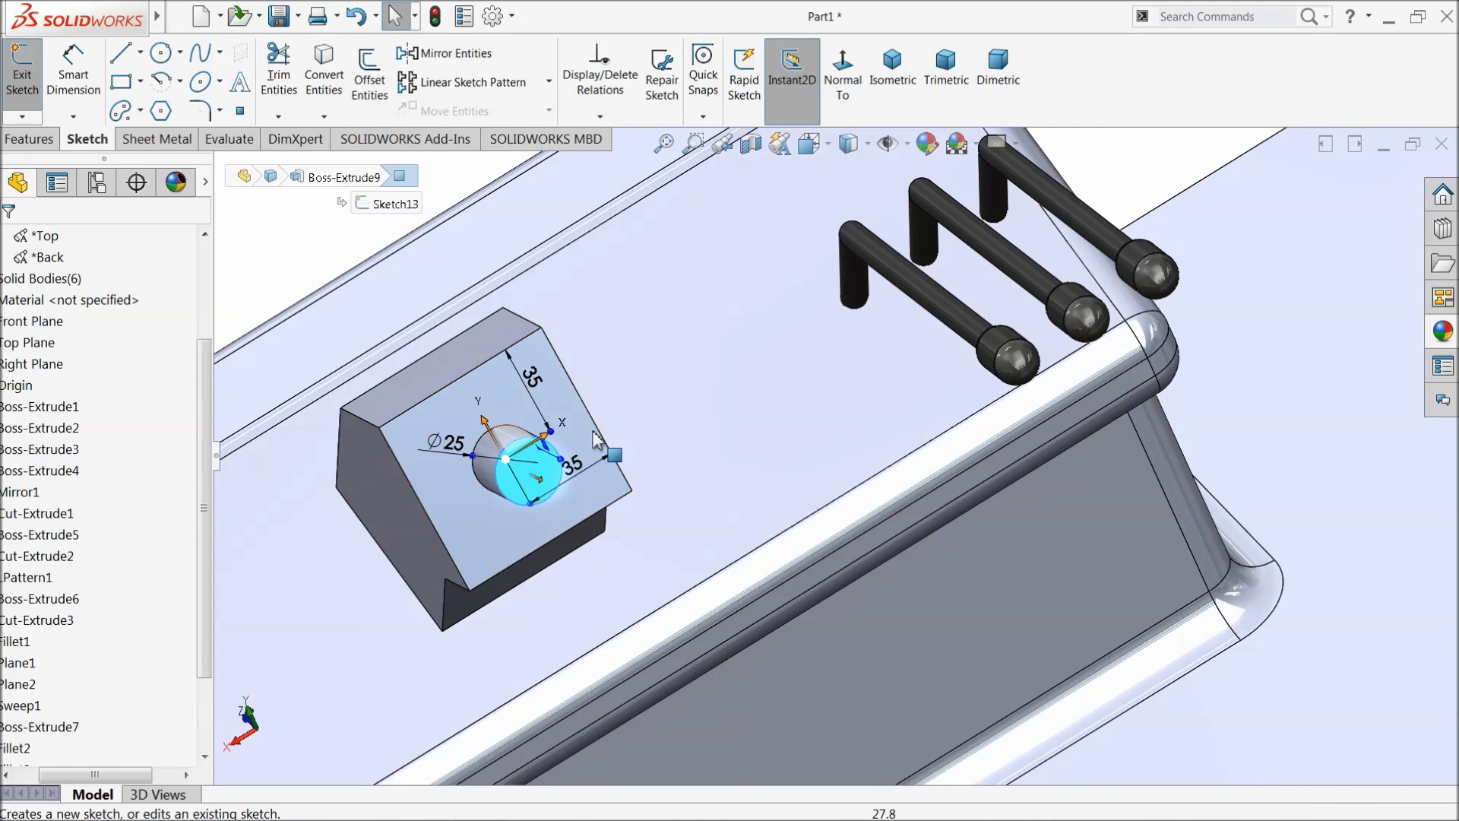
left_click(841, 82)
scroll(847, 294, "down", 8)
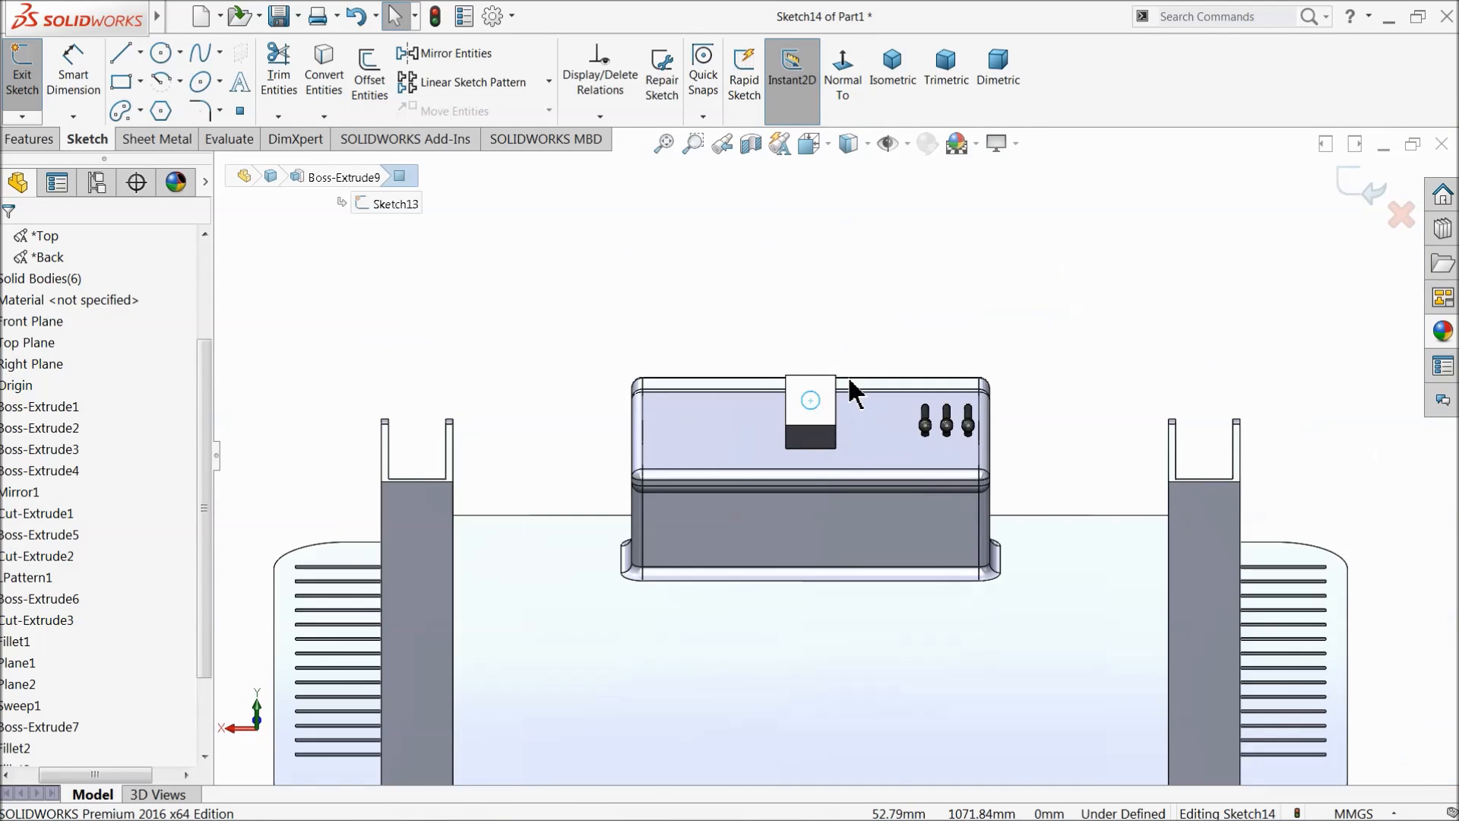
left_click(161, 52)
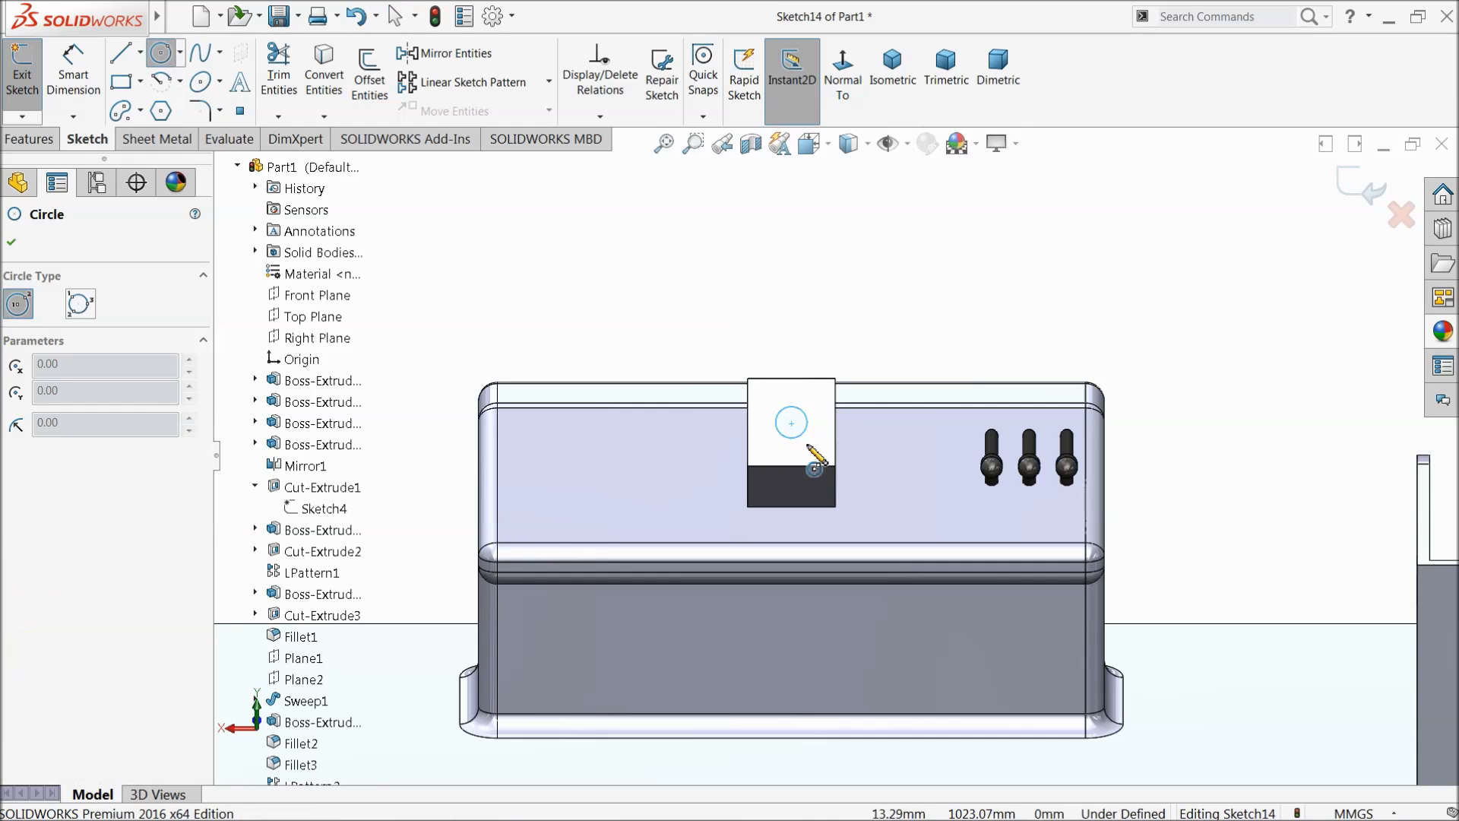
left_click_drag(791, 422, 642, 271)
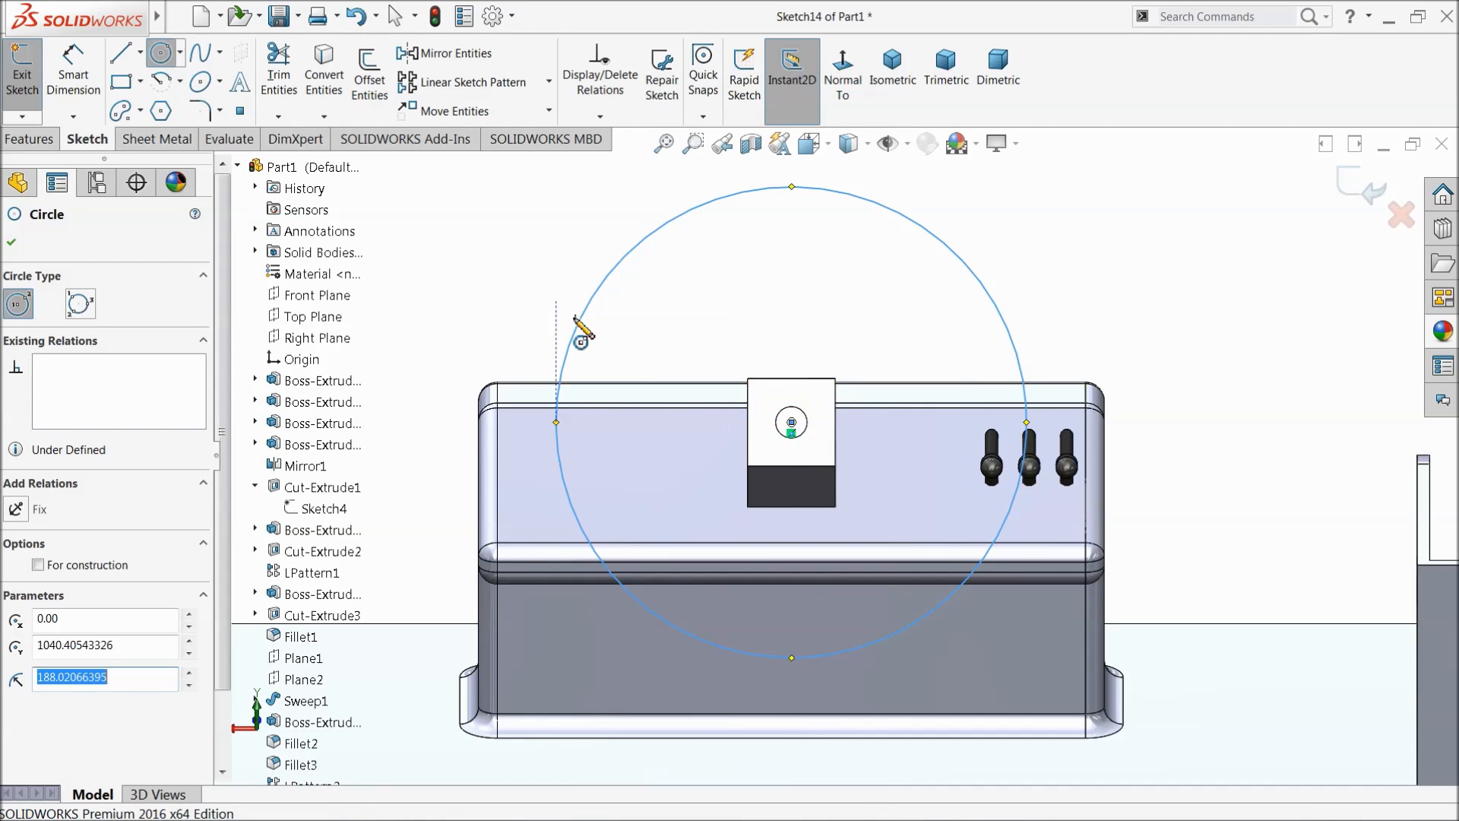
mouse_move(792, 423)
left_mouse_down()
mouse_move(661, 326)
mouse_move(651, 286)
left_mouse_up()
left_click_drag(791, 423, 787, 339)
Step: Dimension the gap between the two outer concentric circles at 18 mm
left_click(73, 67)
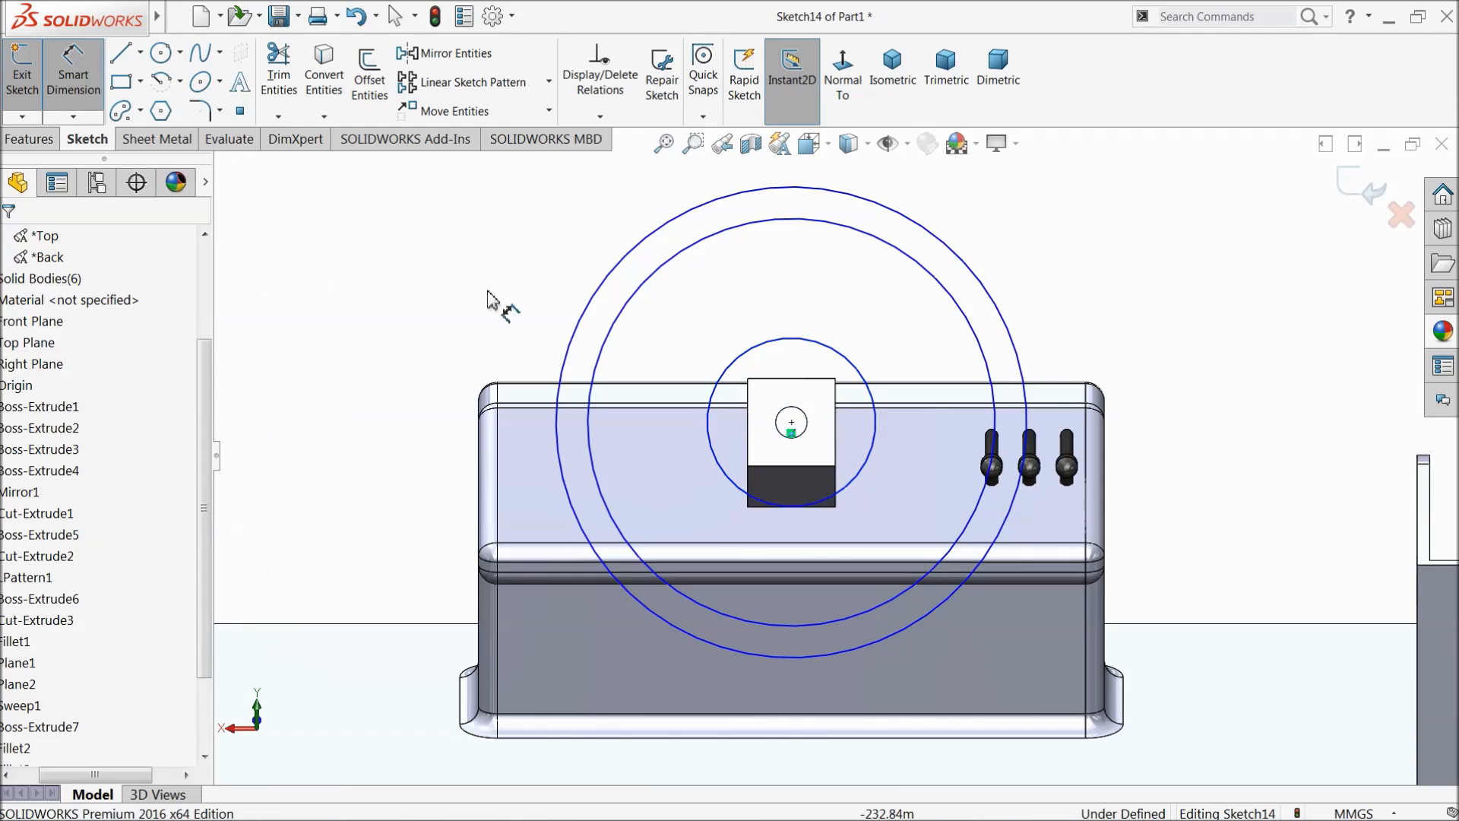
left_click(590, 325)
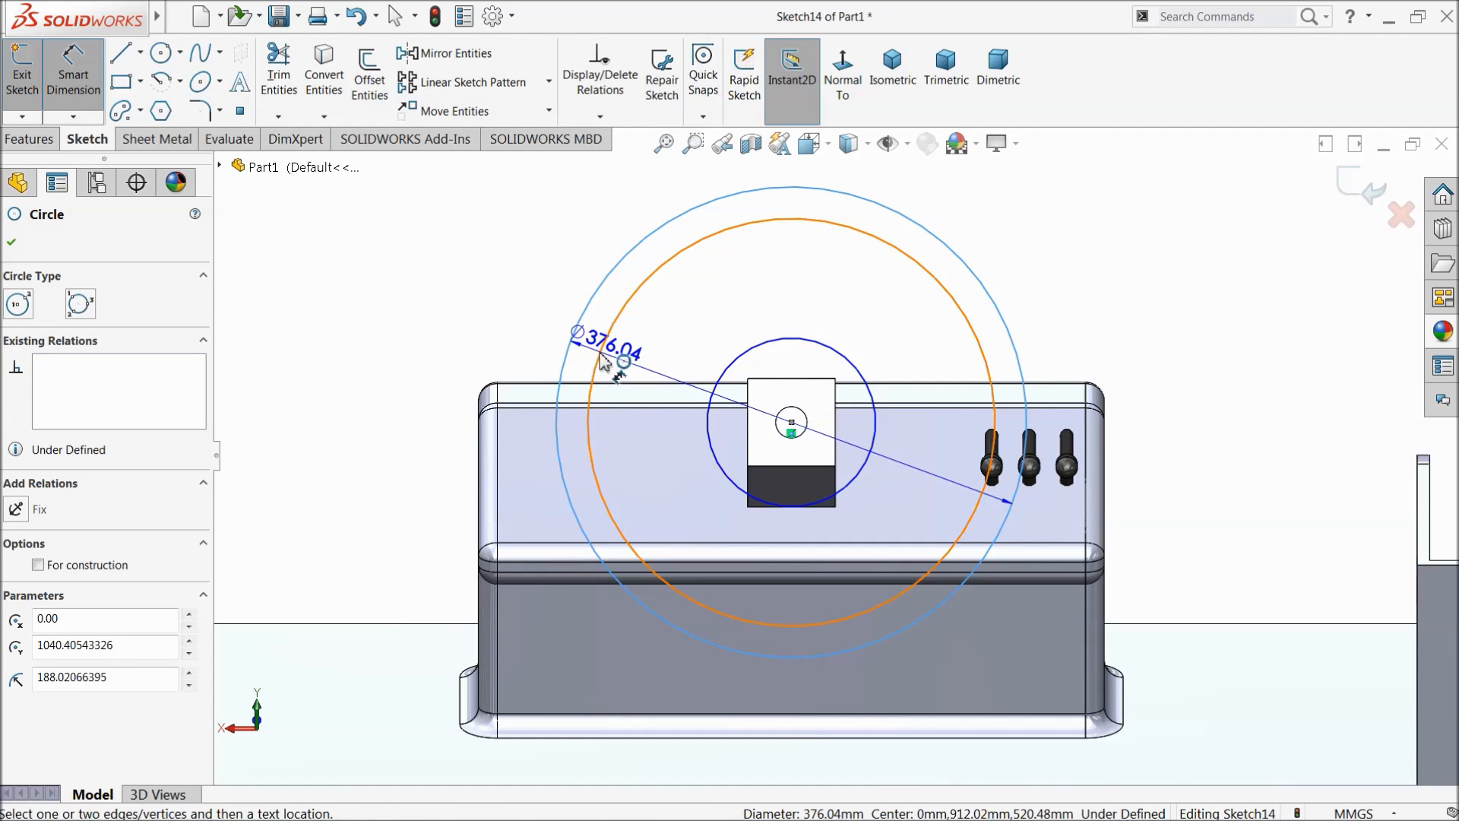
left_click(599, 353)
left_click(587, 344)
type("18")
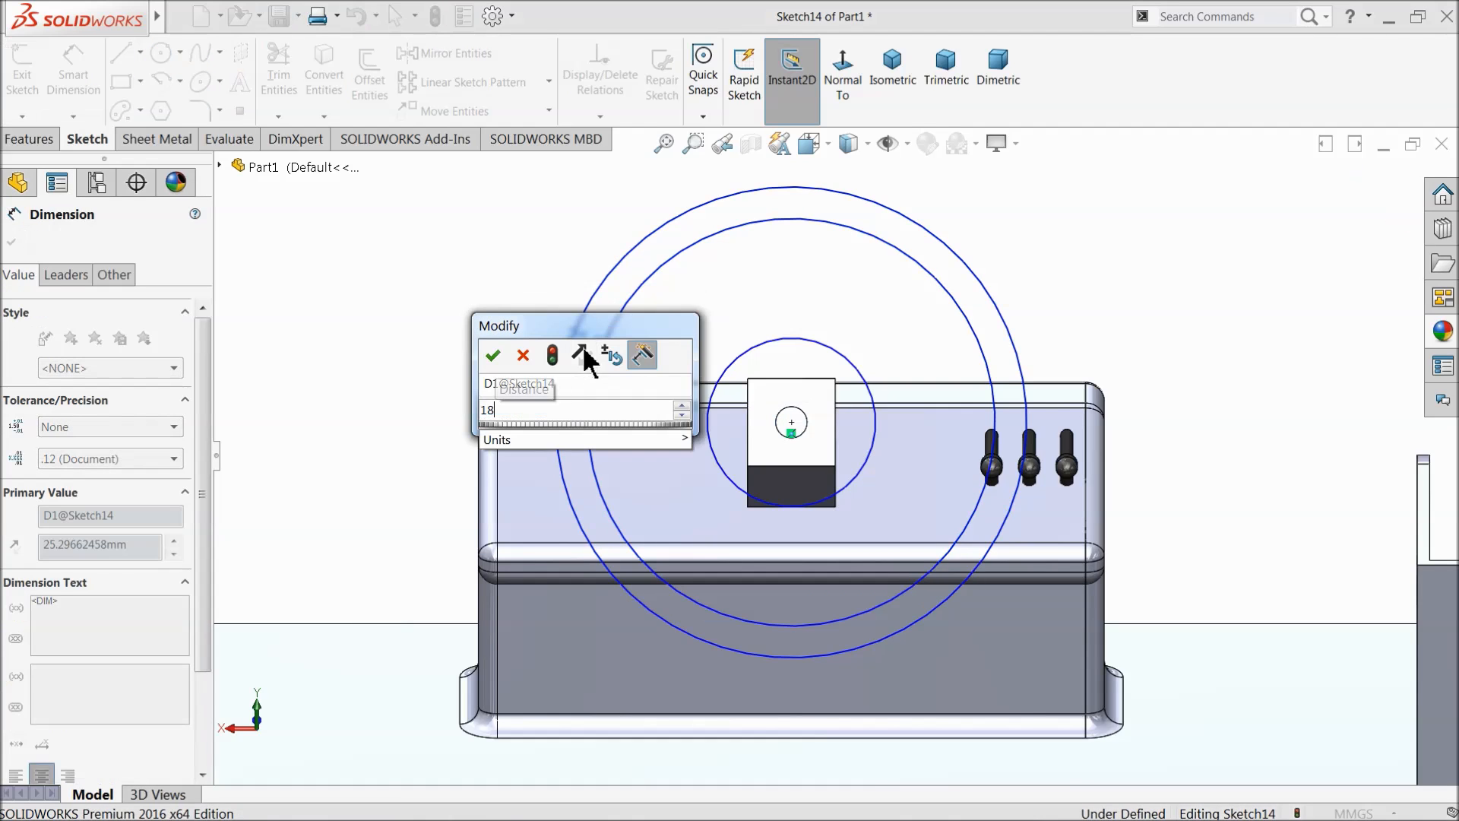
key("Return")
Step: Dimension the outermost circle to a diameter of 270 mm
left_click(576, 381)
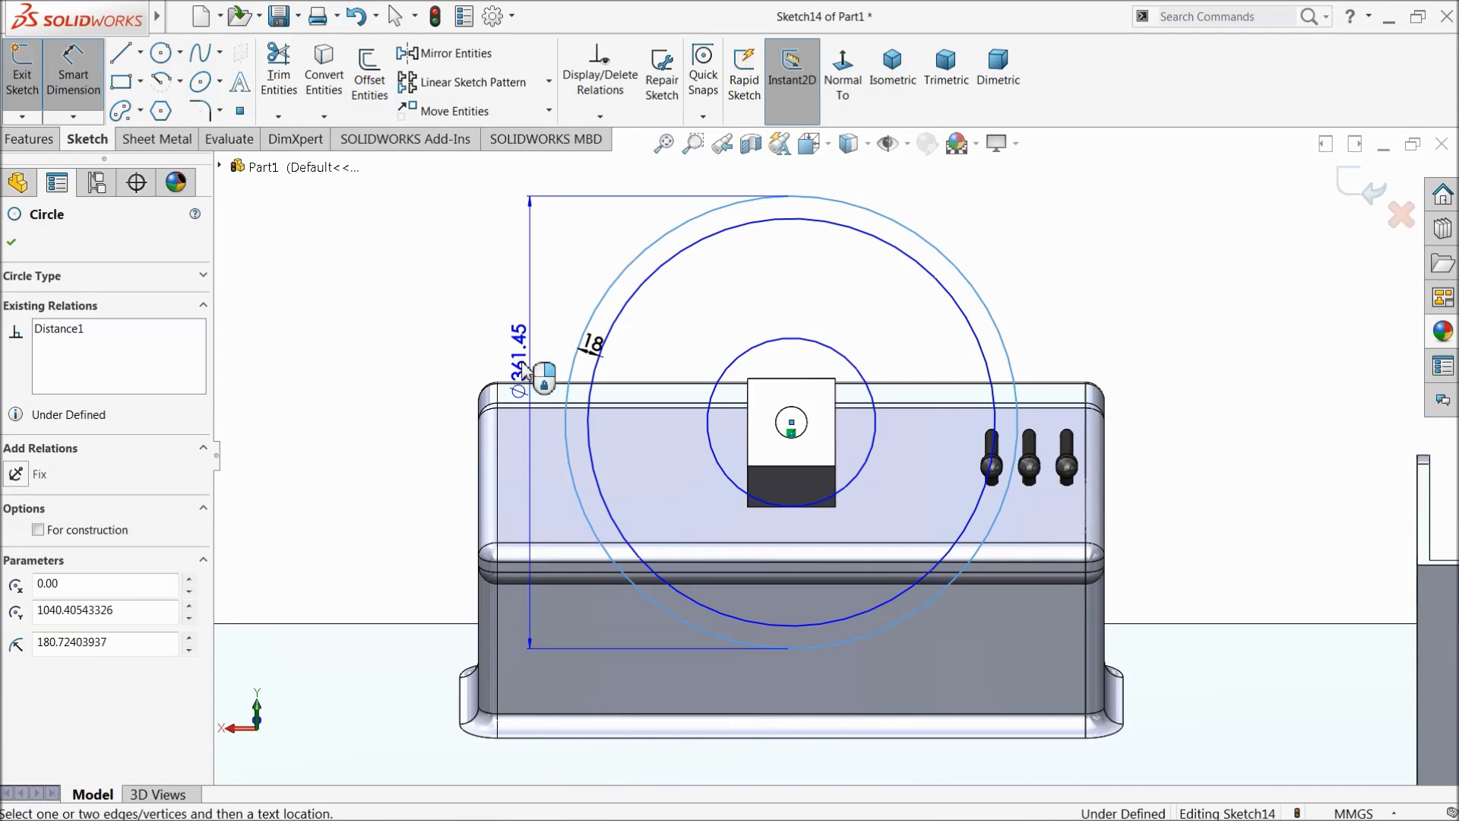
left_click(431, 337)
type("270")
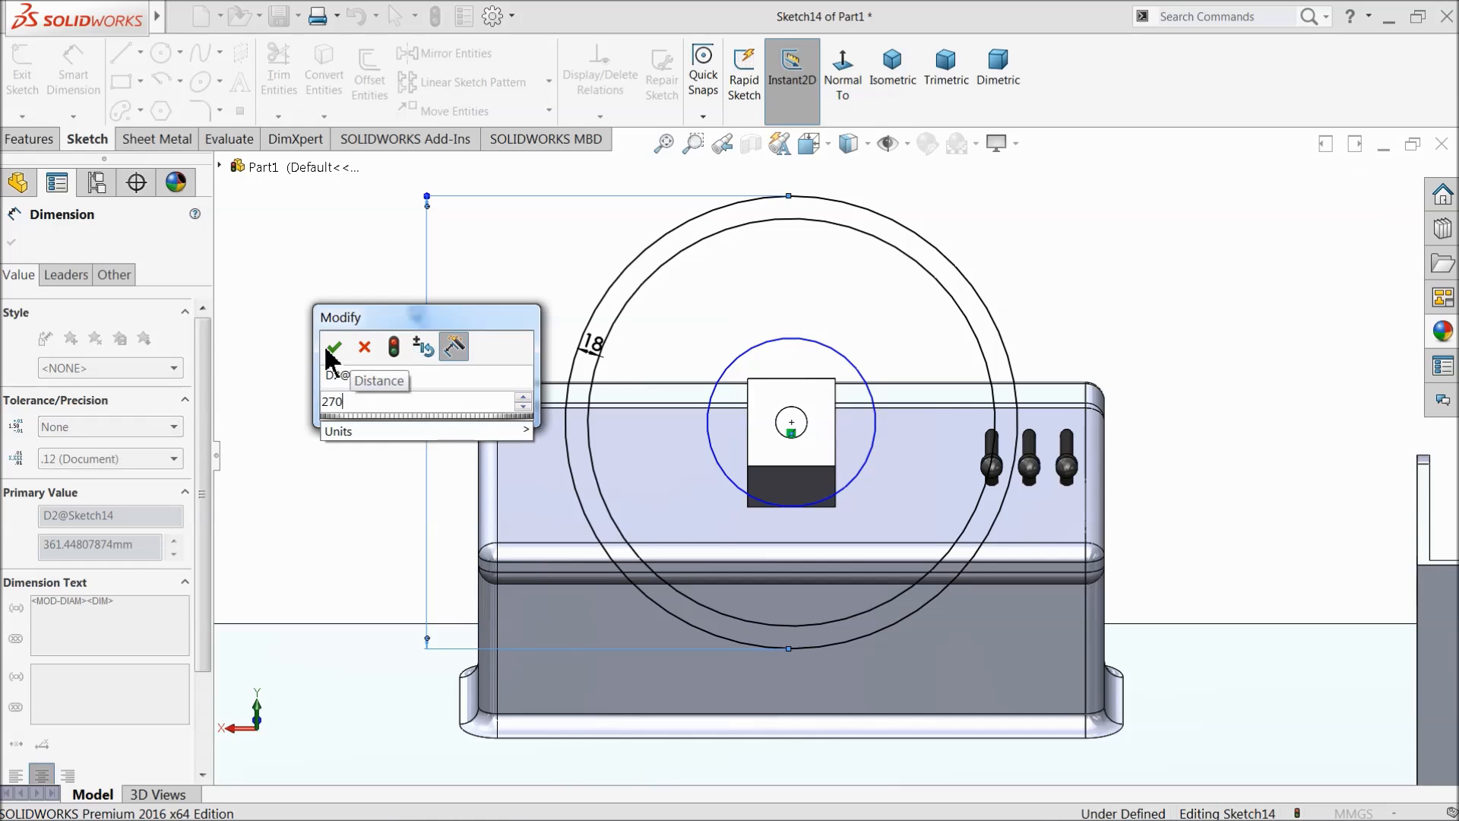
left_click(335, 347)
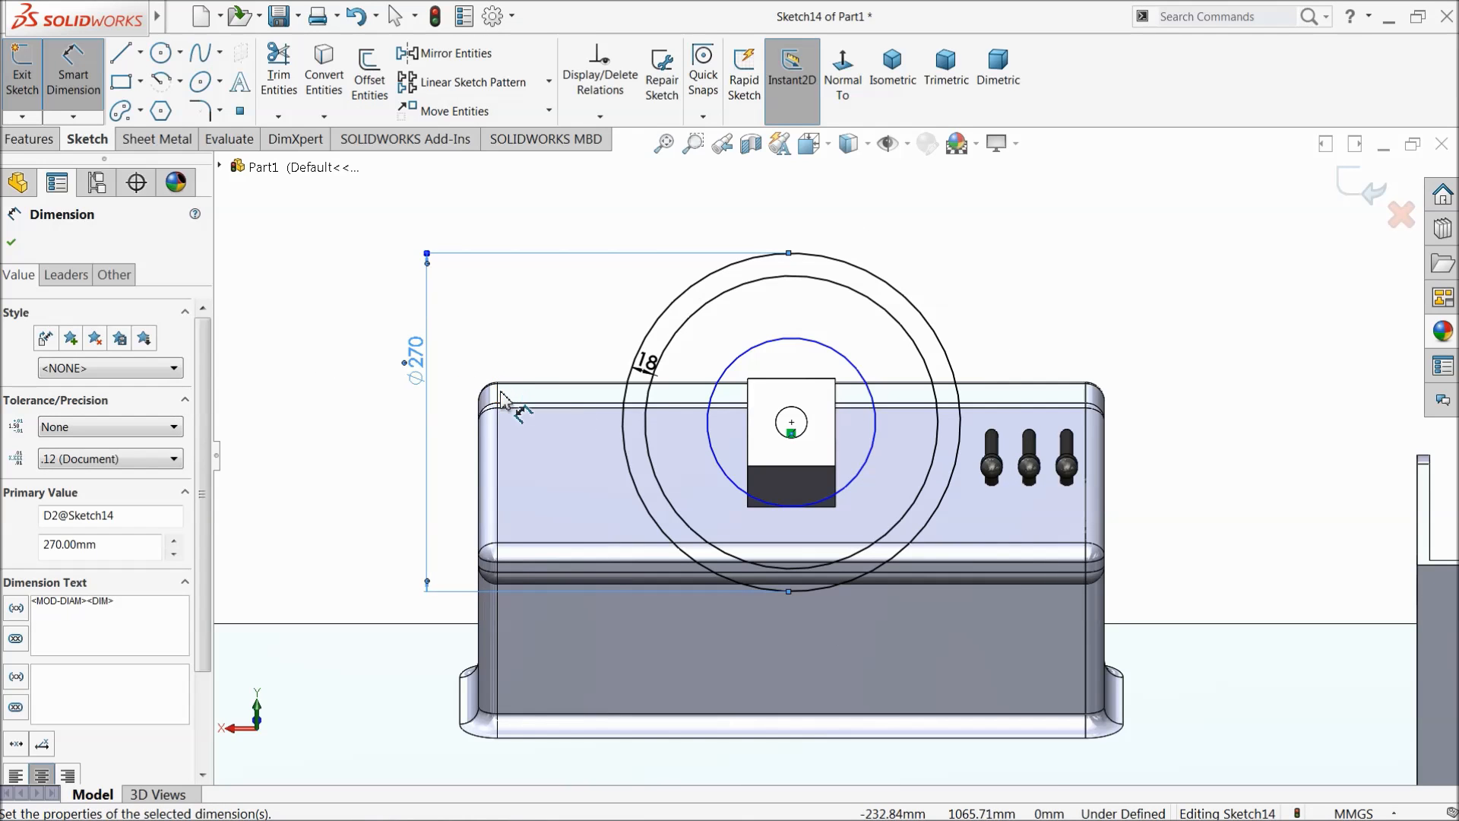
Step: Dimension the innermost sketched circle to a diameter of 60 mm
scroll(764, 421, "down", 4)
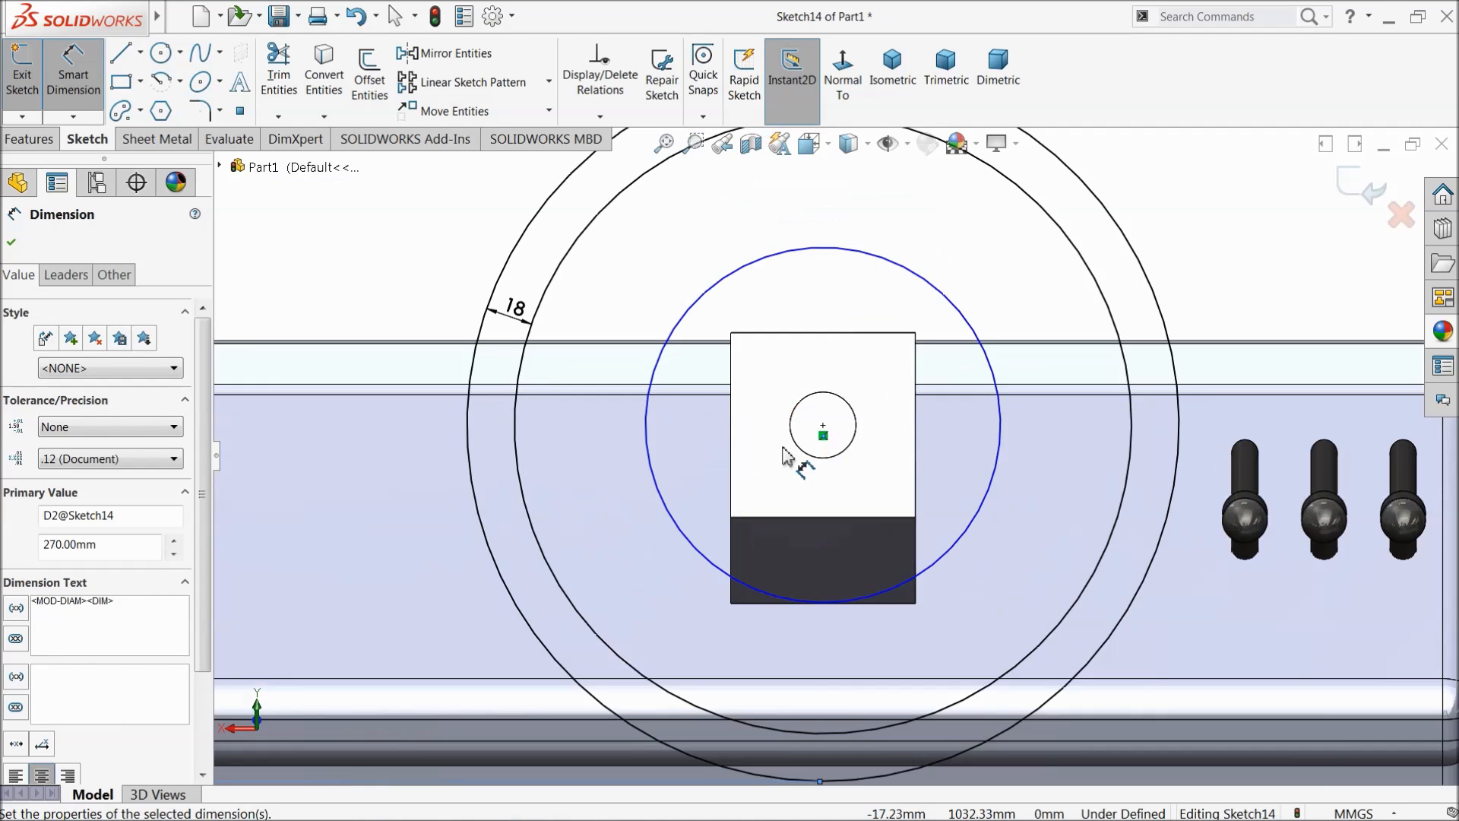
left_click(658, 382)
type("60")
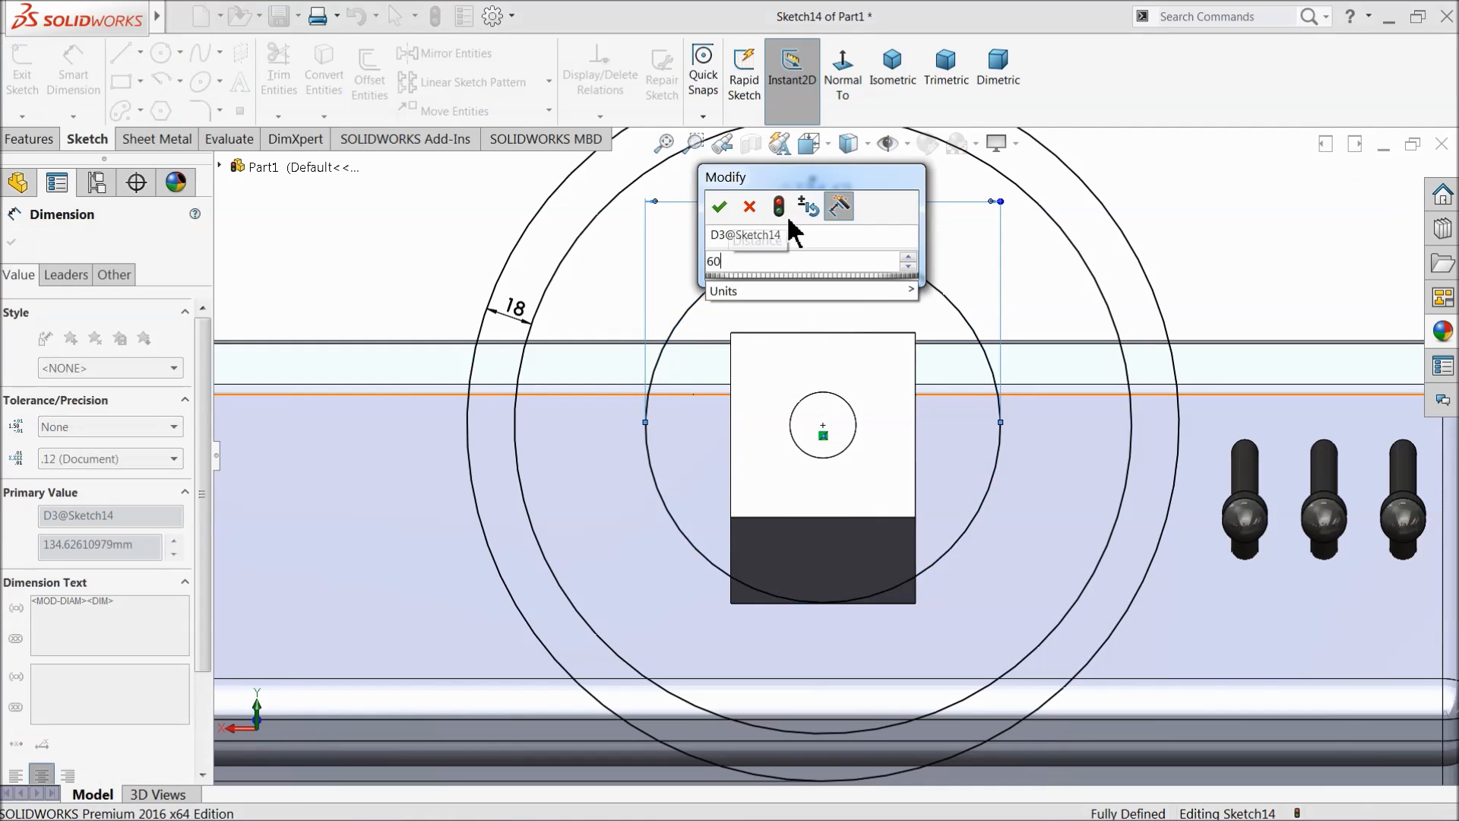
key("Return")
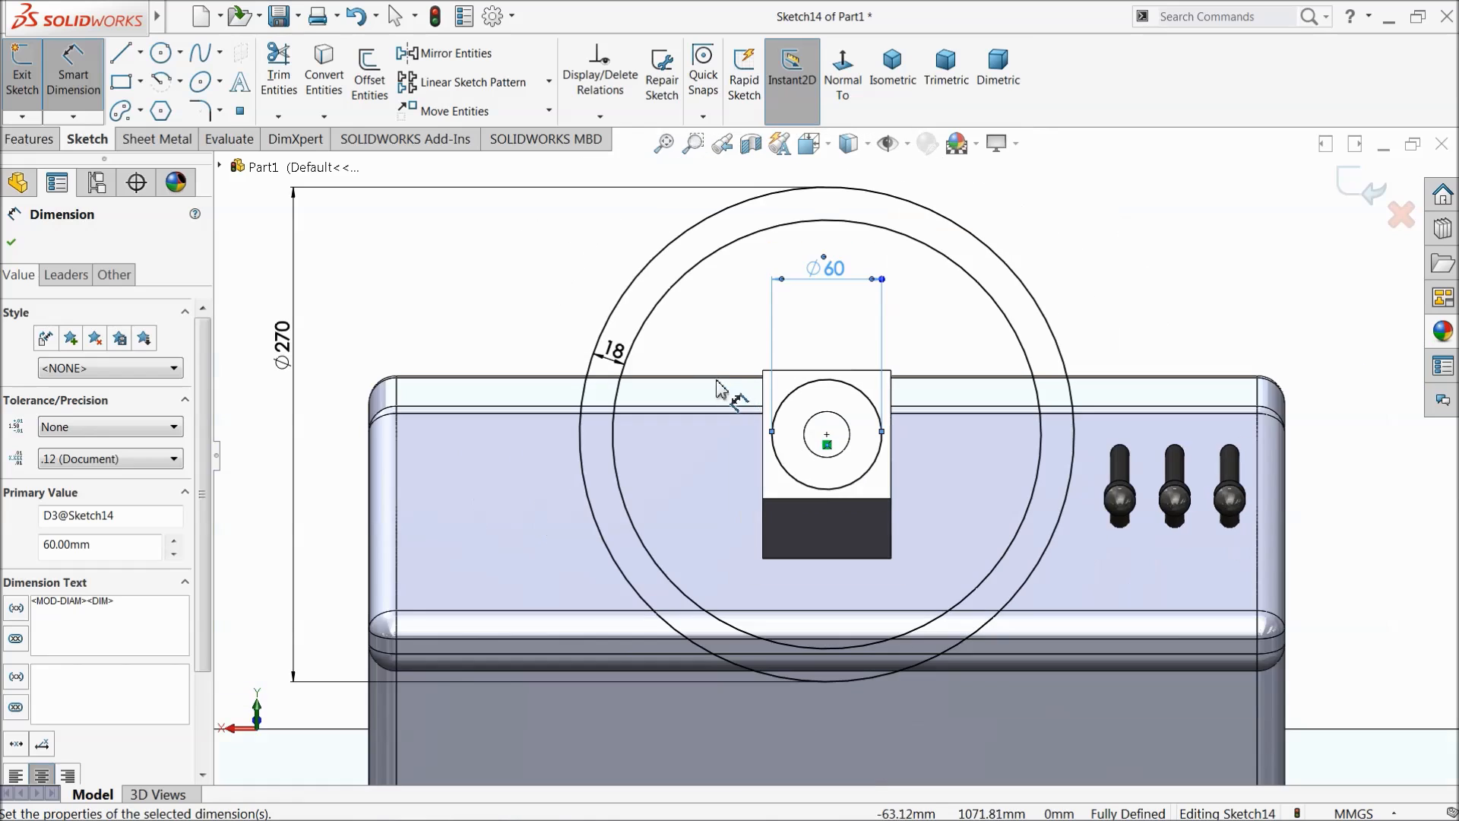
left_click(542, 267)
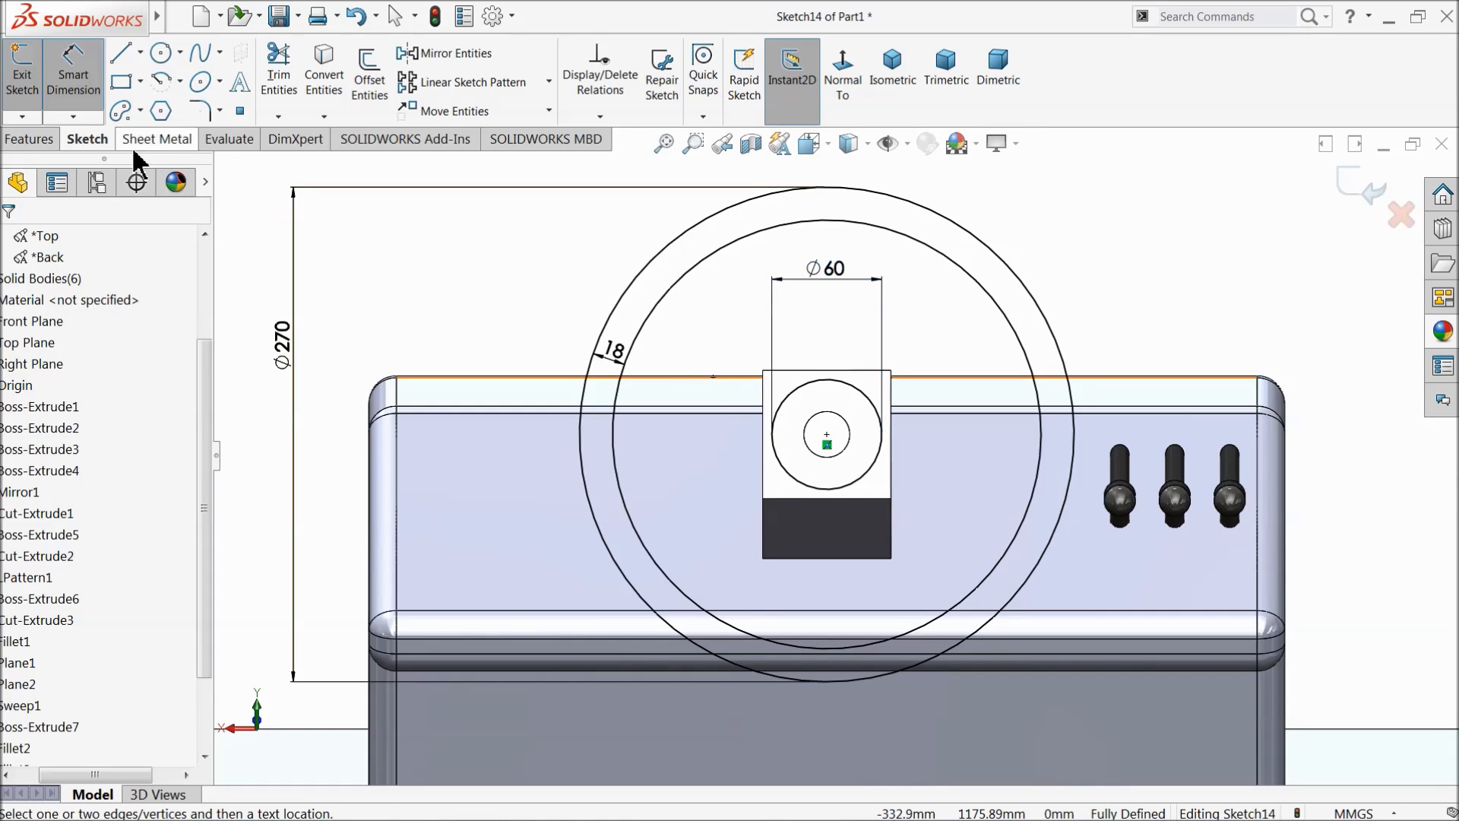
Step: Draw two construction centerlines from the circles' common centre to the inner rim circle, one vertical upward and one sloping to the lower left
left_click(141, 52)
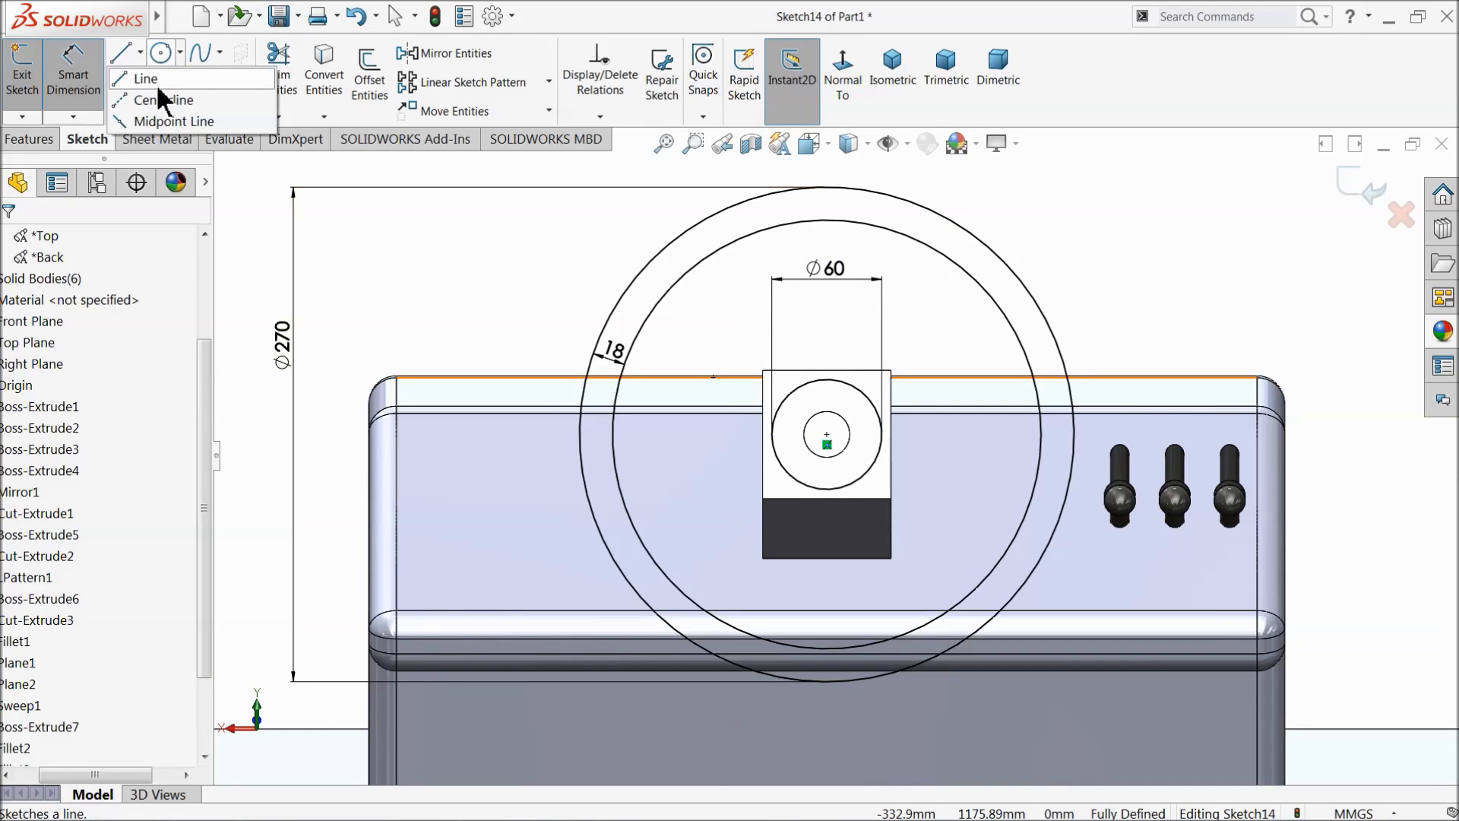
left_click(152, 97)
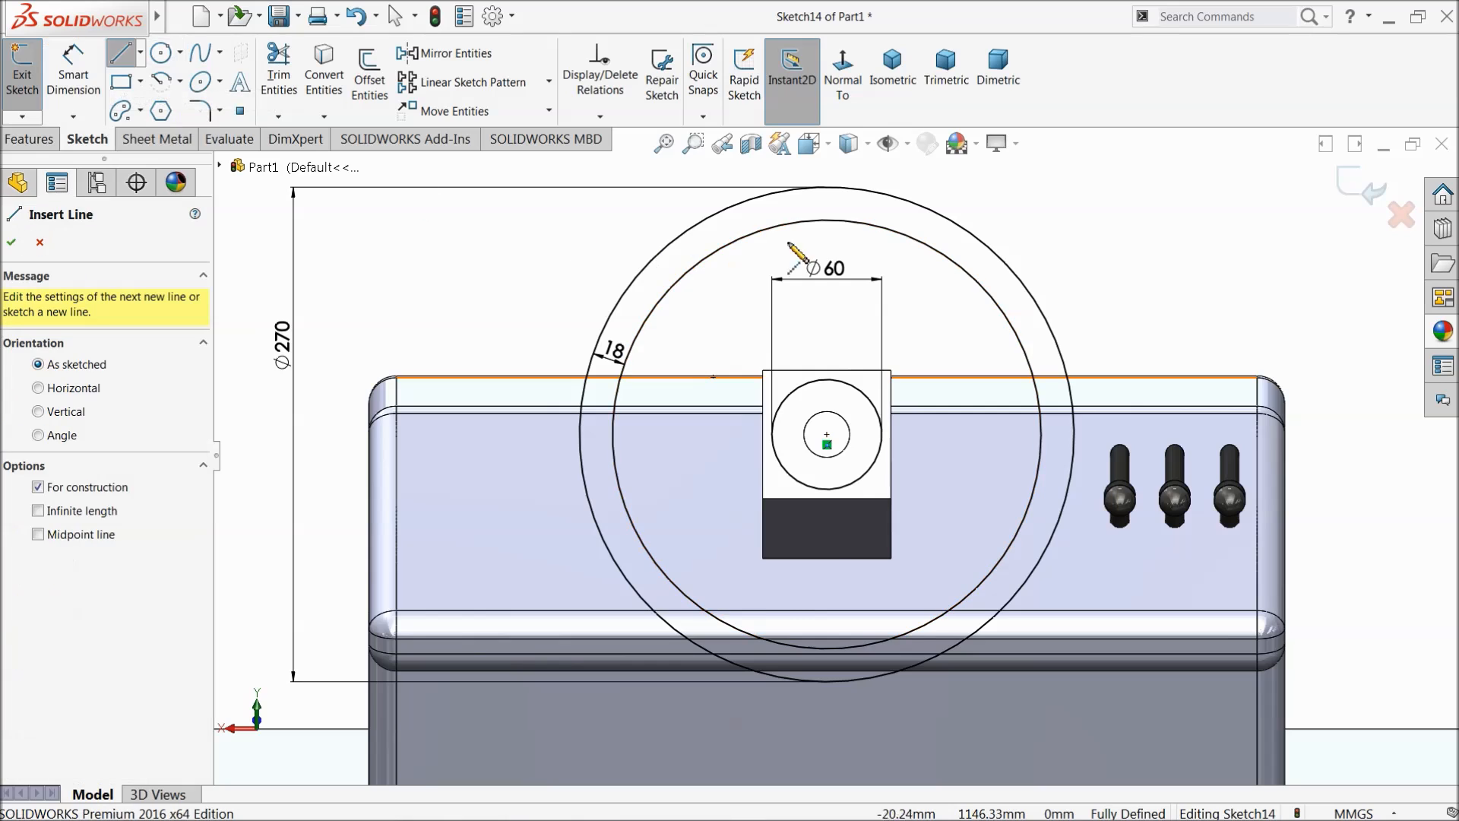
left_click(827, 220)
left_click(827, 434)
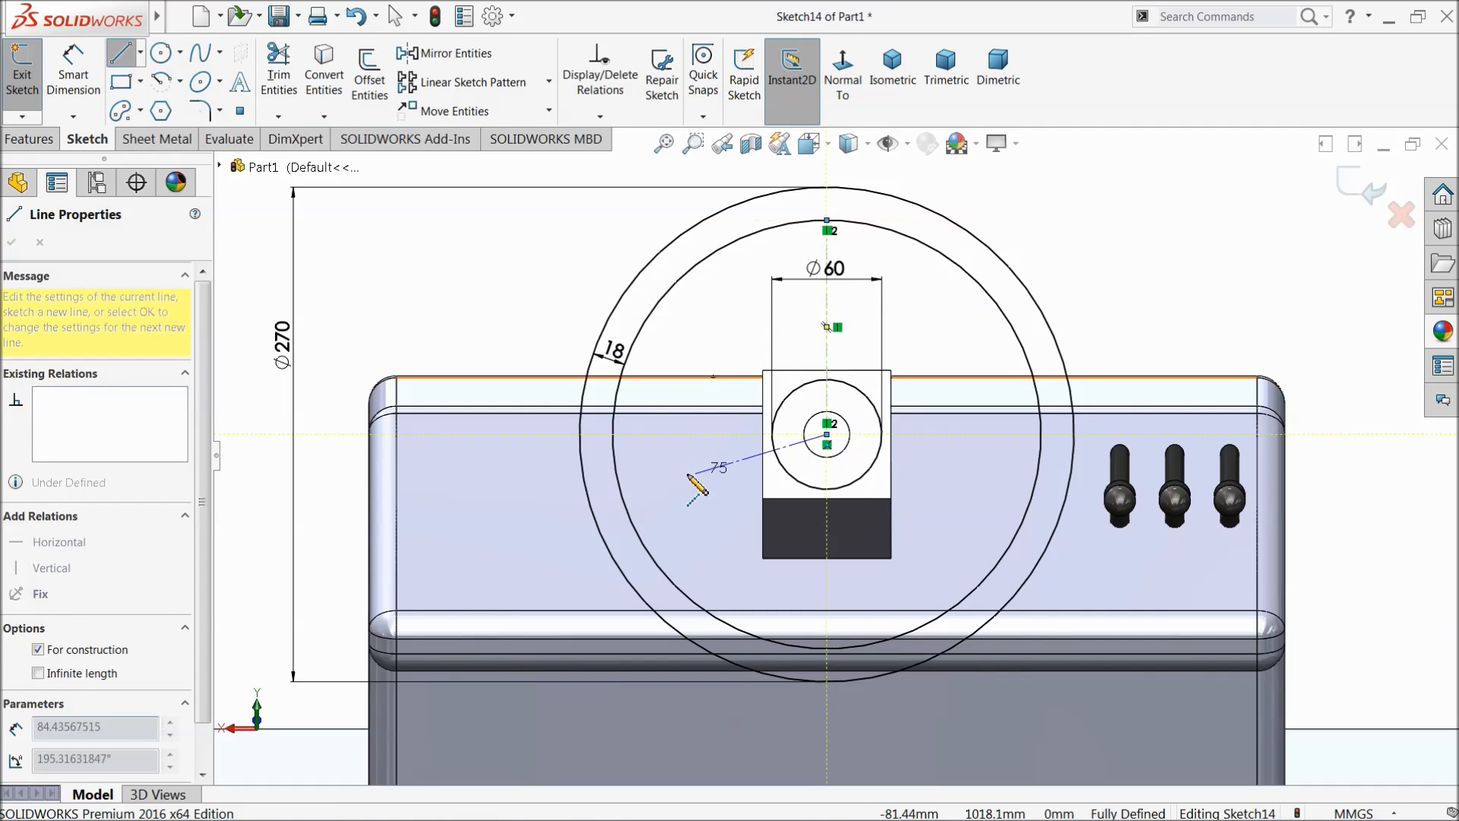
left_click(628, 515)
right_click(484, 228)
left_click(517, 245)
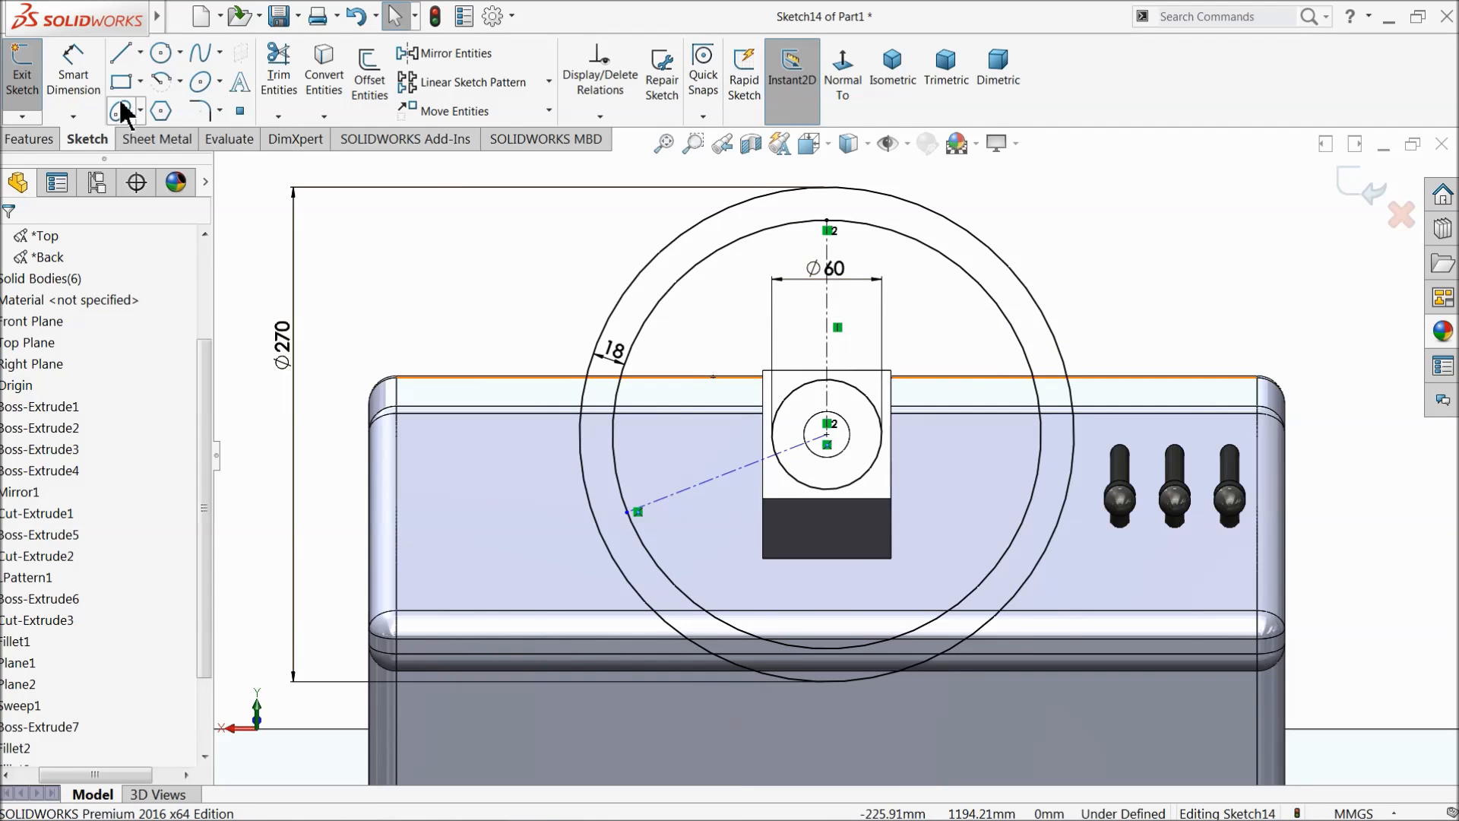
Step: Draw a spoke line about 111 mm long beside the vertical centerline, from the inner rim circle to the shaft circle, and make it vertical
left_click(120, 54)
scroll(765, 270, "up", 3)
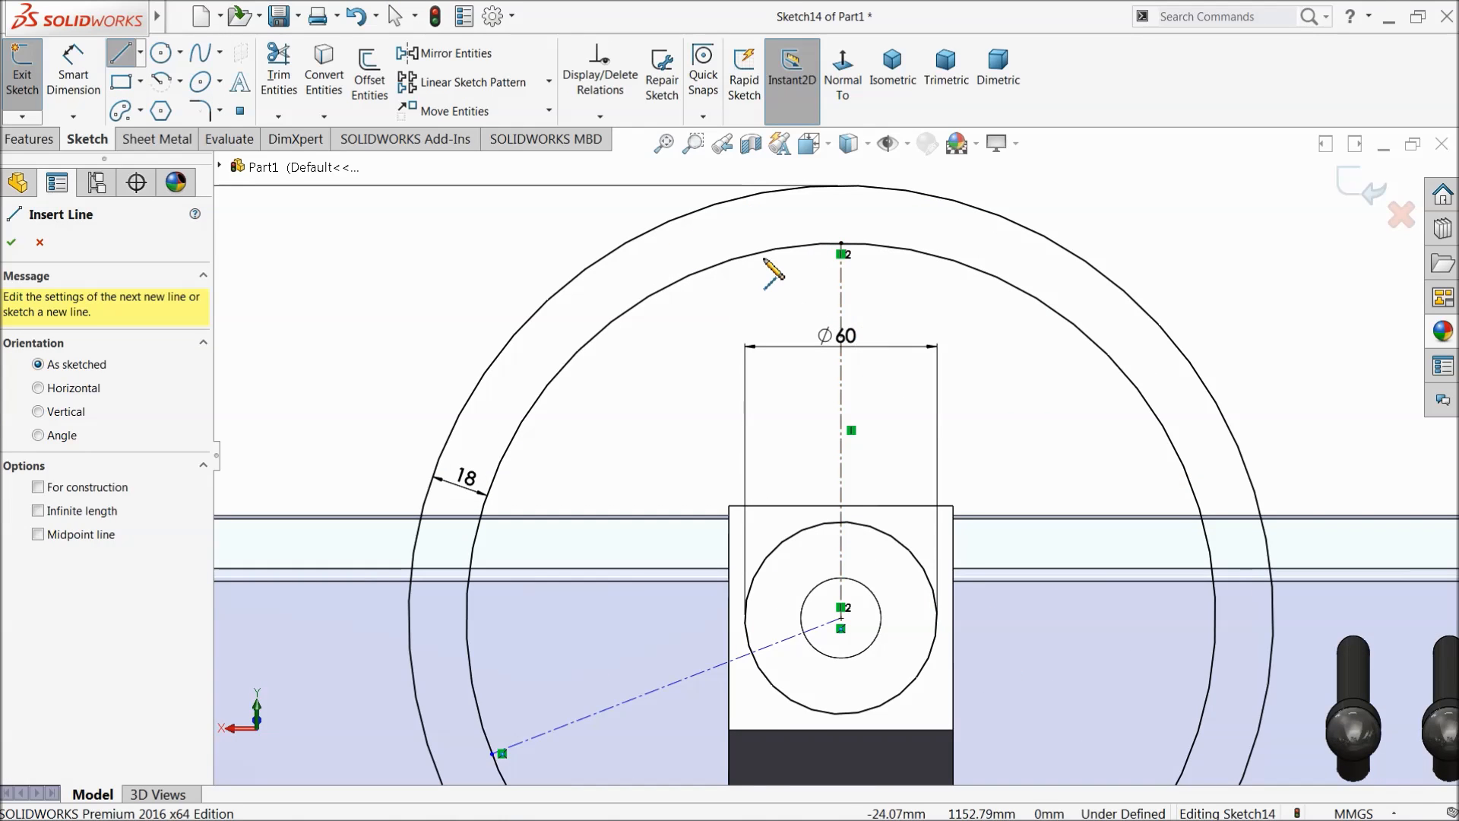
left_click(804, 246)
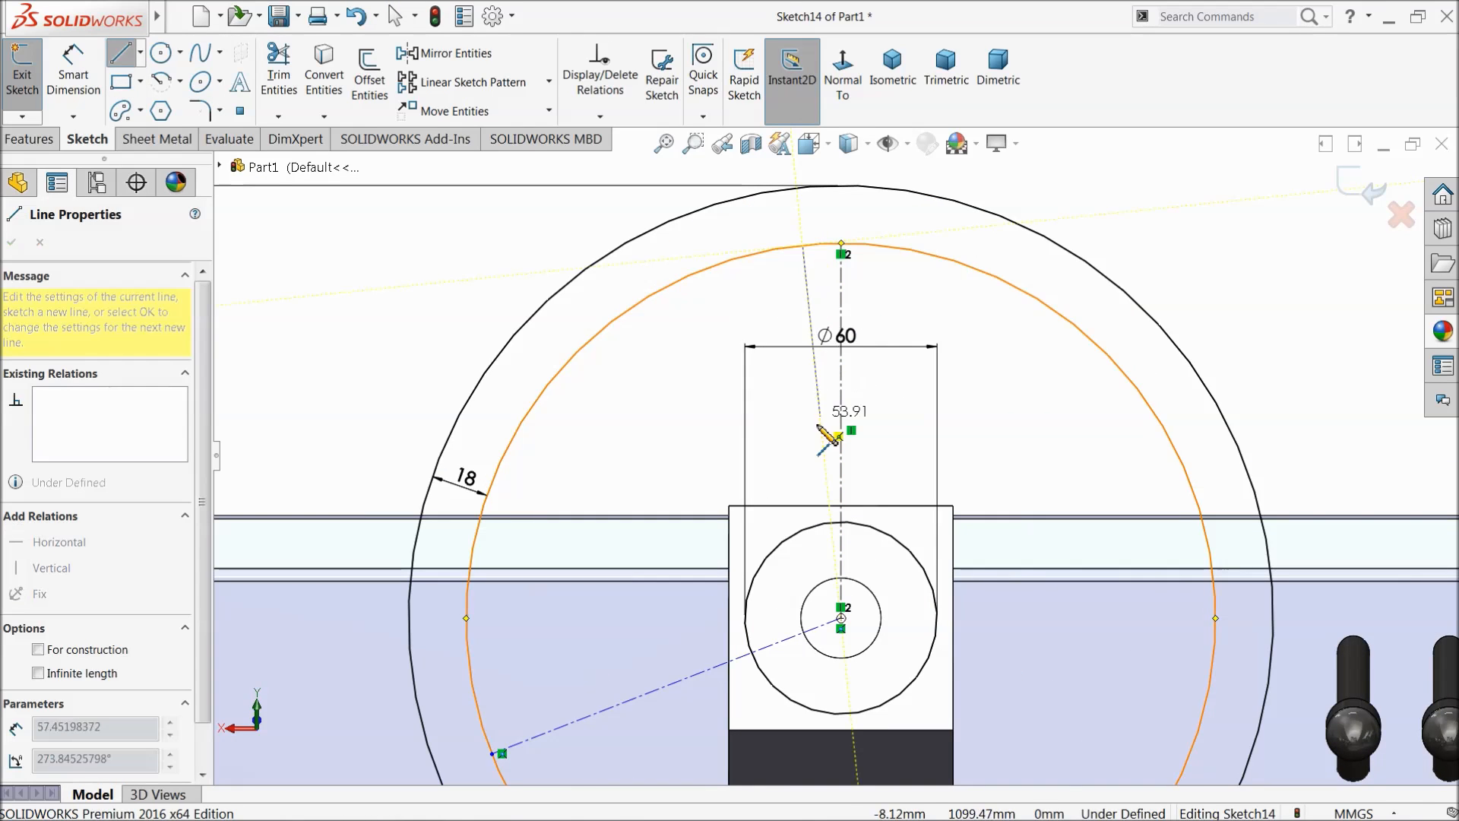
left_click(806, 597)
right_click(646, 441)
left_click(696, 447)
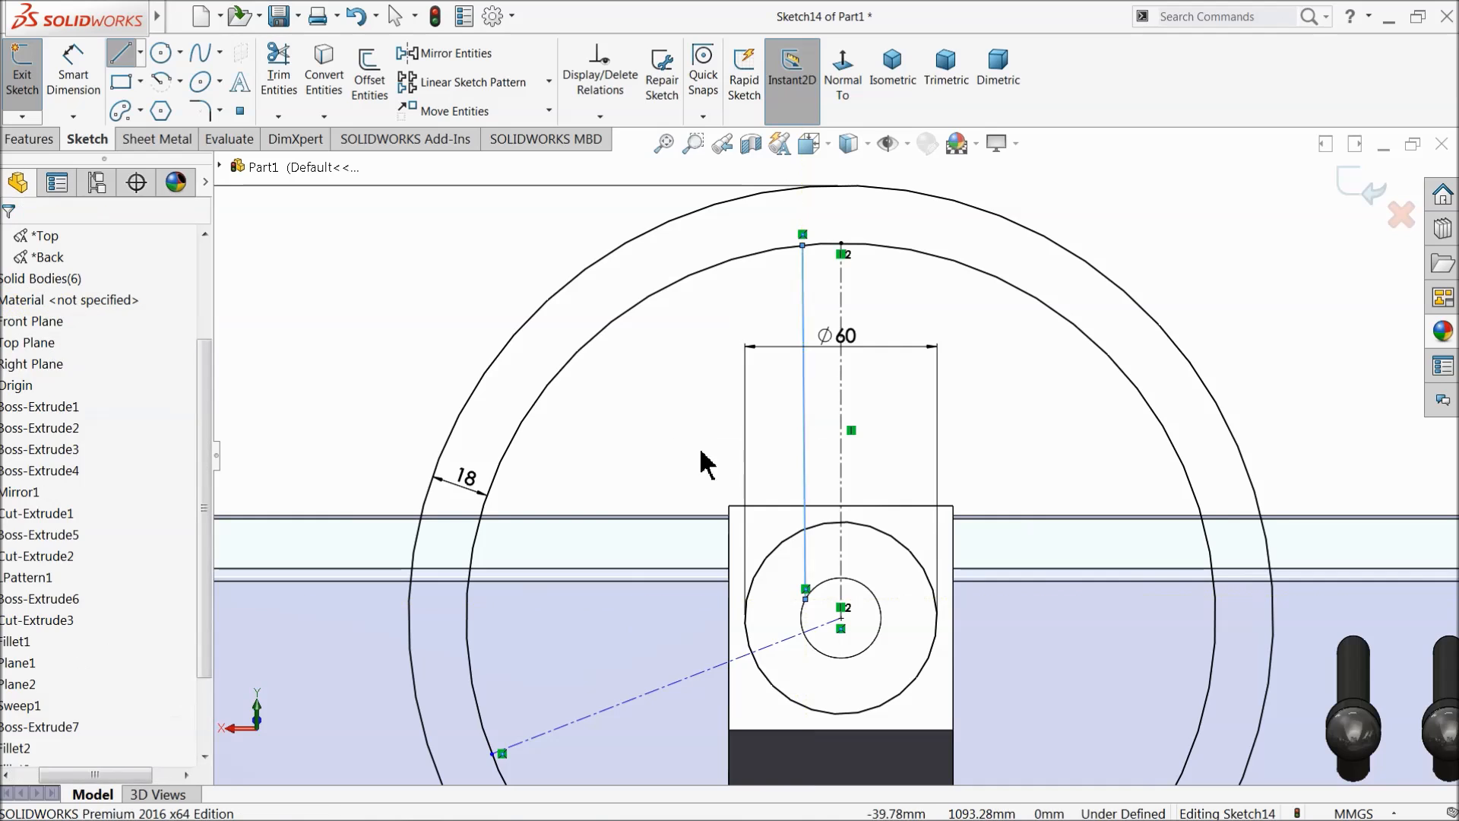
left_click(805, 461)
left_click(864, 387)
left_click(922, 300)
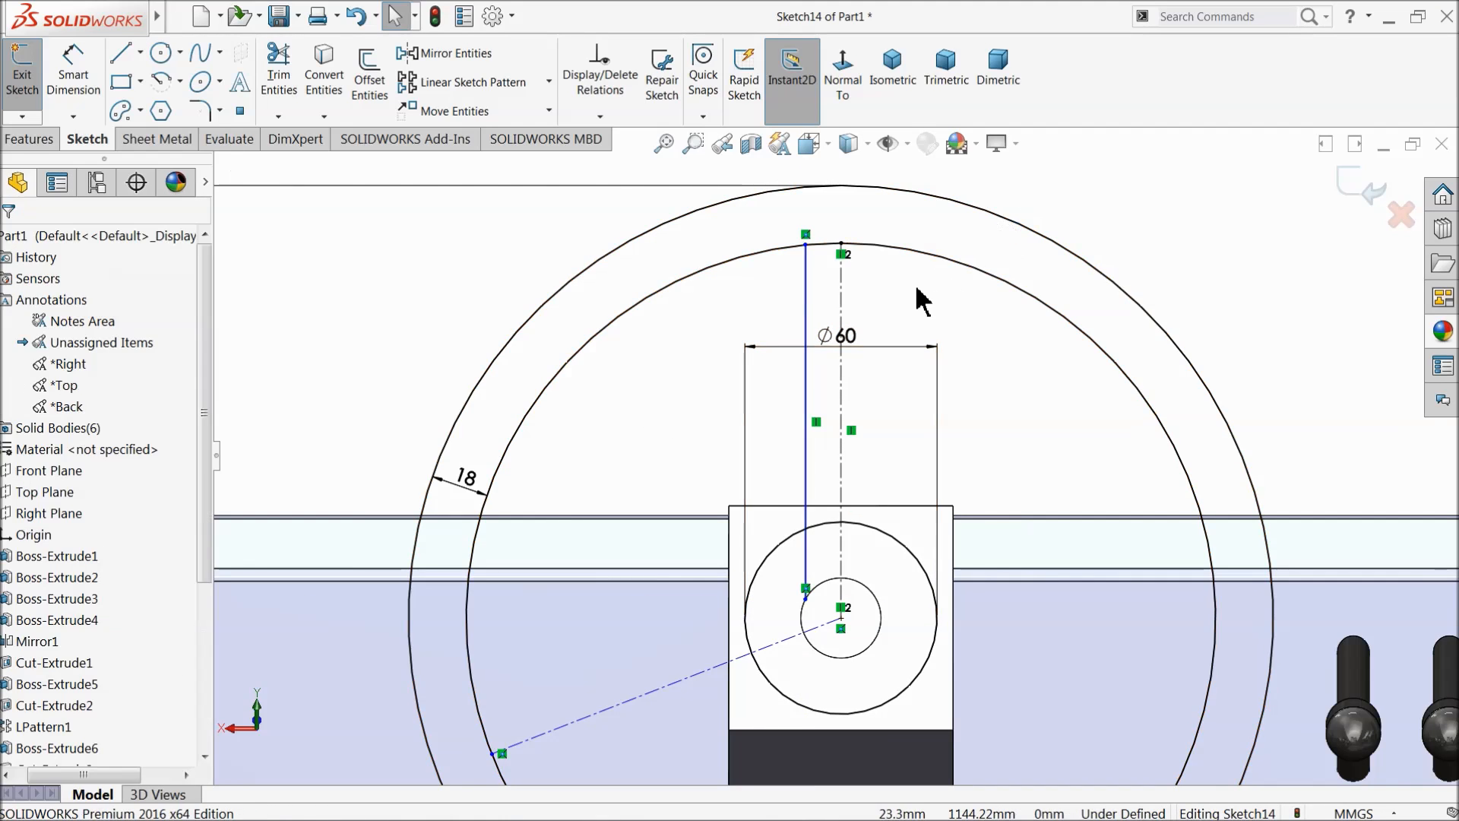
Step: Mirror the spoke line about the vertical centerline, keeping the original
left_click(456, 54)
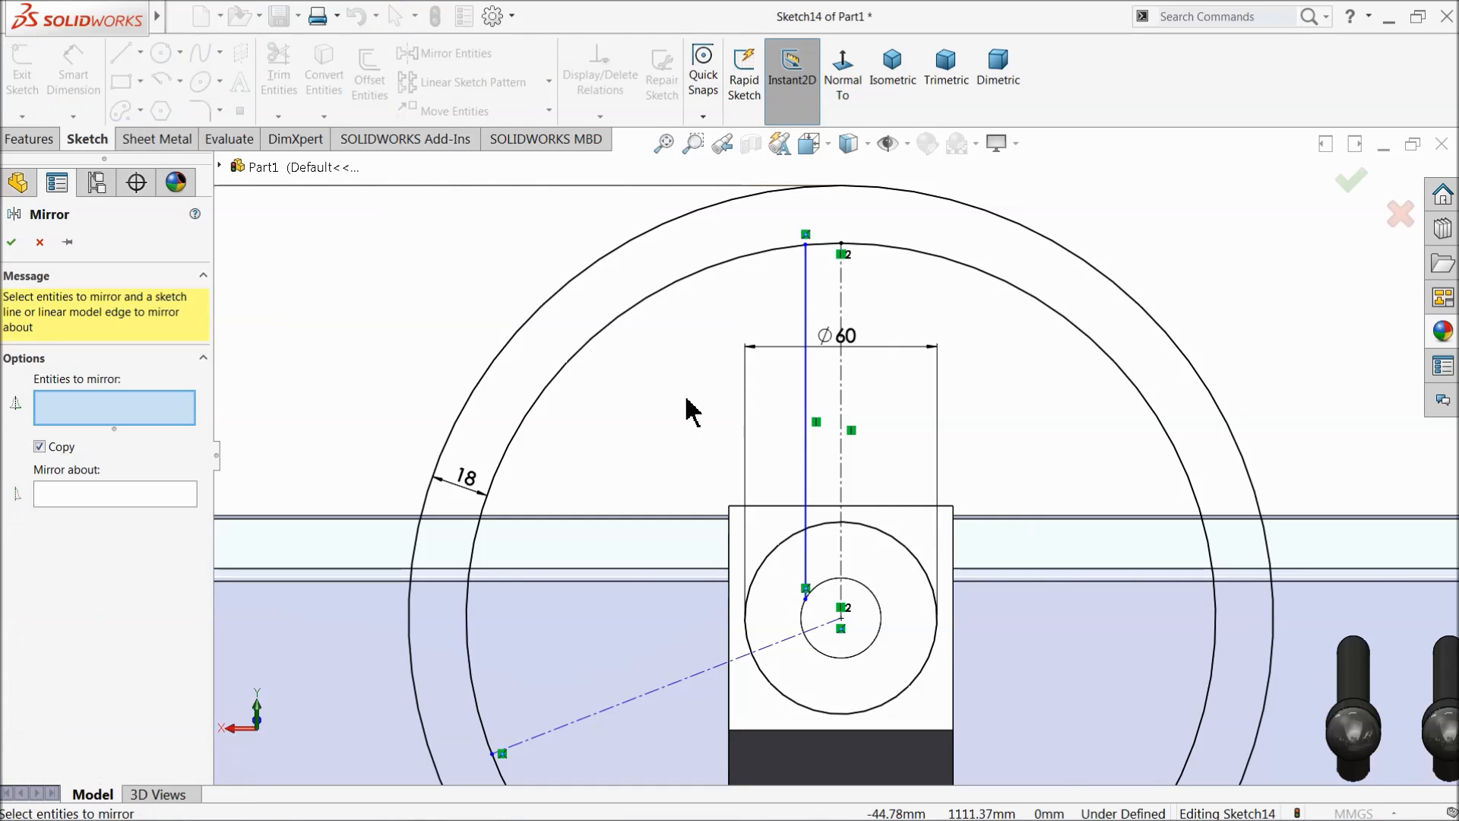
left_click(807, 339)
left_click(168, 496)
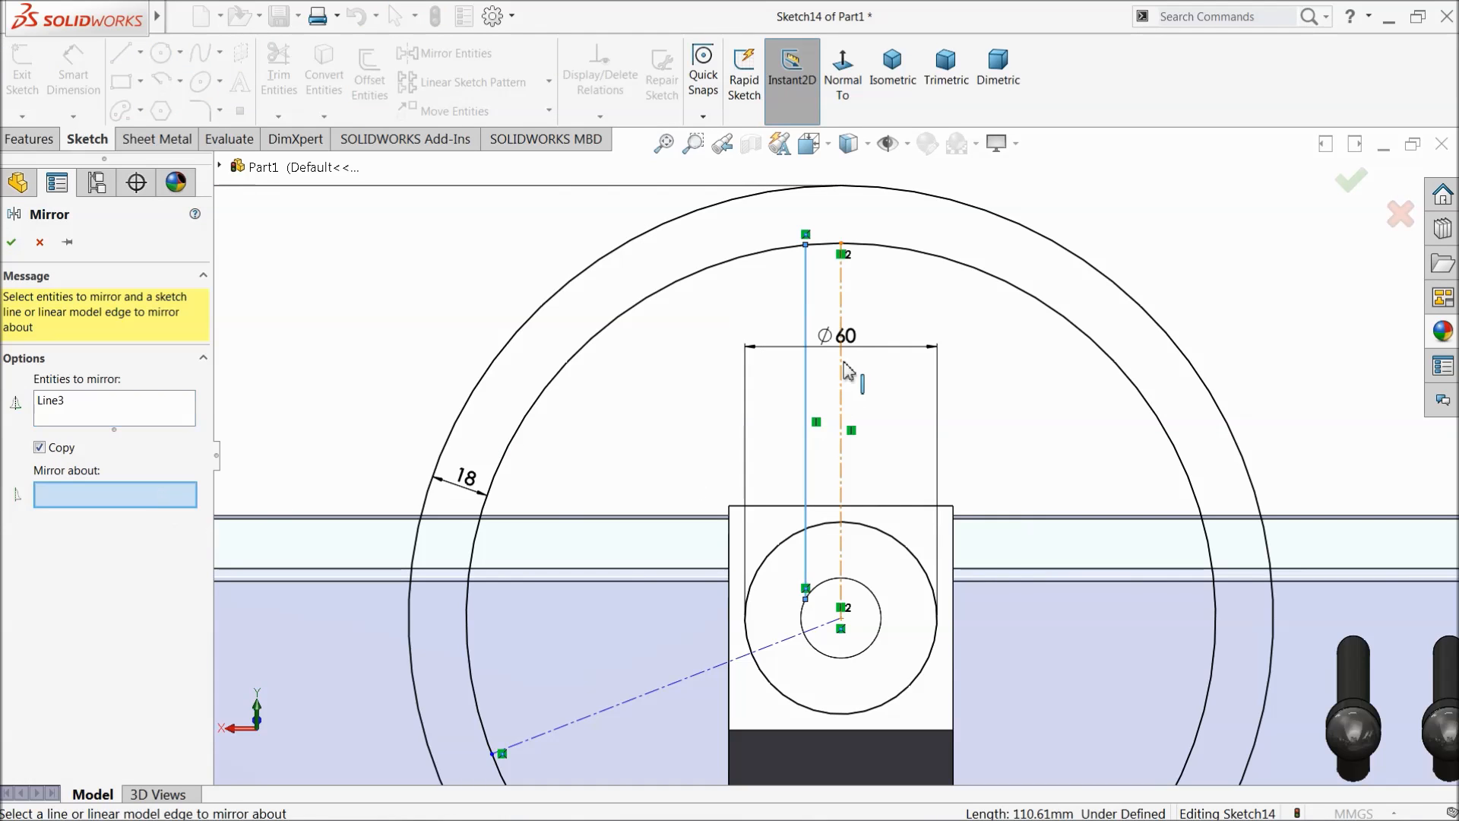
left_click(841, 329)
left_click(11, 243)
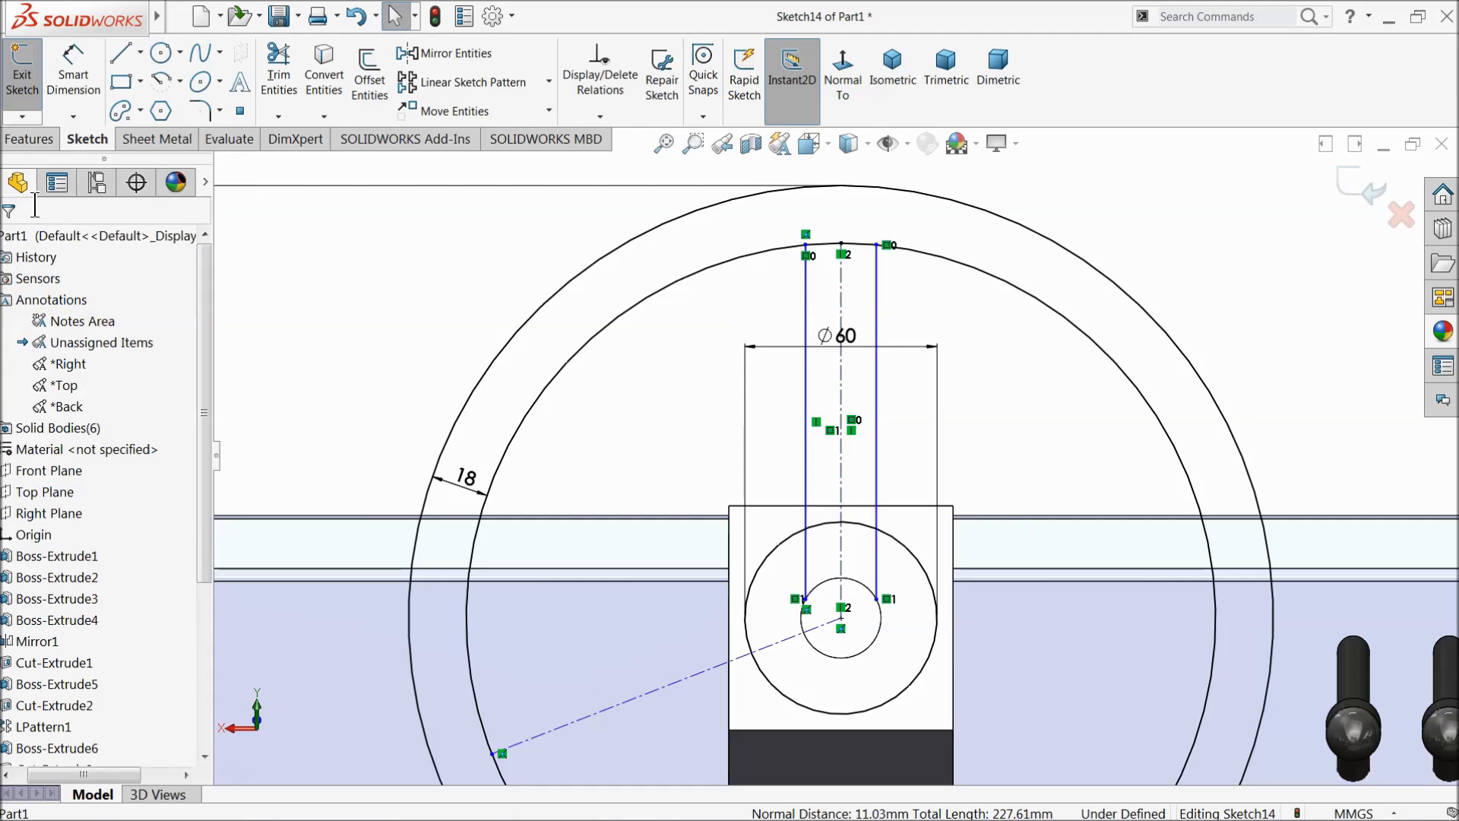
Step: Dimension the distance between the two vertical spoke lines at 18 mm
left_click(877, 301)
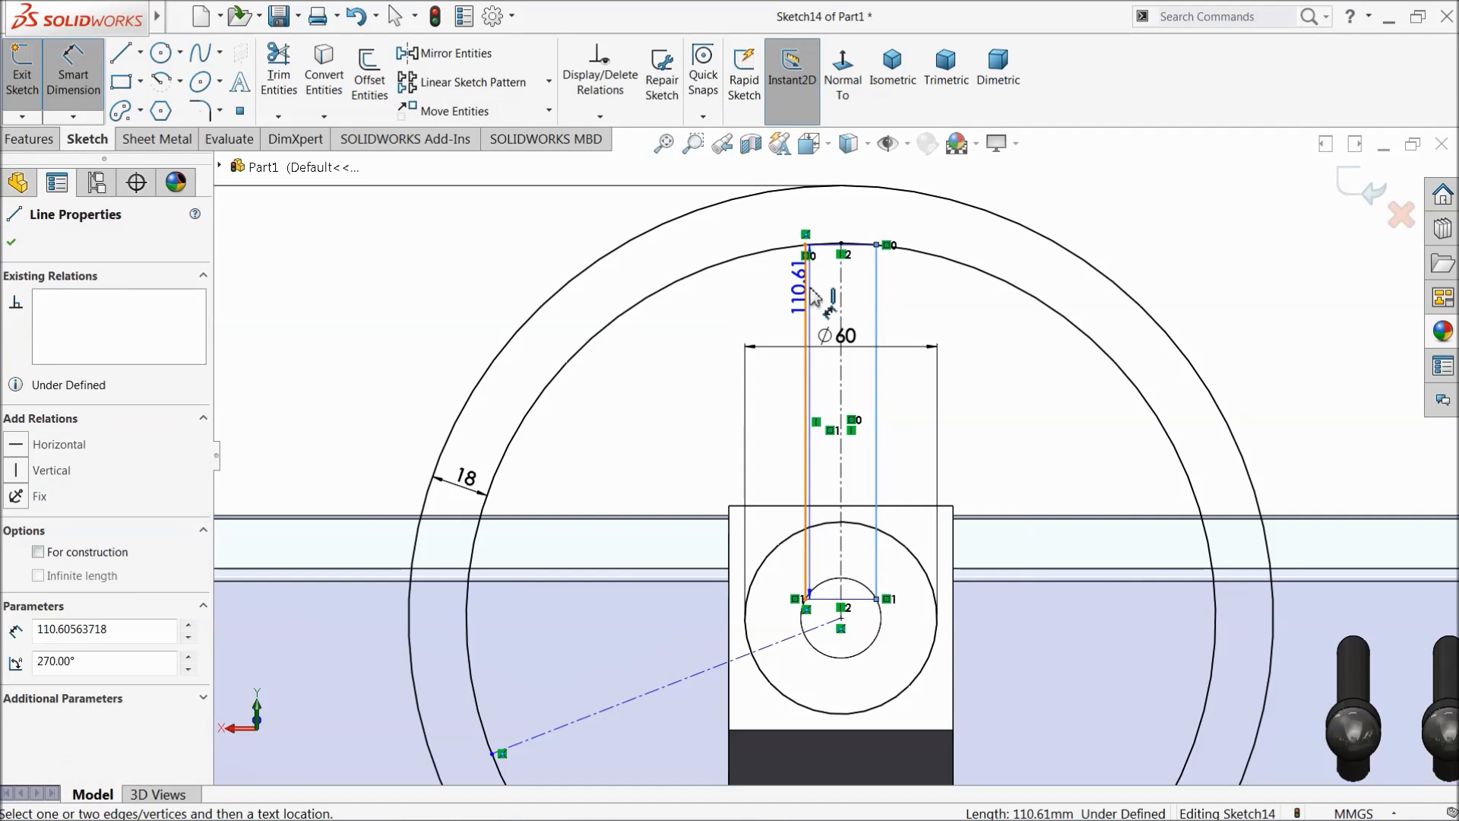
left_click(805, 304)
left_click(852, 291)
type("18")
key("Return")
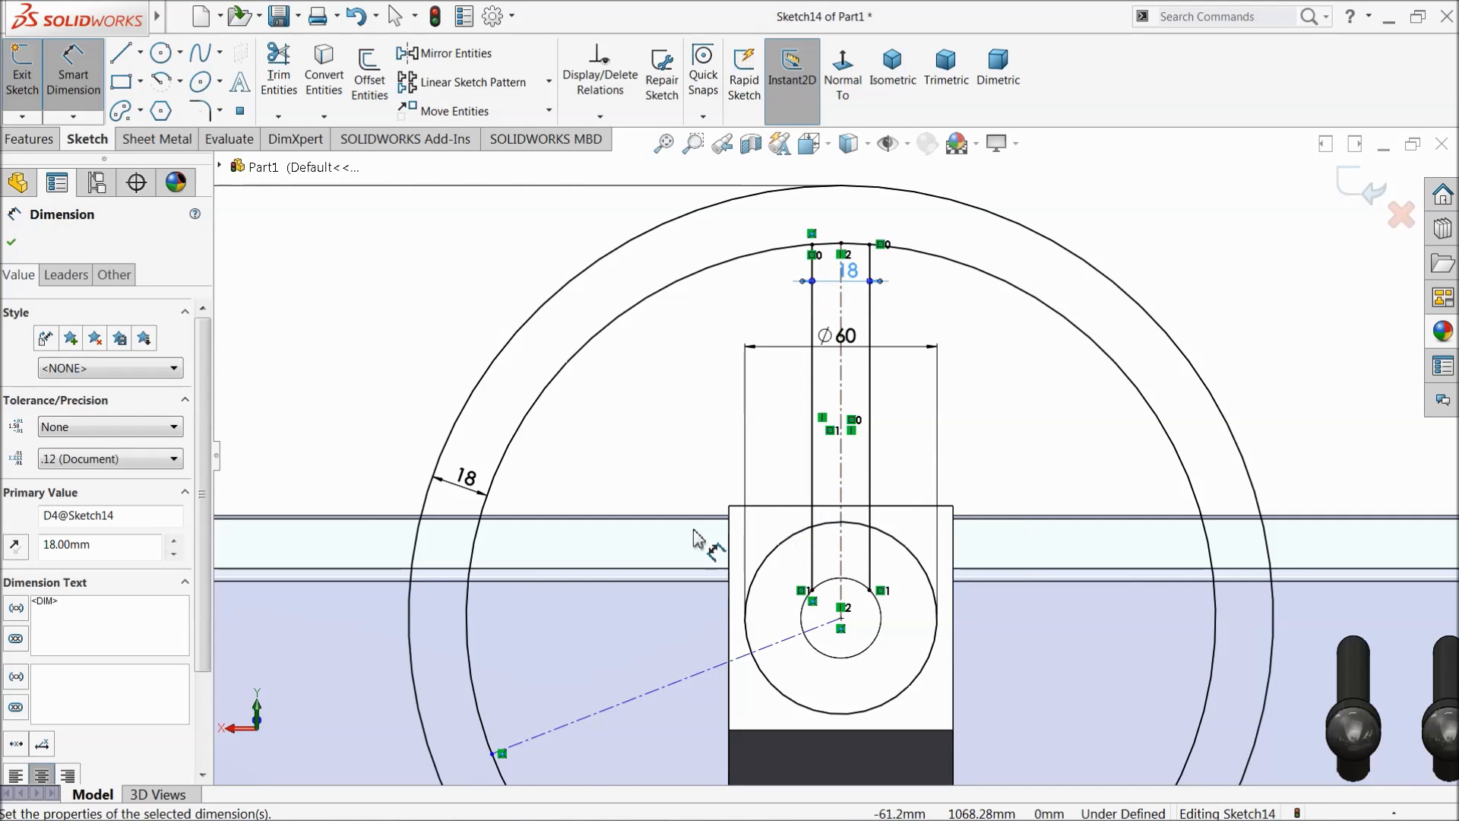
left_click(14, 244)
Step: Set up a circular sketch pattern of the two spoke lines with 3 equally spaced instances over 360 degrees
scroll(833, 456, "up", 3)
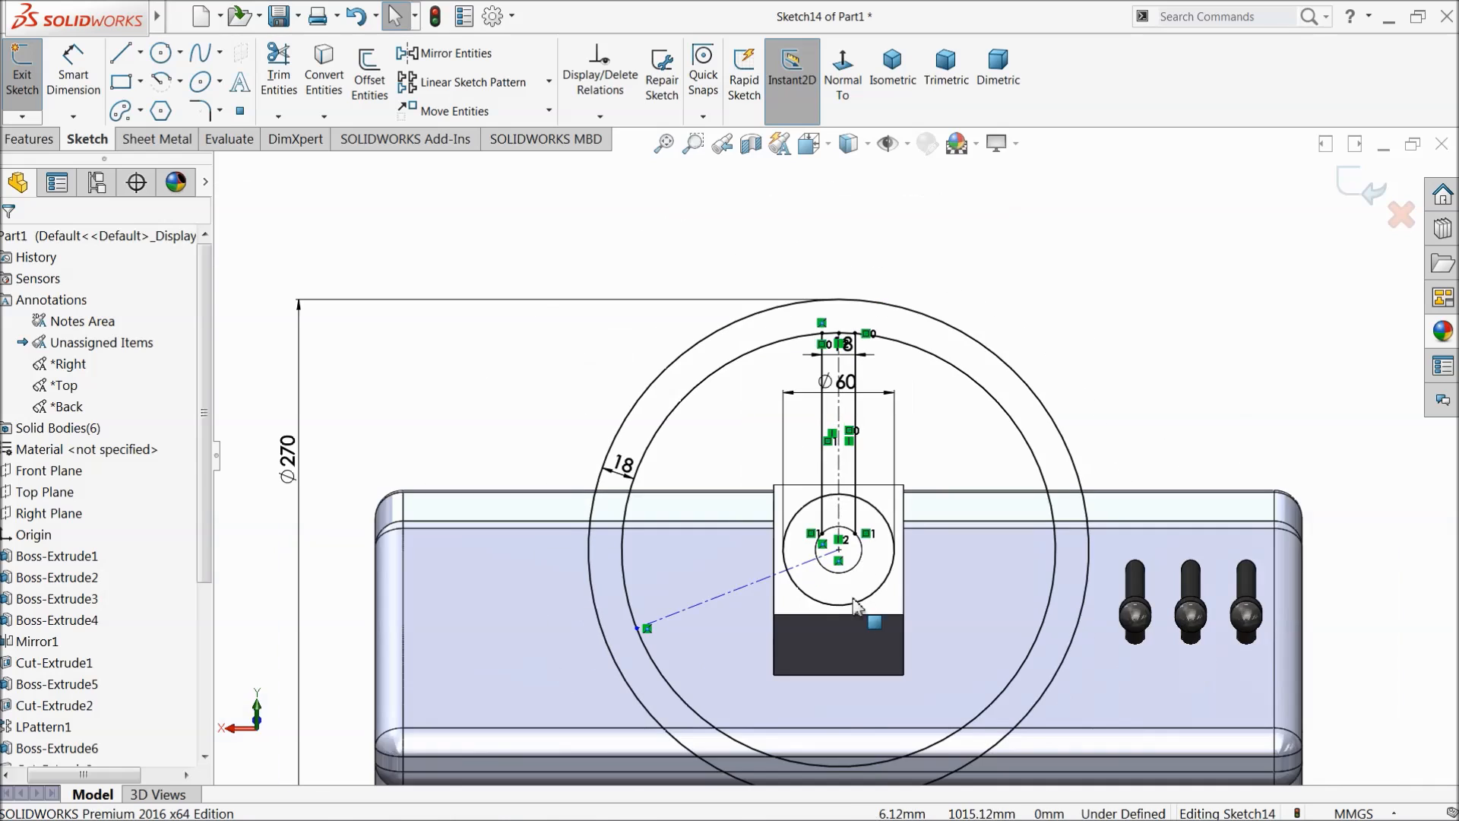
scroll(836, 555, "down", 2)
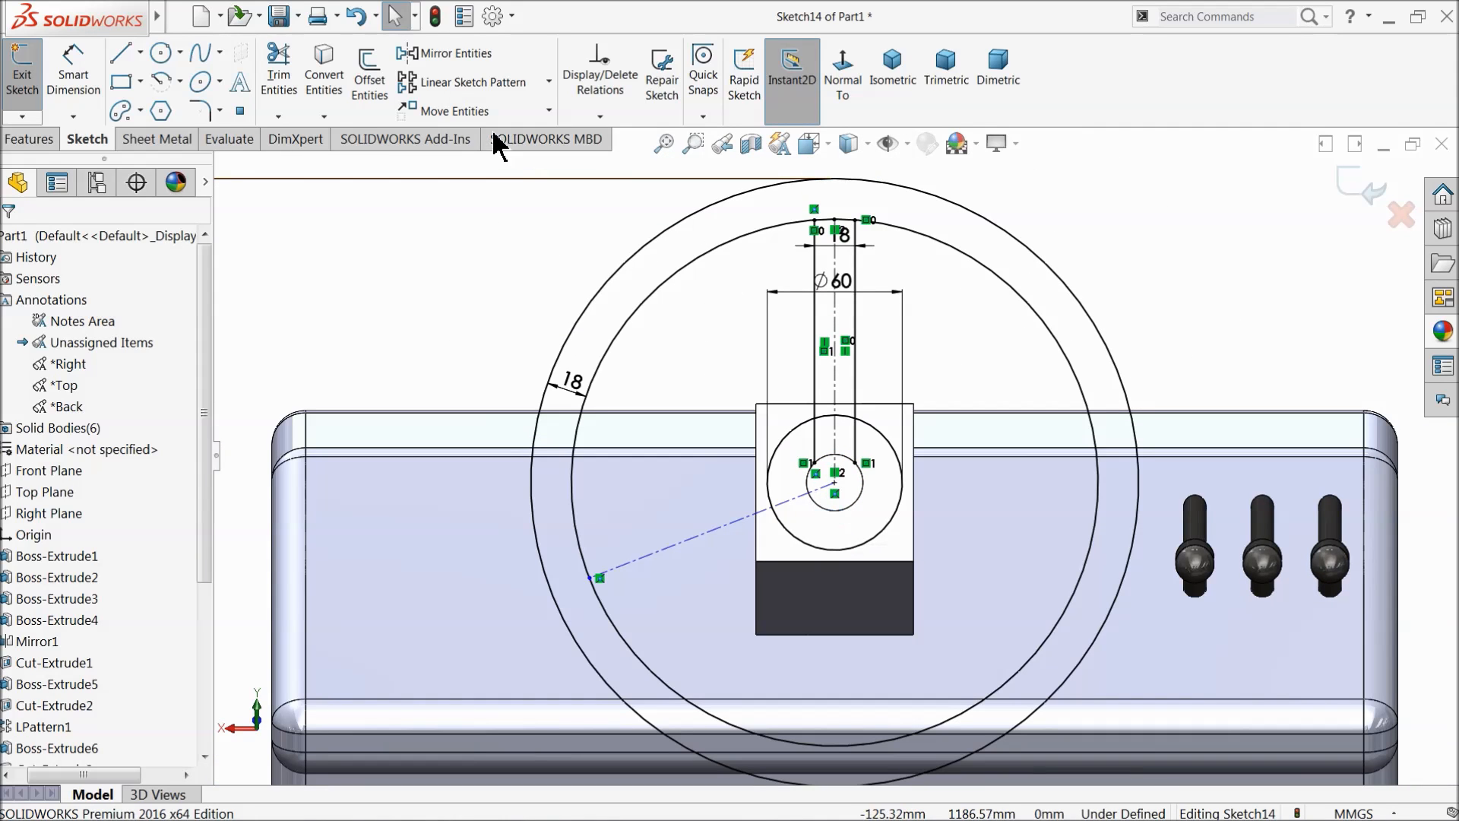
left_click(548, 82)
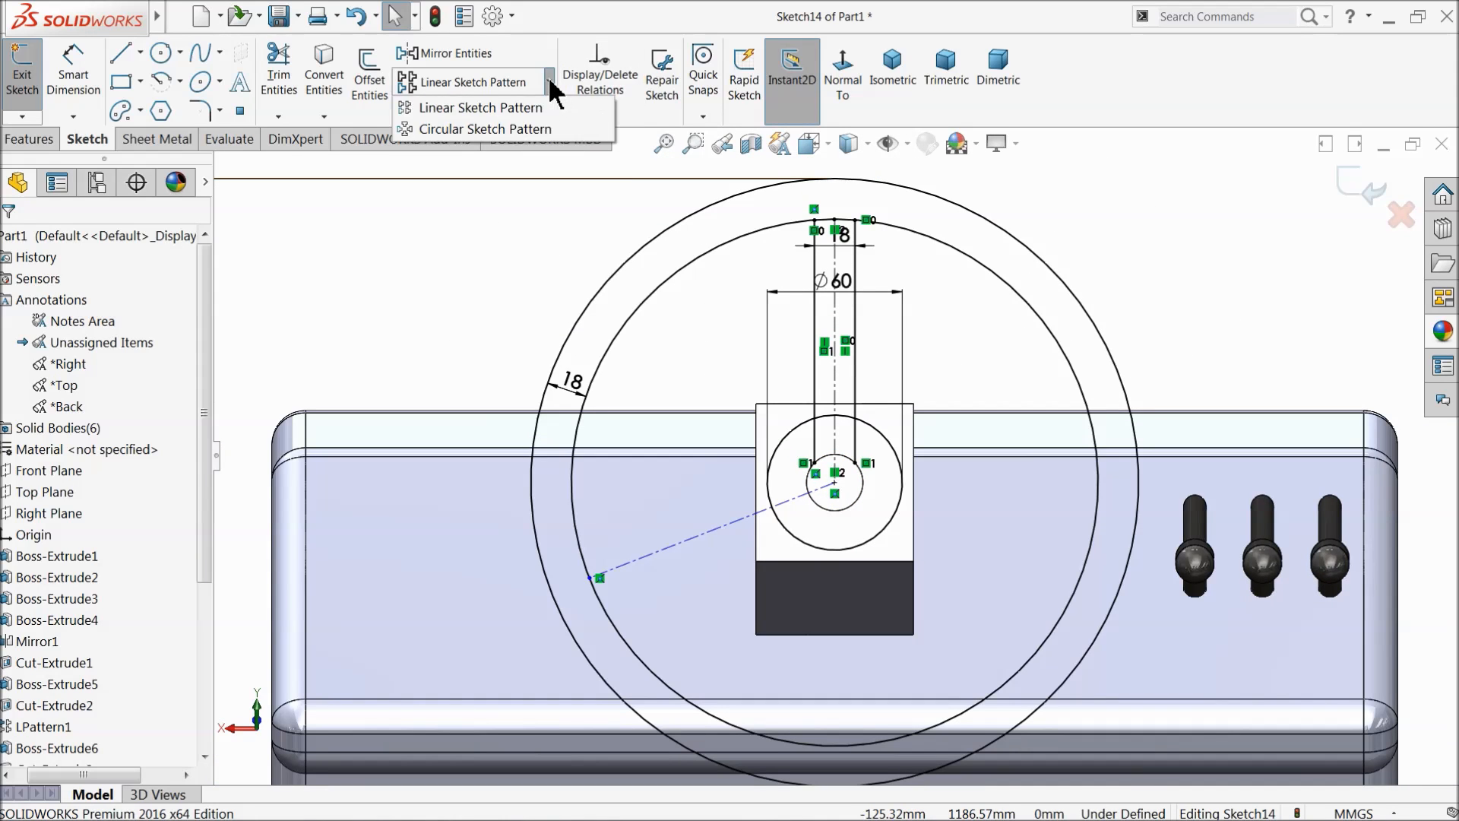
left_click(463, 129)
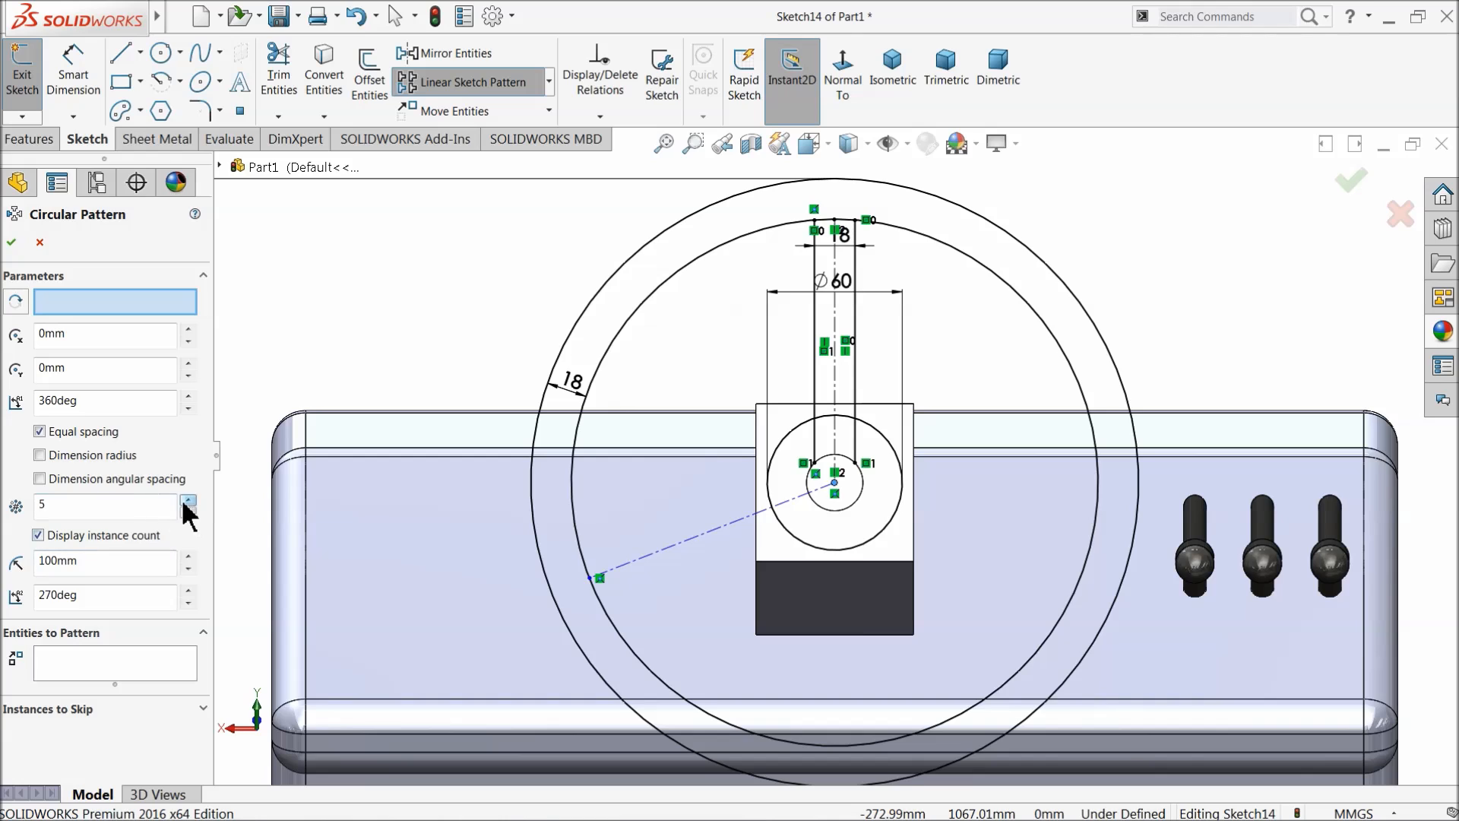
left_click(84, 677)
scroll(873, 434, "down", 2)
left_click(853, 364)
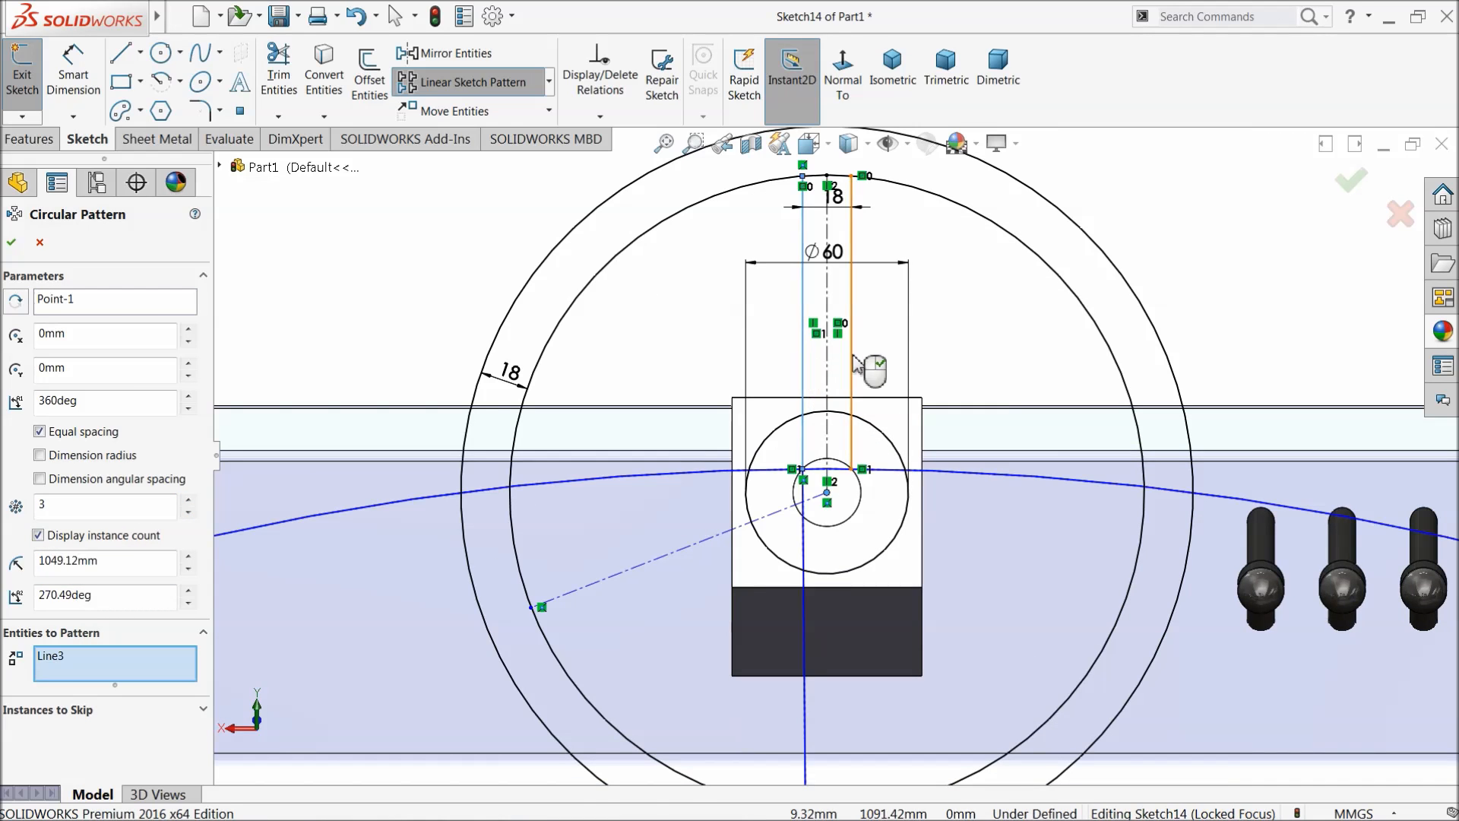
left_click(852, 358)
scroll(475, 517, "up", 2)
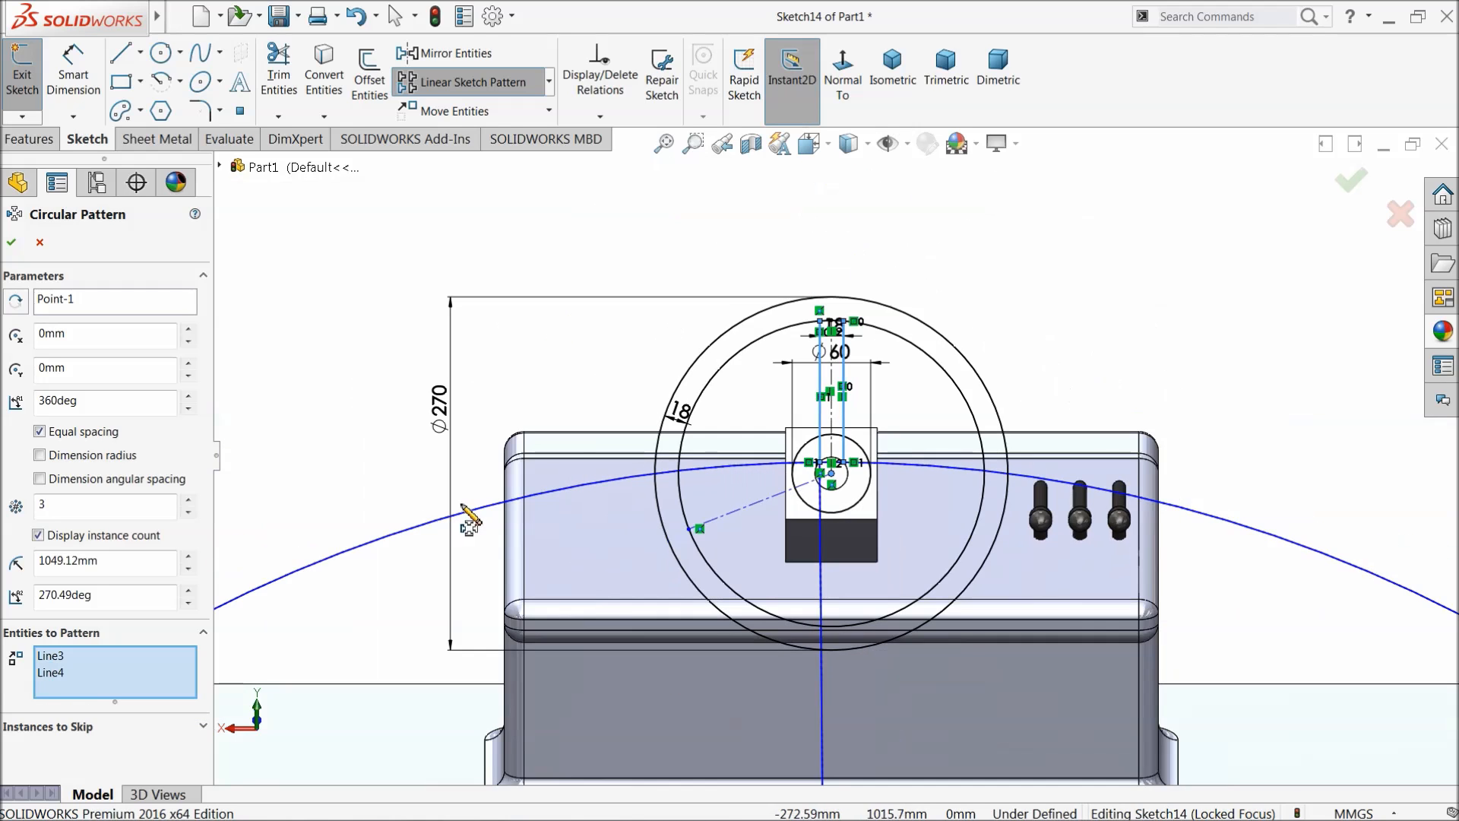
scroll(776, 533, "up", 4)
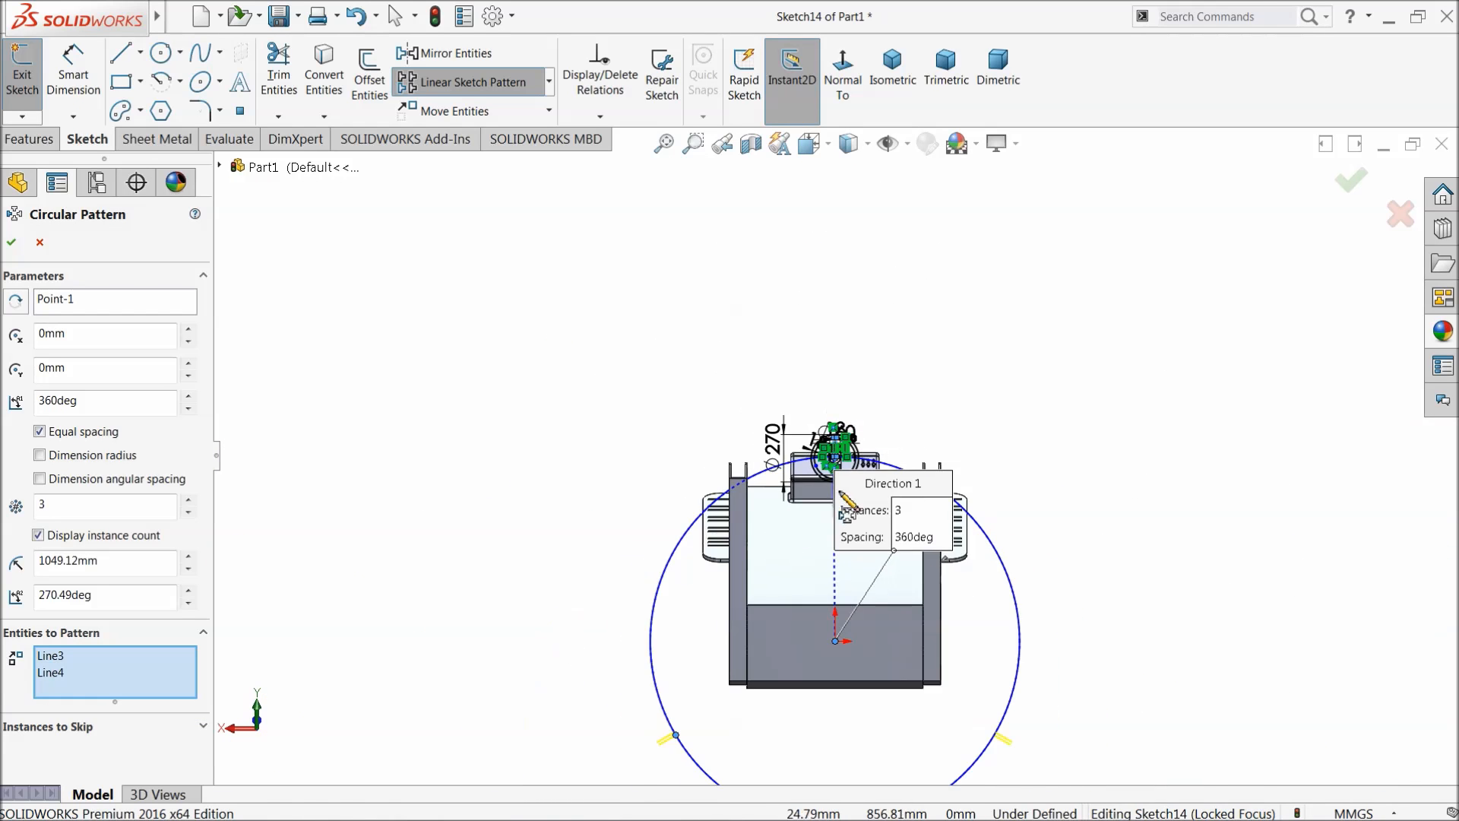
scroll(849, 468, "down", 5)
Step: Replace the circular pattern's centre with the common centre point of the circles and create the pattern
right_click(72, 300)
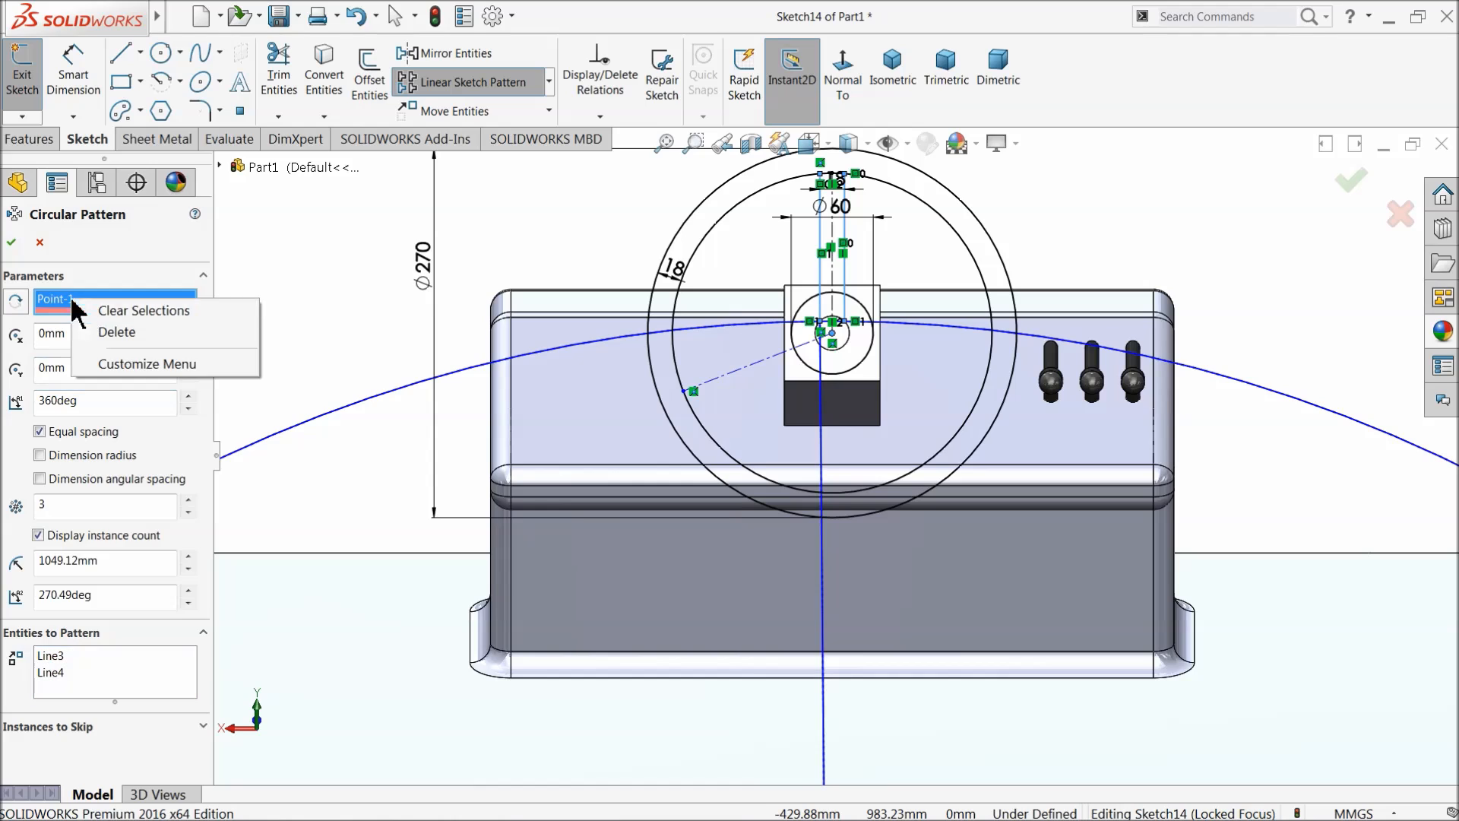
left_click(114, 329)
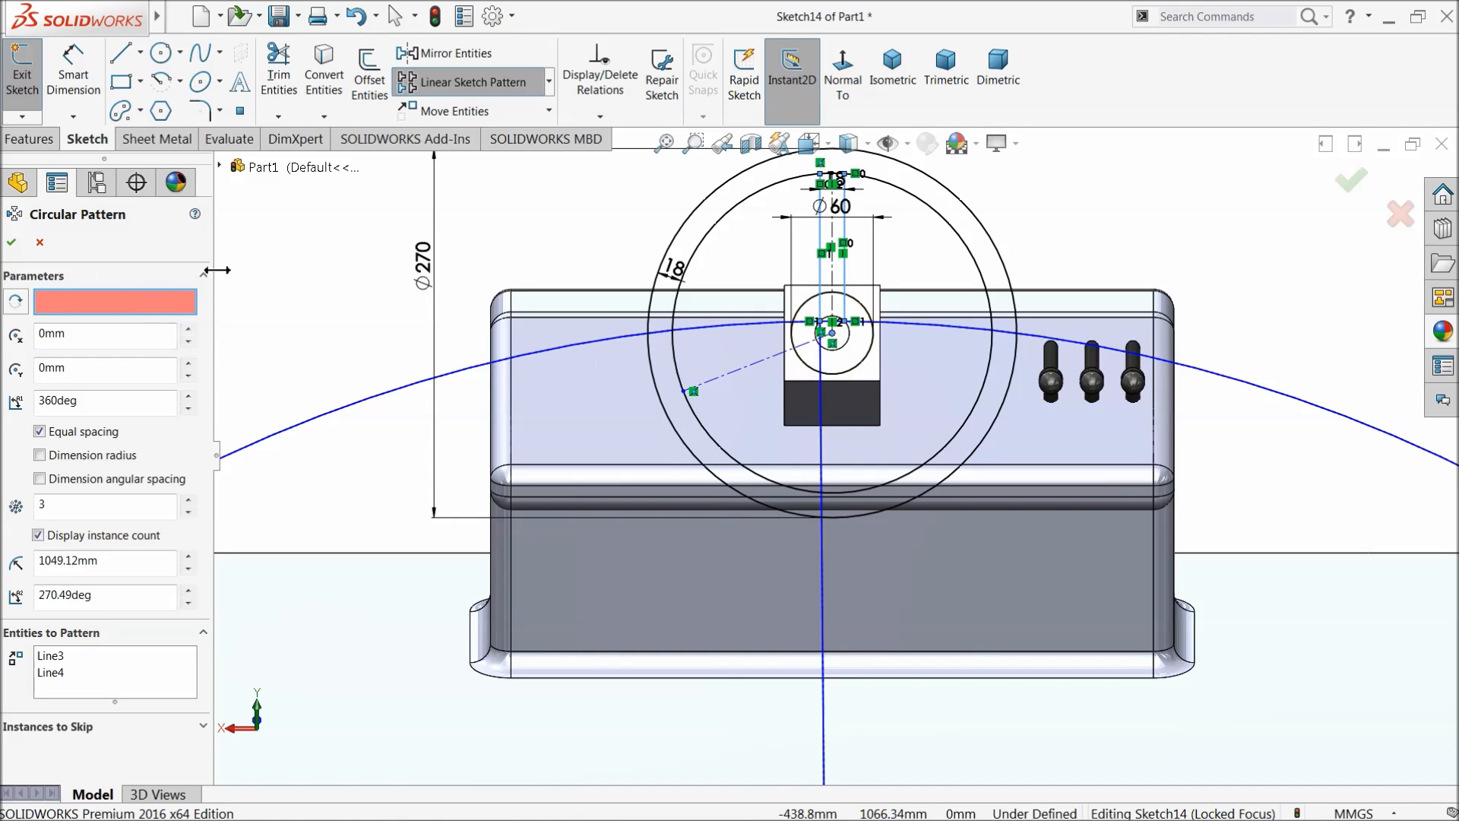
left_click(838, 339)
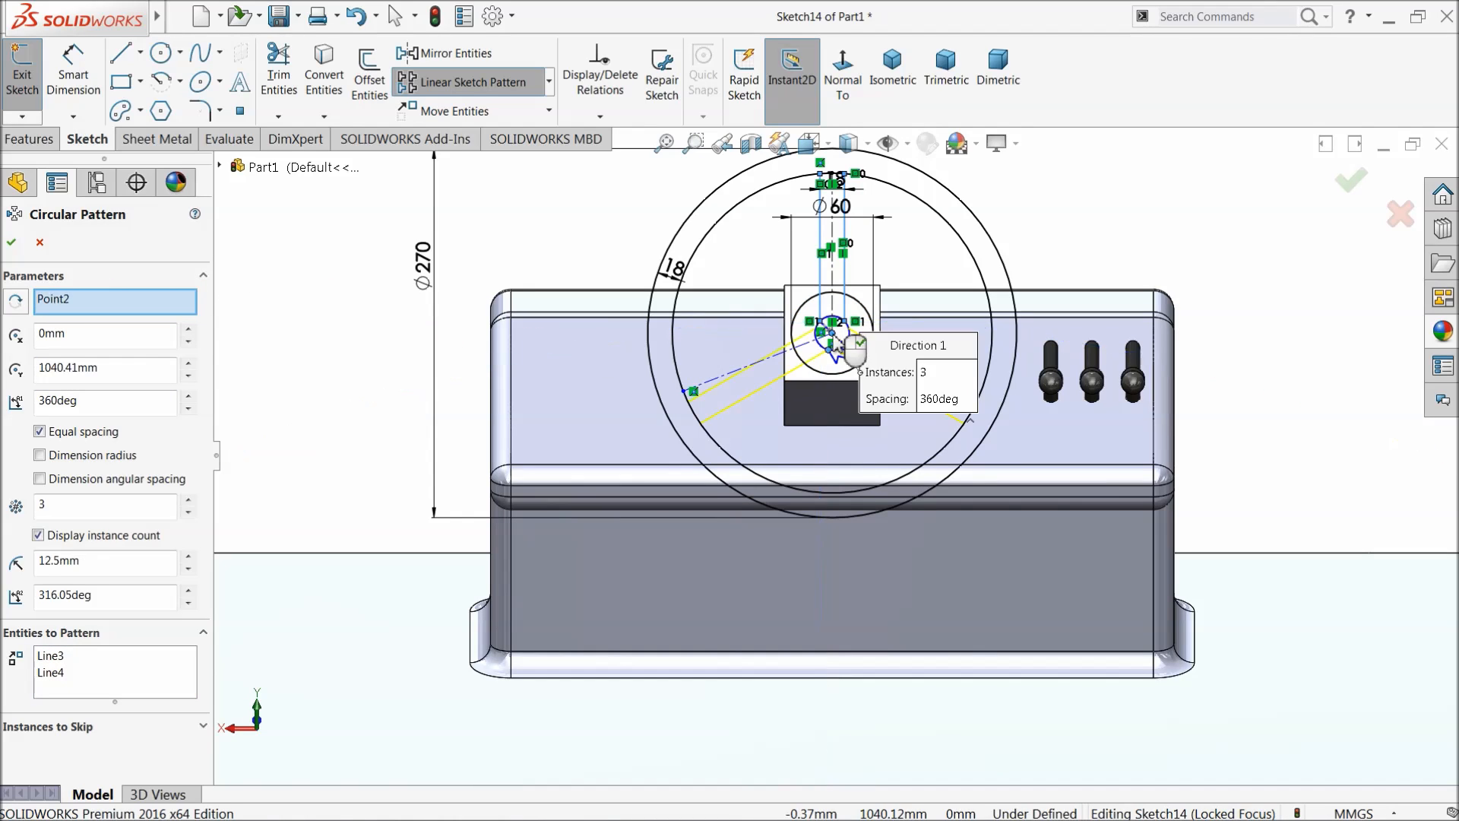
scroll(836, 320, "down", 3)
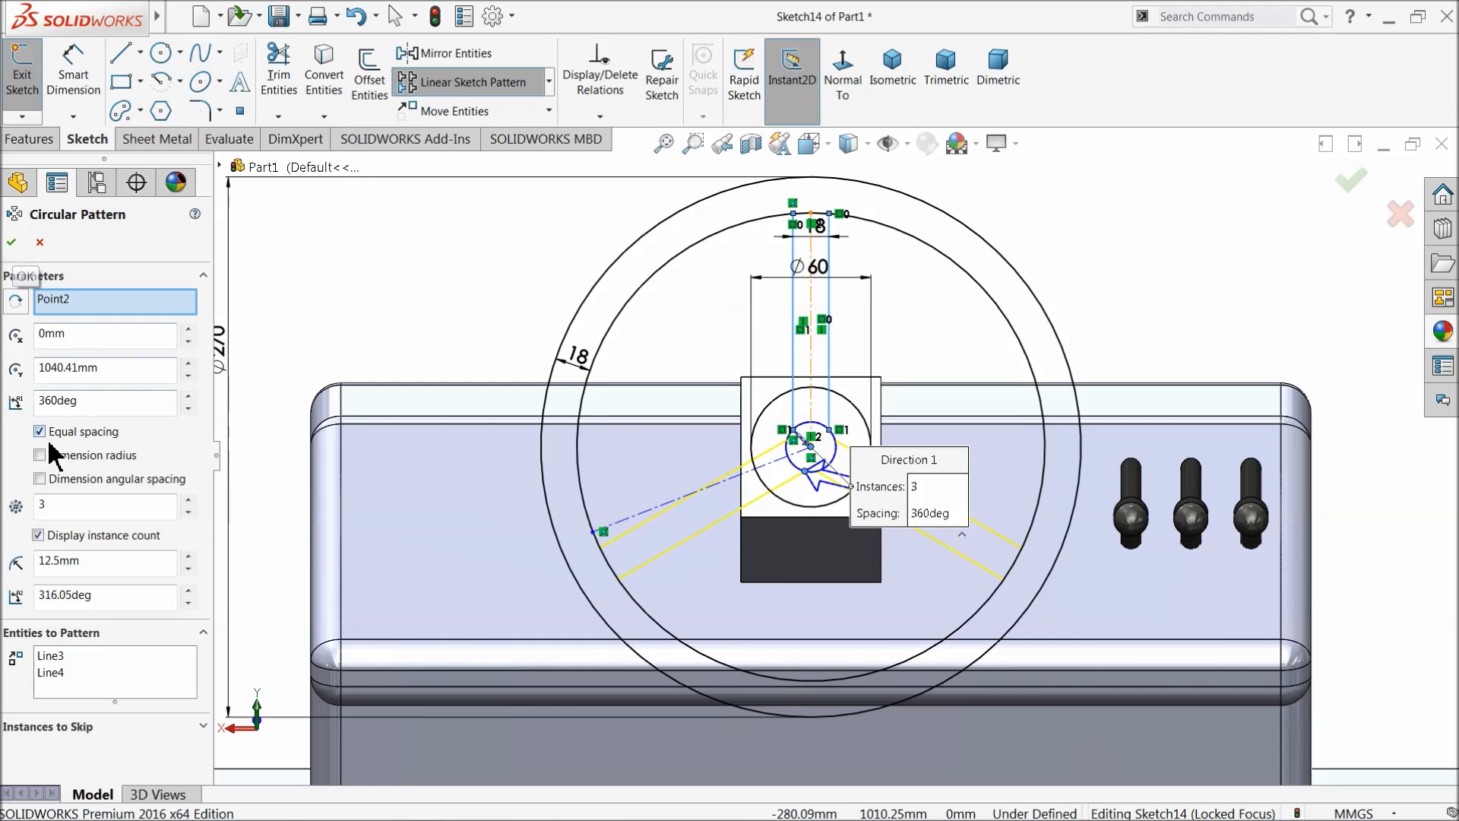
left_click(12, 242)
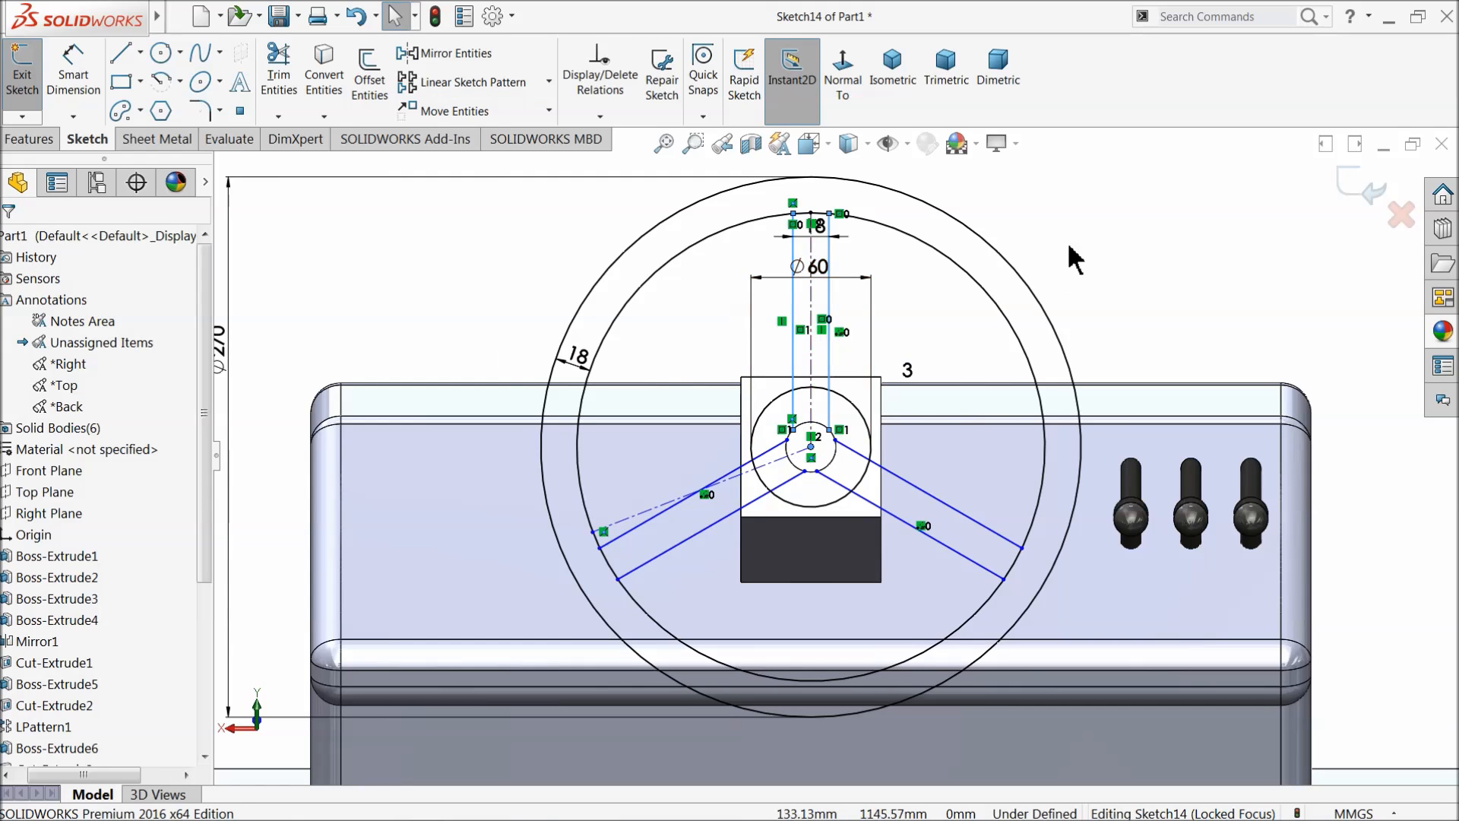
Step: Power trim the 60 mm hub circle's arcs between the spoke lines and the spoke line portions inside the hub at all three spokes
scroll(912, 403, "down", 2)
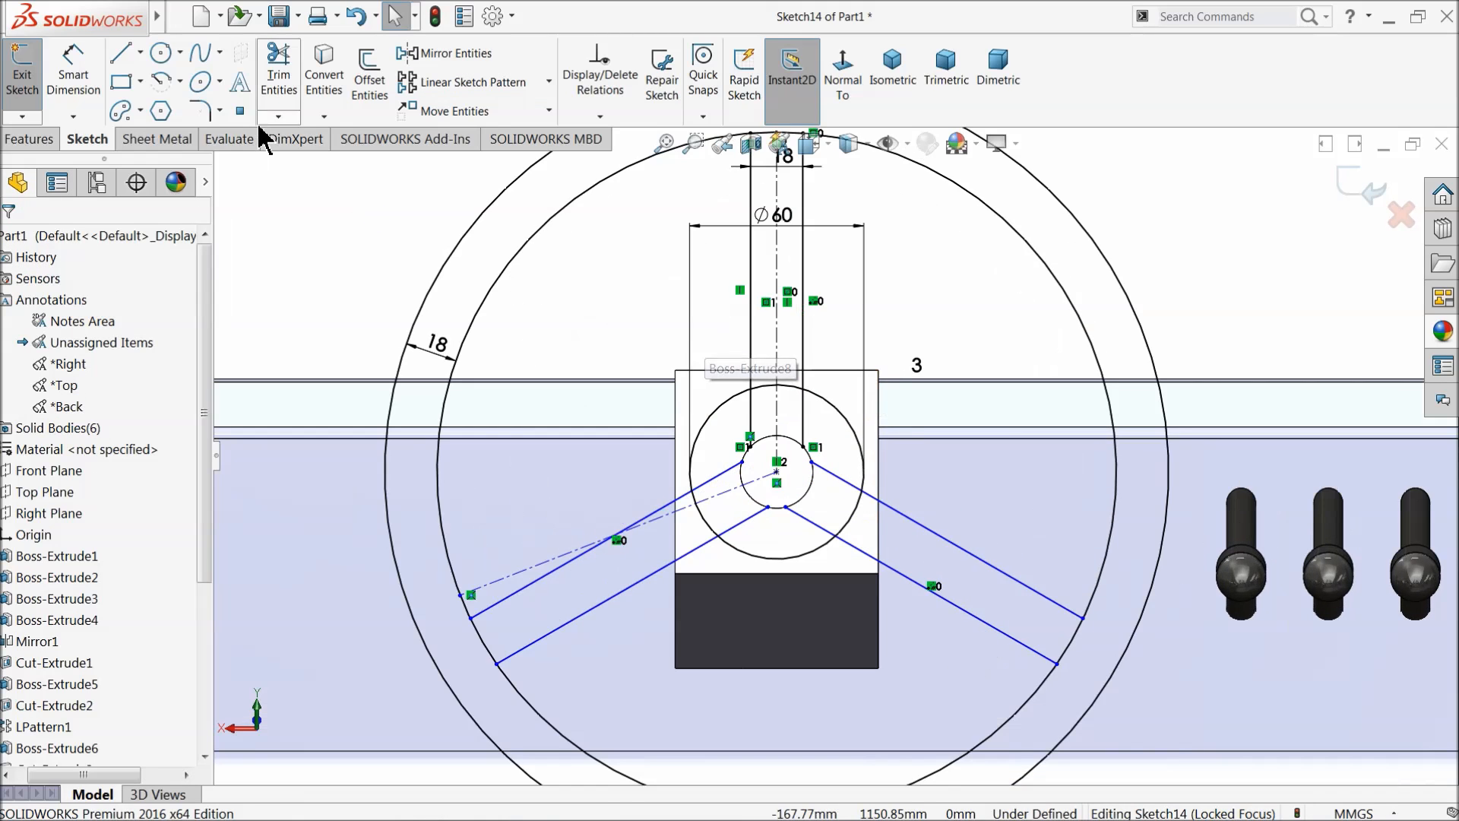
left_click(279, 74)
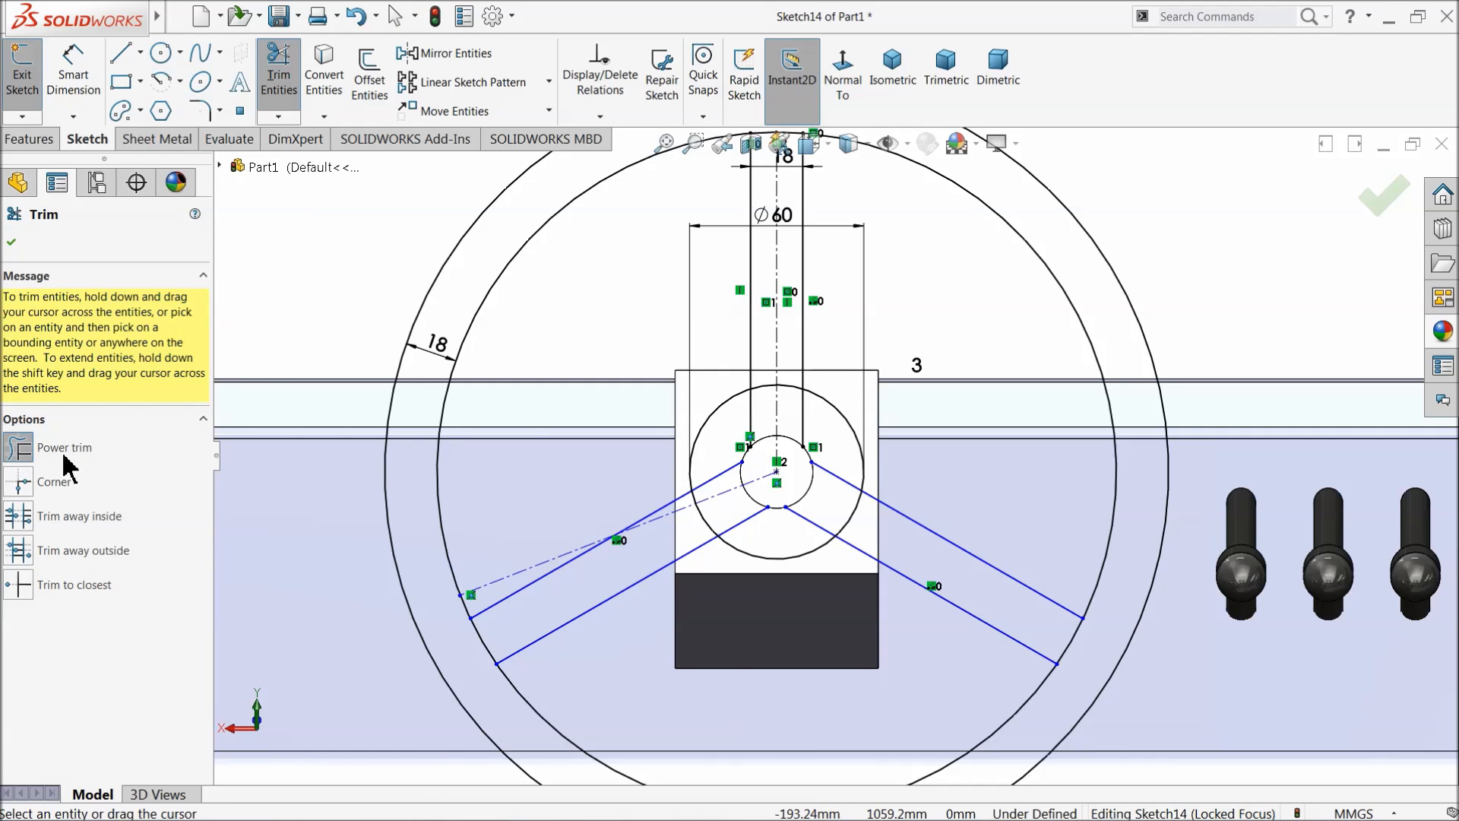
scroll(760, 445, "down", 2)
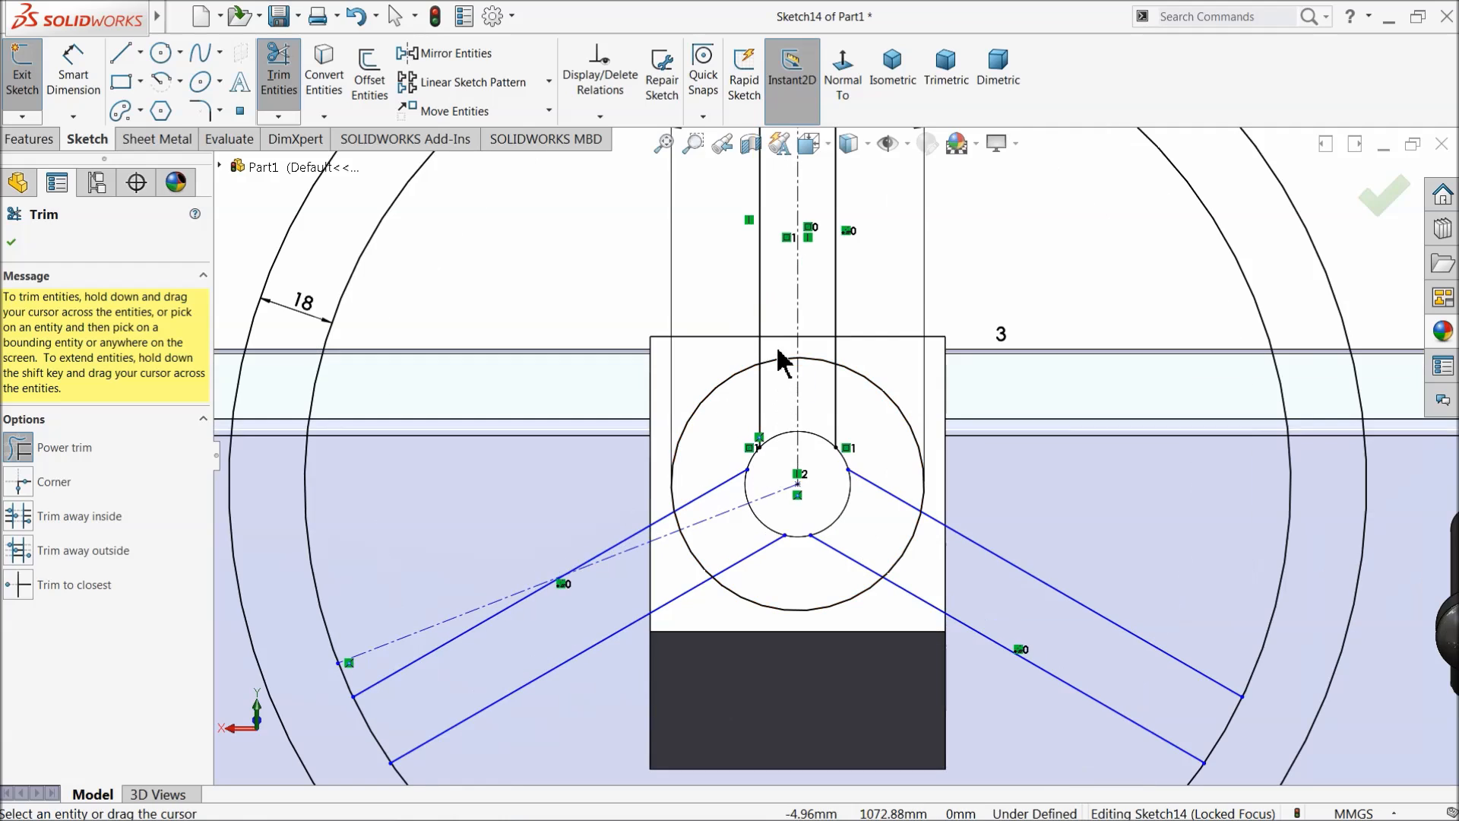
left_click_drag(778, 357, 778, 375)
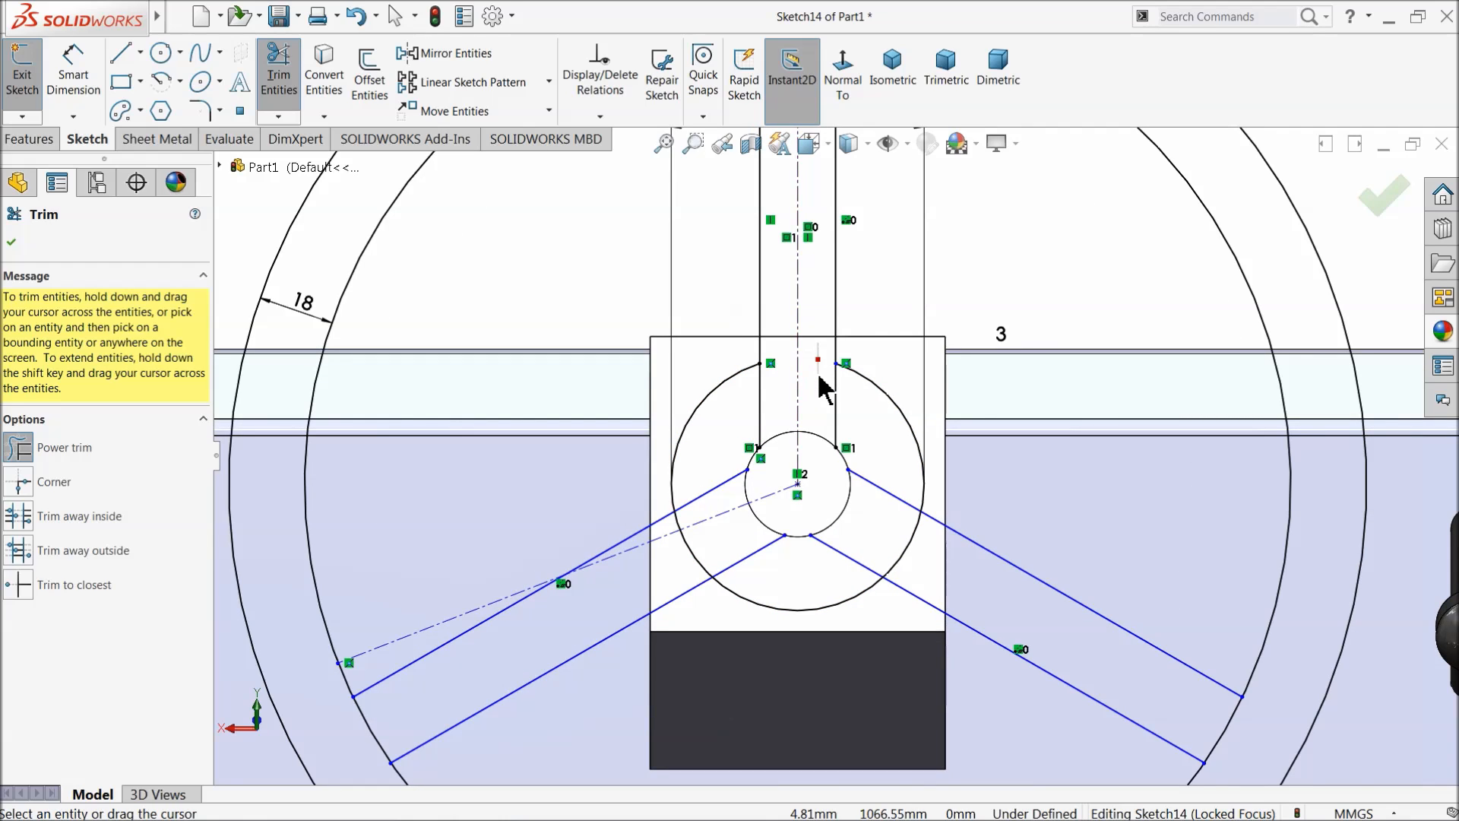
left_click_drag(817, 409, 840, 411)
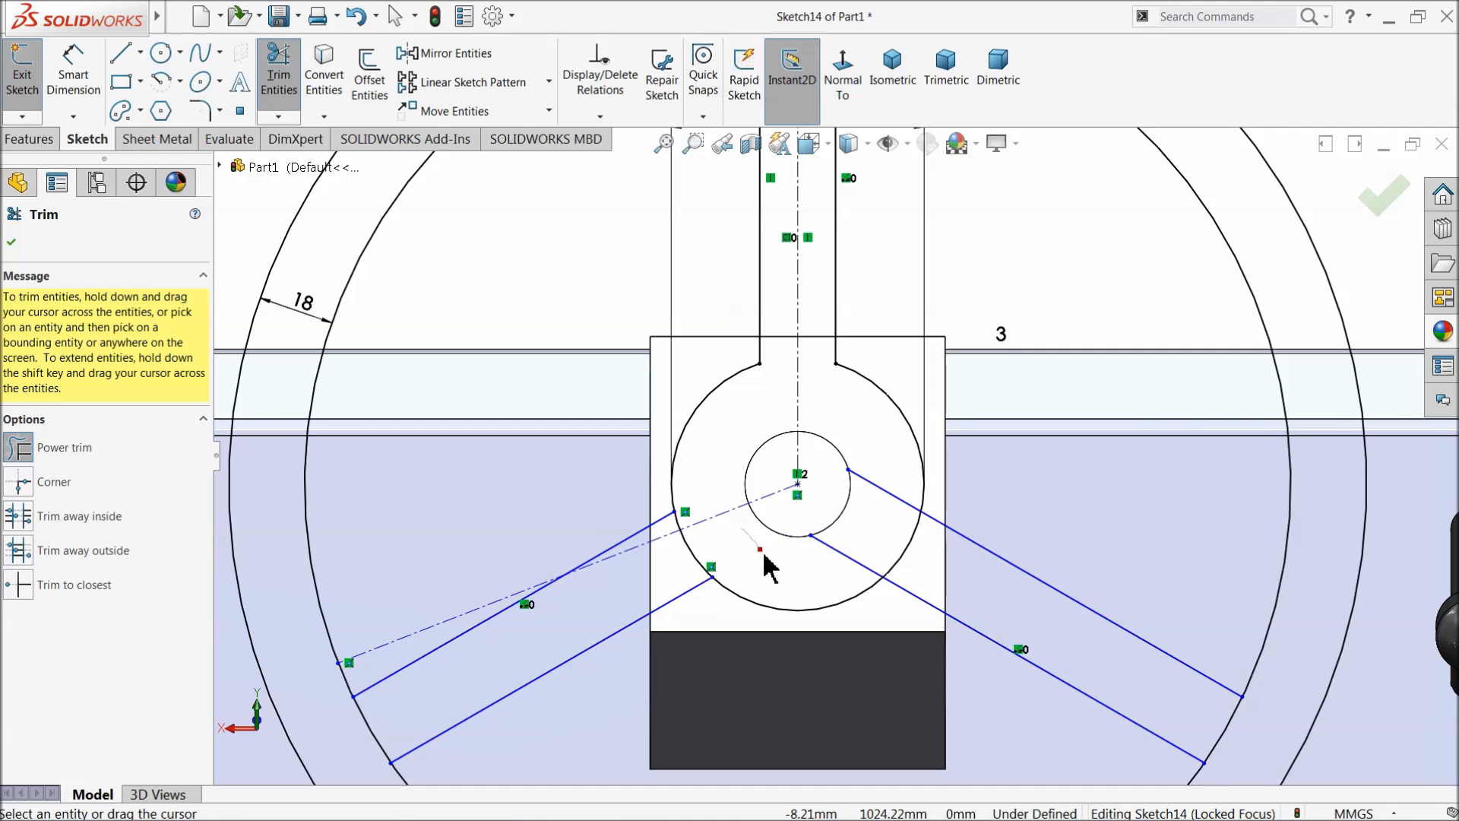
mouse_move(884, 483)
left_mouse_down()
mouse_move(887, 522)
mouse_move(916, 546)
left_mouse_up()
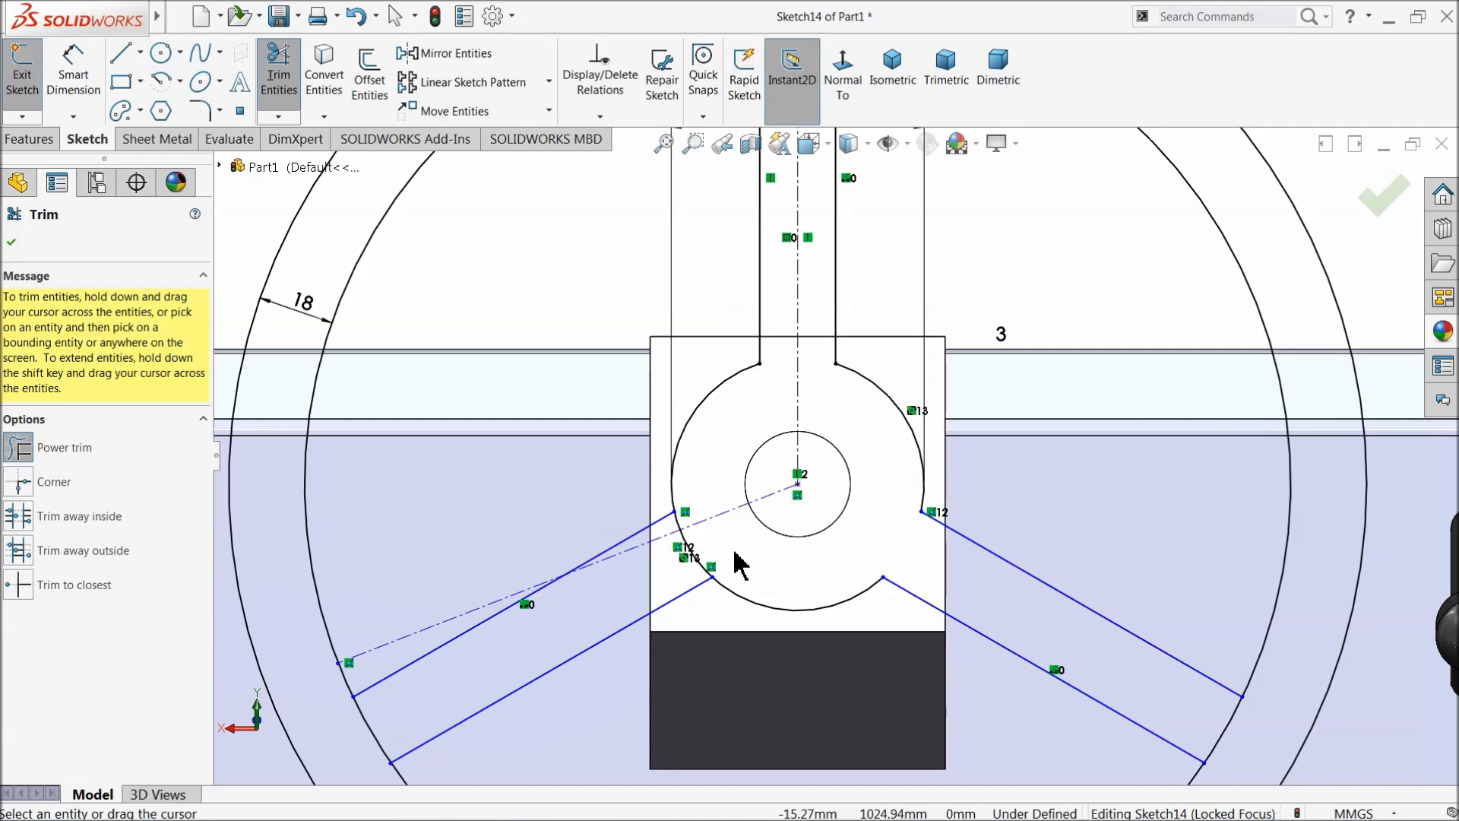
mouse_move(706, 546)
left_mouse_down()
mouse_move(687, 558)
mouse_move(672, 529)
left_mouse_up()
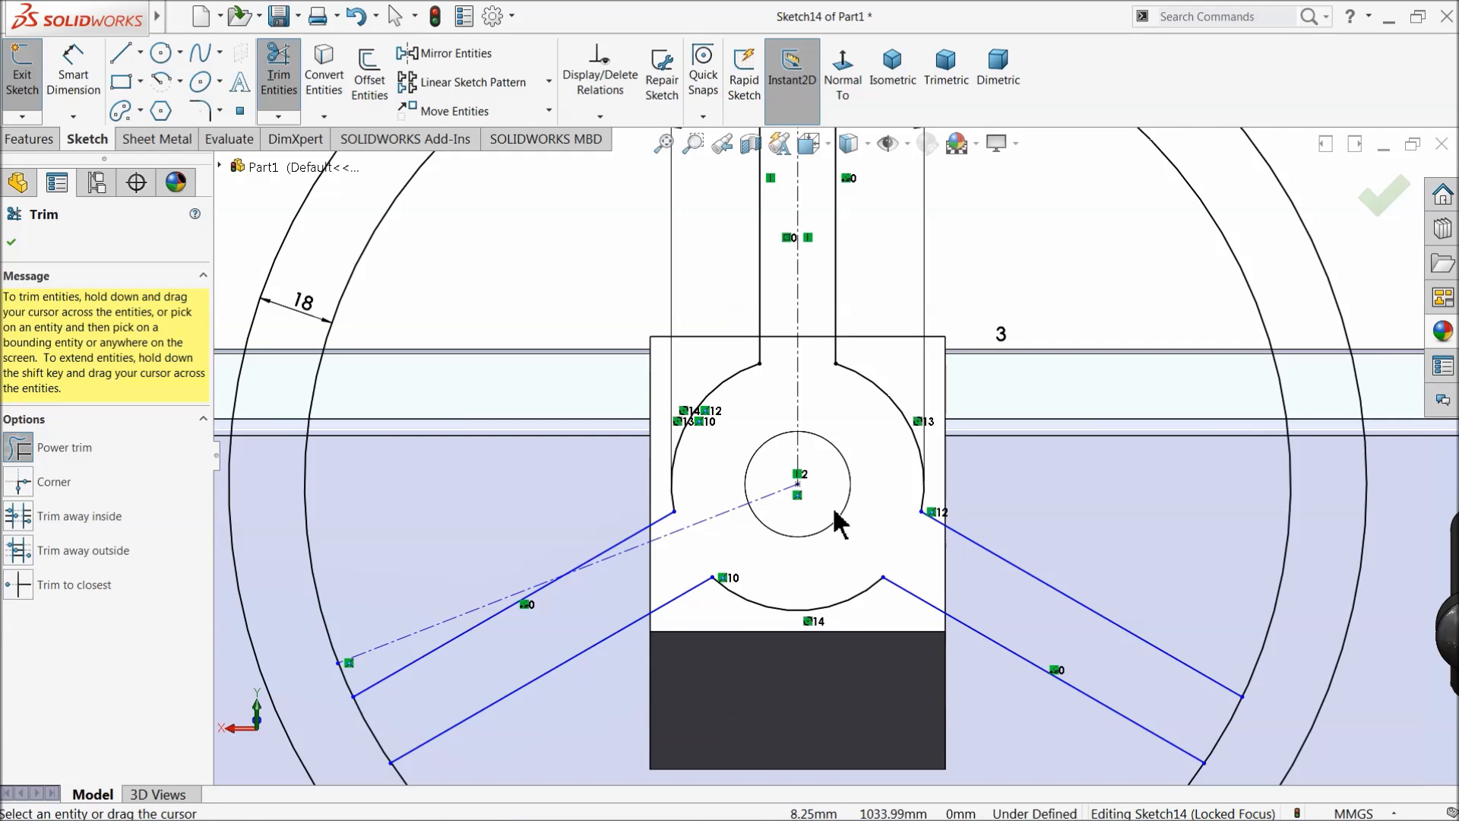
Step: Power trim the arcs of the rim's inner circle between the paired spoke lines at all three spokes
scroll(808, 505, "up", 3)
scroll(678, 613, "down", 5)
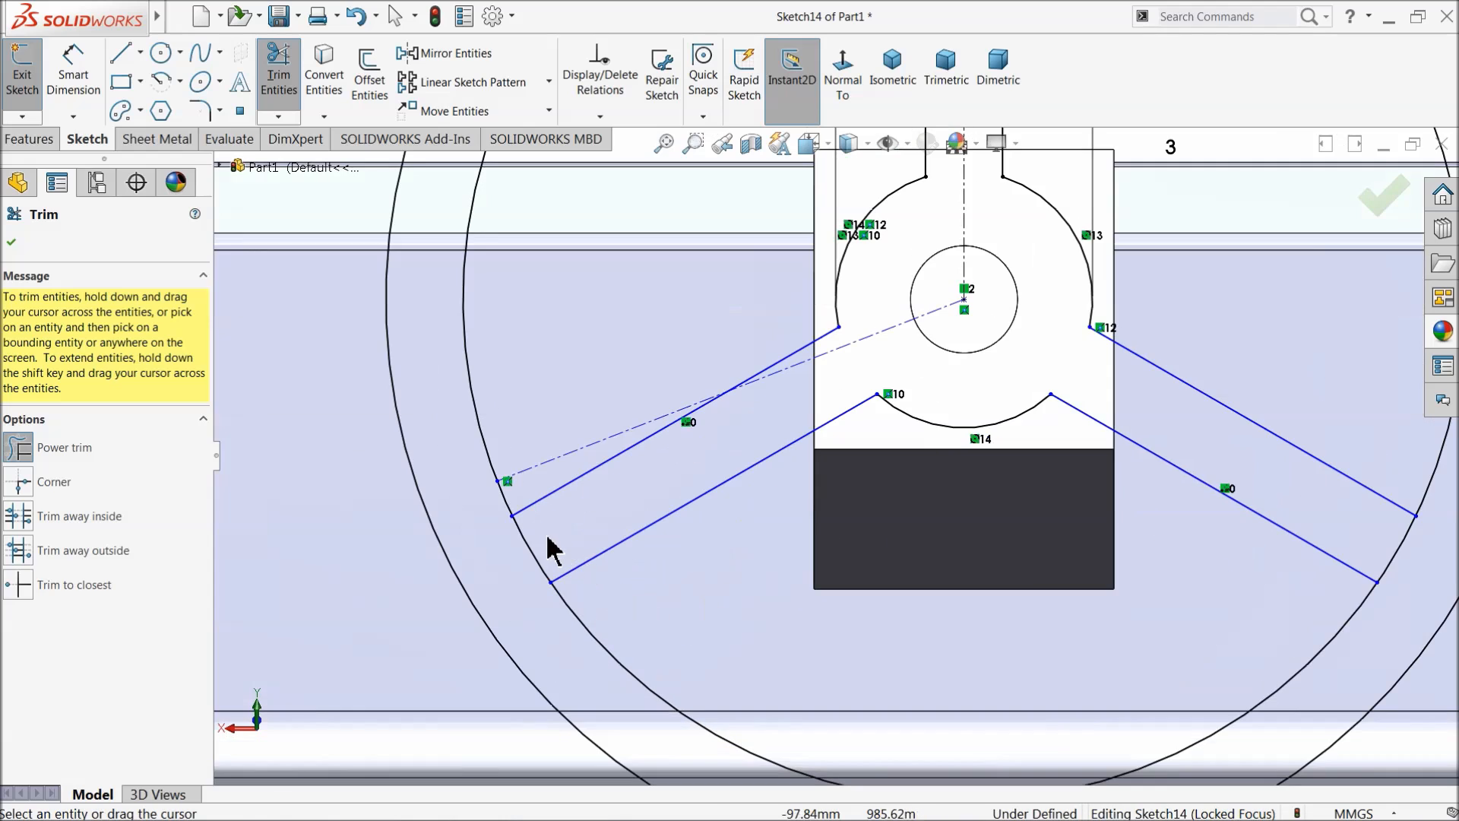
left_click_drag(1347, 541, 1405, 566)
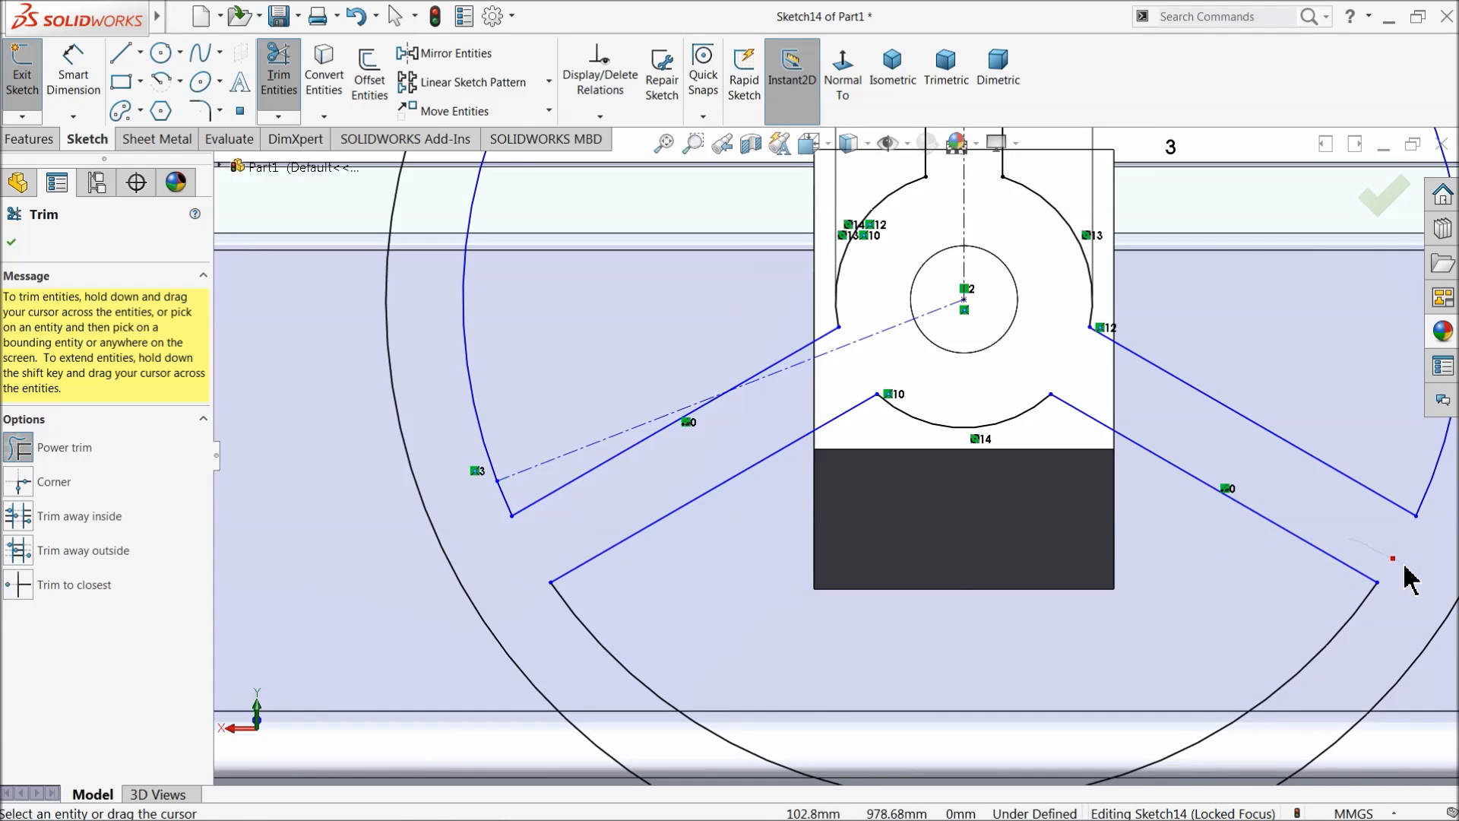
scroll(1048, 495, "up", 3)
scroll(922, 221, "down", 6)
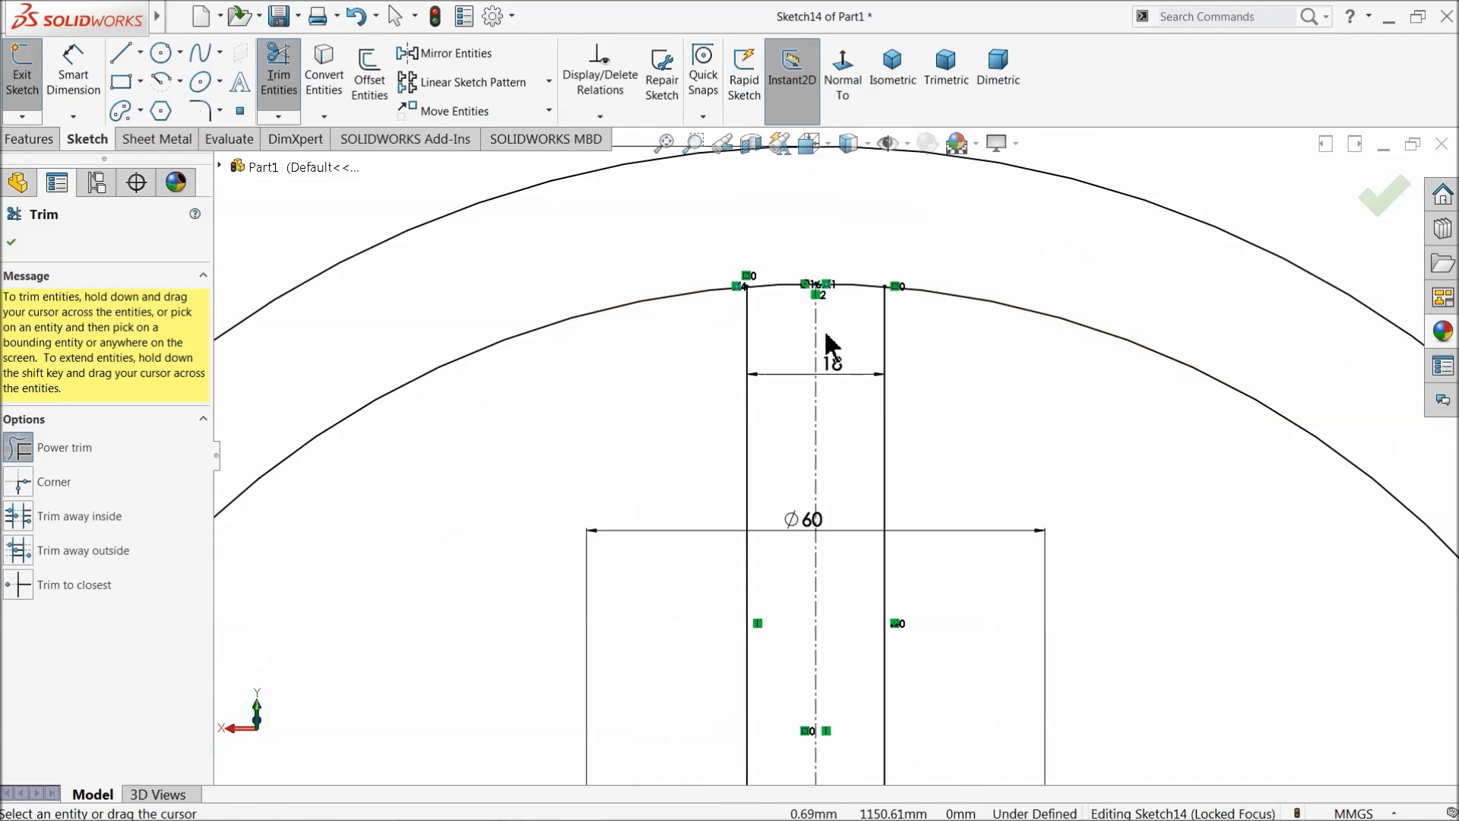
mouse_move(859, 266)
left_mouse_down()
mouse_move(841, 332)
mouse_move(772, 286)
left_mouse_up()
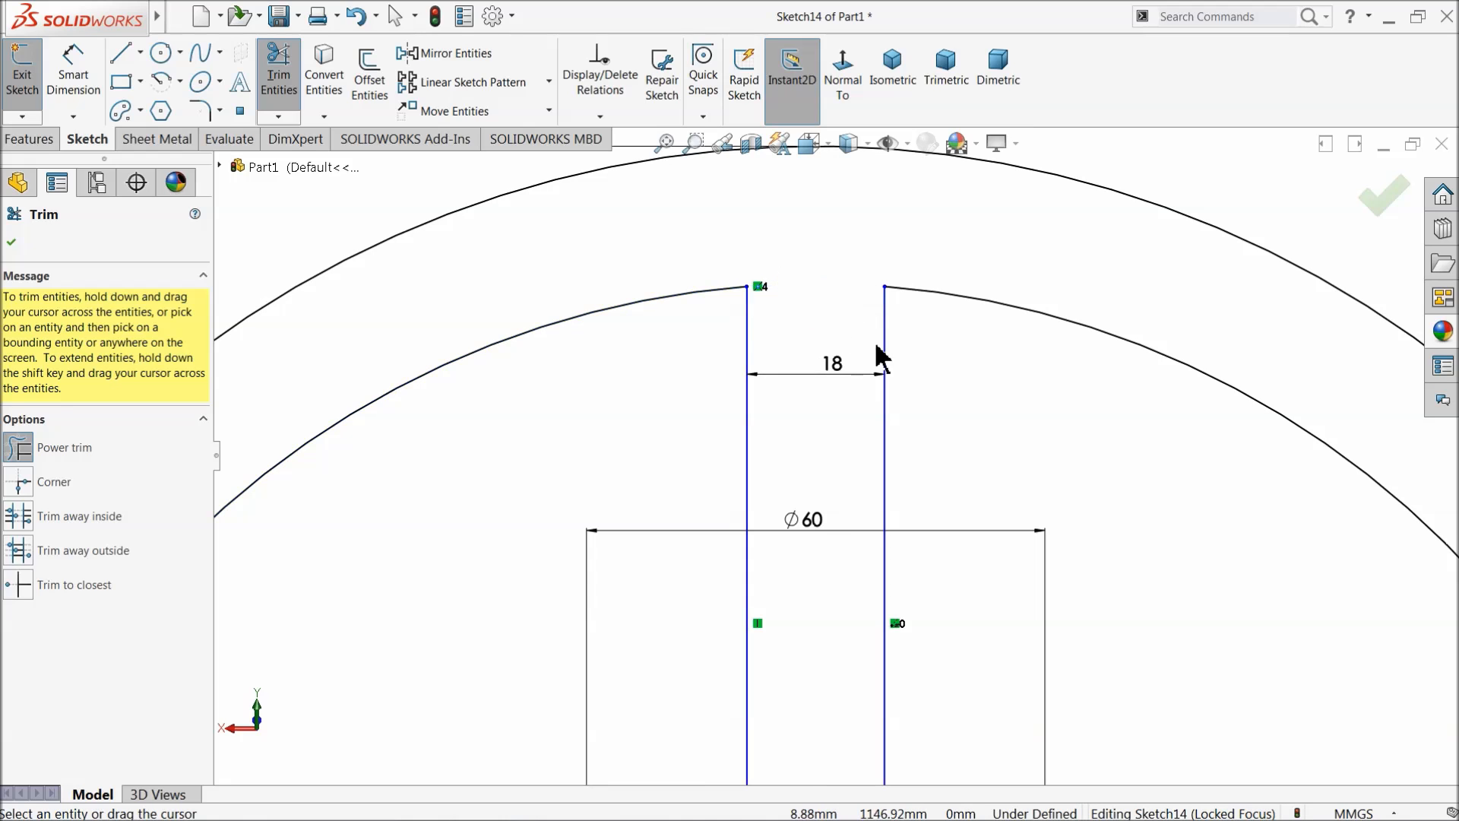
Step: Close the trimming and delete the slanted construction line running from the hub centre to the rim's inner circle
scroll(836, 456, "up", 3)
scroll(901, 515, "up", 4)
scroll(863, 570, "down", 3)
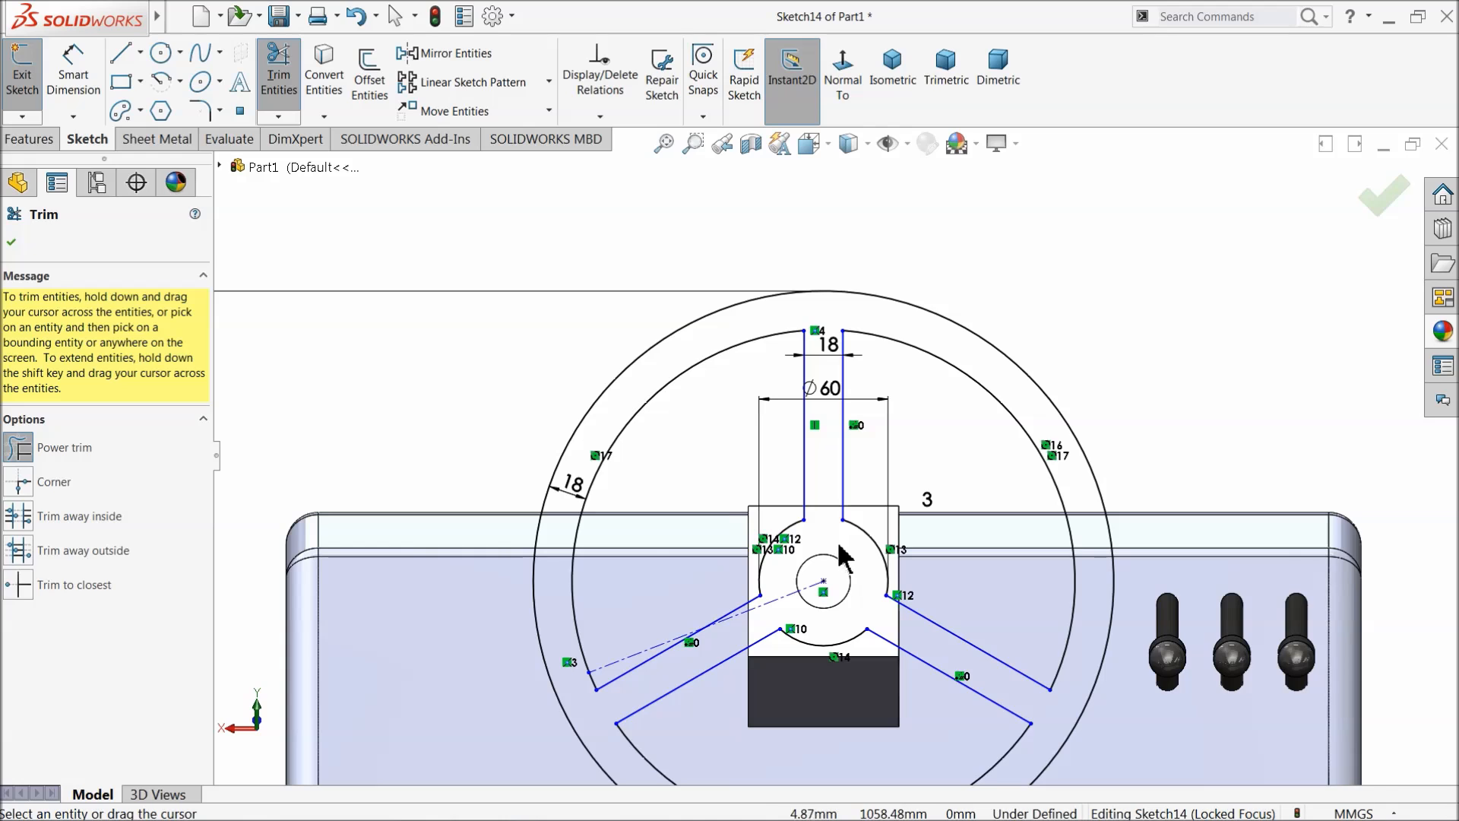
scroll(613, 677, "down", 2)
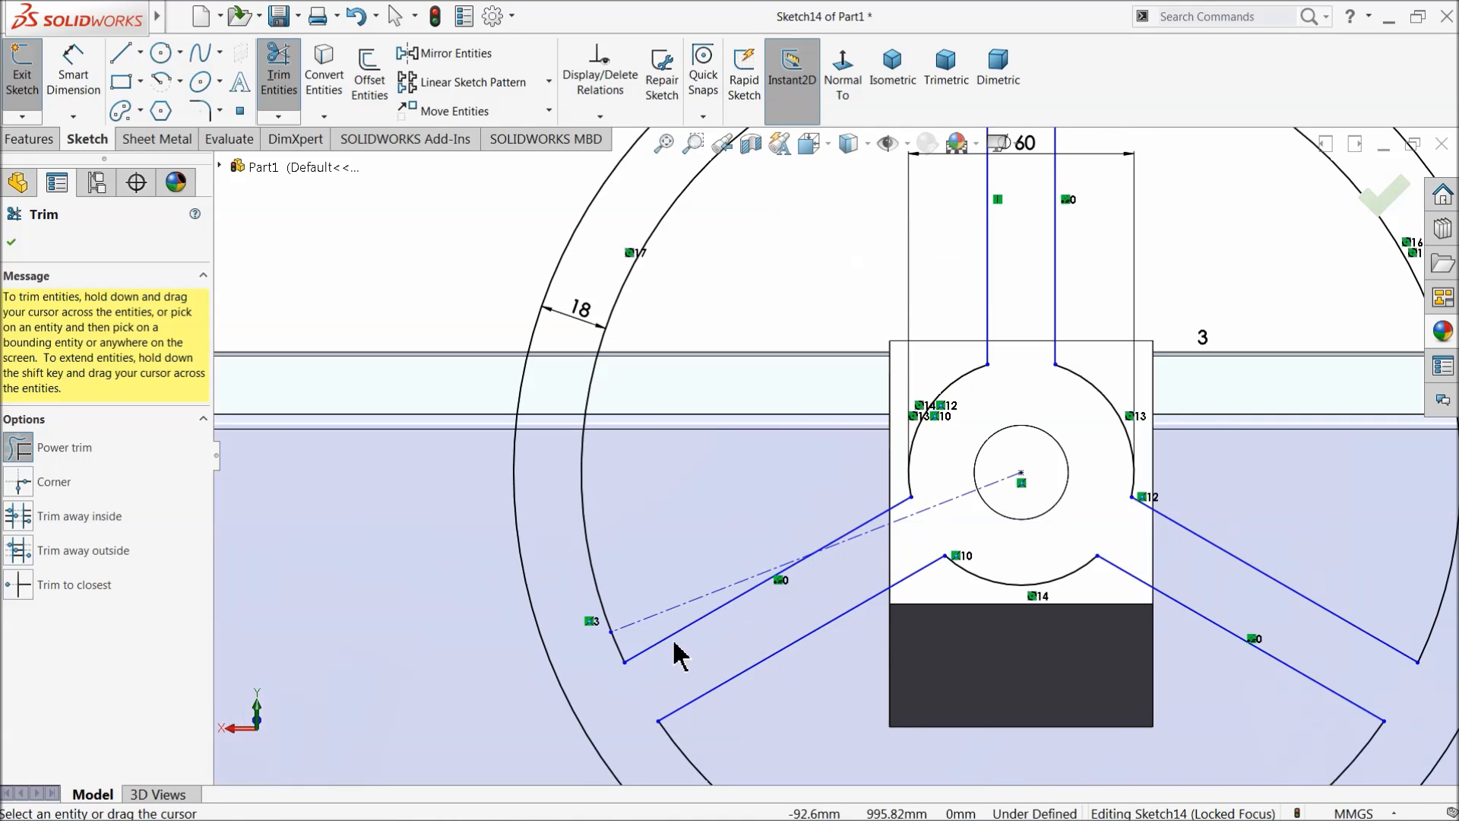
left_click(13, 243)
left_click(713, 598)
key("Escape")
scroll(839, 455, "up", 4)
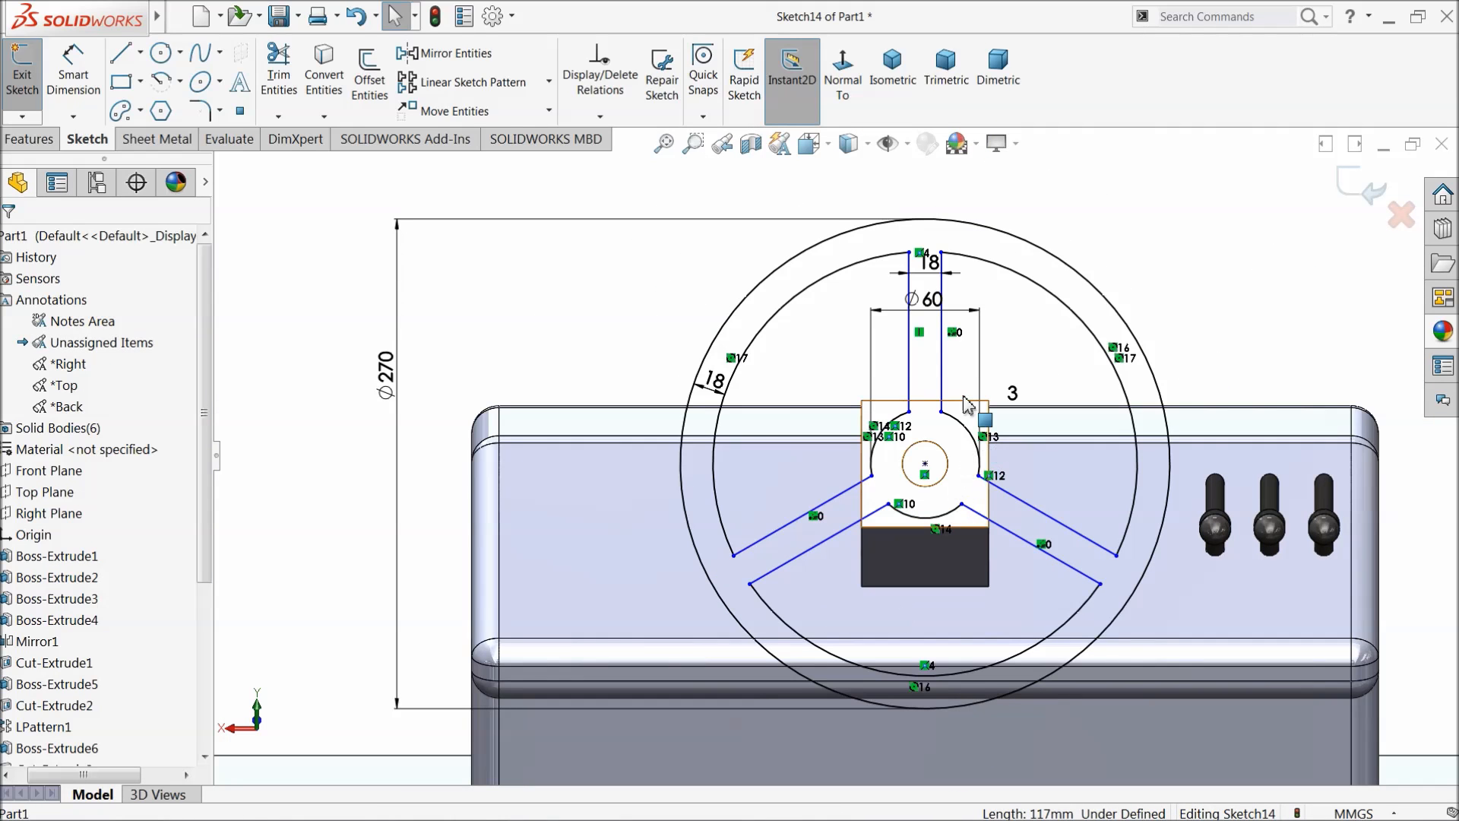
Step: Fully define the handwheel sketch by calculating relations and dimensions for all entities in the sketch
left_click(600, 116)
left_click(615, 180)
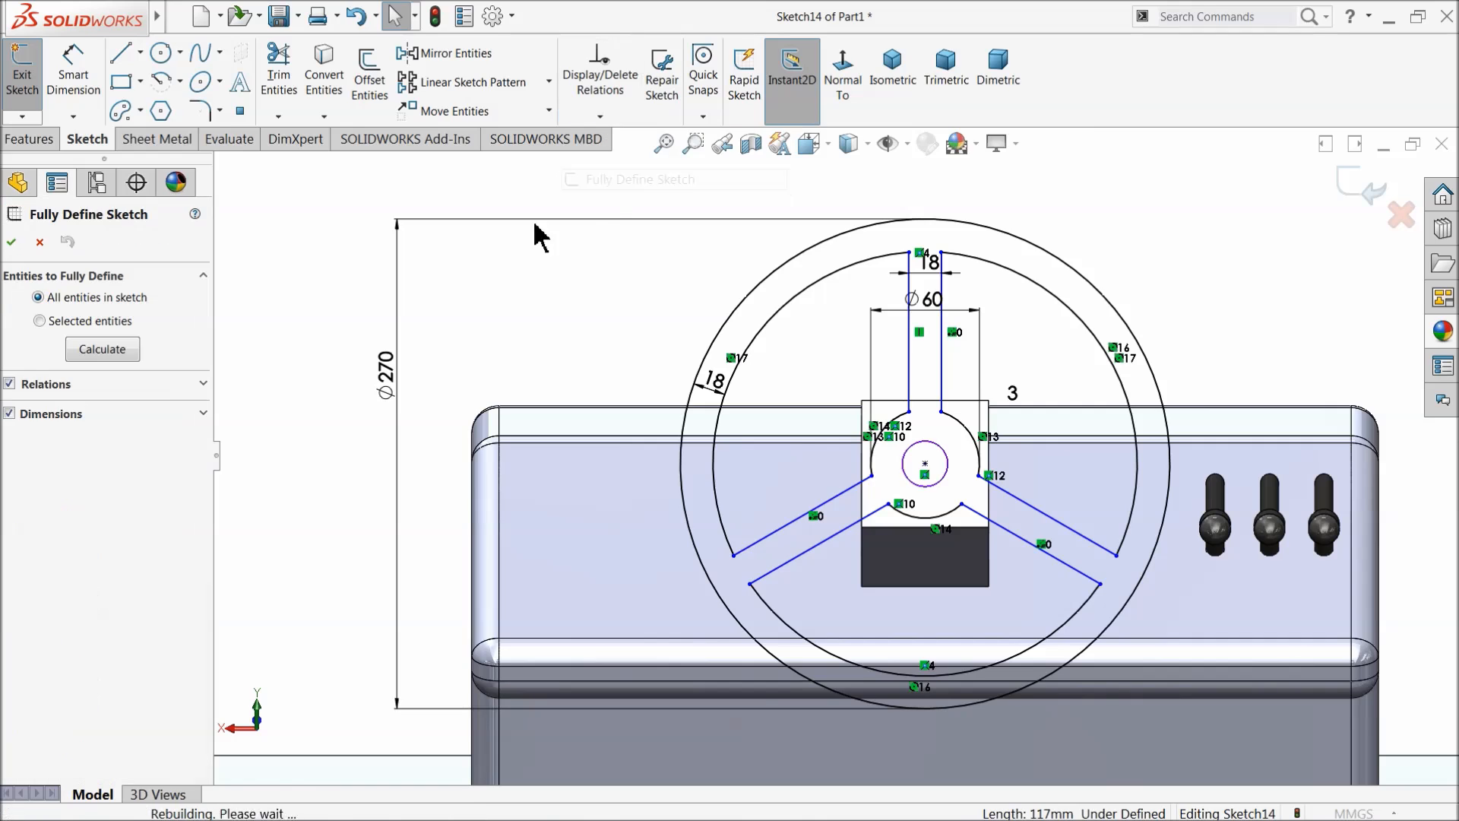
left_click(106, 351)
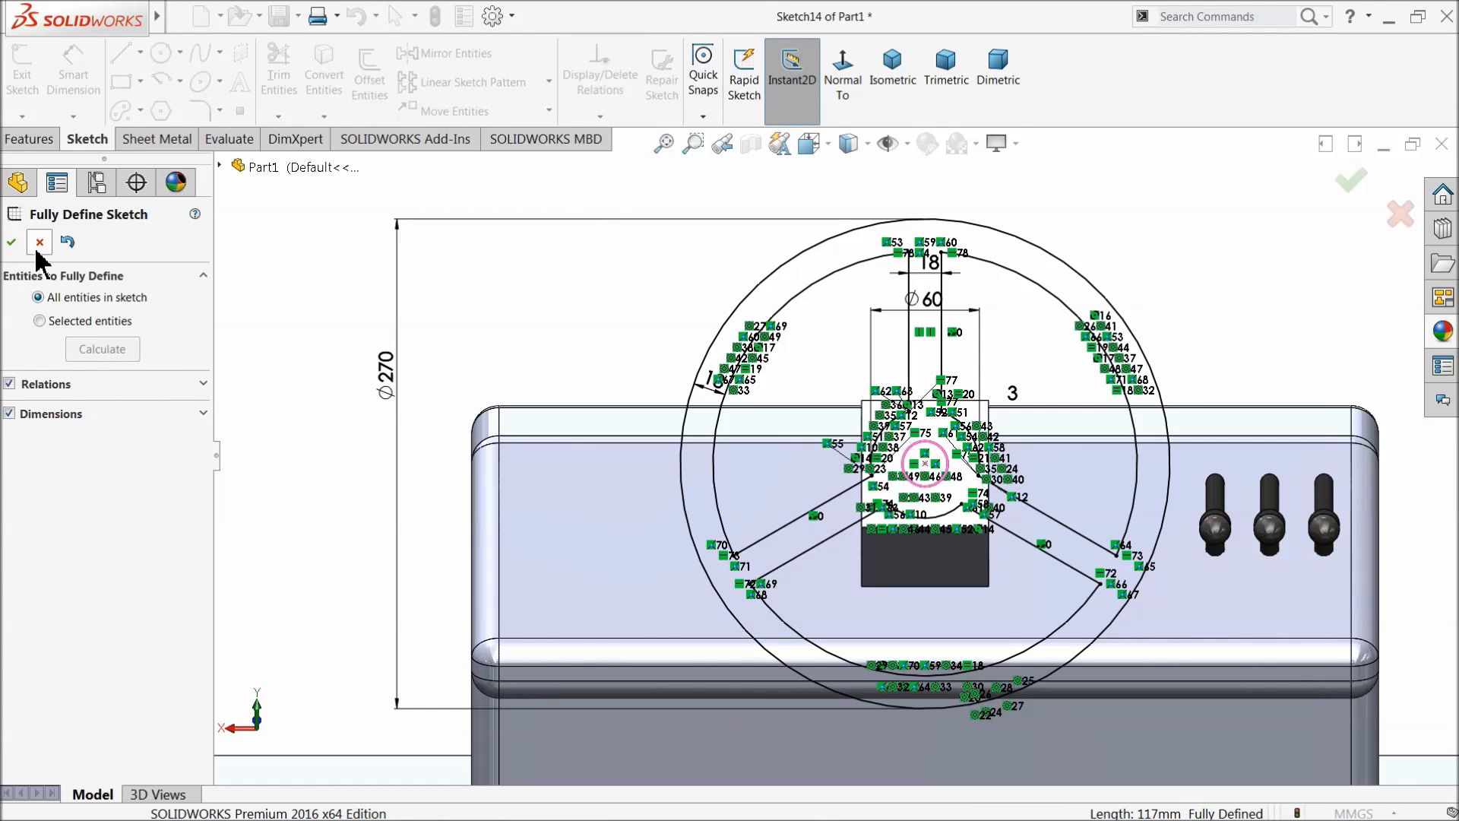
left_click(11, 242)
scroll(964, 514, "down", 1)
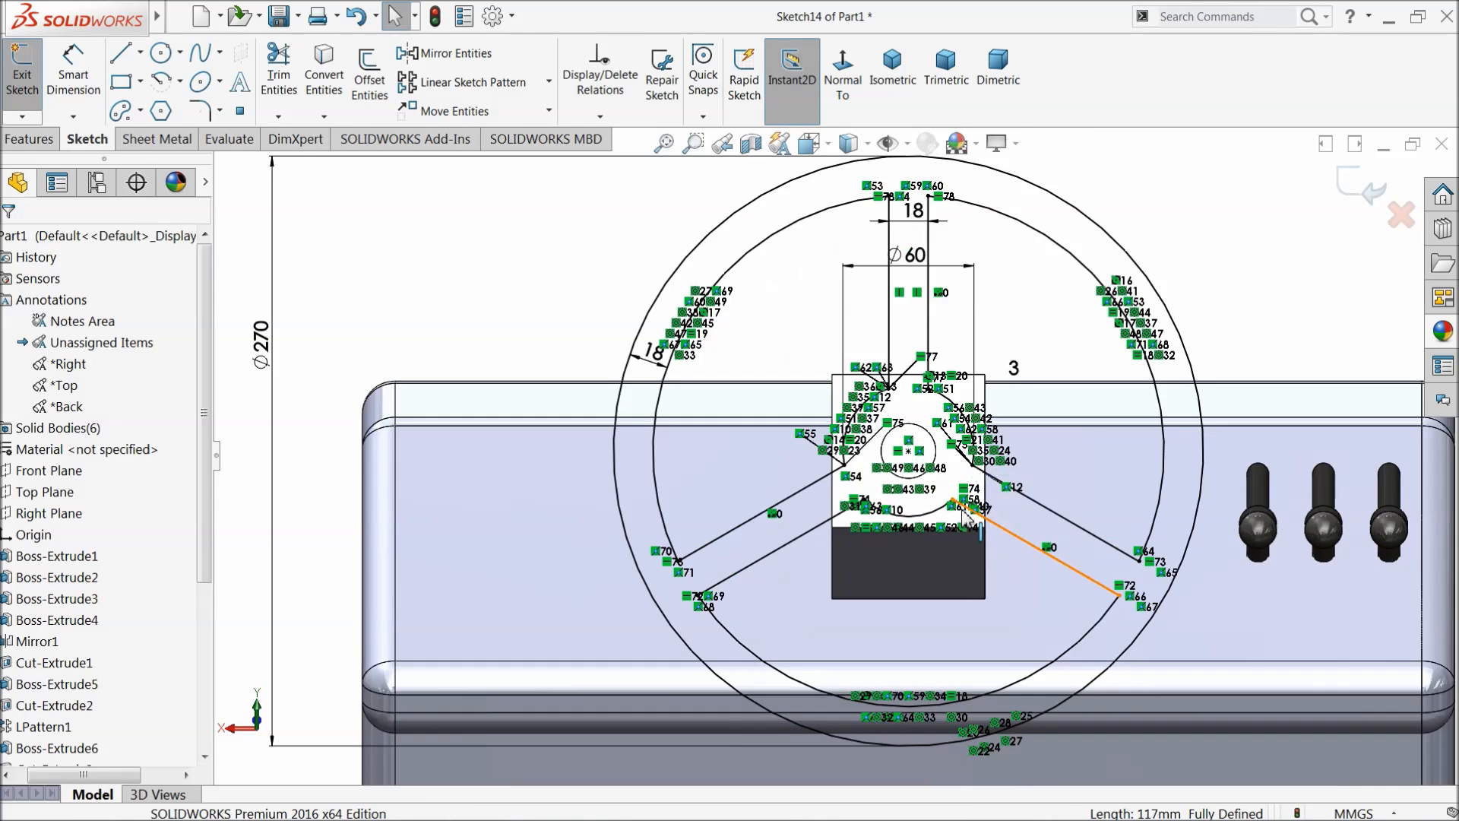
Step: Extrude the three-spoke handwheel profile as a 30 mm blind boss from the sketch plane with merged result
left_click(29, 139)
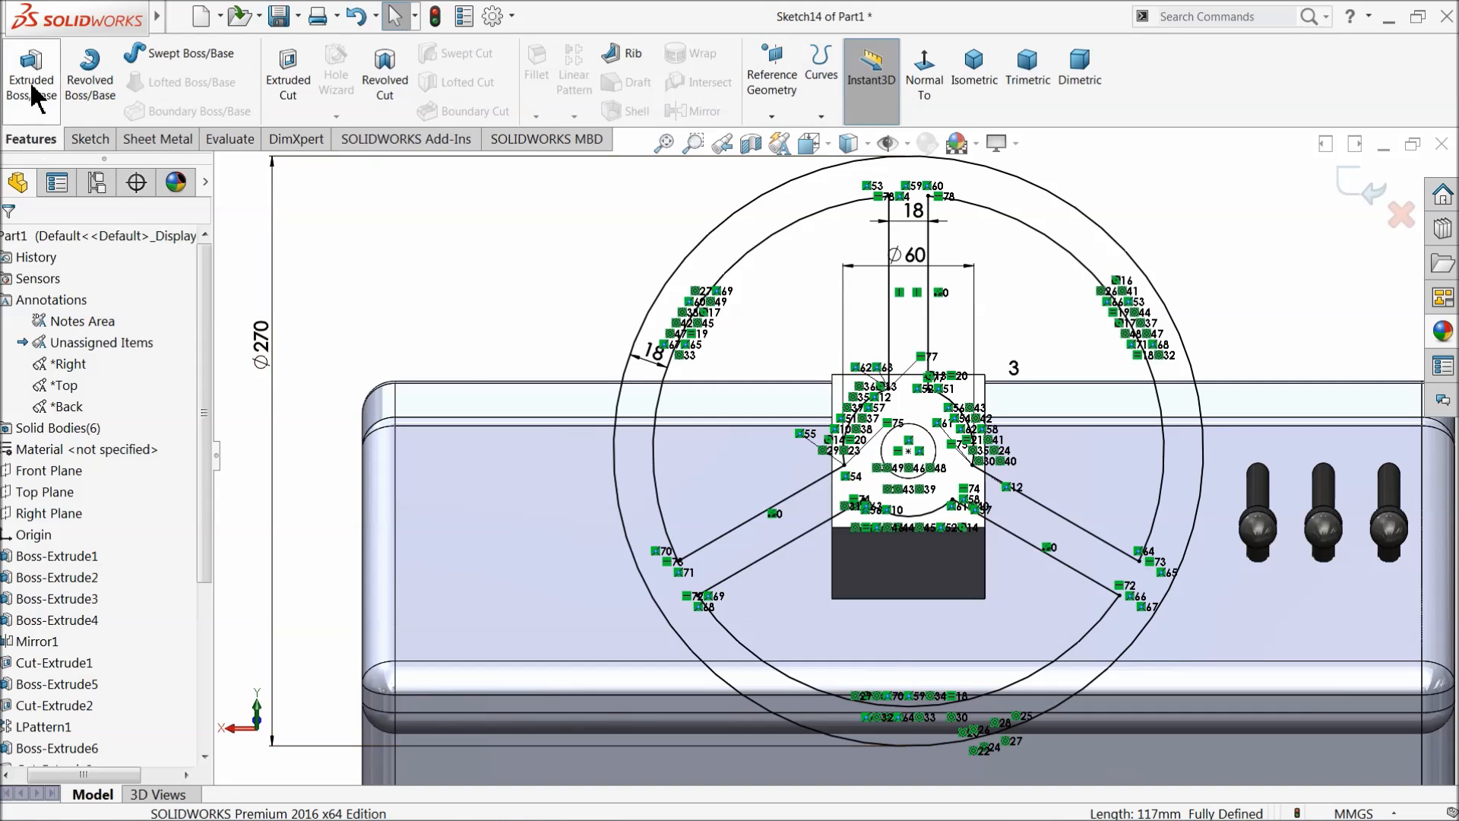
left_click(31, 76)
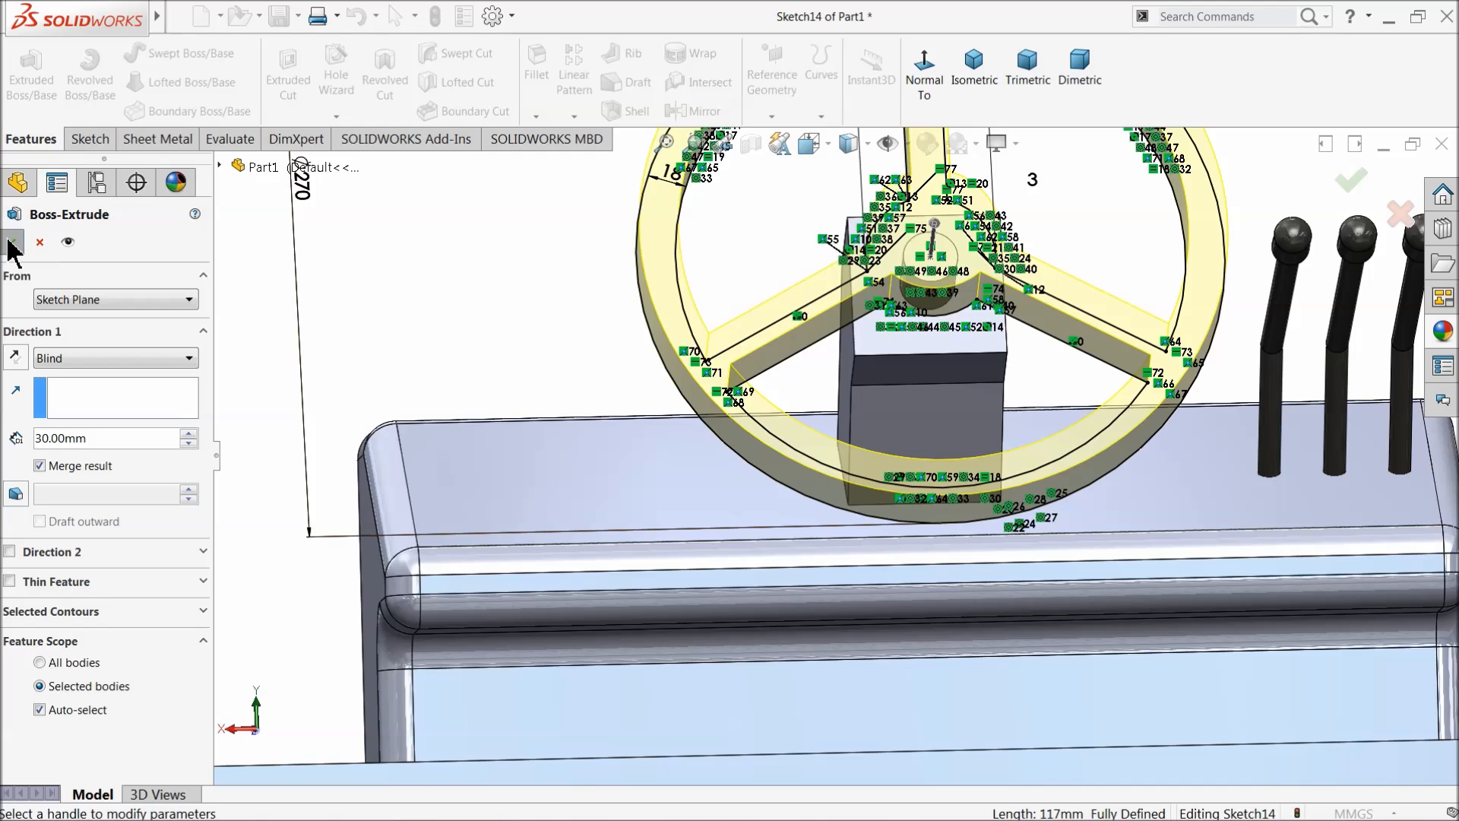
left_click(9, 242)
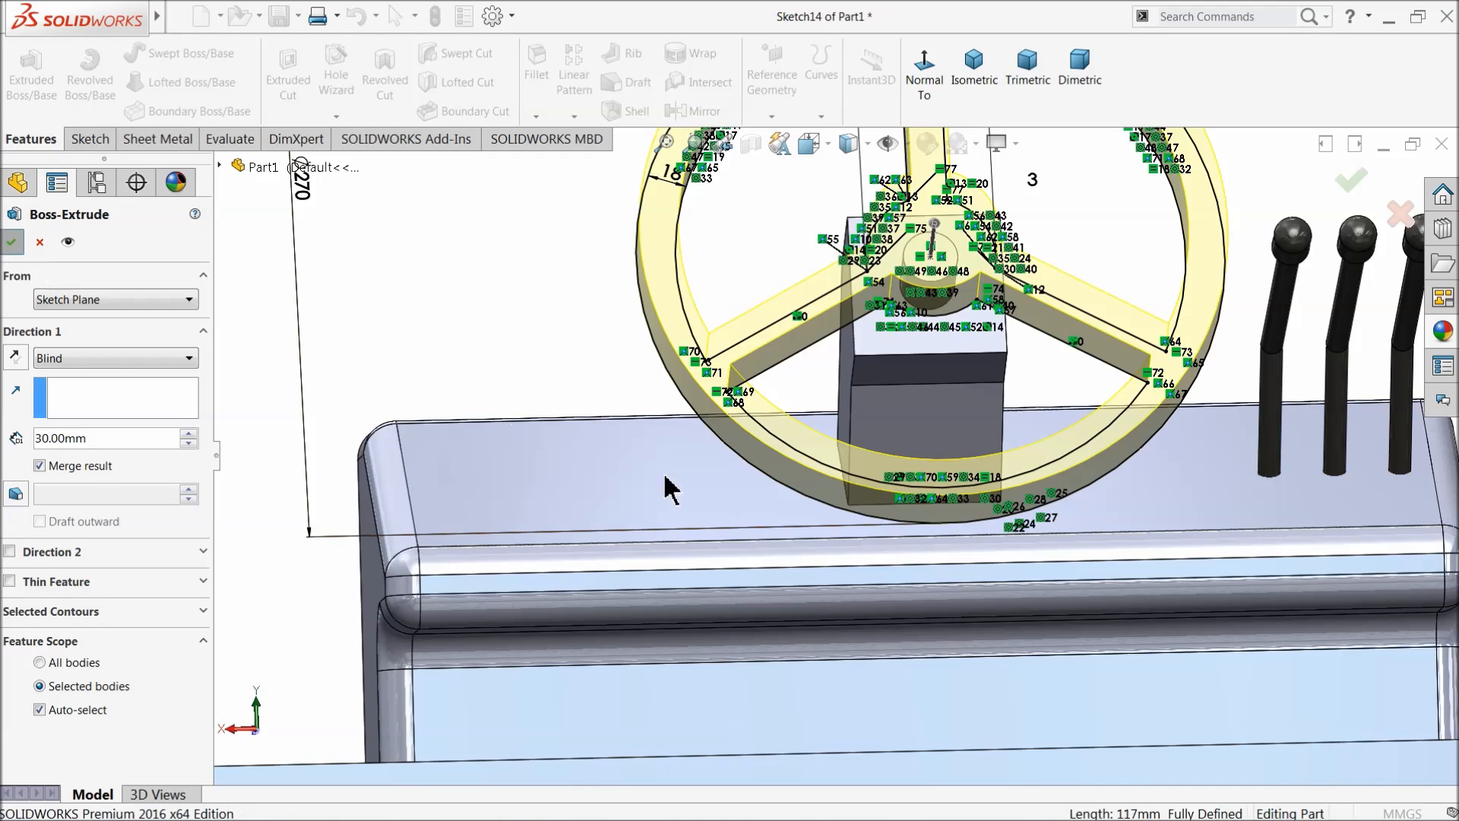
Step: Start a manual constant-size fillet for the handwheel with a symmetric 9 mm radius
scroll(755, 521, "up", 6)
mouse_move(755, 522)
middle_mouse_down()
mouse_move(883, 494)
mouse_move(854, 609)
mouse_move(898, 636)
middle_mouse_up()
scroll(848, 389, "down", 4)
left_click(408, 344)
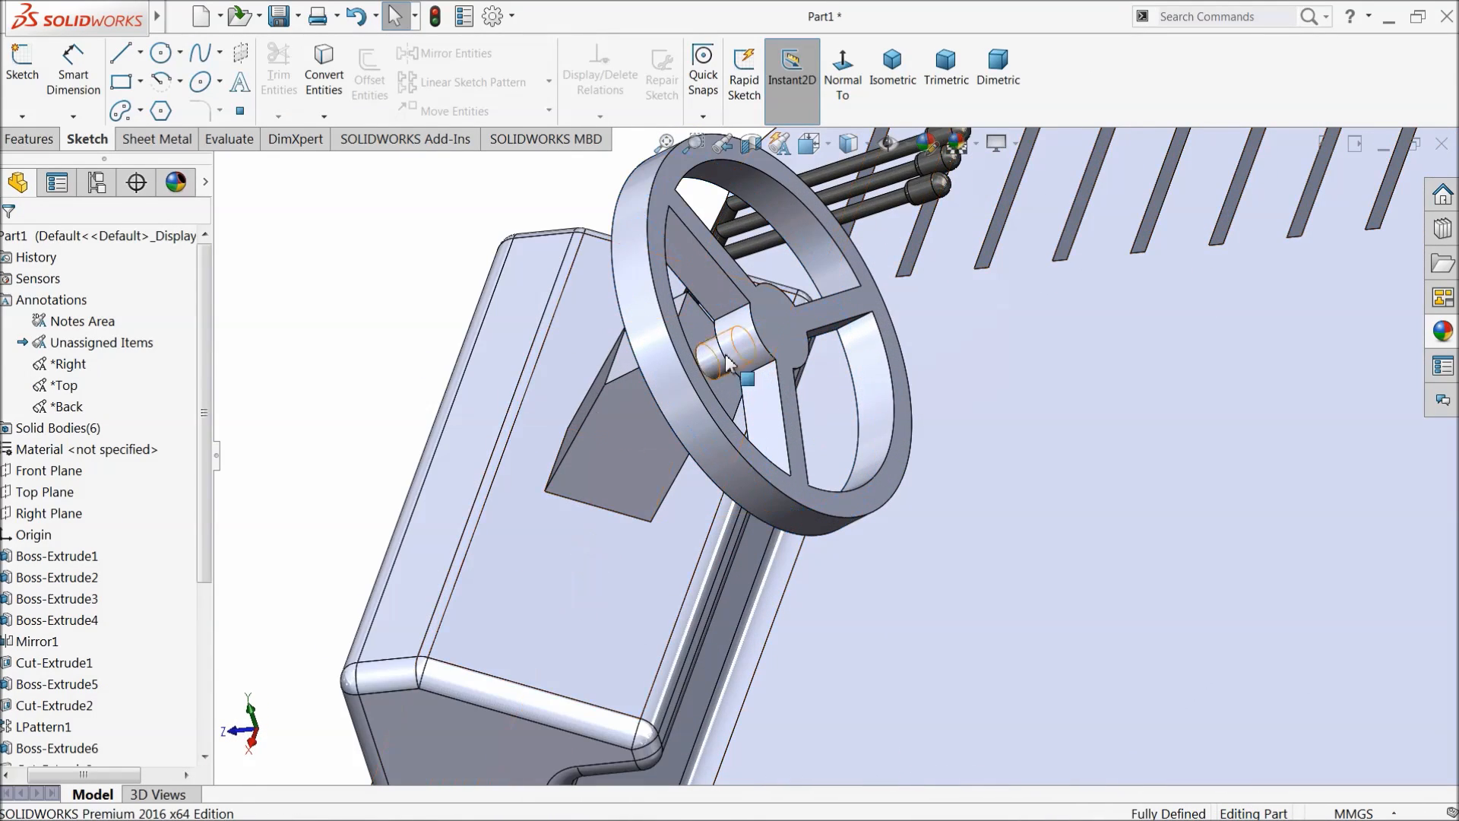
scroll(783, 382, "down", 2)
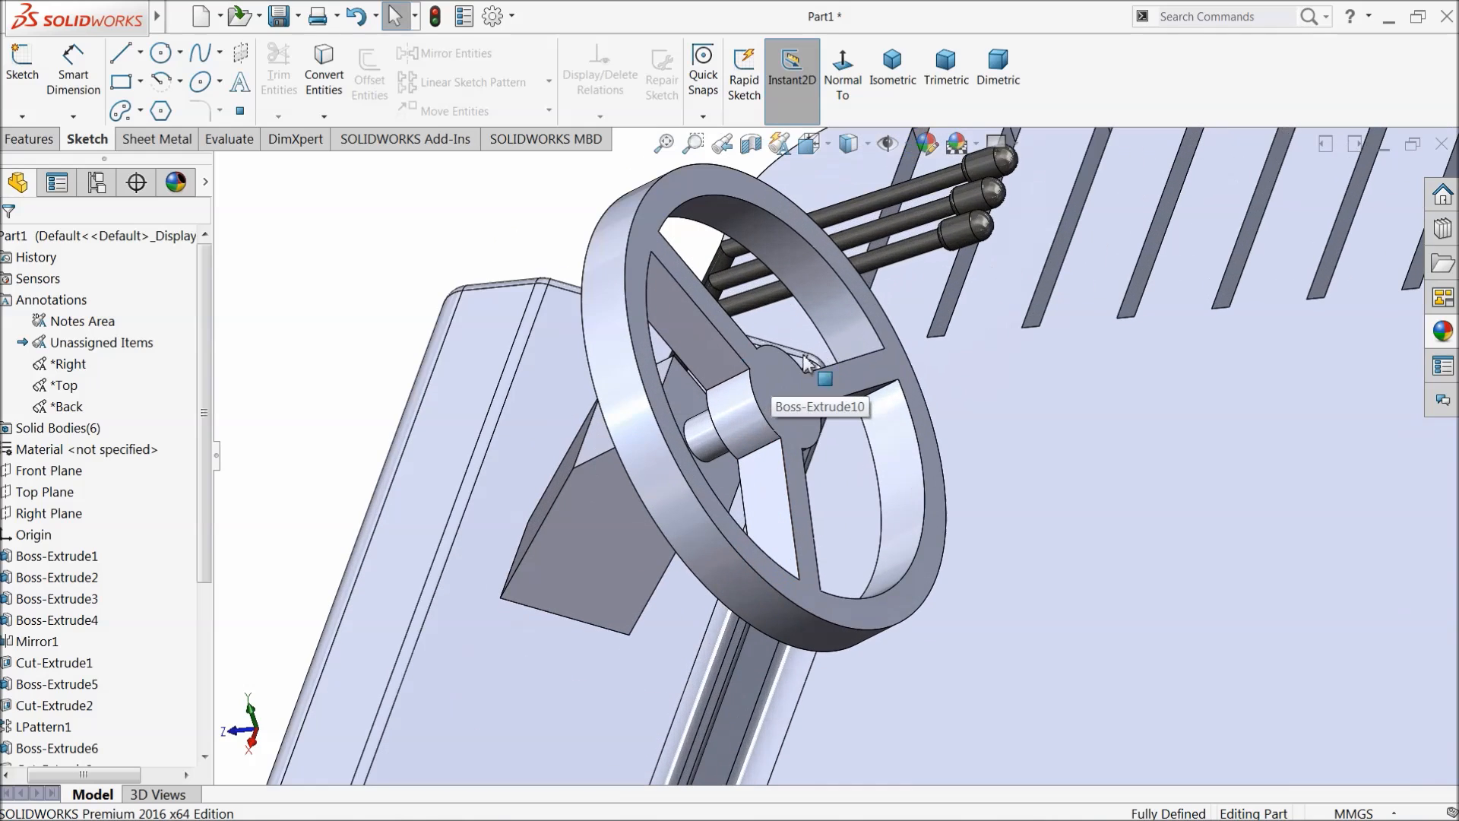
left_click(29, 139)
left_click(537, 84)
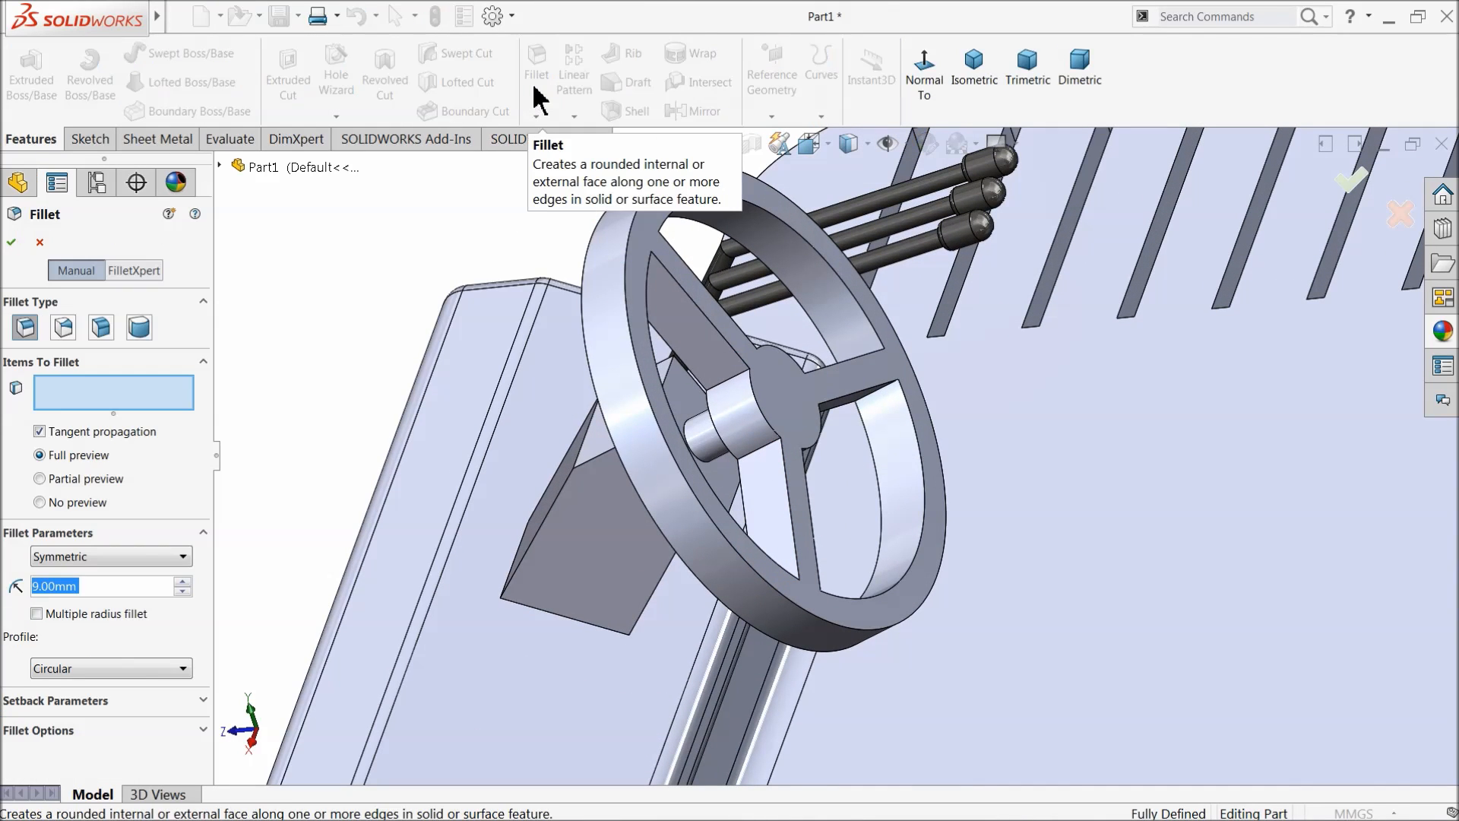
scroll(787, 419, "down", 2)
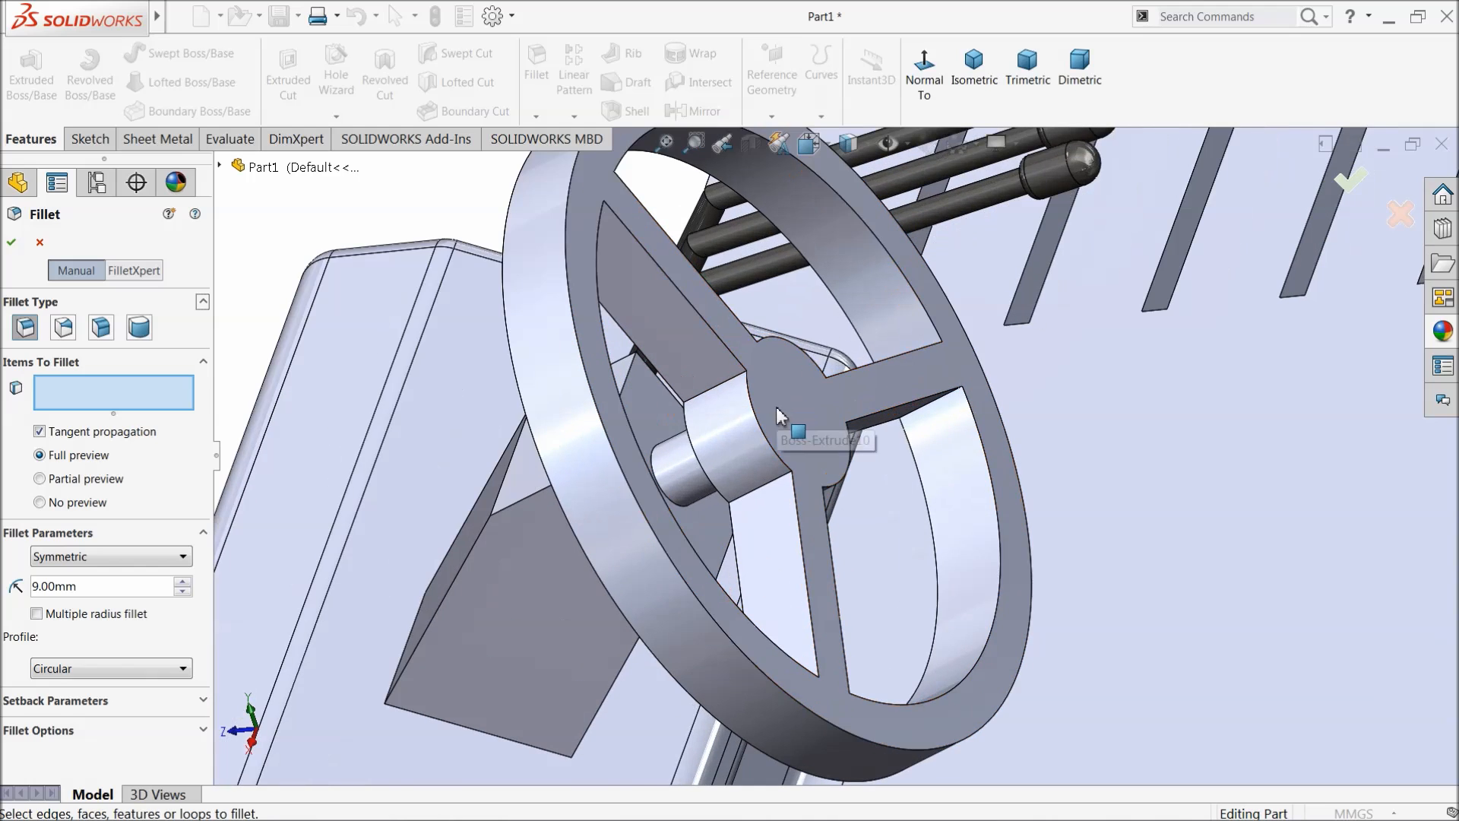
Step: Try to fillet the handwheel's front and back faces at 9 mm, then clear the fillet selections
left_click(783, 418)
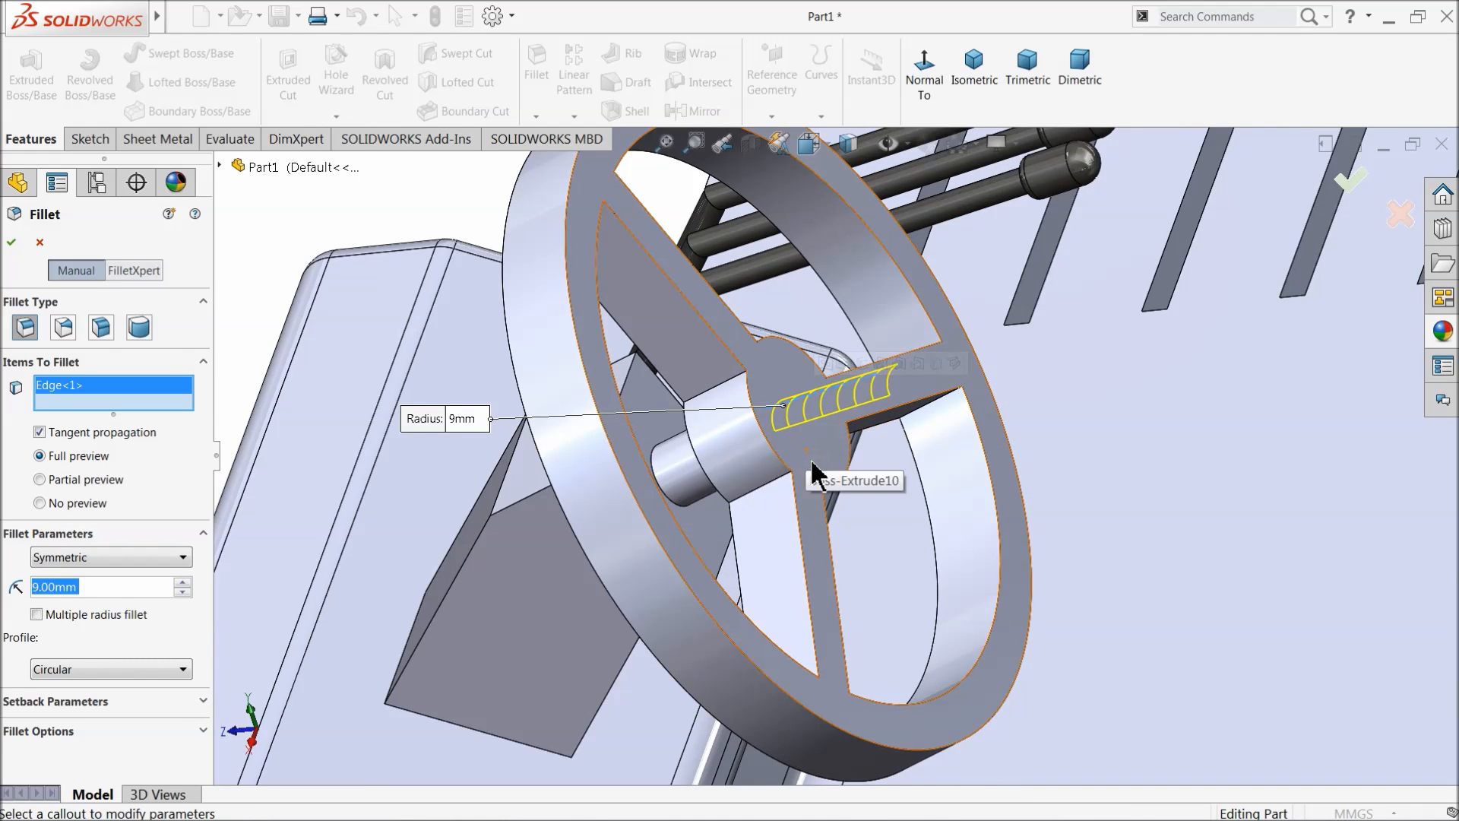
left_click(813, 471)
scroll(819, 466, "up", 2)
middle_click_drag(822, 465, 942, 459)
scroll(770, 357, "down", 2)
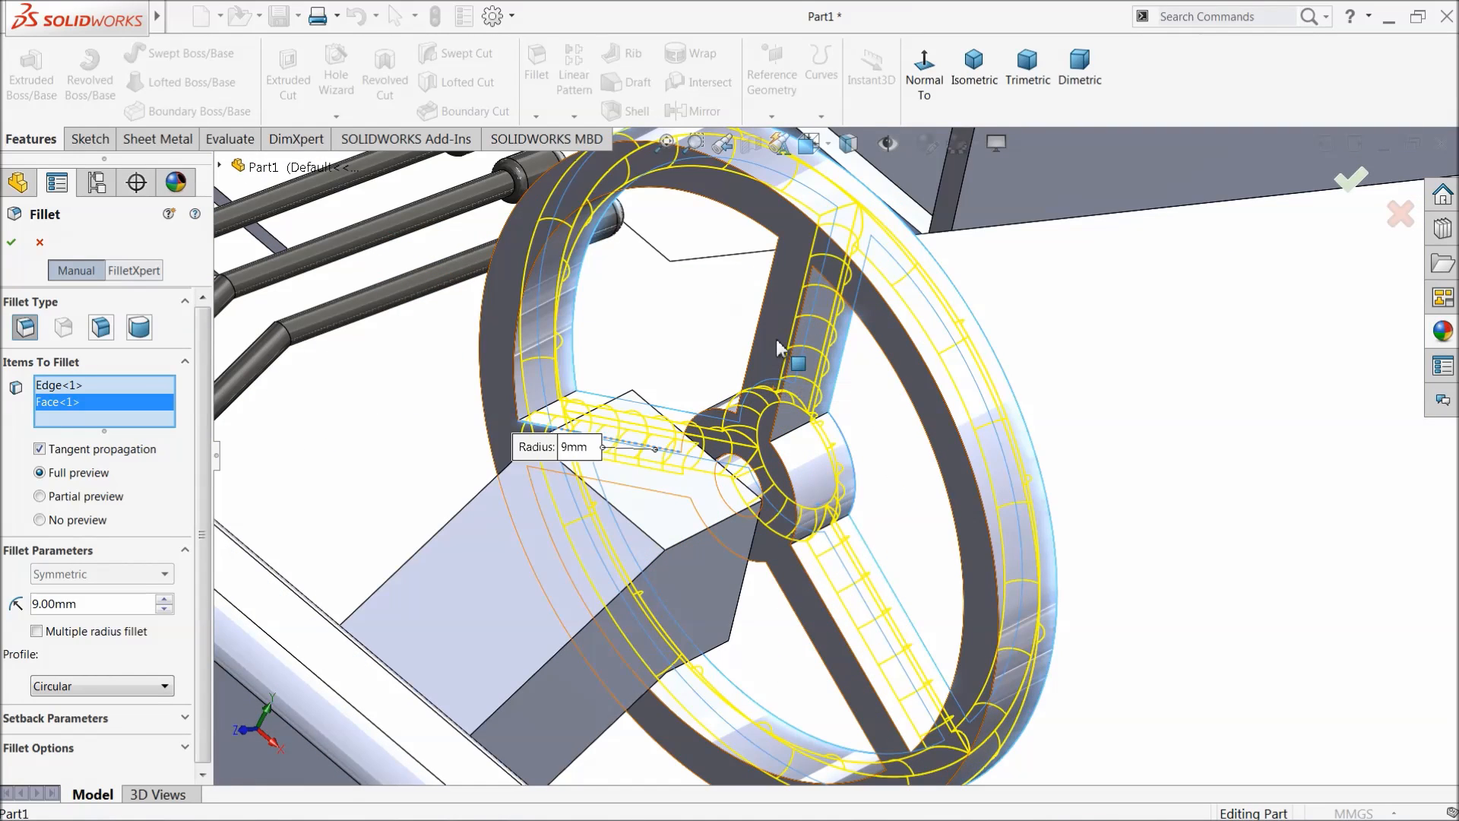
left_click(777, 348)
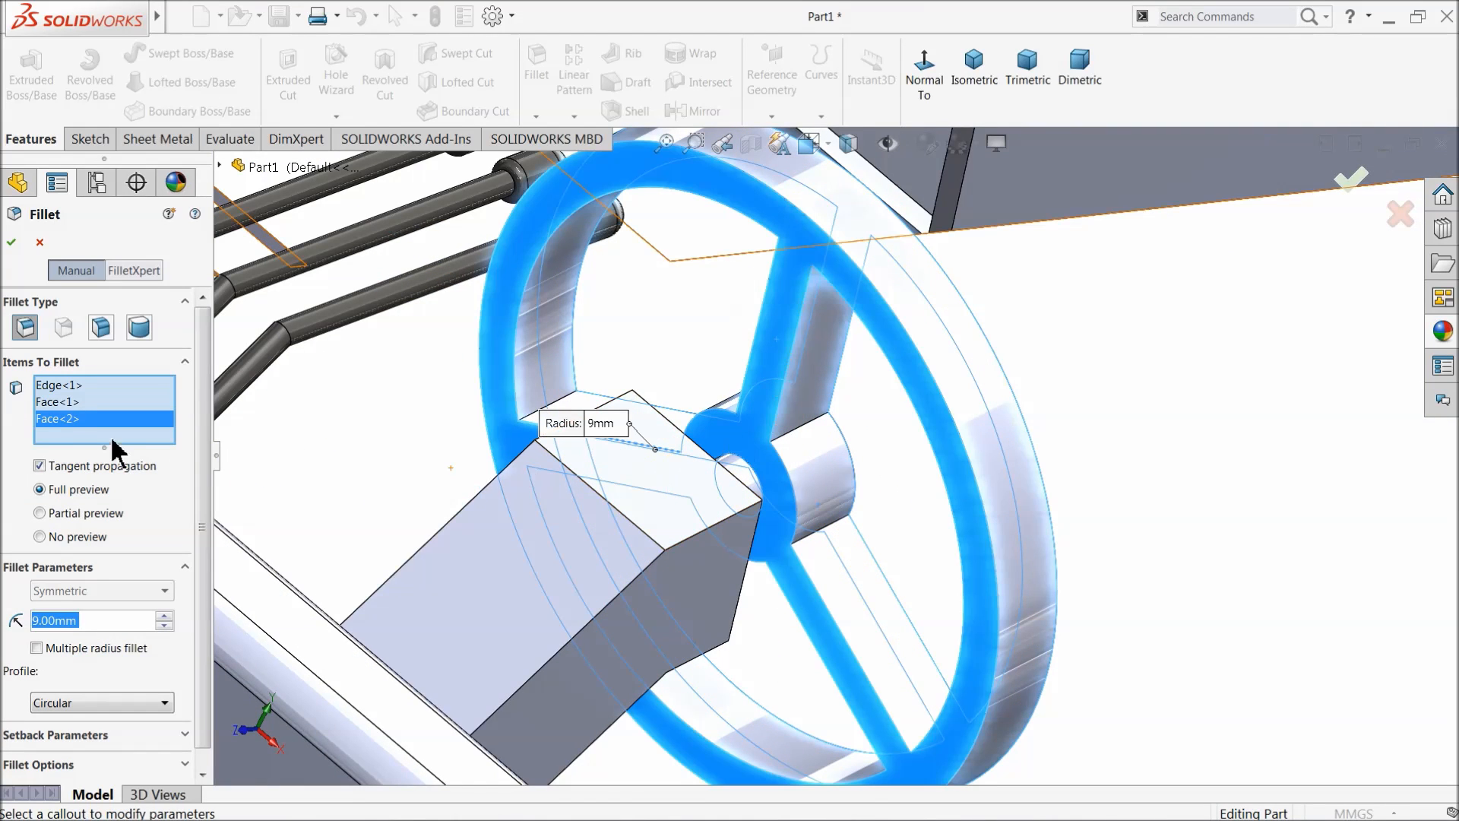
right_click(61, 425)
left_click(130, 427)
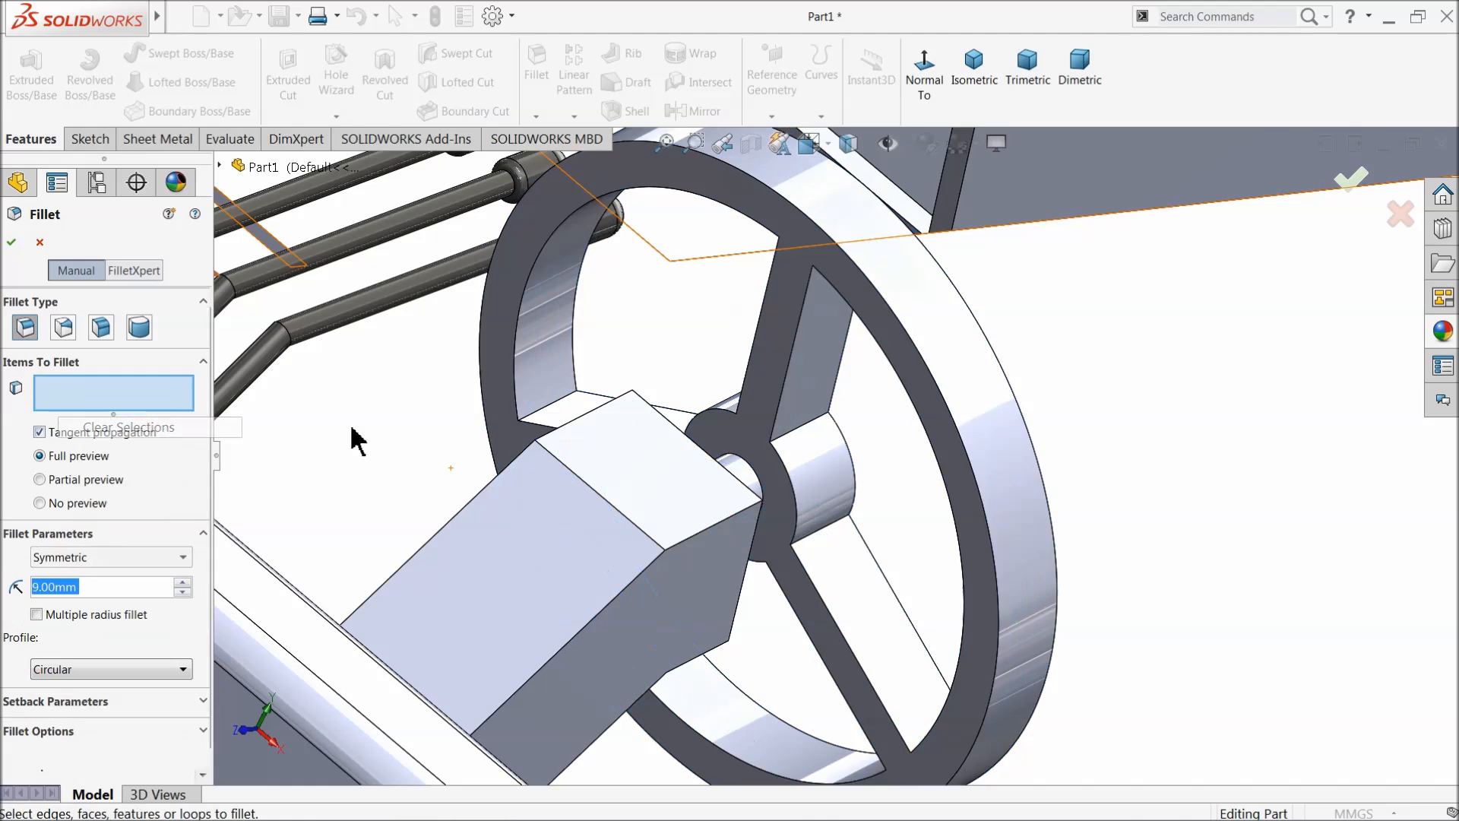
left_click(770, 397)
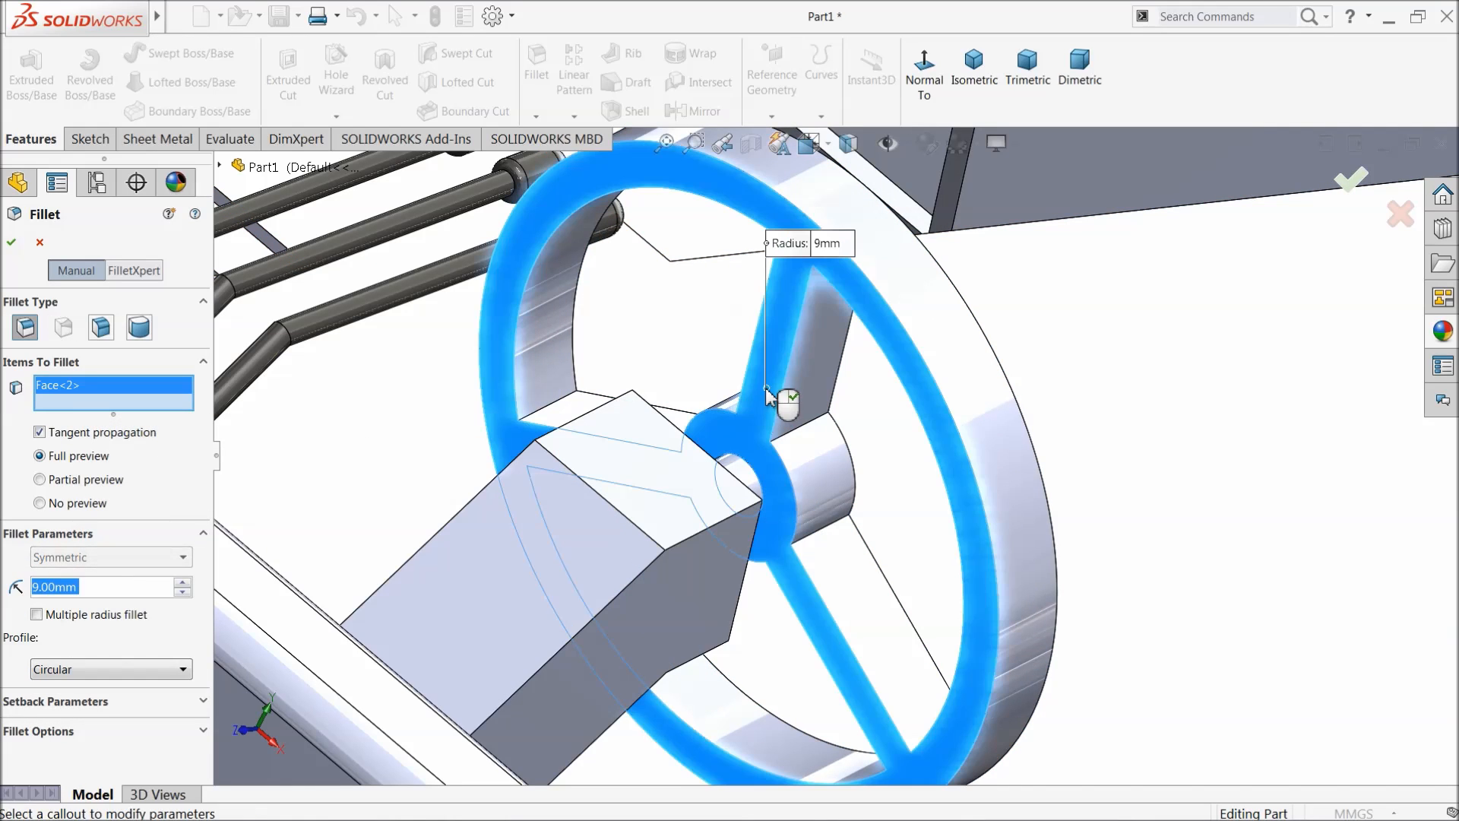
right_click(95, 403)
left_click(135, 406)
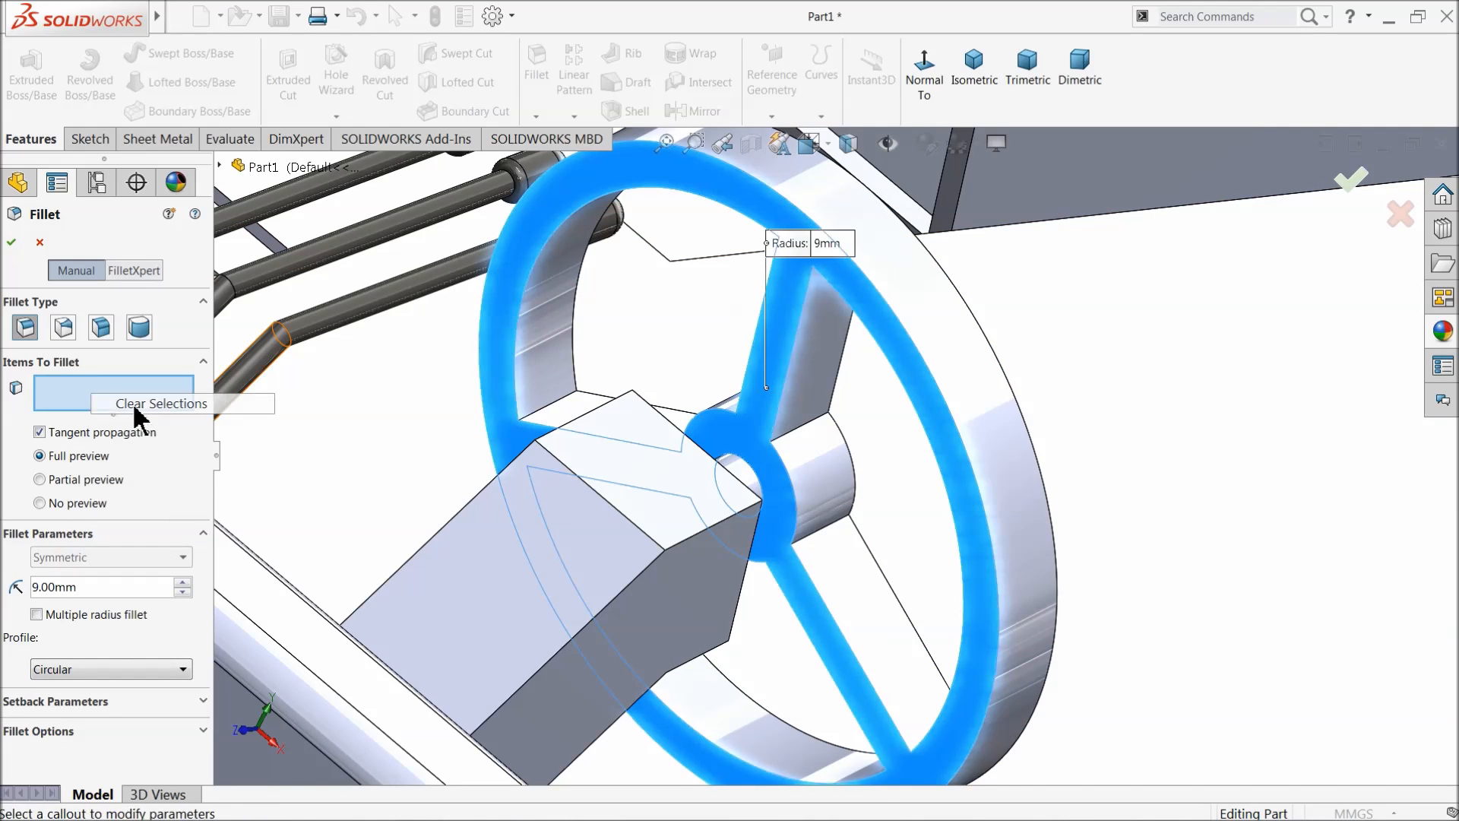
Step: Fillet the handwheel's front face and the outer edge of the rim's back side with a 9 mm radius
scroll(713, 418, "up", 3)
middle_click_drag(795, 426, 928, 466)
left_click(871, 447)
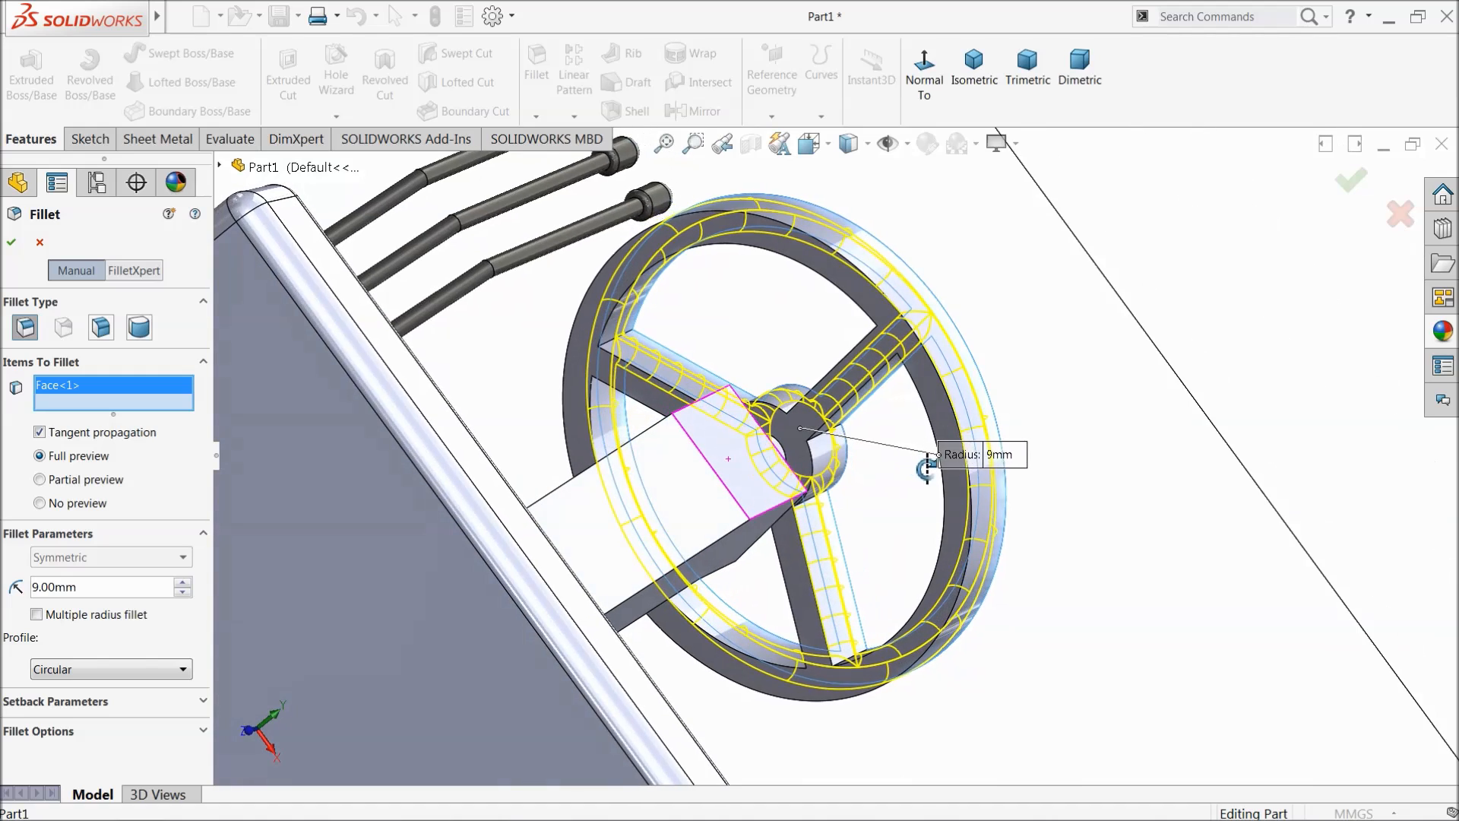
scroll(935, 404, "down", 5)
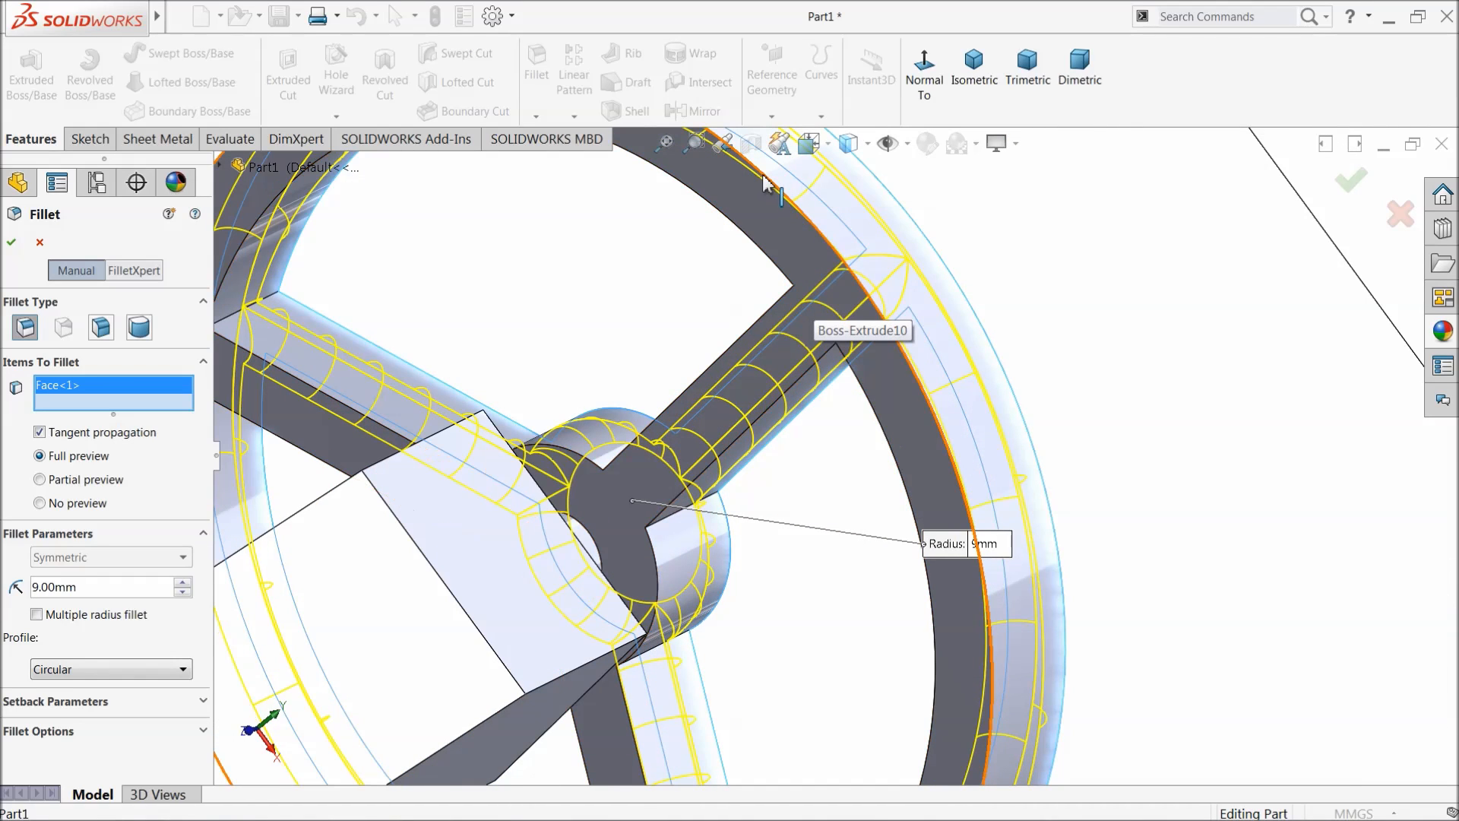
left_click(764, 184)
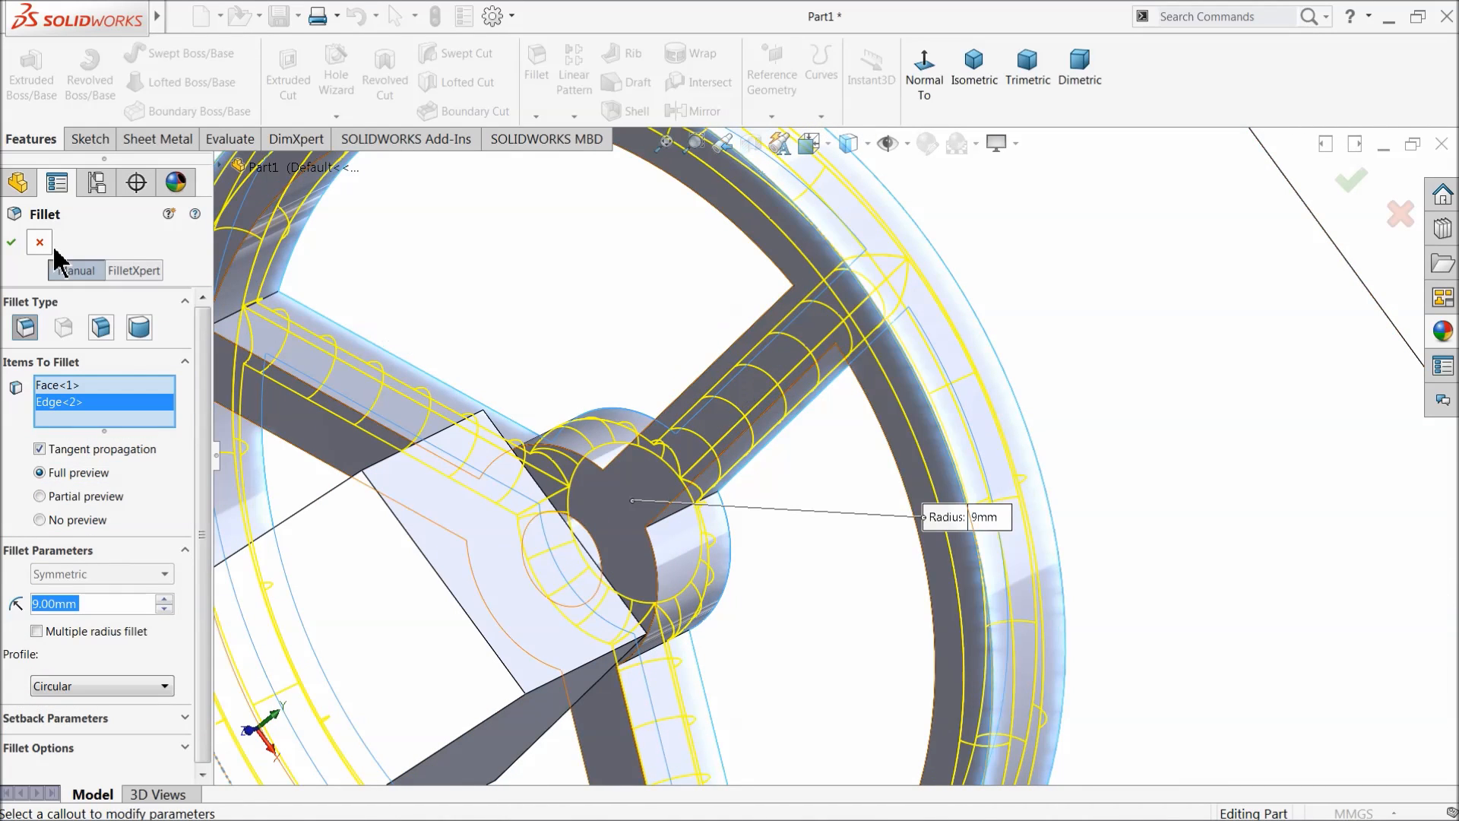
left_click(12, 242)
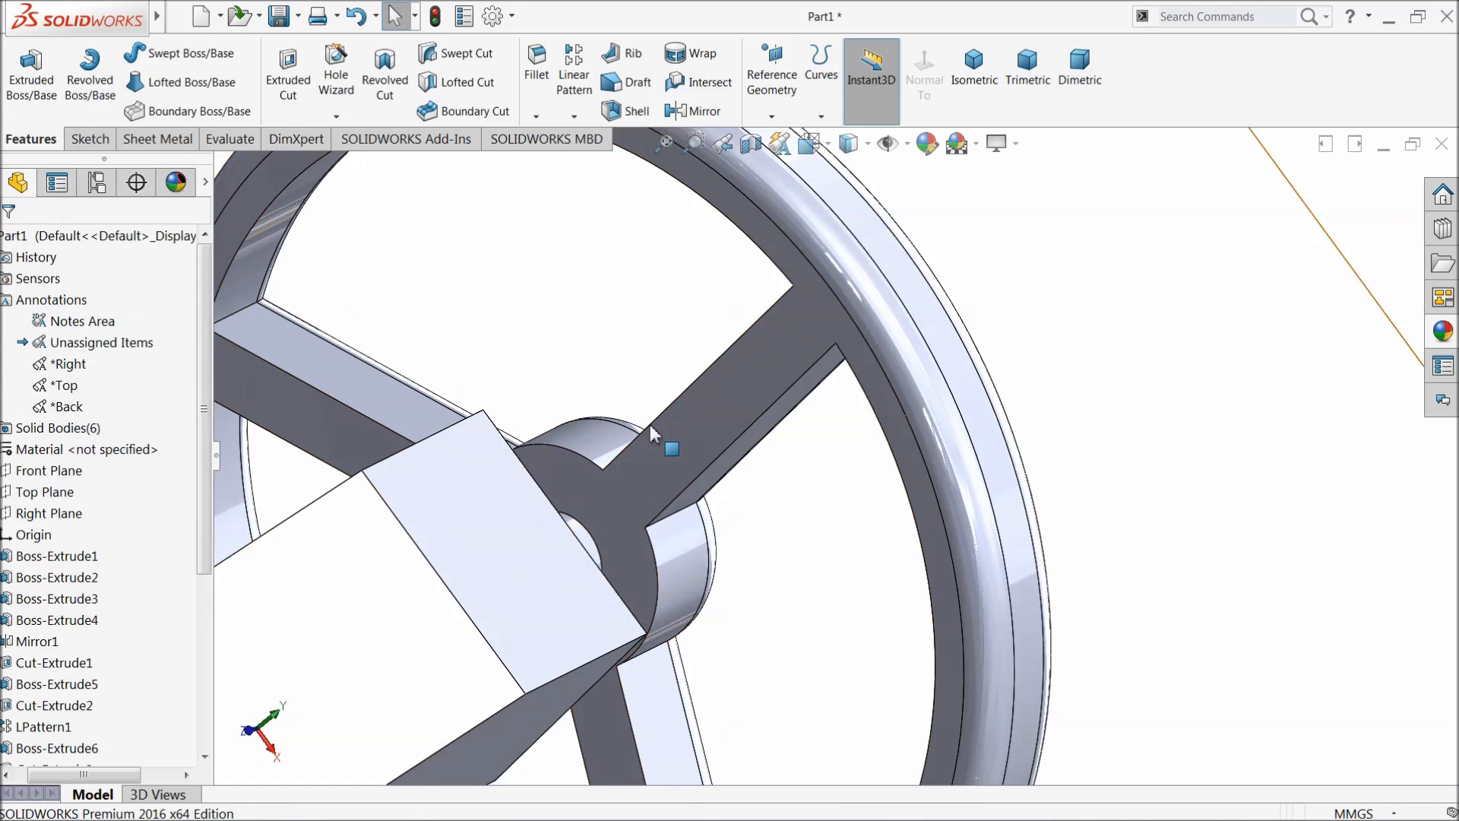
Step: Collapse the Annotations folder in the feature tree
scroll(393, 518, "up", 3)
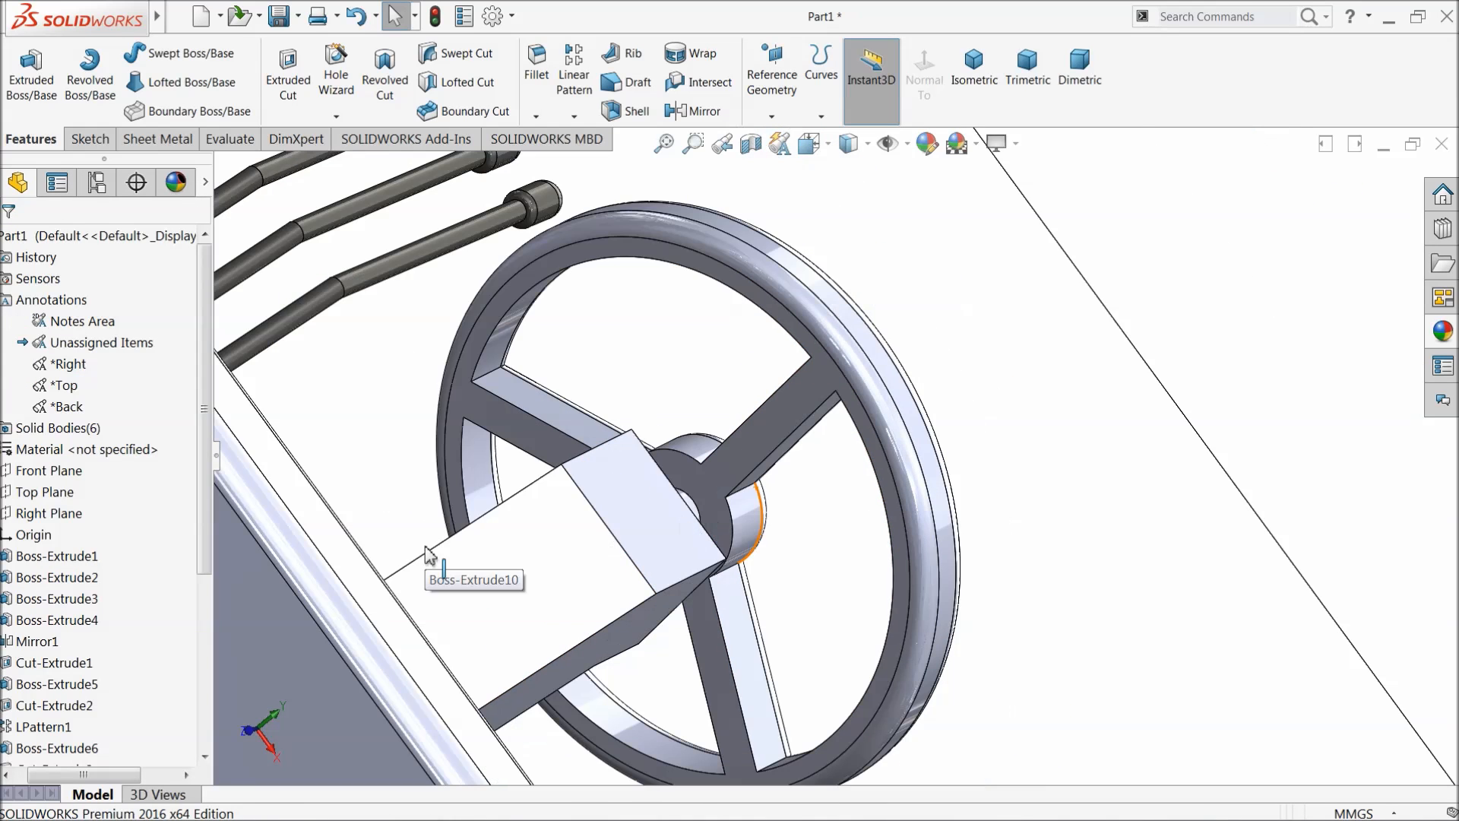
left_click_drag(77, 775, 65, 774)
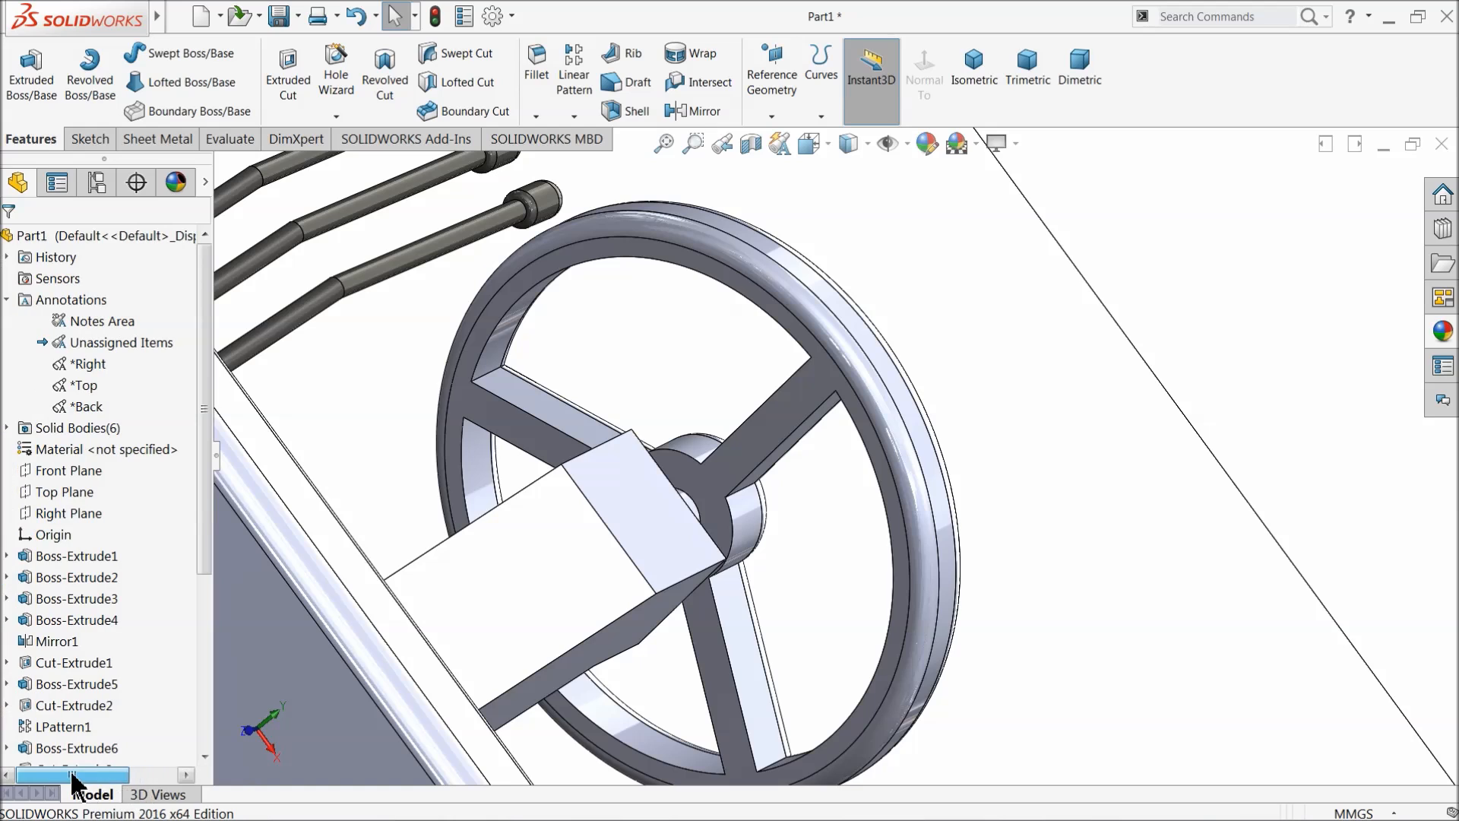
left_click(7, 299)
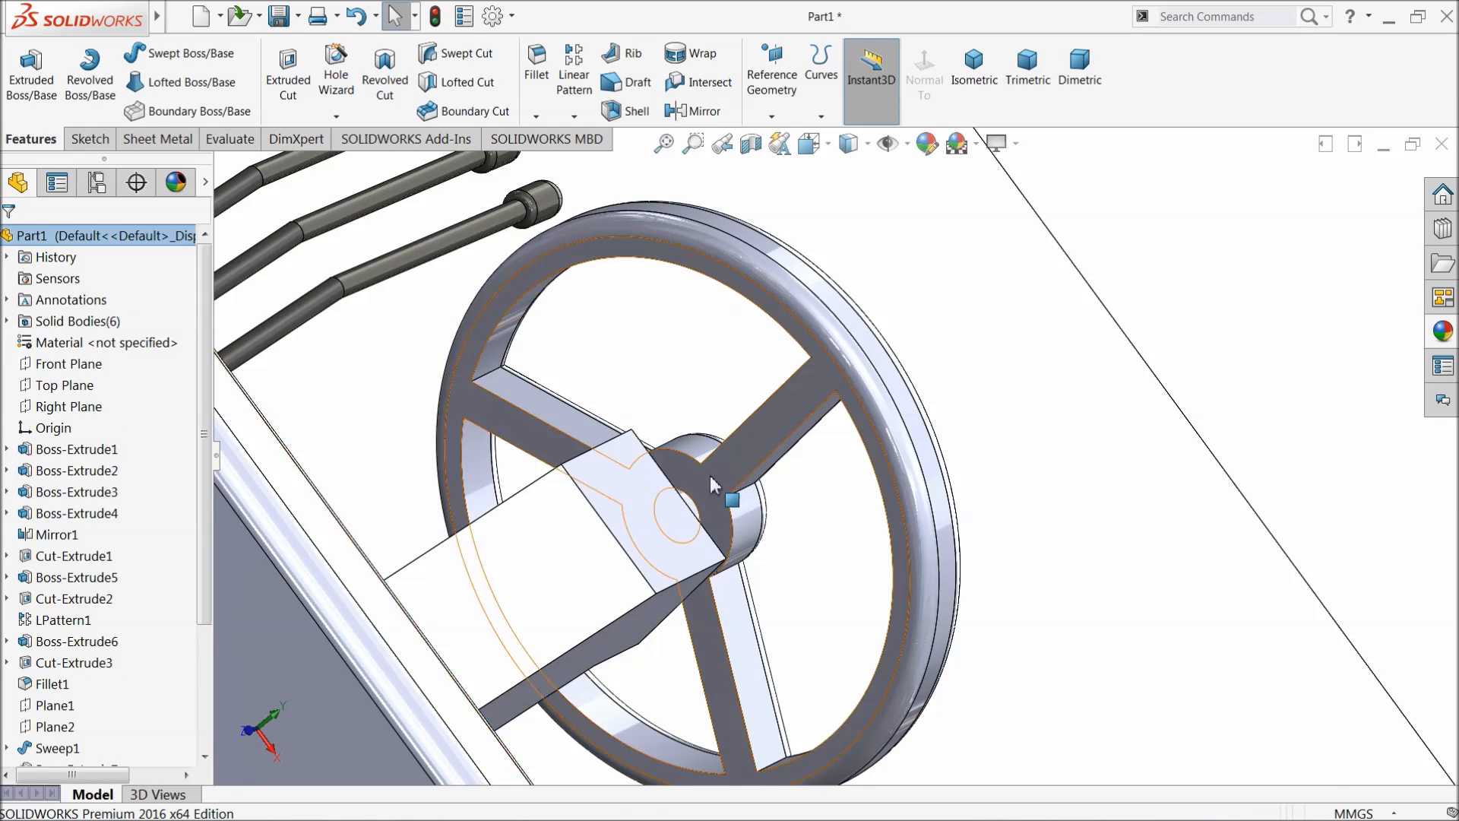
Step: Colour the handwheel's shaft extrusion, wheel extrusion and rim fillet with the standard dark grey swatch
scroll(900, 532, "up", 2)
middle_click_drag(905, 535, 709, 530)
scroll(875, 579, "up", 5)
middle_click_drag(1042, 545, 1122, 485)
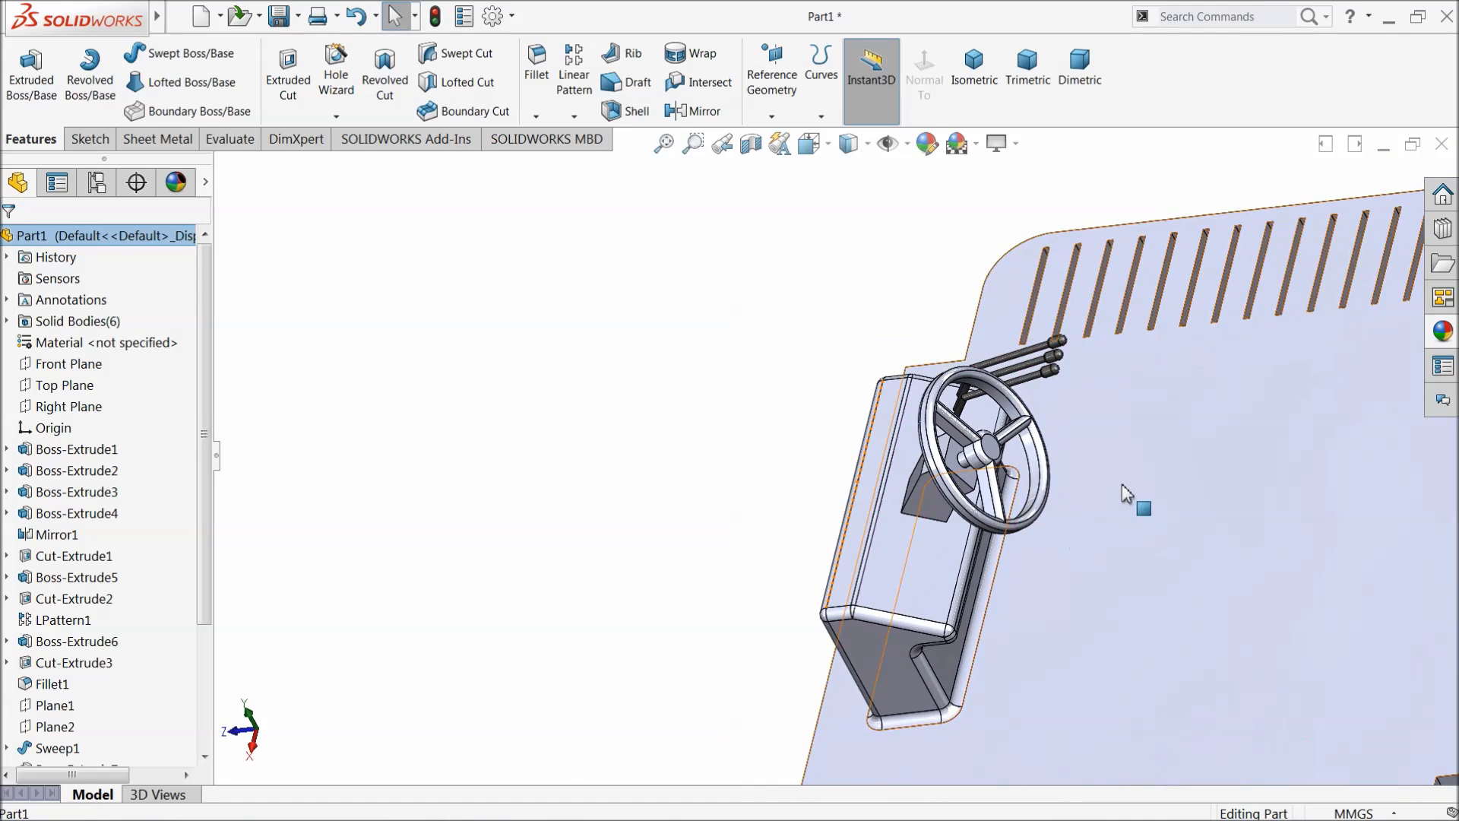
scroll(1125, 490, "down", 3)
left_click_drag(202, 574, 180, 732)
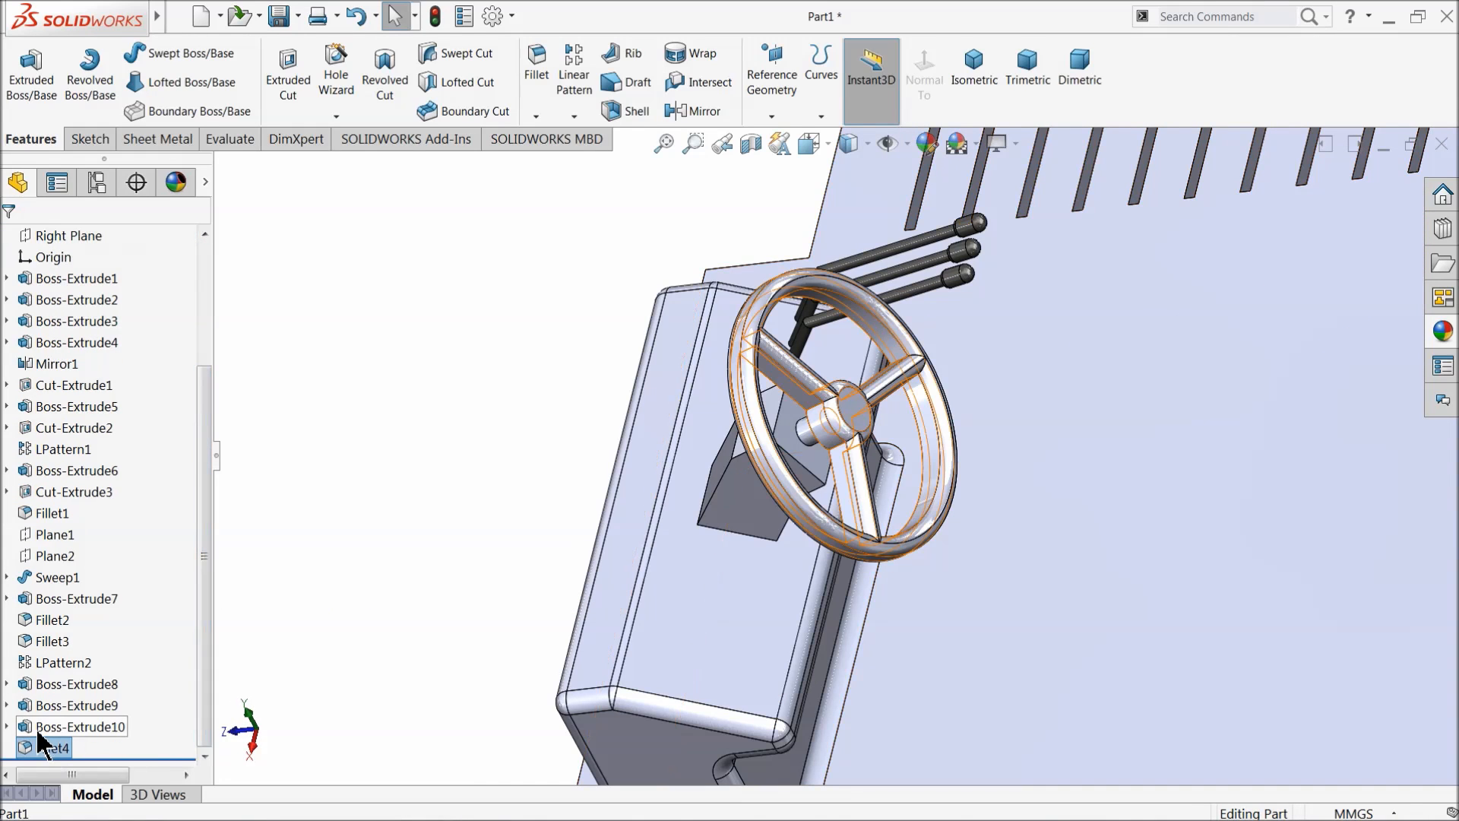
left_click(44, 707)
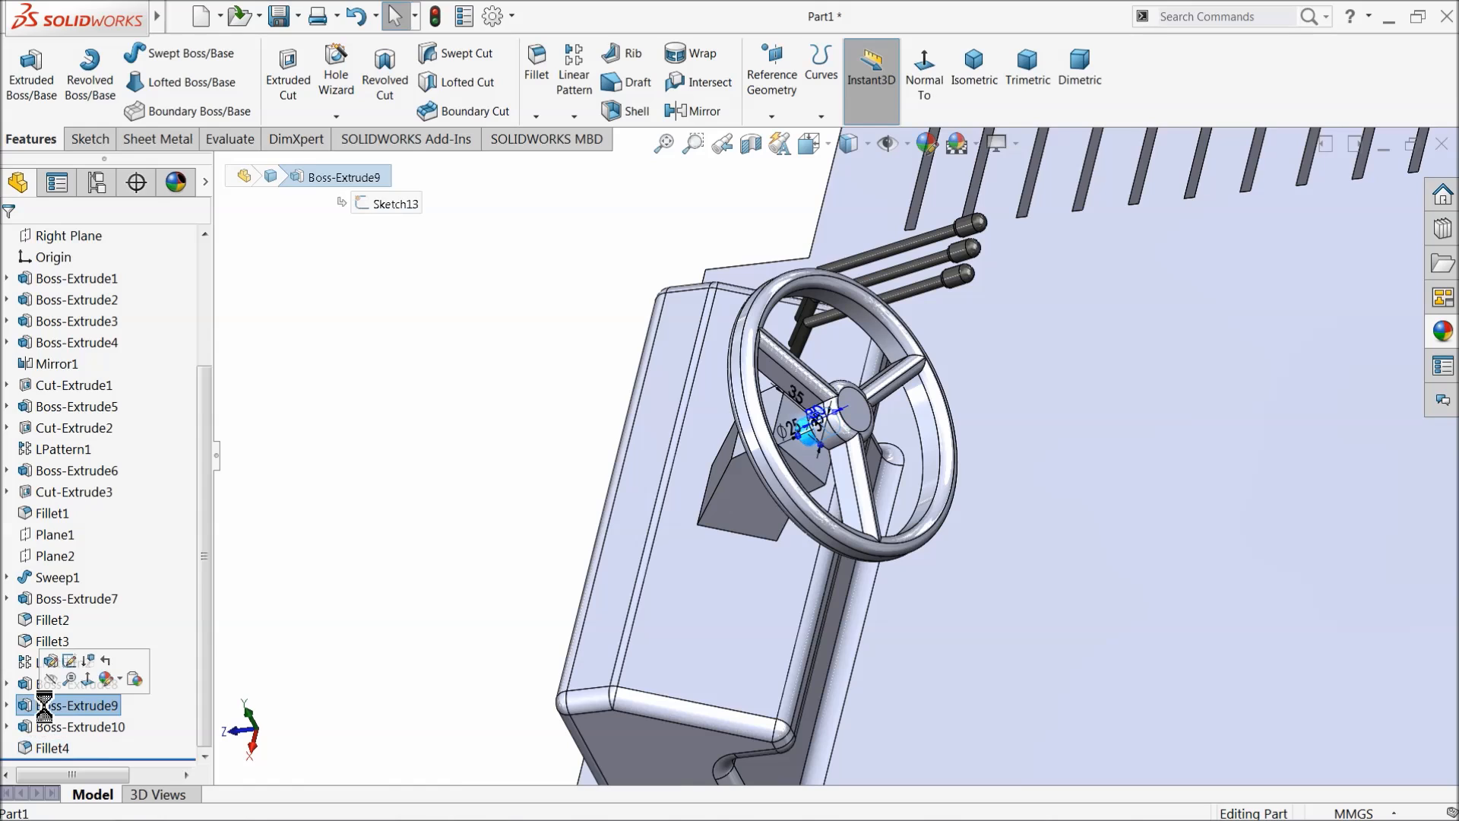
left_click(44, 728, "ctrl")
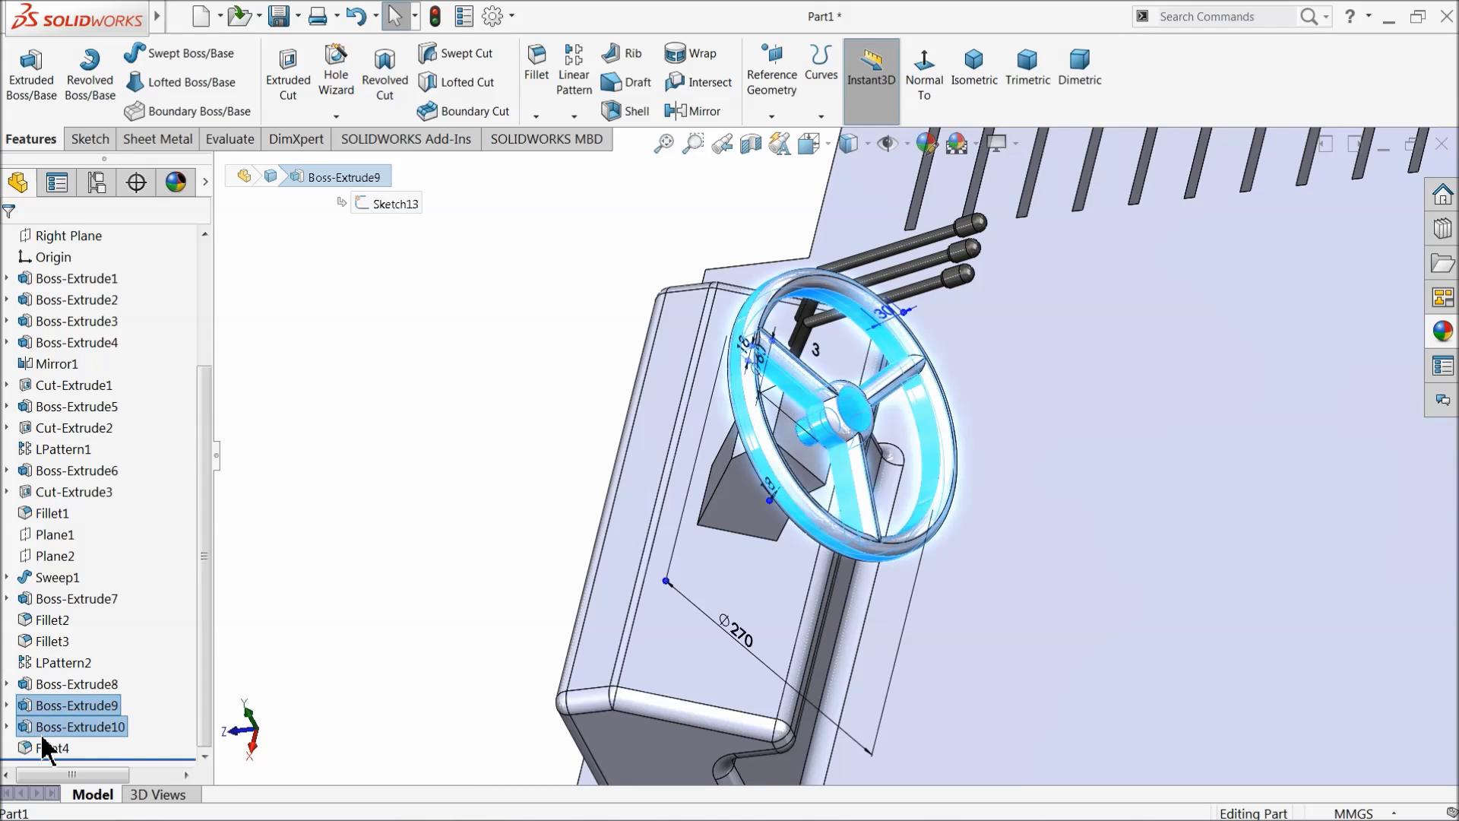
left_click(47, 749, "ctrl")
left_click(71, 721)
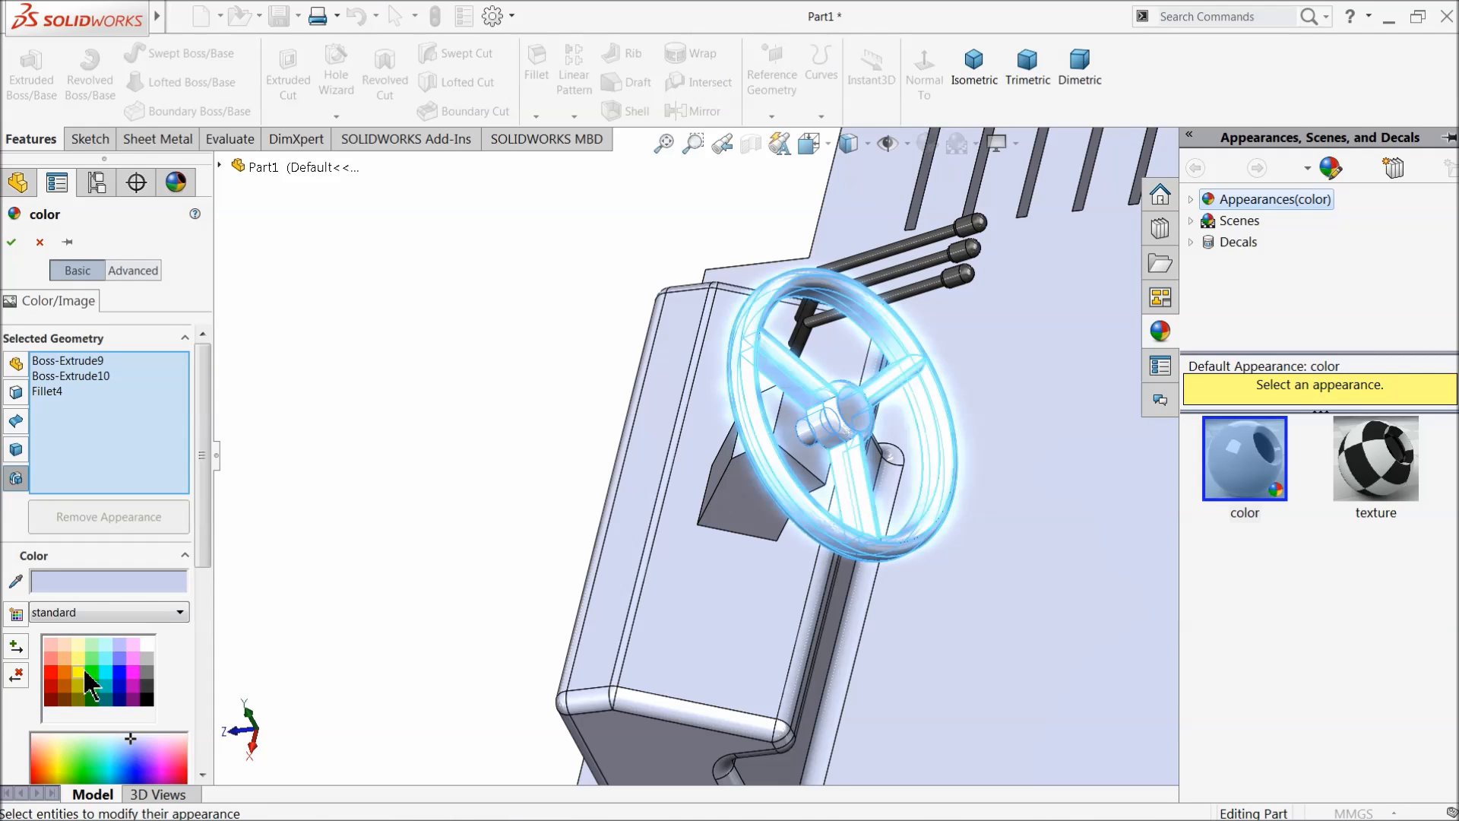
left_click(147, 686)
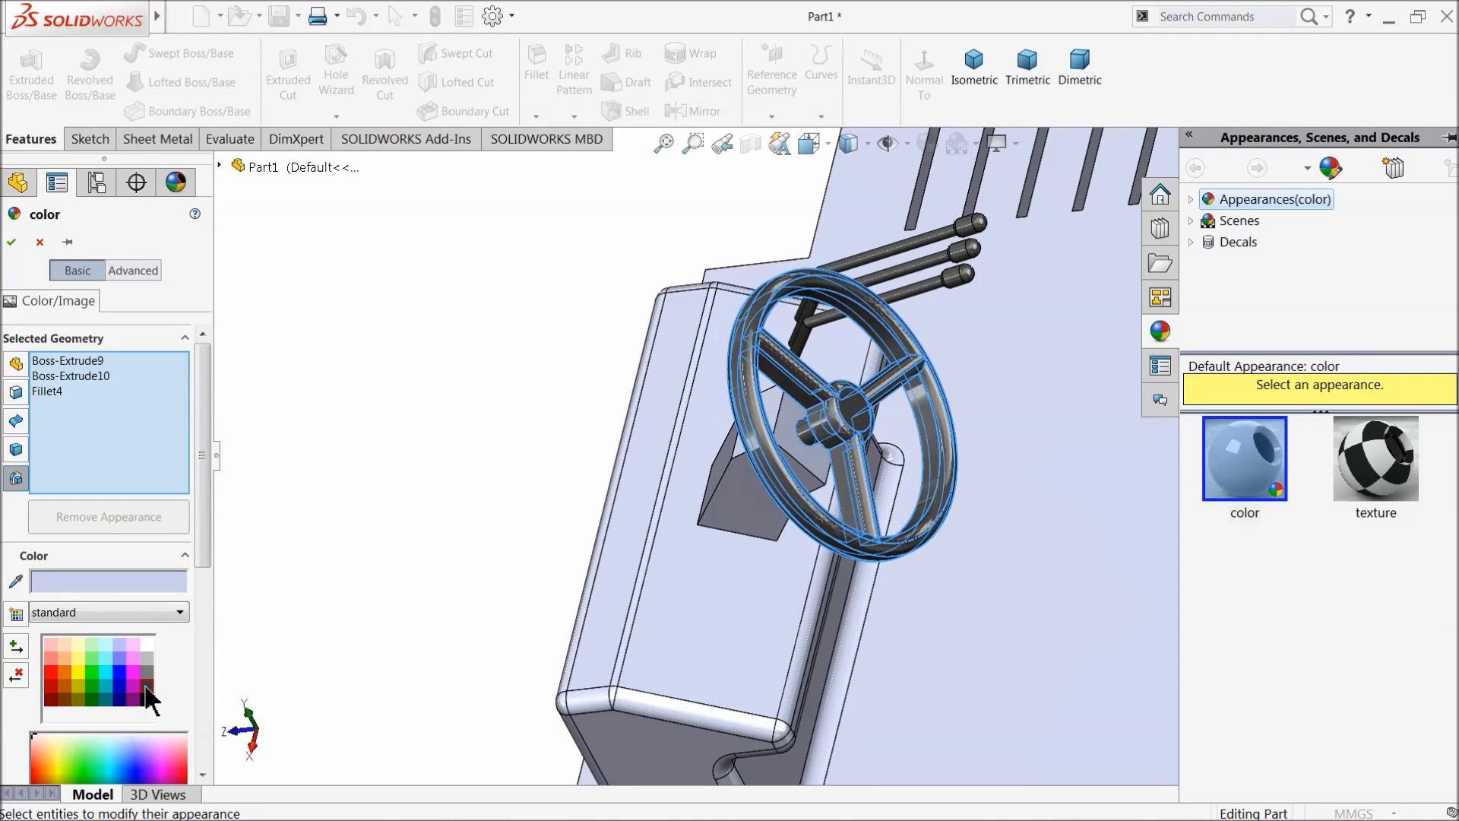
left_click(12, 242)
Step: Open the whole part's appearance for editing and choose the standard bright yellow swatch
key("f")
middle_click_drag(631, 498, 760, 426)
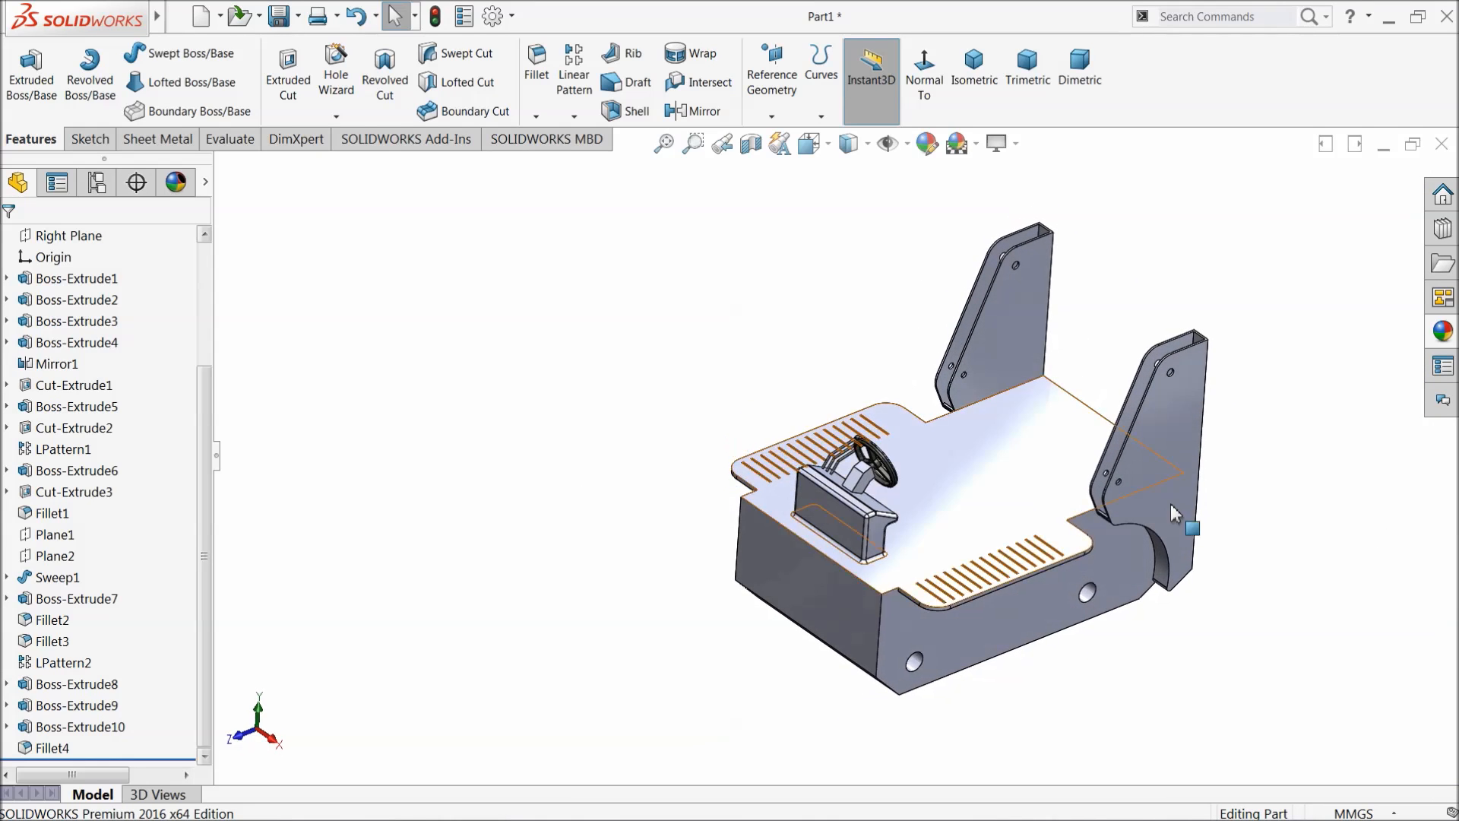
scroll(1297, 490, "down", 2)
scroll(825, 517, "up", 1)
middle_click_drag(817, 512, 811, 502)
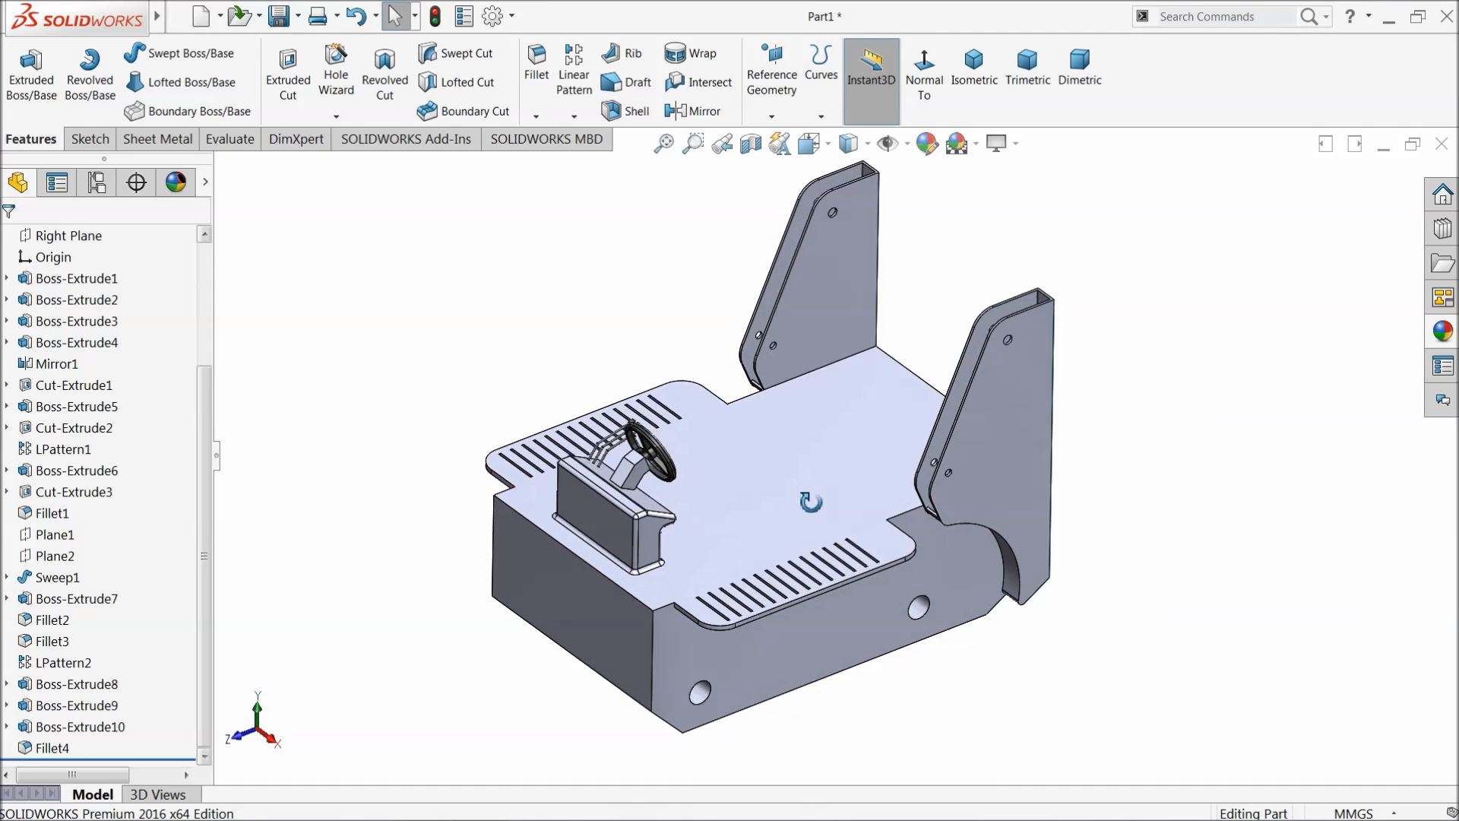
scroll(768, 433, "down", 1)
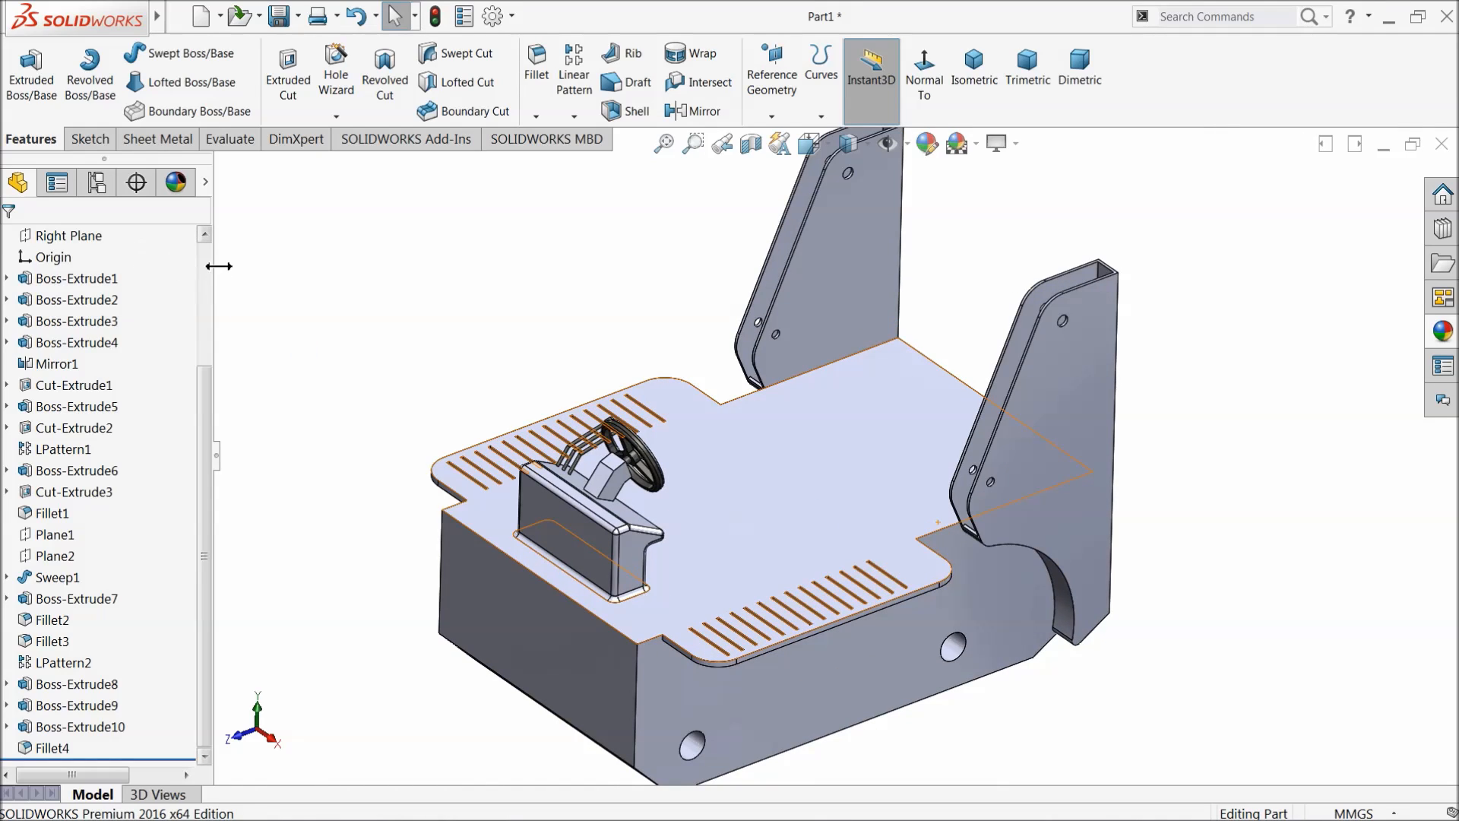
scroll(207, 260, "up", 3)
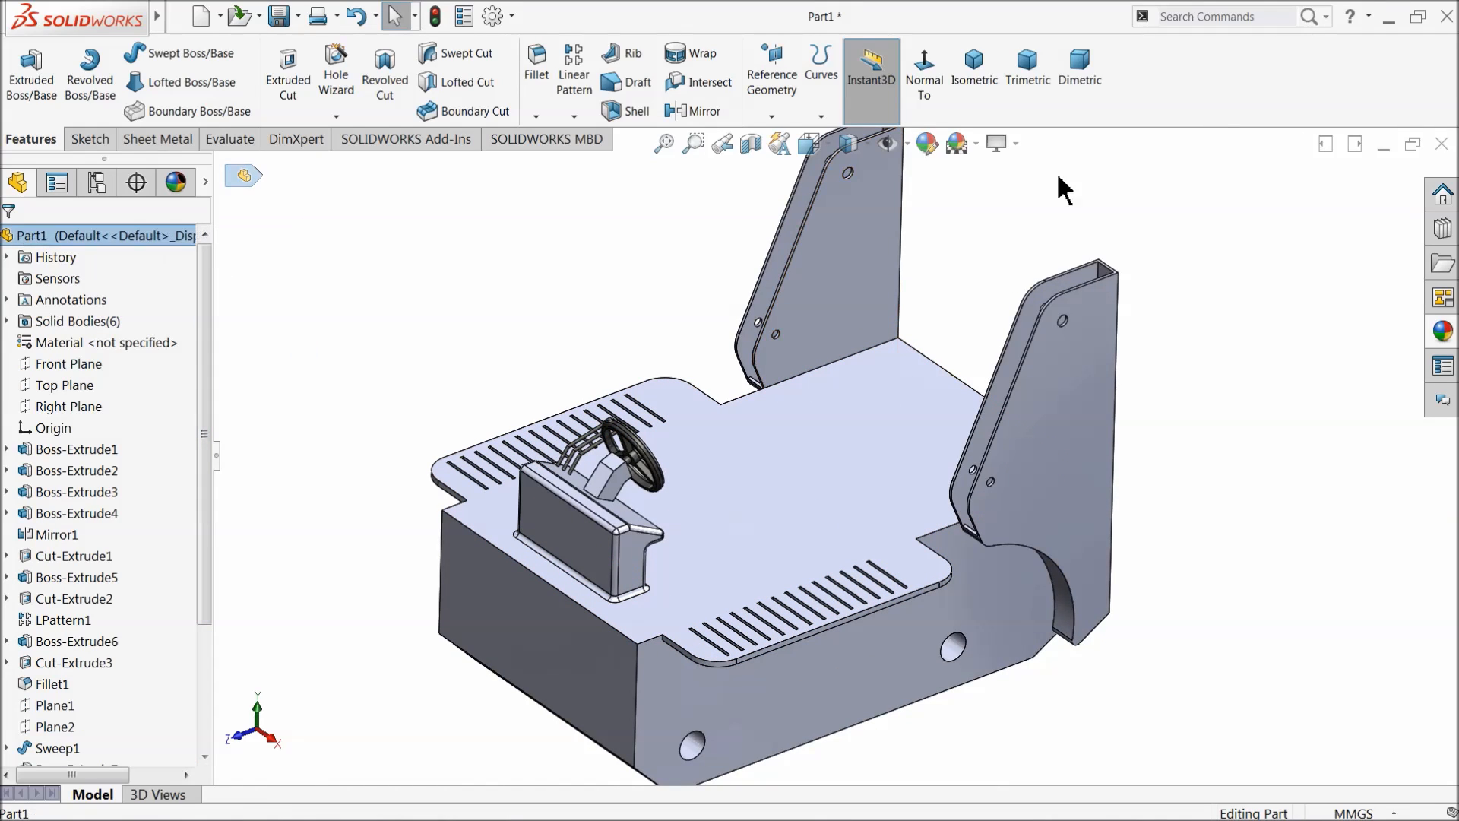
left_click(926, 143)
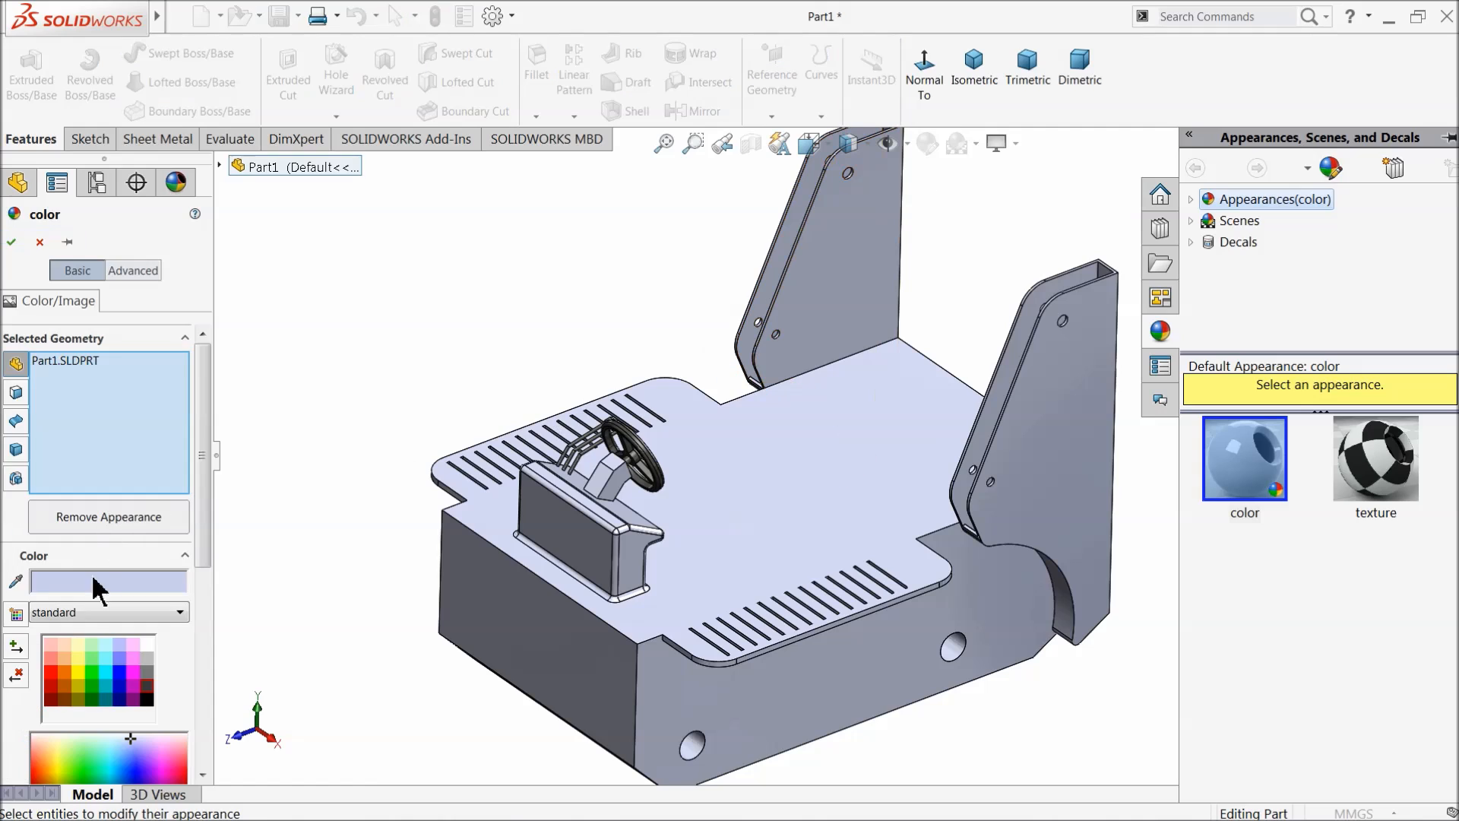
left_click(76, 674)
Step: Set the green component of the part's colour to 200 and apply the appearance
left_click_drag(203, 560, 200, 682)
left_click(64, 607)
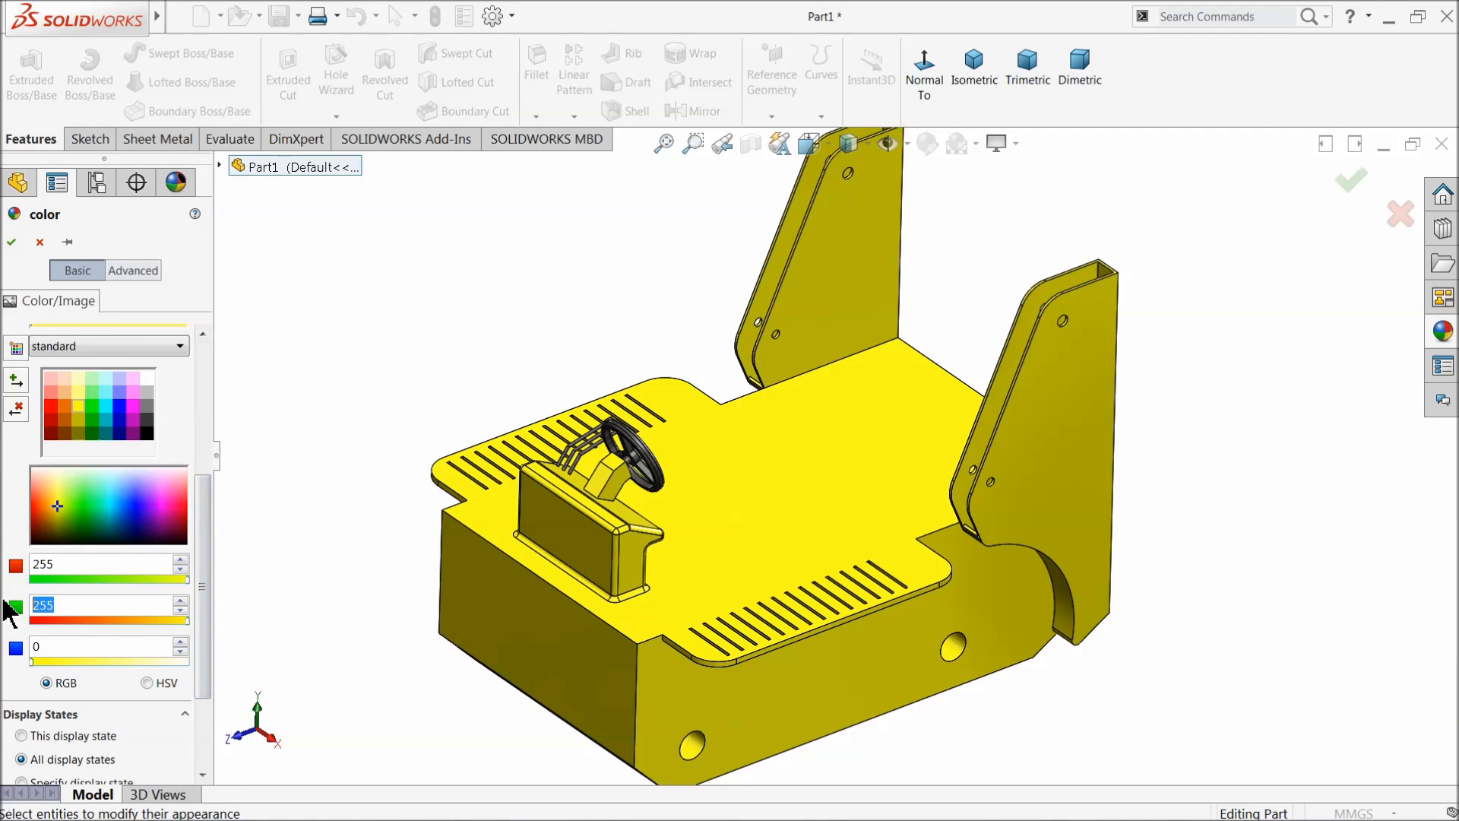
type("200")
key("Return")
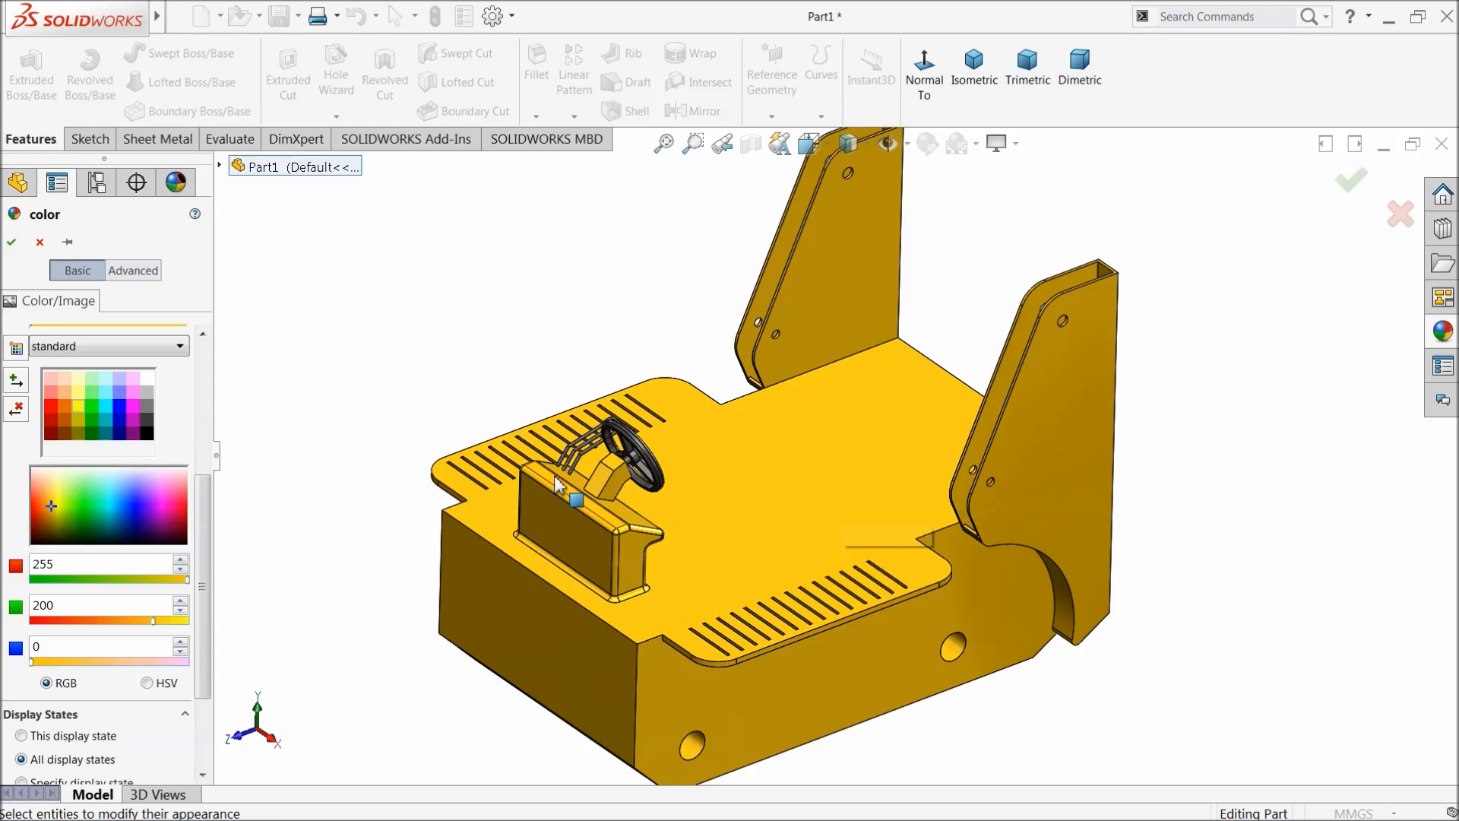
left_click(11, 243)
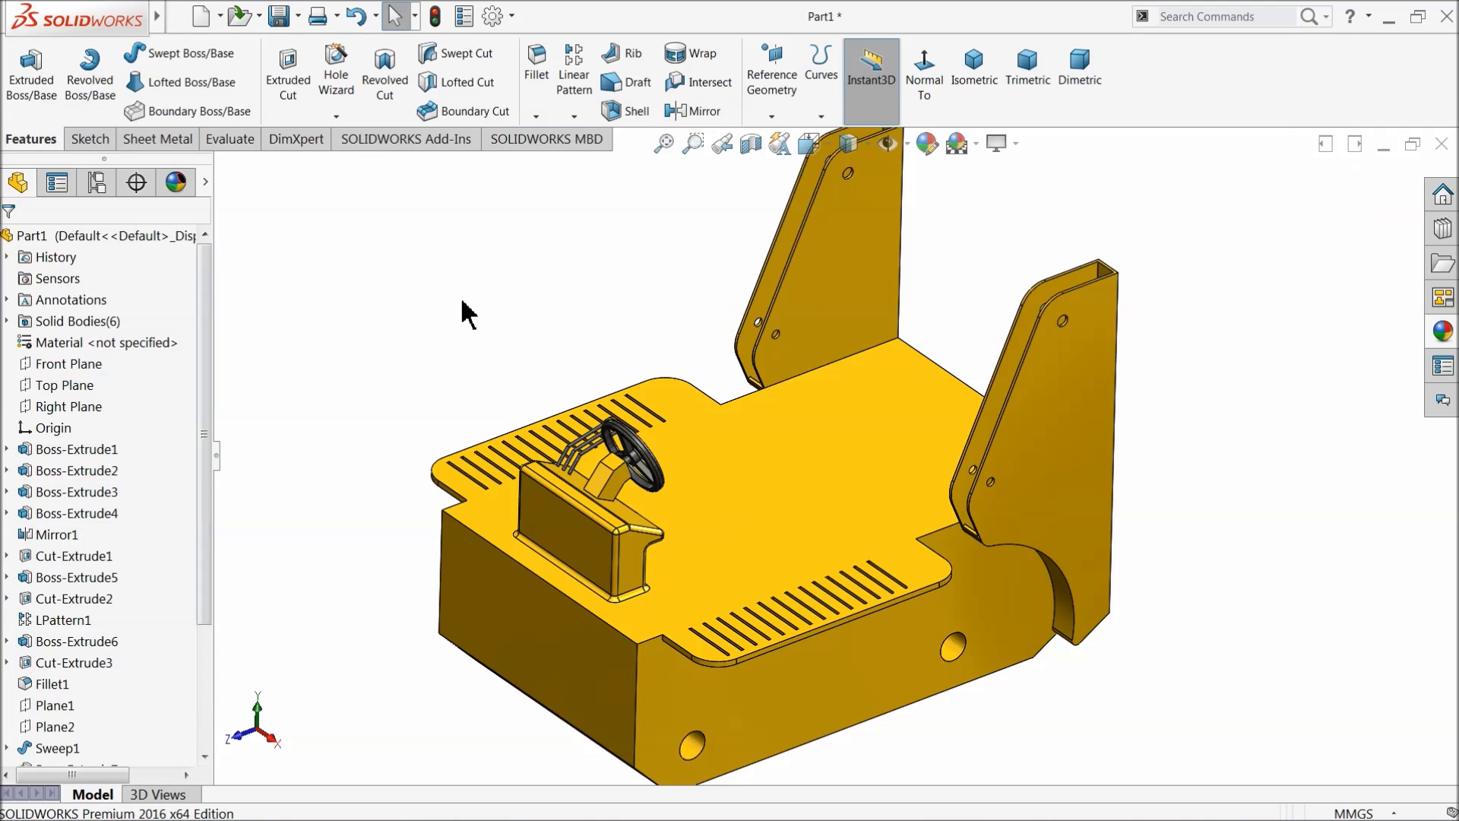
Step: Start saving the part, create a new folder on the Desktop and try to name it BobCat, declining the folder merge
mouse_move(539, 389)
middle_mouse_down()
mouse_move(537, 358)
mouse_move(546, 374)
middle_mouse_up()
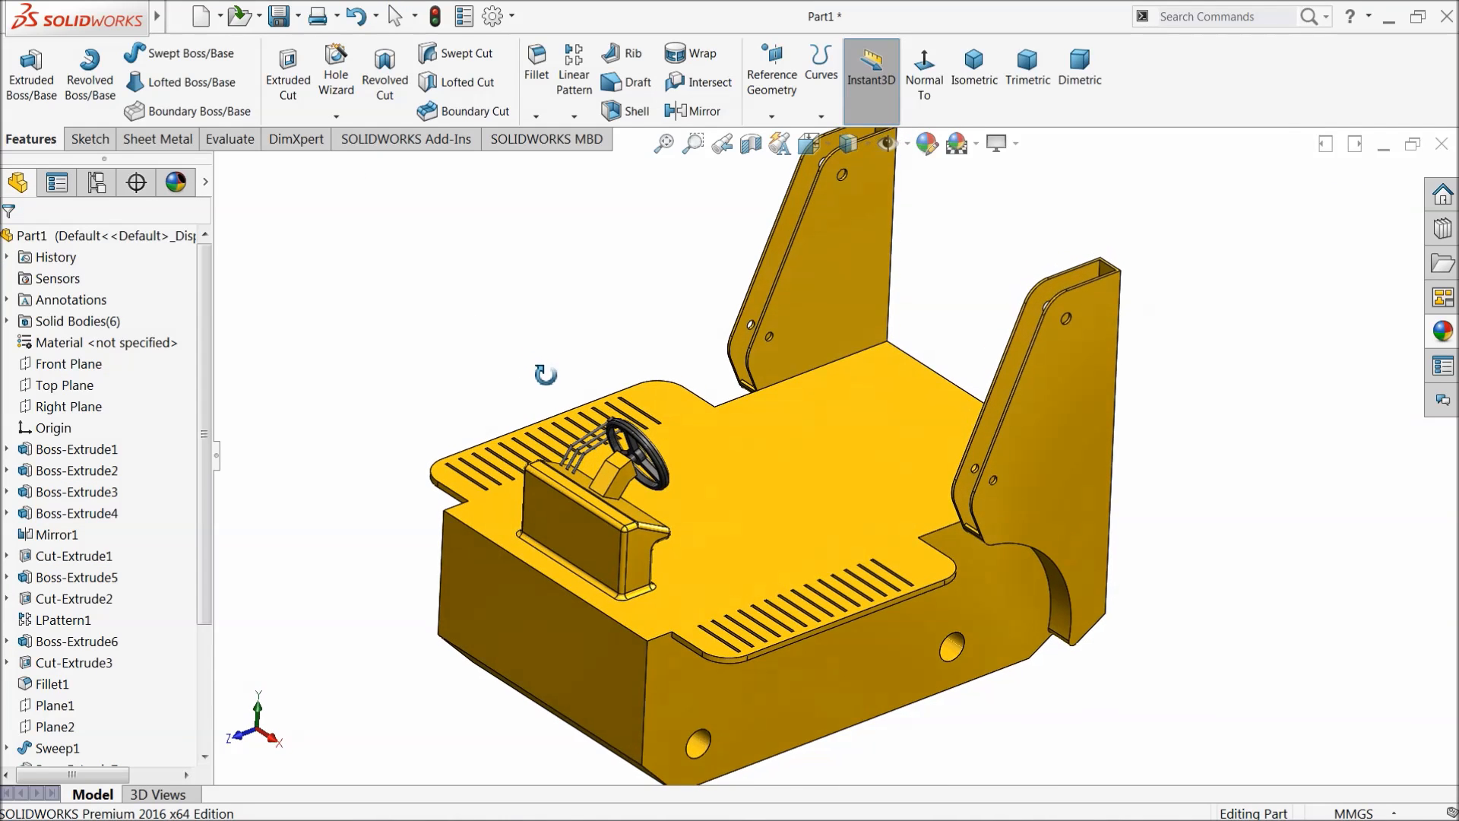
key("Escape")
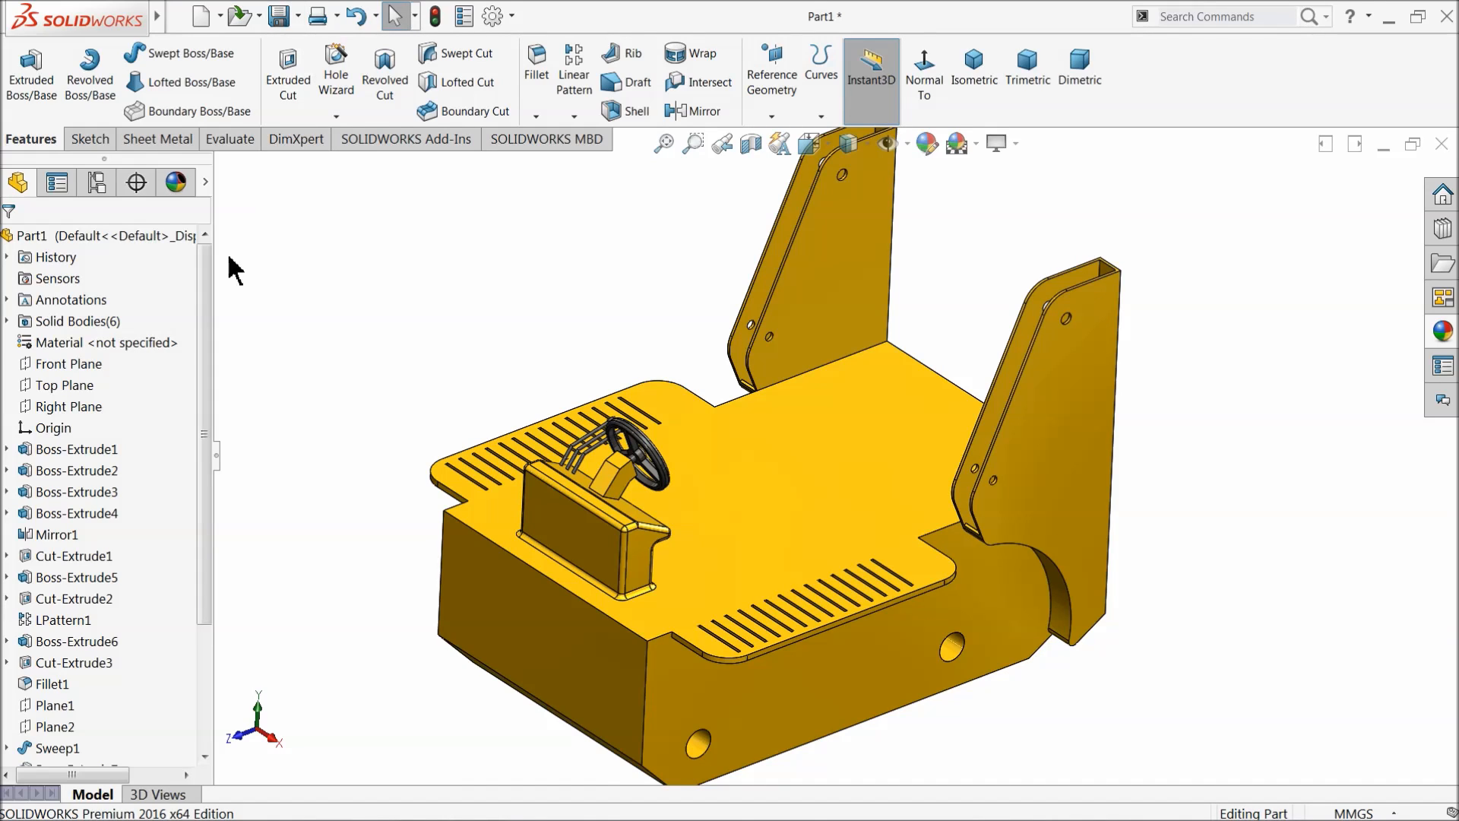
left_click(279, 16)
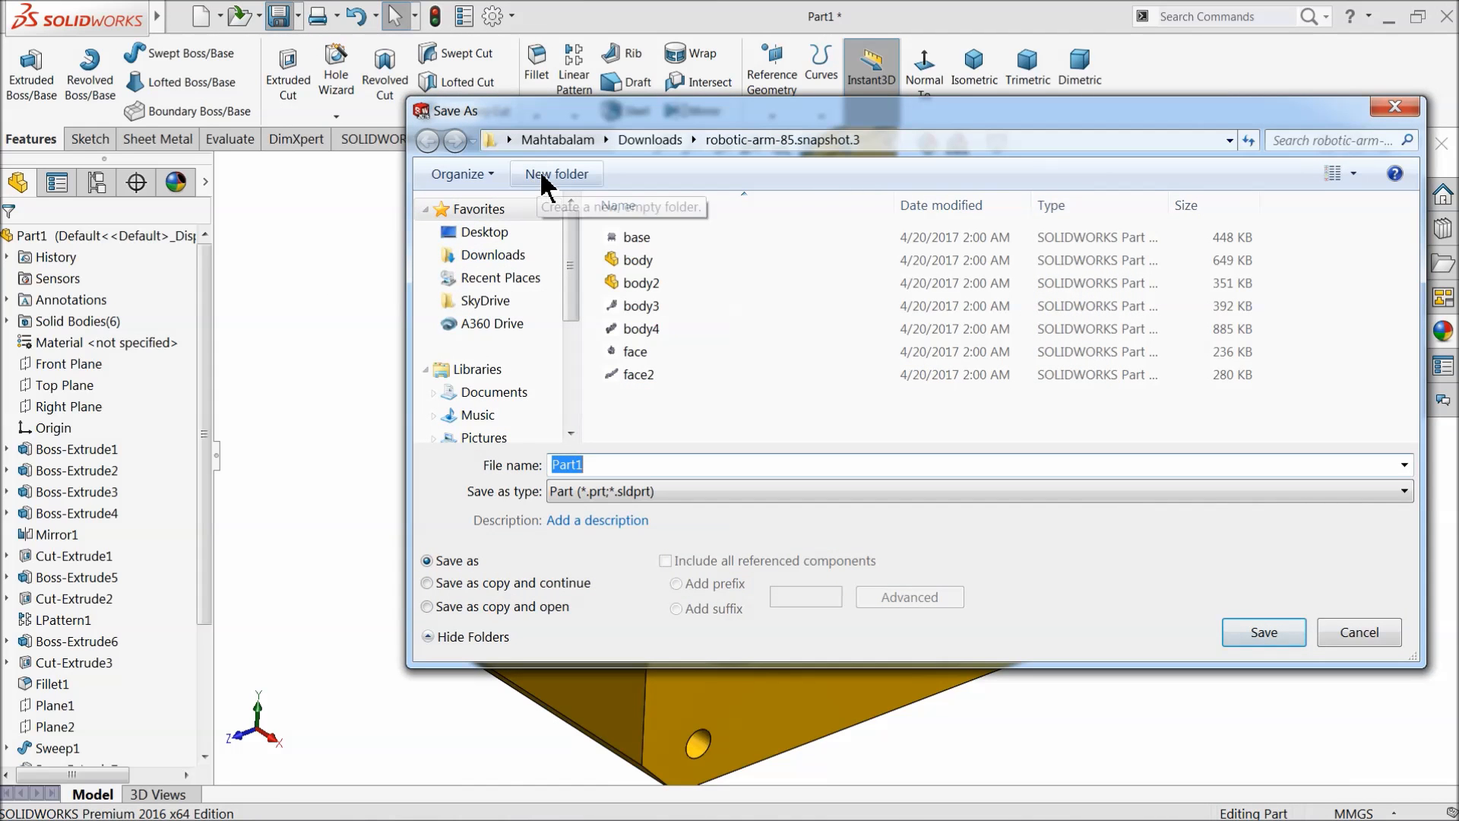
left_click(494, 232)
left_click(557, 174)
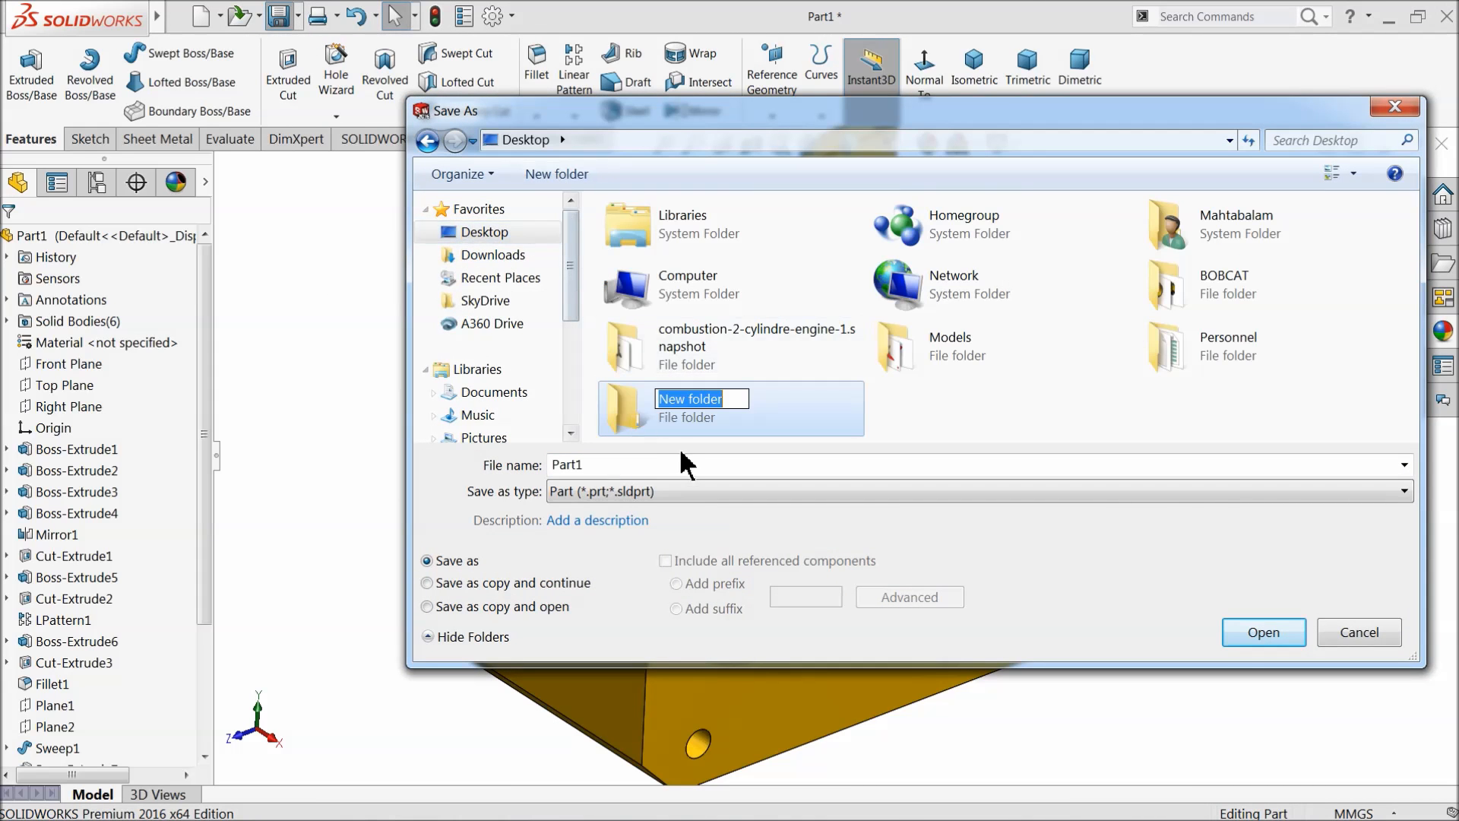
type("BobCat")
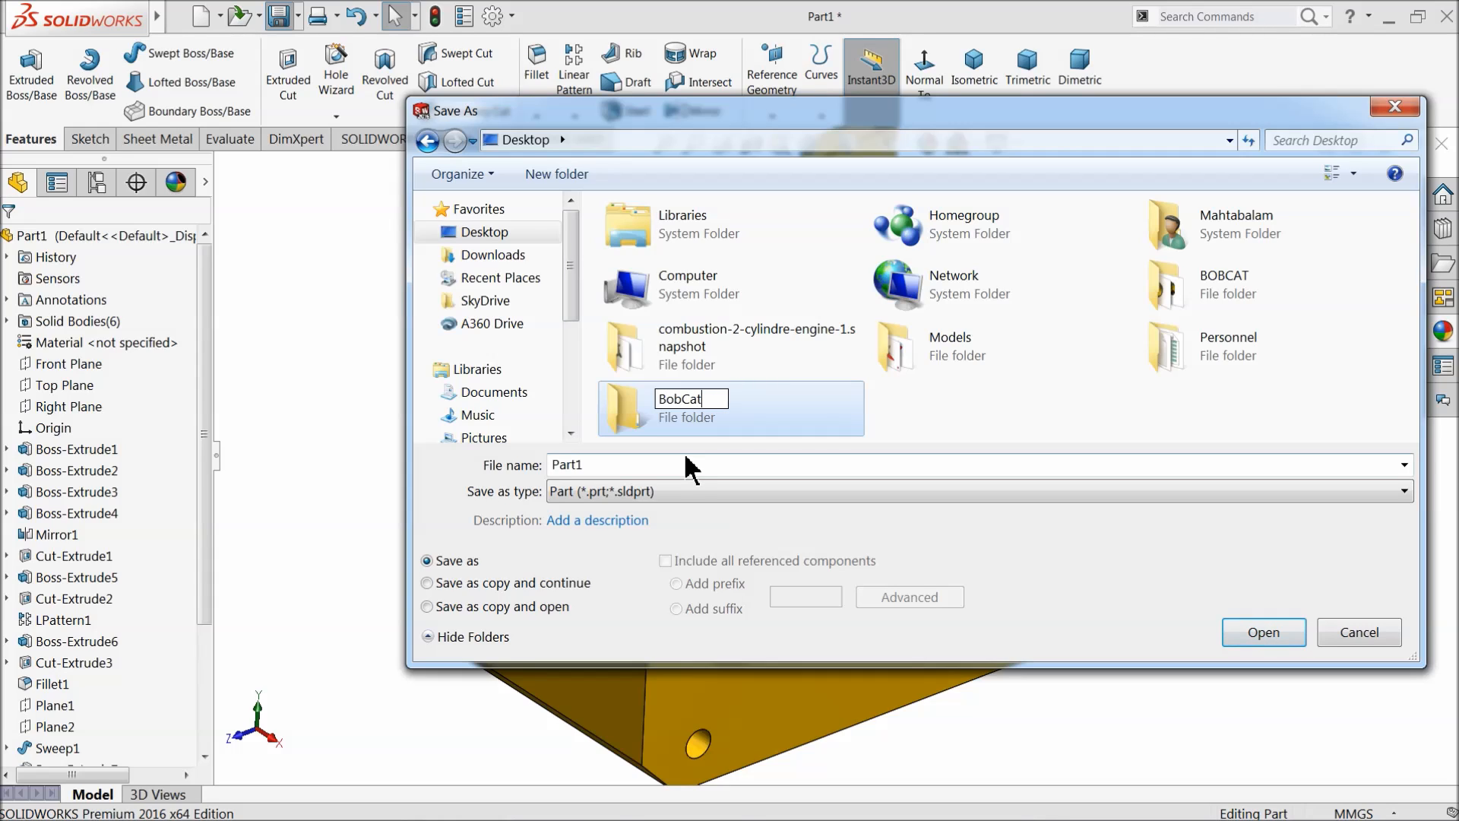
key("Return")
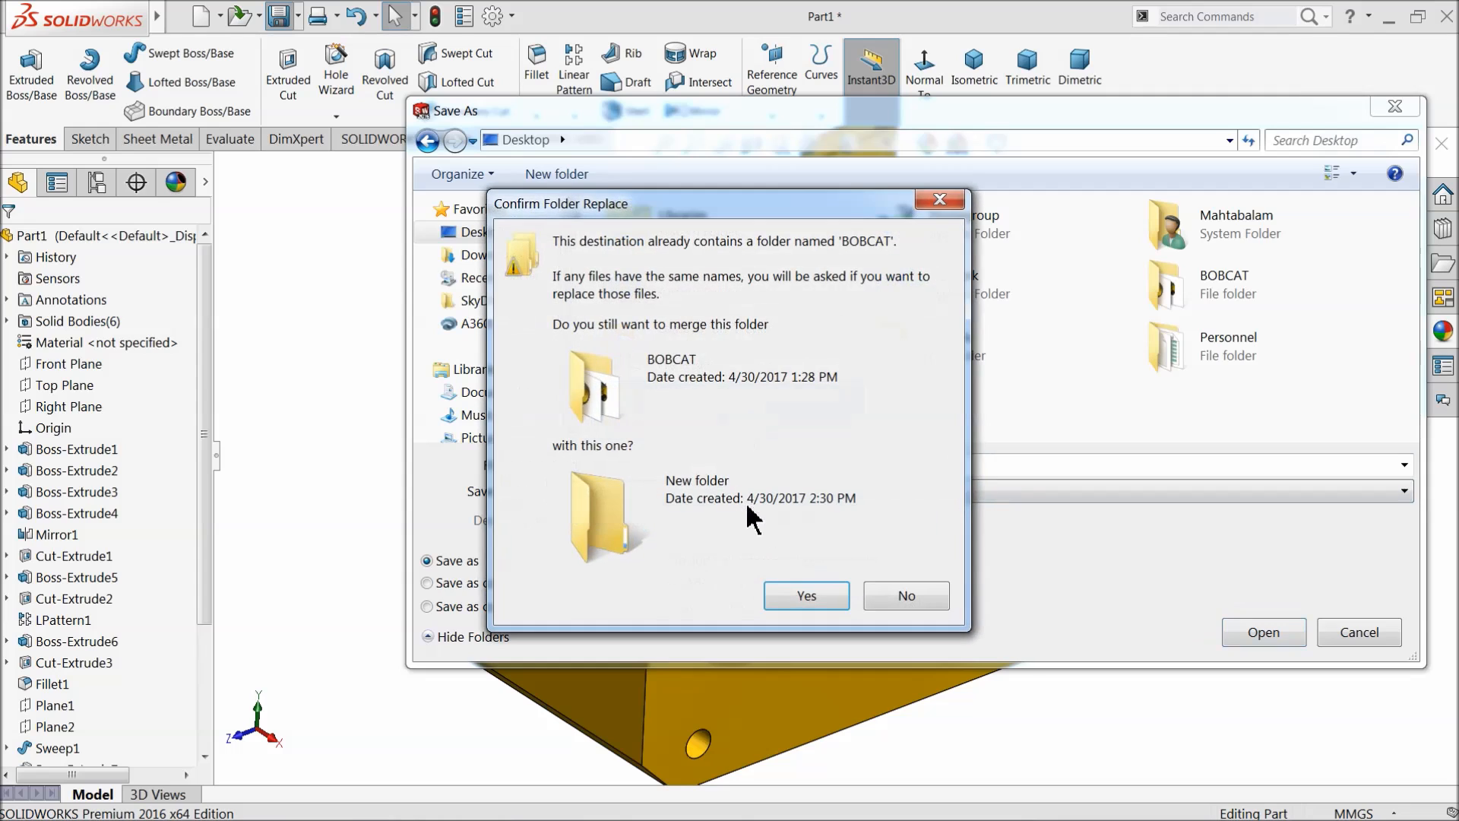
left_click(908, 600)
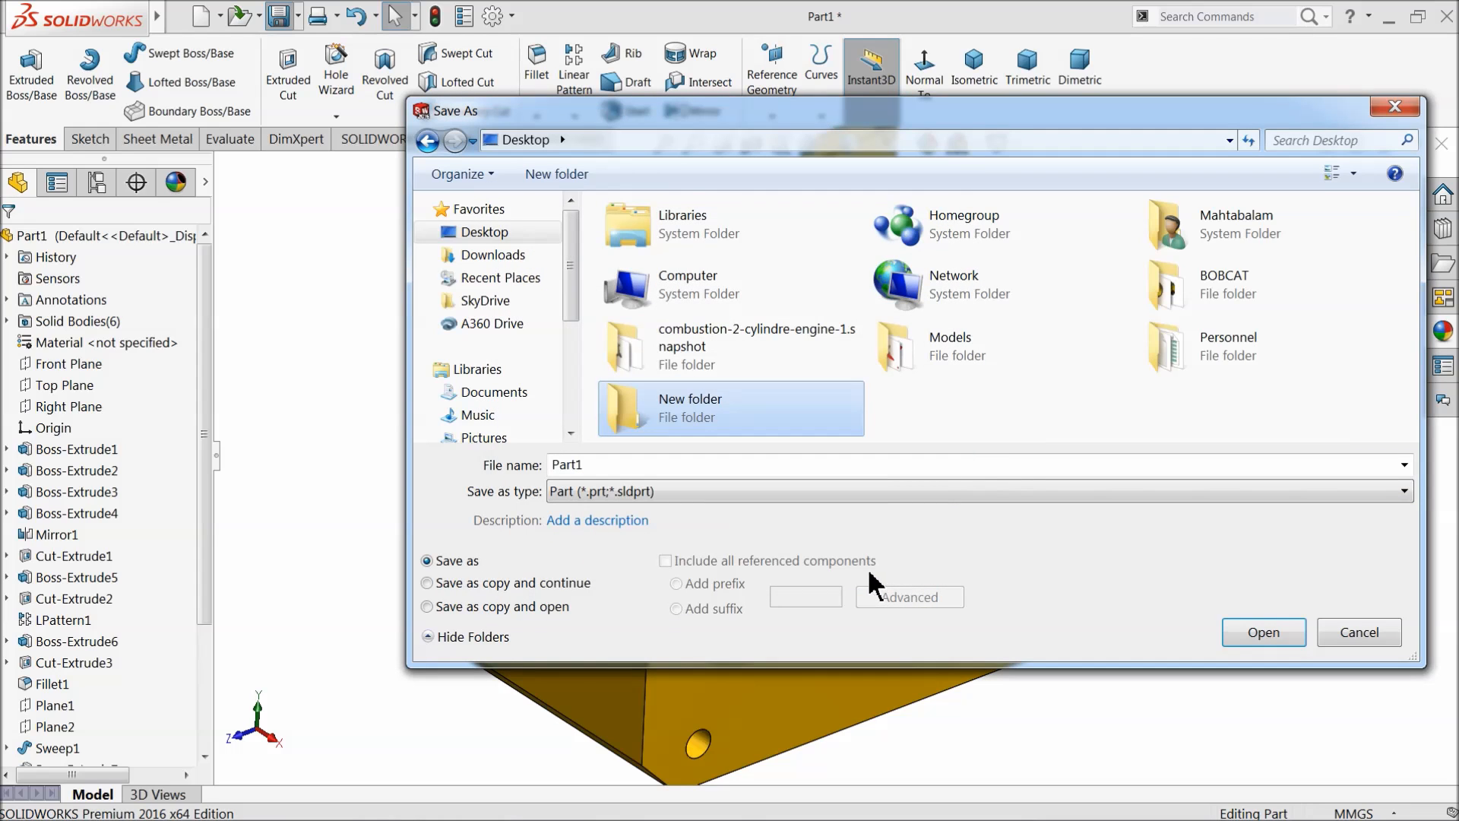
Step: Save the part as 1.Main body inside the new Desktop folder
double_click(694, 422)
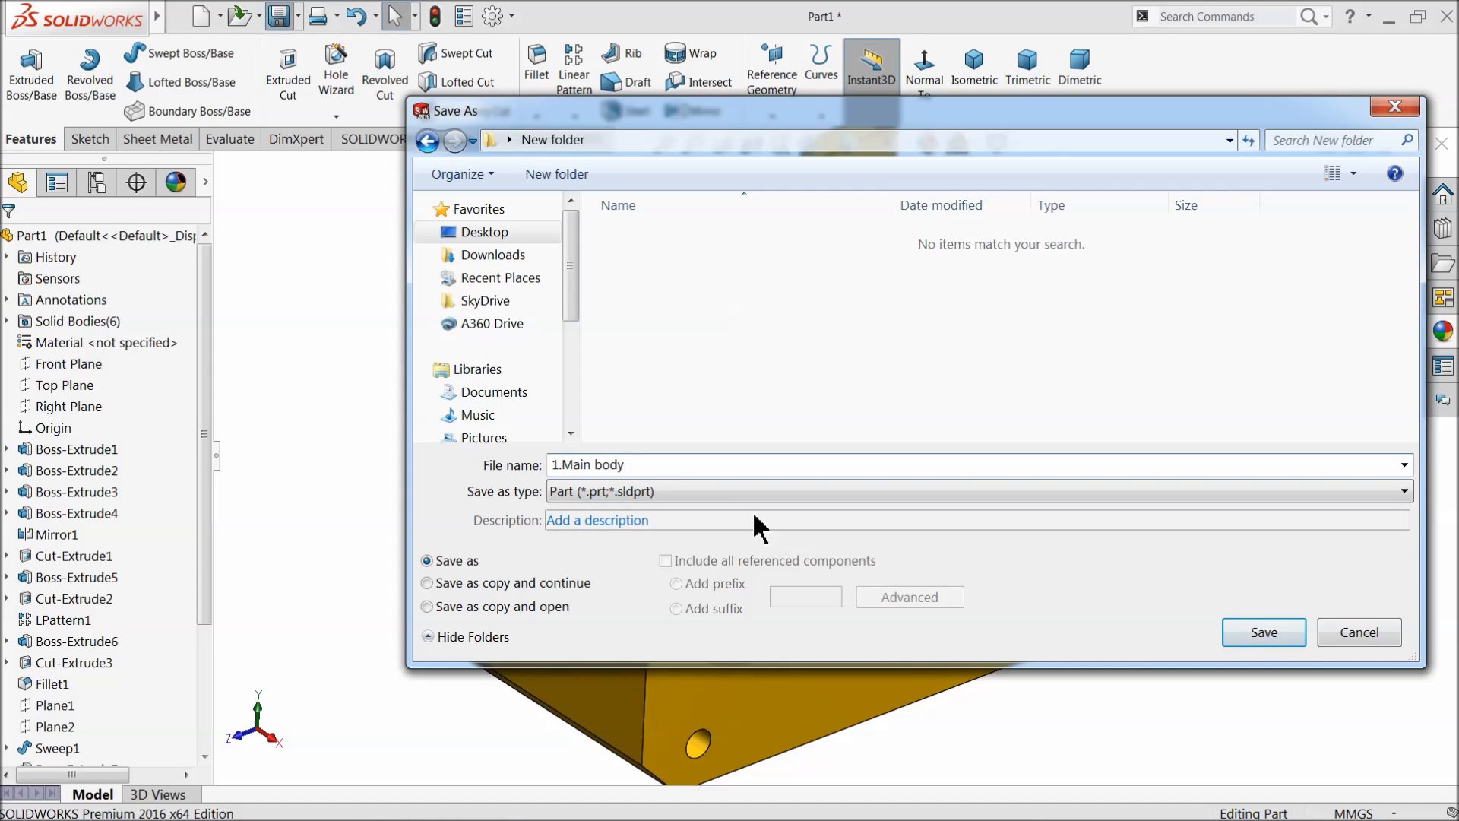
left_click(1265, 634)
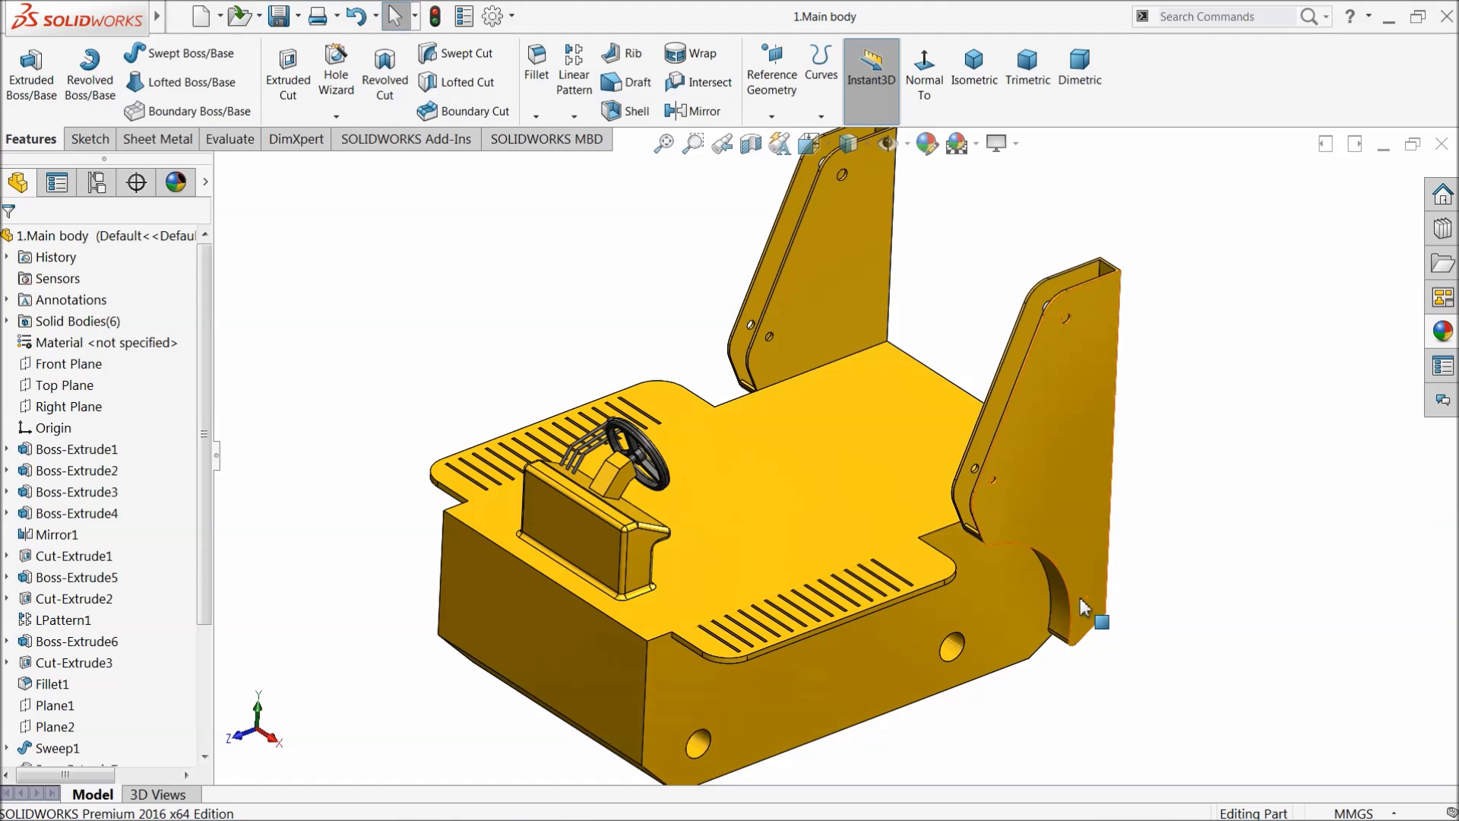
middle_click_drag(756, 508, 763, 504)
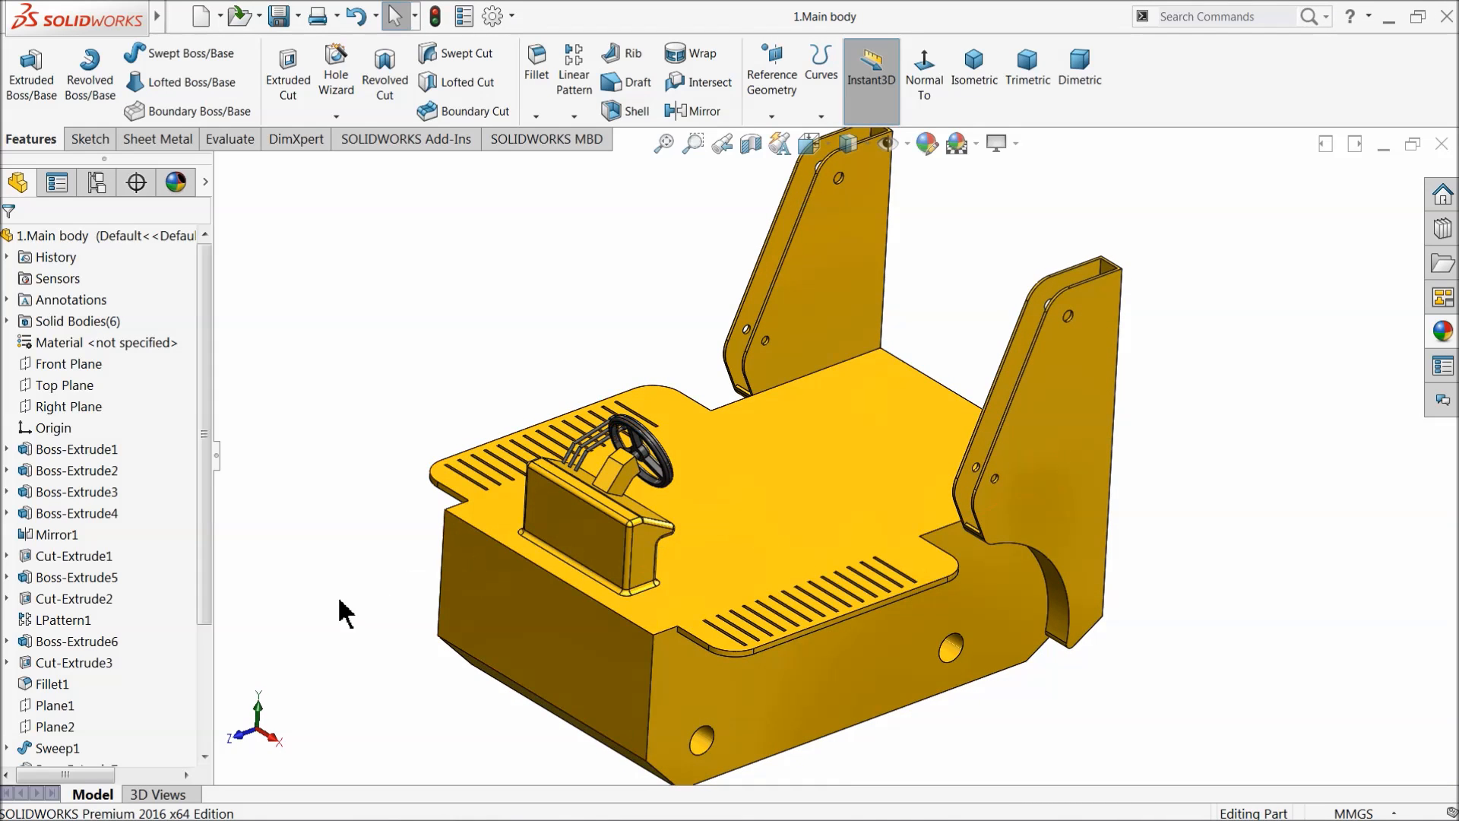
mouse_move(589, 604)
middle_mouse_down()
mouse_move(684, 593)
mouse_move(570, 583)
middle_mouse_up()
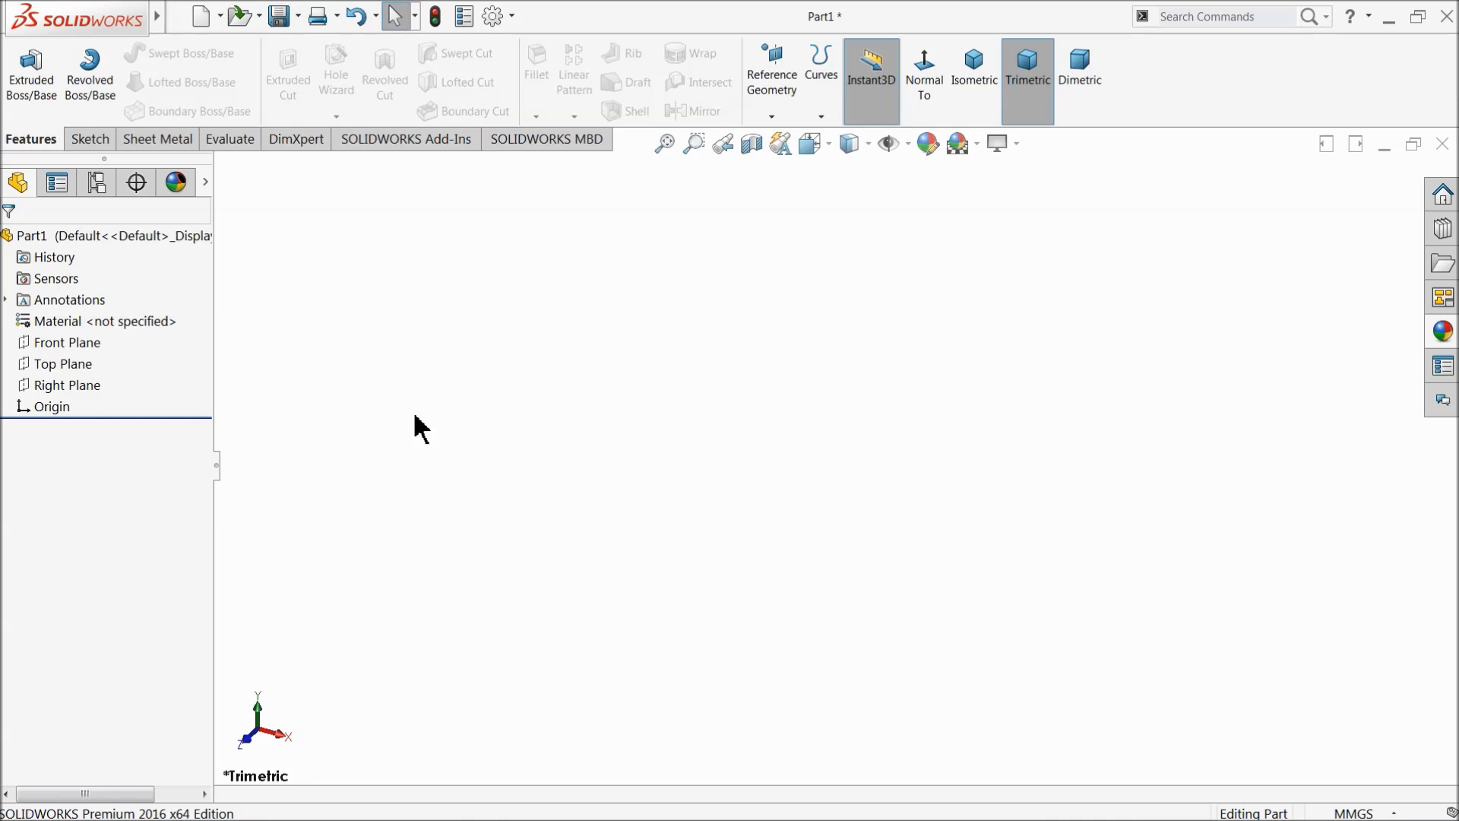
Step: Sketch a closed five-sided profile about 96 mm high on the Right Plane, with a slanted side and its base line through the origin
left_click(30, 385)
left_click(38, 369)
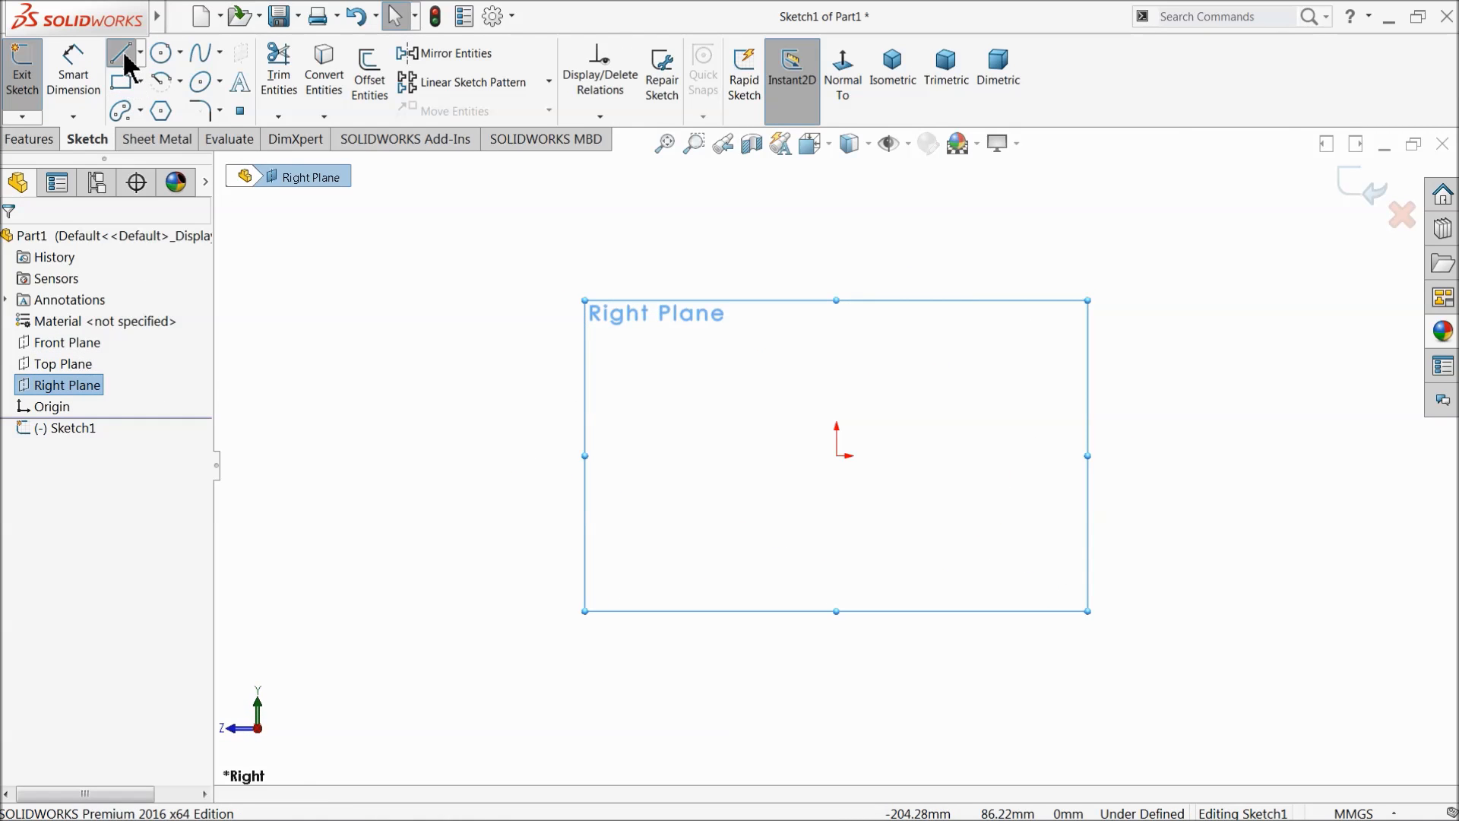
left_click(121, 54)
left_click(963, 186)
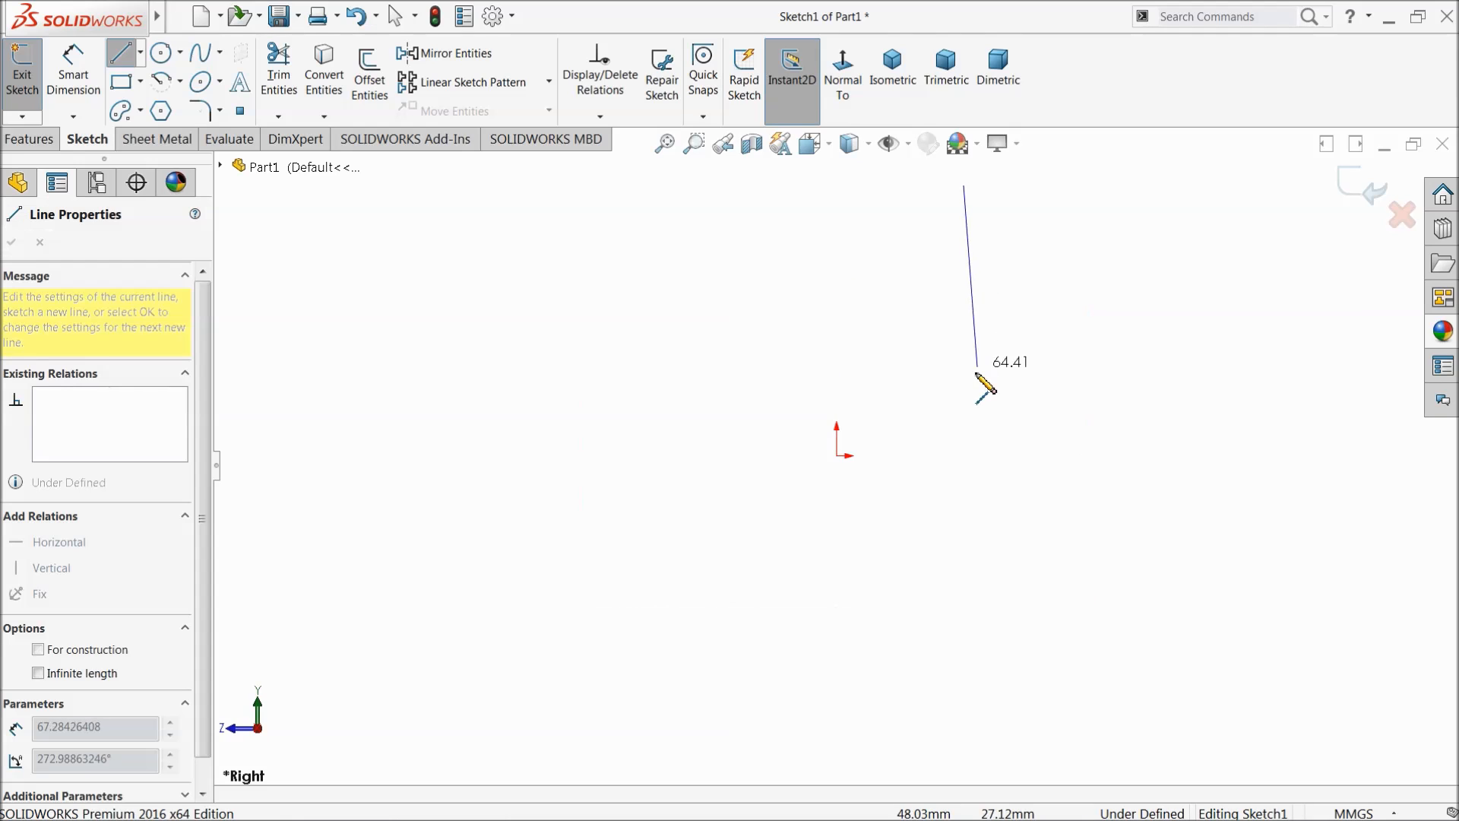
left_click(964, 455)
left_click(732, 455)
left_click(732, 426)
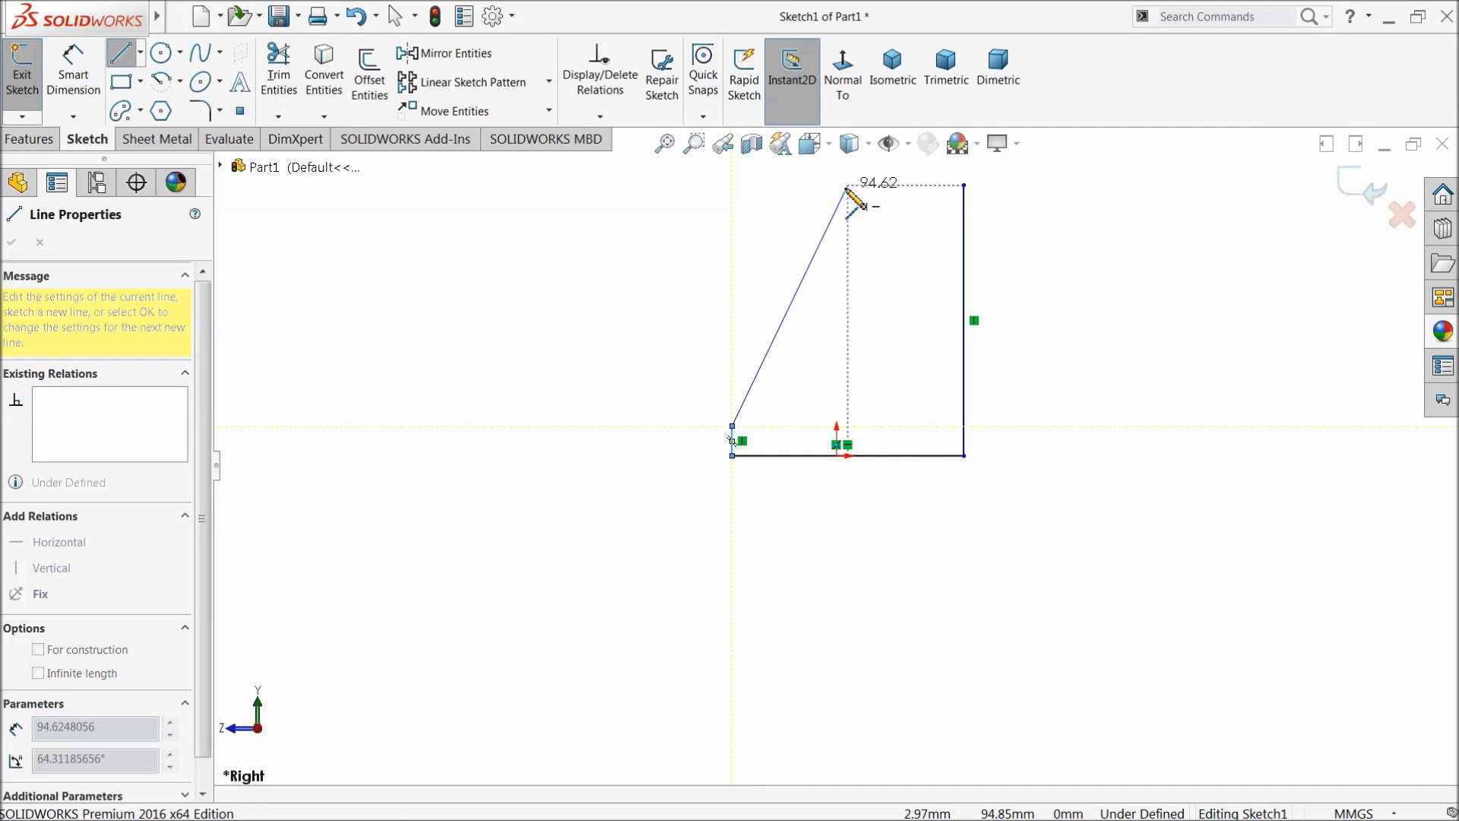
left_click(813, 185)
left_click(964, 185)
right_click(1048, 216)
left_click(1058, 215)
Step: Add a midpoint relation between the origin and the profile's base line
scroll(874, 358, "down", 3)
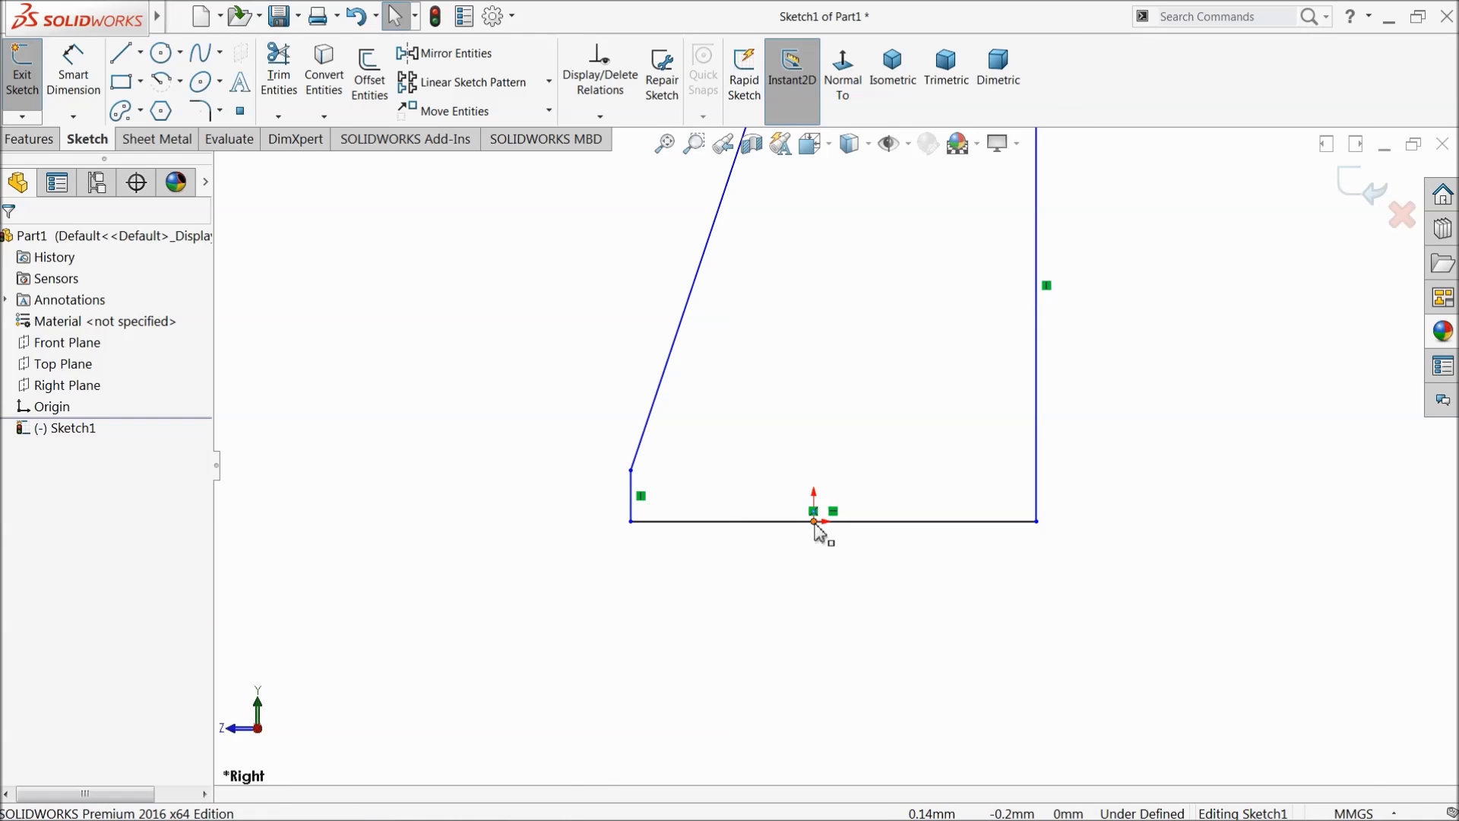
left_click(814, 522)
left_click(886, 522, "ctrl")
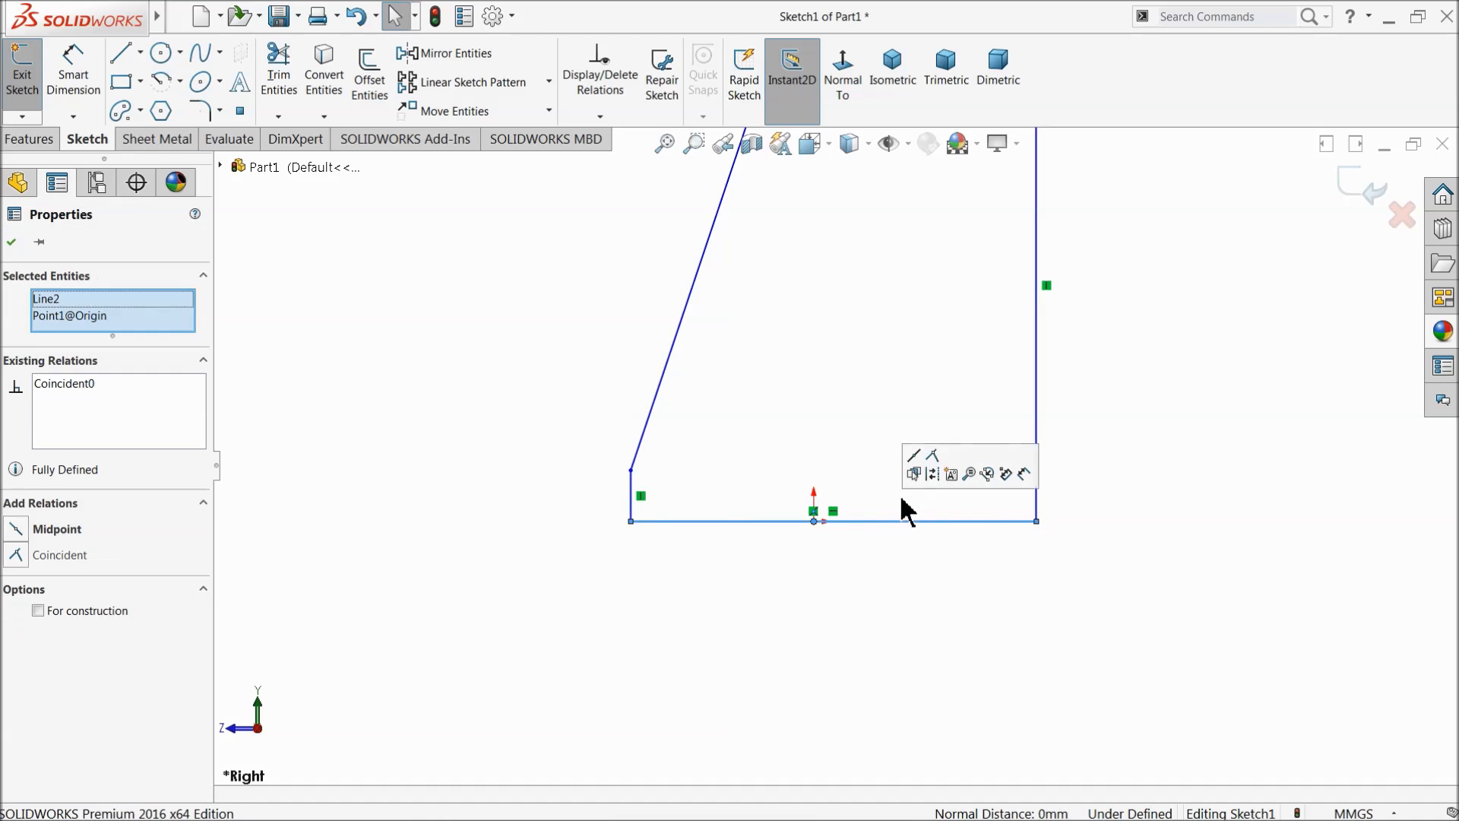
left_click(917, 464)
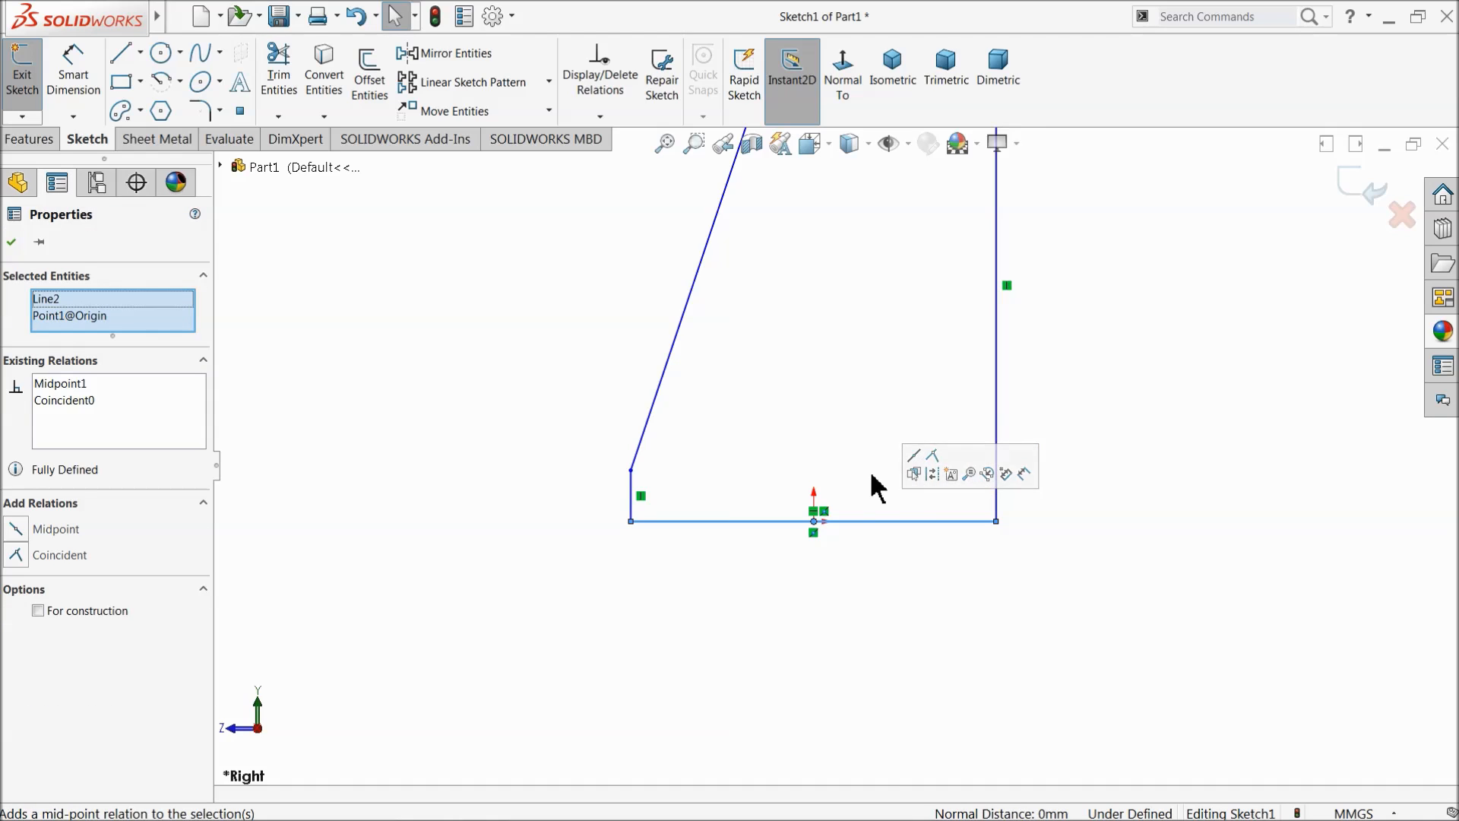
left_click(1104, 381)
scroll(1003, 372, "up", 2)
scroll(943, 262, "down", 2)
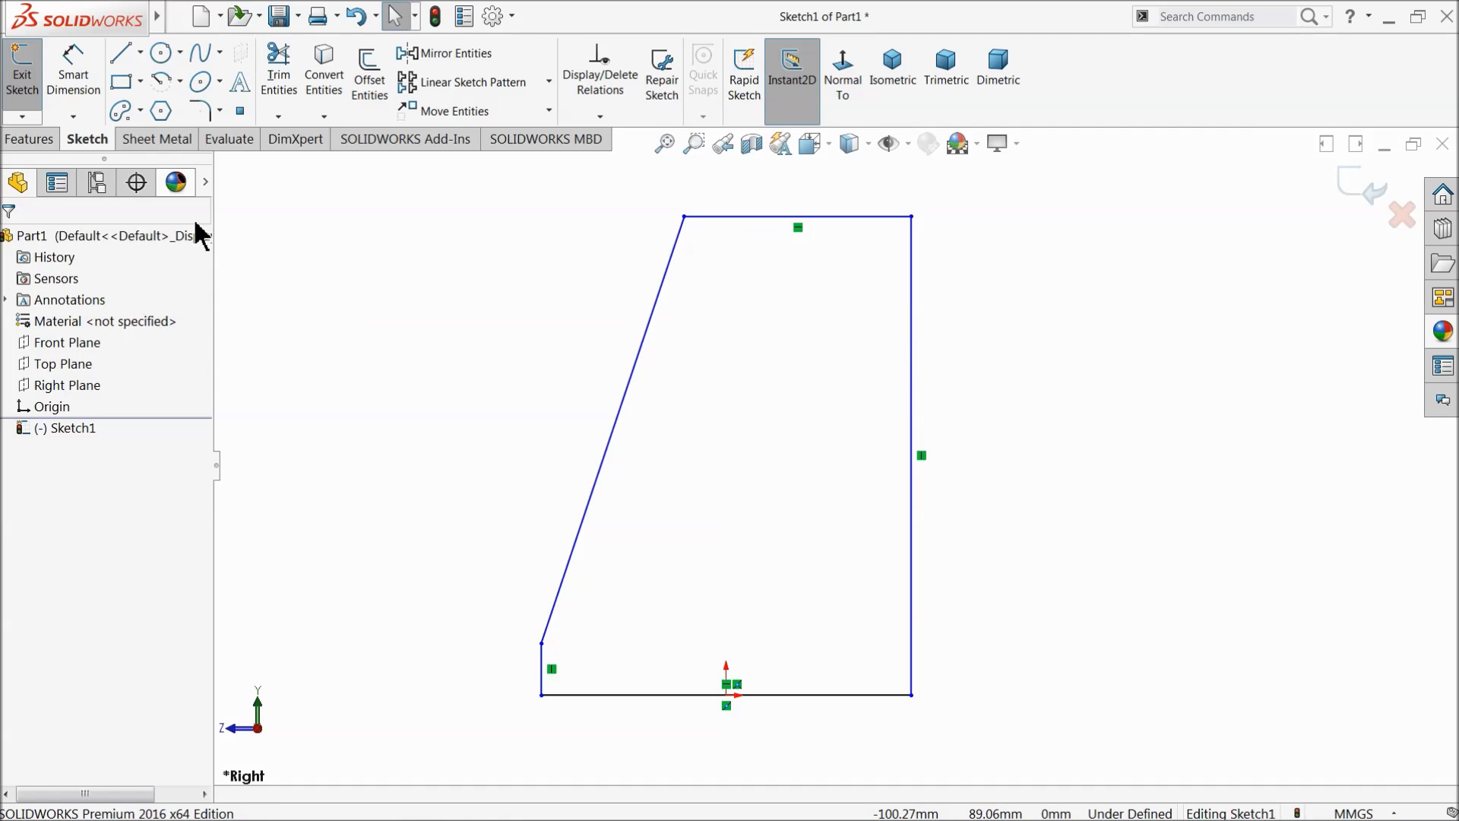
Step: Dimension the profile's long vertical side to 1100 mm
left_click(74, 76)
left_click(912, 418)
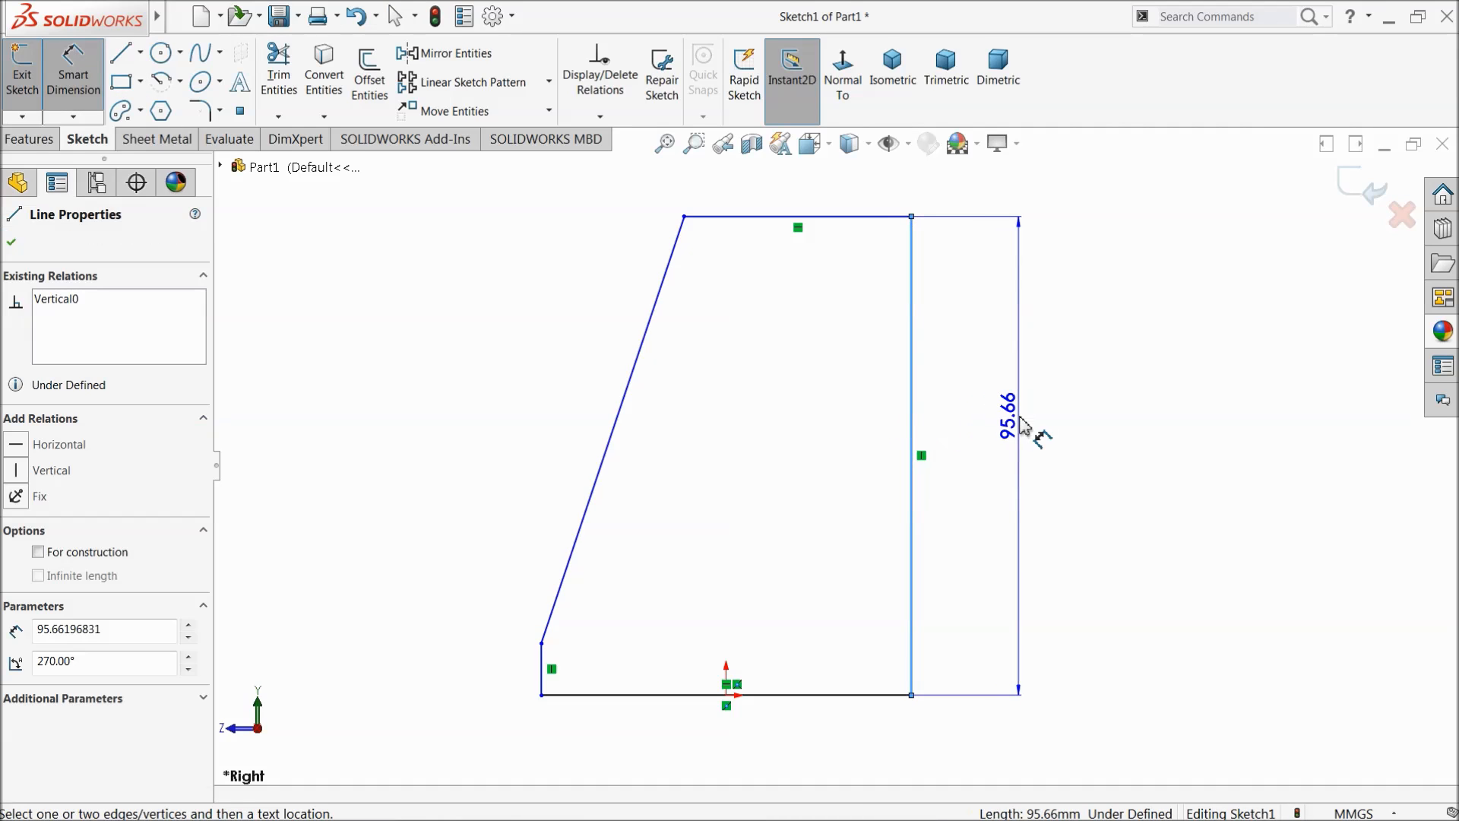
left_click(1038, 426)
type("1100")
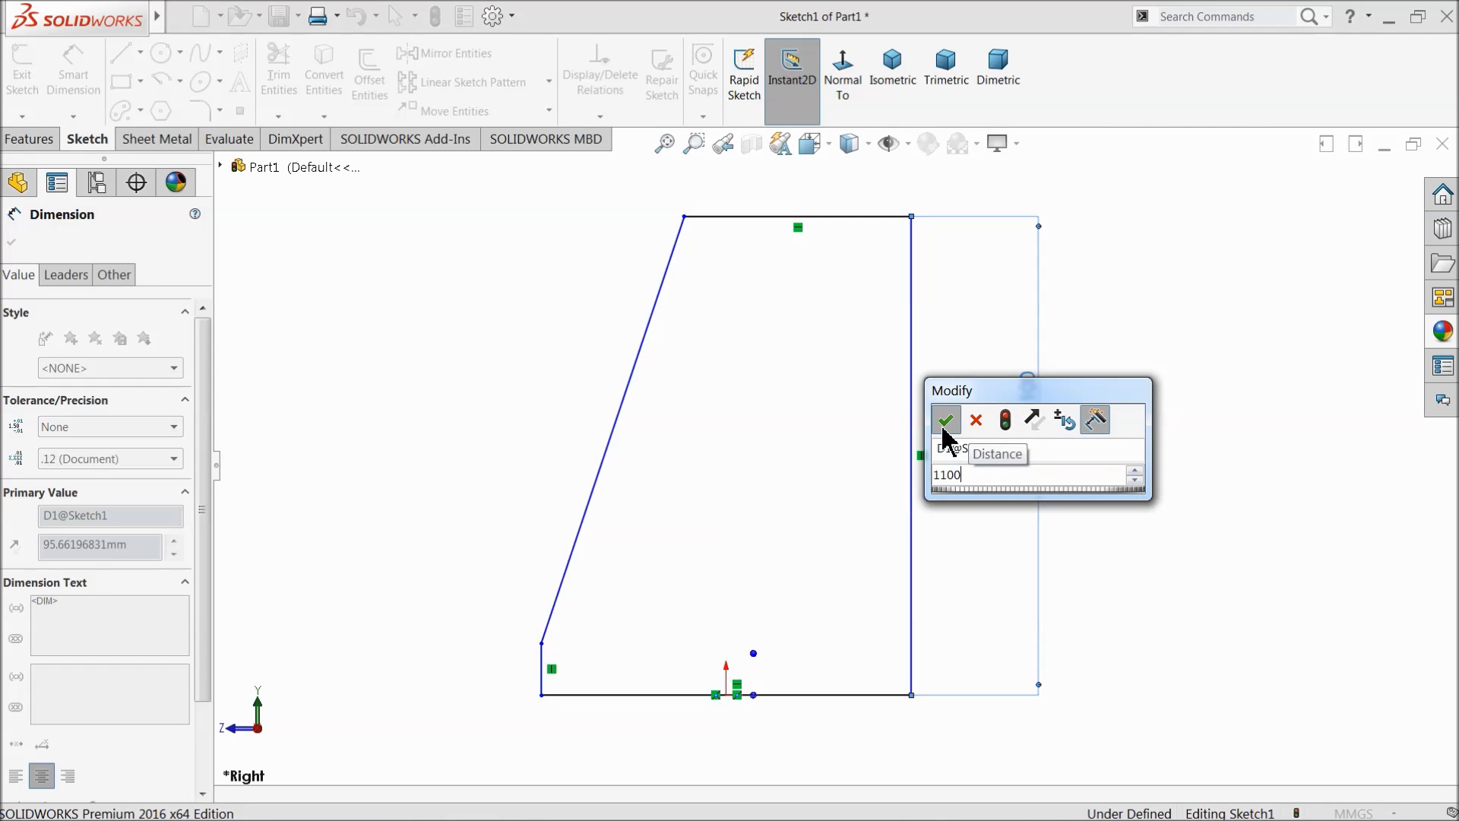
left_click(946, 420)
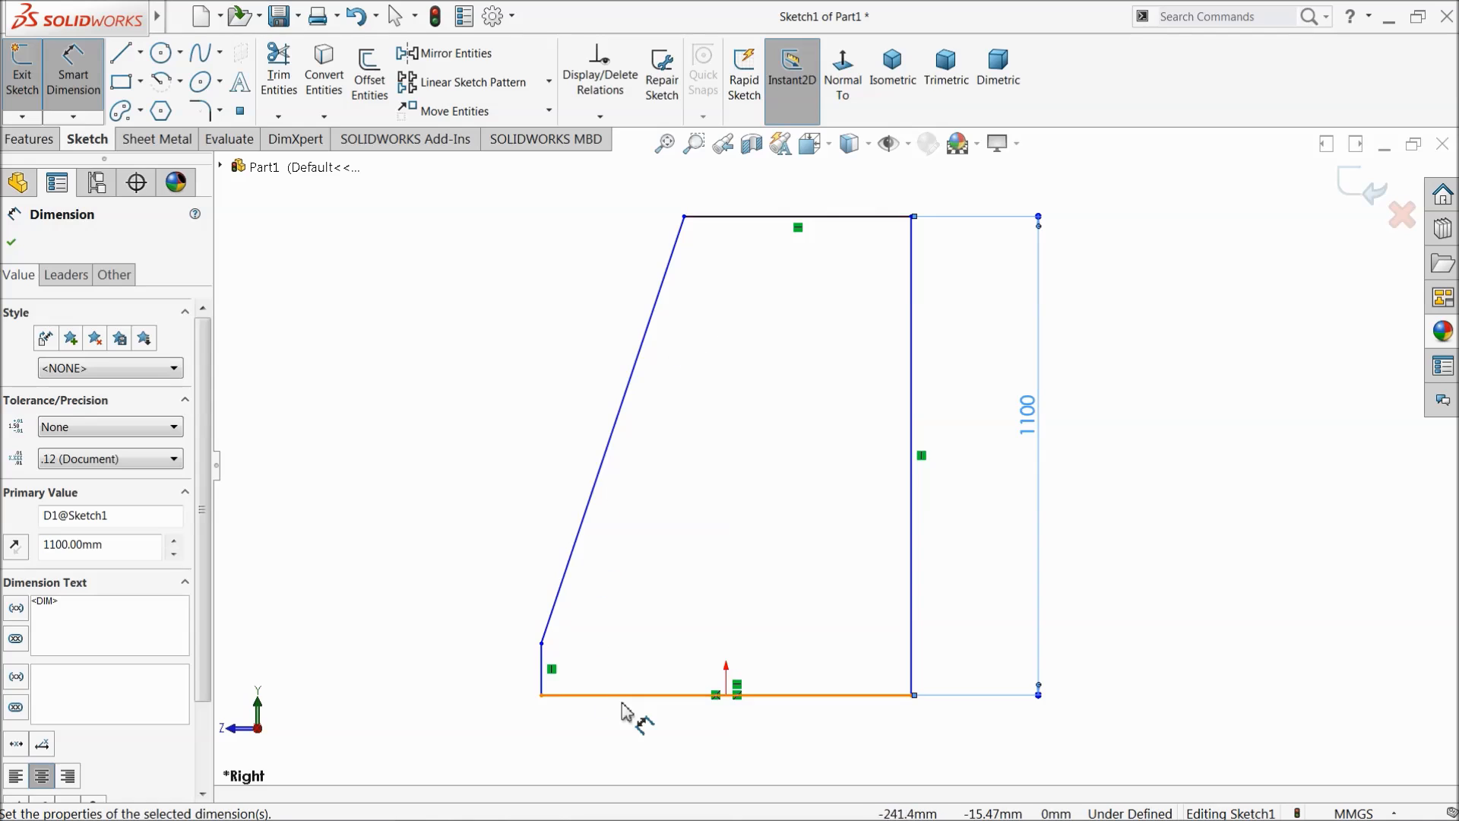
Step: Dimension the profile's base line to 1050 mm and its short vertical side to 100 mm
left_click(642, 695)
left_click(654, 737)
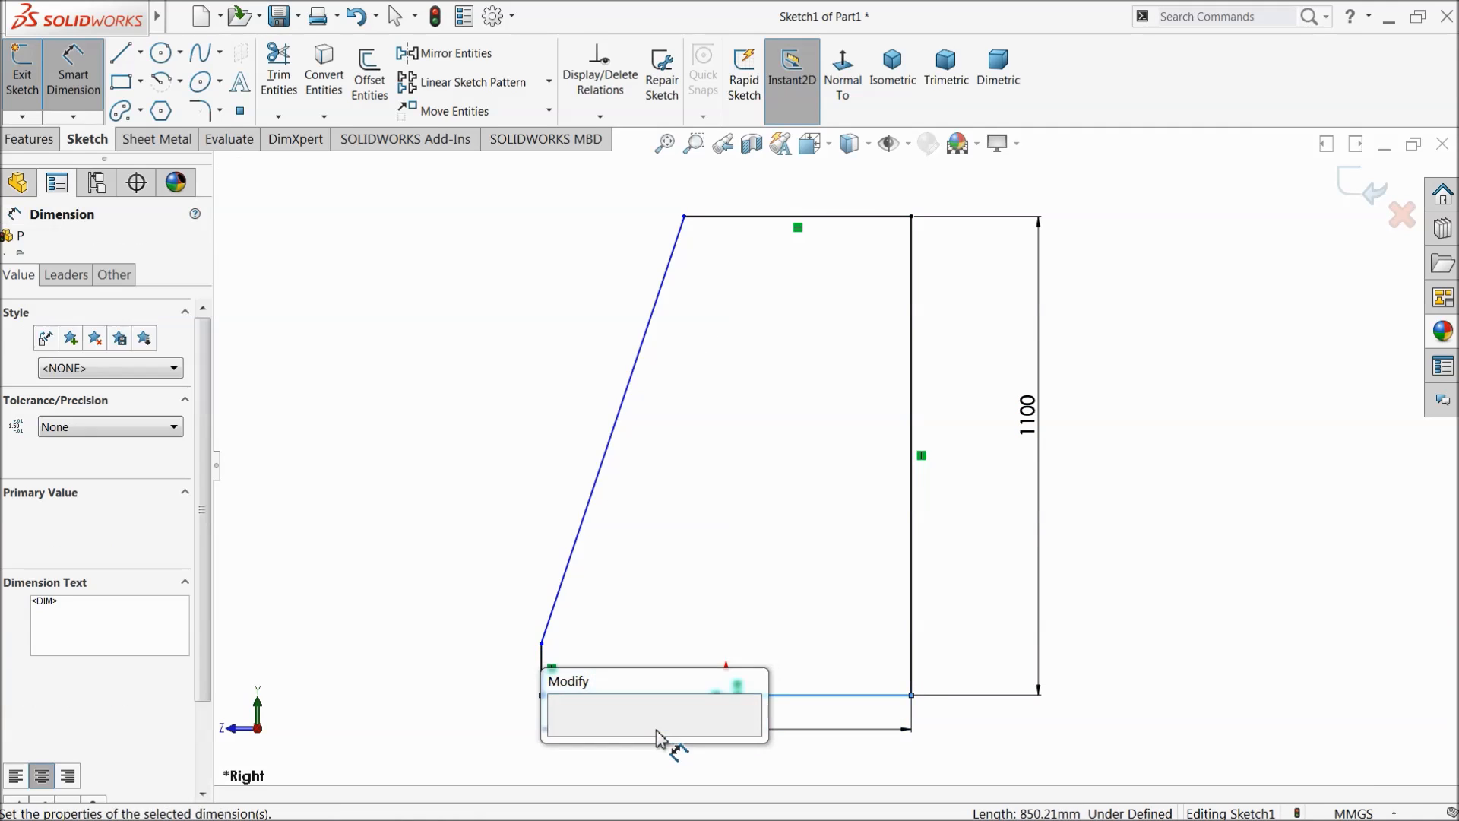
type("1050")
left_click(562, 735)
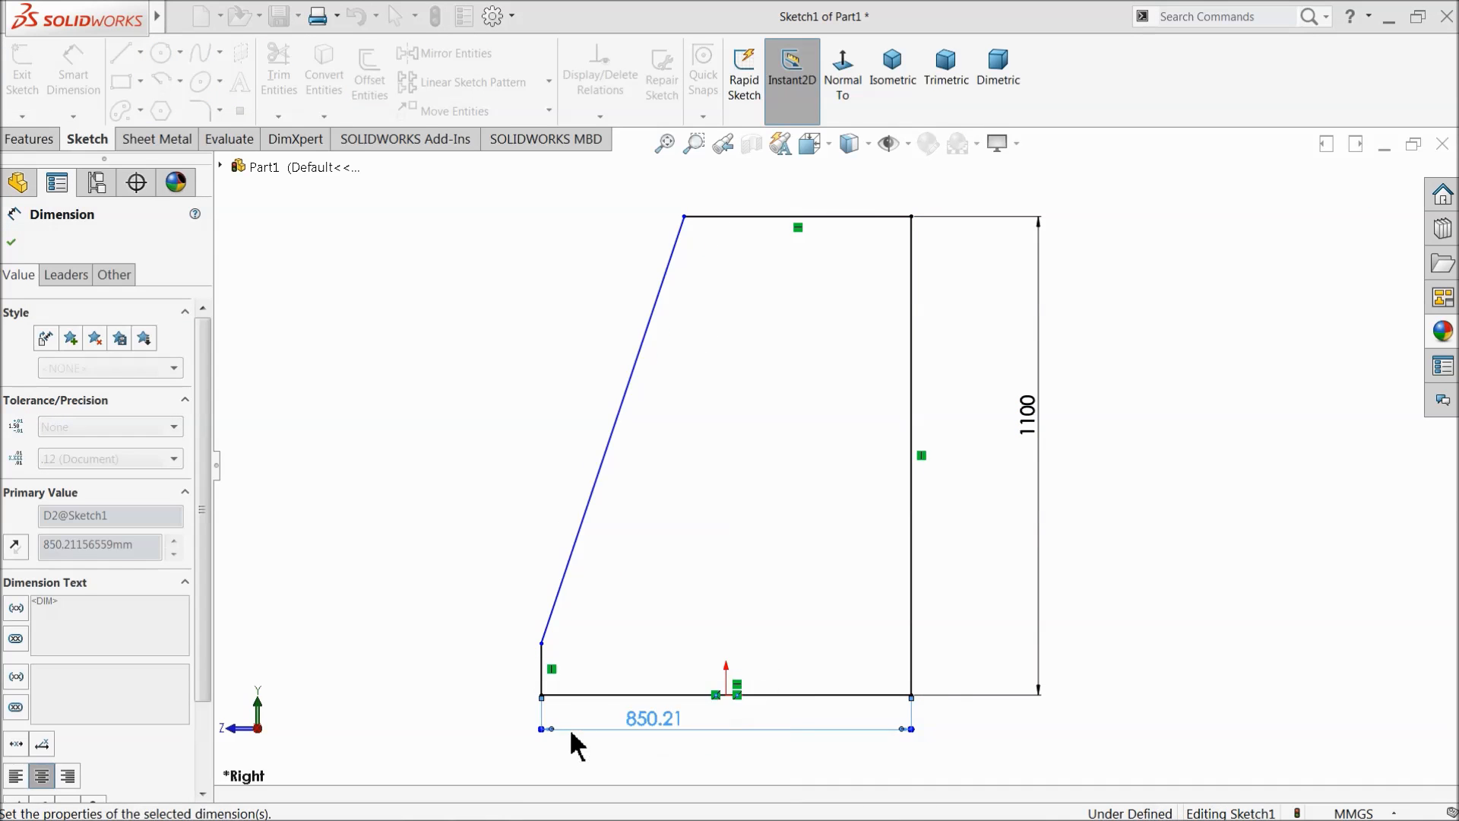
left_click(502, 670)
left_click(417, 675)
type("100")
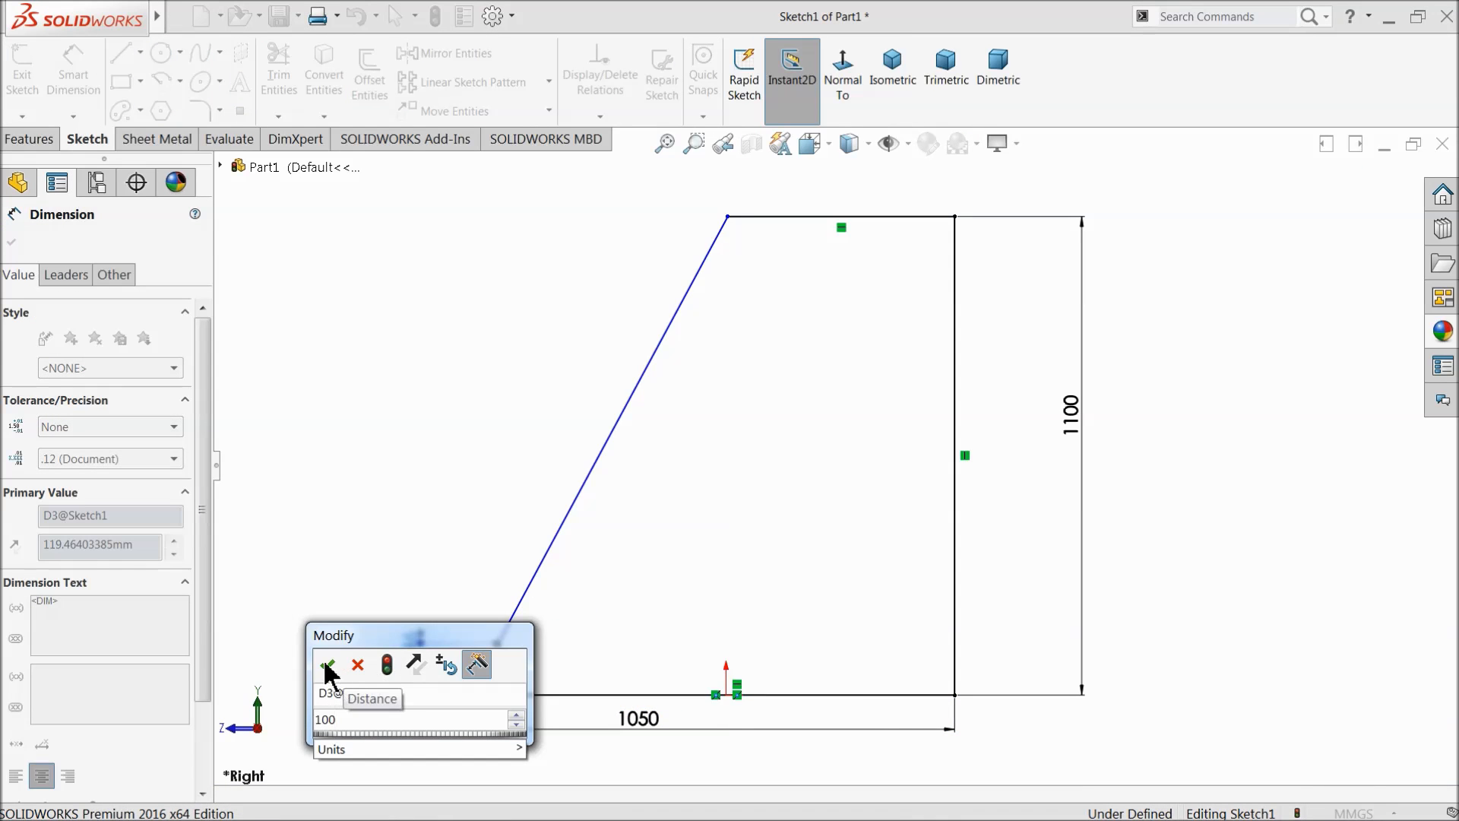
left_click(328, 666)
Step: Dimension the horizontal extent of the slanted side to 400 mm and finish dimensioning
left_click(635, 398)
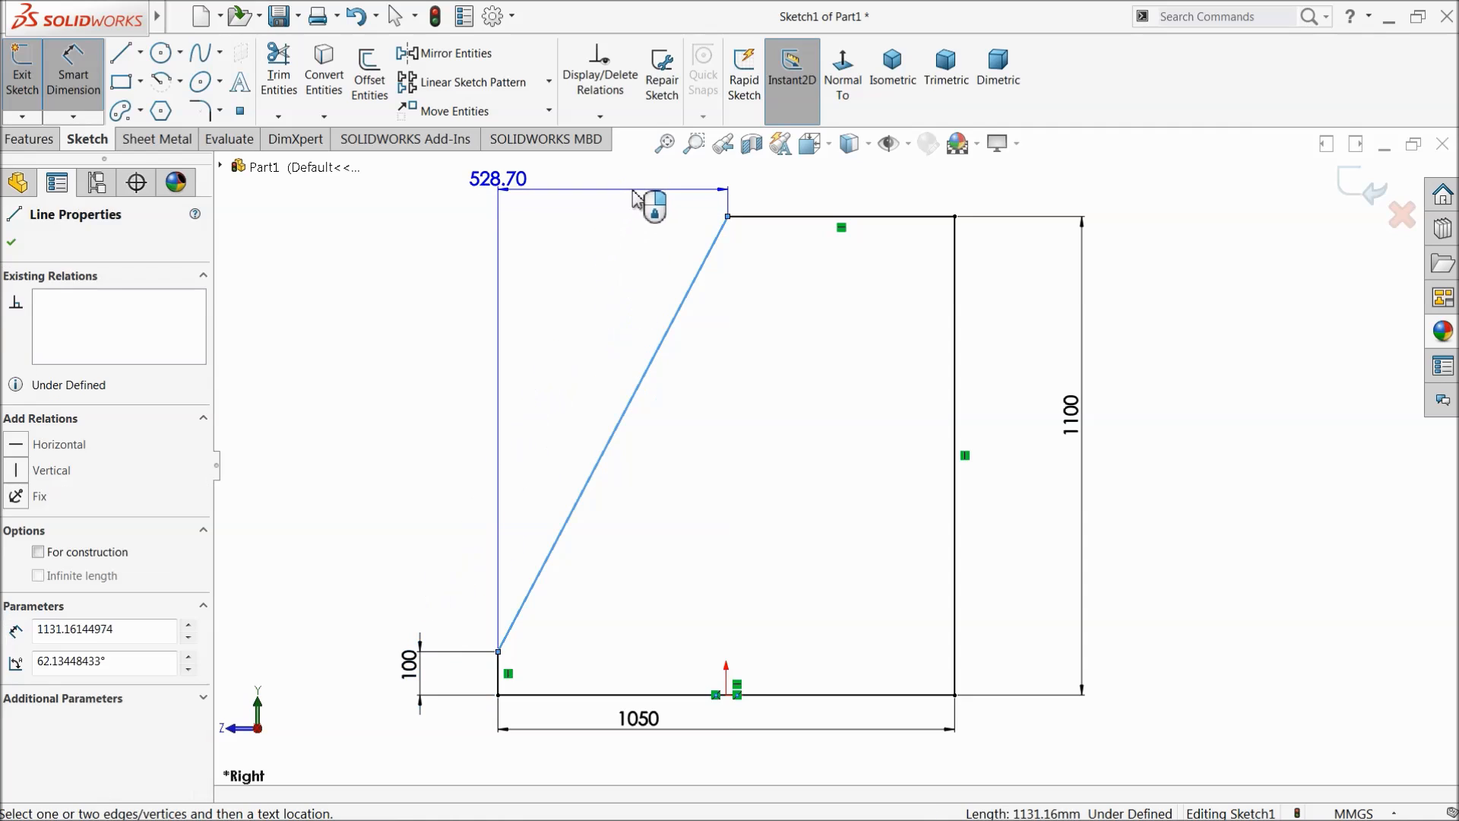
left_click(681, 200)
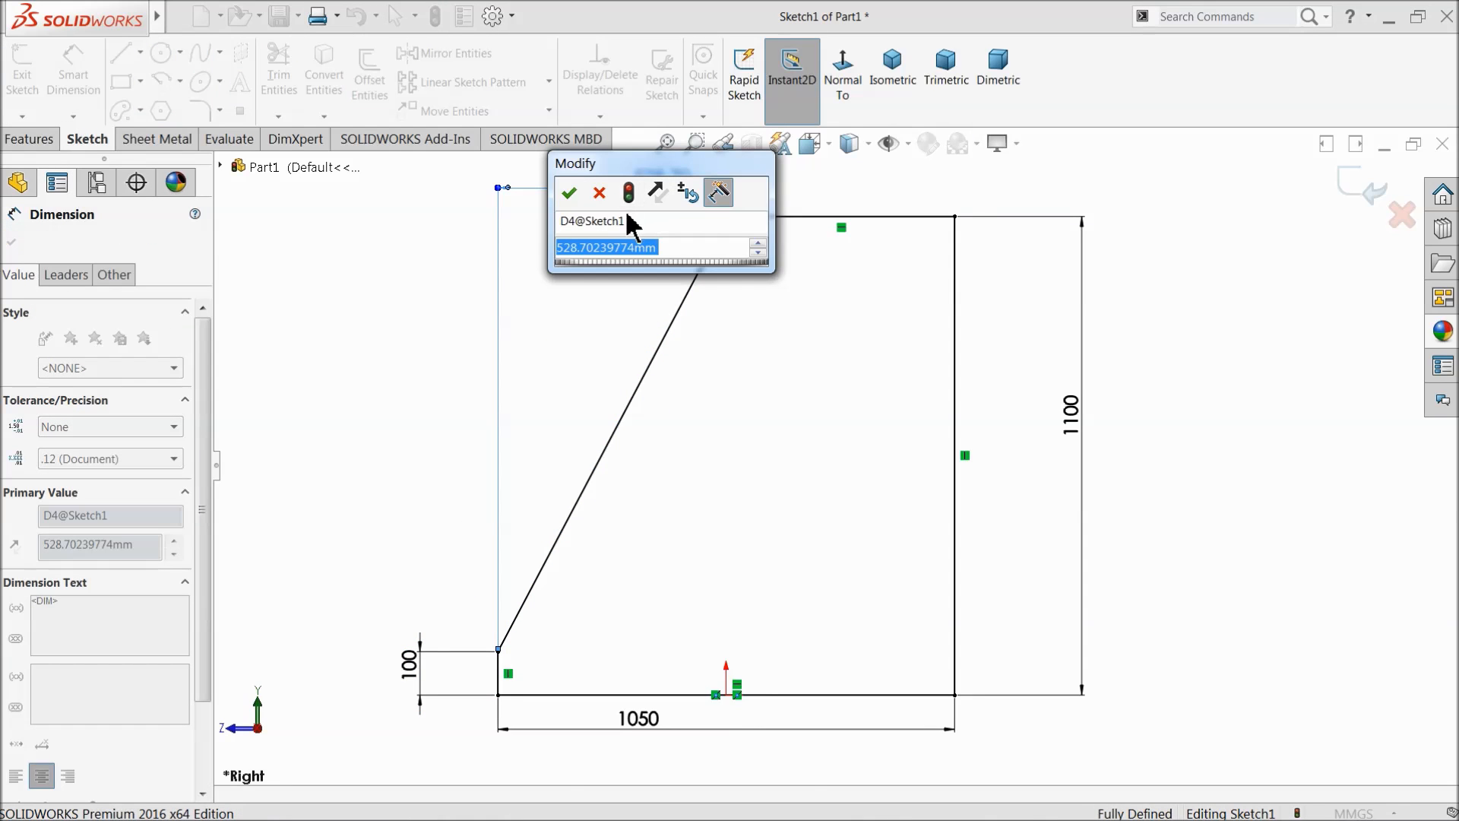
type("400")
left_click(569, 193)
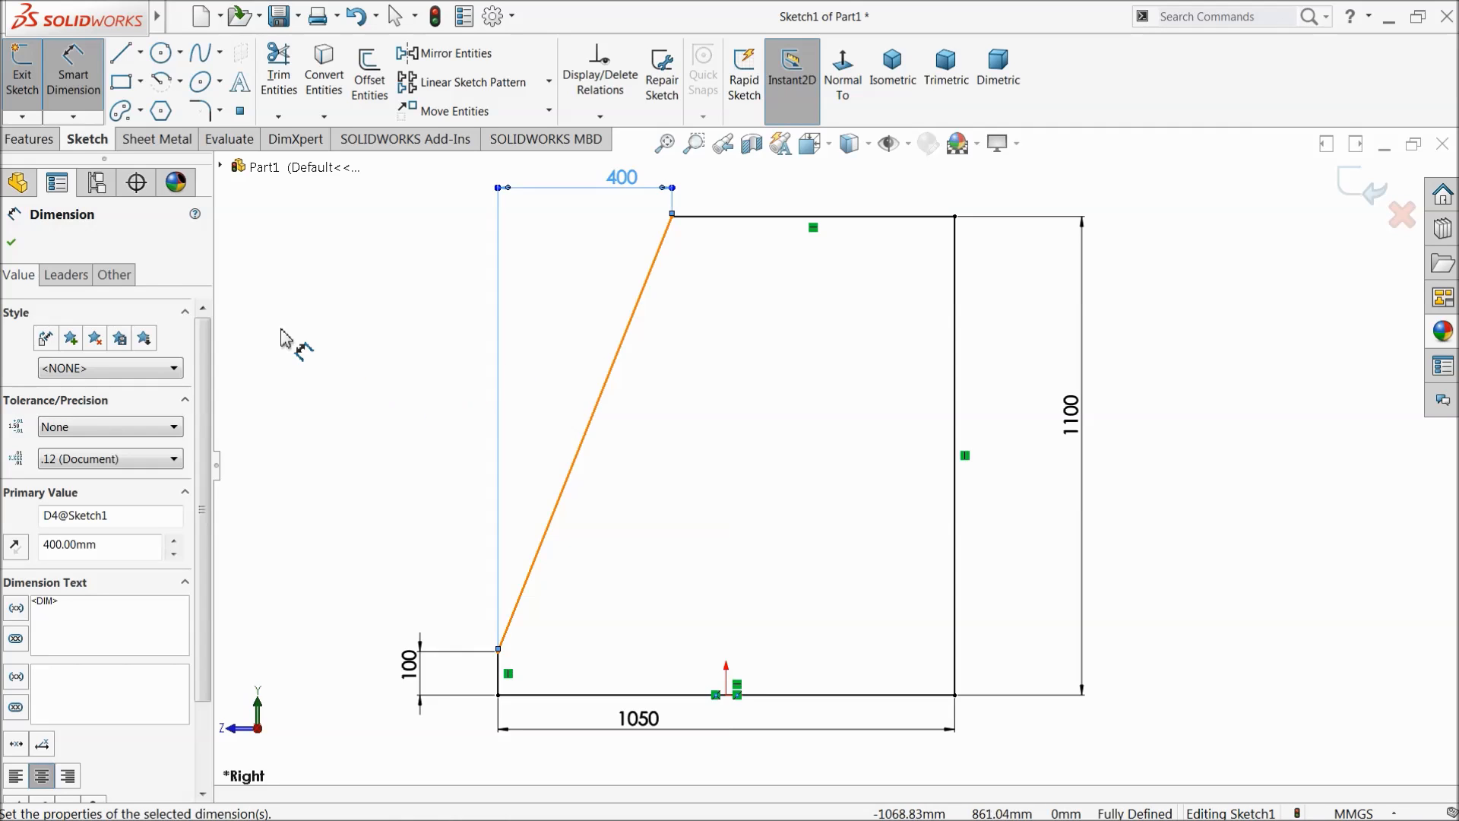
left_click(12, 243)
Step: Extrude the profile 980 mm with the Mid Plane end condition
left_click(28, 140)
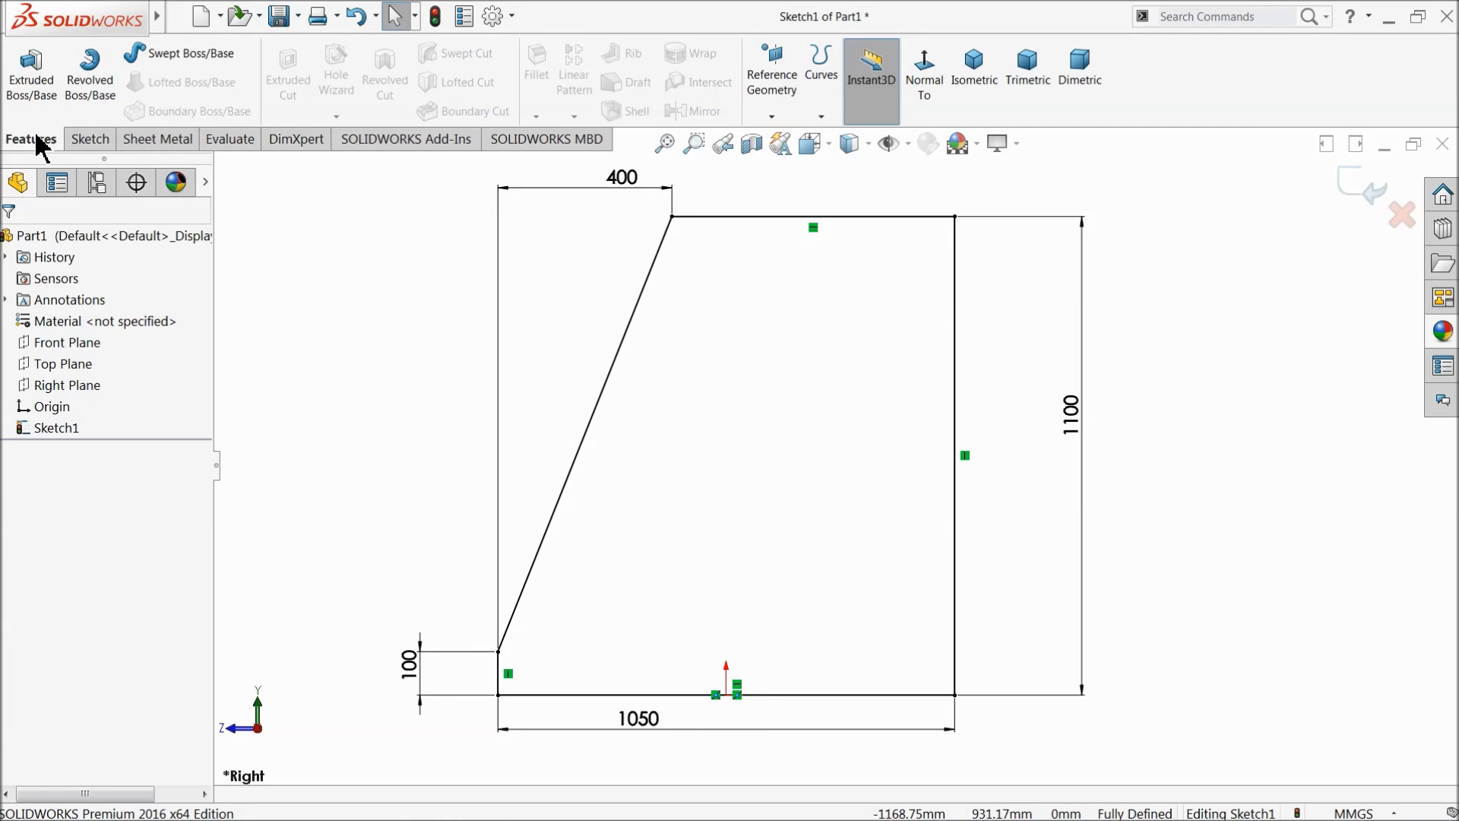
left_click(31, 76)
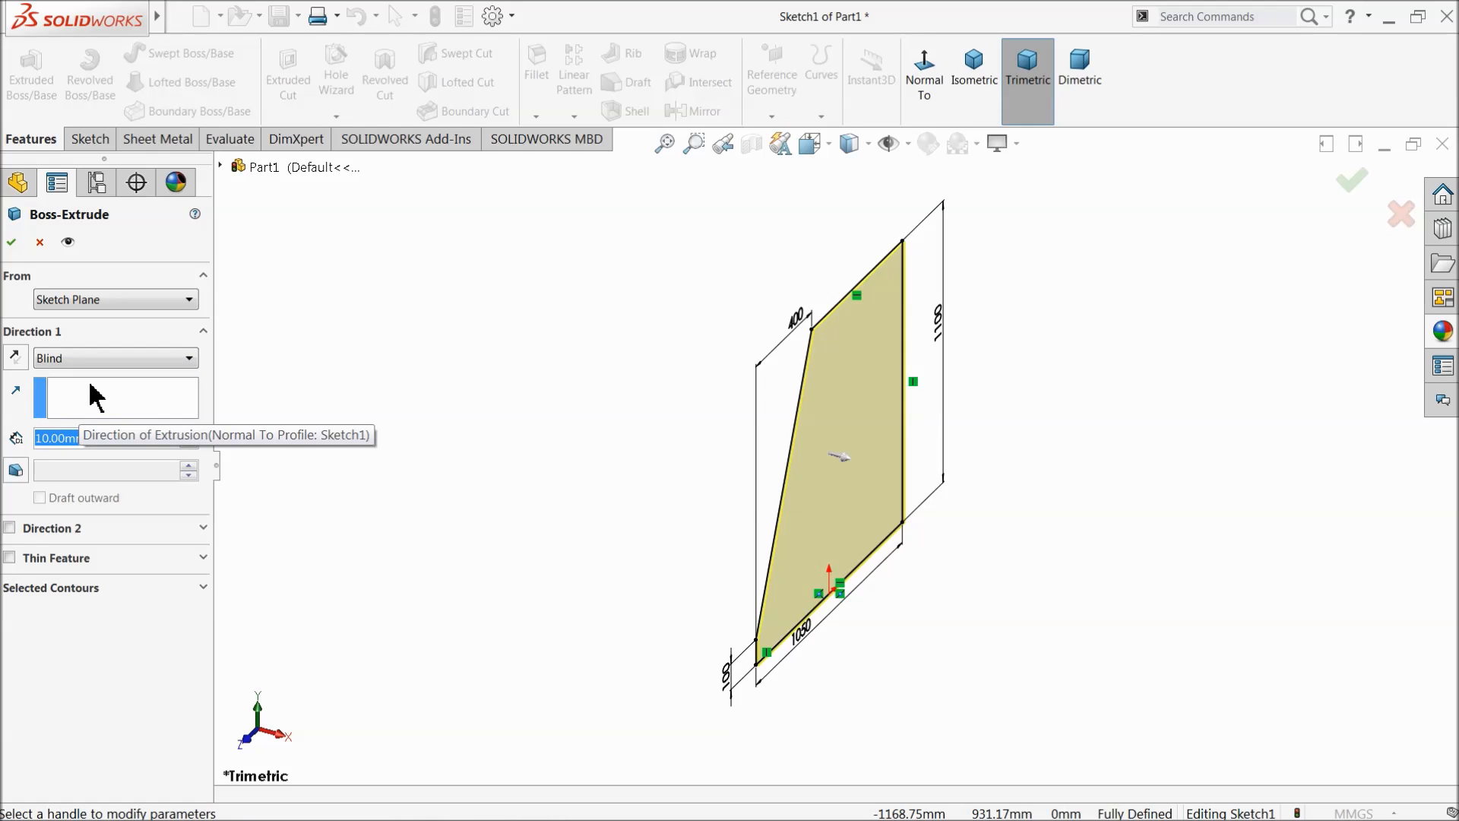
type("980")
key("Return")
left_click(65, 359)
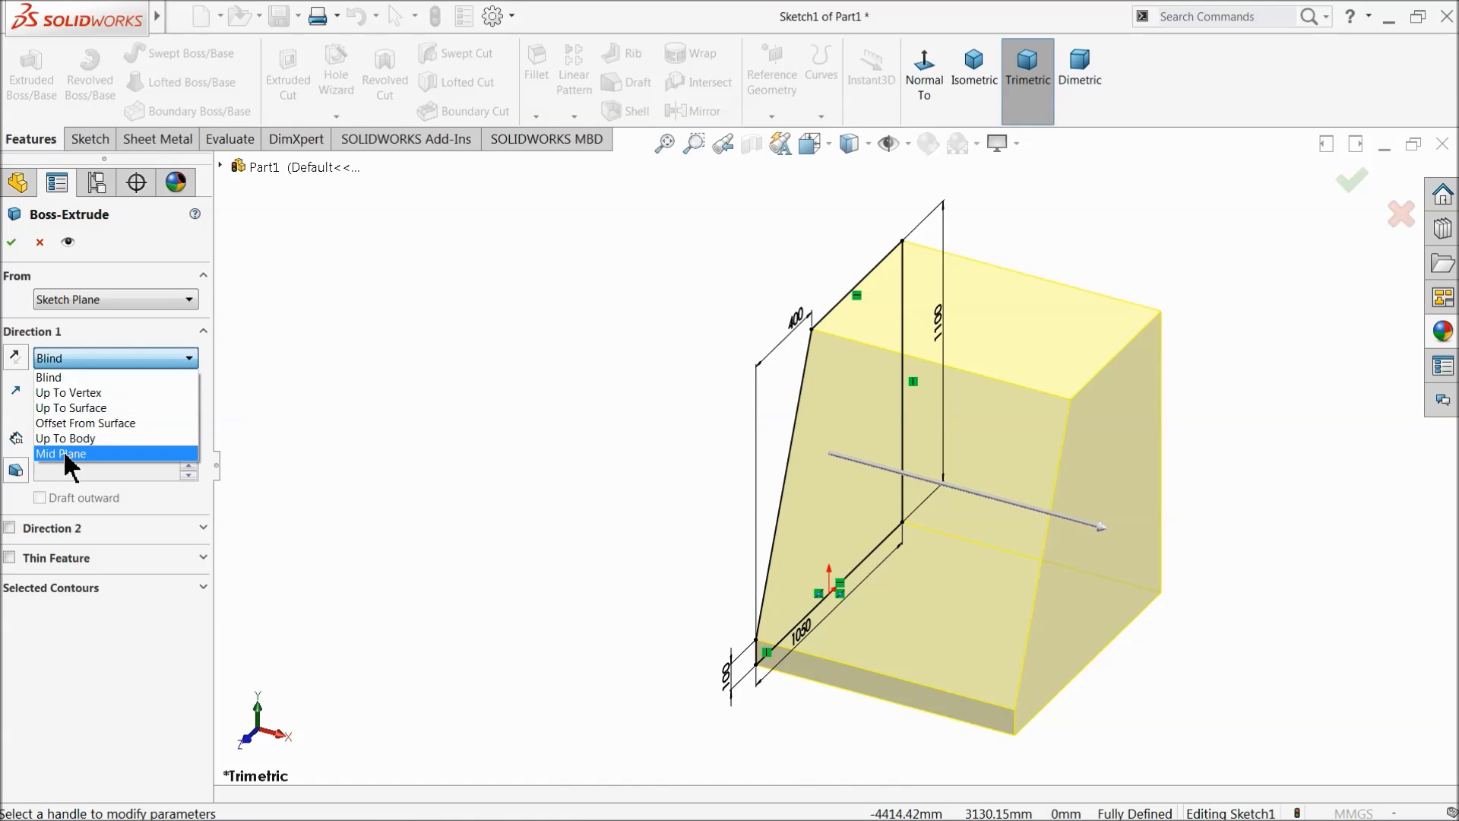
left_click(64, 459)
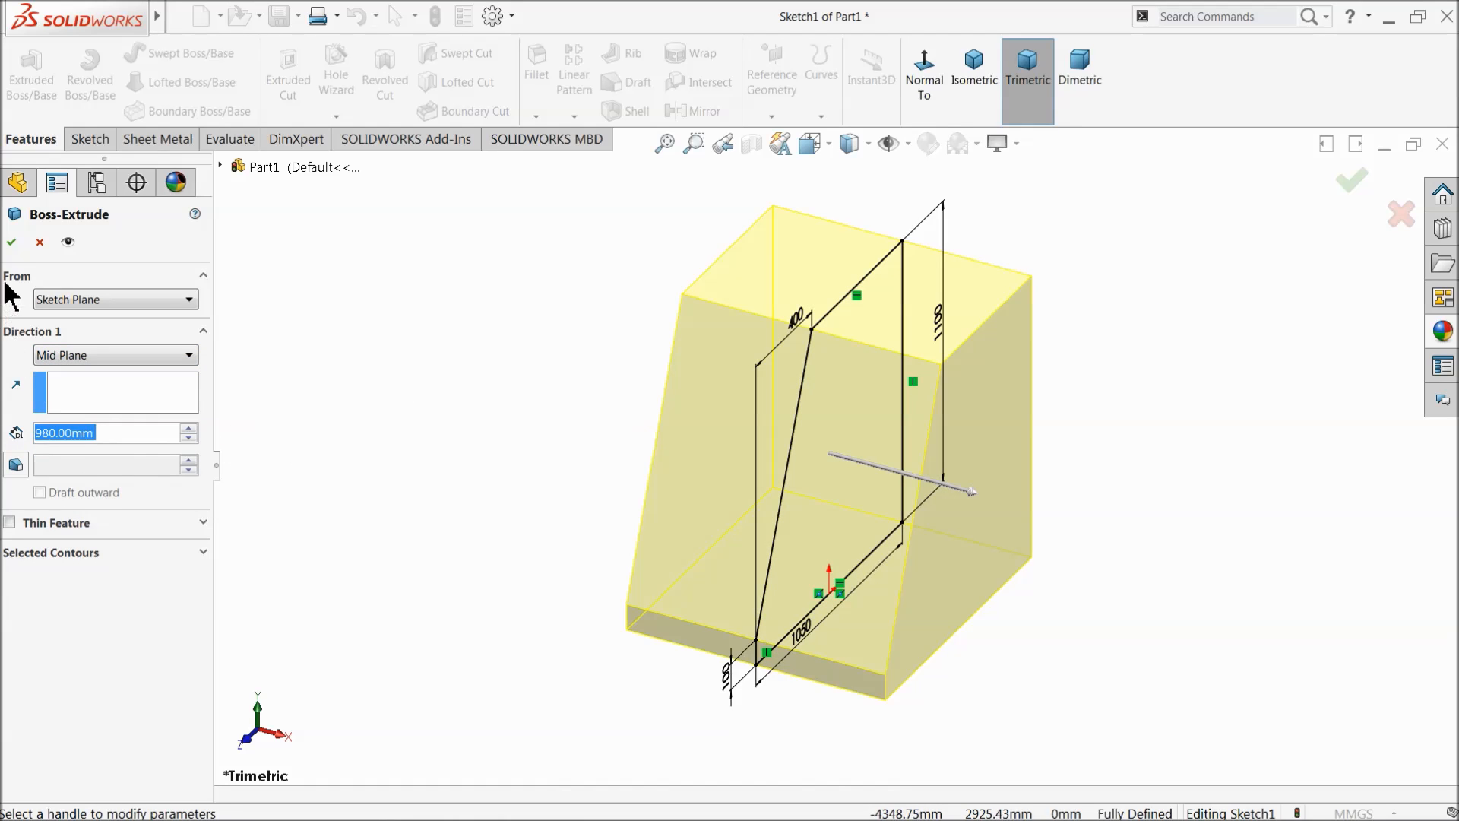
left_click(11, 242)
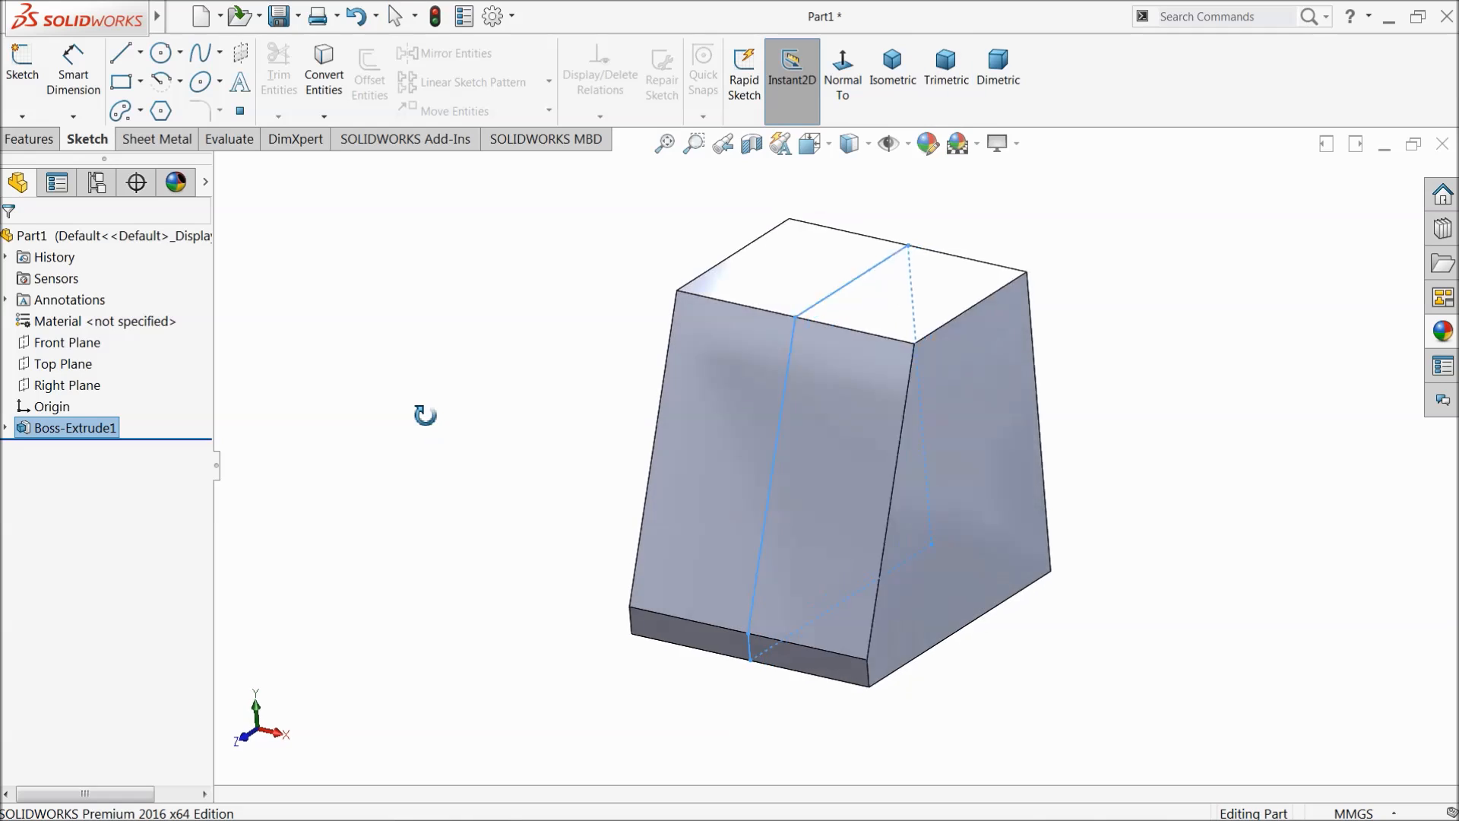
Step: Start a sketch on the body's side face, view it straight on and convert the face outline into sketch entities
middle_click_drag(425, 415, 437, 421)
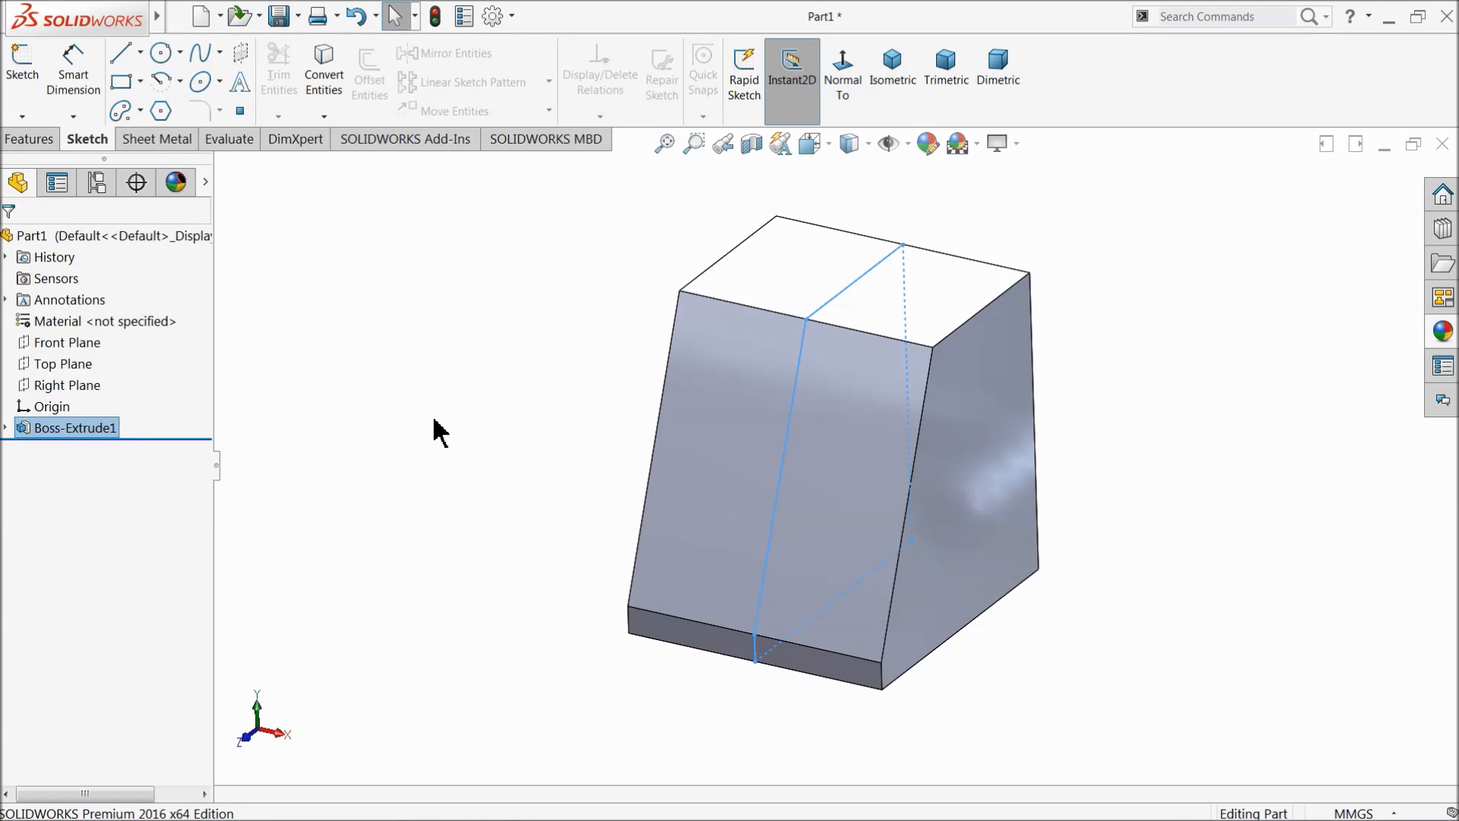
left_click(956, 489)
left_click(1008, 441)
left_click(843, 76)
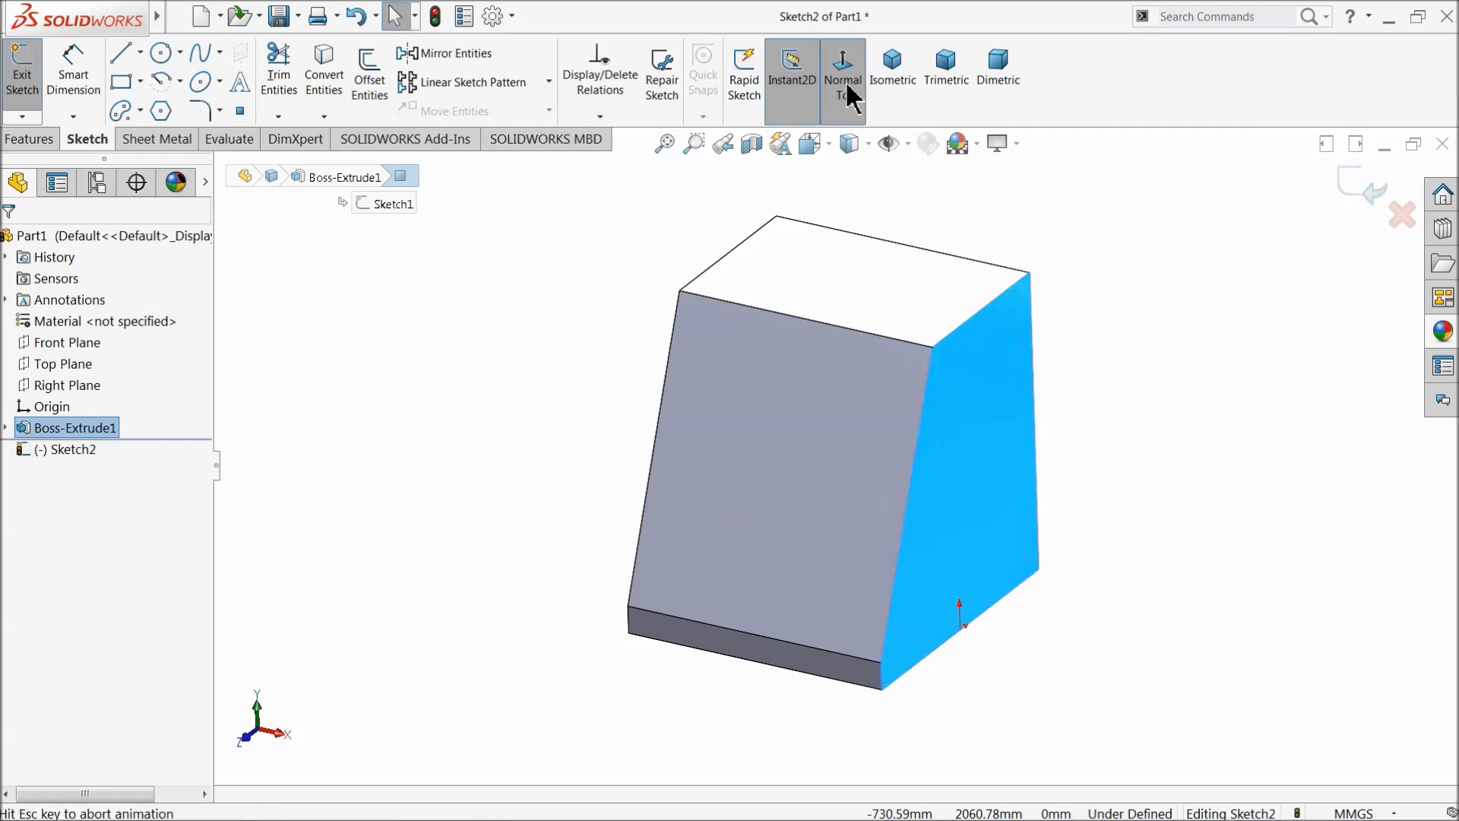
left_click(327, 99)
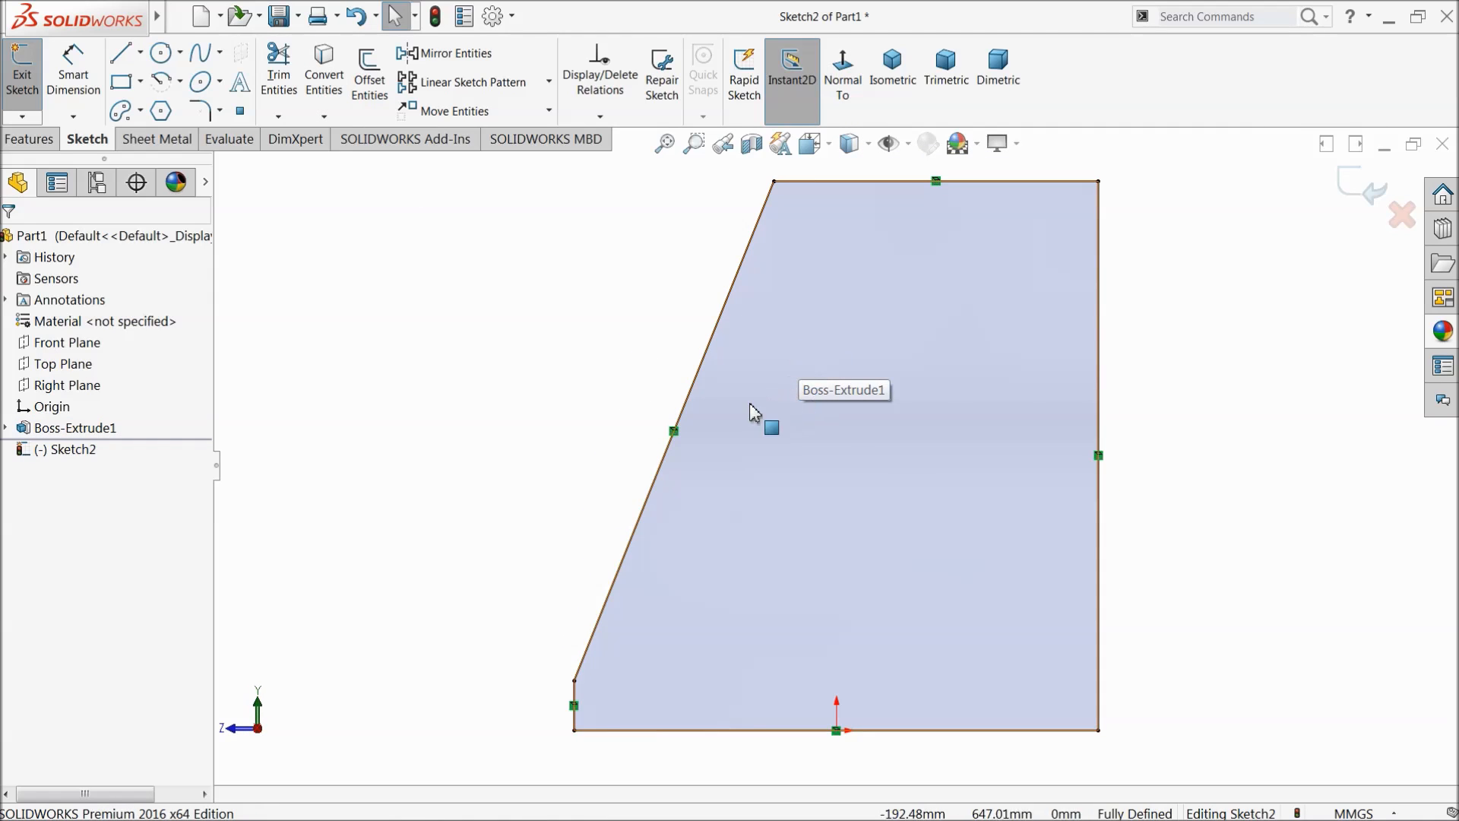
Step: Offset the converted side-face outline 40 mm inward
left_click(368, 85)
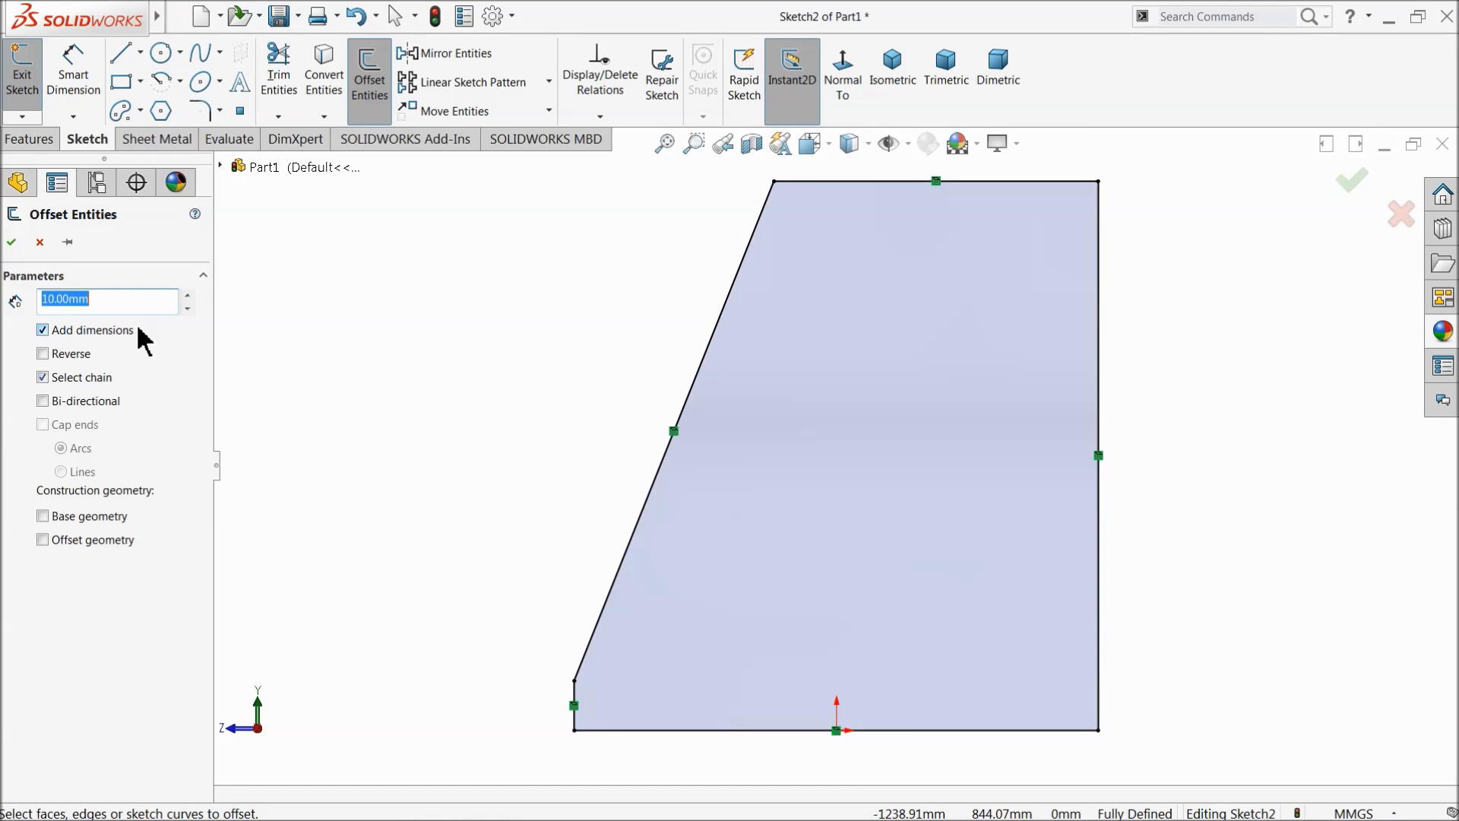
type("40")
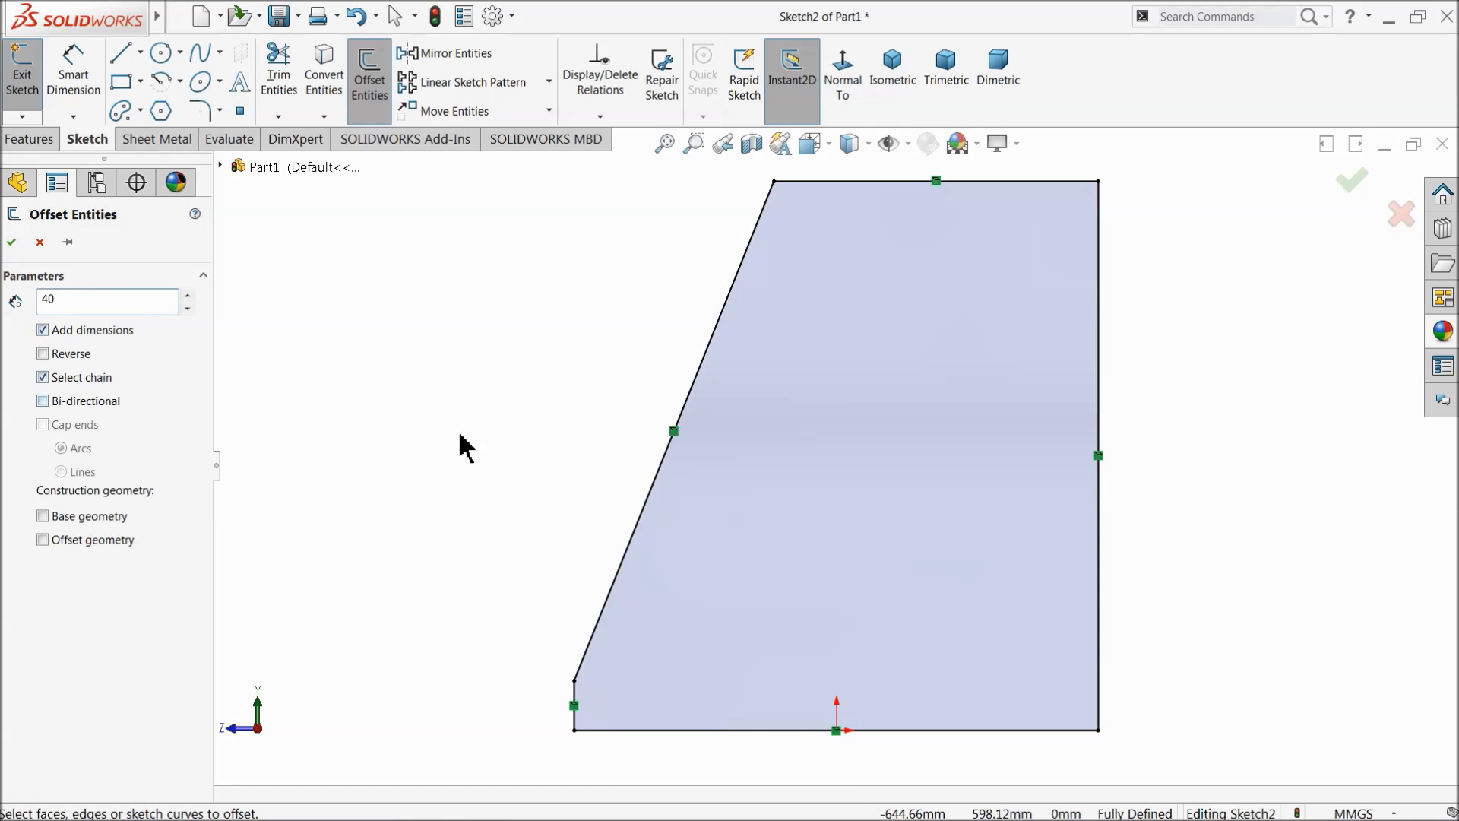
left_click(672, 458)
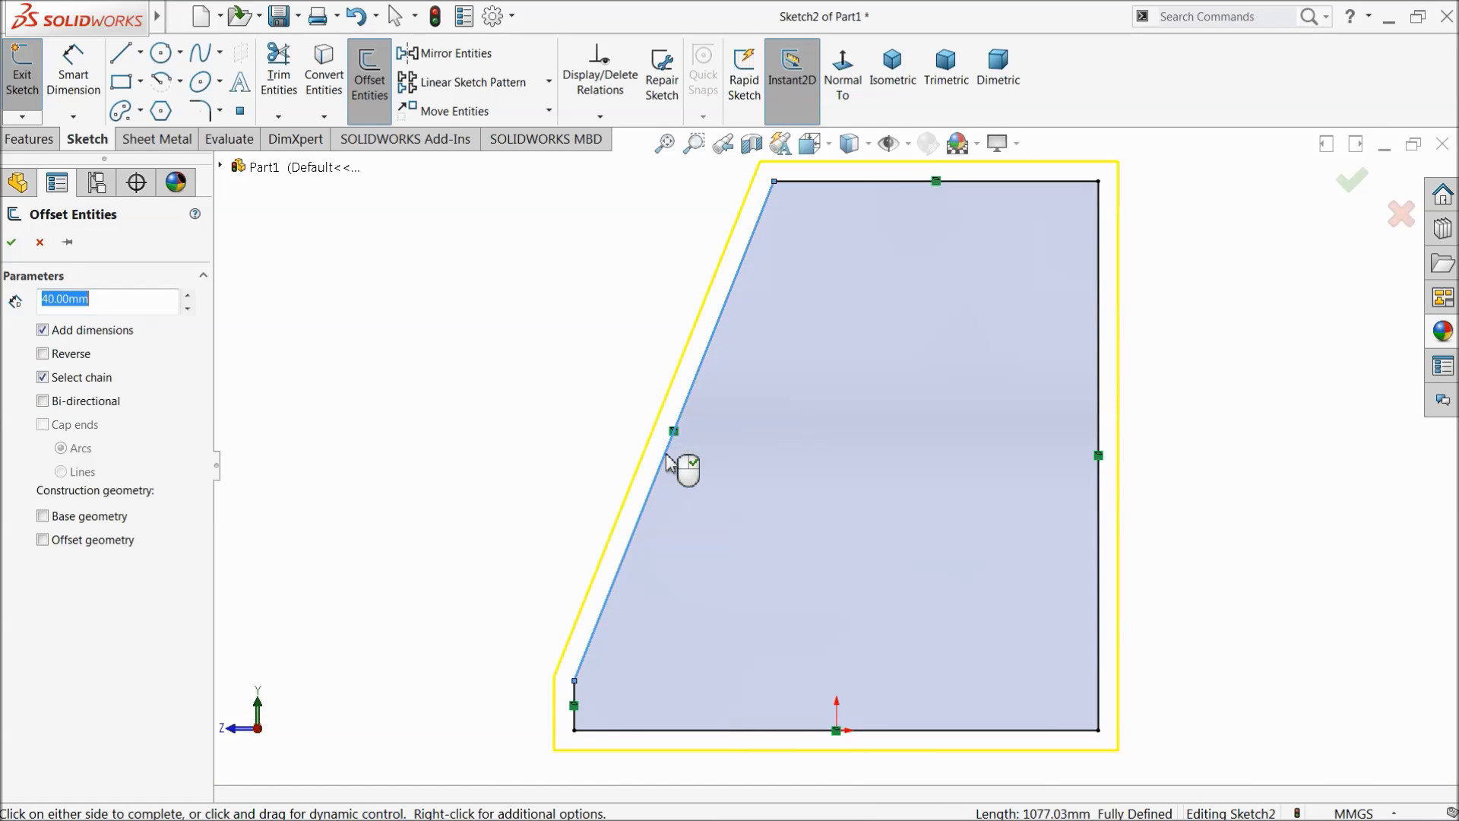
left_click(43, 354)
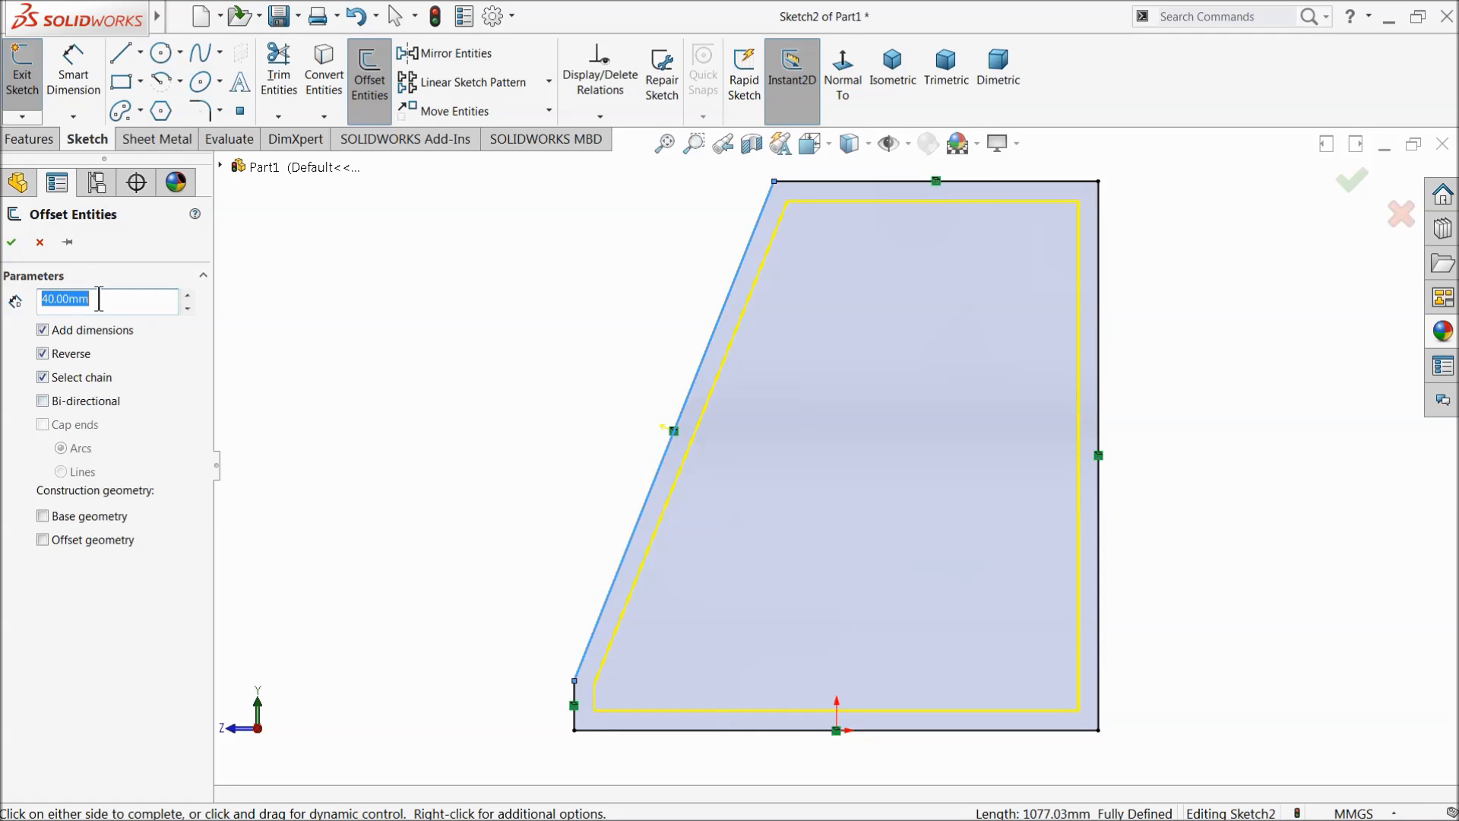
left_click(12, 243)
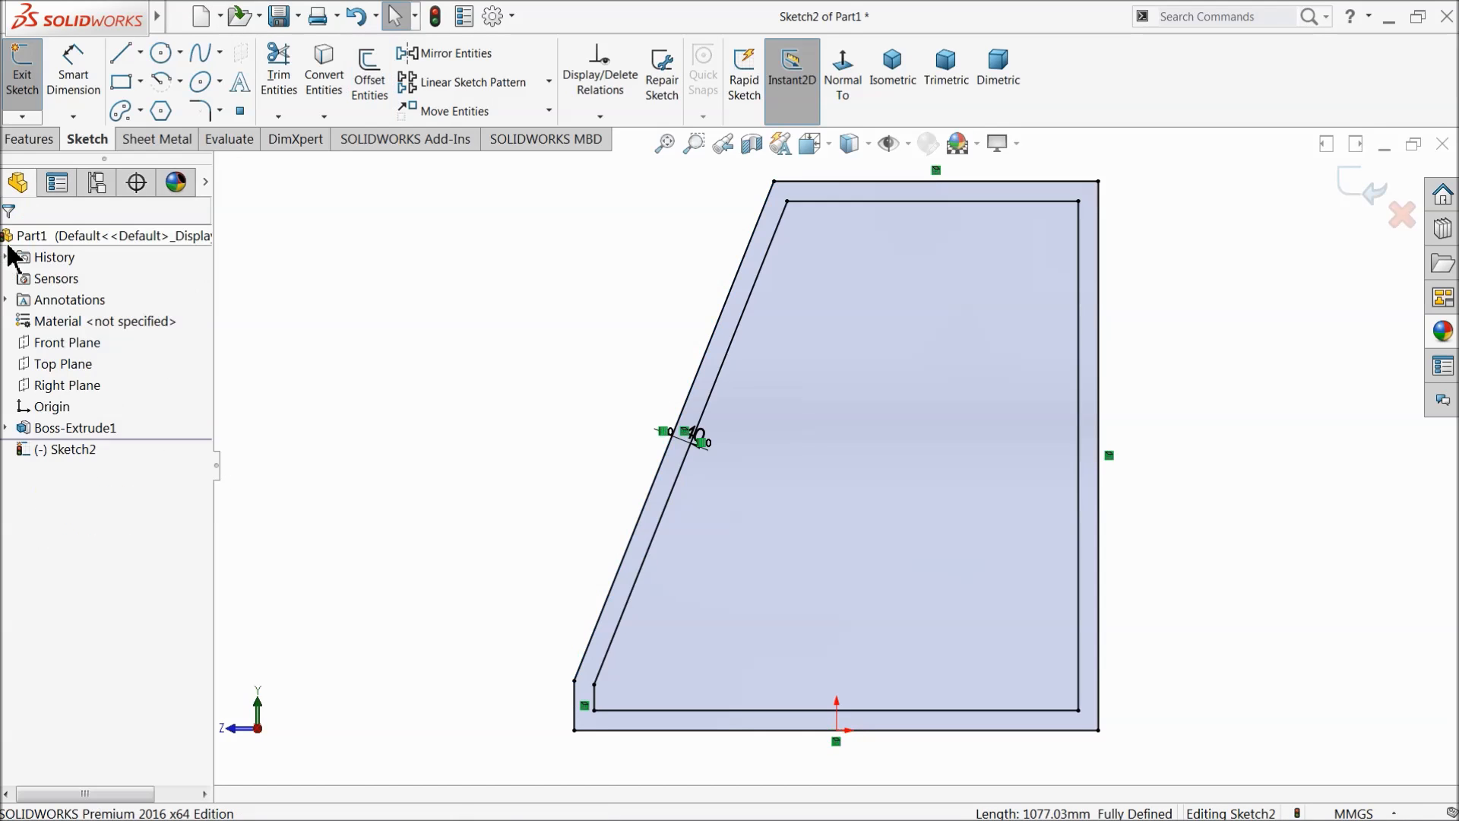
Step: Cut the region inside the offset outline from the body with the Through All end condition
left_click(32, 141)
left_click(32, 84)
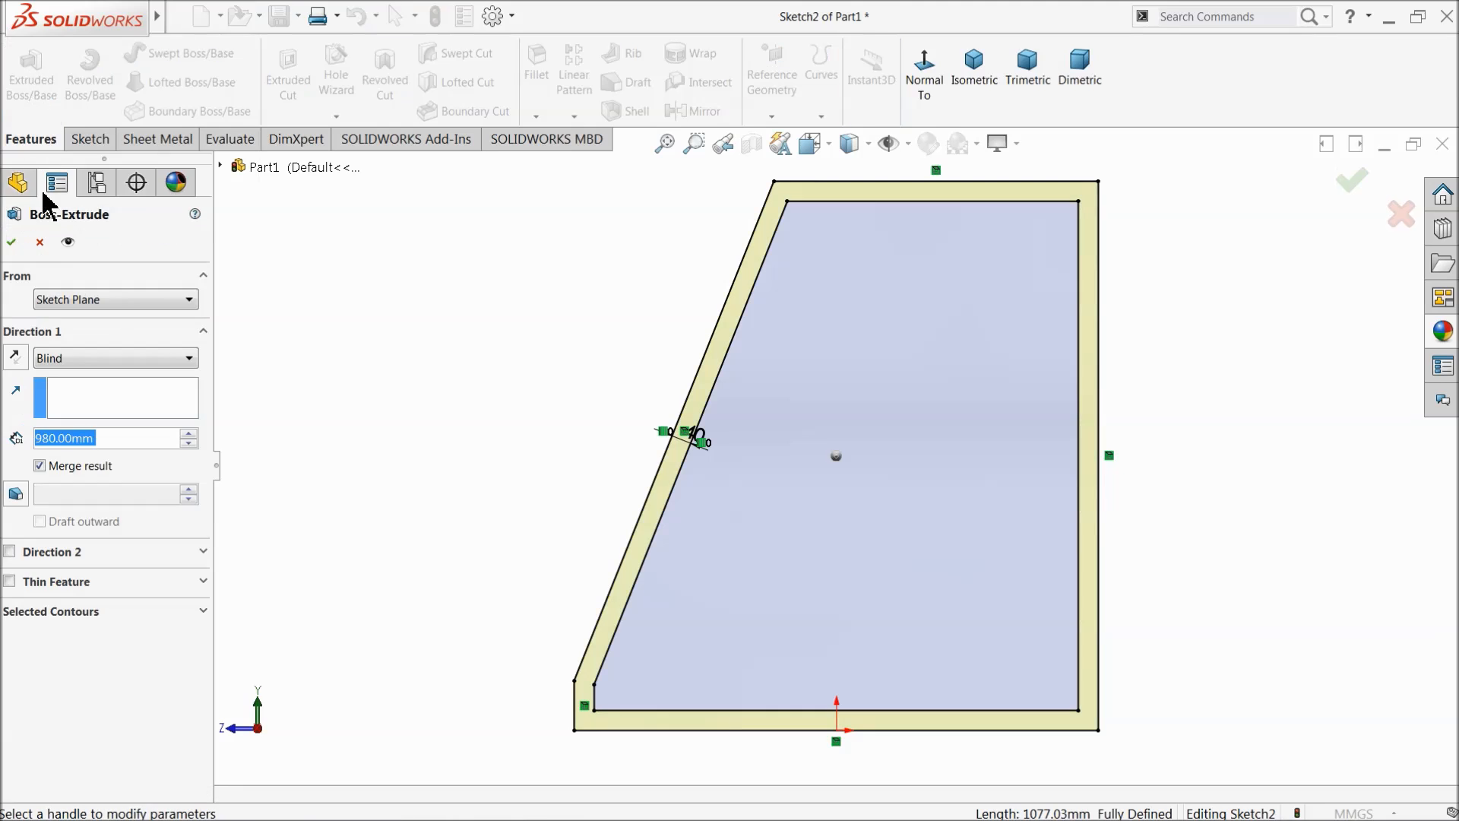
left_click(40, 243)
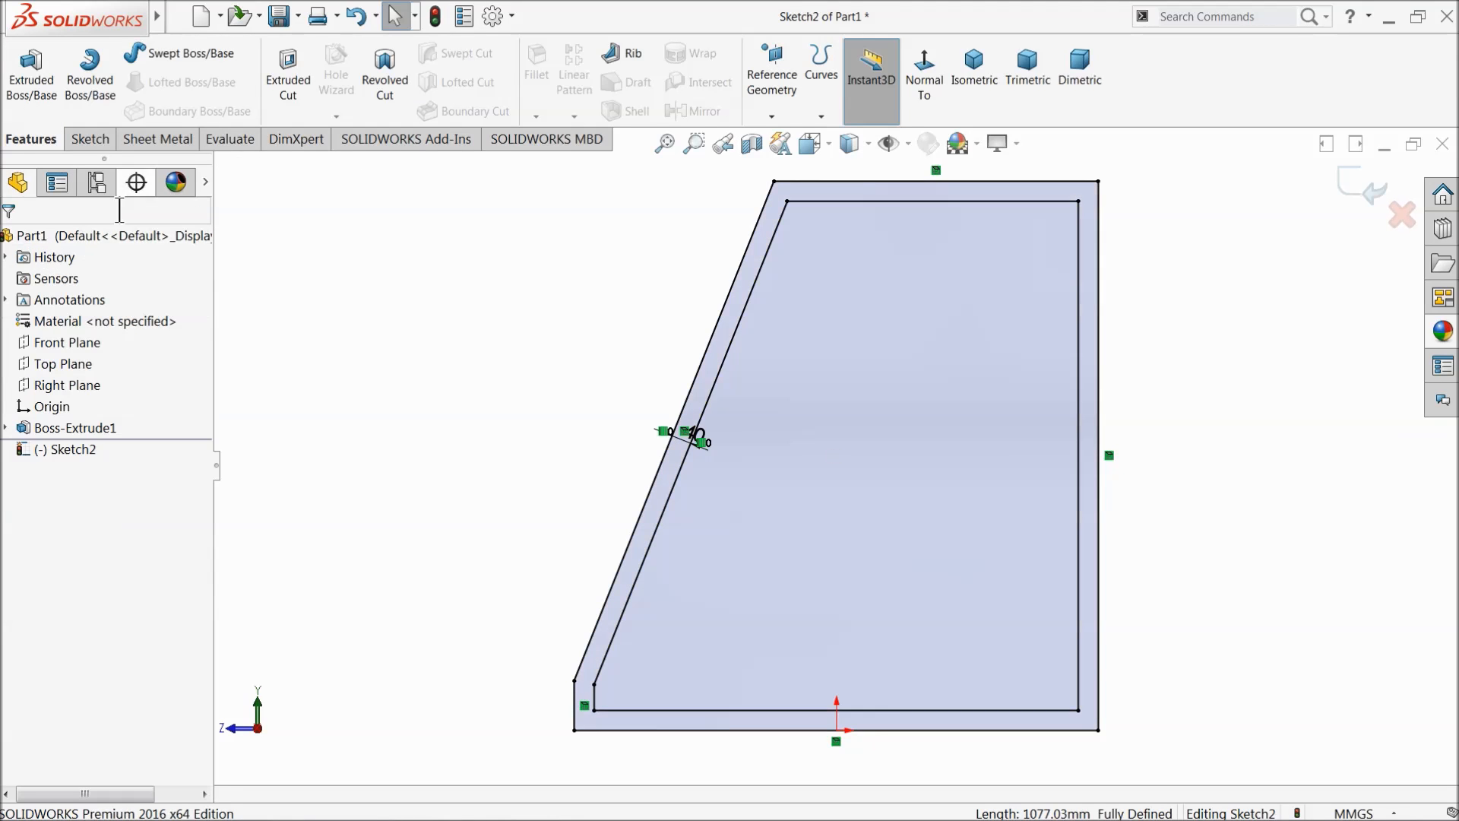
left_click(300, 90)
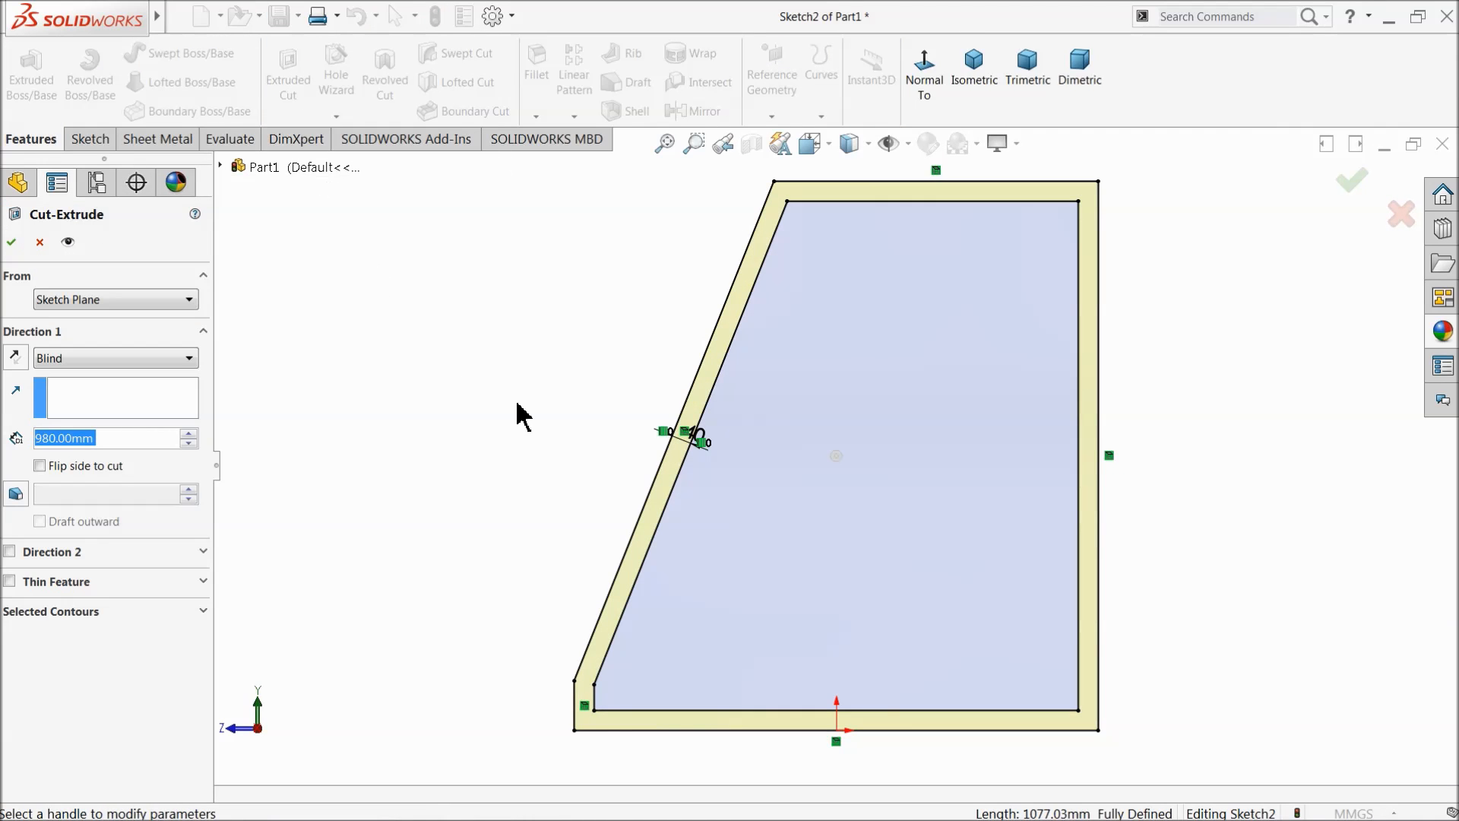
left_click(50, 613)
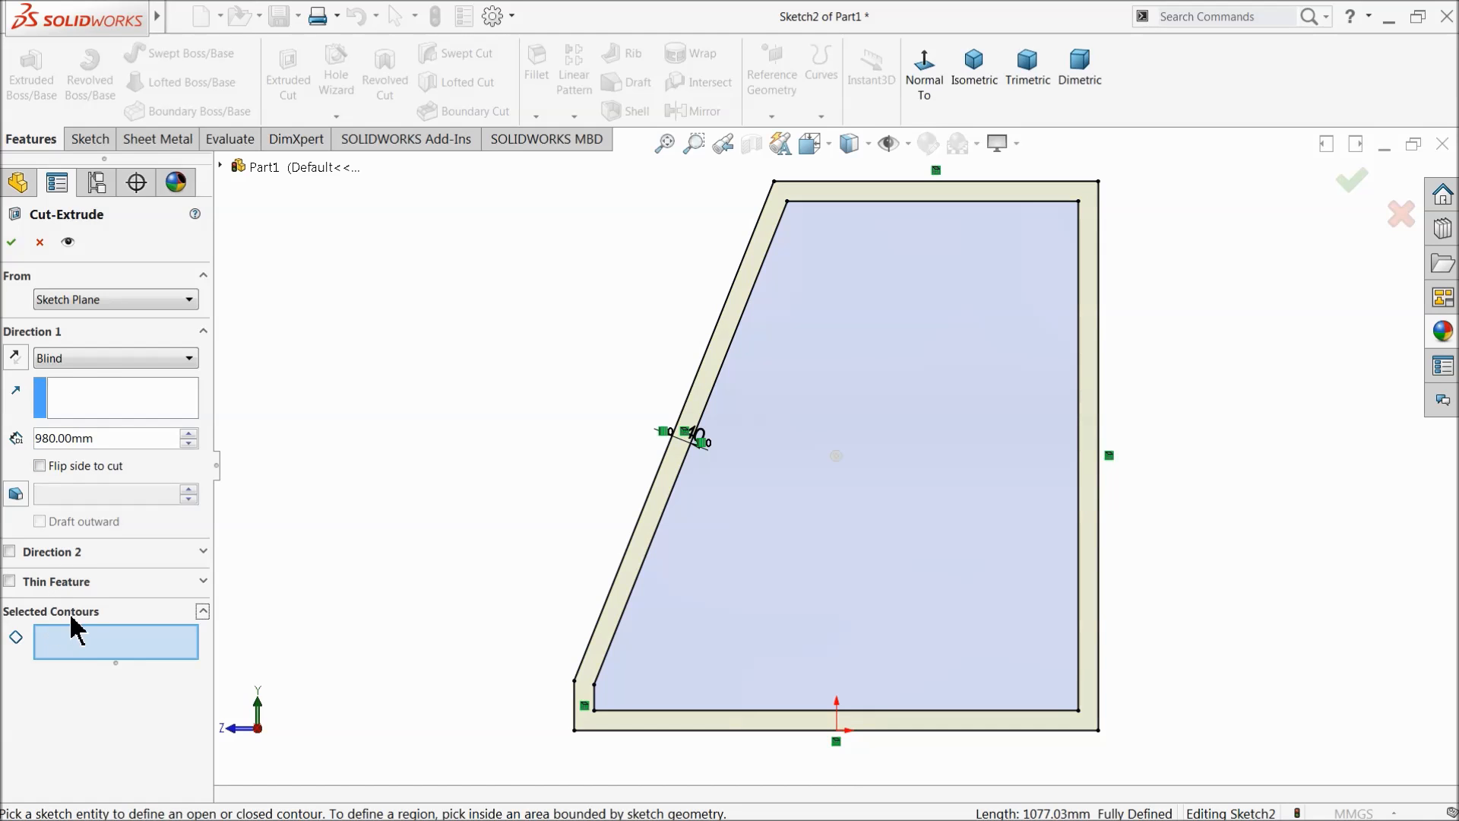
left_click(817, 547)
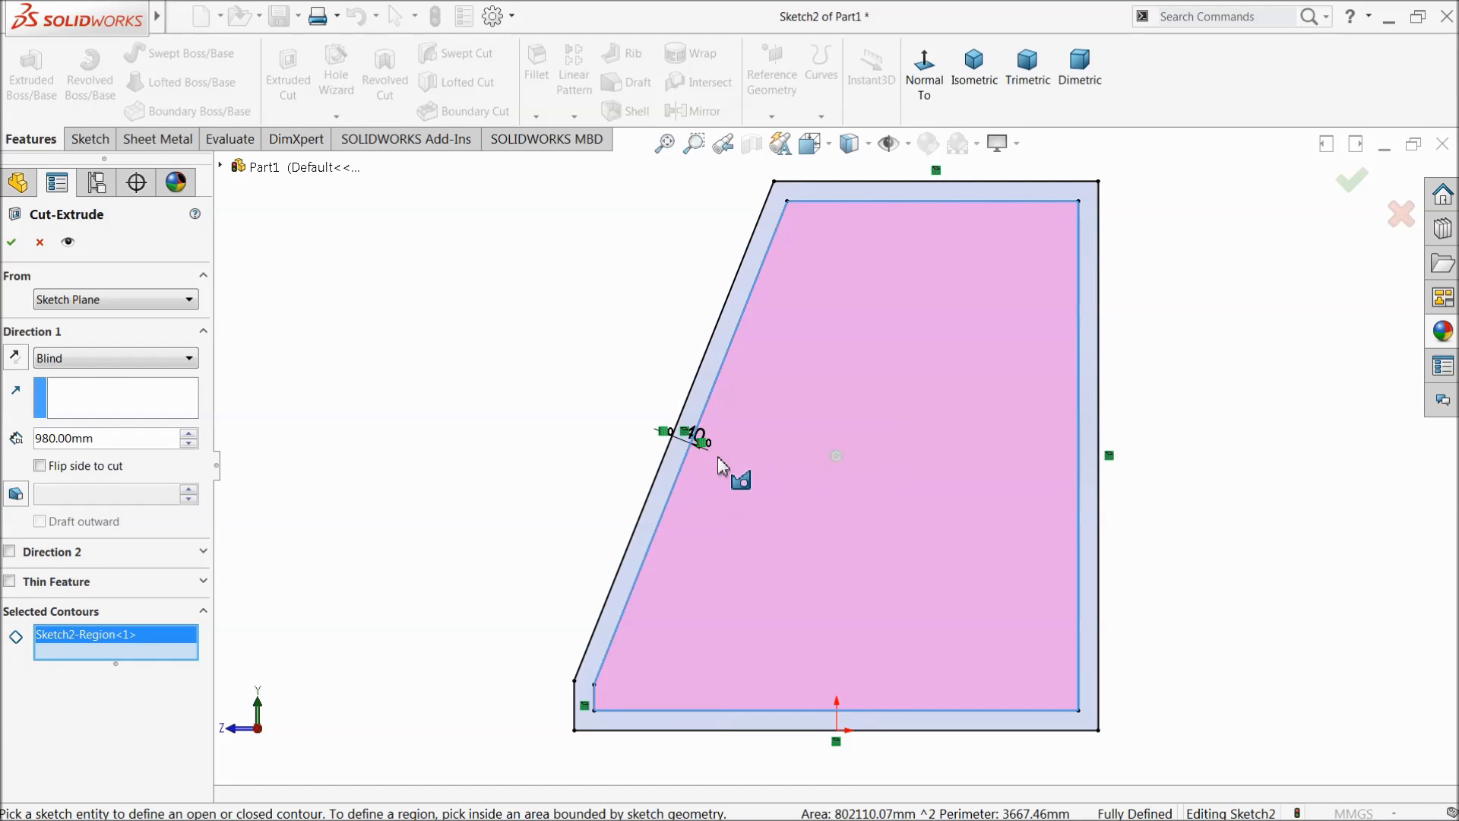
left_click(99, 358)
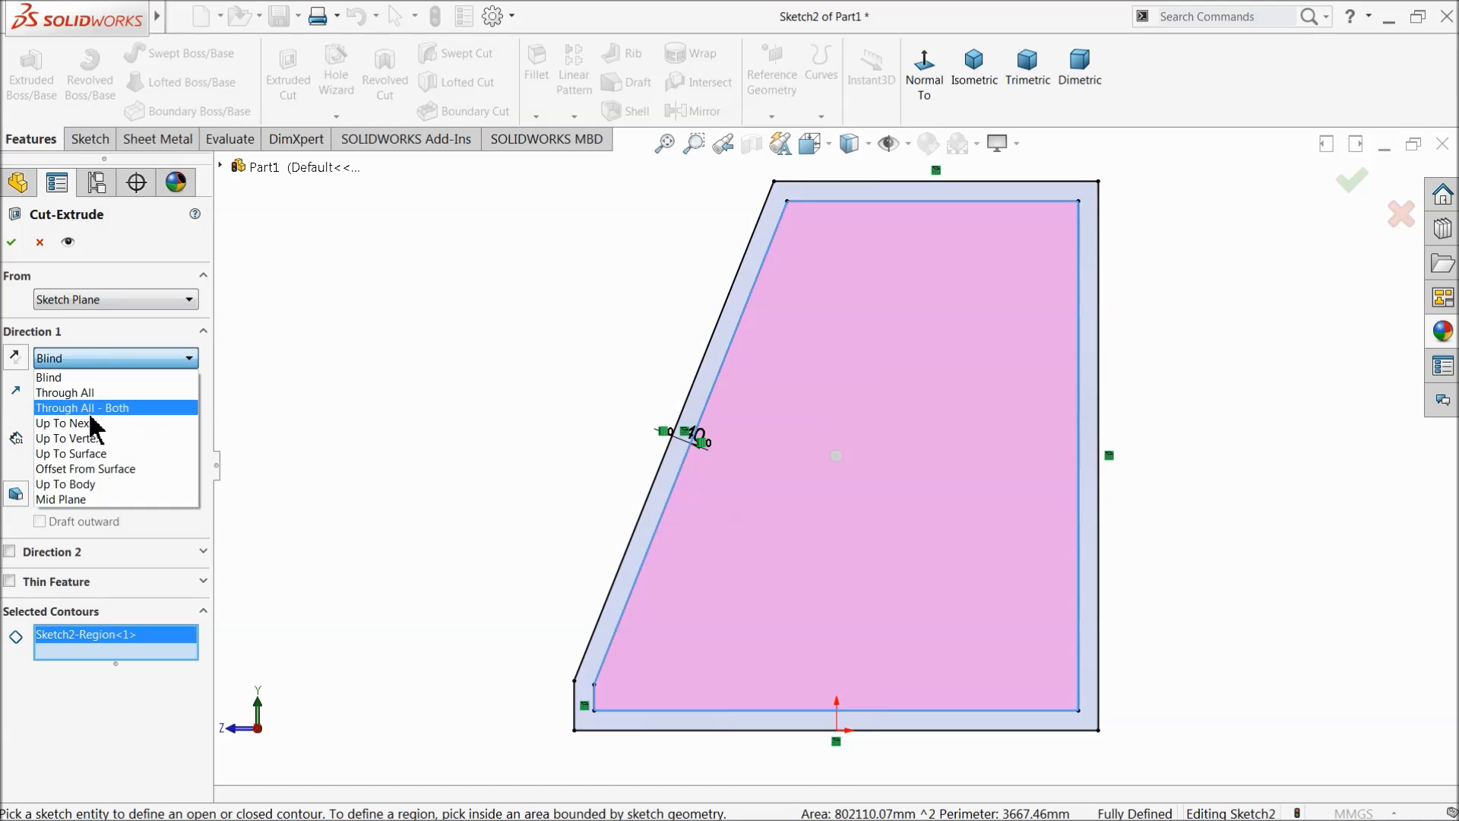
left_click(90, 402)
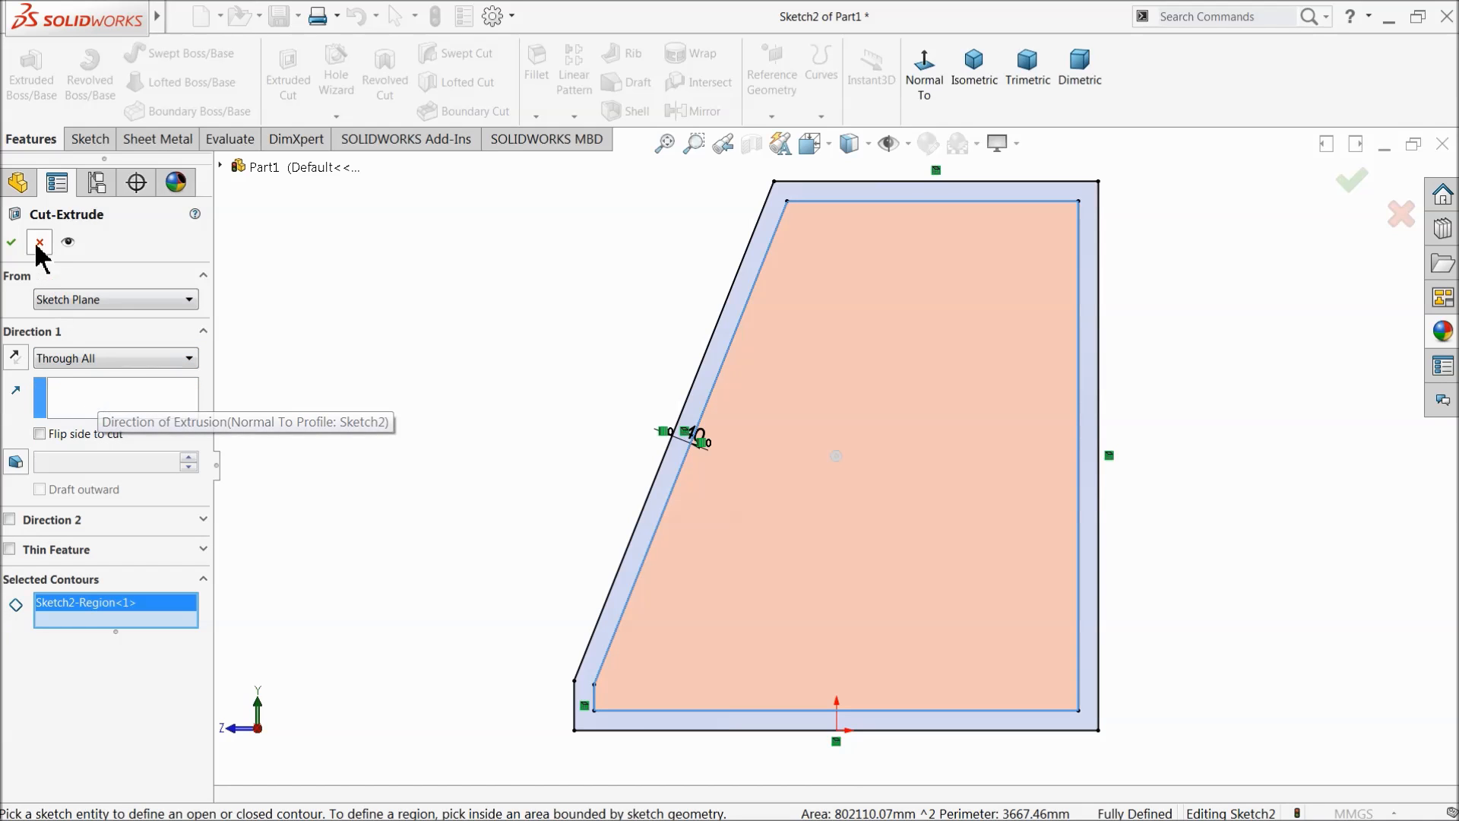
left_click(12, 242)
Step: Start a sketch on the body's top face, view it straight on and convert the face outline into sketch entities
middle_click_drag(361, 381, 479, 466)
scroll(929, 304, "up", 3)
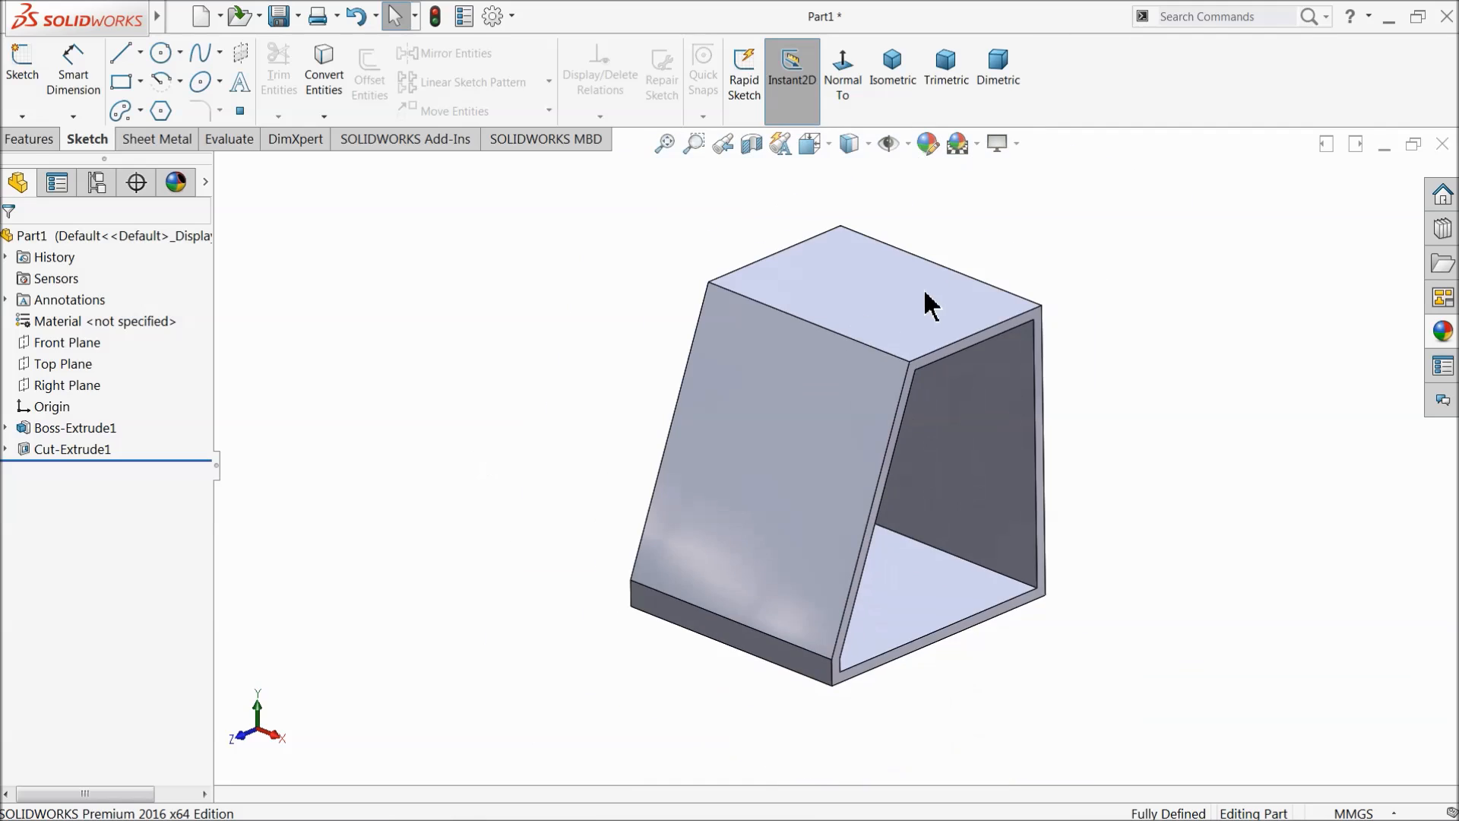
scroll(857, 342, "down", 5)
left_click(904, 307)
left_click(914, 284)
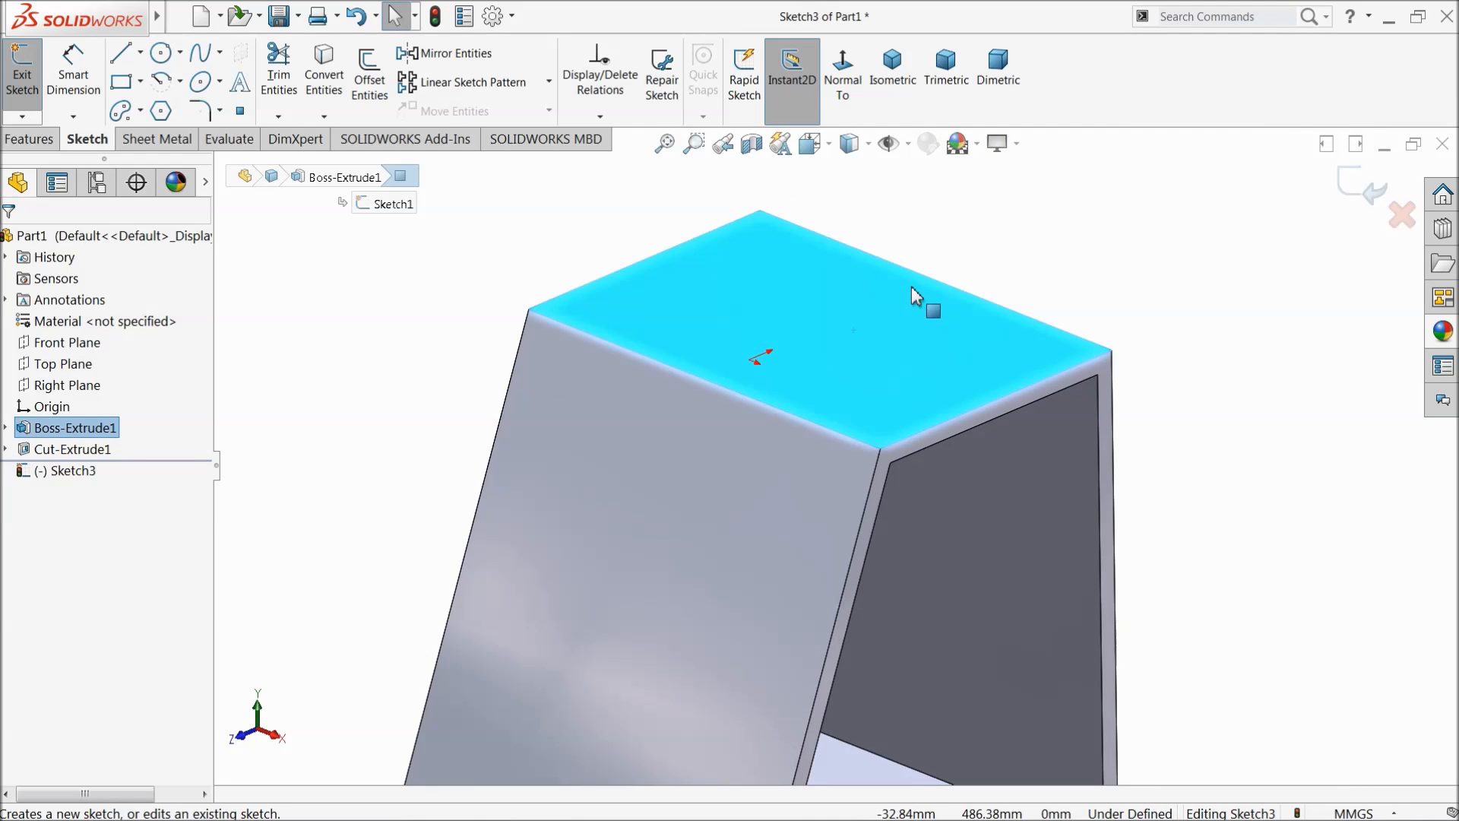
left_click(835, 73)
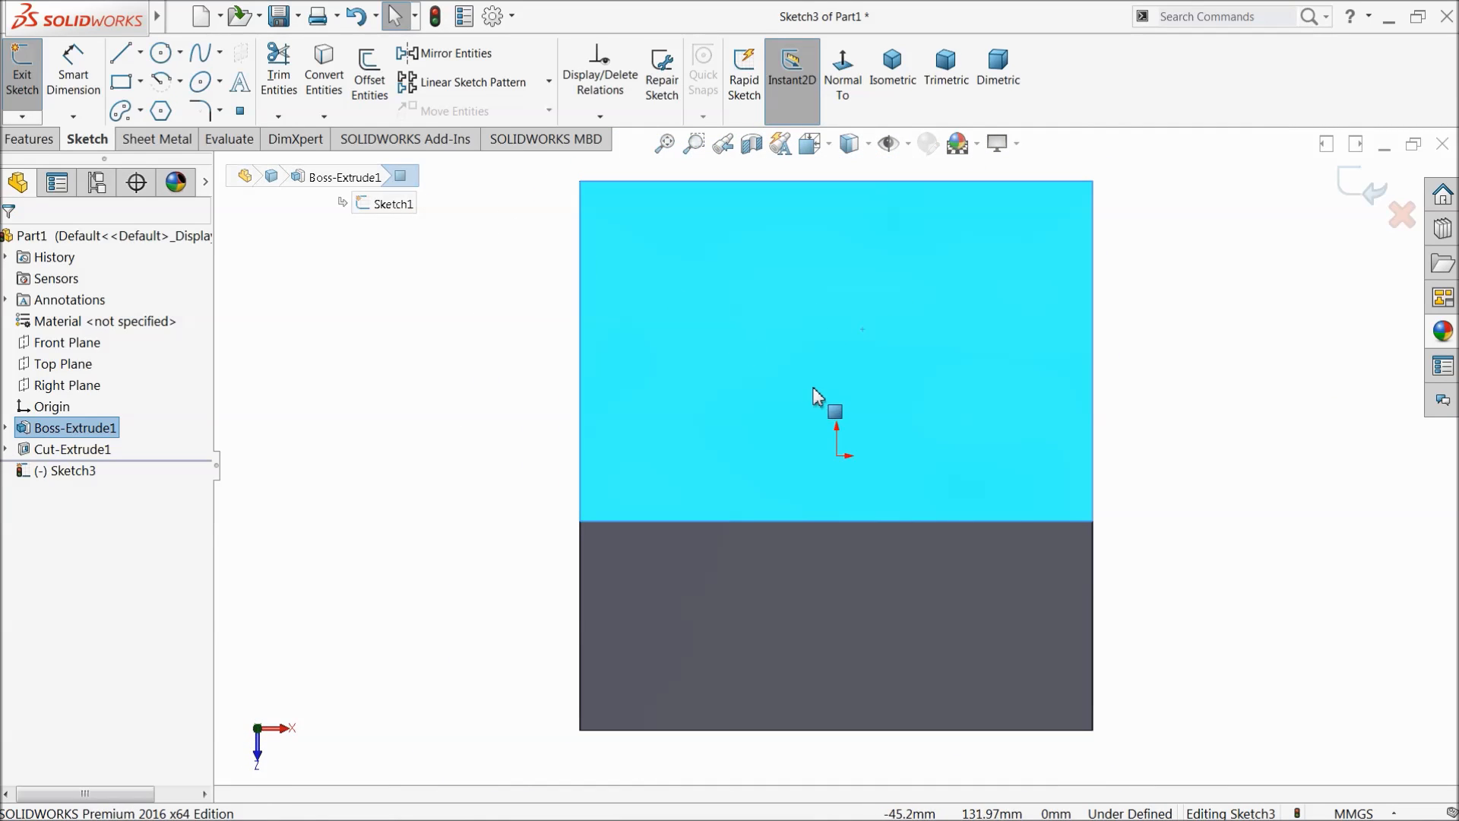
left_click(325, 82)
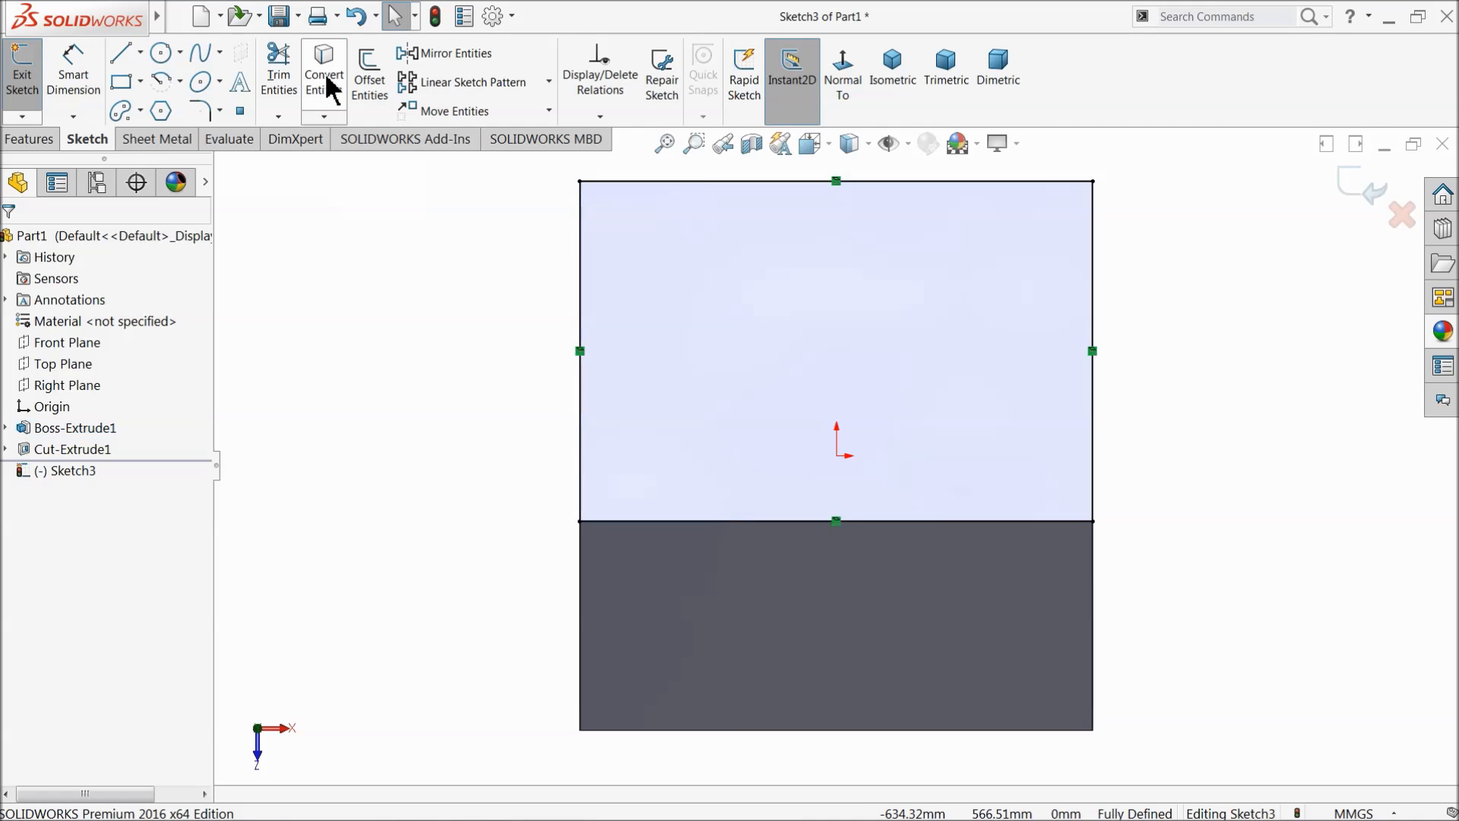
Step: Offset the converted top-face outline 40 mm inward
left_click(358, 90)
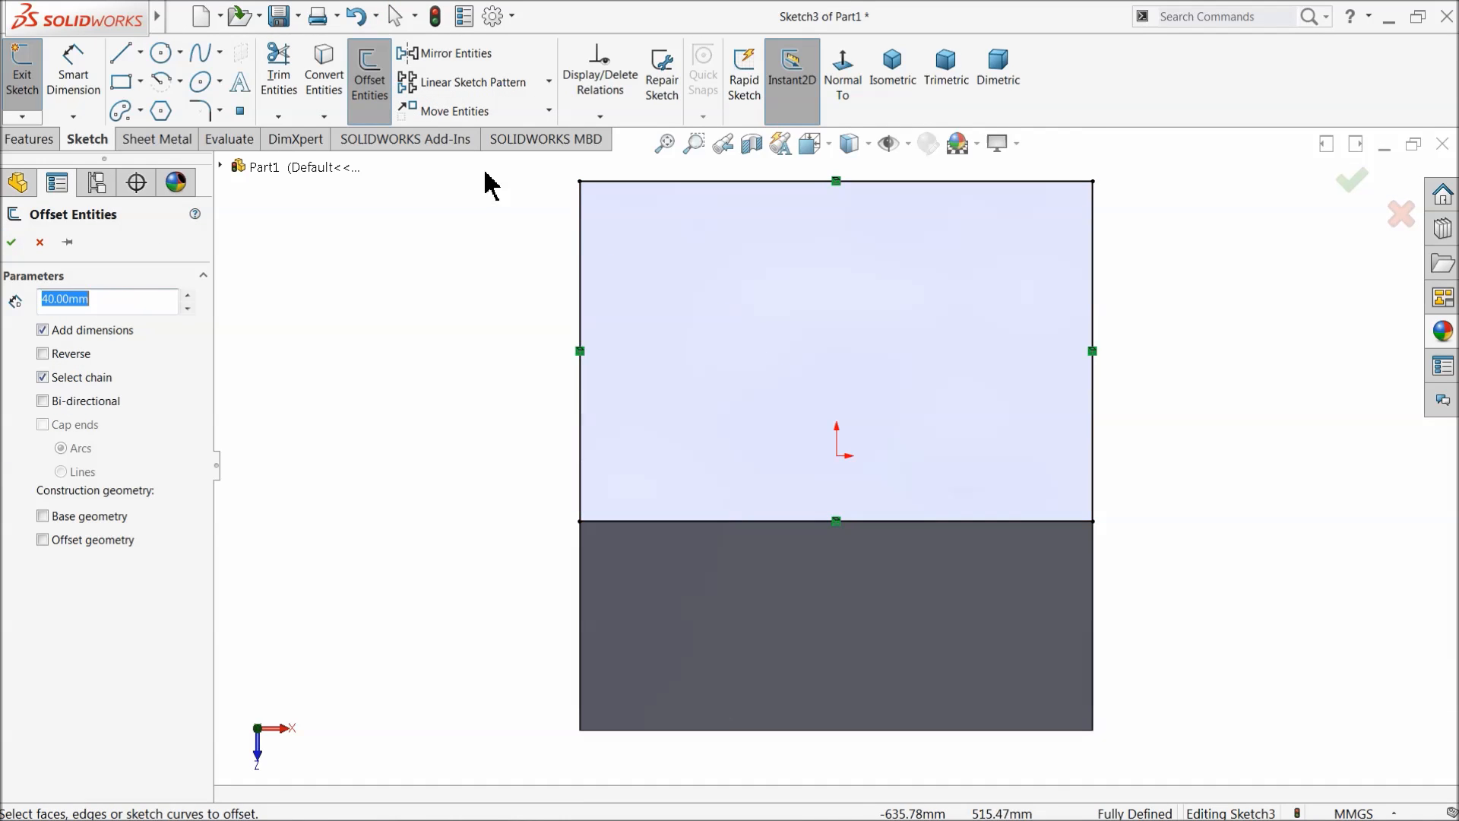
left_click(582, 256)
left_click(43, 354)
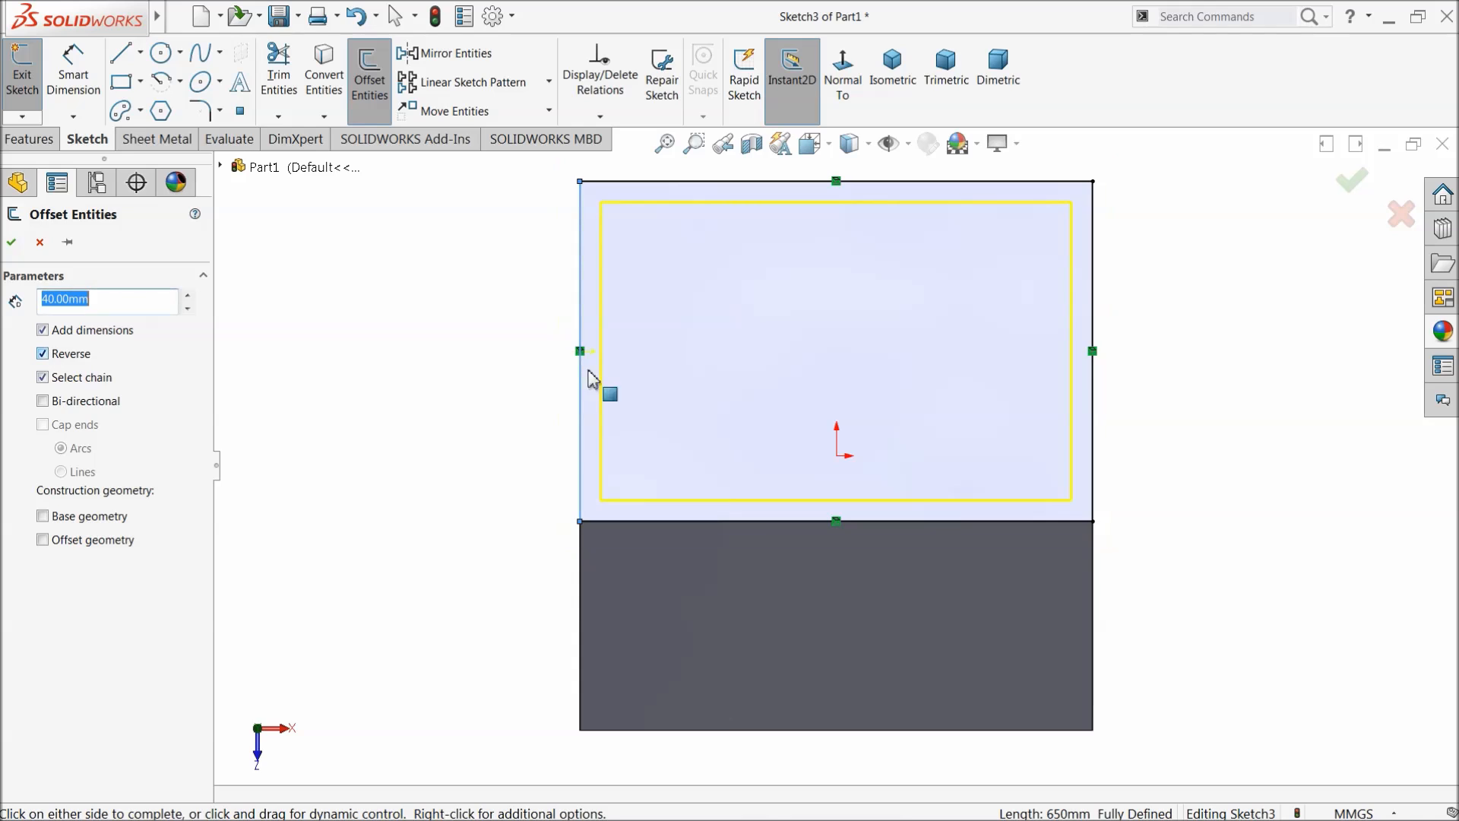
left_click(11, 241)
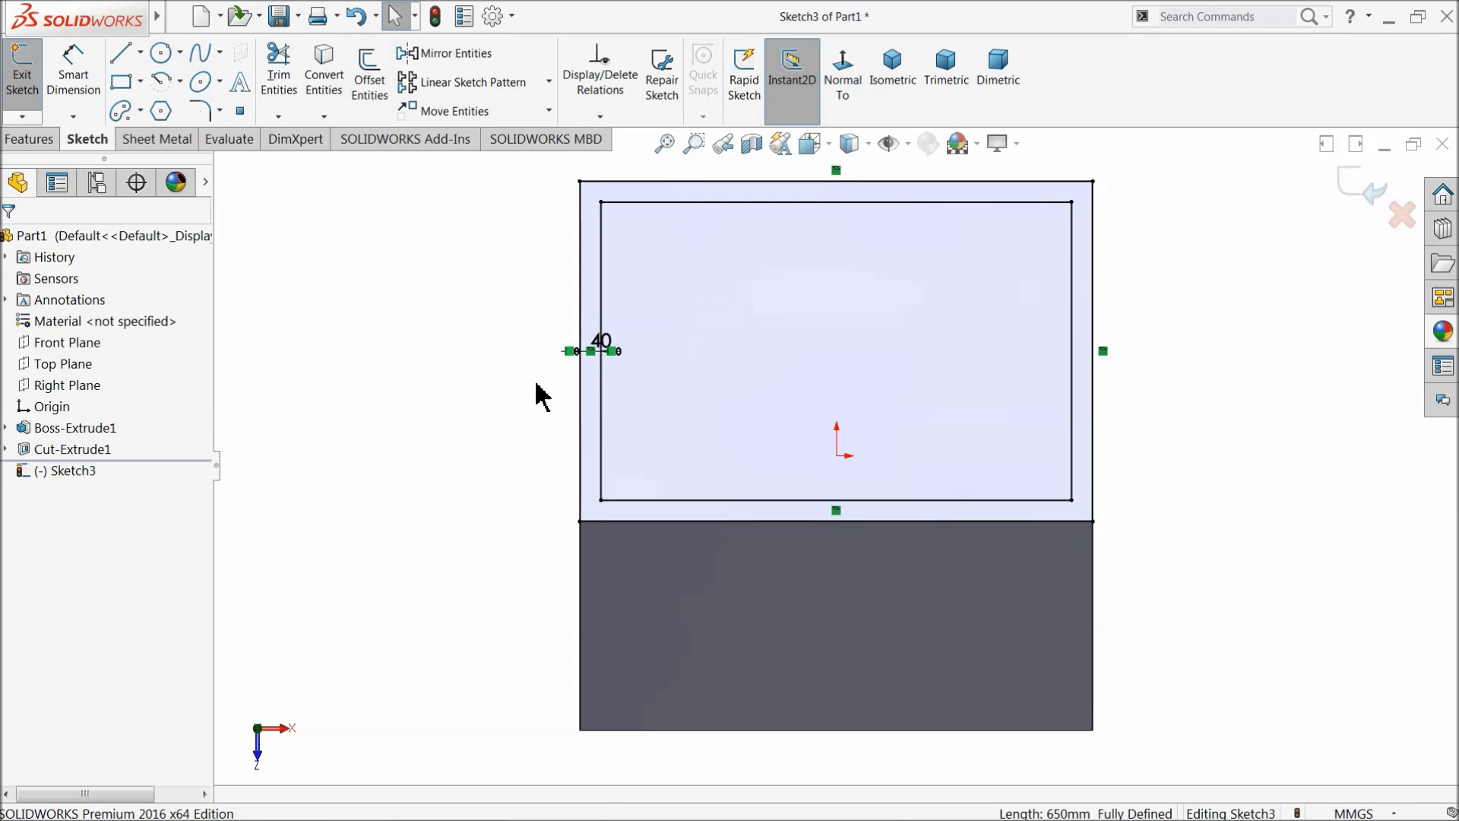
Step: Cut the region inside the top face's offset outline to a blind depth of 100 mm
left_click(32, 143)
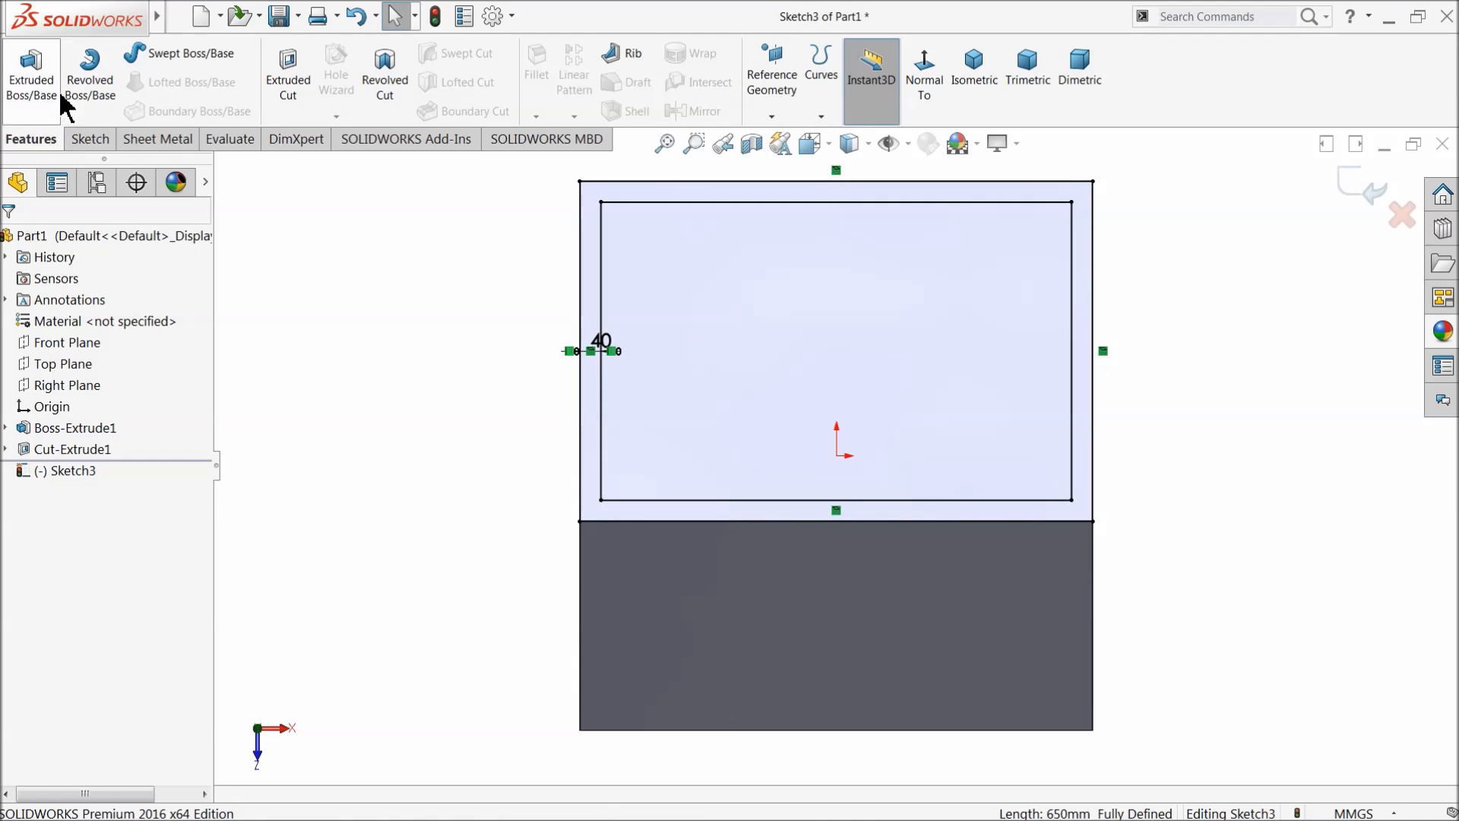
left_click(288, 84)
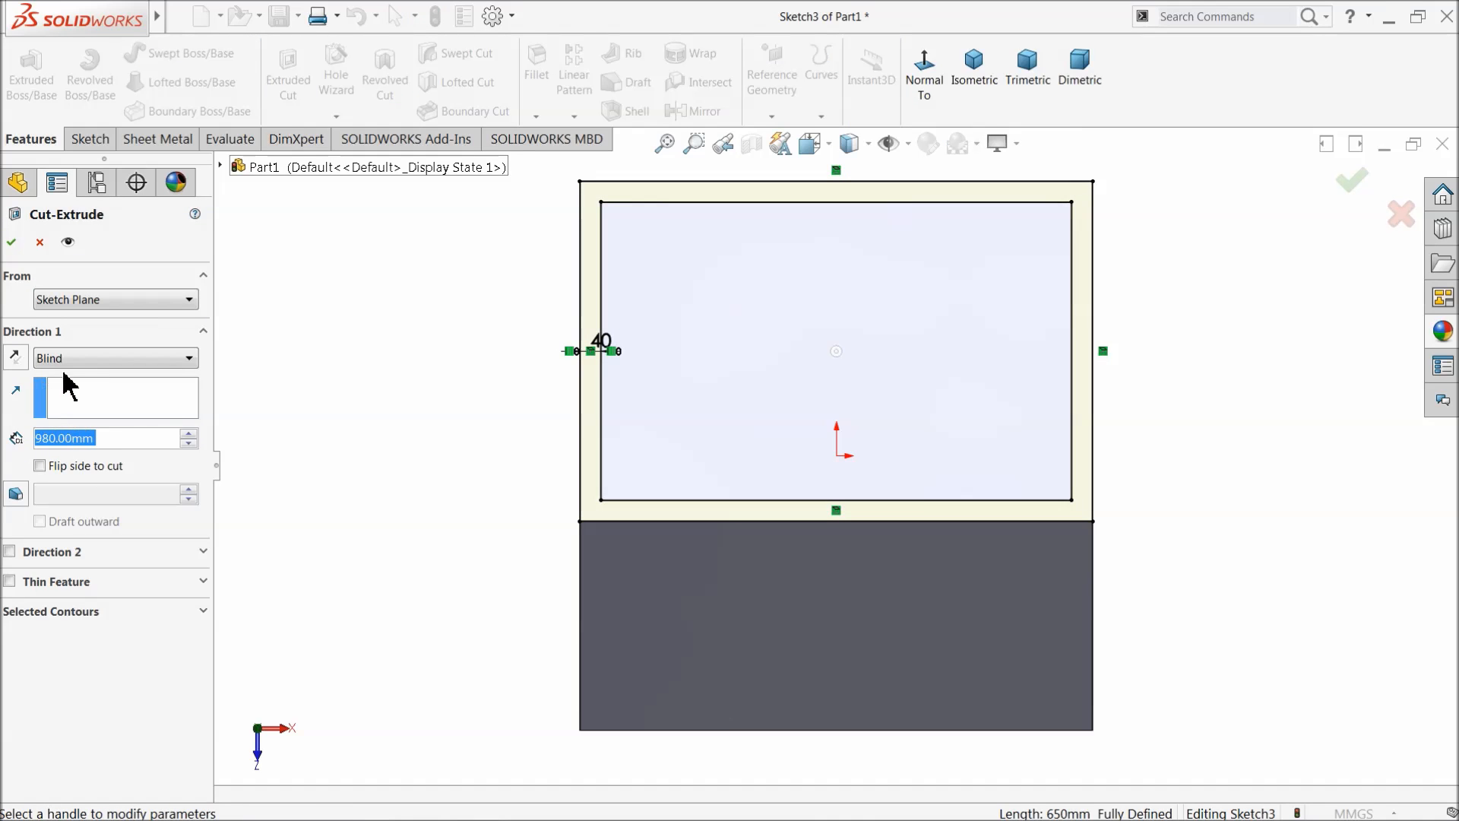
left_click(91, 613)
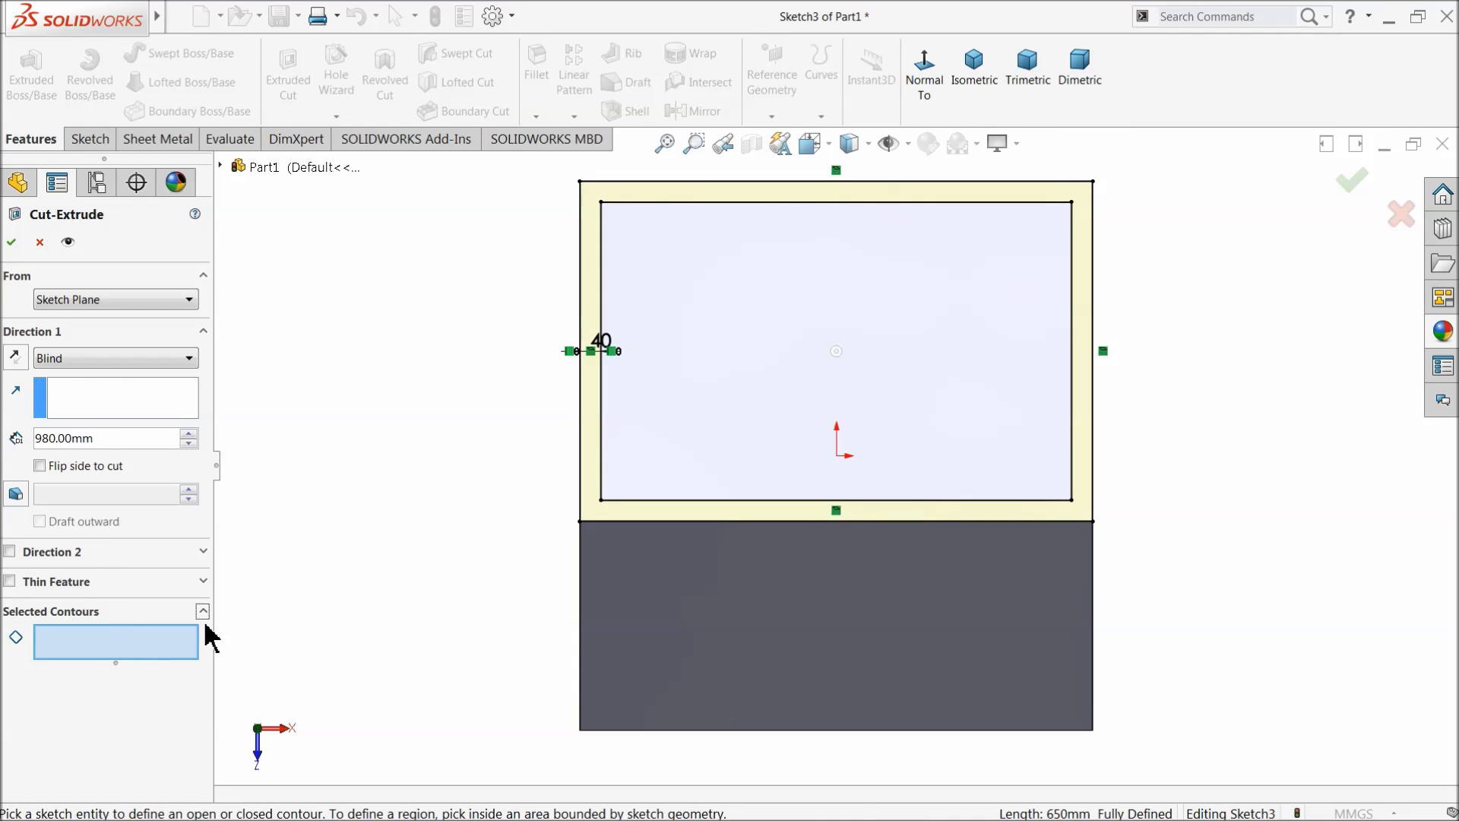
left_click(755, 380)
middle_click_drag(750, 391, 629, 274)
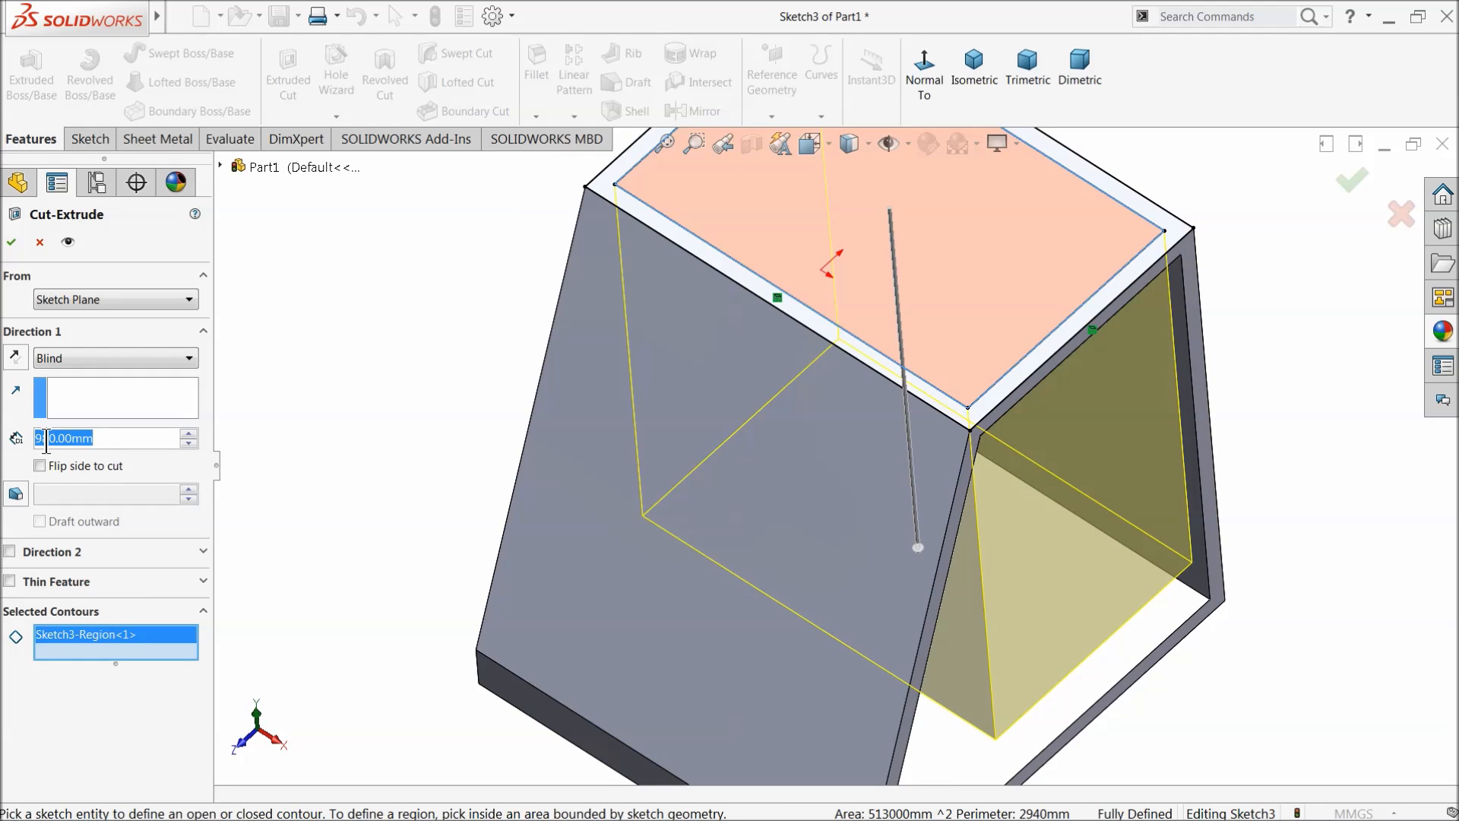
type("100")
key("Return")
middle_click_drag(862, 435, 878, 319)
left_click(12, 242)
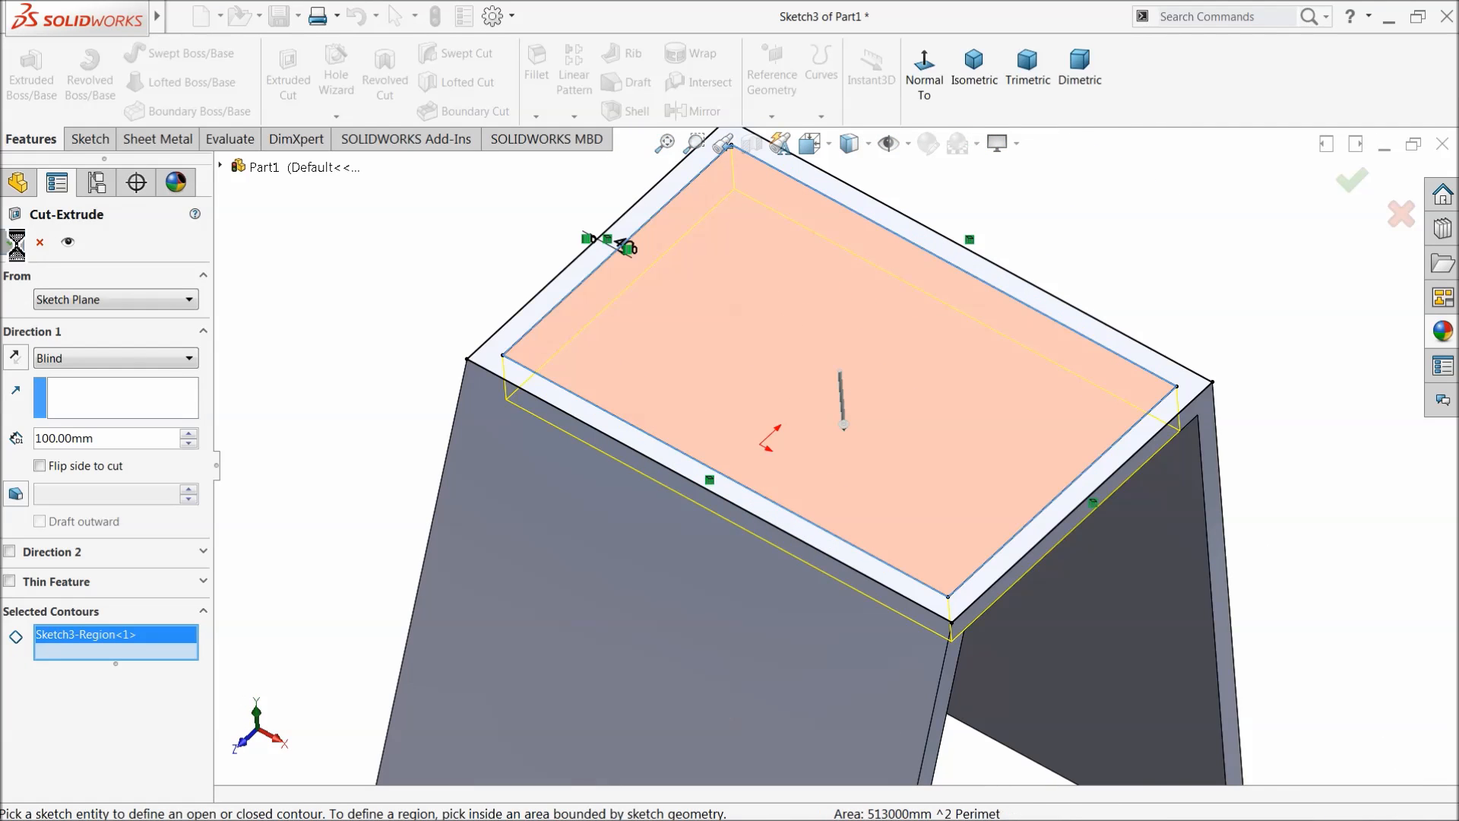
scroll(400, 385, "up", 4)
scroll(409, 399, "up", 2)
middle_click_drag(505, 479, 515, 358)
key("Escape")
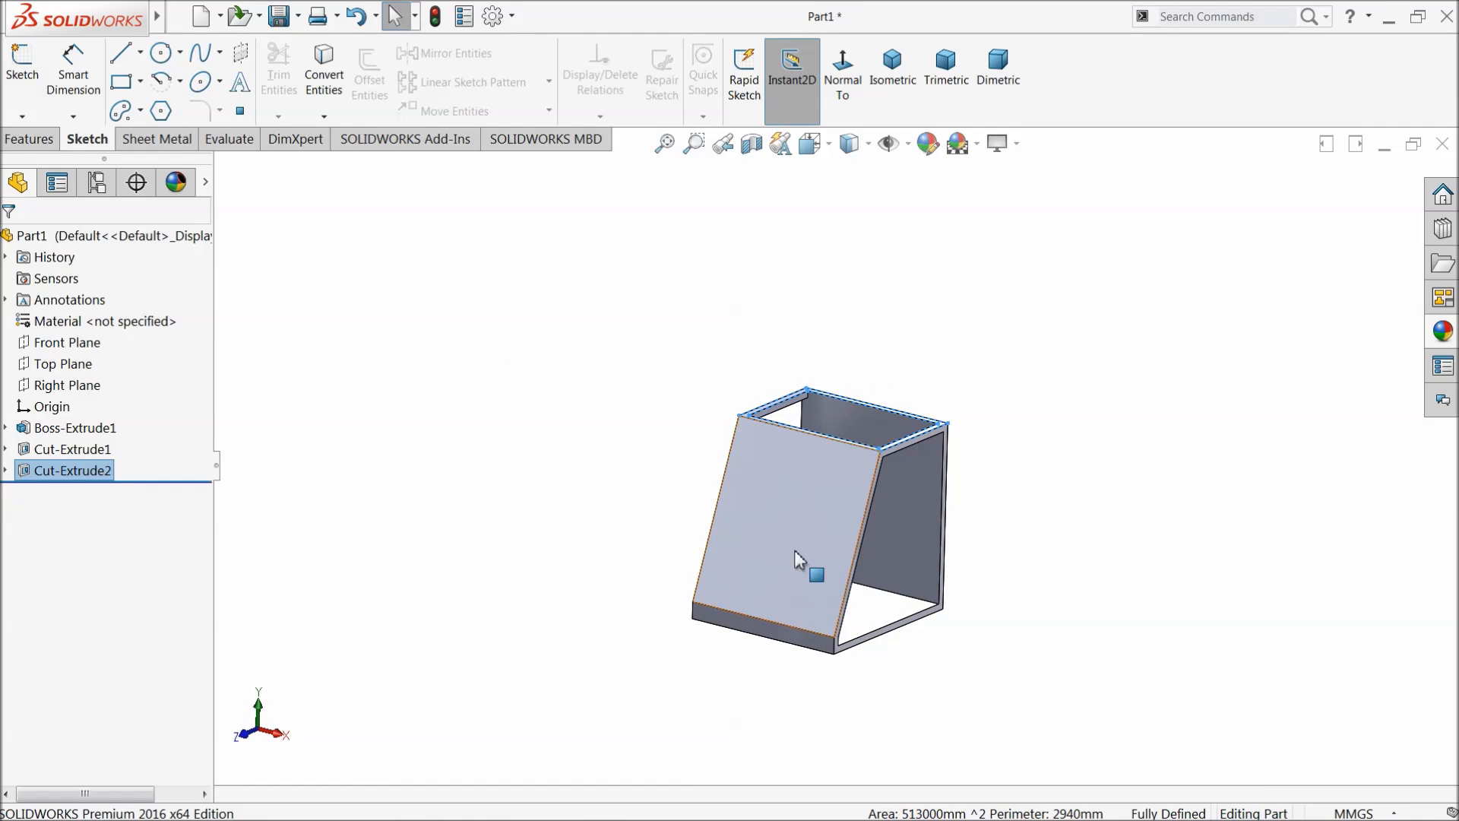
Step: Sketch a rectangle on the Right Plane from the profile's inner upper rear corner to its outer lower front corner
scroll(818, 570, "down", 2)
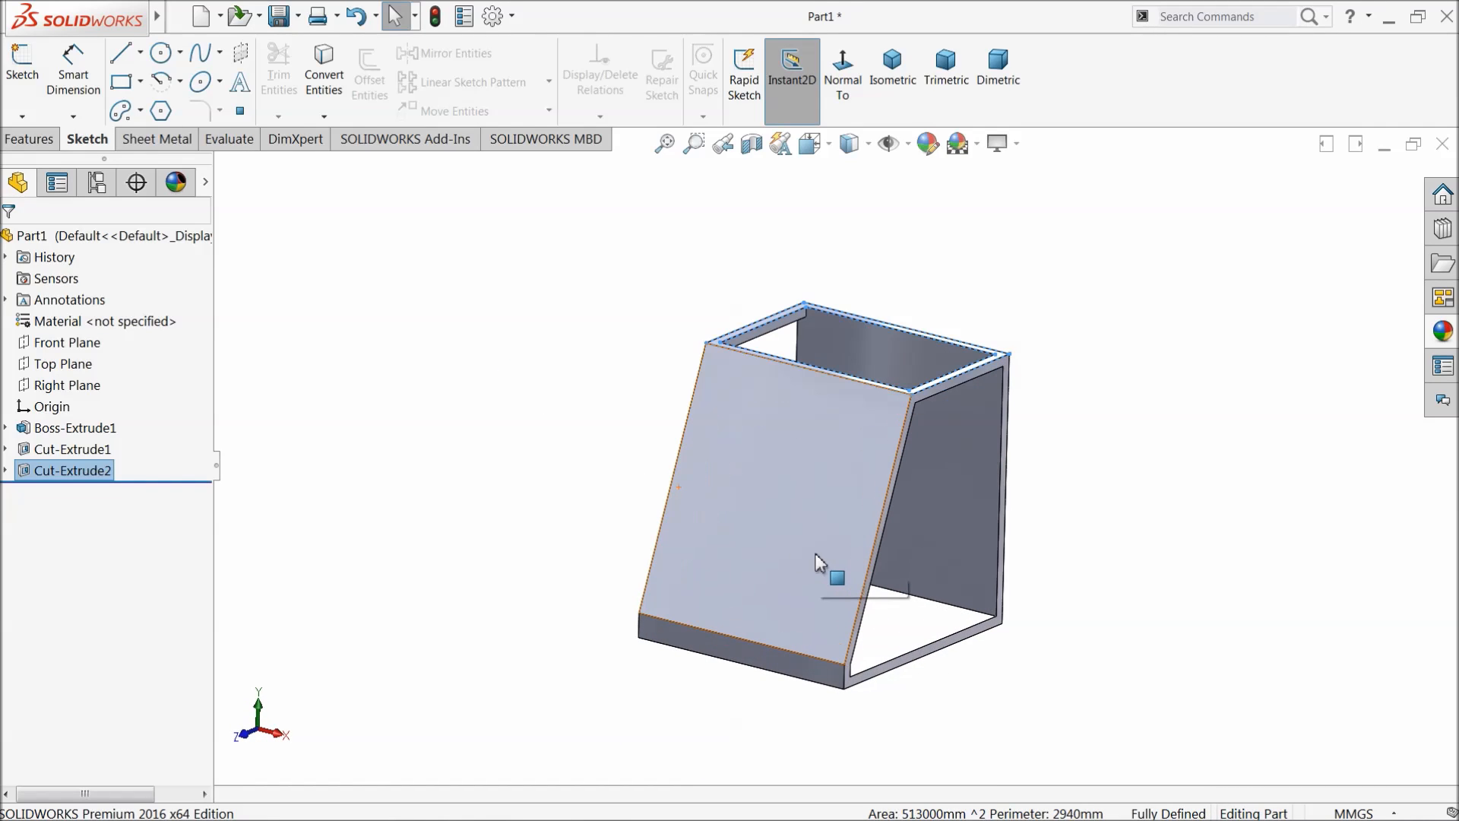
left_click(30, 385)
left_click(147, 357)
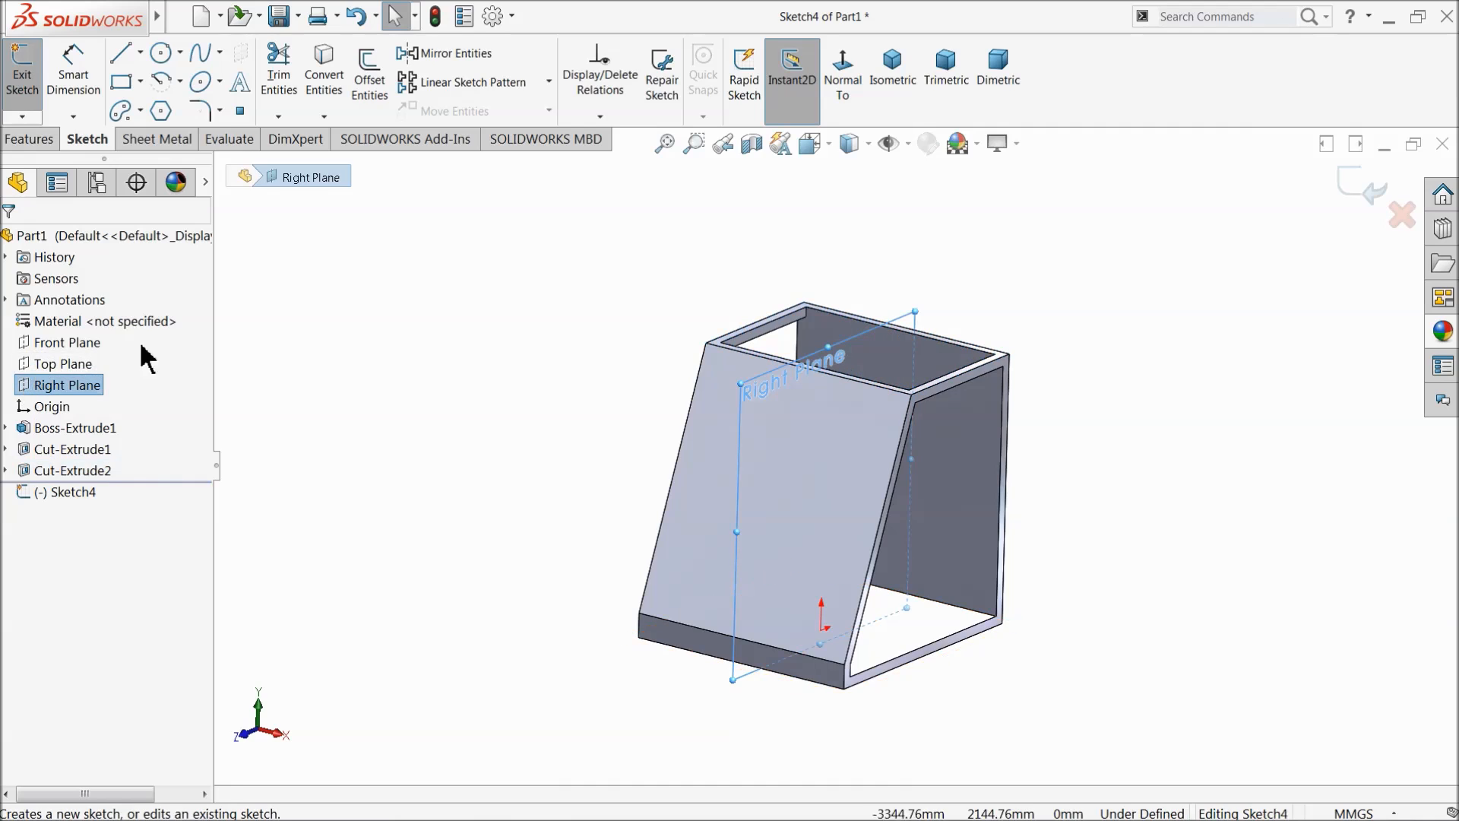
left_click(841, 97)
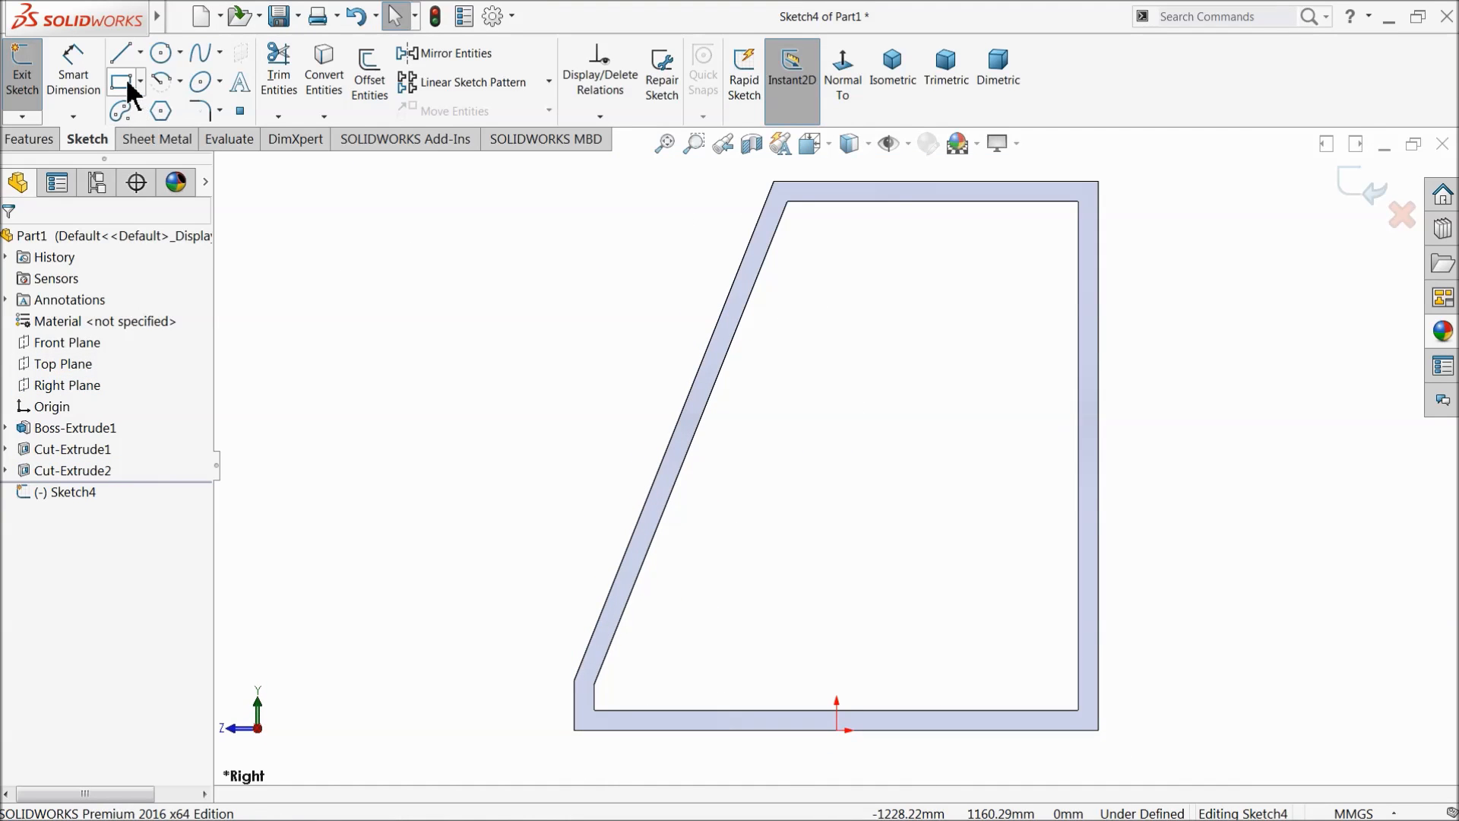
left_click(126, 84)
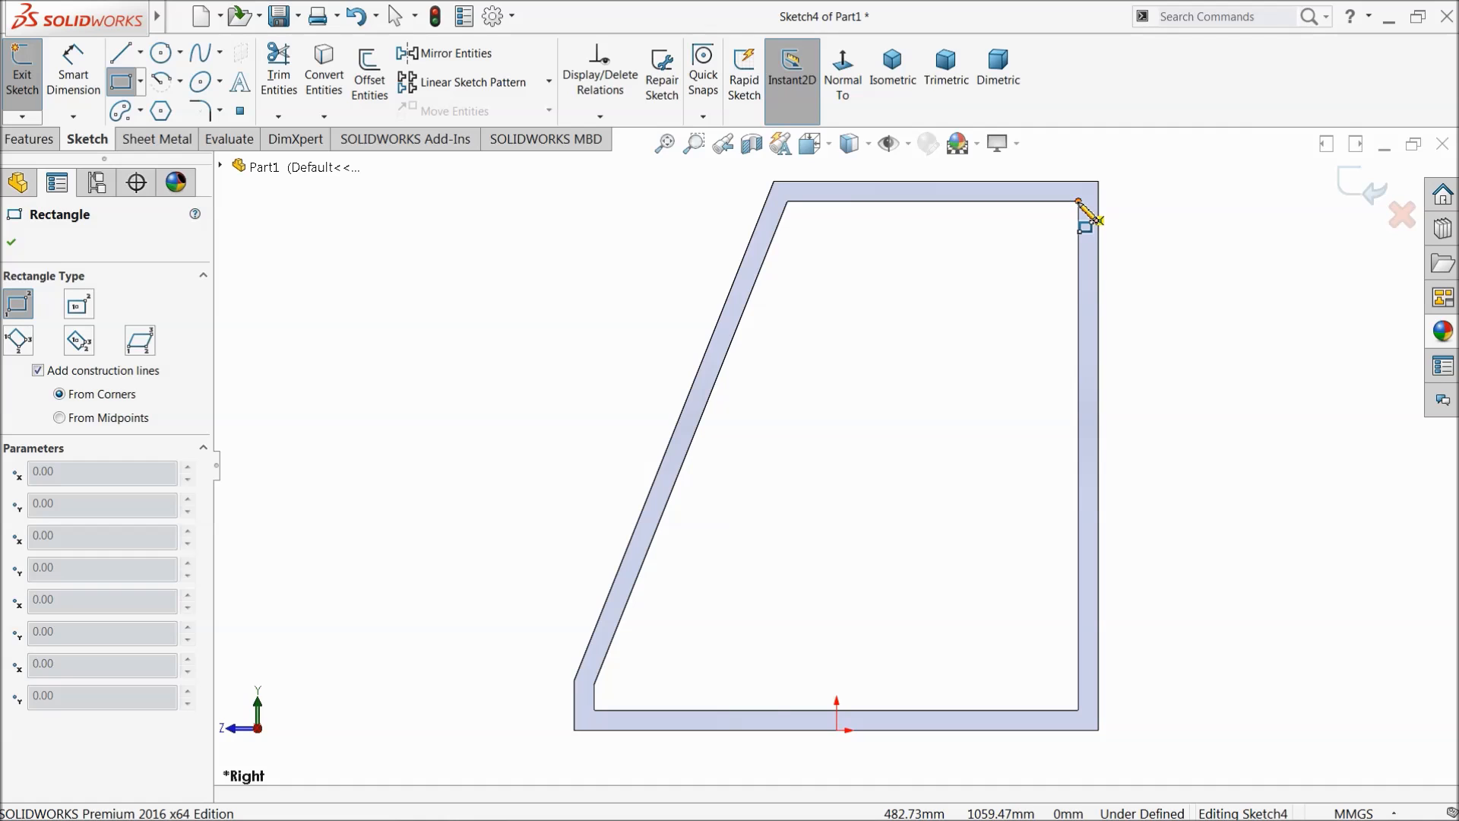
left_click_drag(1080, 201, 575, 730)
left_click(13, 243)
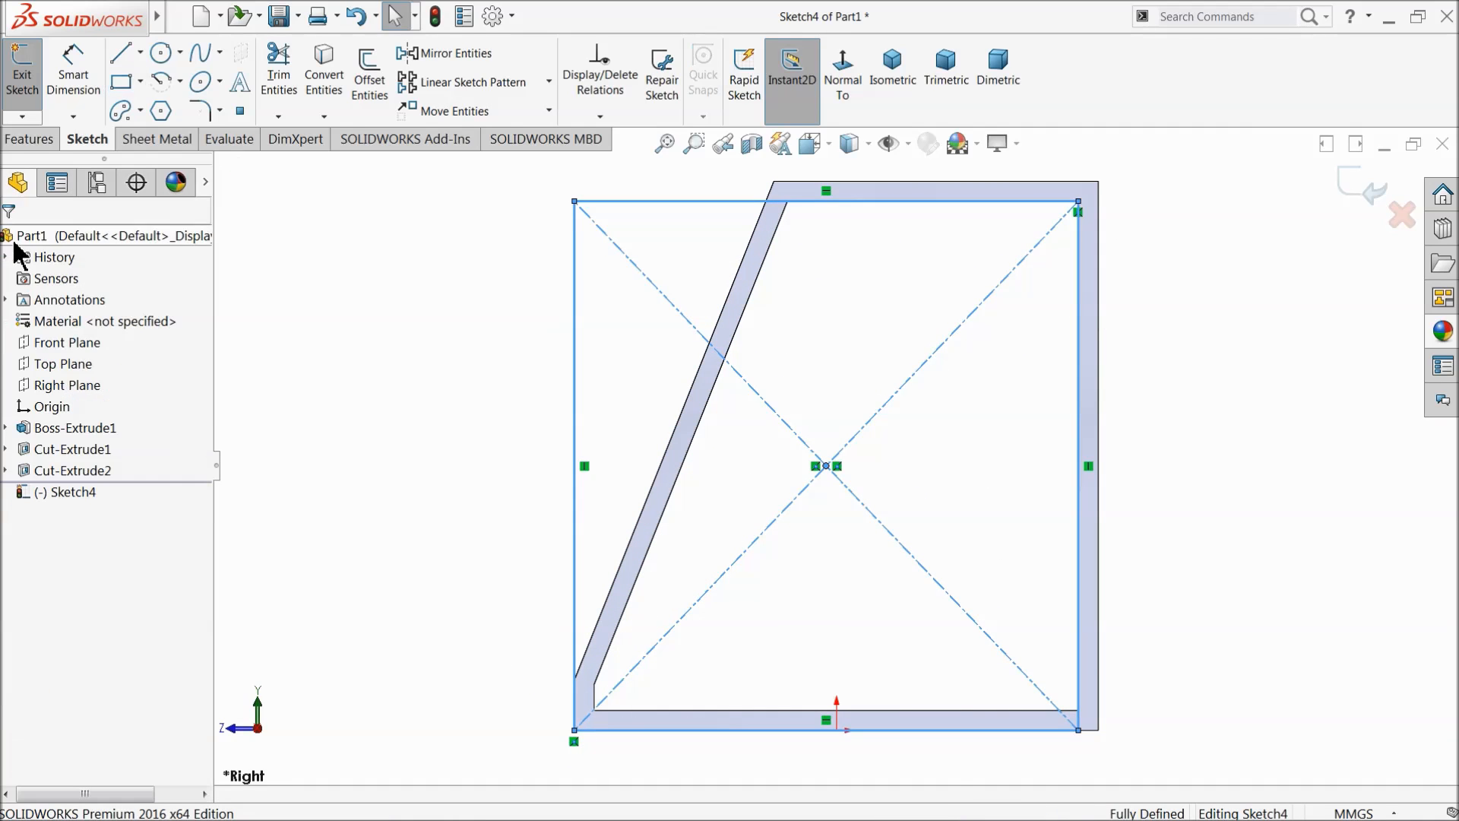
Step: Cut-extrude the rectangle with a Mid Plane depth of 900 mm to open up the sloped front and the bottom
left_click(30, 140)
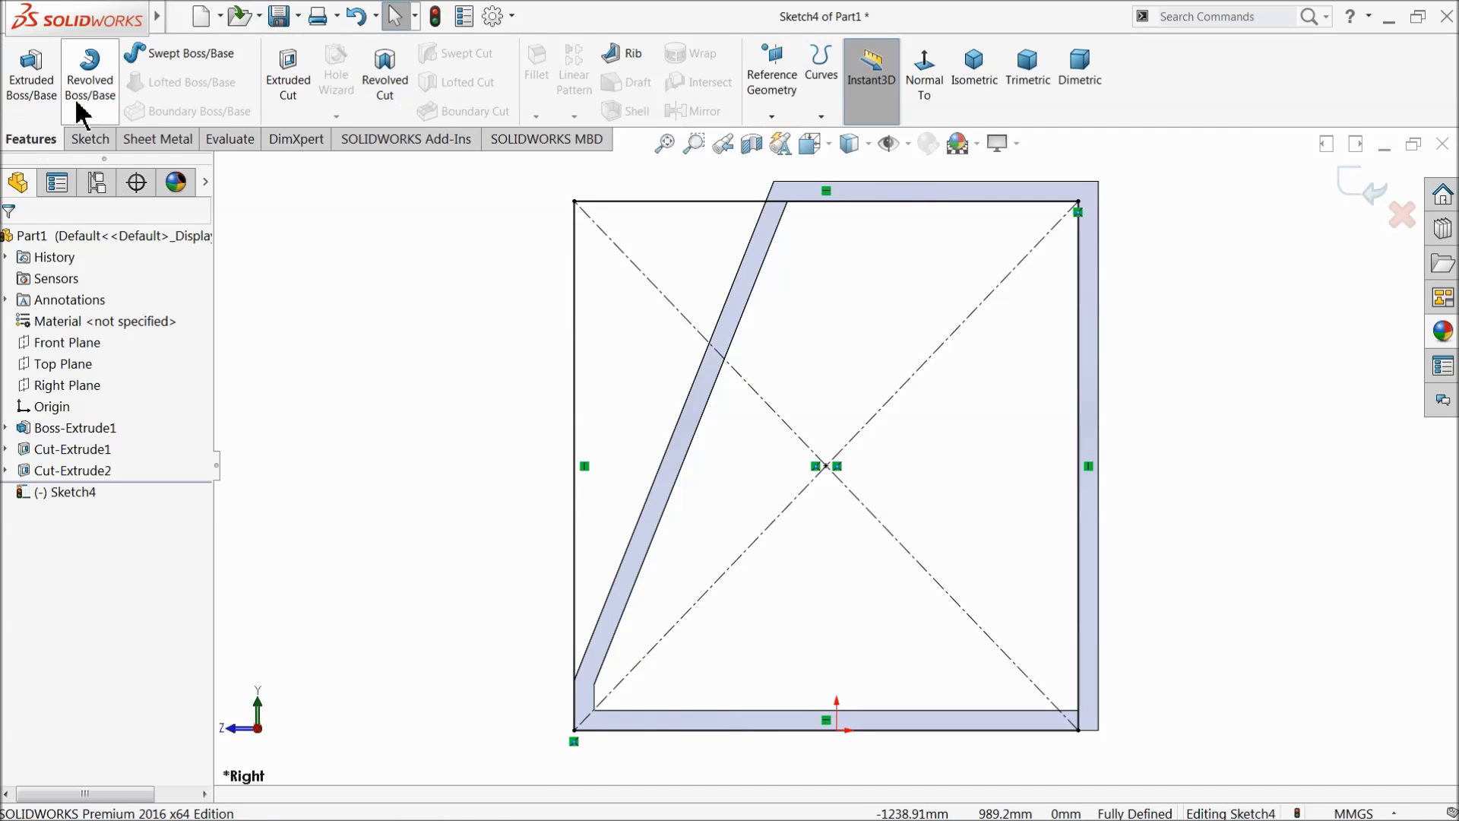
left_click(288, 76)
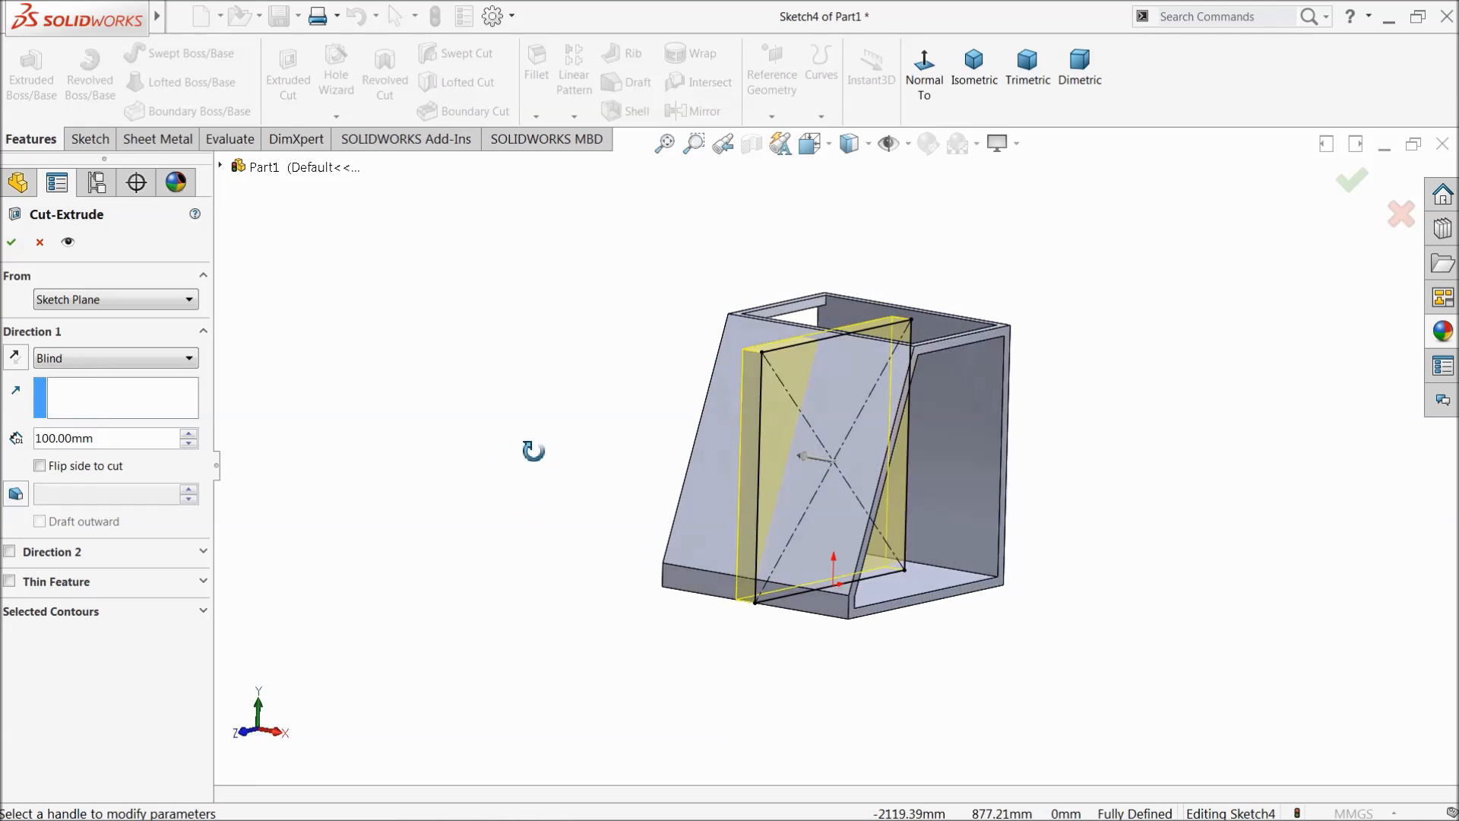
scroll(908, 528, "down", 2)
left_click(61, 358)
left_click(67, 499)
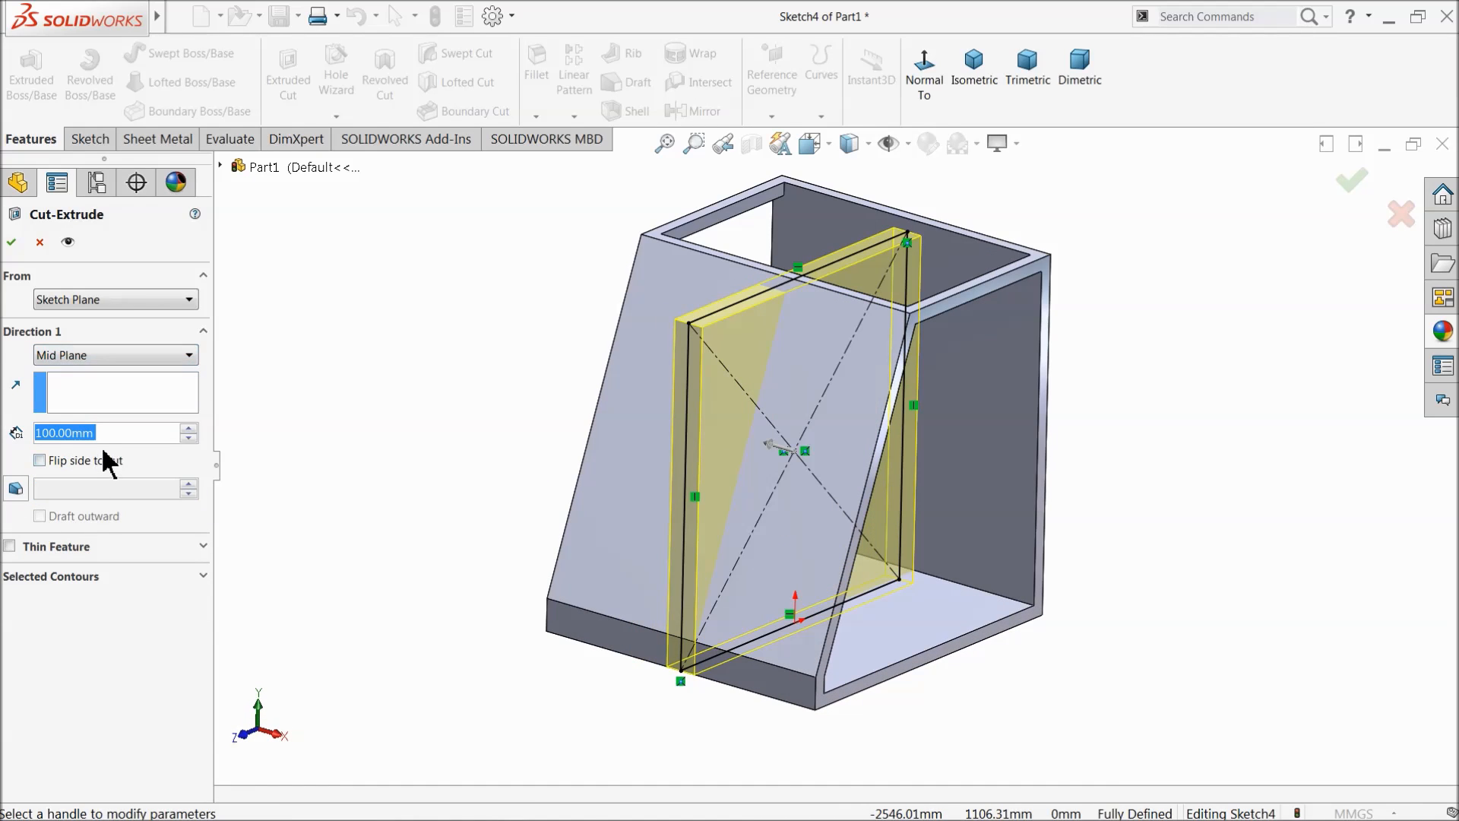
type("900")
key("Return")
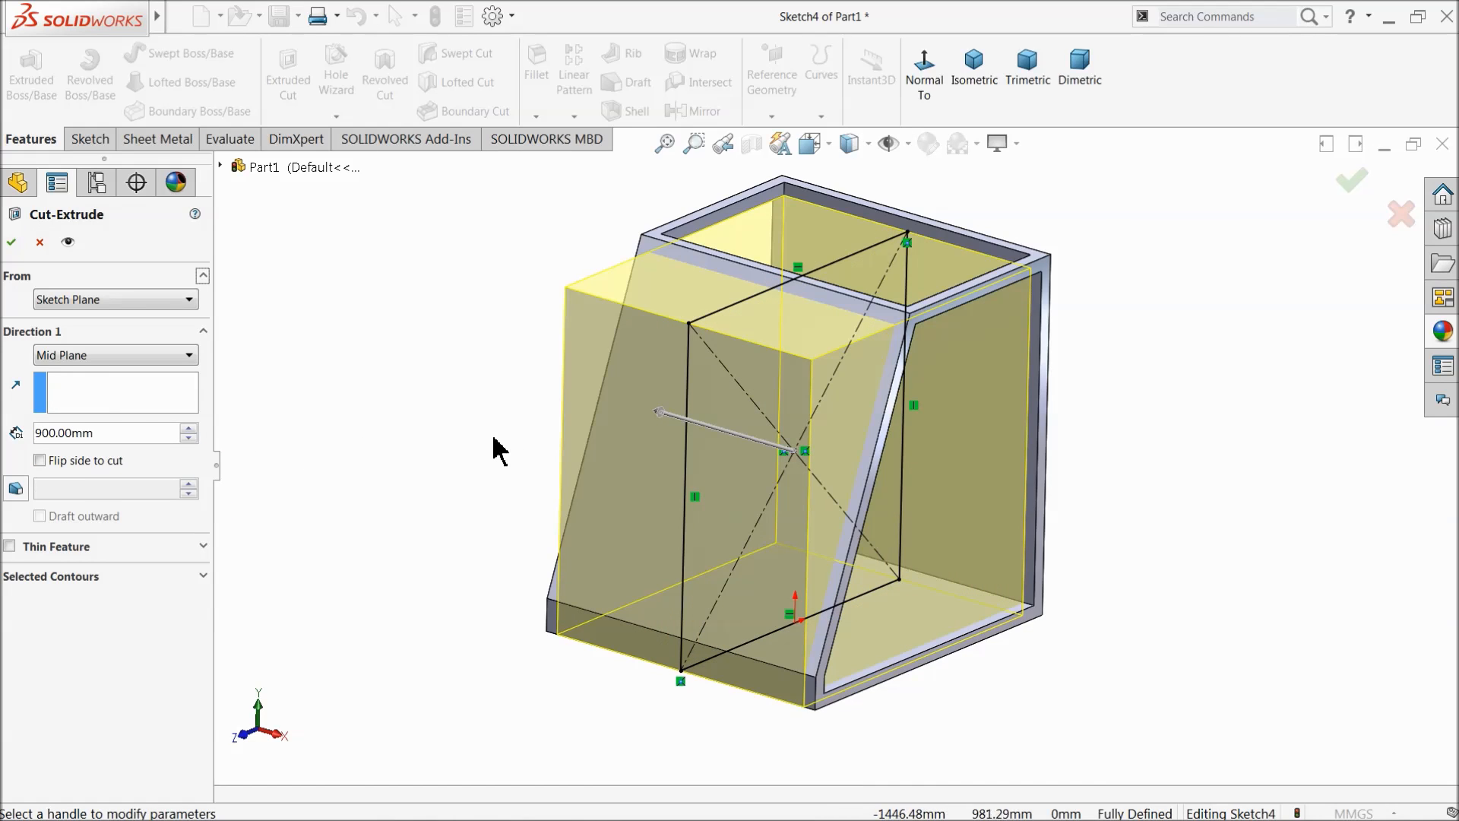
left_click(11, 242)
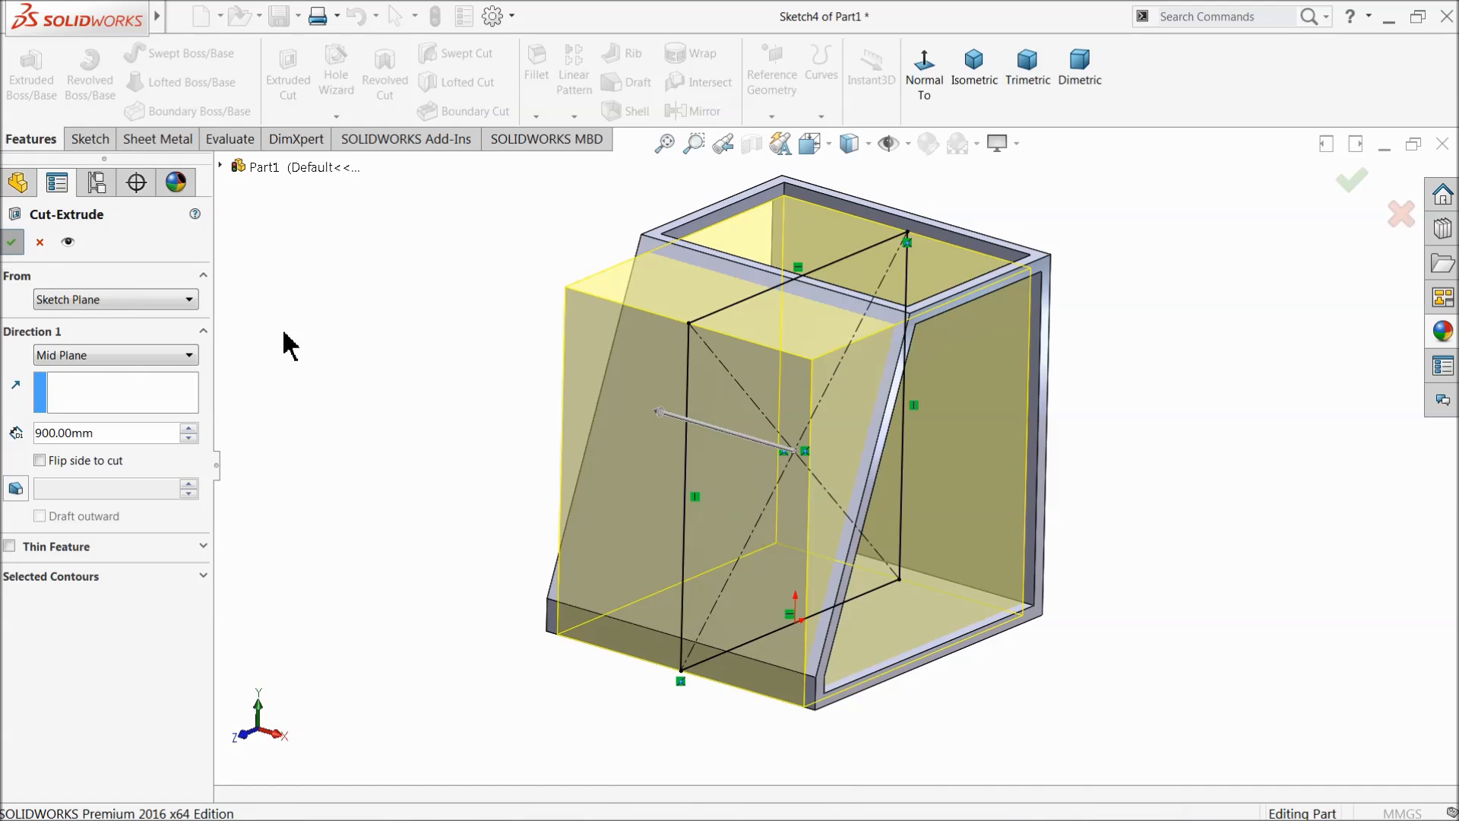
left_click(425, 415)
Step: Sketch a 900 x 1020 mm rectangle on the back panel's inner face, from its upper corner to the opposite side's bottom rail
mouse_move(426, 414)
middle_mouse_down()
mouse_move(476, 407)
mouse_move(462, 437)
middle_mouse_up()
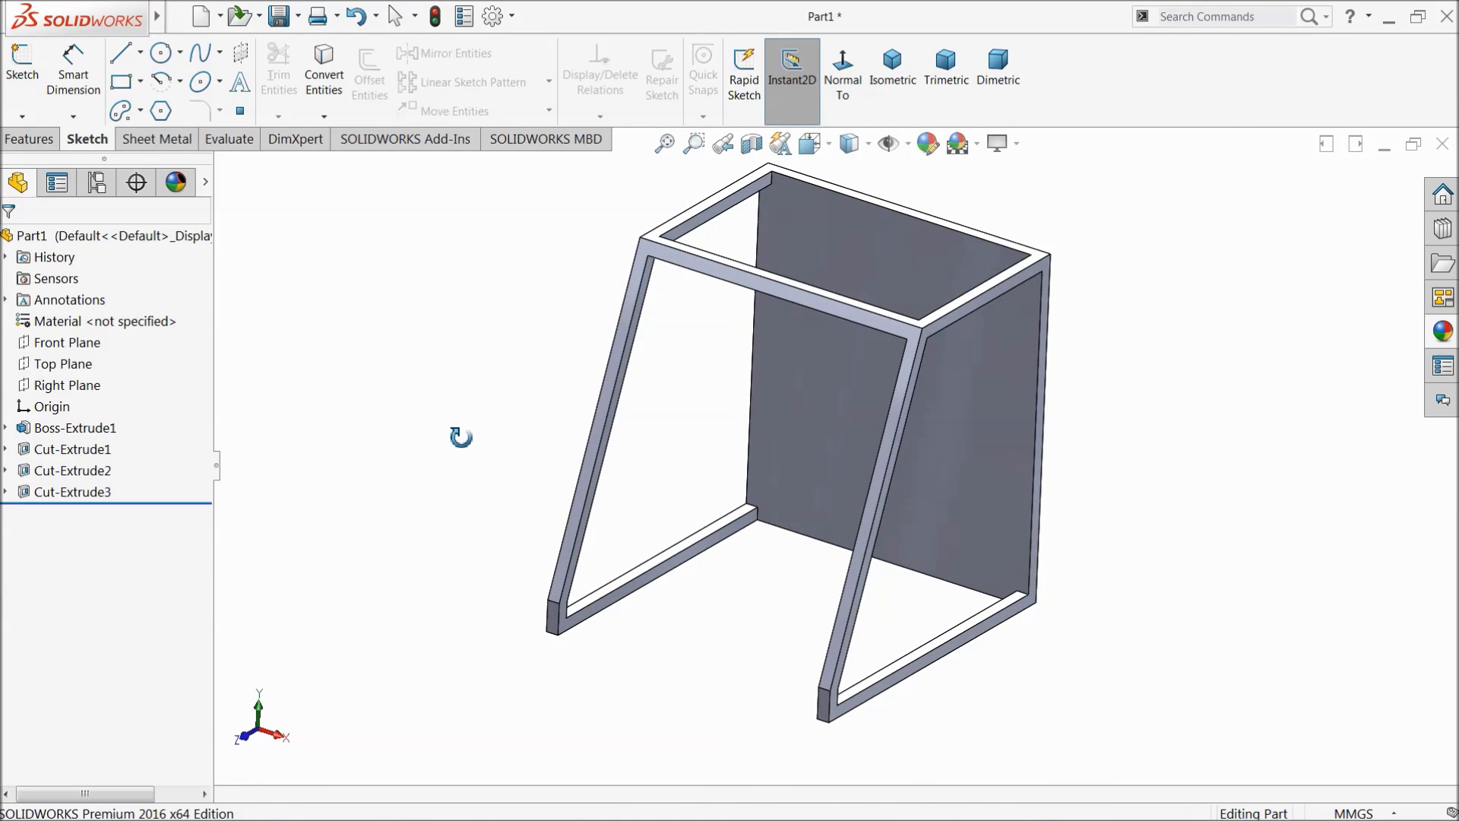
scroll(1065, 417, "down", 5)
left_click(719, 401)
left_click(780, 356)
left_click(836, 84)
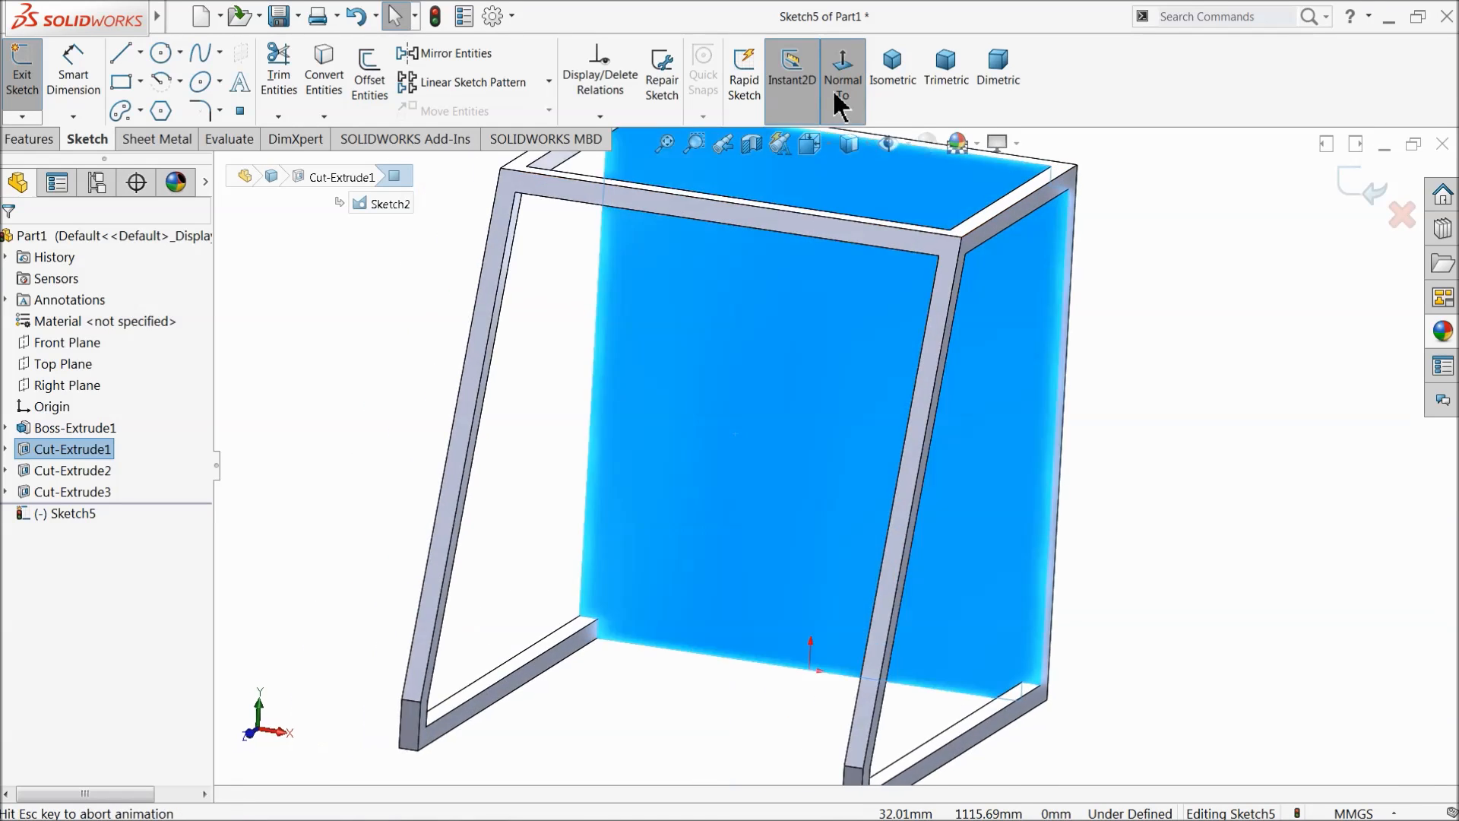
left_click(118, 84)
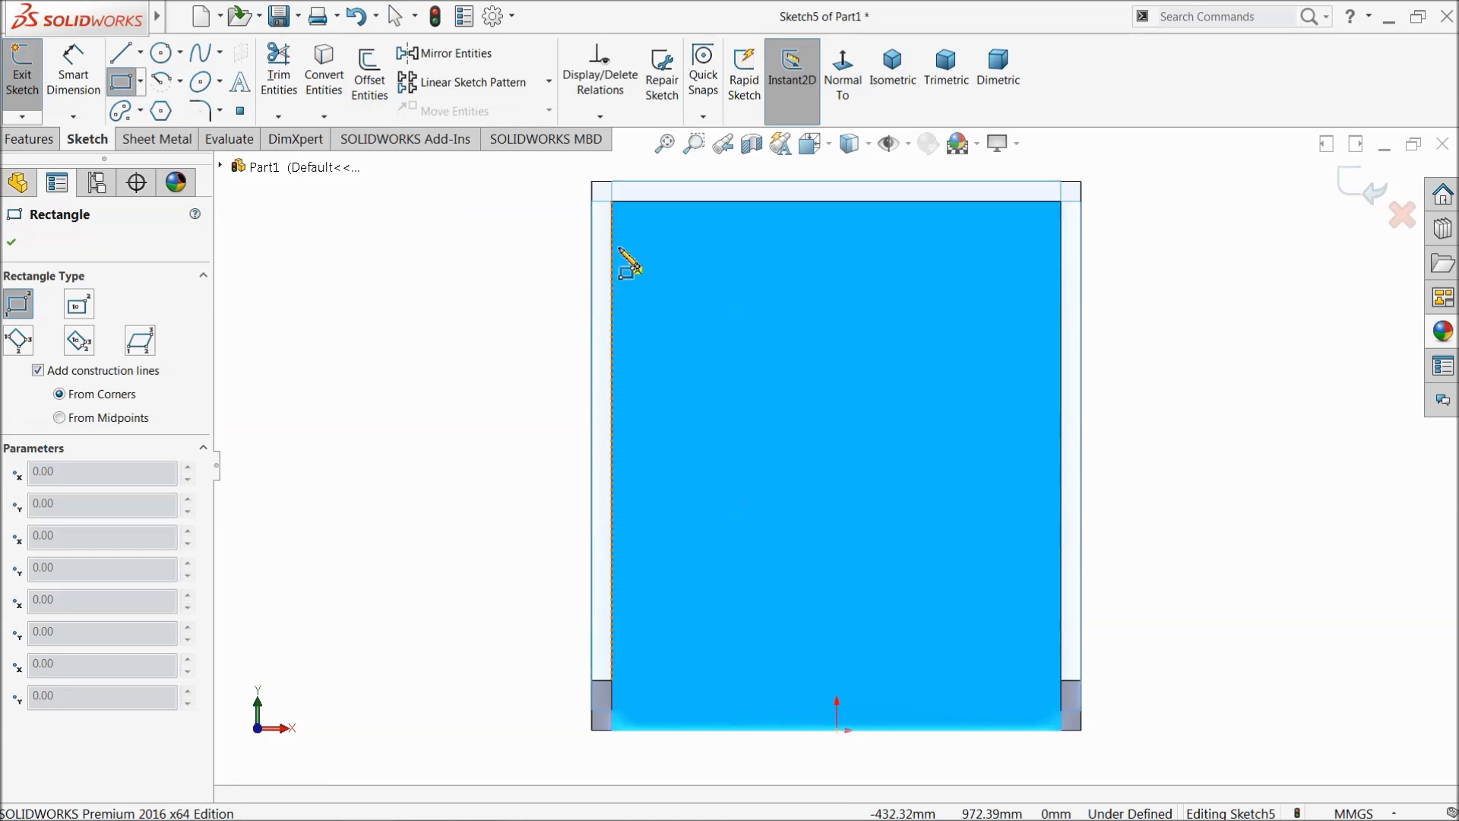
left_click(613, 202)
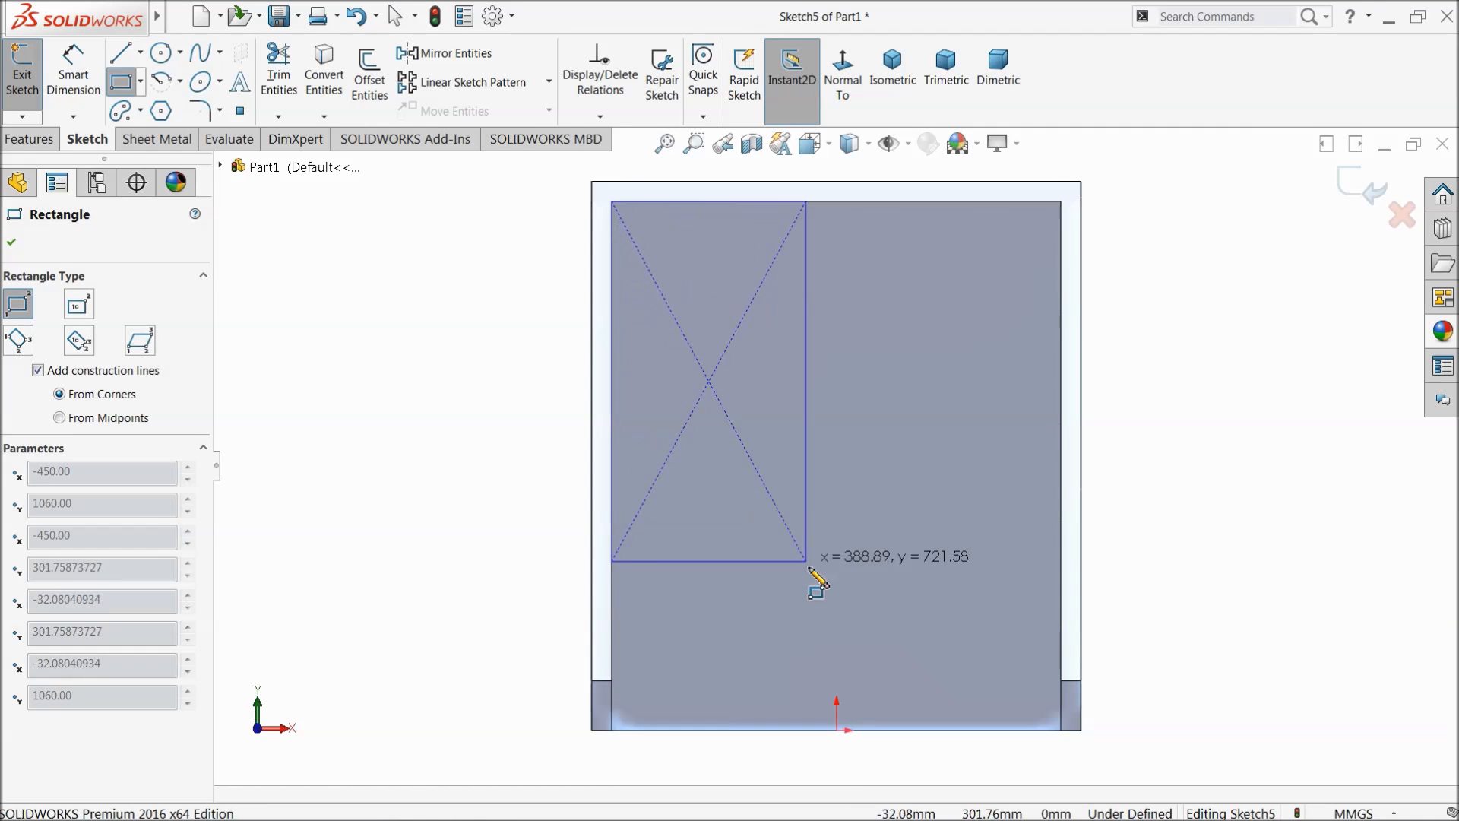
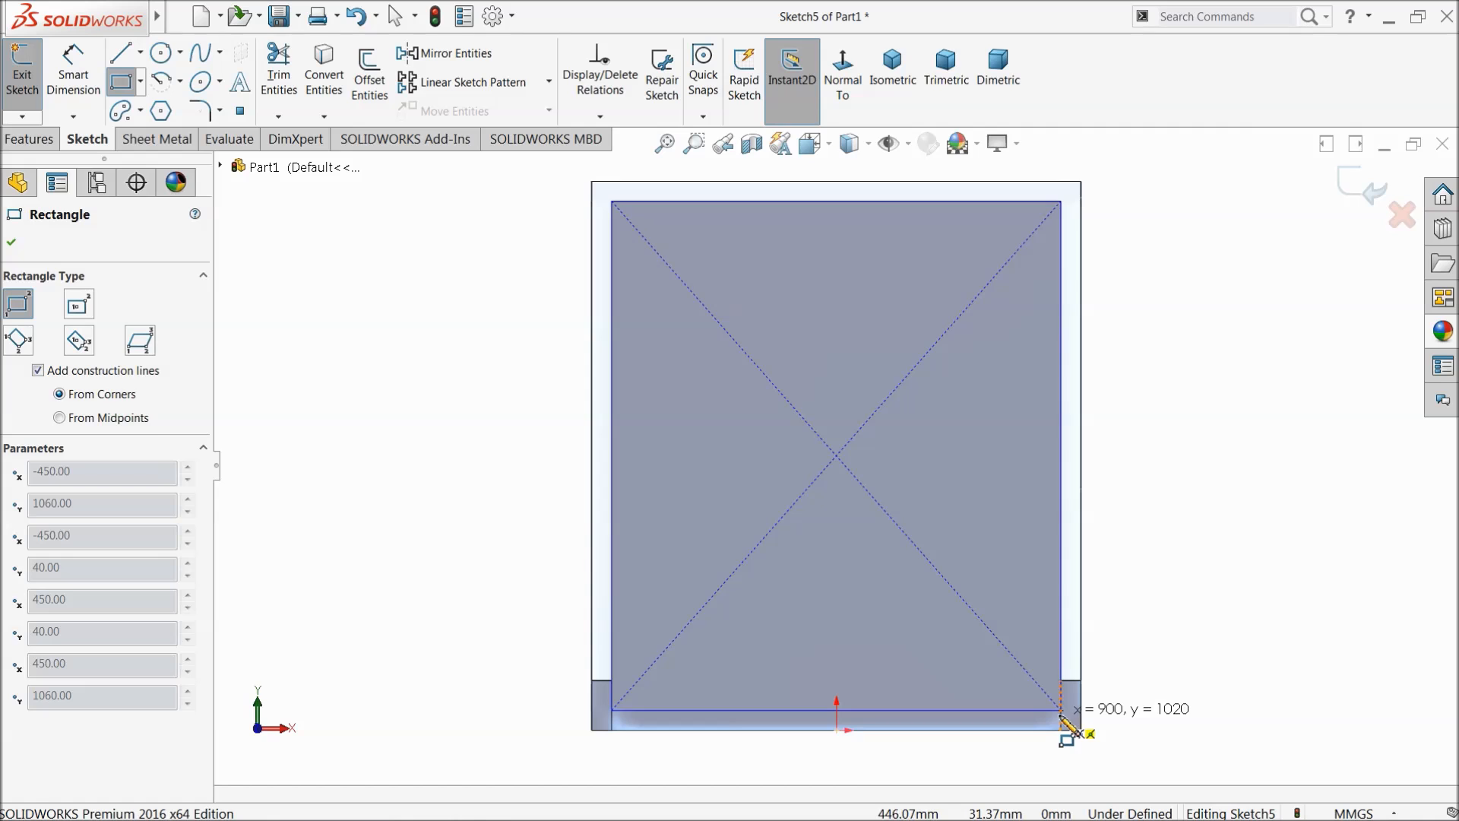
left_click(1062, 711)
right_click(1157, 584)
left_click(1186, 582)
Step: Check the rectangle's lower corners against the bottom rails and cut-extrude it 30 mm into the back panel
mouse_move(1121, 641)
middle_mouse_down()
mouse_move(1108, 669)
mouse_move(1052, 682)
mouse_move(1061, 692)
middle_mouse_up()
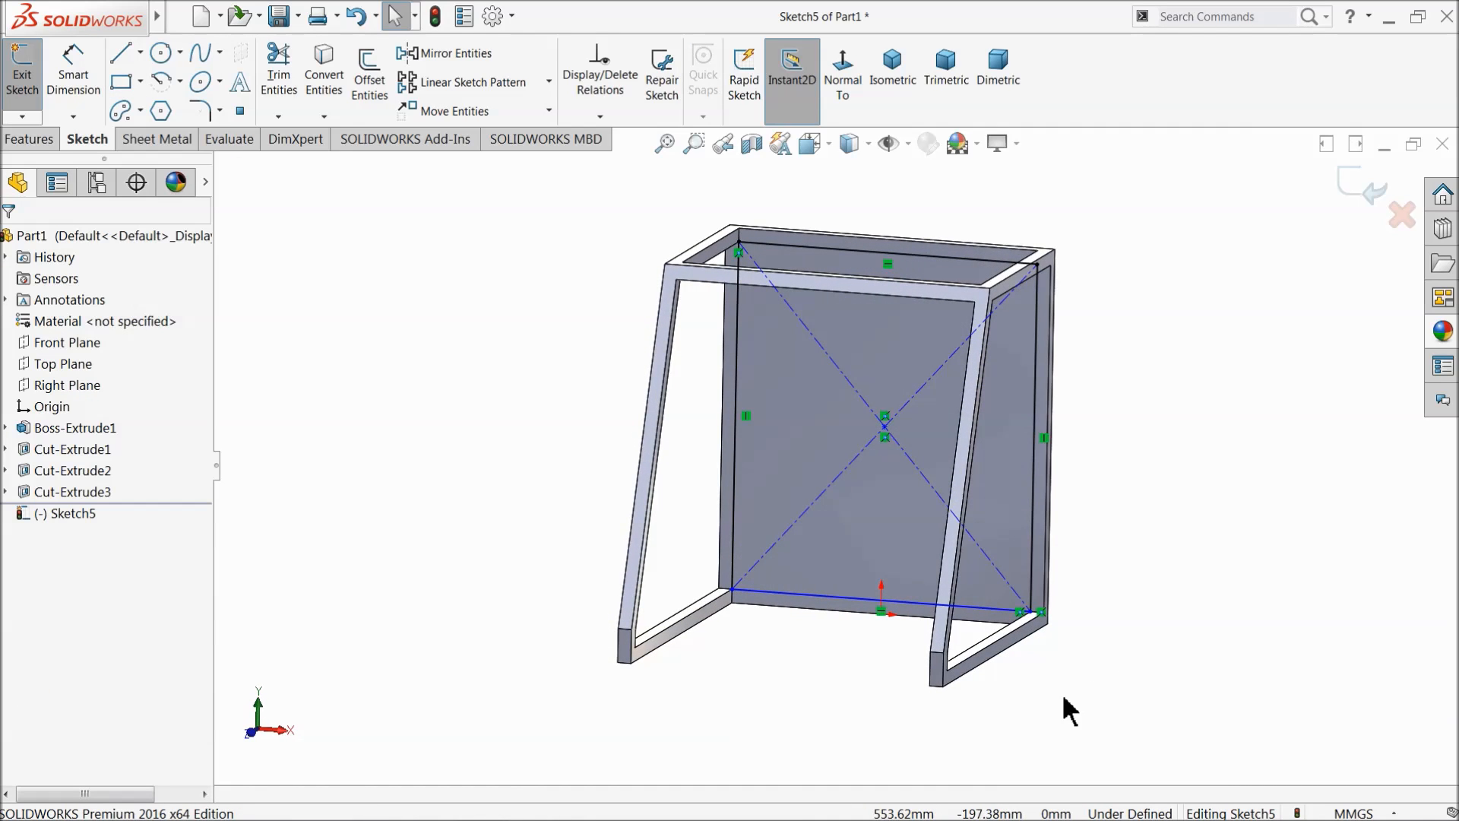
scroll(1061, 691, "down", 5)
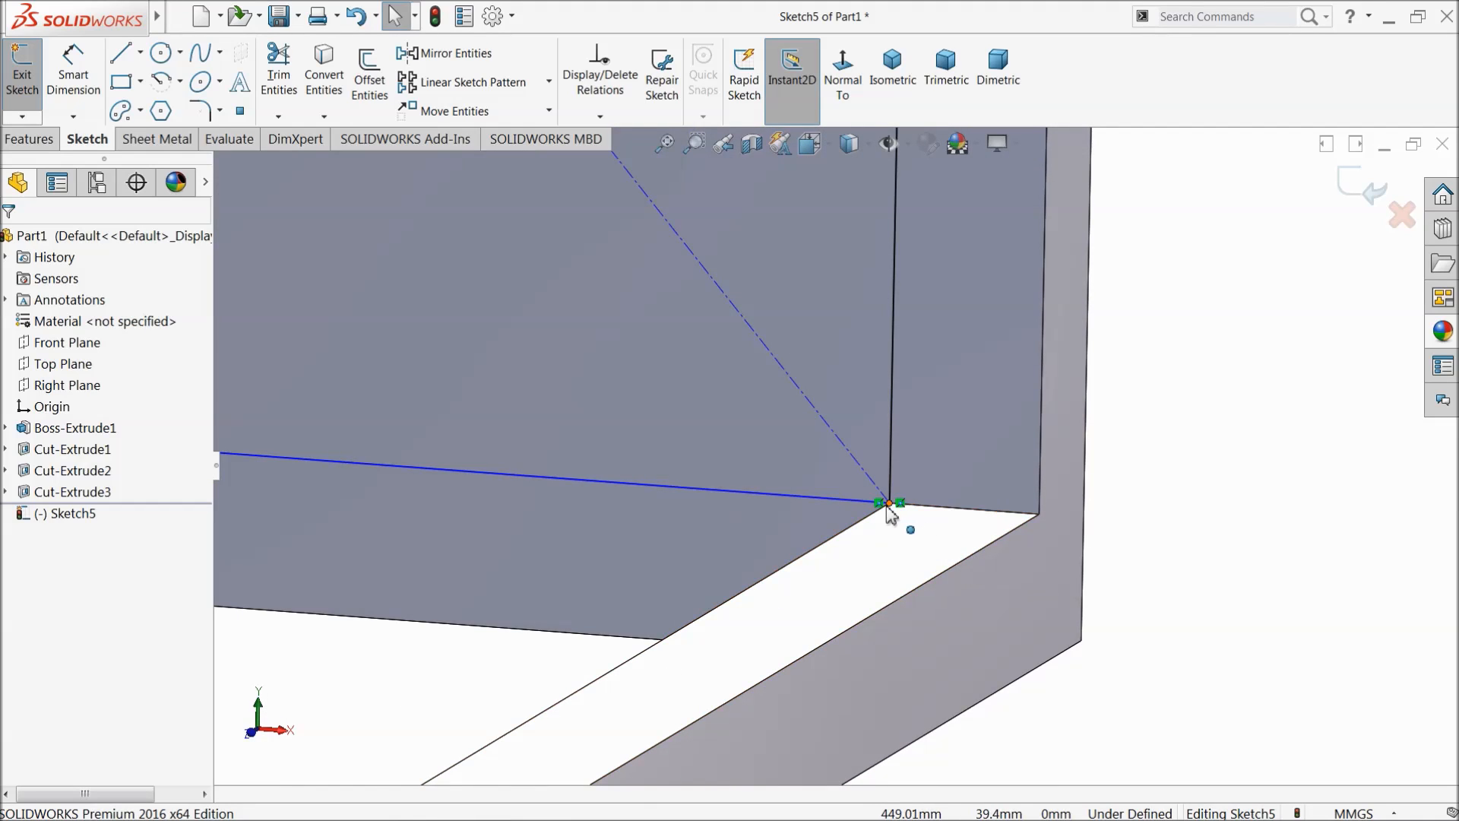
scroll(836, 532, "up", 4)
scroll(605, 459, "up", 2)
scroll(570, 460, "down", 6)
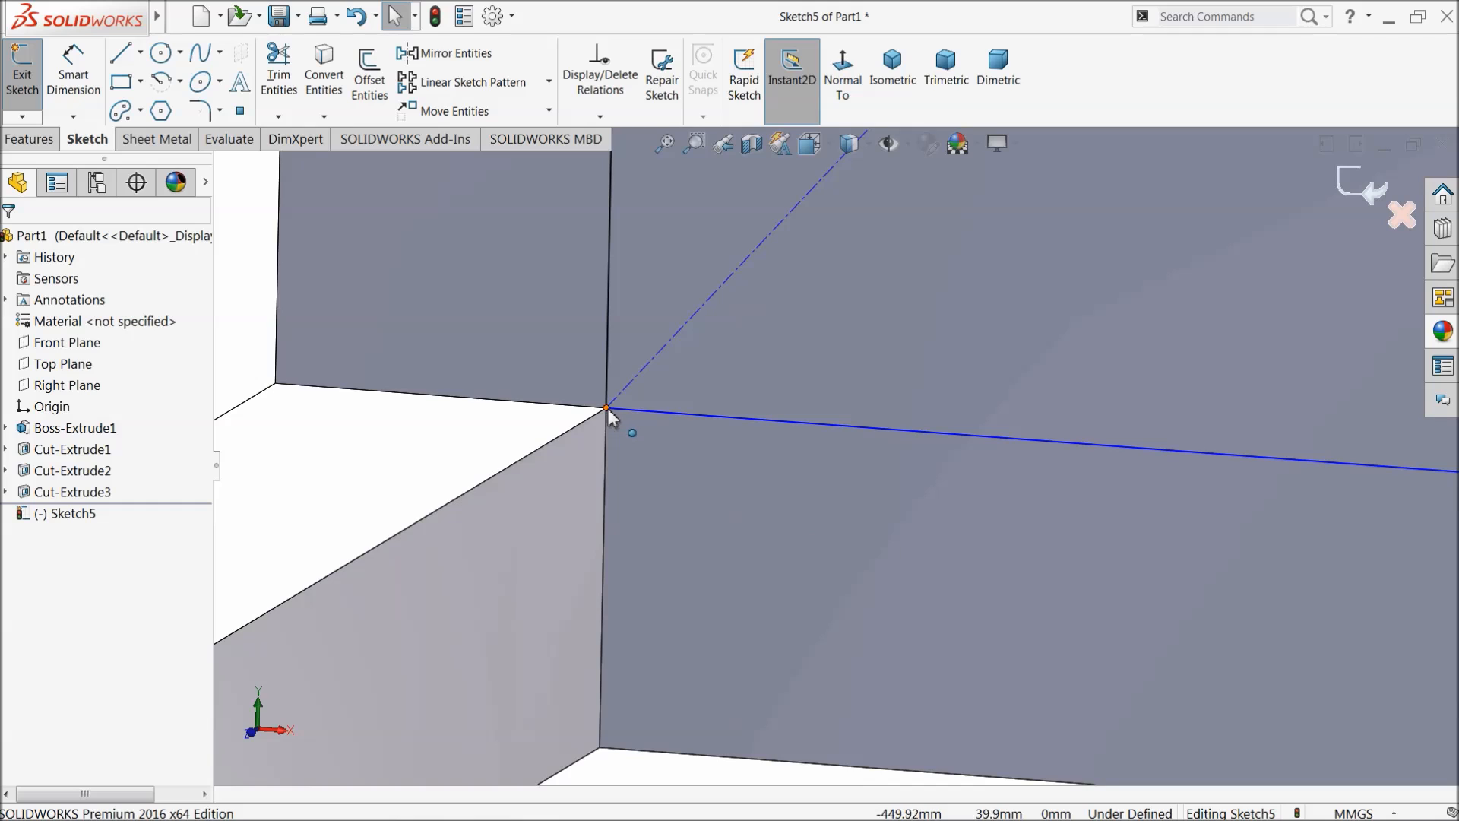
scroll(615, 517, "up", 3)
scroll(609, 513, "up", 5)
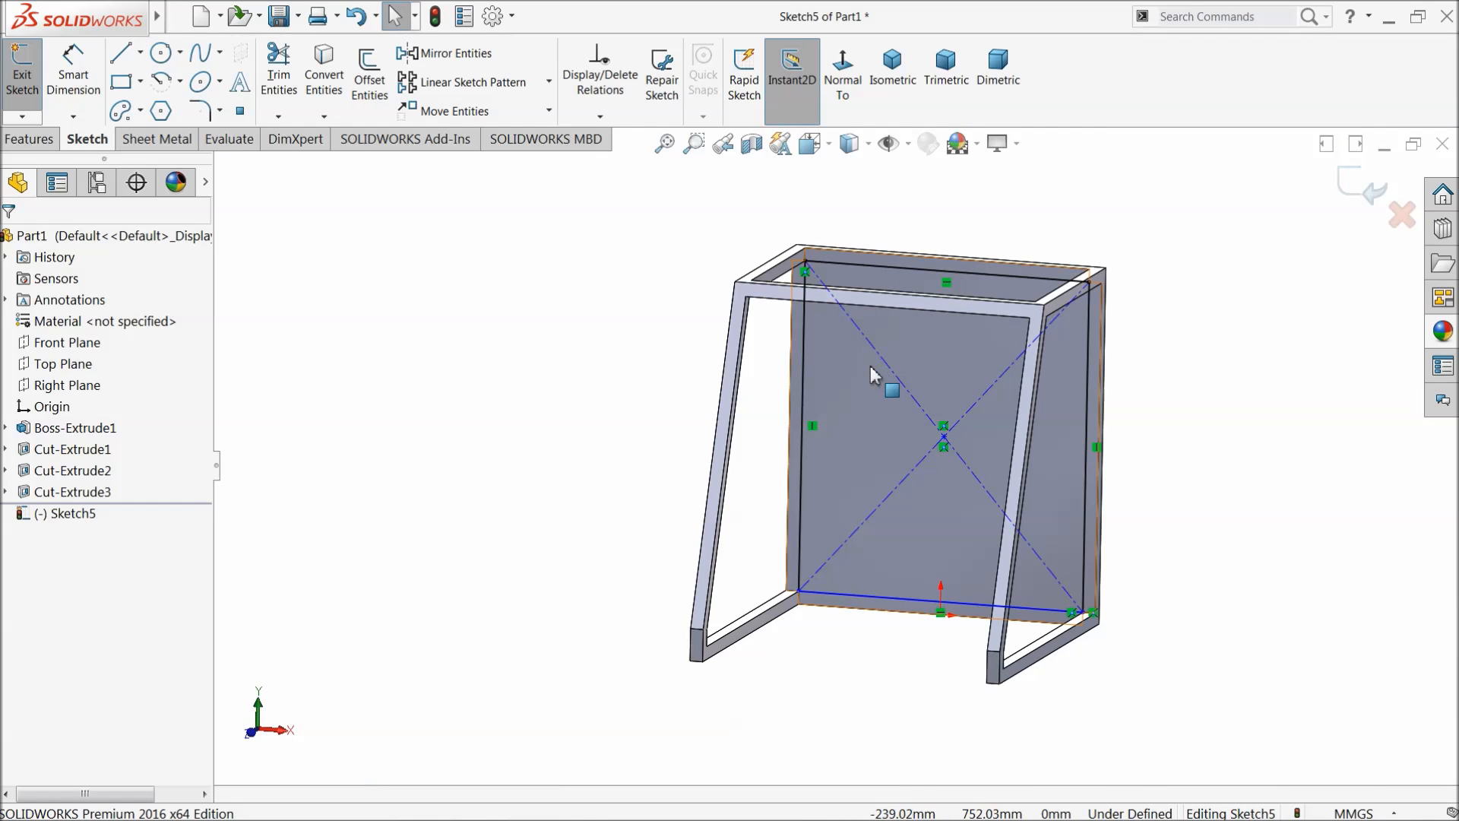
left_click(30, 139)
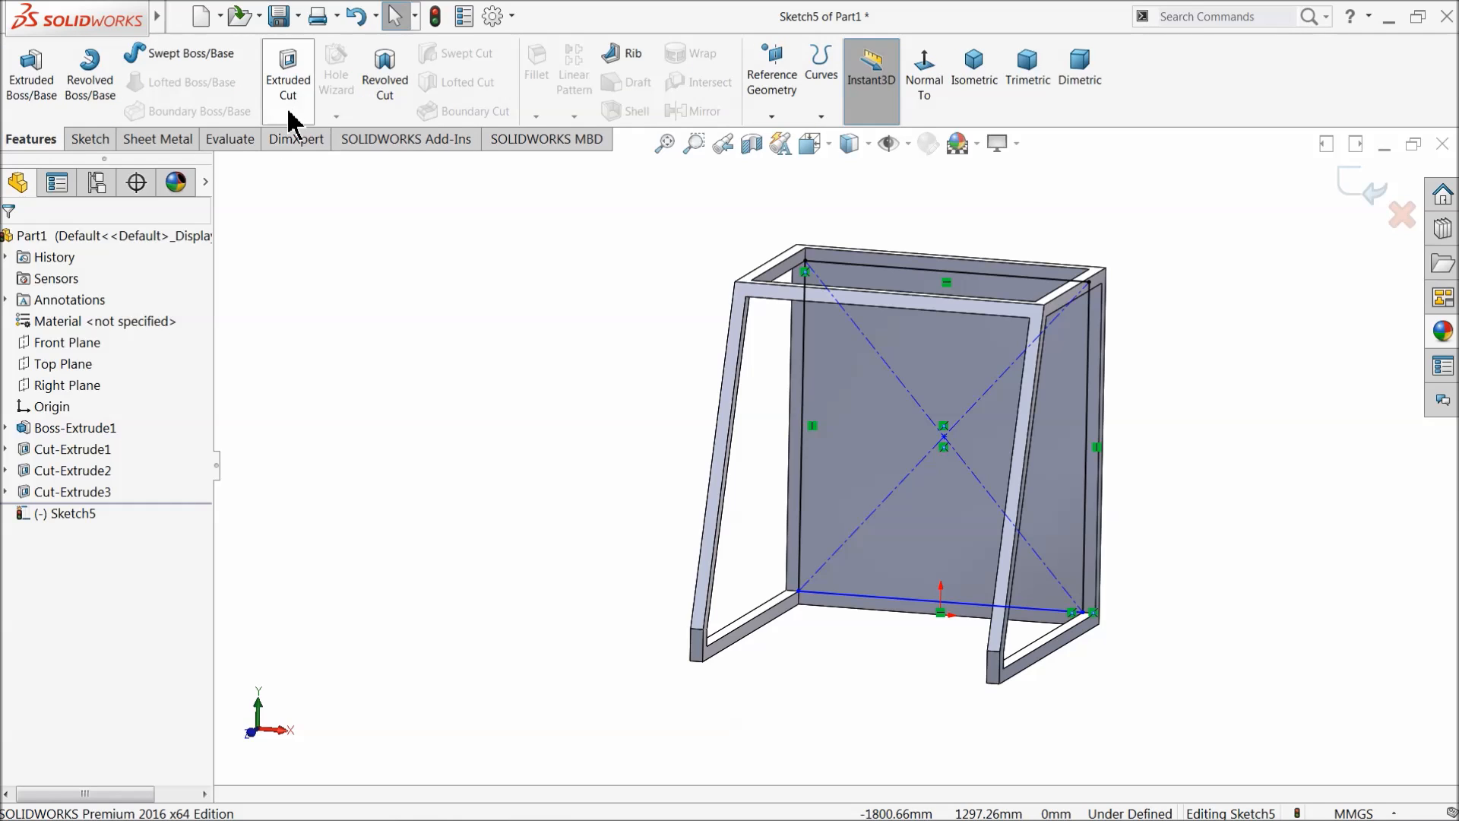
left_click(288, 76)
type("30")
key("Return")
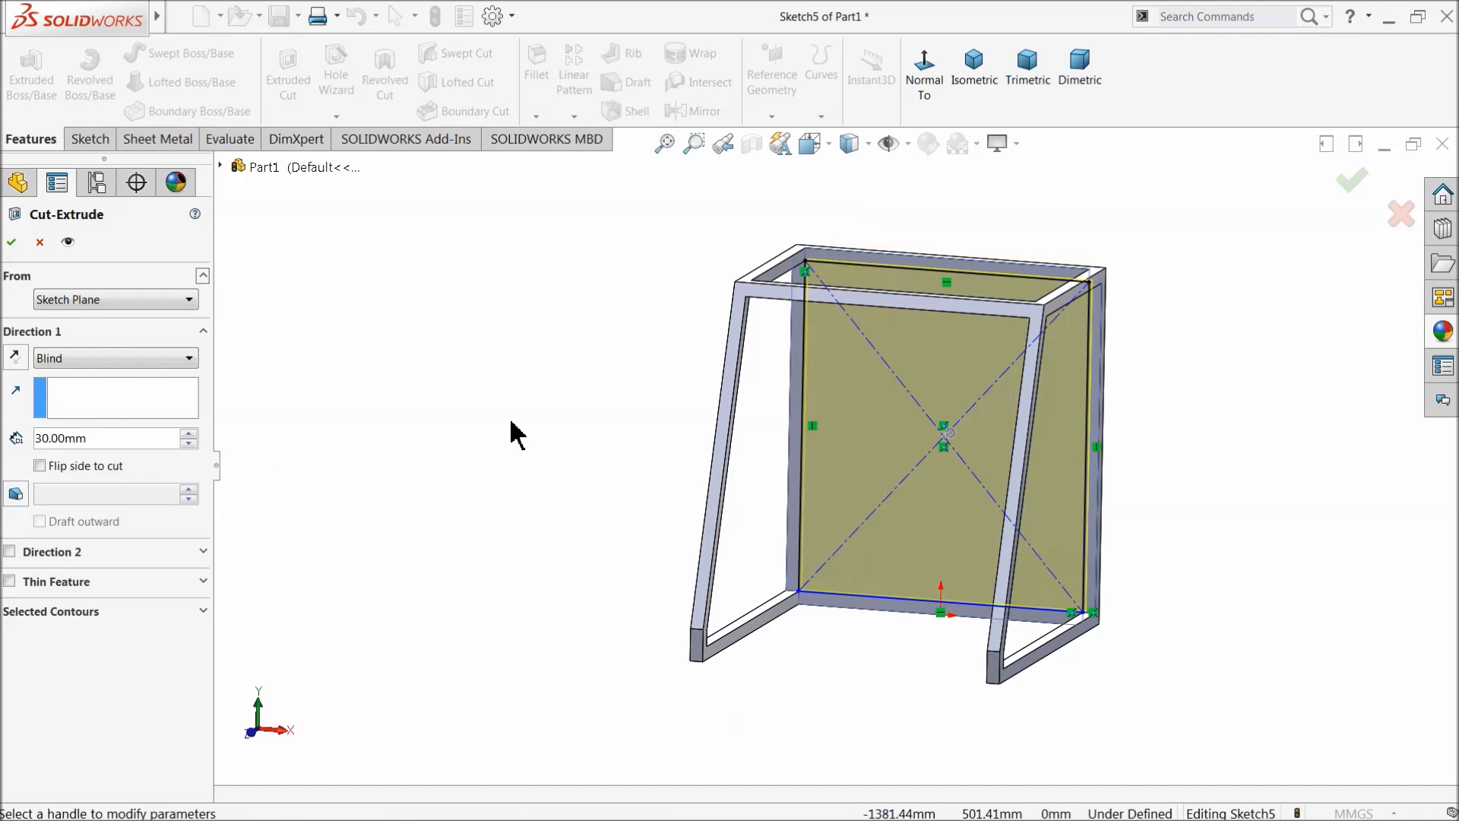
left_click(13, 243)
Step: Start a sketch on the frame's outer side face and convert the five inner edges of the side opening into sketch lines
middle_click_drag(899, 570, 820, 557)
scroll(950, 540, "down", 3)
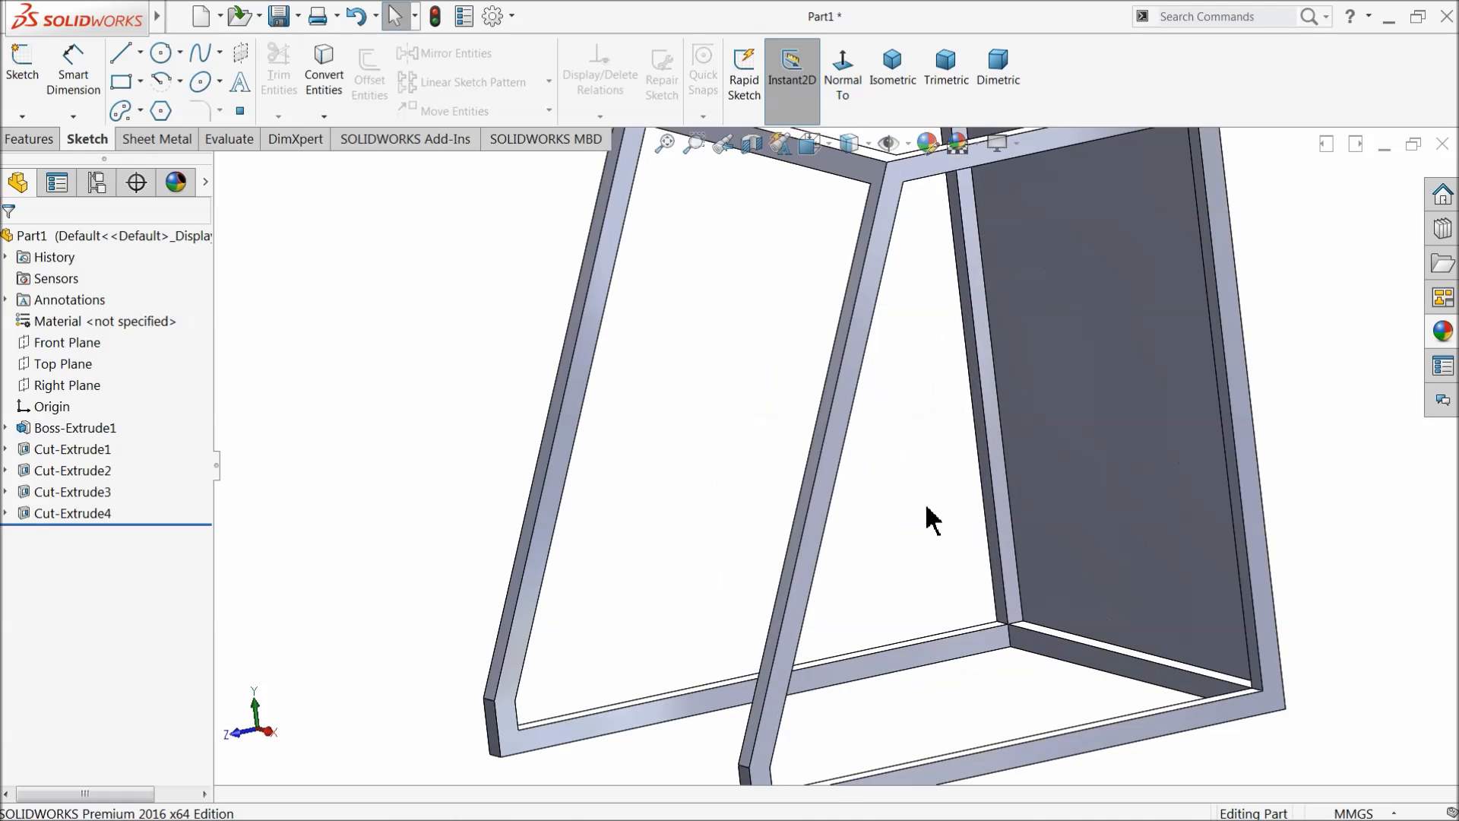
left_click(848, 393)
left_click(907, 327)
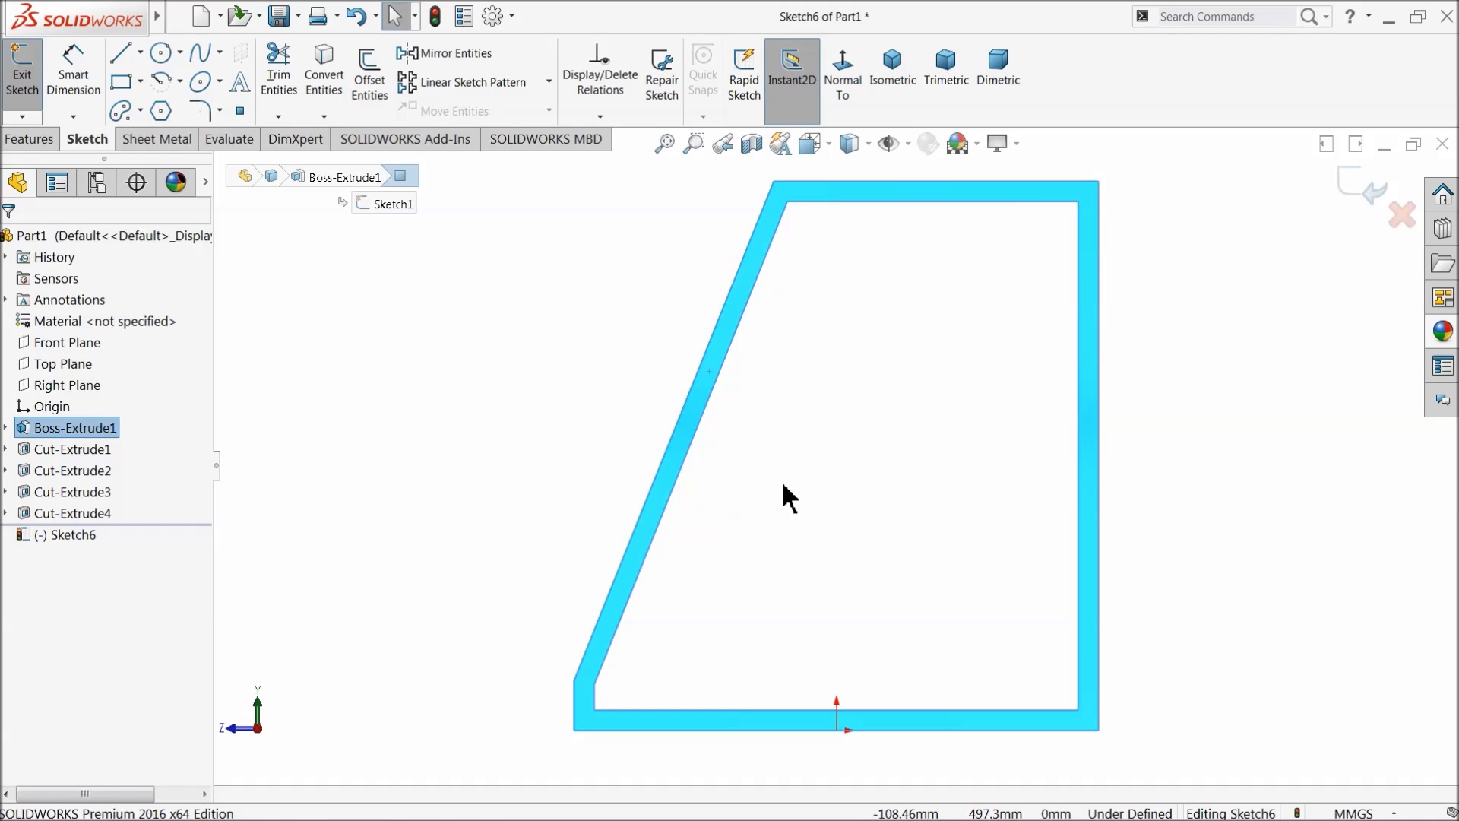
left_click(785, 488)
left_click(876, 203)
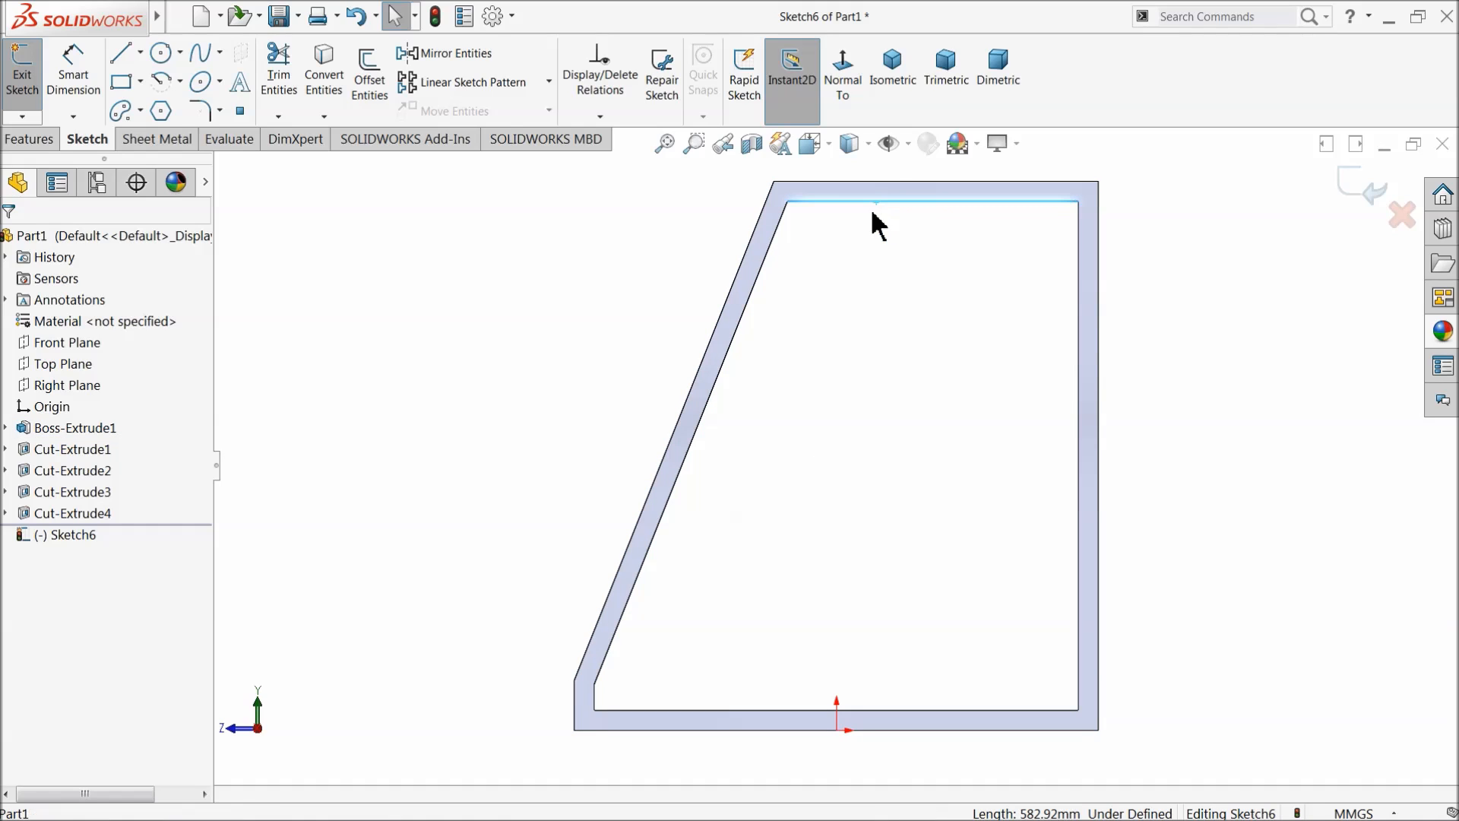
left_click(755, 301, "ctrl")
left_click(598, 695, "ctrl")
left_click(624, 709, "ctrl")
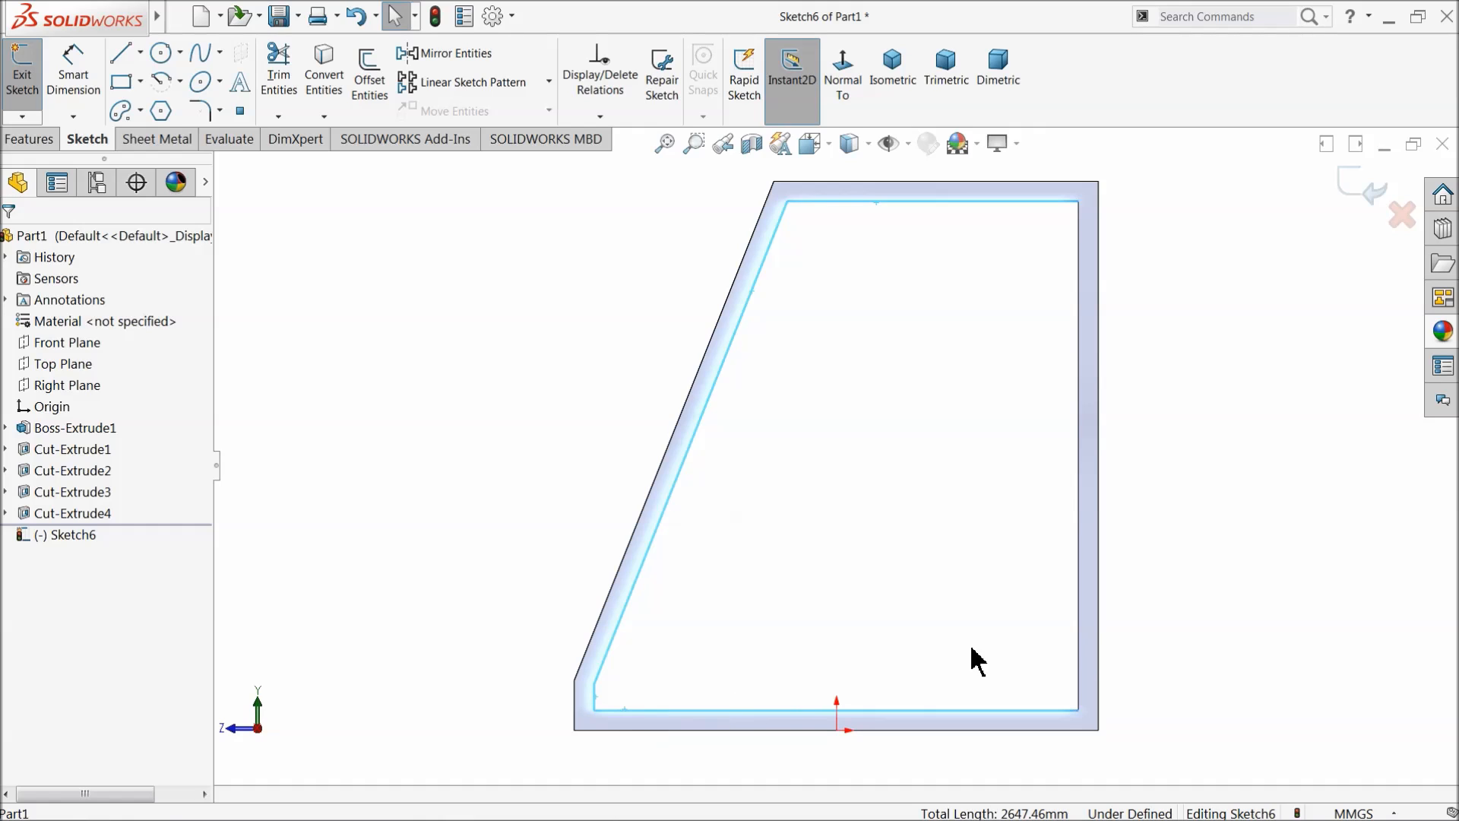
left_click(1084, 639, "ctrl")
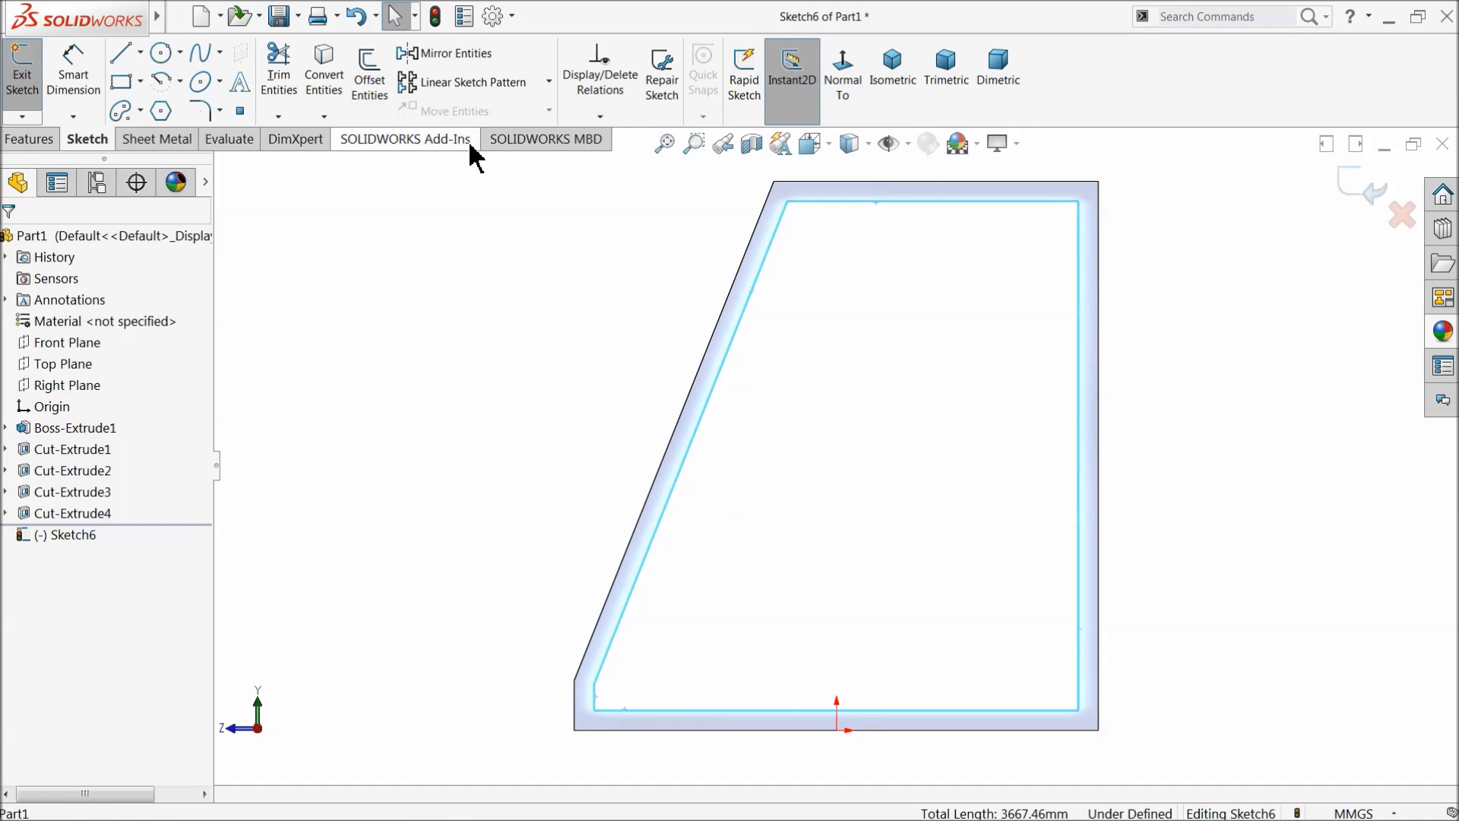
left_click(325, 86)
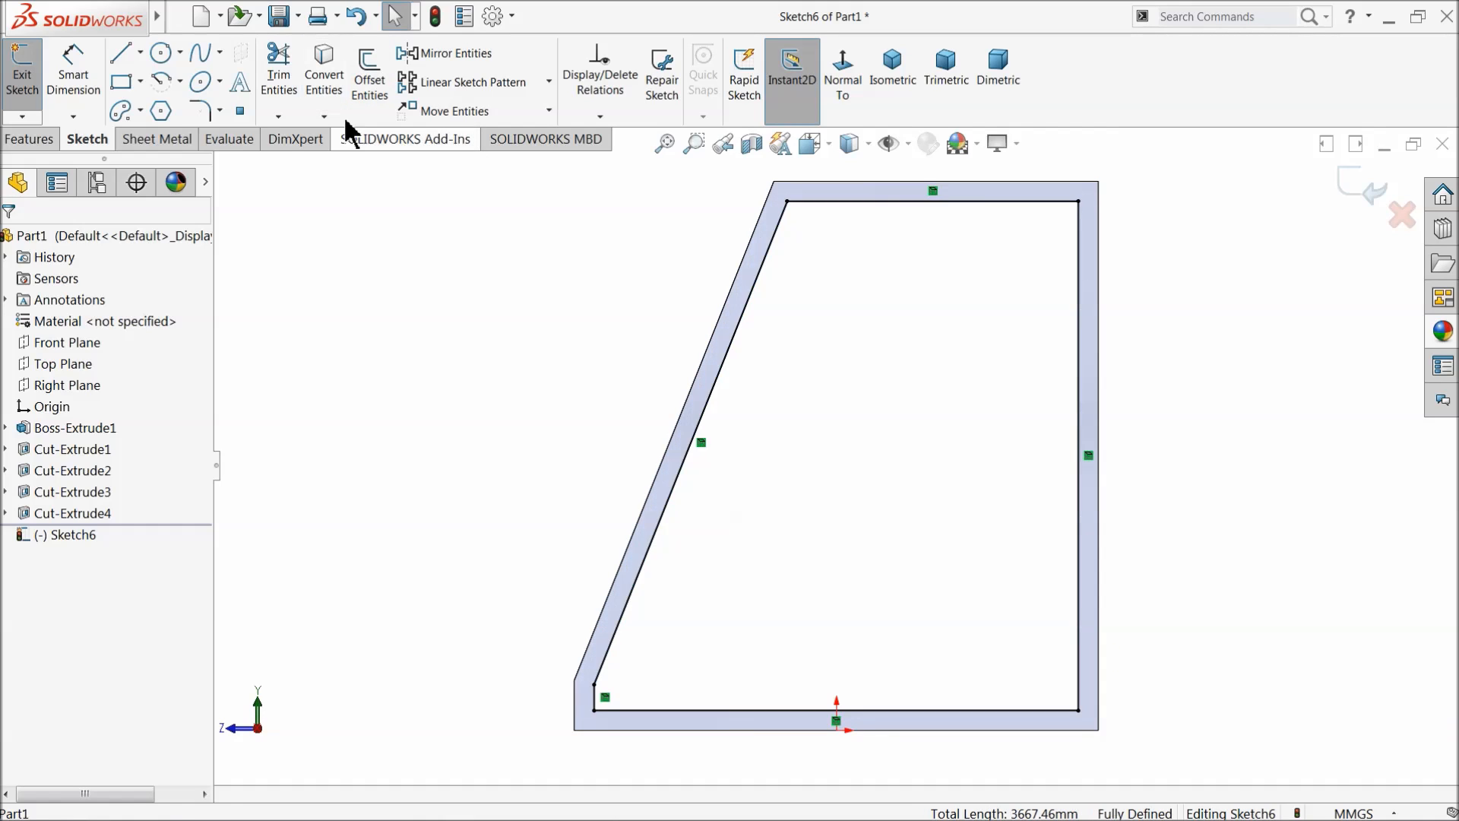
Step: Extrude the converted outline 10 mm in the reversed direction, into the frame, as a merged side panel
left_click(23, 139)
left_click(31, 90)
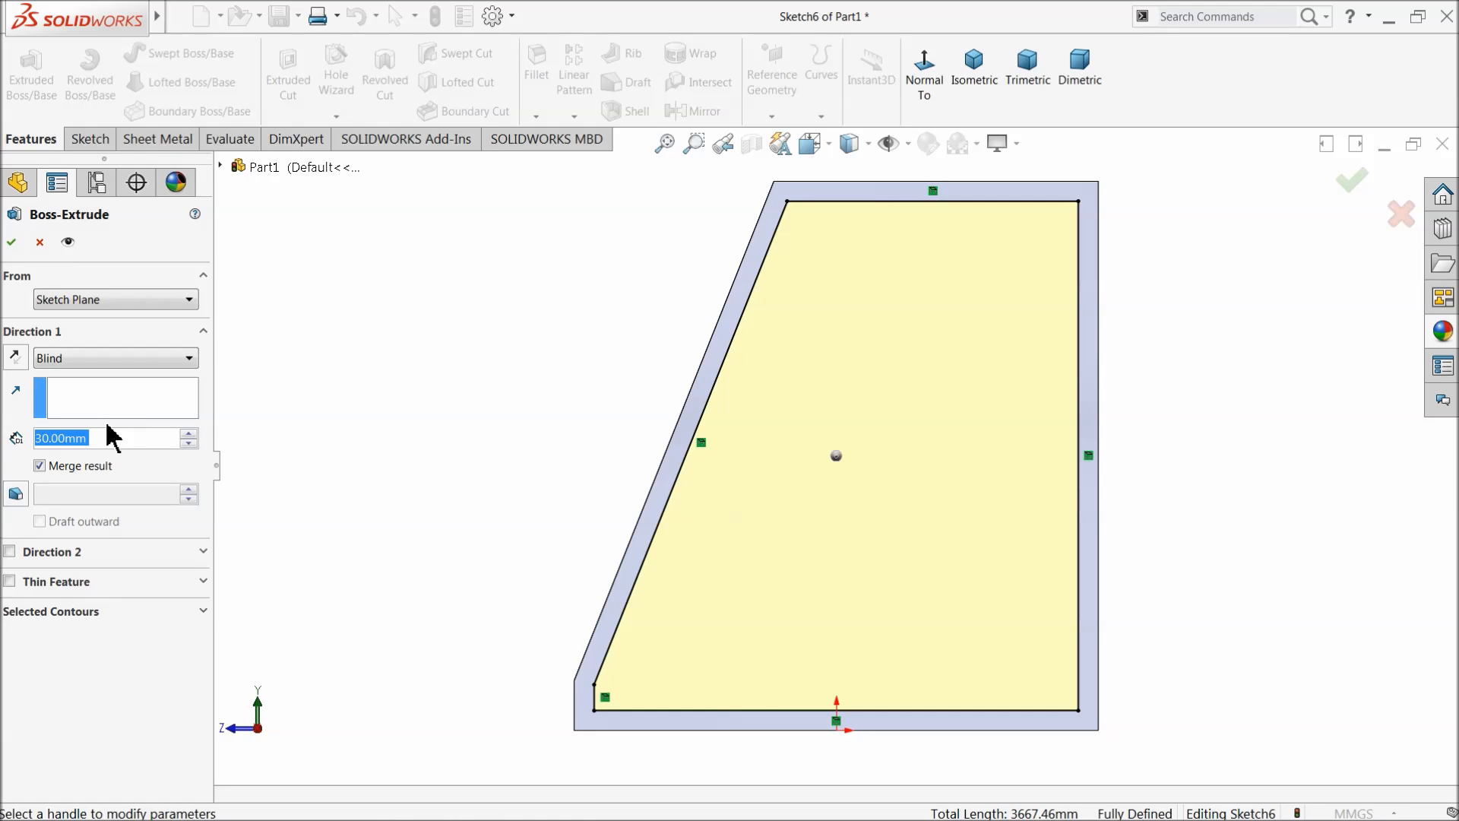
type("10")
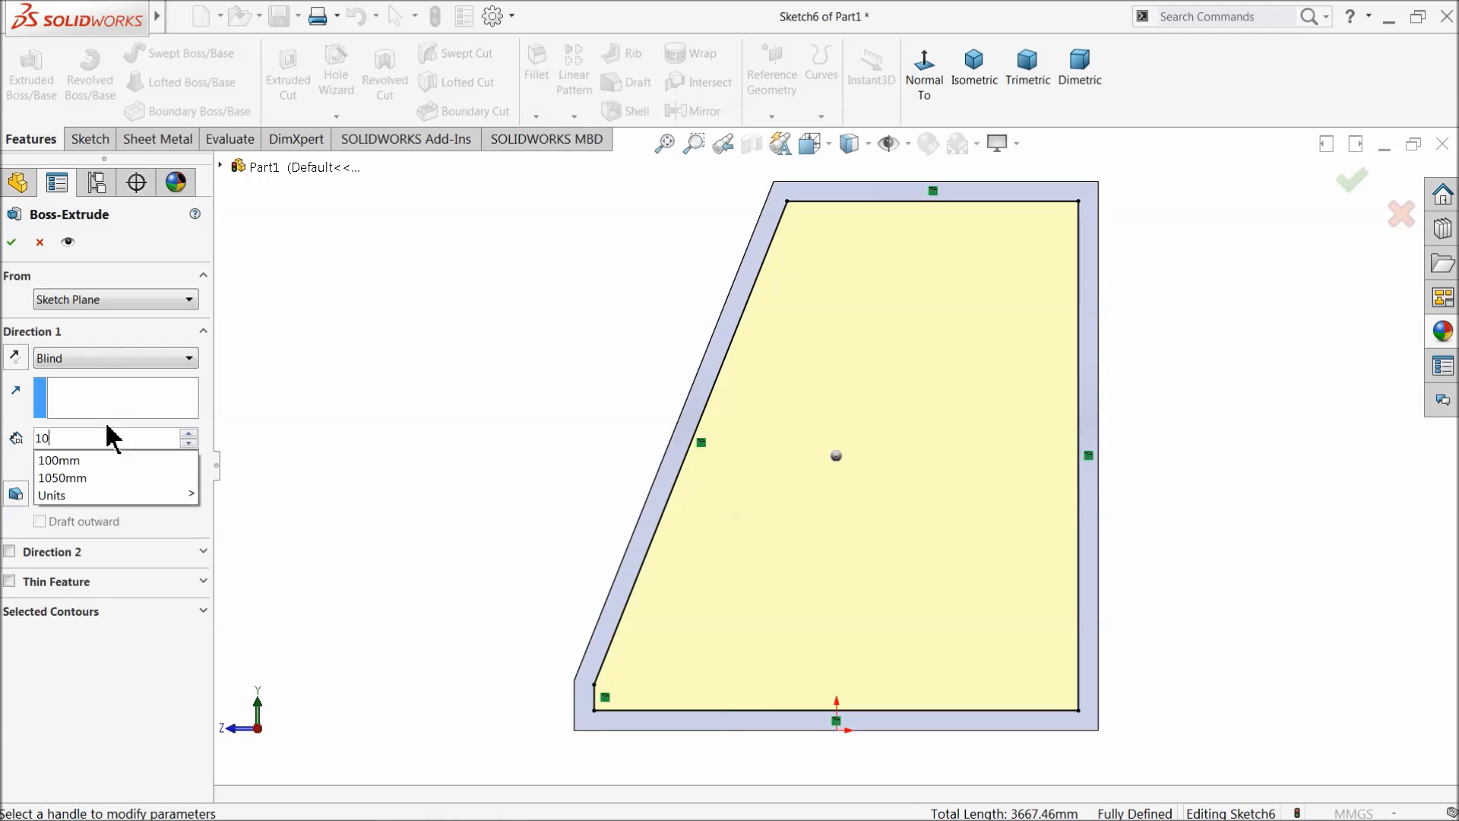
key("Return")
middle_click_drag(440, 430, 504, 487)
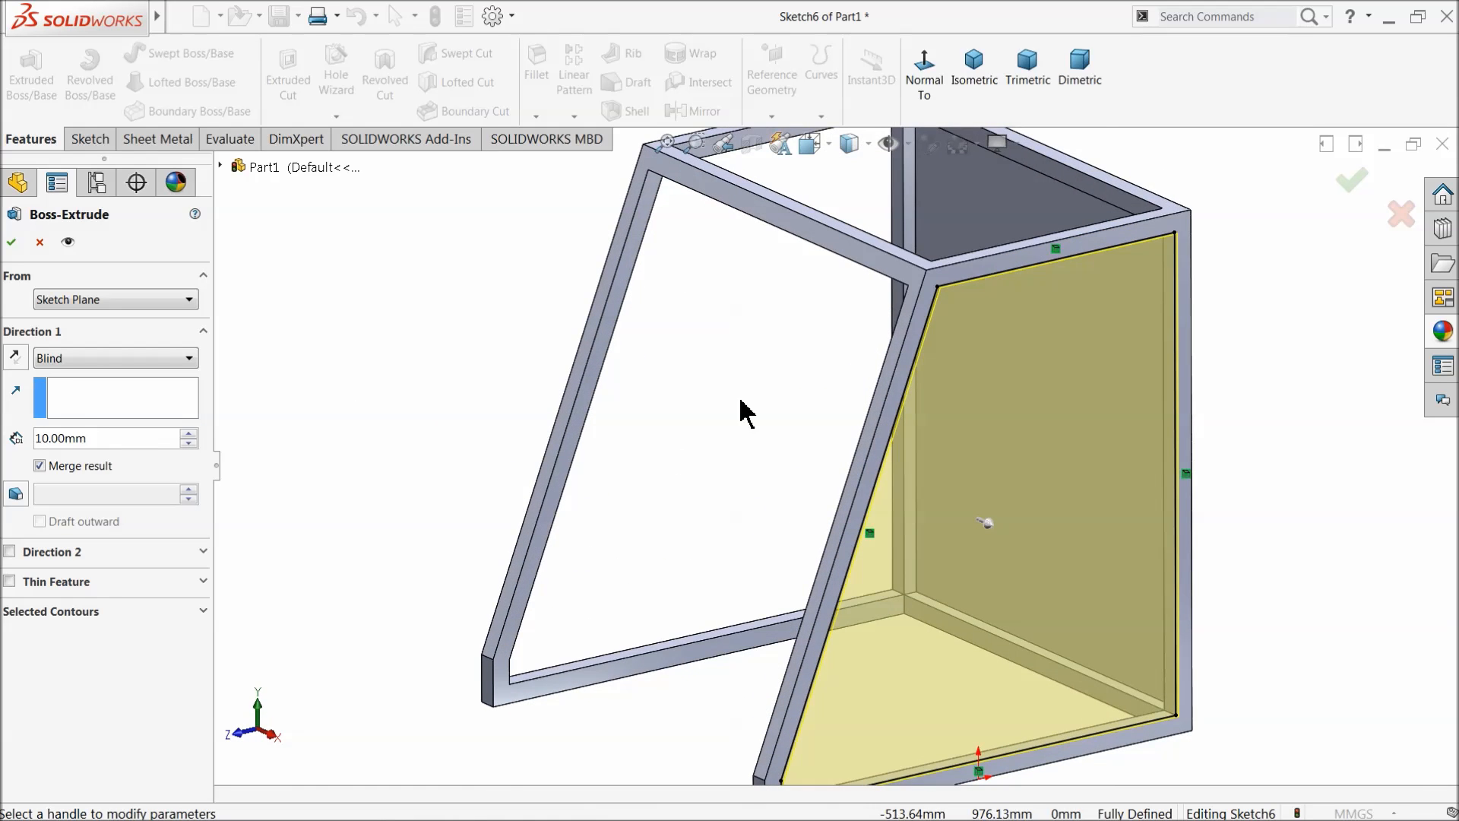
scroll(969, 323, "down", 5)
left_click(15, 357)
left_click(12, 242)
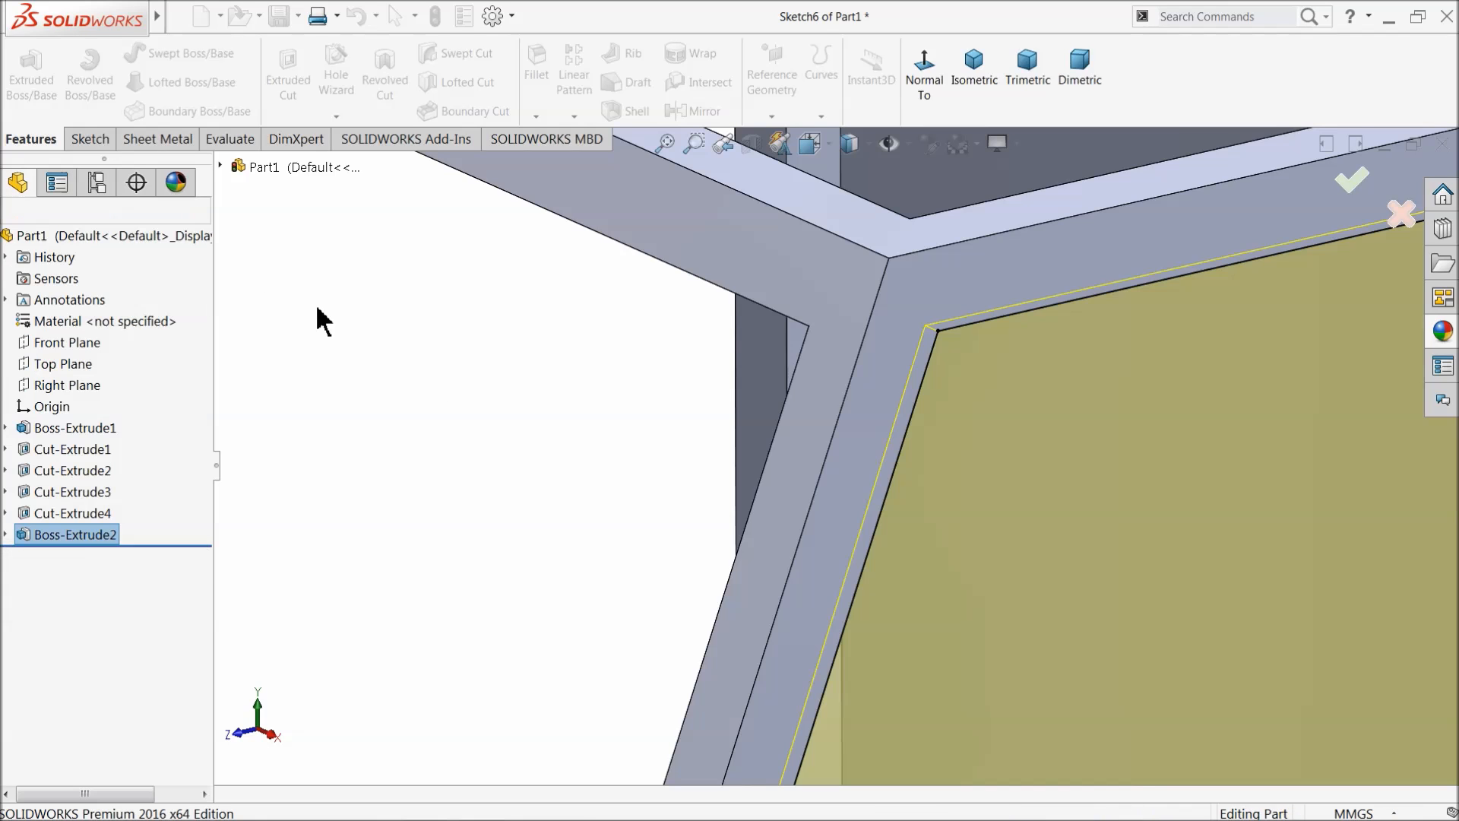
Step: Mirror the side panel extrusion about the Right Plane to the opposite side of the frame
scroll(354, 321, "up", 5)
scroll(671, 482, "up", 5)
middle_click_drag(727, 505, 740, 567)
scroll(871, 546, "down", 3)
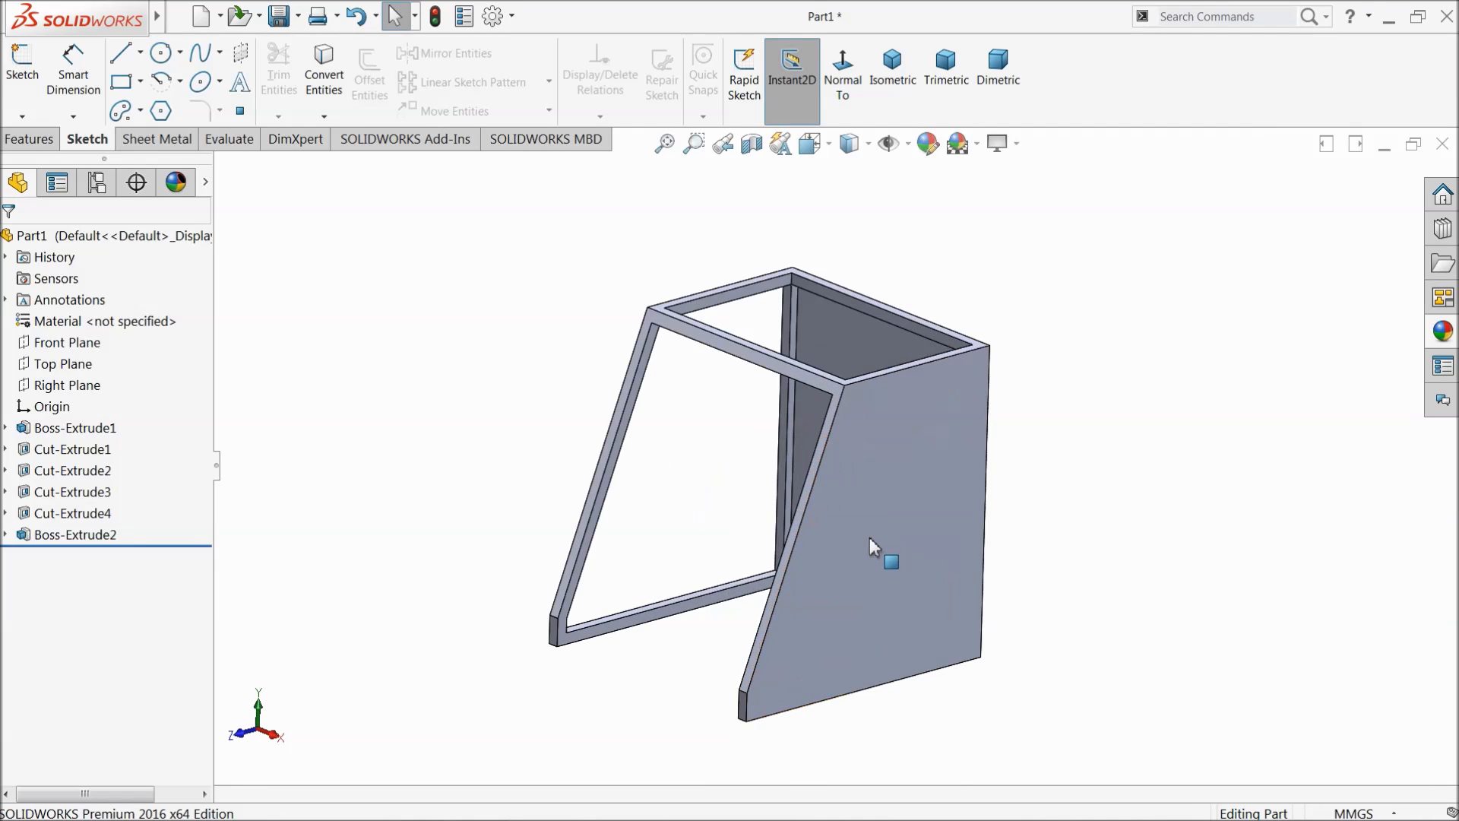
left_click(30, 142)
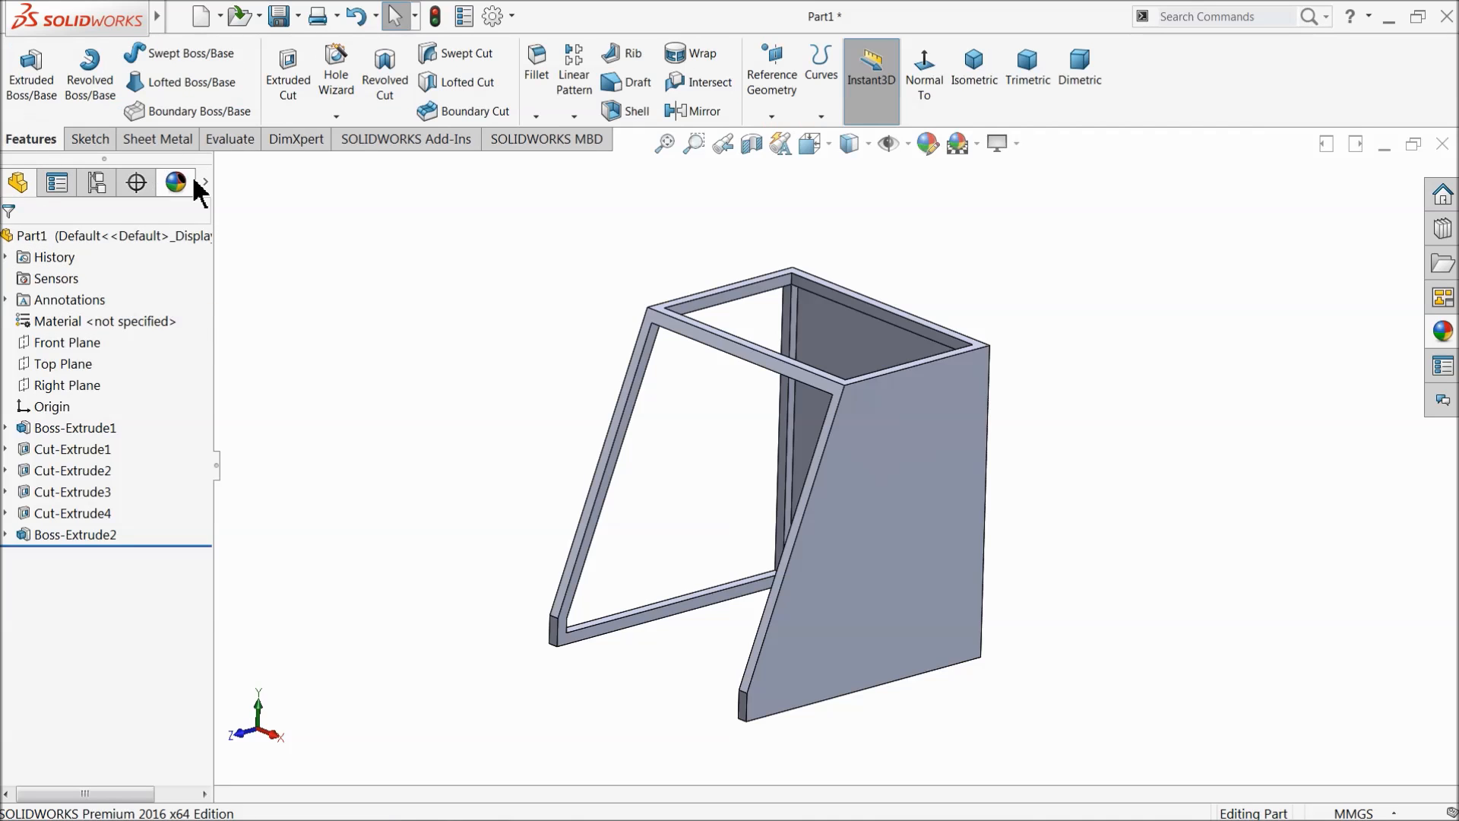
left_click(57, 385)
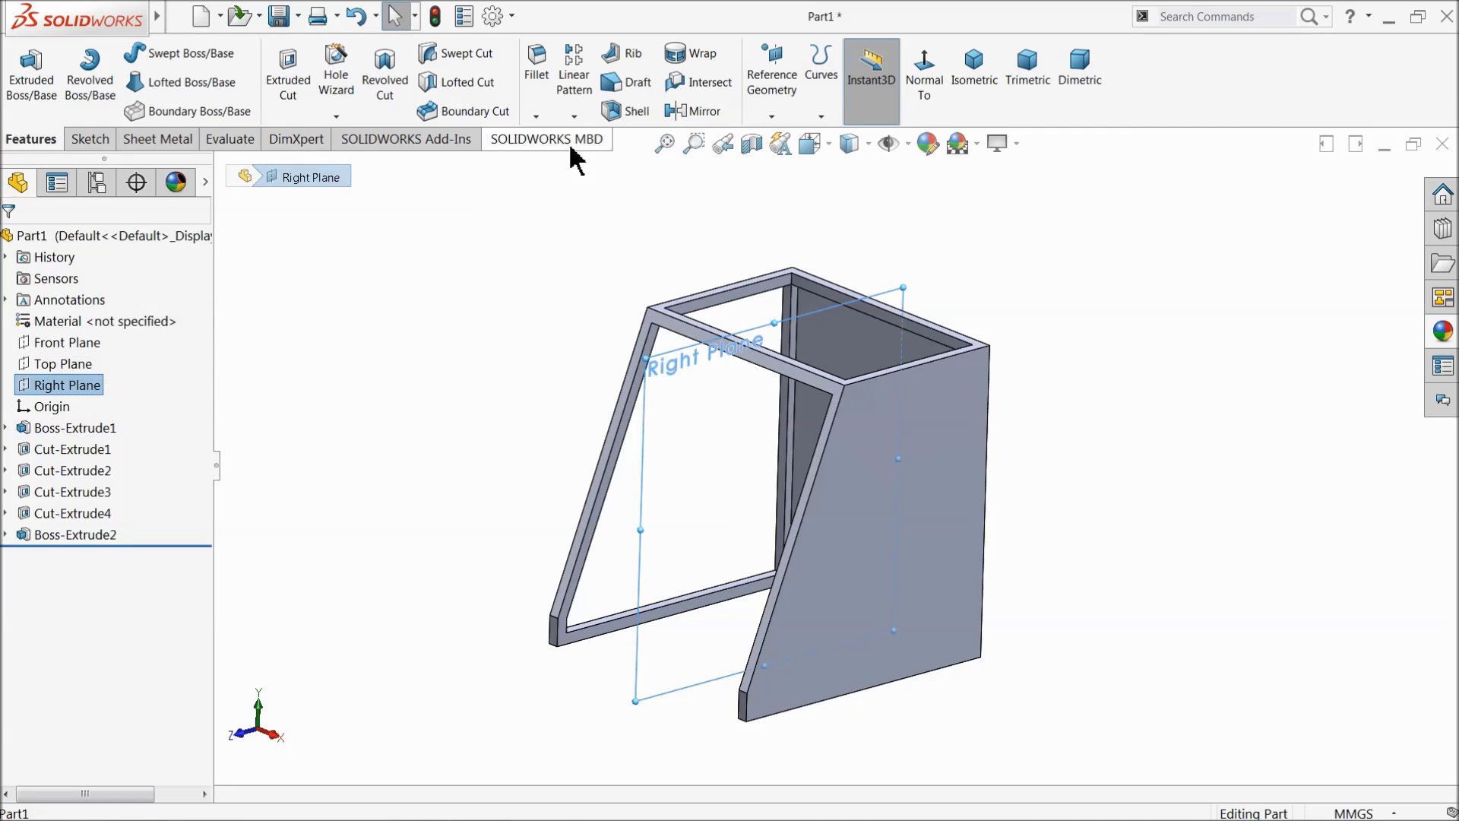
left_click(699, 112)
left_click(232, 169)
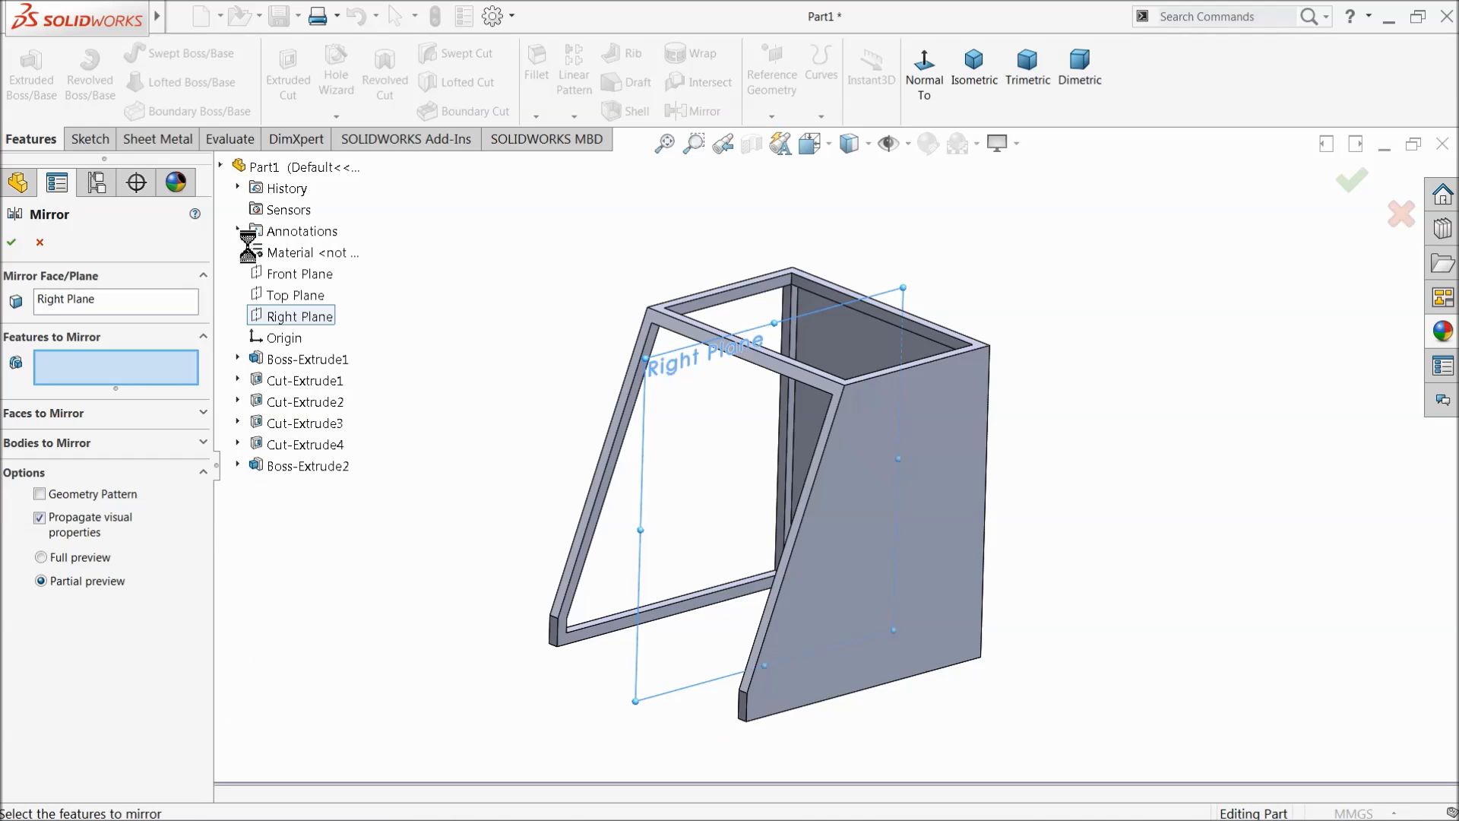
left_click(286, 465)
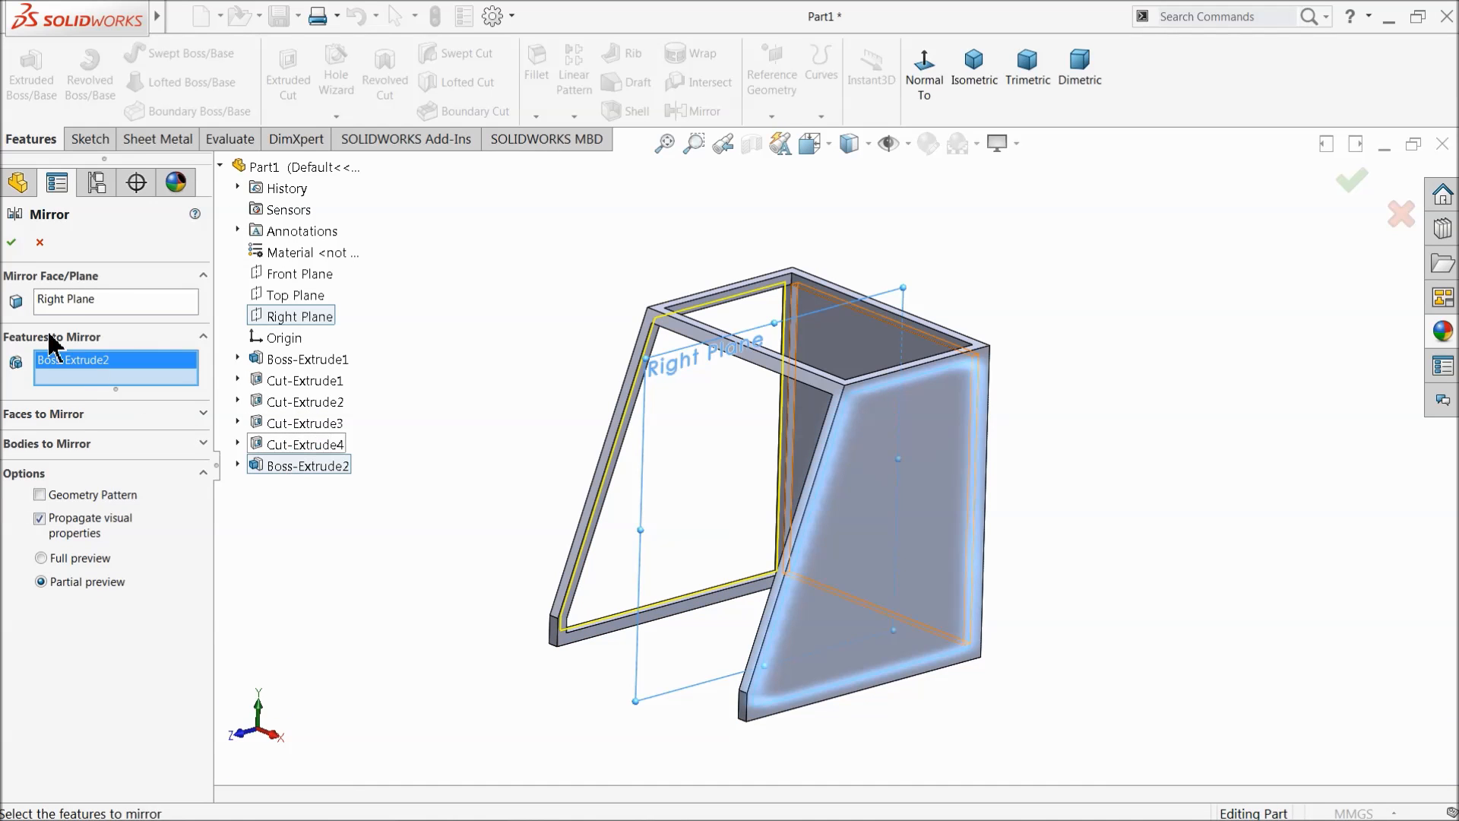
left_click(12, 244)
Step: Start a sketch on the top face of the frame and view it face-on
mouse_move(502, 465)
middle_mouse_down()
mouse_move(674, 525)
mouse_move(510, 455)
middle_mouse_up()
scroll(889, 278, "down", 2)
middle_click_drag(759, 311, 745, 442)
scroll(573, 380, "down", 2)
left_click(548, 378)
left_click(603, 326)
left_click(842, 76)
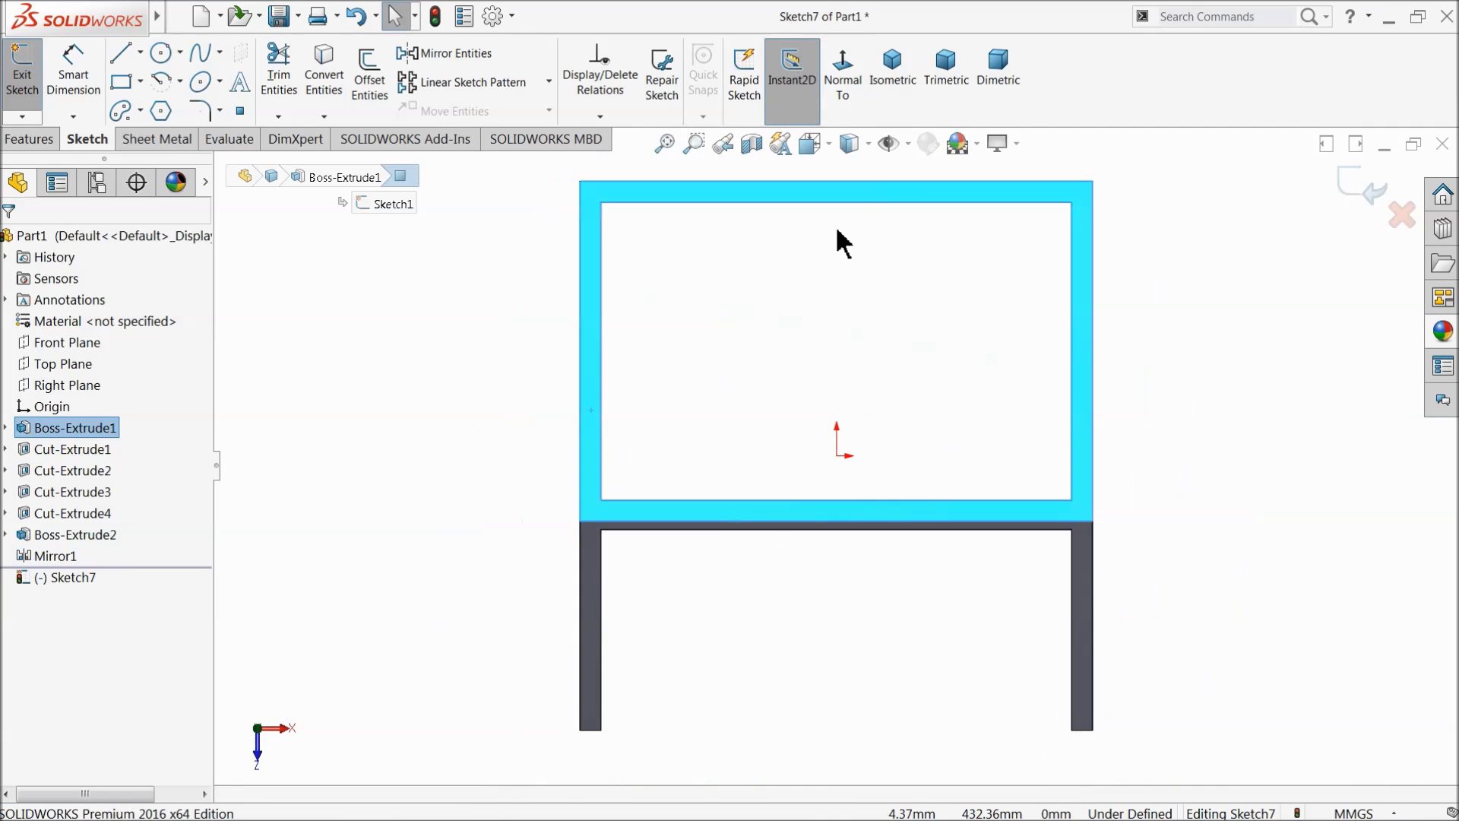
left_click(715, 273)
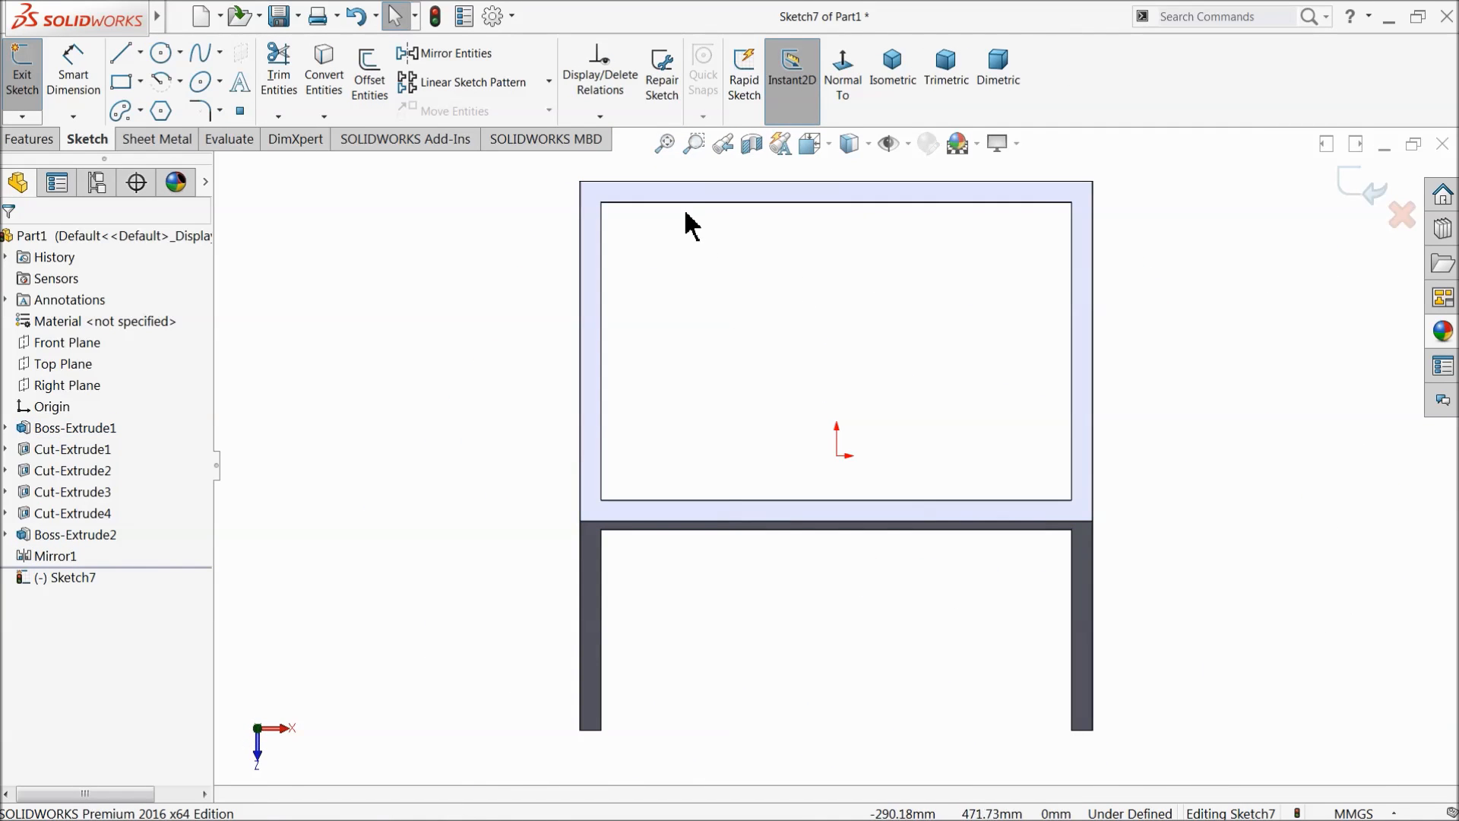
left_click(368, 83)
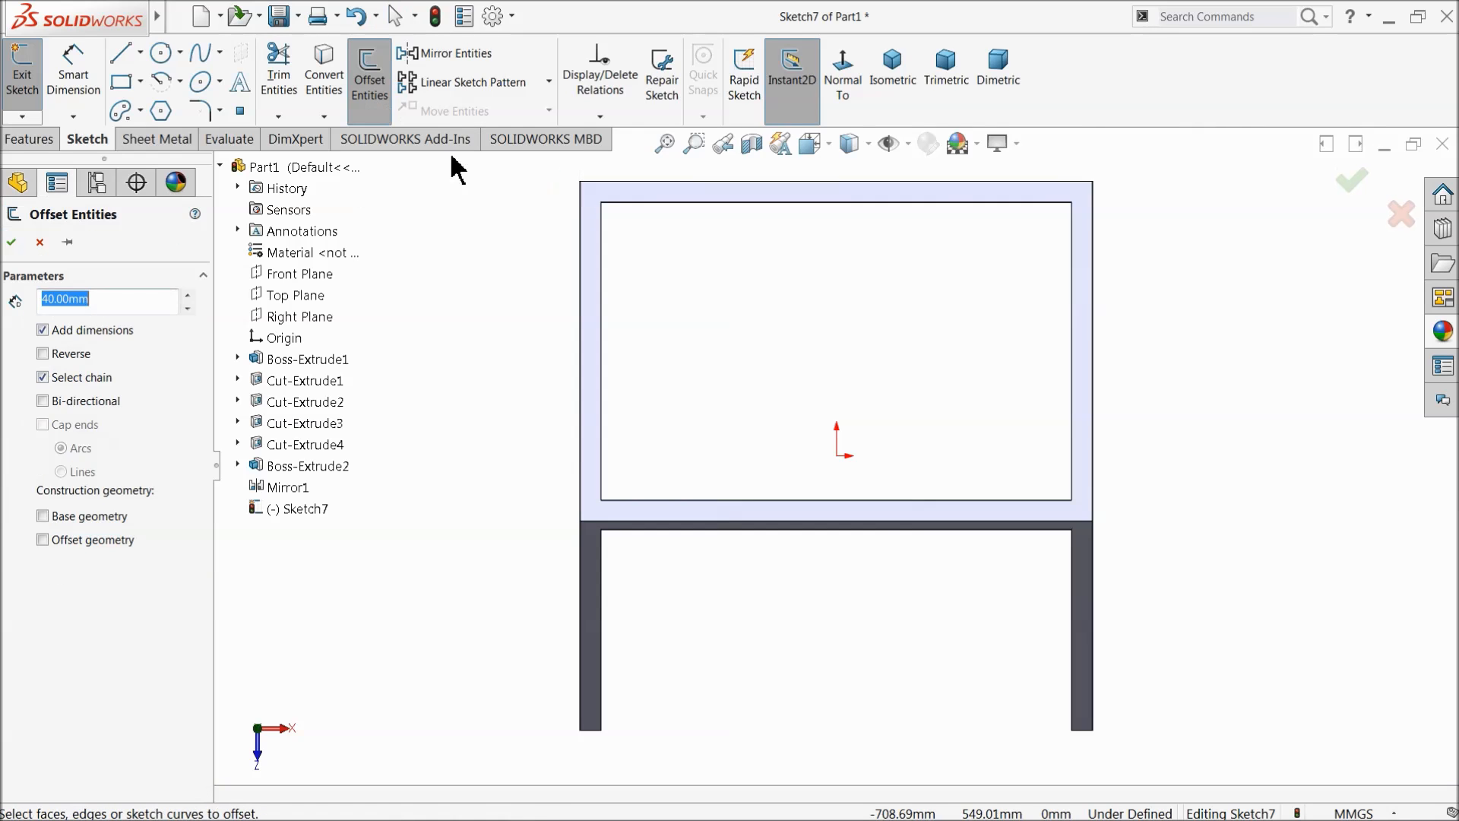
left_click(604, 312)
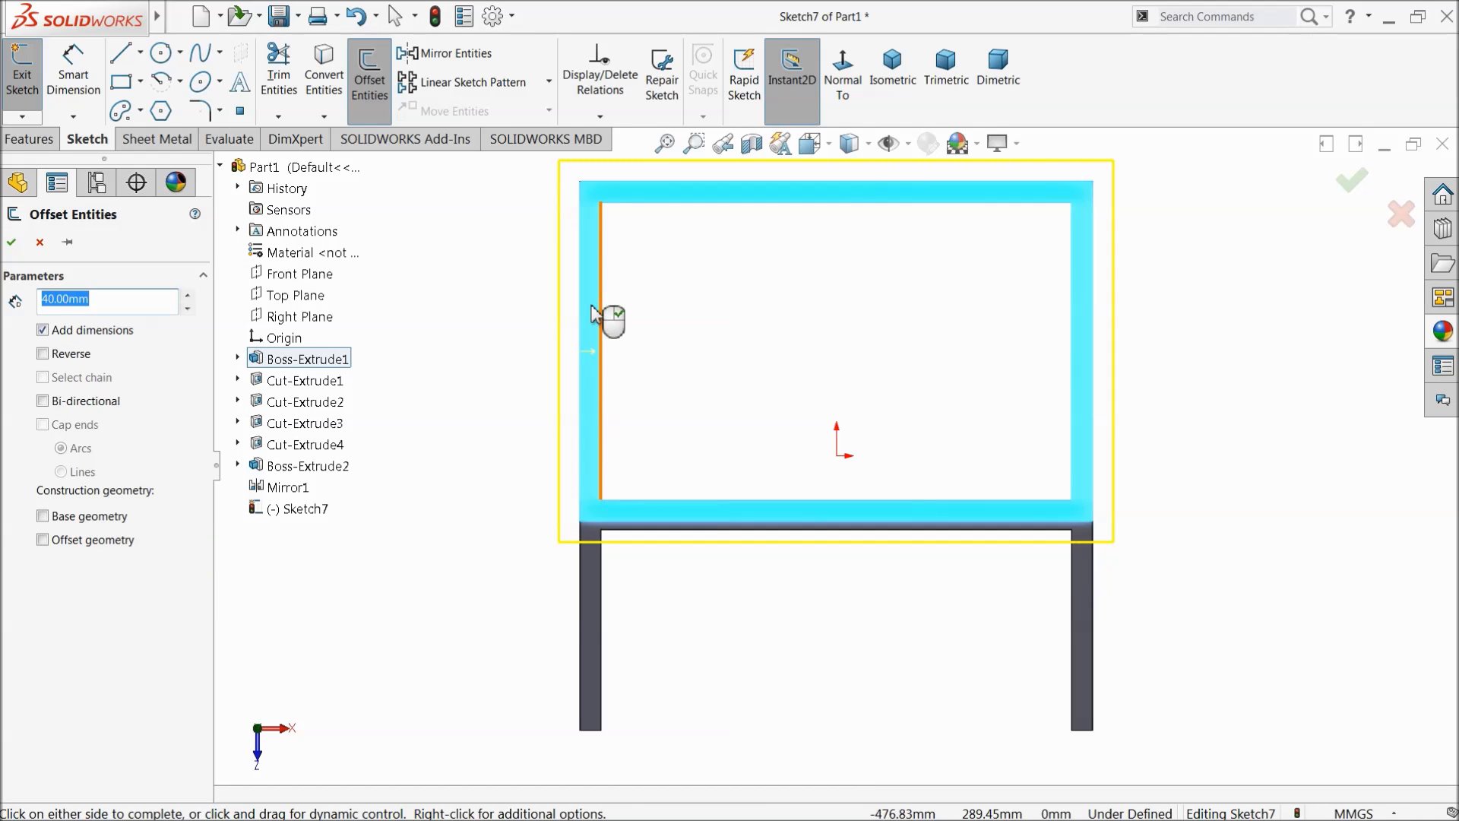
left_click(40, 242)
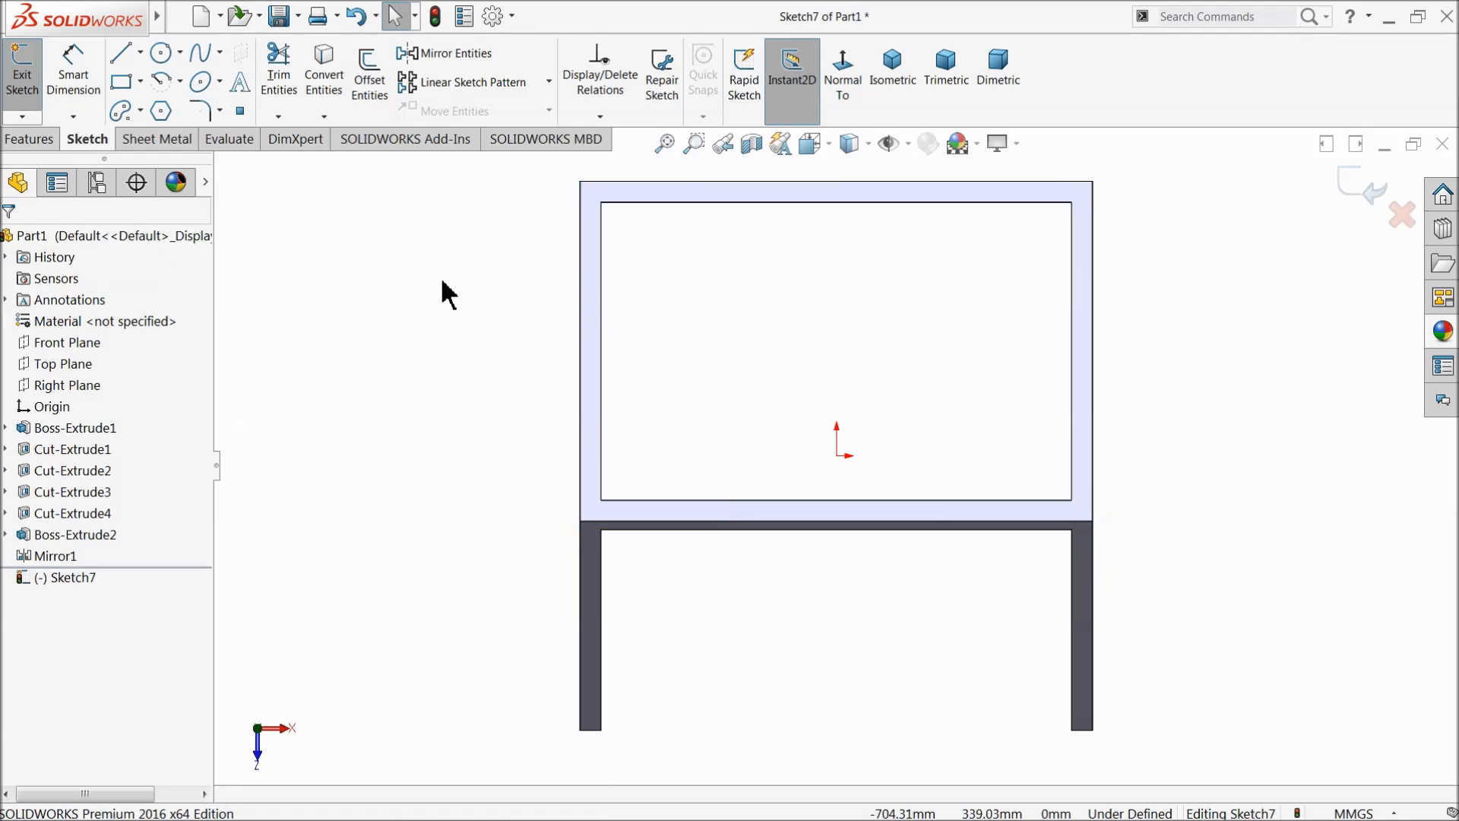
Step: Offset the four inner edges of the top opening 10 mm outward onto the frame's top face
left_click(601, 281)
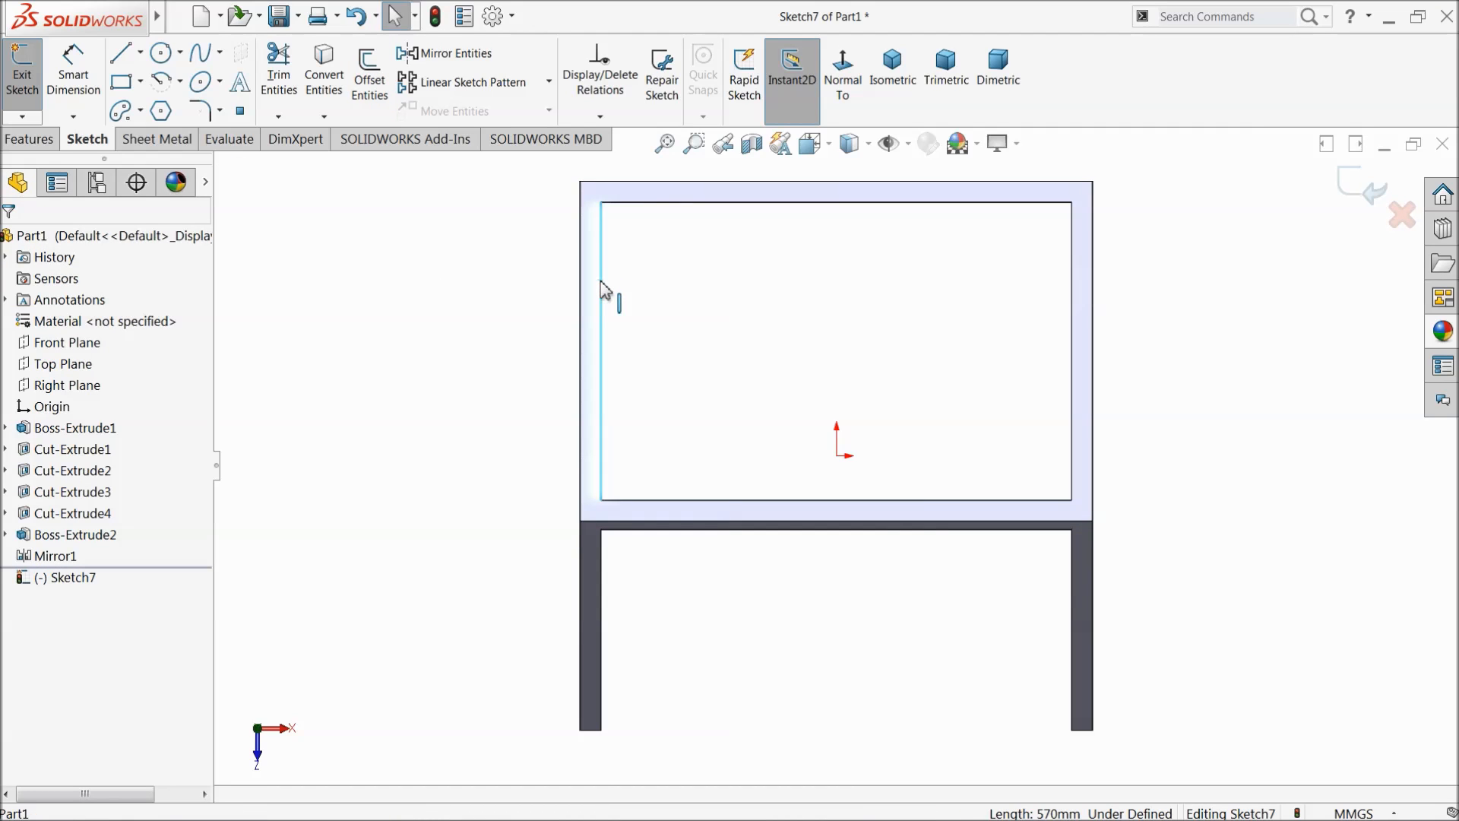
left_click(370, 85)
scroll(737, 248, "down", 2)
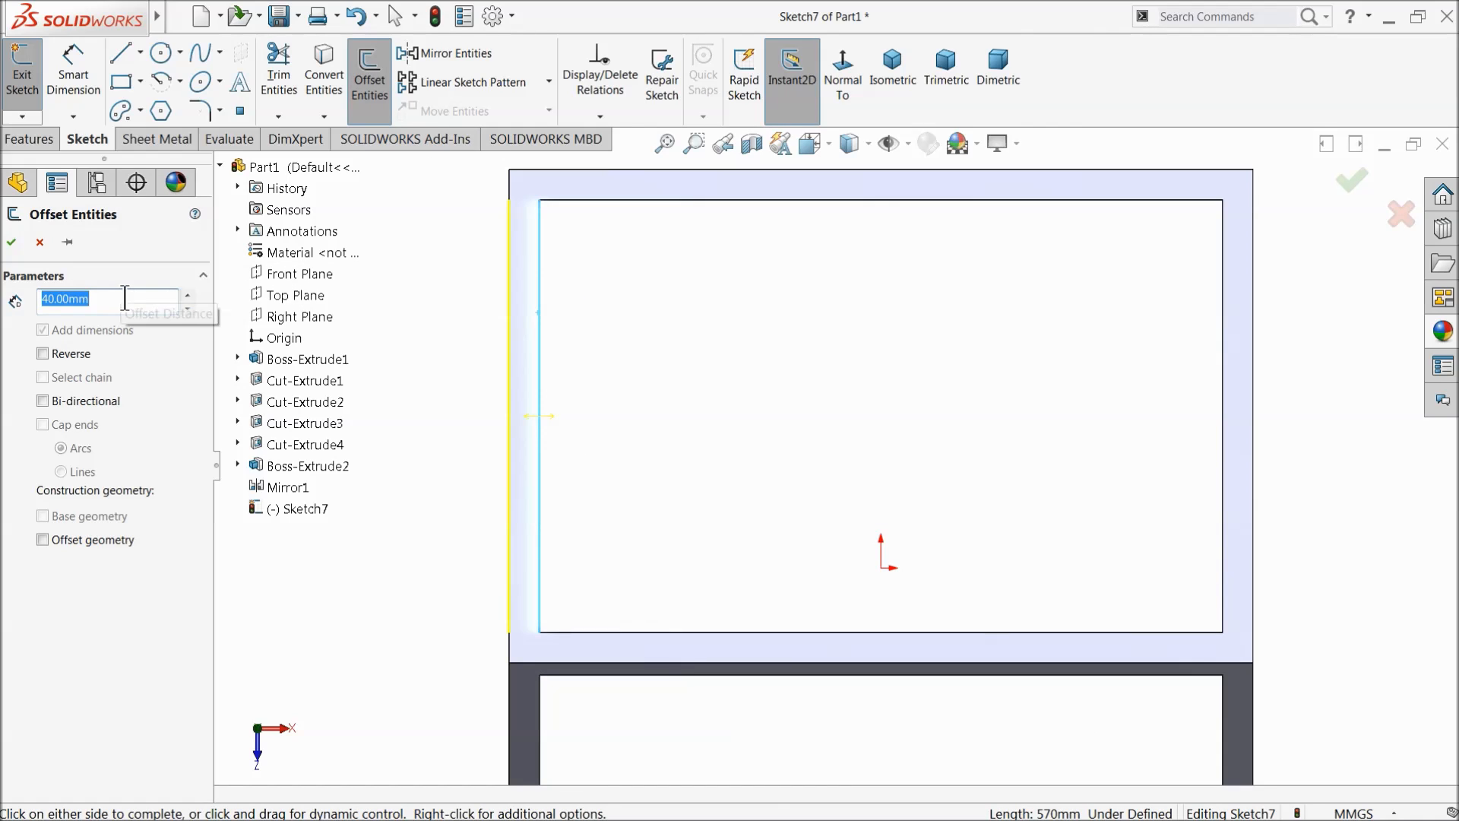
type("10")
key("Return")
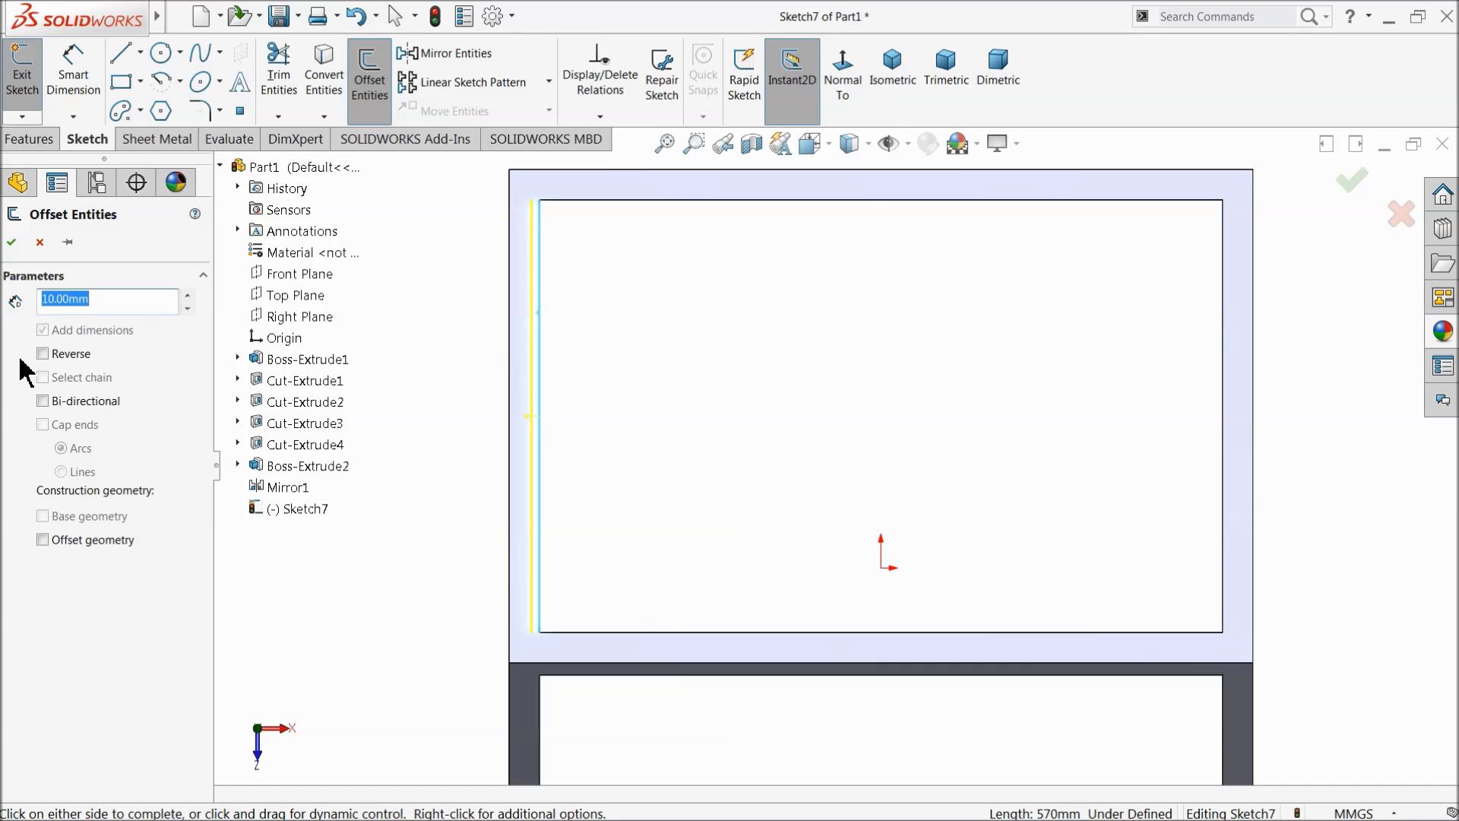
left_click(42, 354)
left_click(669, 203)
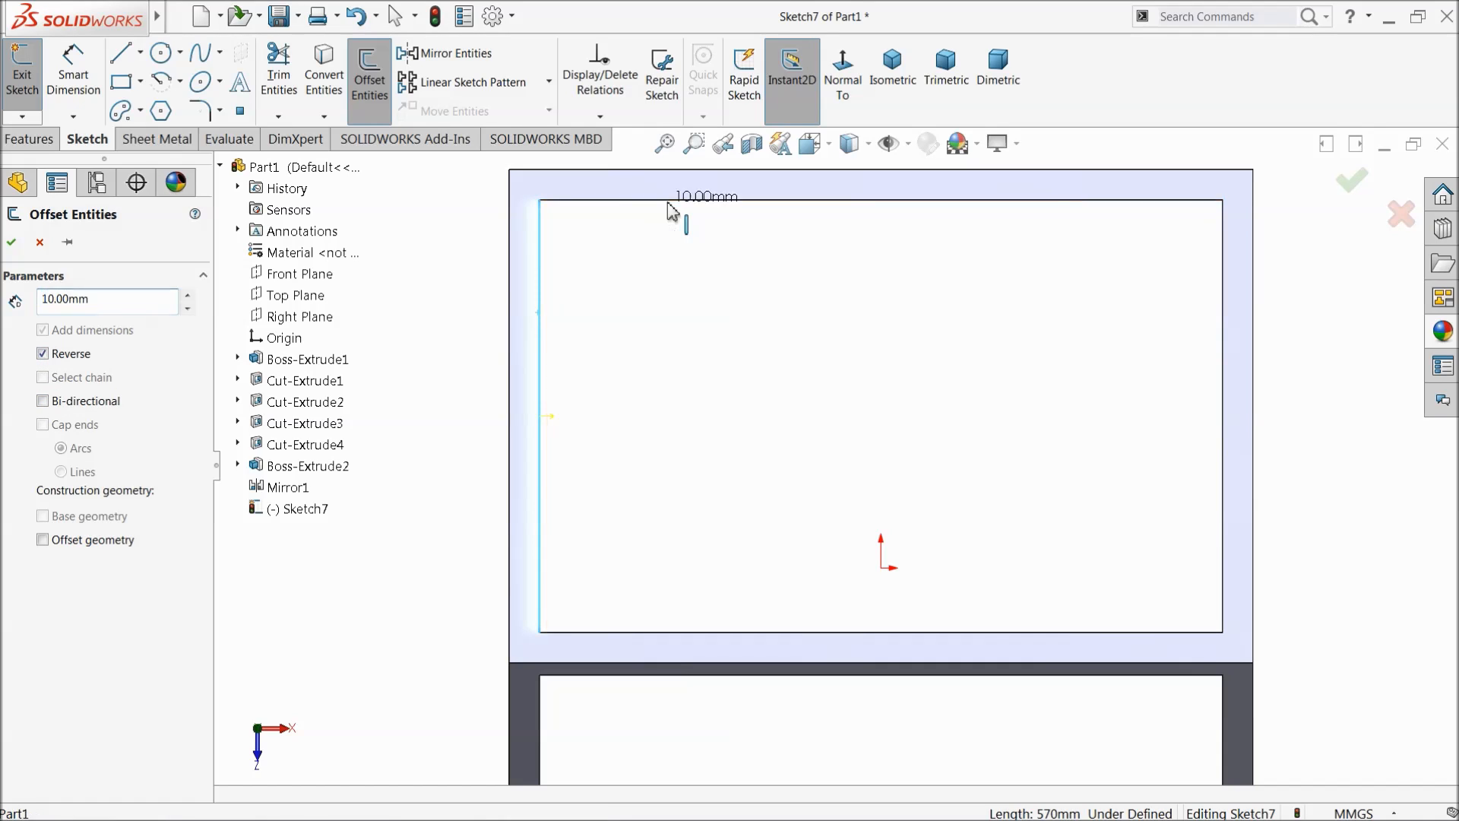
left_click(1223, 400)
left_click(923, 632)
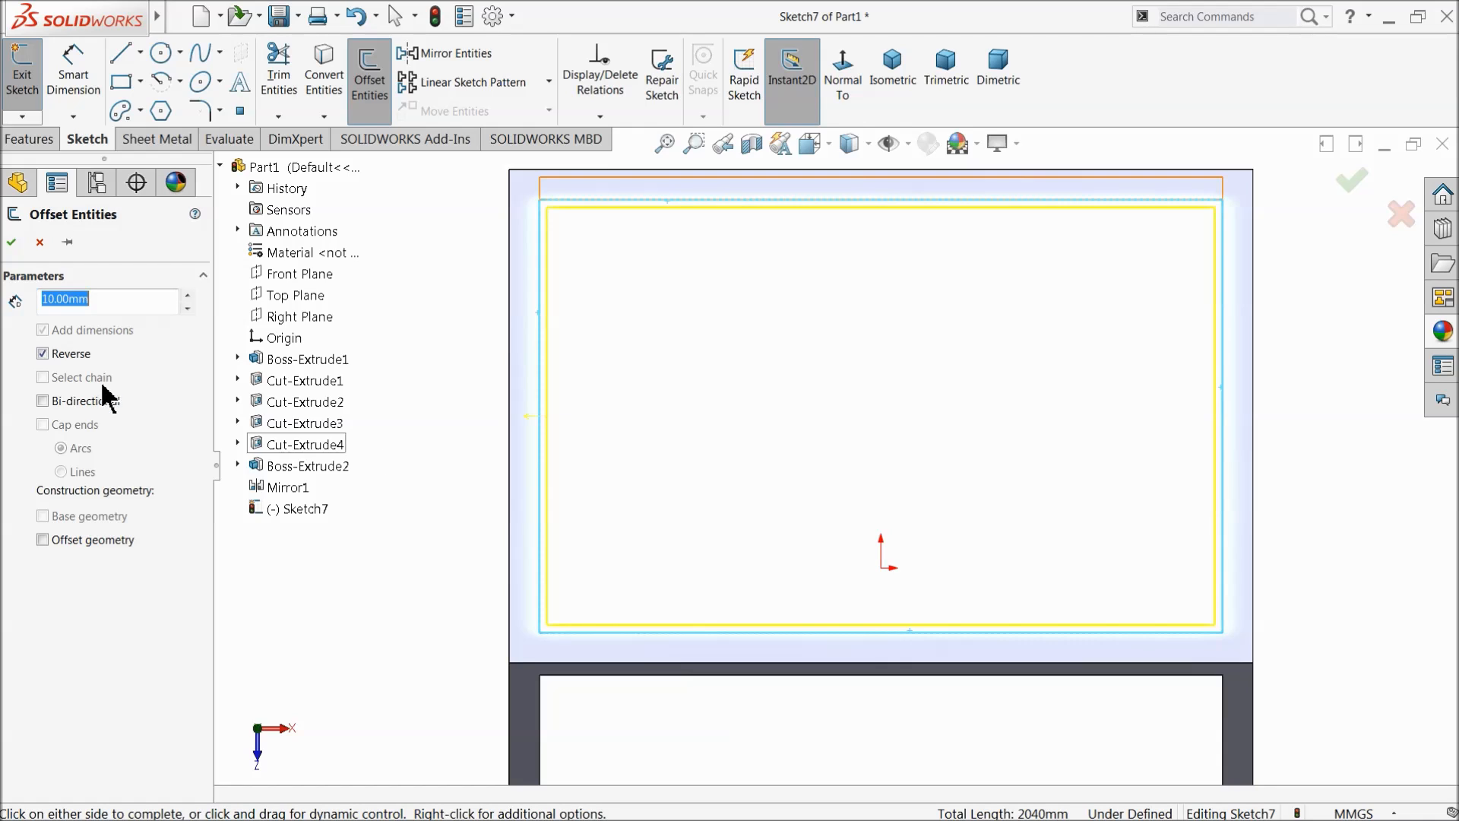
left_click(43, 354)
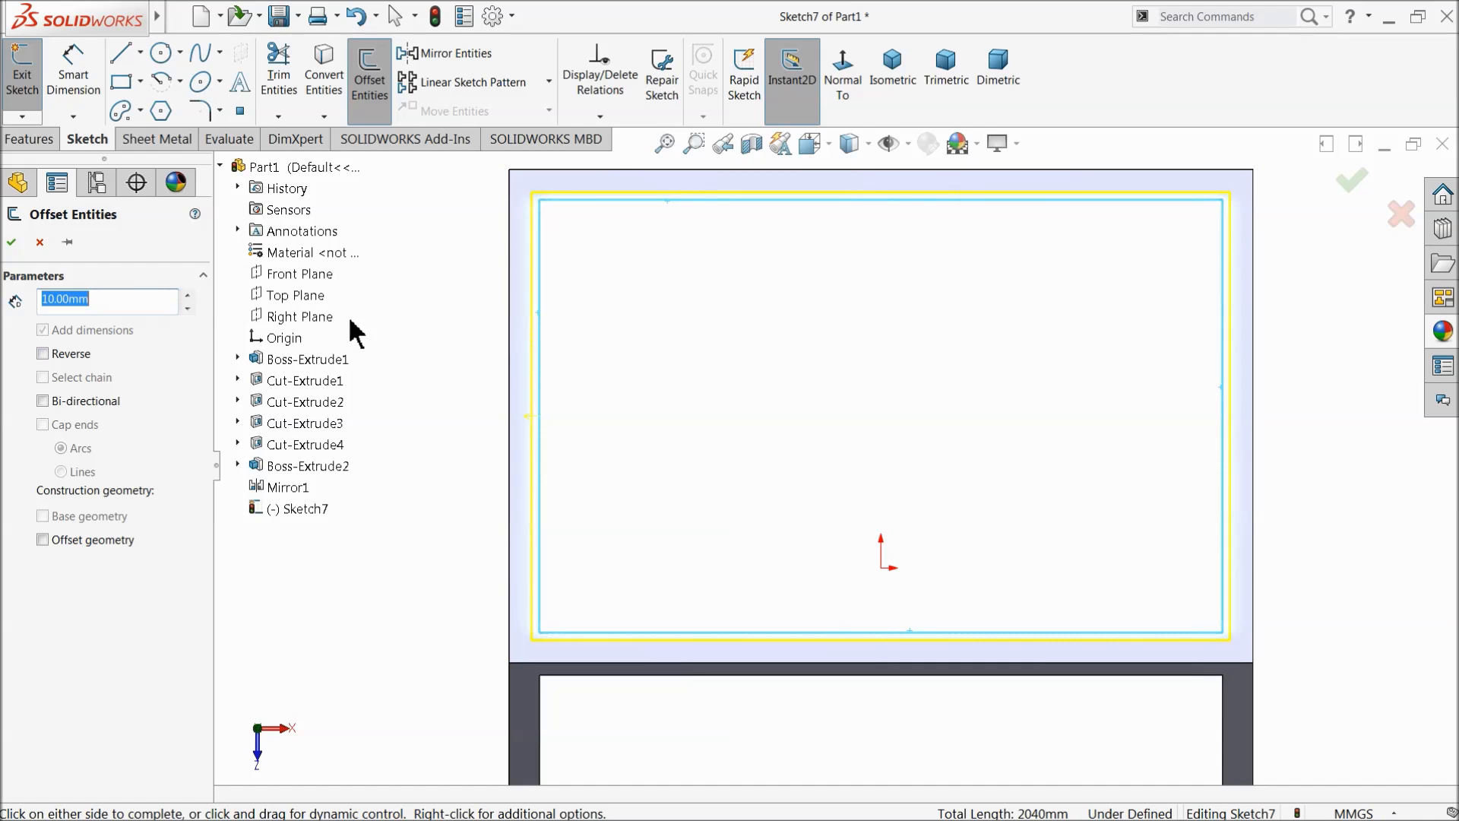
left_click(11, 242)
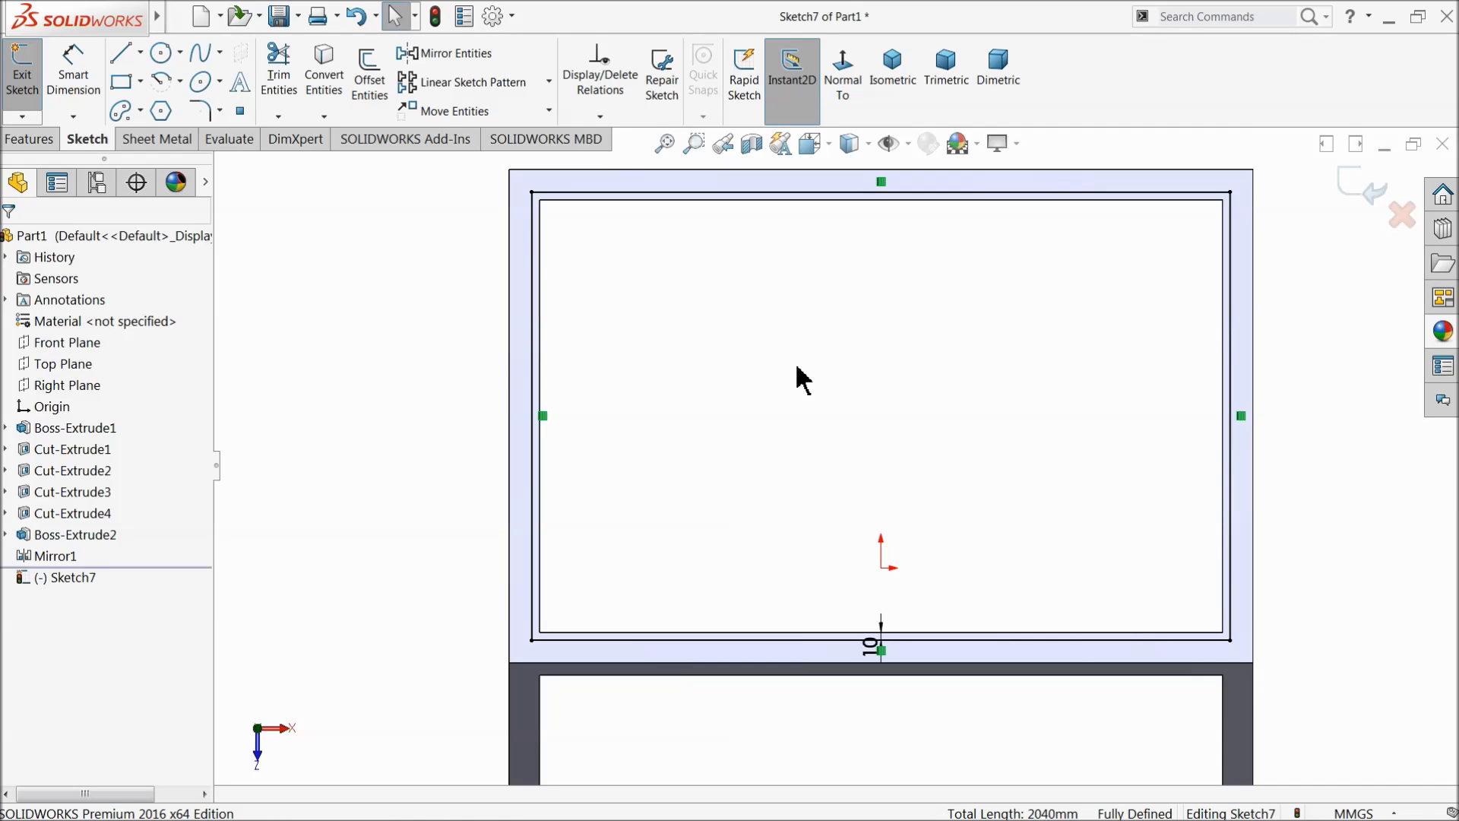
Step: Cut-extrude the offset rectangle 10 mm deep into the top of the frame to form a recess
left_click(33, 140)
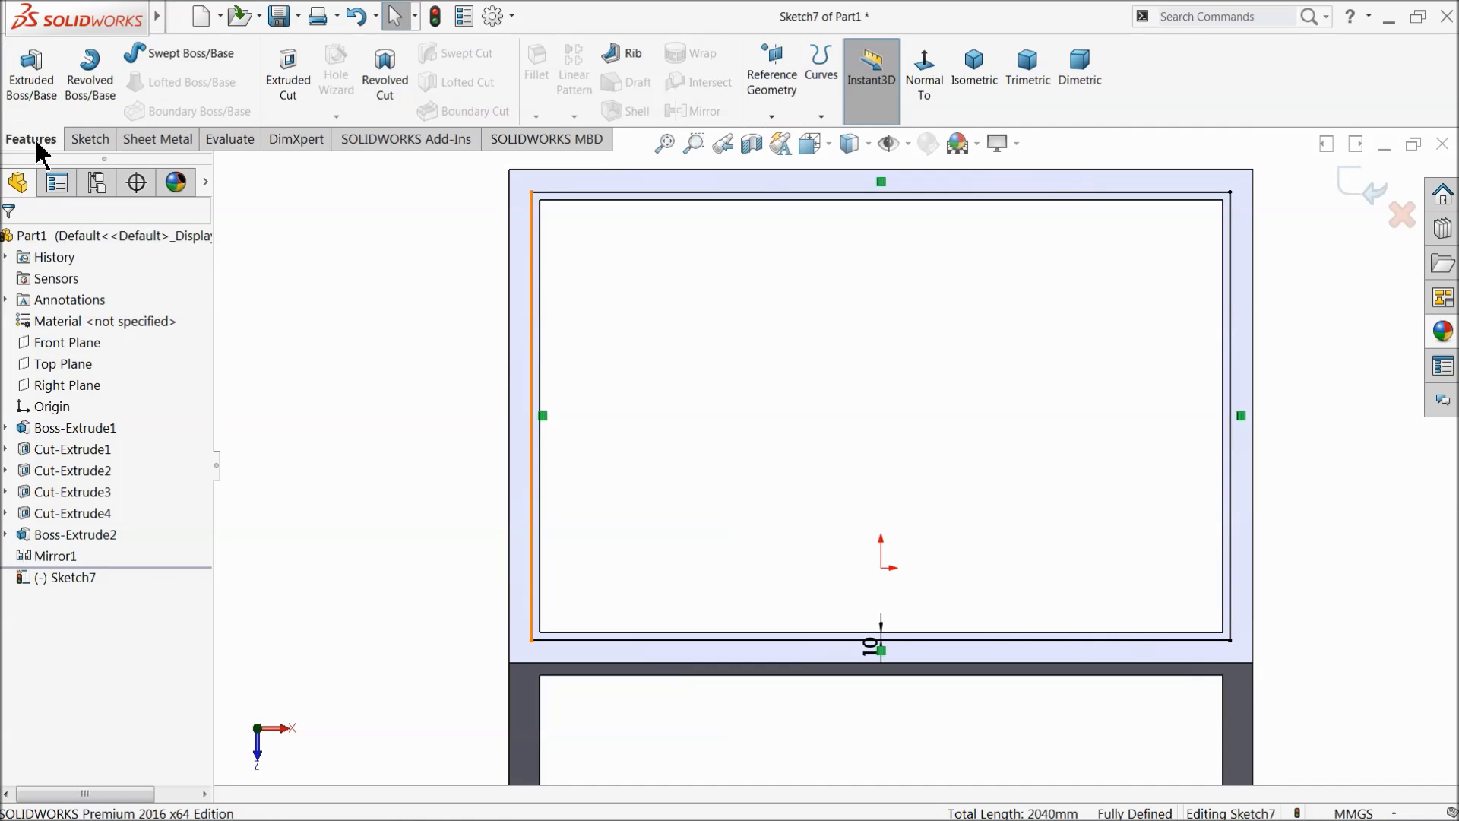
left_click(277, 84)
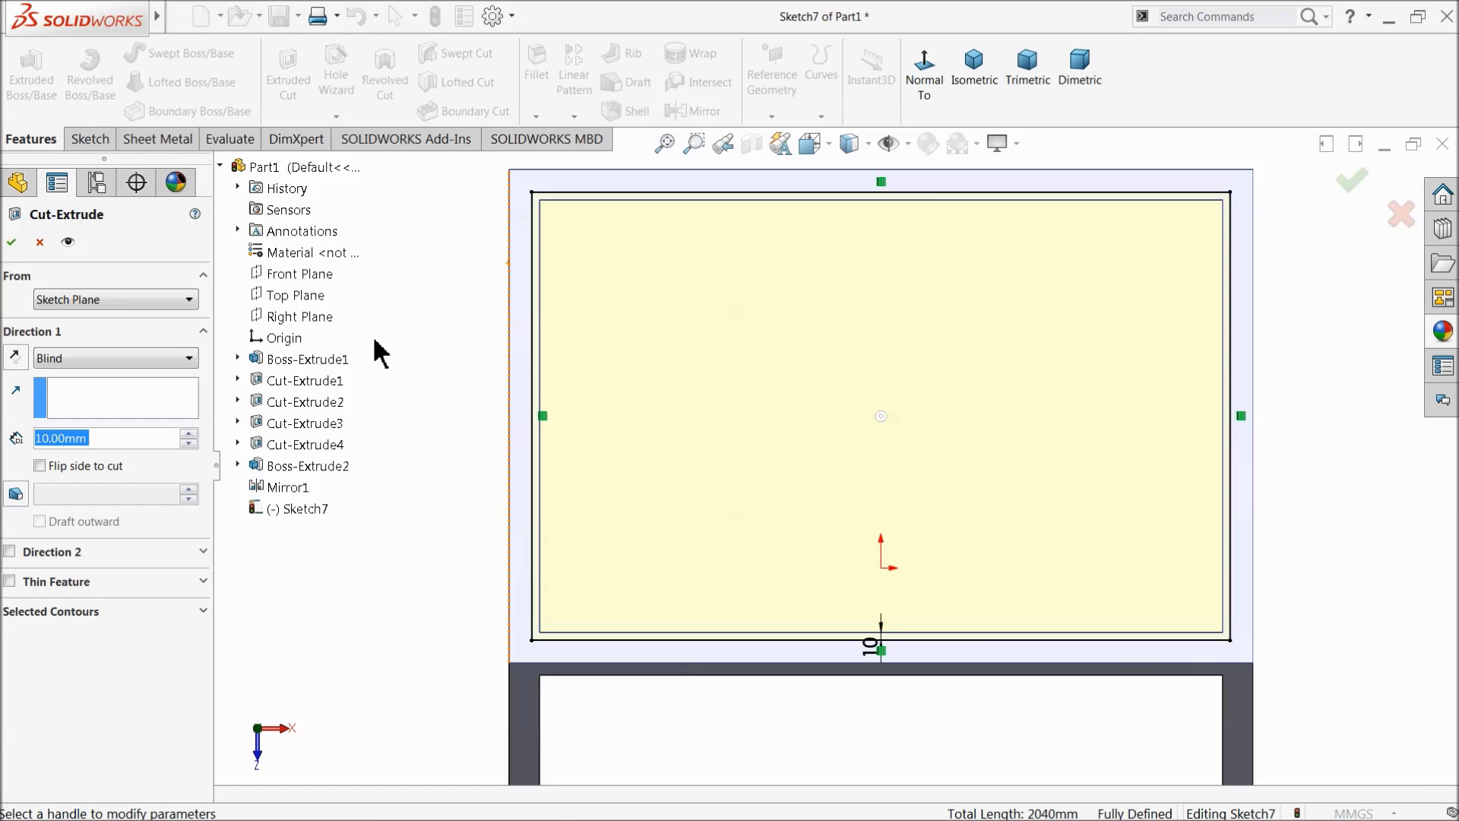
type("3")
key("Return")
mouse_move(358, 589)
middle_mouse_down()
mouse_move(385, 434)
mouse_move(283, 316)
mouse_move(312, 332)
middle_mouse_up()
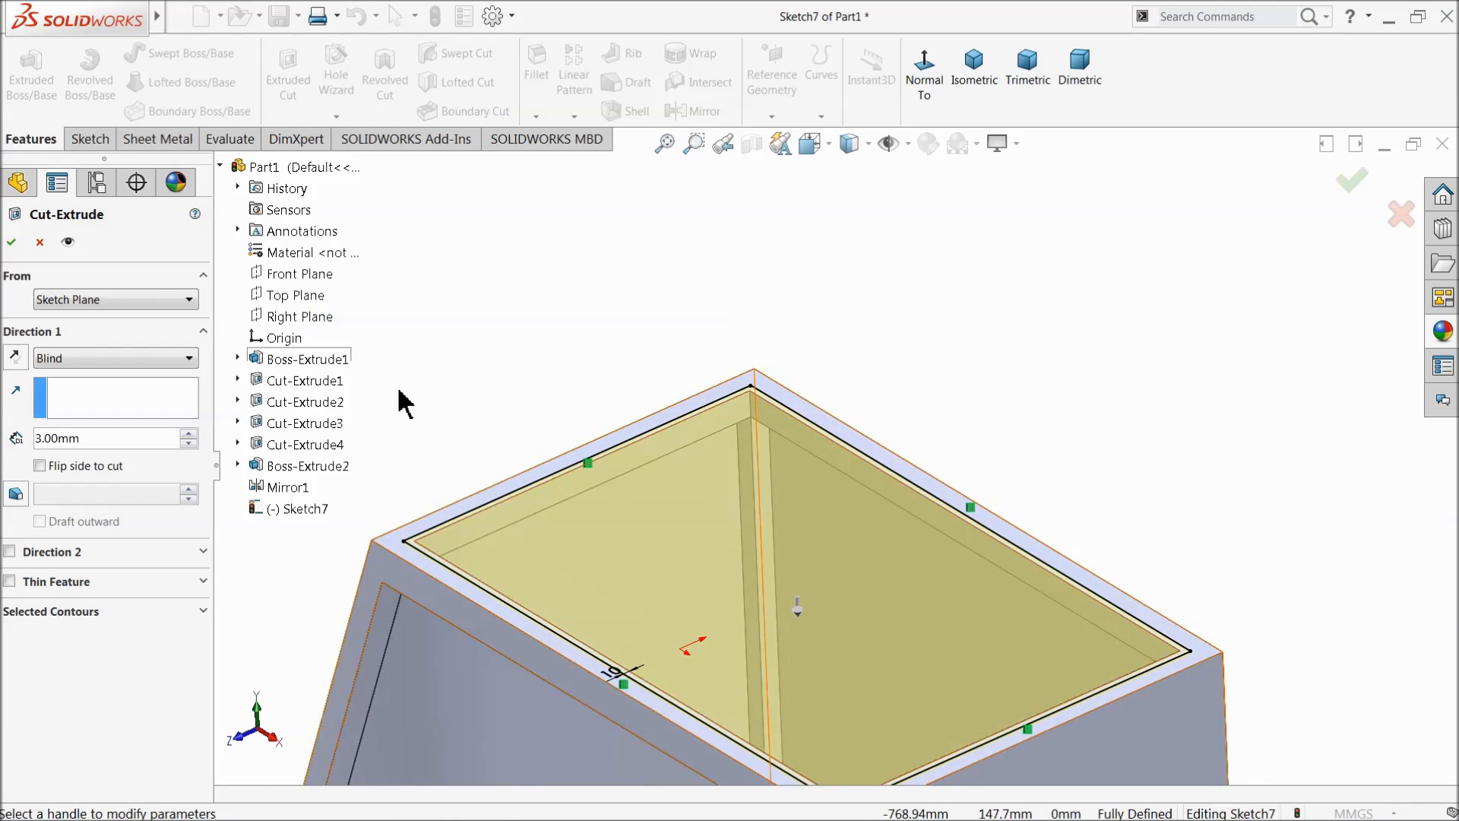
scroll(760, 547, "up", 2)
scroll(743, 557, "down", 5)
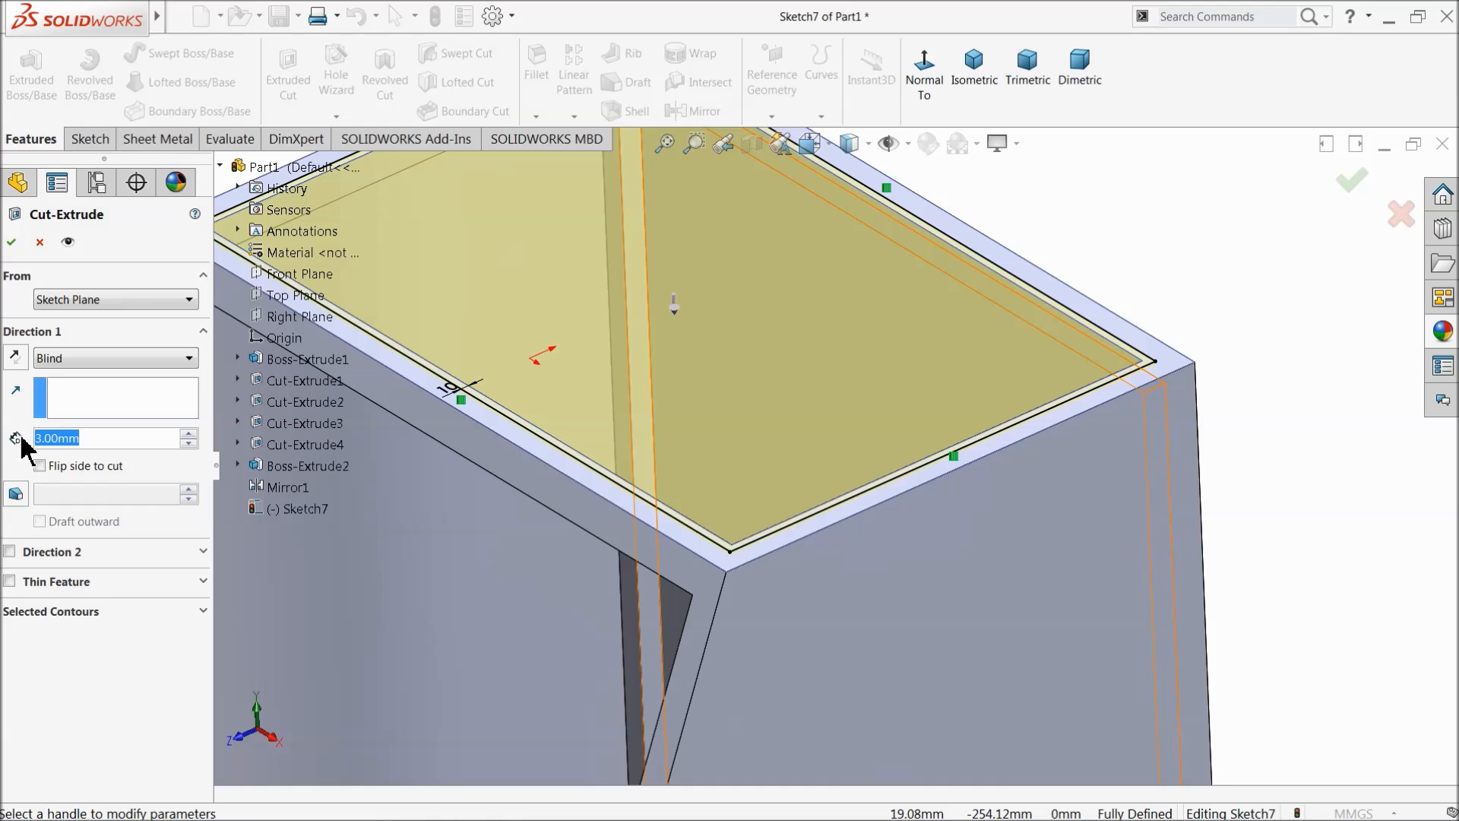
type("10")
key("Return")
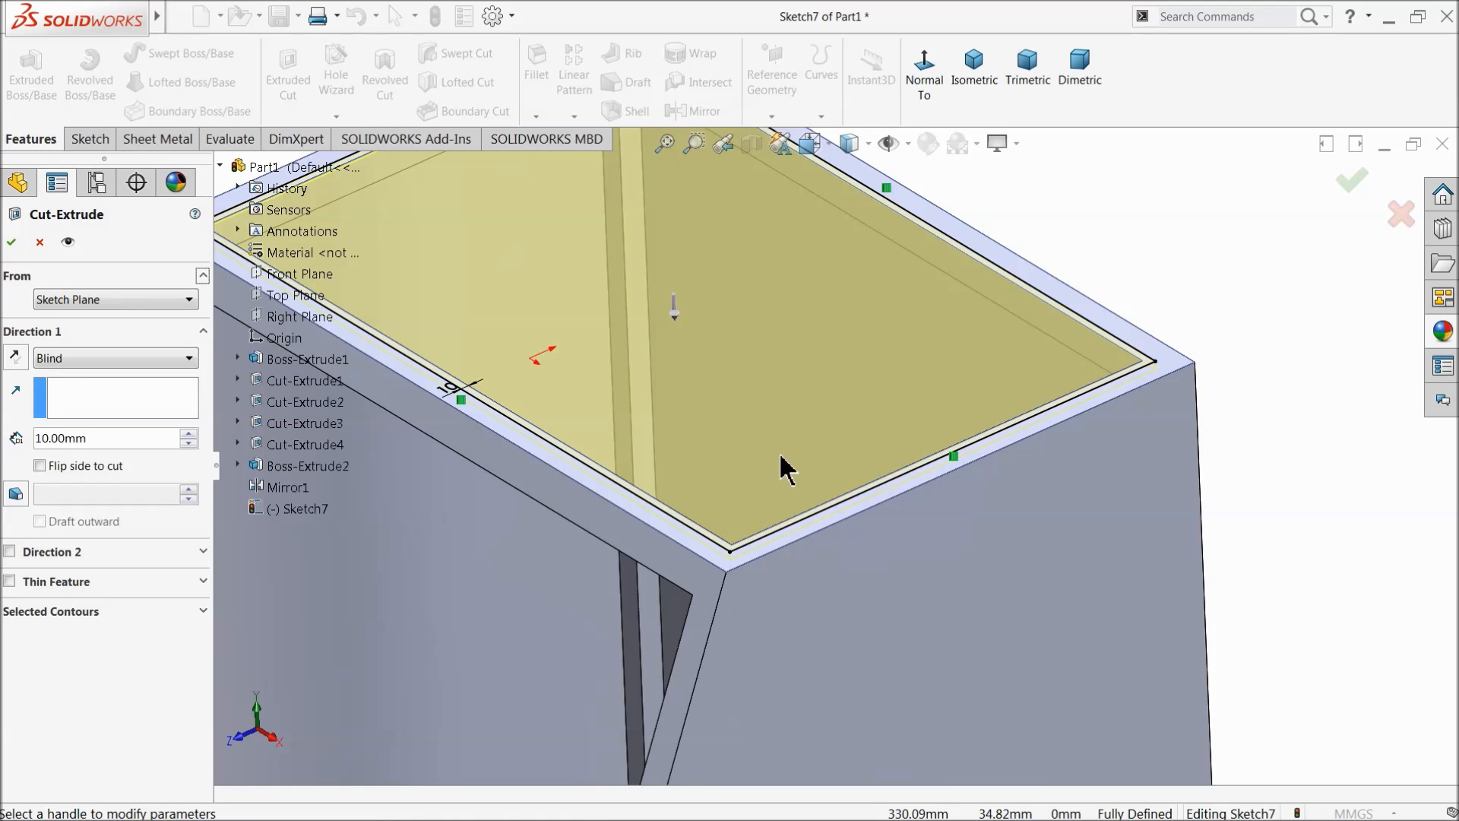
left_click(3, 245)
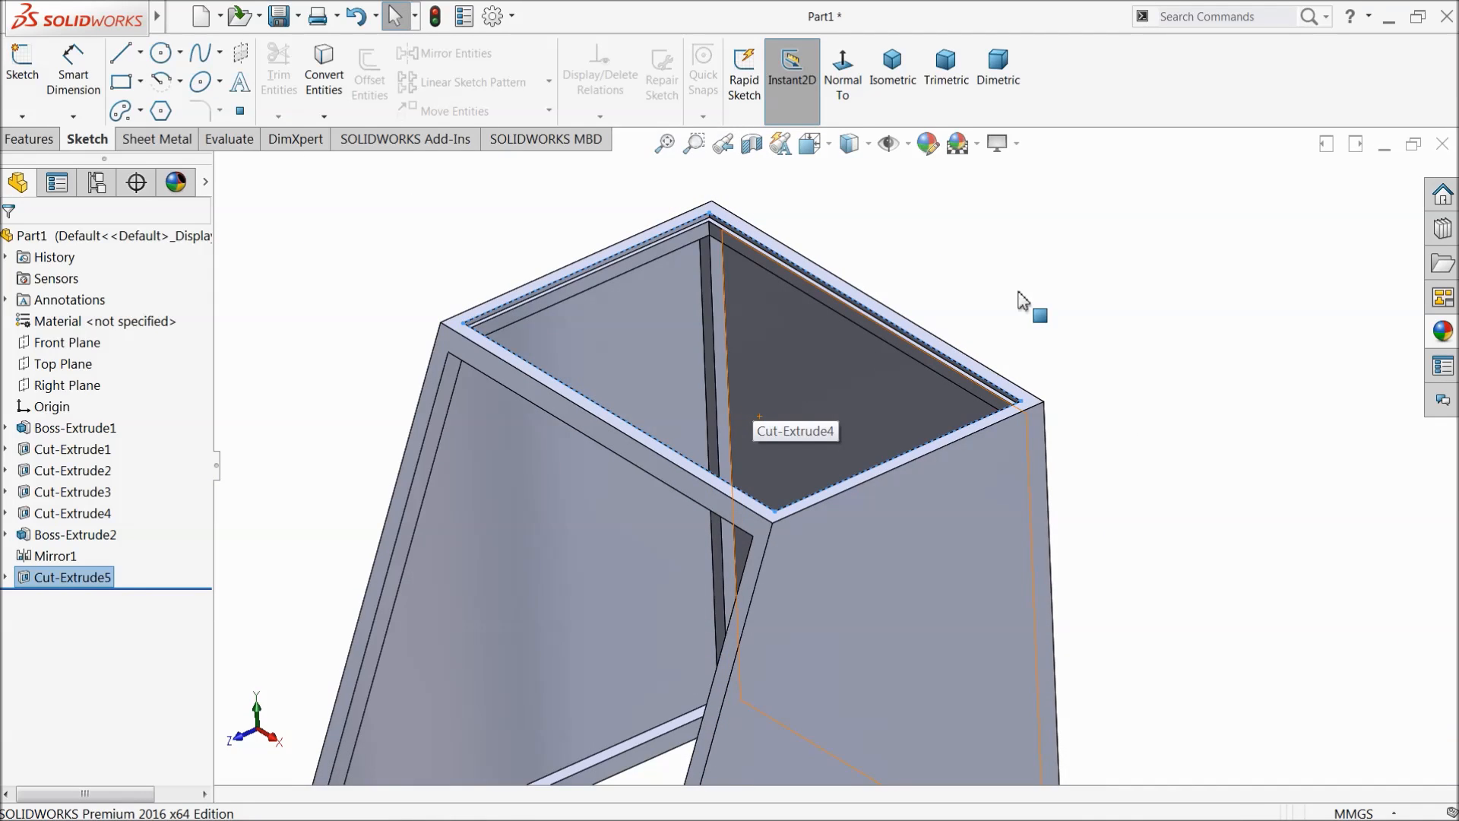
Step: Examine the top recess, the side panels and the whole frame from several angles
left_click(1029, 306)
middle_click_drag(941, 349, 932, 441)
middle_click_drag(901, 441, 844, 397)
scroll(842, 395, "up", 3)
scroll(606, 430, "up", 3)
middle_click_drag(606, 430, 614, 290)
scroll(612, 274, "up", 4)
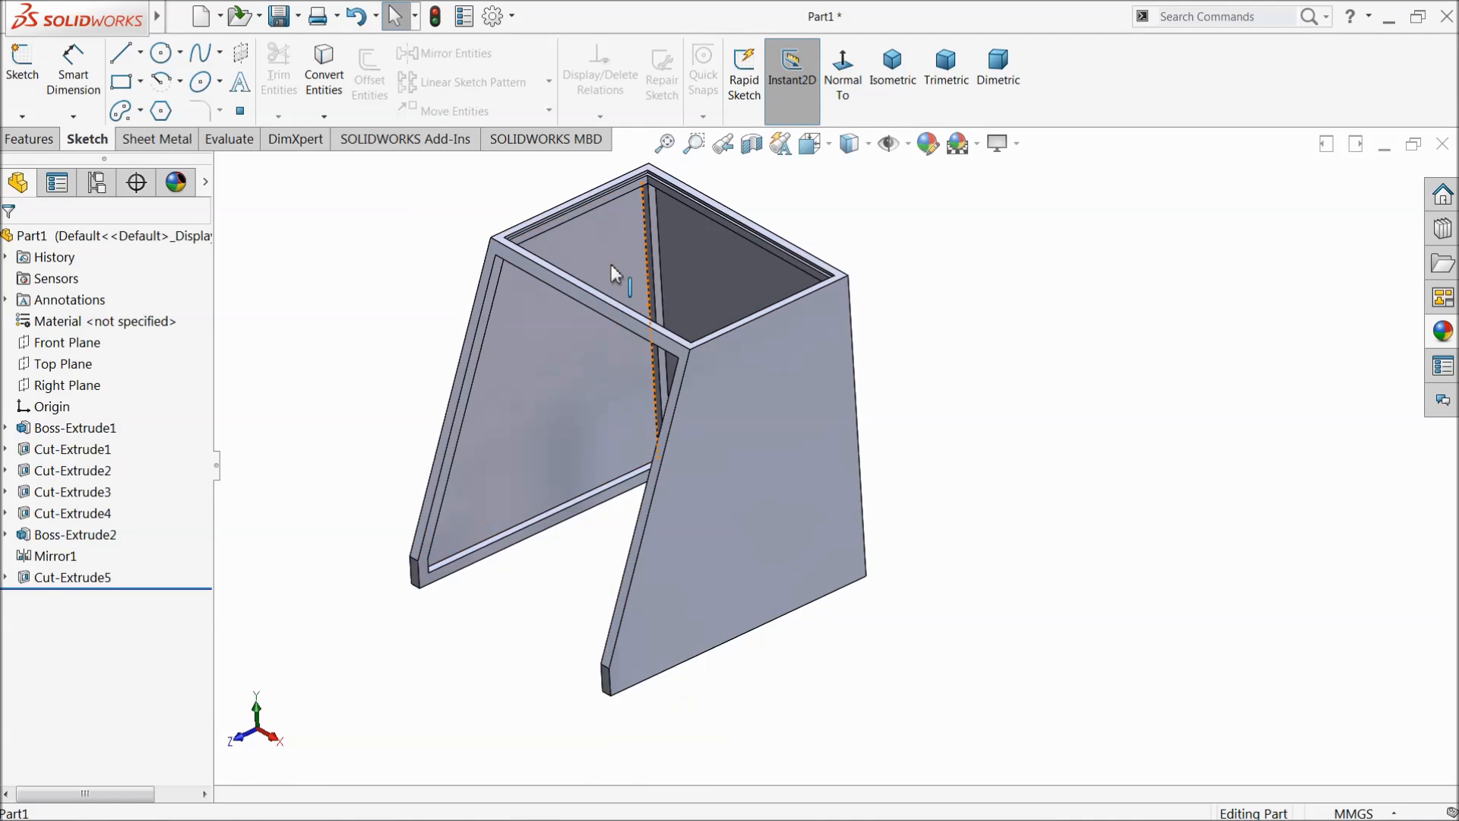
middle_click_drag(717, 339, 723, 326)
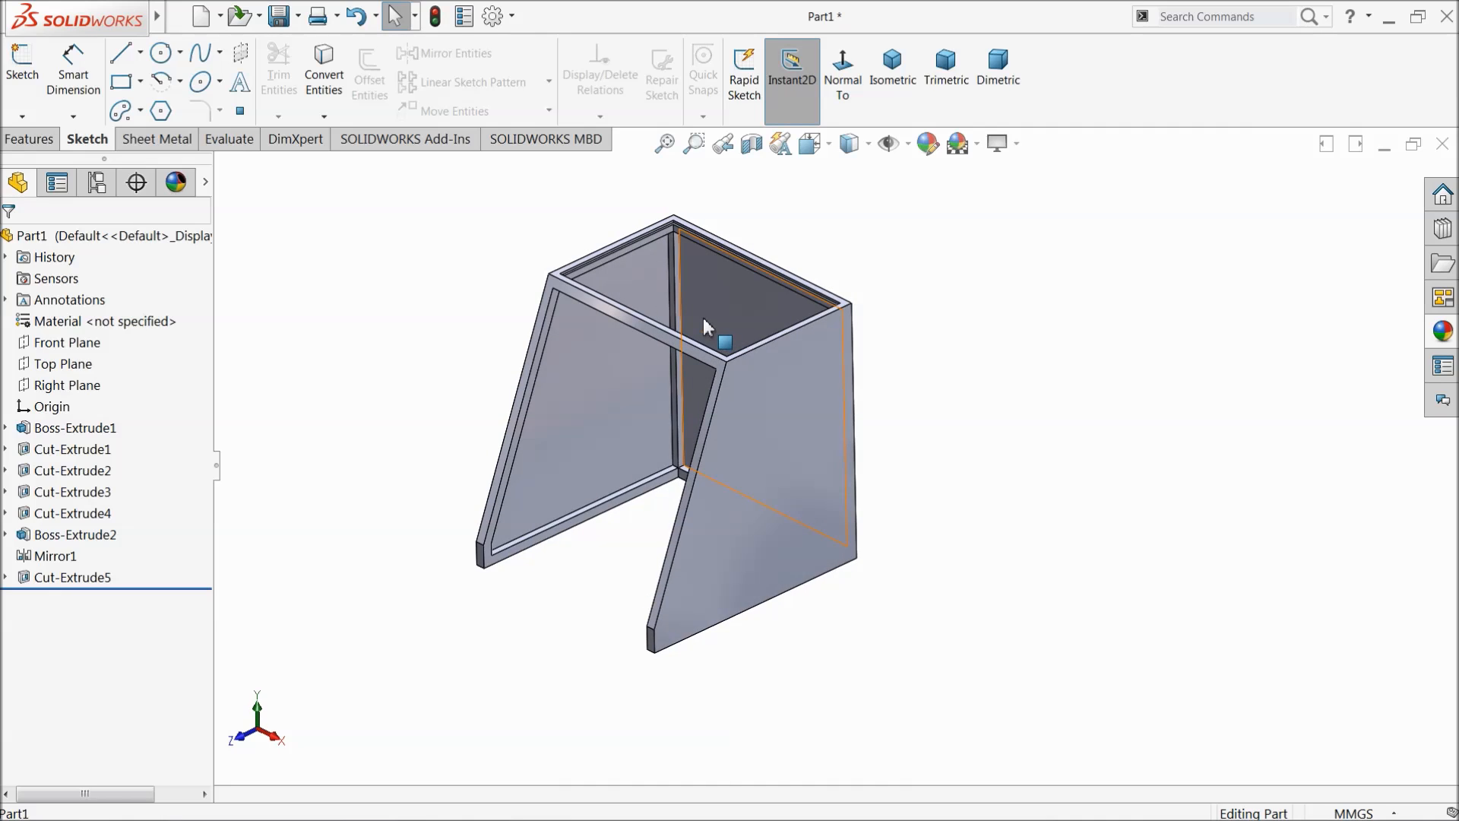
scroll(711, 327, "down", 3)
scroll(707, 516, "up", 3)
scroll(708, 519, "down", 2)
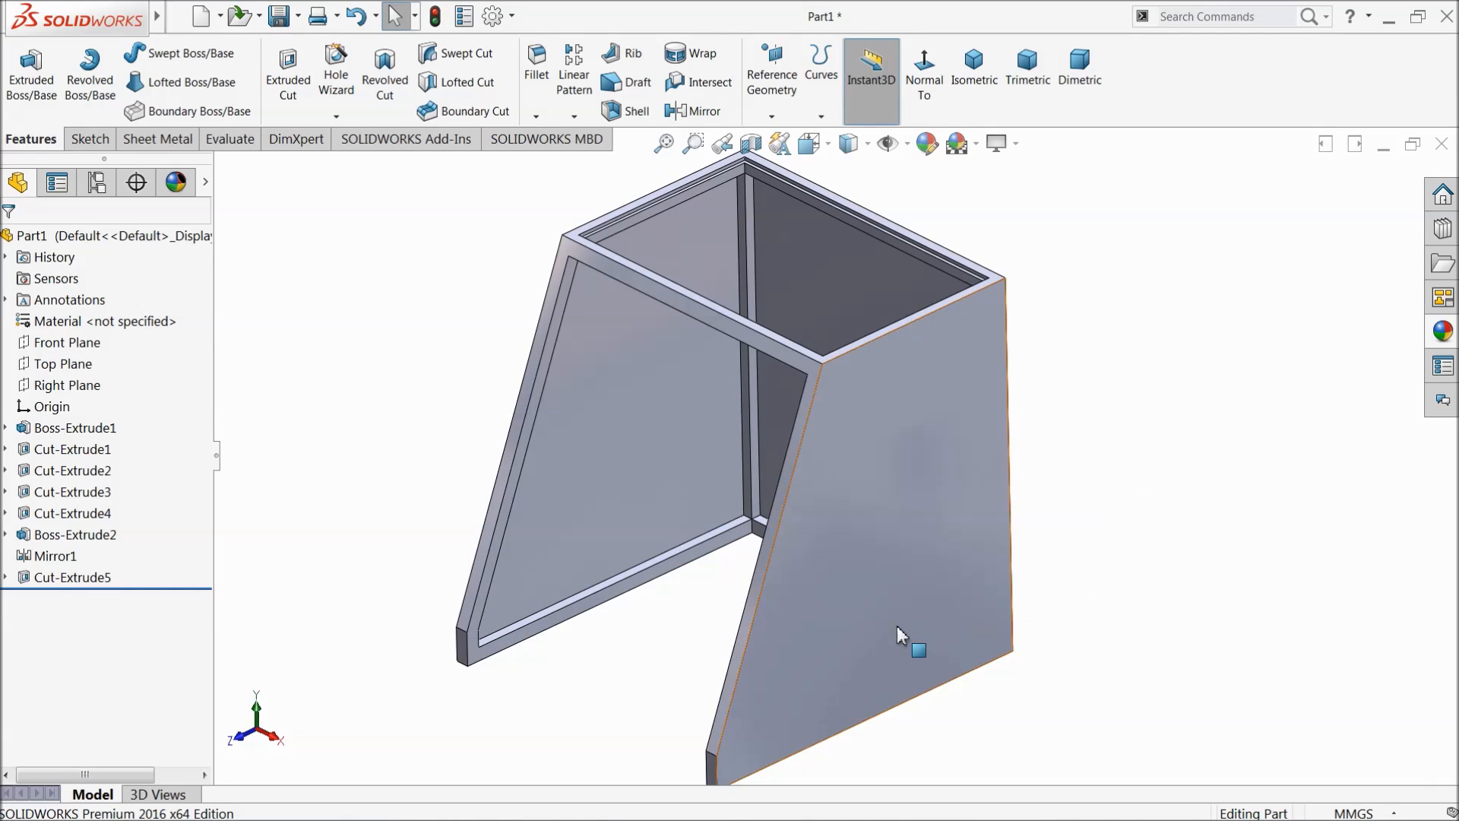
Step: Start a sketch on the outer side face and draw a rectangle about 110 x 79 mm near its upper back corner
middle_click_drag(901, 635, 868, 567)
left_click(891, 482)
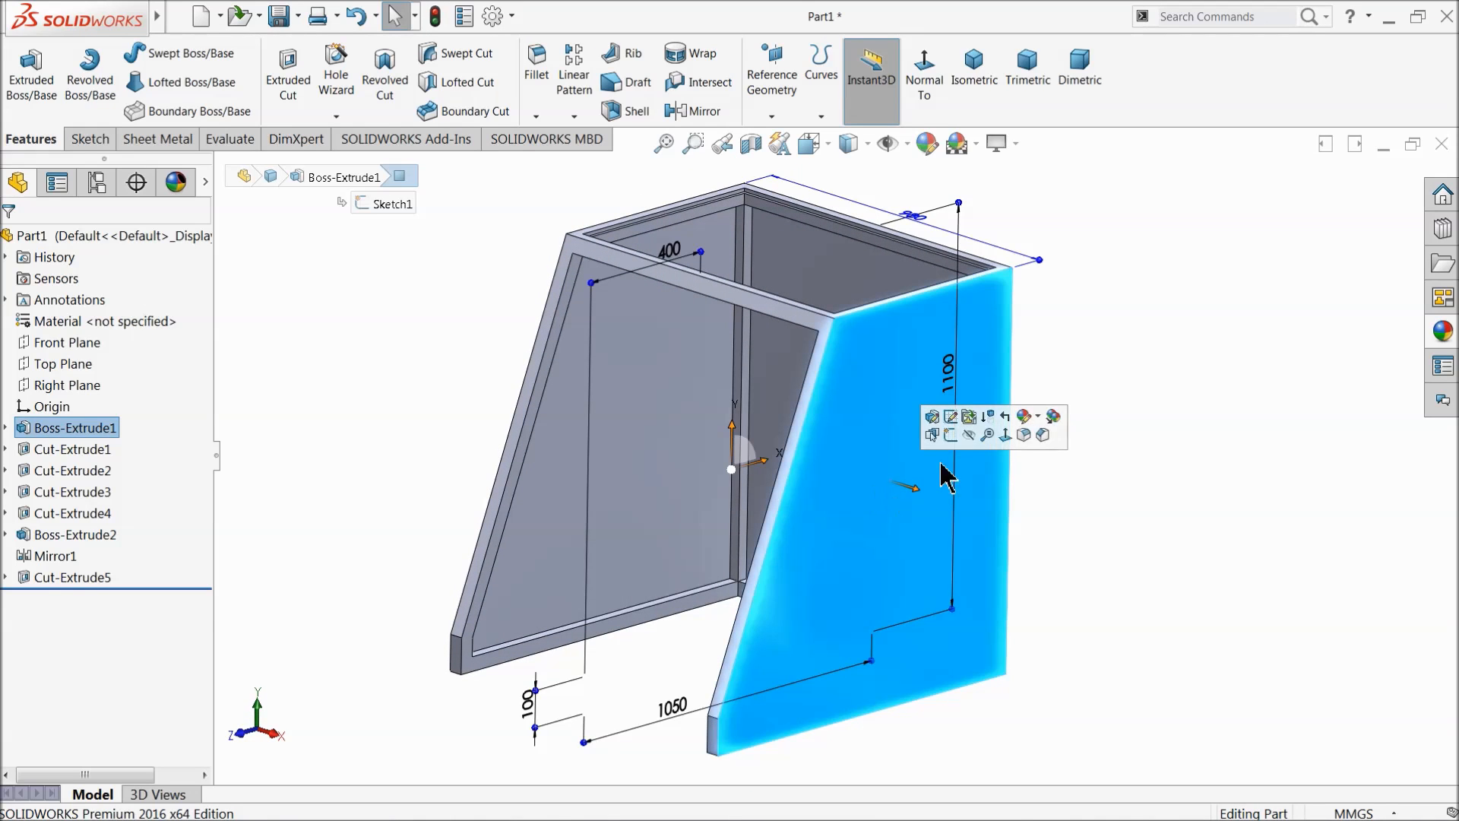
left_click(948, 440)
left_click(845, 67)
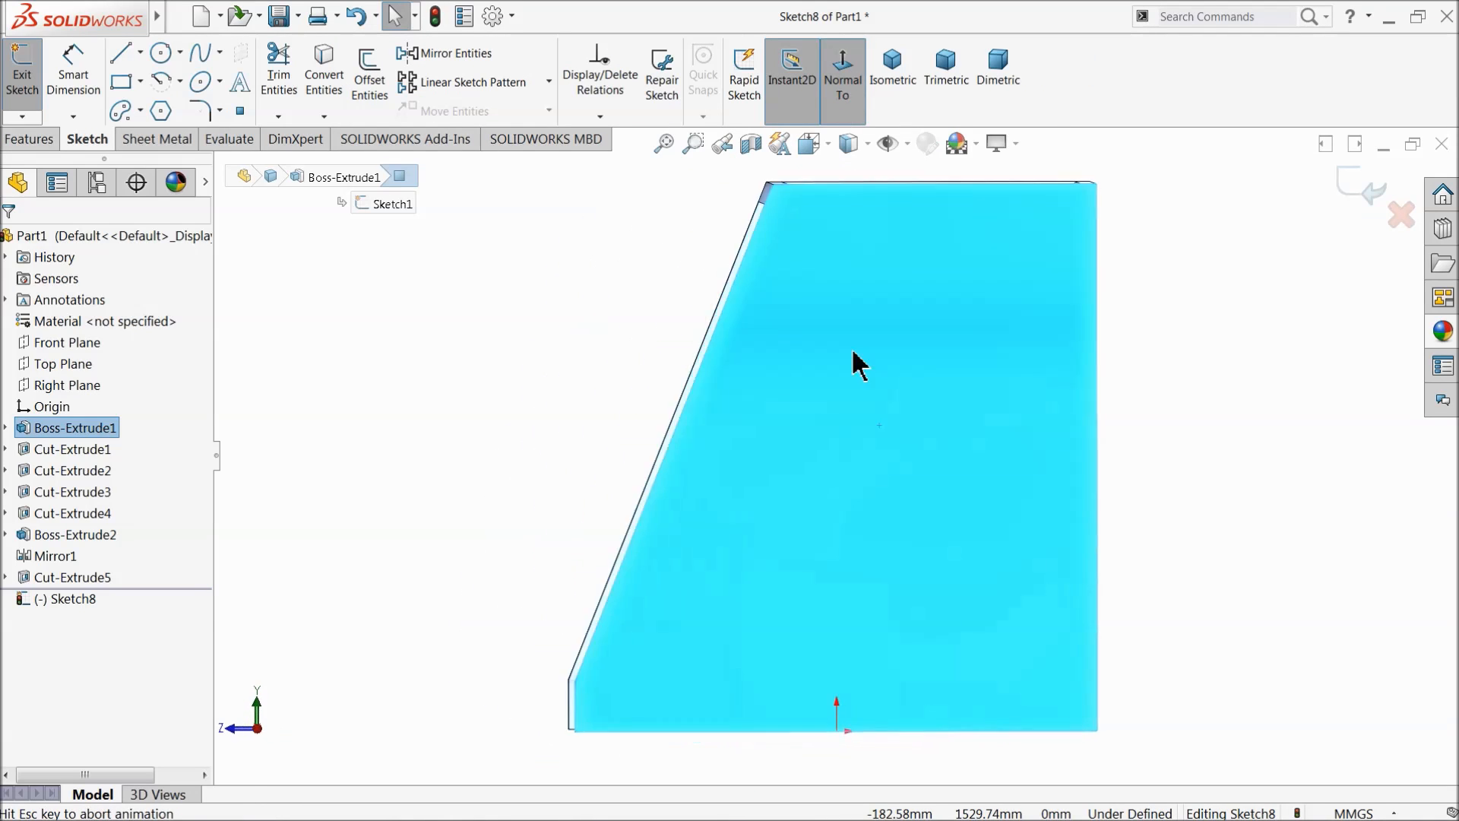
left_click(139, 88)
left_click(1073, 231)
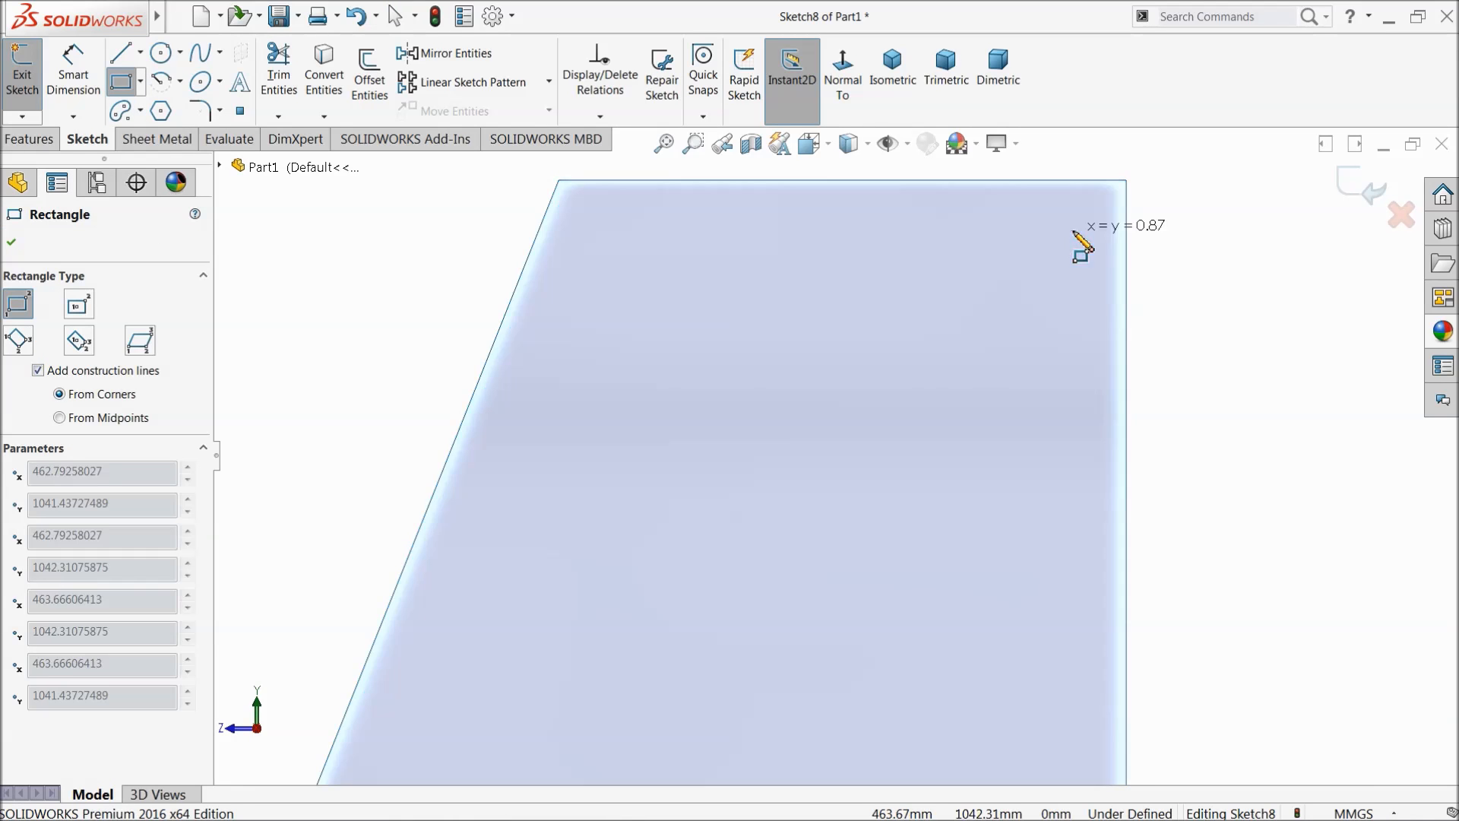
left_click(976, 302)
Step: Dimension the side-face rectangle as a 50 x 50 mm square
left_click(85, 81)
scroll(1078, 278, "down", 4)
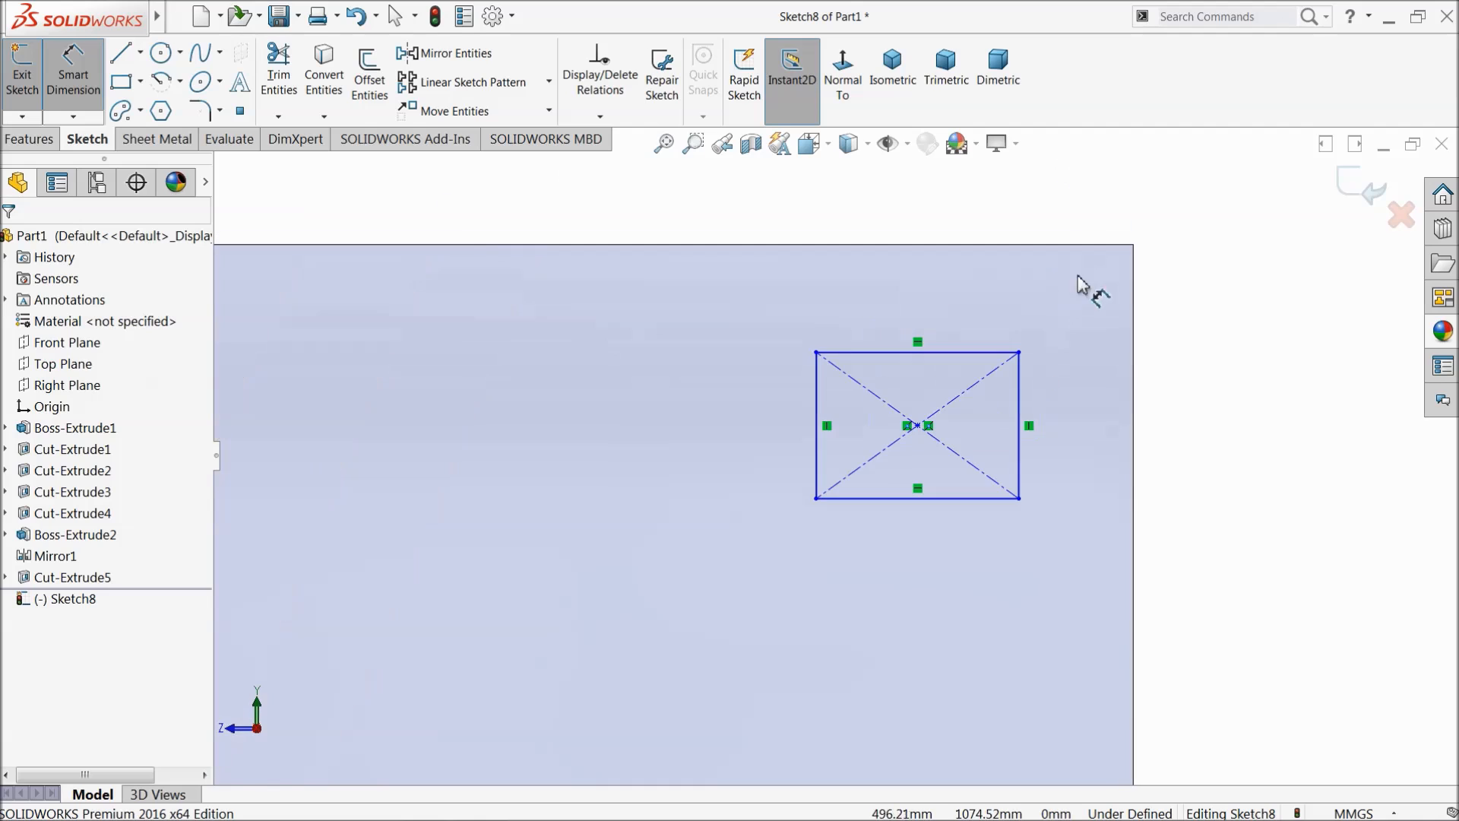
left_click(918, 352)
left_click(918, 323)
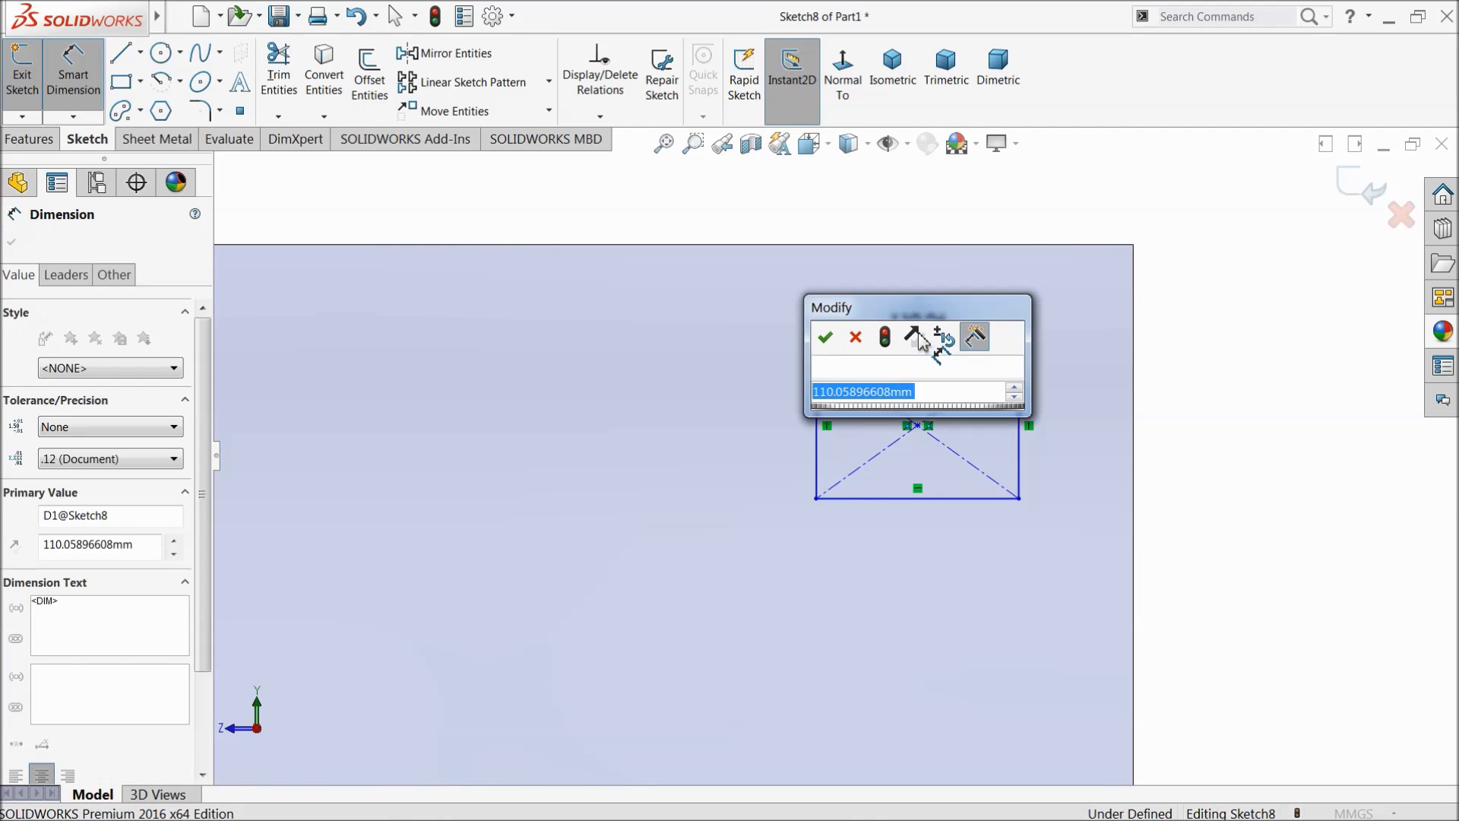
type("50")
left_click(826, 336)
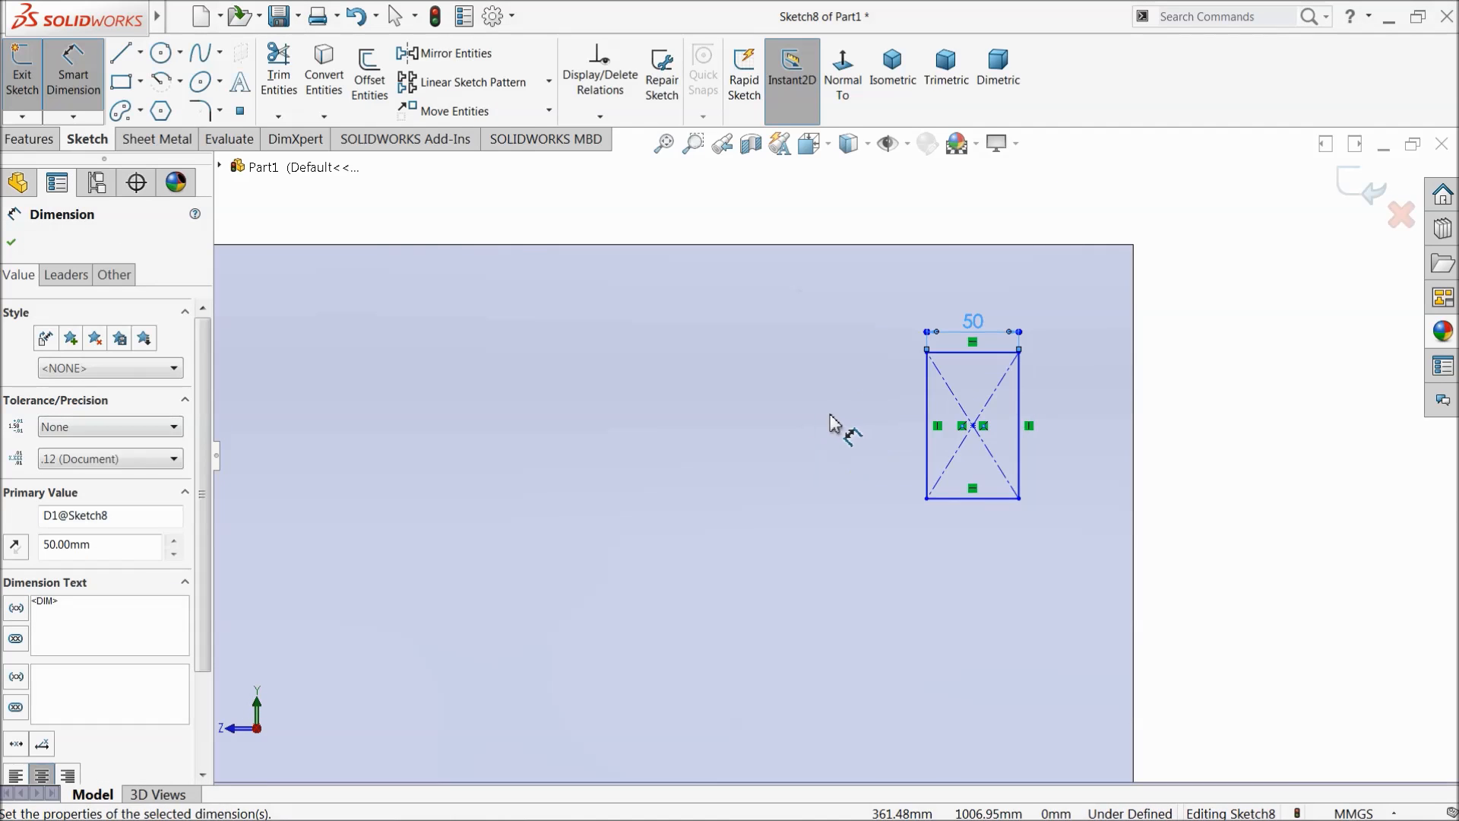
left_click(930, 421)
left_click(869, 413)
type("50")
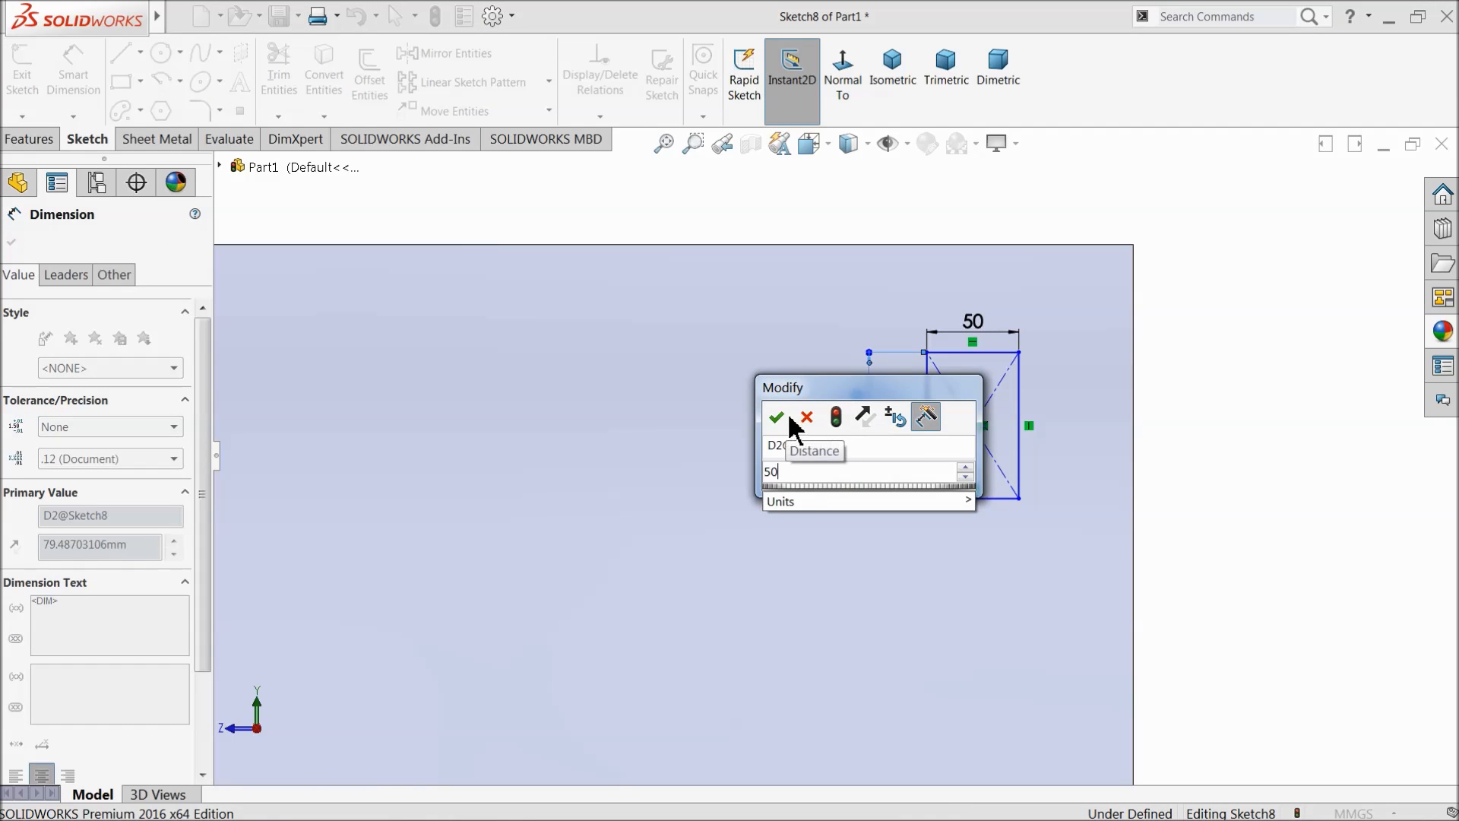
left_click(775, 415)
Step: Dimension the square 50 mm below the side face's top edge and 50 mm from its back edge
left_click(1020, 353)
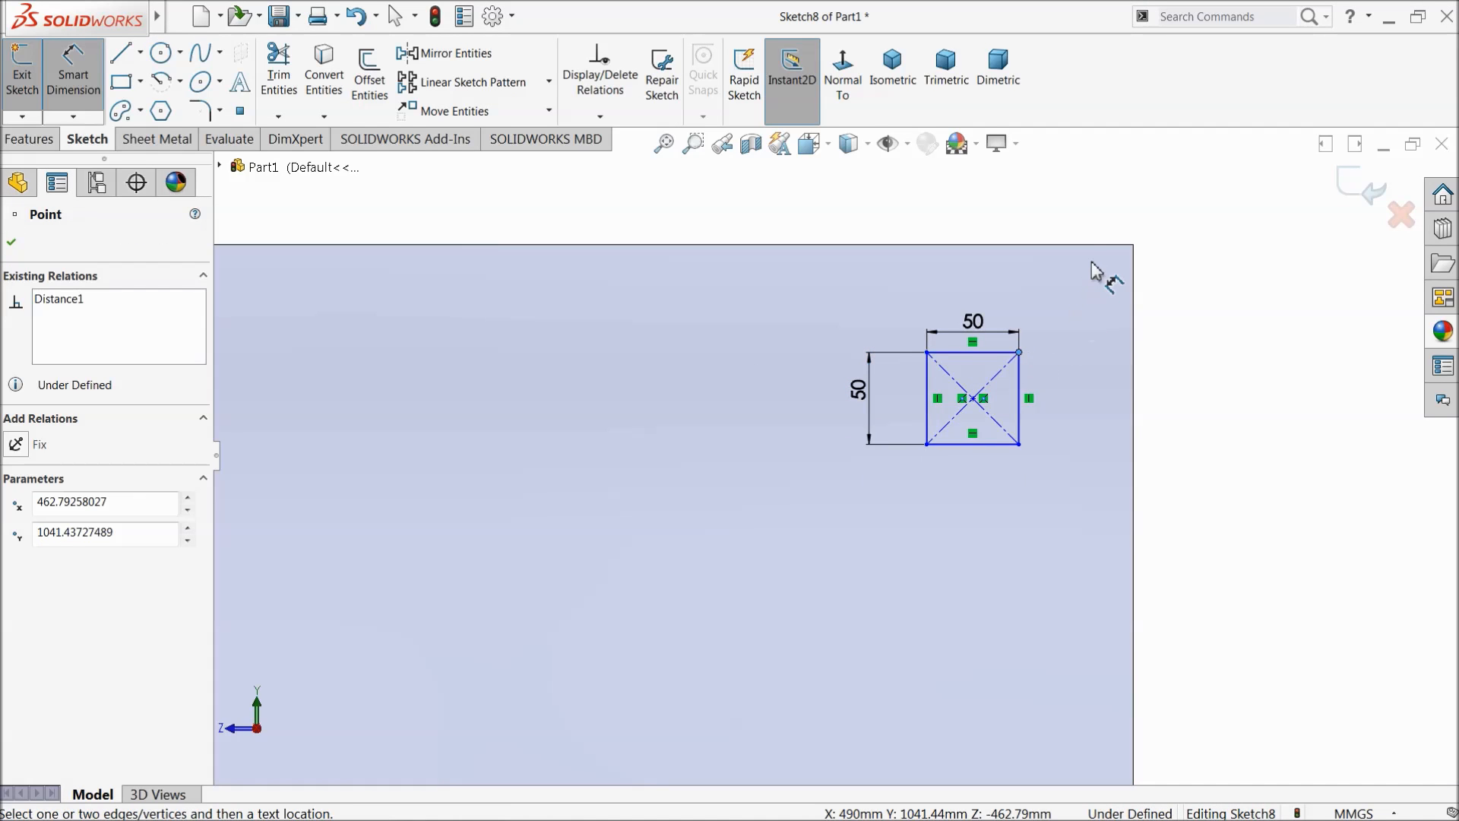
left_click(1096, 251)
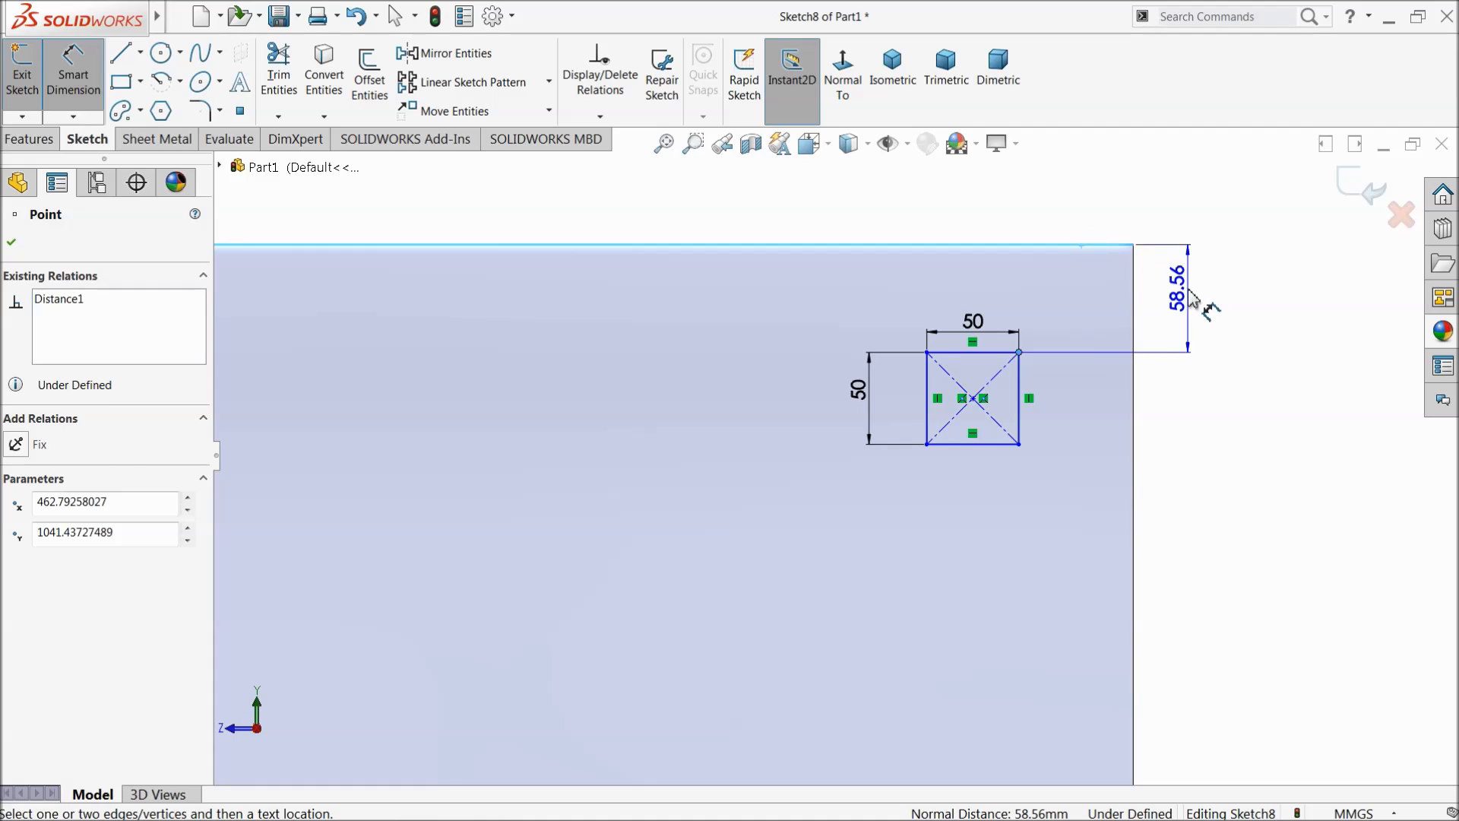
left_click(1197, 304)
type("50")
key("Return")
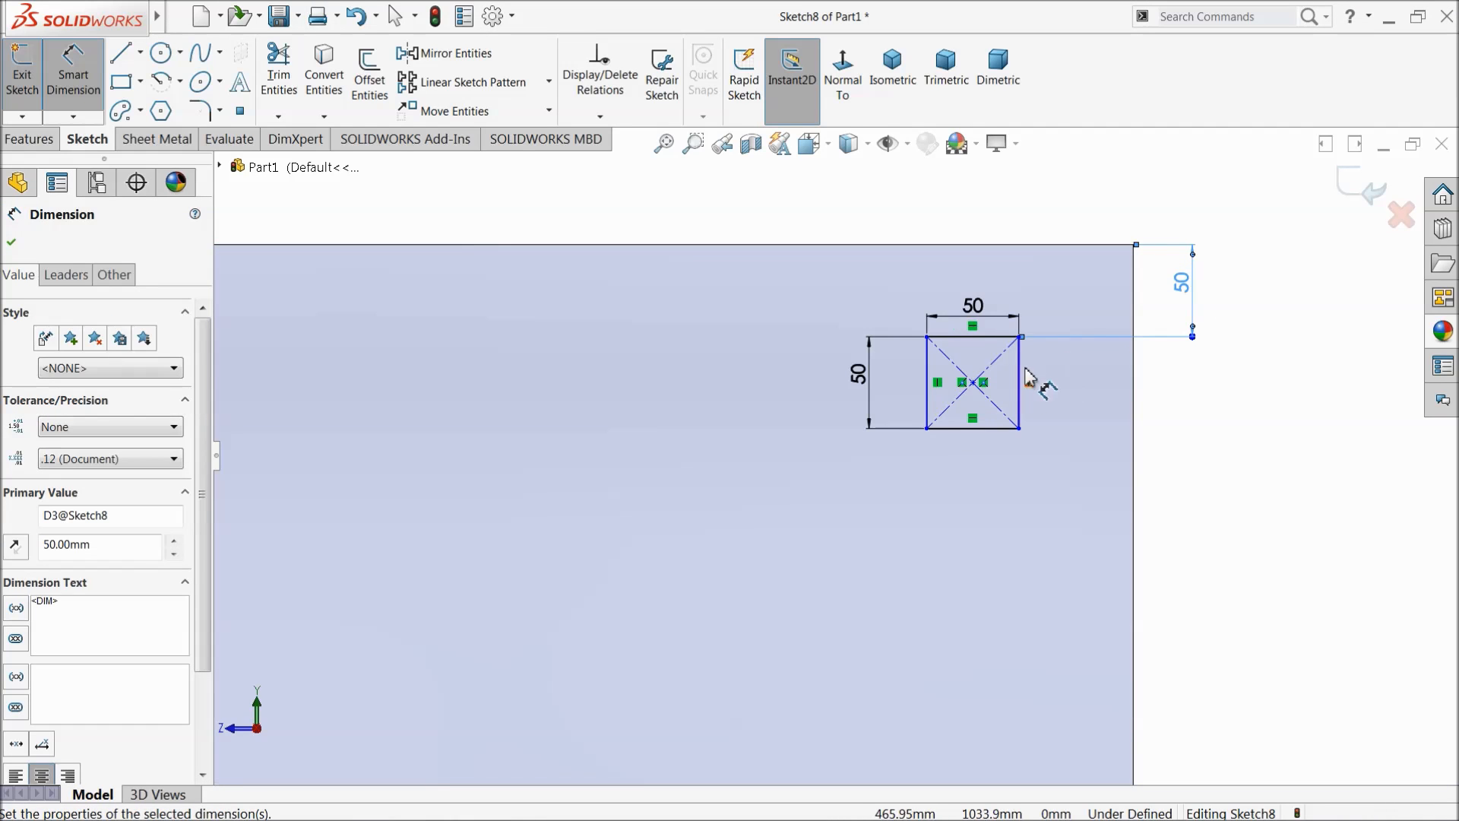
left_click(1135, 350)
left_click(1135, 355)
left_click(1094, 222)
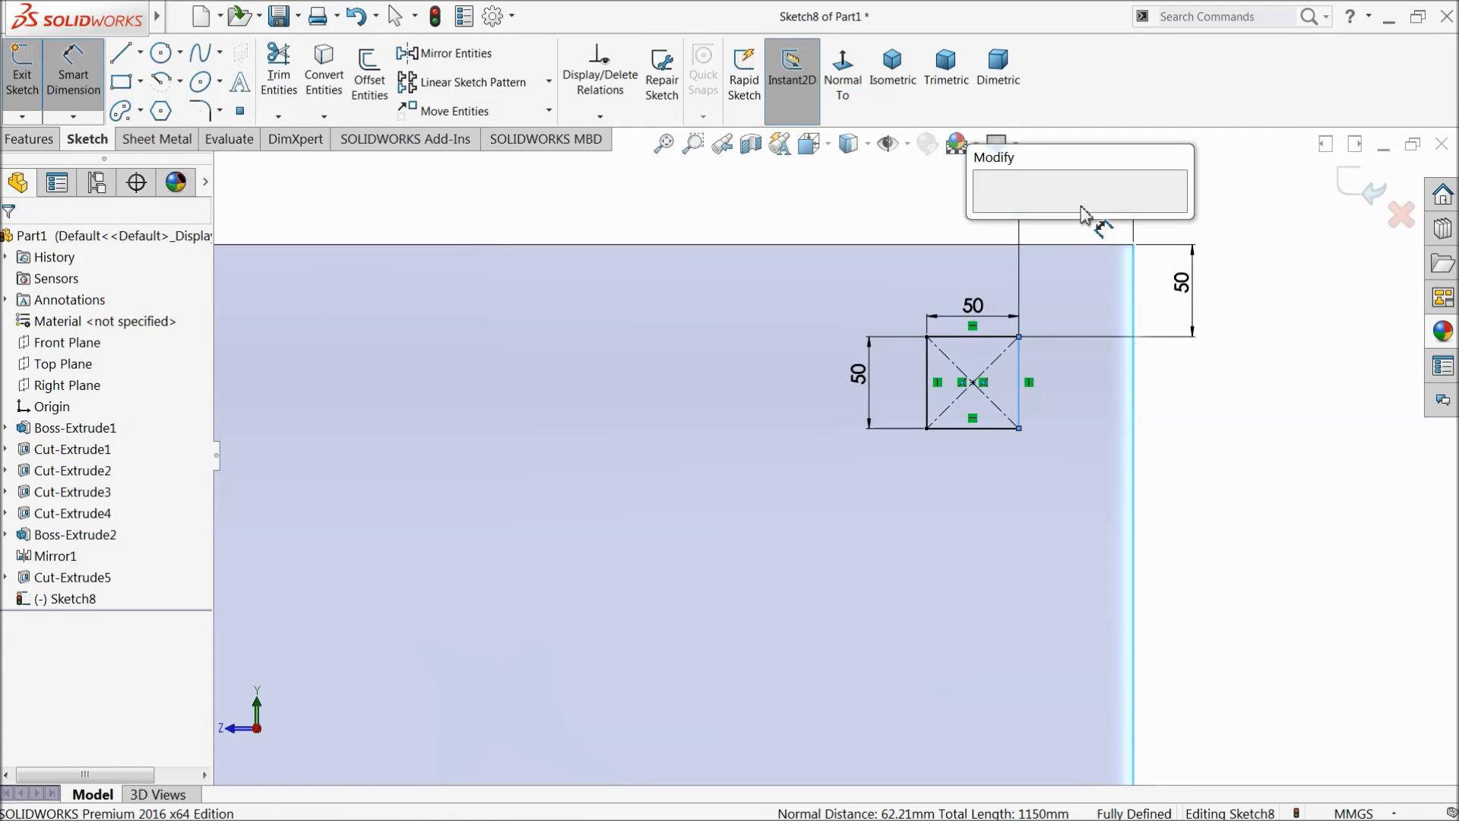
type("50")
left_click(988, 213)
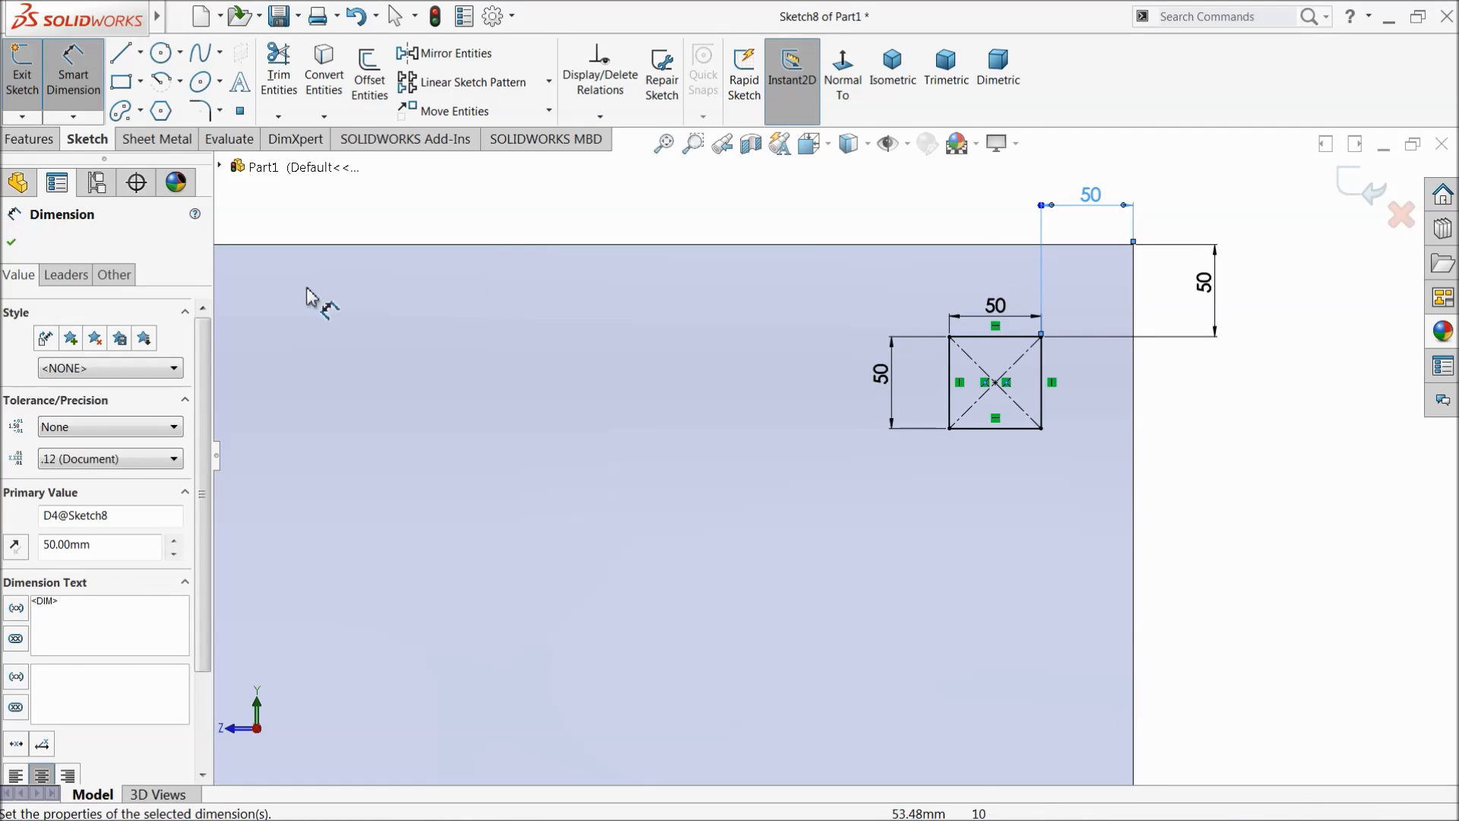
left_click(11, 243)
Step: Cut-extrude the 50 x 50 mm square Through All so it pierces both side panels
scroll(710, 310, "up", 5)
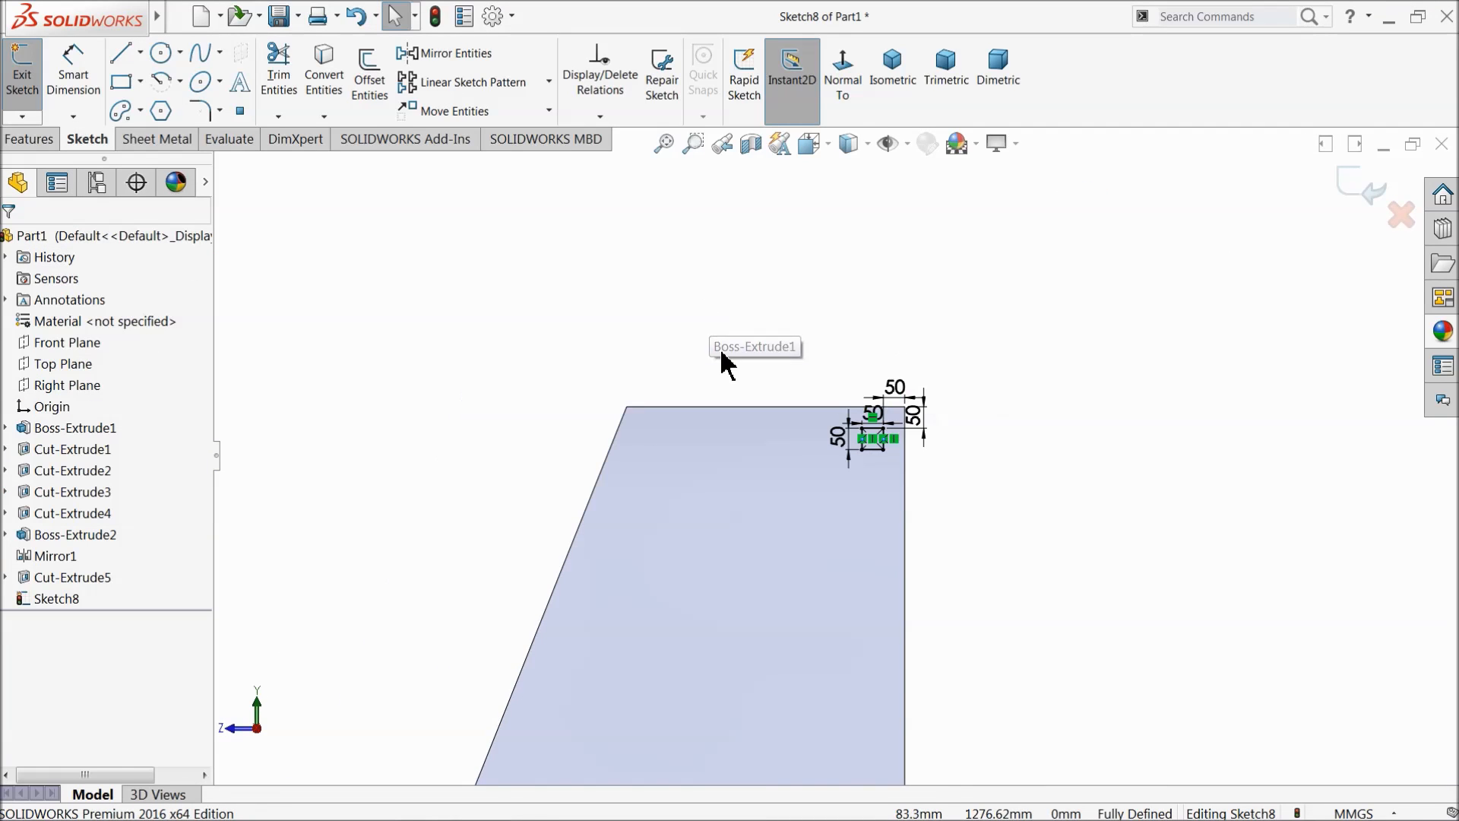
scroll(827, 449, "up", 3)
scroll(824, 522, "down", 5)
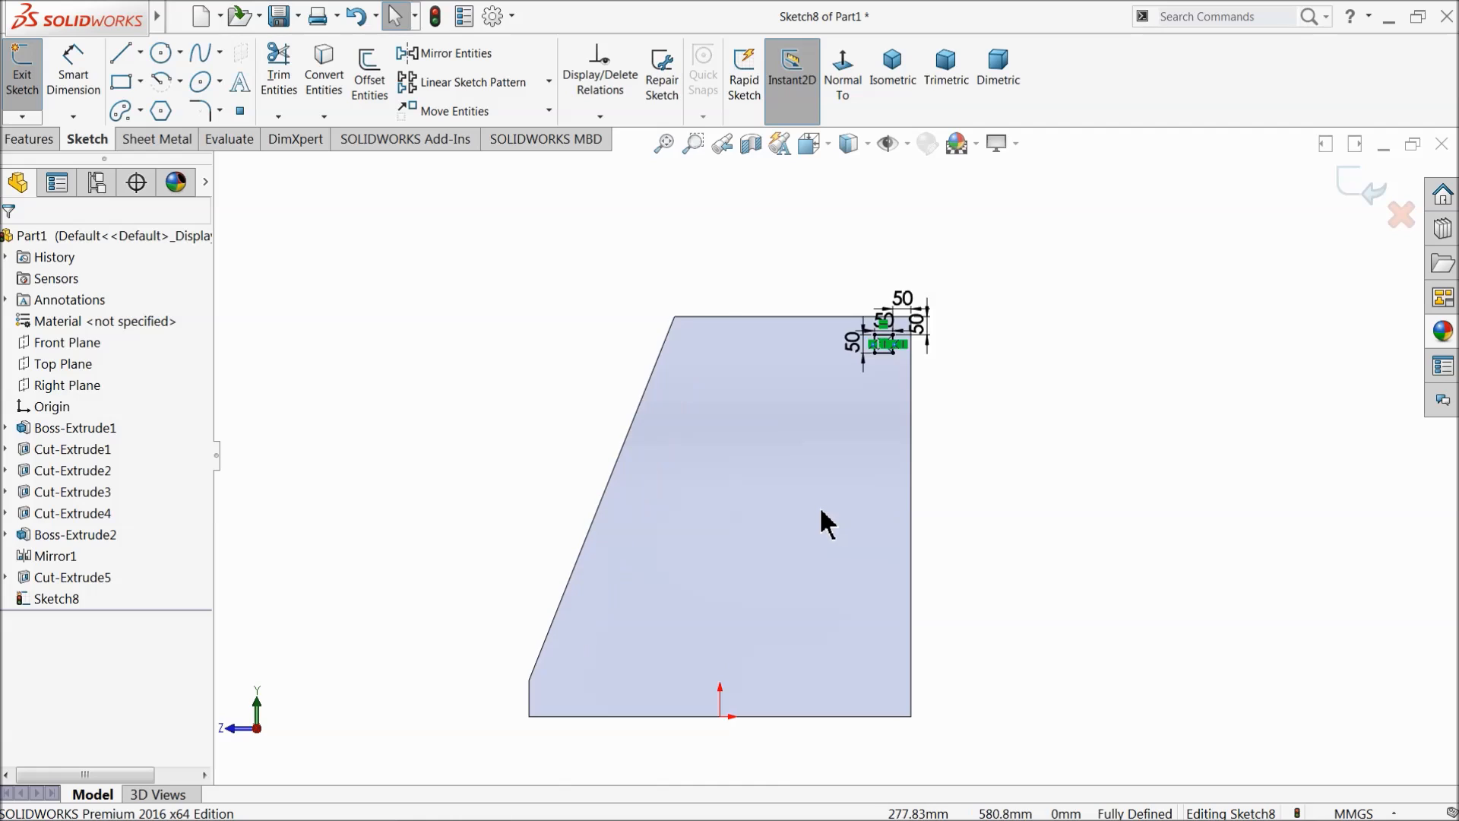
left_click(30, 139)
left_click(289, 76)
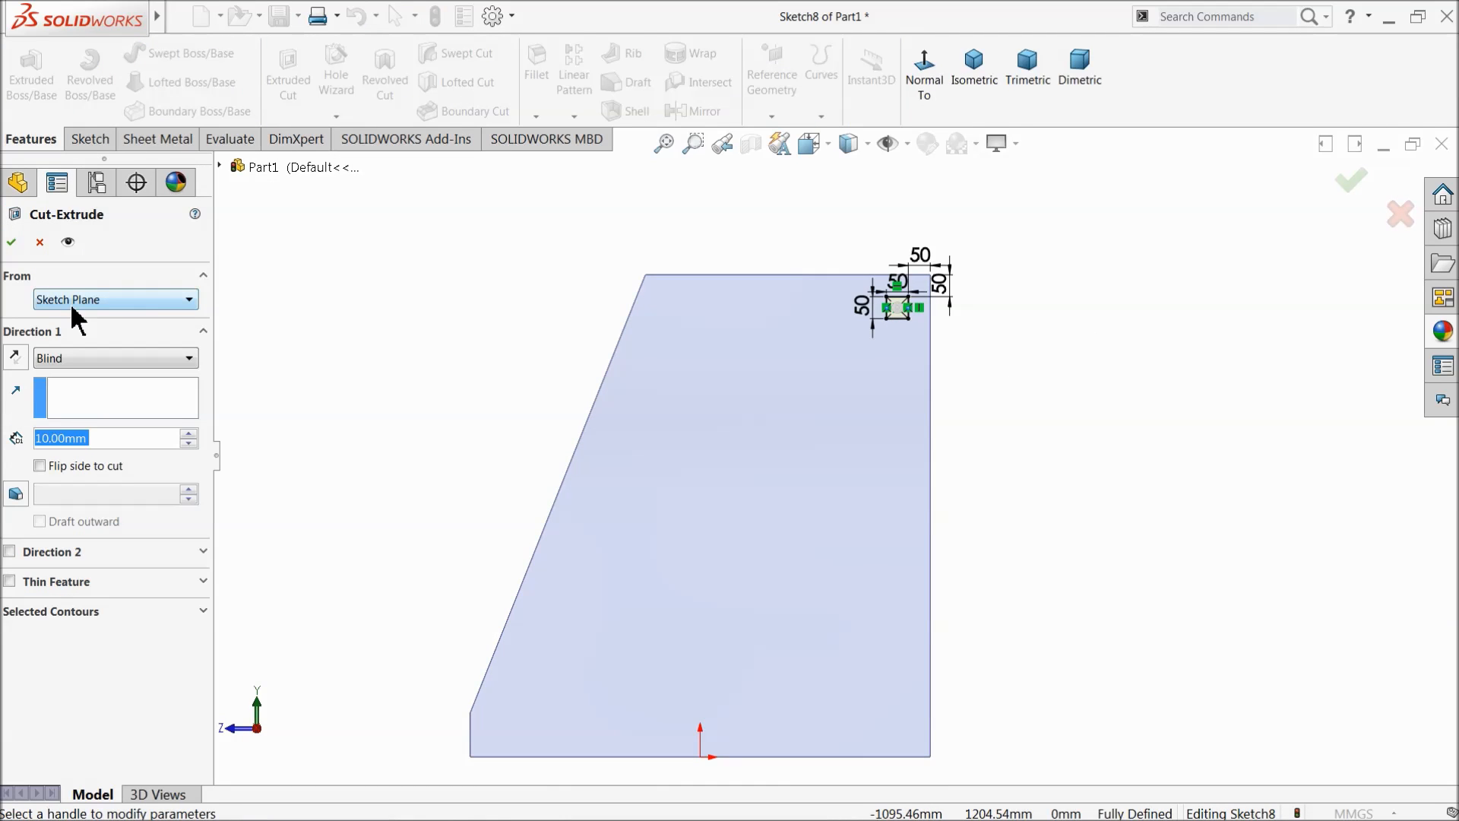
left_click(61, 362)
left_click(84, 387)
middle_click_drag(437, 384, 501, 441)
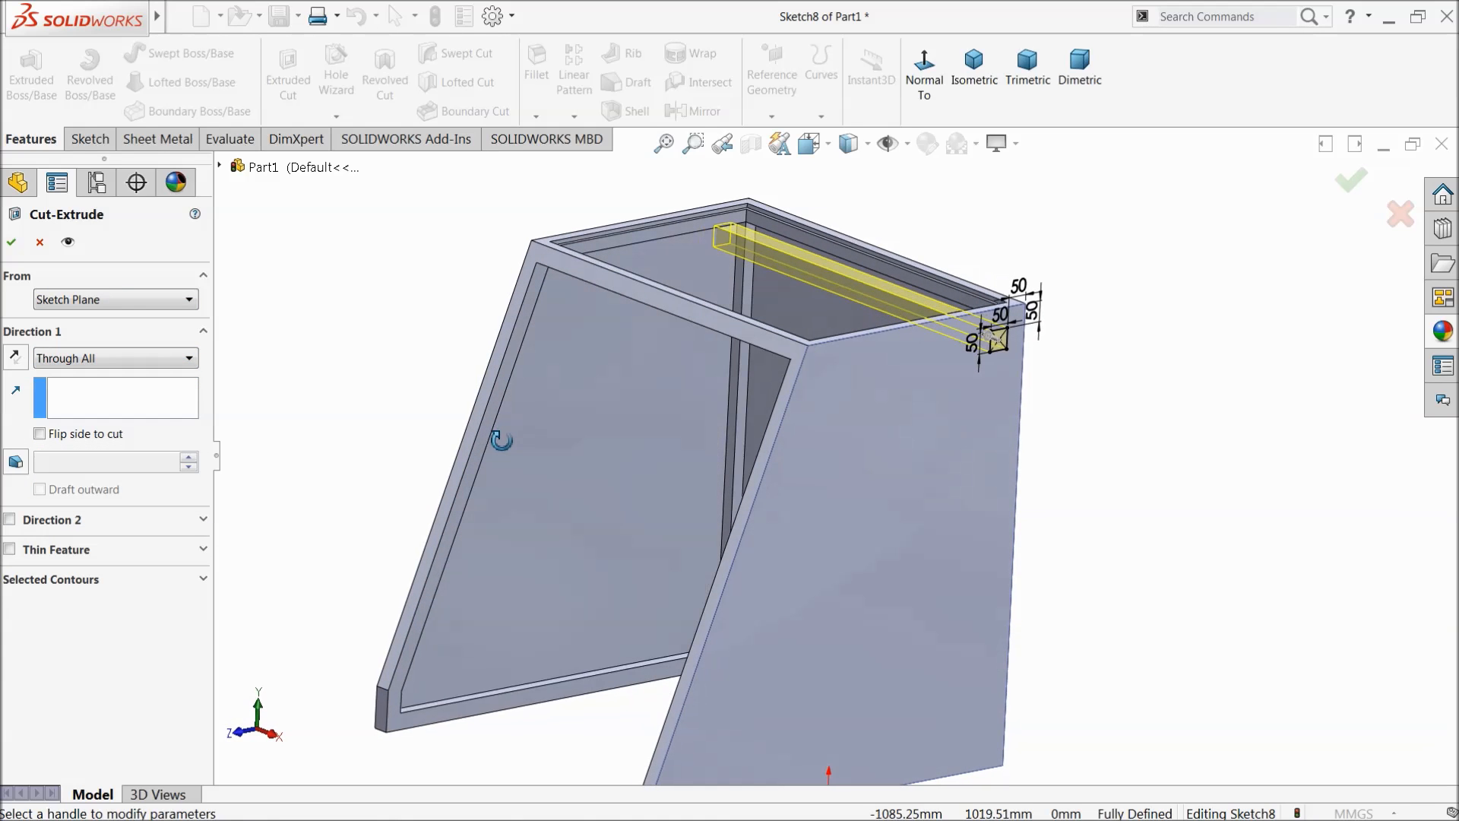
left_click(10, 243)
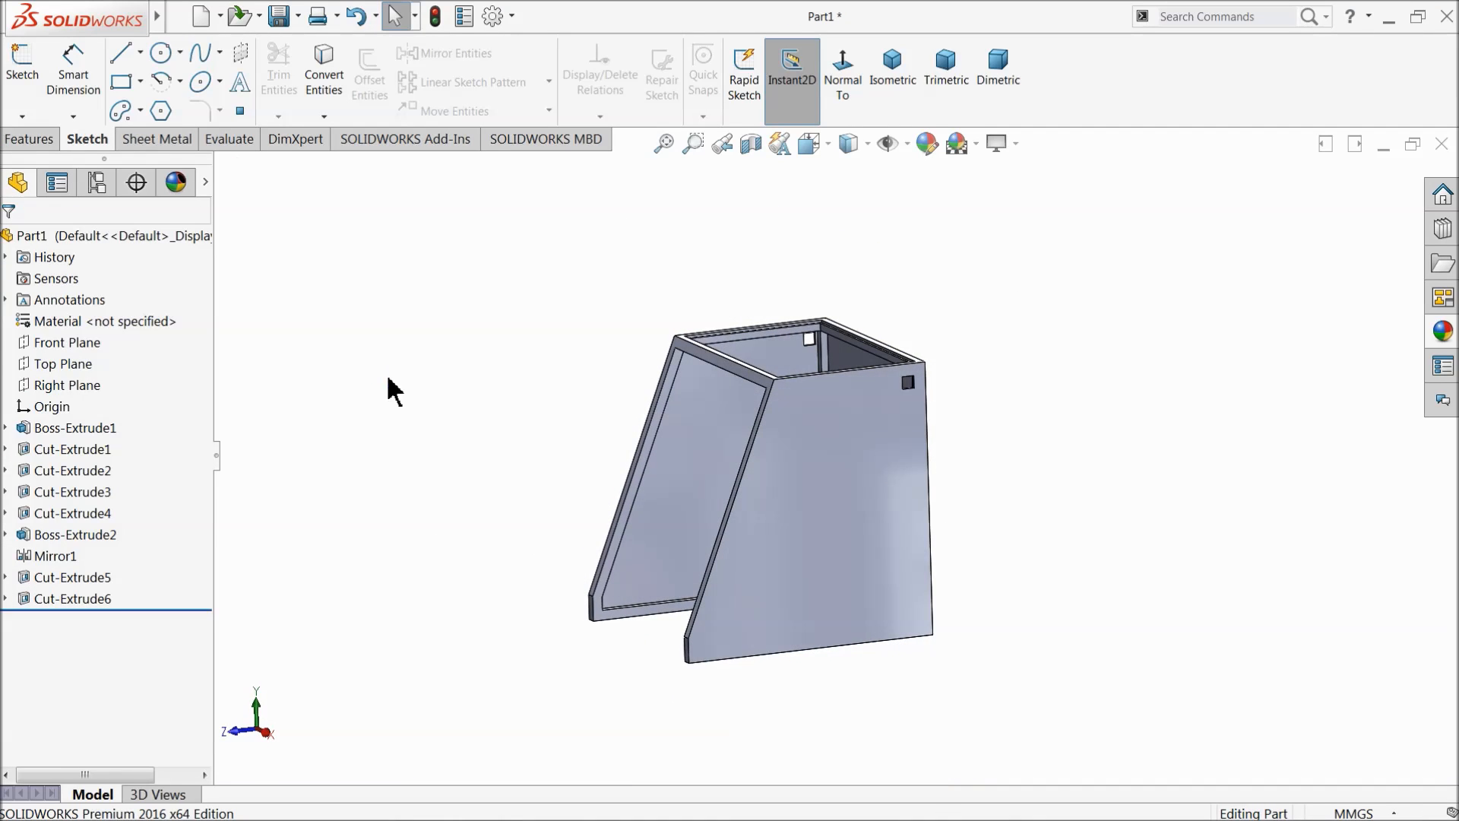
Step: Start a Linear Pattern of the square cut, using the side face's vertical back edge as the first direction
scroll(866, 525, "down", 3)
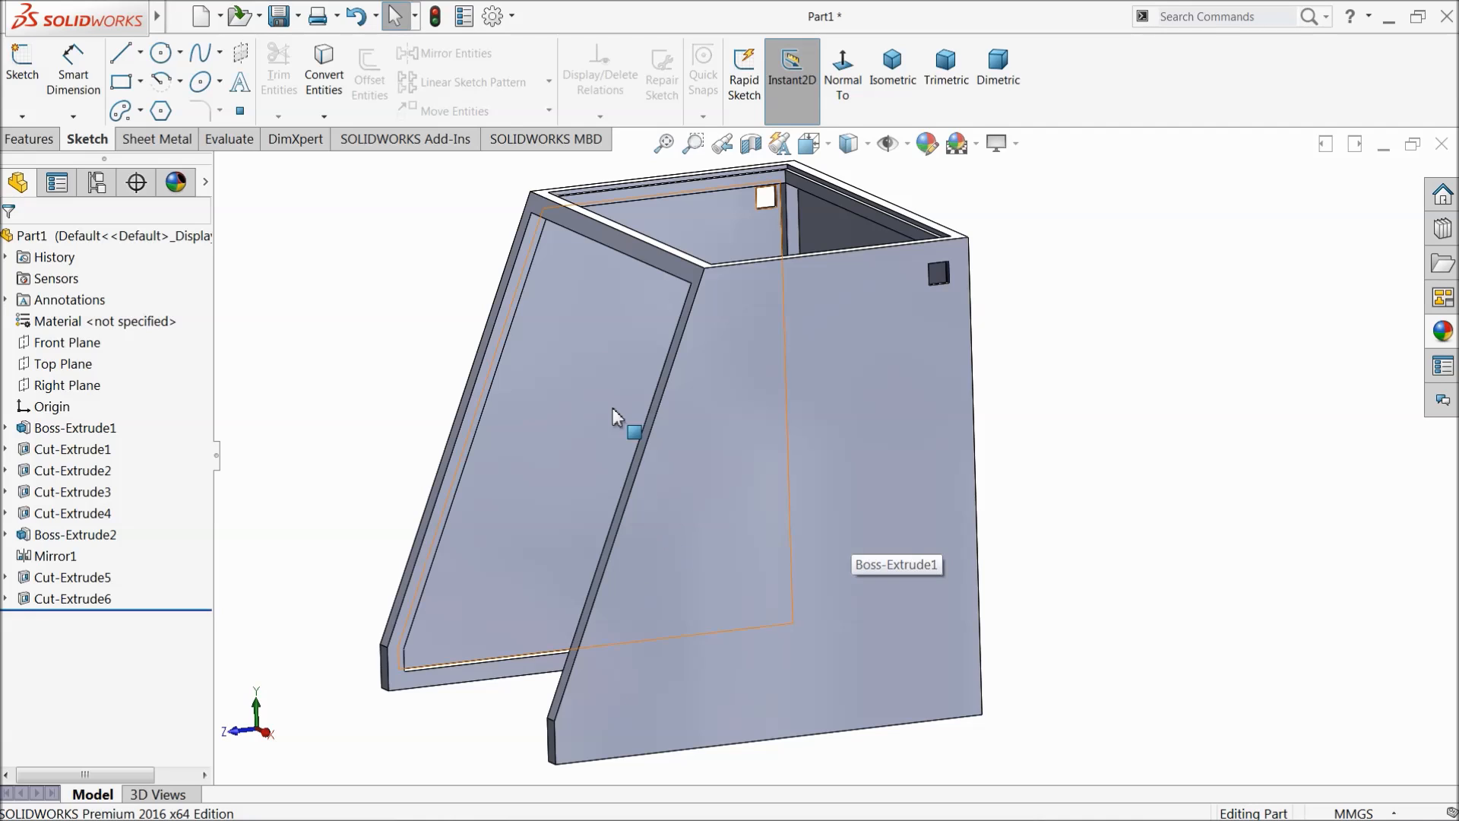
left_click(23, 139)
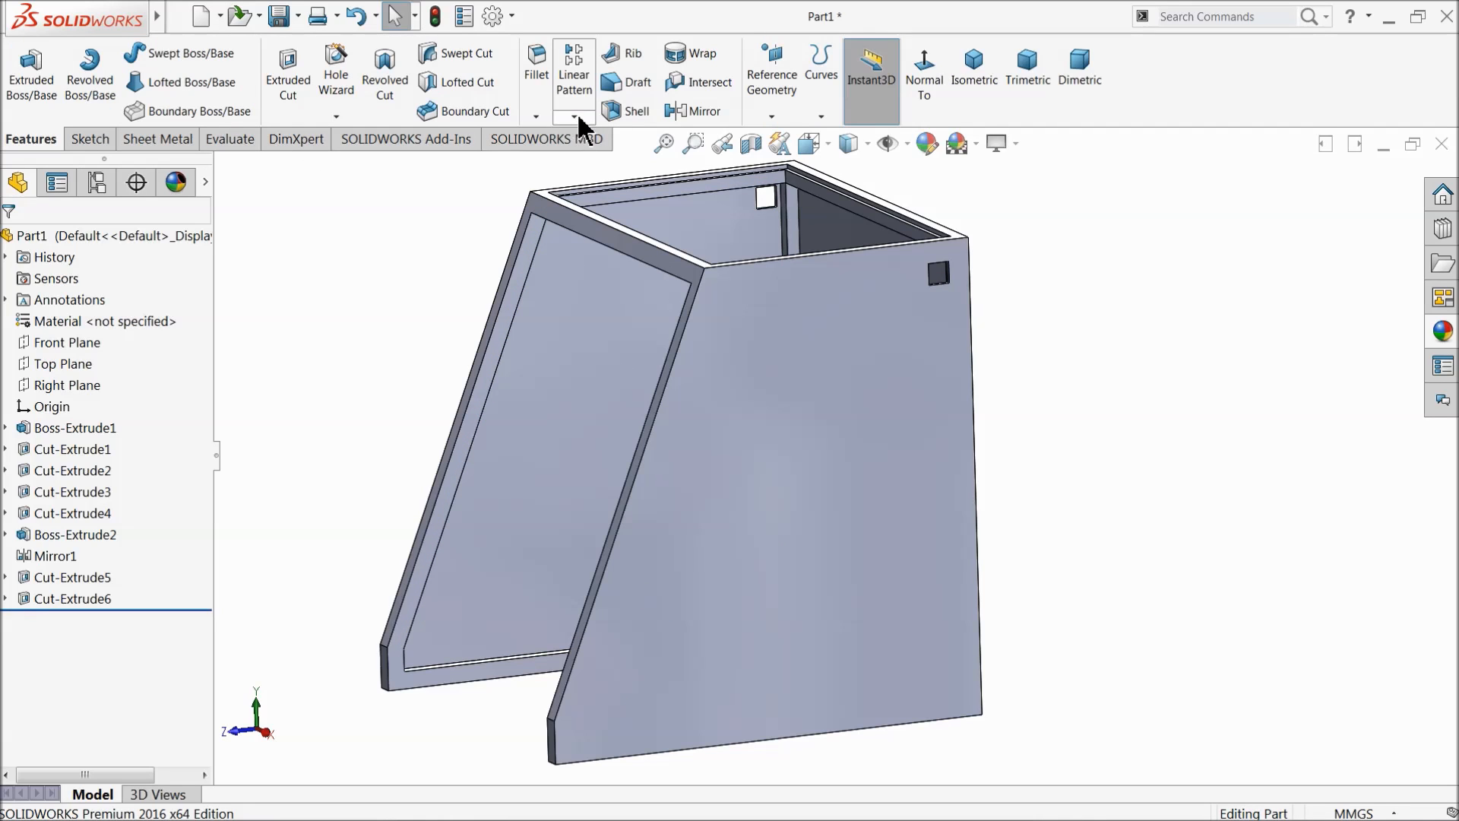
left_click(574, 80)
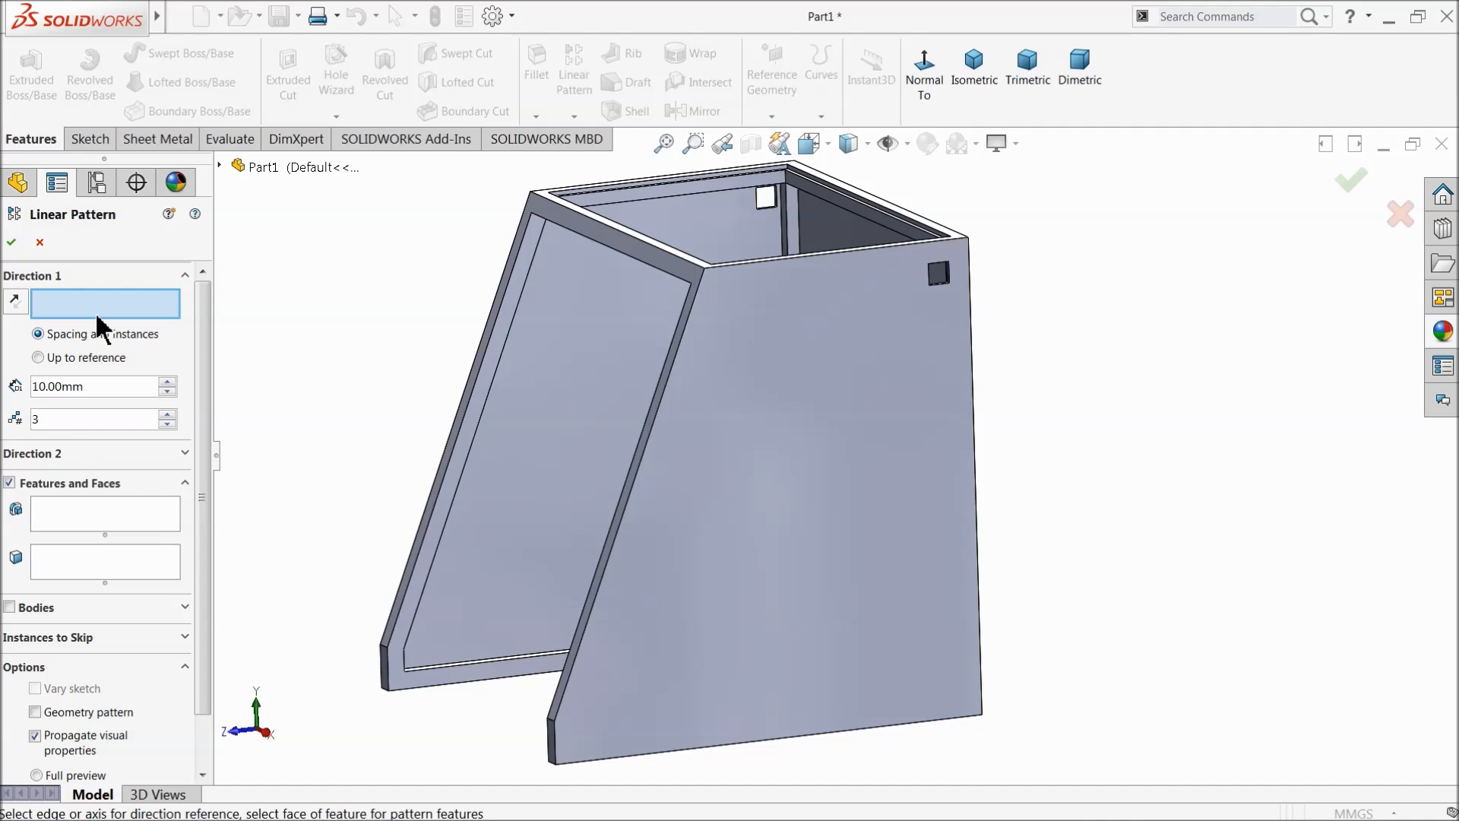
left_click(972, 346)
left_click(82, 524)
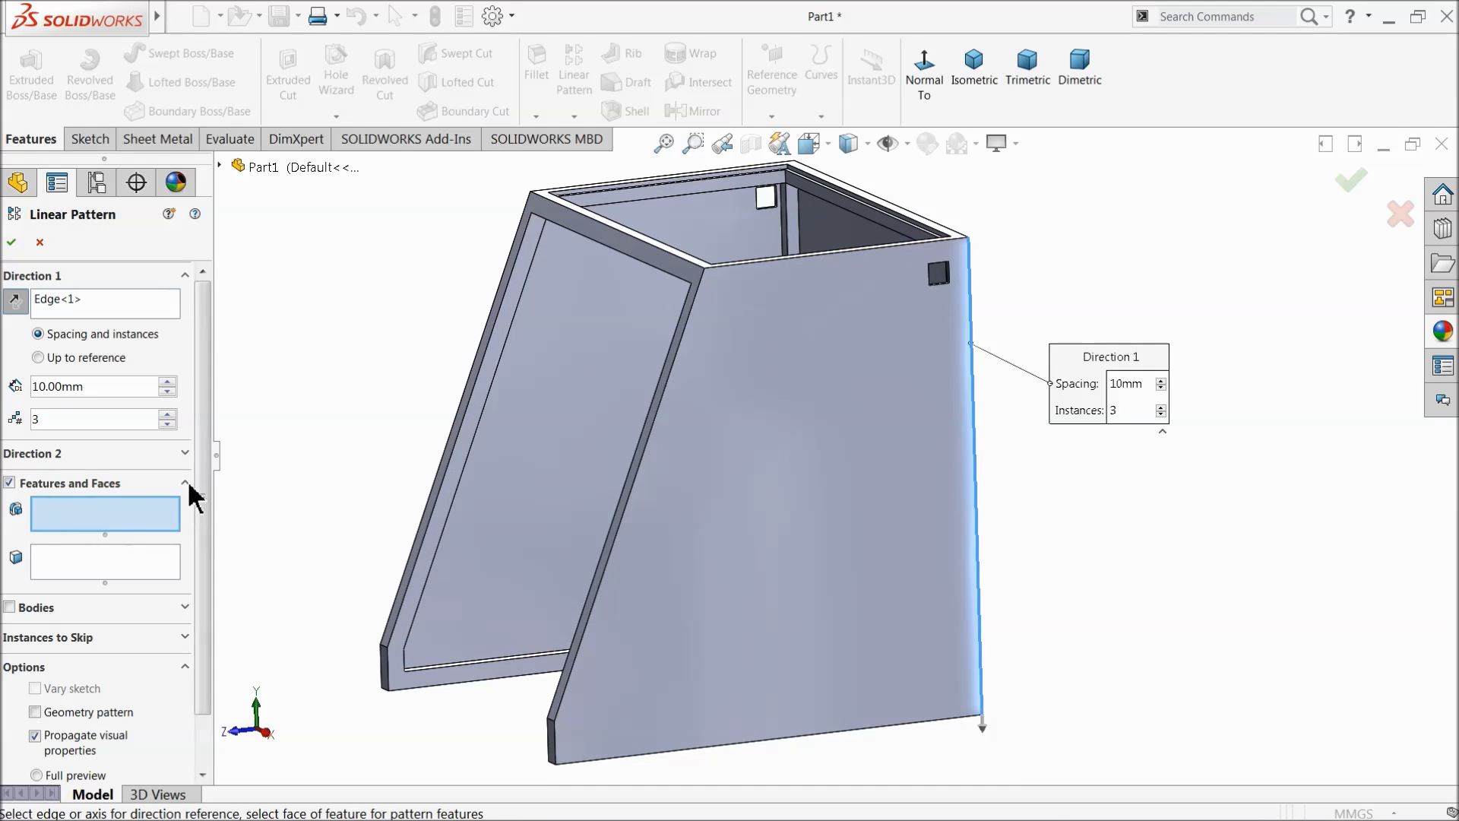
left_click(220, 167)
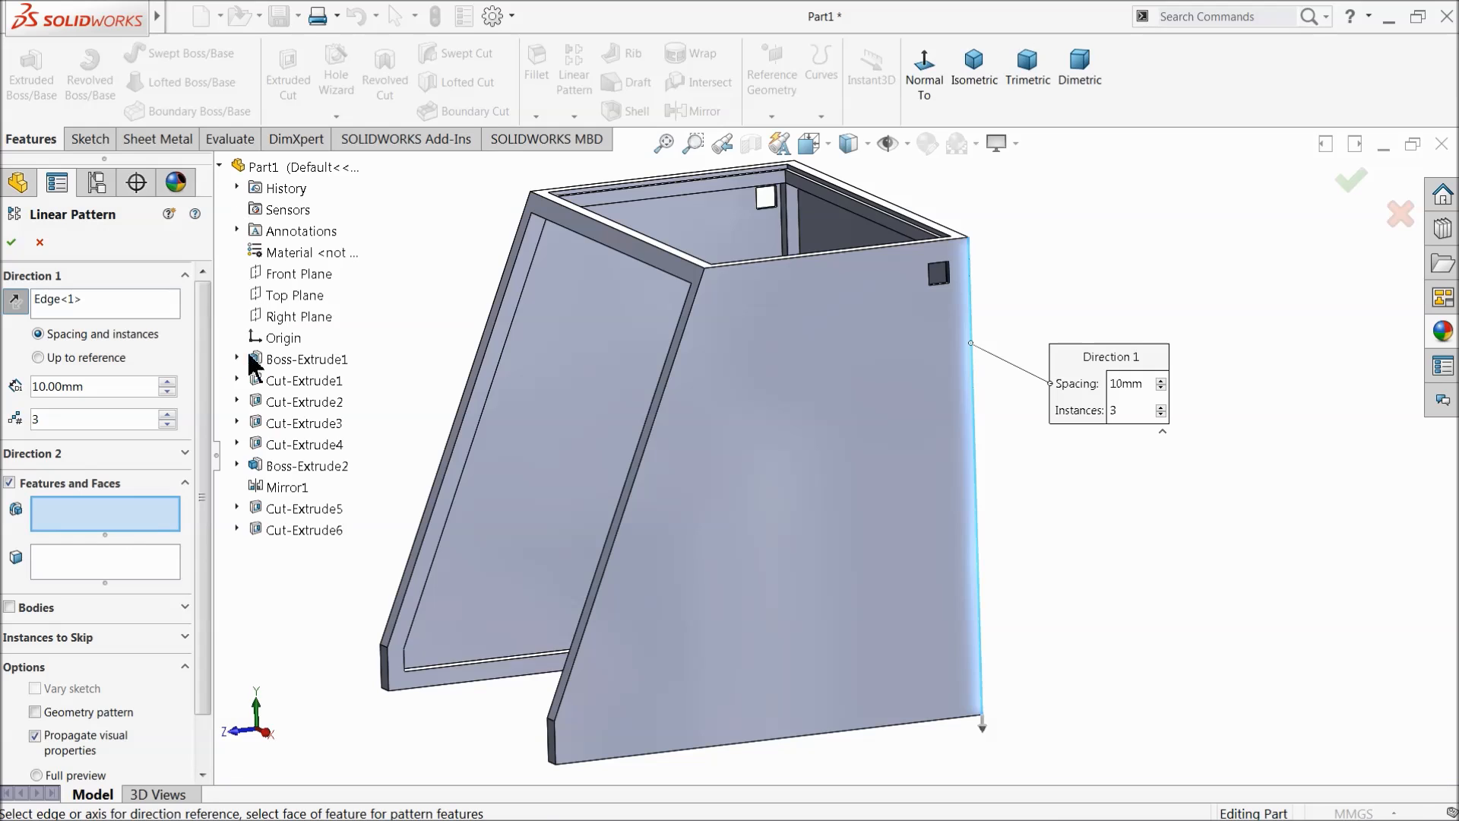
left_click(278, 531)
Step: Set the pattern's first direction to 60 mm spacing and 16 instances
left_click_drag(97, 394, 85, 391)
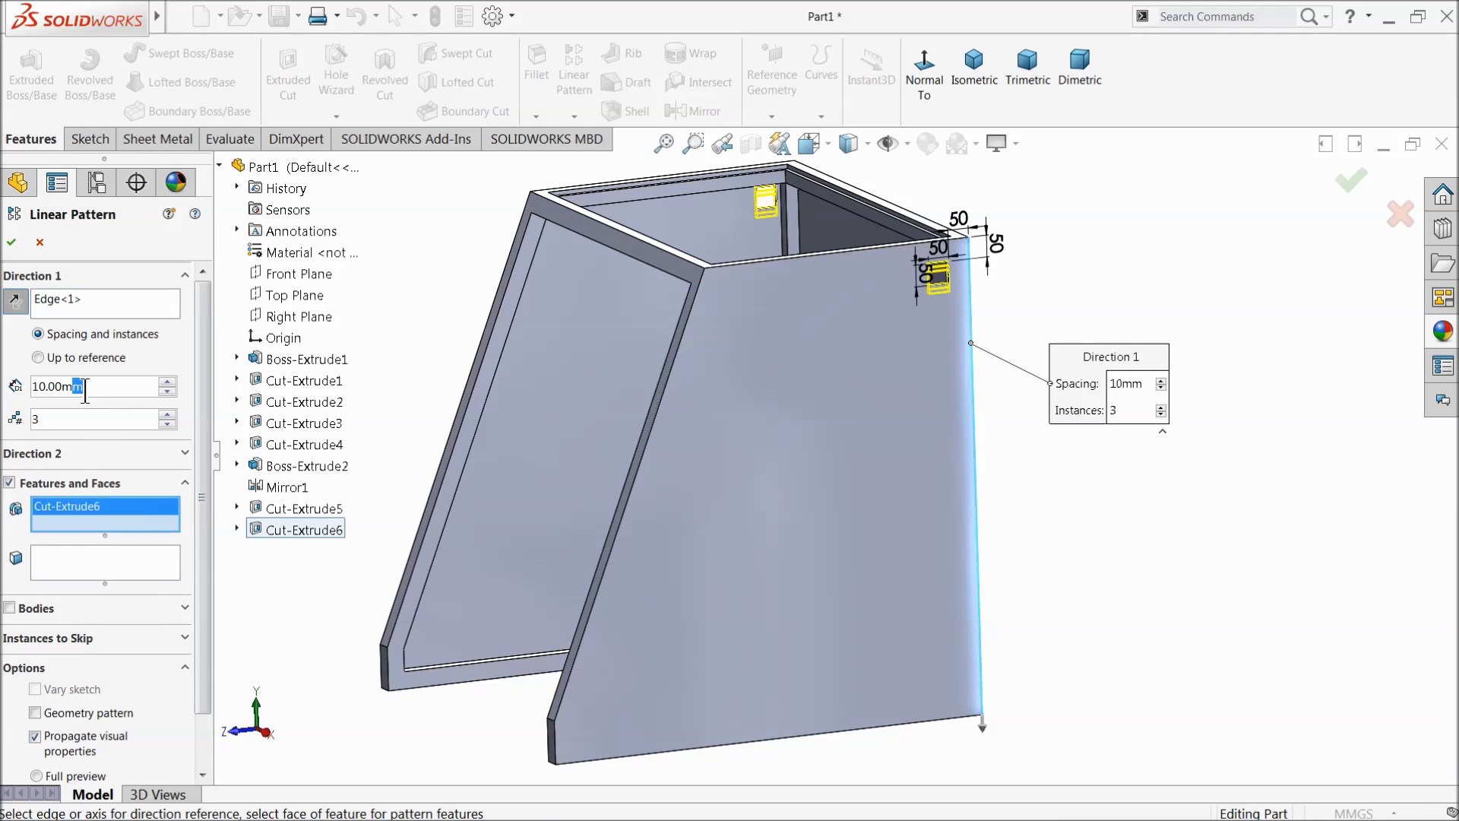
type("60")
key("Return")
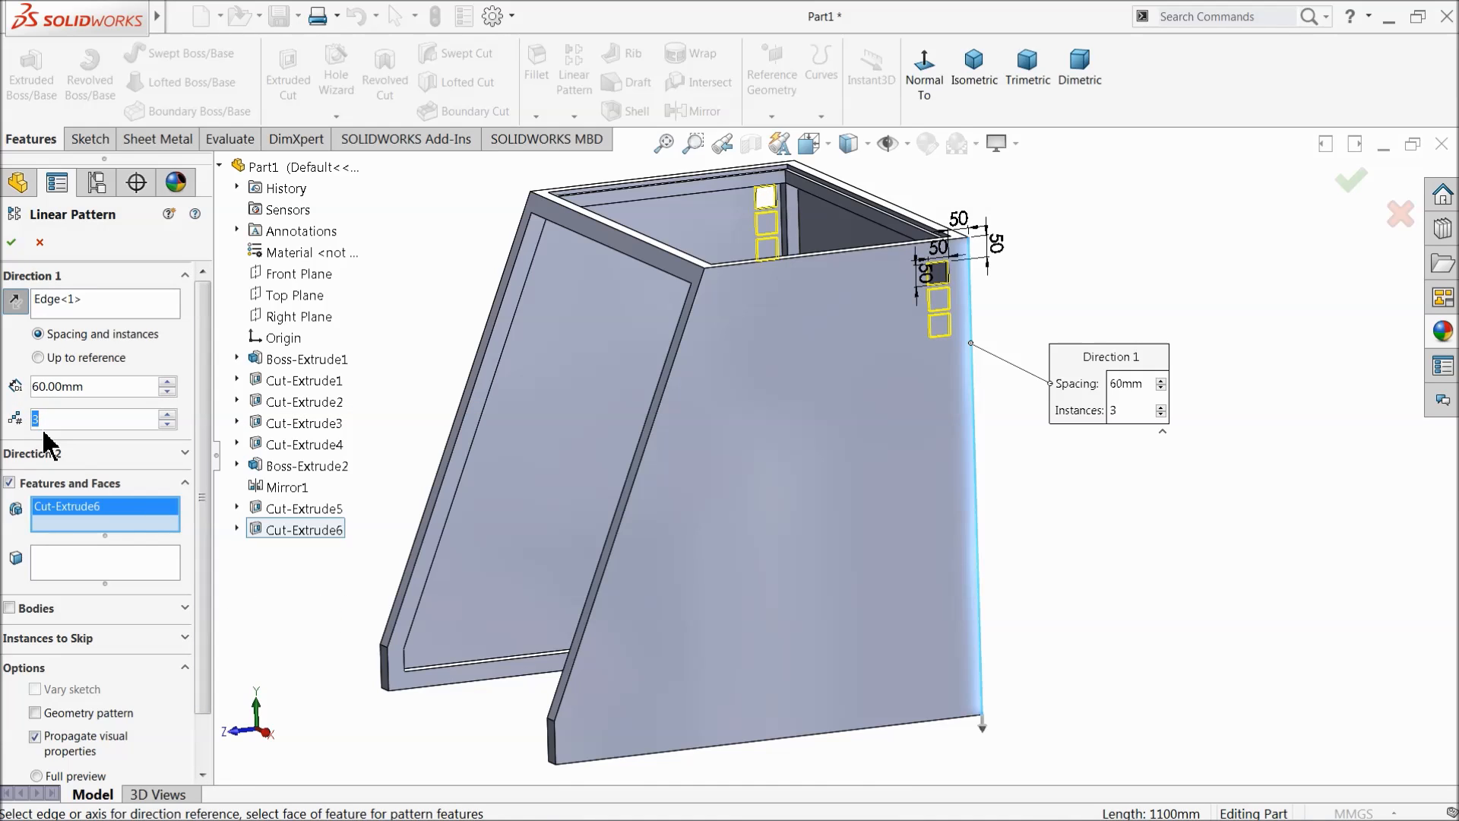
type("16")
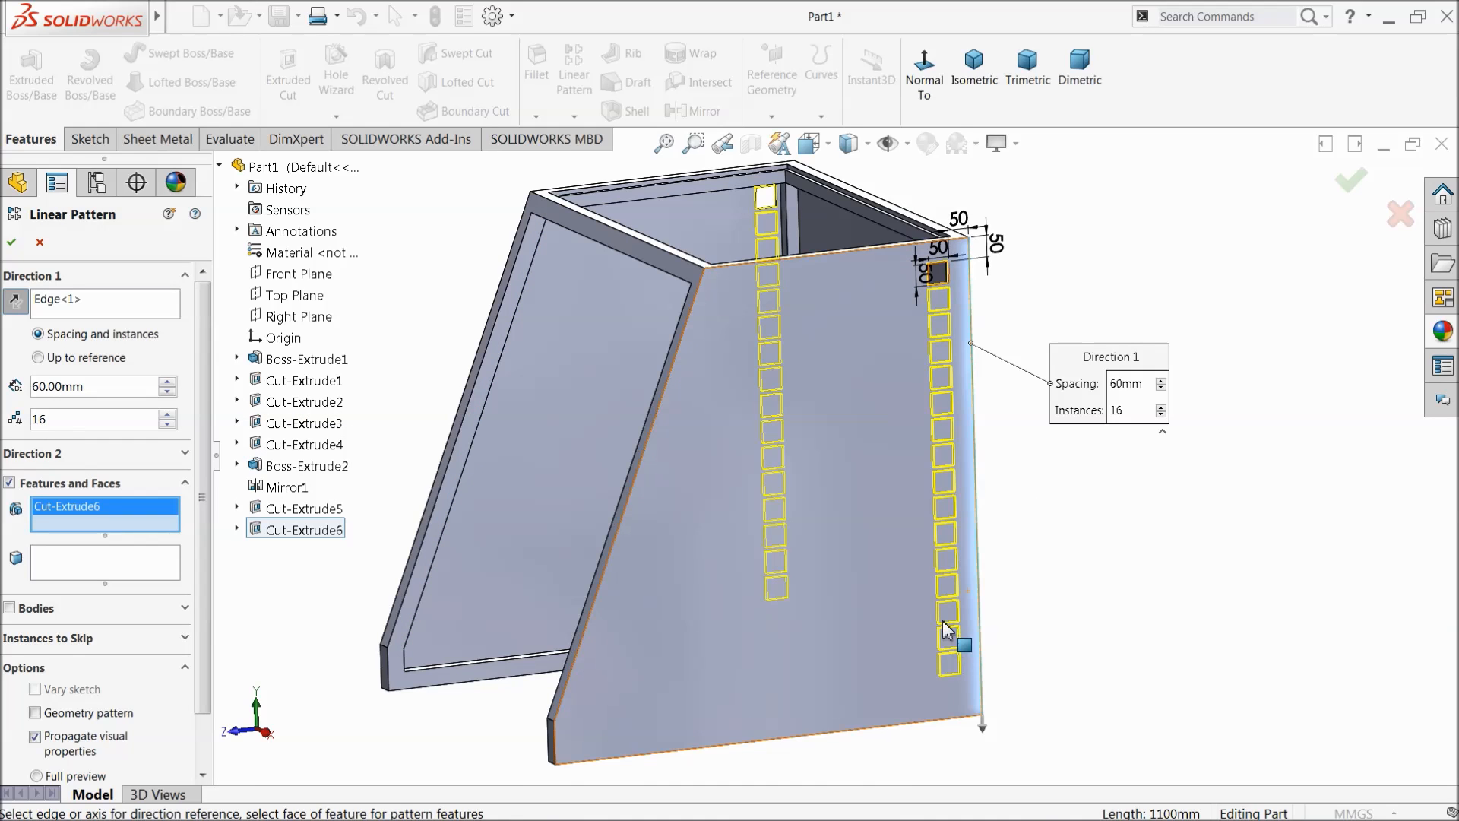
middle_click_drag(942, 623, 1061, 576)
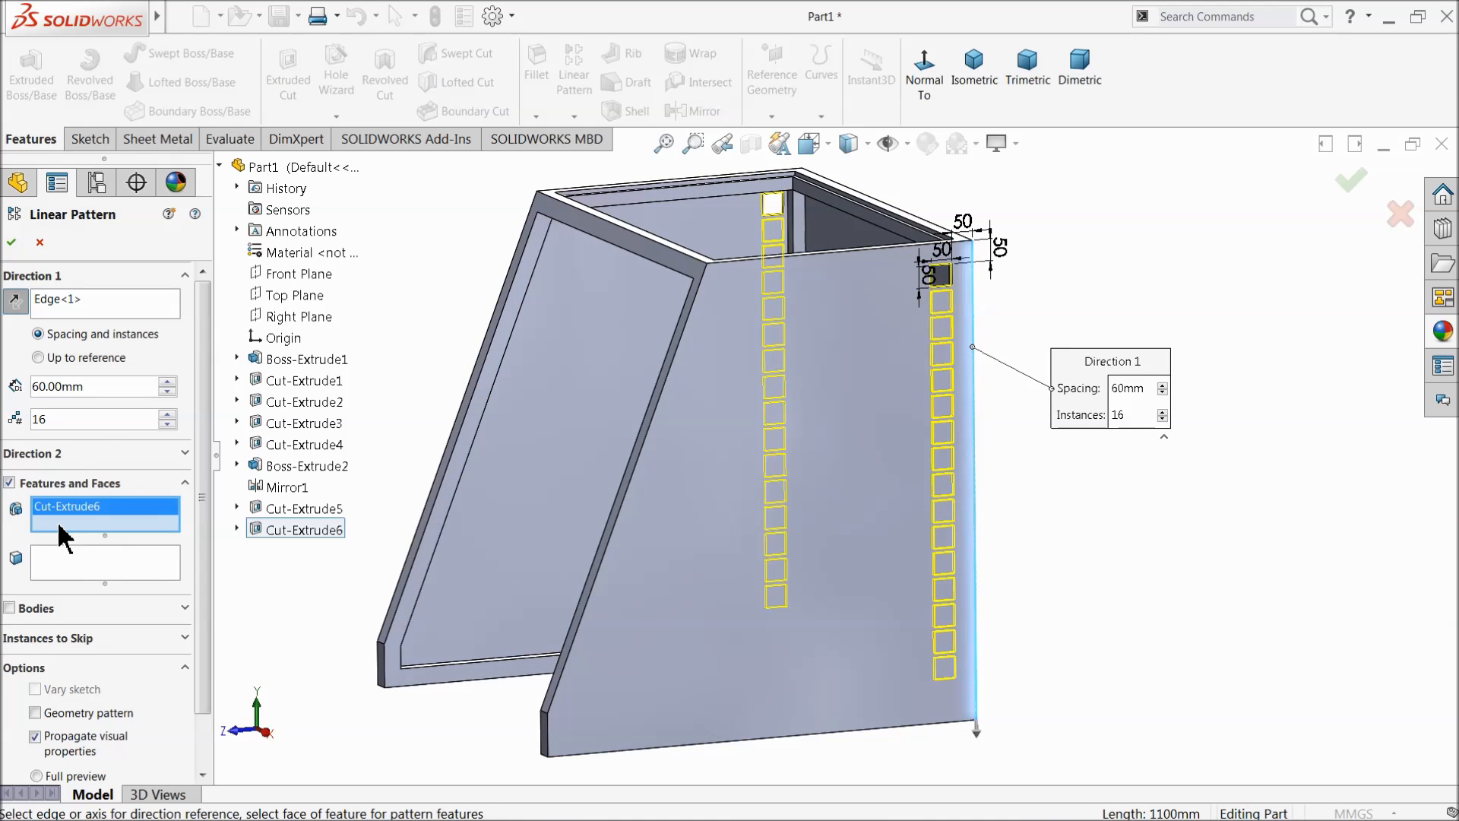
Step: Add a second pattern direction along the side face's top edge with 60 mm spacing and 3 instances
left_click(185, 456)
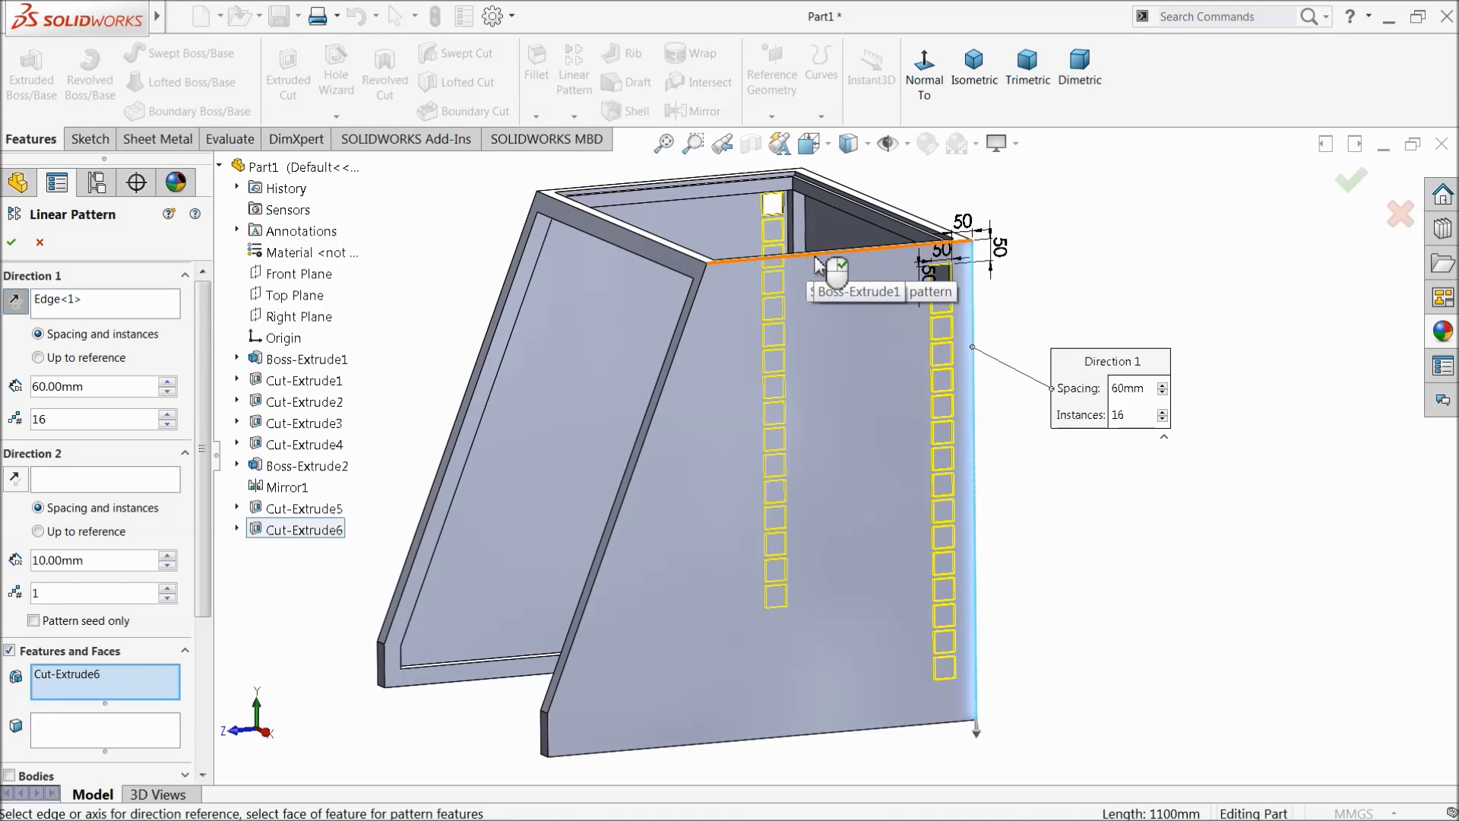
left_click(103, 479)
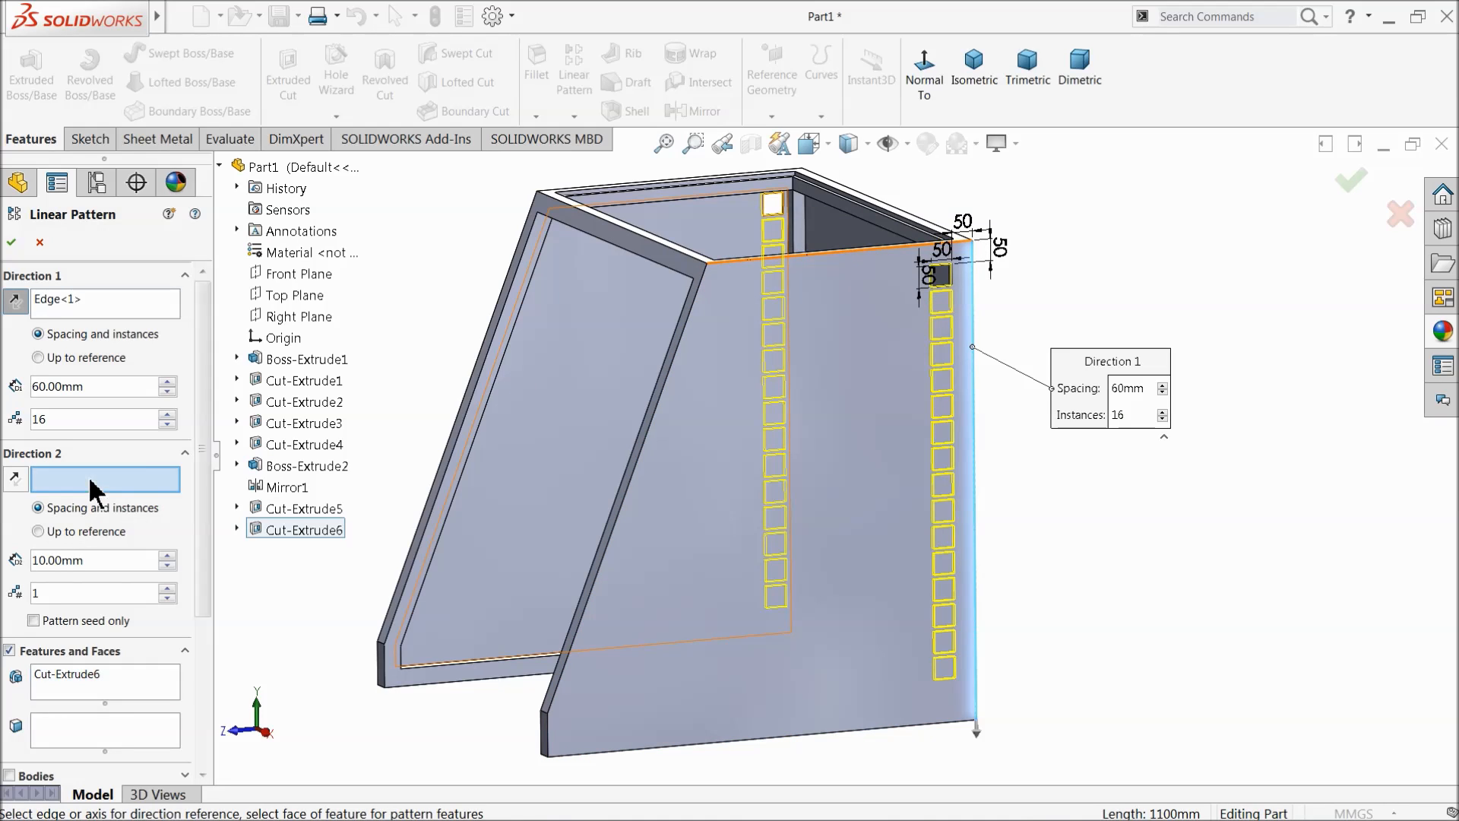
left_click(838, 262)
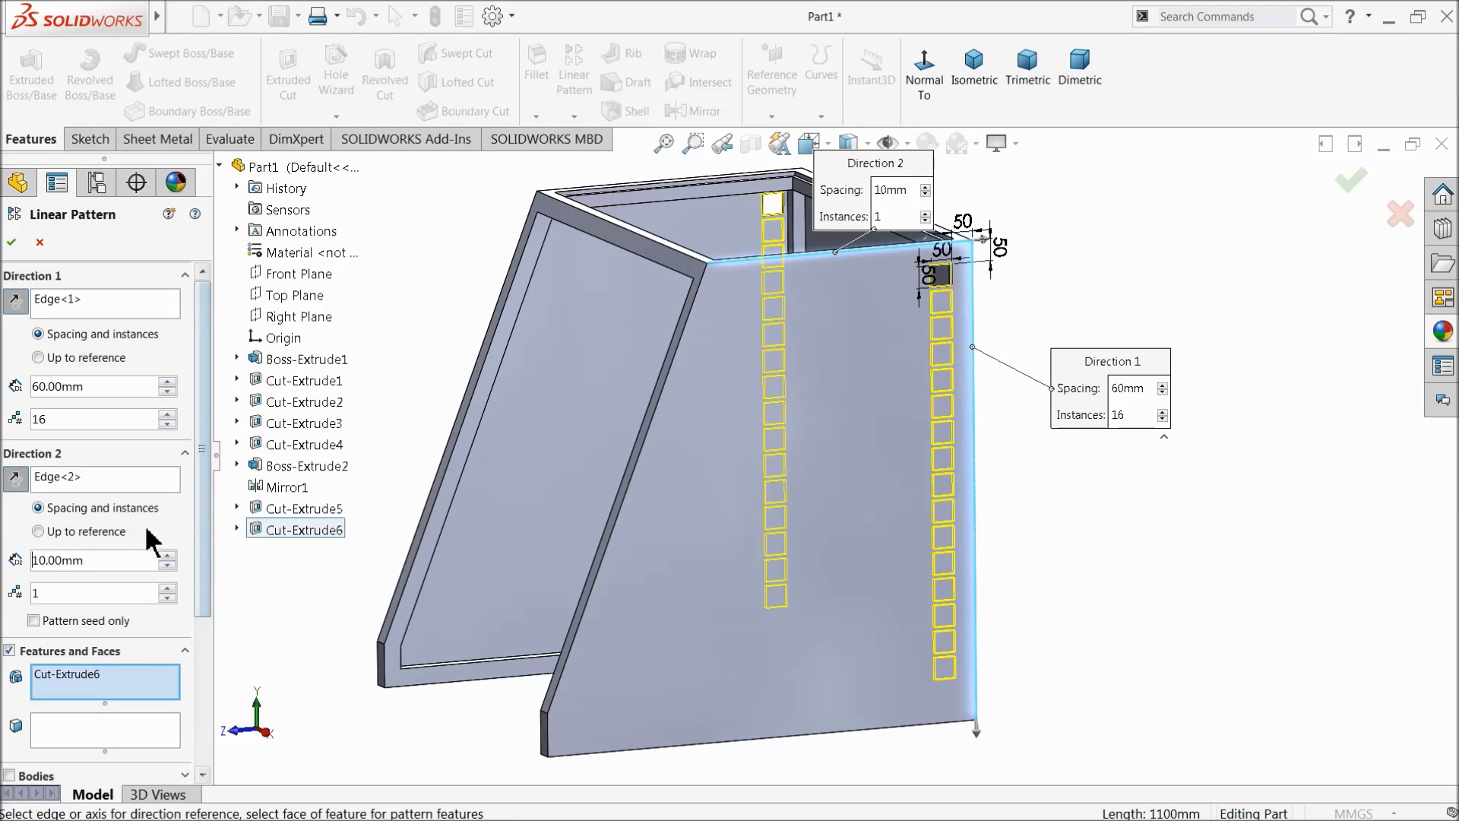
type("60")
key("Tab")
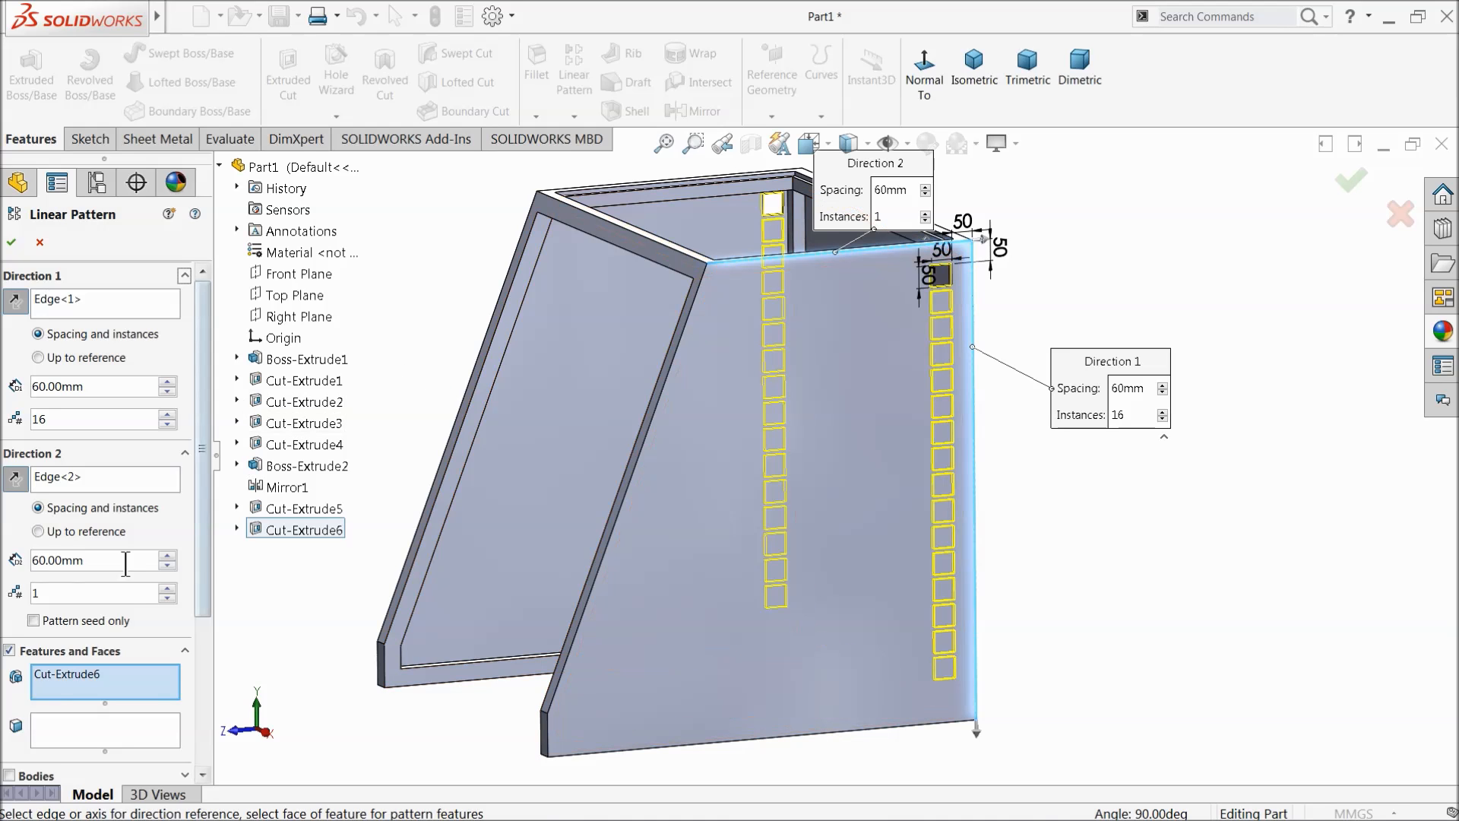
left_click(167, 589)
left_click(167, 589)
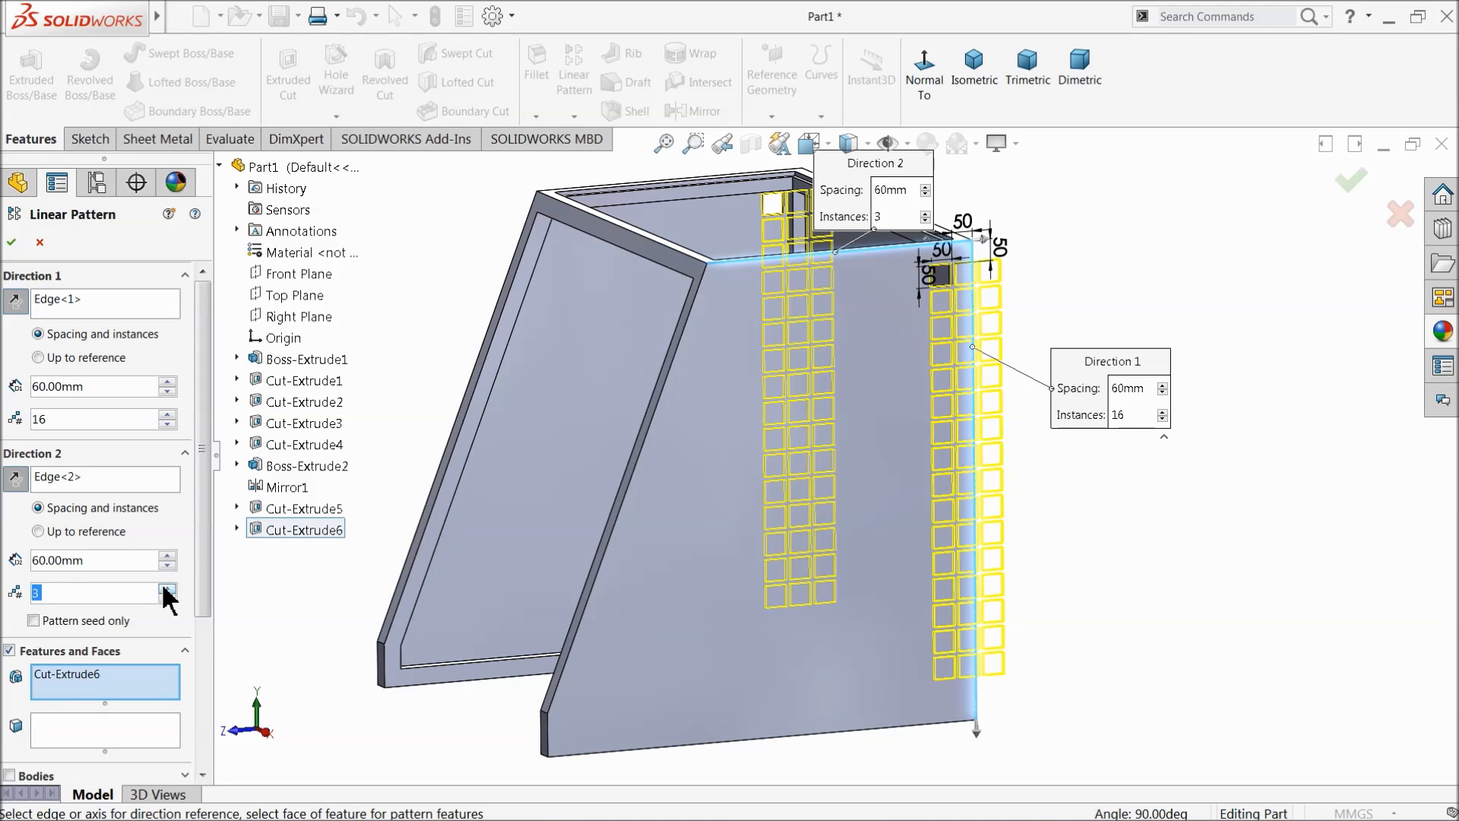
scroll(669, 482, "up", 3)
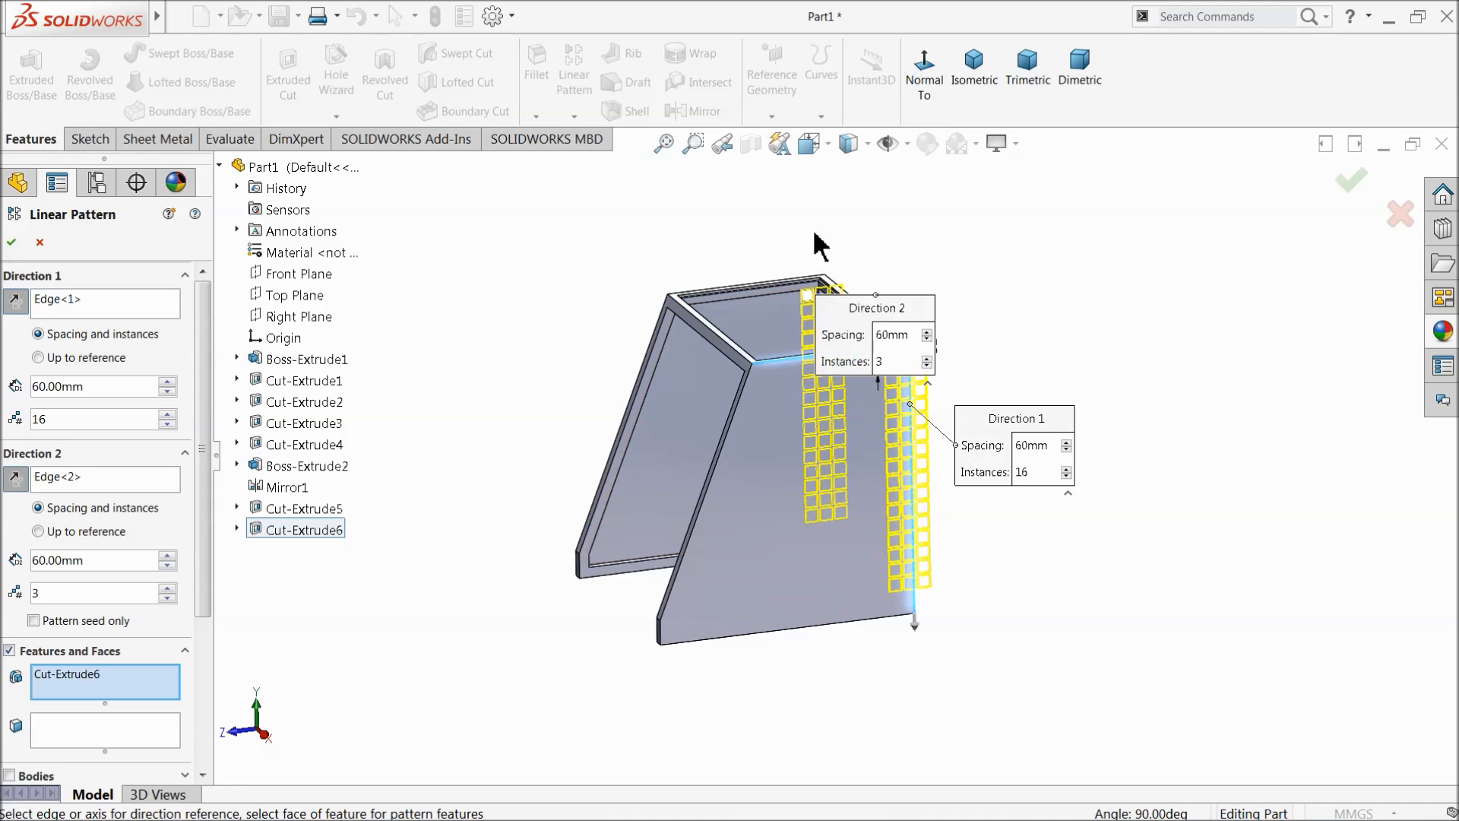
left_click(925, 84)
left_click(864, 314)
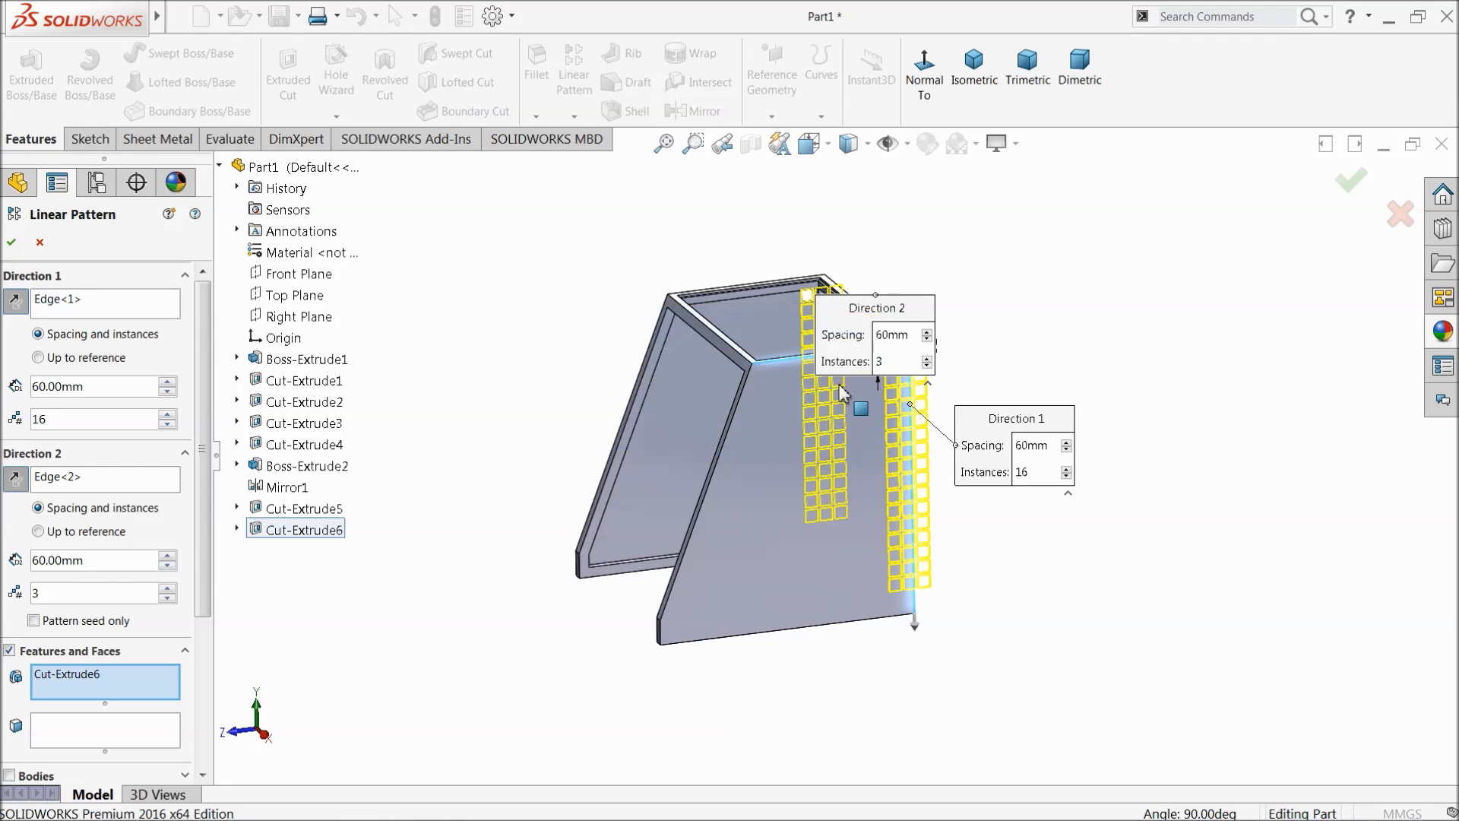
left_click(751, 543)
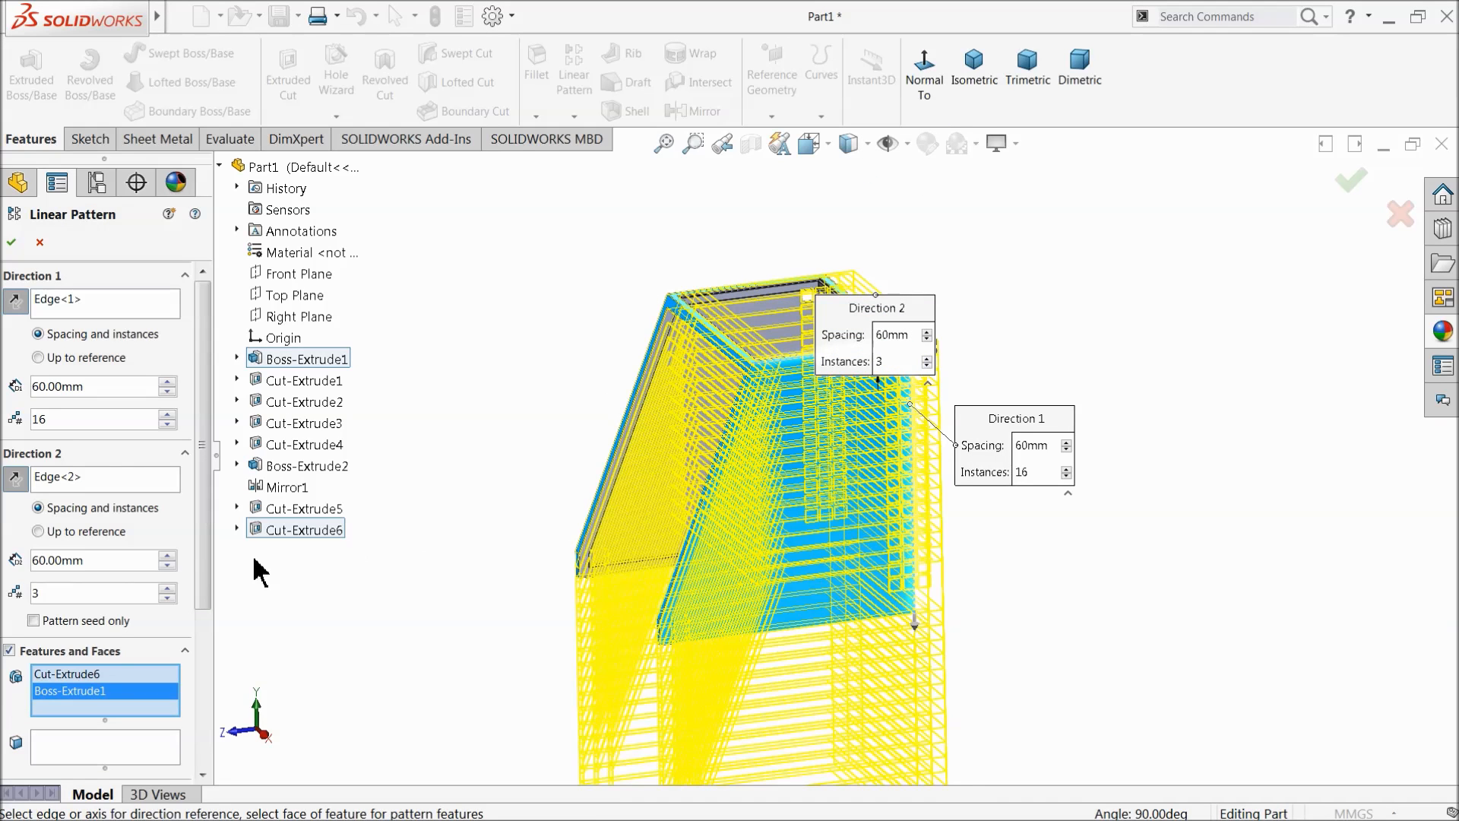
right_click(97, 701)
left_click(137, 722)
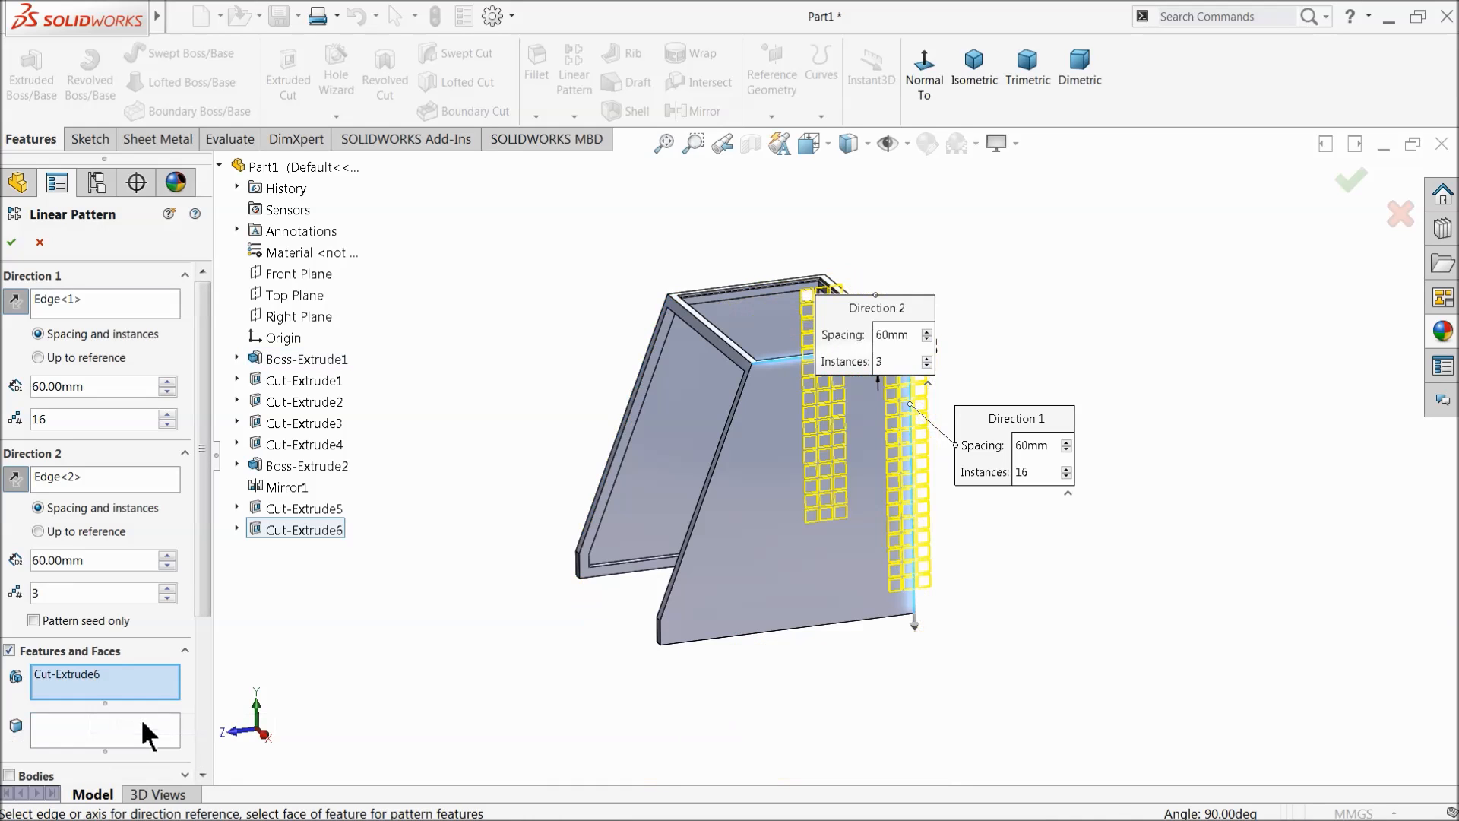
Step: Reverse the second pattern direction so the columns of squares run from the back edge toward the slanted front
scroll(929, 441, "down", 1)
middle_click_drag(854, 445, 685, 436)
scroll(688, 443, "down", 2)
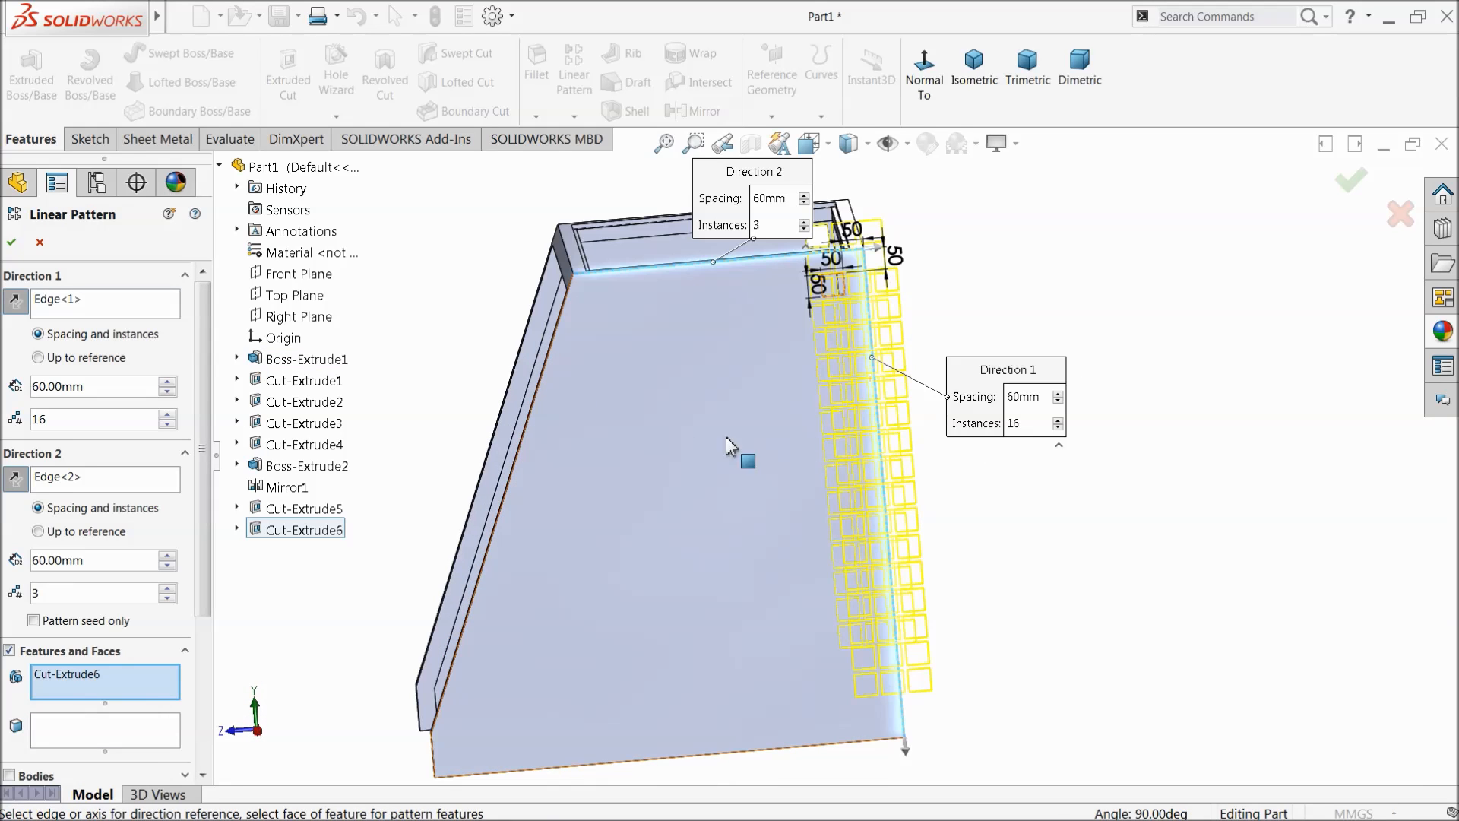
left_click(15, 479)
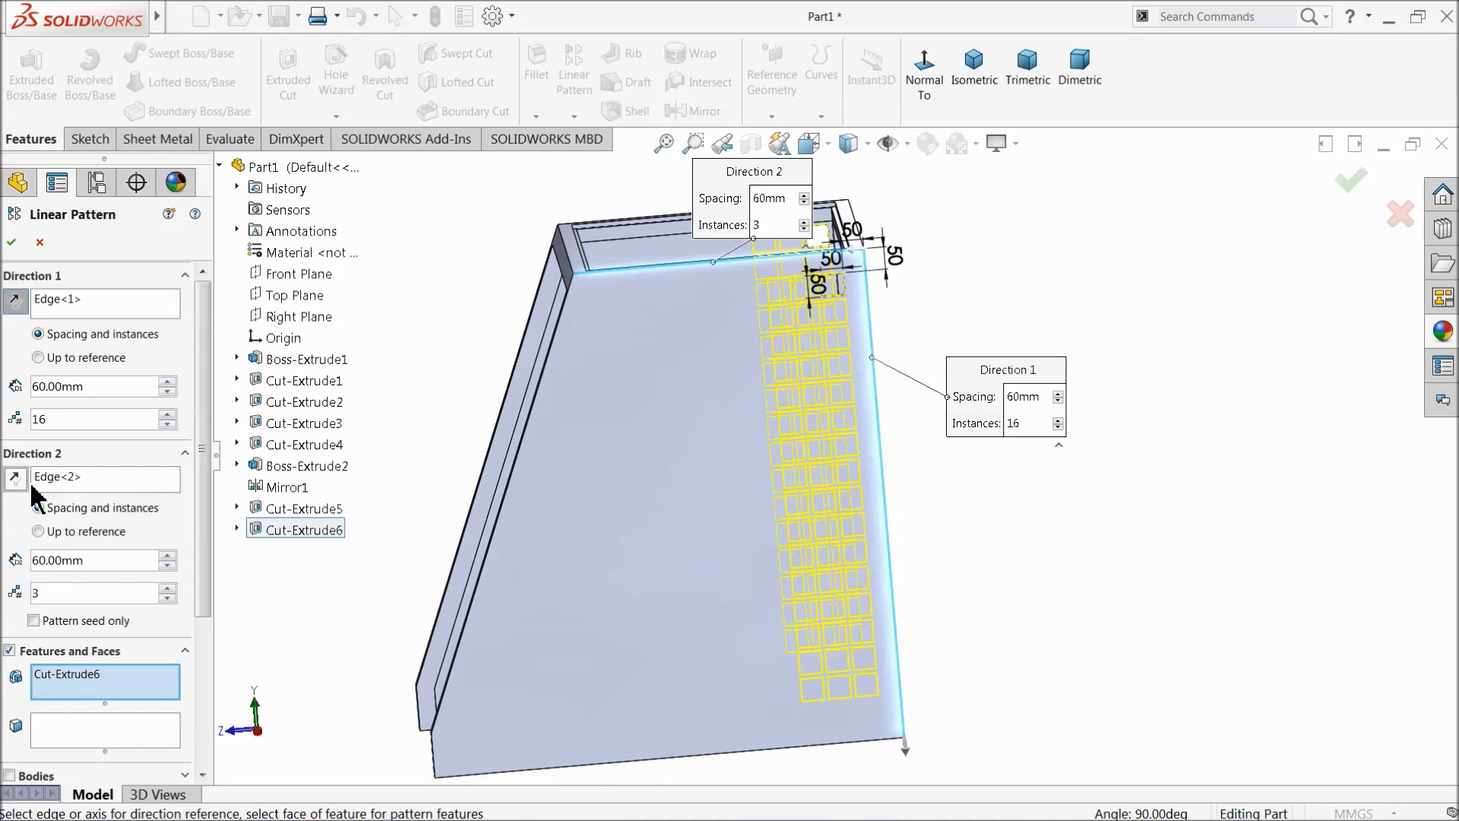
Step: Increase the second direction's instances to 15 so the squares span the side face
middle_click_drag(525, 413, 517, 370)
scroll(851, 450, "up", 1)
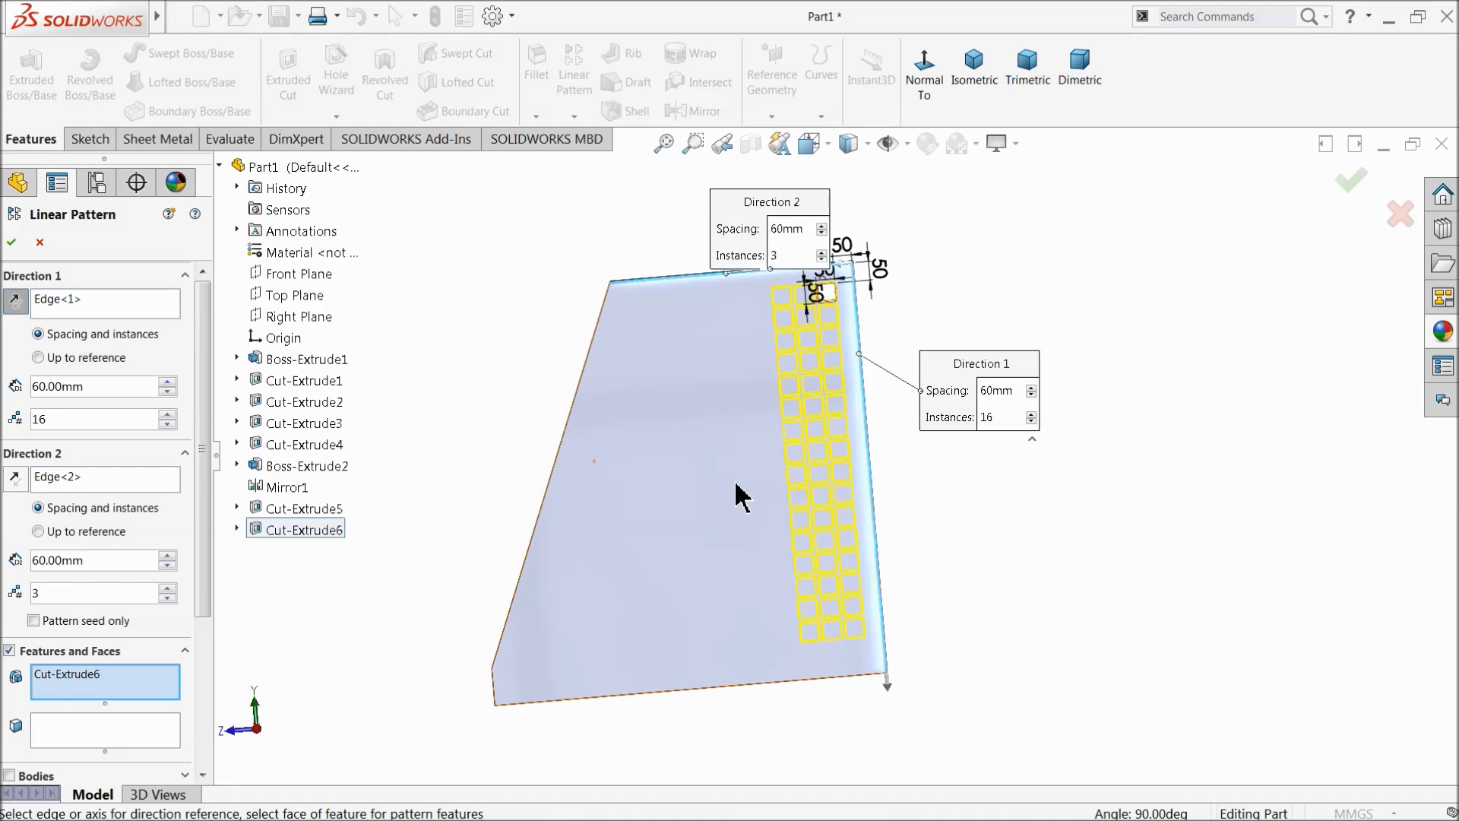
scroll(736, 483, "down", 1)
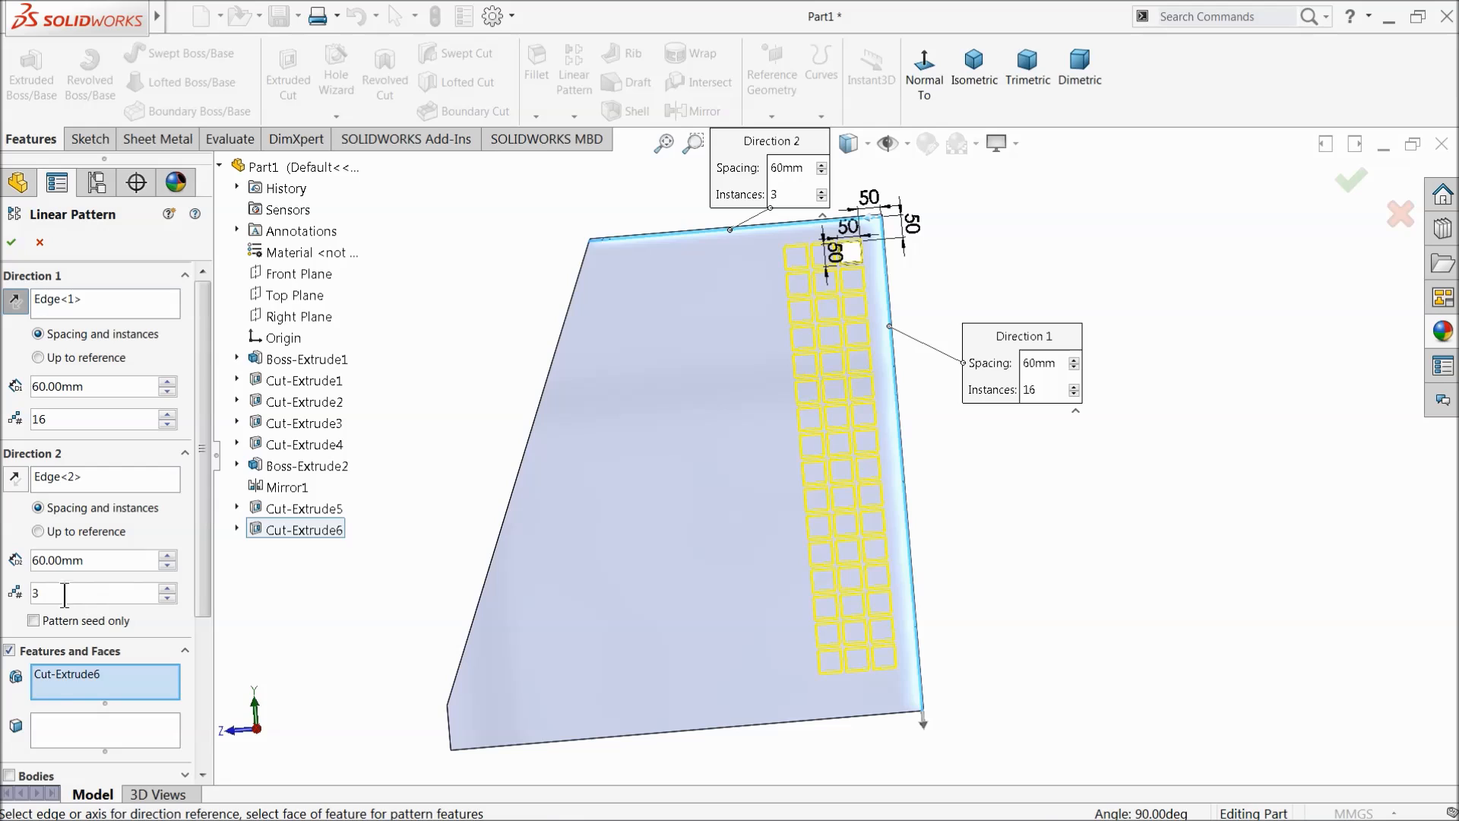
left_click(167, 589)
left_click(167, 589)
left_click(167, 589)
left_click(168, 589)
left_click(167, 589)
left_click(167, 589)
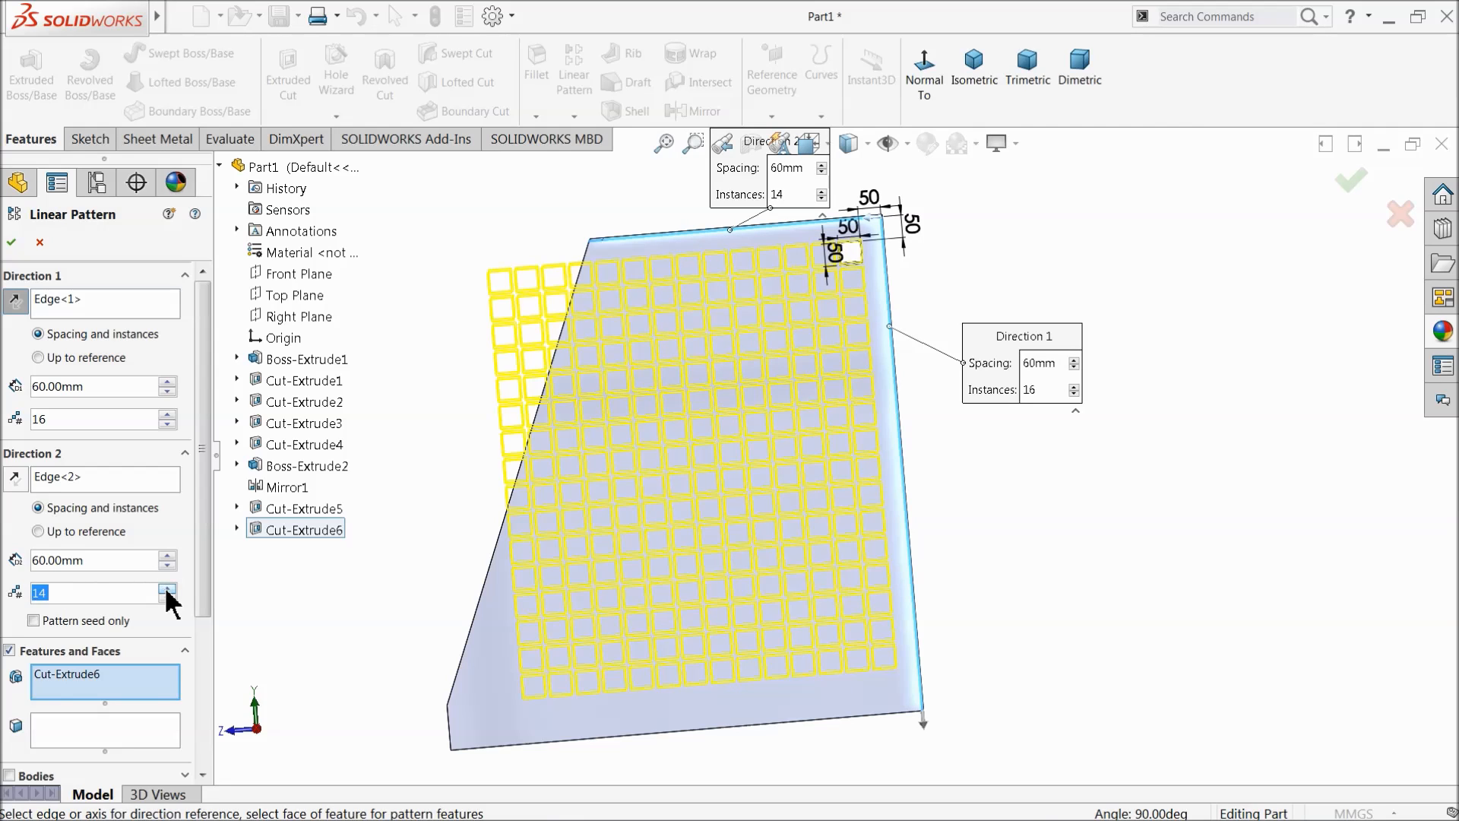
left_click(167, 589)
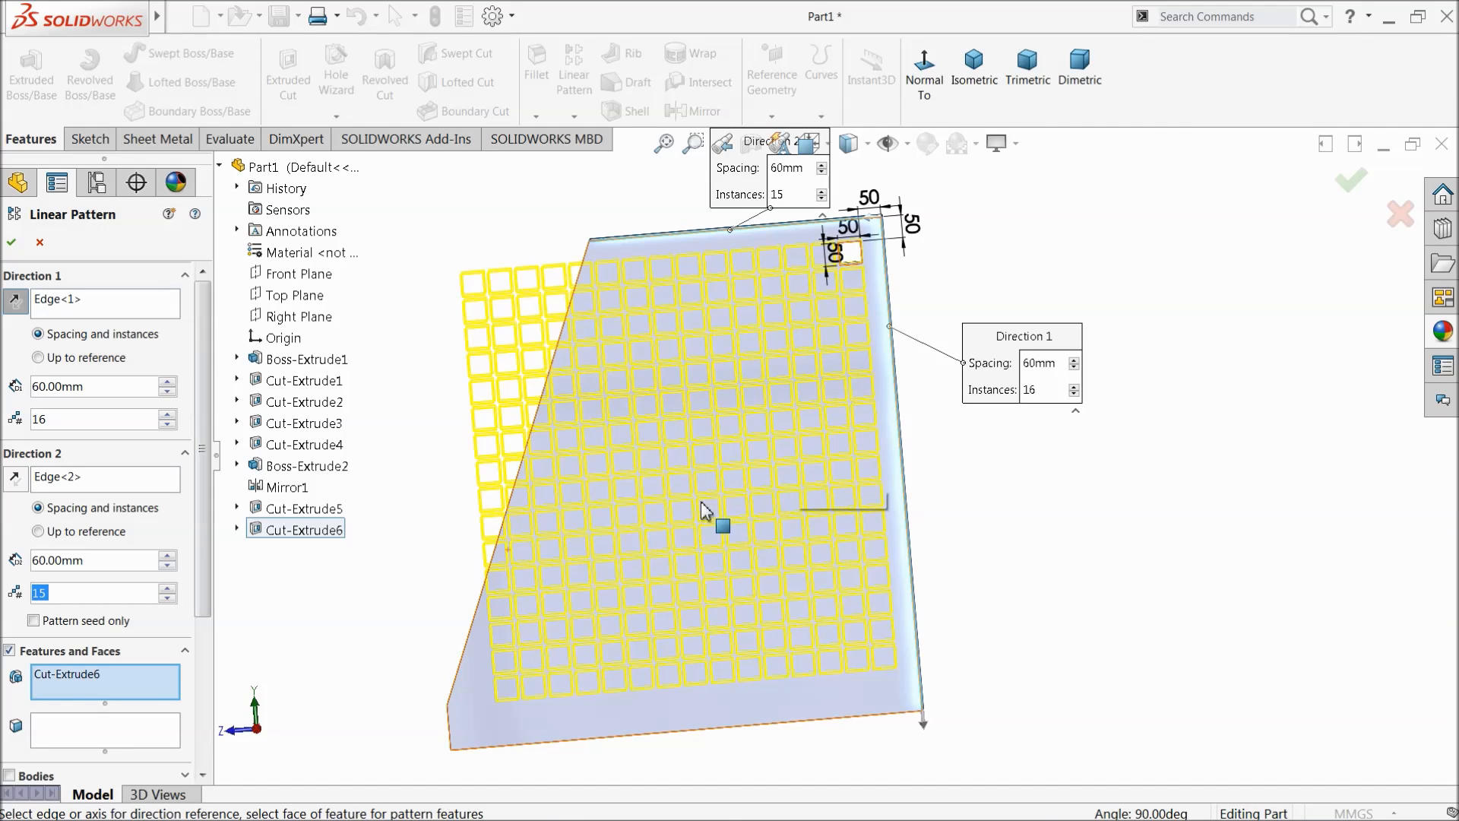
left_click_drag(206, 535, 184, 669)
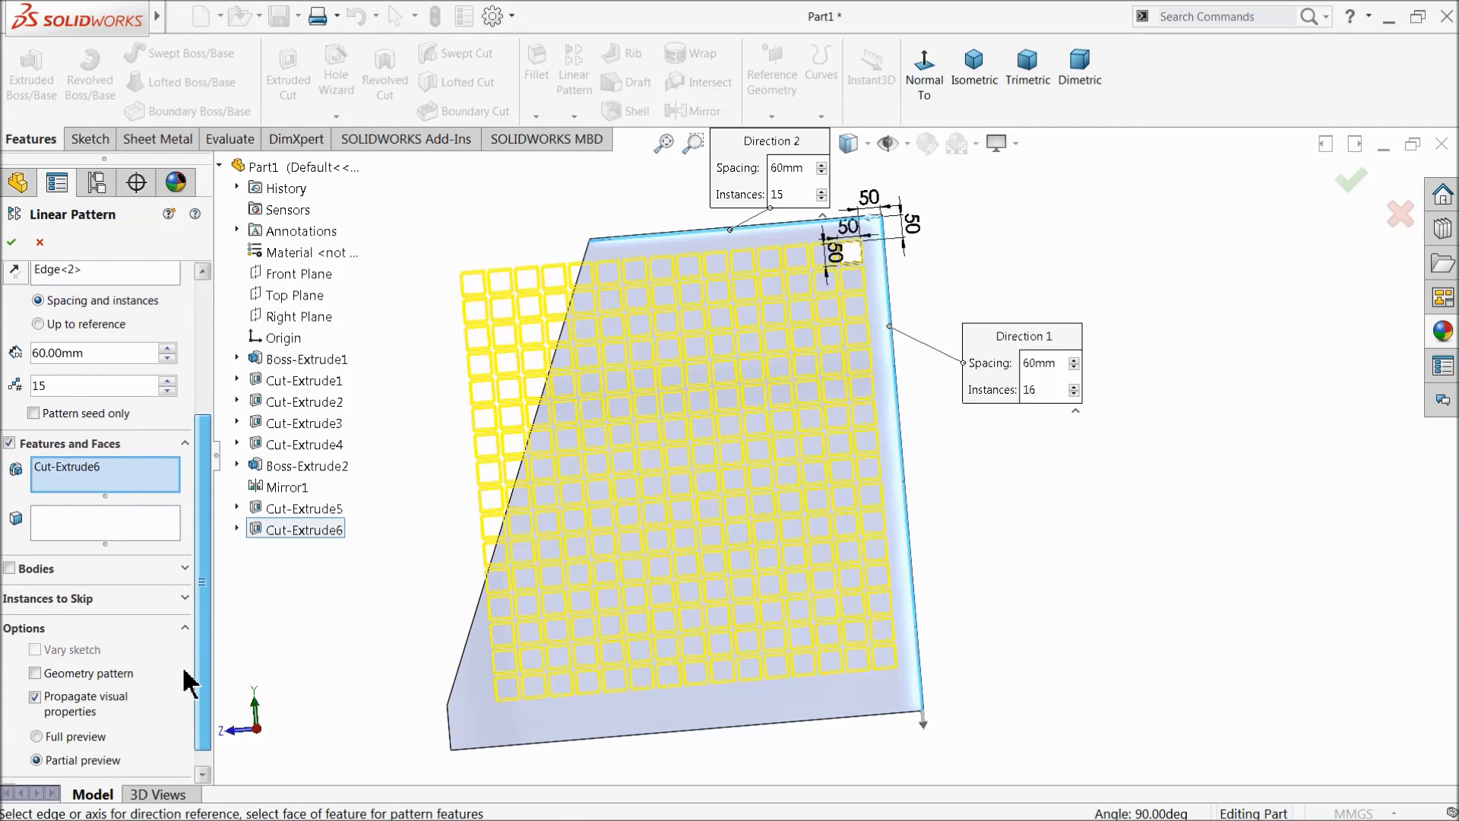
Step: Set instances to skip in the linear pattern: exclude every square in the top three rows that lies beyond or crosses the slanted front edge
left_click(184, 598)
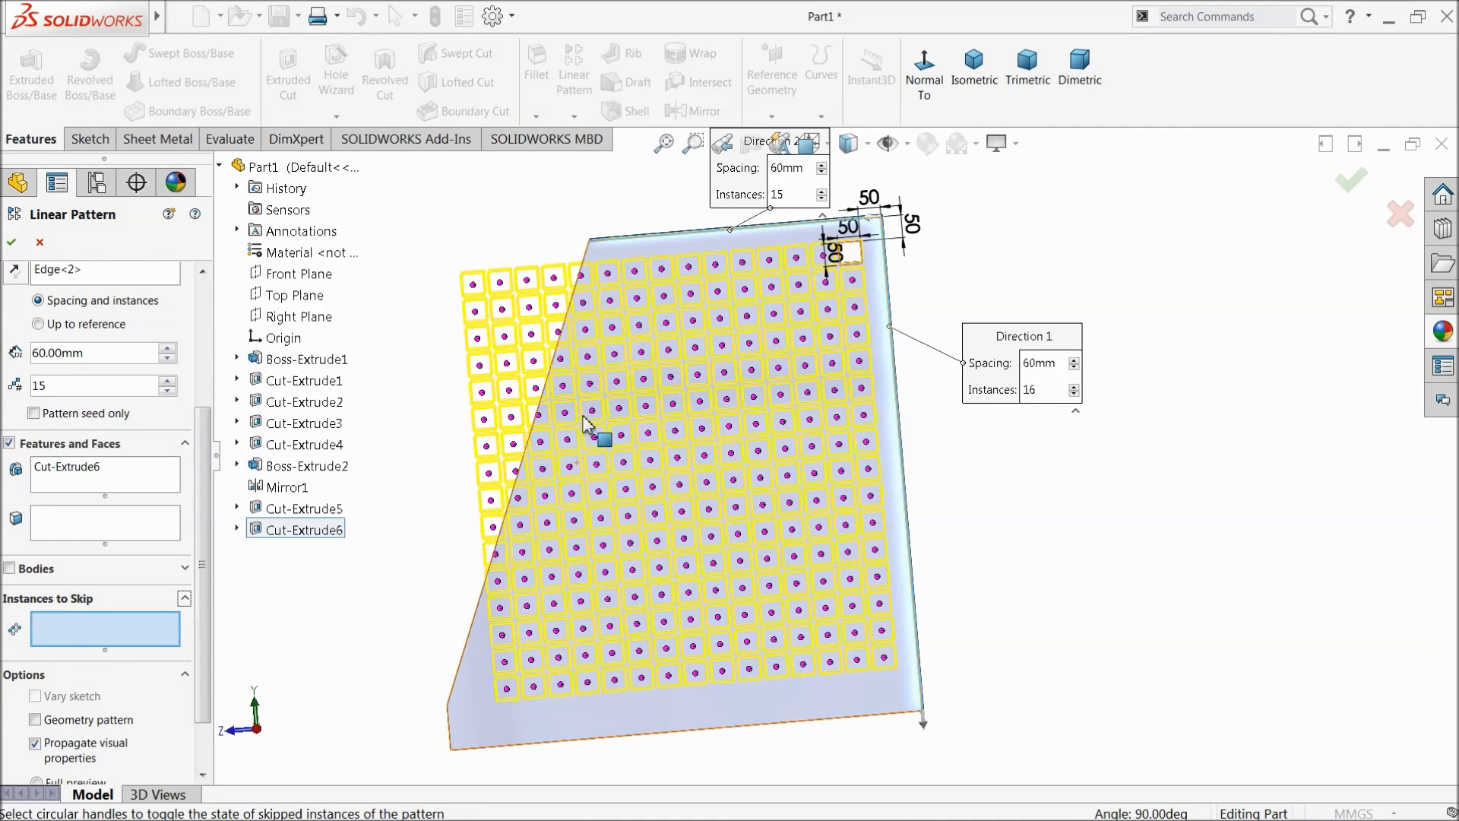
scroll(596, 326, "down", 3)
scroll(635, 323, "down", 2)
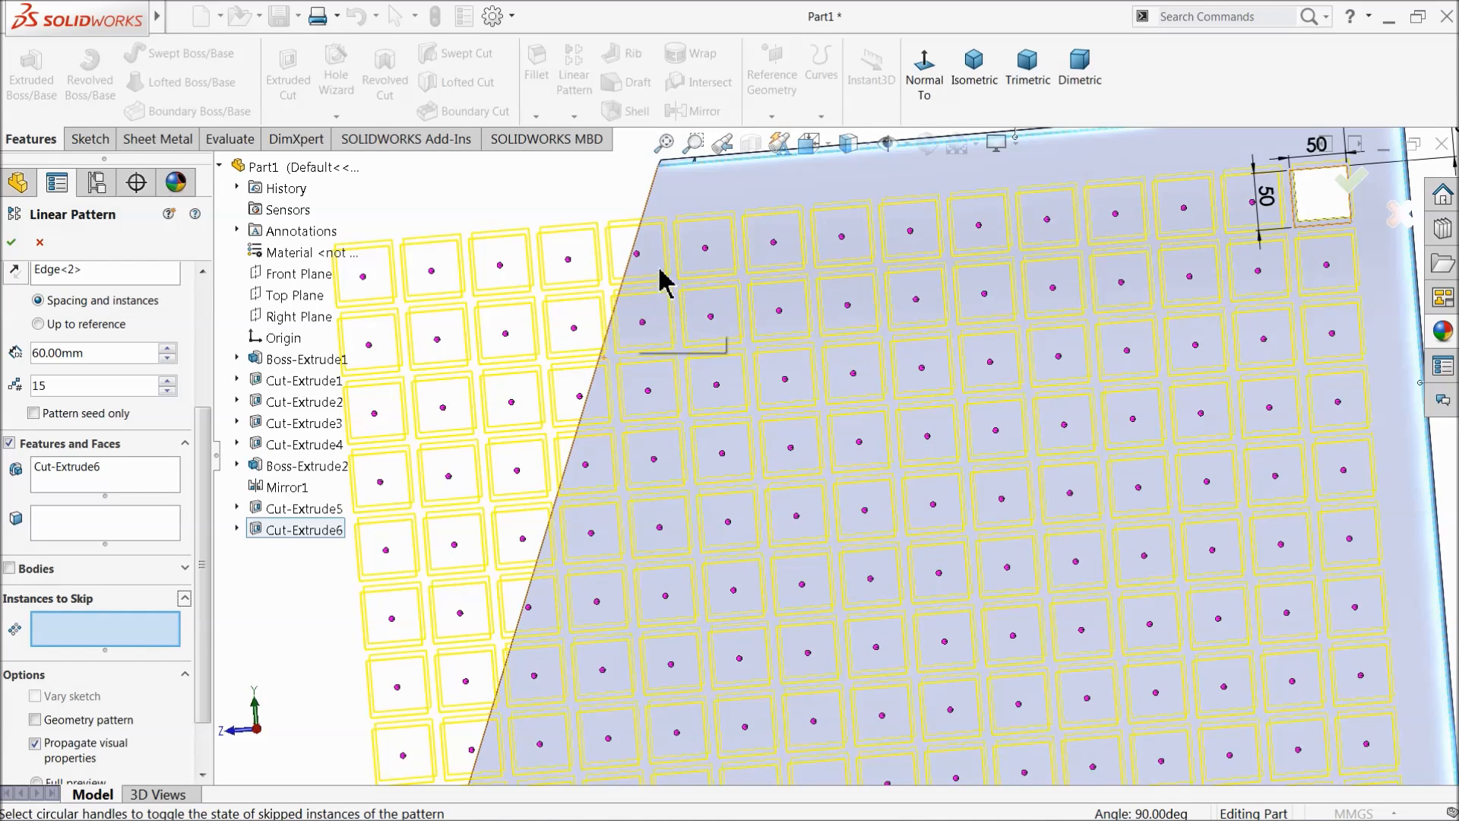
left_click(637, 253)
left_click(641, 323)
left_click(581, 397)
left_click(512, 402)
left_click(443, 408)
left_click(374, 414)
left_click(369, 343)
left_click(364, 277)
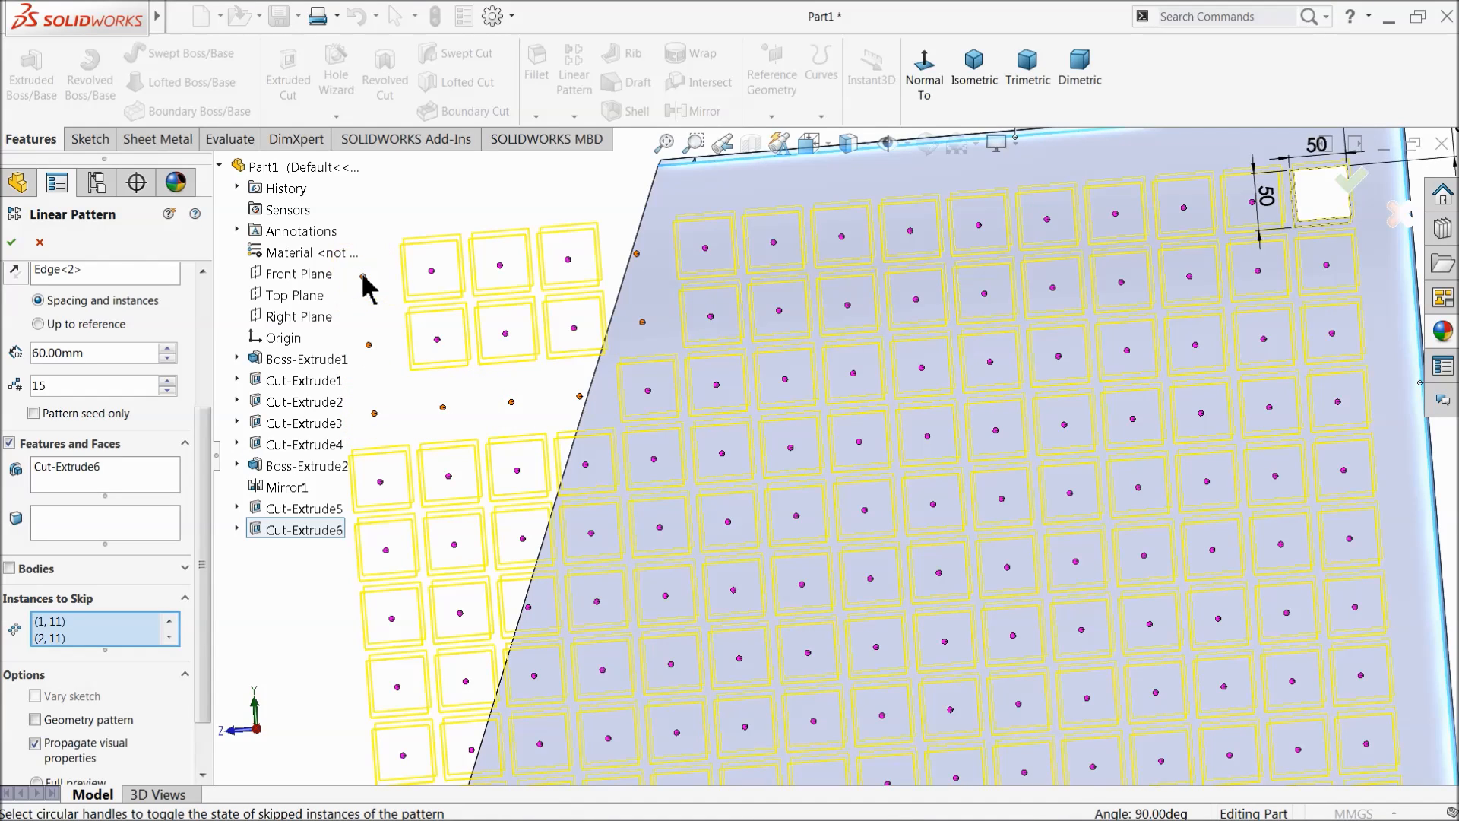
left_click(431, 271)
left_click(438, 341)
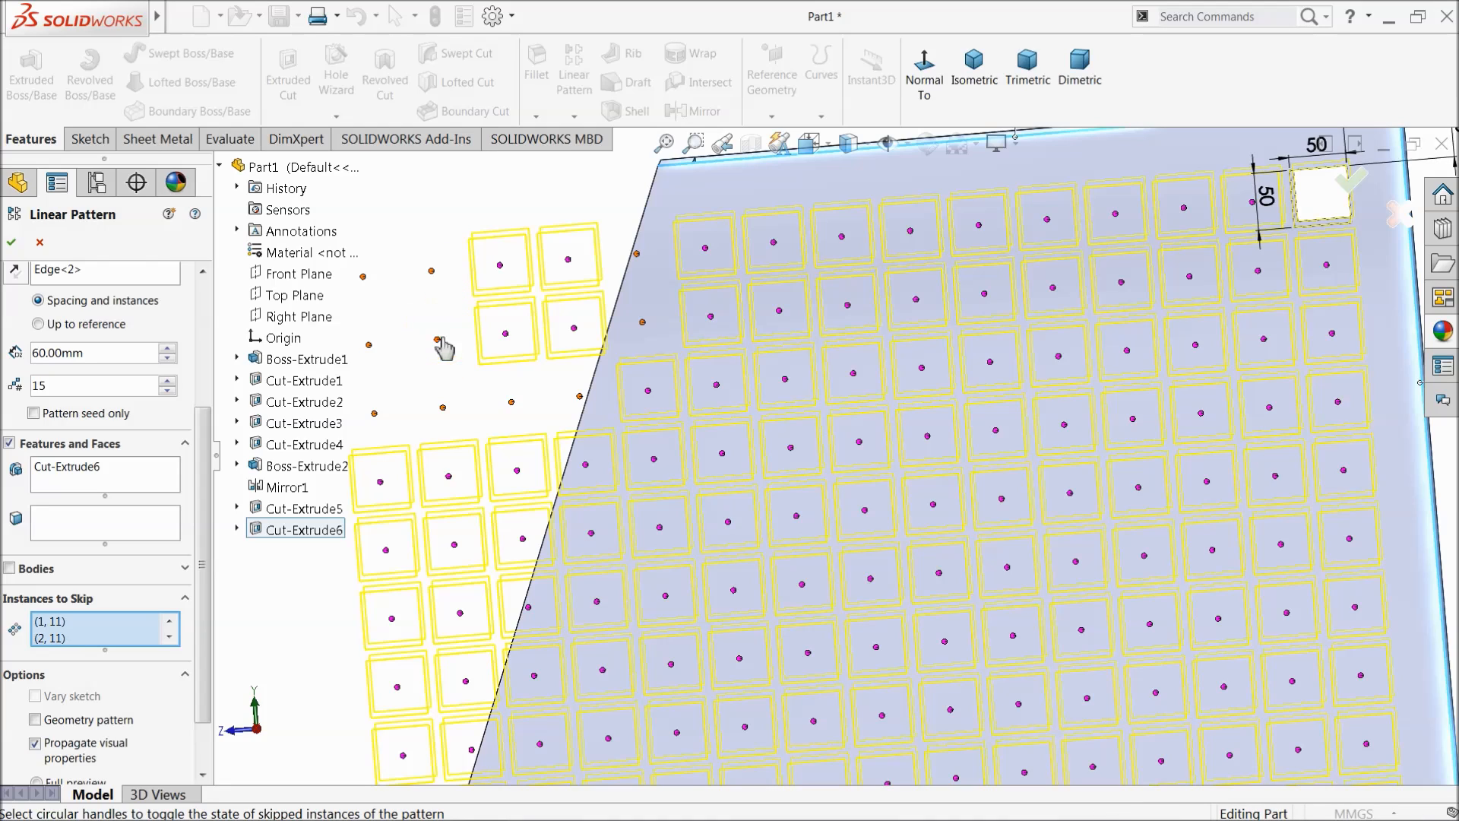
left_click(505, 335)
left_click(500, 267)
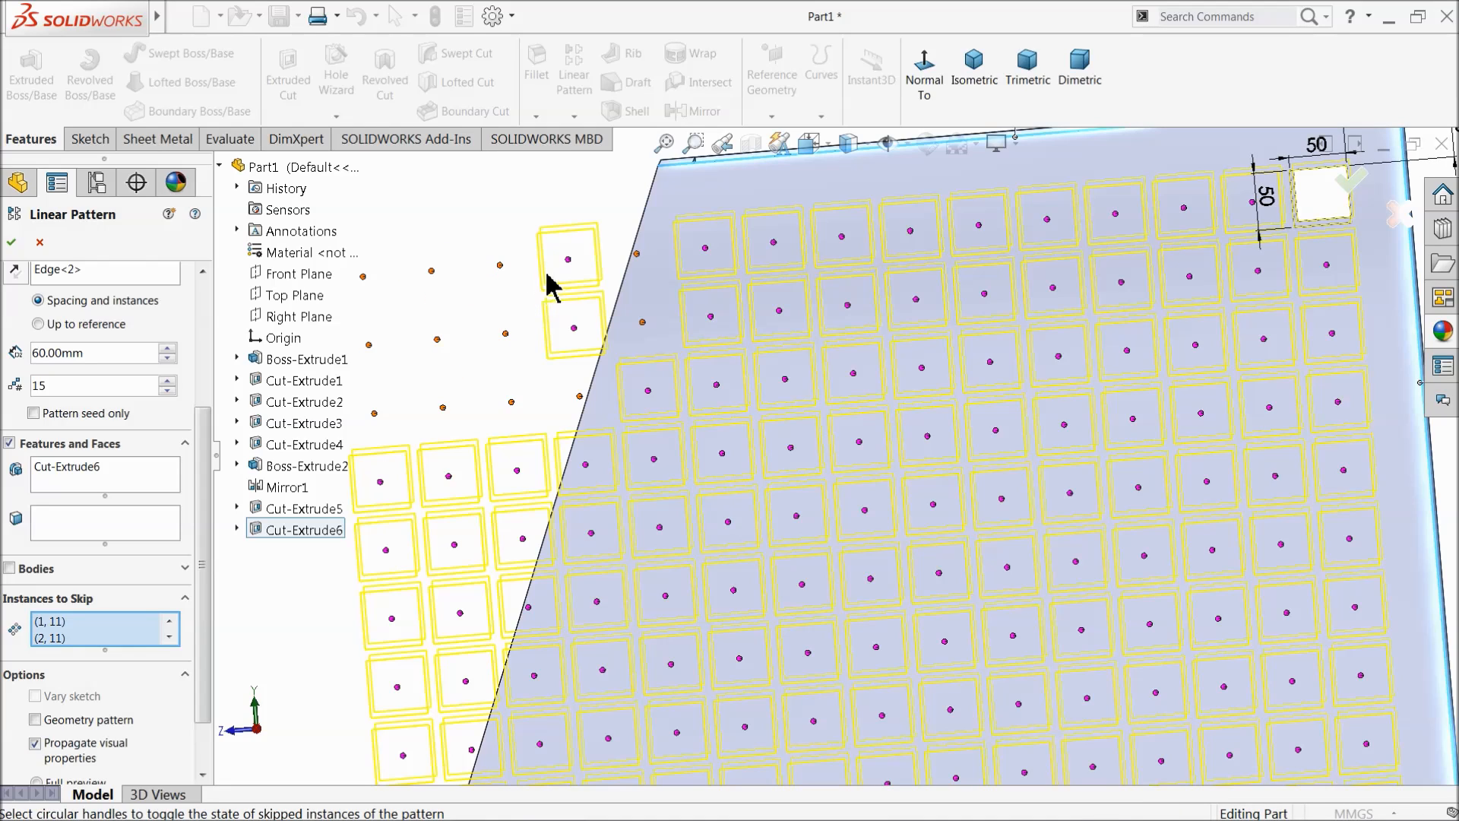
left_click(569, 261)
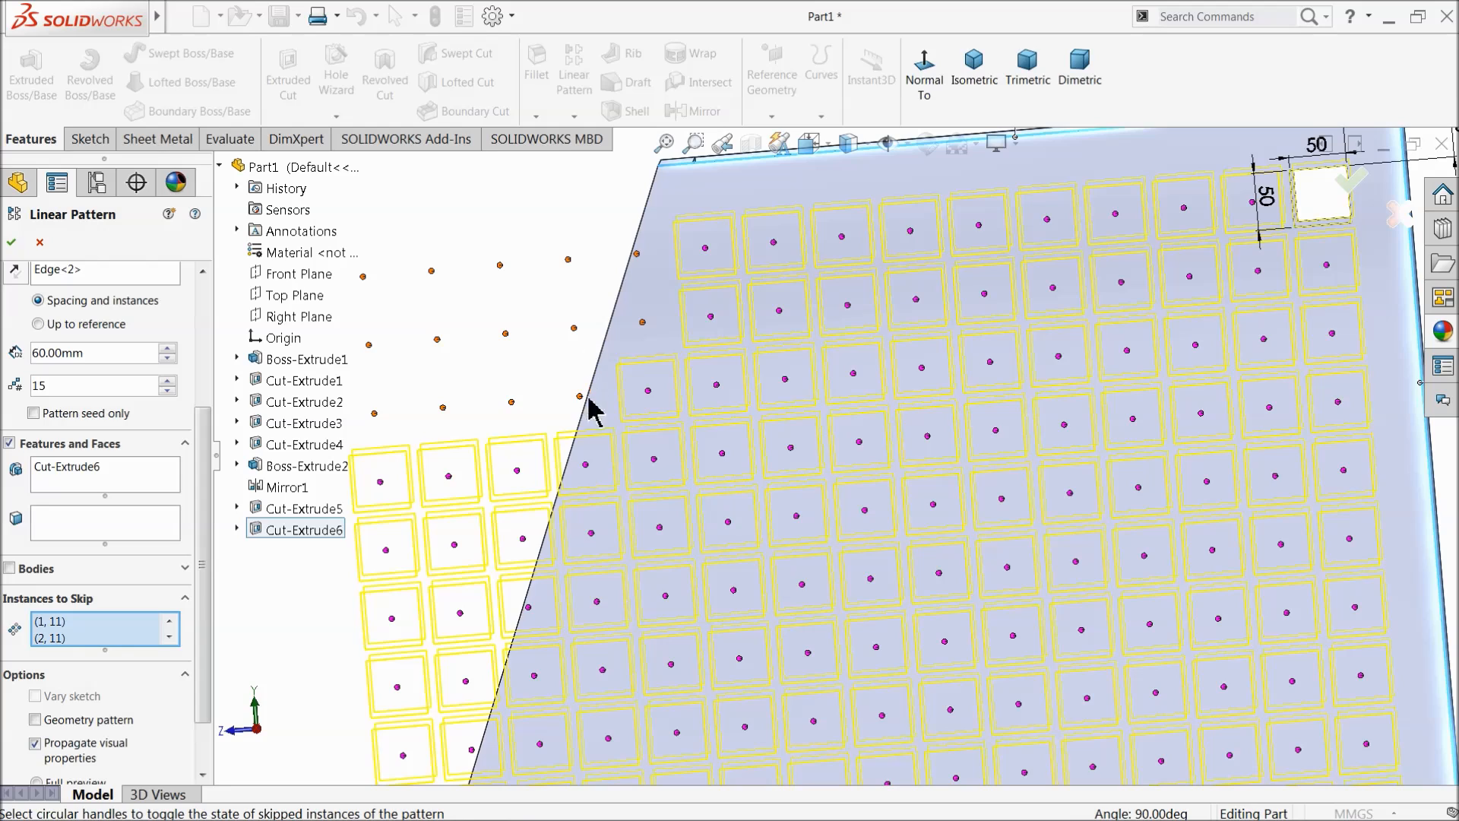
Step: Skip the squares beyond the slanted front edge in rows four and five, plus the one crossing the edge in row four
scroll(542, 501, "up", 3)
scroll(648, 499, "down", 5)
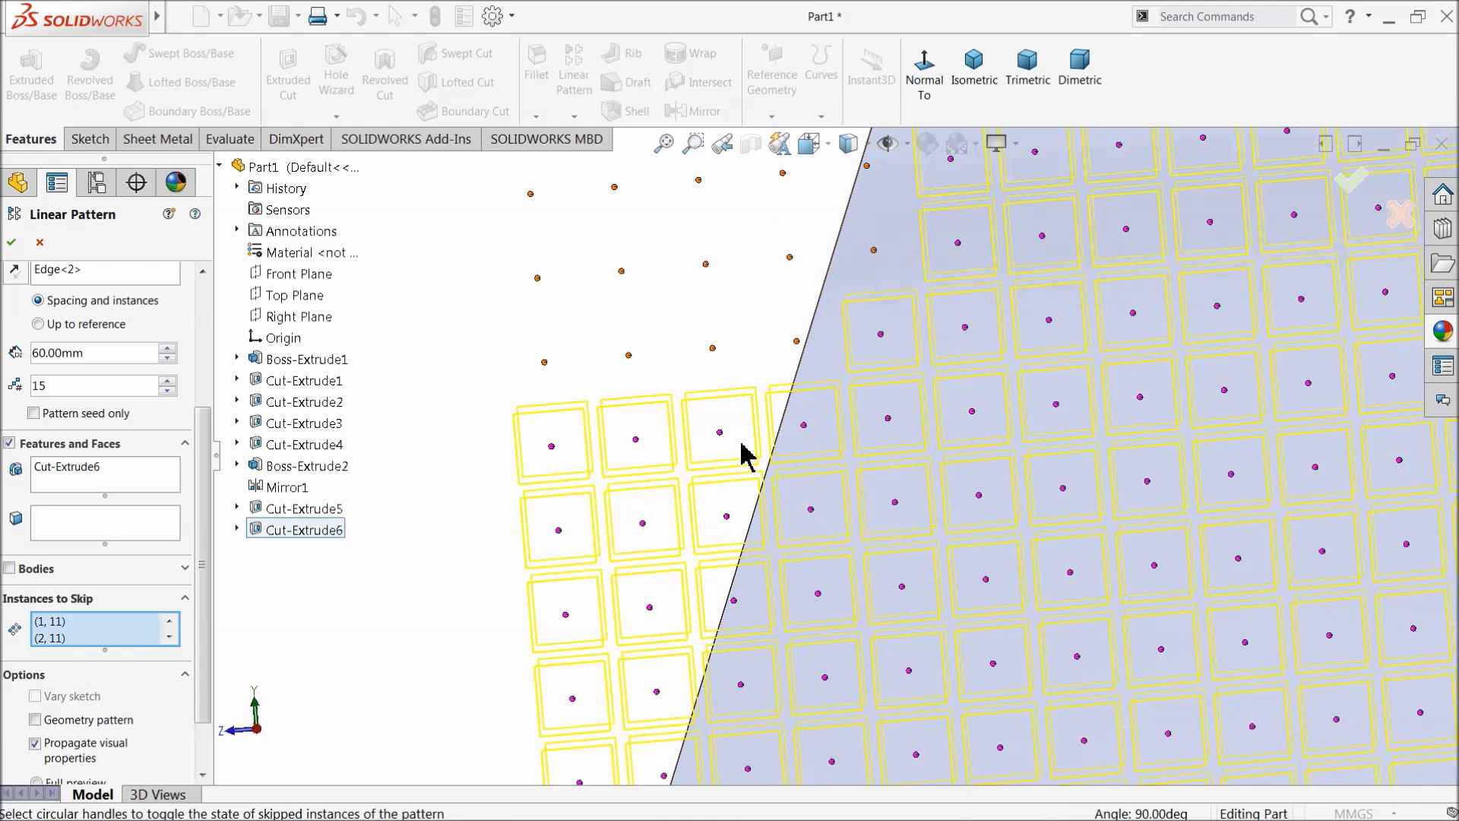
left_click(636, 440)
left_click(552, 447)
left_click(560, 538)
left_click(644, 526)
left_click(730, 520)
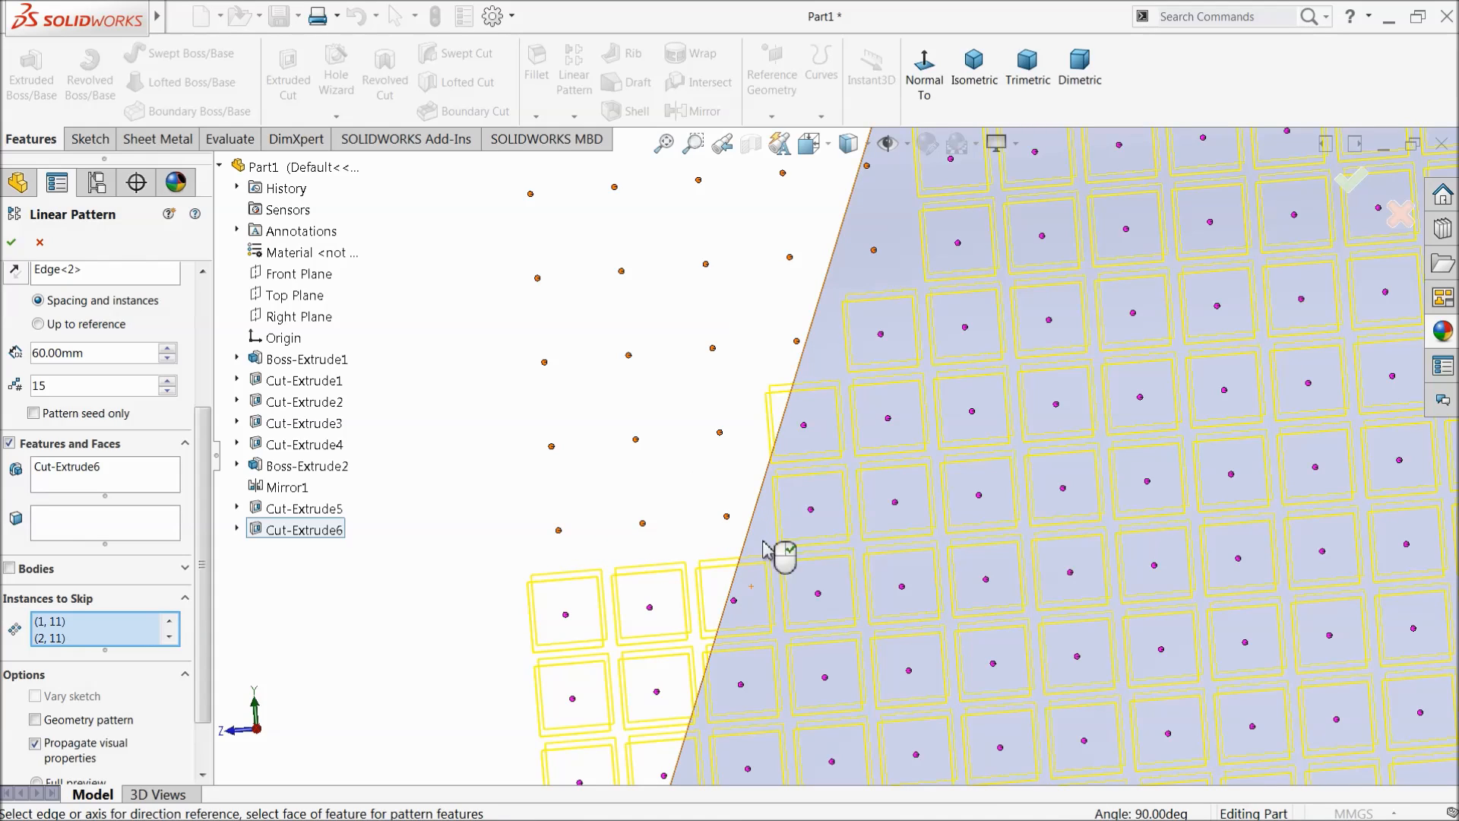
left_click(808, 428)
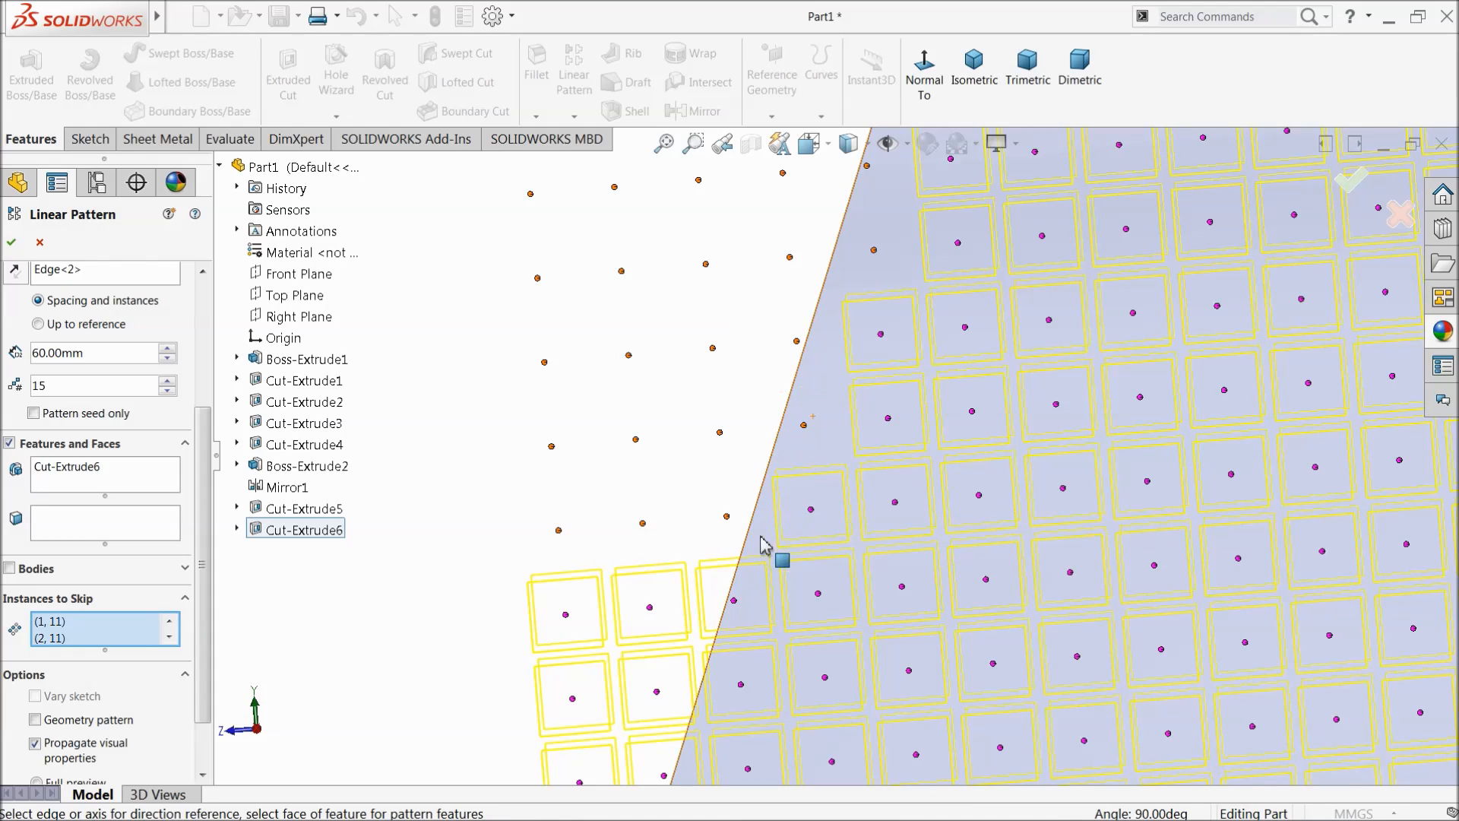
Step: Skip the three front squares in row six and two squares near the slanted edge in row seven
left_click(734, 604)
left_click(652, 613)
left_click(566, 618)
left_click(651, 693)
left_click(742, 686)
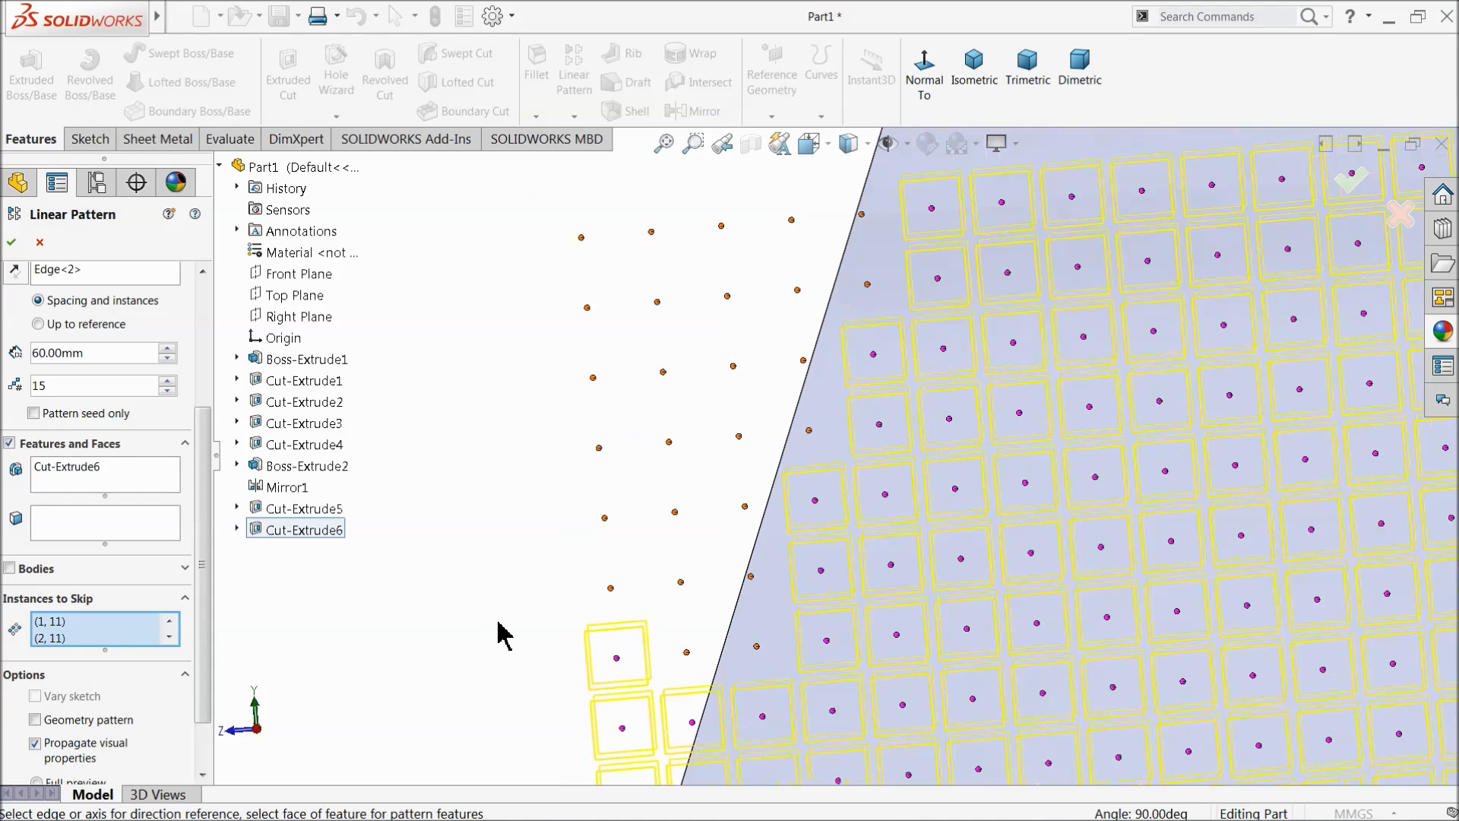
Step: Skip the remaining squares in rows seven to ten that lie beyond or cut into the slanted front edge
scroll(554, 610, "up", 8)
scroll(842, 560, "down", 10)
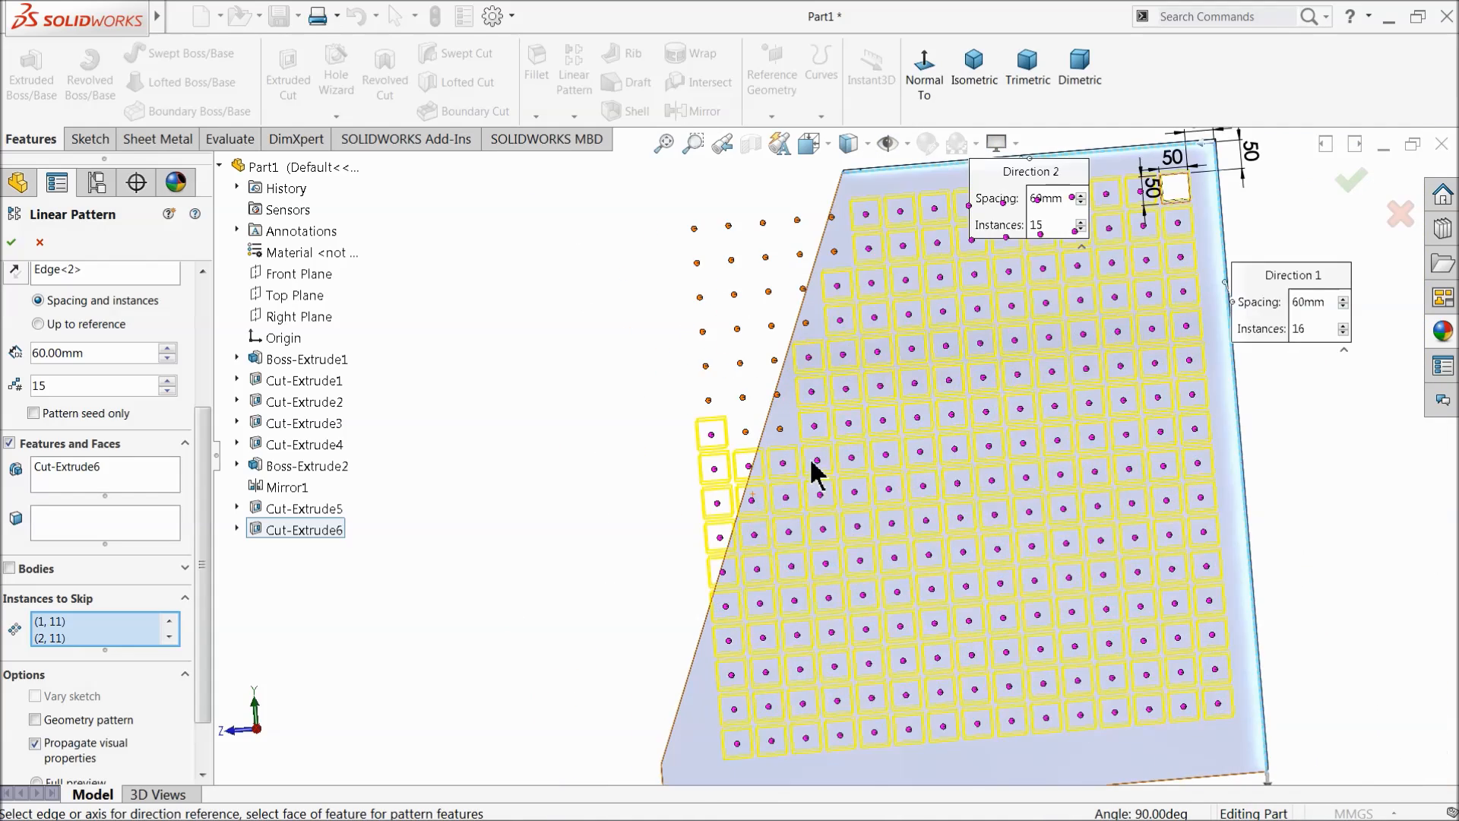
left_click(784, 557)
left_click(703, 555)
left_click(691, 479)
left_click(608, 480)
left_click(601, 398)
left_click(618, 572)
left_click(619, 655)
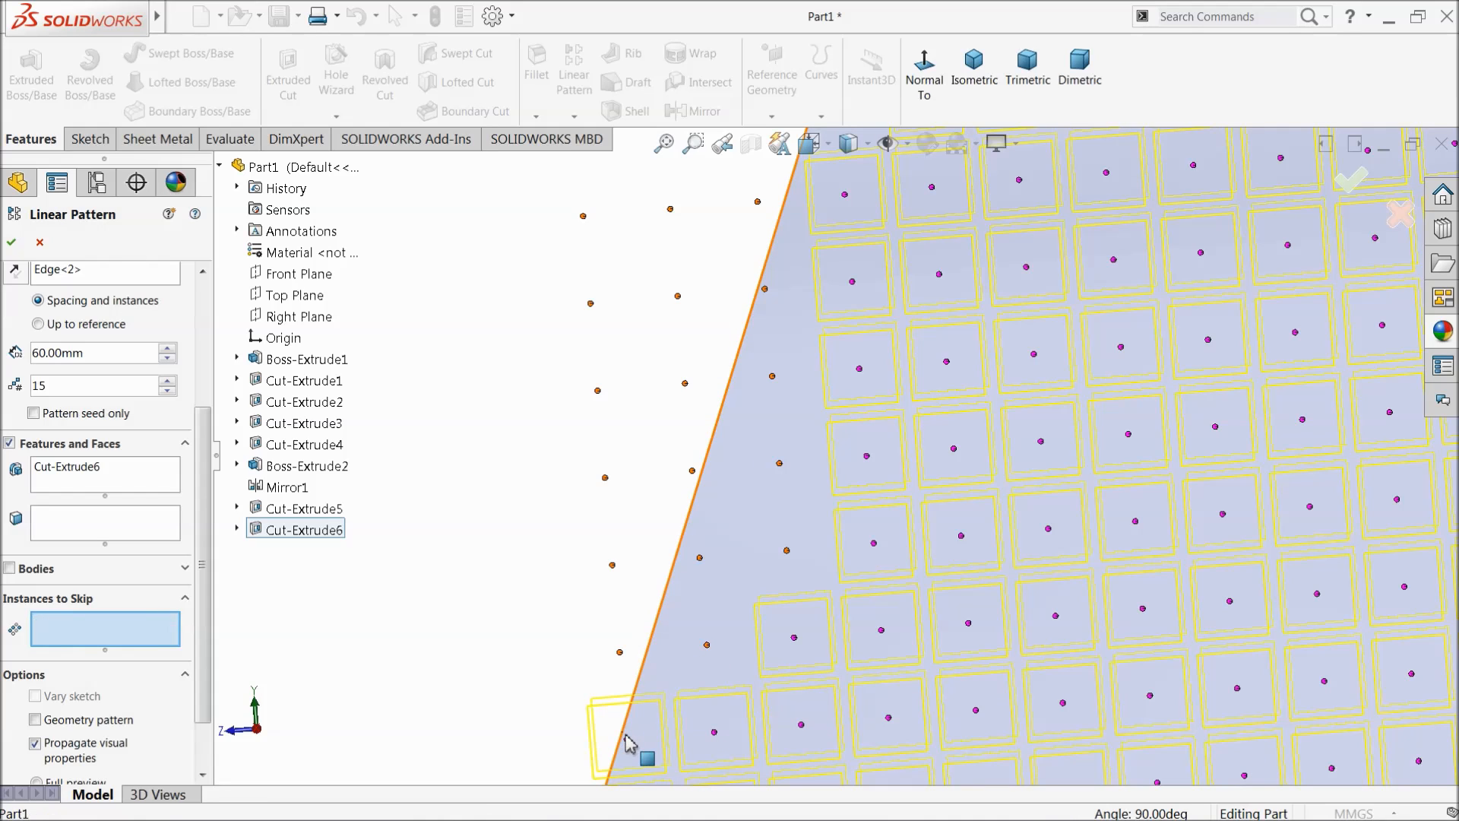
Step: Skip the front-most square in rows eleven and twelve, where the column crosses the slanted edge
scroll(577, 580, "up", 5)
scroll(854, 512, "down", 4)
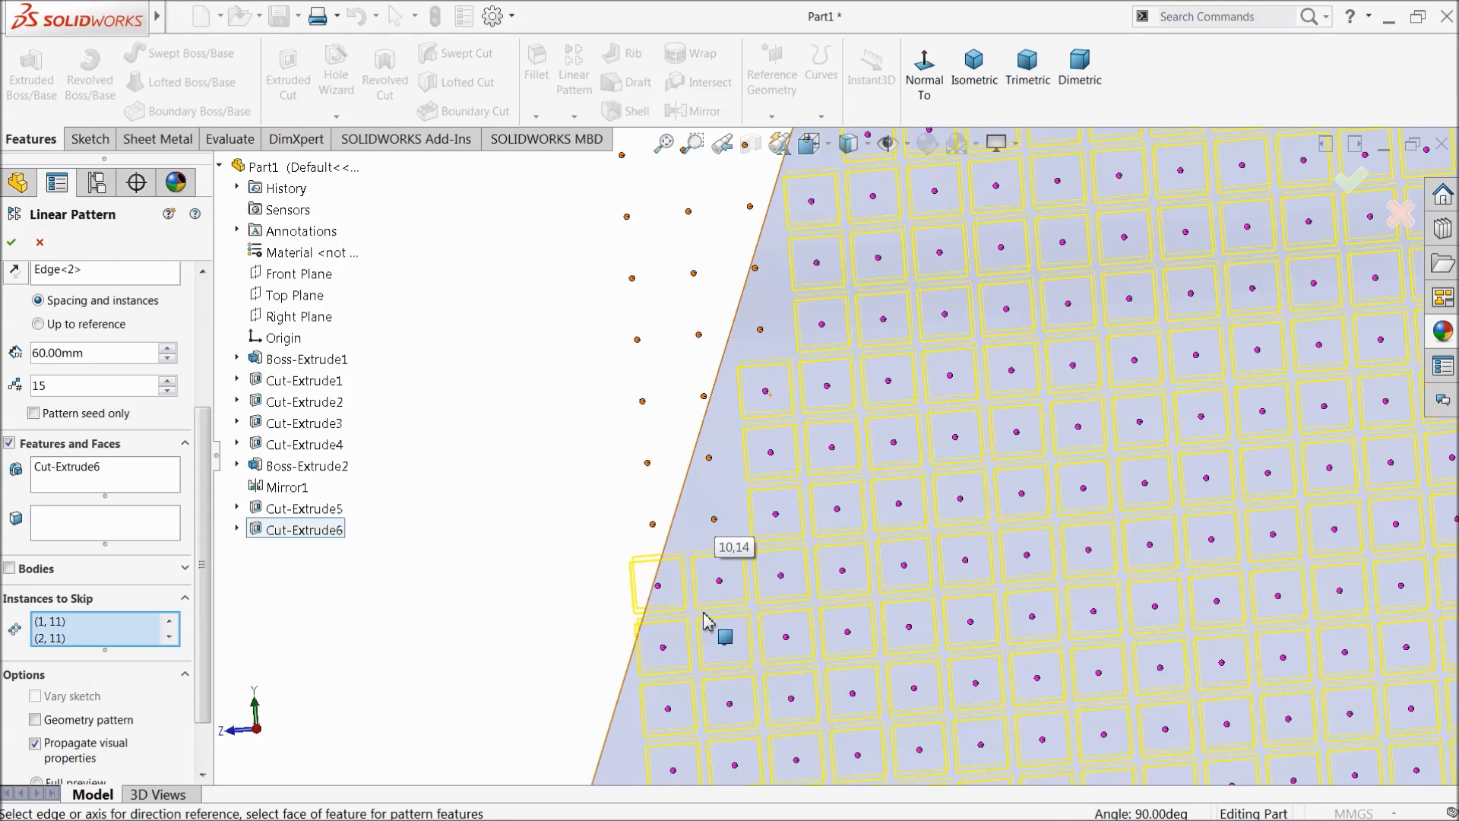
scroll(705, 620, "up", 5)
scroll(817, 566, "down", 6)
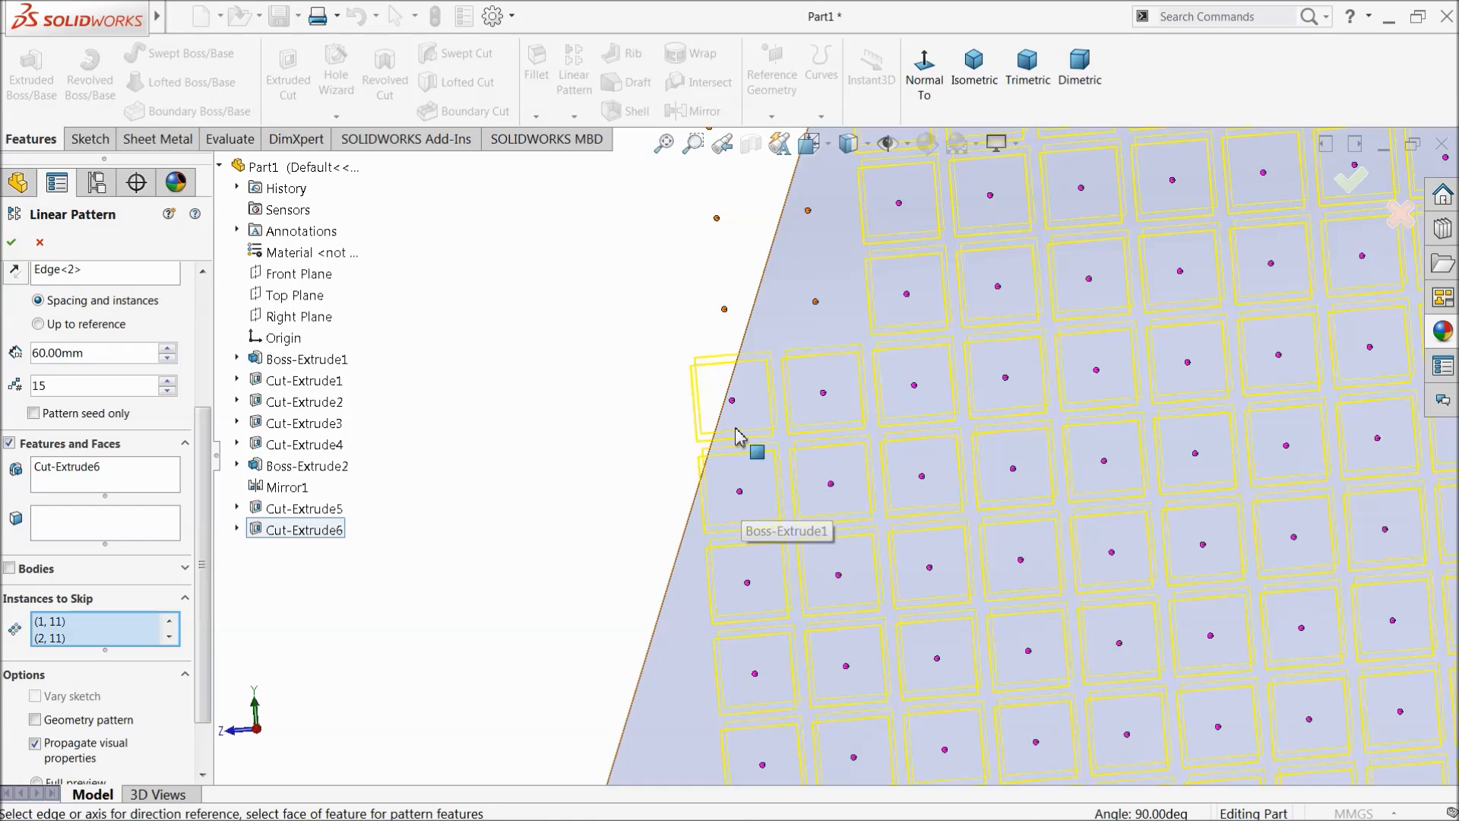
left_click(732, 401)
left_click(756, 512)
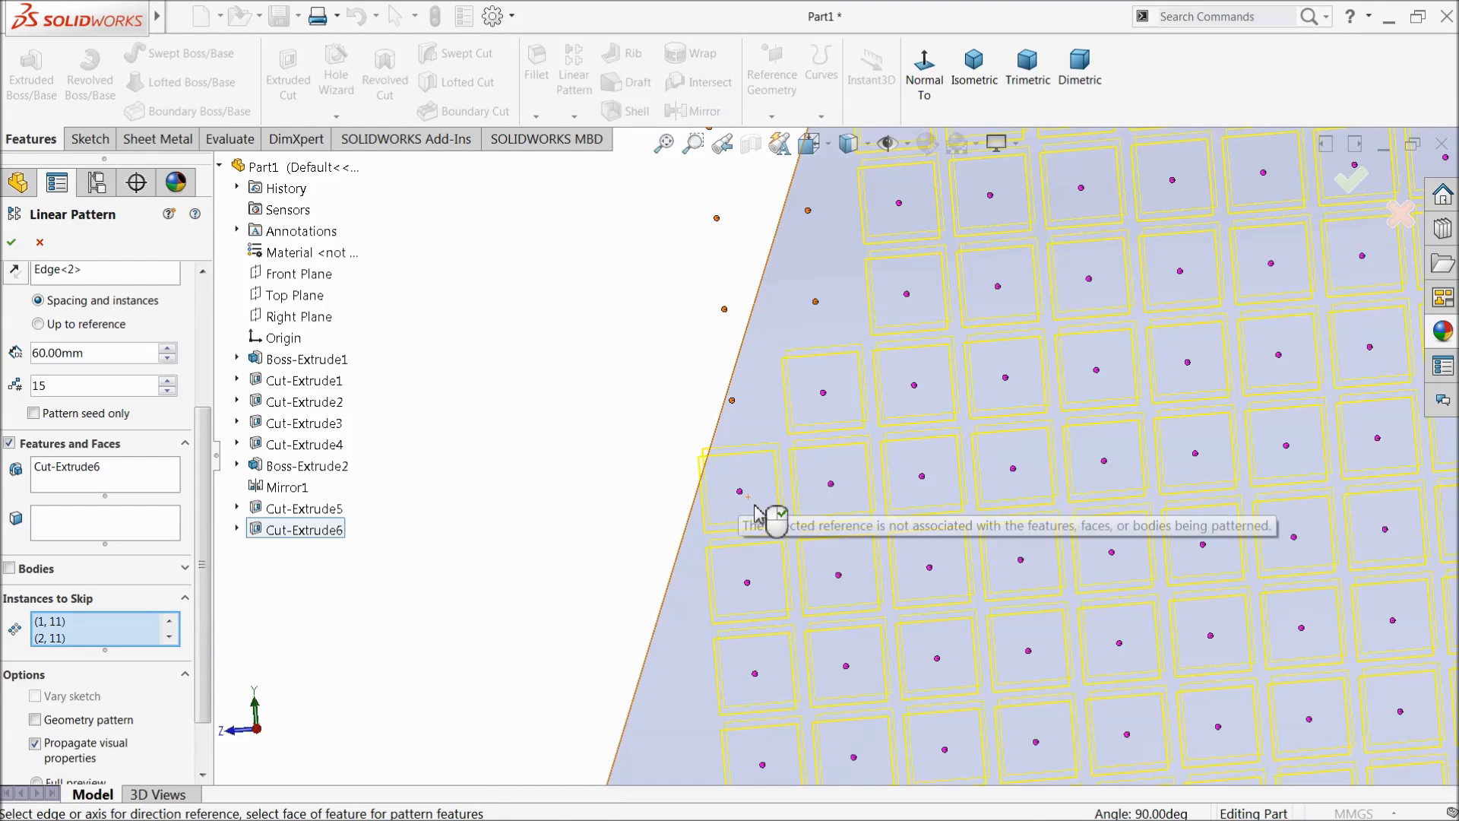
left_click(741, 492)
Step: Skip the front-most square in row thirteen and complete the linear pattern of side cutouts
scroll(650, 540, "up", 4)
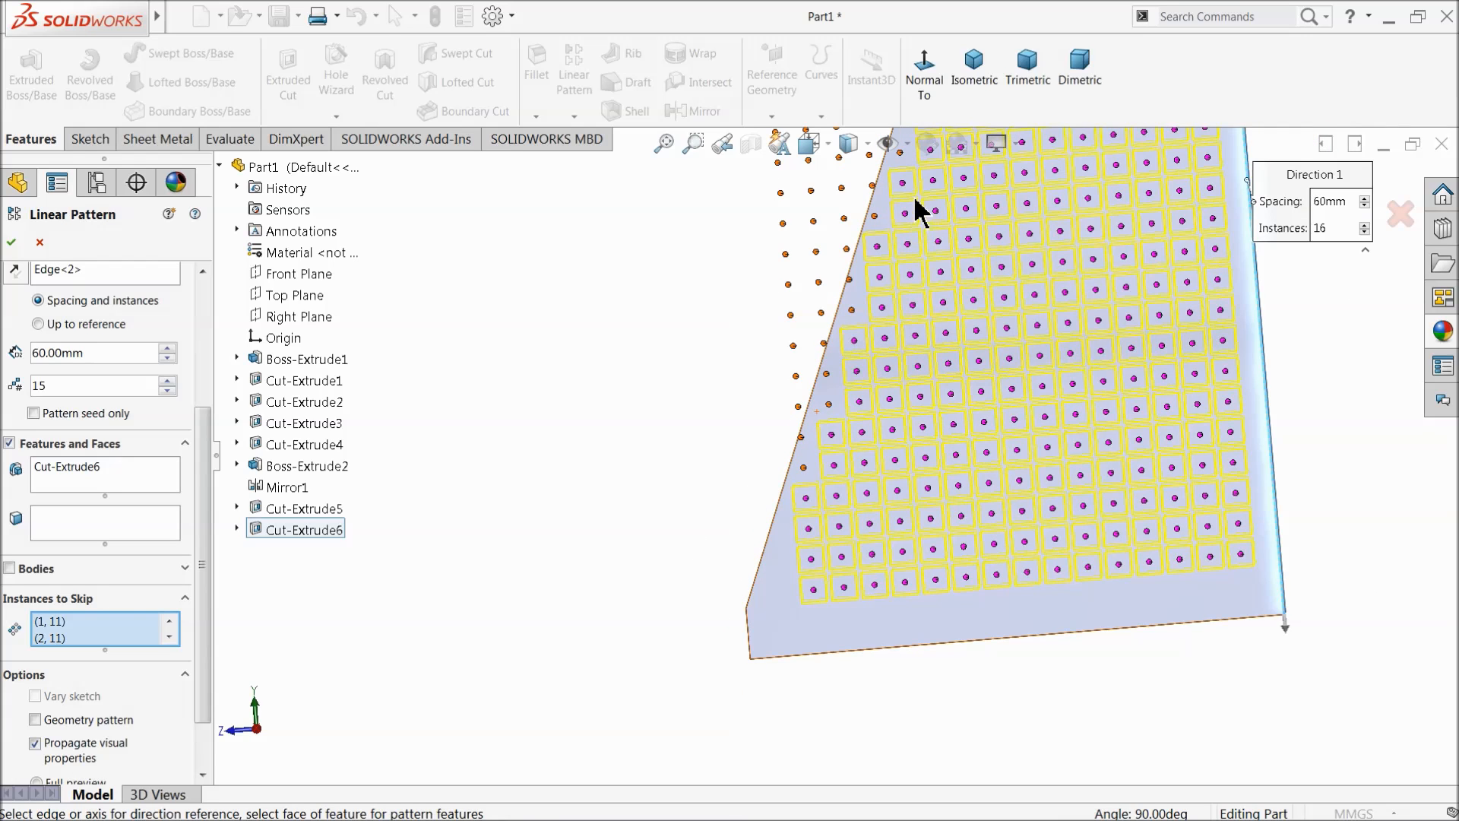
scroll(919, 211, "down", 6)
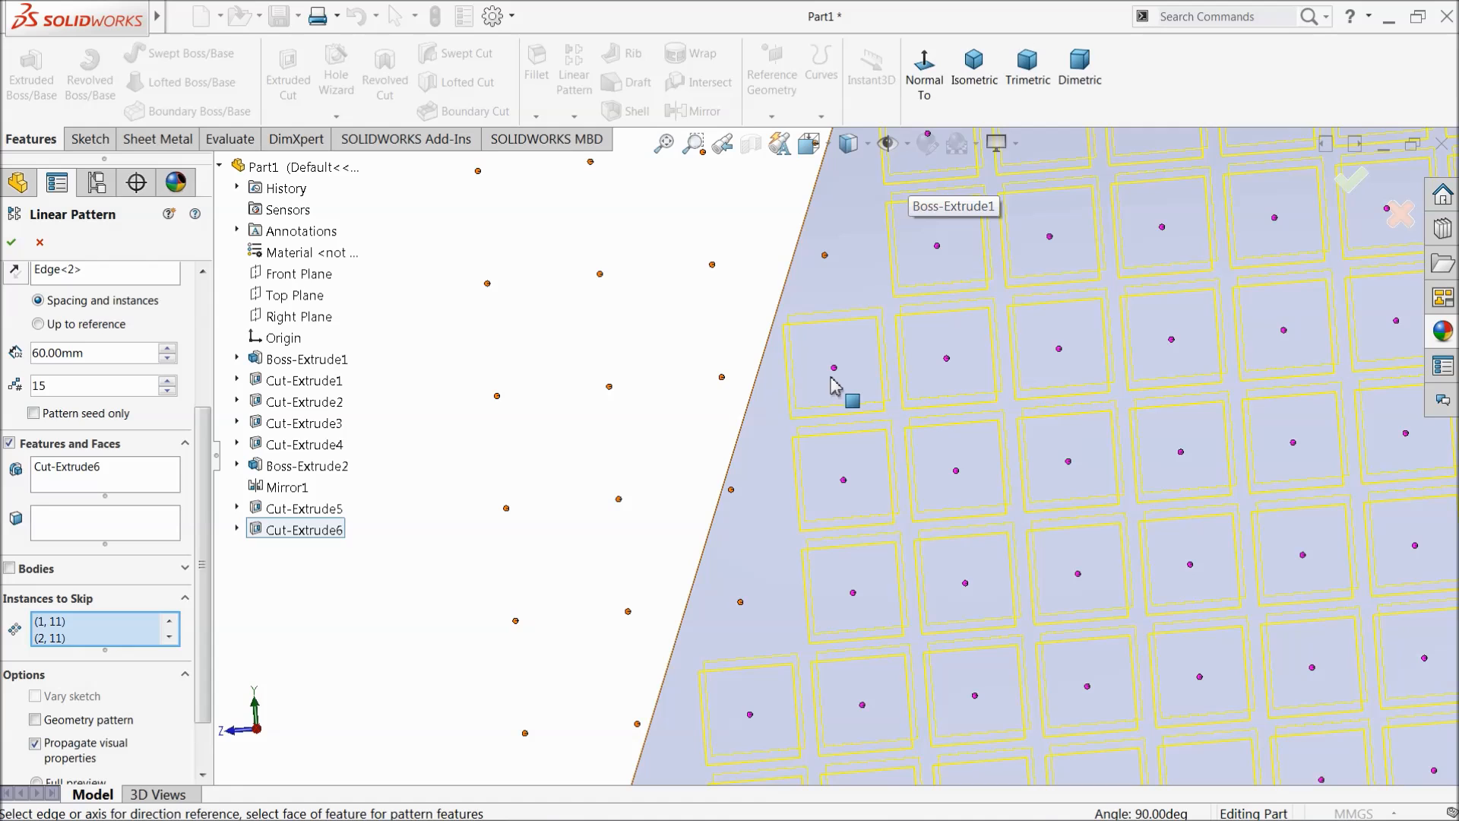
scroll(866, 403, "up", 5)
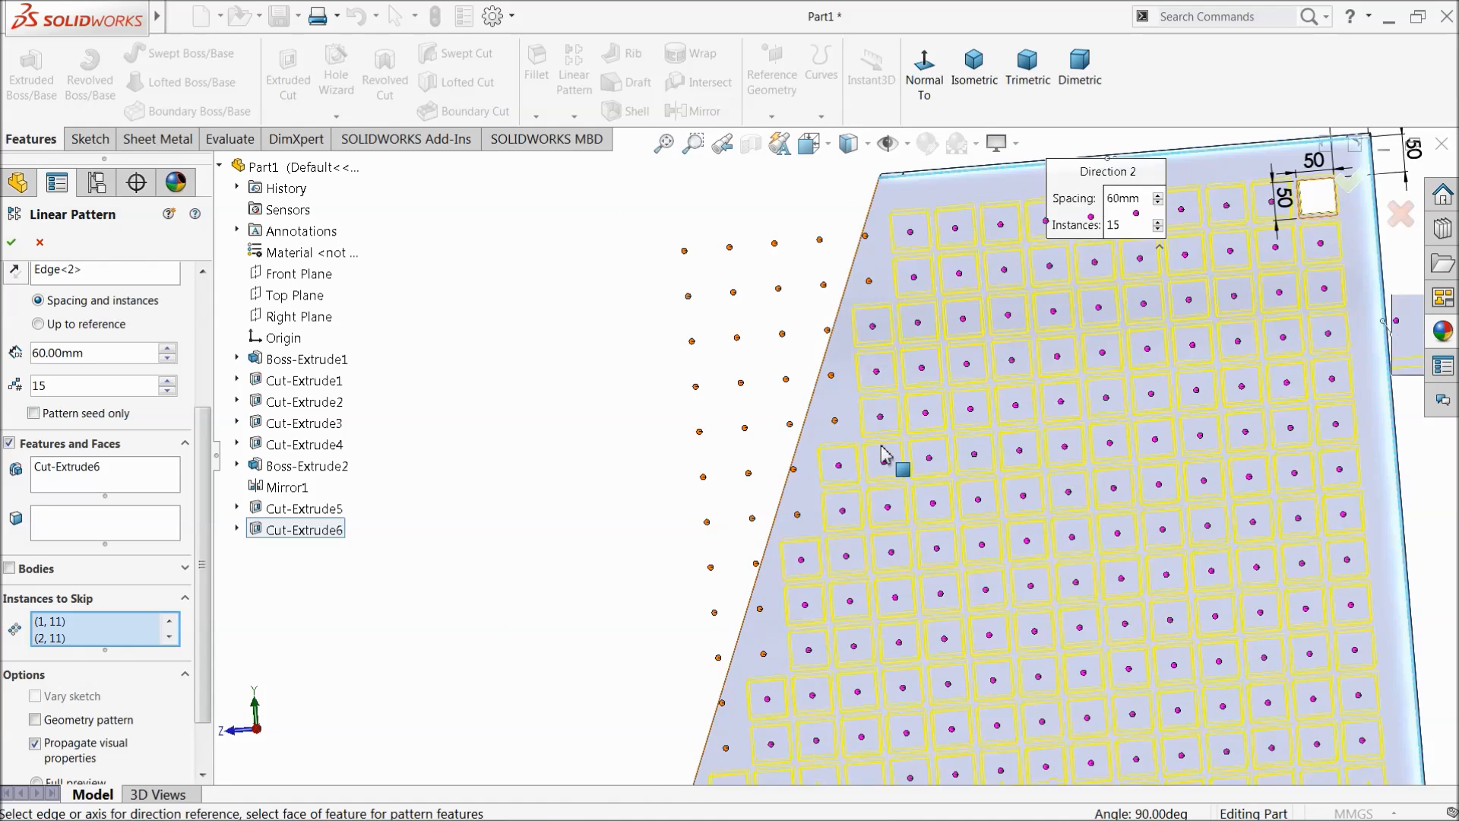
scroll(832, 600, "up", 2)
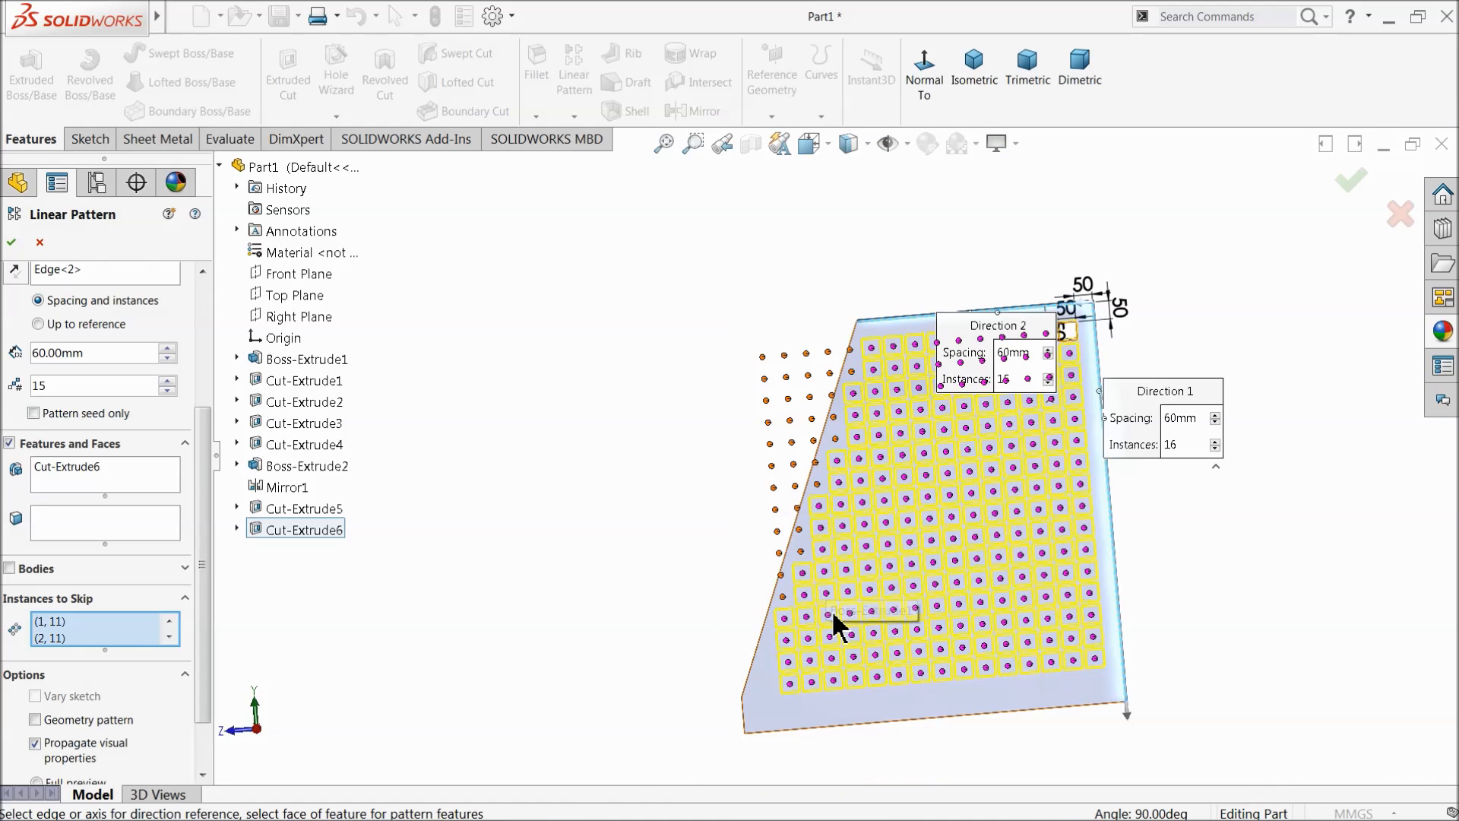
scroll(822, 632, "down", 2)
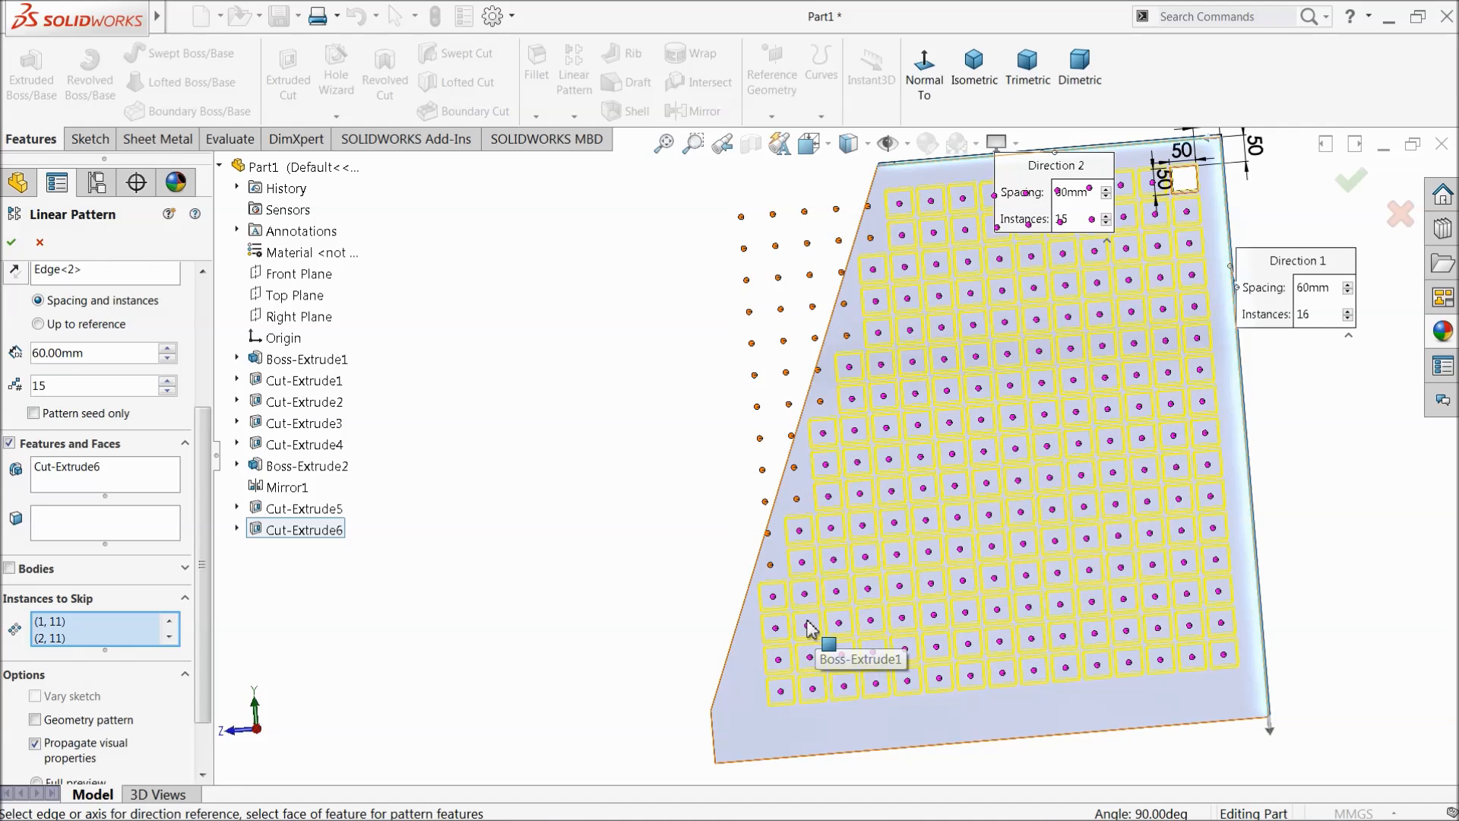
scroll(783, 612, "down", 3)
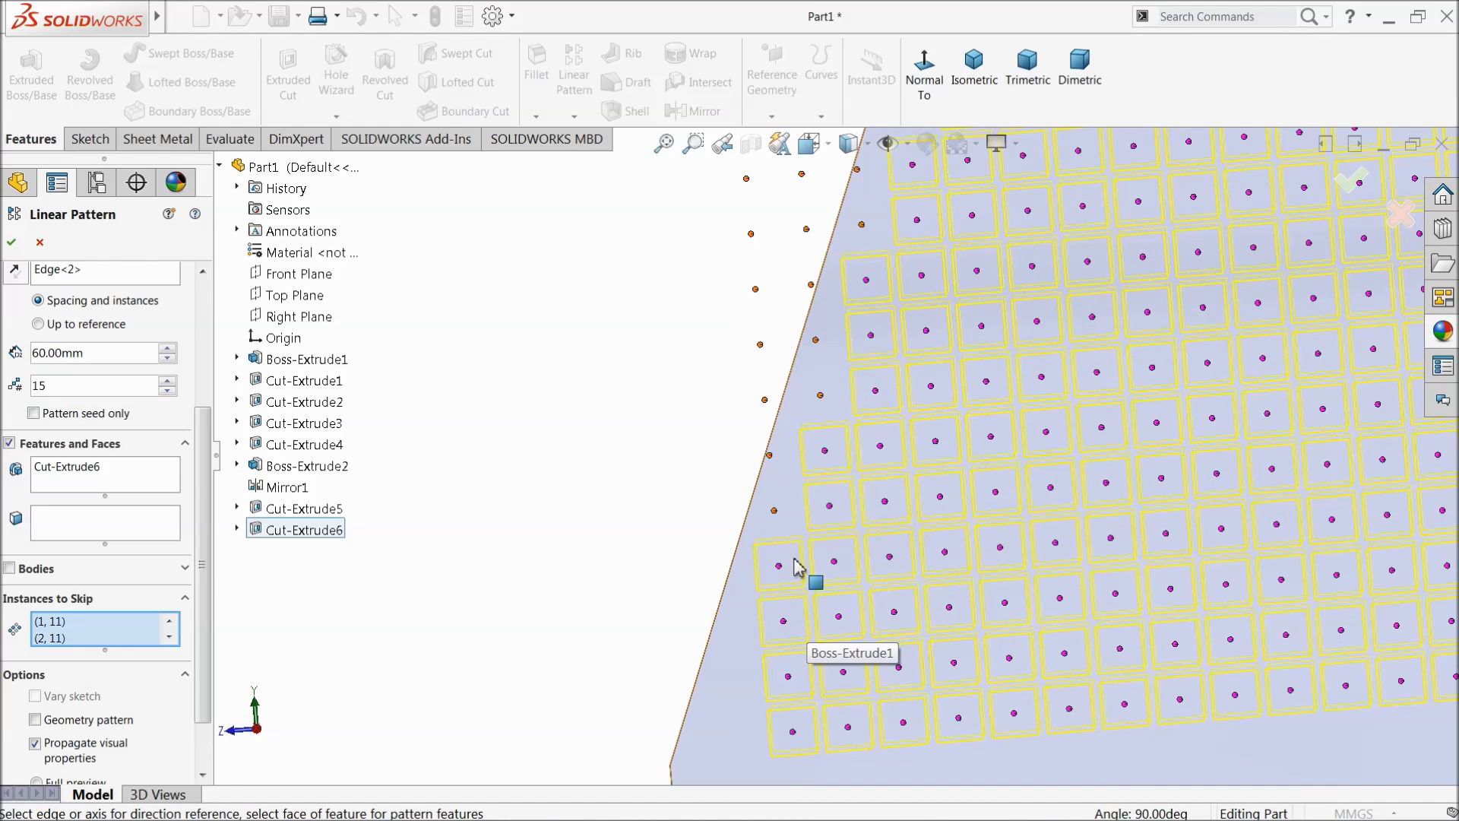
left_click(779, 567)
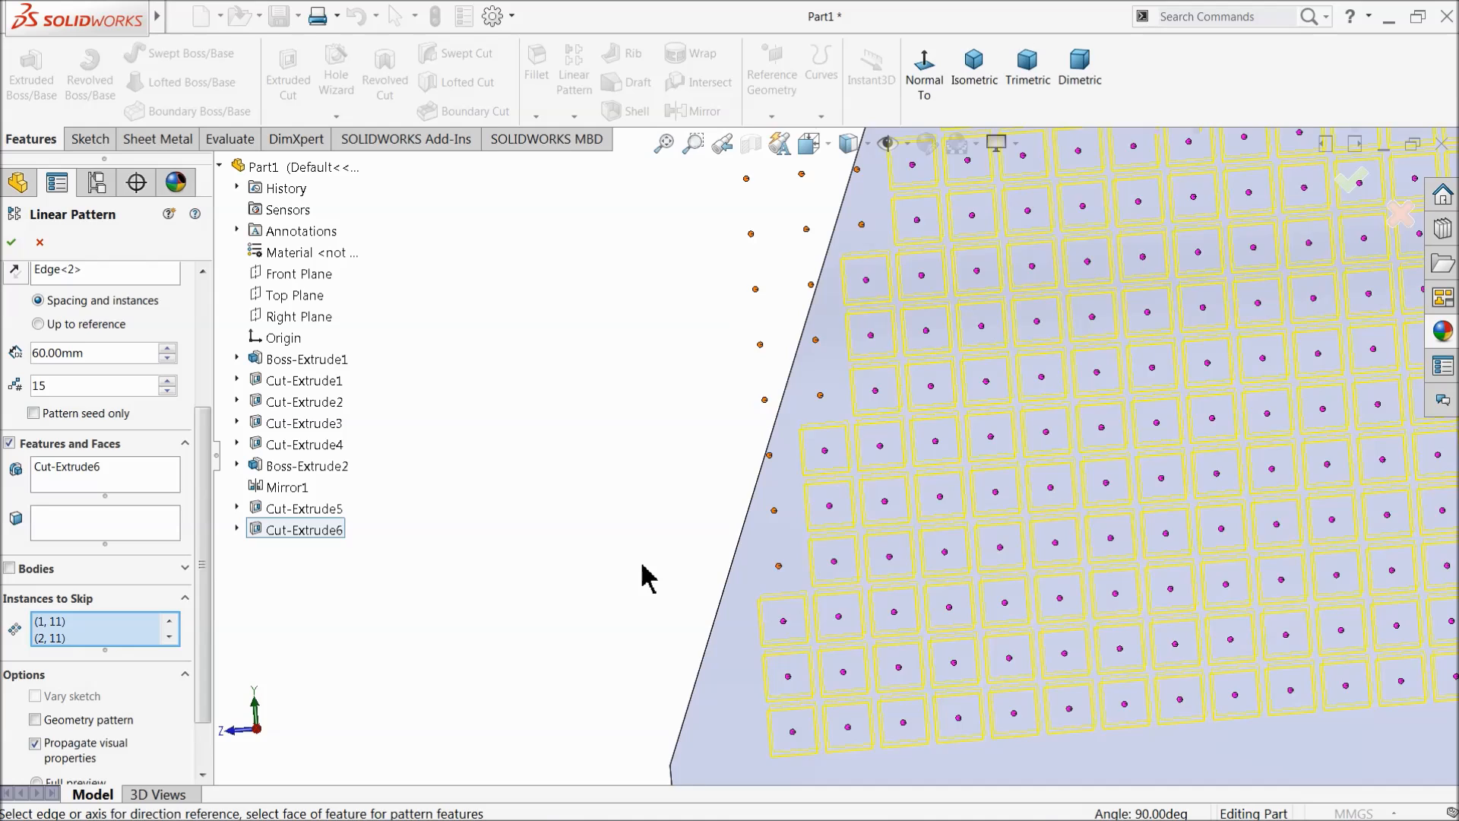
scroll(642, 565, "up", 5)
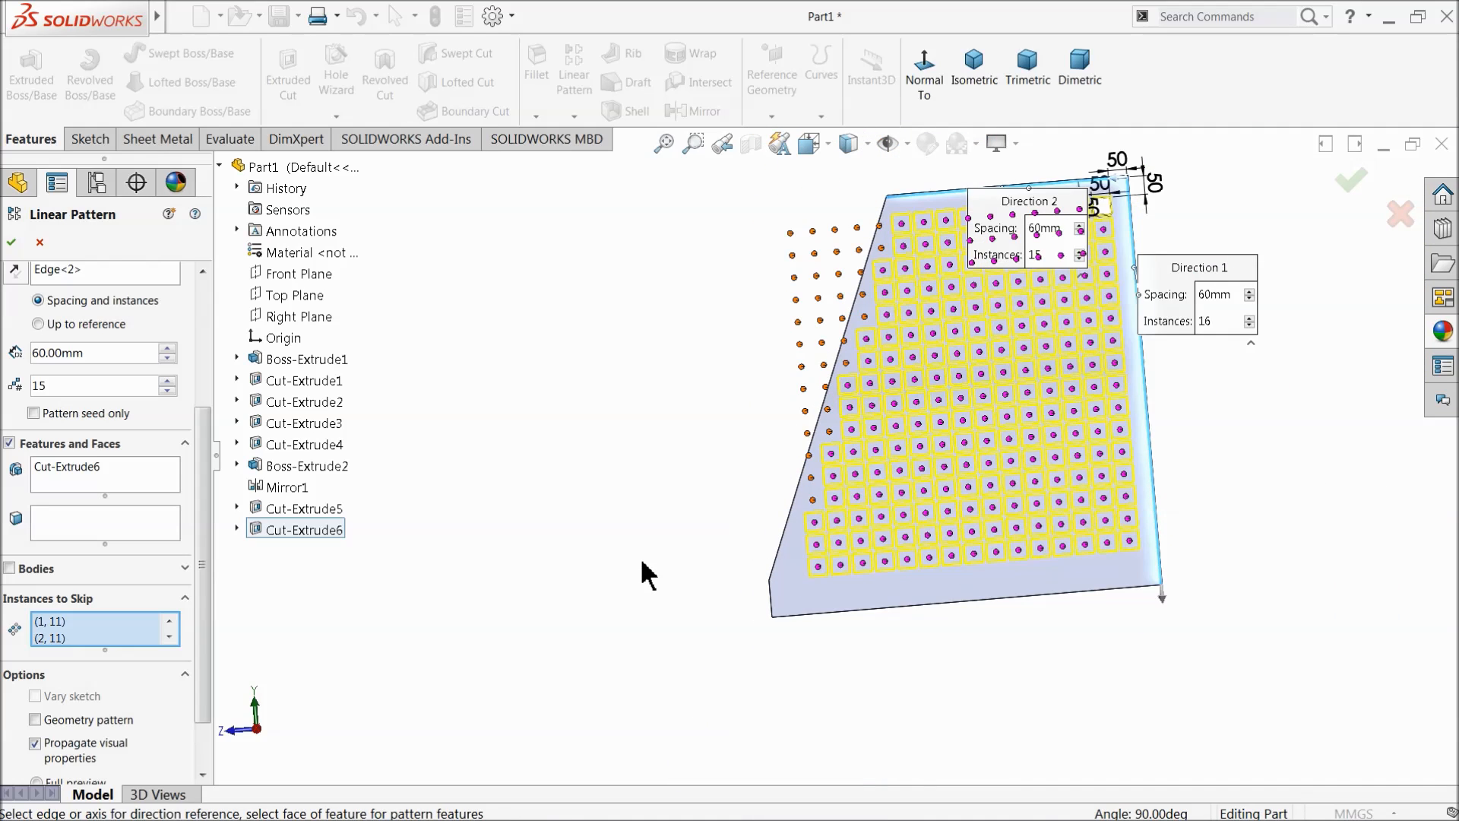
scroll(897, 273, "down", 3)
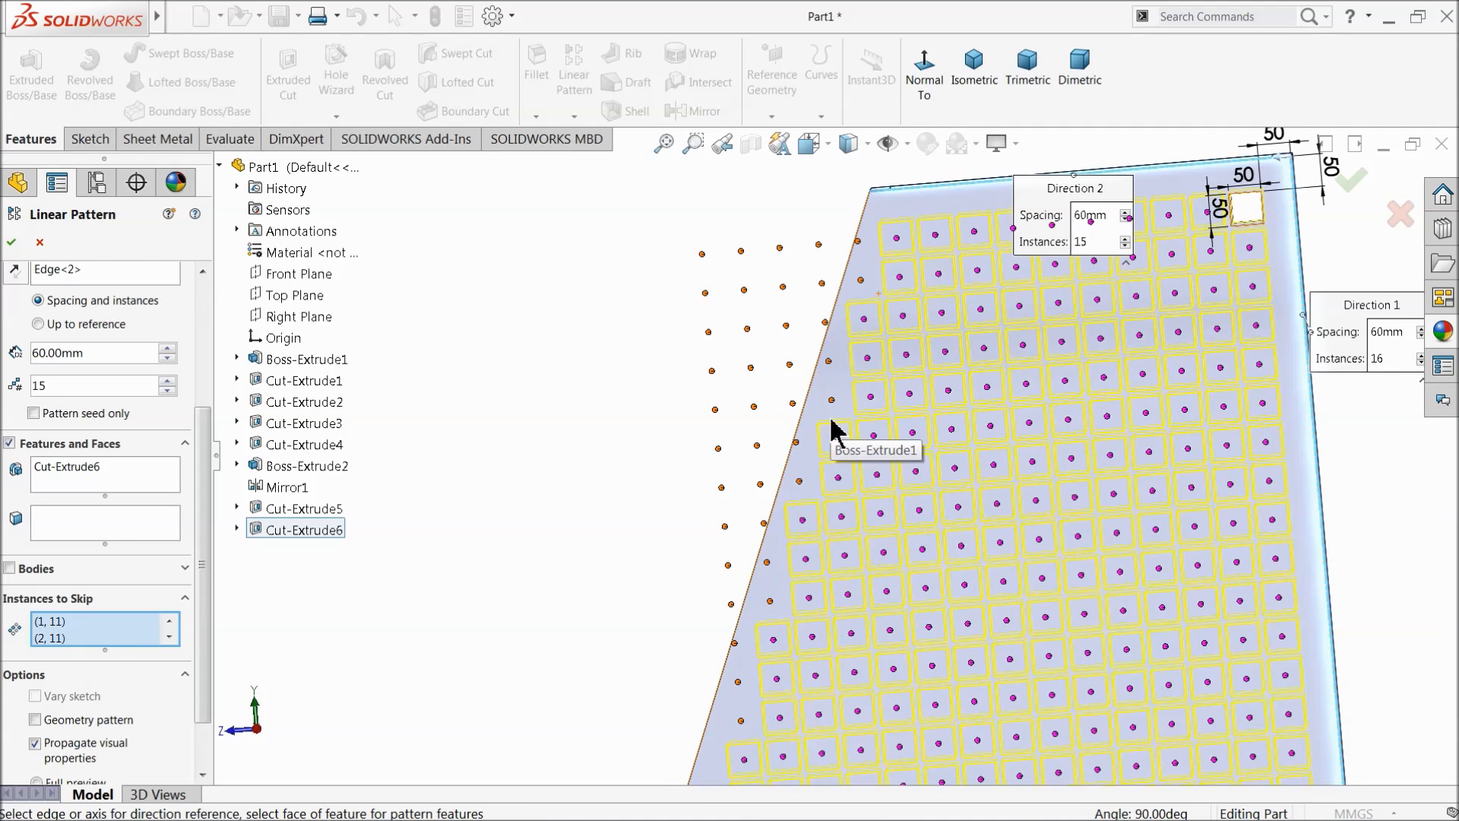
scroll(834, 429, "up", 2)
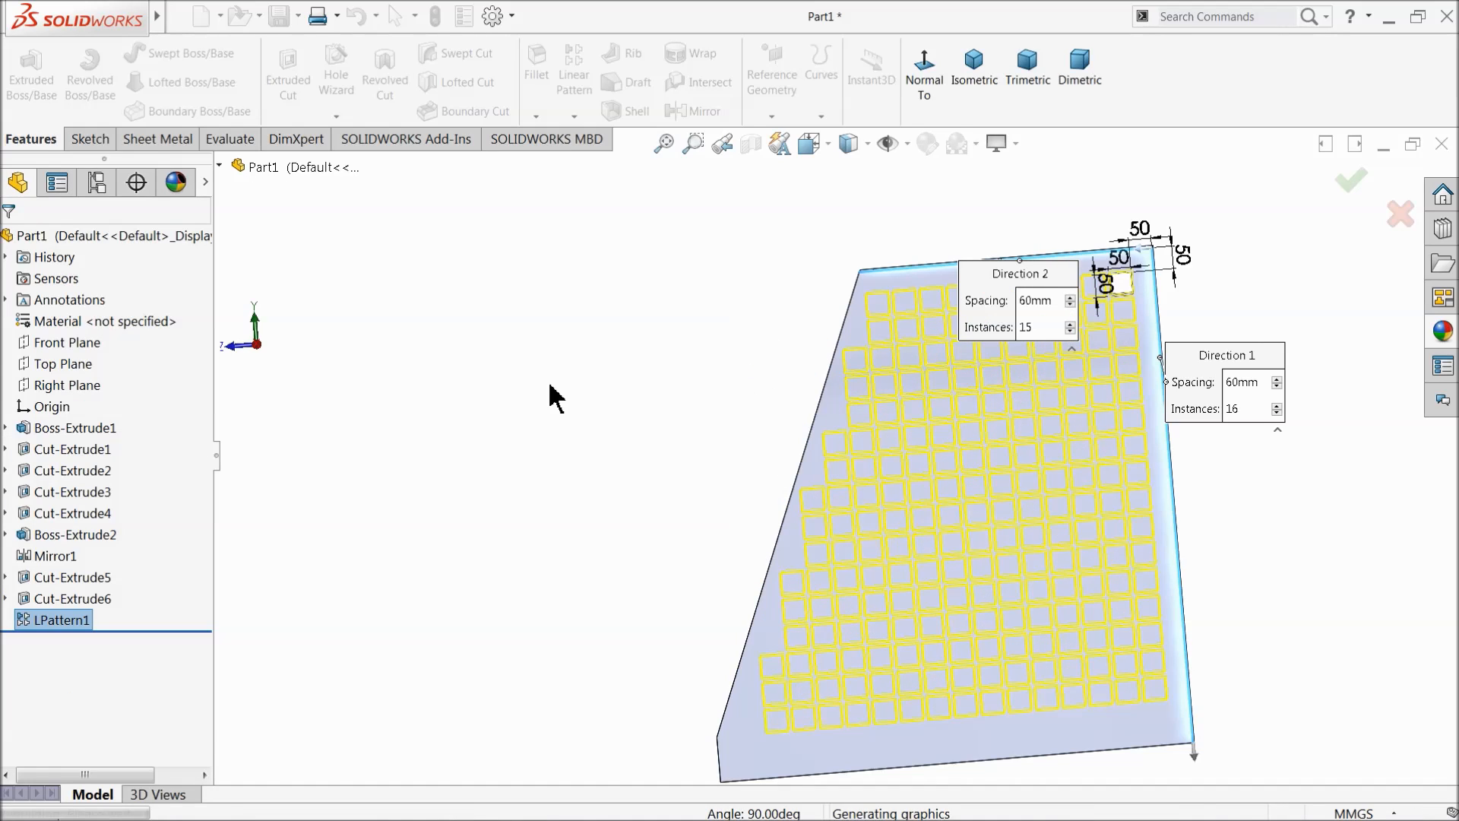
Step: Edit the linear pattern to also skip the front-most remaining squares in rows three, six, eight and eleven, clearing the slanted frame border
middle_click_drag(561, 397, 639, 427)
scroll(844, 532, "down", 6)
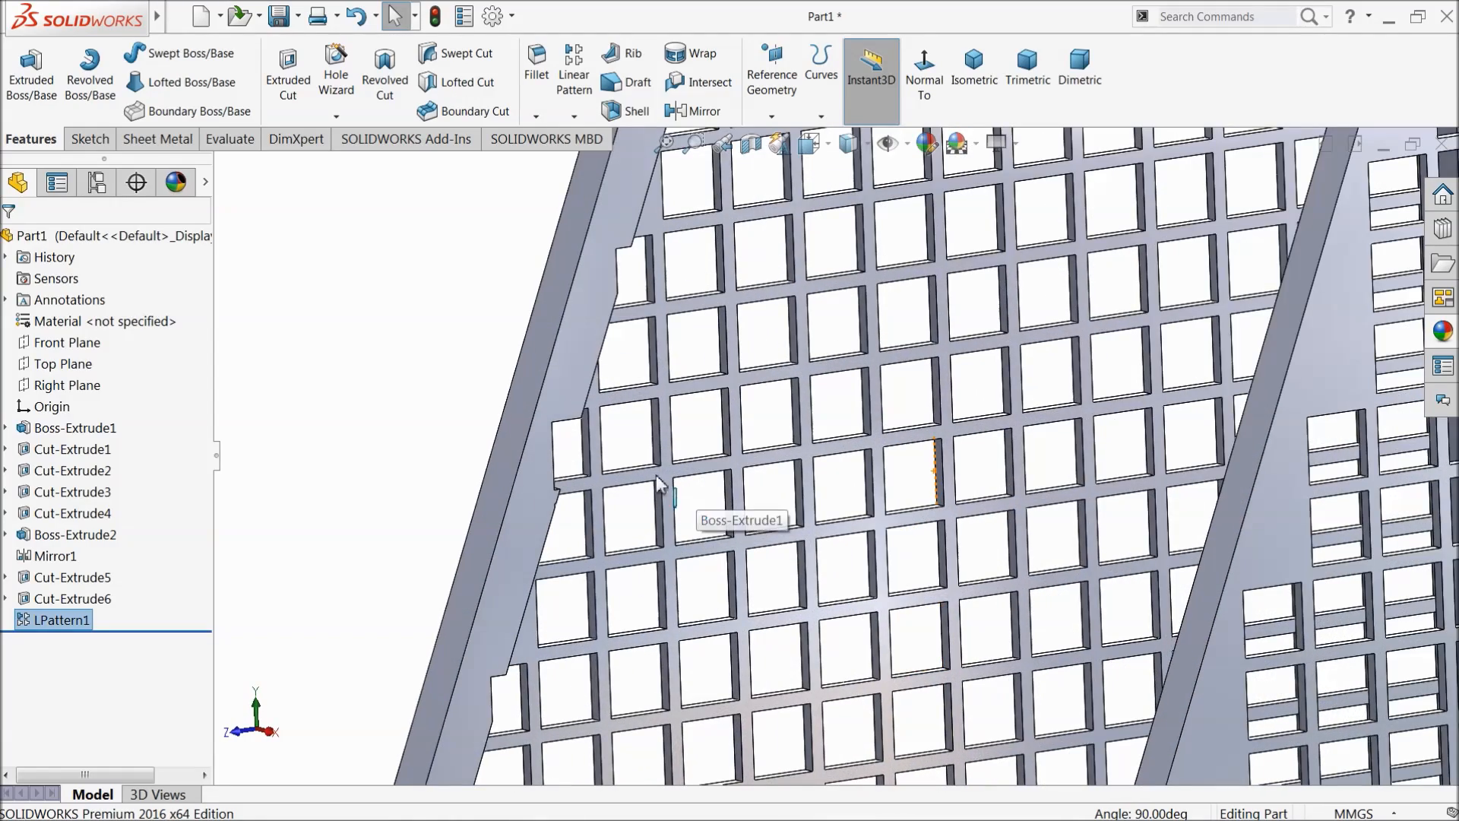
scroll(624, 285, "up", 3)
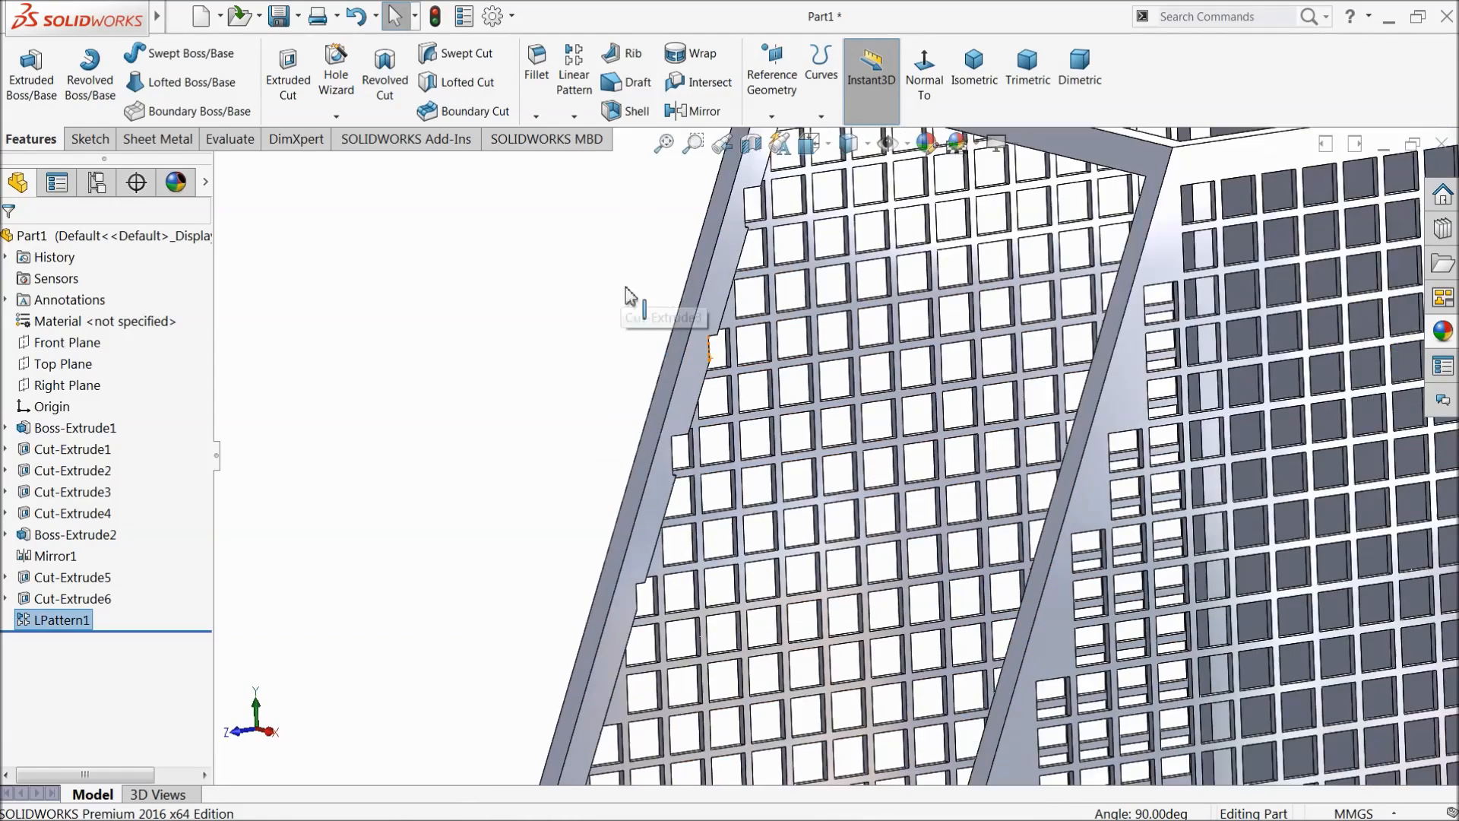
scroll(785, 228, "up", 4)
middle_click_drag(804, 228, 752, 357)
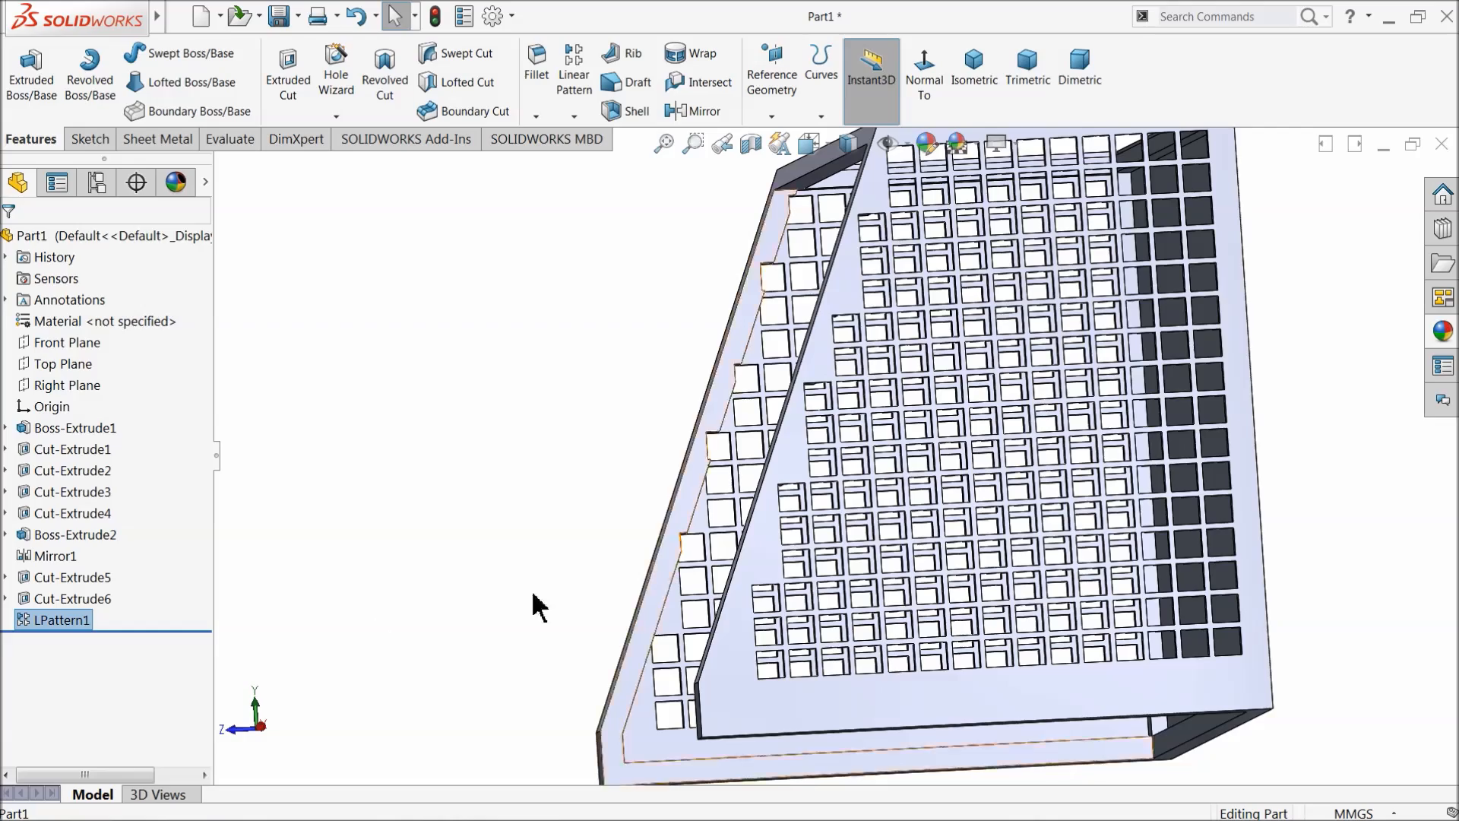
left_click(17, 622)
left_click(38, 596)
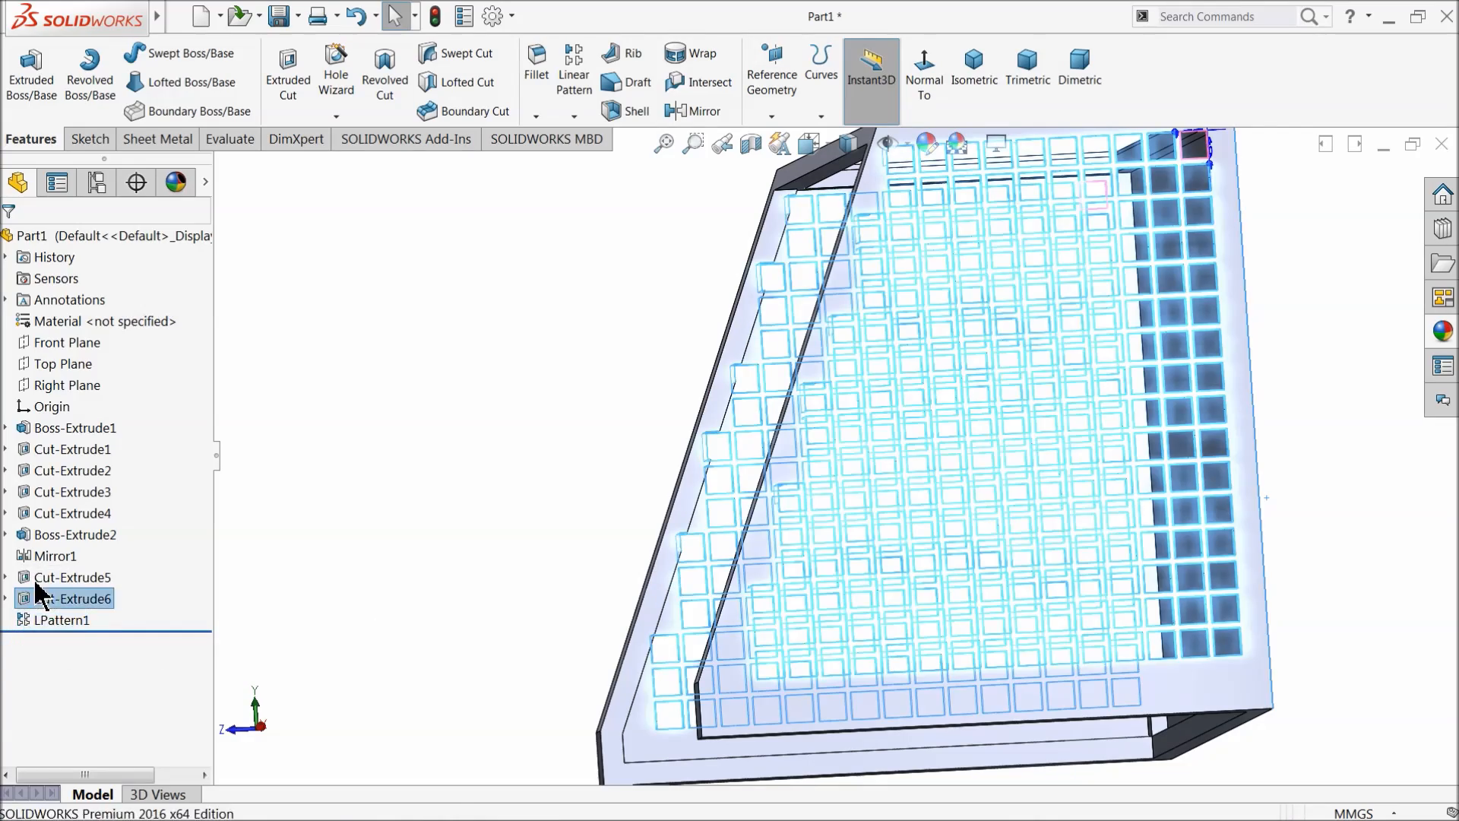
mouse_move(580, 403)
middle_mouse_down()
mouse_move(561, 466)
mouse_move(568, 424)
middle_mouse_up()
scroll(854, 294, "down", 2)
left_click(812, 252)
left_click(770, 399)
left_click(728, 498)
left_click(685, 645)
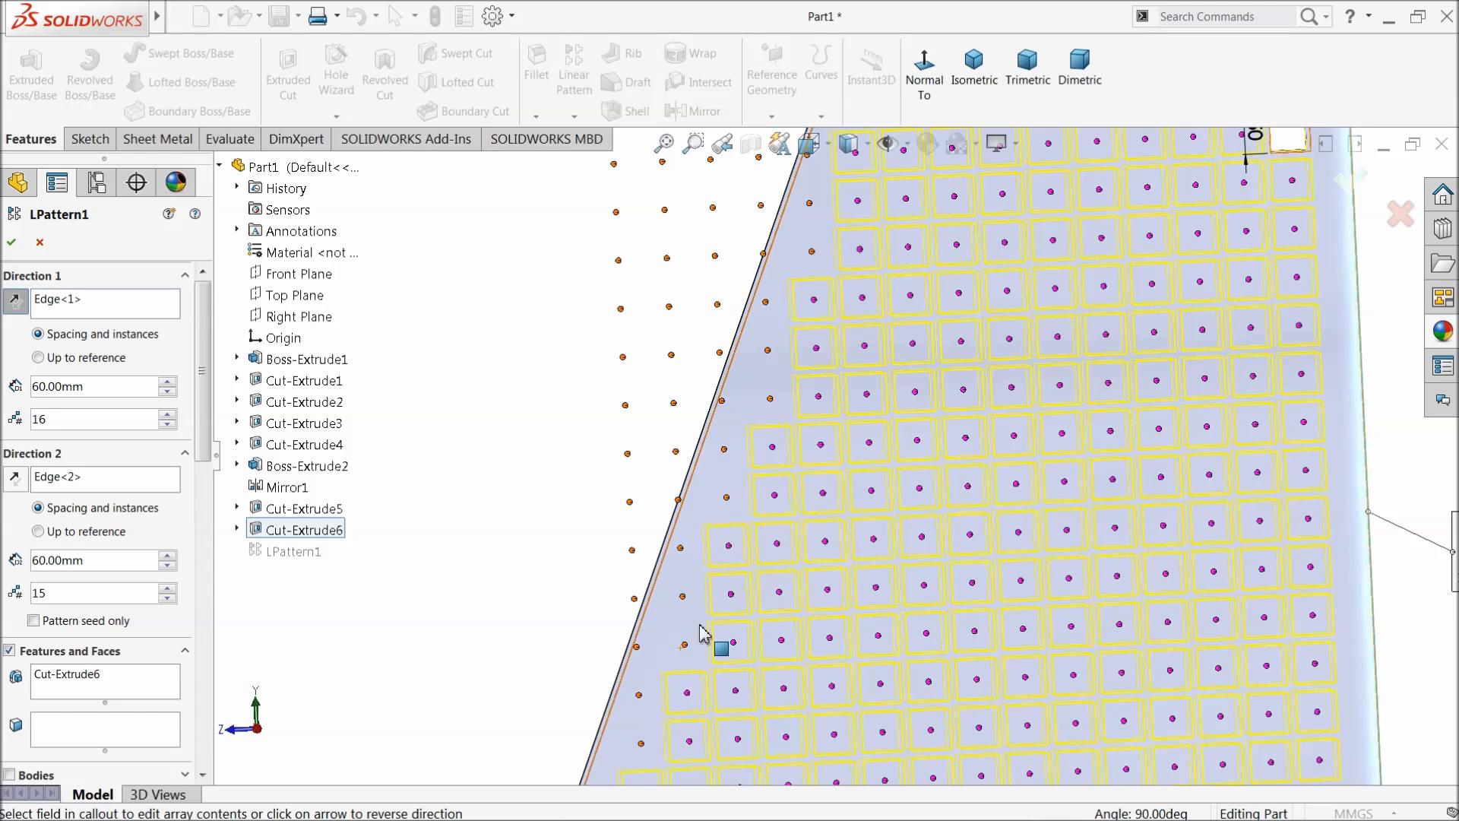
Step: Skip the front-most remaining square in the top row and apply the edited linear pattern
scroll(707, 608, "up", 3)
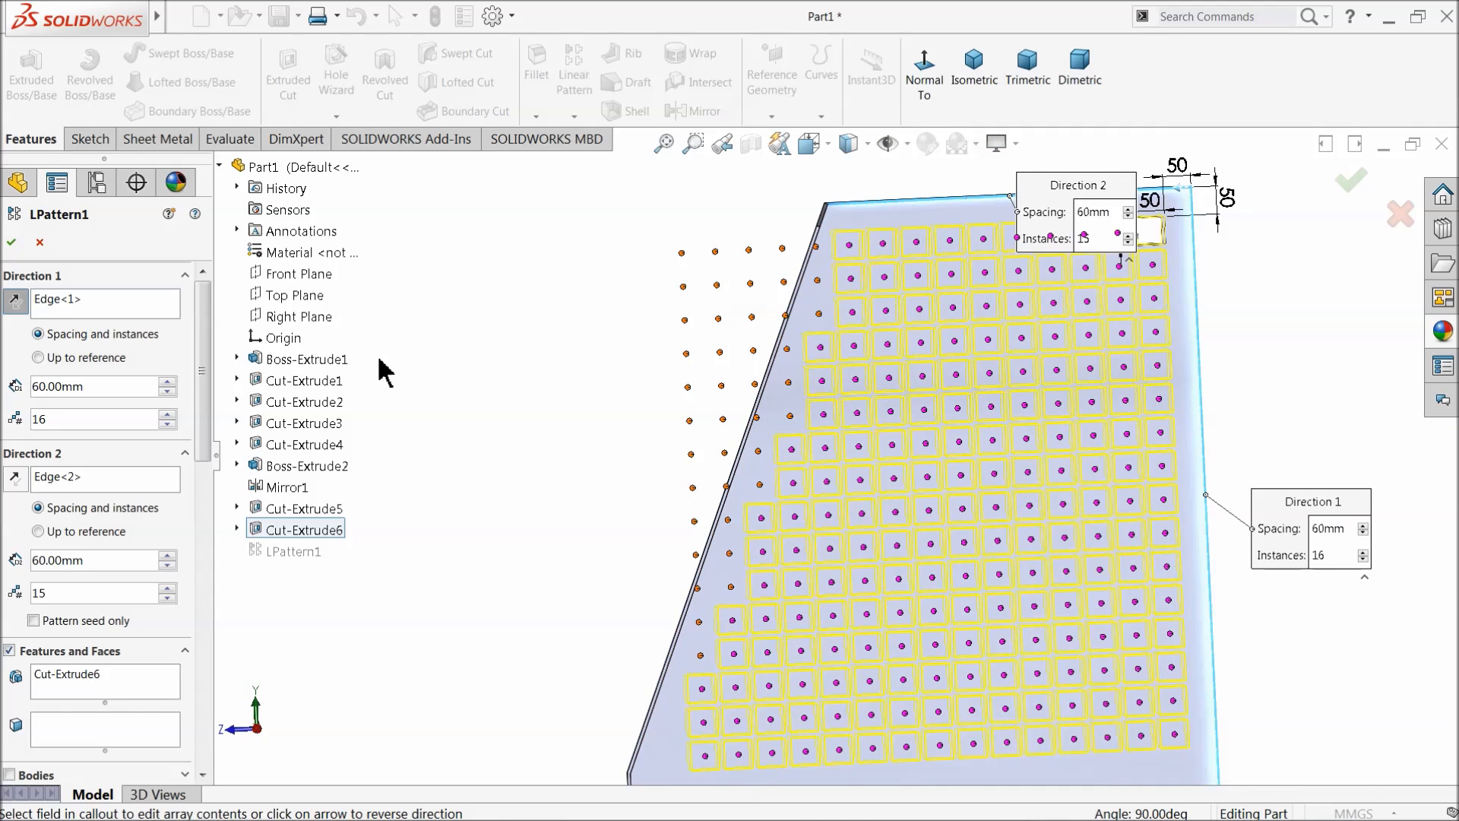
left_click(852, 247)
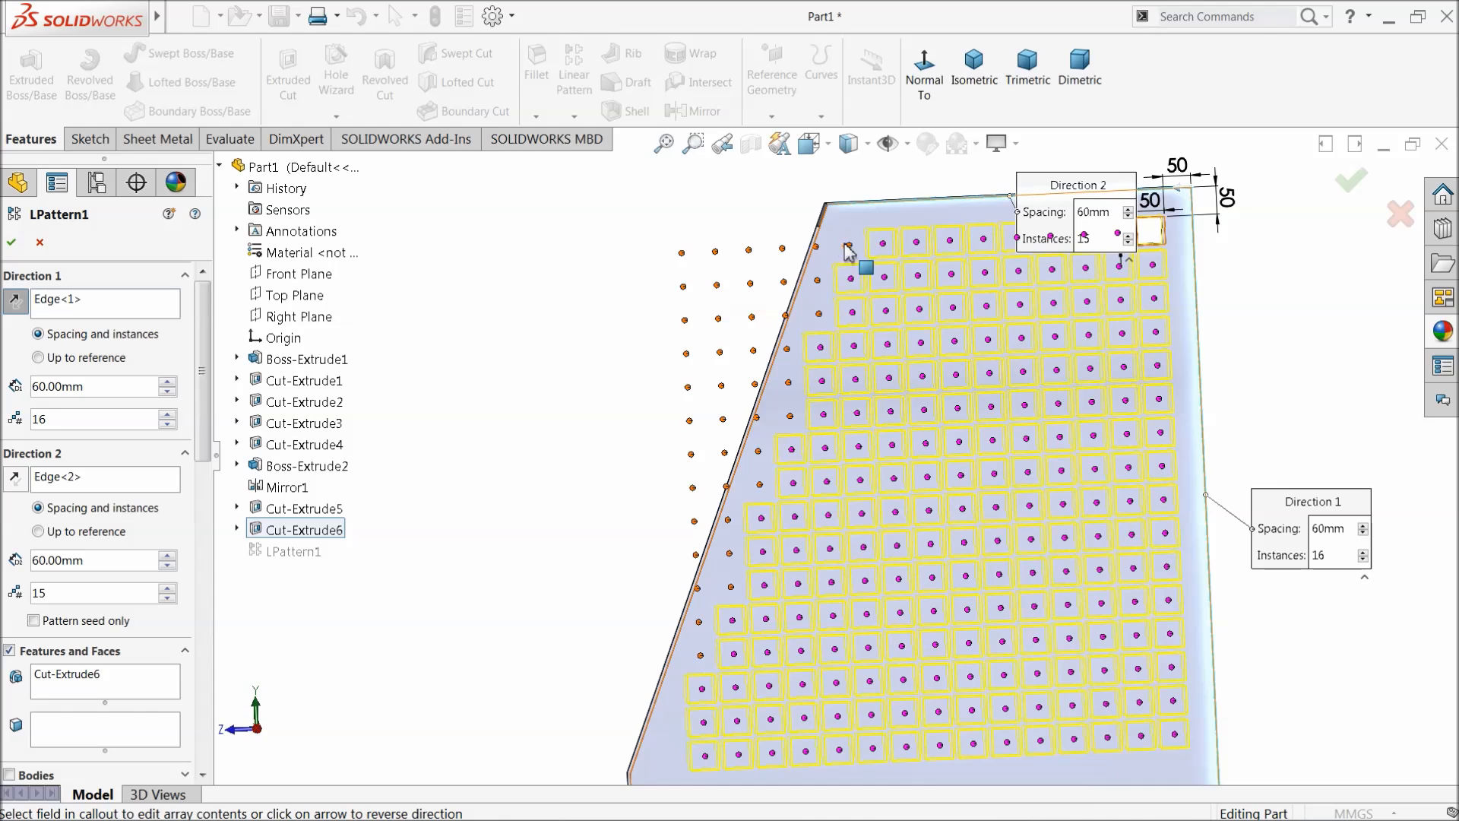
left_click(12, 243)
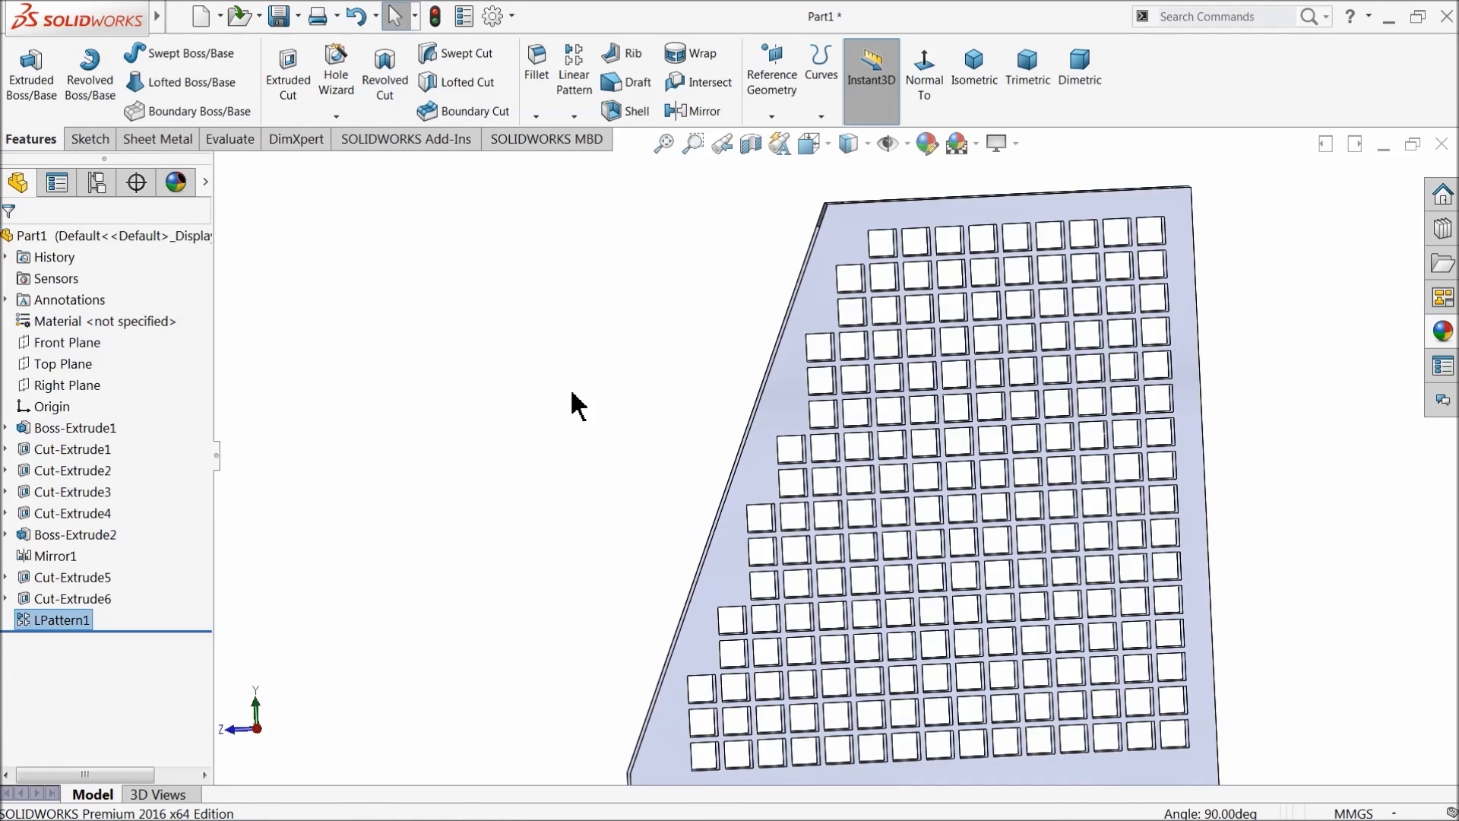
middle_click_drag(573, 401, 606, 417)
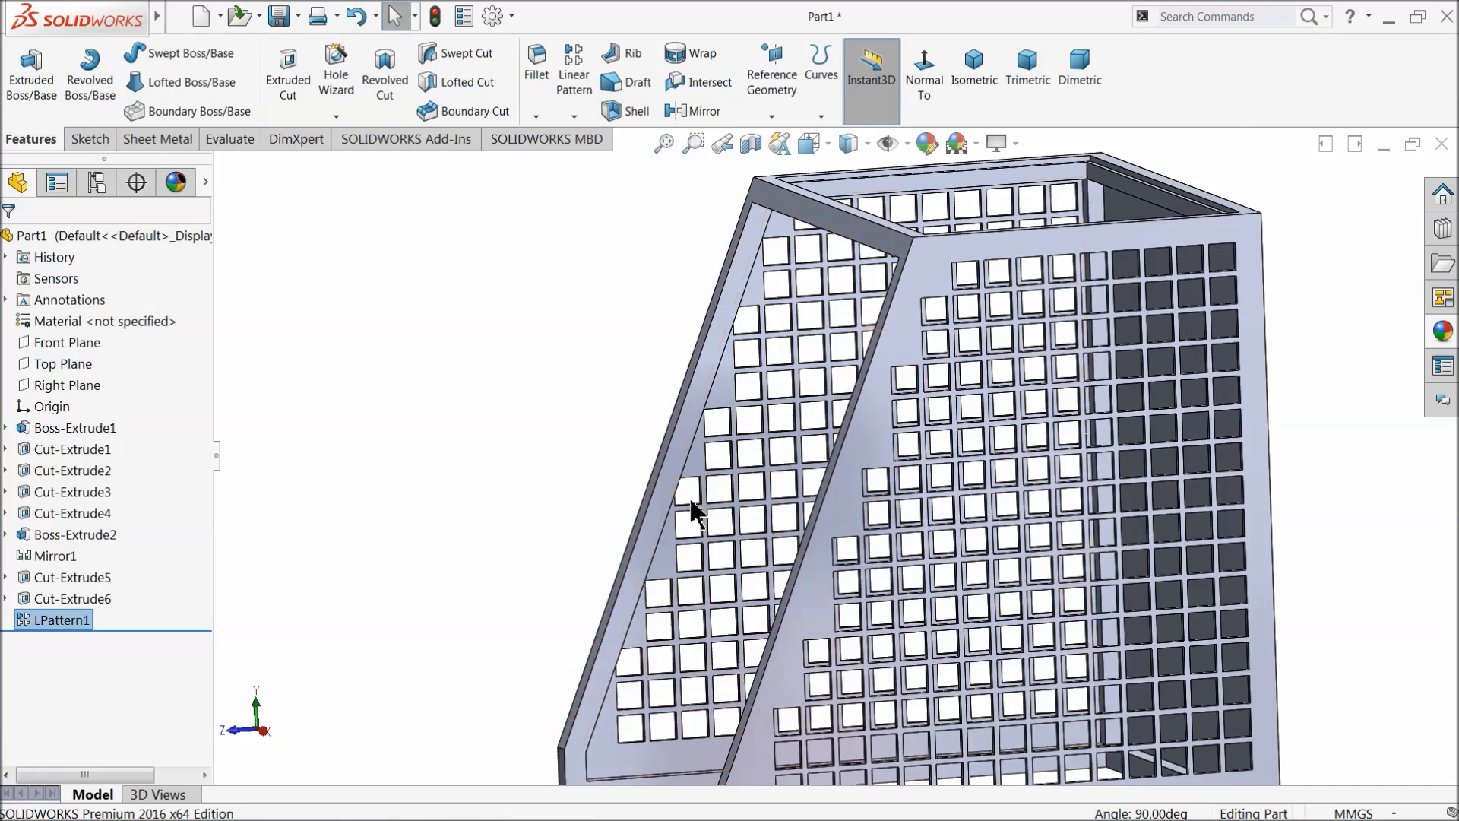
scroll(763, 420, "down", 2)
scroll(696, 490, "up", 5)
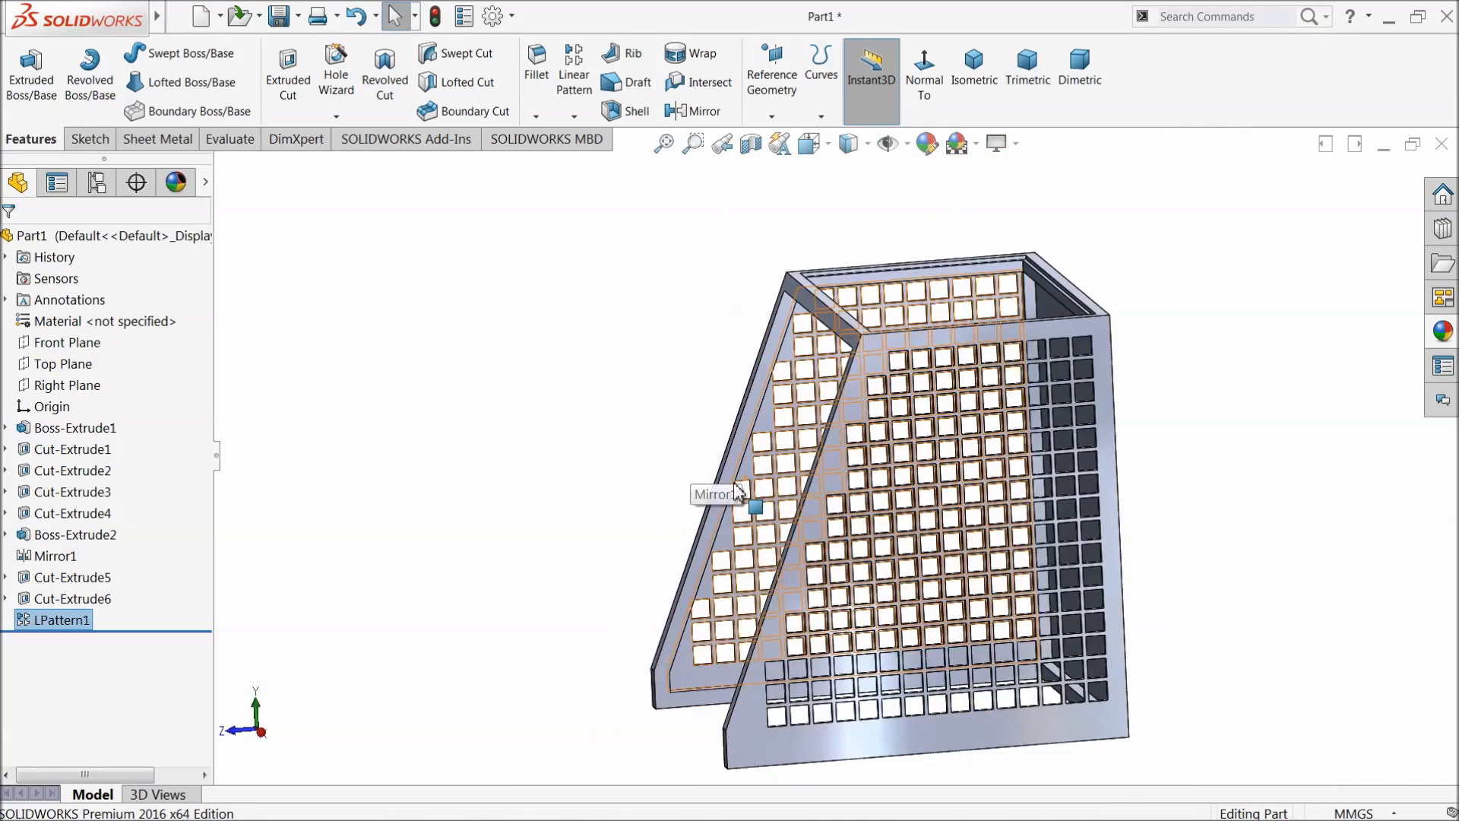
Step: Sketch a circle about 48 mm in diameter on the outer side panel face, near its upper front corner
middle_click_drag(745, 498, 788, 514)
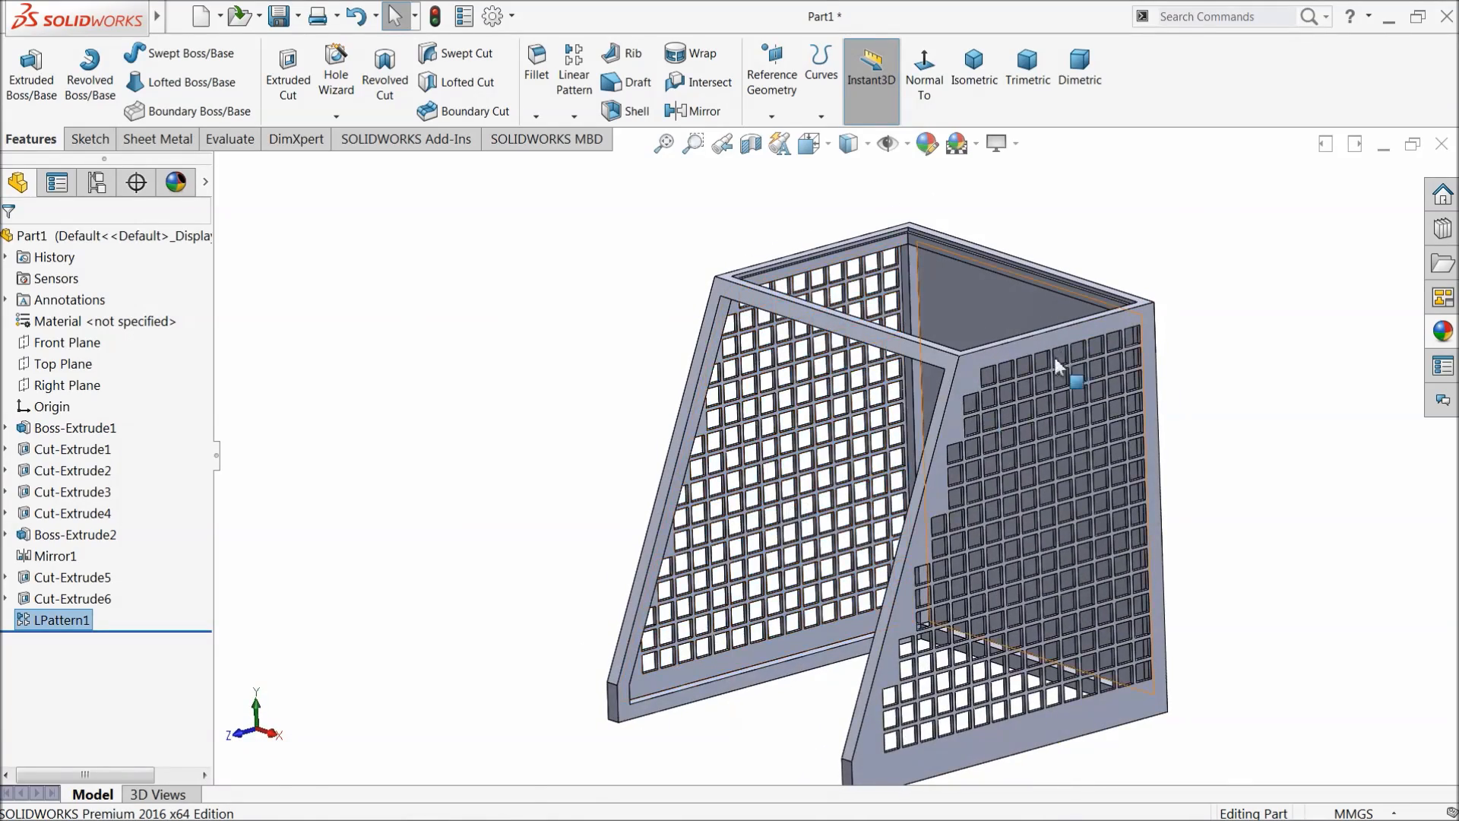
scroll(1056, 364, "down", 3)
left_click(815, 414)
left_click(867, 348)
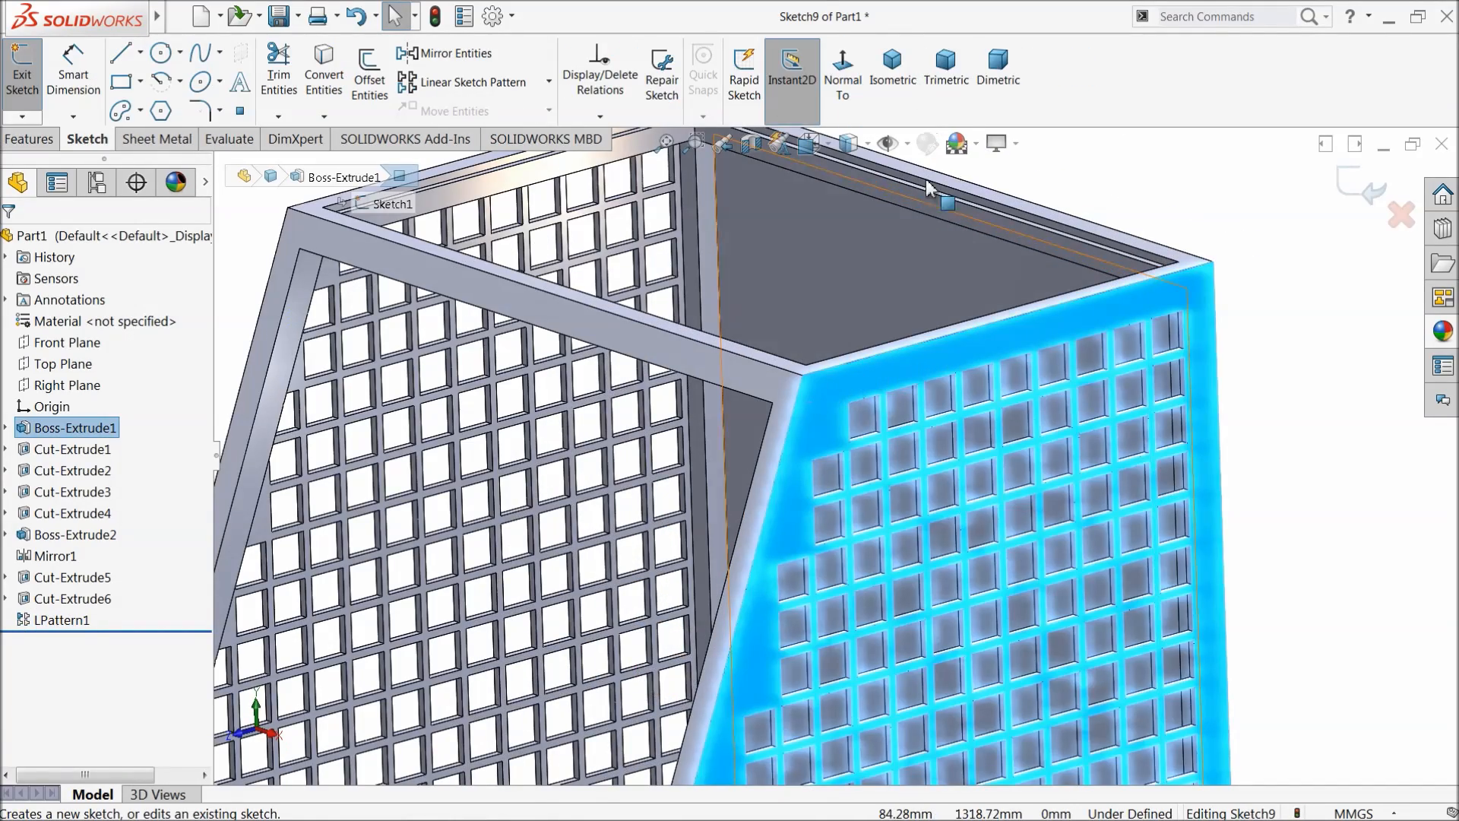
left_click(855, 76)
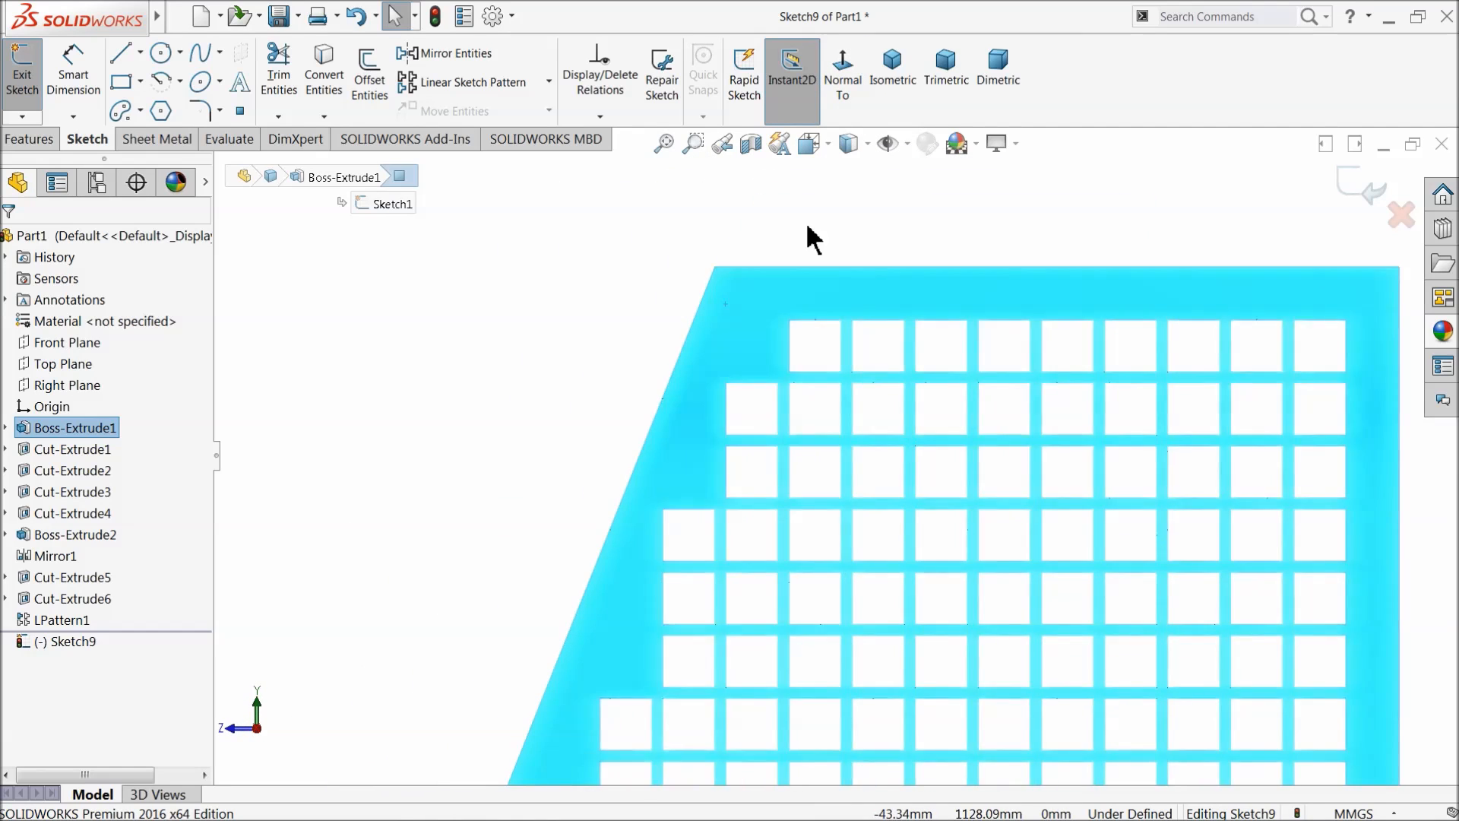
scroll(800, 234, "down", 3)
left_click(162, 55)
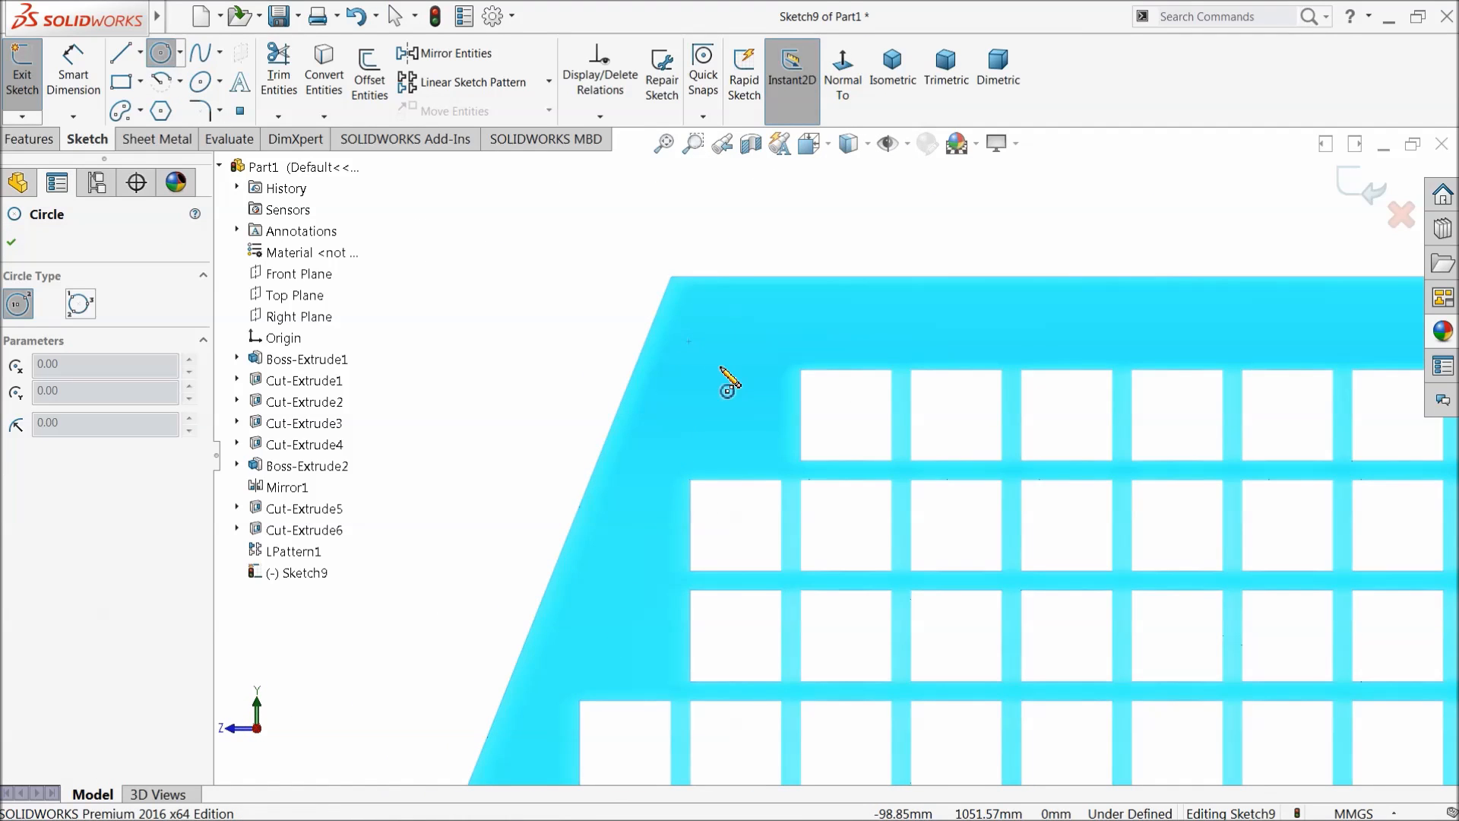
left_click(739, 328)
Step: Dimension the circle's centre 50 mm below the panel's top edge and 25 mm horizontally from the upper front corner
left_click(84, 79)
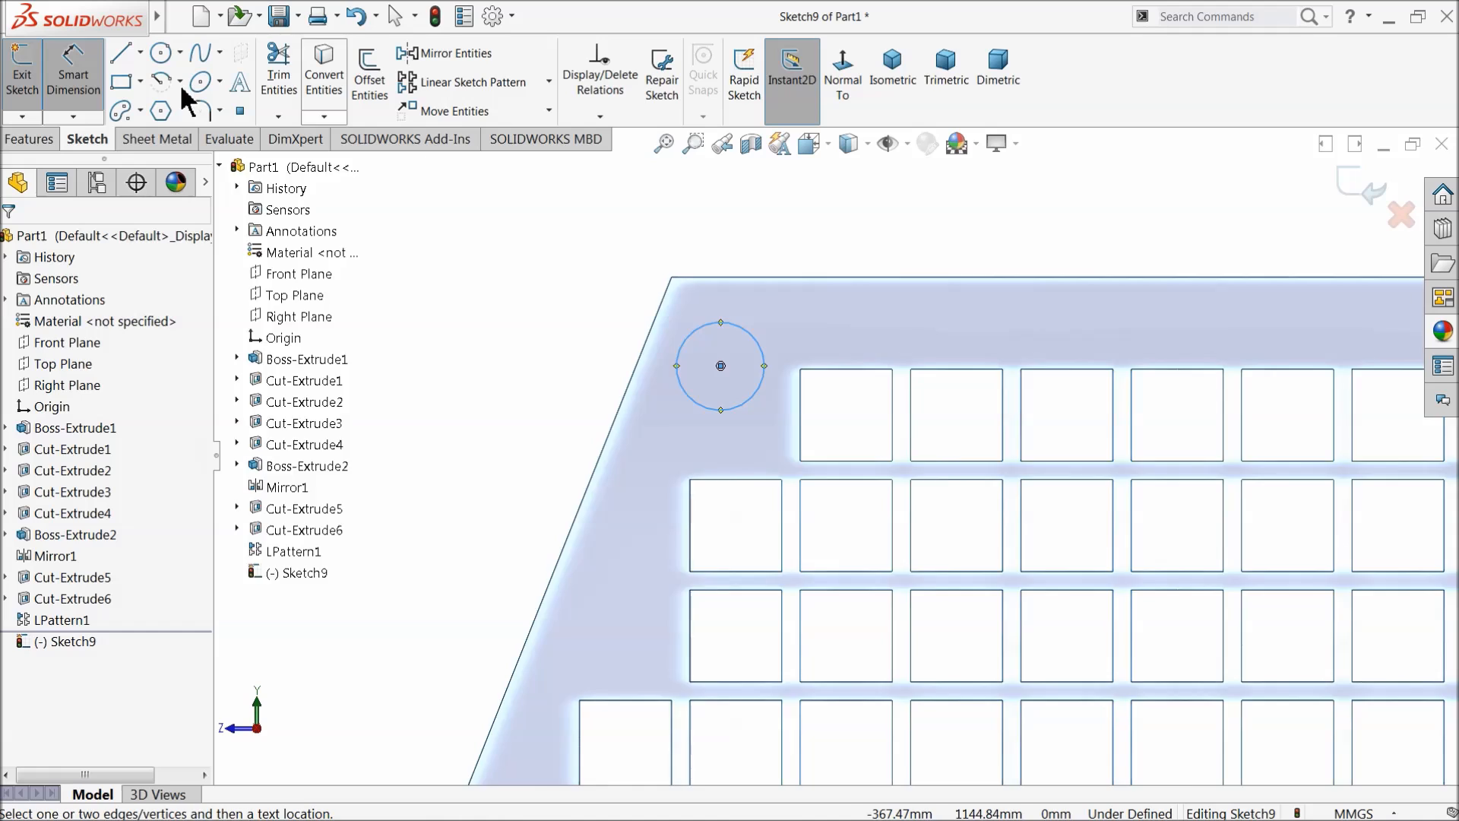
scroll(651, 213, "down", 2)
left_click(741, 387)
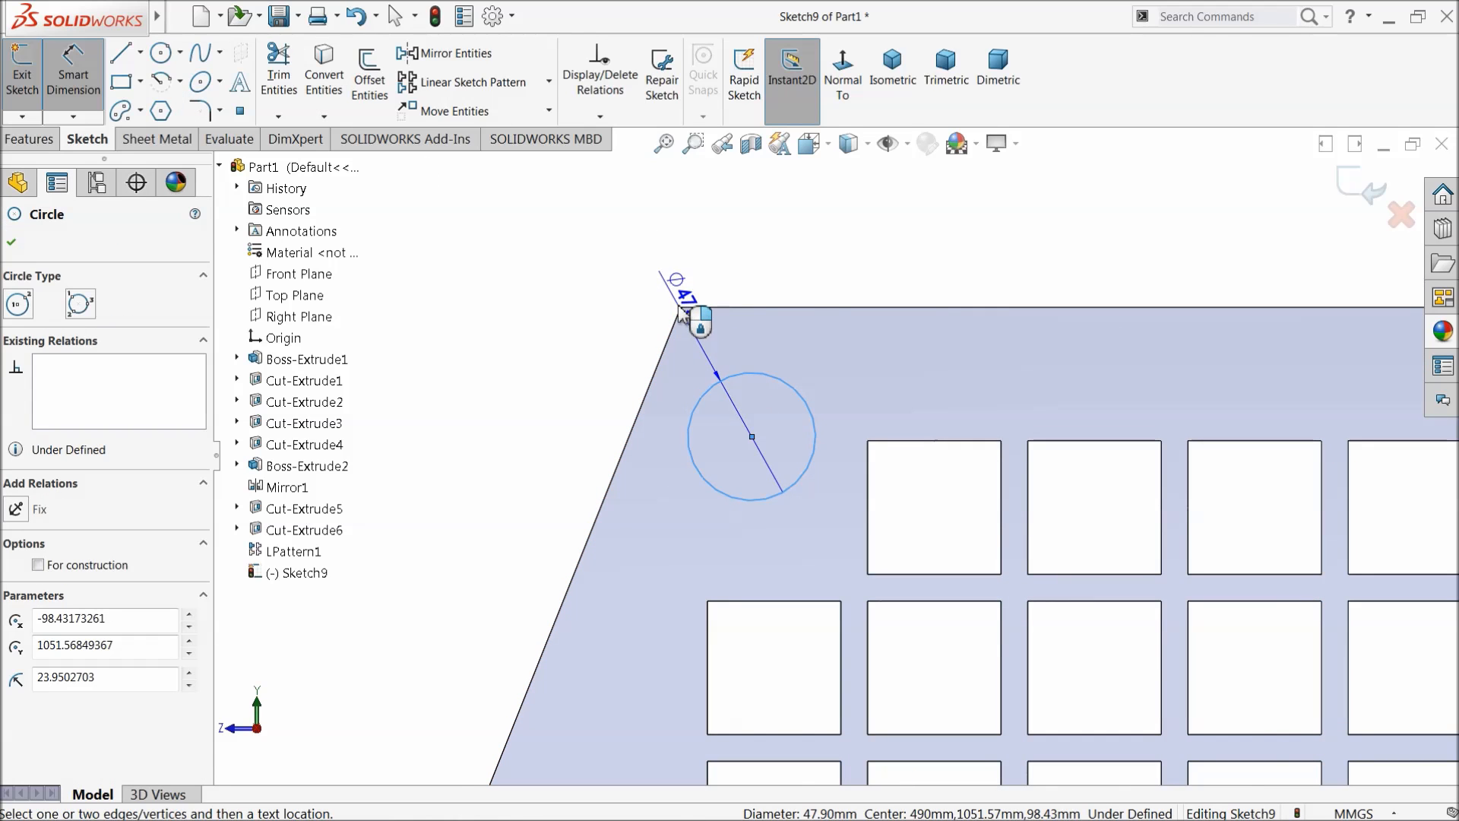
left_click(693, 318)
left_click(597, 363)
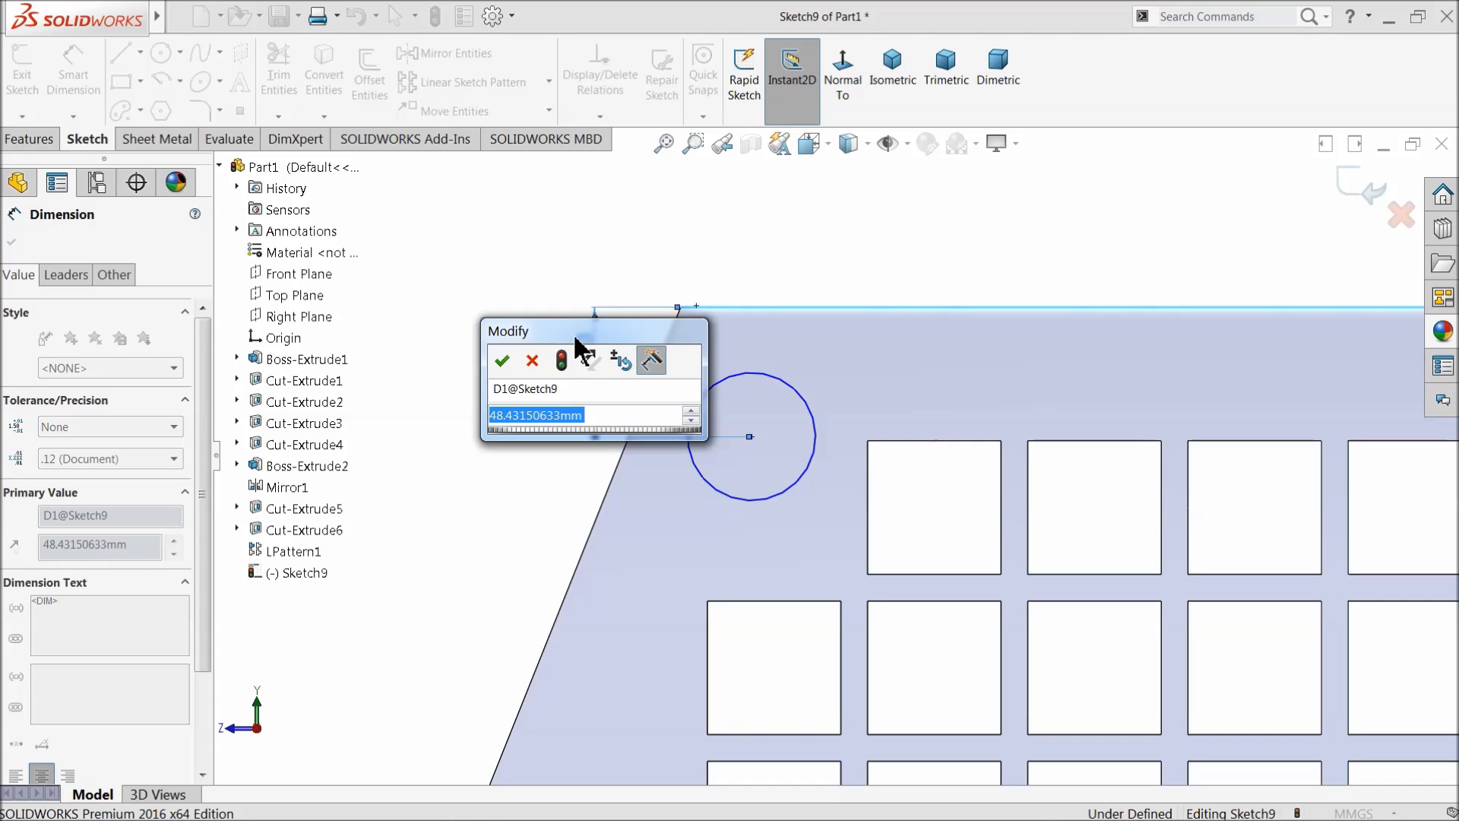
type("50")
key("Return")
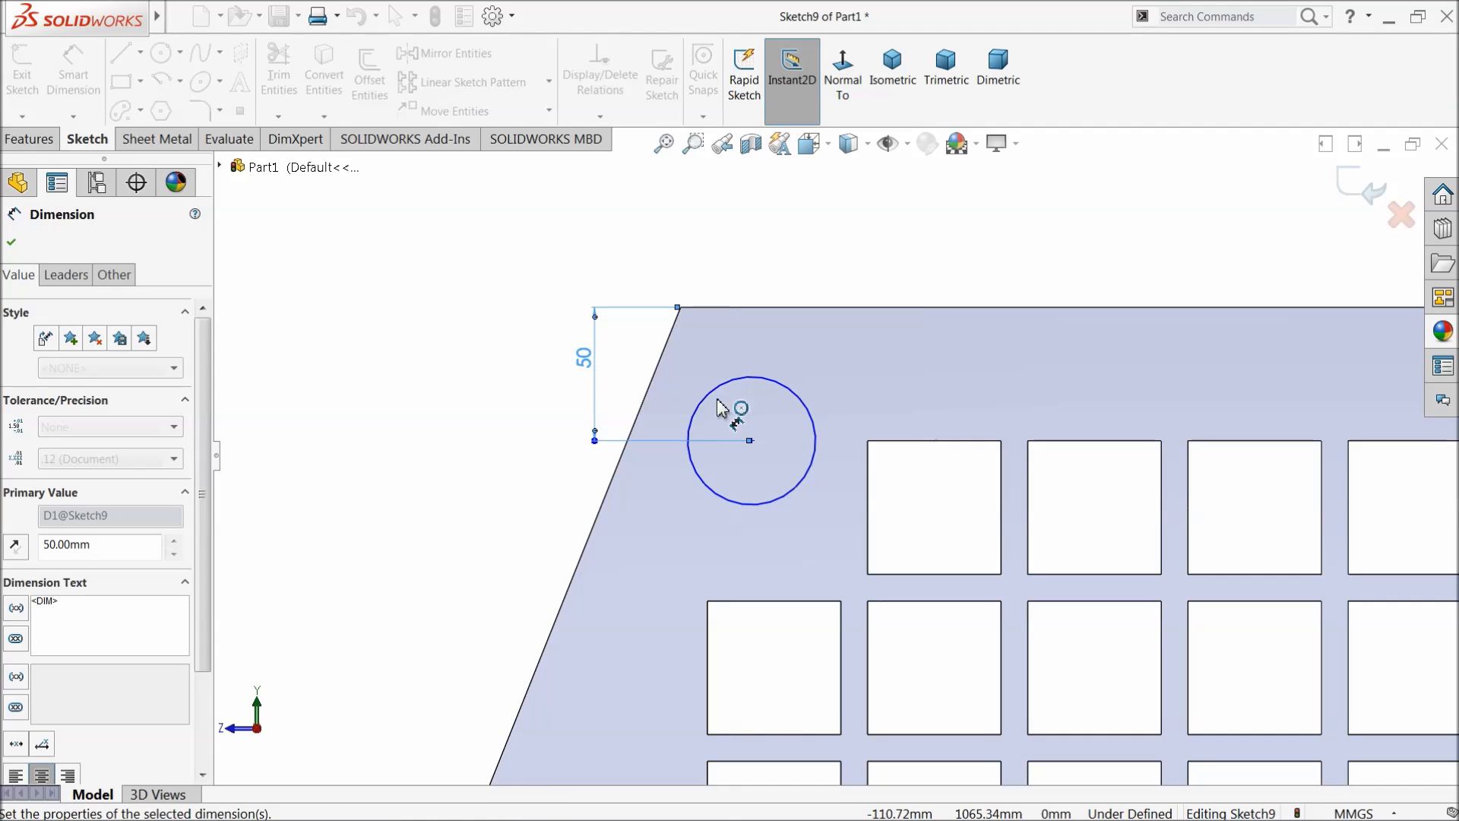
left_click(757, 382)
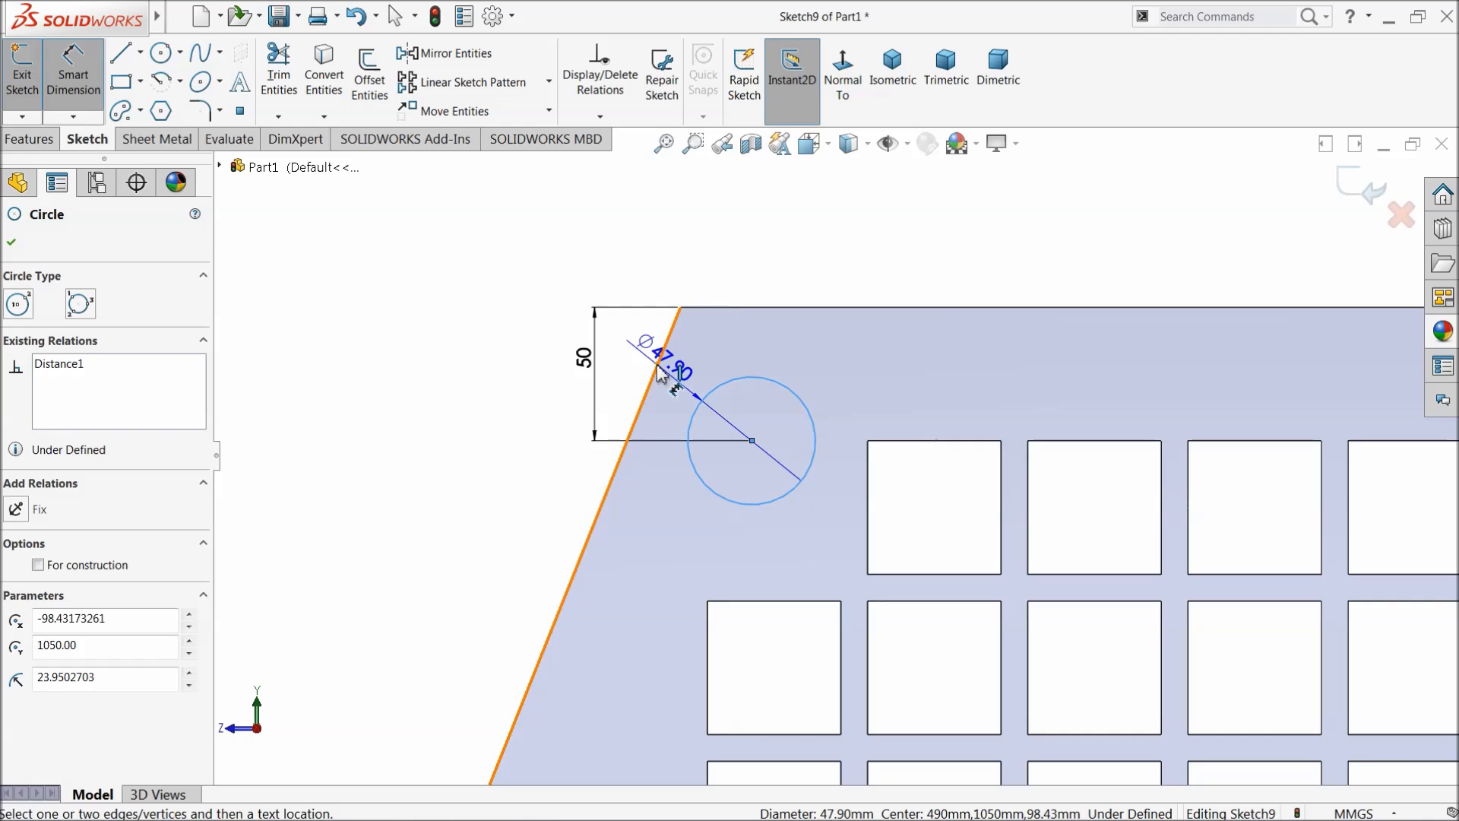
left_click(680, 307)
left_click(731, 263)
key("Return")
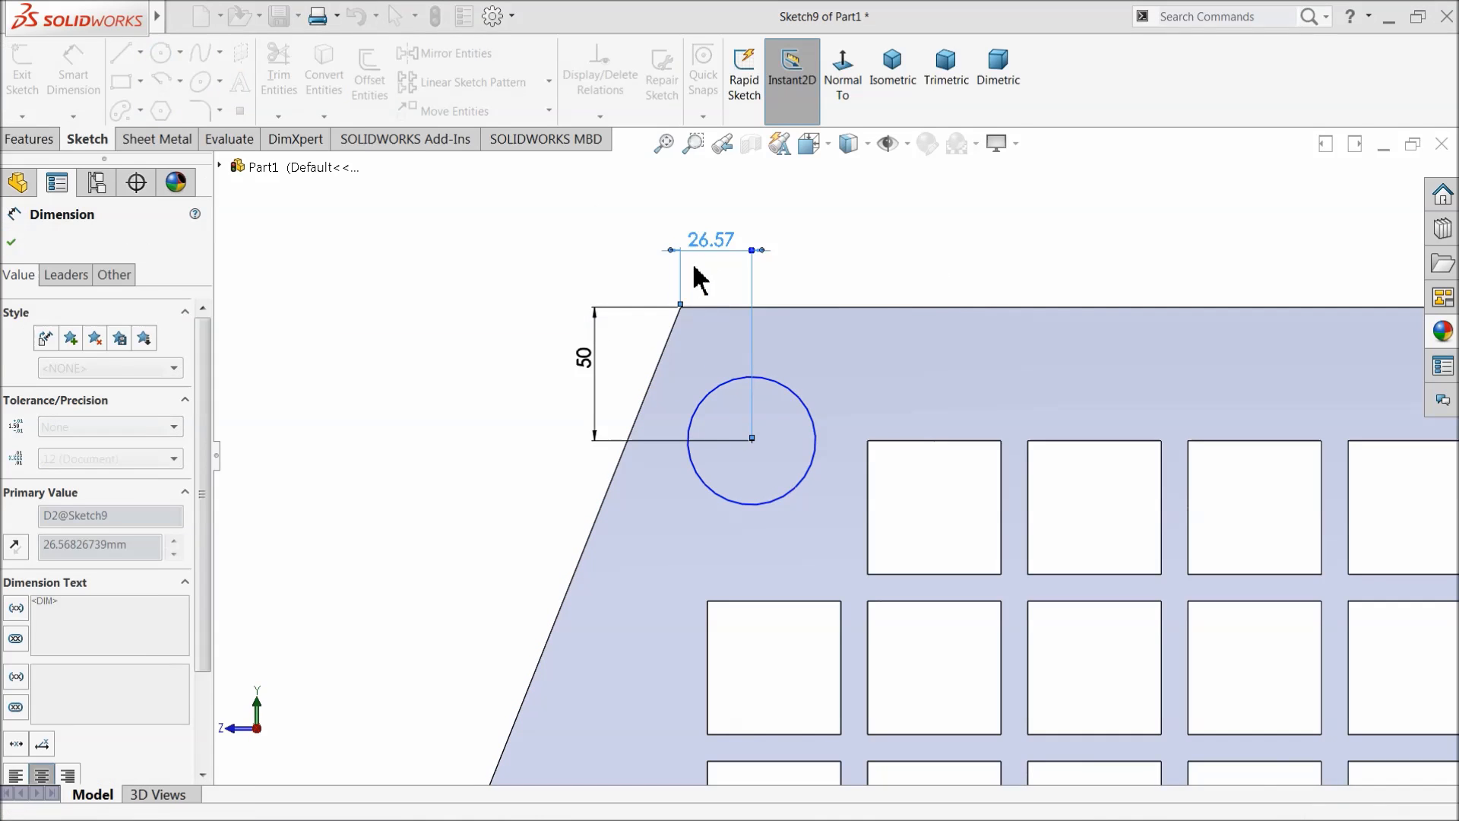
Step: Set the circle's diameter to 20 mm
left_click(773, 383)
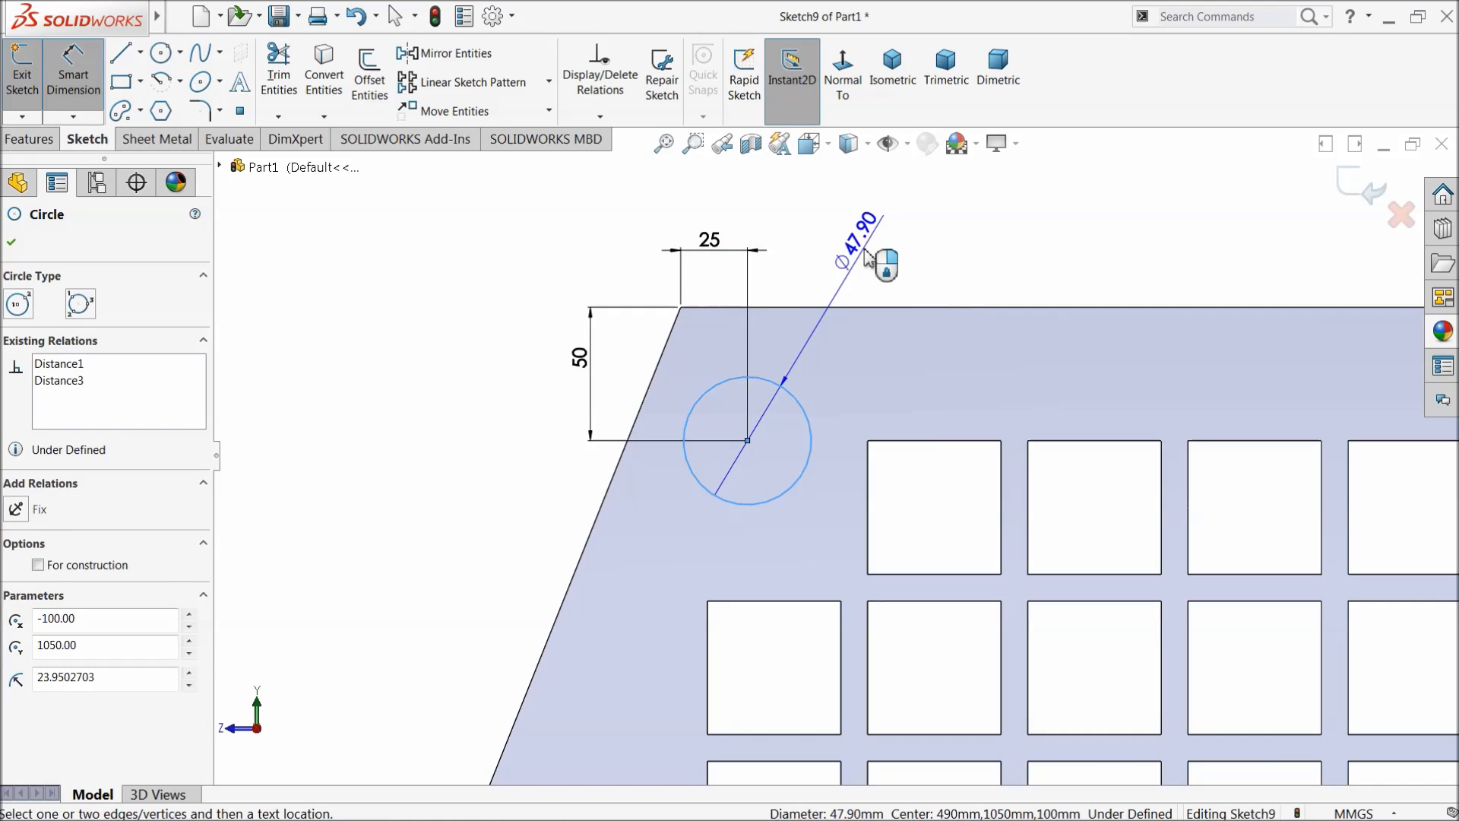
left_click(868, 258)
type("20")
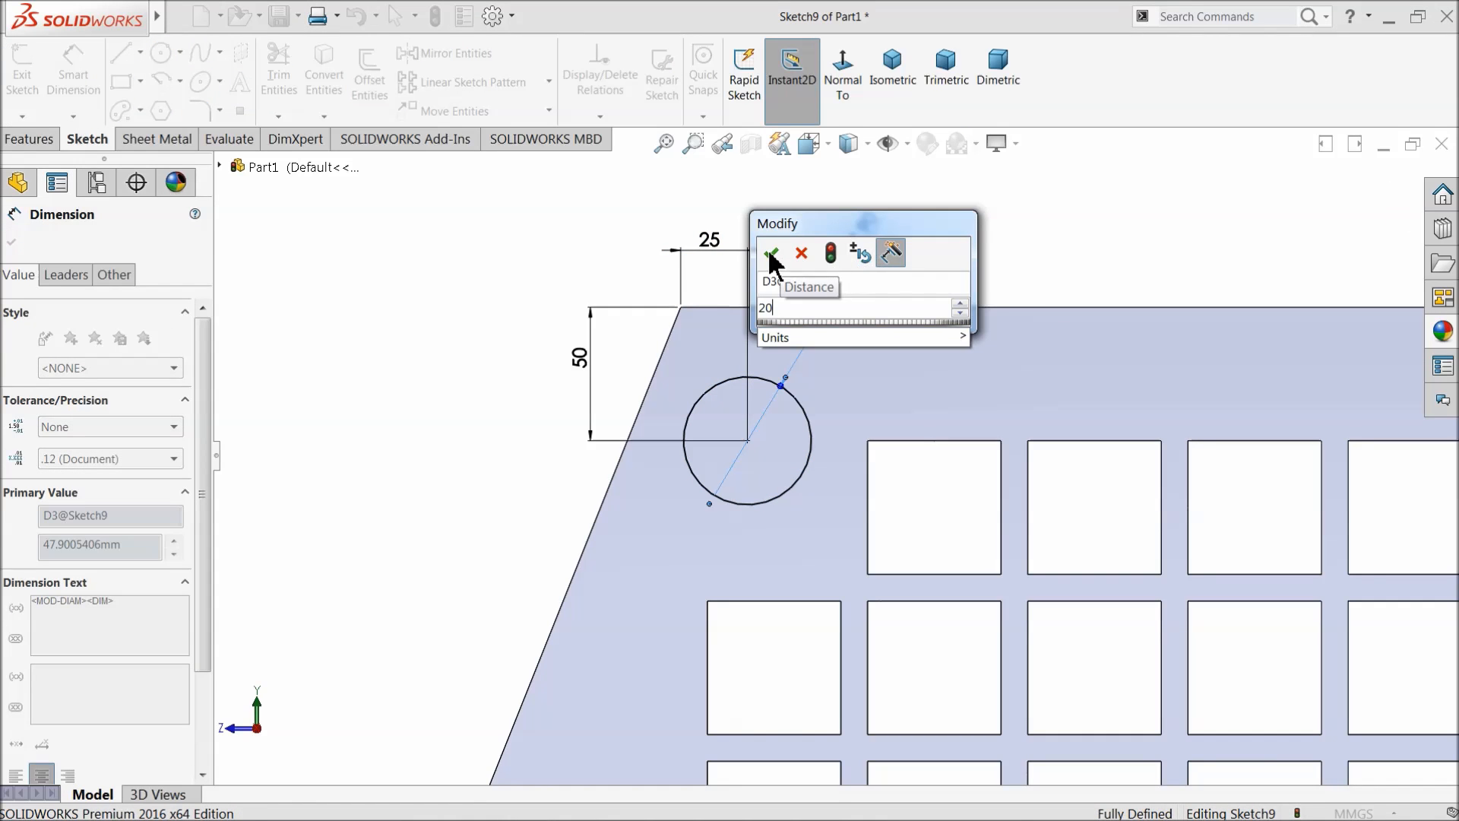
left_click(771, 255)
left_click(11, 241)
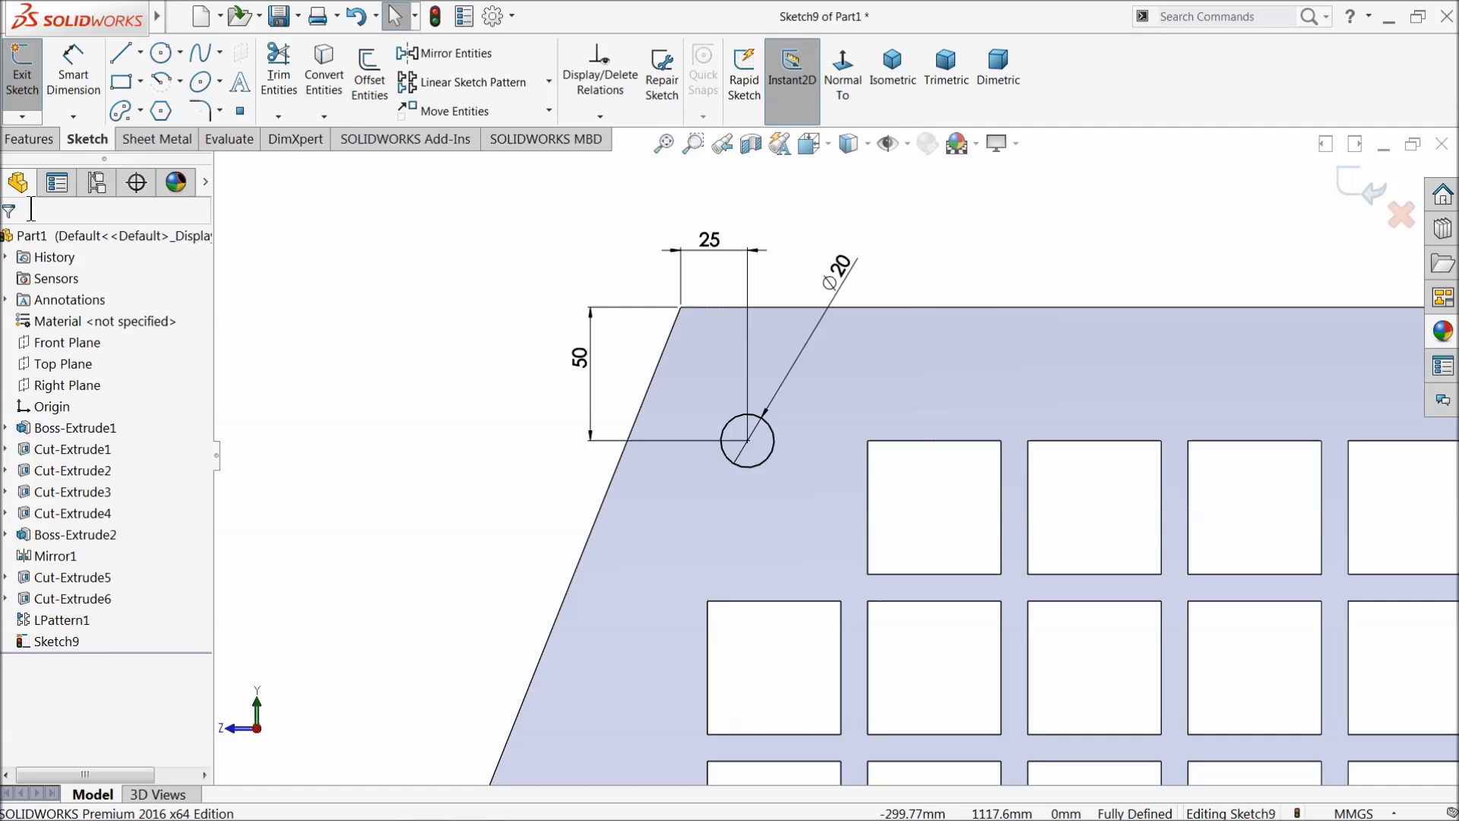
Step: Cut the circle Through All so the hole passes through both side panels
left_click(30, 139)
left_click(288, 102)
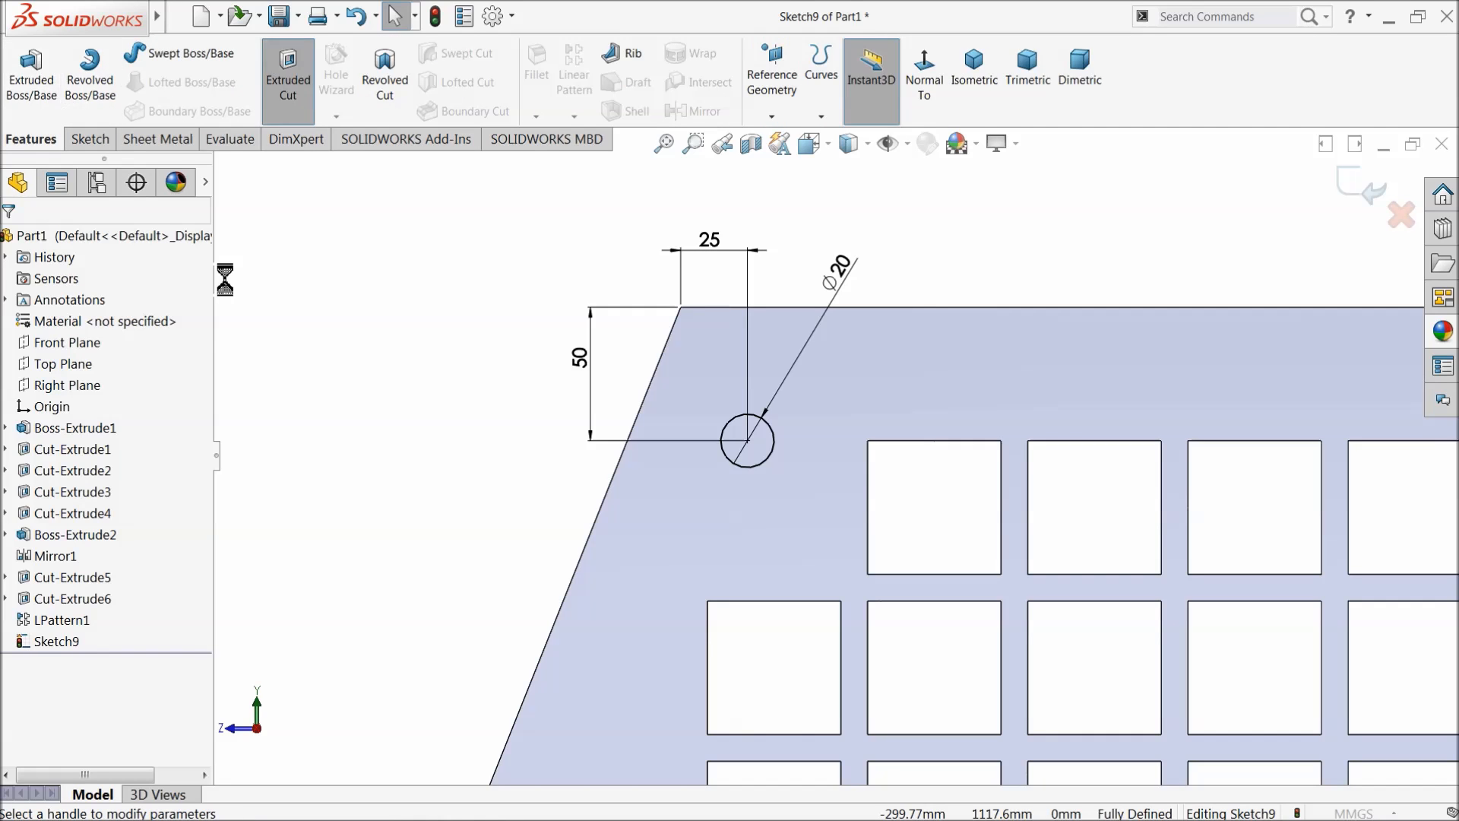
left_click(68, 359)
left_click(121, 390)
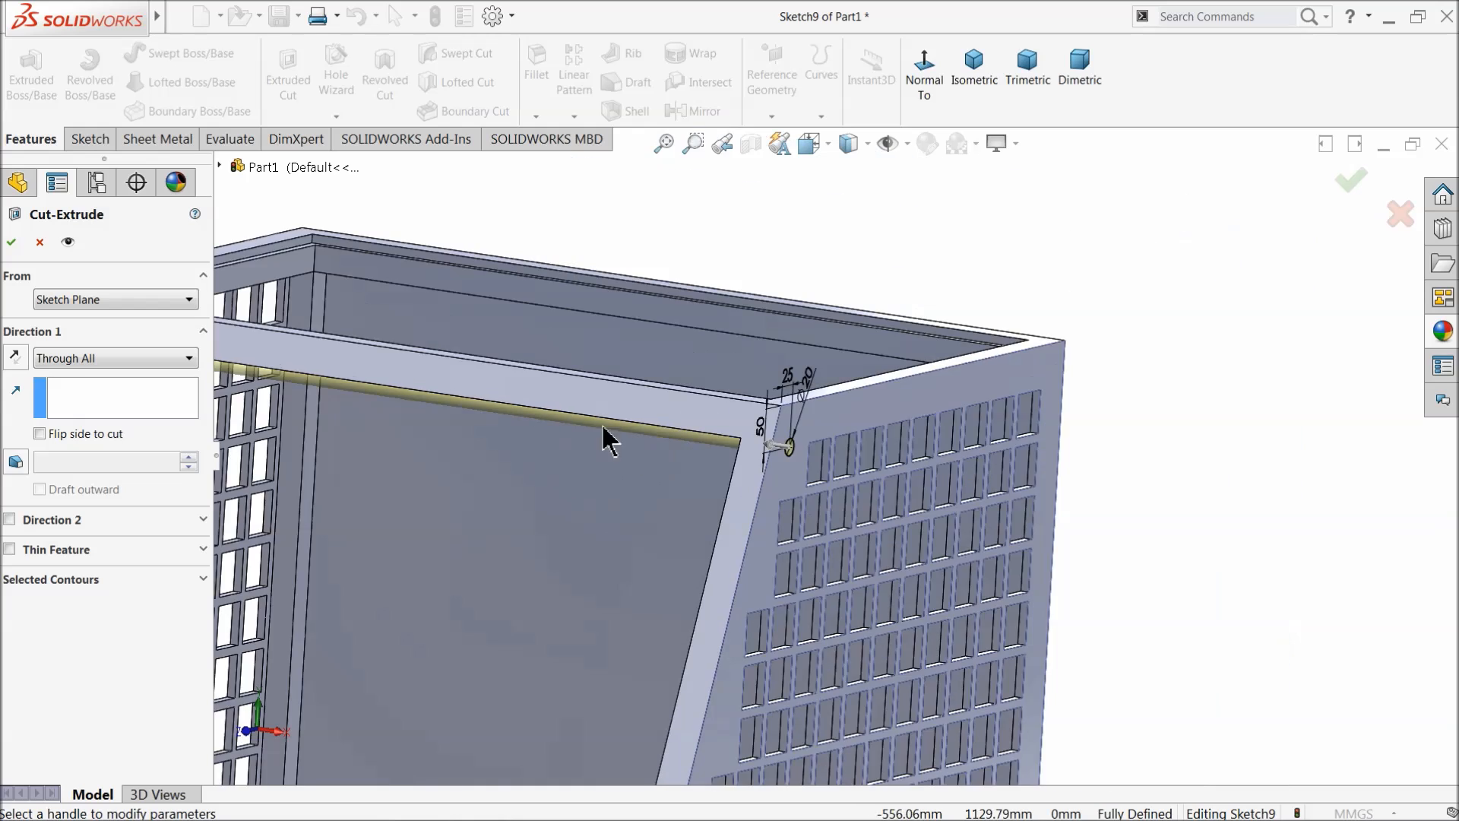
middle_click_drag(459, 416, 548, 411)
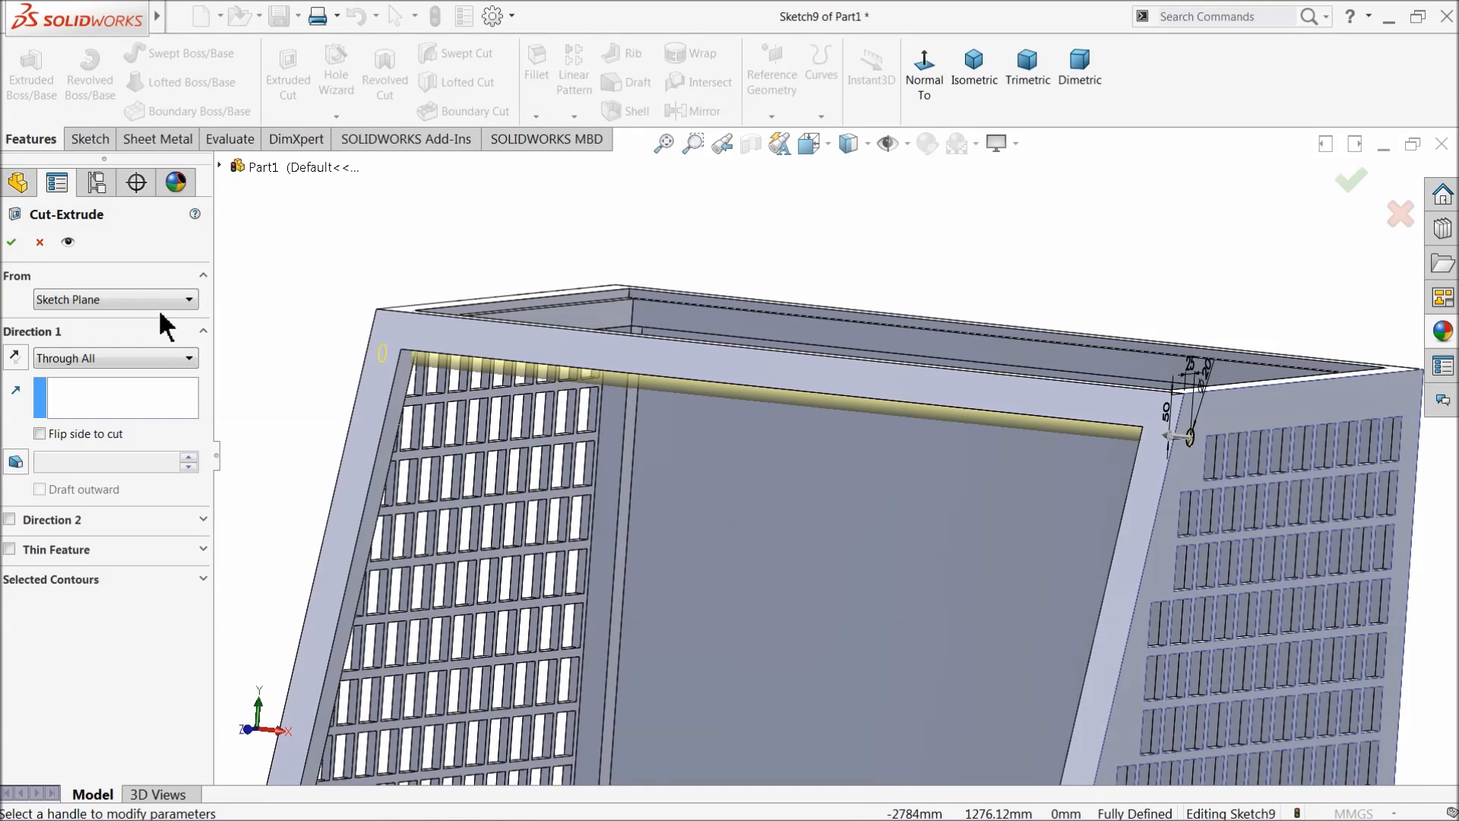
left_click(10, 242)
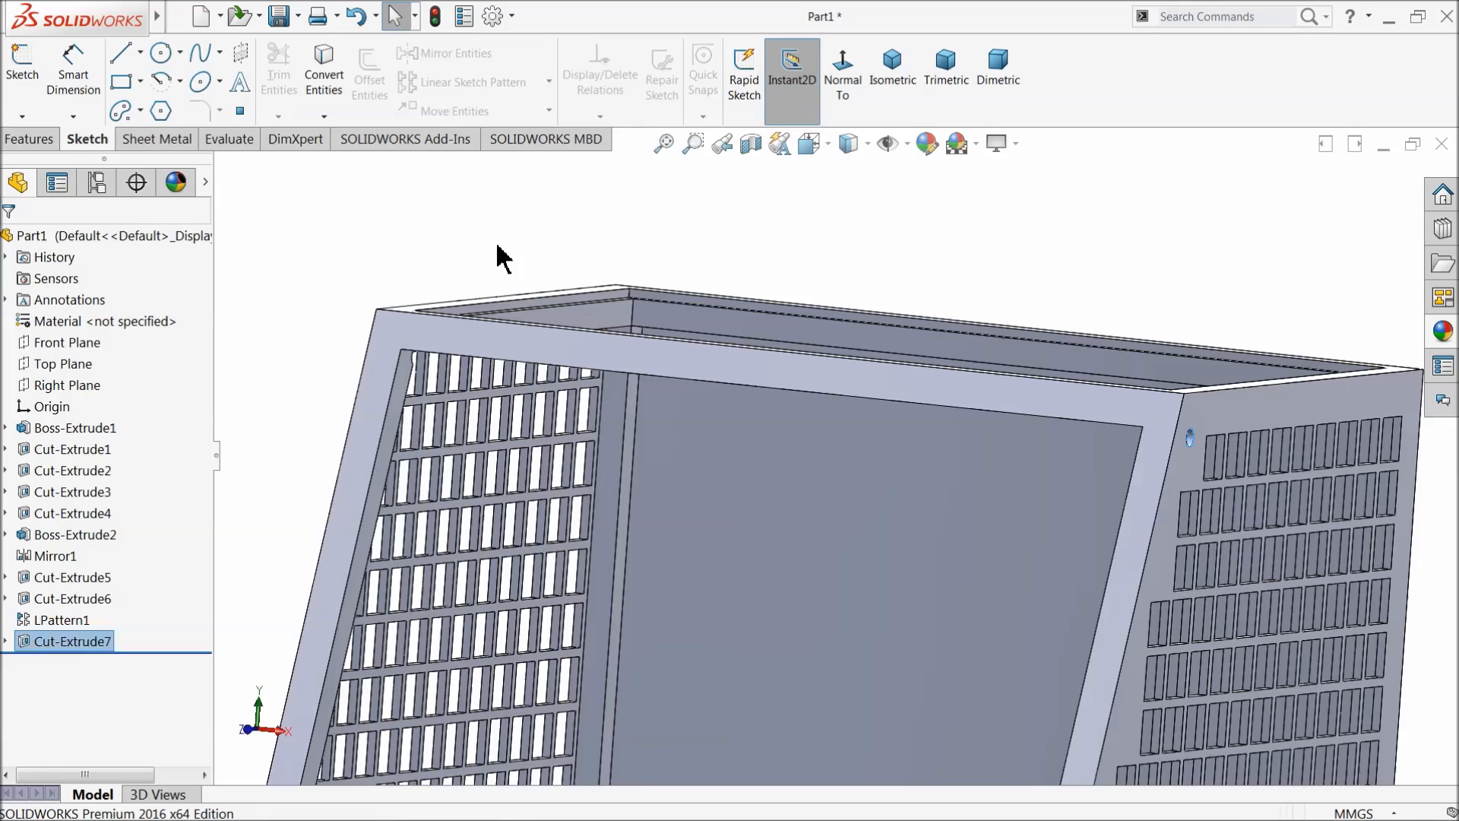
Step: Sketch a corner rectangle on the recessed ledge inside the top frame, spanning opposite outer corners of the ledge
middle_click_drag(549, 377, 677, 511)
scroll(578, 462, "up", 8)
scroll(906, 523, "down", 5)
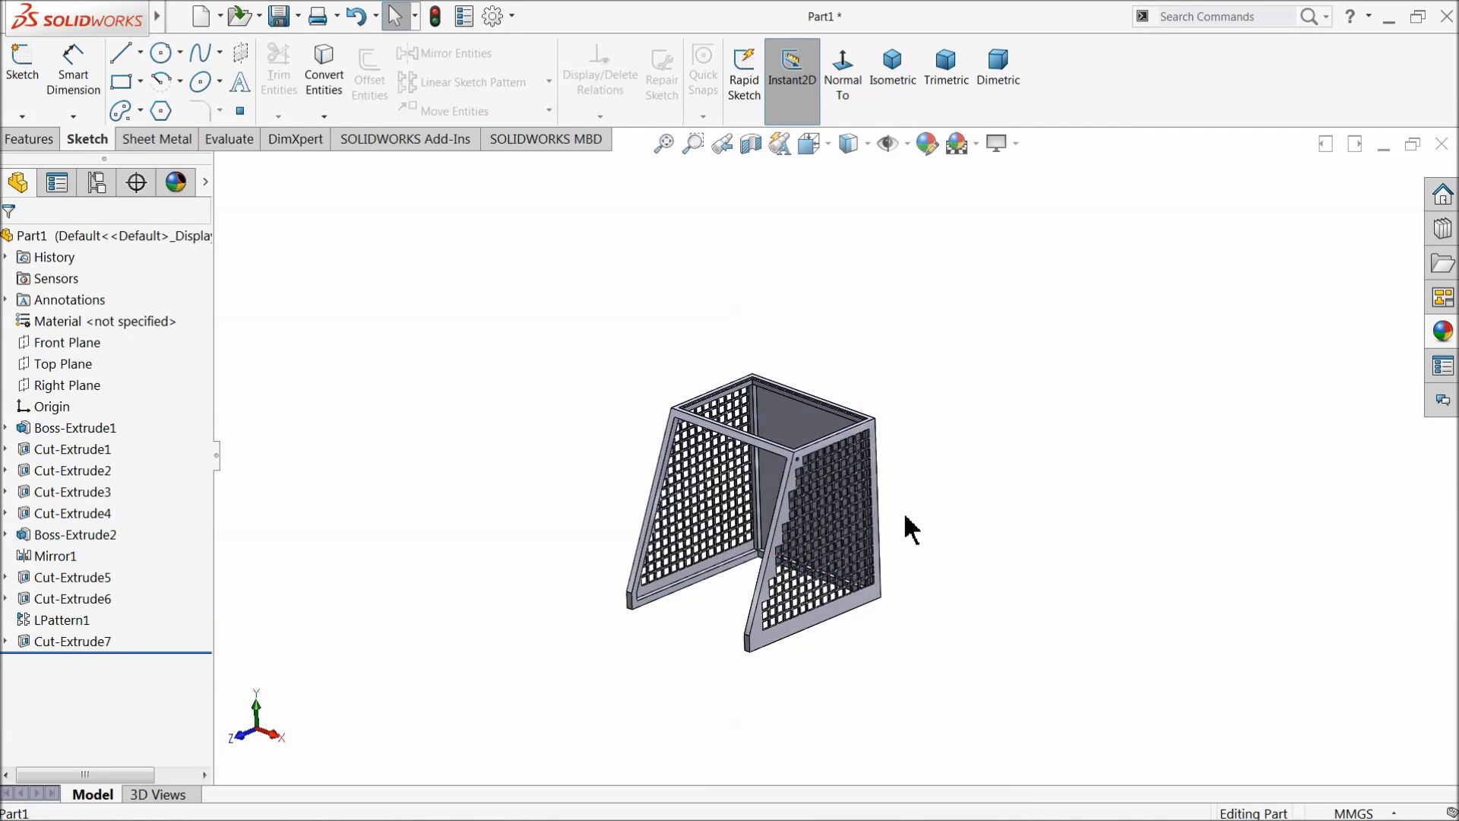
scroll(709, 325, "down", 2)
scroll(711, 292, "down", 6)
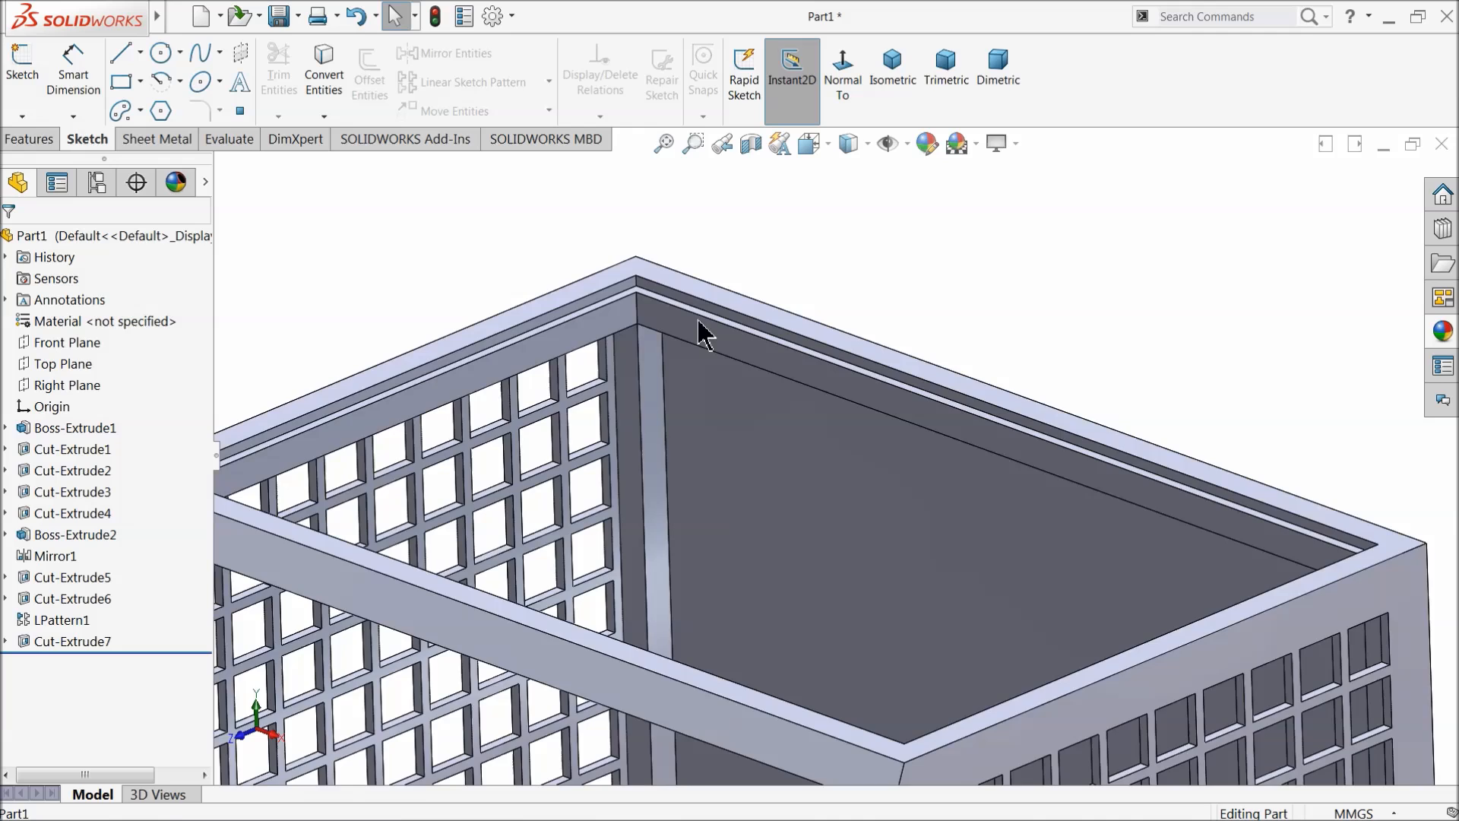
left_click(582, 328)
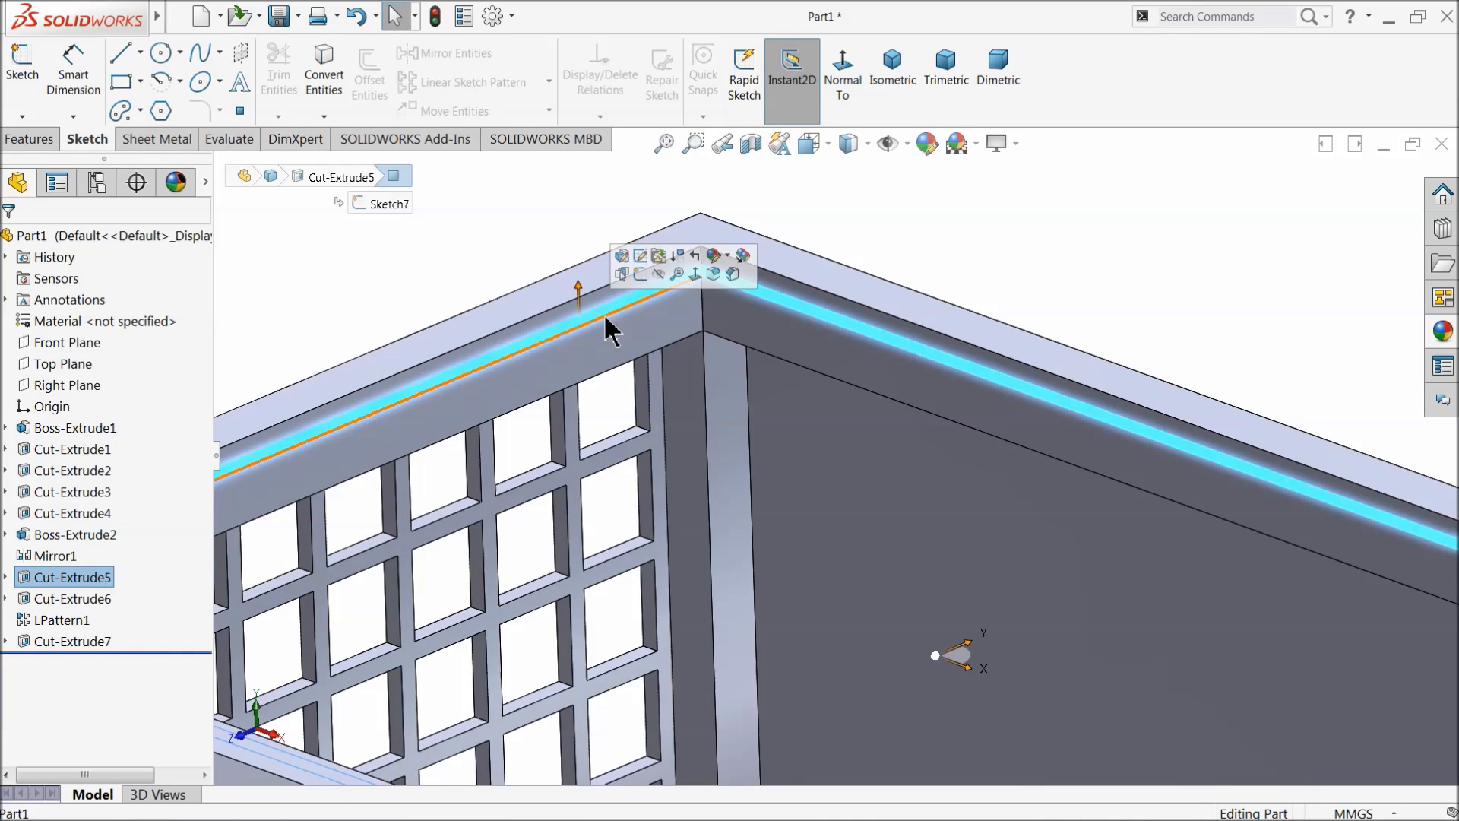
left_click(652, 282)
left_click(842, 73)
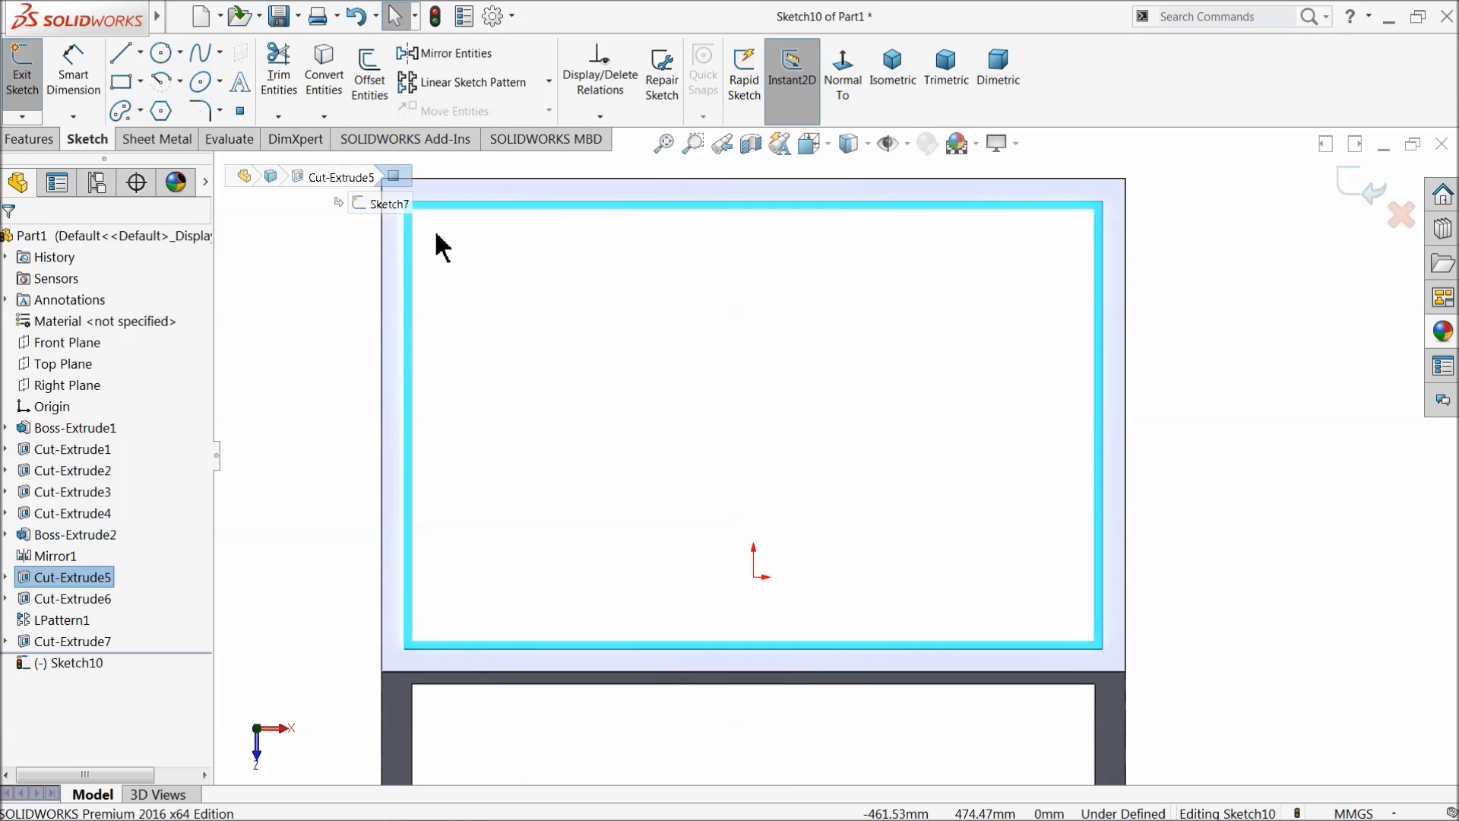
left_click(122, 81)
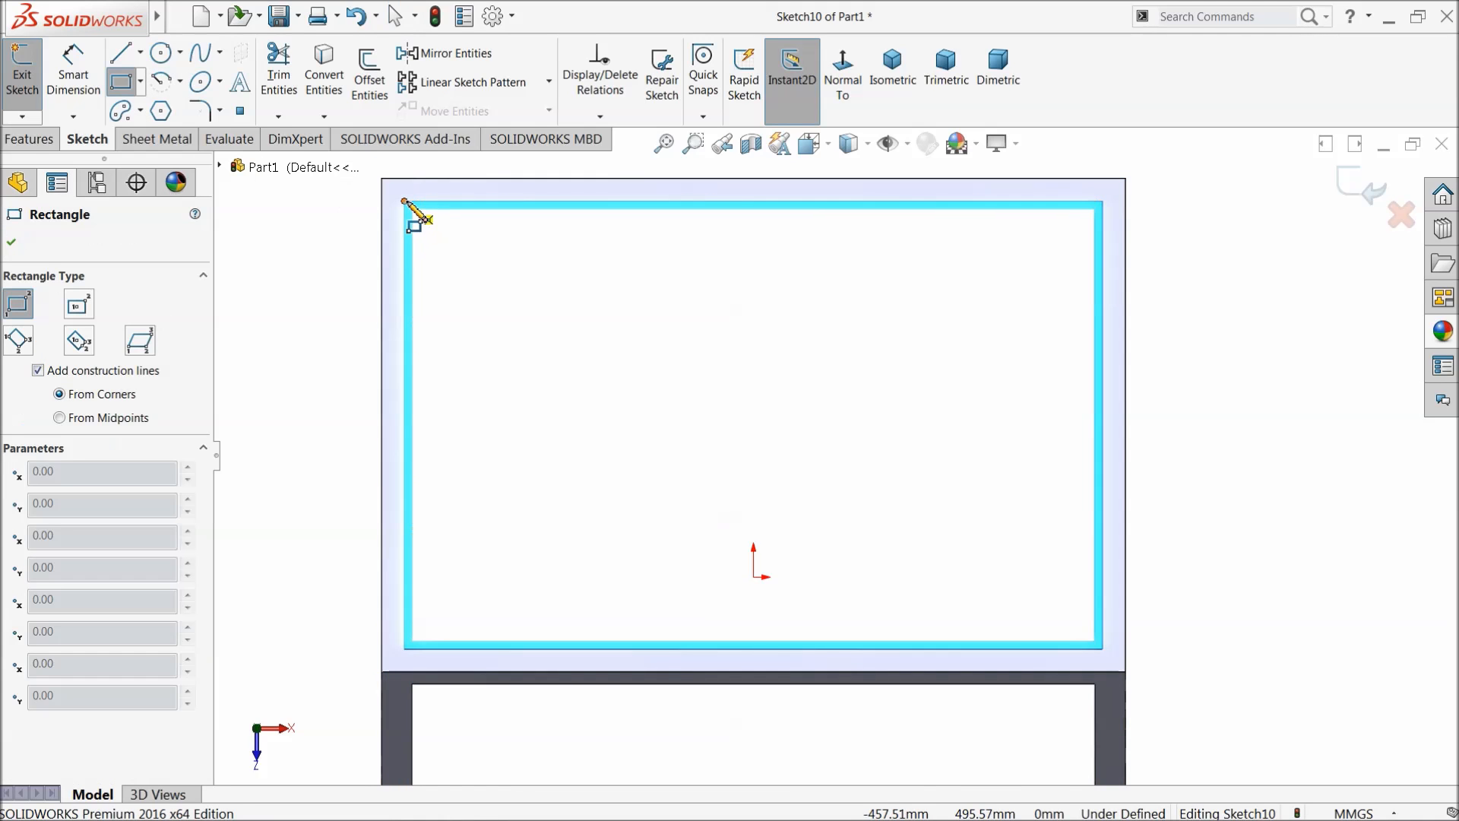
left_click(405, 202)
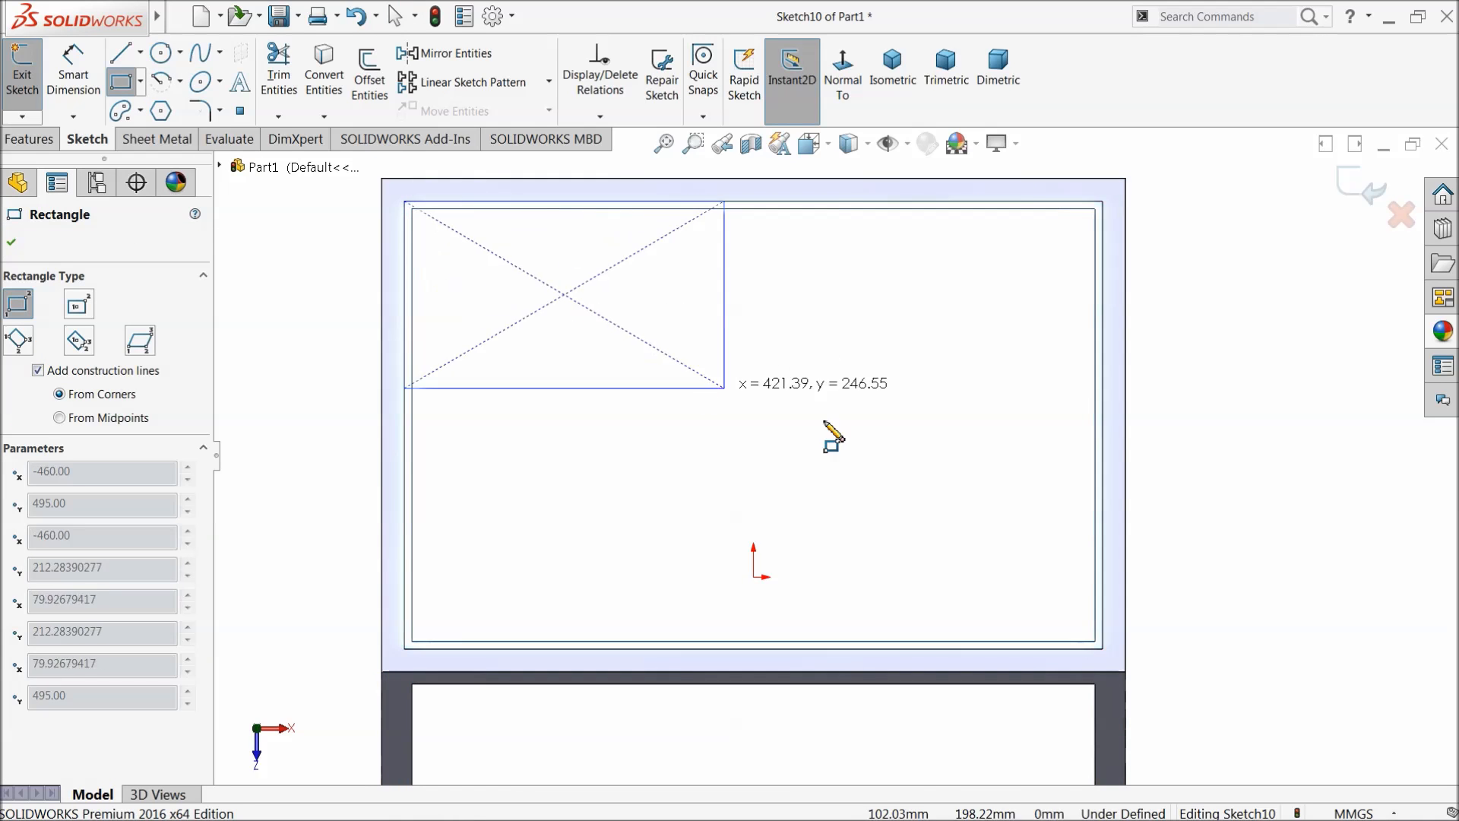
left_click(1103, 649)
left_click(13, 245)
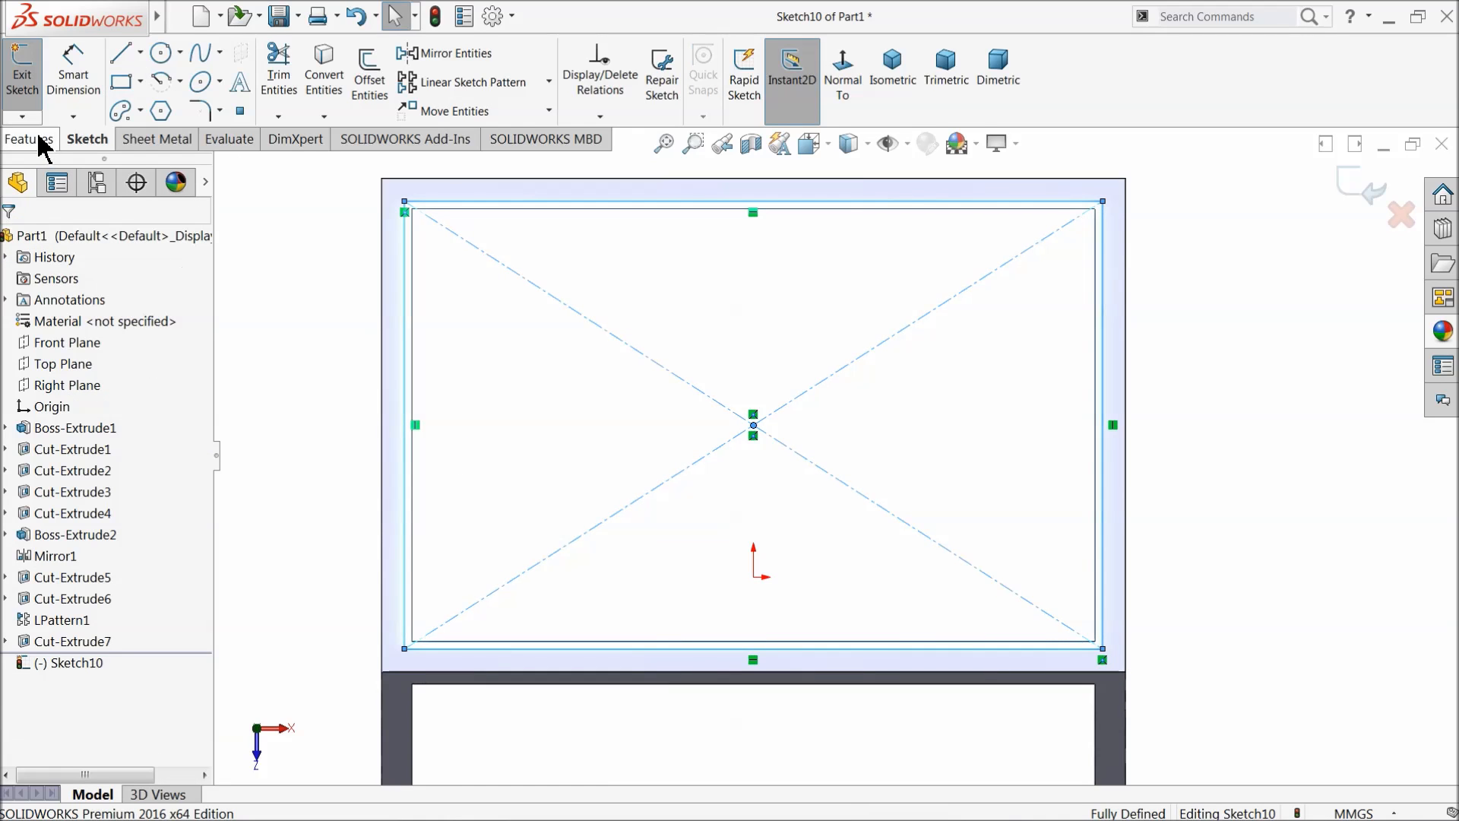
Step: Extrude the rectangle 5 mm as a separate body, with Merge result turned off
left_click(28, 138)
left_click(31, 84)
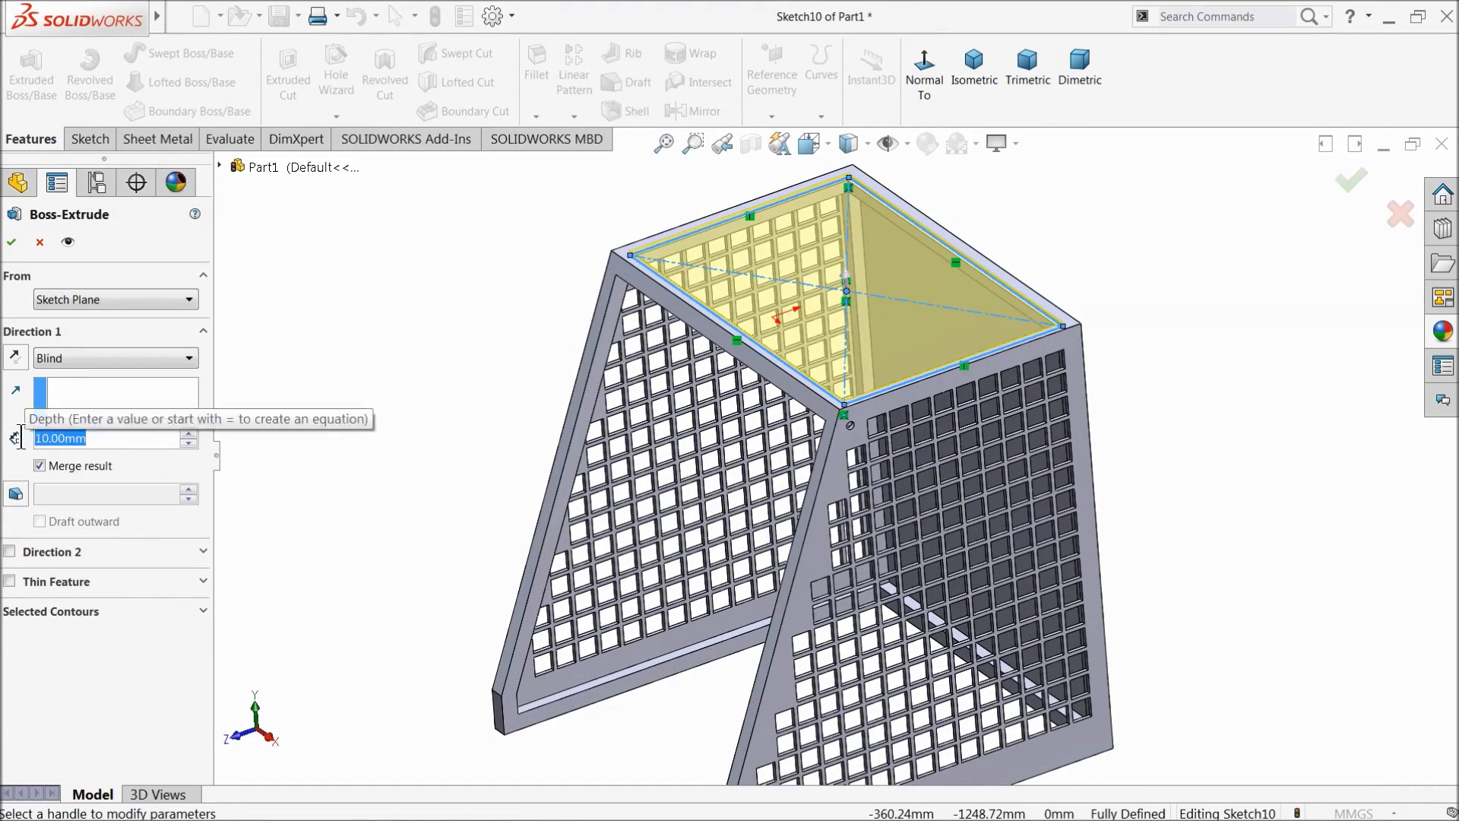
type("5")
key("Return")
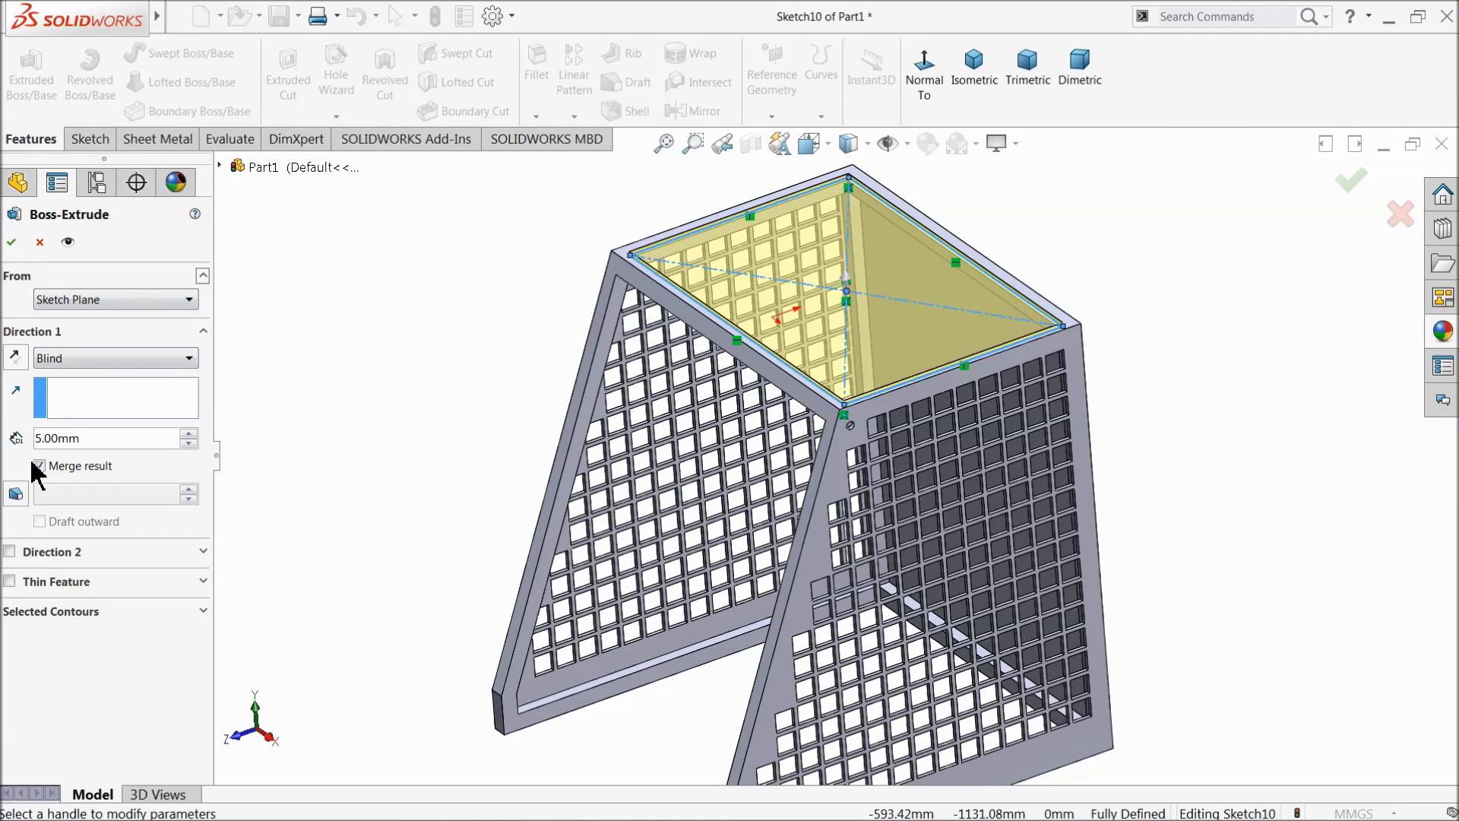
left_click(11, 243)
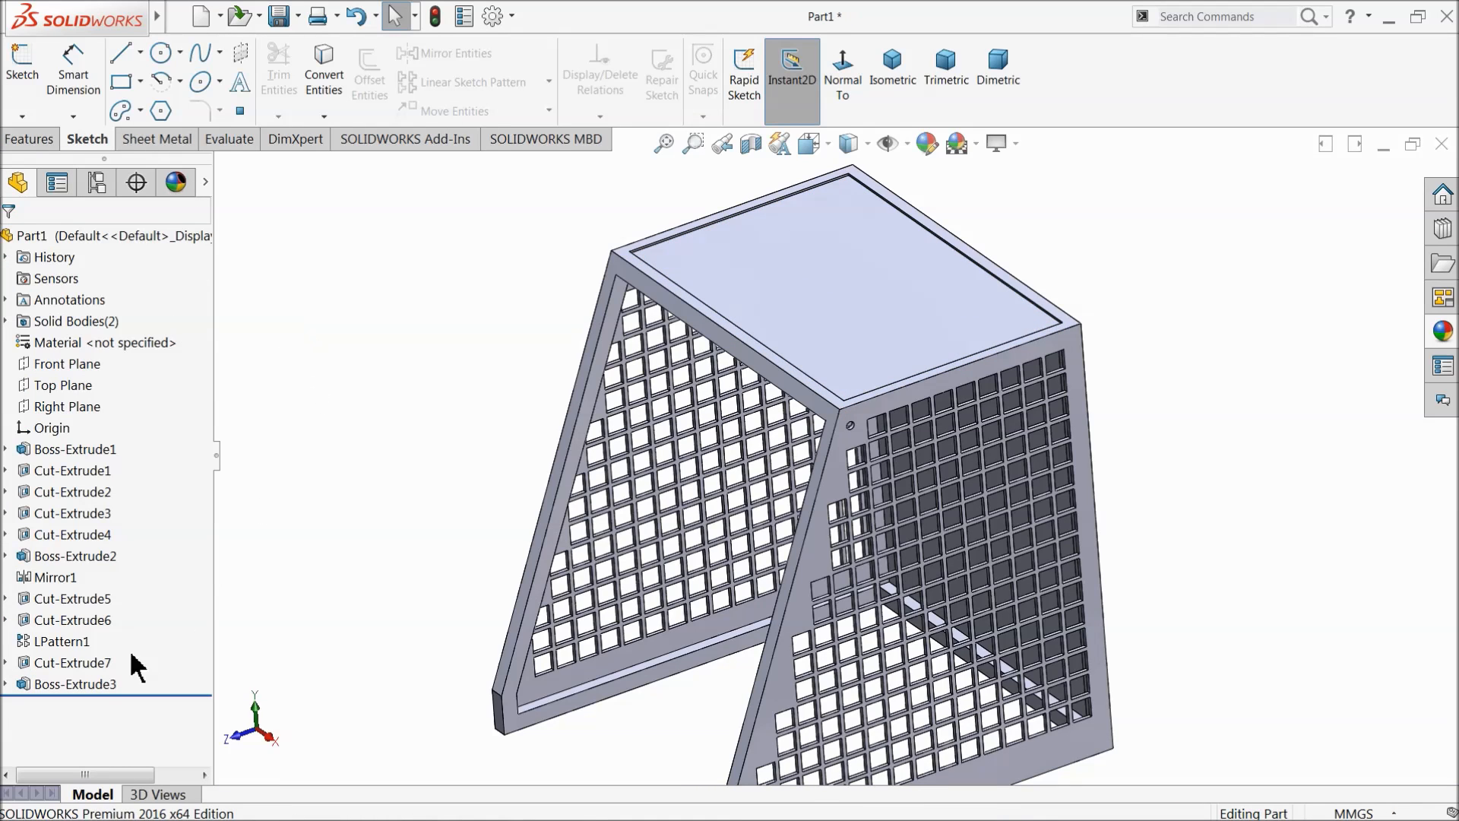
Step: Apply the blue glass appearance from the Glass > Gloss group to the extruded top panel
left_click(64, 683)
left_click(1442, 331)
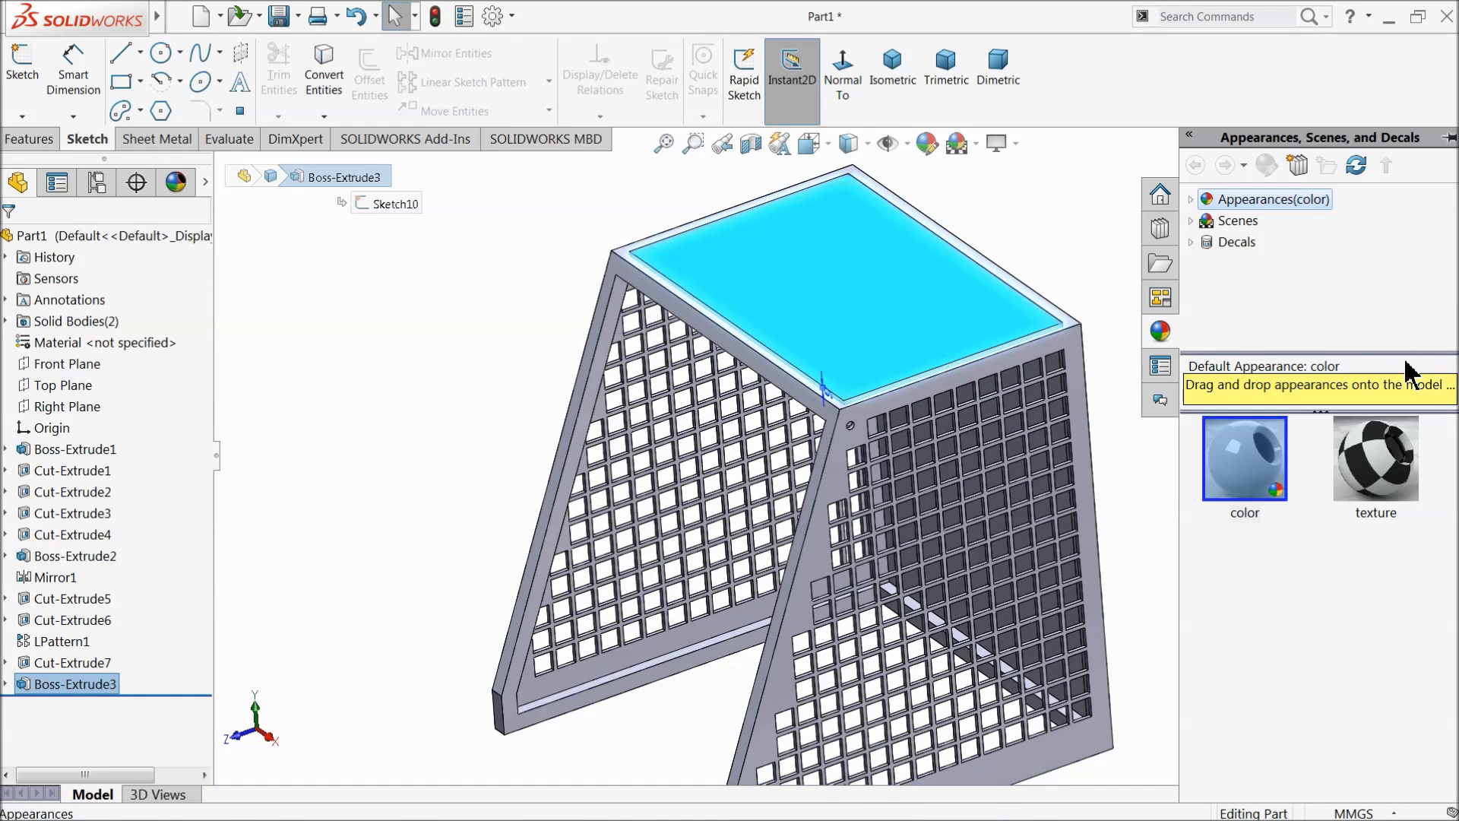
left_click(1191, 201)
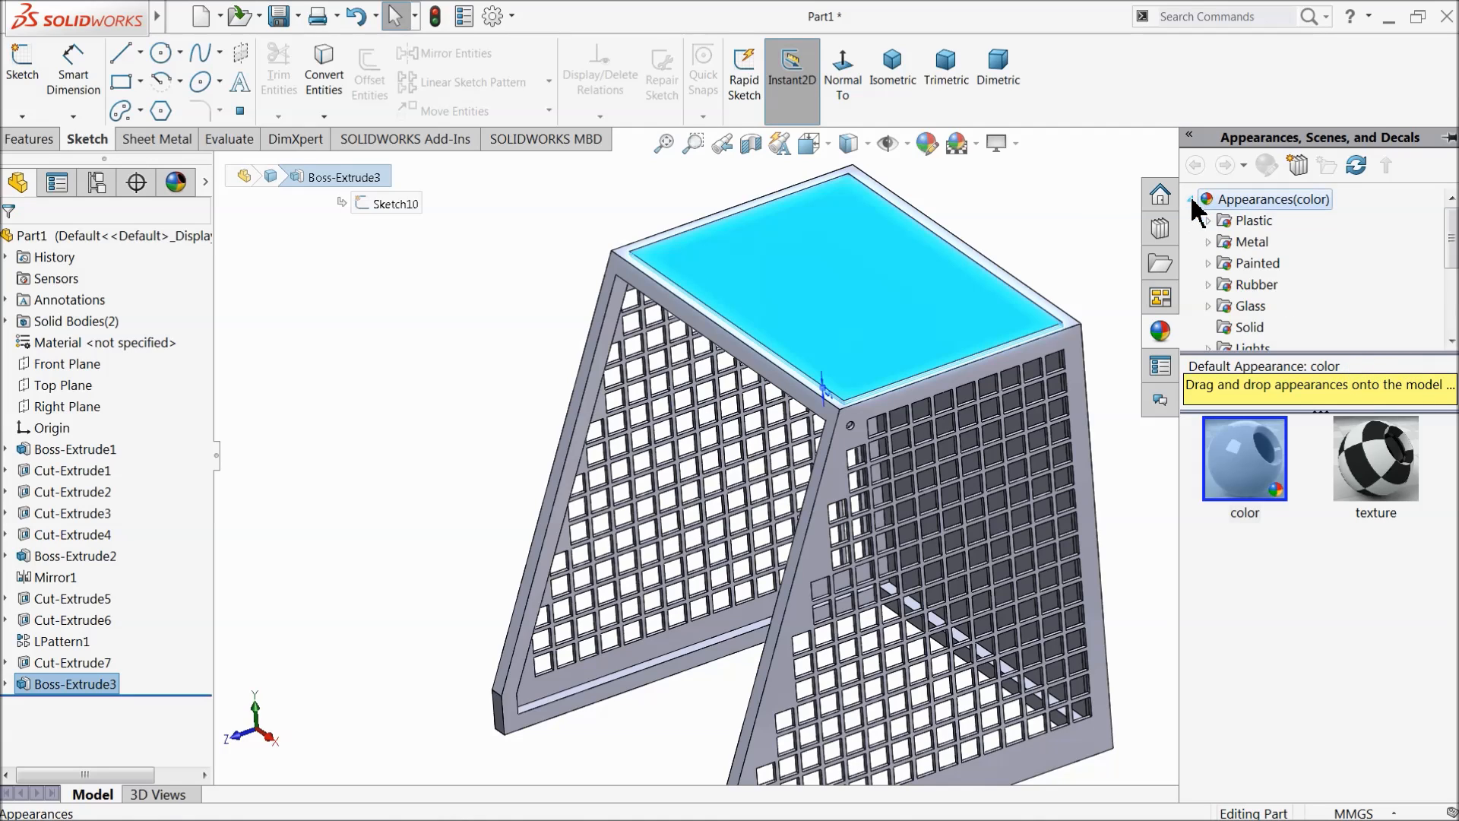
scroll(1269, 289, "down", 2)
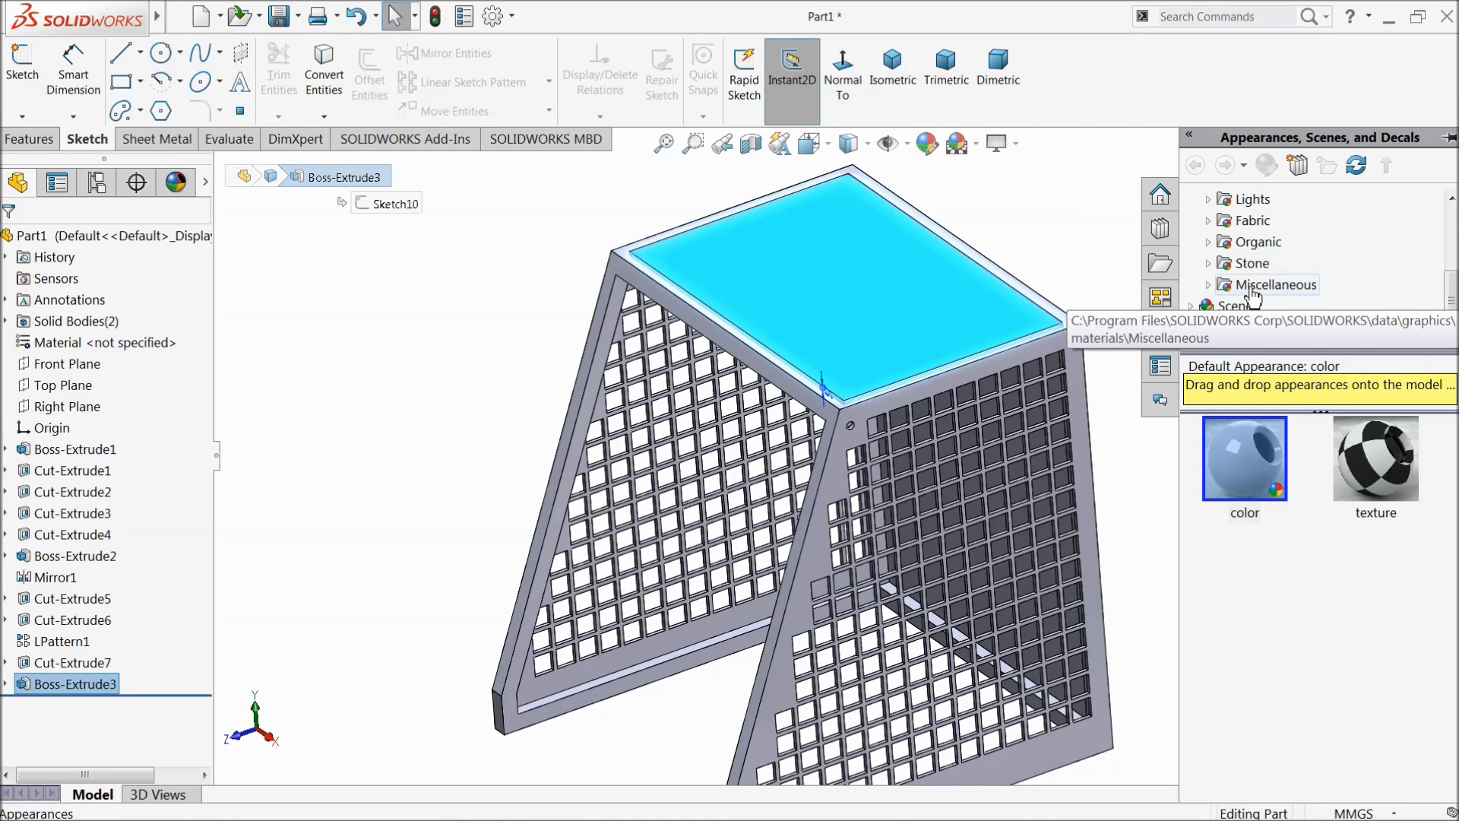
scroll(1232, 287, "up", 1)
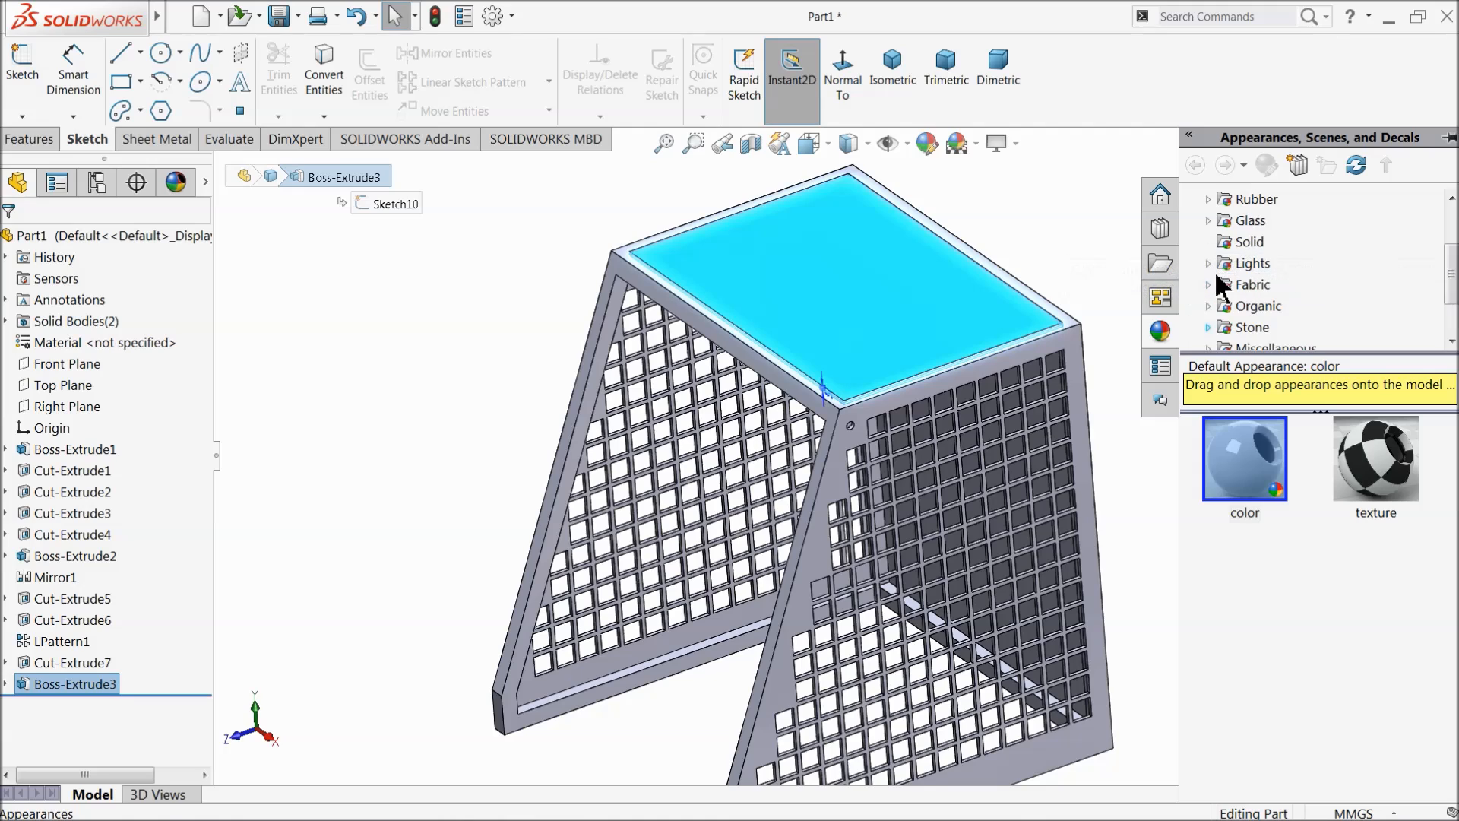
left_click(1208, 221)
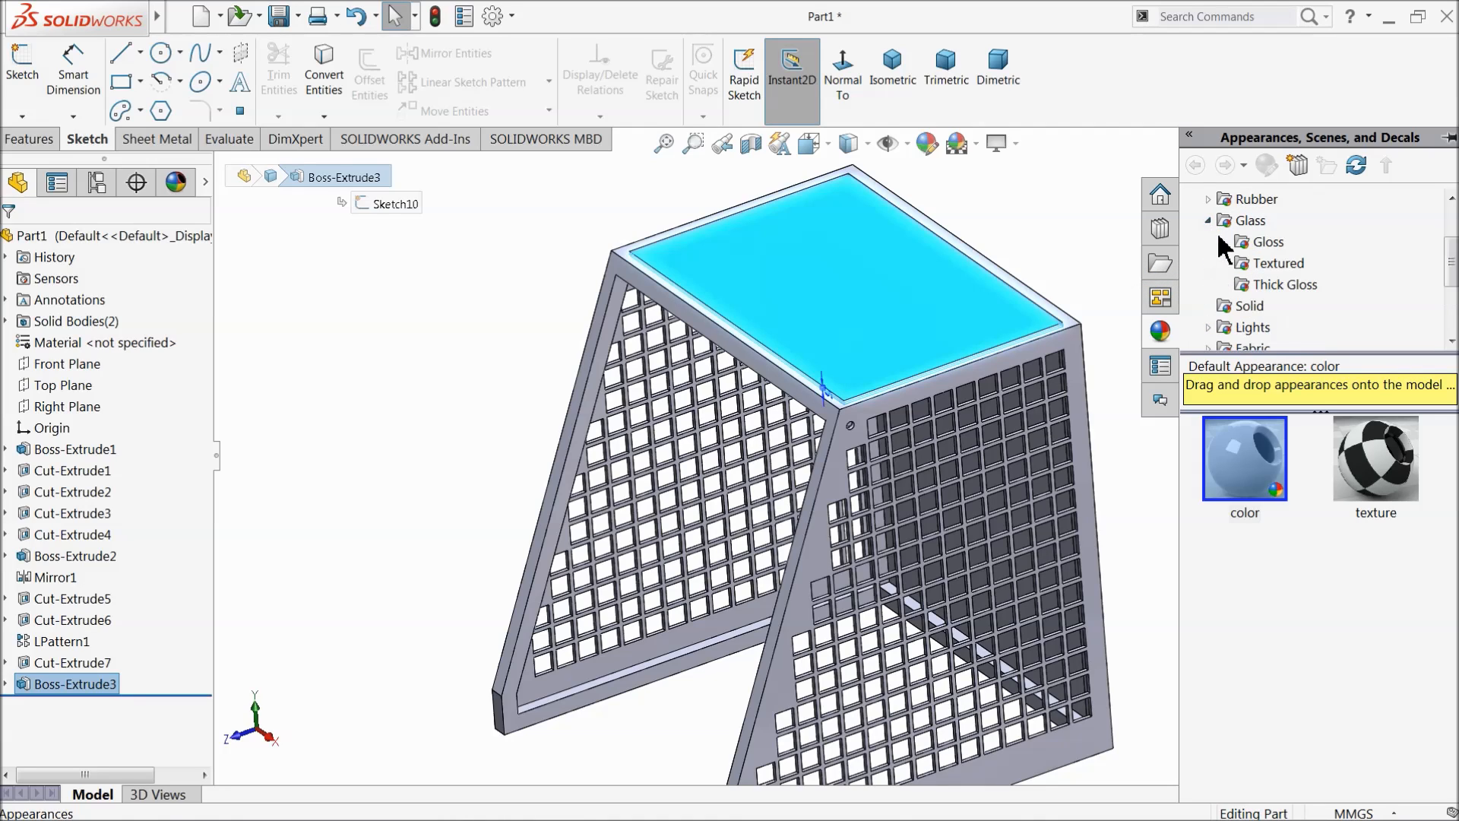
left_click(1268, 244)
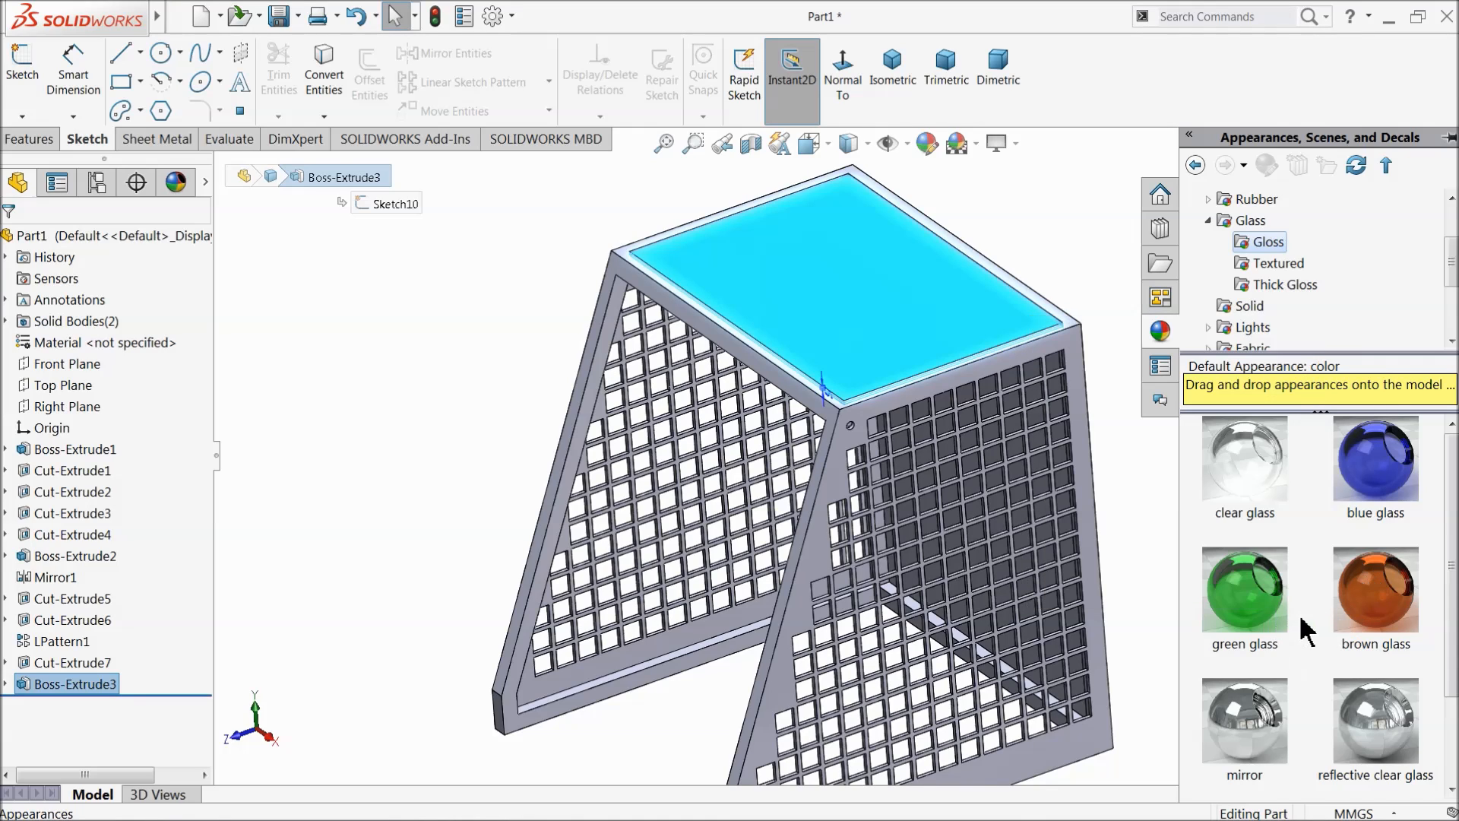
scroll(1306, 631, "down", 2)
scroll(1309, 631, "up", 2)
double_click(1377, 493)
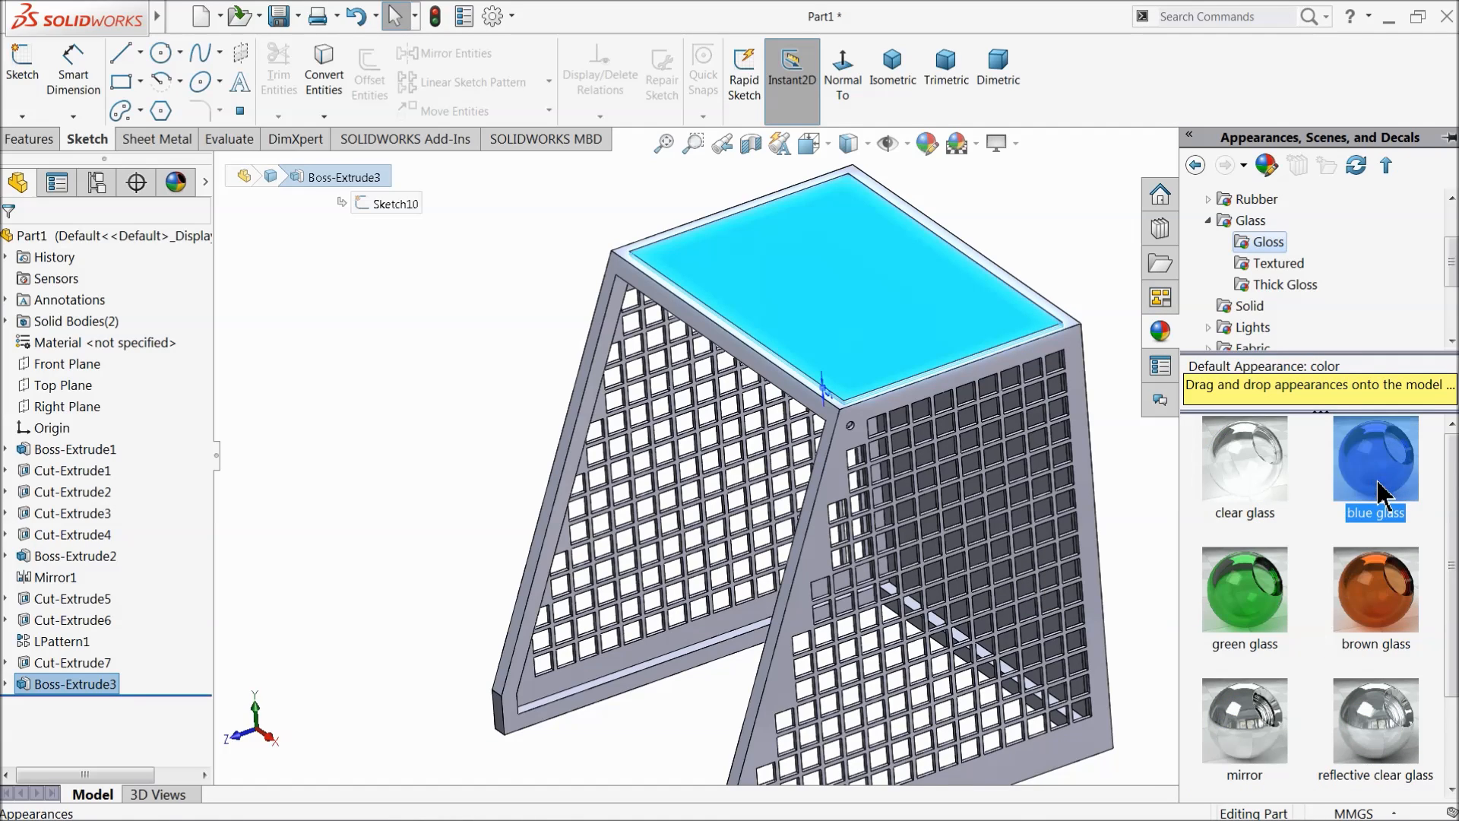
mouse_move(952, 400)
middle_mouse_down()
mouse_move(883, 407)
mouse_move(934, 391)
middle_mouse_up()
left_click(998, 272)
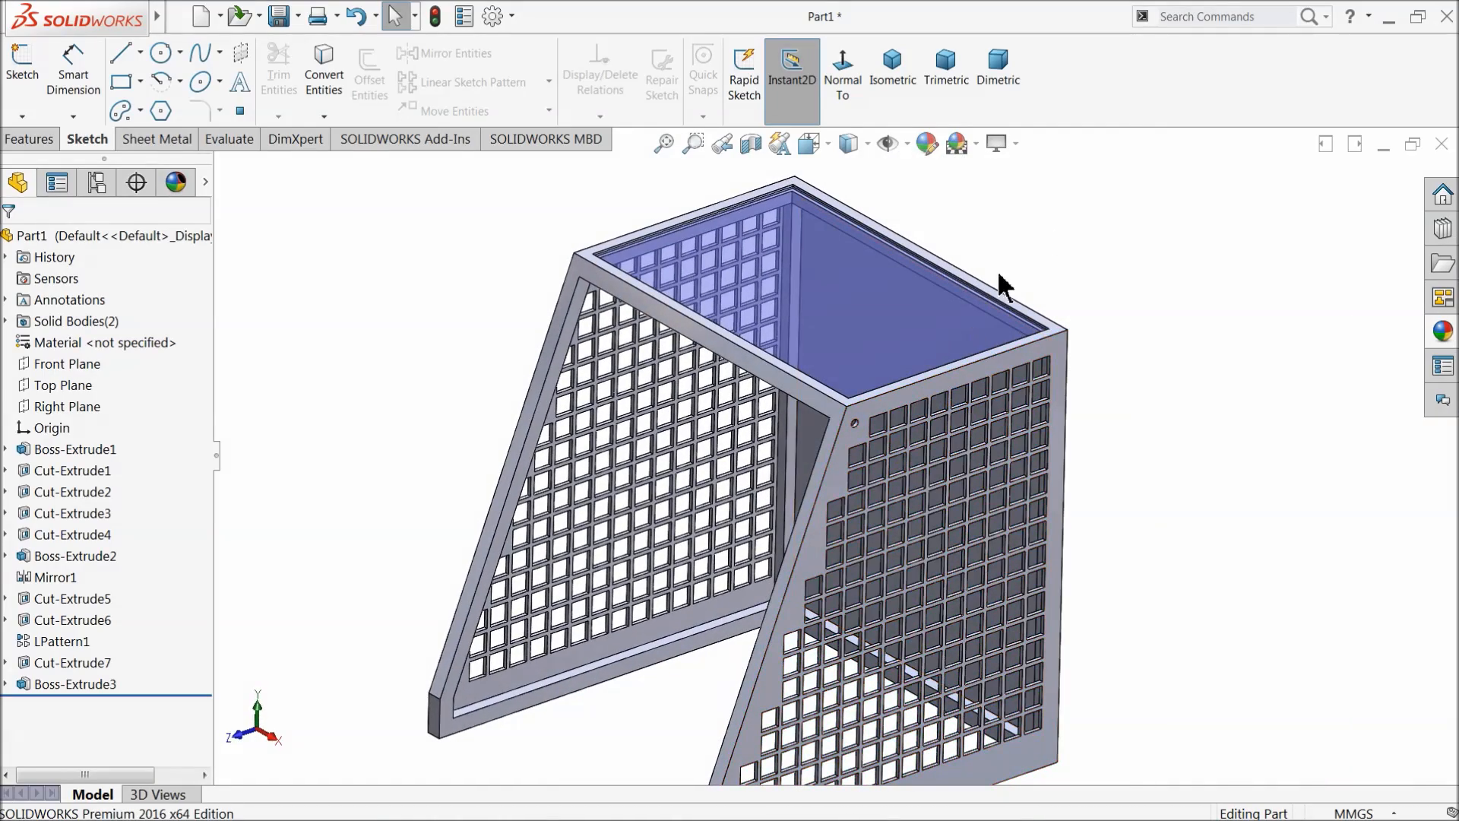
Step: Apply a medium grey colour from the standard swatch palette to the whole part
left_click(27, 237)
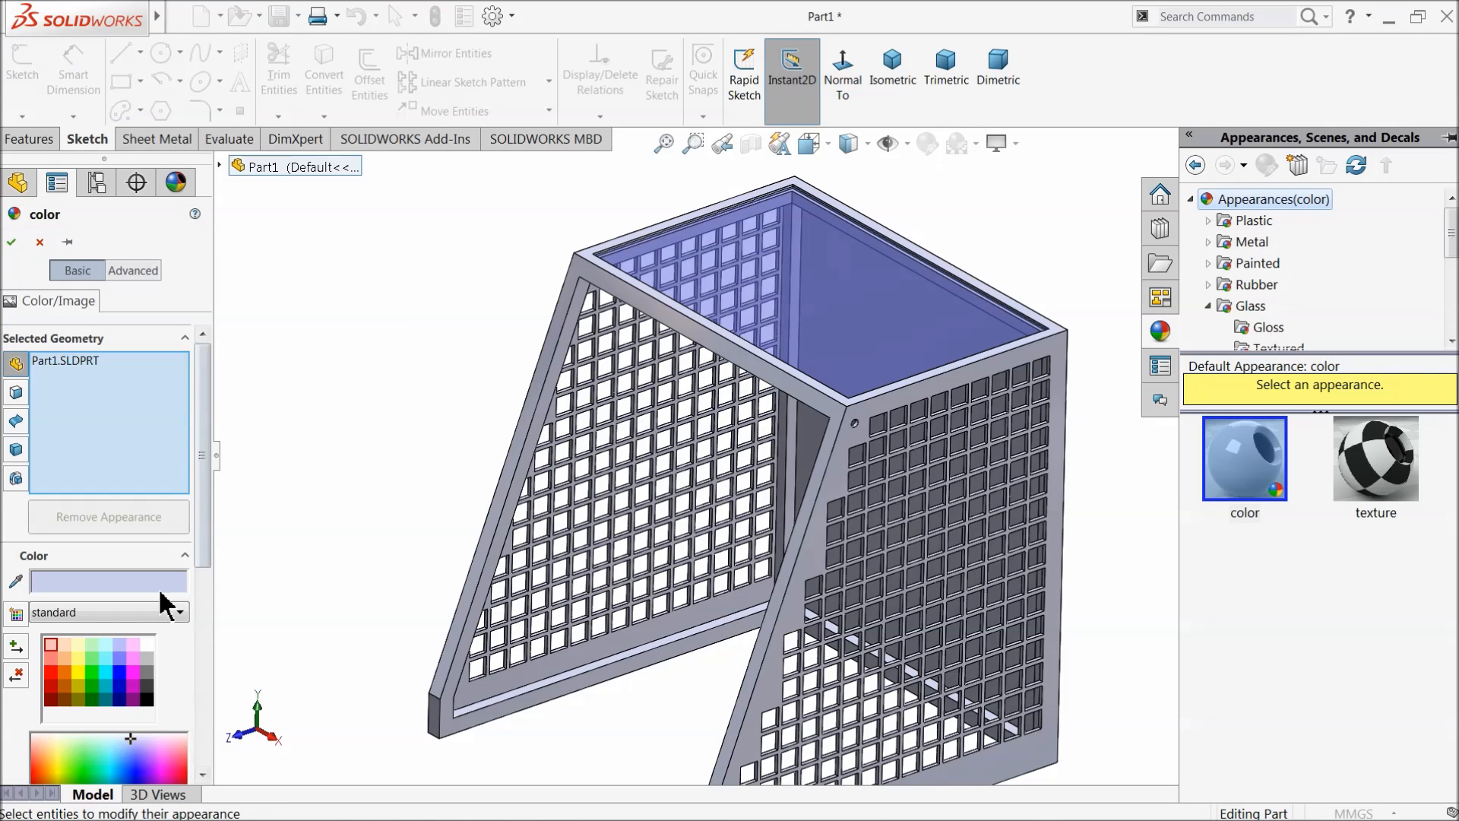
left_click(147, 672)
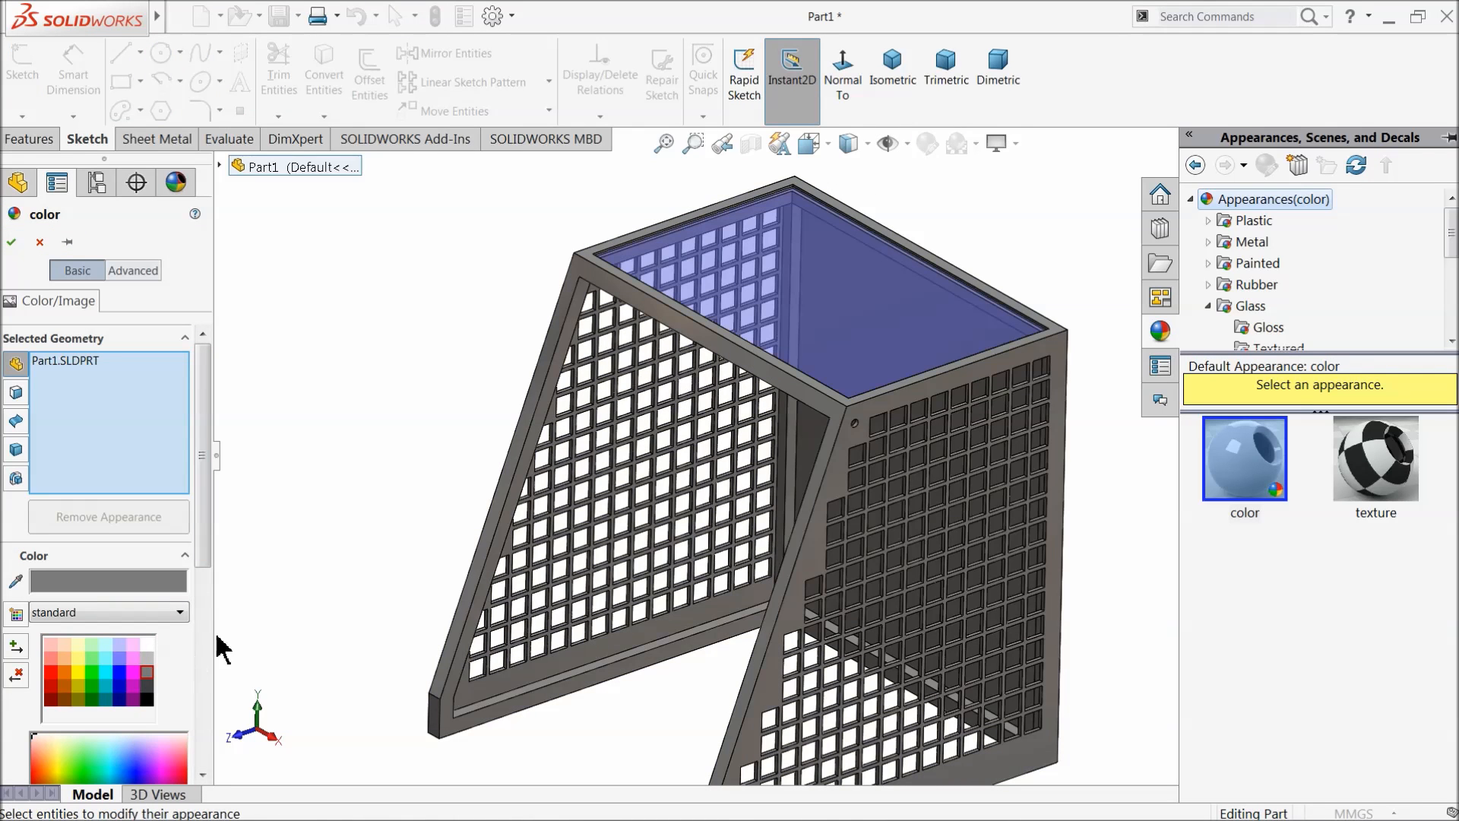
scroll(521, 557, "up", 2)
scroll(862, 659, "down", 2)
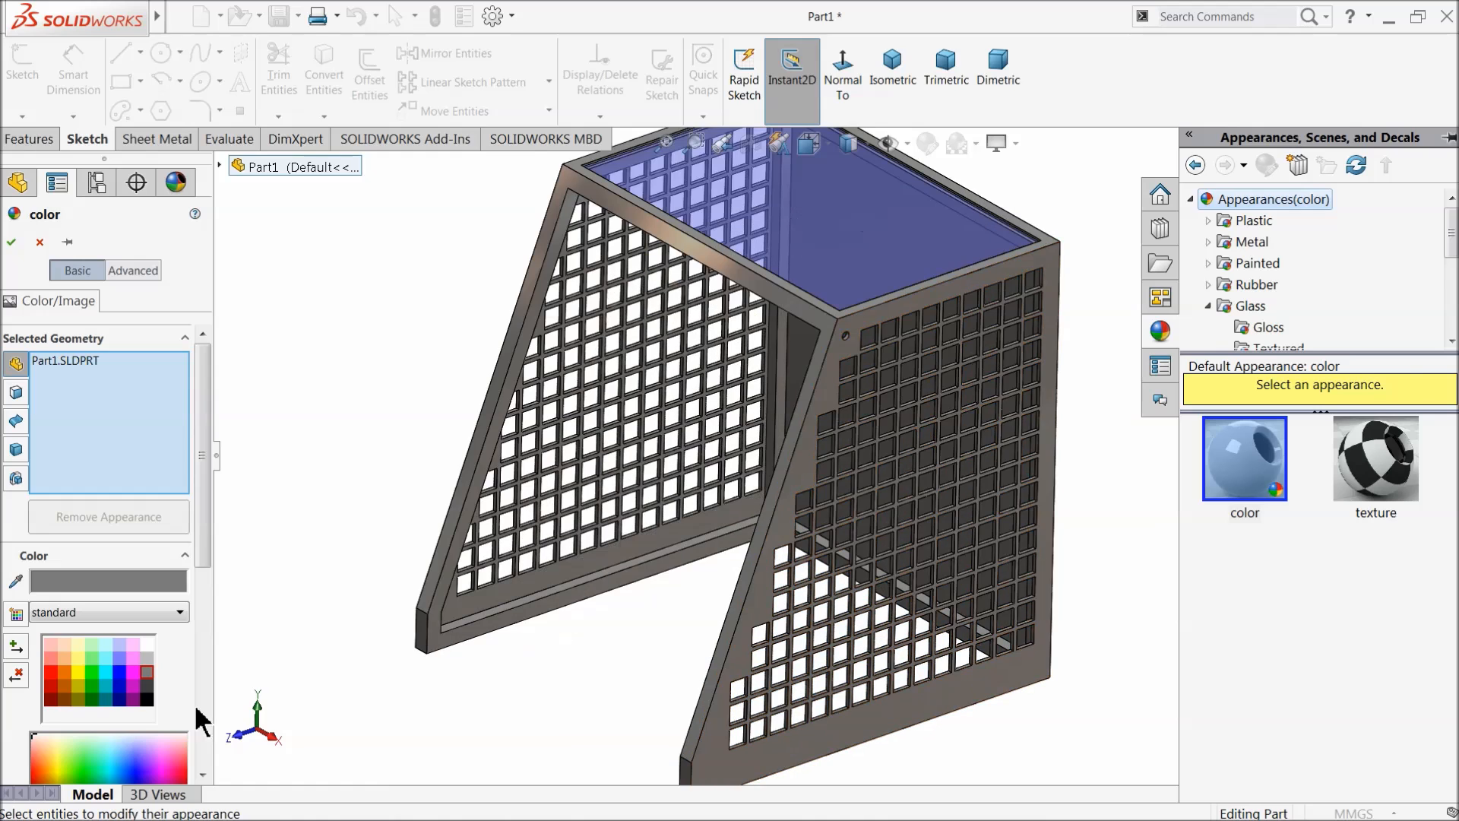
left_click(148, 689)
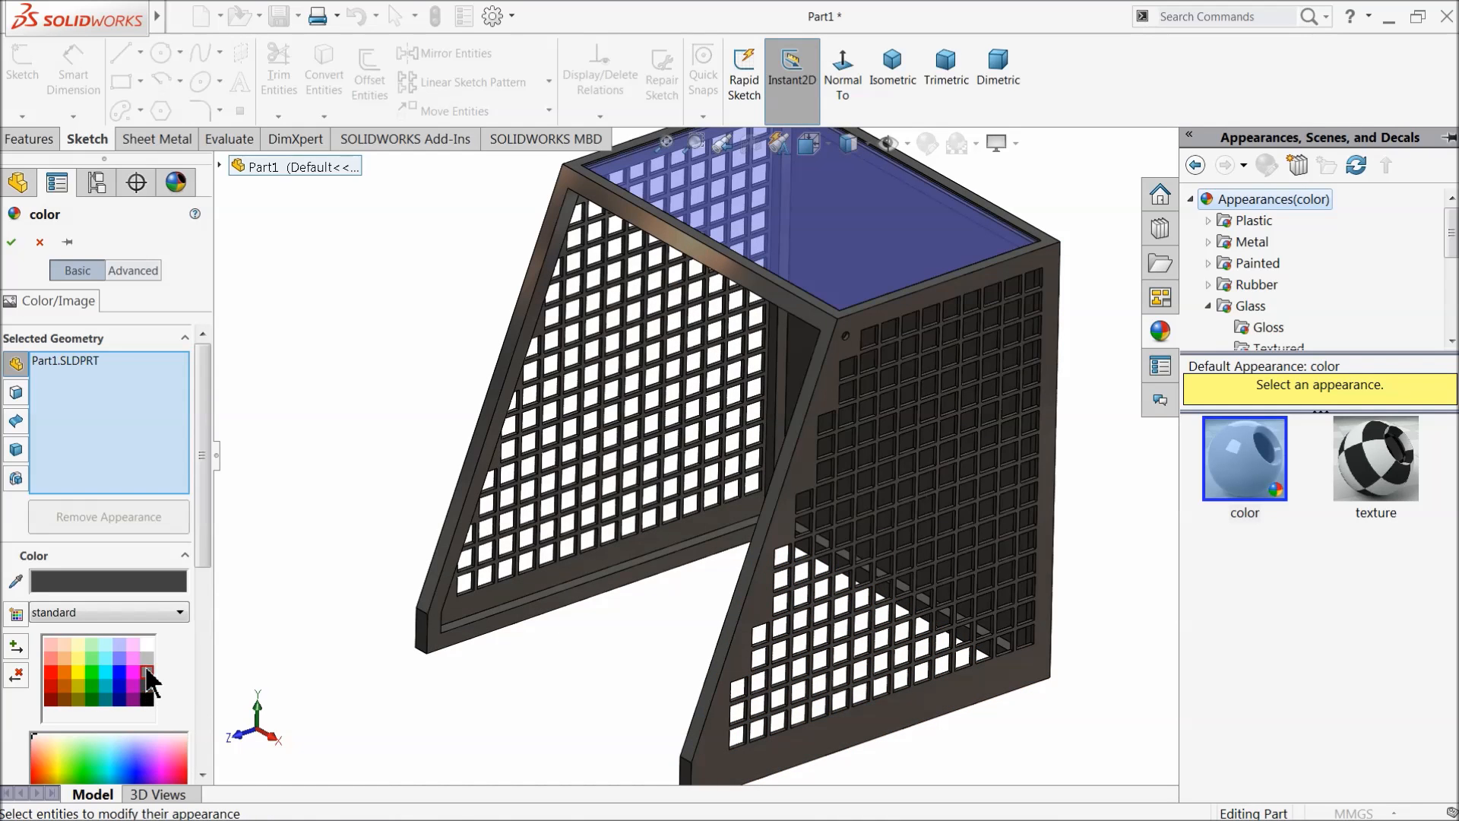
left_click(147, 671)
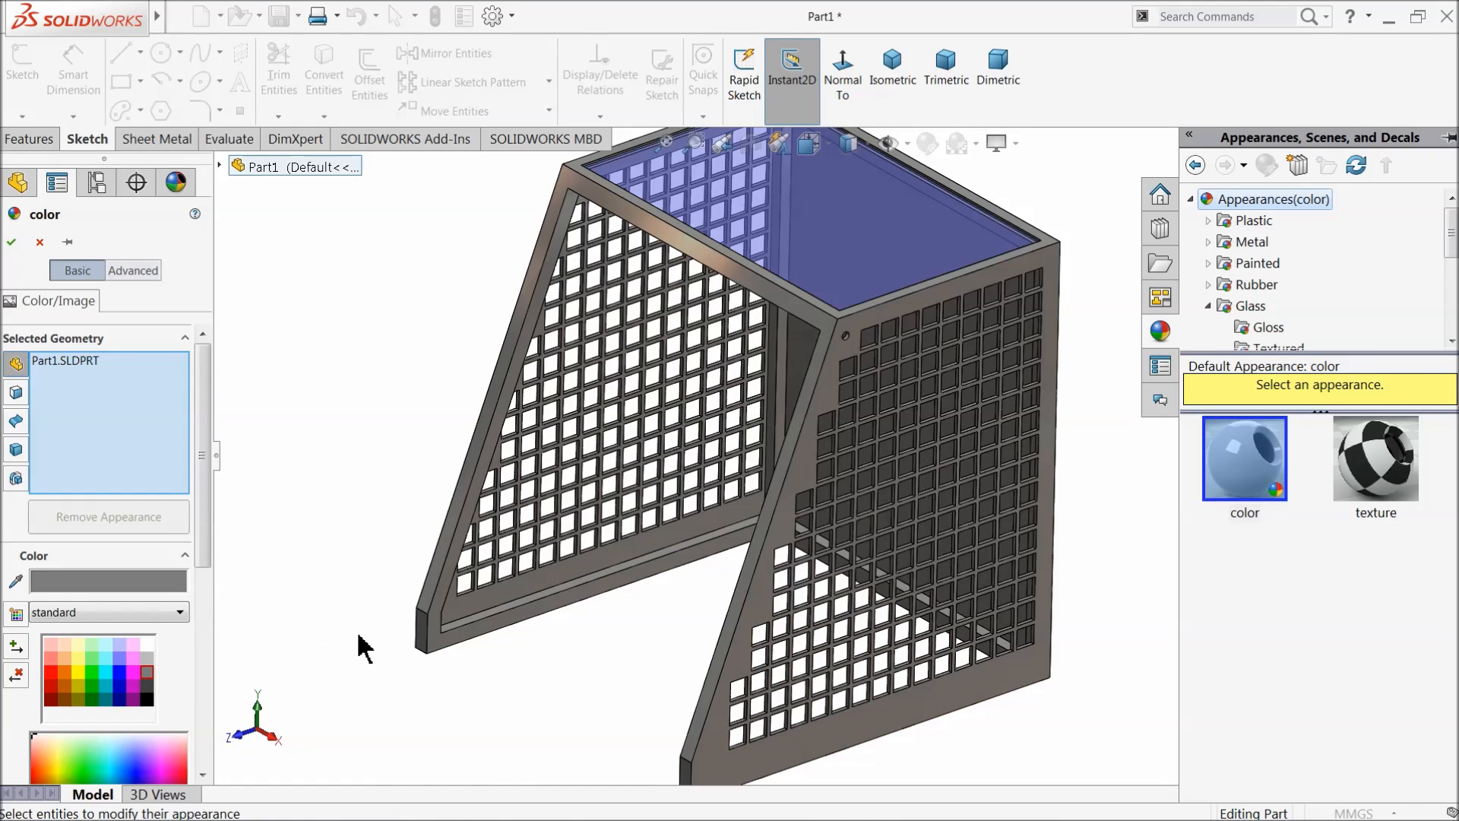
left_click(12, 242)
middle_click_drag(416, 366, 448, 360)
scroll(661, 437, "down", 5)
scroll(853, 456, "up", 6)
scroll(846, 393, "down", 2)
scroll(791, 481, "down", 3)
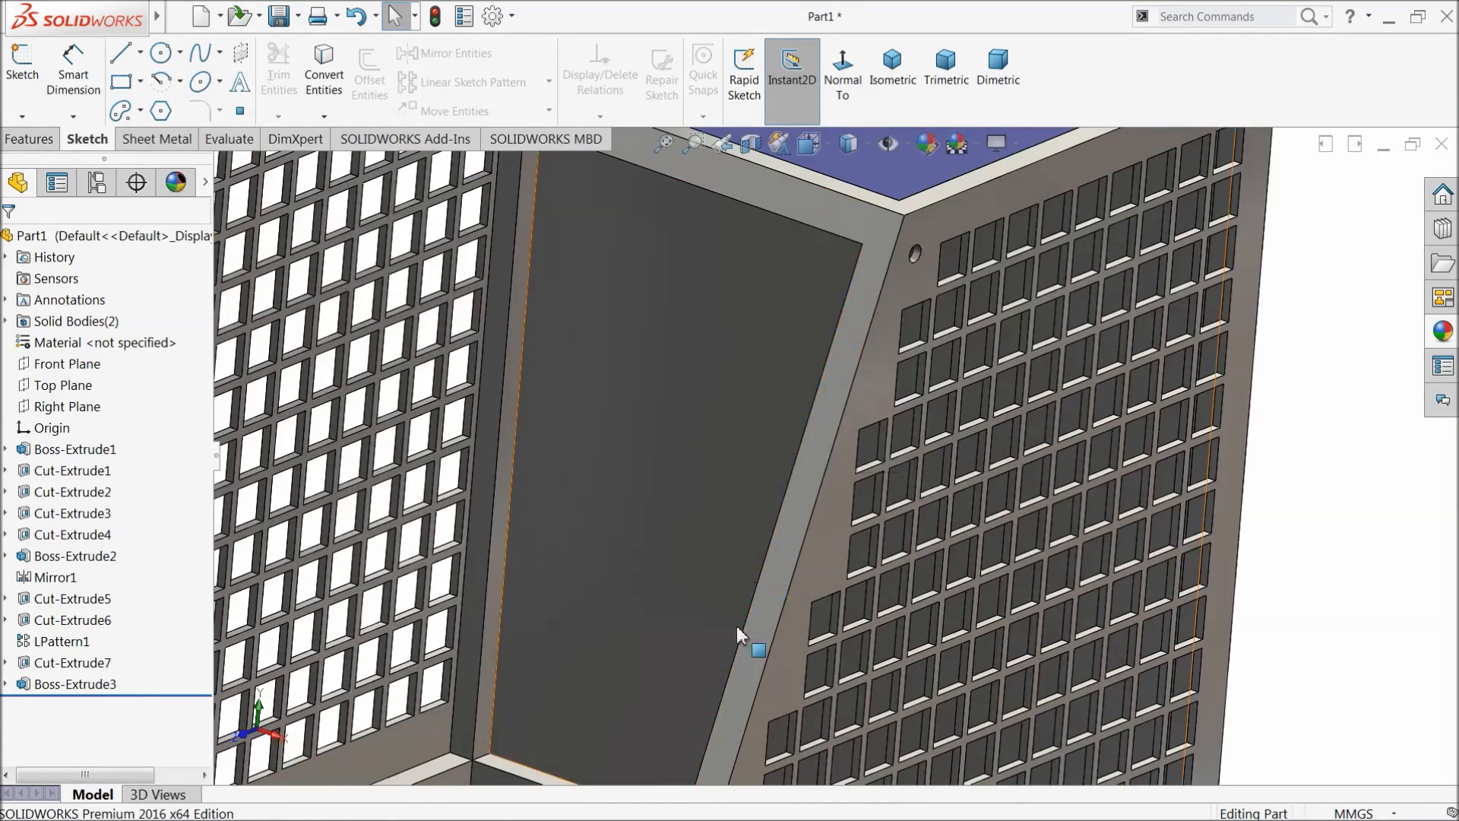
scroll(817, 547, "up", 6)
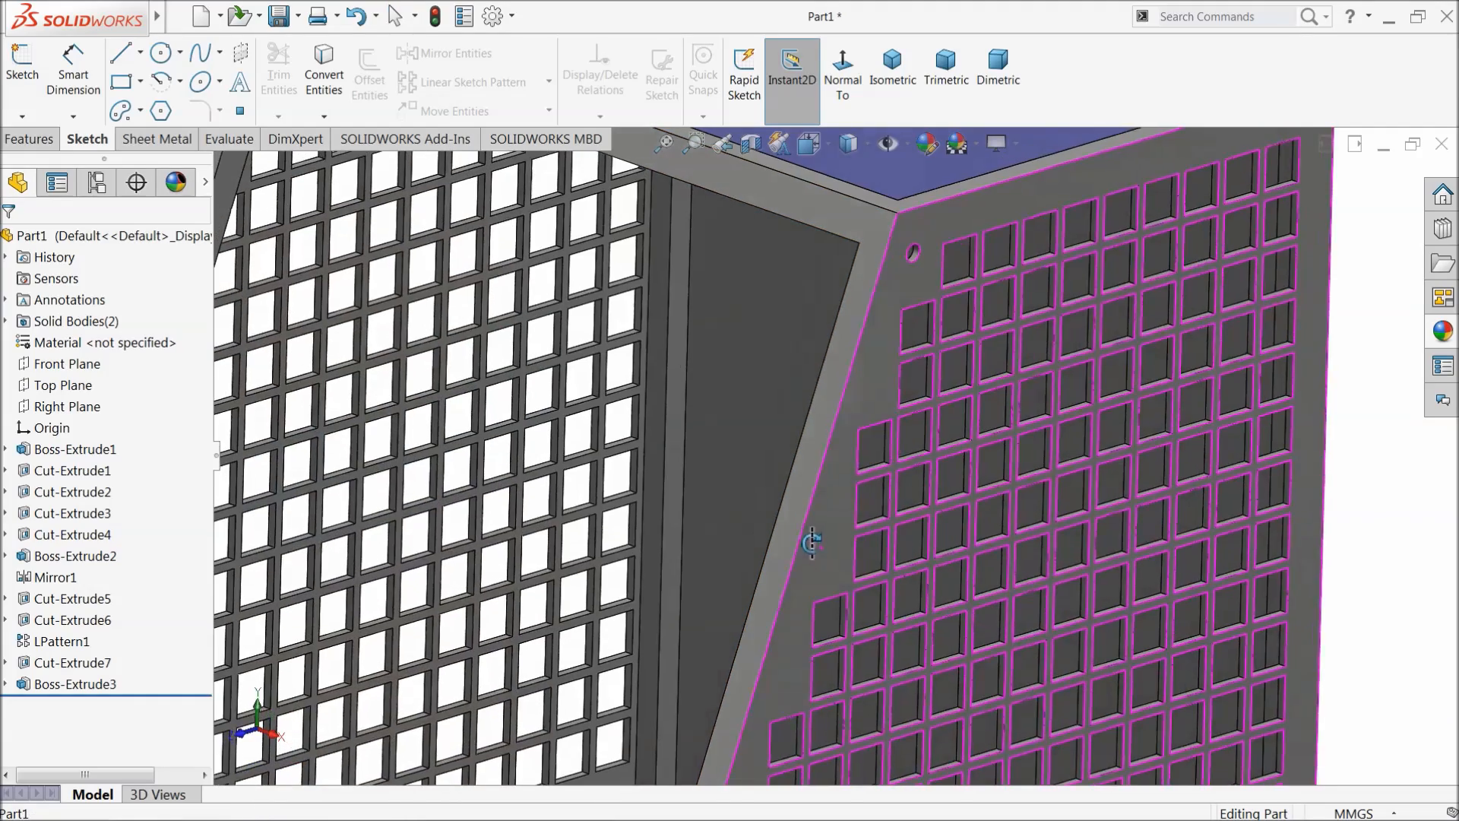
scroll(809, 528, "down", 4)
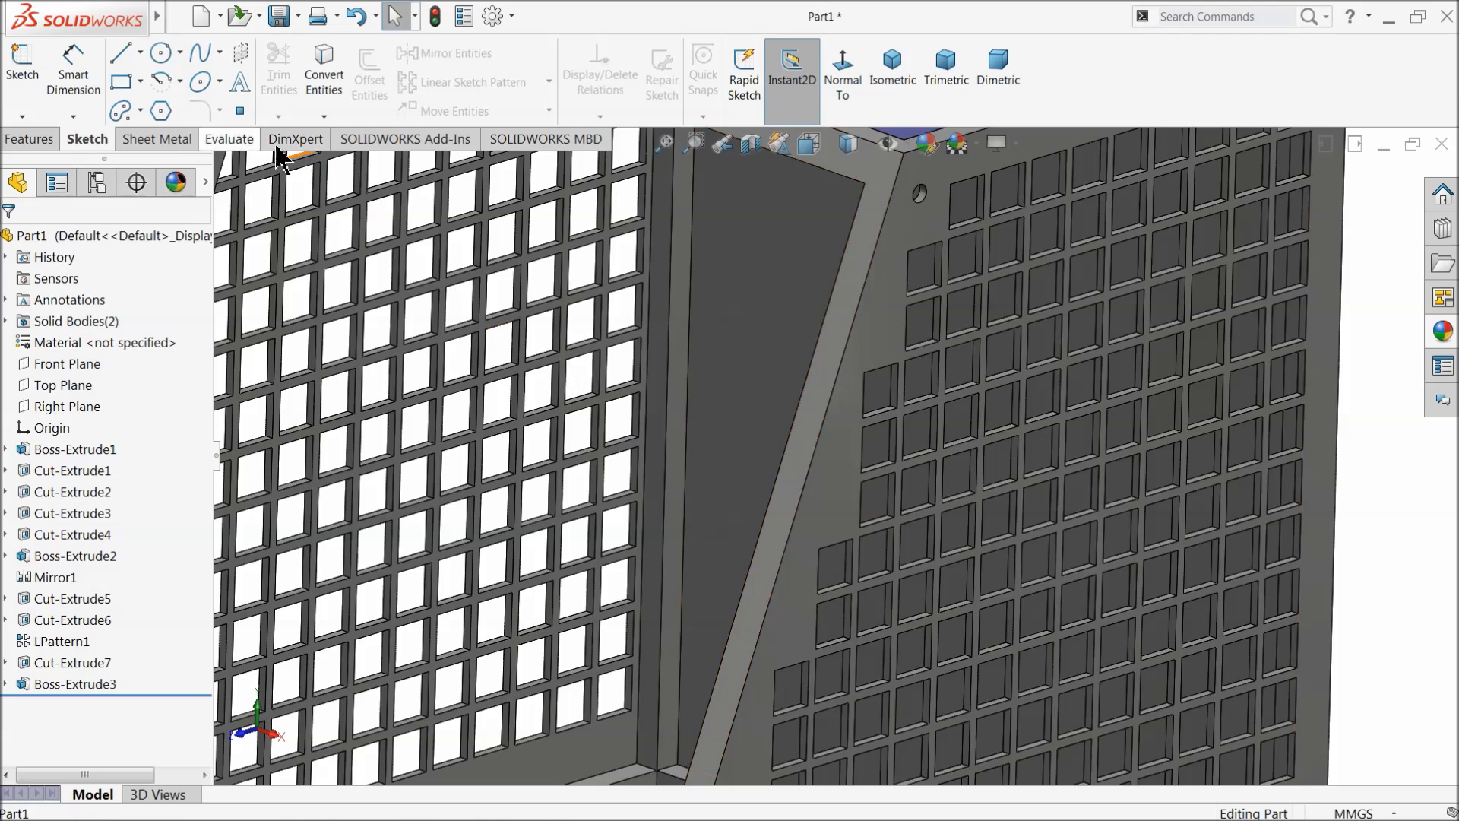
Step: Create a mid plane between the outer and inner faces of the grid side panel next to the hole
left_click(29, 139)
left_click(772, 76)
left_click(787, 137)
left_click(847, 449)
scroll(851, 460, "up", 5)
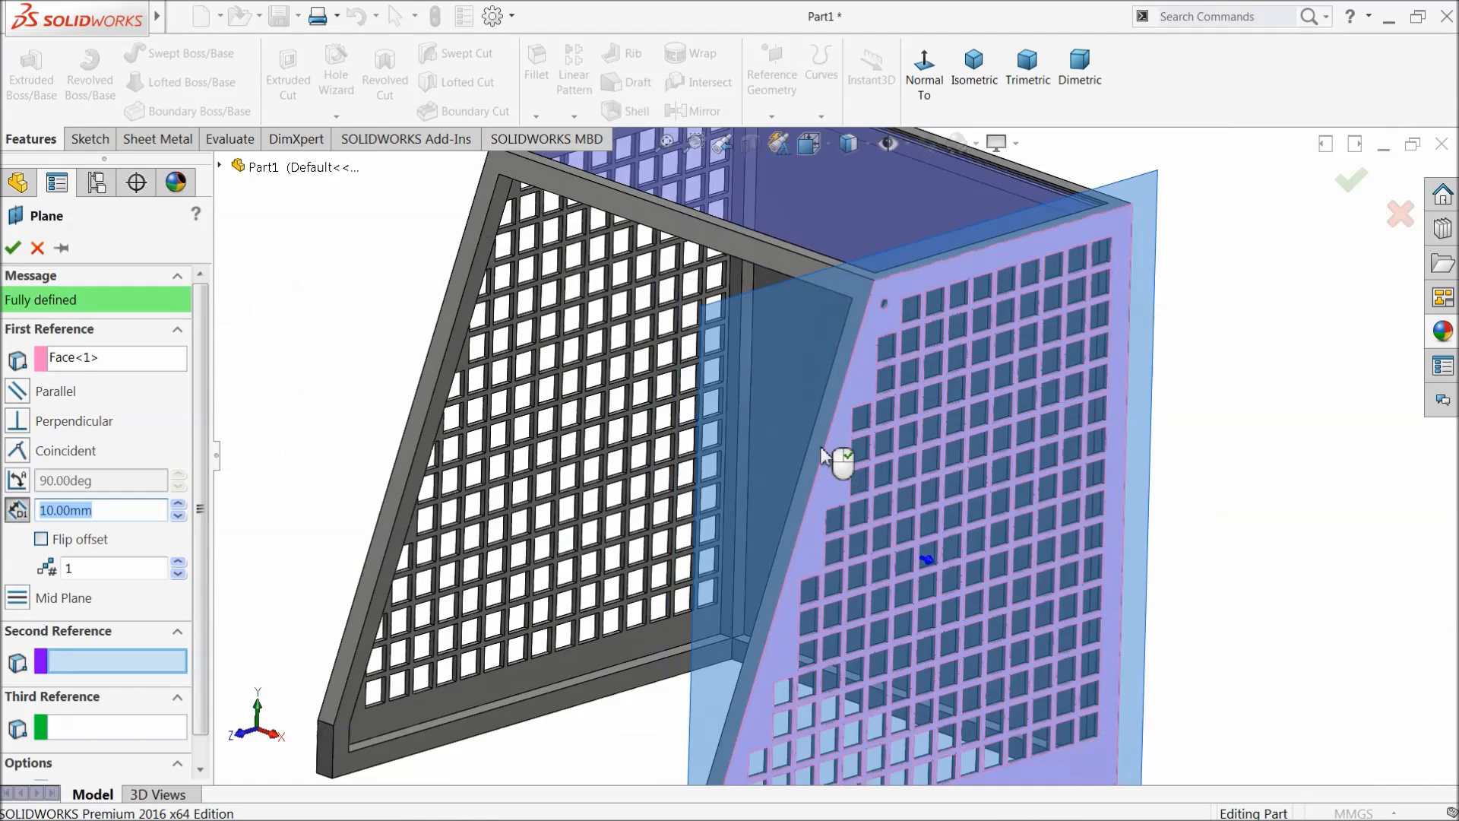
middle_click_drag(840, 456, 861, 452)
scroll(861, 451, "down", 8)
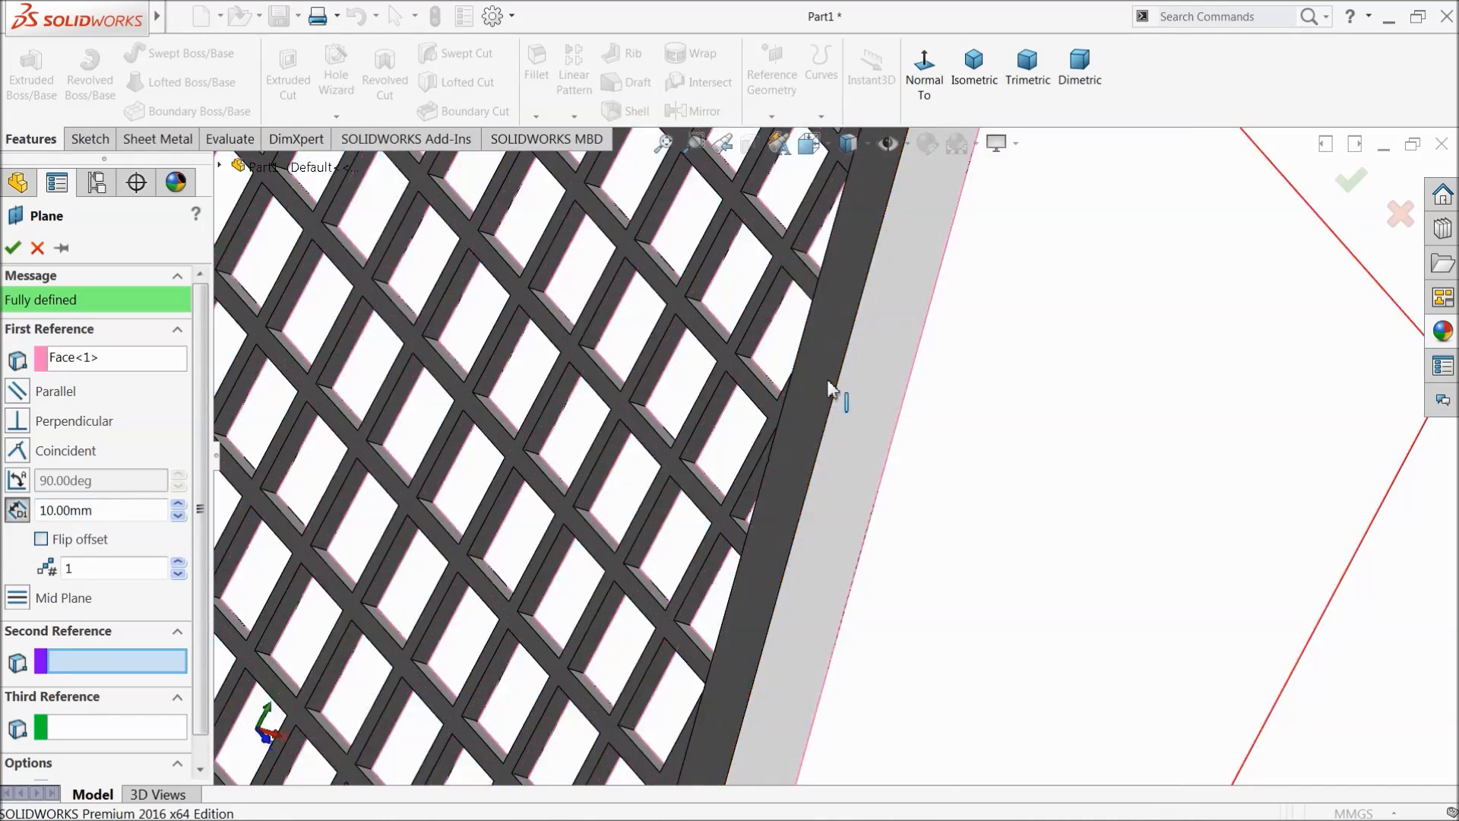
left_click(830, 391)
scroll(844, 449, "up", 8)
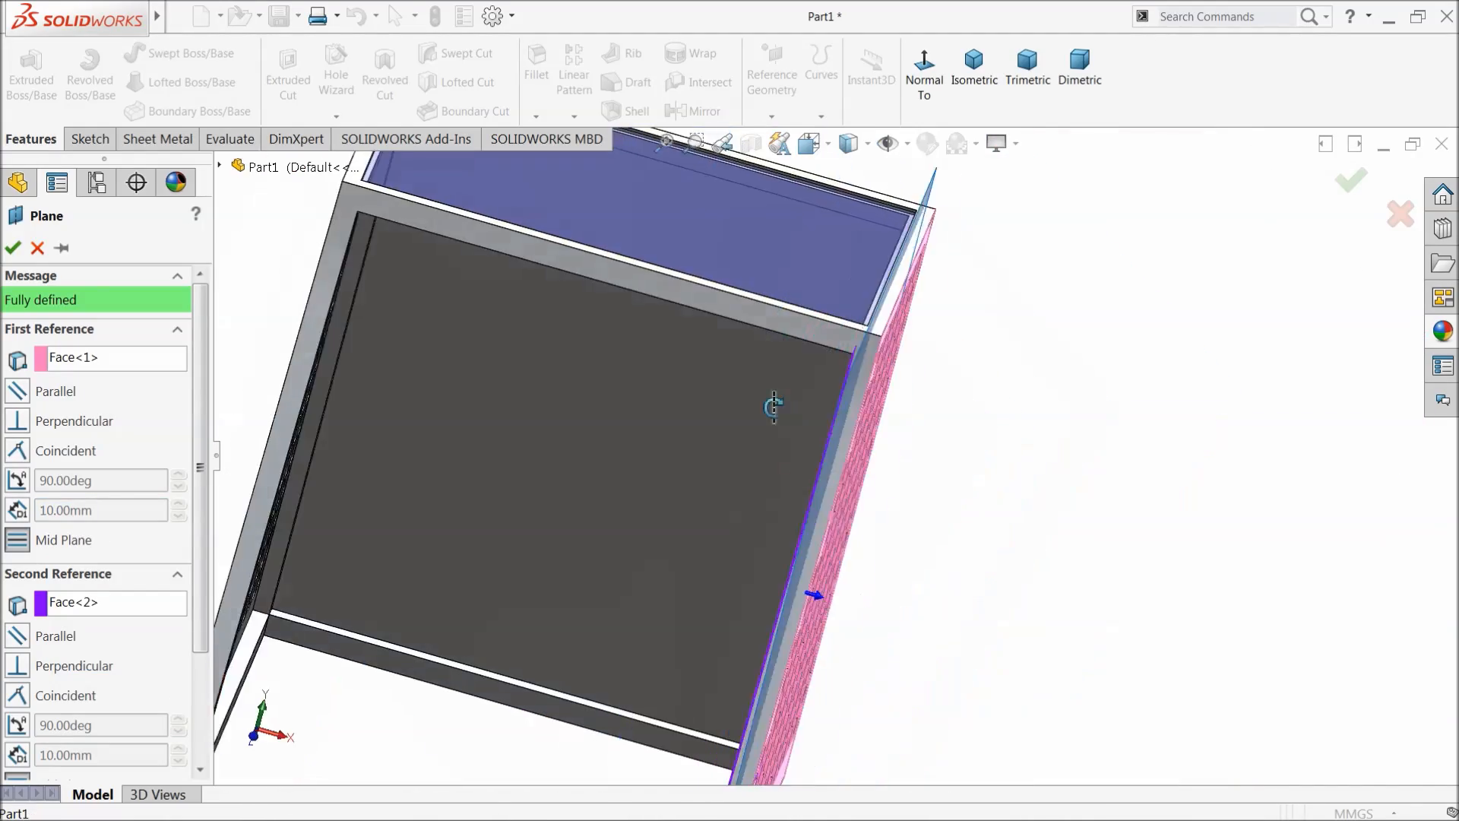
middle_click_drag(815, 454, 768, 437)
scroll(708, 432, "down", 5)
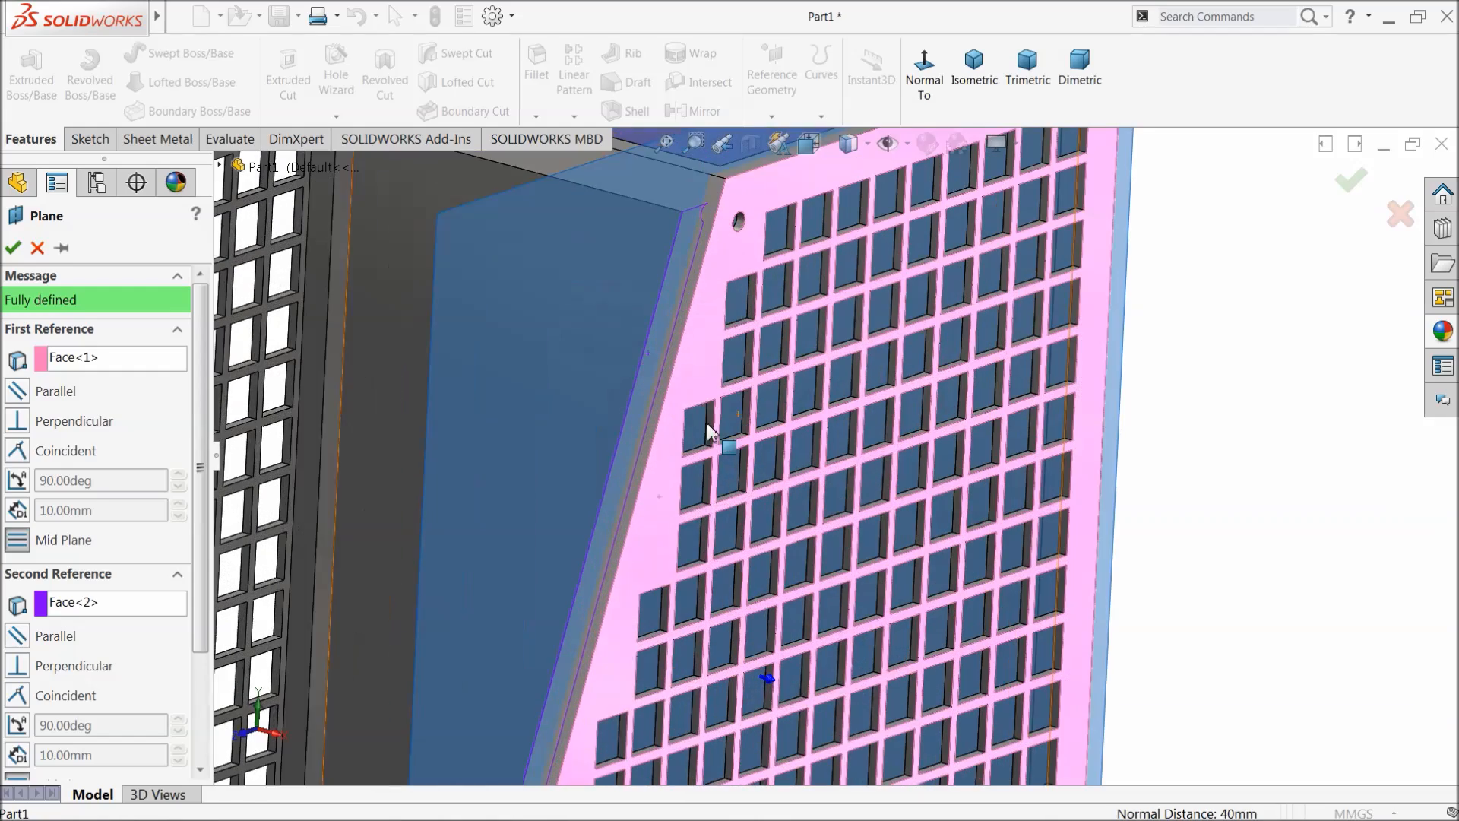
left_click(13, 248)
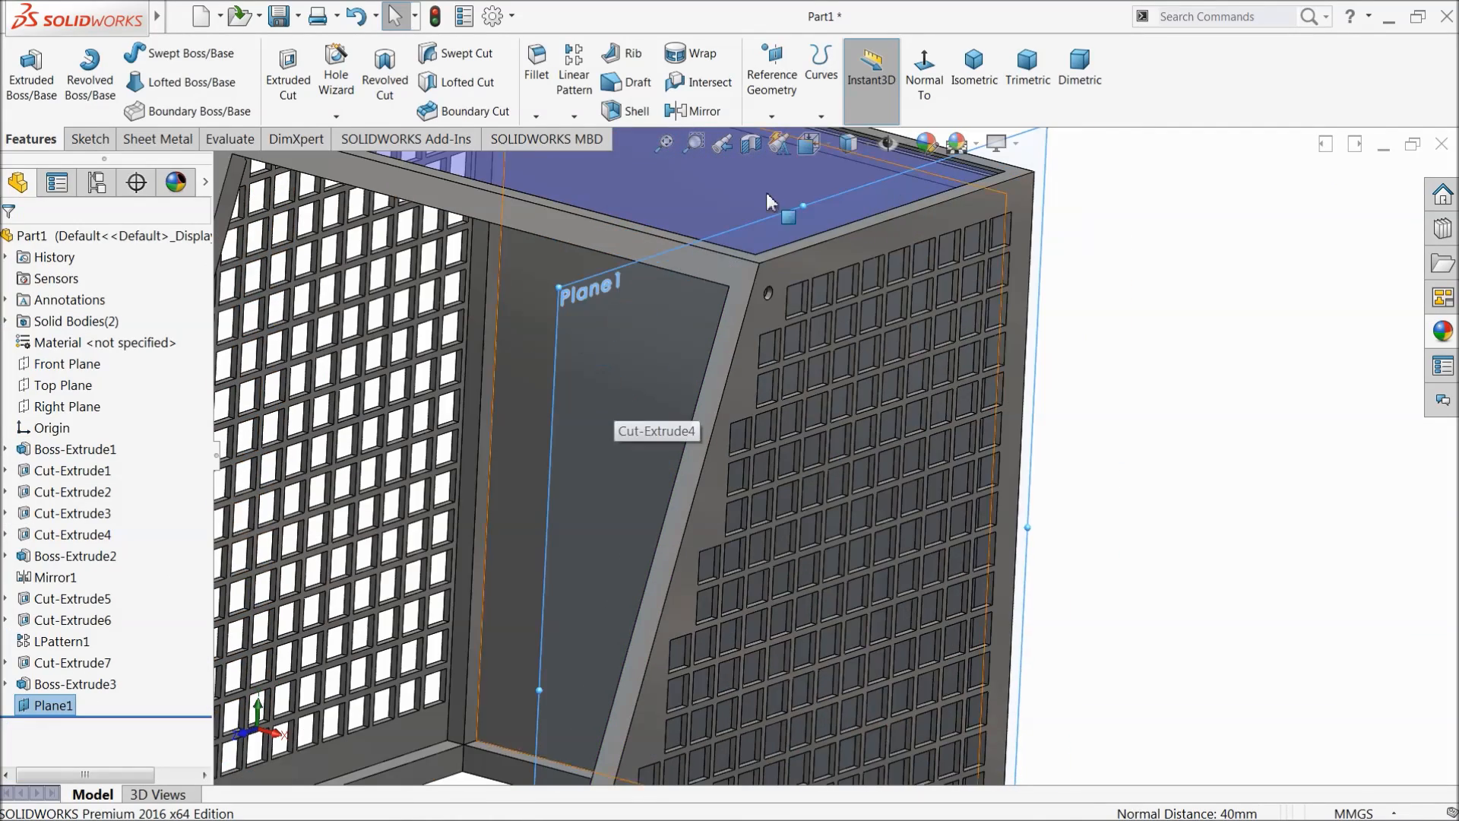
Step: Start a sketch on the new mid plane and view it straight on
left_click(90, 139)
left_click(24, 80)
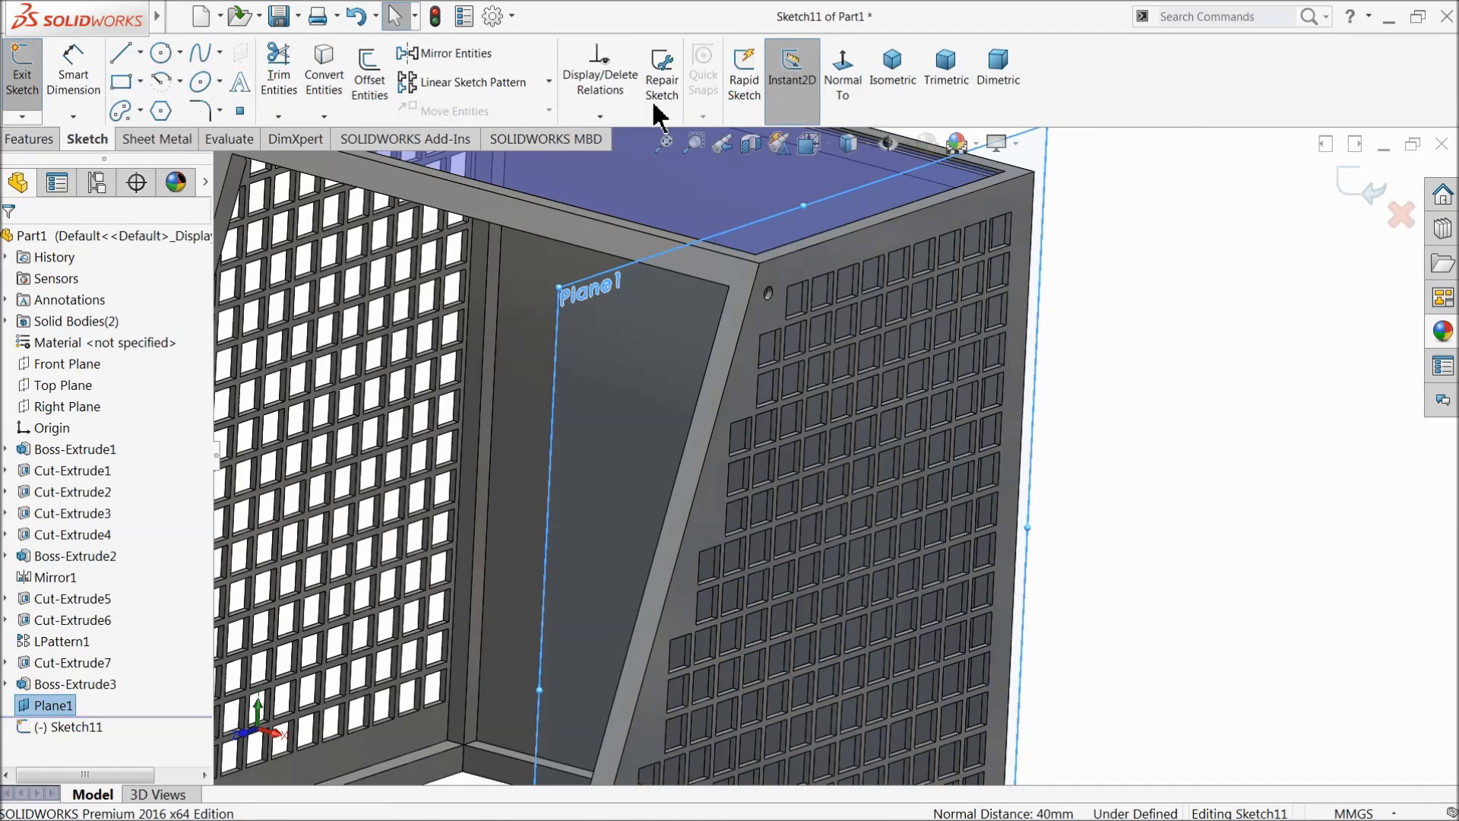
left_click(840, 69)
scroll(777, 288, "down", 5)
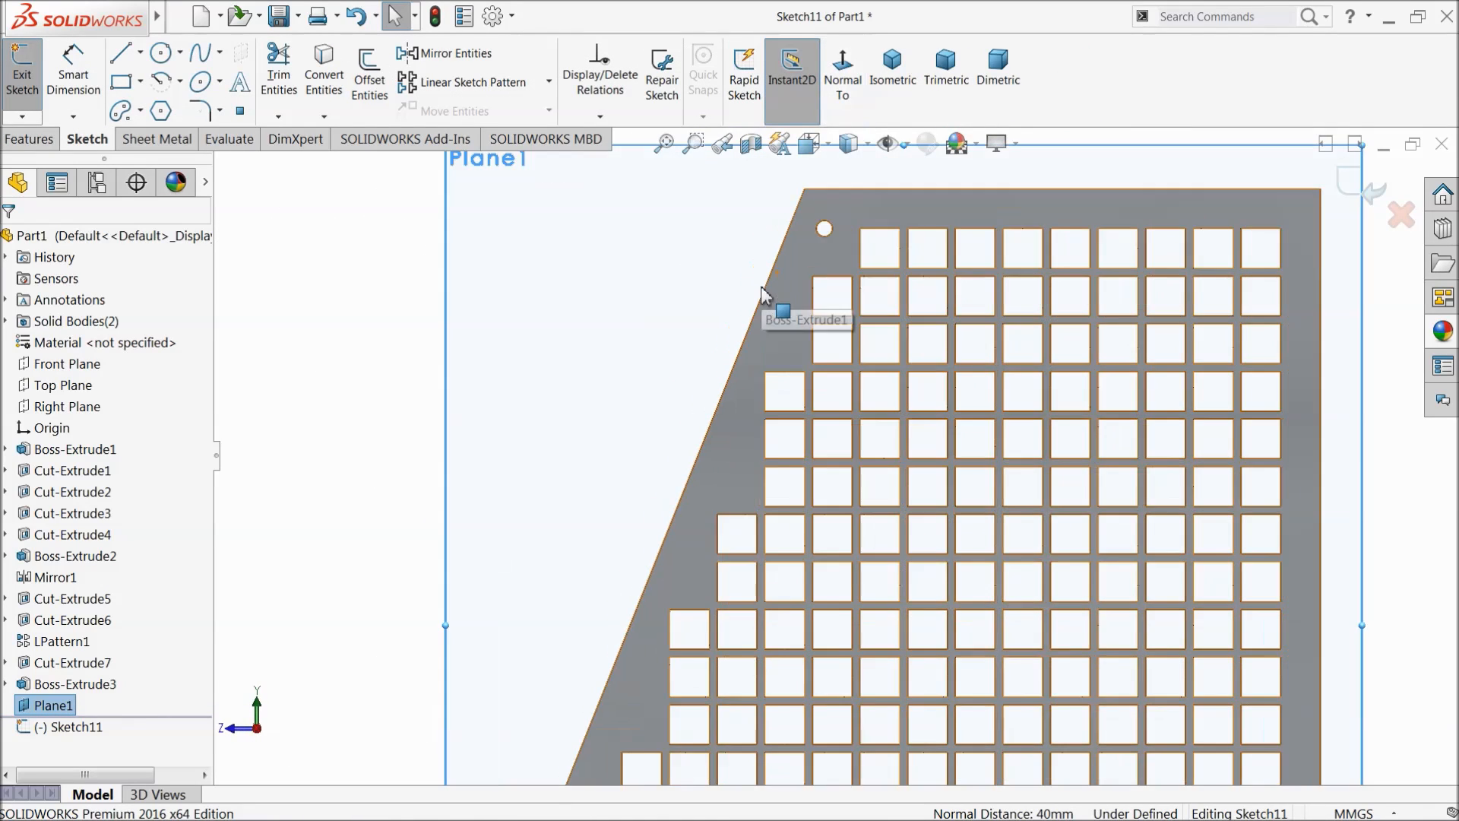
Step: Sketch three connected lines forming a box about 266 mm long and 95 mm deep outward from the panel's slanted edge
left_click(120, 56)
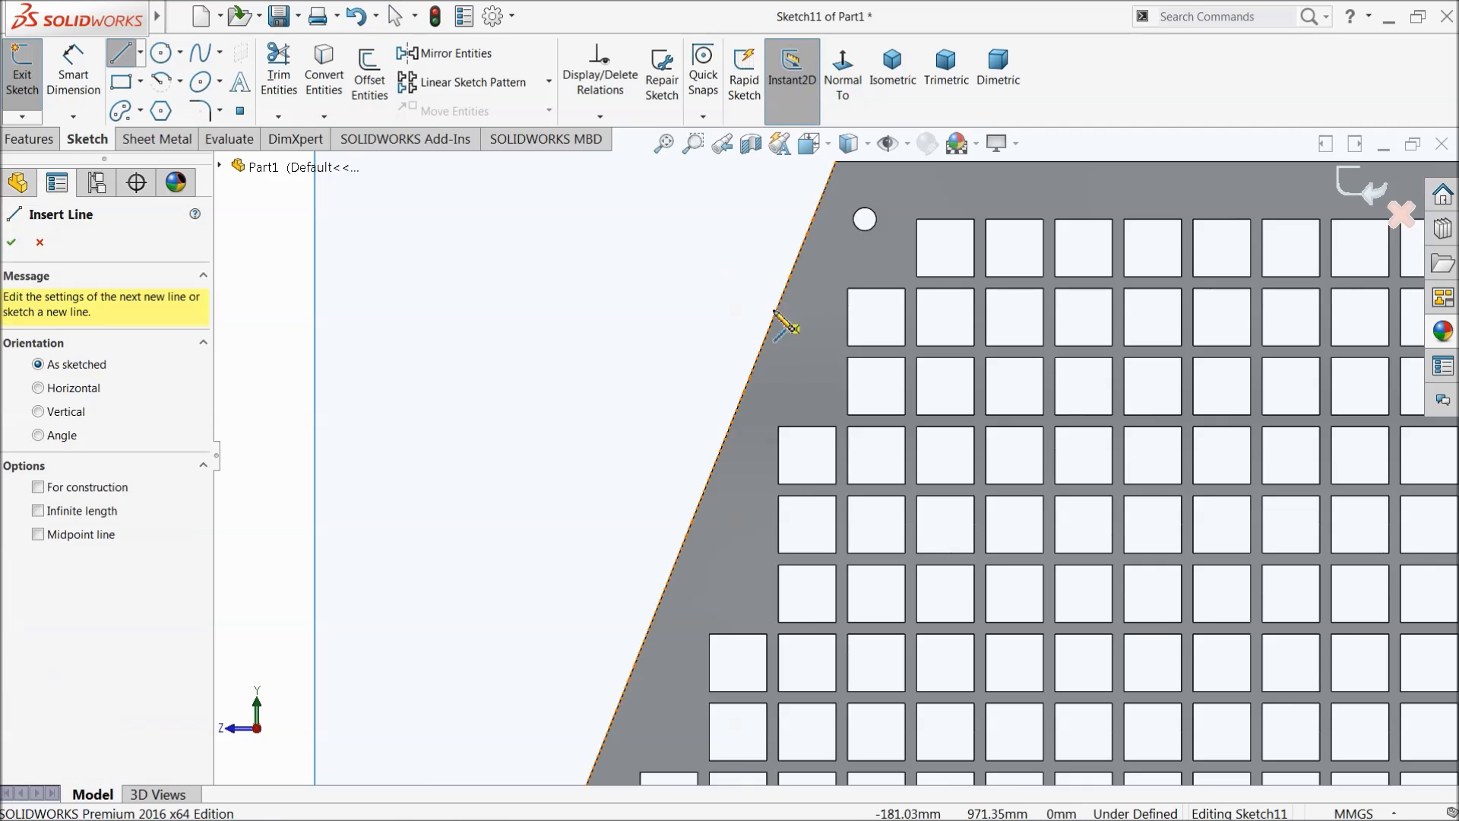
scroll(757, 406, "up", 4)
scroll(829, 517, "down", 2)
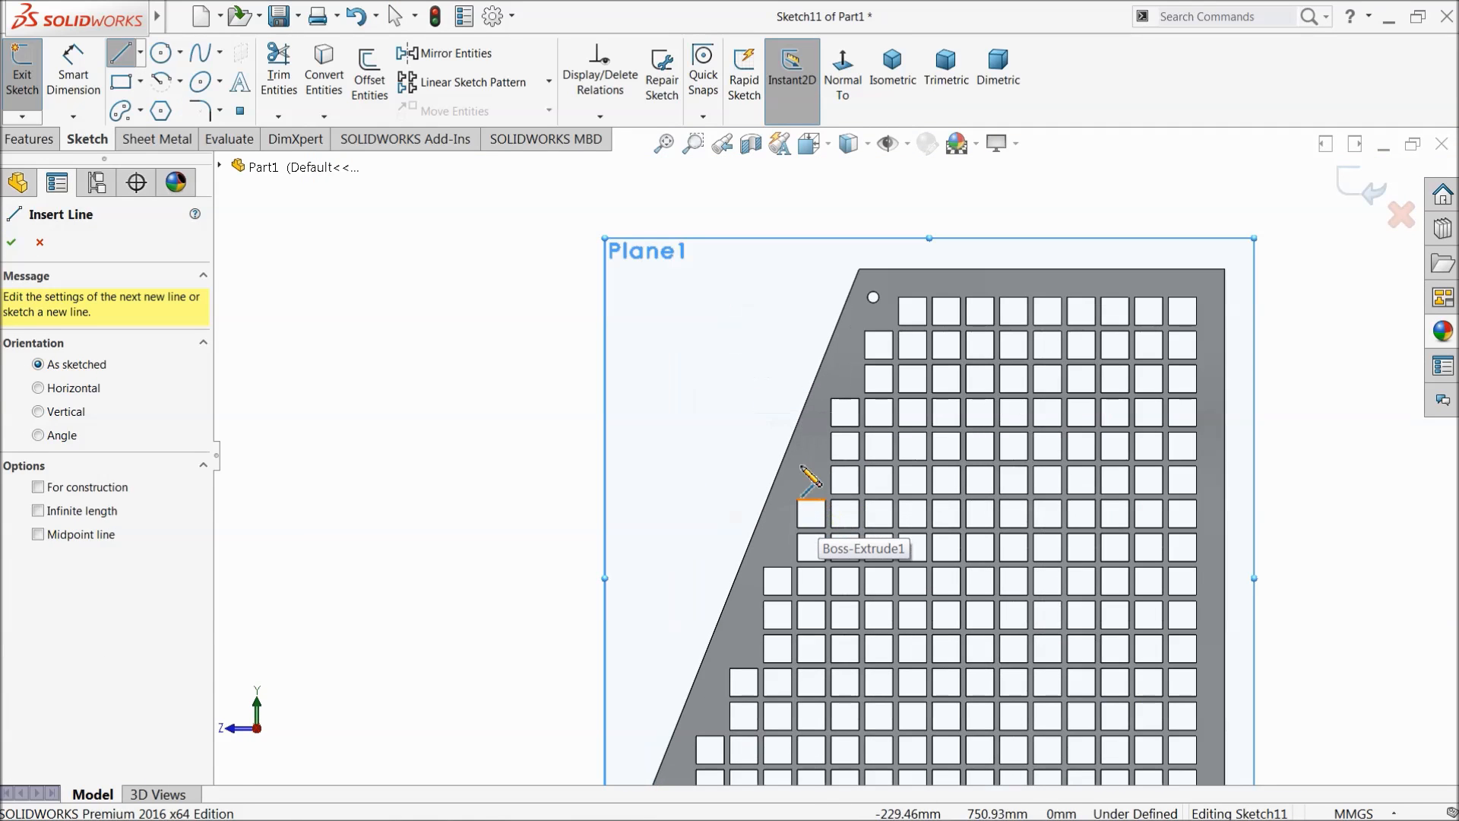
left_click(746, 549)
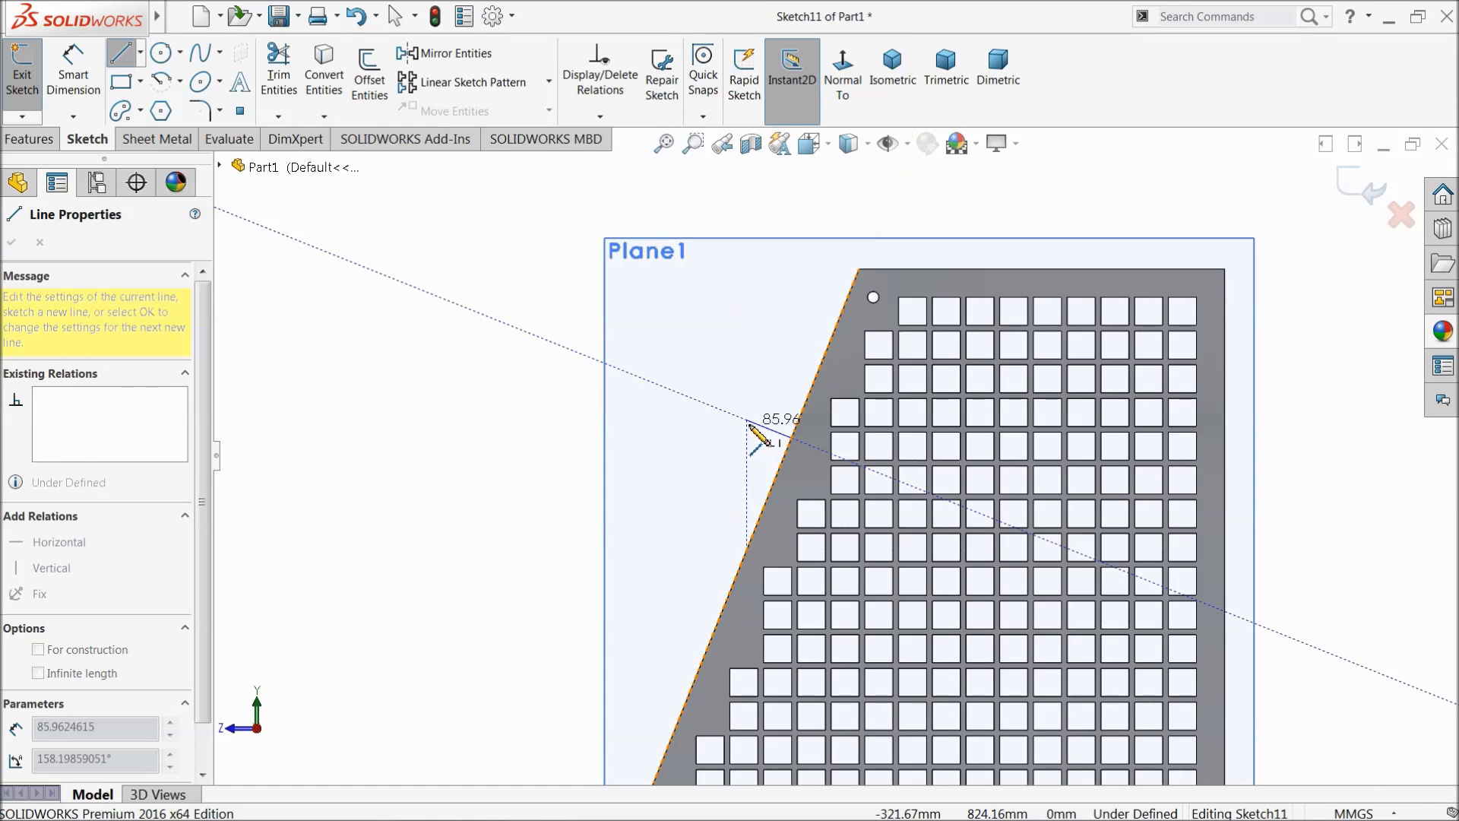
left_click(742, 419)
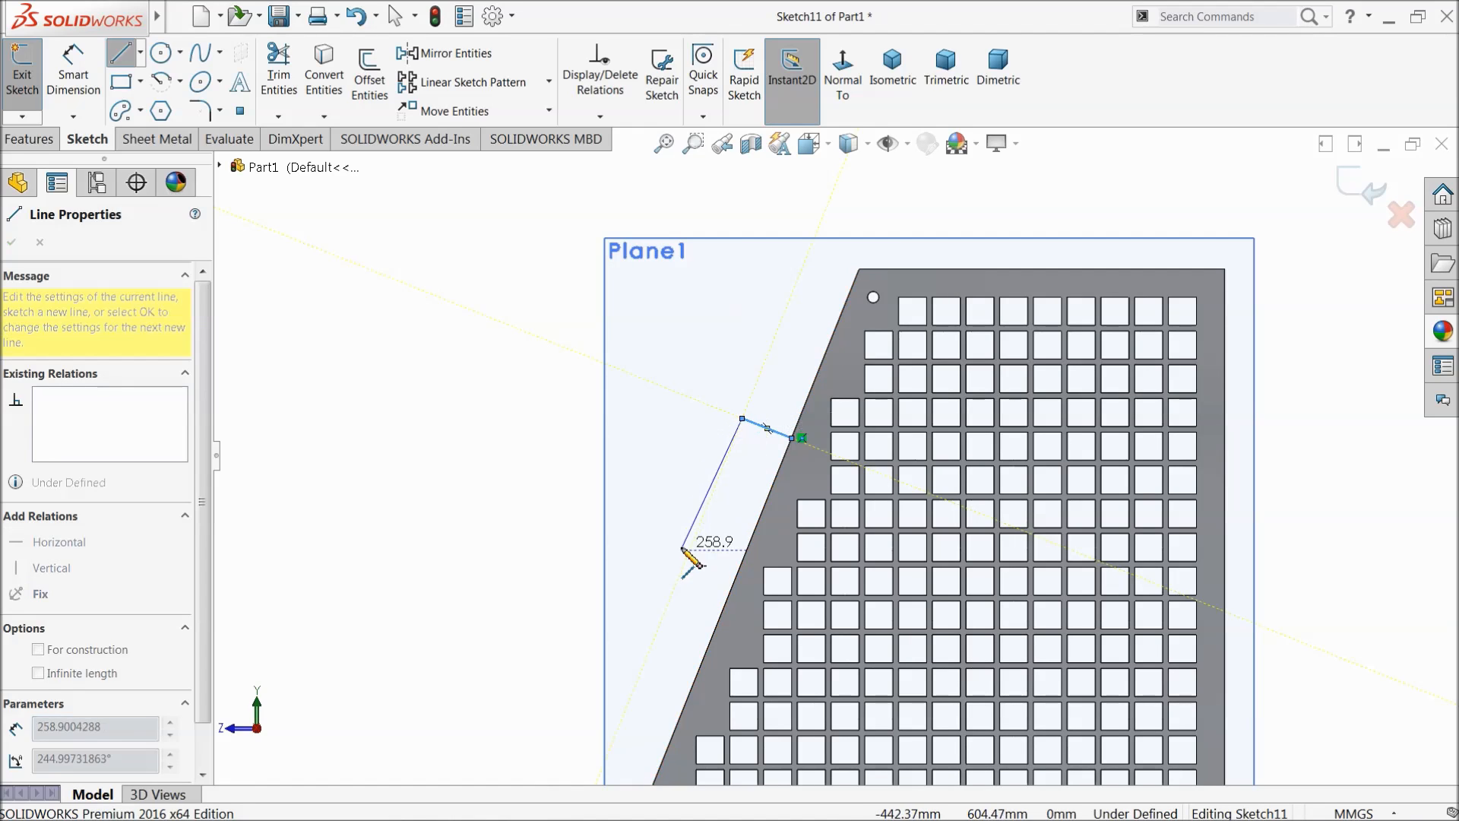
left_click(687, 558)
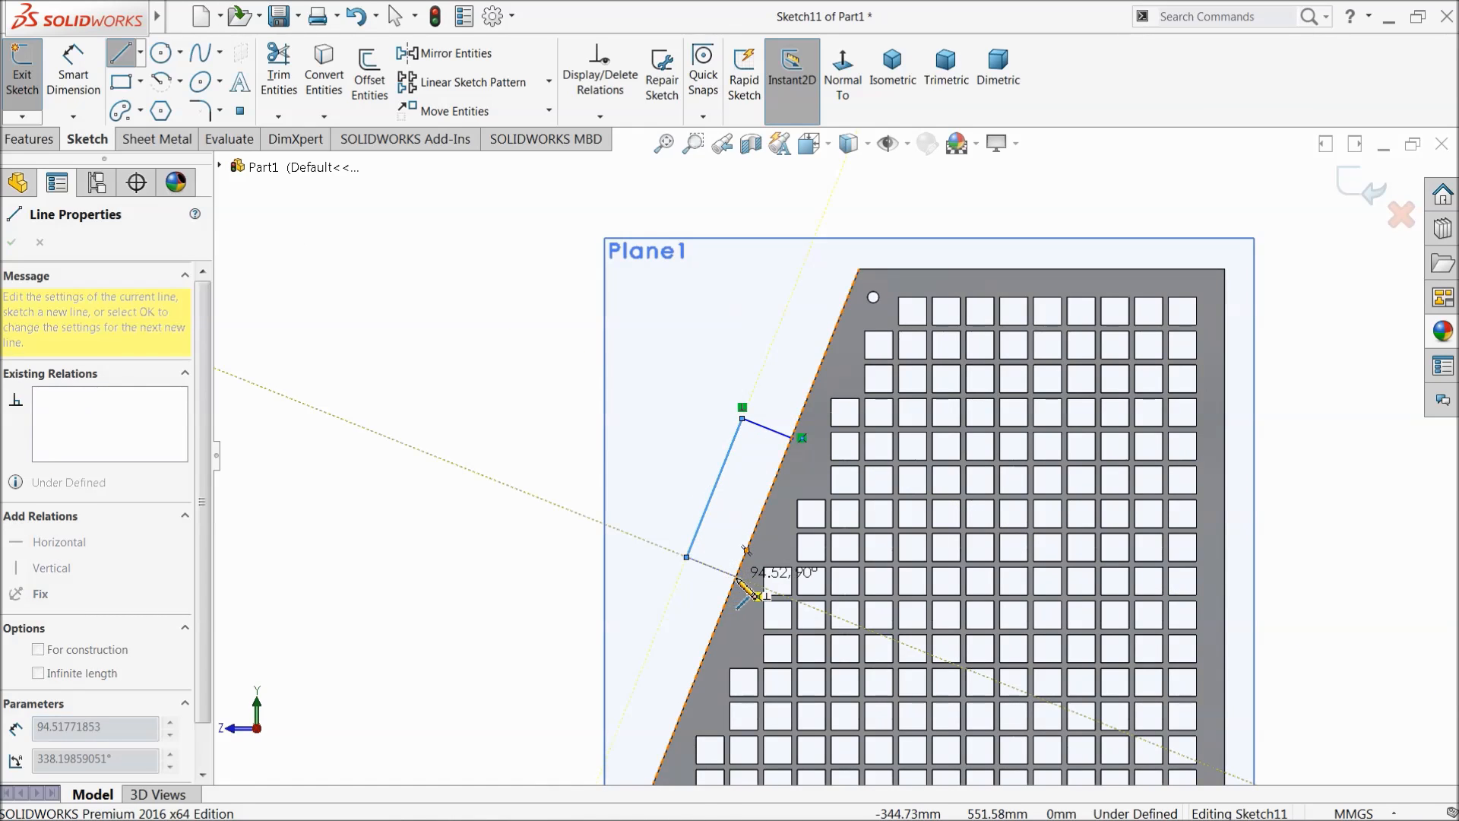
left_click(747, 577)
right_click(507, 491)
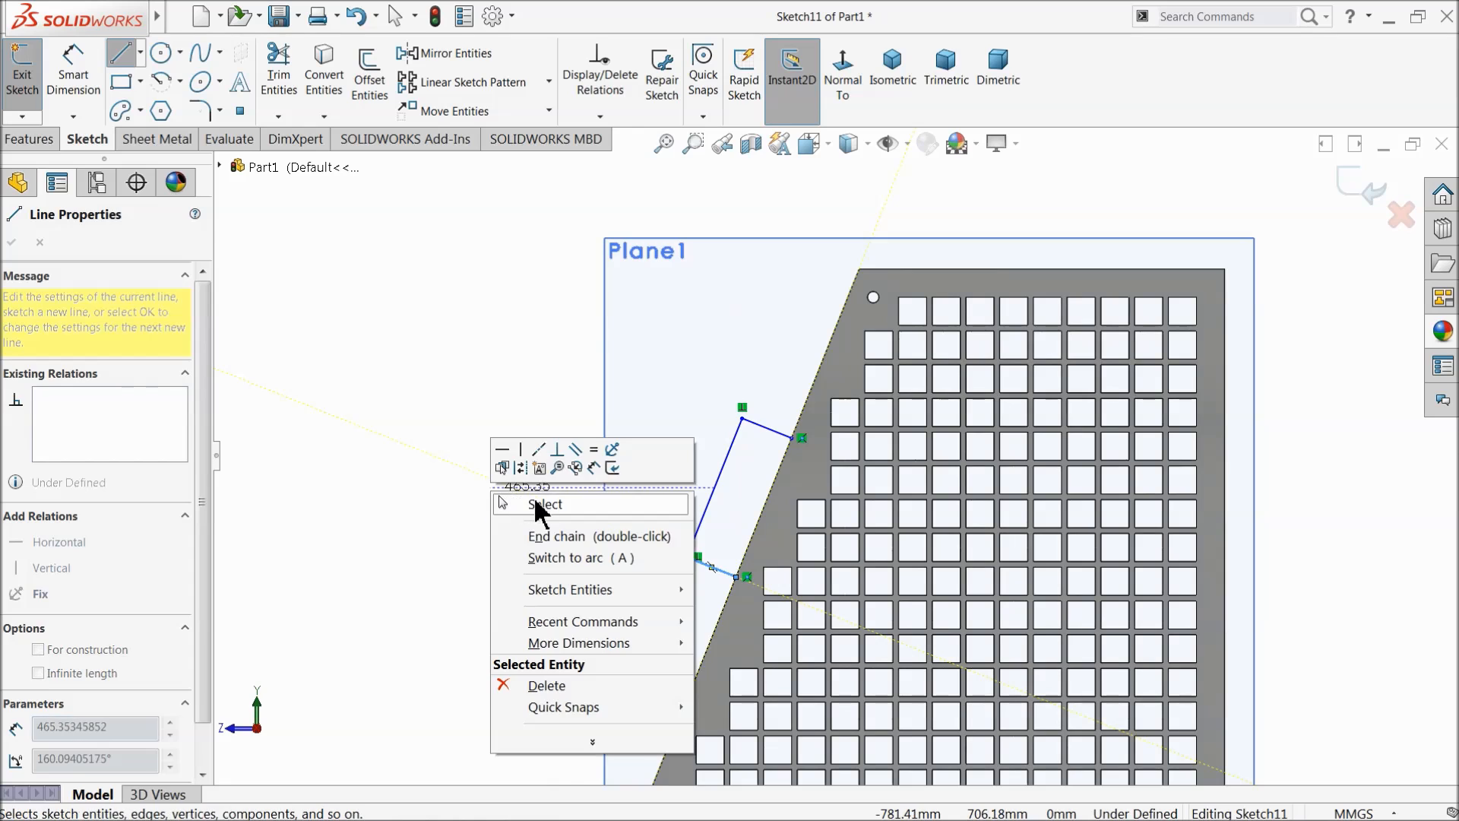
left_click(541, 504)
Step: Dimension the outline's long side, parallel to the slanted edge, to 260 mm
left_click(73, 76)
scroll(753, 486, "down", 3)
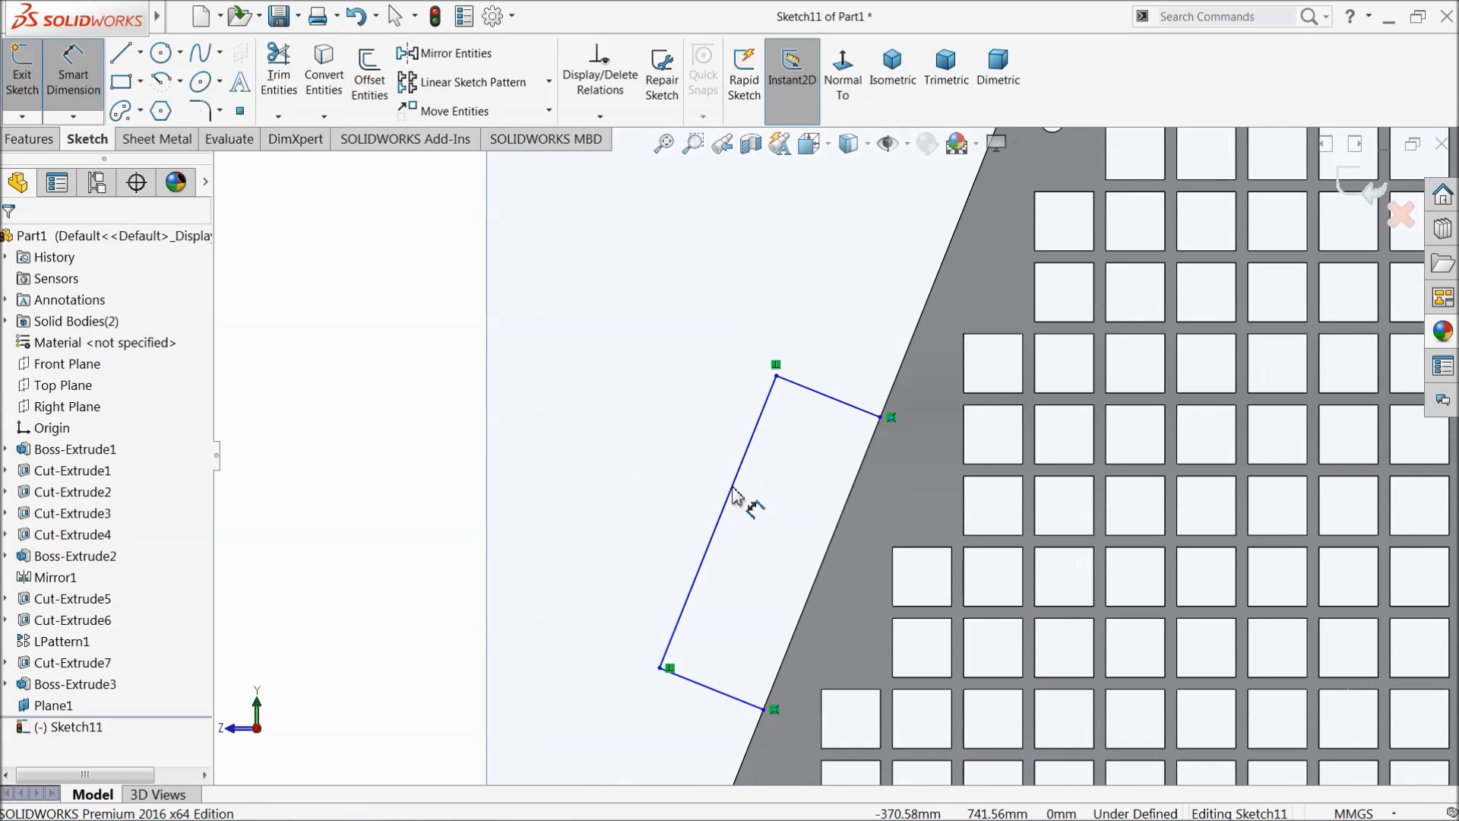
left_click(734, 494)
left_click(673, 491)
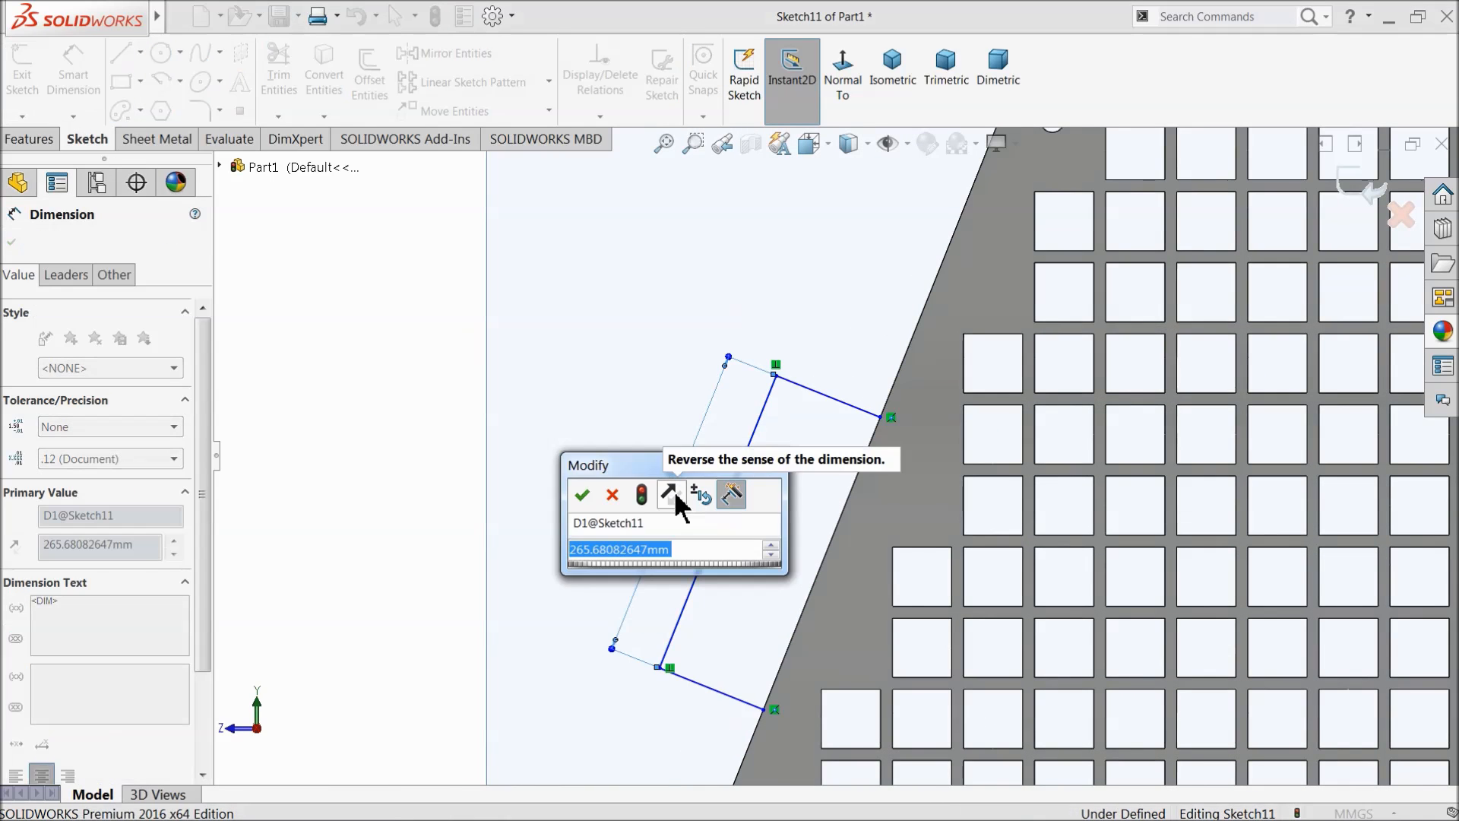
type("260")
key("Return")
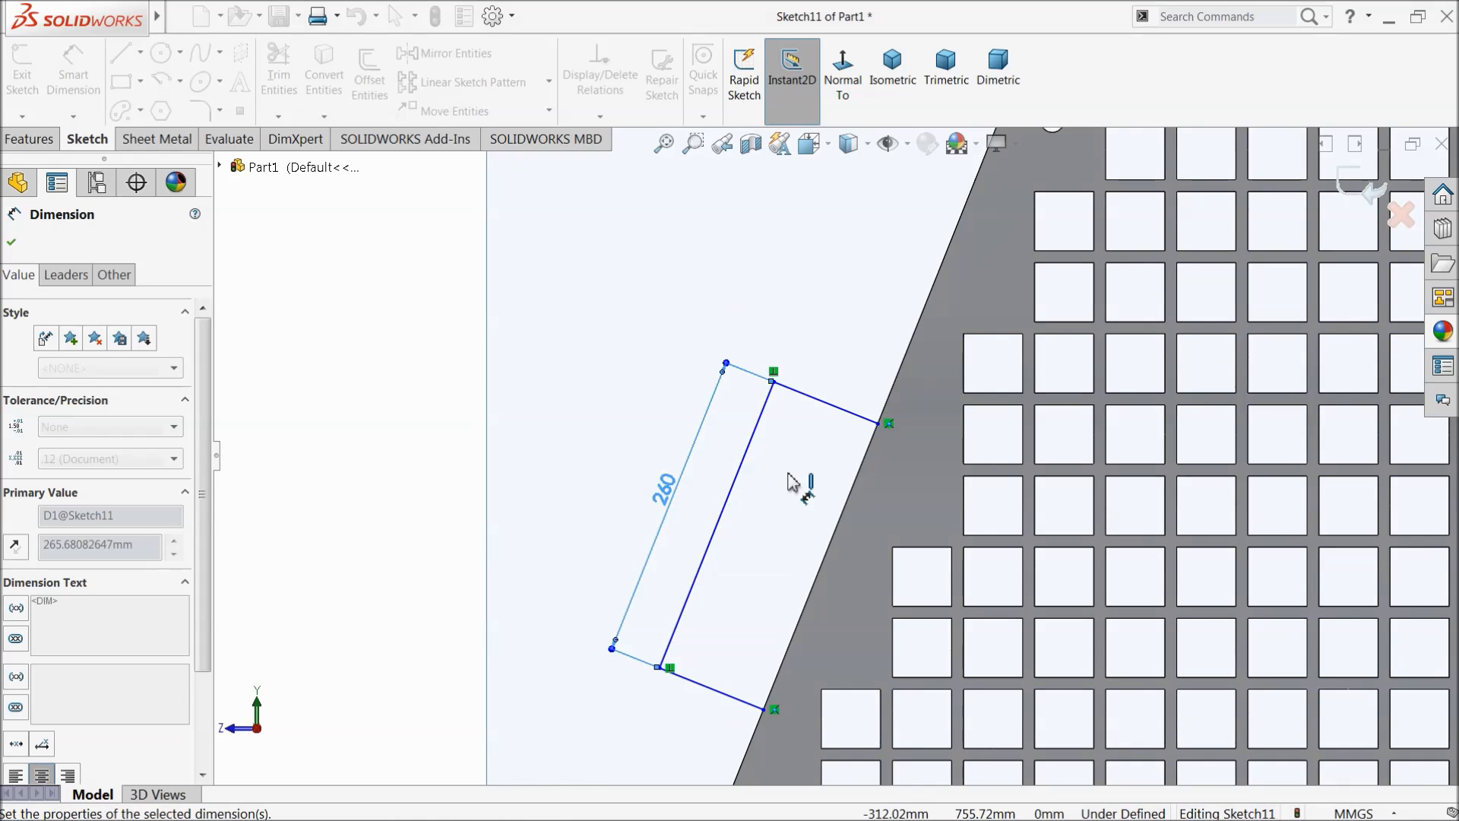
Step: Dimension the outline's upper short side, perpendicular to the slanted edge, to 80 mm
left_click(839, 409)
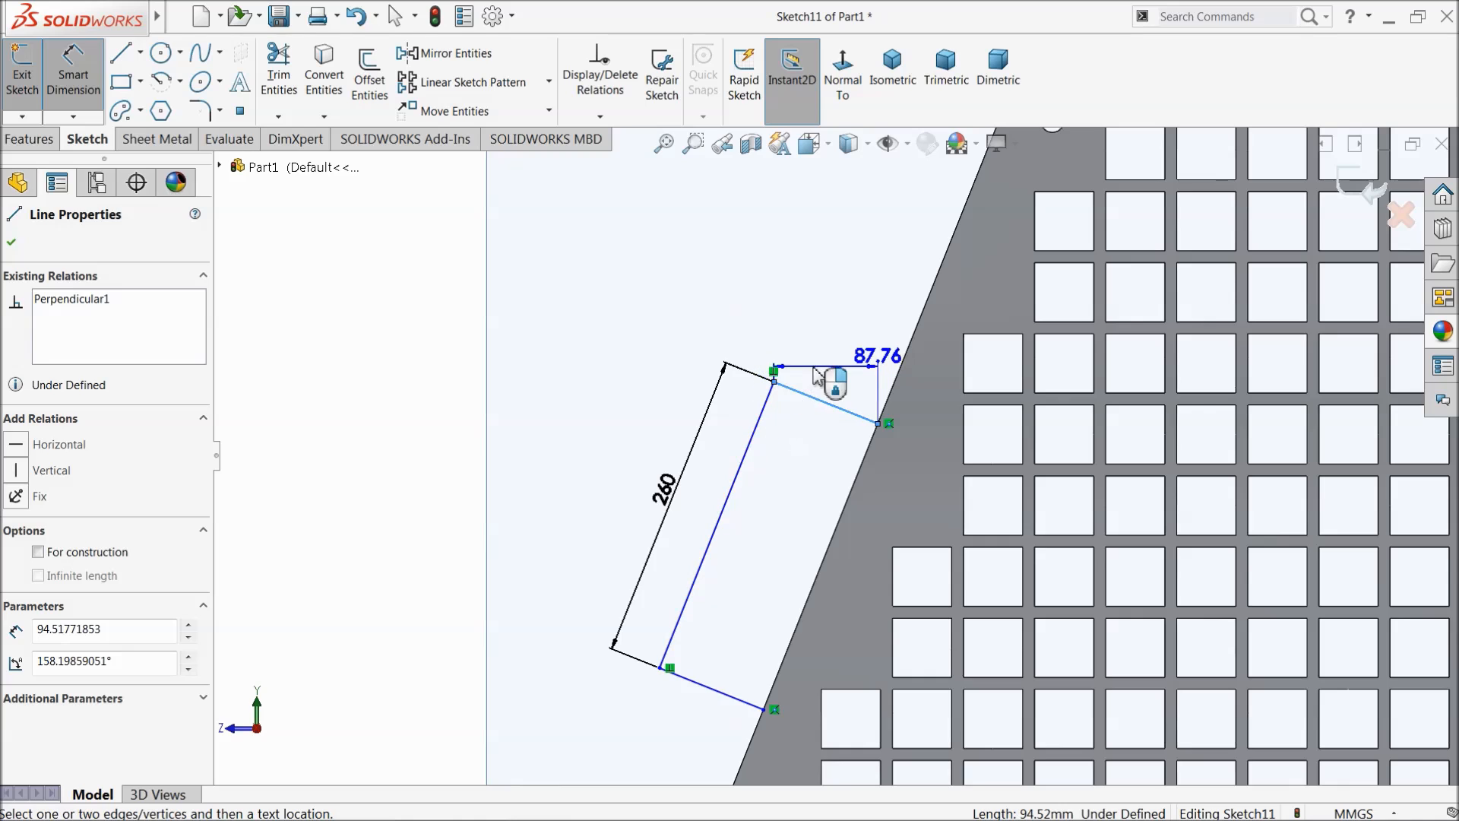
left_click(870, 407)
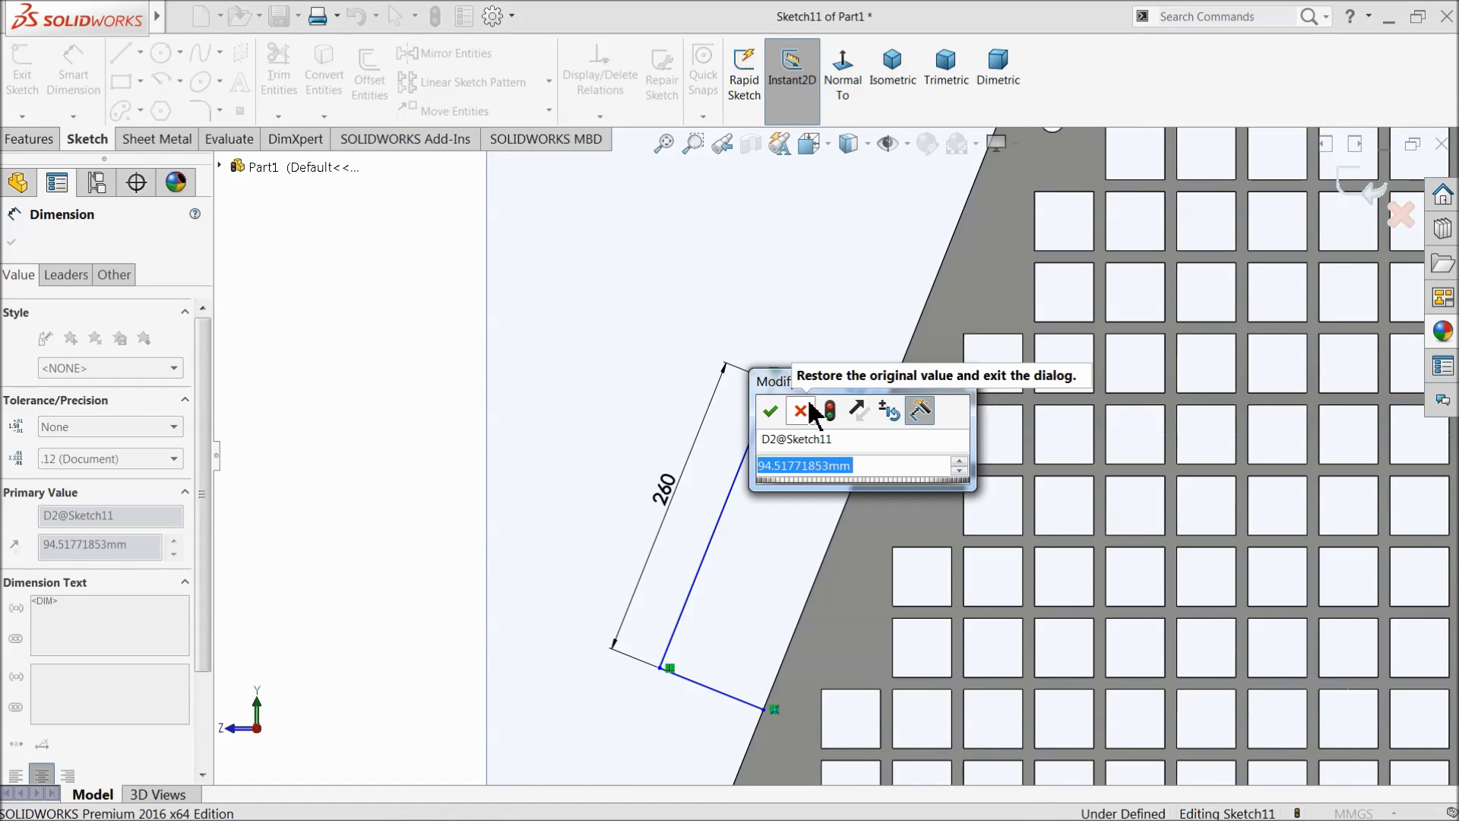
type("80")
key("Return")
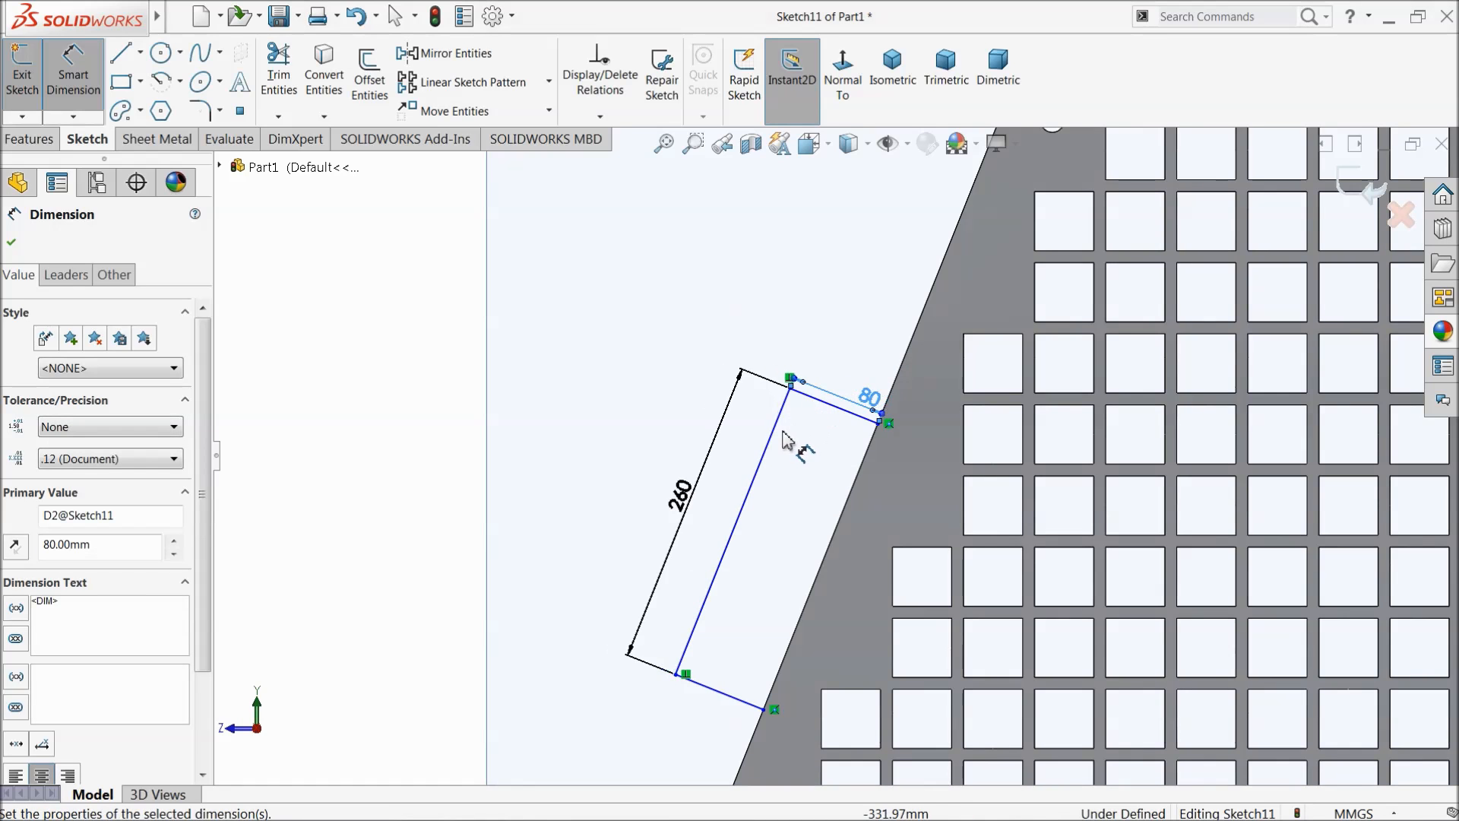
left_click(11, 242)
scroll(783, 423, "up", 5)
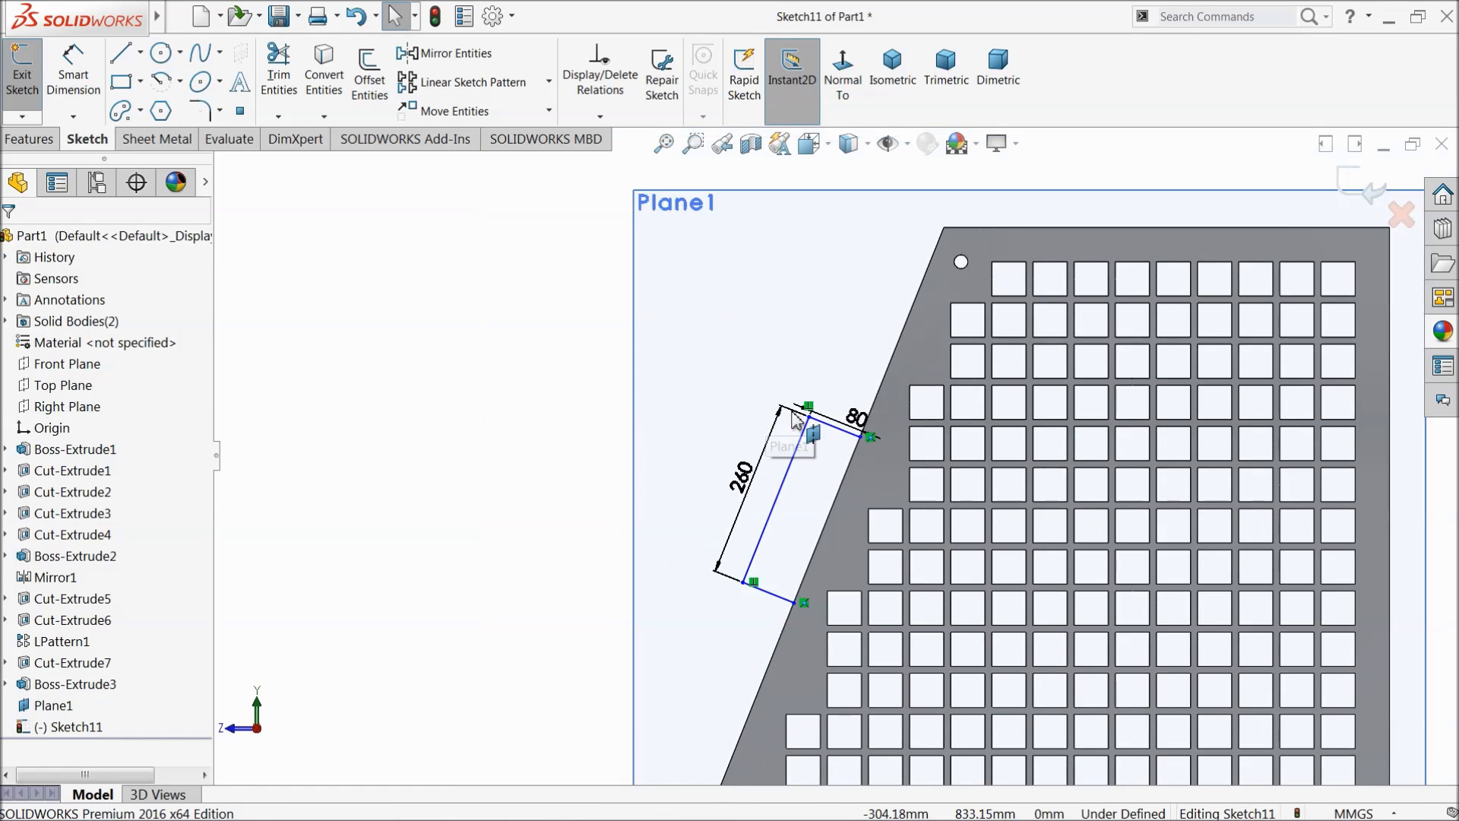
Step: Dimension the distance from the outline's upper short side to the panel's upper front corner as 320 mm
scroll(866, 418, "down", 5)
left_click(94, 93)
scroll(471, 319, "up", 3)
scroll(886, 459, "down", 2)
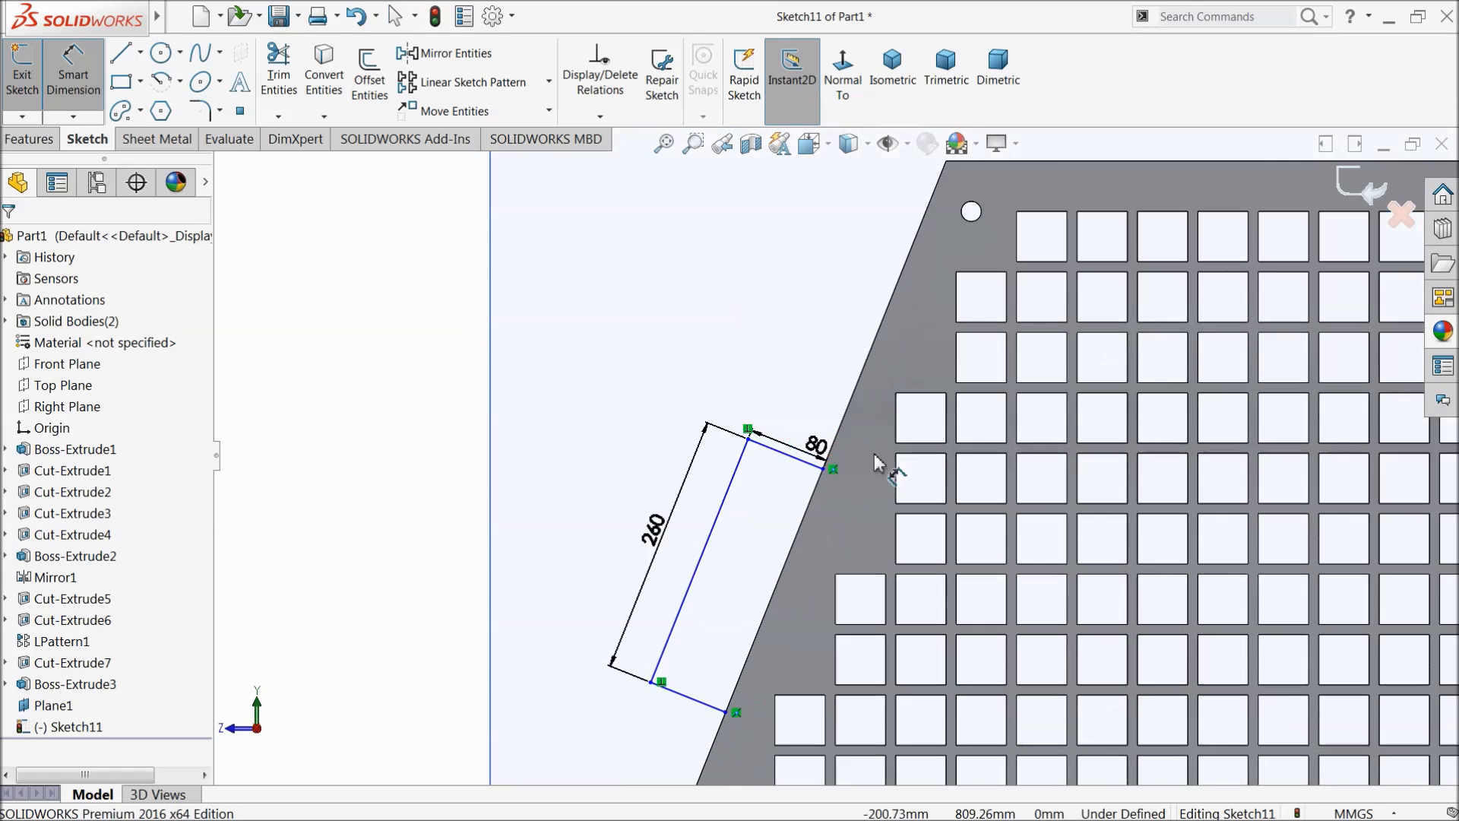
left_click(804, 464)
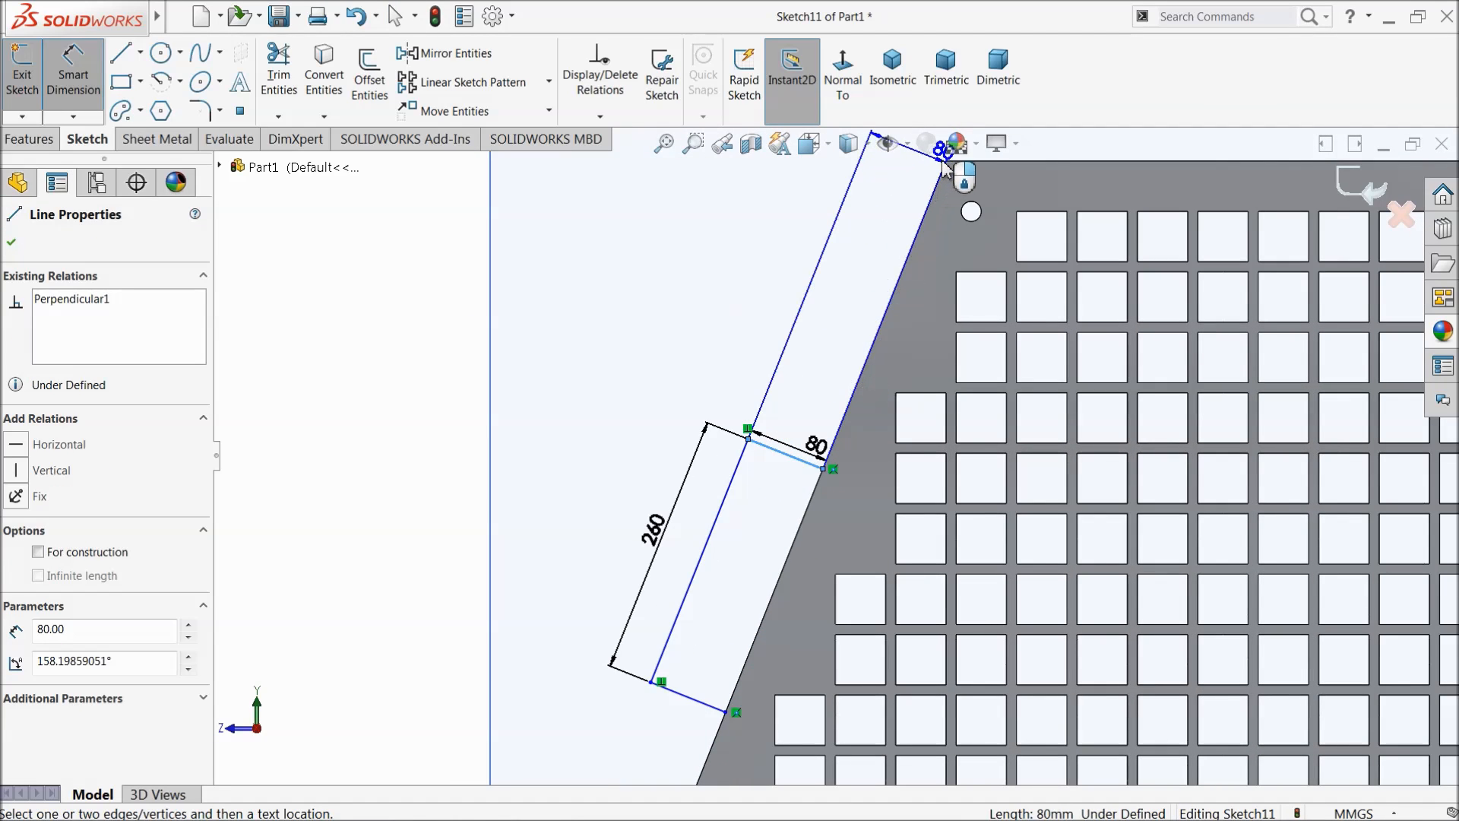
left_click(947, 161)
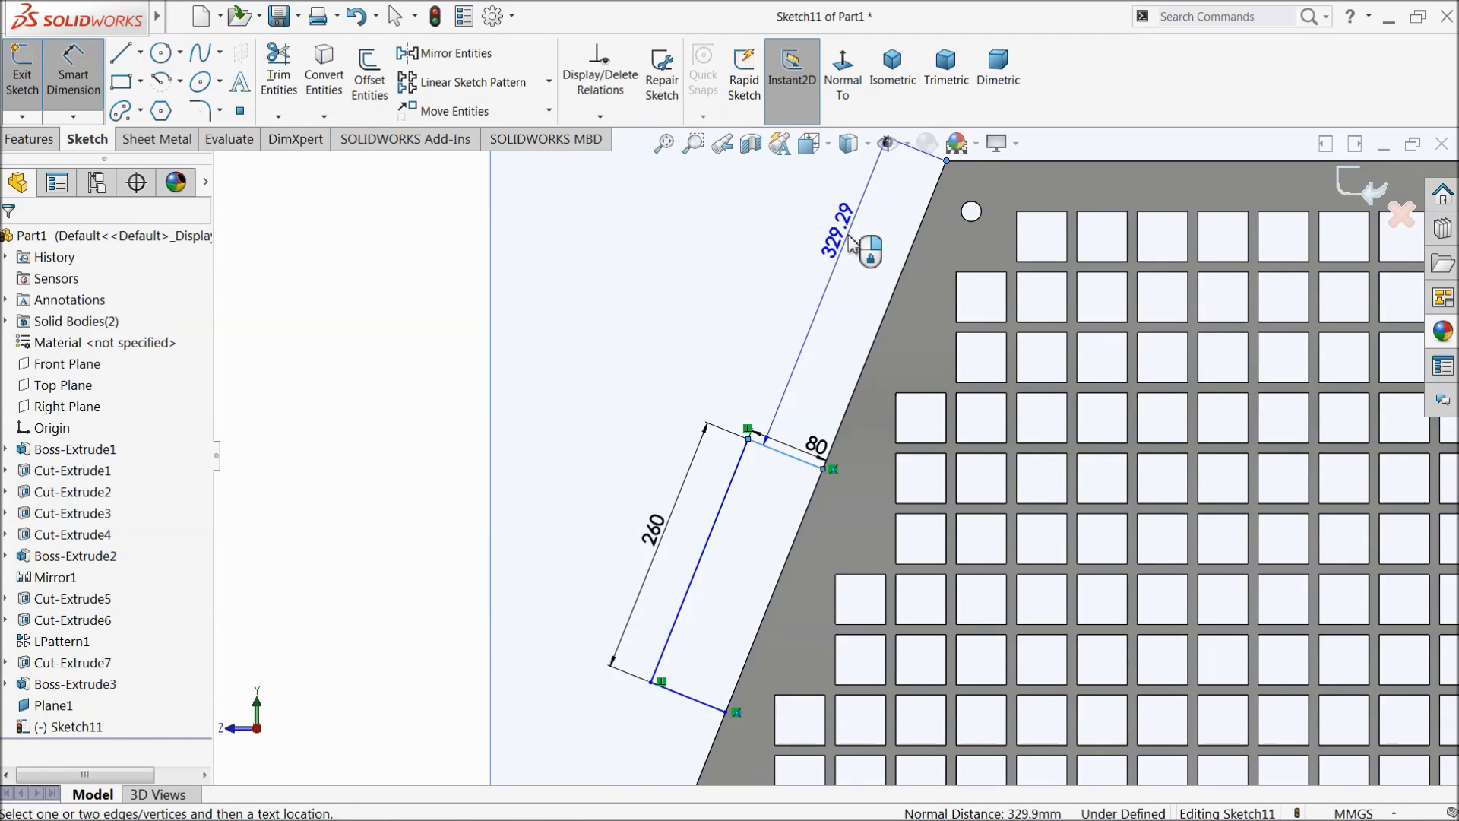
left_click(847, 242)
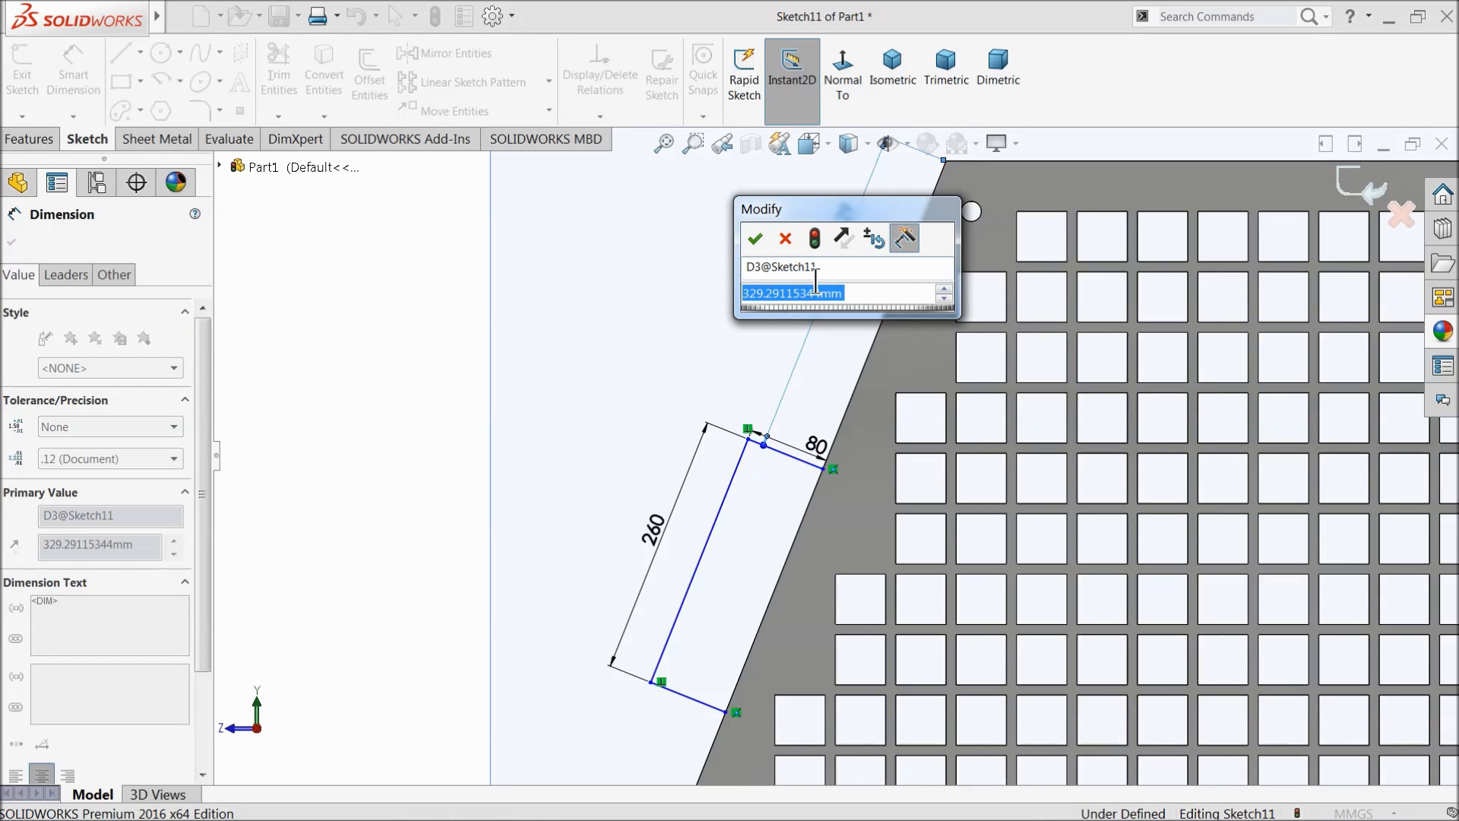
type("320")
key("Return")
Step: Set the outline's long side to 230 mm and its upper short side to 60 mm
scroll(749, 454, "up", 5)
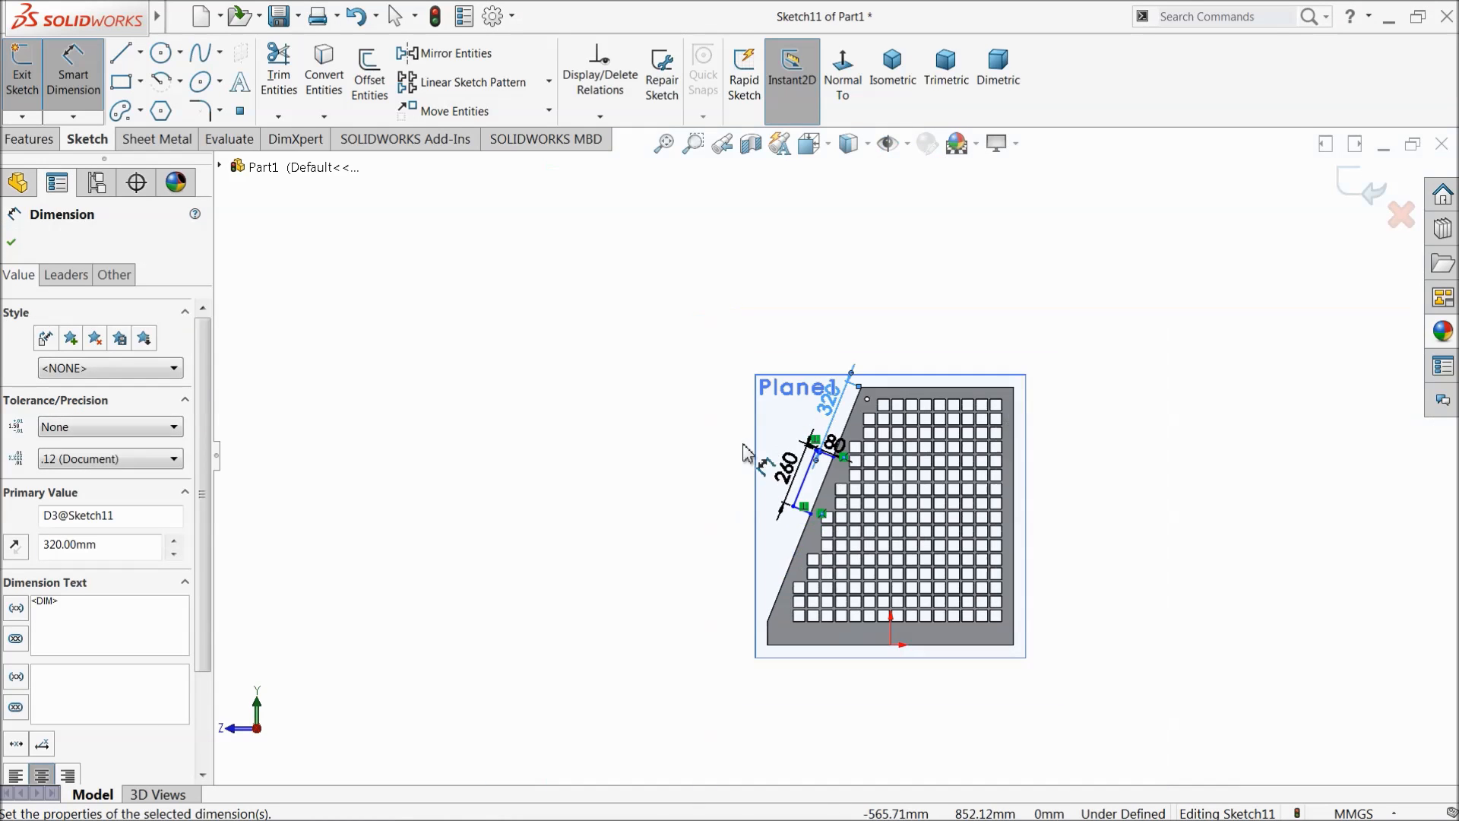
scroll(843, 479, "down", 4)
scroll(831, 513, "up", 4)
scroll(828, 513, "down", 8)
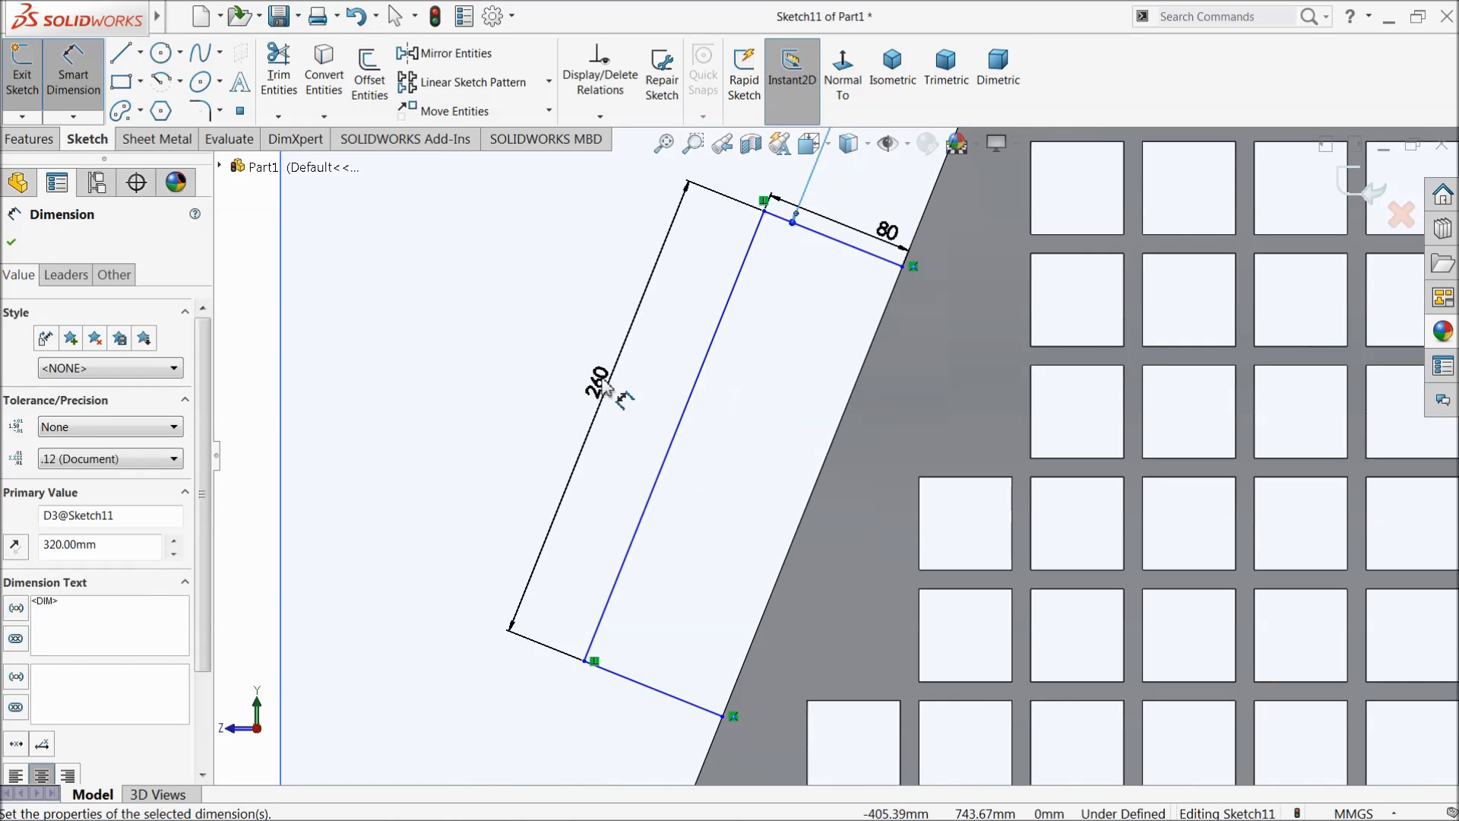
double_click(600, 382)
type("230")
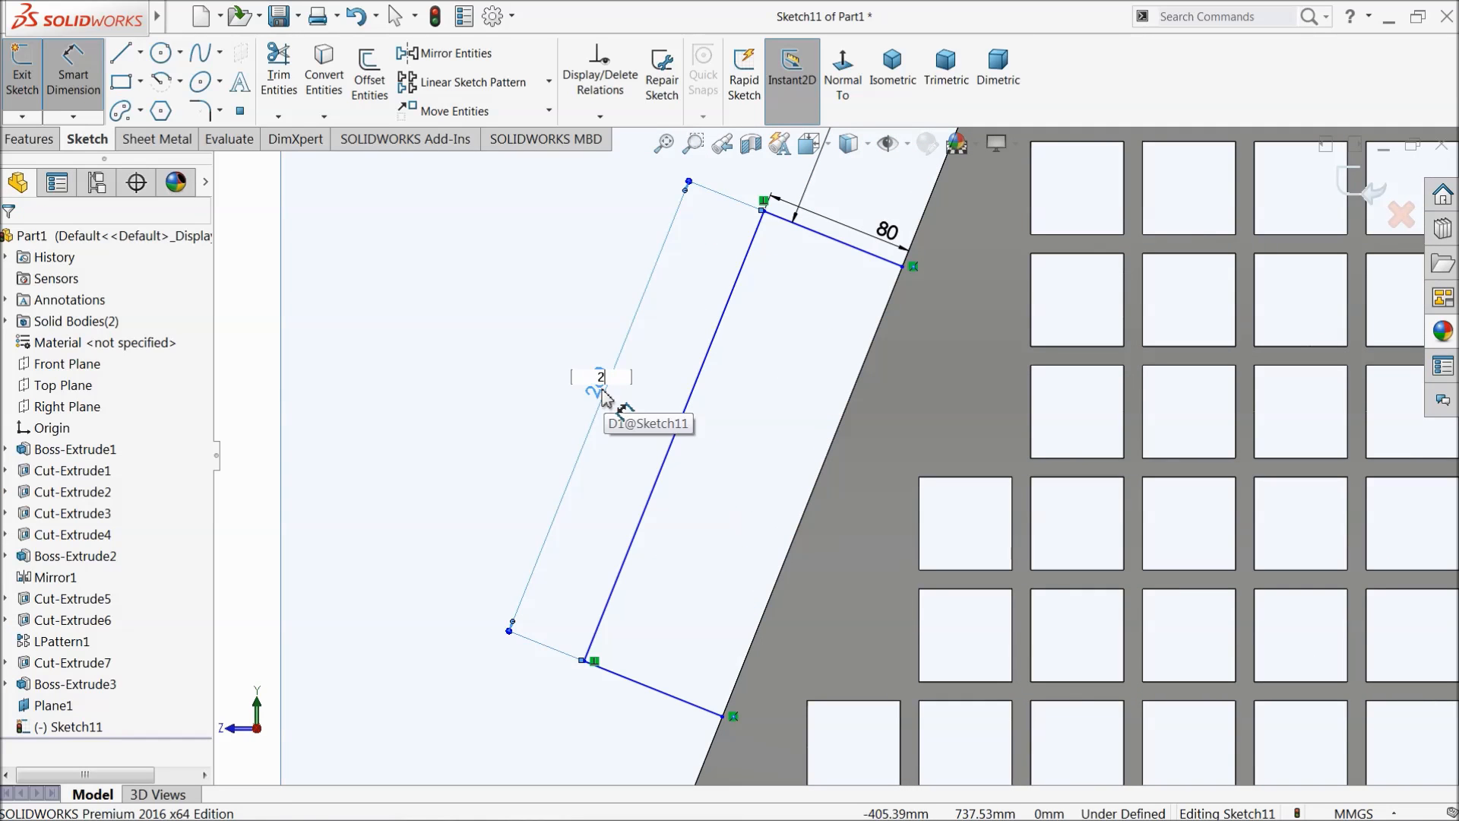
key("Return")
left_click(891, 236)
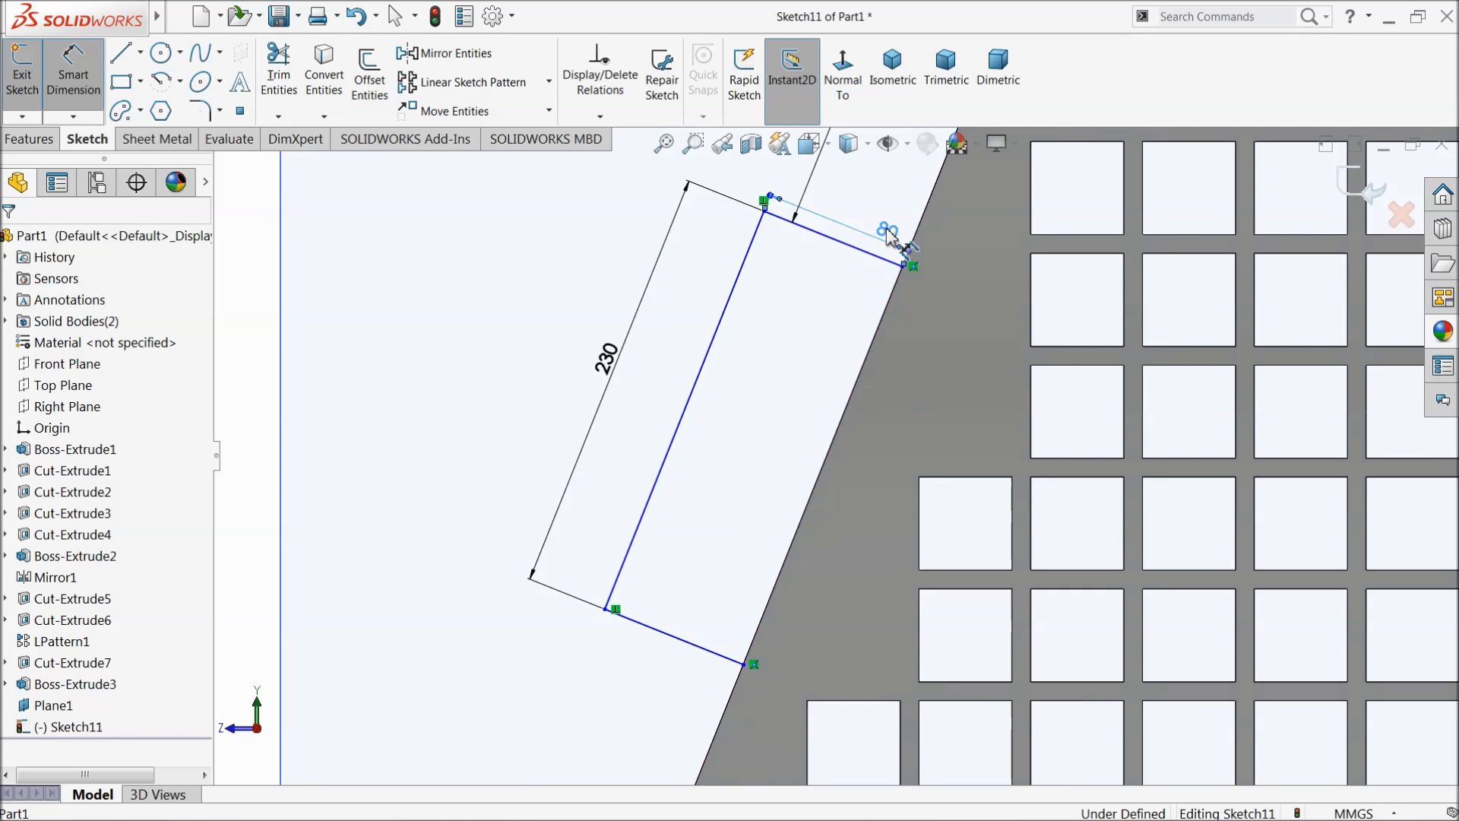
type("60")
key("Return")
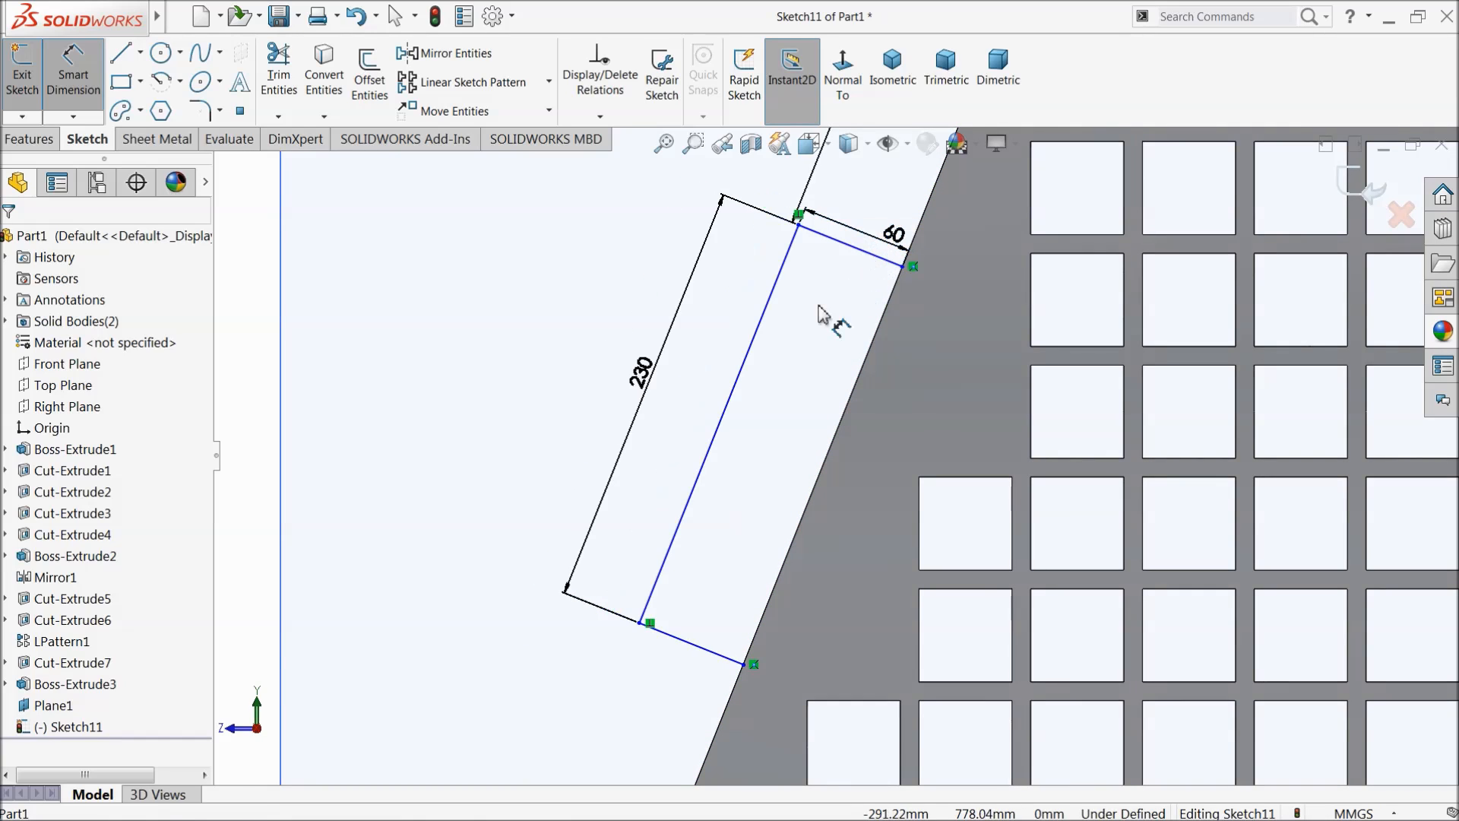
left_click(264, 402)
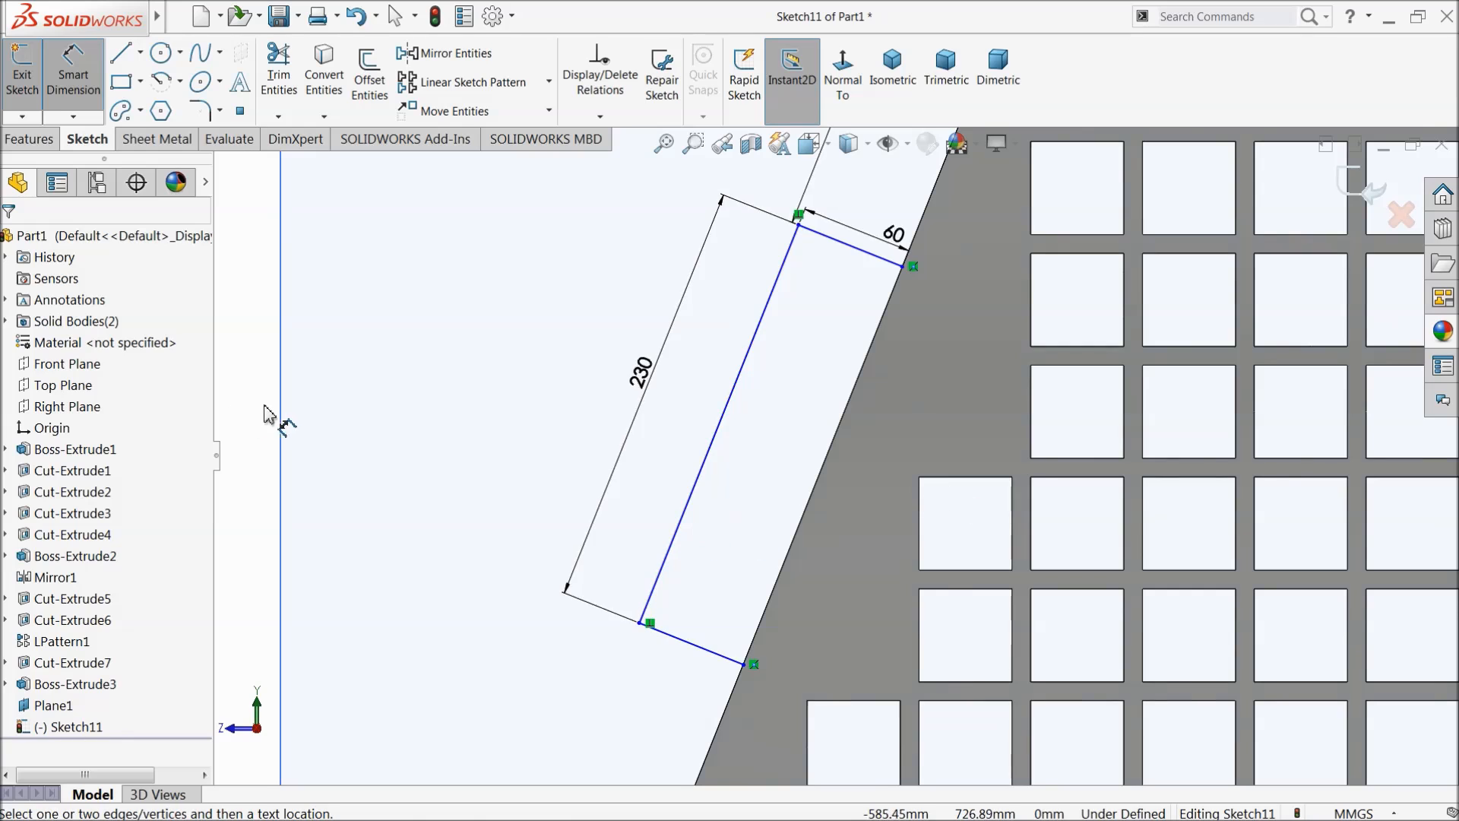
Step: Round the outline's two outer corners with 40 mm sketch fillets
scroll(443, 434, "up", 7)
scroll(855, 433, "down", 7)
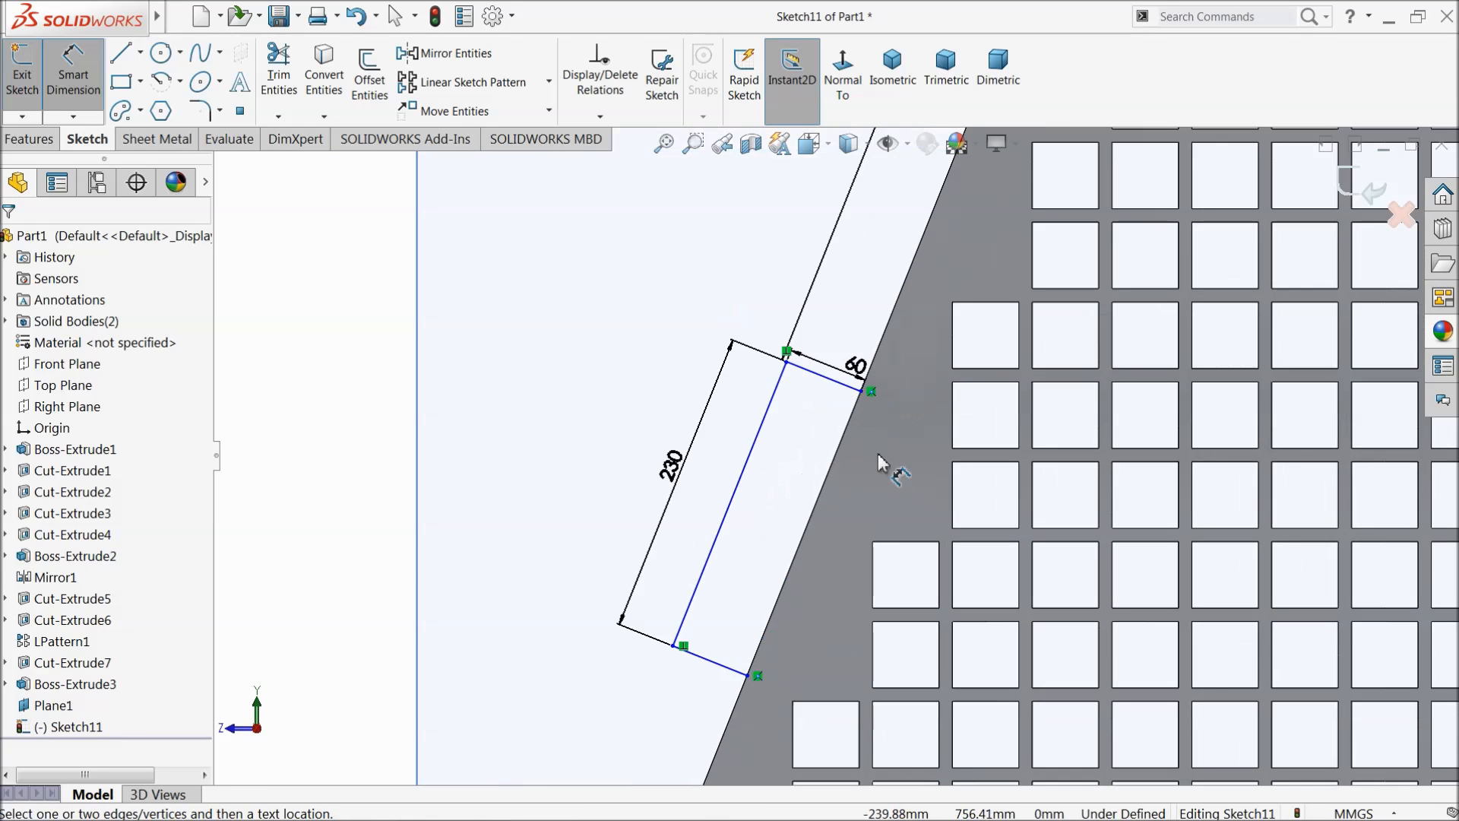
left_click(200, 112)
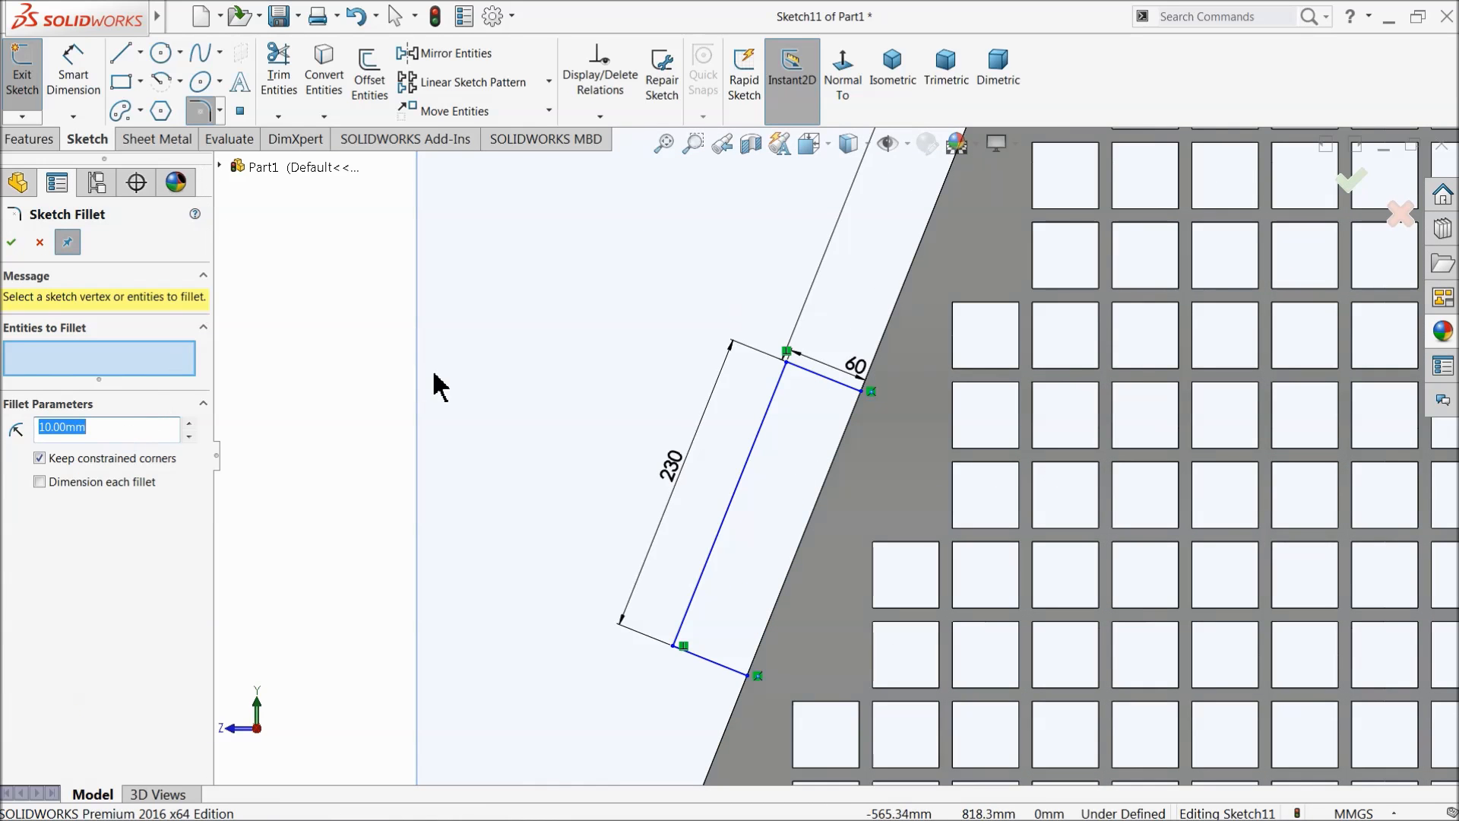
type("20")
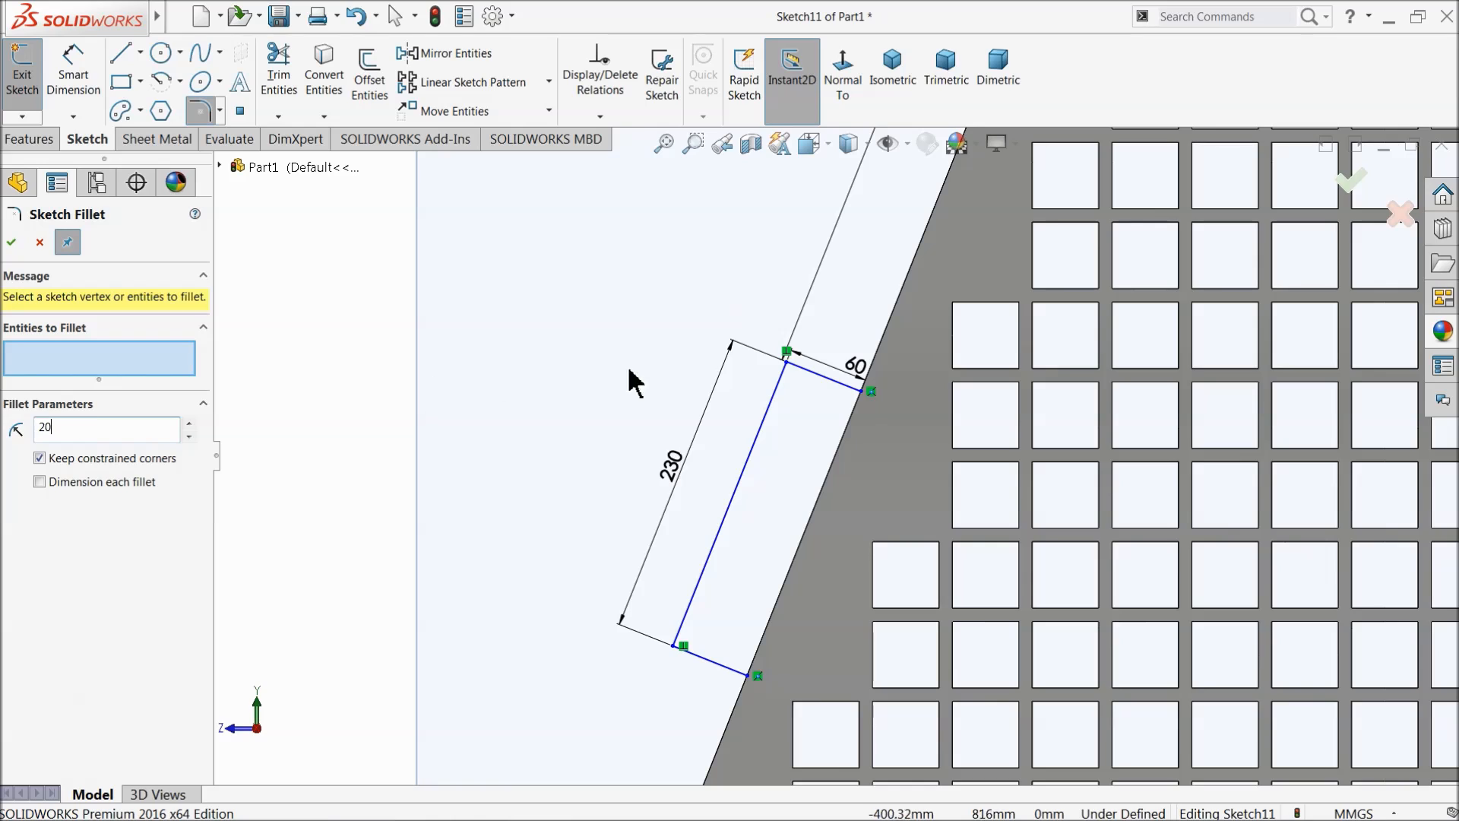
left_click(783, 386)
left_click(674, 654)
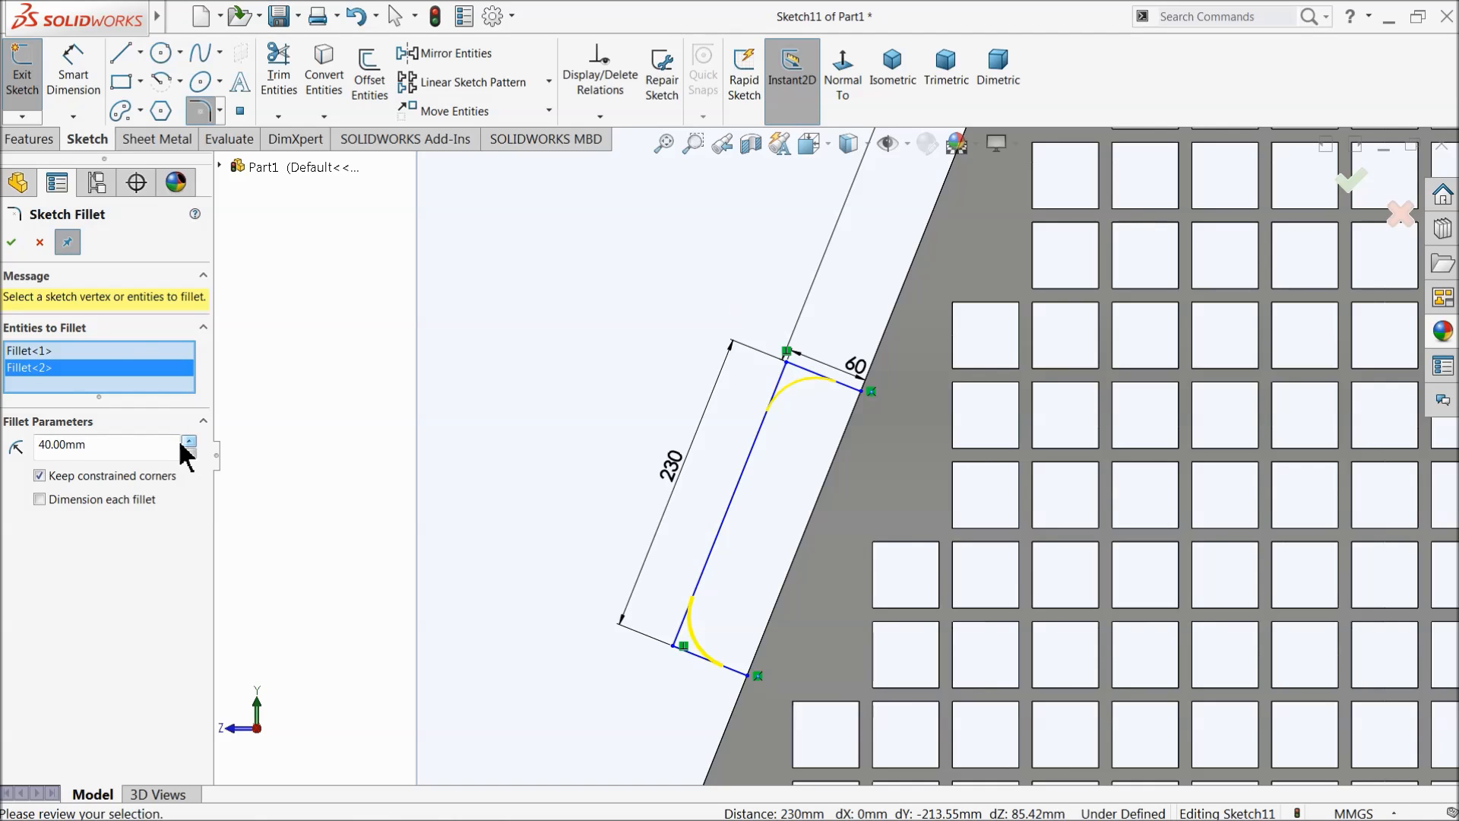
left_click(11, 242)
scroll(699, 465, "up", 5)
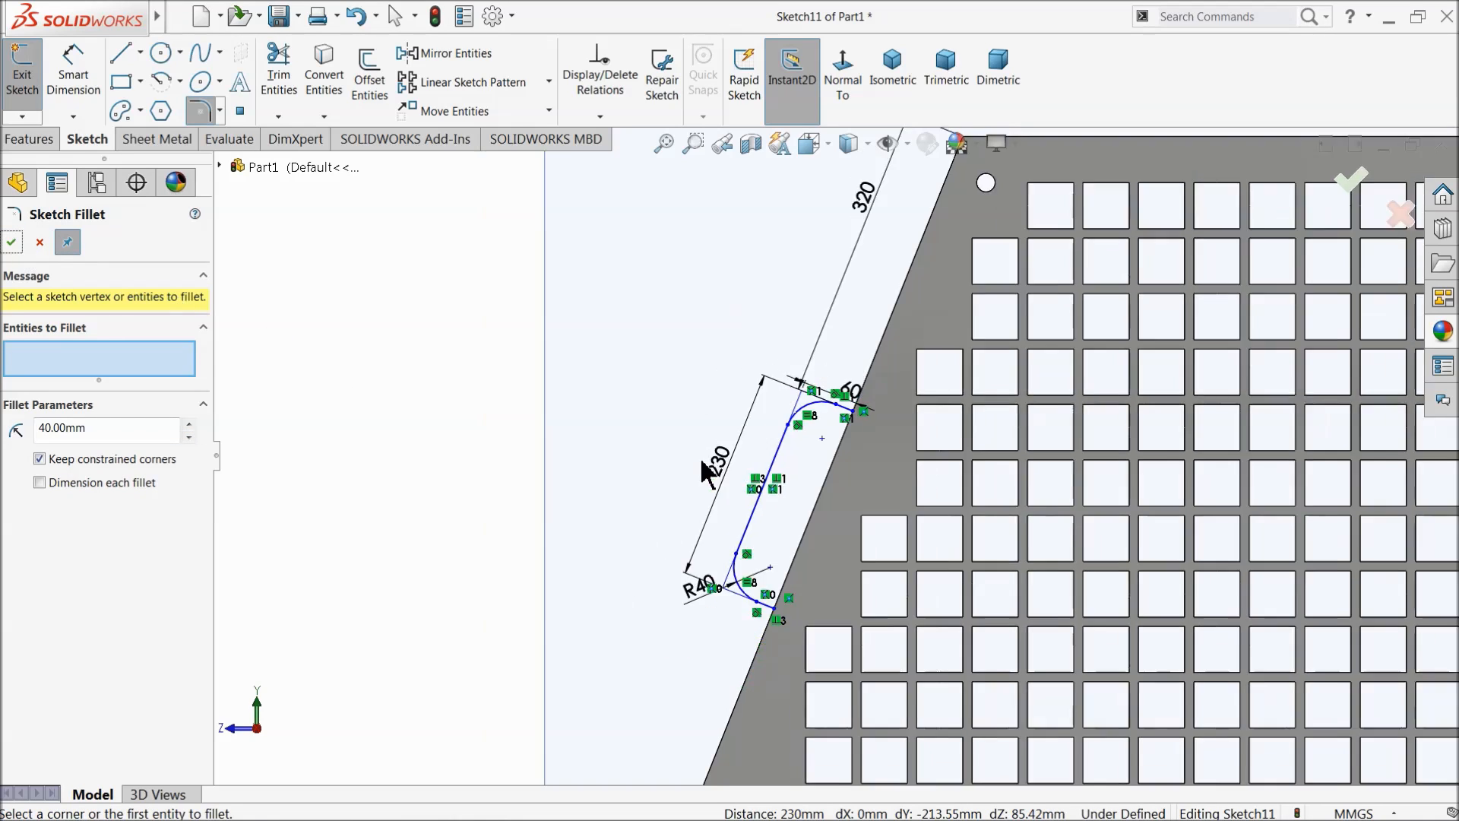
scroll(797, 472, "down", 3)
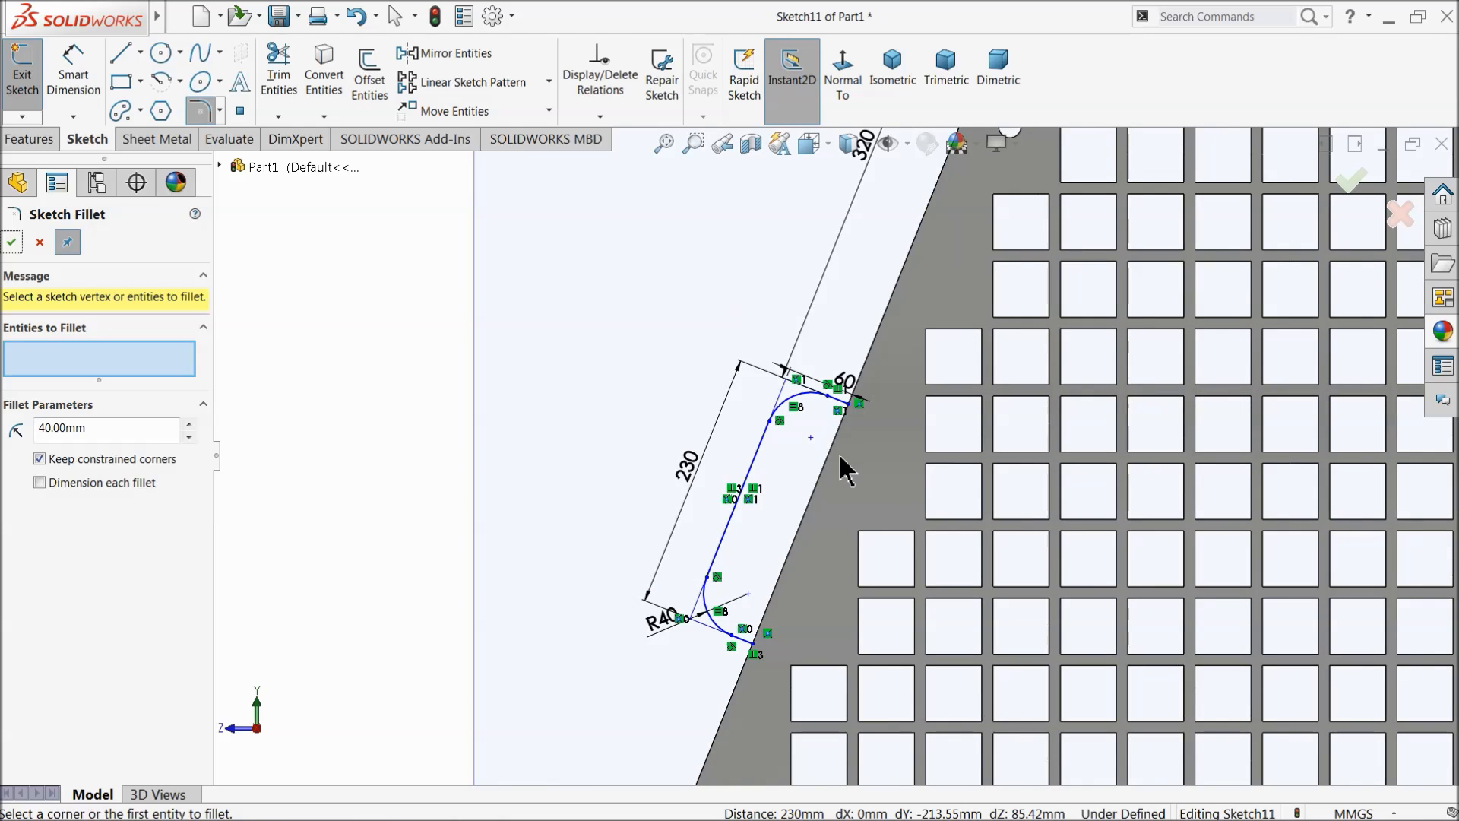
left_click(11, 242)
Step: Fully define all entities in the handle path sketch with automatic relations and dimensions, and exit the sketch
left_click(600, 116)
left_click(629, 180)
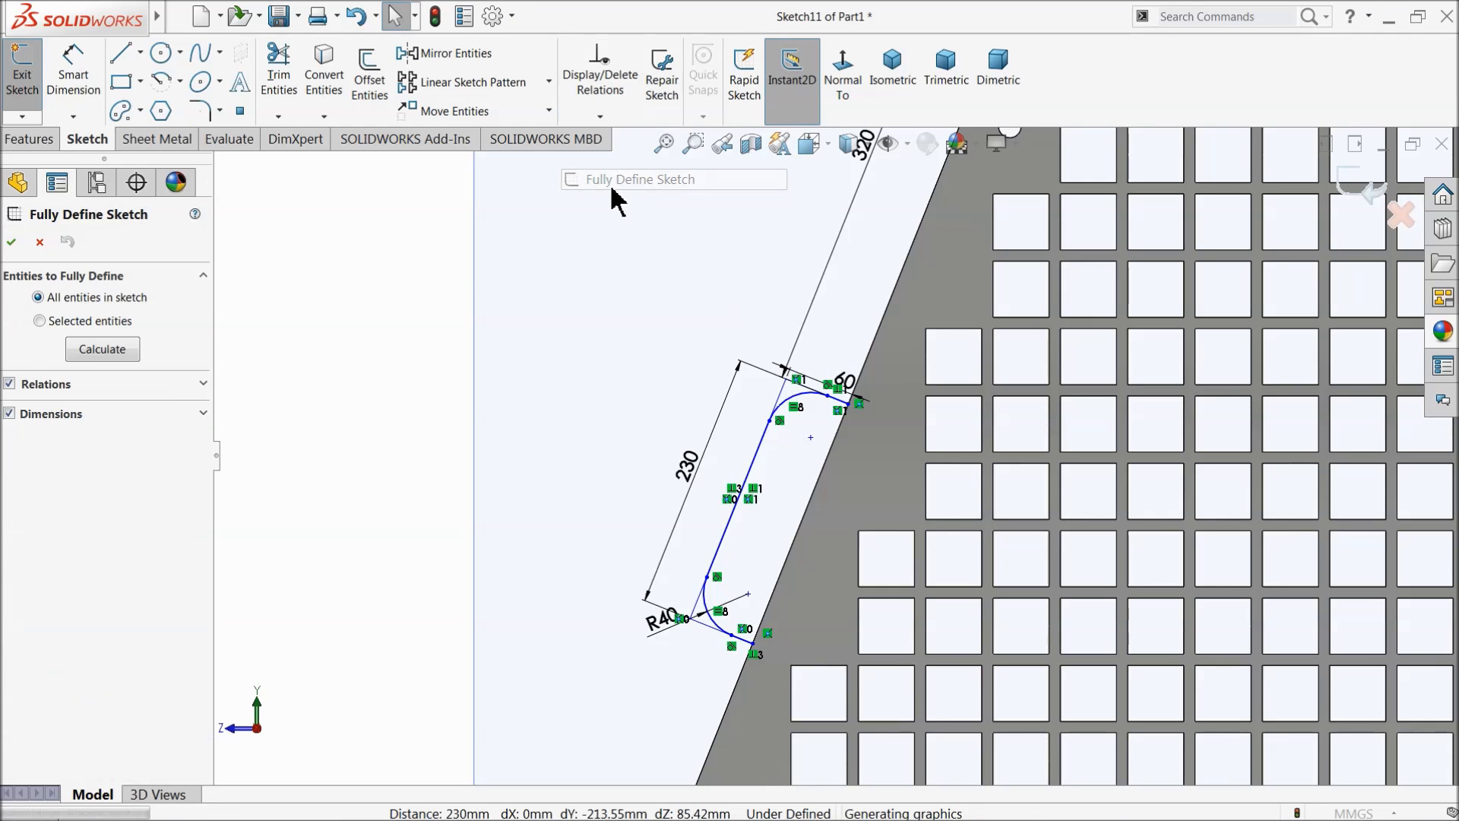
left_click(98, 360)
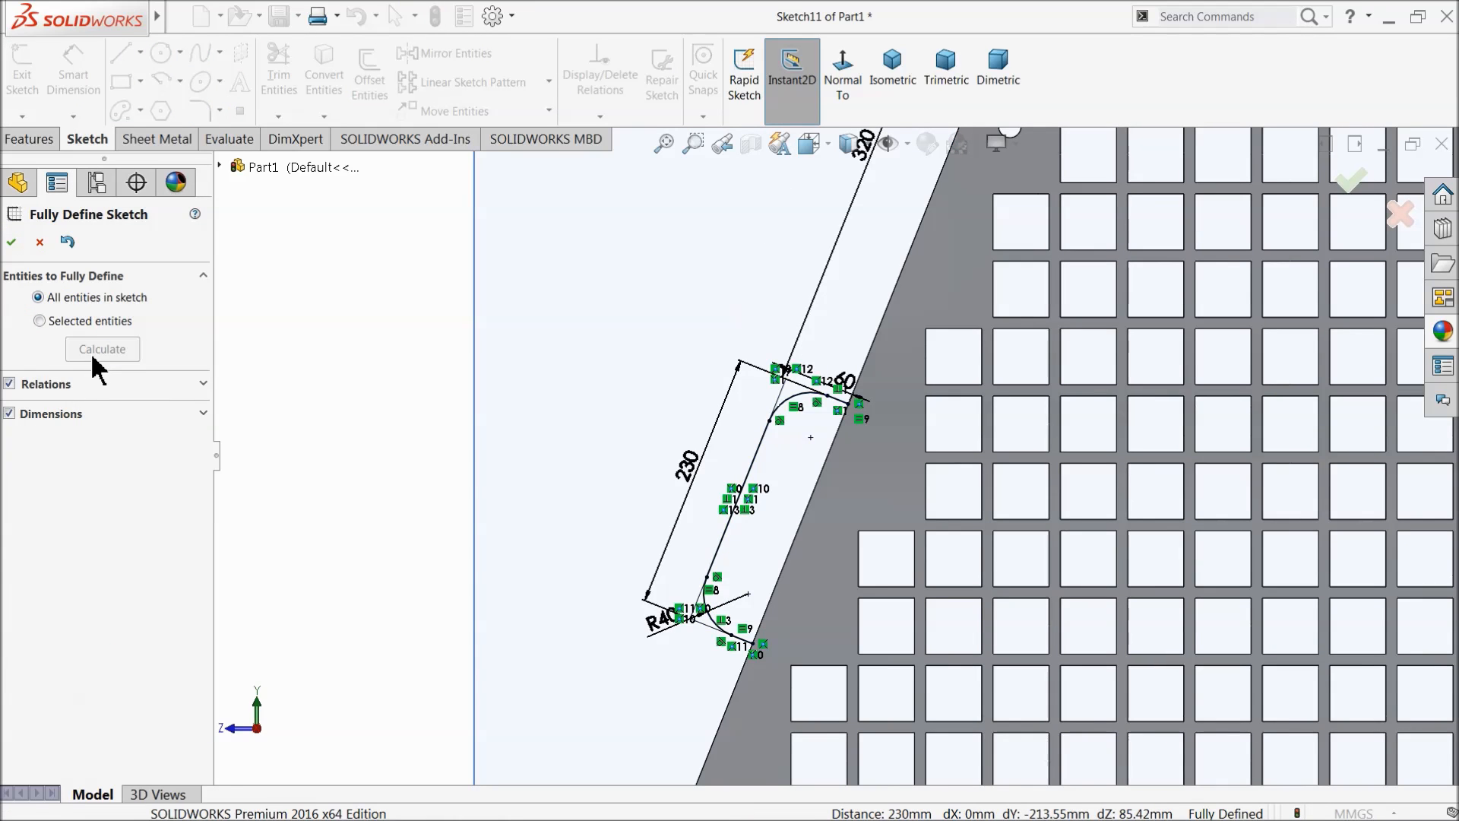
left_click(21, 242)
left_click(699, 364)
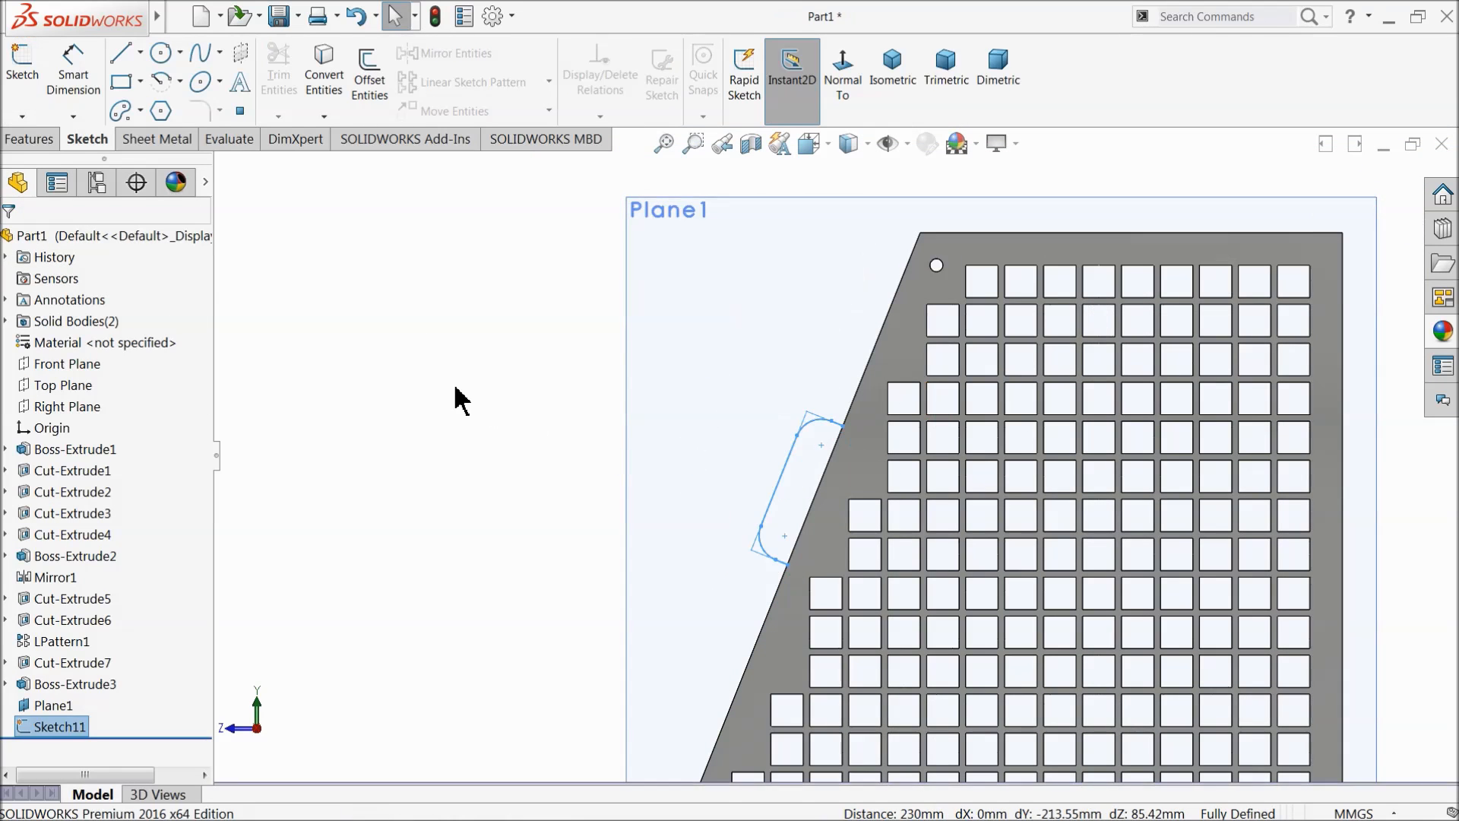
Step: Hide the reference plane that carries the handle path sketch
scroll(928, 471, "down", 8)
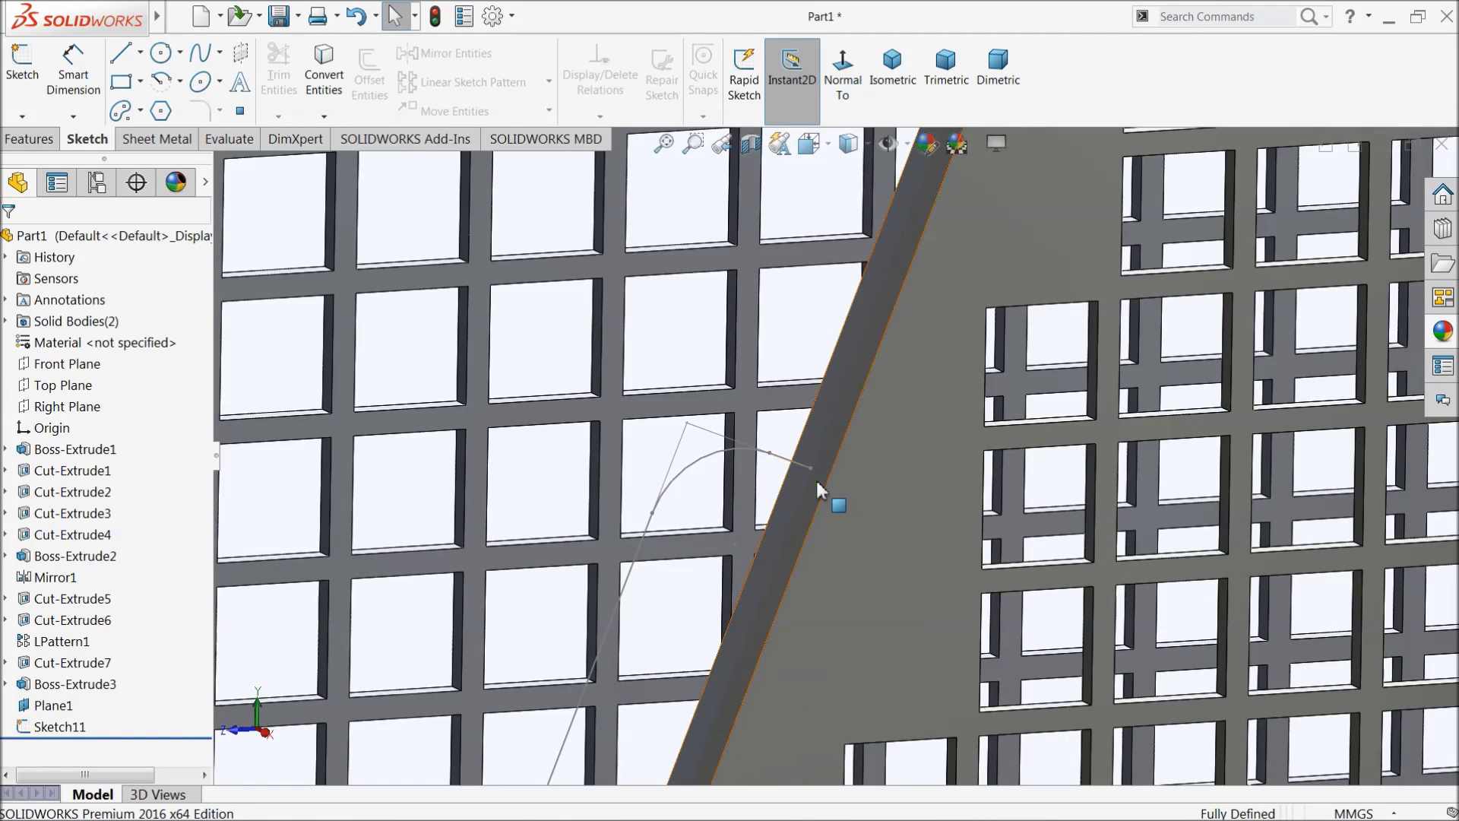
scroll(817, 479, "down", 5)
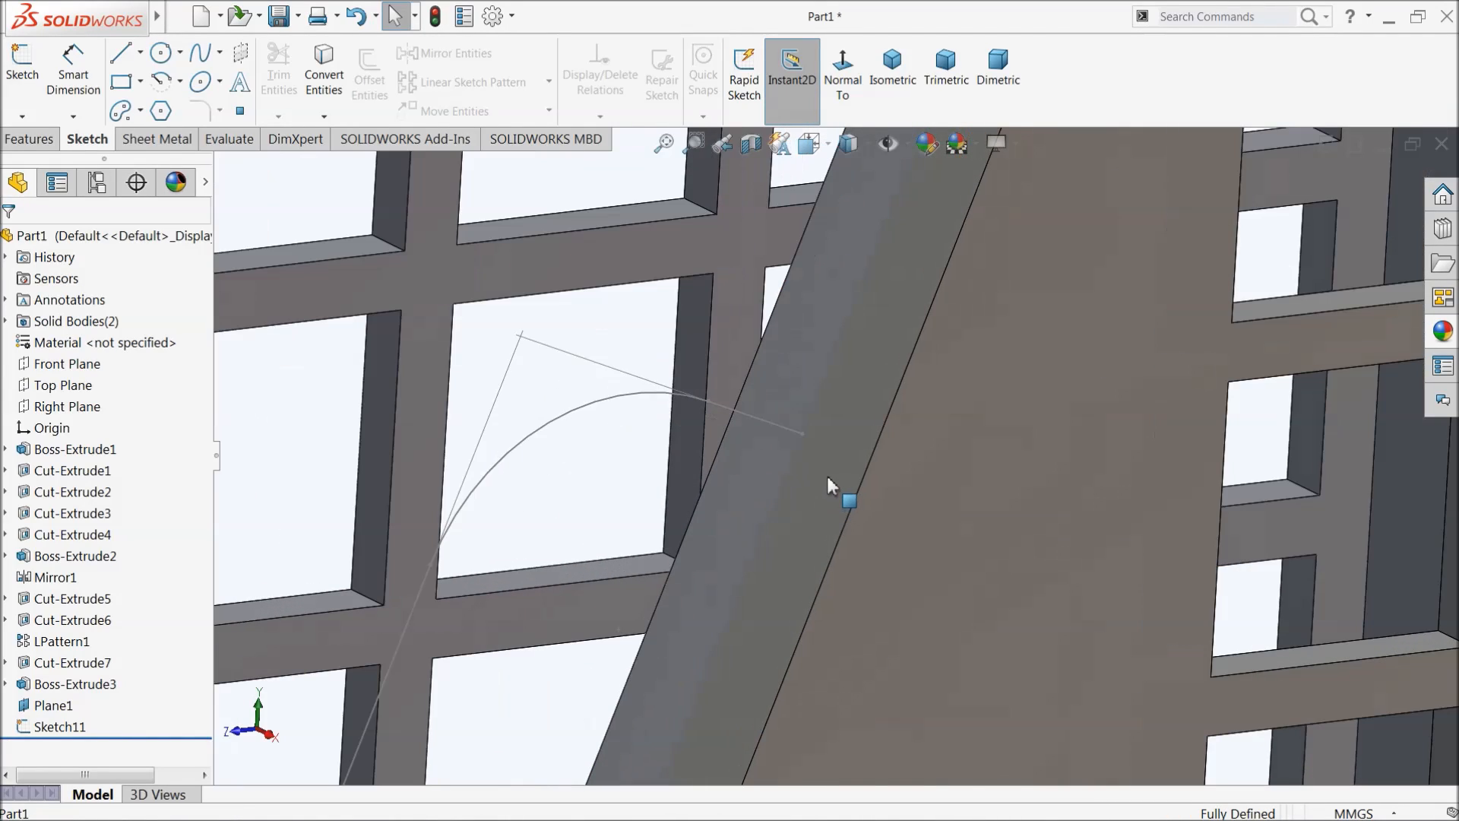
scroll(824, 478, "up", 10)
middle_click_drag(774, 417, 629, 358)
left_click(668, 324)
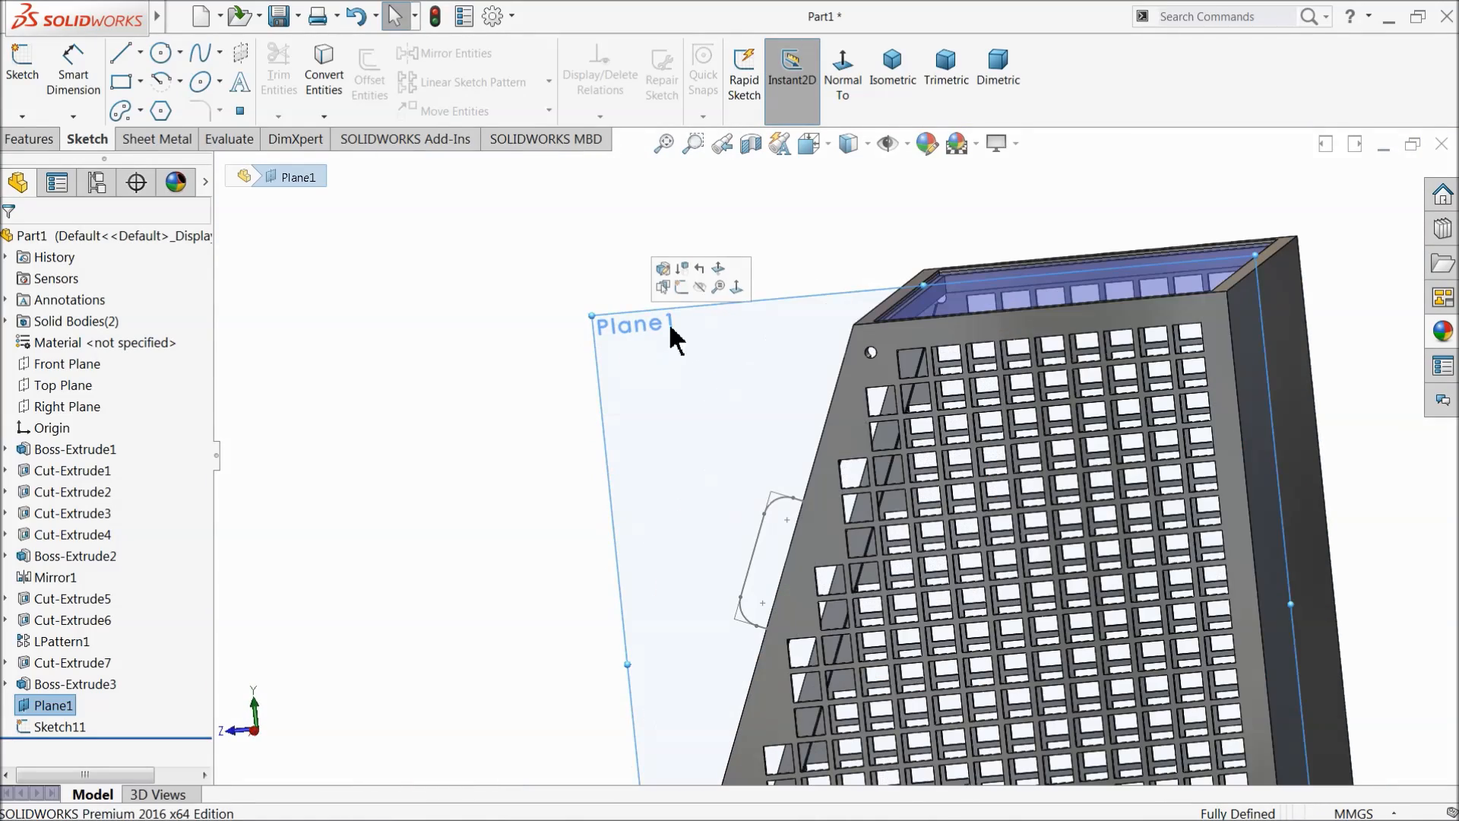
left_click(699, 288)
Step: Start a sketch on the frame's slanted front face and draw a circle about 13 mm in diameter centred on the path's upper endpoint
middle_click_drag(710, 418, 794, 498)
scroll(786, 506, "down", 8)
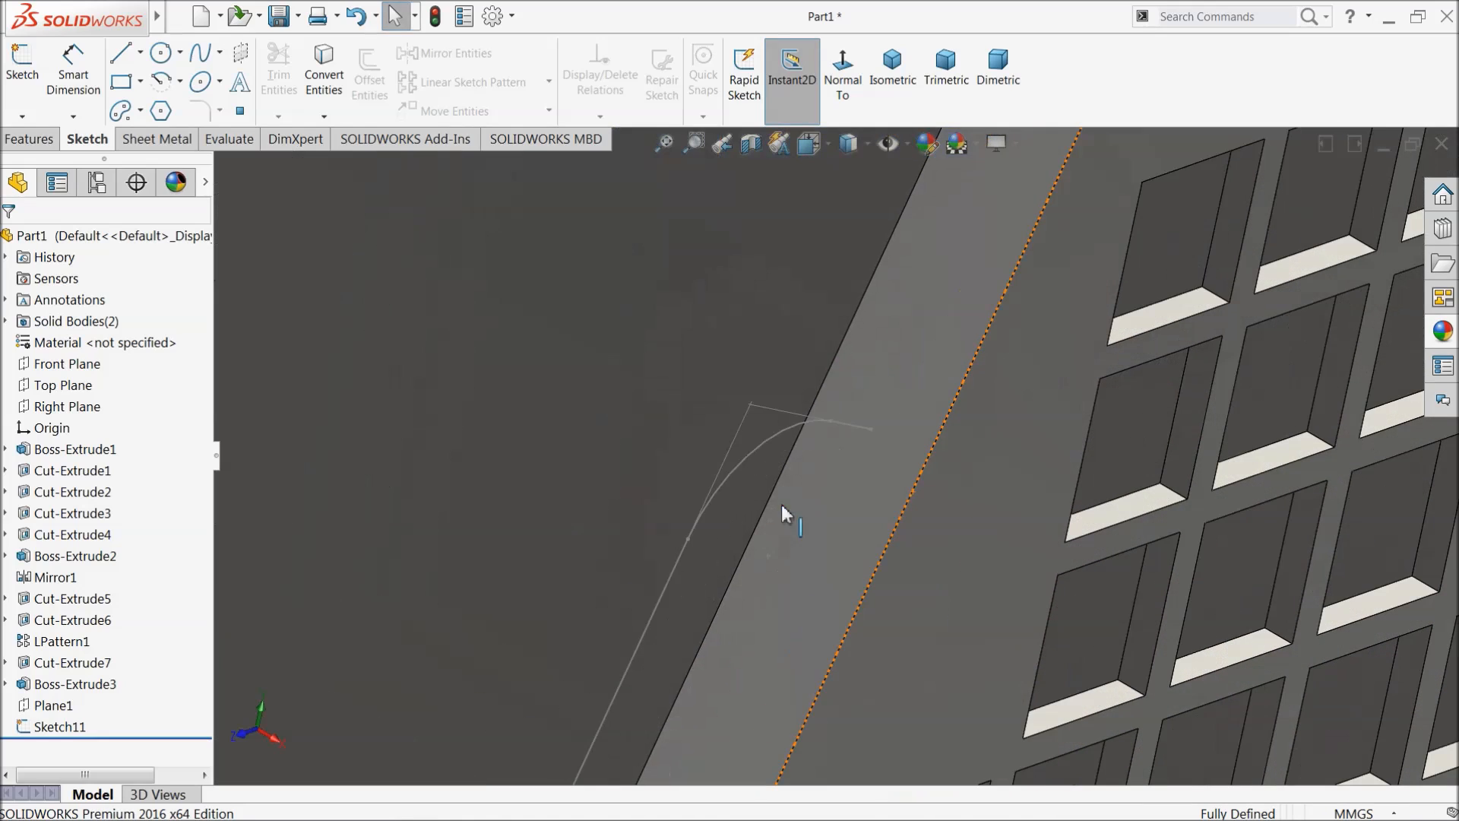
left_click(858, 473)
left_click(916, 432)
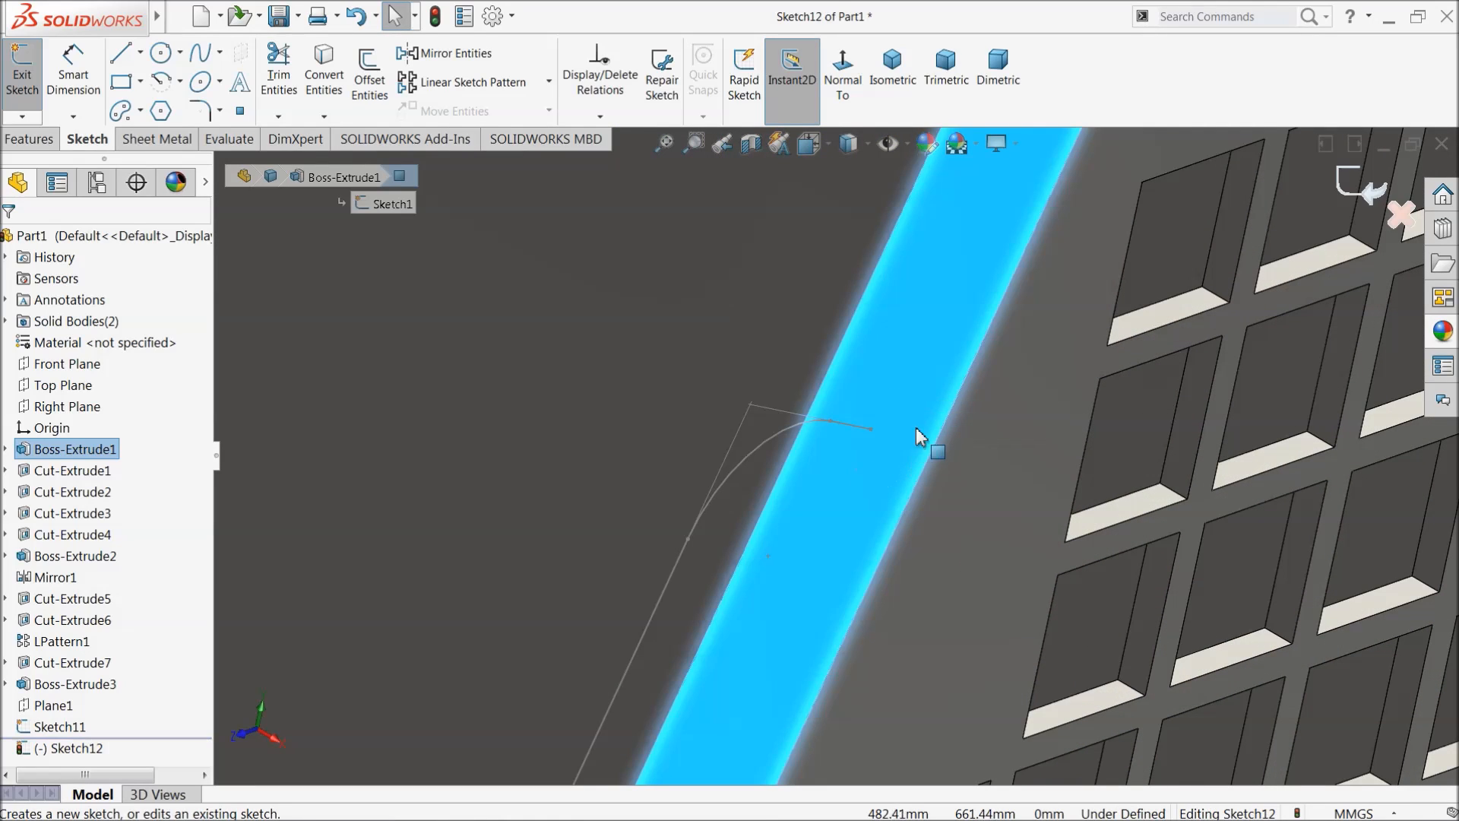
left_click(160, 53)
scroll(909, 448, "down", 3)
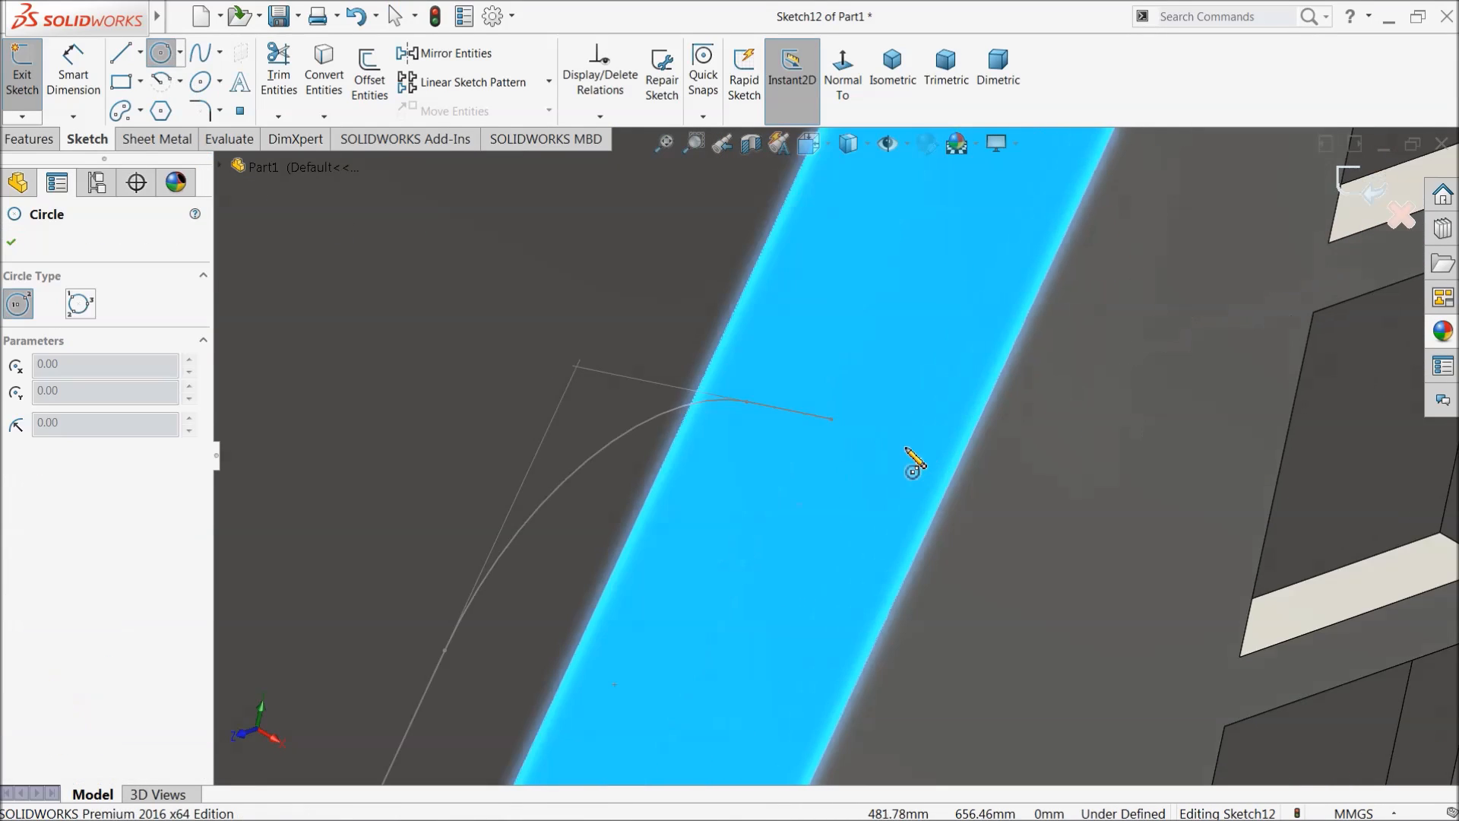
left_click_drag(832, 419, 865, 390)
scroll(541, 346, "up", 3)
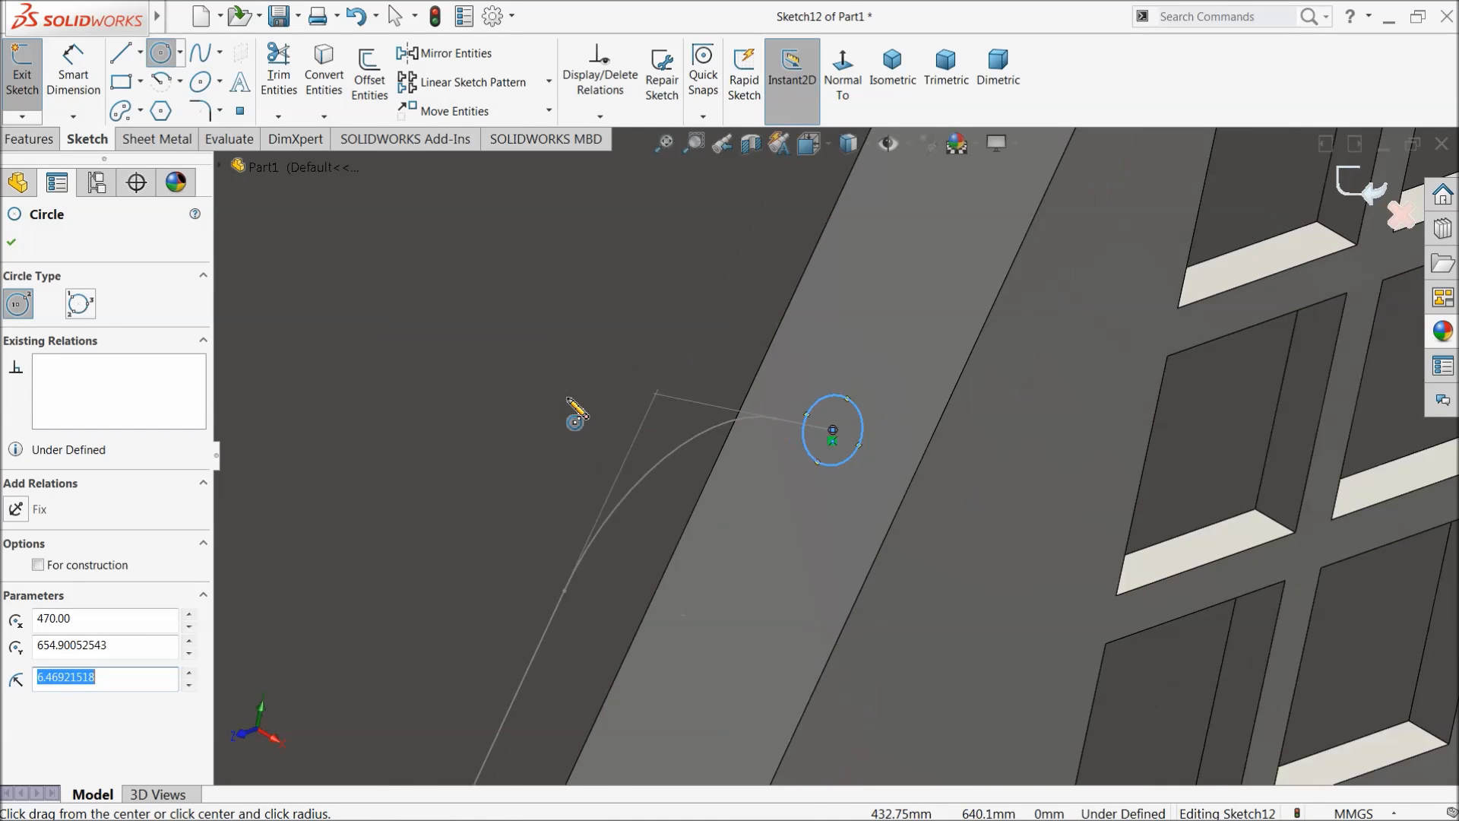
Step: Dimension the circle's diameter to 14 mm and exit the sketch
left_click(73, 74)
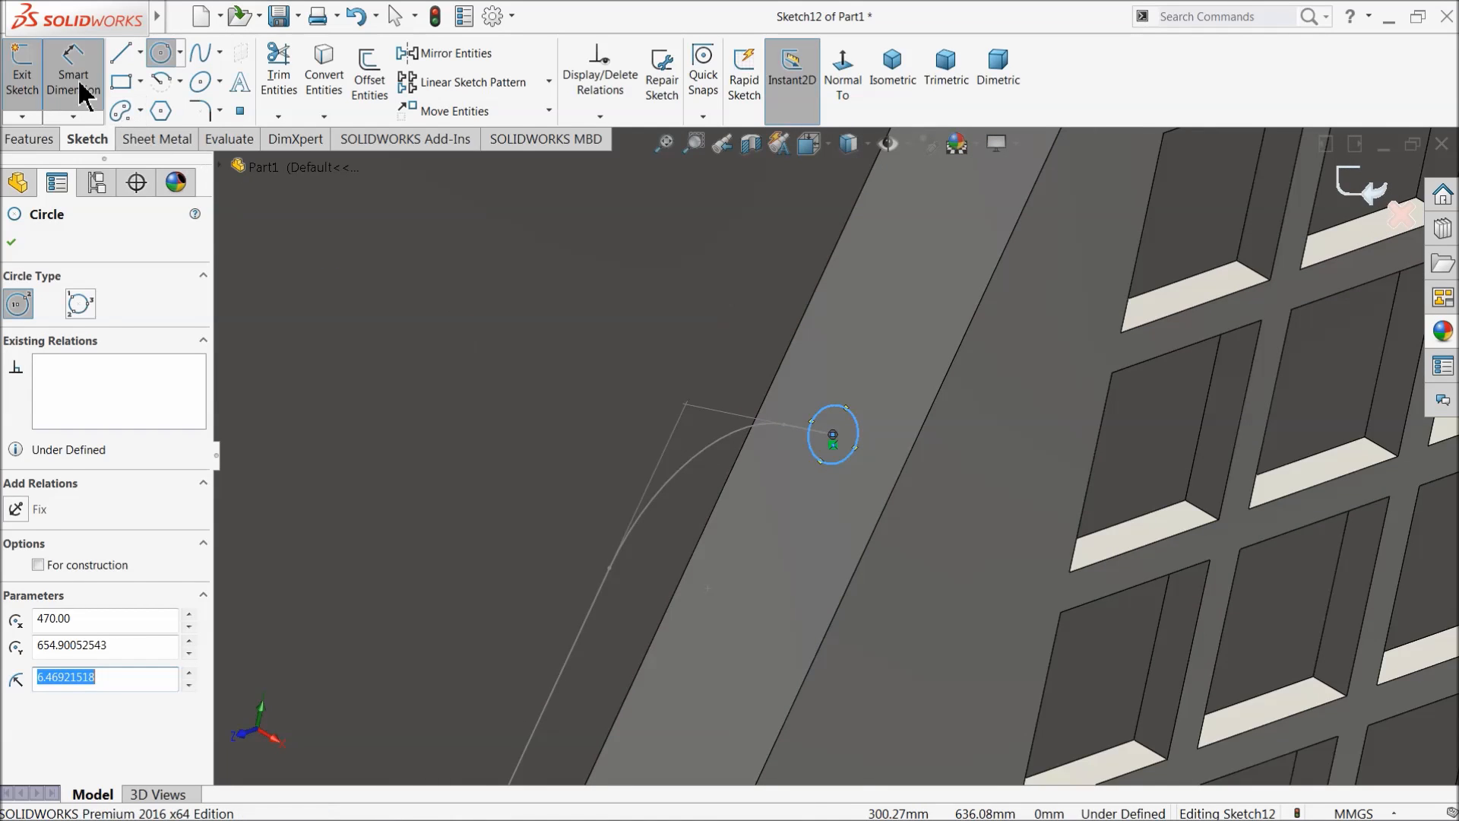
left_click(817, 414)
left_click(871, 370)
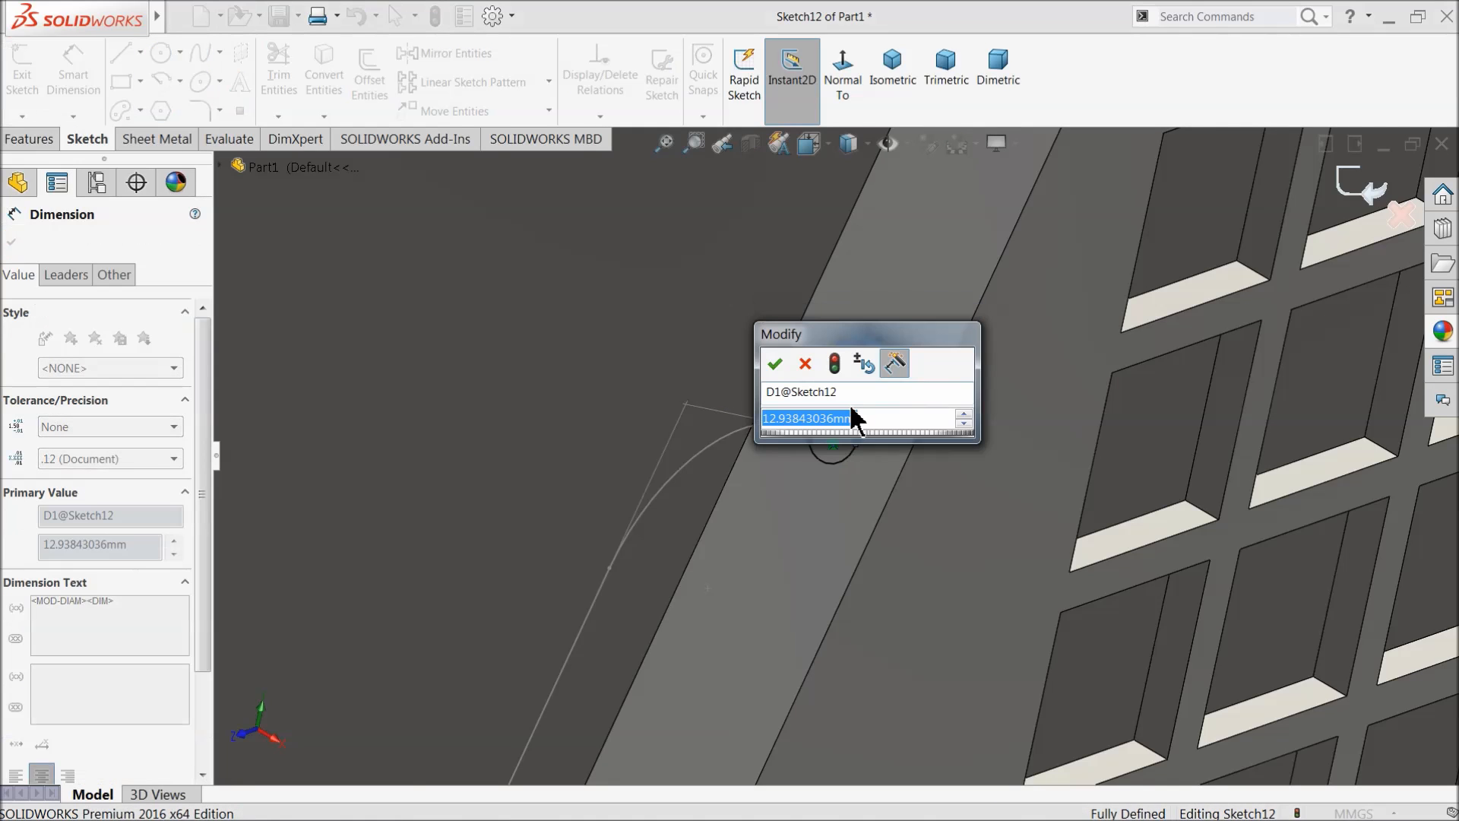
type("14")
key("Return")
scroll(787, 506, "up", 3)
mouse_move(781, 497)
middle_mouse_down()
mouse_move(782, 477)
mouse_move(812, 494)
middle_mouse_up()
scroll(787, 486, "up", 3)
scroll(816, 512, "down", 3)
left_click(9, 244)
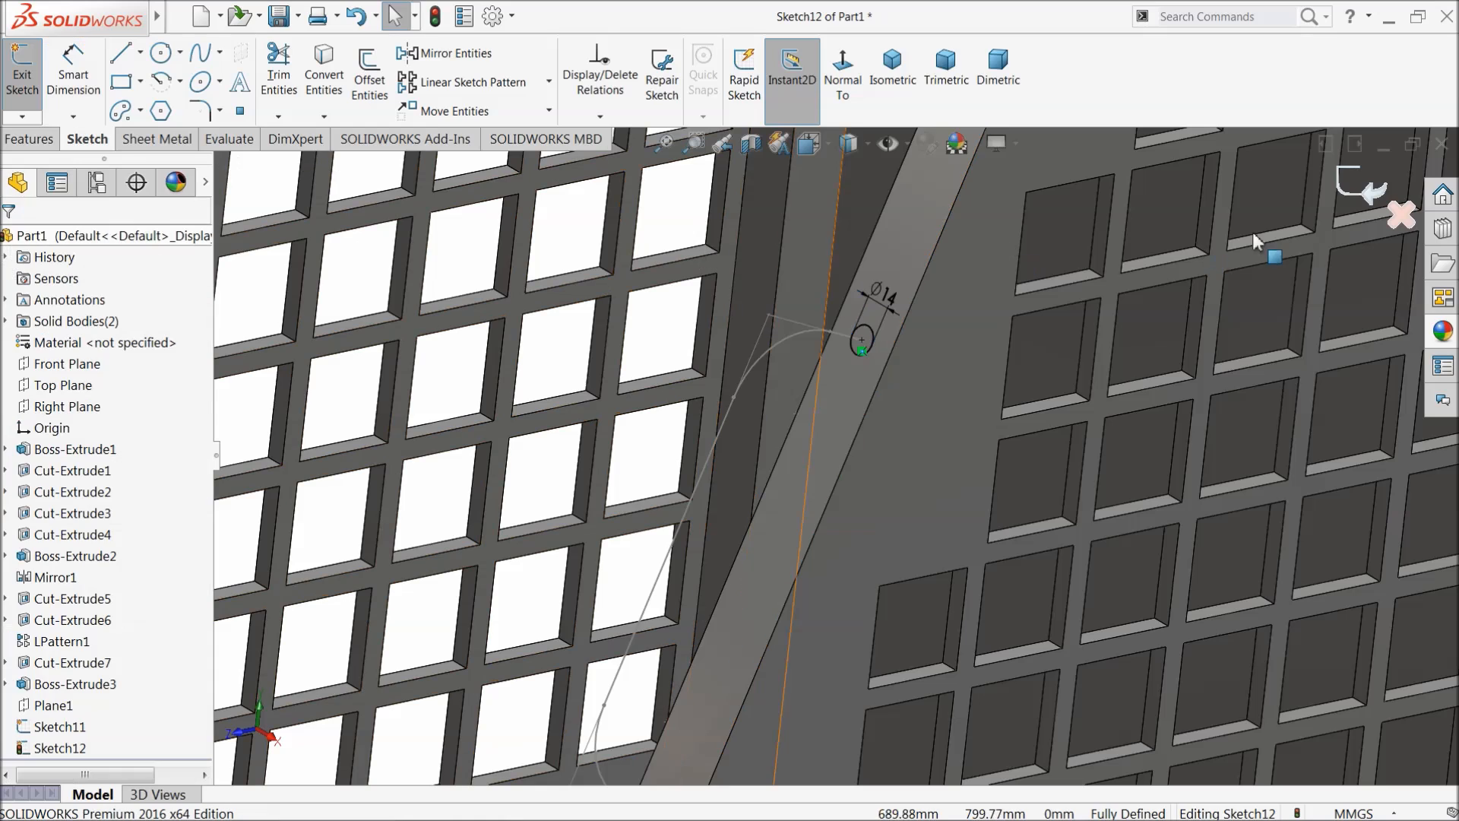
left_click(1366, 191)
Step: Sweep the 14 mm circle along the rounded path sketch to form the solid handle
left_click(35, 139)
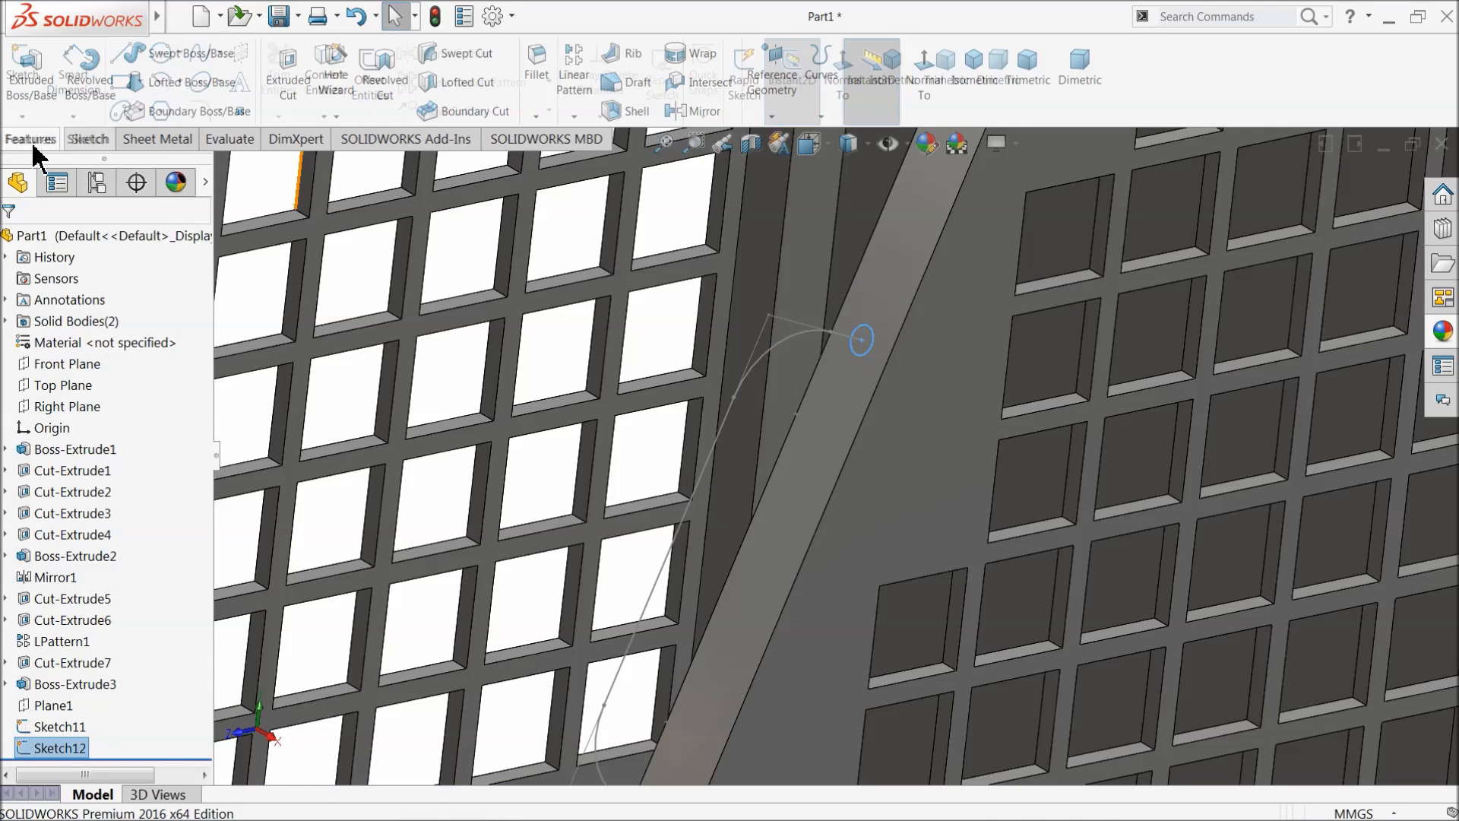
left_click(186, 55)
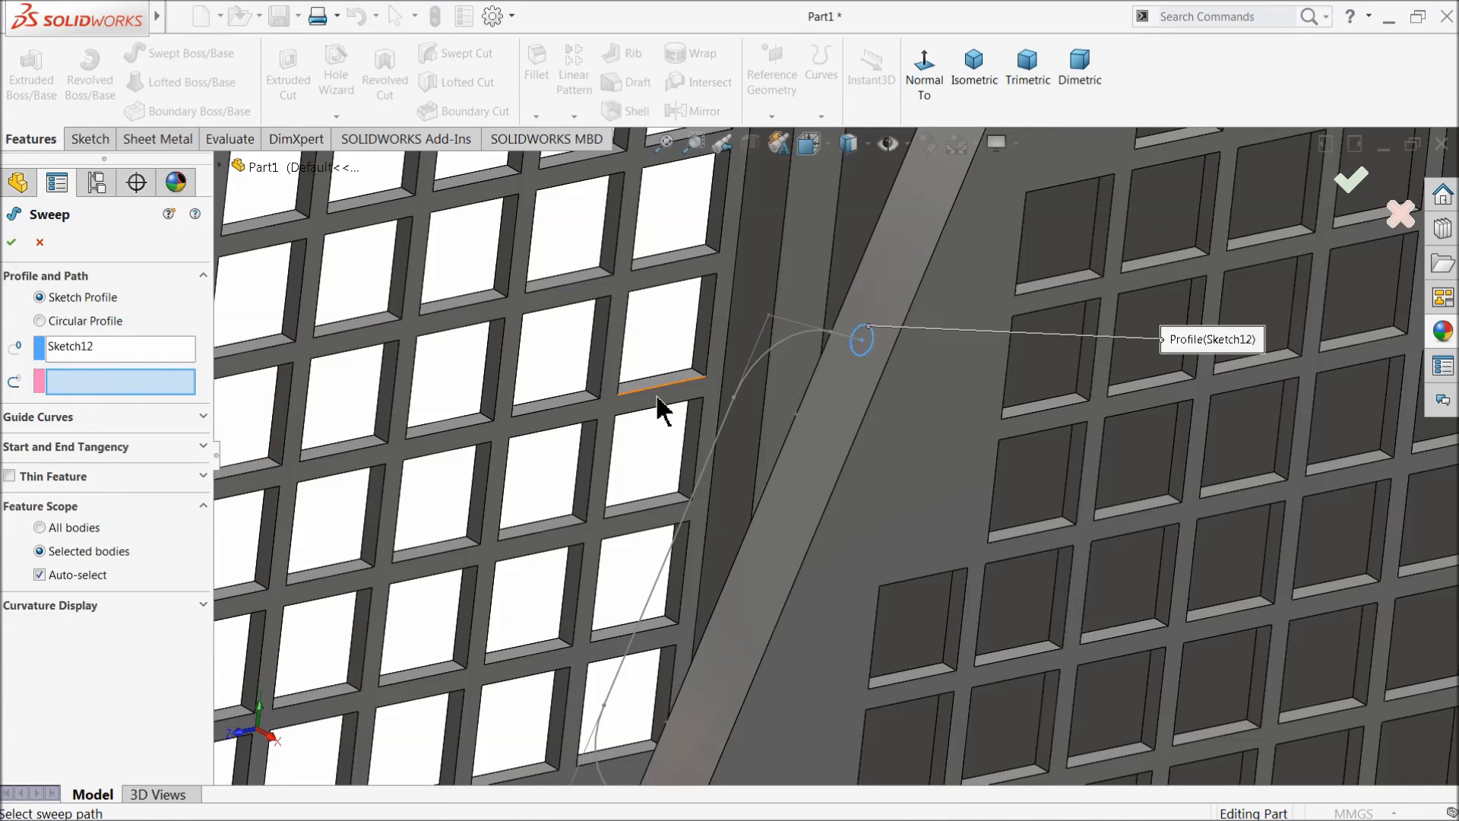
left_click(762, 370)
scroll(831, 512, "up", 5)
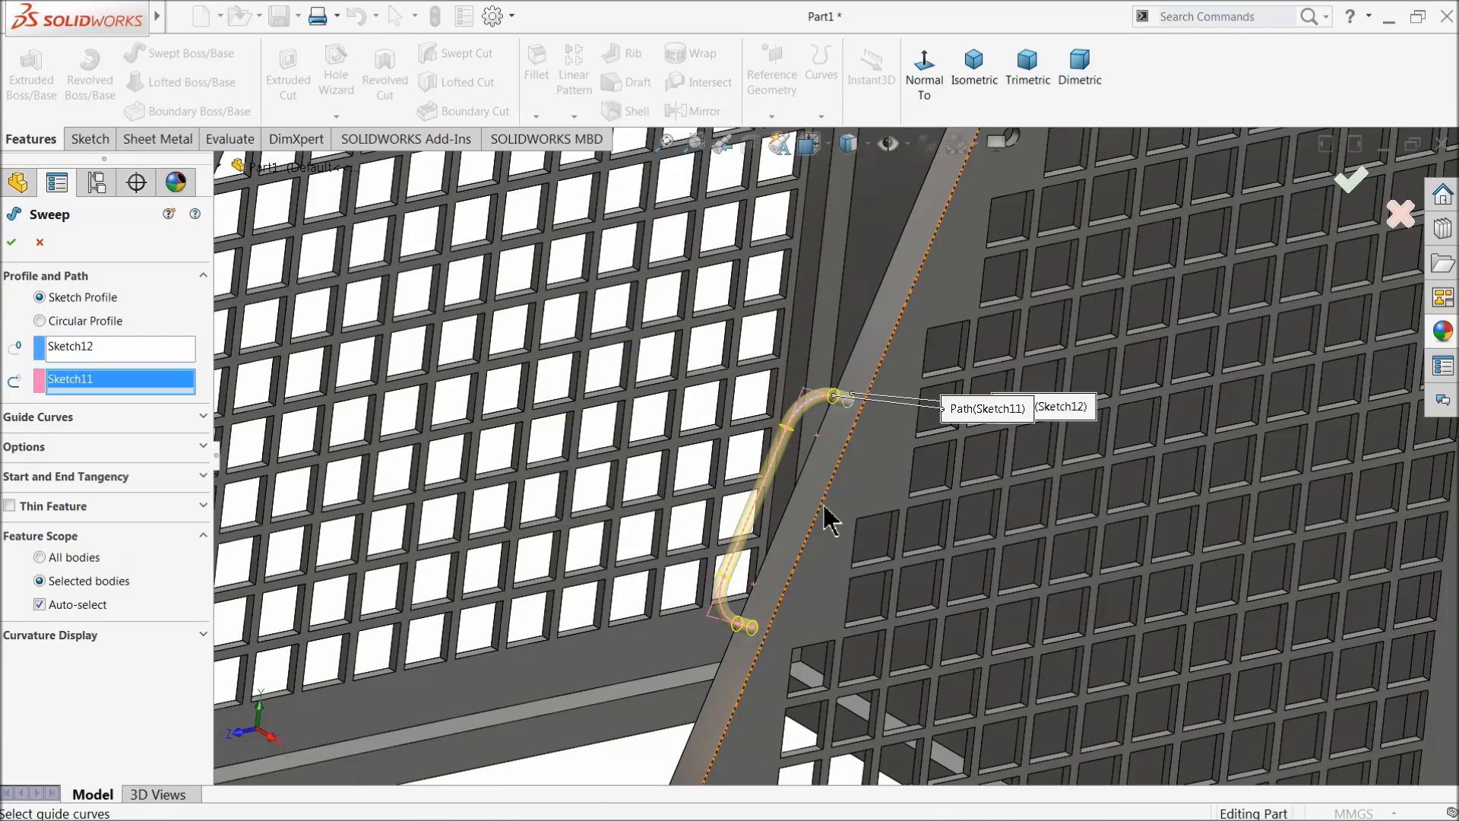
scroll(844, 536, "down", 3)
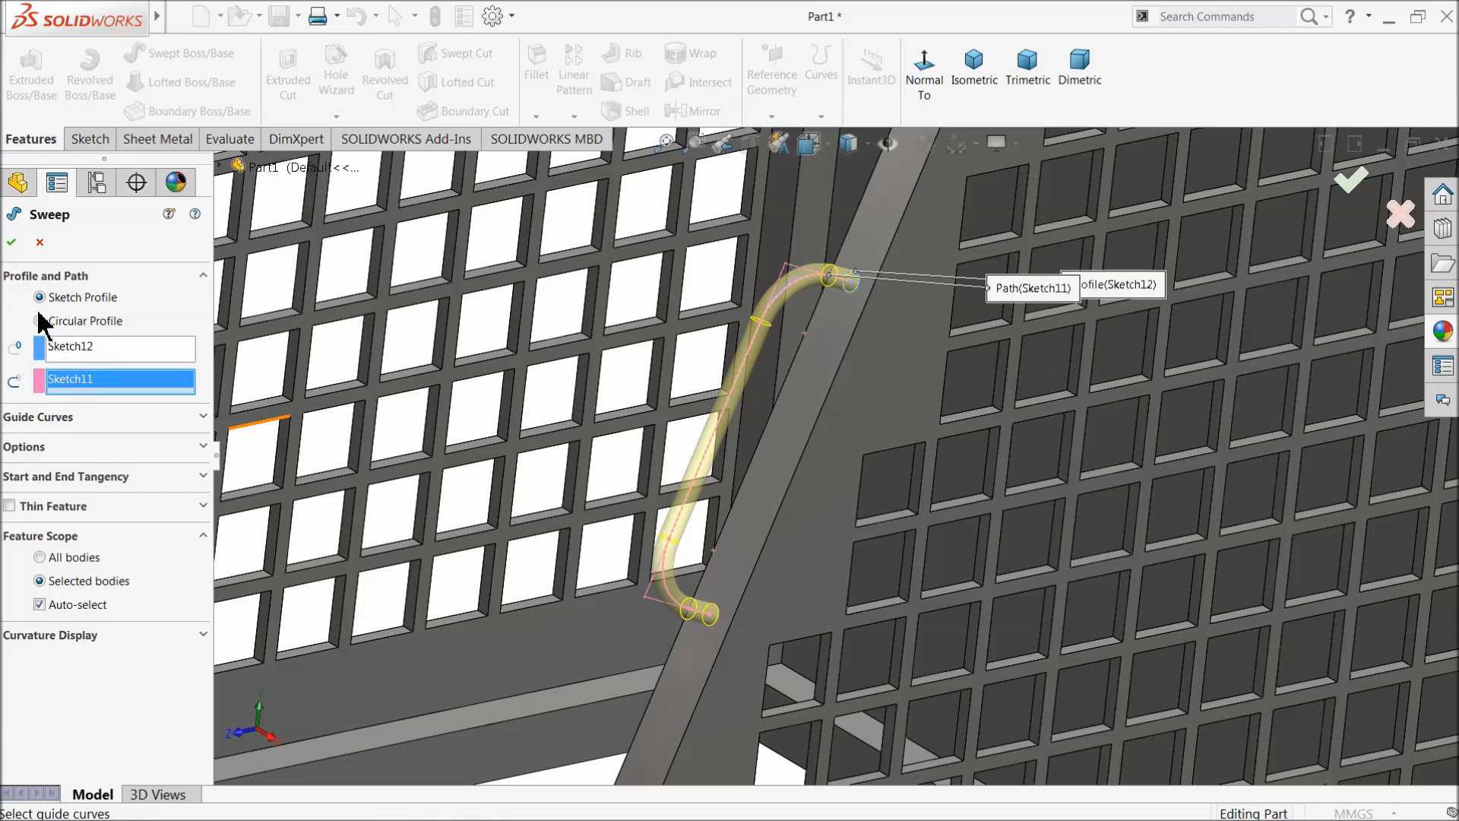
left_click(13, 244)
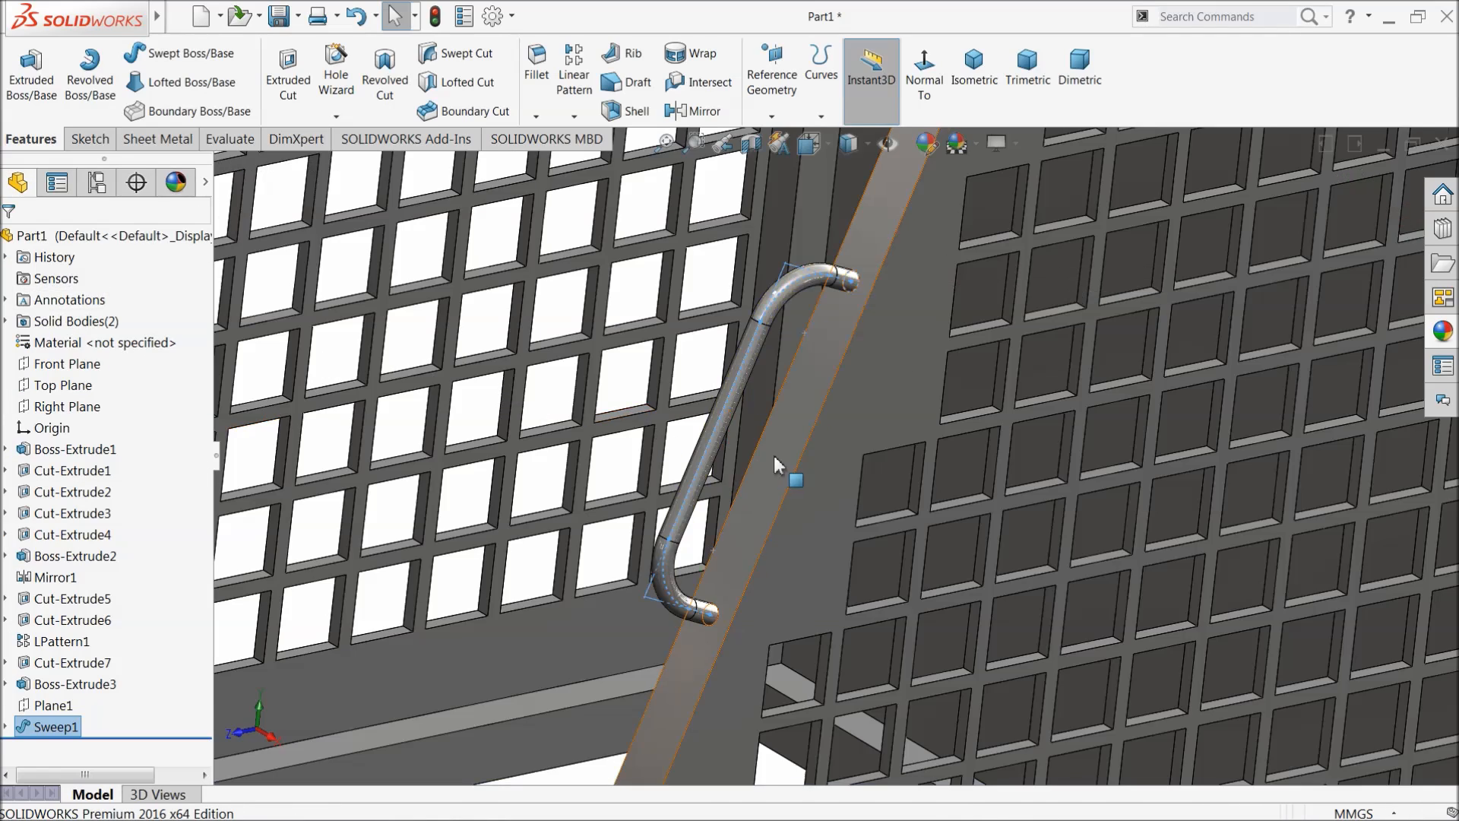
Step: Mirror the swept handle about the Right Plane to add a matching handle on the opposite front edge
scroll(782, 465, "up", 3)
scroll(778, 458, "up", 2)
left_click(445, 340)
middle_click_drag(443, 339, 440, 347)
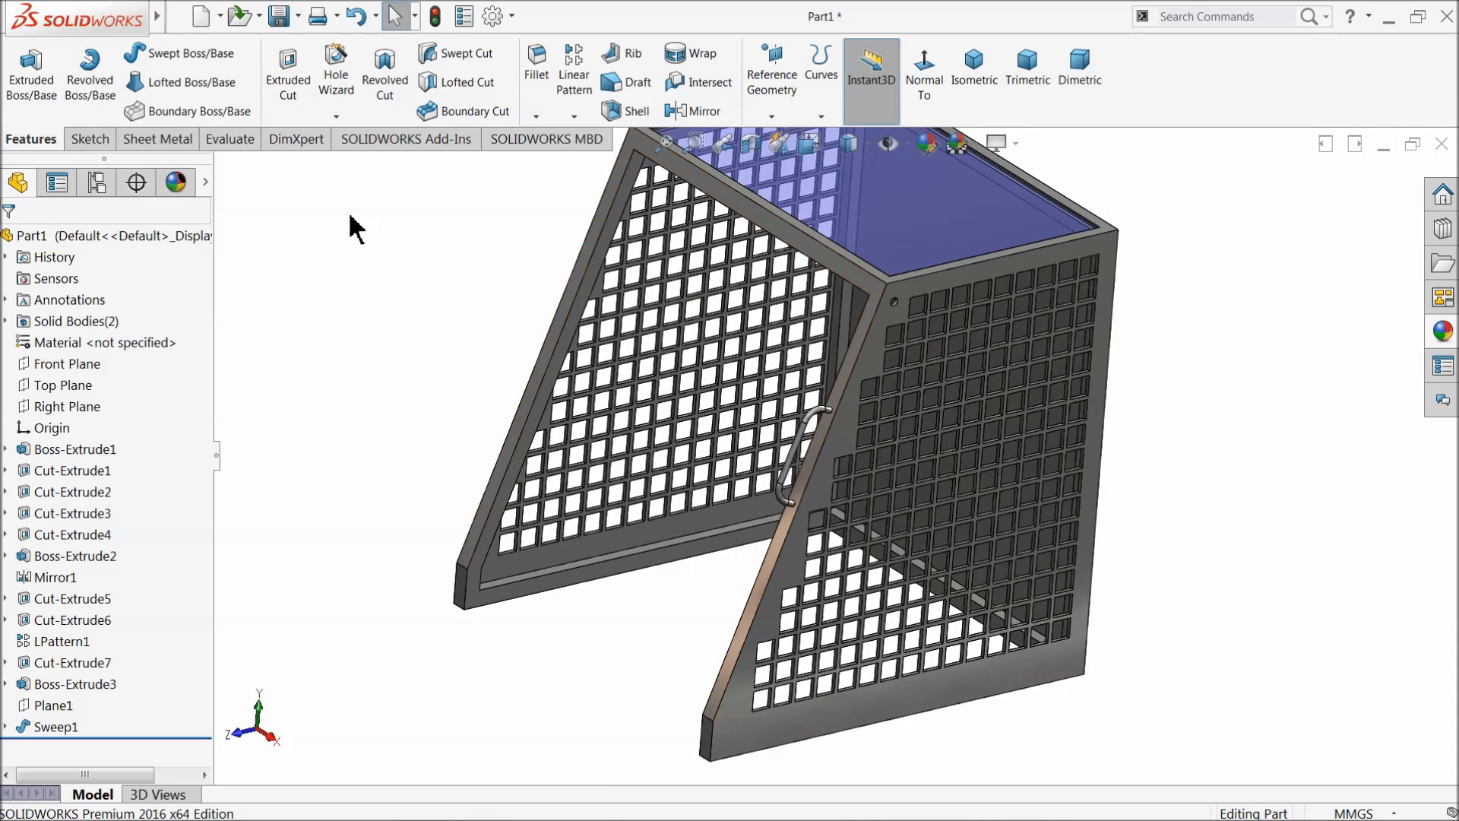
left_click(44, 412)
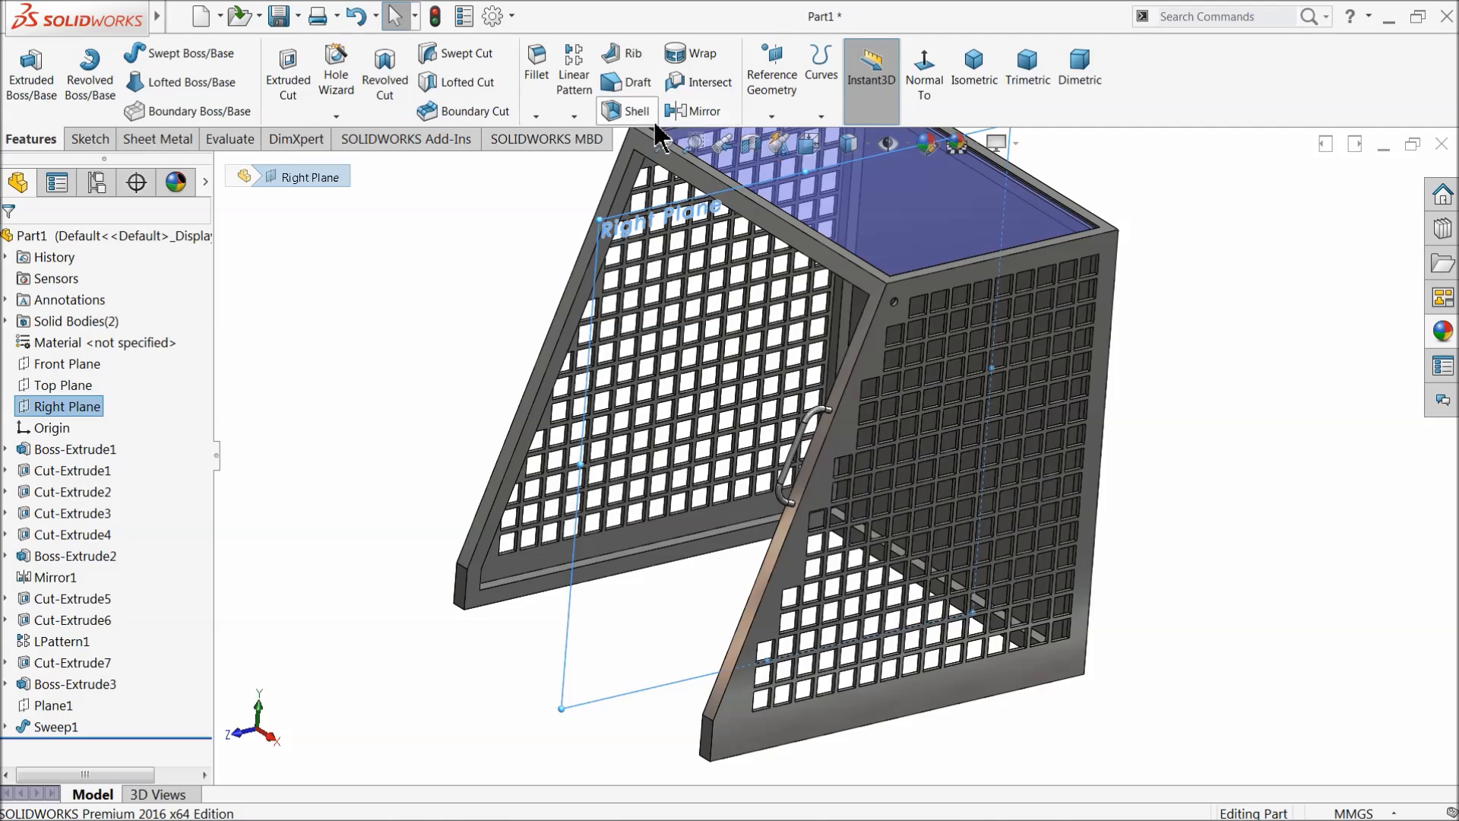
left_click(693, 111)
scroll(634, 477, "down", 3)
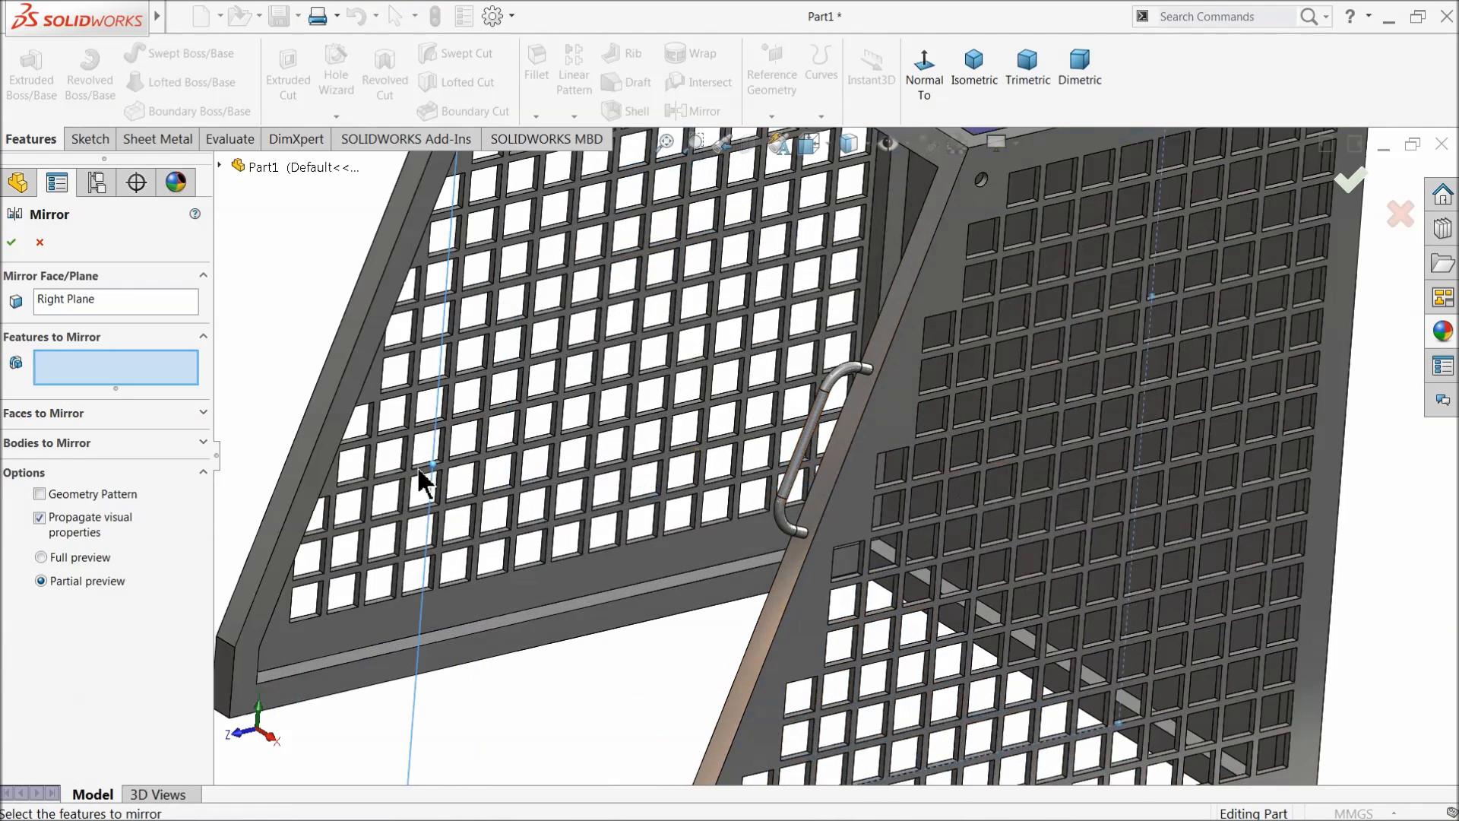
left_click(820, 435)
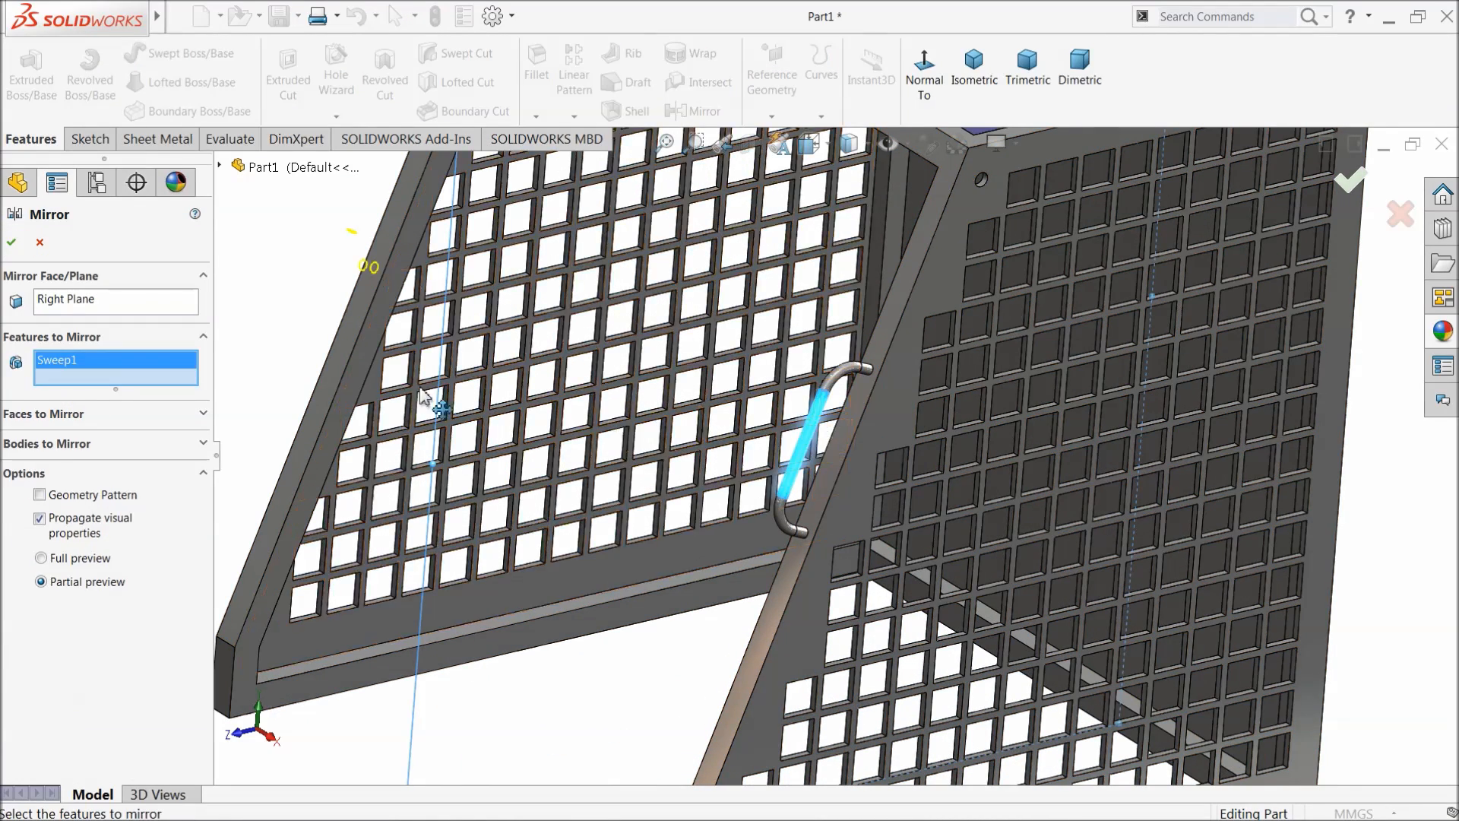
scroll(628, 437, "up", 5)
scroll(628, 319, "down", 4)
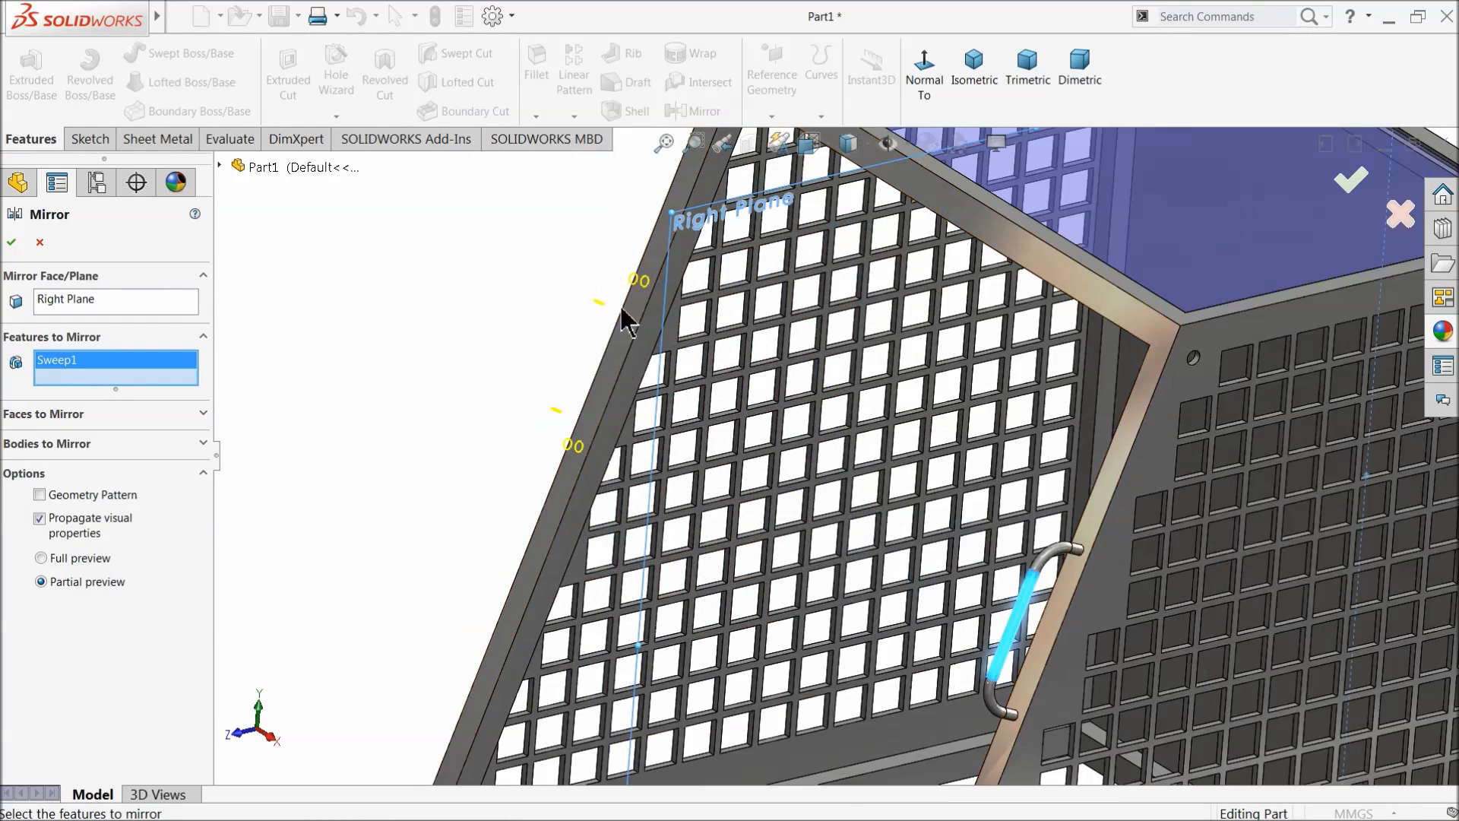
left_click(12, 241)
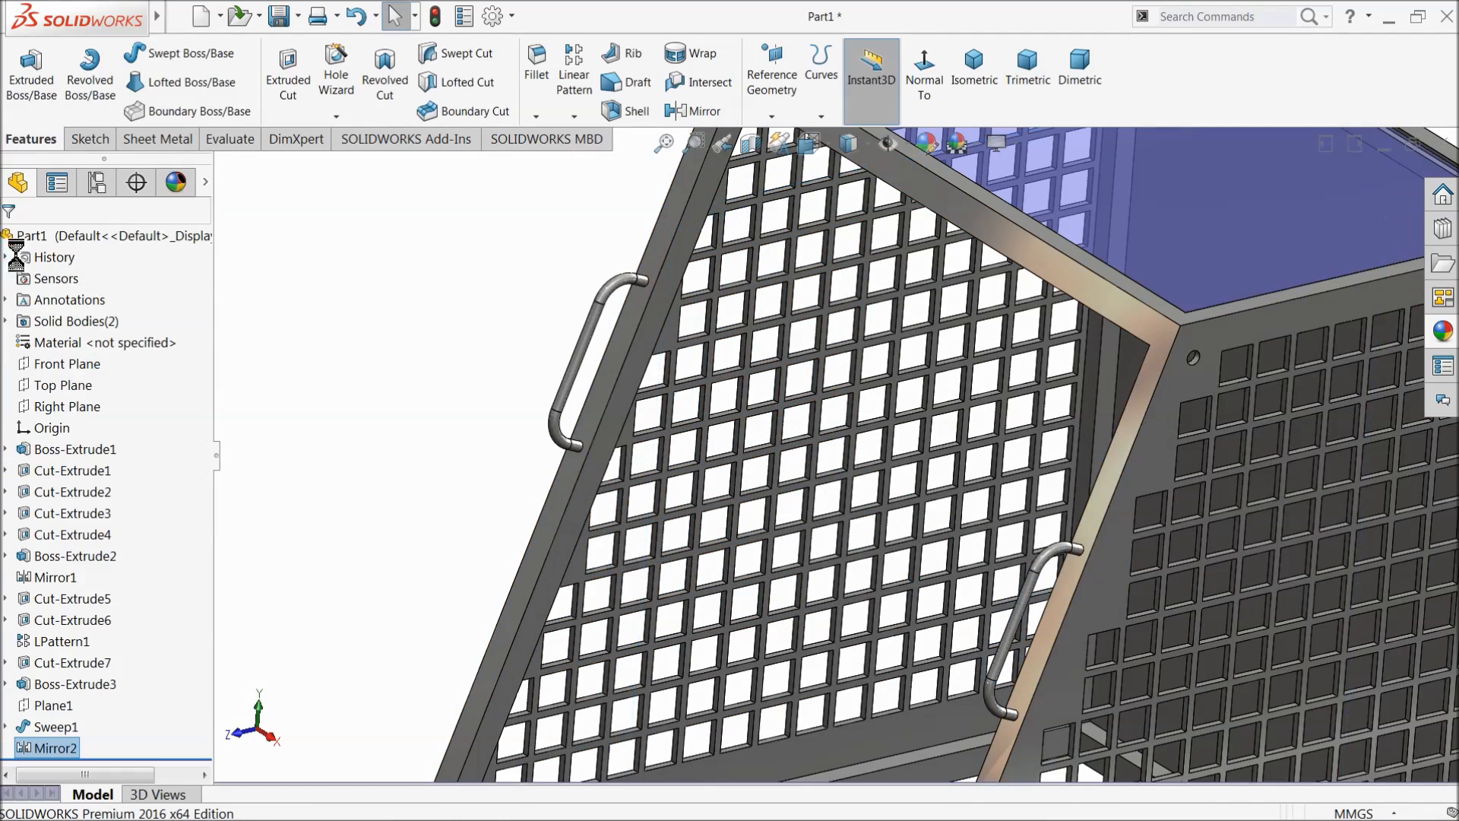
Step: Save the part as 2.Cabin in the BobCat folder on the Desktop
middle_click_drag(723, 433, 698, 405)
scroll(699, 403, "up", 4)
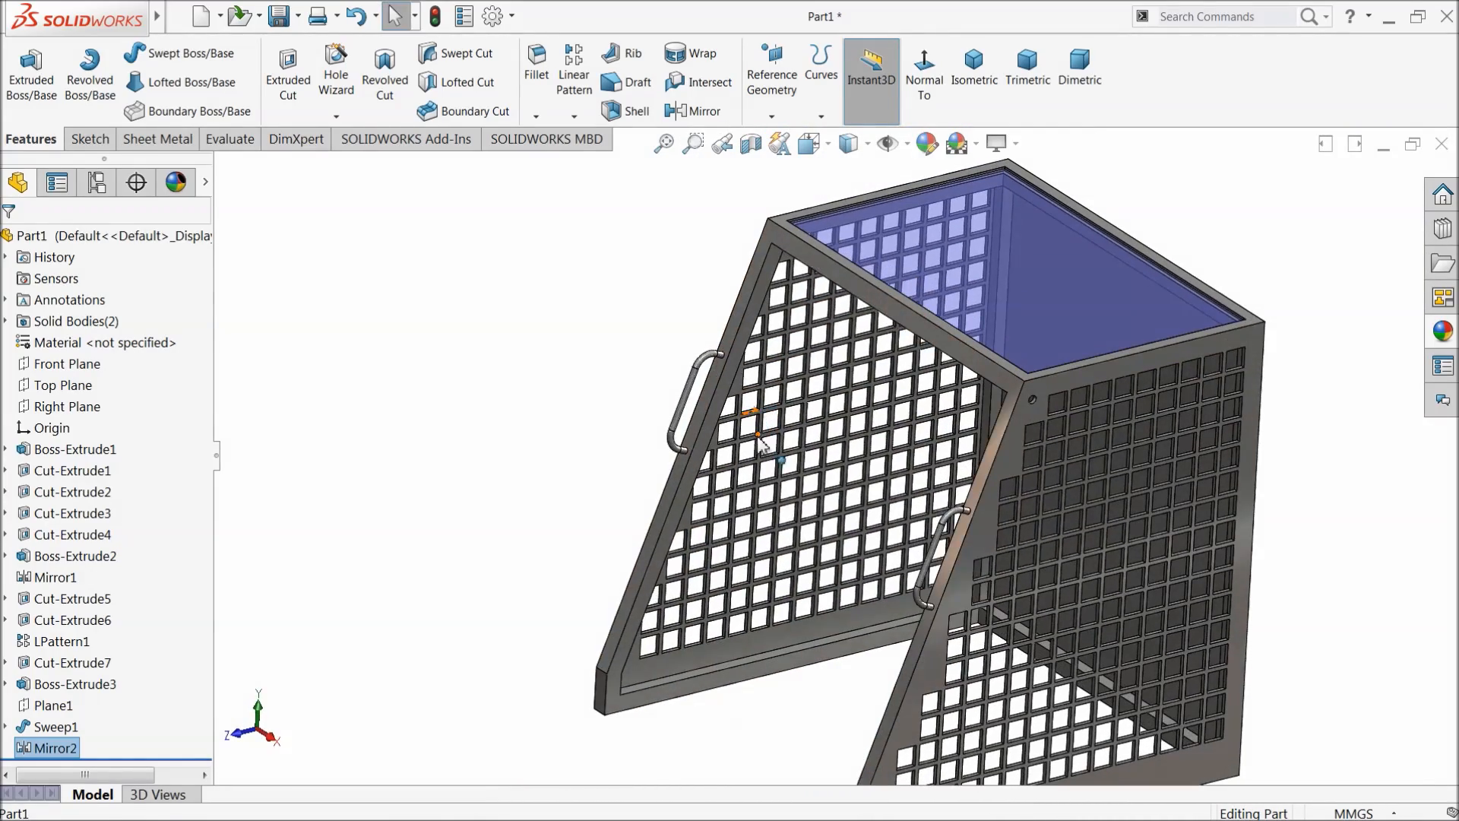
scroll(791, 456, "up", 2)
middle_click_drag(867, 498, 865, 488)
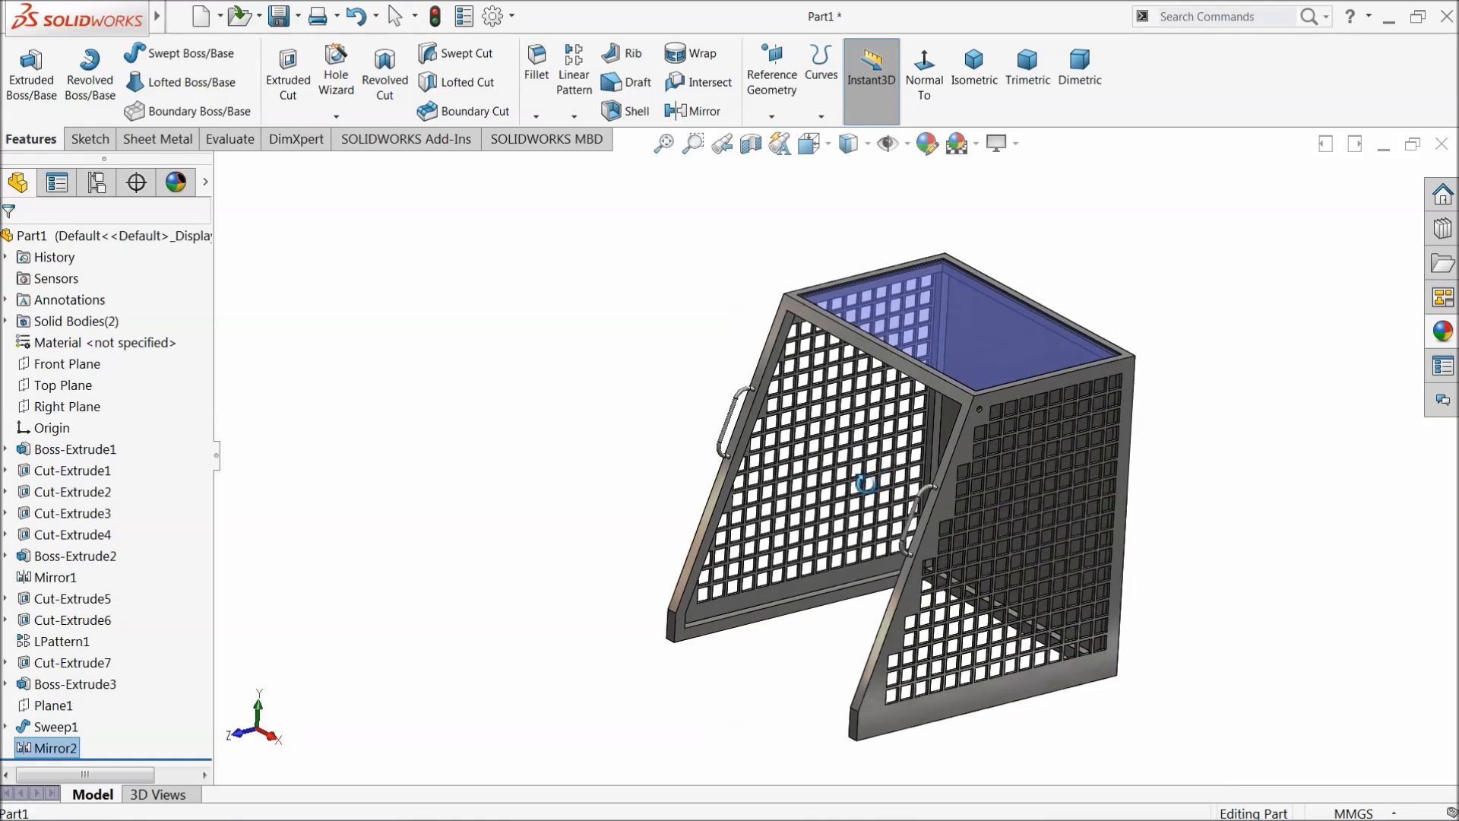
scroll(938, 488, "down", 4)
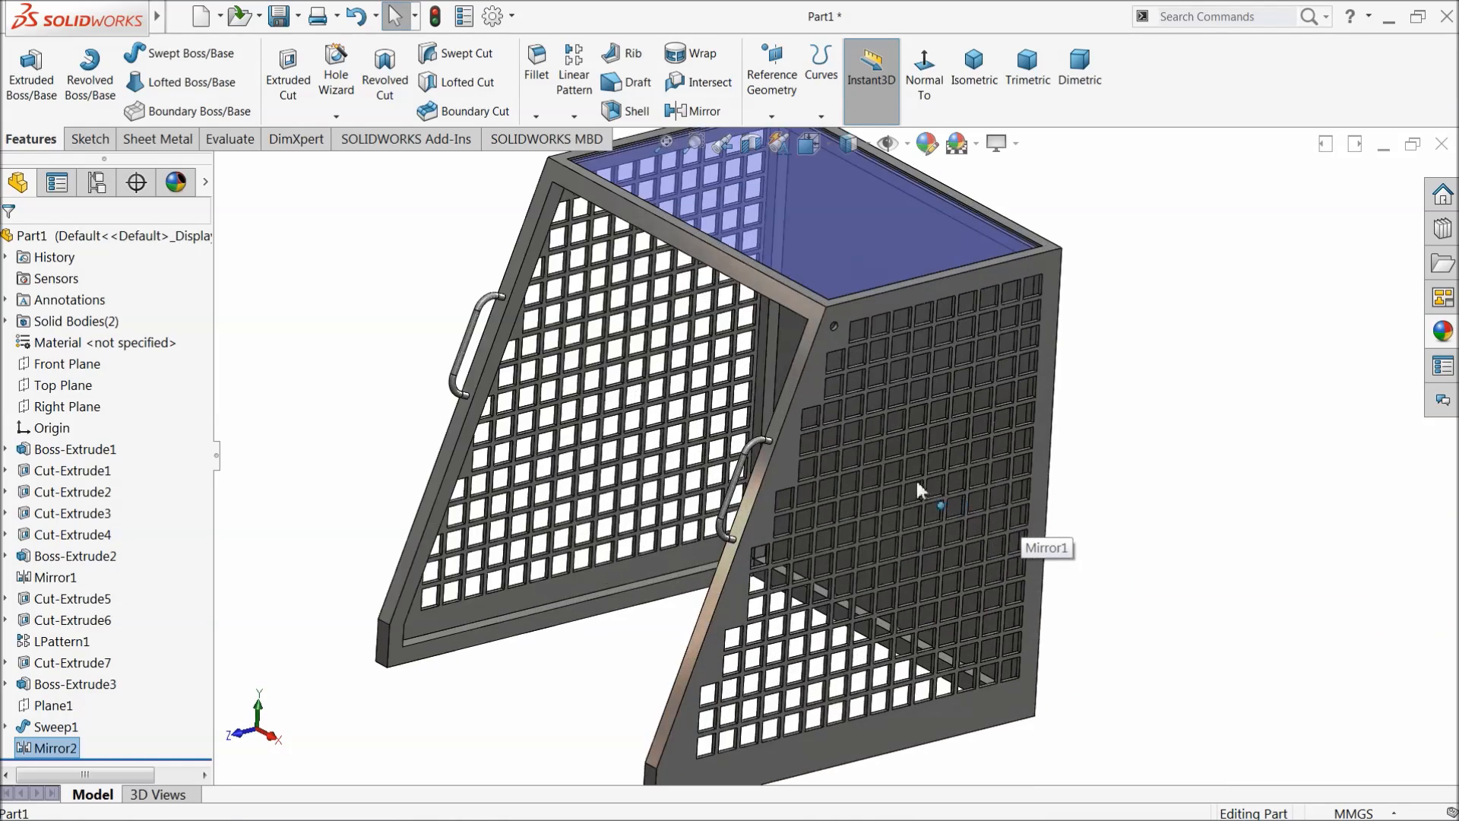
middle_click_drag(919, 484, 912, 482)
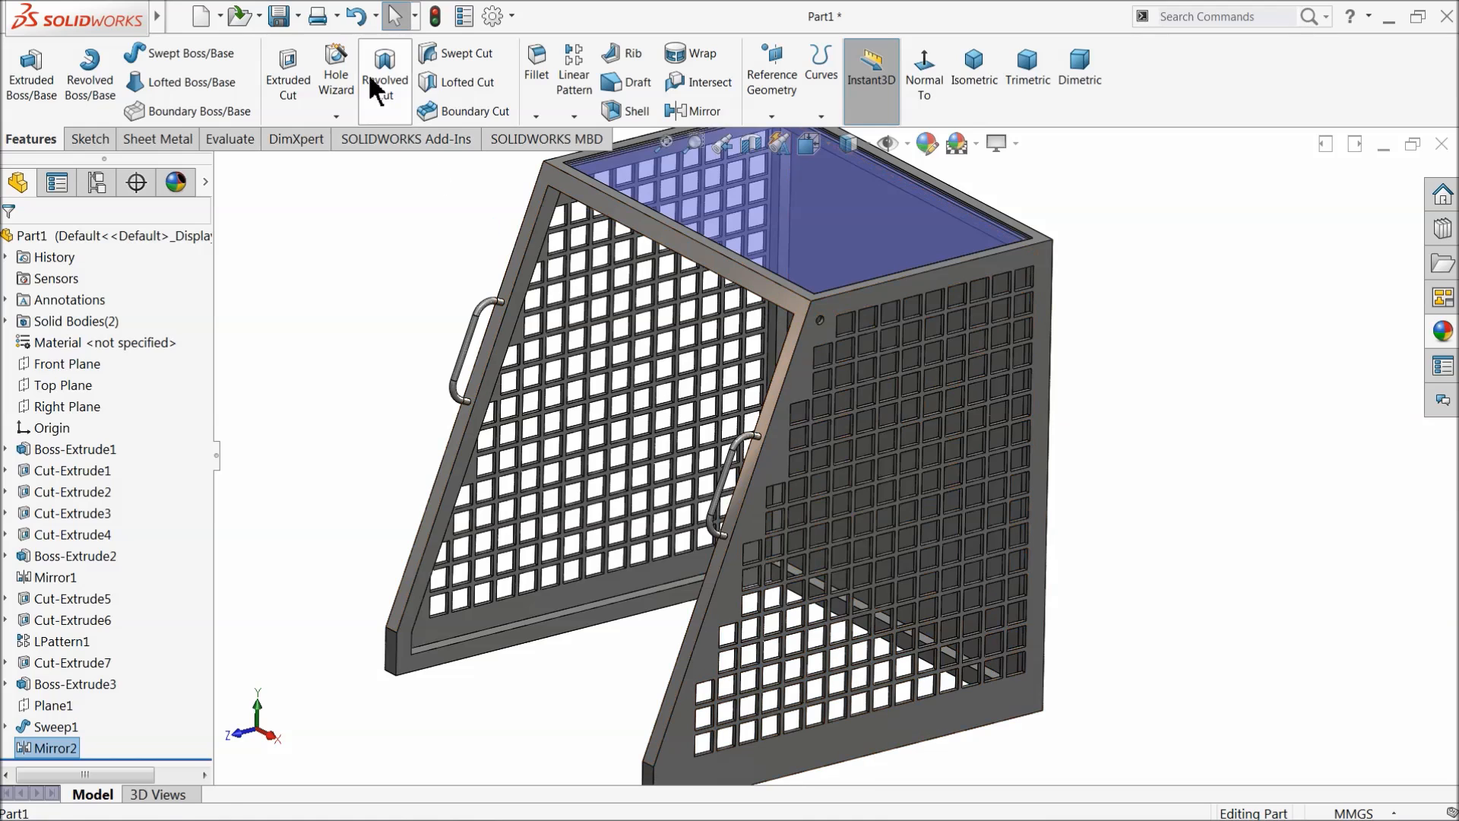
left_click(282, 23)
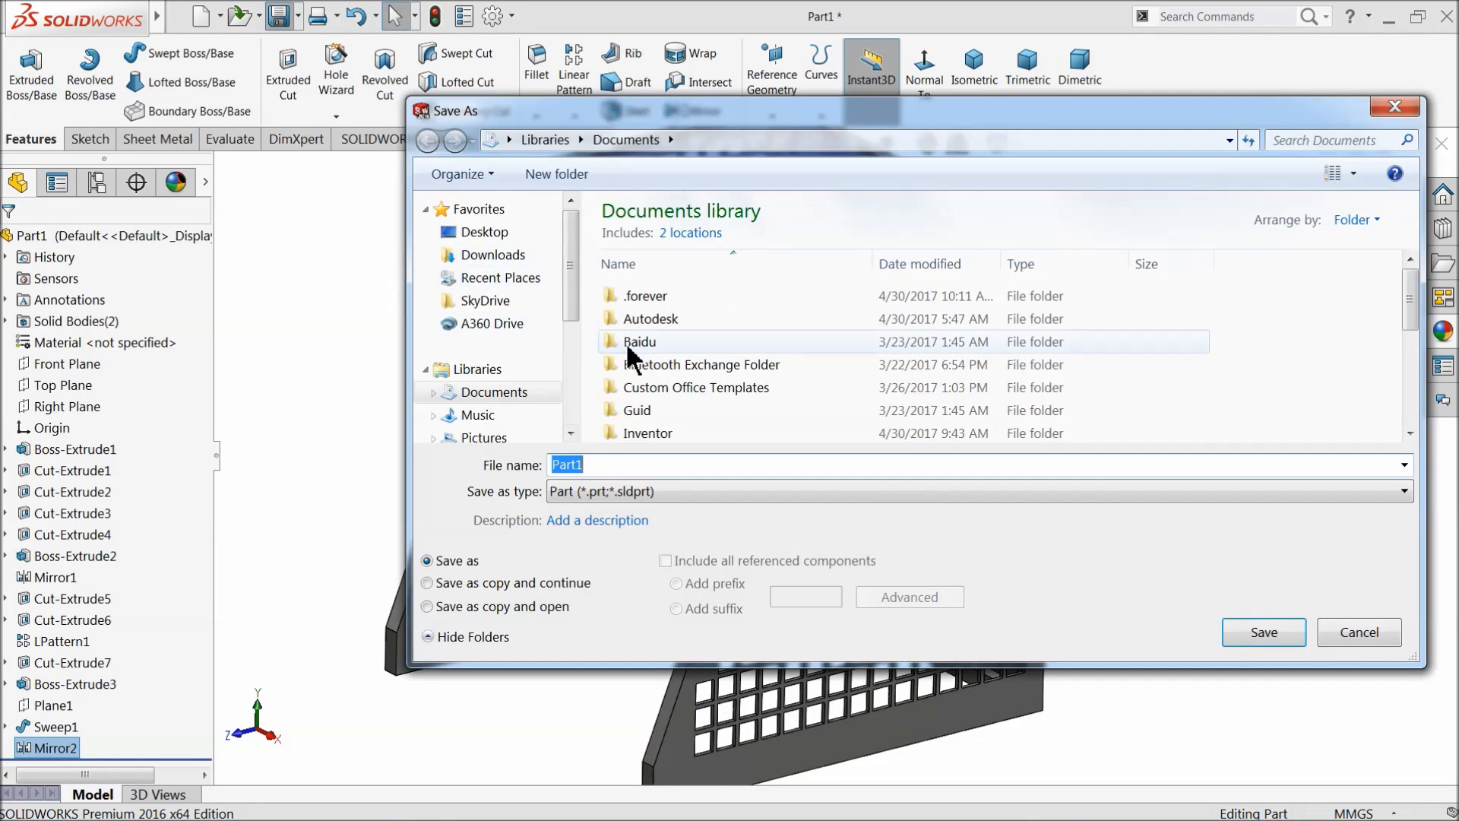
left_click(517, 234)
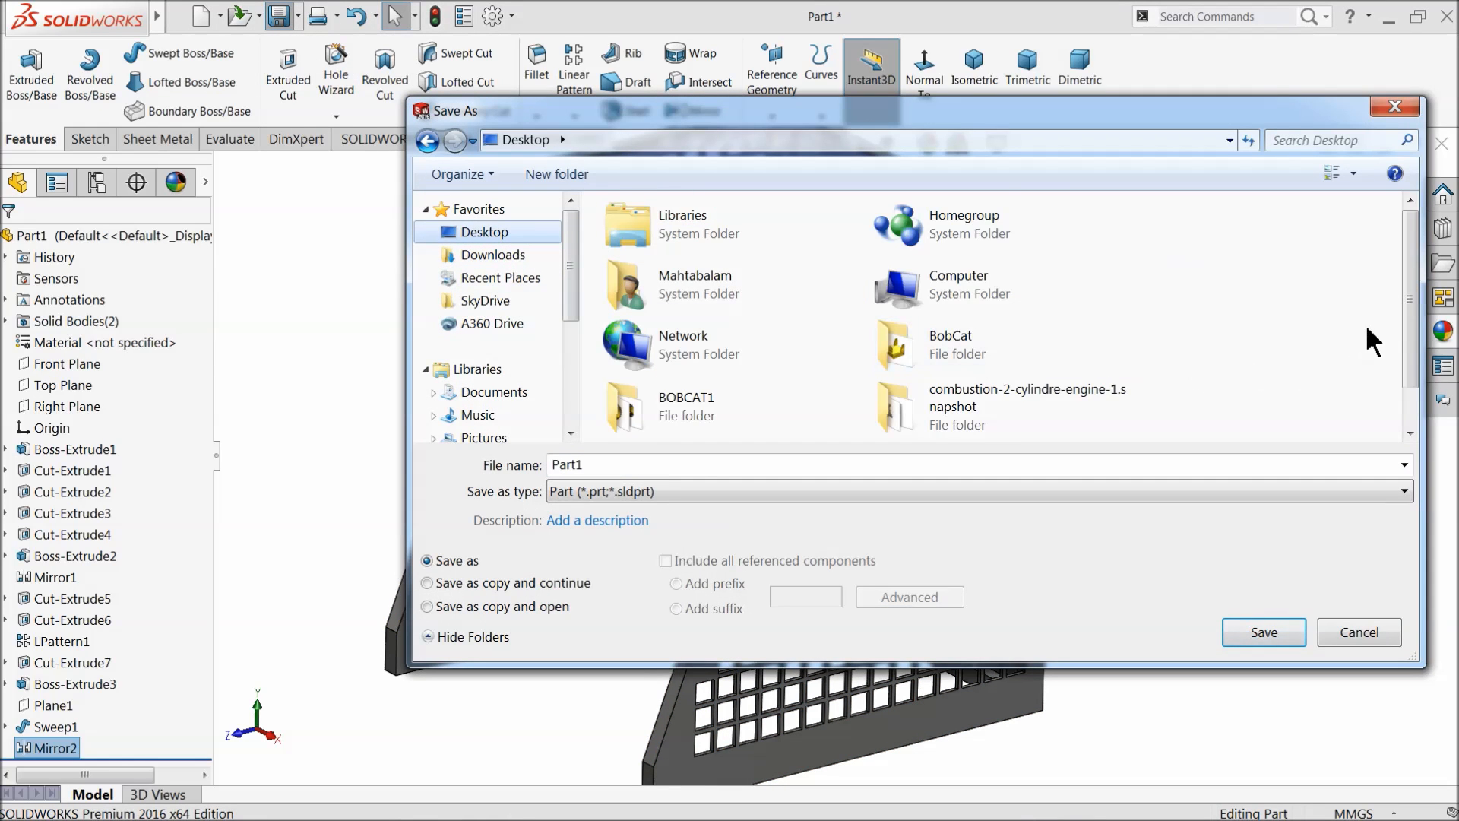
double_click(943, 351)
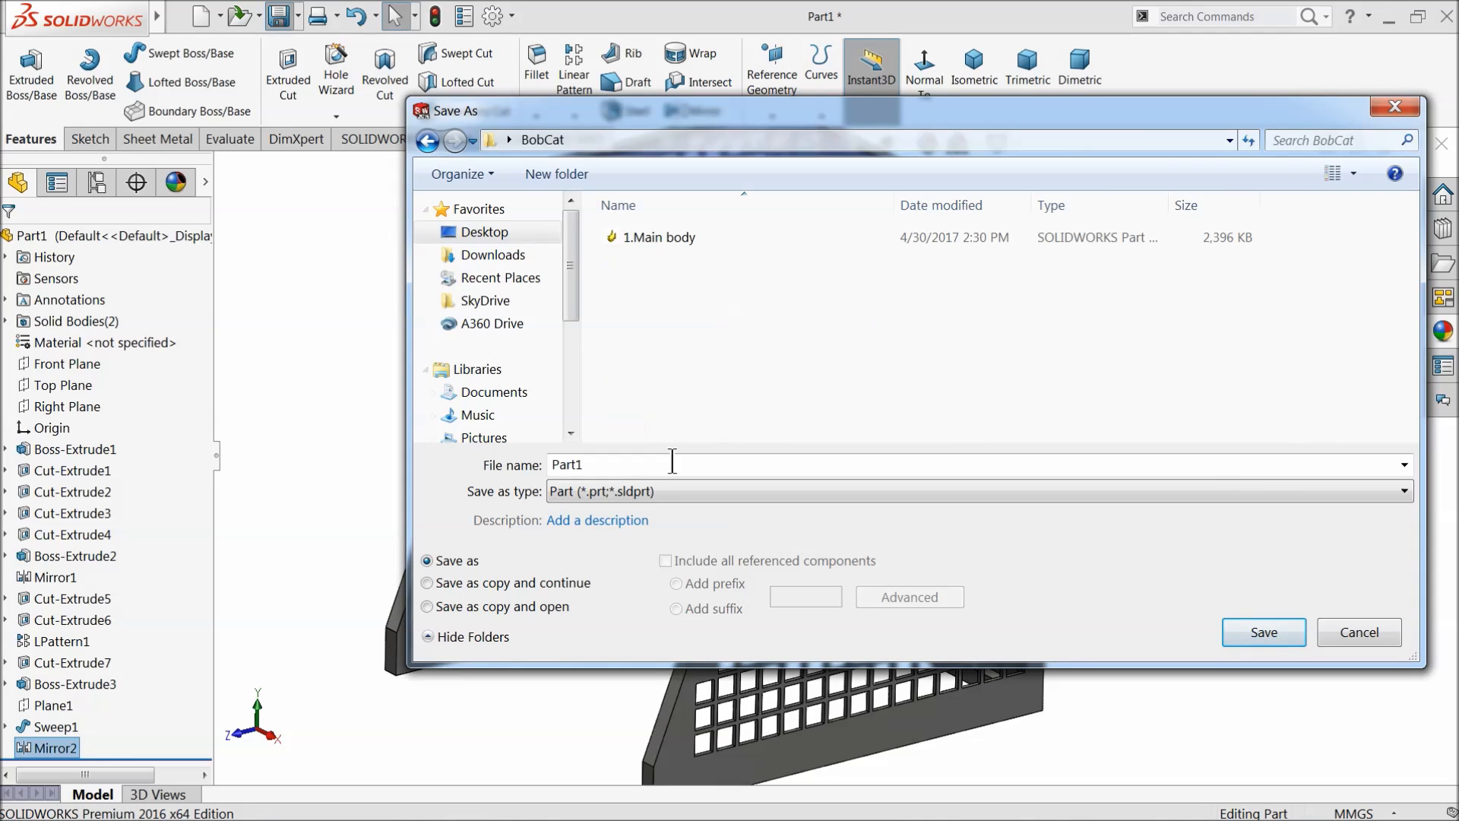
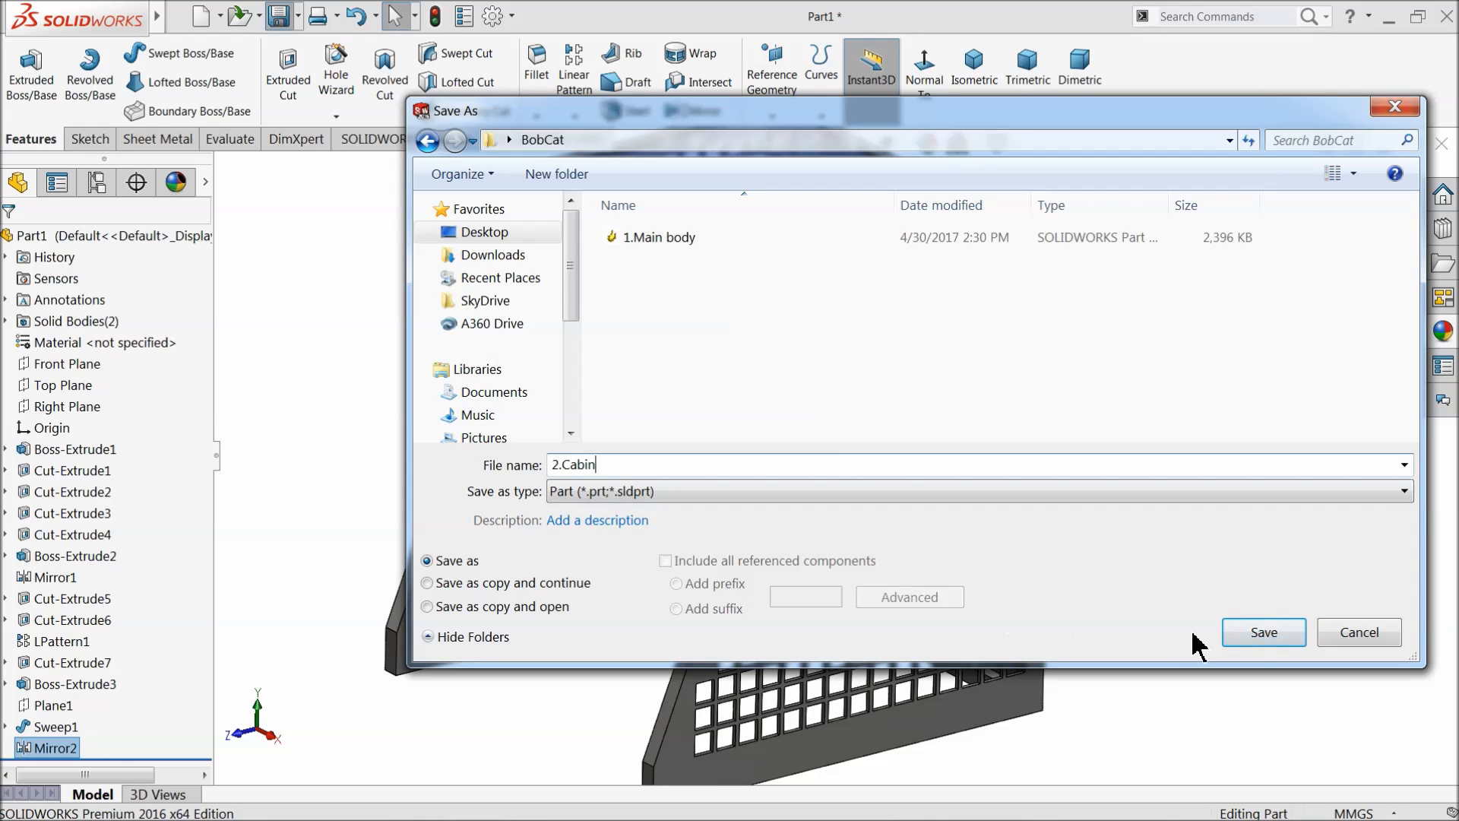
left_click(1263, 633)
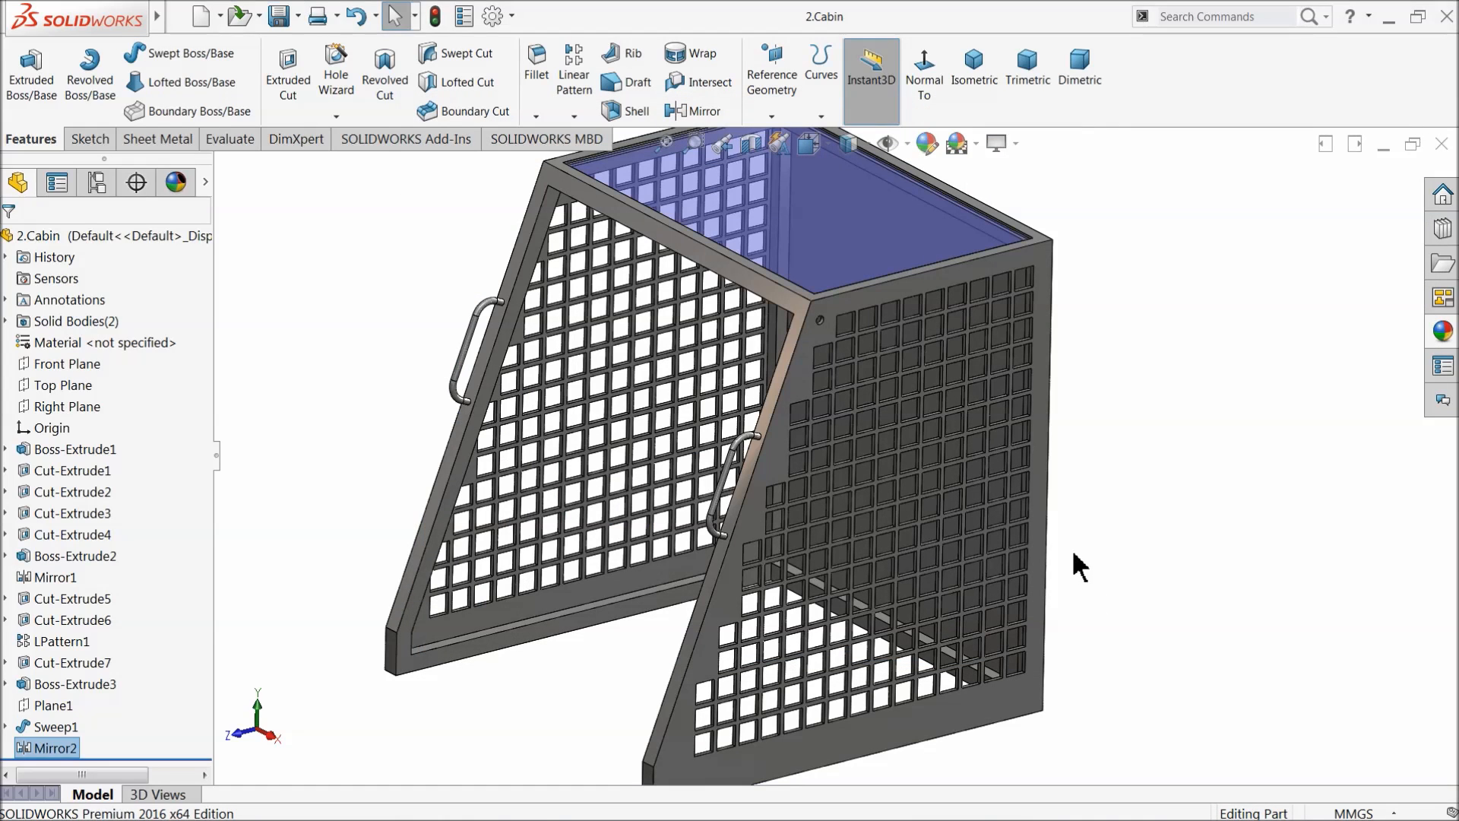
Step: Create a new part and sketch a closed seven-line profile on the Right Plane, with a slanted front and a horizontal base about 77 mm long through the origin
middle_click_drag(1075, 547, 1085, 530)
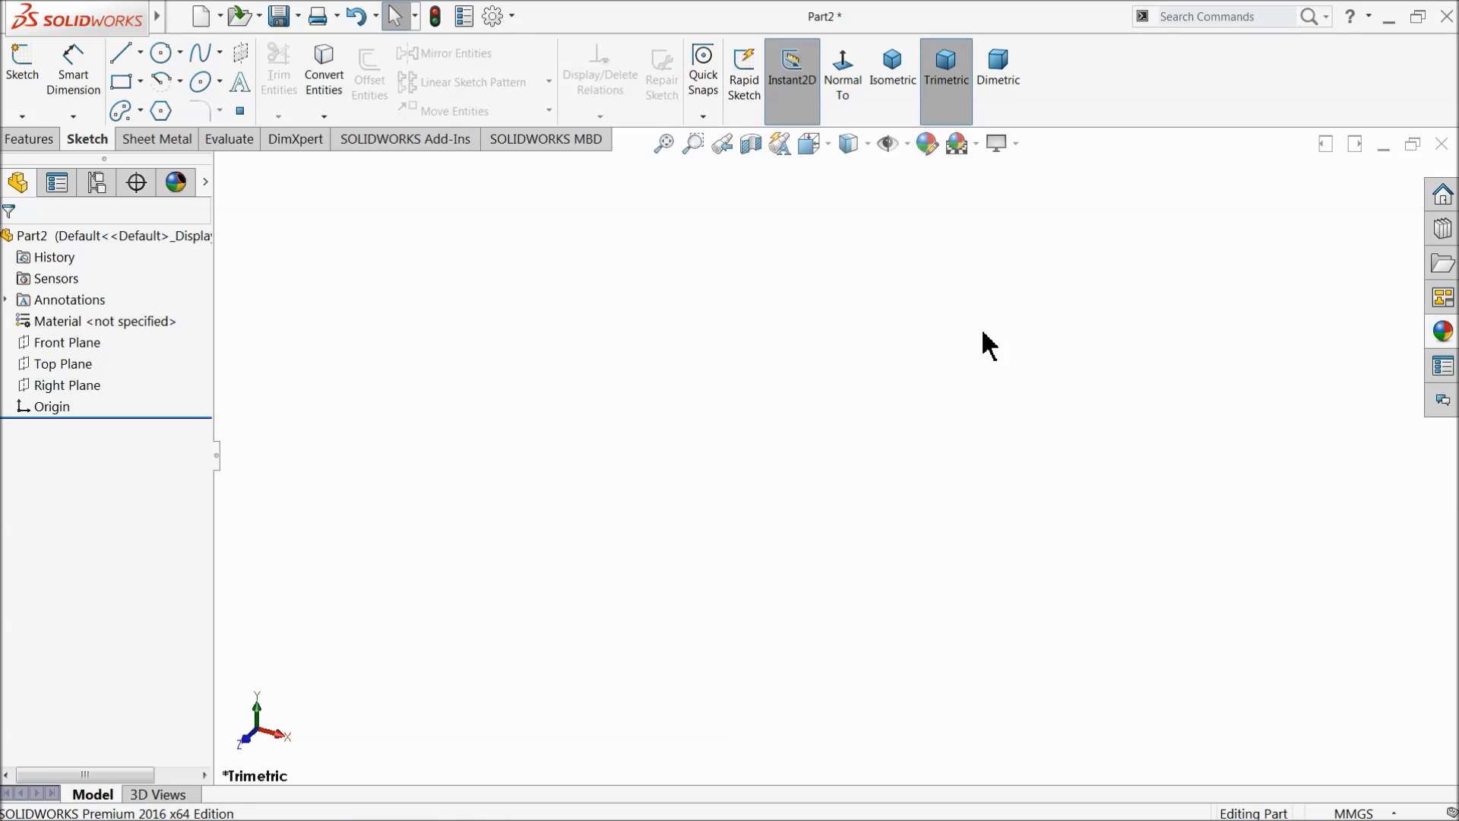
left_click(32, 383)
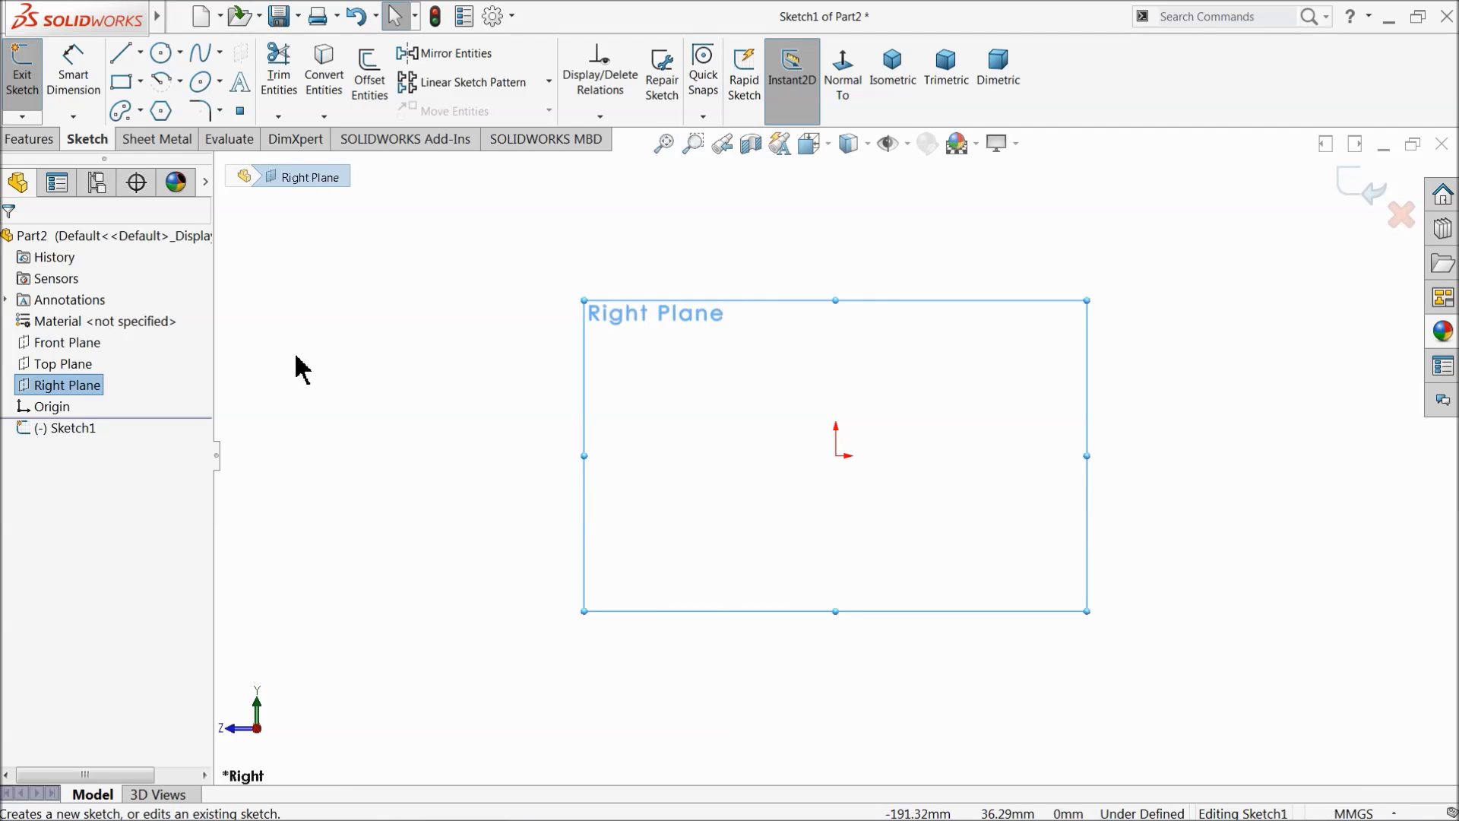
left_click(120, 53)
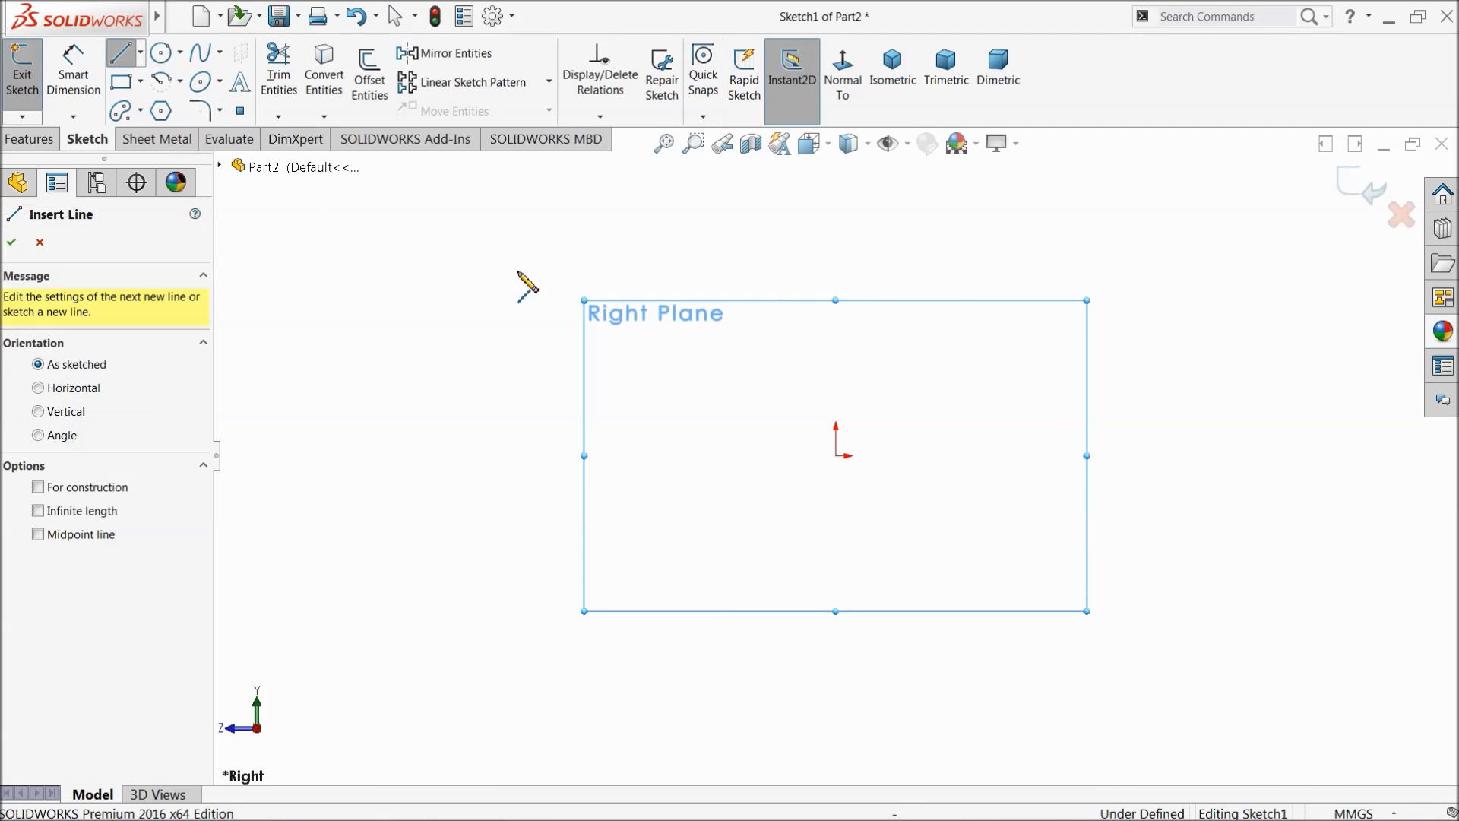
left_click(888, 250)
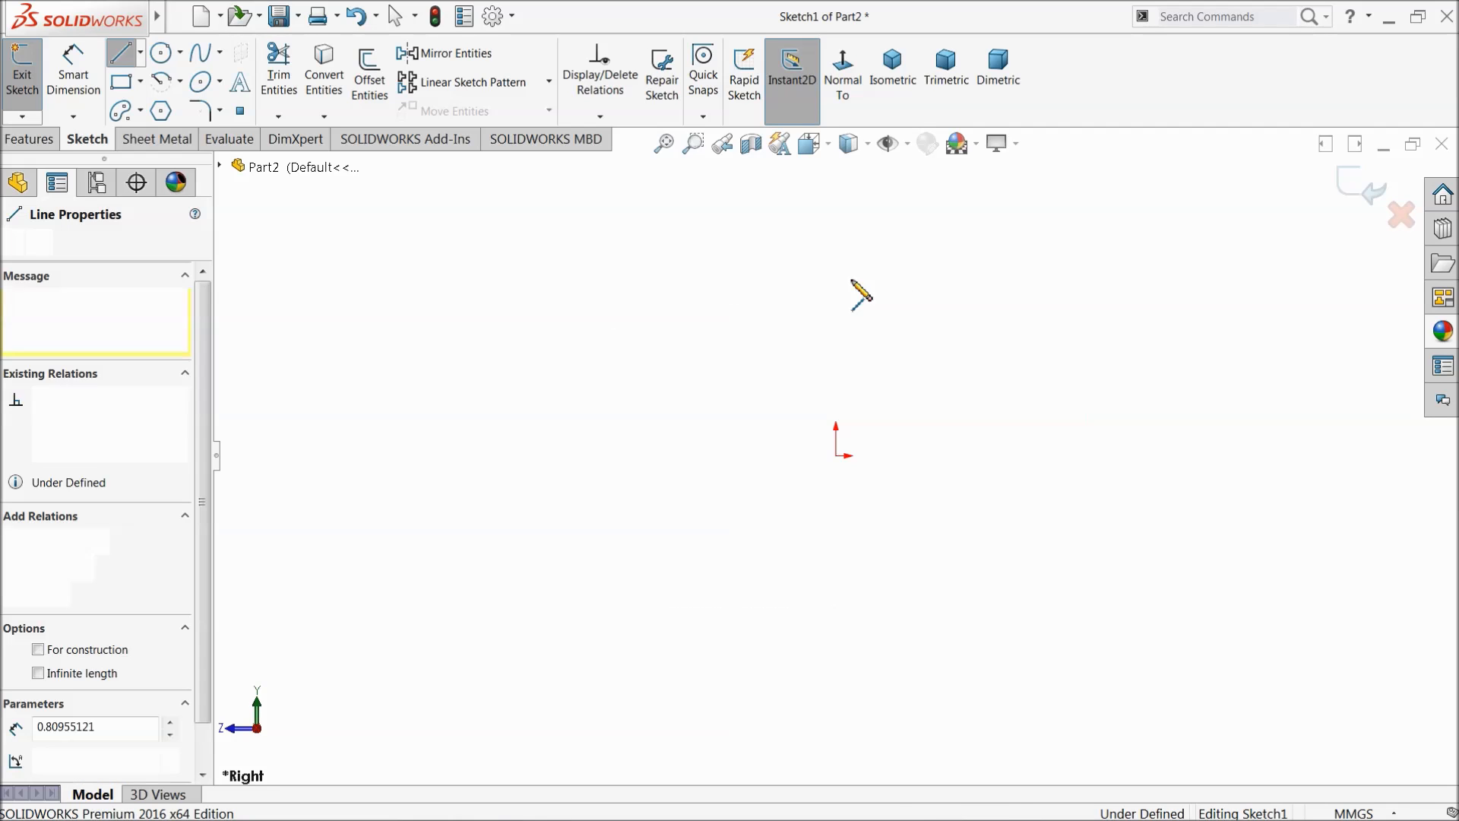
left_click(741, 446)
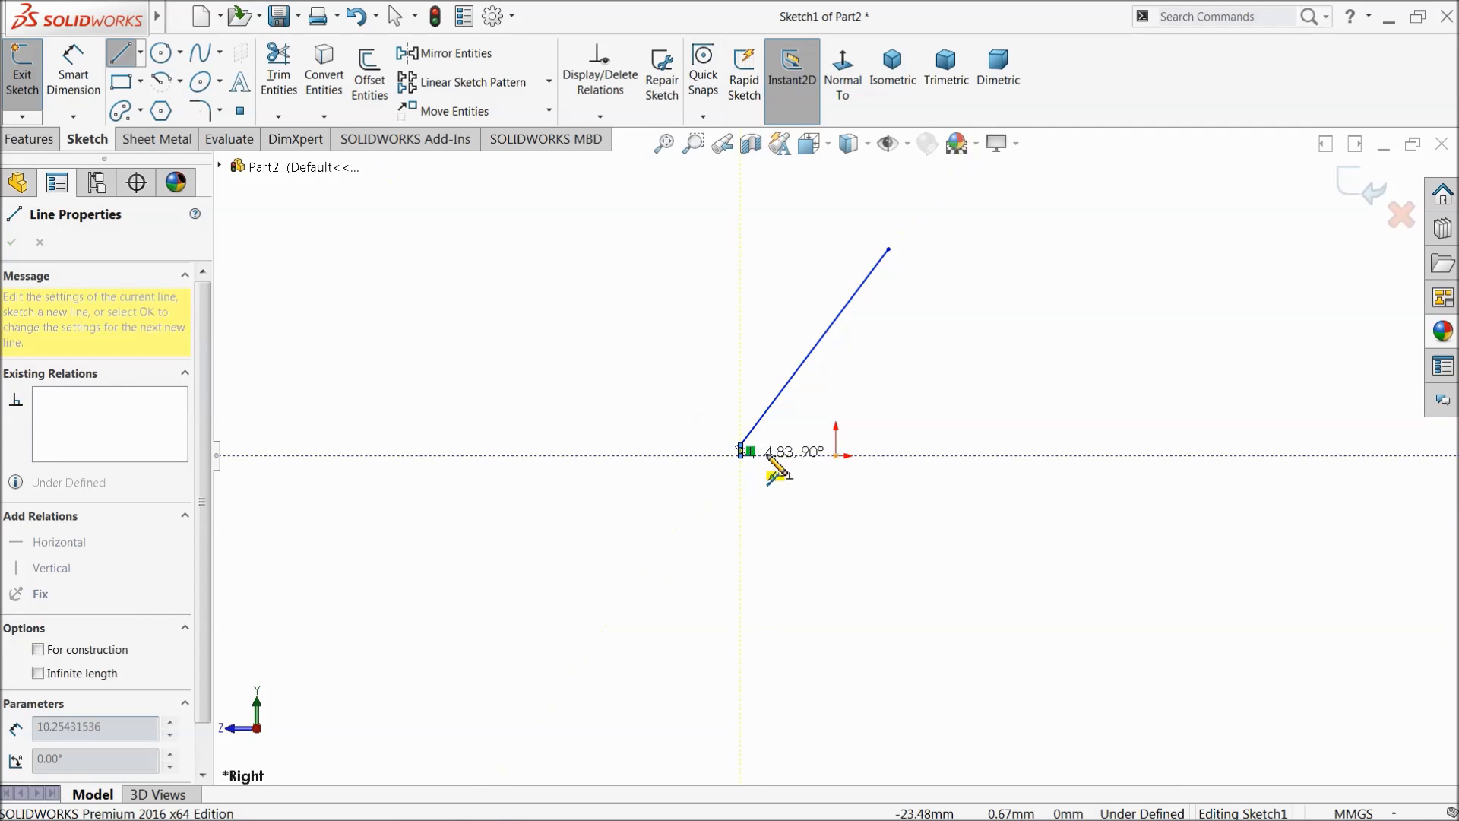
left_click(958, 455)
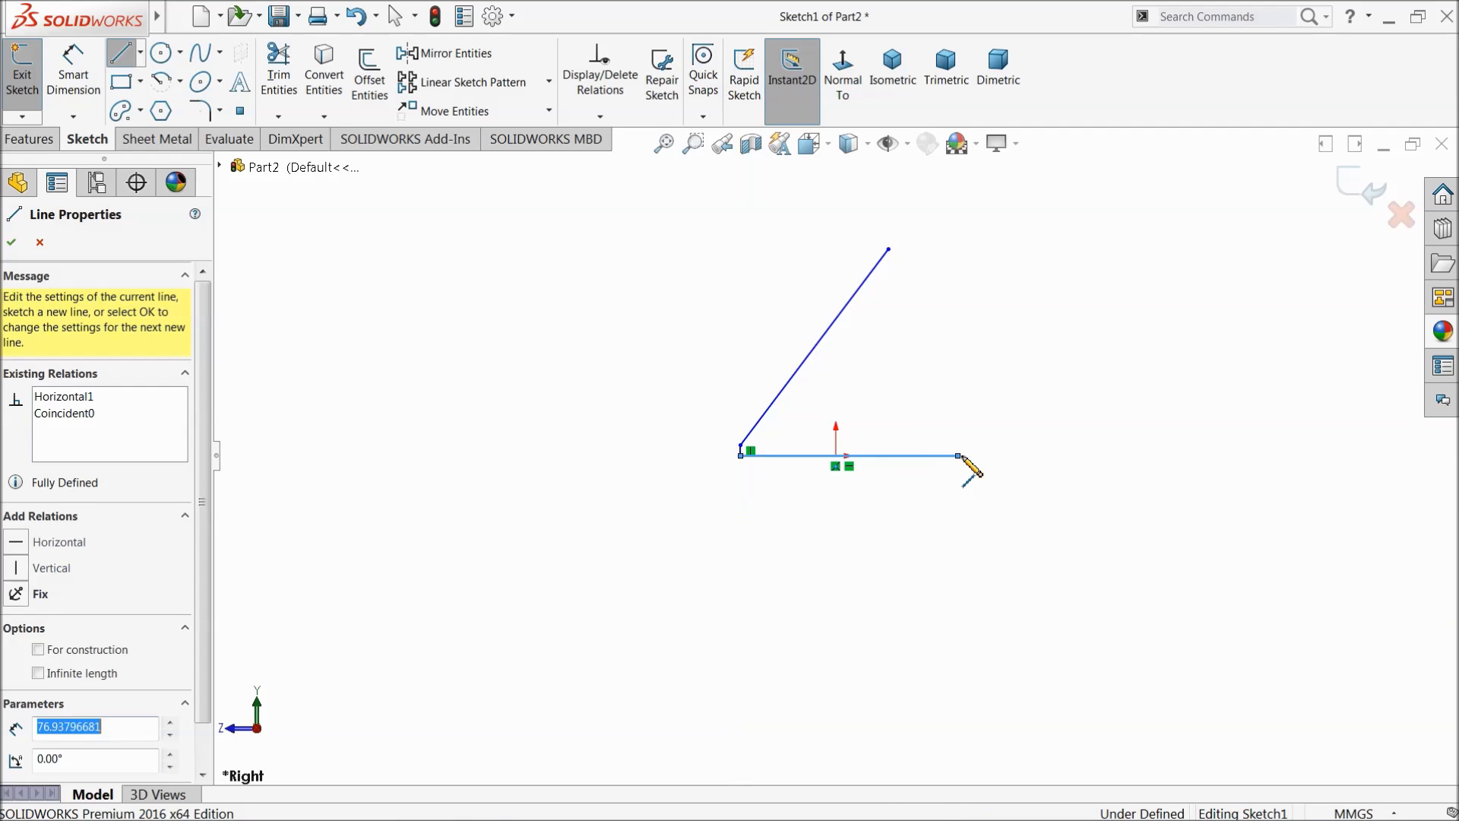
left_click(1009, 404)
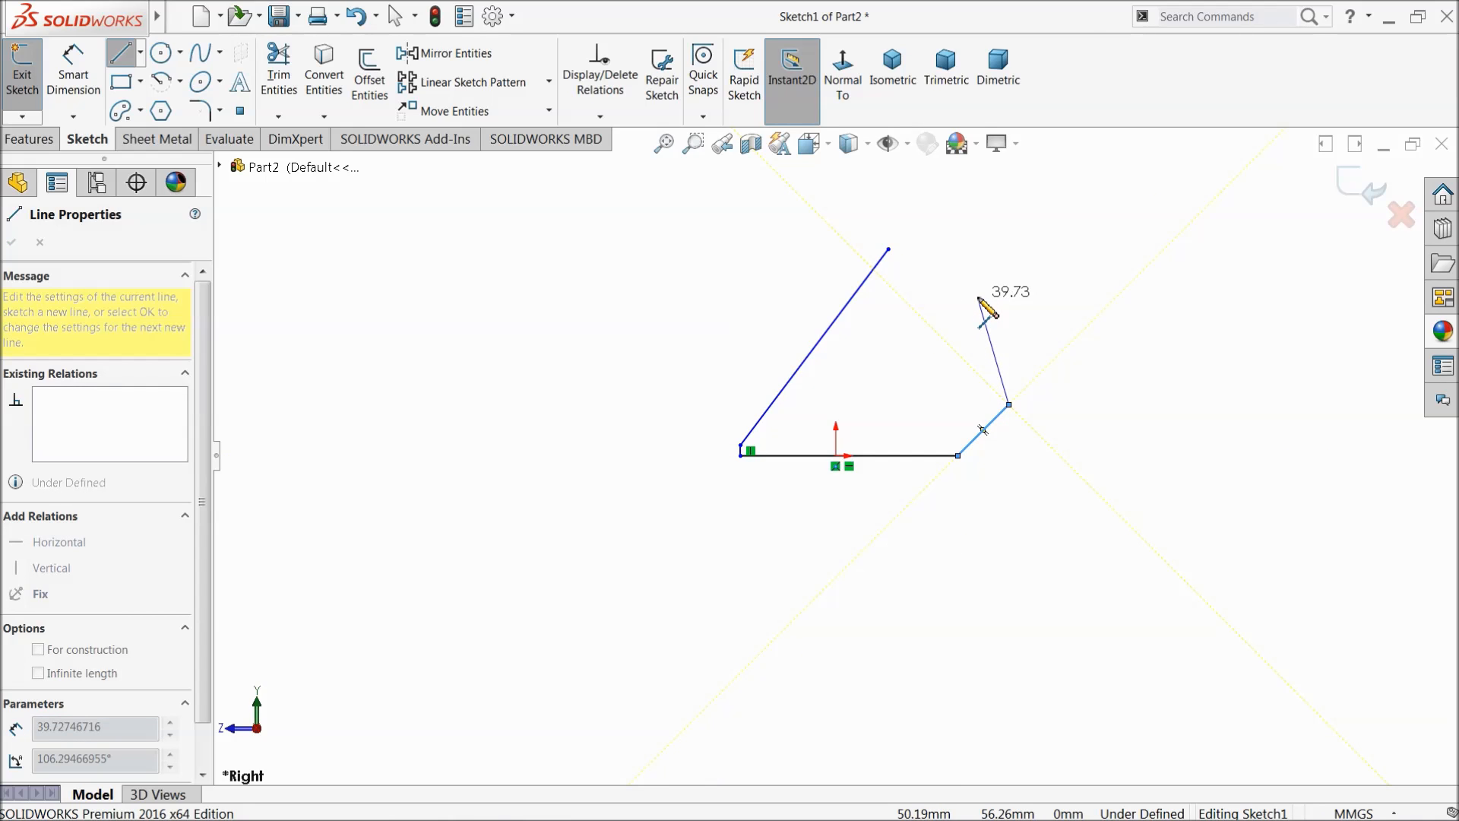
left_click(973, 271)
left_click(912, 272)
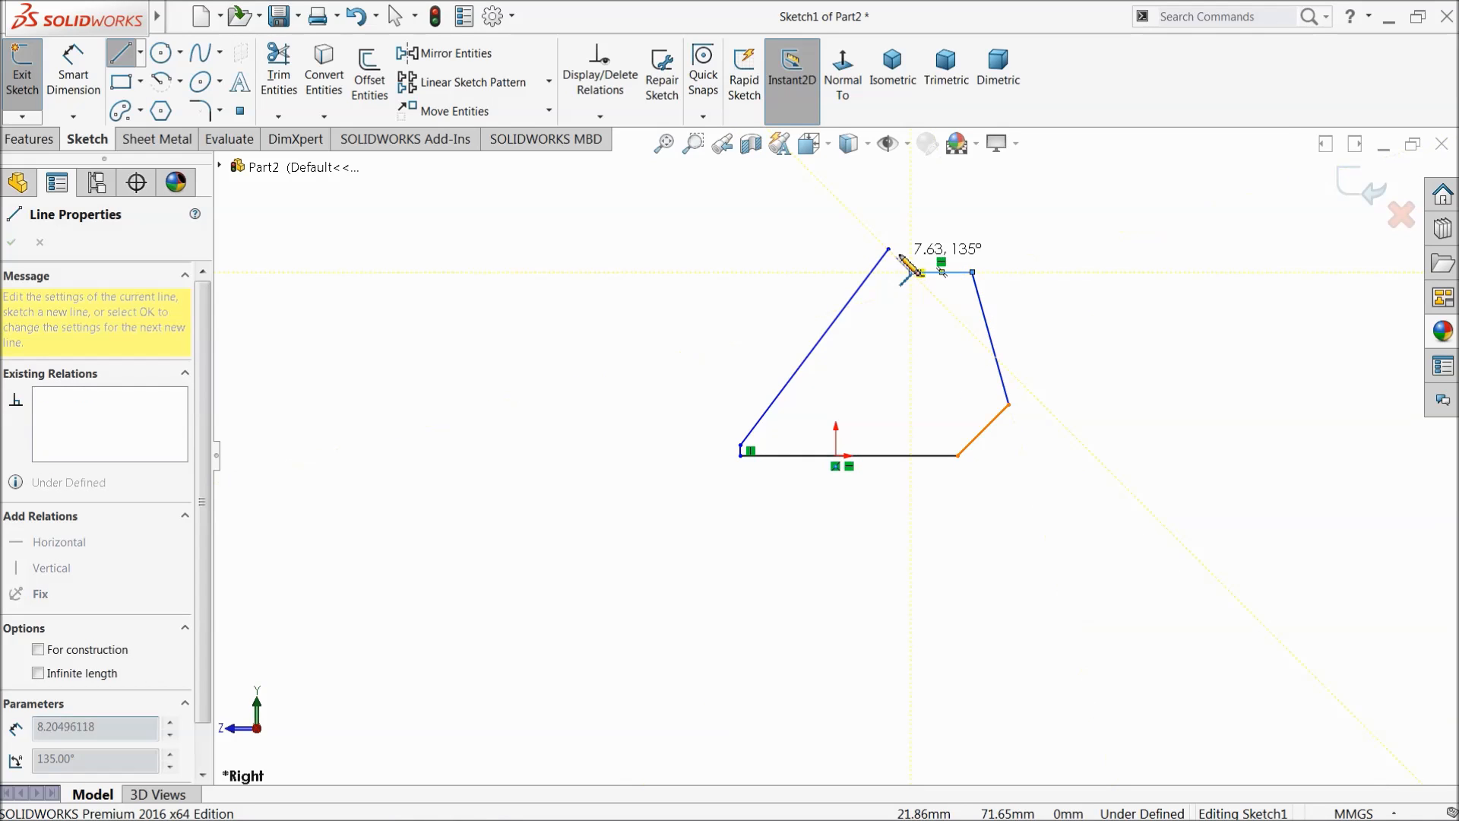
left_click(888, 249)
right_click(938, 227)
left_click(986, 248)
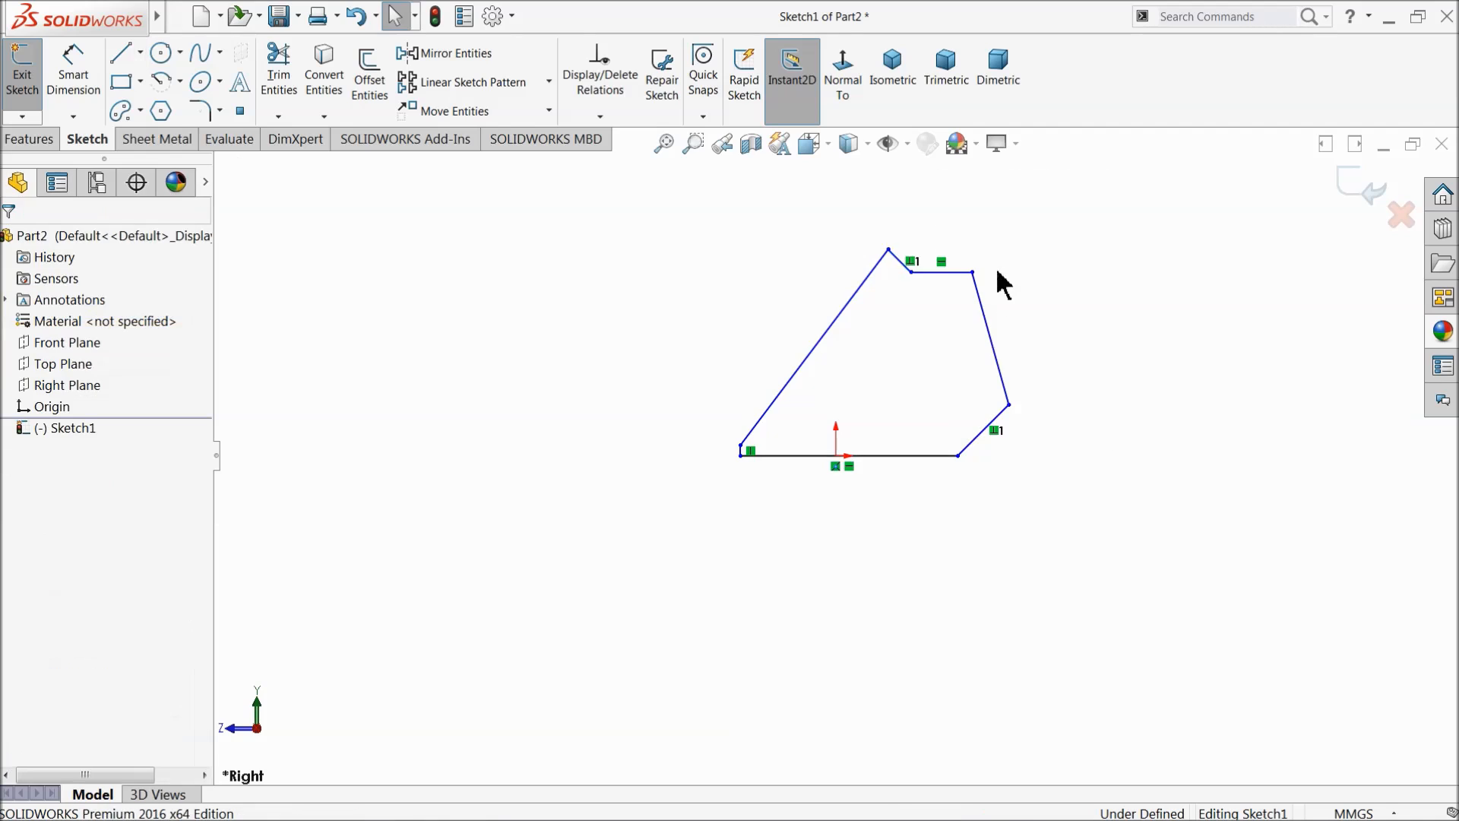
scroll(988, 296, "down", 5)
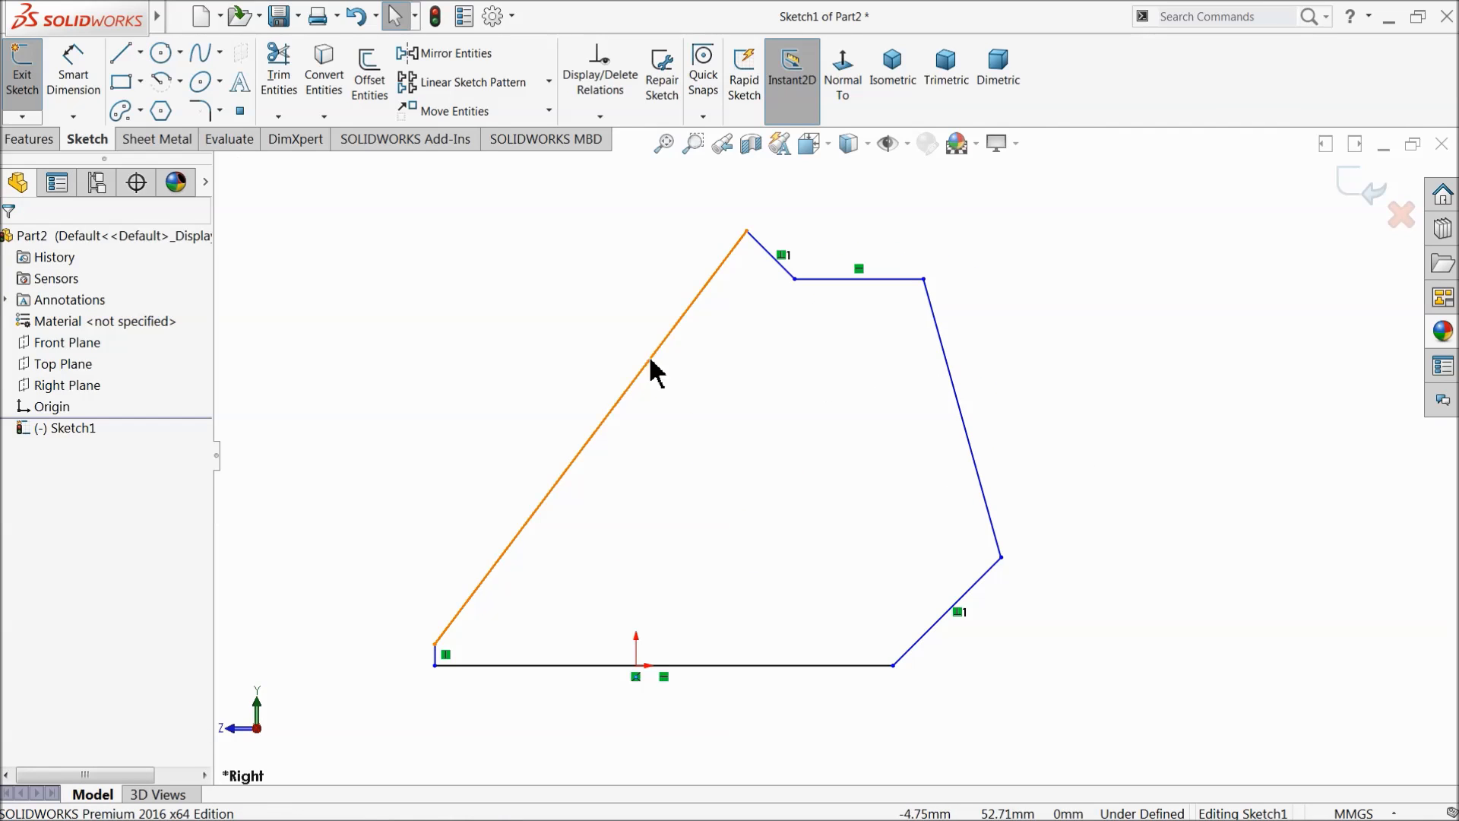
left_click(73, 76)
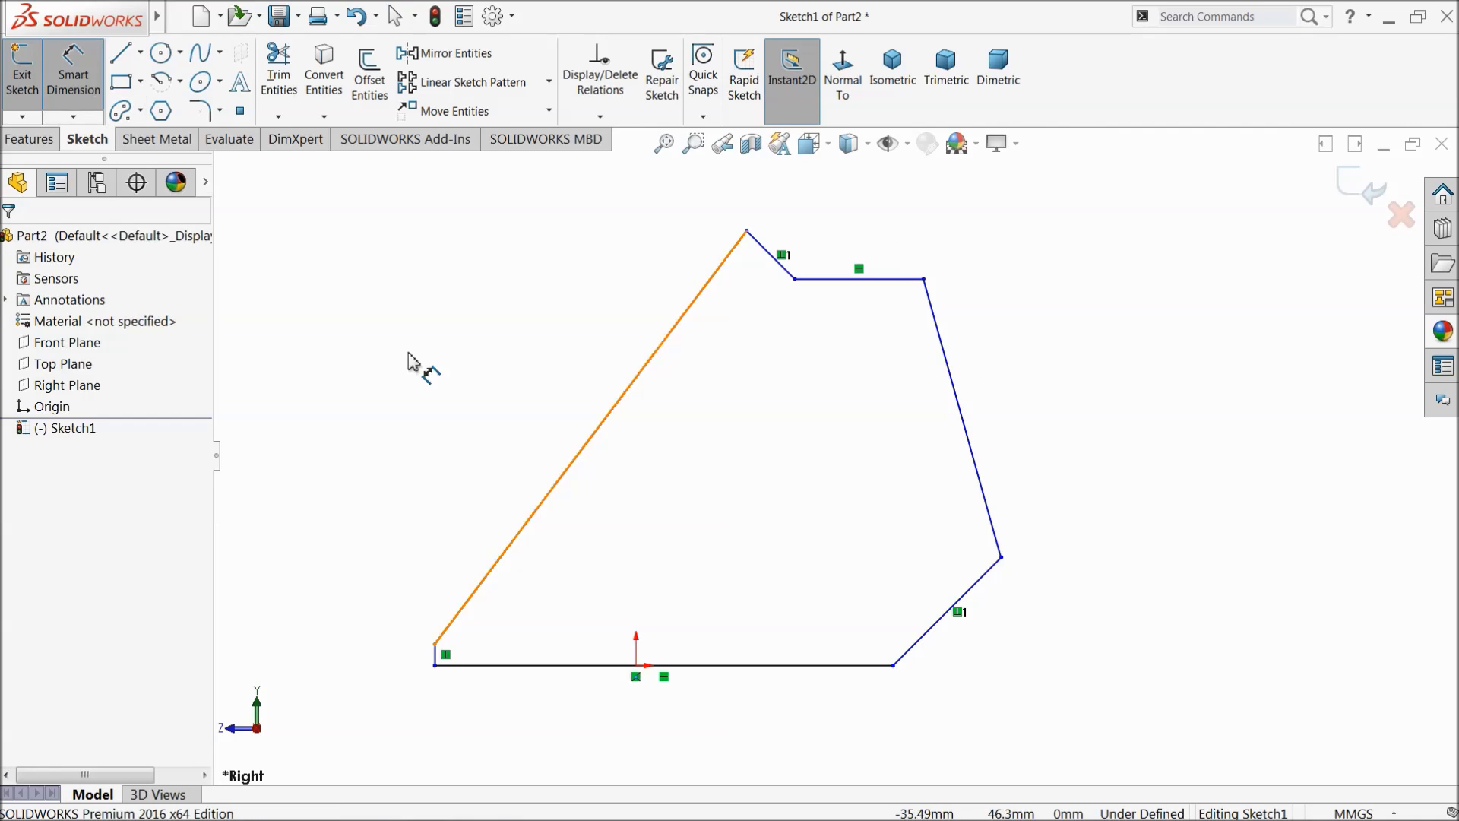
left_click(436, 656)
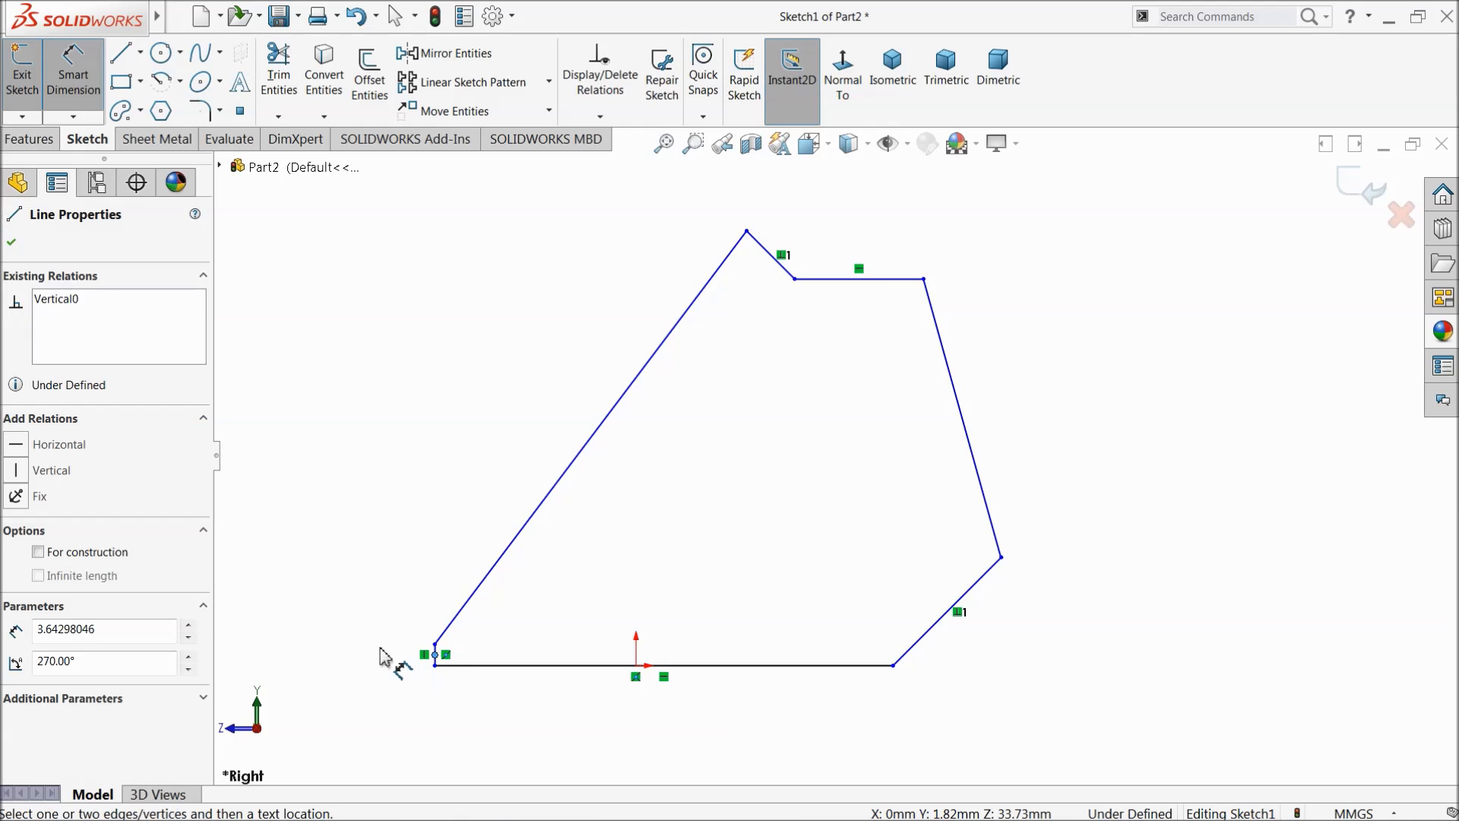
left_click(434, 655)
scroll(498, 658, "down", 4)
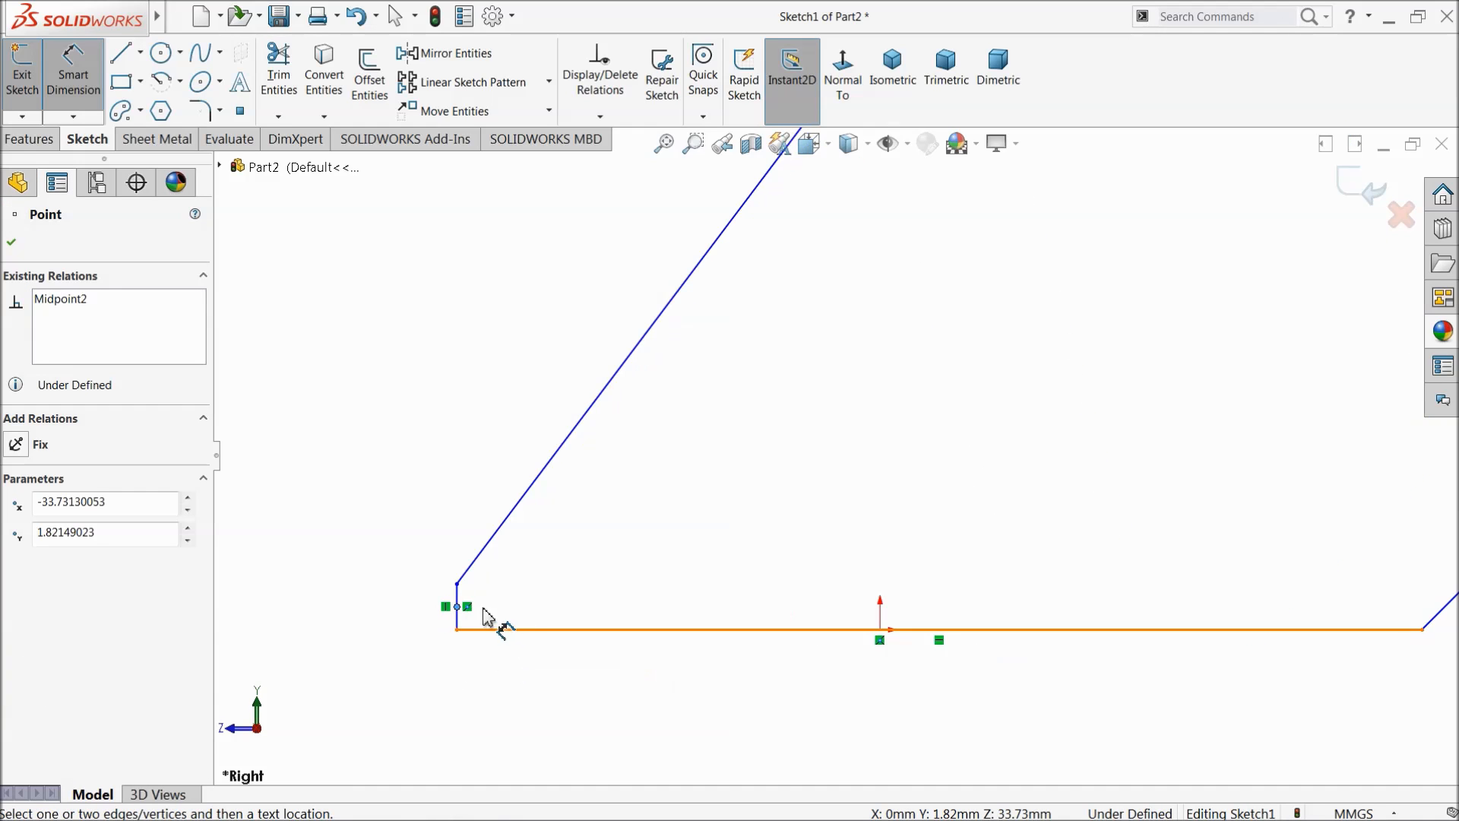
left_click(459, 608)
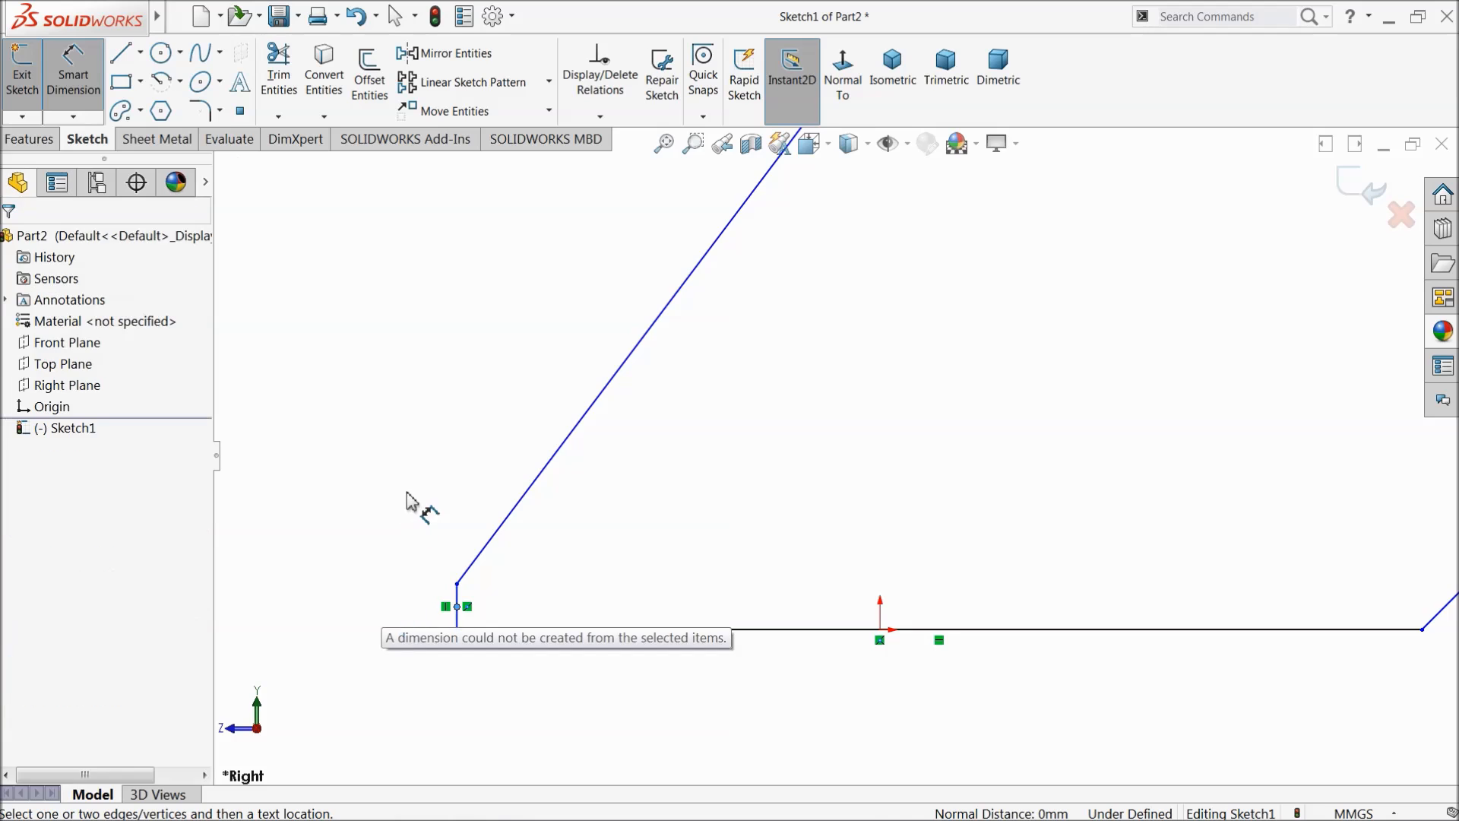
key("Escape")
key("Escape")
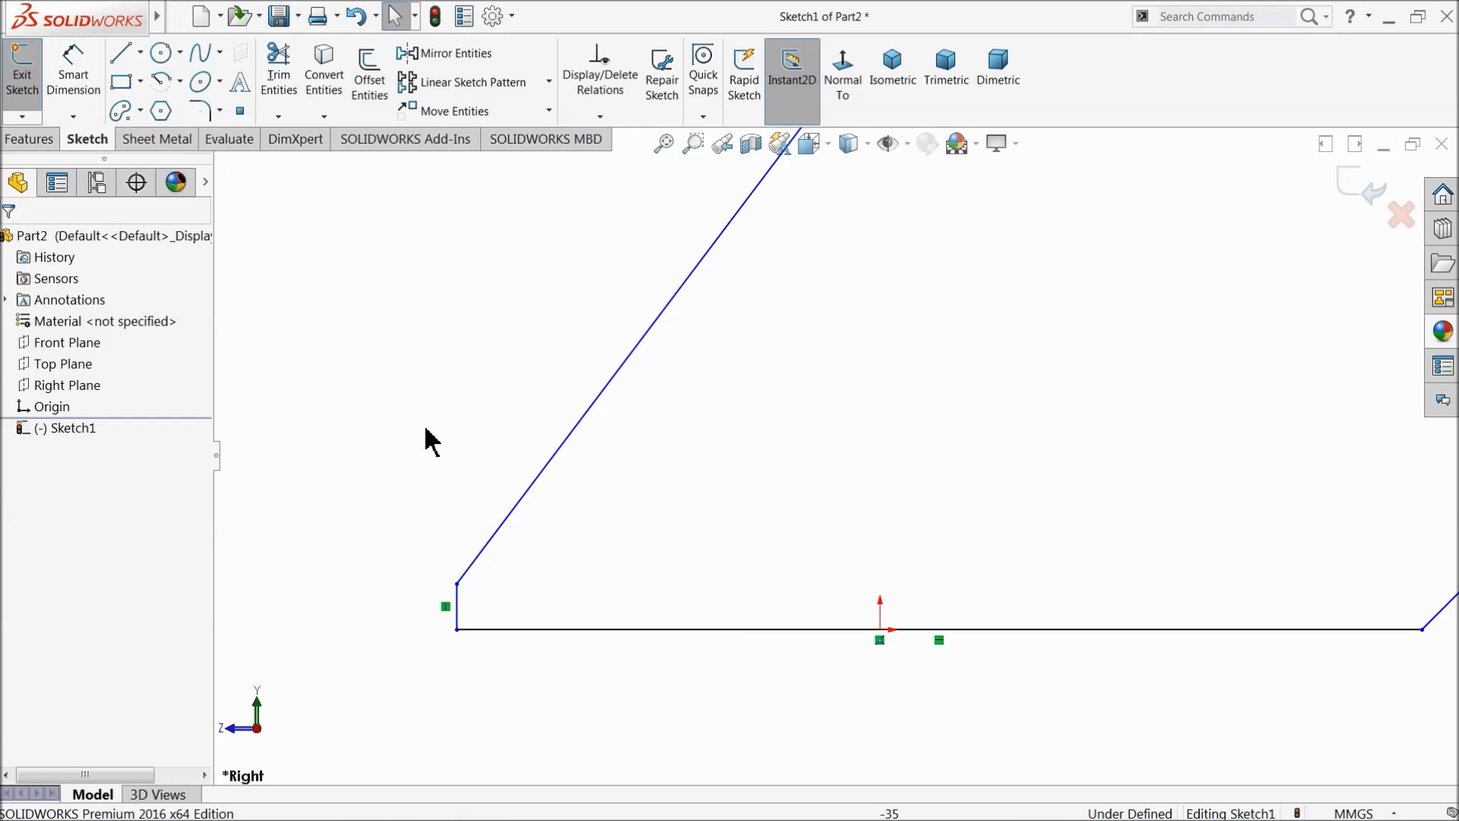
Step: Add a Midpoint relation between the origin and the profile's horizontal base line
left_click(880, 641)
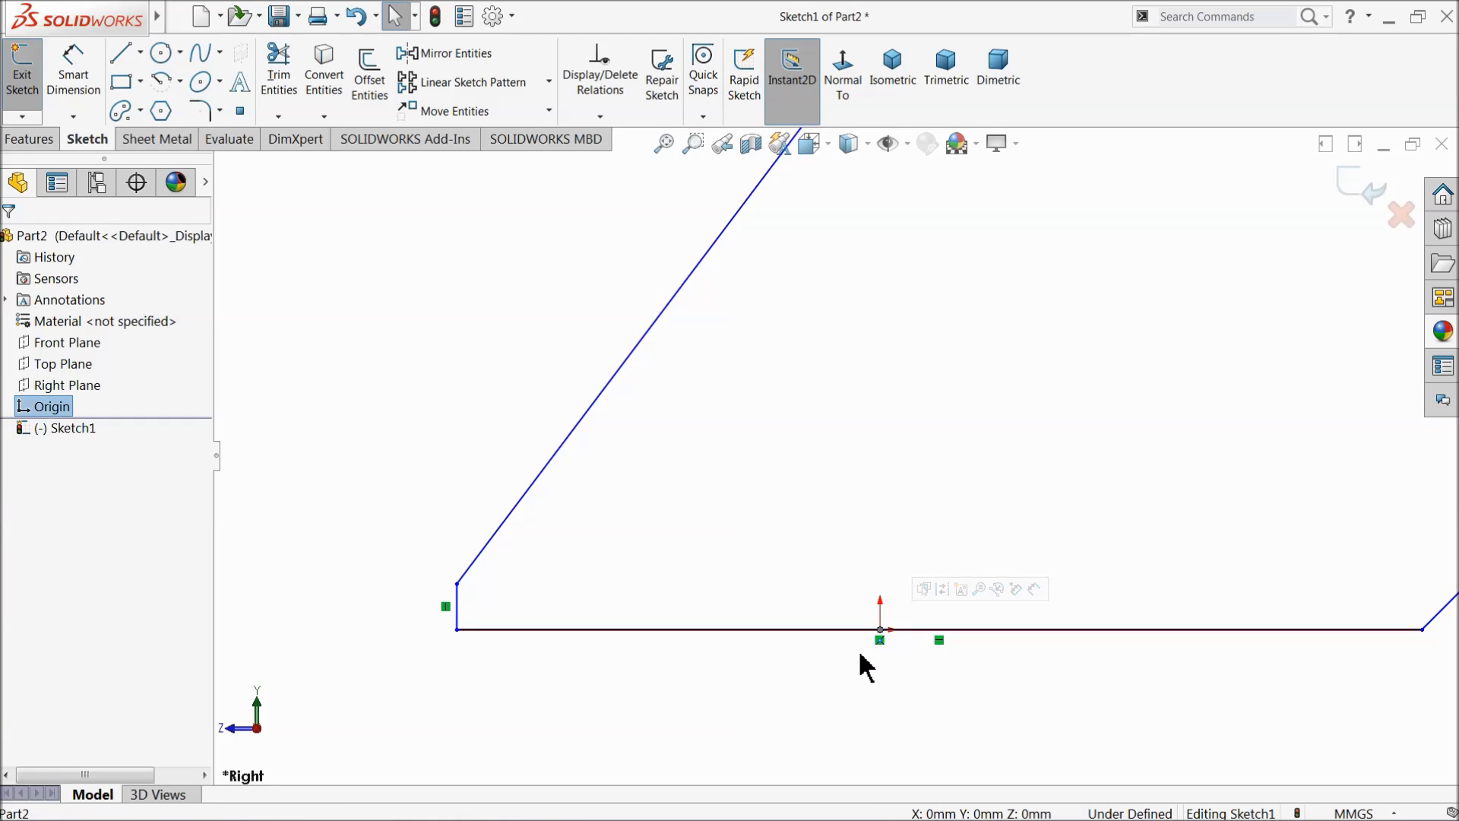
left_click(842, 630, "ctrl")
left_click(886, 580)
key("f")
key("Escape")
Step: Dimension the short vertical line at the front end of the base as 20 mm
scroll(750, 427, "up", 3)
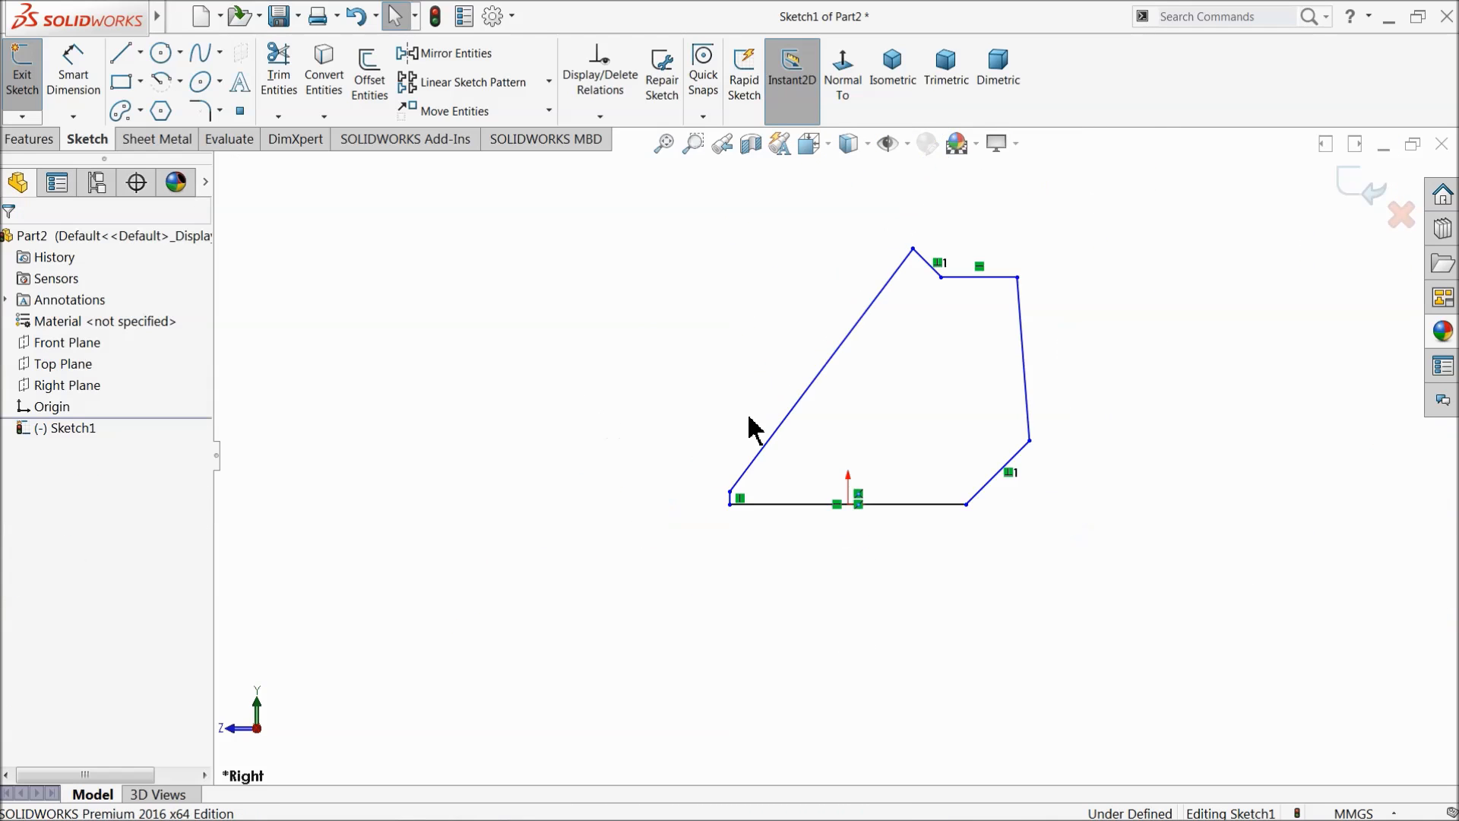
scroll(916, 380, "down", 3)
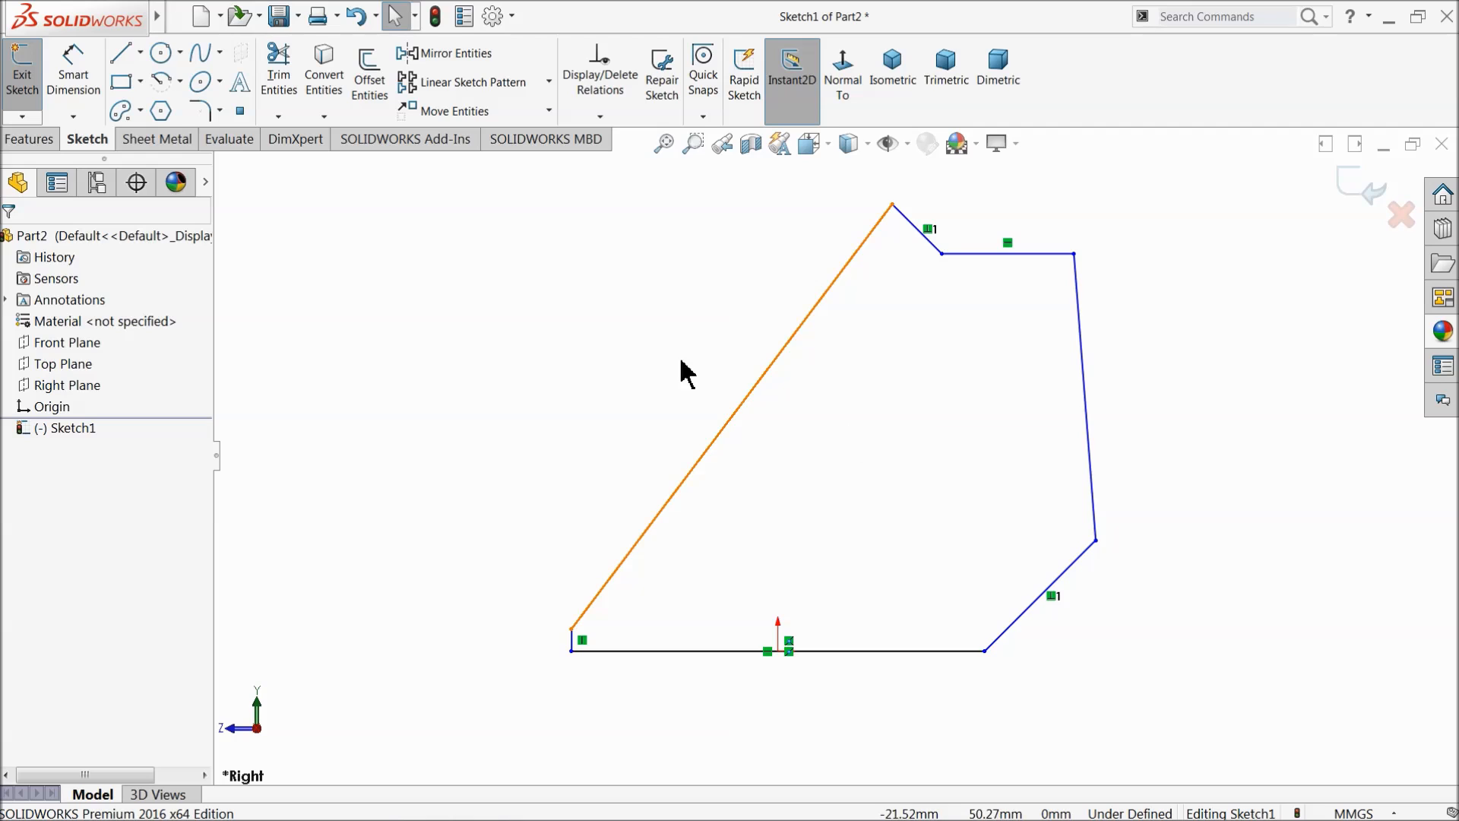
left_click(73, 72)
scroll(578, 668, "down", 4)
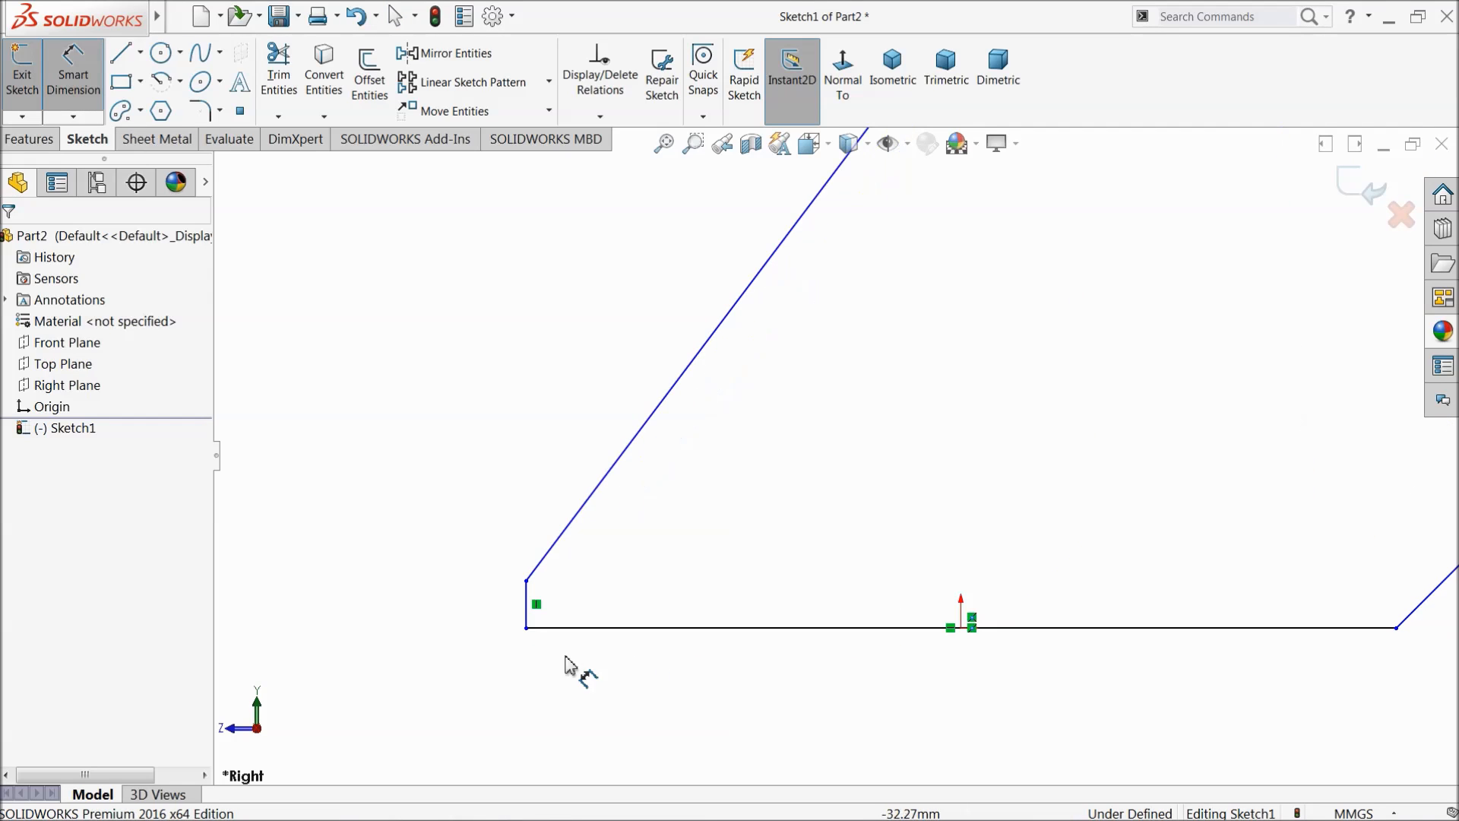
left_click(530, 617)
left_click(484, 616)
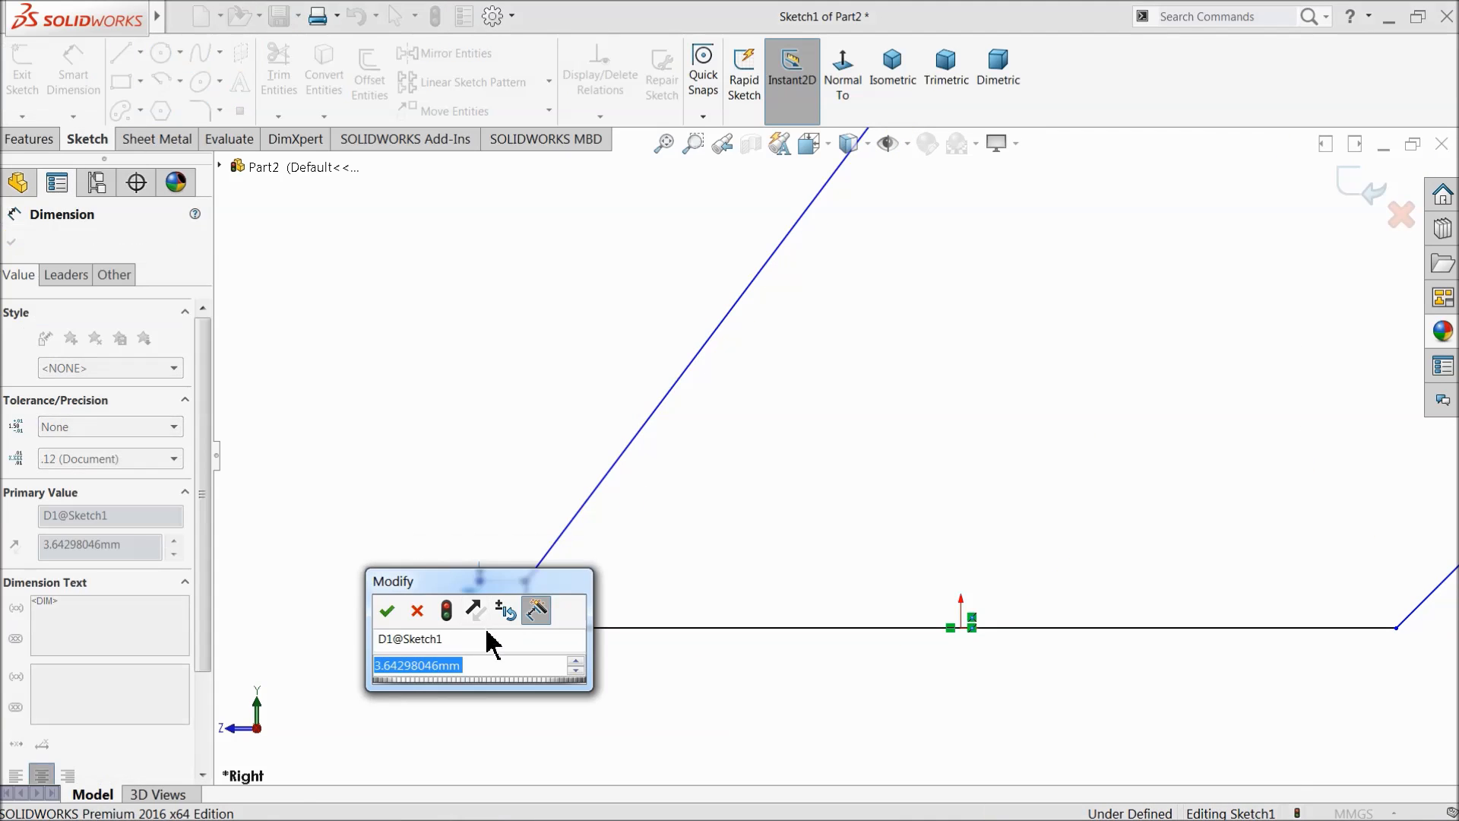
type("20")
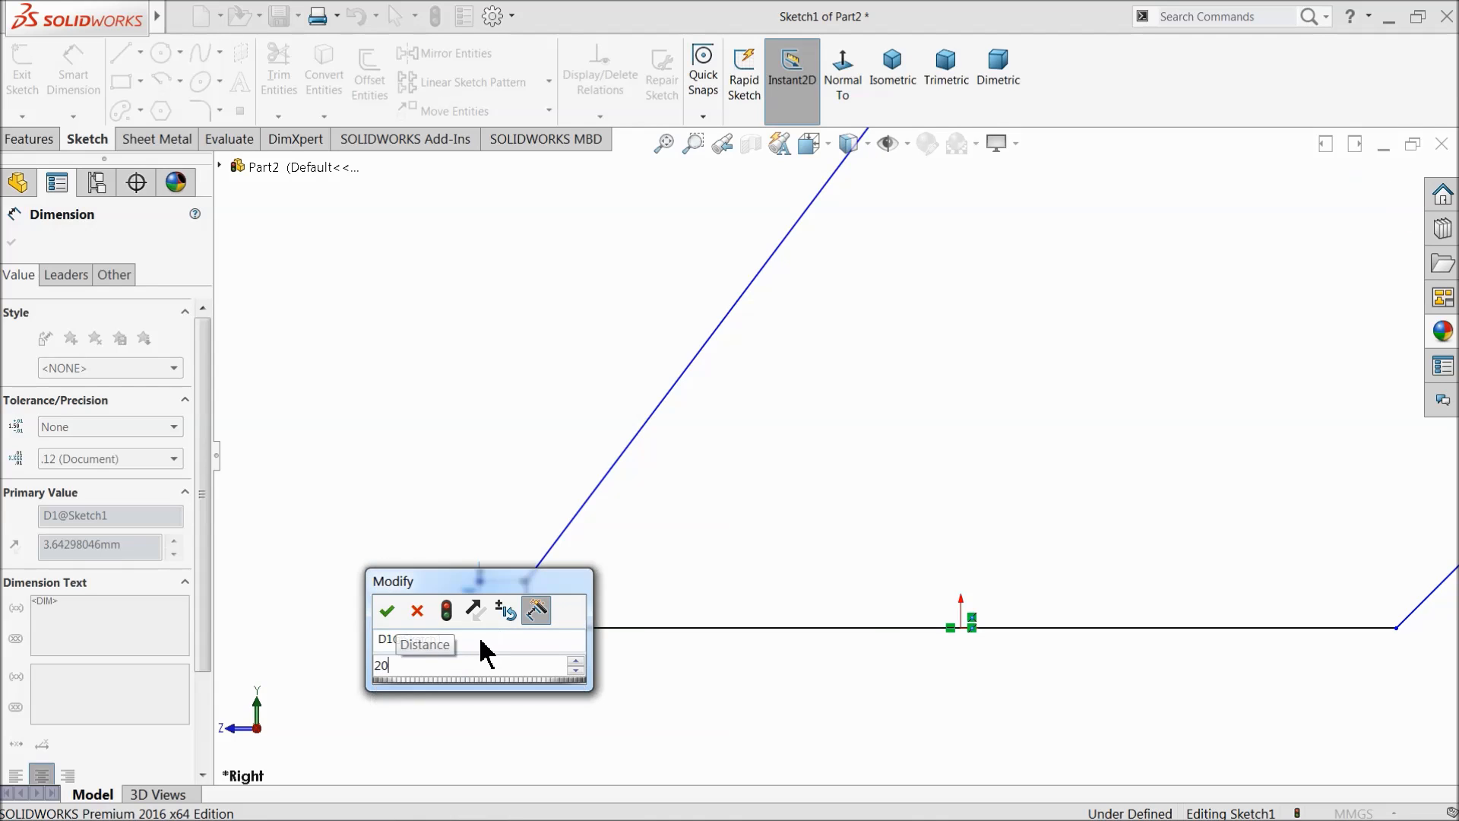
key("Return")
Step: Add a 135° angle dimension between the base line and the lower rear slanted line
scroll(988, 494, "down", 3)
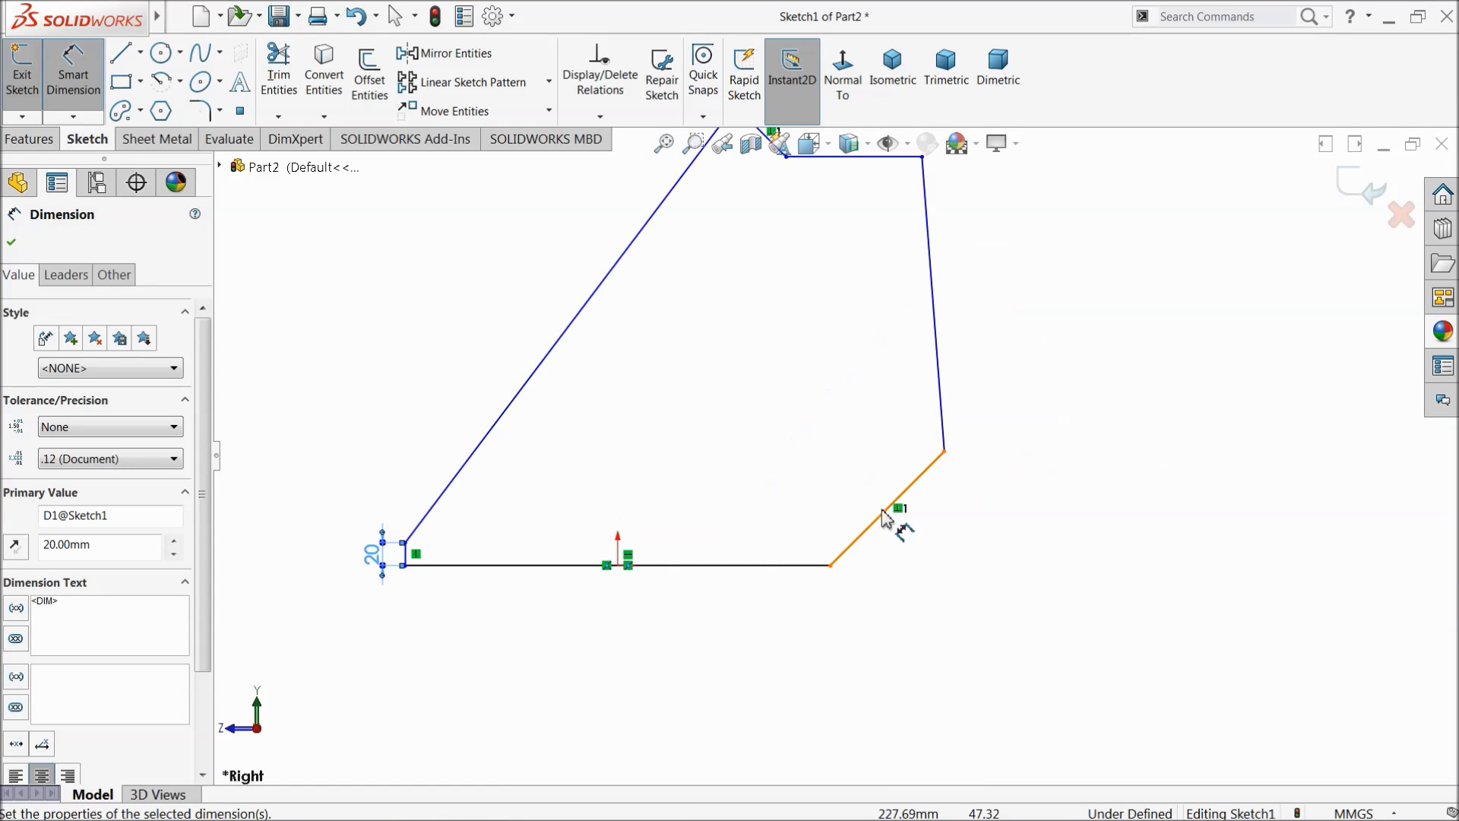
left_click(854, 537)
left_click(783, 564)
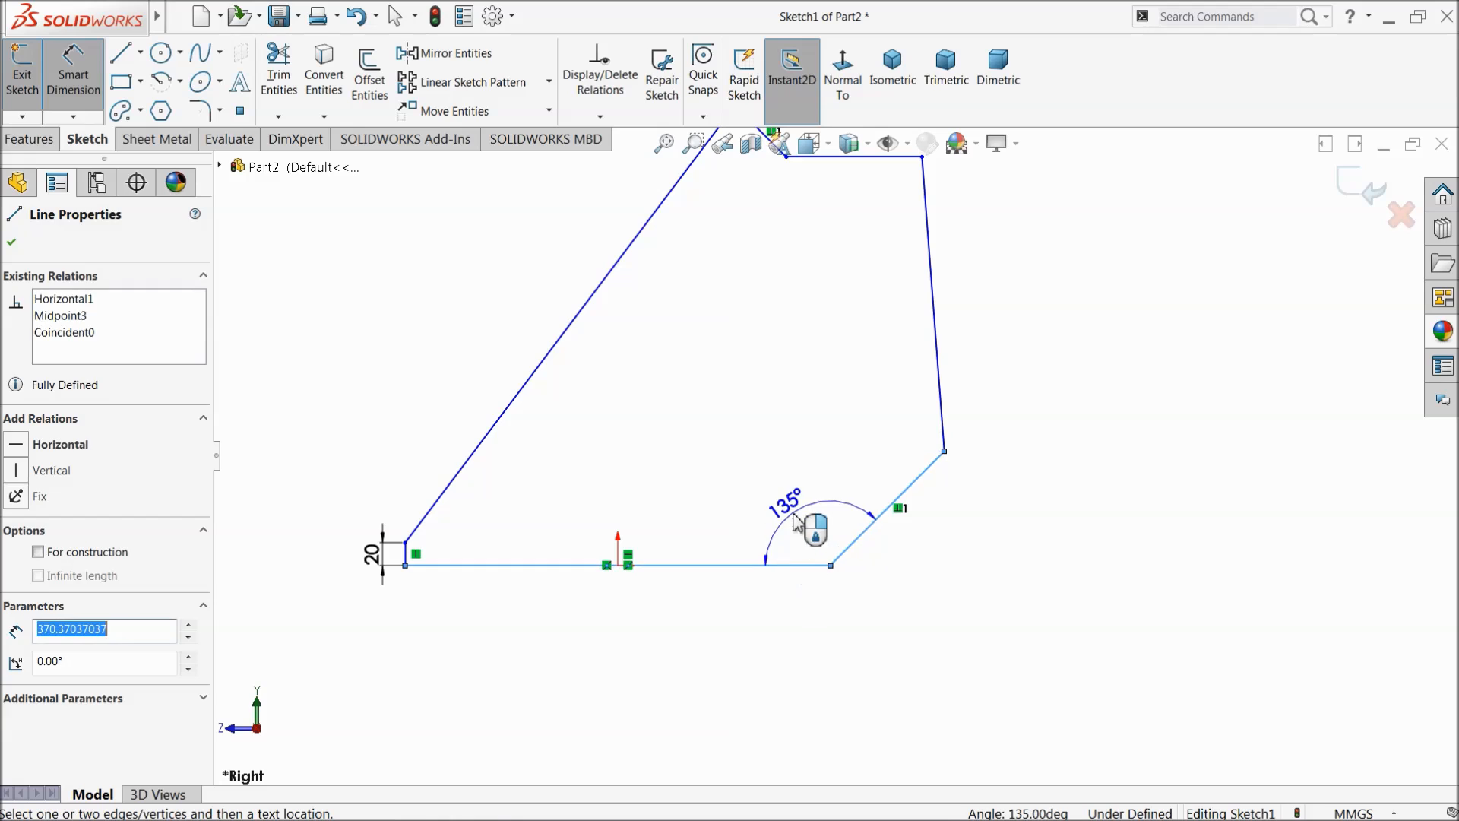
left_click(796, 522)
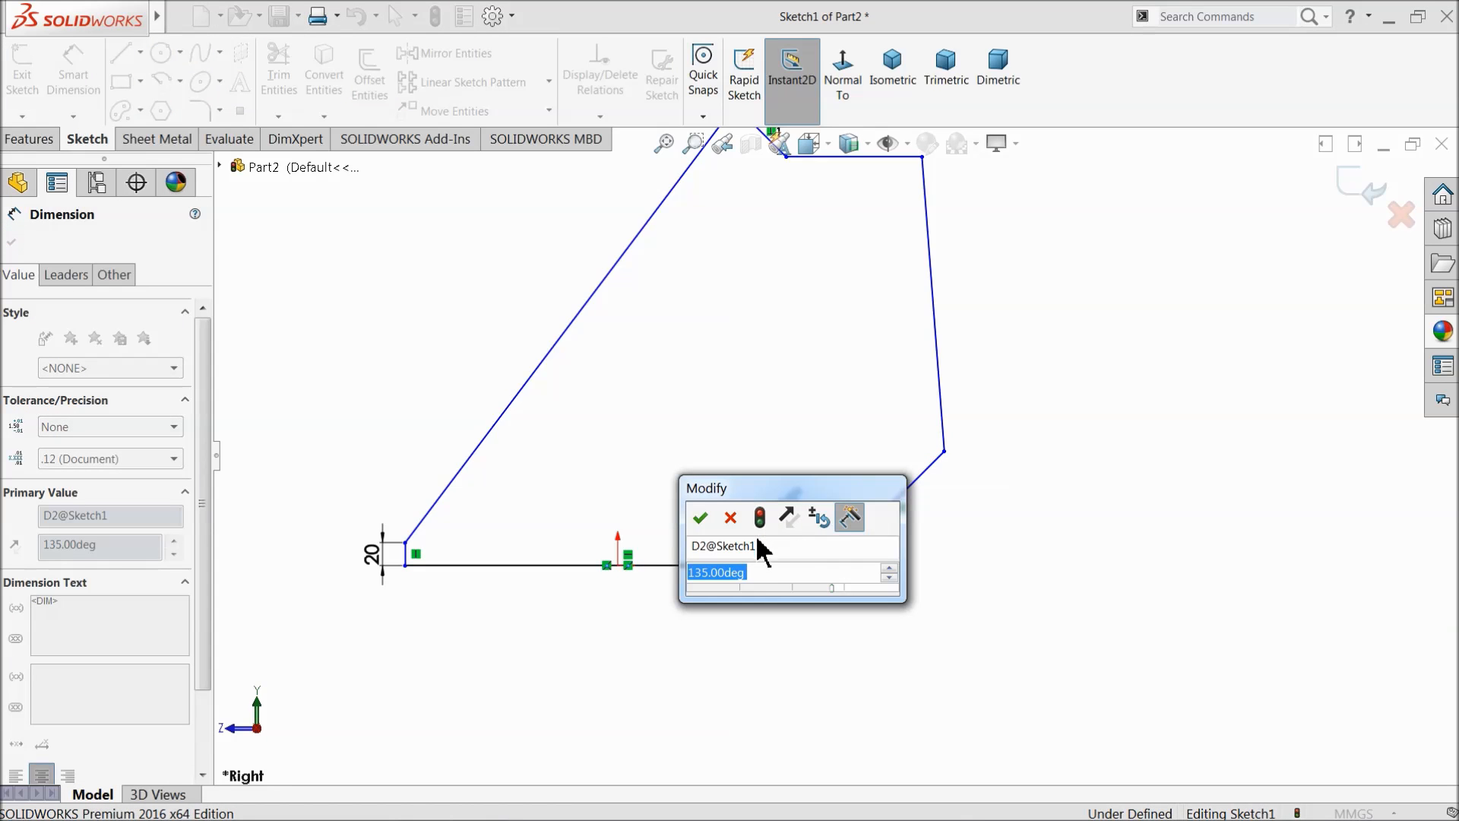
left_click(701, 520)
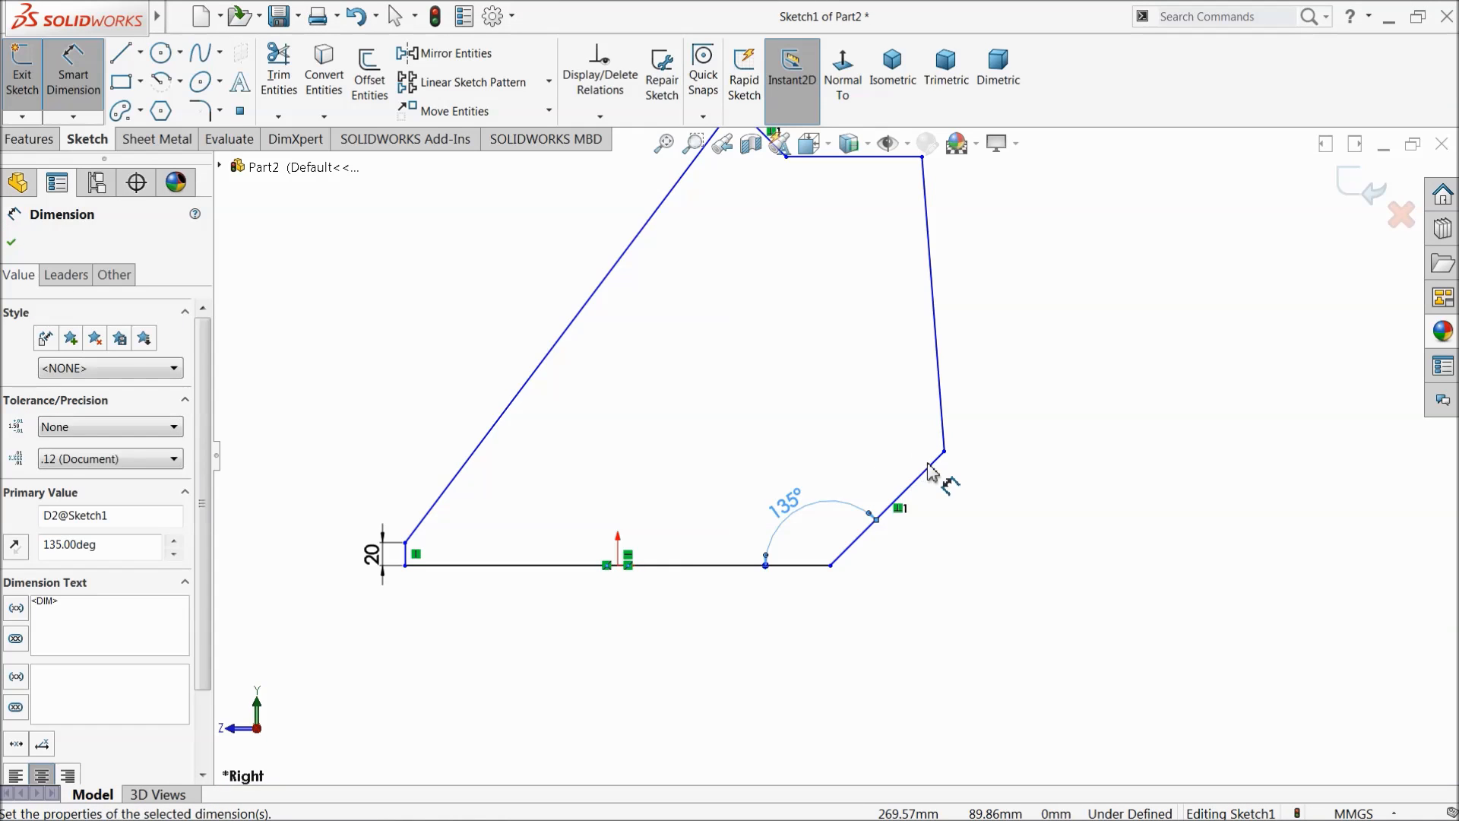
Step: Add a 122° angle dimension between the lower rear slanted line and the long rear line
left_click(935, 461)
left_click(944, 422)
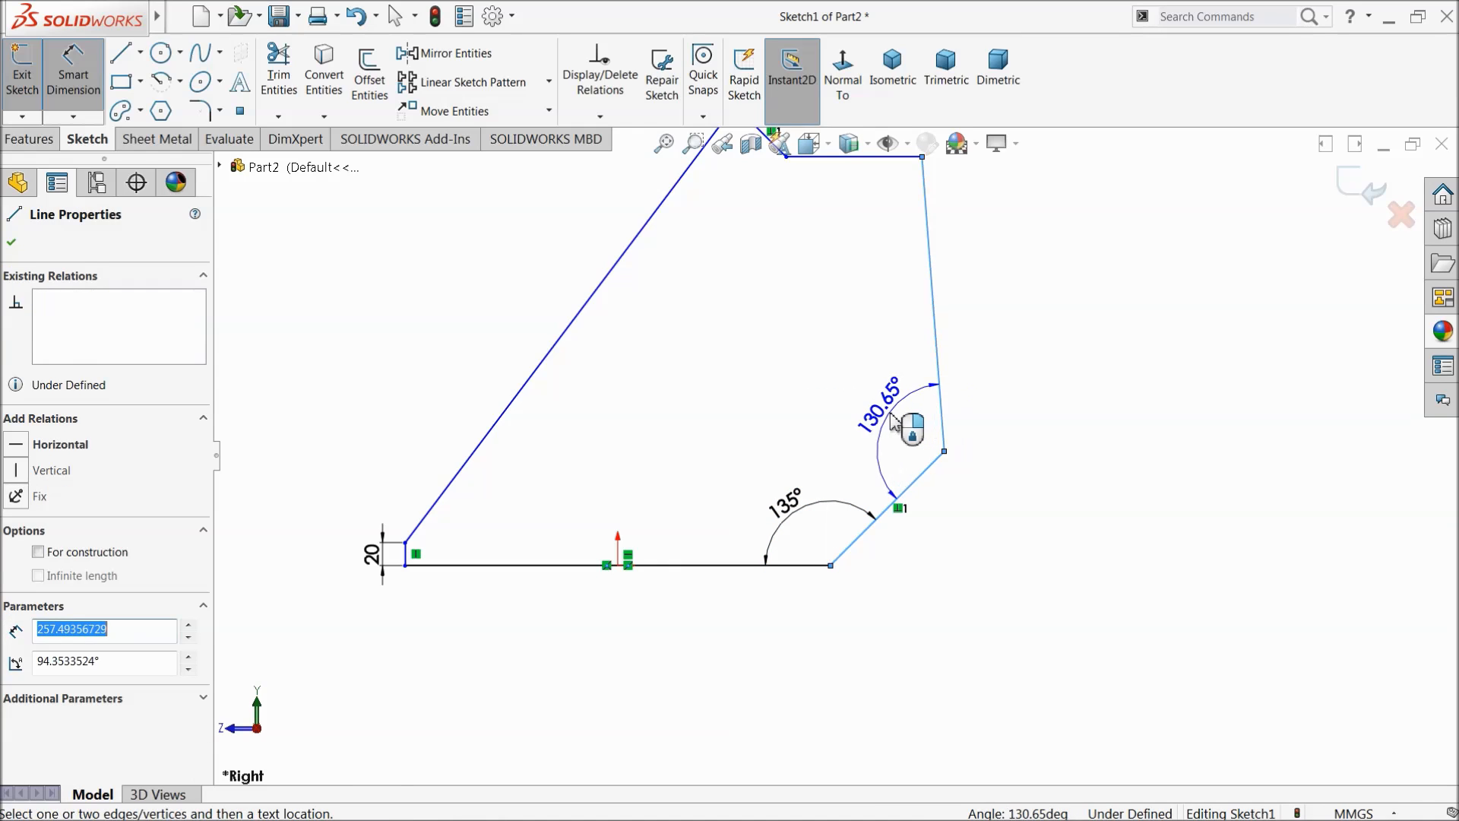
left_click(897, 426)
type("122")
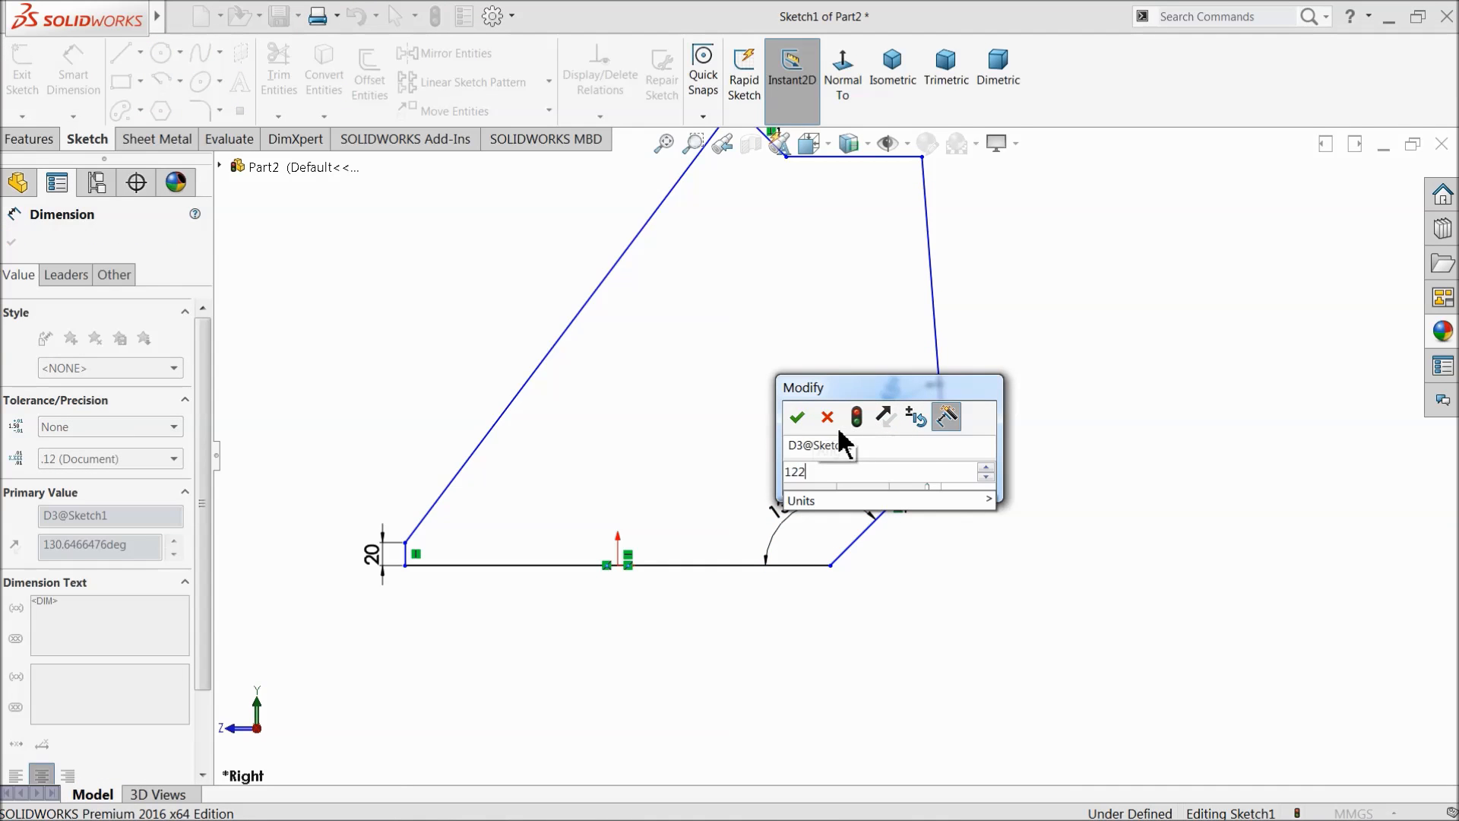
left_click(797, 417)
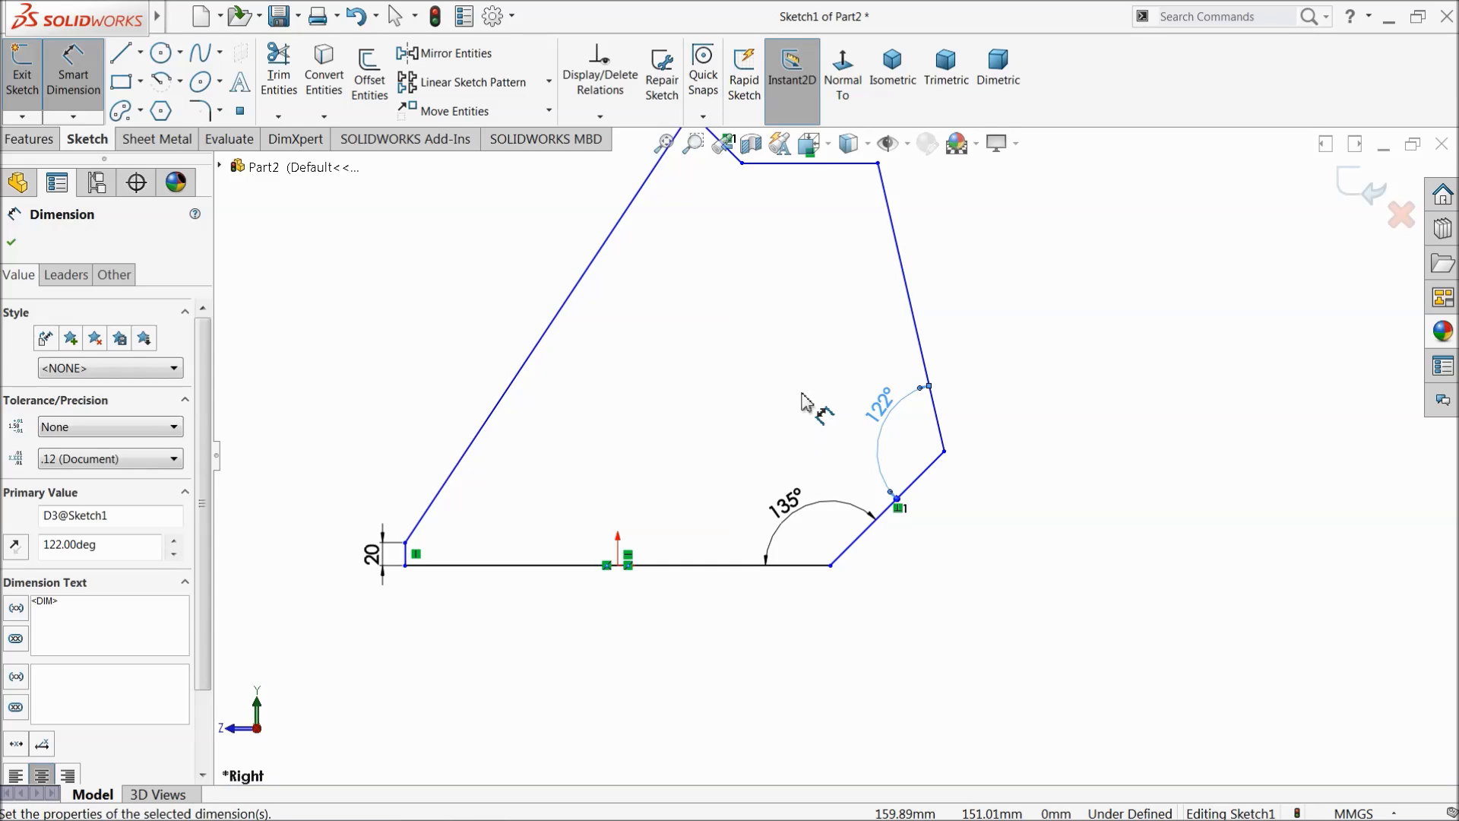
Step: Dimension the length of the lower rear slanted line as 155 mm
scroll(748, 266, "down", 2)
scroll(752, 268, "up", 3)
scroll(759, 260, "down", 1)
scroll(801, 371, "up", 2)
scroll(858, 605, "down", 3)
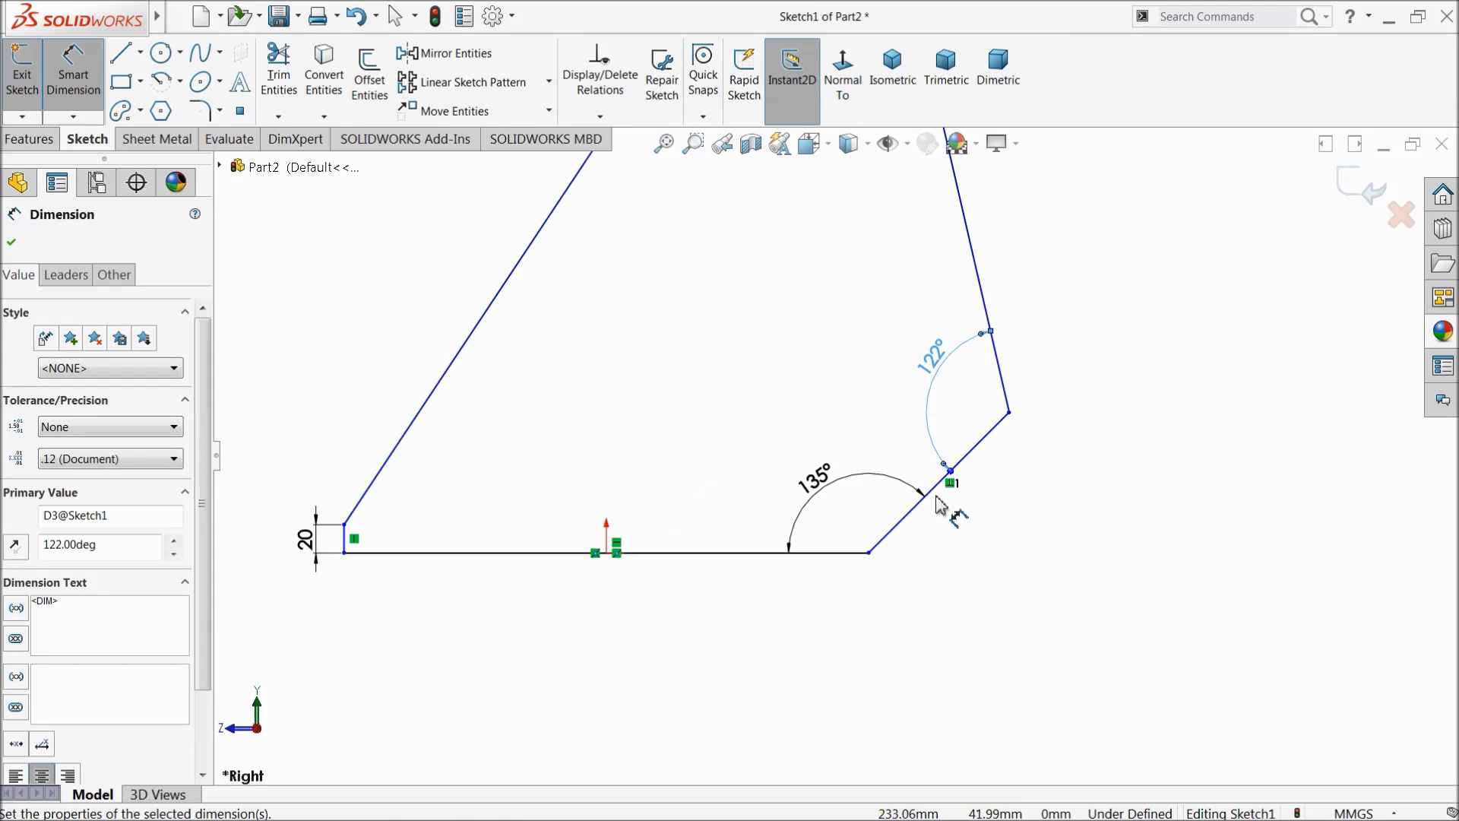
left_click(949, 479)
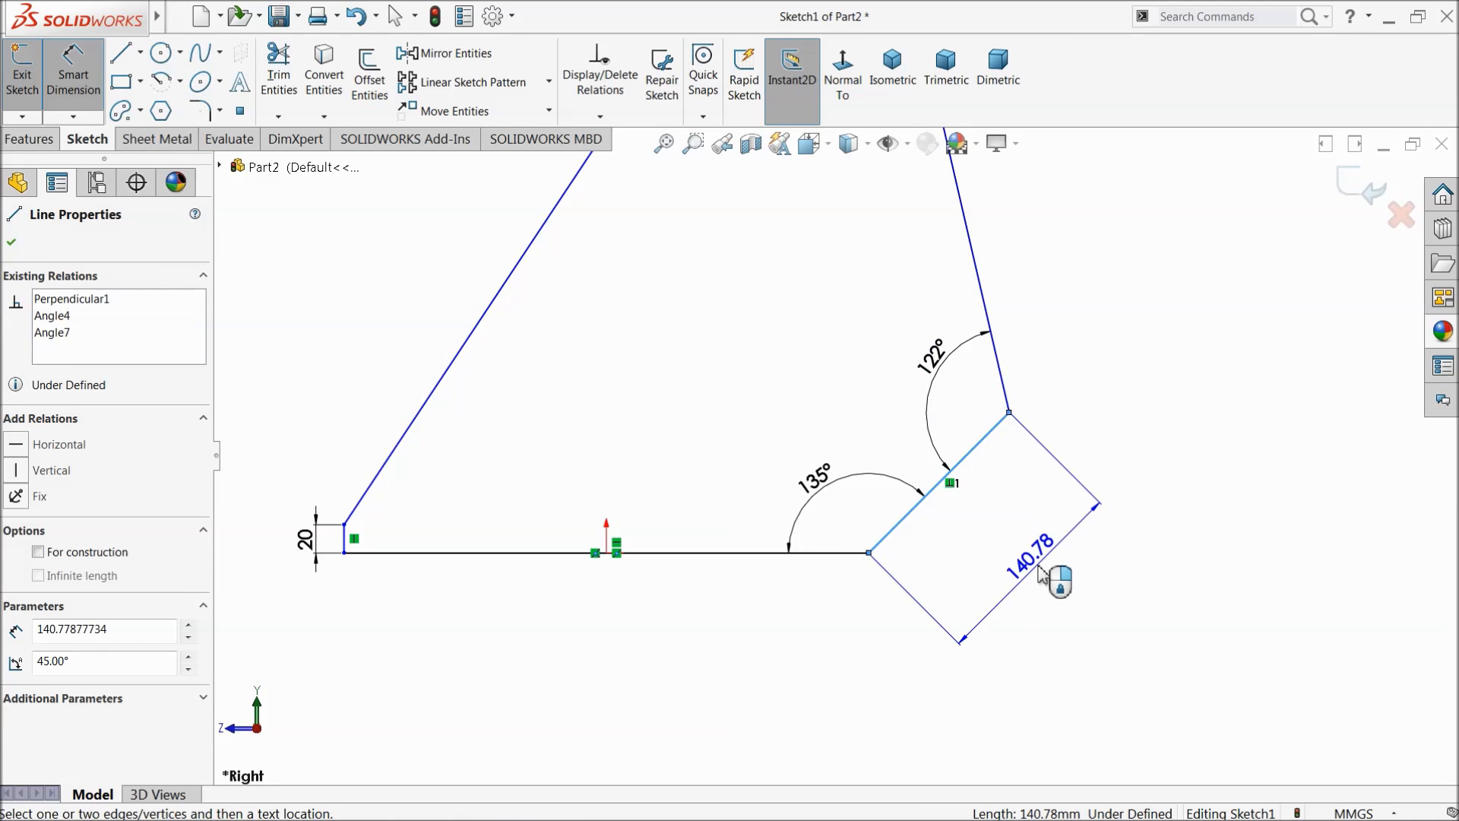
left_click(1058, 582)
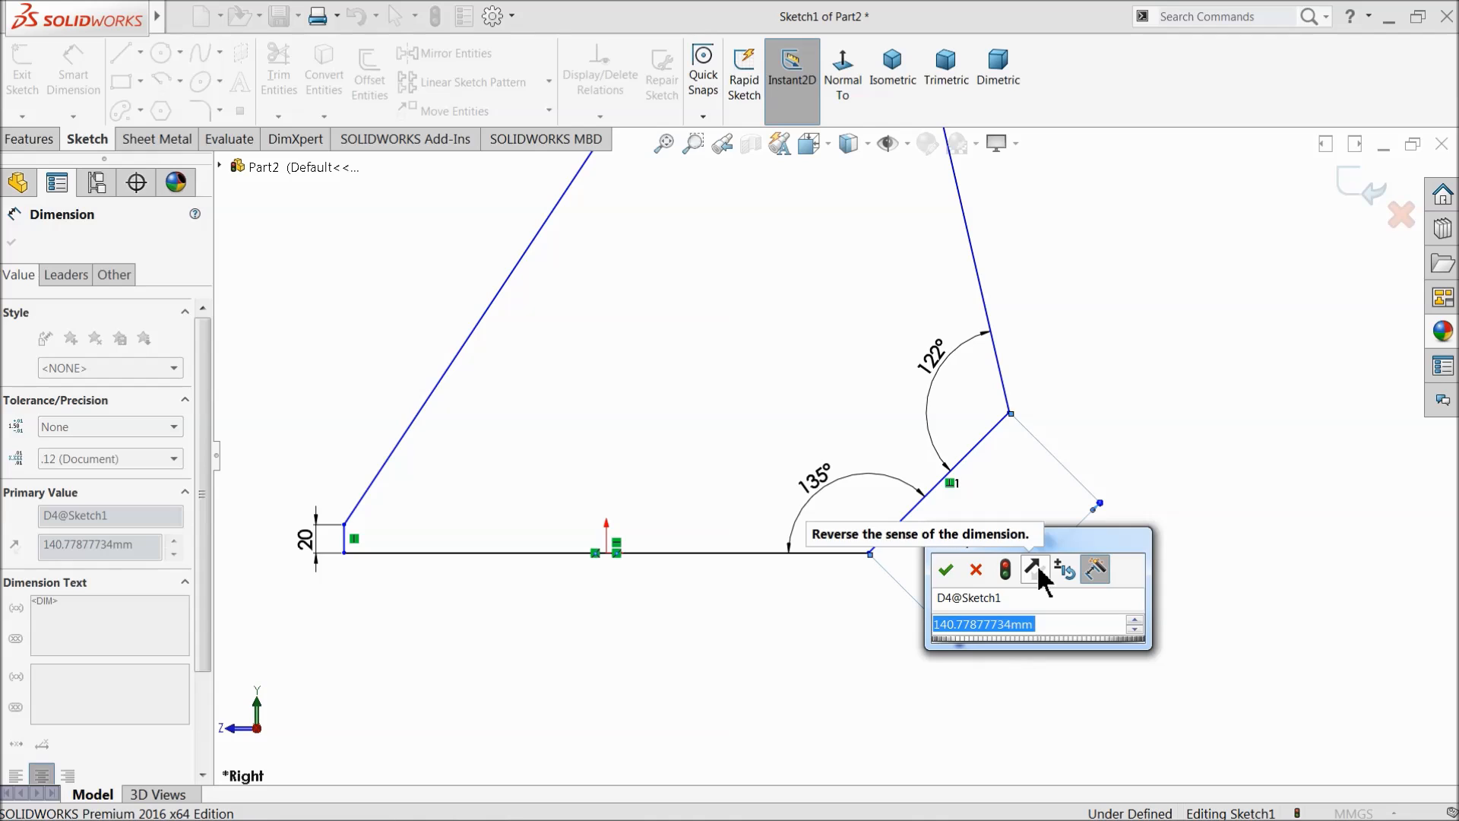
type("155")
left_click(945, 570)
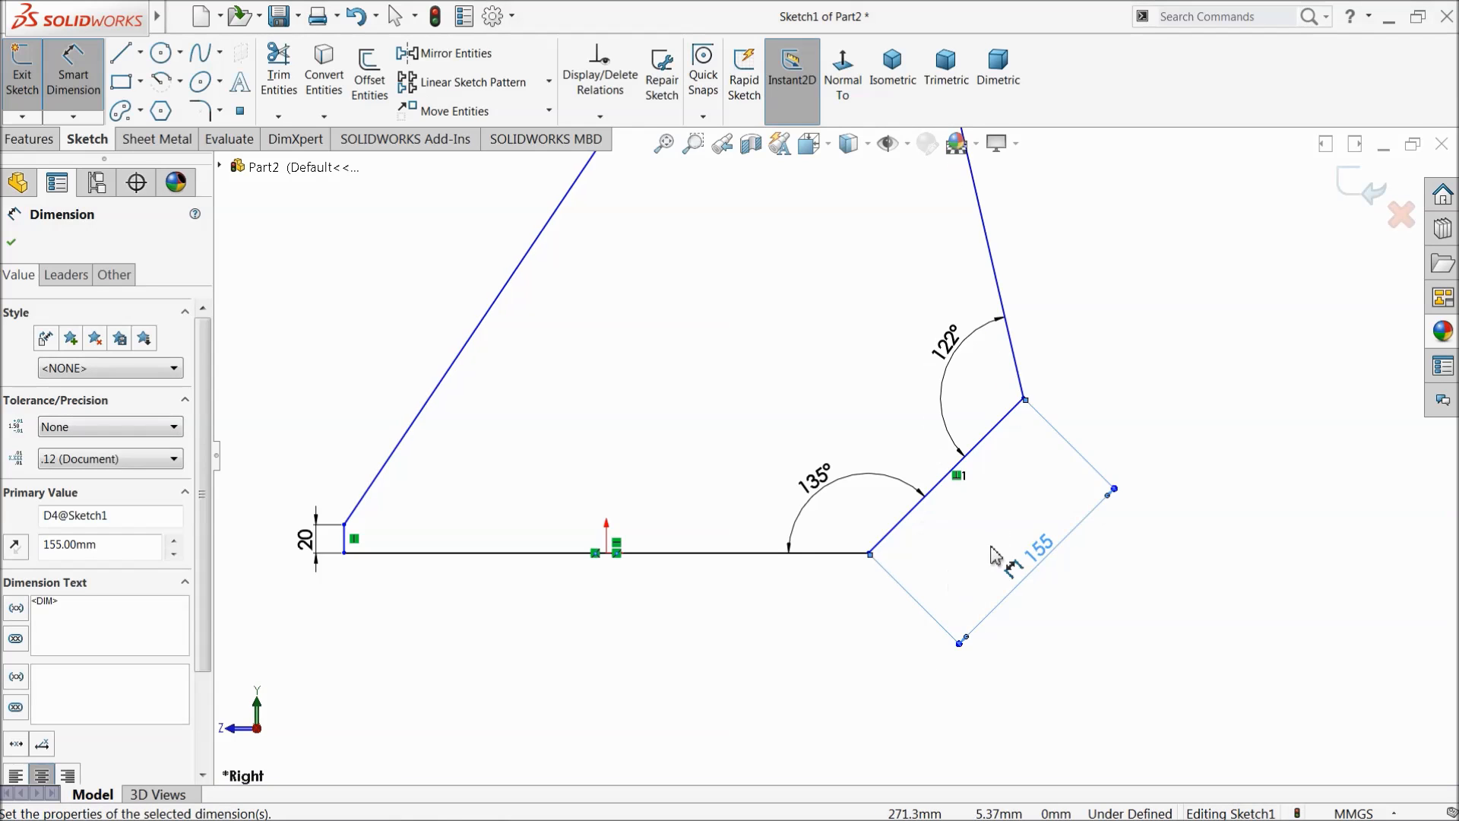
Step: Dimension the length of the long rear line as 400 mm
scroll(967, 449, "up", 4)
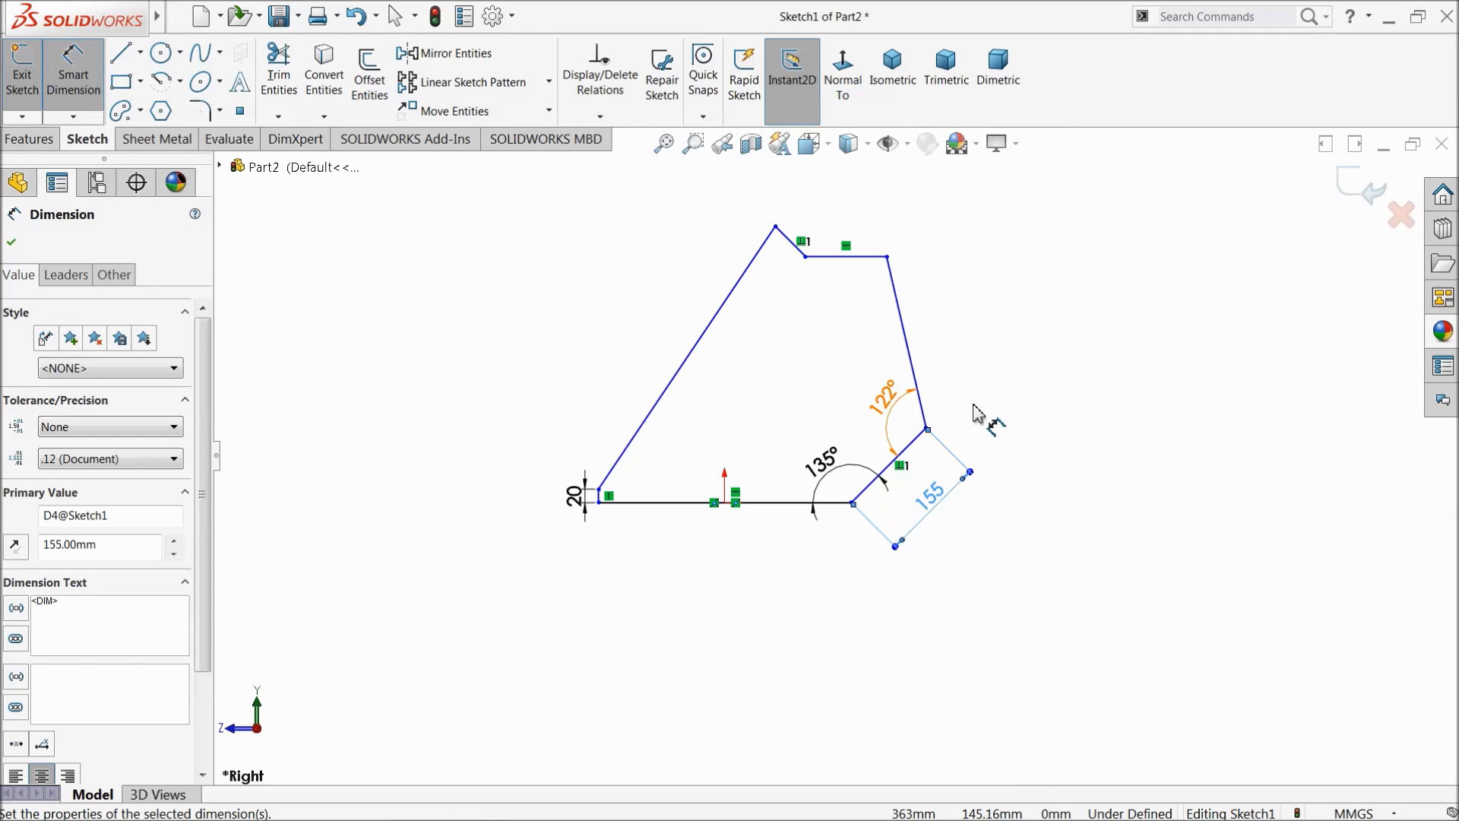
left_click(914, 356)
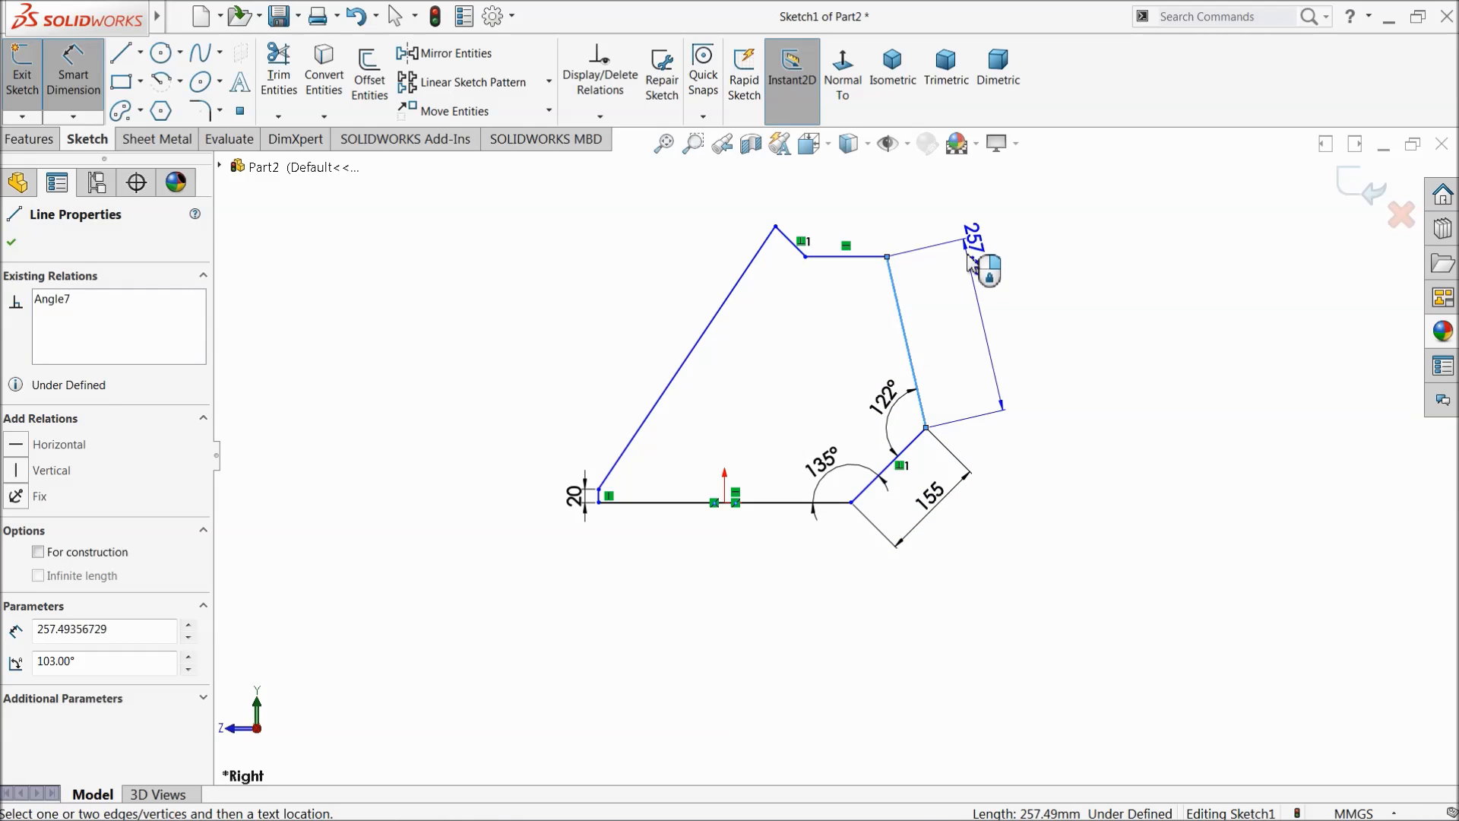
left_click(970, 261)
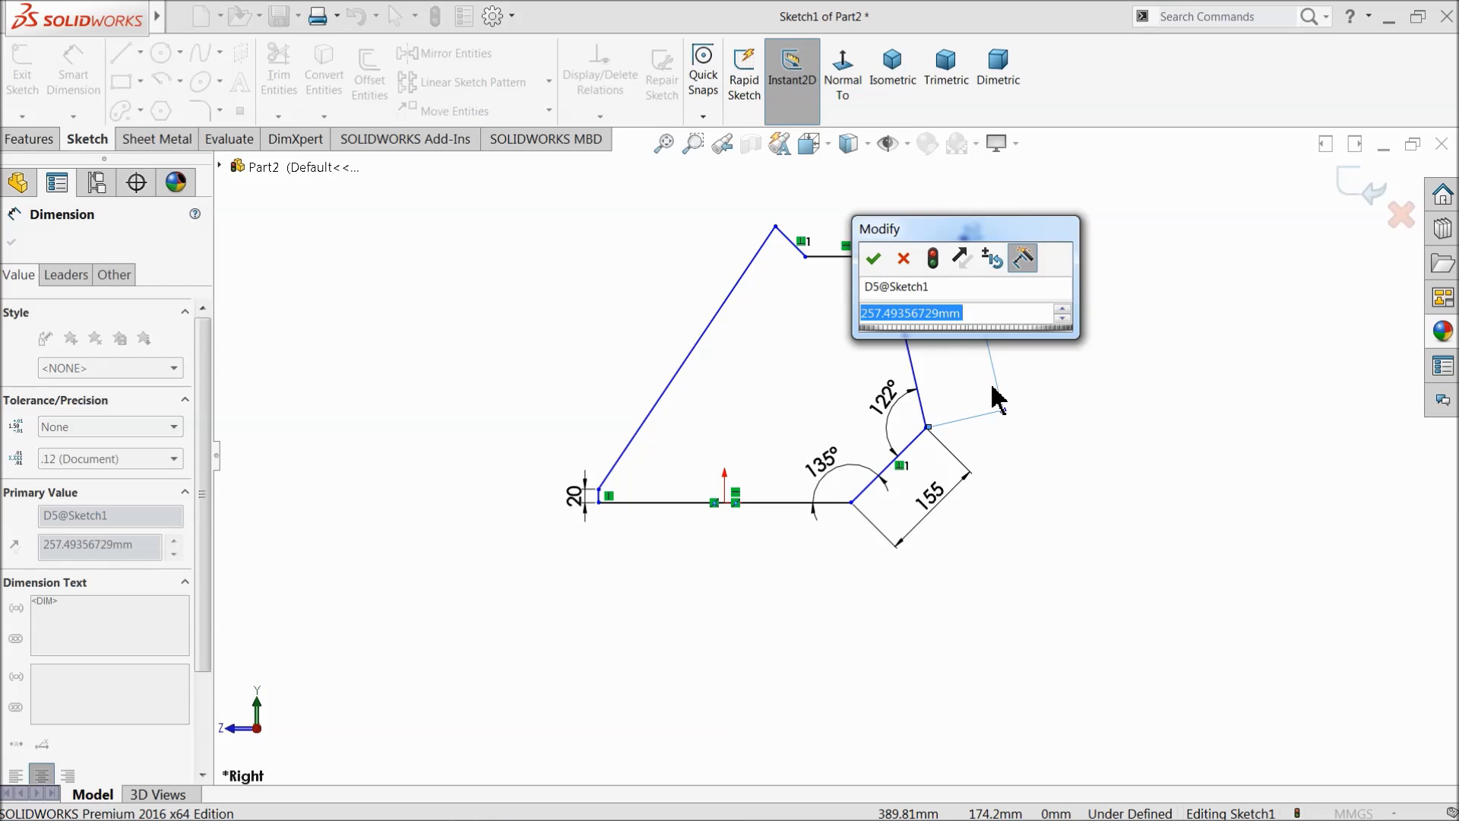
type("400")
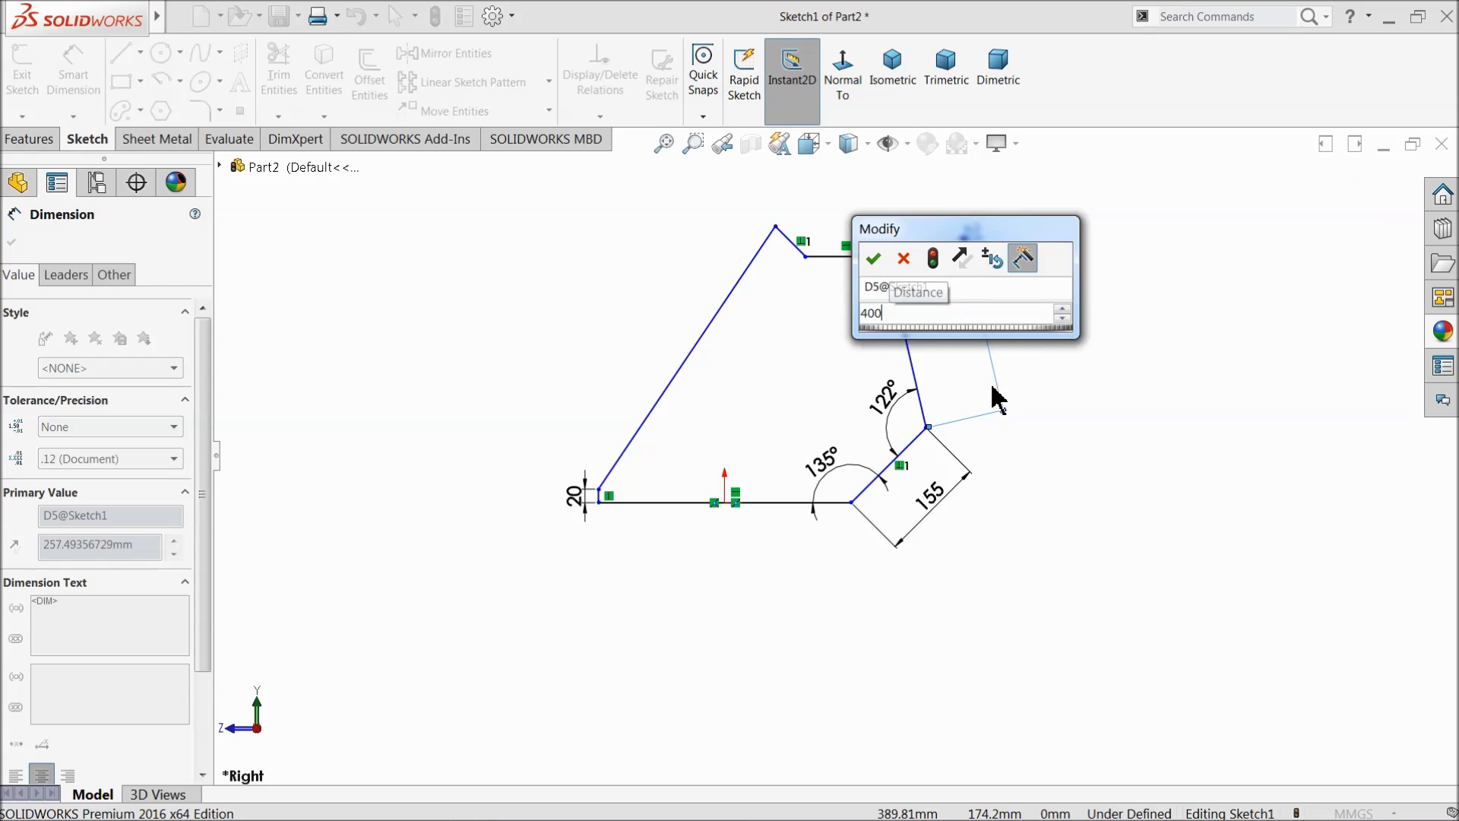
key("Return")
Step: Dimension the horizontal line at the profile's top as 155 mm
scroll(1017, 395, "down", 3)
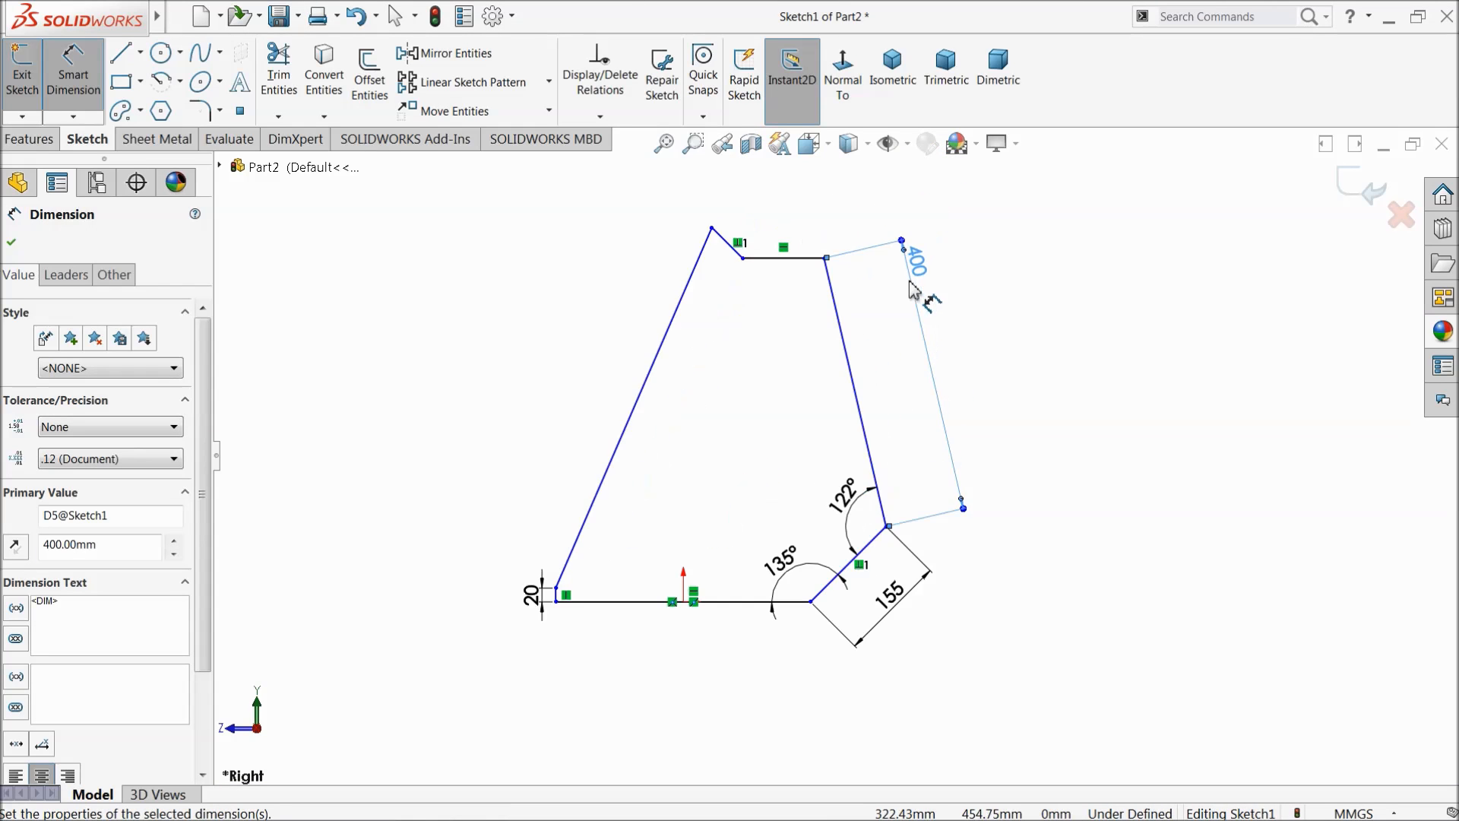
scroll(880, 345, "up", 2)
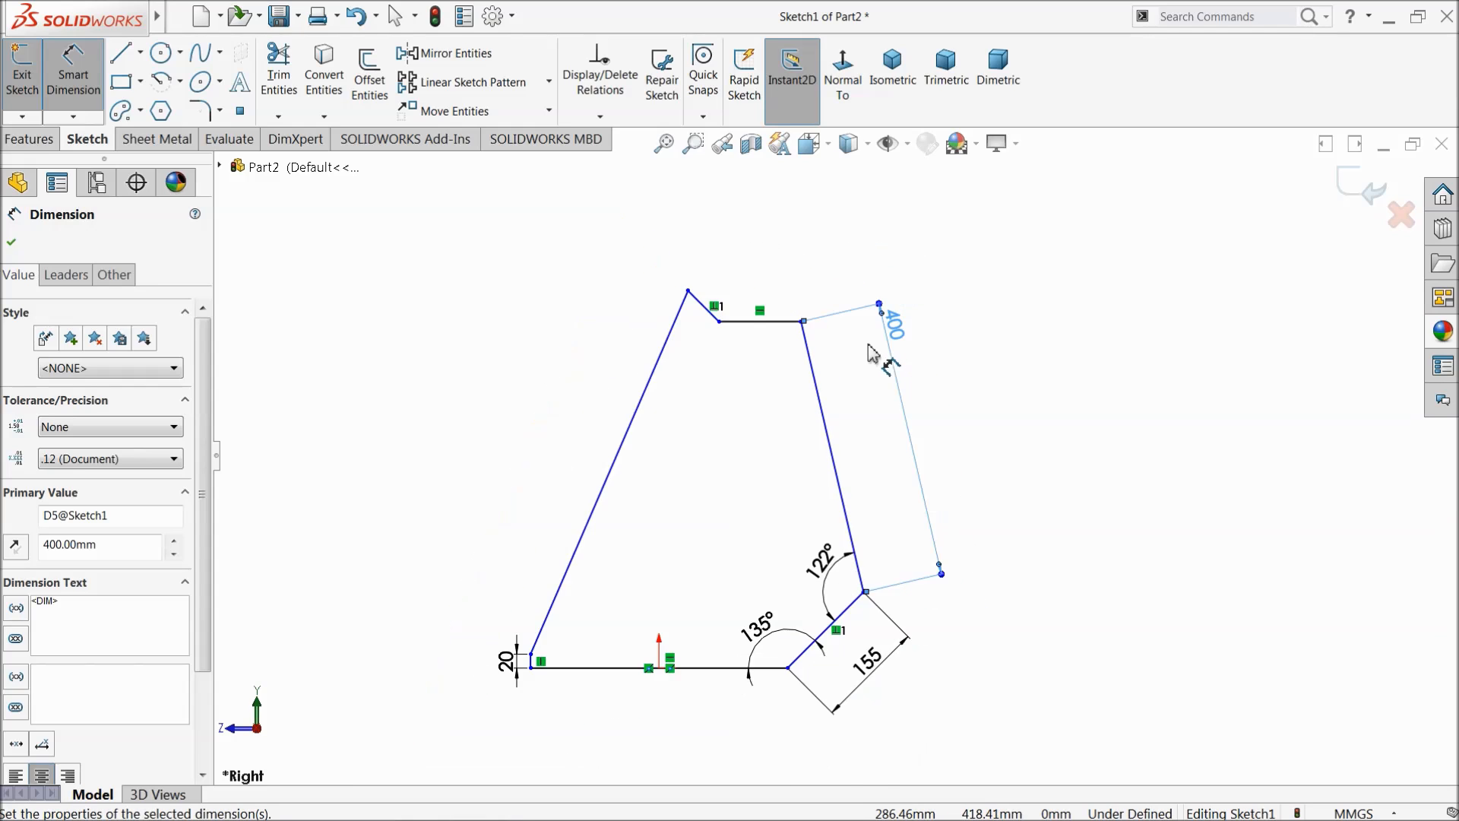
scroll(859, 342, "down", 2)
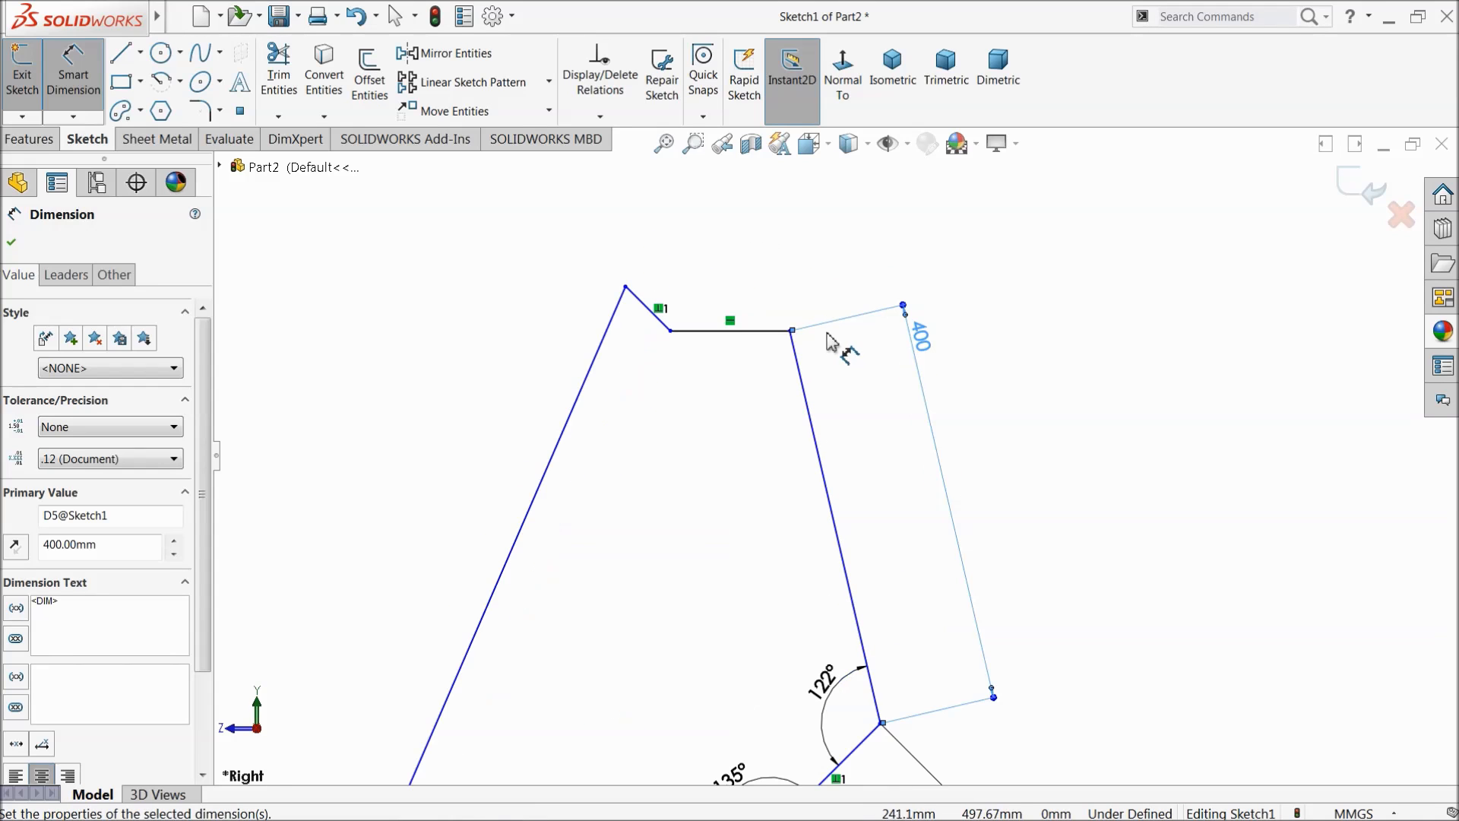
left_click(721, 333)
left_click(757, 251)
type("155")
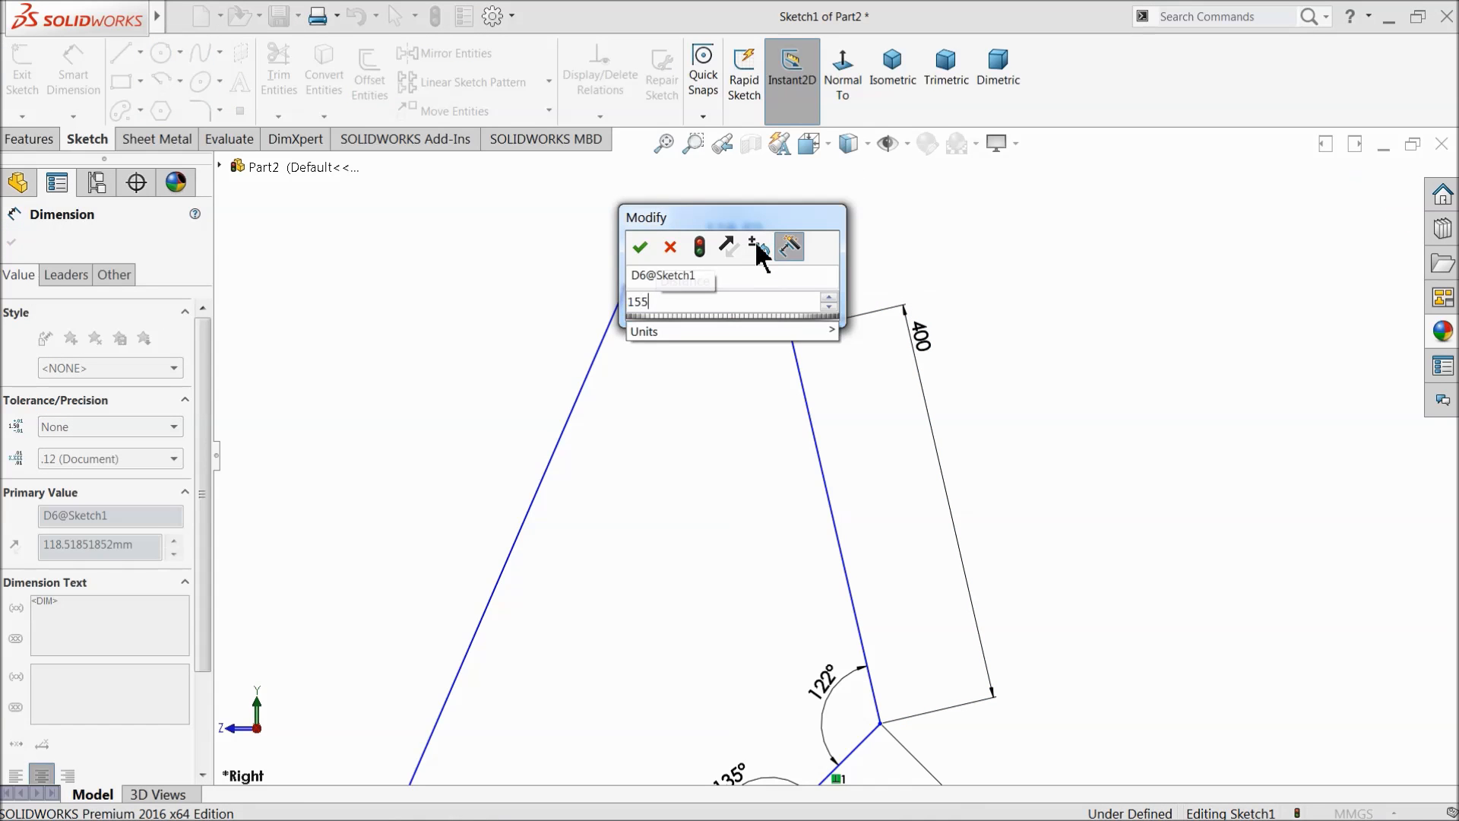
key("Return")
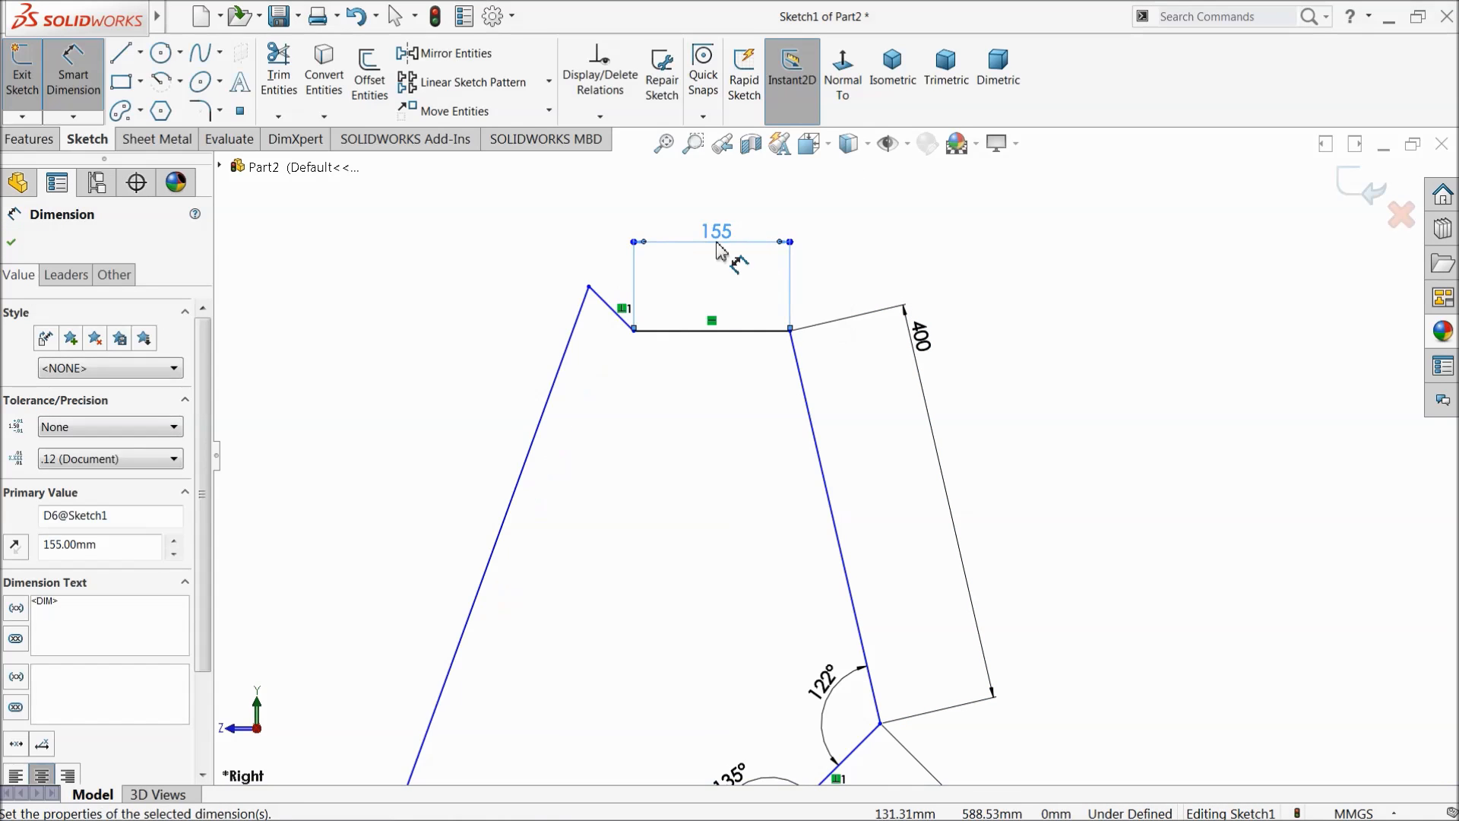
Step: Dimension the vertical distance between the endpoints of the short slanted line at the profile's peak as 20 mm
left_click(634, 331)
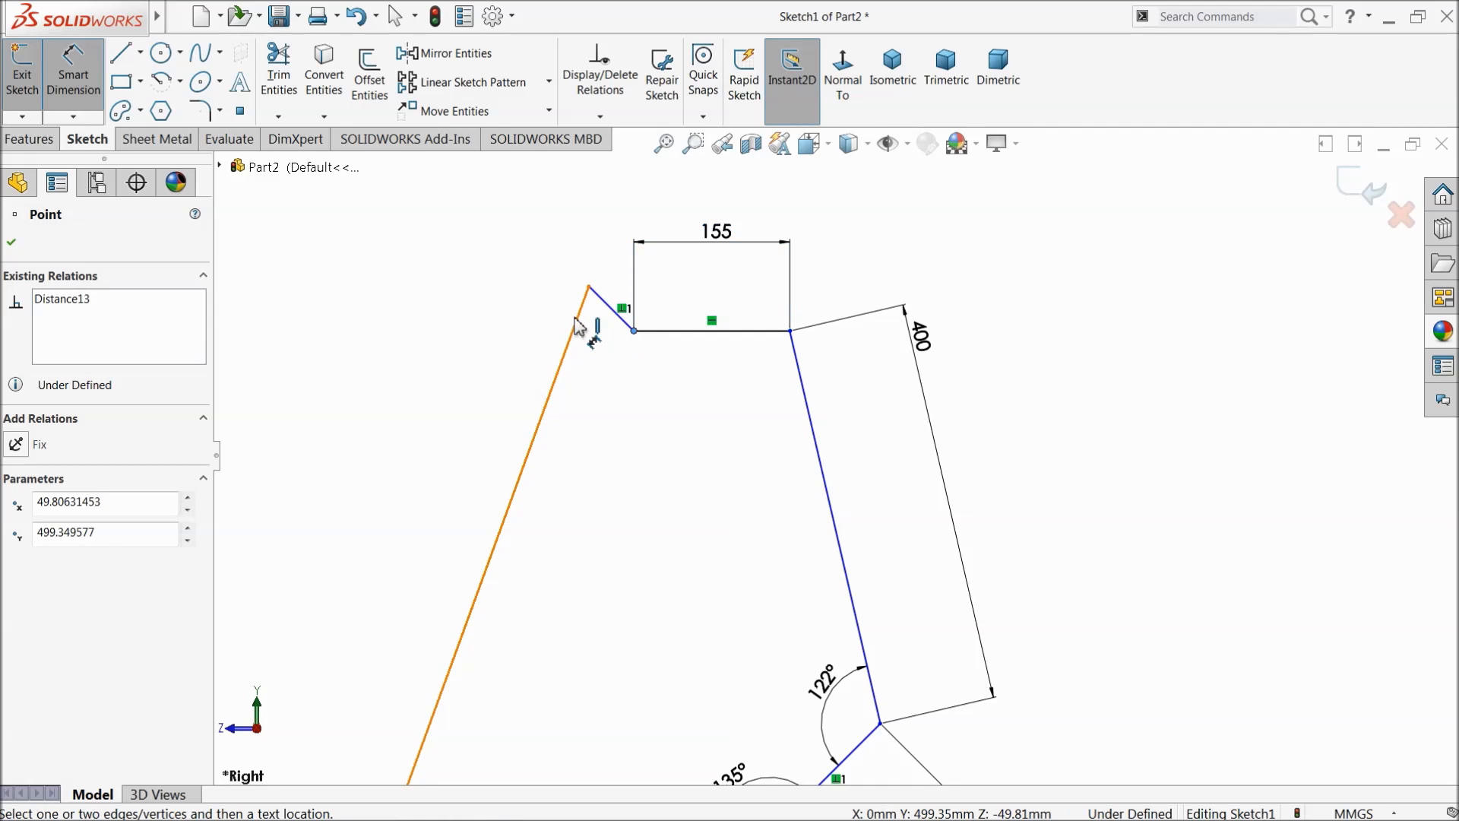
left_click(590, 289)
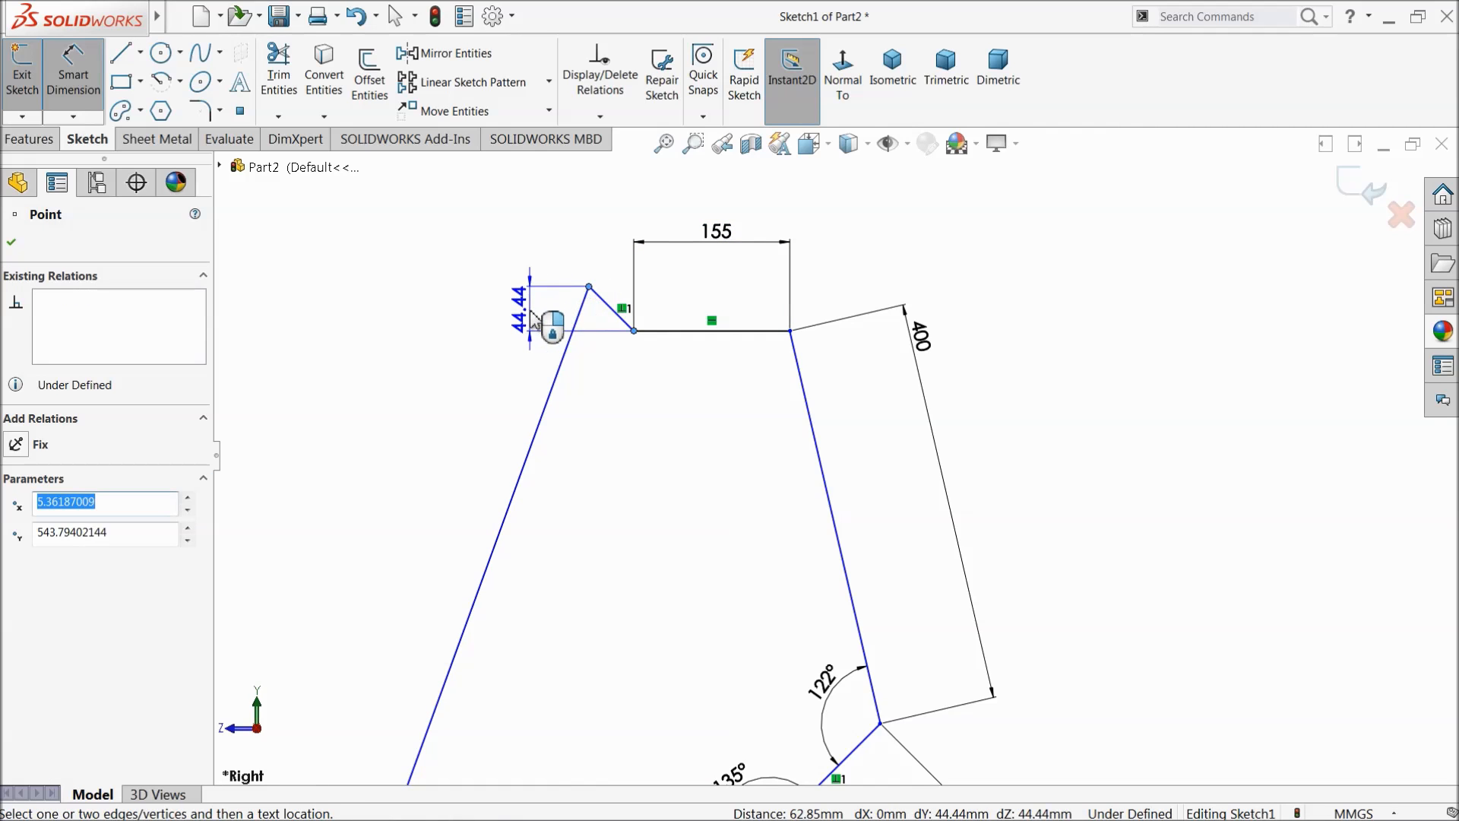
left_click(531, 310)
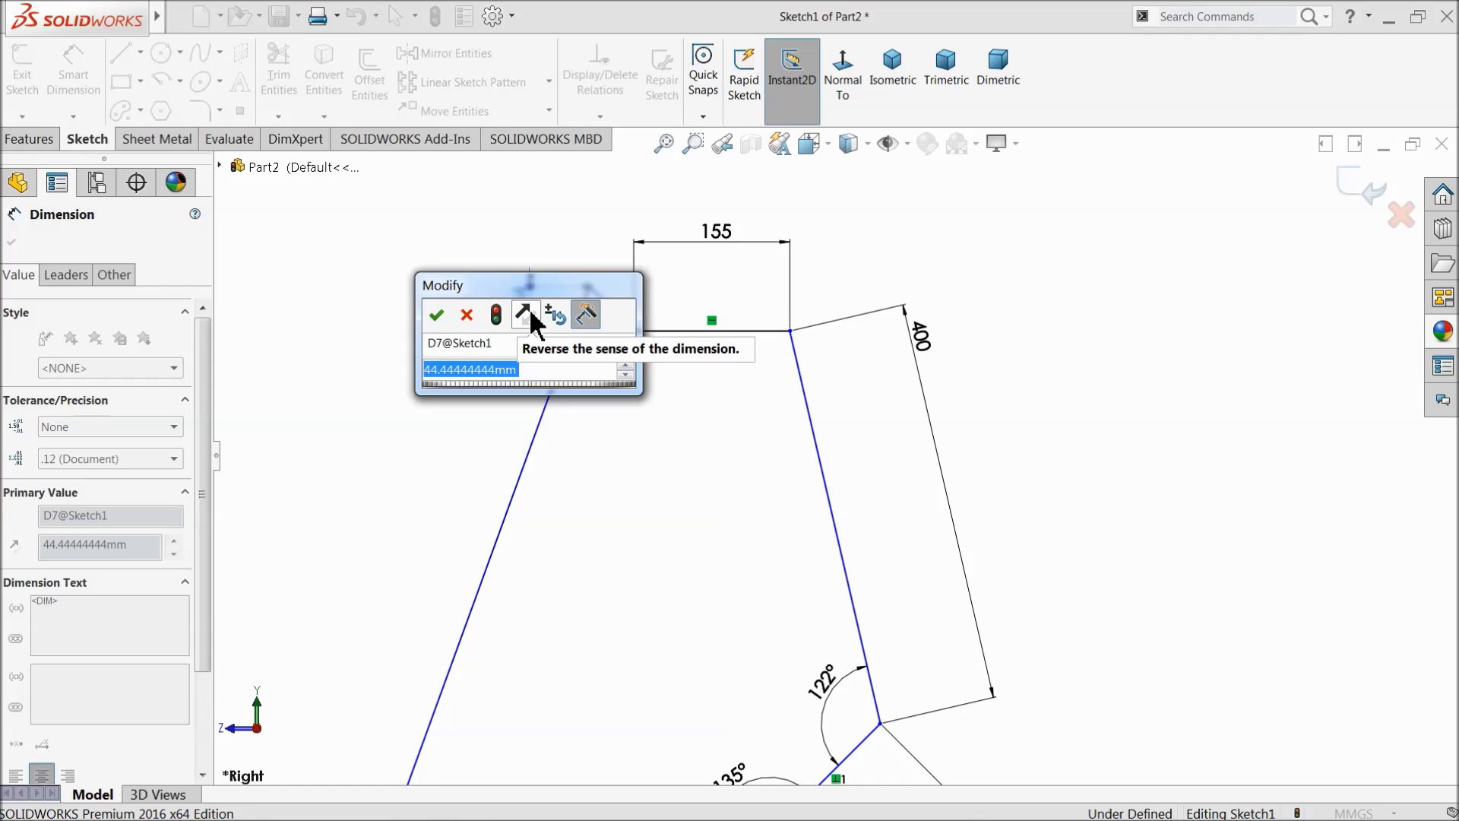
type("20")
key("Return")
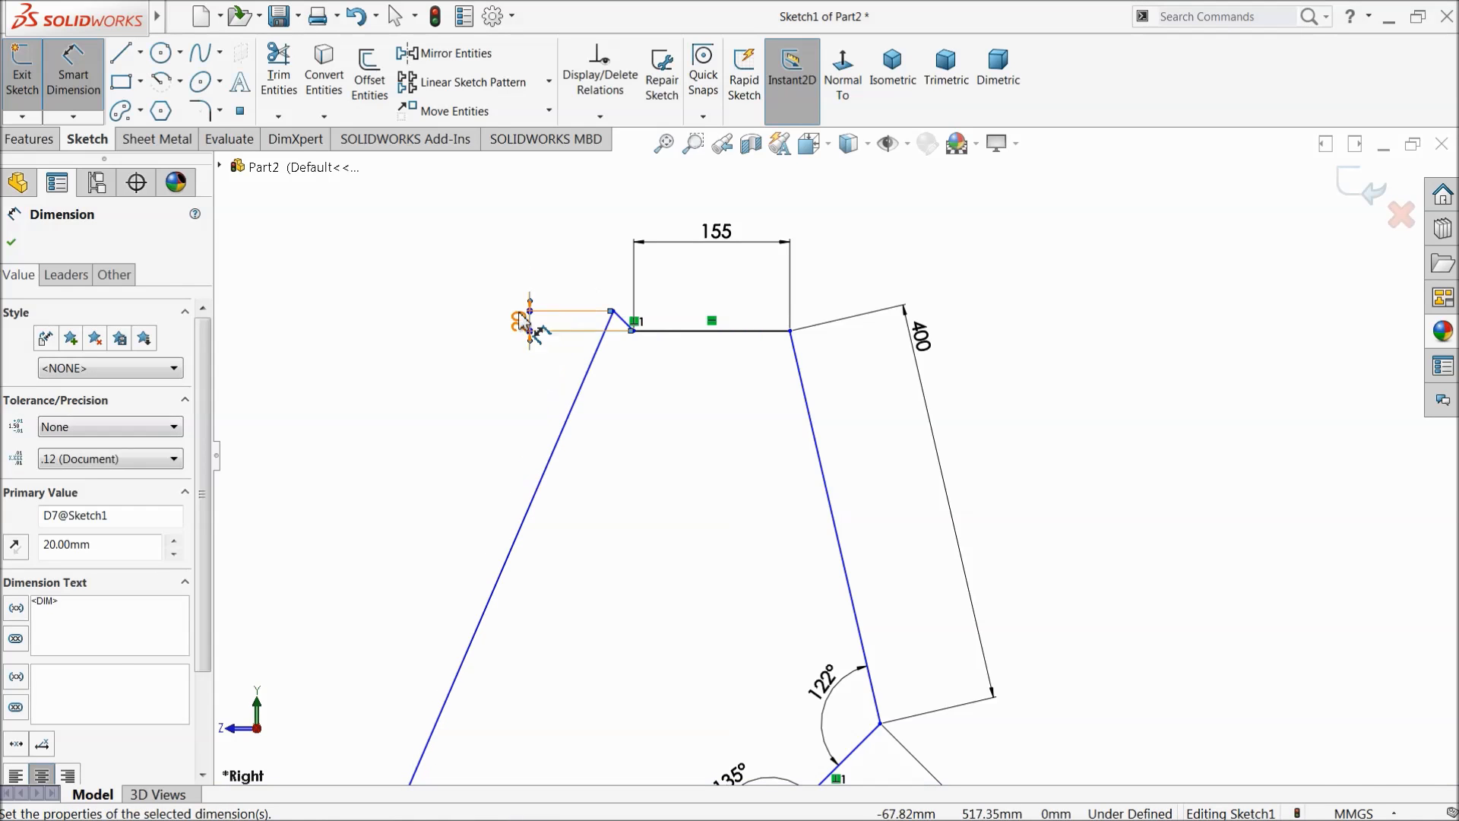
Step: Try to dimension the horizontal distance between the endpoints of the short slanted line at the profile's peak
scroll(595, 370, "down", 5)
left_click(617, 361)
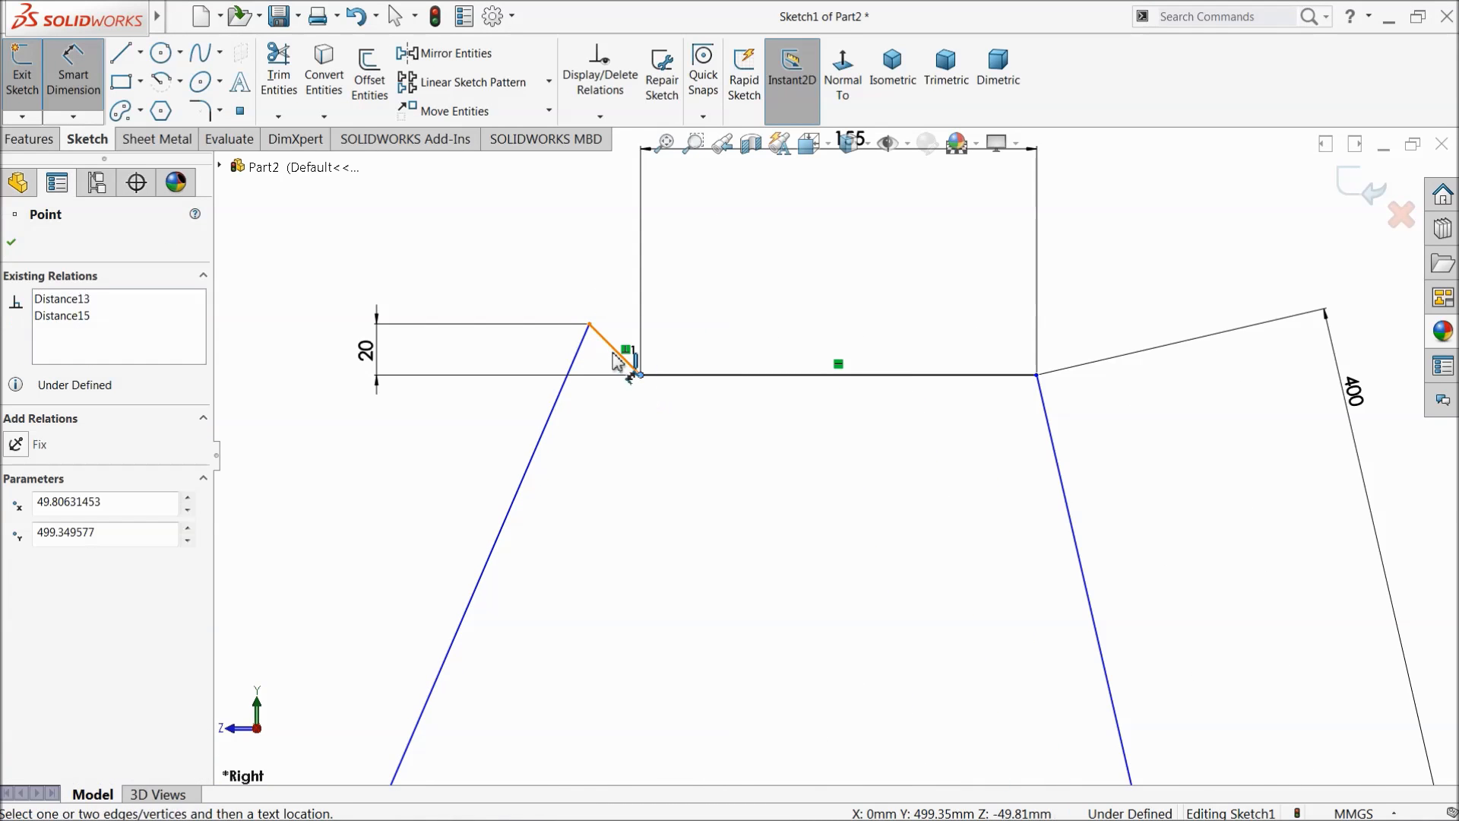
left_click(590, 325)
left_click(595, 234)
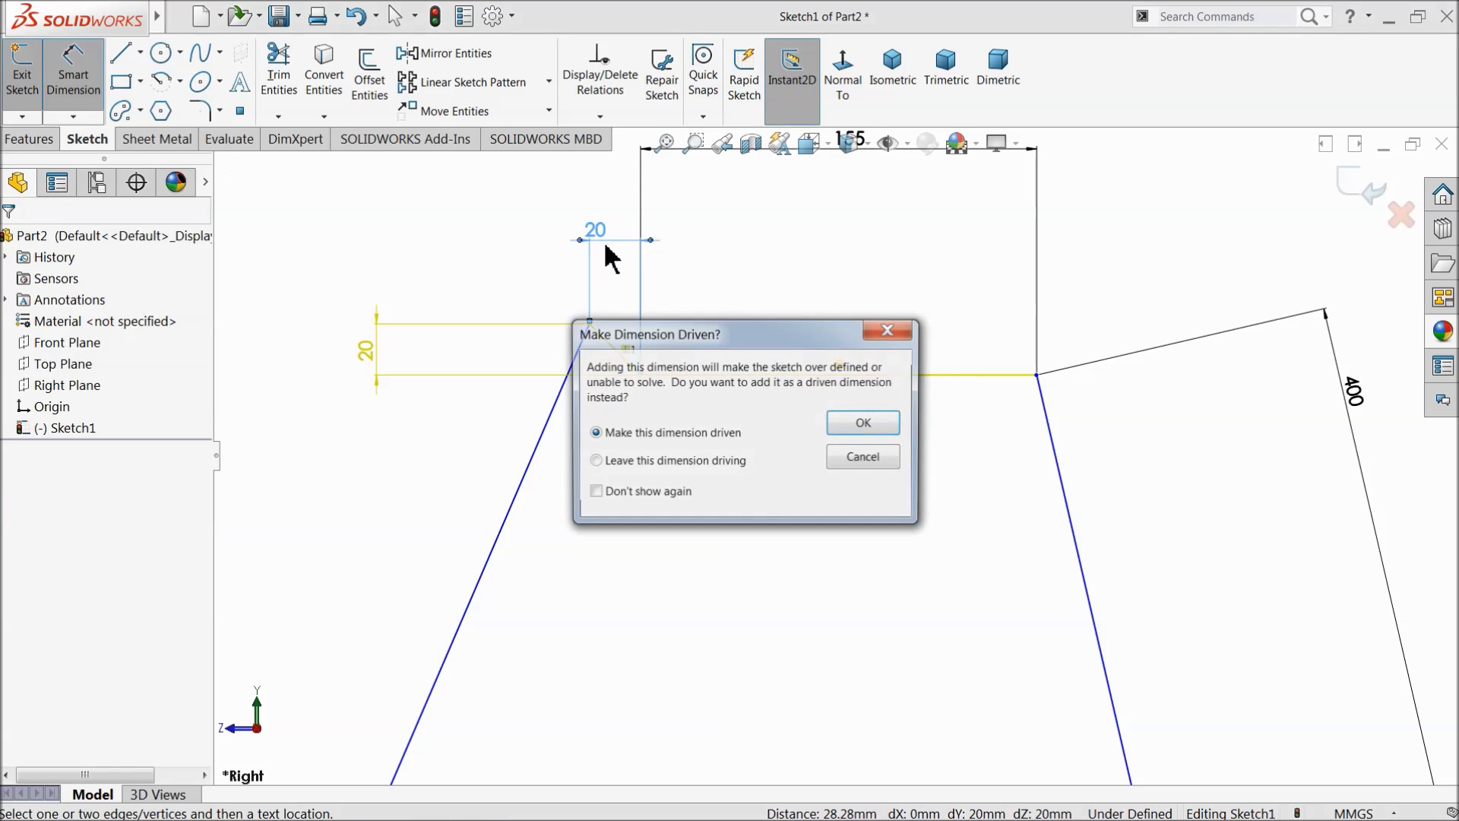
left_click(865, 459)
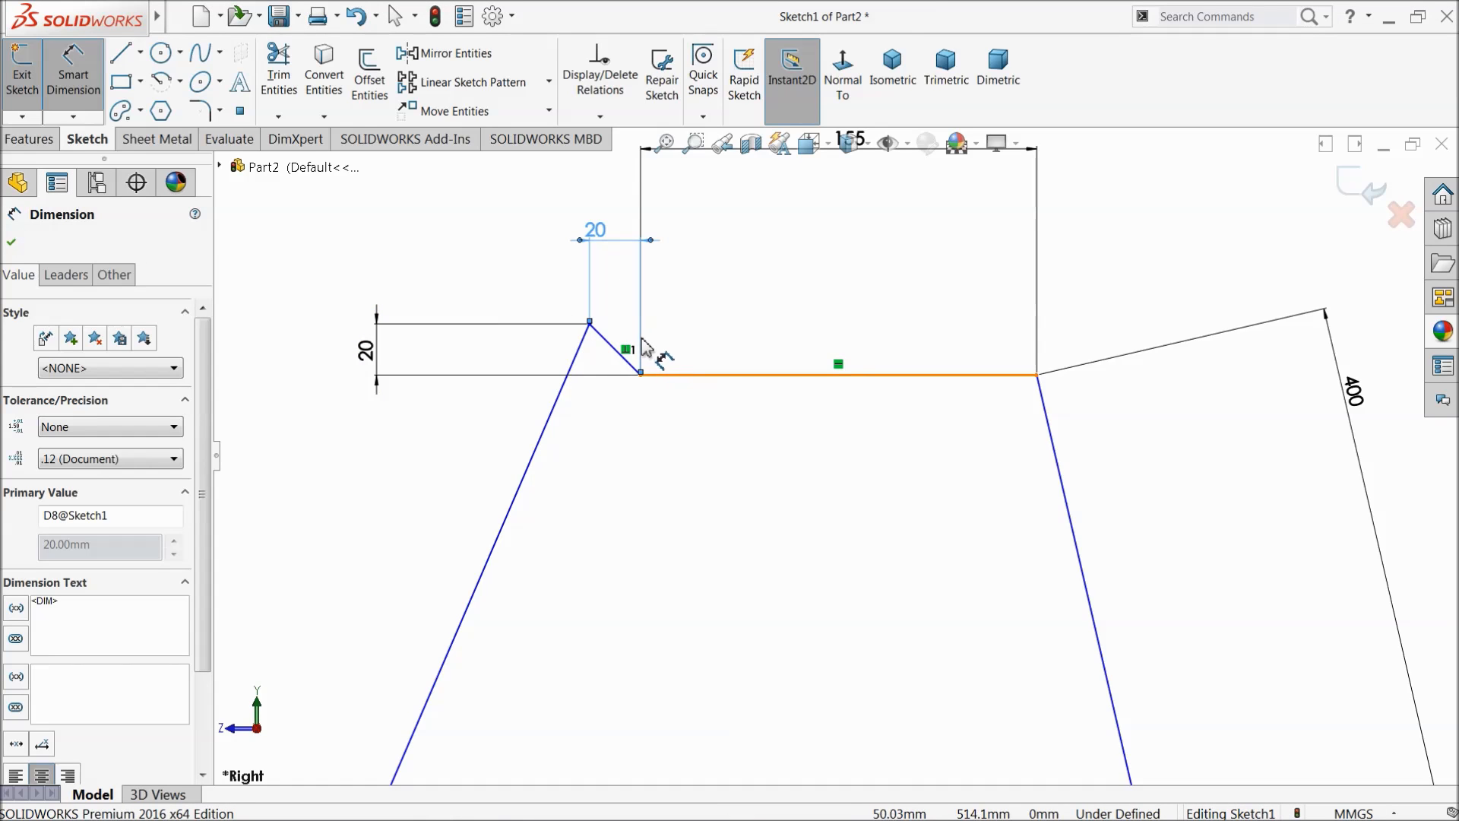
key("Delete")
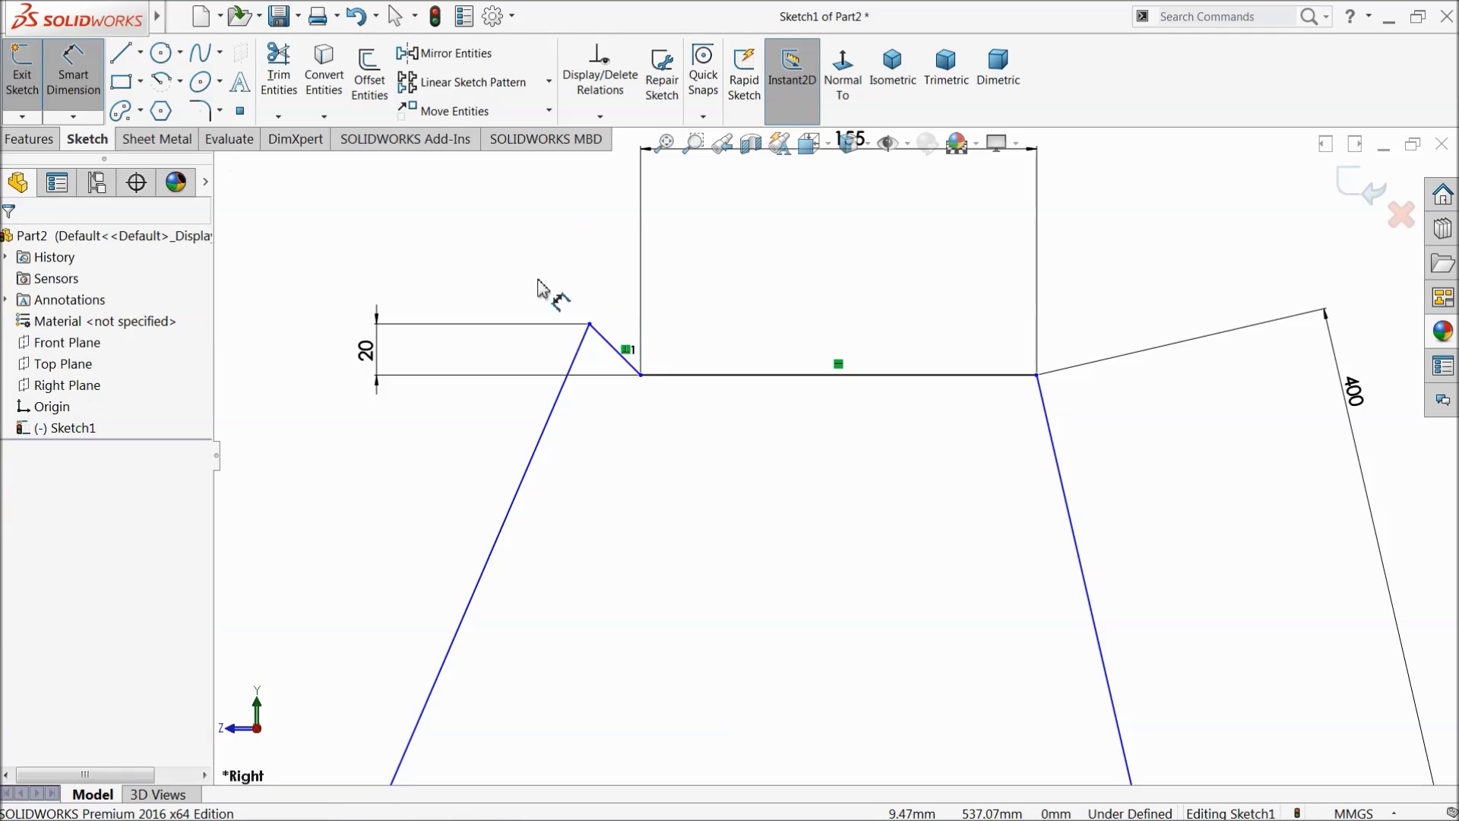
Step: Remove the Perpendicular relation from the short slanted line at the profile's peak and resume Smart Dimension
scroll(568, 310, "down", 3)
left_click(86, 113)
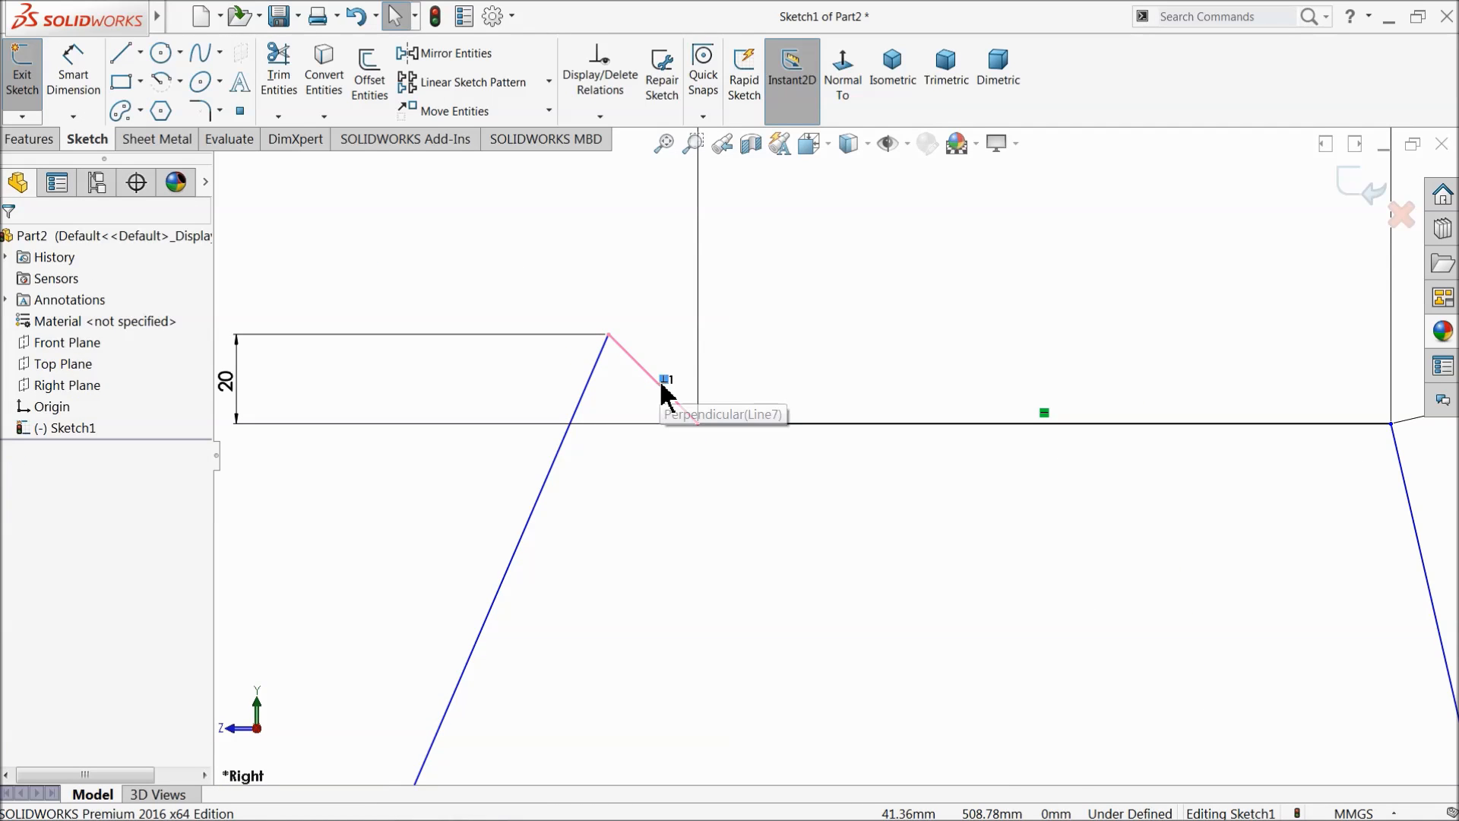
left_click(73, 90)
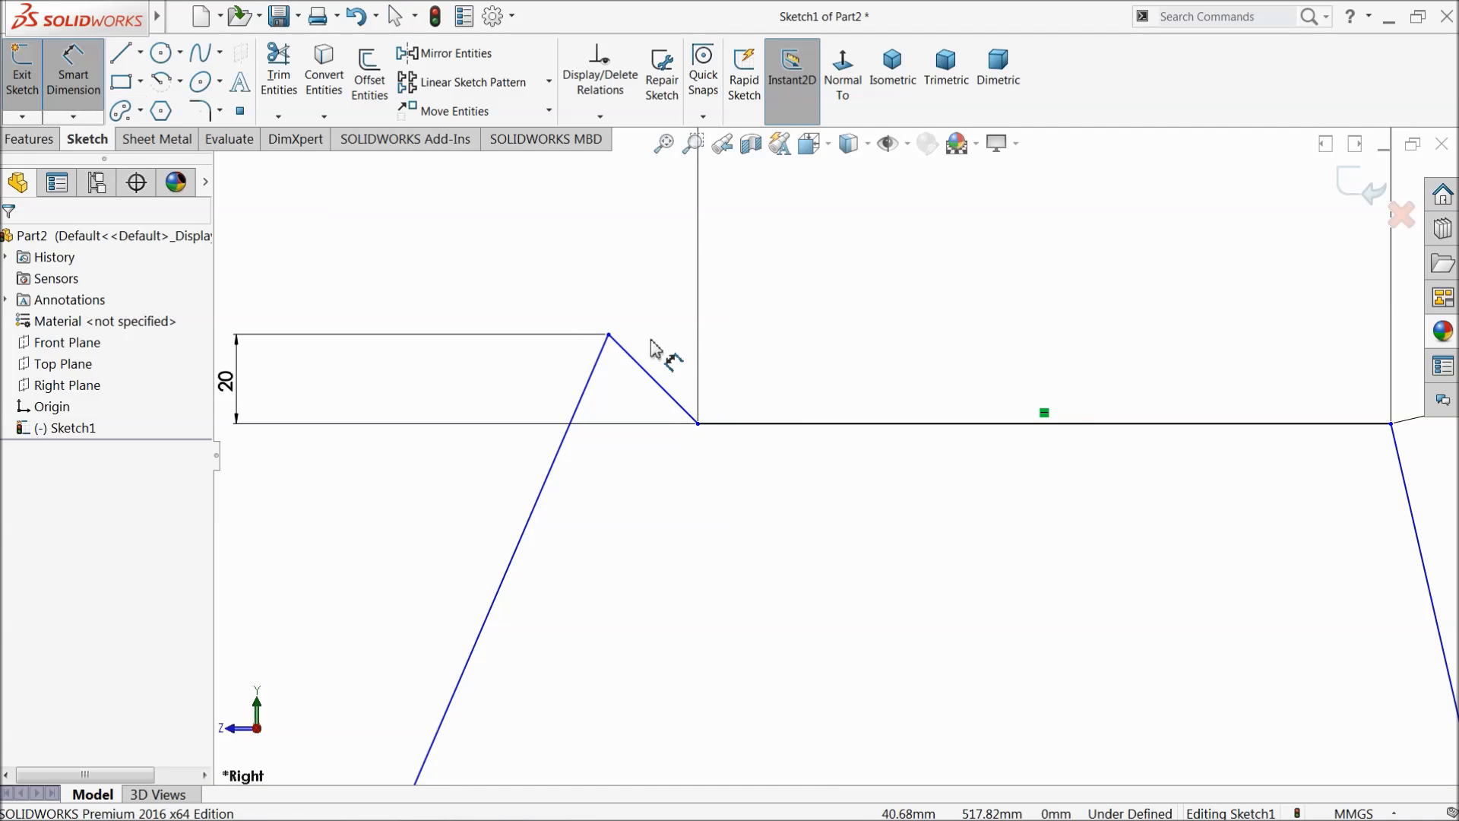
Step: Dimension the horizontal distance between the endpoints of the short slanted line at the profile's peak as 60 mm
left_click(651, 380)
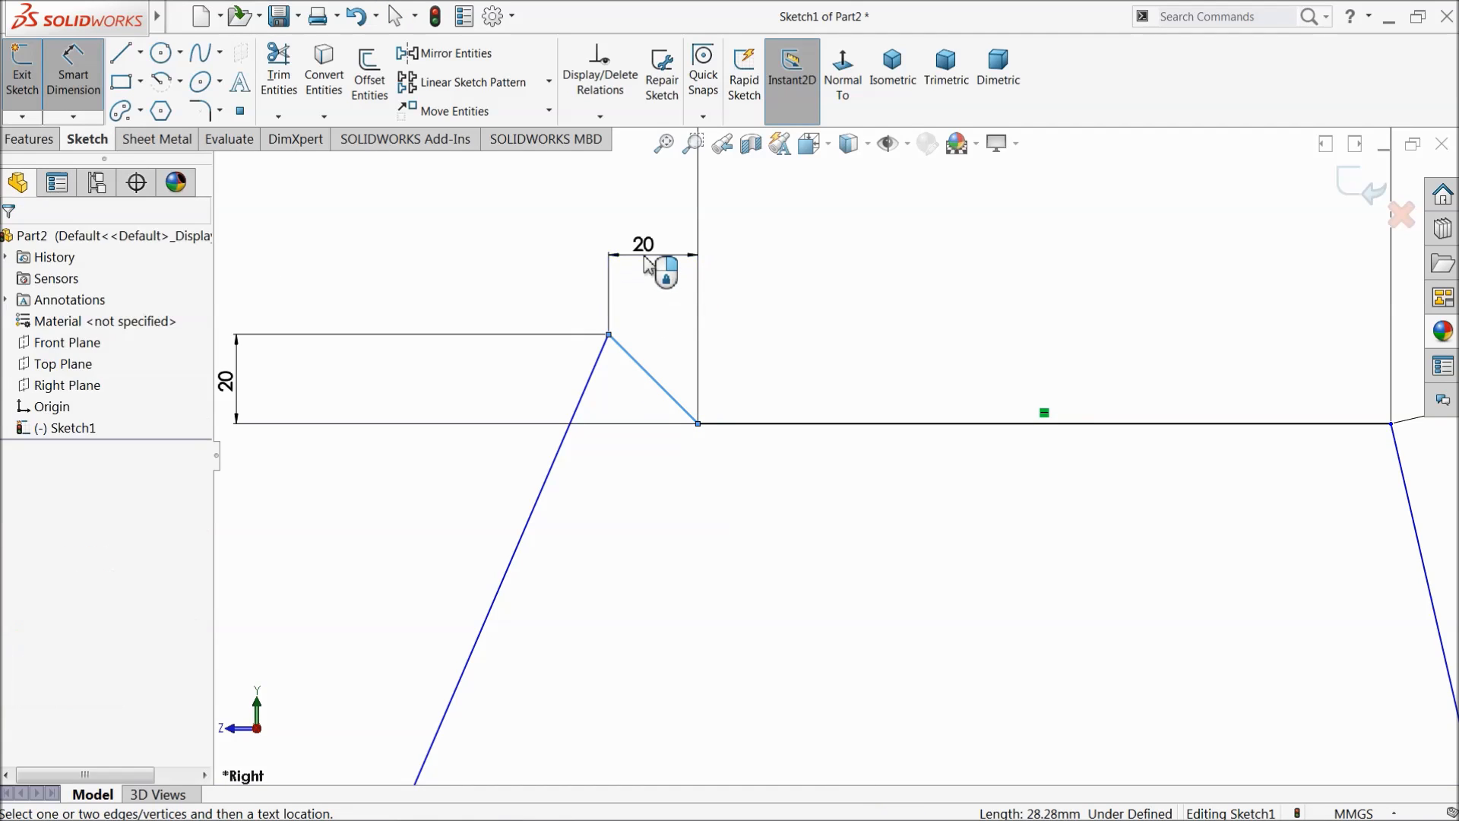
left_click(647, 268)
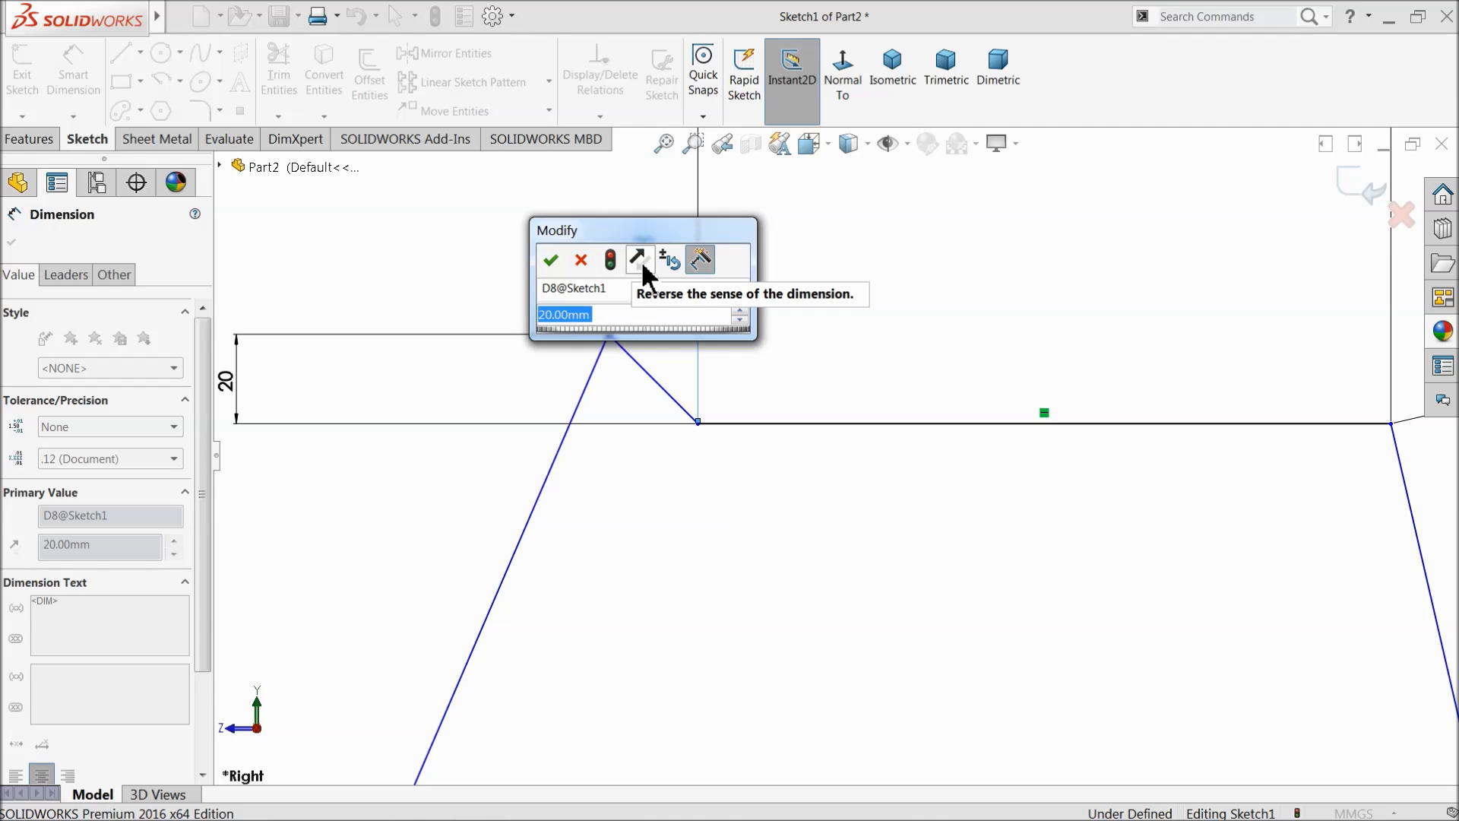
type("60")
key("Return")
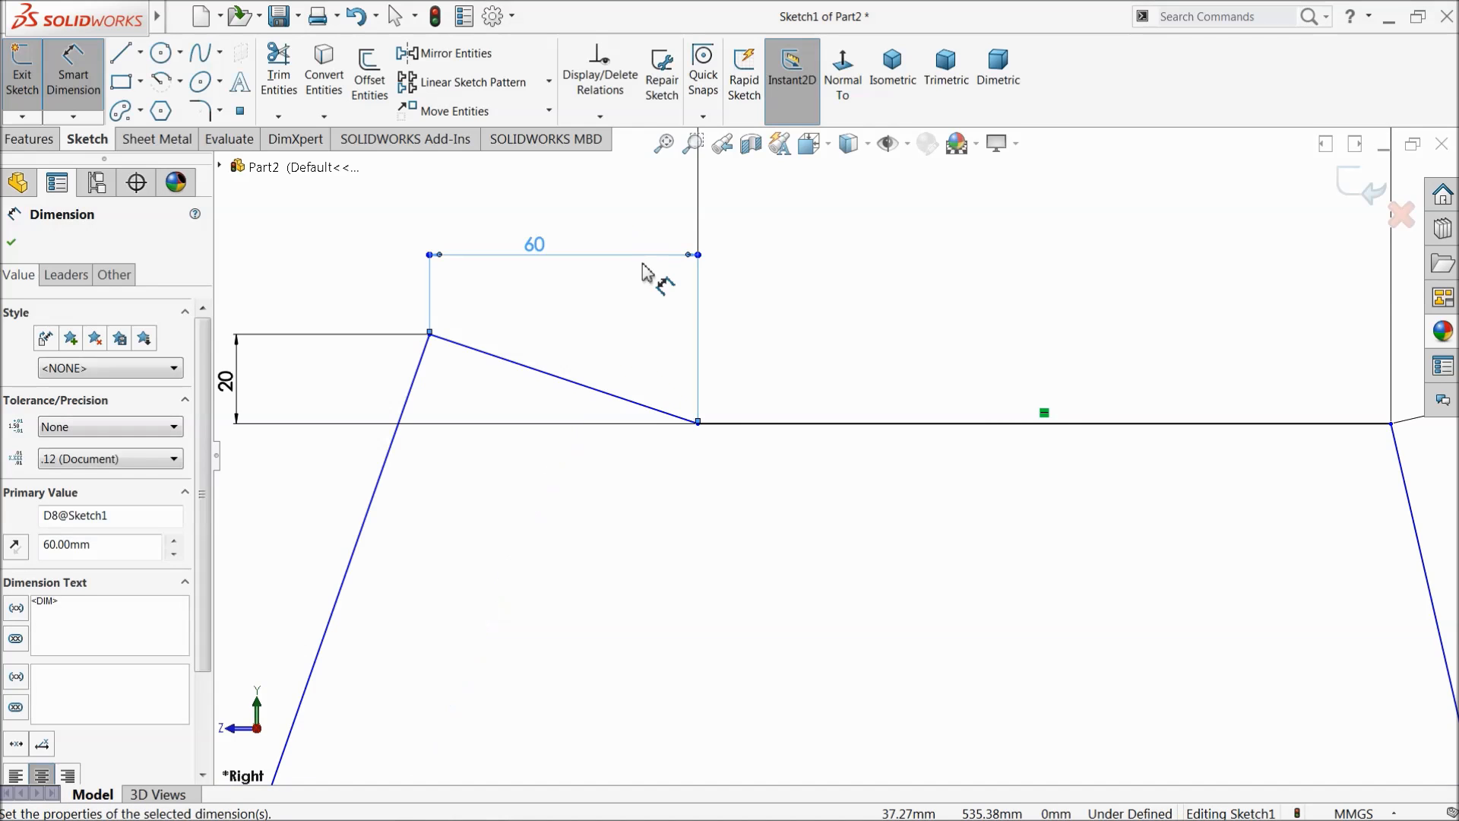
scroll(666, 380, "up", 14)
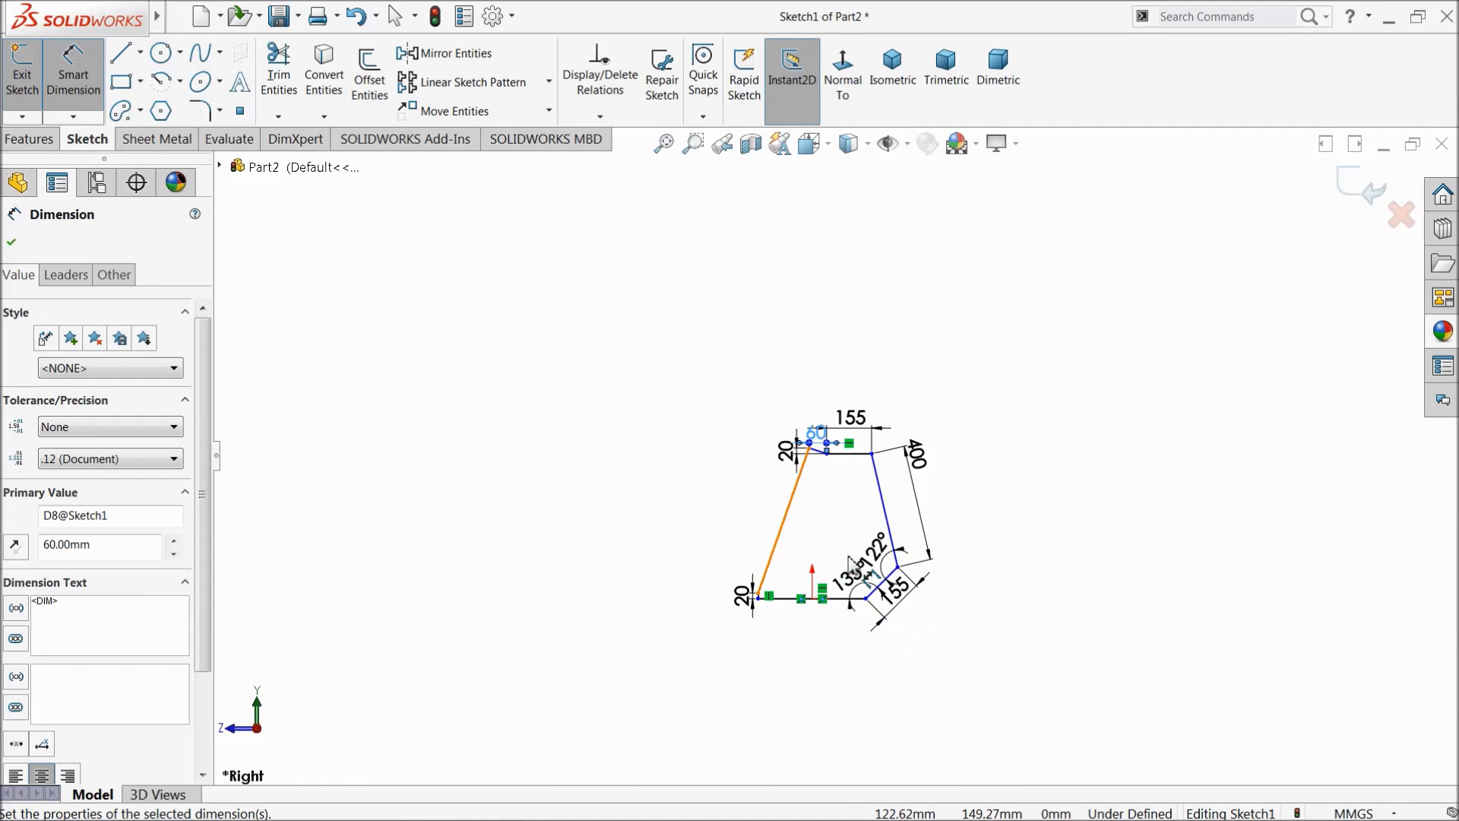
key("f")
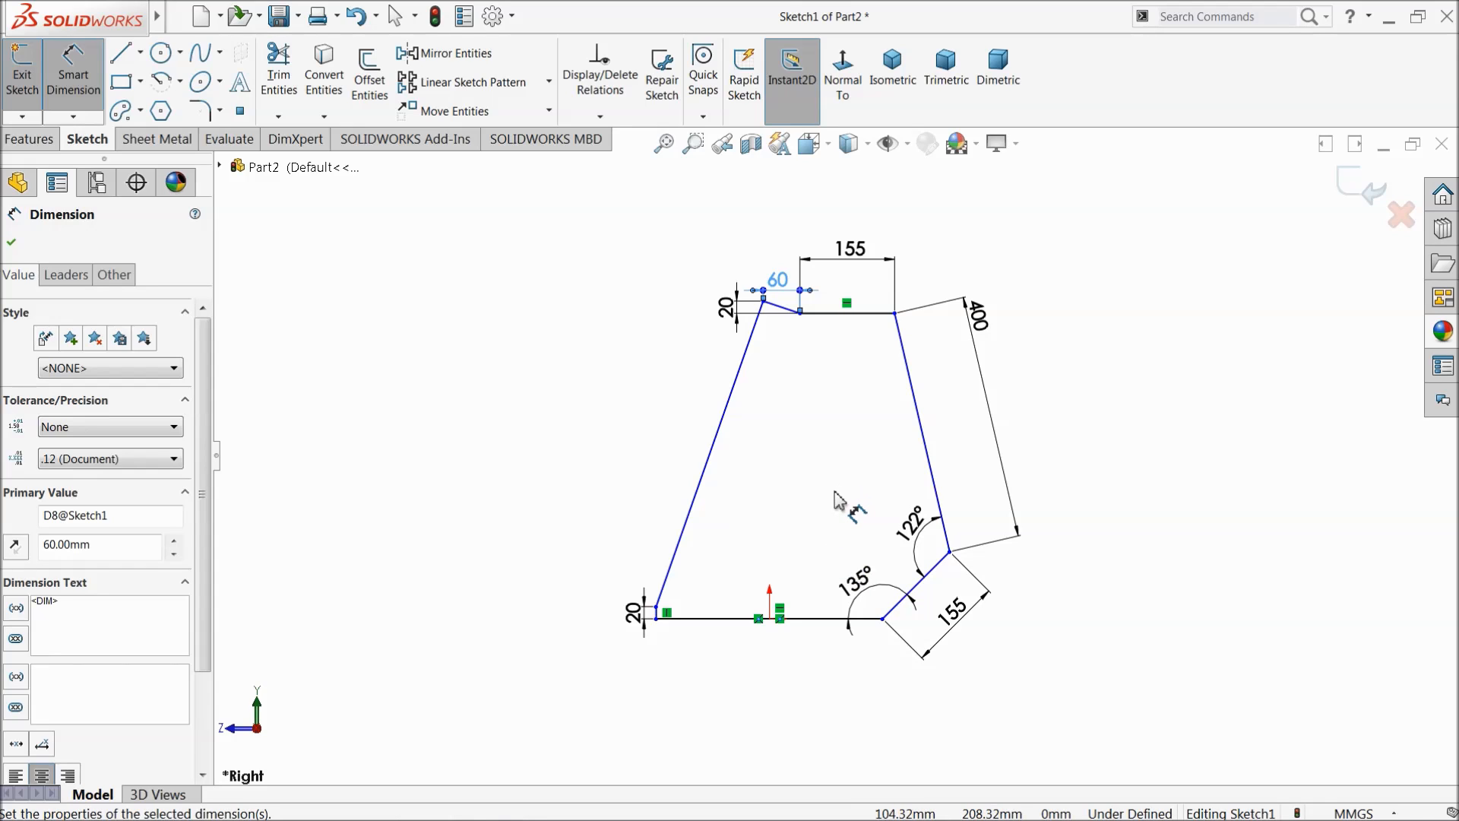
scroll(838, 502, "down", 2)
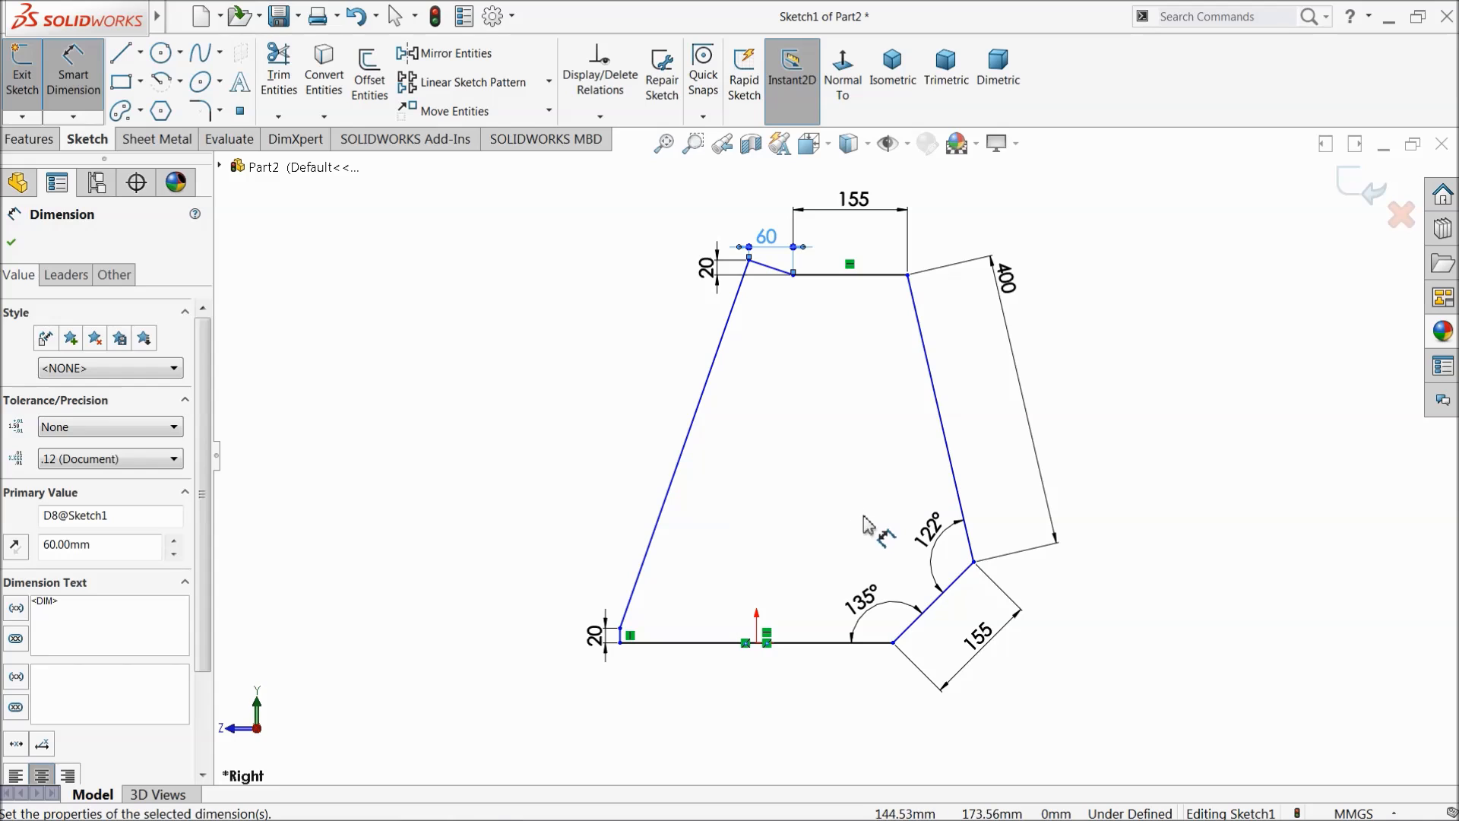
scroll(975, 593, "down", 3)
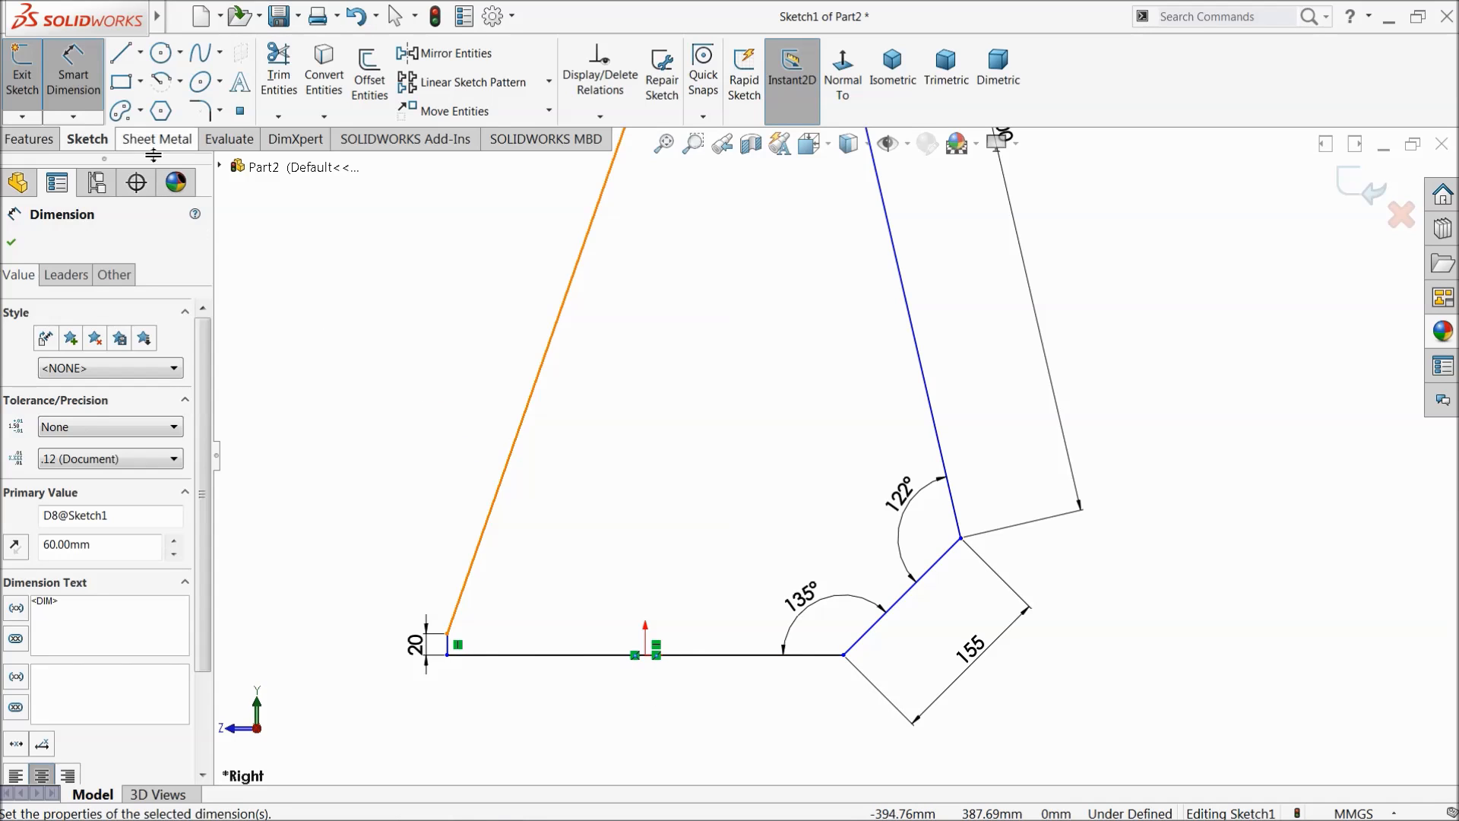
key("Escape")
Step: Check the existing relations between the origin and the profile's horizontal bottom line
scroll(654, 680, "down", 3)
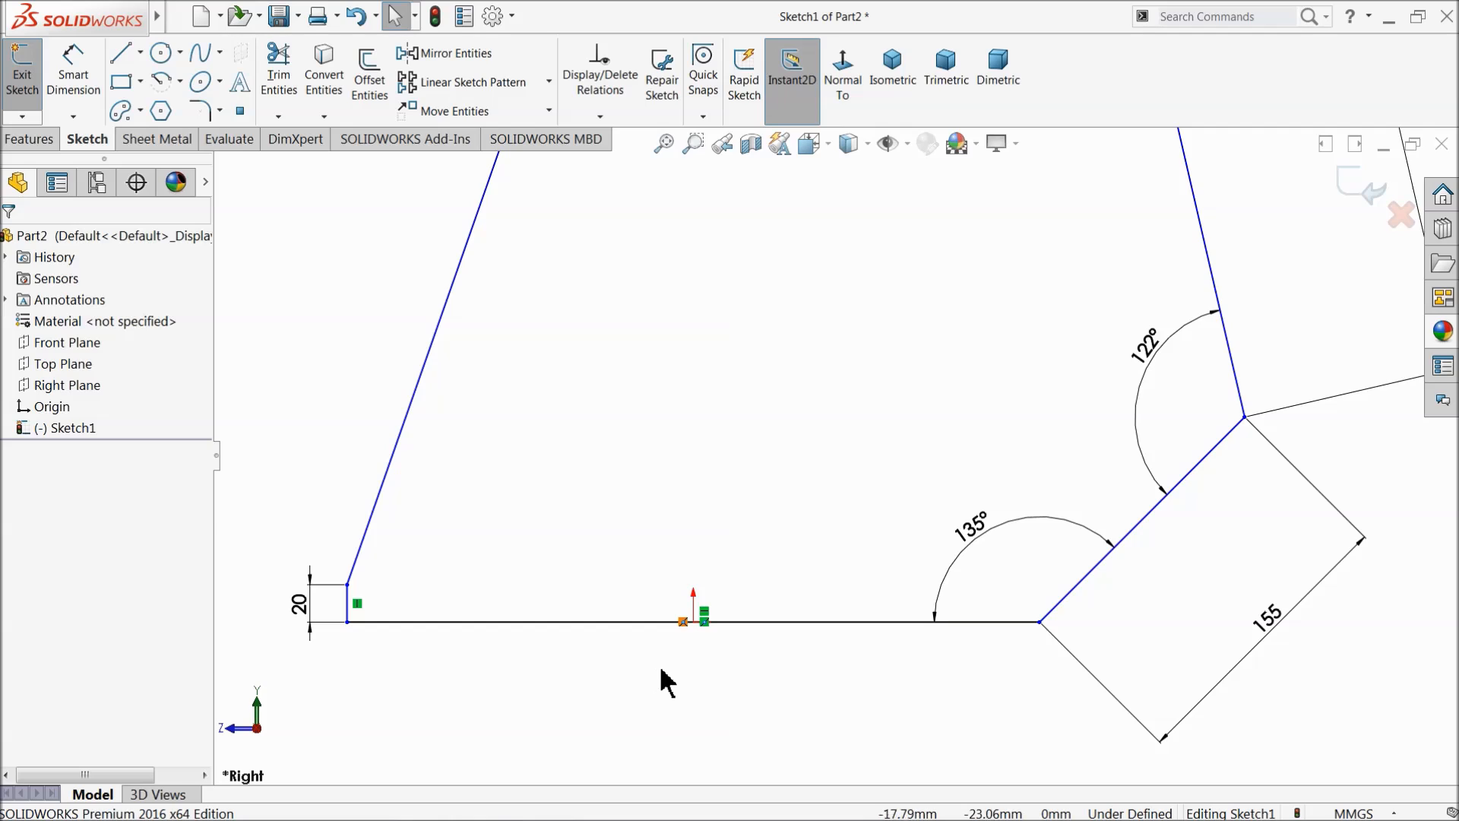
left_click(693, 625)
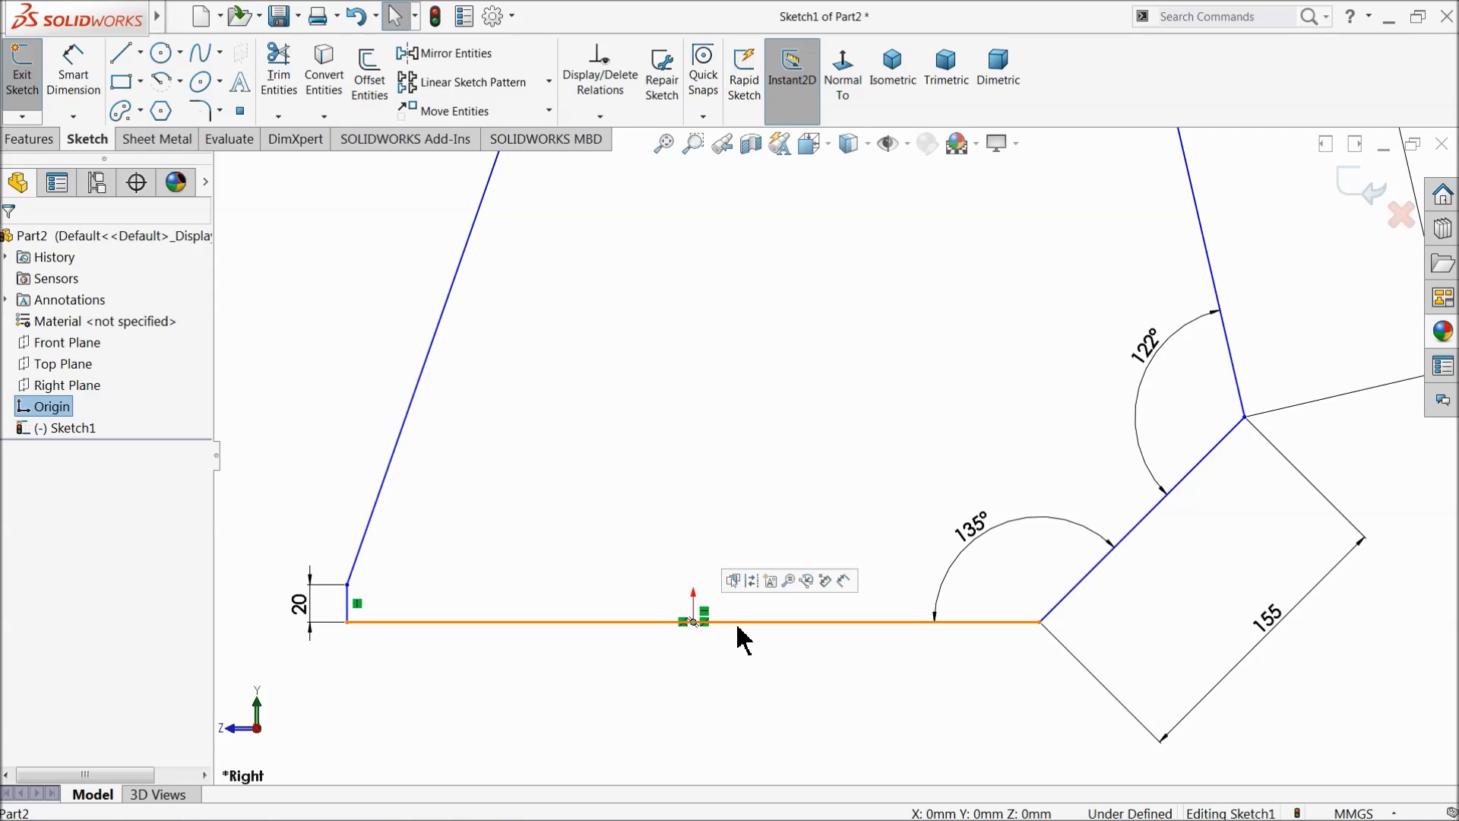
left_click(742, 623, "ctrl")
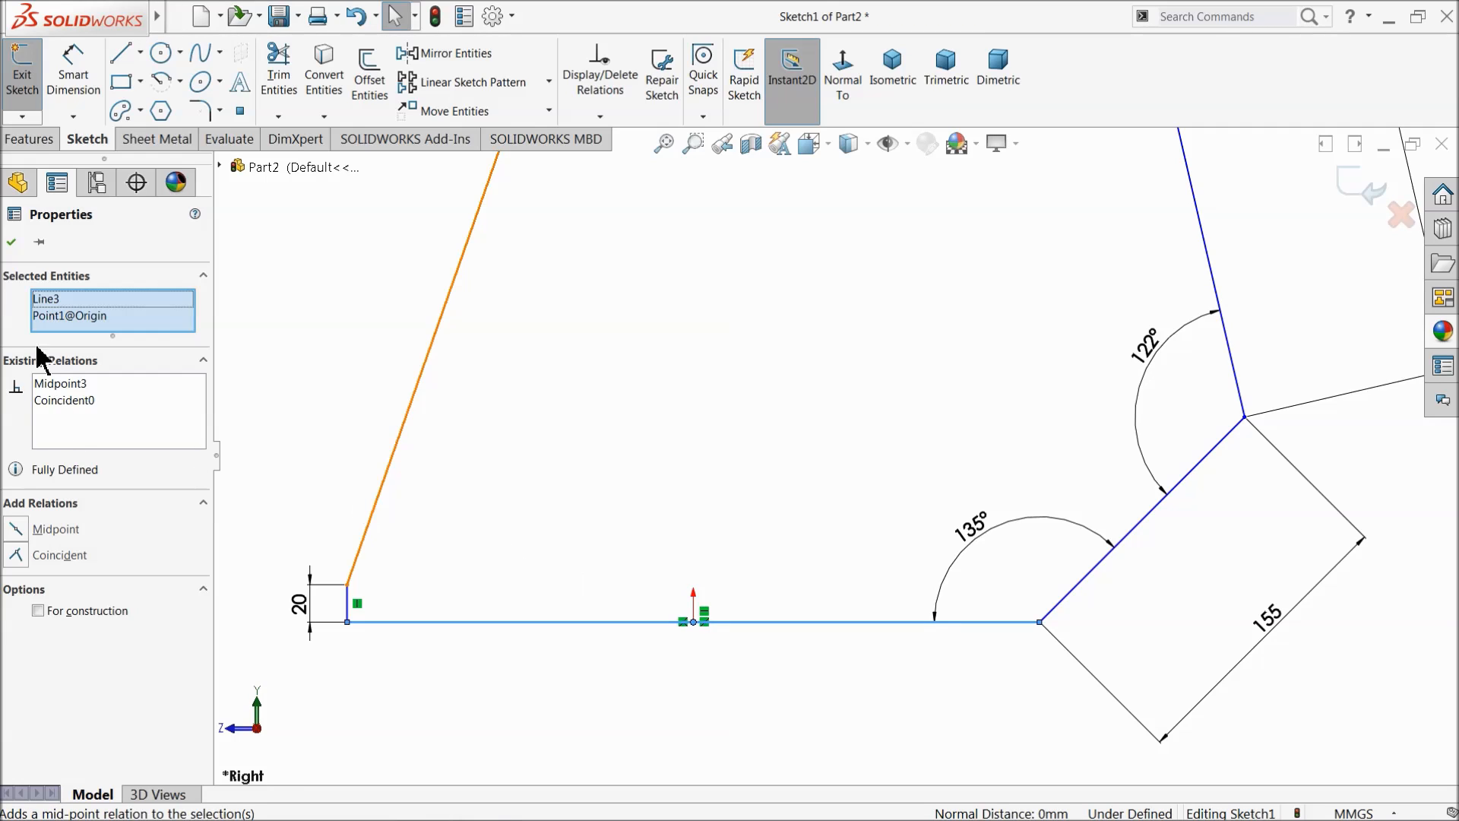
left_click(10, 240)
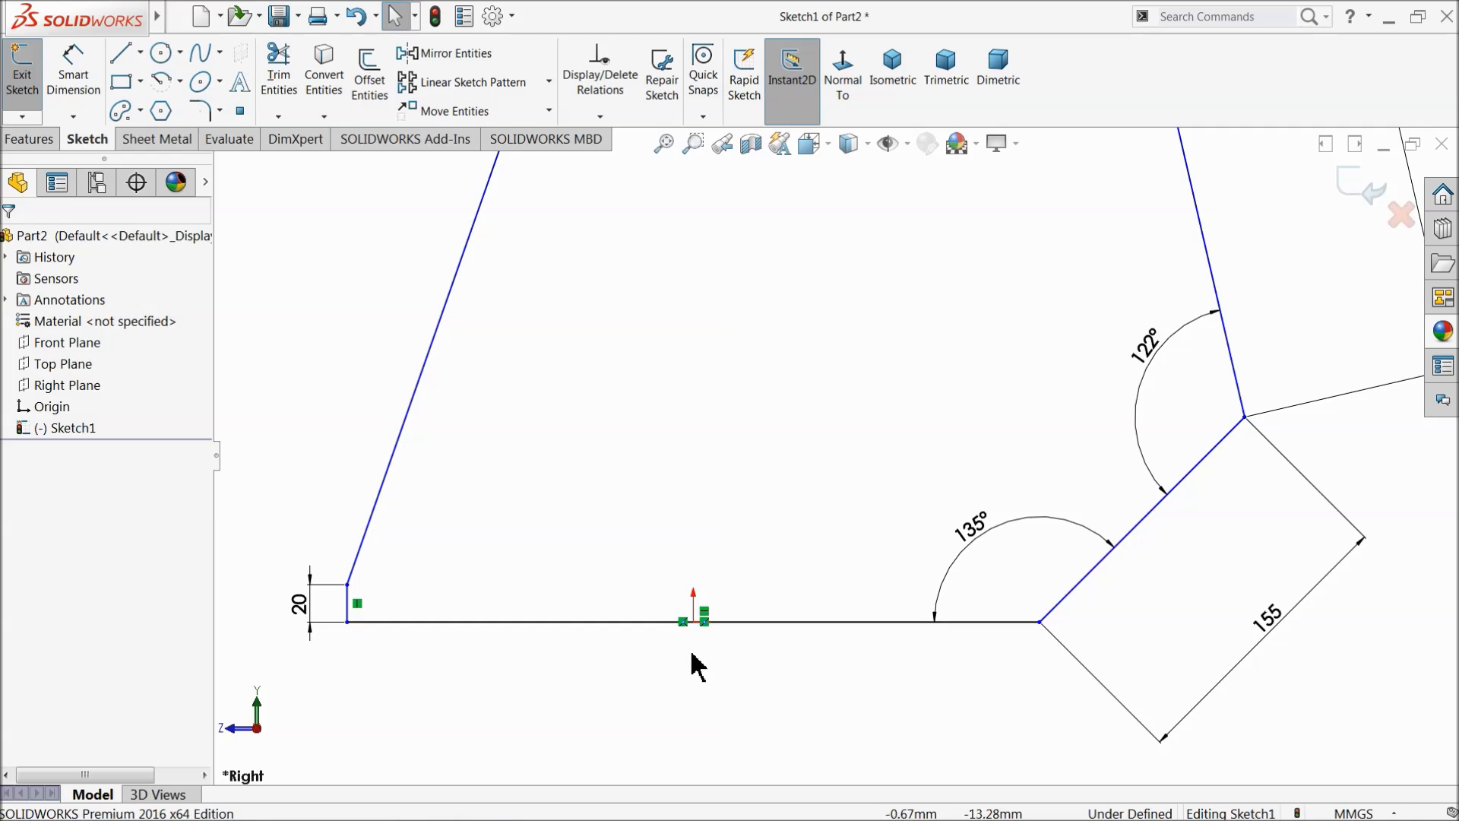
scroll(502, 668, "up", 4)
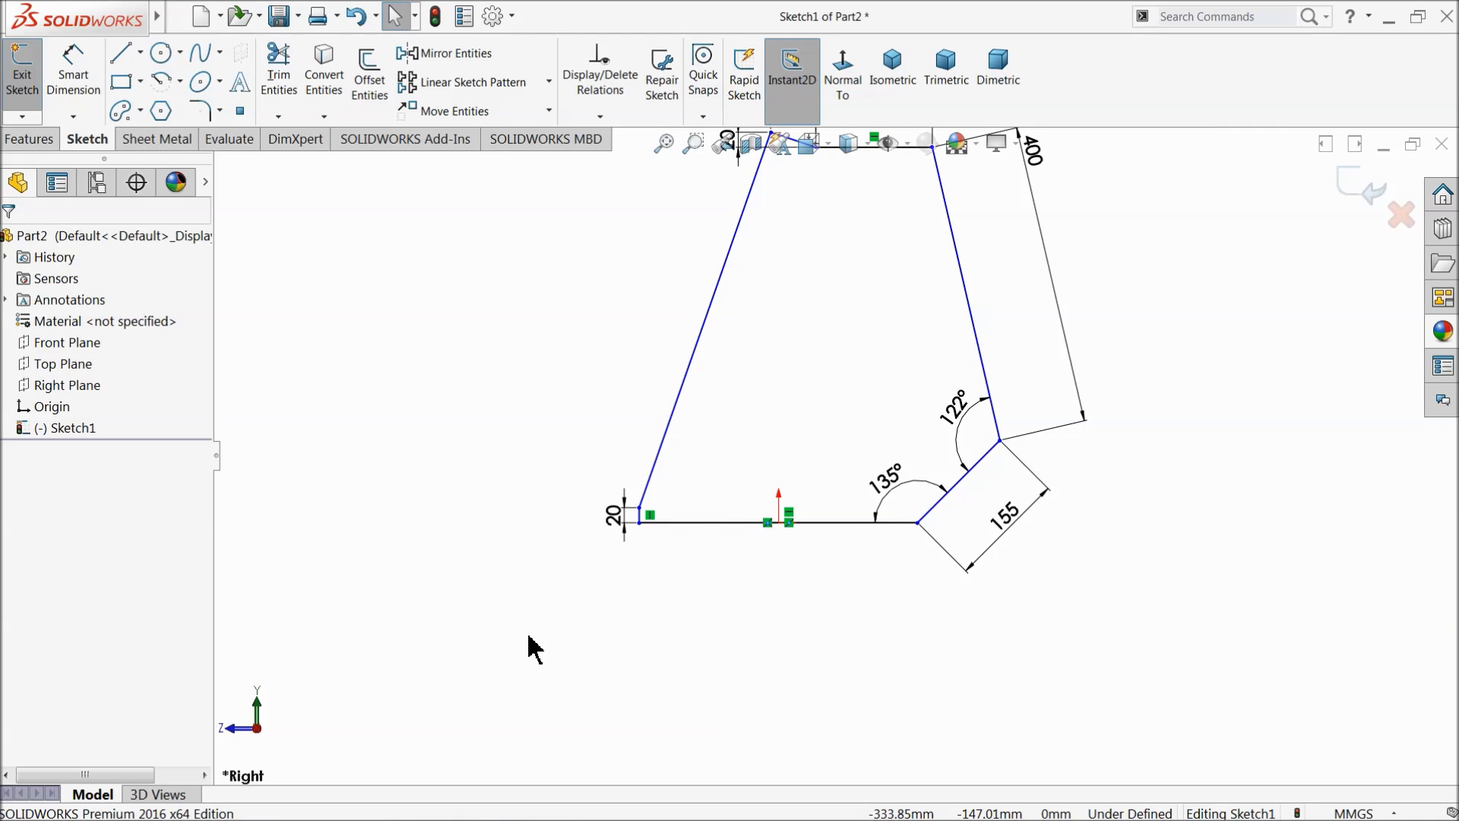
Step: Add 50 mm sketch fillets to the corners at both ends of the profile's lower 155 mm slanted line
scroll(590, 554, "up", 4)
scroll(867, 420, "down", 3)
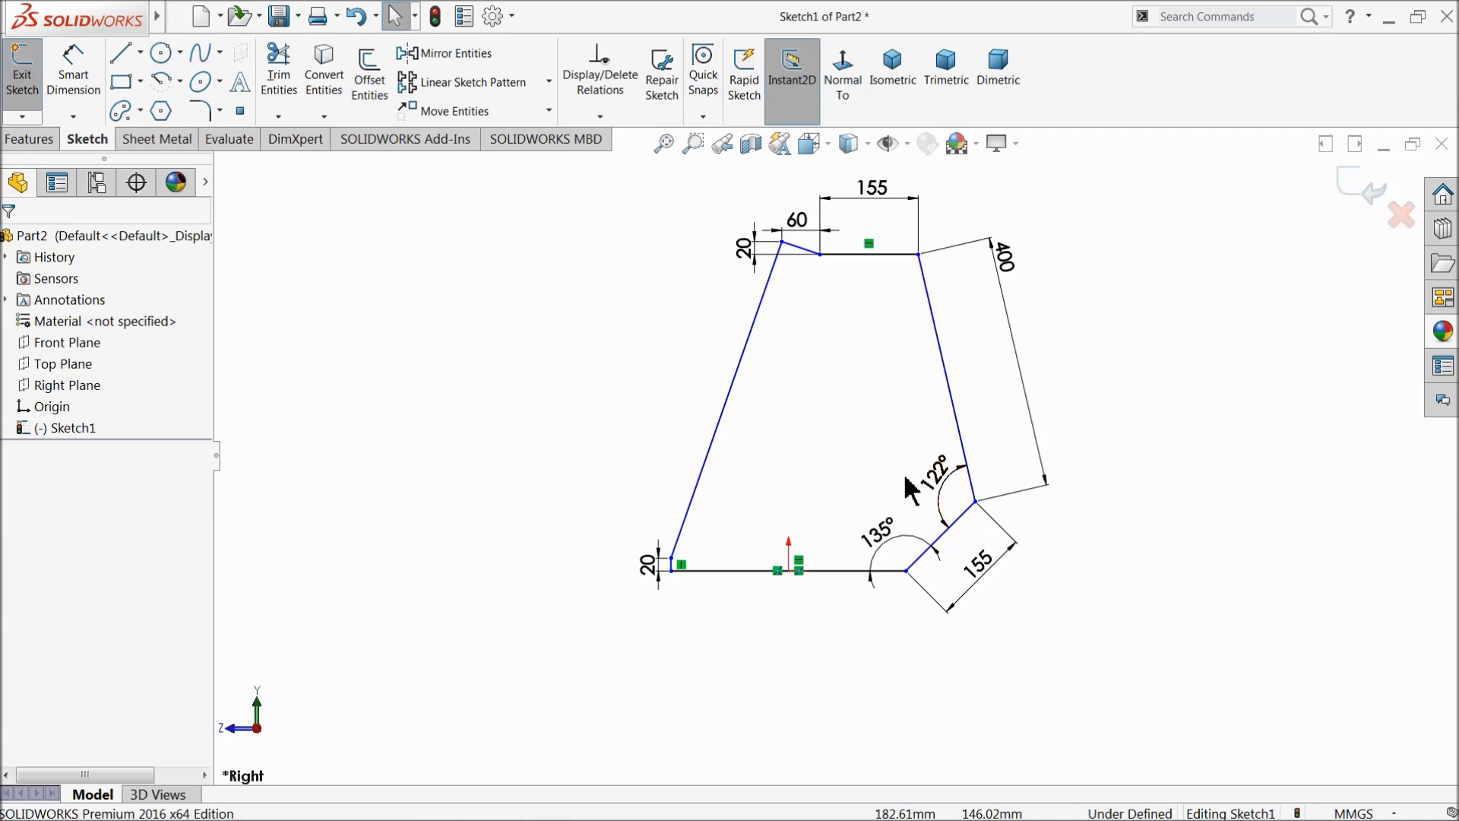
scroll(926, 586, "down", 2)
left_click(200, 111)
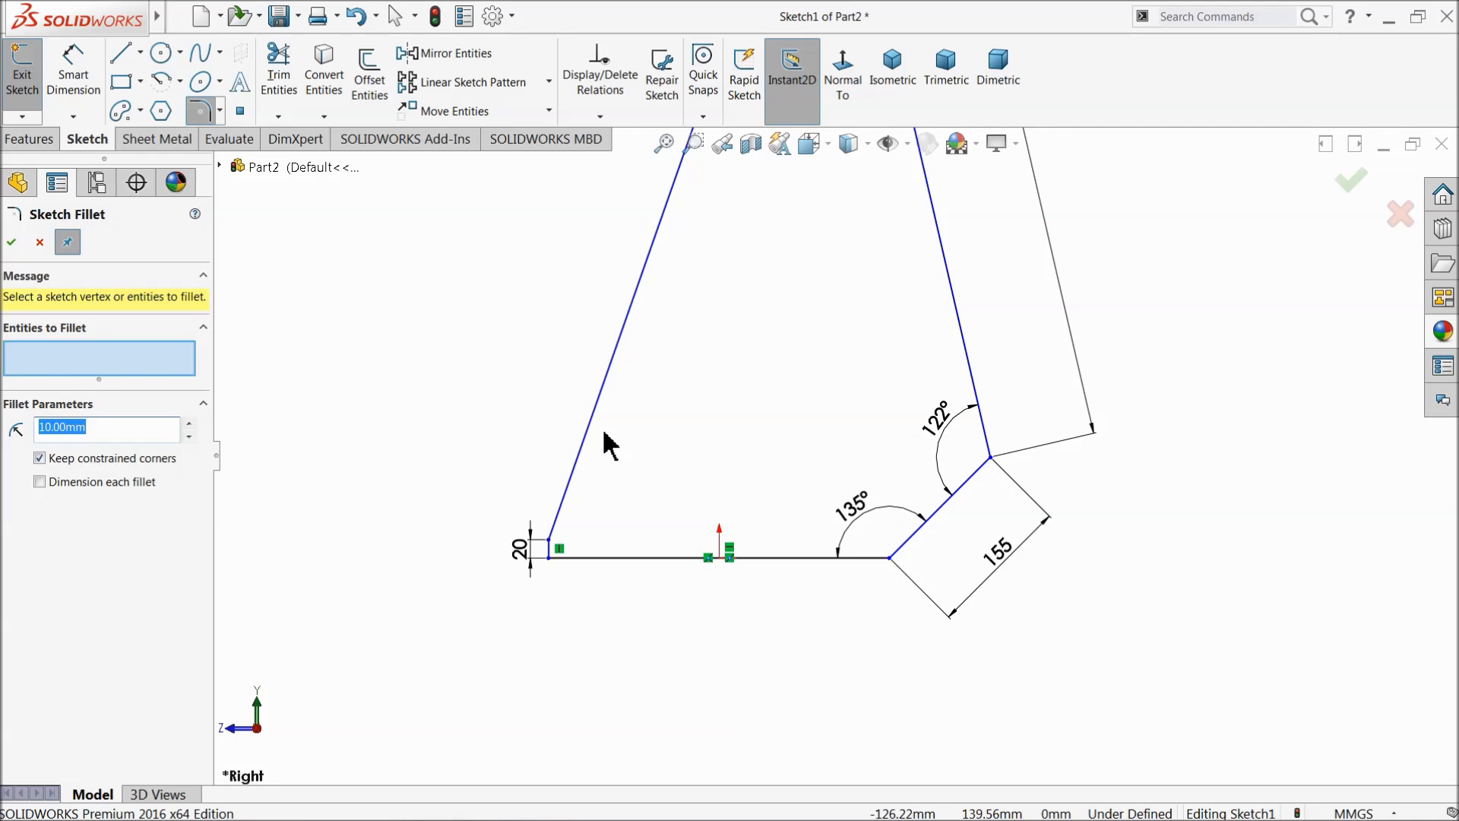
type("50")
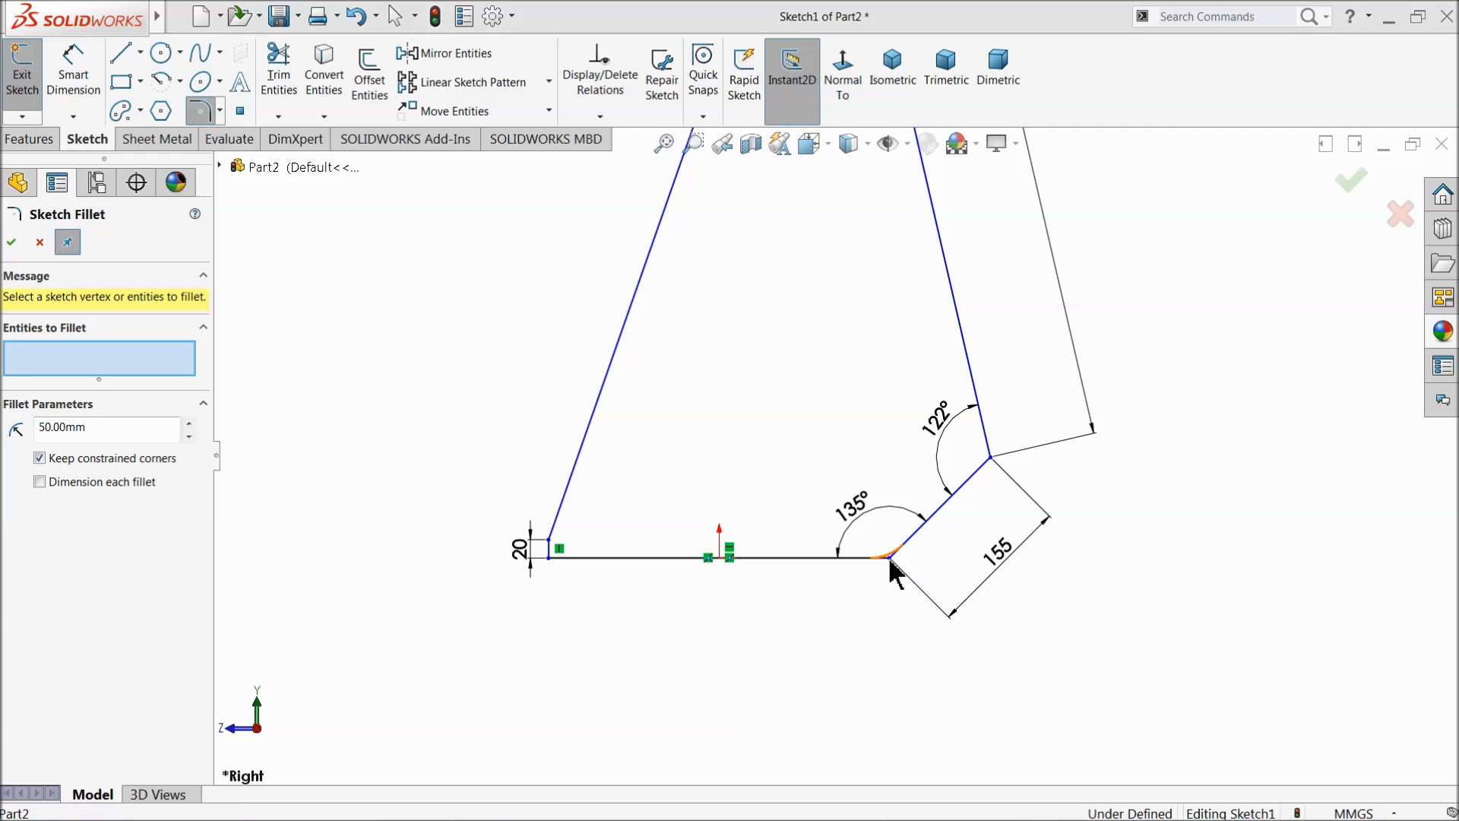
left_click(891, 559)
left_click(777, 452)
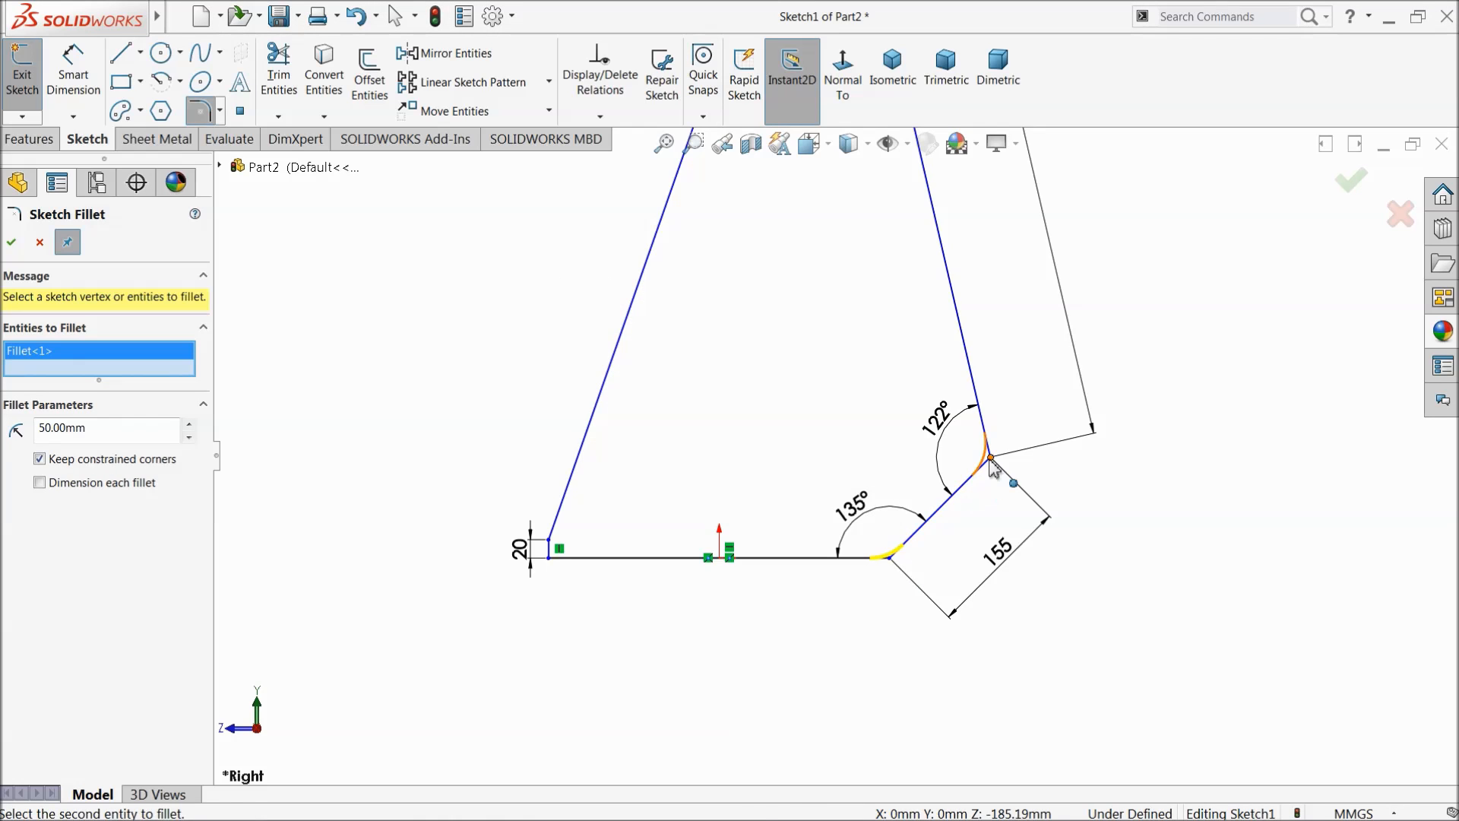
left_click(991, 458)
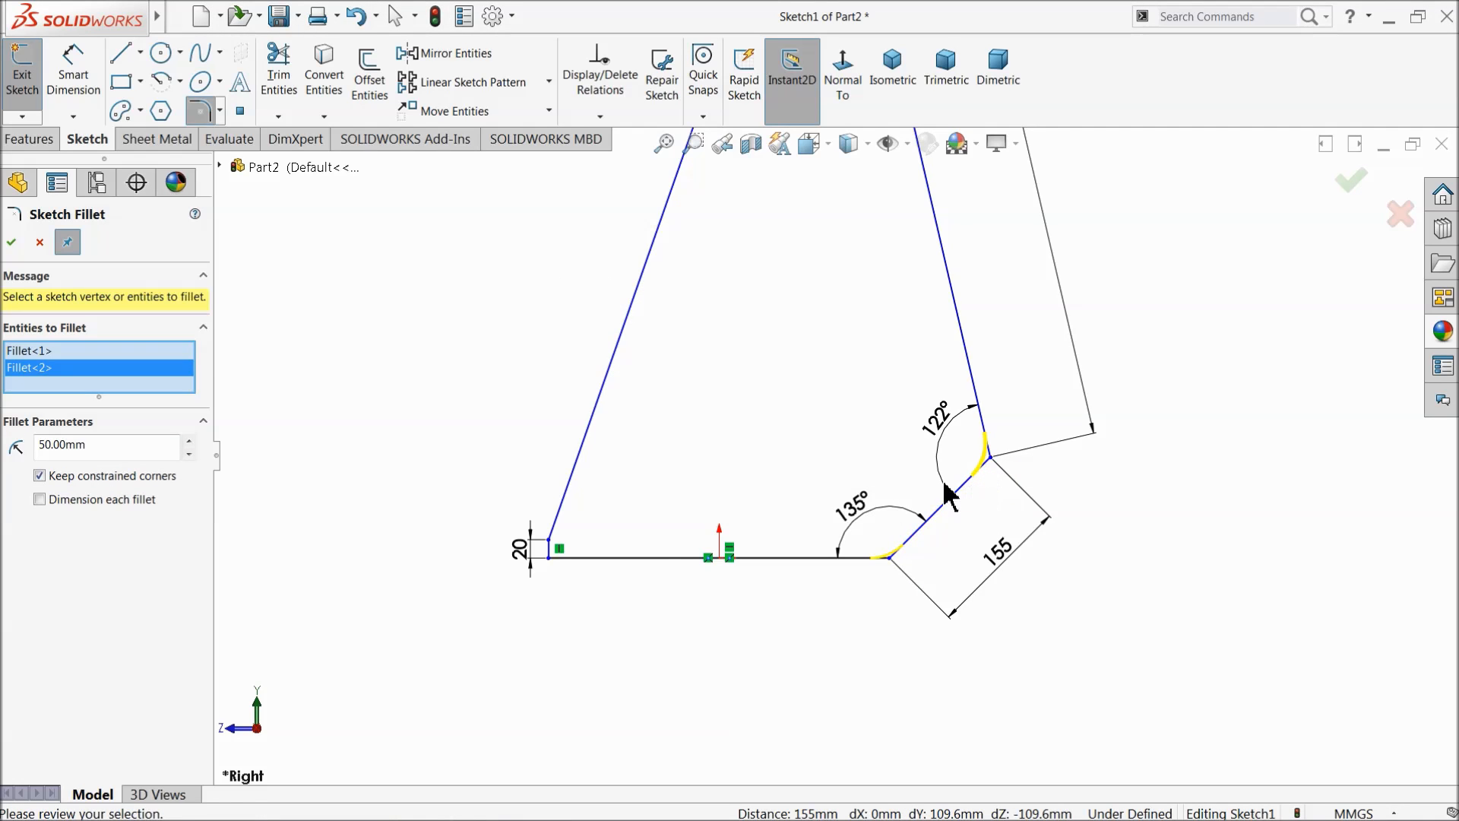
left_click(12, 244)
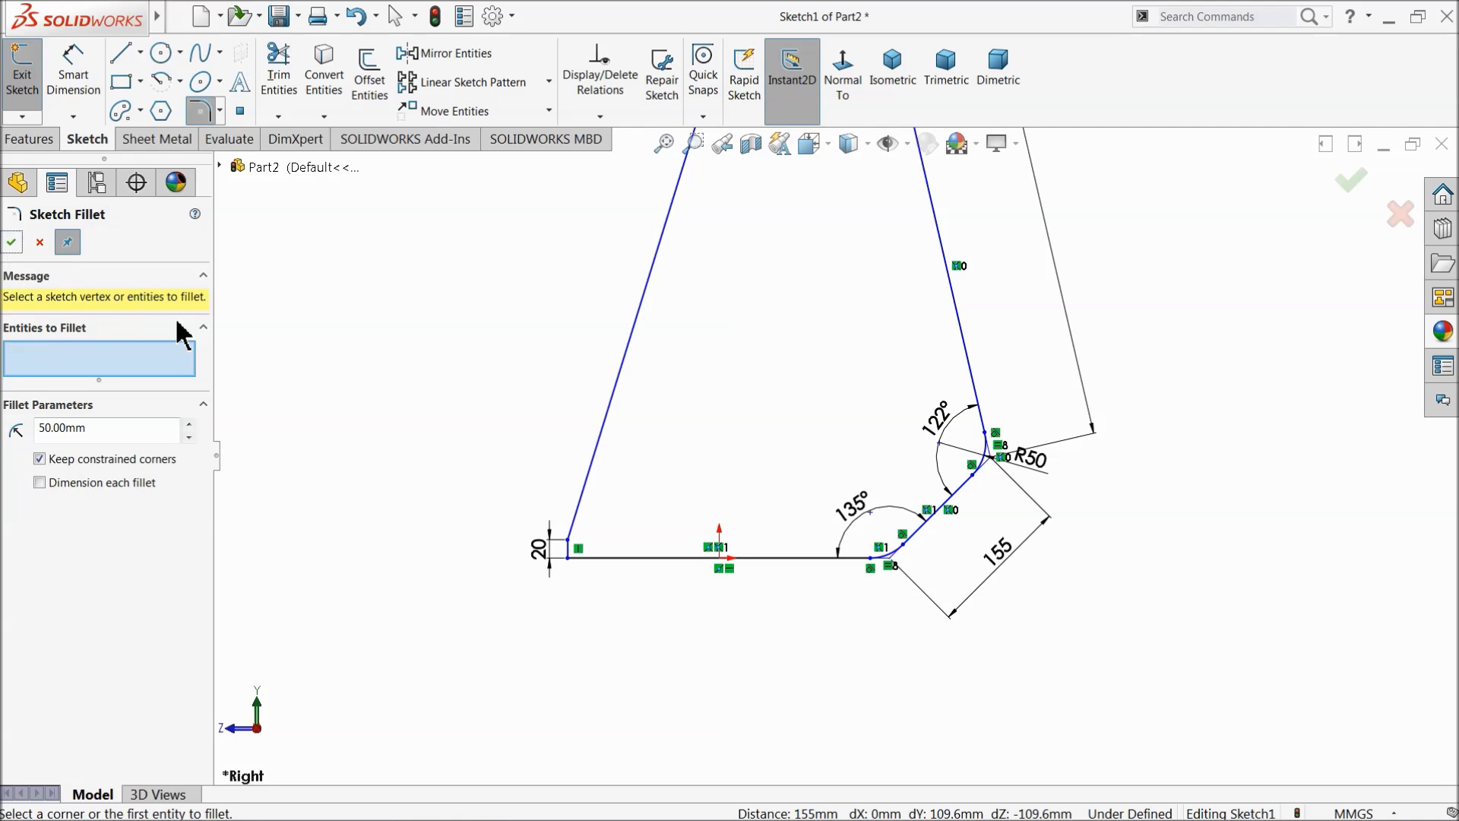
left_click(11, 243)
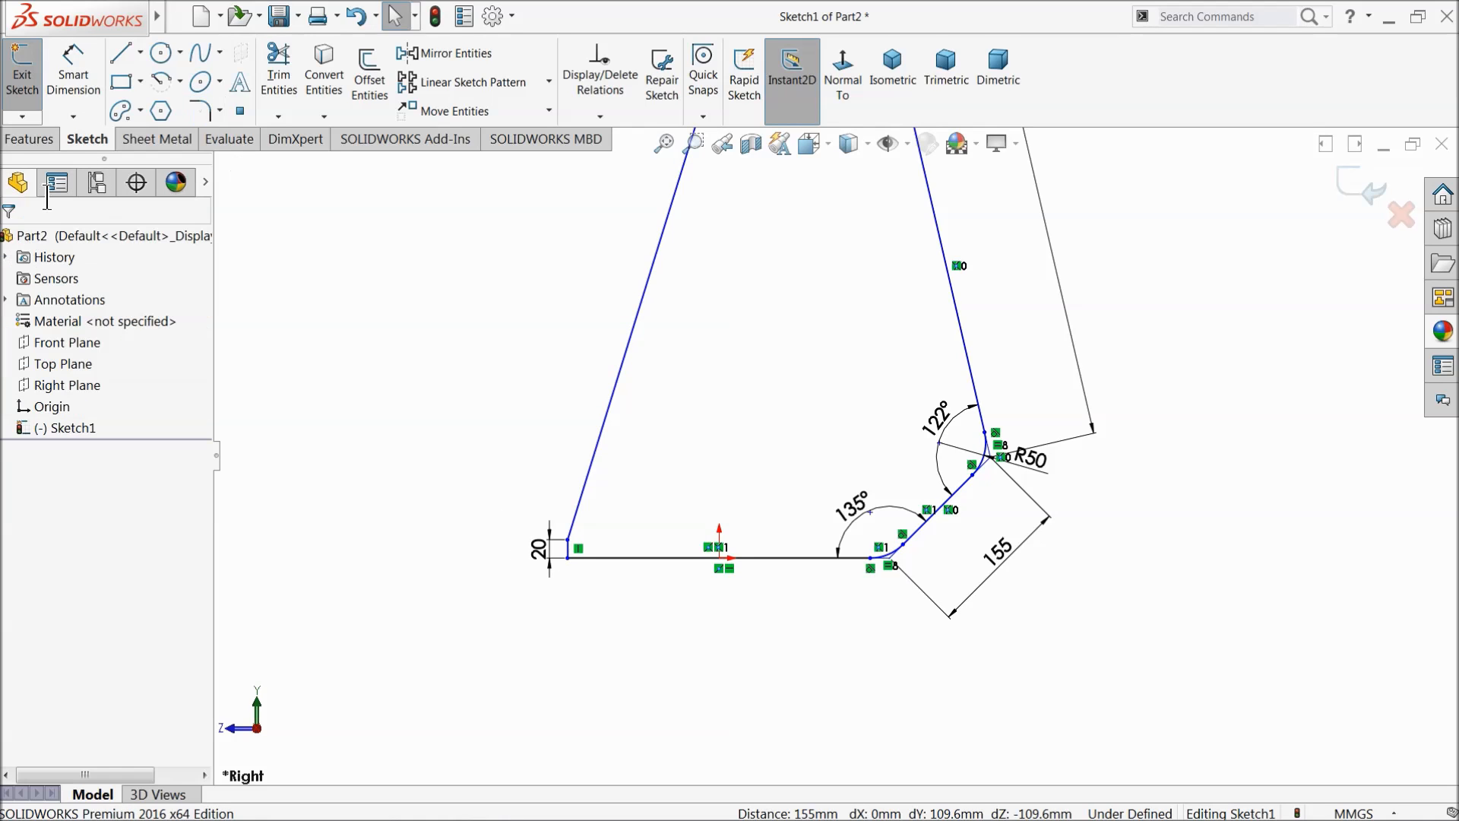
Step: Dimension the profile's horizontal bottom line as 600 mm
left_click(62, 76)
scroll(523, 407, "down", 3)
scroll(1028, 672, "up", 3)
scroll(1011, 650, "down", 4)
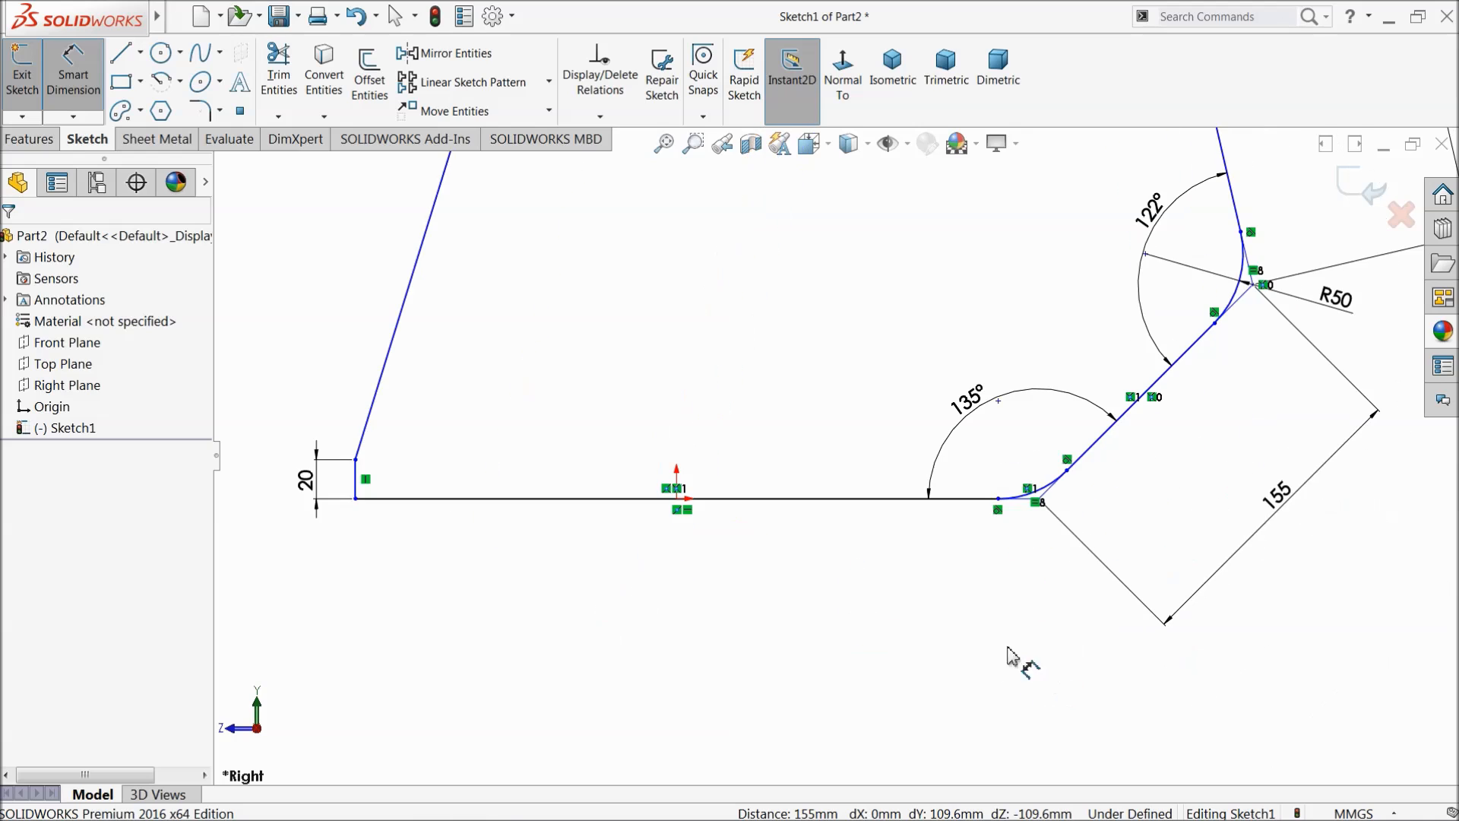
left_click(783, 500)
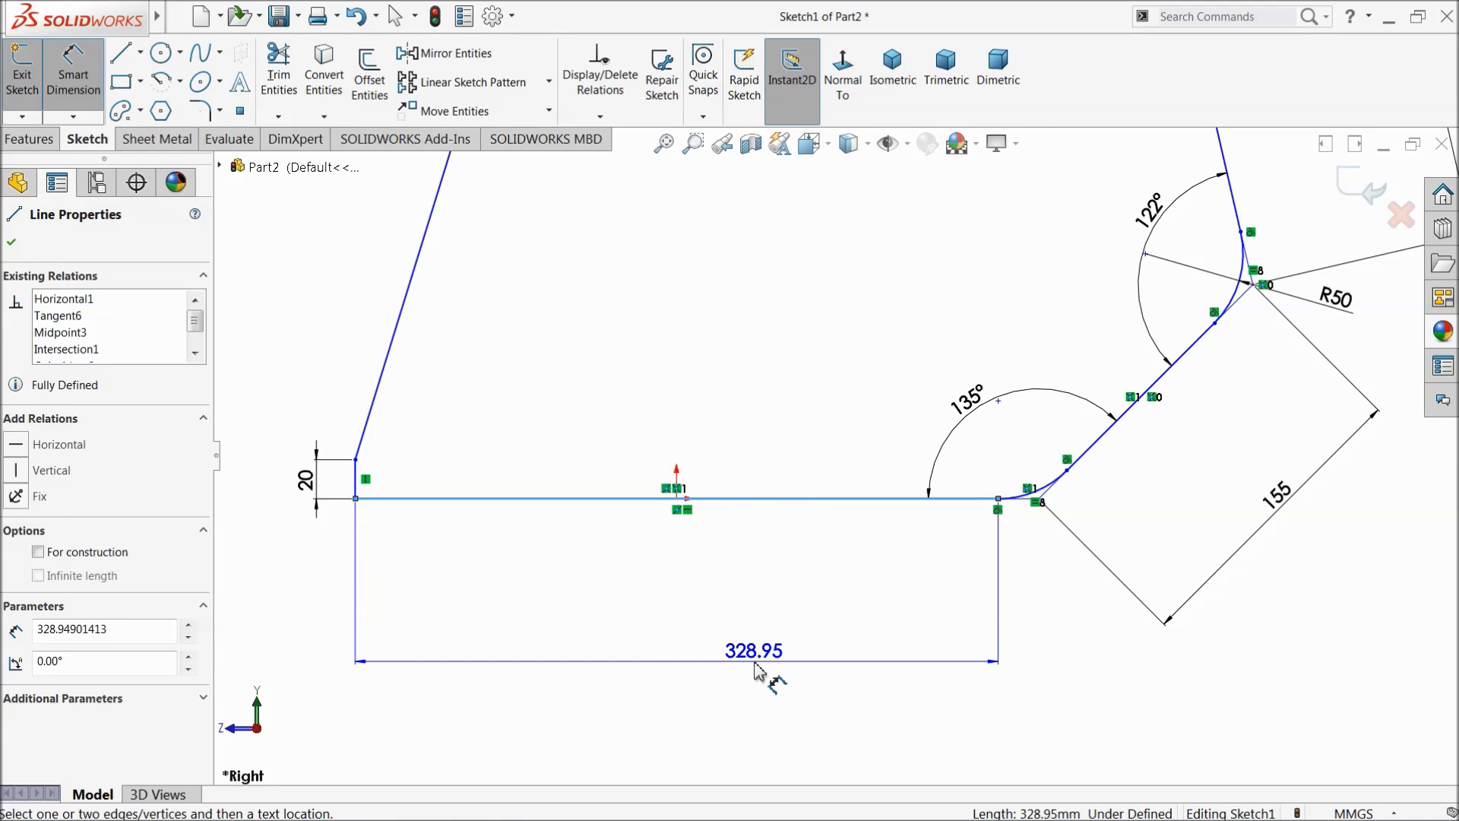
left_click(756, 671)
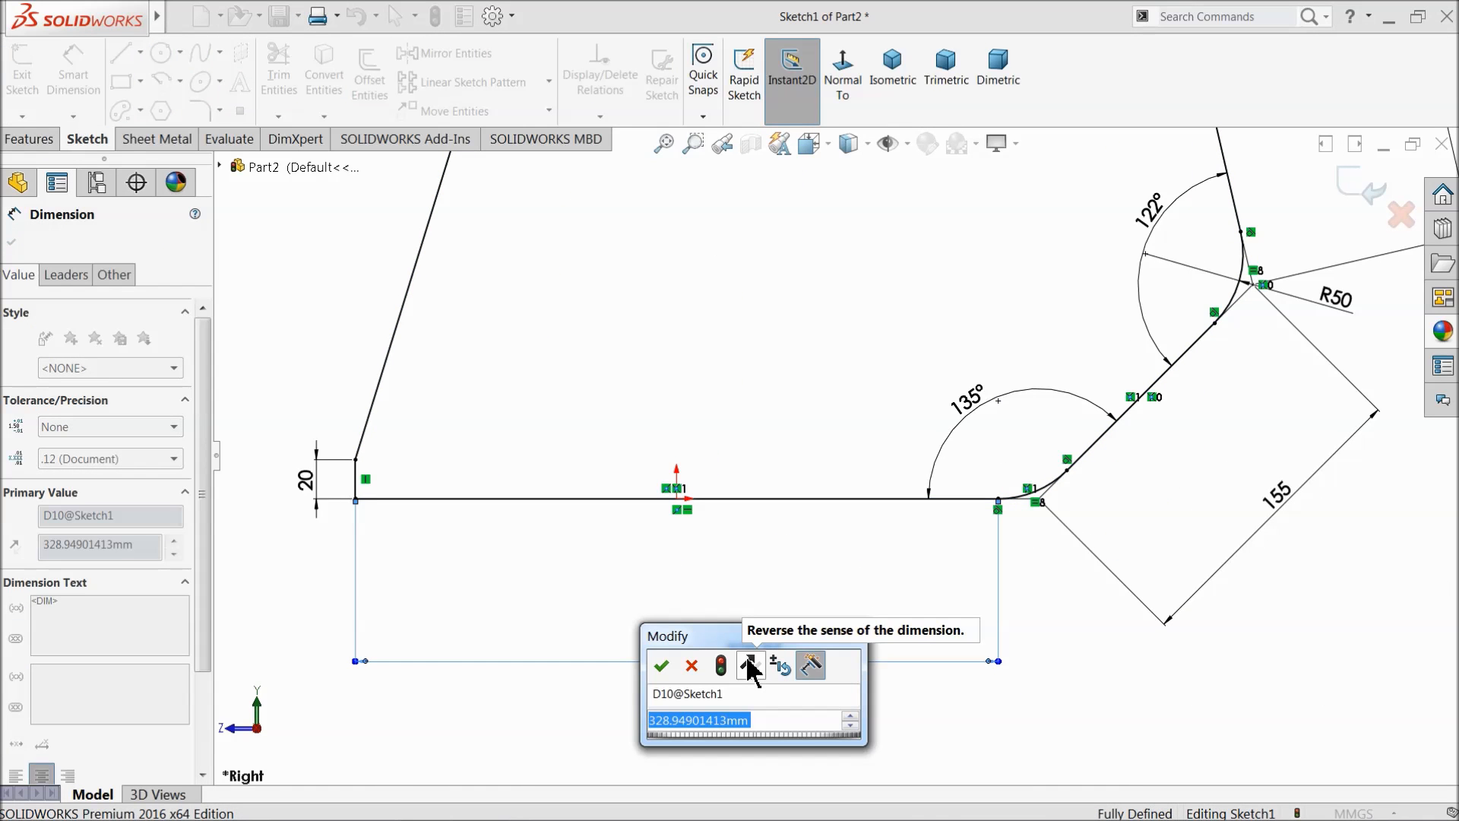
type("600")
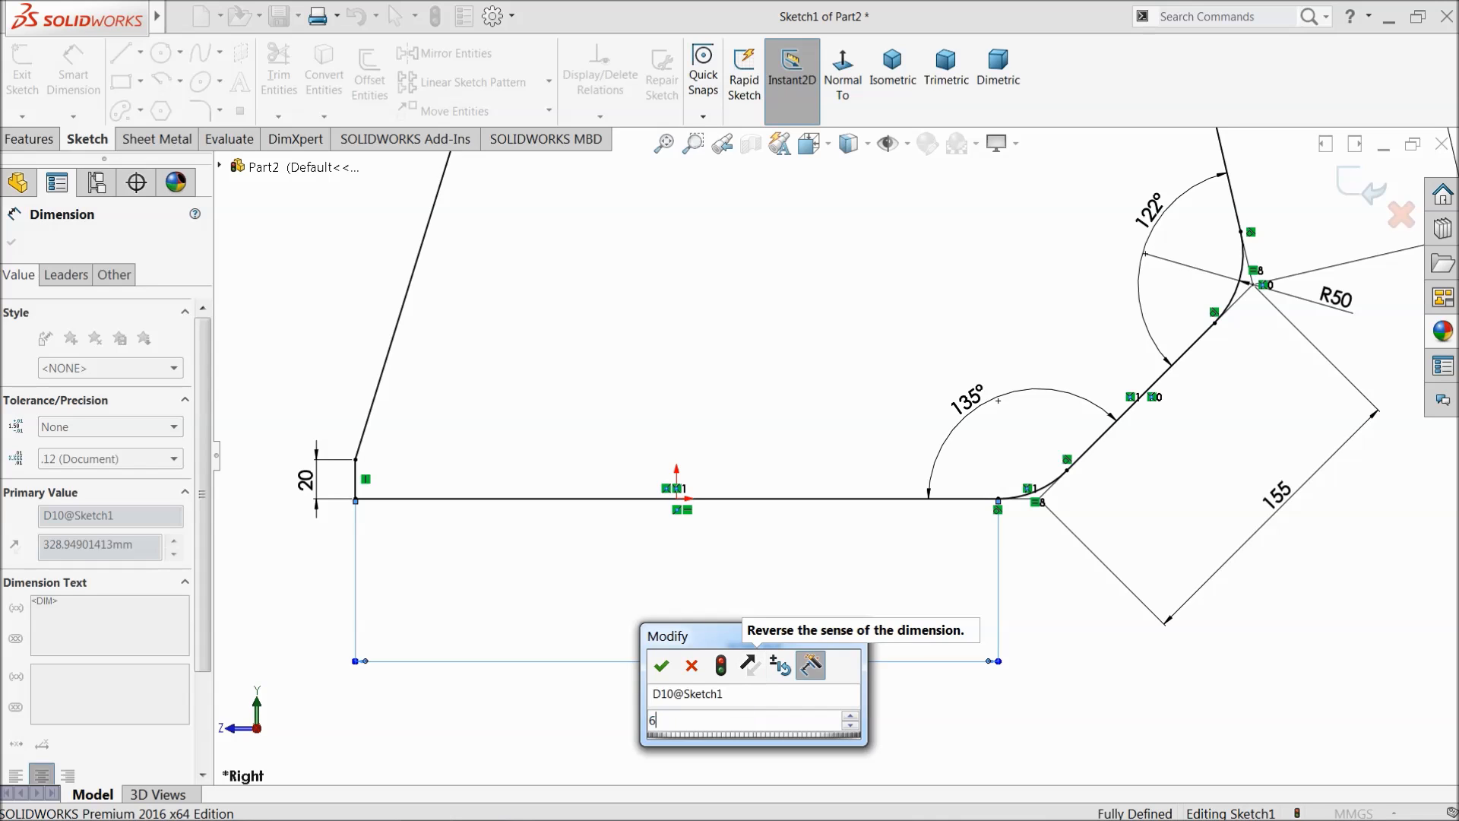
left_click(662, 666)
scroll(701, 570, "down", 5)
scroll(876, 370, "down", 1)
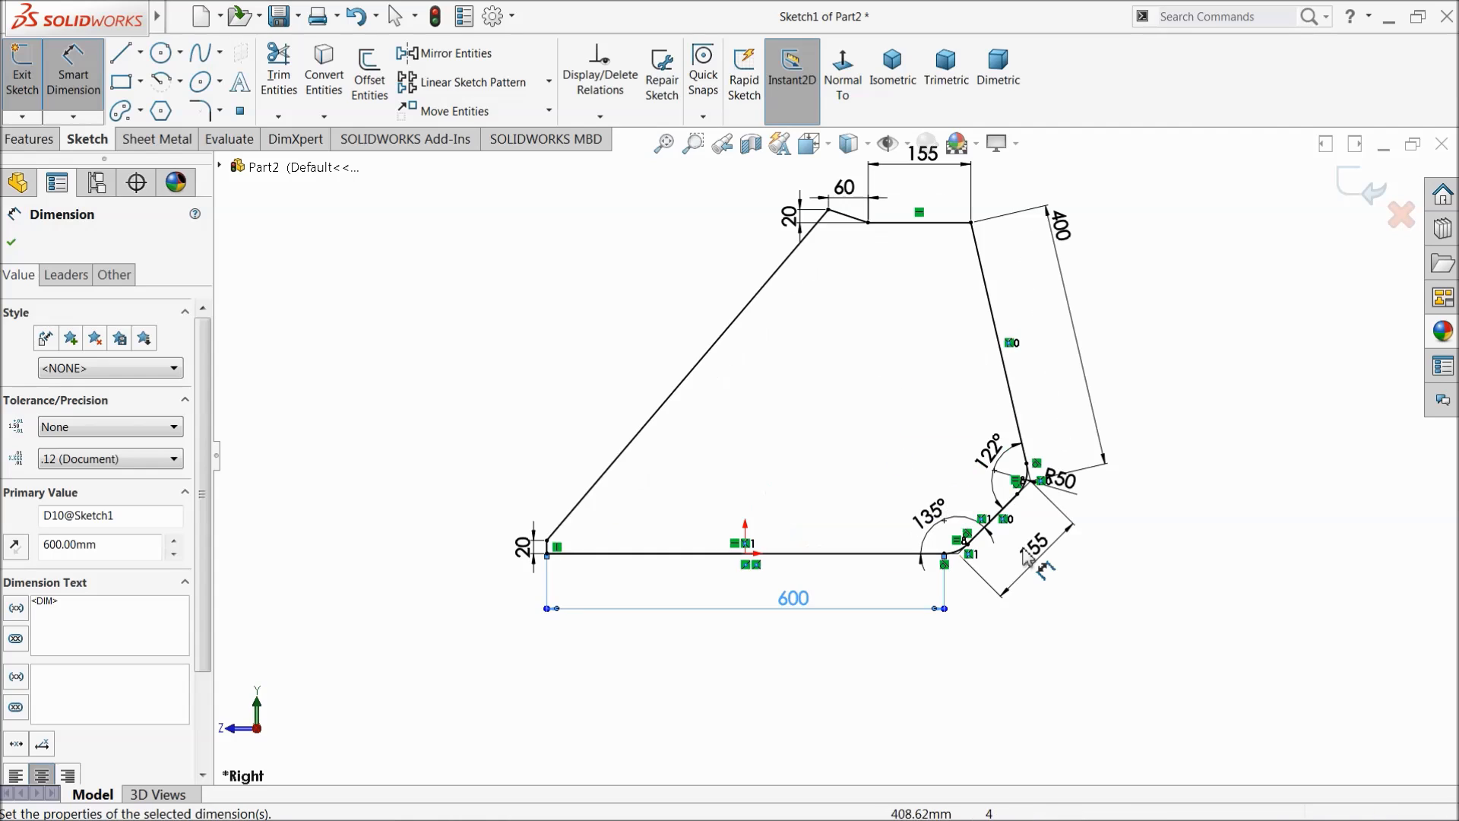
scroll(817, 482, "up", 2)
scroll(869, 403, "down", 2)
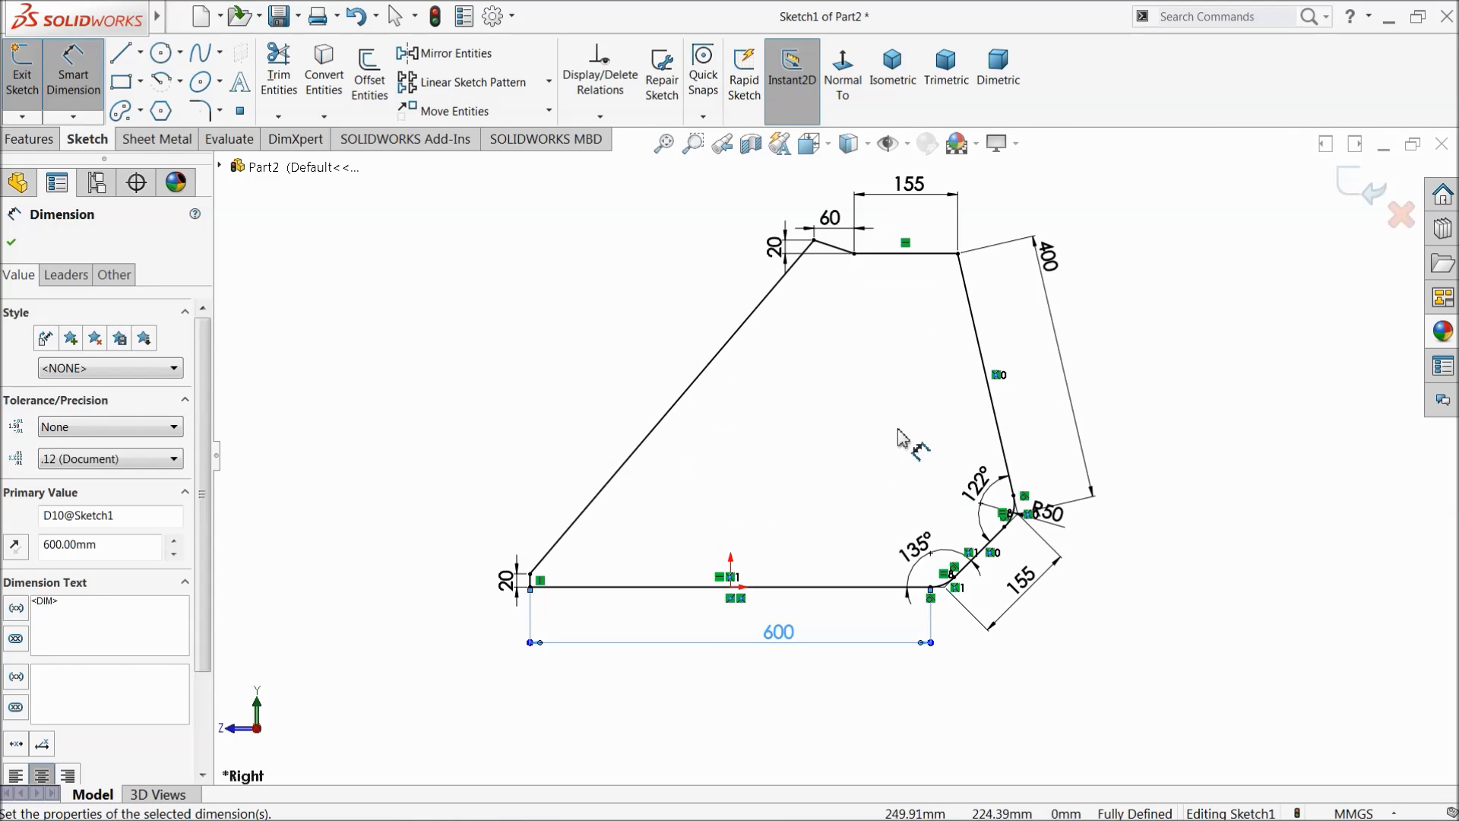
left_click(12, 243)
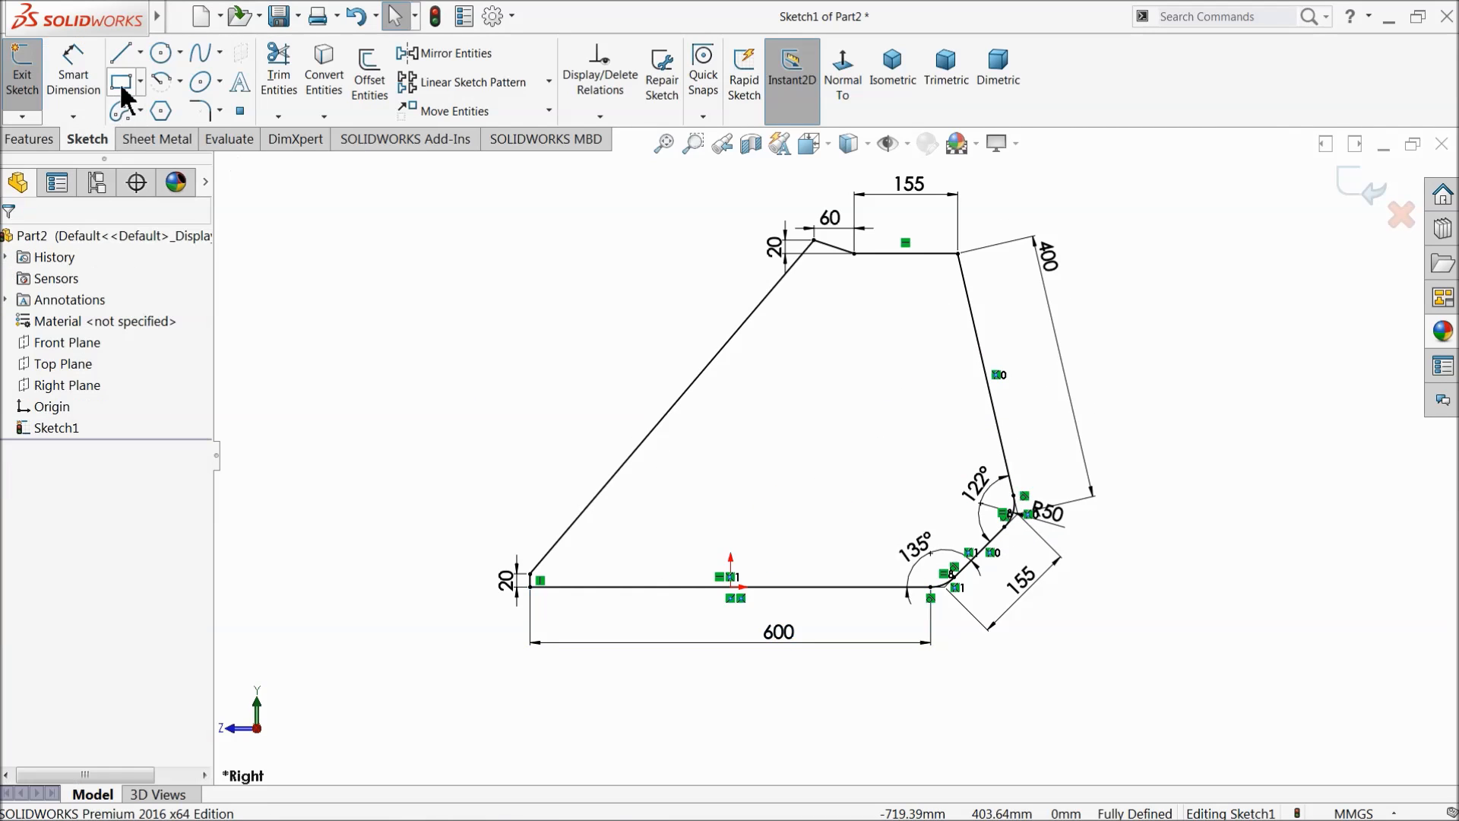
Step: Add a 140 mm sketch fillet to the corner between the horizontal top line and the long 400 mm line
left_click(200, 111)
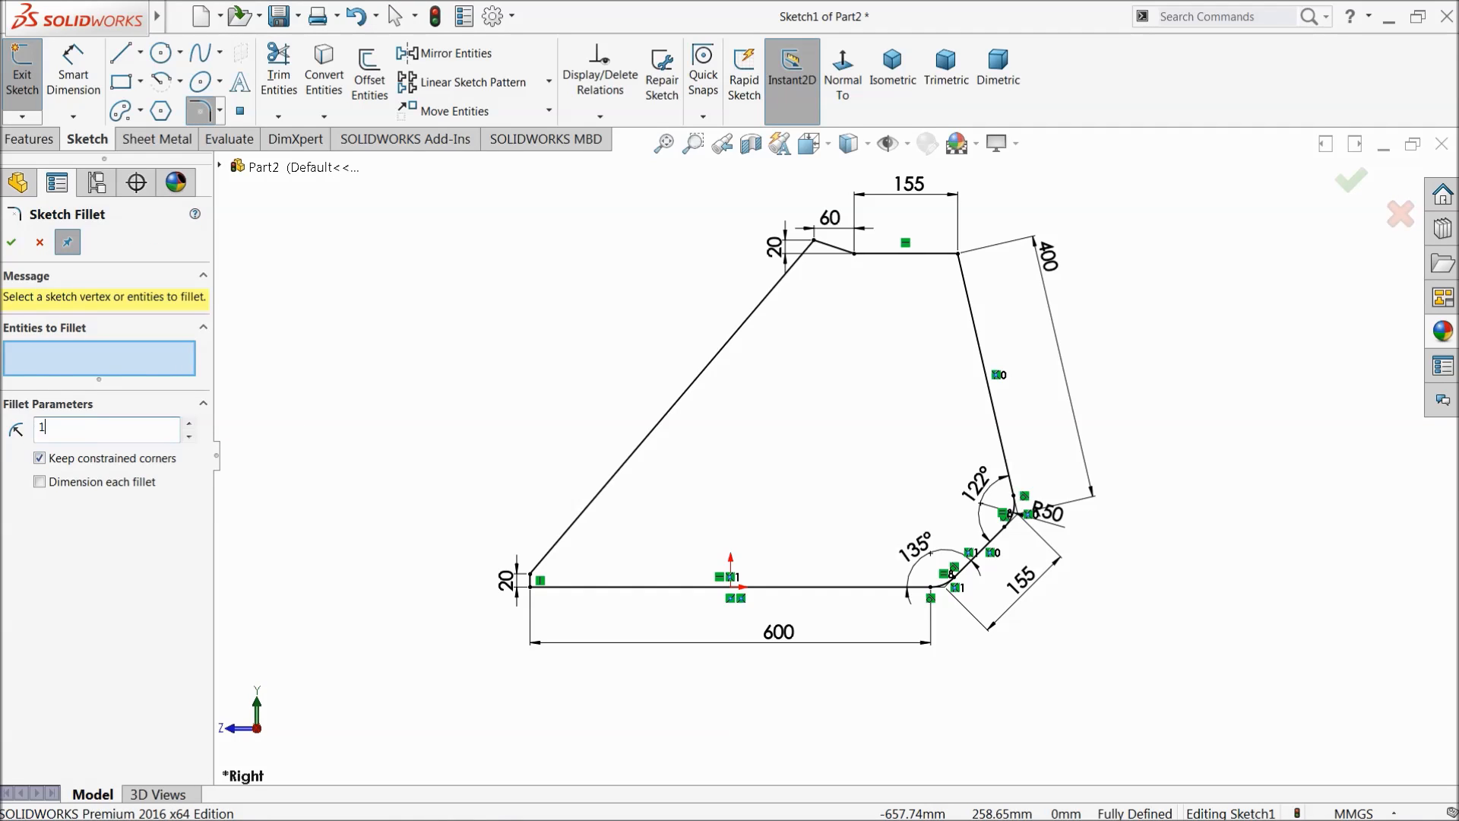
left_click(957, 258)
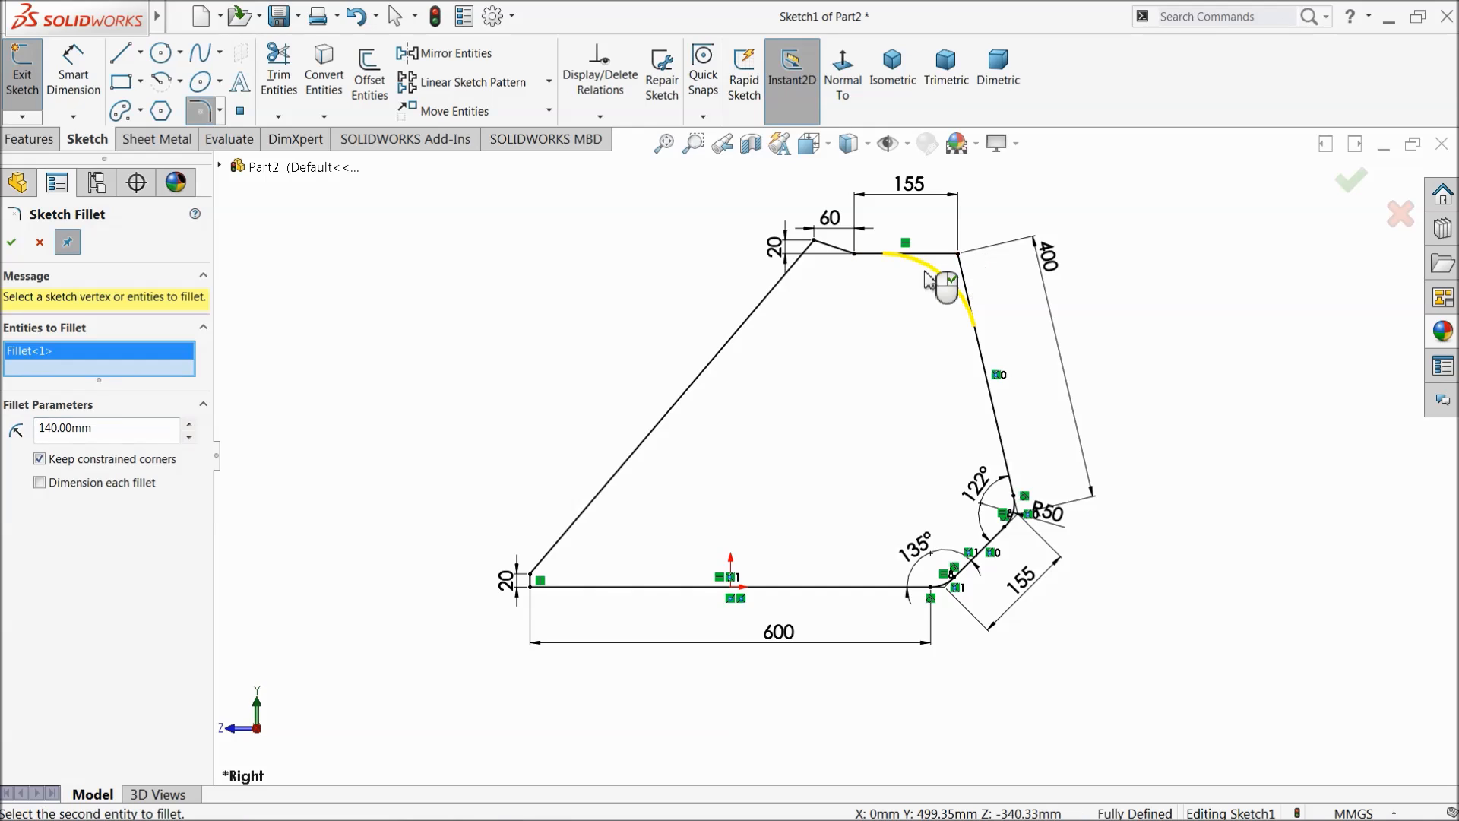
left_click(12, 243)
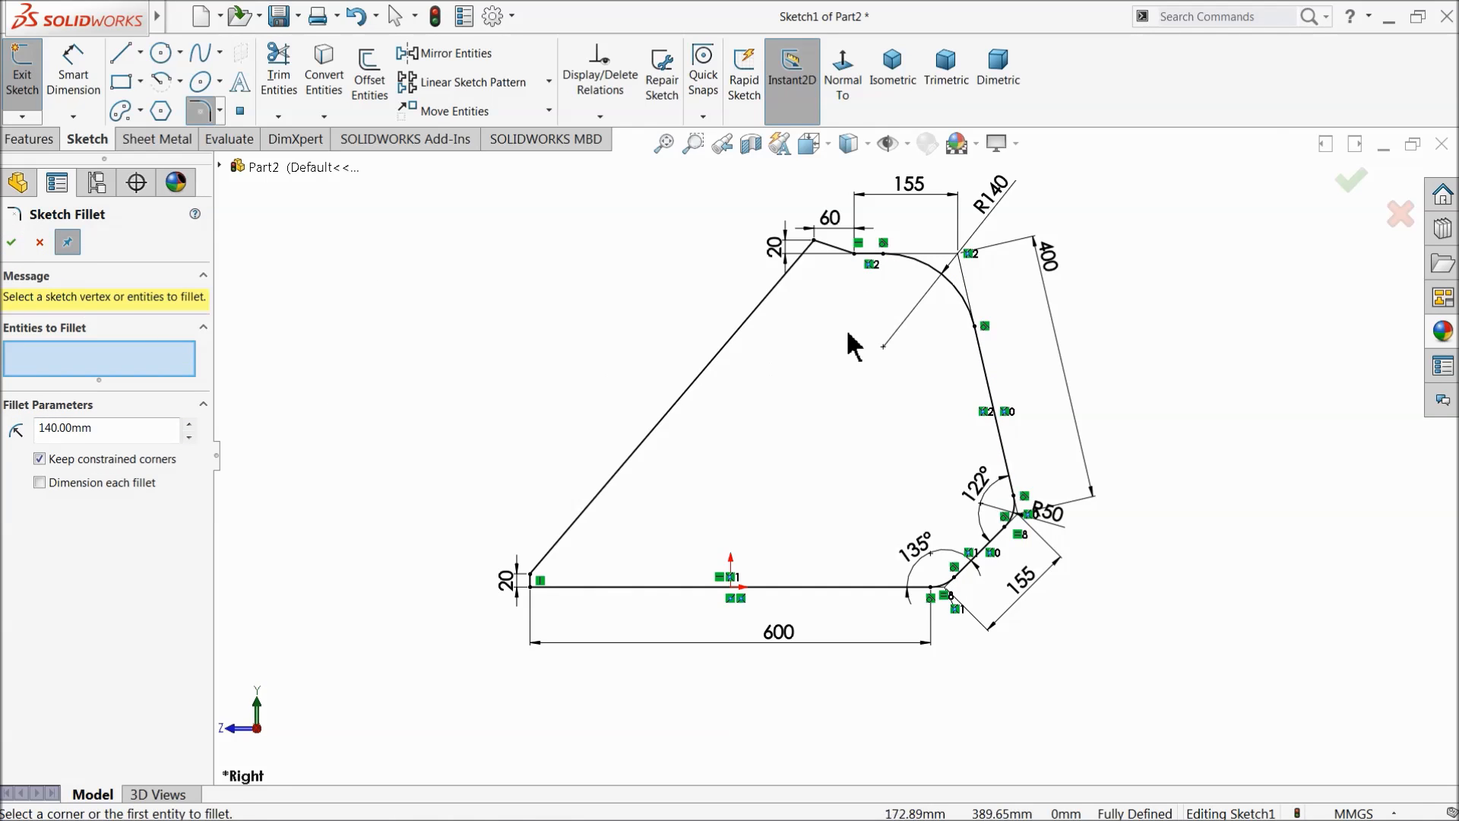
scroll(849, 337, "down", 1)
left_click(11, 244)
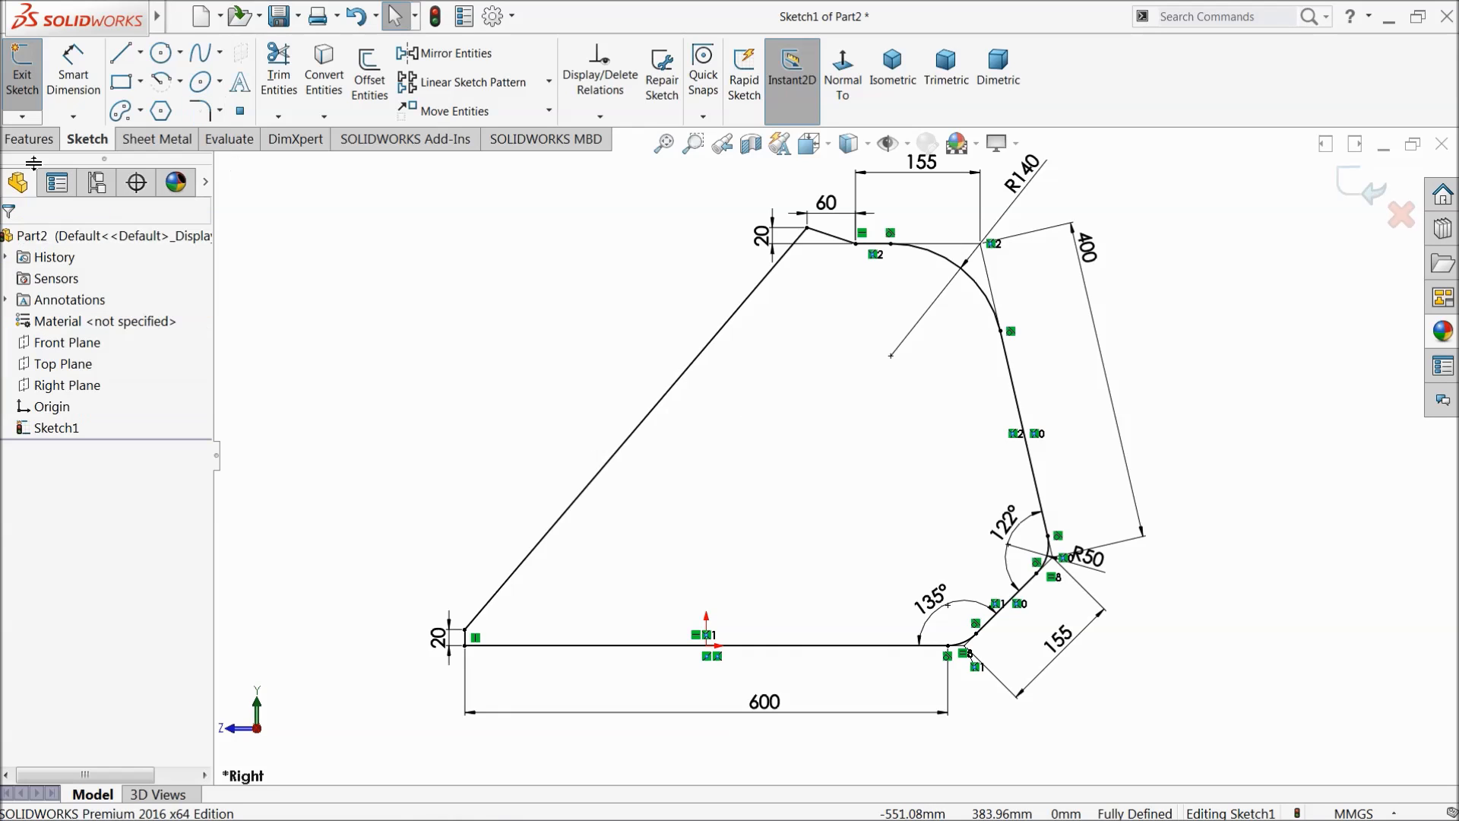
Step: Extrude the closed side profile as a boss 1600 mm deep with the Mid Plane end condition
left_click(29, 138)
left_click(31, 72)
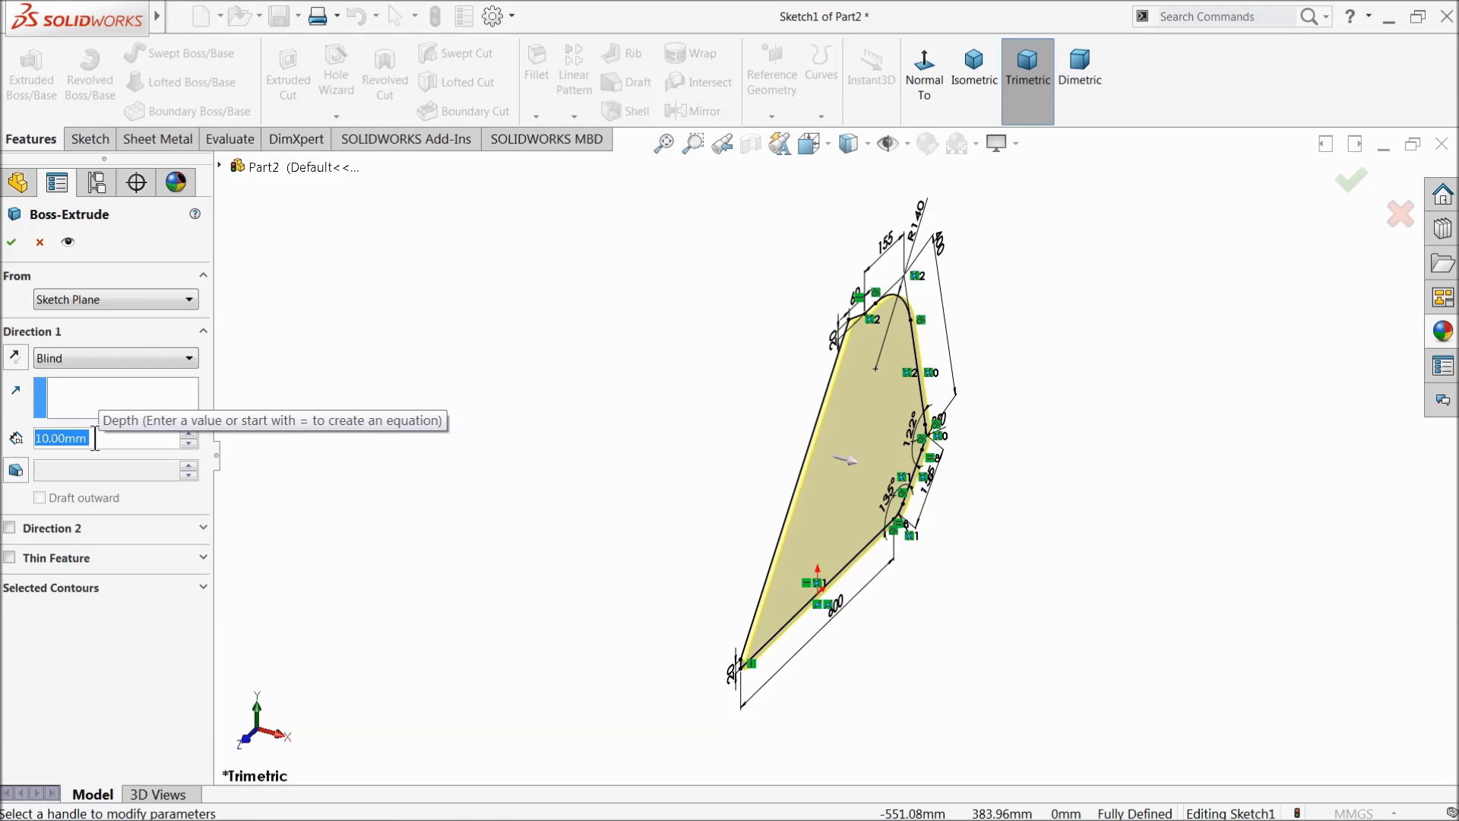
type("600")
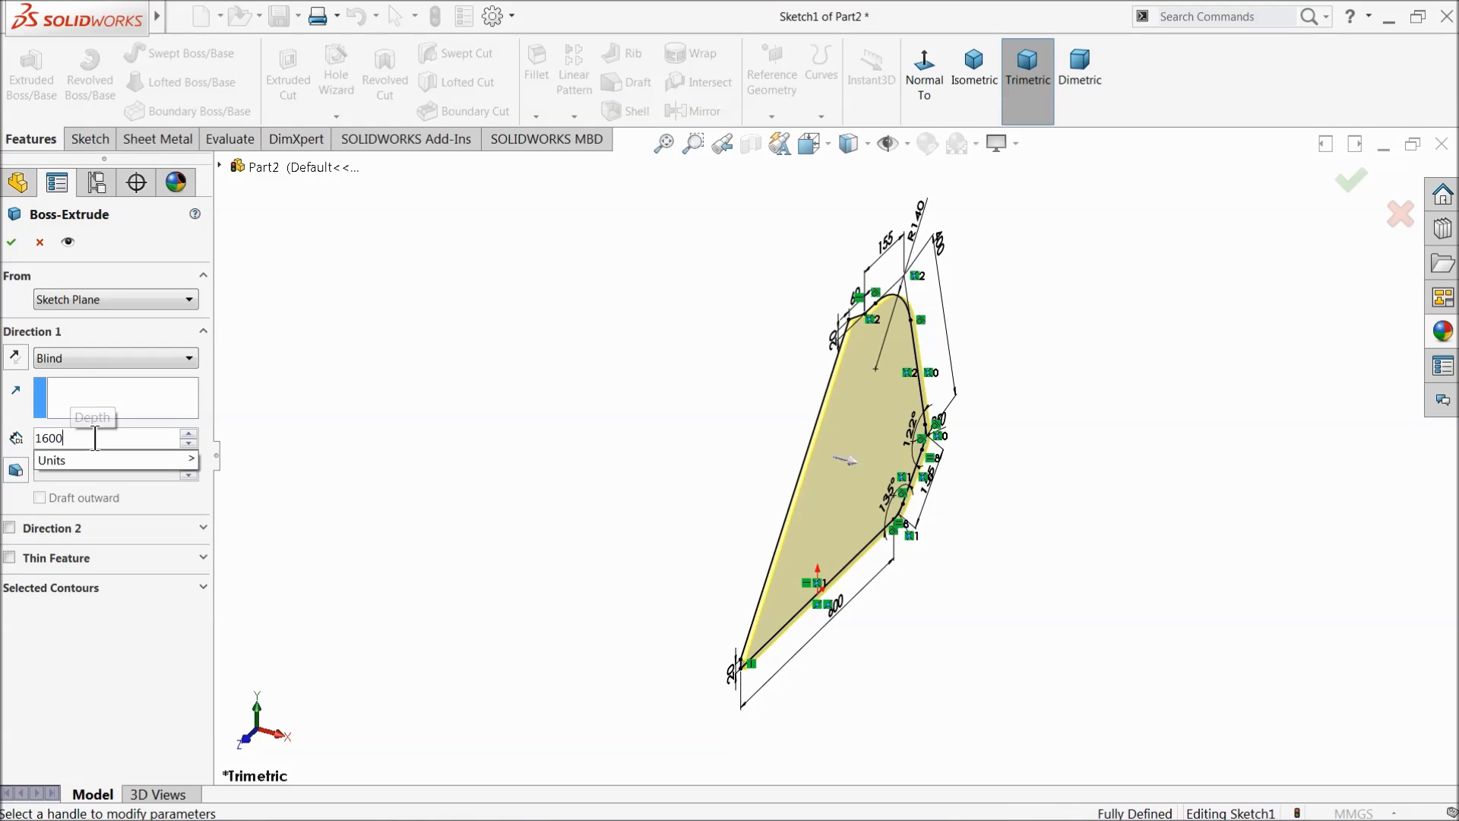
key("Return")
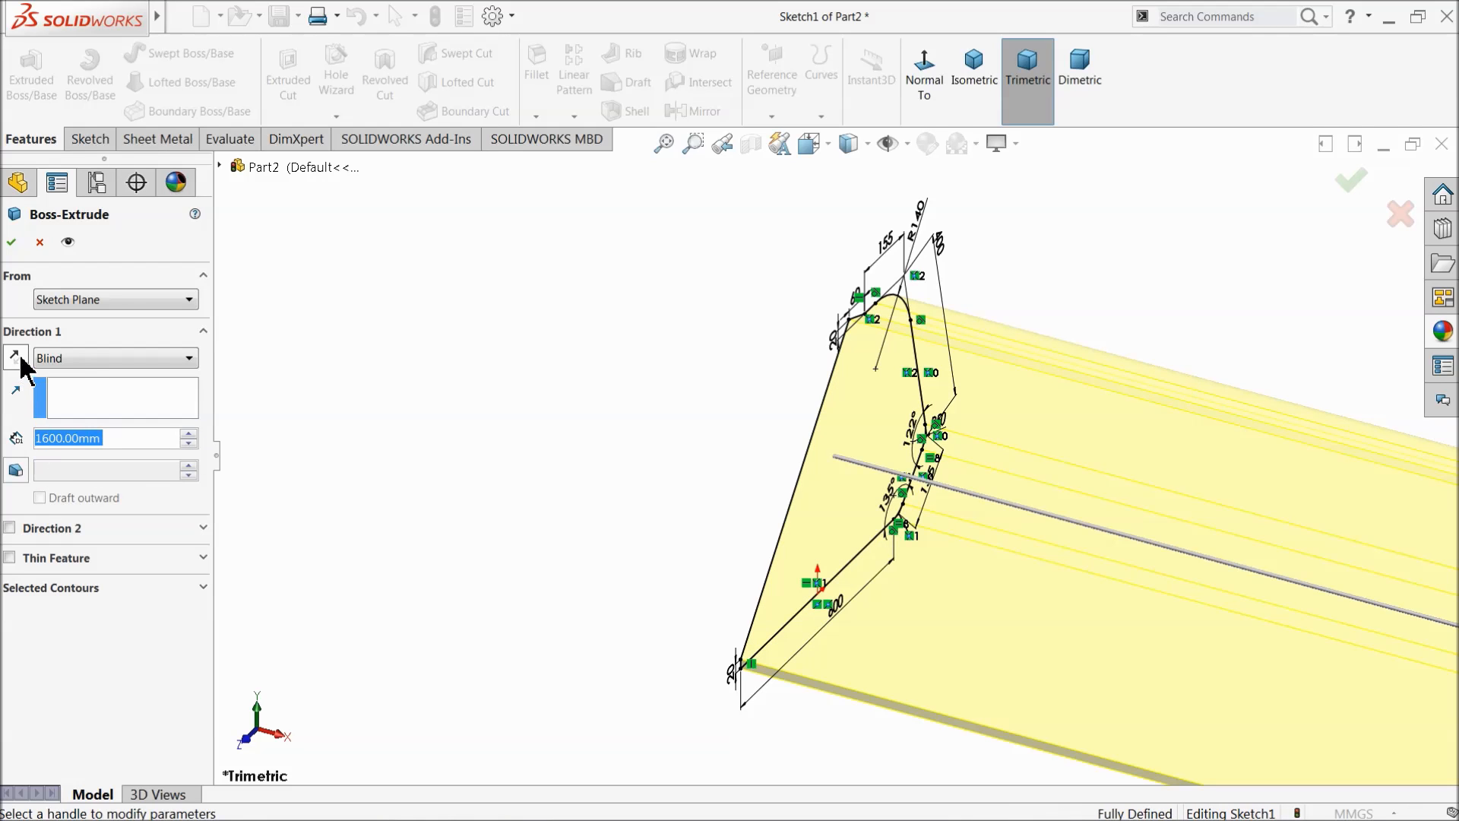
left_click(51, 361)
left_click(62, 454)
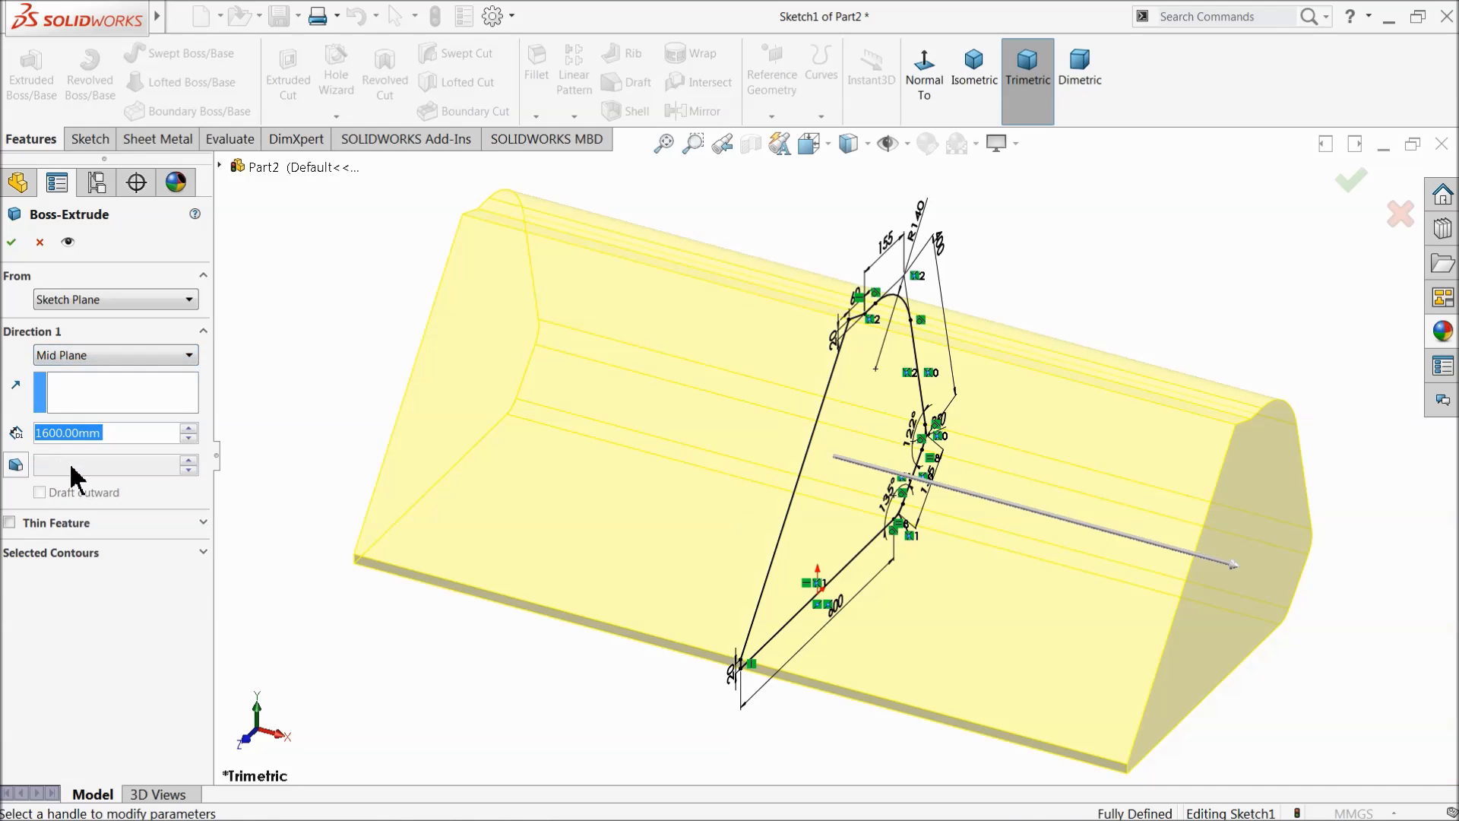
left_click(11, 241)
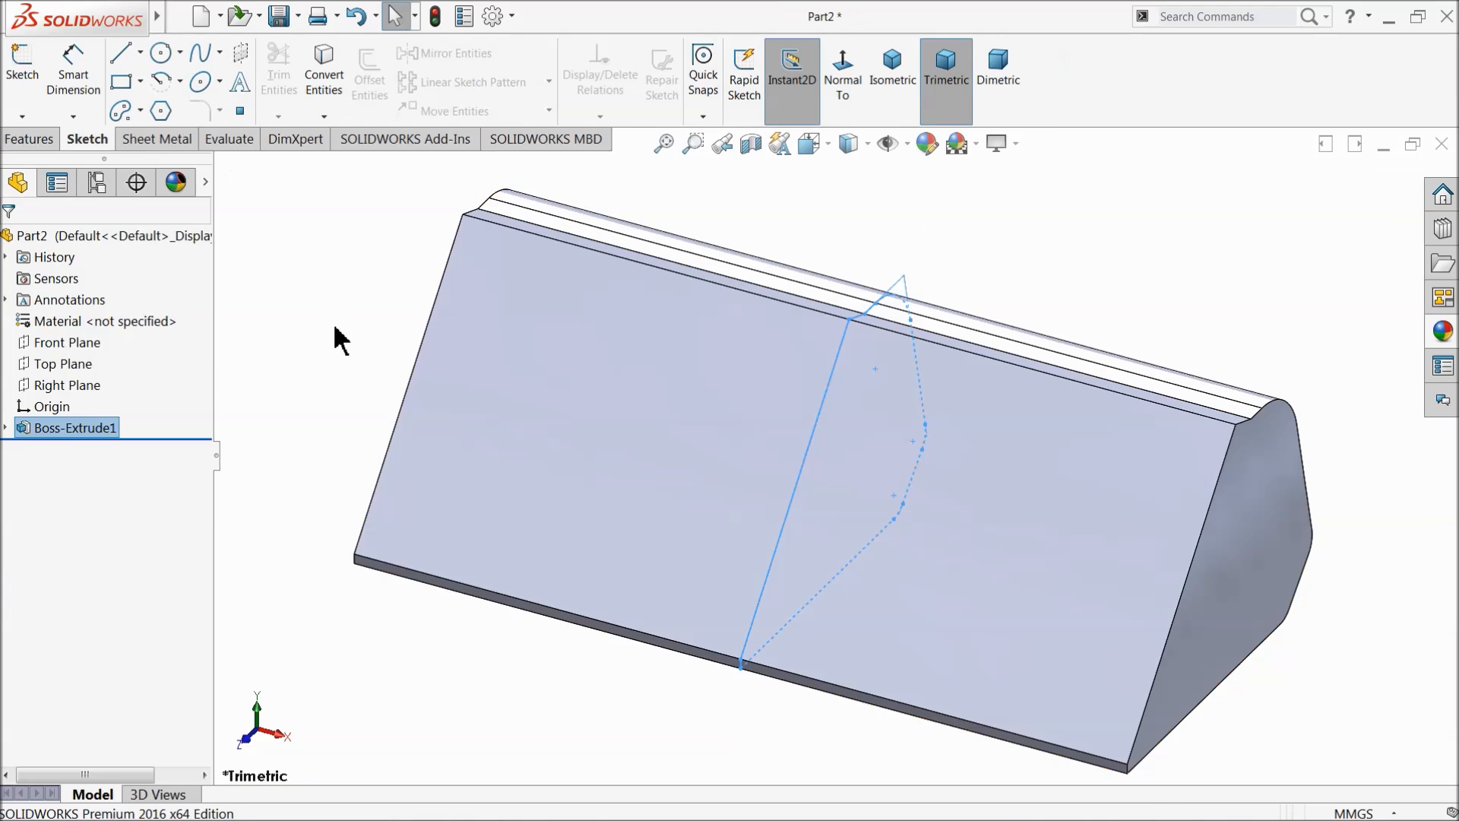
Step: Start a sketch on the Right Plane, viewed normal to it, and offset the body's side outline 10 mm inward
middle_click_drag(364, 385, 352, 355)
left_click(41, 384)
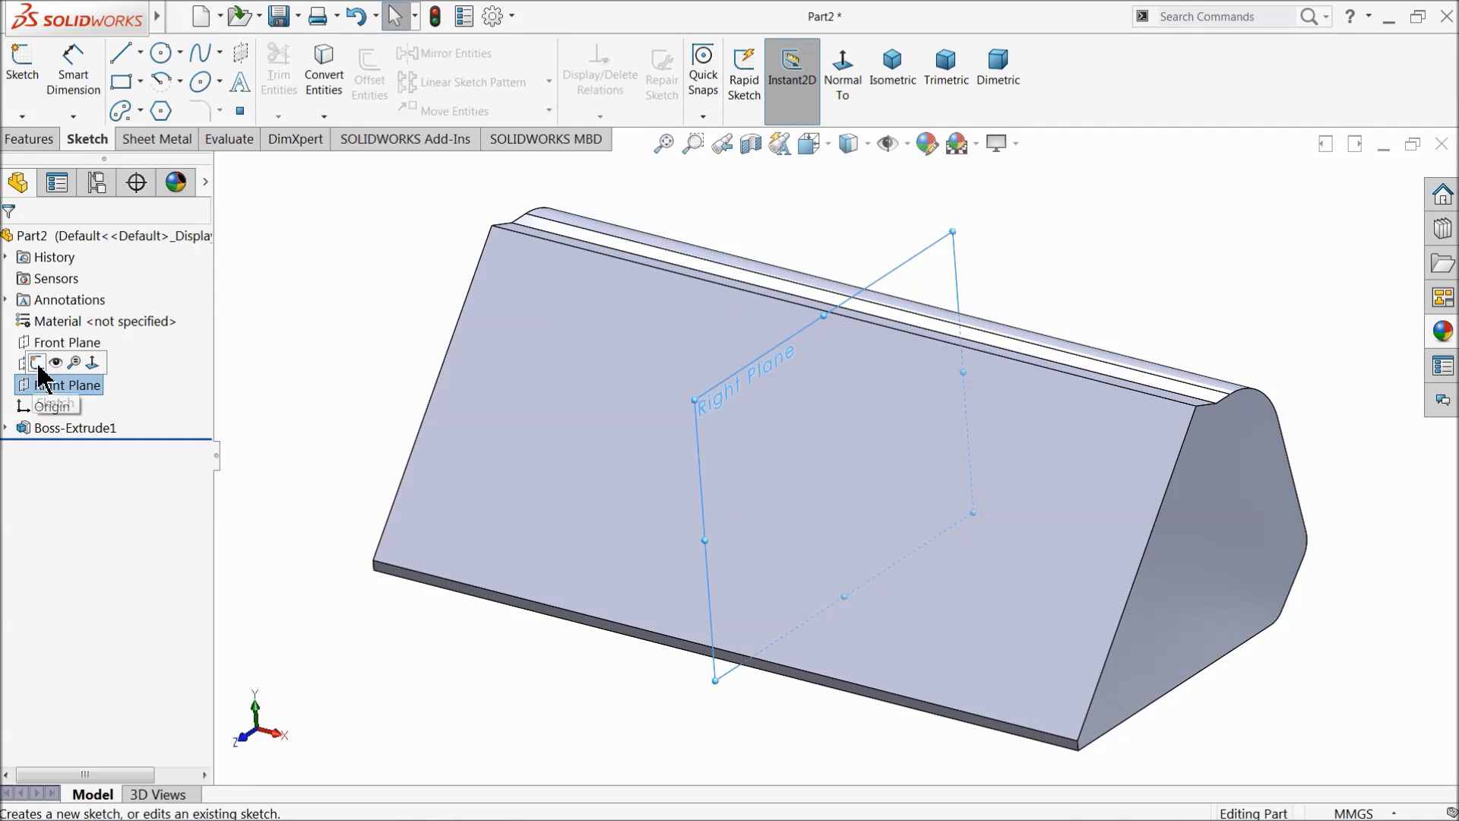
left_click(38, 364)
left_click(842, 92)
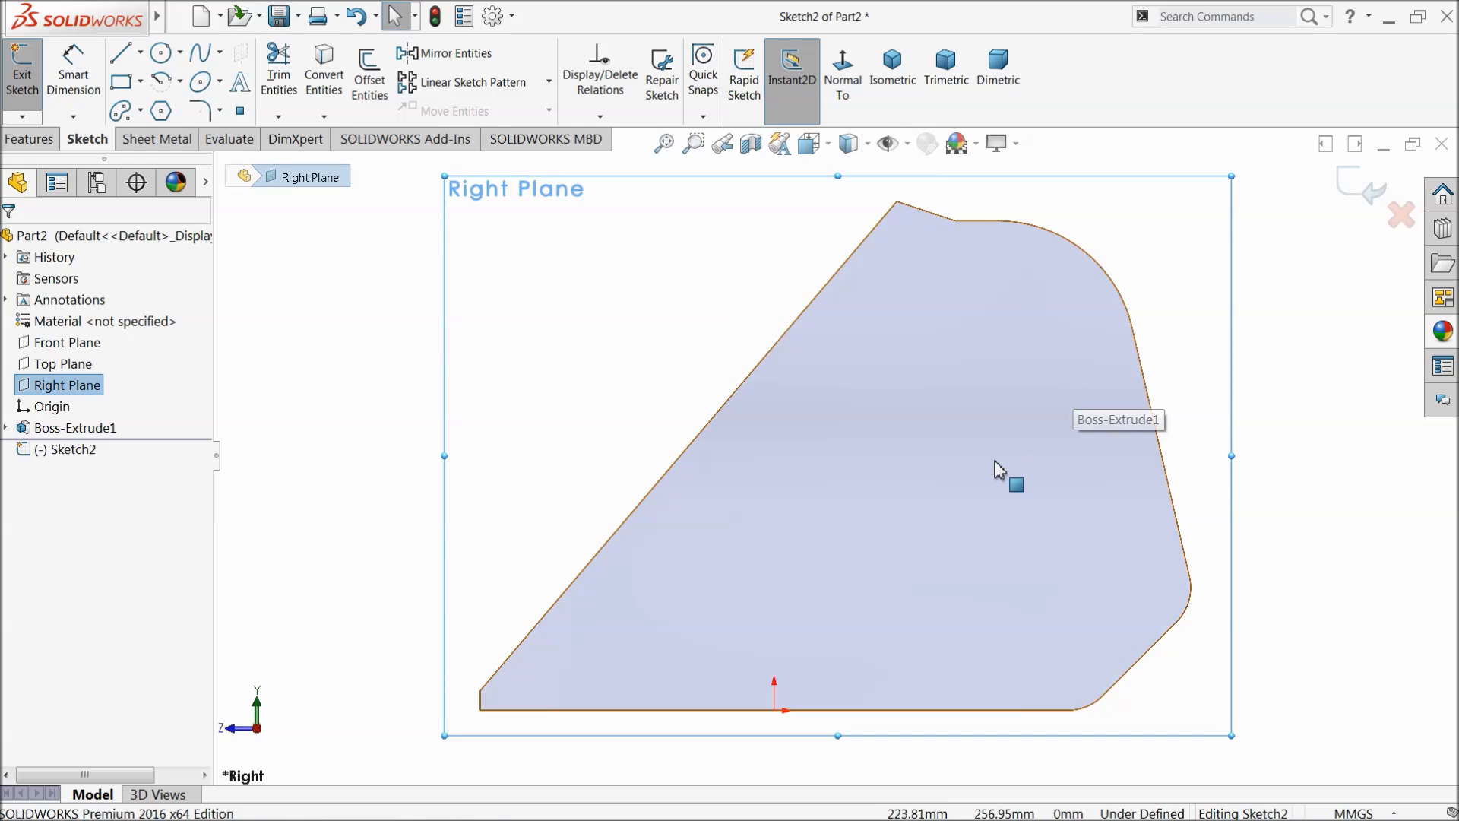
left_click(1127, 310)
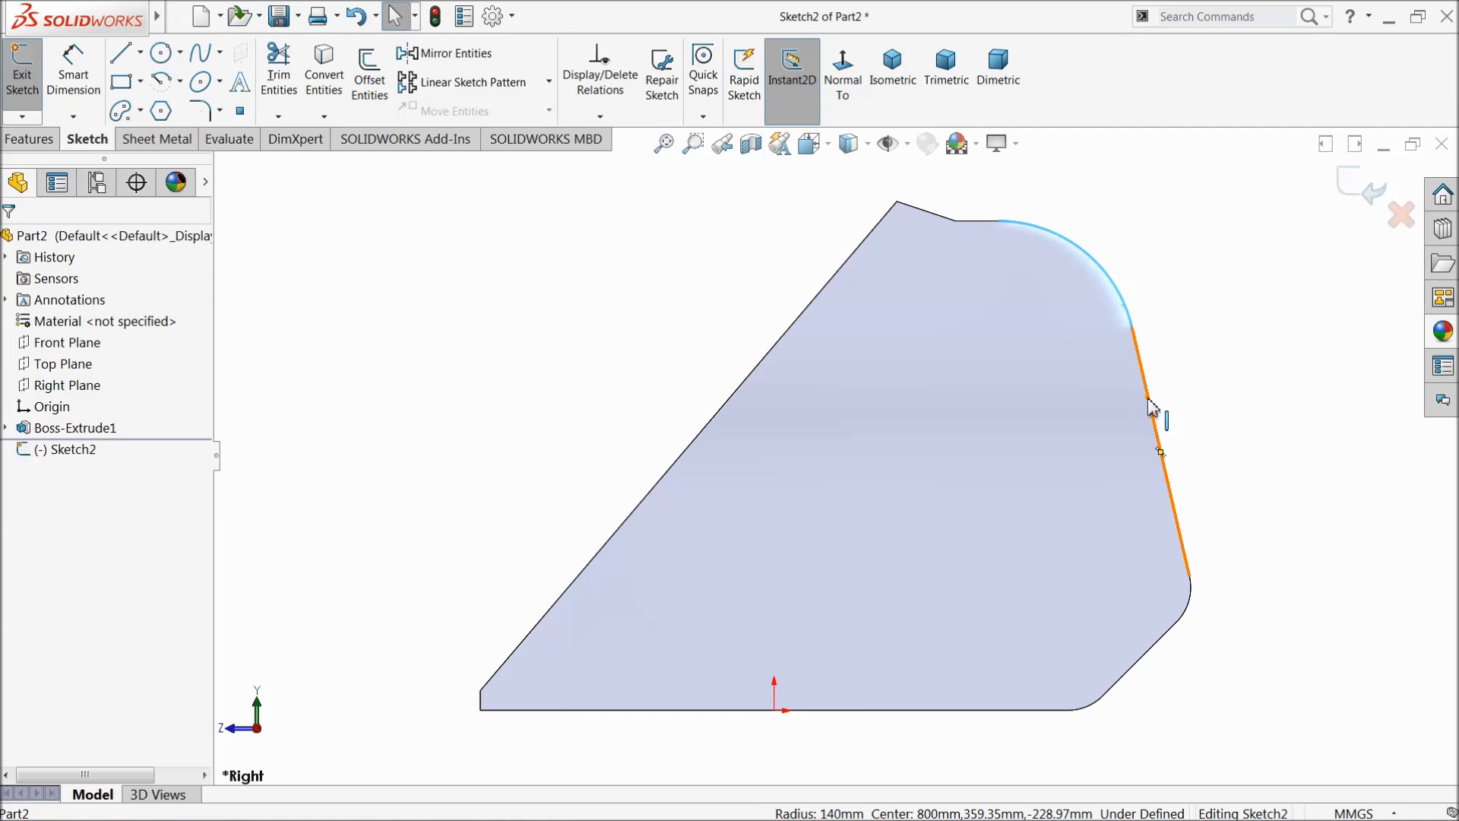
key("Escape")
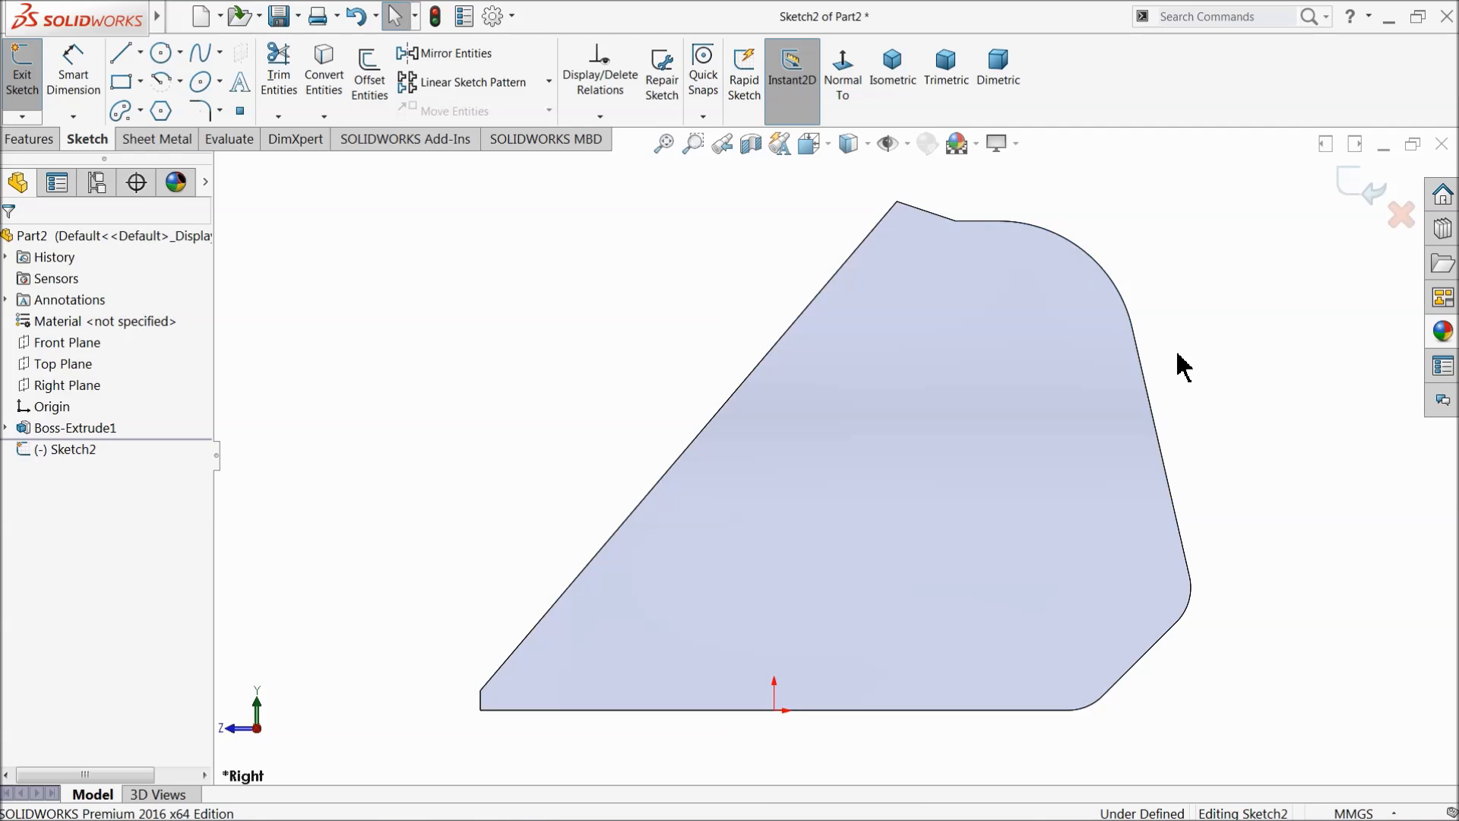
left_click(925, 302)
left_click(376, 85)
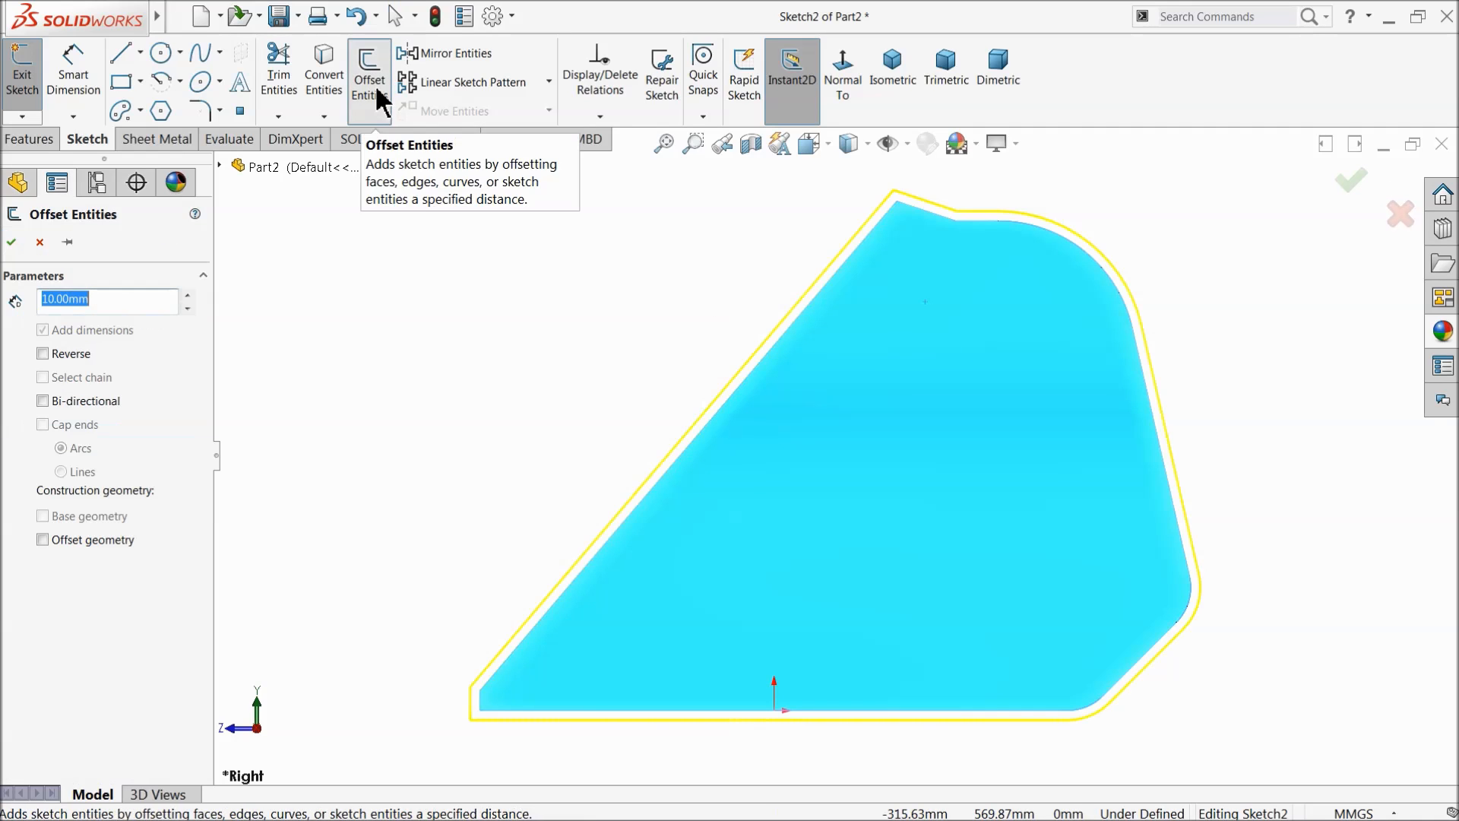
left_click(45, 354)
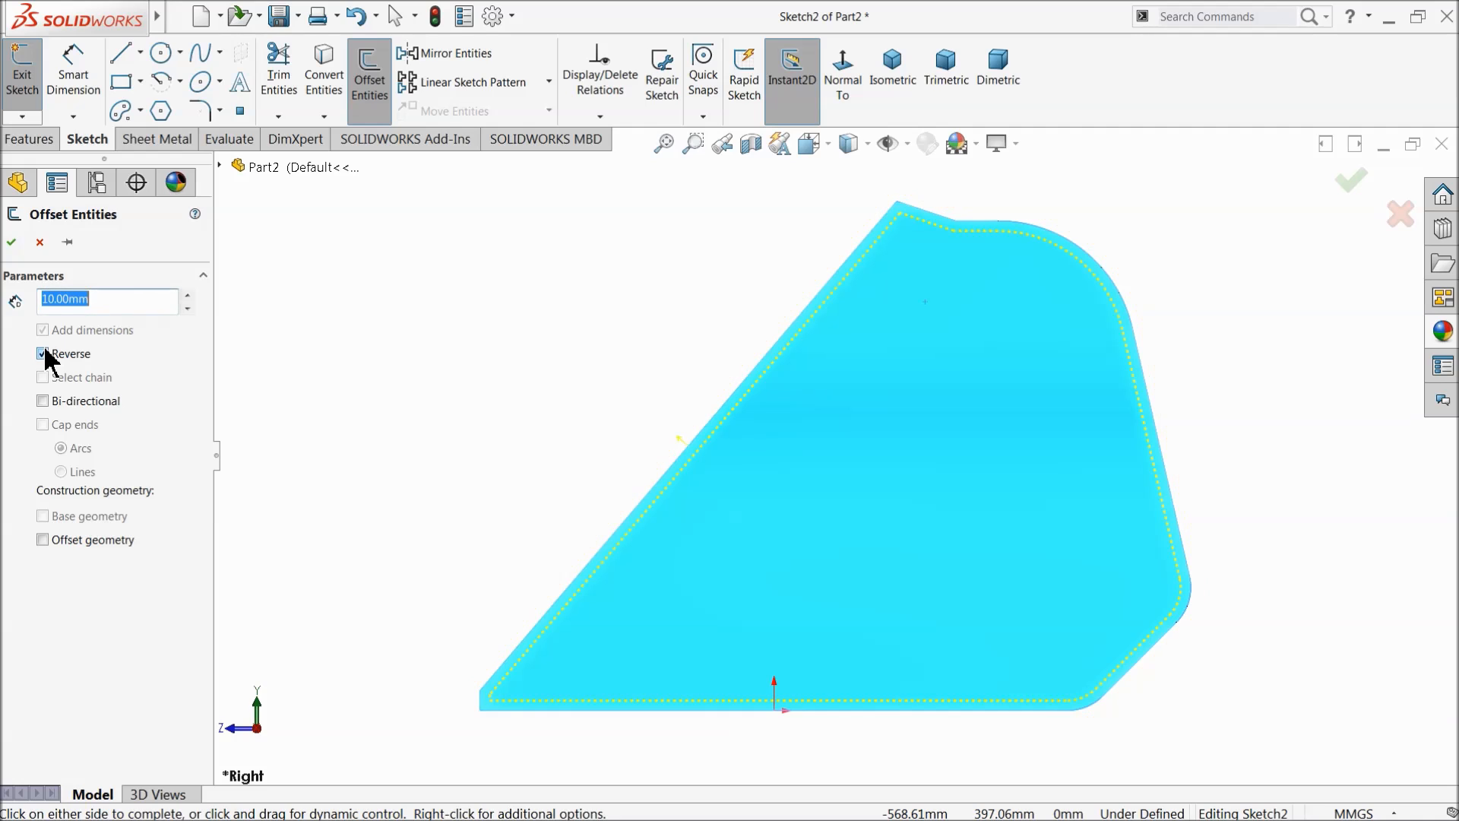
left_click(13, 243)
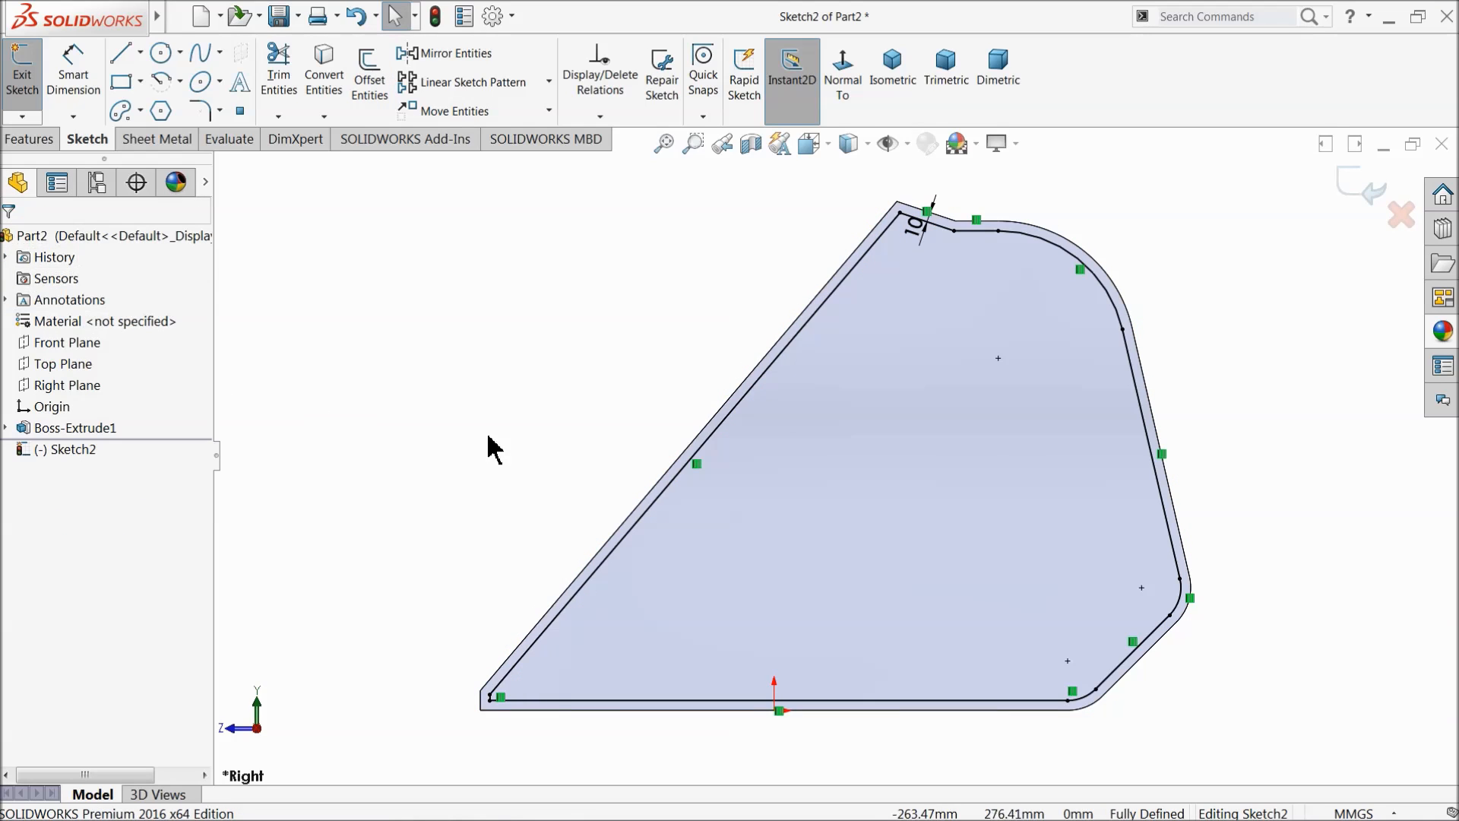
Step: Delete the long slanted line and the short vertical line at the lower front corner of the offset outline
scroll(912, 304, "down", 3)
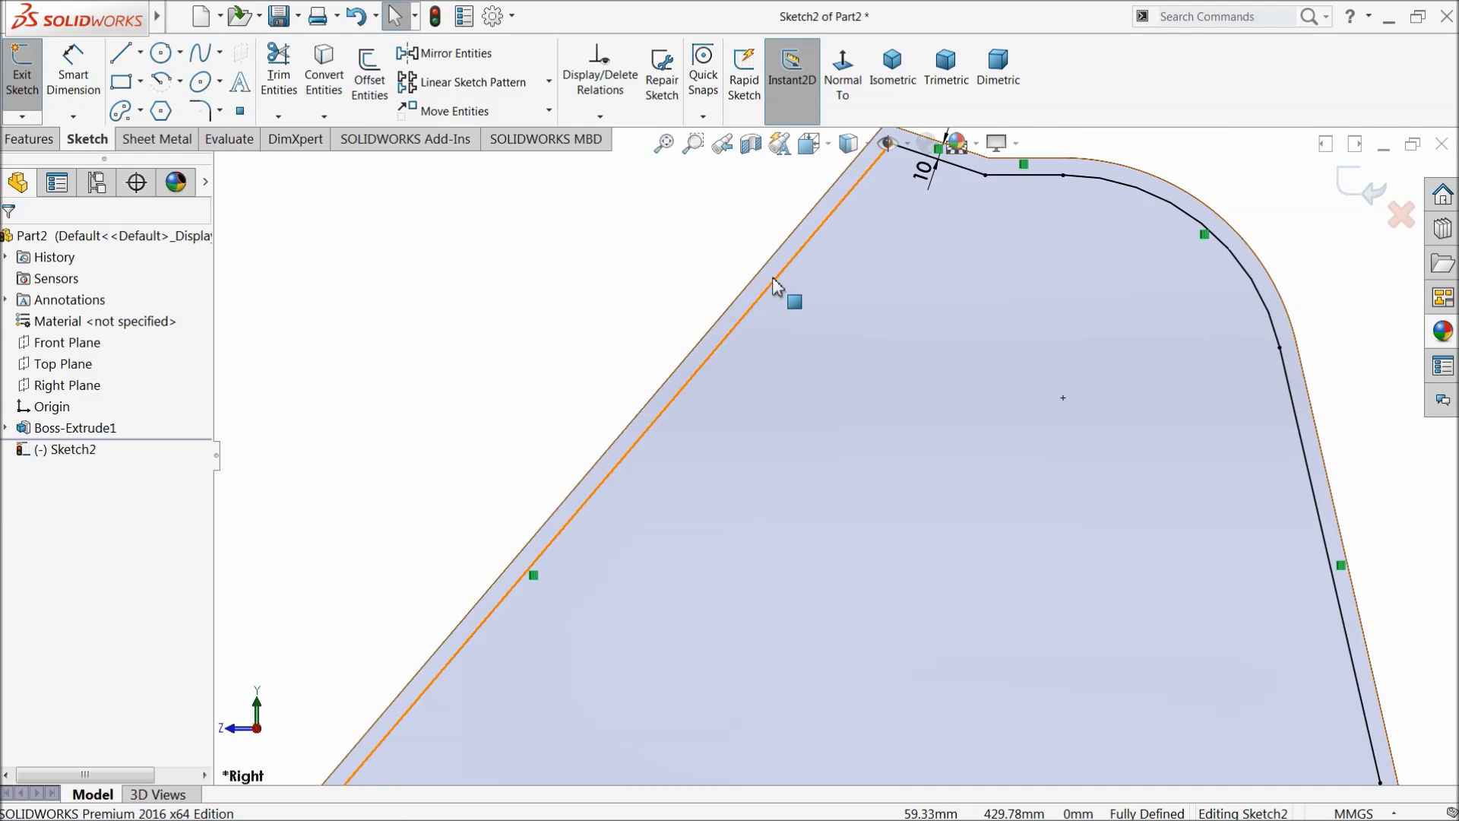
left_click(773, 279)
key("Delete")
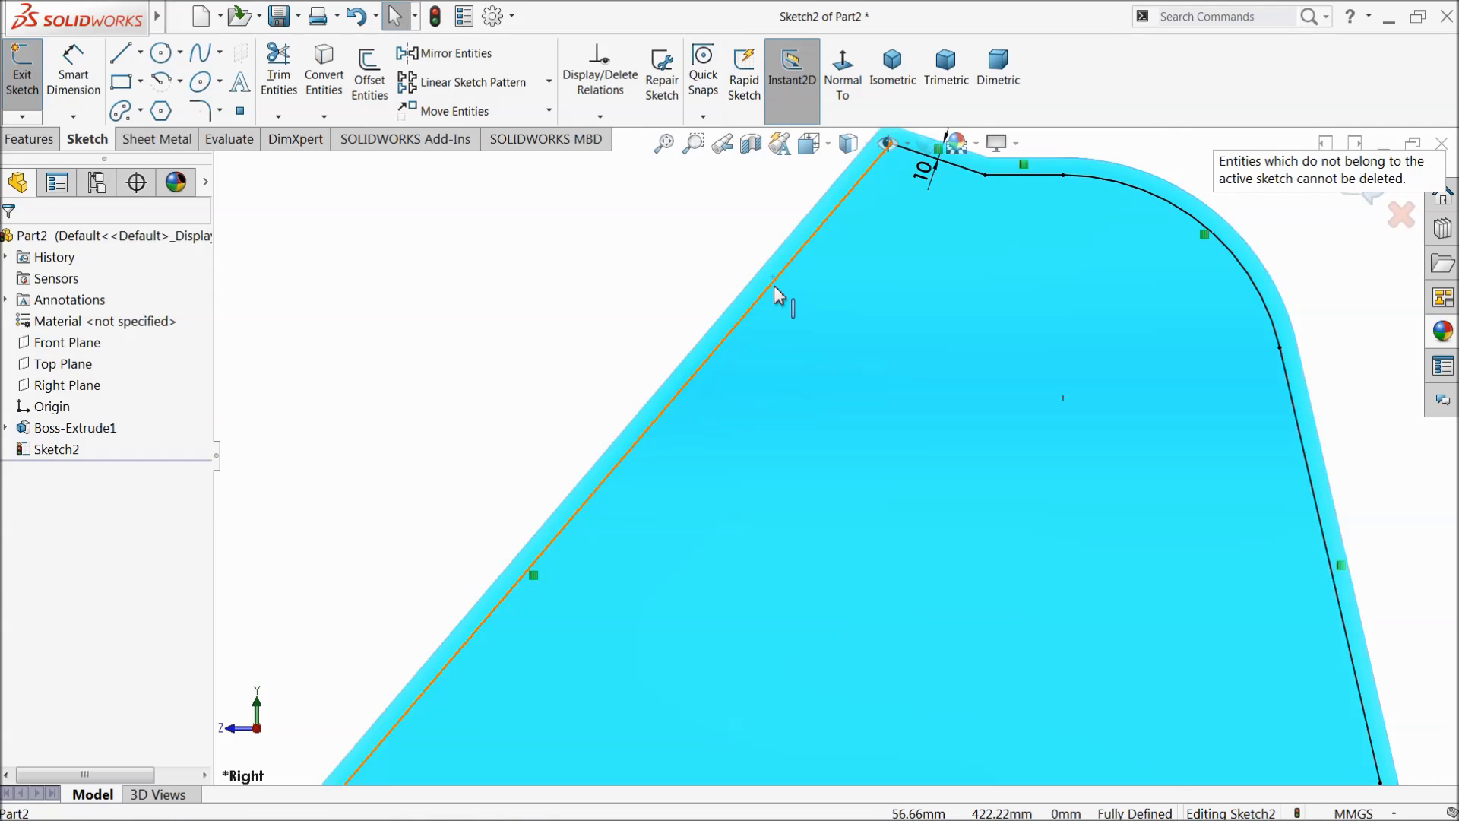
left_click(768, 300)
key("Delete")
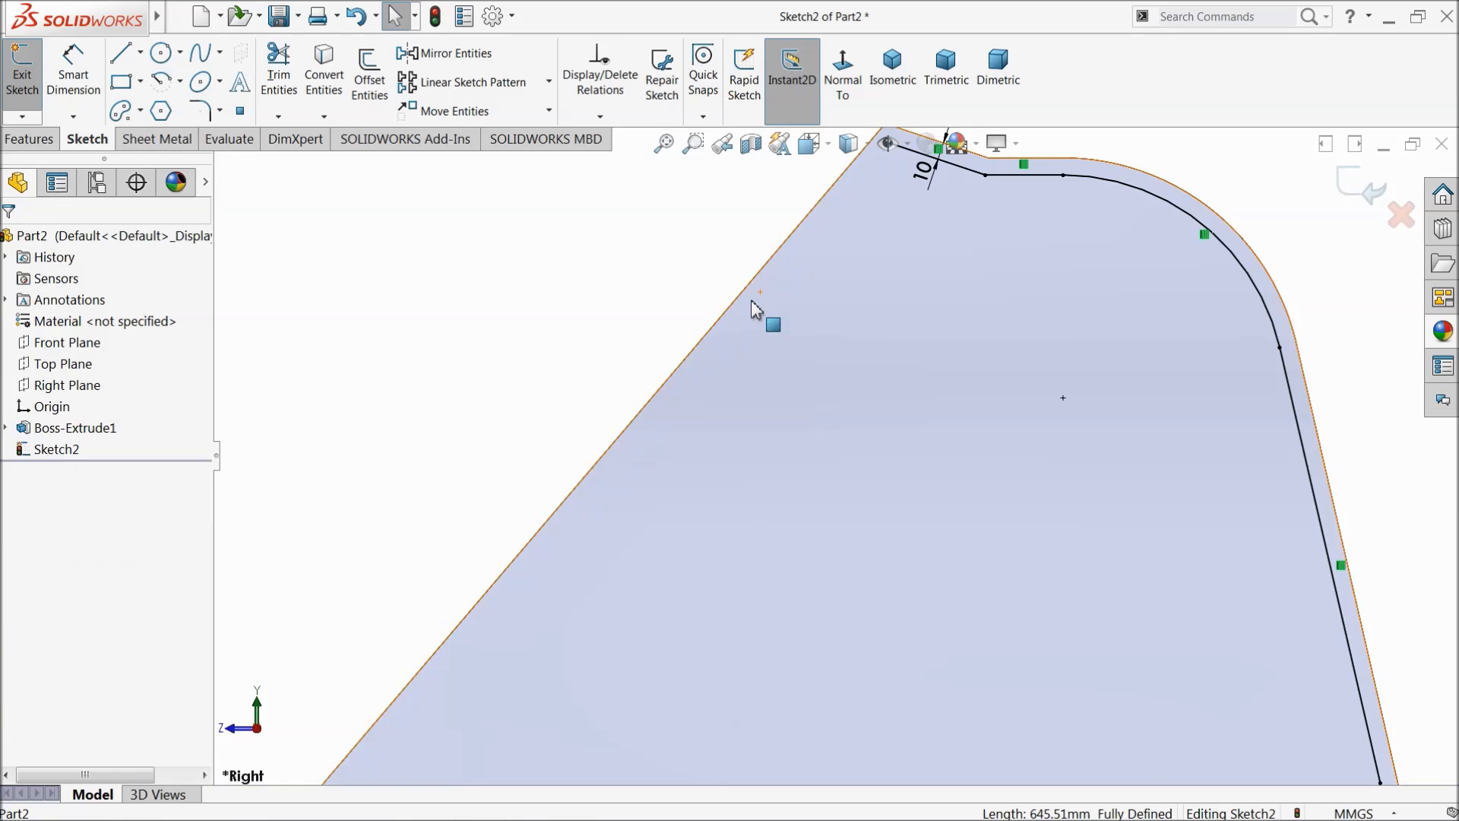
scroll(729, 316, "up", 5)
scroll(582, 654, "down", 6)
scroll(585, 623, "down", 3)
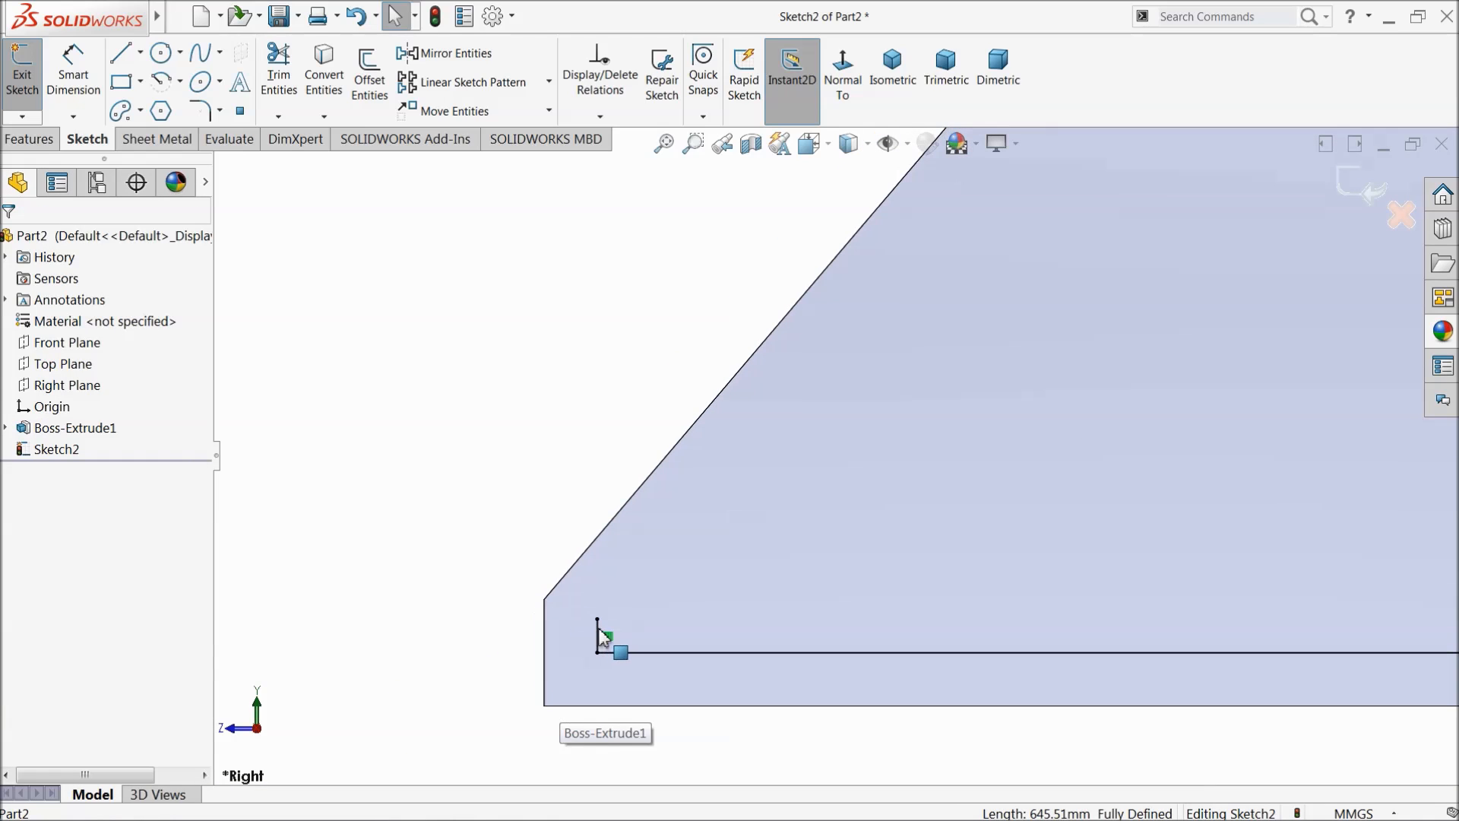
left_click(598, 638)
key("Escape")
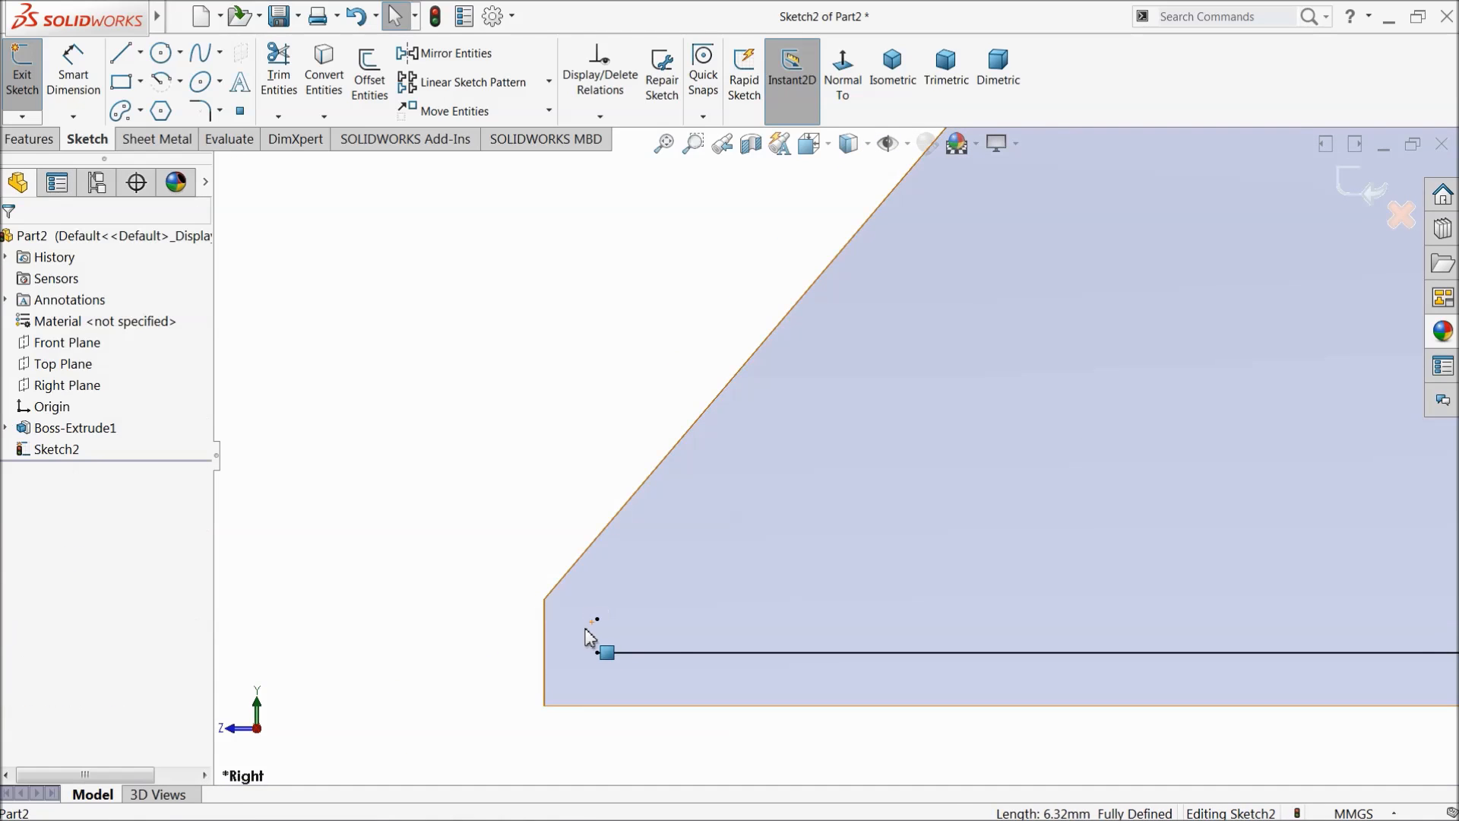
Step: Draw connected lines from the top offset line's end to the slanted edge, down past the lower front corner, and back to the bottom offset line's end
scroll(459, 570, "up", 4)
scroll(524, 502, "up", 5)
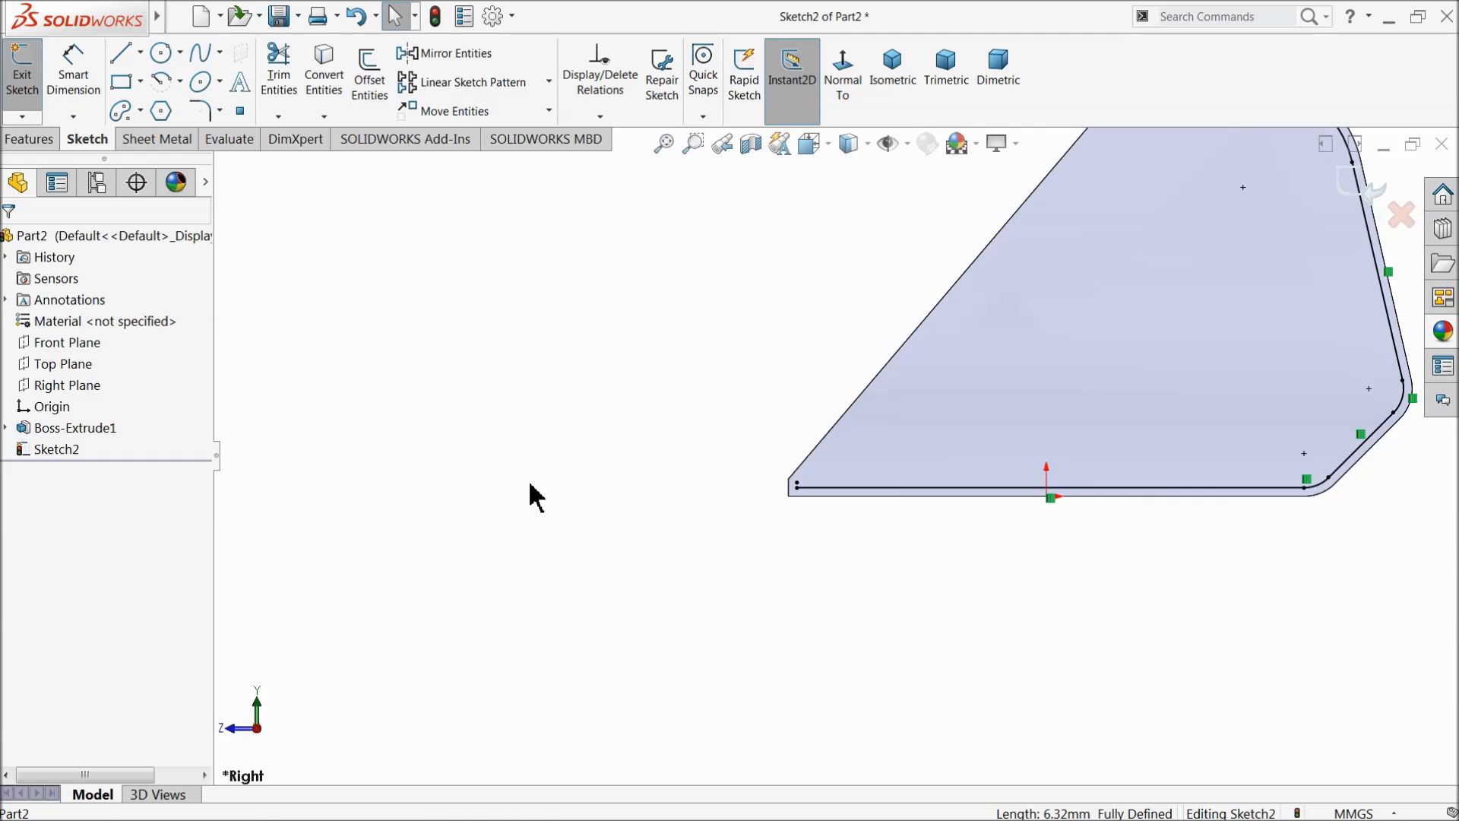
scroll(1075, 276, "down", 5)
scroll(927, 289, "down", 2)
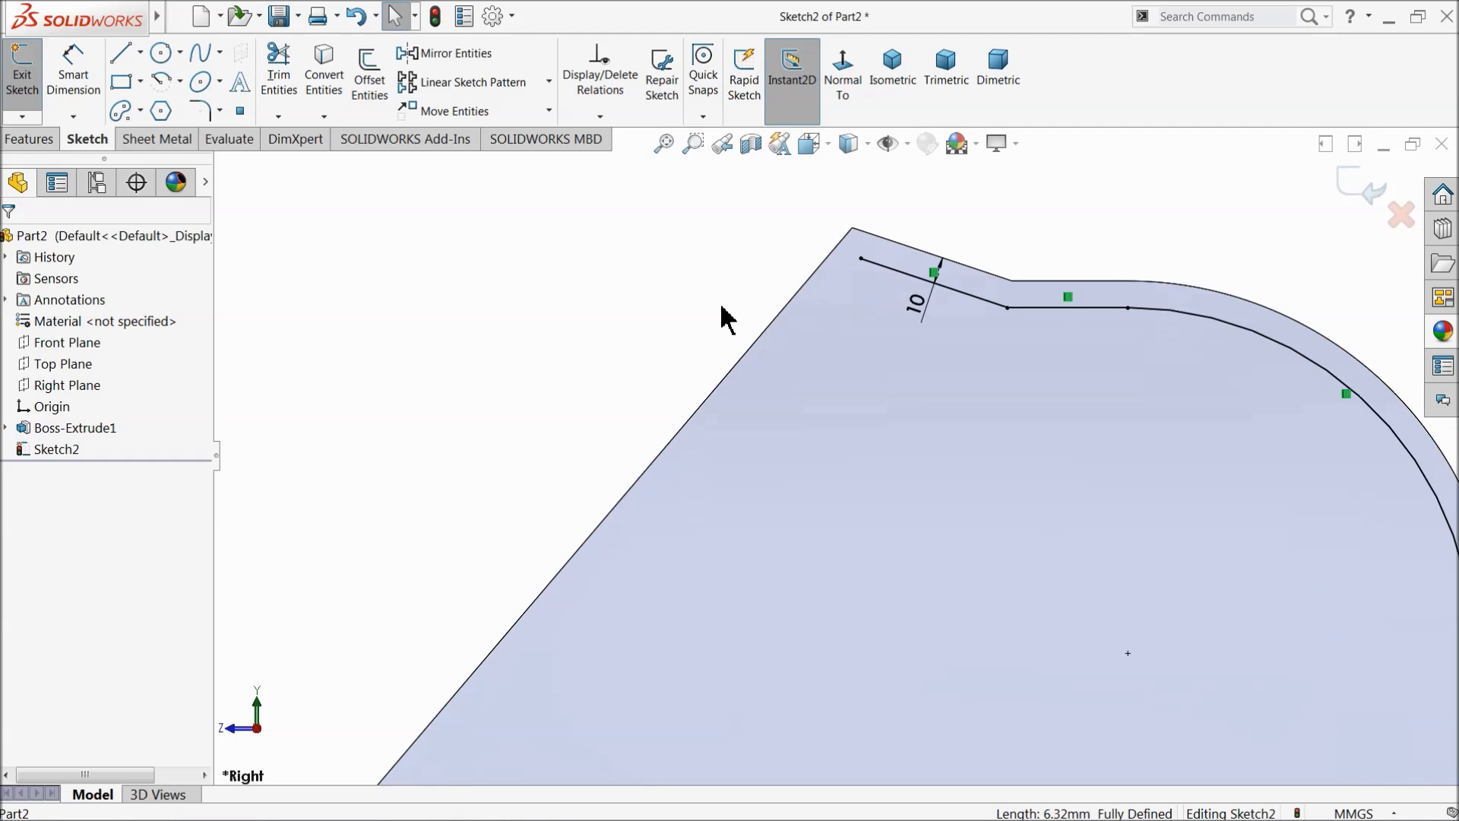
left_click(120, 52)
scroll(764, 323, "down", 3)
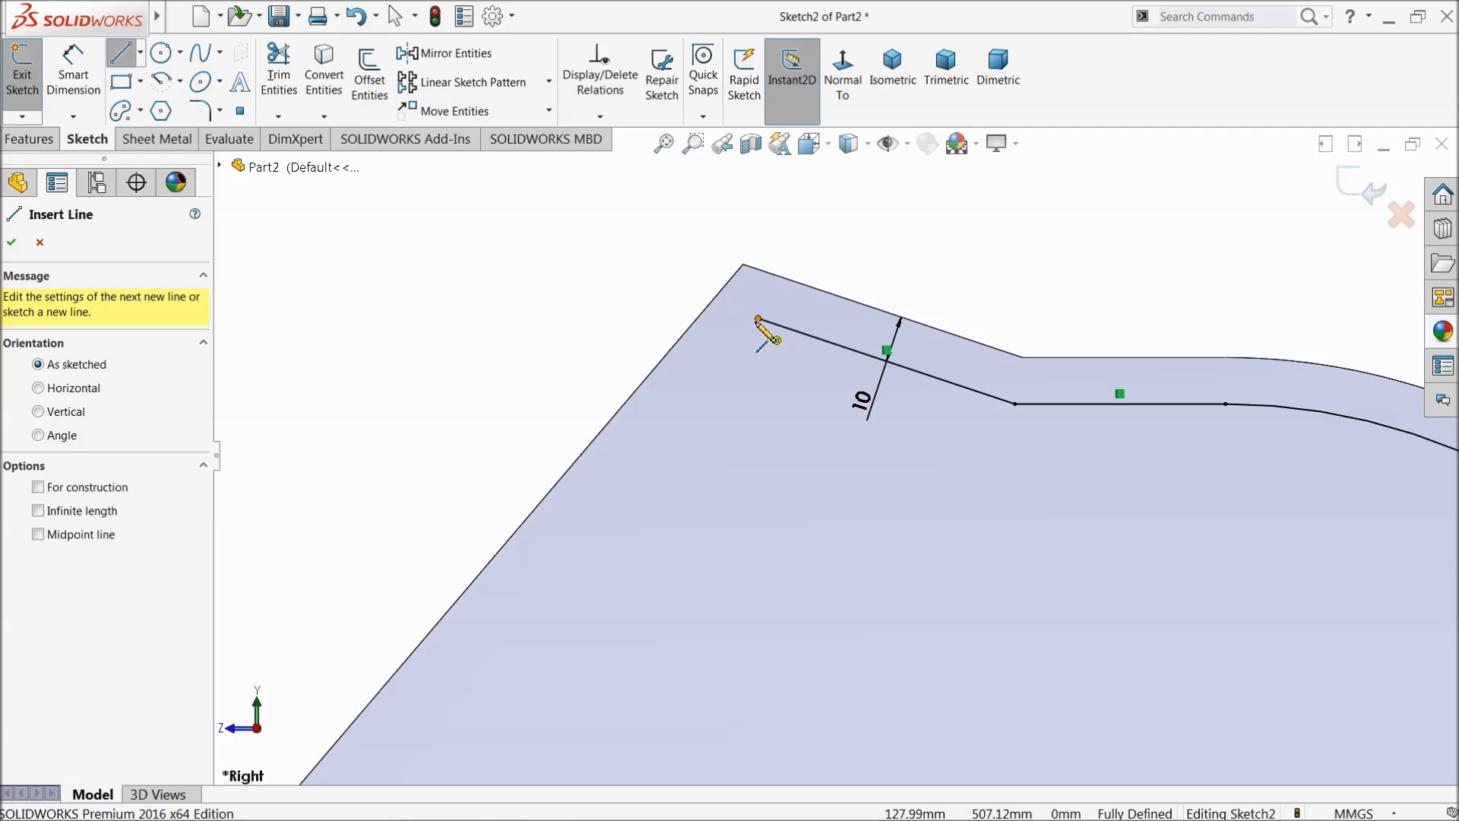
left_click(757, 319)
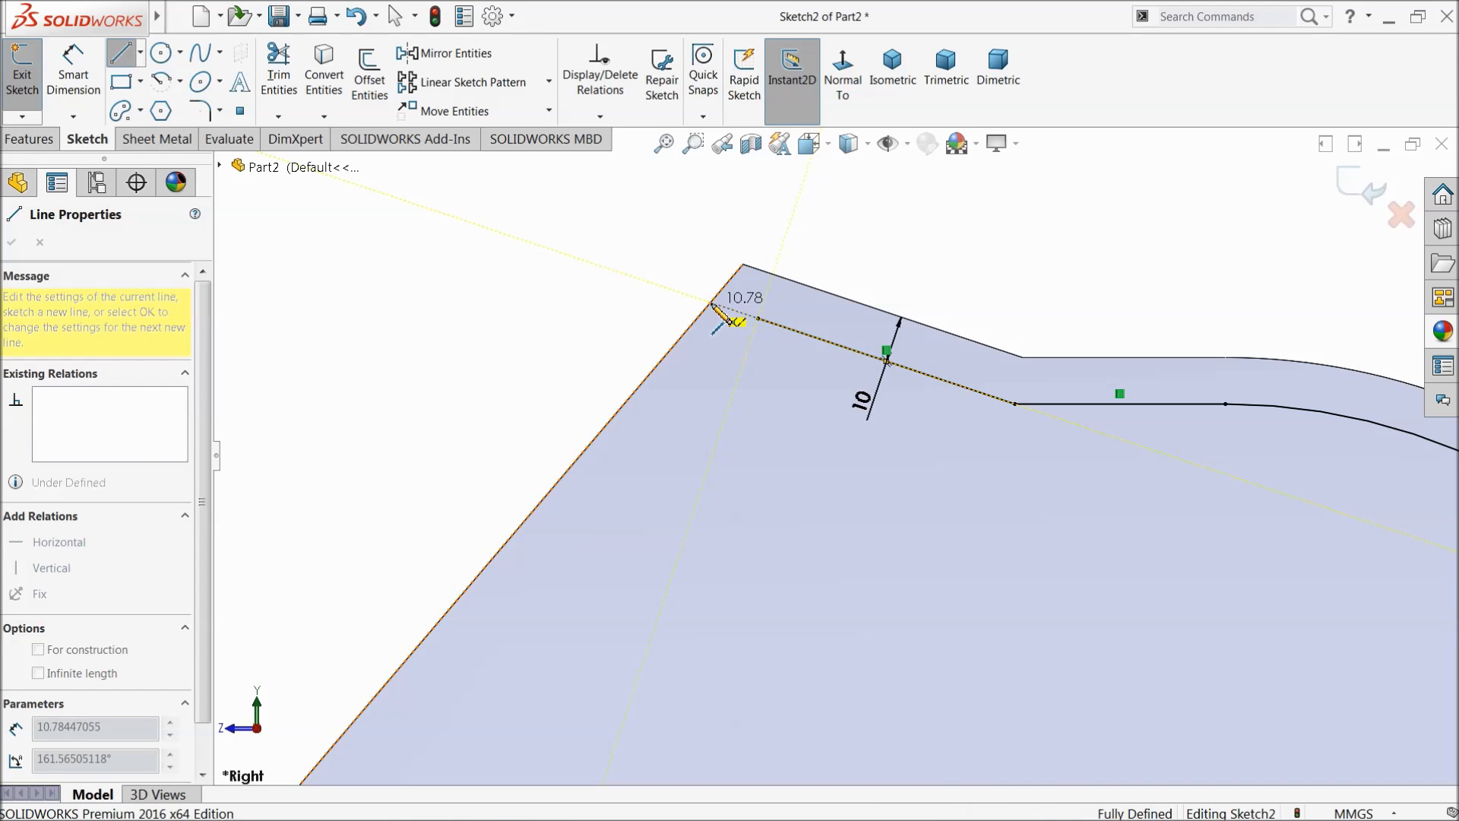
scroll(710, 316, "up", 6)
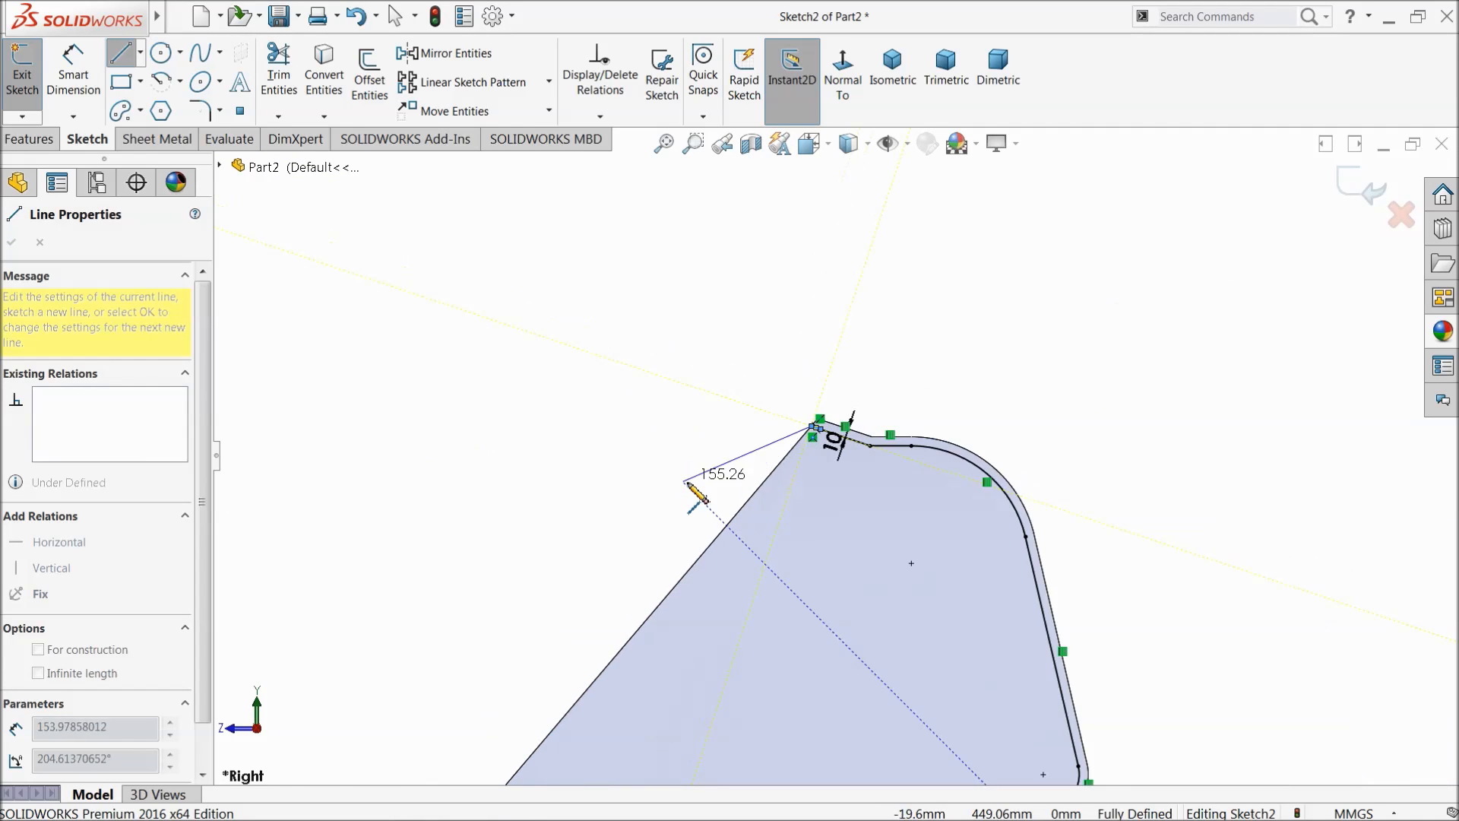
scroll(715, 560, "down", 5)
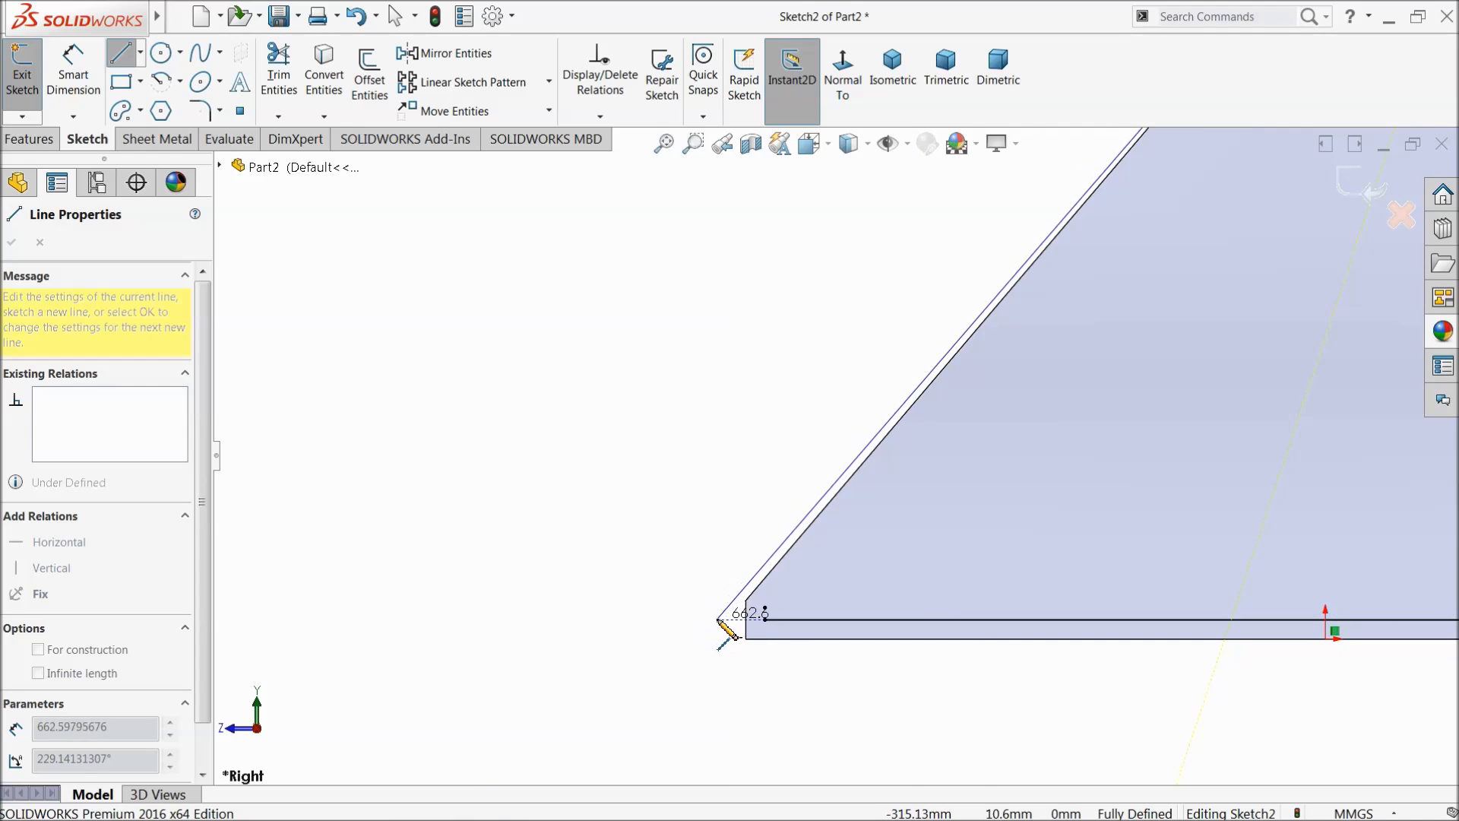
left_click(723, 628)
scroll(732, 631, "up", 4)
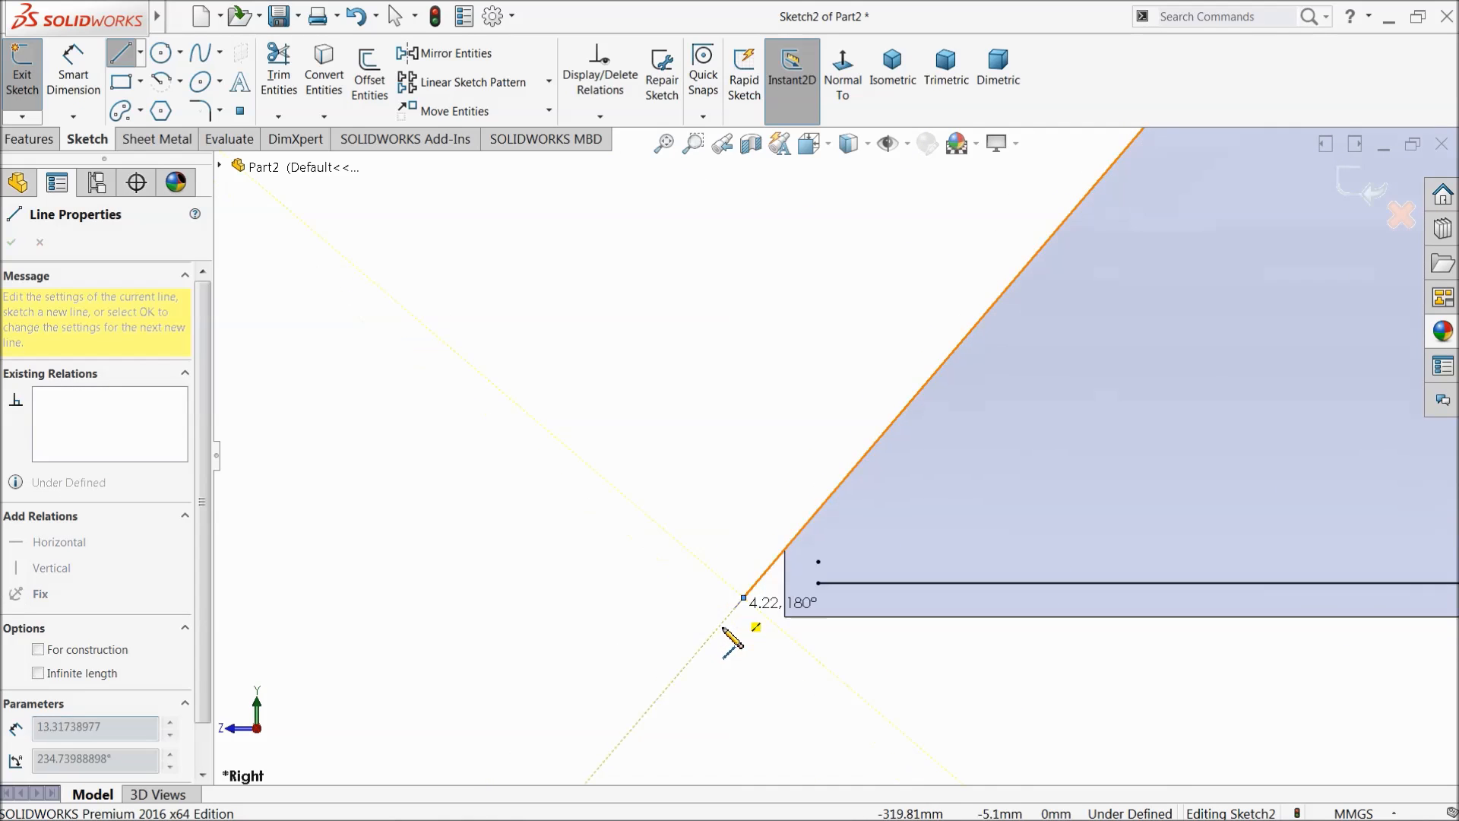
left_click(974, 470)
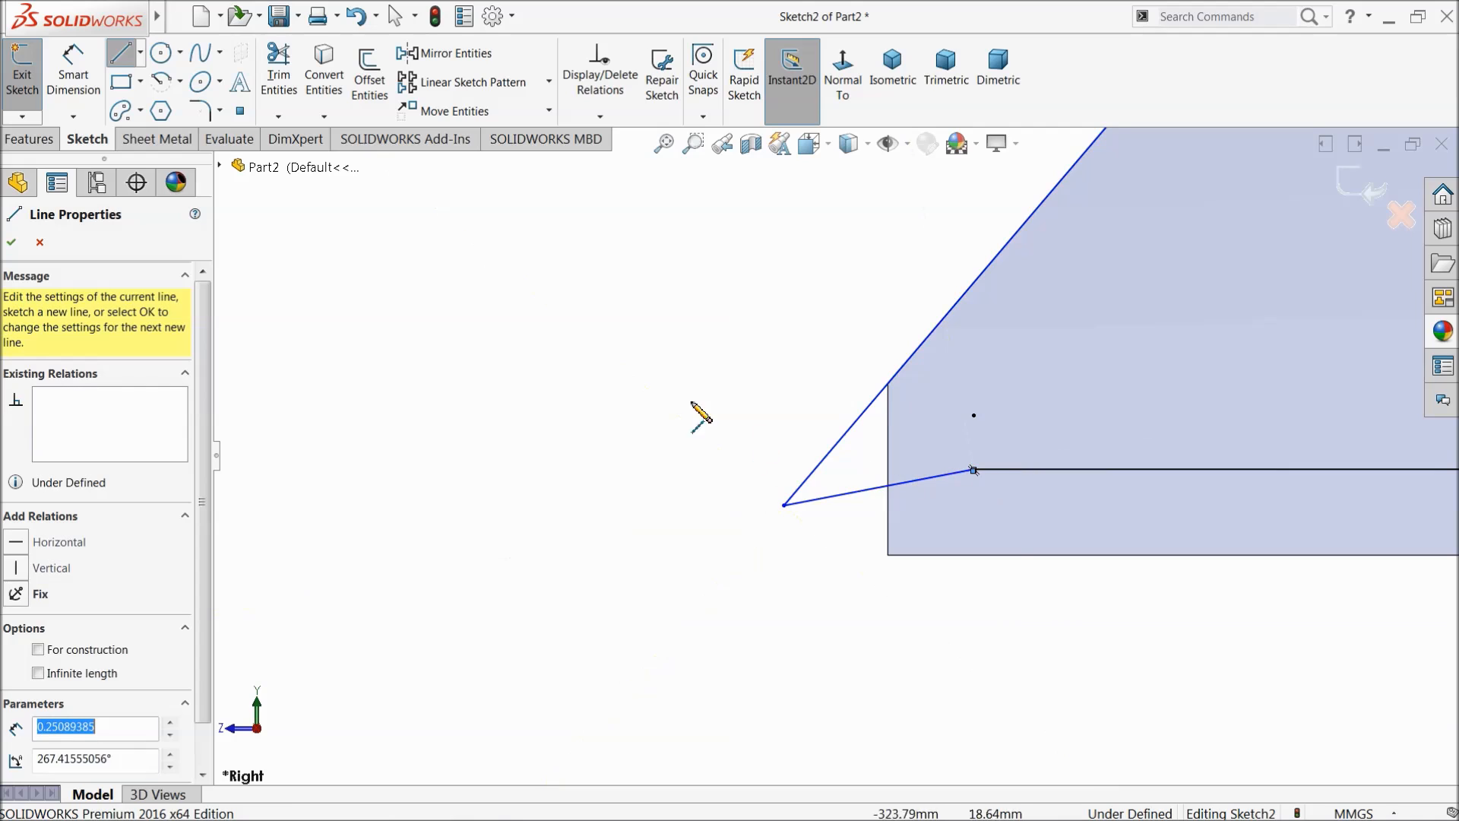
right_click(707, 413)
left_click(716, 415)
Step: Remove the tiny stray line segment at the front end of the bottom offset line
scroll(1001, 484, "down", 3)
scroll(1001, 484, "down", 5)
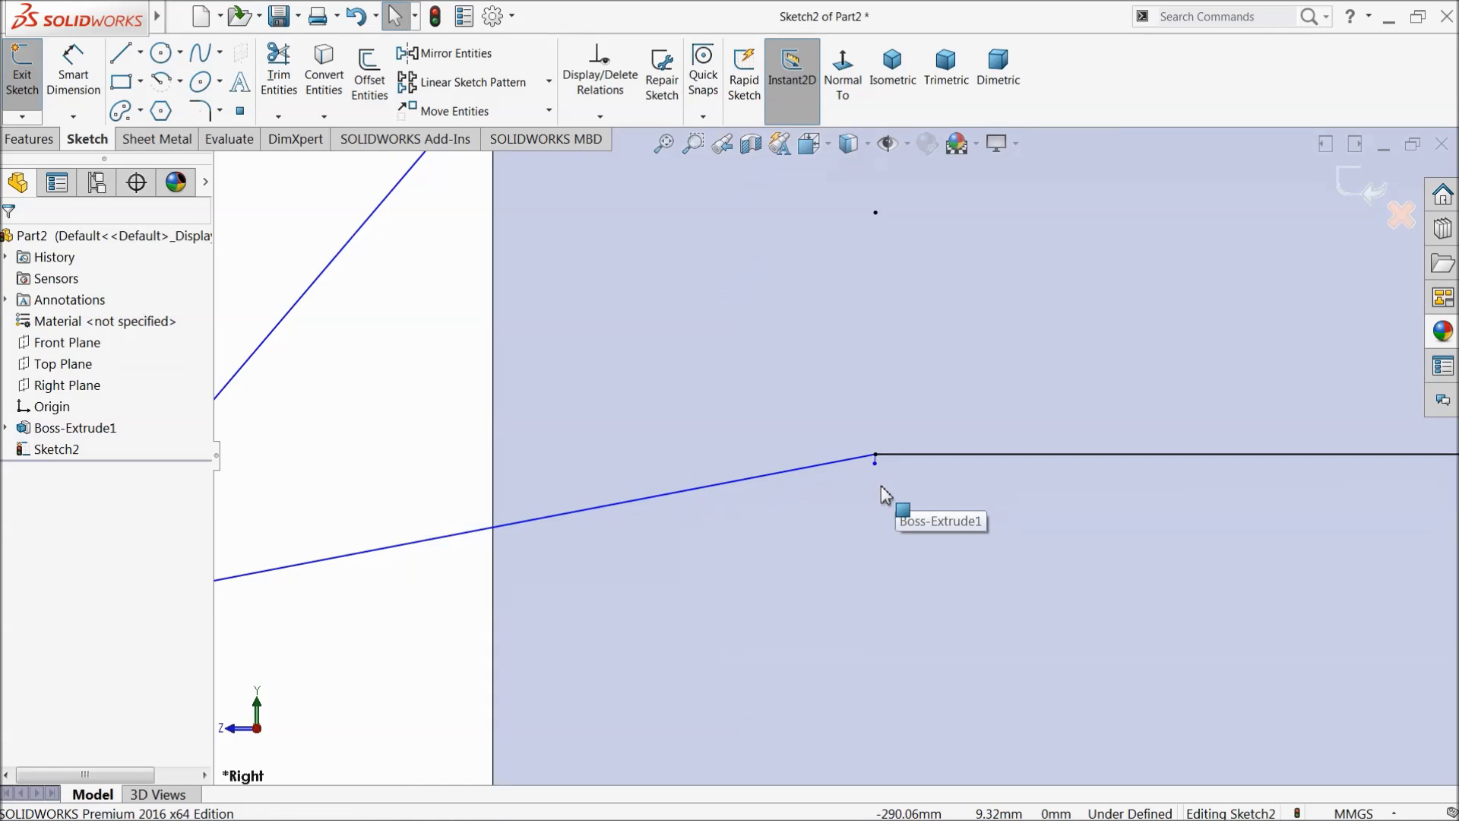
left_click(858, 426)
left_click(834, 449)
scroll(821, 462, "up", 4)
left_click(819, 456)
Step: Make the short closing line collinear with the bottom offset line
left_click(857, 450)
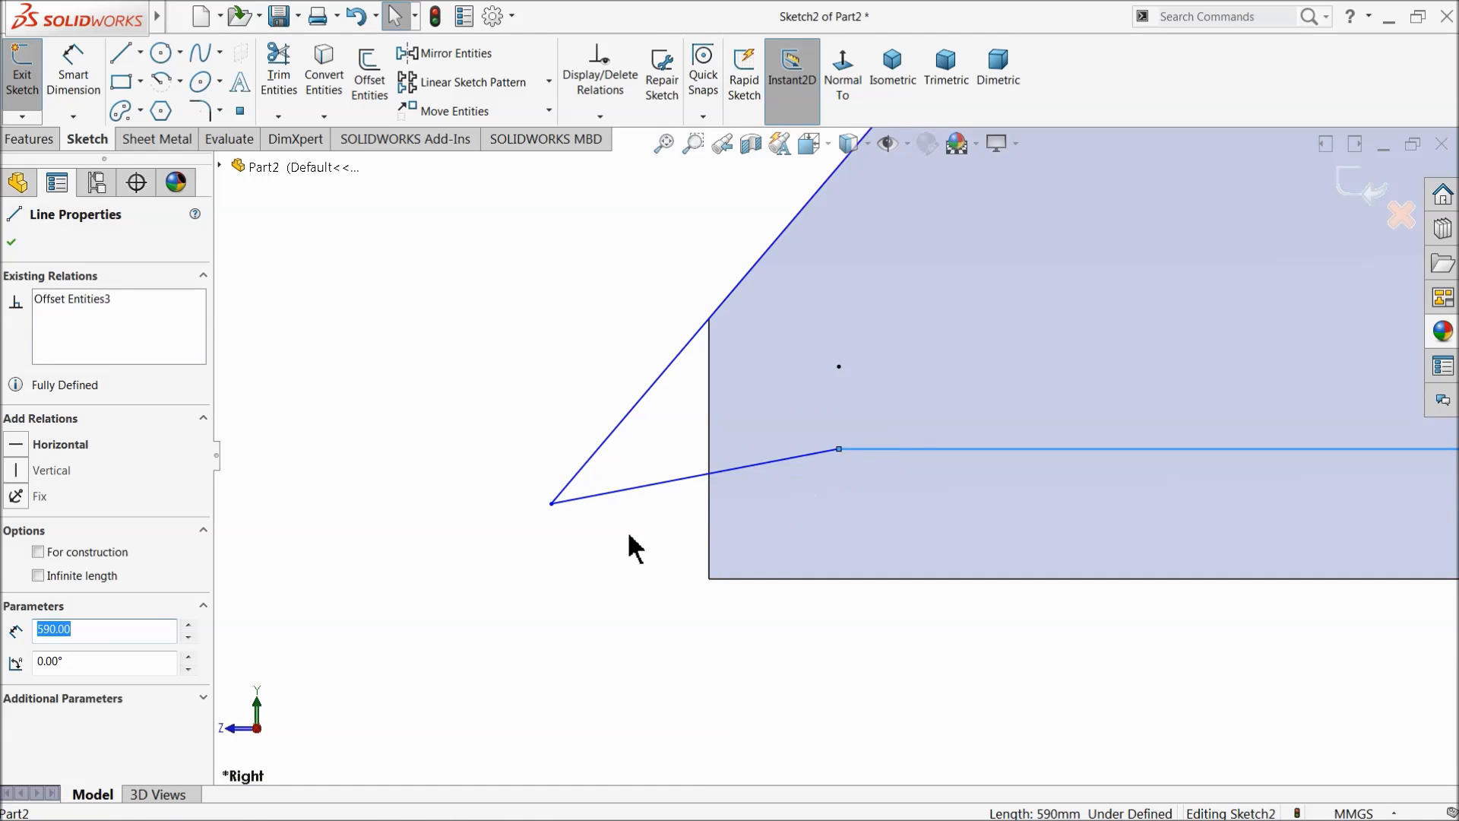
left_click(684, 480, "ctrl")
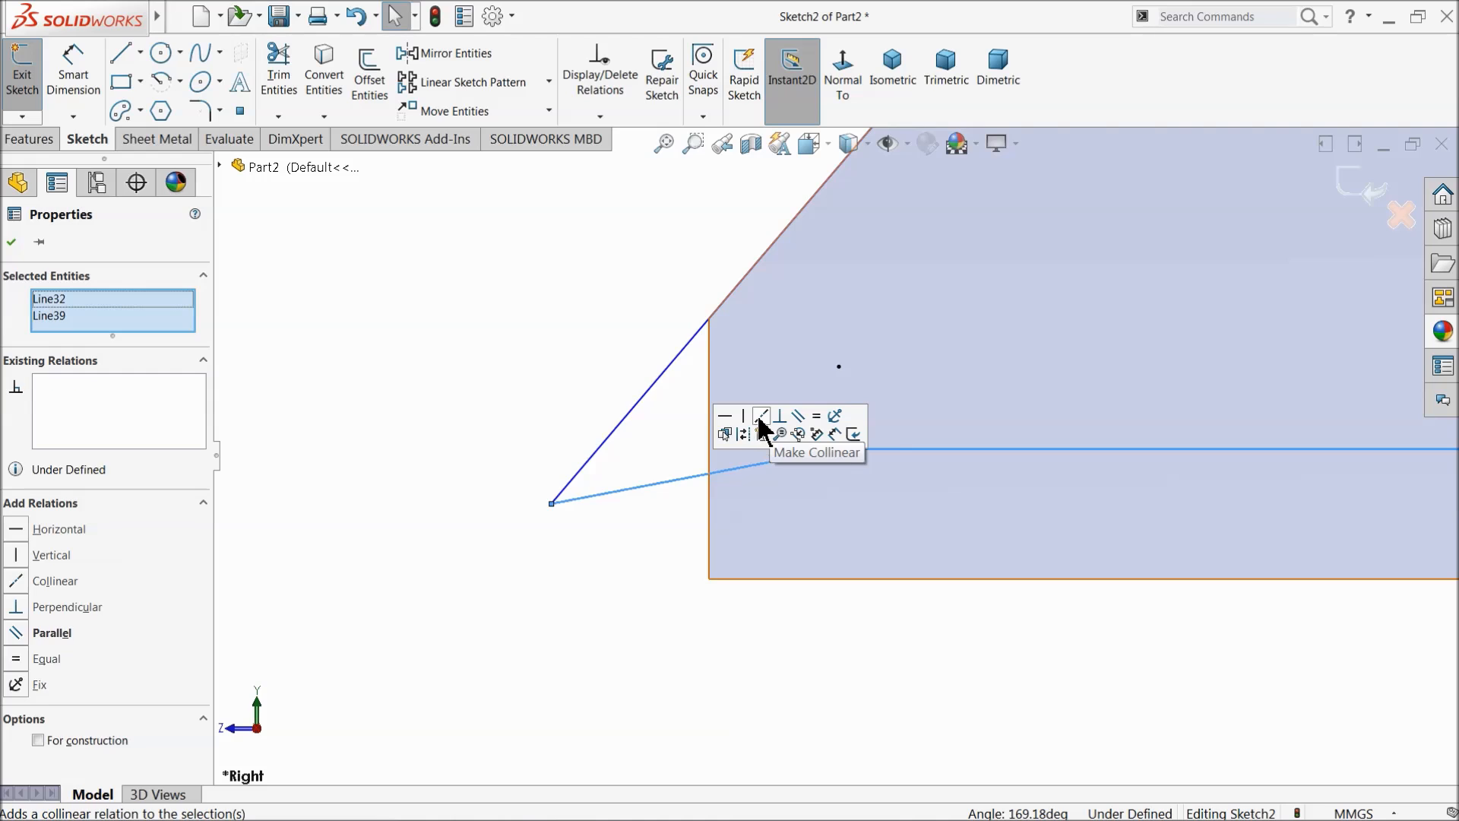
left_click(762, 417)
scroll(576, 383, "up", 1)
left_click(586, 342)
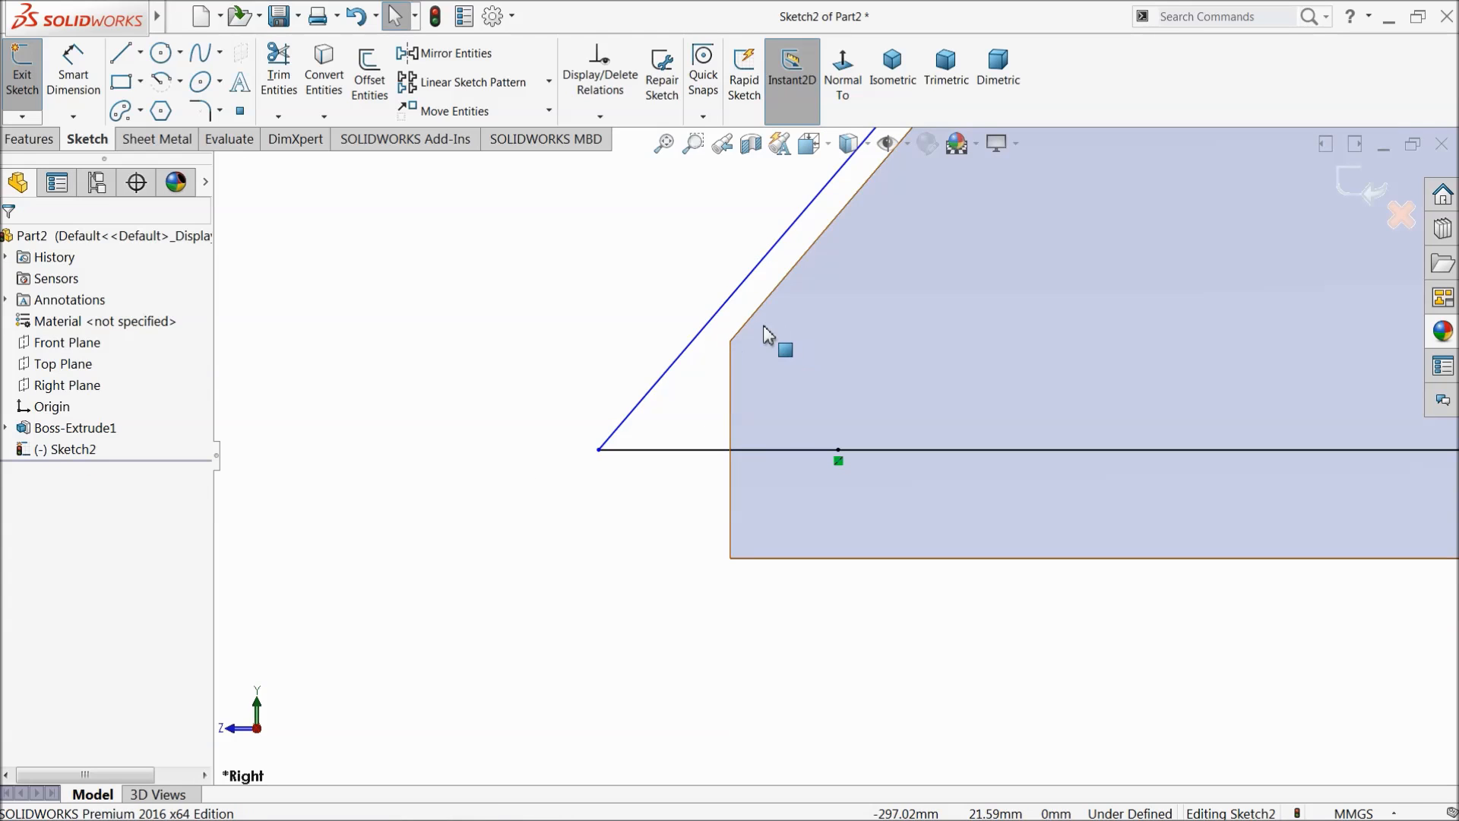
Step: Make the long slanted sketch line collinear with the body's slanted front edge
left_click(748, 327)
left_click(717, 313, "ctrl")
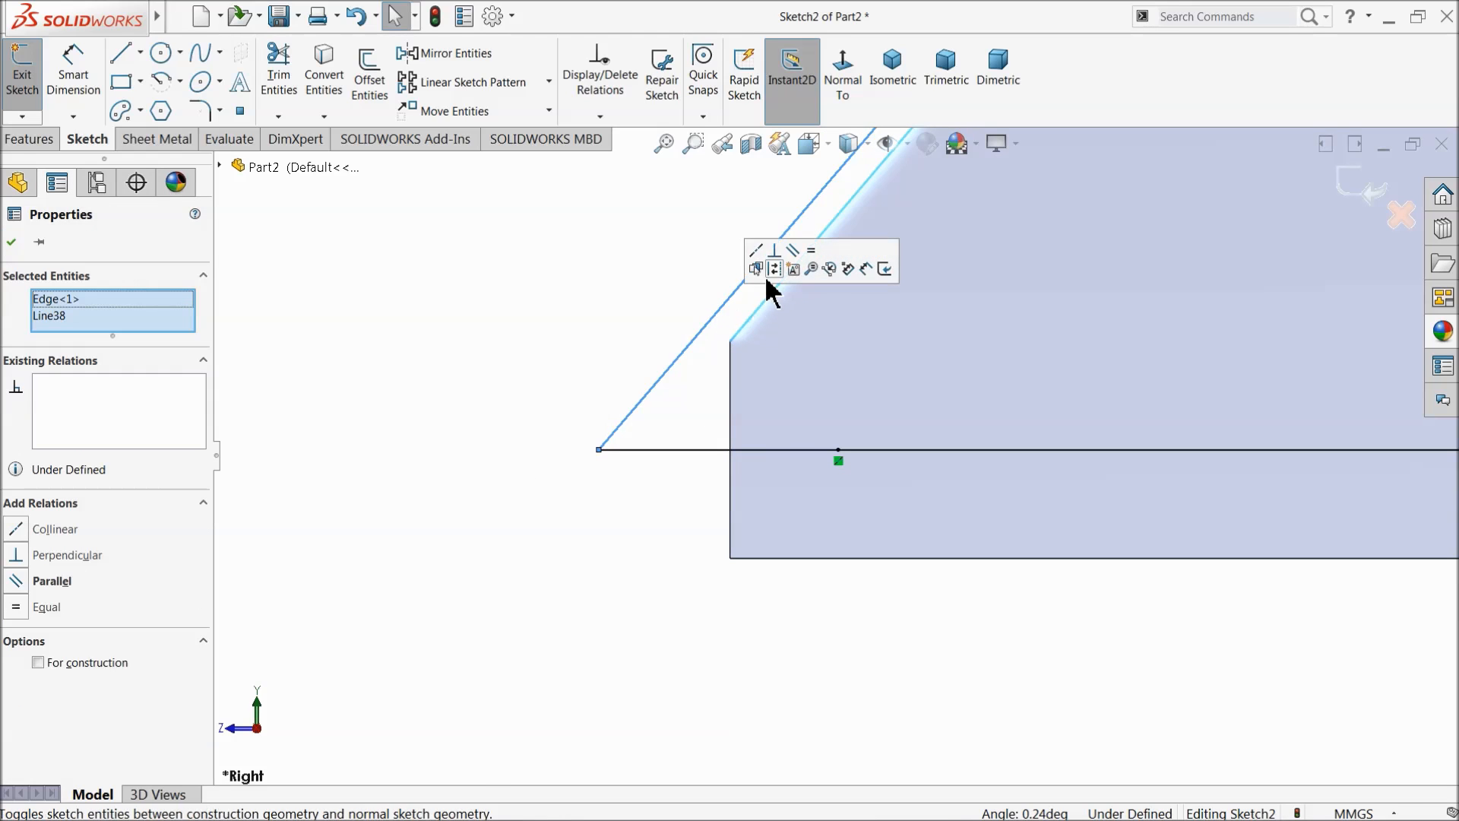
left_click(755, 250)
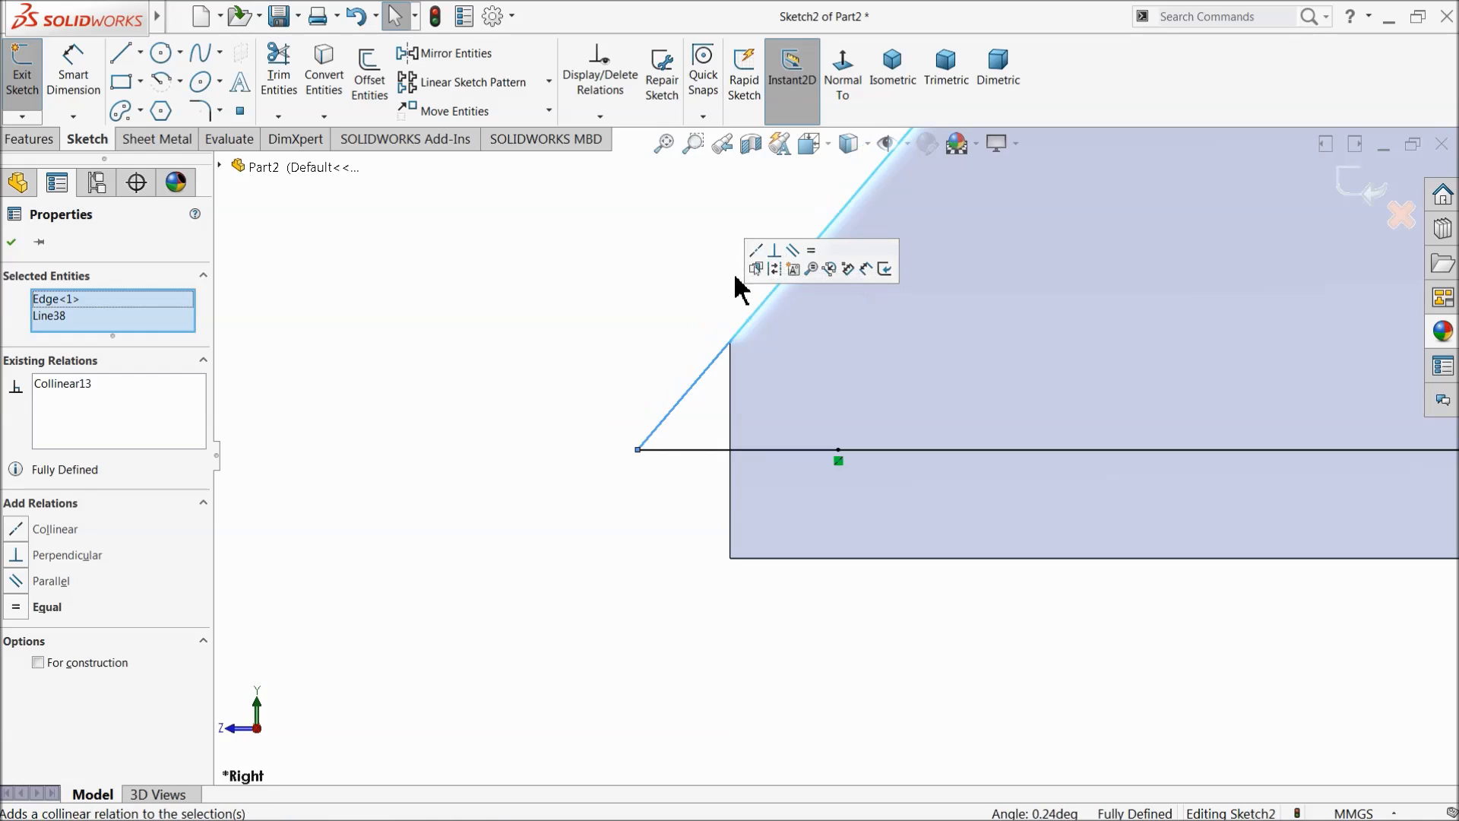
left_click(652, 426)
scroll(677, 443, "up", 5)
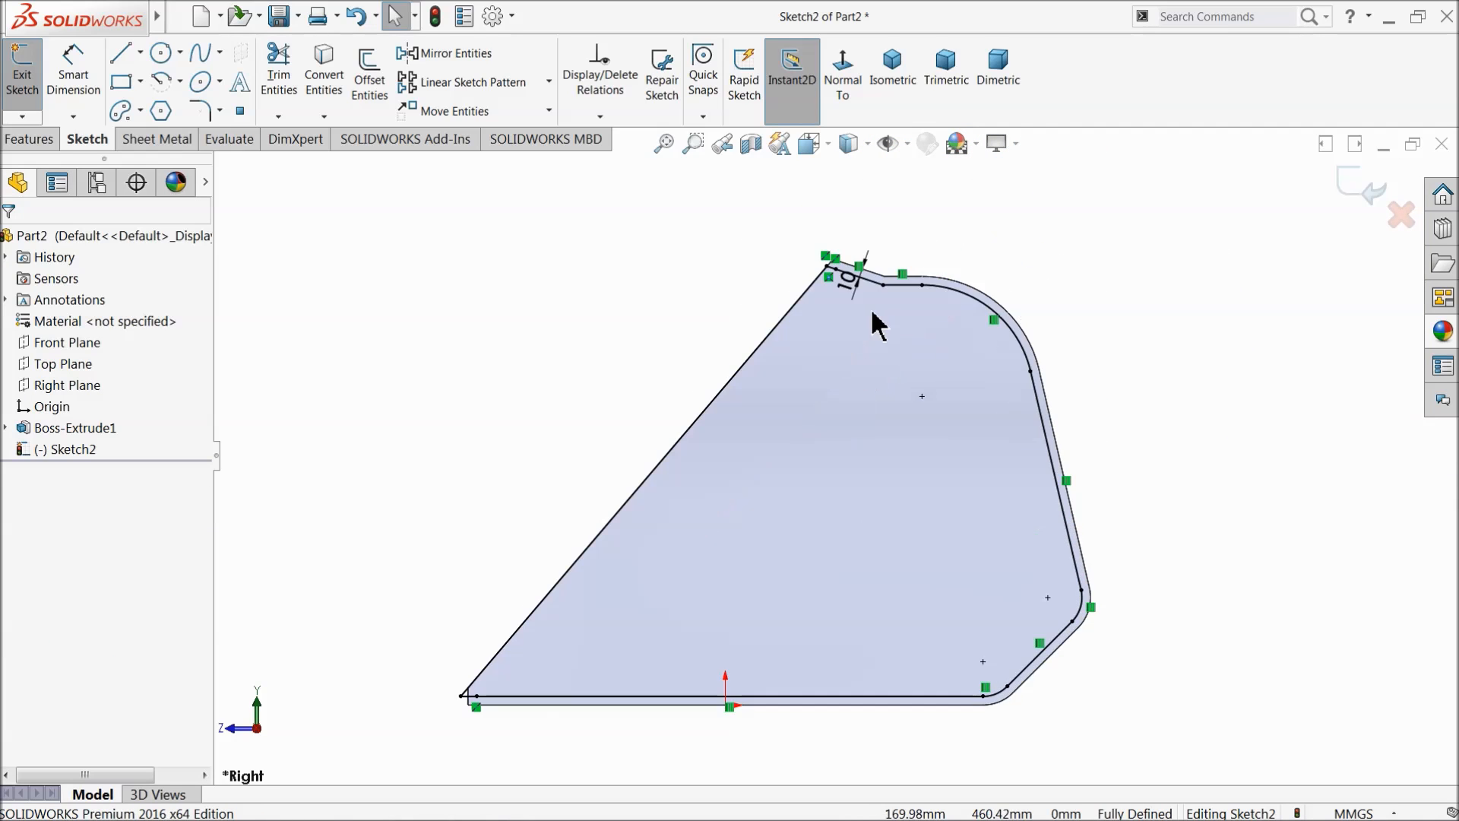
Step: Hollow out the bucket with an extruded cut of the closed inner profile, 1580 mm deep with the Mid Plane end condition
scroll(810, 295, "down", 6)
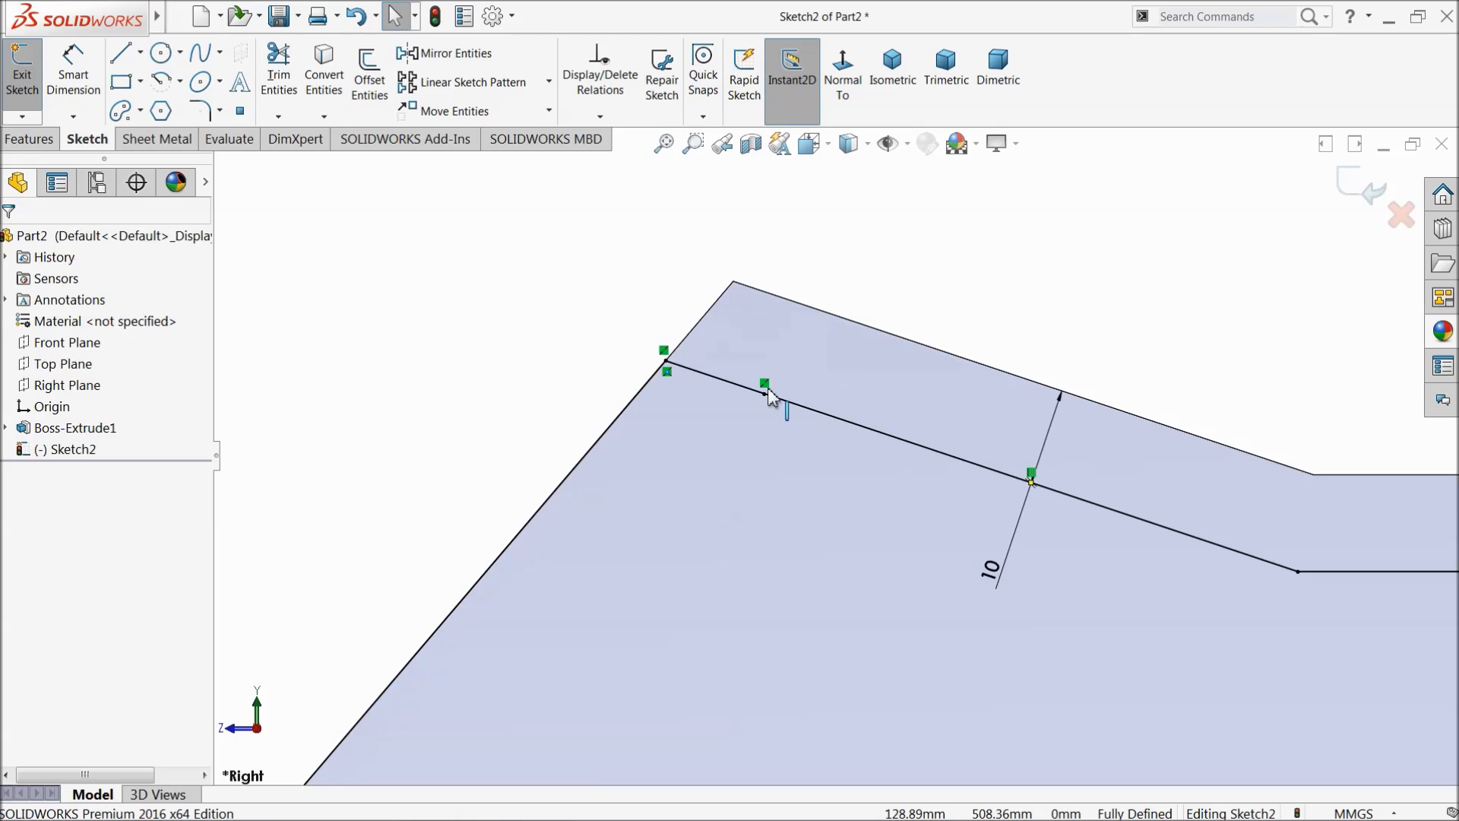
scroll(779, 414, "up", 4)
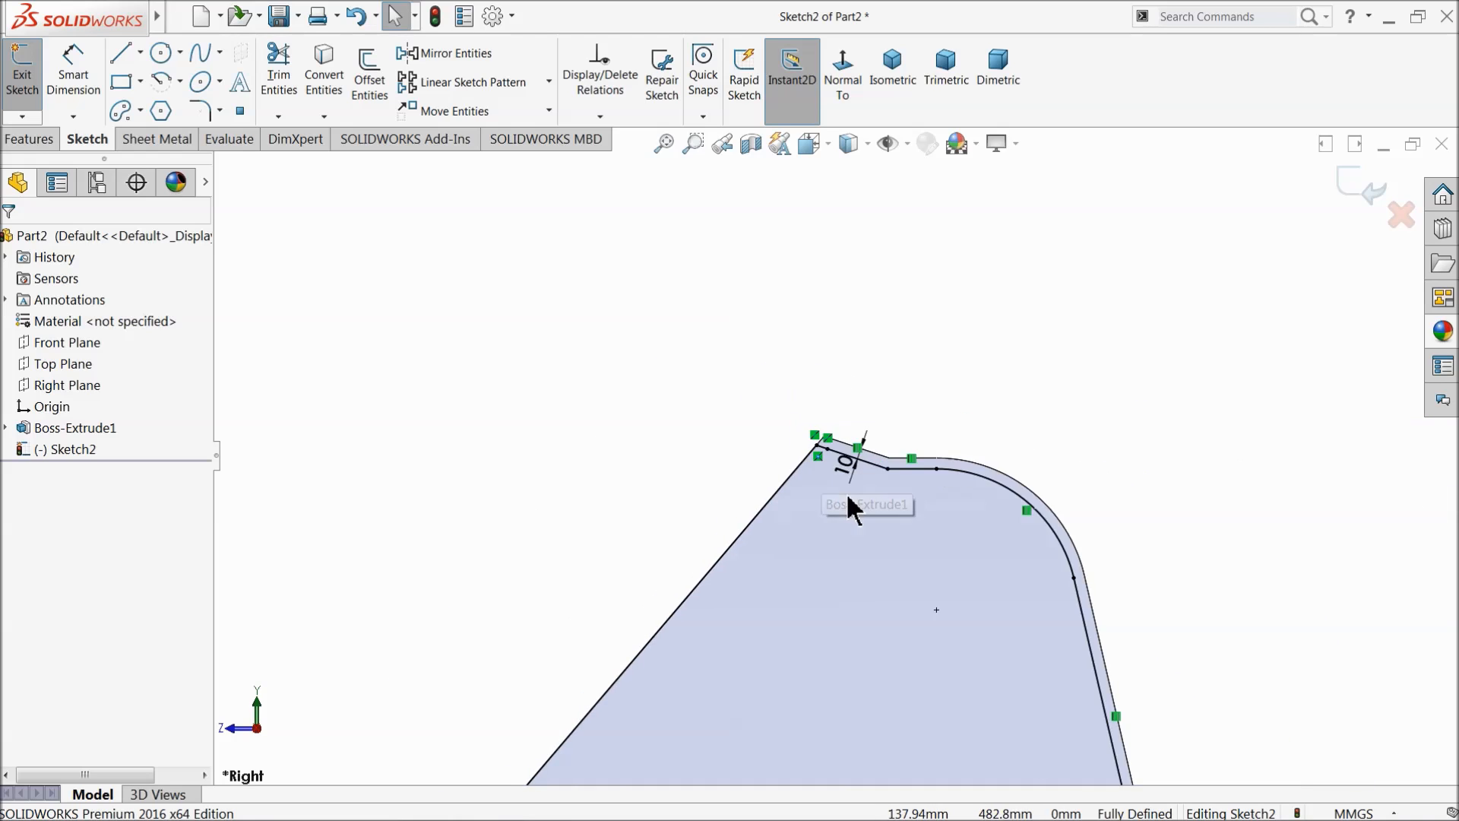
scroll(849, 501, "up", 4)
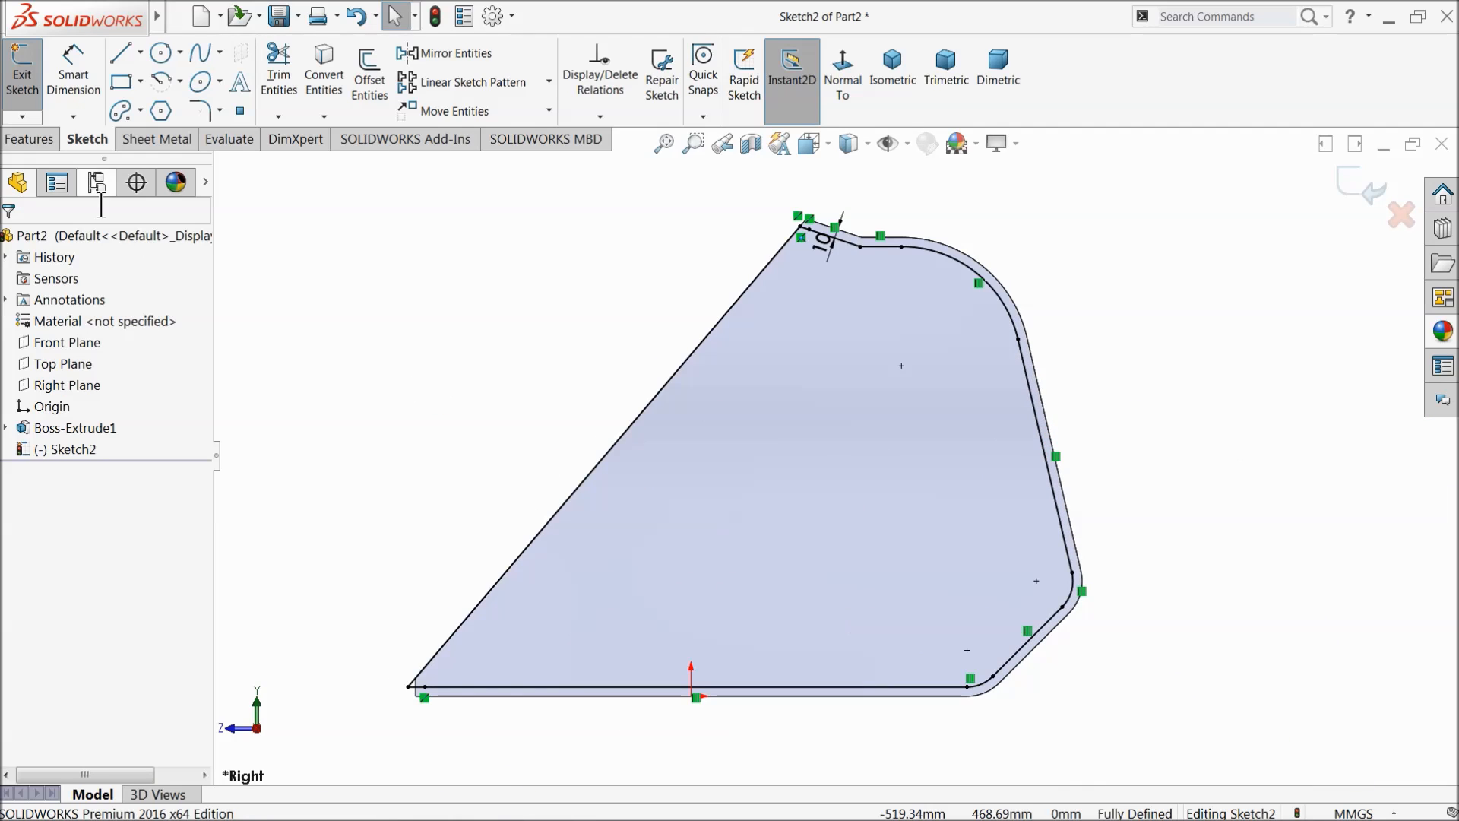
left_click(44, 143)
left_click(301, 87)
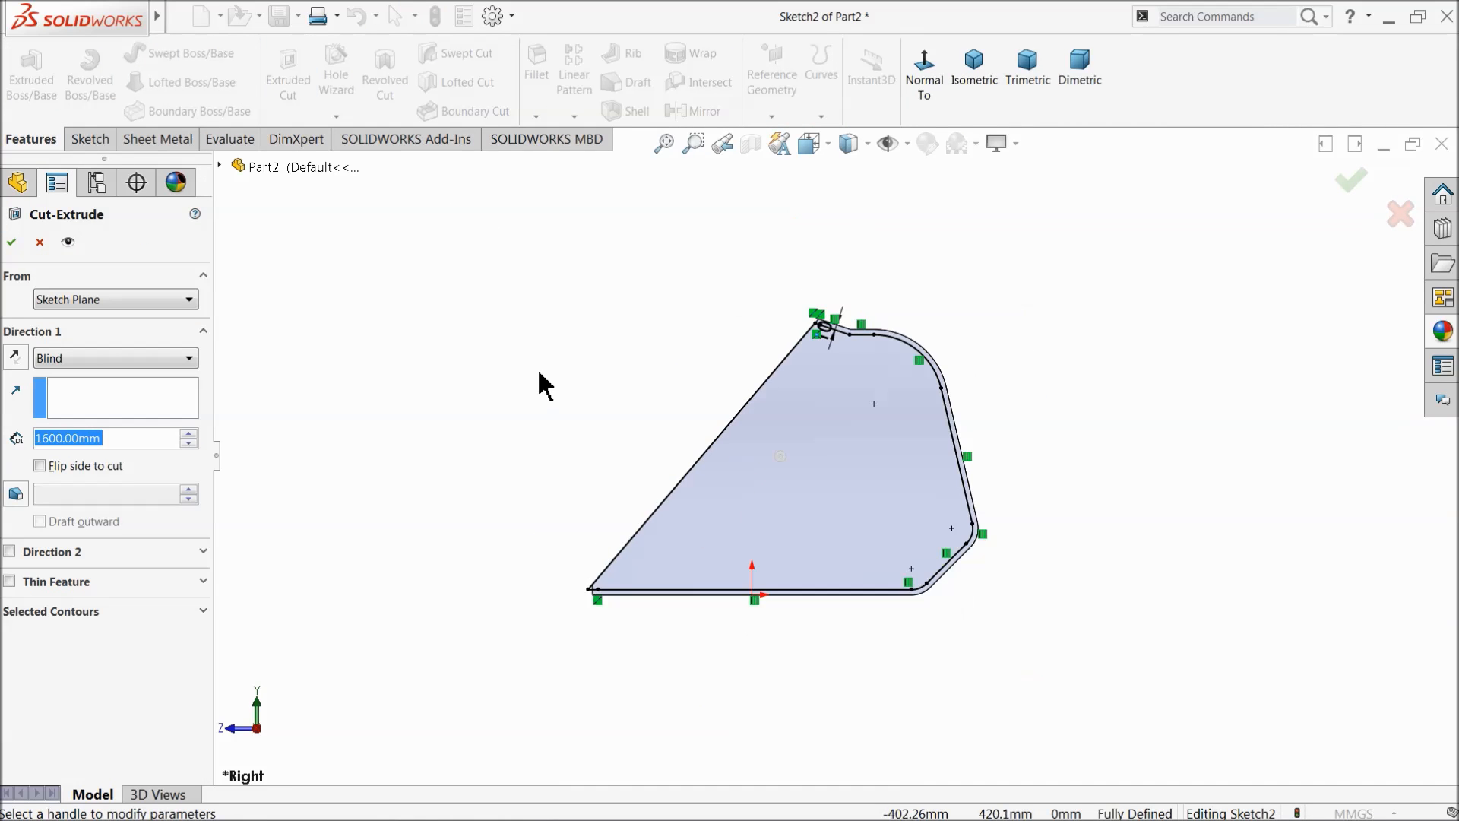
left_click(72, 358)
left_click(80, 508)
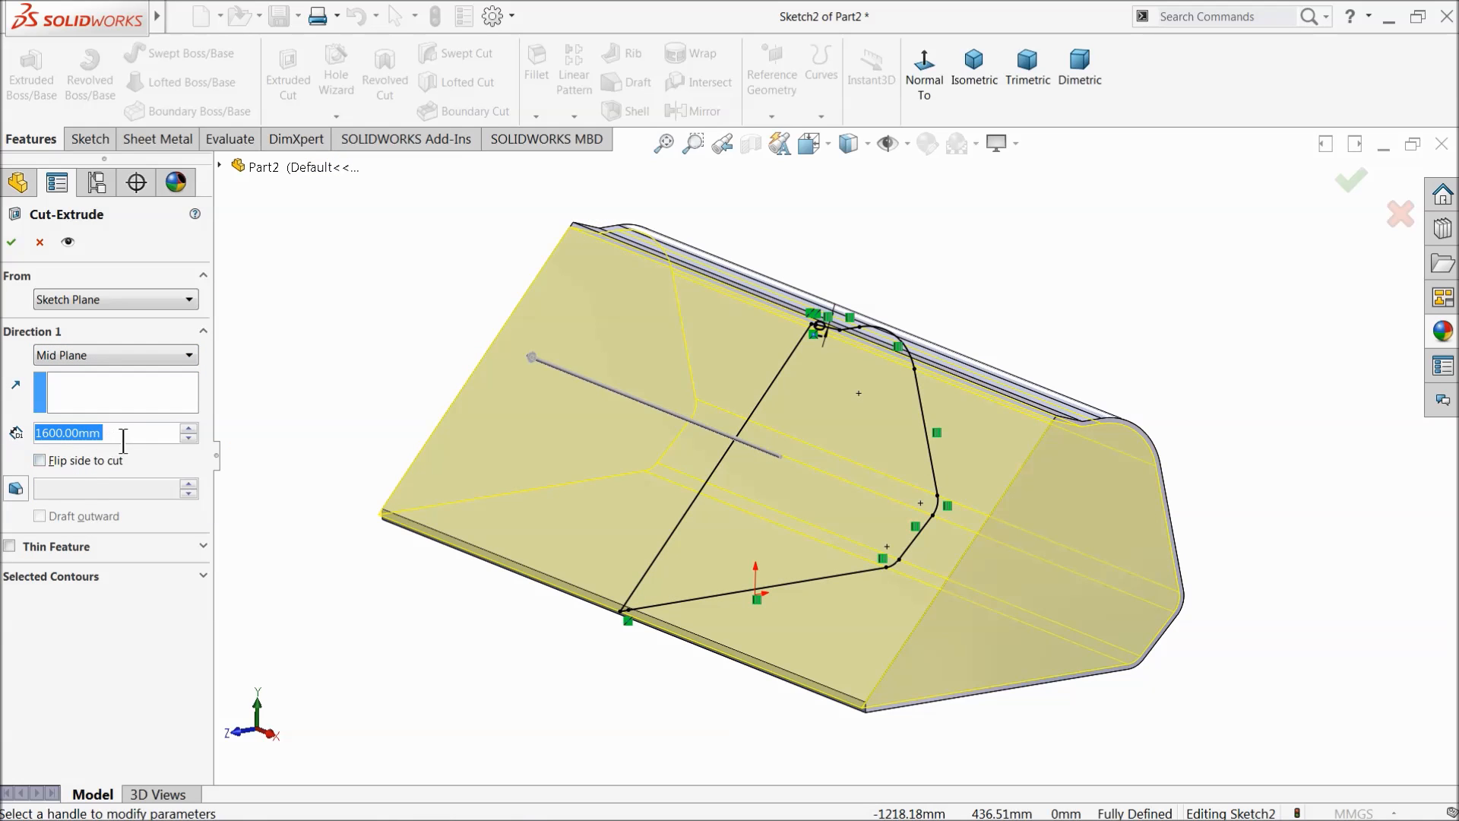
type("1")
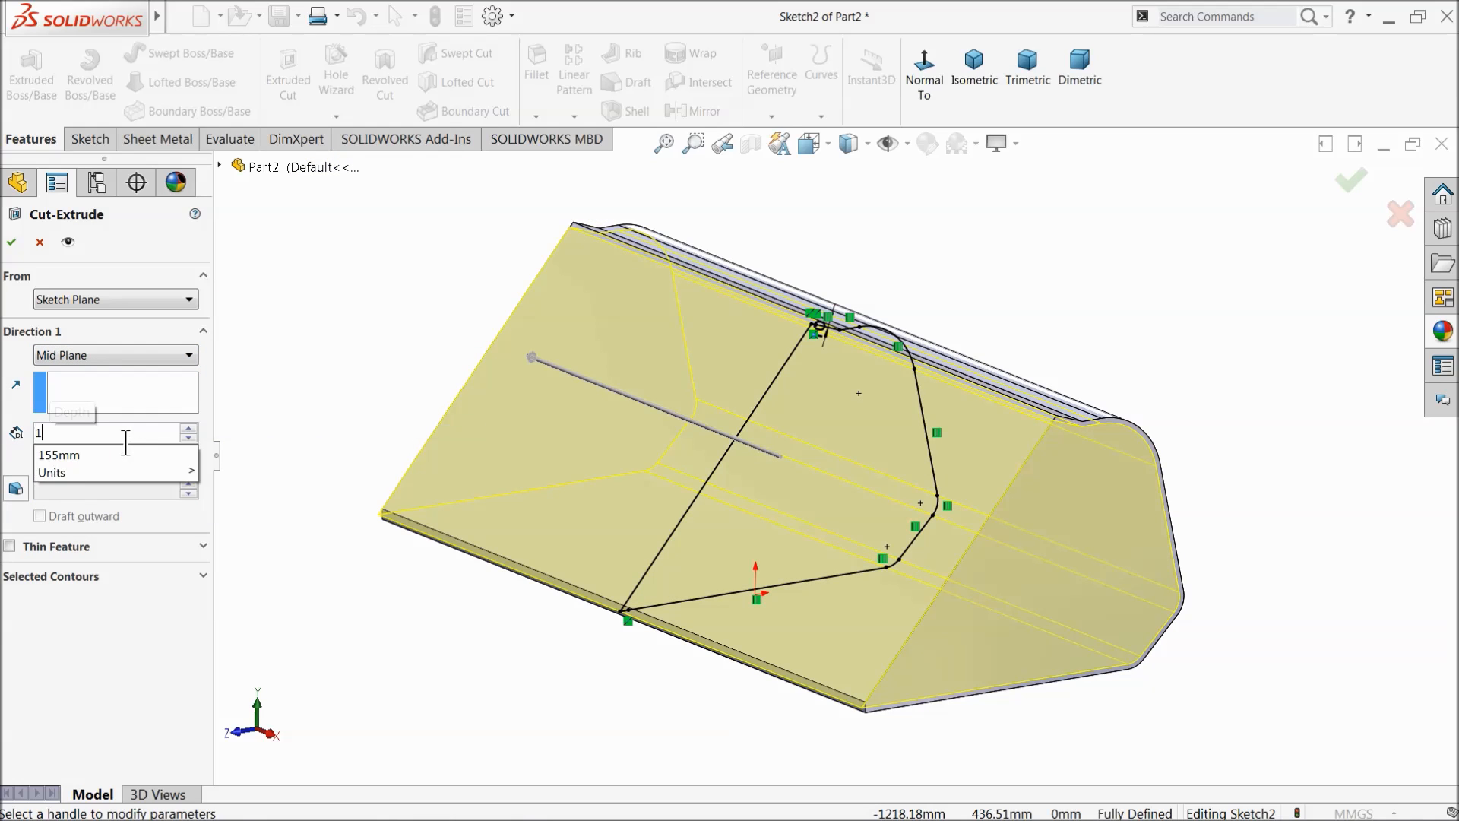
type("580")
key("Return")
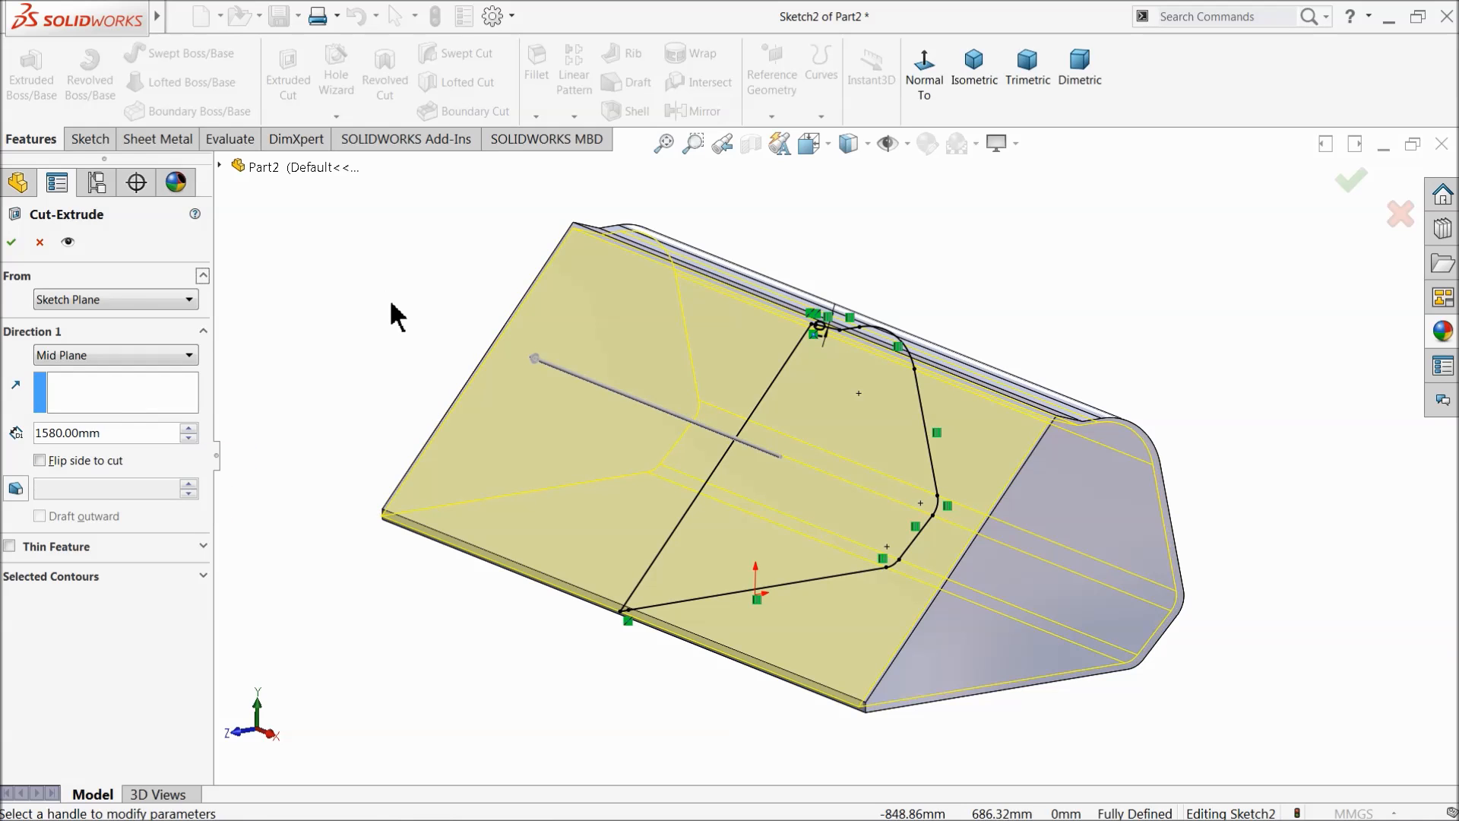
left_click(12, 243)
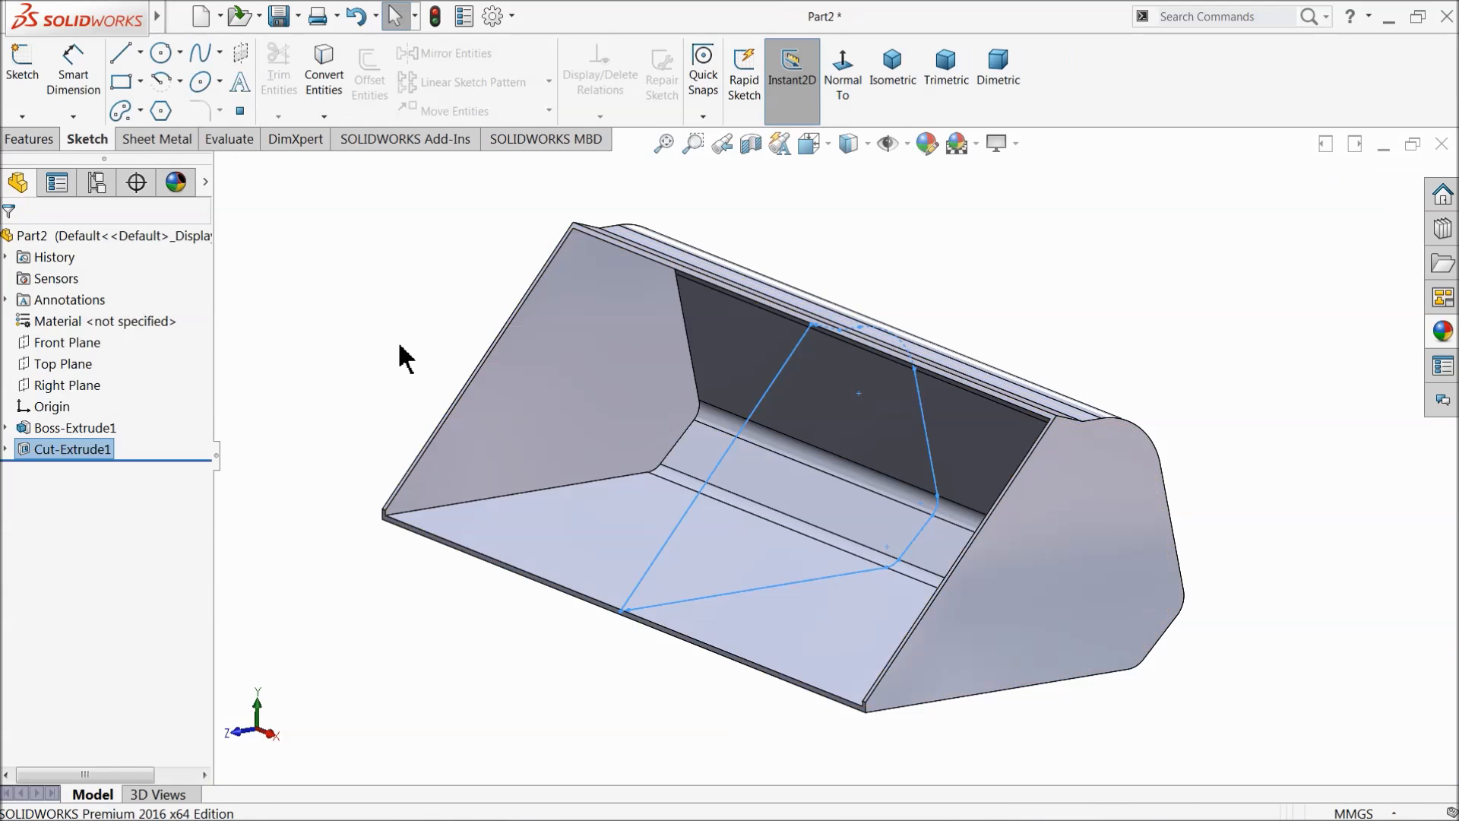
Step: Start a sketch on the bucket's outer side face and view it normal to the screen
mouse_move(403, 352)
middle_mouse_down()
mouse_move(467, 362)
mouse_move(489, 388)
mouse_move(420, 351)
middle_mouse_up()
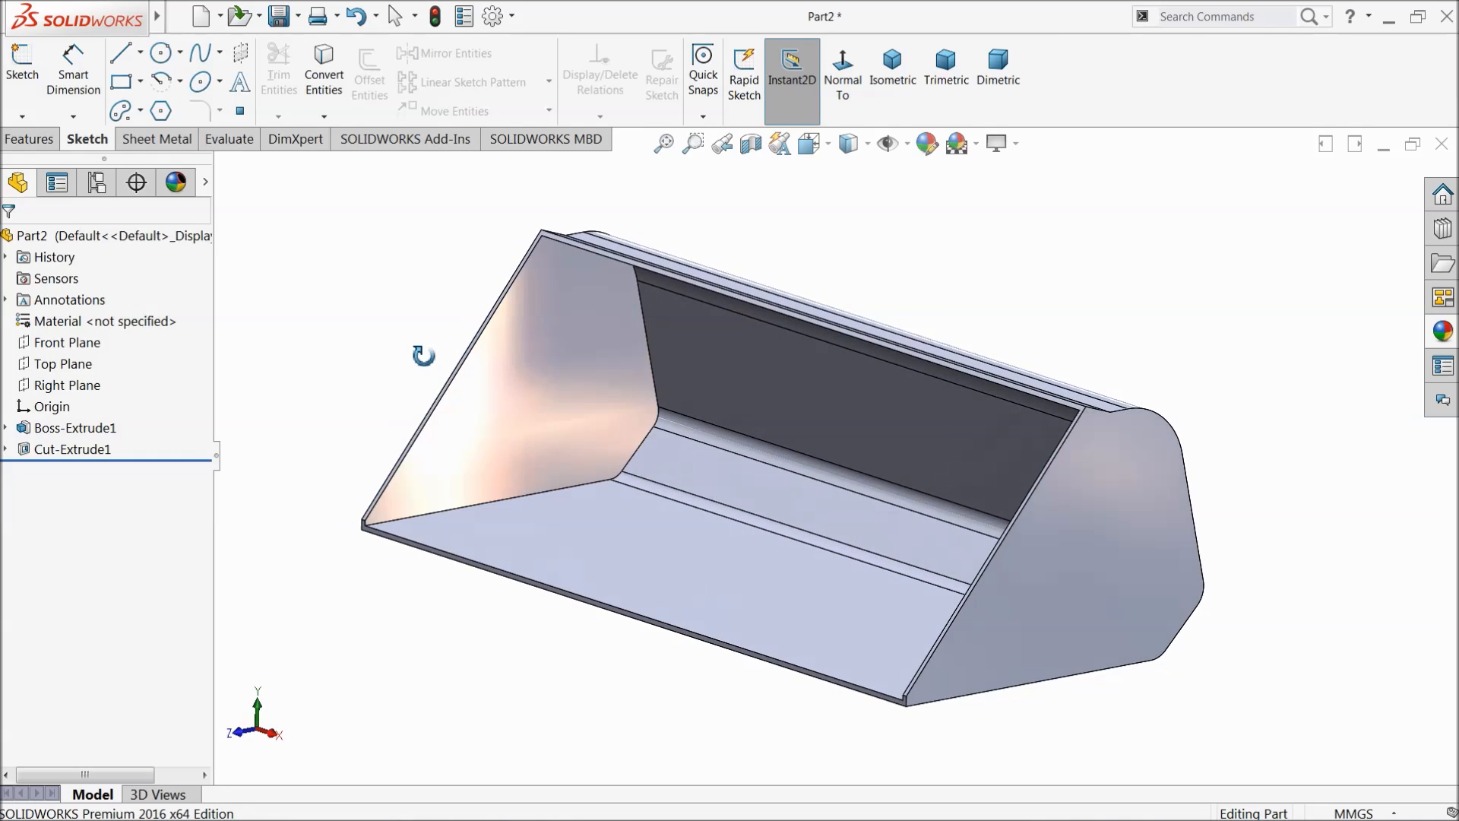
left_click(1071, 584)
left_click(1124, 536)
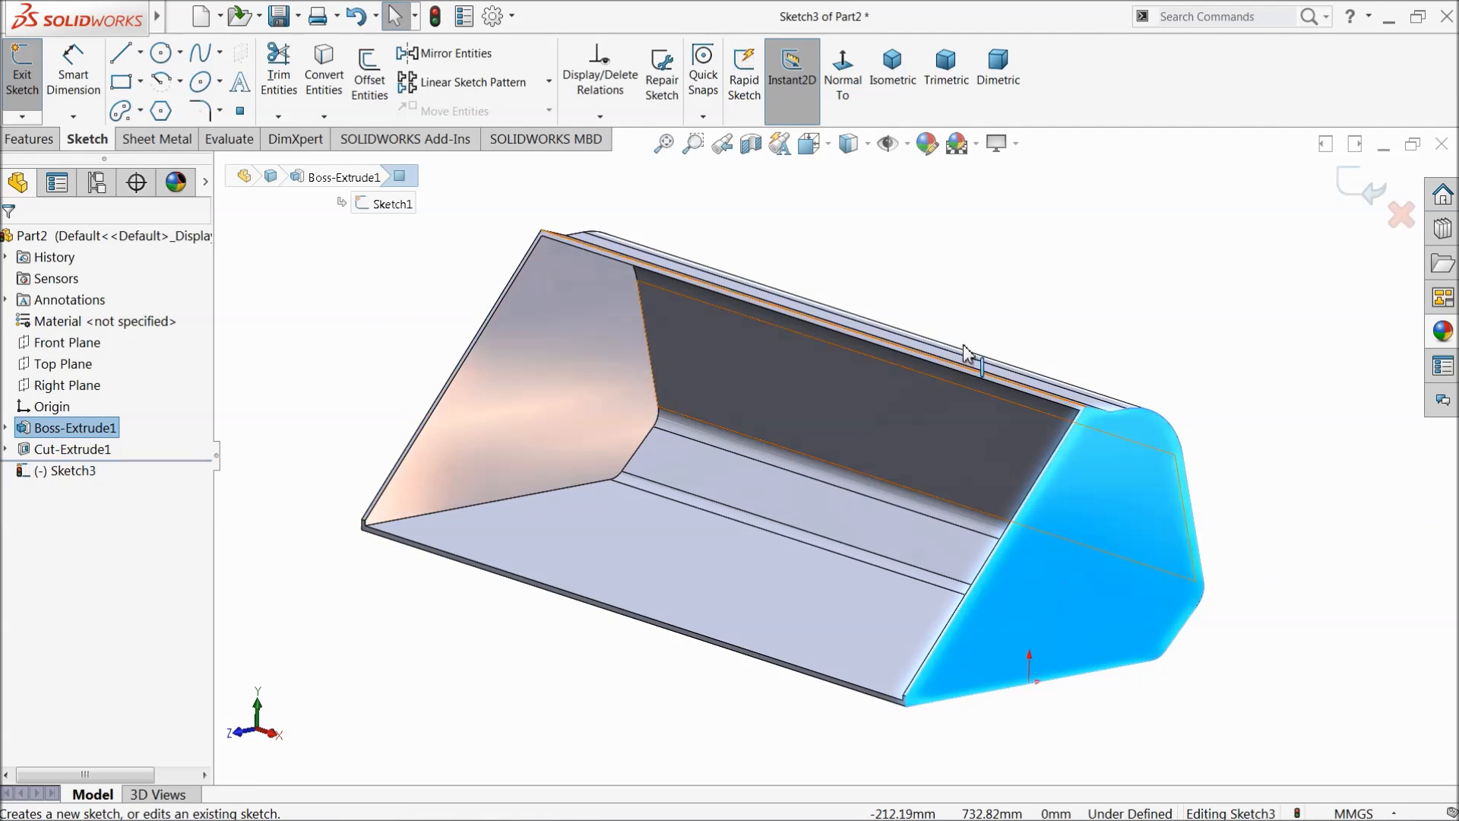
left_click(843, 80)
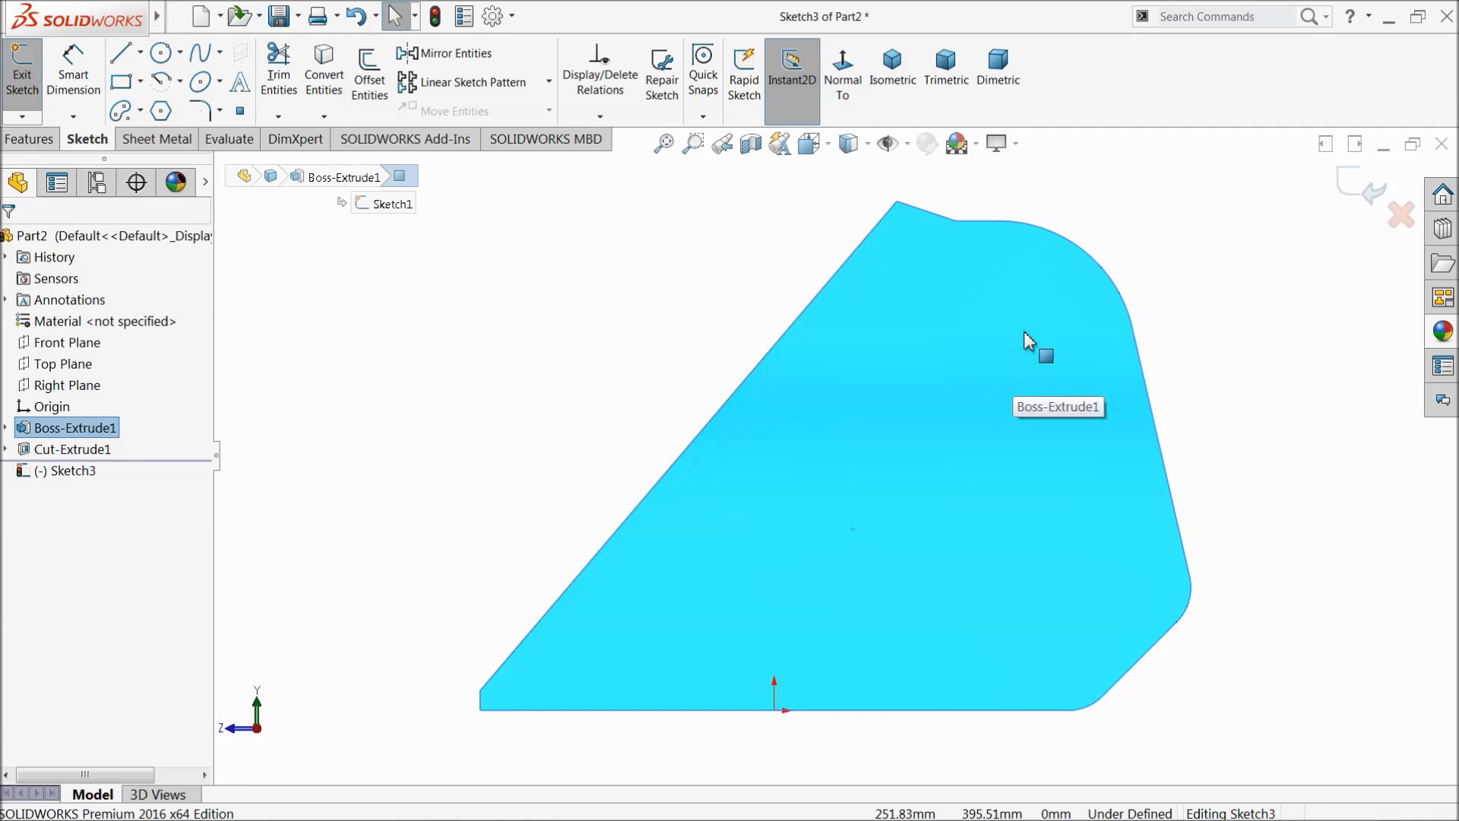
left_click(1154, 266)
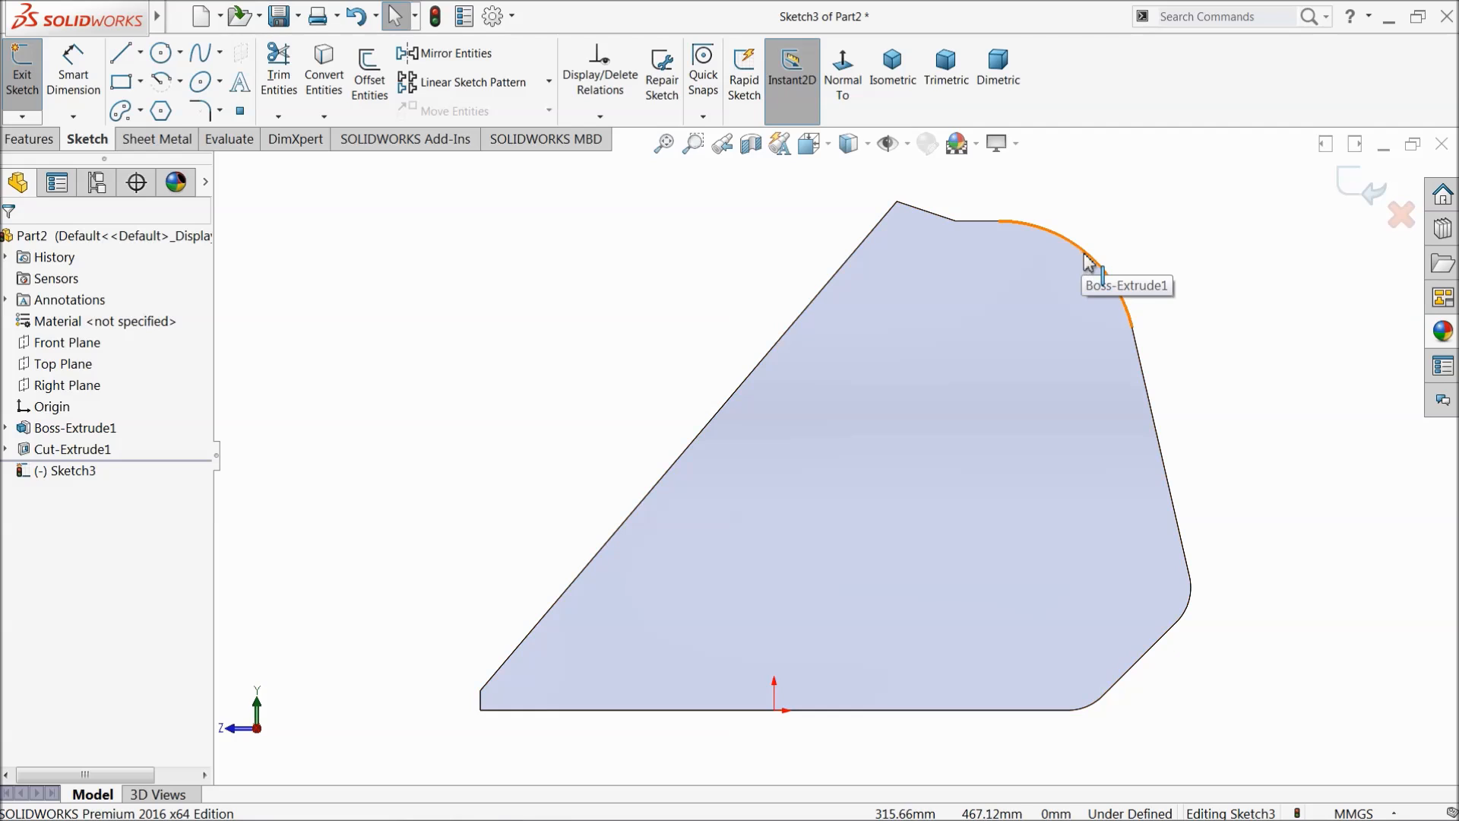
Step: Convert the side face's short top edge, large arc, rear edge, both rounded corners, bevel and bottom edge into sketch entities
left_click(1088, 256)
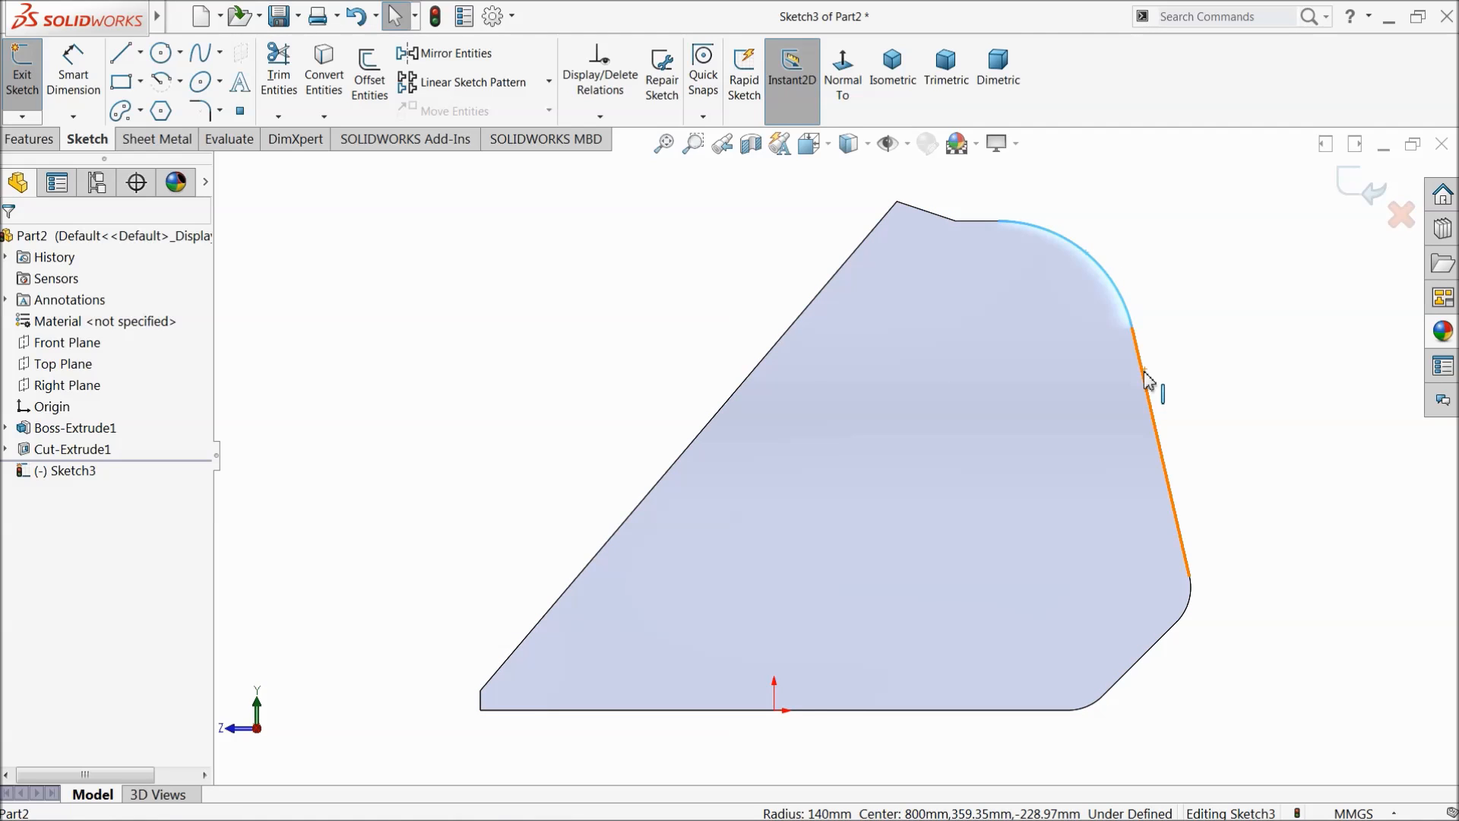
left_click(1146, 372, "ctrl")
left_click(1185, 613, "ctrl")
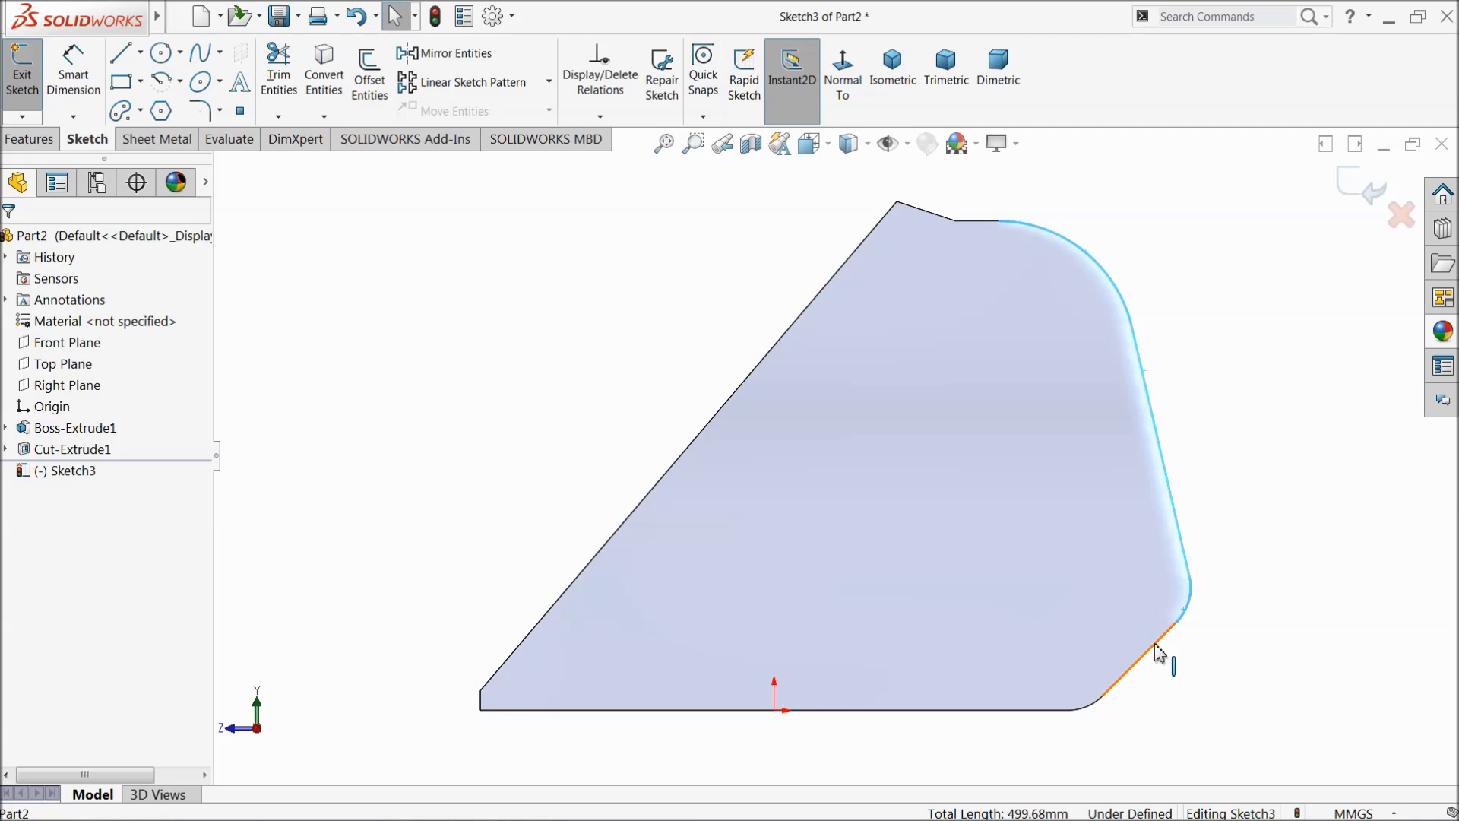
left_click(1158, 652, "ctrl")
left_click(1090, 710, "ctrl")
left_click(958, 711, "ctrl")
left_click(978, 227, "ctrl")
left_click(332, 92)
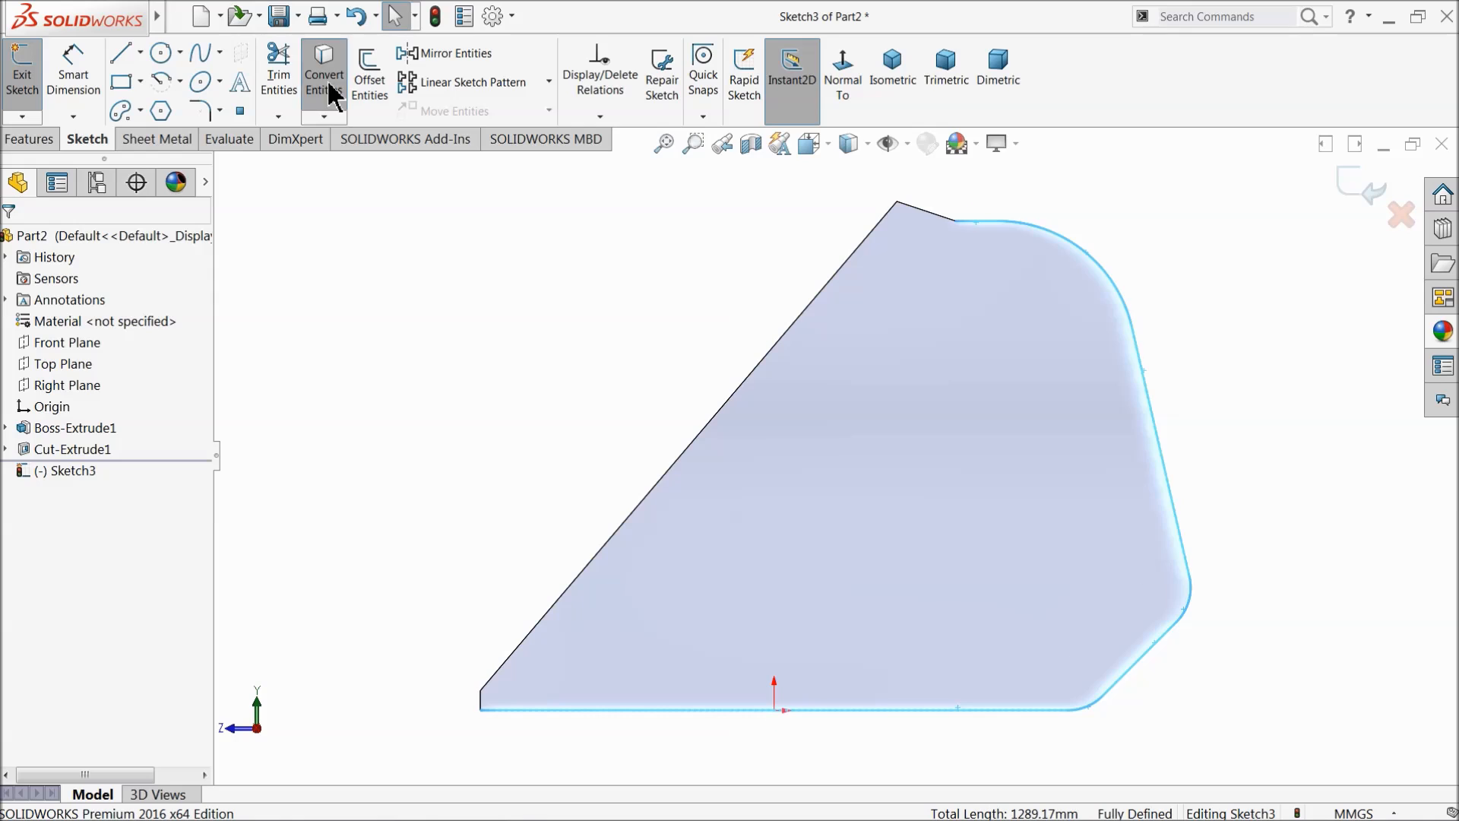
Step: Sketch a sloped line from the front end of the short top edge, continued by a vertical line about 83 mm long to the bottom edge
left_click(121, 54)
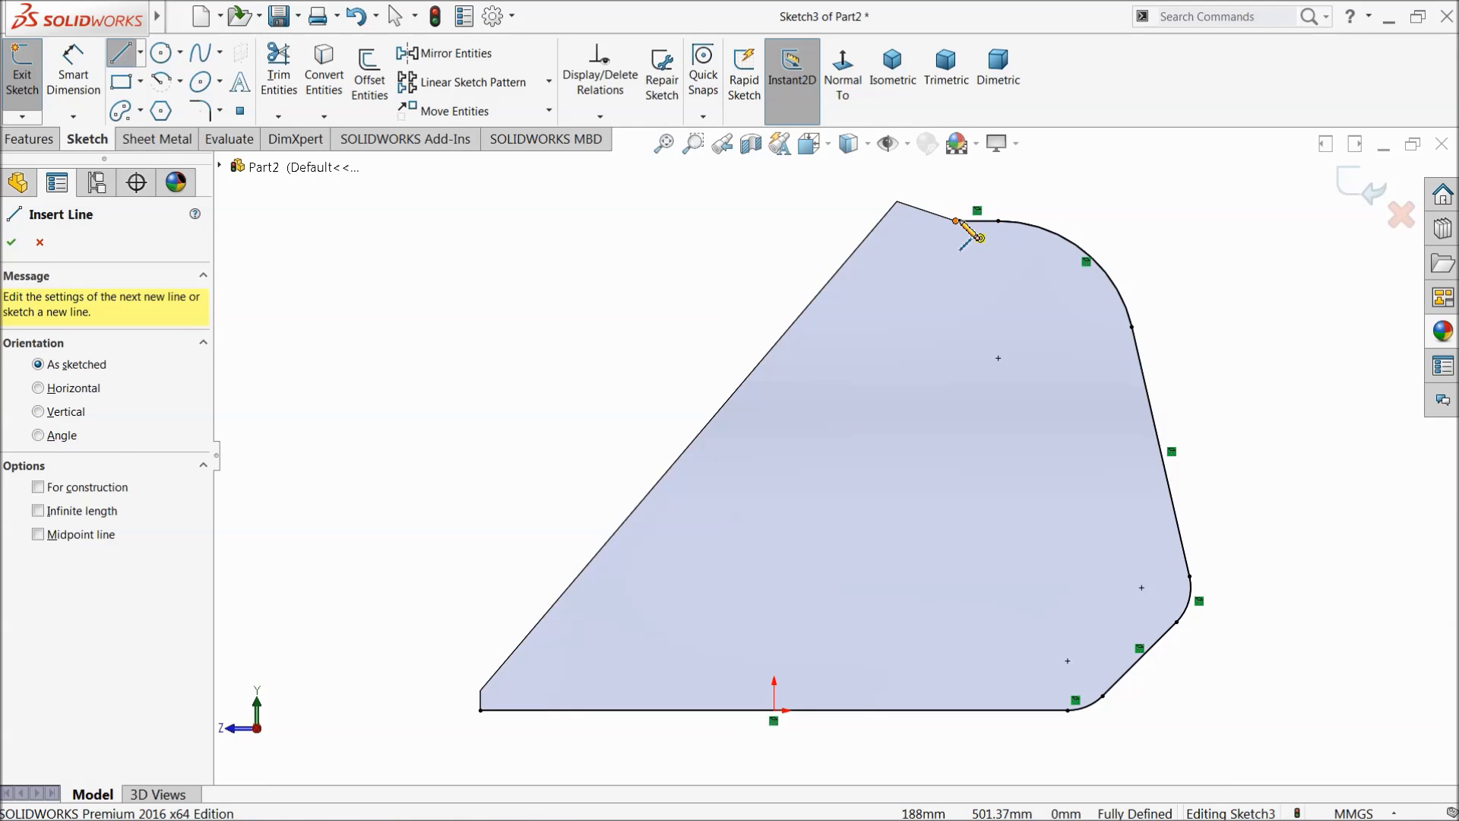
left_click(956, 221)
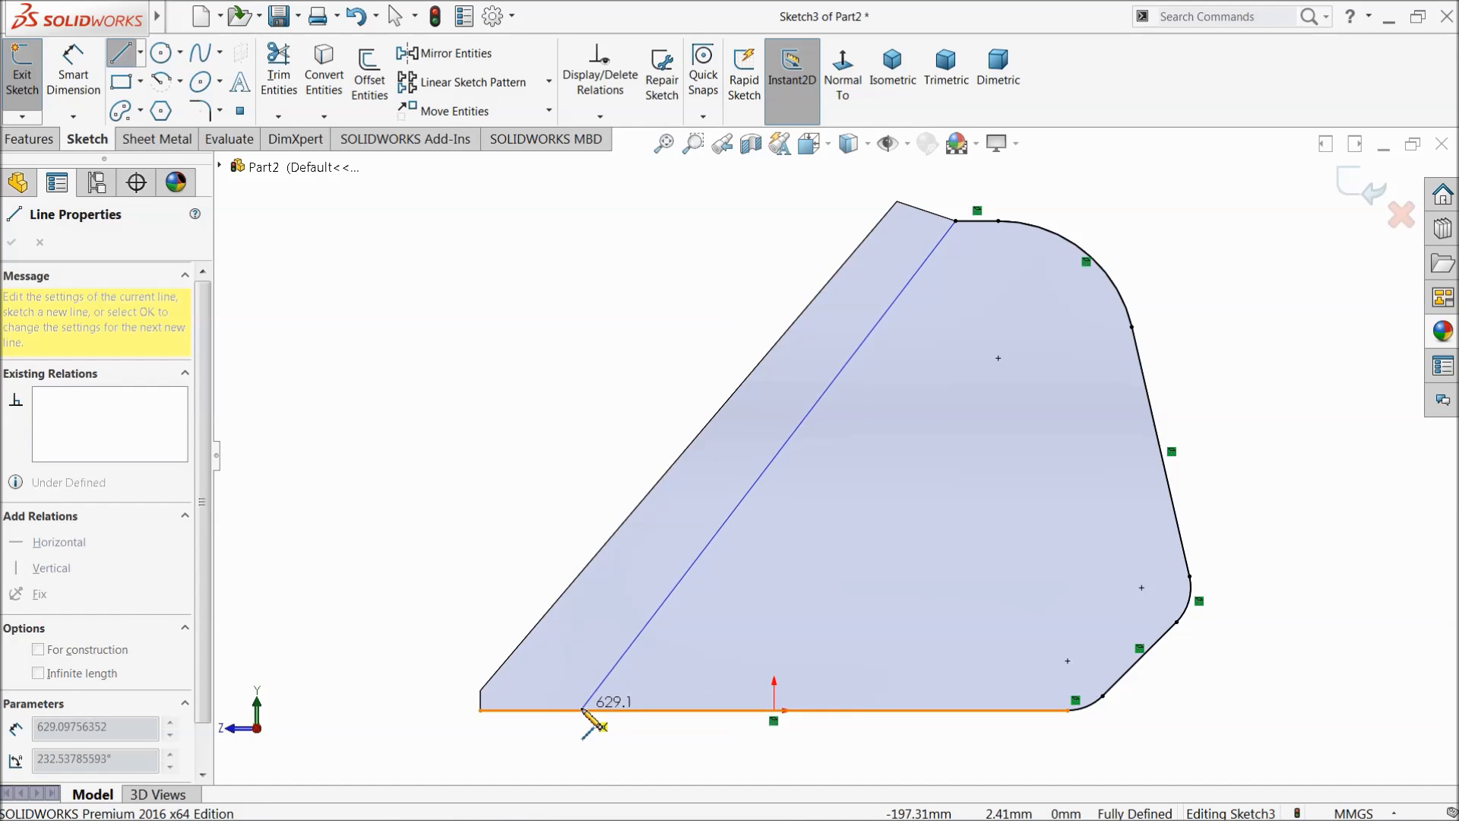
left_click(622, 629)
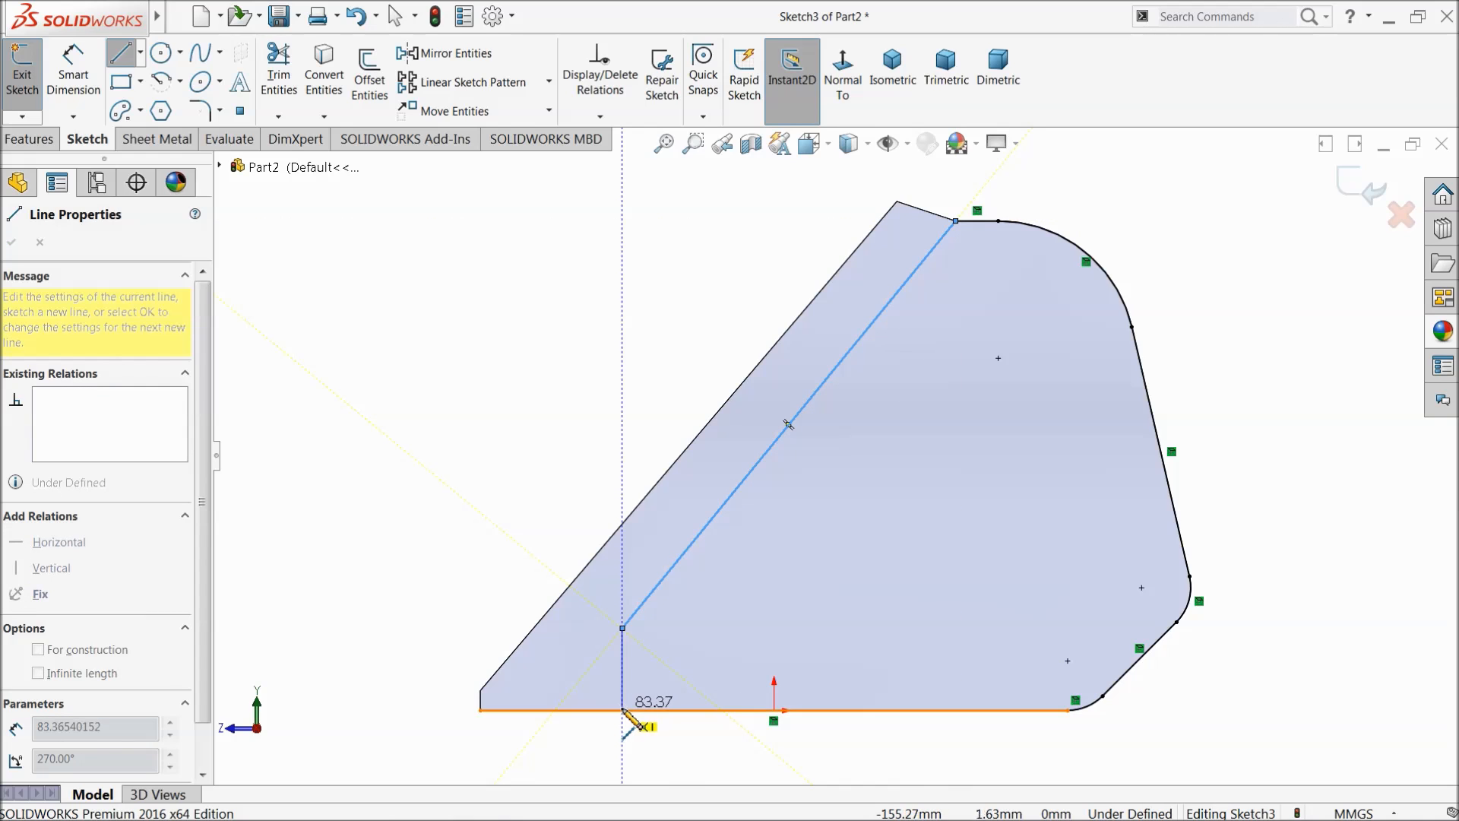
left_click(622, 710)
right_click(480, 481)
left_click(513, 497)
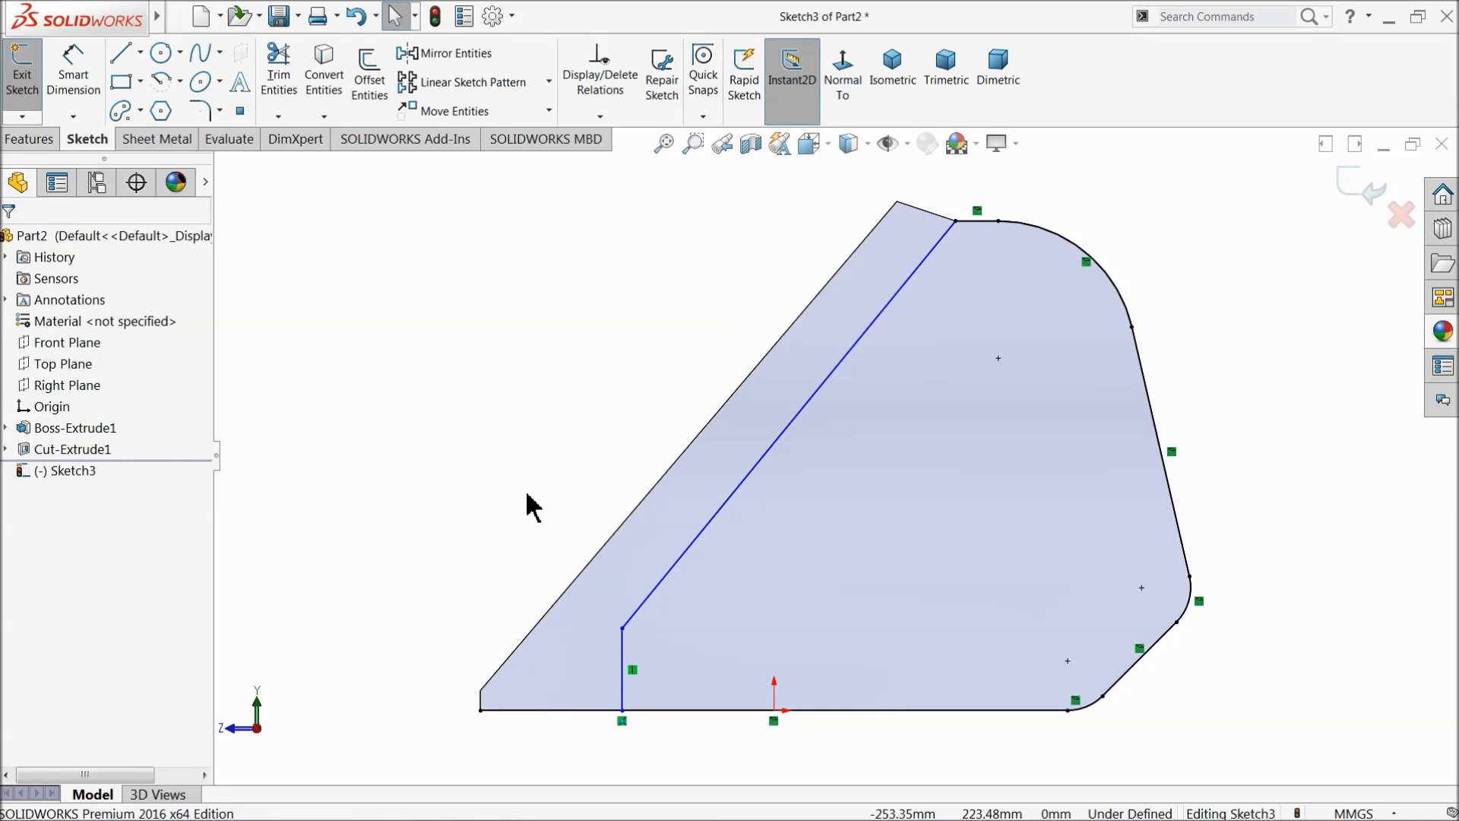
Step: Dimension the horizontal distance from the vertical line's lower end to the rear end of the bottom edge as 500 mm
scroll(706, 596, "up", 1)
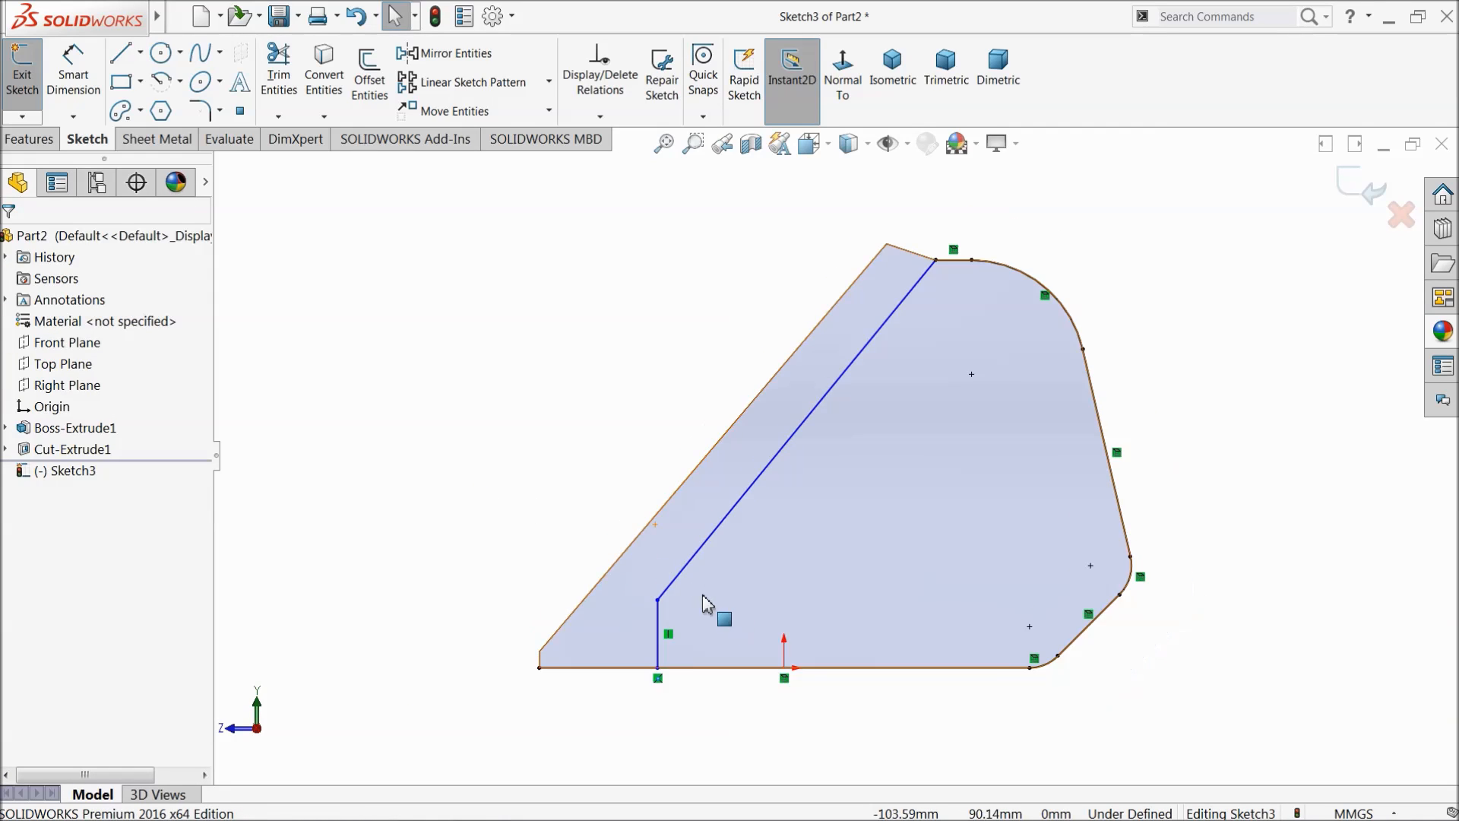
scroll(903, 625, "down", 3)
left_click(79, 91)
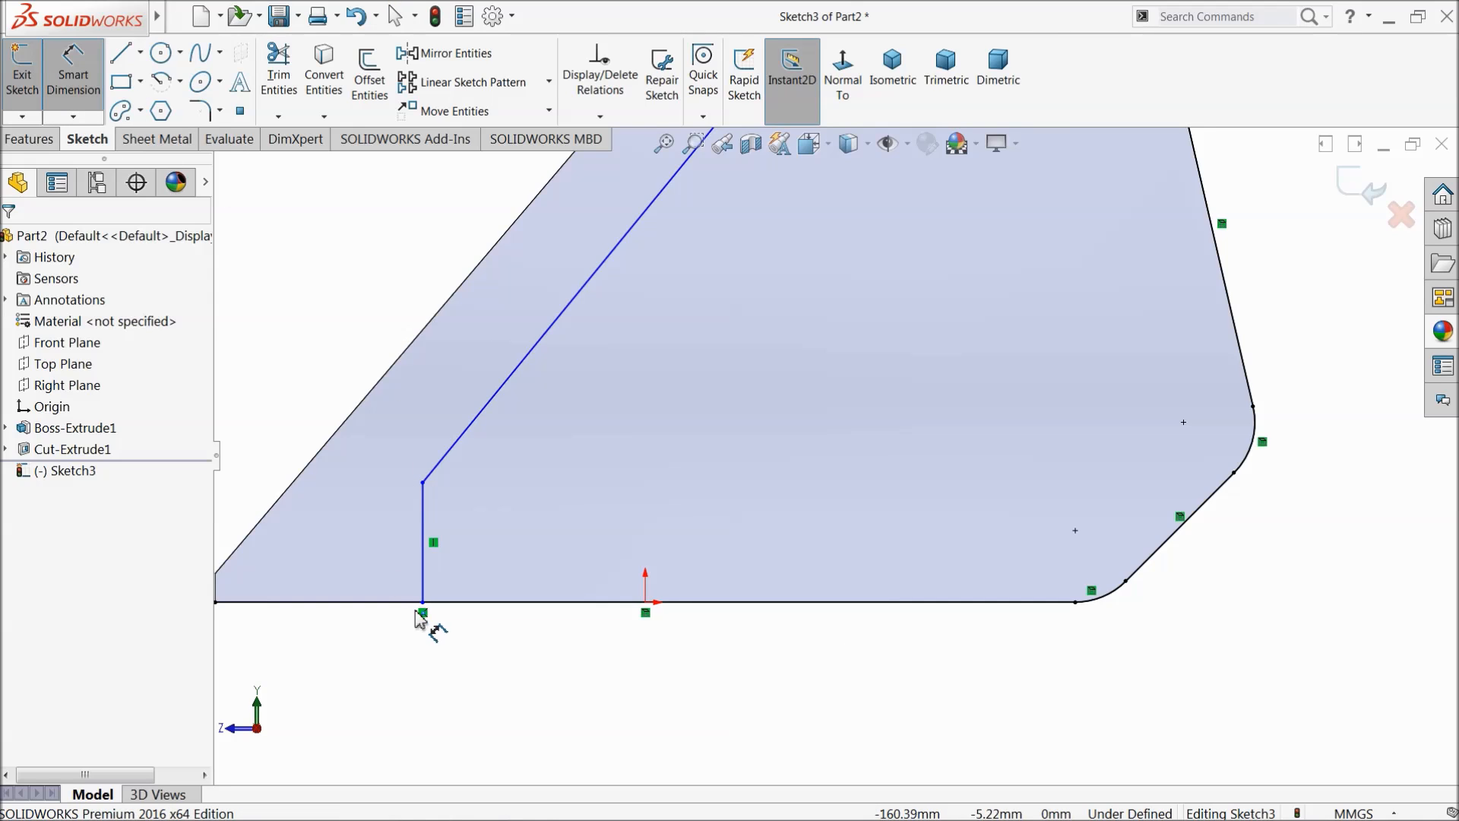
left_click(423, 604)
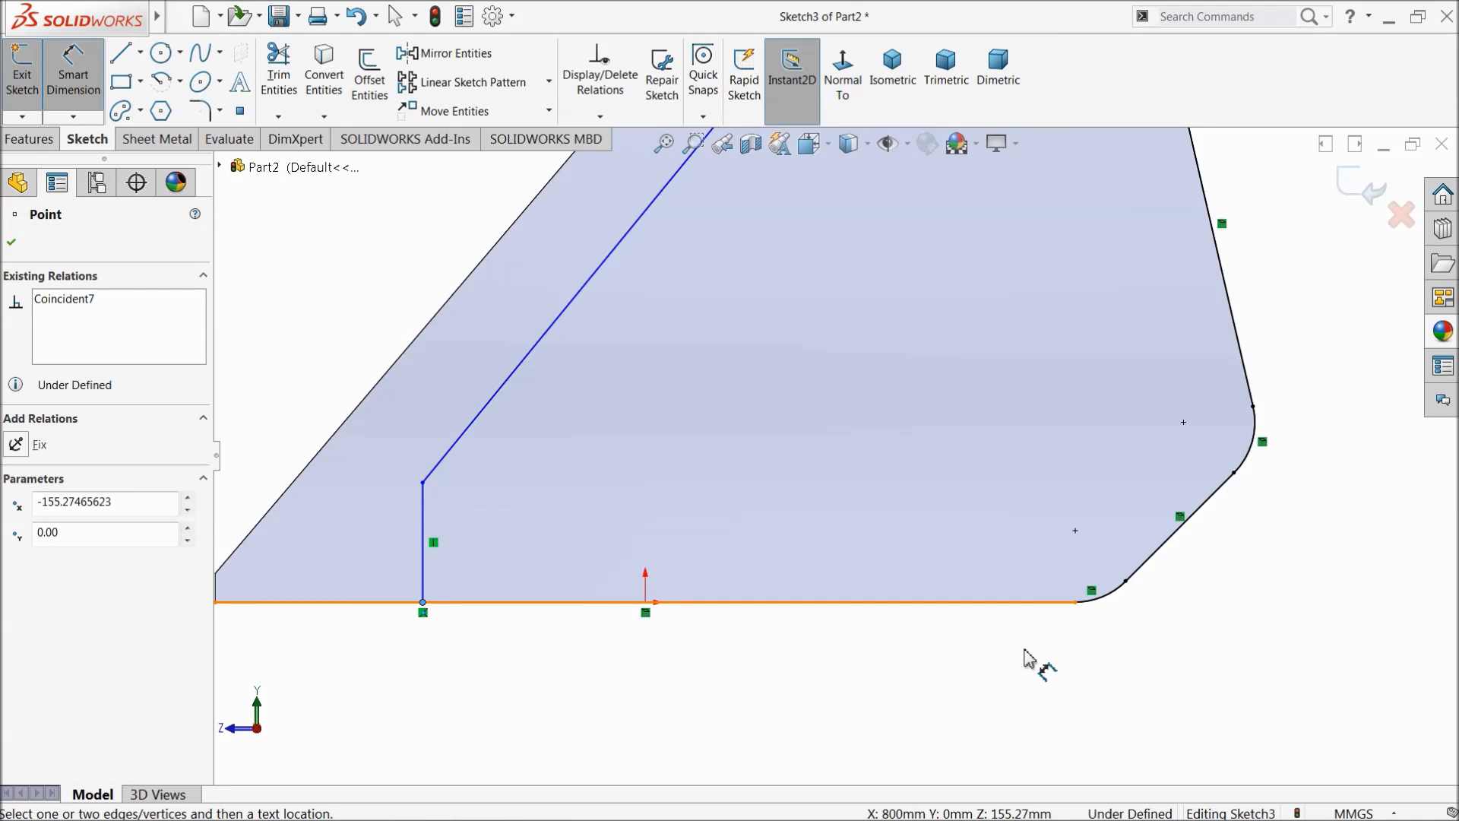
left_click(1076, 602)
left_click(768, 688)
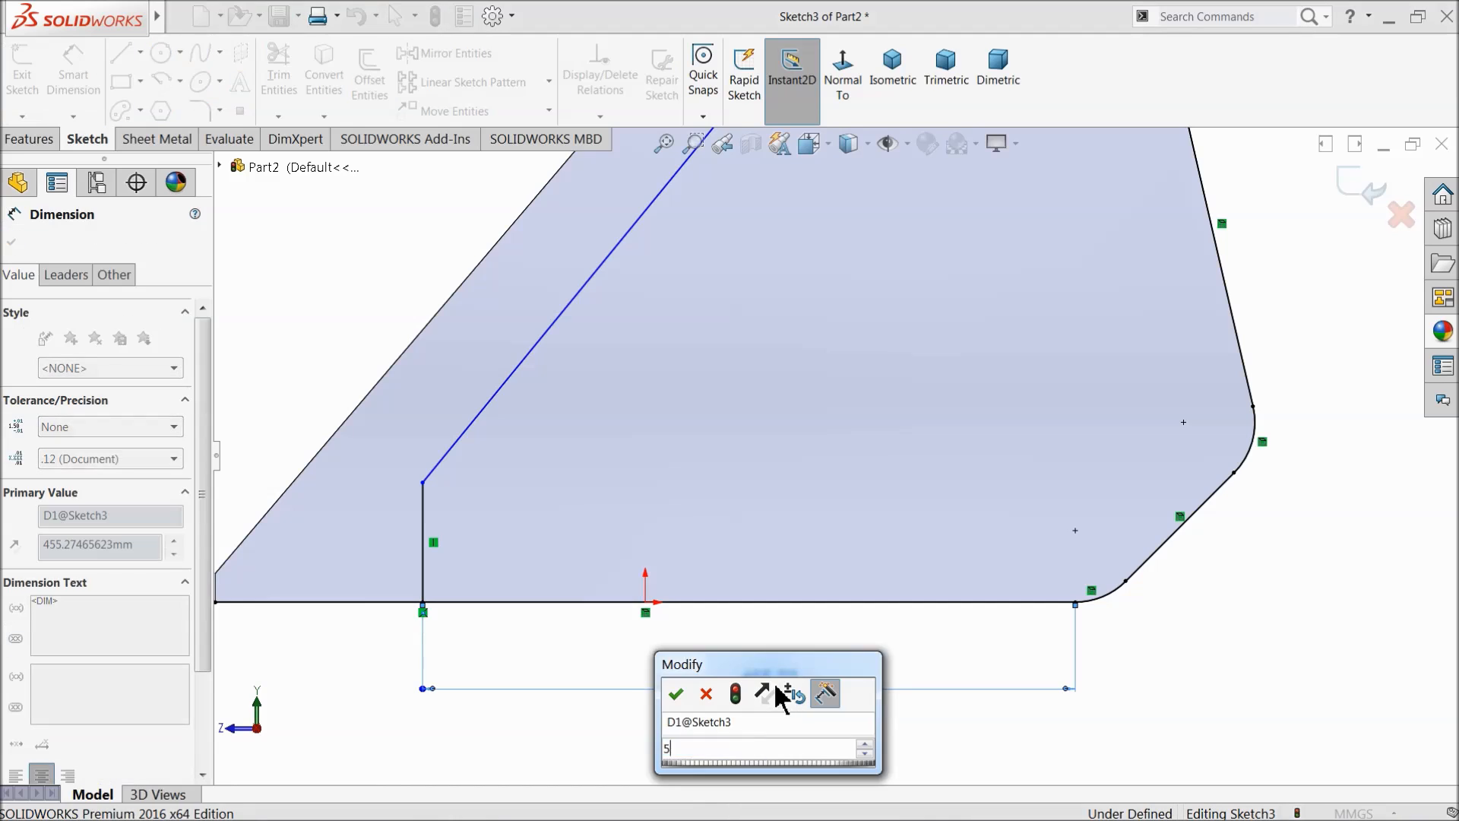
type("500")
key("Return")
key("f")
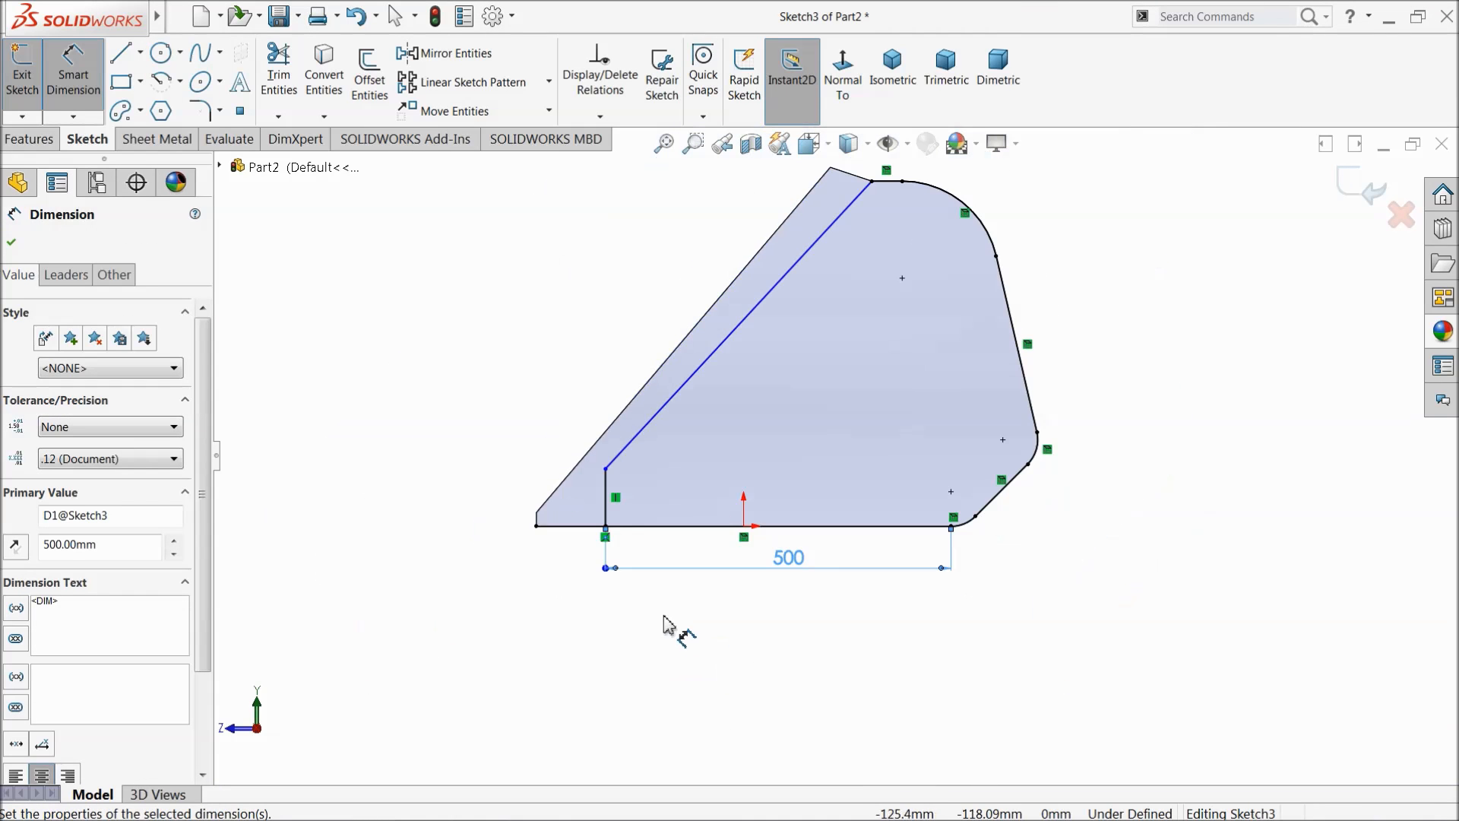
left_click(12, 241)
Step: Make the sloped sketch line parallel to the slanted front edge of the side face
scroll(761, 323, "down", 2)
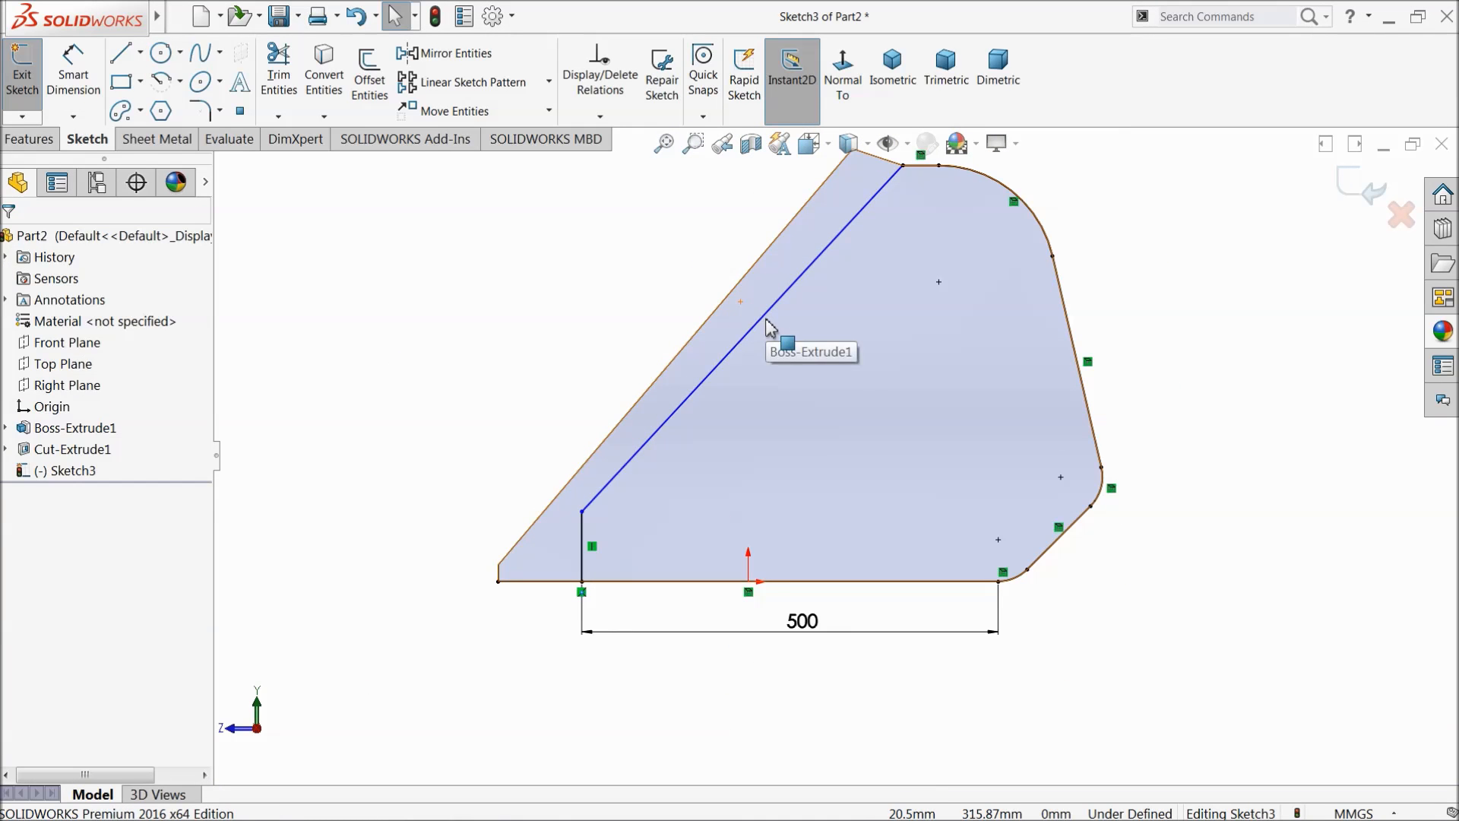
left_click(711, 307)
left_click(718, 311, "ctrl")
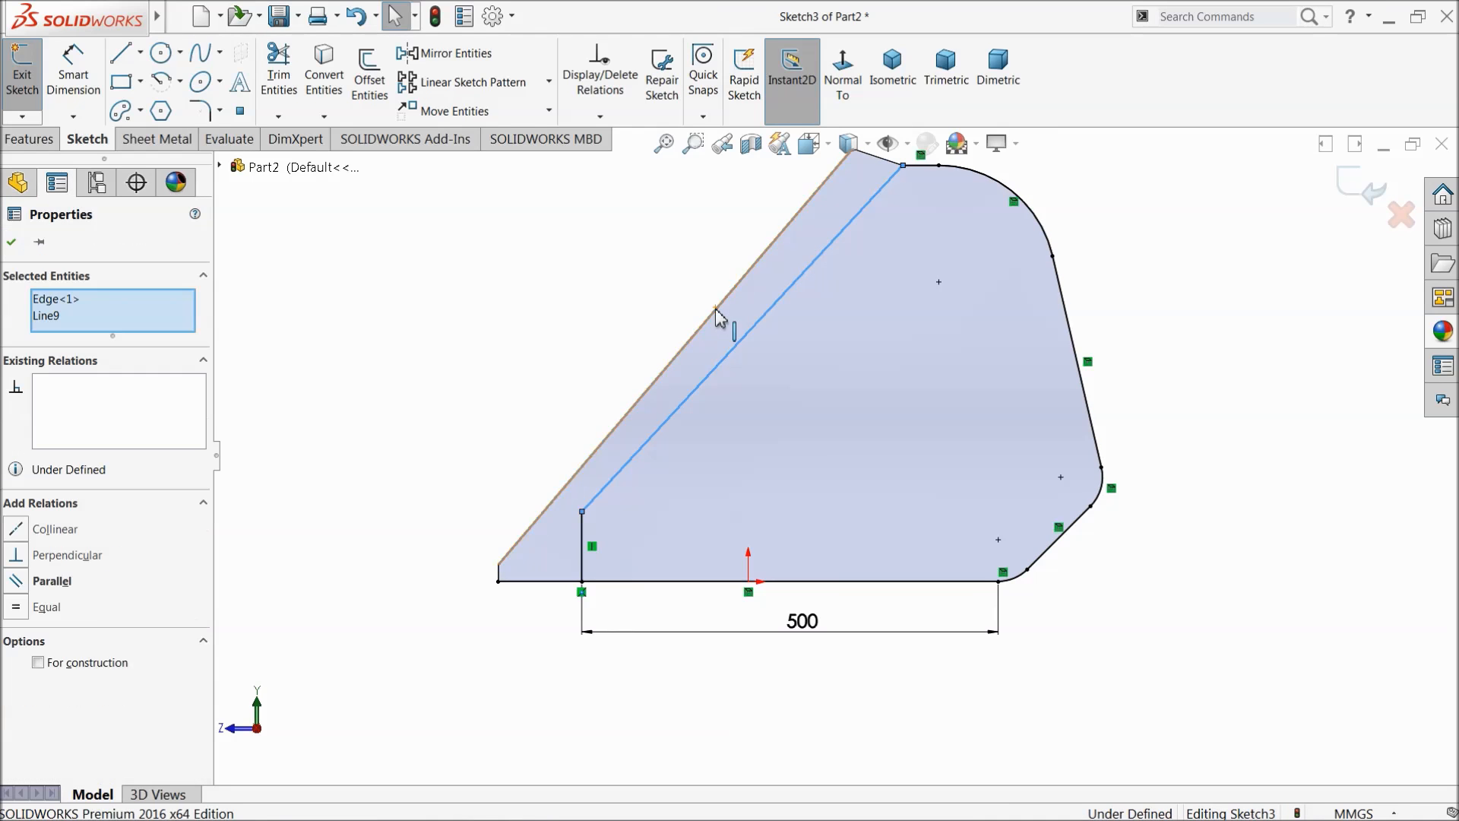
left_click(793, 248)
left_click(582, 265)
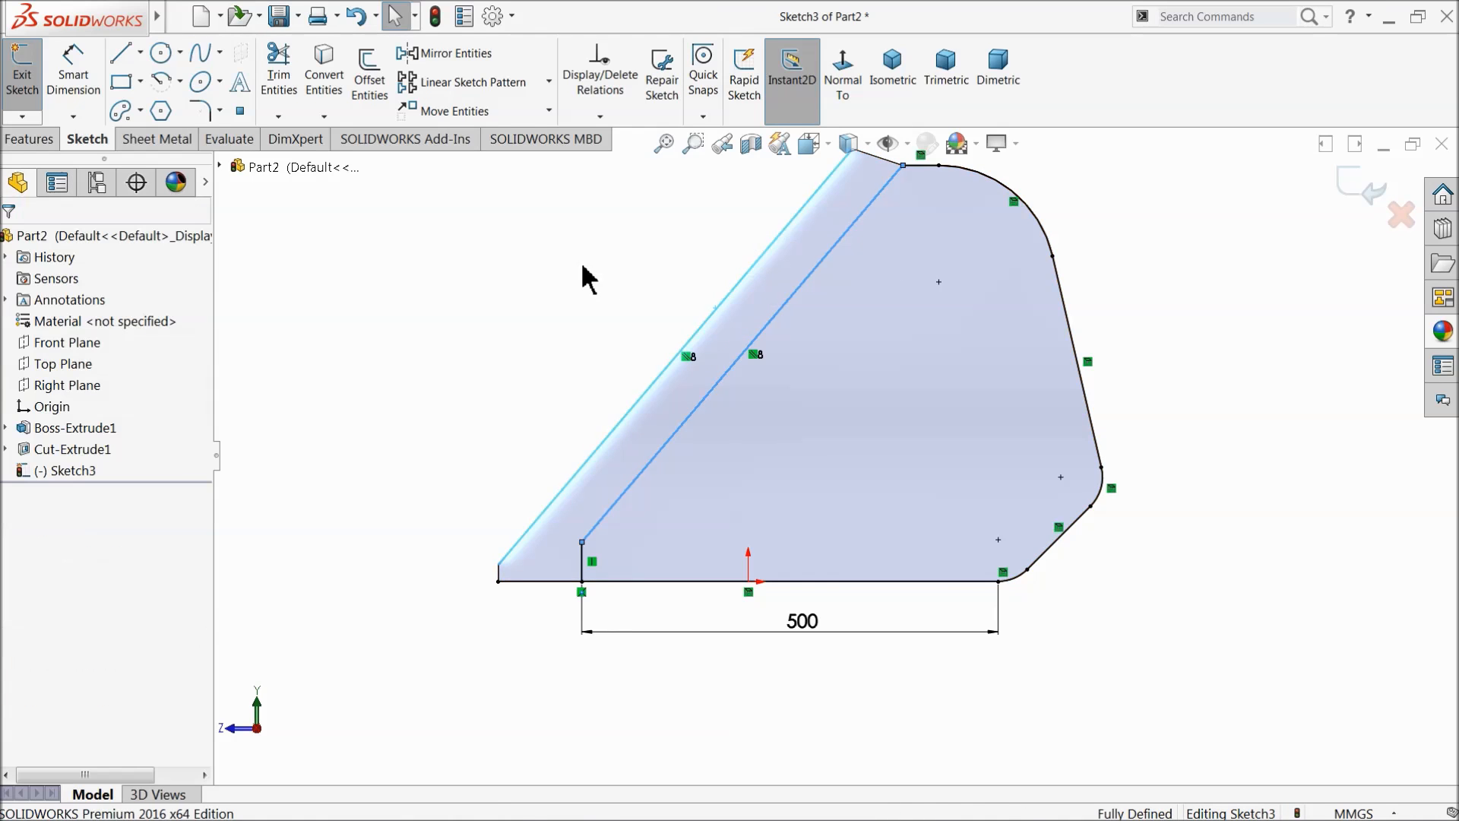
Step: Trim away the part of the bottom sketch line that extends forward of the short vertical line
scroll(846, 406, "up", 1)
scroll(991, 335, "down", 1)
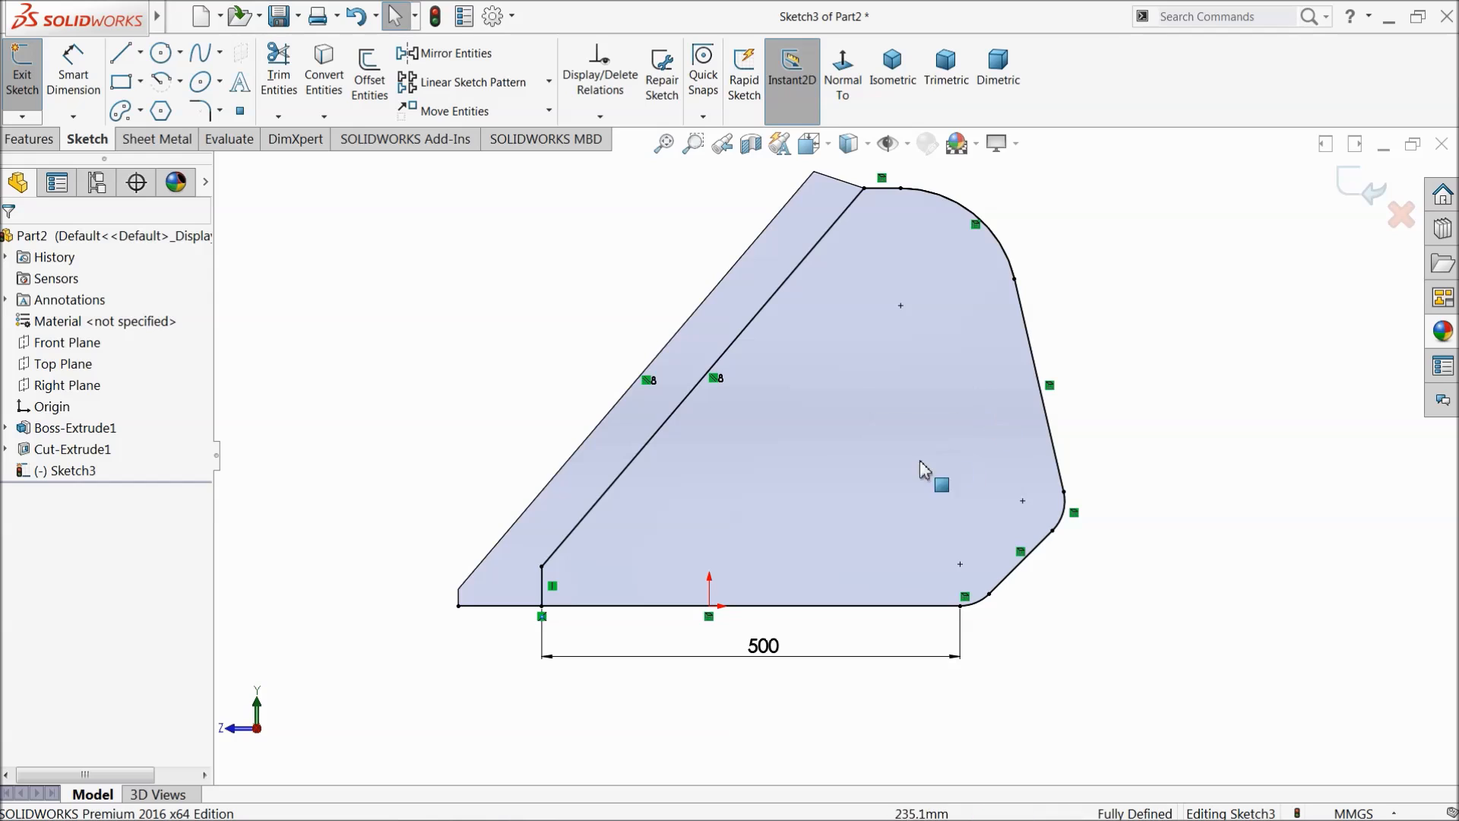
left_click(293, 82)
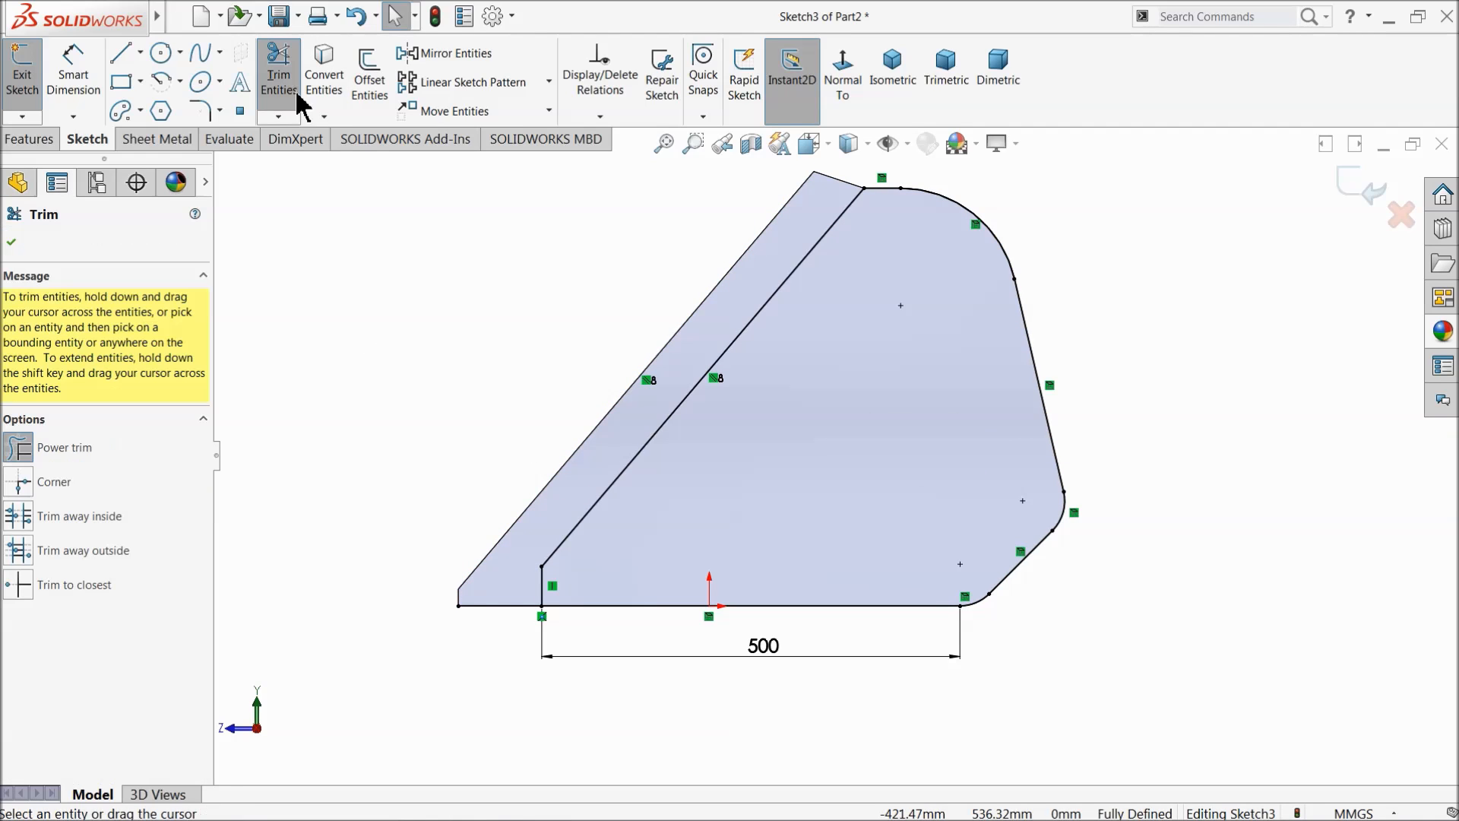
left_click_drag(500, 636, 503, 598)
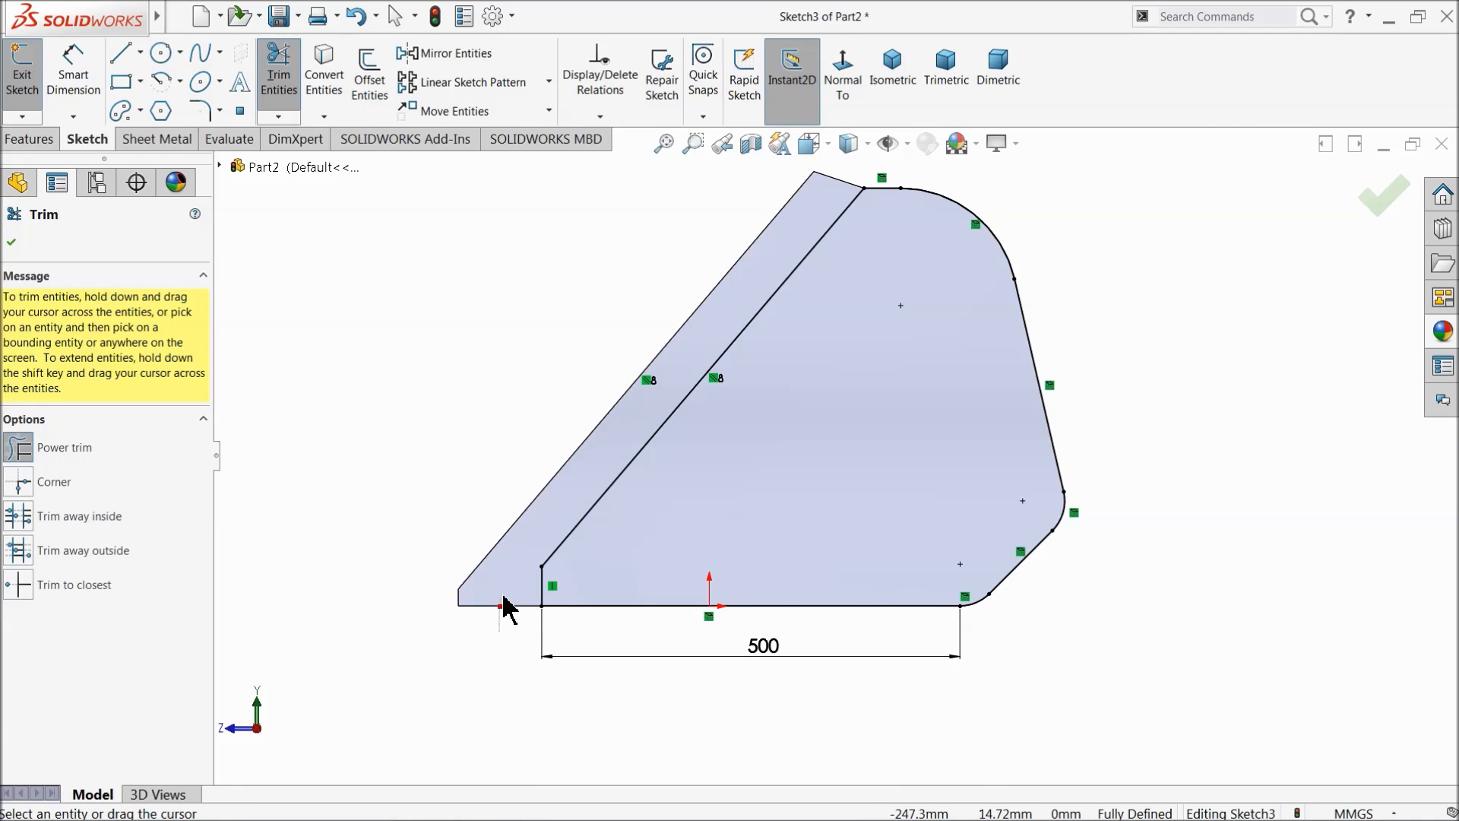
left_click(12, 244)
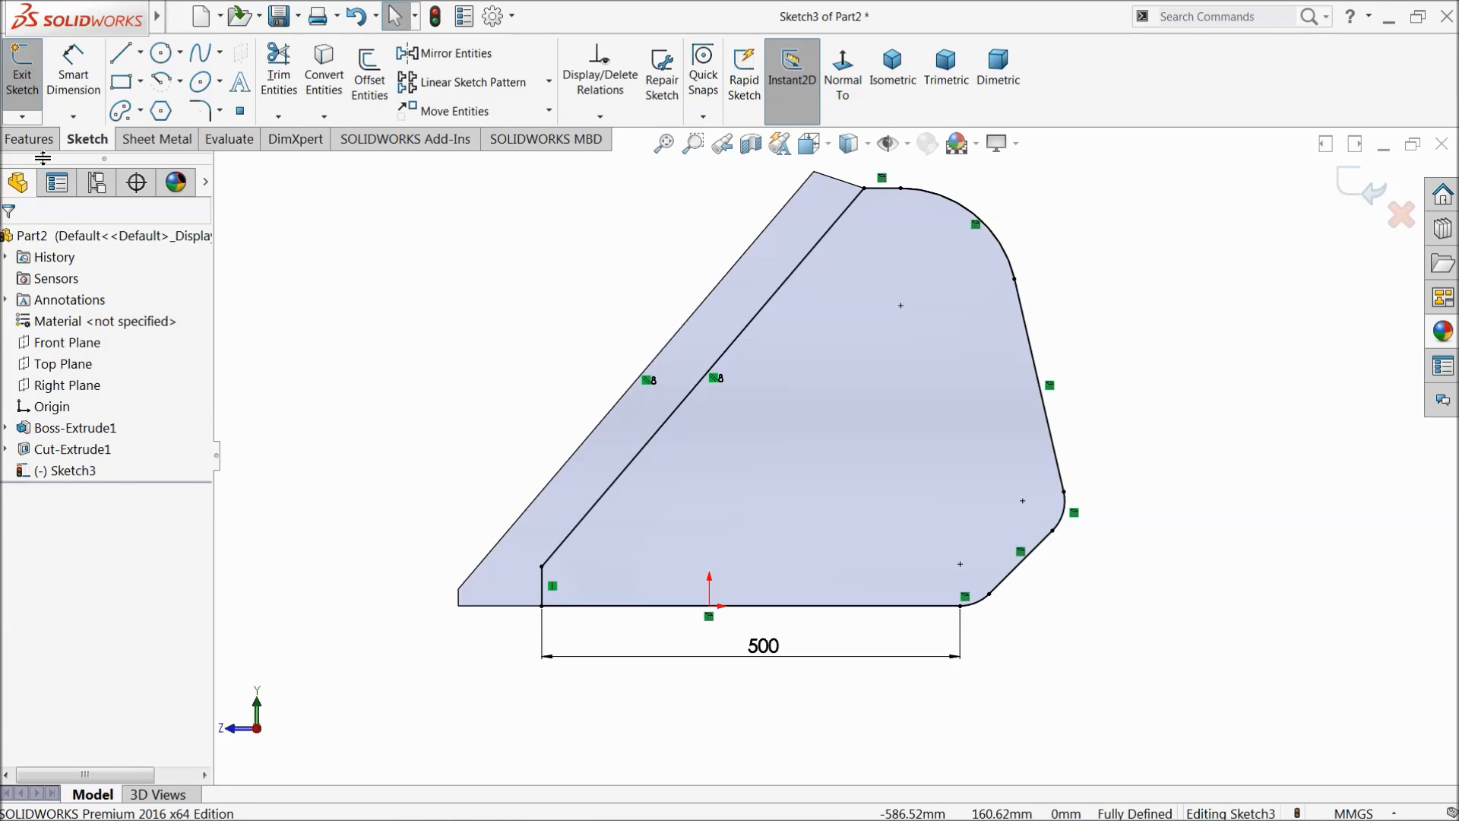
Step: Cut-extrude the closed side profile to a blind depth of 7 mm
left_click(43, 142)
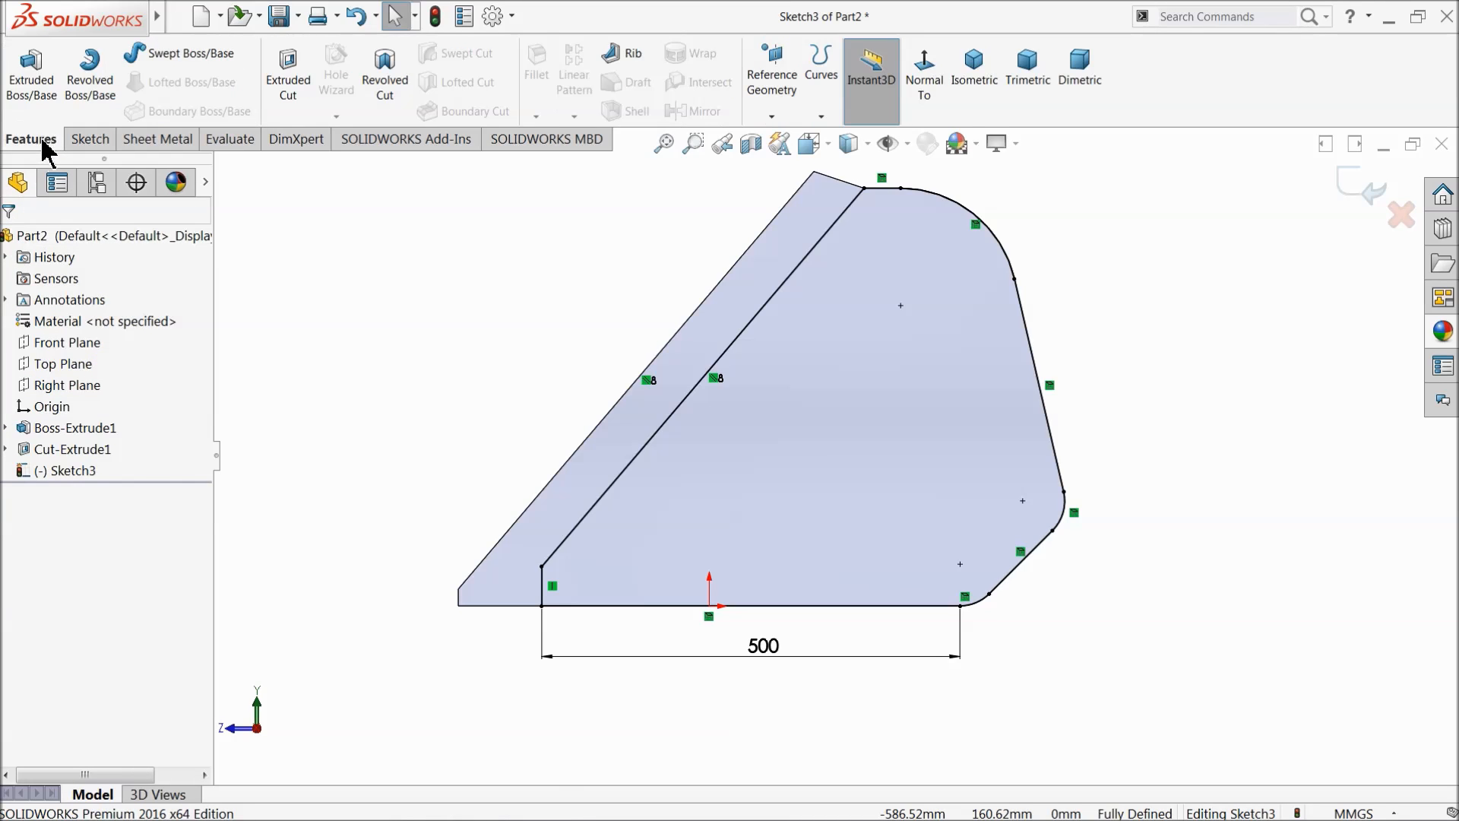
left_click(288, 82)
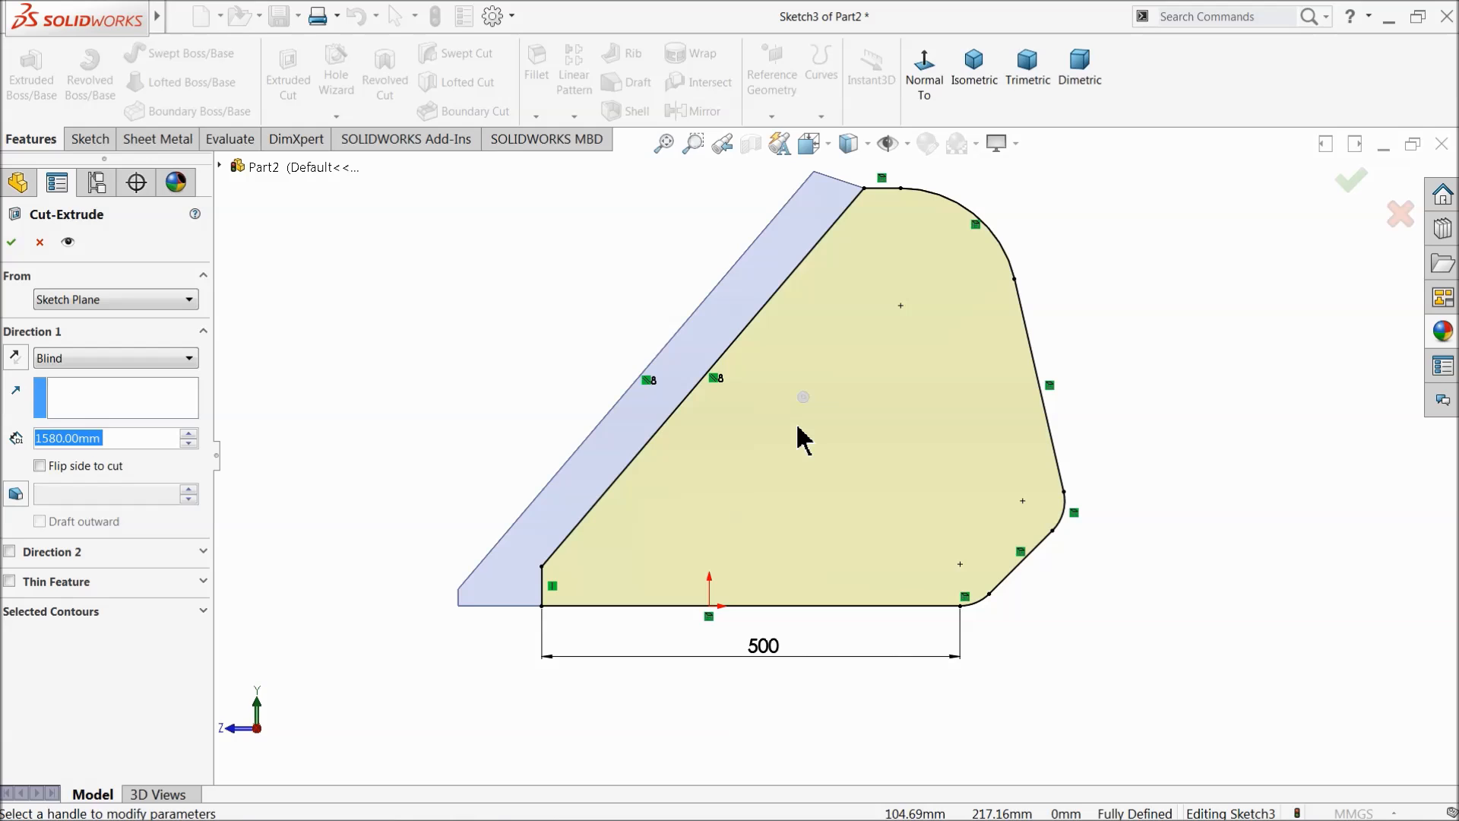
type("7")
key("Return")
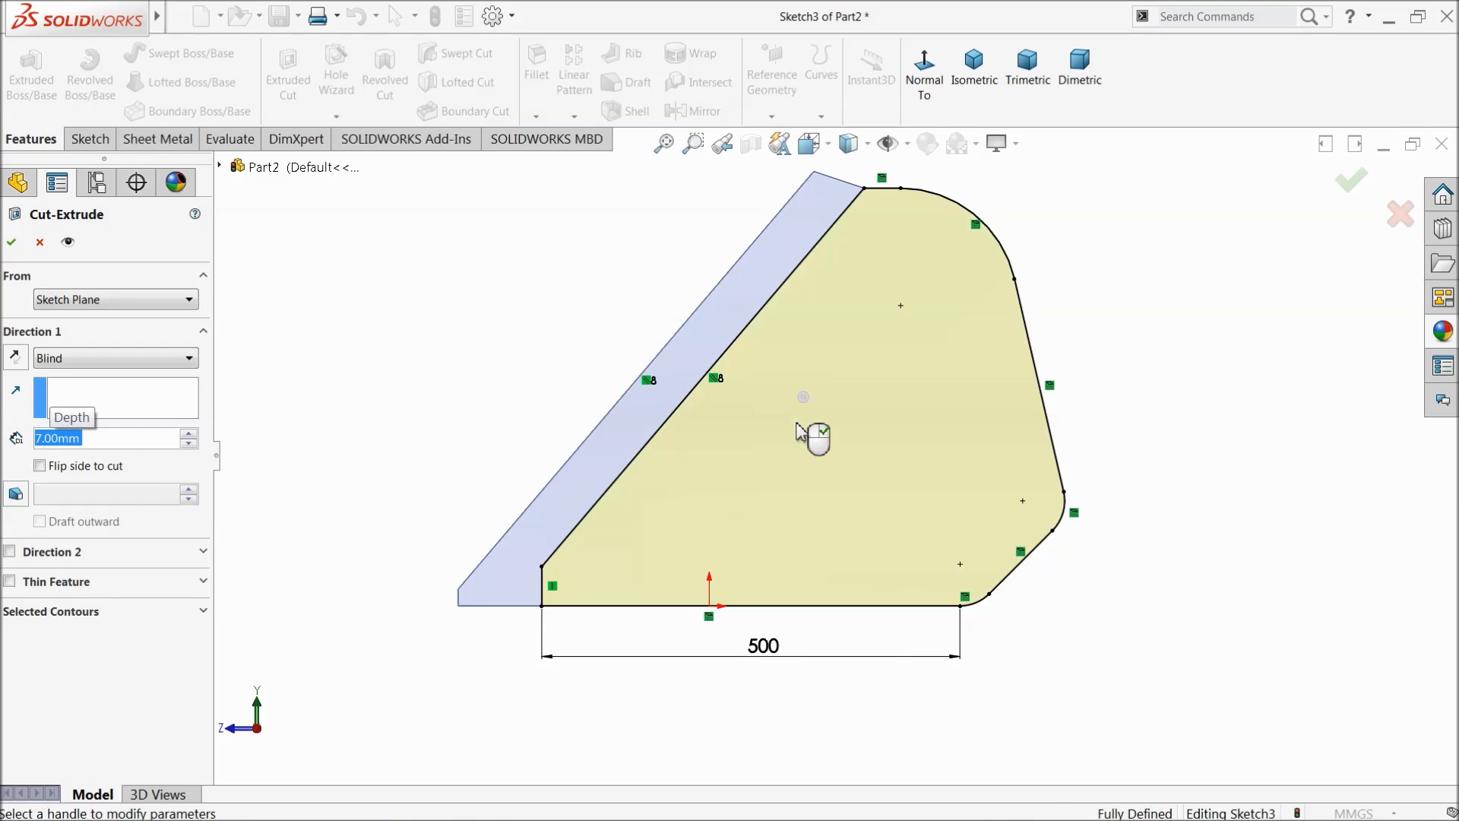
left_click(12, 242)
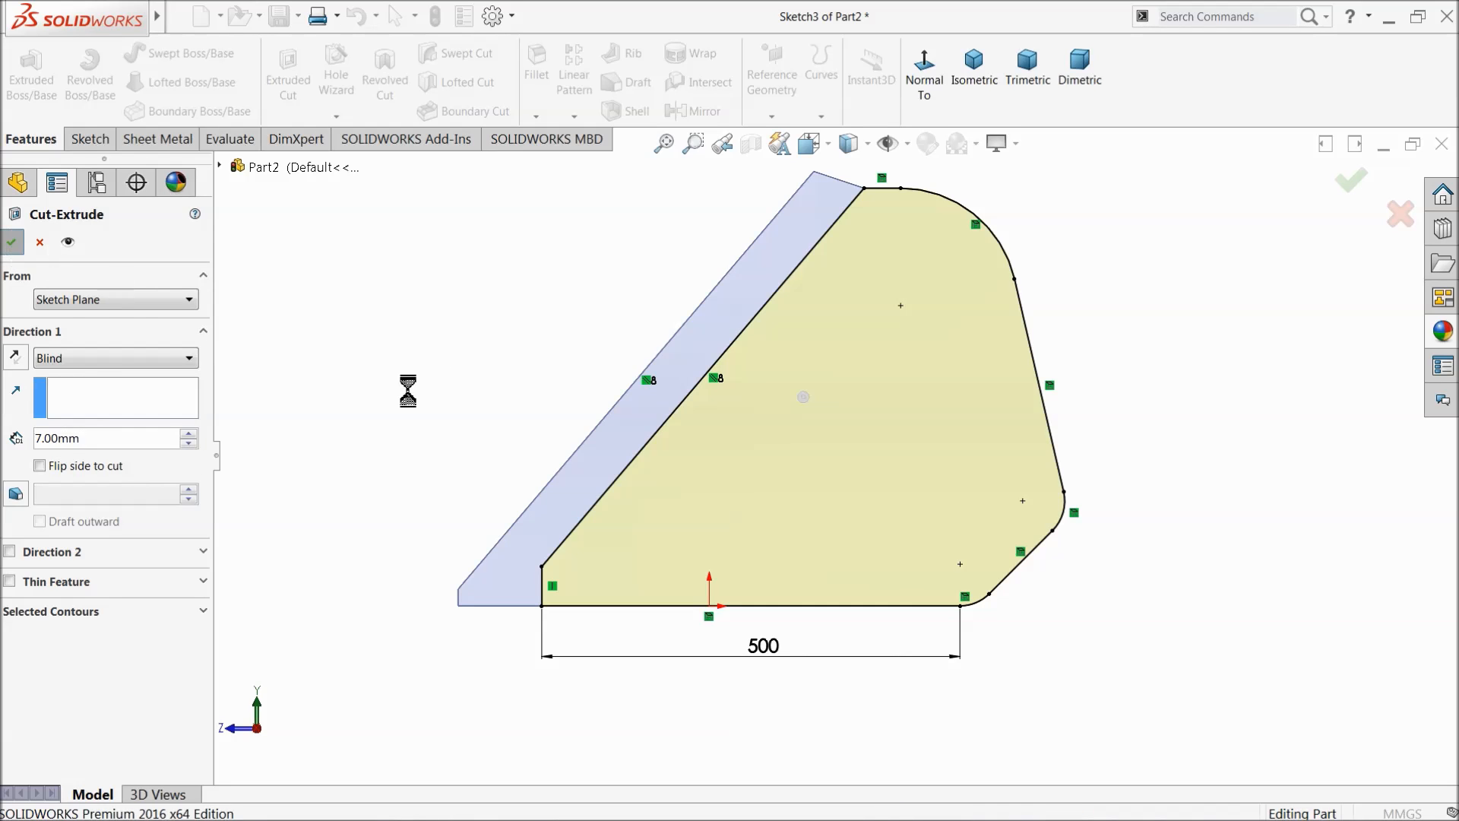
Step: Create a reference plane offset 590 mm from the Right Plane
middle_click_drag(505, 397, 1019, 499)
scroll(981, 513, "down", 1)
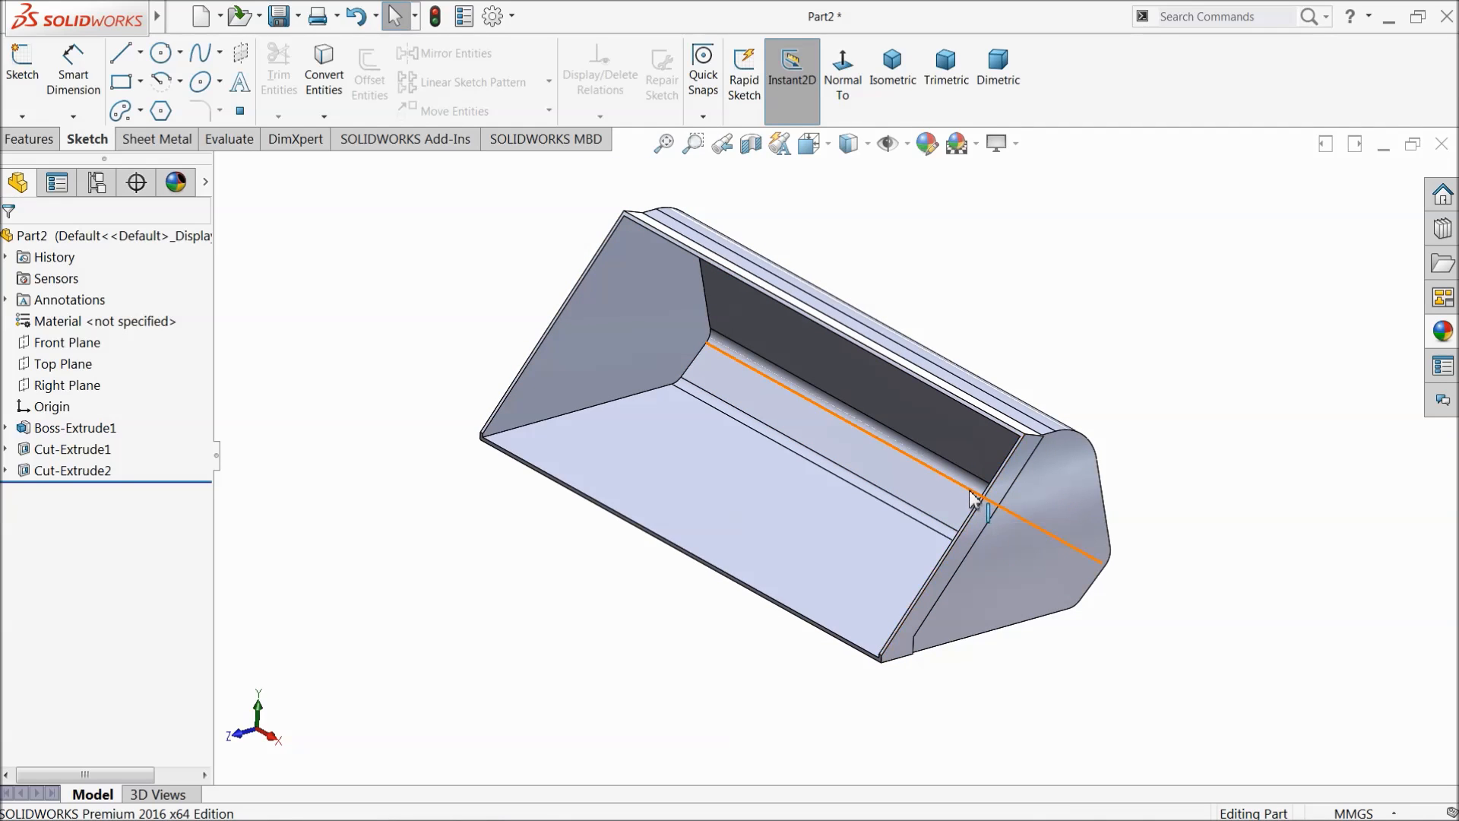
scroll(969, 506, "down", 1)
scroll(966, 503, "up", 3)
scroll(885, 429, "down", 2)
scroll(619, 547, "down", 2)
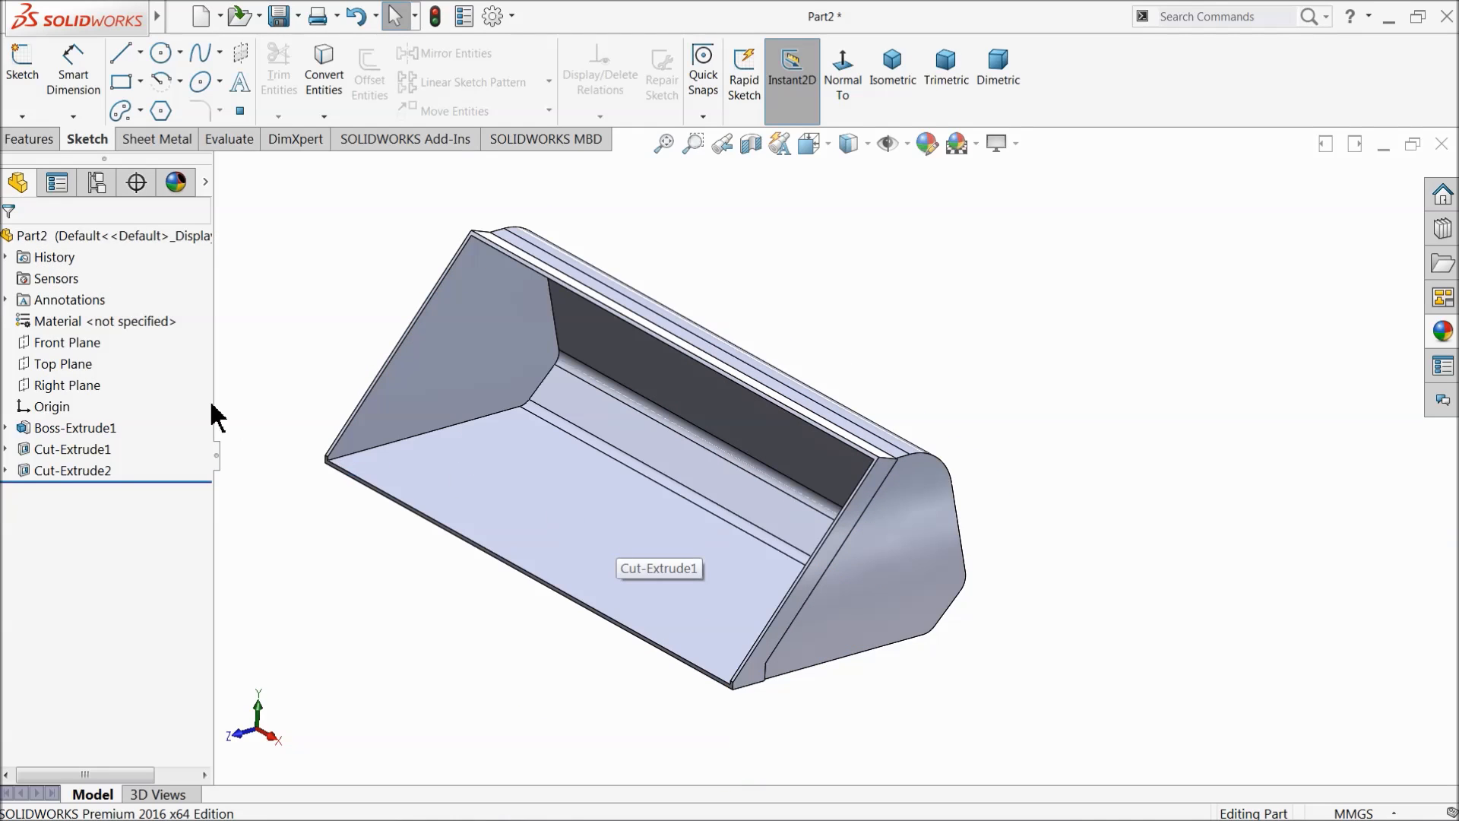
left_click(36, 388)
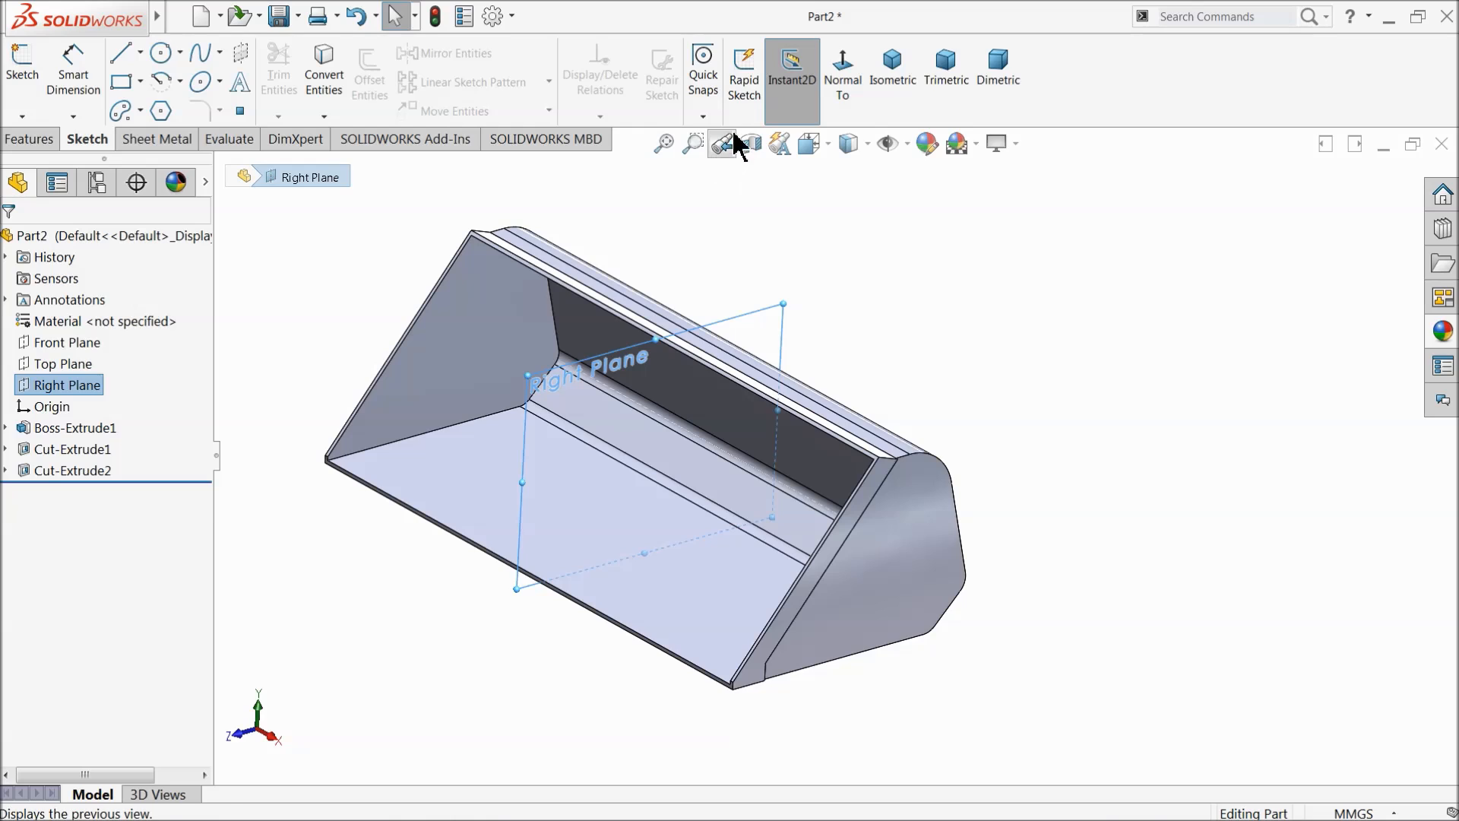
left_click(34, 139)
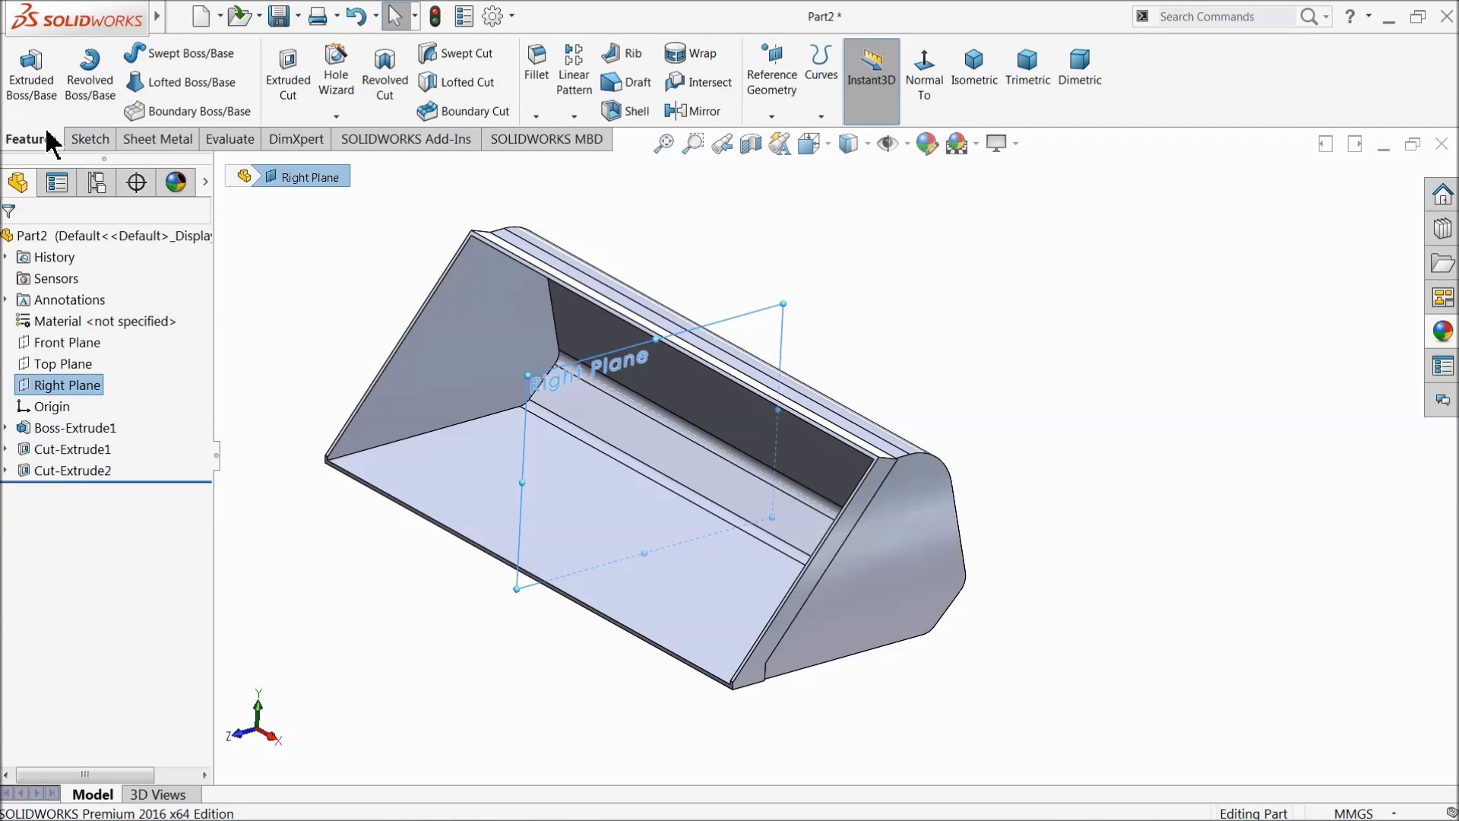
left_click(771, 116)
left_click(787, 134)
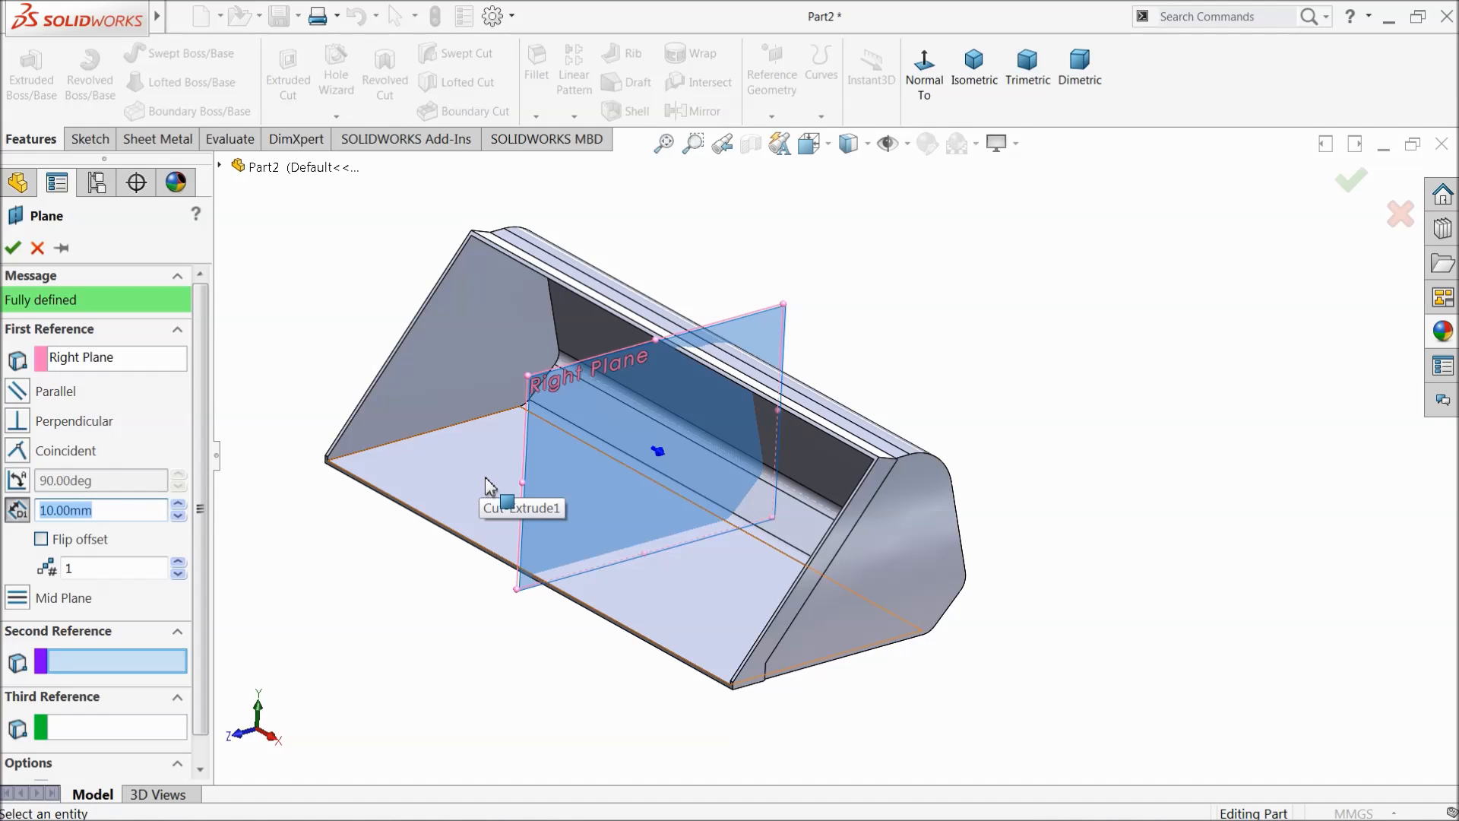
type("590")
key("Return")
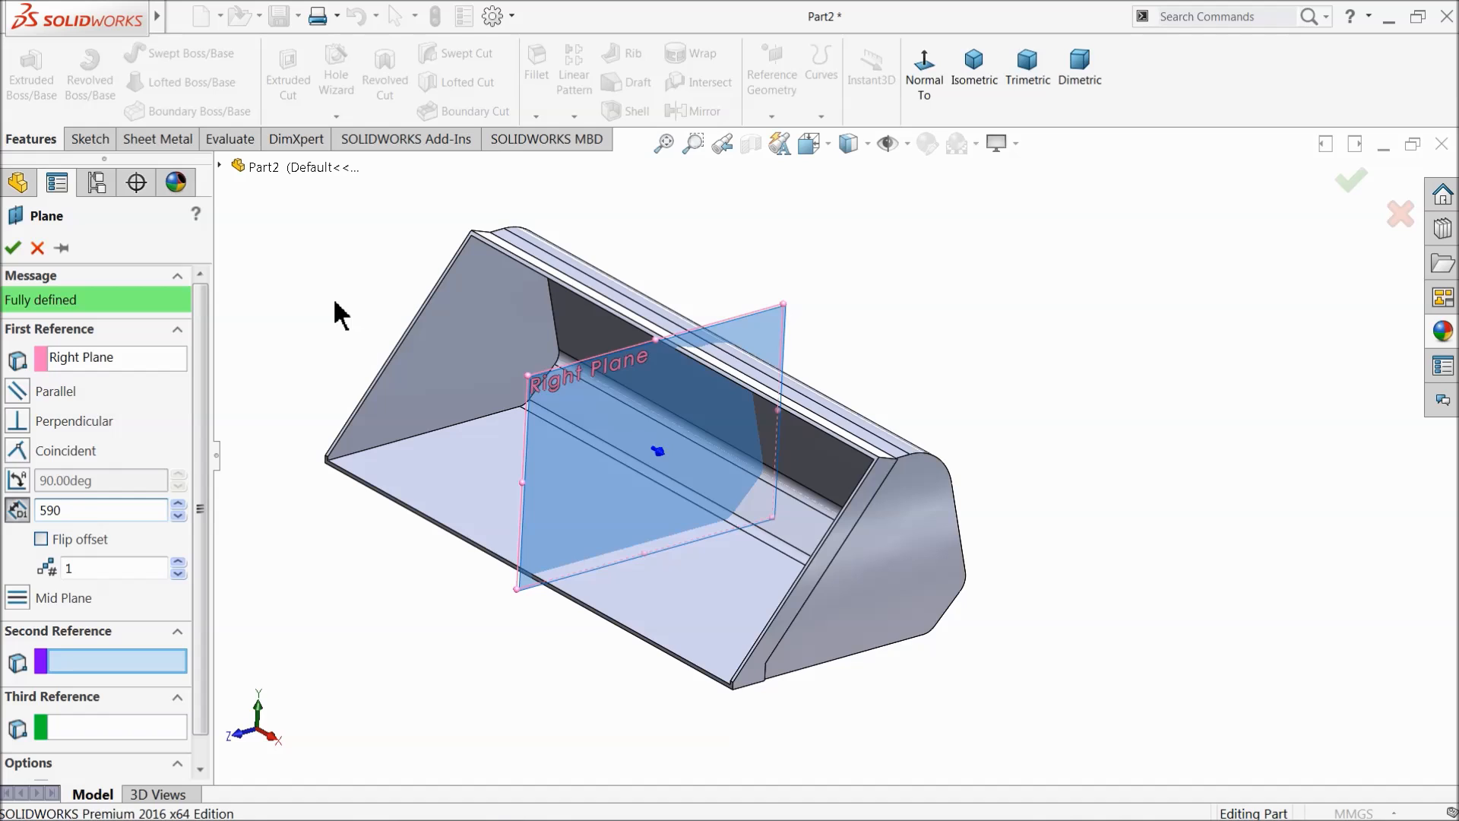
left_click(13, 248)
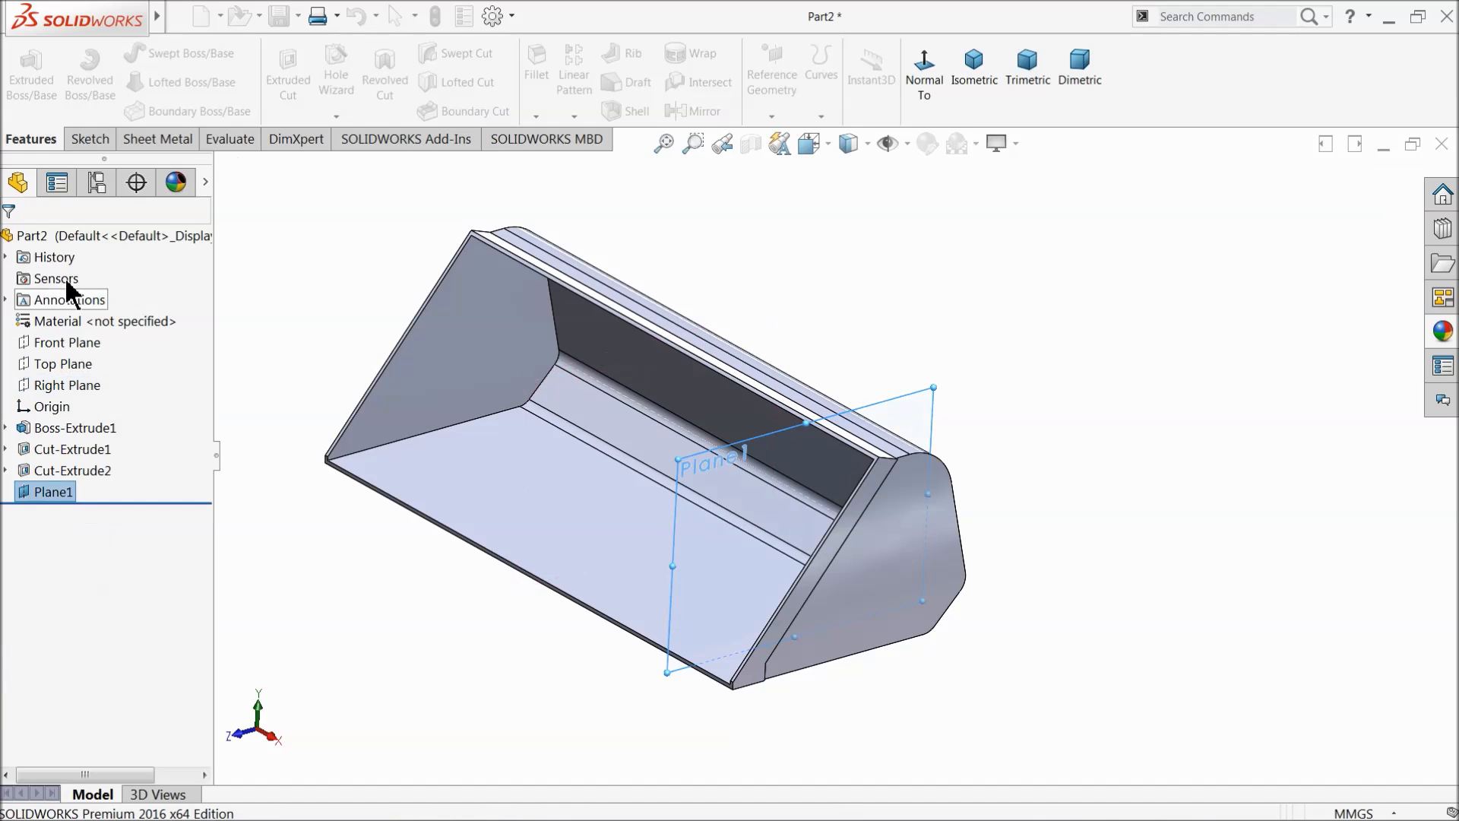
Step: Start a sketch on the new offset plane, viewed face-on, and convert the large upper rear arc edge into it
left_click(80, 138)
left_click(22, 69)
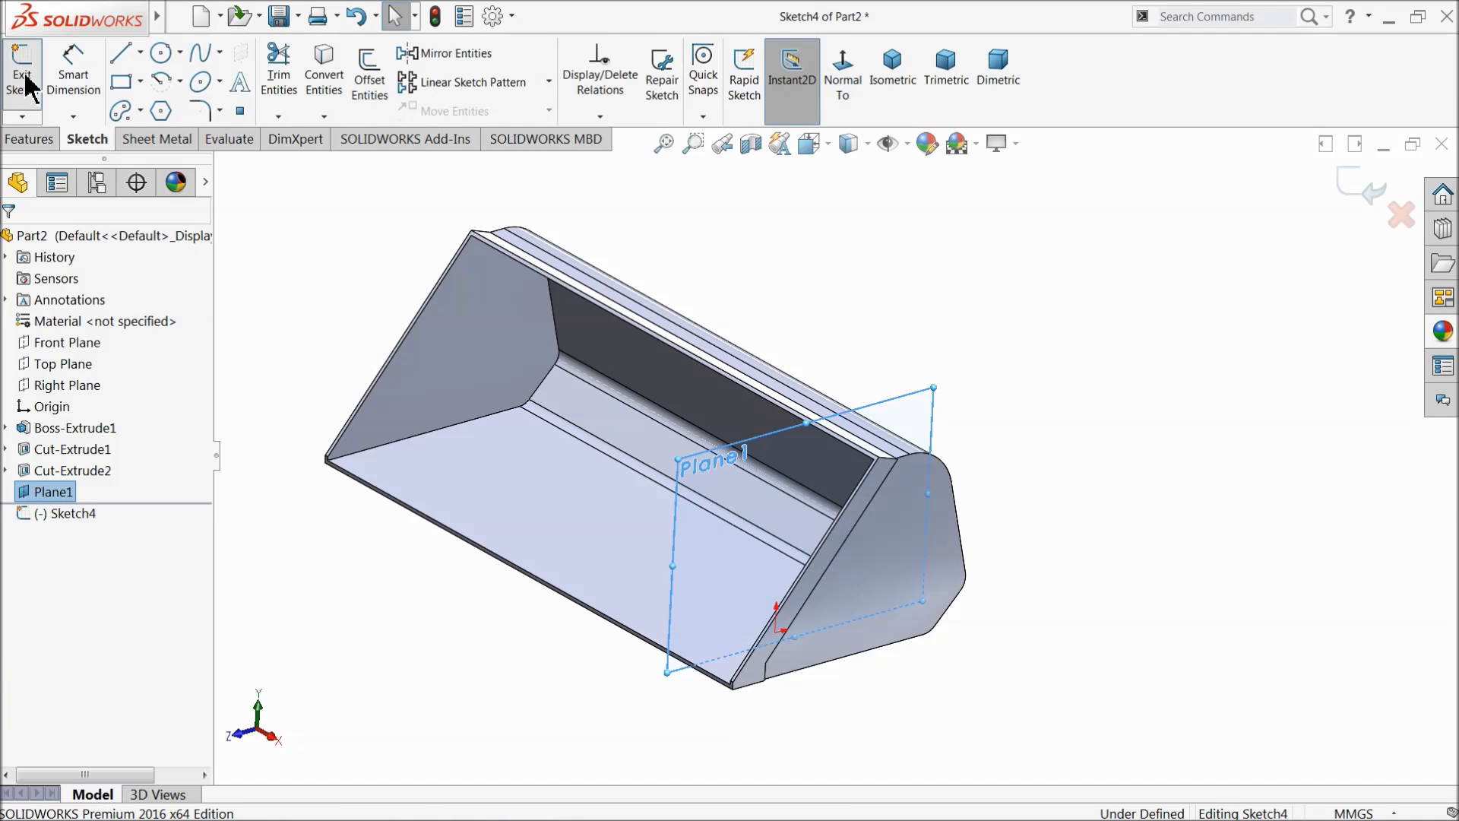
left_click(840, 76)
scroll(1064, 293, "up", 3)
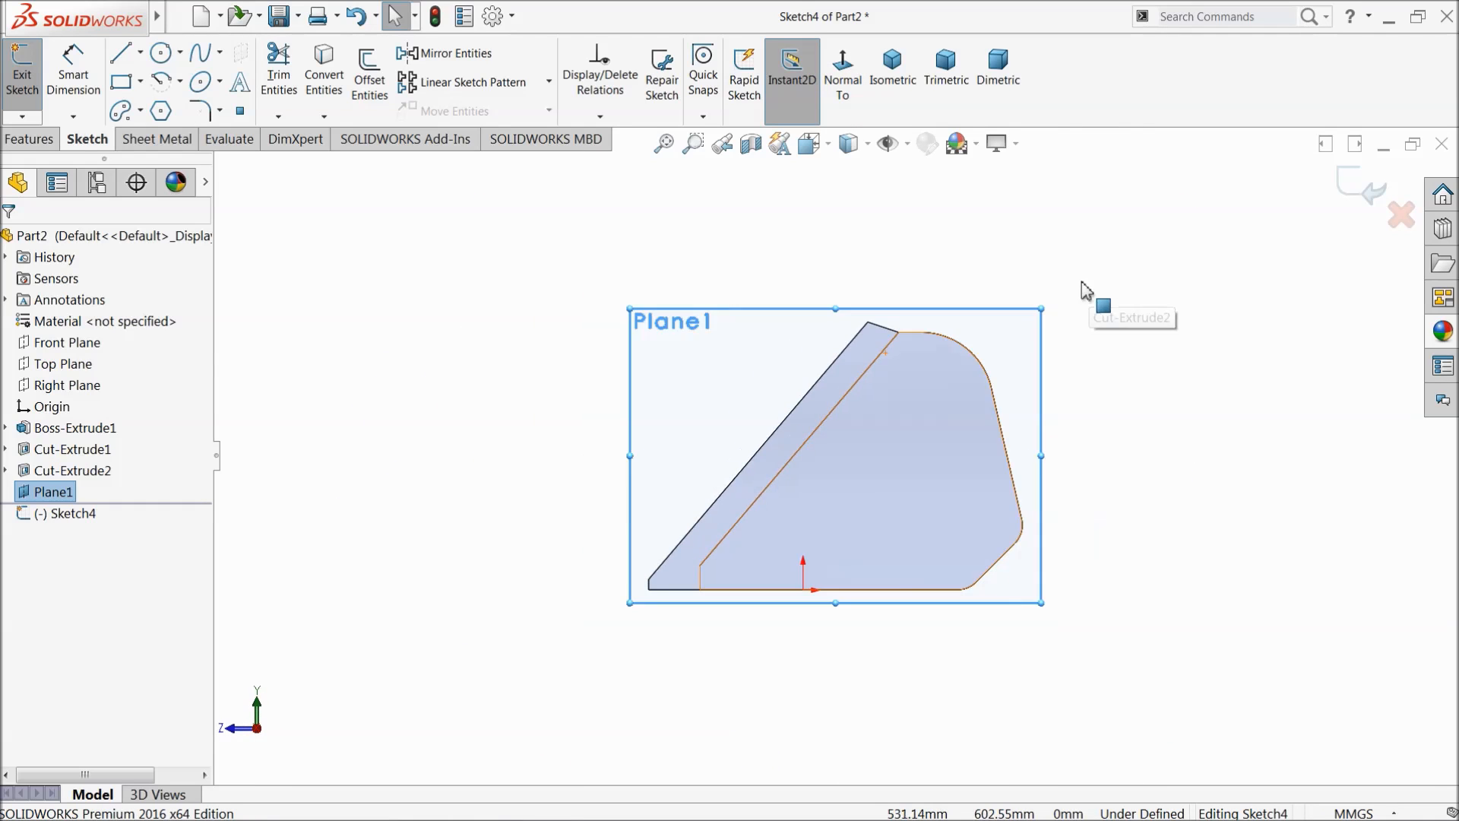
scroll(1080, 285, "down", 5)
left_click(819, 447)
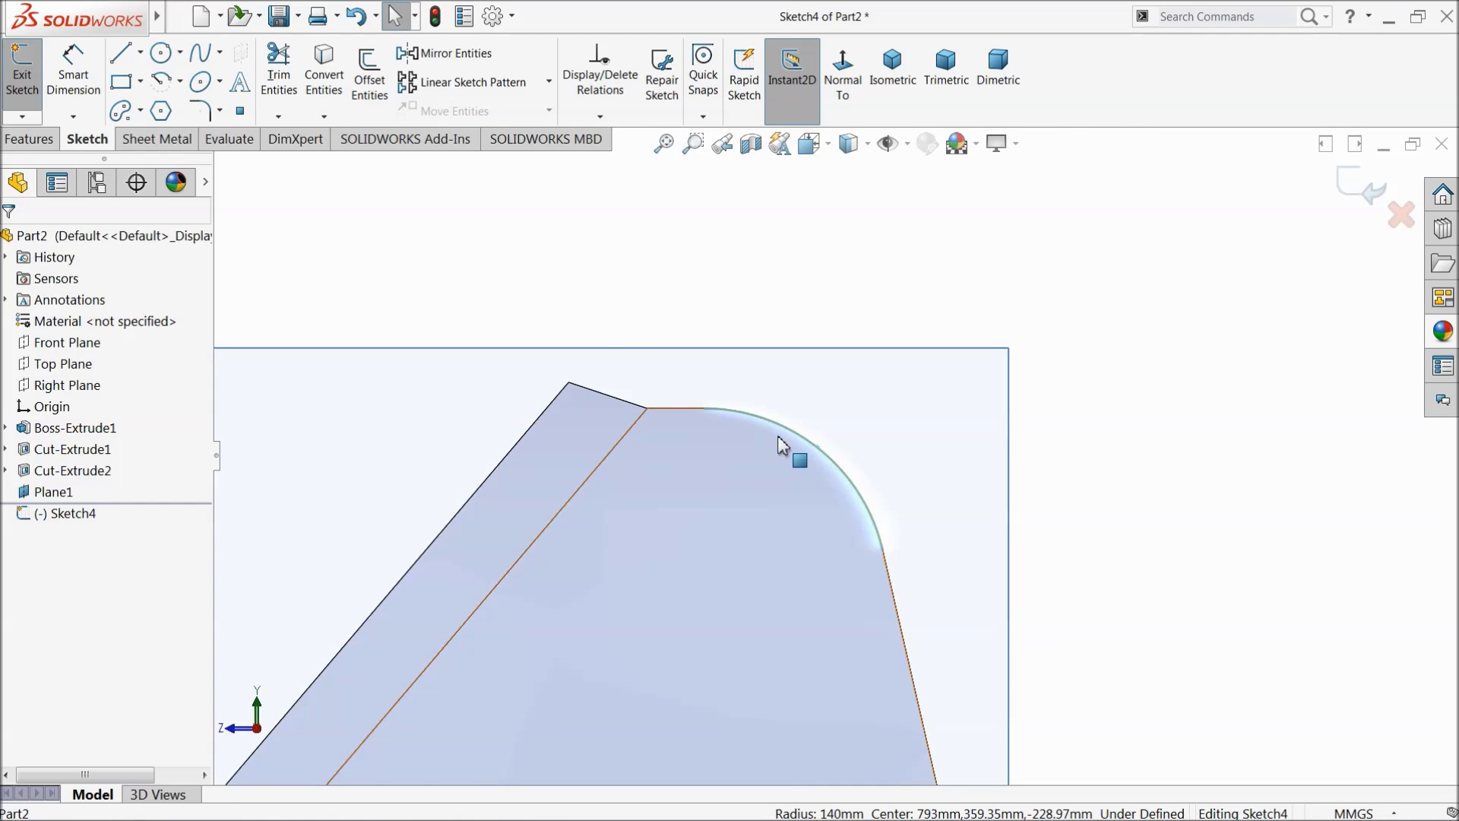
left_click(328, 86)
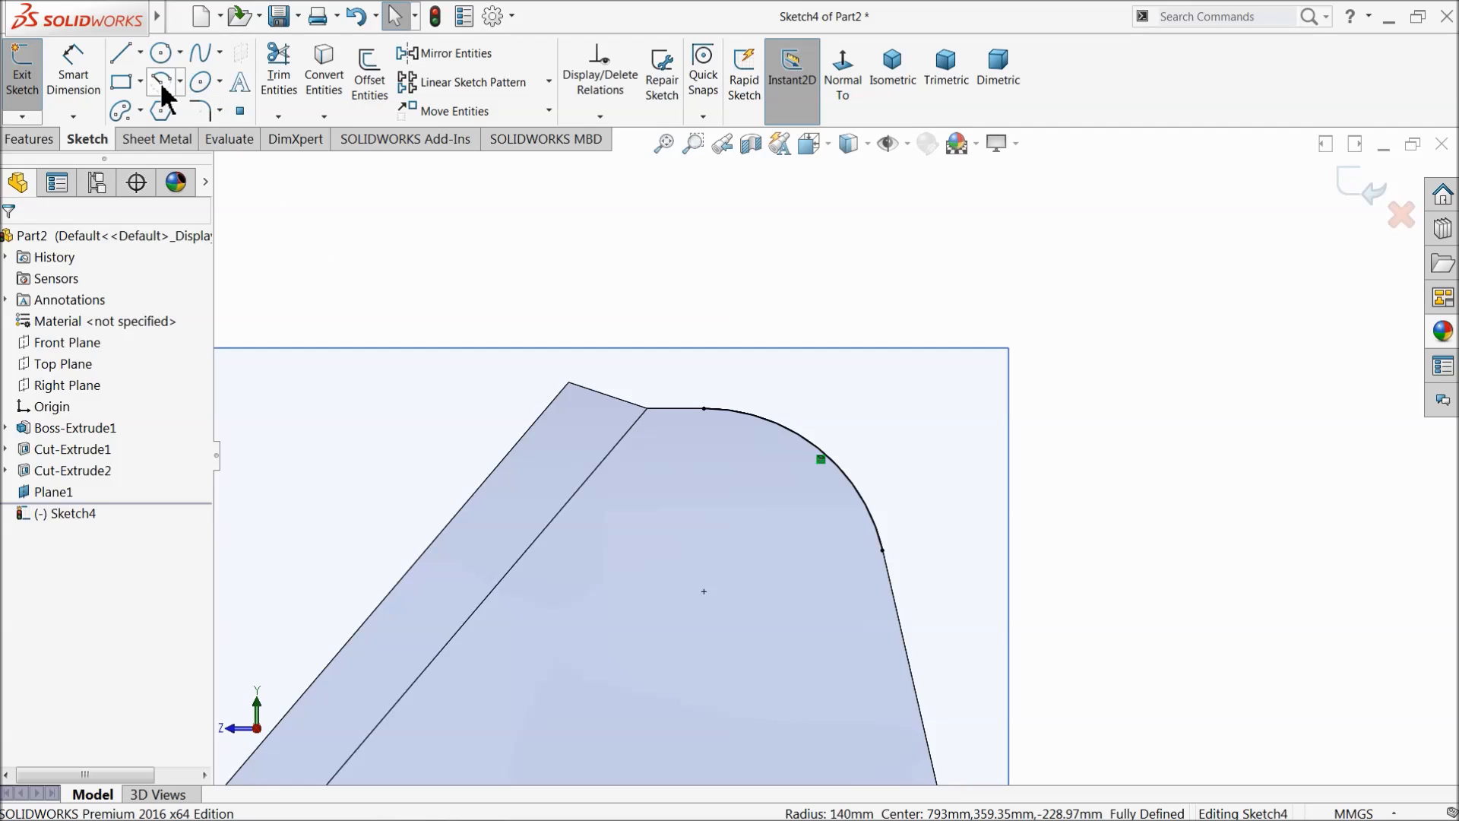
Step: Sketch a circle of about 42 mm radius just above and behind the converted arc, and shift it slightly towards the bucket
left_click(161, 53)
left_click(883, 360)
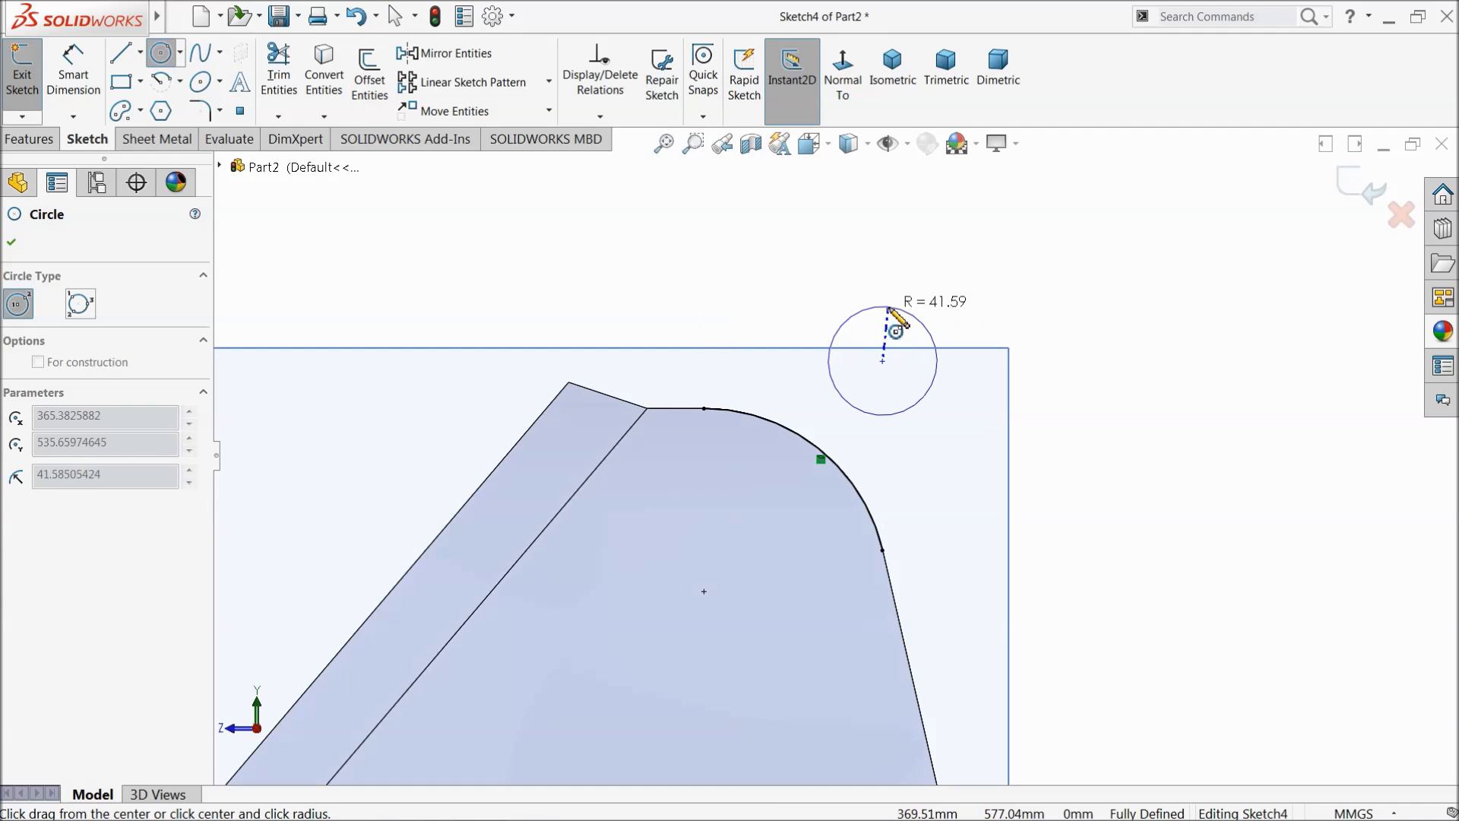
left_click(911, 314)
right_click(1003, 249)
left_click(1064, 260)
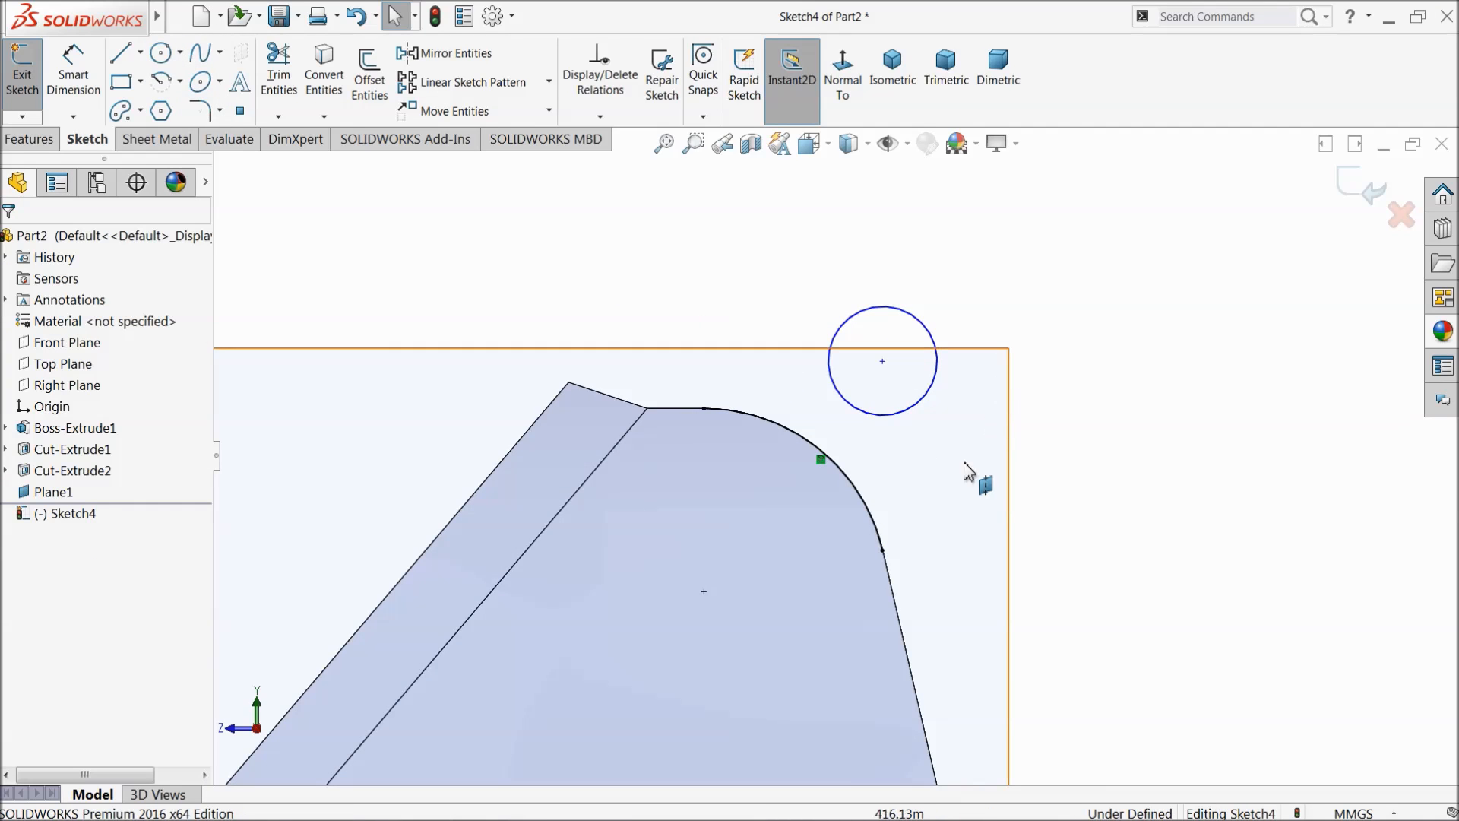
left_click_drag(883, 362, 861, 354)
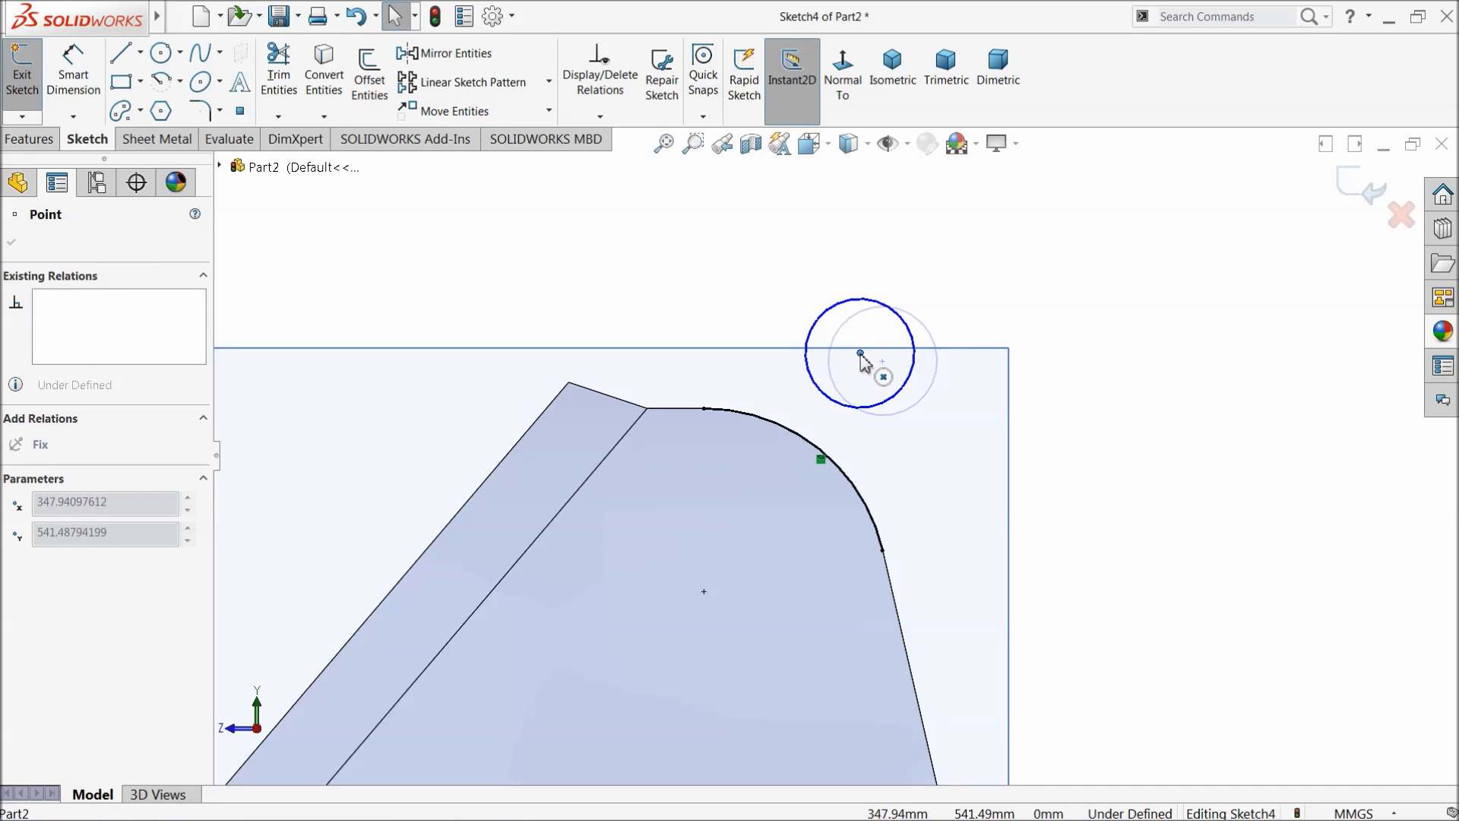
Step: Dimension the vertical distance between the converted arc's centre and the circle's centre as 150 mm
left_click(73, 72)
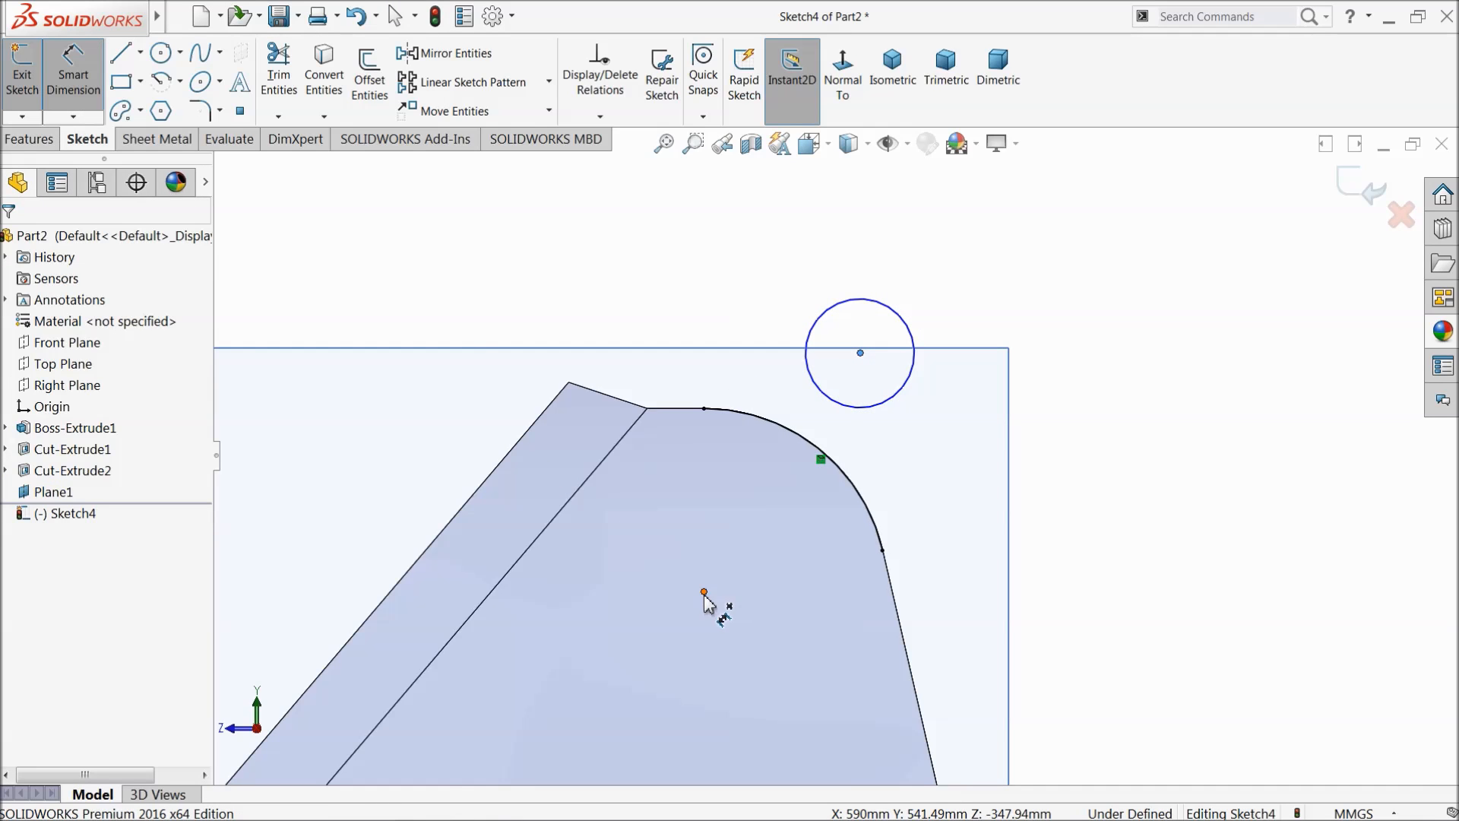
left_click(704, 592)
left_click(861, 352)
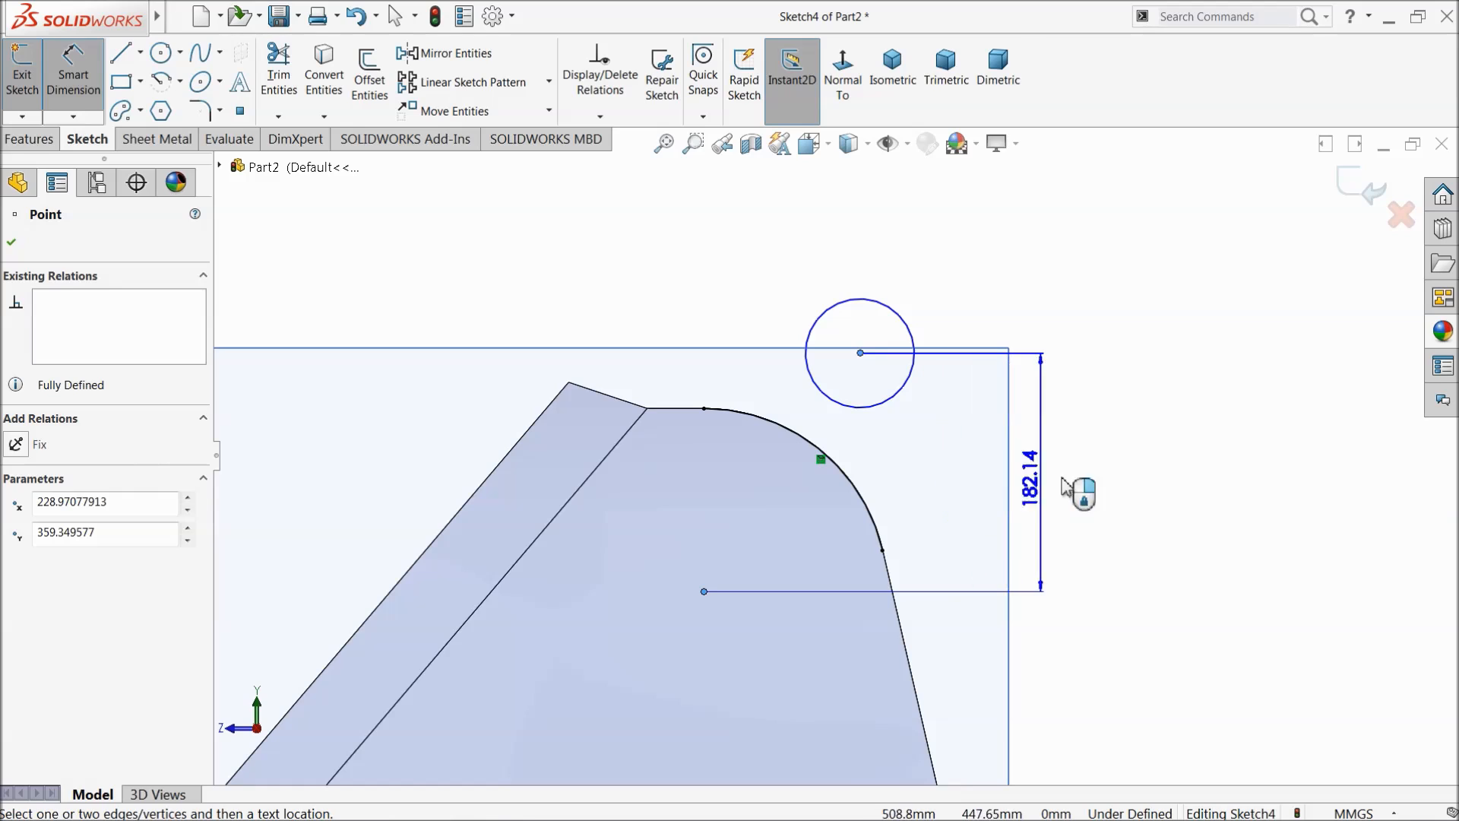
left_click(1109, 483)
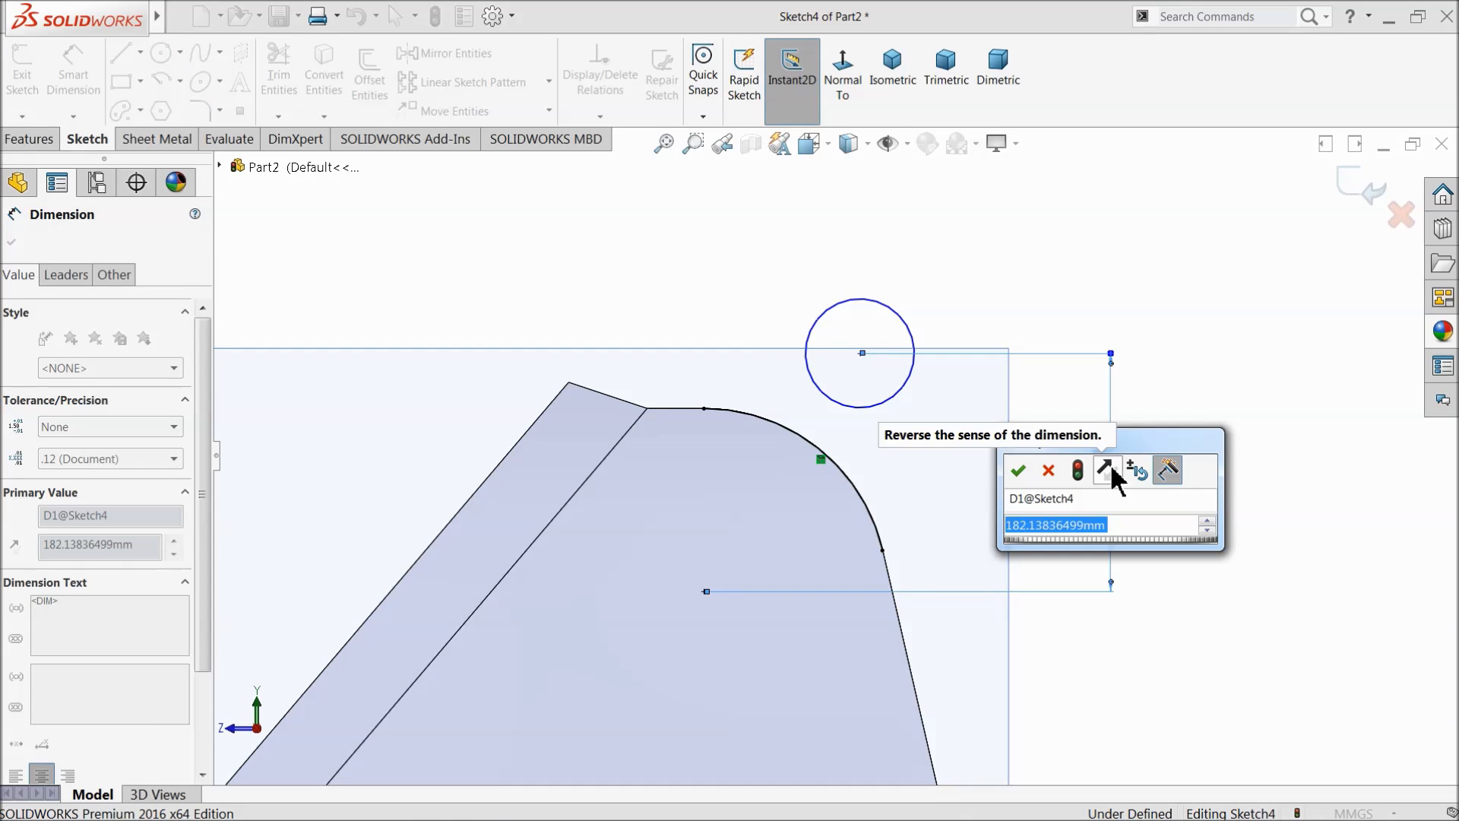
type("15")
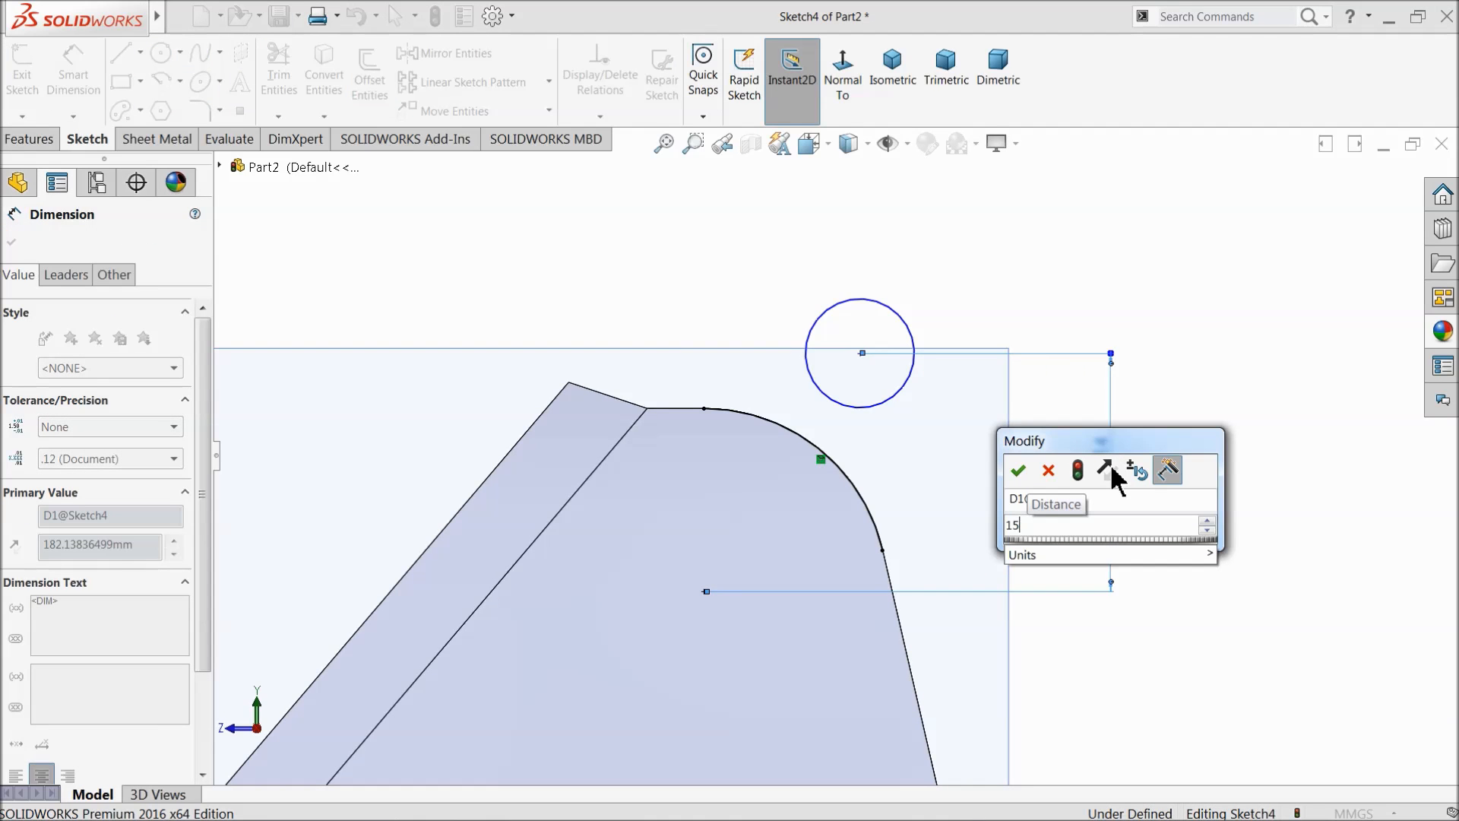
type("0")
key("Return")
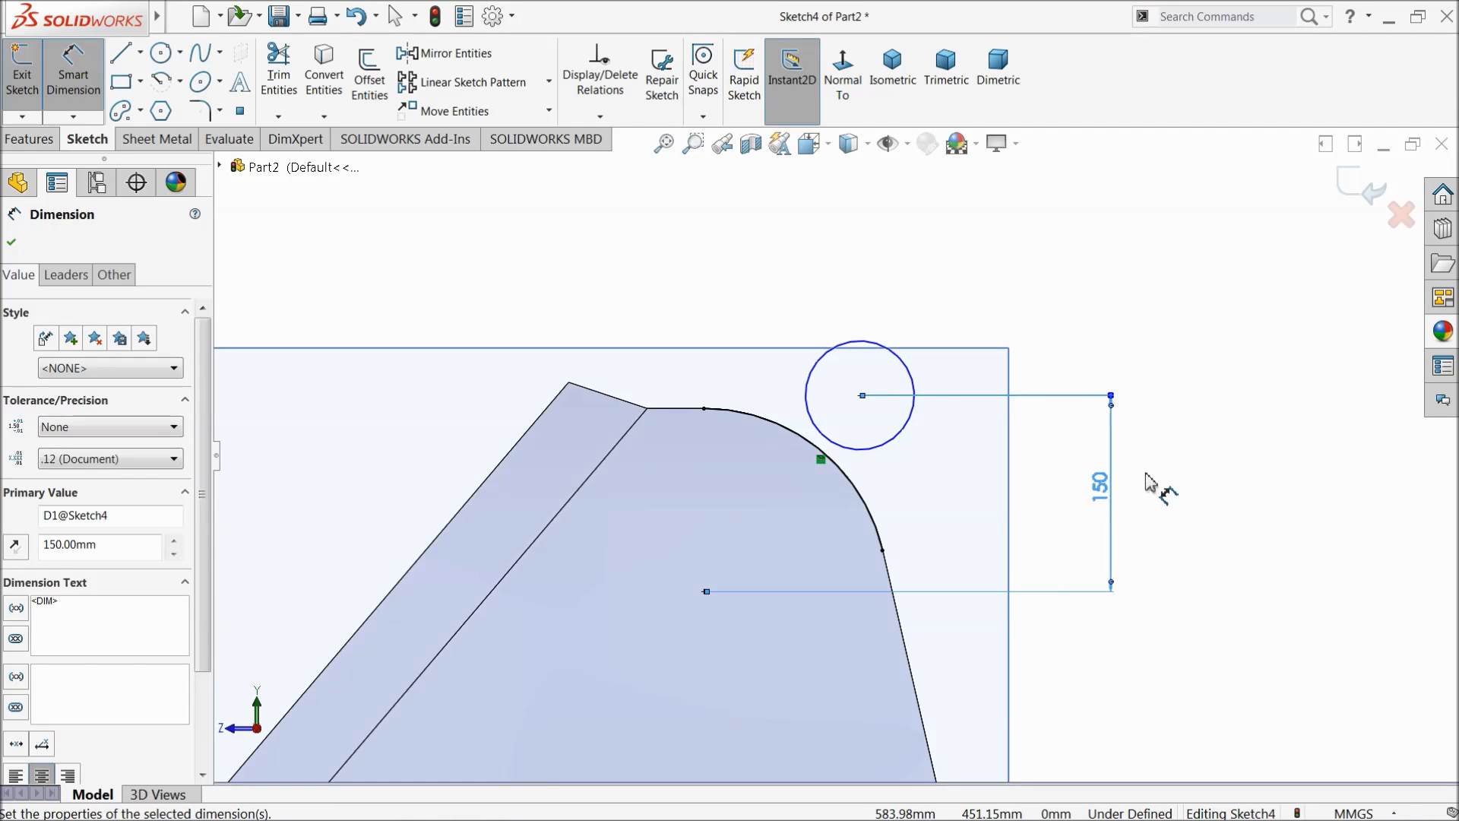
Step: Dimension the horizontal distance between the circle's centre and the converted arc's centre as 130 mm
left_click(859, 397)
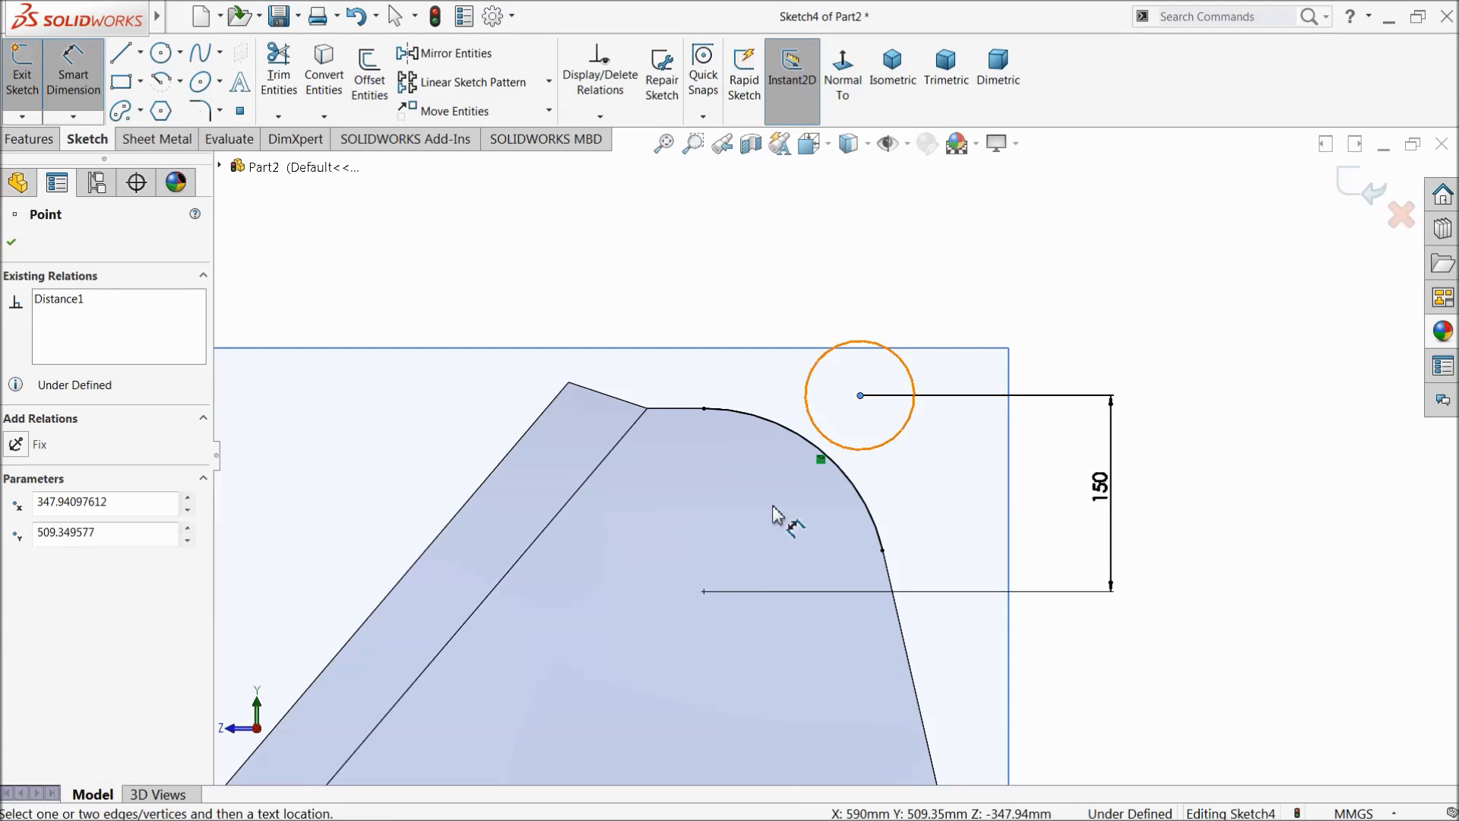
left_click(703, 592)
left_click(764, 299)
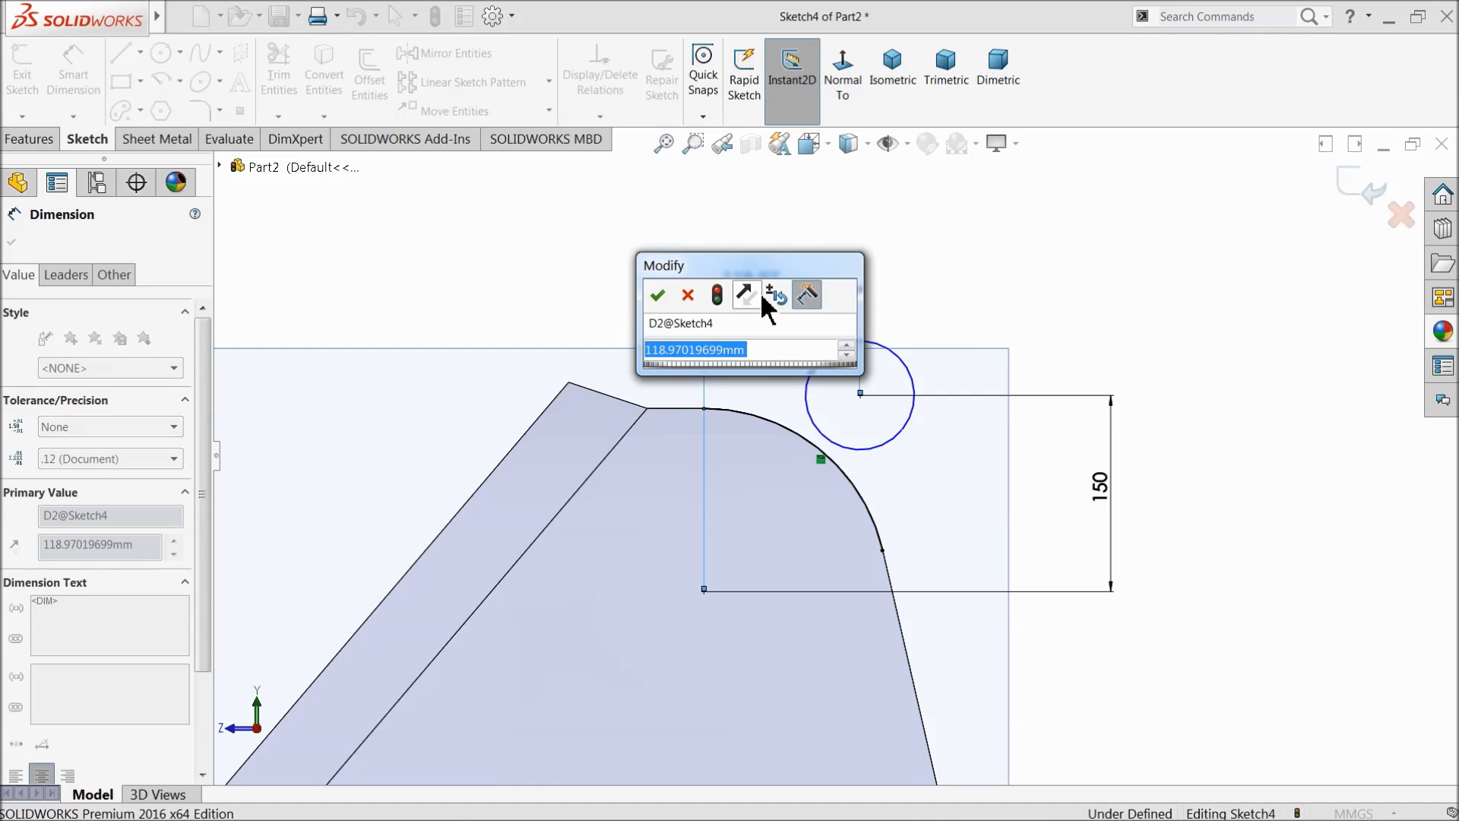
type("130")
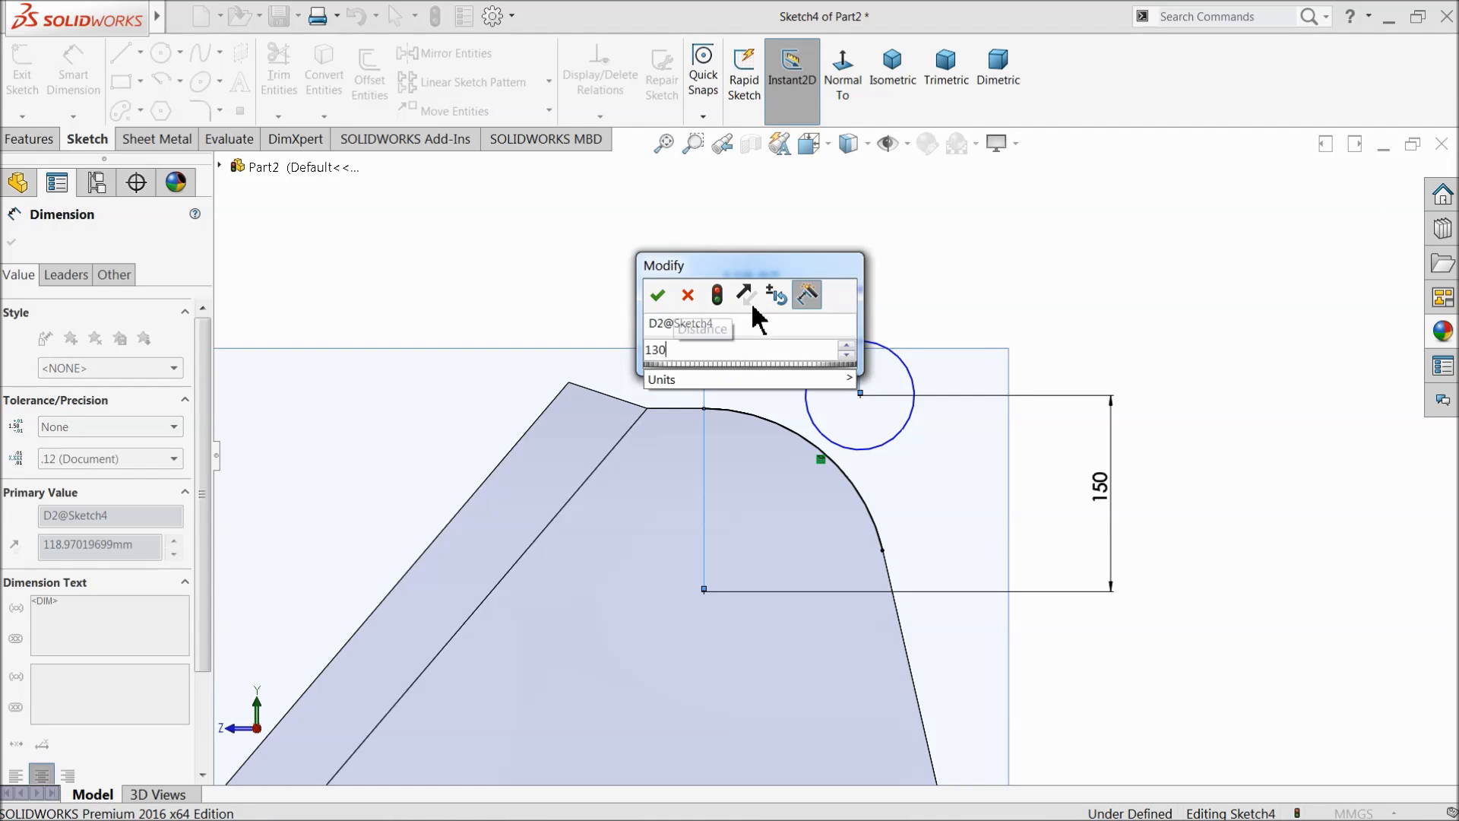
left_click(659, 298)
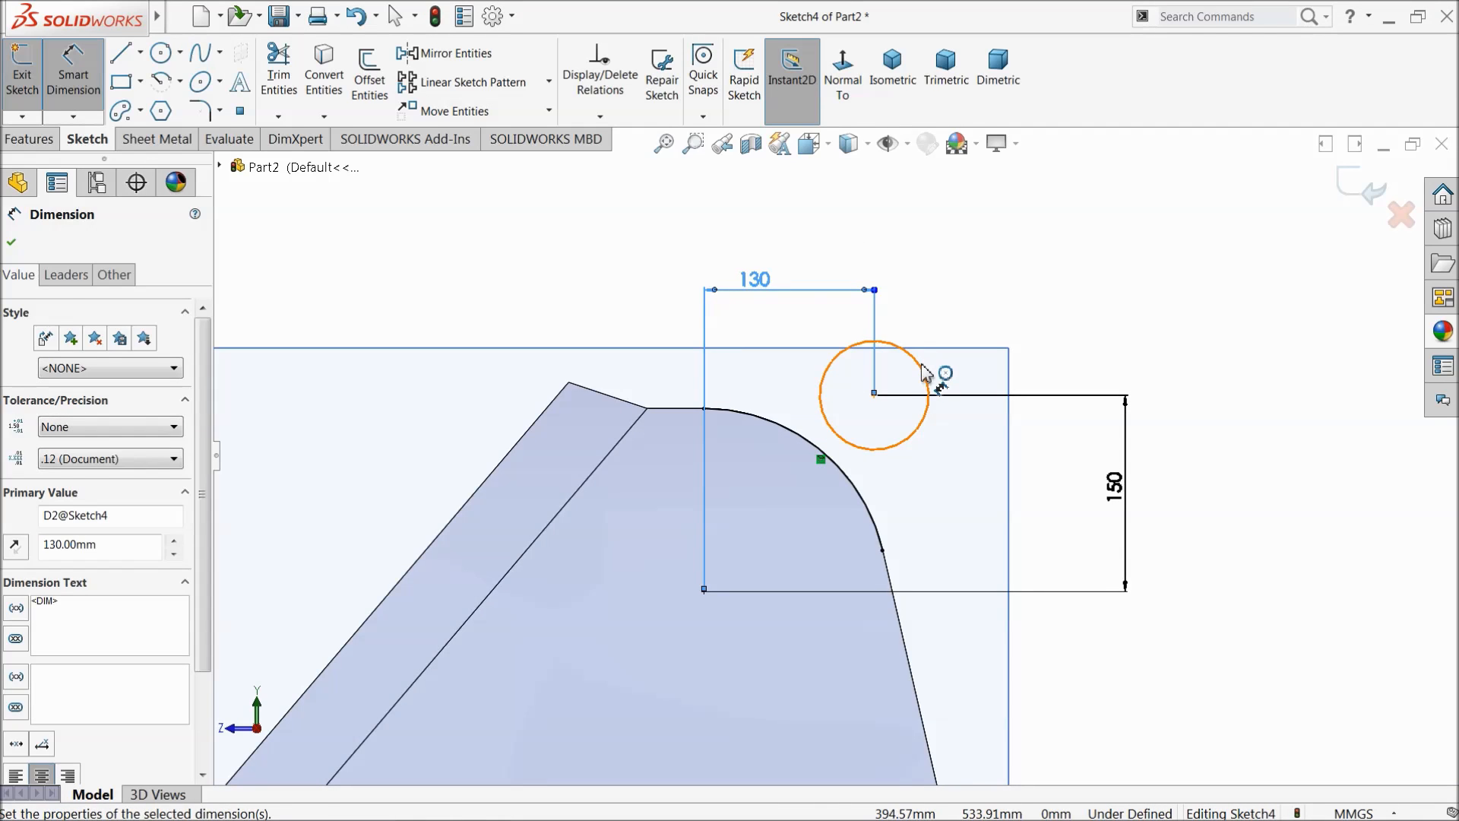
Step: Dimension the circle's diameter as 40 mm
left_click(928, 380)
left_click(1035, 283)
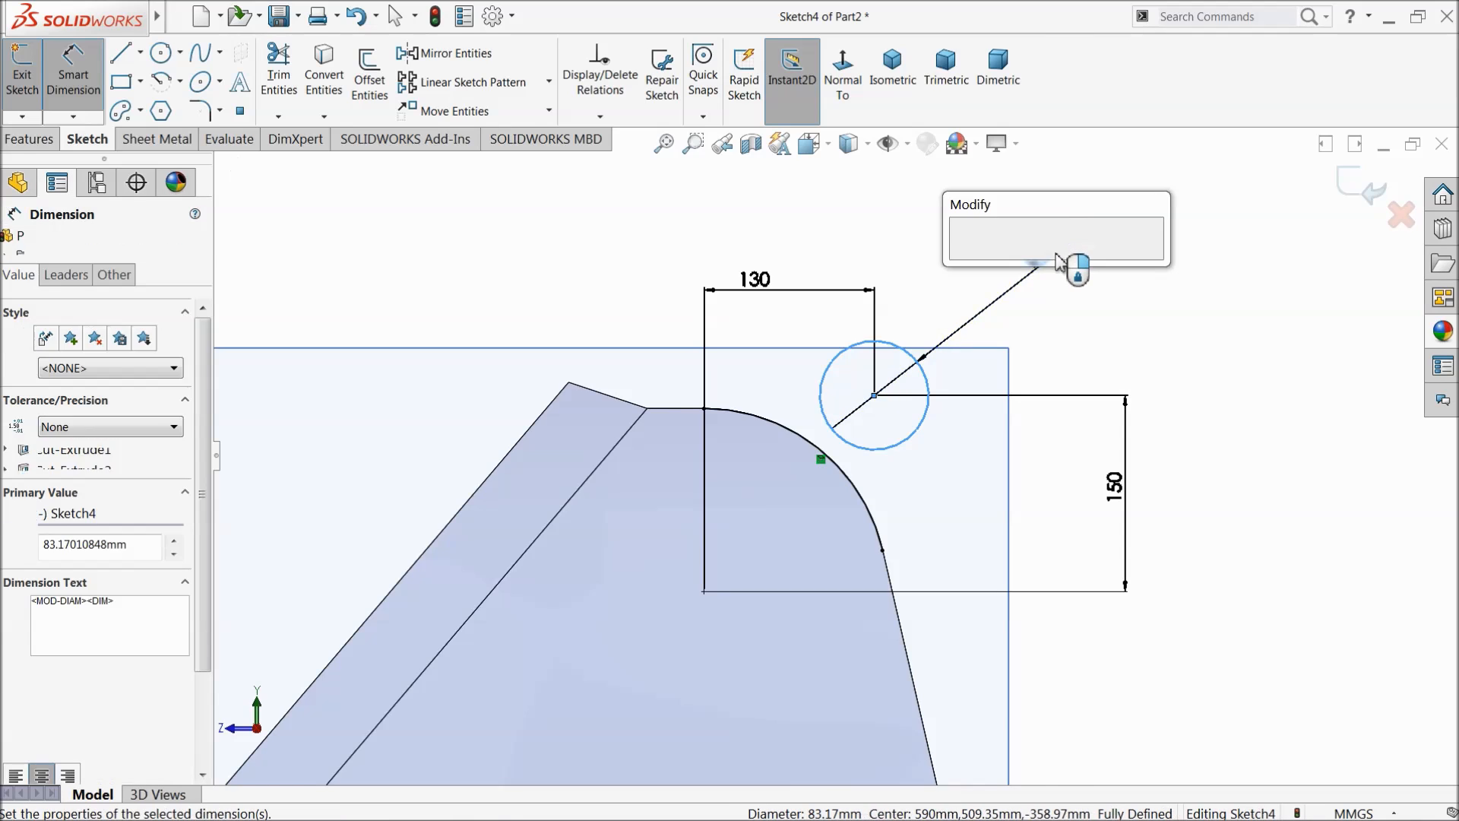
type("40")
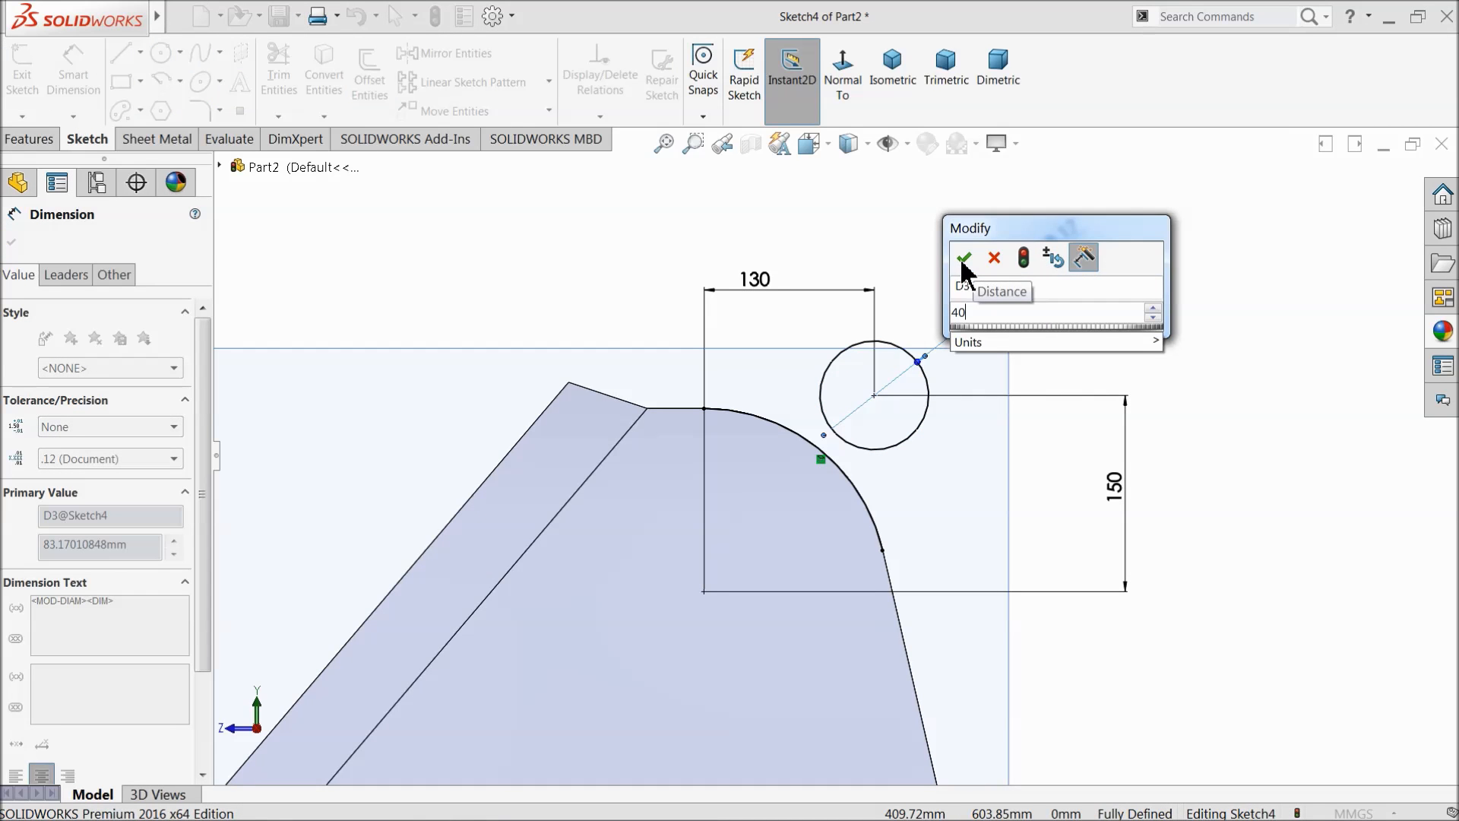
left_click(963, 258)
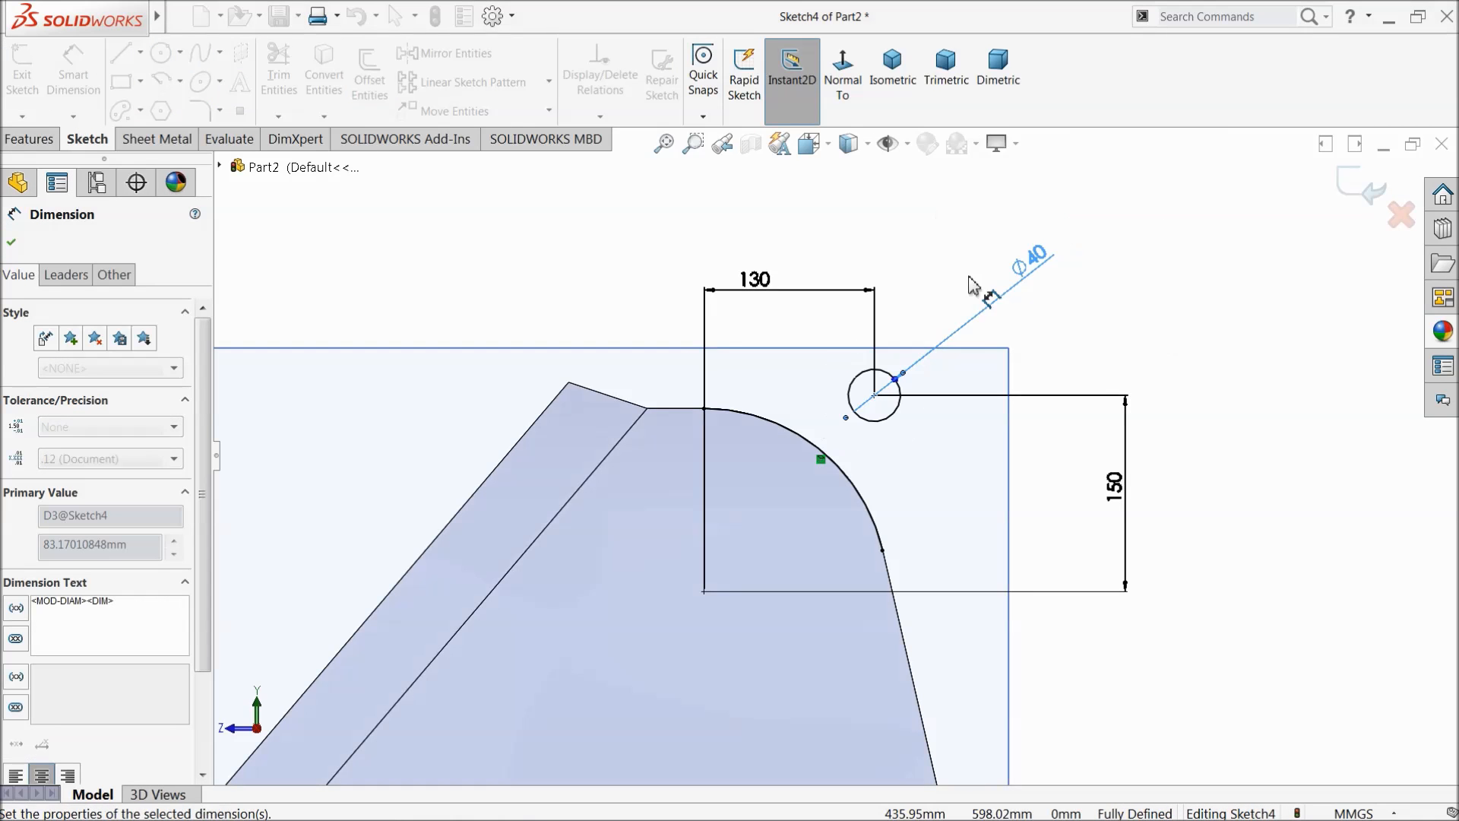
left_click(13, 244)
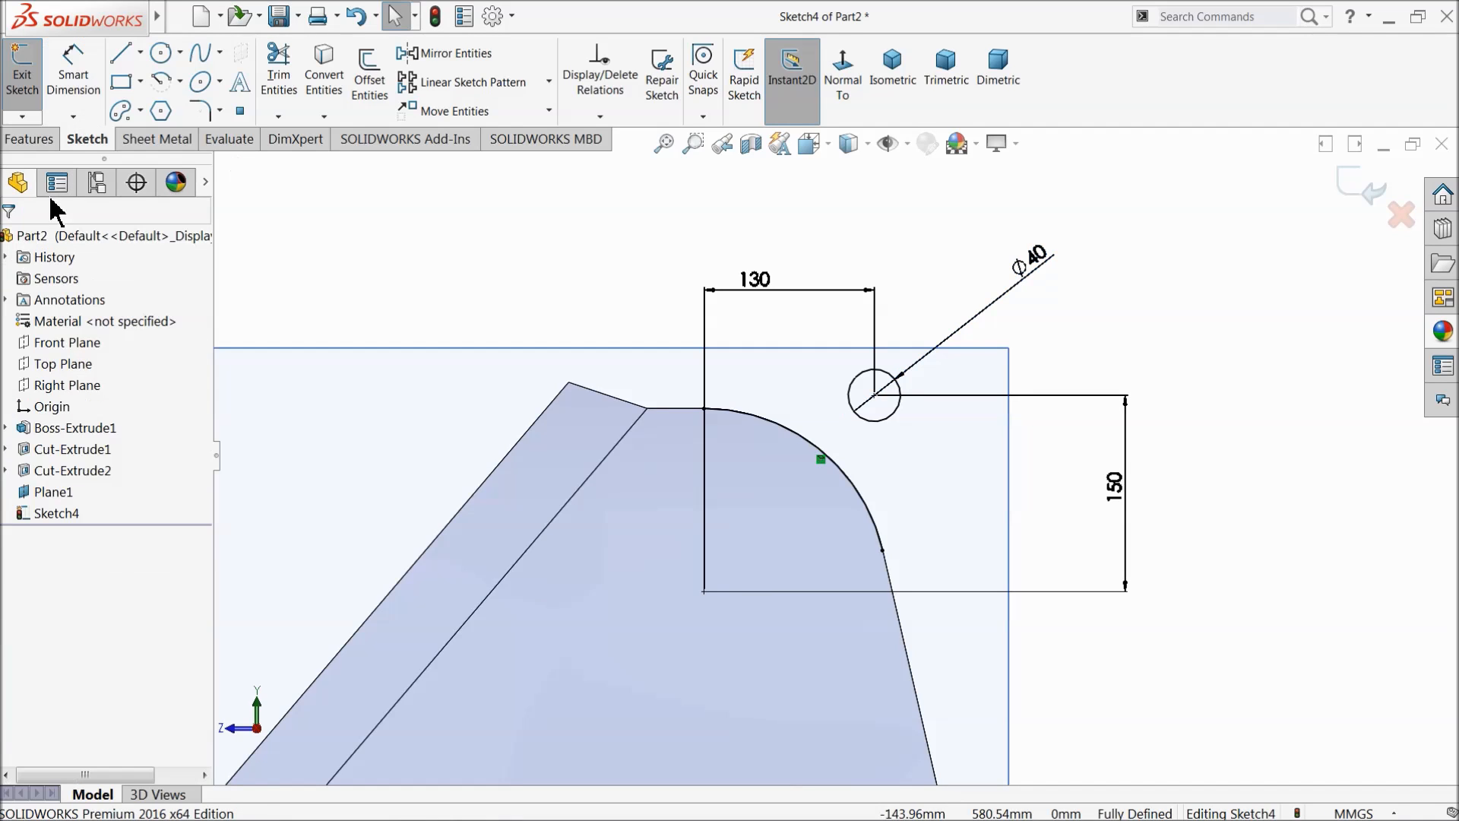
Step: Sketch a lug outline around the circle from one end of the converted arc to the other: a line, a tangent arc and a line
left_click(122, 55)
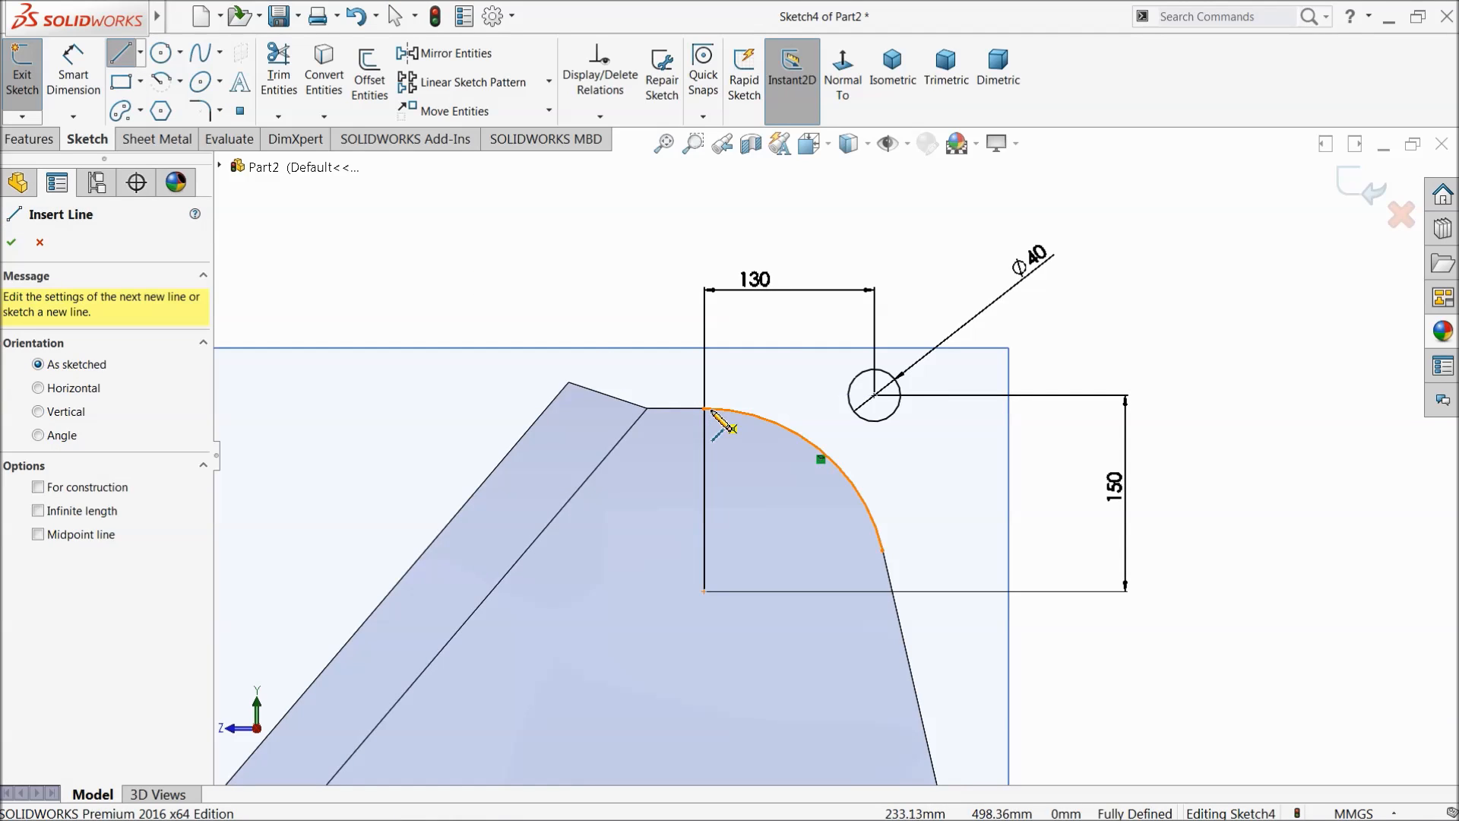
left_click(704, 409)
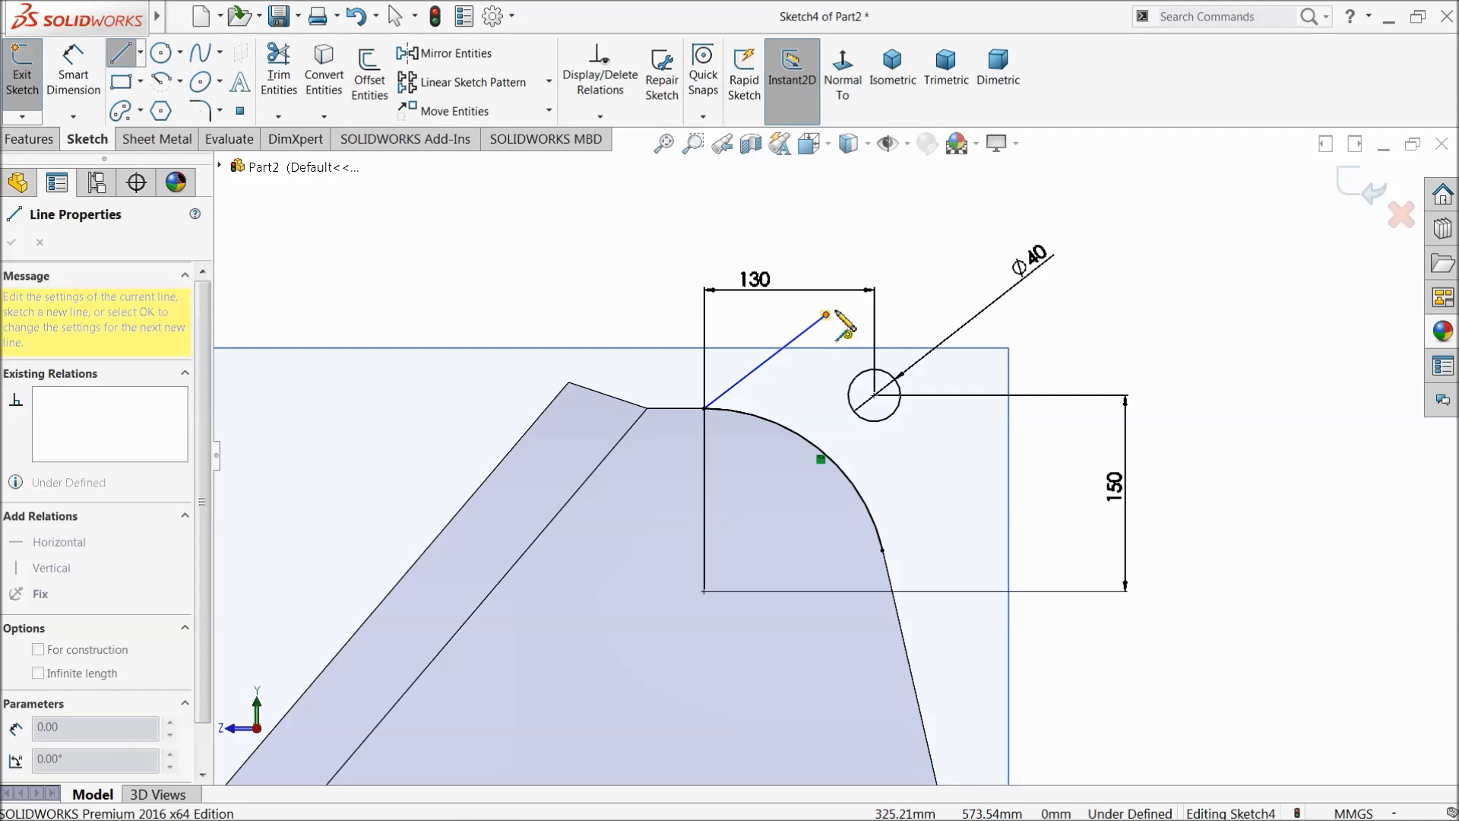
left_click(827, 314)
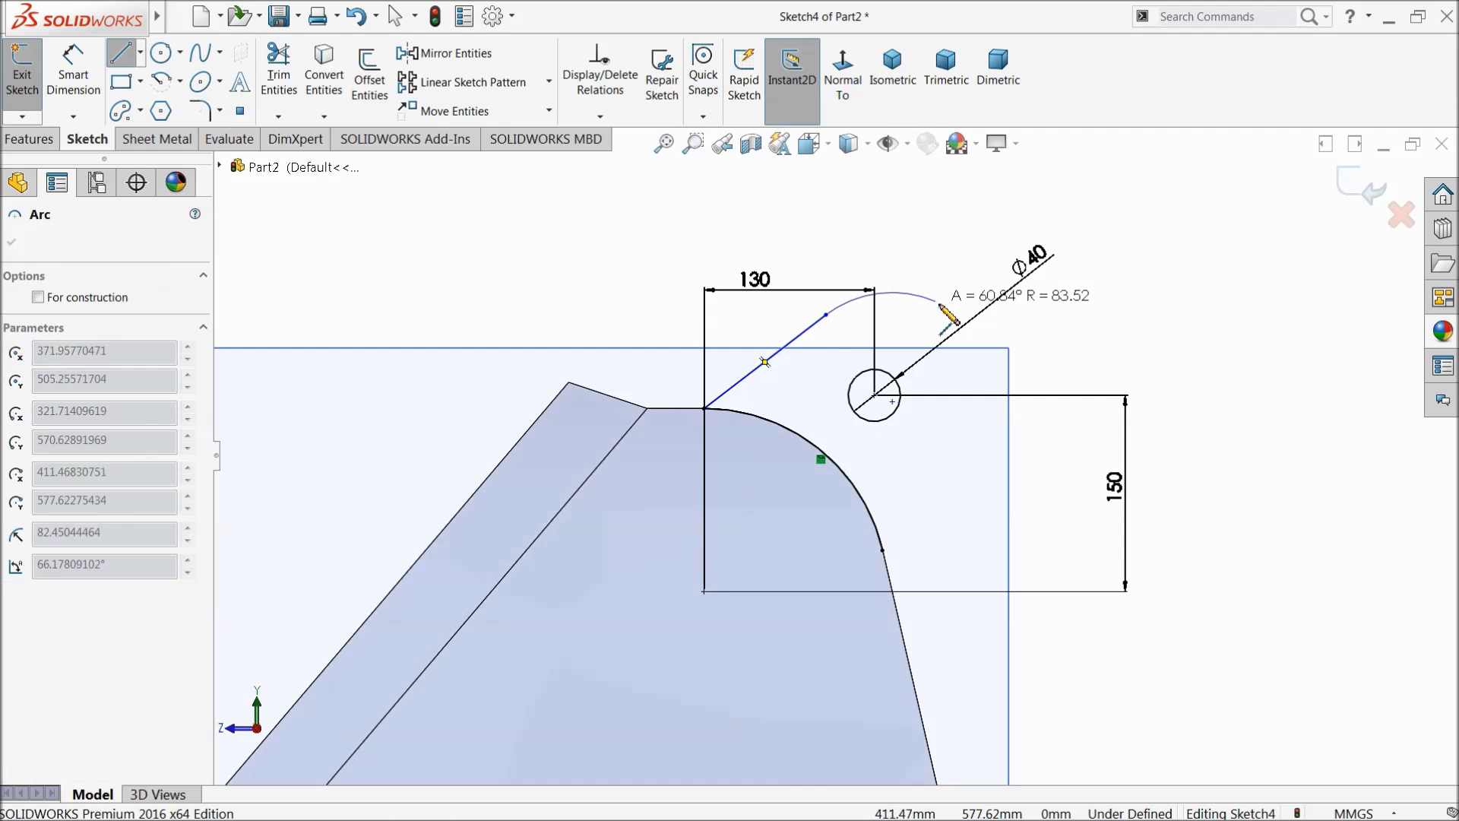
left_click(957, 438)
left_click(886, 554)
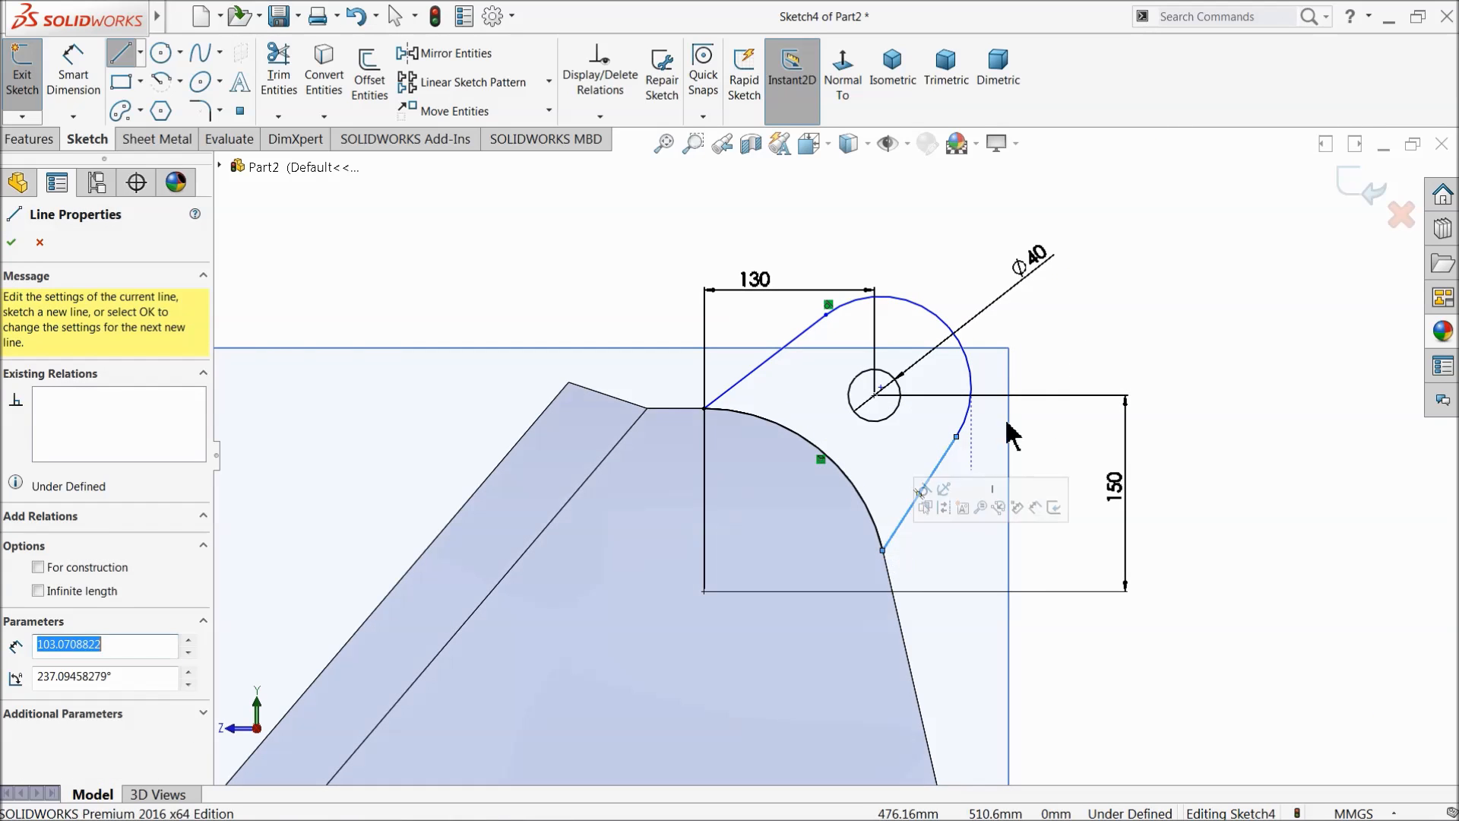
right_click(1085, 305)
left_click(1123, 335)
Step: Make the rear line of the lug outline tangent to its rounded outer arc
scroll(979, 489, "down", 2)
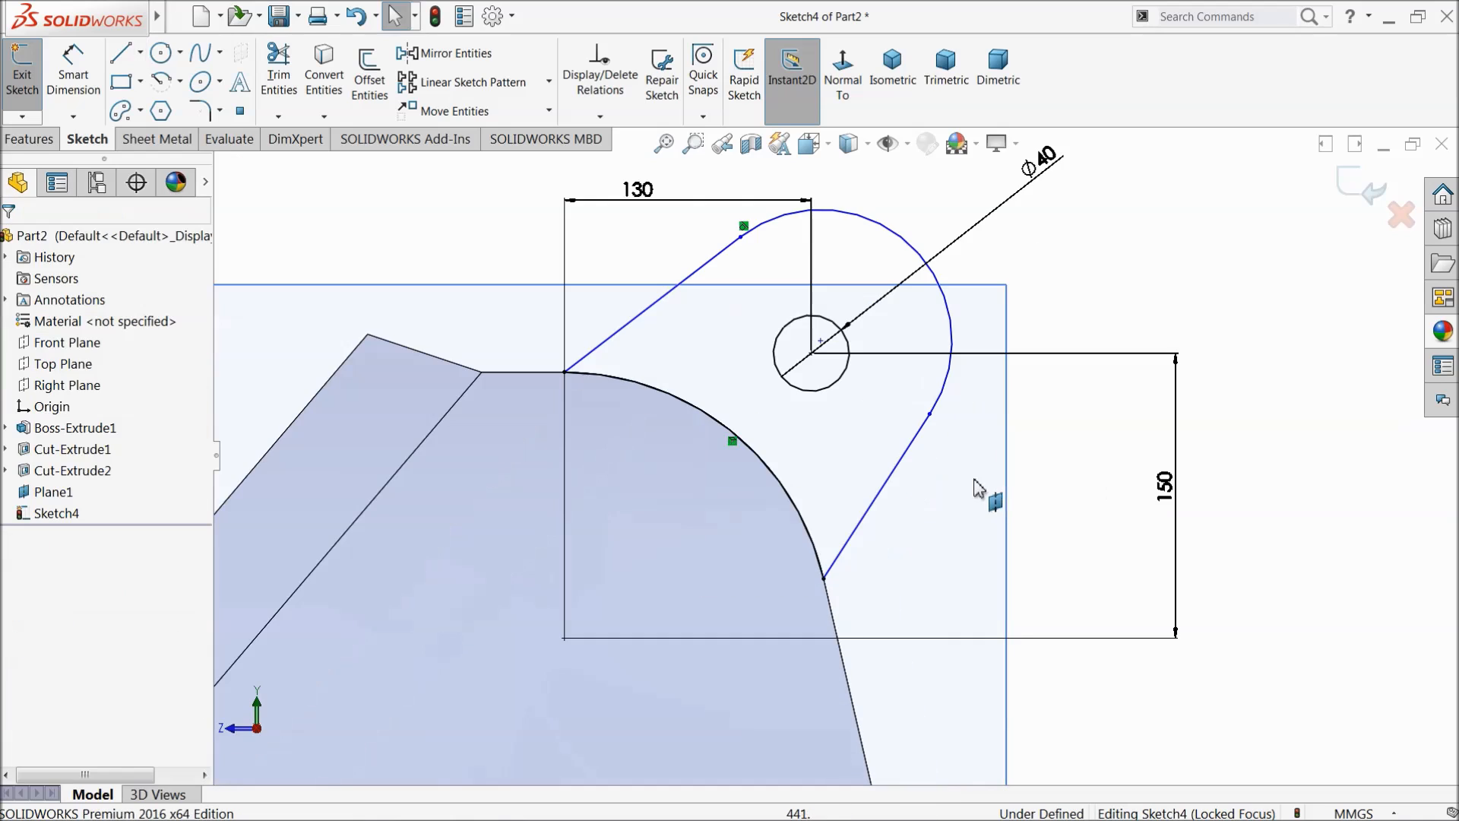
left_click(920, 429)
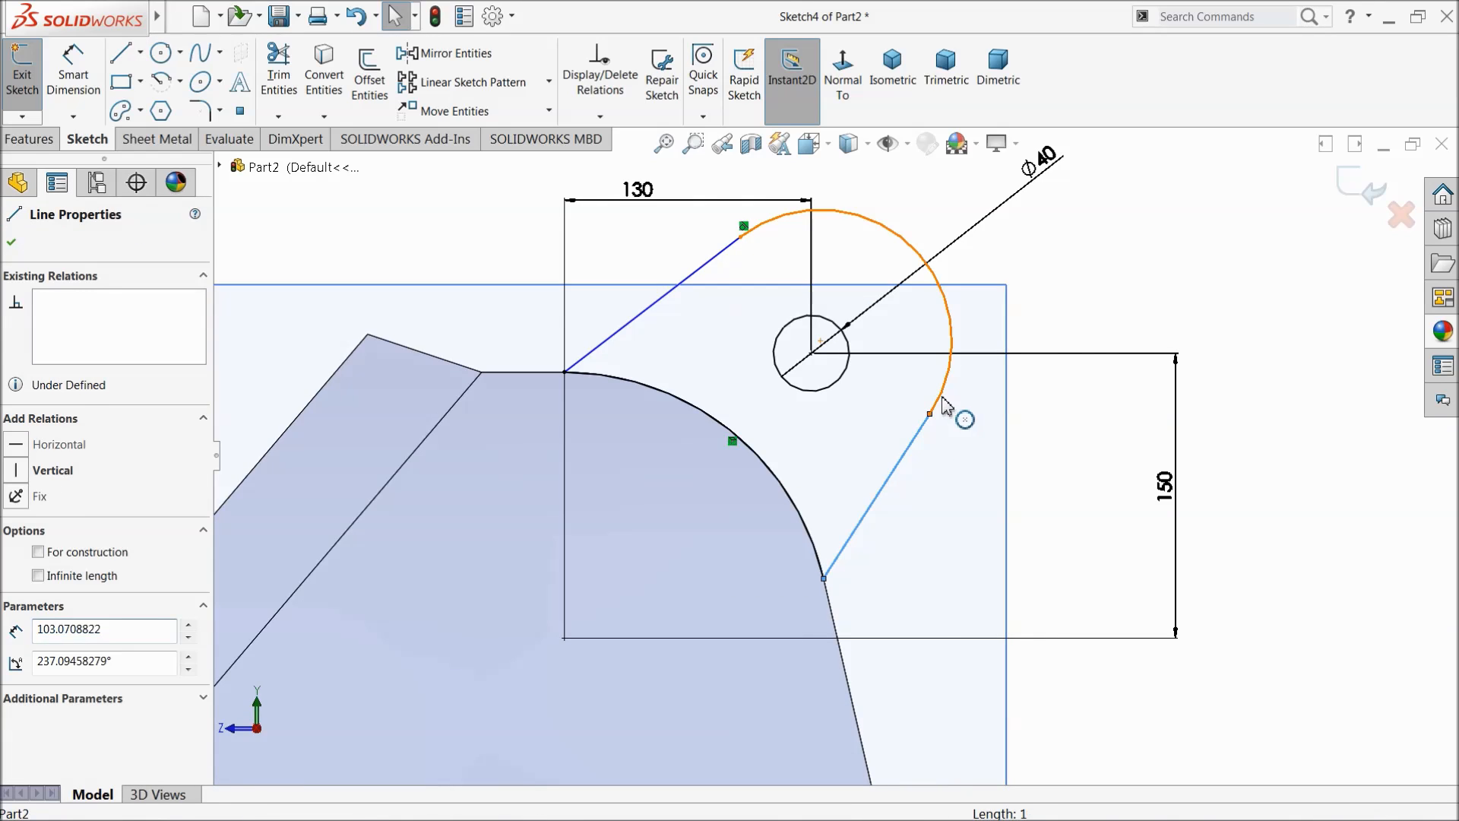
left_click(945, 397, "ctrl")
left_click(983, 333)
left_click(1052, 310)
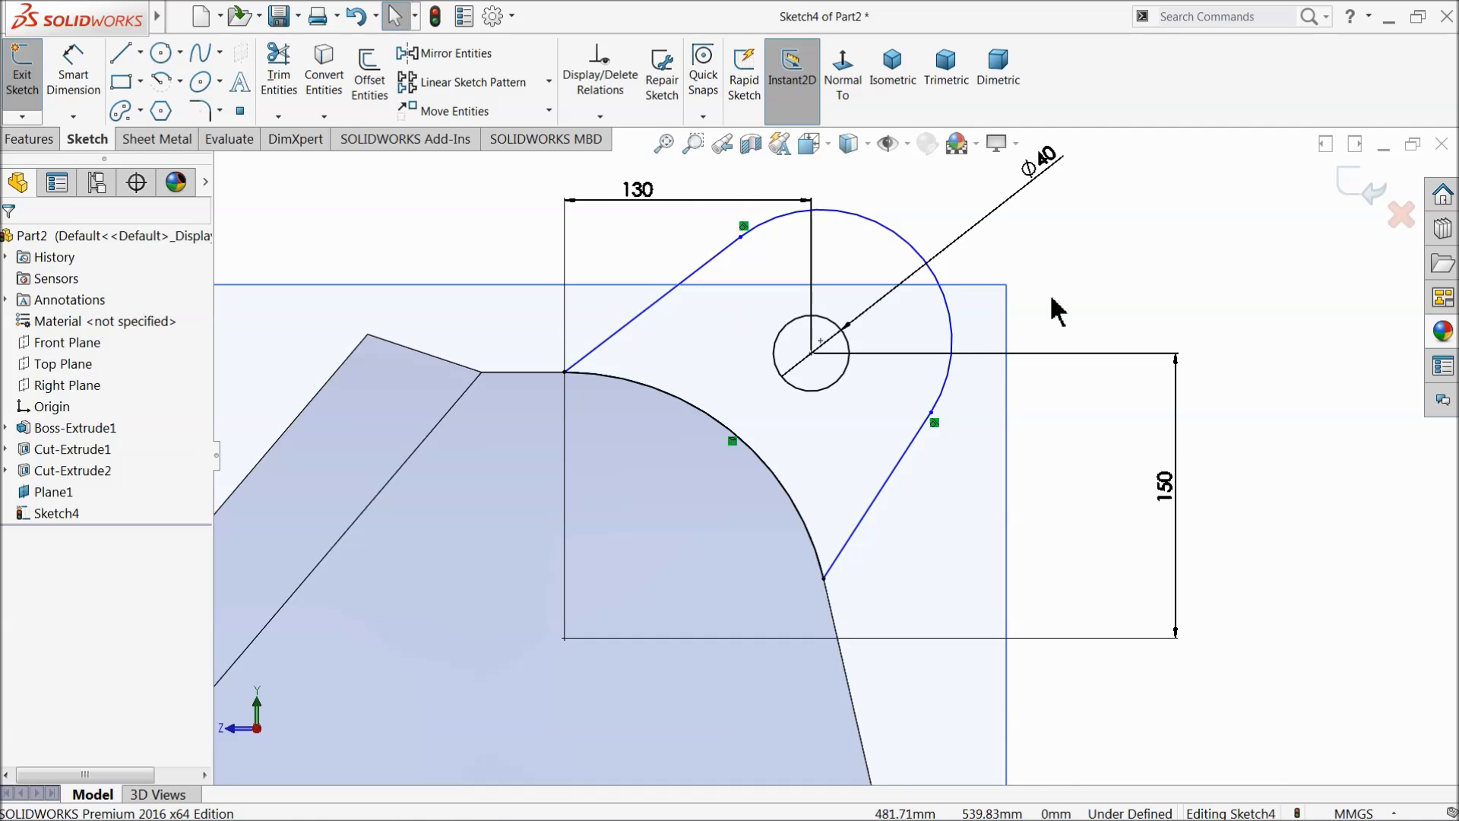
Step: Merge the outer arc's centre point with the centre of the 40 mm circle
scroll(788, 522, "up", 2)
scroll(813, 422, "down", 2)
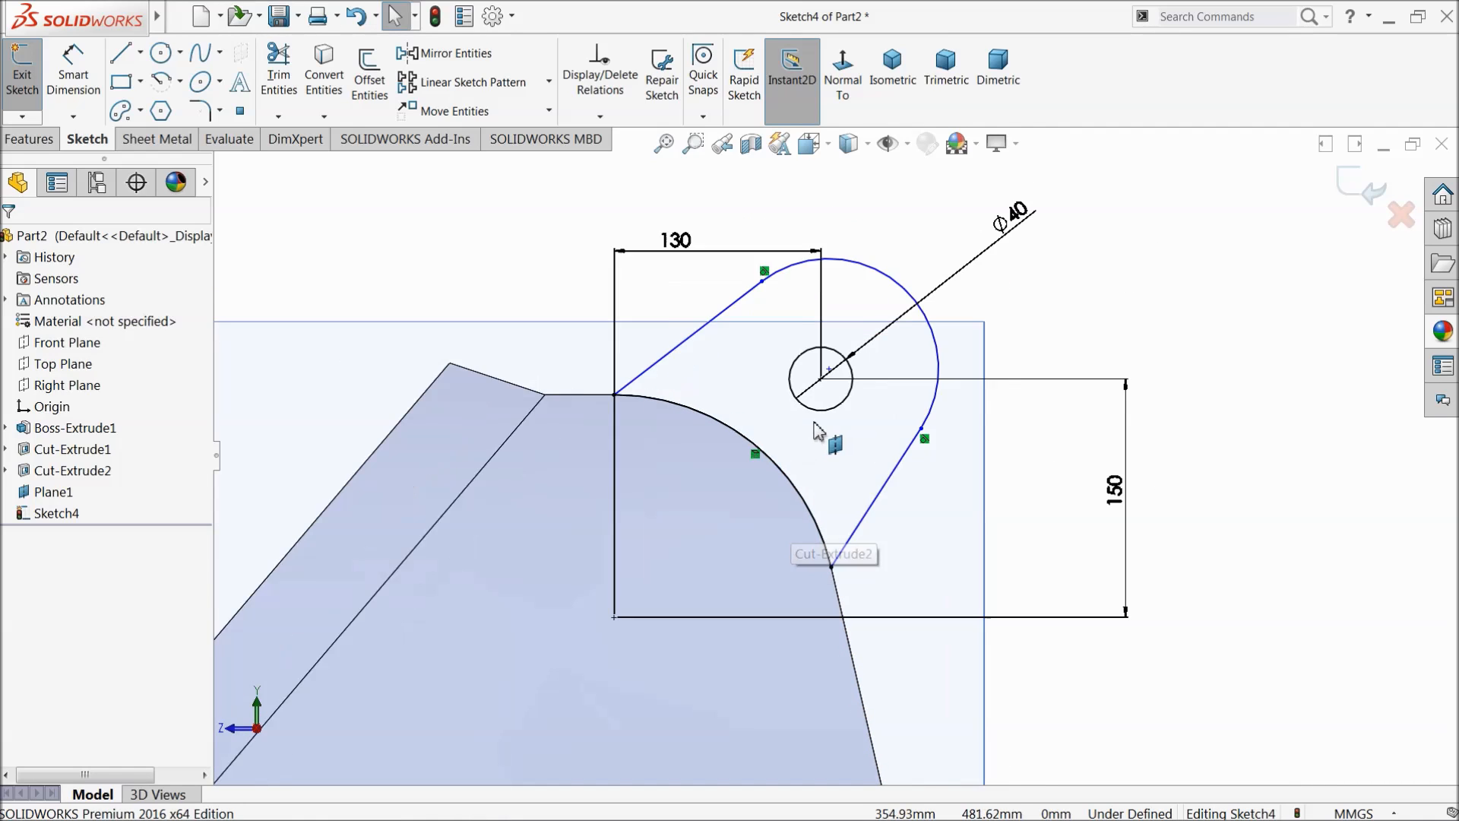
left_click(833, 361)
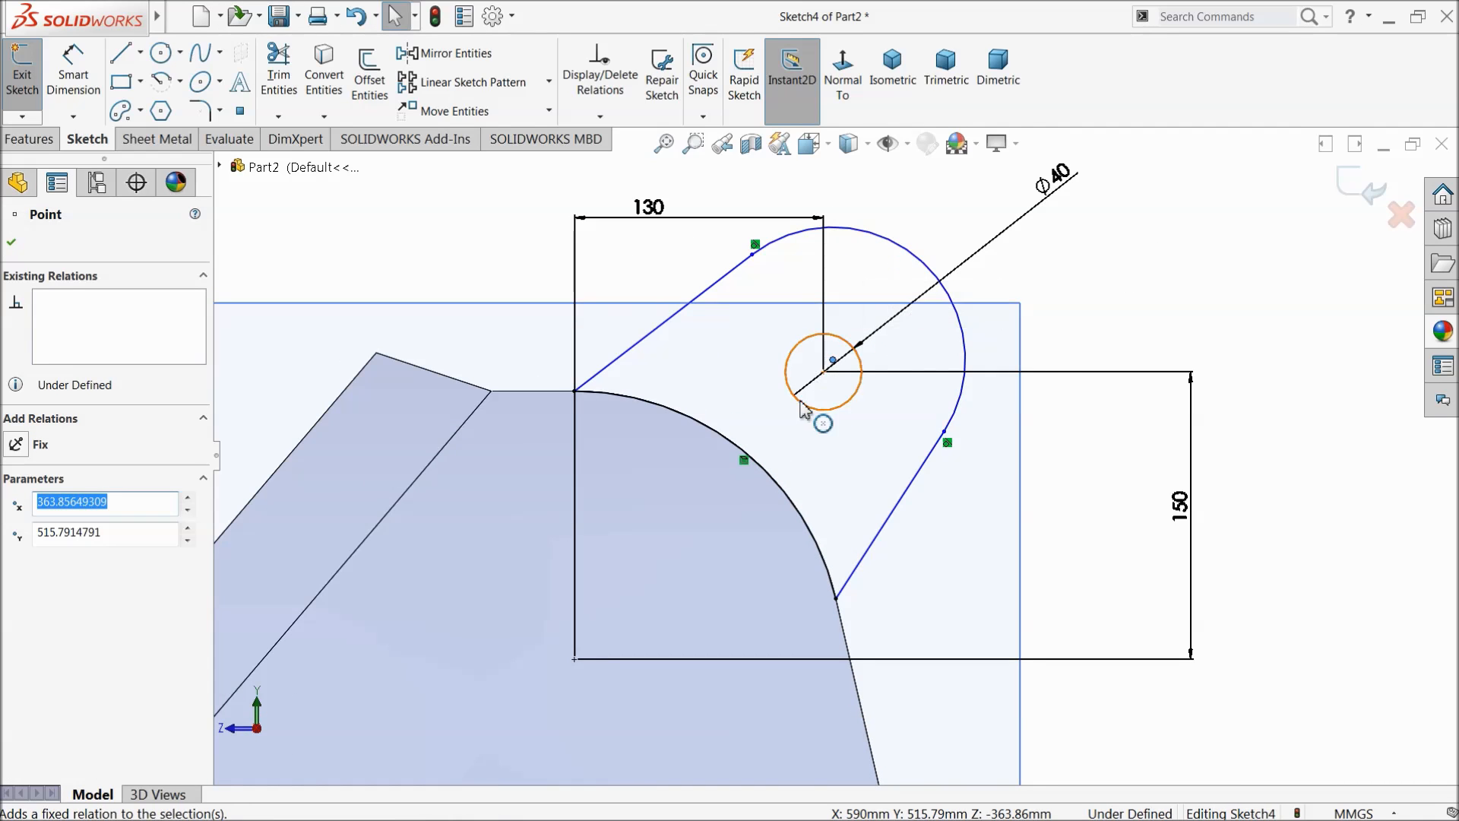
left_click(824, 372, "ctrl")
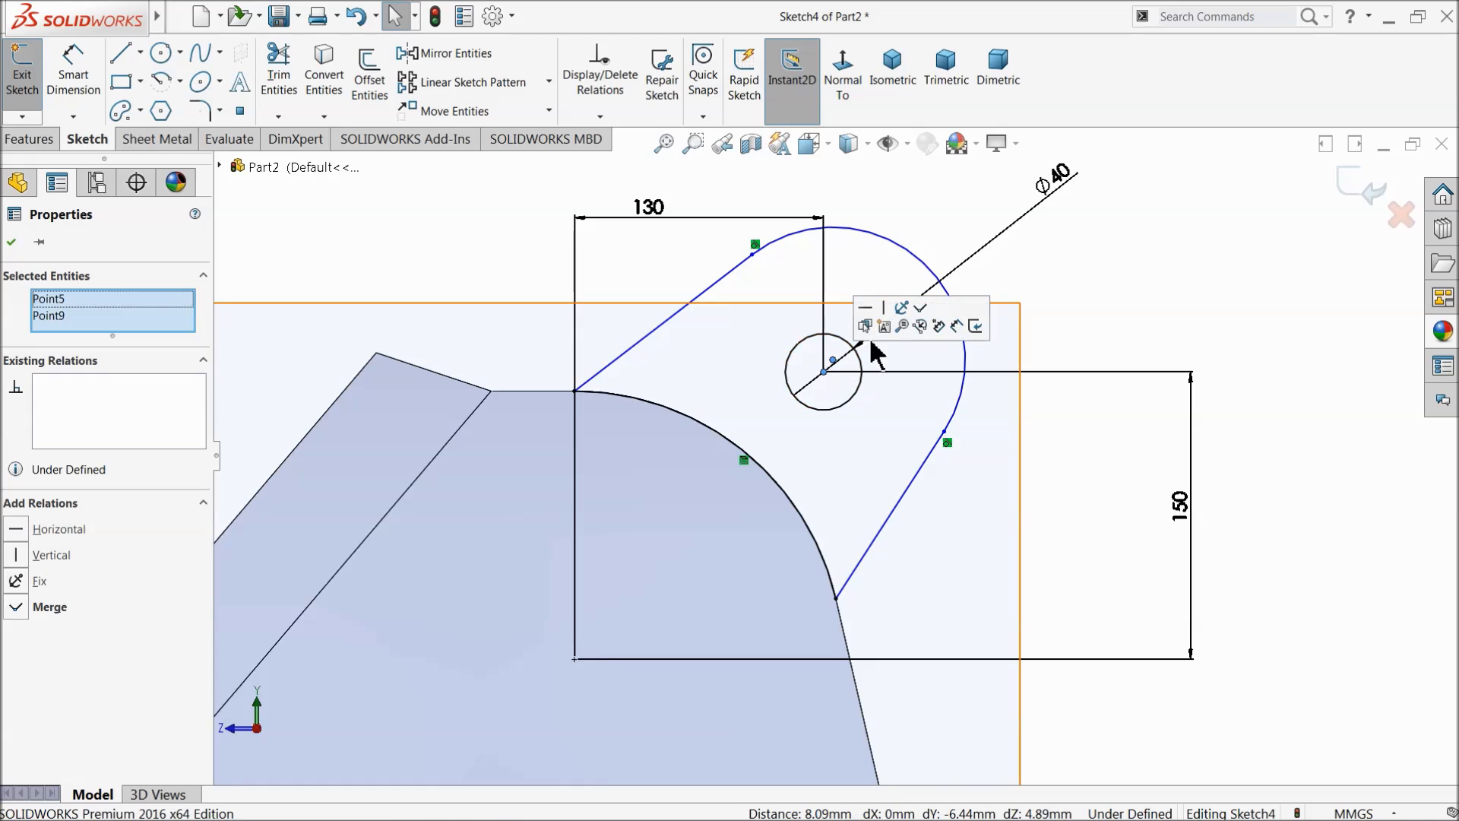
left_click(921, 315)
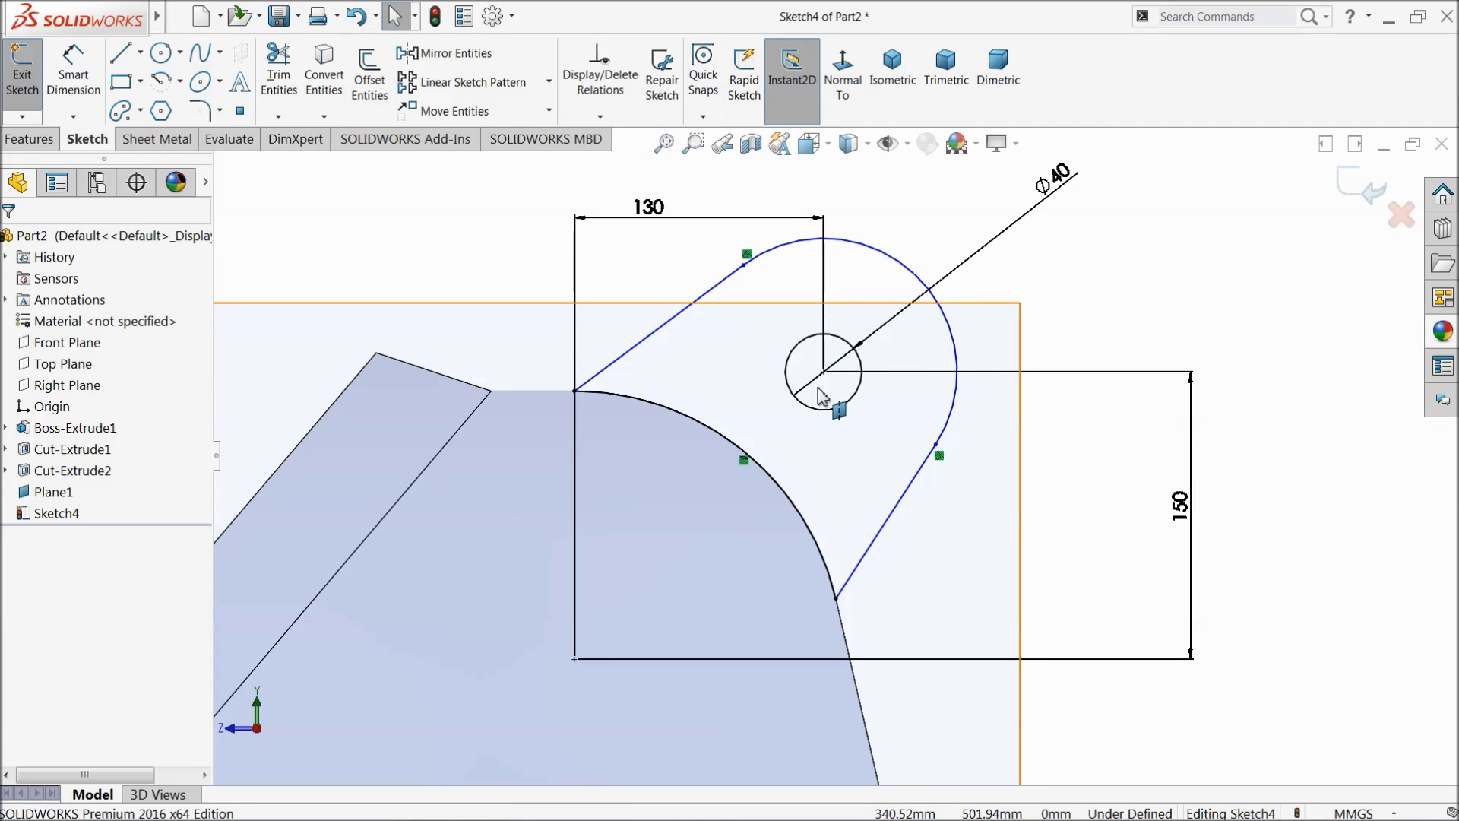
Step: Add a radius dimension to the lug's outer arc and try a value of 120 mm
left_click(101, 112)
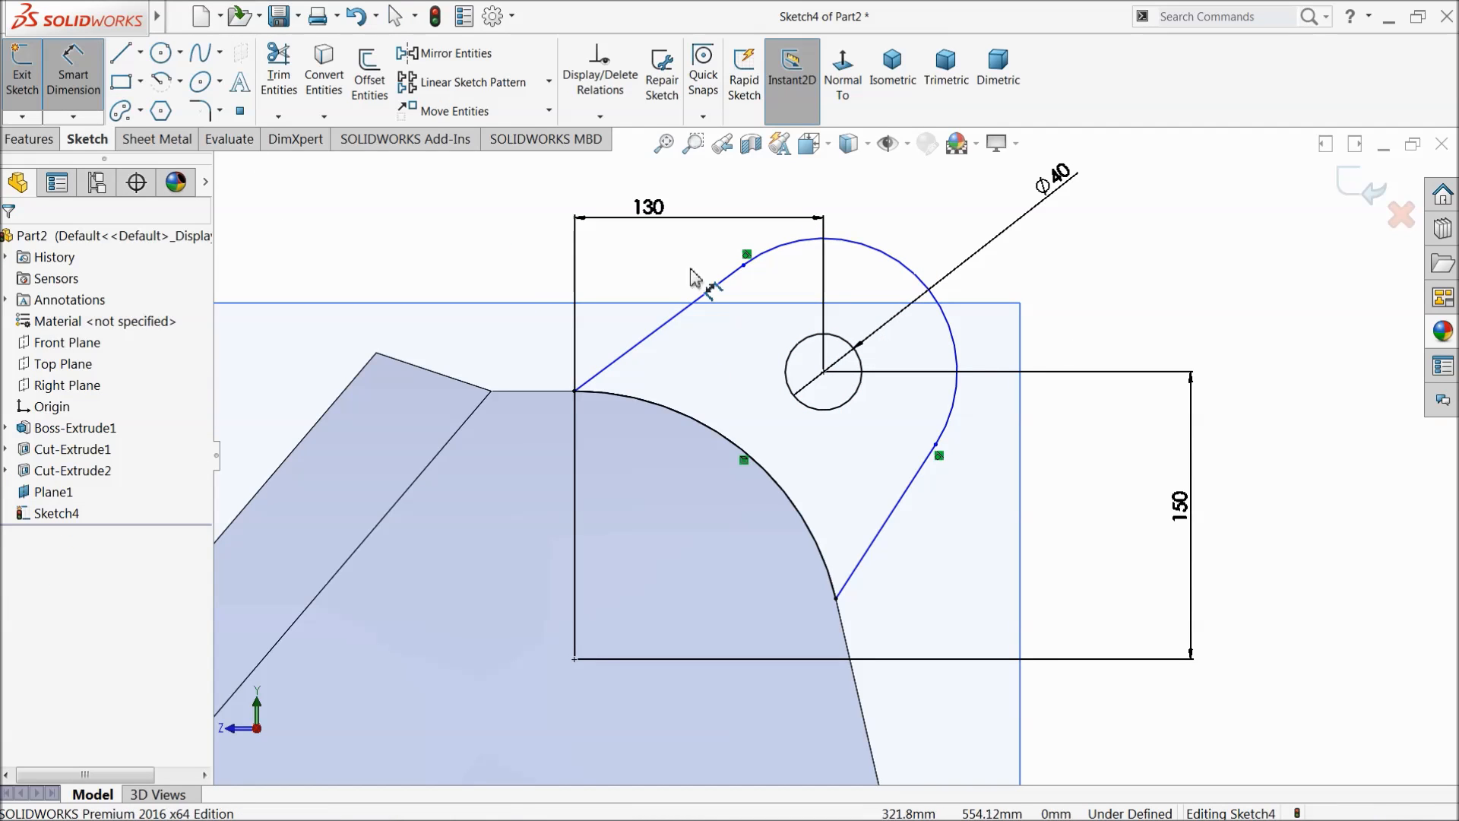
left_click(911, 280)
left_click(935, 227)
type("1")
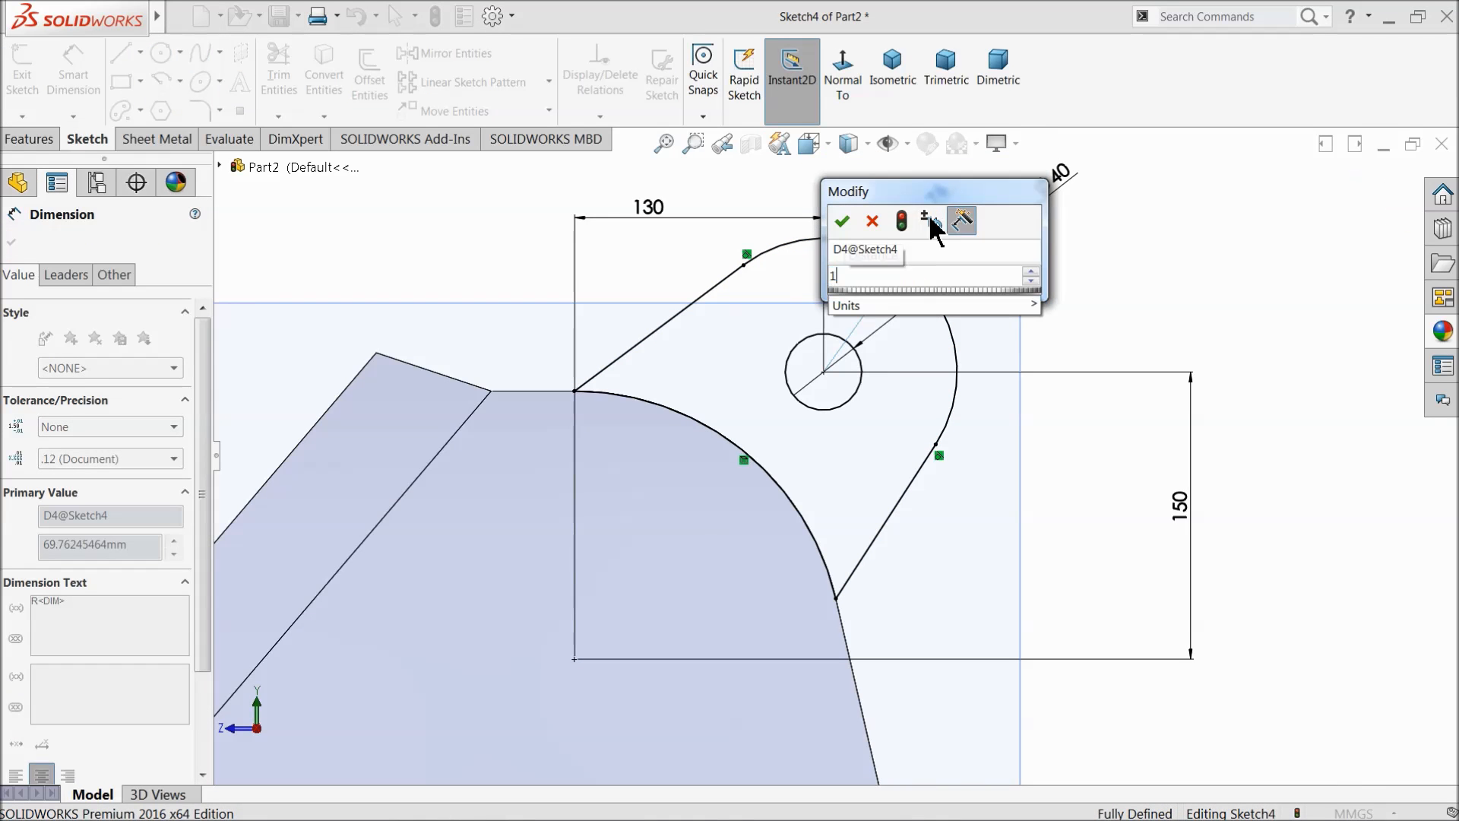
key("Return")
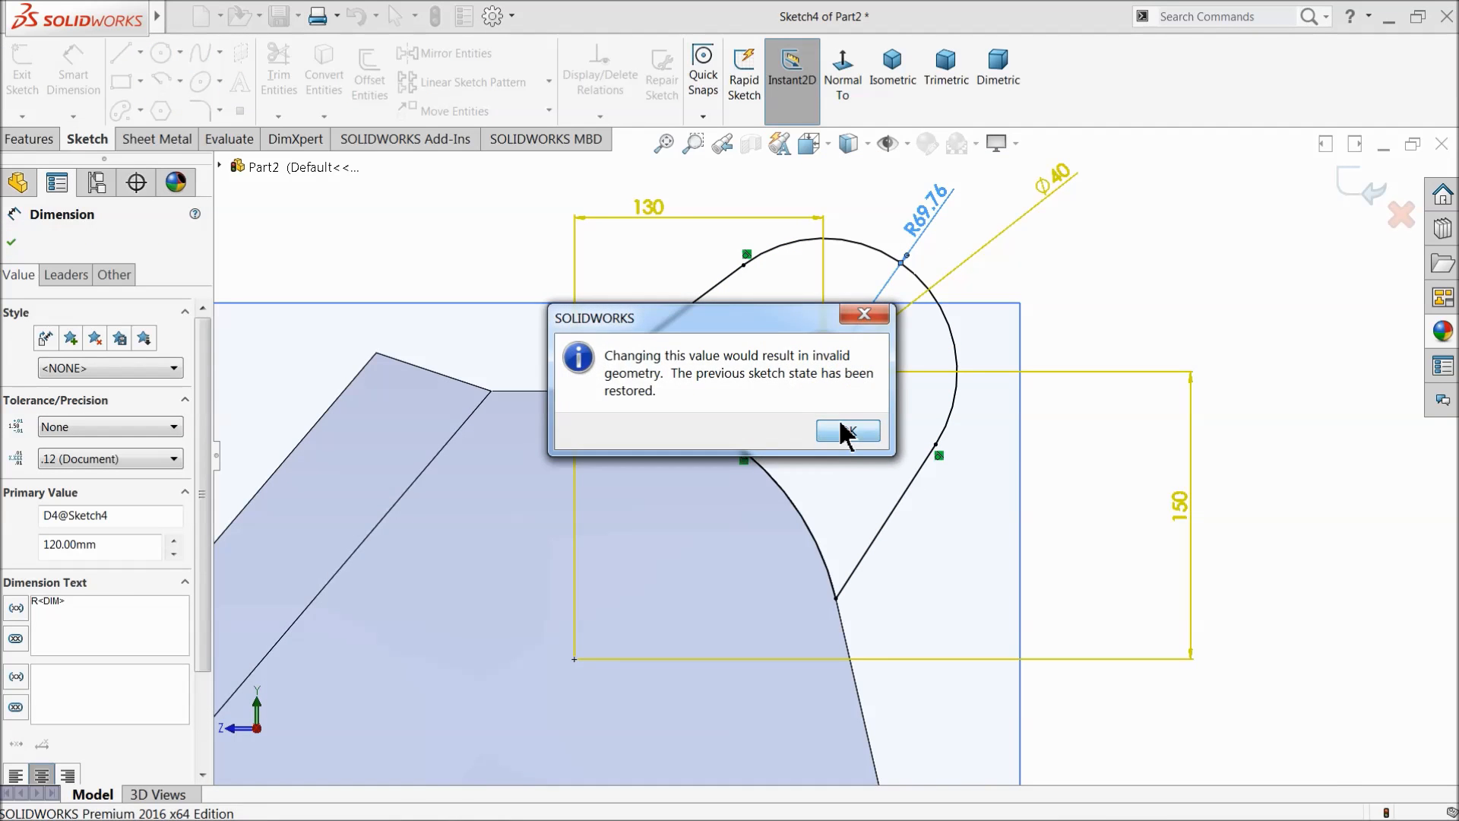
left_click(846, 431)
Step: Set the radius of the lug's outer arc to 60 mm
key("Escape")
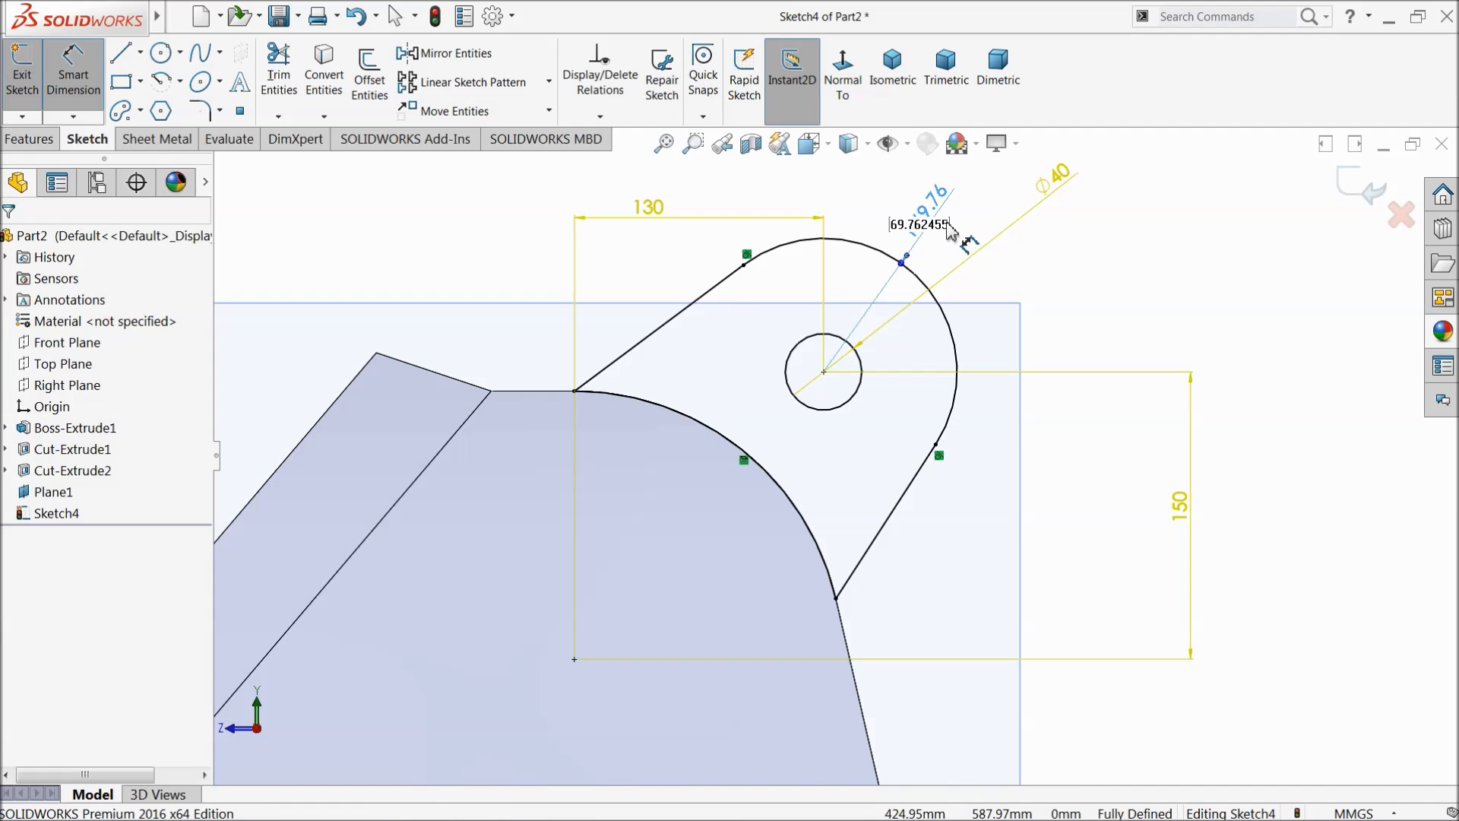
type("60")
key("Return")
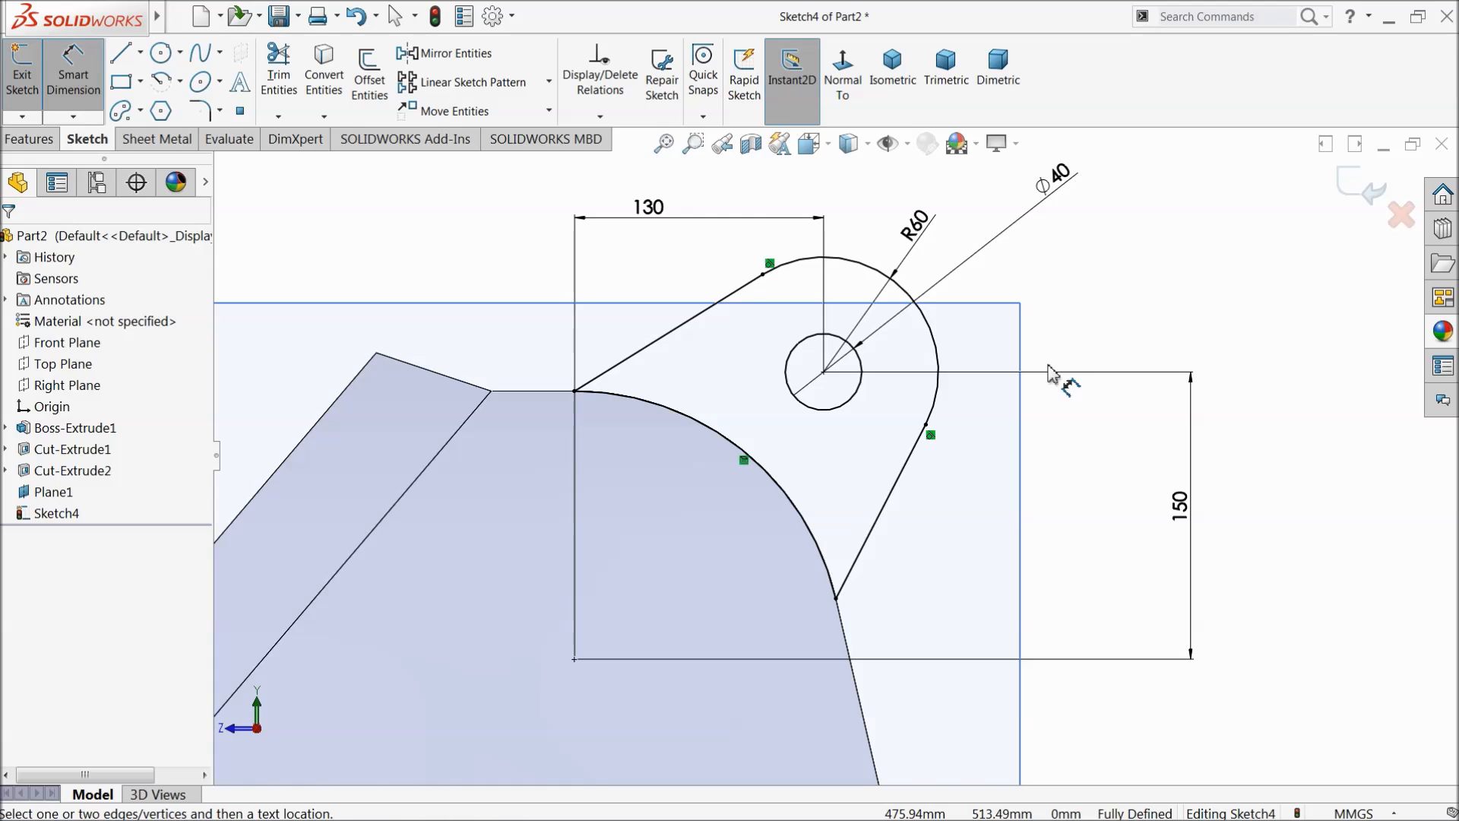
Step: Extrude the lug sketch as a blind boss 80 mm deep in the reversed direction, merged with the bucket
scroll(1052, 373, "up", 3)
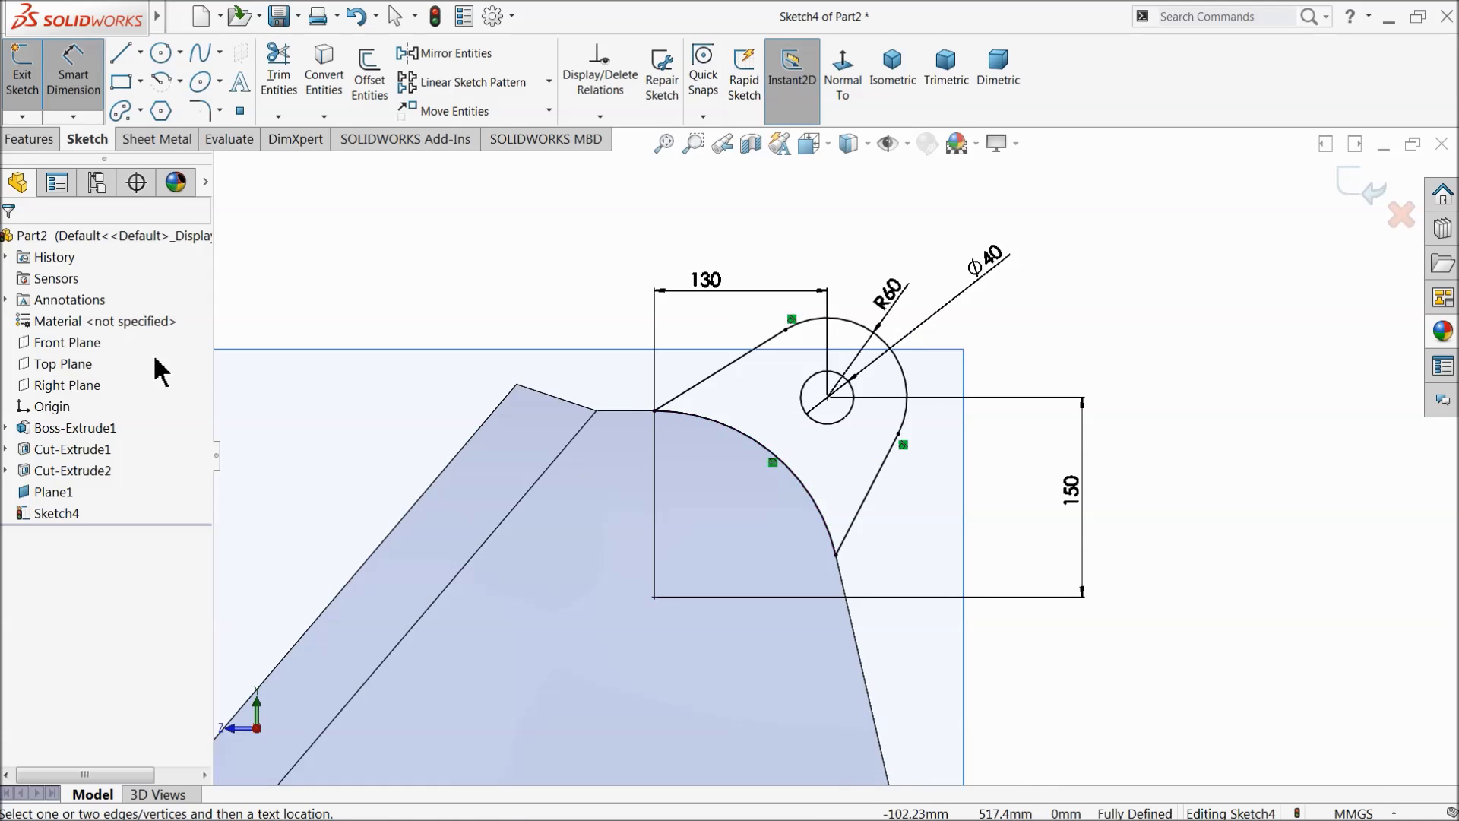
left_click(29, 139)
left_click(32, 76)
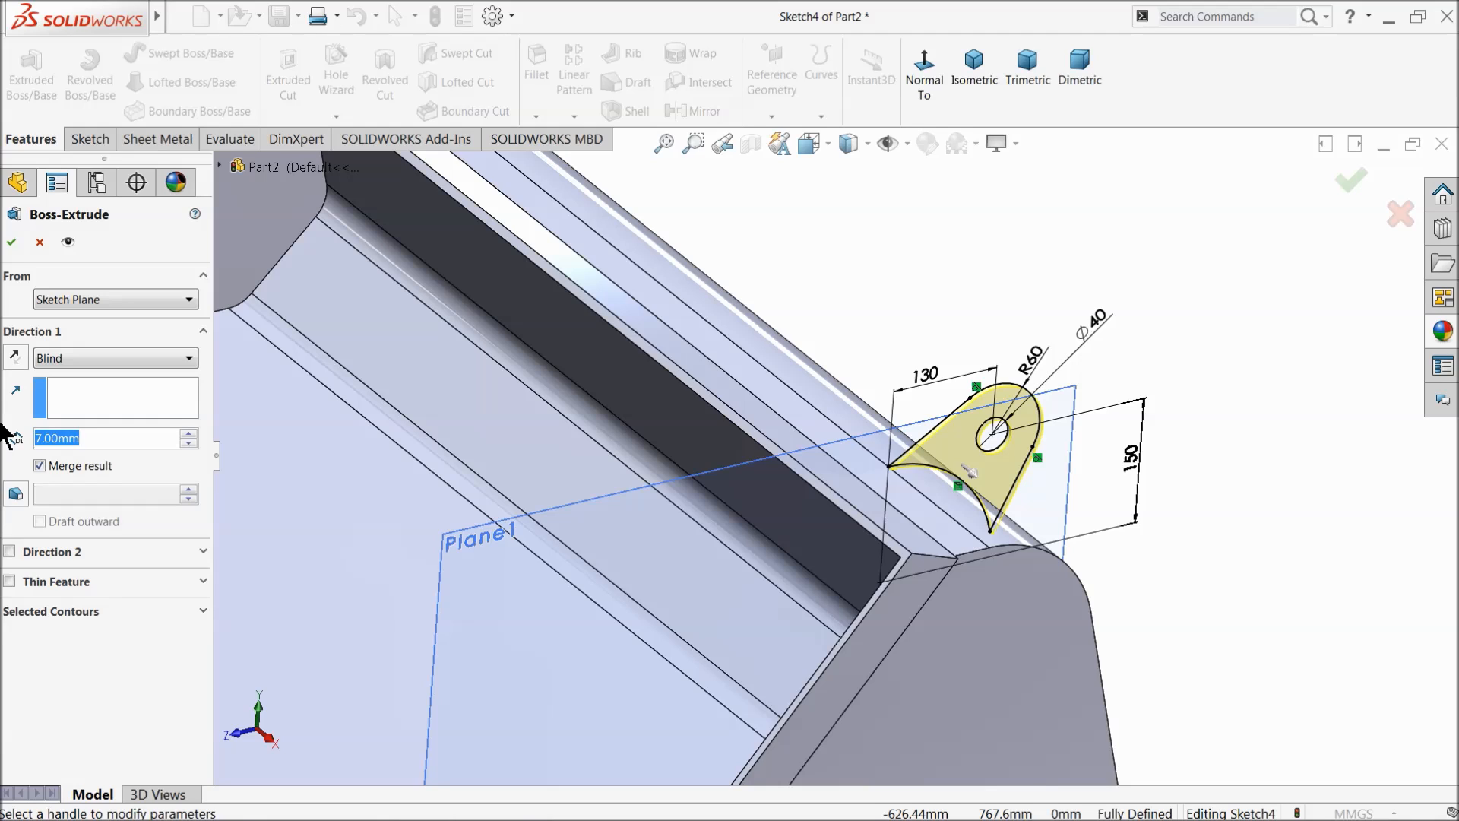
type("8")
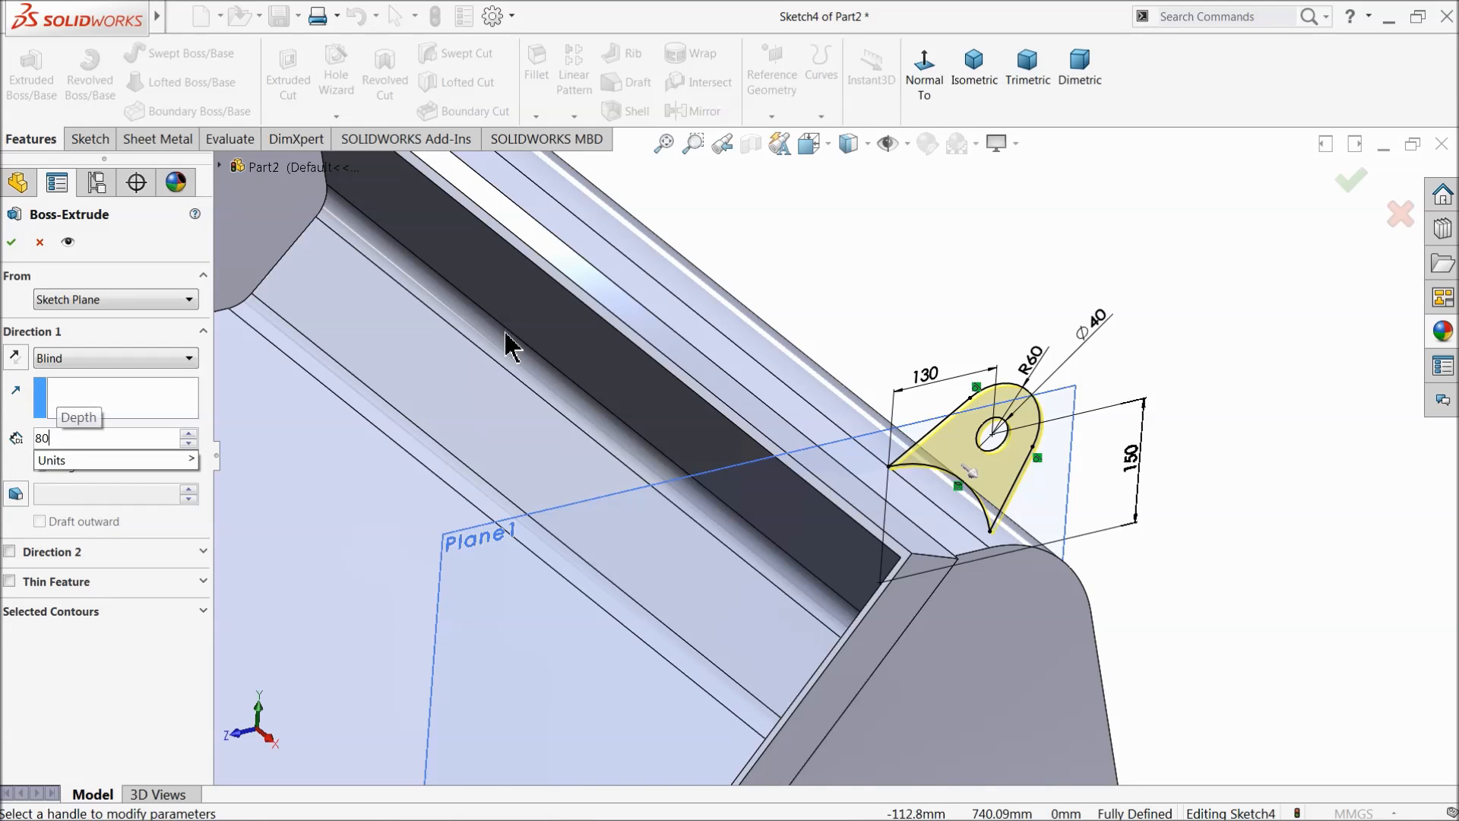
type("0")
key("Return")
left_click(15, 356)
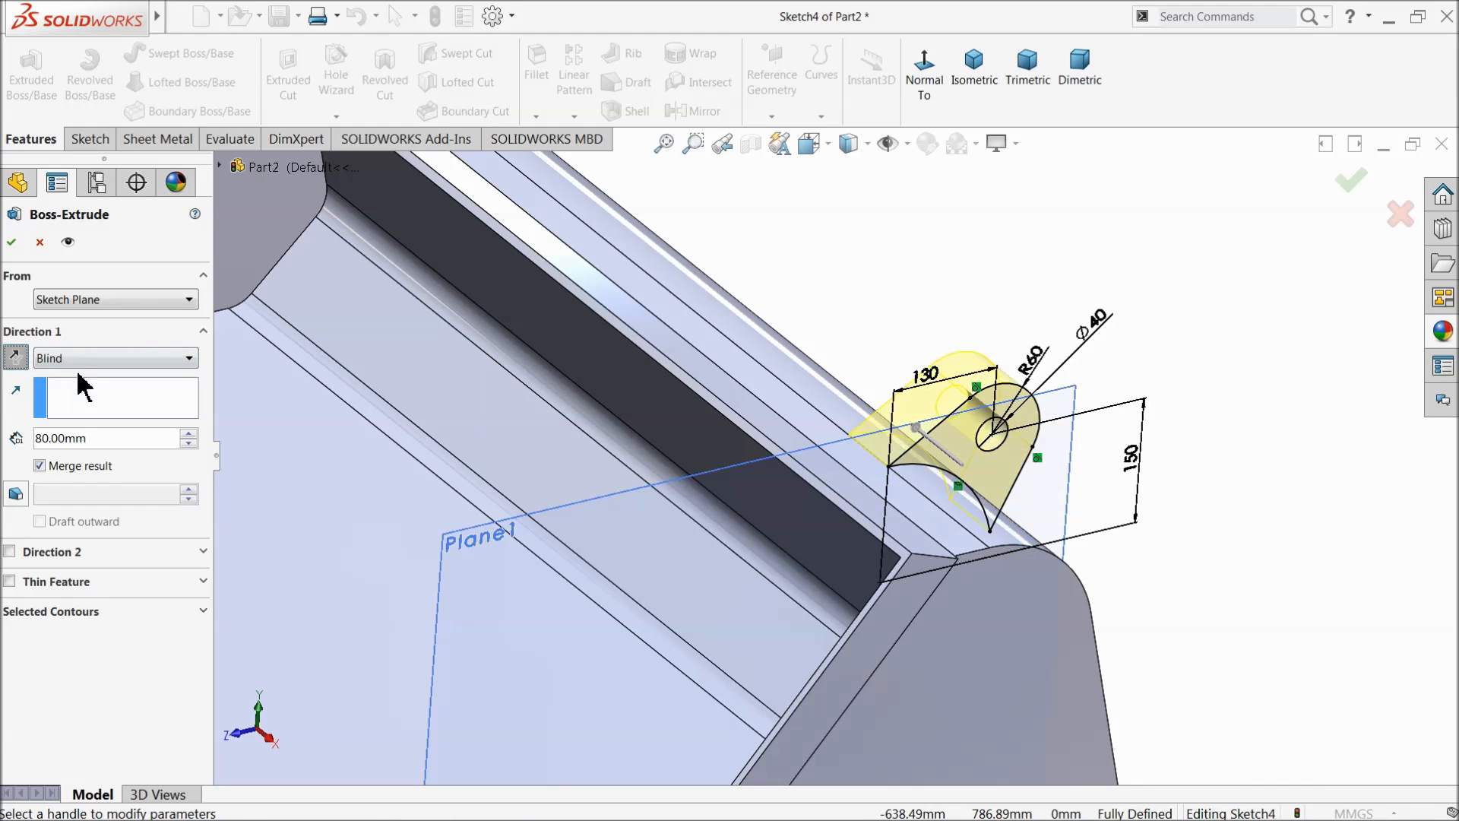
left_click(10, 244)
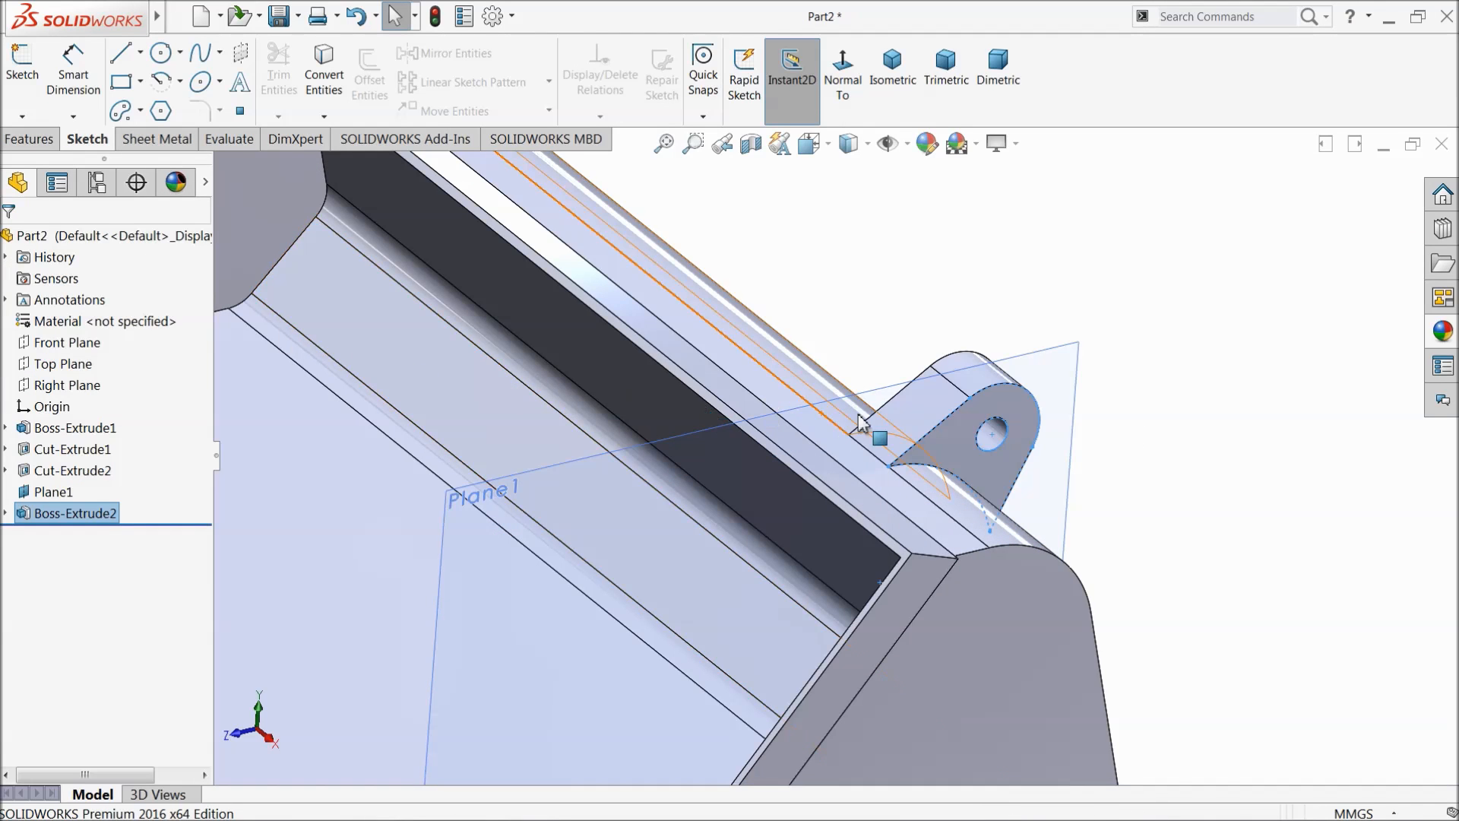
Step: Hide the offset plane that carries the mounting lug sketch
left_click(1087, 351)
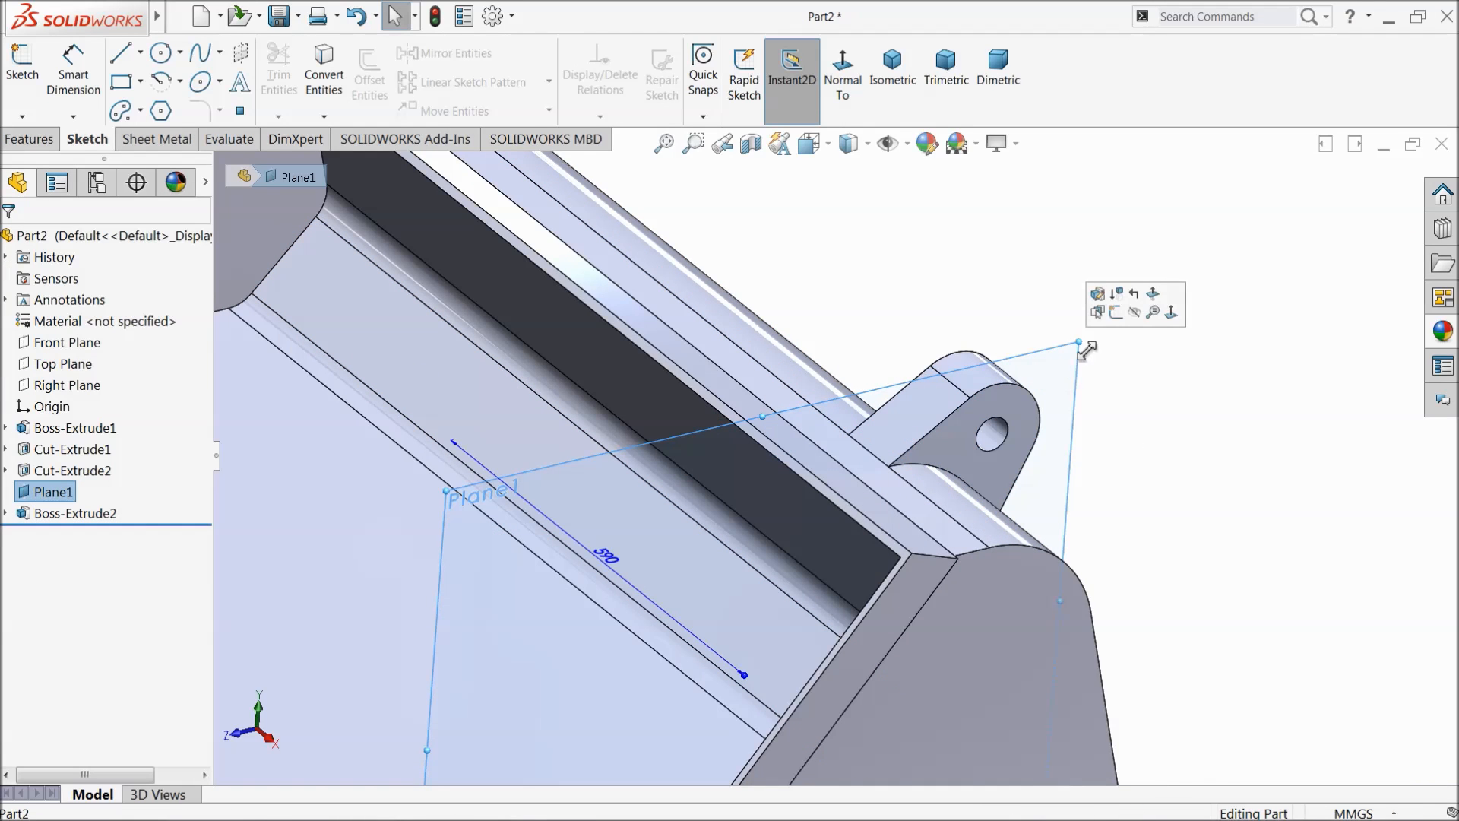
left_click(1132, 311)
scroll(904, 341, "up", 4)
mouse_move(777, 444)
middle_mouse_down()
mouse_move(816, 416)
mouse_move(786, 462)
middle_mouse_up()
scroll(639, 467, "up", 2)
scroll(613, 432, "down", 2)
scroll(770, 472, "down", 2)
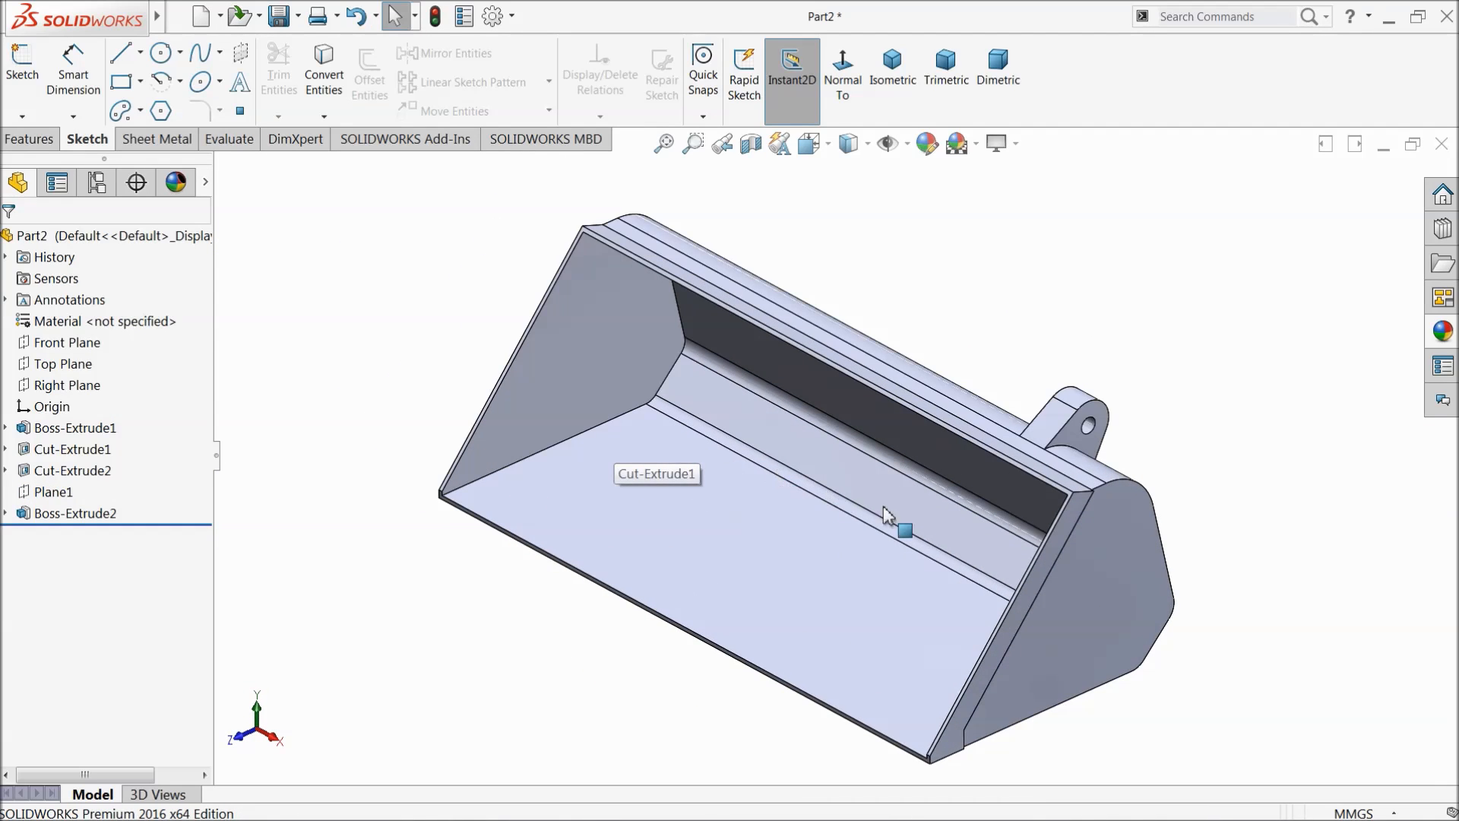
Step: Mirror the lug extrusion and the side cut Cut-Extrude2 about the Right Plane
left_click(47, 384)
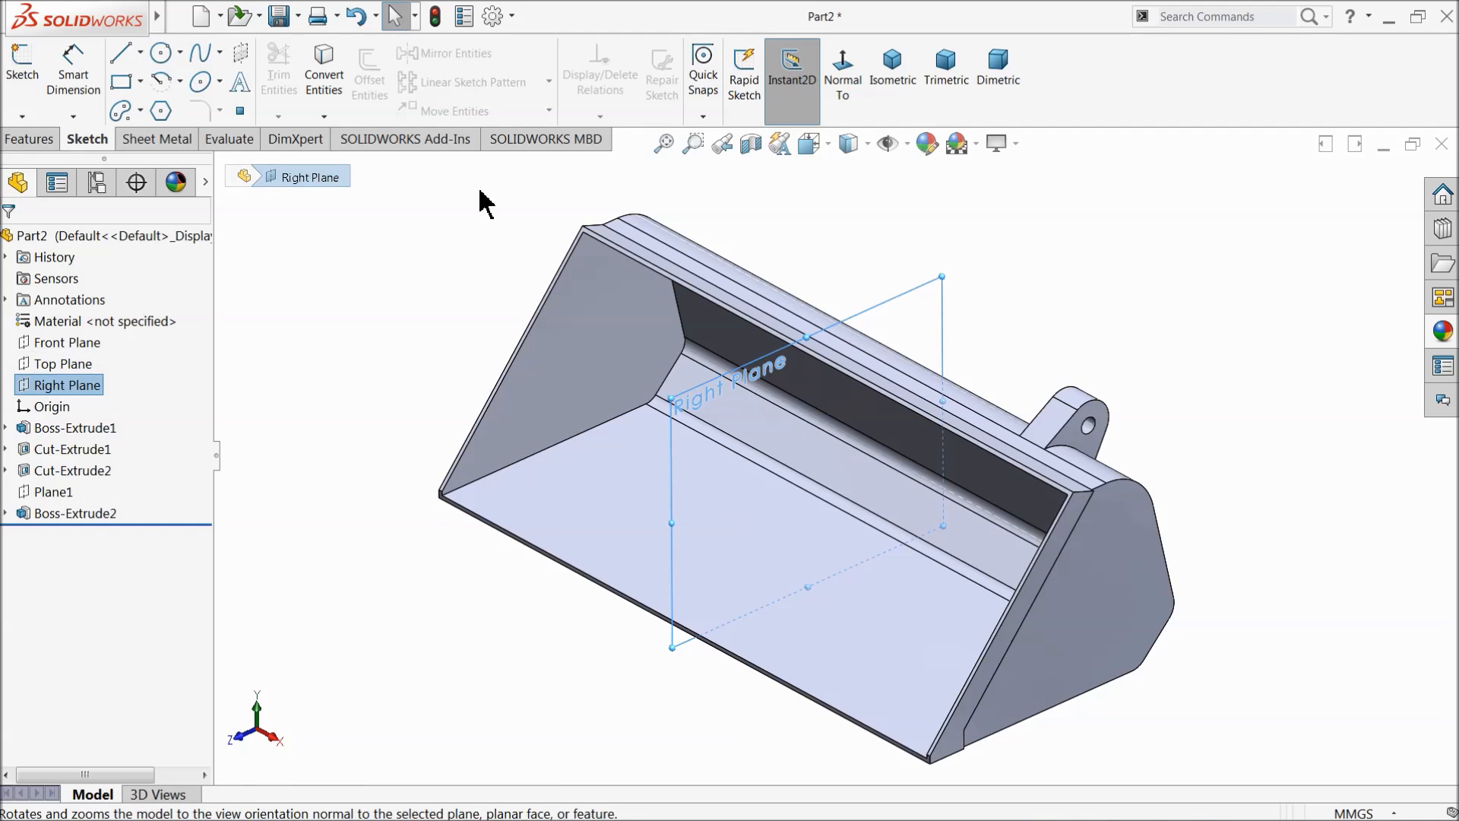
left_click(29, 143)
left_click(693, 111)
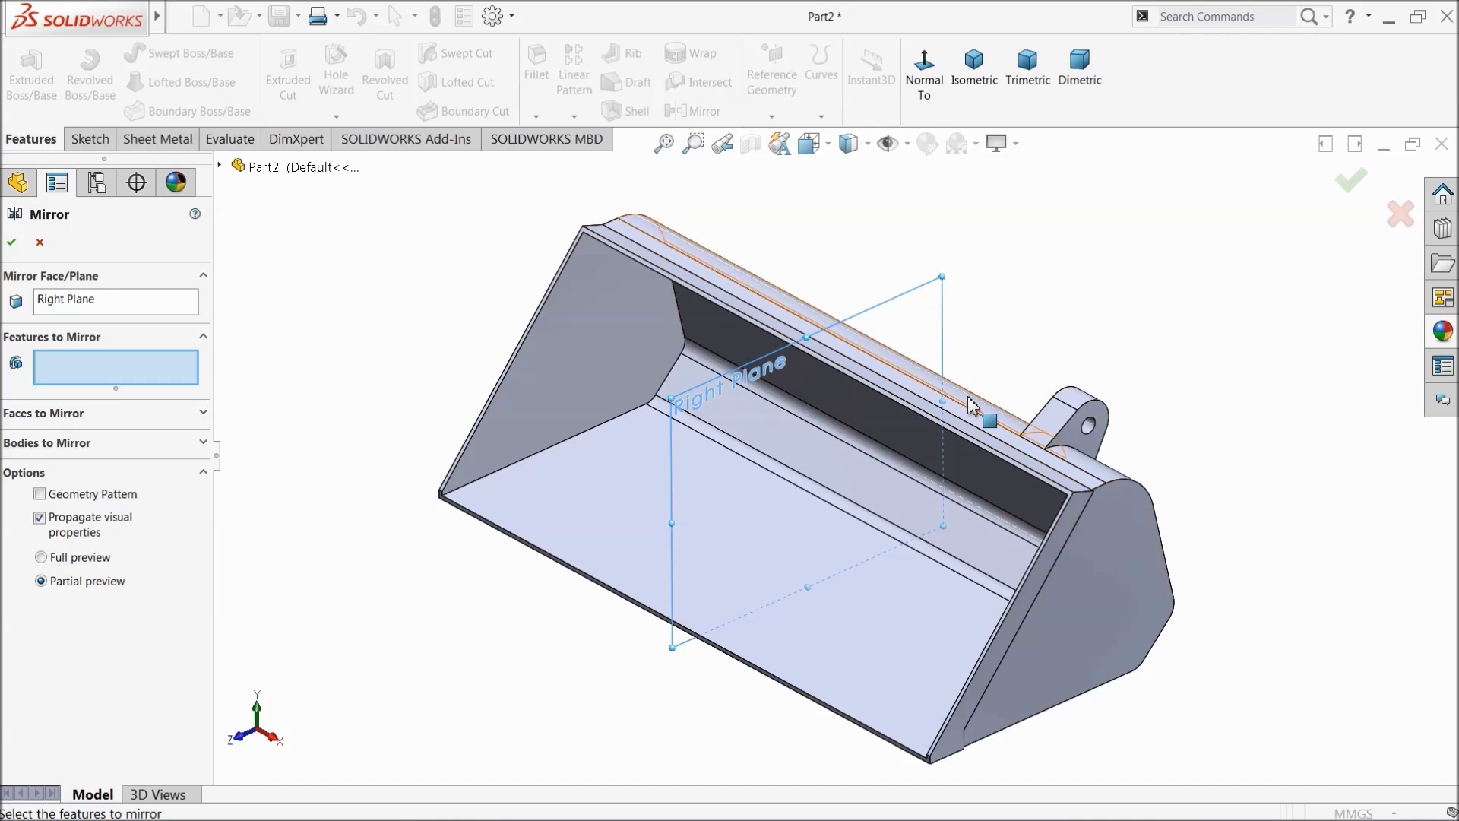
left_click(1072, 442)
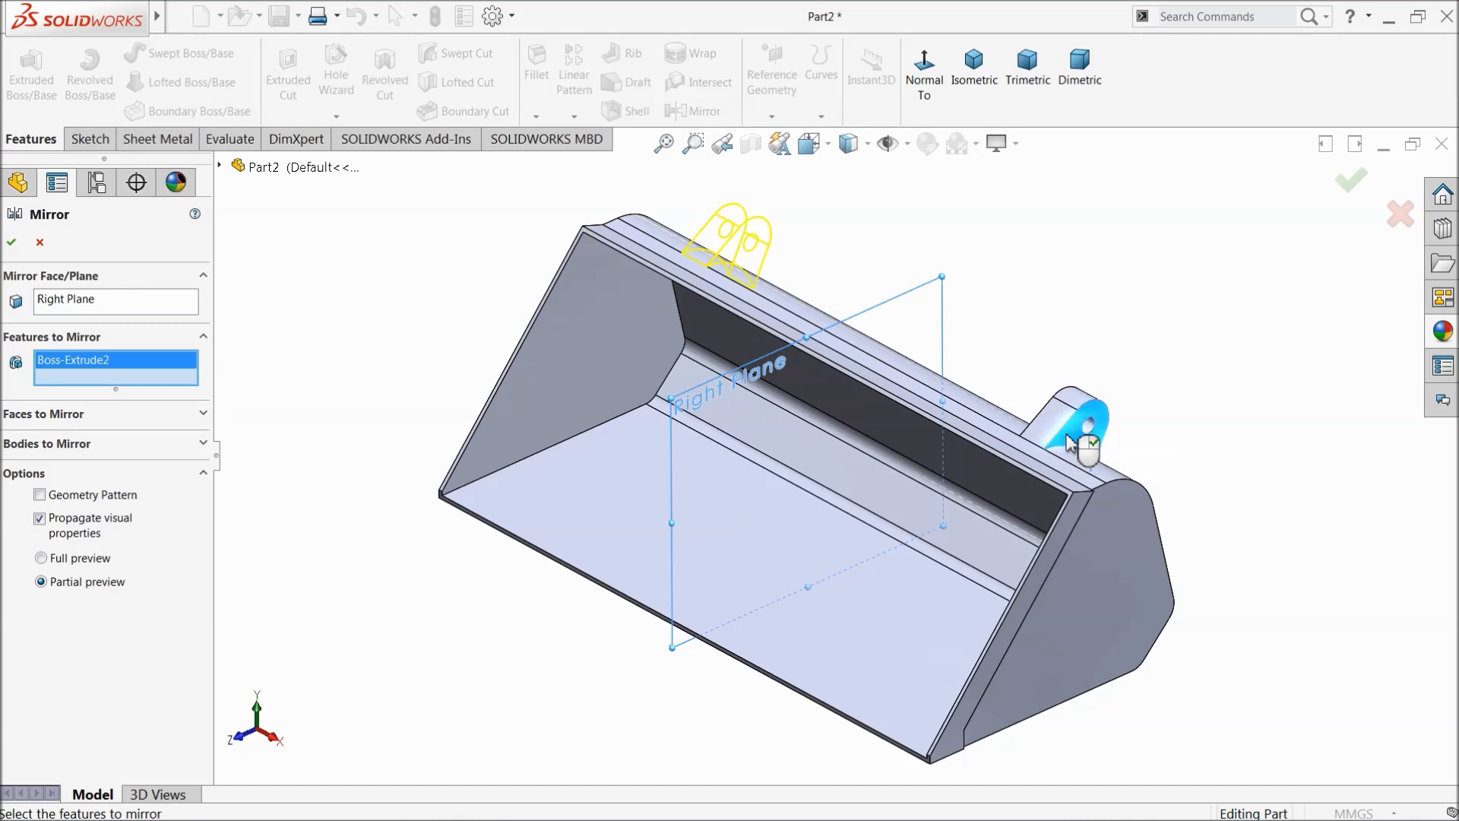
left_click(220, 166)
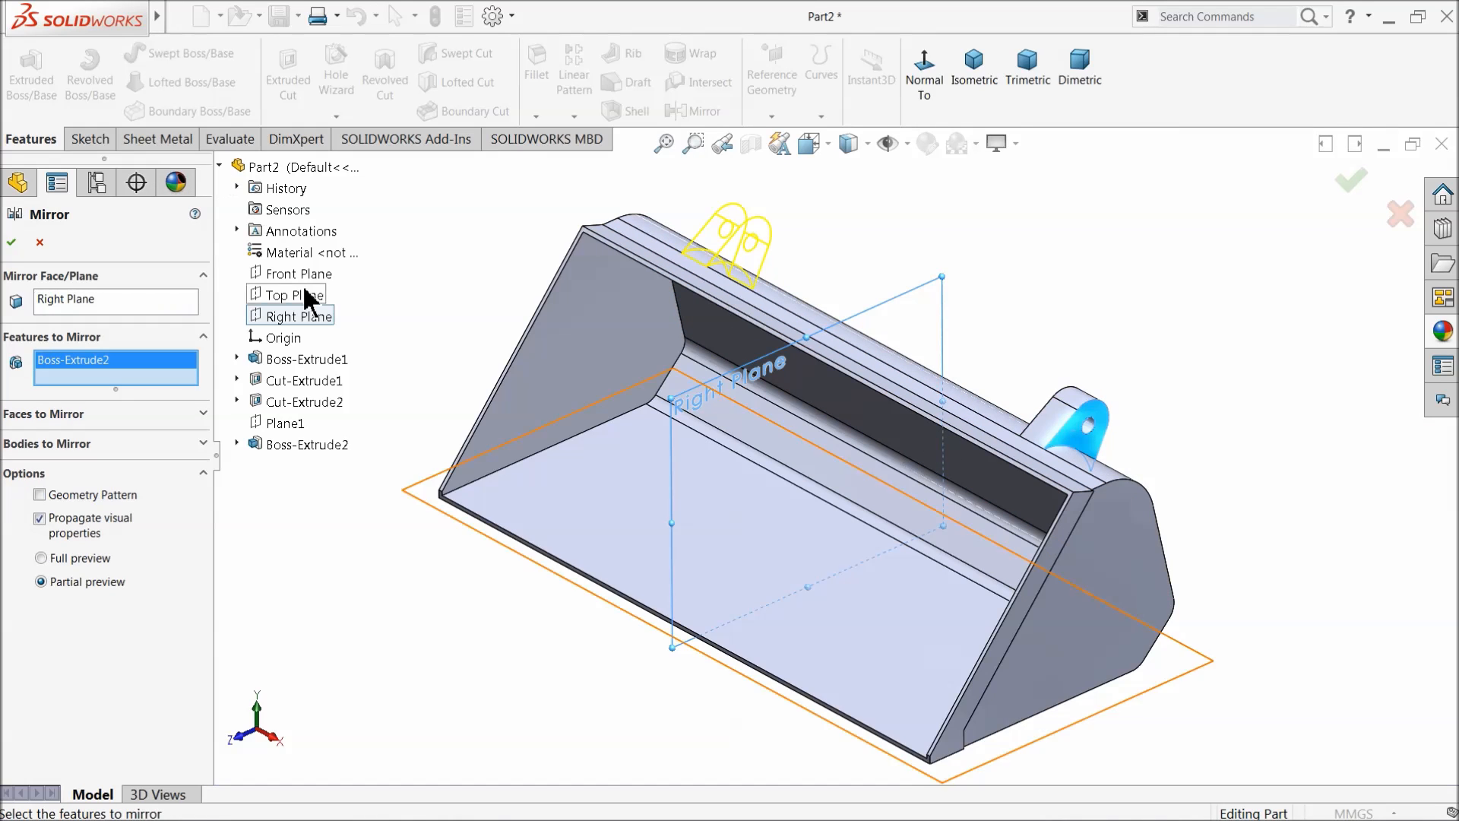
left_click(288, 403)
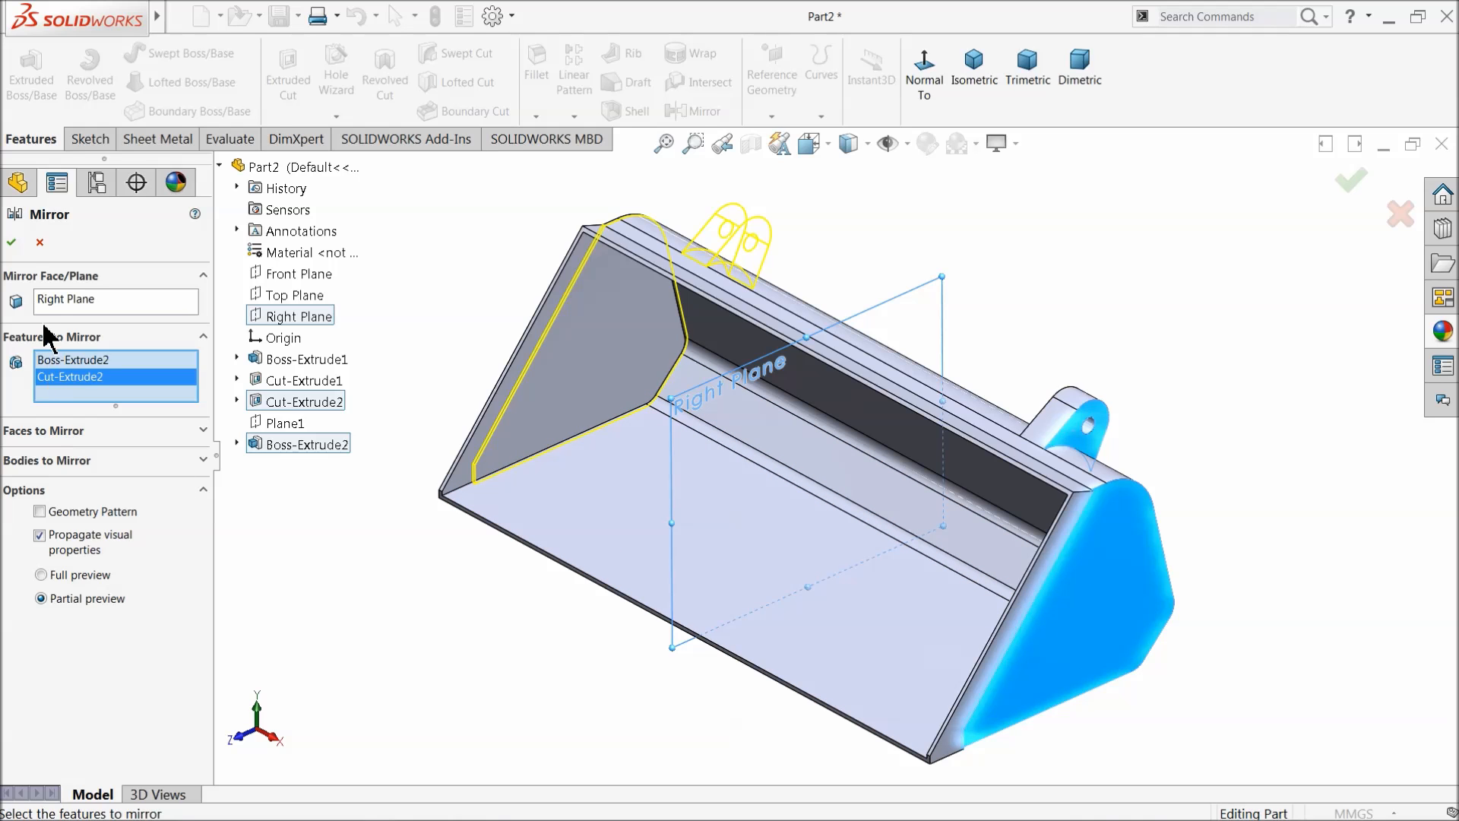
left_click(12, 243)
Step: Examine the bucket's mirrored lugs, side walls and front lip from several angles
middle_click_drag(423, 368, 459, 358)
scroll(437, 369, "up", 2)
middle_click_drag(544, 422, 592, 421)
scroll(912, 688, "down", 3)
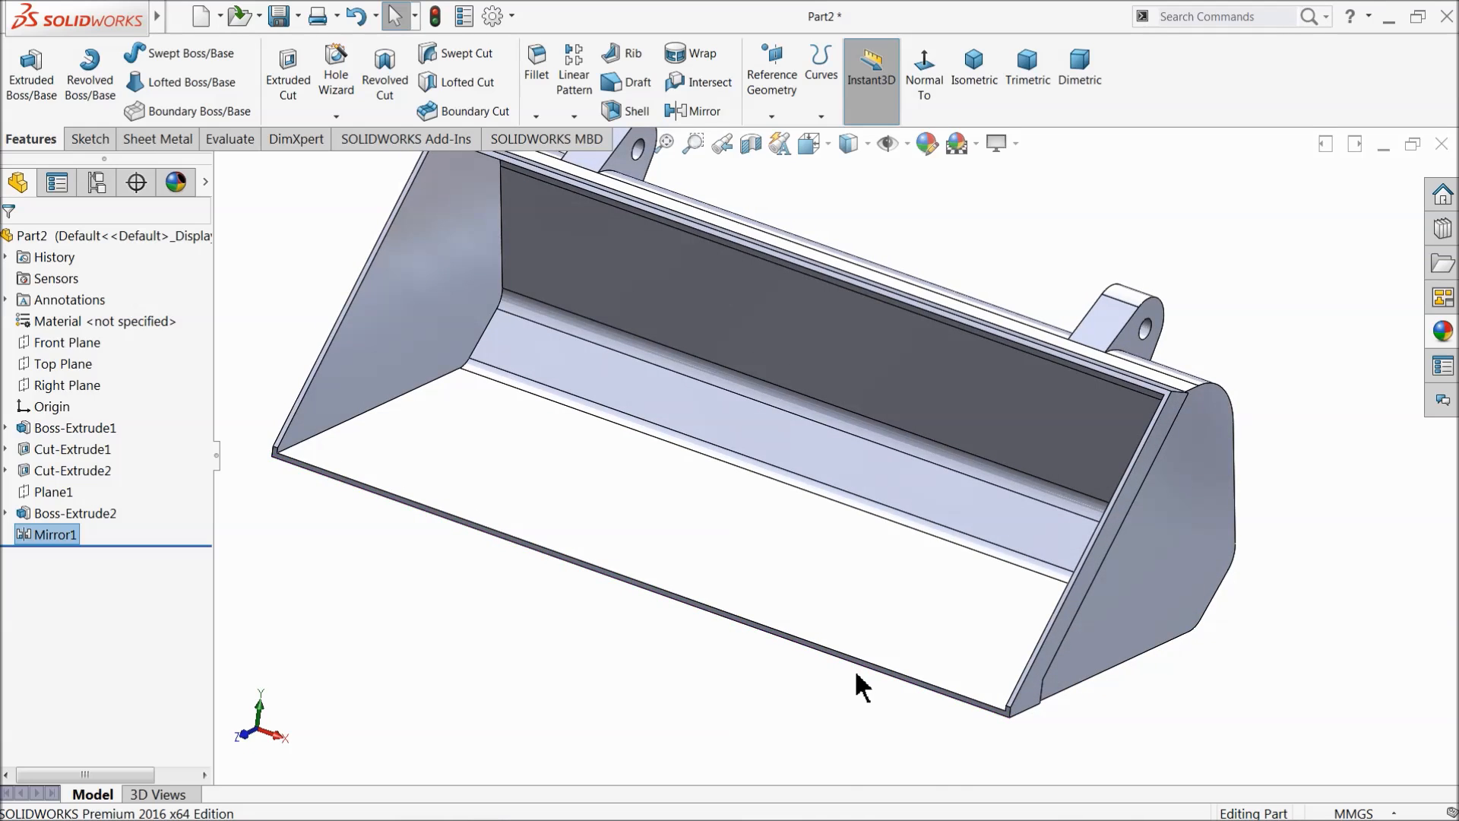
scroll(856, 665, "up", 2)
scroll(825, 631, "down", 2)
scroll(836, 570, "up", 2)
scroll(765, 387, "down", 1)
scroll(788, 465, "up", 1)
scroll(822, 483, "down", 2)
mouse_move(1026, 581)
middle_mouse_down()
mouse_move(1030, 570)
mouse_move(1061, 588)
mouse_move(1043, 580)
middle_mouse_up()
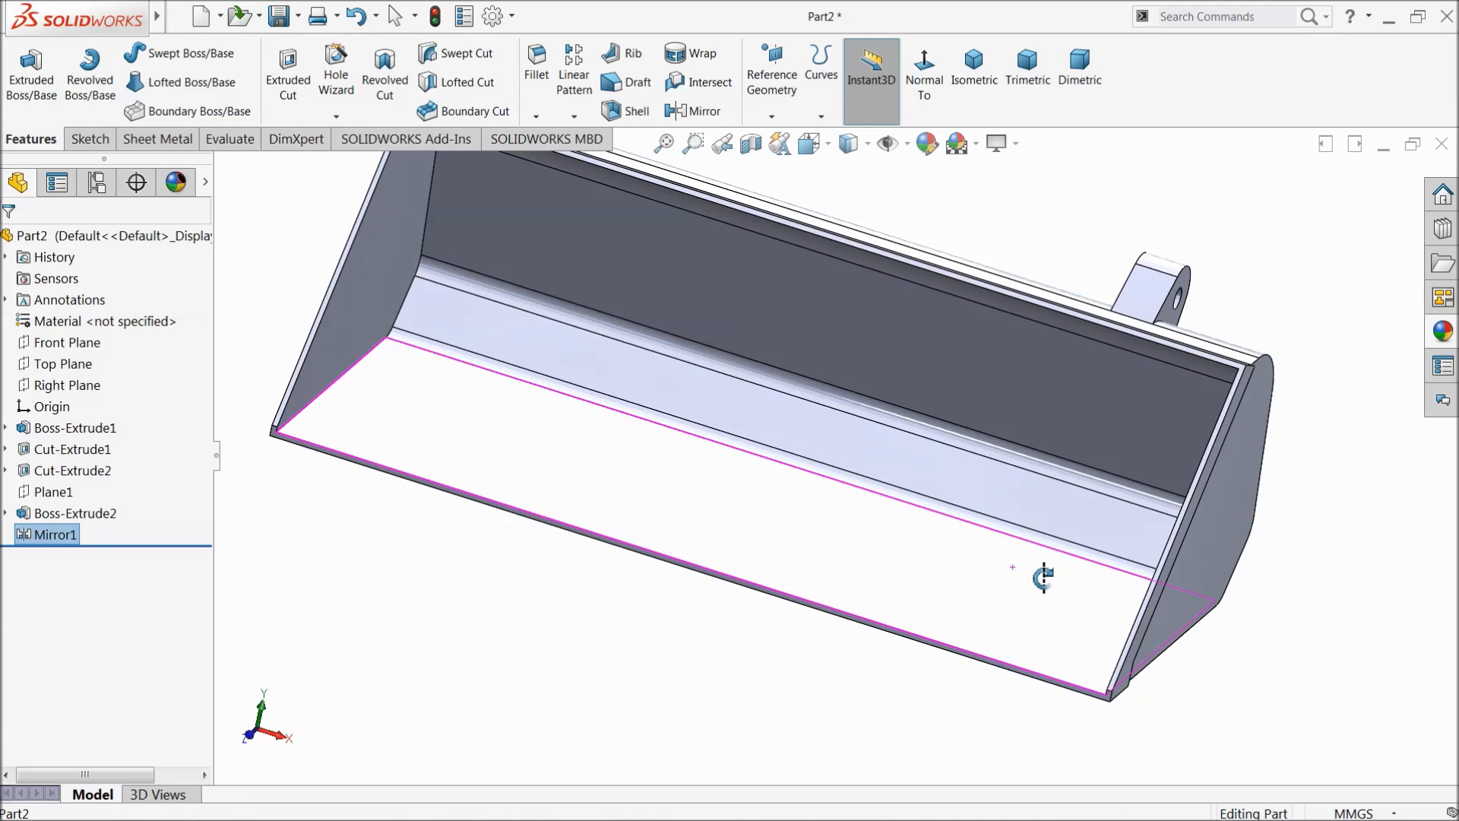
Step: Start a new sketch on Plane1 and orient the view normal to it
left_click(46, 492)
middle_click_drag(563, 593, 532, 576)
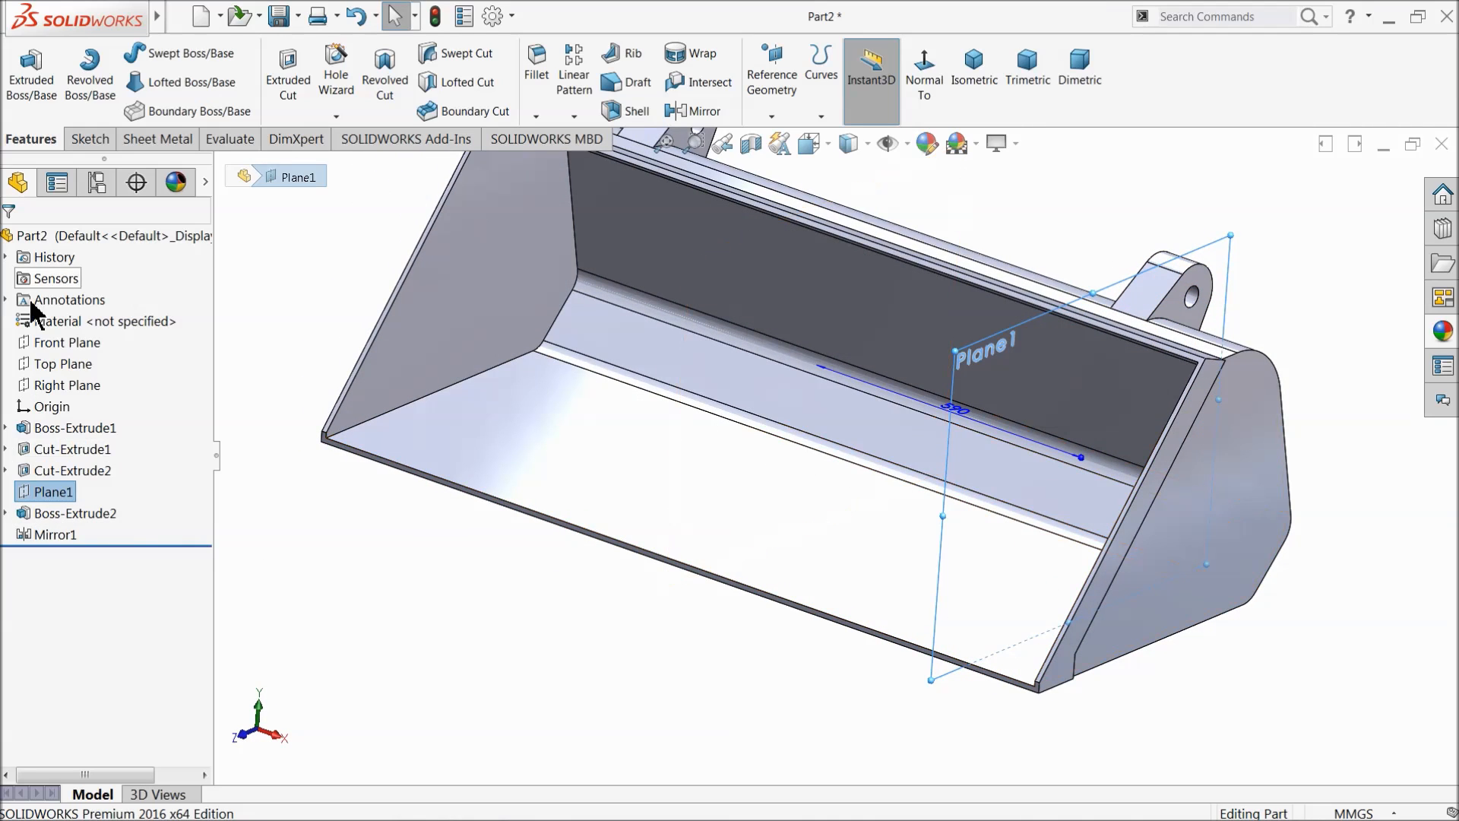
left_click(90, 139)
left_click(21, 72)
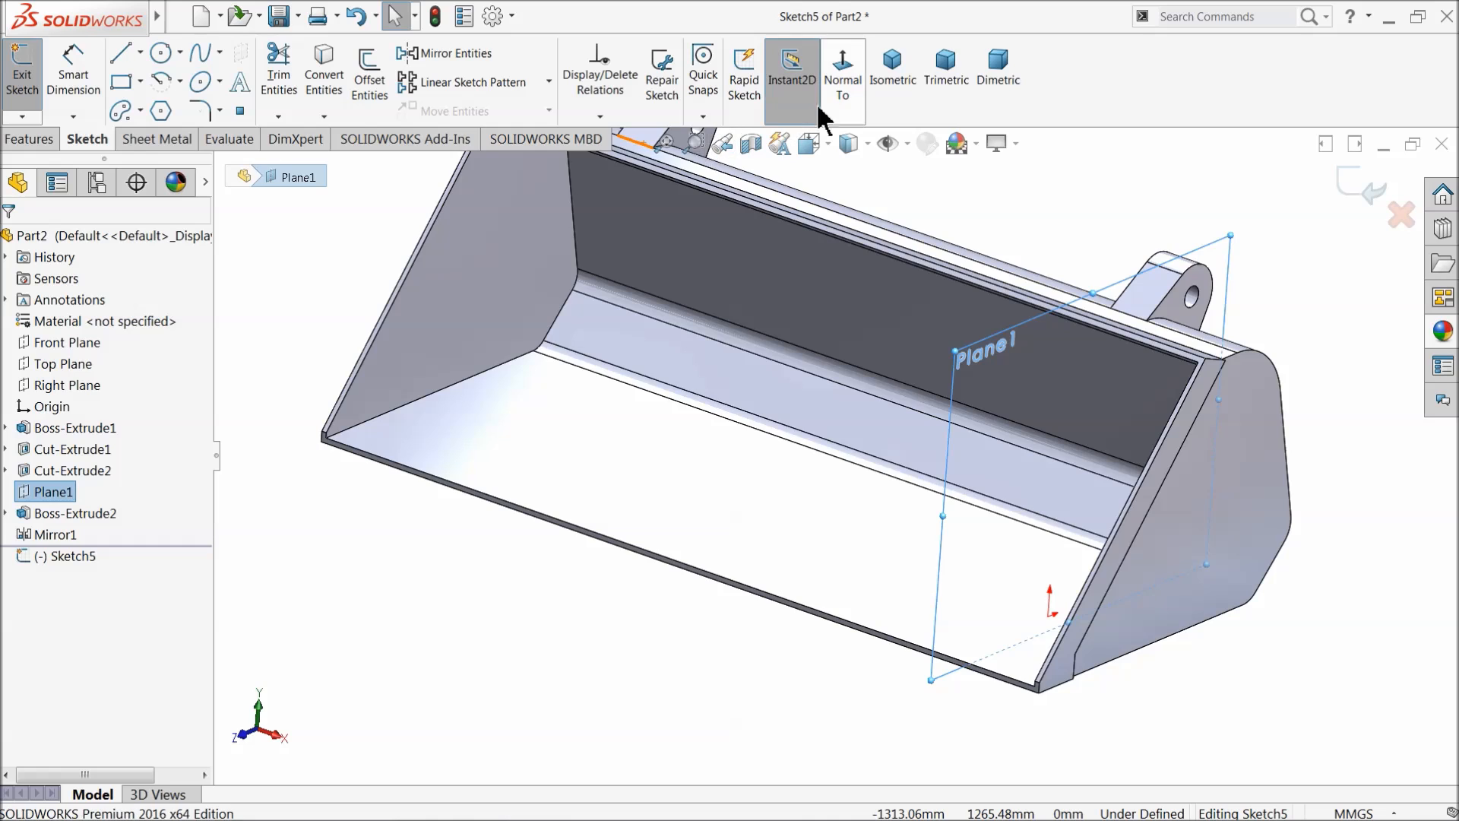
left_click(831, 77)
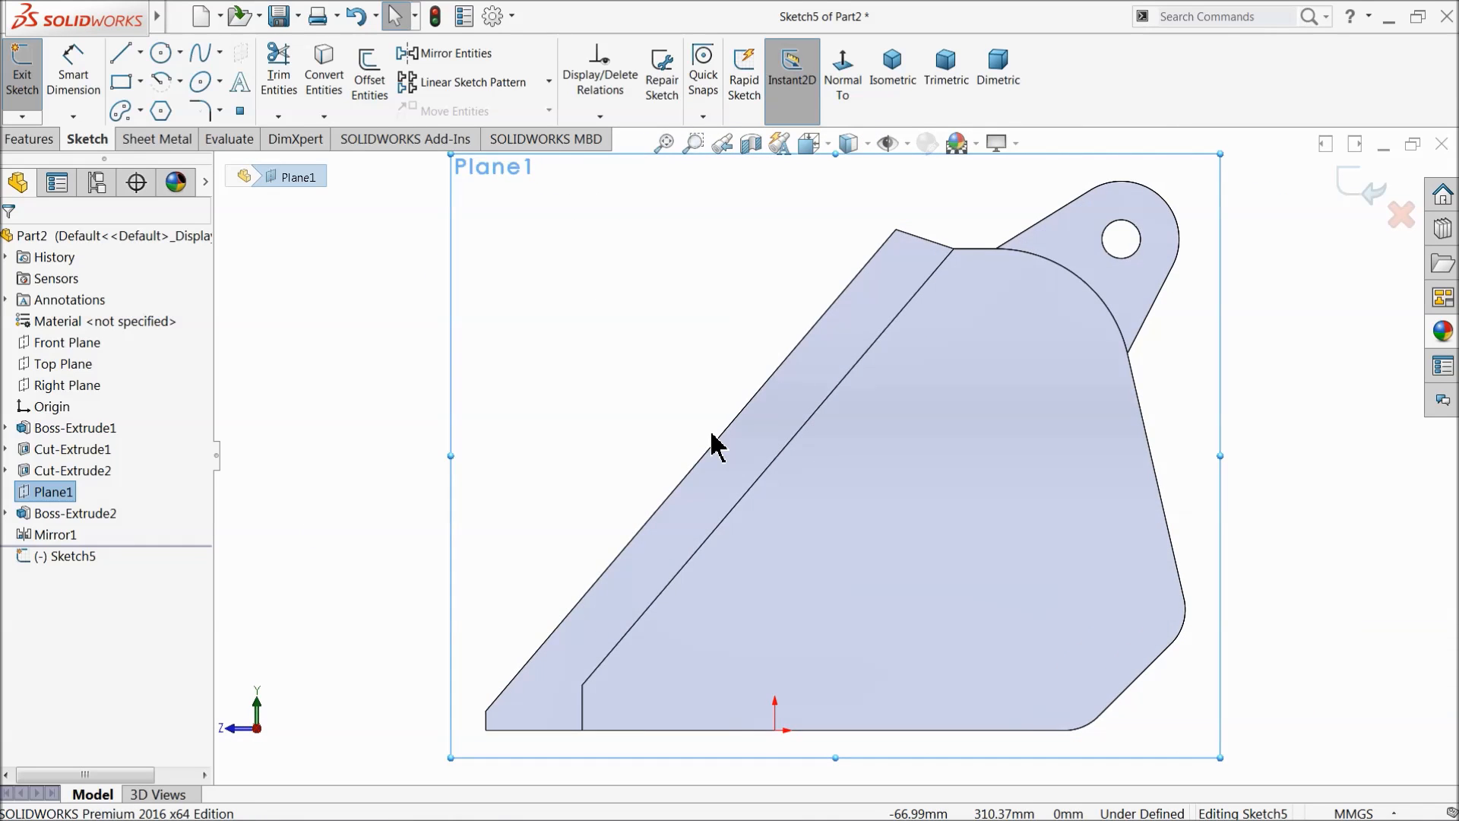
Step: Change the display style to Hidden Lines Visible so the bucket's inner wall shows behind the sketch
scroll(712, 434, "up", 2)
scroll(662, 639, "down", 2)
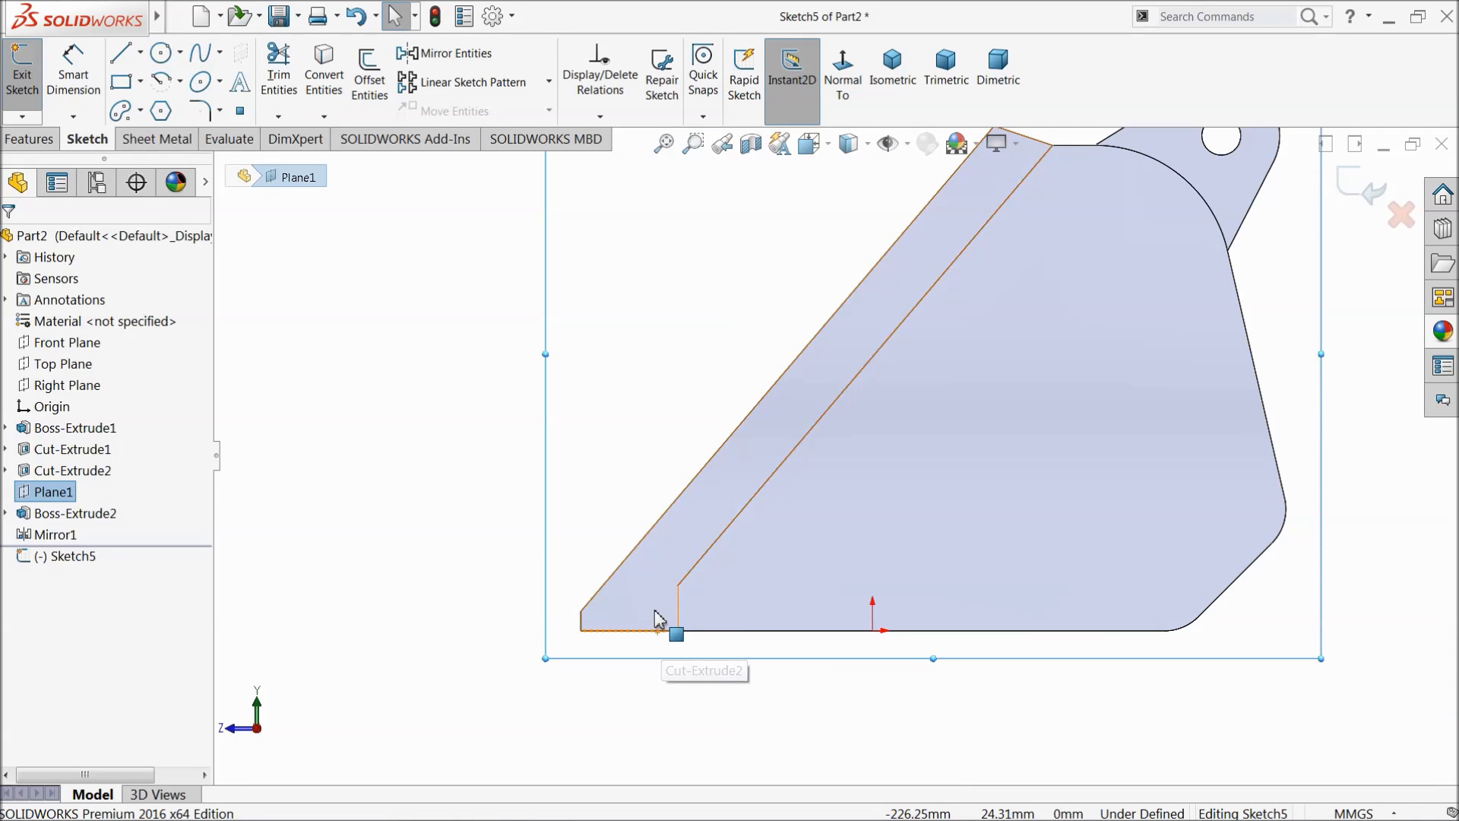
left_click(864, 146)
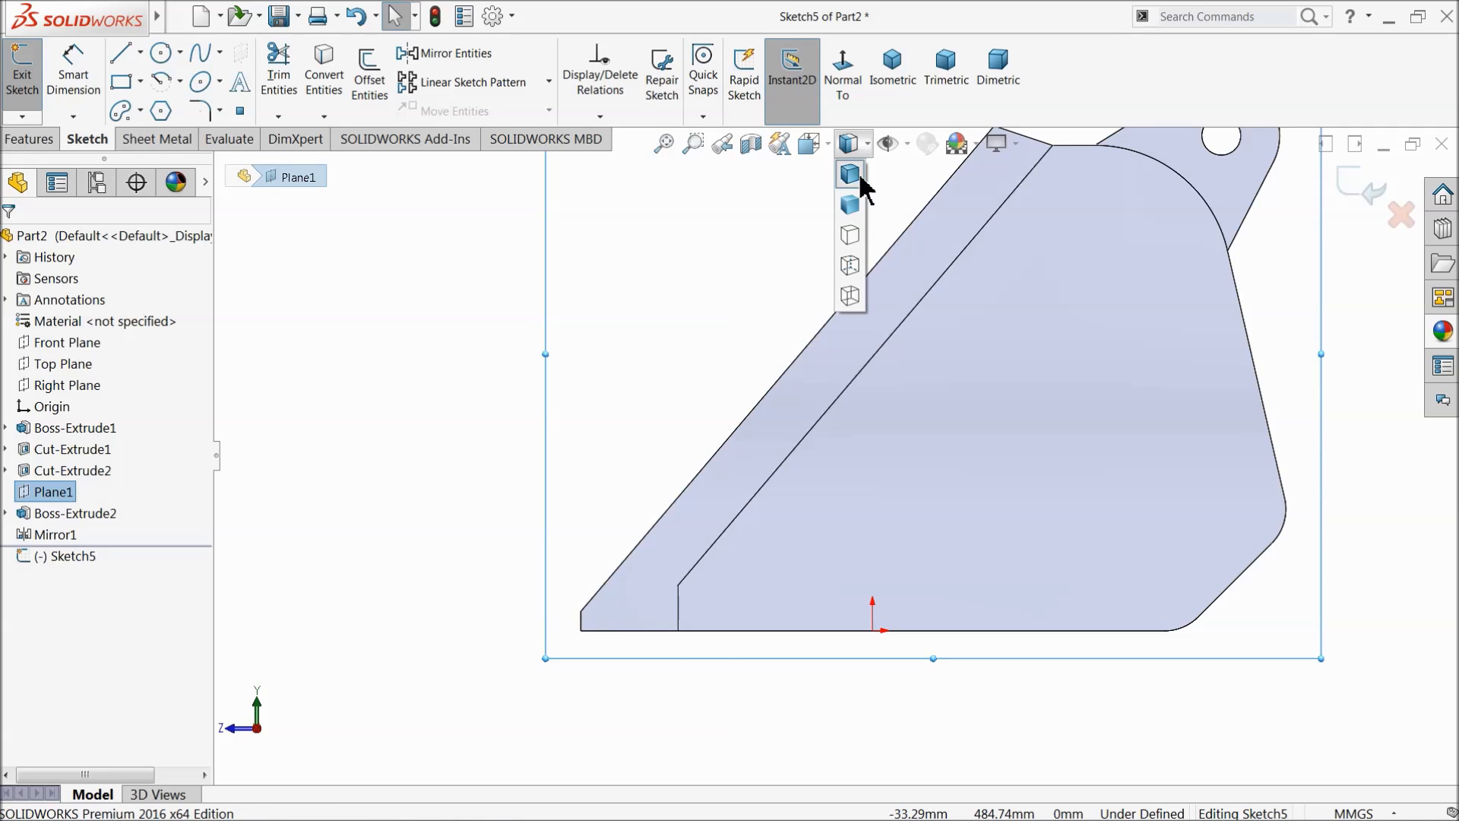
left_click(850, 264)
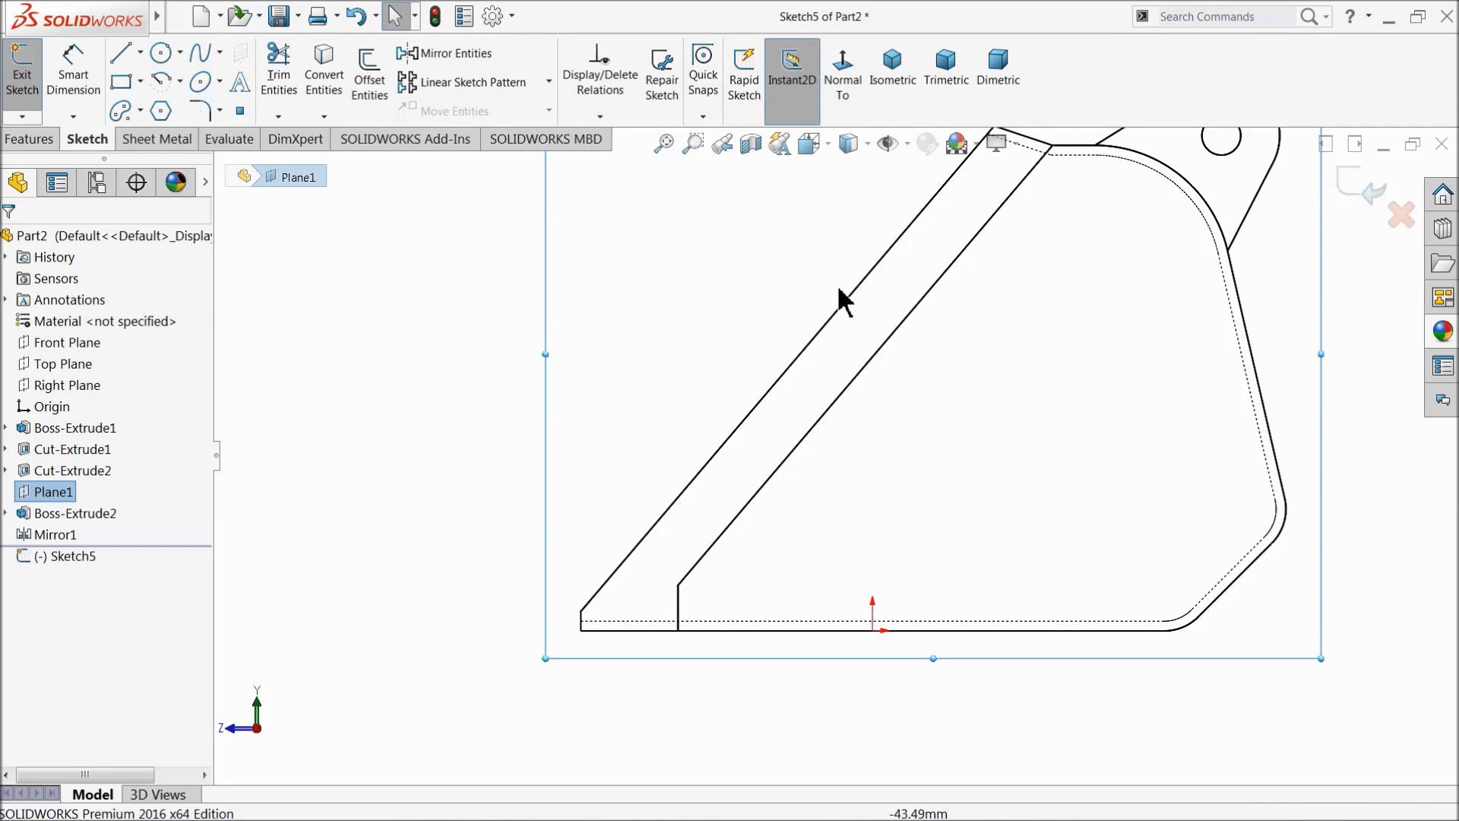
scroll(491, 600, "up", 2)
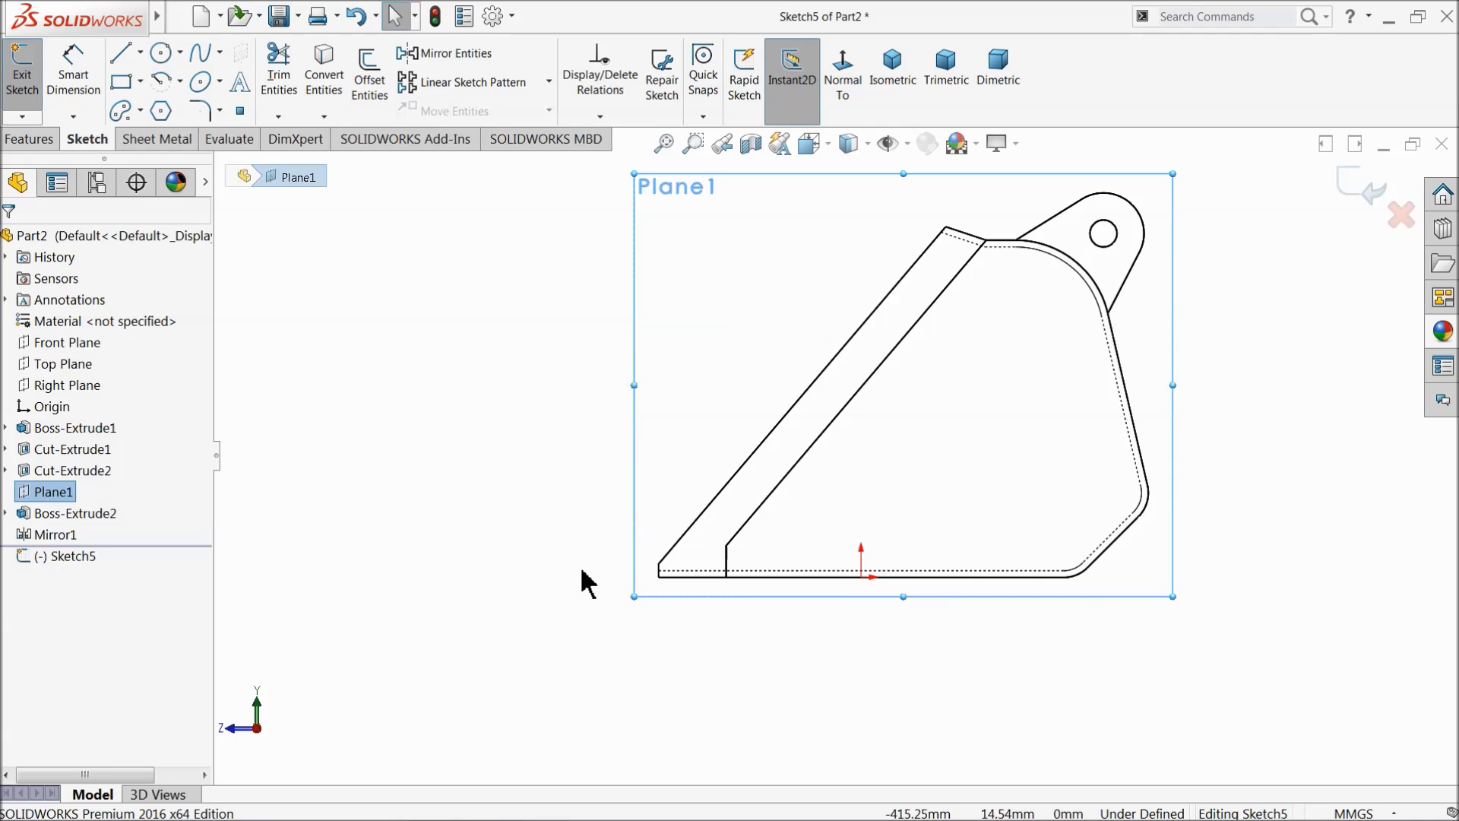
scroll(711, 597, "down", 2)
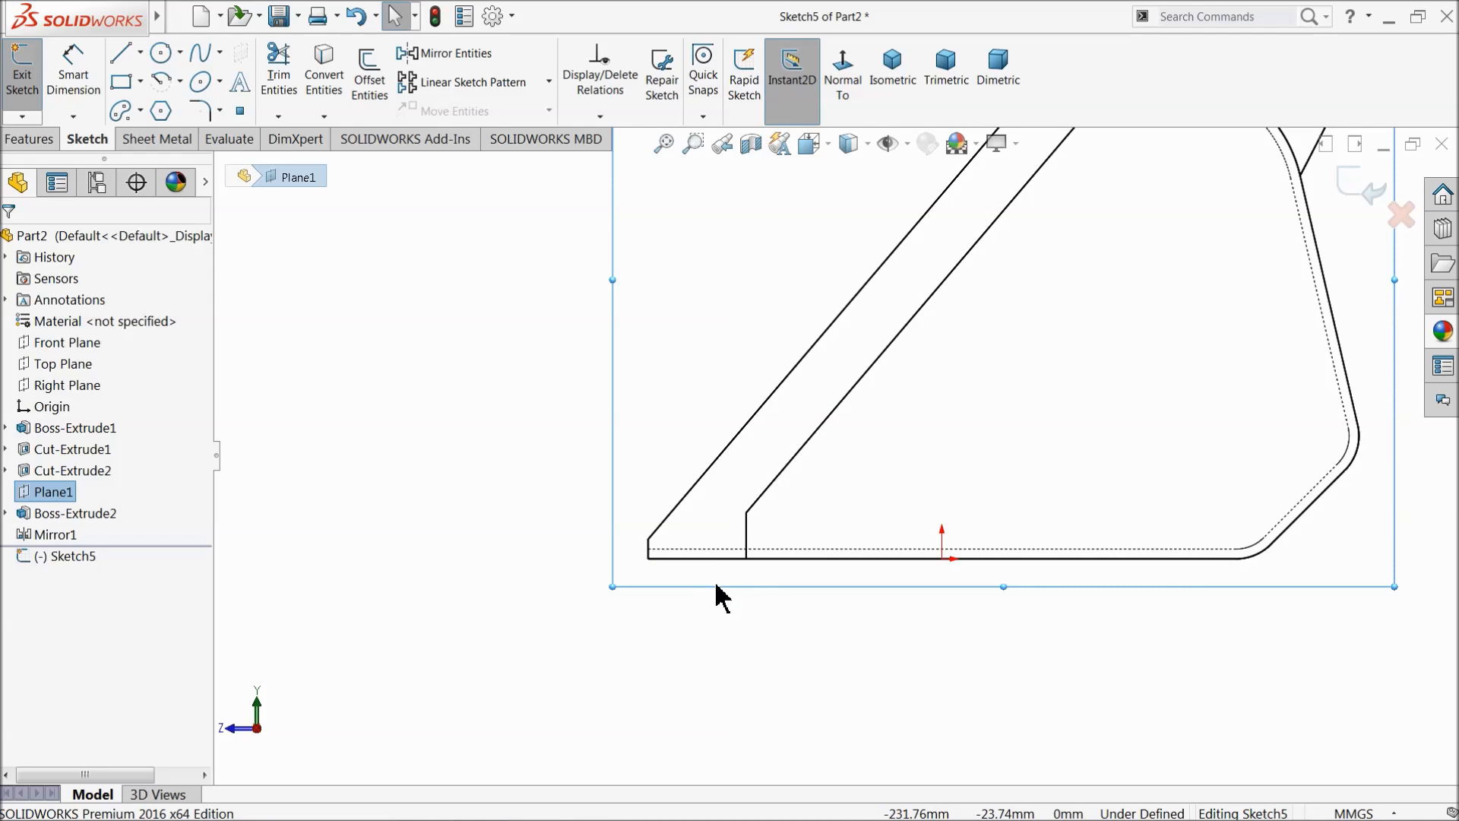
Step: Sketch a stepped line chain around the bucket's lower front edge, with a bottom line about 61 mm forward and a front line about 9 mm high
left_click(121, 53)
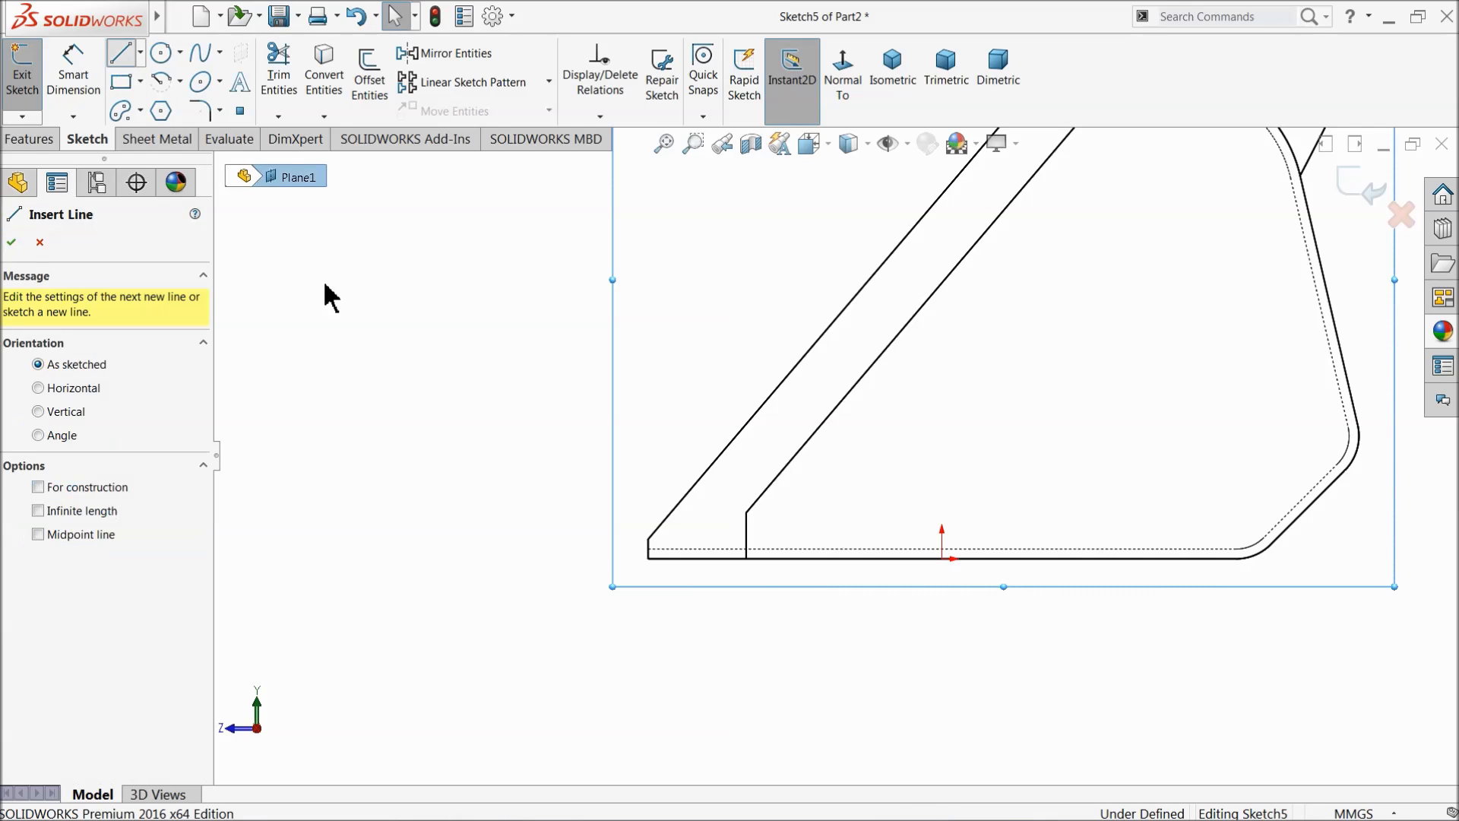
scroll(639, 586, "down", 3)
scroll(751, 517, "down", 2)
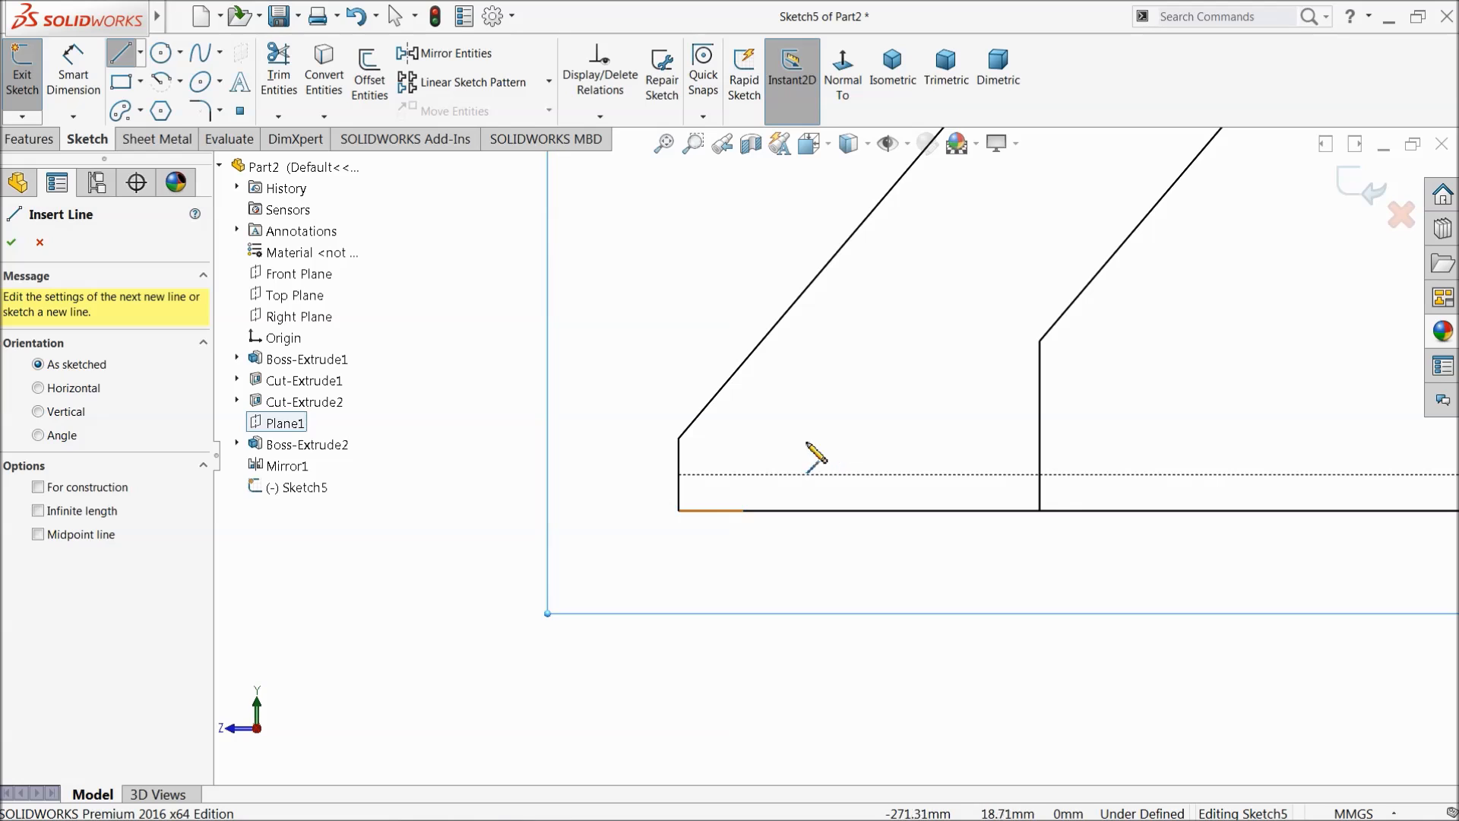
left_click(824, 435)
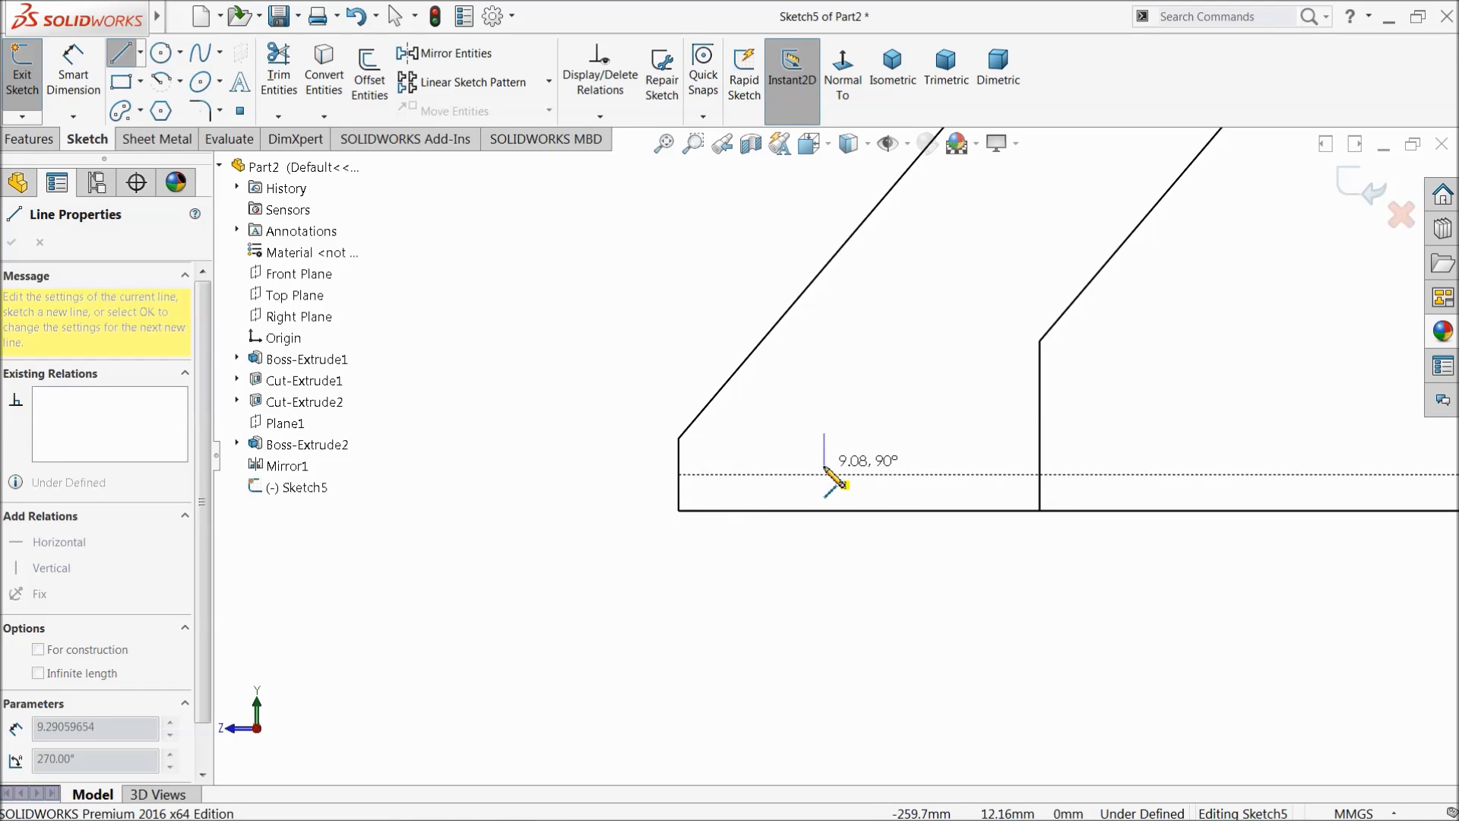
left_click(826, 476)
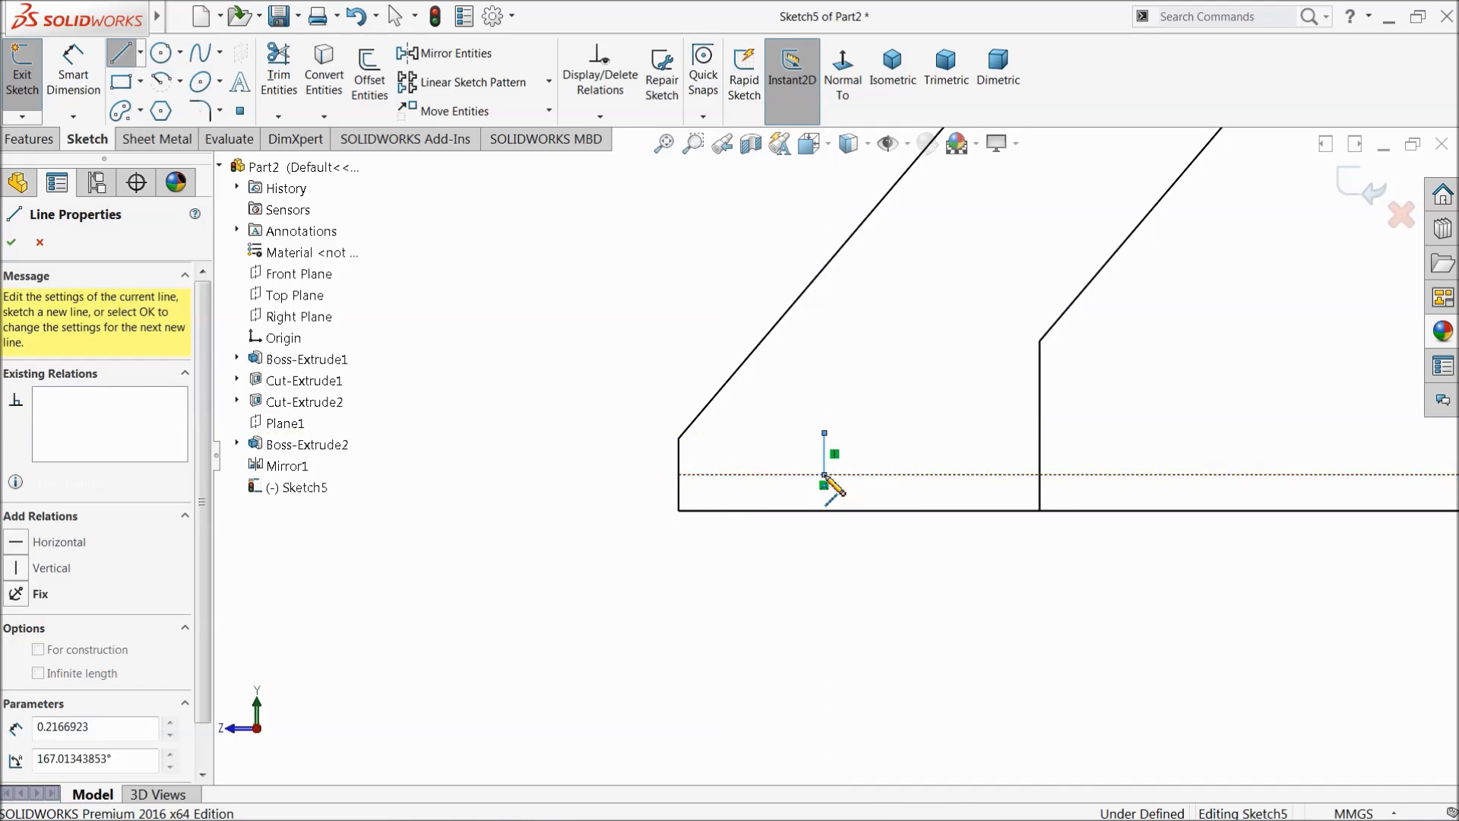
left_click(678, 475)
left_click(679, 511)
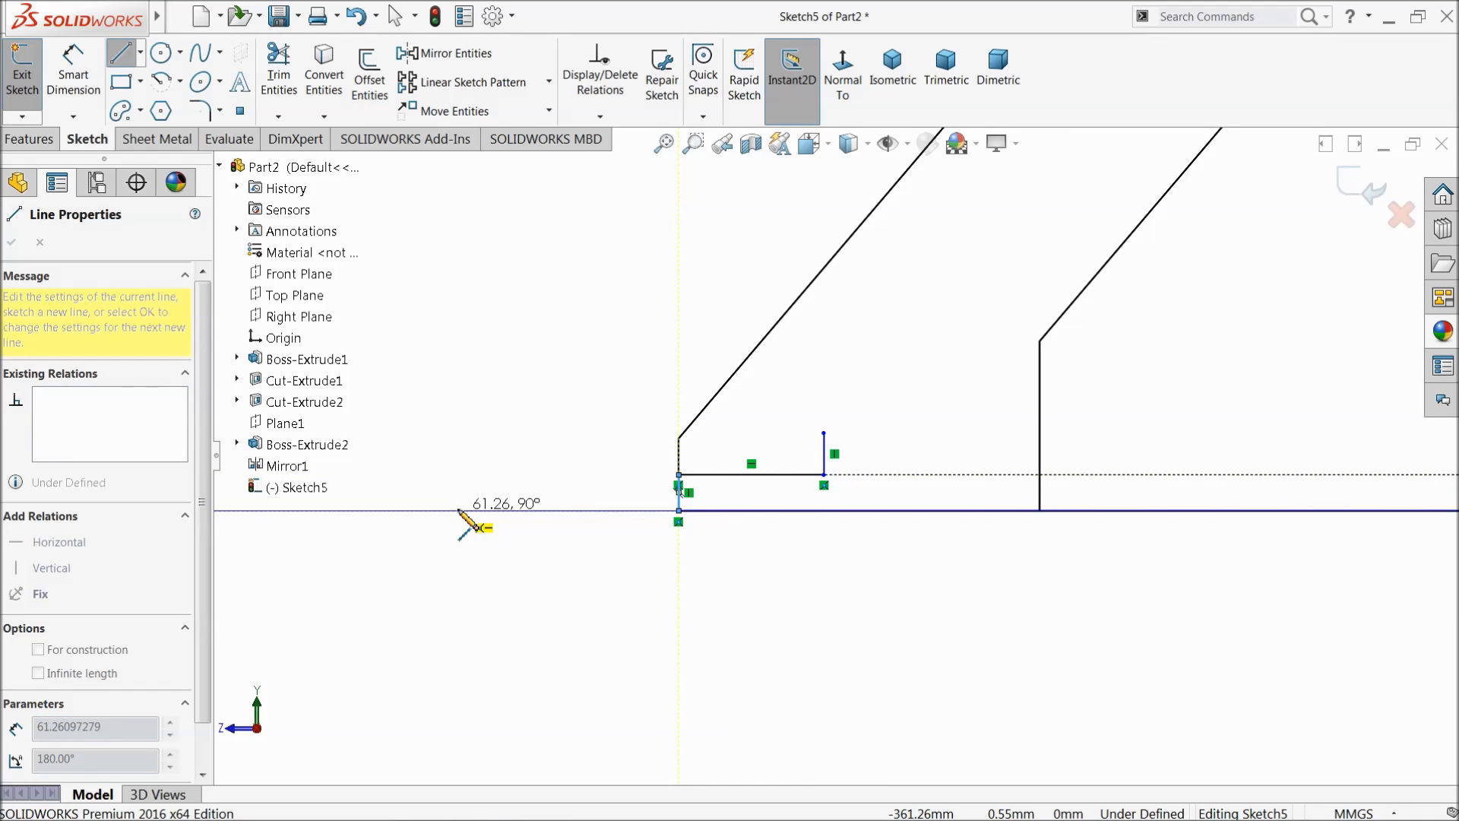
left_click(457, 510)
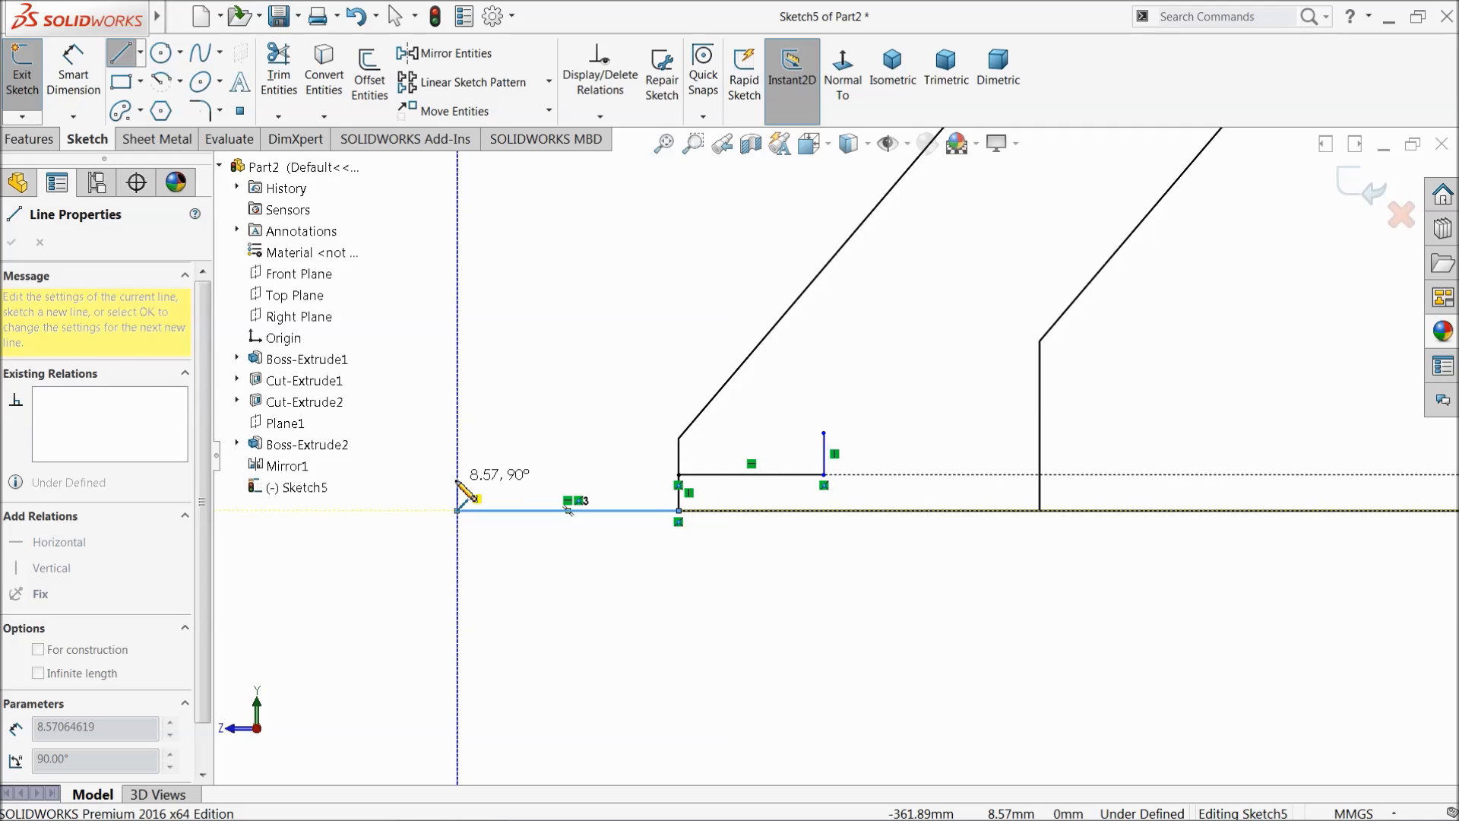
left_click(457, 479)
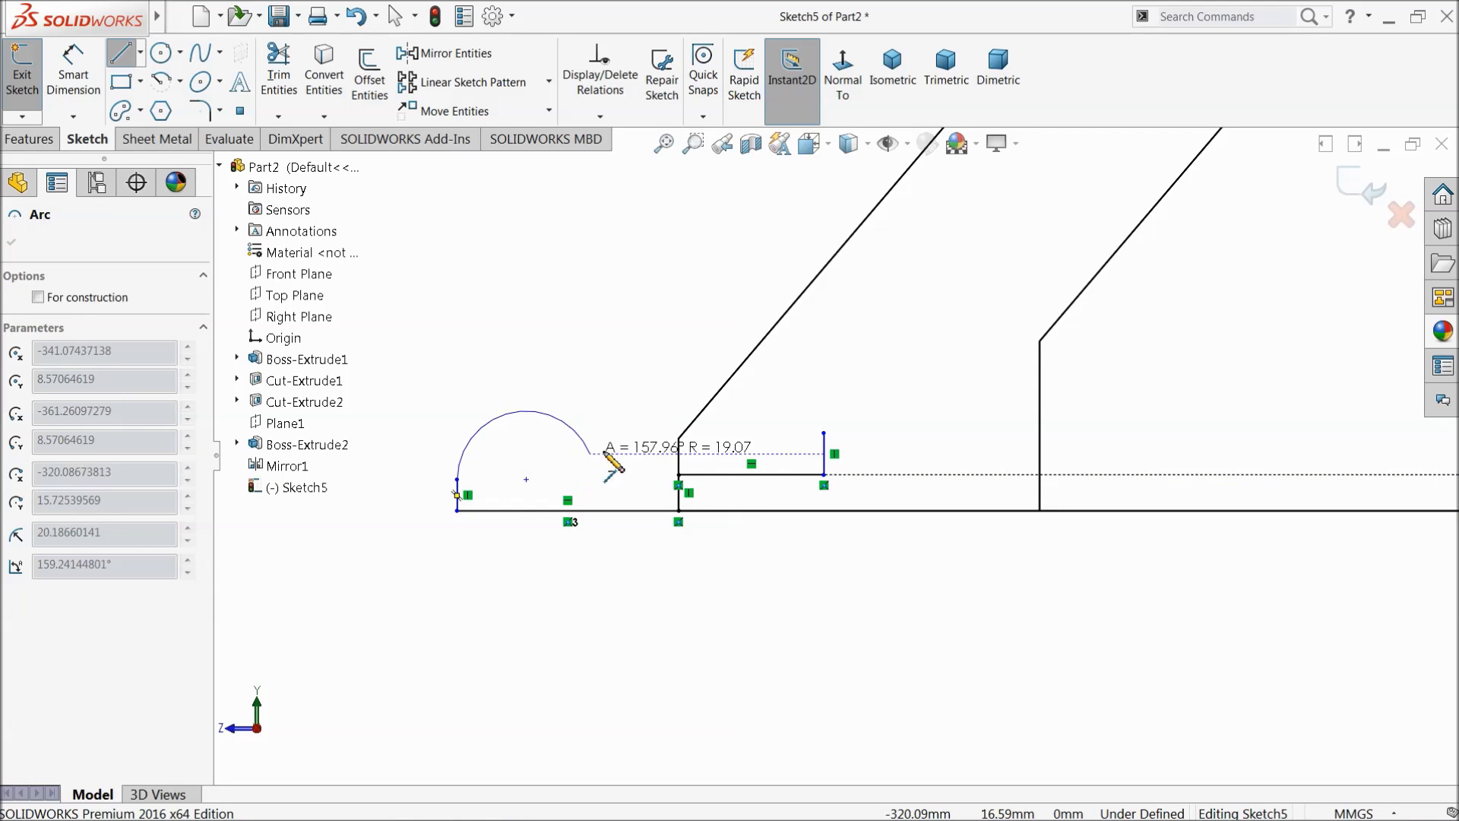
right_click(644, 368)
left_click(661, 369)
key("l")
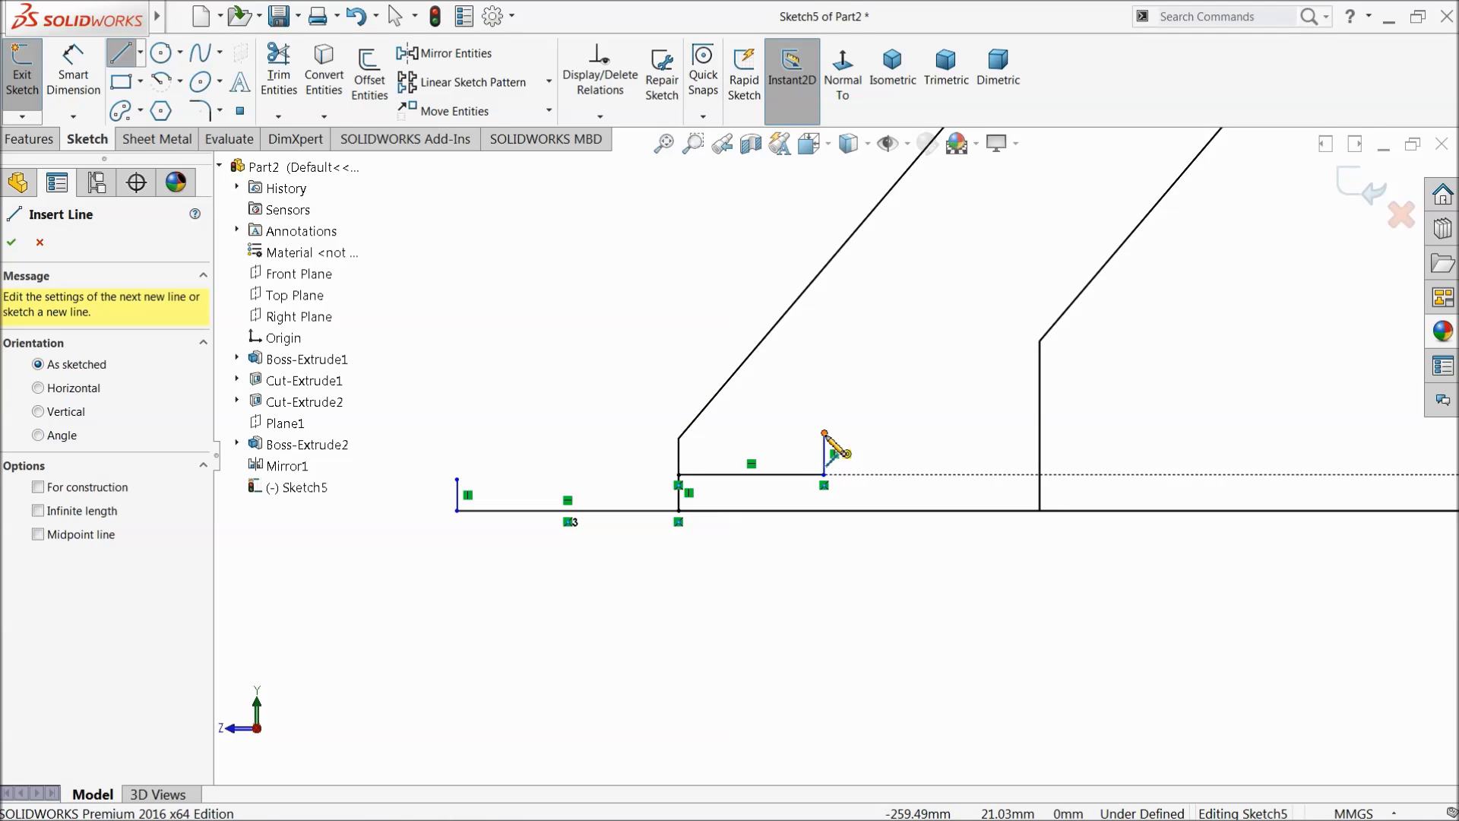
Step: Close the profile with a horizontal top line about 49 mm long and a tangent arc down to the front vertical line
left_click(824, 433)
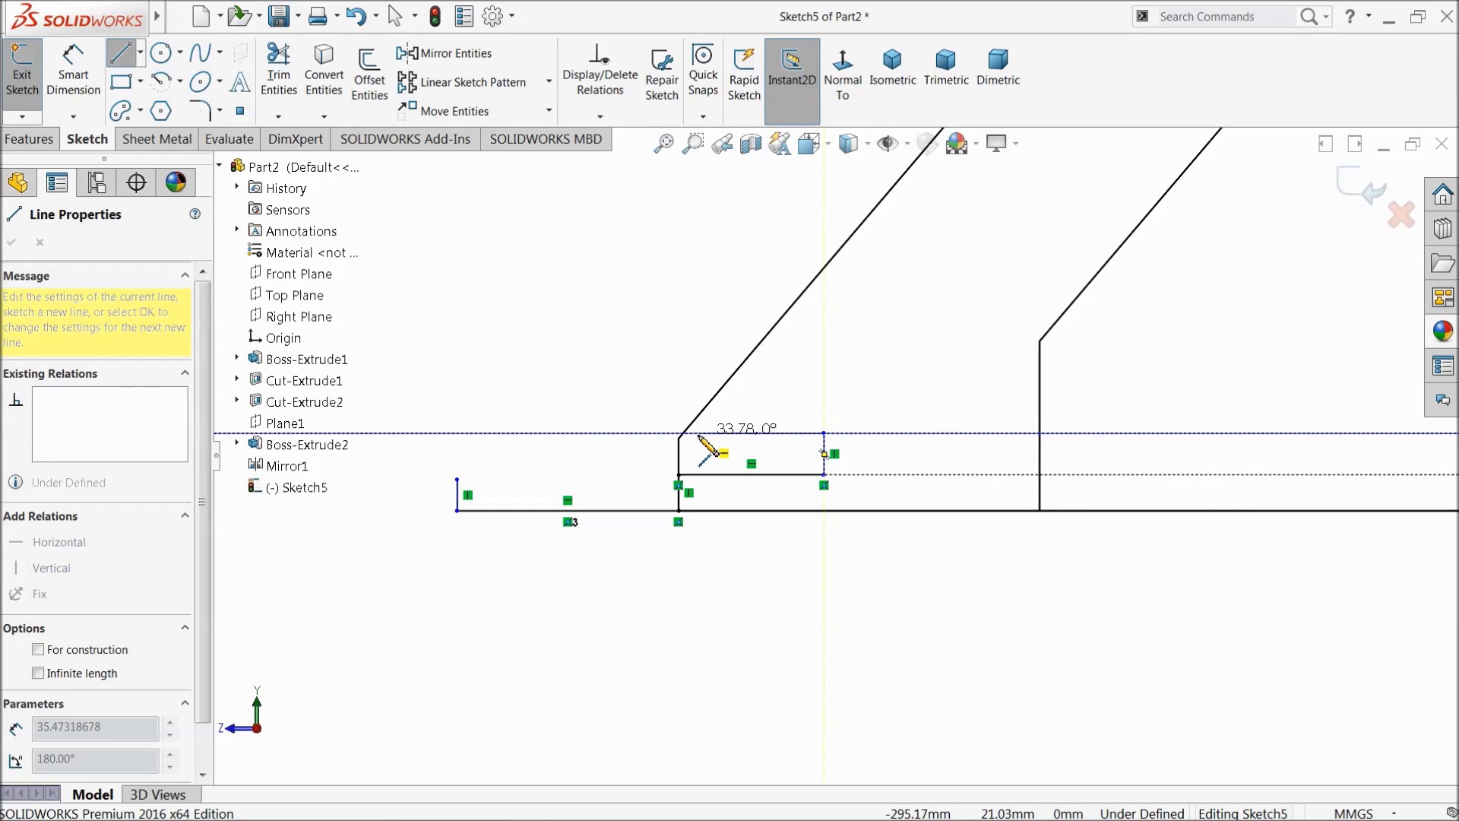
left_click(648, 435)
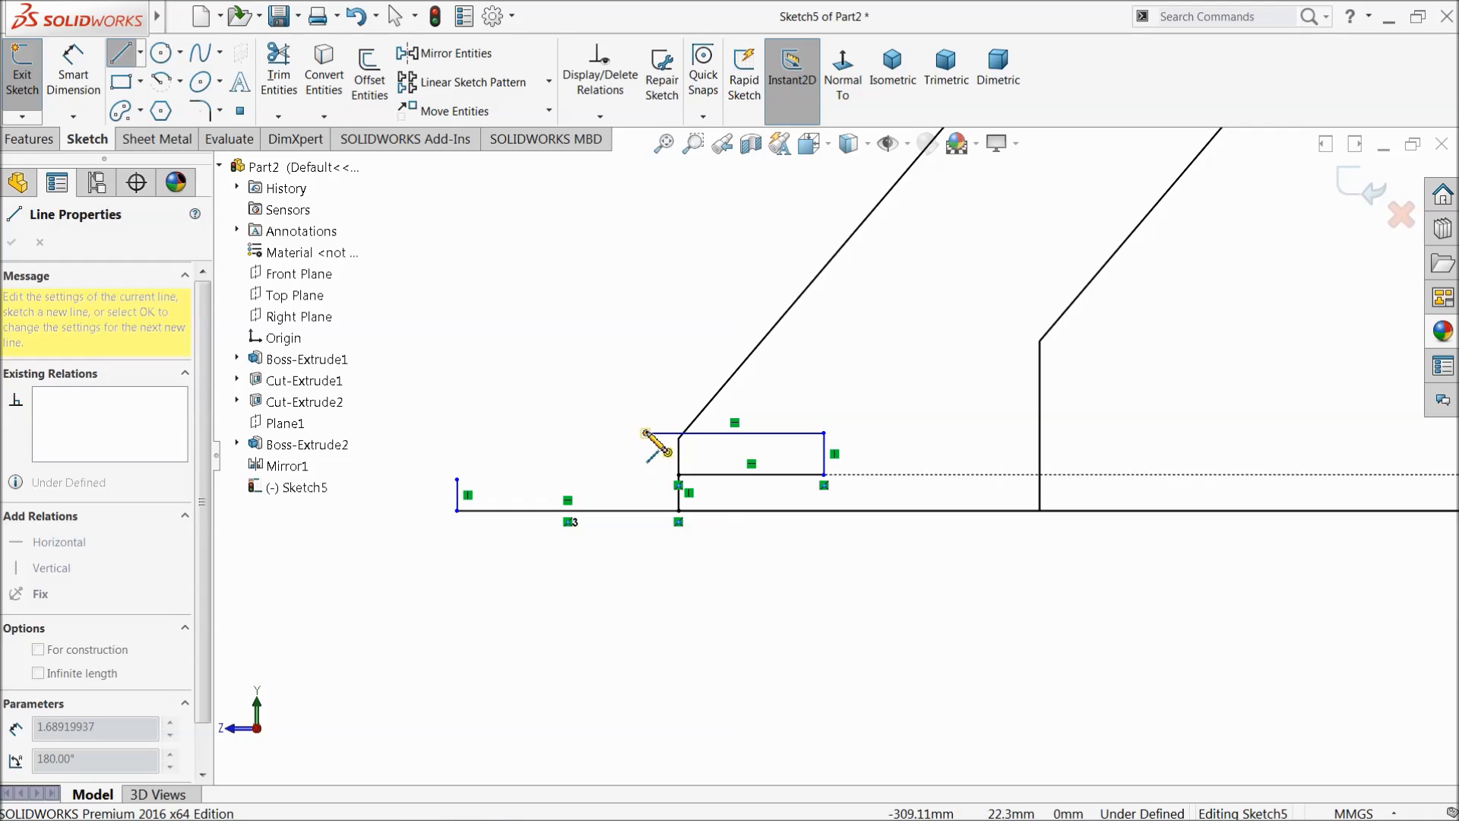
left_click(457, 478)
right_click(487, 393)
left_click(538, 394)
key("z")
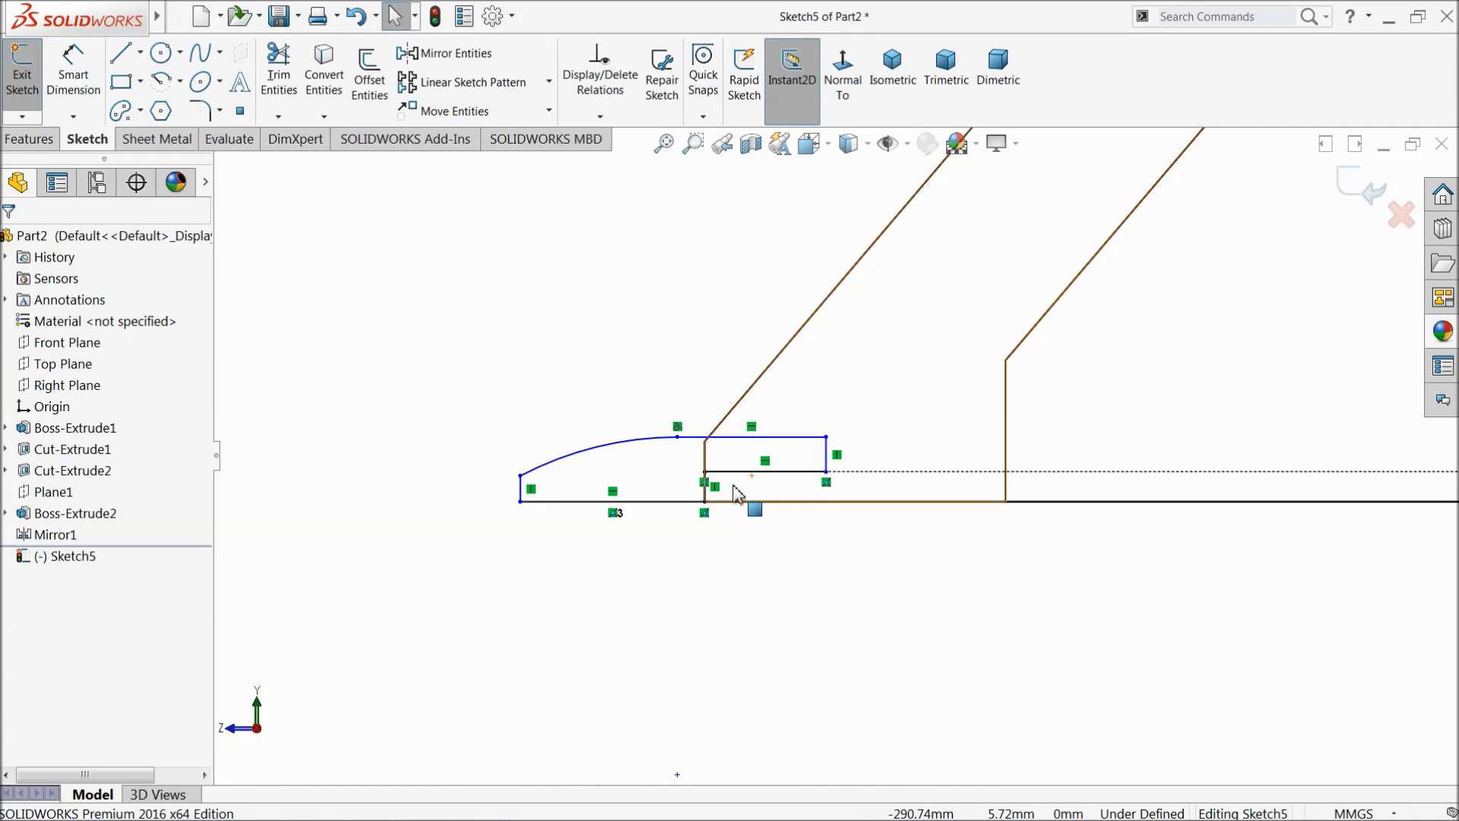
Step: Add a driven height dimension to the short vertical line at the bucket lip and set the profile's rear vertical line to 10 mm
scroll(783, 495, "down", 3)
left_click(73, 72)
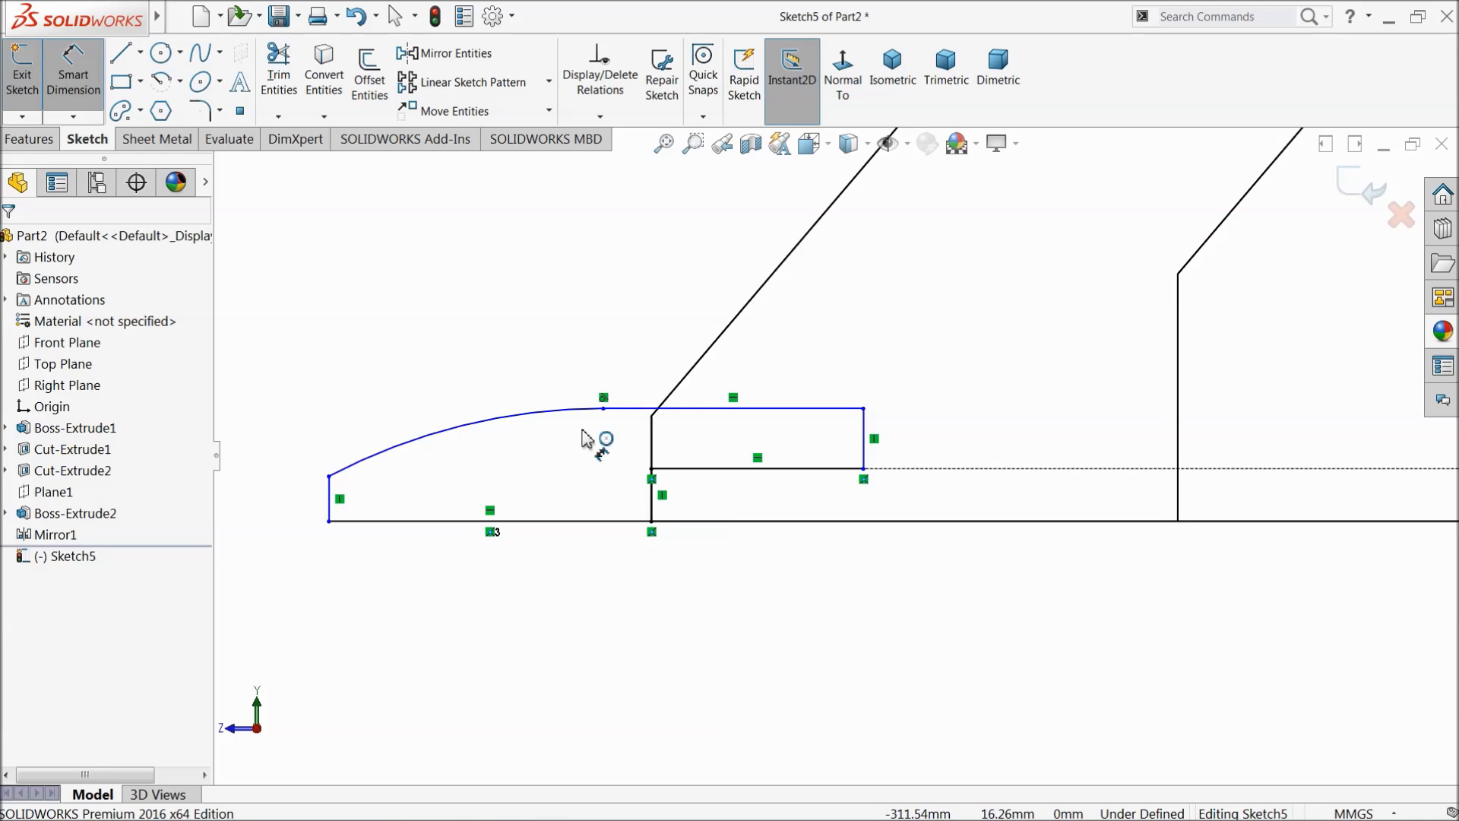
left_click(652, 500)
left_click(688, 504)
left_click(865, 424)
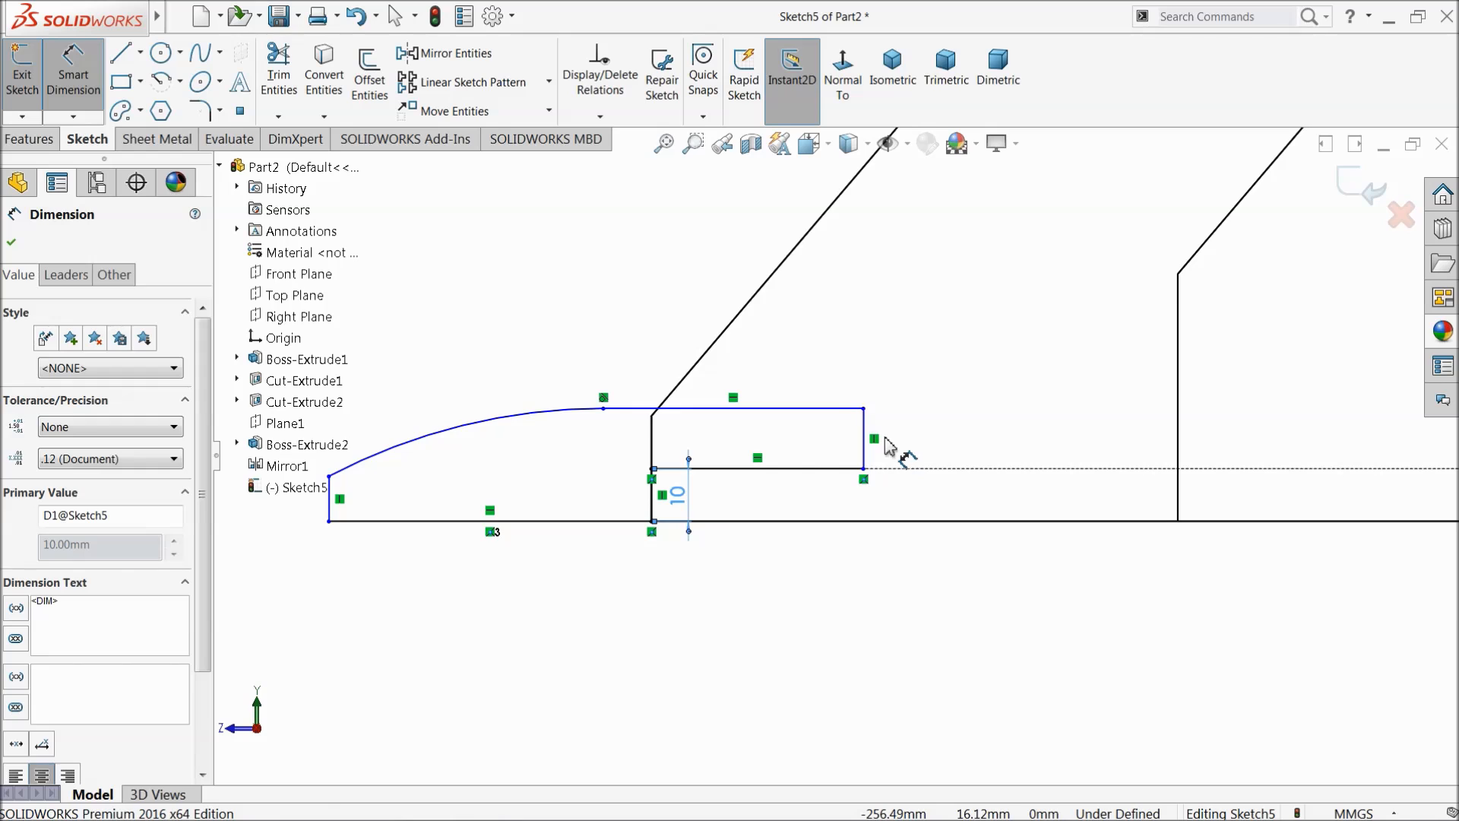
left_click(864, 441)
left_click(916, 456)
type("10")
key("Return")
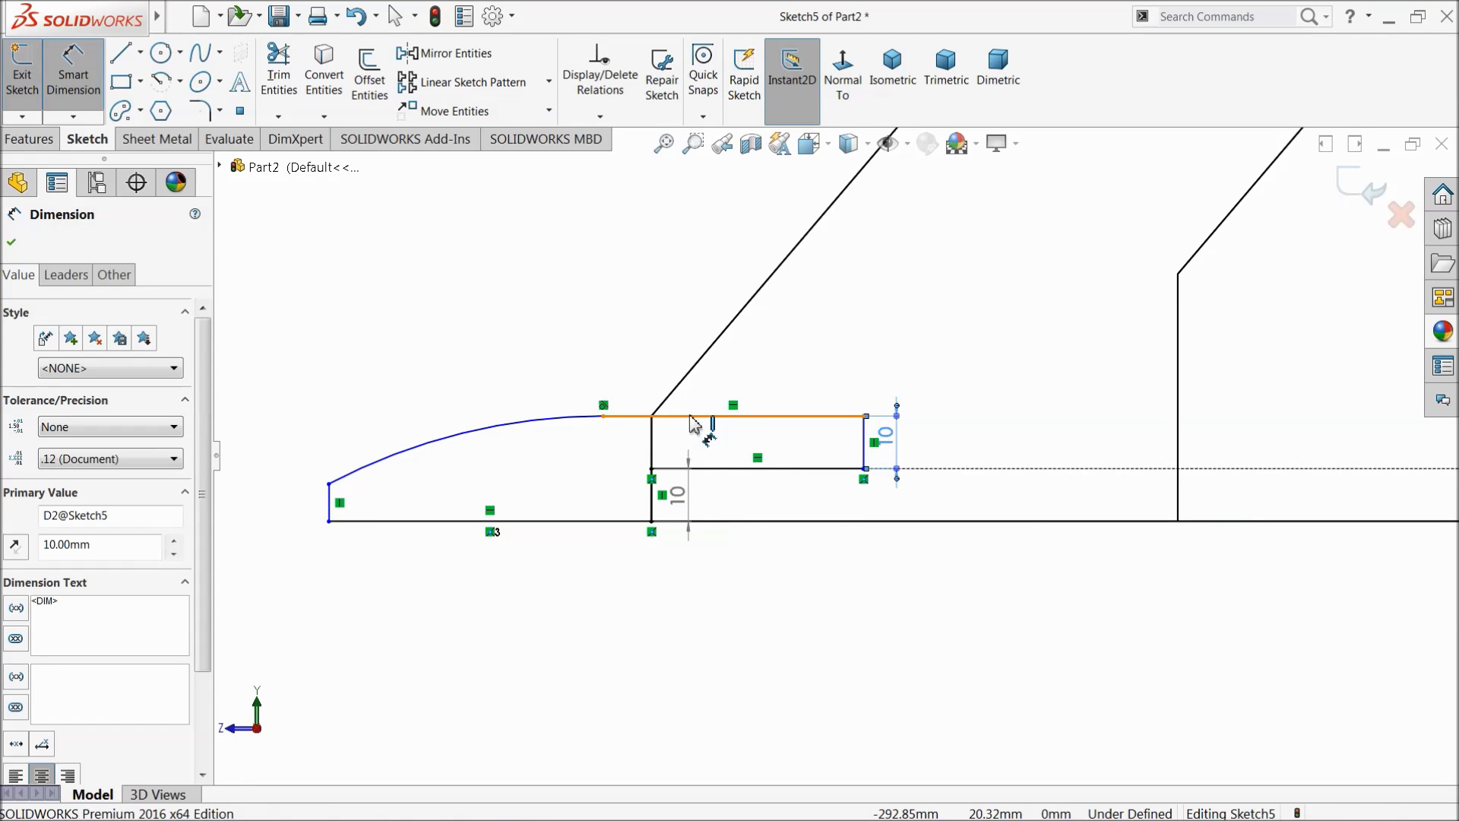
Step: Set the length of the profile's top horizontal line to 60 mm
left_click(698, 415)
left_click(707, 395)
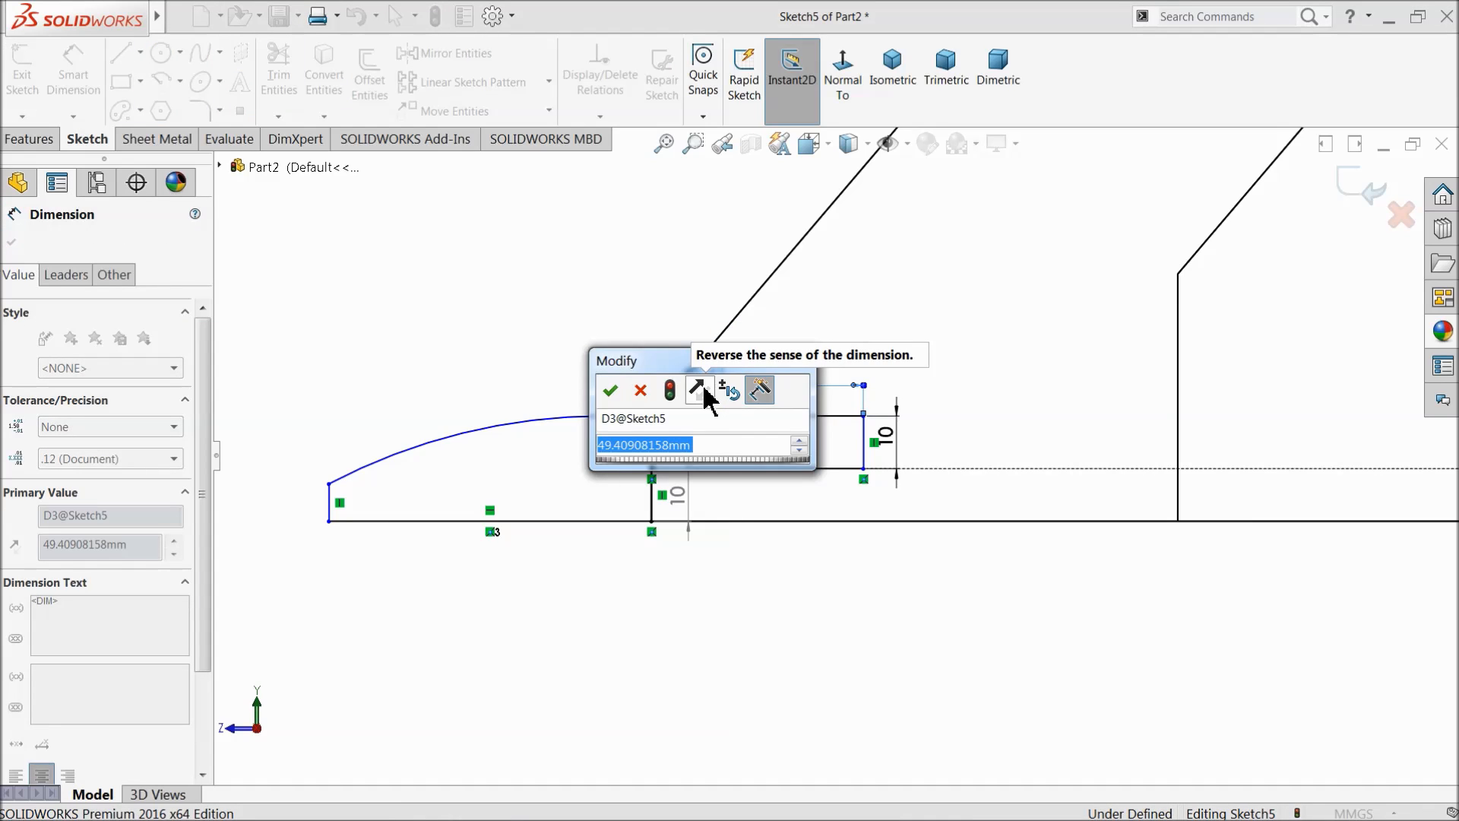
type("60")
key("Return")
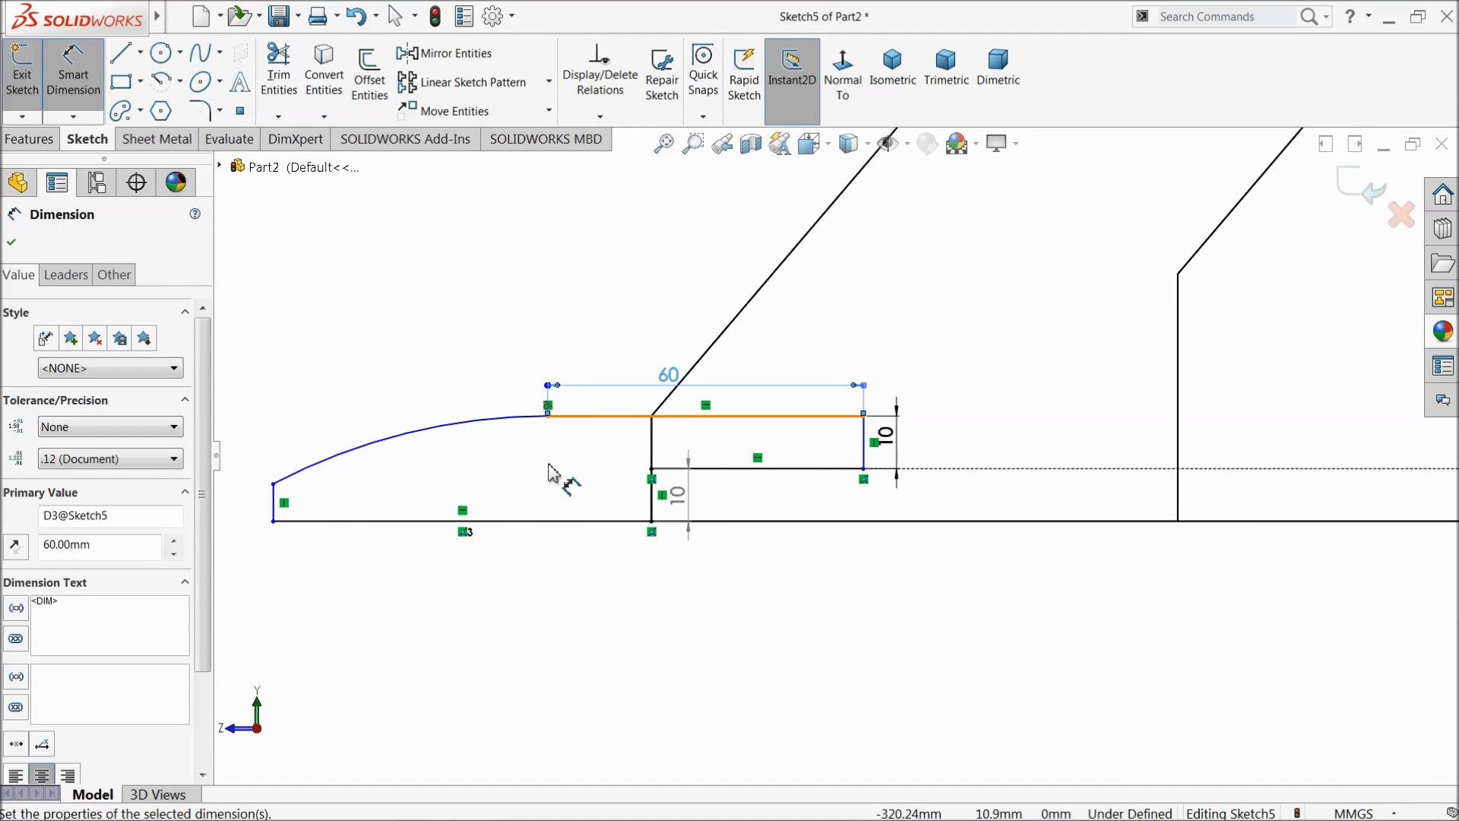
Step: Set the height of the profile's front vertical line to 5 mm
scroll(525, 472, "down", 3)
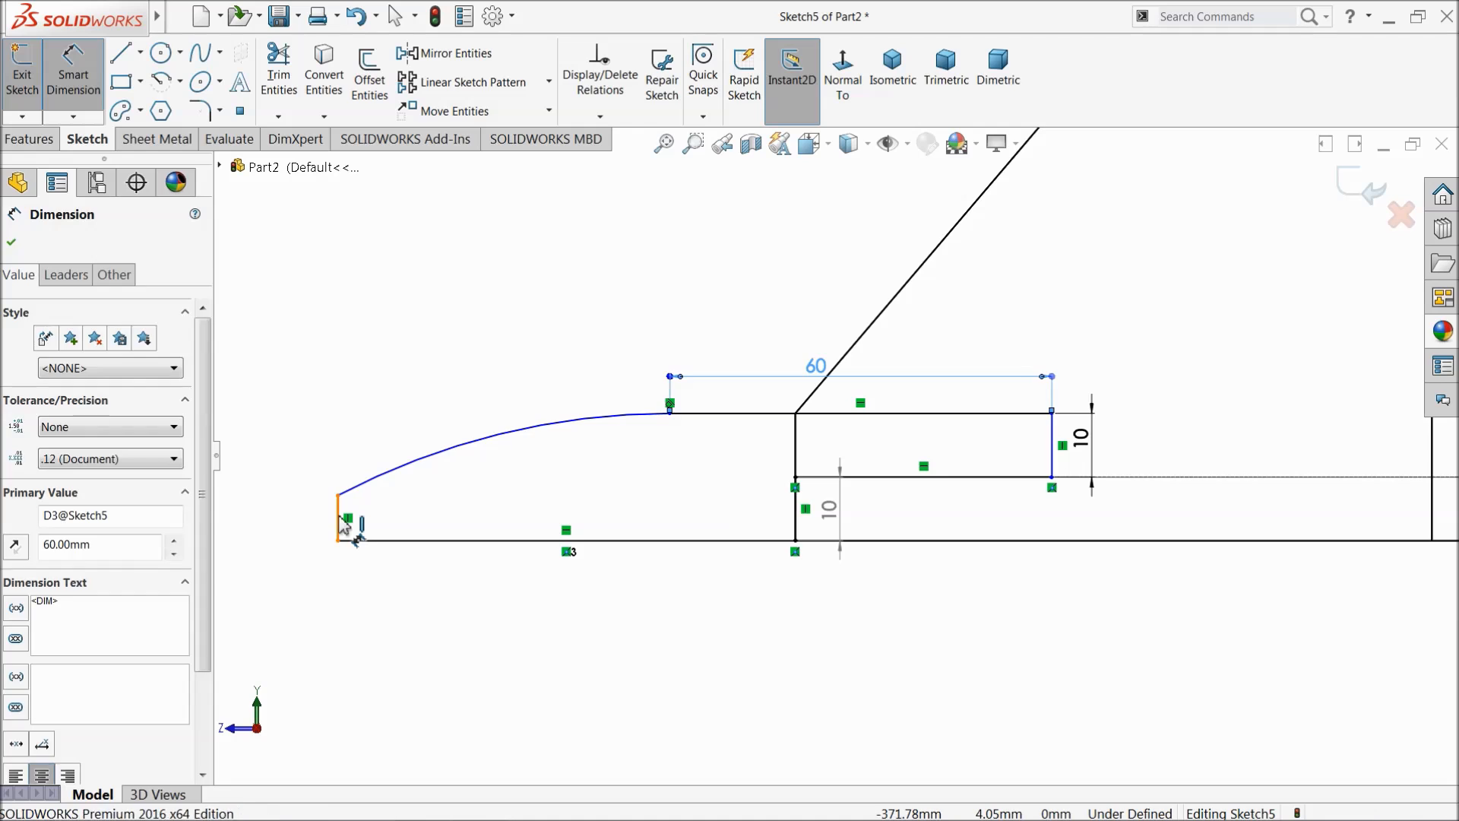
left_click(338, 520)
left_click(257, 519)
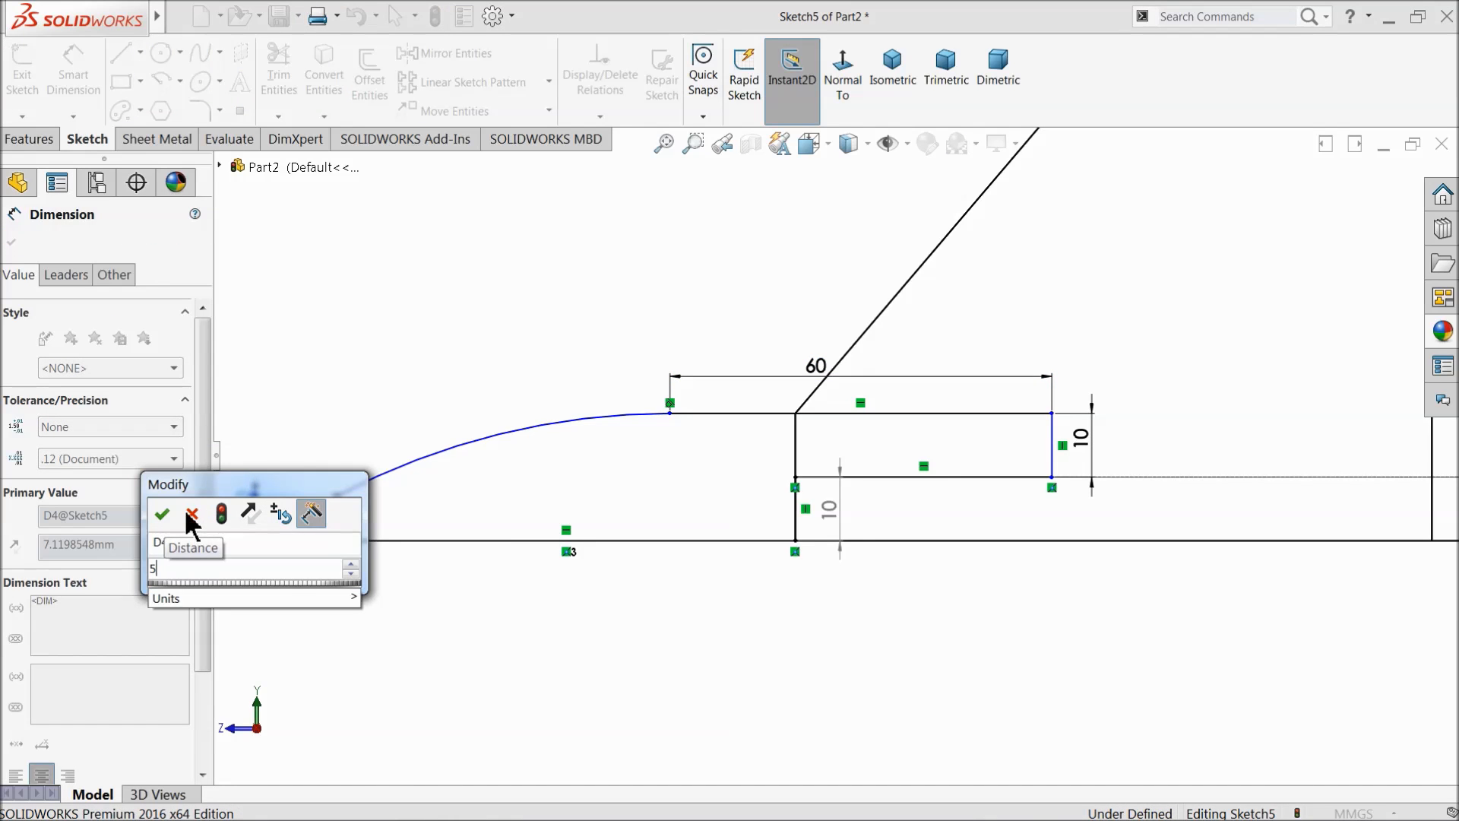
left_click(162, 515)
Step: Set the radius of the tangent arc at the profile's front to 150 mm
left_click(494, 441)
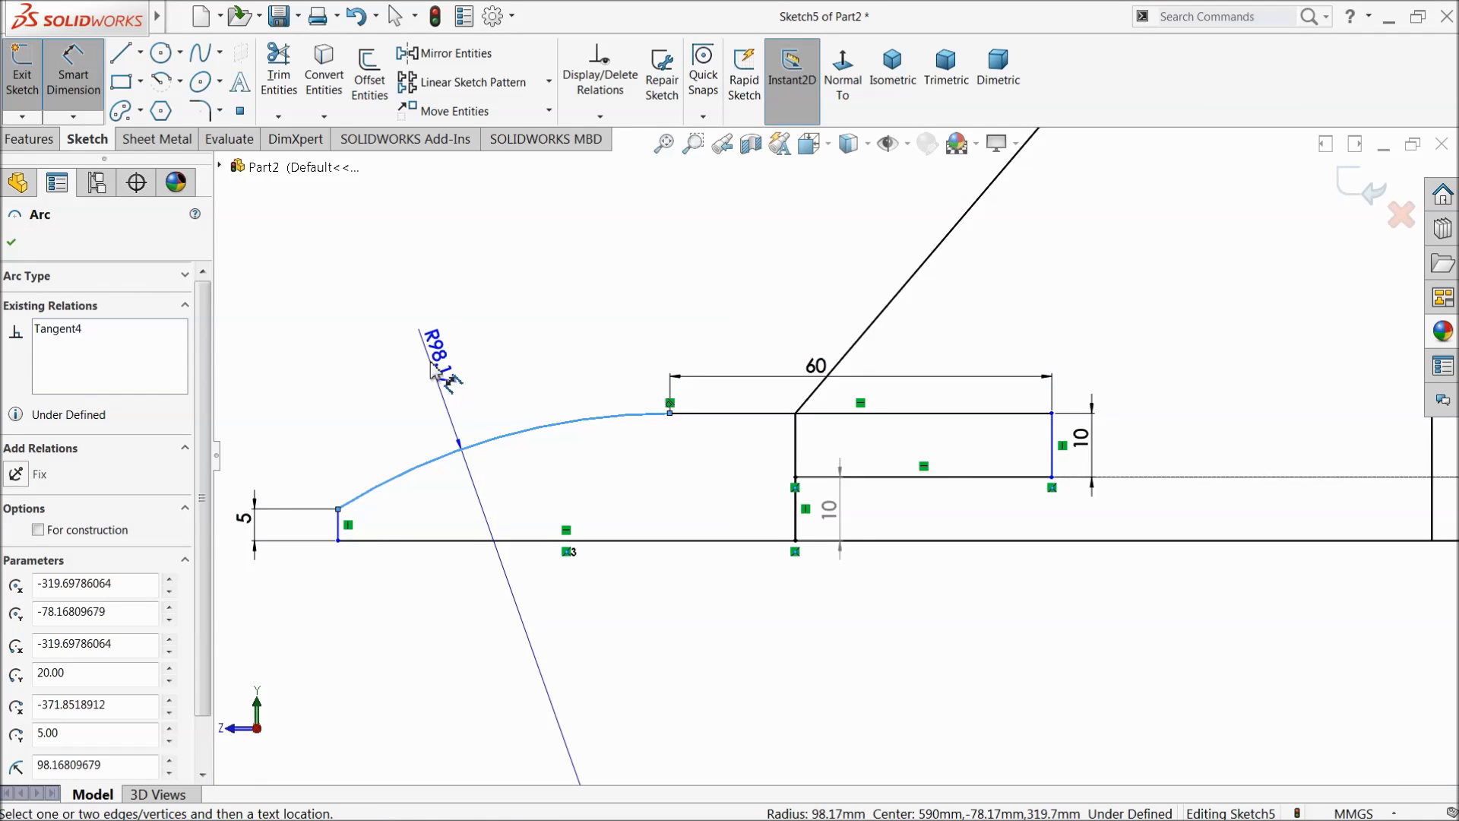
left_click(477, 338)
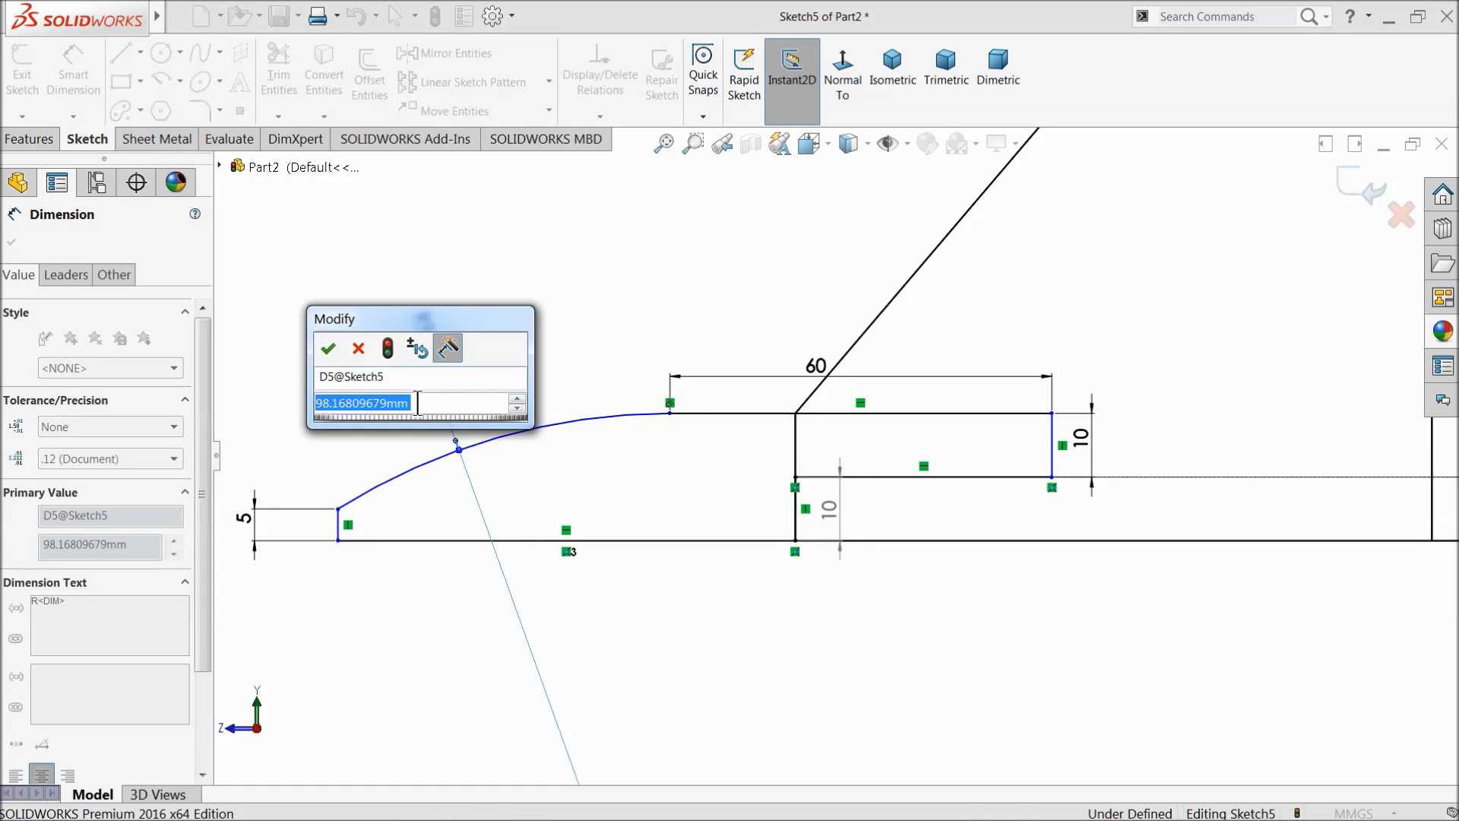
type("150")
key("Return")
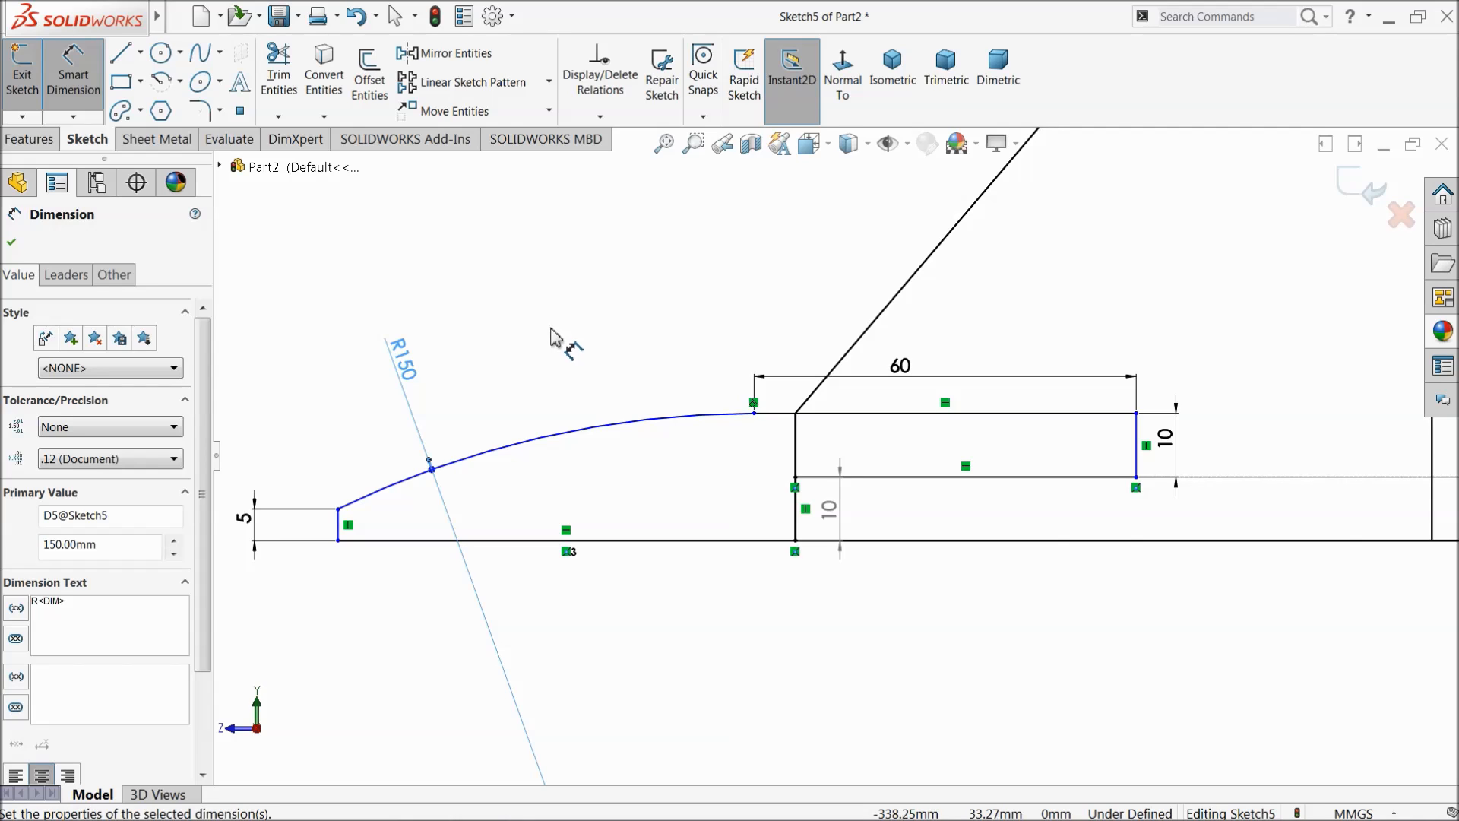
left_click(370, 282)
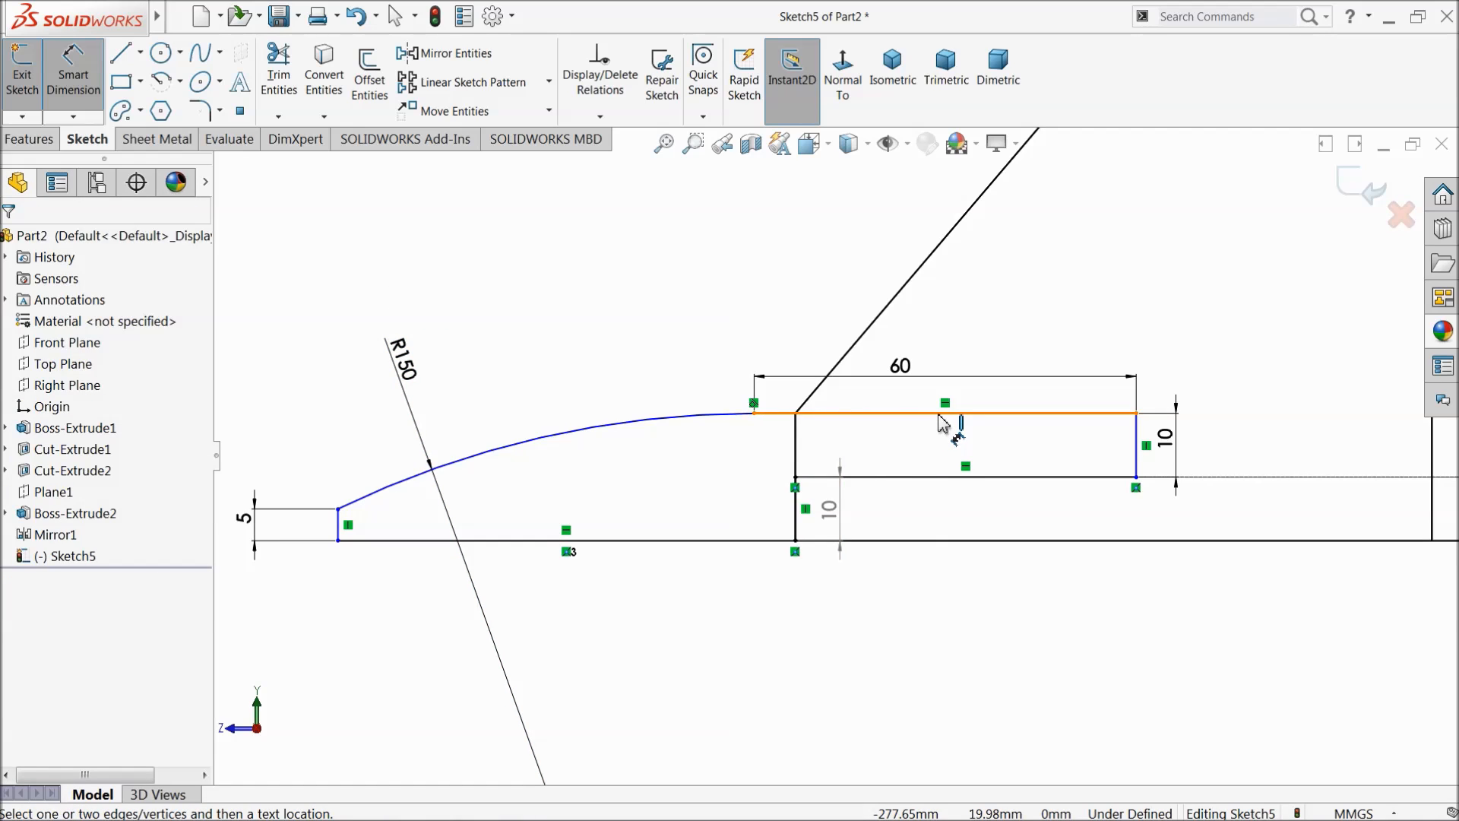
Step: Set the horizontal line resting on the bucket floor to 40 mm and finish dimensioning the profile
left_click(941, 485)
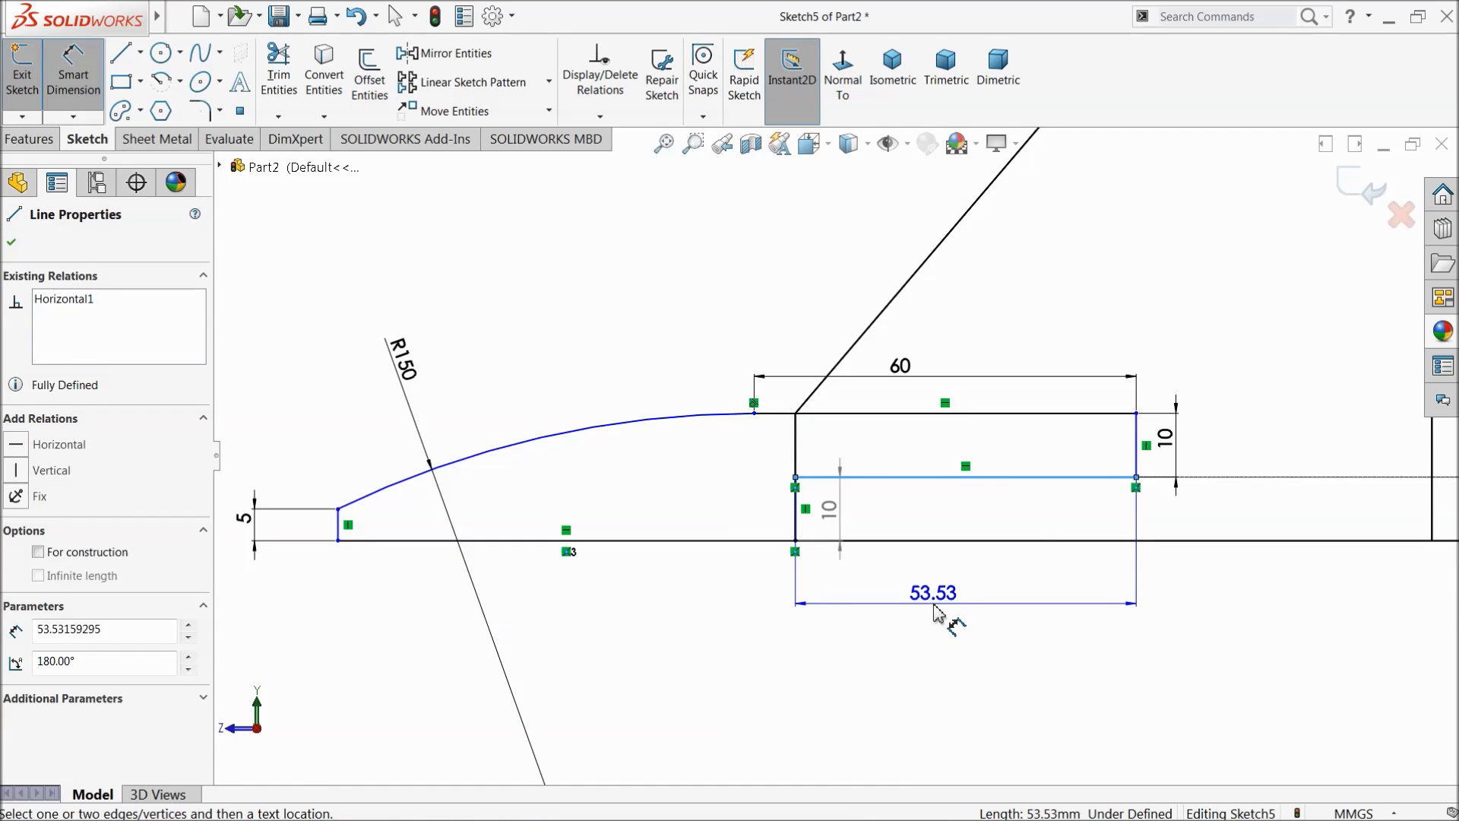
left_click(942, 604)
type("40")
left_click(841, 608)
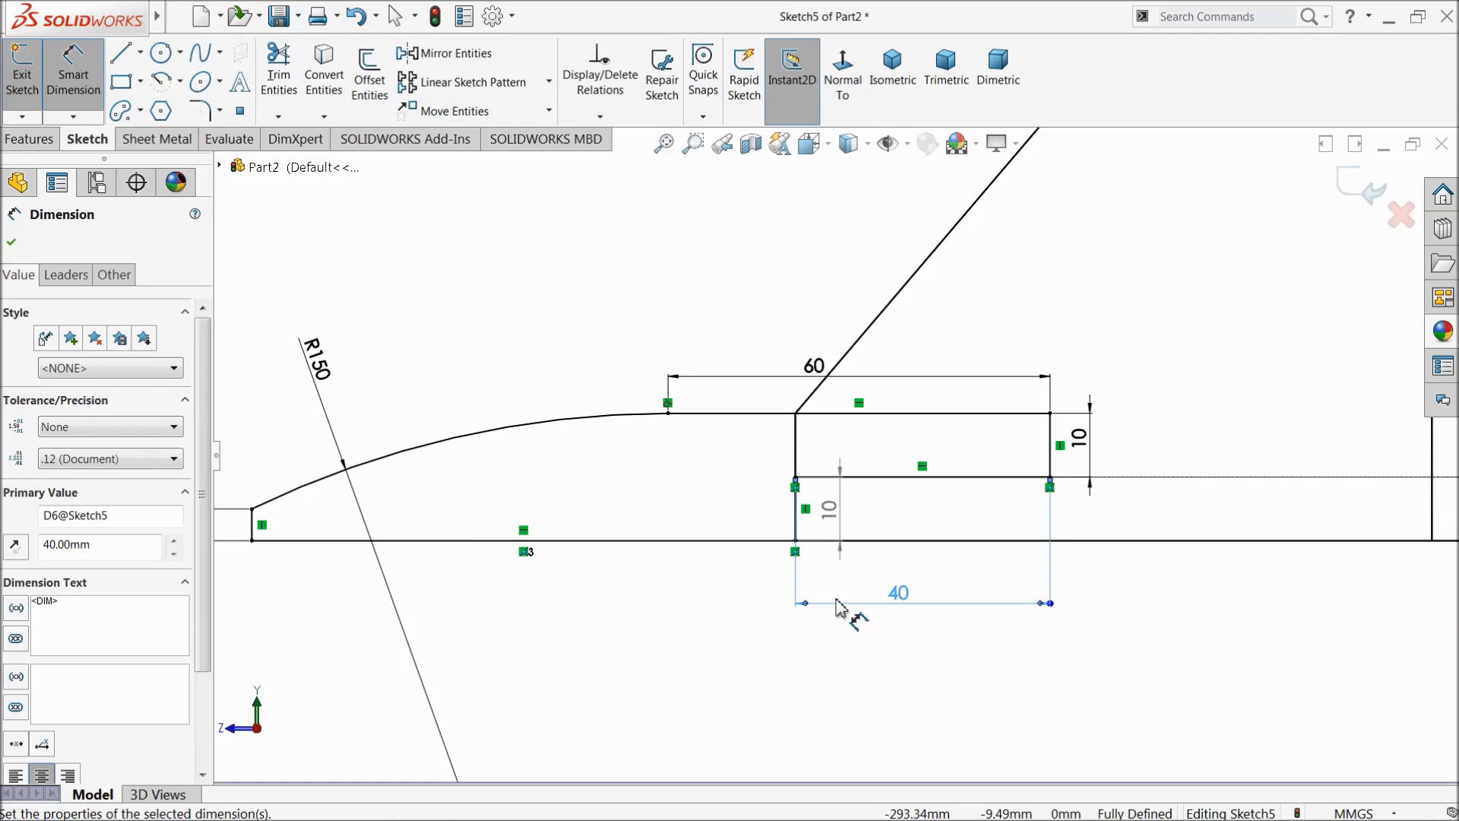
key("z")
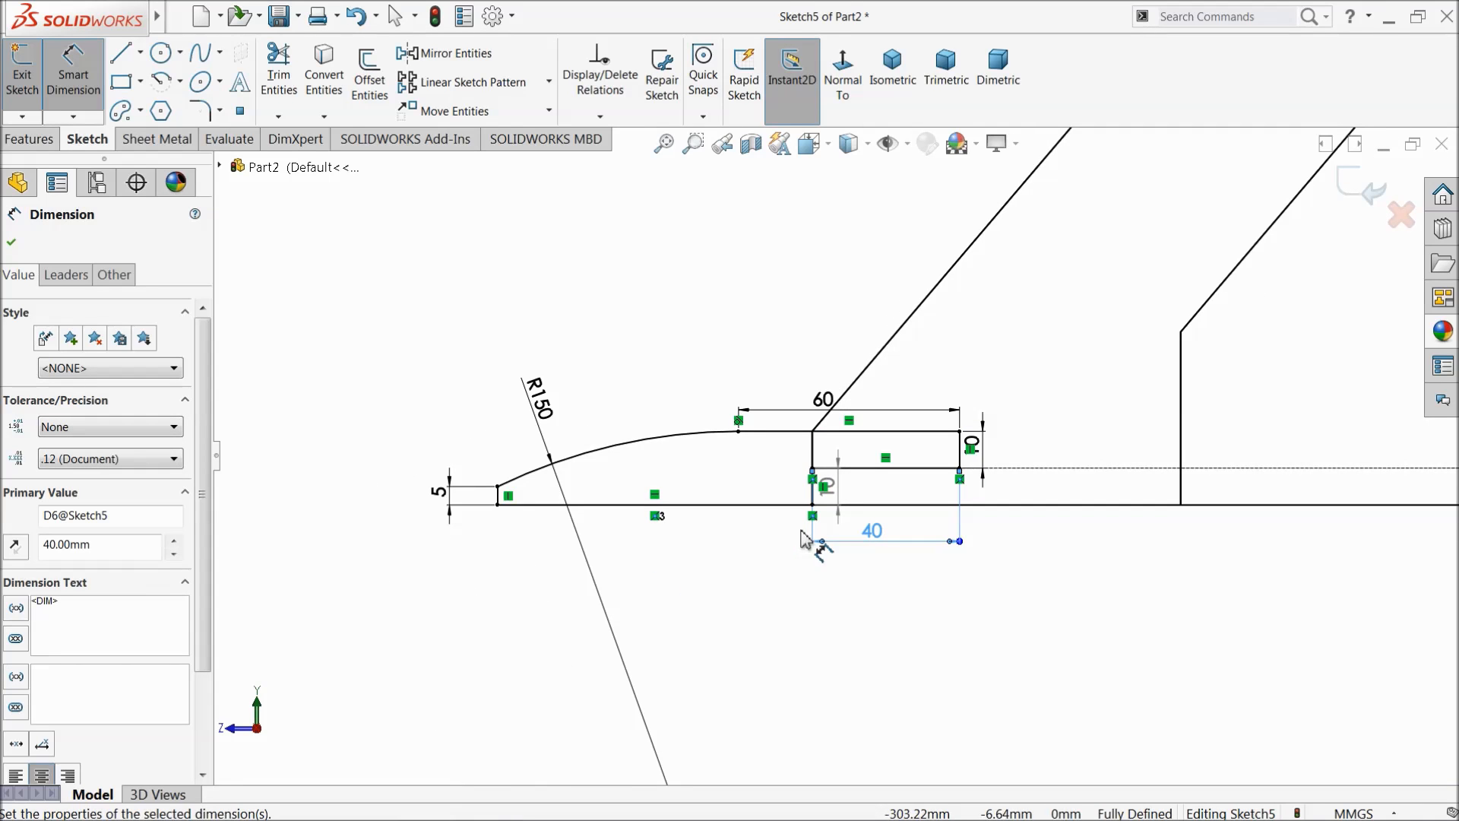
scroll(782, 519, "up", 6)
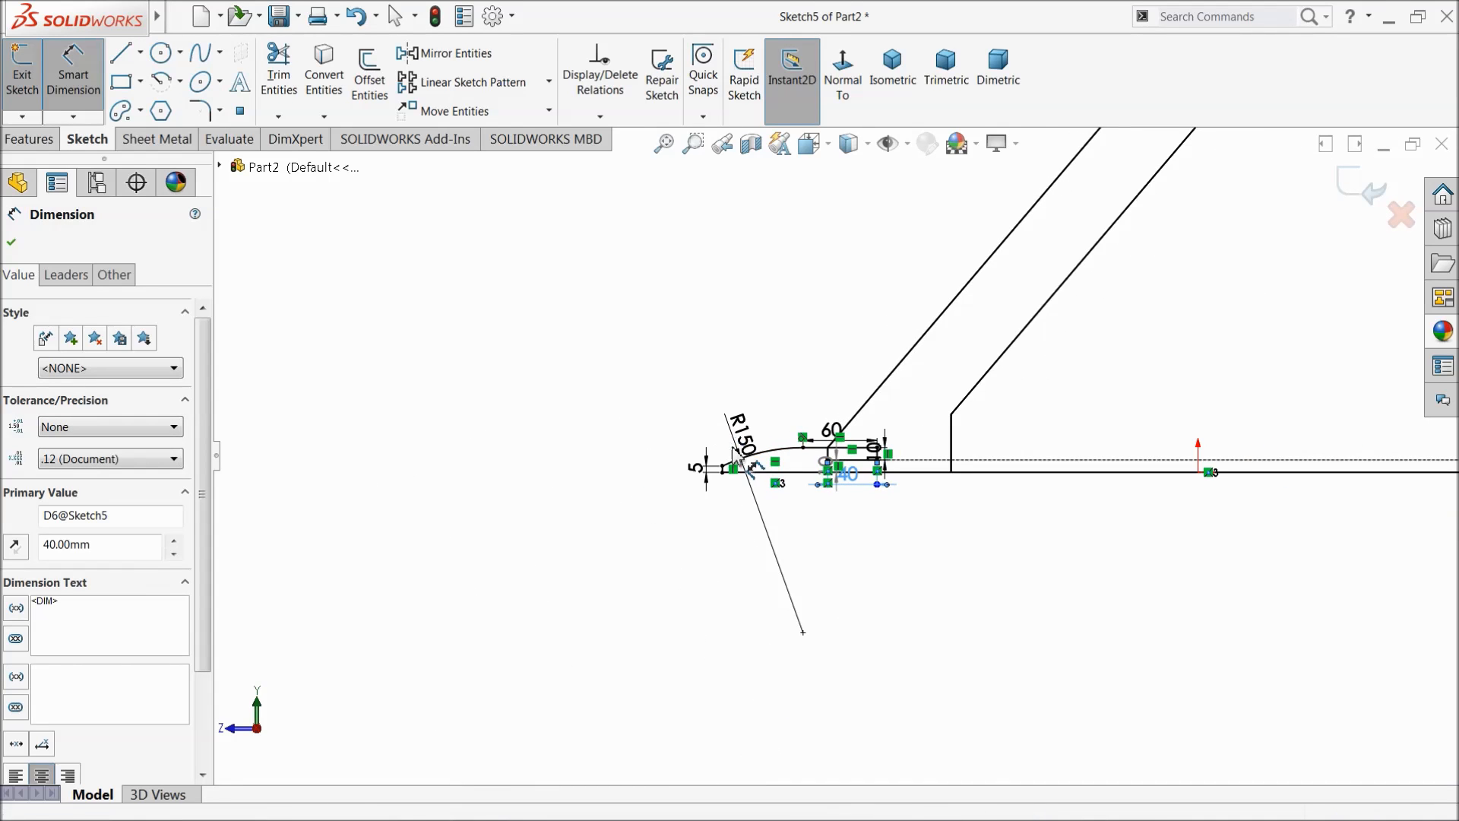
scroll(815, 470, "down", 3)
scroll(815, 478, "down", 3)
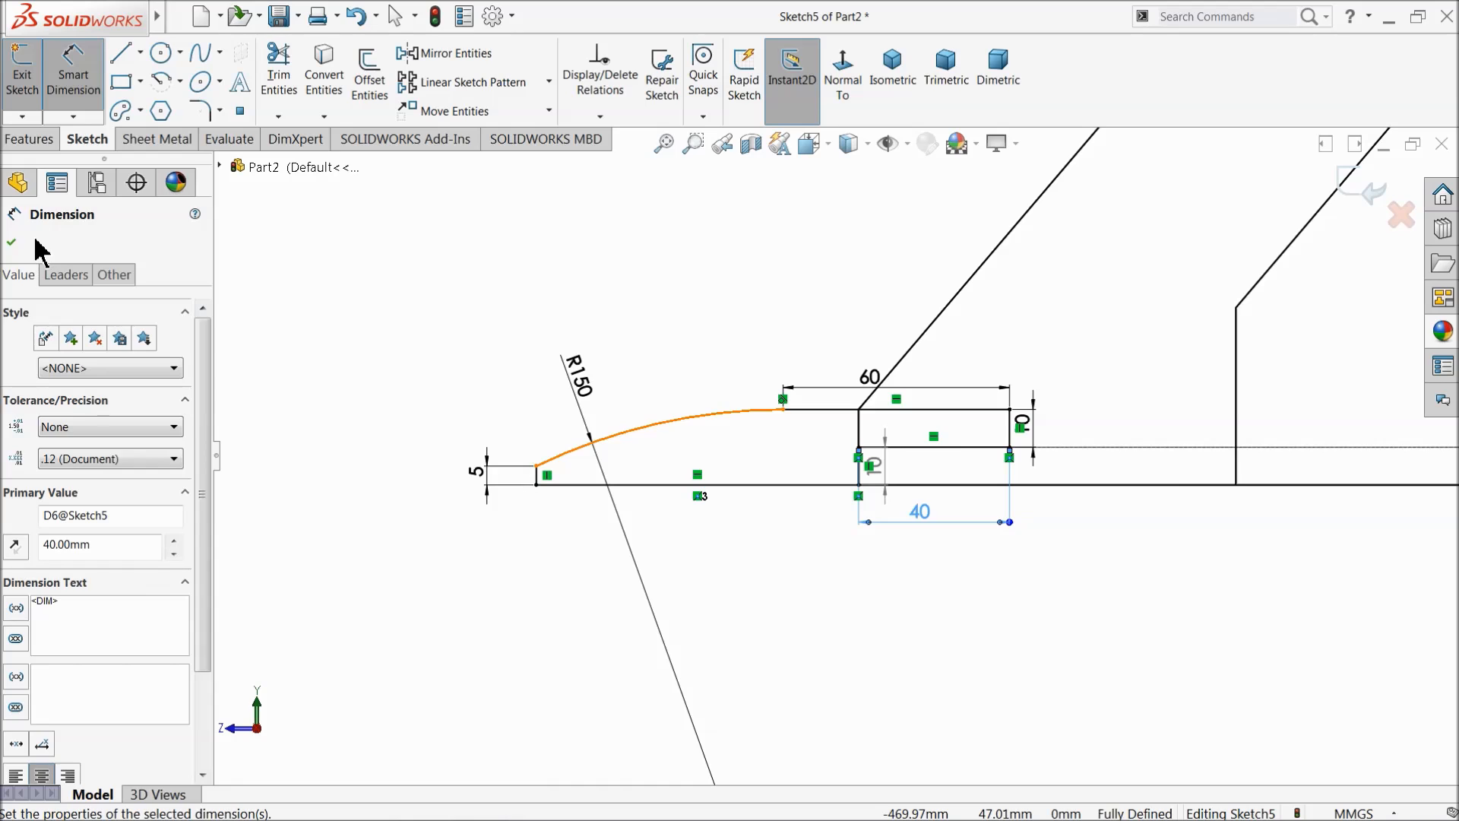
left_click(10, 245)
Step: Change the display style back to Shaded With Edges
left_click(35, 140)
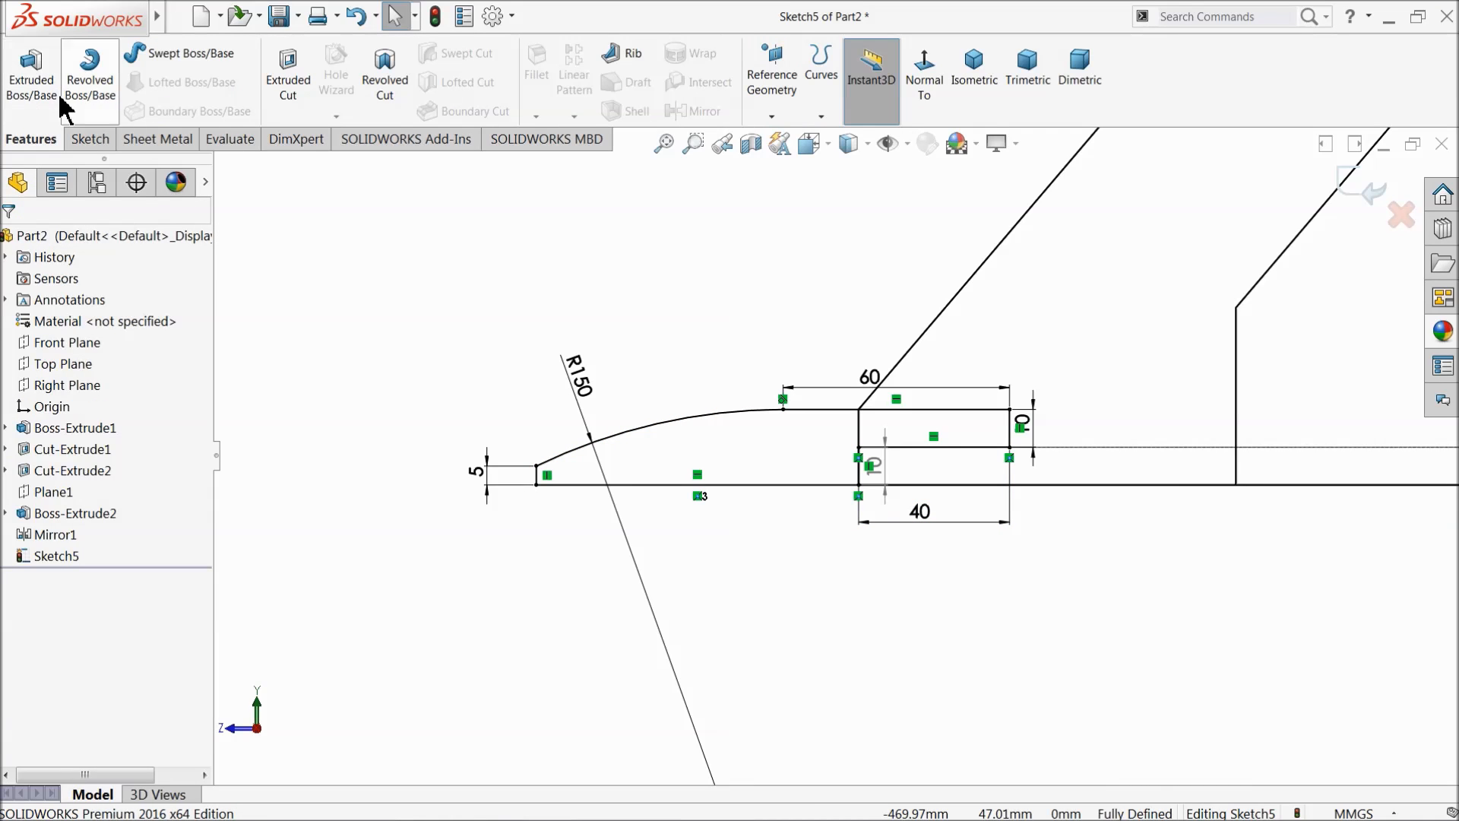
left_click(849, 143)
left_click(854, 188)
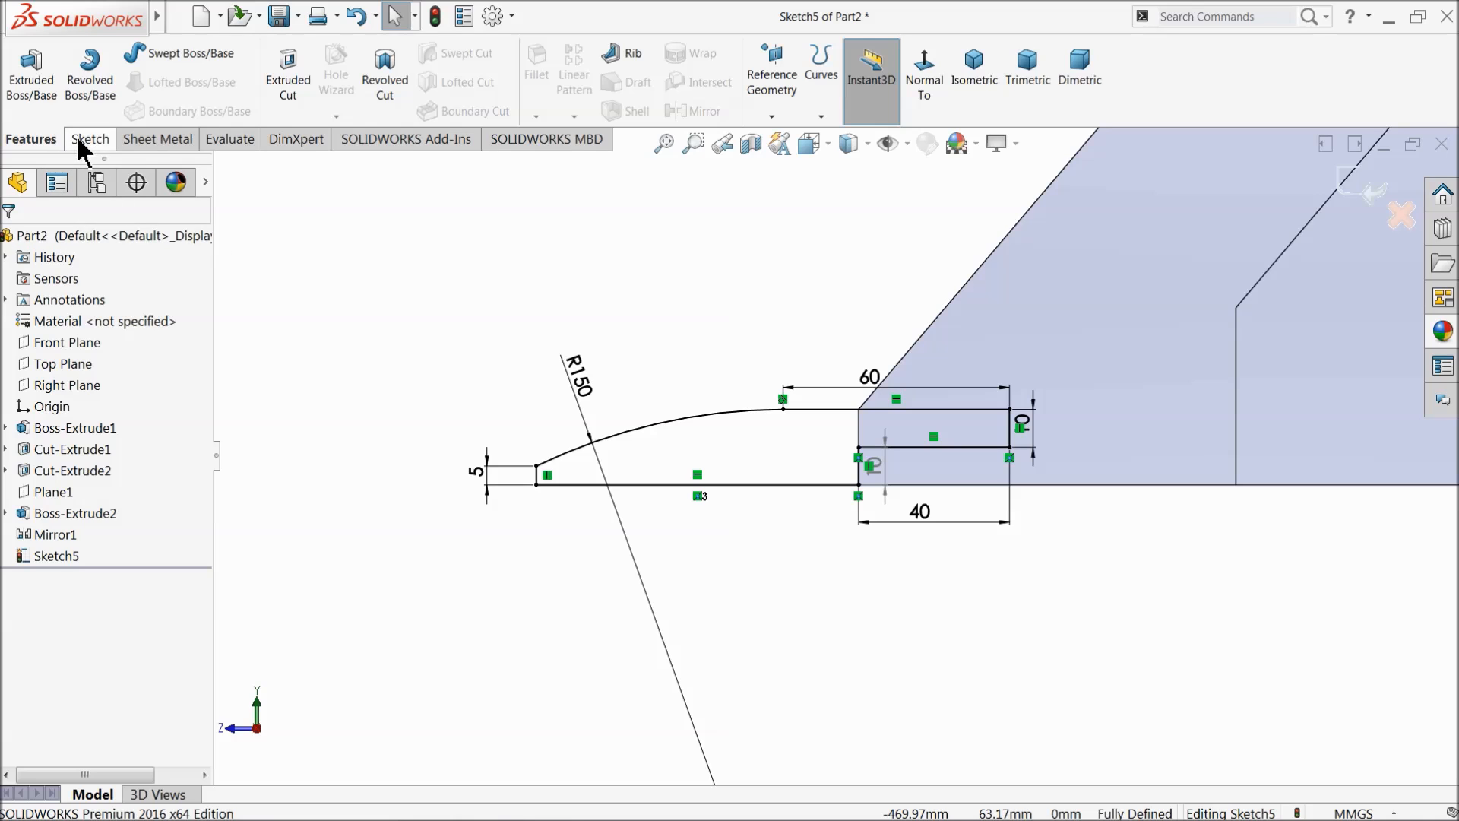
Step: Start a boss extrusion of the tooth profile with Mid Plane as its end condition
left_click(32, 76)
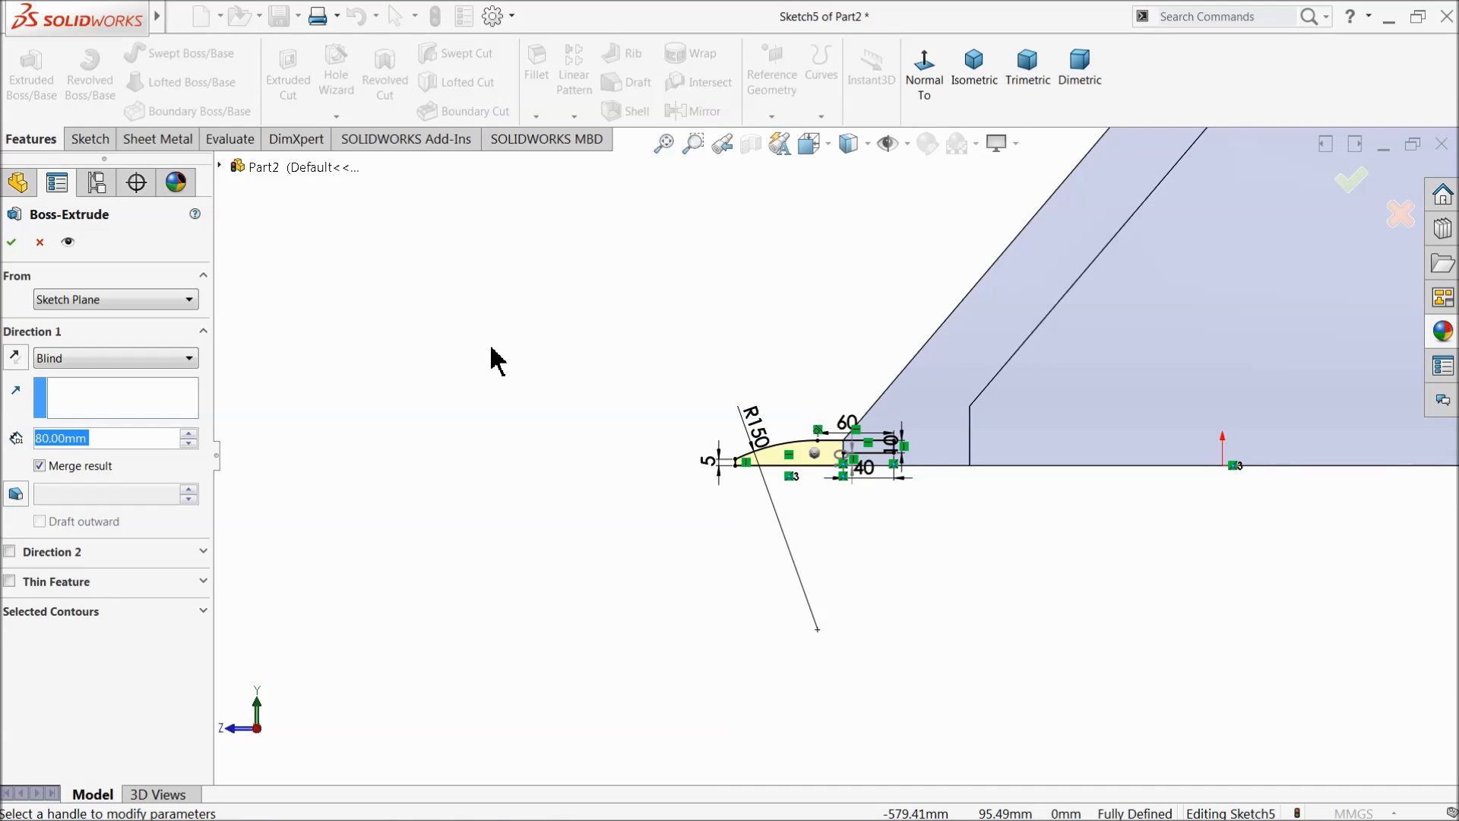
middle_click_drag(495, 358, 571, 478)
scroll(573, 480, "up", 4)
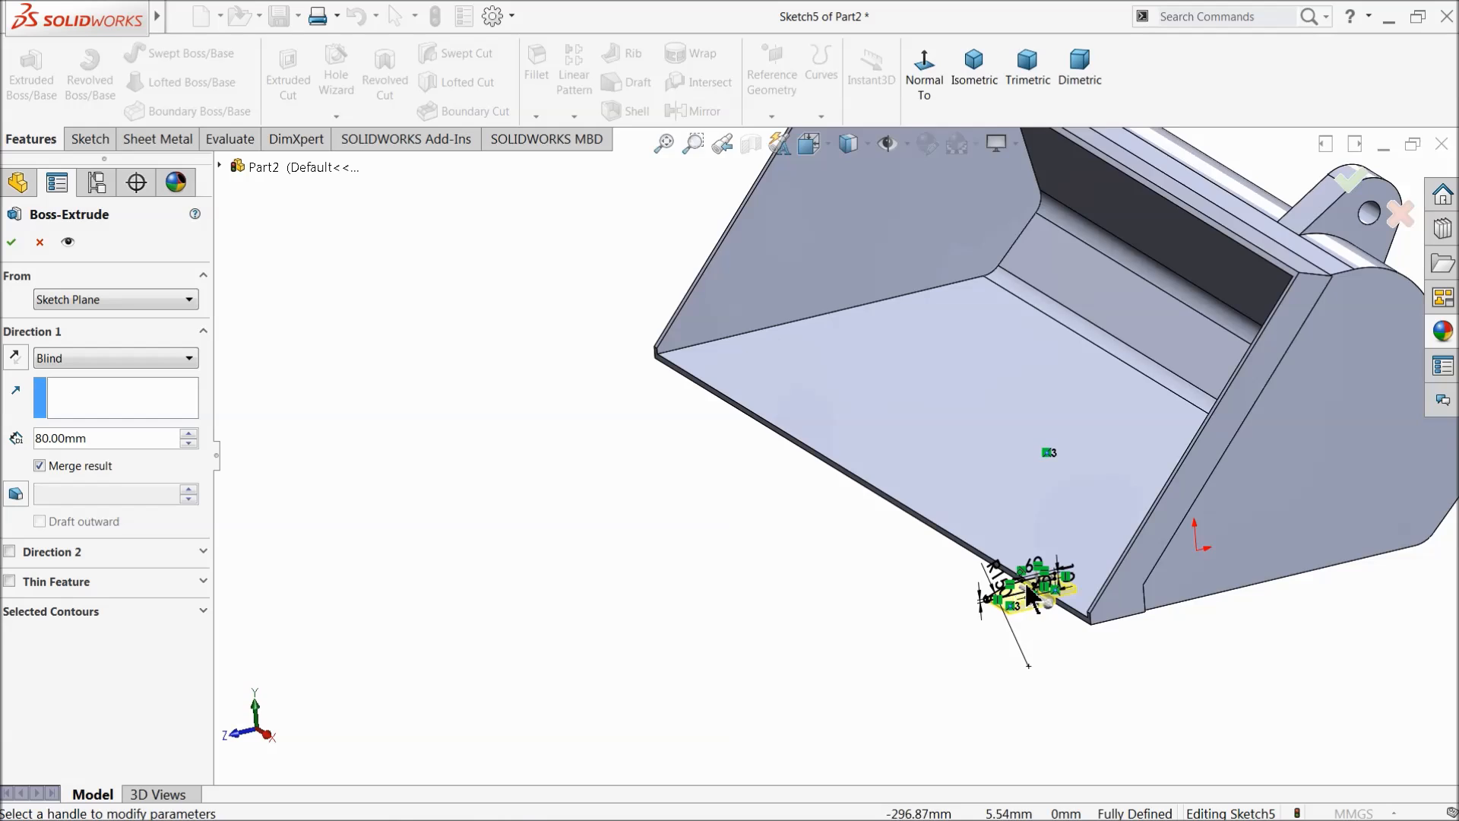
scroll(1017, 595, "down", 5)
scroll(1002, 567, "down", 1)
middle_click_drag(1004, 569, 1085, 652)
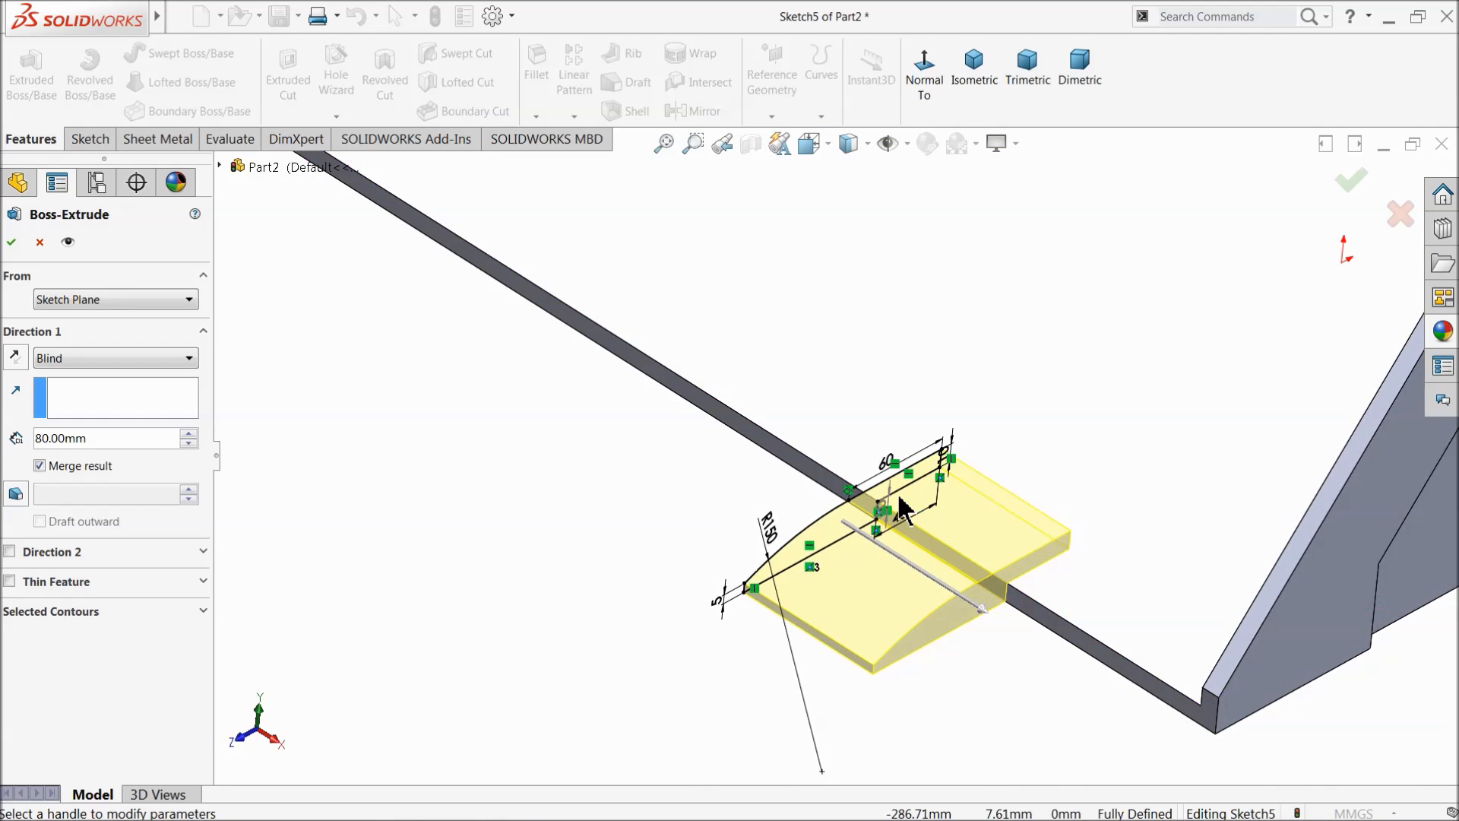
scroll(909, 510, "down", 3)
left_click(55, 363)
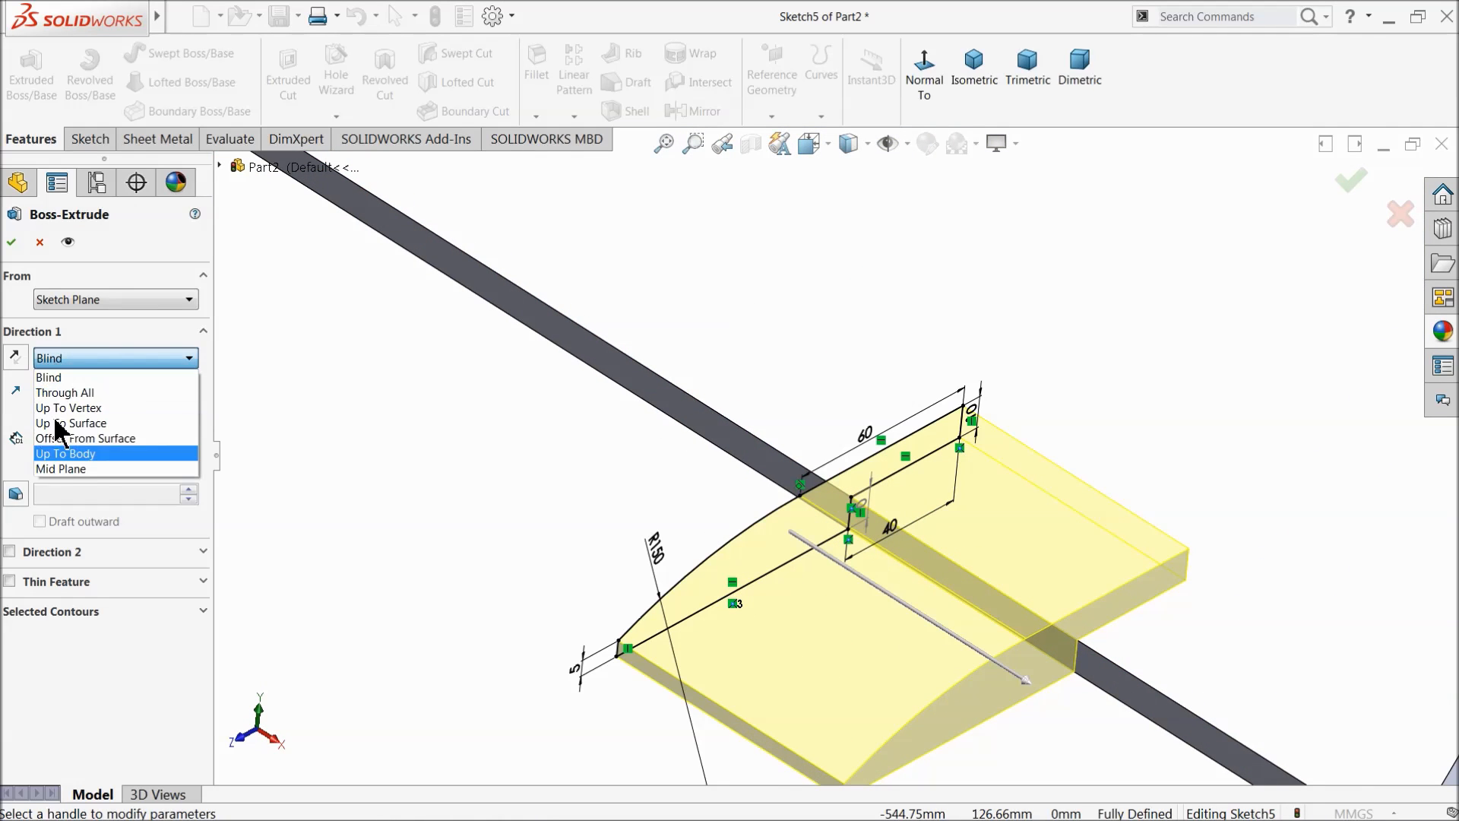
left_click(57, 472)
Step: Set the tooth's extrusion depth to 50 mm, turn off Merge result and create it as a separate body
scroll(600, 471, "up", 3)
scroll(605, 471, "up", 3)
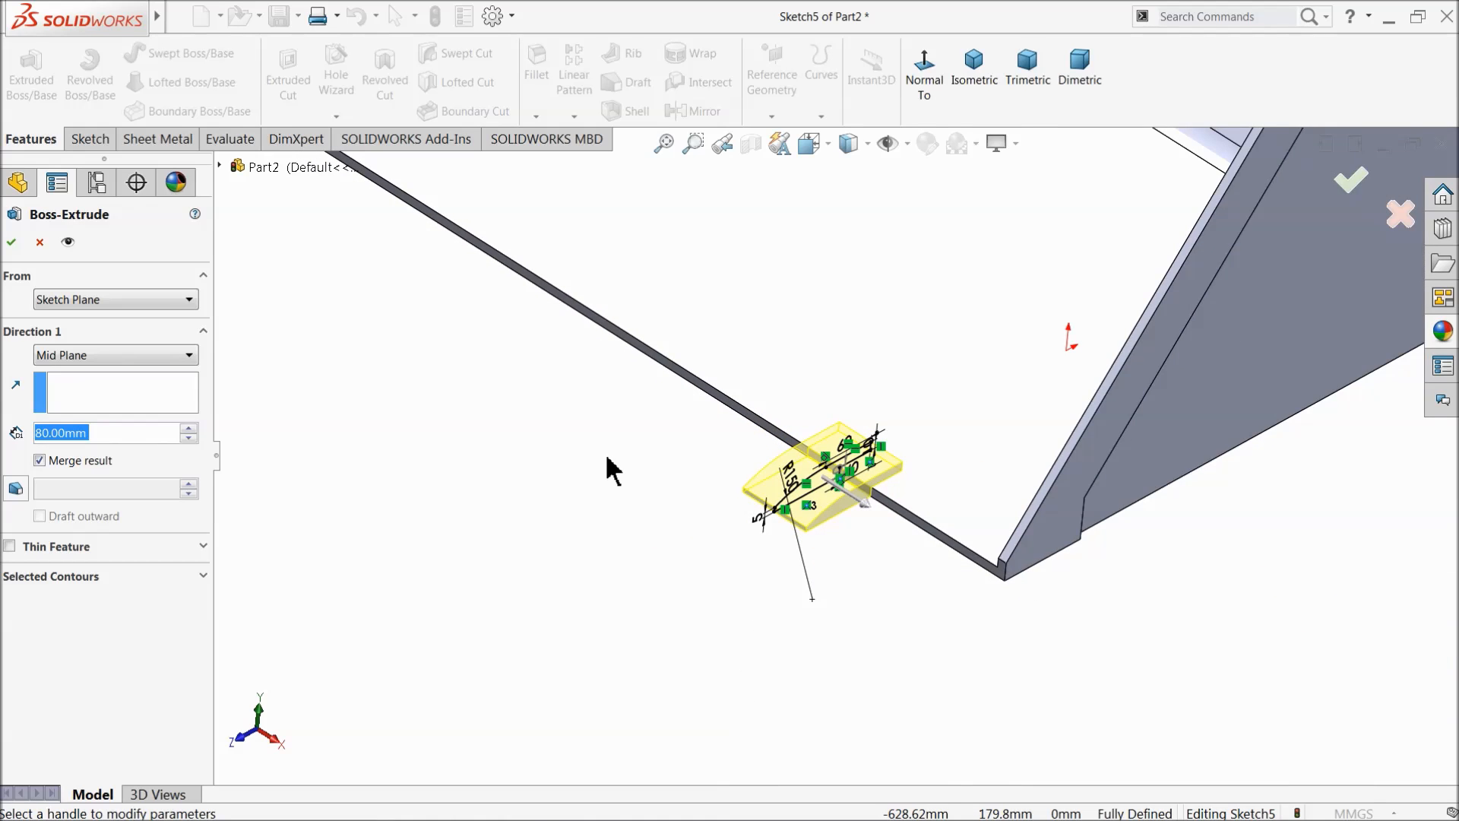
scroll(610, 465, "up", 5)
scroll(729, 430, "down", 3)
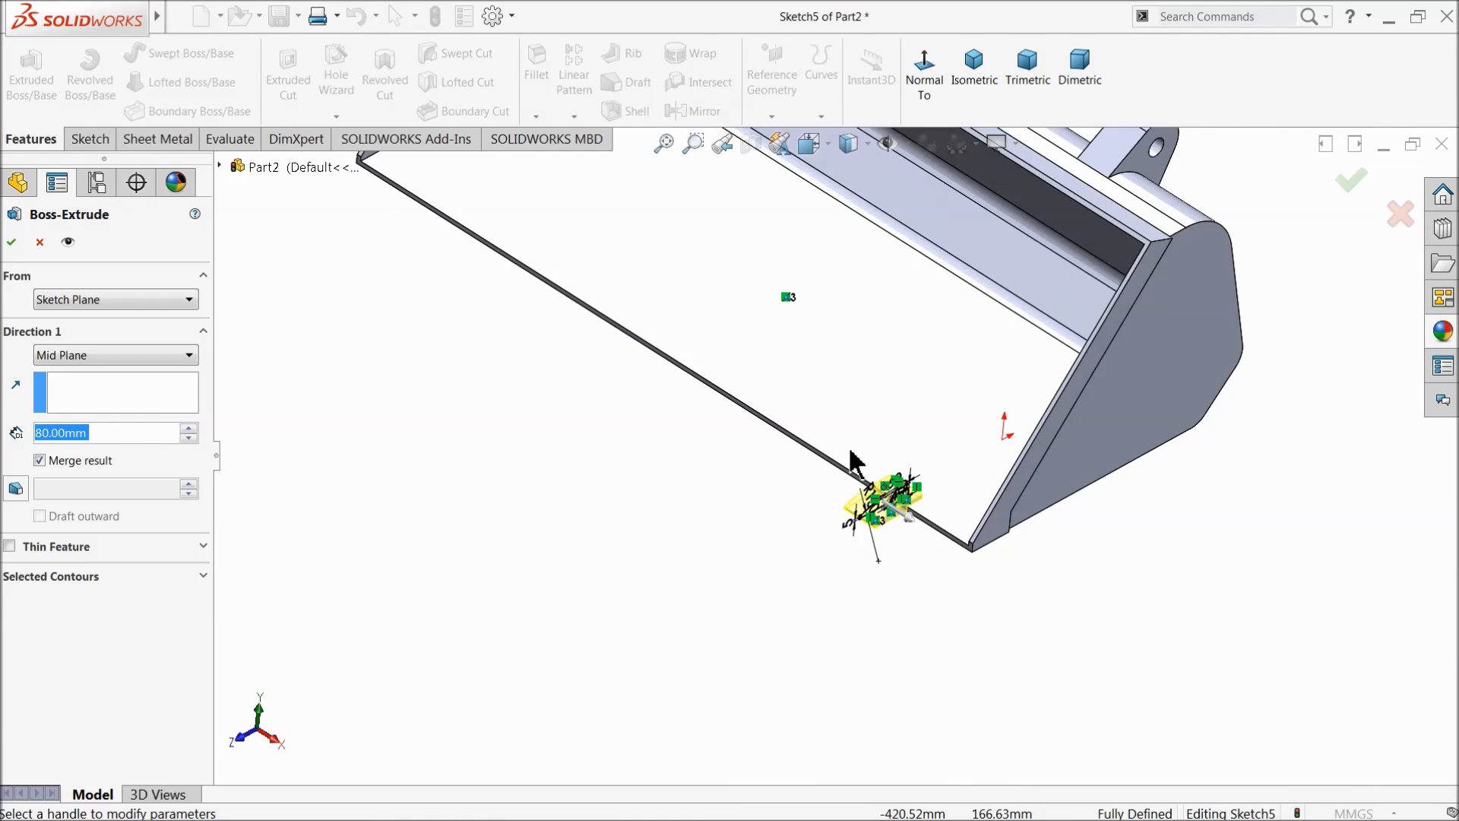
scroll(856, 460, "down", 5)
type("50")
key("Return")
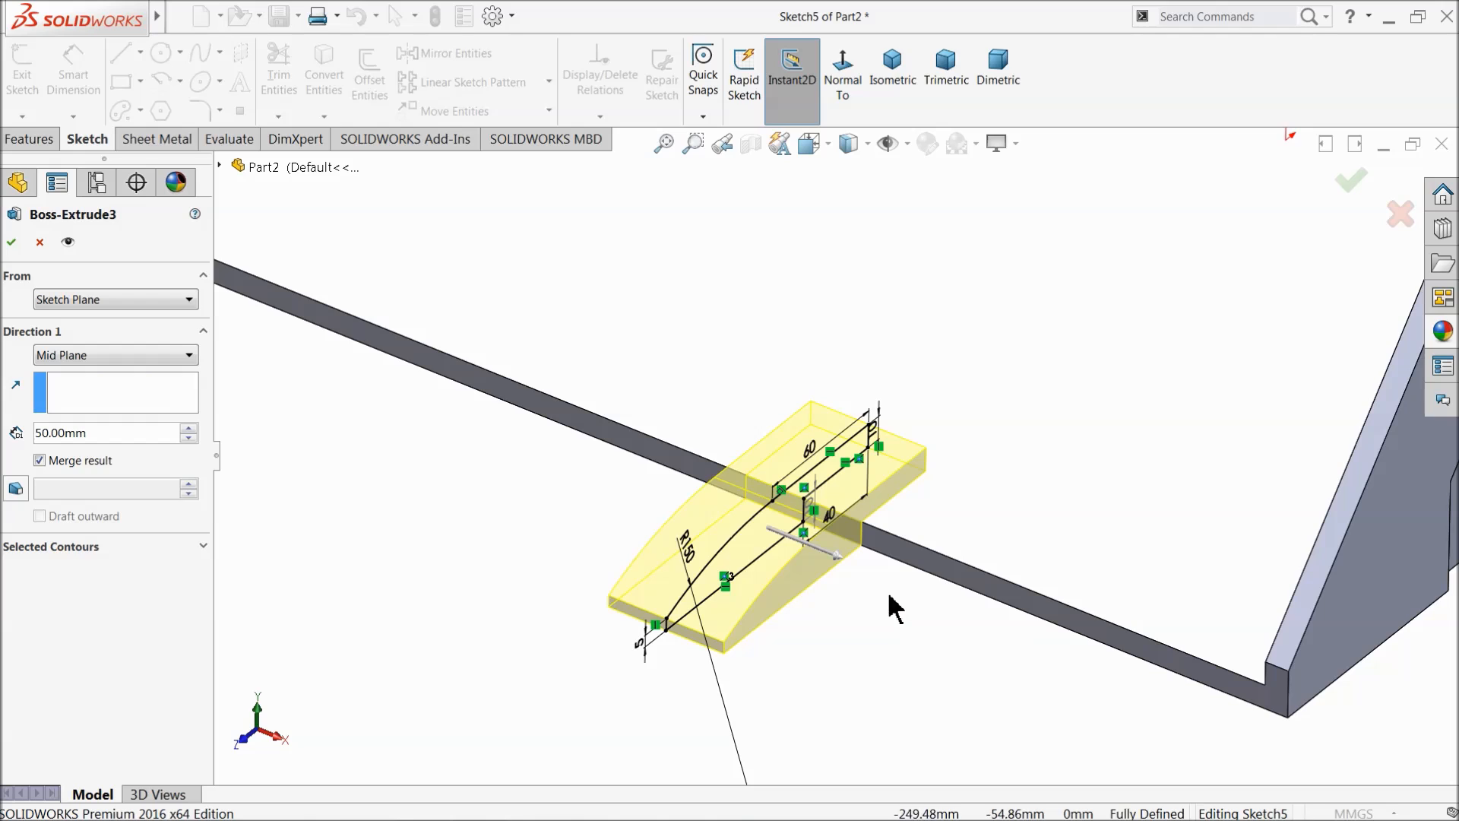
left_click(40, 461)
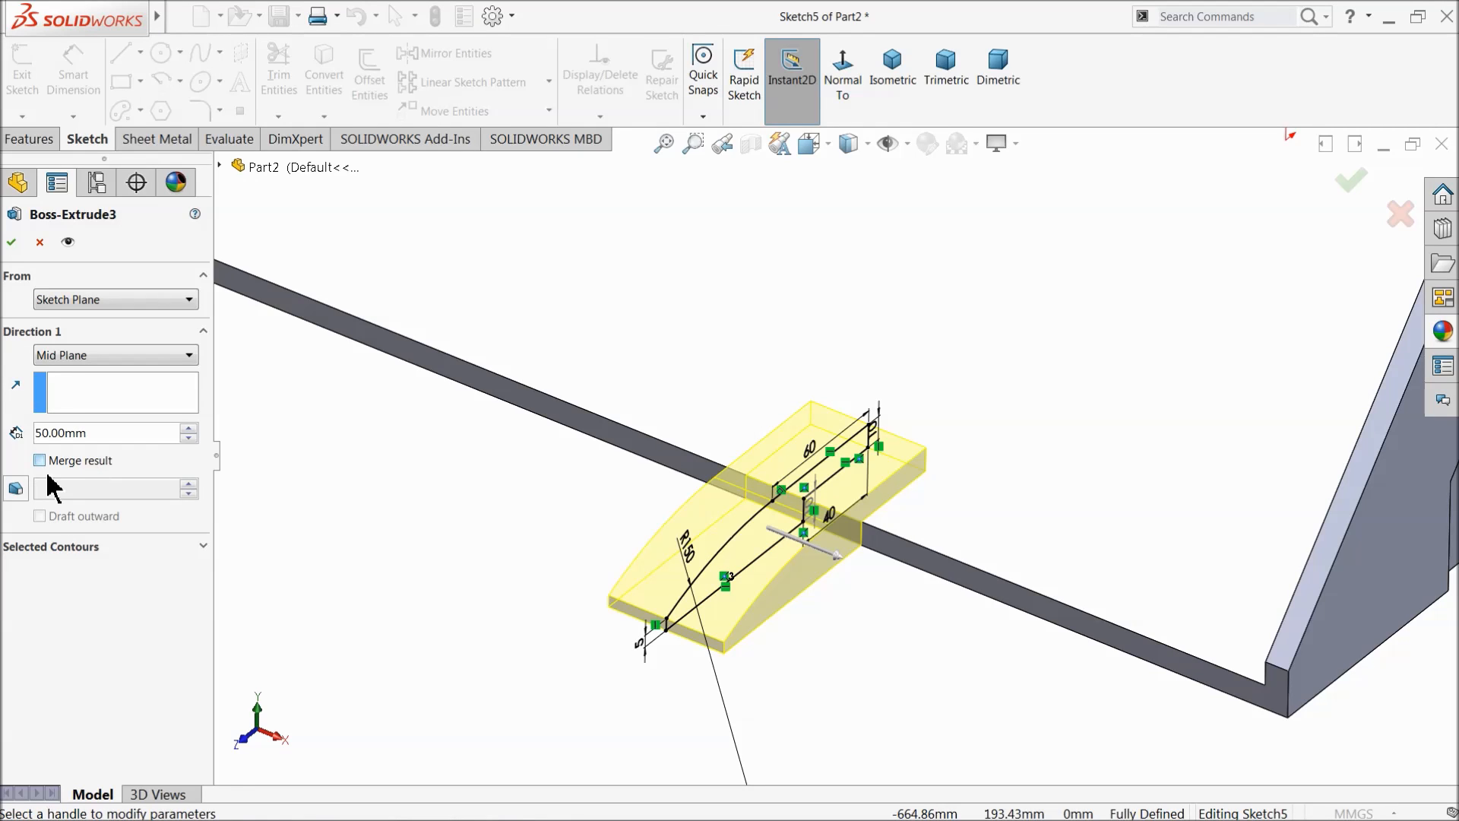
left_click(13, 242)
Step: Start a new sketch on the tooth's flat top face and orient the view normal to it
middle_click_drag(537, 538, 830, 464)
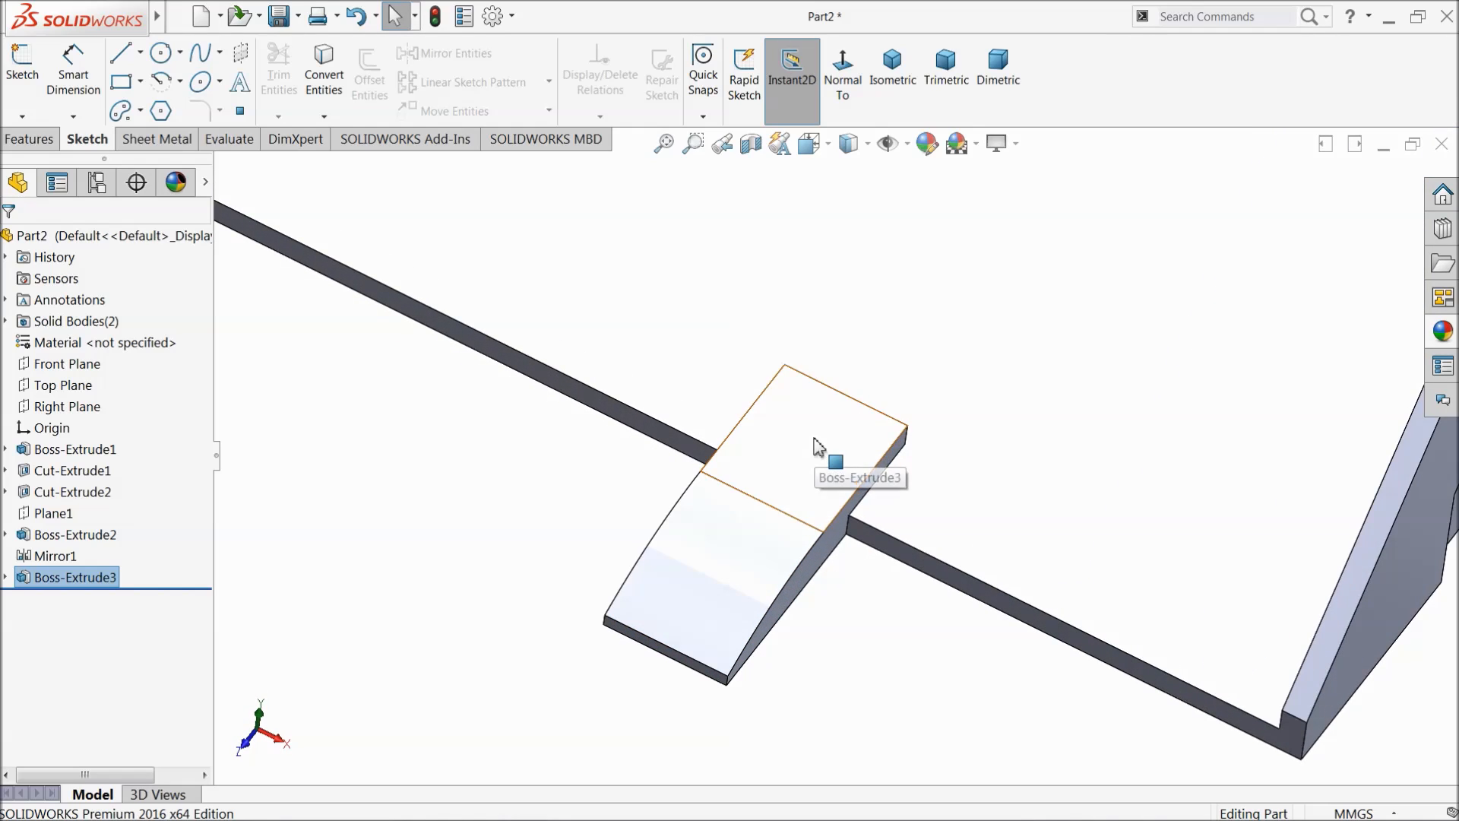
left_click(830, 463)
left_click(876, 394)
left_click(842, 118)
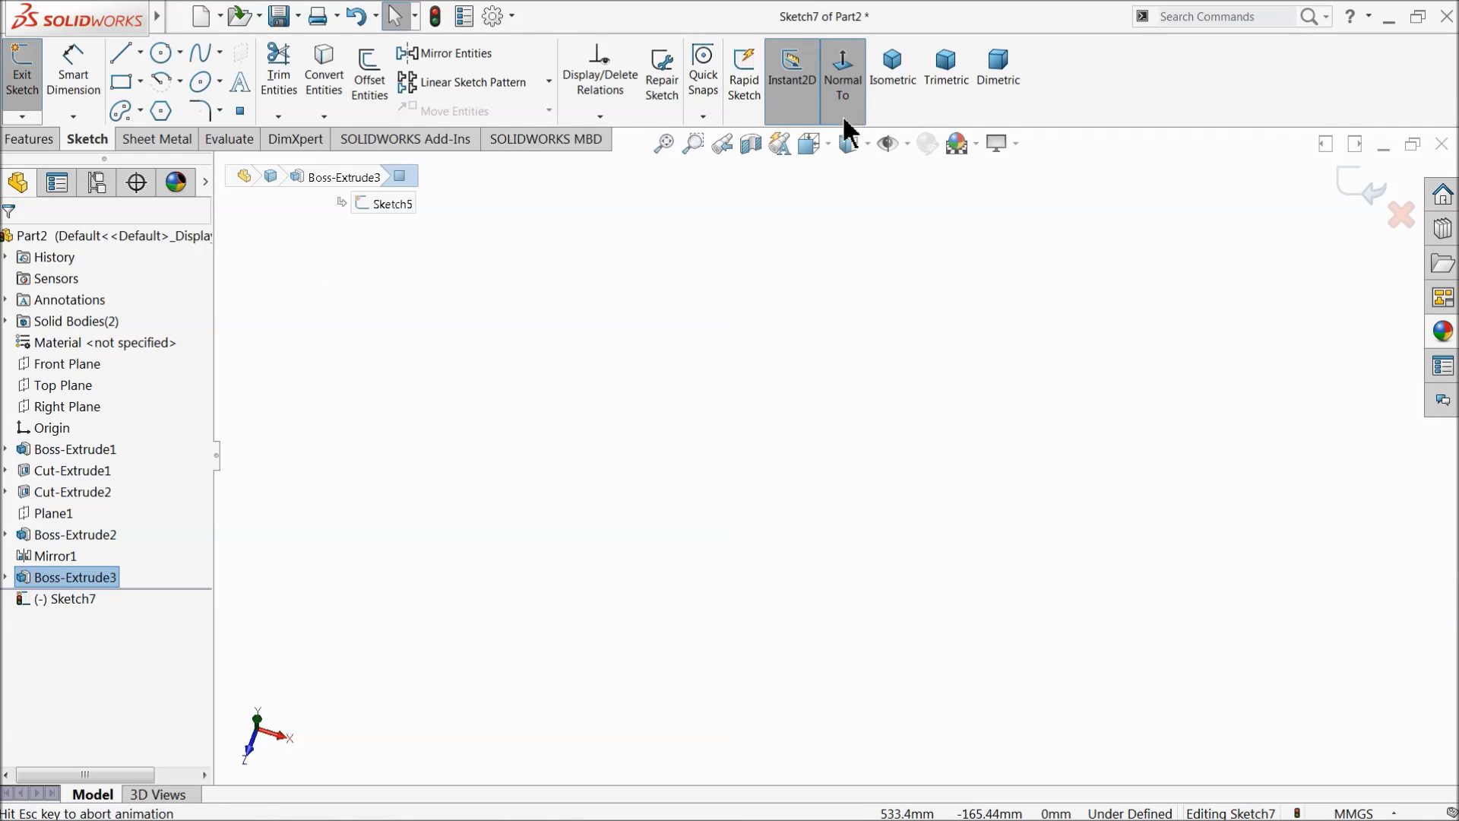
scroll(1064, 600, "down", 6)
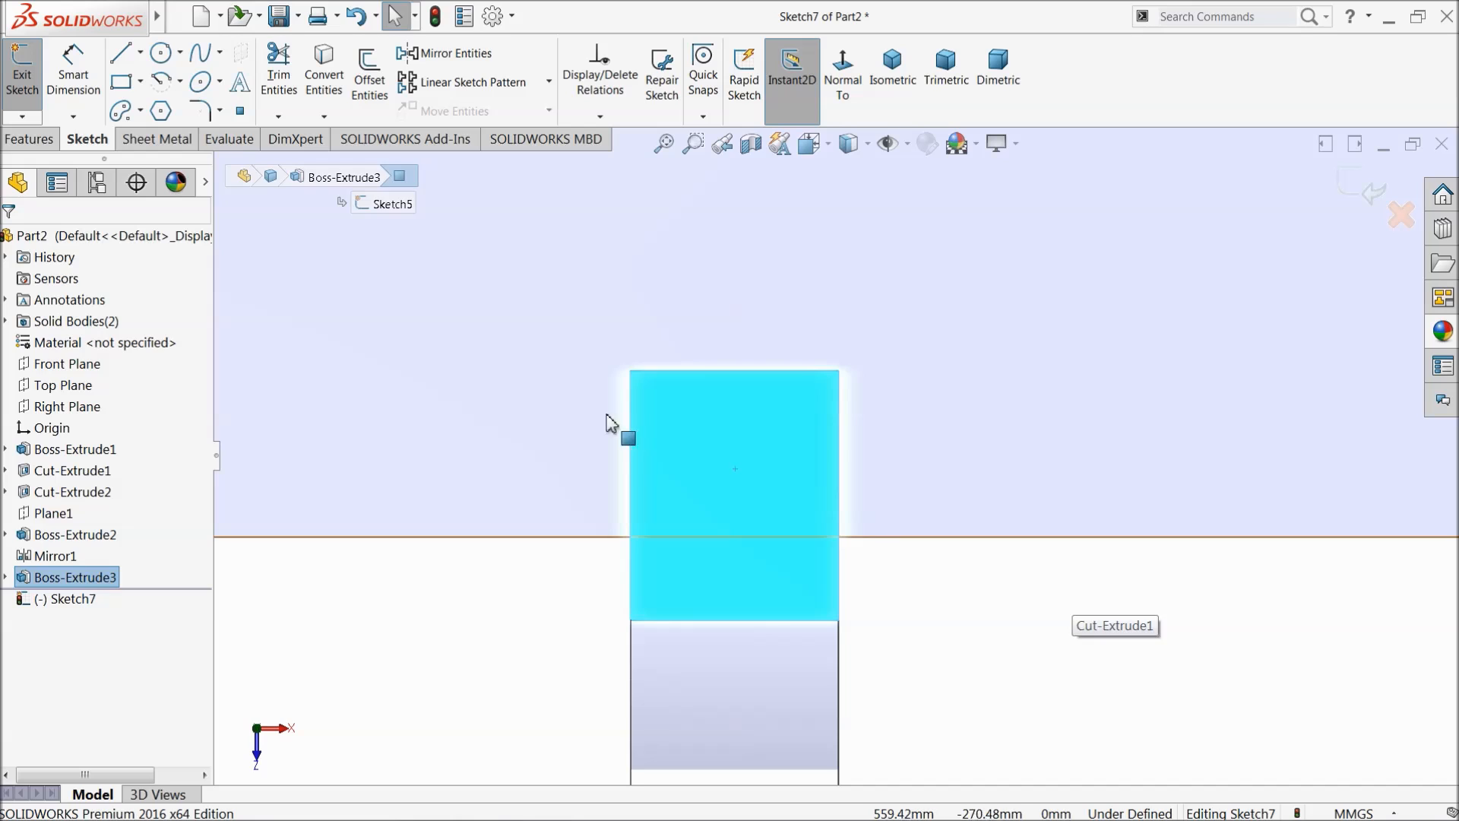
left_click(560, 593)
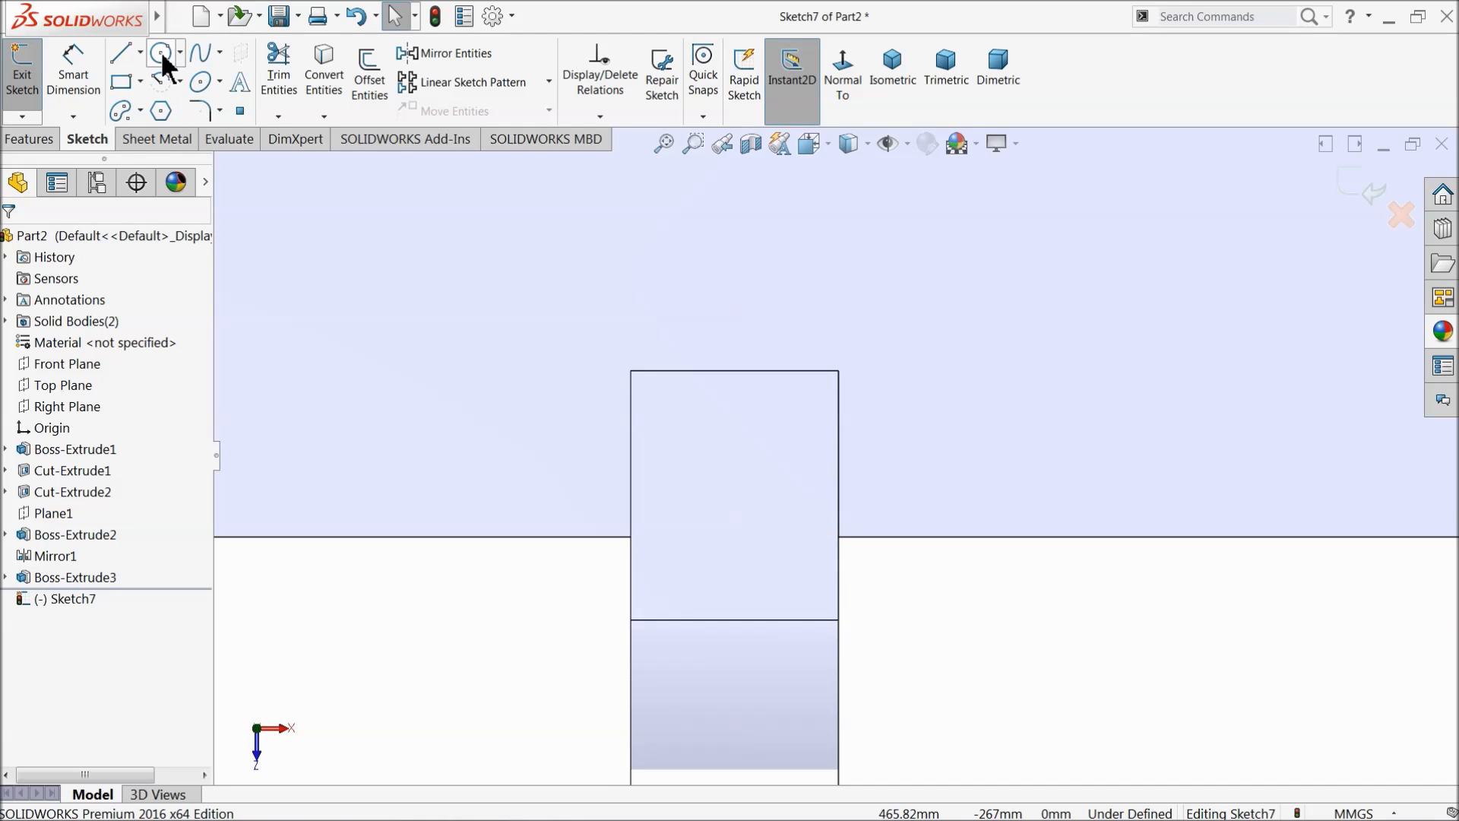
Step: Draw a diagonal centerline from the top face's rear corner to where the bucket's lip edge meets the tooth's opposite side
left_click(140, 52)
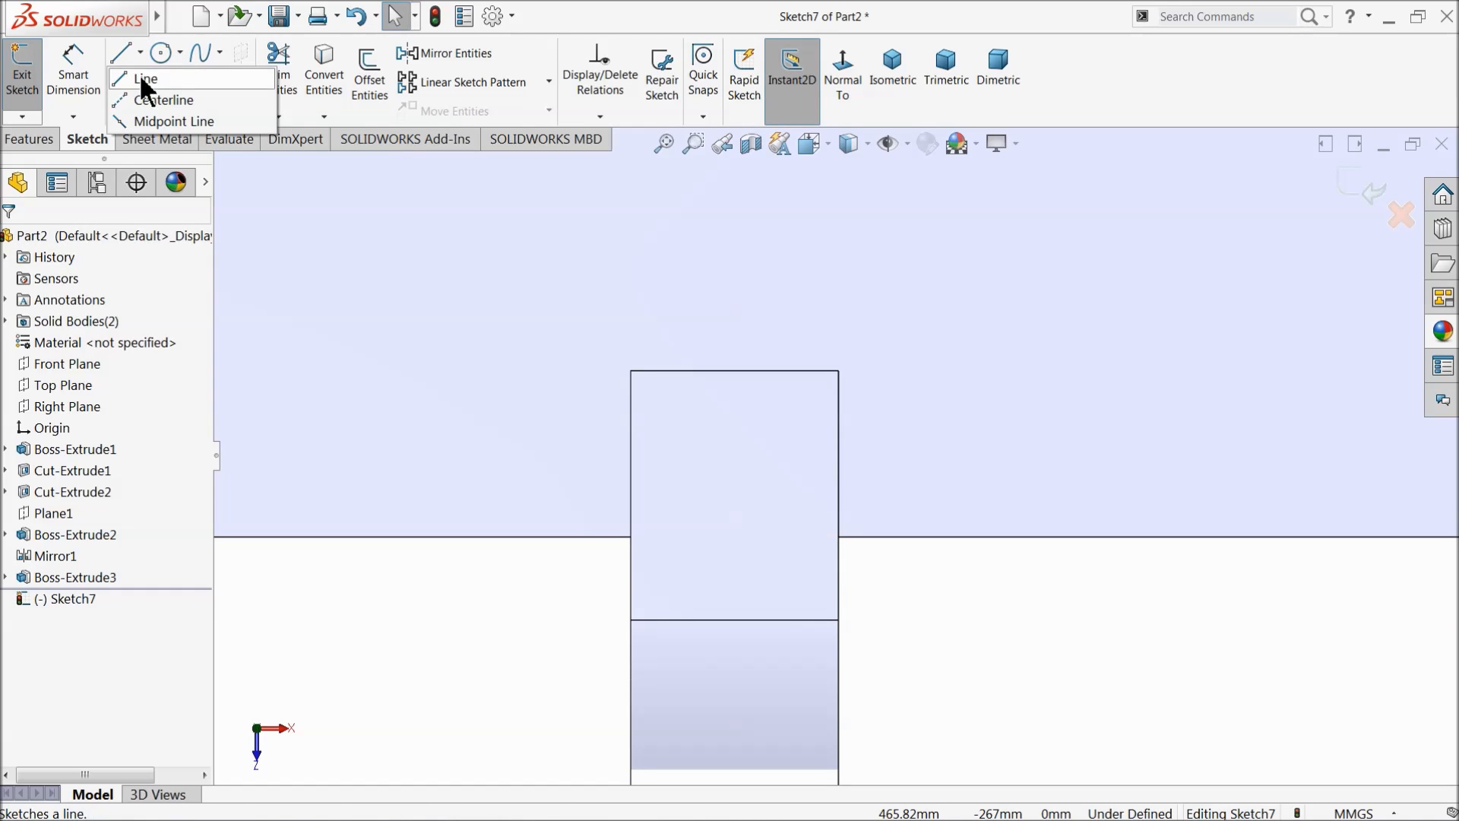
left_click(158, 97)
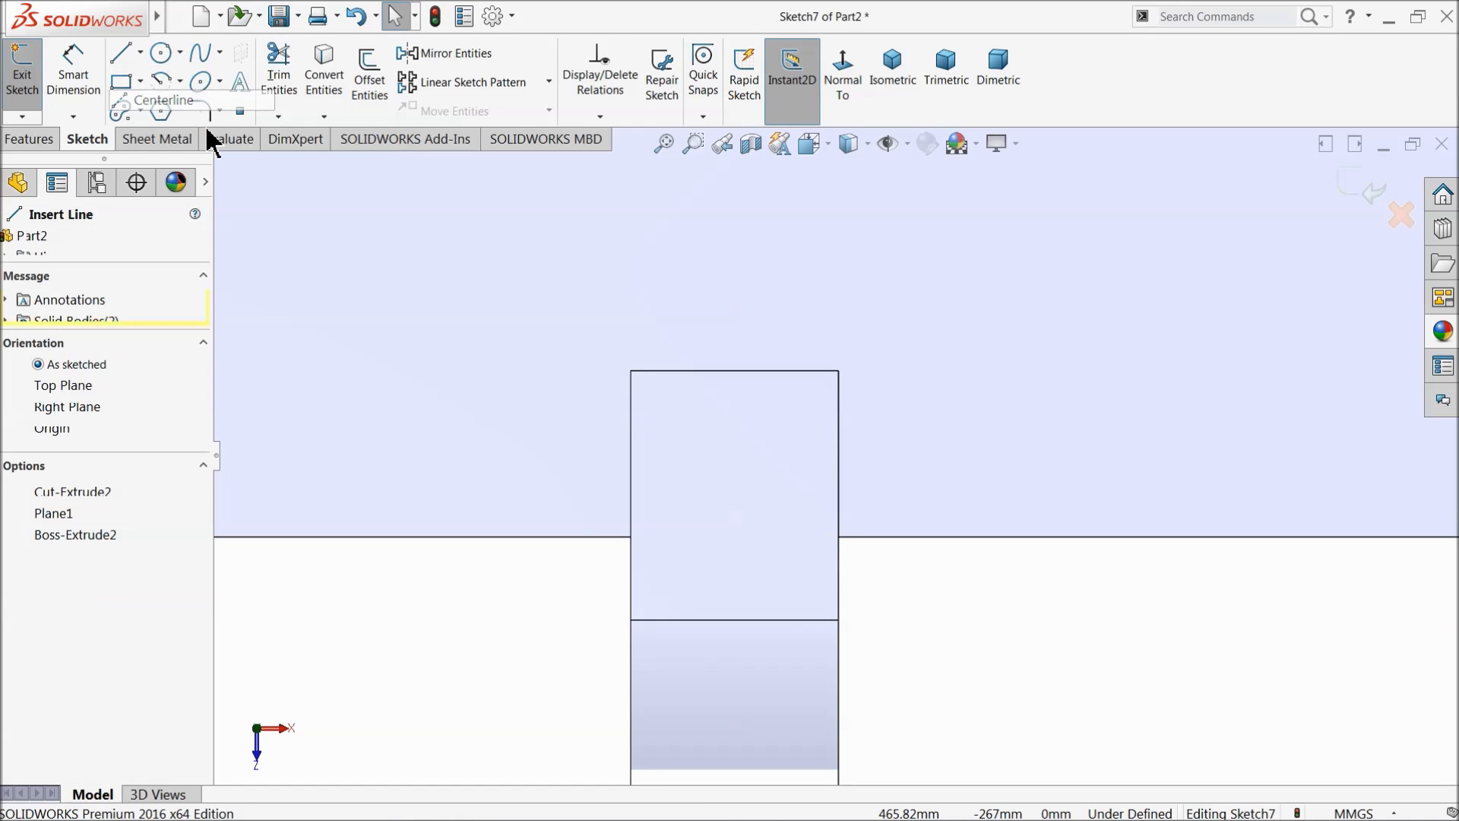
left_click(839, 372)
left_click(631, 537)
right_click(498, 593)
left_click(548, 570)
Step: Sketch a circle about 17 mm in diameter centred on the midpoint of the diagonal centerline
left_click(160, 54)
scroll(706, 466, "down", 4)
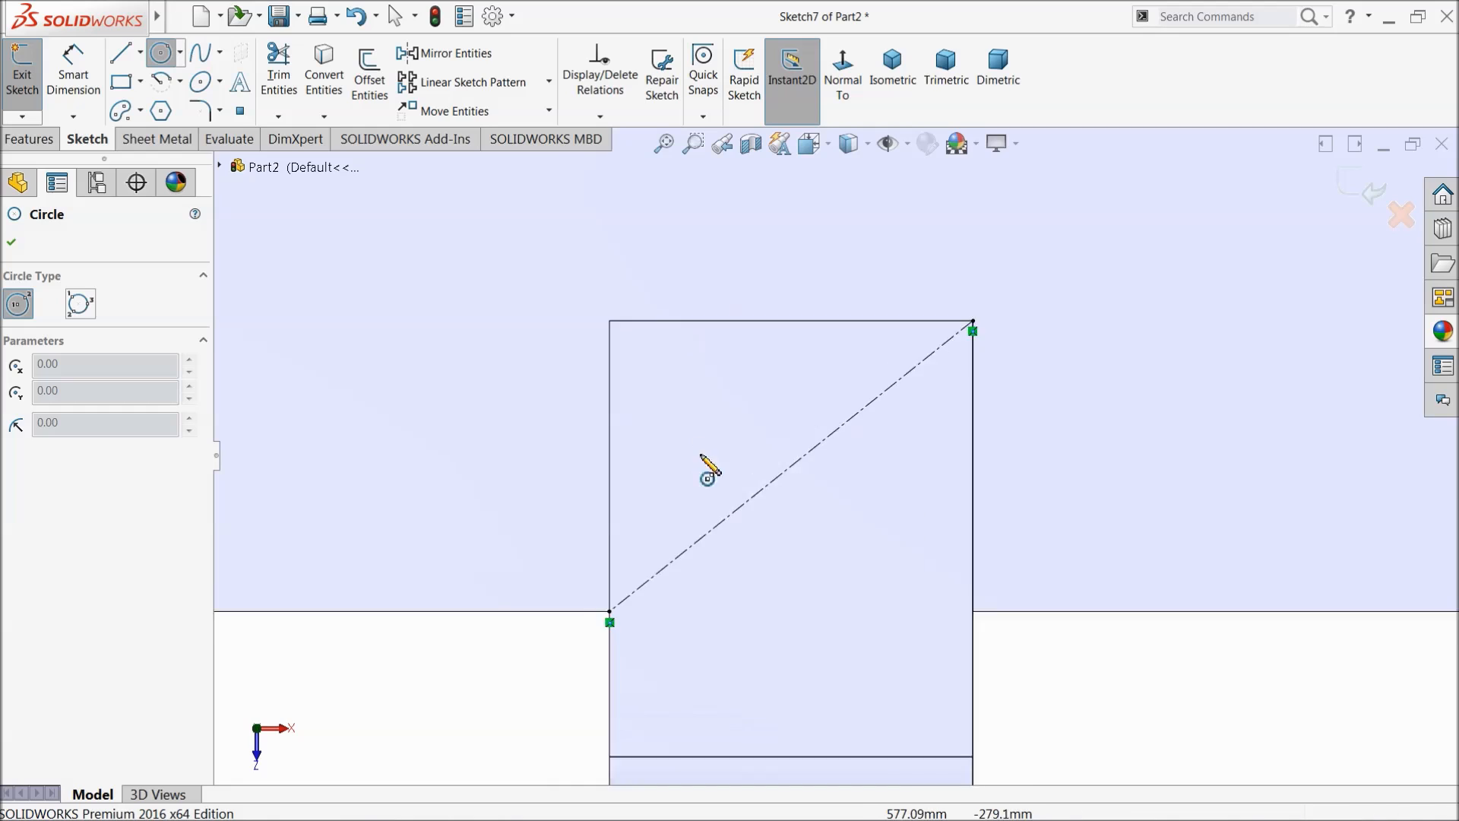
left_click(816, 469)
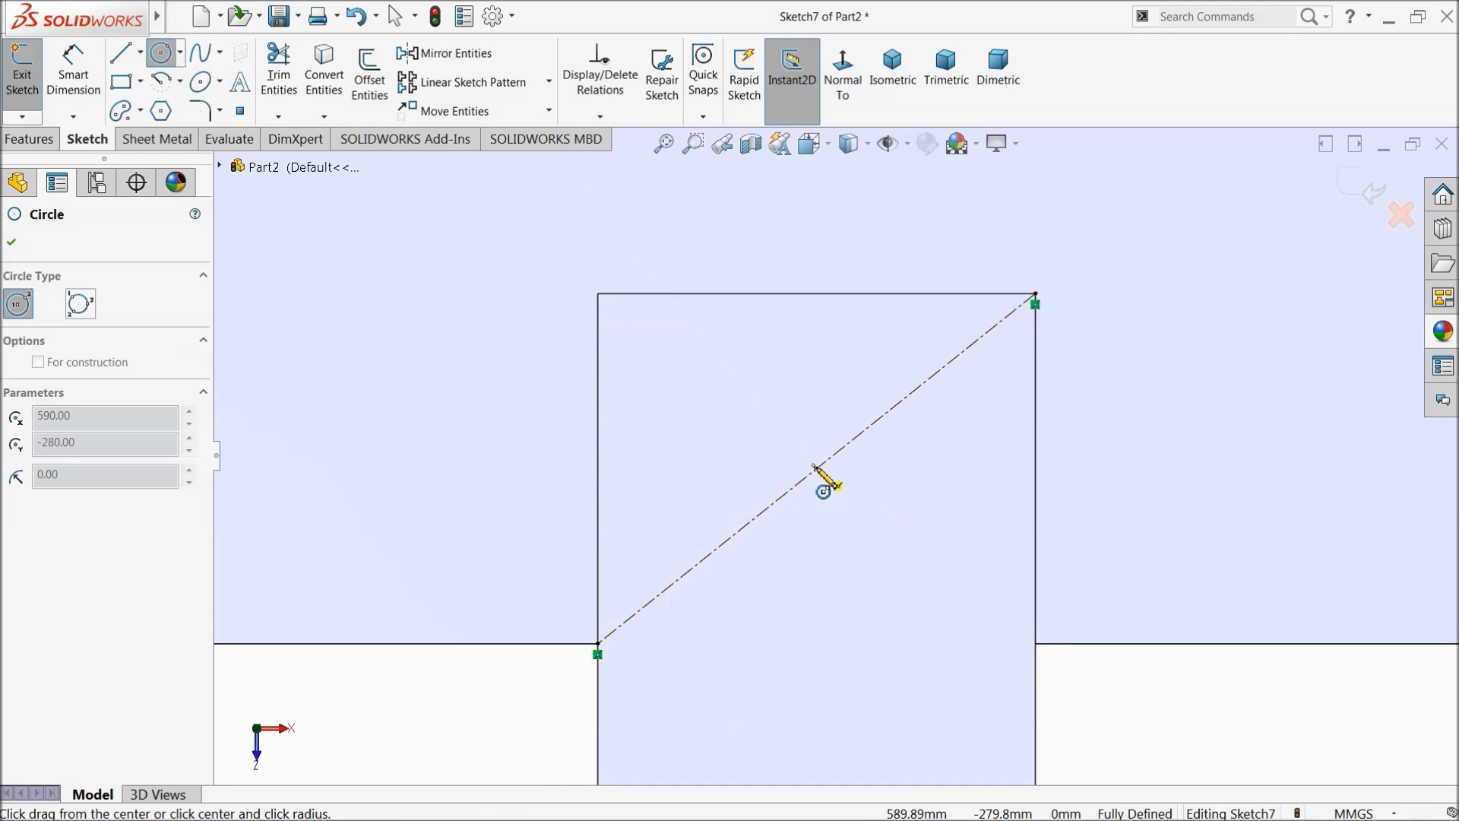
left_click(819, 393)
Step: Dimension the circle on the tooth's top face to a diameter of 12 mm
left_click(73, 69)
left_click(785, 400)
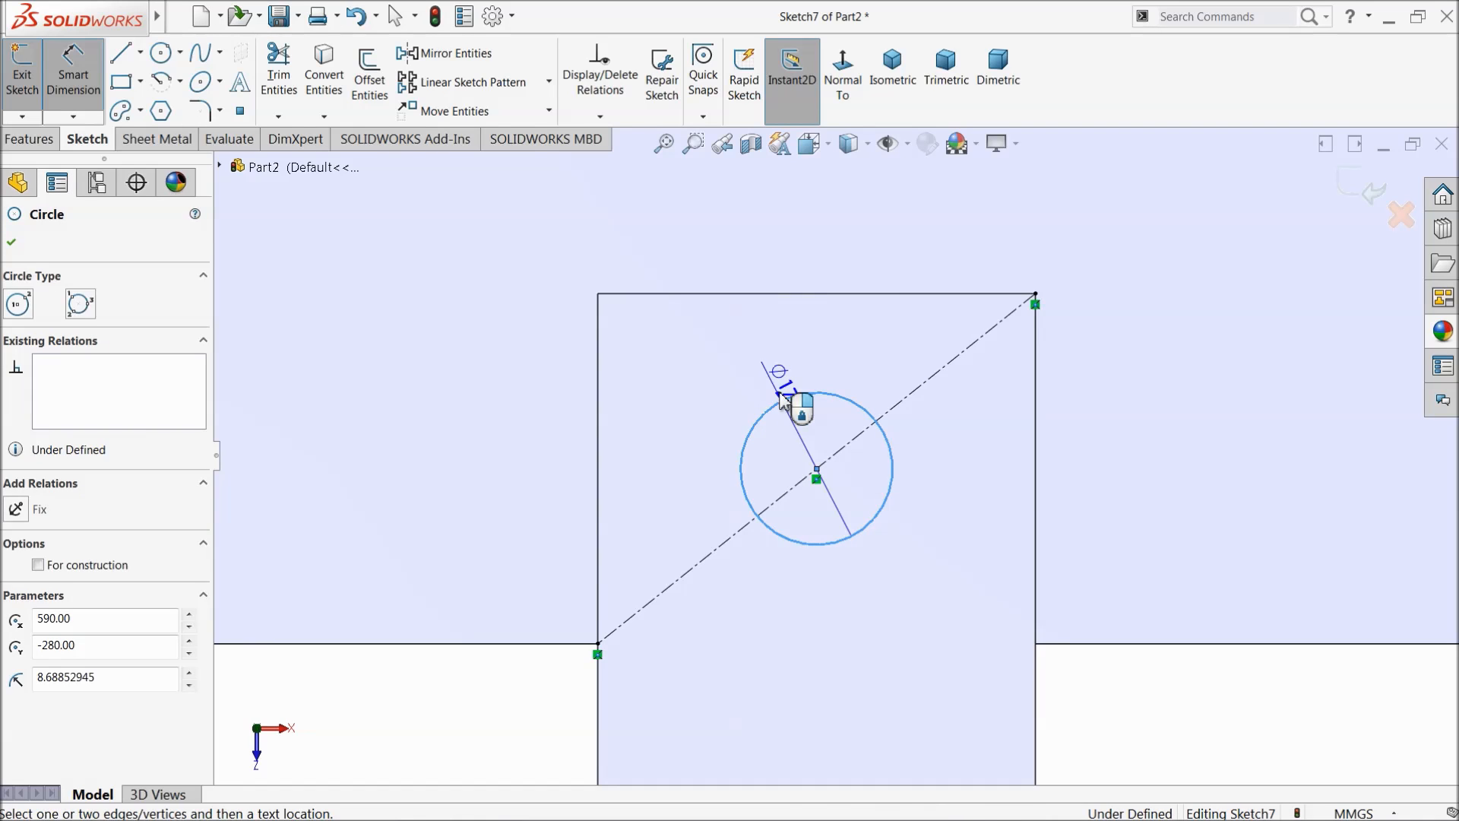
left_click(801, 371)
type("12")
key("Return")
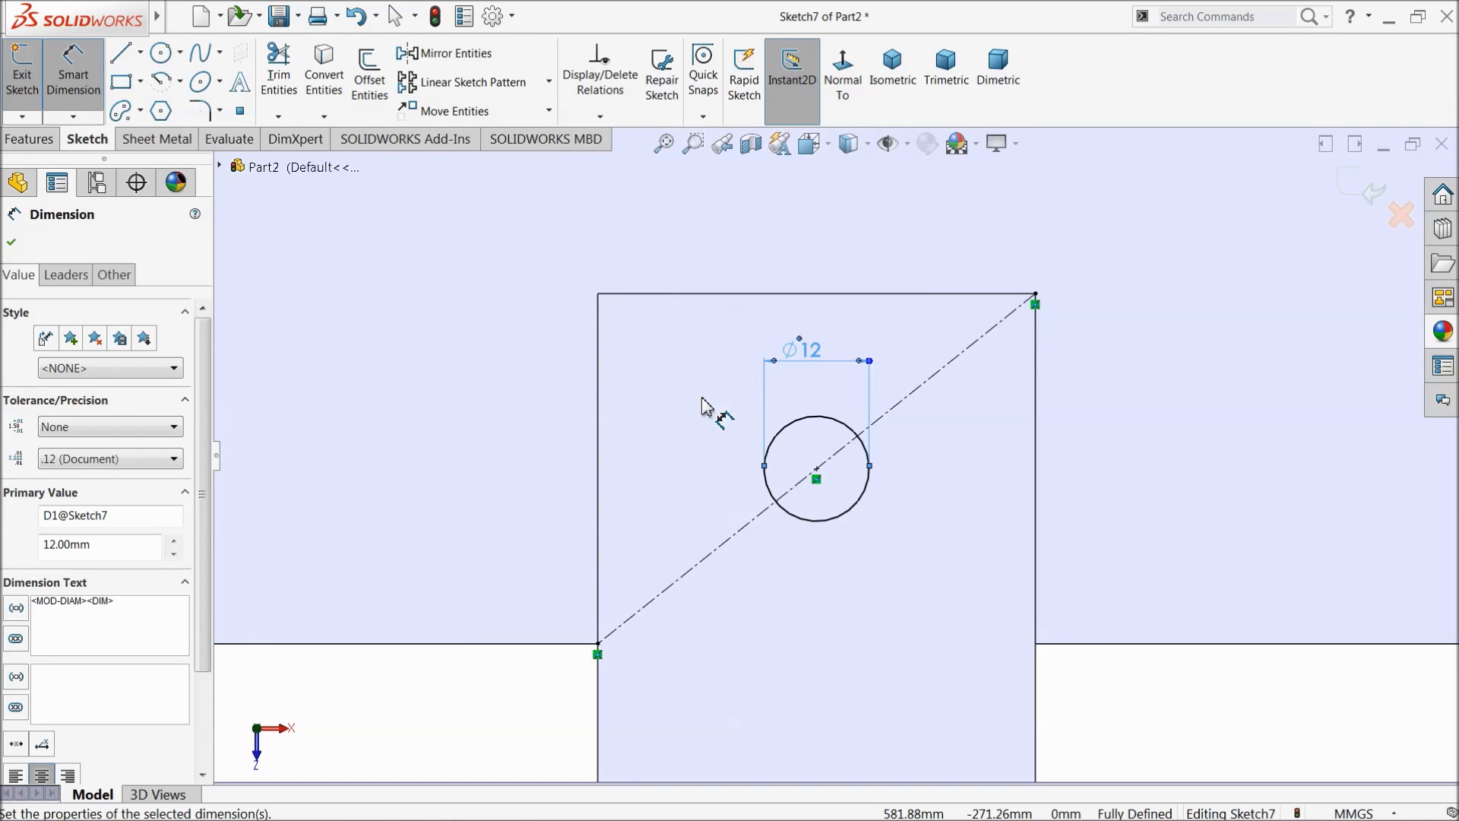
left_click(11, 241)
Step: Cut the 12 mm circle through the tooth as an Extruded Cut with the Through All end condition
left_click(31, 139)
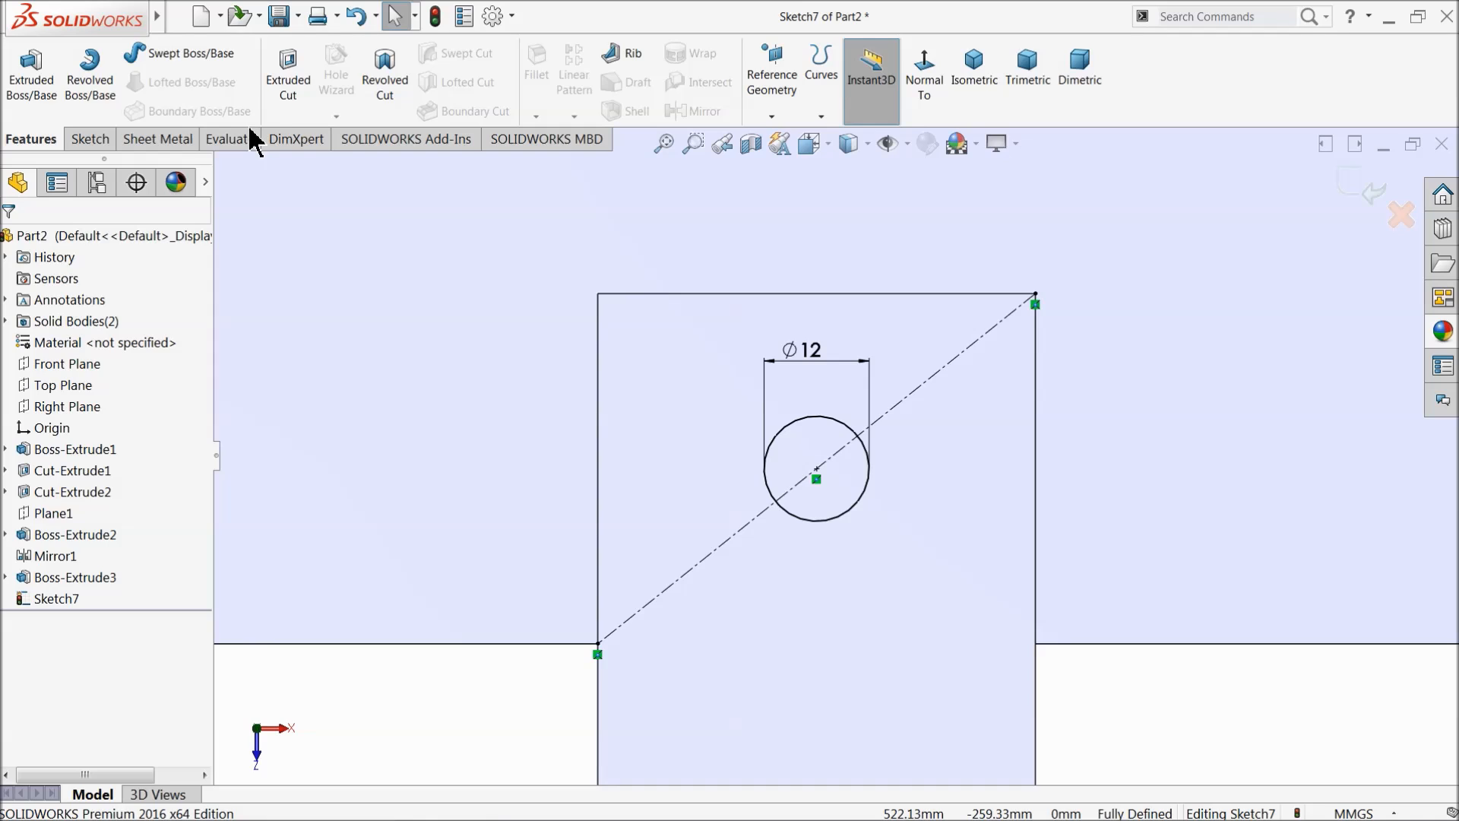
left_click(288, 72)
left_click(93, 377)
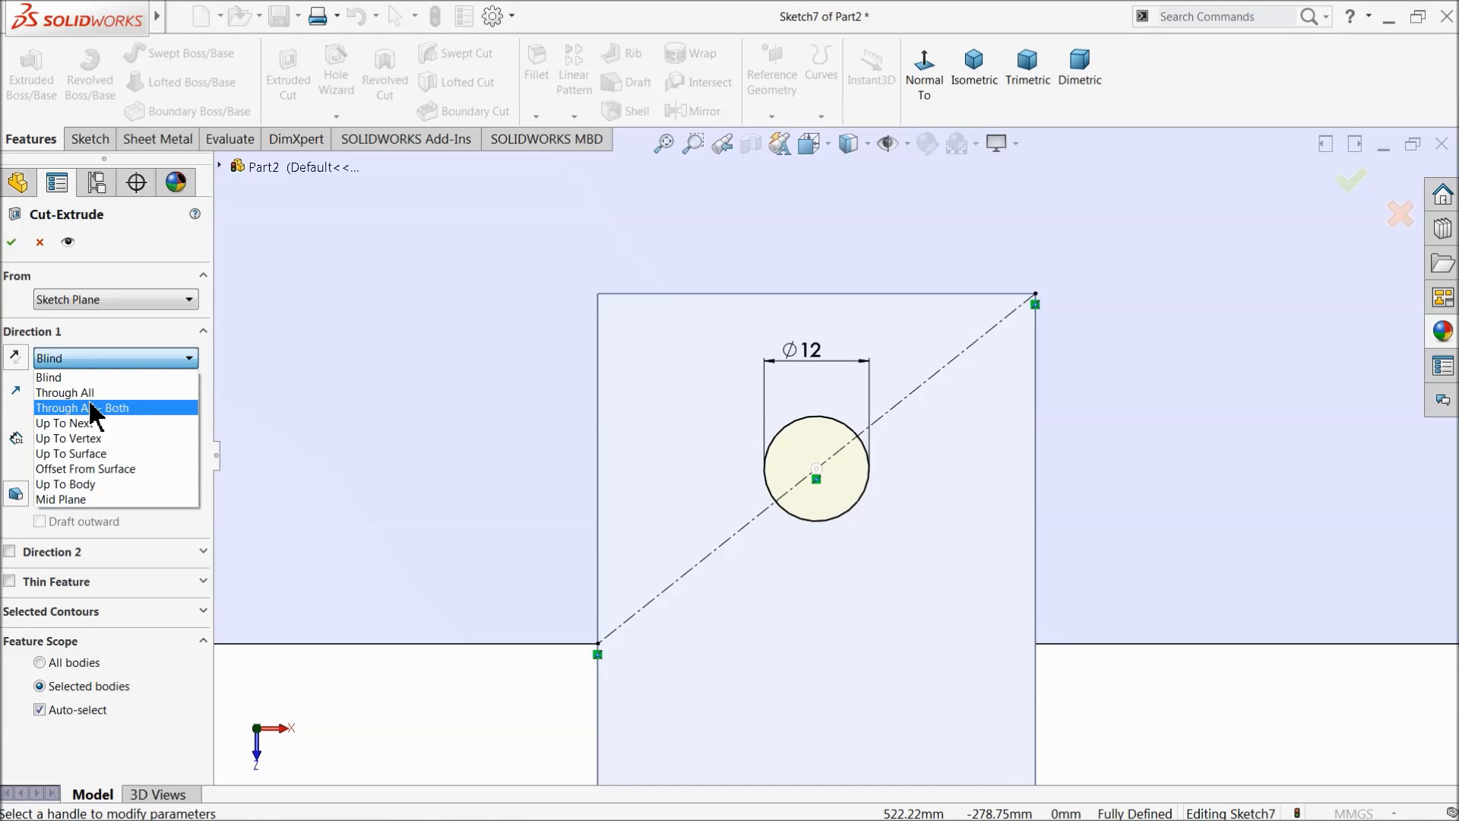
left_click(92, 408)
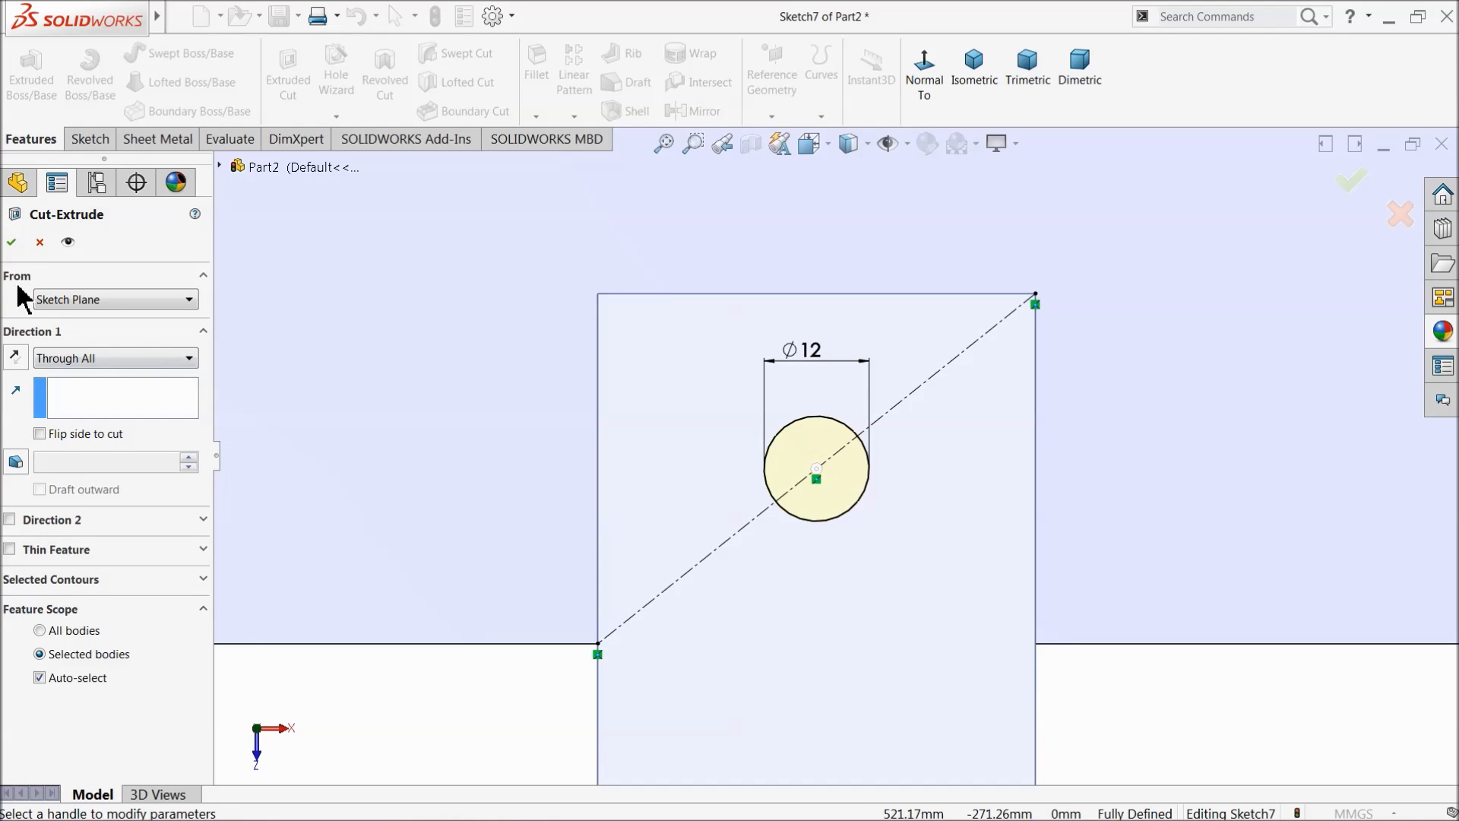
left_click(11, 242)
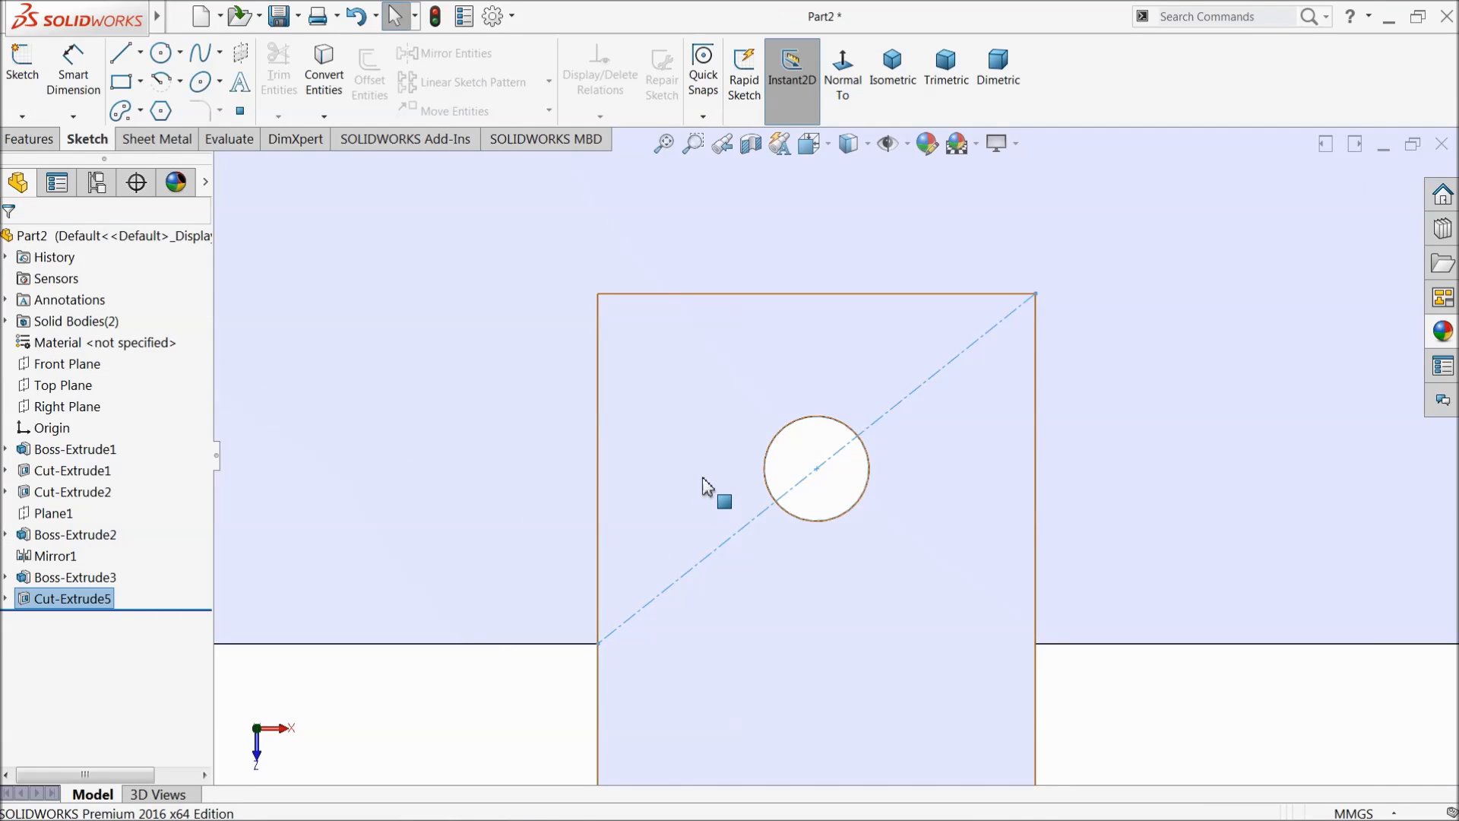
Step: Start a sketch on the tooth's top face and draw a circle about 25 mm in diameter concentric with the hole
left_click(728, 464)
left_click(788, 408)
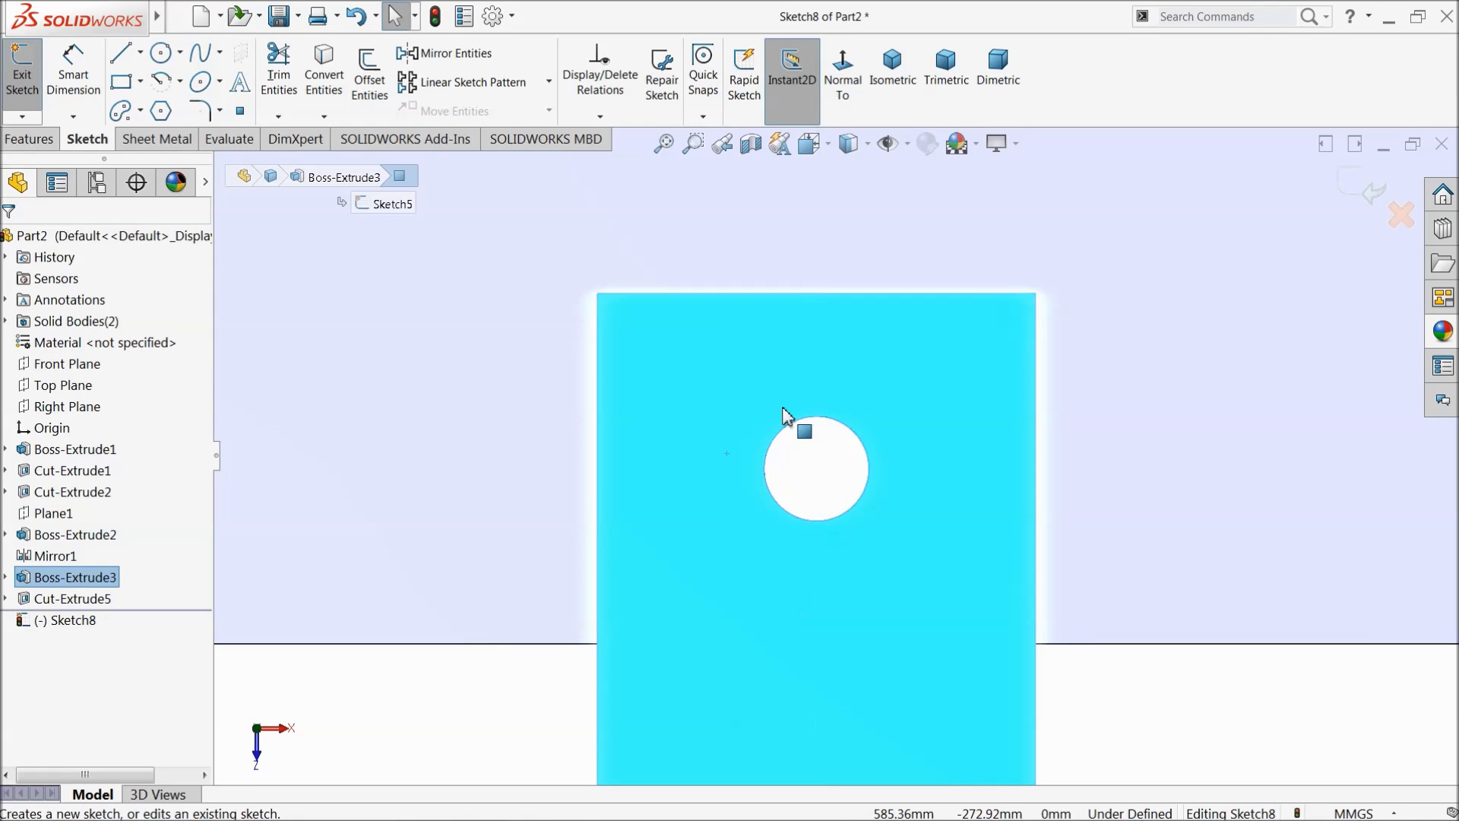
left_click(160, 53)
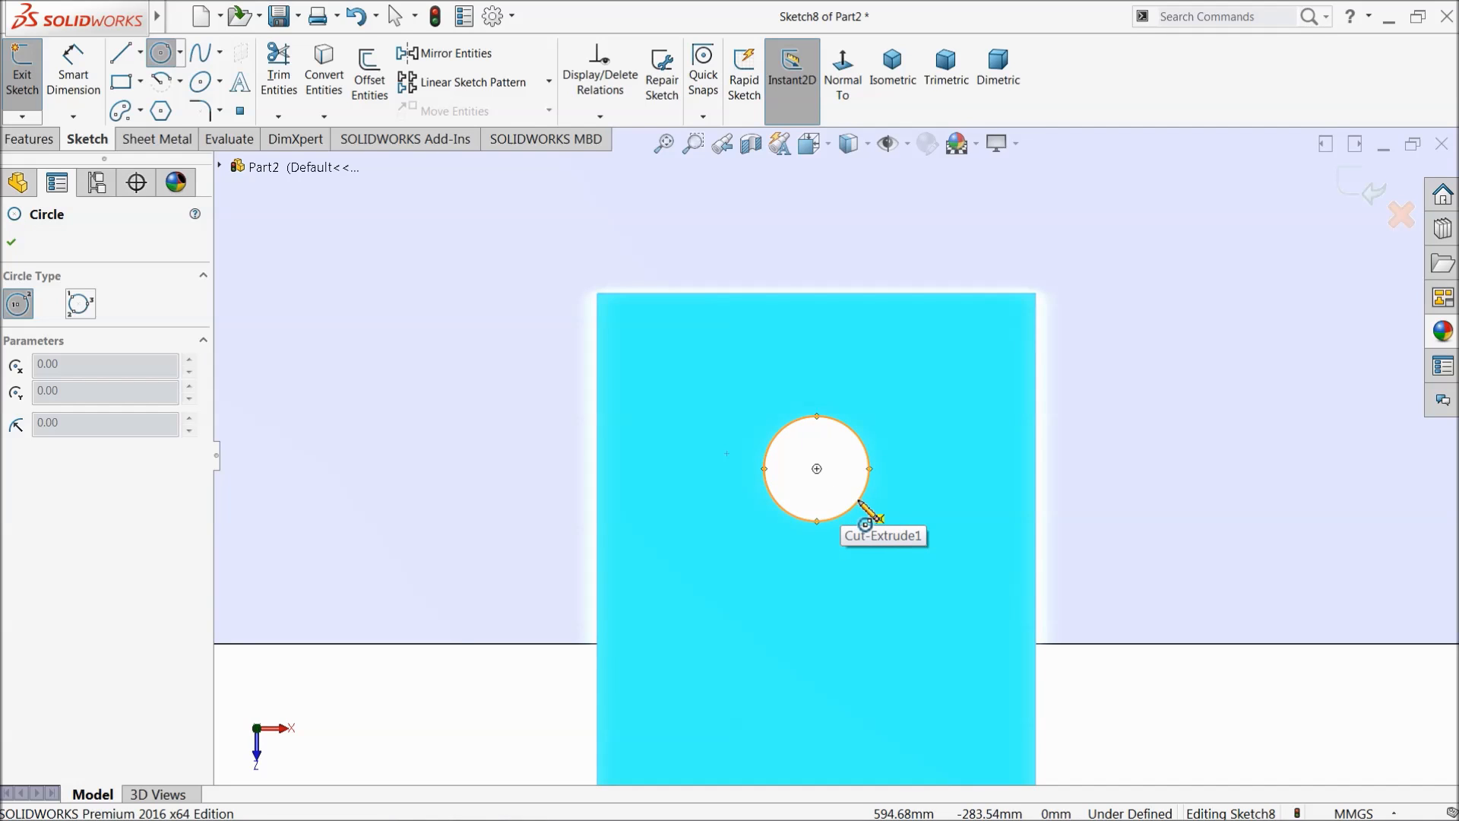
left_click(817, 469)
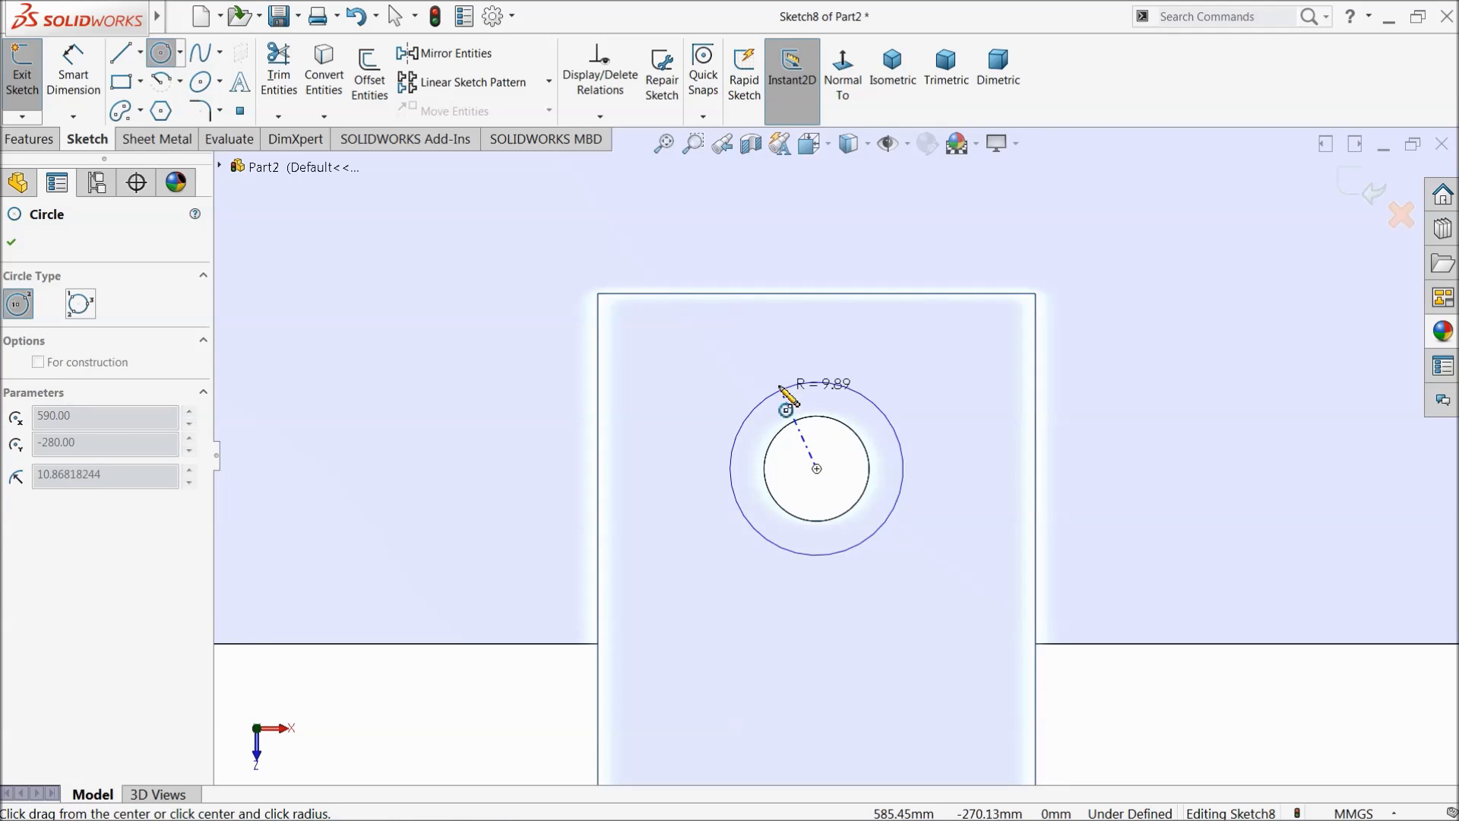
left_click(783, 365)
Step: Dimension the concentric circle to a diameter of 20 mm
left_click(73, 76)
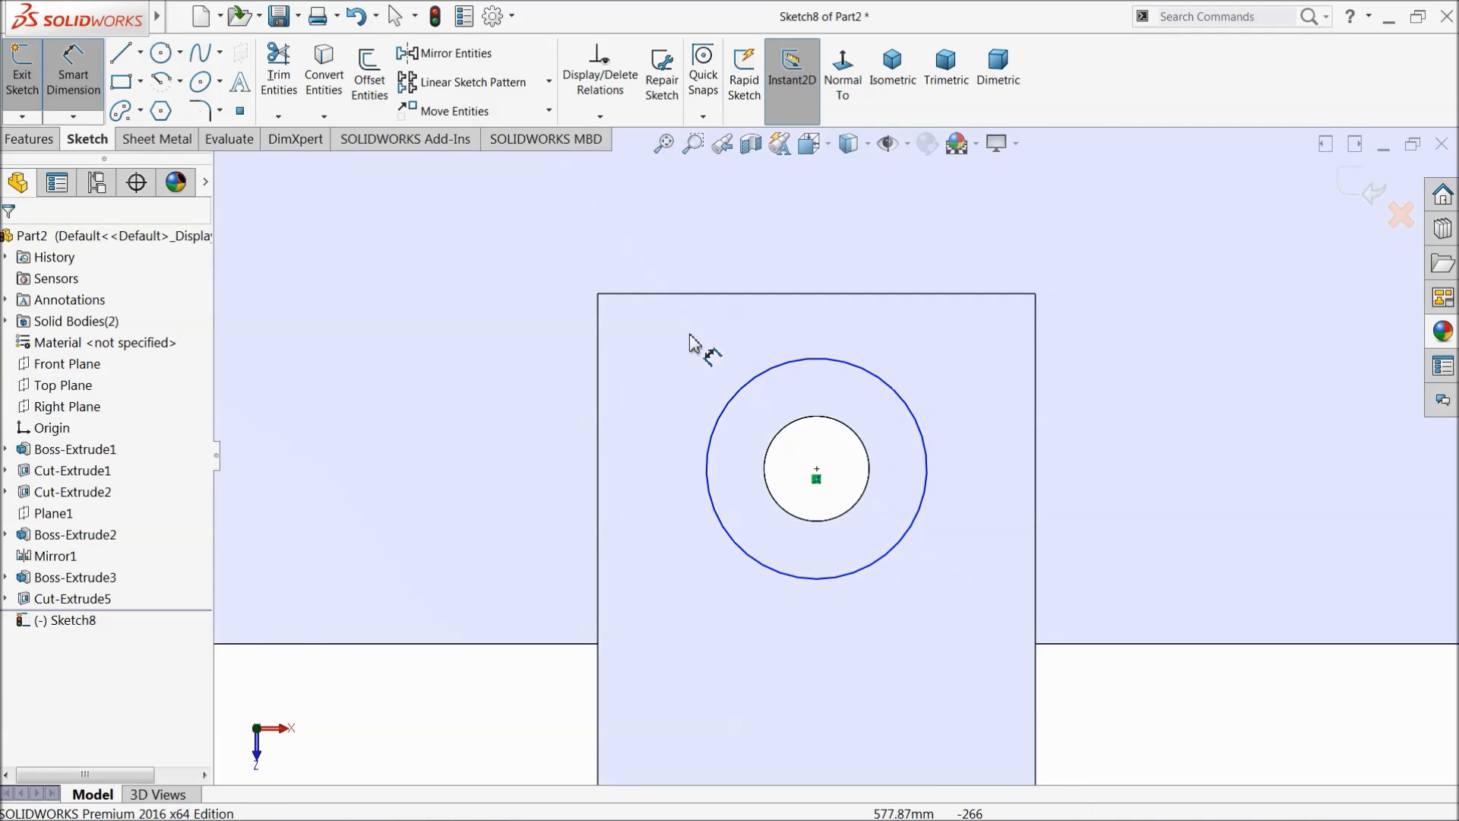
left_click(753, 392)
left_click(787, 340)
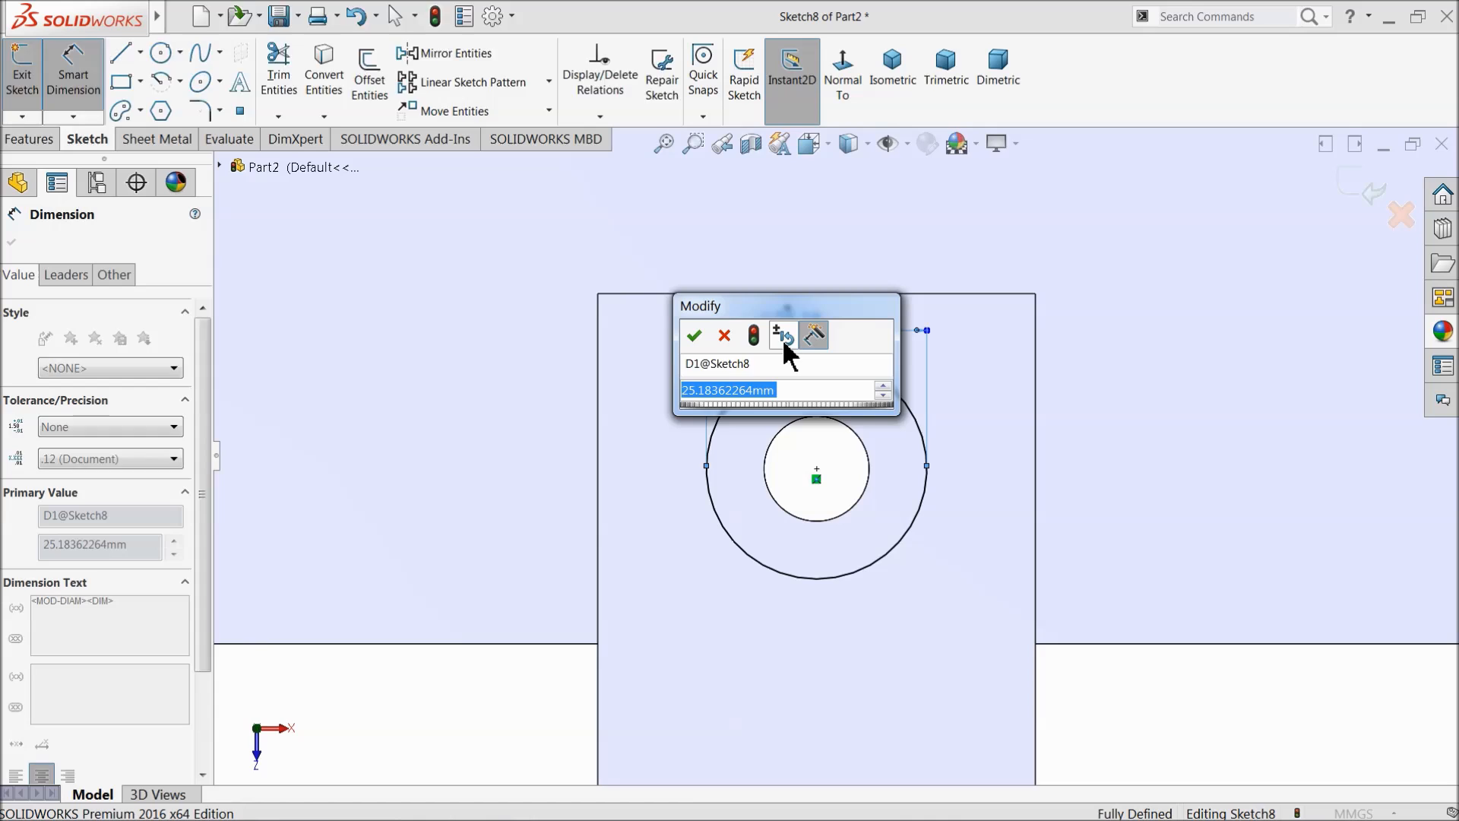
type("20")
left_click(691, 334)
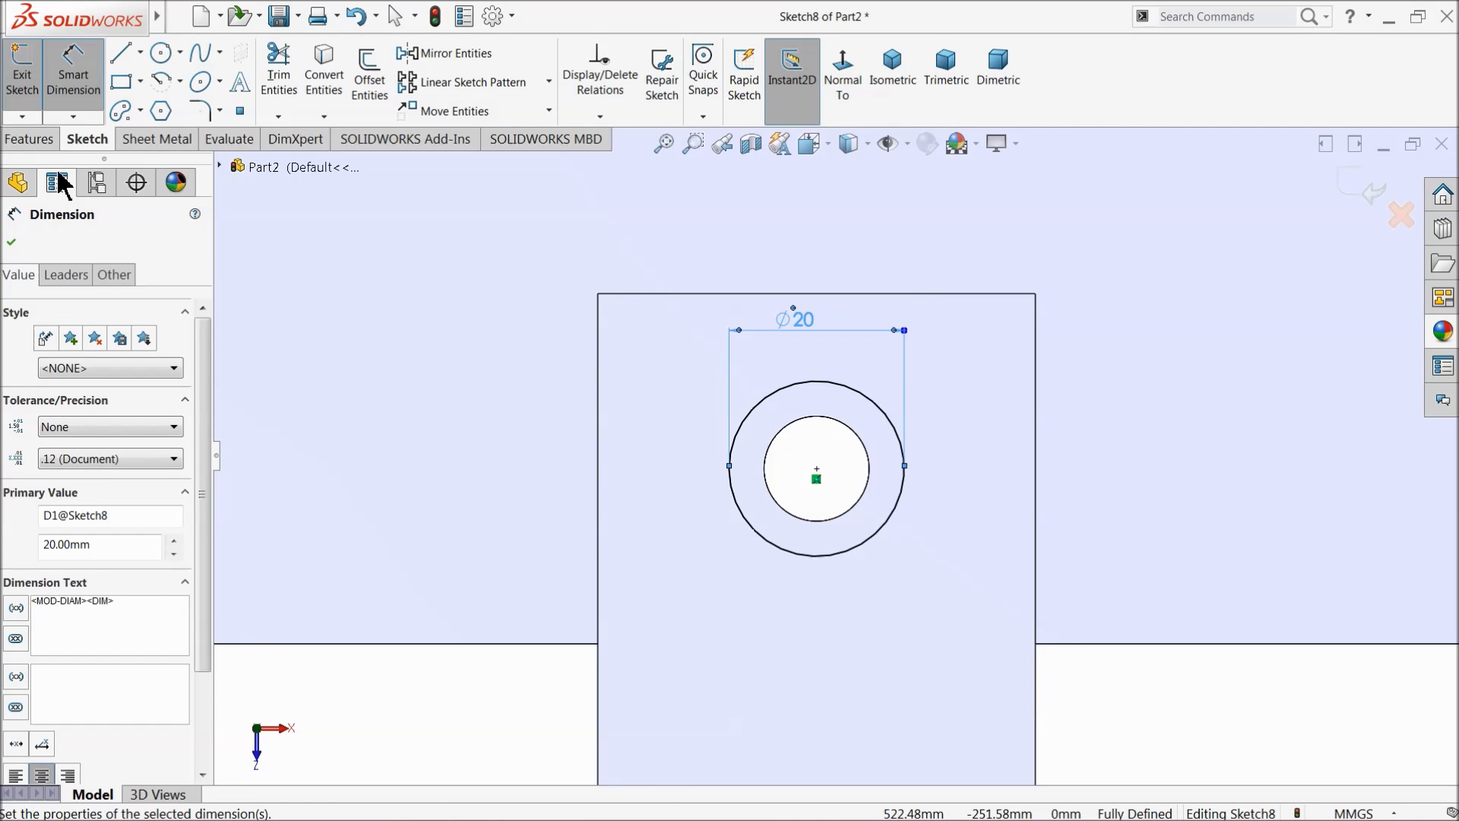
Step: Cut the 20 mm circle into the tooth as a blind Extruded Cut 10 mm deep
left_click(32, 139)
left_click(287, 98)
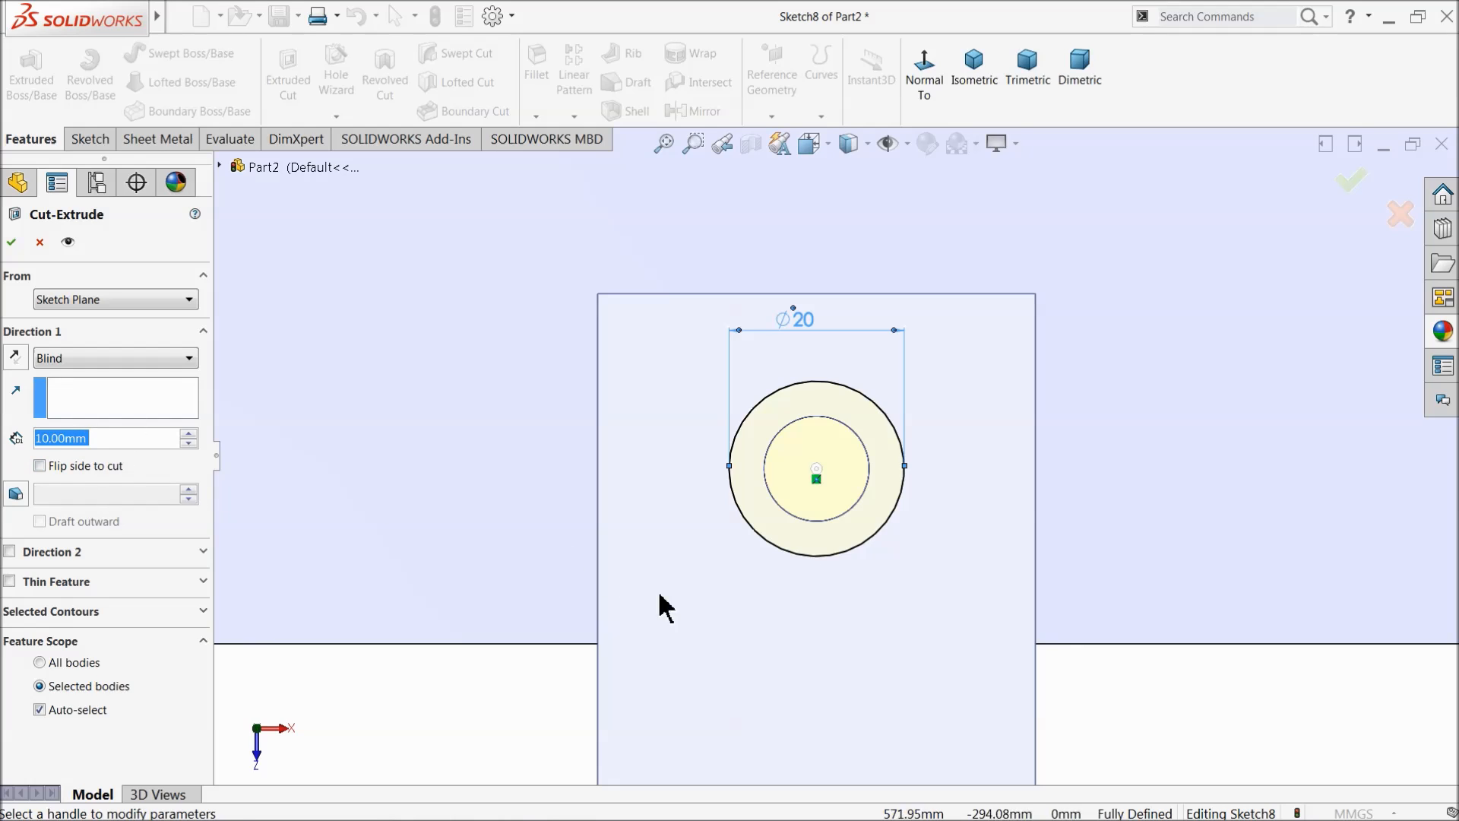
scroll(729, 536, "up", 3)
middle_click_drag(681, 614, 668, 527)
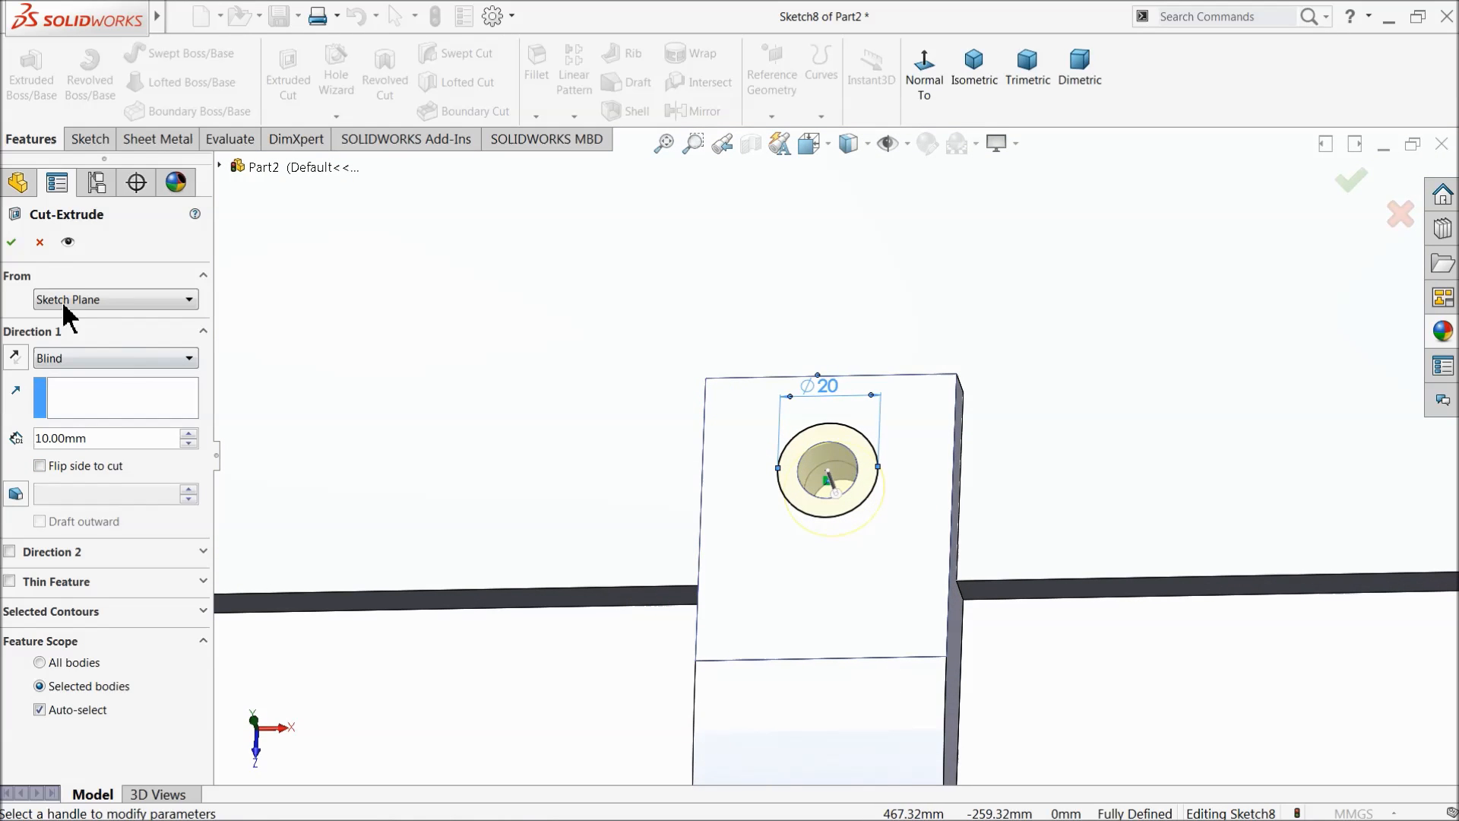
left_click(11, 241)
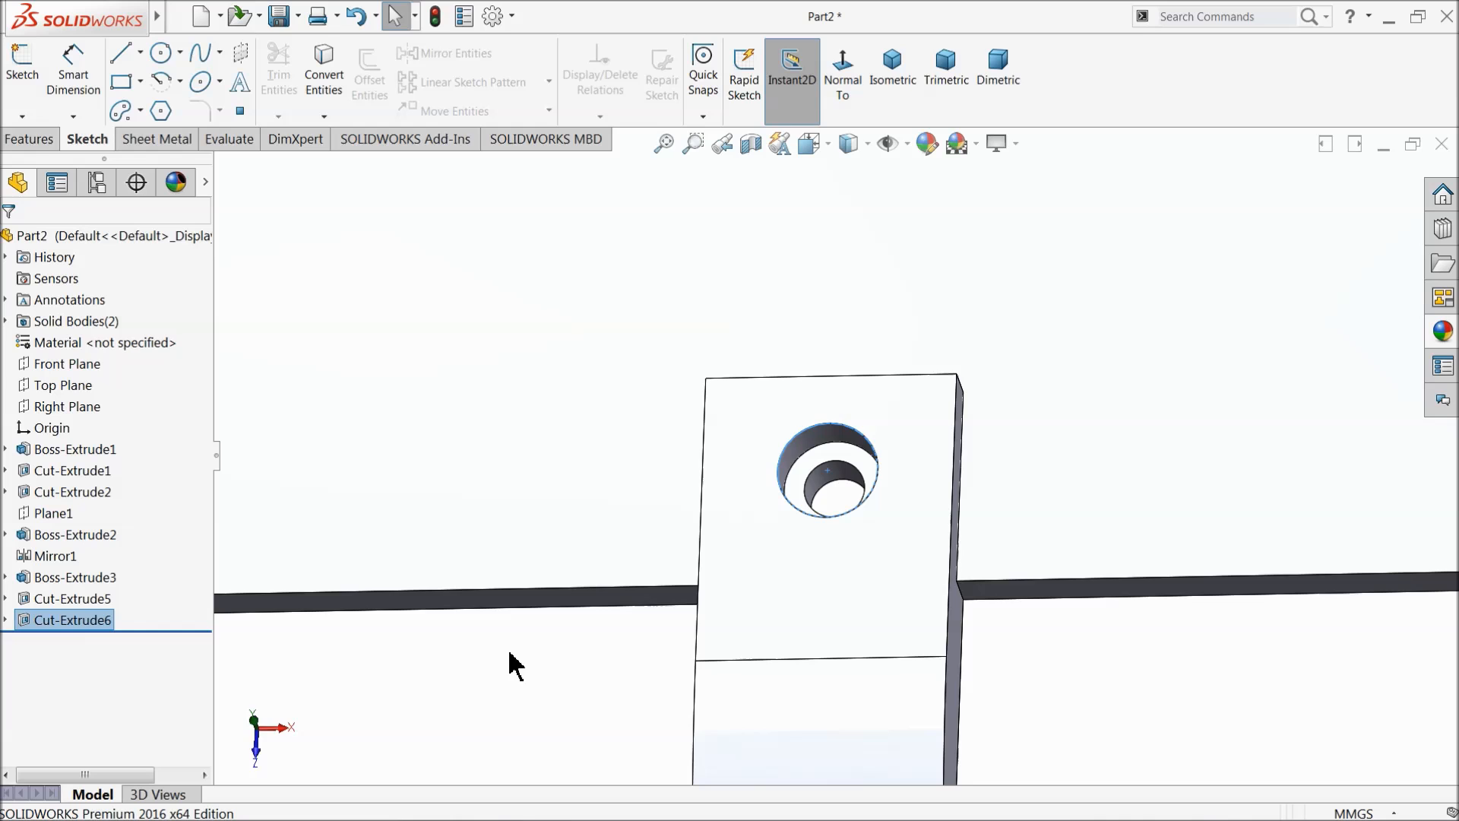
Step: Start a new sketch on the bucket face exposed at the floor of the 20 mm hole and orient the view normal to it
middle_click_drag(689, 561, 676, 533)
scroll(678, 533, "up", 3)
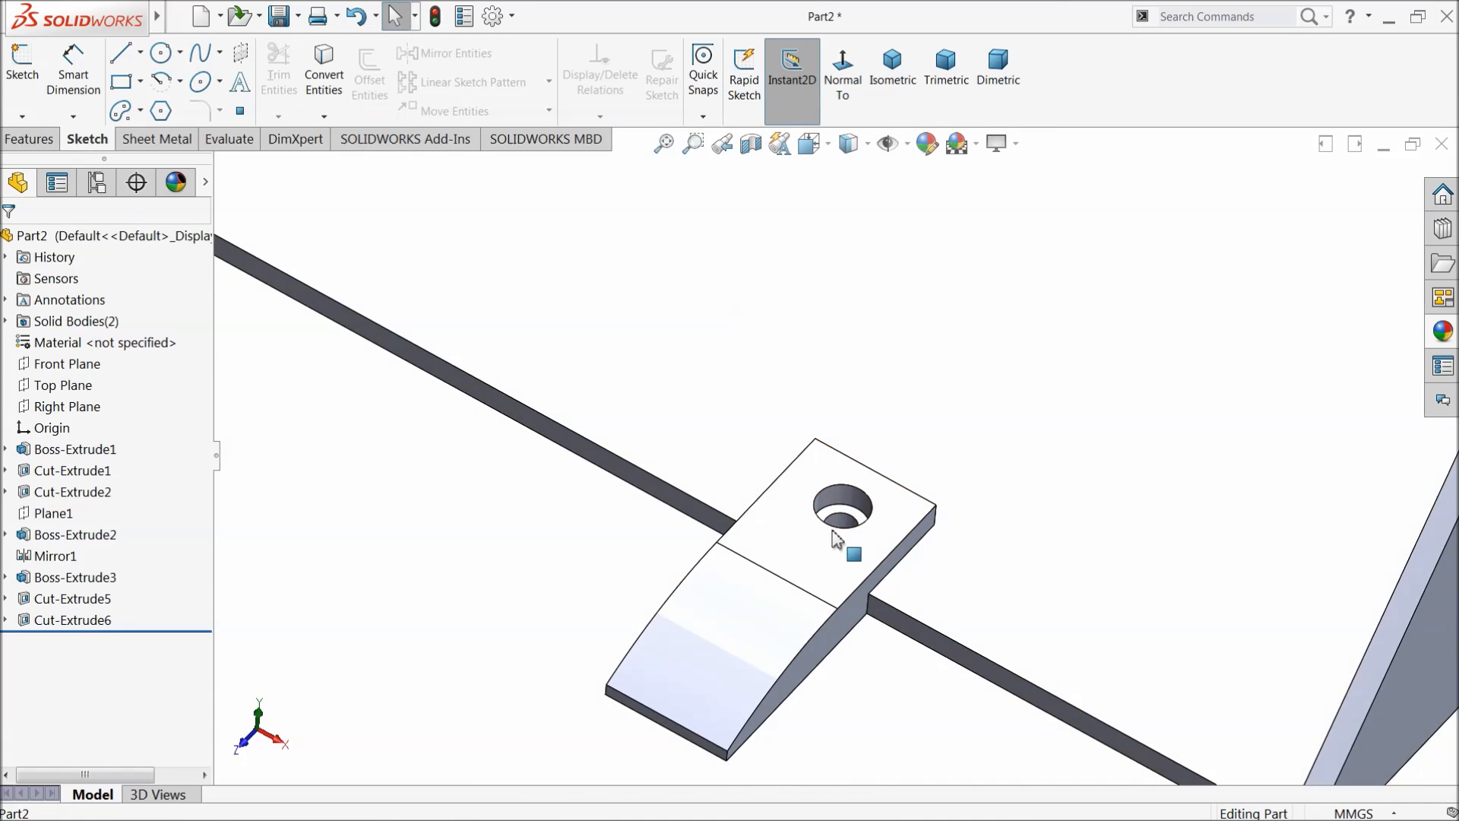
scroll(856, 505, "down", 4)
scroll(857, 503, "down", 3)
middle_click_drag(837, 531, 821, 619)
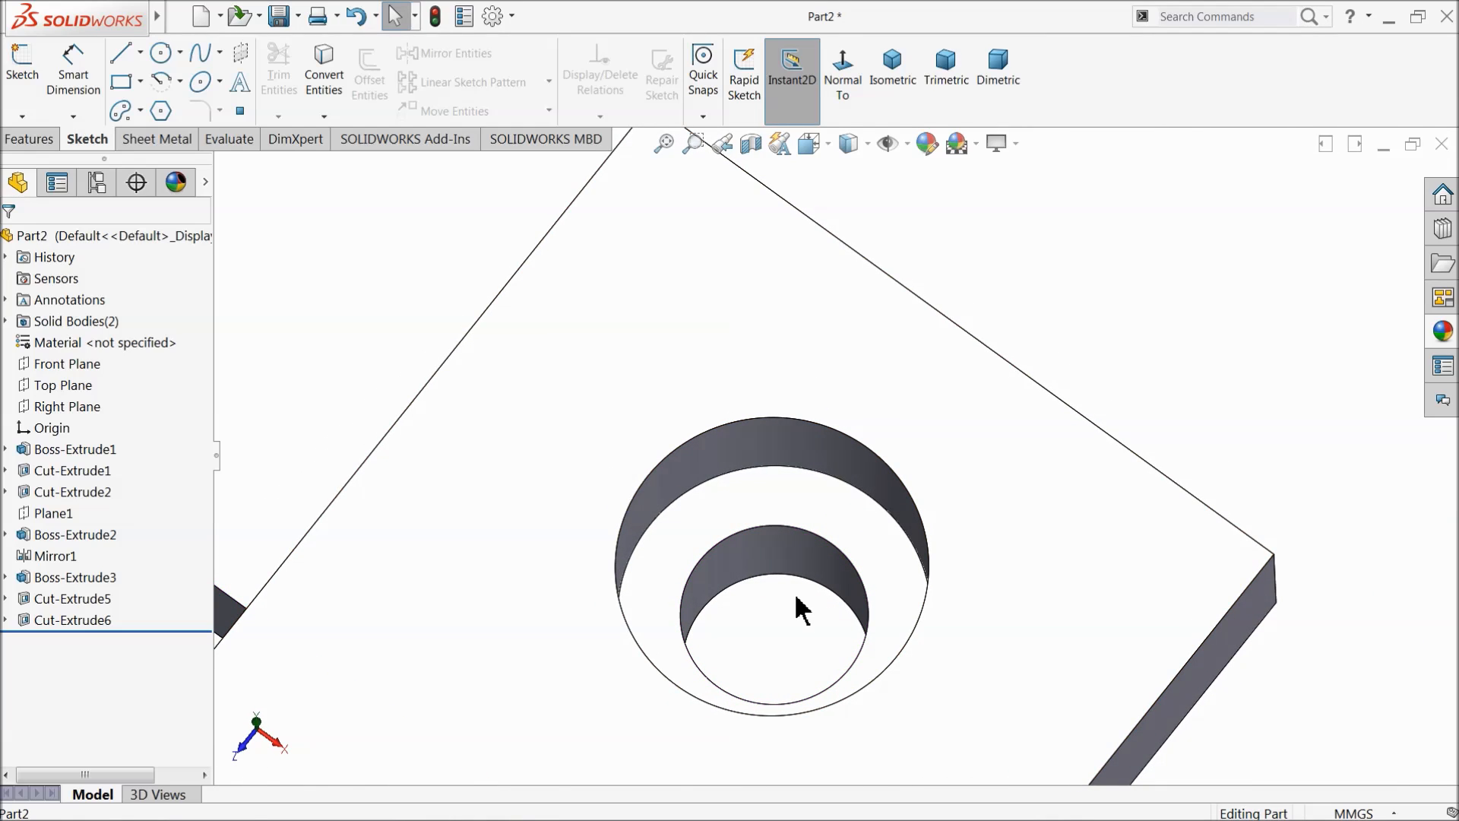
scroll(796, 597, "up", 3)
scroll(796, 589, "down", 3)
left_click(797, 413)
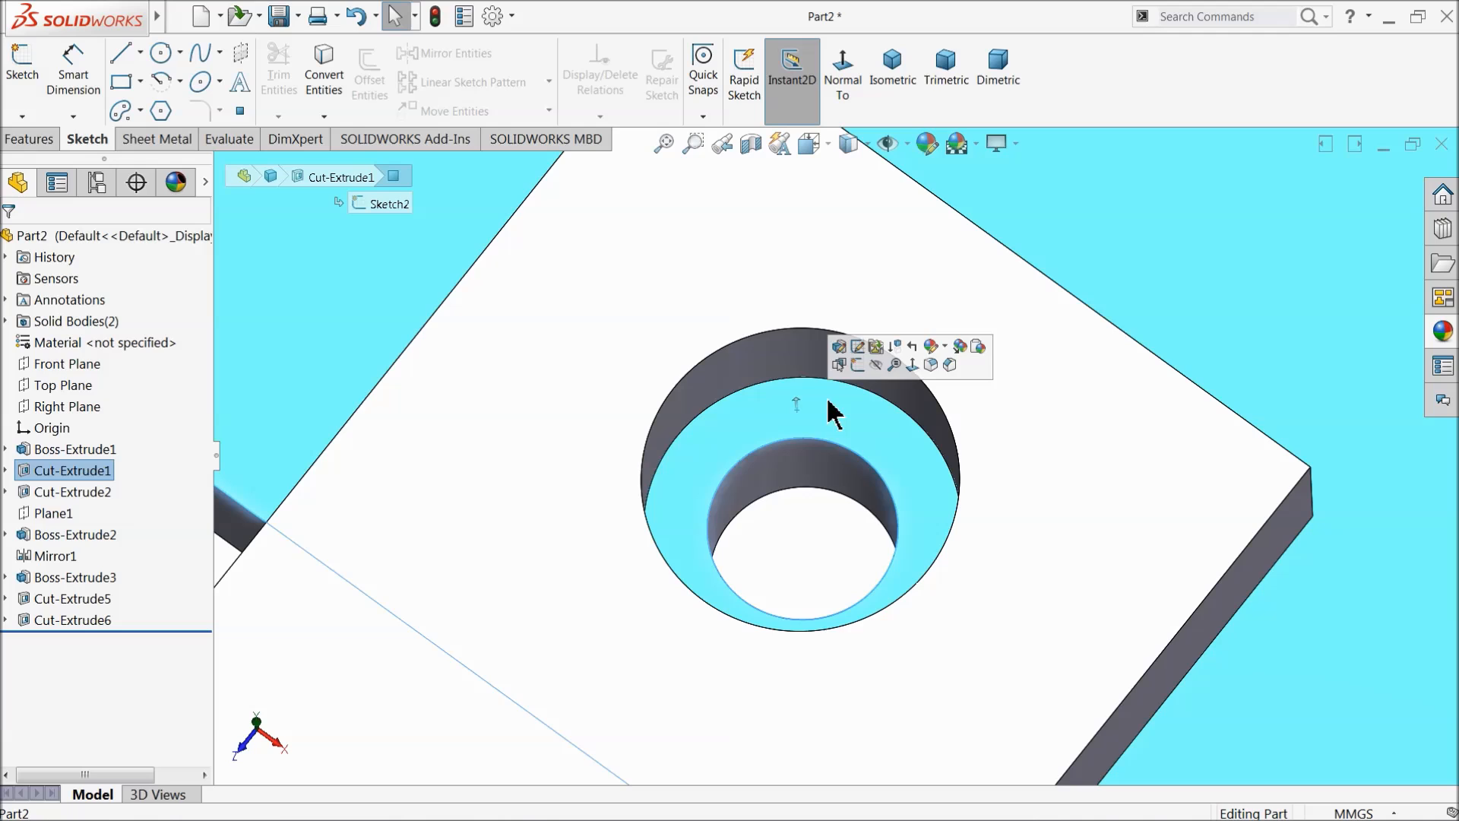
left_click(858, 365)
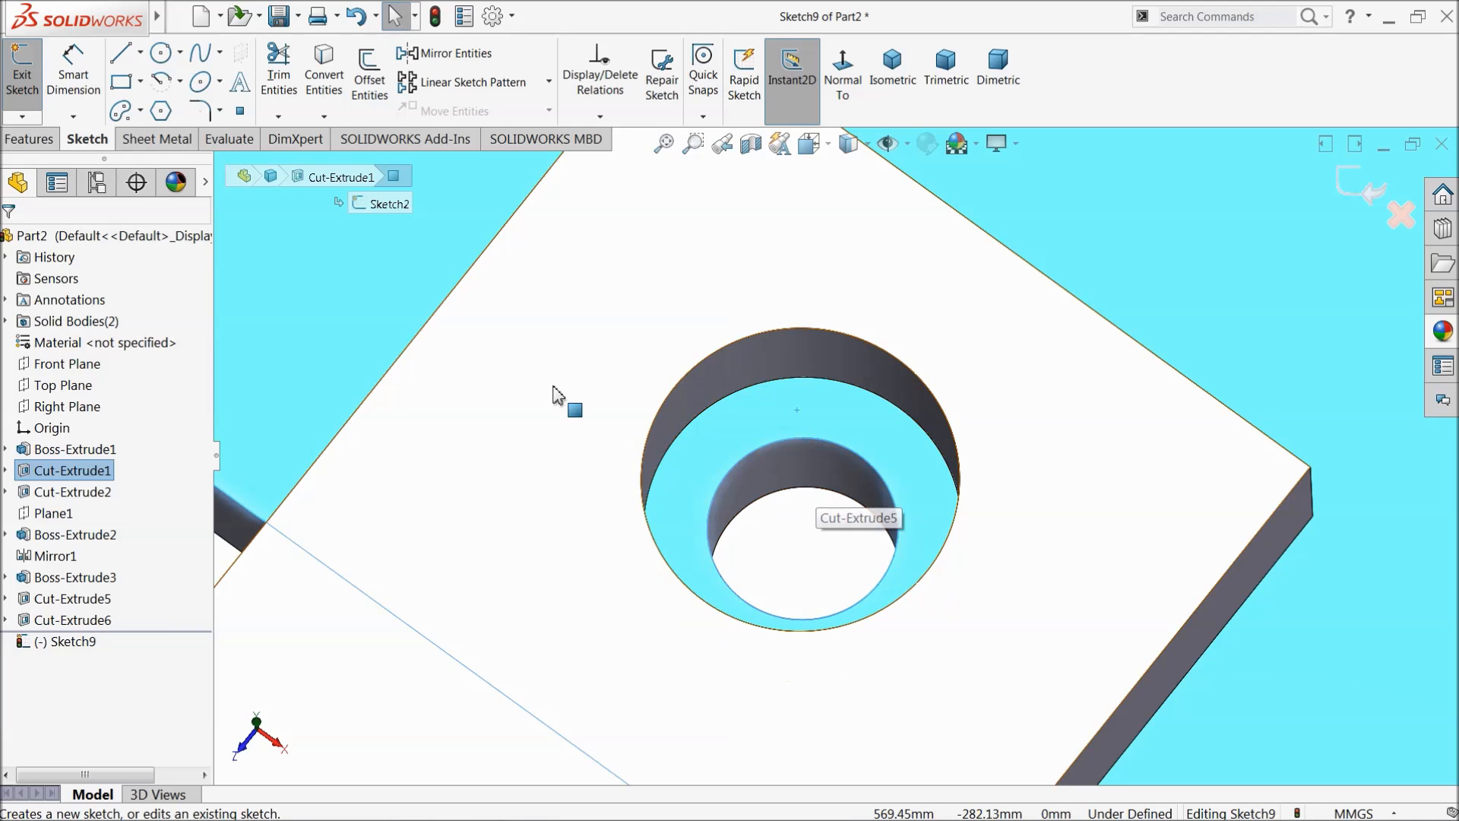
left_click(845, 76)
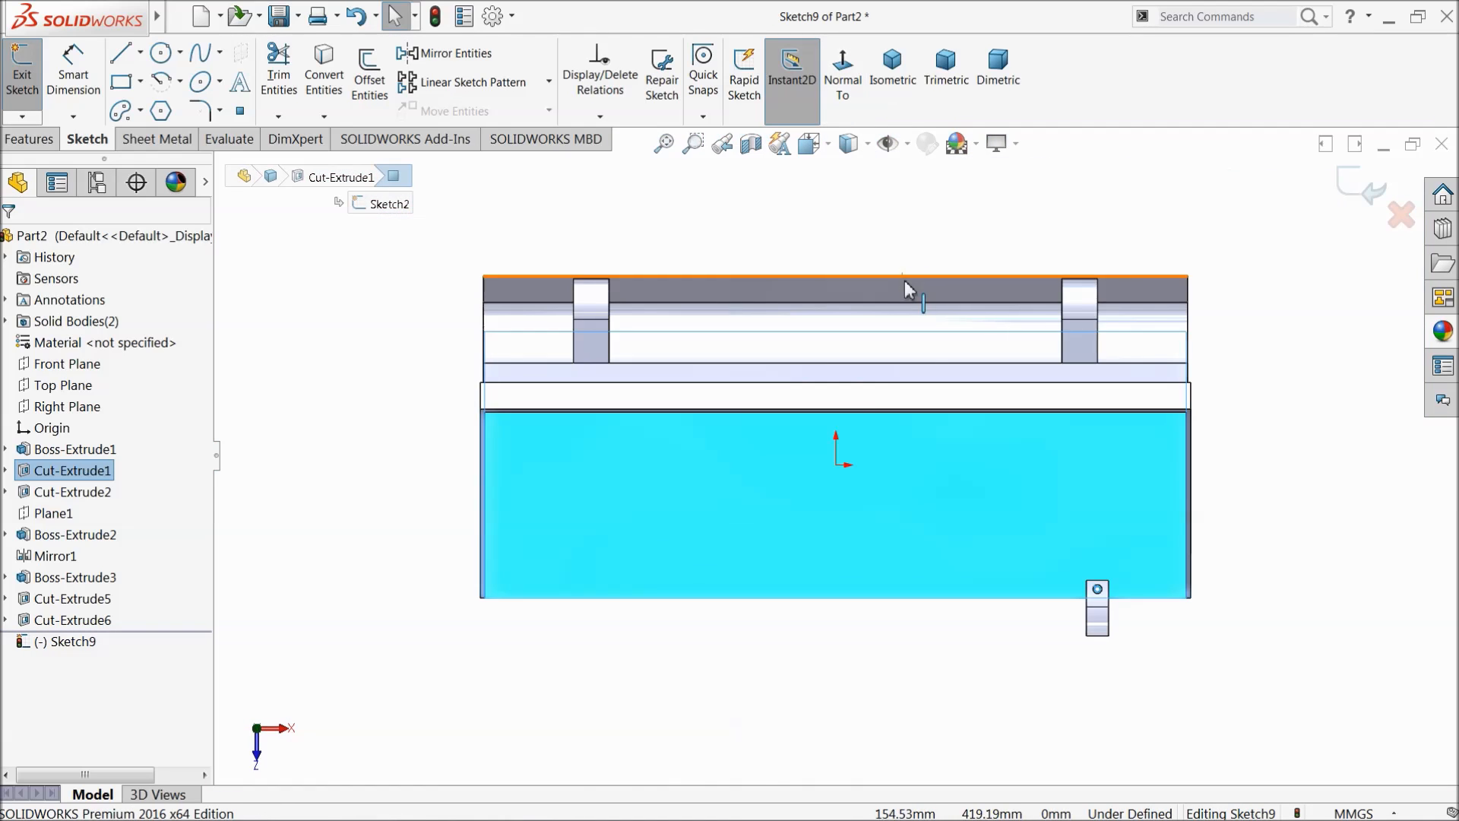
scroll(984, 552, "down", 6)
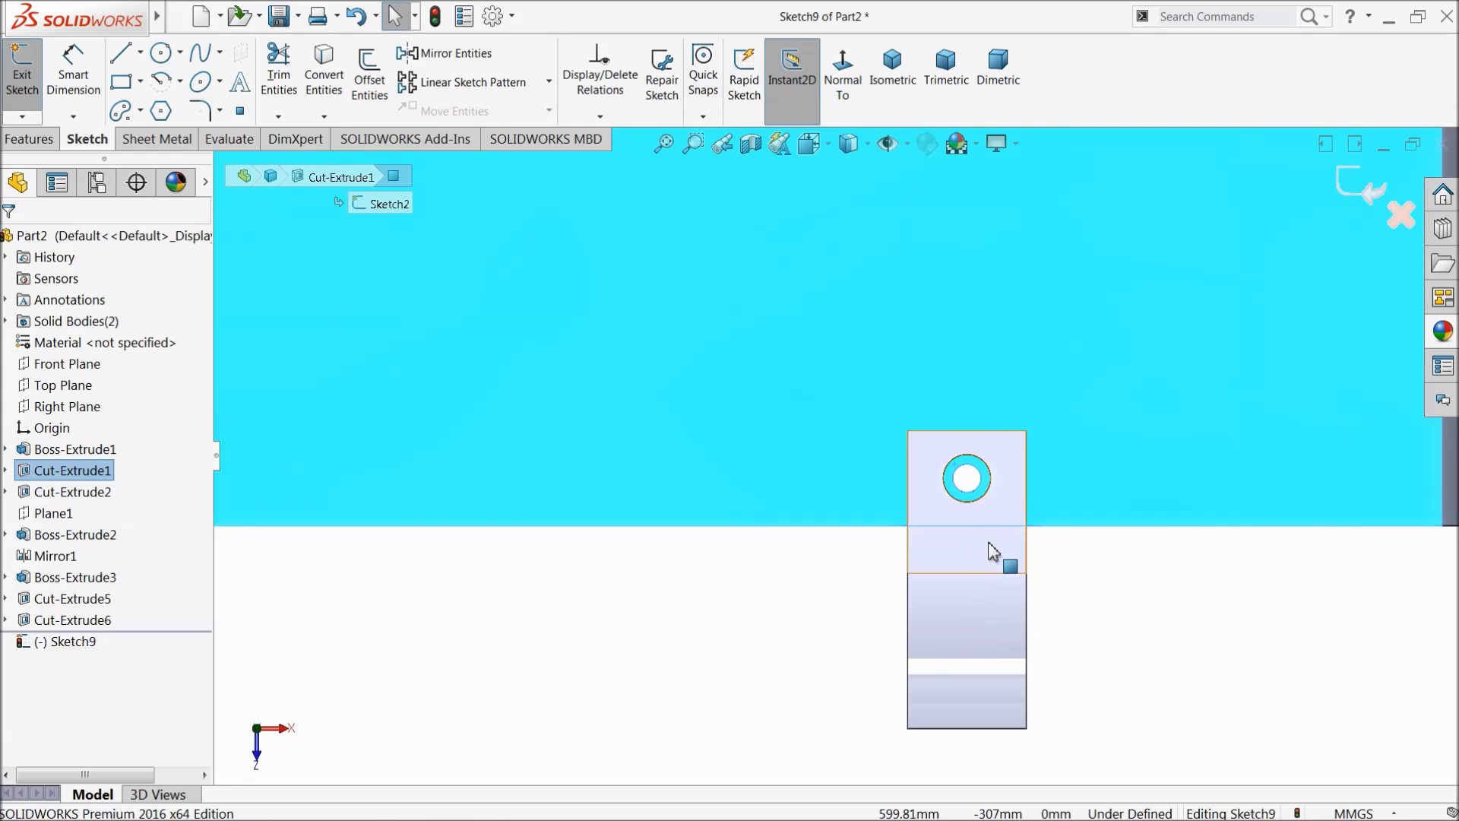
scroll(977, 525, "down", 5)
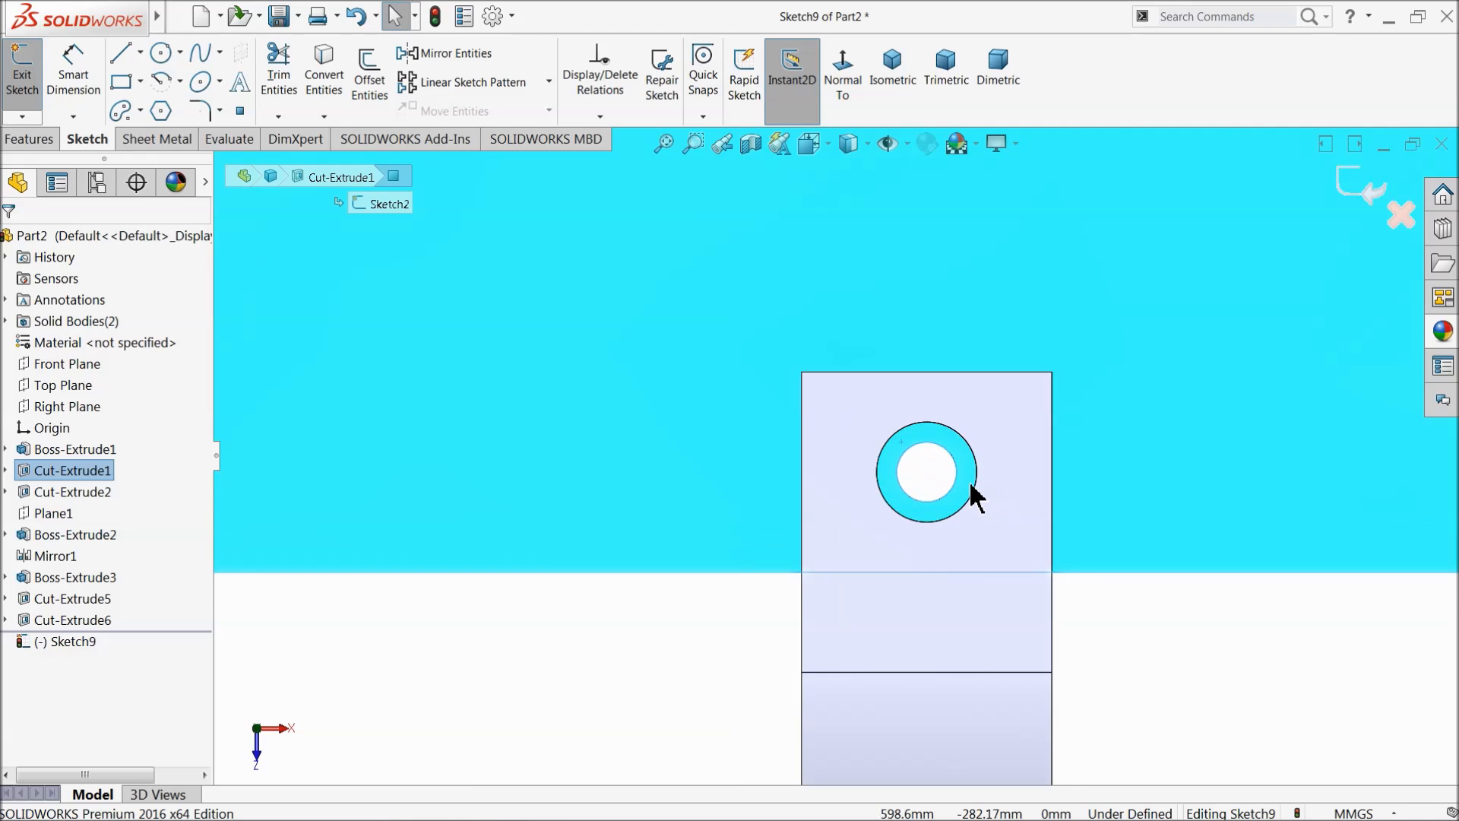
Step: Sketch a circle about 16.5 mm in diameter, concentric with the tooth's hole and between its two circular edges
left_click(160, 51)
scroll(870, 404, "down", 3)
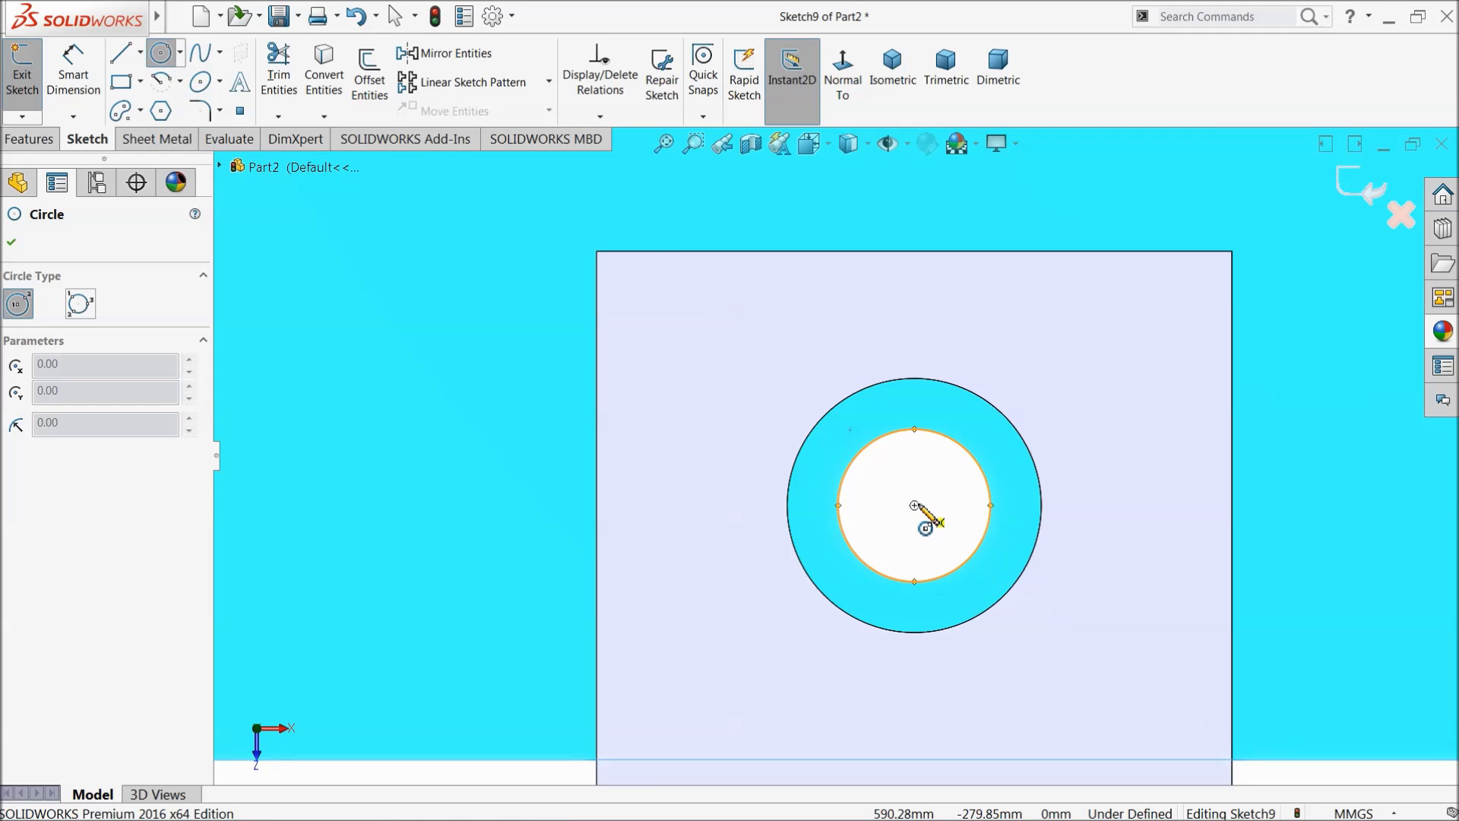
left_click(914, 506)
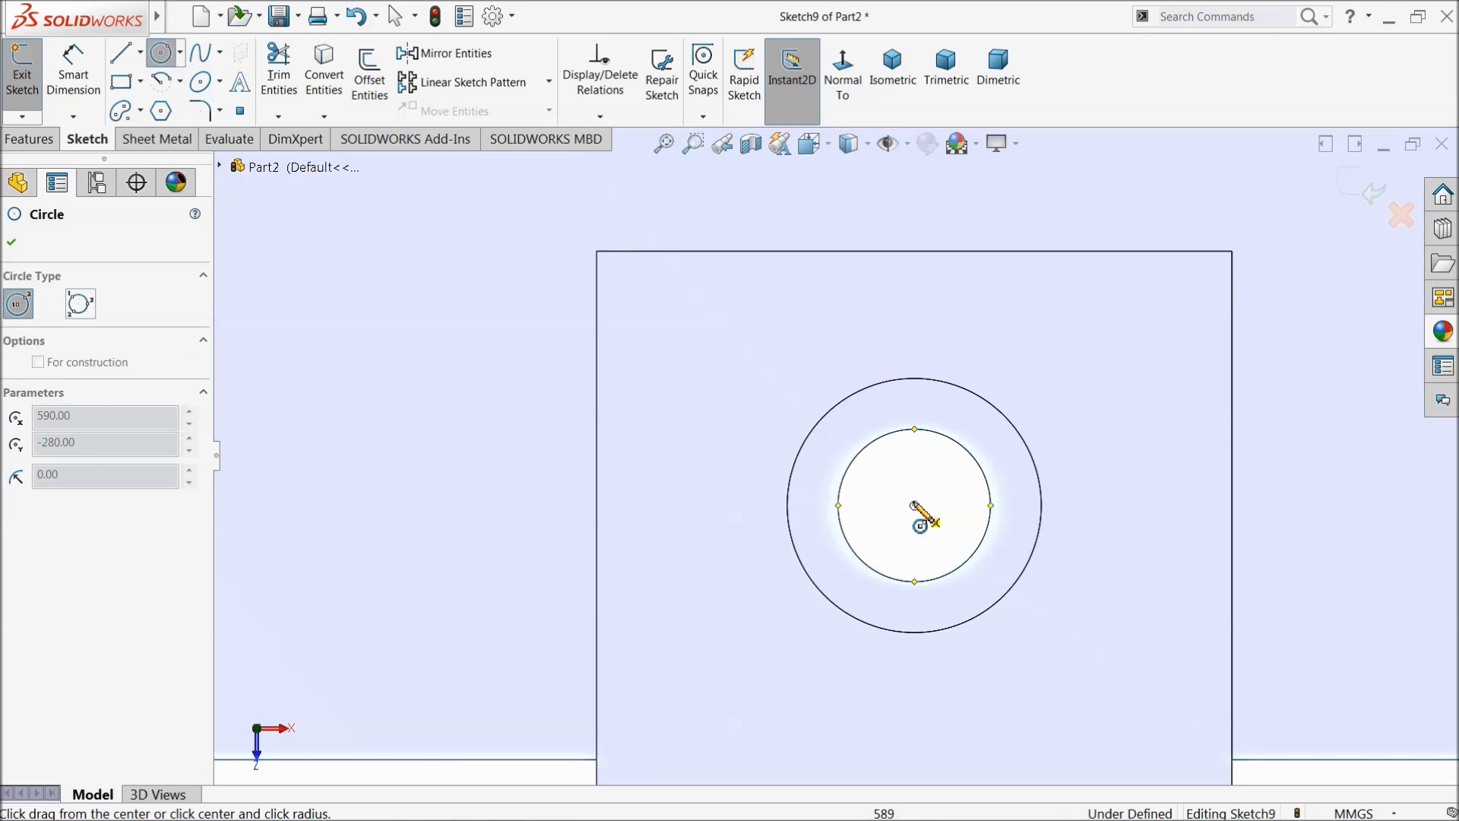
left_click(883, 409)
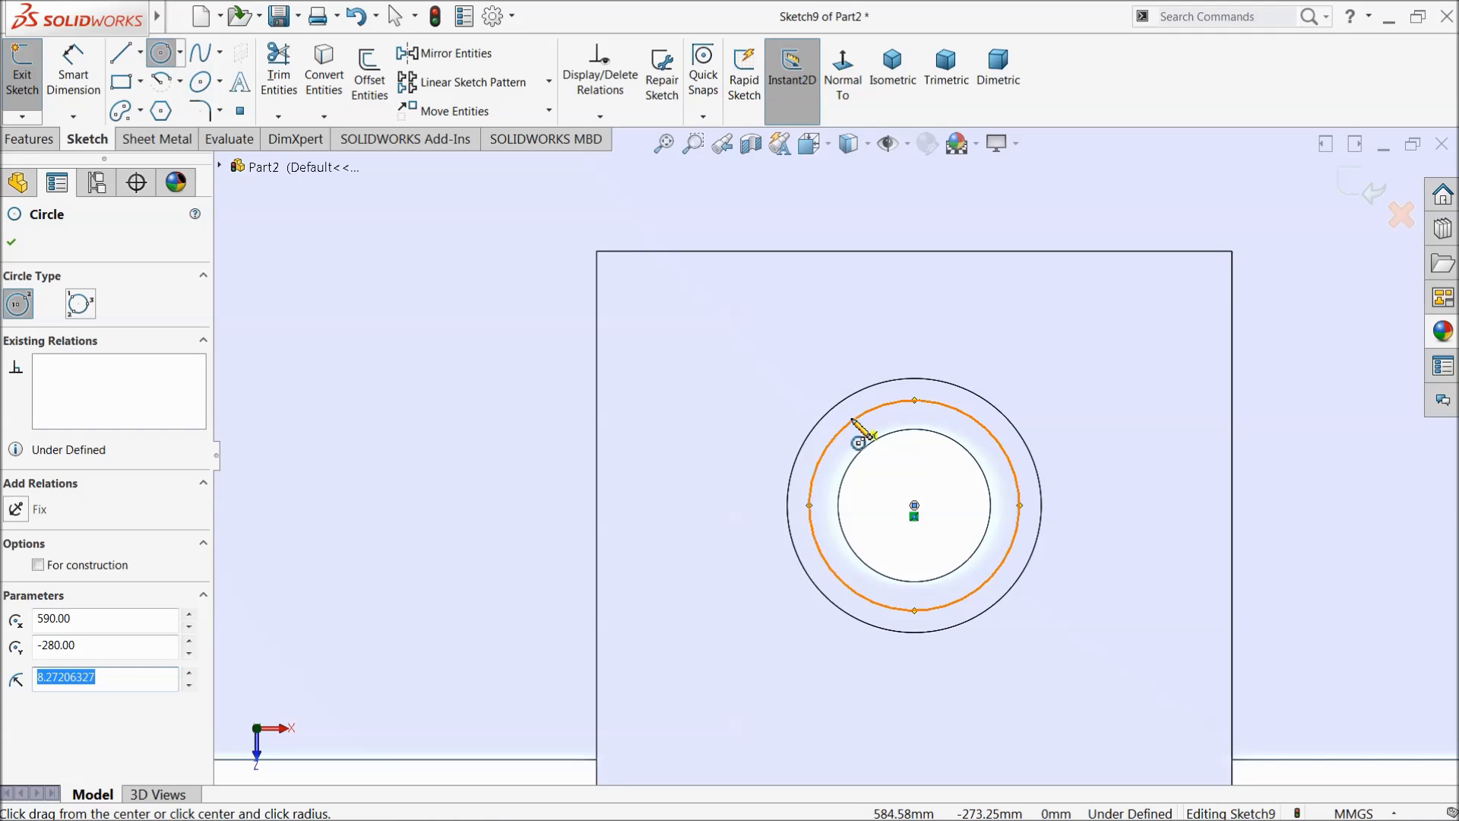
Step: Dimension the new circle inside the tooth's hole to a diameter of 17 mm
left_click(76, 83)
left_click(850, 434)
left_click(686, 471)
type("17")
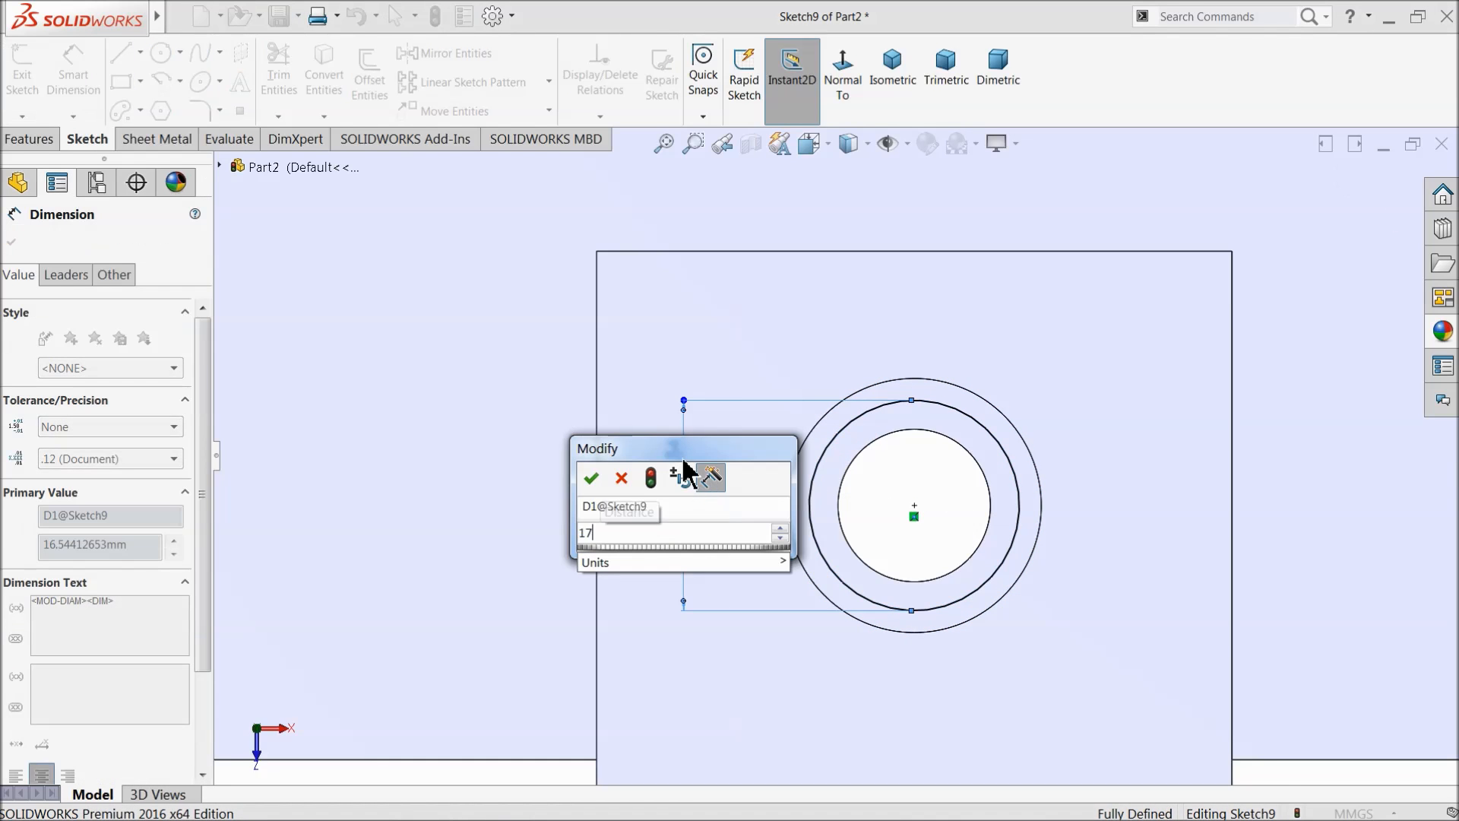
key("Return")
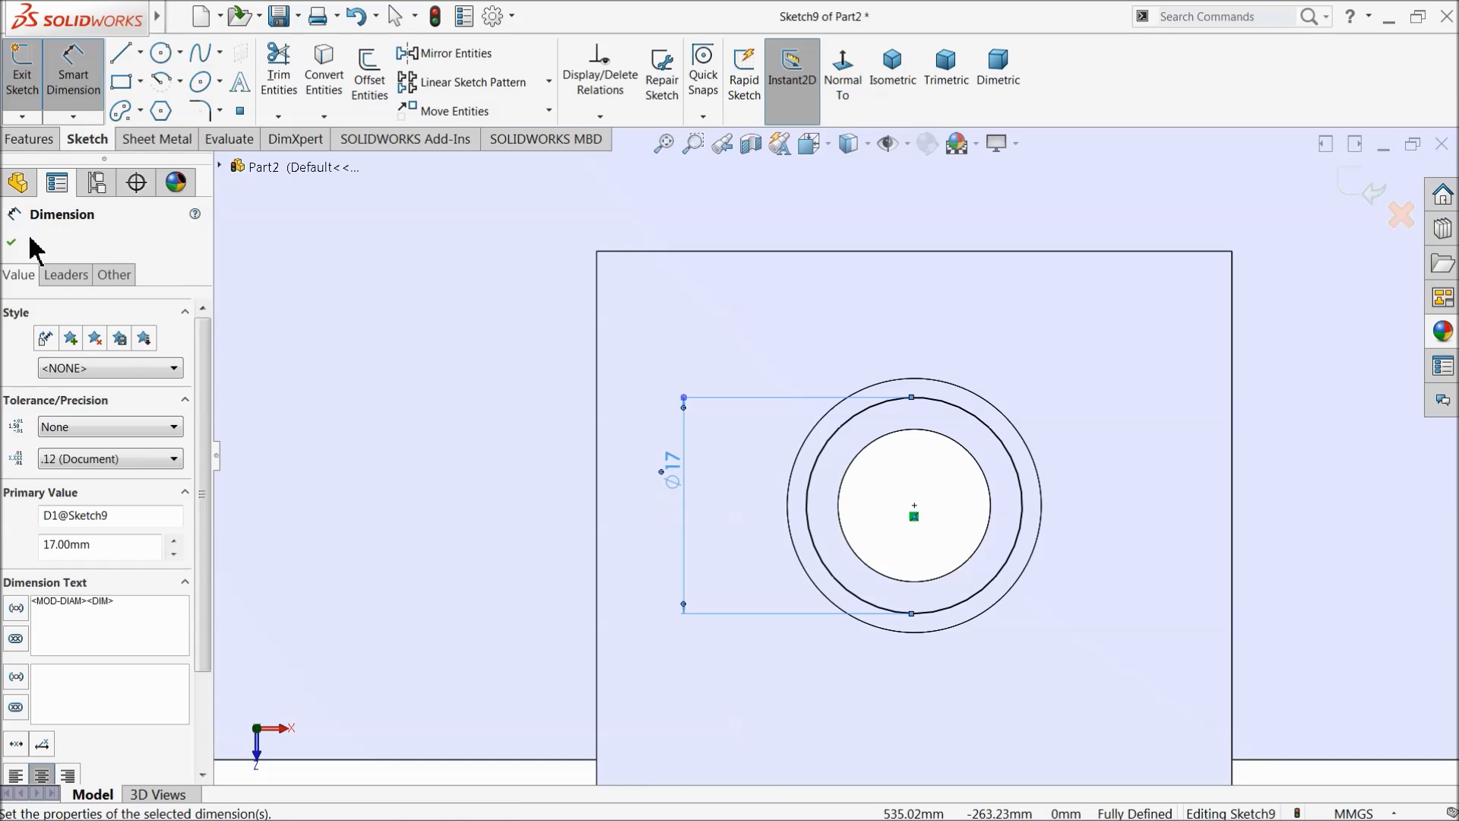
Step: Extrude the 17 mm circle as a blind boss 8 mm high with Merge result on
left_click(23, 144)
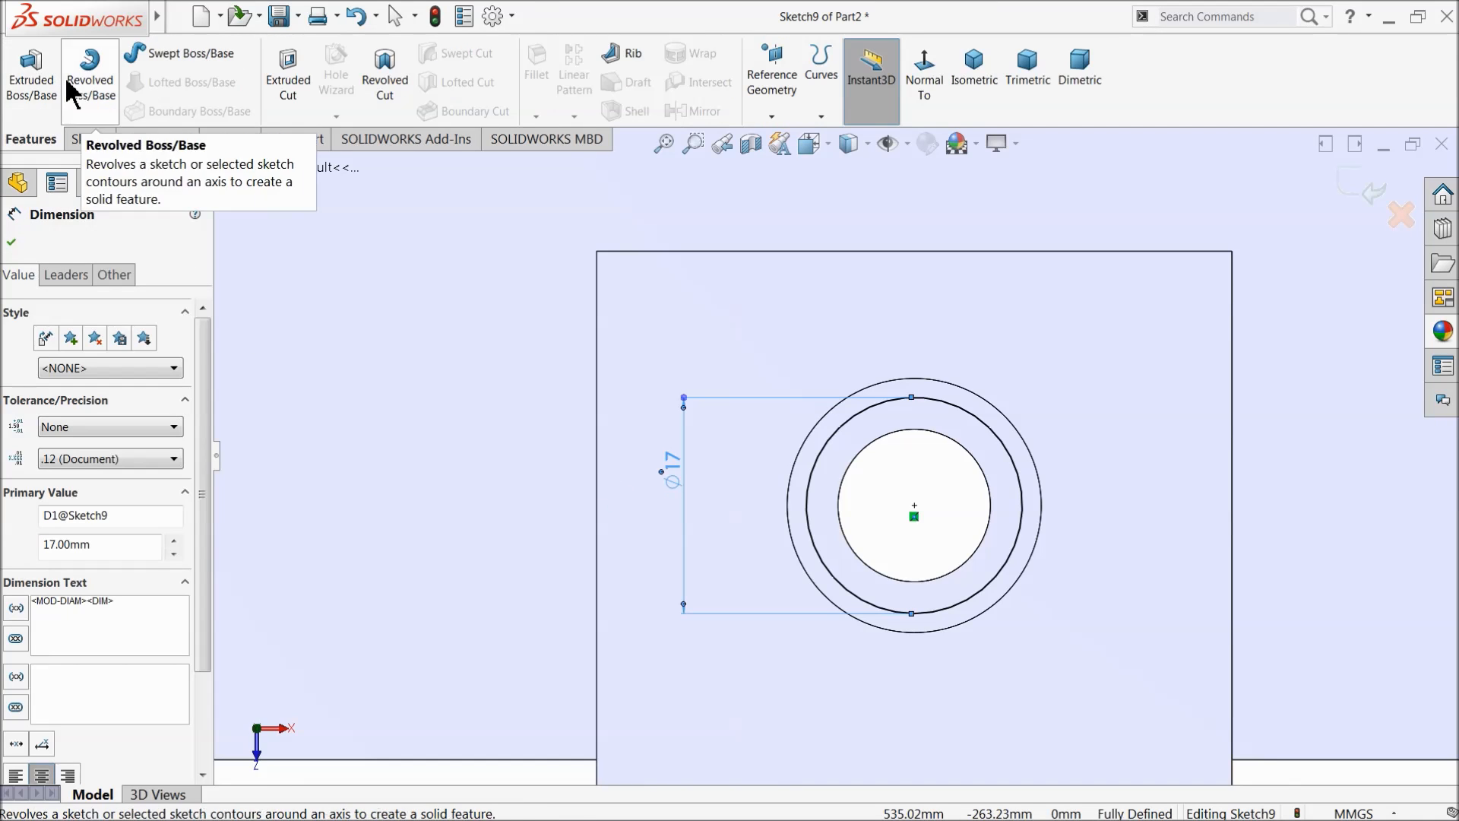
left_click(31, 72)
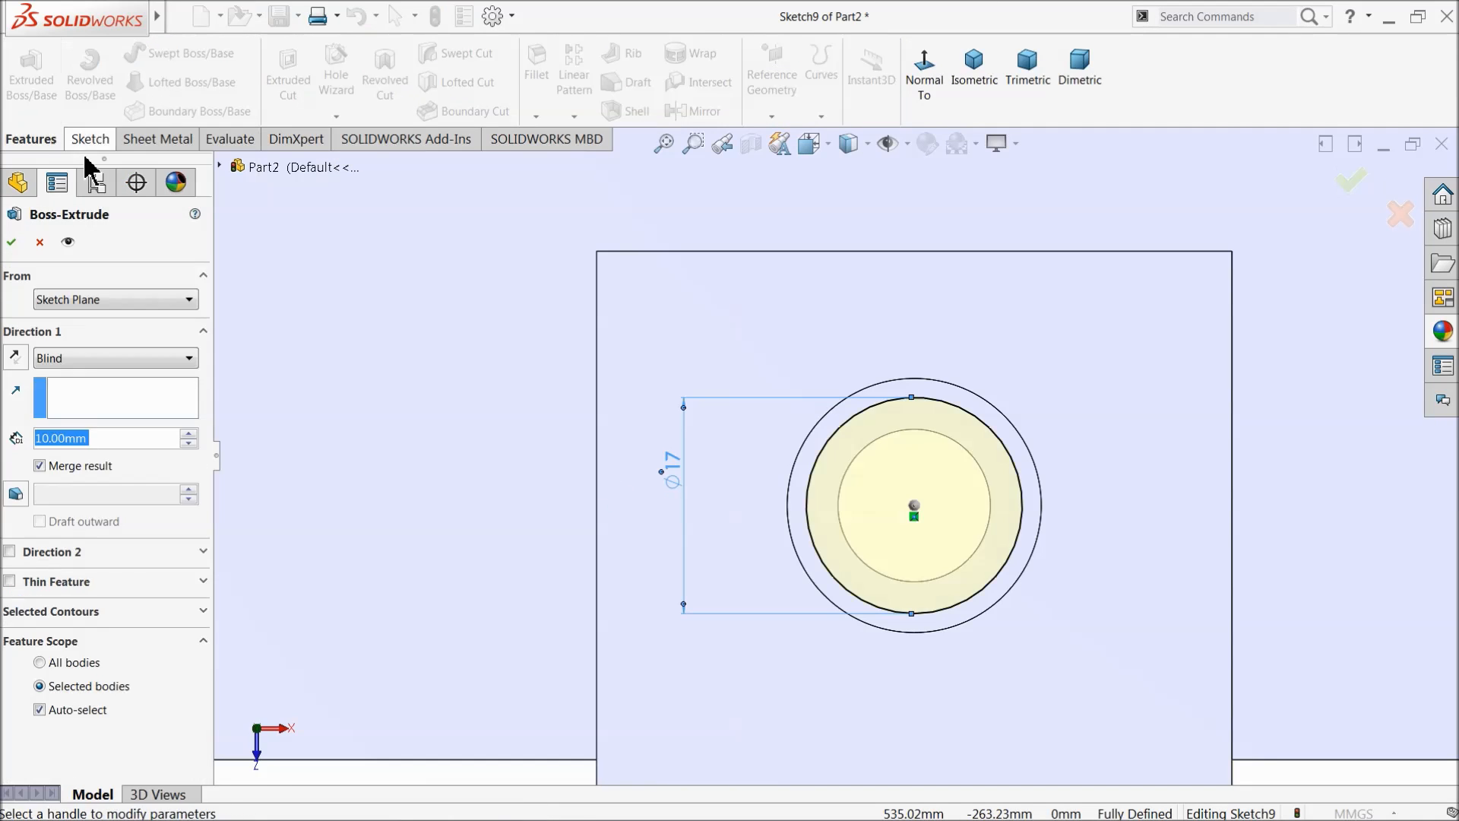
type("8")
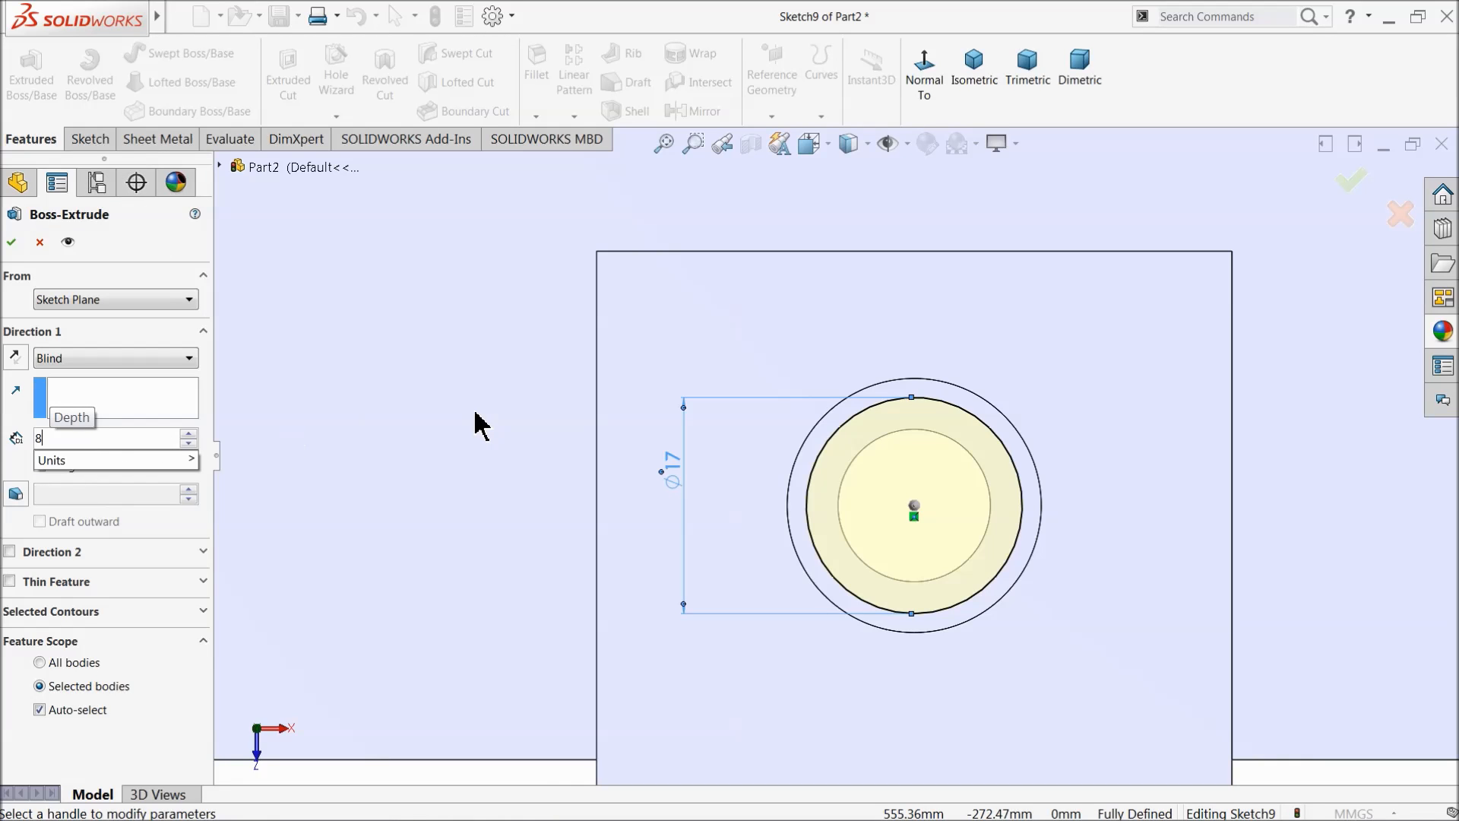
middle_click_drag(475, 423, 467, 268)
key("Return")
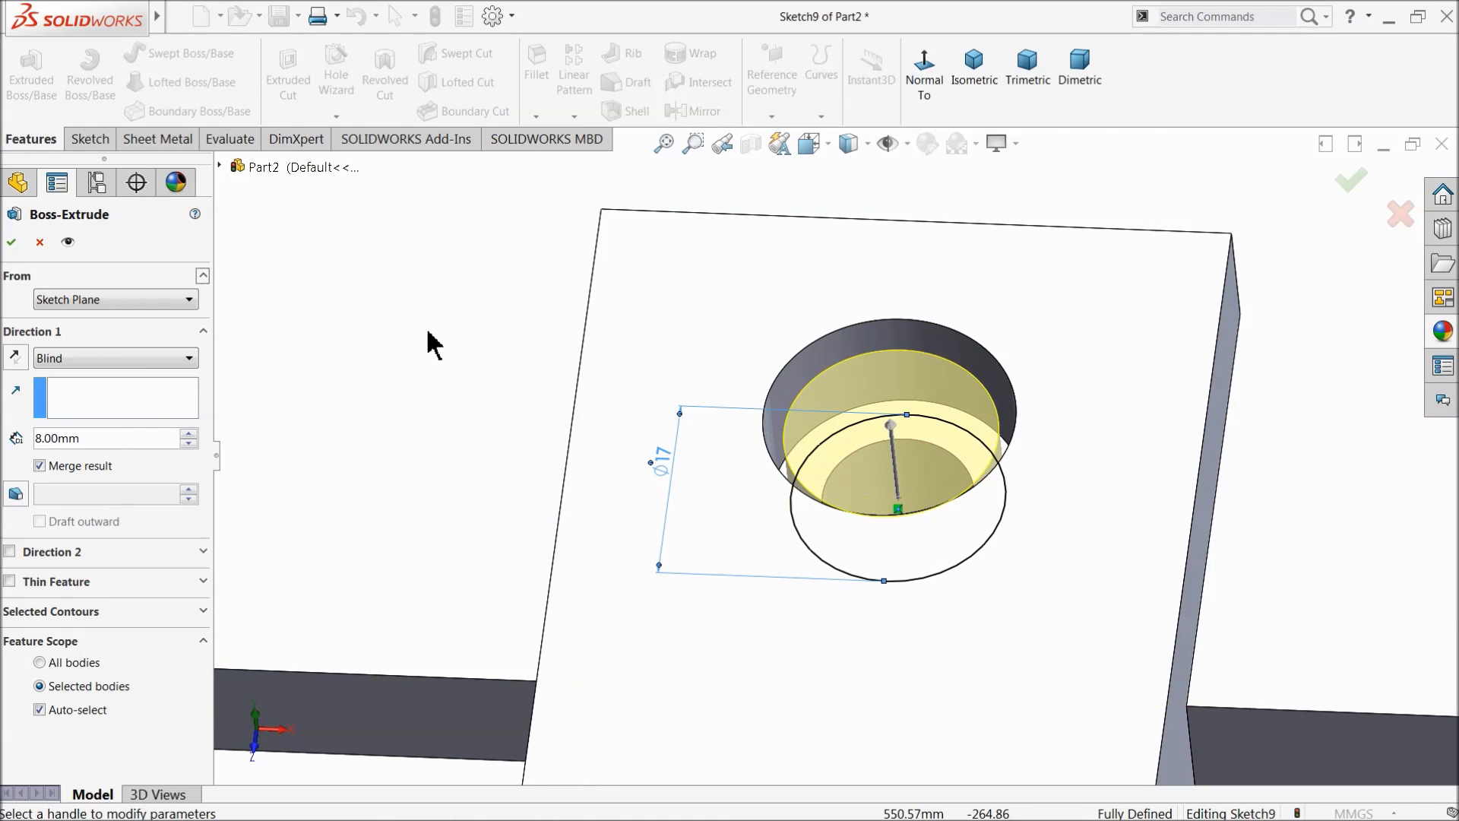
left_click(11, 243)
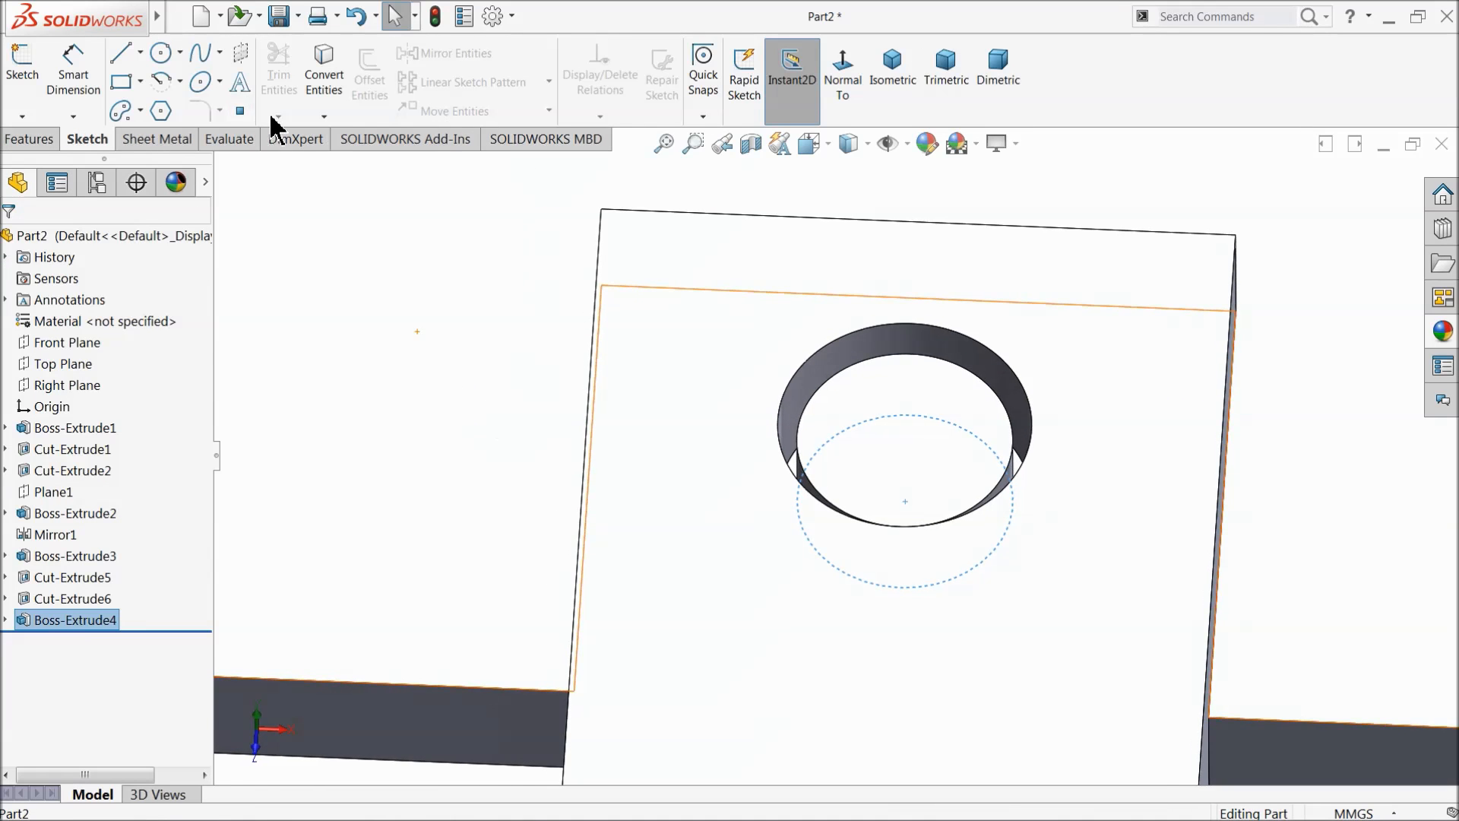
Step: Fillet the top face of the round boss in the tooth's hole with a 1 mm radius
left_click(30, 139)
left_click(536, 68)
type("1")
left_click(847, 416)
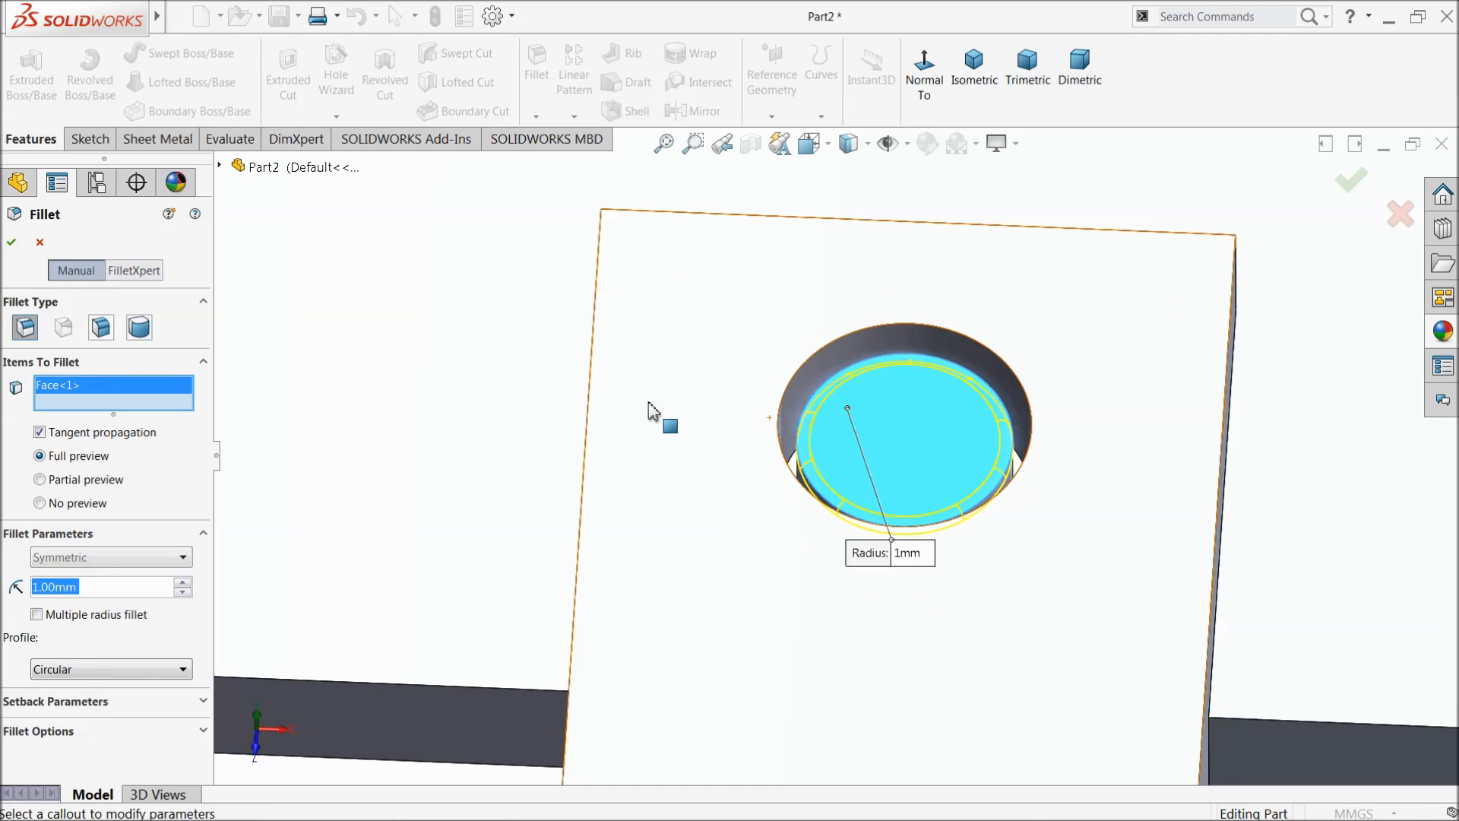
left_click(13, 243)
Step: Sketch a circle about 11.5 mm in diameter on the ring-shaped floor of the tooth's hole, concentric with the round boss
middle_click_drag(570, 414, 570, 549)
scroll(988, 494, "down", 5)
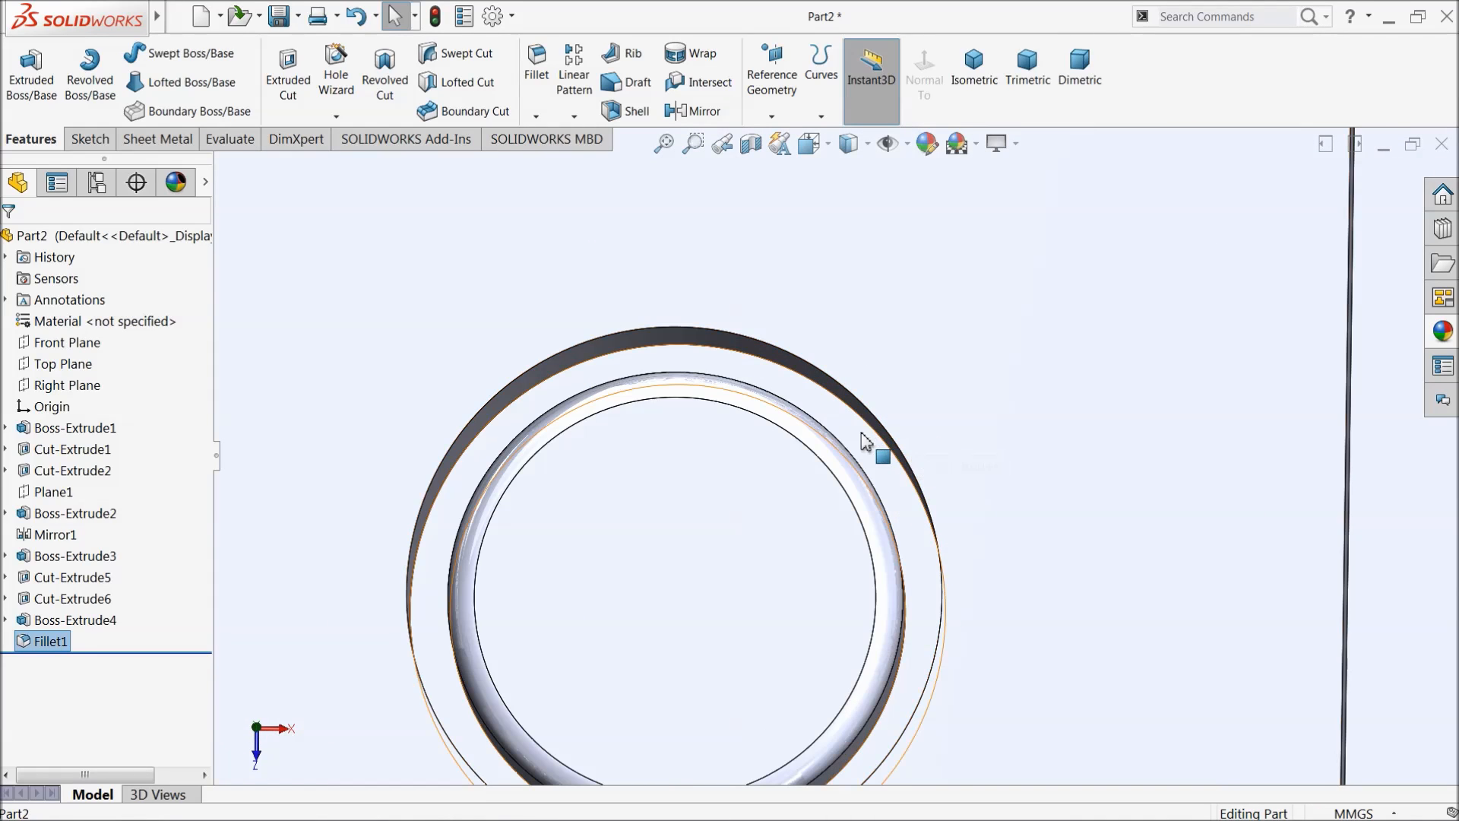
left_click(873, 443)
left_click(922, 385)
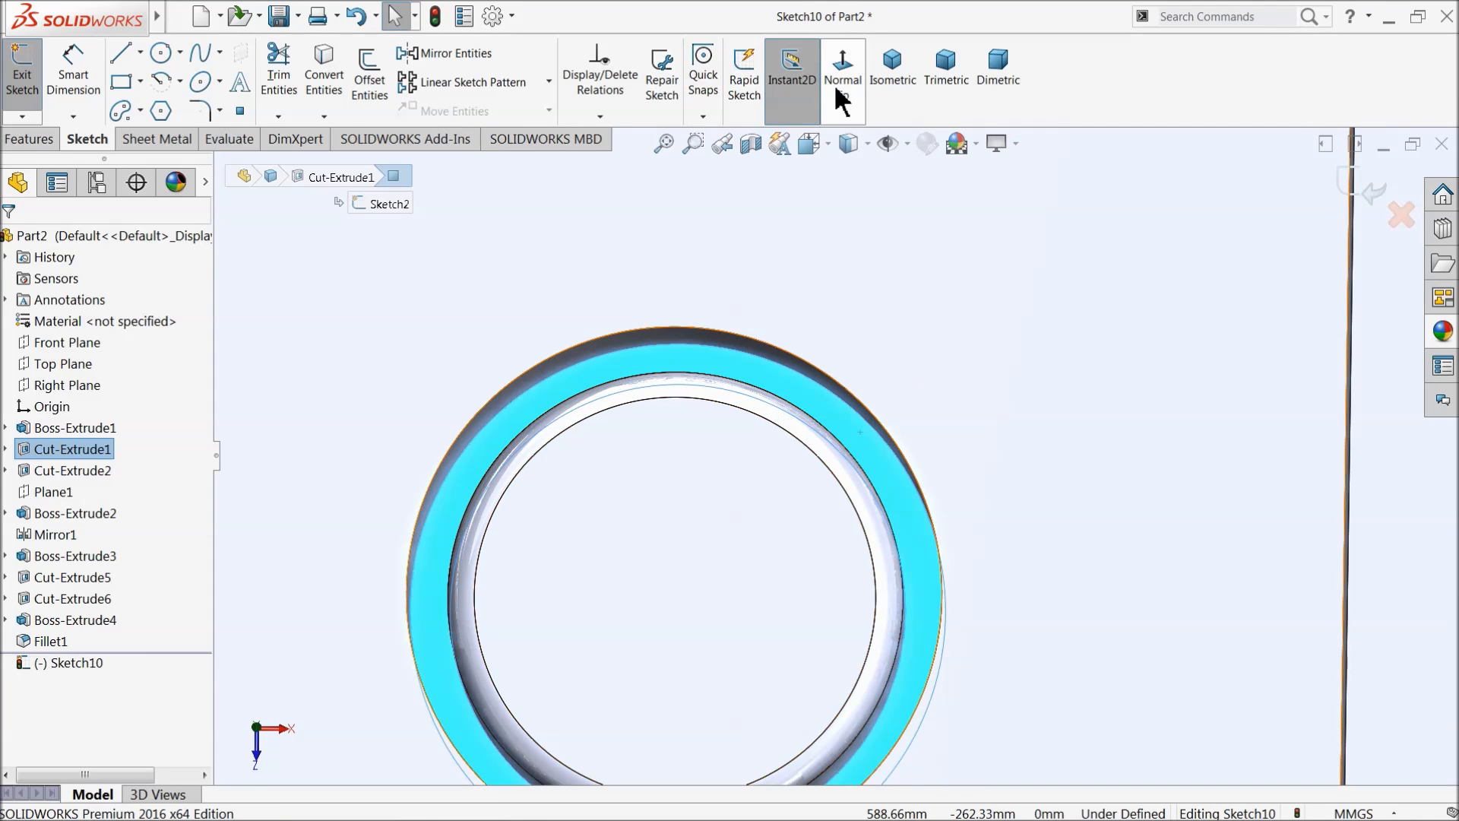
left_click(837, 85)
left_click(162, 61)
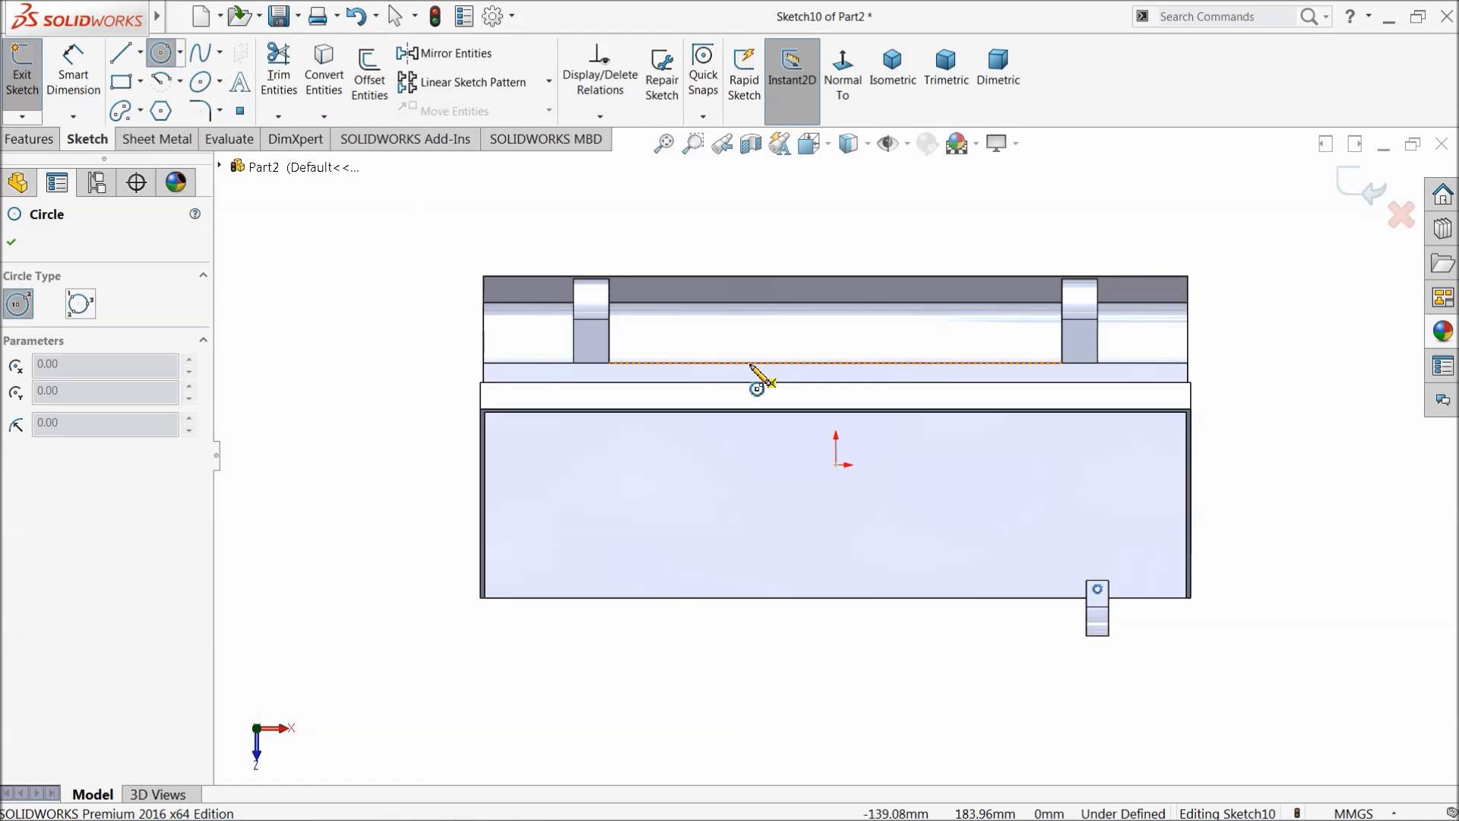
scroll(912, 489, "down", 3)
scroll(978, 541, "up", 4)
scroll(1032, 567, "down", 5)
scroll(886, 483, "down", 5)
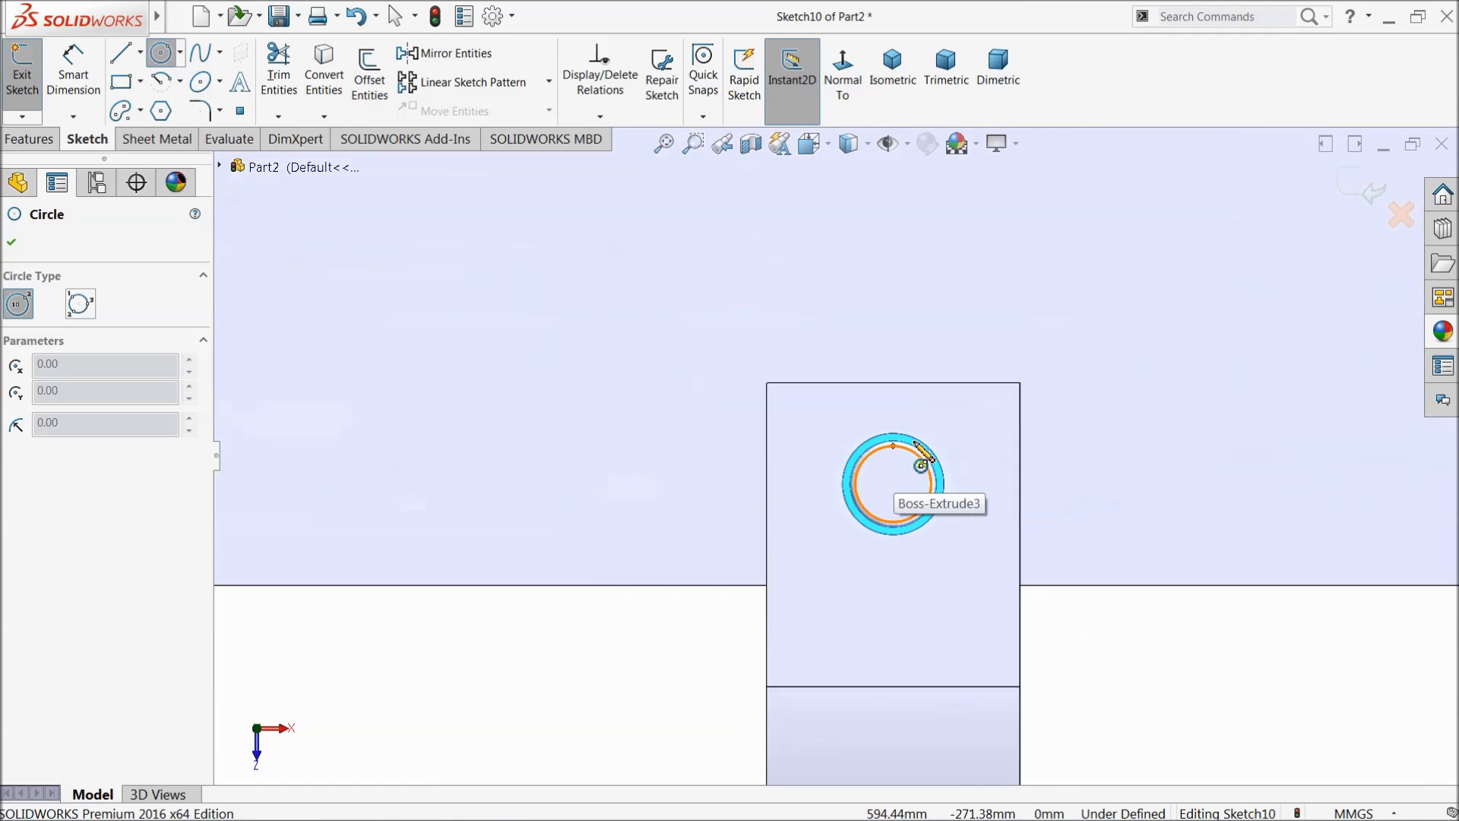
left_click(848, 503)
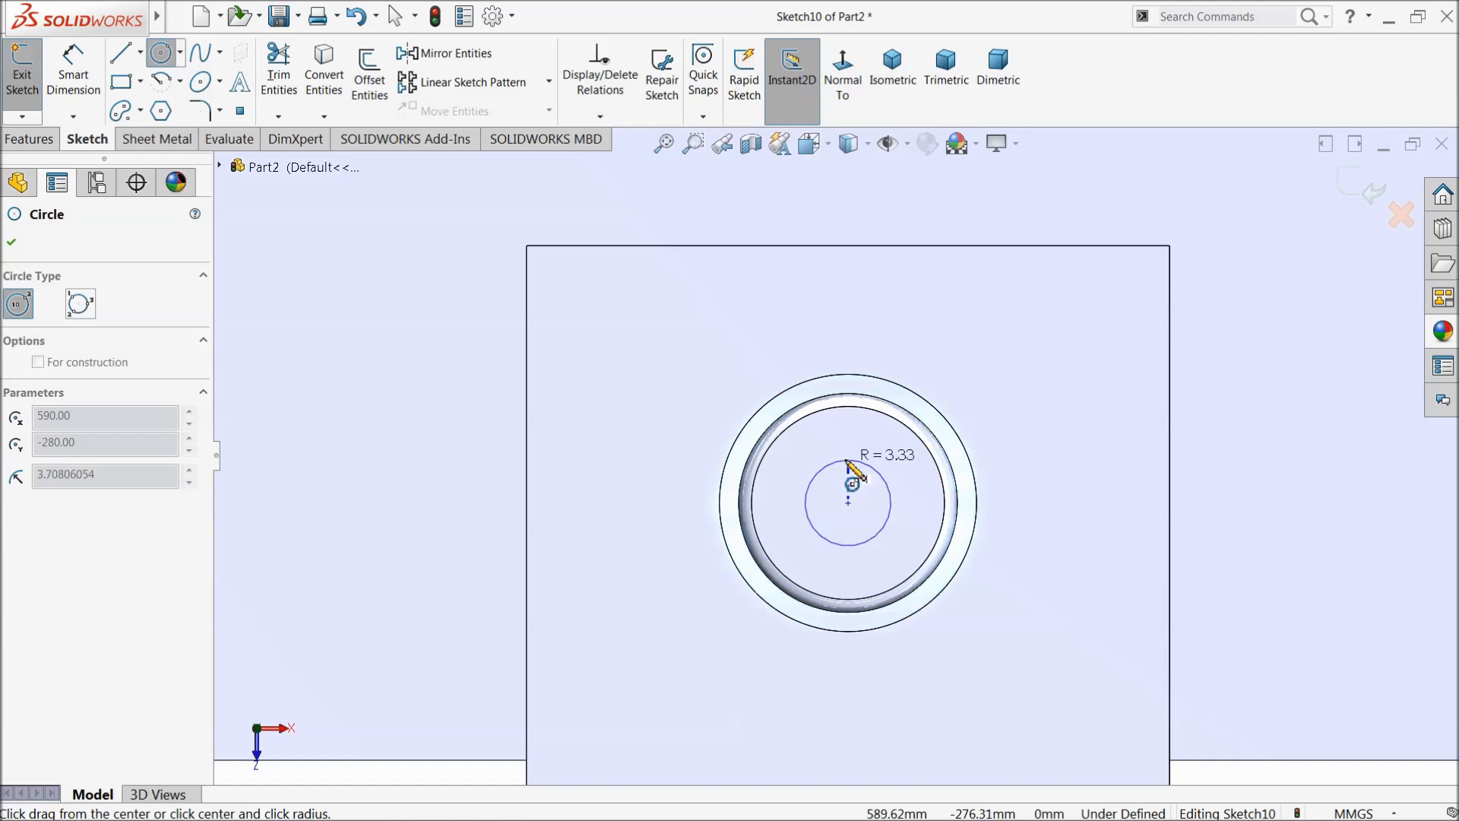
left_click(858, 428)
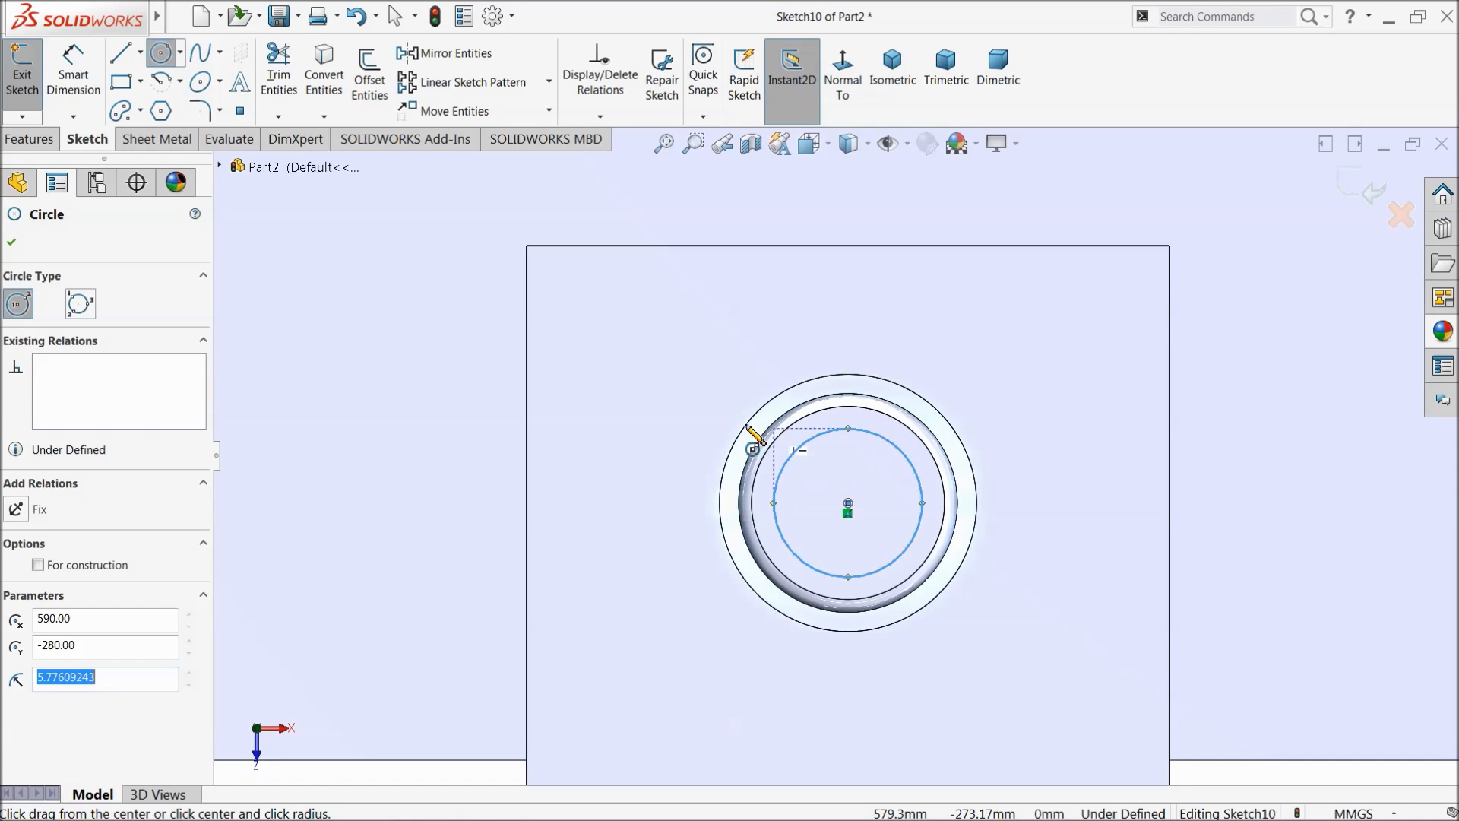
Step: Dimension the new circle inside the round boss to a diameter of 12 mm
left_click(38, 142)
left_click(85, 139)
left_click(73, 68)
left_click(922, 499)
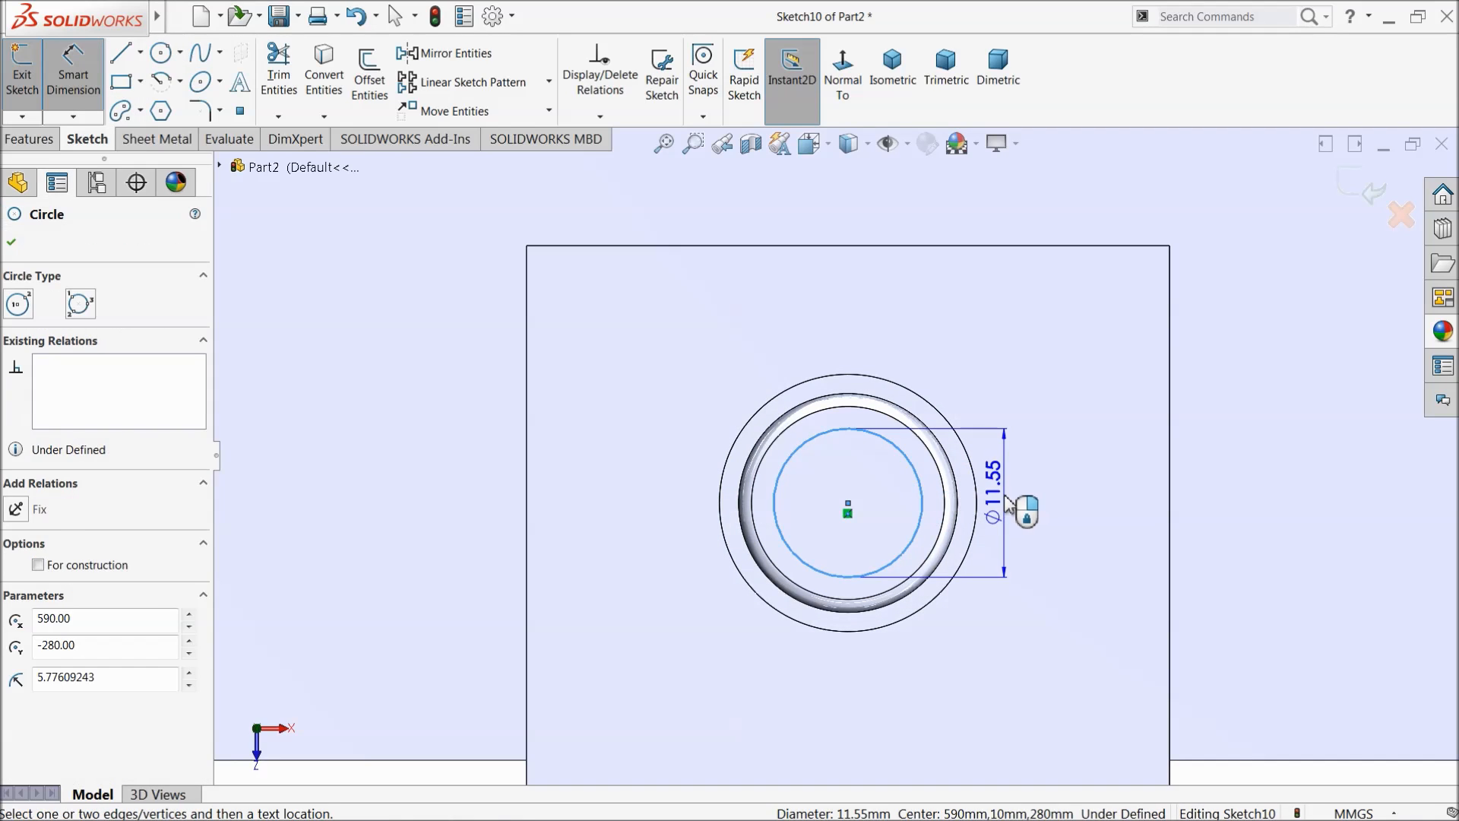
left_click(999, 498)
type("10")
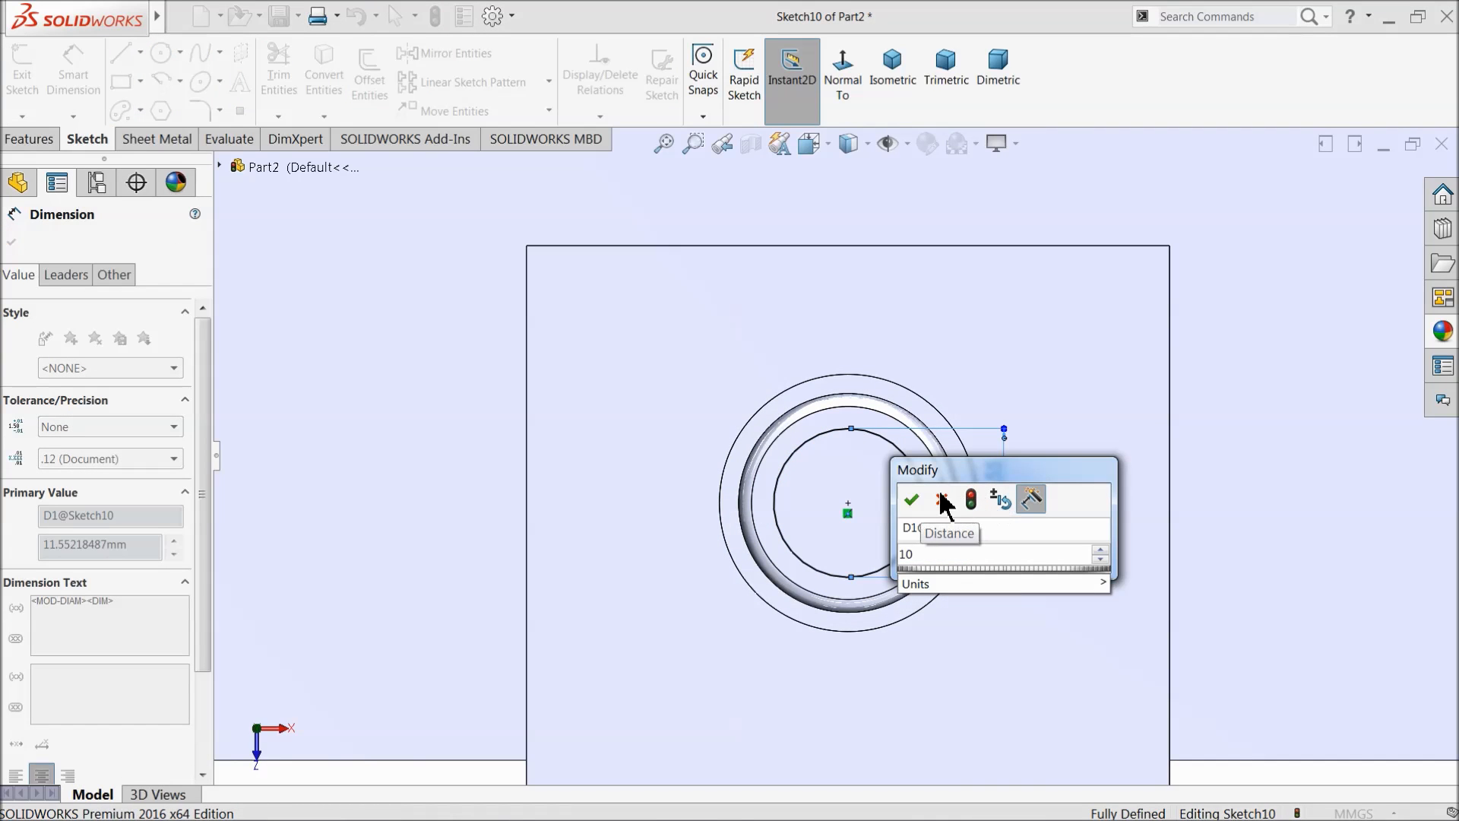
key("Return")
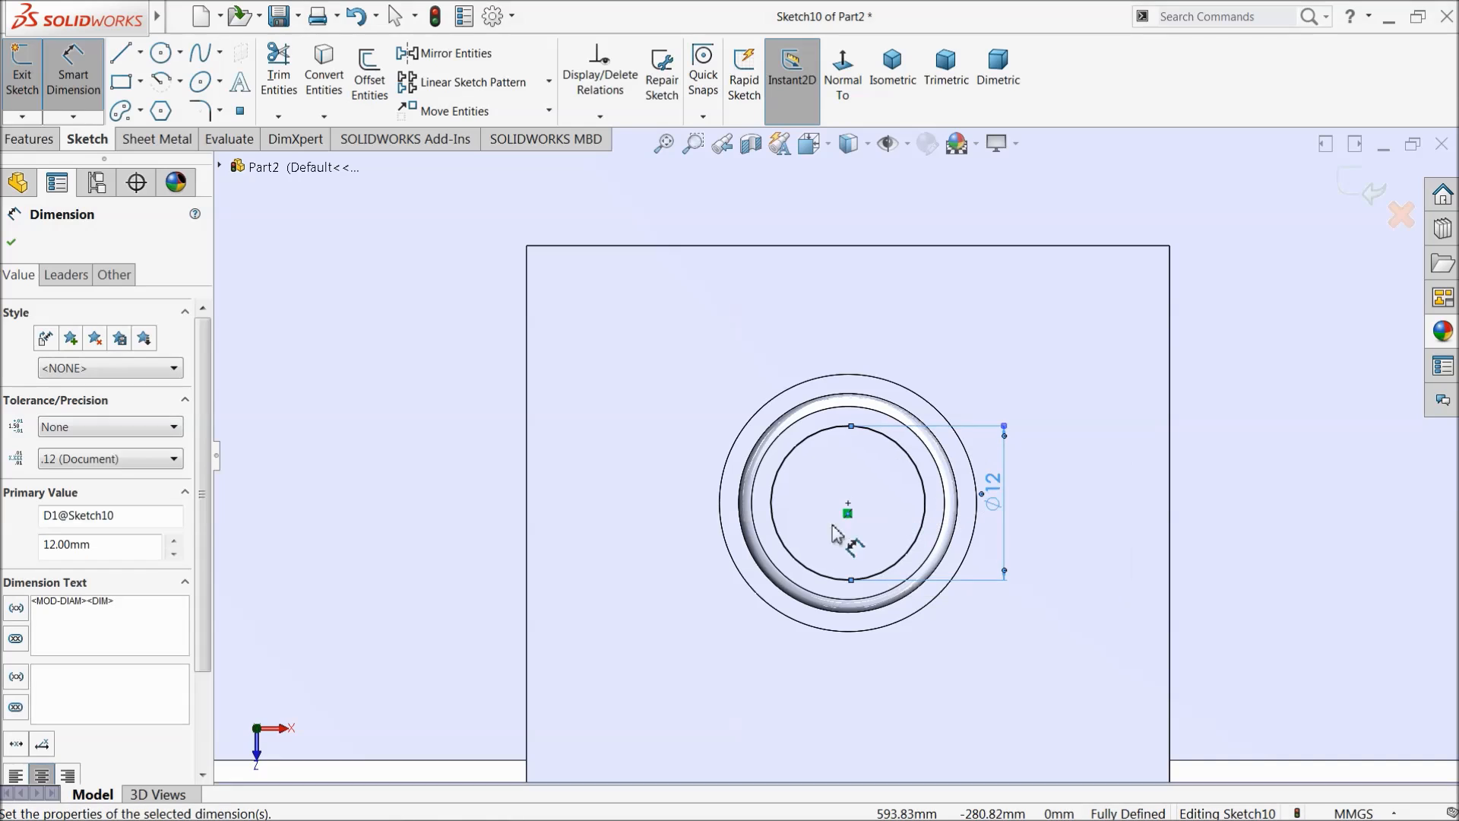
Step: Extrude the 12 mm circle as a blind boss 8 mm in the reversed direction, down through the plate, with Merge result on
left_click(29, 141)
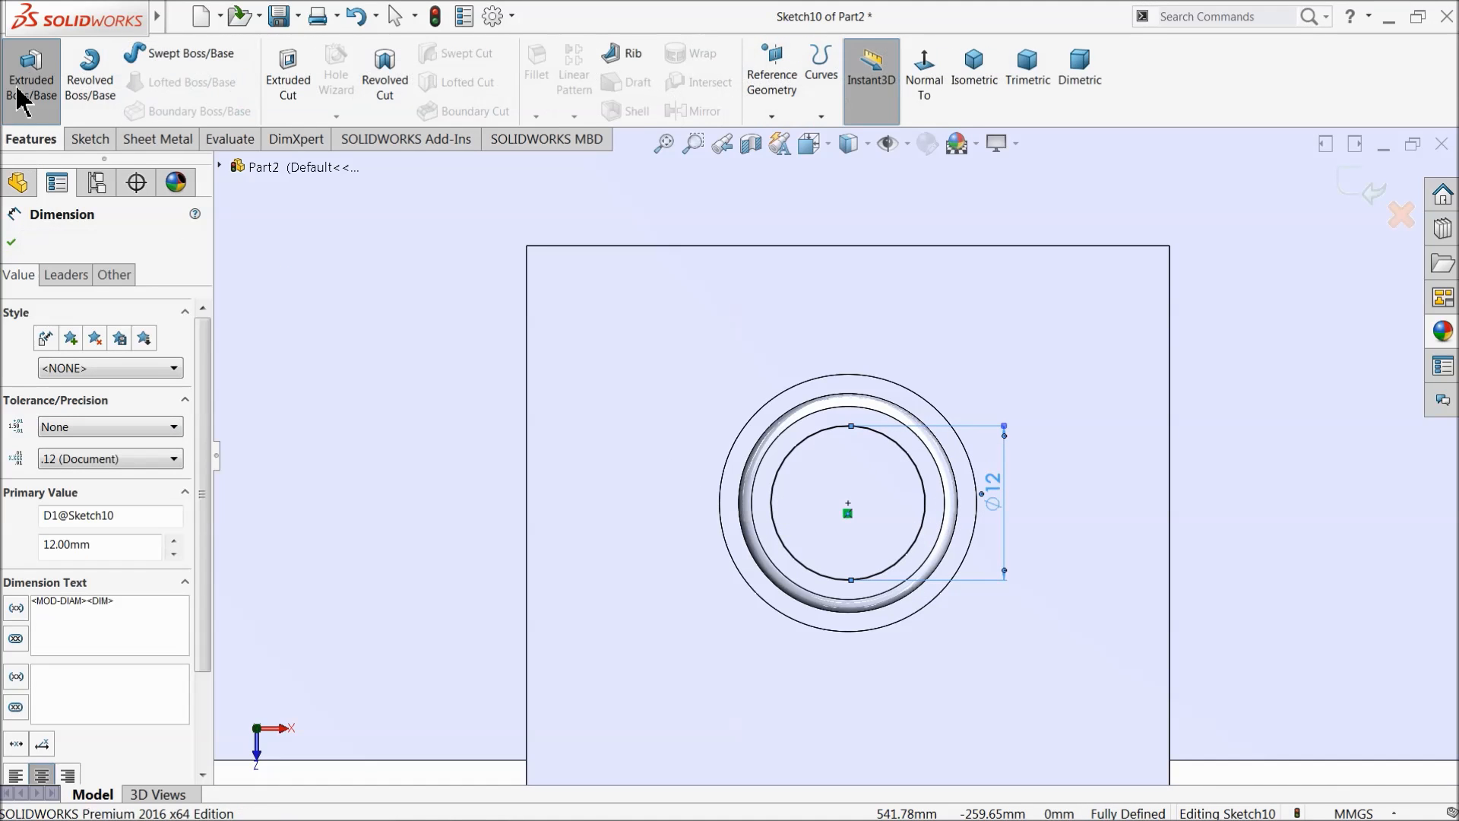
left_click(29, 67)
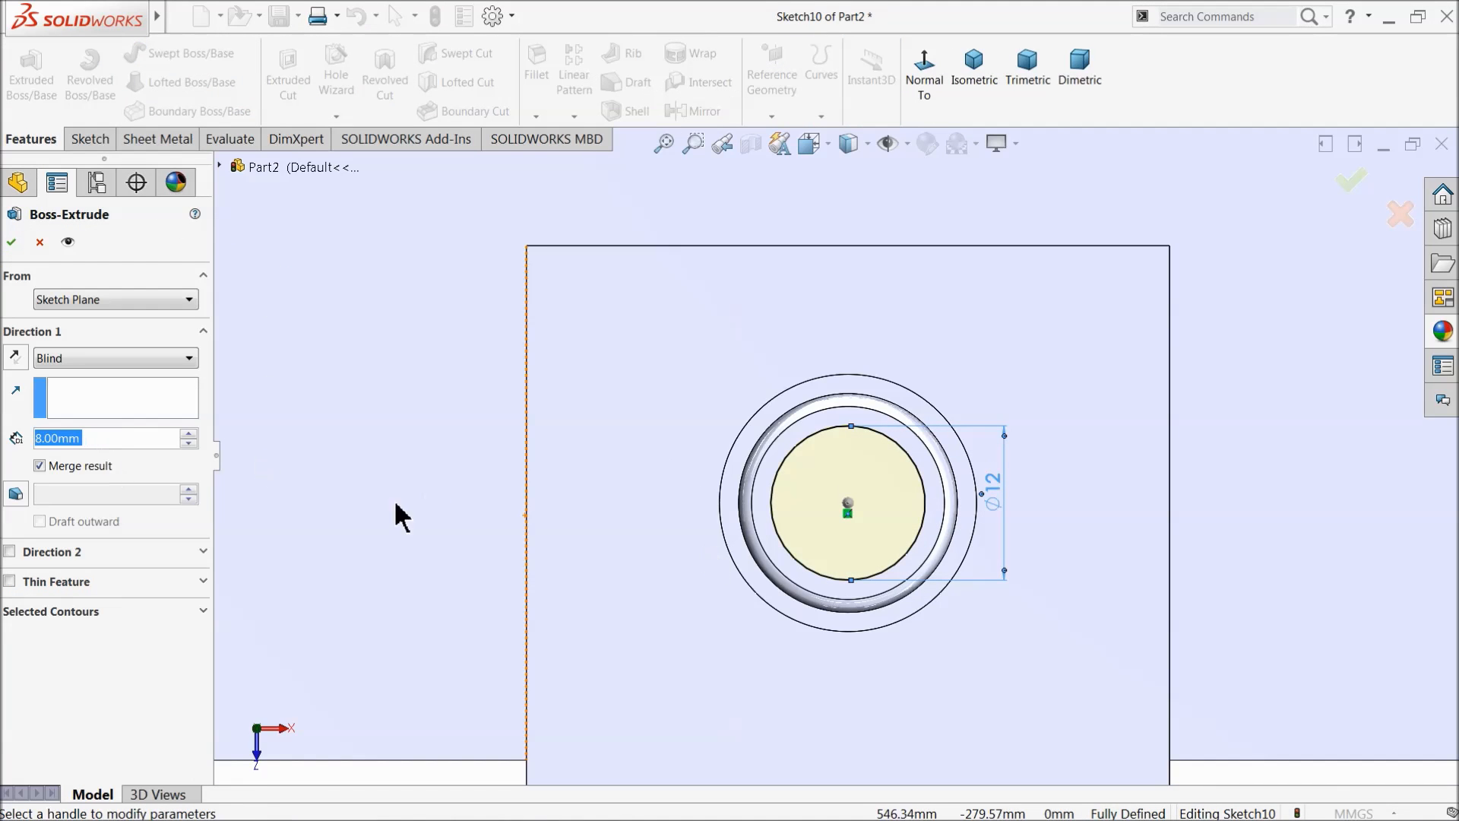
scroll(553, 544, "up", 7)
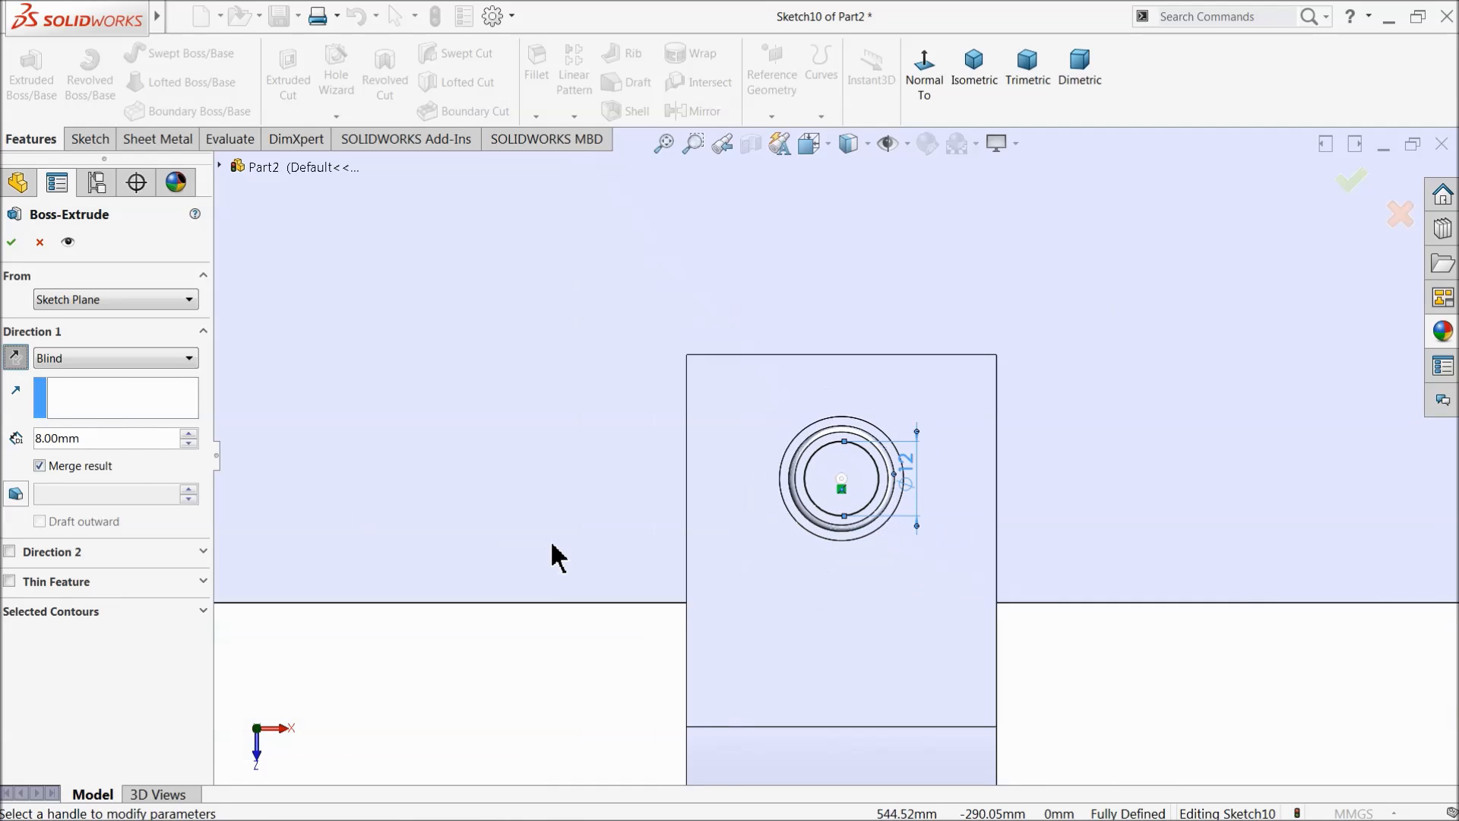
middle_click_drag(955, 570, 758, 265)
scroll(992, 630, "down", 6)
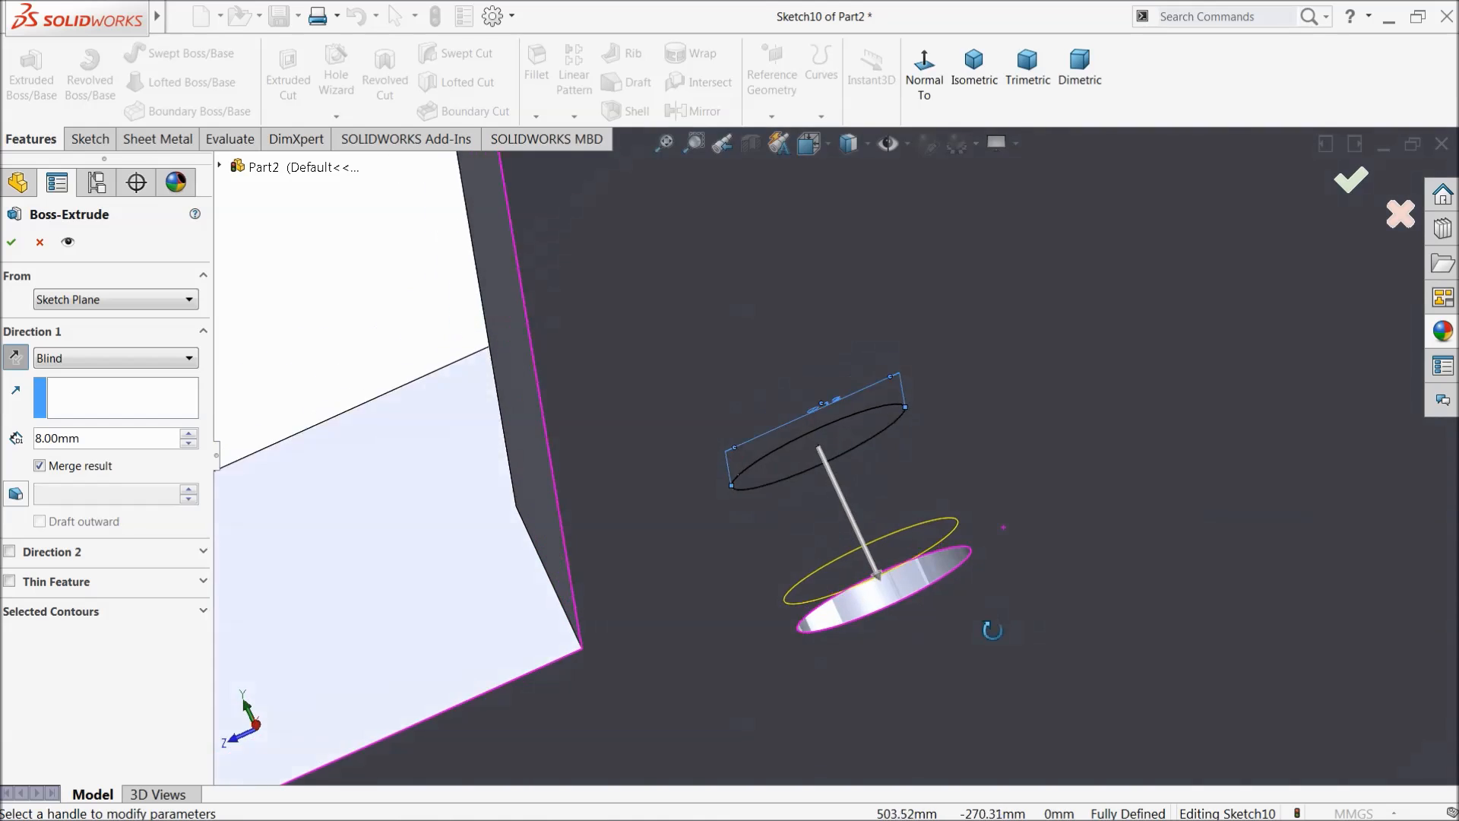
middle_click_drag(992, 630, 964, 528)
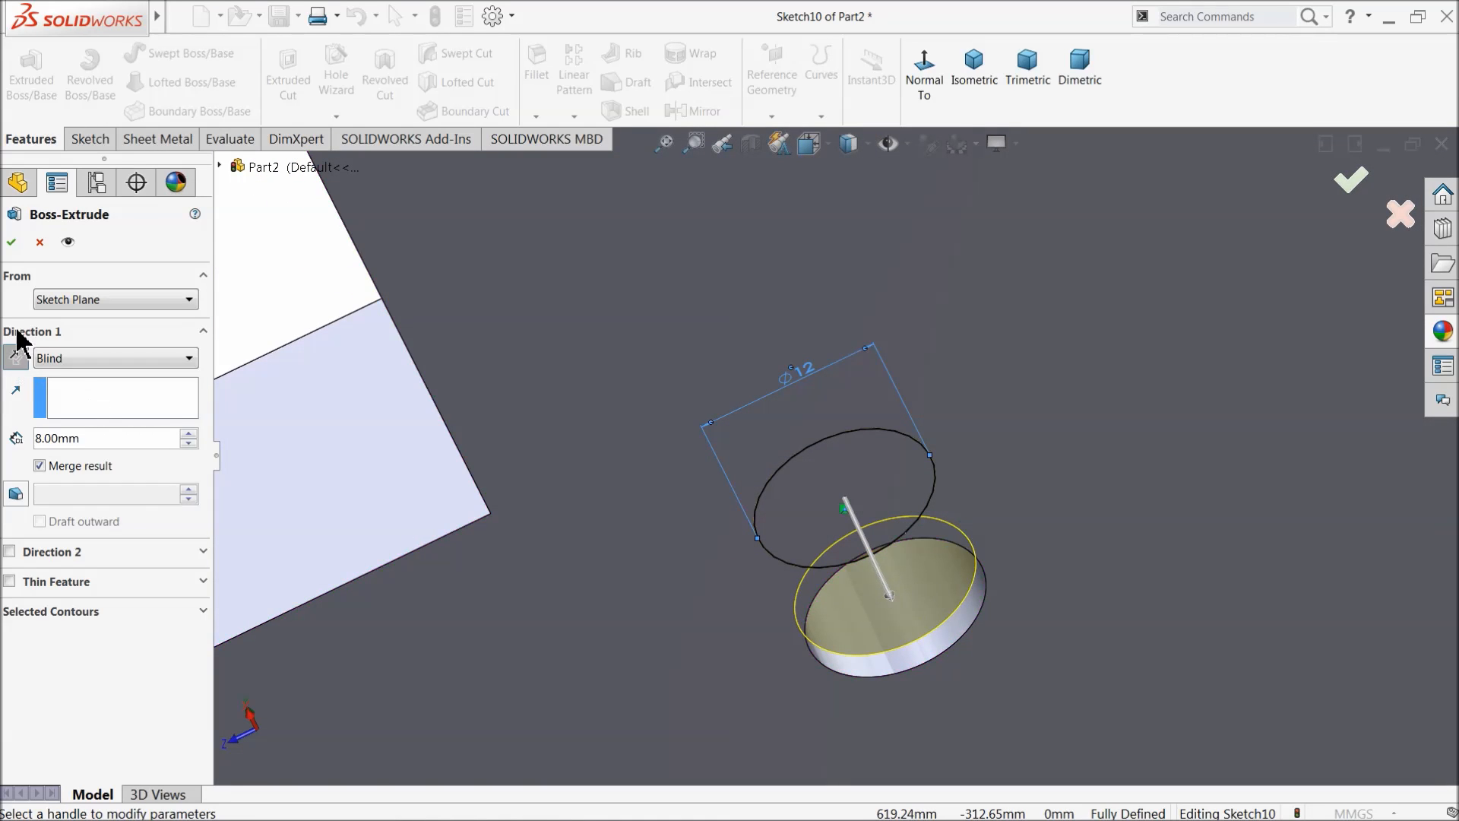
left_click(12, 242)
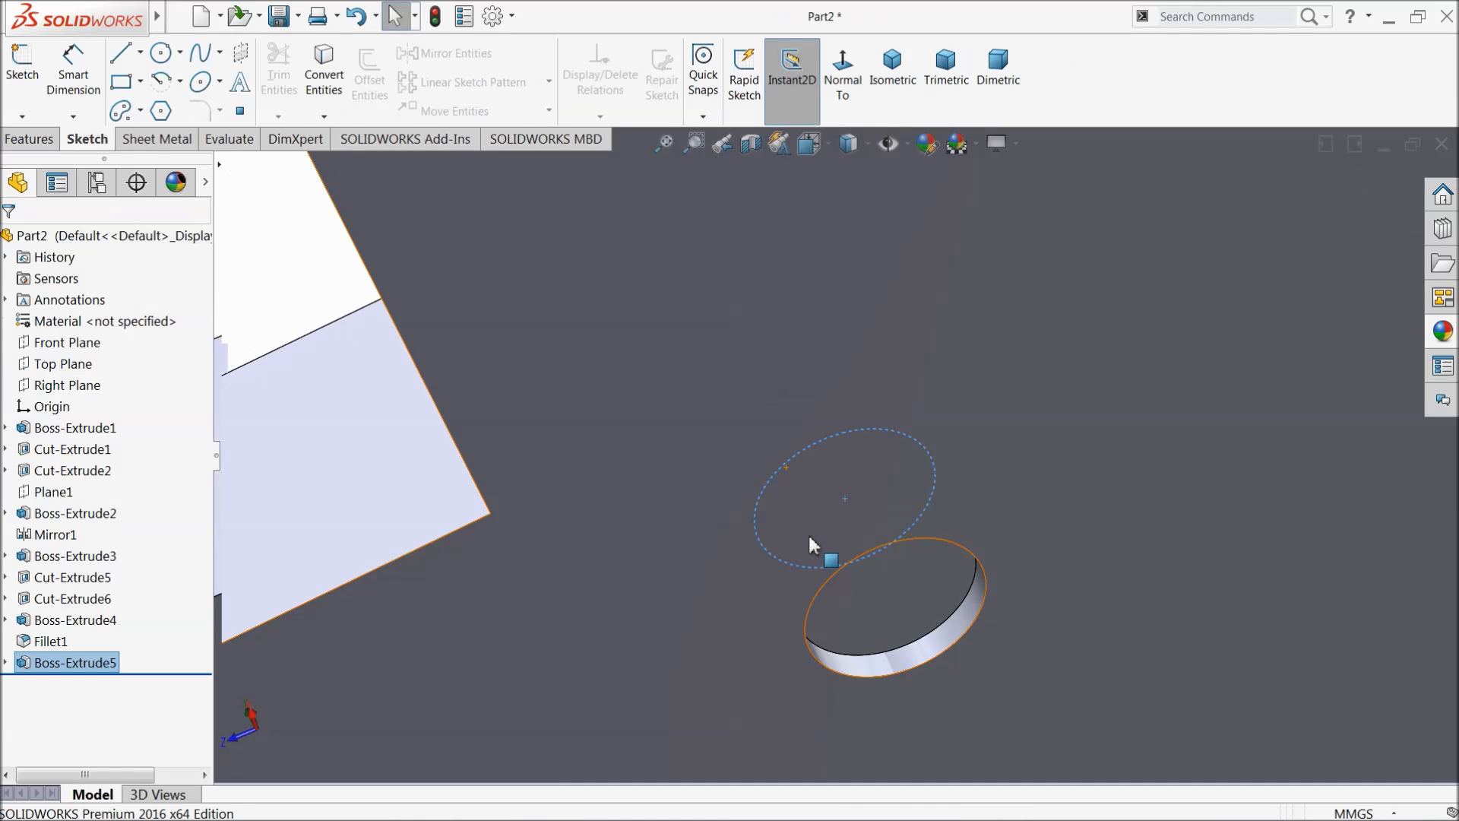
Step: Edit the 17 mm bolt-head extrusion and turn off Merge result so it forms a separate body
scroll(809, 533, "up", 4)
left_click(32, 622)
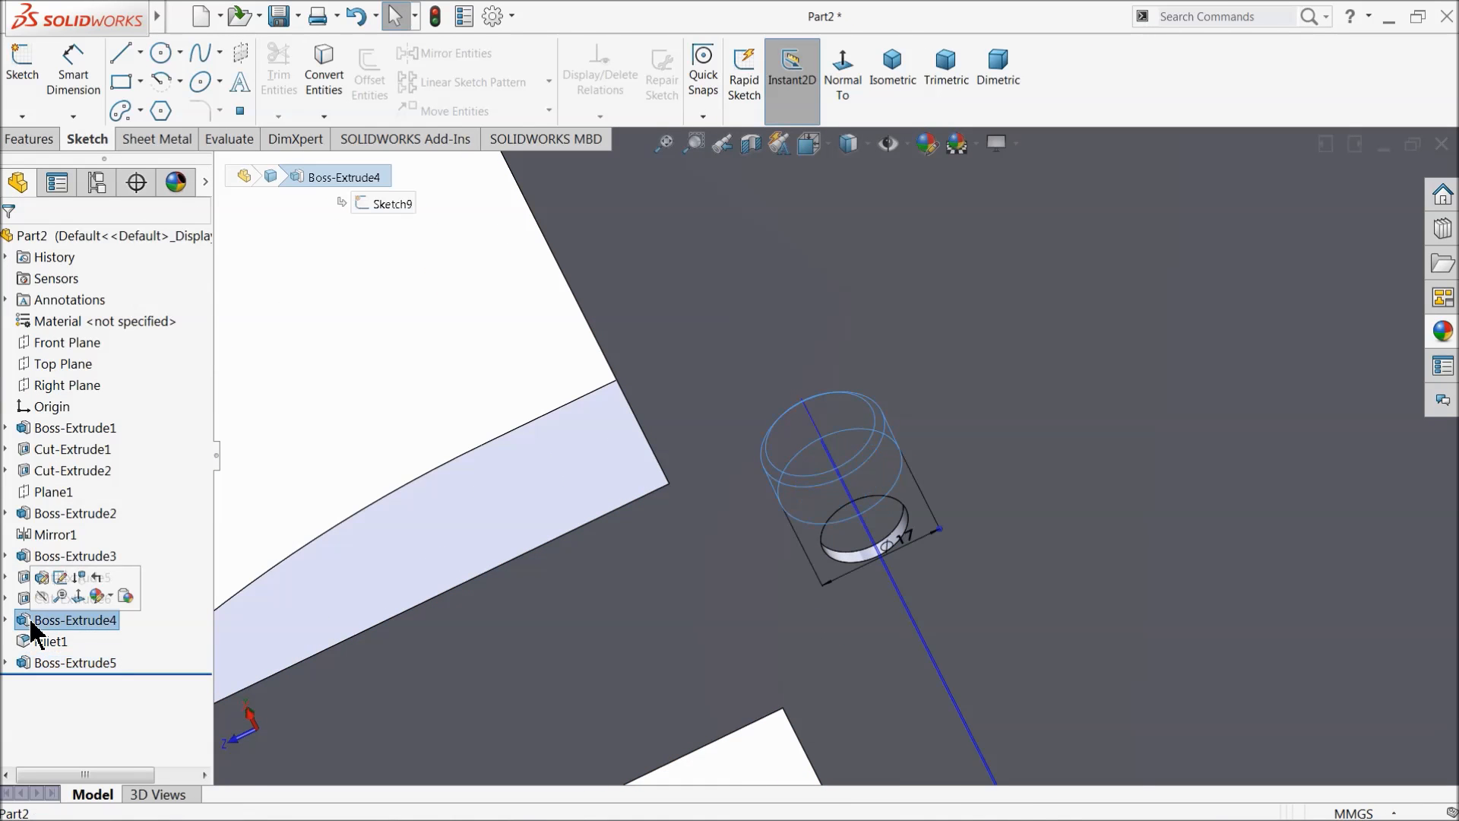
left_click(47, 583)
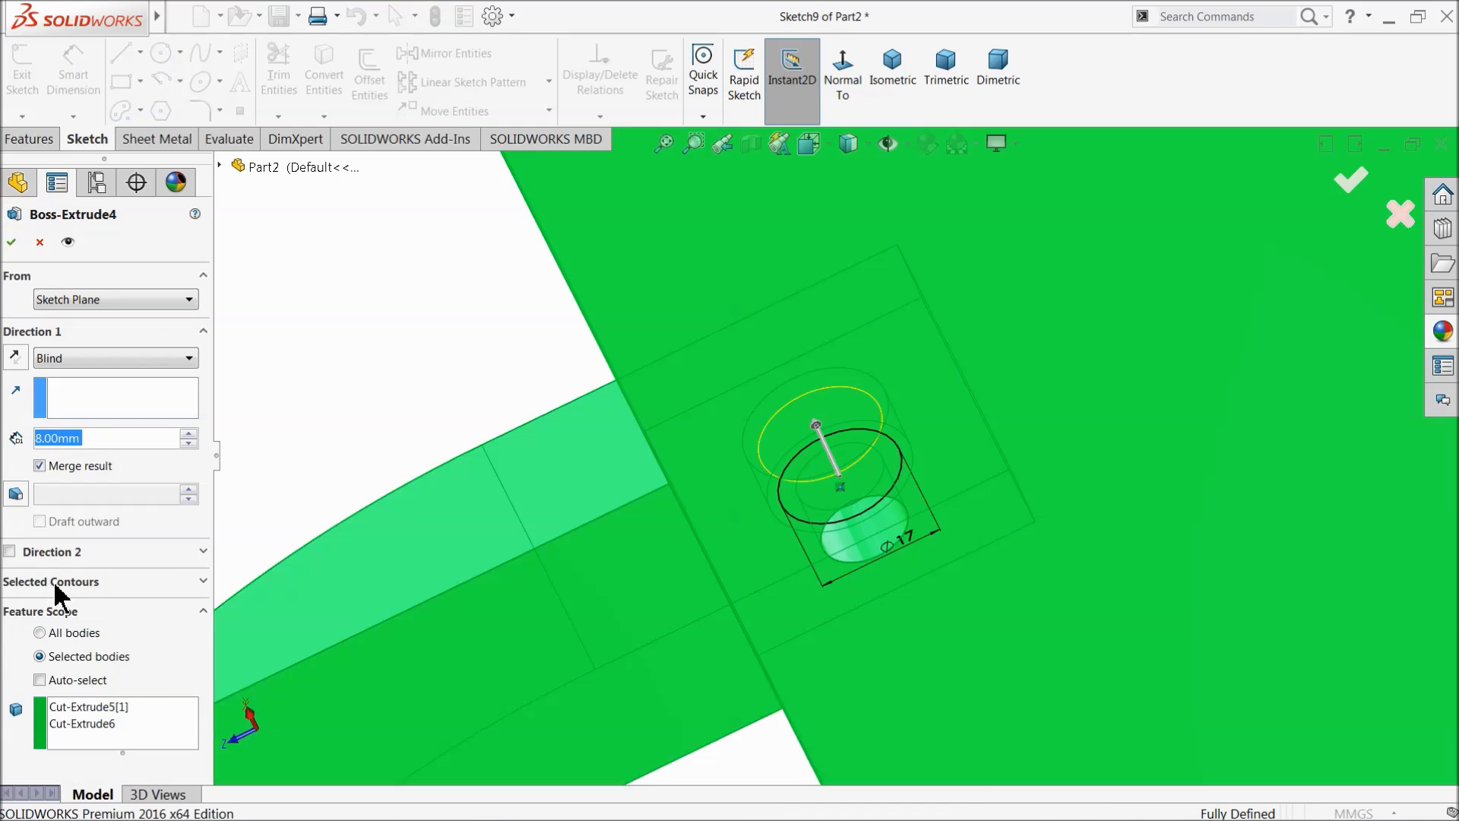
left_click(39, 467)
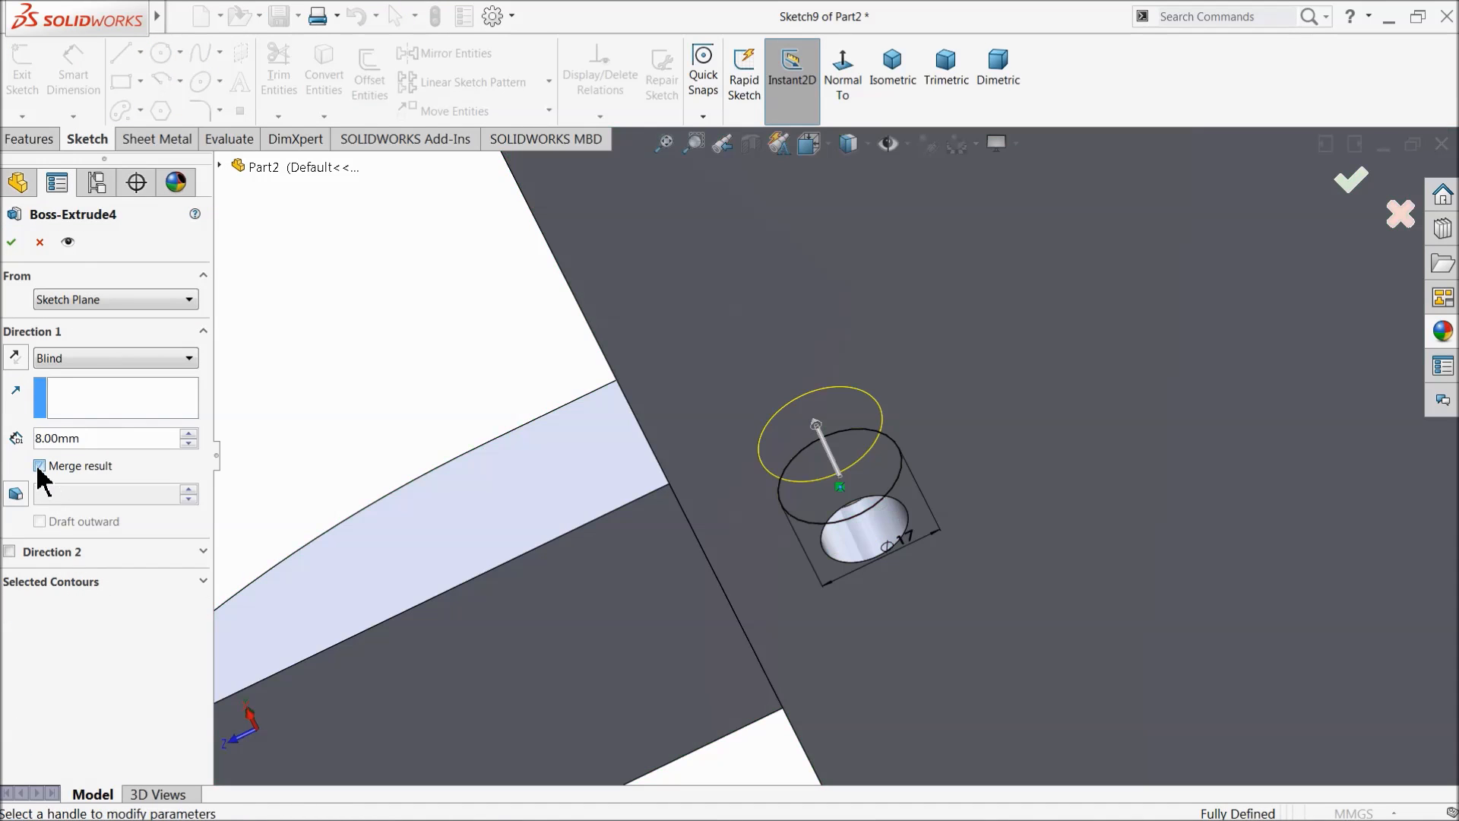
left_click(12, 243)
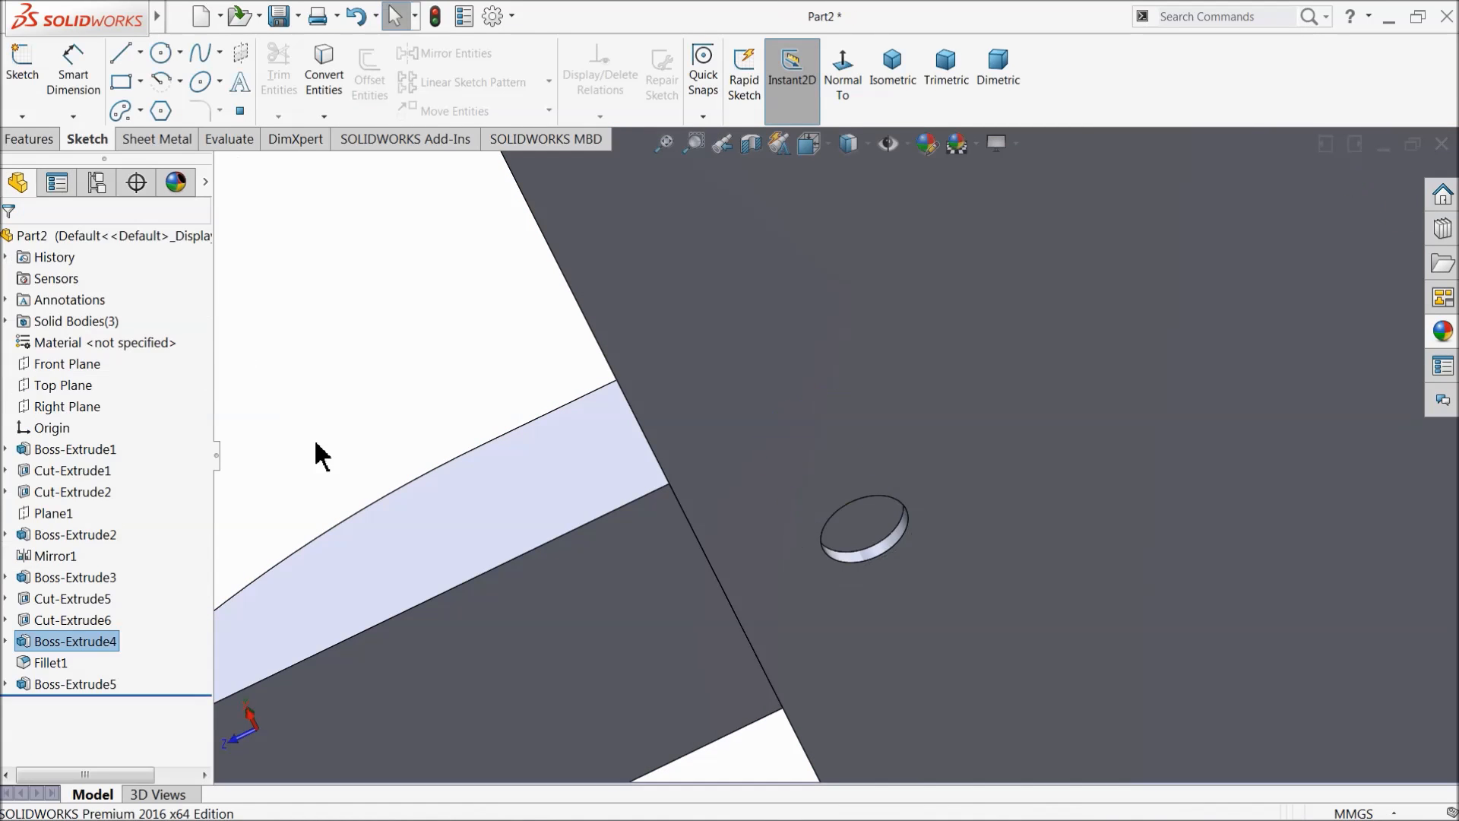
left_click(44, 684)
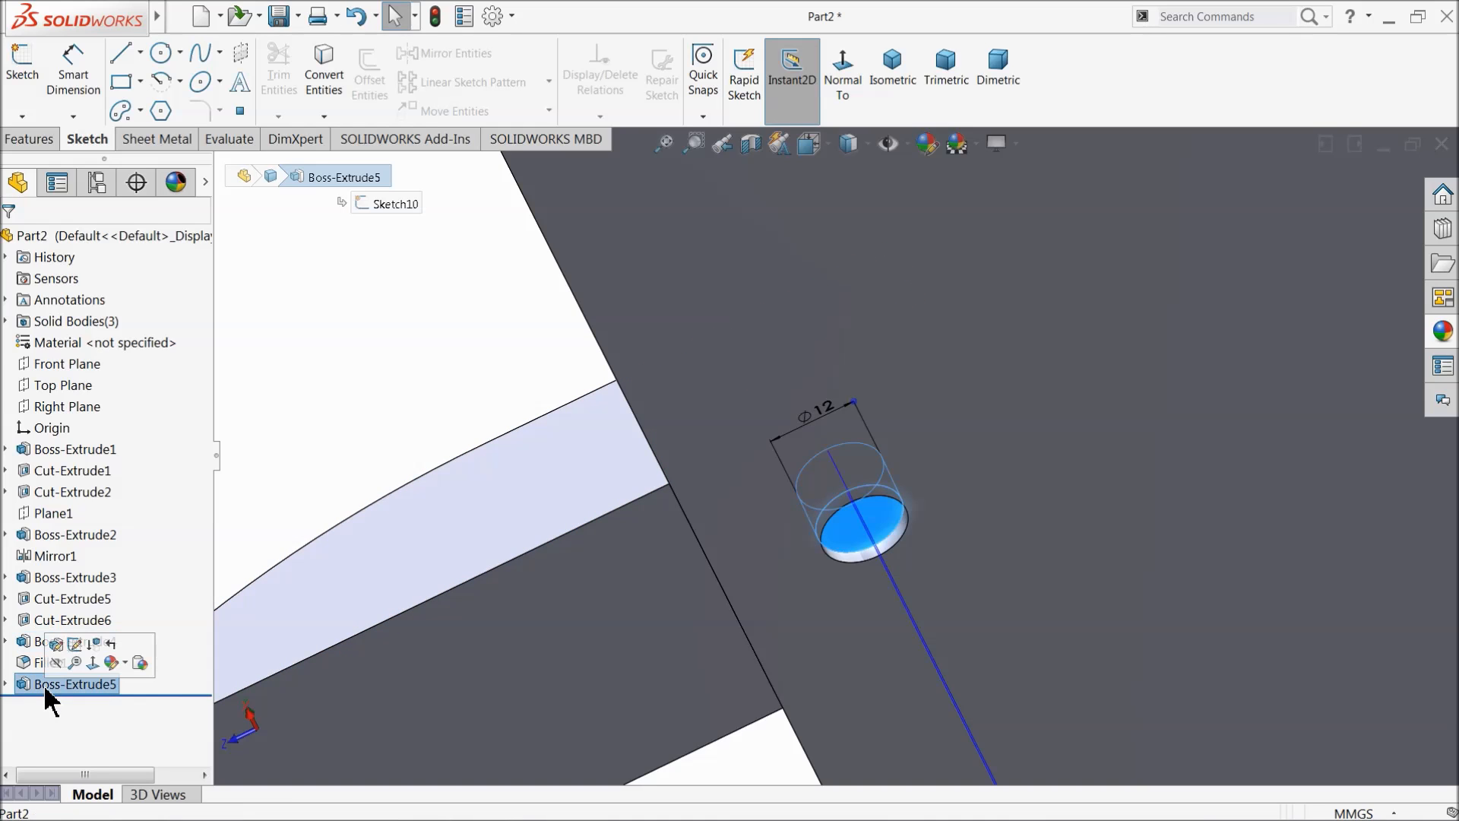
left_click(55, 643)
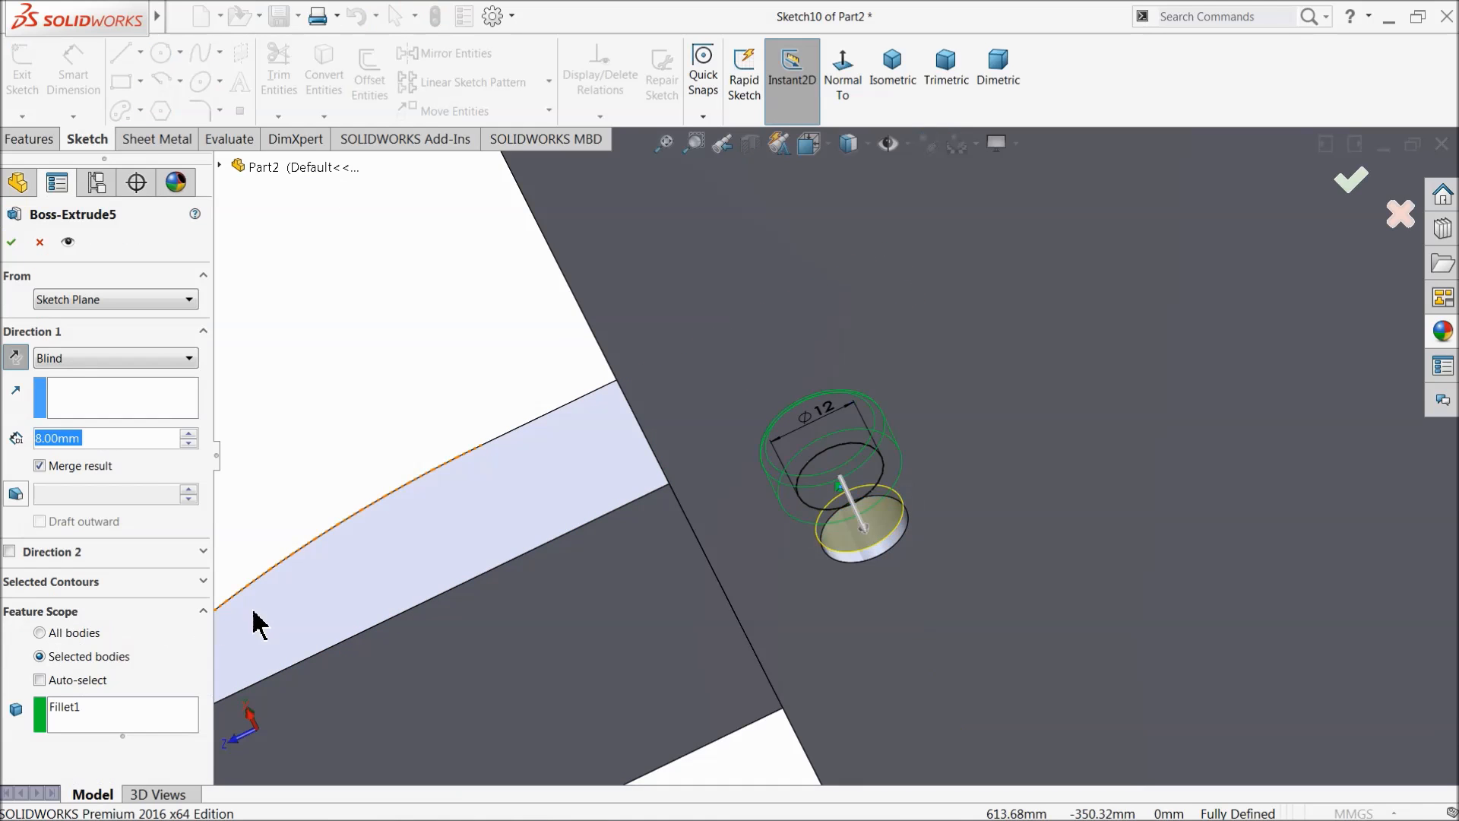
left_click(40, 242)
Step: Sketch a six-sided polygon centred on the bolt head's top face, with an inscribed circle about 9.6 mm in diameter
middle_click_drag(629, 505, 809, 596)
scroll(693, 382, "down", 9)
middle_click_drag(733, 519, 732, 585)
scroll(725, 548, "down", 5)
left_click(709, 514)
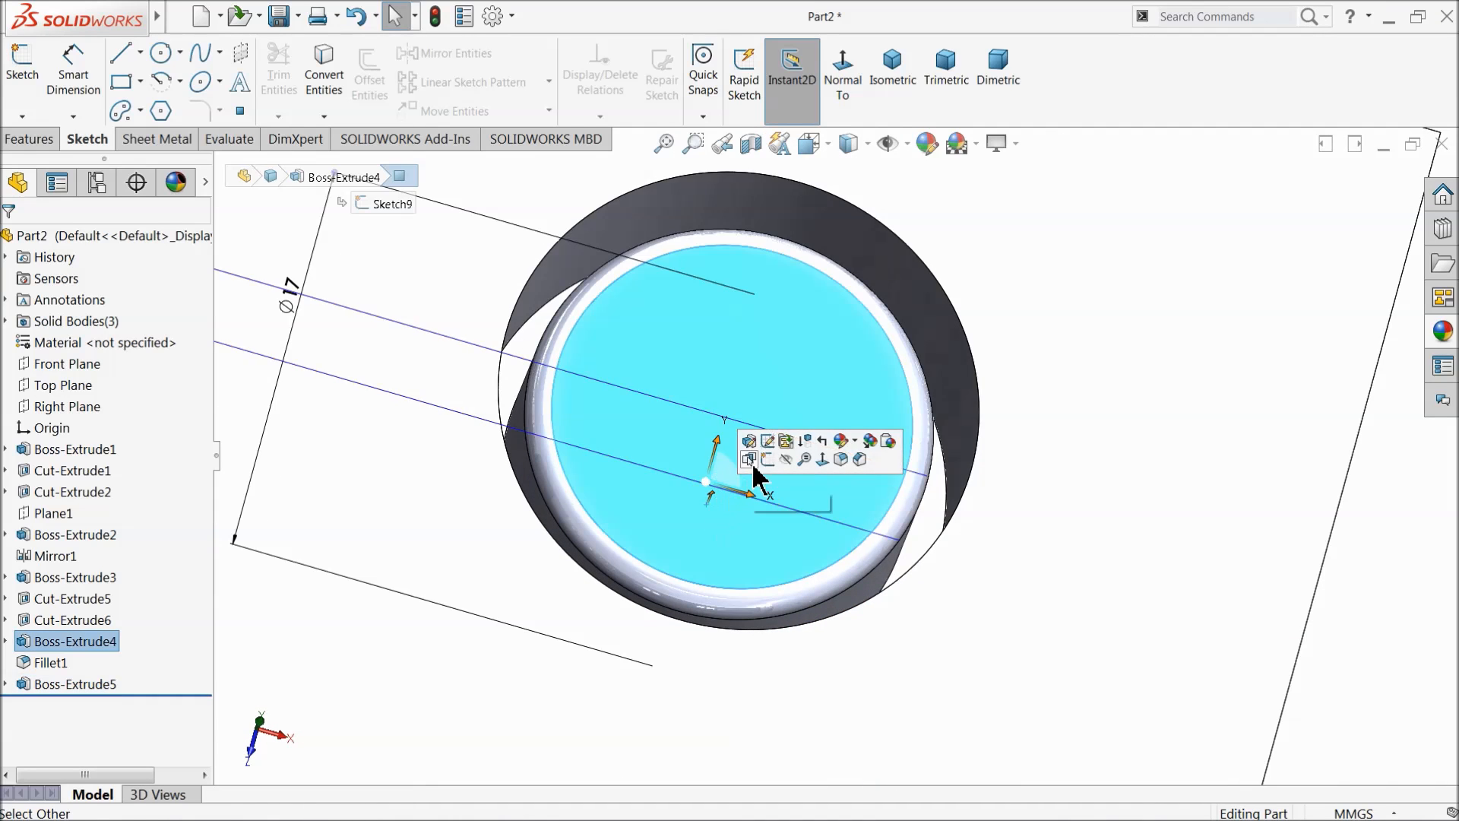
left_click(769, 454)
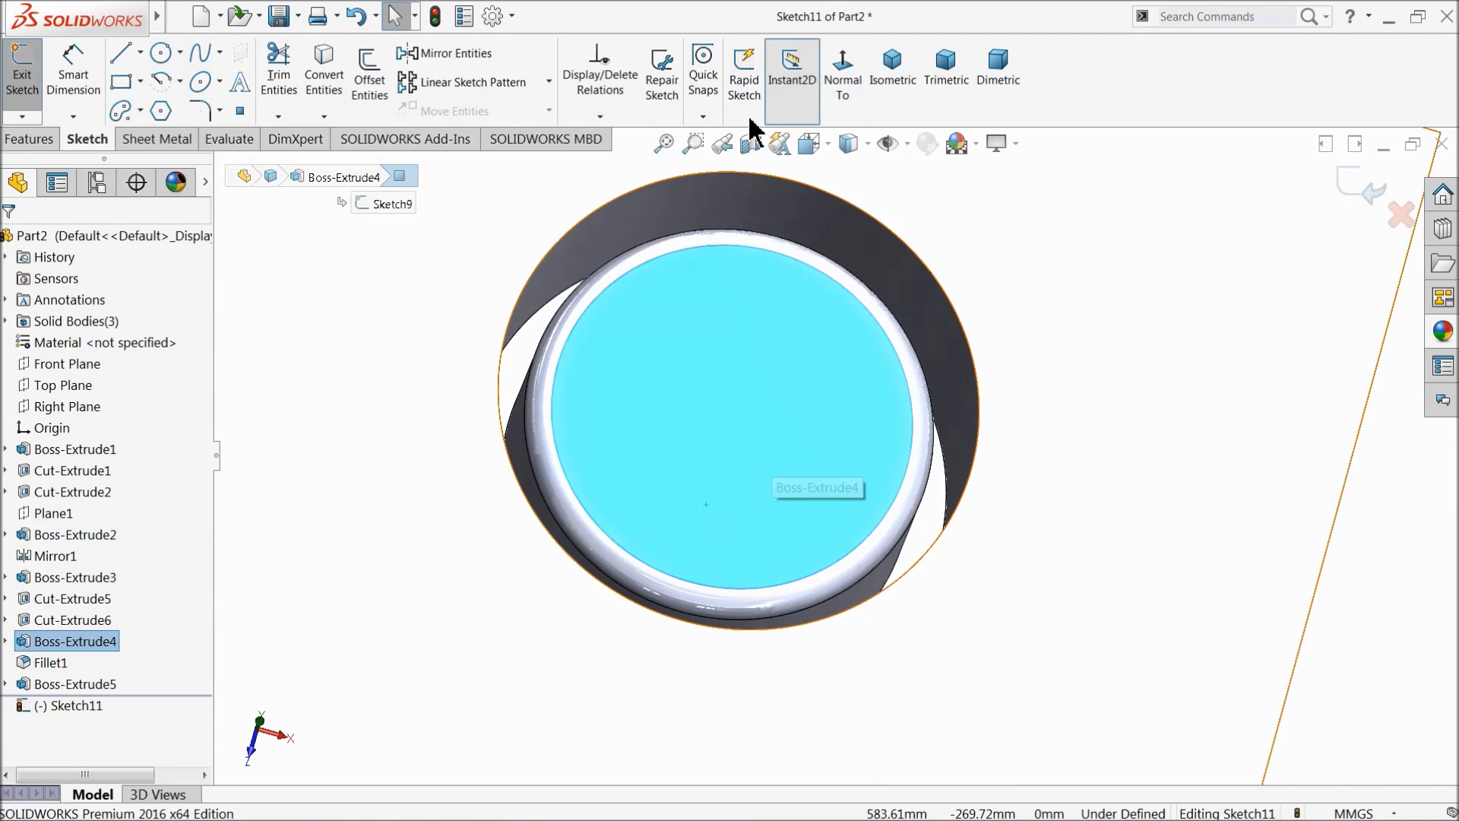
left_click(845, 89)
left_click(160, 108)
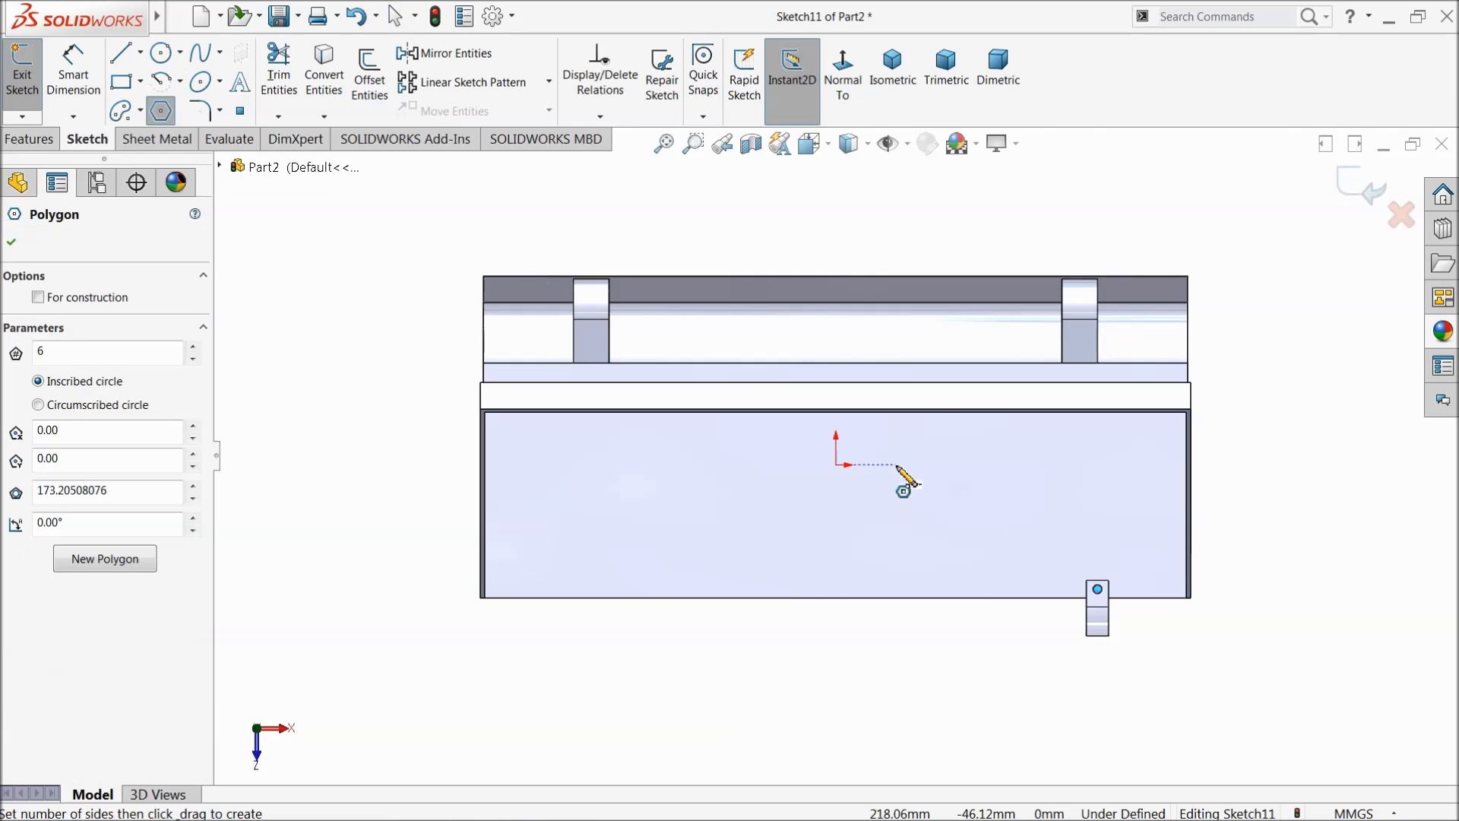
scroll(1143, 618, "down", 5)
scroll(924, 532, "down", 5)
scroll(844, 422, "down", 8)
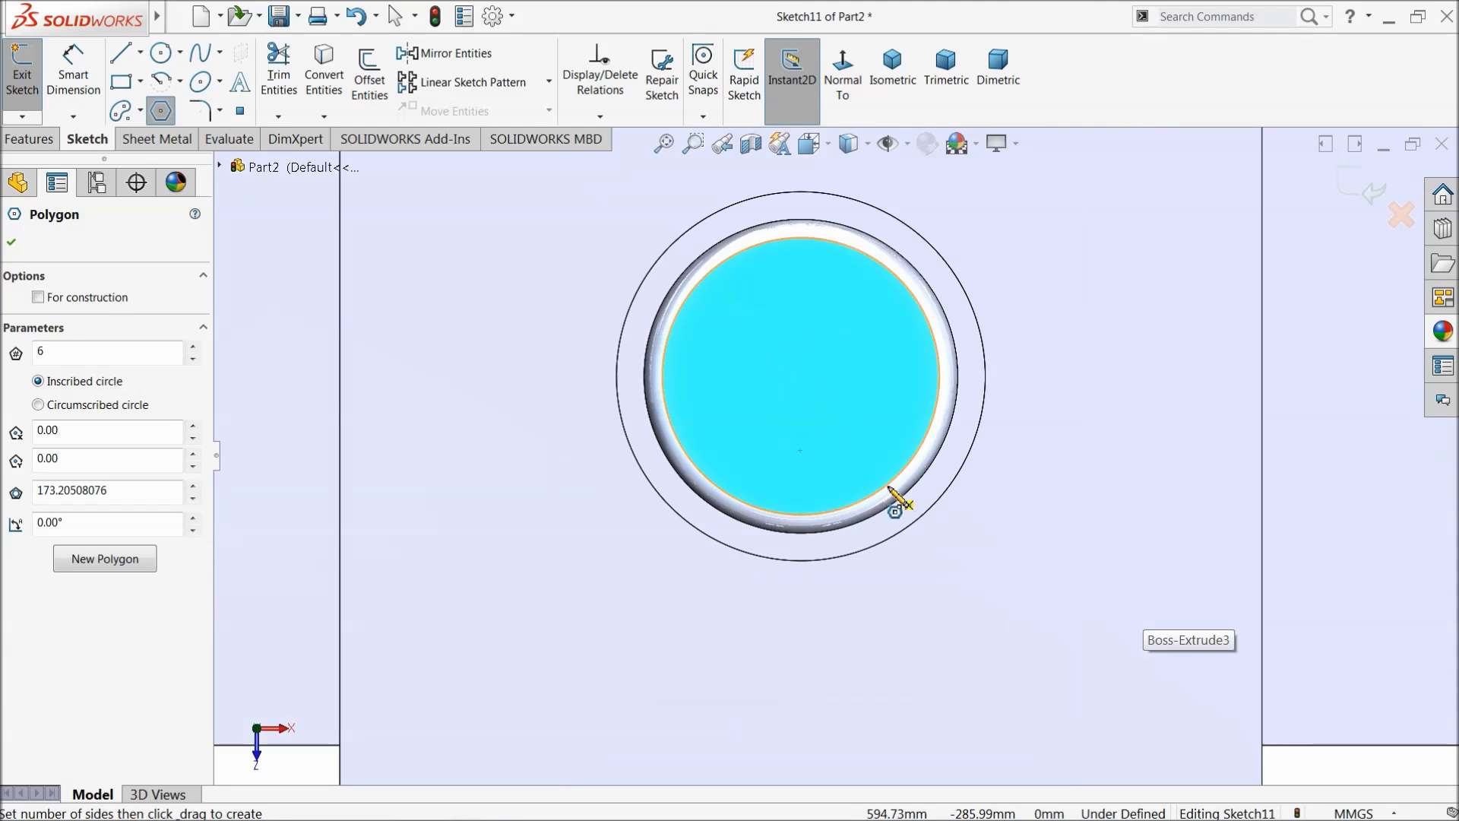
left_click(801, 376)
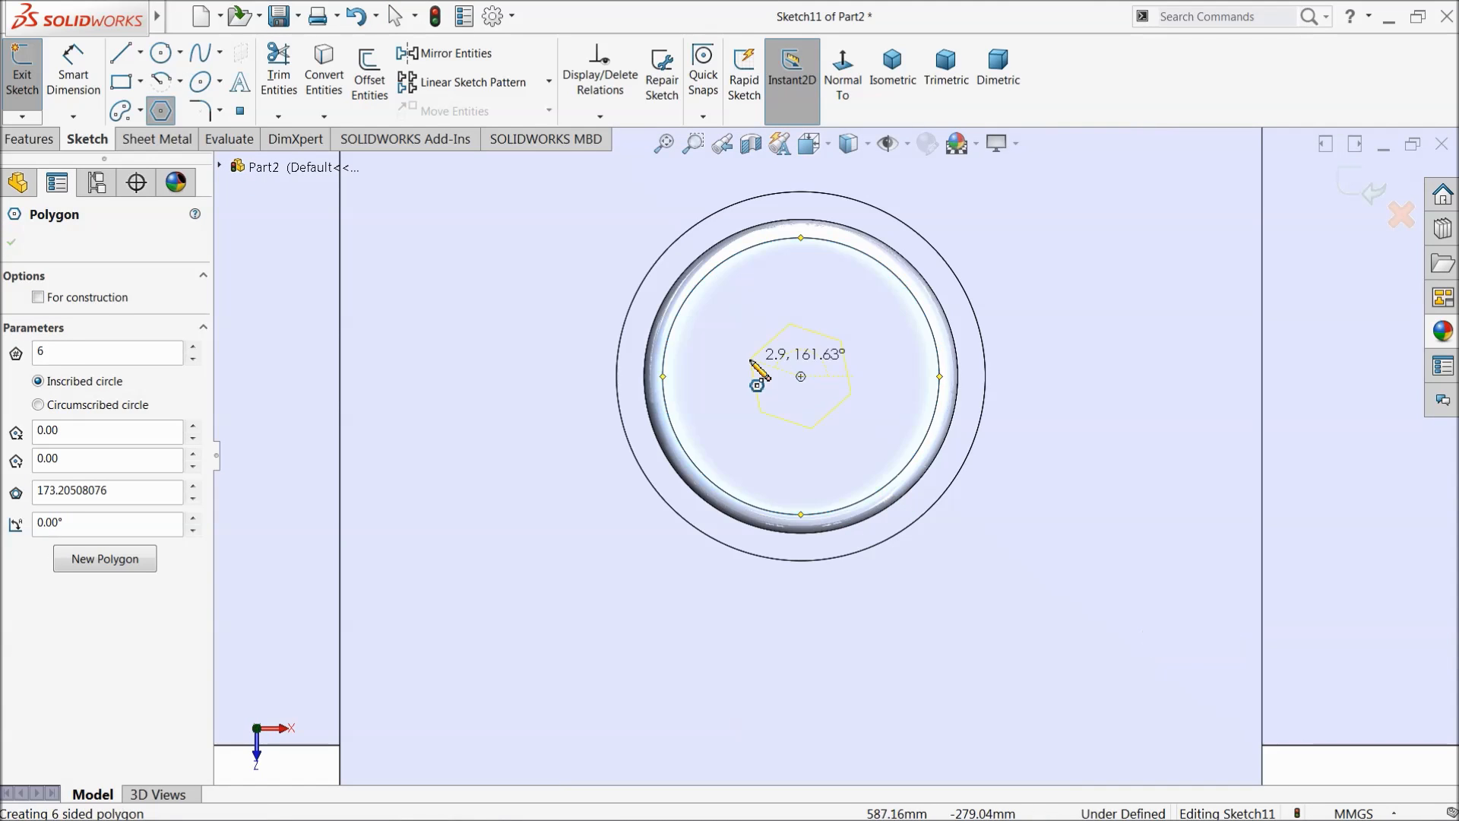
left_click(702, 378)
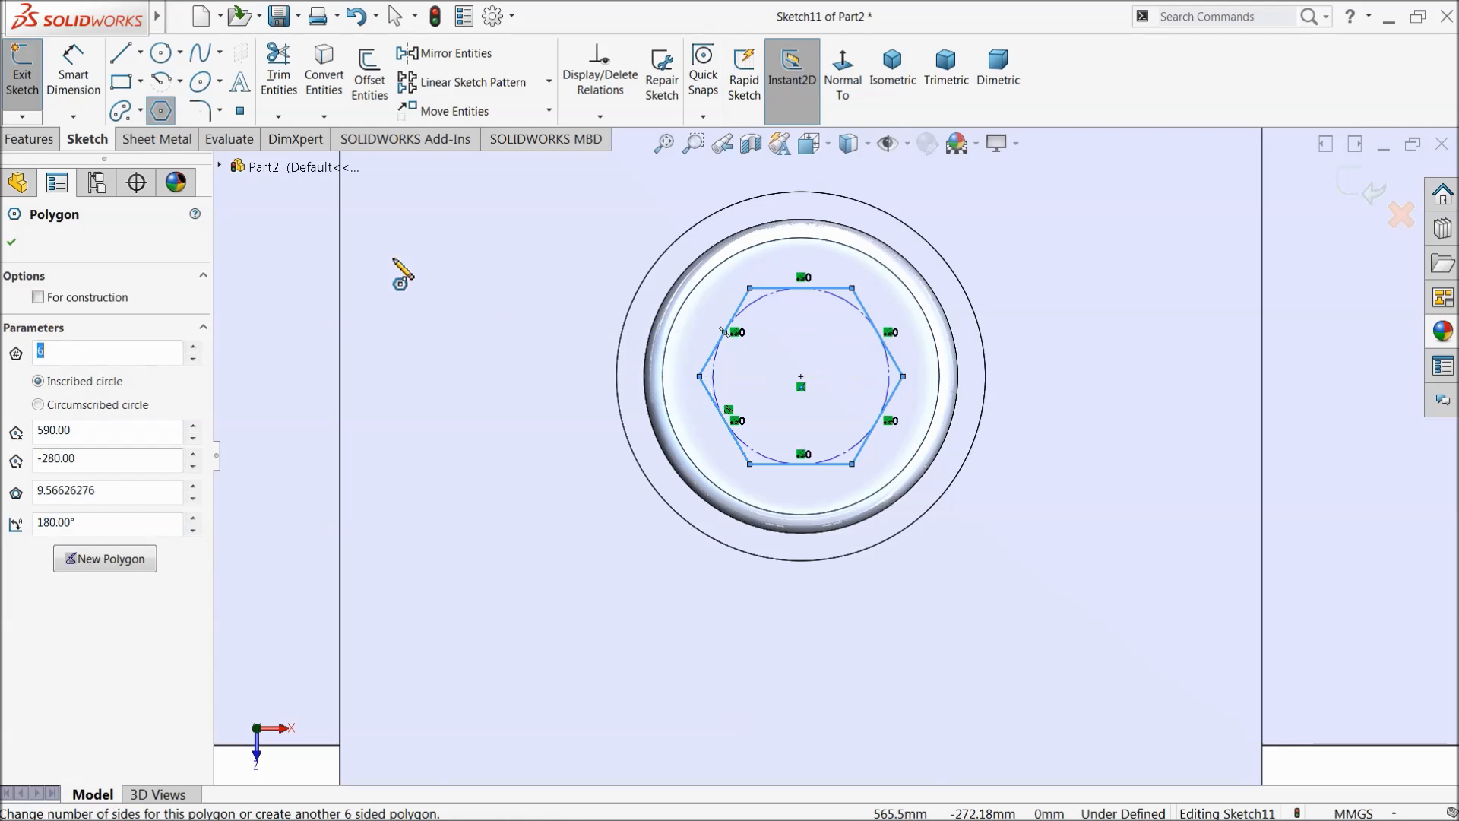
Step: Dimension one side of the hexagon to 5.5 mm
left_click(73, 83)
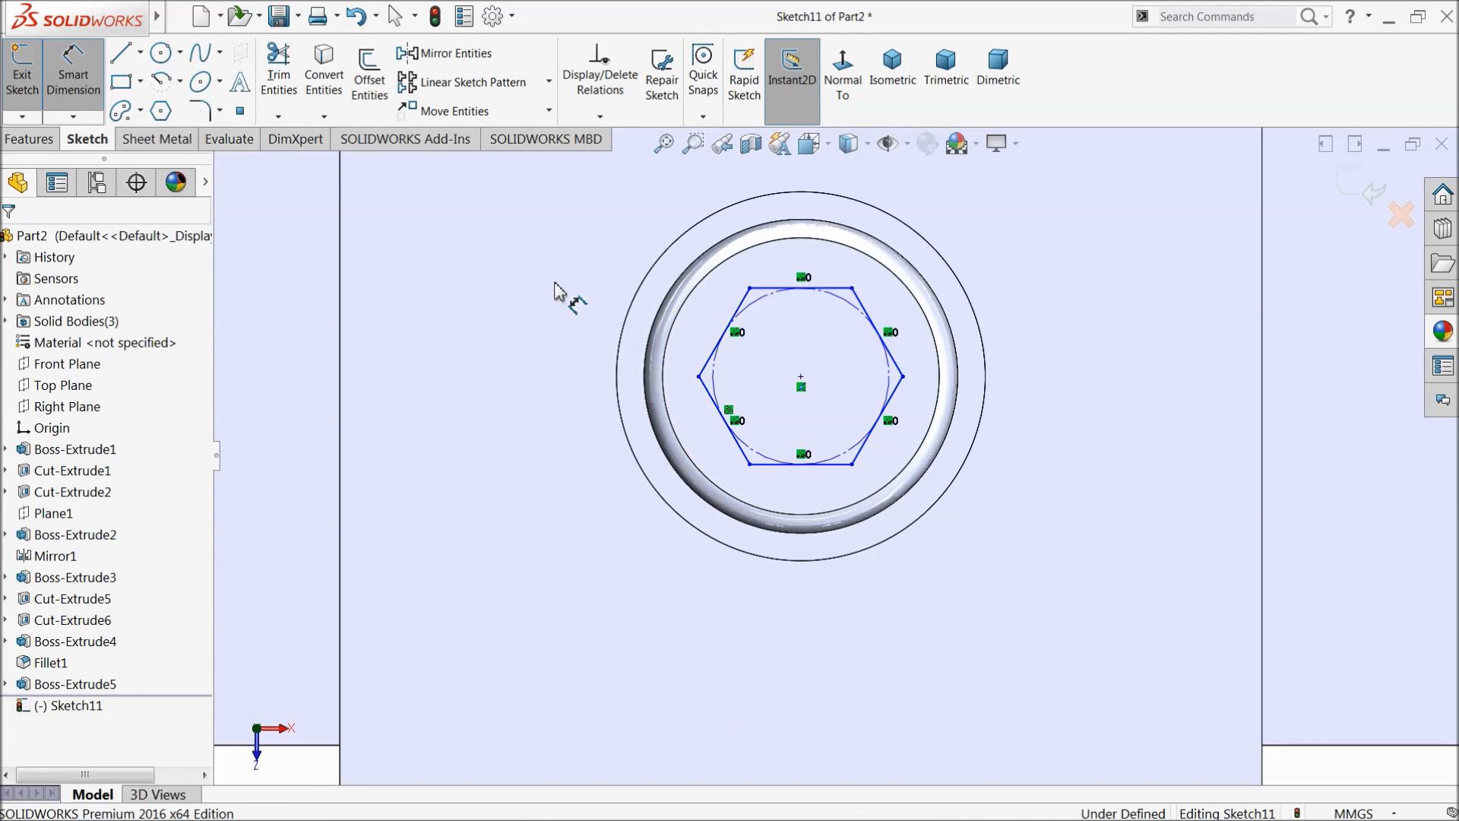
left_click(730, 332)
left_click(719, 318)
type("5.5")
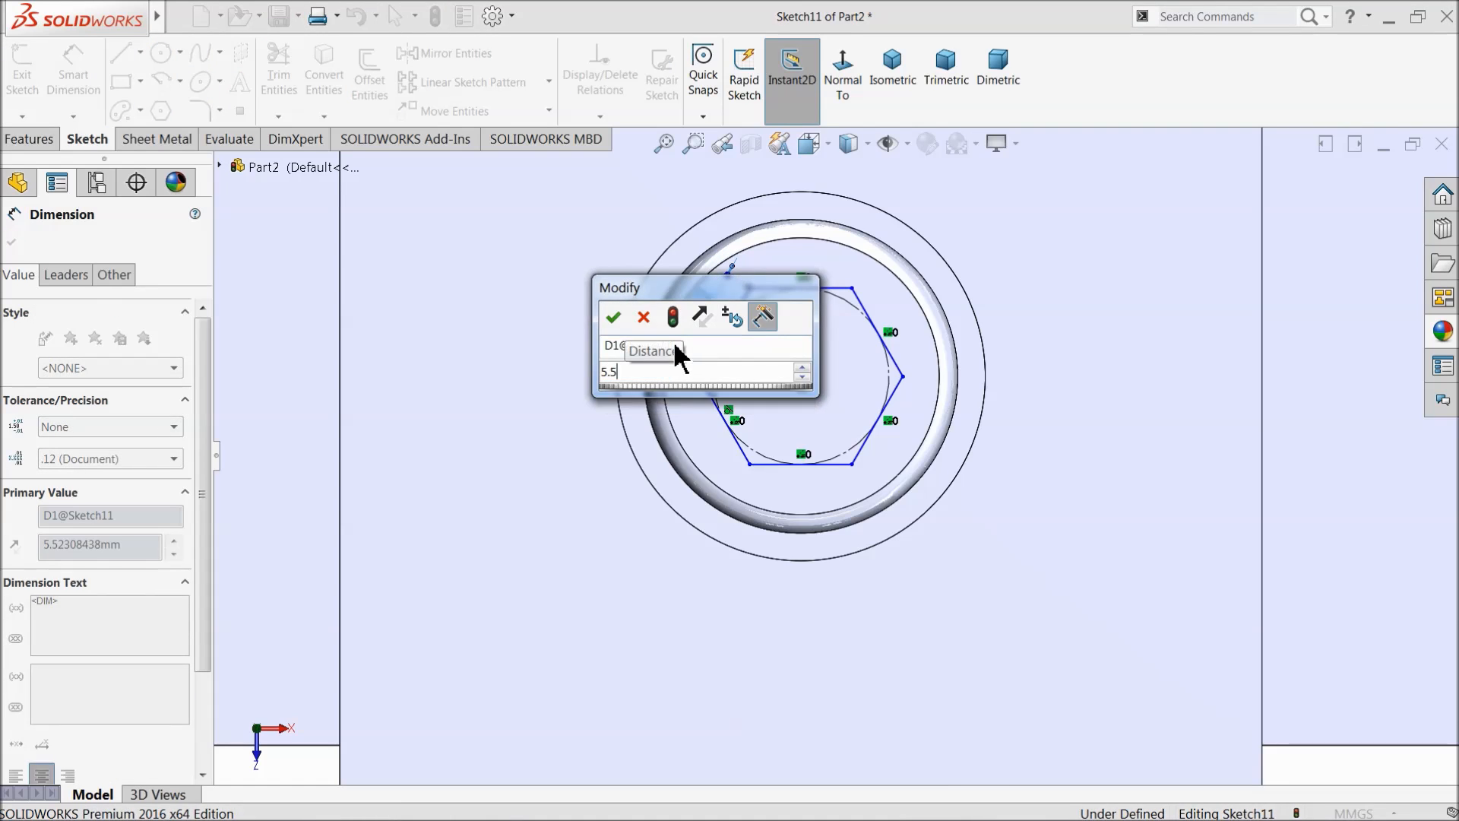
key("Return")
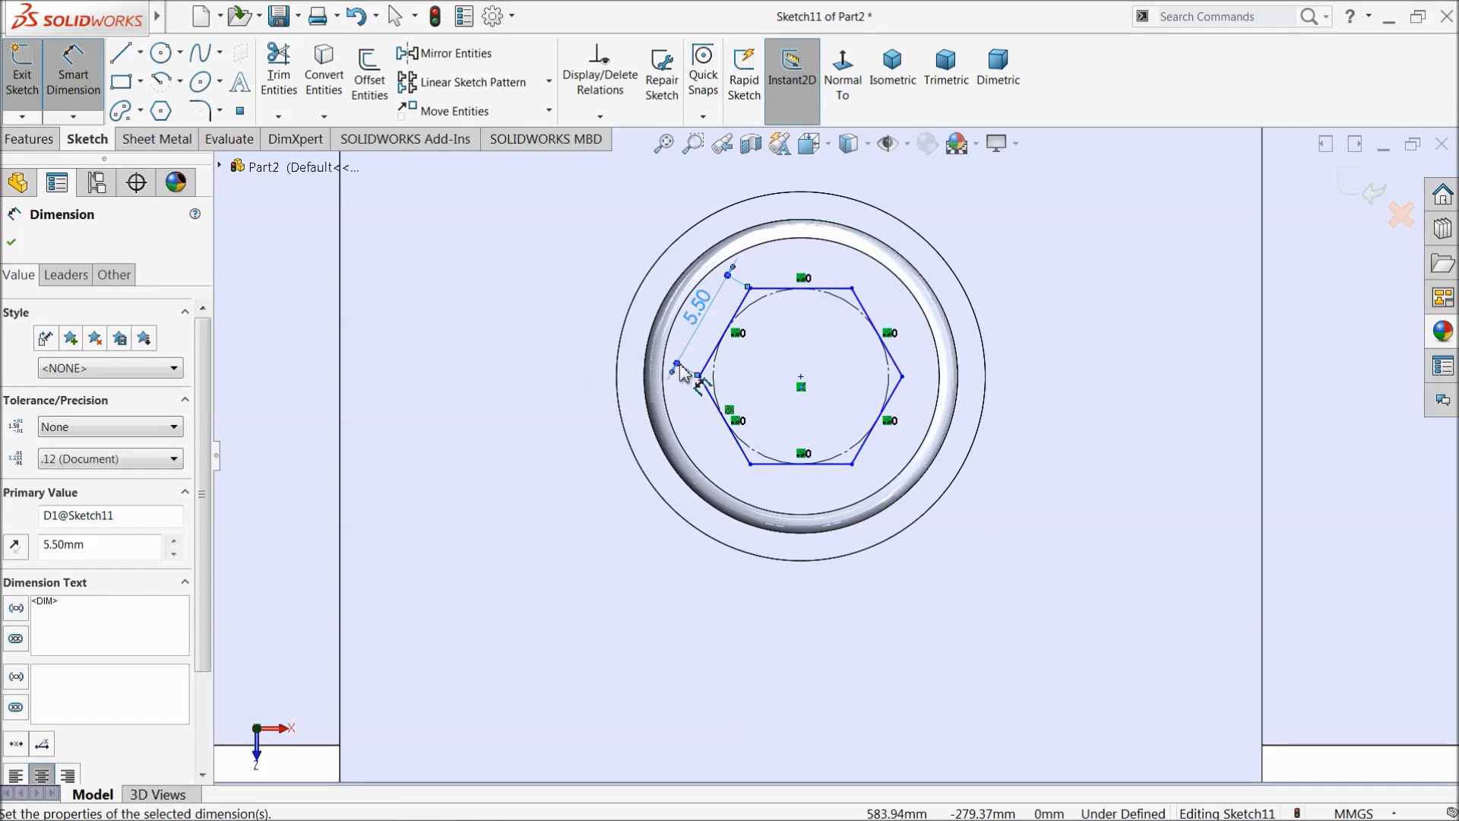
Step: Cut the hexagon into the bolt head as a blind socket 4 mm deep
left_click(21, 140)
left_click(287, 76)
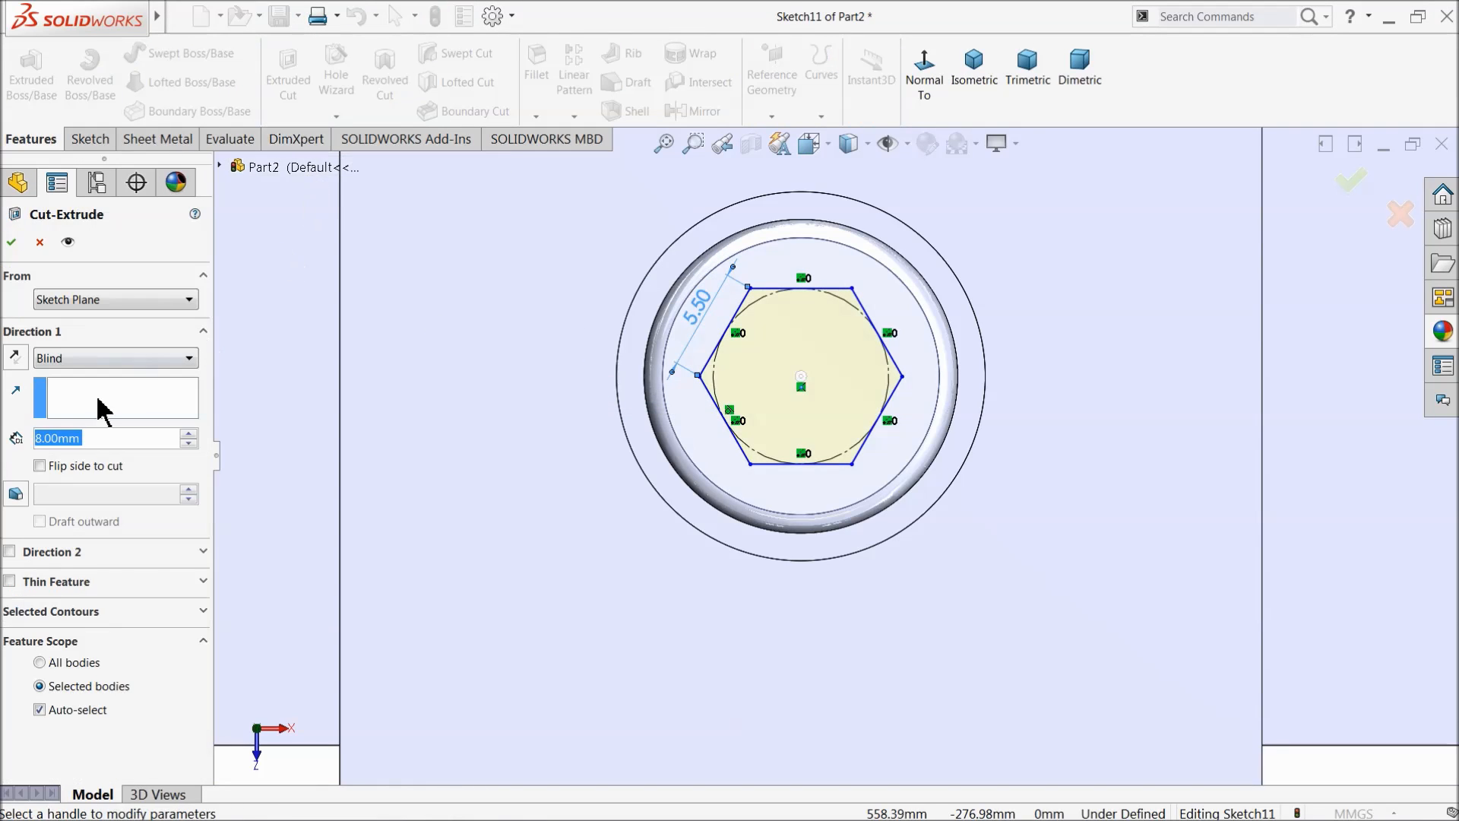
type("4")
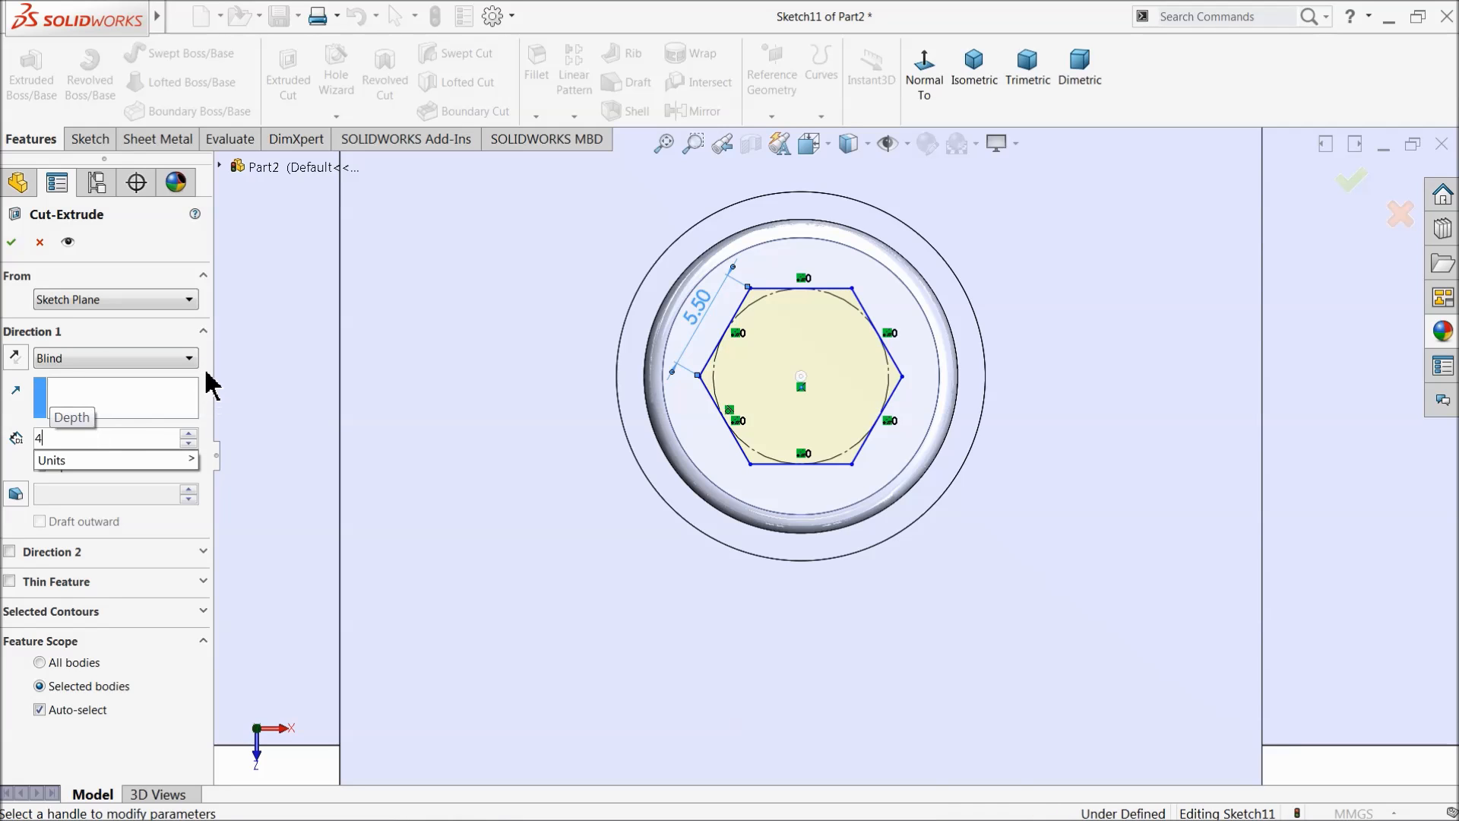
key("Return")
left_click(12, 243)
middle_click_drag(531, 463, 548, 404)
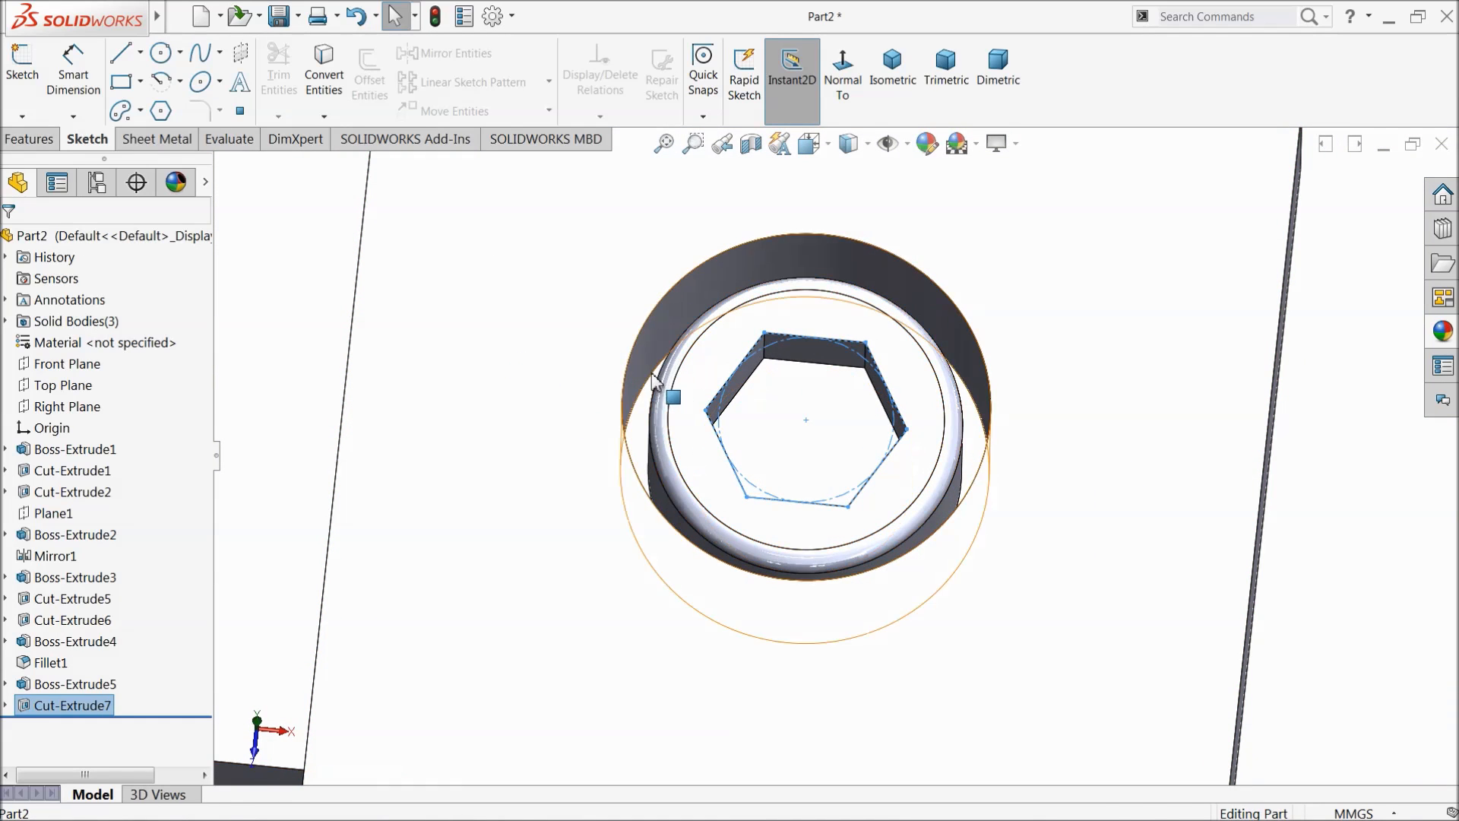
left_click(650, 373)
scroll(654, 425, "up", 6)
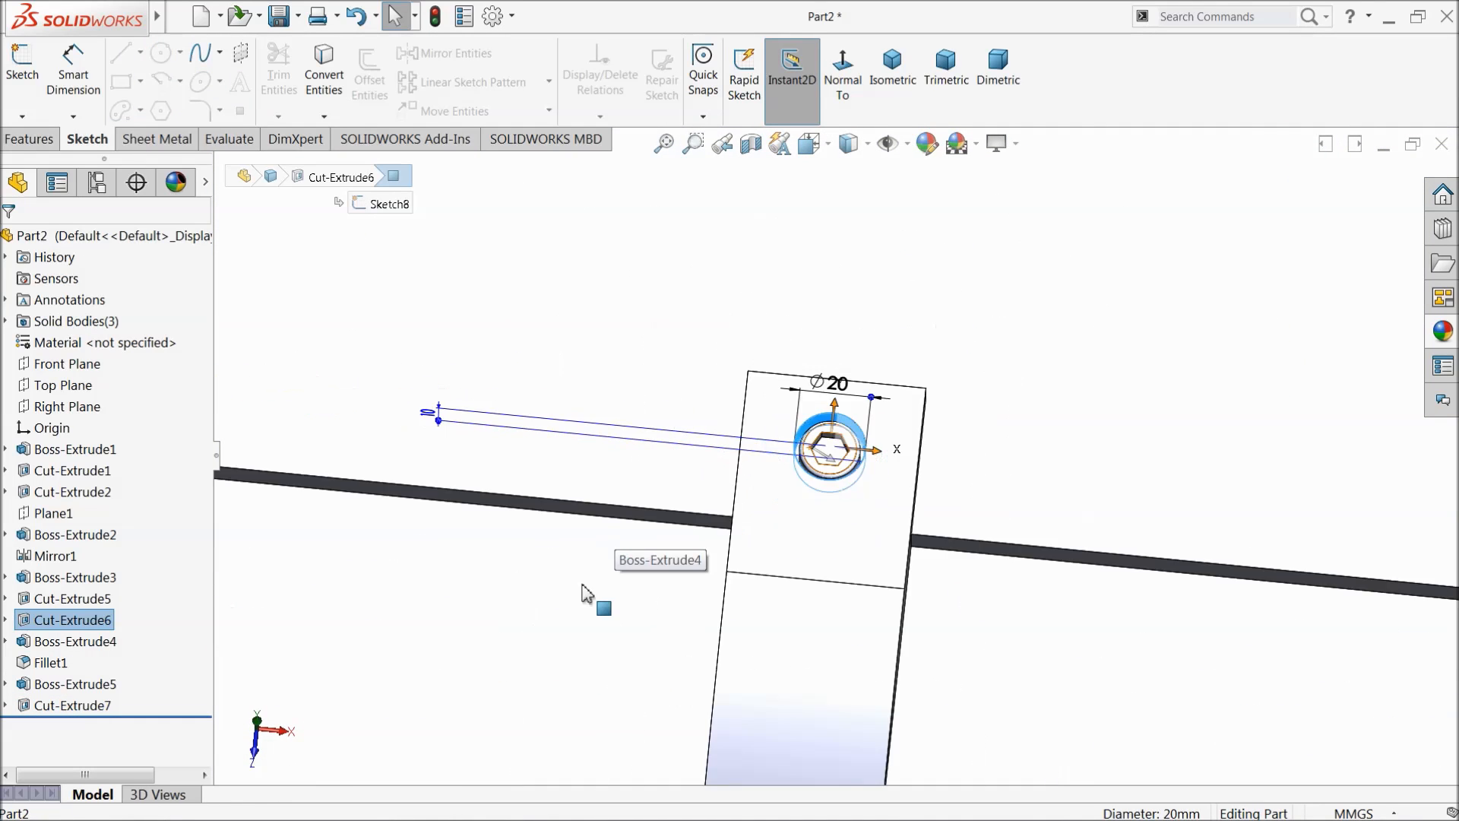
left_click(585, 593)
Step: Open a new sketch on the flat underside of the lip tooth's projecting part, viewed face-on
middle_click_drag(697, 596, 637, 429)
scroll(609, 516, "up", 3)
scroll(802, 569, "down", 3)
middle_click(768, 553)
middle_click_drag(764, 547, 736, 305)
middle_click_drag(778, 630, 740, 430)
left_click(736, 642)
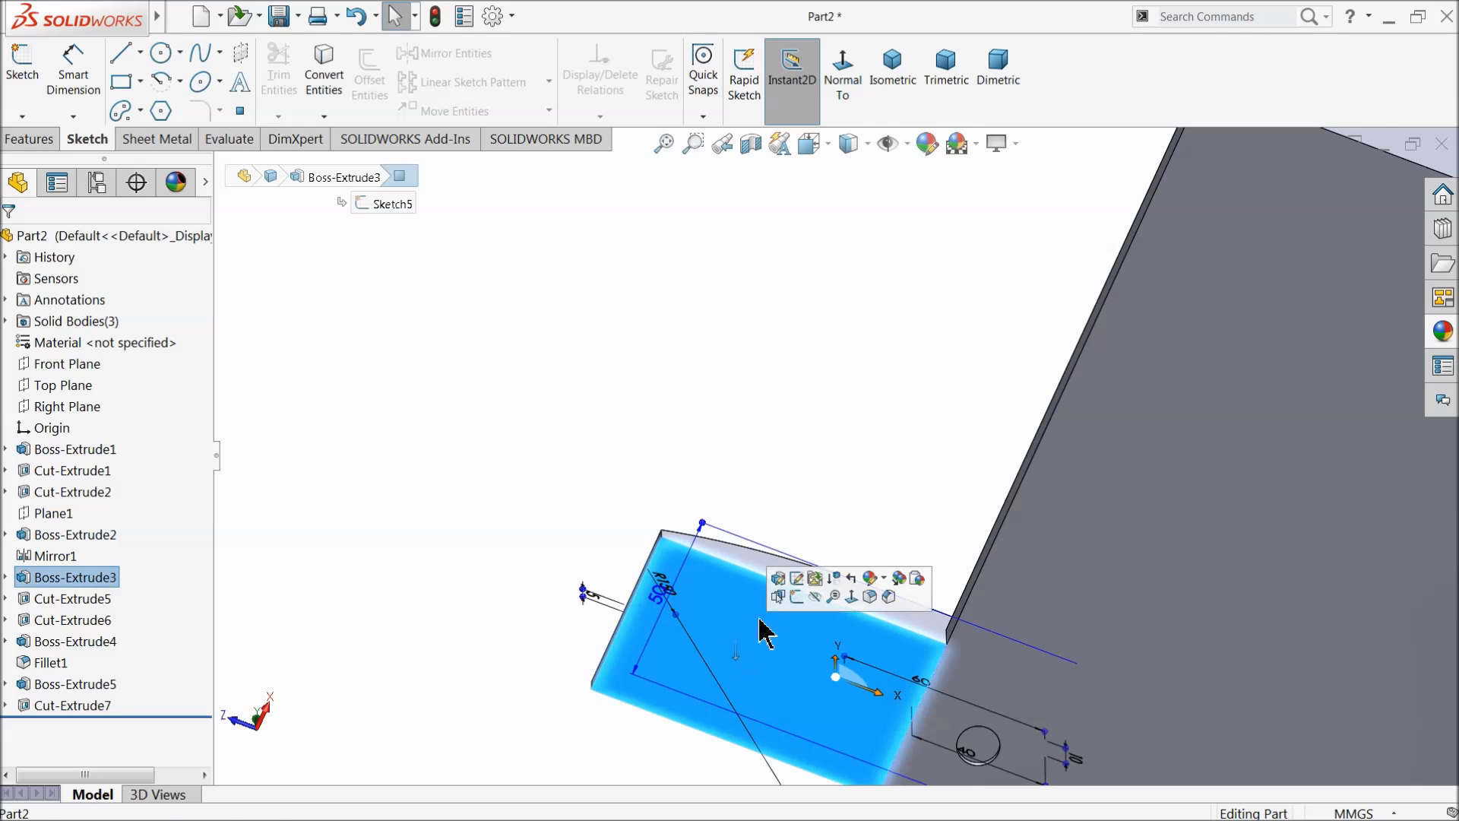
left_click(796, 596)
left_click(842, 86)
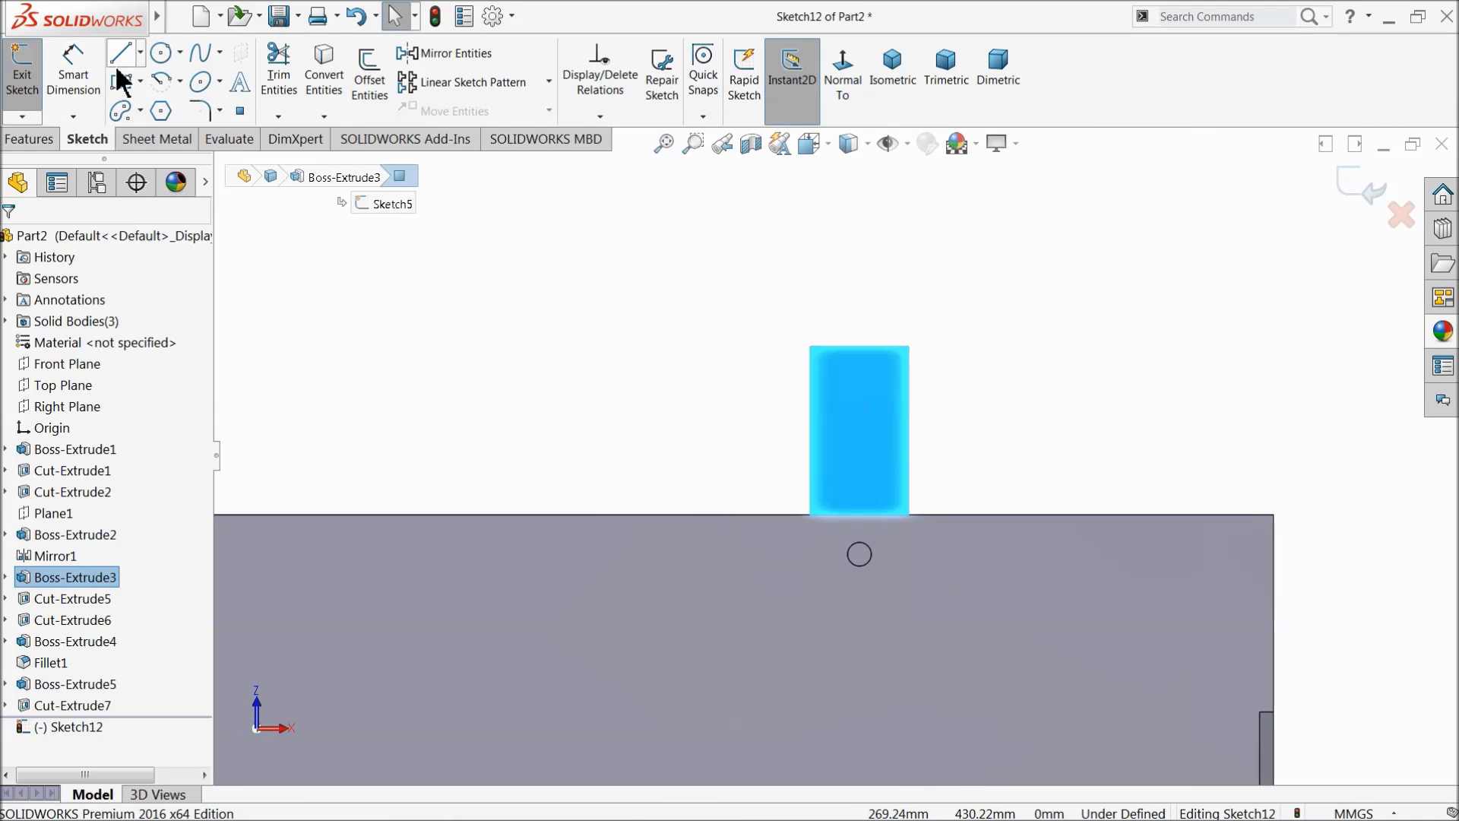
Step: Draw a vertical construction line inward from the midpoint of the tooth's tip edge
left_click(140, 51)
left_click(158, 93)
scroll(798, 350, "down", 2)
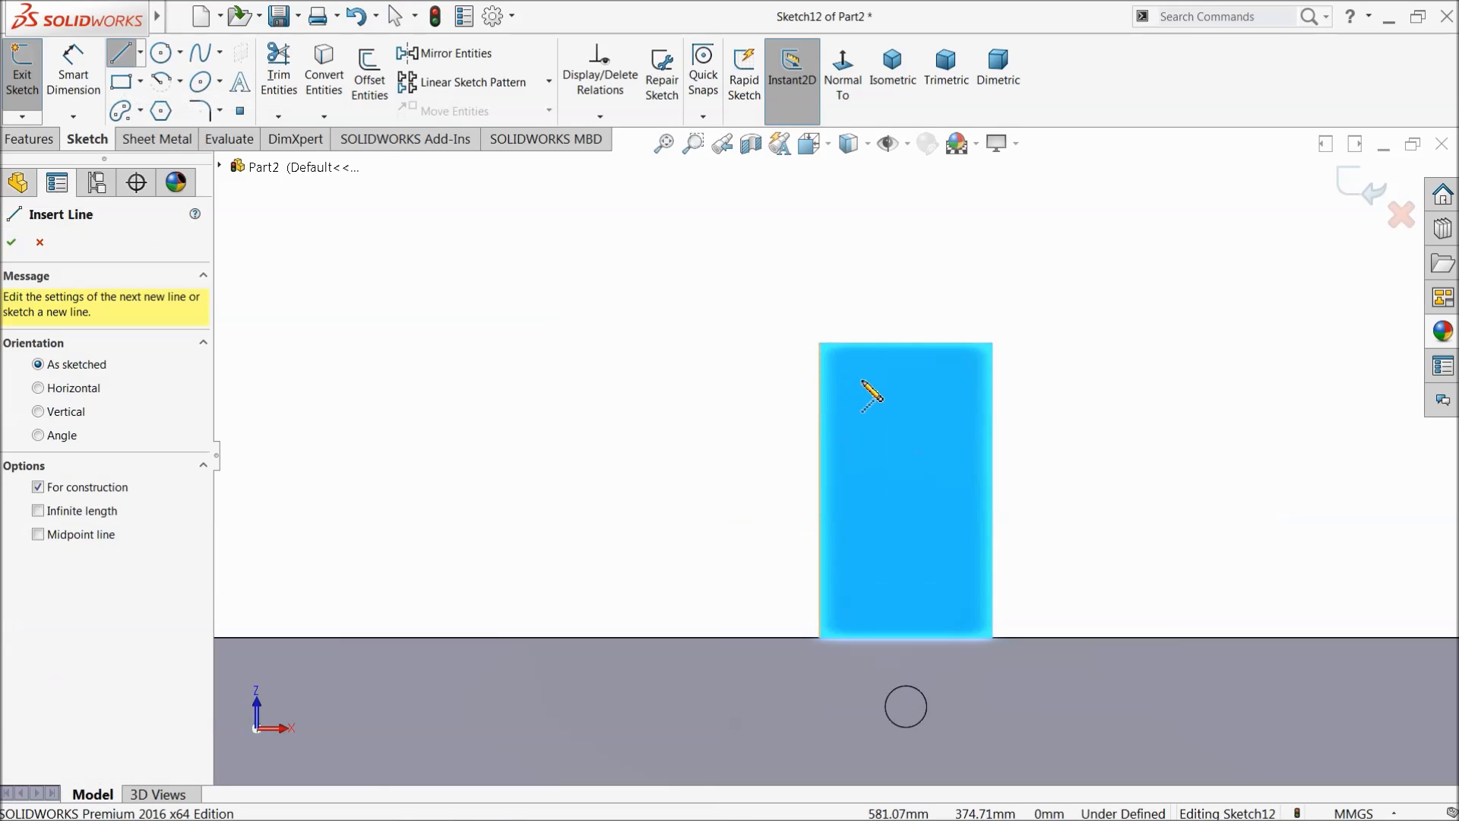
left_click(905, 344)
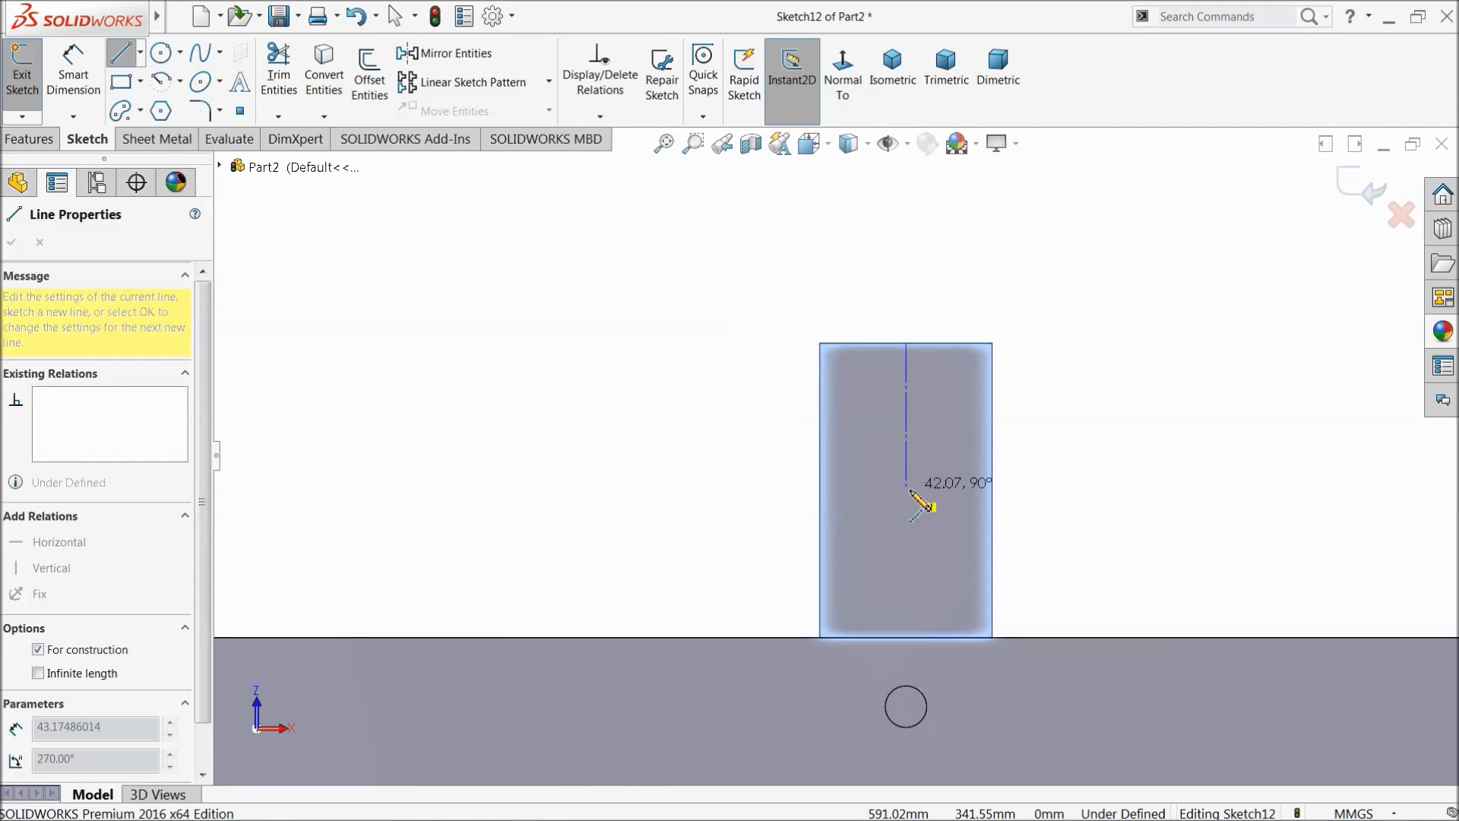
left_click(905, 532)
right_click(1043, 298)
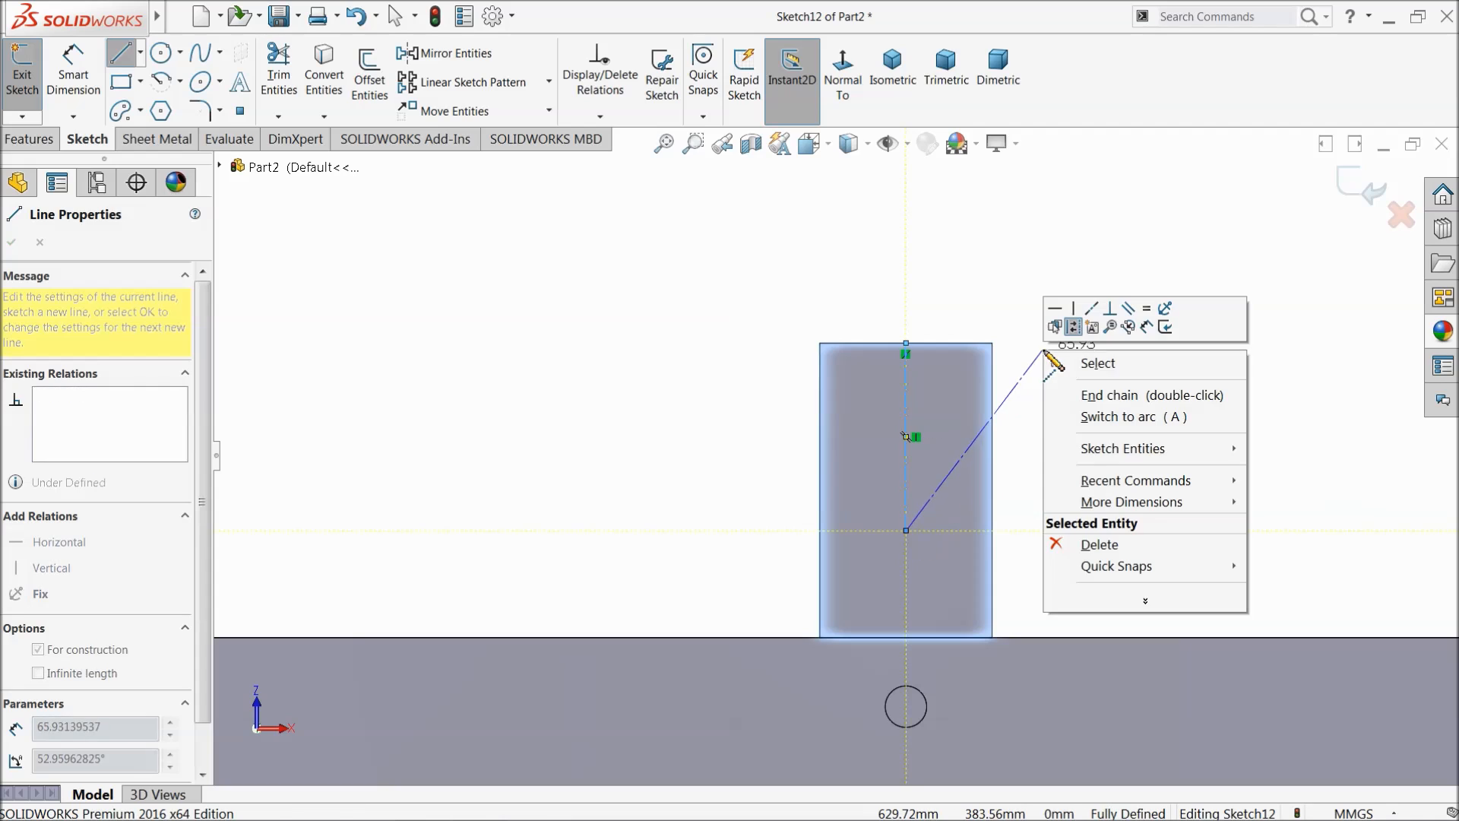
left_click(1085, 365)
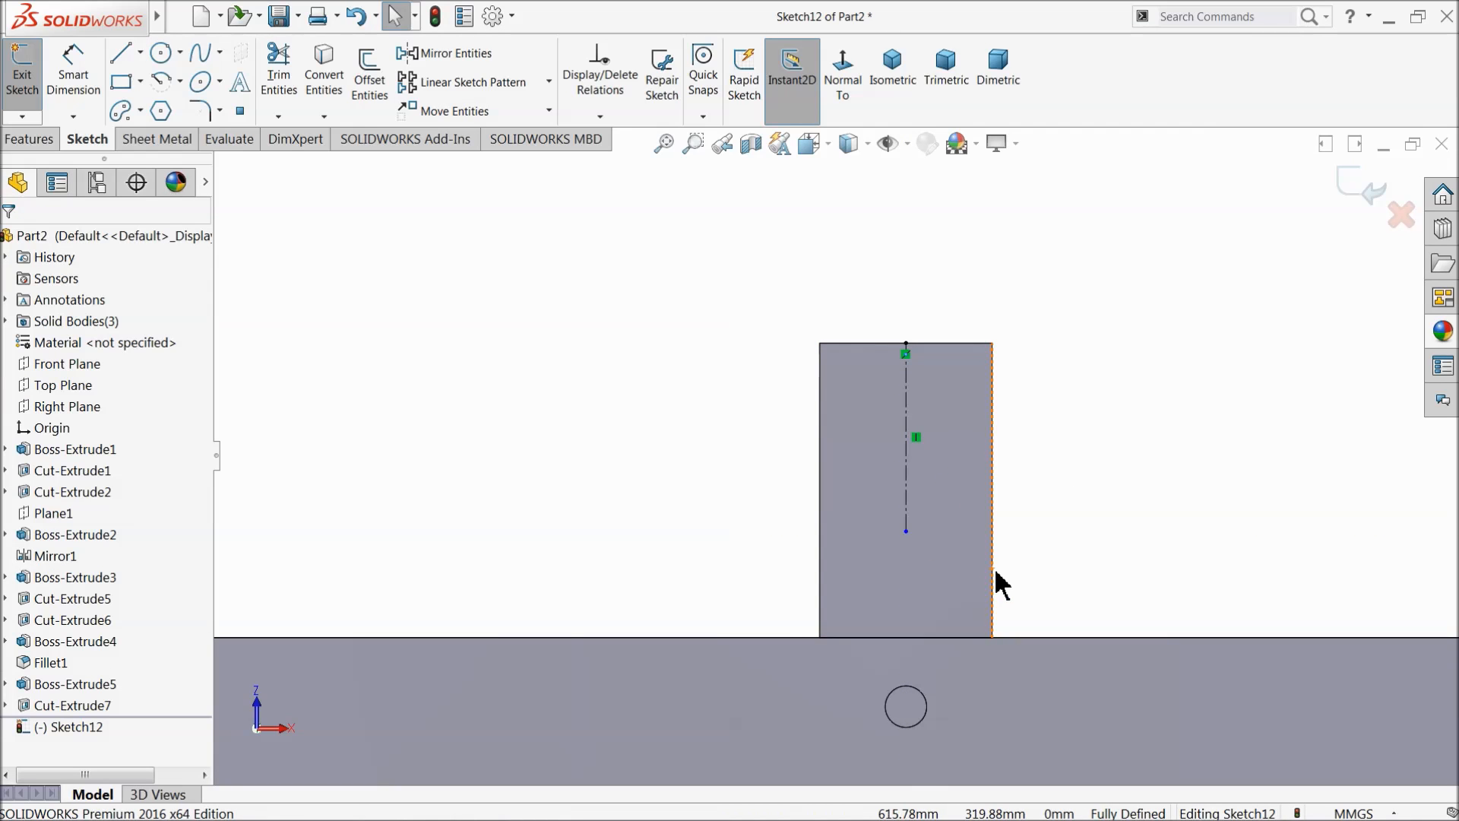
Step: Draw a horizontal line about 14 mm long outward from the tooth's right side edge, near the bucket plate
left_click(121, 54)
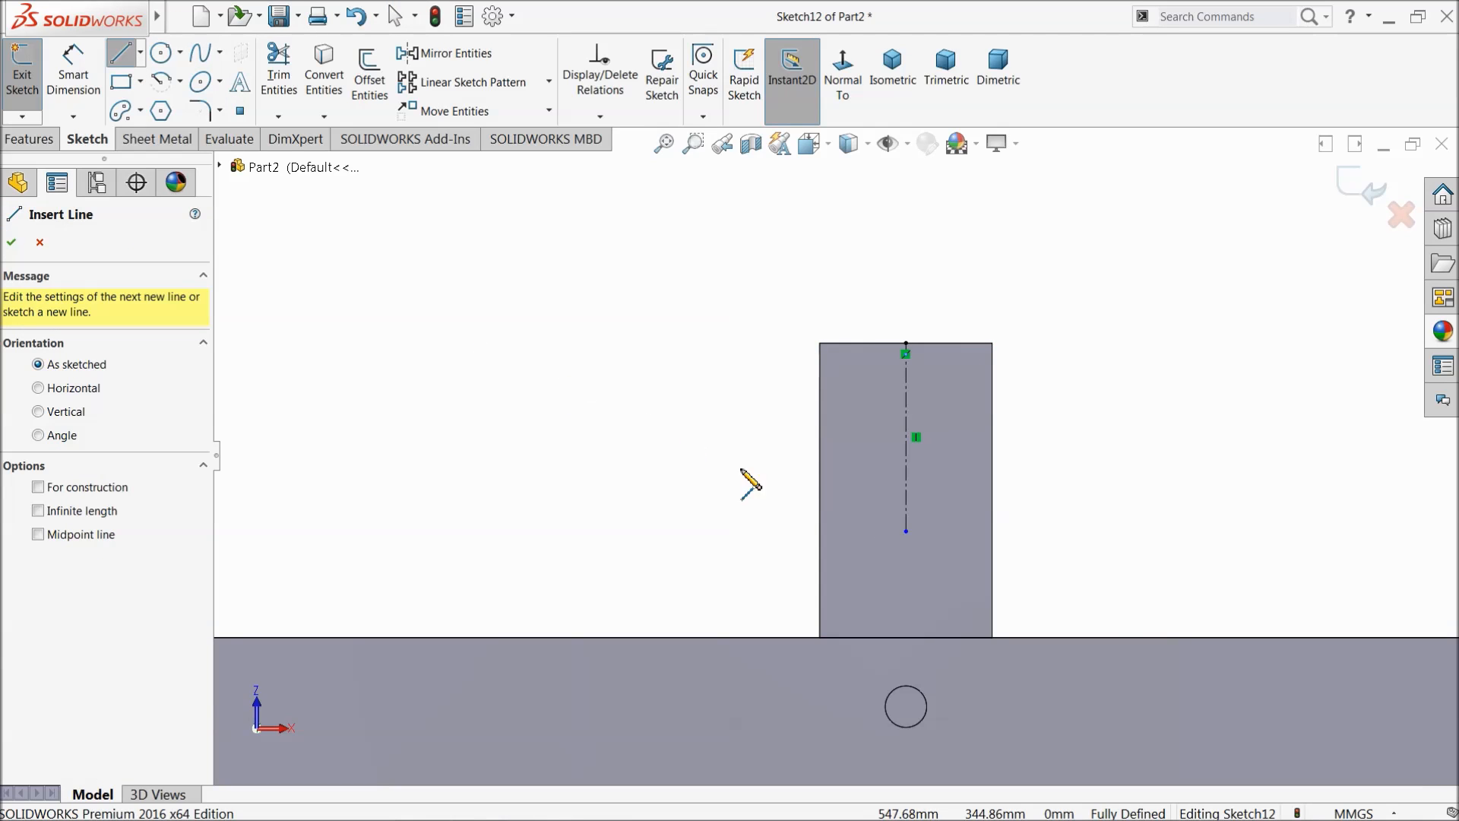
left_click(992, 568)
left_click(1041, 569)
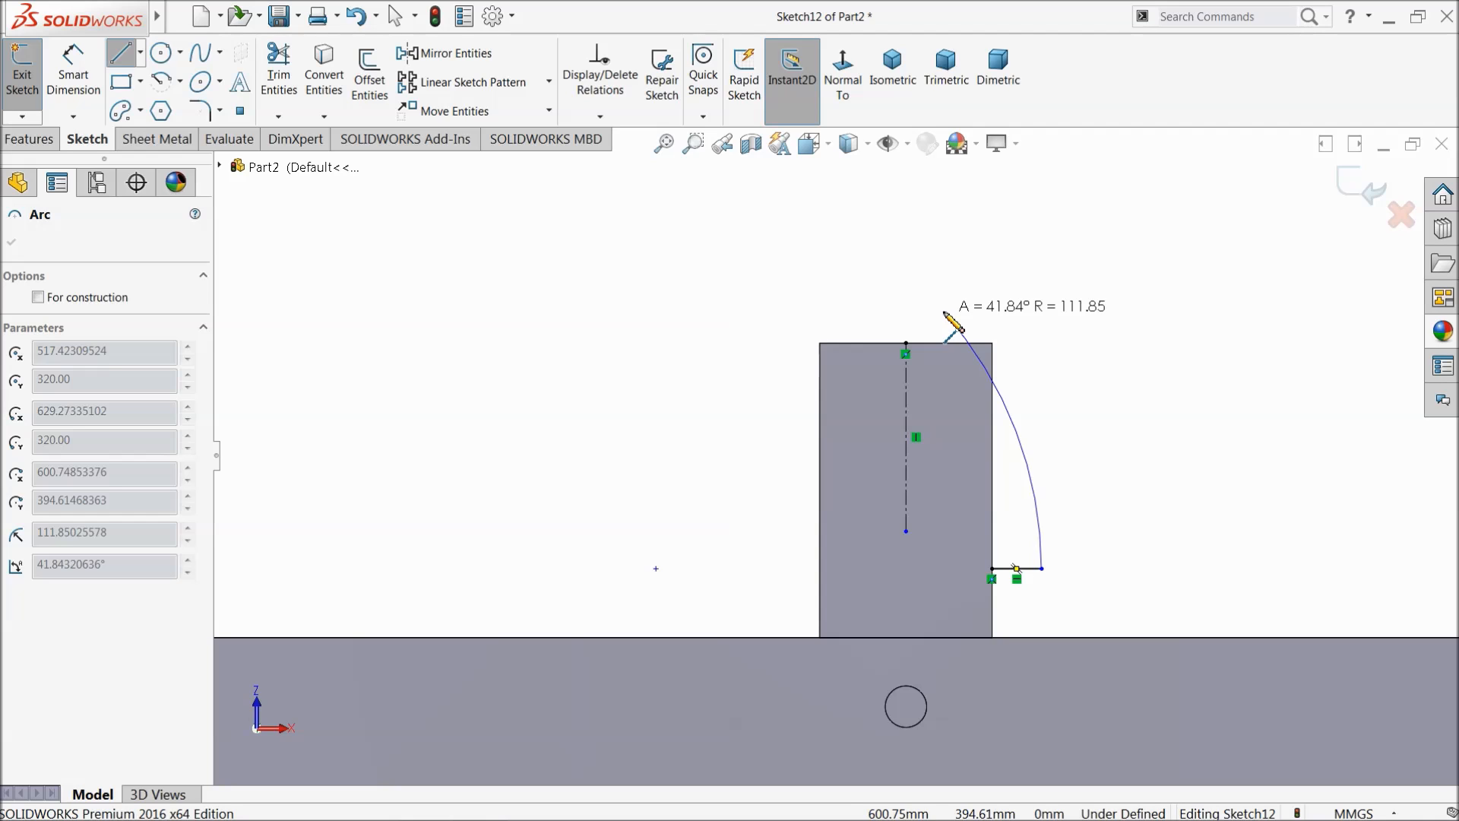
key("Escape")
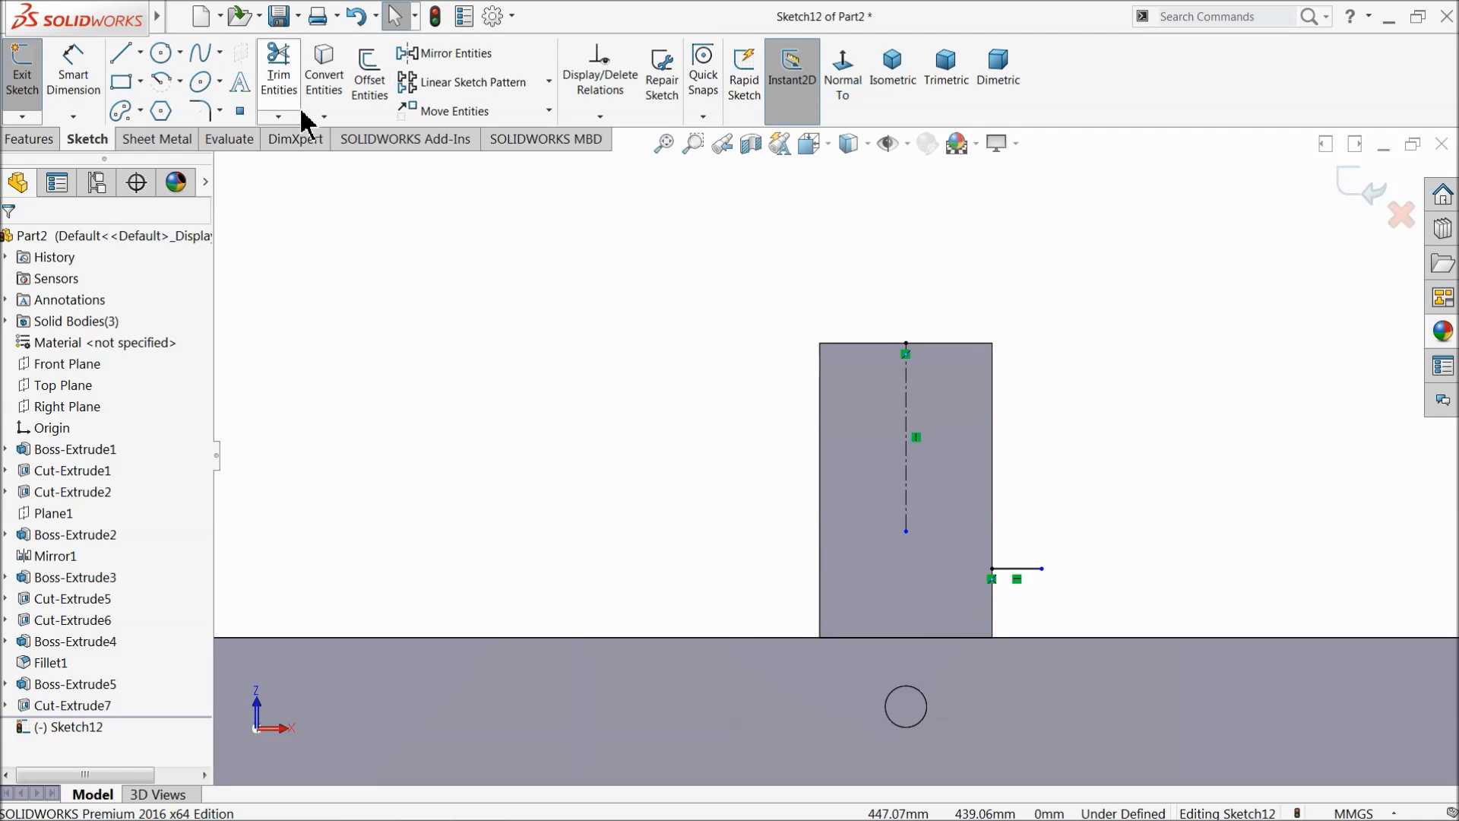
Step: Add a tangent arc of about 164 mm radius from the right side edge to the tip edge, continued by a line about 25 mm long along the tip
left_click(120, 55)
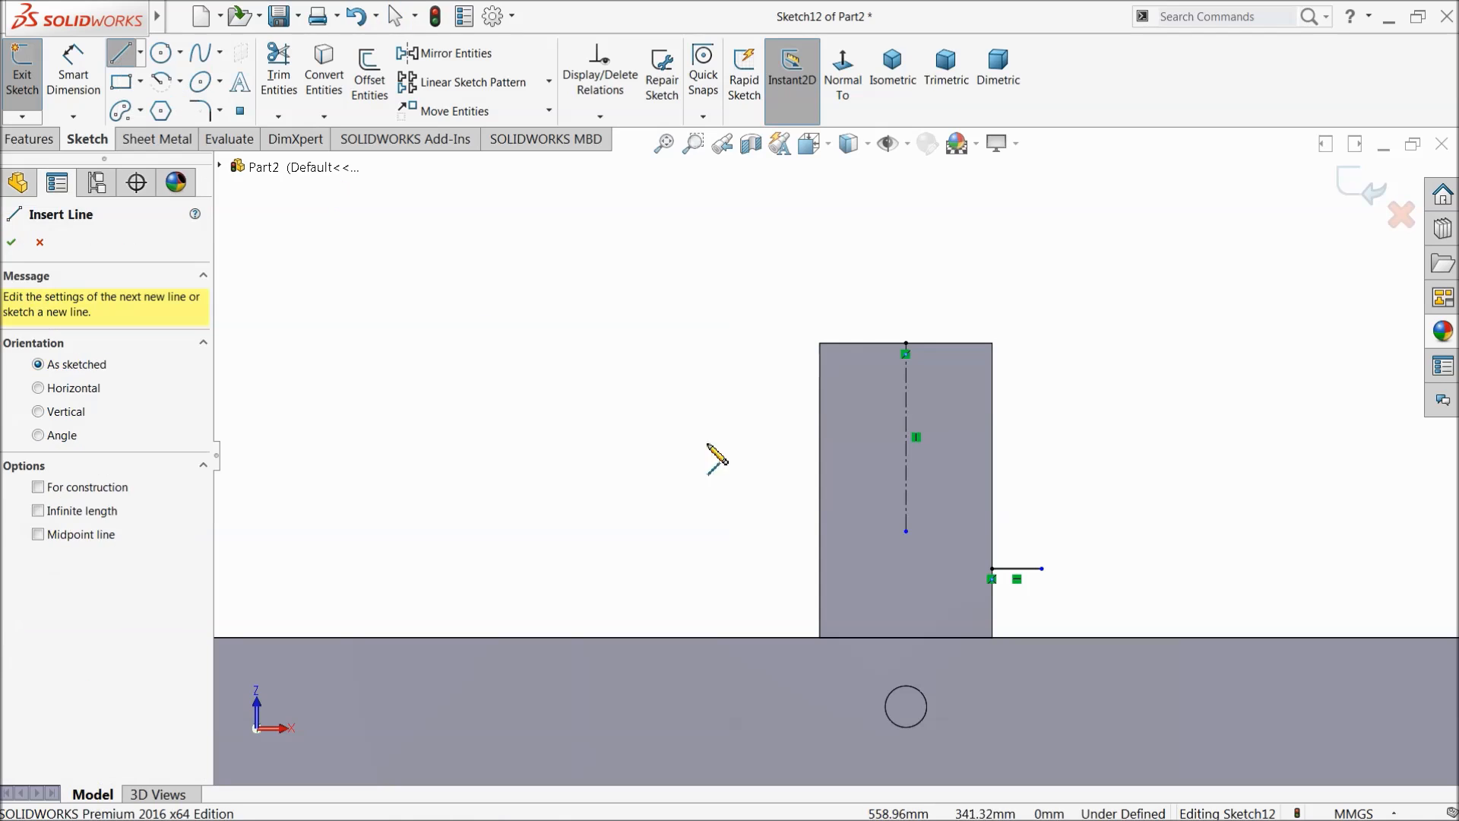
left_click(993, 569)
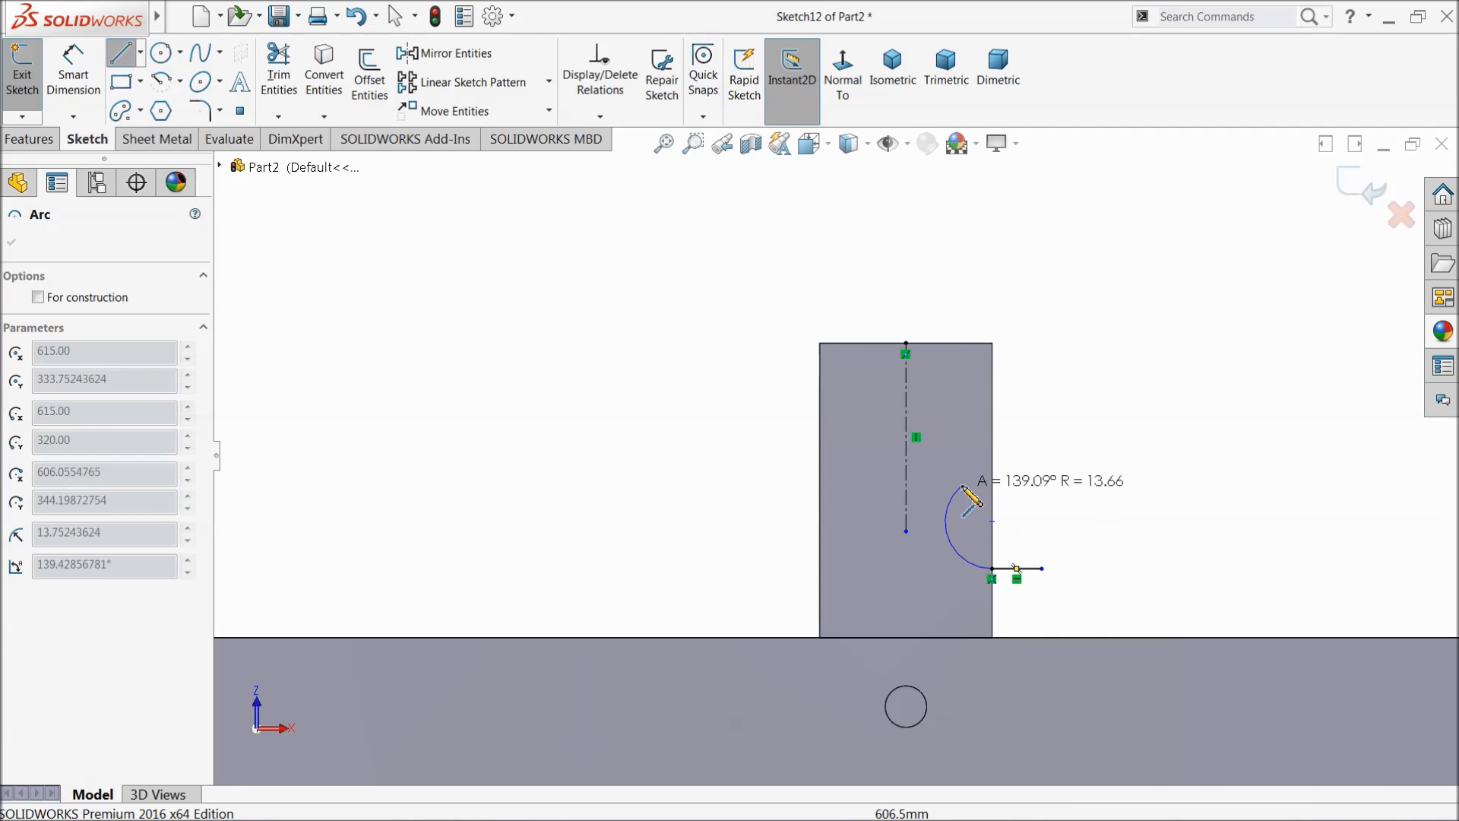
left_click(948, 345)
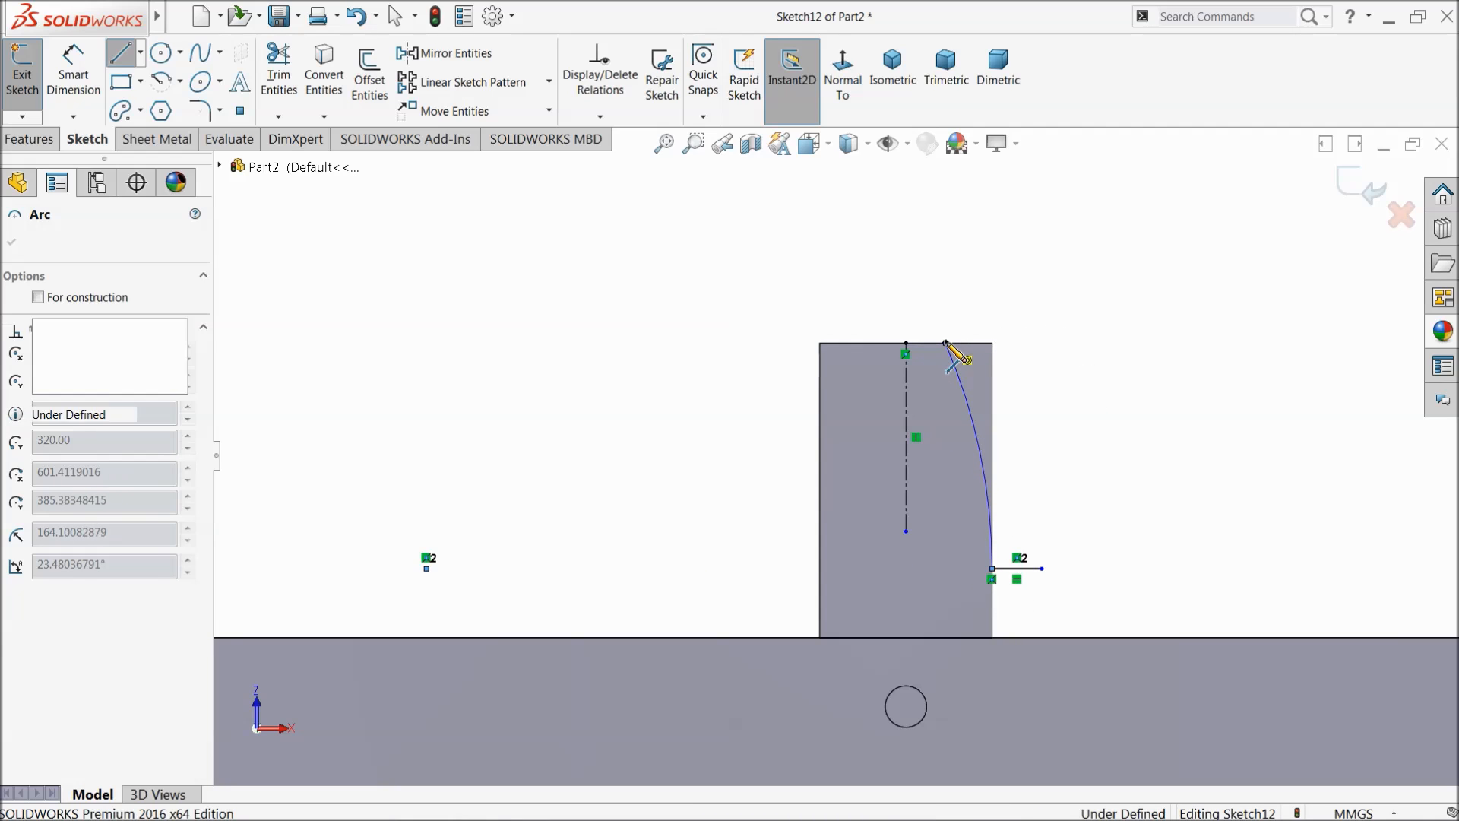
left_click(860, 344)
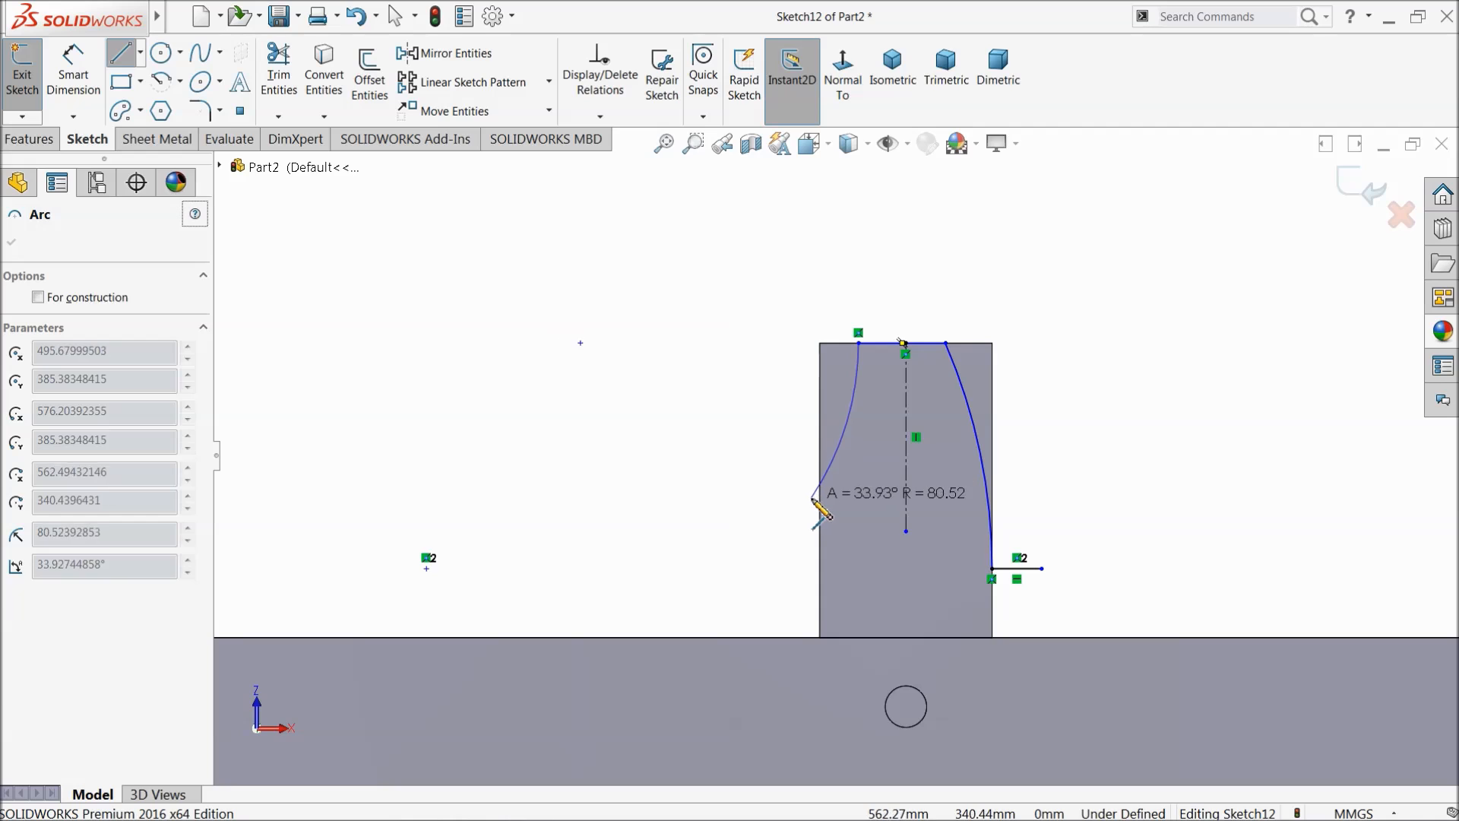
key("Escape")
Step: Draw a horizontal line into the tooth's left side edge and a tangent arc of about 196 mm radius up to the tip line
left_click(122, 55)
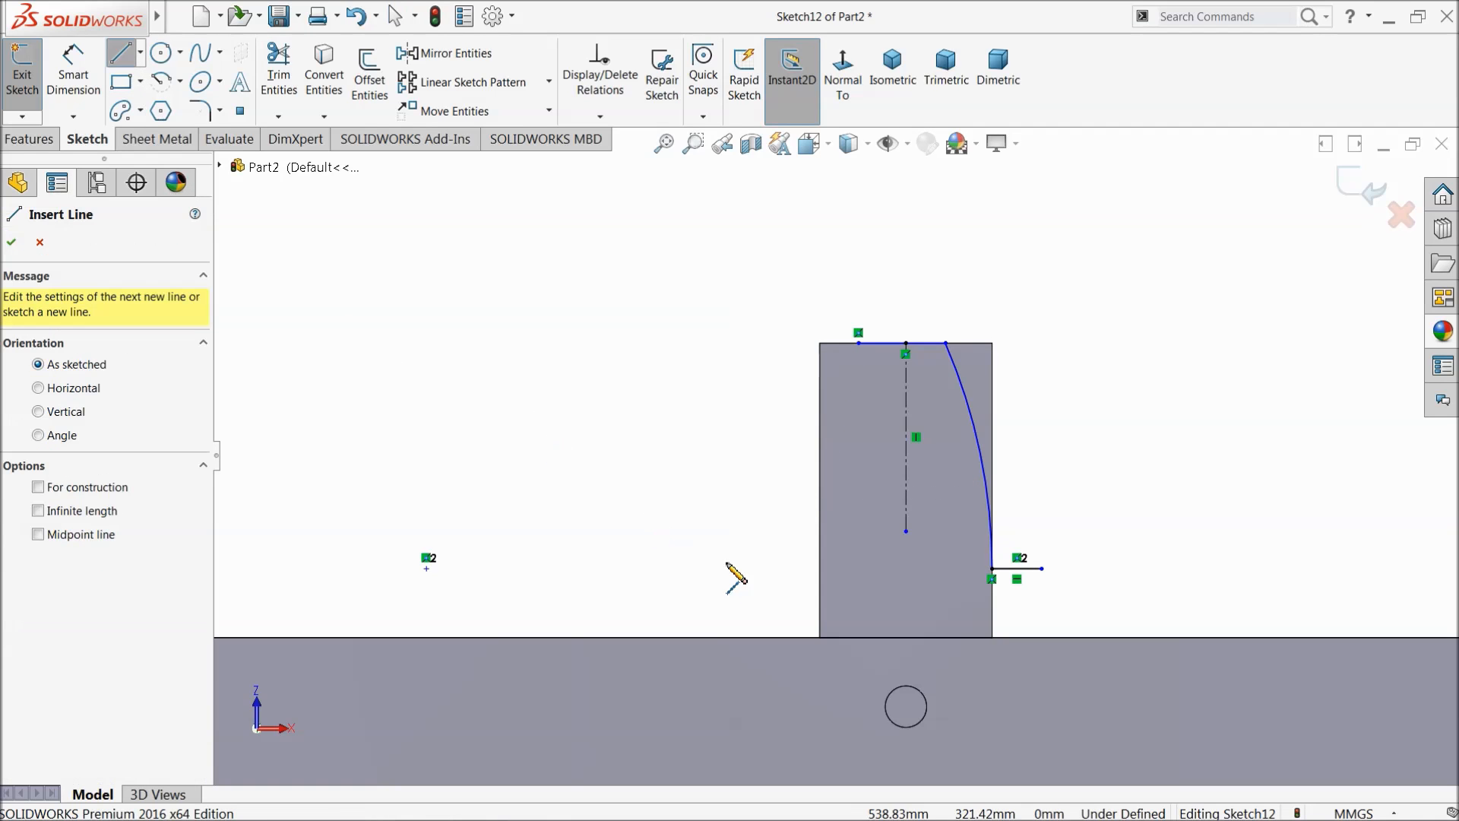
left_click(770, 568)
left_click(820, 569)
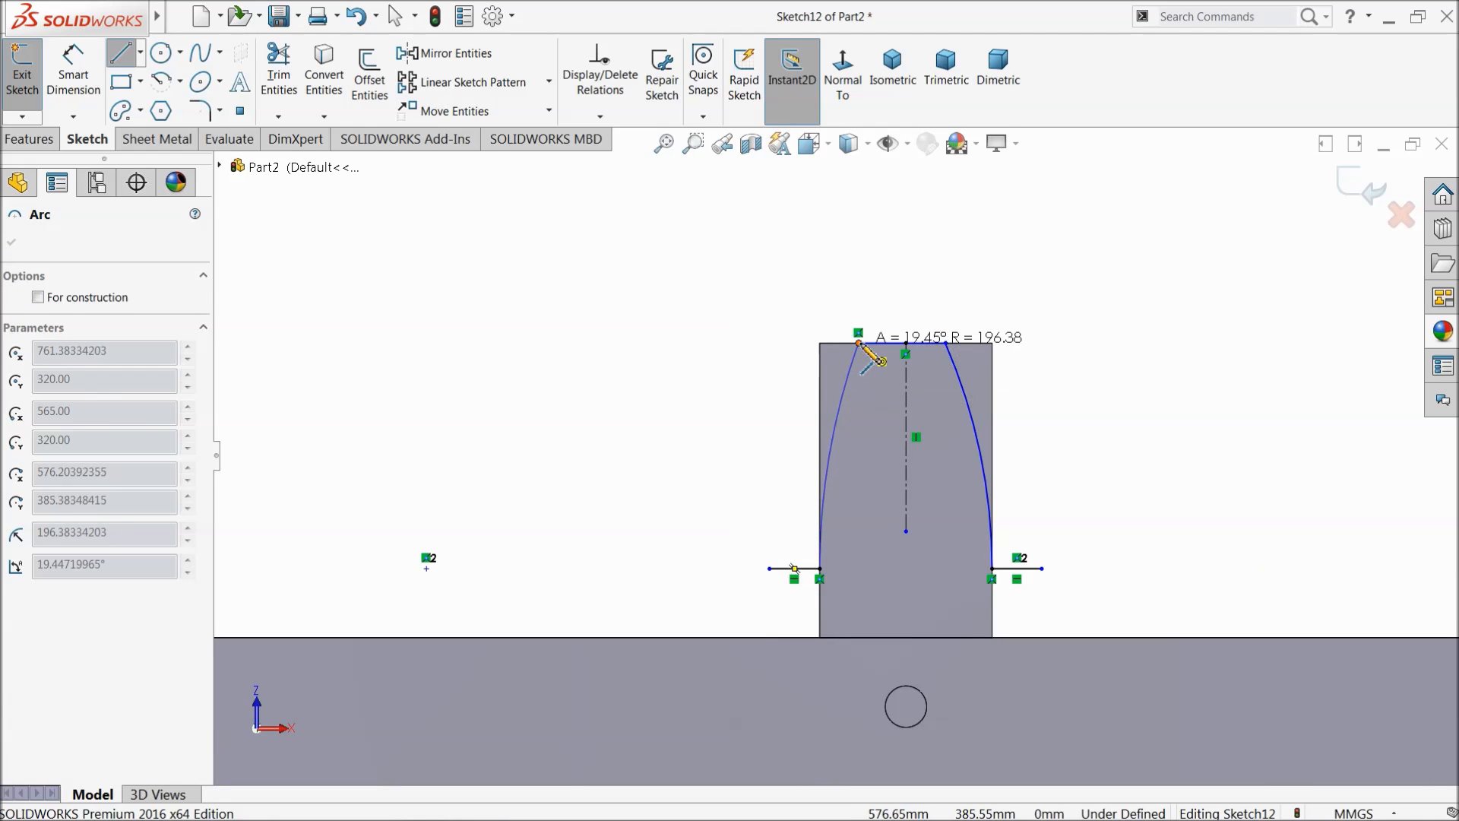
left_click(859, 343)
right_click(672, 334)
left_click(717, 348)
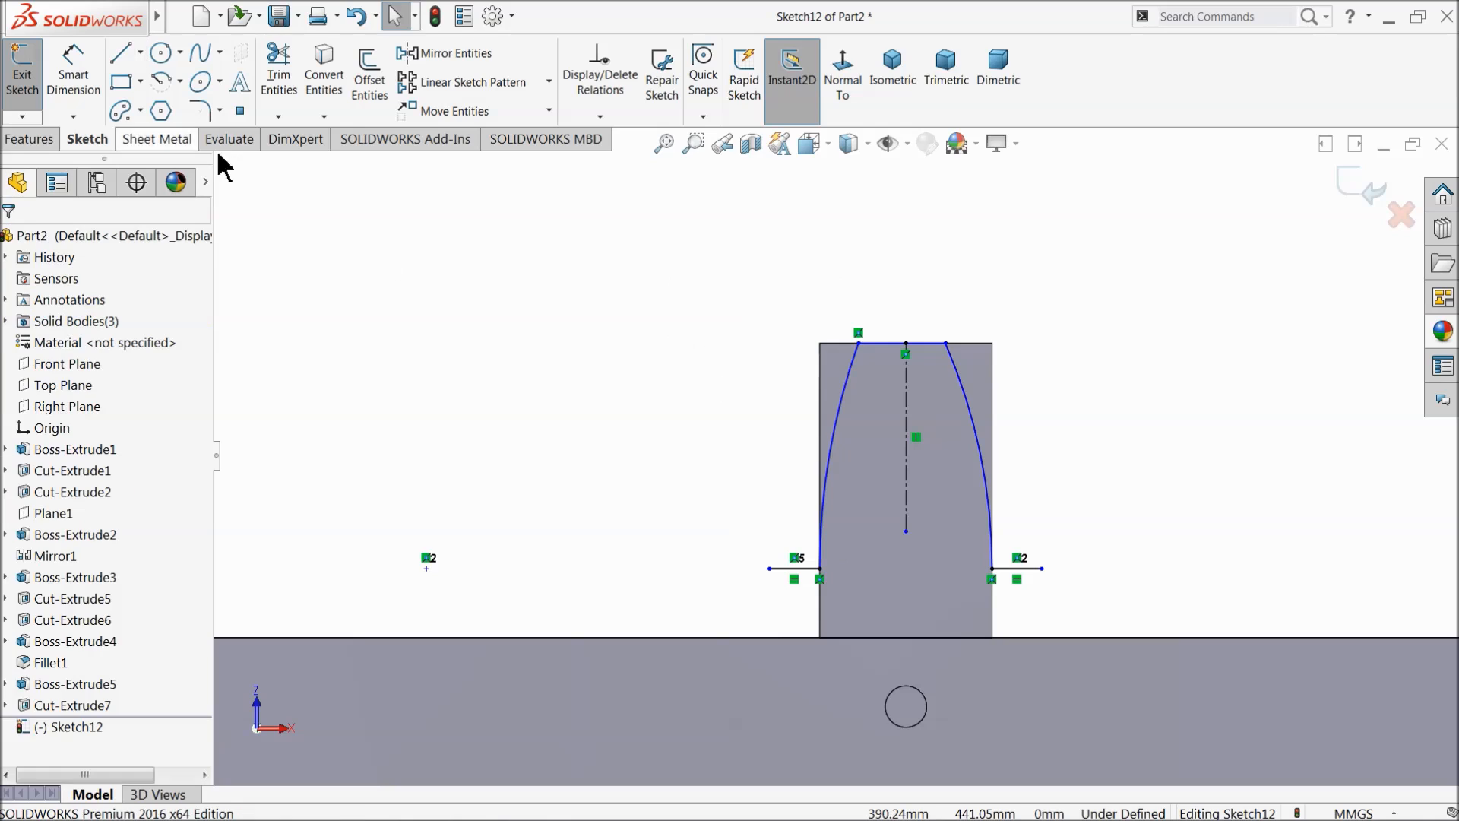
Step: Close the cut profile with three straight lines around the outside of the tooth tip, joining the outer ends of both horizontal lines
left_click(121, 55)
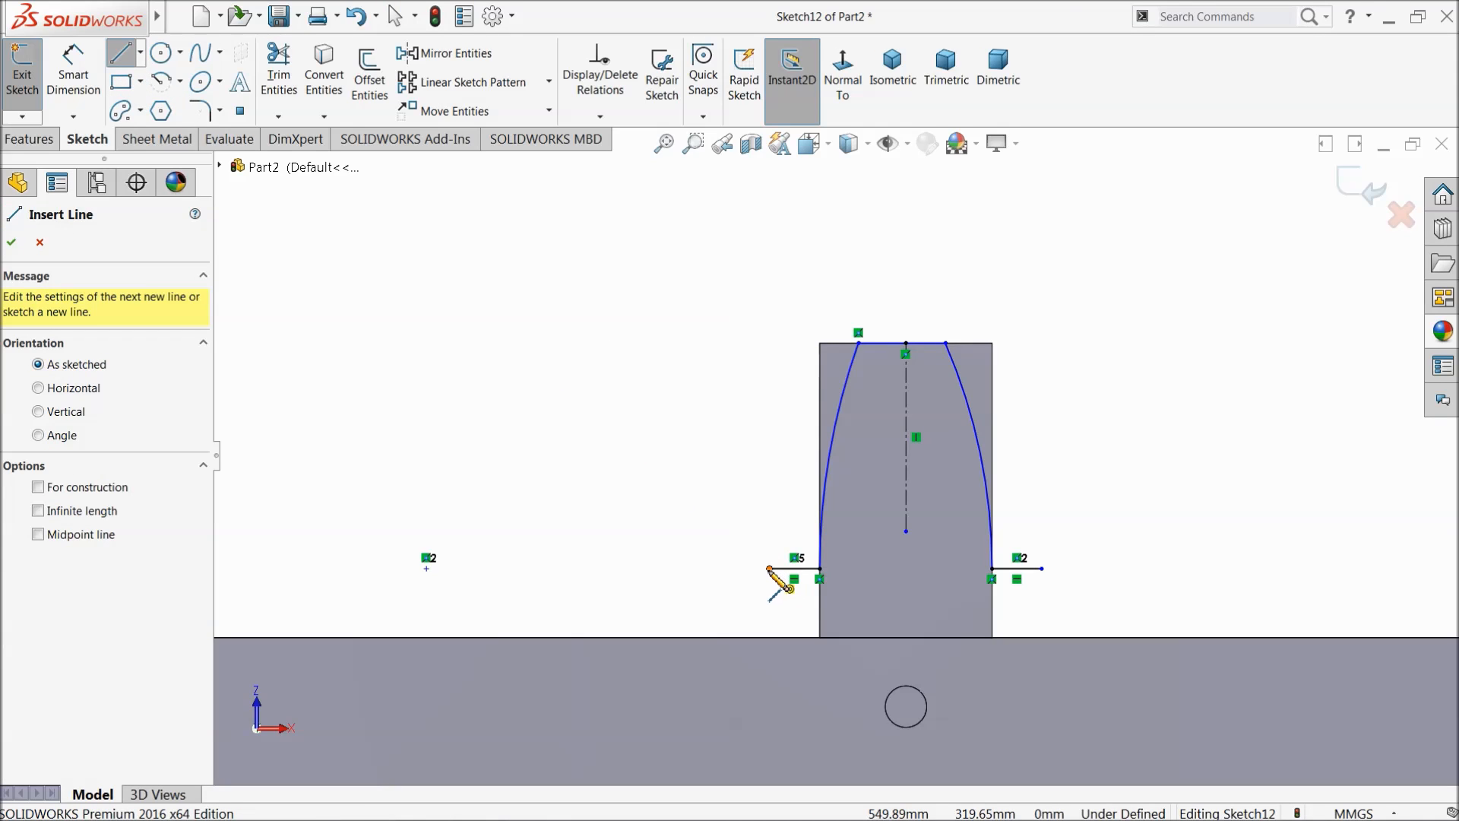
left_click(770, 568)
left_click(769, 294)
left_click(1041, 293)
left_click(1041, 568)
right_click(1111, 465)
left_click(1113, 471)
Step: Make the two endpoints of the tip line symmetric about the vertical construction line
scroll(1038, 357, "down", 3)
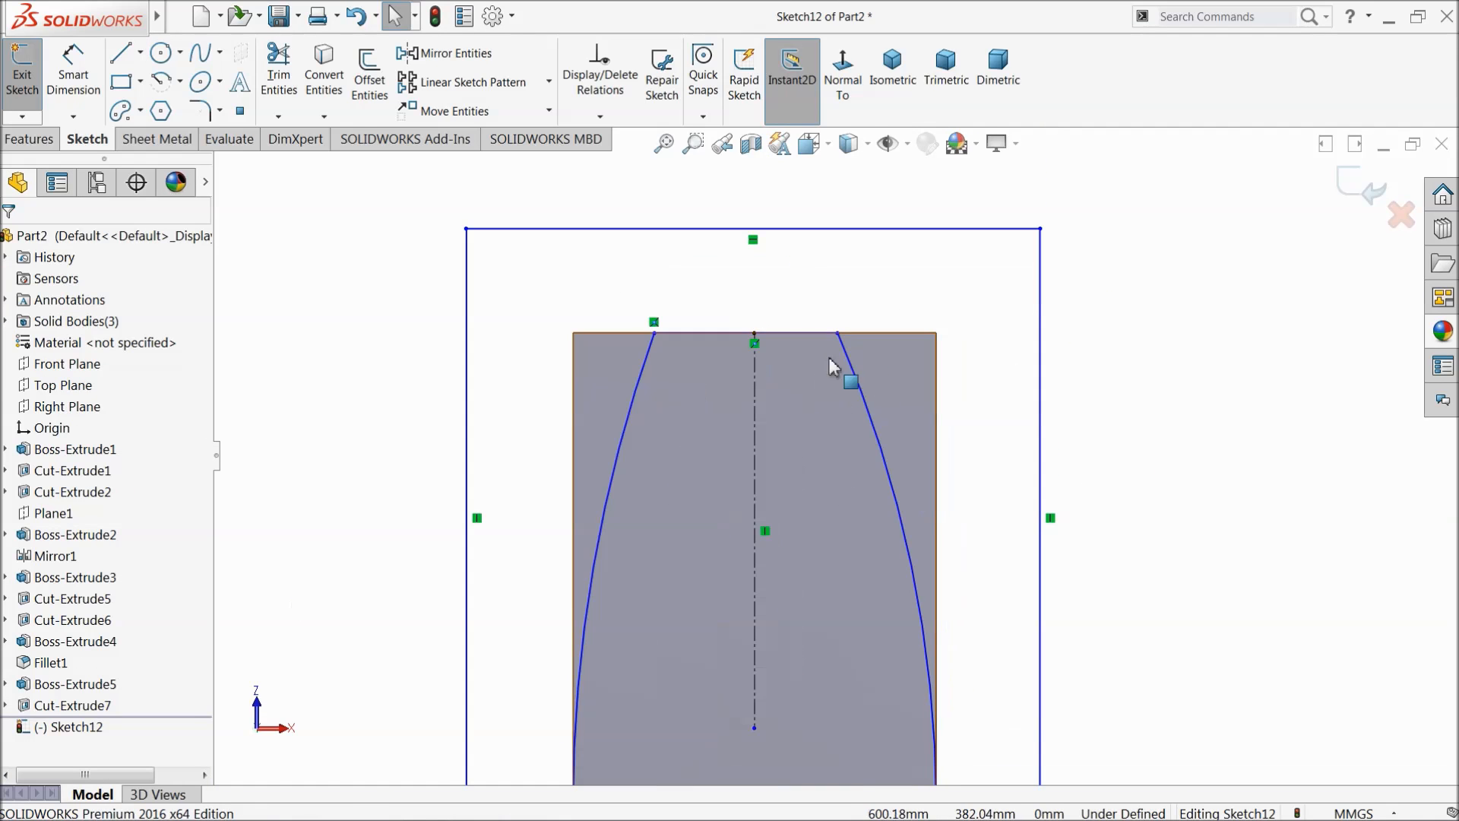
left_click(654, 335)
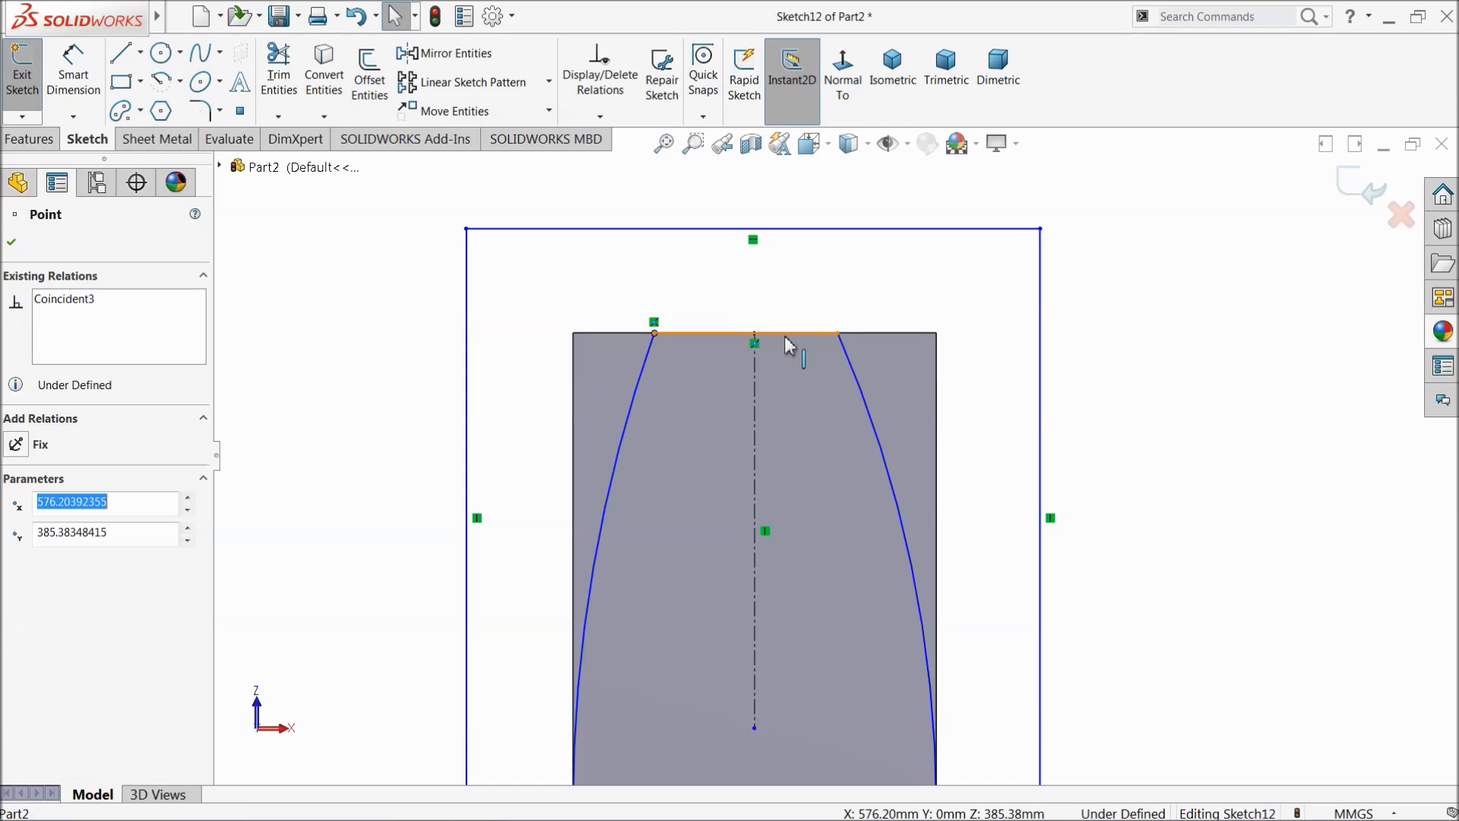
left_click(838, 333, "ctrl")
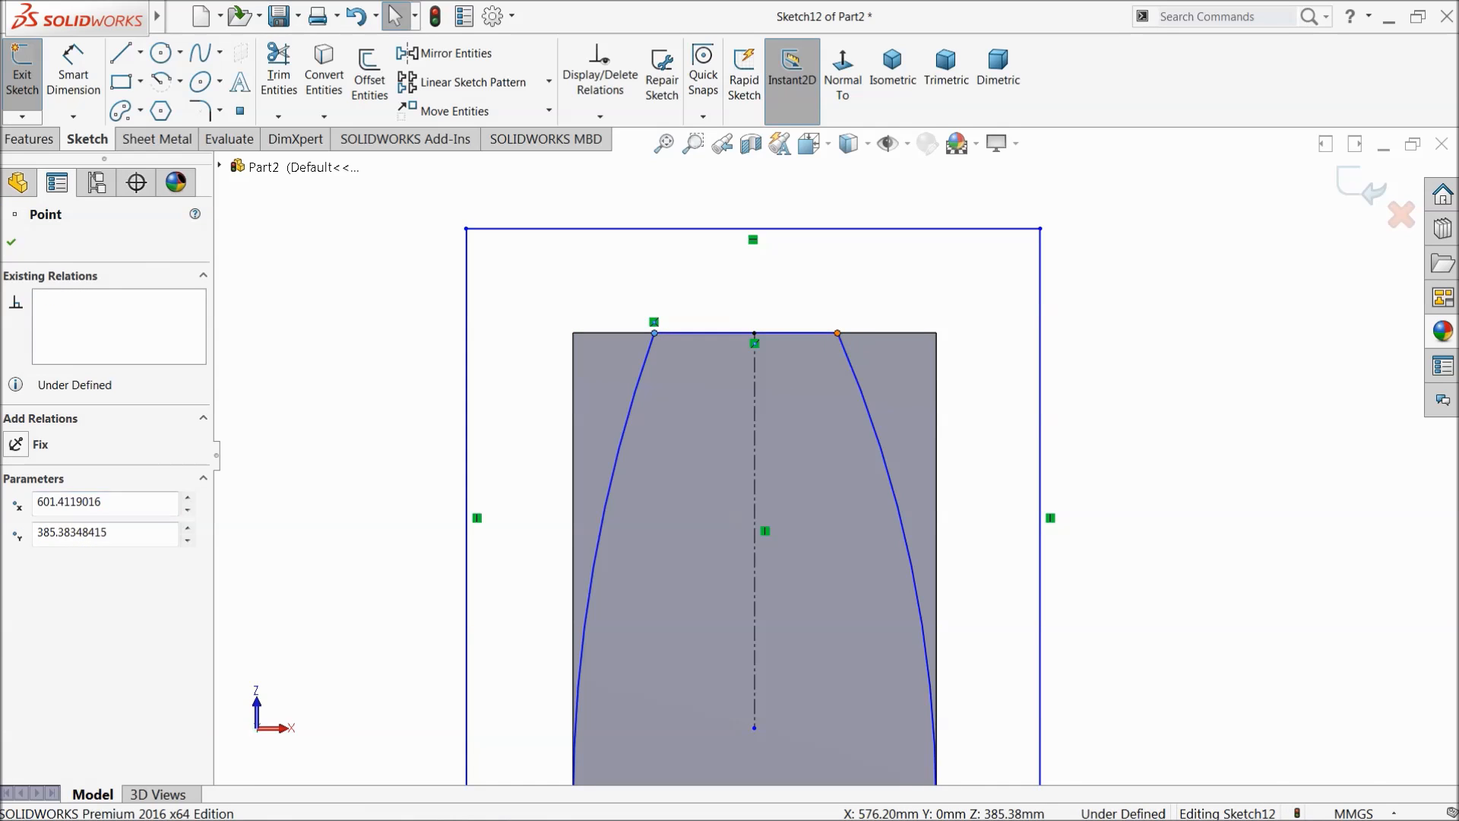
left_click(763, 391, "ctrl")
left_click(801, 325)
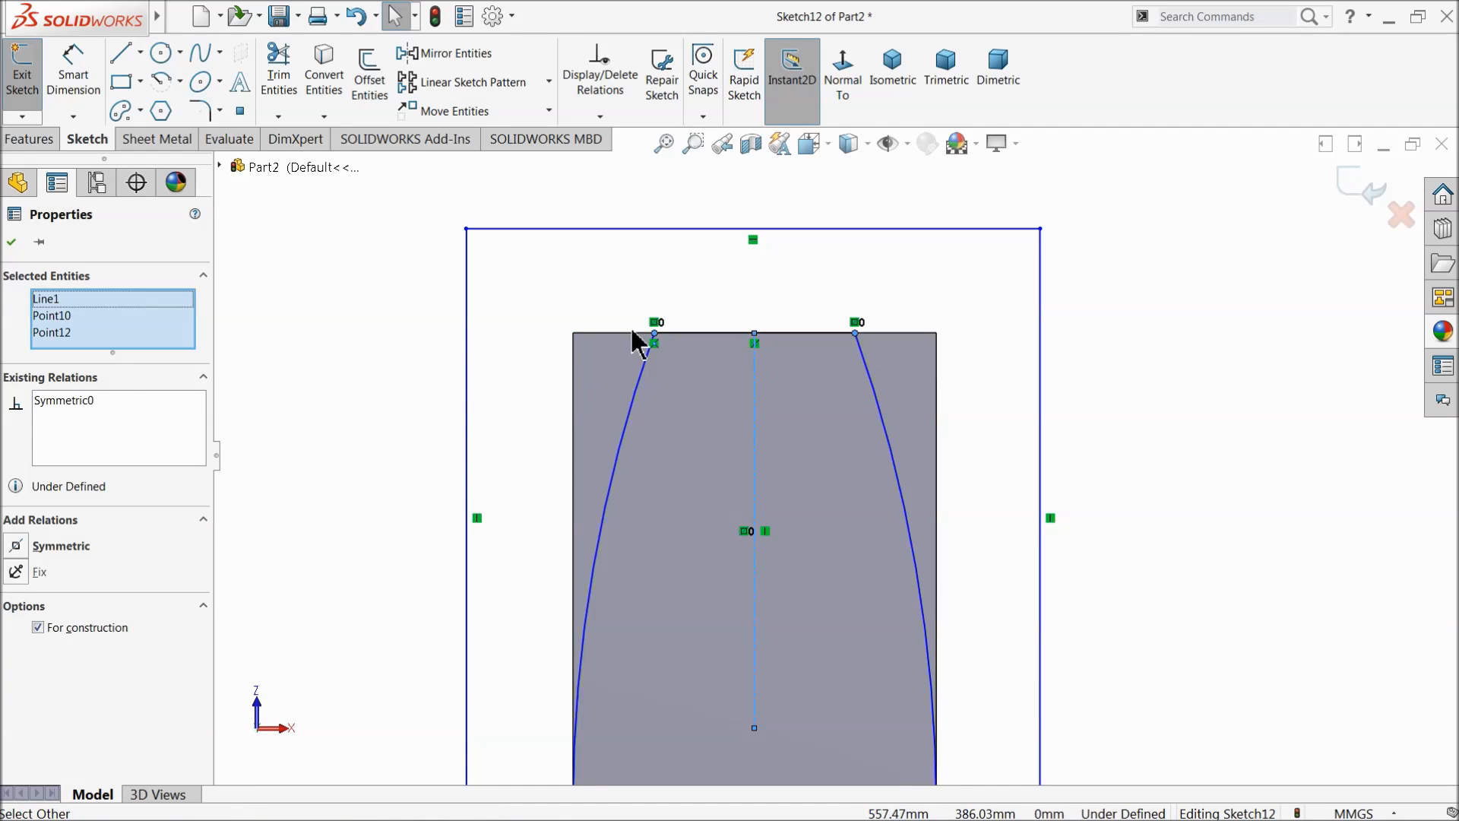
left_click(11, 242)
Step: Dimension the tip line to 30 mm
left_click(73, 73)
left_click(719, 333)
left_click(726, 304)
type("30")
key("Return")
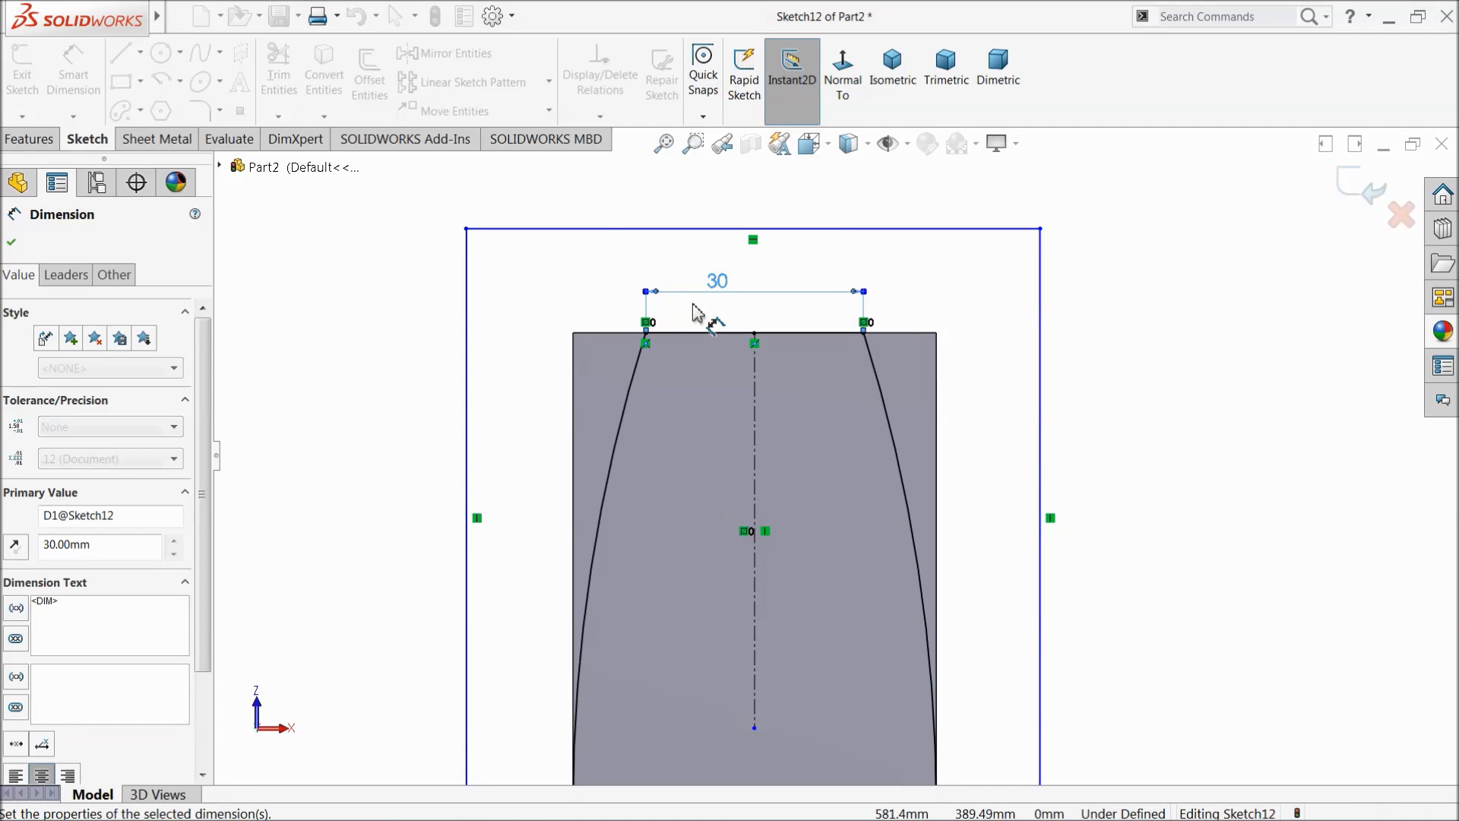
Step: Add a driven radius dimension to the left side arc
left_click(608, 525)
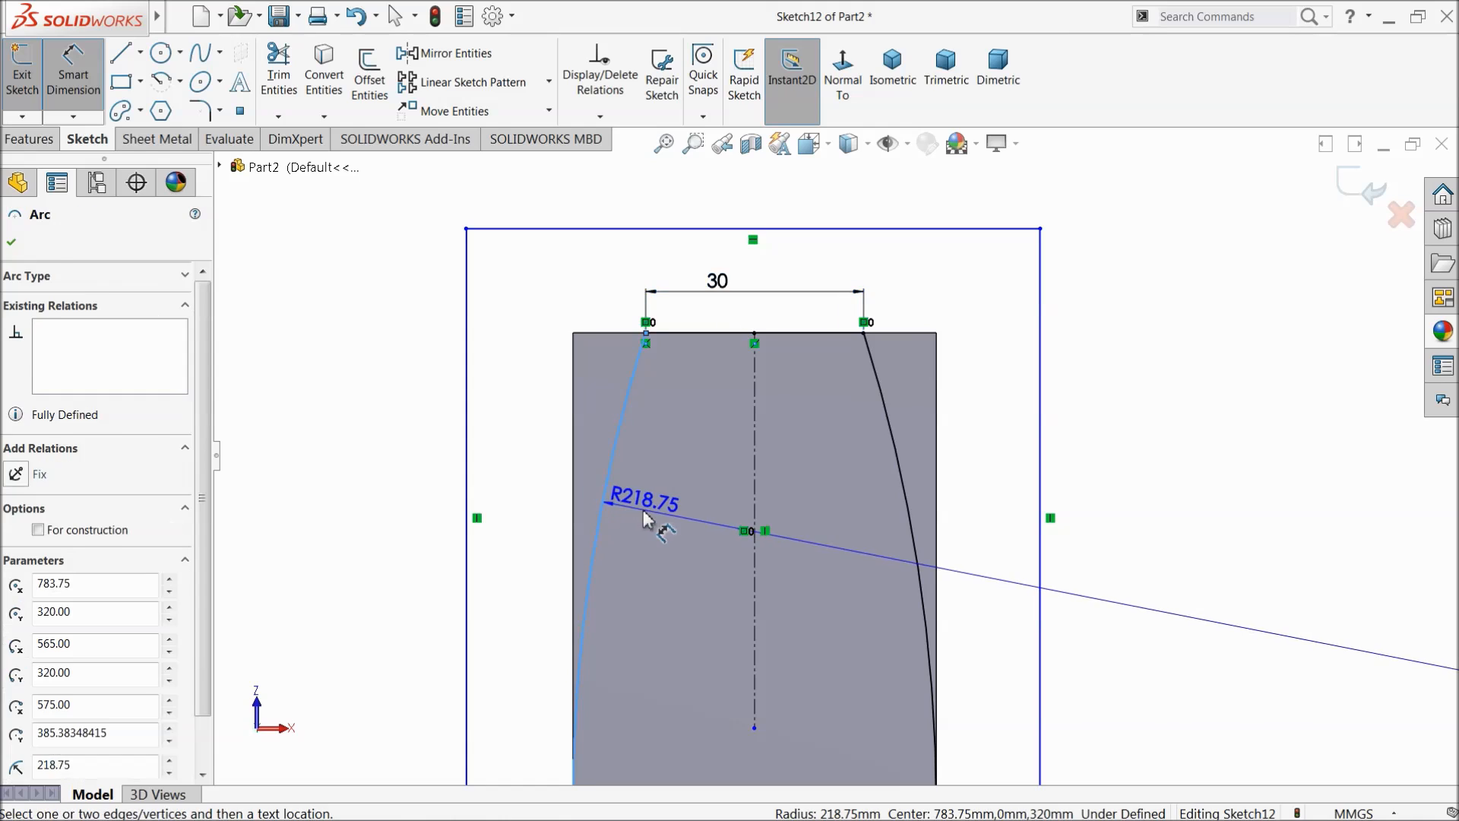
left_click(645, 524)
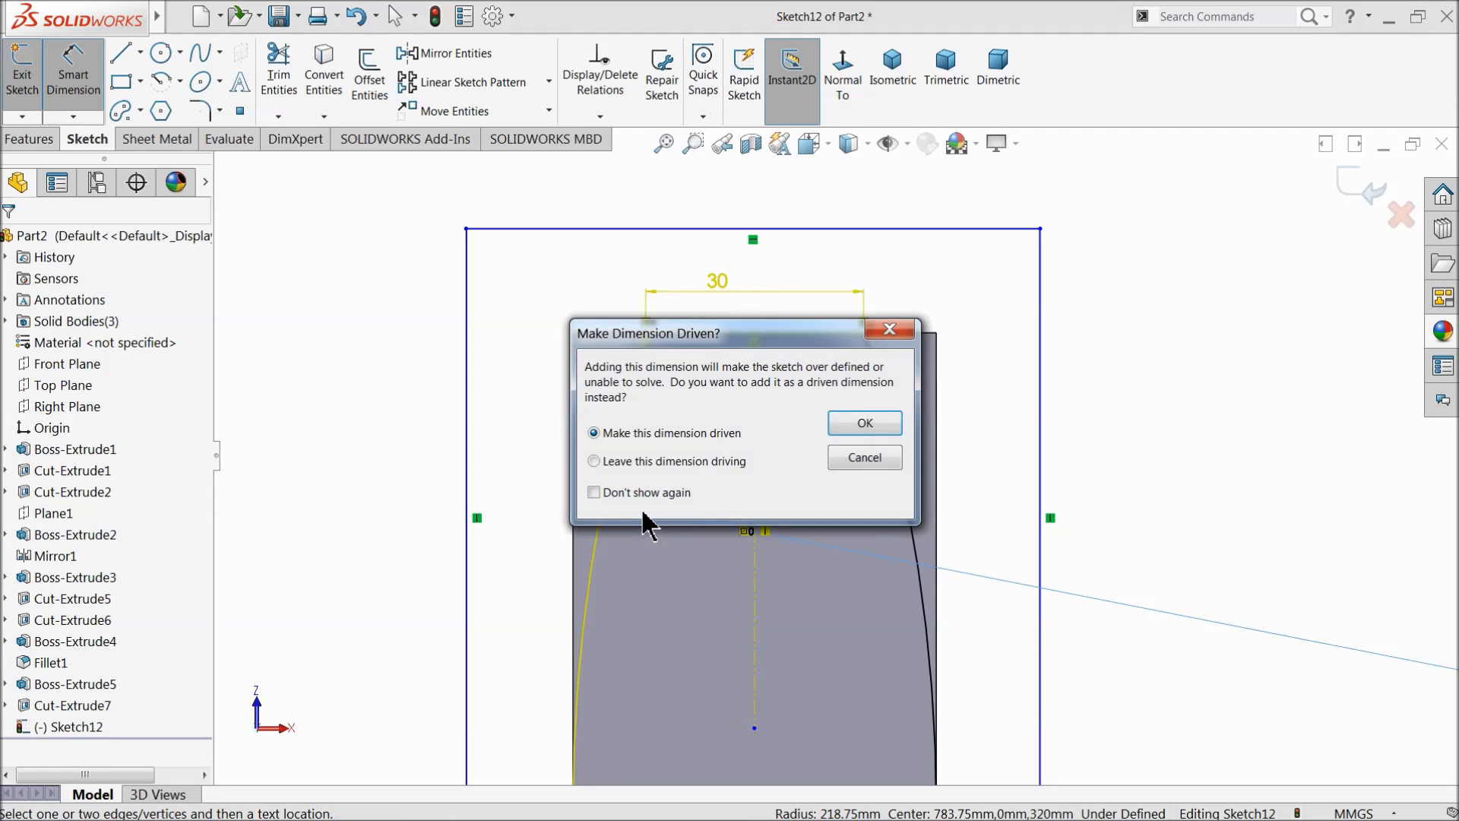
left_click(866, 423)
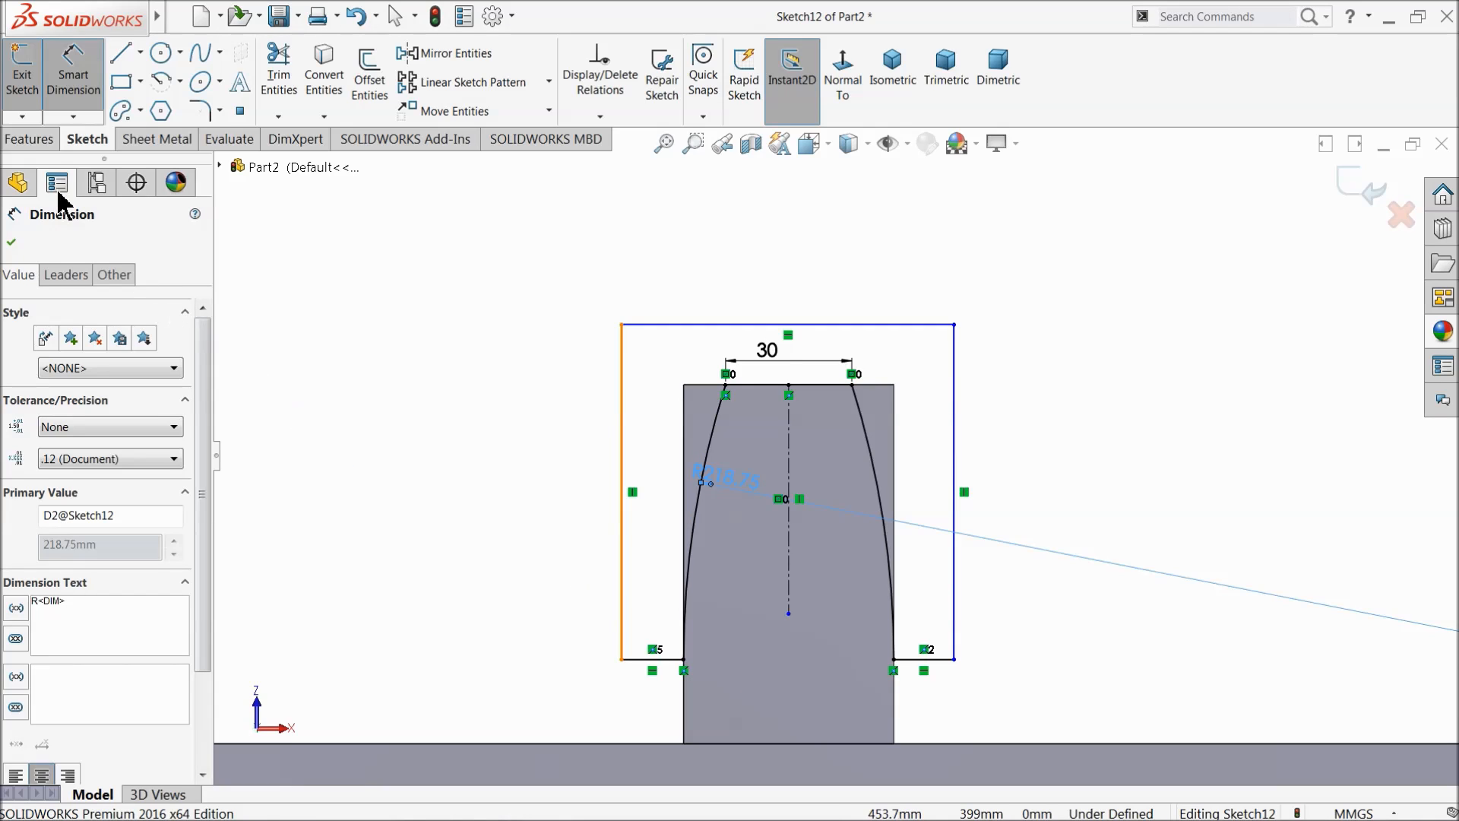
Step: Cut the closed profile Through All to taper the tooth's sides toward the tip
left_click(27, 140)
left_click(289, 76)
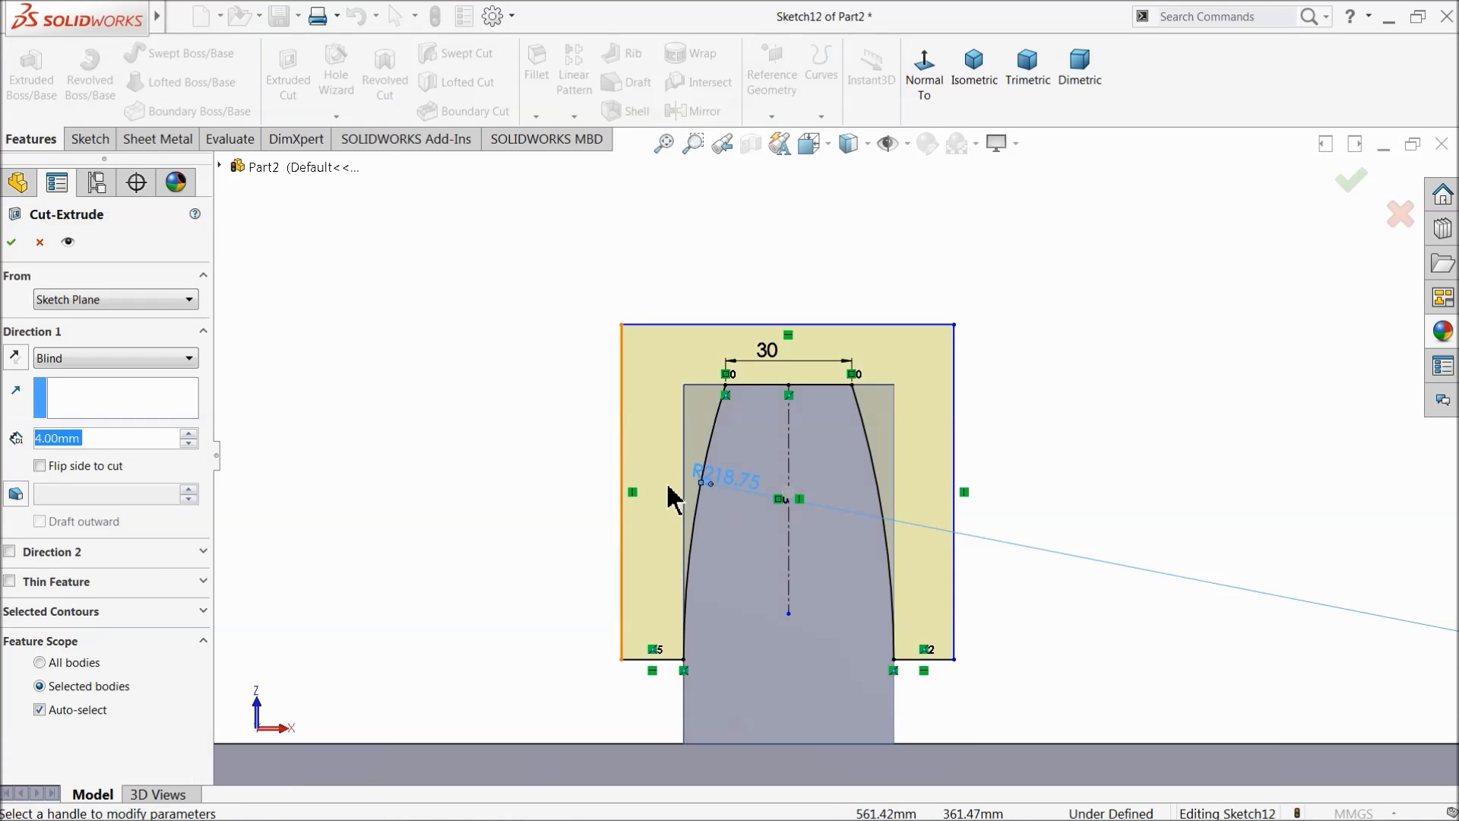
scroll(650, 456, "up", 6)
mouse_move(684, 459)
middle_mouse_down()
mouse_move(804, 690)
mouse_move(846, 688)
middle_mouse_up()
left_click(97, 360)
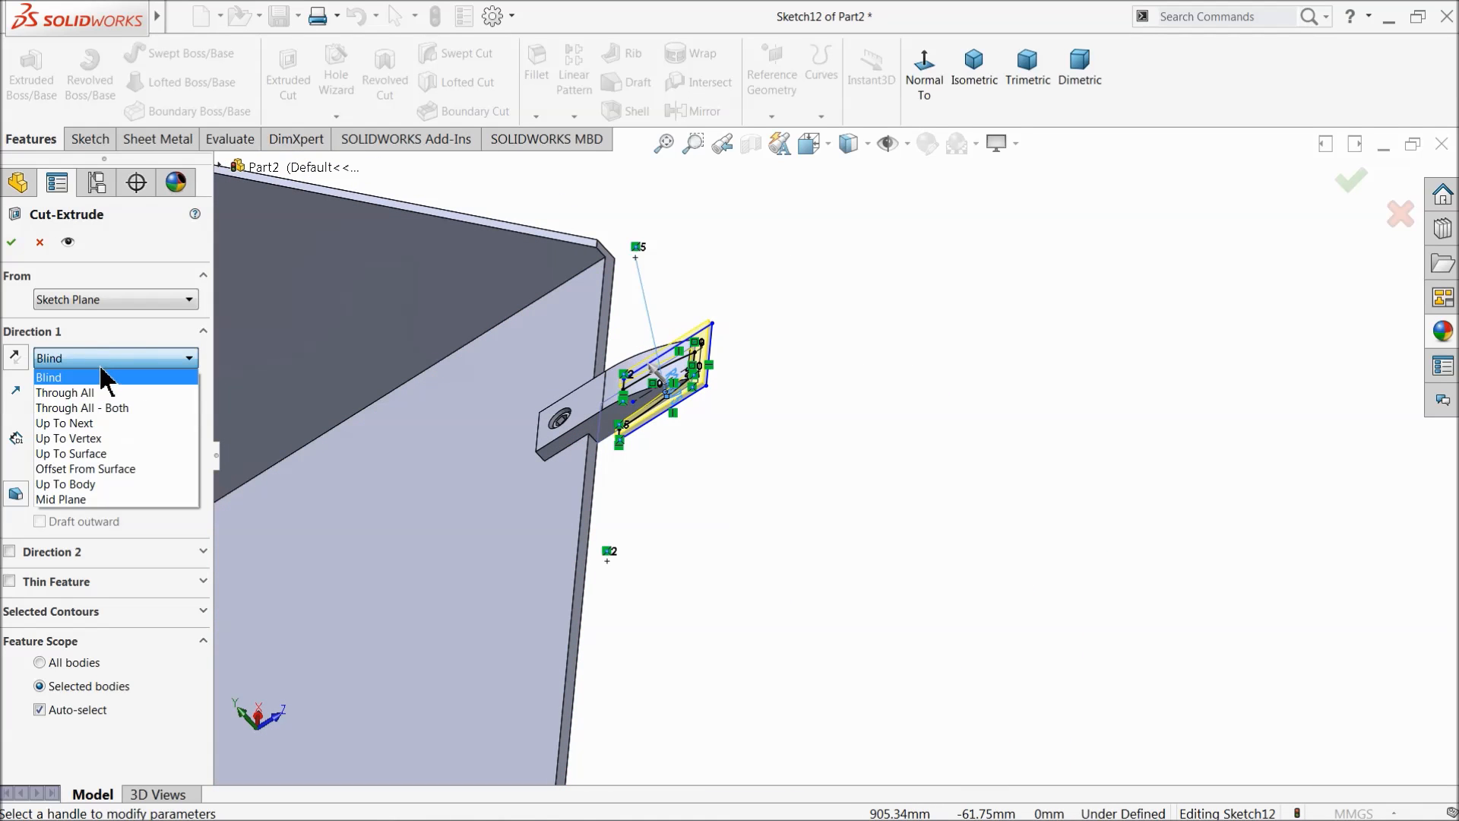
left_click(91, 396)
middle_click_drag(220, 406, 619, 393)
scroll(619, 393, "down", 3)
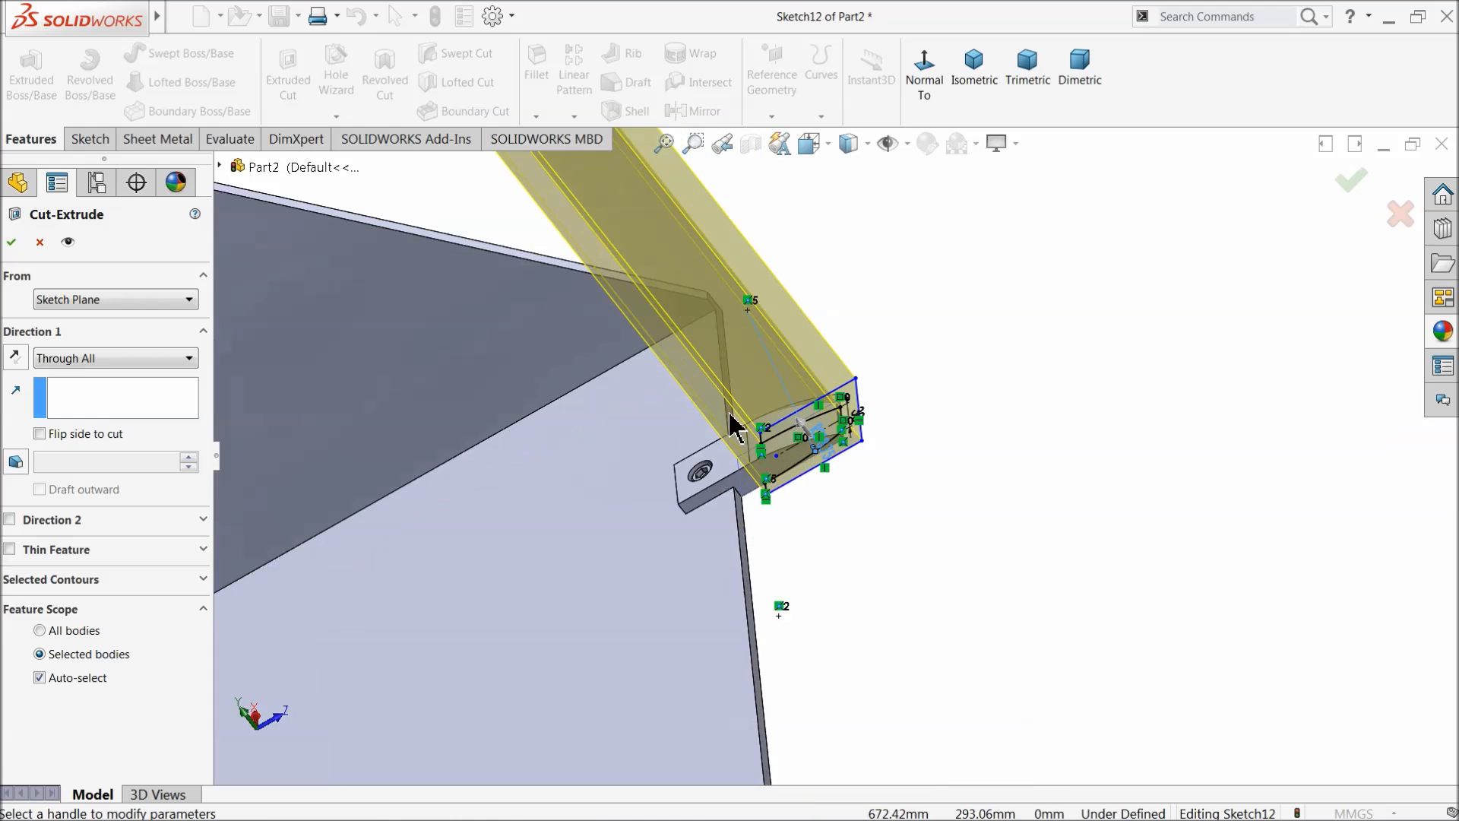
left_click(12, 242)
Step: Apply the standard blue colour to the tooth's extruded feature, Boss-Extrude3
middle_click_drag(996, 466, 776, 749)
scroll(852, 464, "down", 4)
mouse_move(847, 533)
middle_mouse_down()
mouse_move(862, 586)
mouse_move(845, 531)
middle_mouse_up()
scroll(882, 541, "down", 5)
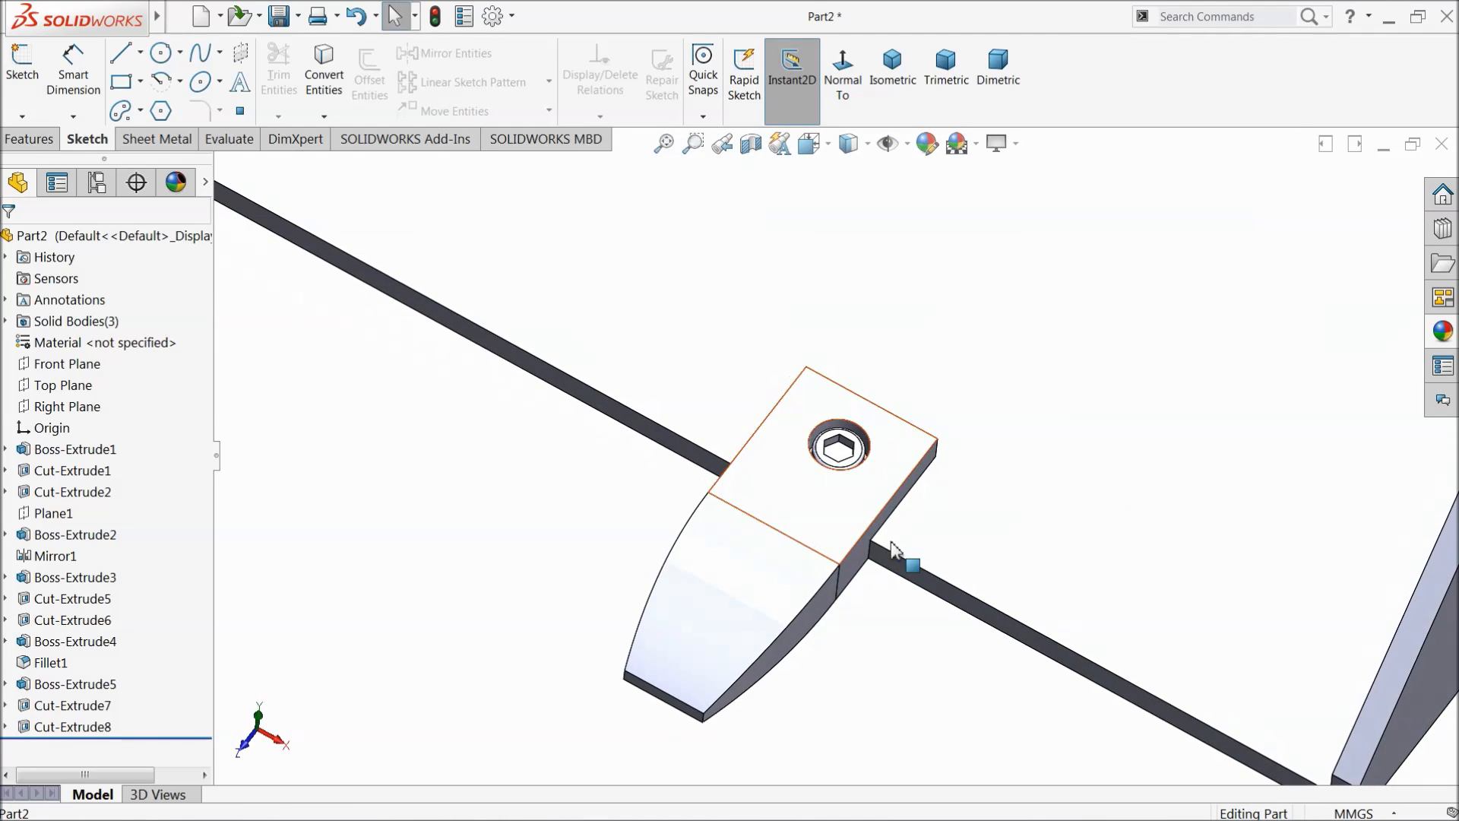
left_click(751, 606)
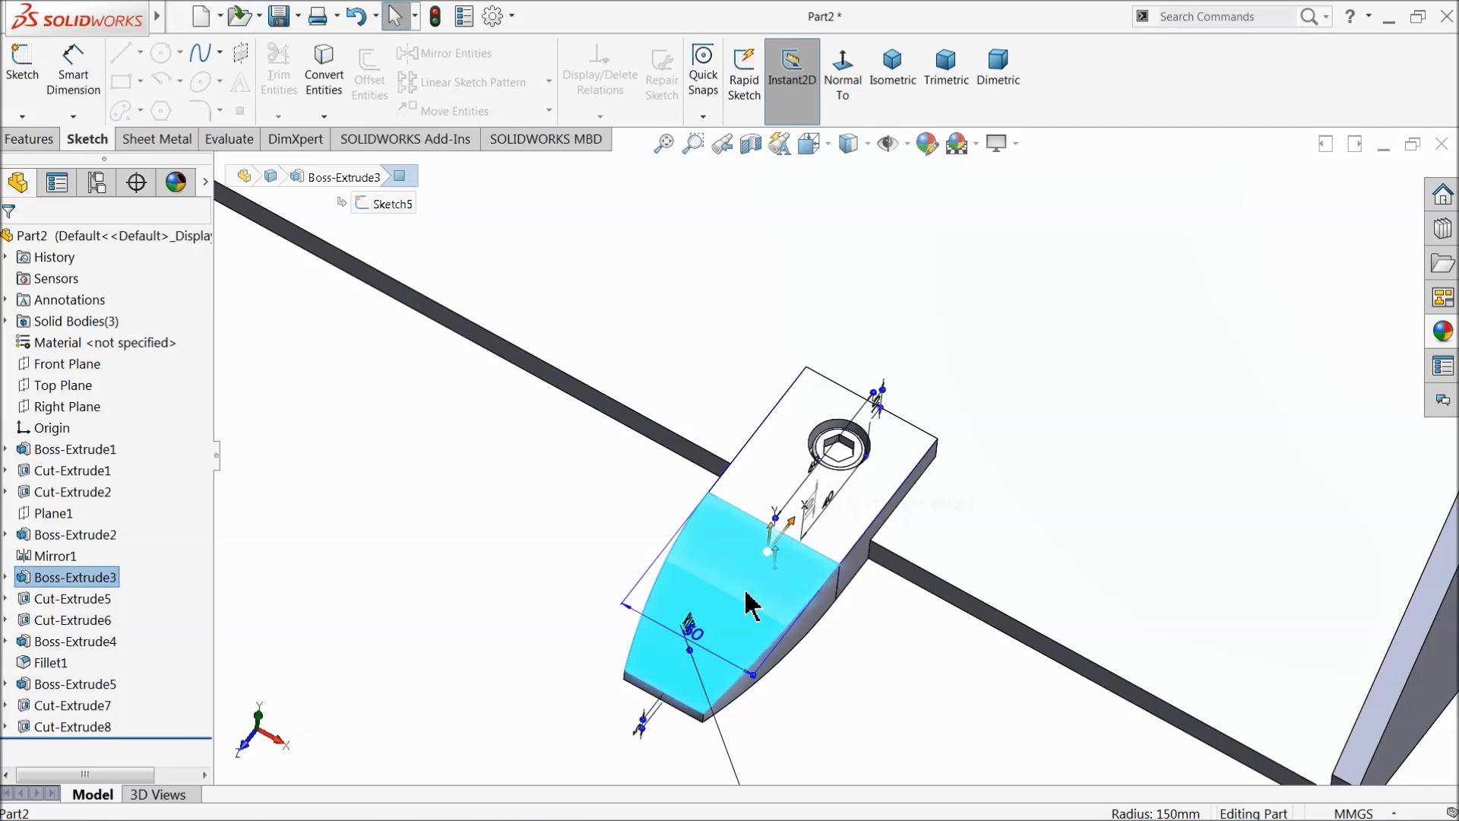
left_click(25, 581)
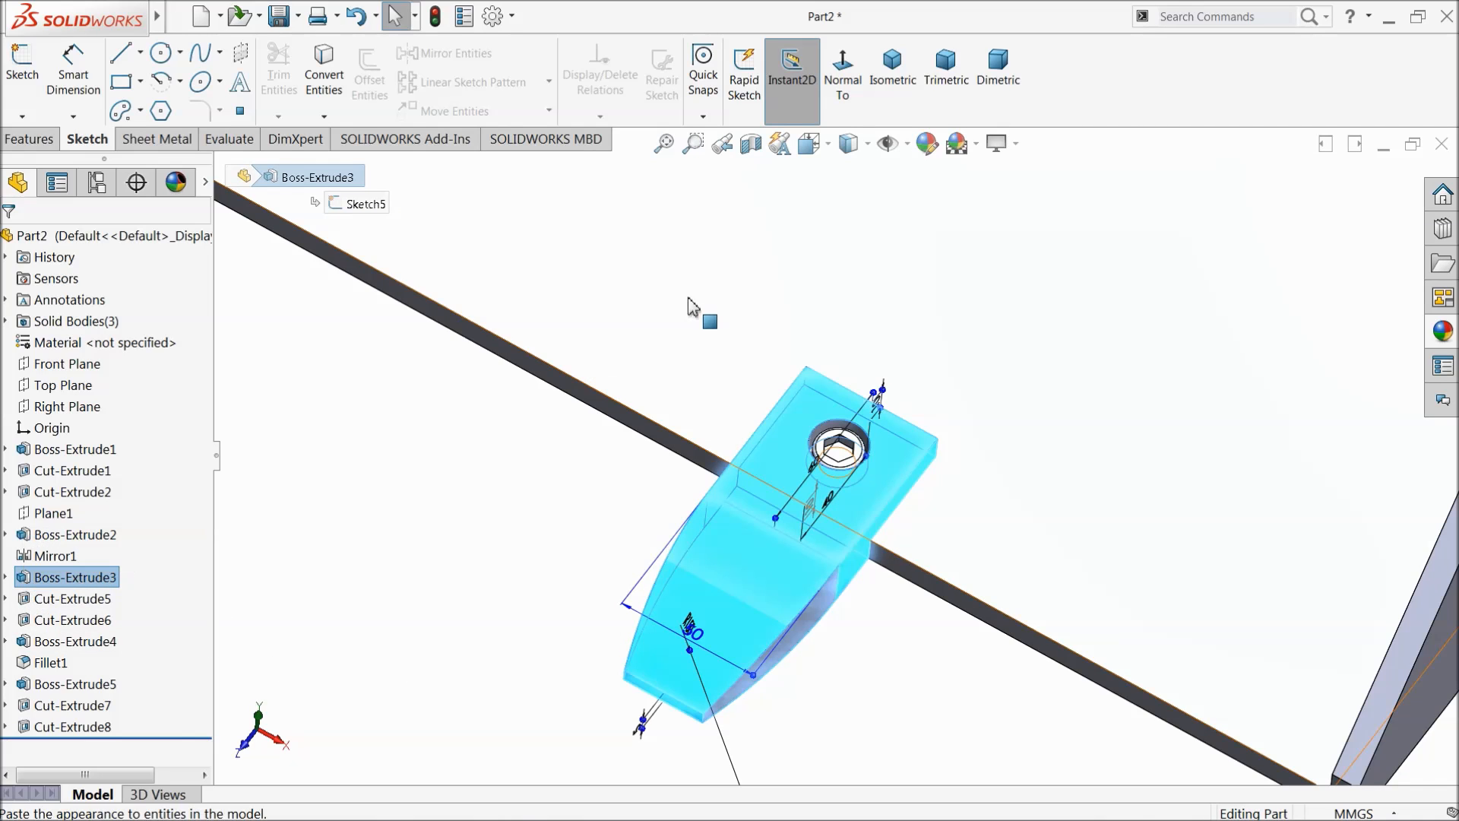
left_click(929, 144)
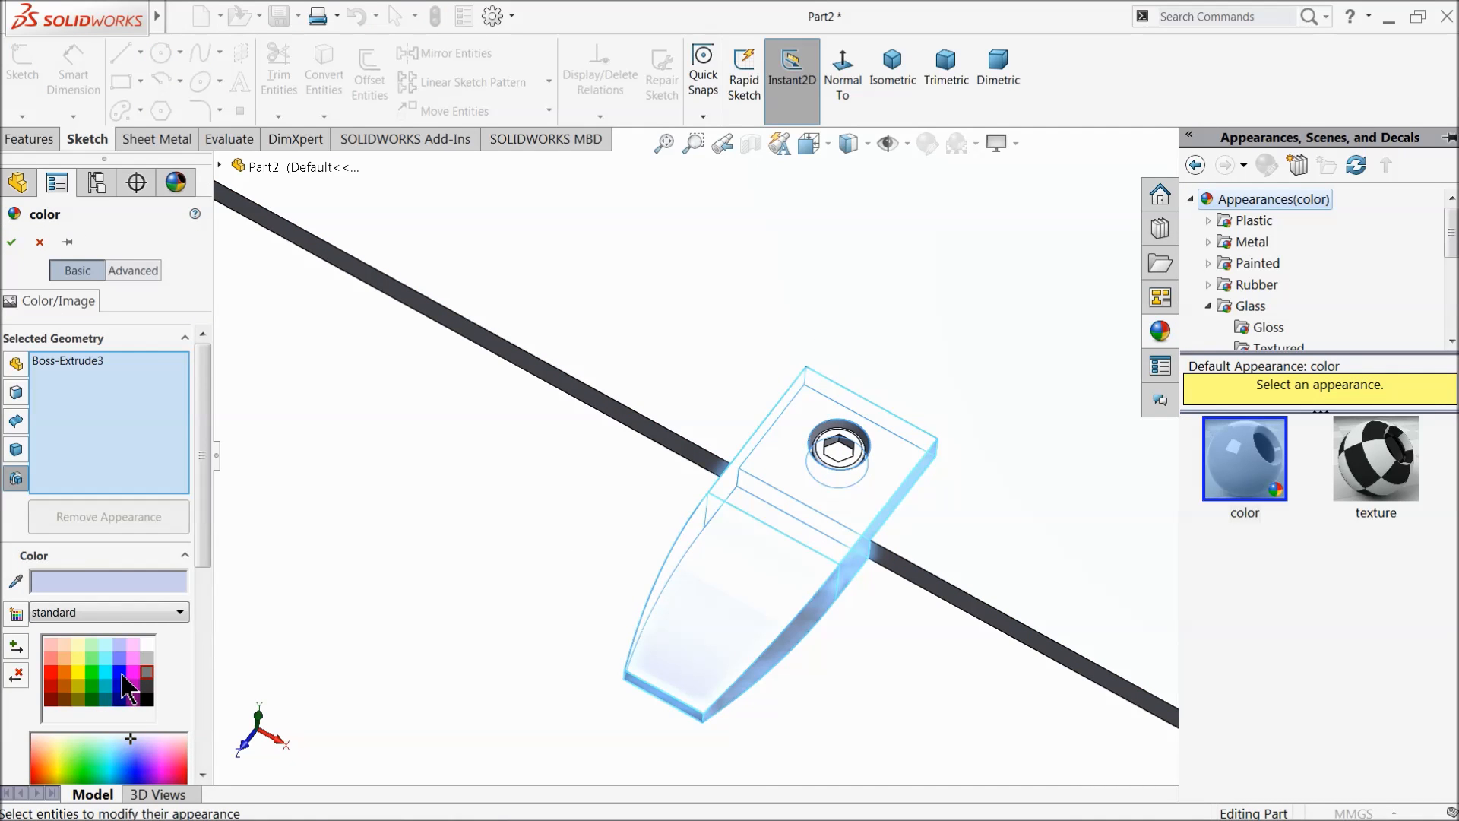
left_click(121, 673)
mouse_move(460, 608)
middle_mouse_down()
mouse_move(433, 550)
mouse_move(448, 585)
middle_mouse_up()
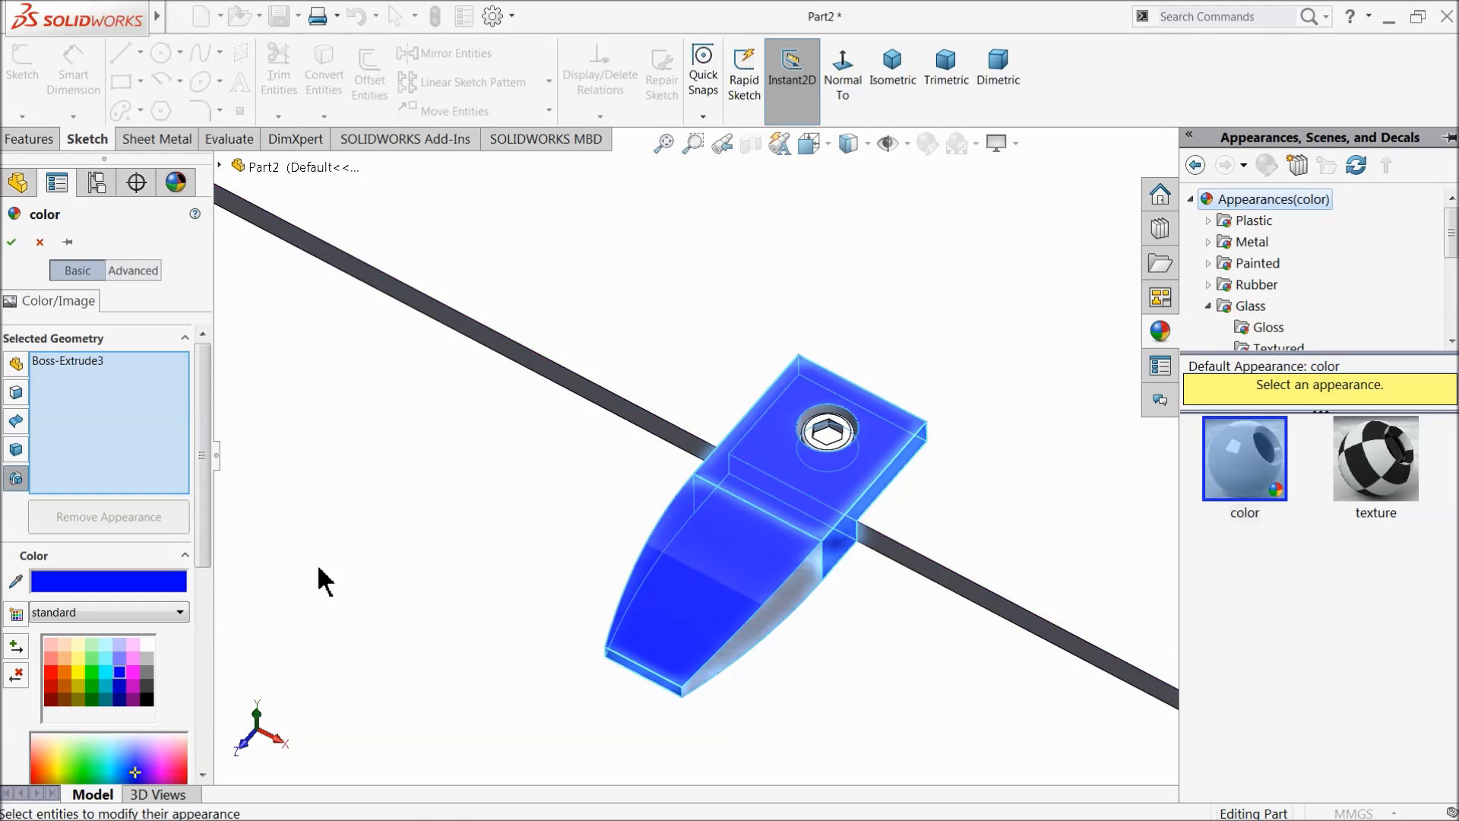
left_click(11, 242)
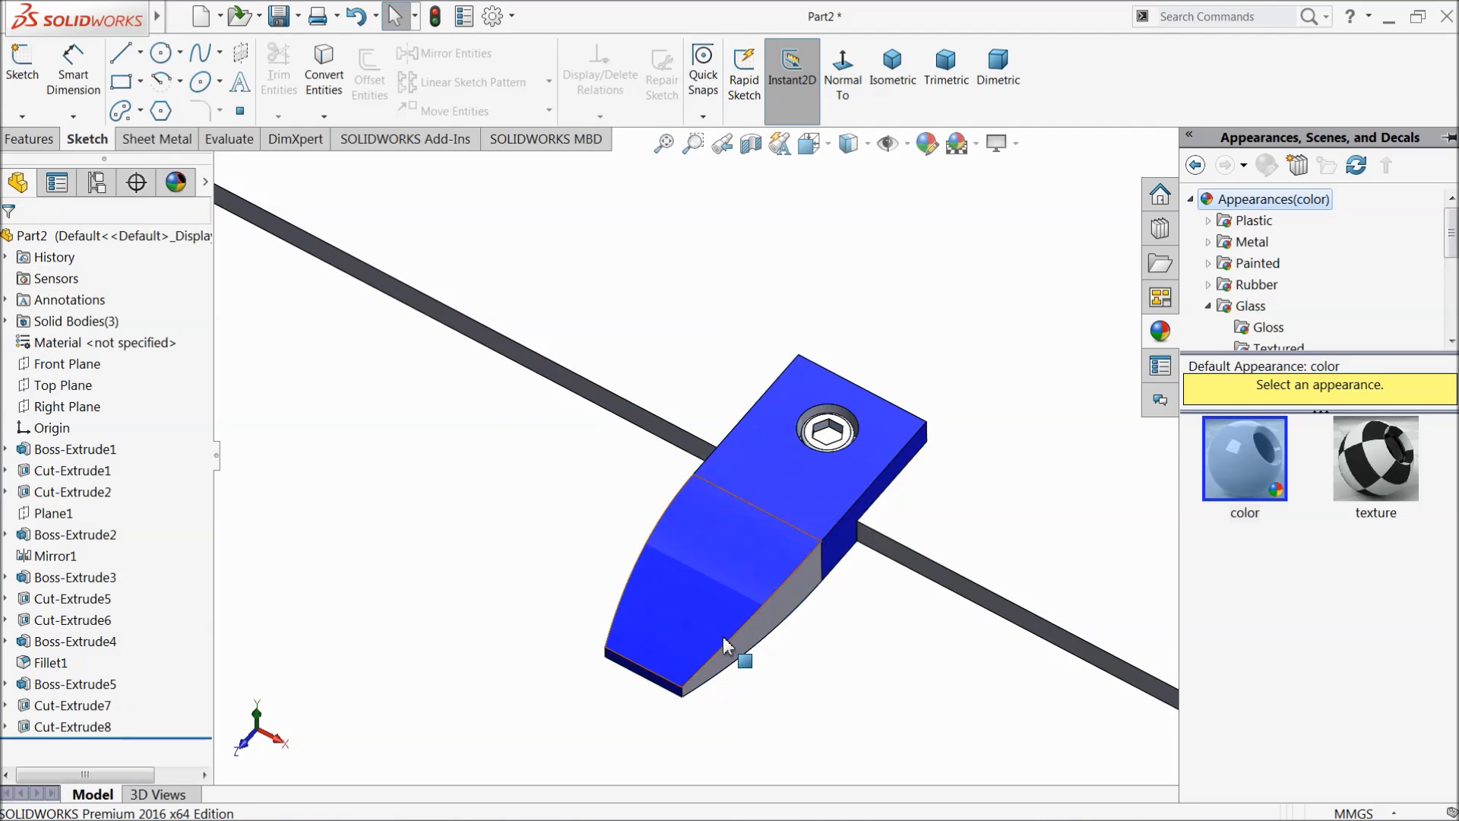
scroll(733, 608, "up", 2)
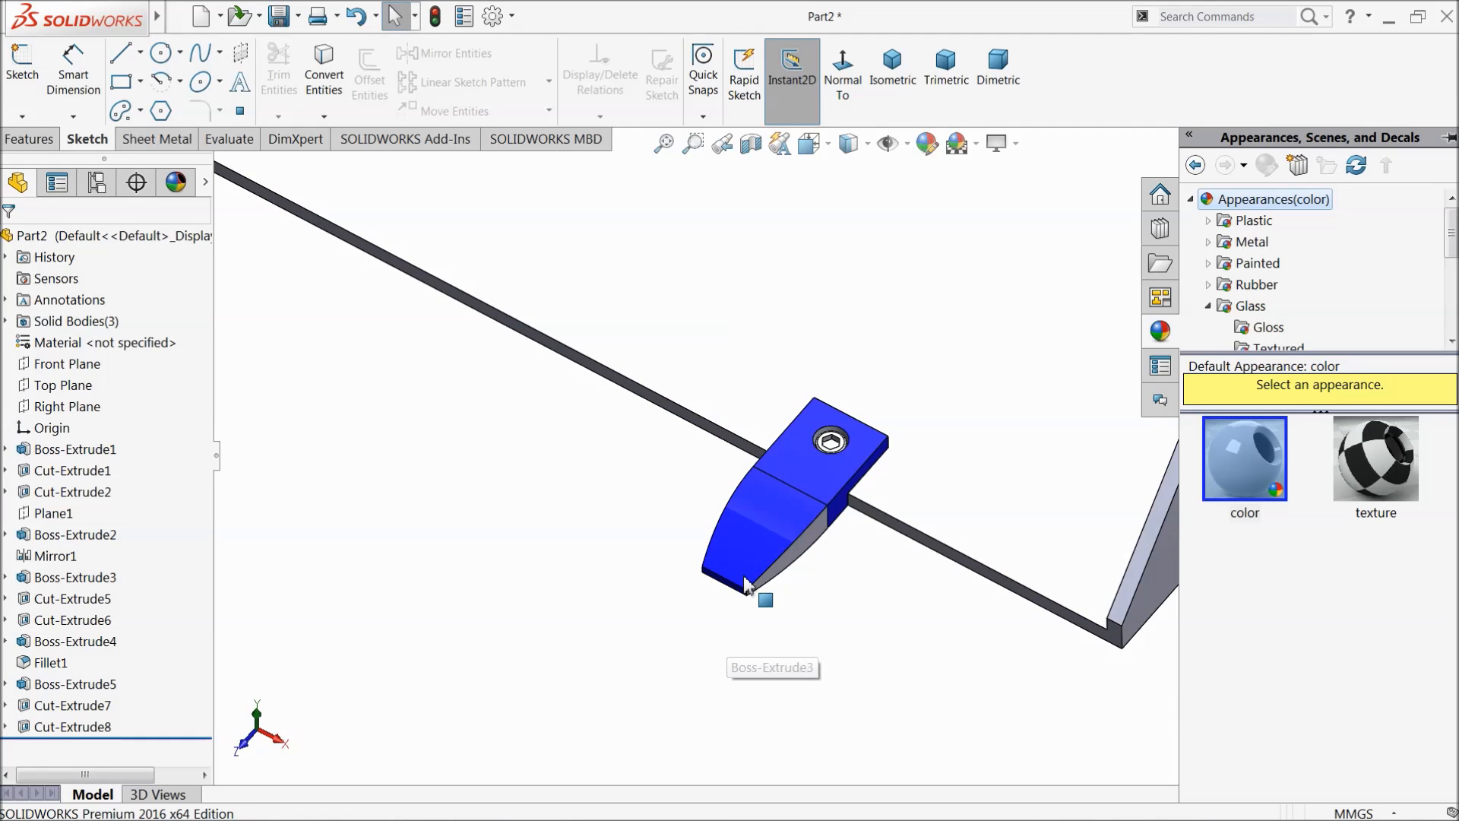
Step: Apply the standard blue colour to the tooth's side-taper cut, Cut-Extrude8
left_click(35, 727)
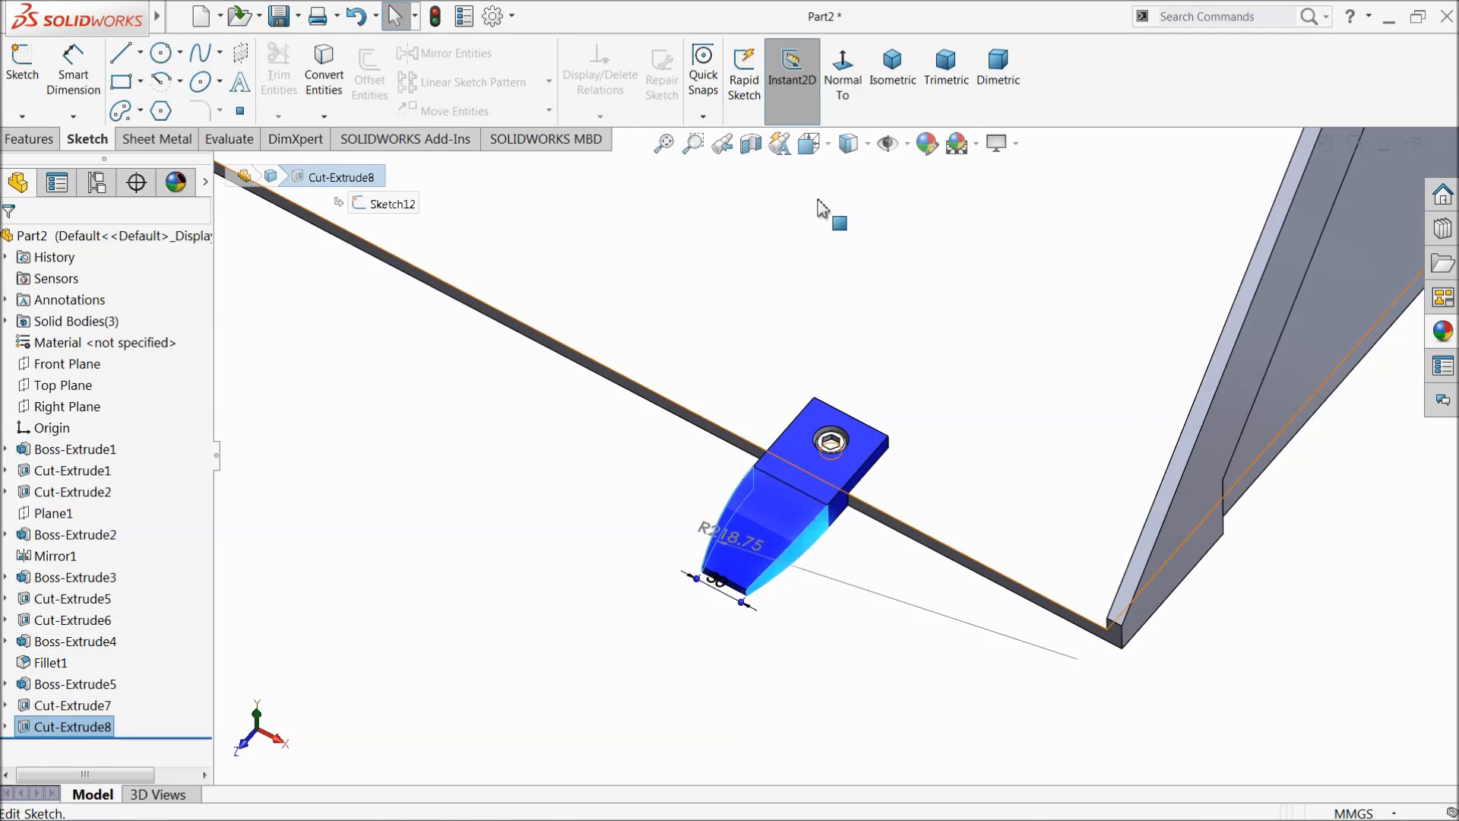
left_click(927, 143)
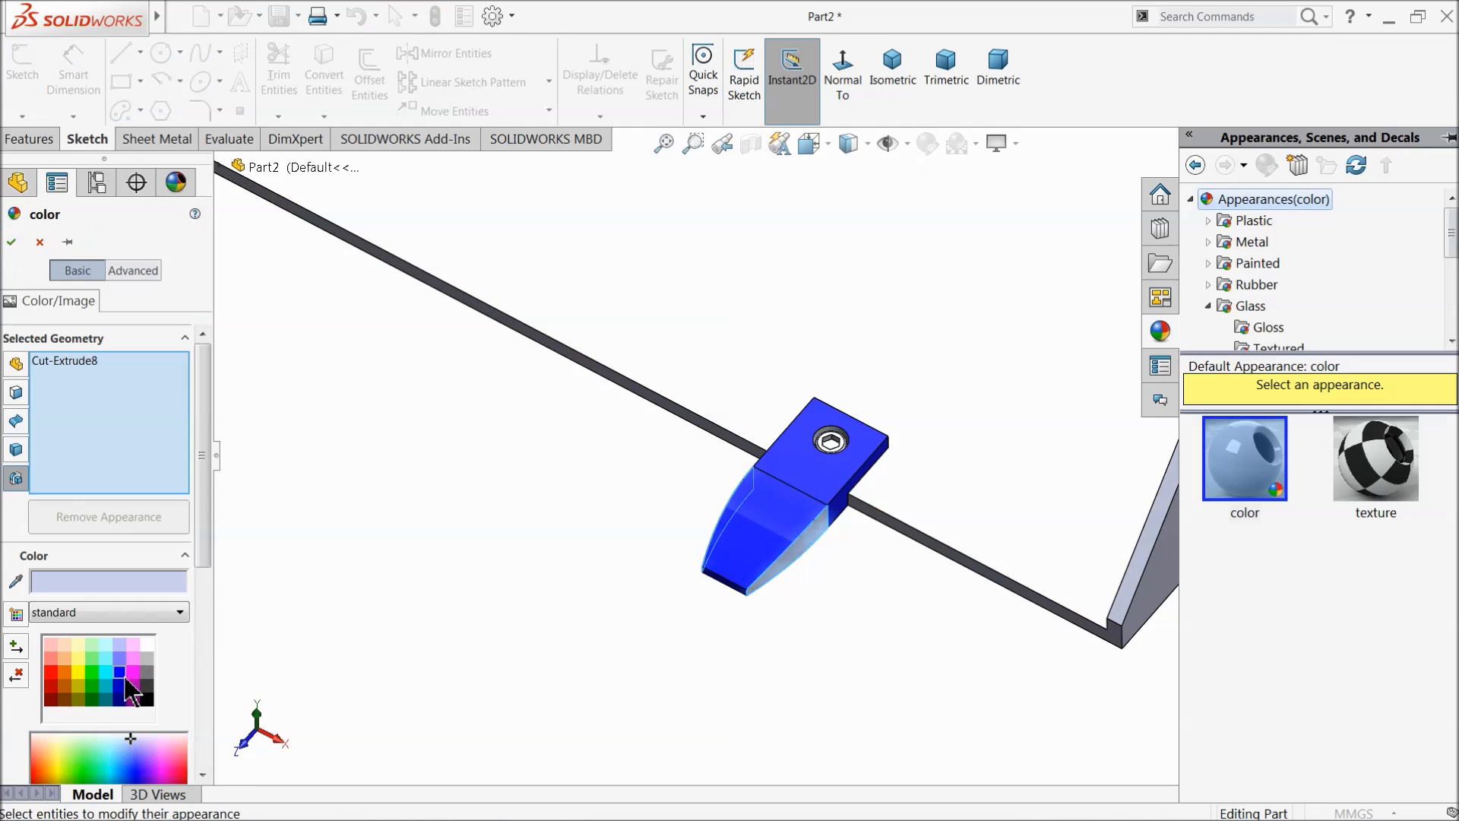
left_click(120, 672)
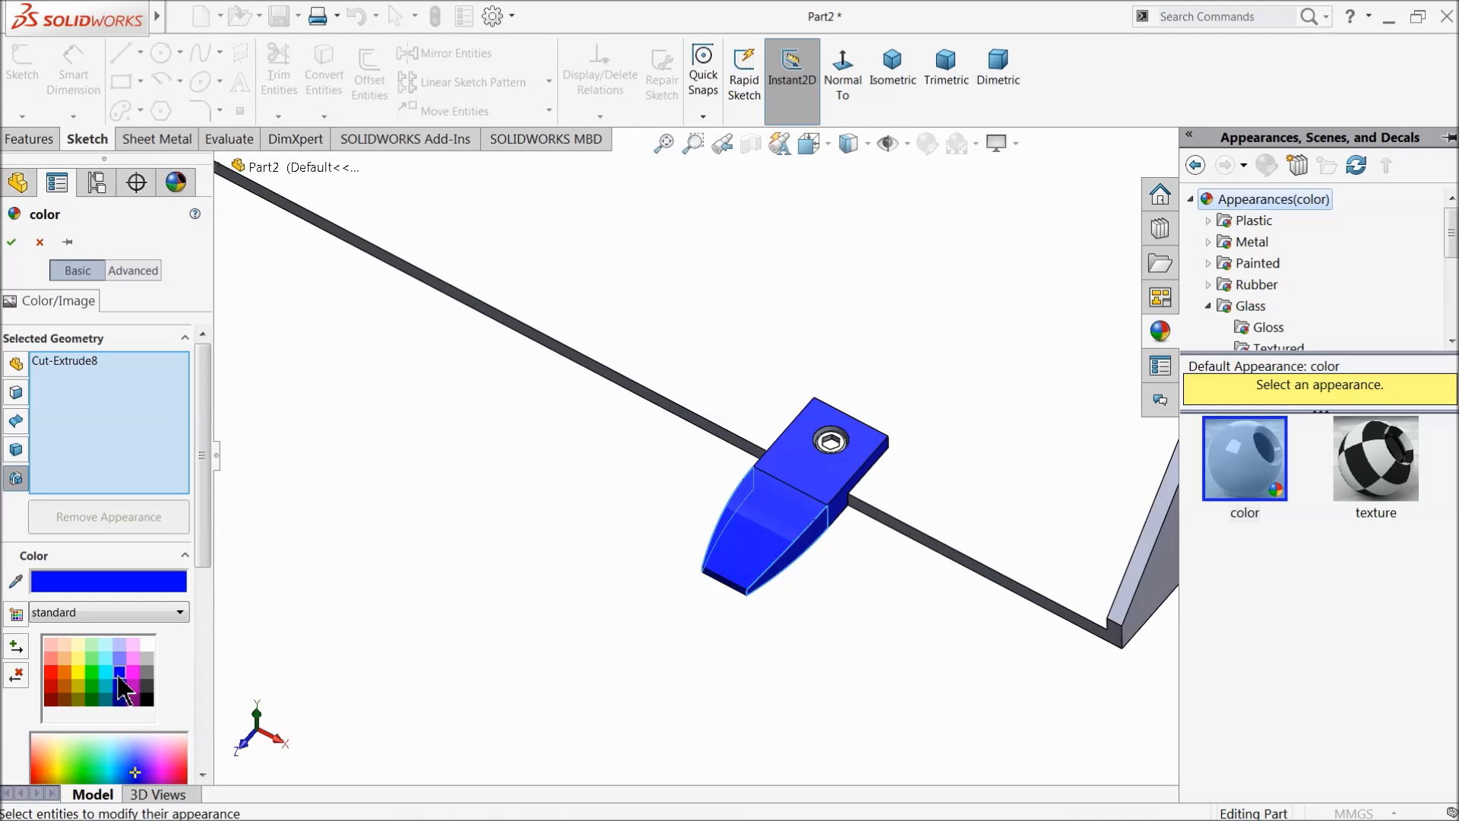
left_click(11, 242)
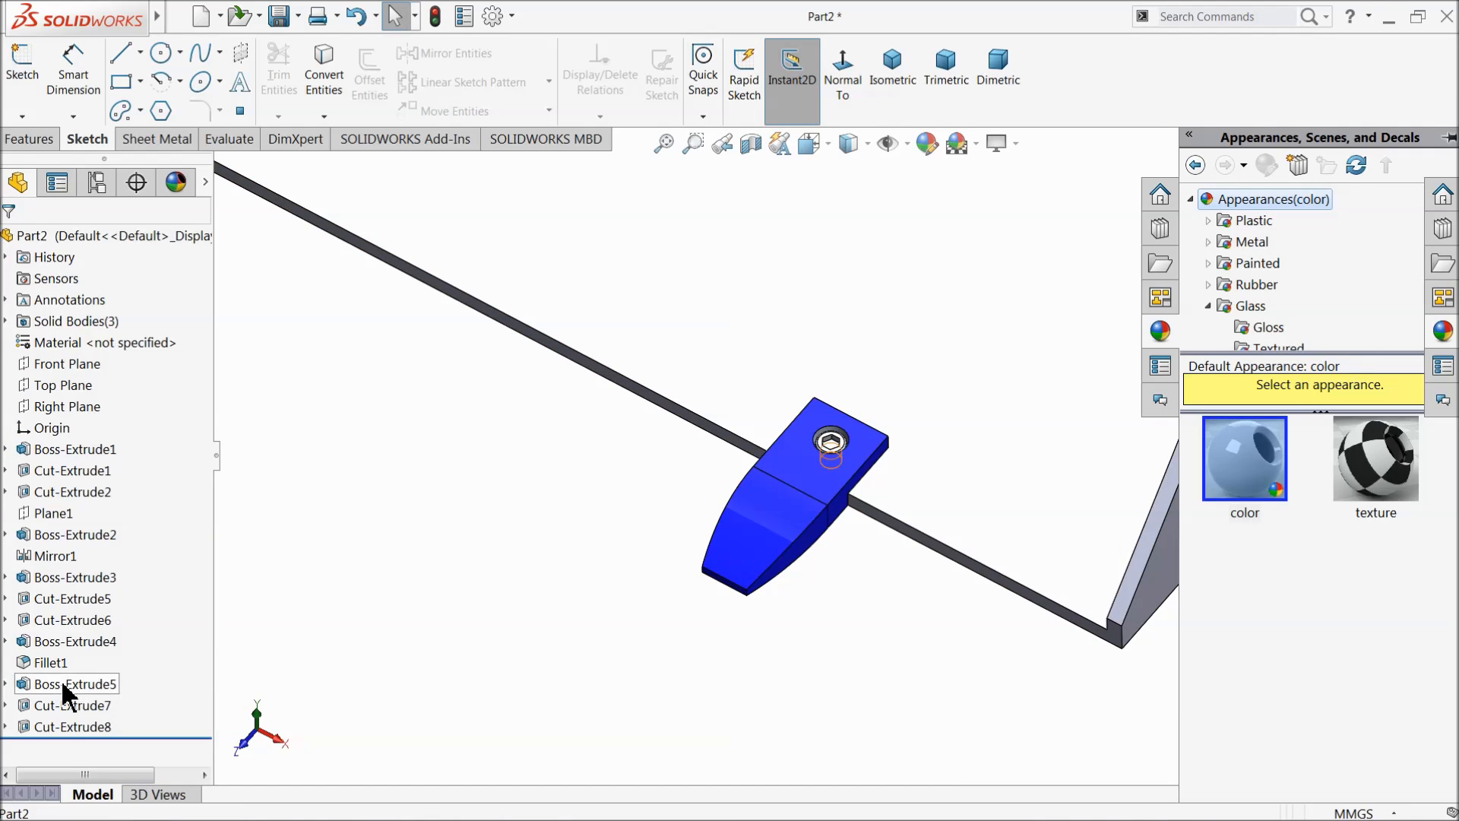
Step: Apply the standard orange colour to the bolt features Boss-Extrude4, Fillet1, Boss-Extrude5 and Cut-Extrude7
left_click(63, 682)
left_click(38, 652)
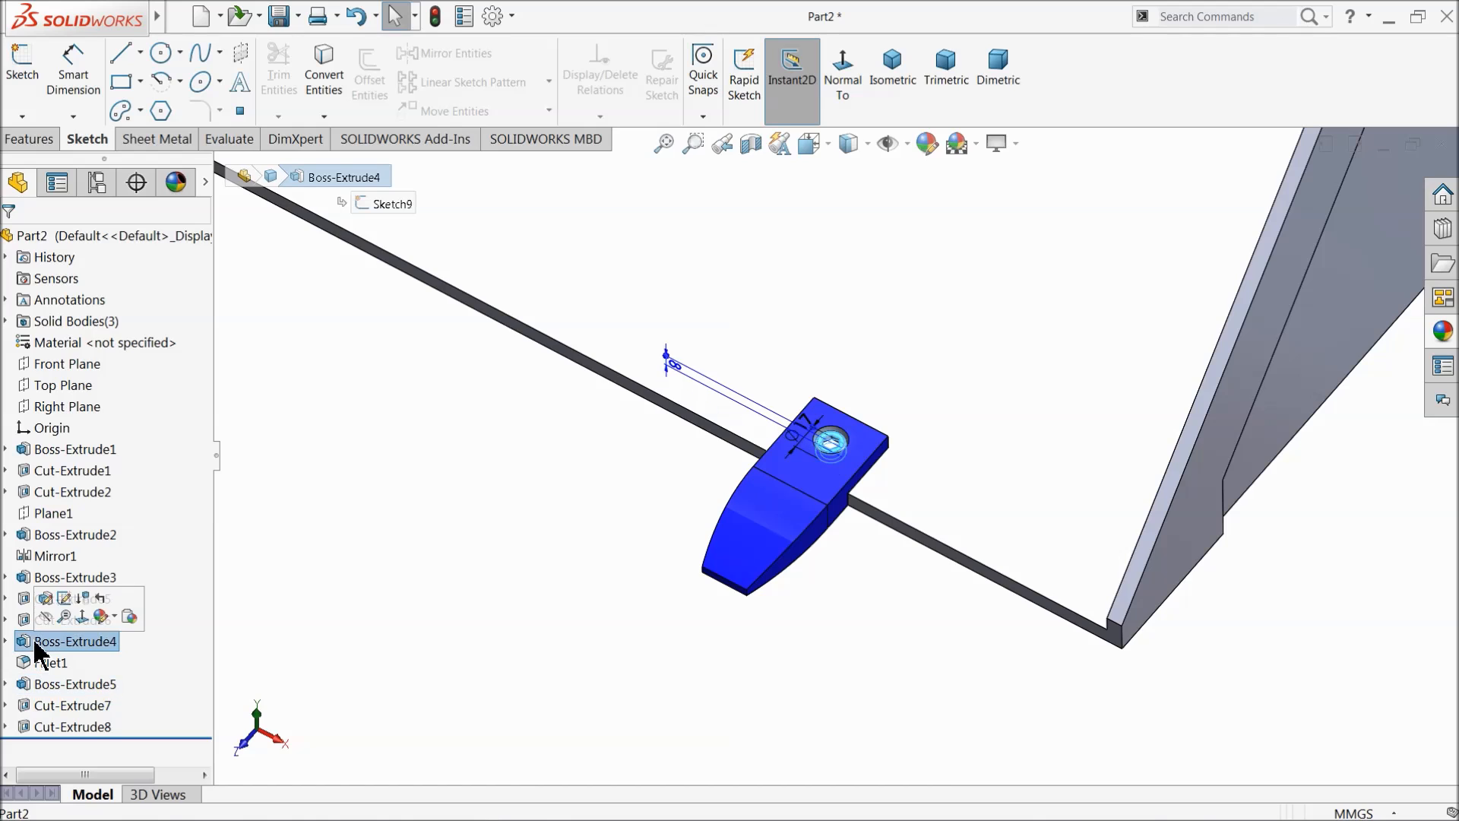
scroll(829, 456, "down", 6)
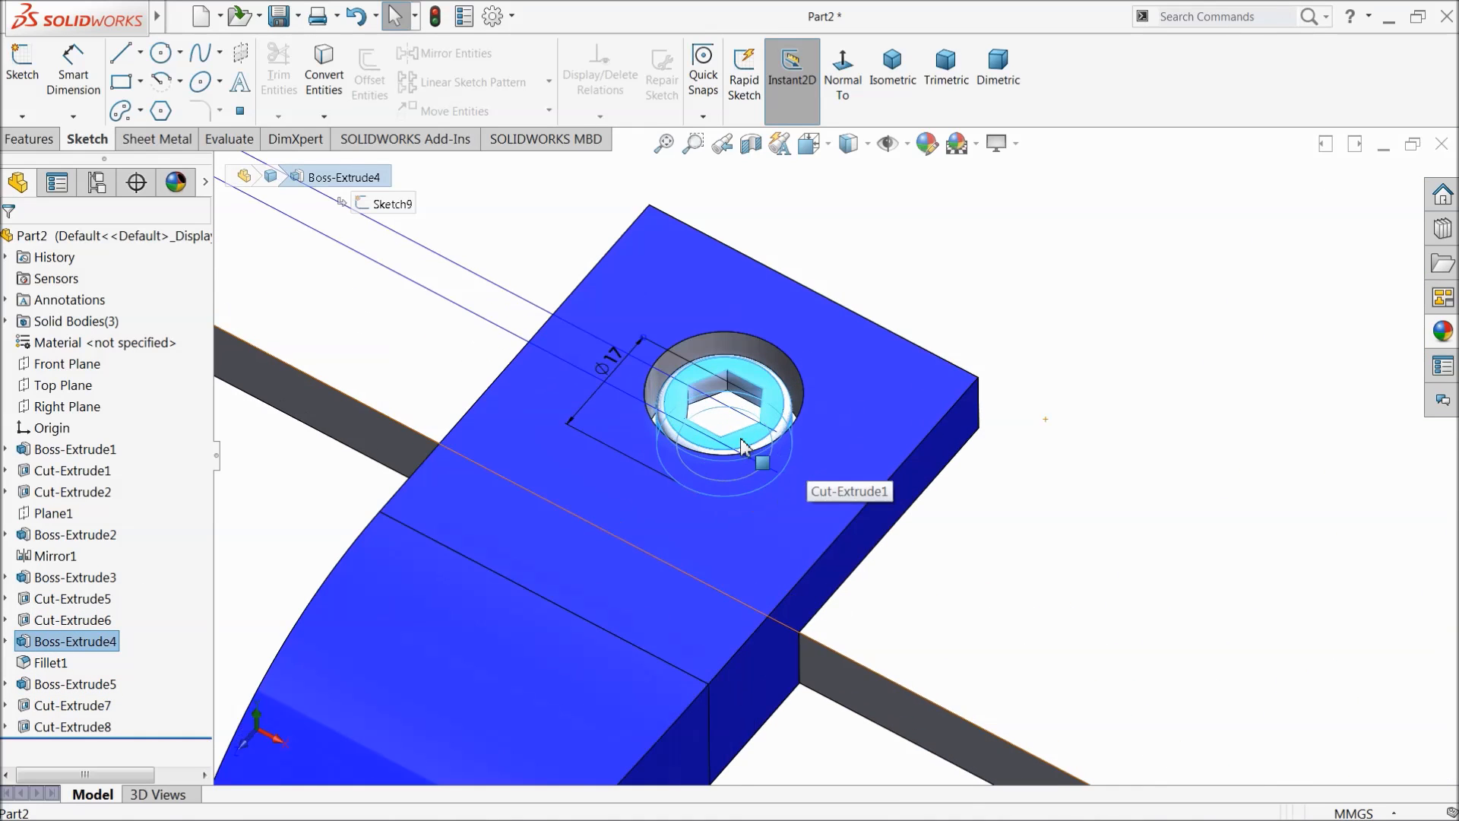
left_click(44, 668, "ctrl")
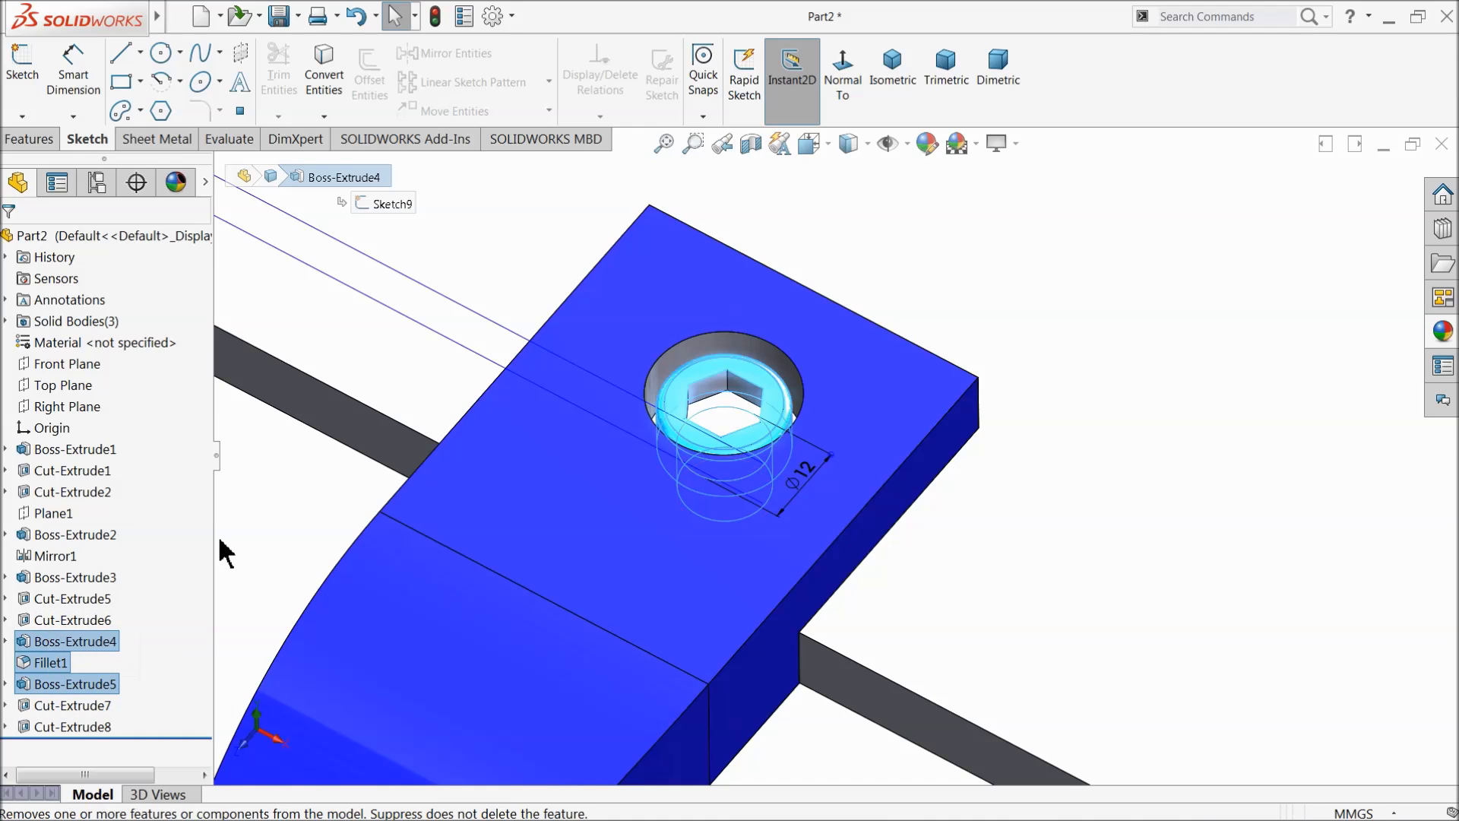
left_click(72, 706, "ctrl")
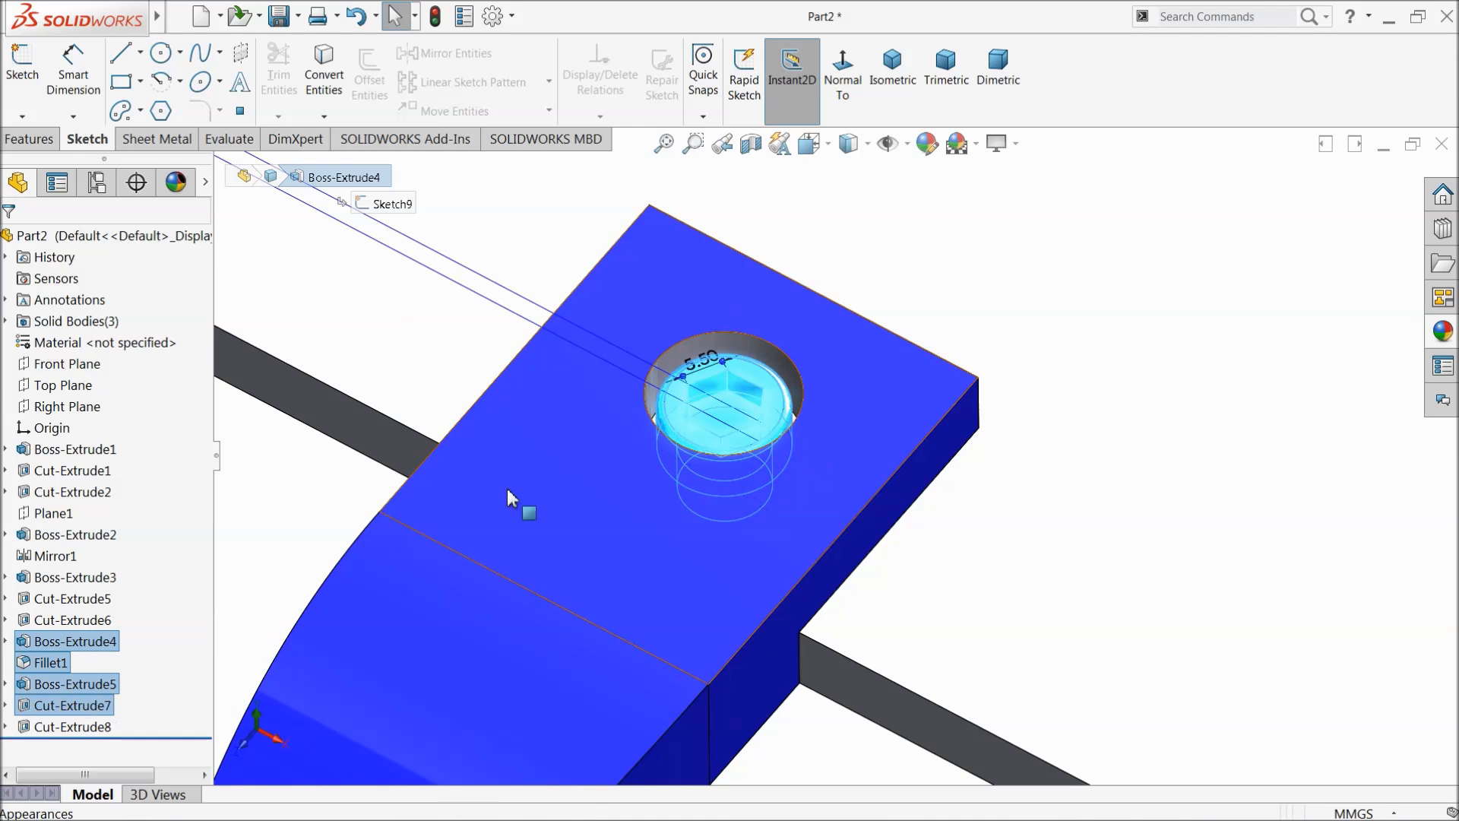
left_click(927, 142)
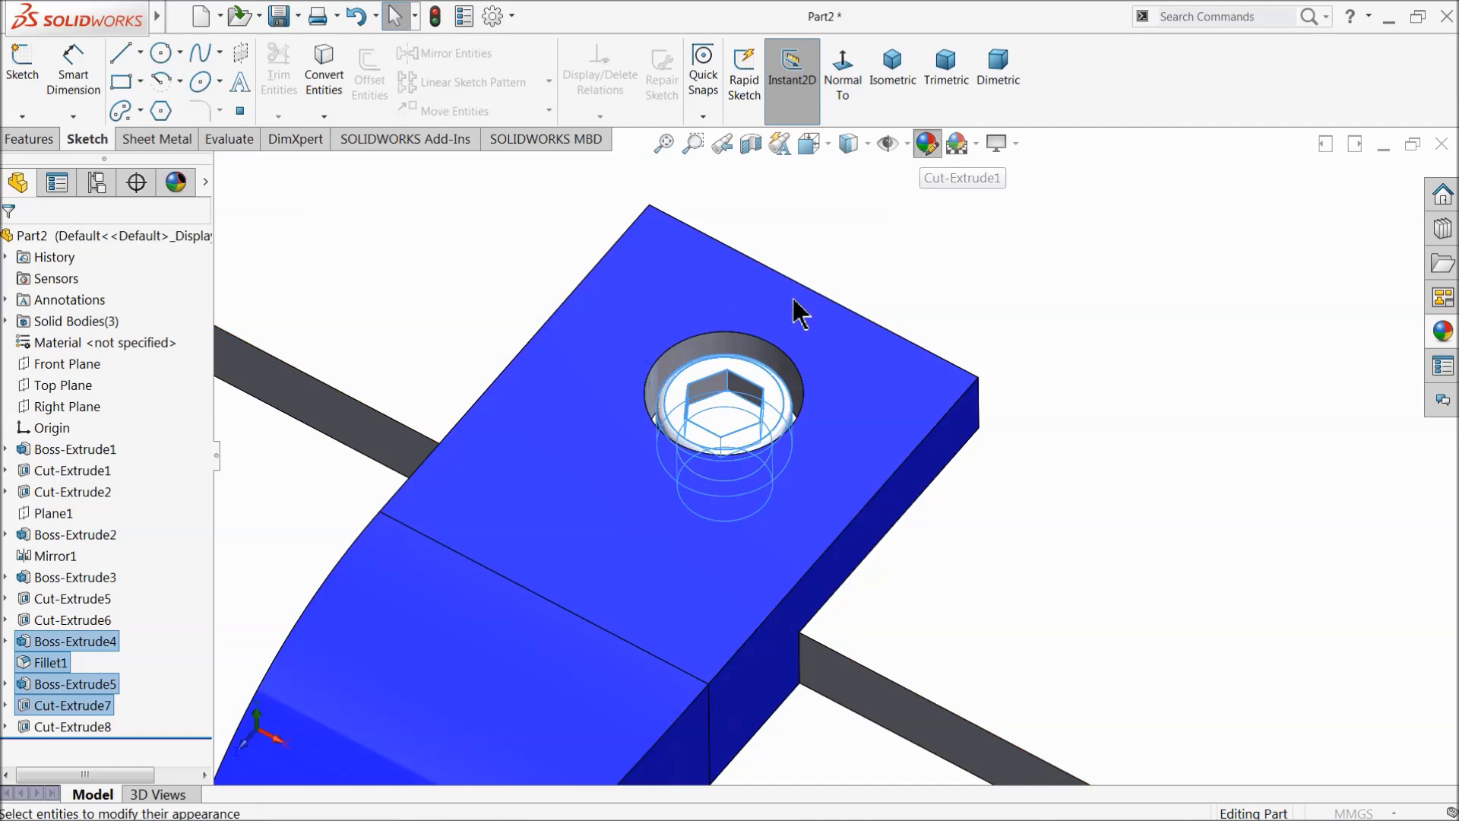
left_click(67, 676)
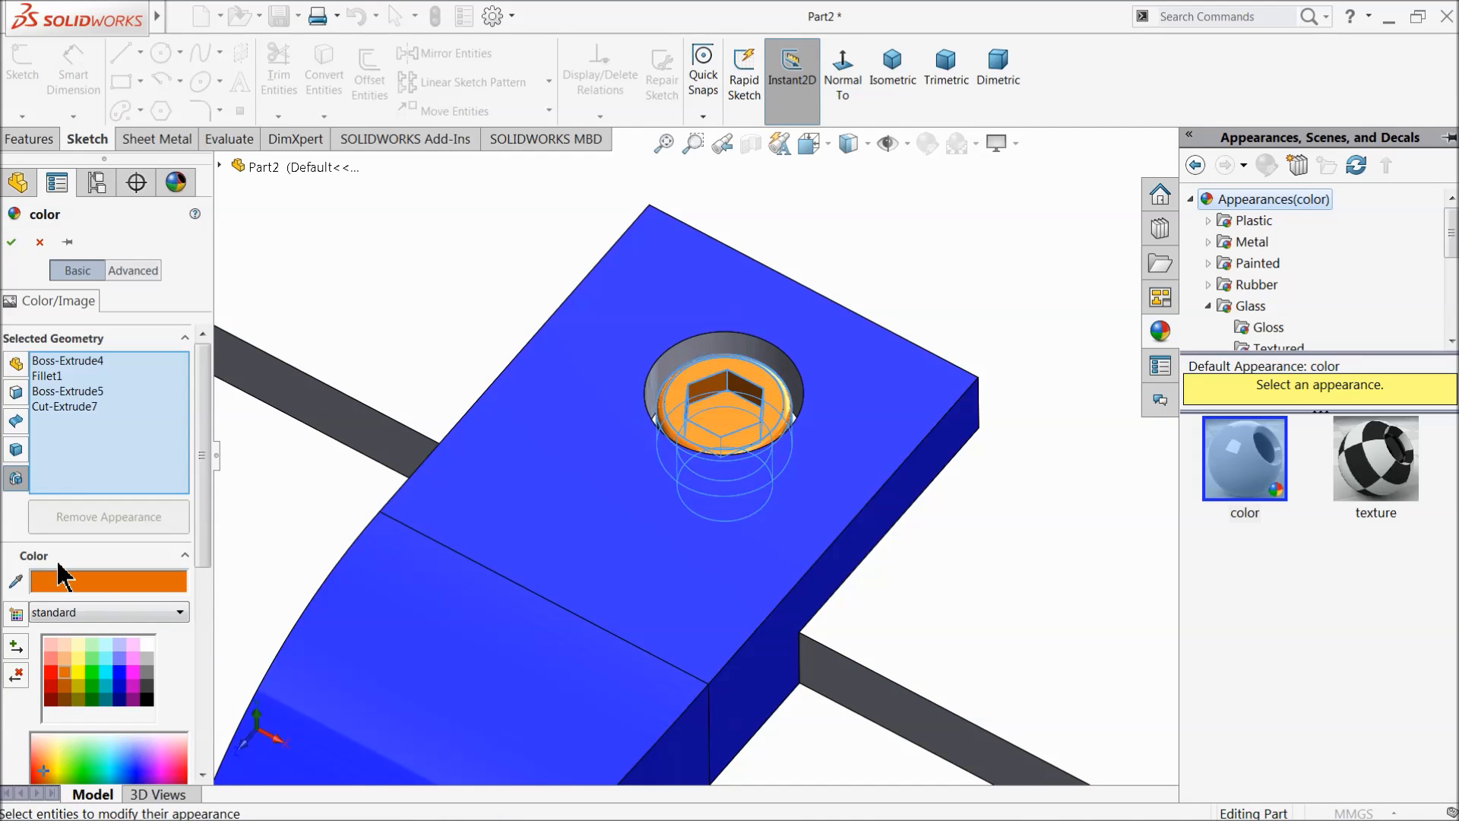
left_click(12, 244)
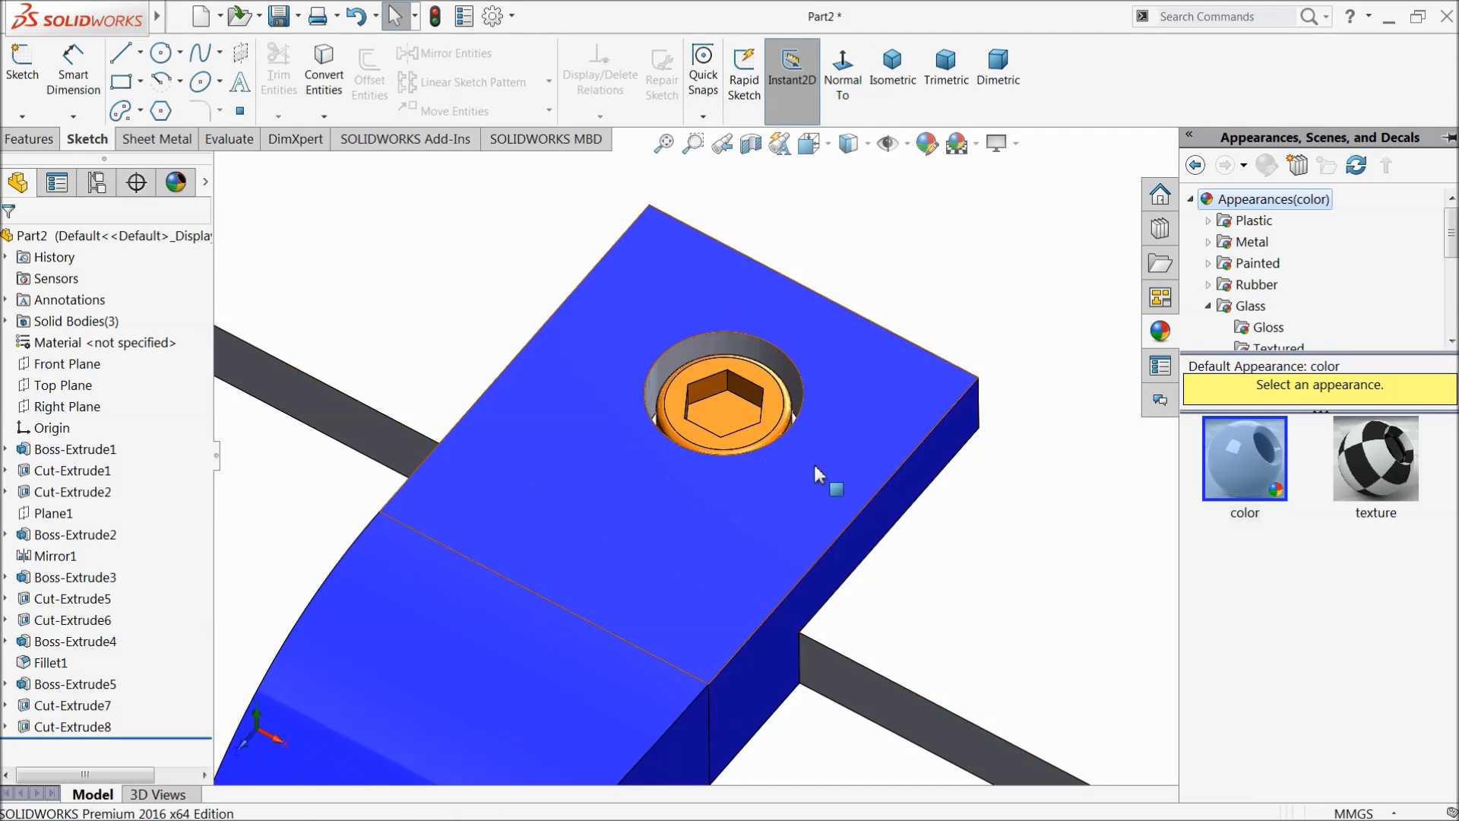
Step: Examine the coloured tooth and bolt on the lip and the overall shape of the bucket
scroll(812, 456, "up", 4)
middle_click_drag(864, 469, 795, 469)
scroll(684, 494, "up", 8)
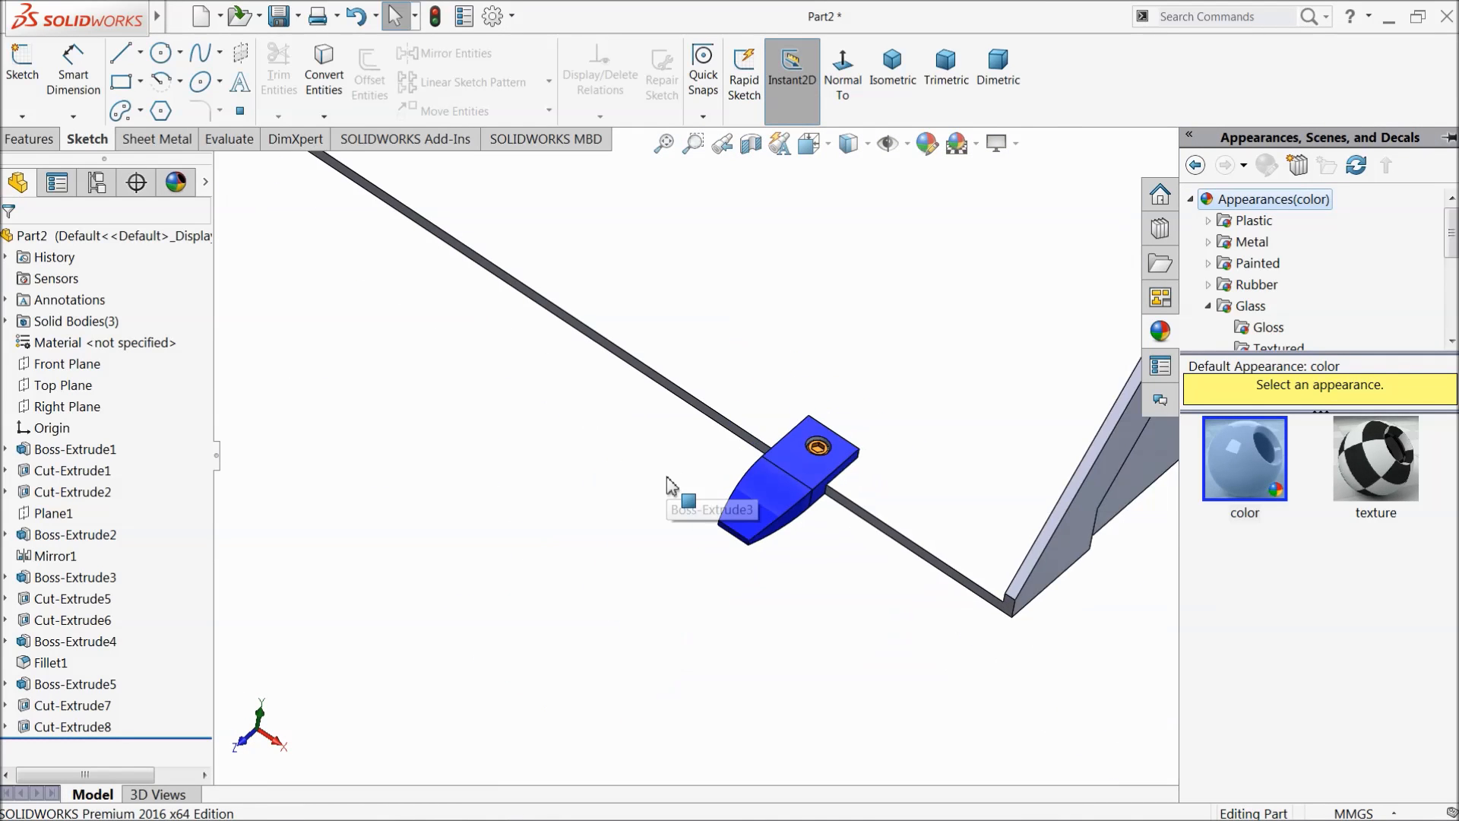
scroll(682, 469, "up", 3)
scroll(736, 332, "down", 4)
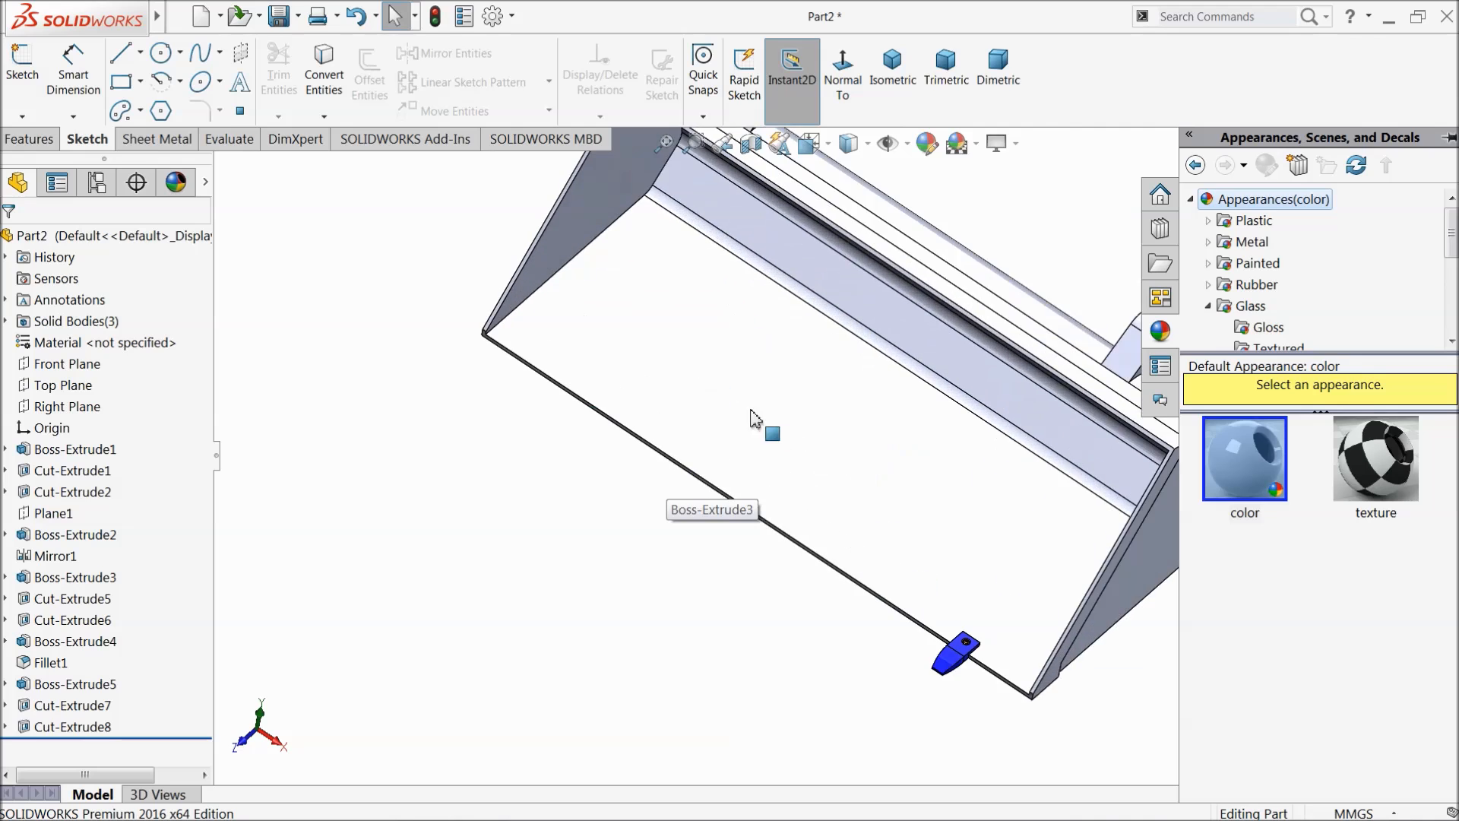
middle_click_drag(751, 412, 730, 369)
scroll(823, 422, "up", 4)
scroll(884, 398, "down", 4)
middle_click_drag(834, 424, 839, 433)
scroll(845, 456, "up", 3)
scroll(866, 458, "down", 3)
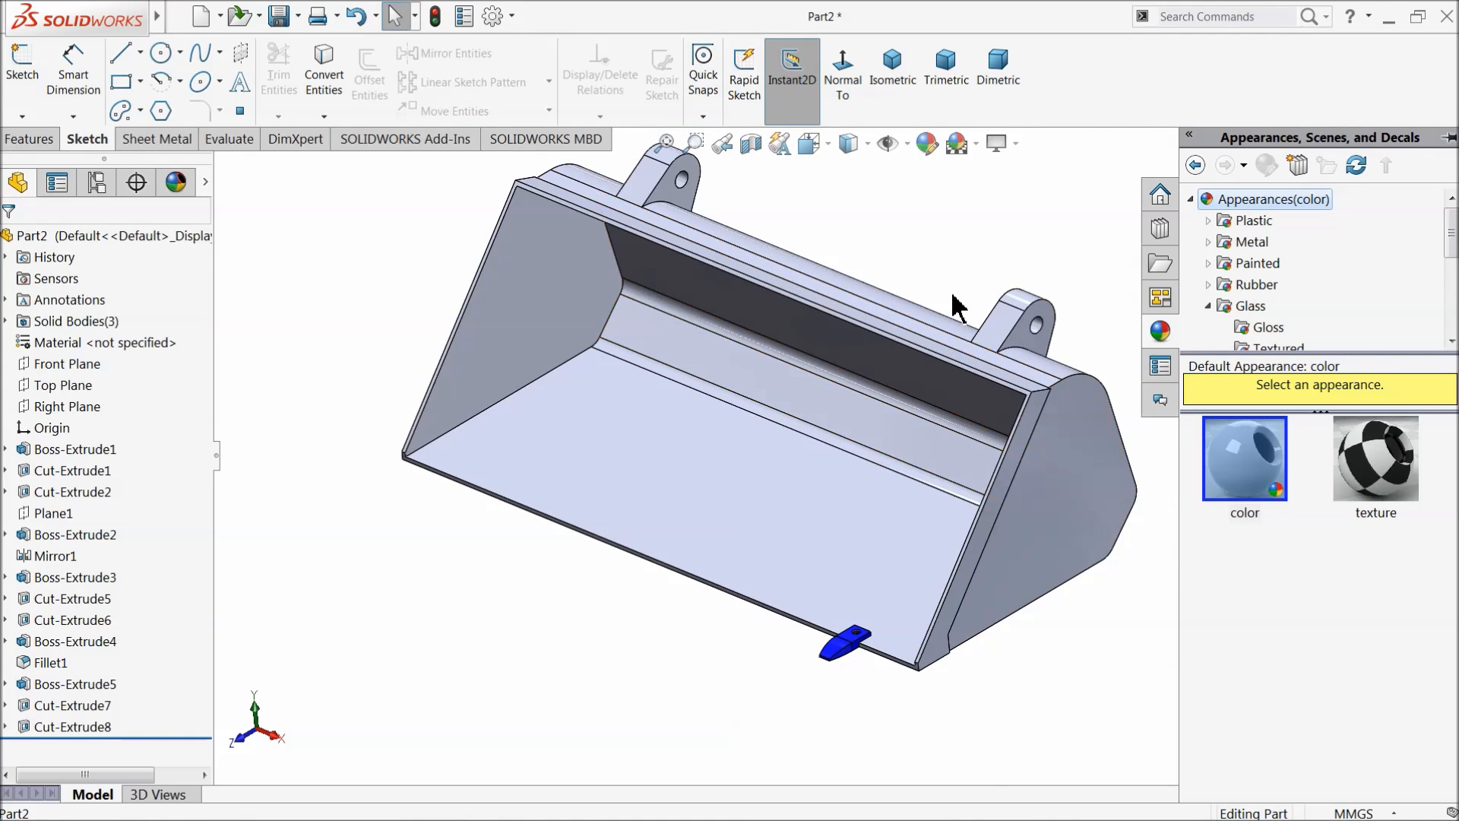
Step: Start a linear pattern along the bucket's front lip edge with a spacing of 50 mm
left_click(33, 140)
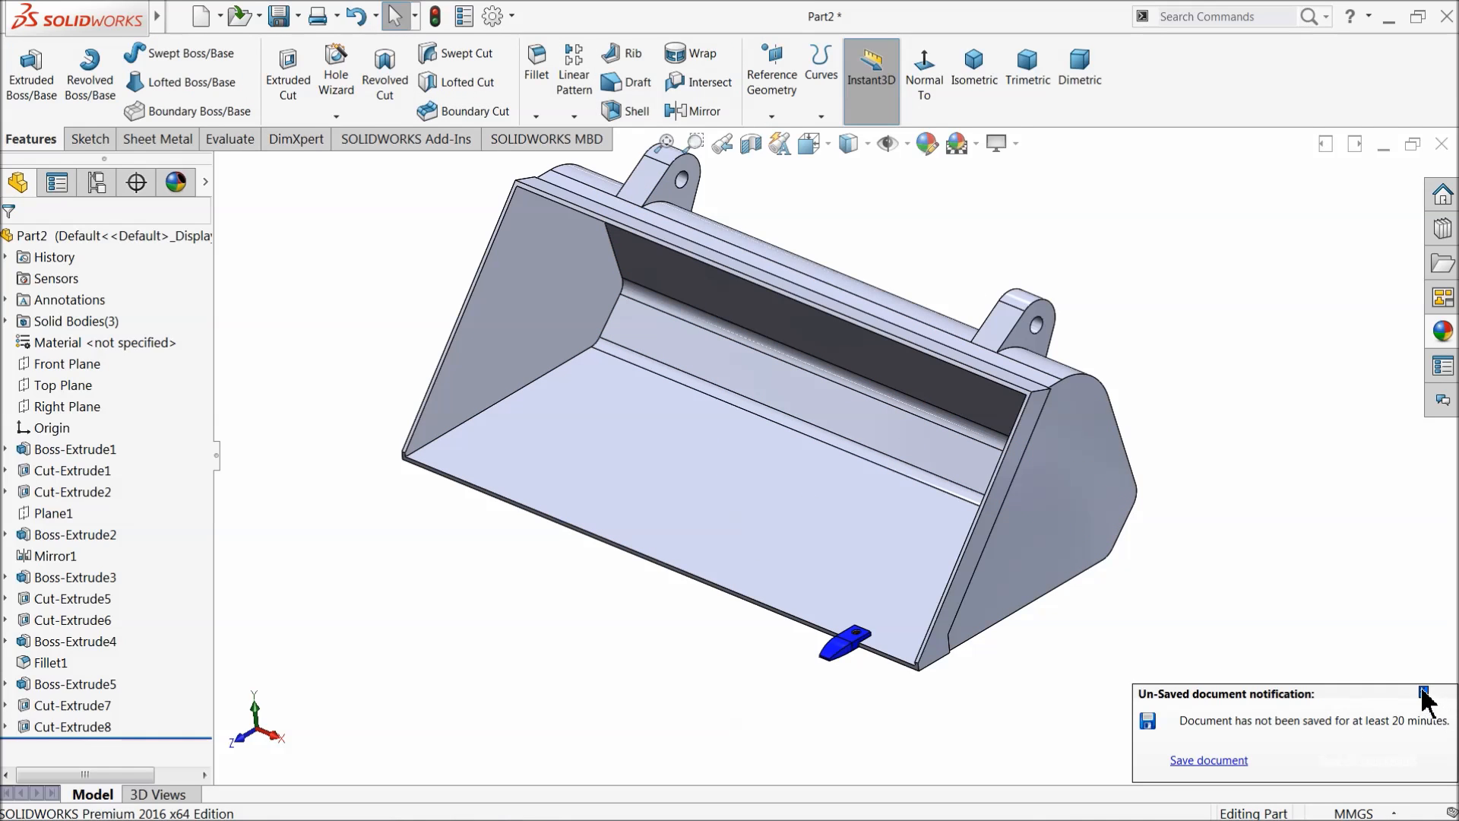
left_click(1423, 693)
left_click(574, 80)
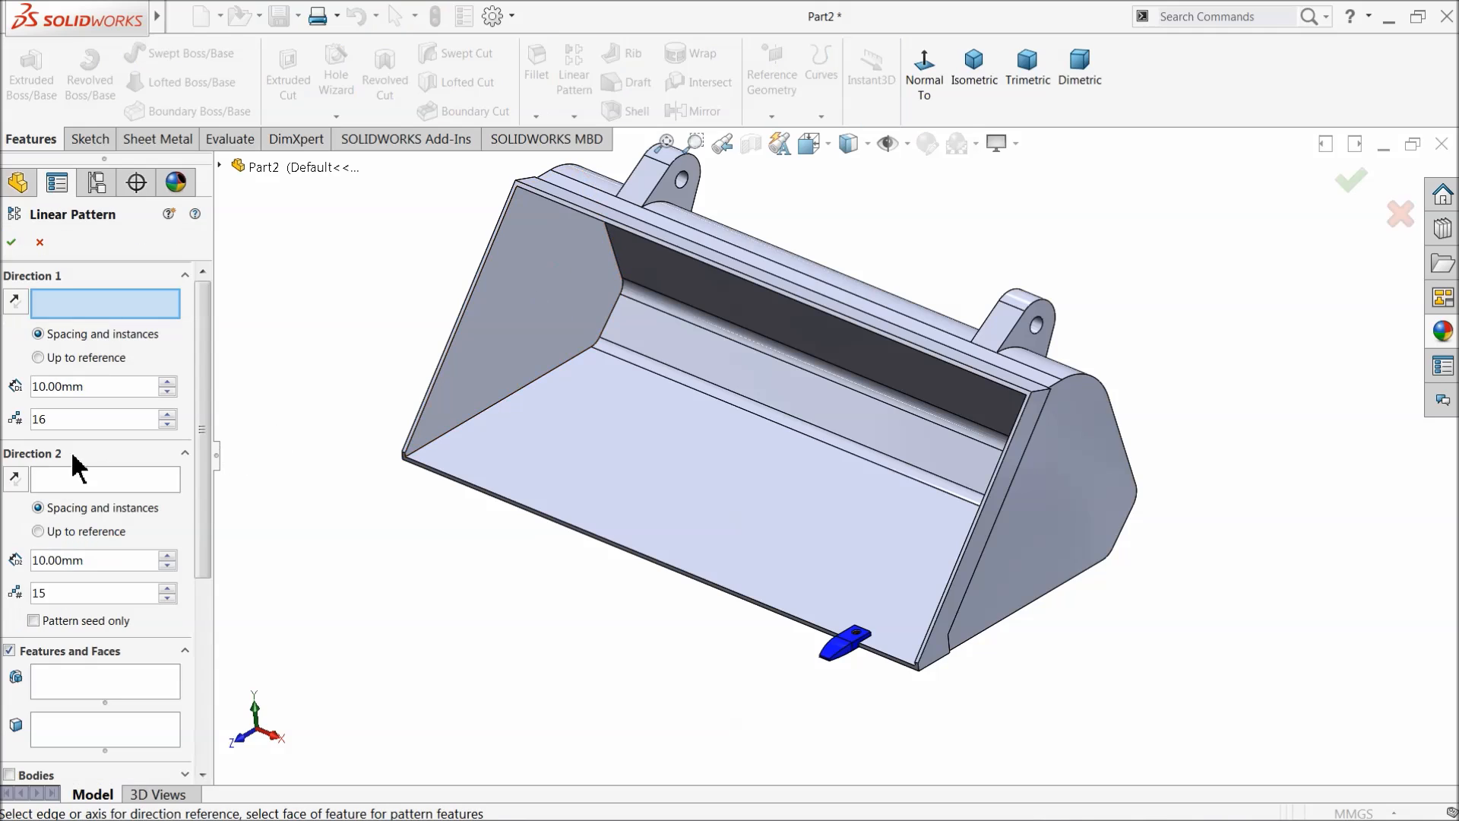
scroll(736, 596, "down", 3)
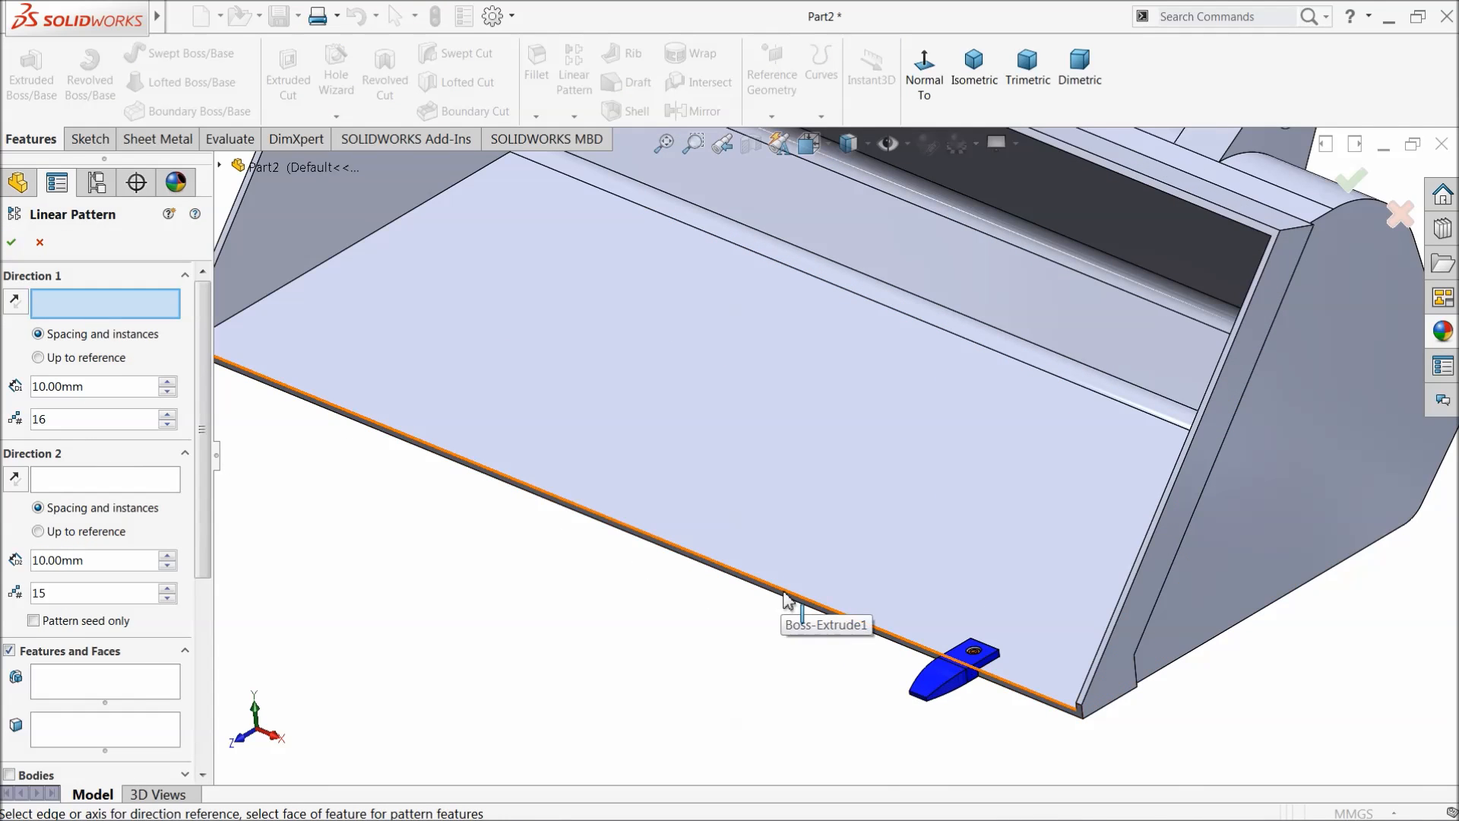
left_click(785, 595)
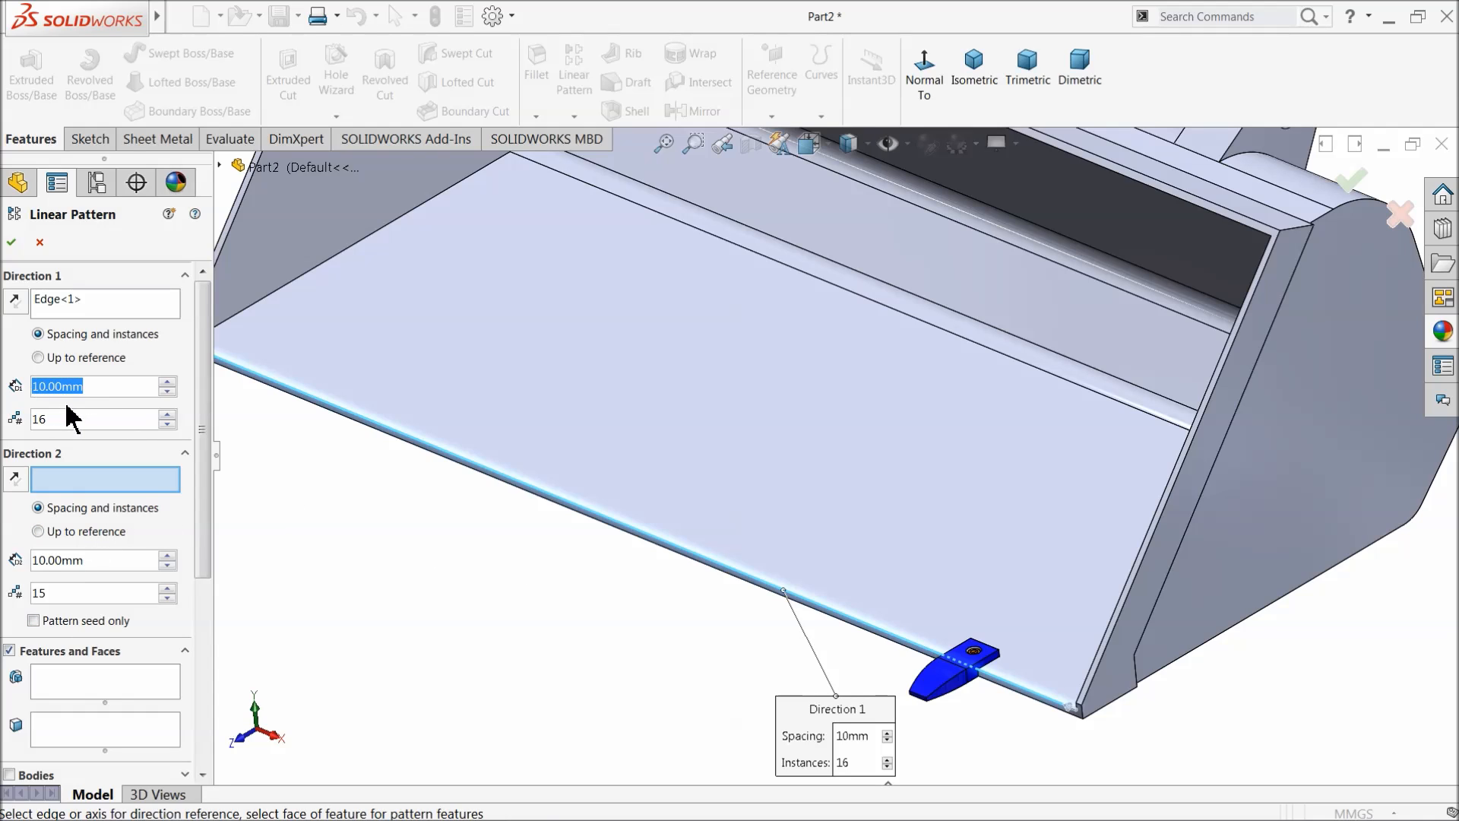
type("50")
key("Return")
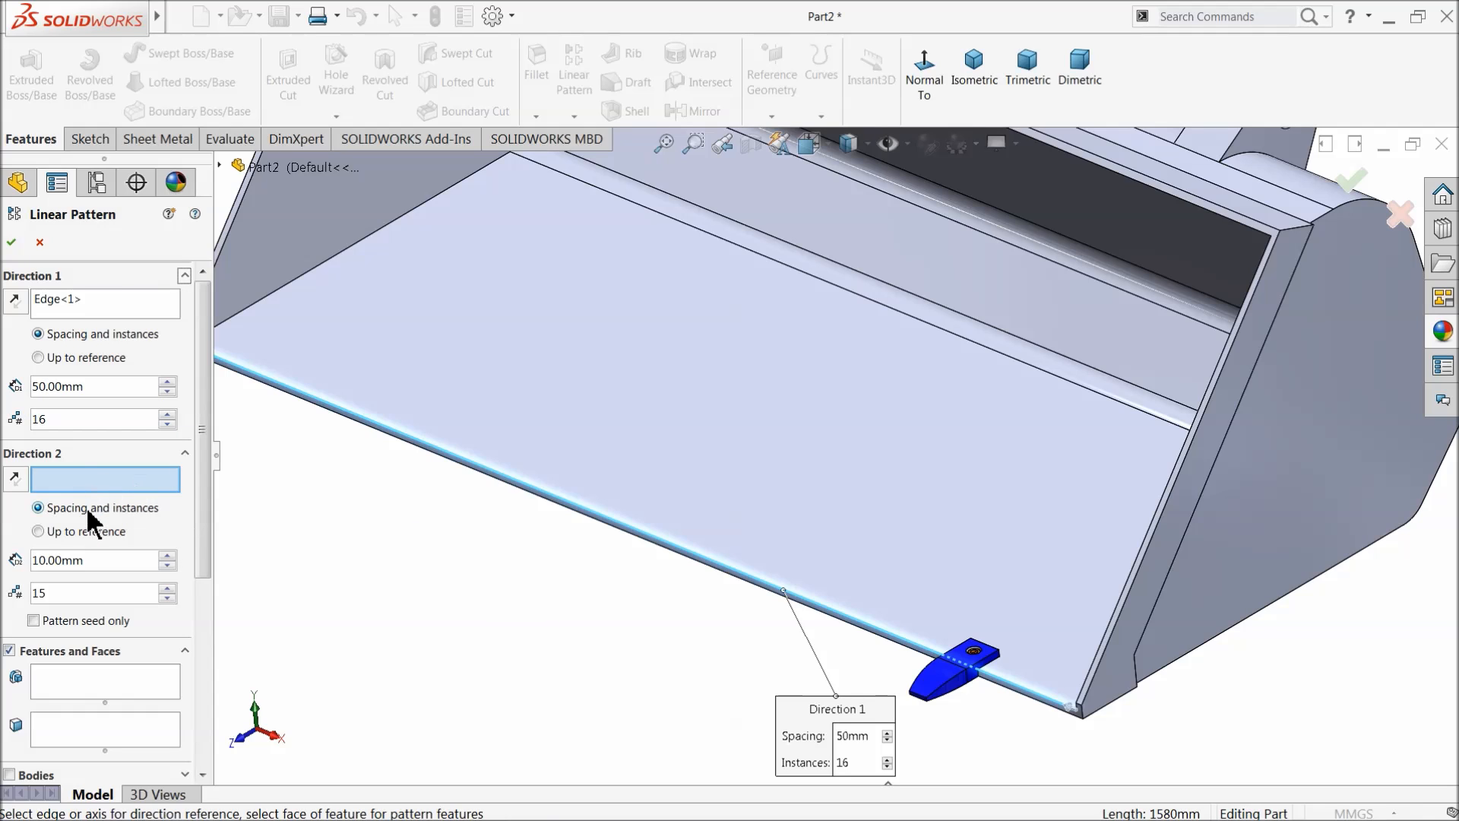
Step: Add the tooth's Boss-Extrude3 and the bolt's Boss-Extrude4 as the features to pattern
left_click(95, 695)
scroll(874, 653, "down", 4)
left_click(751, 579)
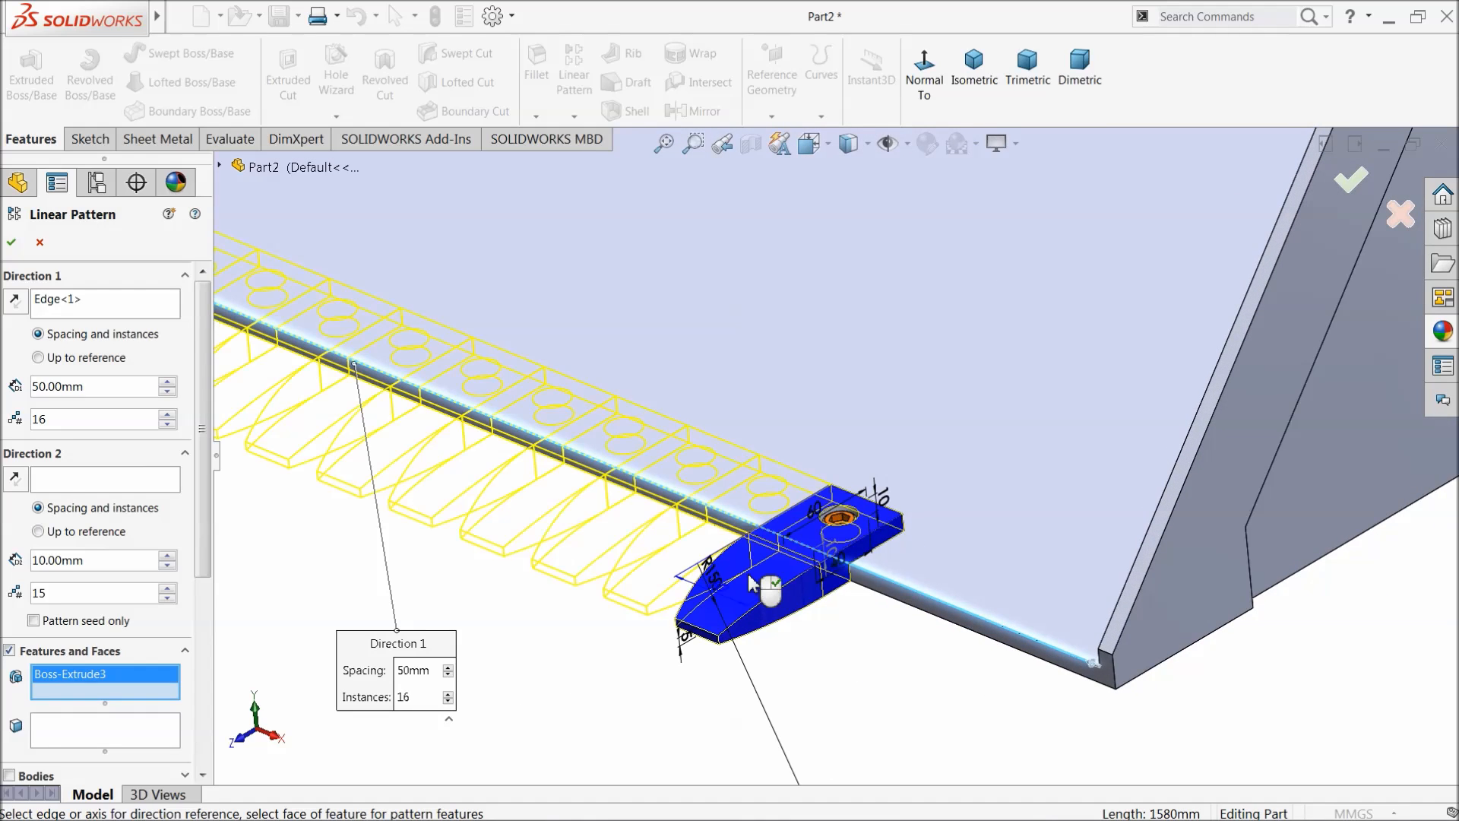
scroll(843, 526, "down", 5)
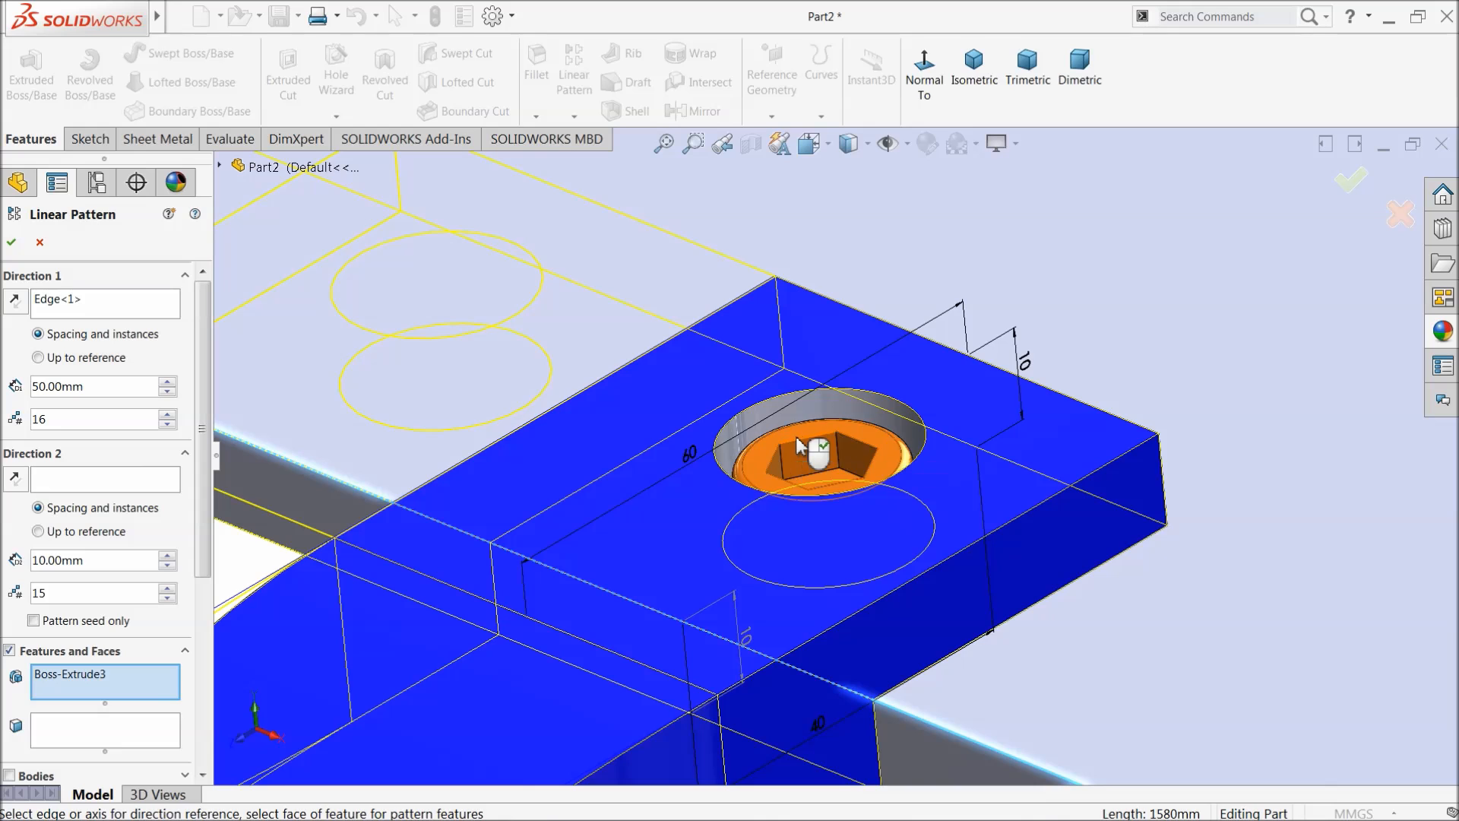
left_click(798, 447)
scroll(760, 486, "up", 10)
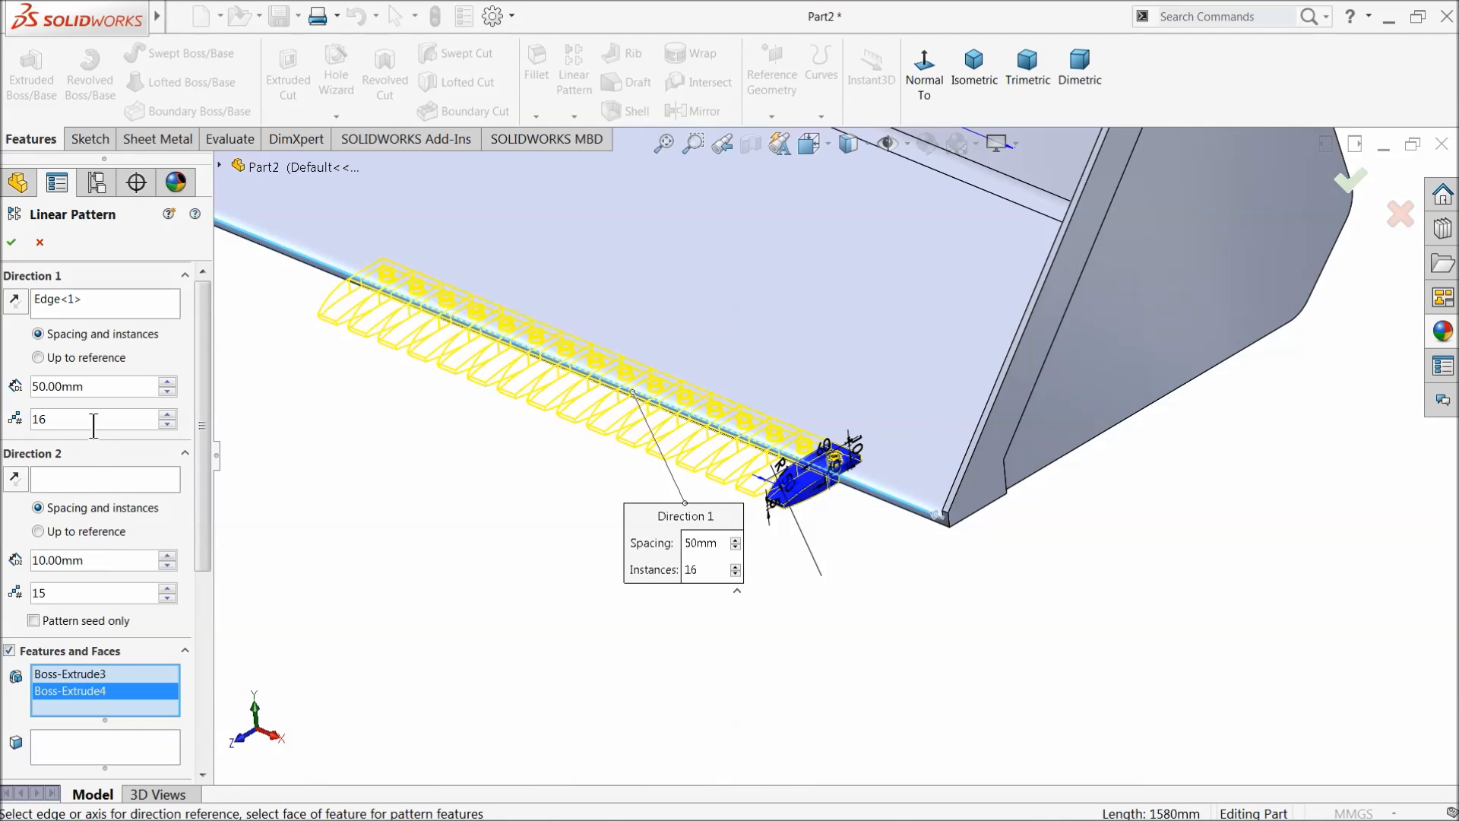
Step: Set the pattern's spacing along the lip edge to 150 mm and its instance count to 6
type("150")
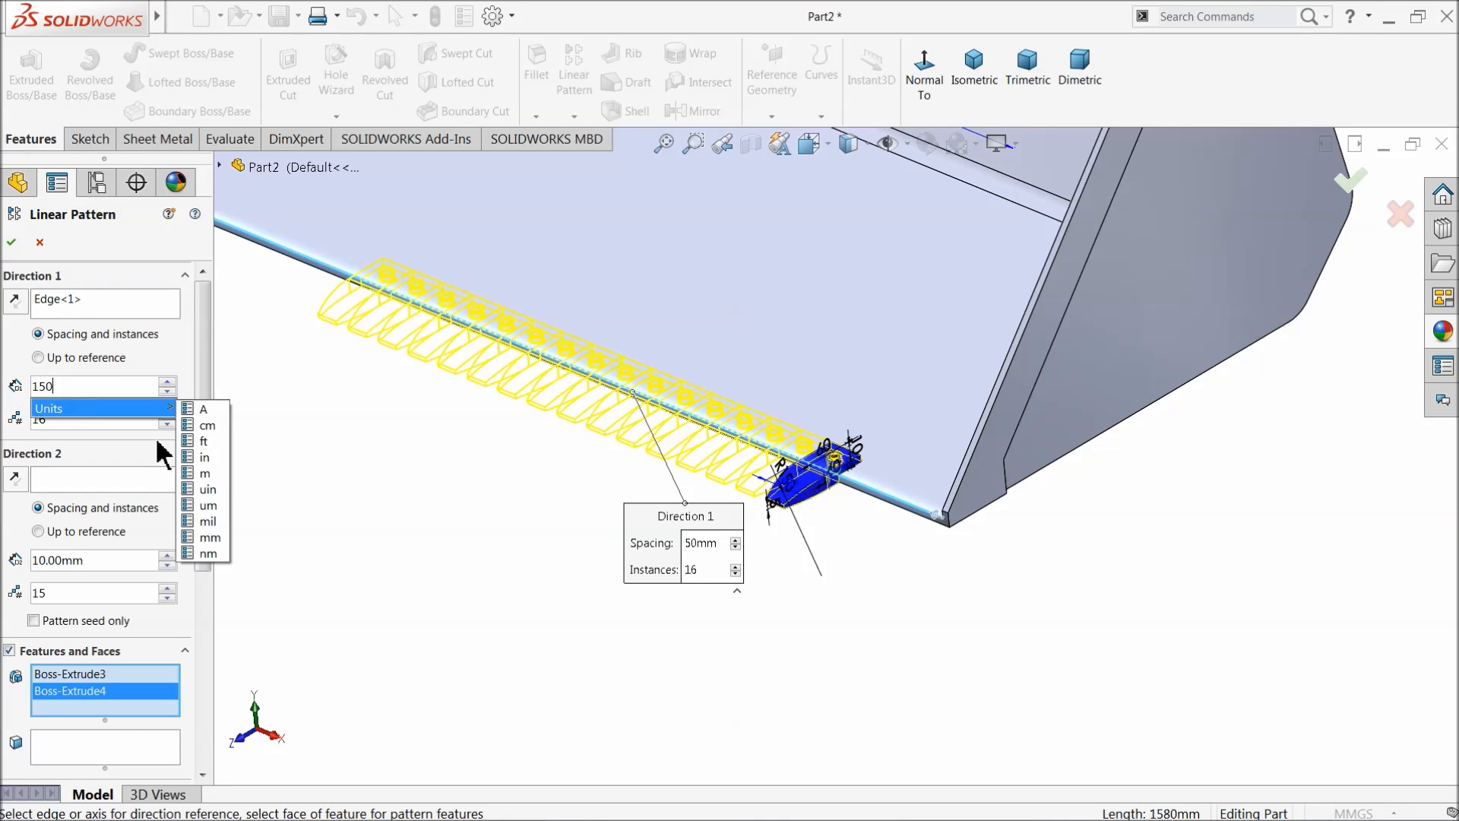
key("Return")
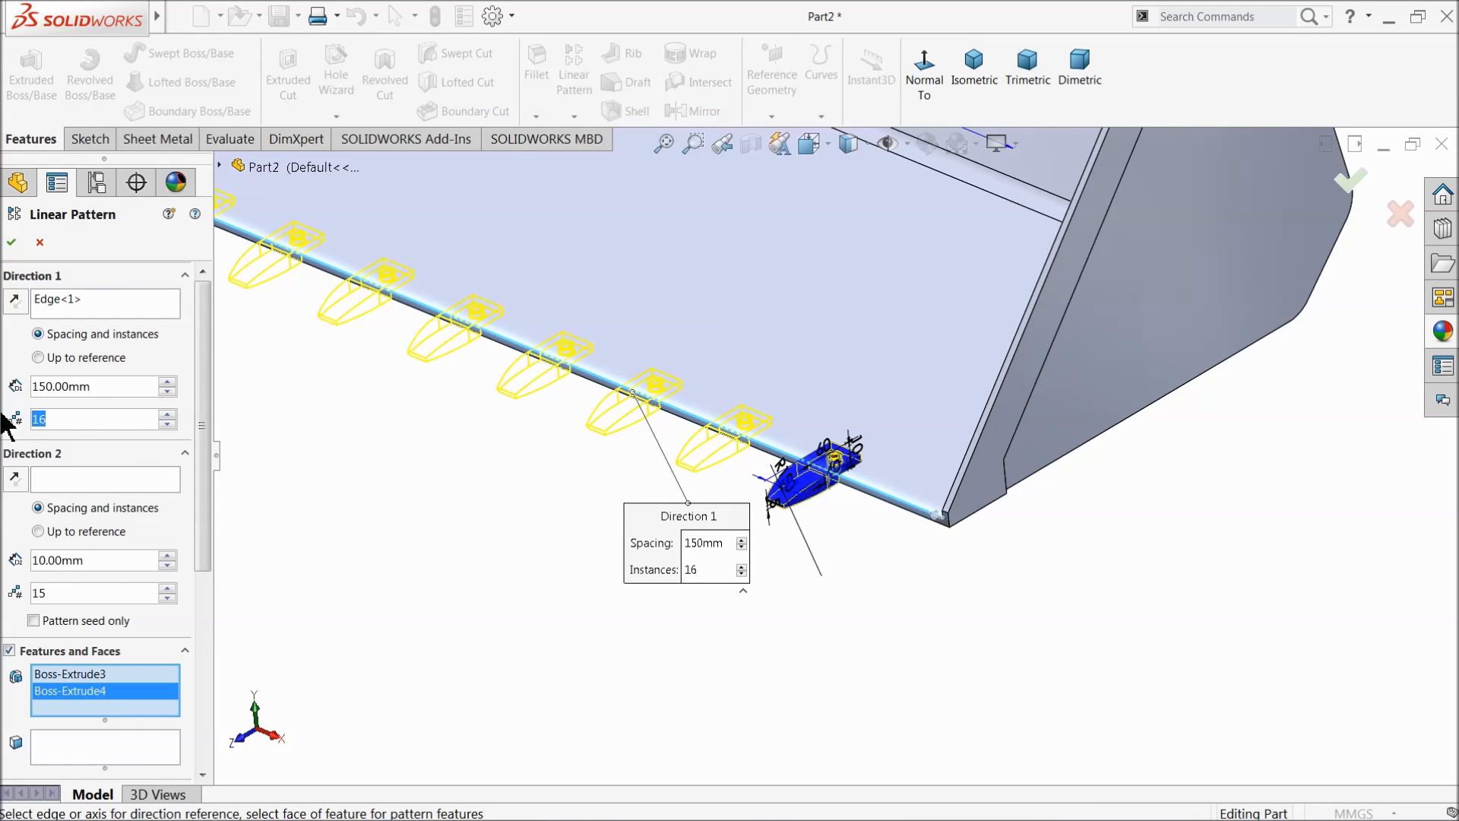
type("6")
key("Return")
scroll(421, 503, "up", 4)
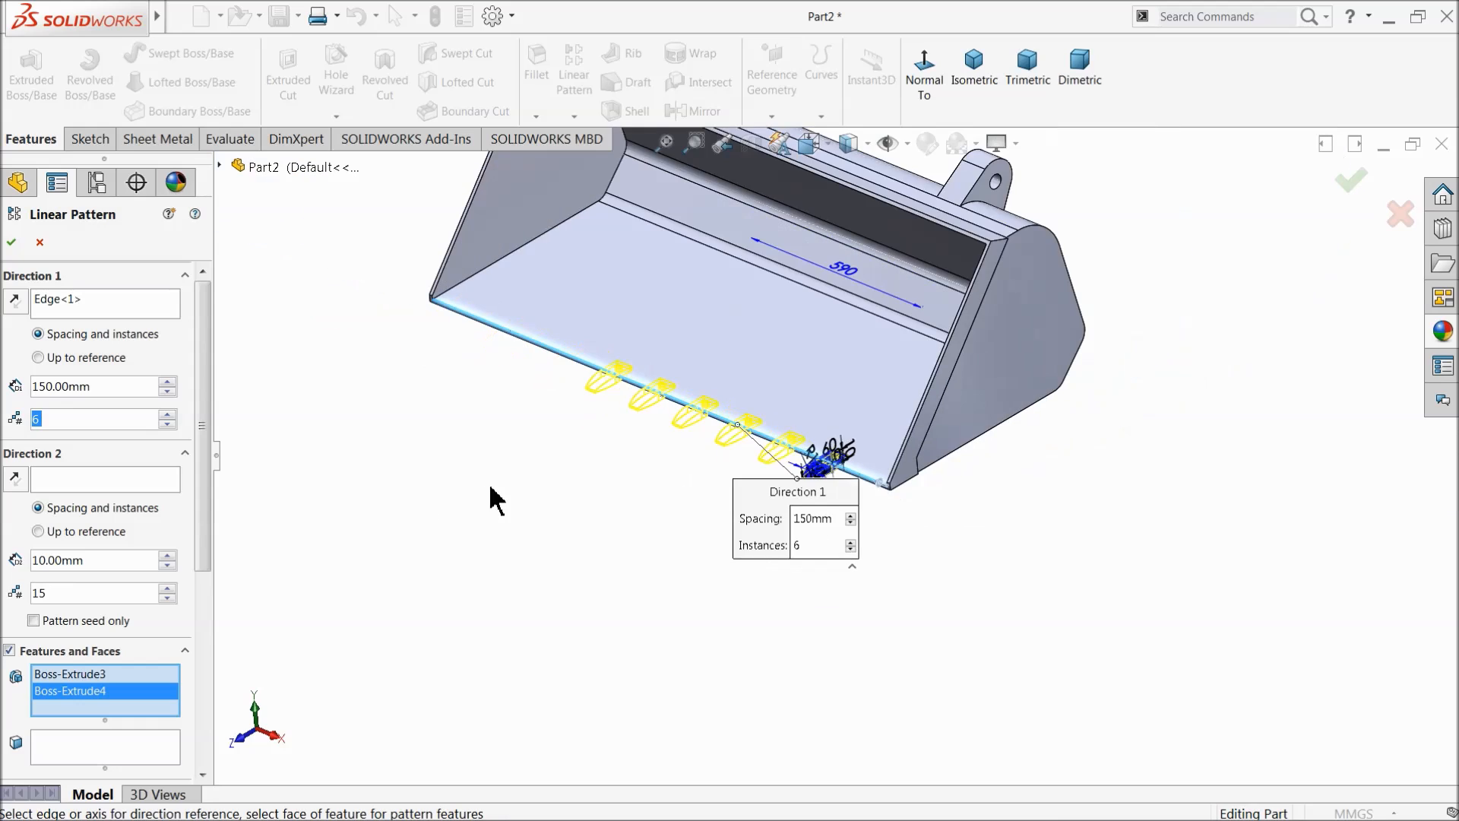
middle_click_drag(491, 485, 502, 518)
scroll(663, 432, "down", 2)
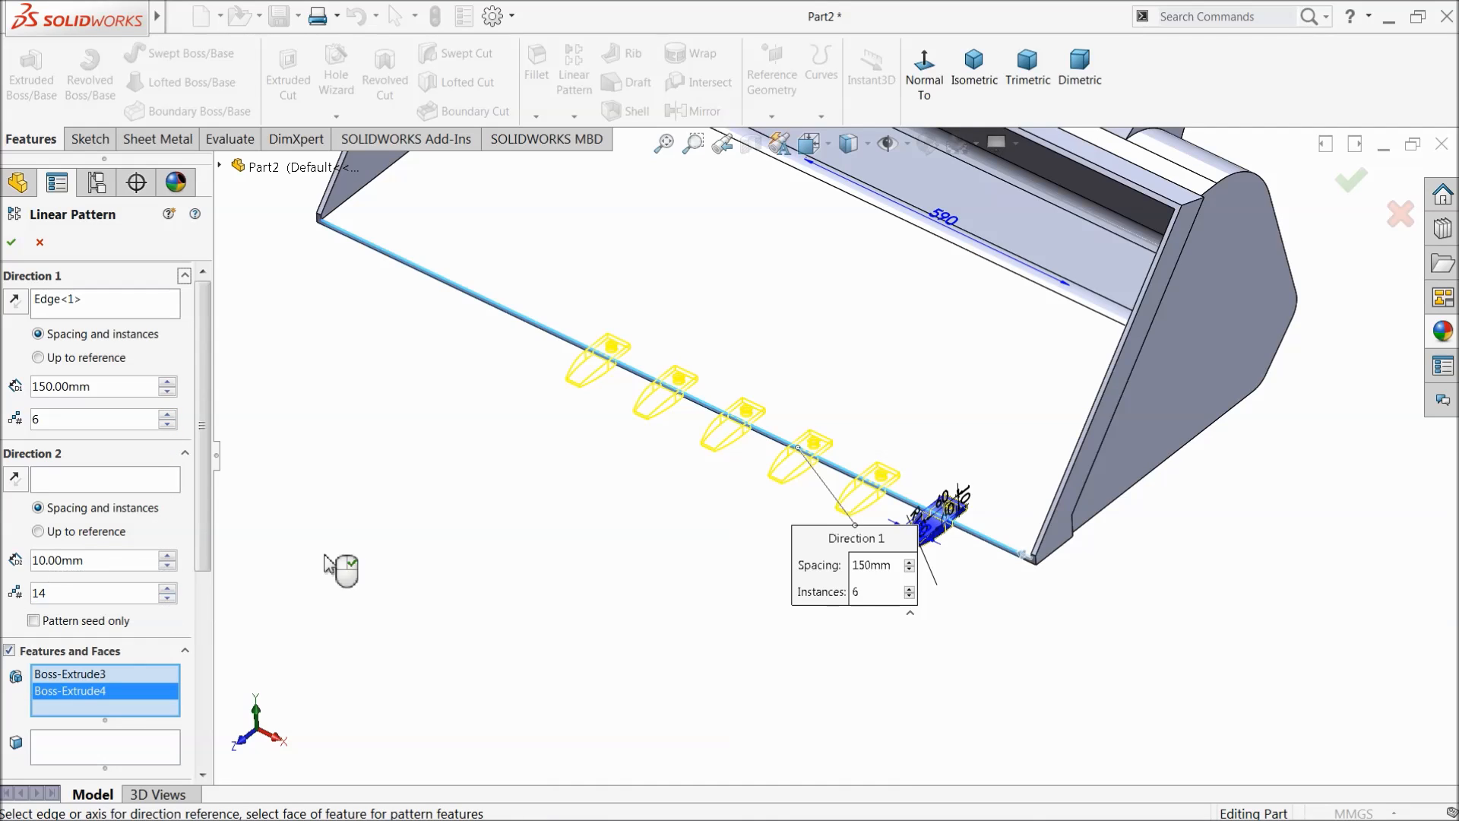
Step: Raise the tooth pattern's instance count to 9 and create the linear pattern
left_click(184, 453)
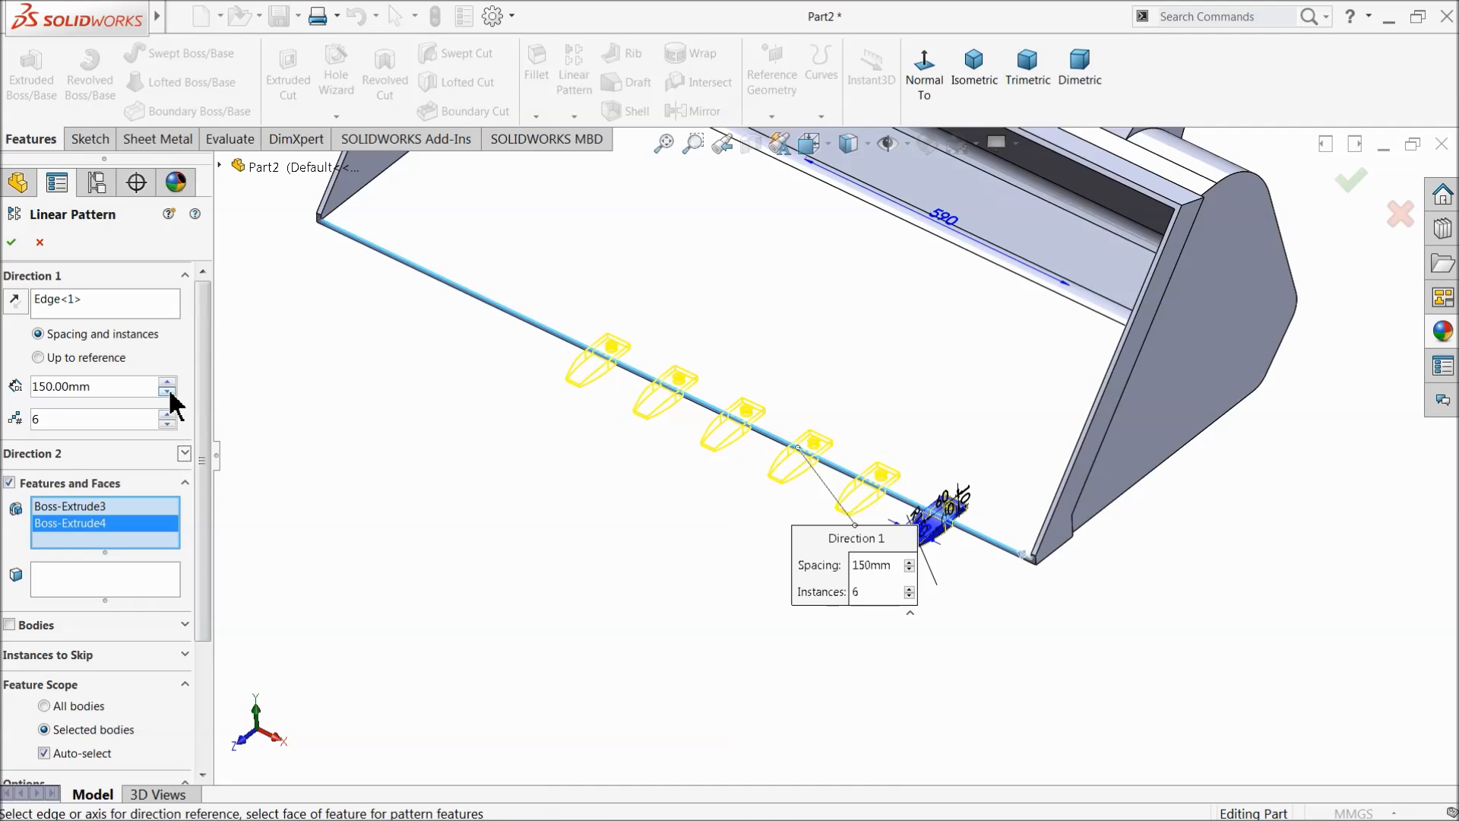
left_click(168, 415)
left_click(167, 415)
left_click(167, 415)
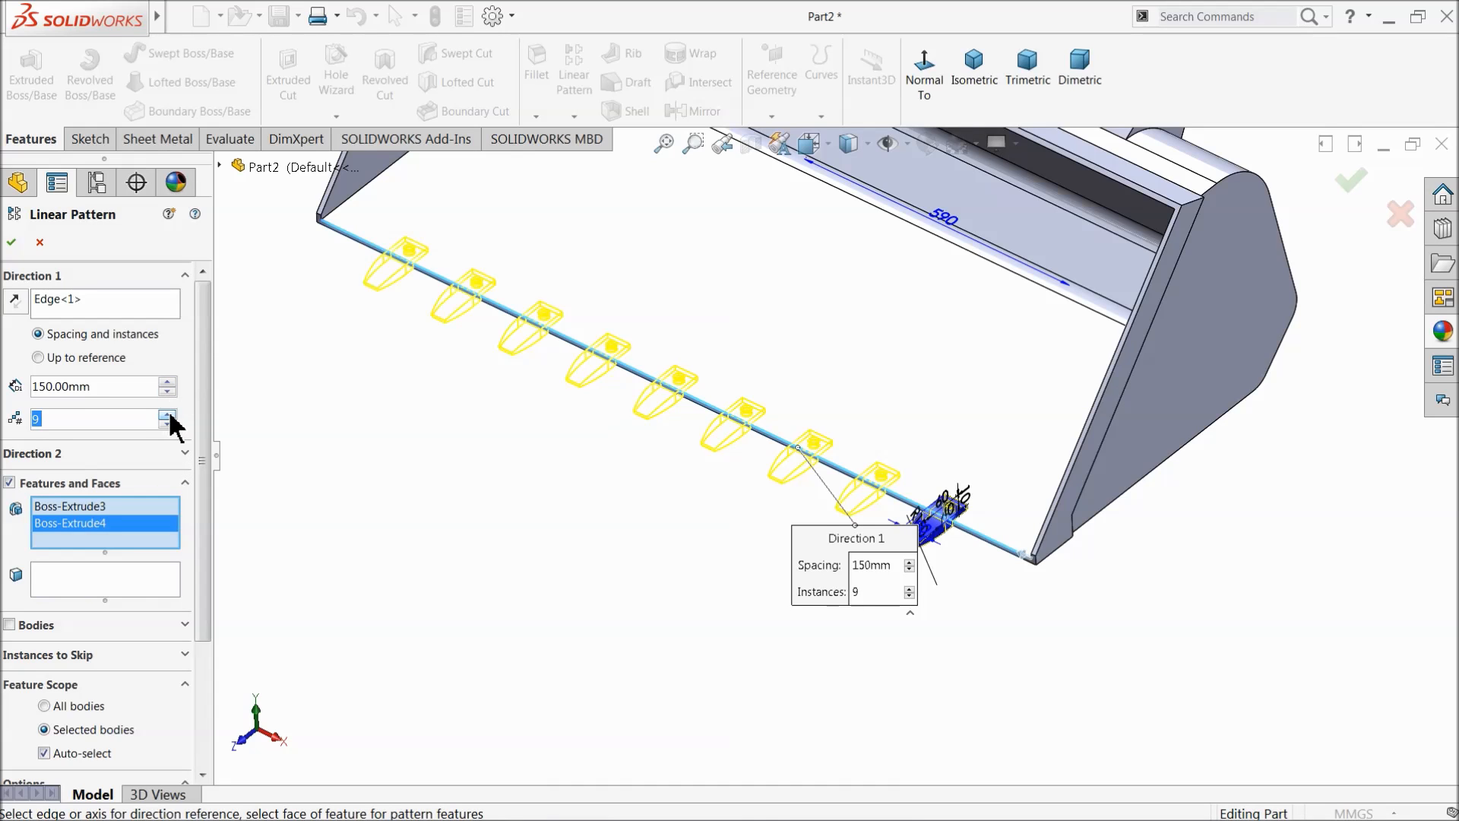
scroll(587, 422, "up", 2)
scroll(687, 342, "down", 2)
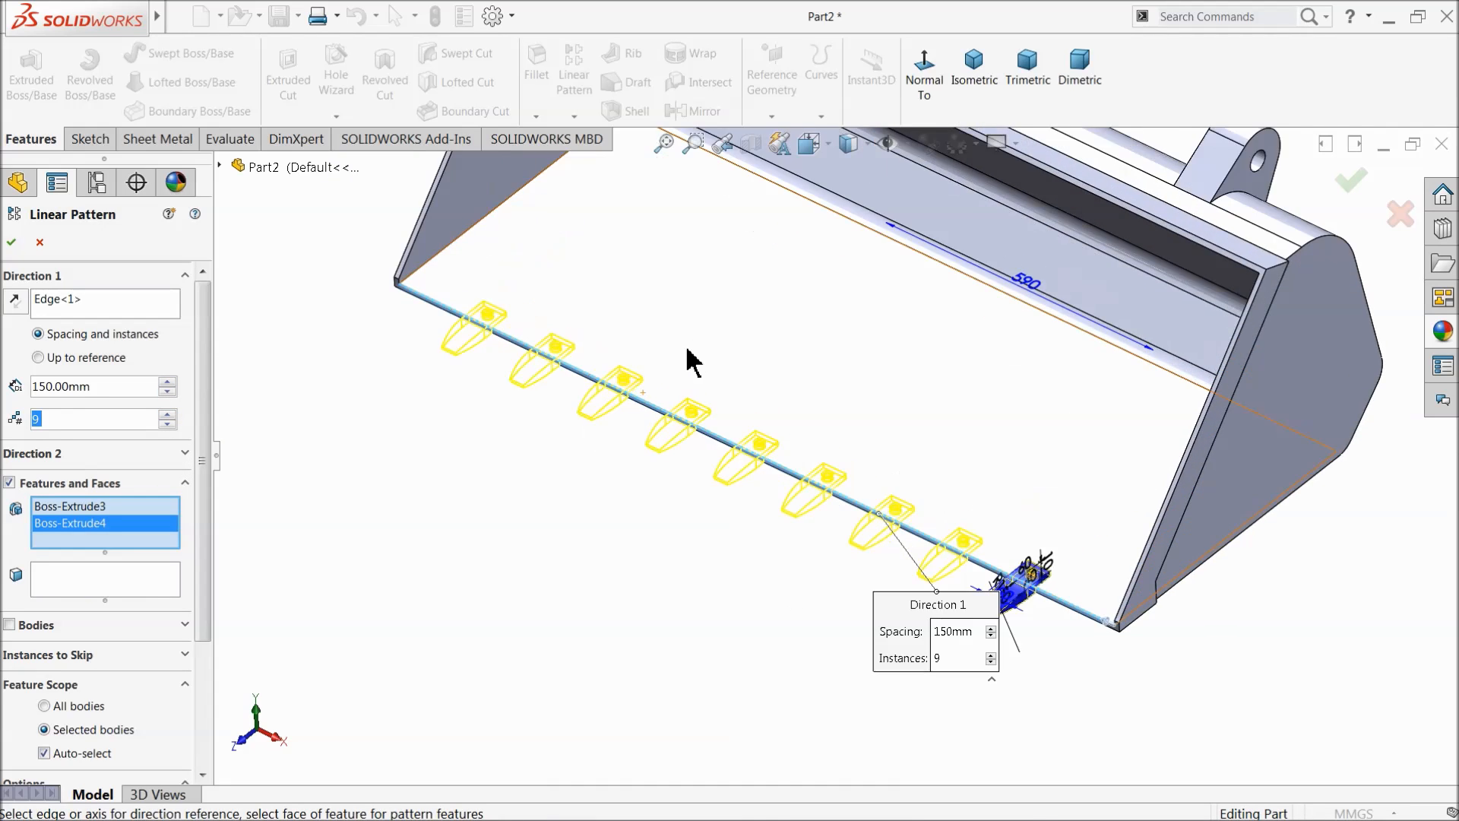
left_click(11, 242)
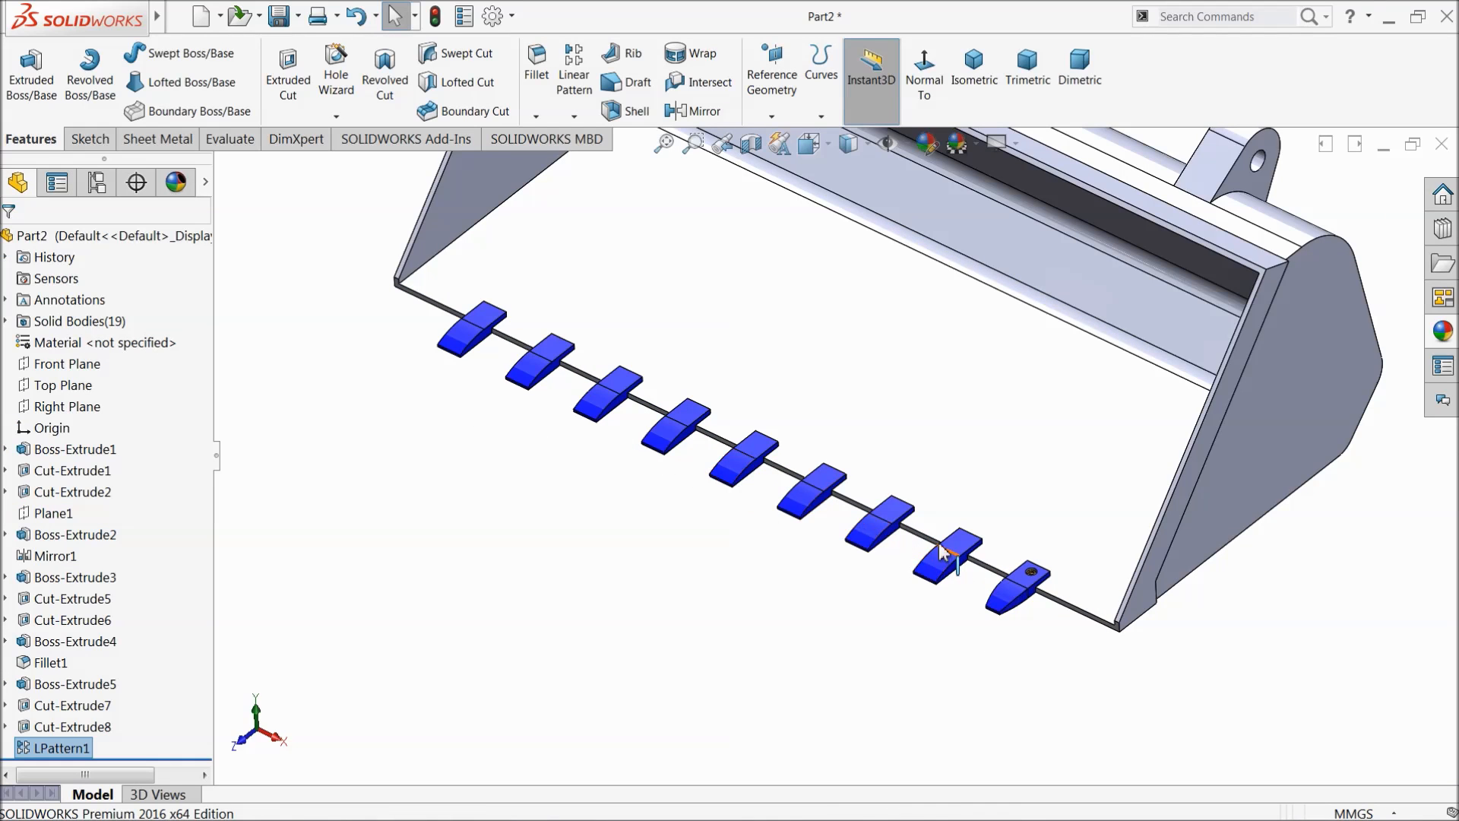
Step: Reopen the tooth linear pattern for editing and expand the part's feature tree in the graphics area
scroll(938, 543, "down", 1)
scroll(1128, 594, "down", 3)
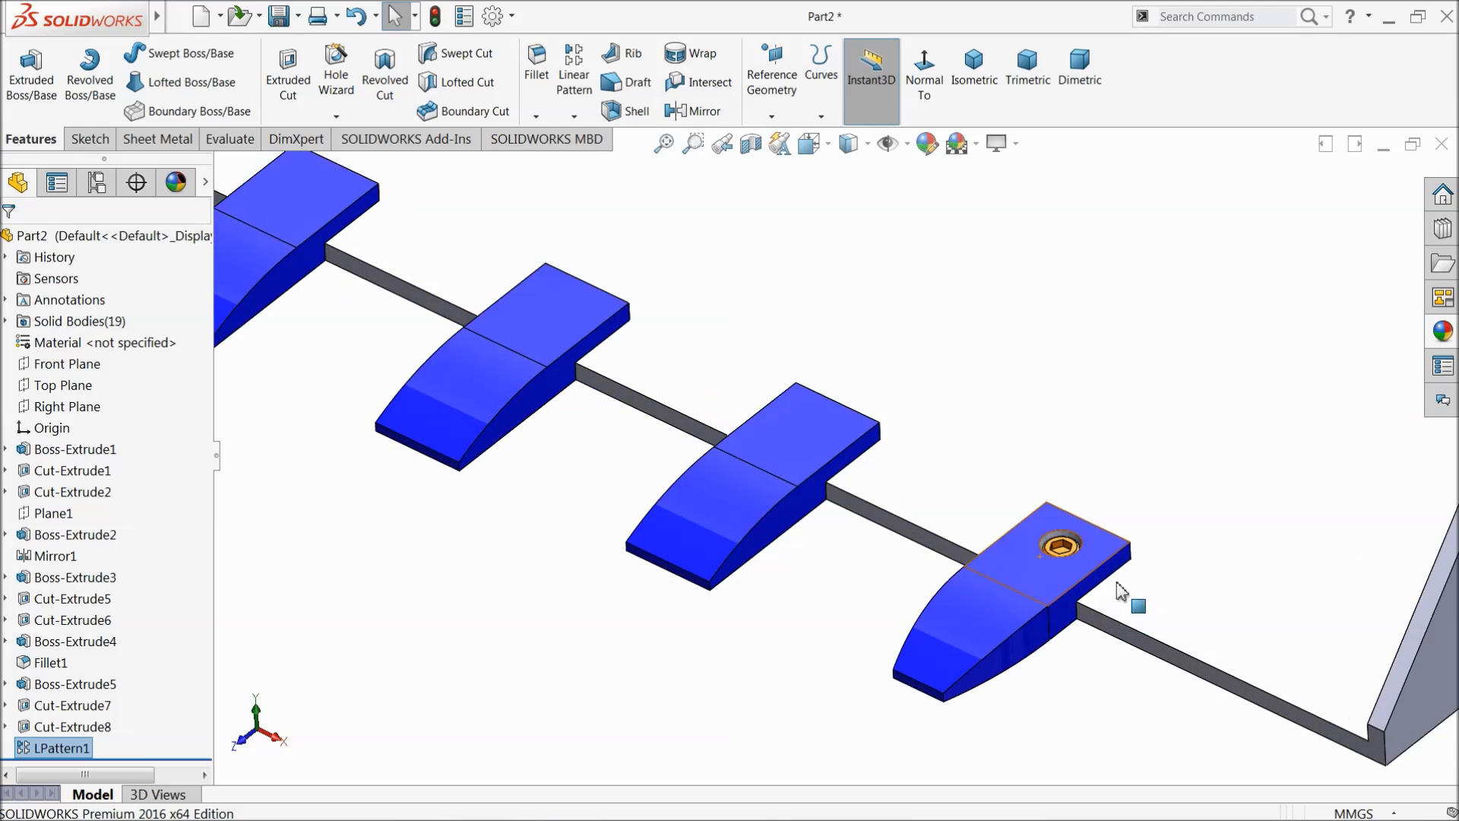
left_click(20, 749)
left_click(30, 706)
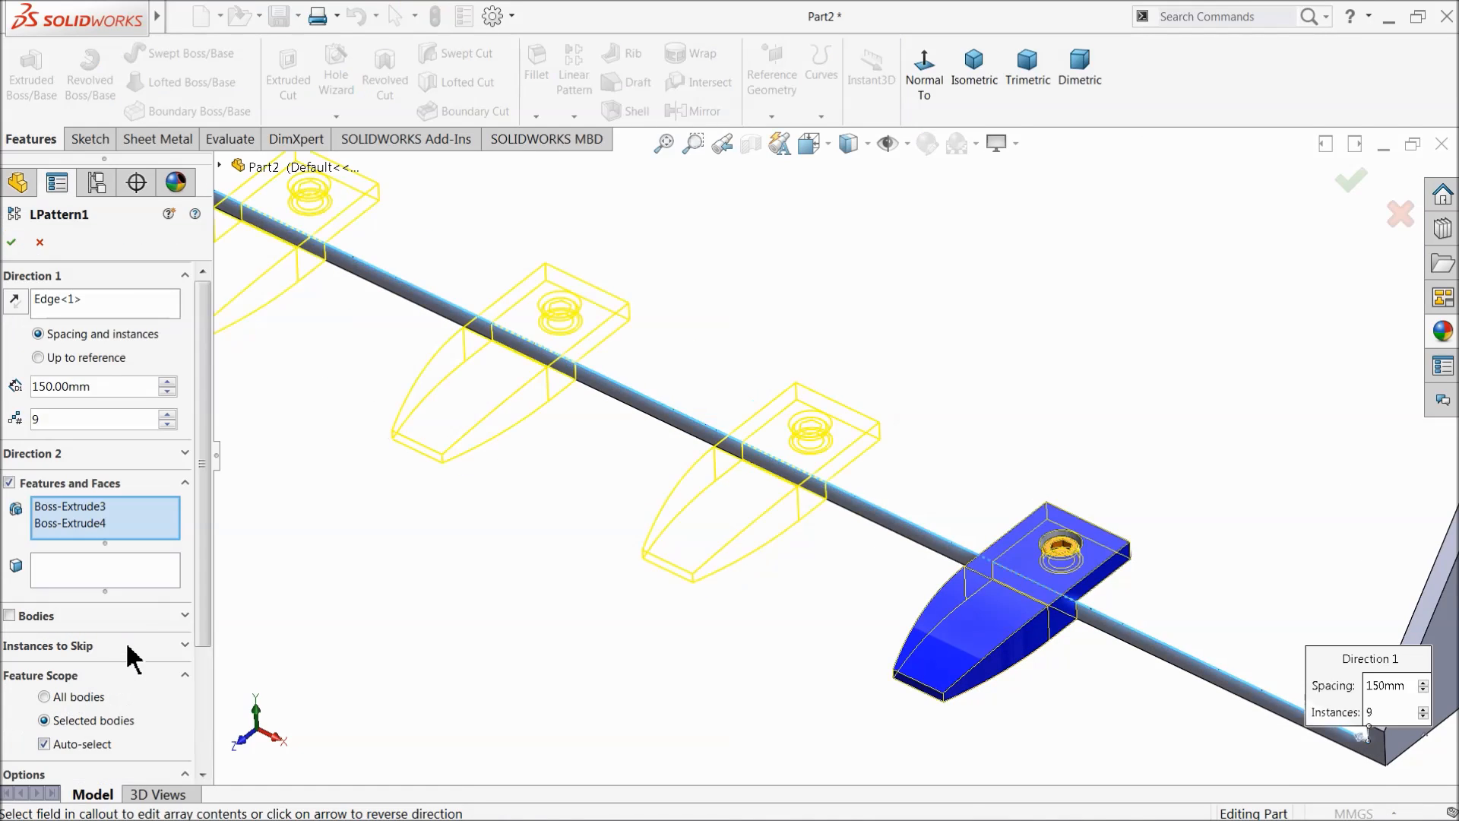
scroll(352, 423, "up", 3)
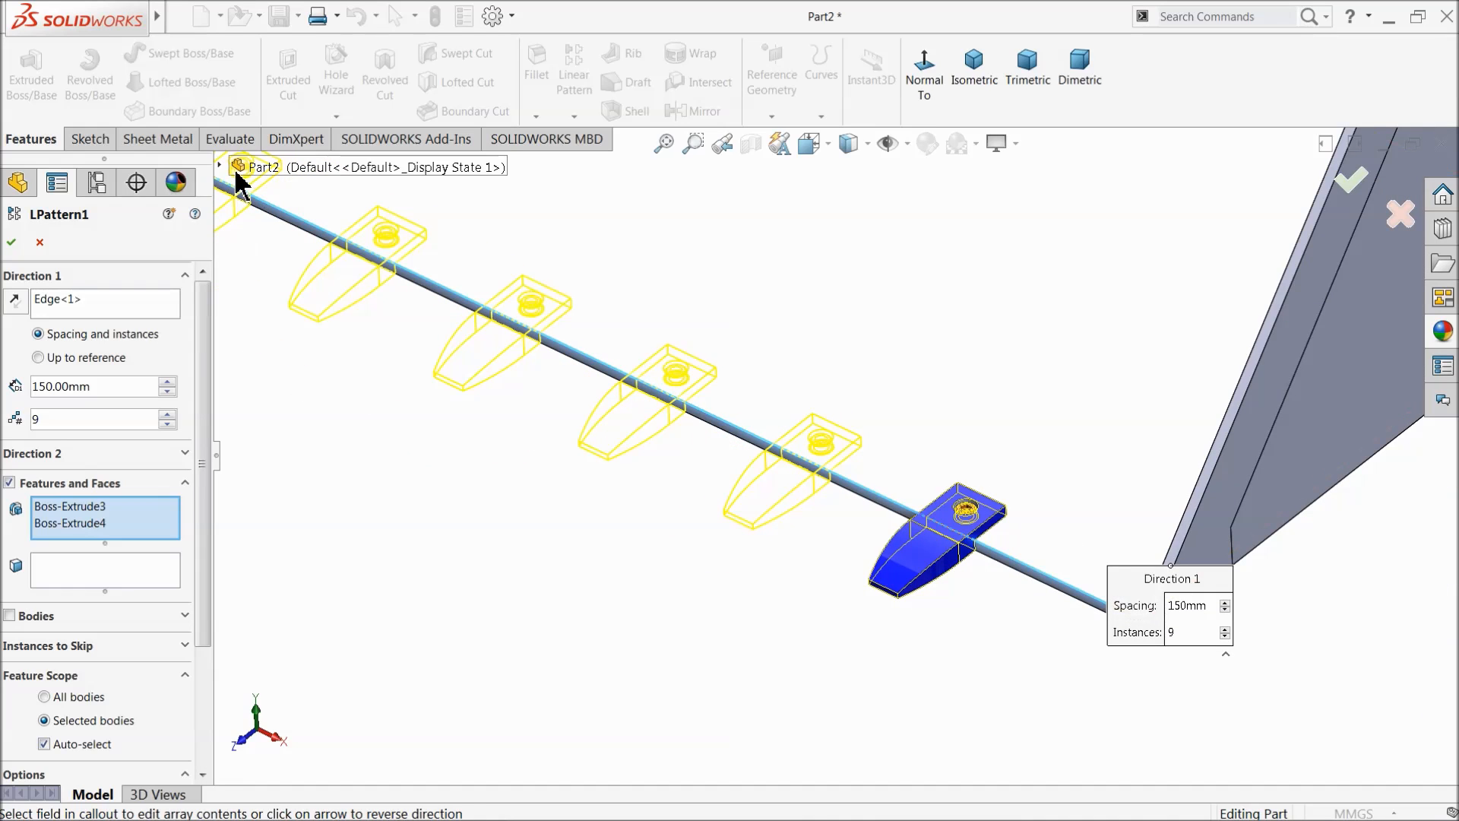
left_click(239, 171)
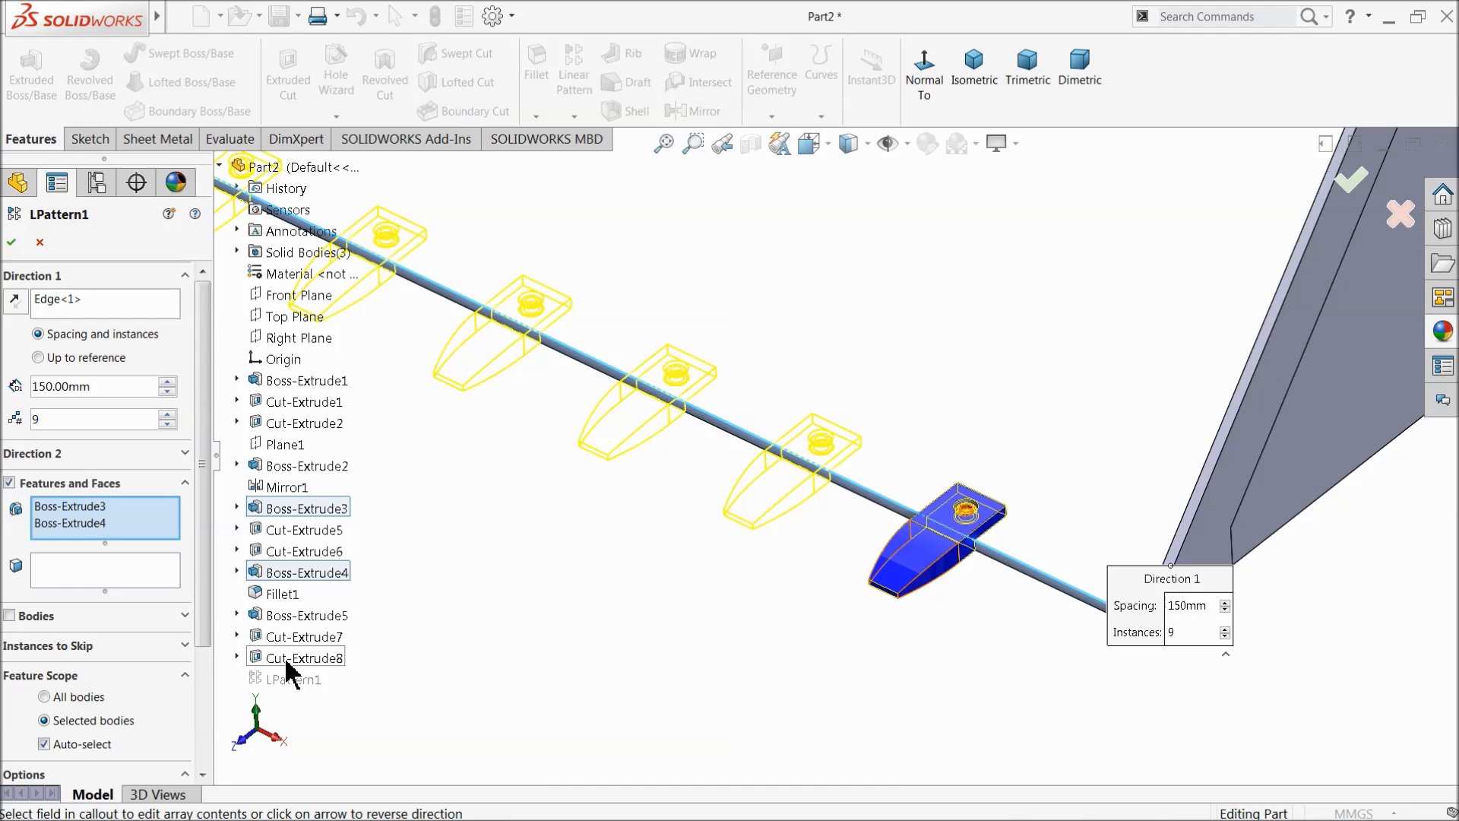
Step: Try adding Cut-Extrude5, Cut-Extrude6, Fillet1, Cut-Extrude7, Cut-Extrude8 and Boss-Extrude5 to the patterned features
left_click(89, 514)
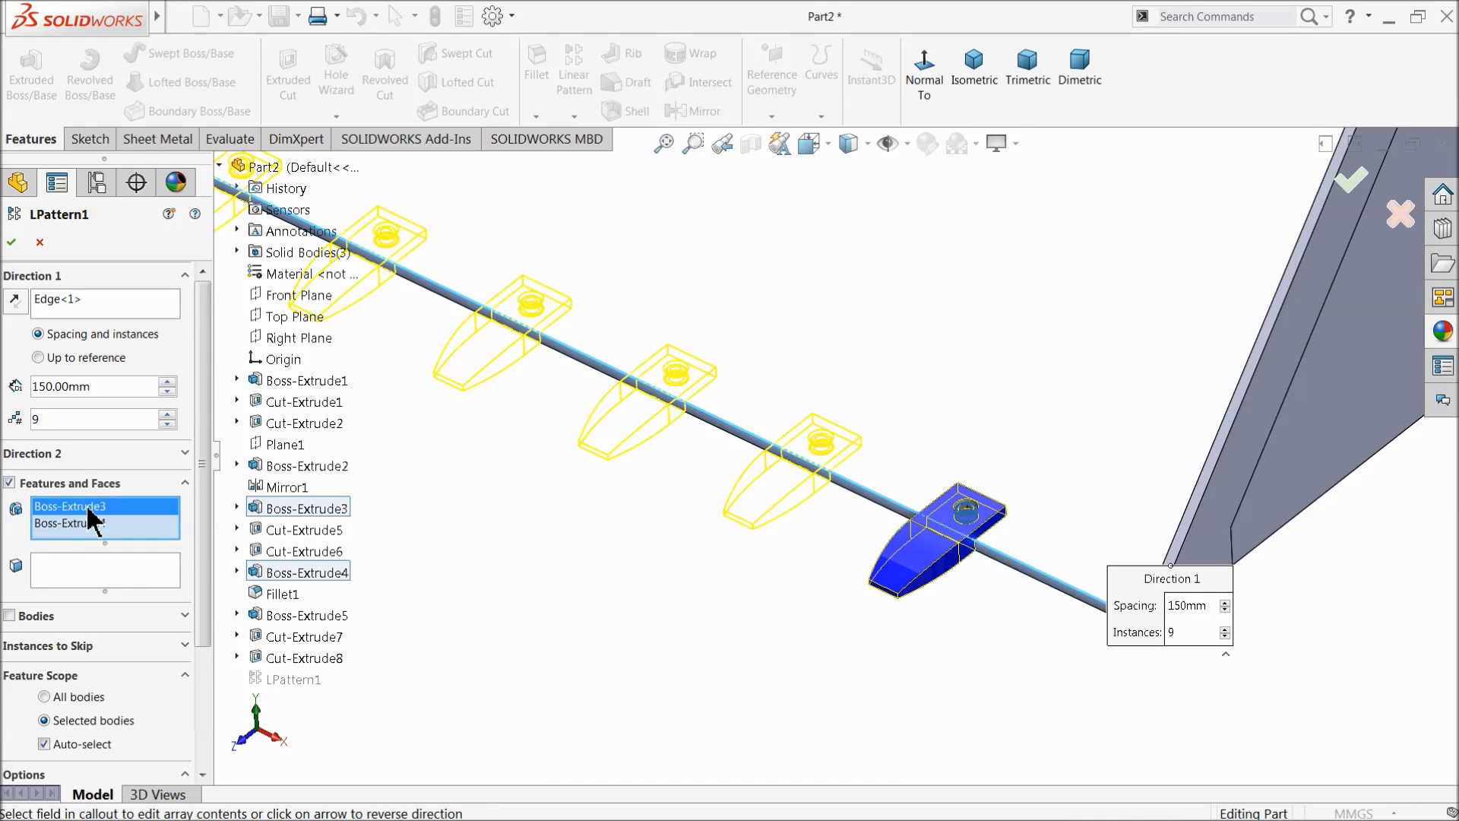
left_click(285, 533)
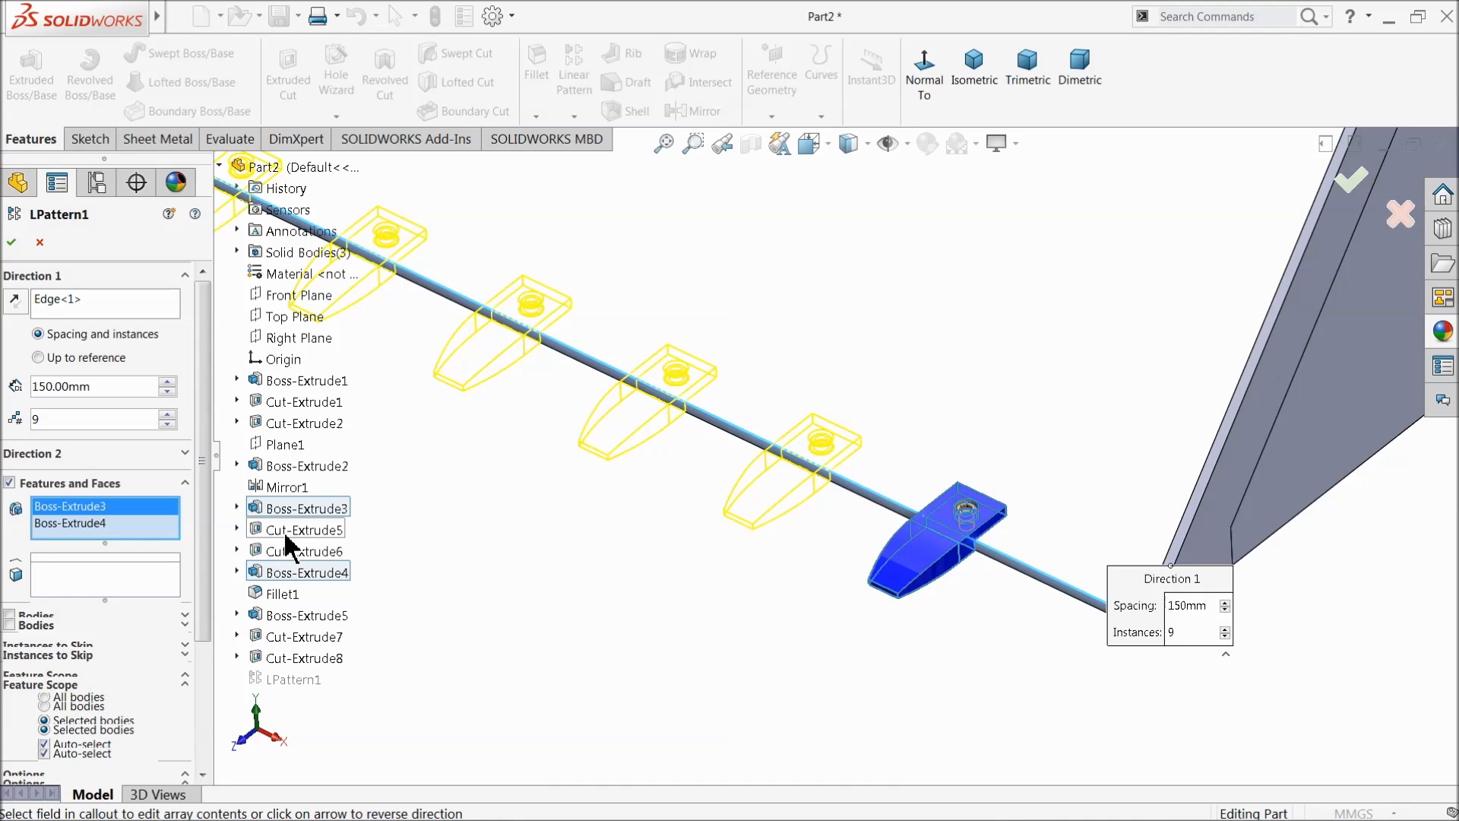
left_click(288, 552)
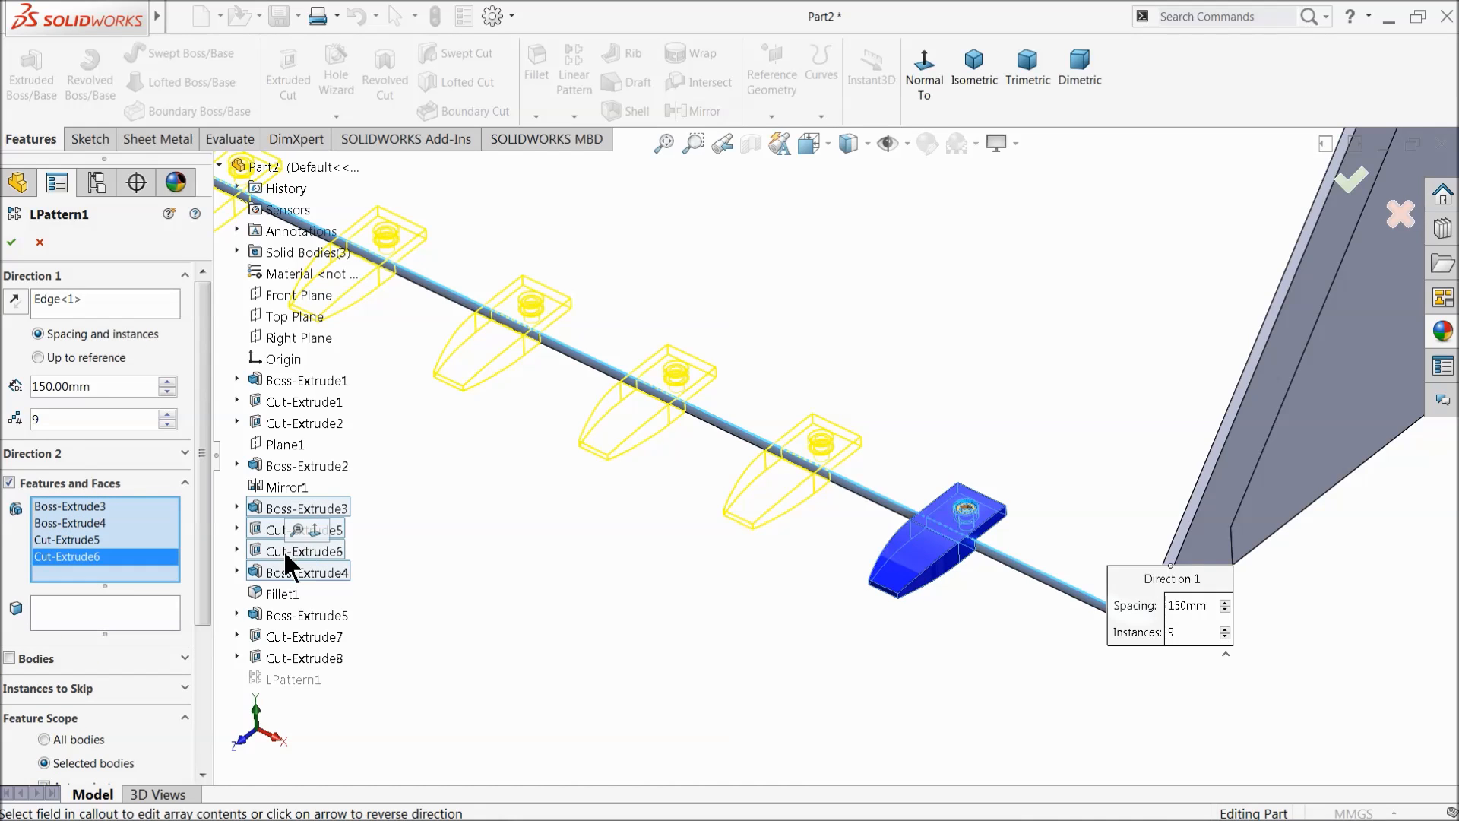
left_click(278, 594)
left_click(283, 637)
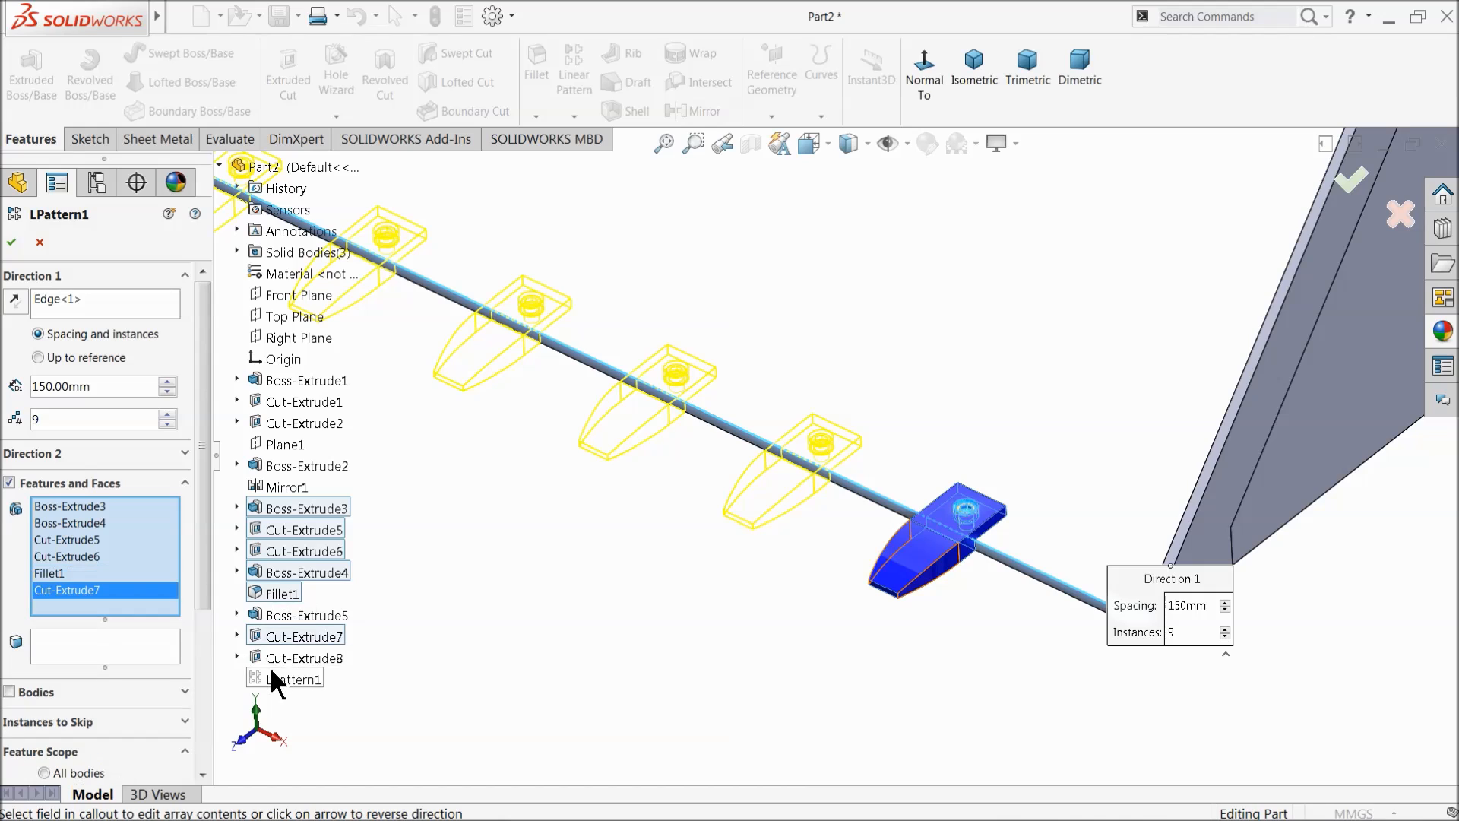
left_click(281, 658)
left_click(275, 618)
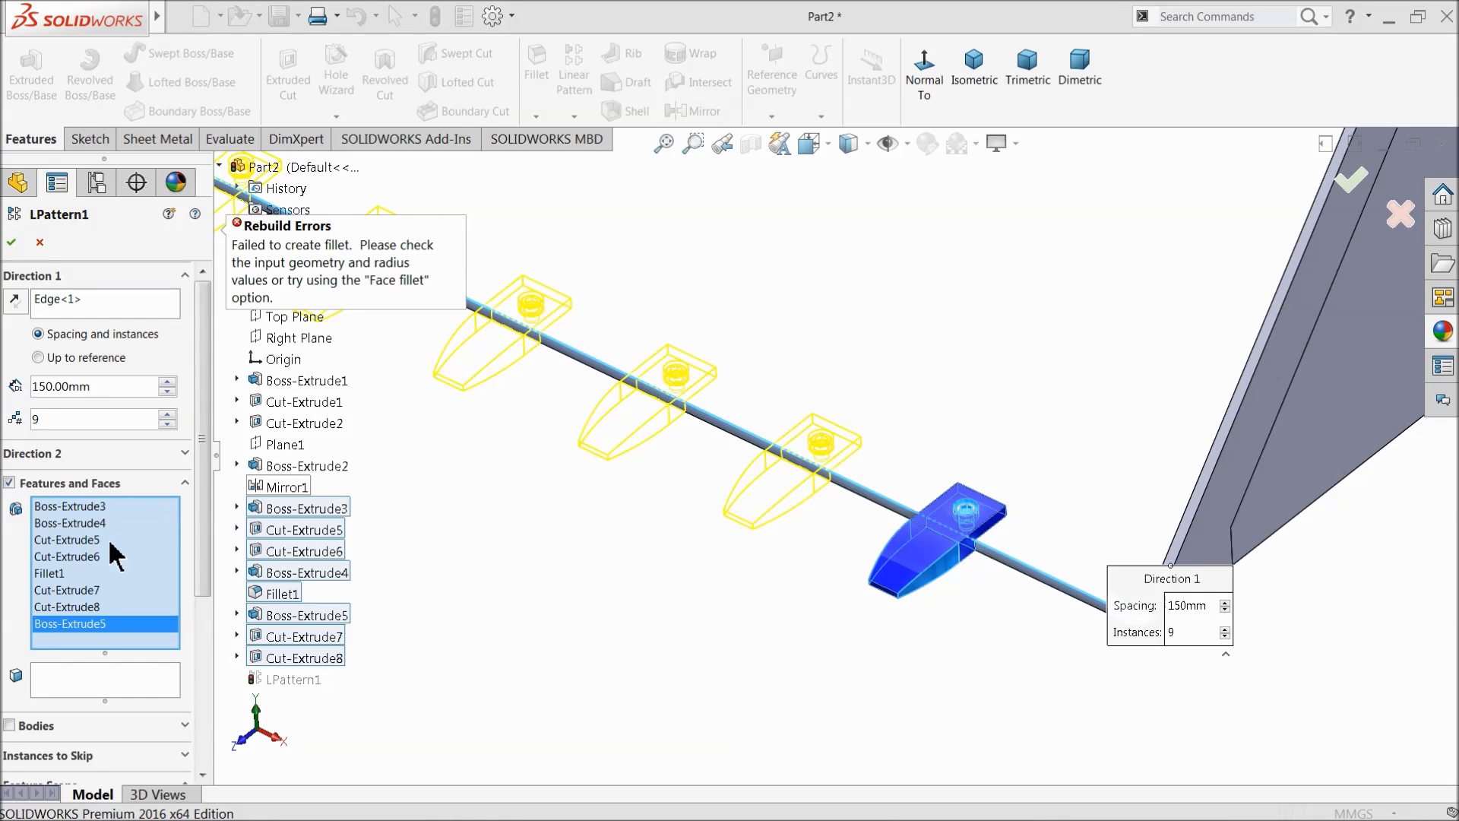
Step: Clear the pattern's feature selection, pattern the tooth and bolt as bodies instead, and apply the edited linear pattern
right_click(100, 564)
left_click(144, 574)
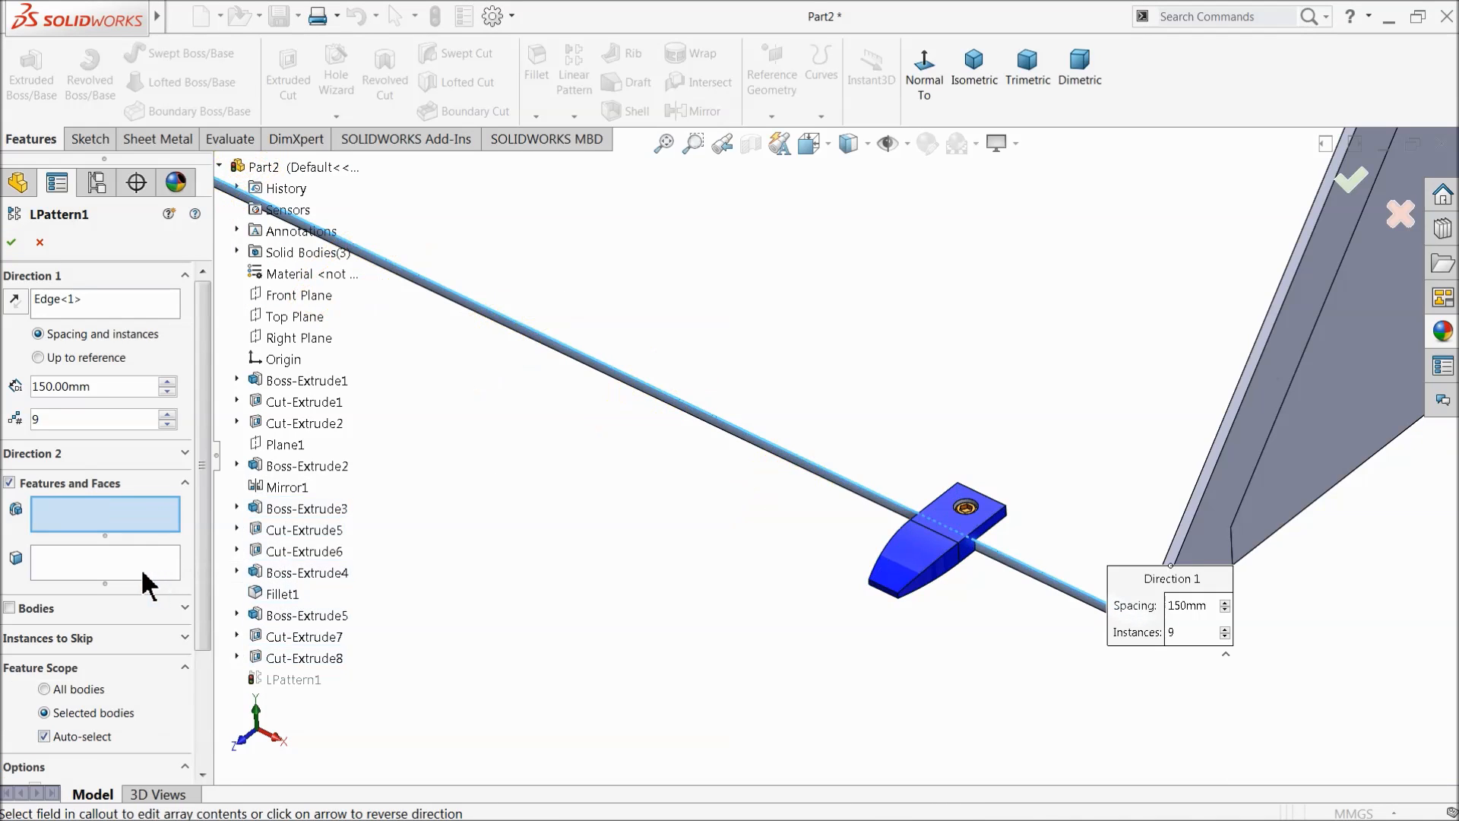
left_click(9, 608)
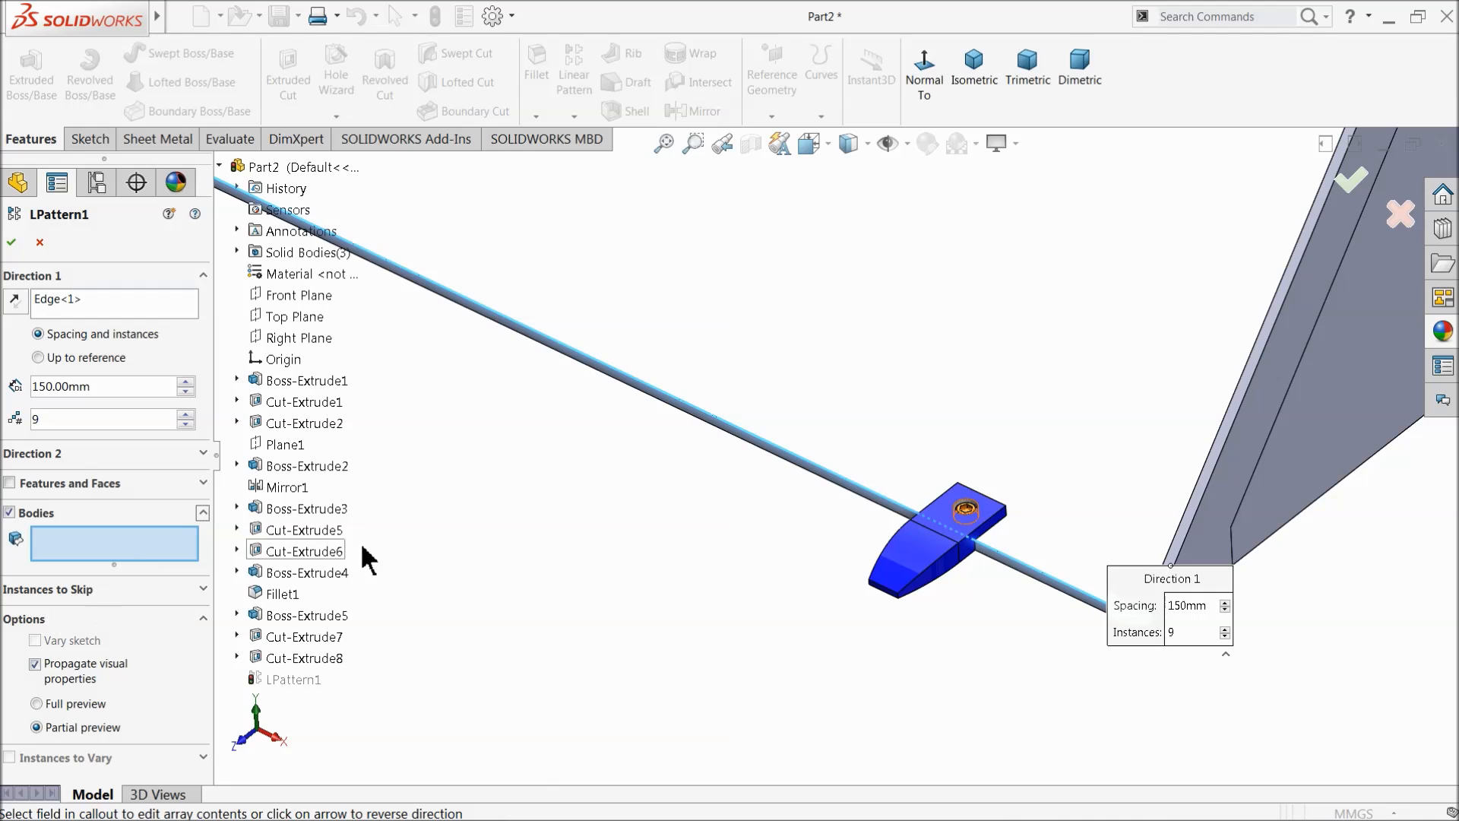
left_click(948, 554)
scroll(958, 524, "down", 3)
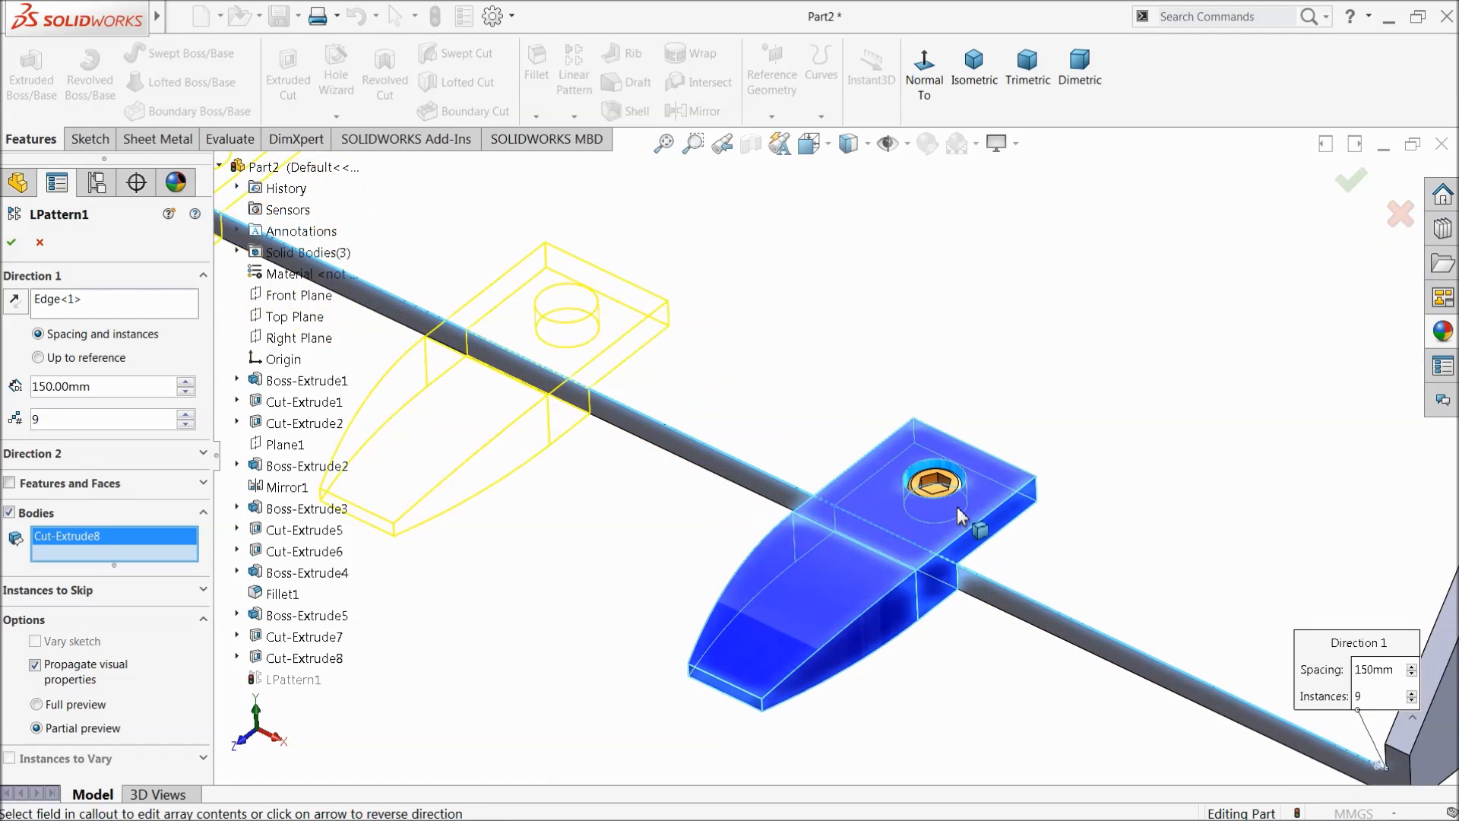
scroll(959, 522, "down", 3)
left_click(836, 439)
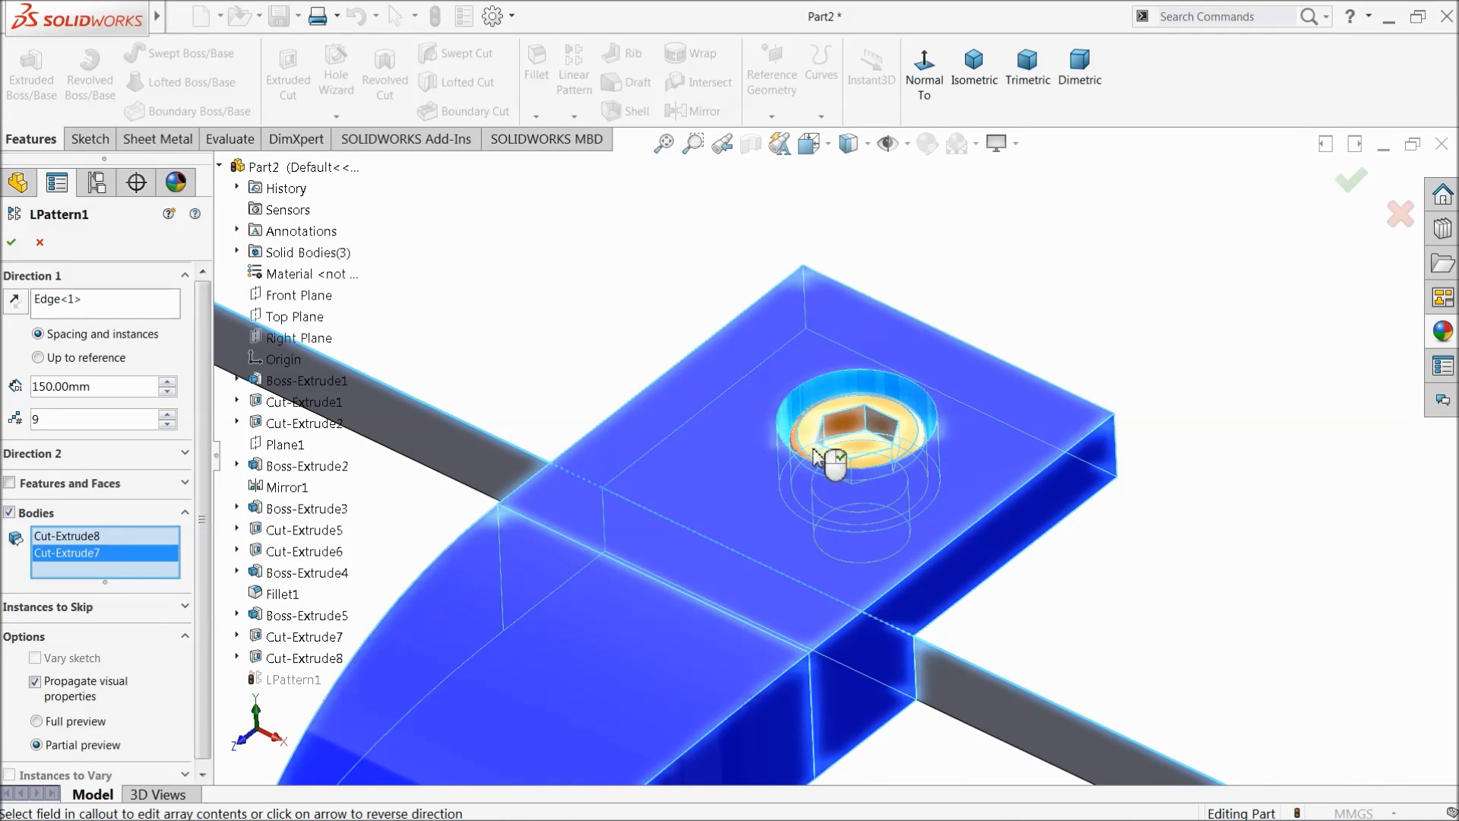
scroll(836, 439, "up", 10)
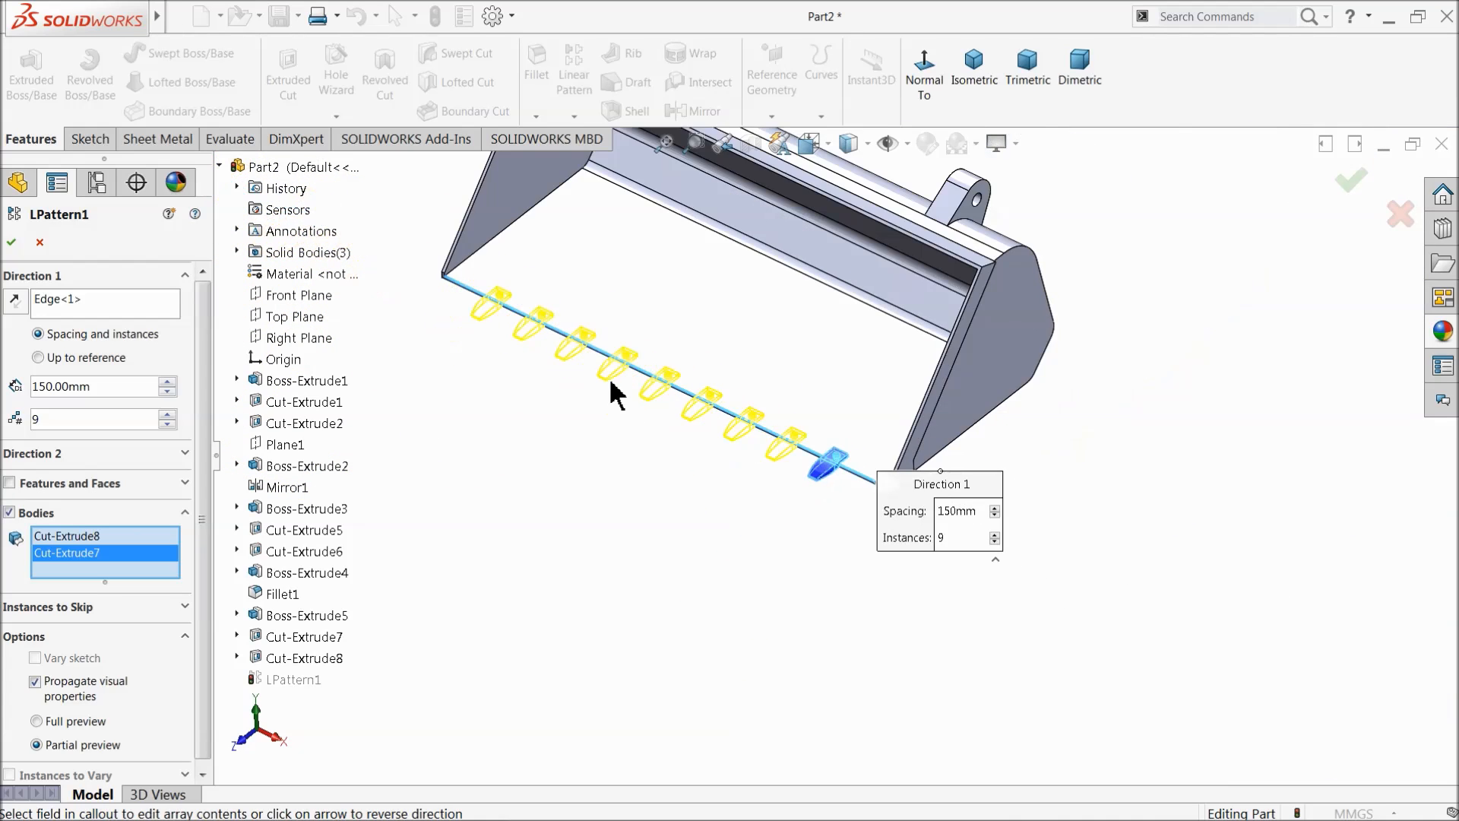
scroll(616, 397, "down", 2)
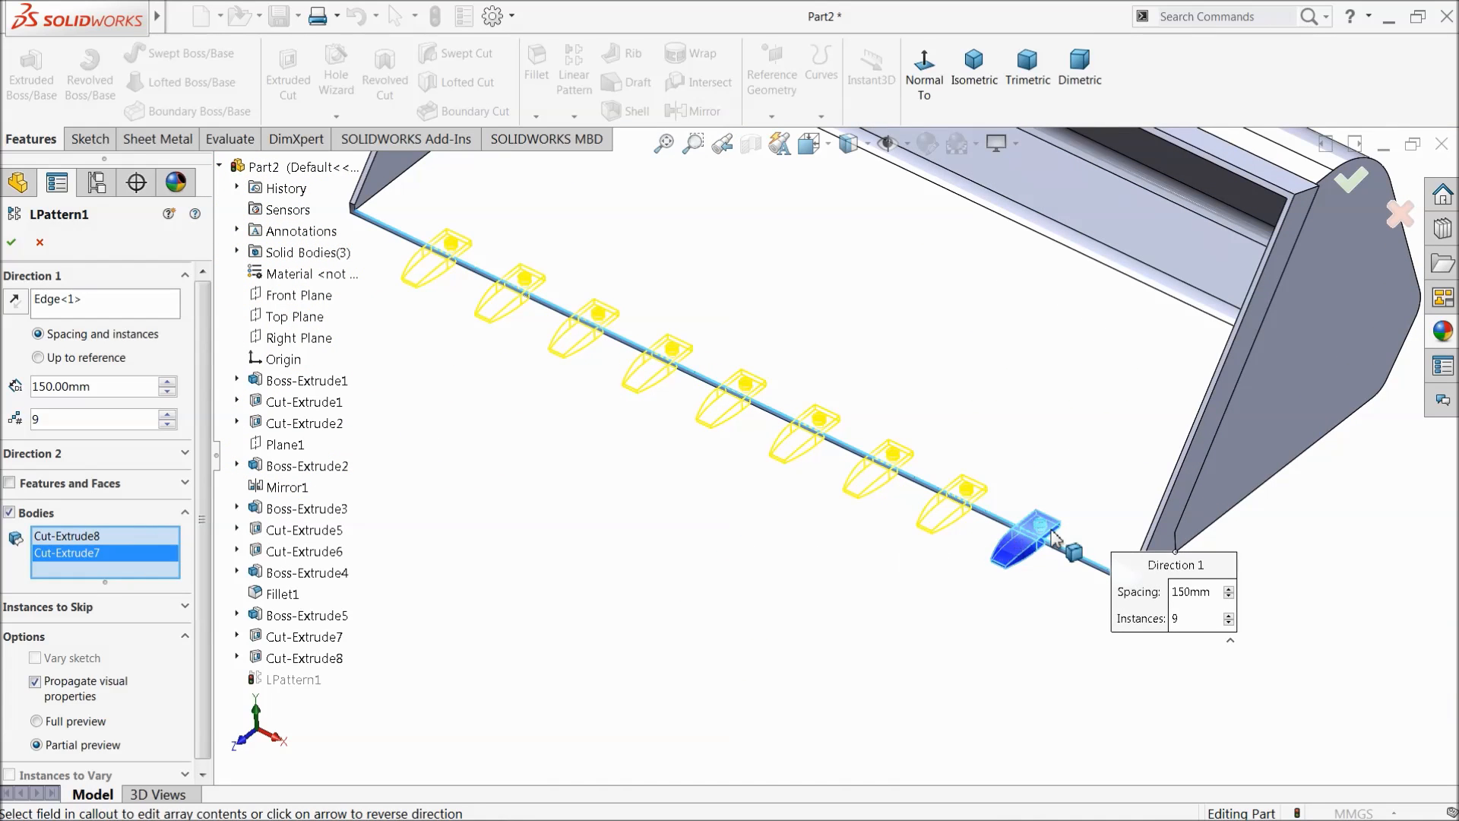
scroll(1057, 538, "down", 1)
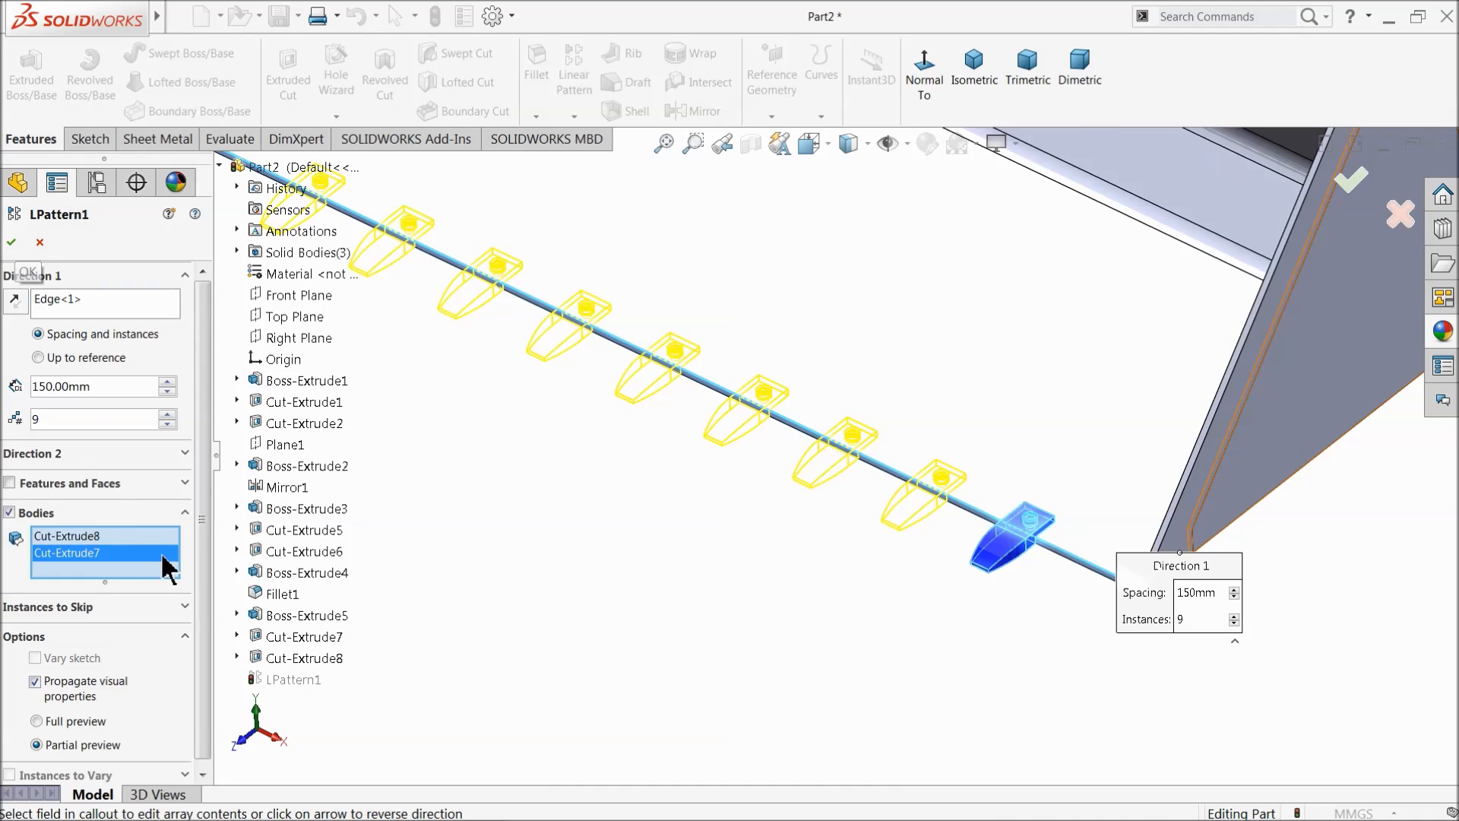
left_click(12, 242)
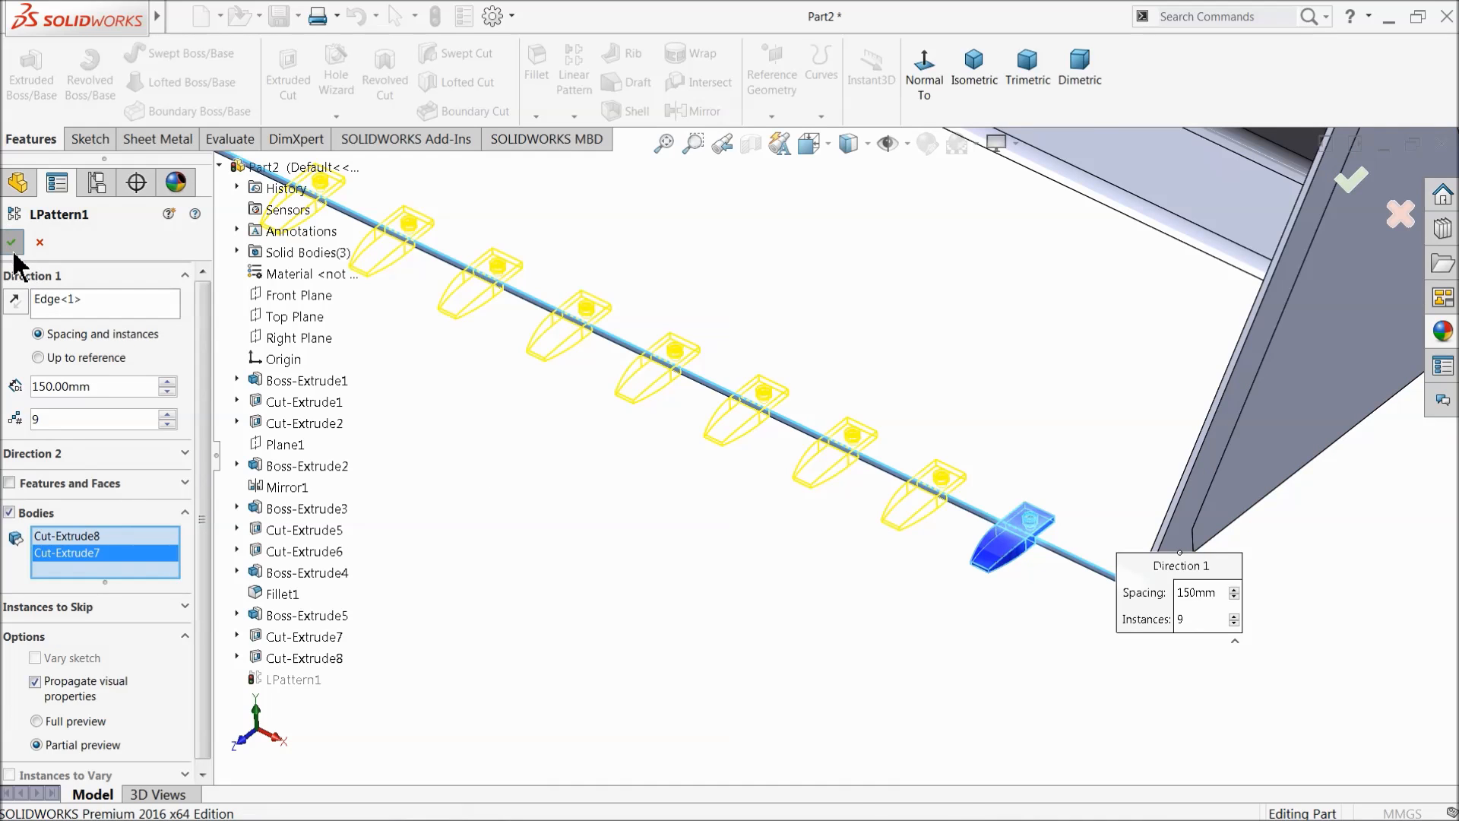
Step: Examine the patterned teeth along the front lip, including the bolt in each tooth, and the whole bucket
scroll(576, 391, "up", 2)
scroll(522, 283, "down", 4)
middle_click_drag(576, 320, 585, 393)
left_click(481, 329)
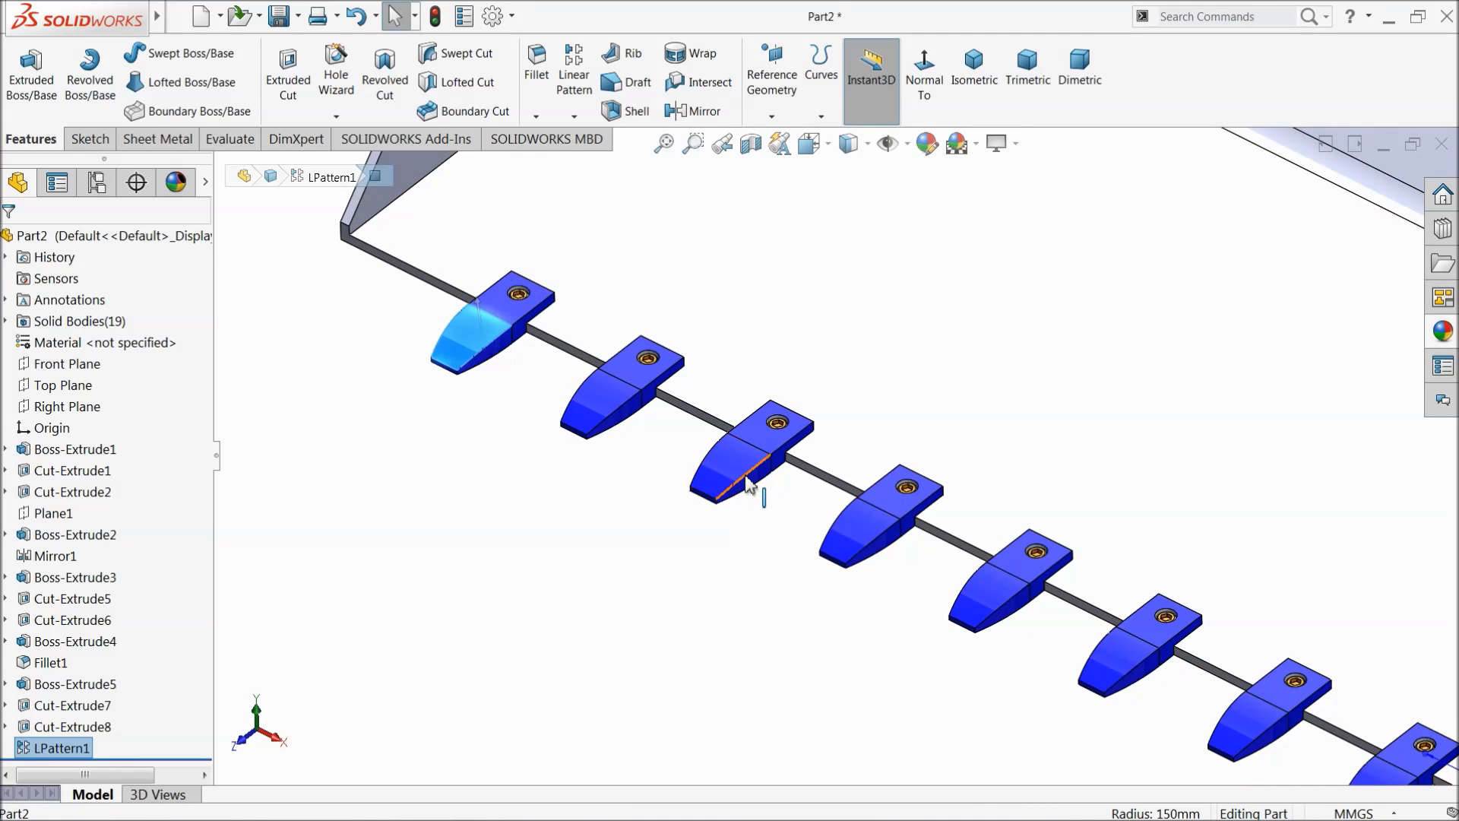
scroll(684, 471, "up", 5)
scroll(905, 541, "down", 5)
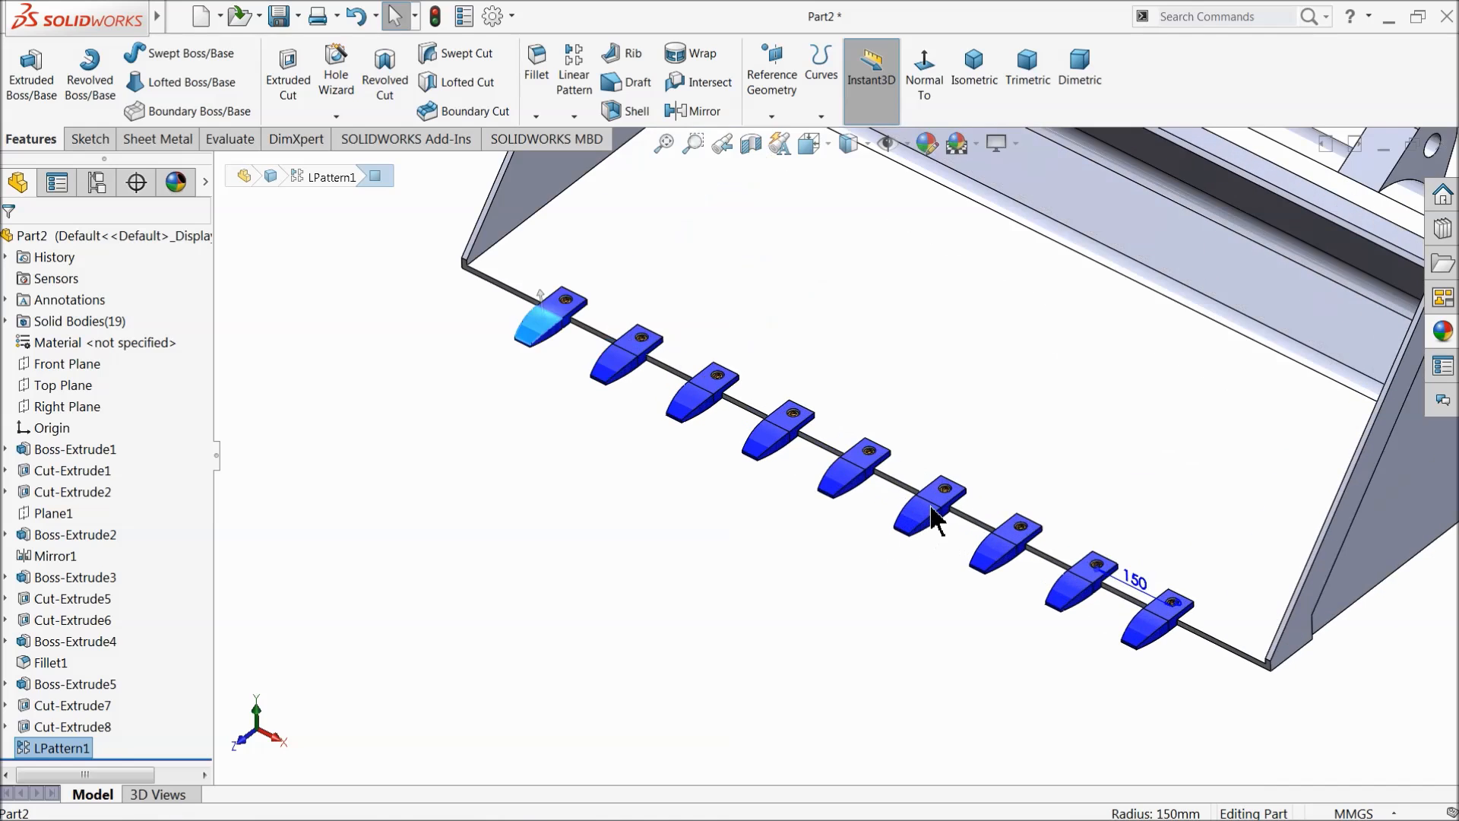
left_click(906, 593)
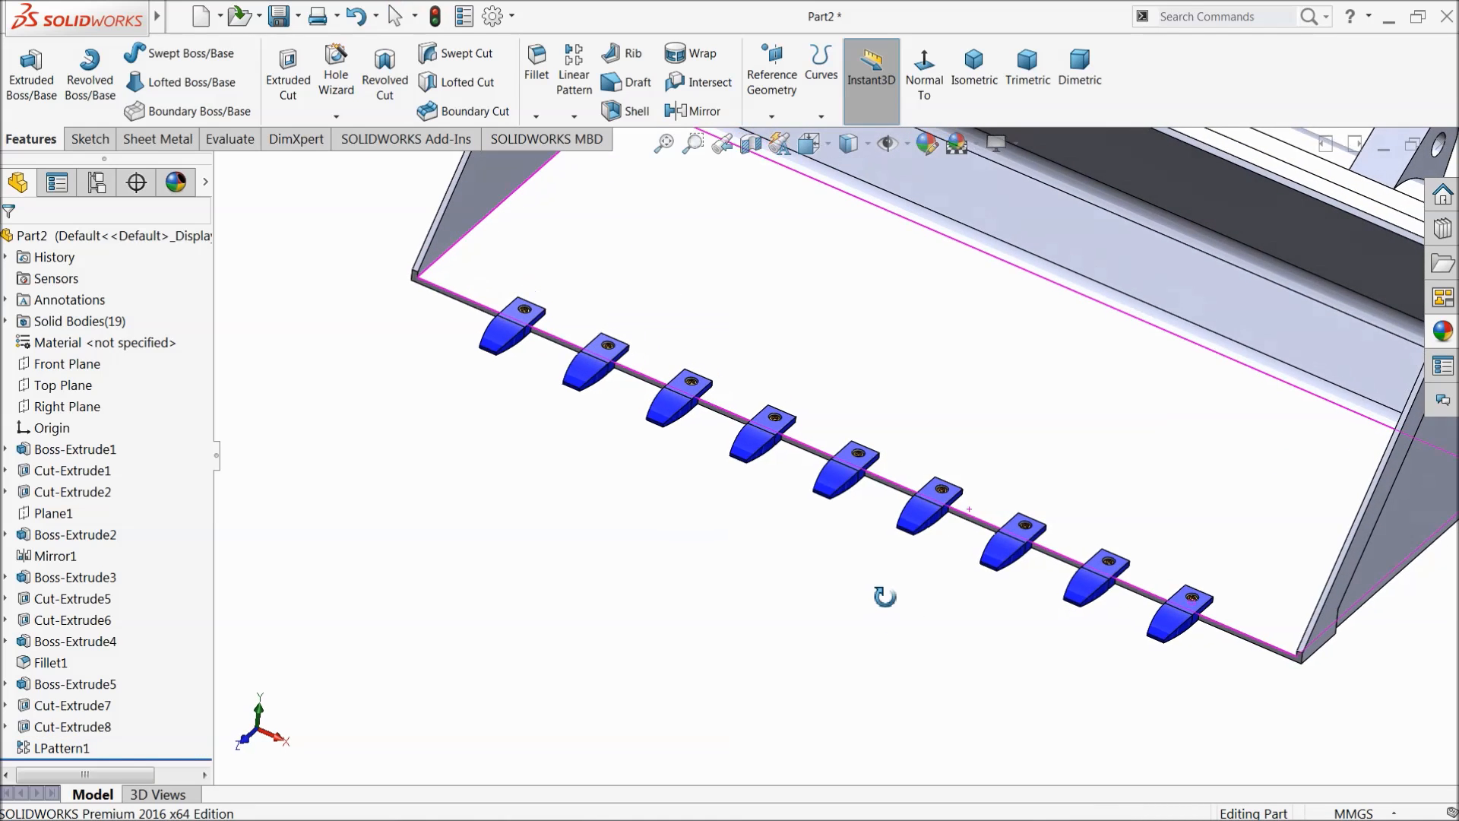
scroll(836, 578, "up", 5)
middle_click_drag(809, 517, 821, 538)
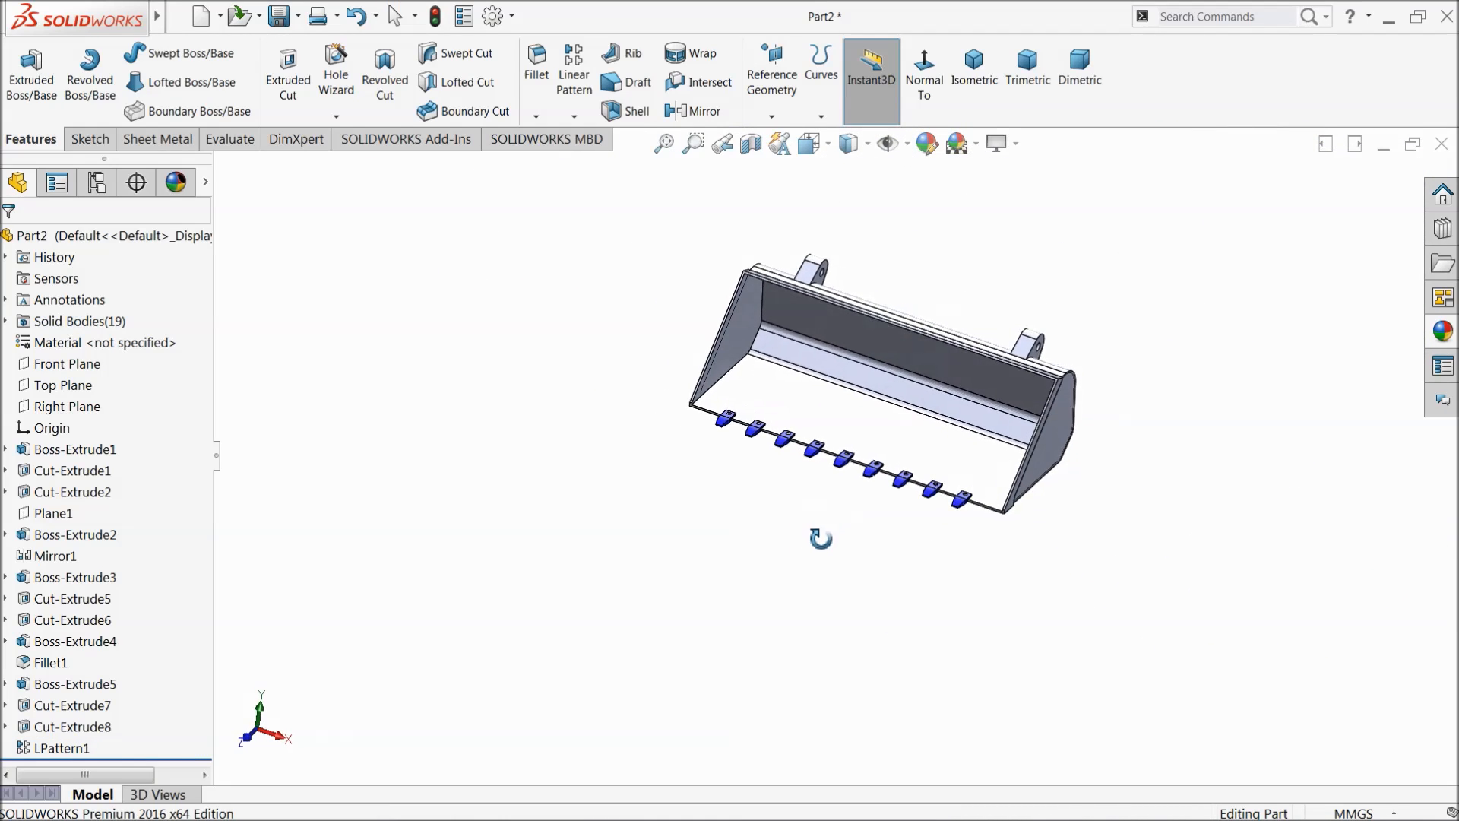
scroll(924, 360, "down", 3)
scroll(1011, 433, "down", 1)
Step: Apply a dark grey colour appearance to the whole part
left_click(34, 236)
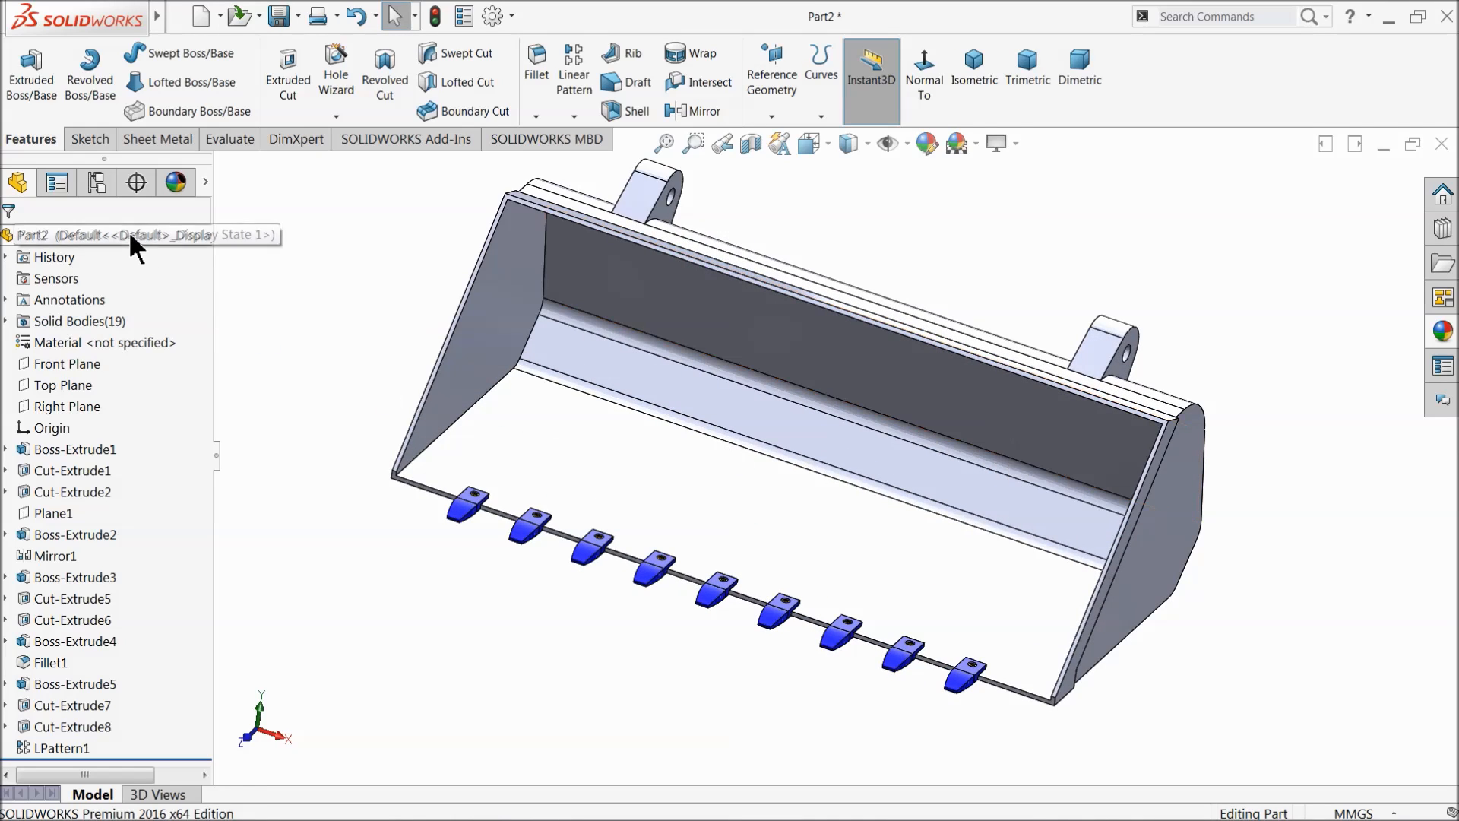
left_click(931, 144)
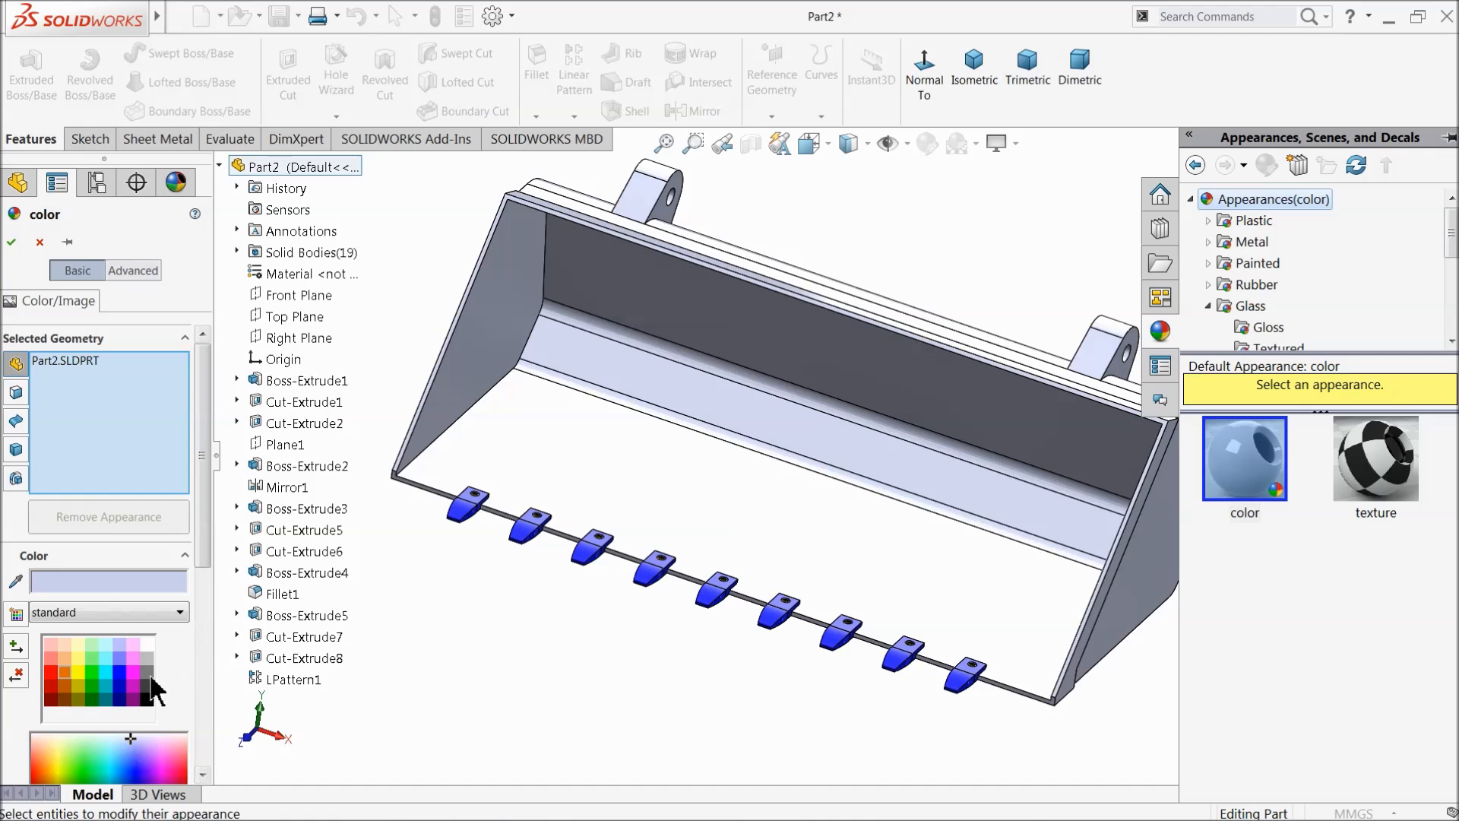
left_click(149, 673)
left_click(148, 686)
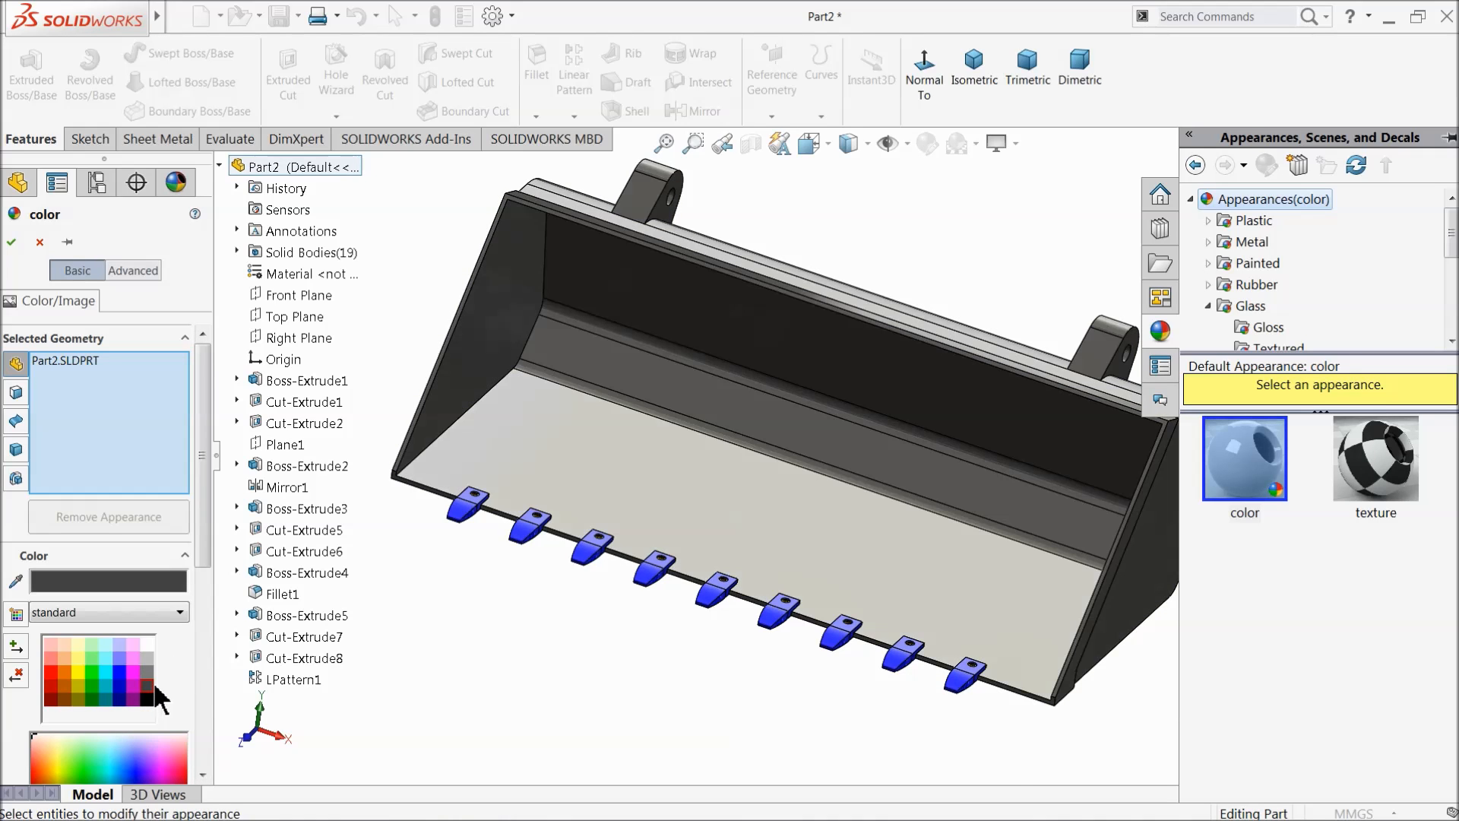
middle_click_drag(416, 591, 402, 558)
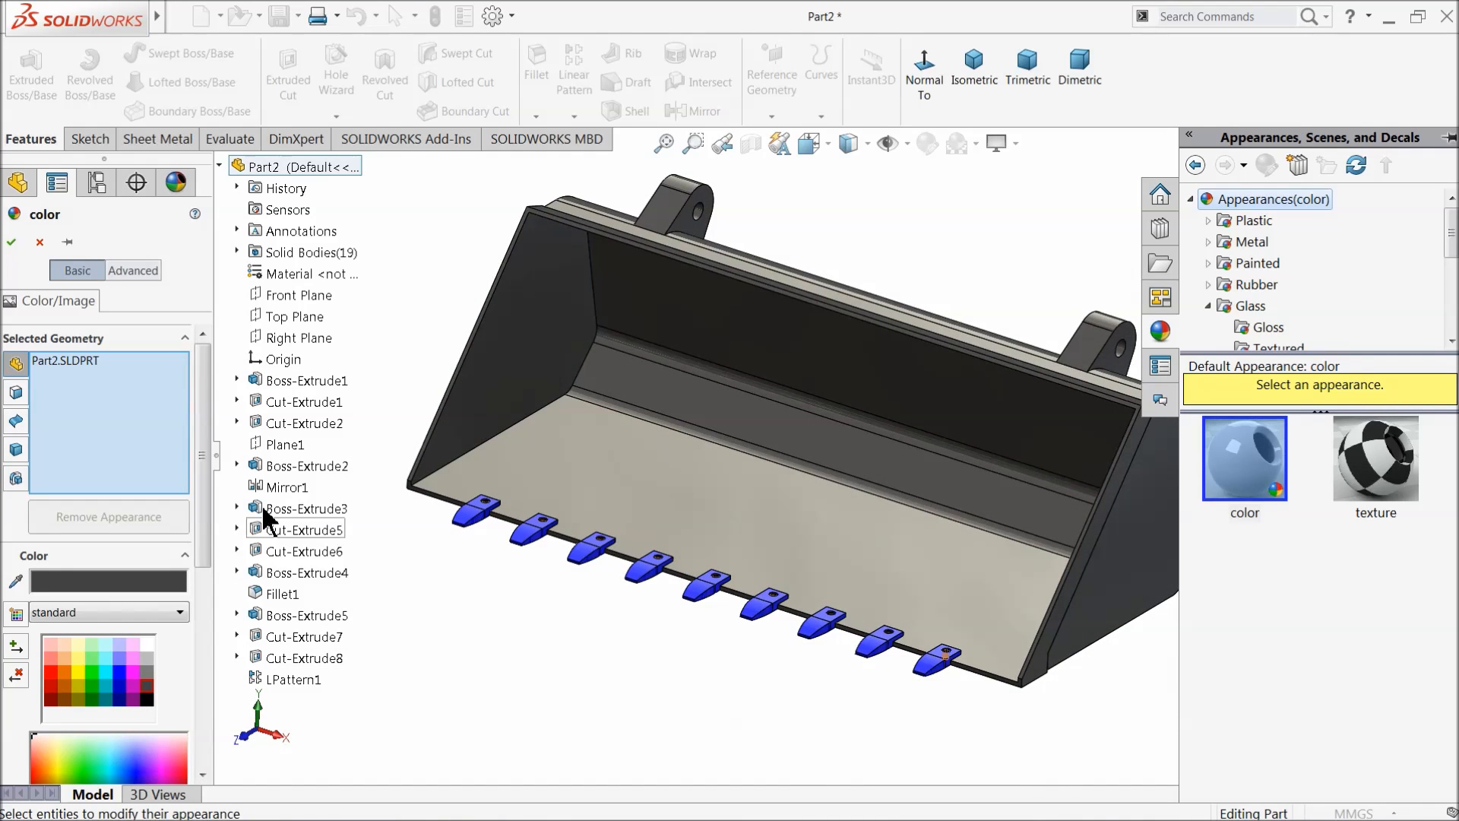
left_click(13, 243)
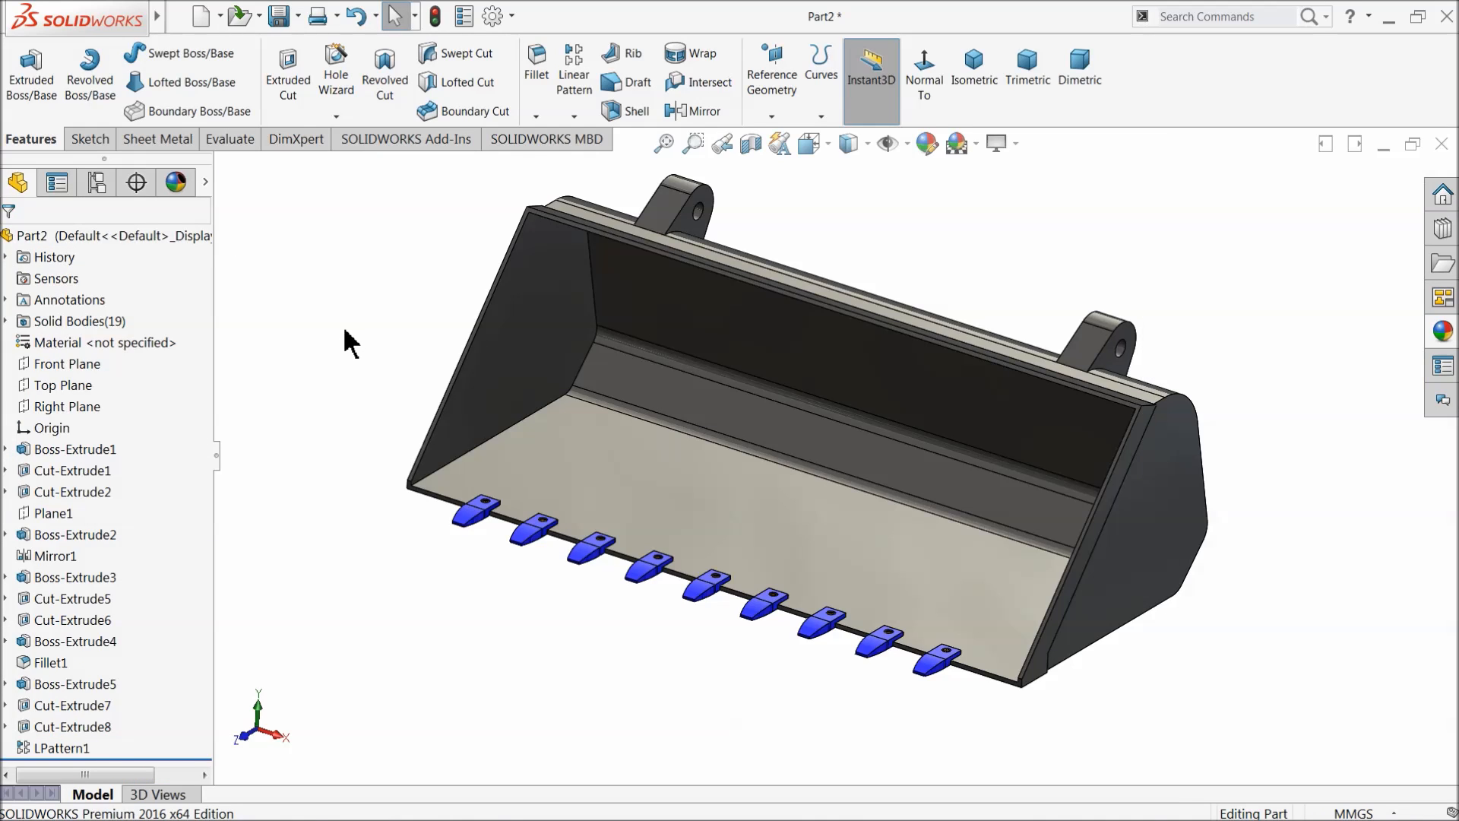
Step: Save the part as 3.Bucket in the BobCat folder
left_click(281, 15)
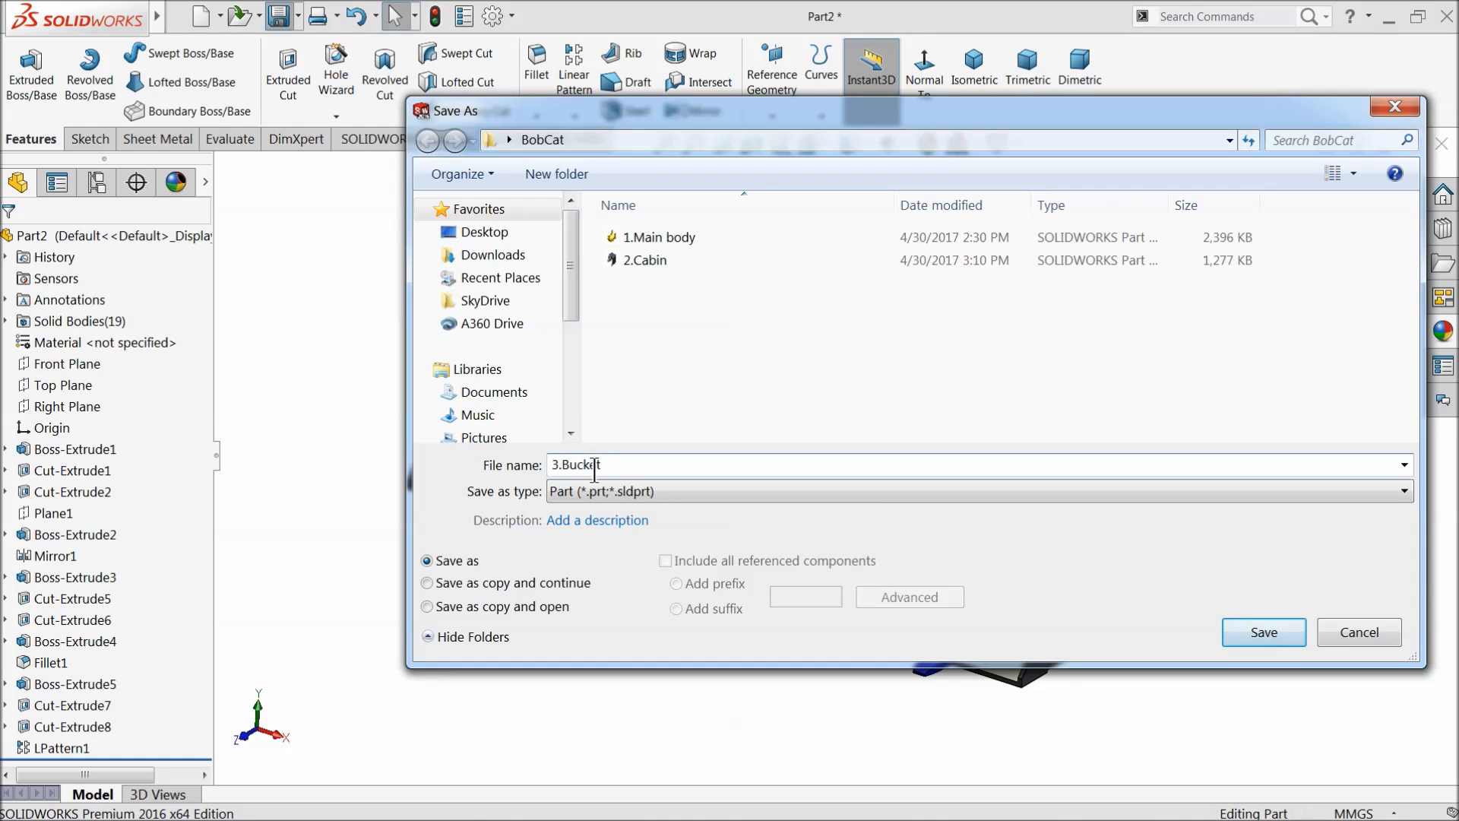
left_click(1261, 637)
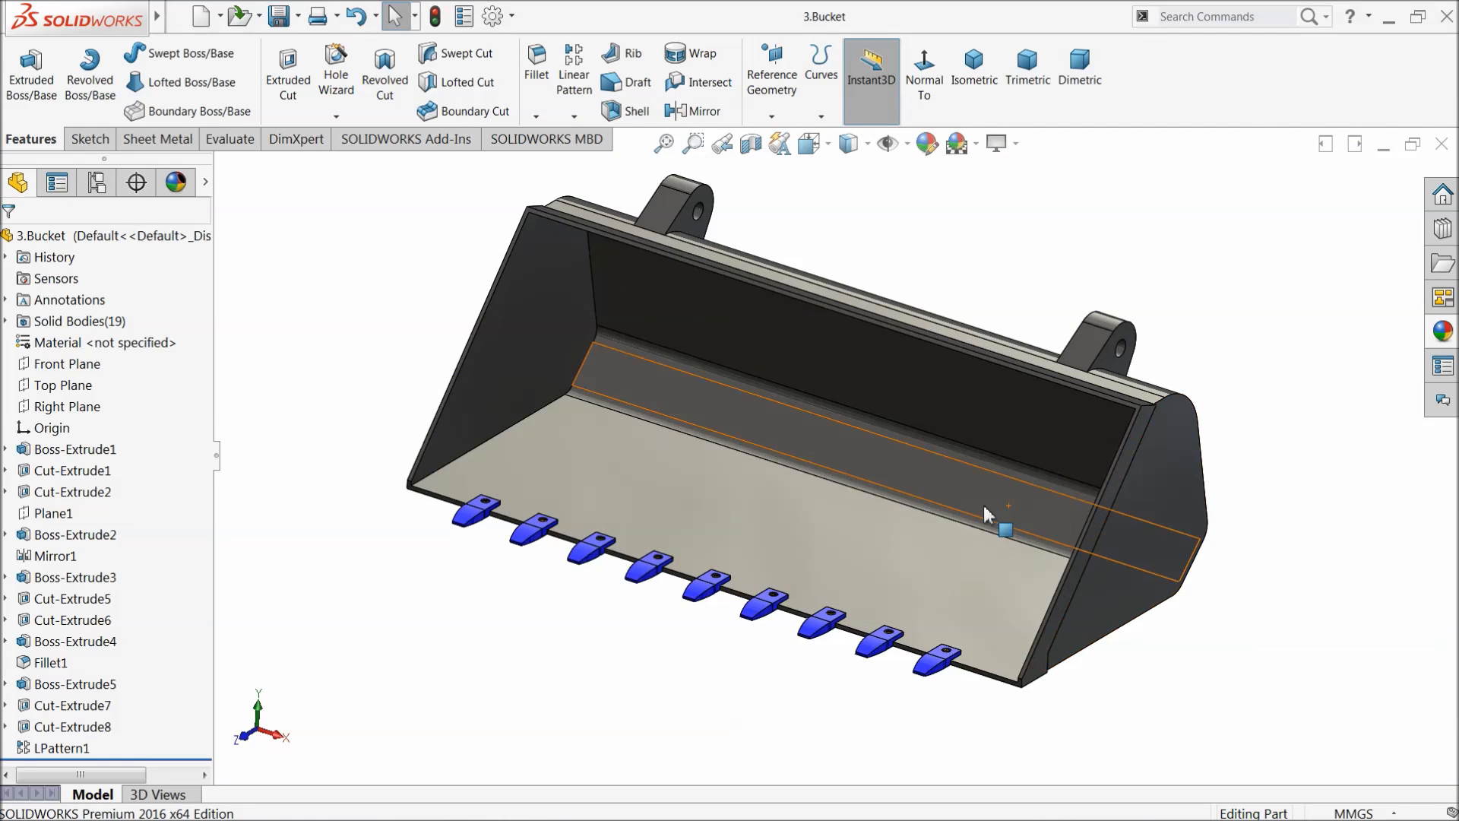
mouse_move(794, 452)
middle_mouse_down()
mouse_move(795, 420)
mouse_move(805, 453)
middle_mouse_up()
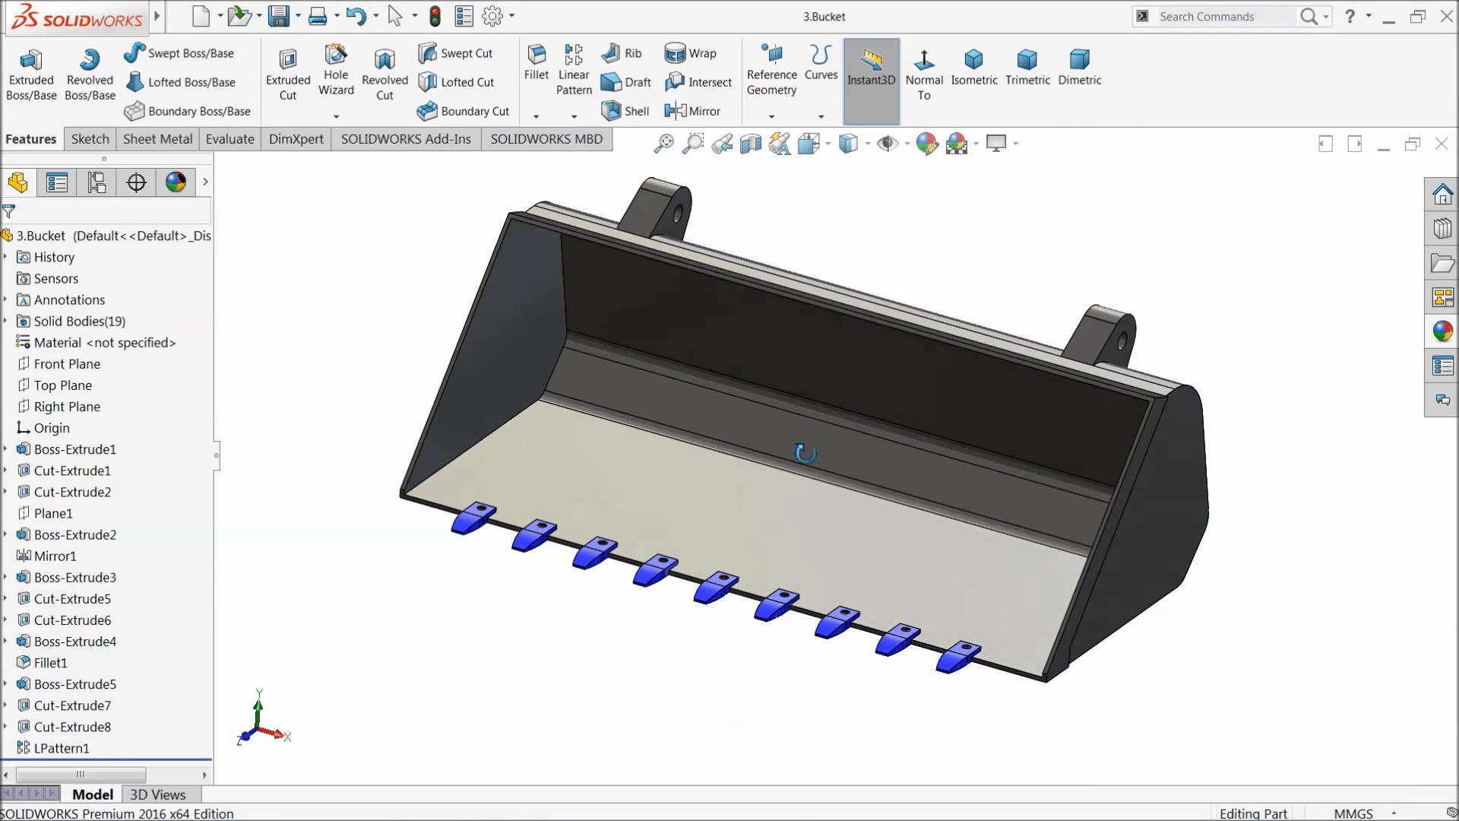
scroll(881, 437, "down", 2)
left_click(1005, 143)
left_click(998, 237)
mouse_move(795, 383)
middle_mouse_down()
mouse_move(797, 352)
mouse_move(773, 383)
middle_mouse_up()
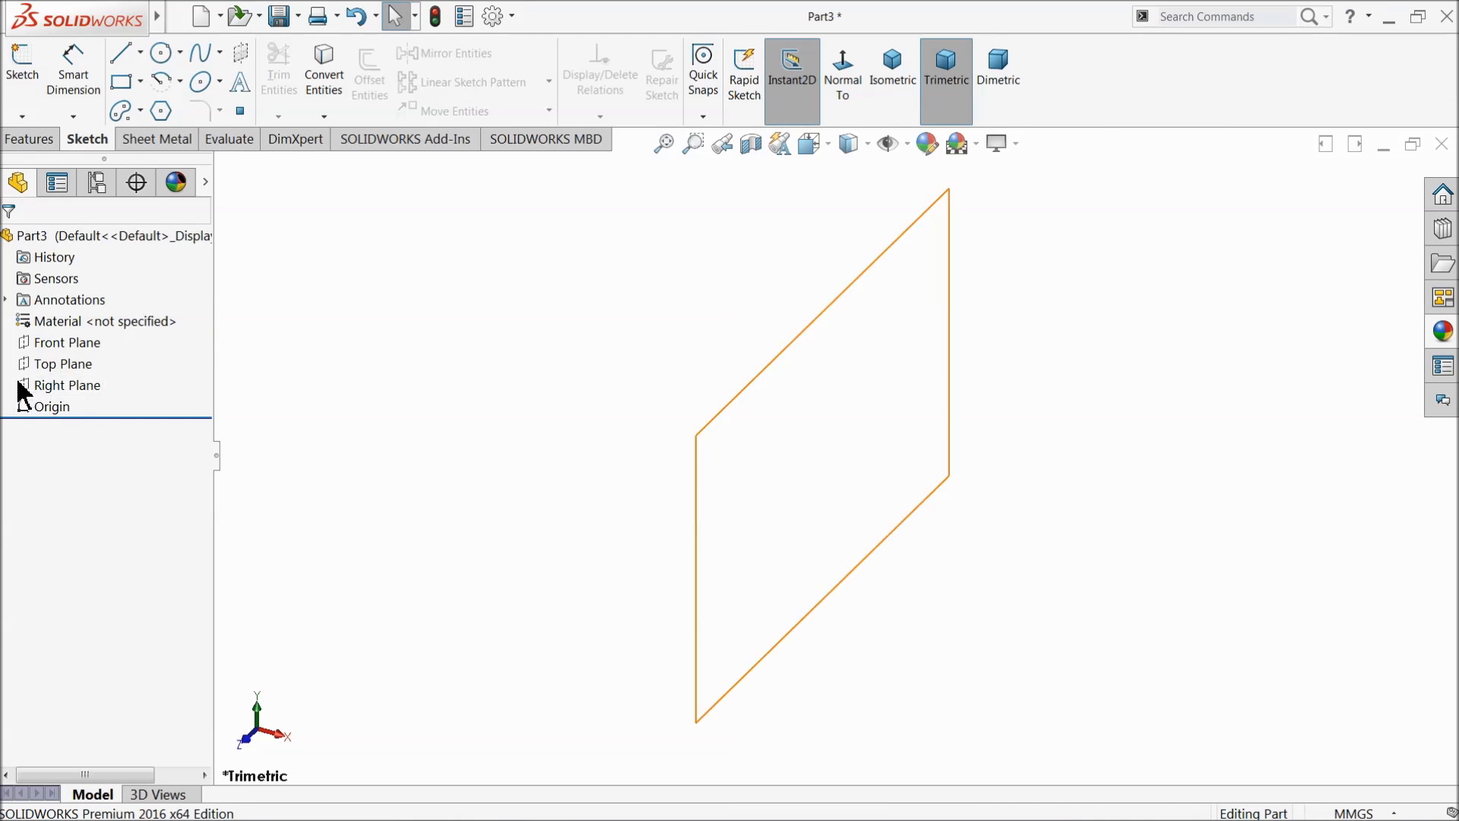
Step: In the new part, start a sketch on the Front Plane and draw a center rectangle from the origin
left_click(30, 341)
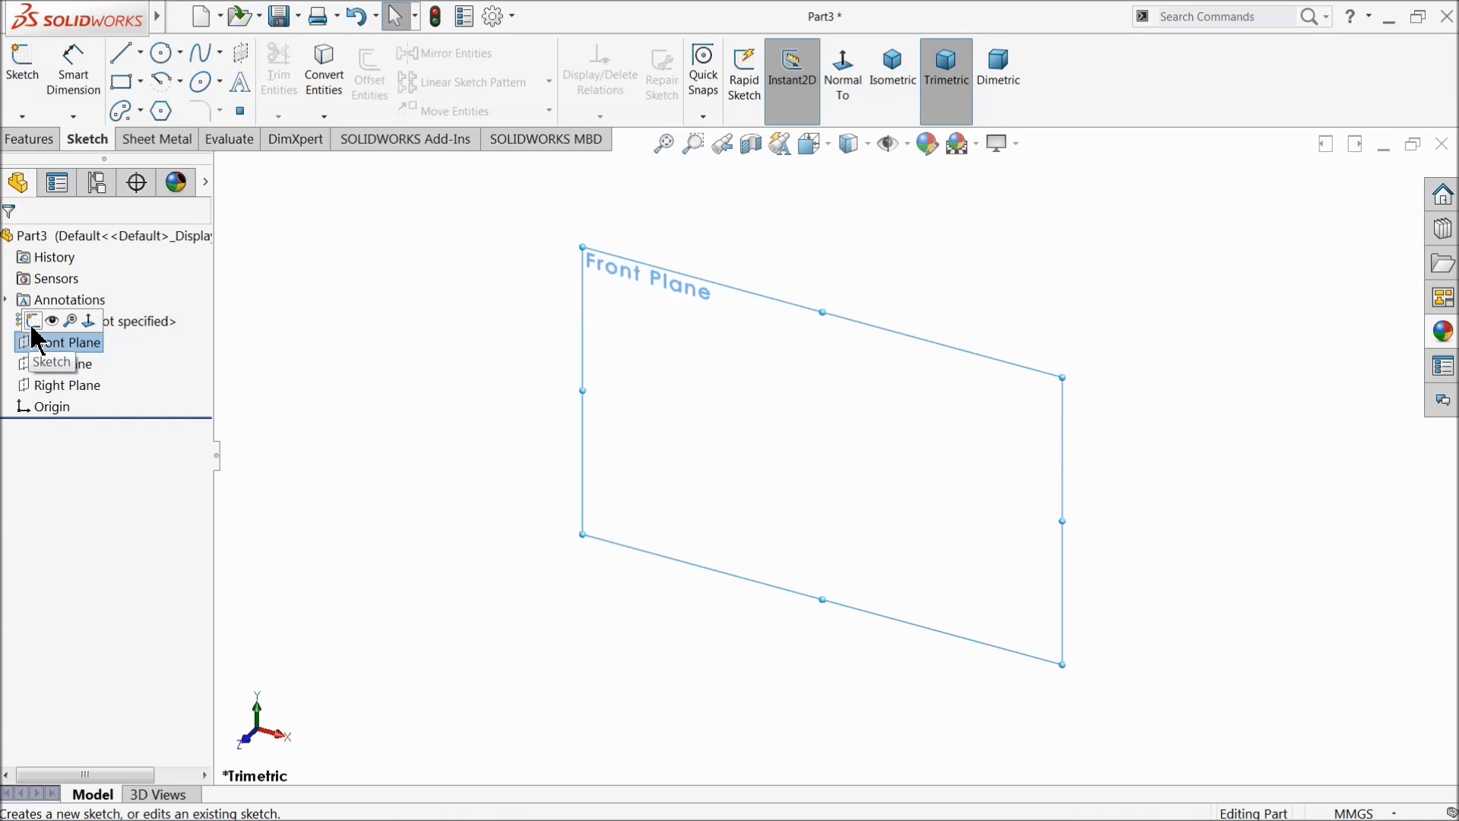
left_click(32, 323)
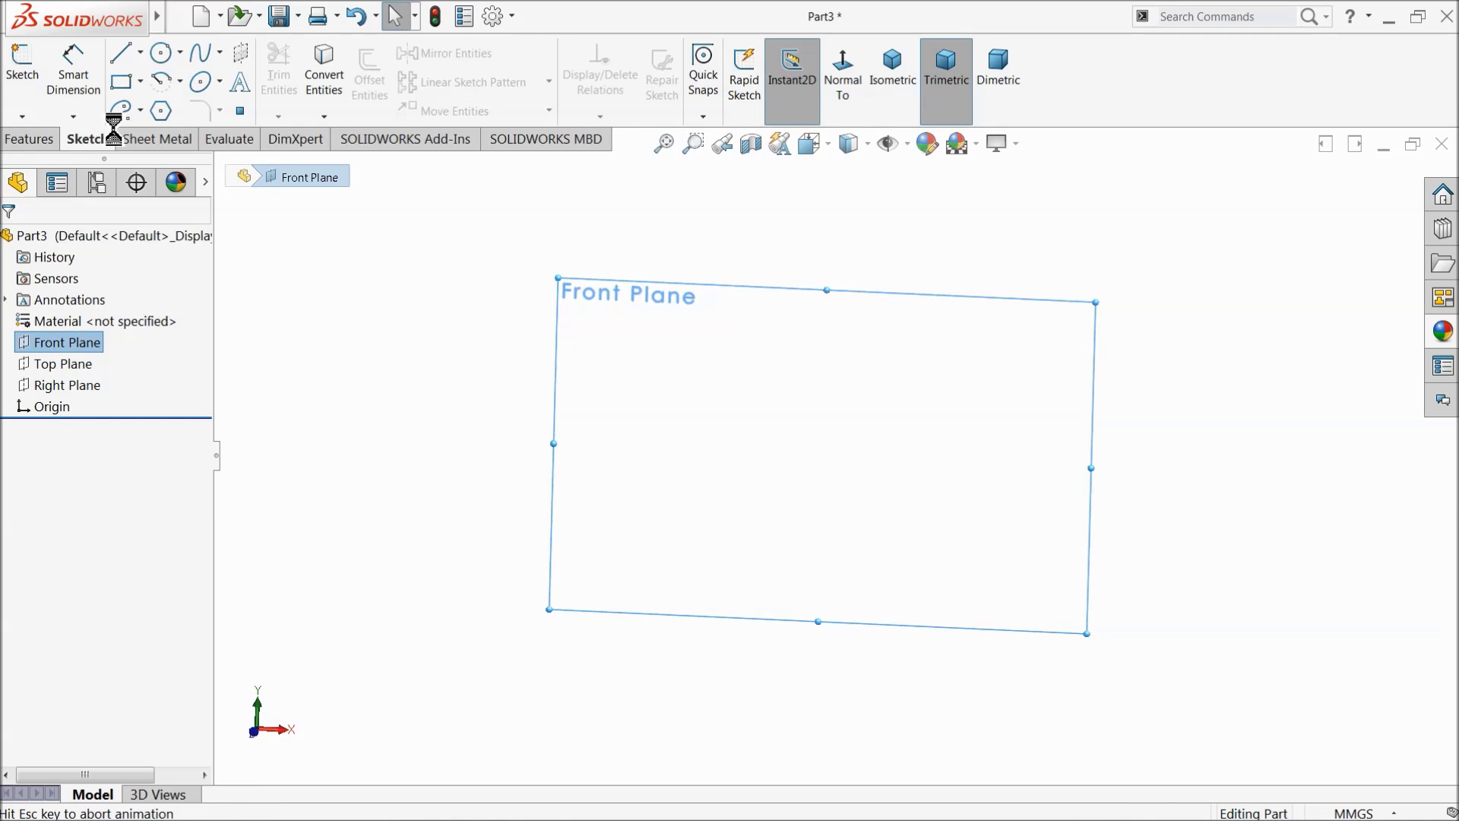
left_click(141, 82)
left_click(136, 128)
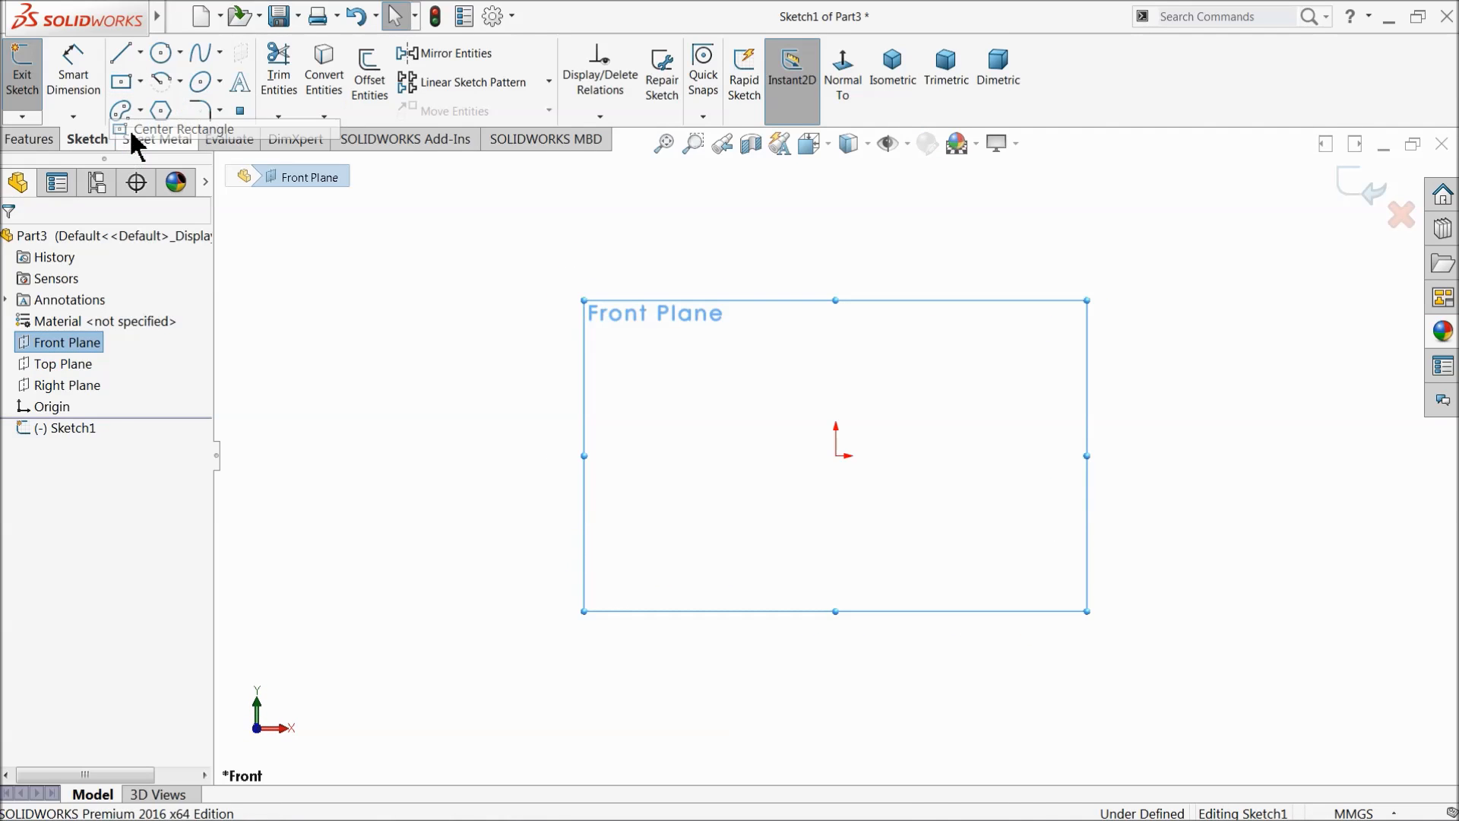
left_click(836, 456)
left_click(613, 225)
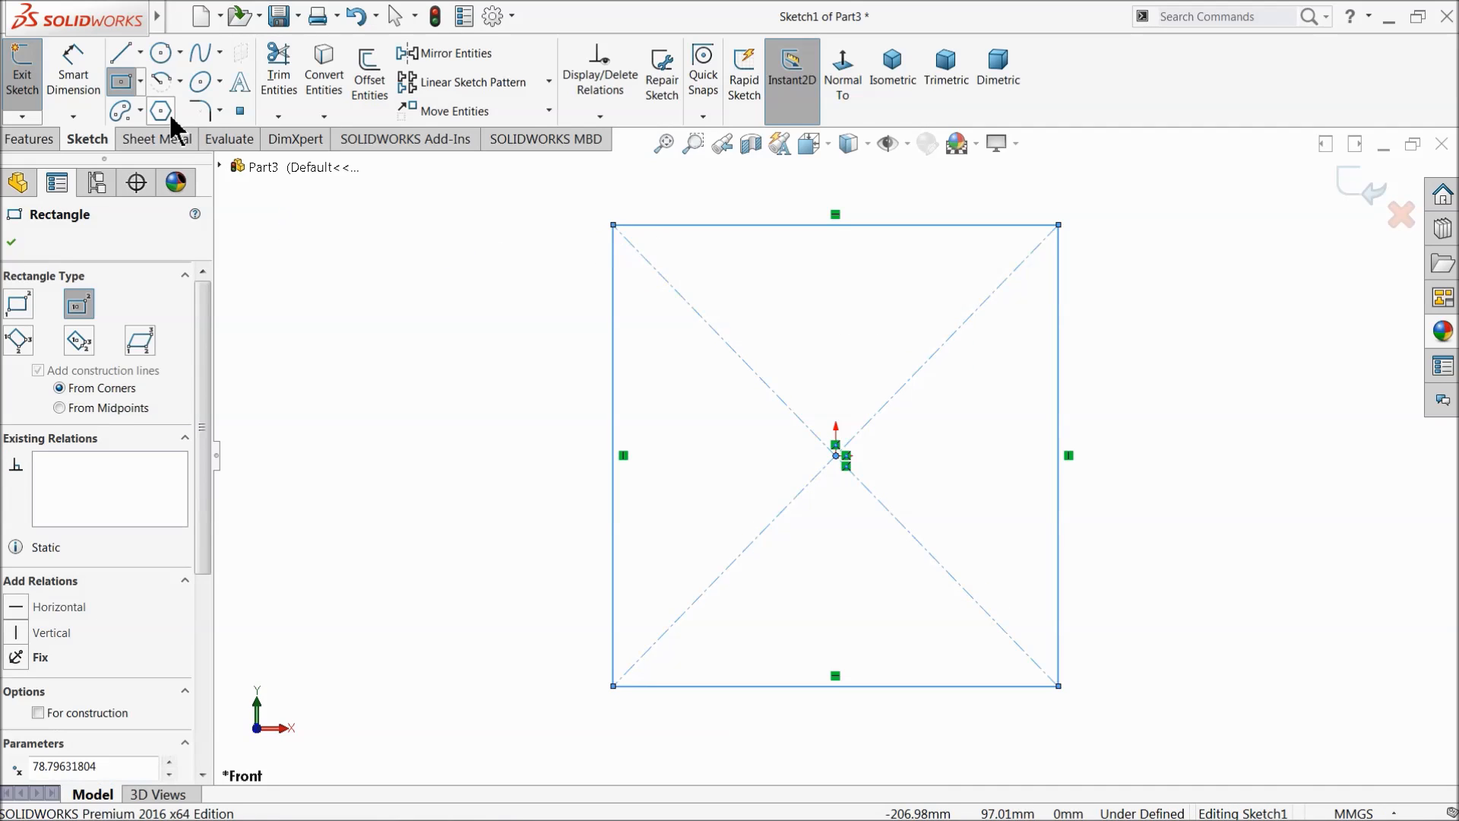
Step: Dimension the center rectangle to a height of 775 mm and a width of 1000 mm
left_click(63, 72)
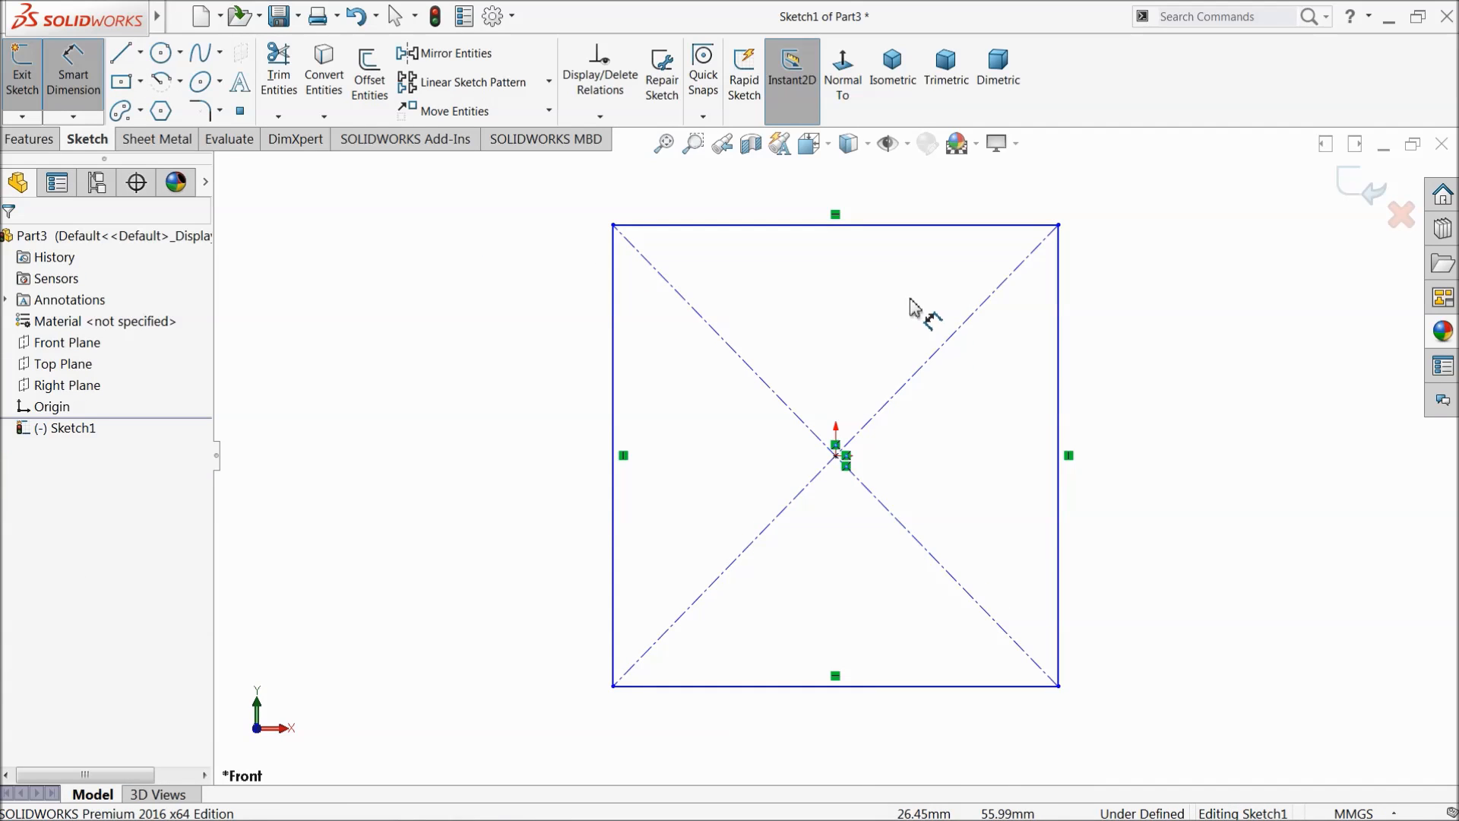
left_click(1058, 396)
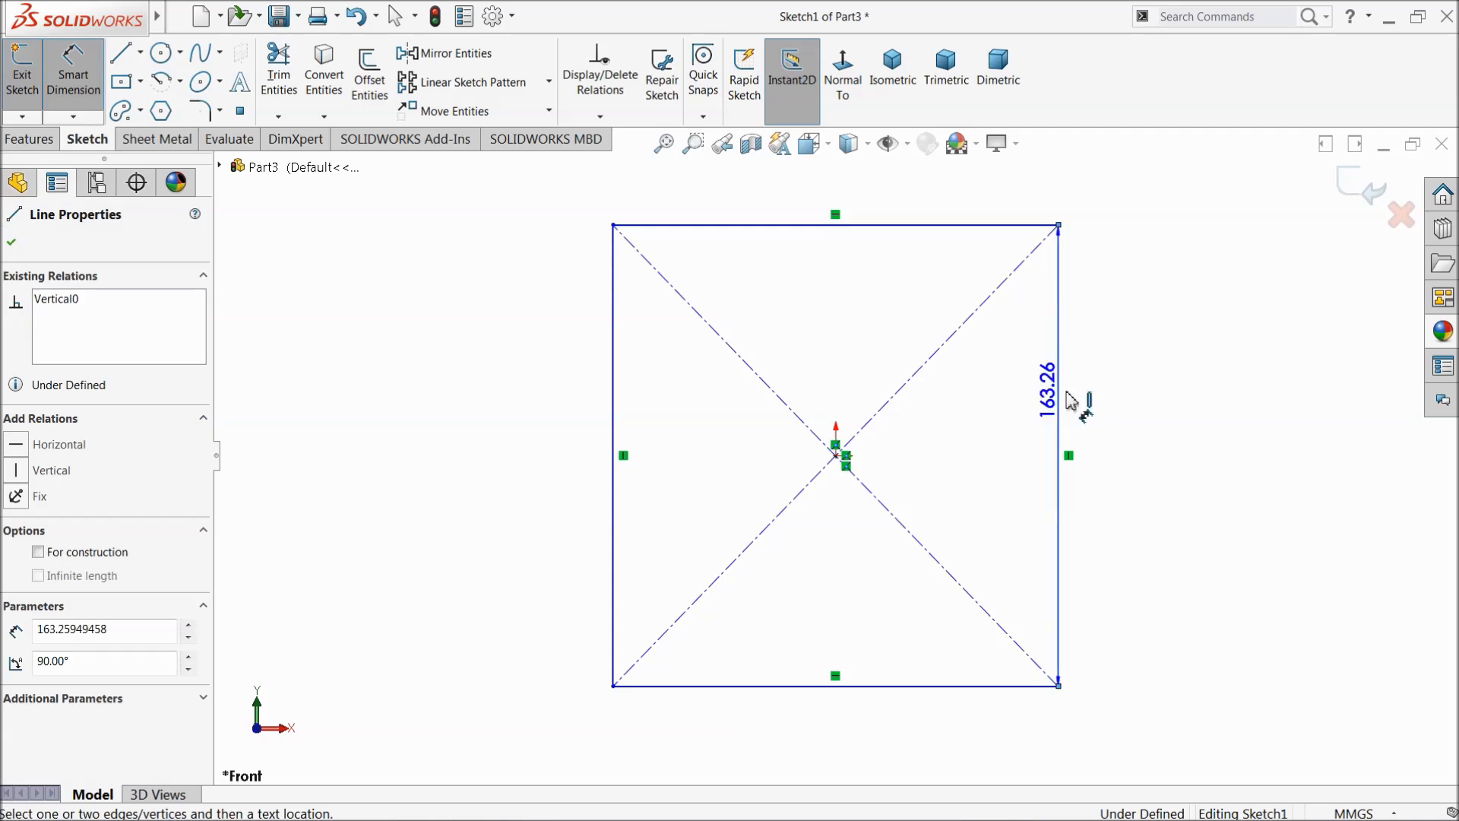
left_click(1122, 416)
type("775")
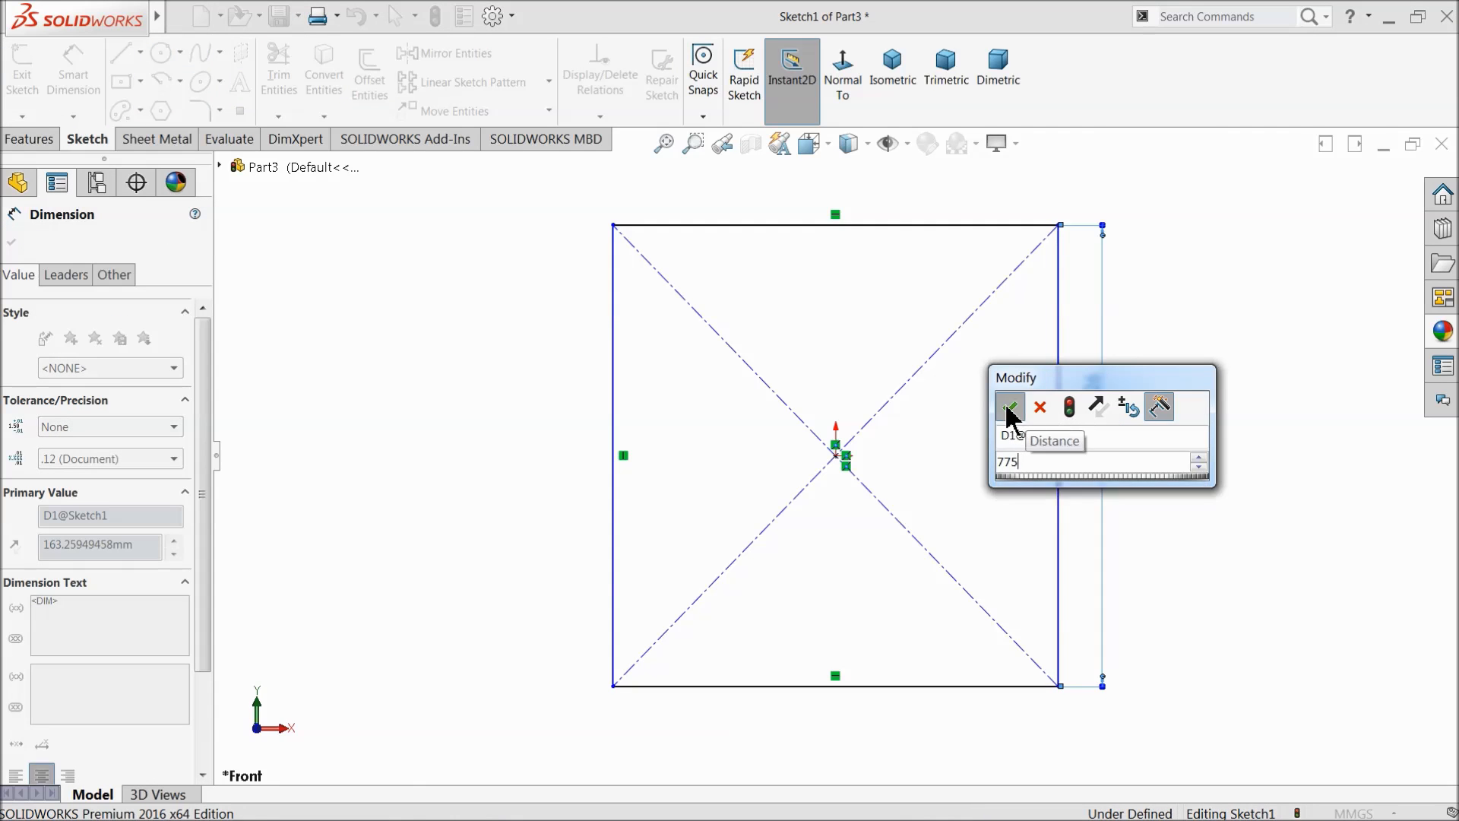
left_click(1009, 410)
left_click(832, 225)
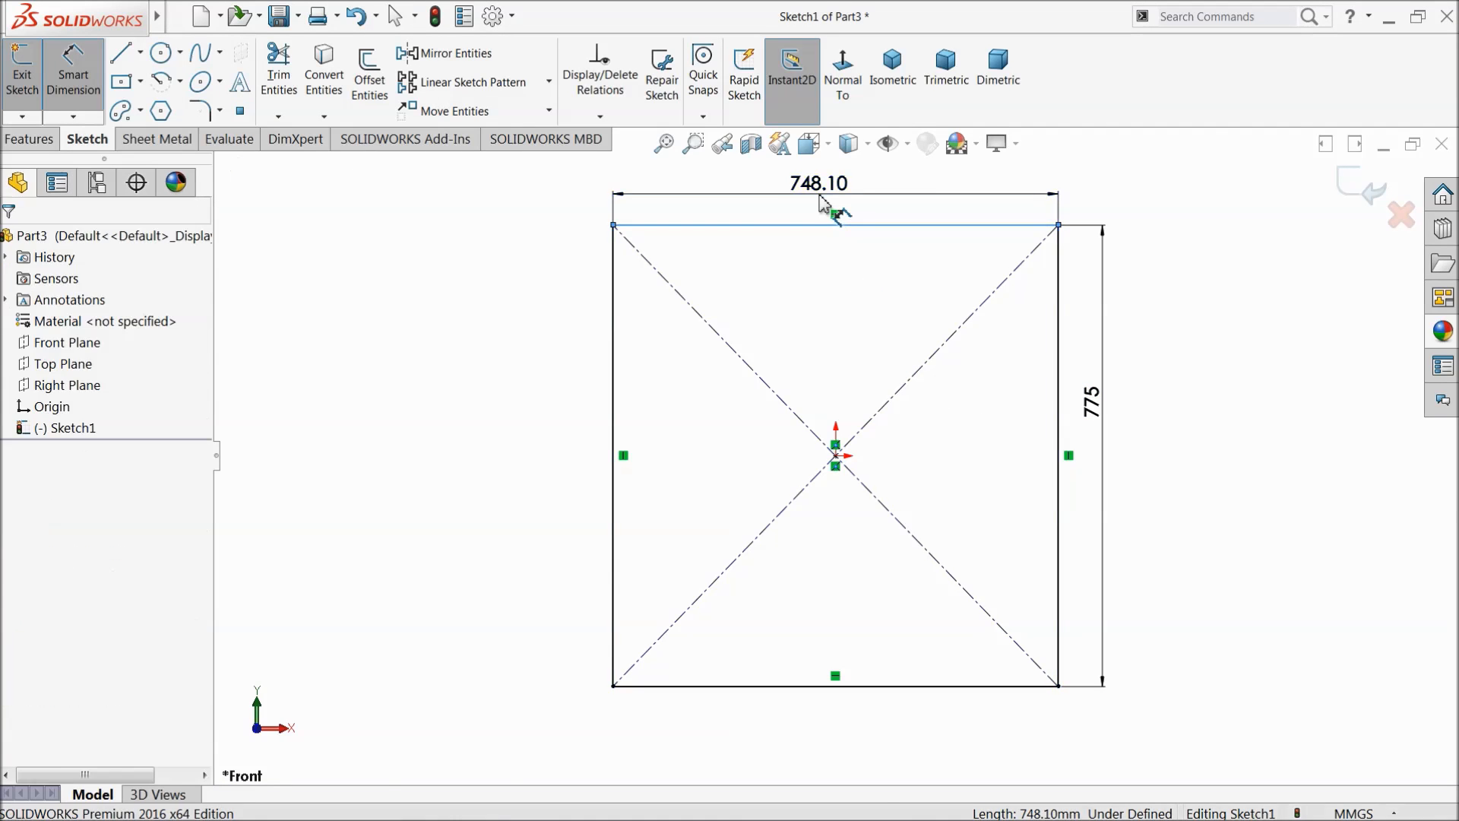
left_click(819, 203)
type("1000")
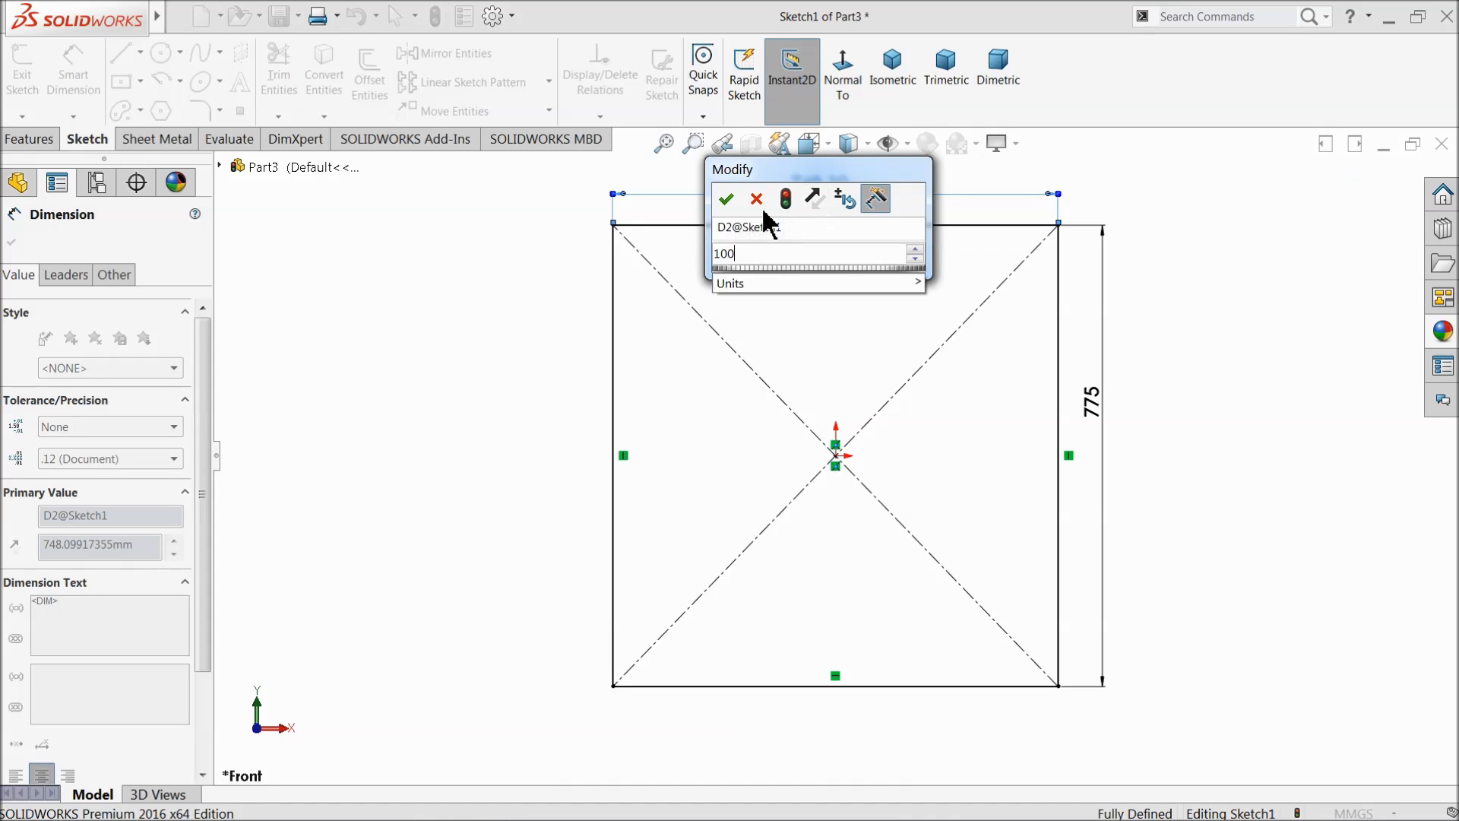
left_click(728, 200)
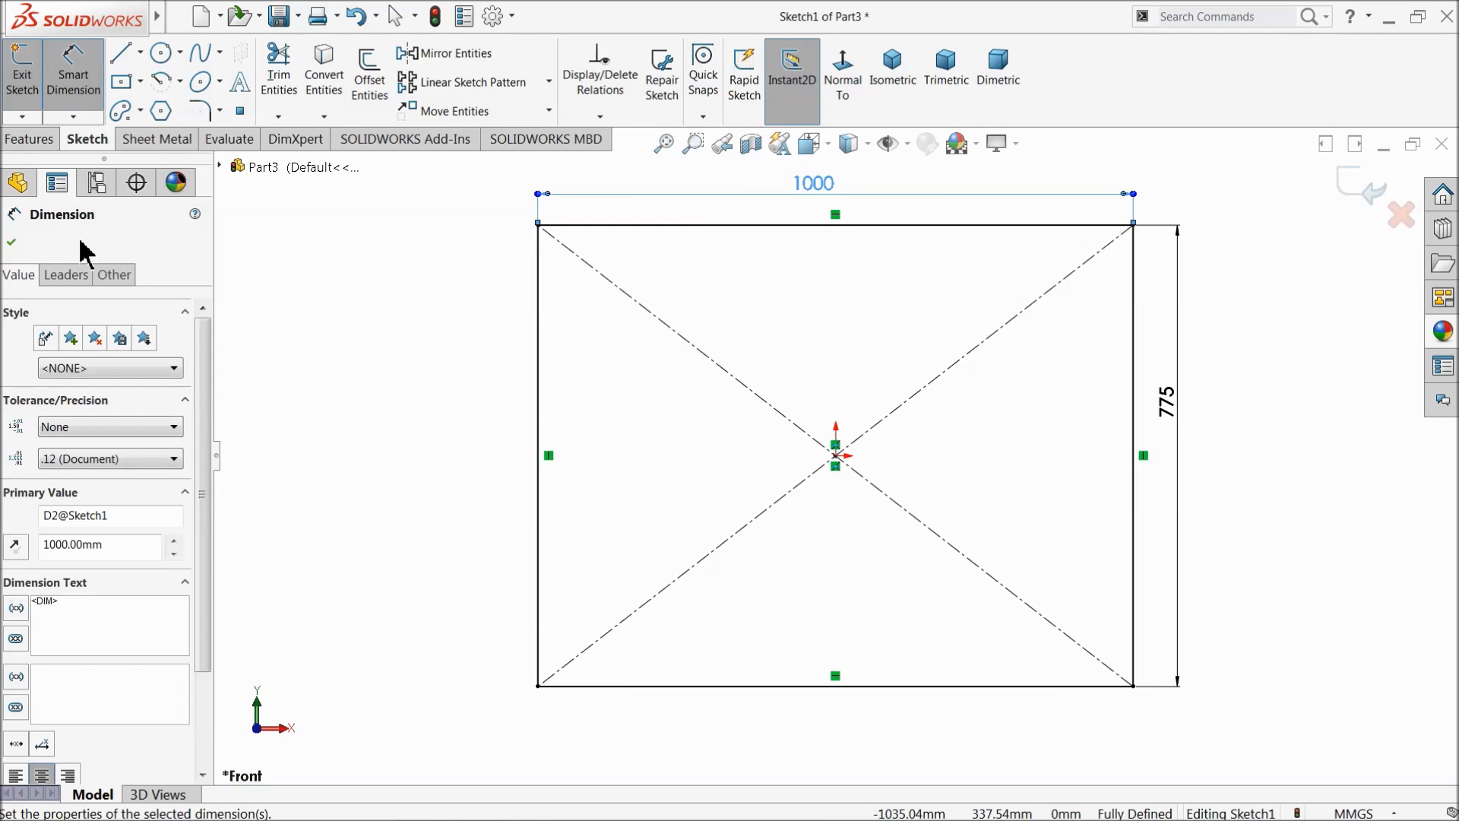
Step: Extrude the rectangle as a blind boss 100 mm deep
left_click(29, 139)
left_click(31, 72)
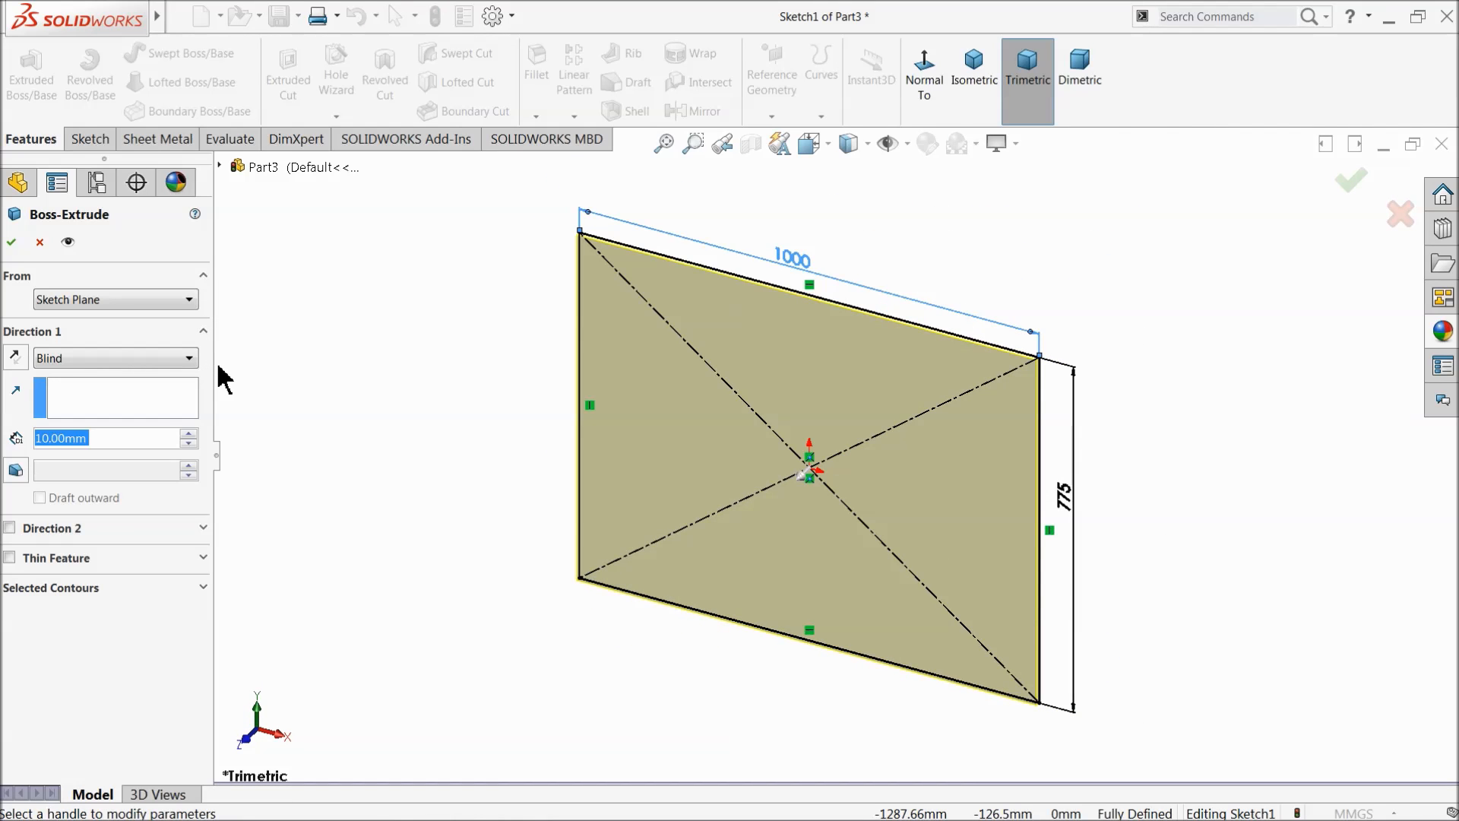
type("100")
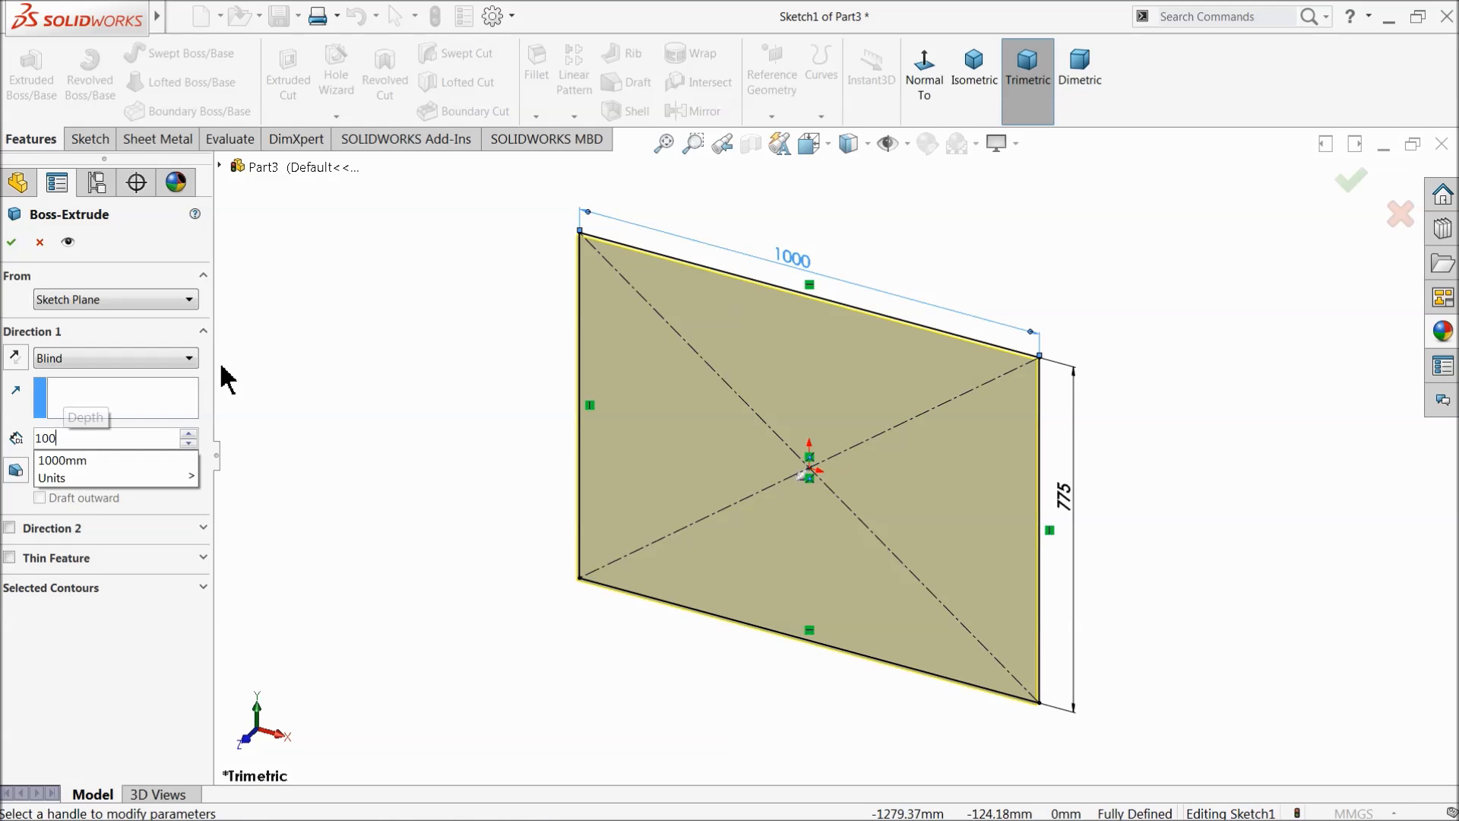
key("Return")
left_click(12, 243)
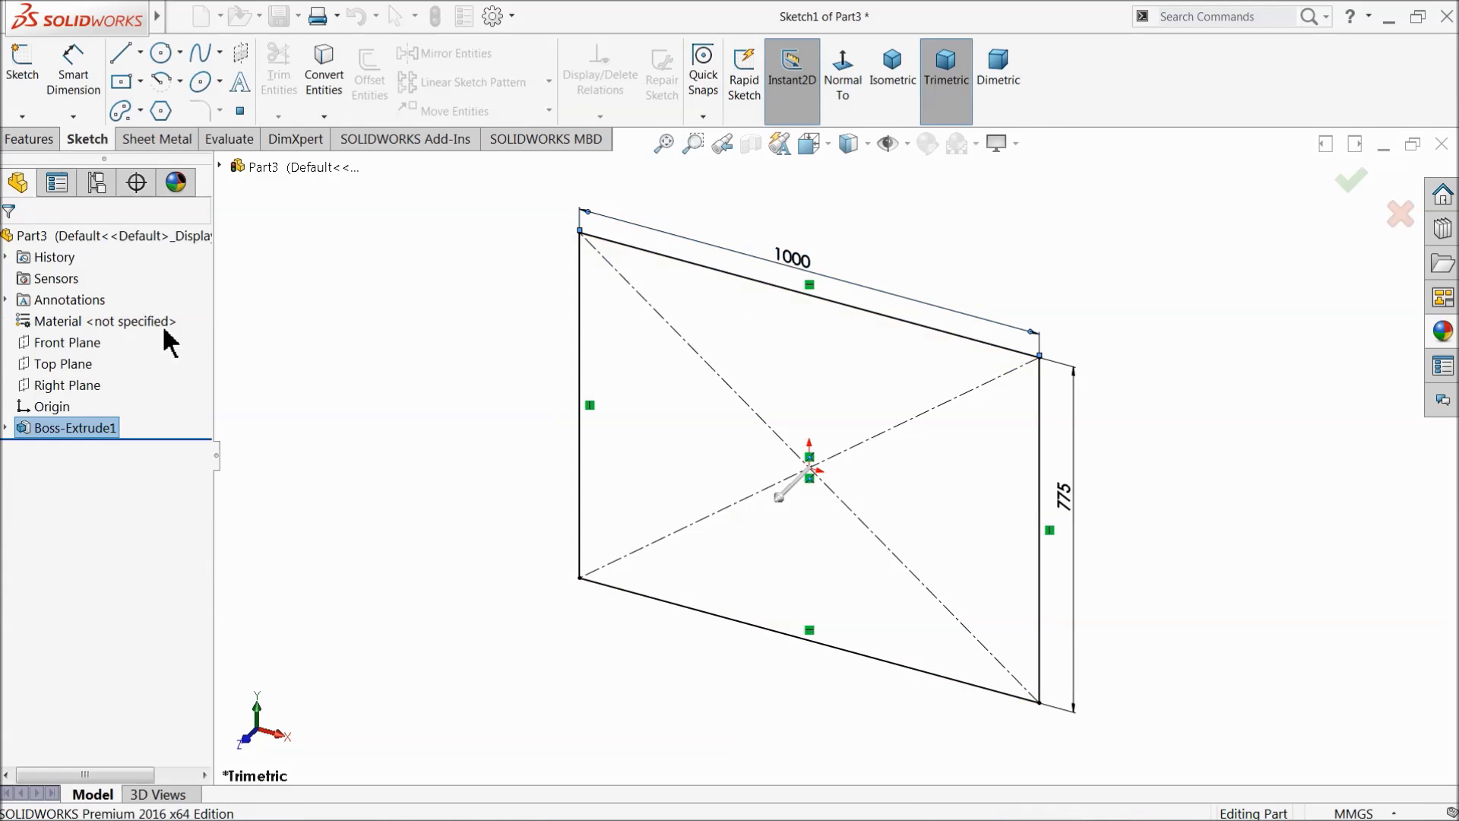
Step: Start a sketch on the Top Plane, facing it straight on, and draw a closed corner triangle at the plate's rear corner on the negative X side
left_click(30, 363)
left_click(34, 341)
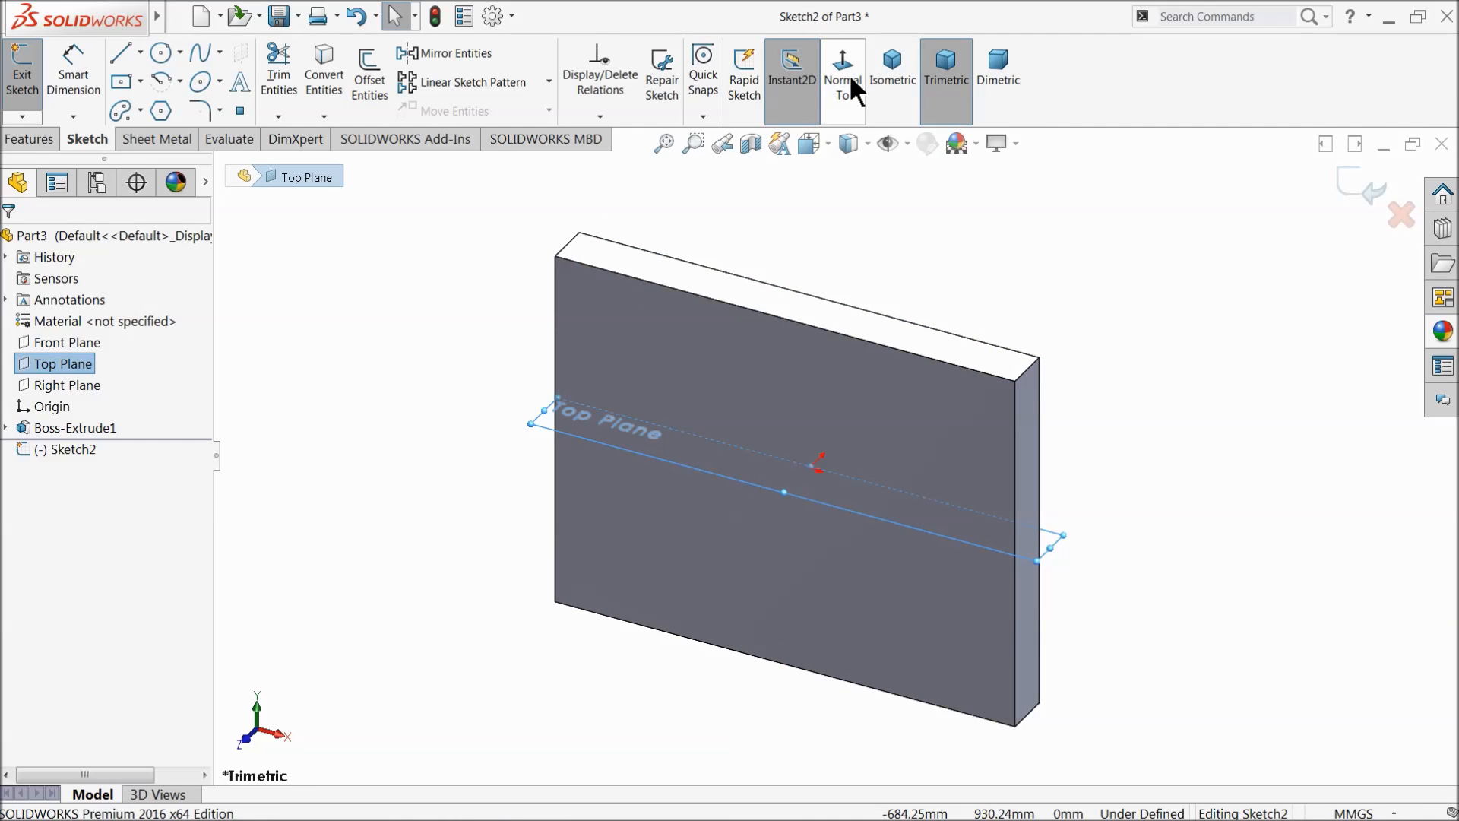
left_click(844, 85)
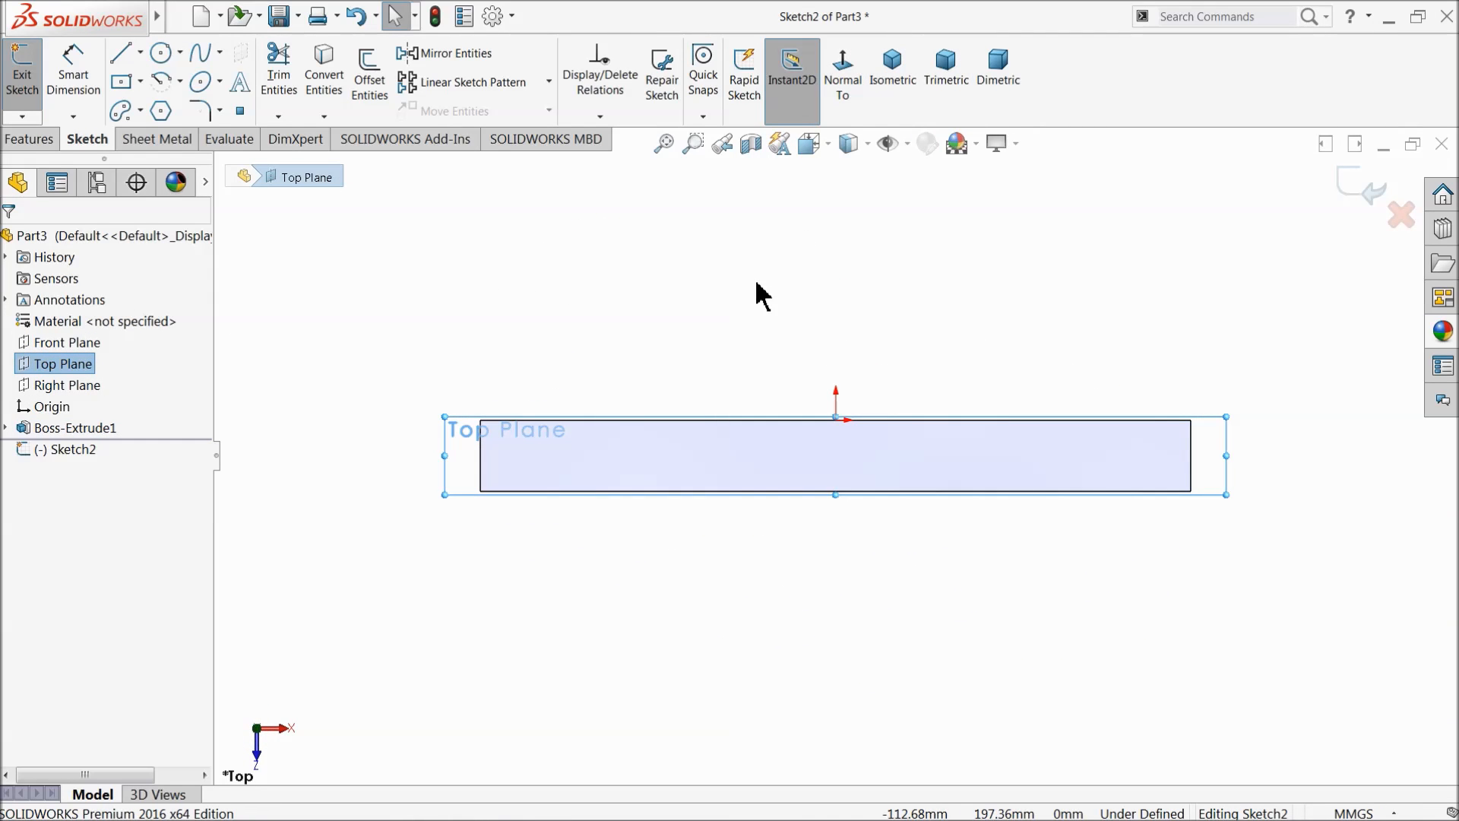
left_click(122, 55)
scroll(639, 506, "down", 5)
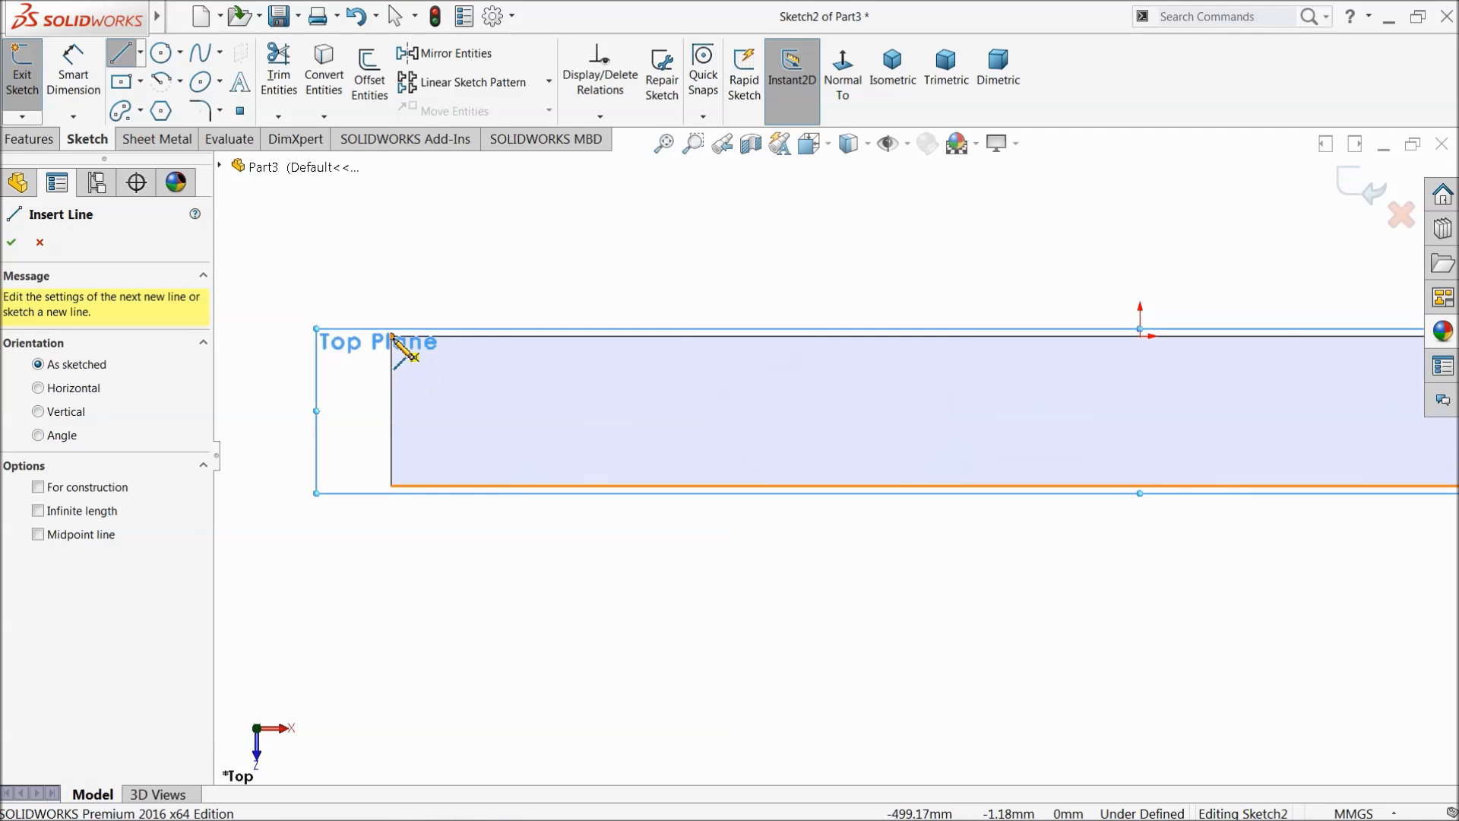
left_click(391, 337)
left_click(391, 423)
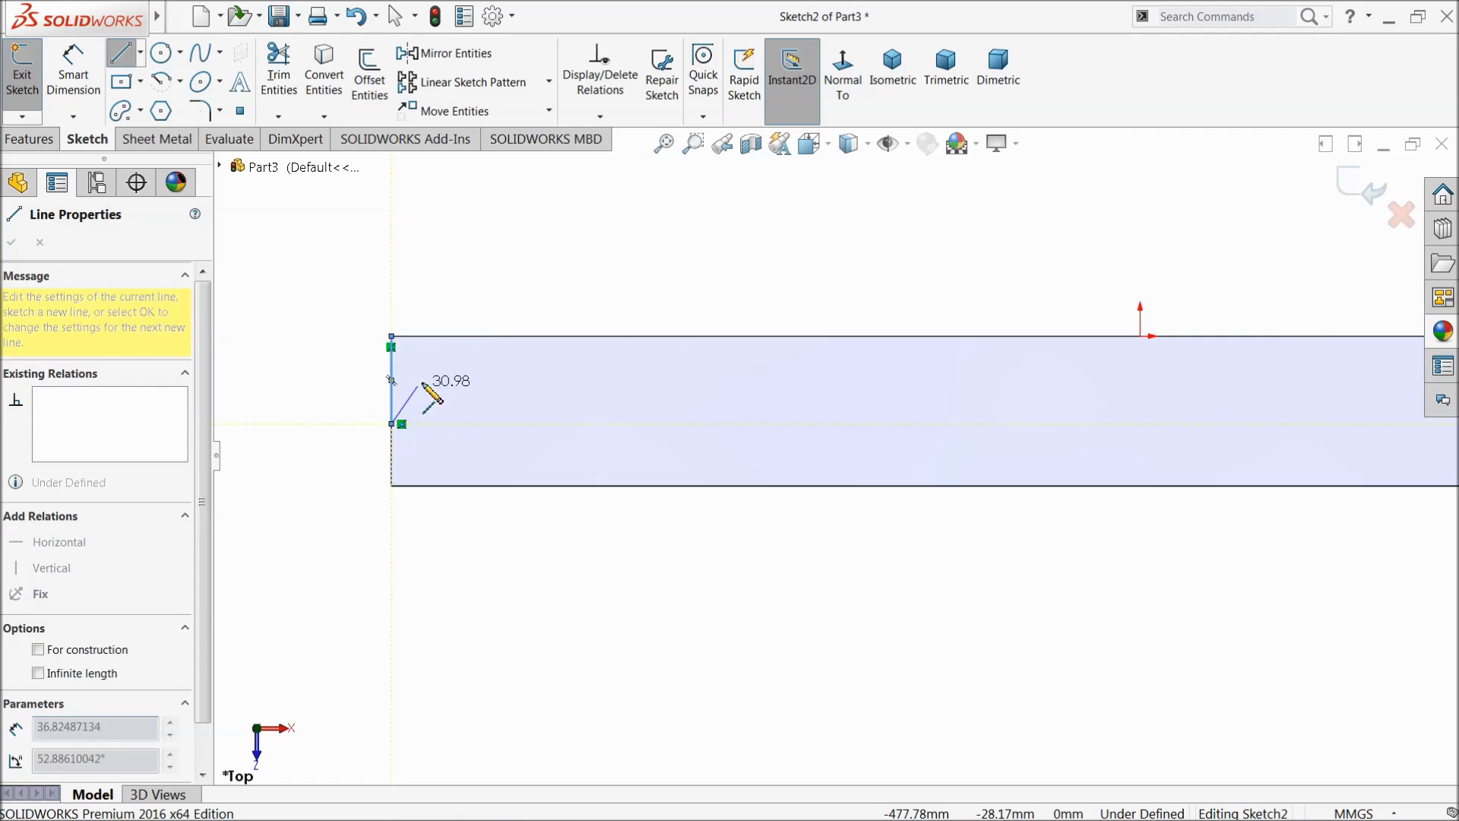
left_click(455, 337)
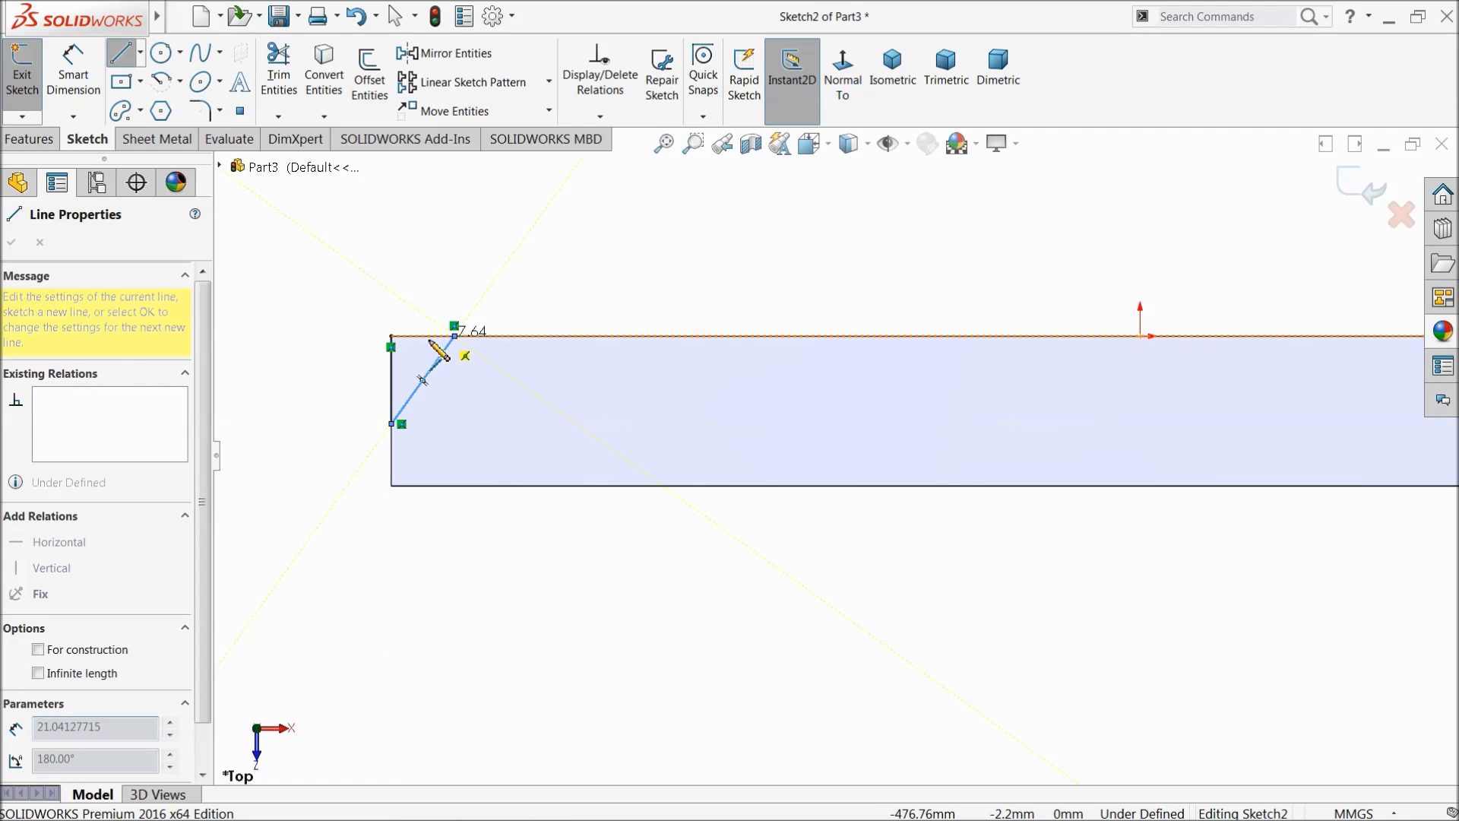
left_click(392, 337)
Step: Draw a matching closed triangle at the plate's rear corner on the positive X side and end the line chain
scroll(1241, 417, "up", 3)
scroll(1279, 404, "down", 5)
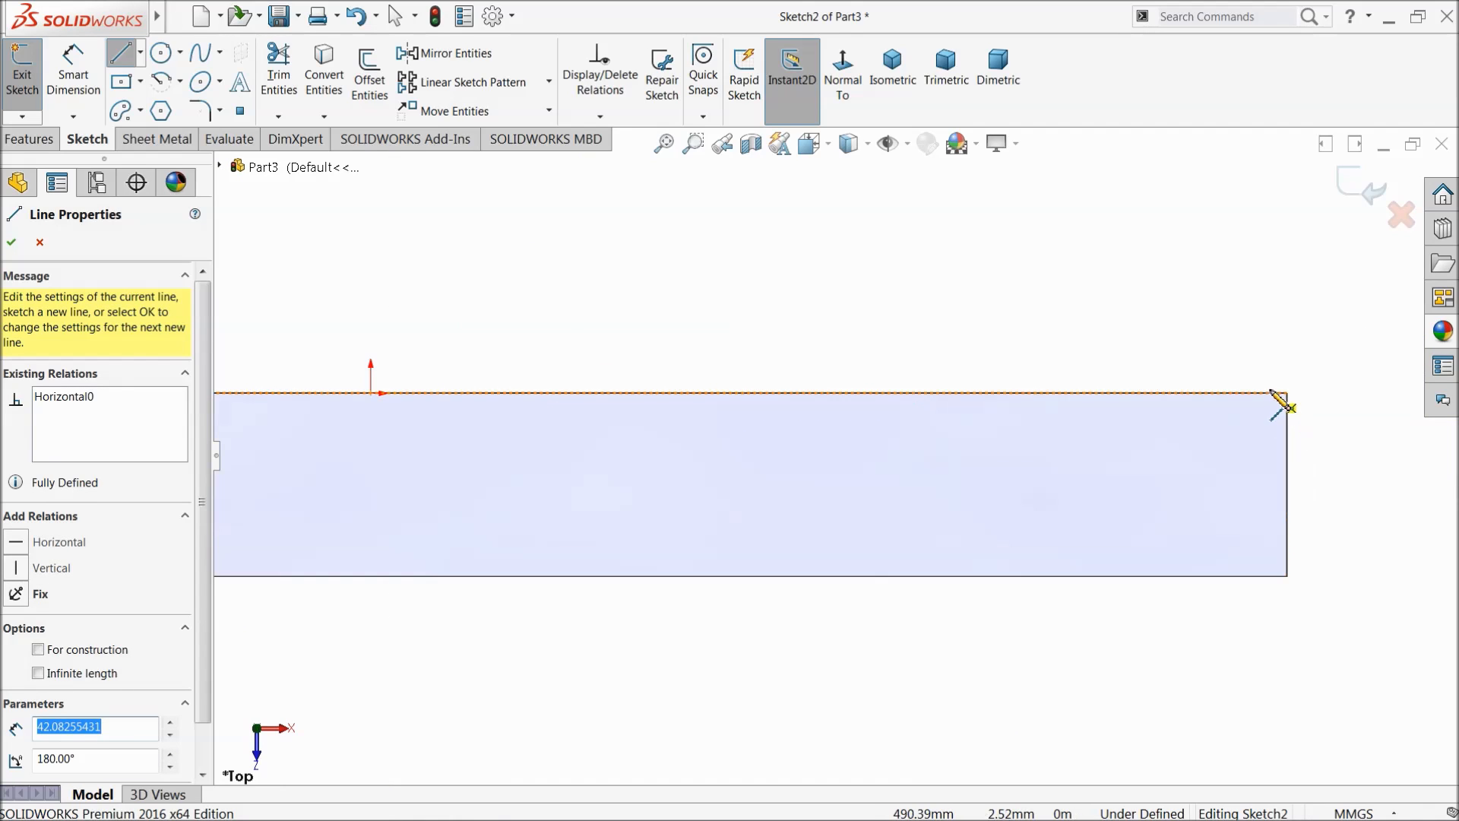
left_click(1287, 393)
left_click(1205, 393)
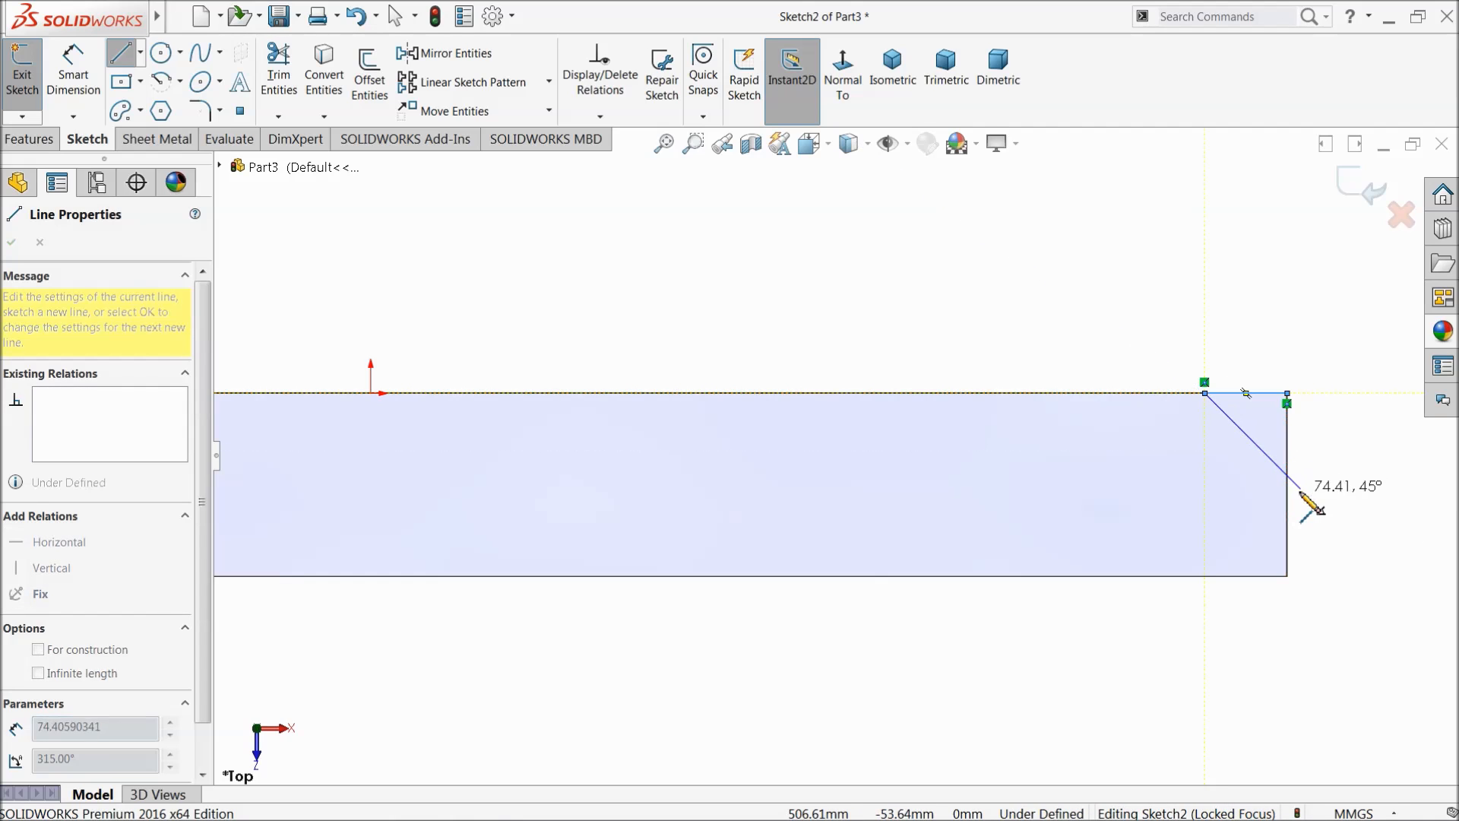
left_click(1288, 495)
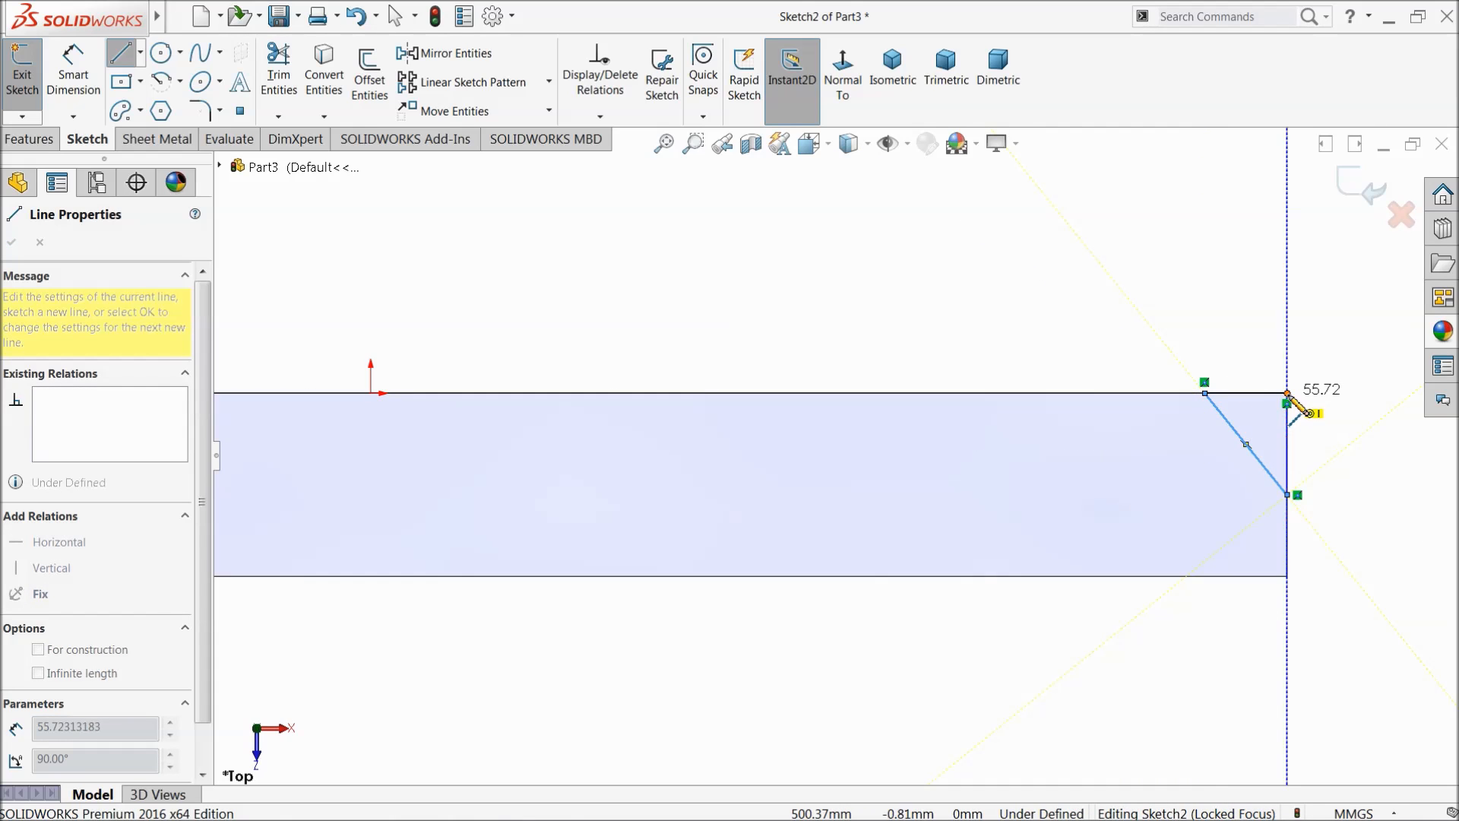
left_click(1287, 394)
right_click(1154, 302)
left_click(1206, 297)
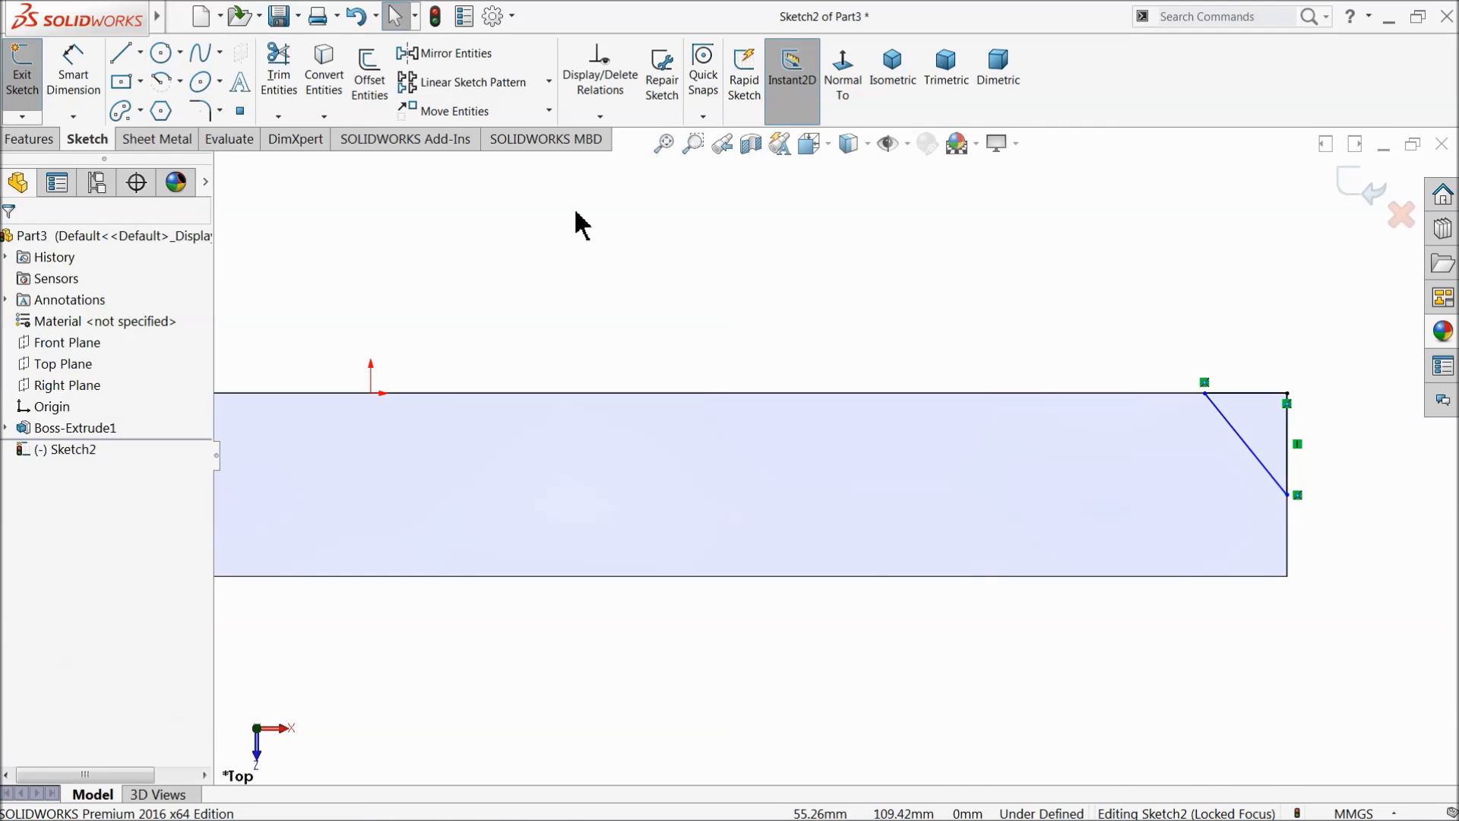
Step: Dimension the positive X triangle with a 50 mm leg along the rear edge and its lower point 20 mm from the front edge
left_click(74, 76)
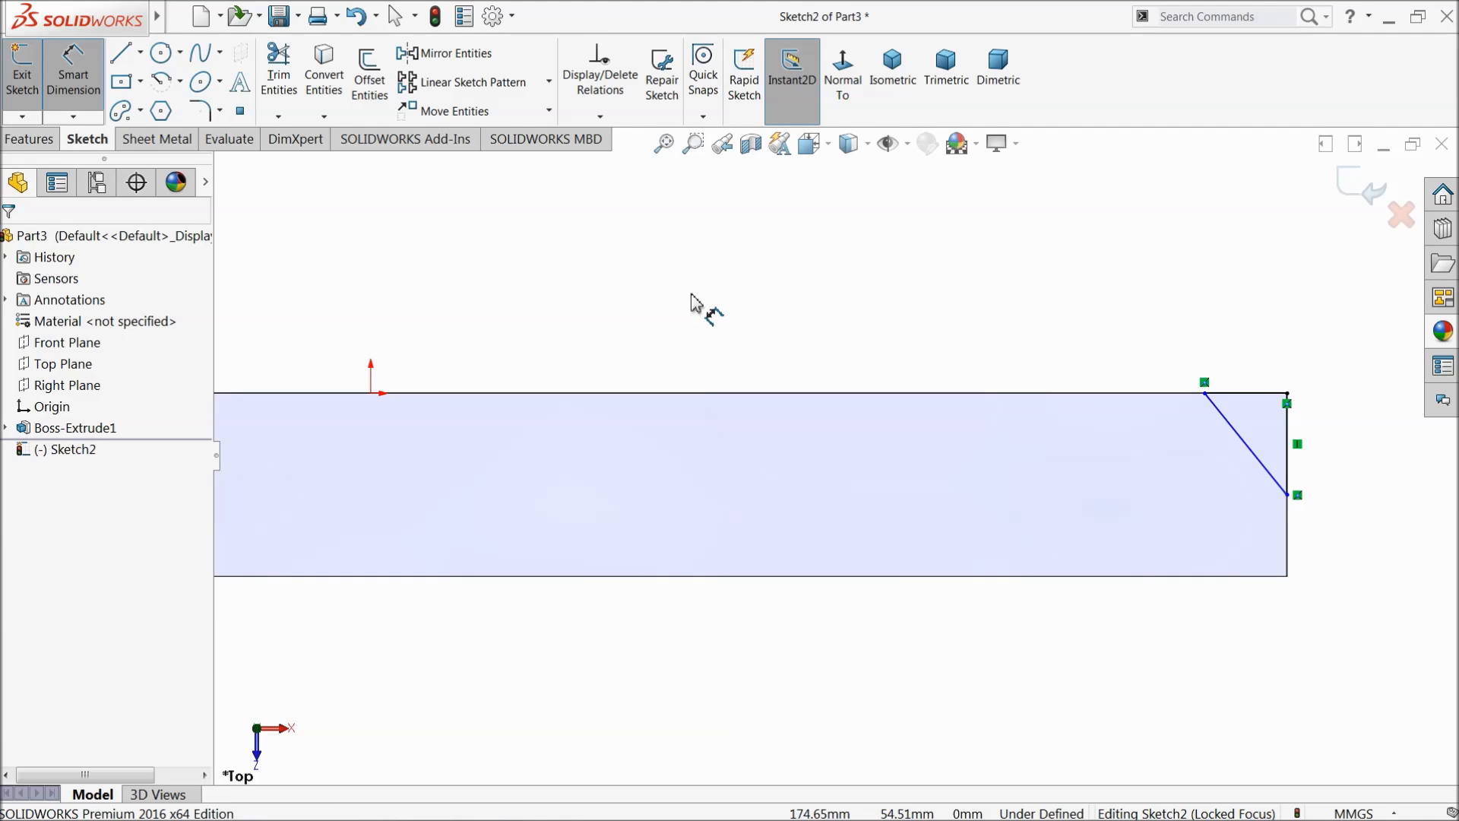
scroll(1141, 445, "down", 5)
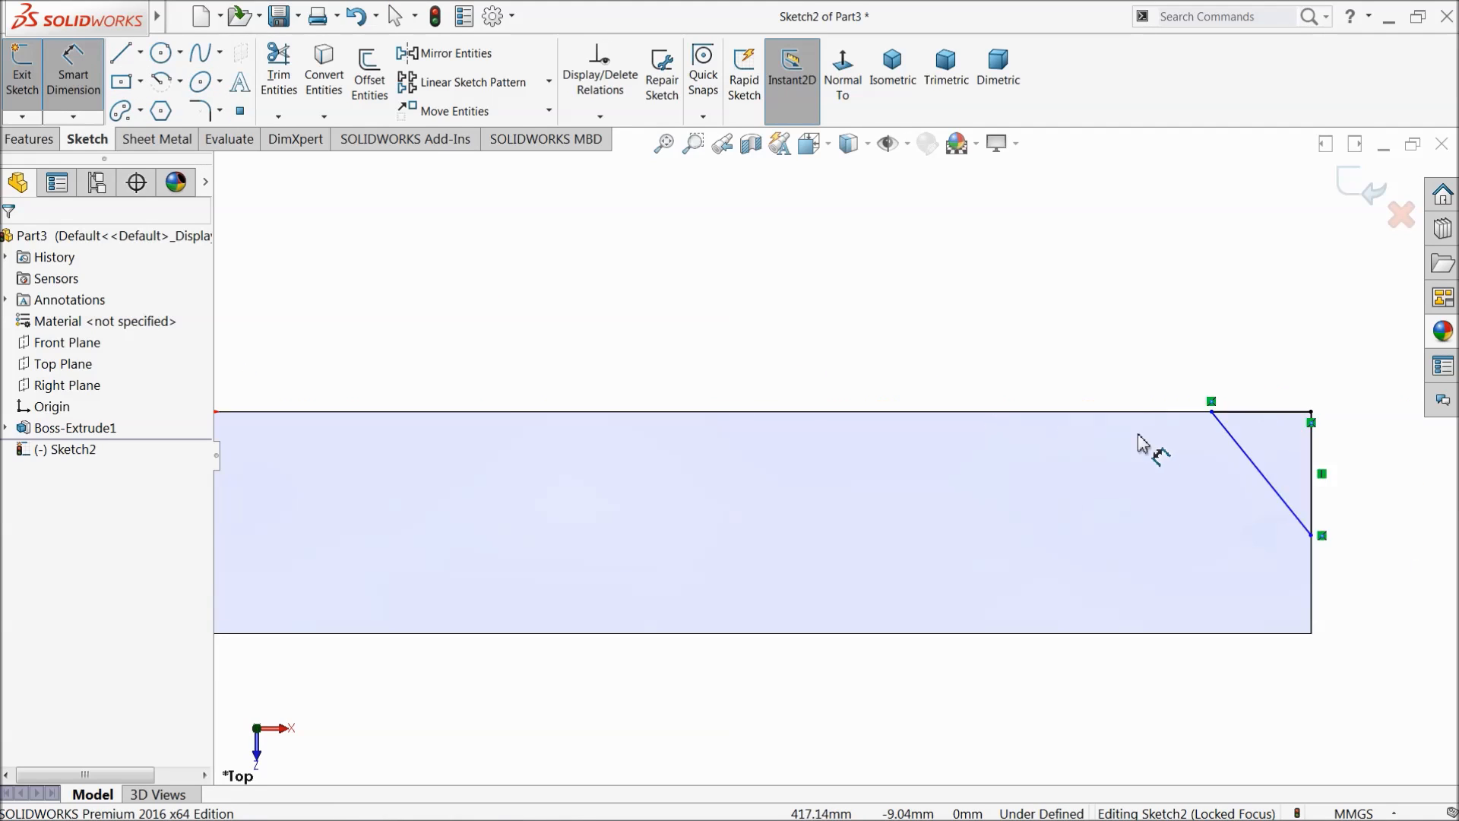
left_click(1022, 373)
left_click(1018, 344)
type("50")
key("Return")
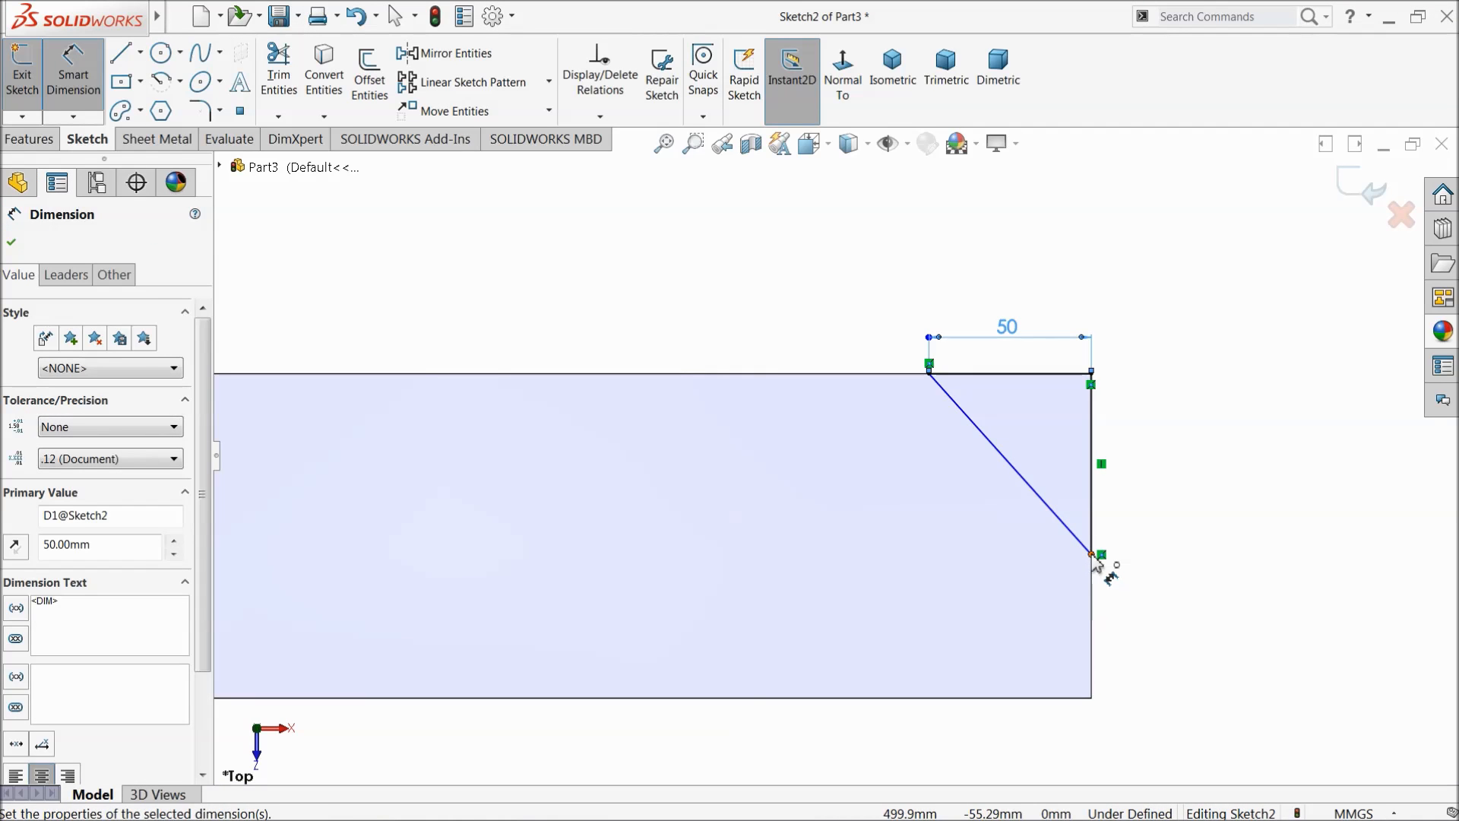
left_click(1091, 556)
left_click(1075, 707)
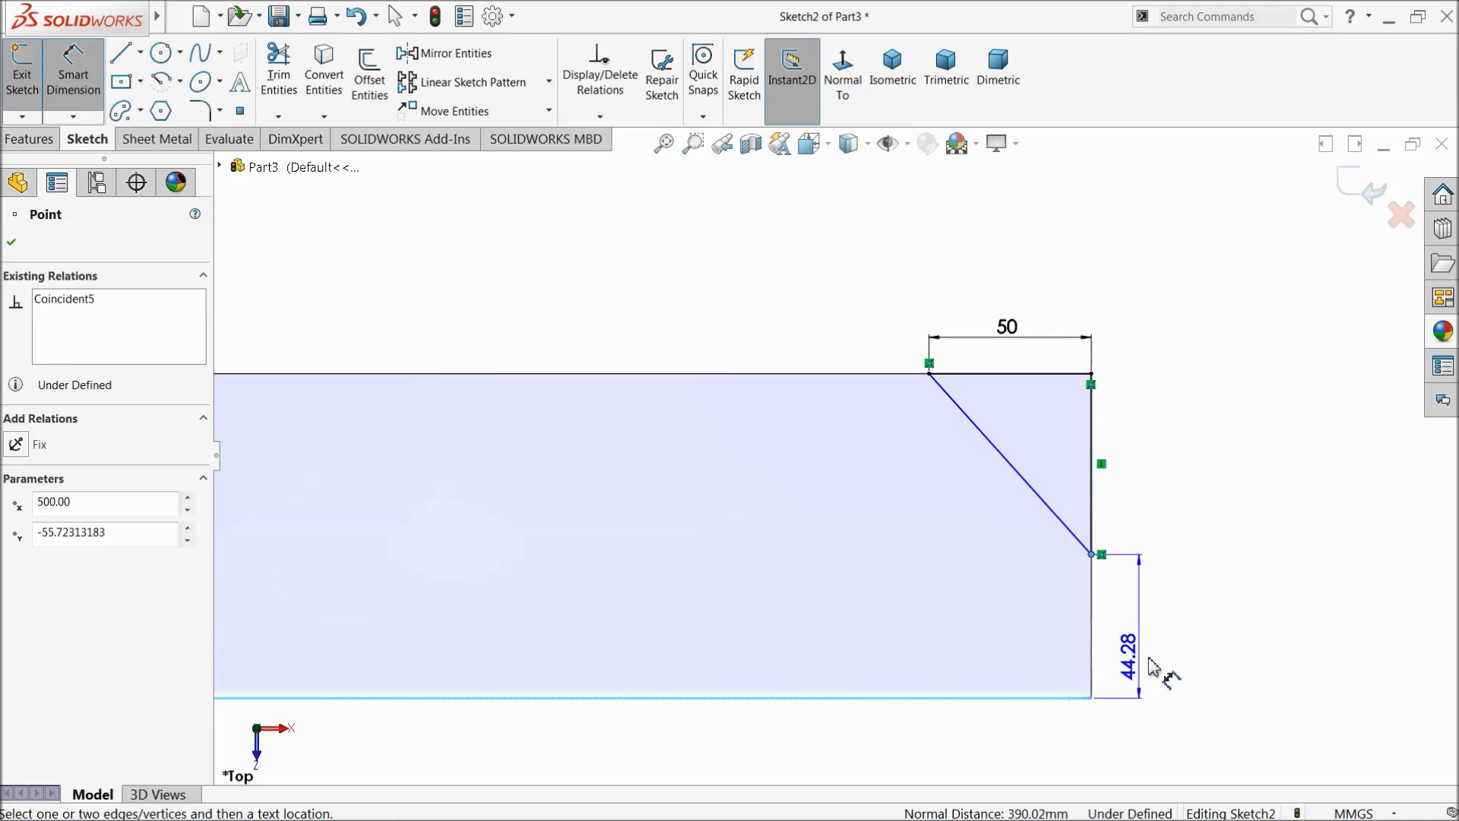
left_click(1157, 669)
type("20")
key("Return")
Step: Dimension the negative X triangle with a 50 mm leg along the rear edge and its lower point 20 mm from the front edge
scroll(700, 563, "up", 5)
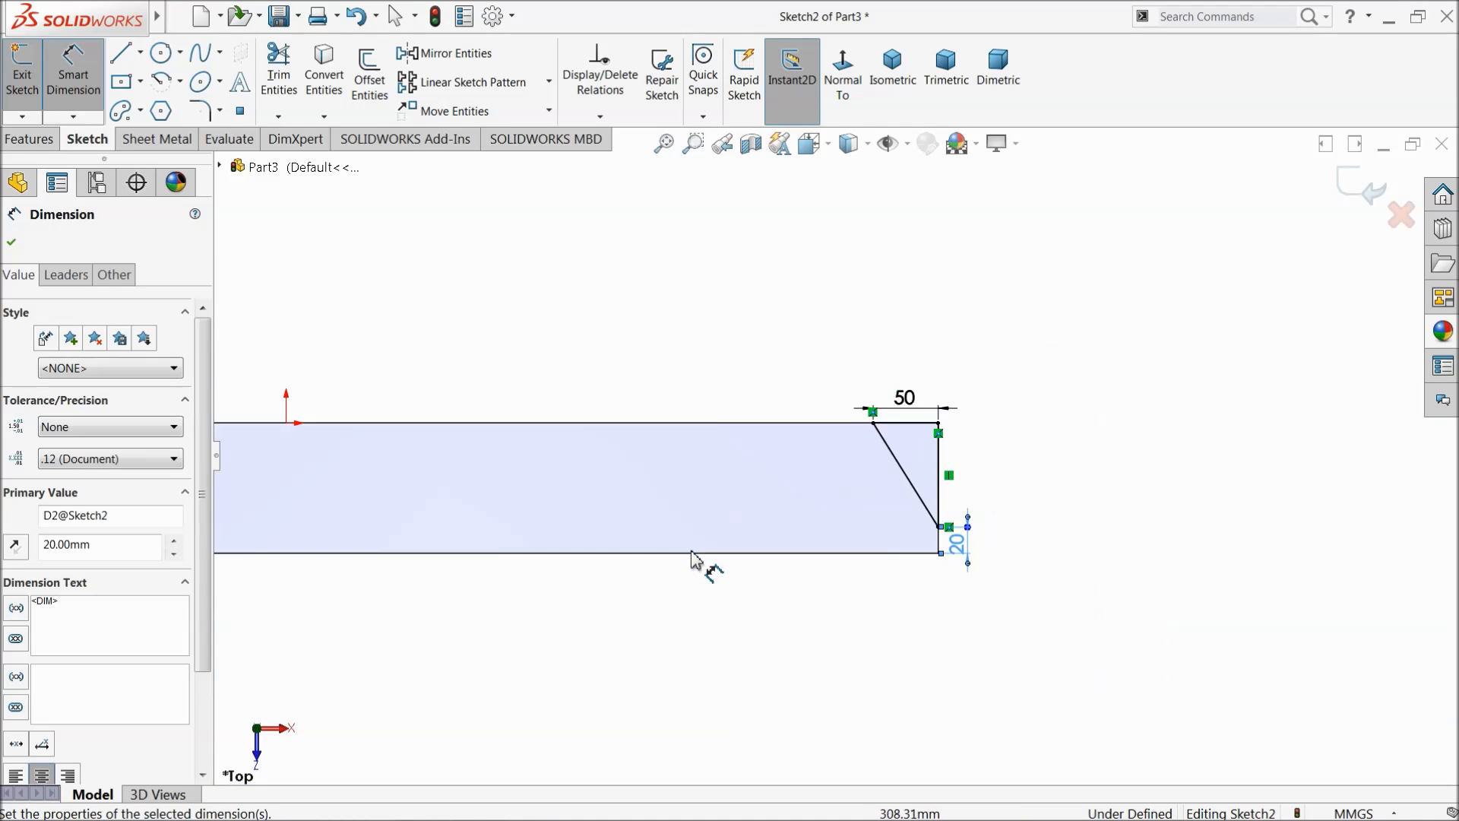
scroll(617, 487, "down", 3)
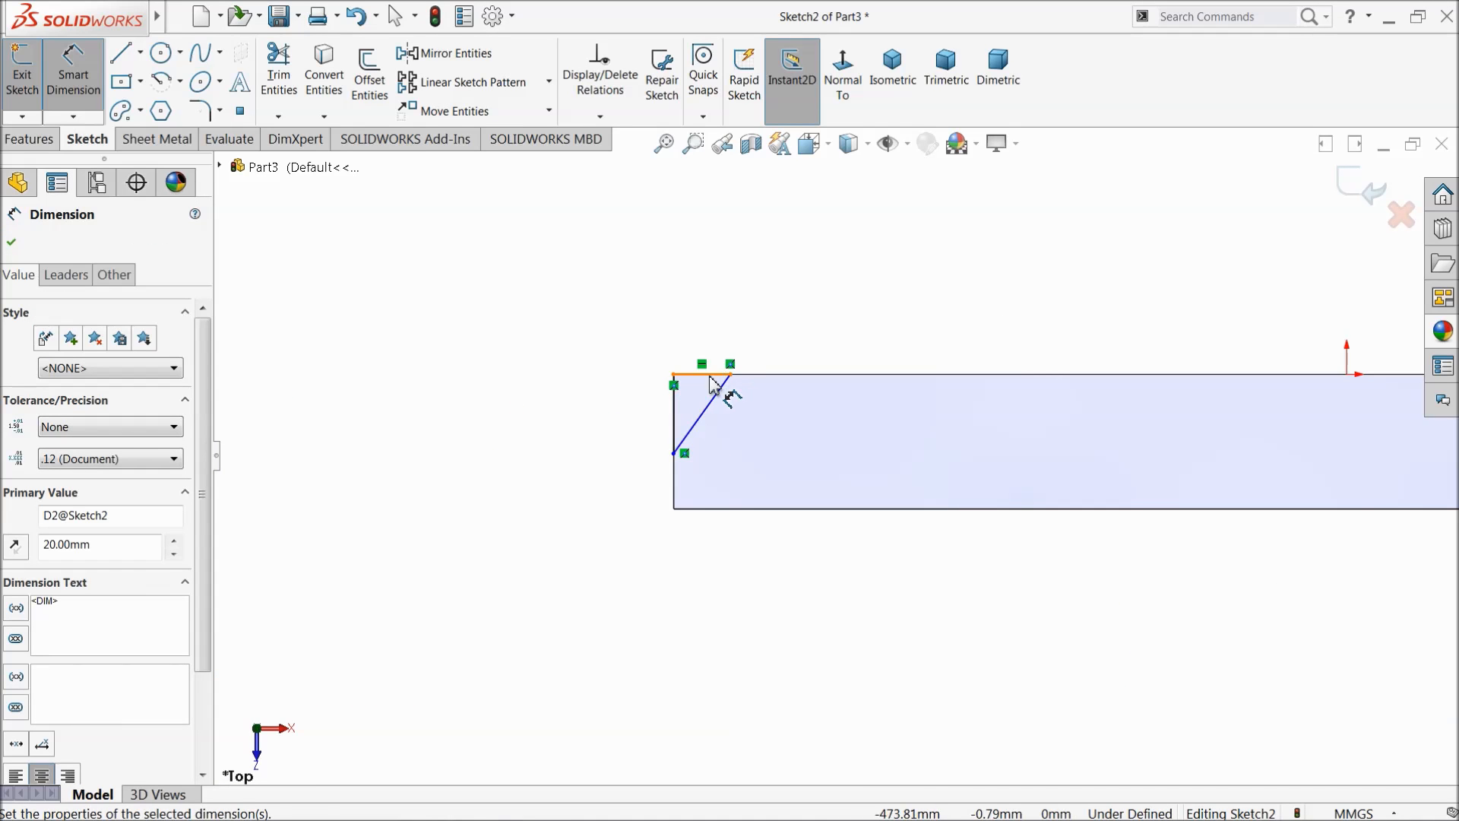
left_click(712, 384)
left_click(707, 318)
type("50")
key("Return")
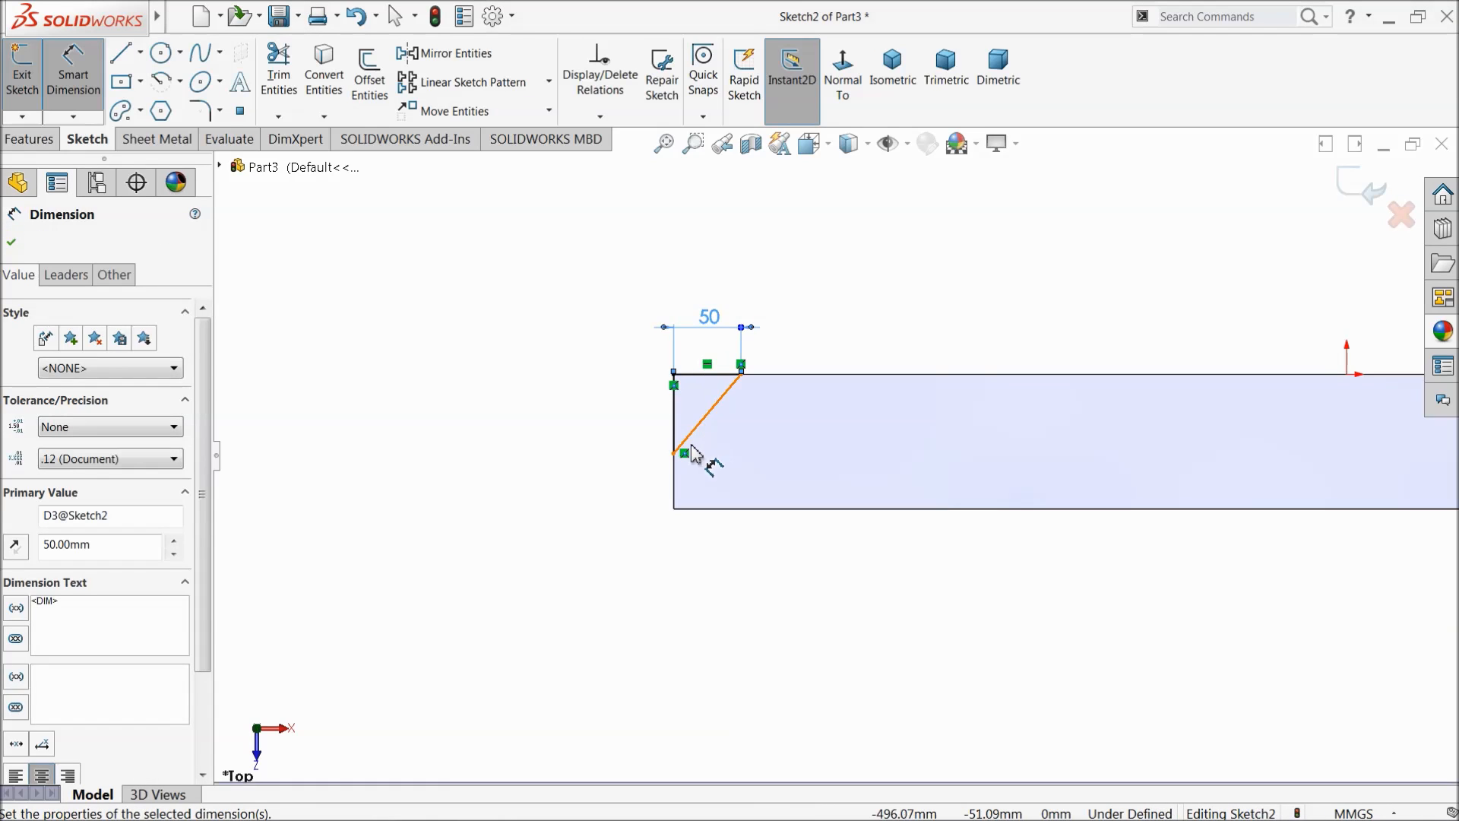
scroll(693, 454, "down", 3)
left_click(709, 469)
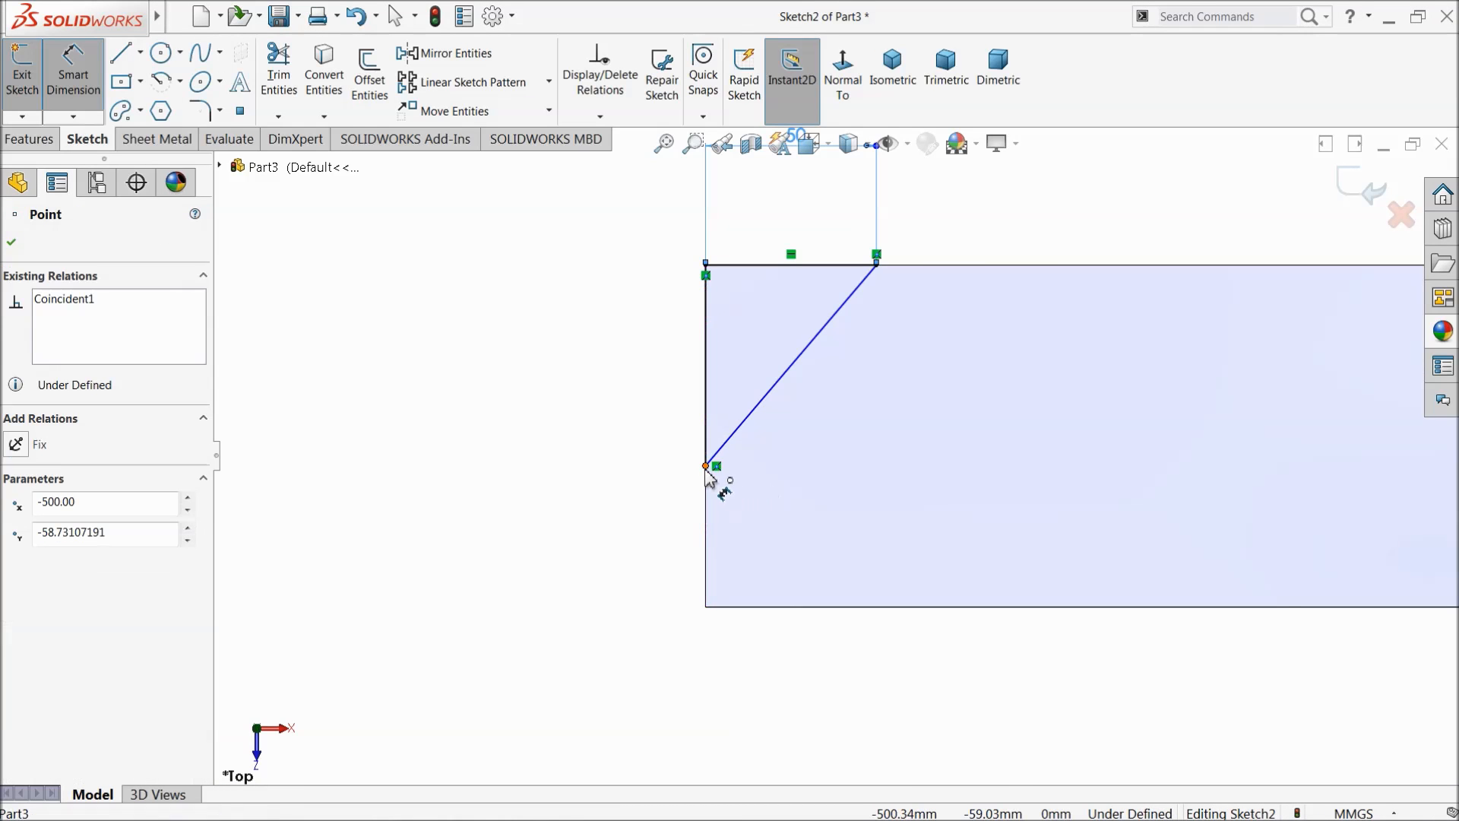
left_click(706, 607)
left_click(612, 567)
key("Return")
left_click(12, 244)
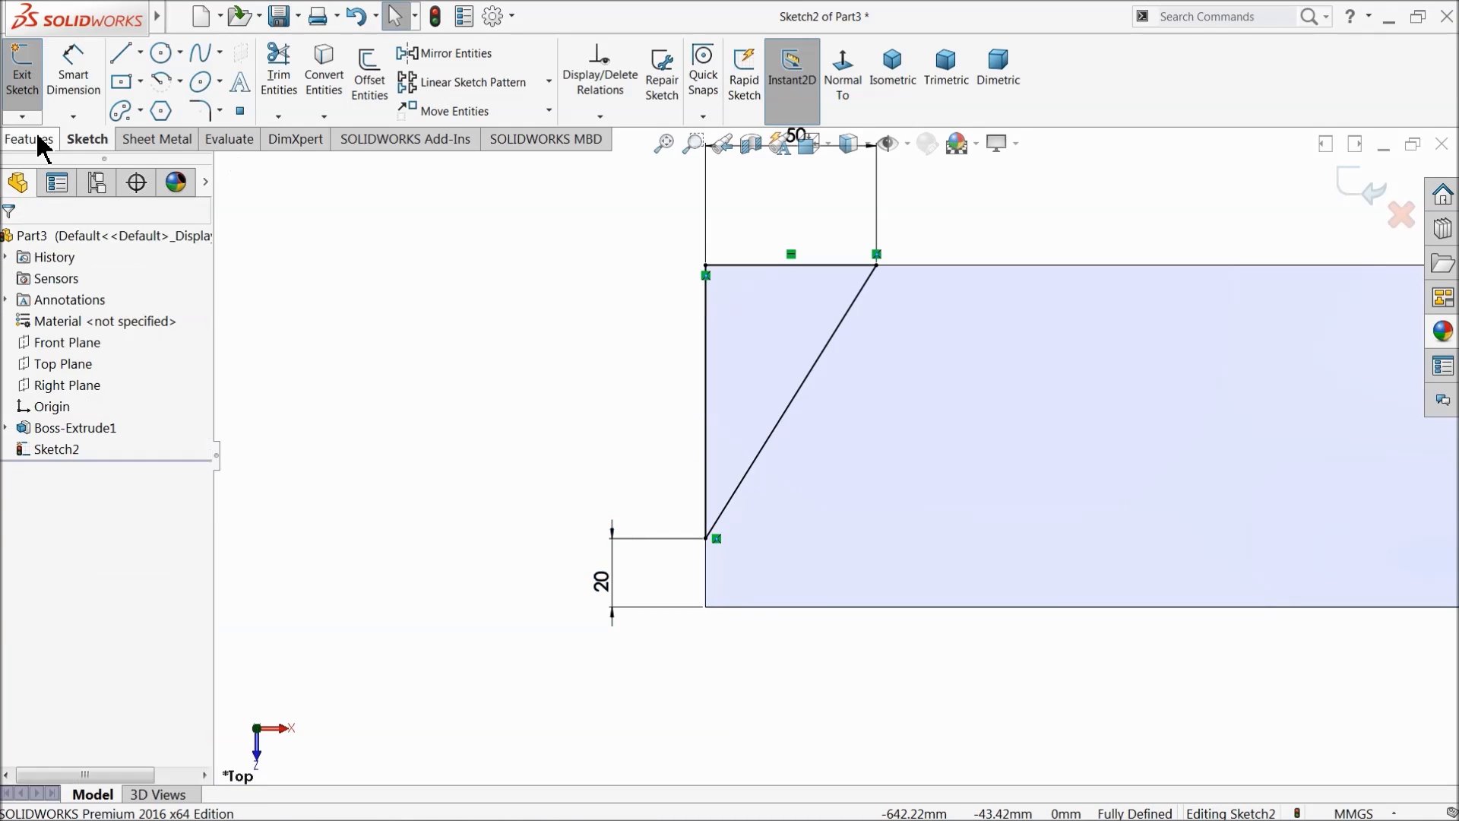
Step: Cut both corner triangles along the plate's height with a Mid Plane extruded cut of 1000 mm
left_click(37, 140)
left_click(275, 84)
left_click(91, 358)
left_click(47, 500)
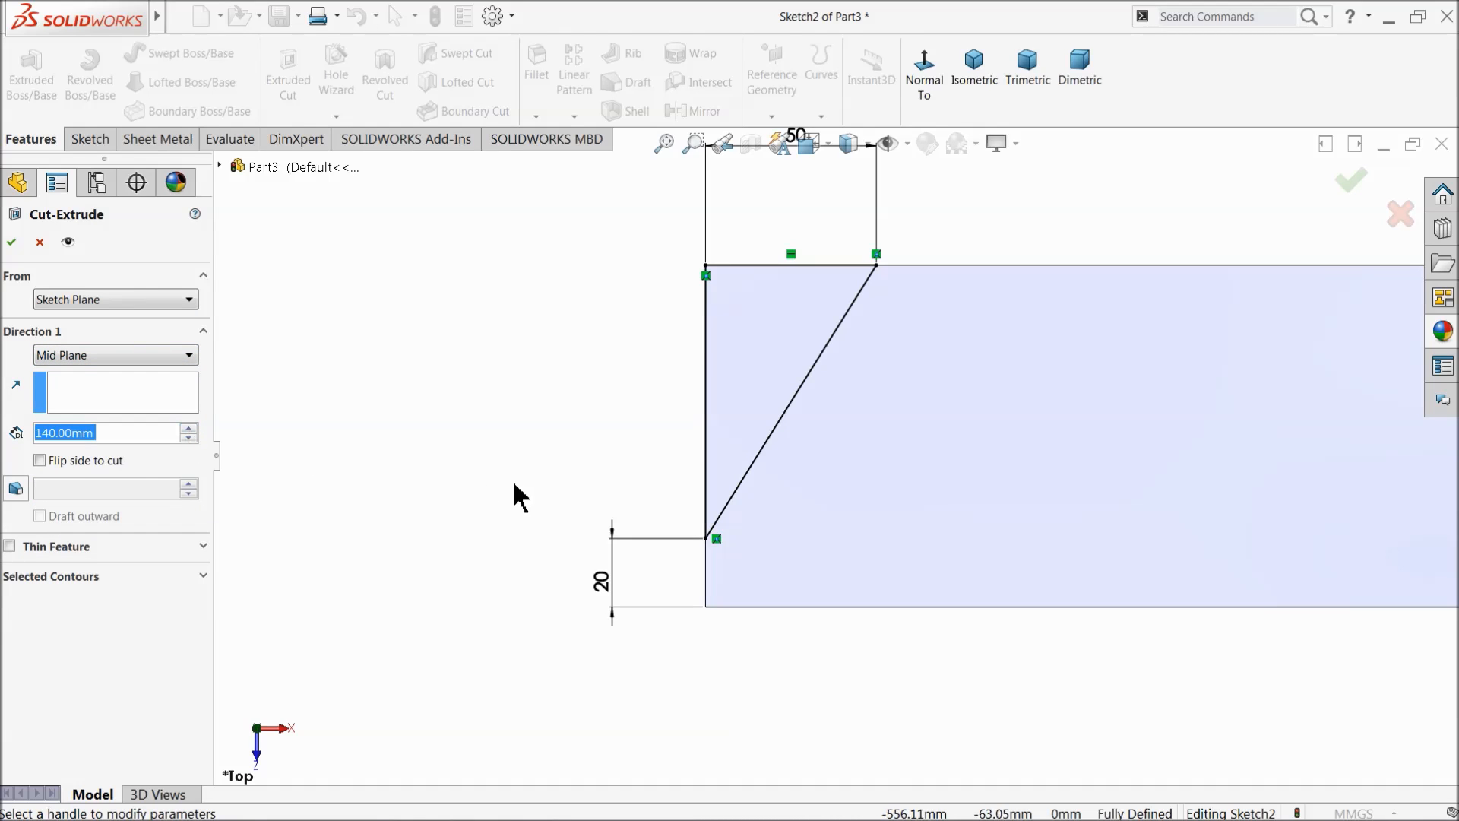
scroll(514, 484, "up", 14)
scroll(912, 541, "down", 5)
middle_click_drag(912, 541, 863, 308)
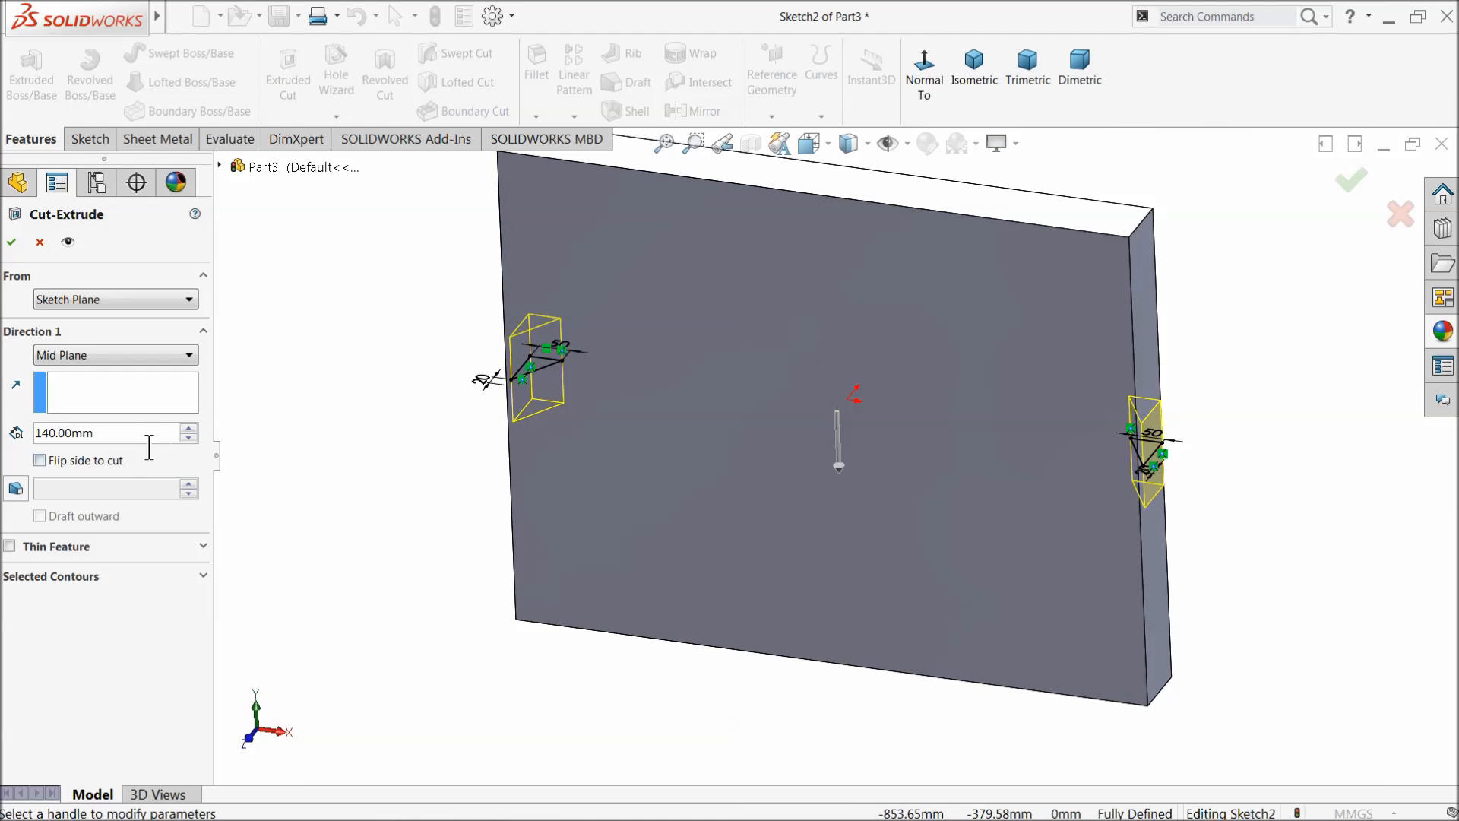
left_click(189, 430)
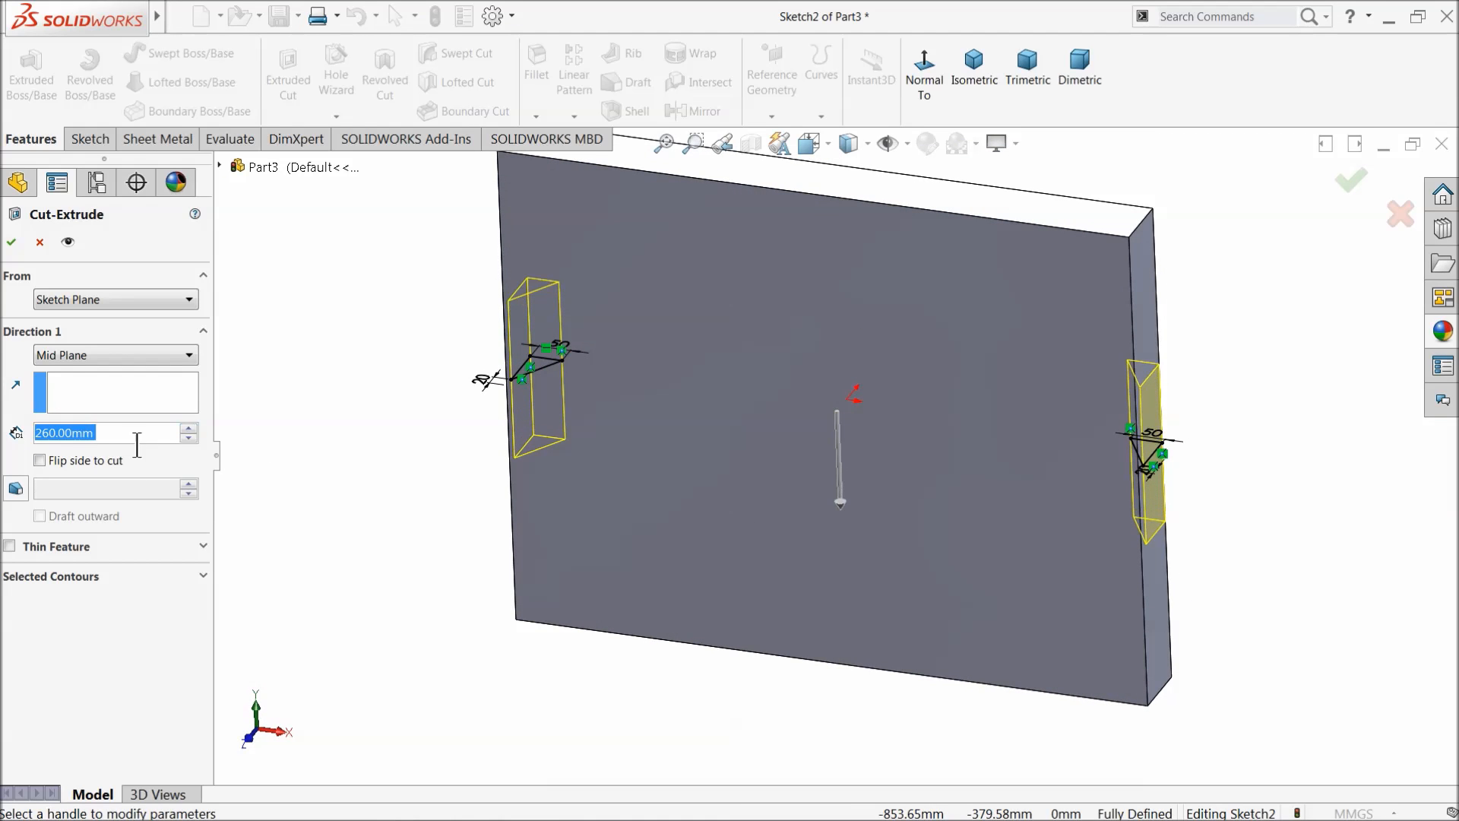
type("1000")
key("Return")
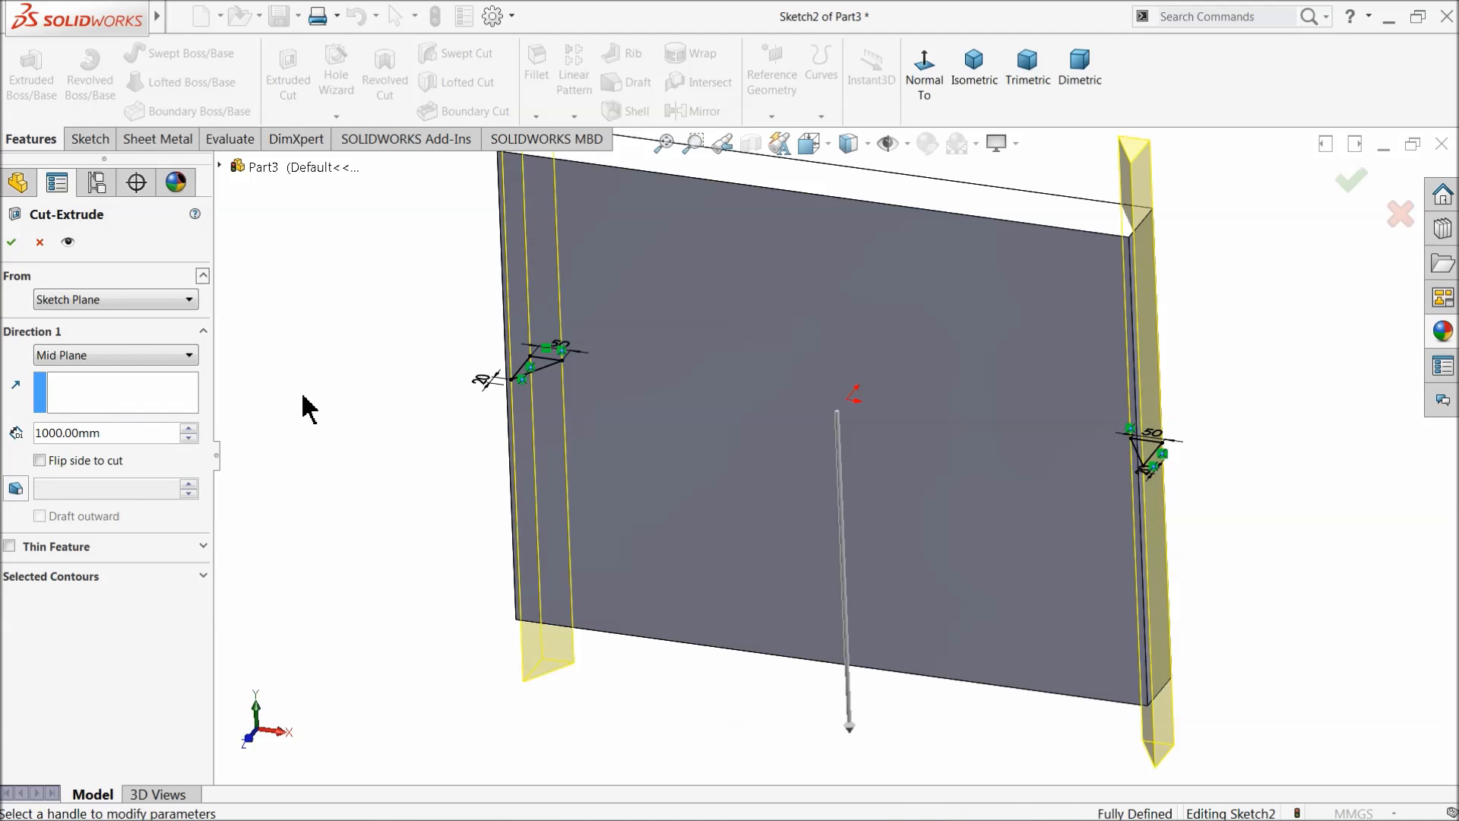
middle_click_drag(367, 430, 370, 420)
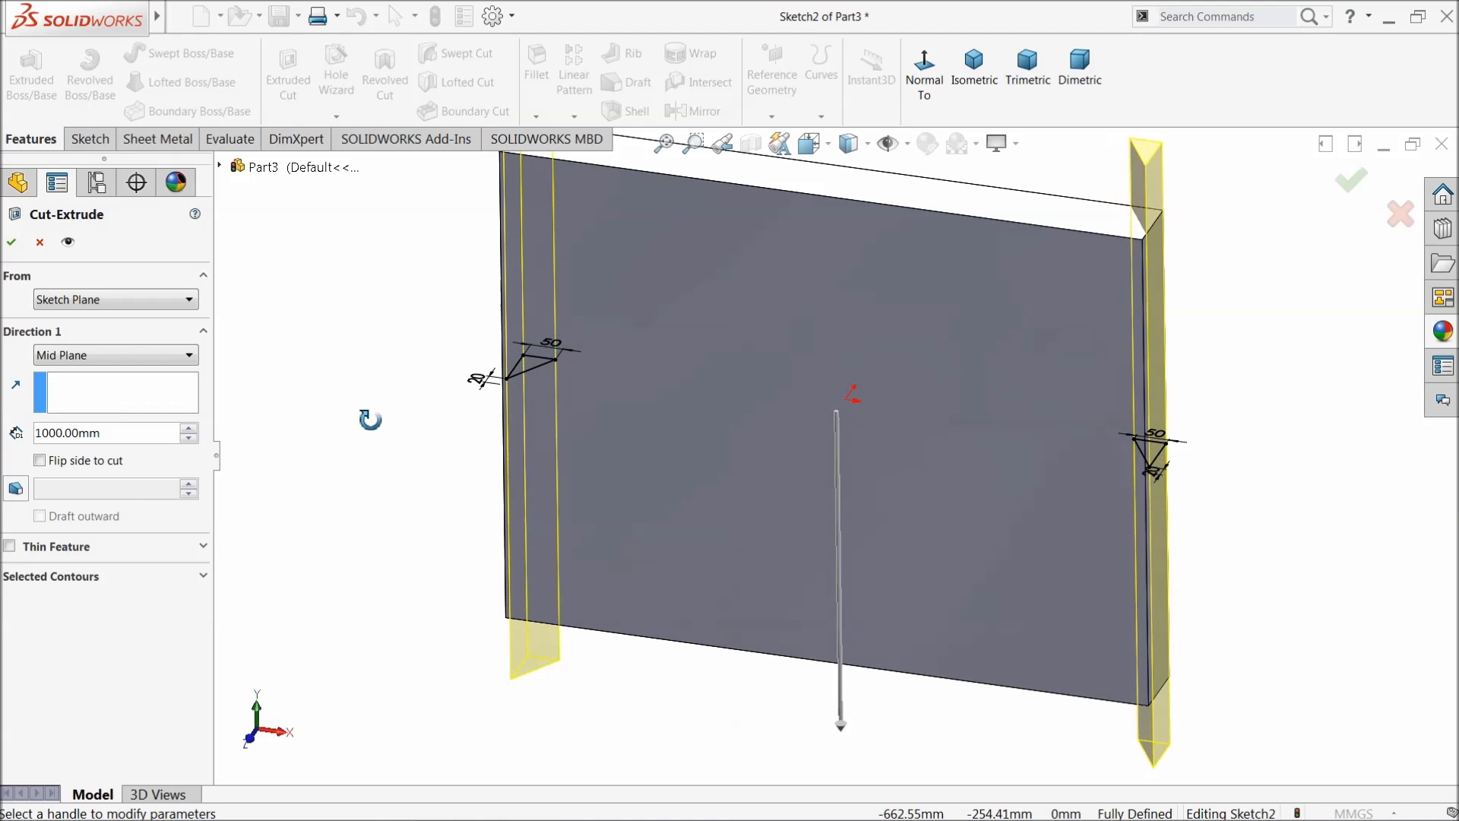
left_click(14, 243)
Step: Sketch on the Right Plane a closed triangle at the plate's upper rear corner, spanning from the rear face to the existing bevel edge
mouse_move(373, 414)
middle_mouse_down()
mouse_move(381, 469)
mouse_move(388, 401)
middle_mouse_up()
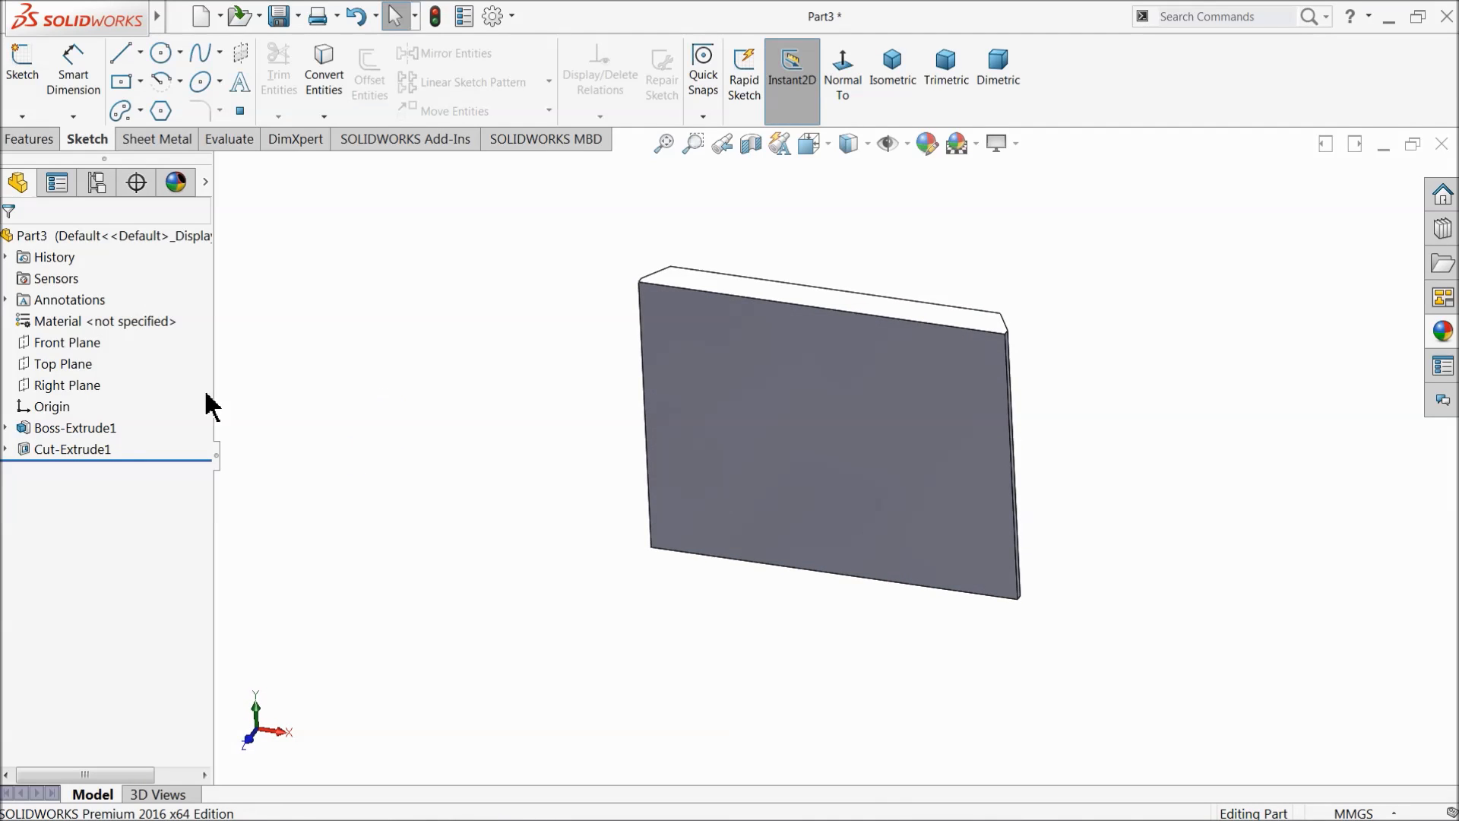
left_click(48, 385)
left_click(51, 354)
left_click(842, 97)
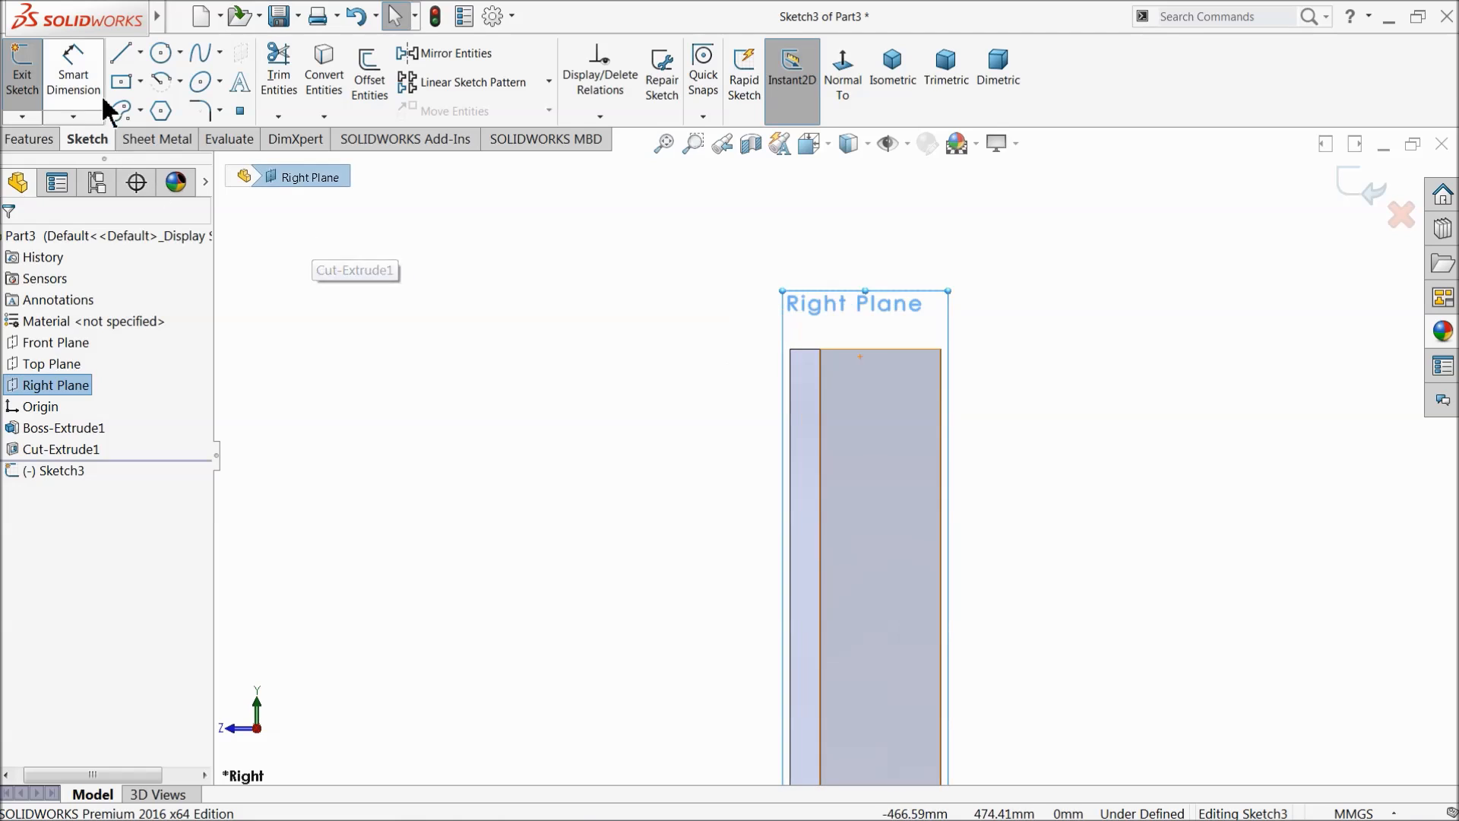
left_click(121, 55)
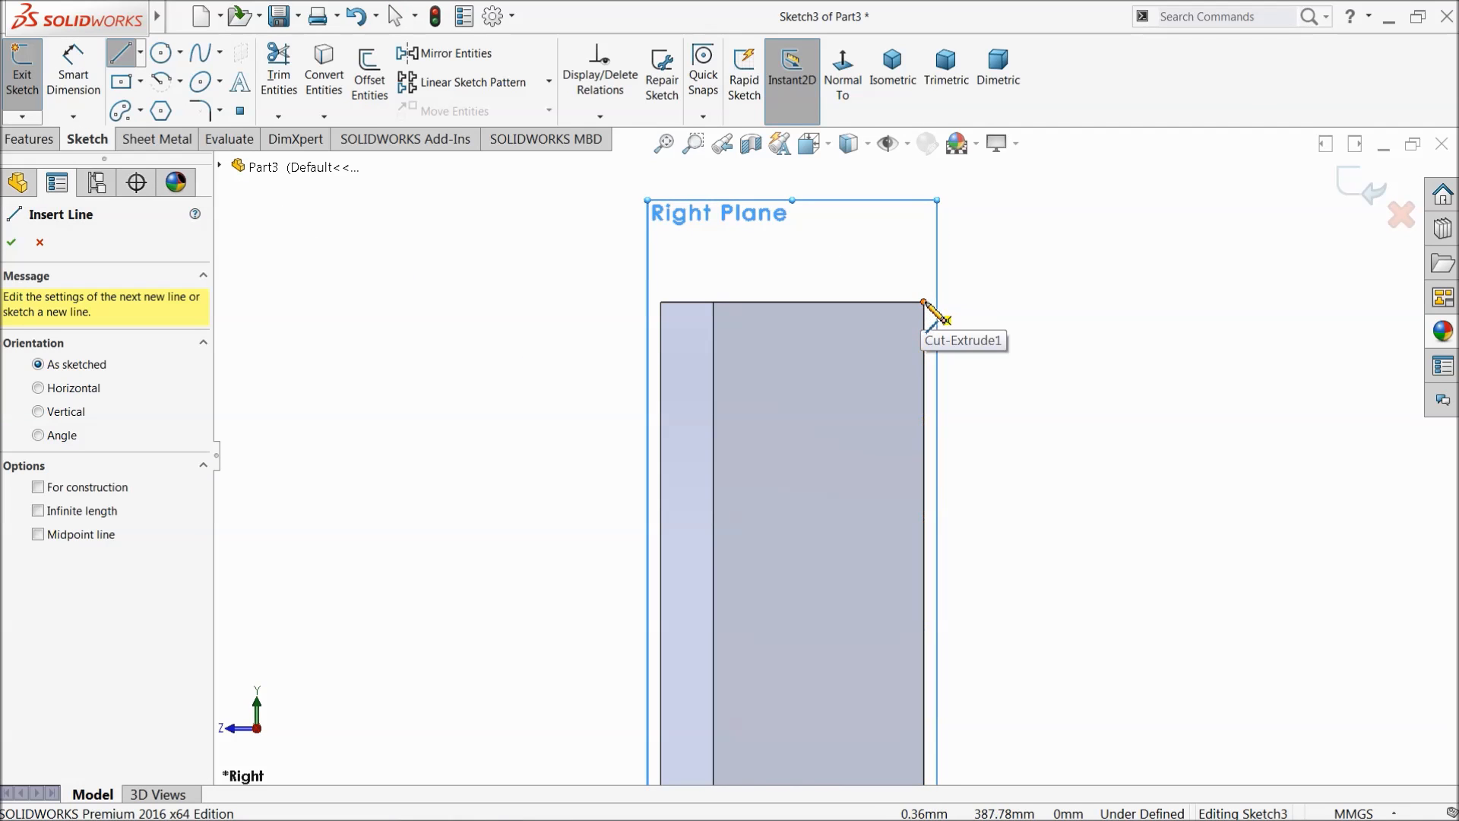
left_click(925, 302)
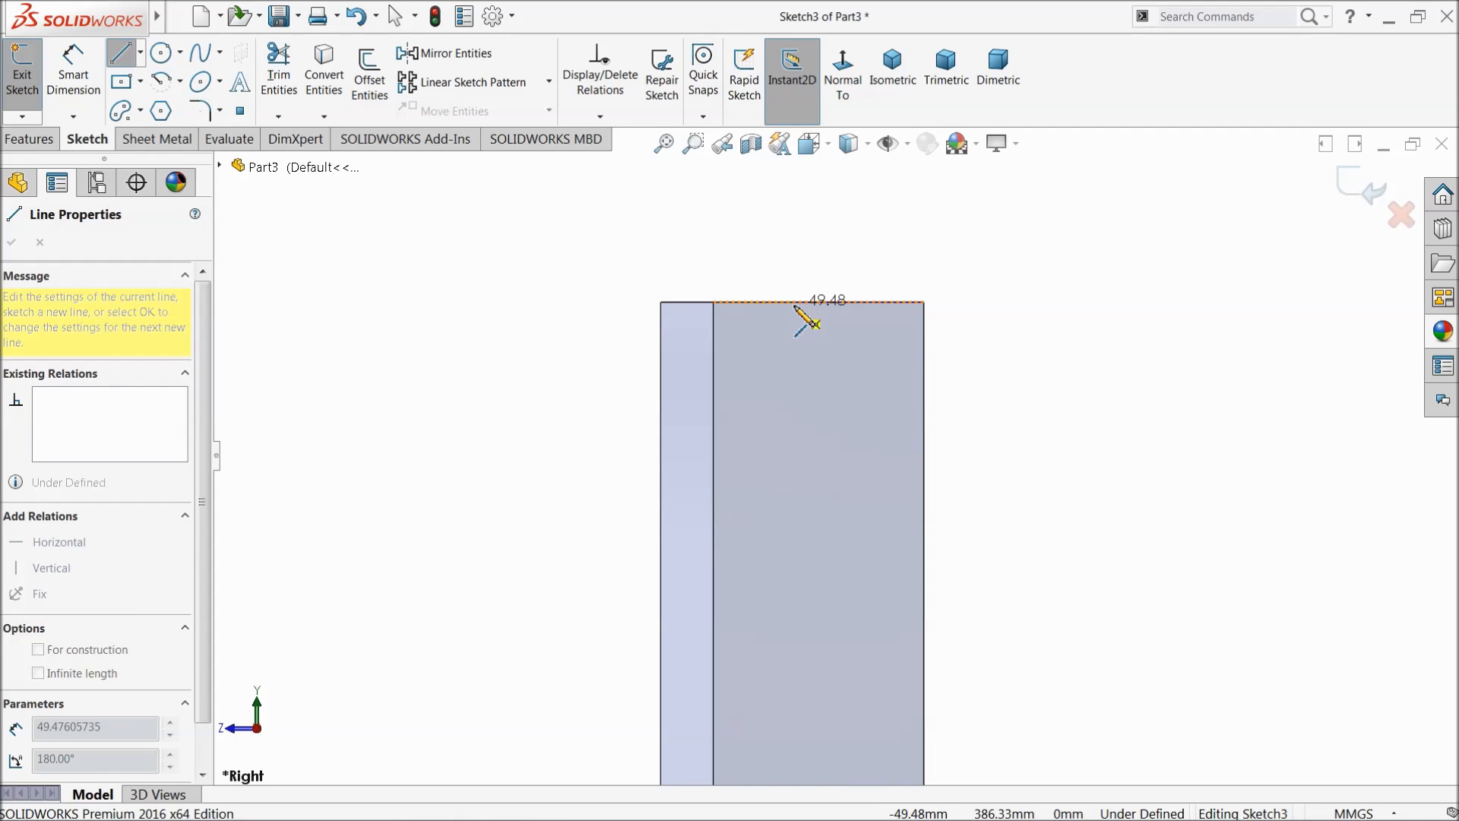
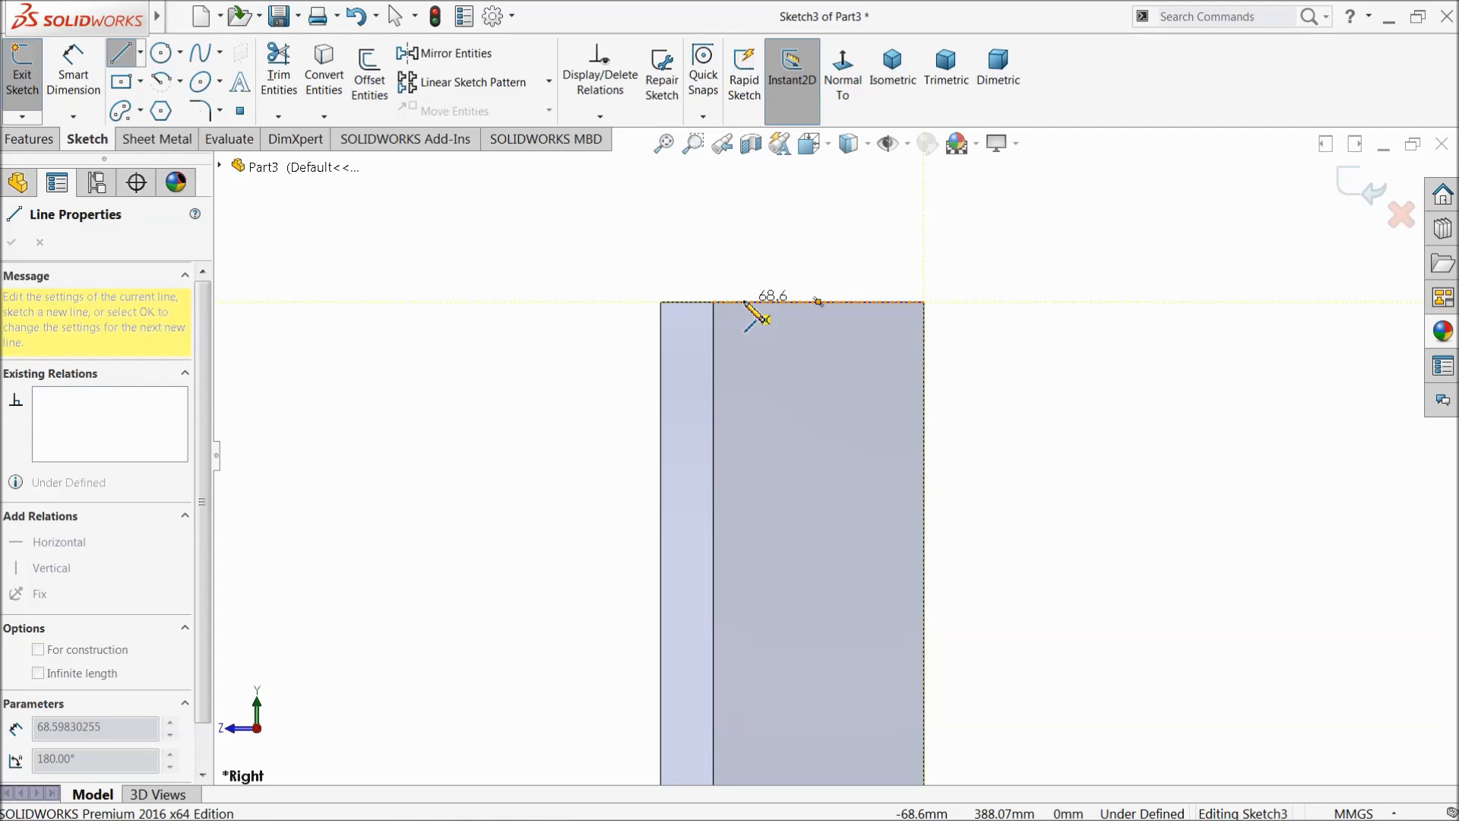
left_click(713, 302)
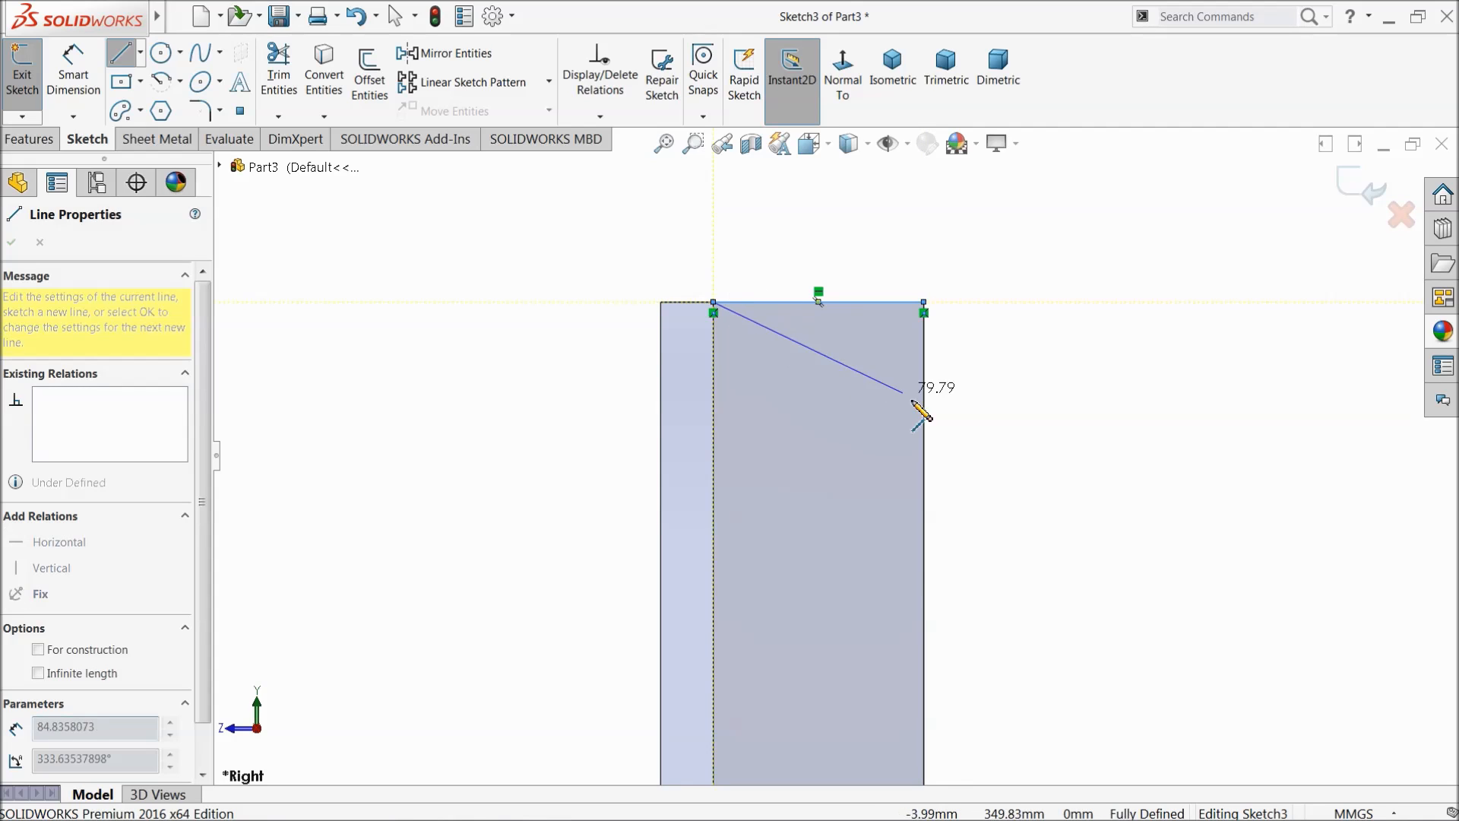
left_click(923, 426)
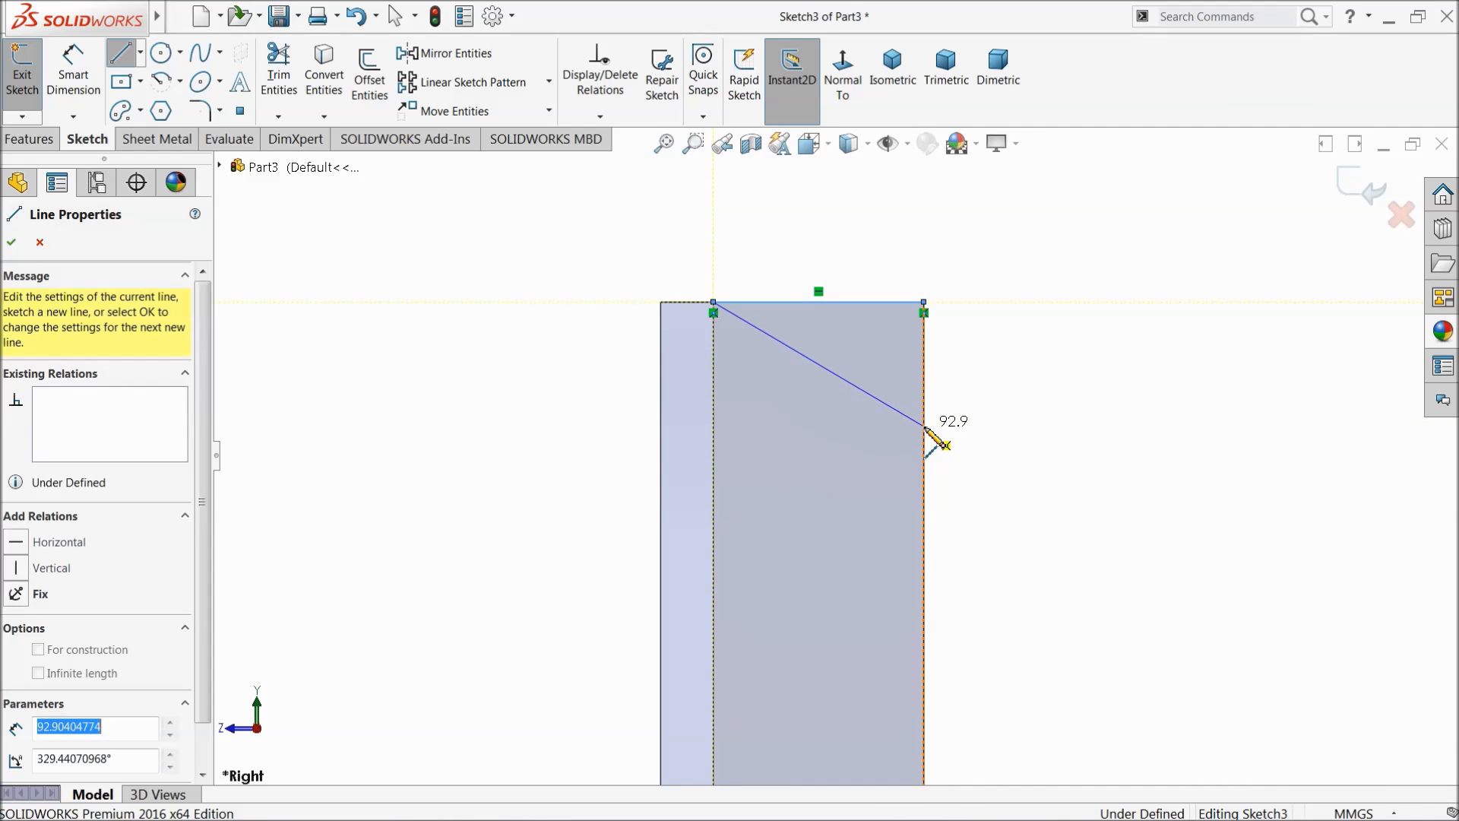
double_click(924, 303)
Step: Dimension the upper triangle's vertical leg along the rear face as 50 mm
left_click(79, 91)
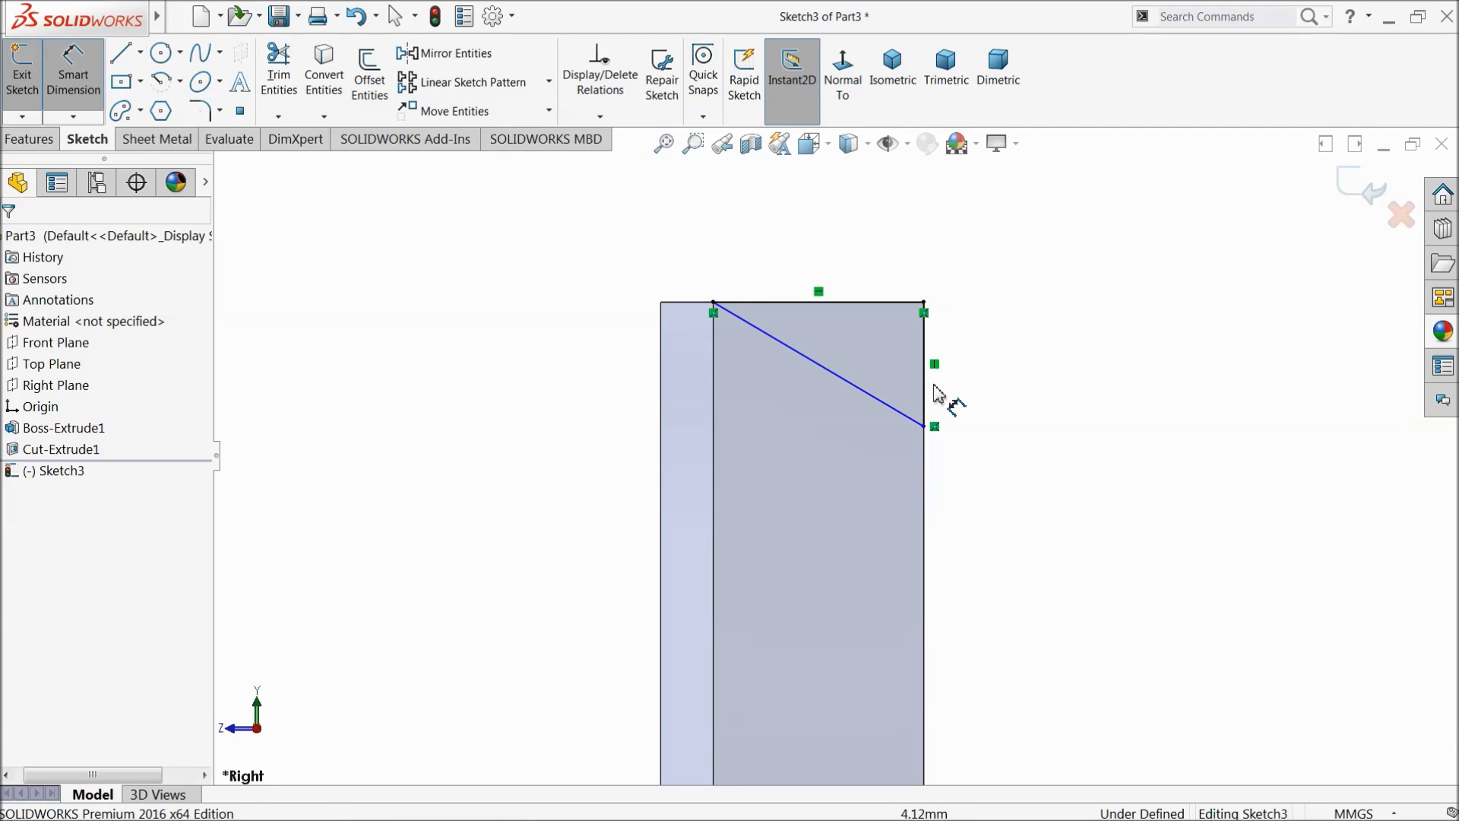
left_click(932, 378)
left_click(1019, 381)
type("50")
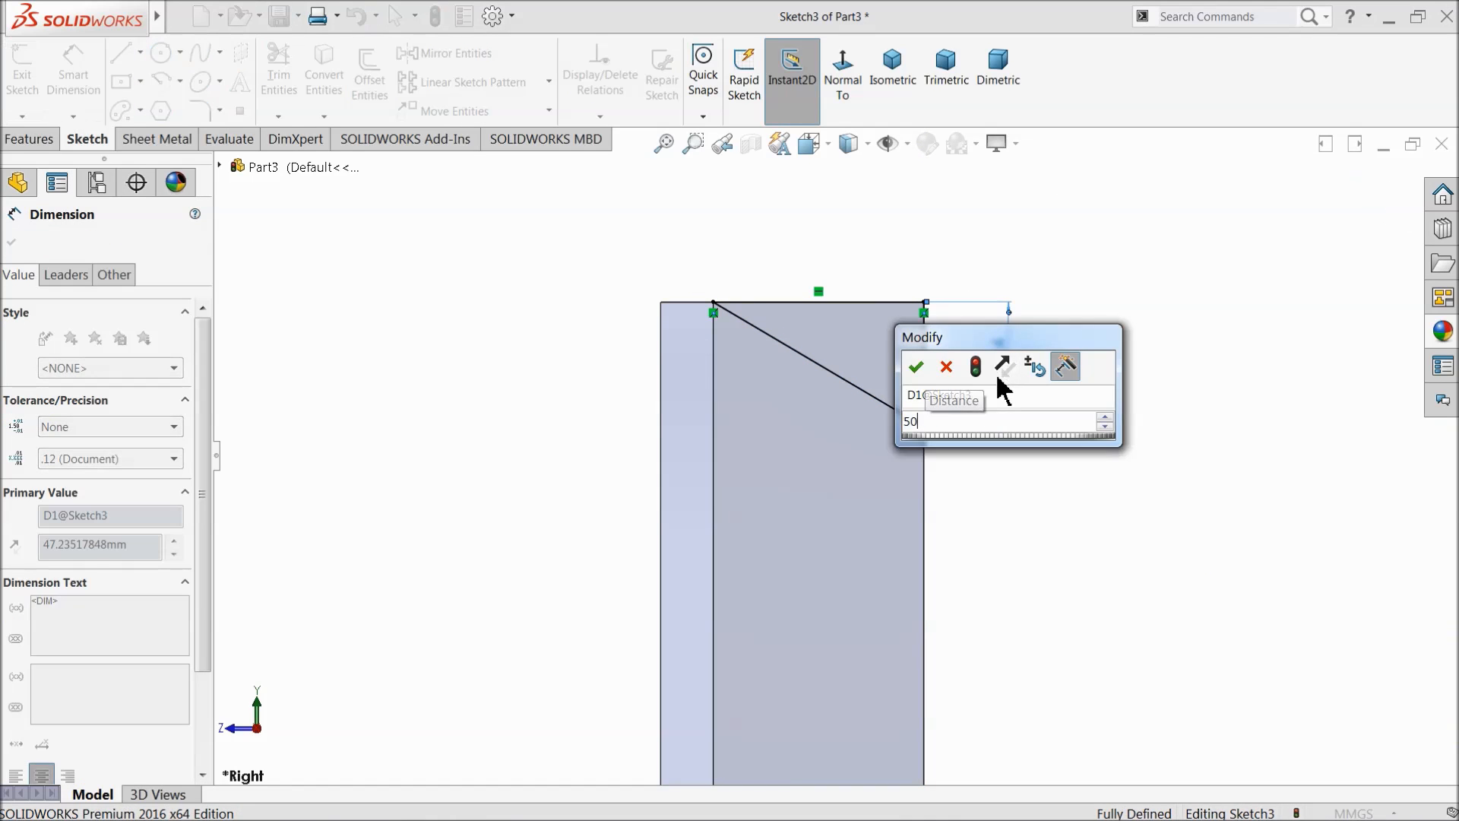
key("Return")
Step: Draw a matching closed triangle at the plate's lower rear corner, starting from the bevel edge's bottom end
scroll(883, 537, "up", 8)
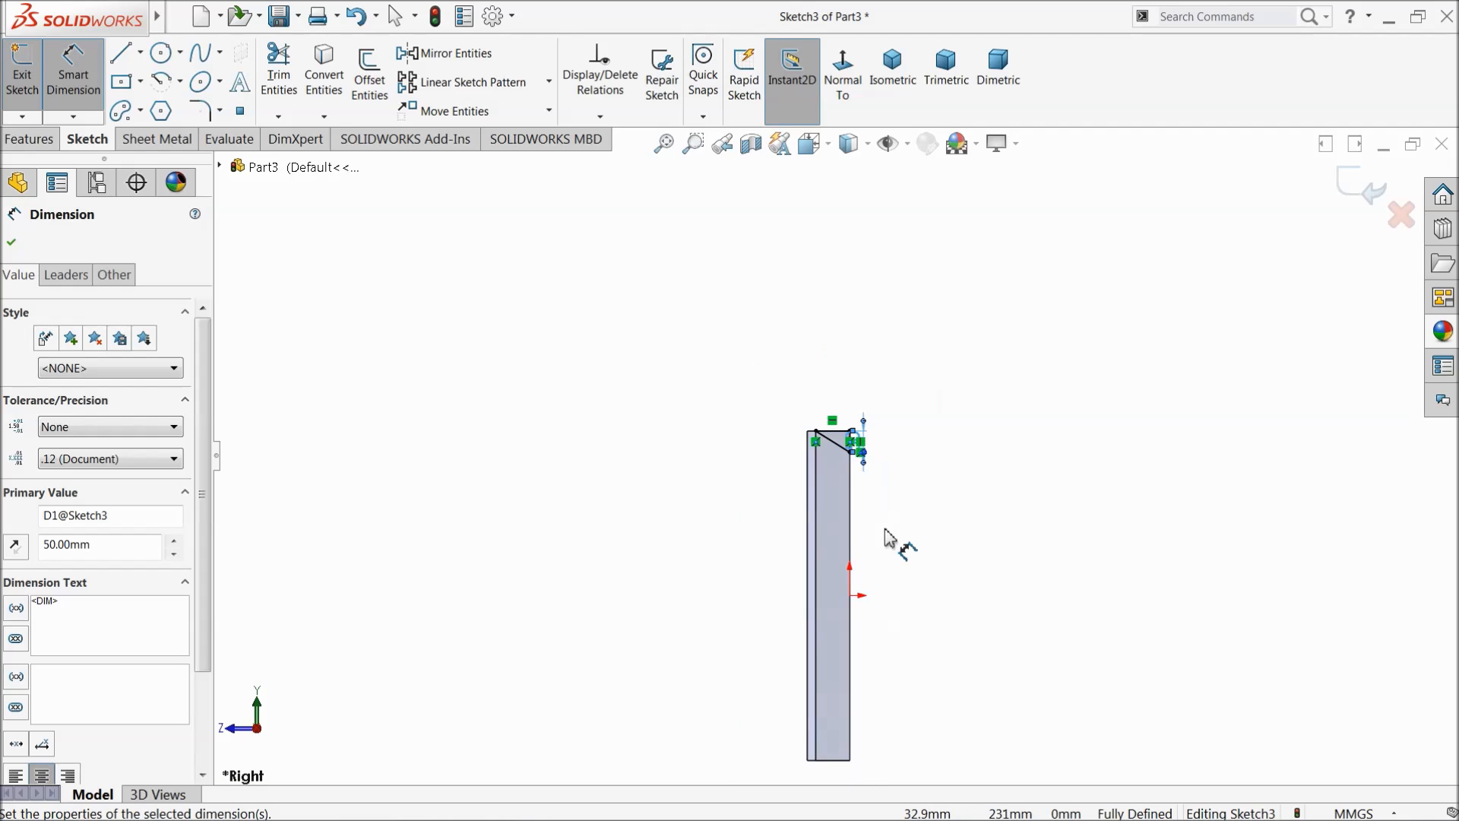
scroll(873, 641, "down", 6)
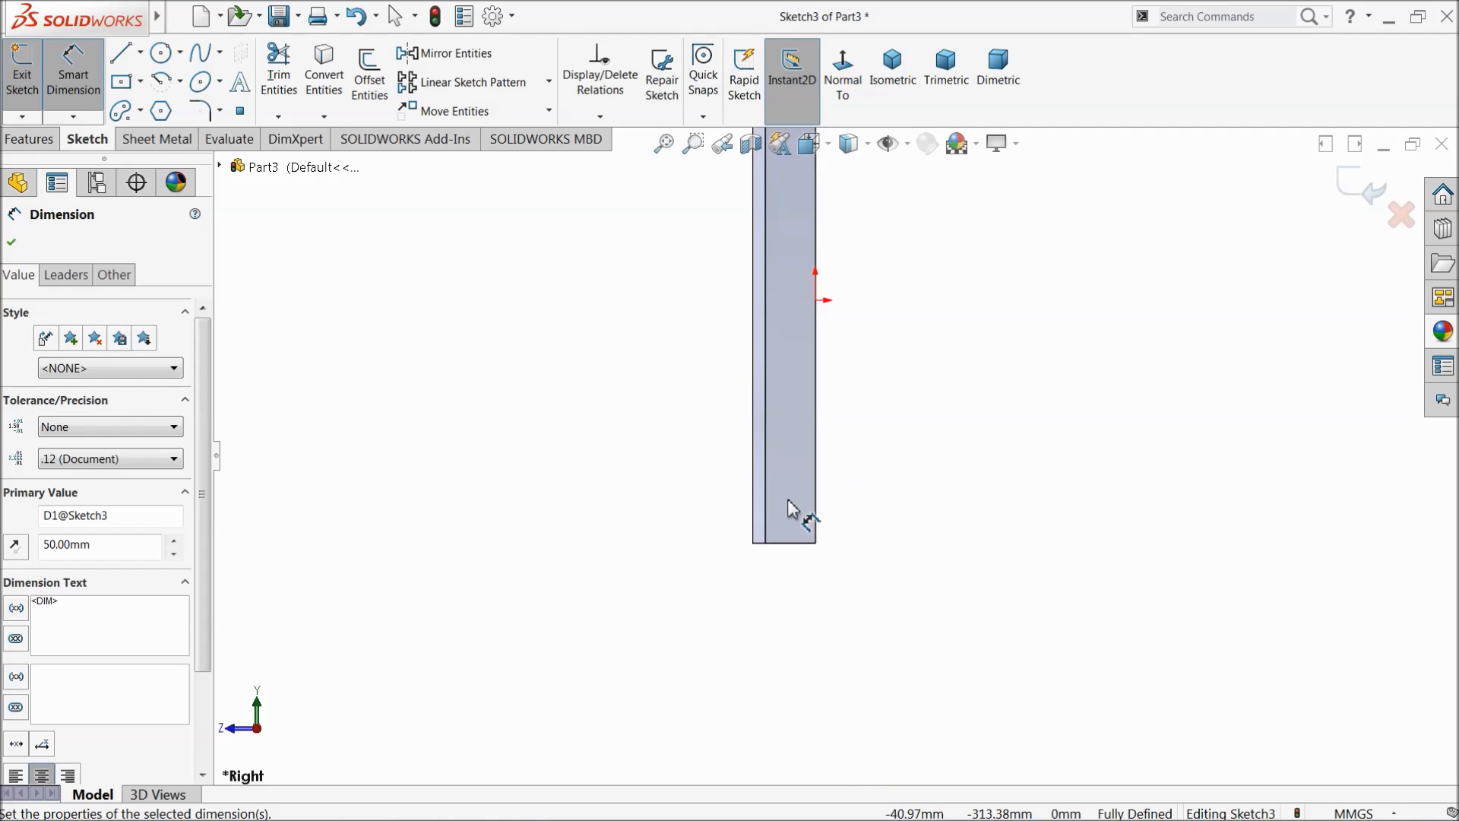
left_click(119, 53)
scroll(848, 606, "down", 3)
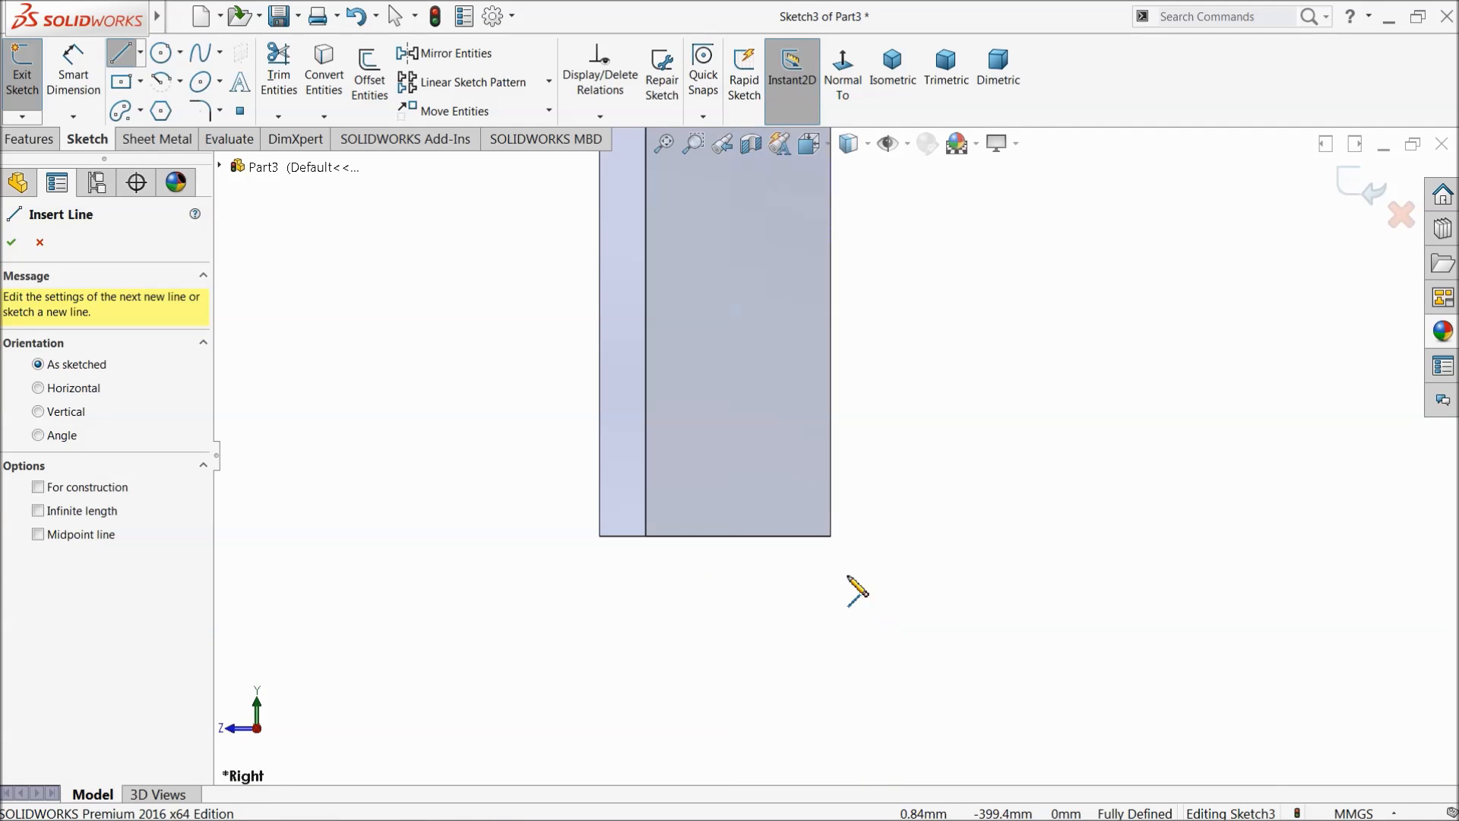
left_click(646, 536)
left_click(831, 535)
left_click(831, 444)
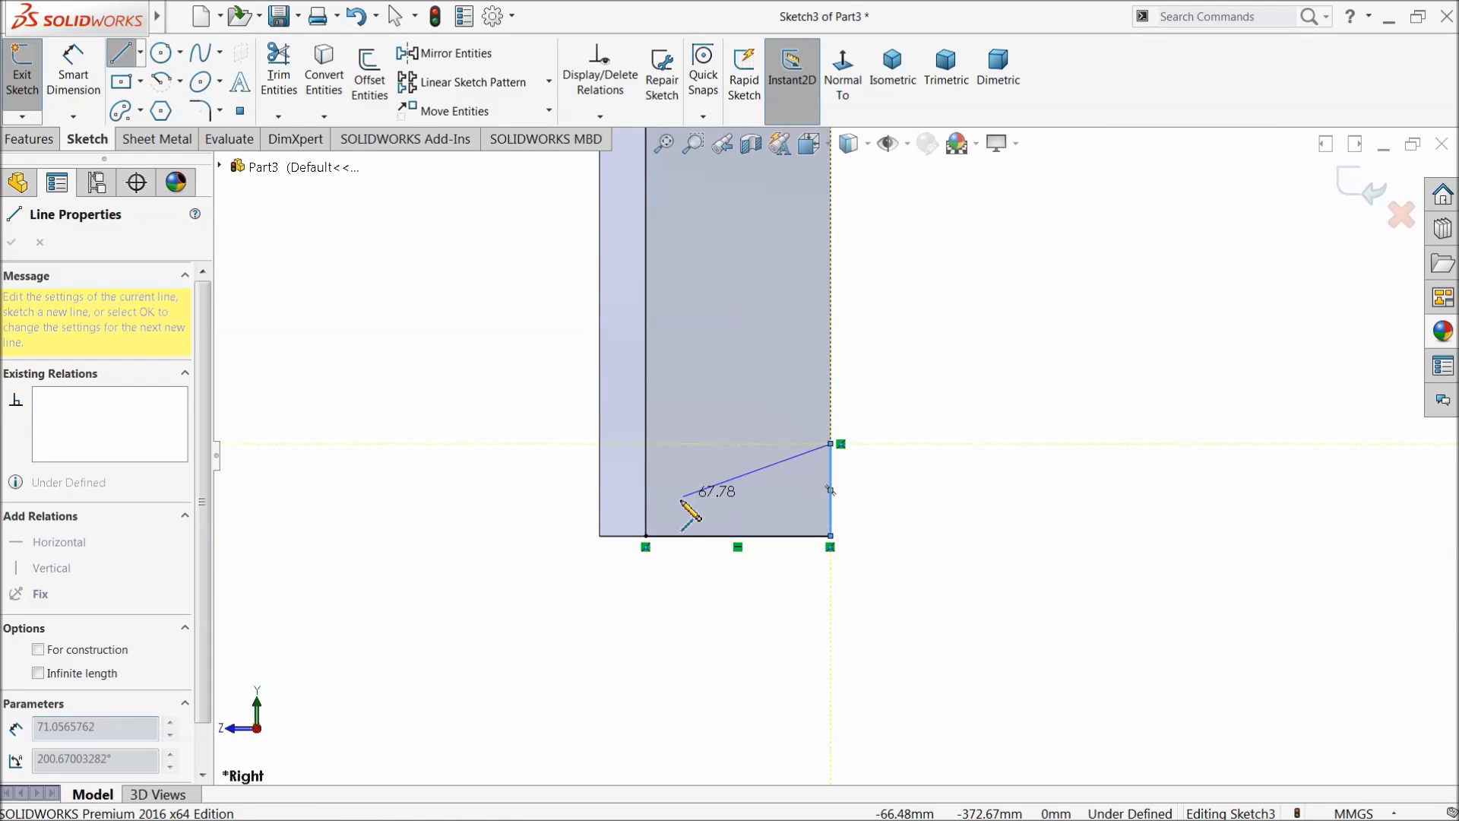
left_click(646, 536)
Step: Dimension the lower triangle's vertical leg along the rear face as 50 mm
left_click(73, 76)
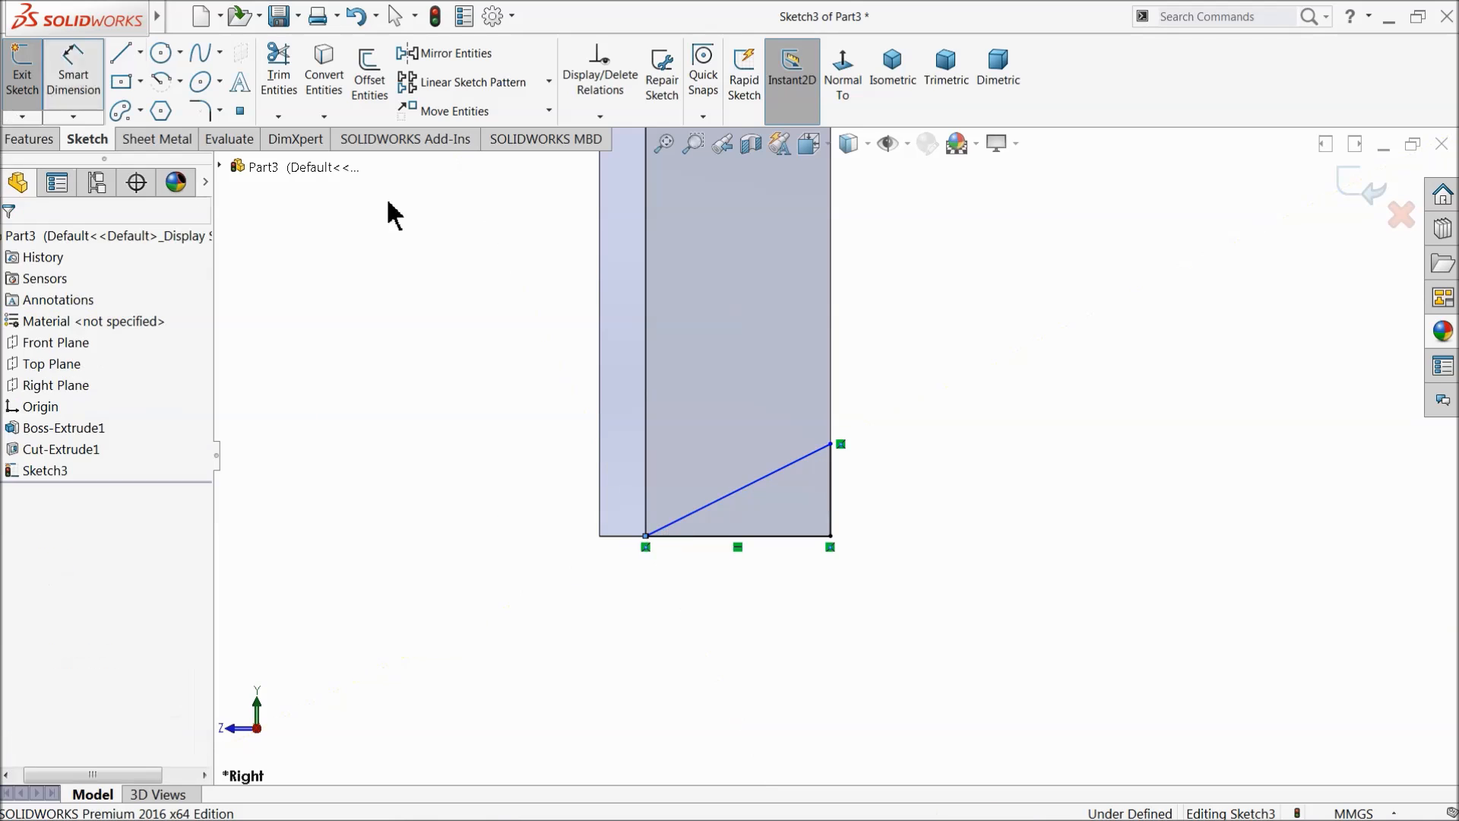
left_click(834, 485)
left_click(882, 472)
type("50")
key("Return")
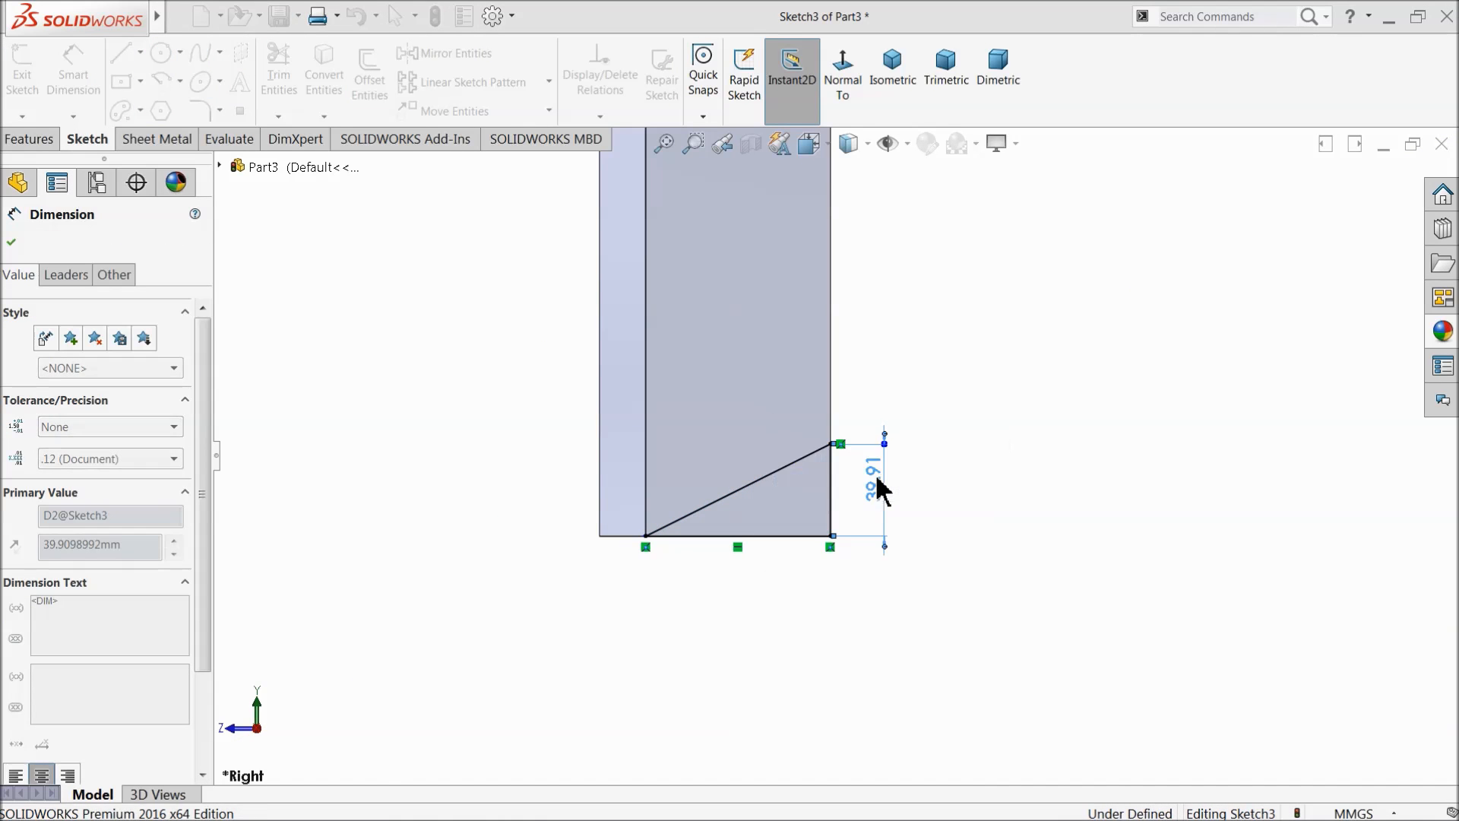
left_click(11, 243)
Step: Set up an extruded cut from the triangle sketch with a Mid Plane depth of 1500 mm
left_click(34, 140)
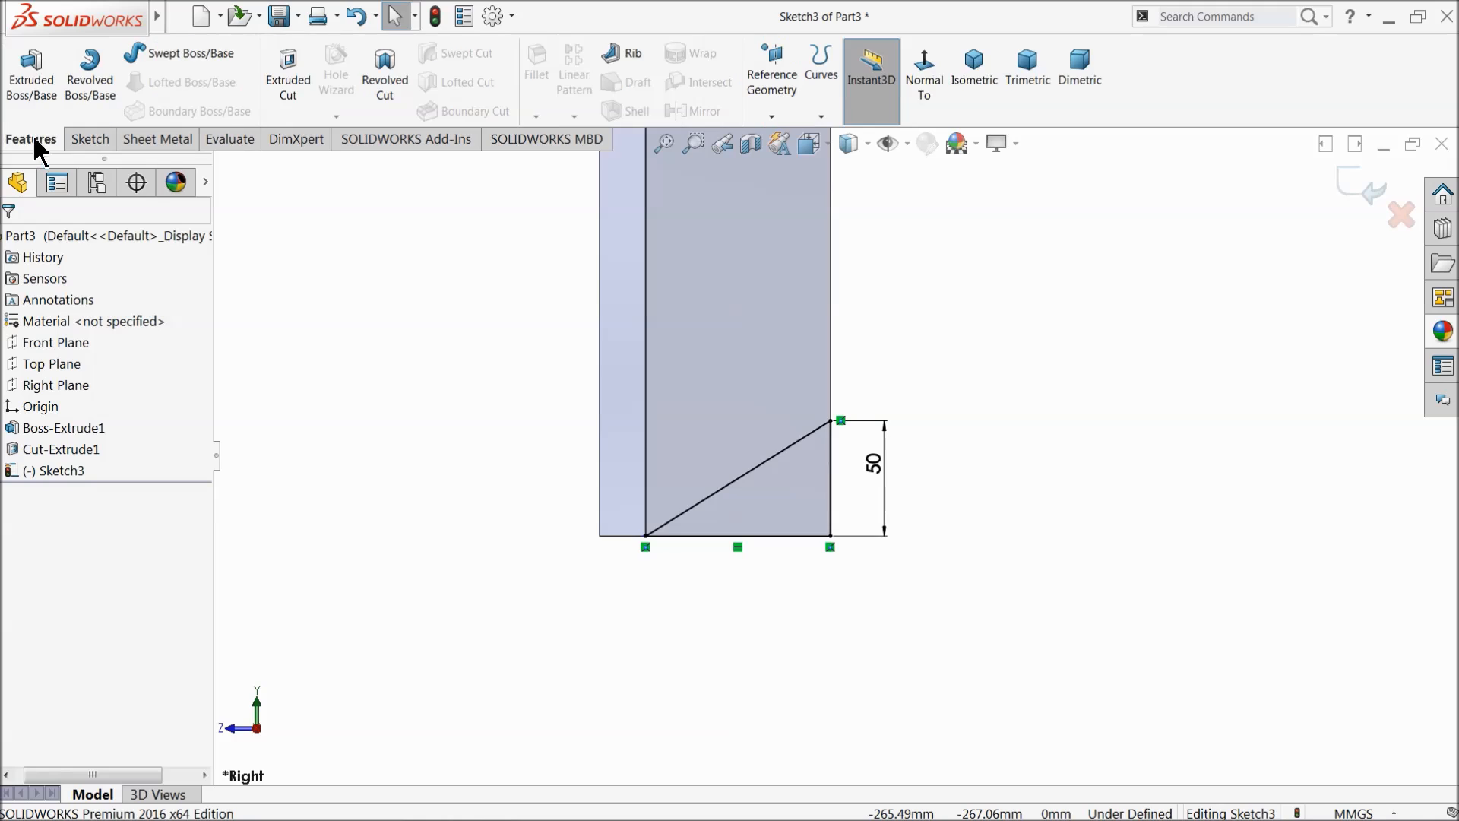
left_click(288, 83)
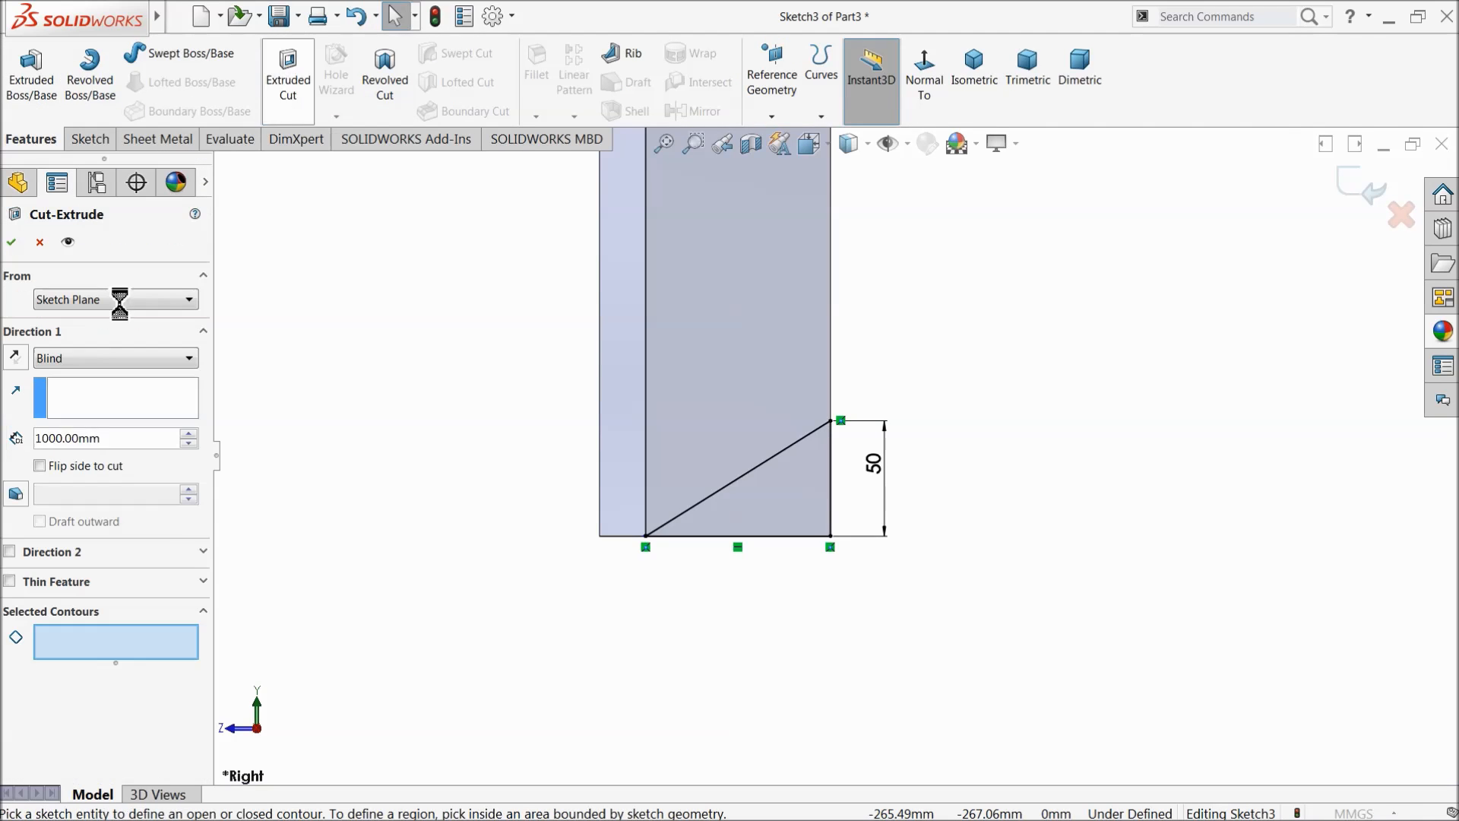
left_click(67, 358)
left_click(73, 501)
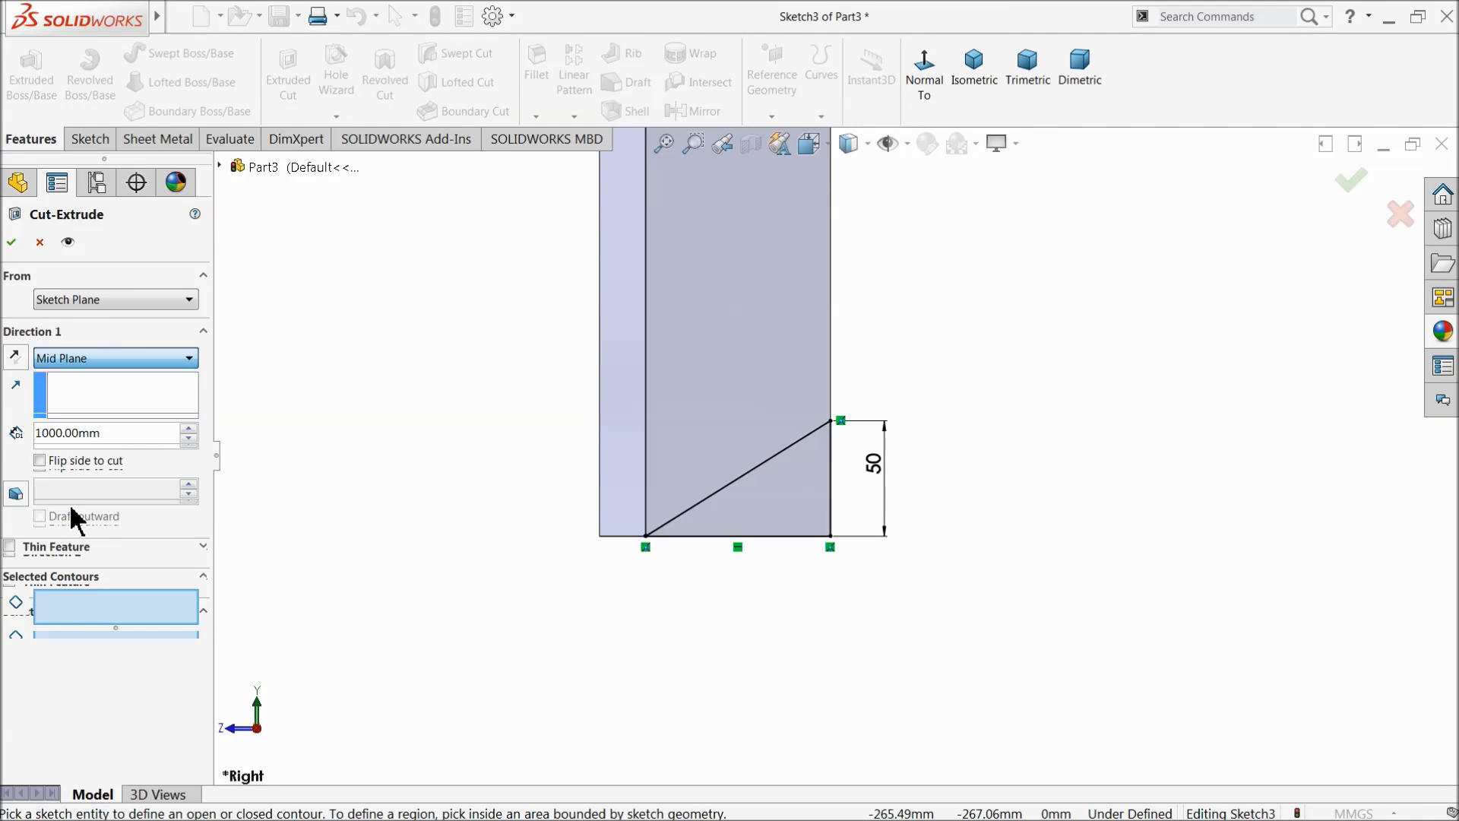
type("1500")
key("Return")
Step: Select both the upper and lower triangles as the cut's contours and complete the cut across the plate's width
middle_click_drag(555, 528, 467, 342)
scroll(823, 403, "down", 5)
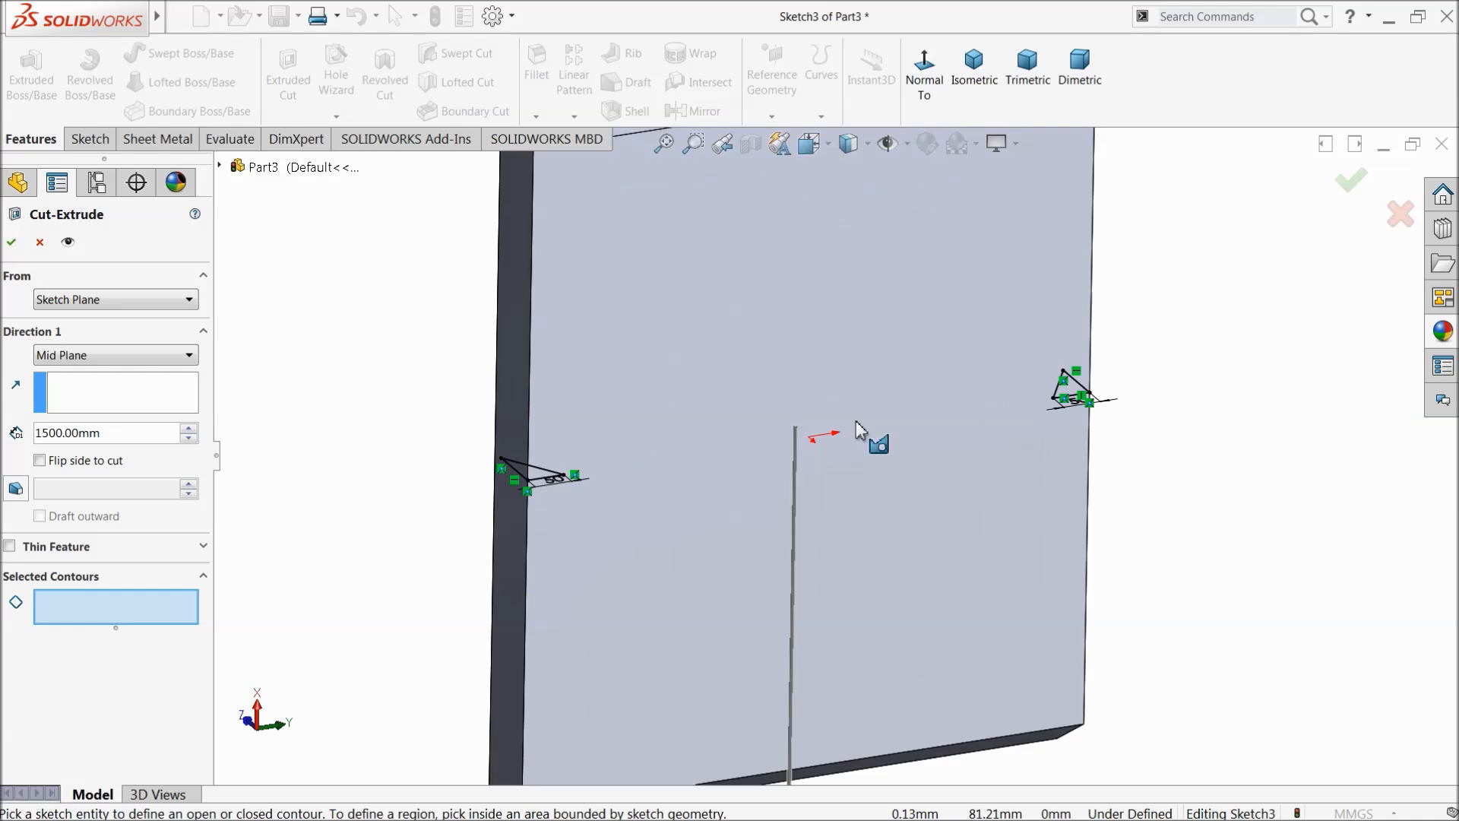
scroll(1028, 414, "down", 2)
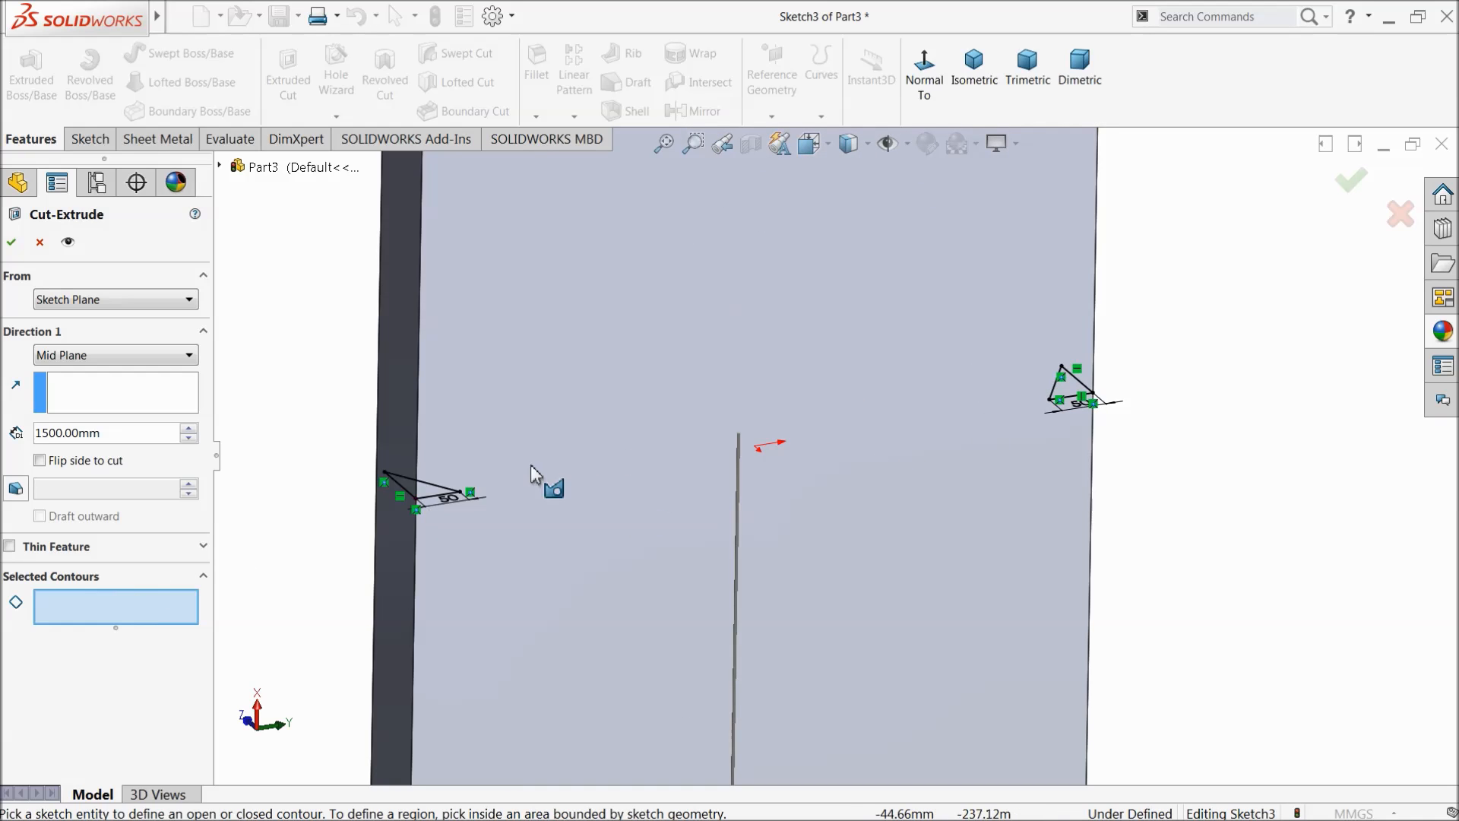
left_click(431, 507)
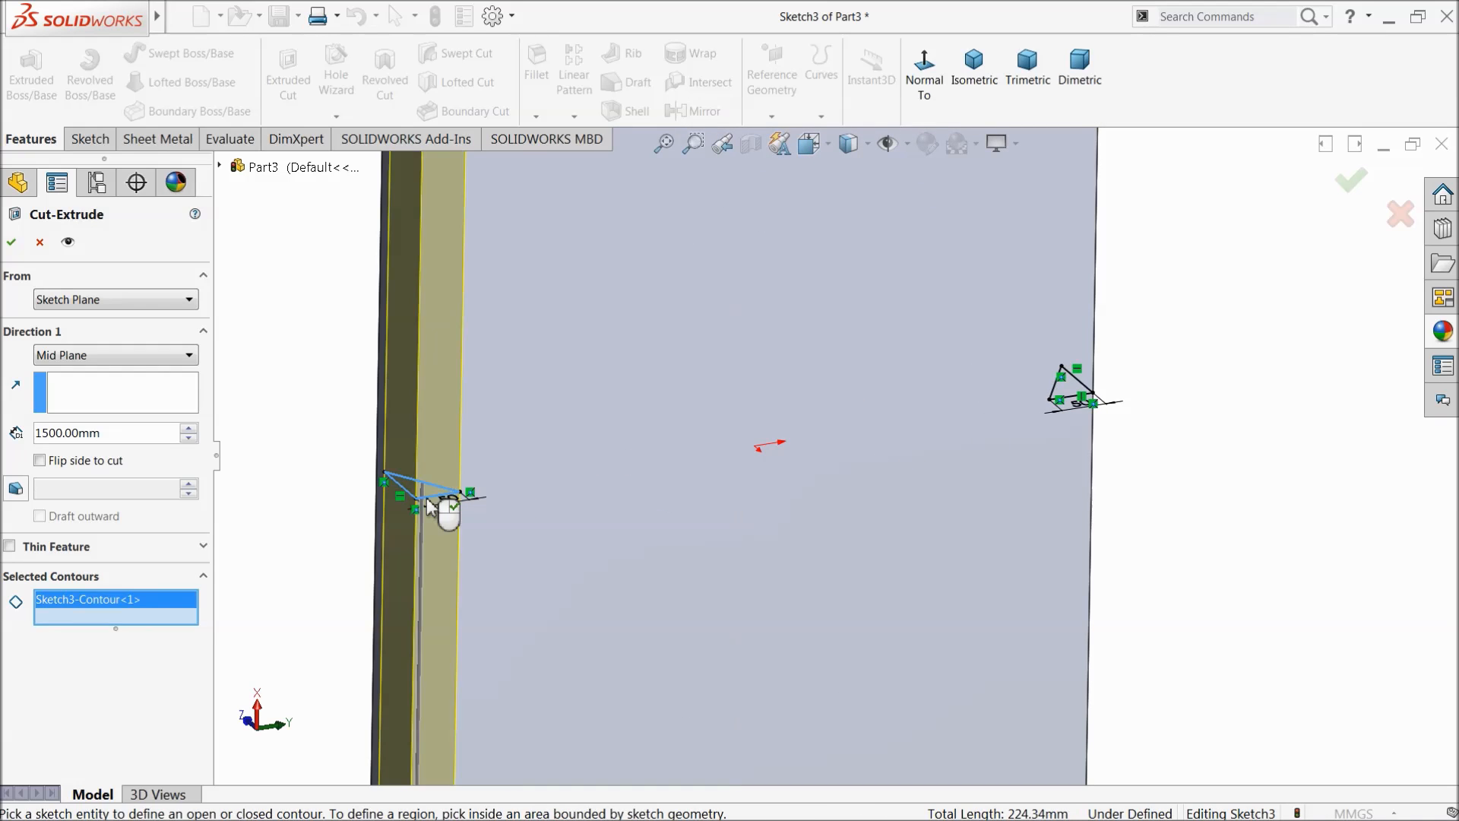
left_click(1078, 403)
scroll(749, 454, "up", 3)
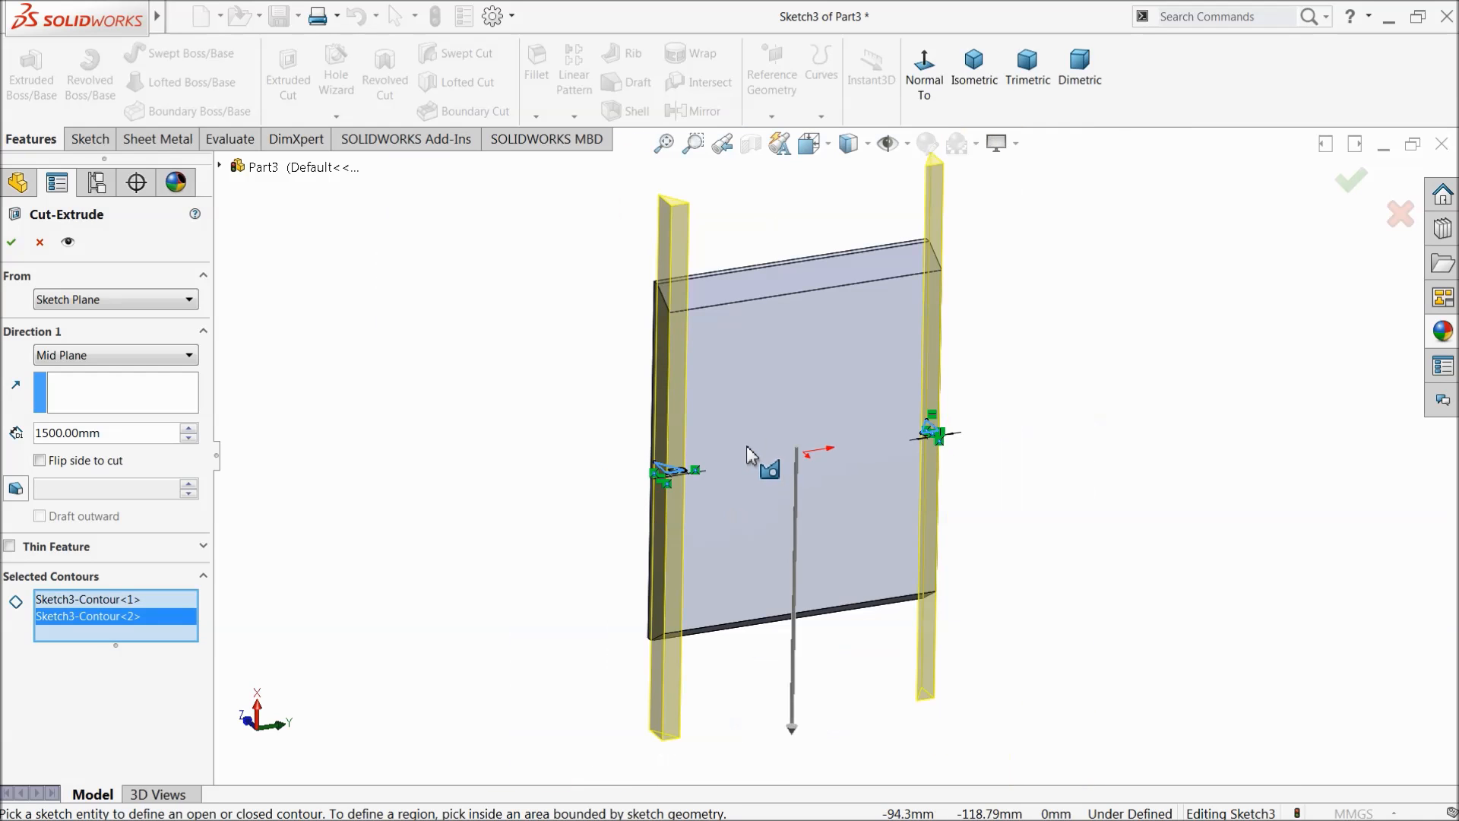
scroll(941, 323, "down", 2)
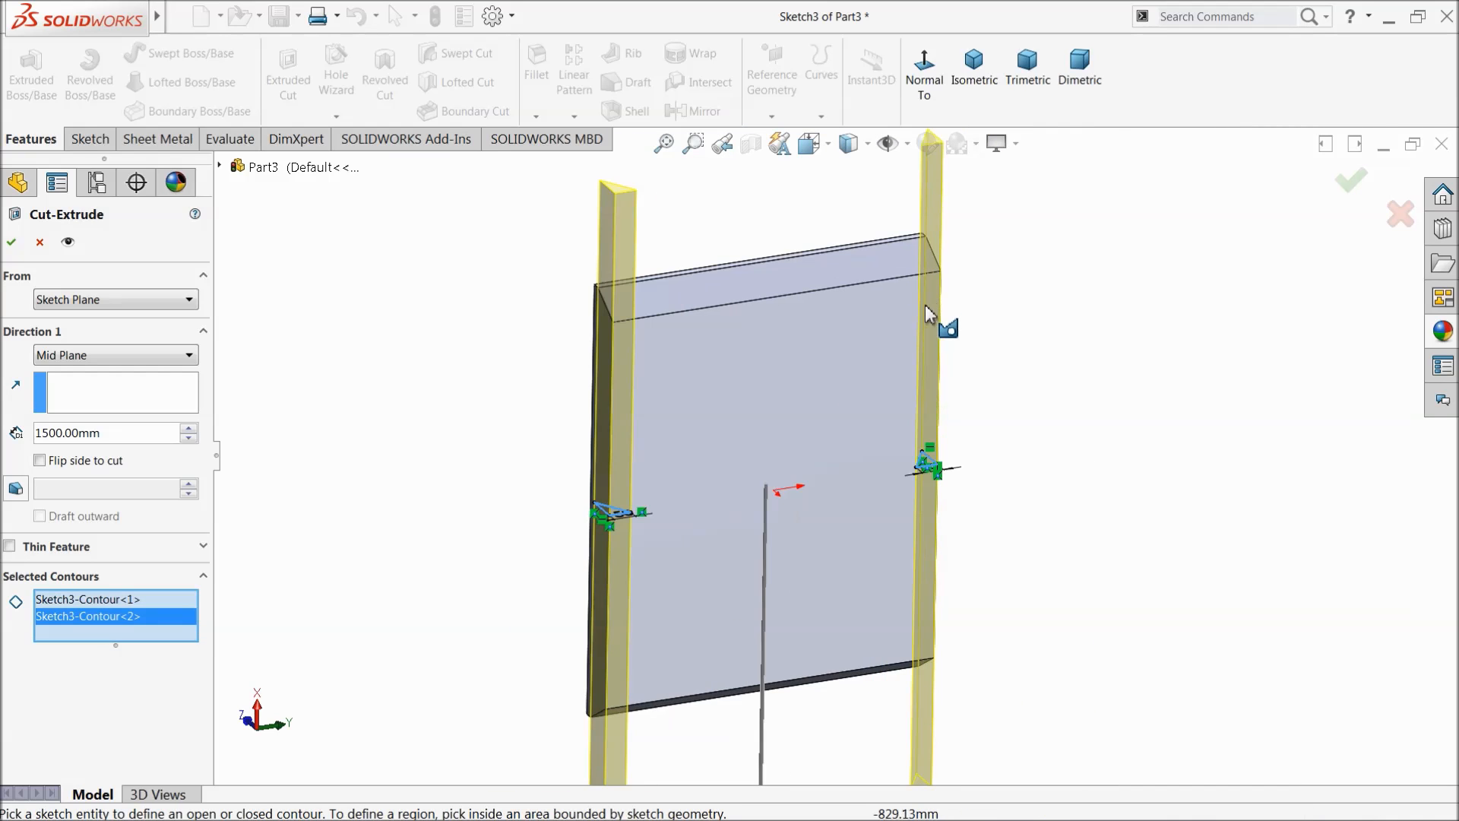
left_click(11, 243)
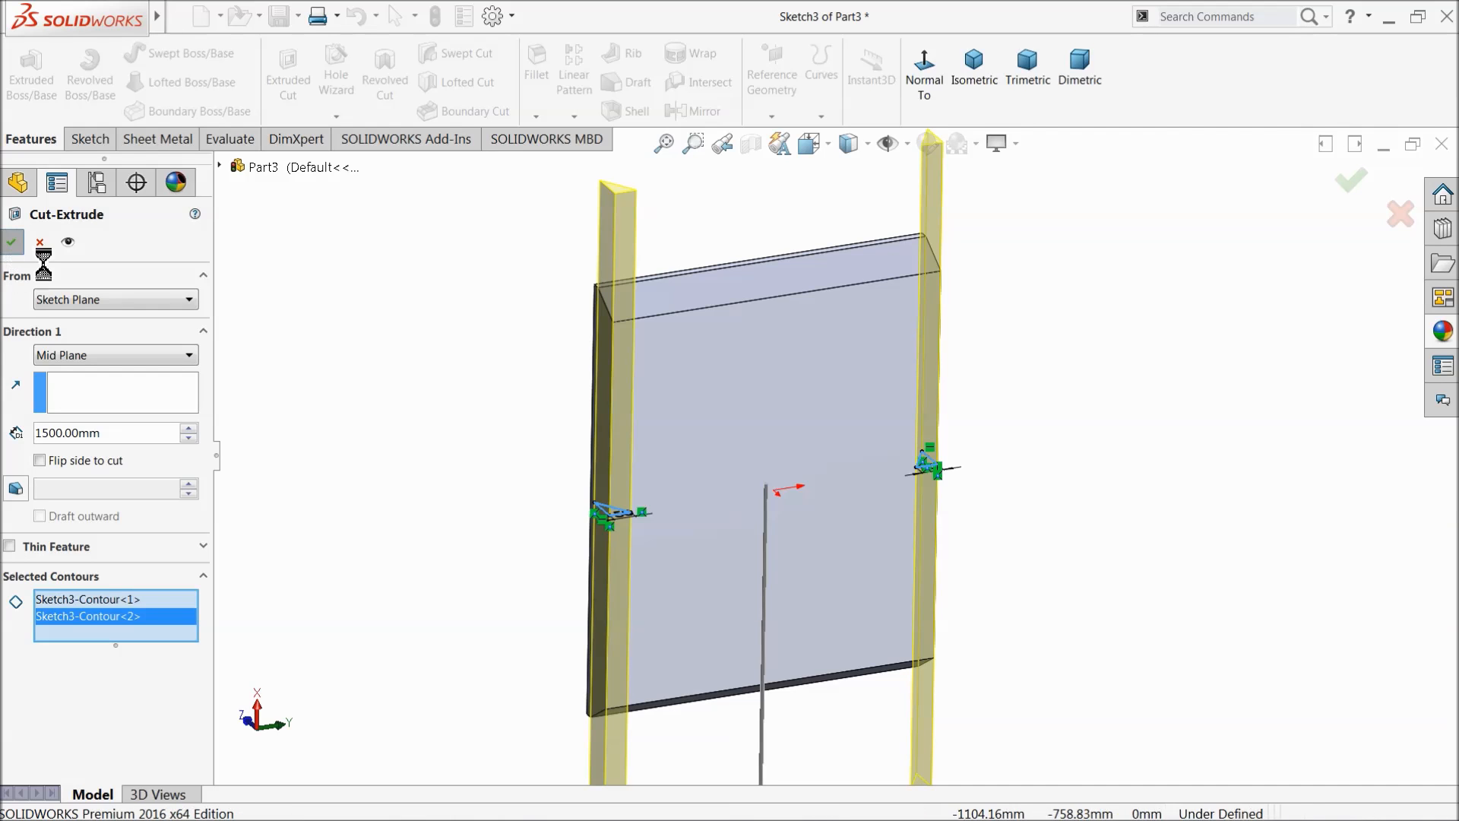
middle_click_drag(466, 456, 547, 244)
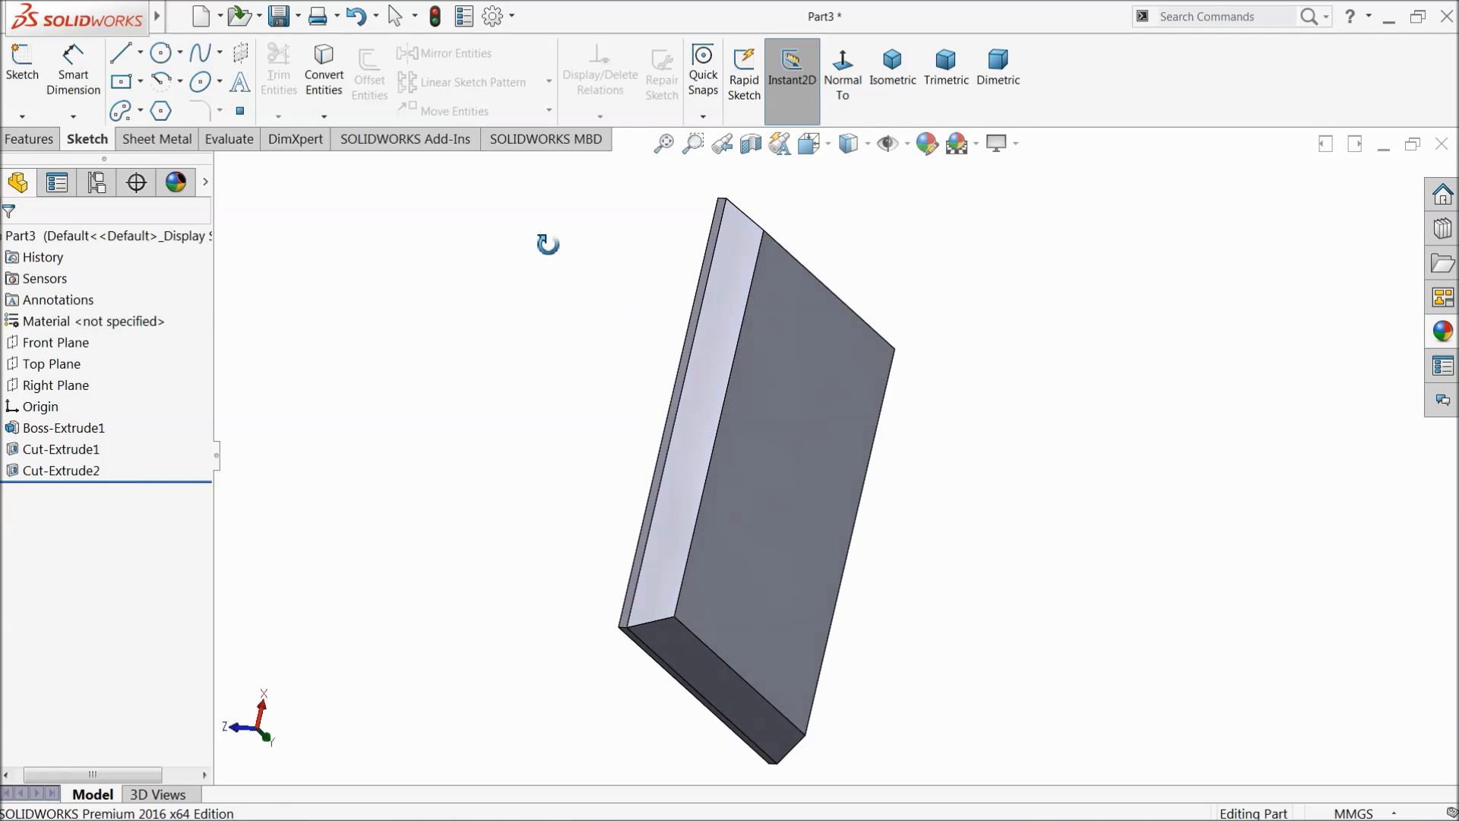
middle_click_drag(547, 416, 482, 443)
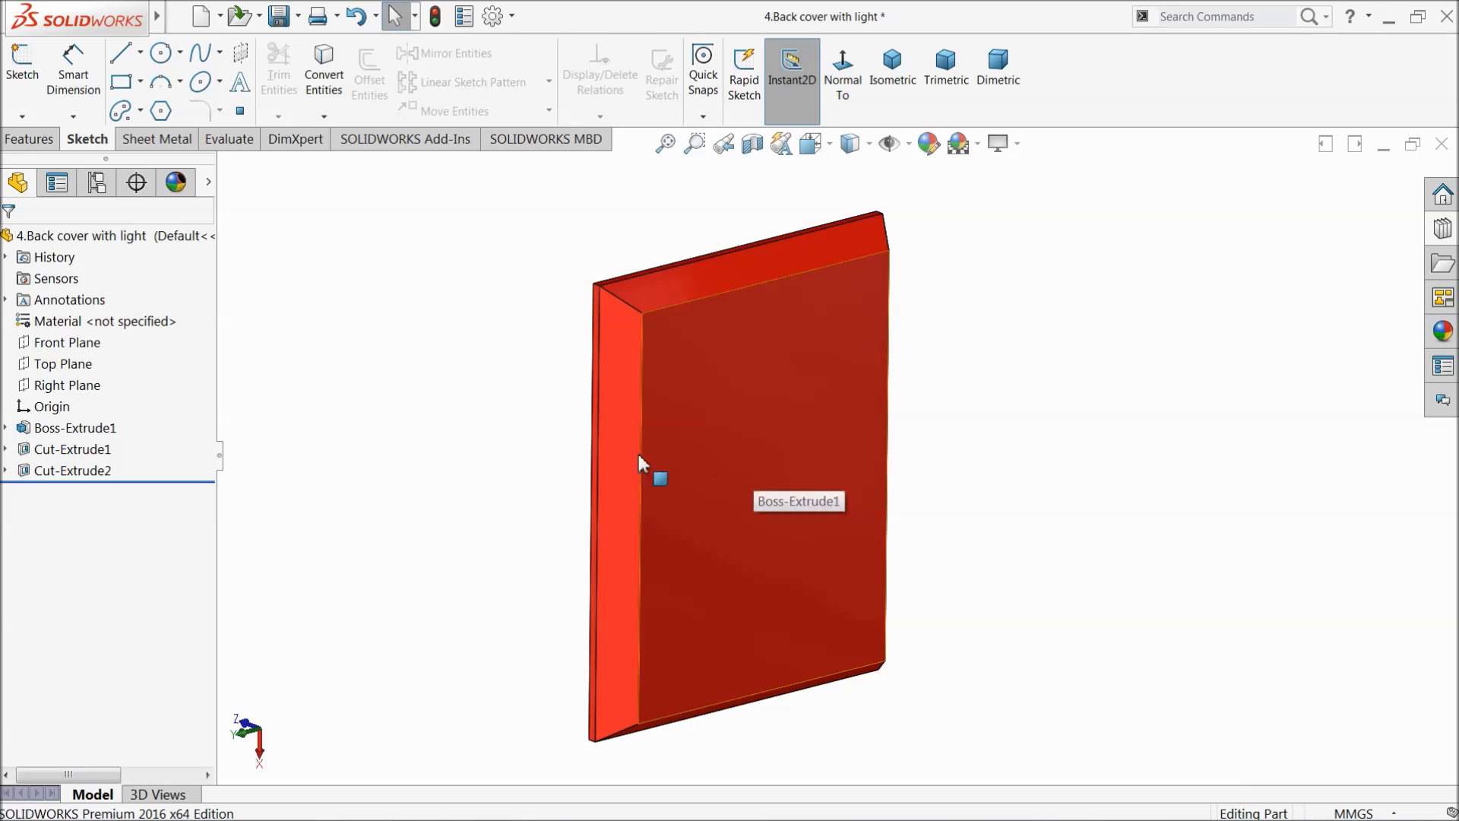
Step: Sketch on the Right Plane a closed stepped profile about 335 mm tall along the rear face, deeper in its upper part, and end the line chain
left_click(23, 385)
left_click(31, 365)
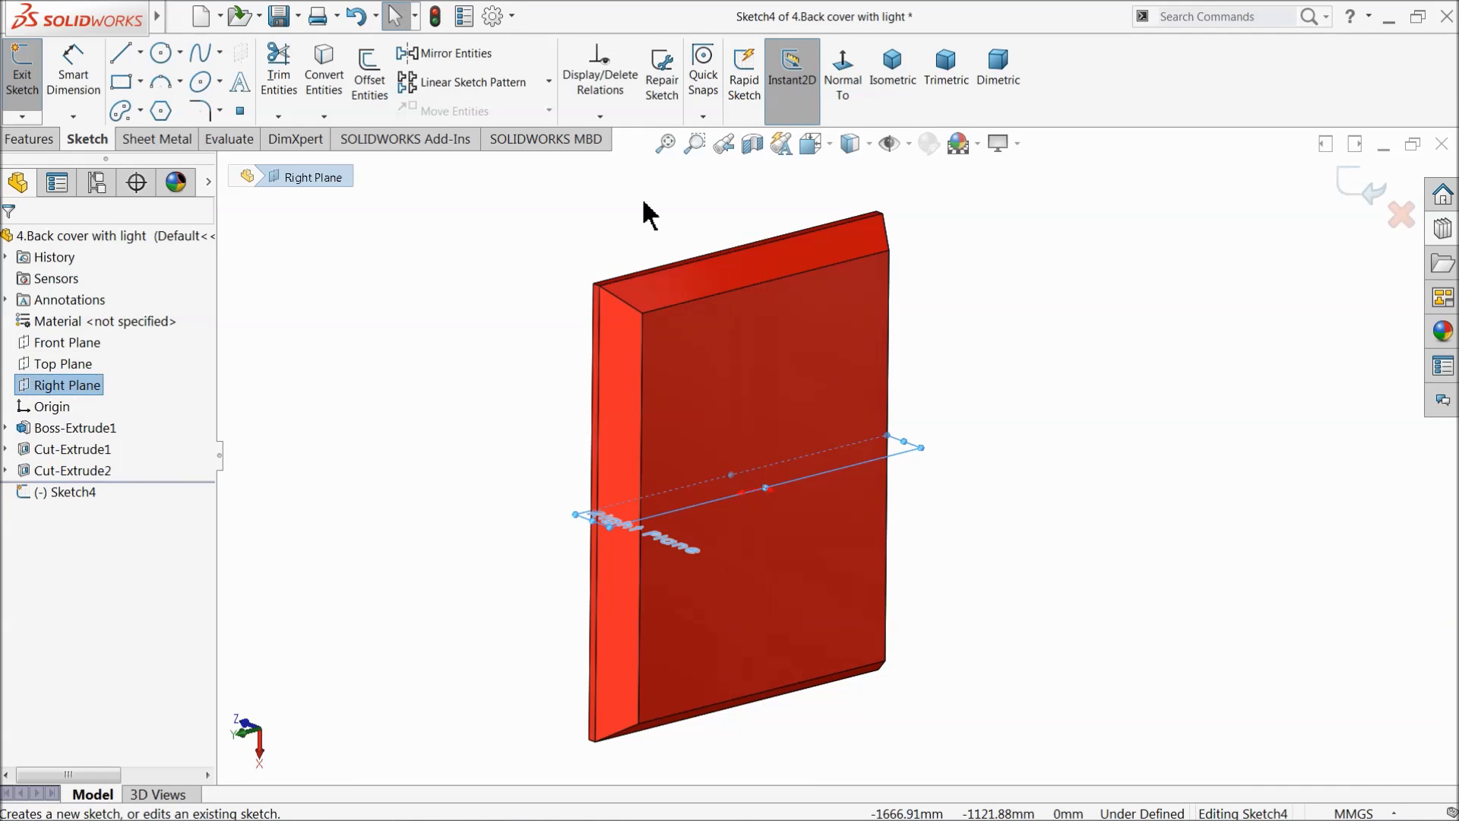
left_click(846, 77)
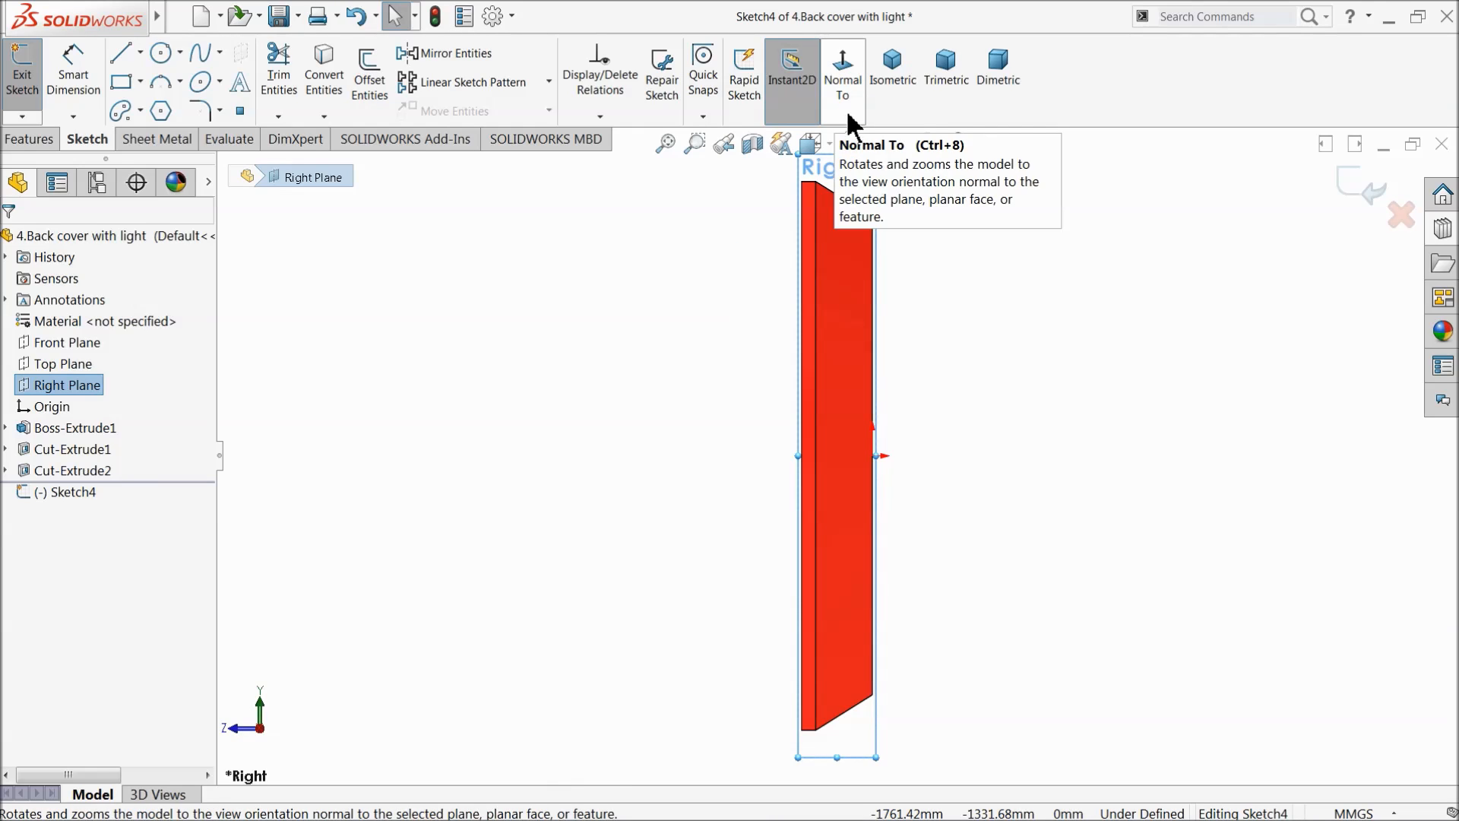
left_click(124, 57)
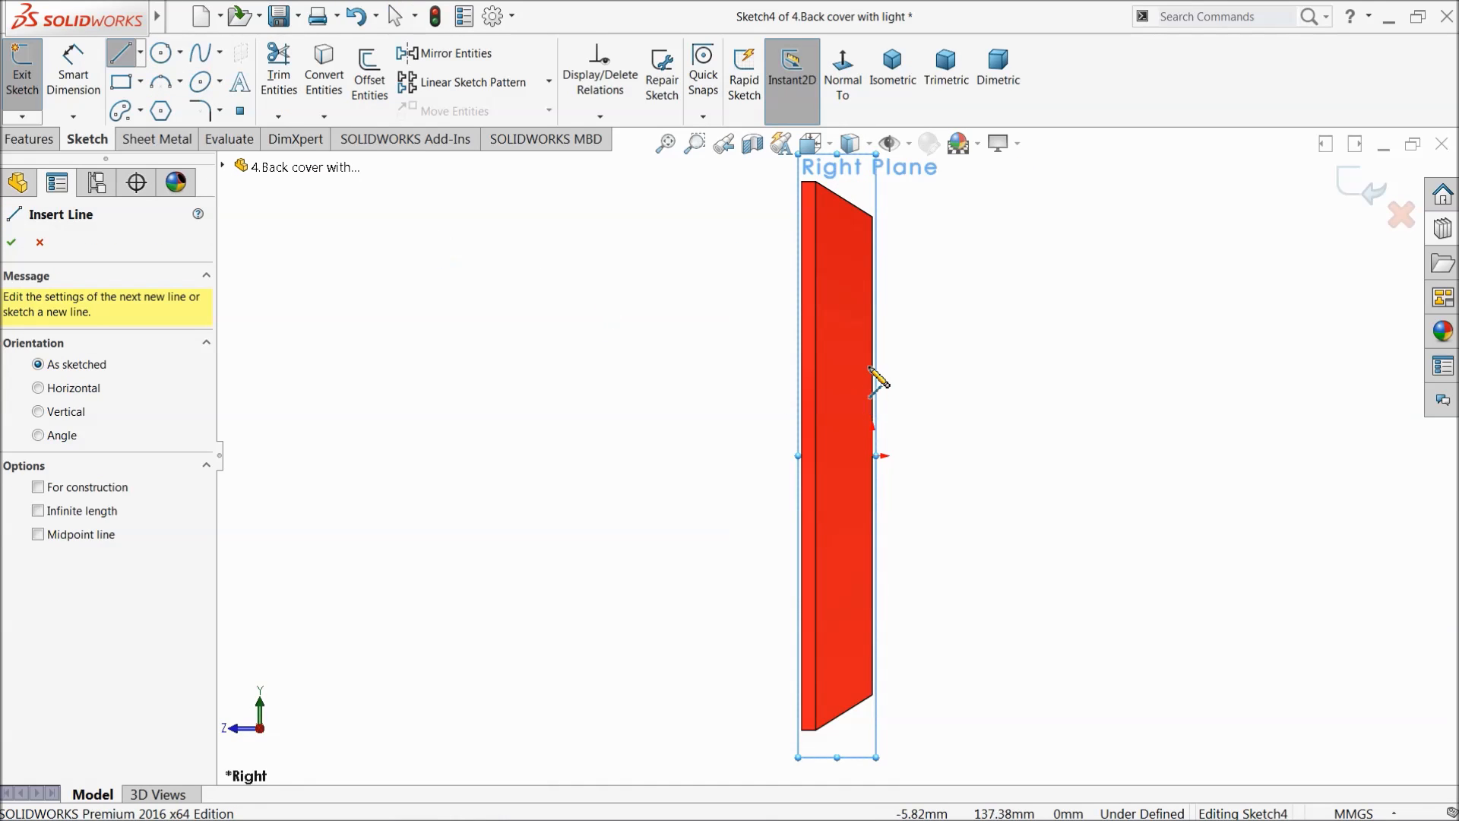
left_click(874, 288)
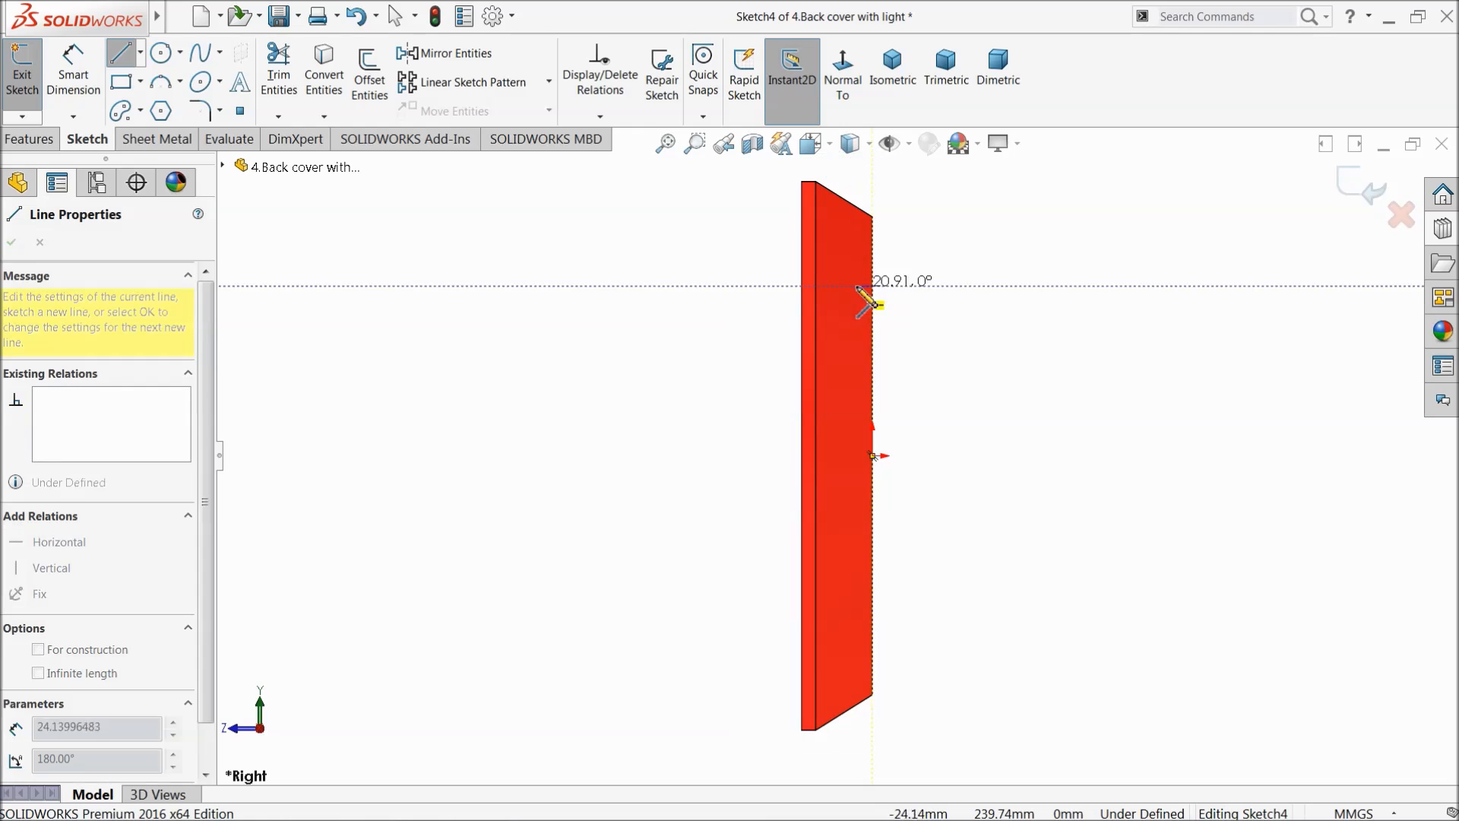
left_click(848, 286)
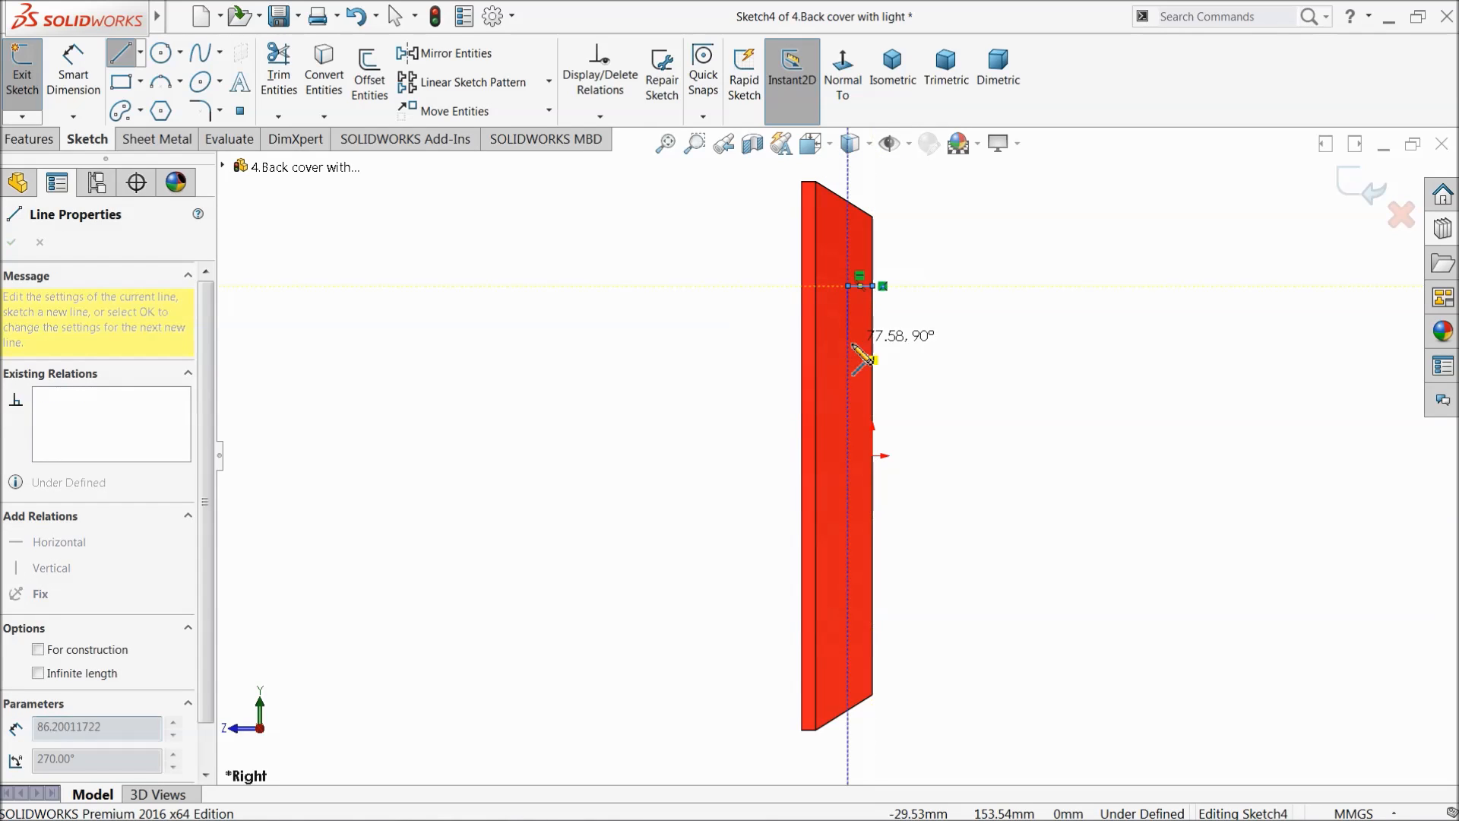
left_click(849, 415)
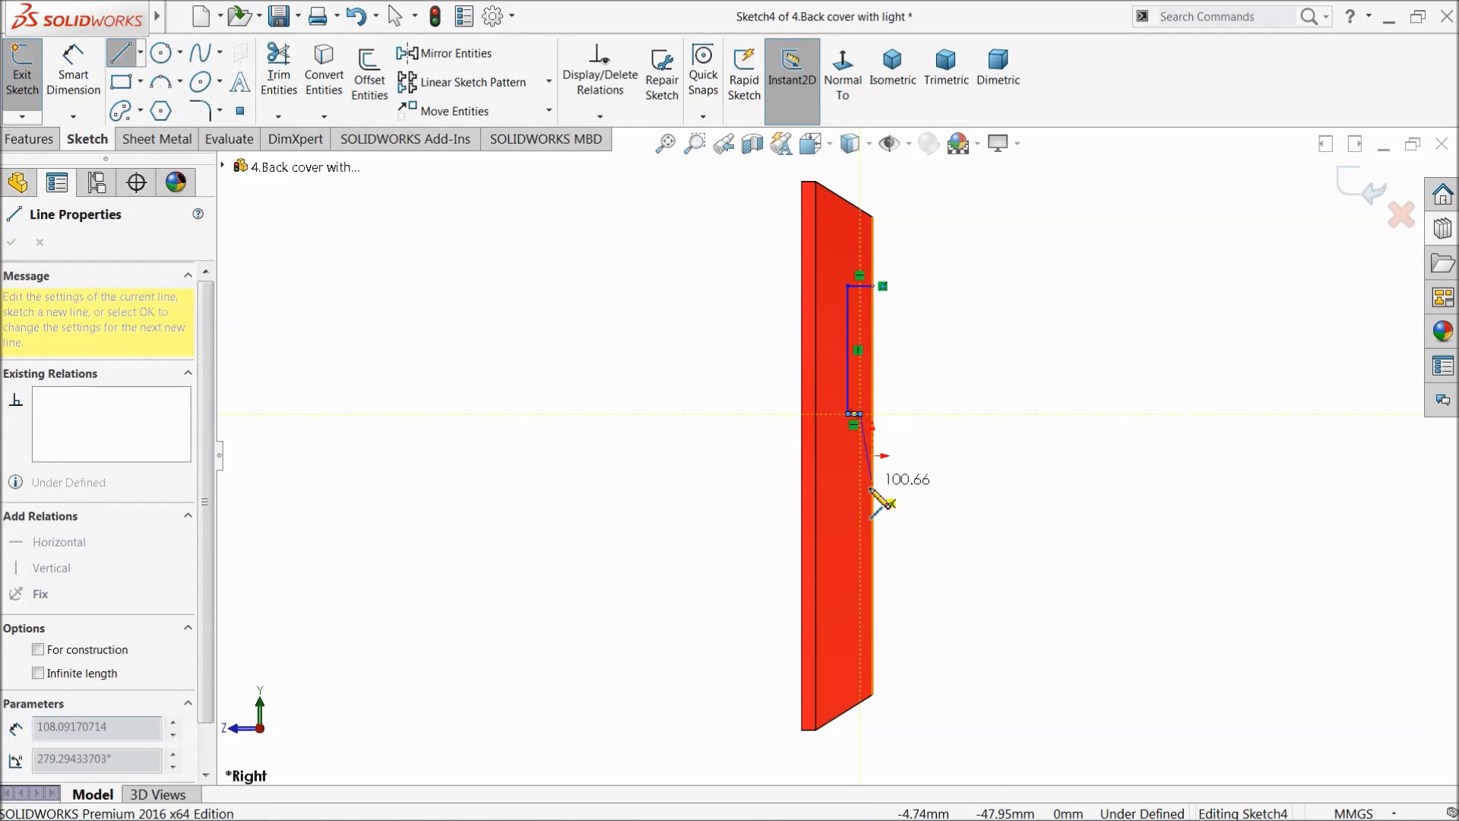
left_click(861, 523)
left_click(872, 523)
left_click(871, 286)
right_click(951, 288)
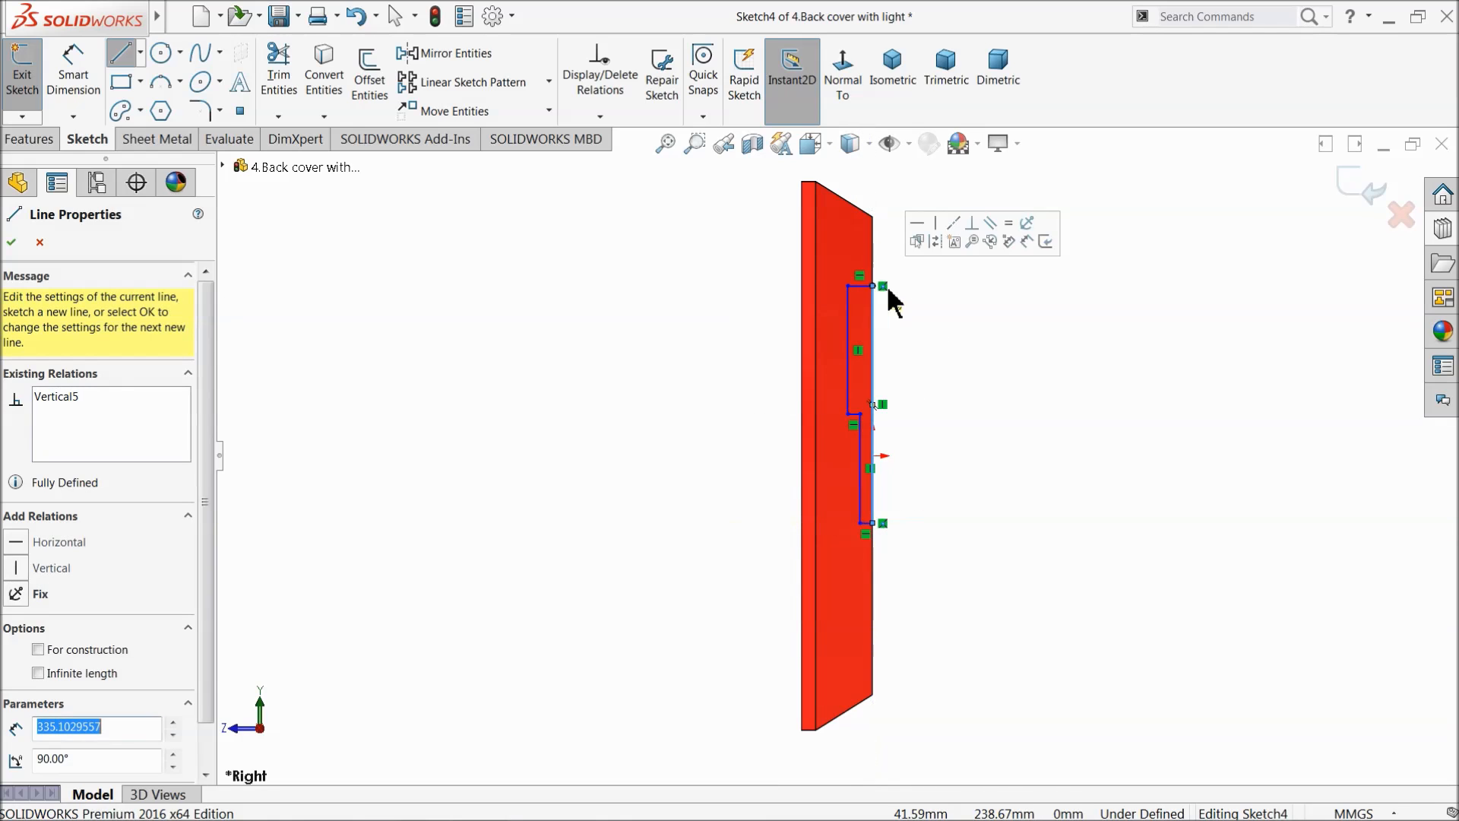
left_click(996, 303)
Step: Dimension the top edge of the stepped profile as 30 mm
scroll(896, 372, "down", 3)
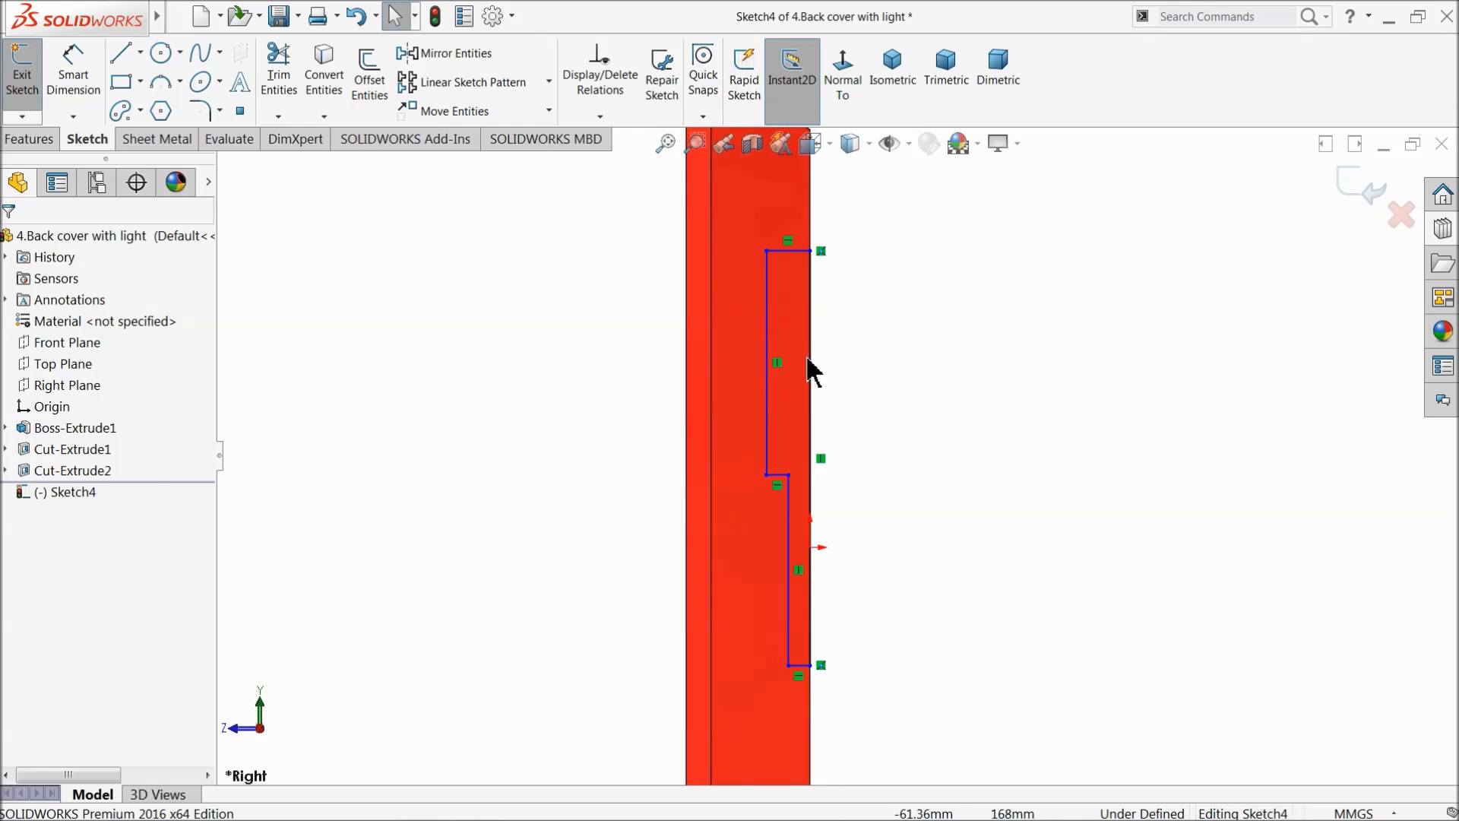
left_click(73, 84)
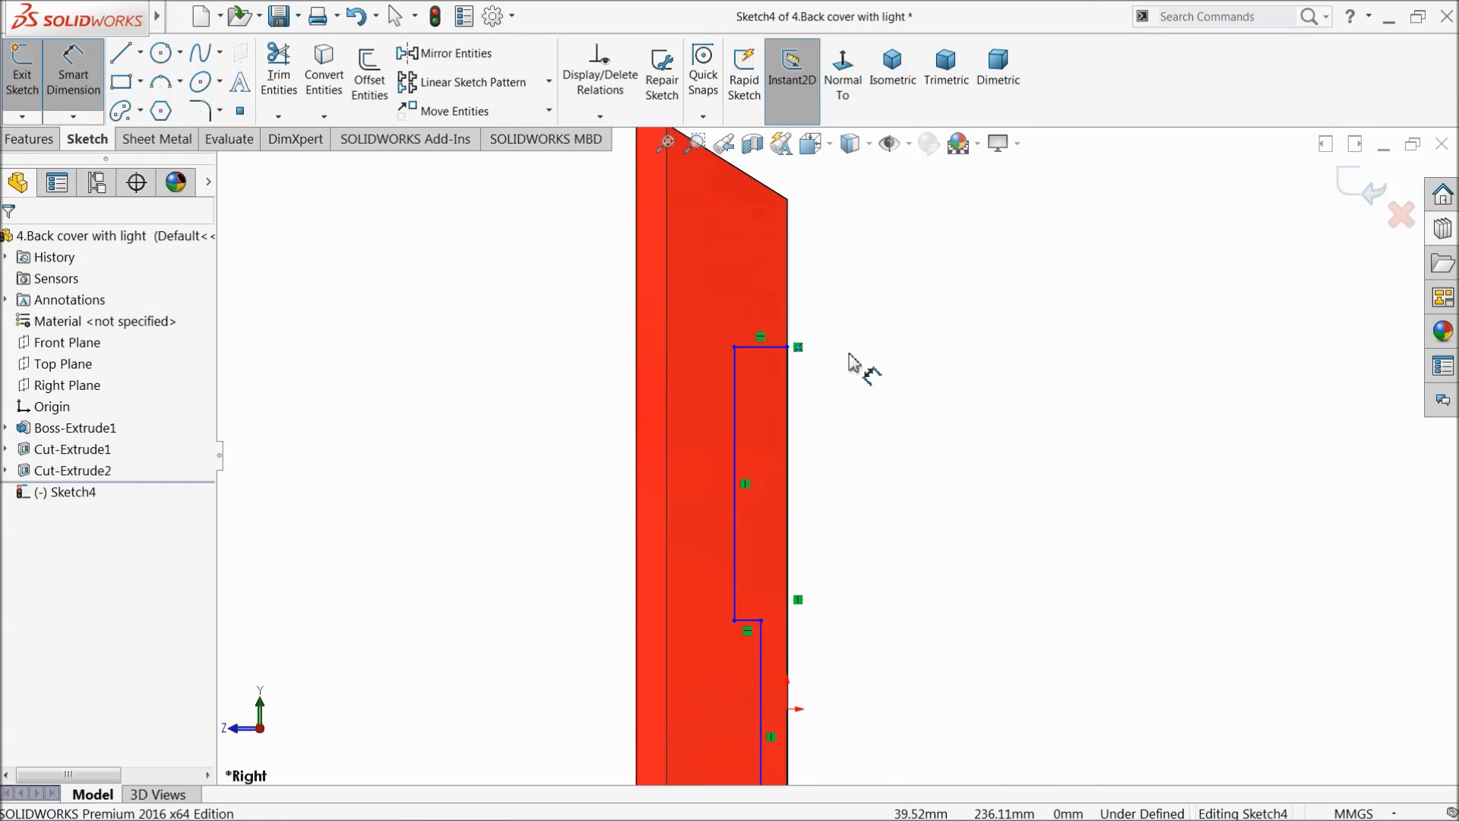
left_click(743, 358)
left_click(741, 319)
type("30")
key("Return")
Step: Dimension the depth of the stepped profile's lower part from the rear face as 10 mm
scroll(776, 669, "down", 3)
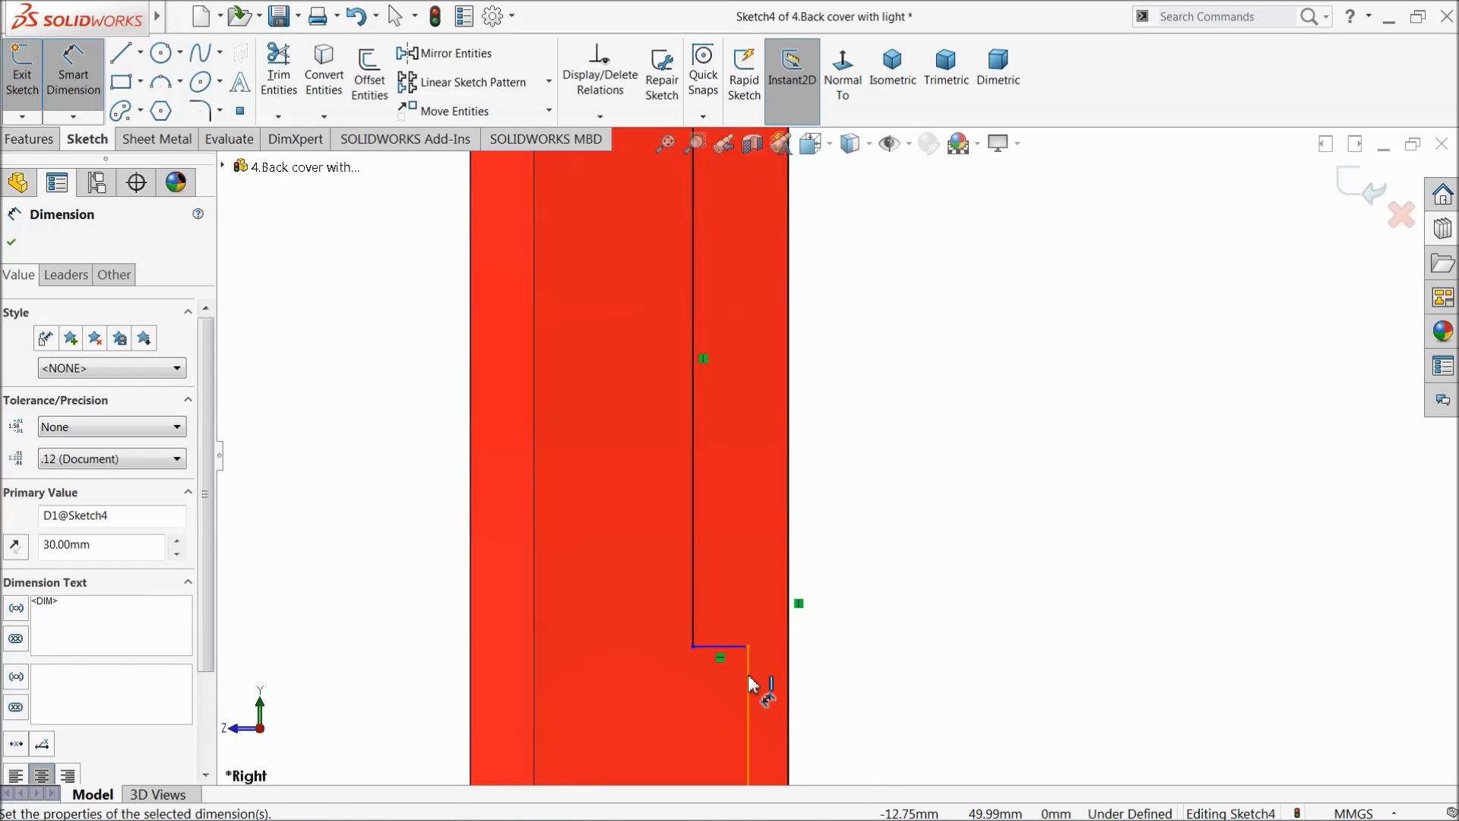
left_click(749, 684)
left_click(788, 684)
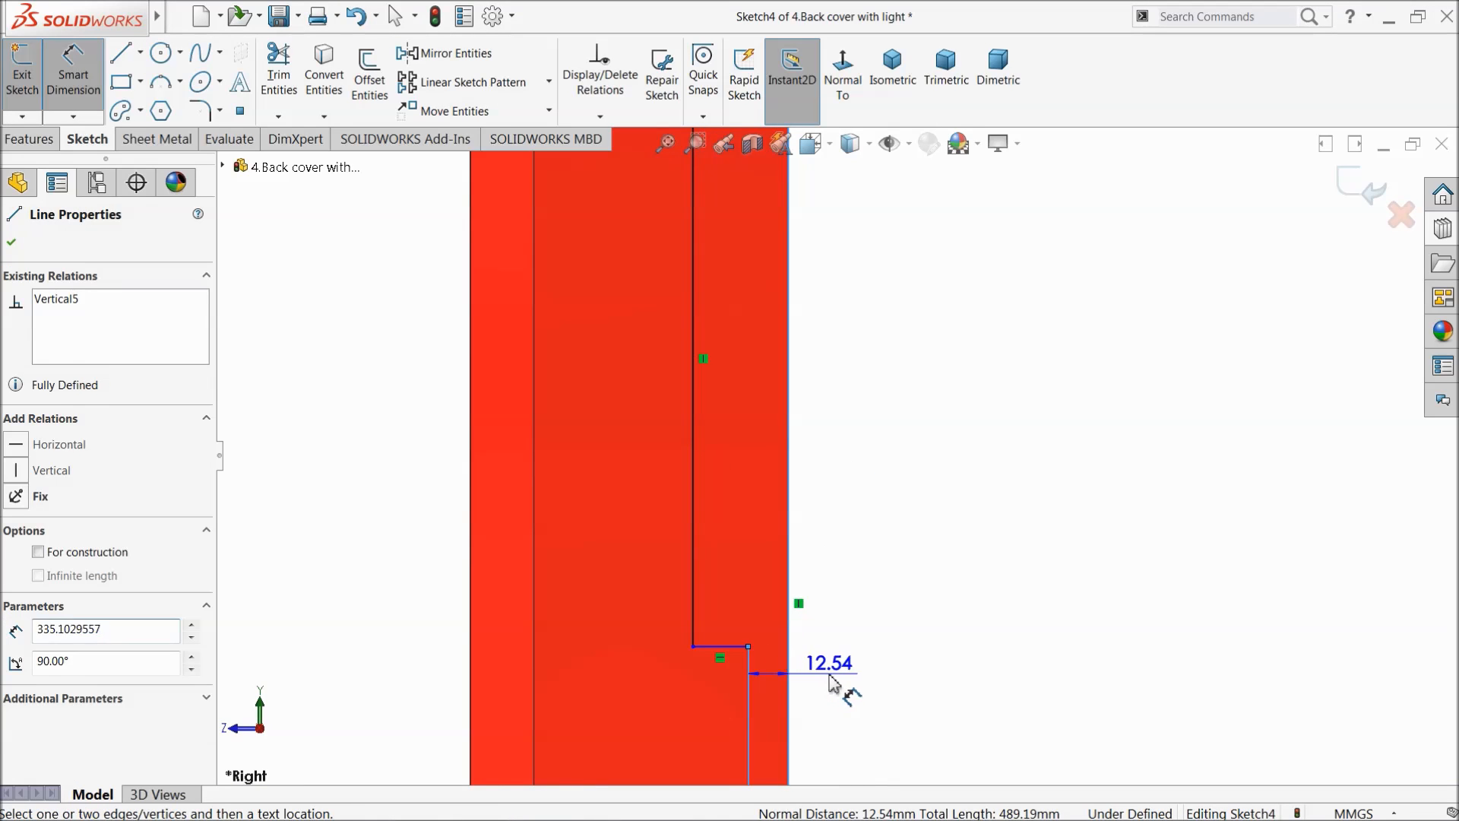
left_click(833, 673)
type("10")
key("Return")
Step: Dimension the stepped profile's lower end from the origin
scroll(788, 633, "up", 5)
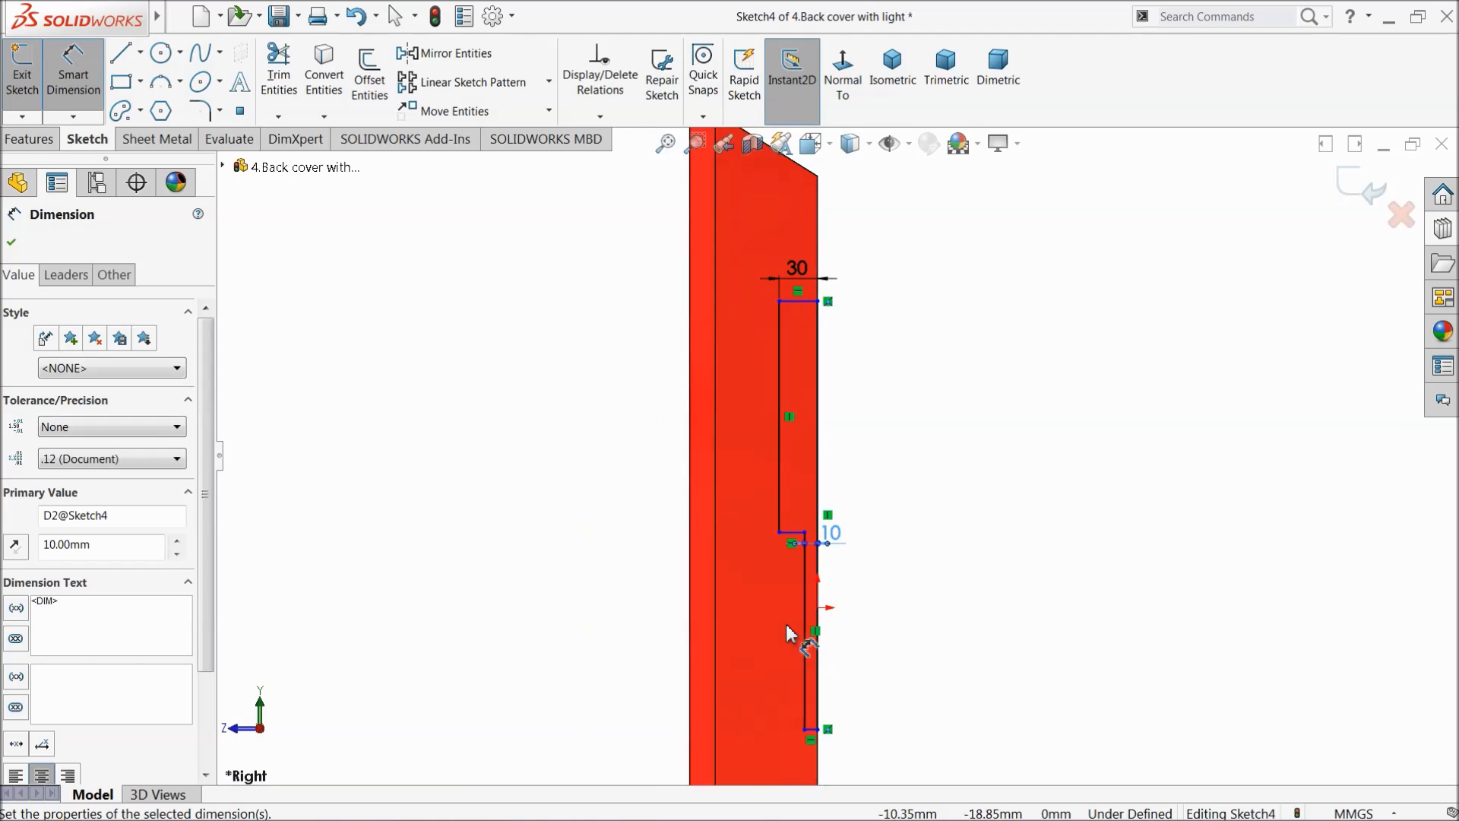
scroll(880, 586, "down", 3)
left_click(695, 486)
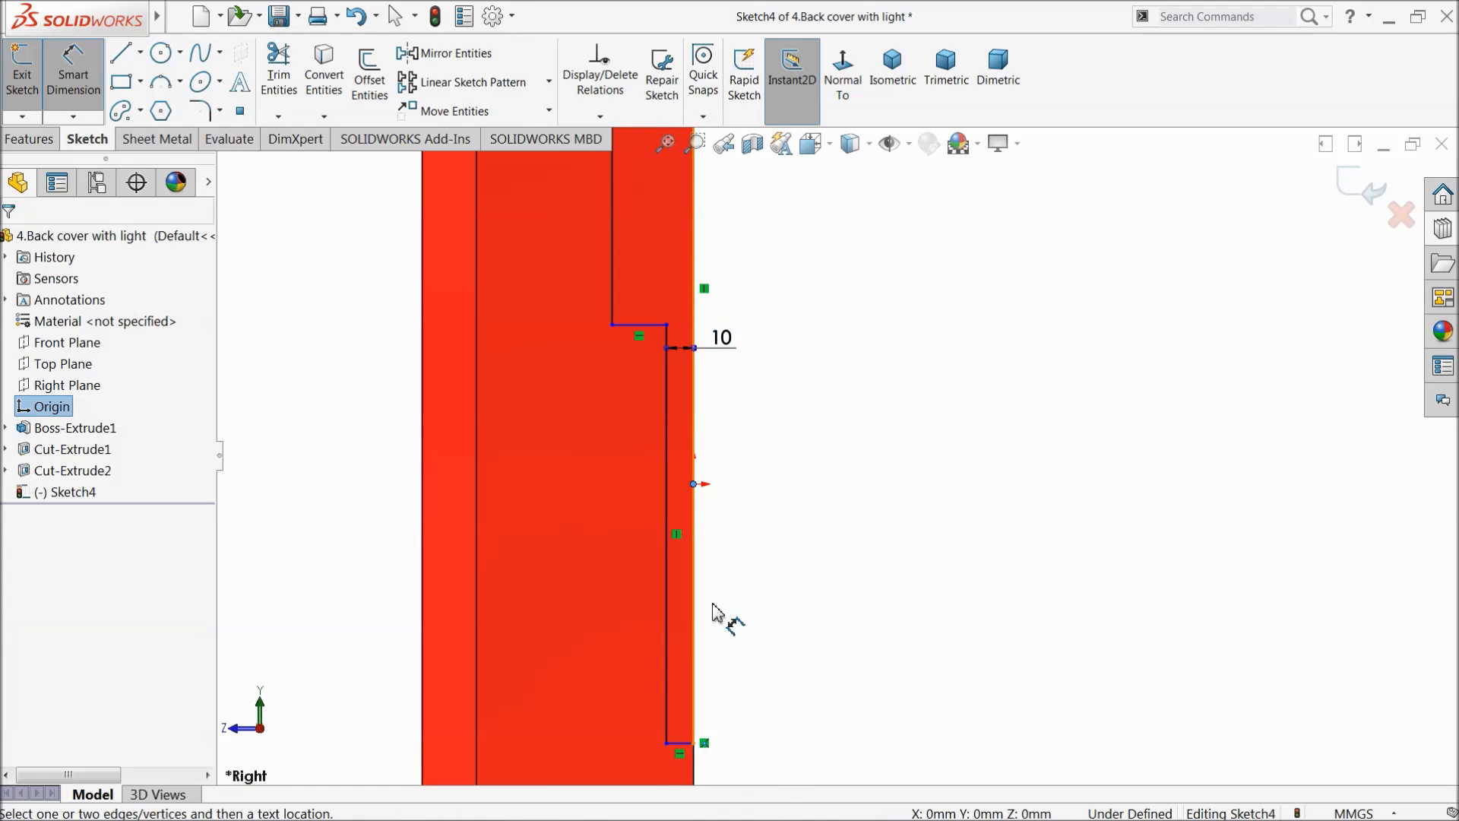
Step: Dimension the vertical distance from the origin to the lower end of the stepped profile as 150 mm
left_click(694, 744)
left_click(802, 646)
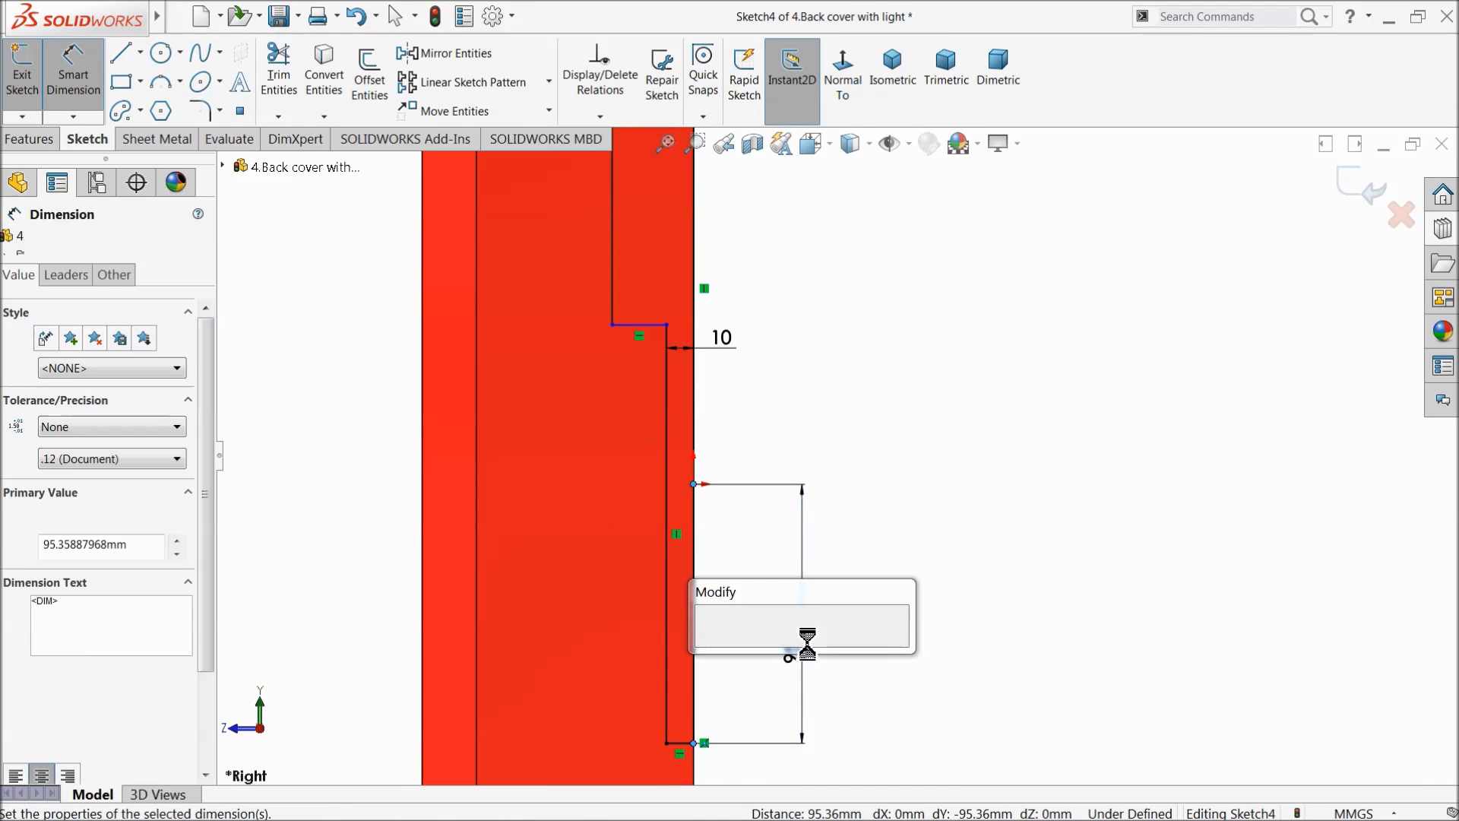
key("Return")
Step: Dimension the vertical line of the profile's deeper upper section as 170 mm
scroll(710, 574, "up", 5)
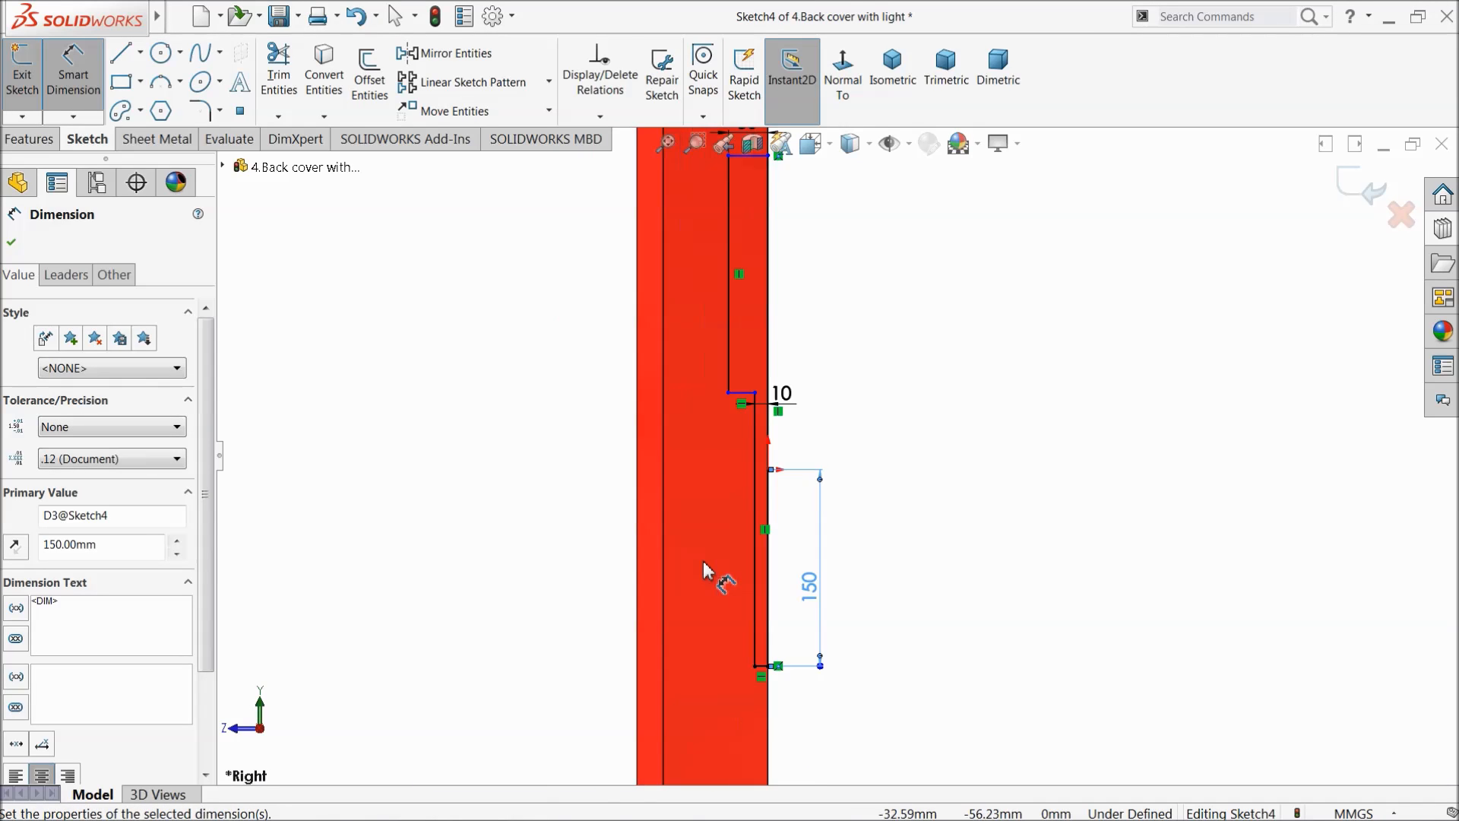
scroll(827, 456, "down", 2)
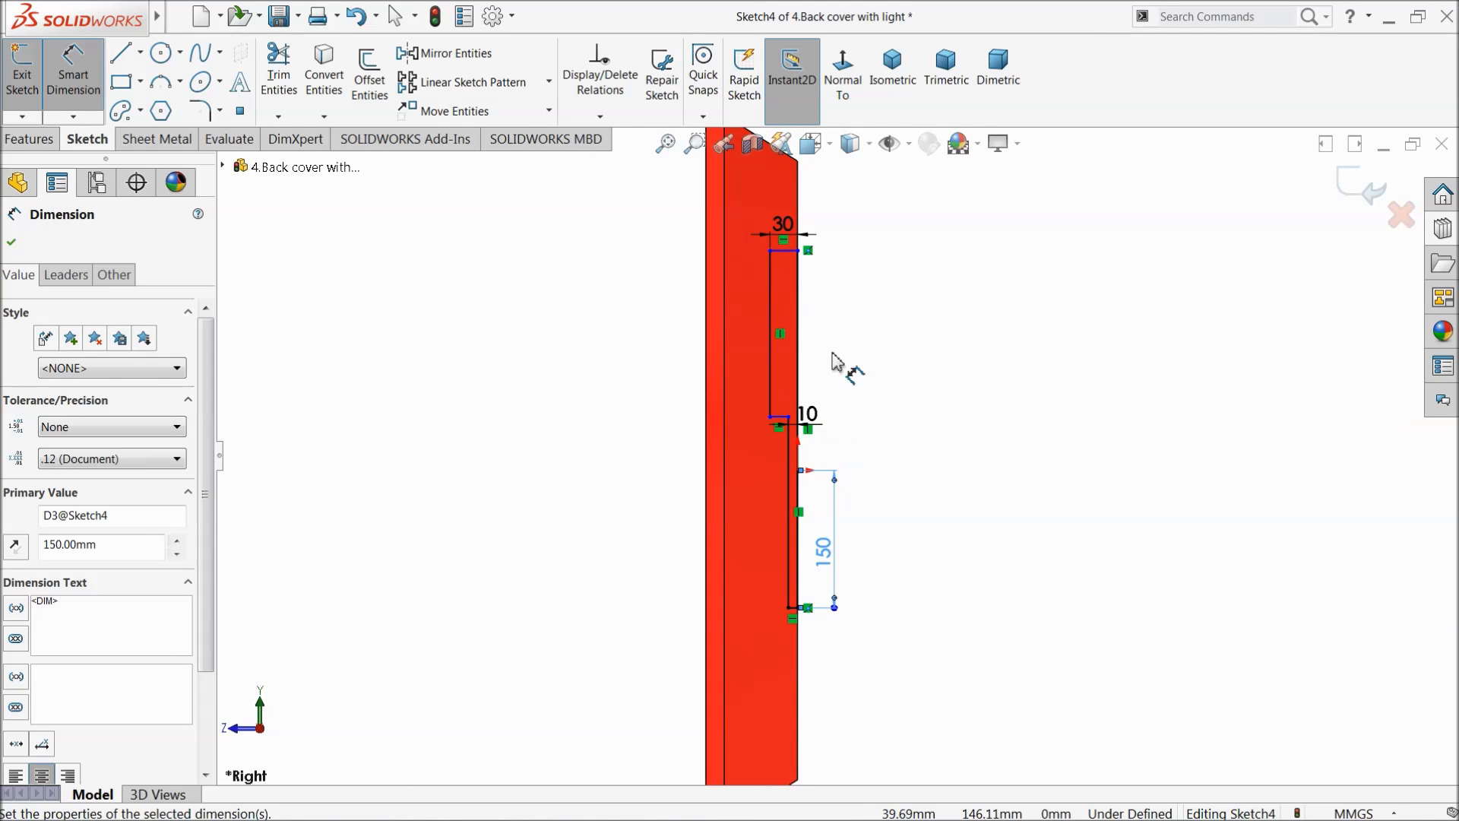
scroll(836, 362, "down", 1)
left_click(757, 331)
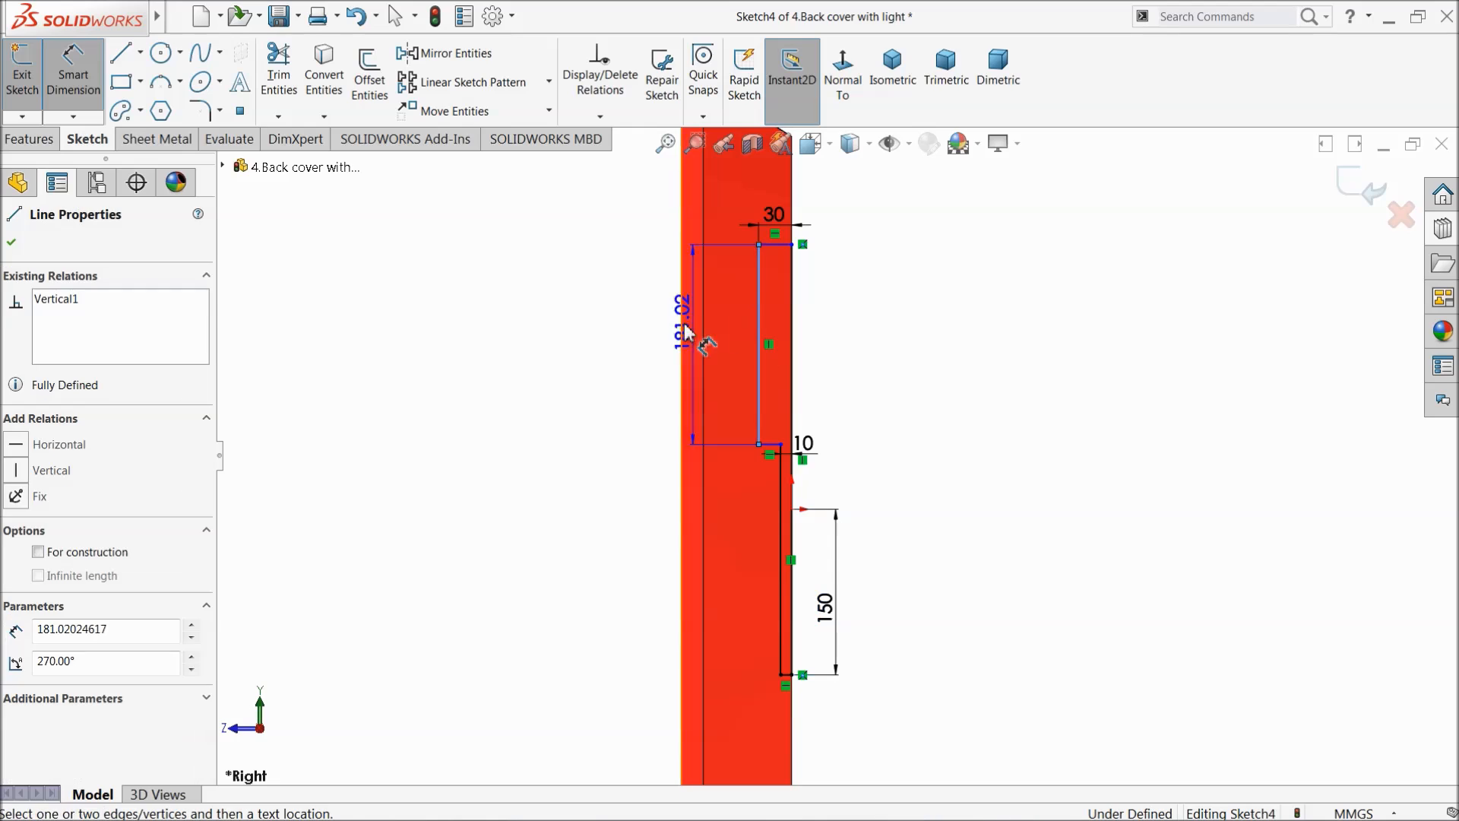
left_click(635, 344)
type("1")
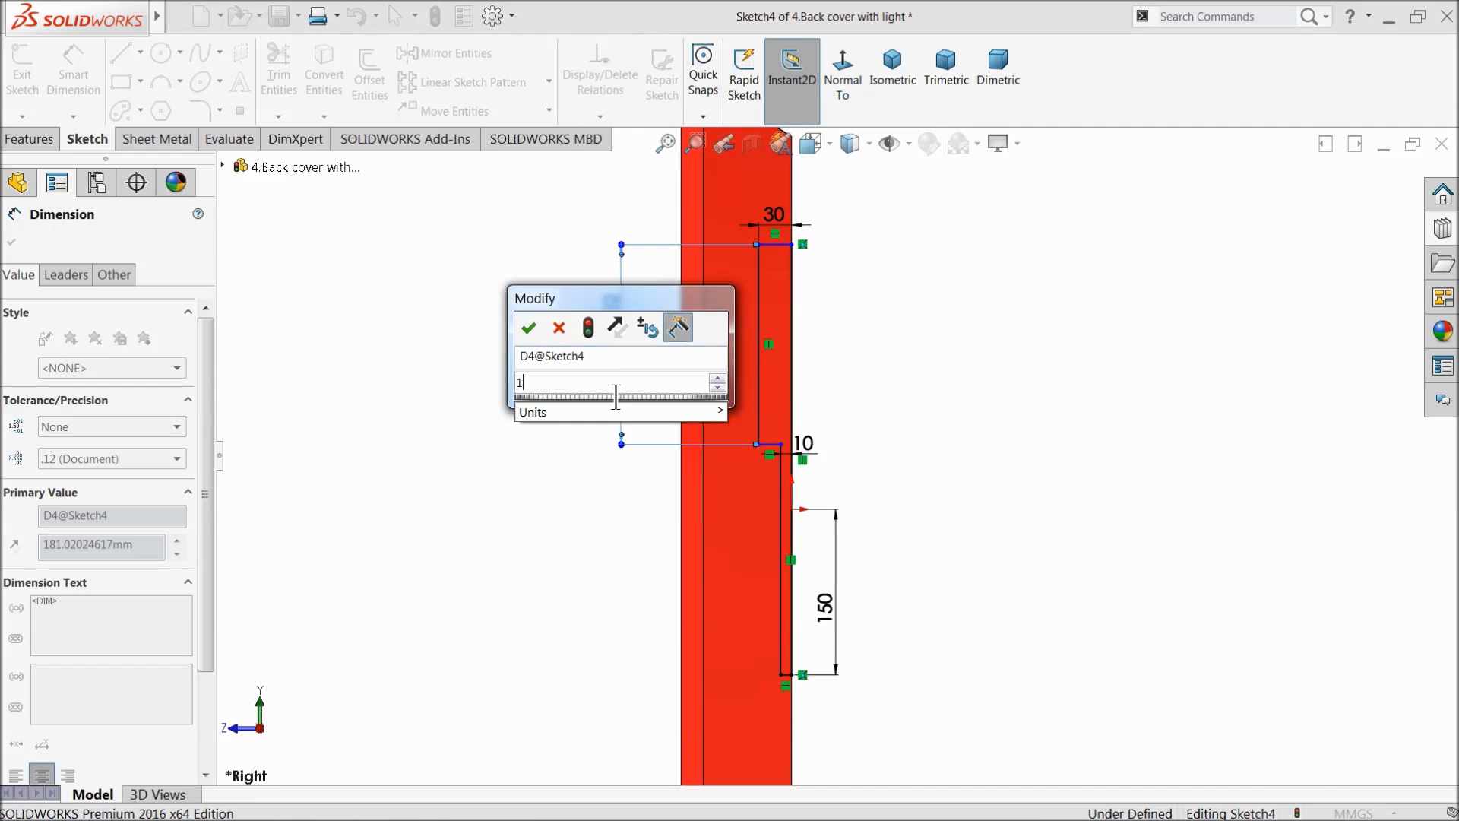
type("70")
key("Return")
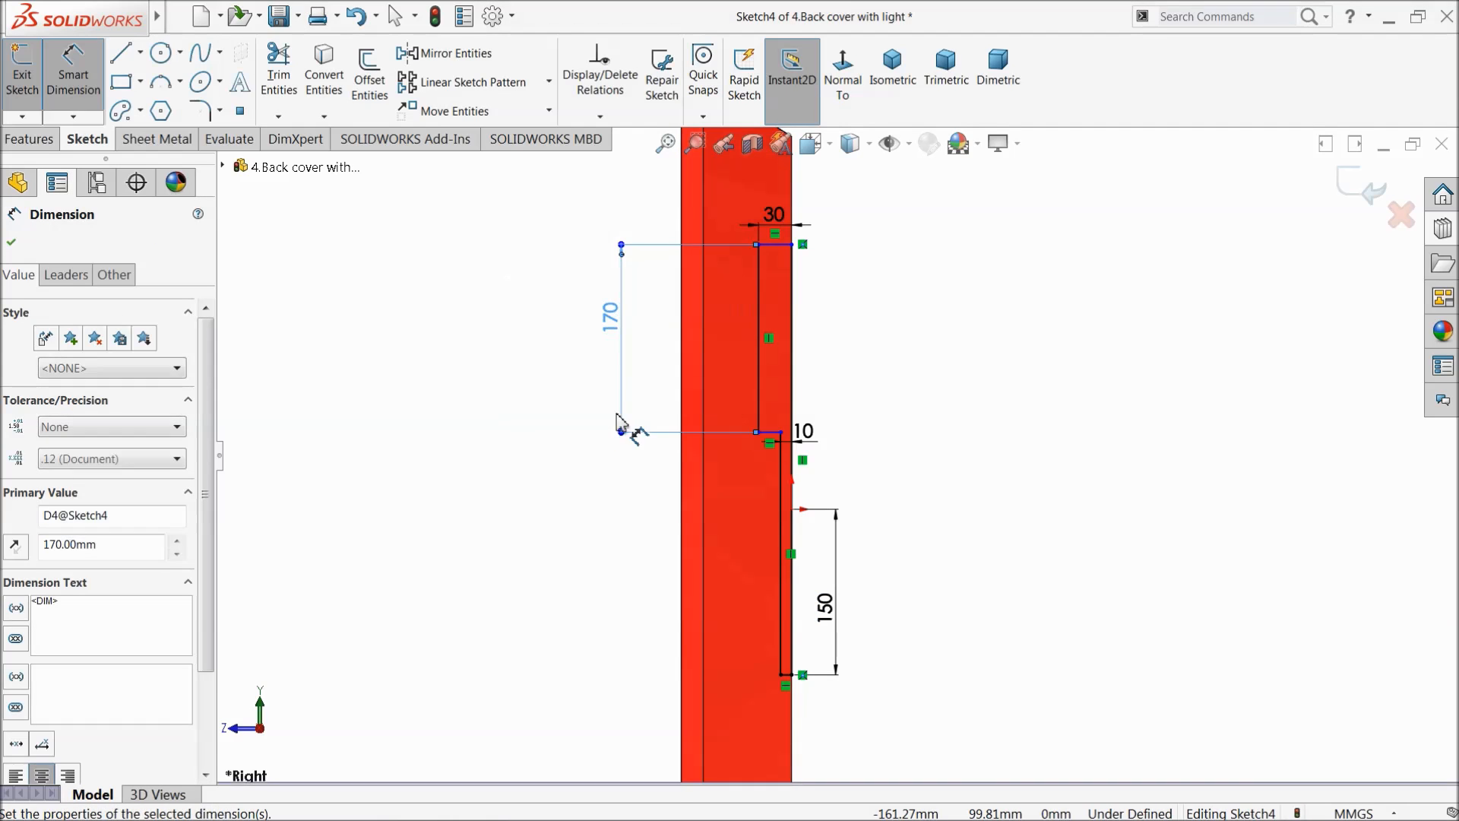
Step: Dimension the overall height of the stepped profile, from its upper line to its lowest point, as 400 mm
key("f")
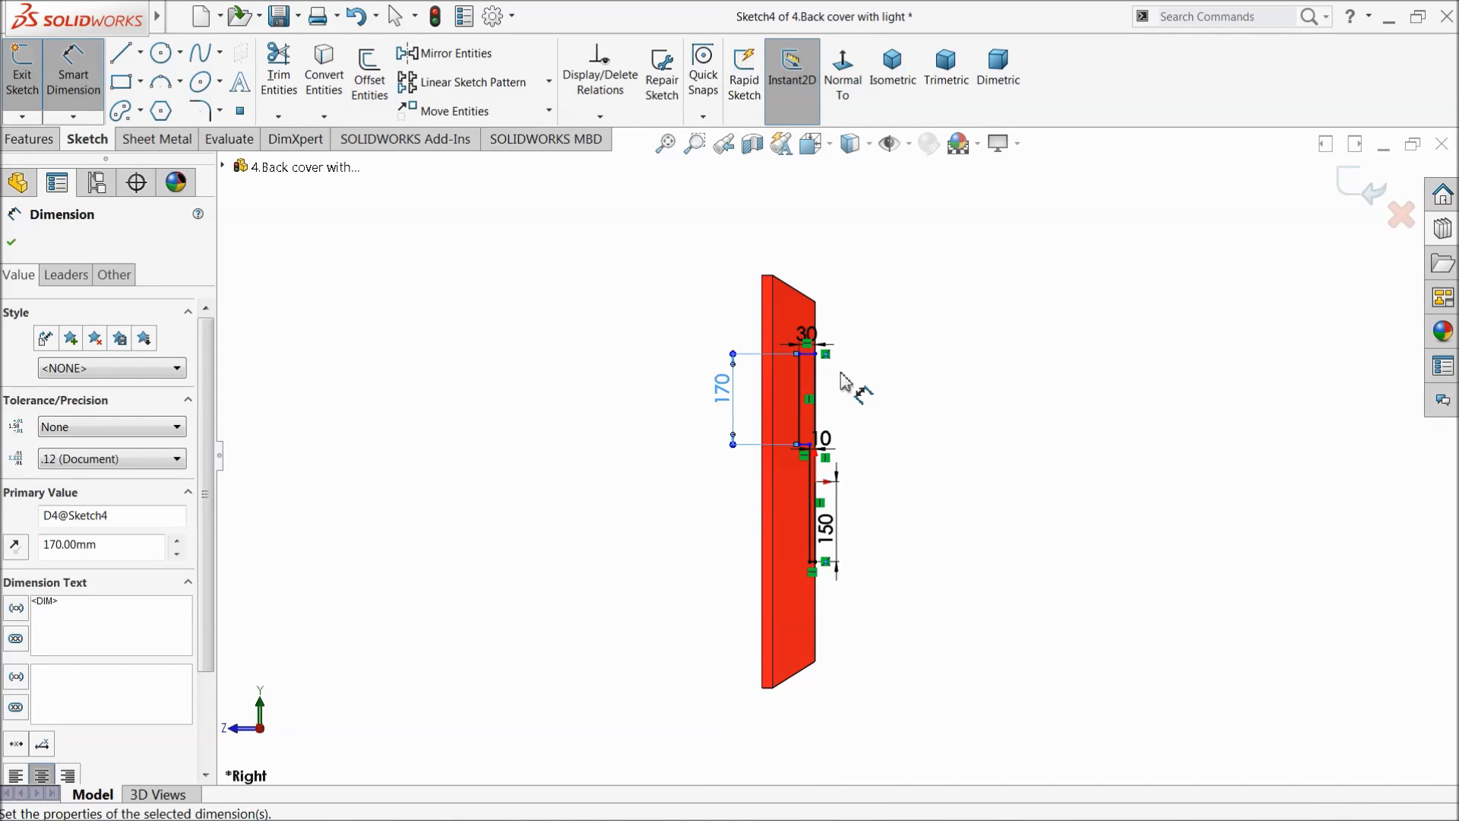
scroll(845, 388, "down", 5)
left_click(777, 369)
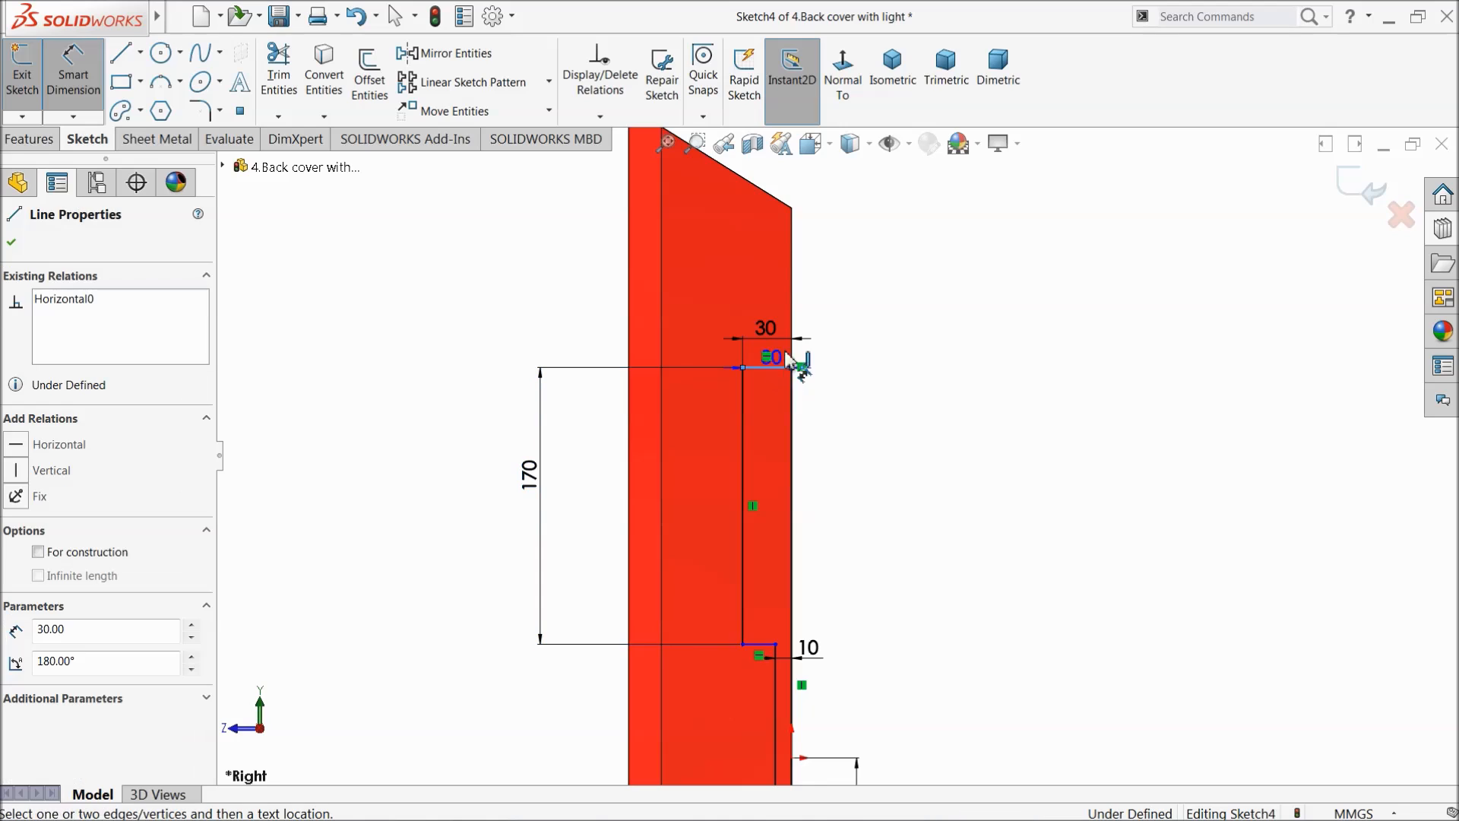
scroll(794, 433, "up", 3)
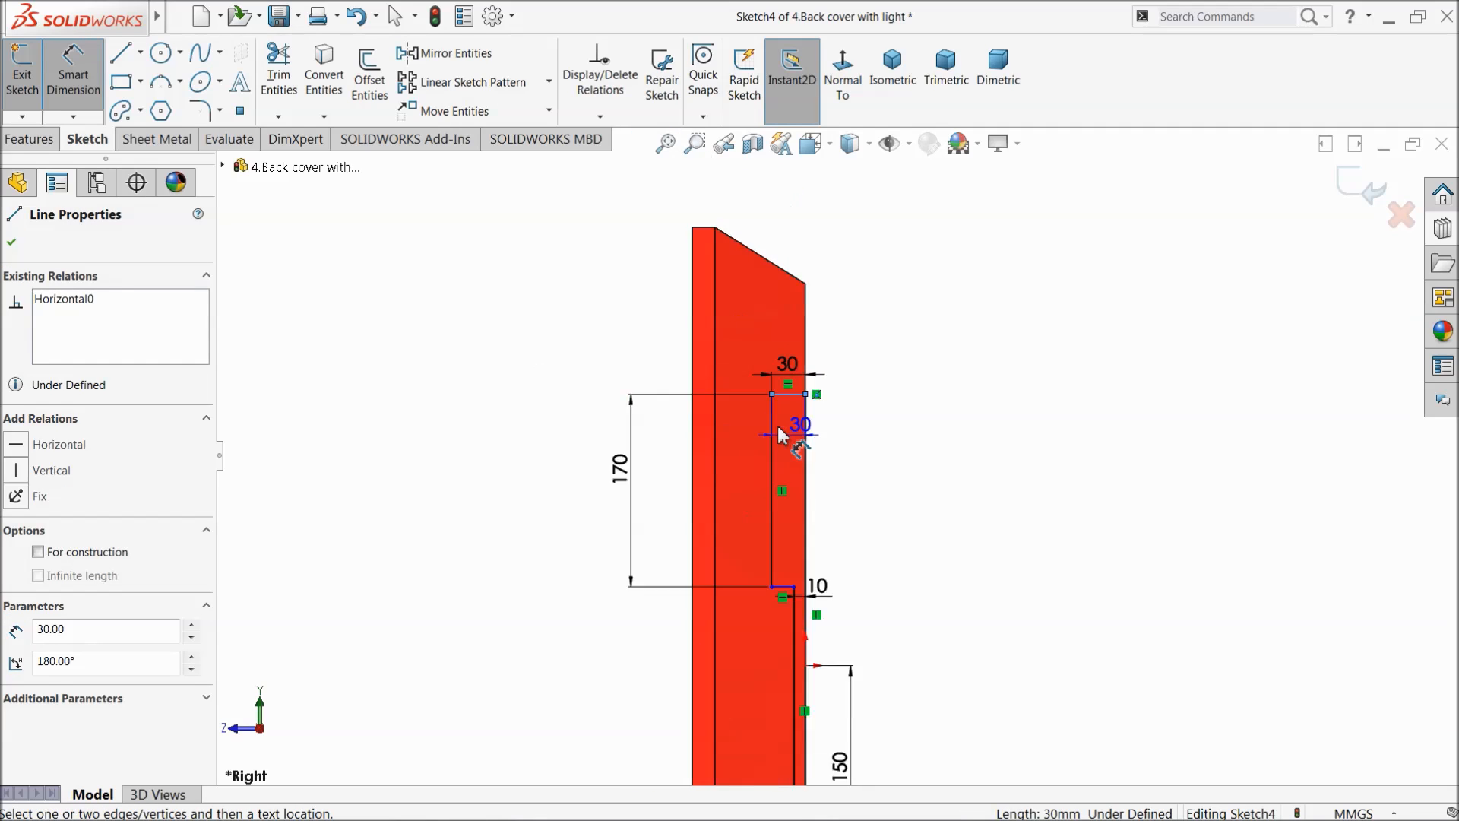
left_click(810, 721)
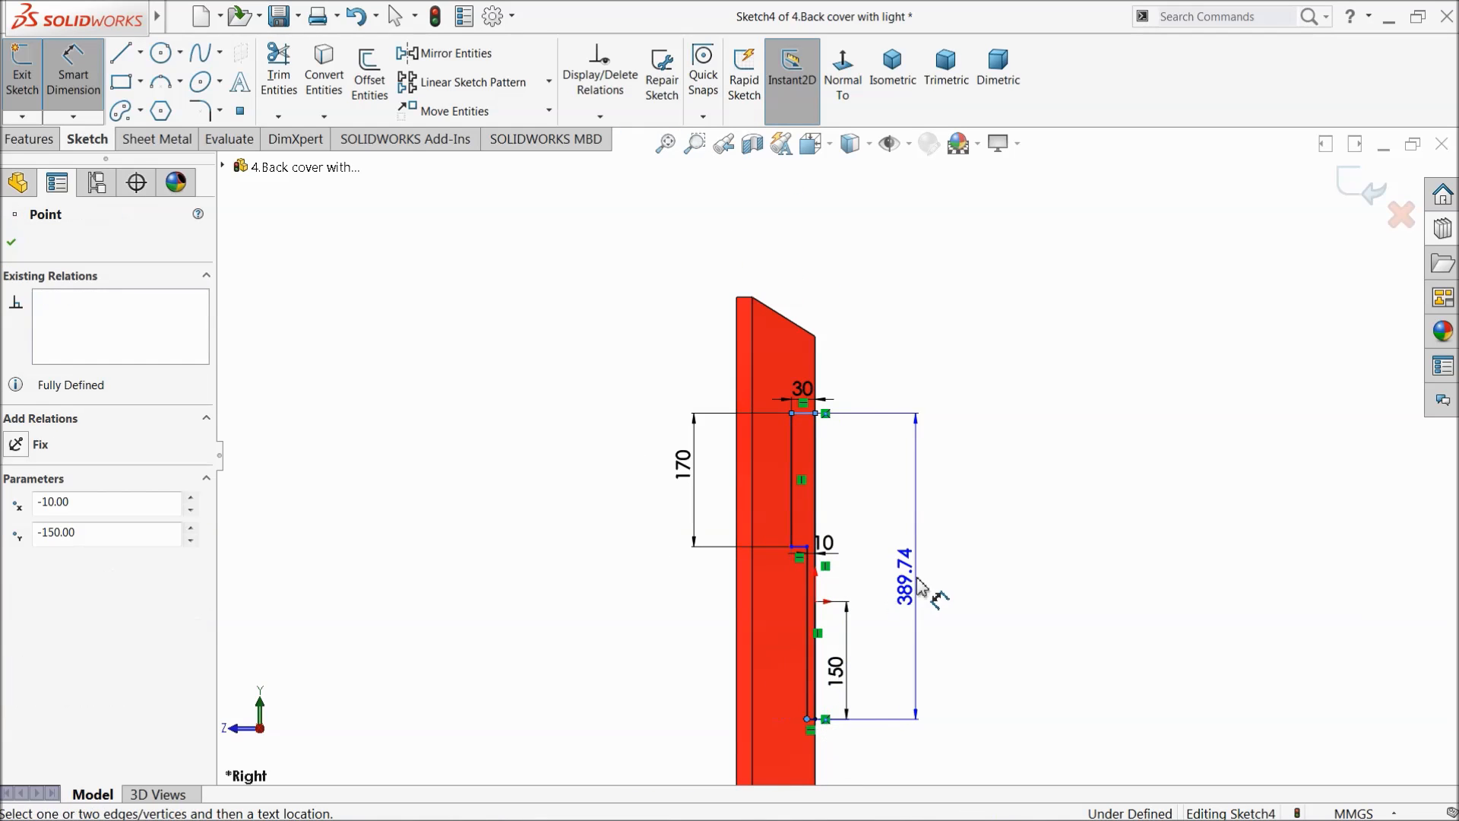
left_click(963, 580)
type("390")
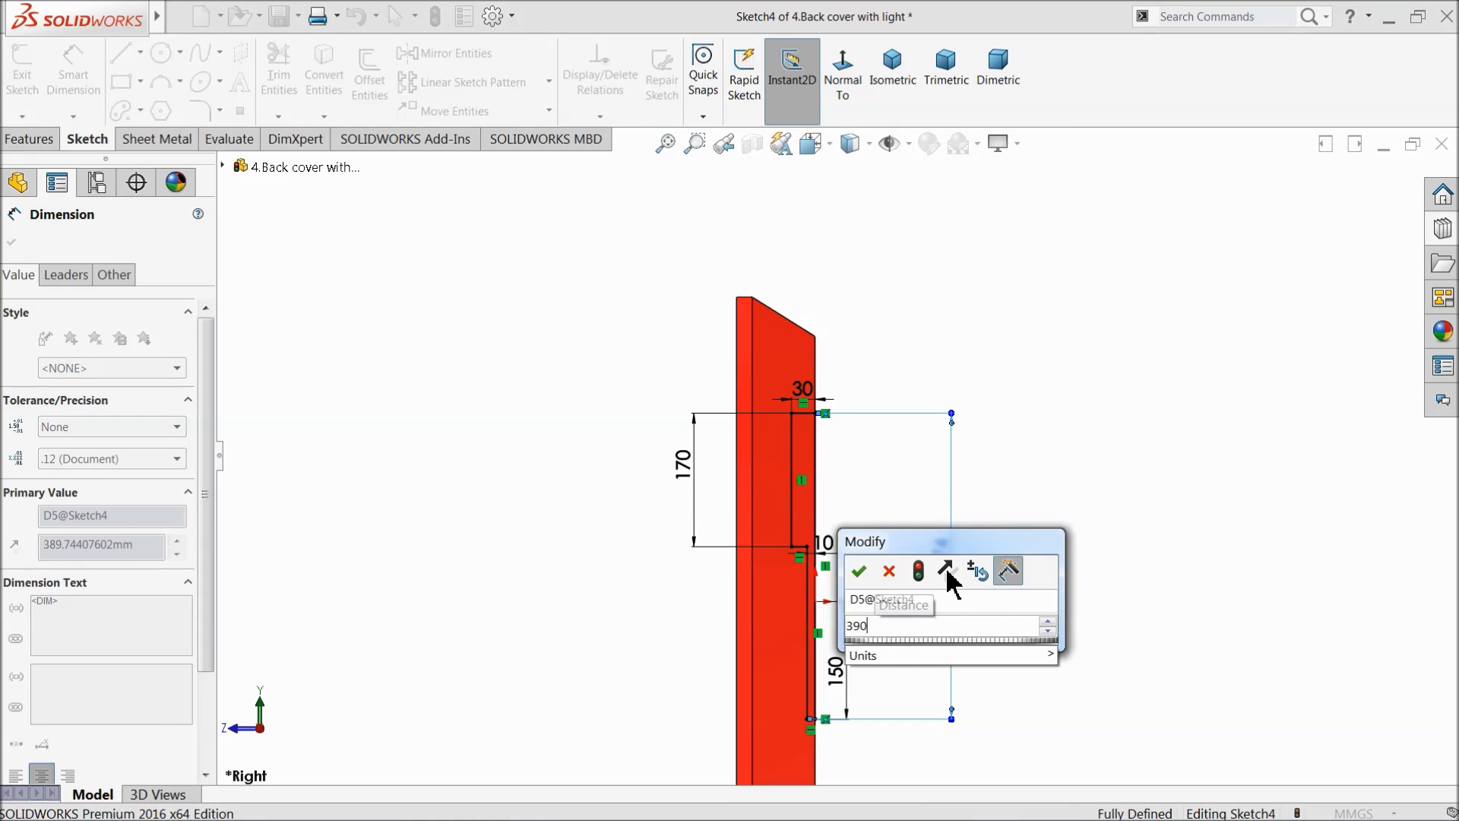
key("Return")
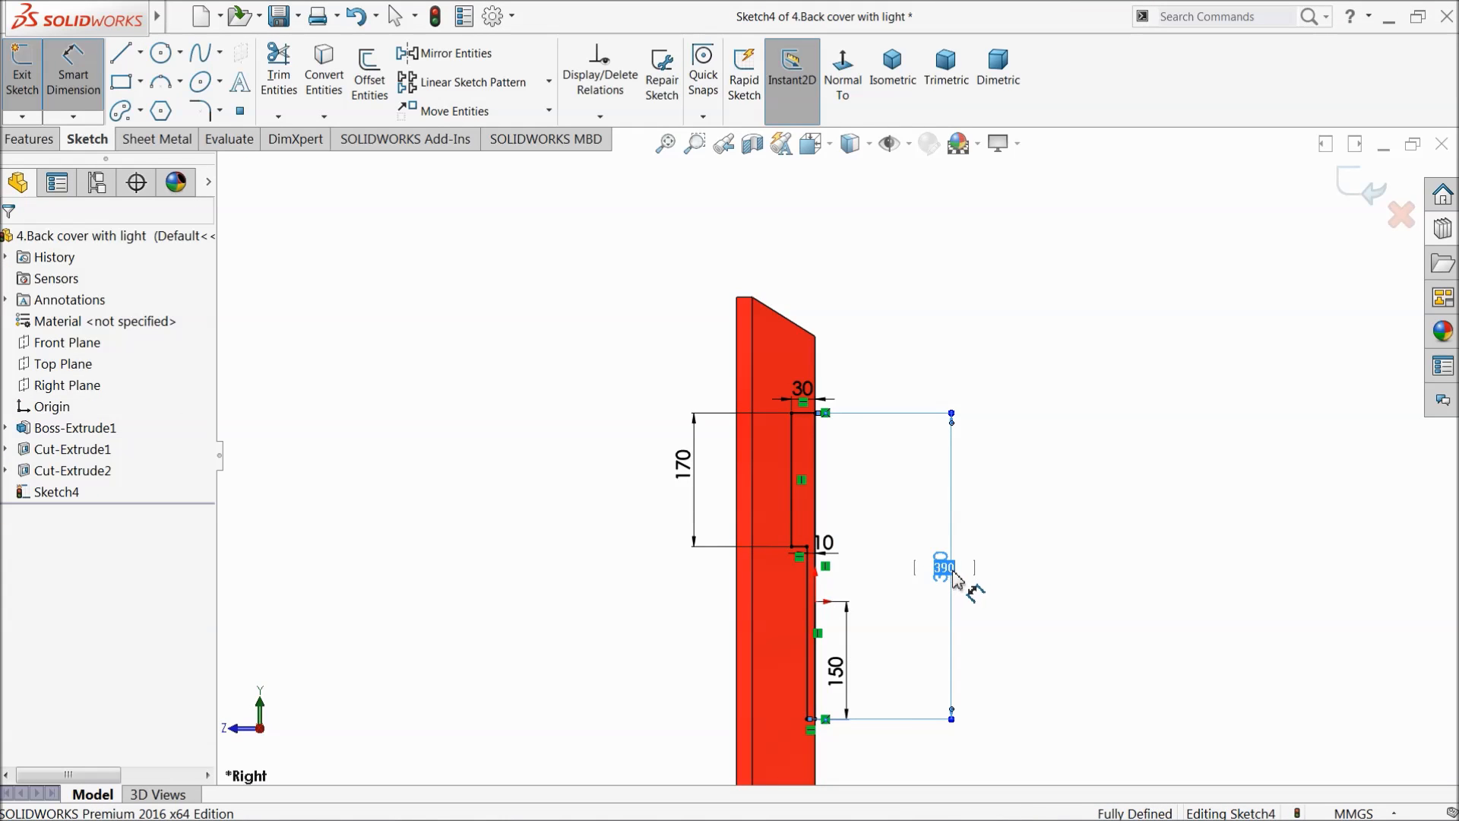
key("Return")
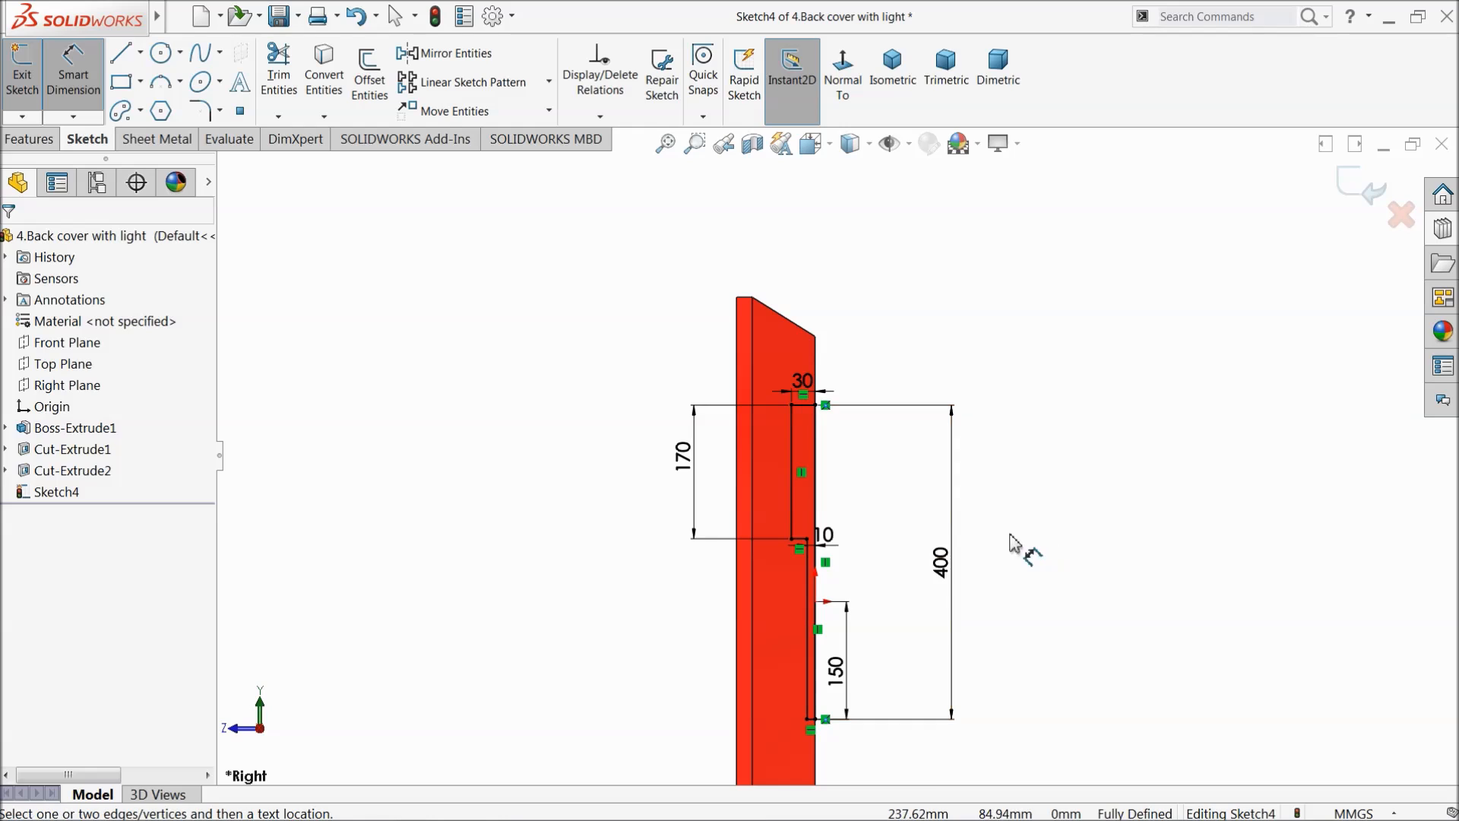
Step: Cut the stepped profile across the cover's full width with an Extruded Cut, using Mid Plane and a 1200 mm depth
scroll(890, 580, "up", 2)
scroll(885, 572, "down", 2)
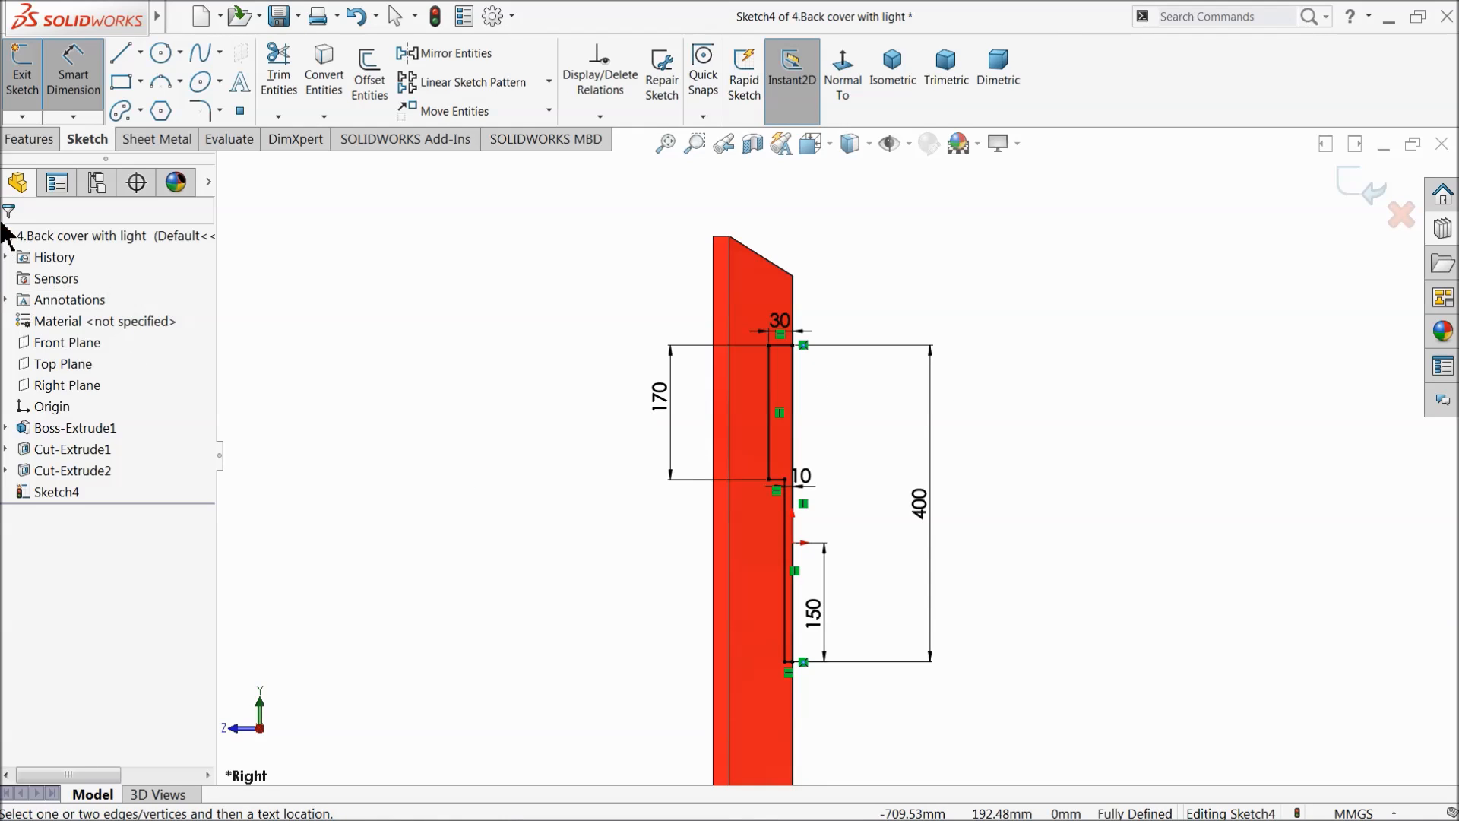
left_click(27, 145)
left_click(294, 82)
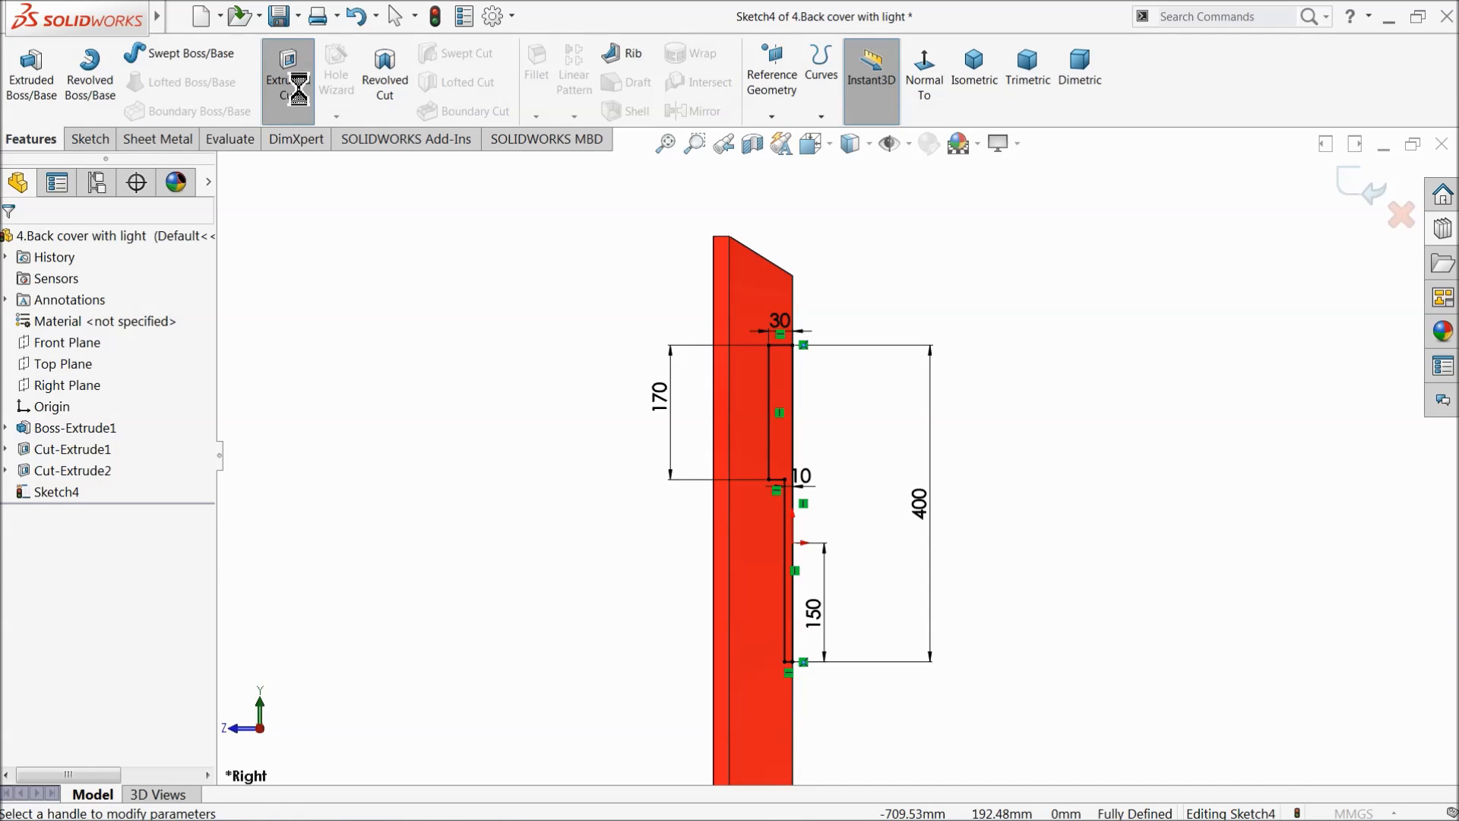
left_click(106, 358)
left_click(82, 495)
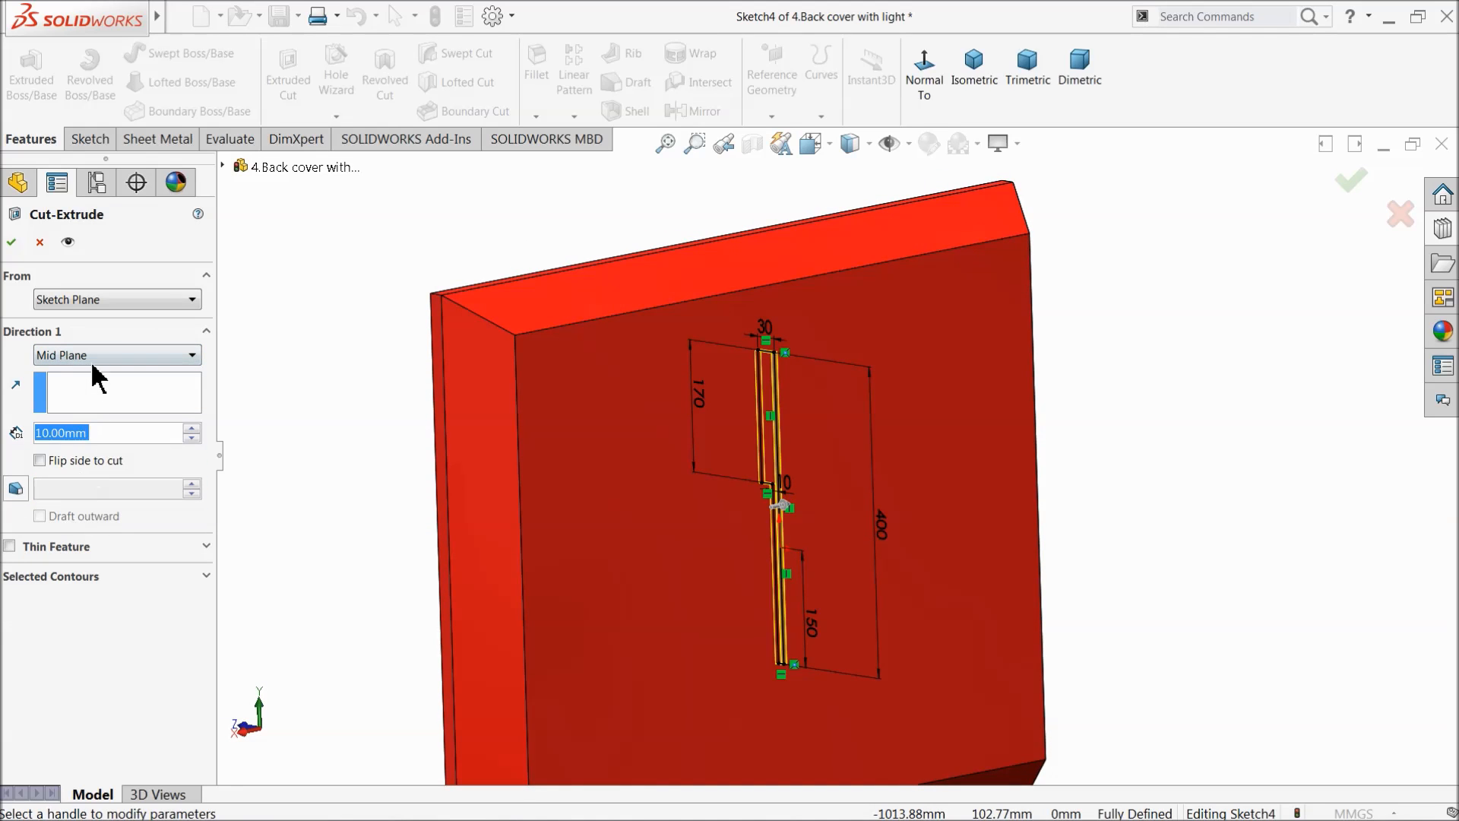
left_click_drag(193, 430, 191, 443)
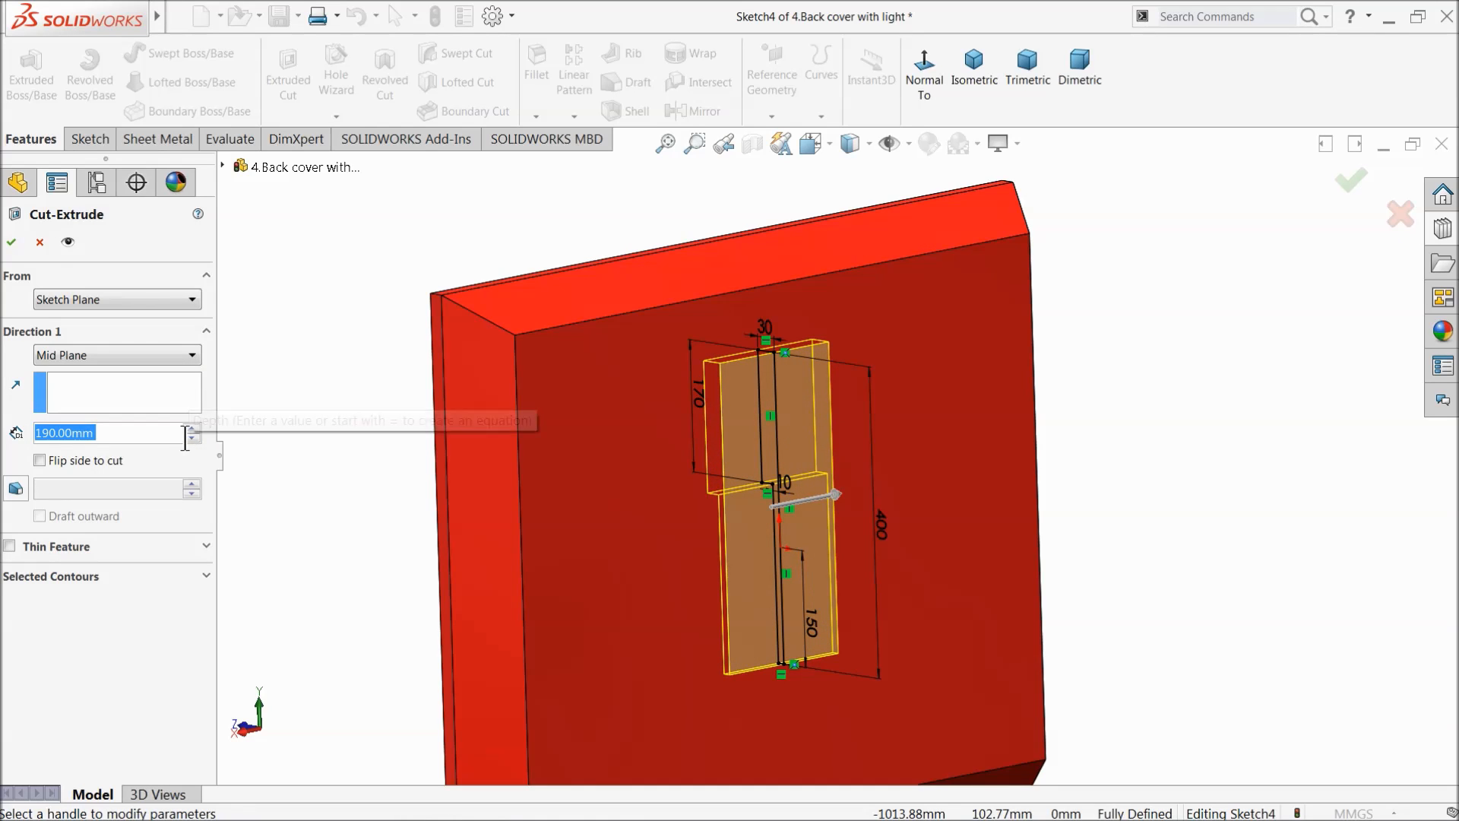
type("500")
key("Return")
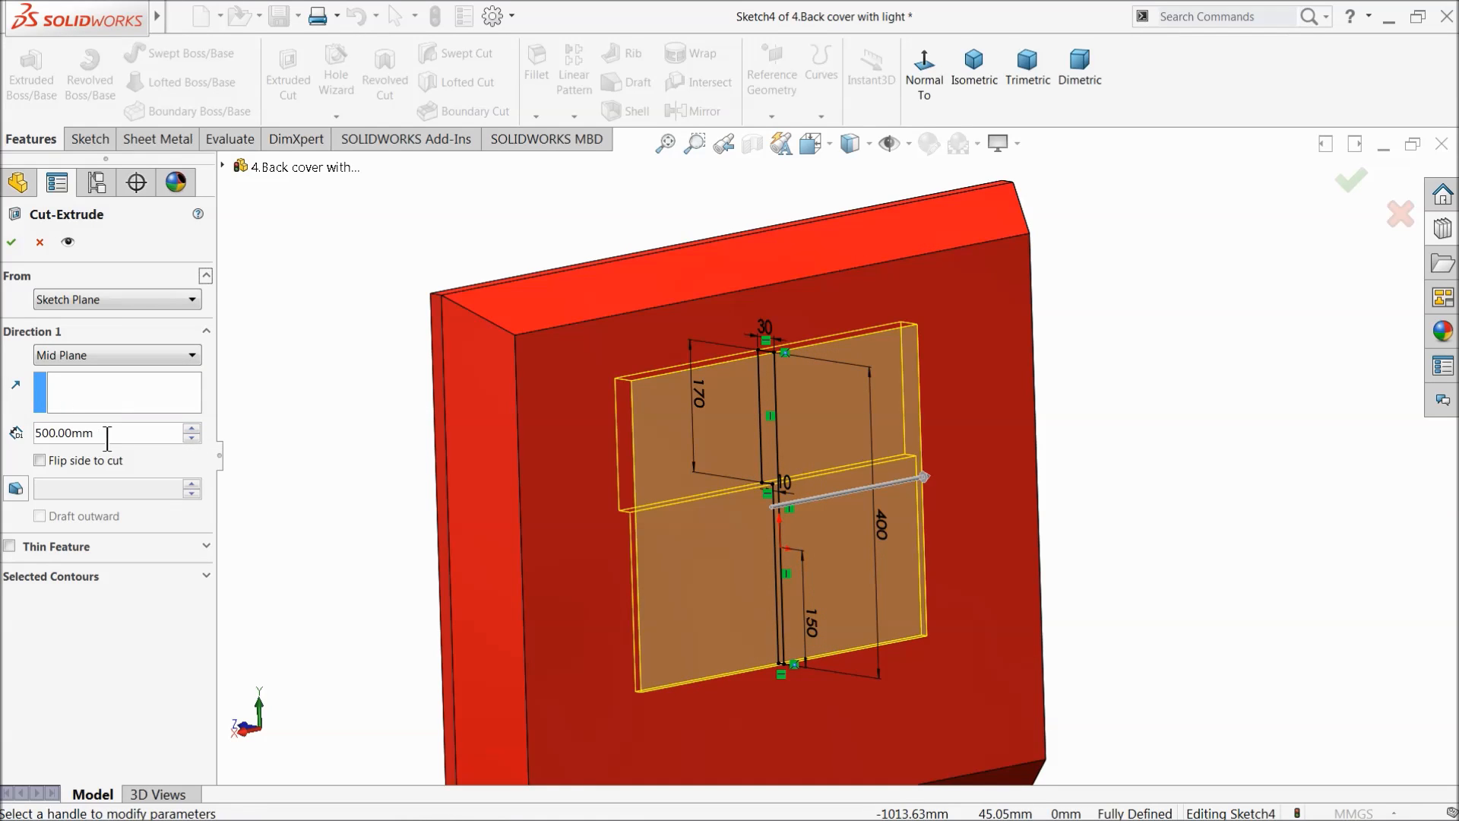
key("BackSpace")
key("Return")
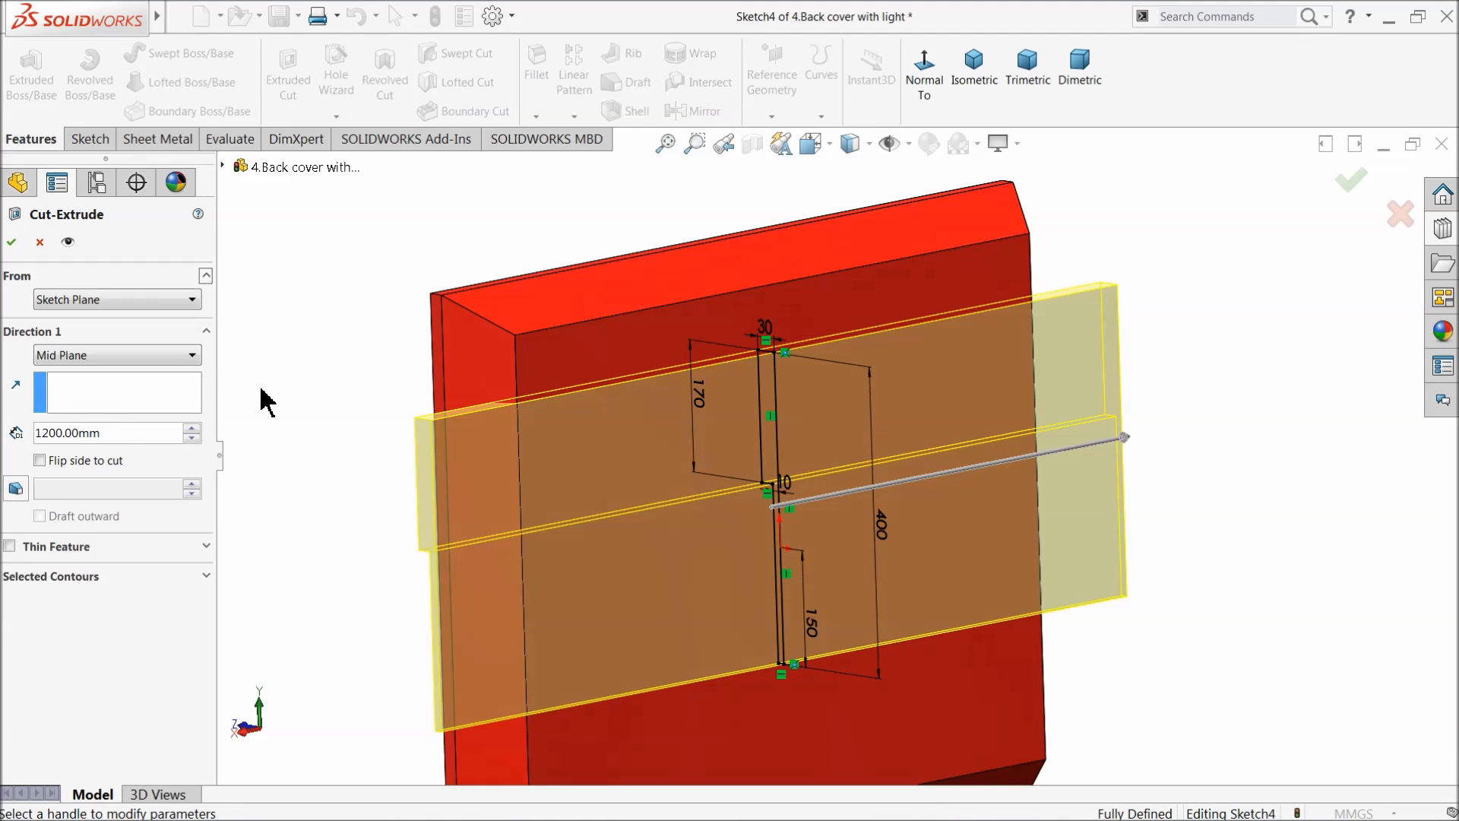
left_click(11, 243)
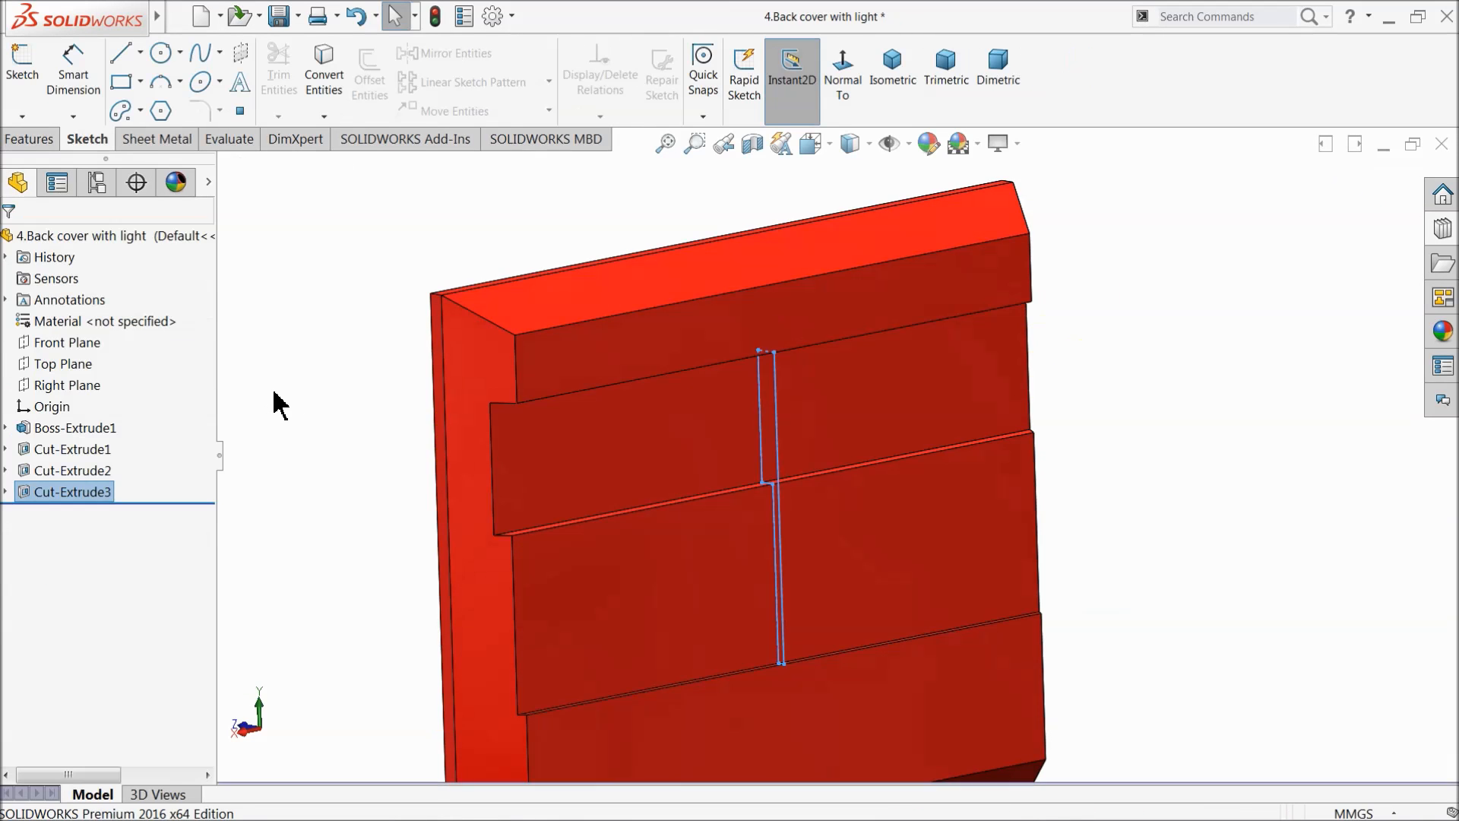
Step: Fillet the four slanted corner edges of the cover with a 40 mm radius
middle_click_drag(304, 413, 448, 485)
key("f")
scroll(844, 550, "down", 4)
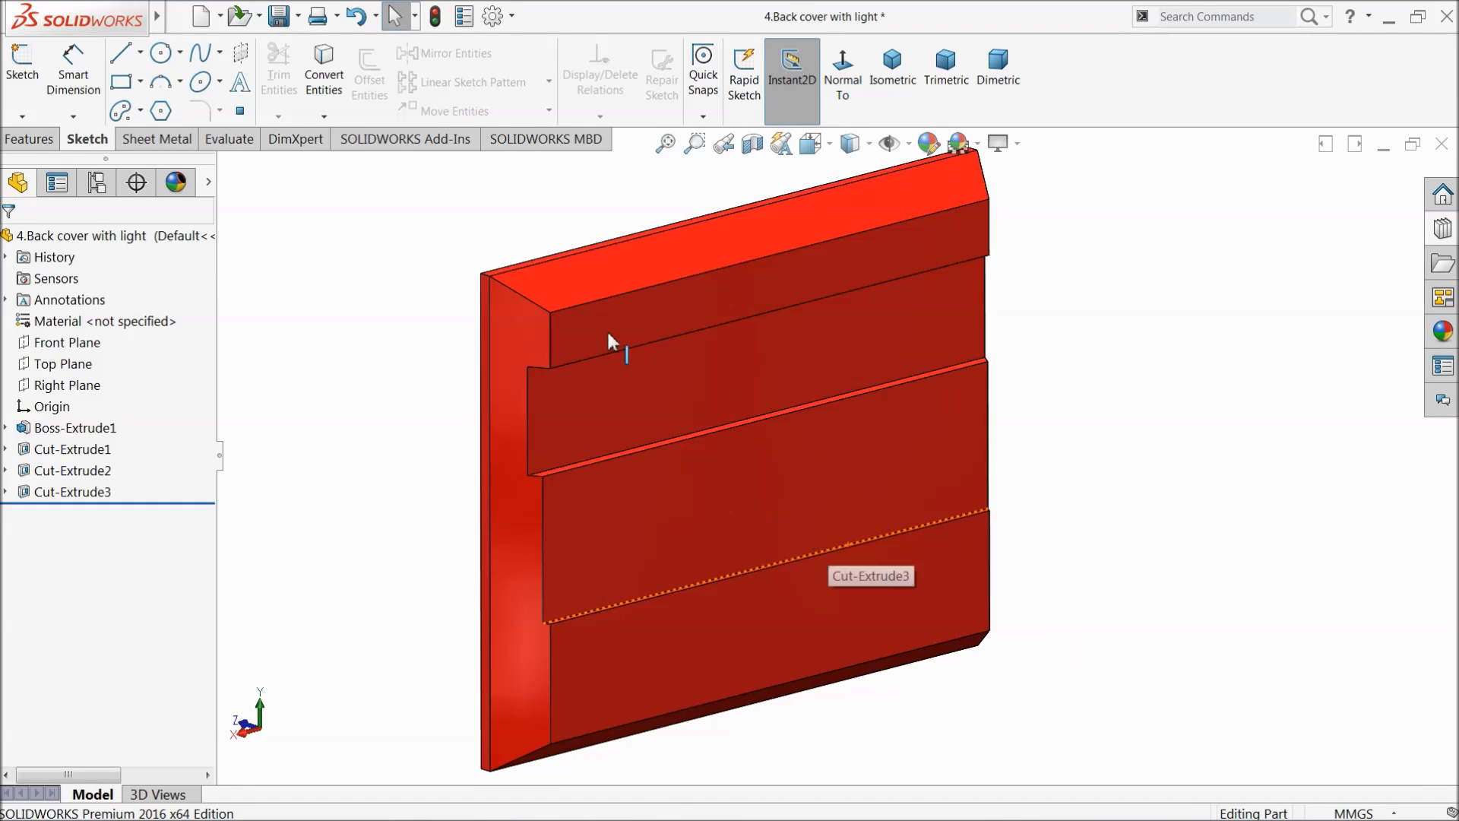
left_click(29, 139)
left_click(532, 76)
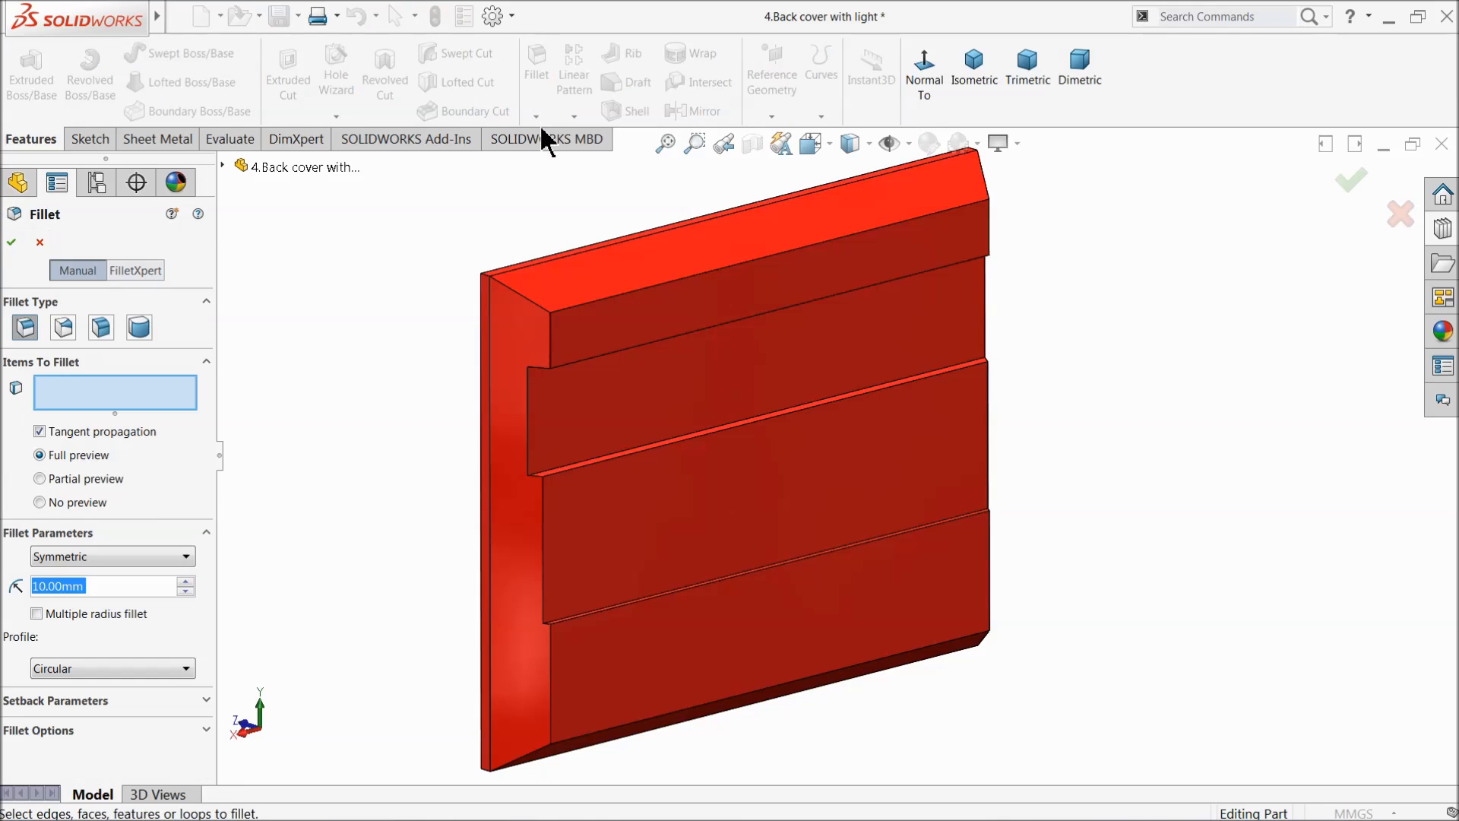
left_click(536, 310)
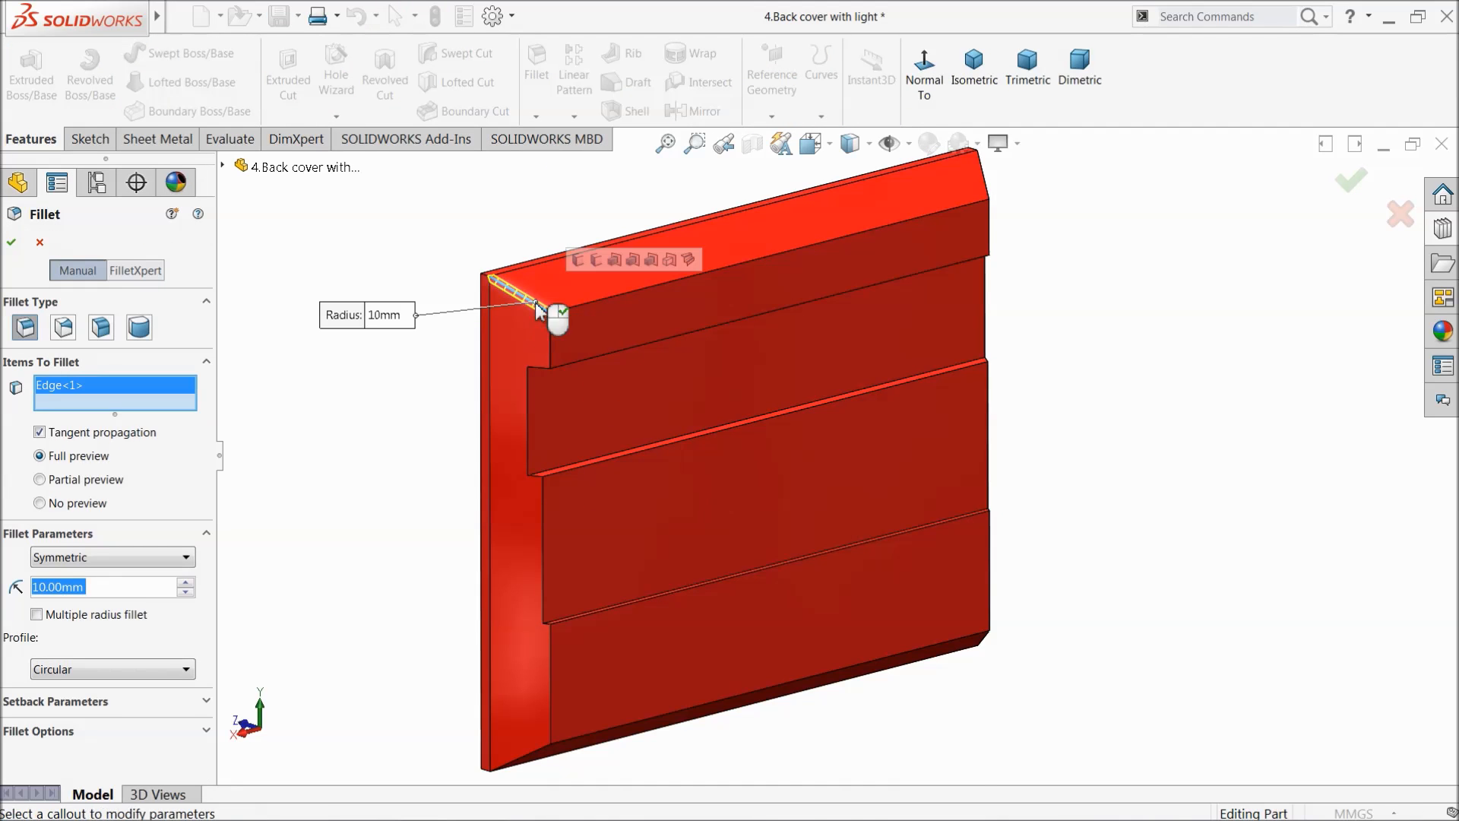
type("40")
key("Return")
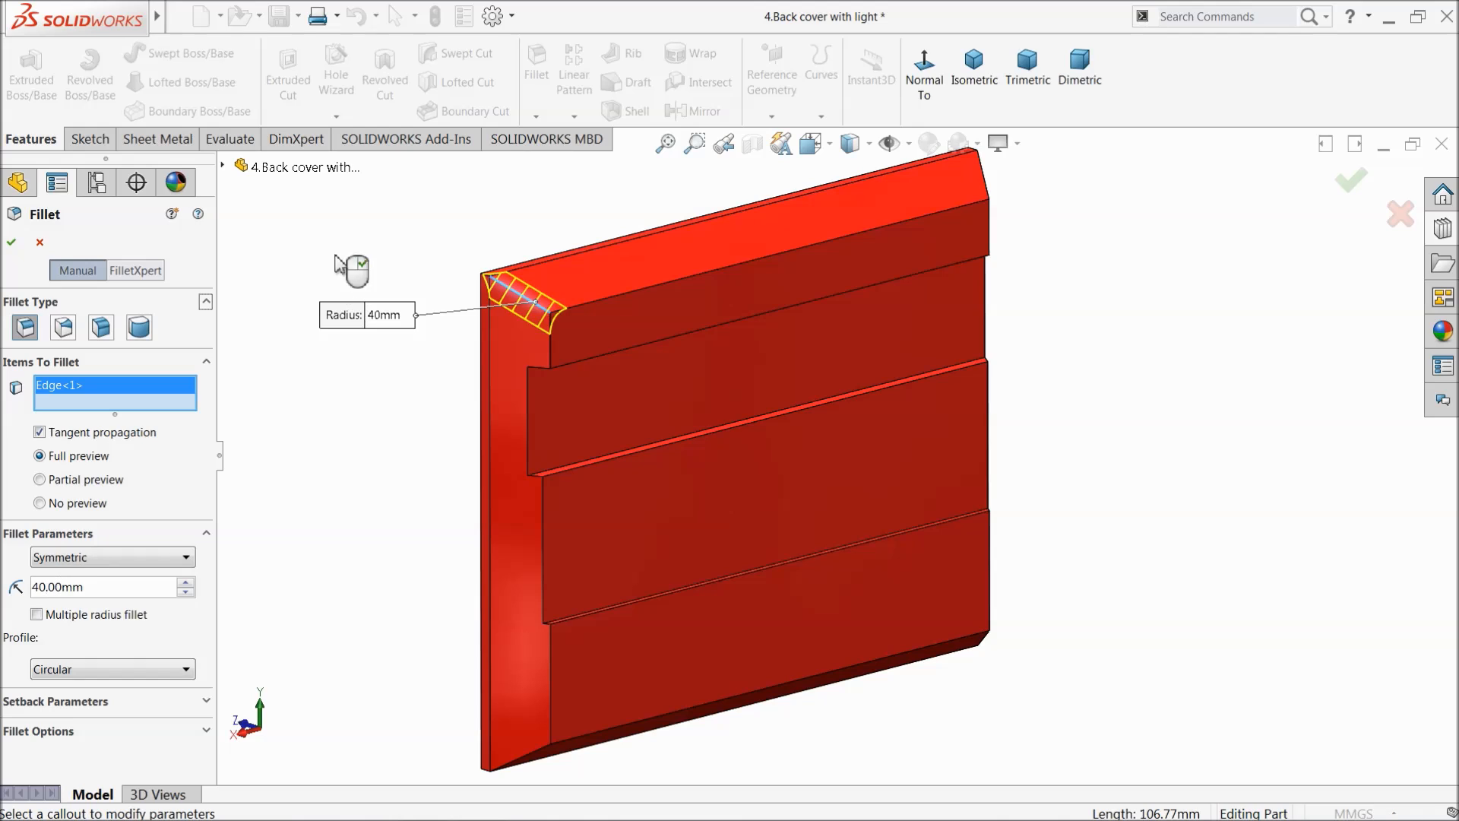
left_click(972, 196)
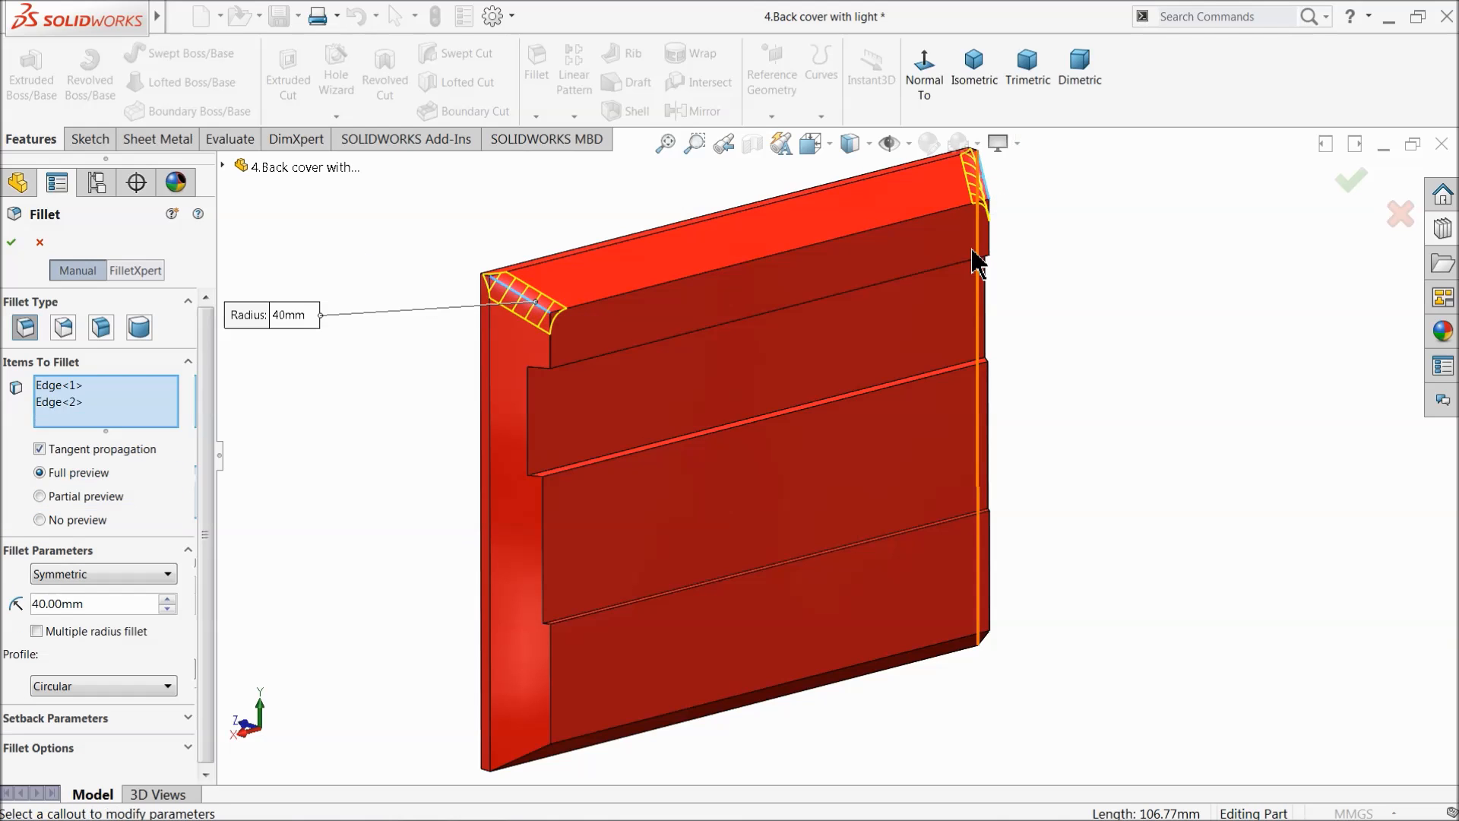
left_click(532, 766)
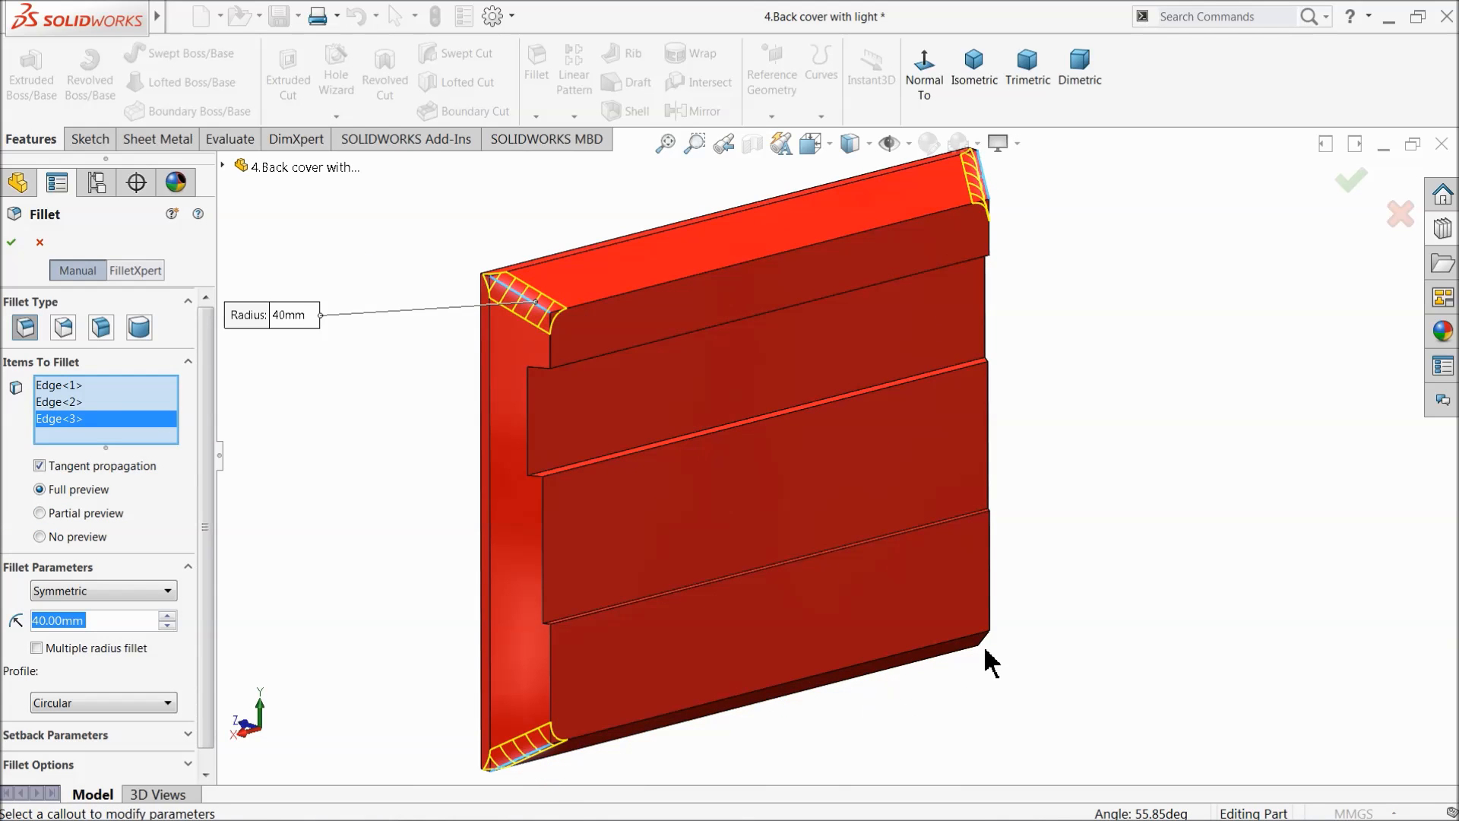
left_click(986, 646)
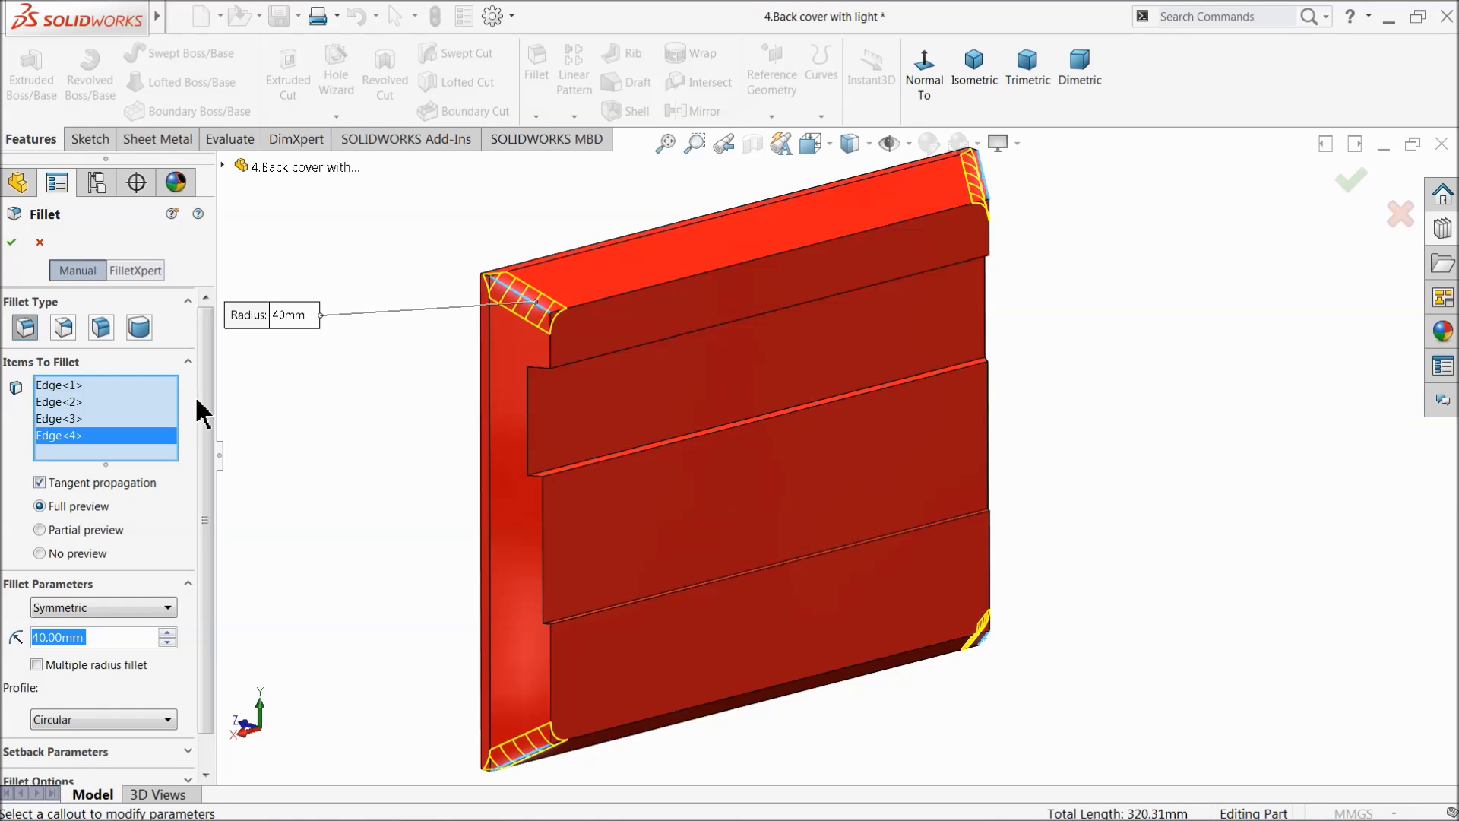
left_click(12, 242)
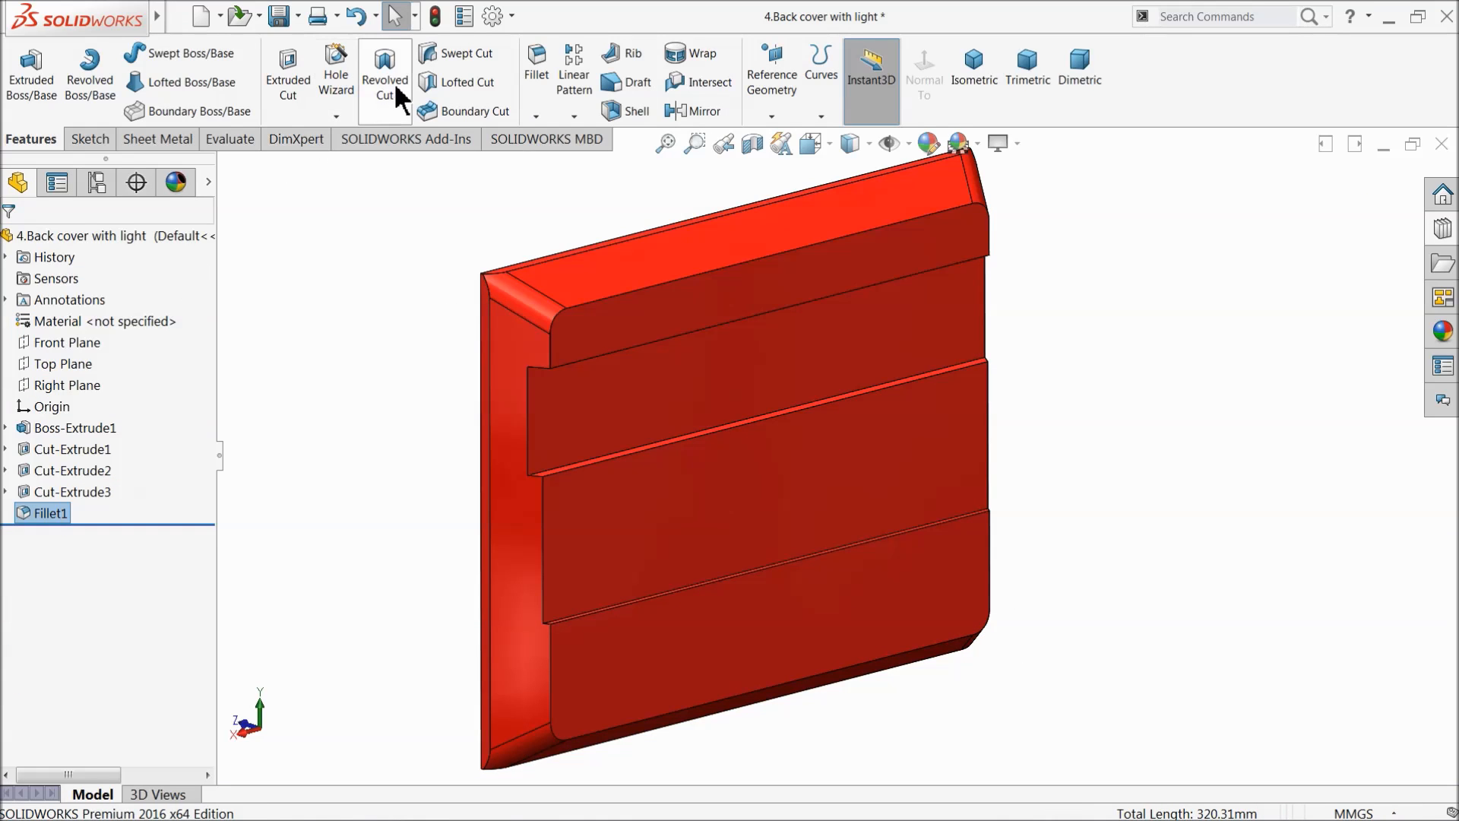
Step: Fillet the edges of the deeper upper recess face and the lowest raised face with a 10 mm radius
left_click(538, 73)
type("10")
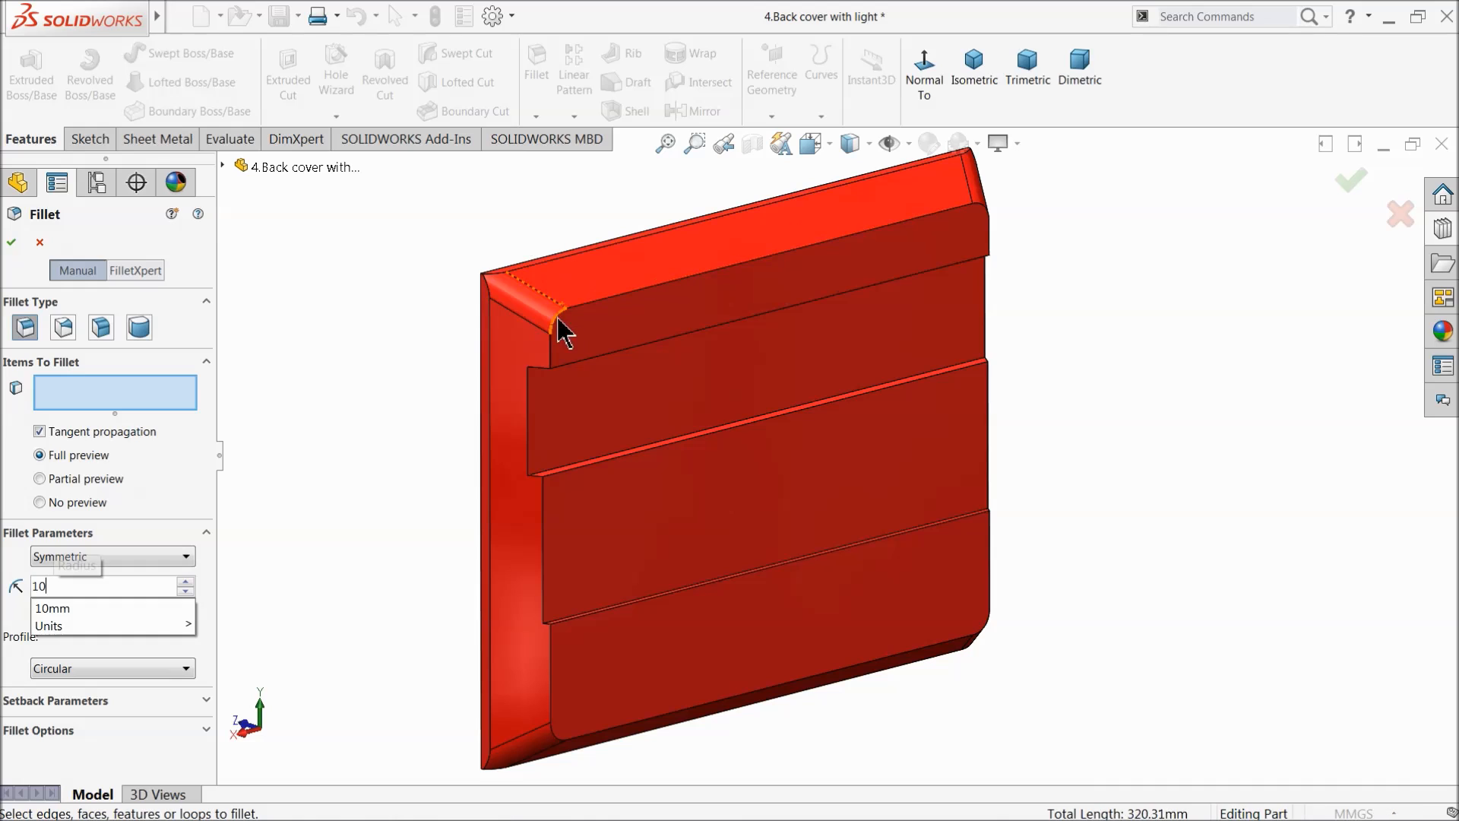
left_click(655, 404)
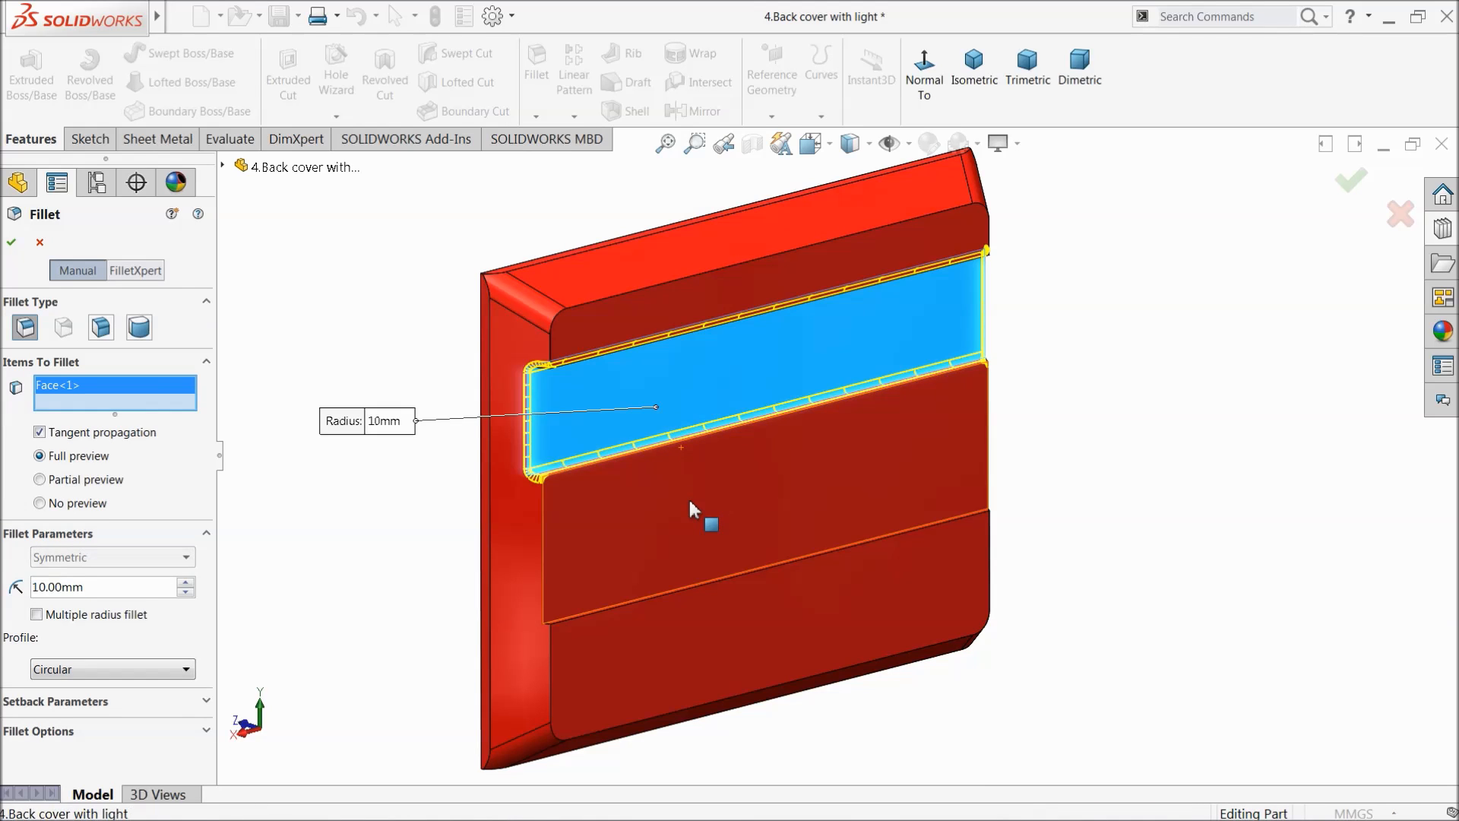
left_click(699, 569)
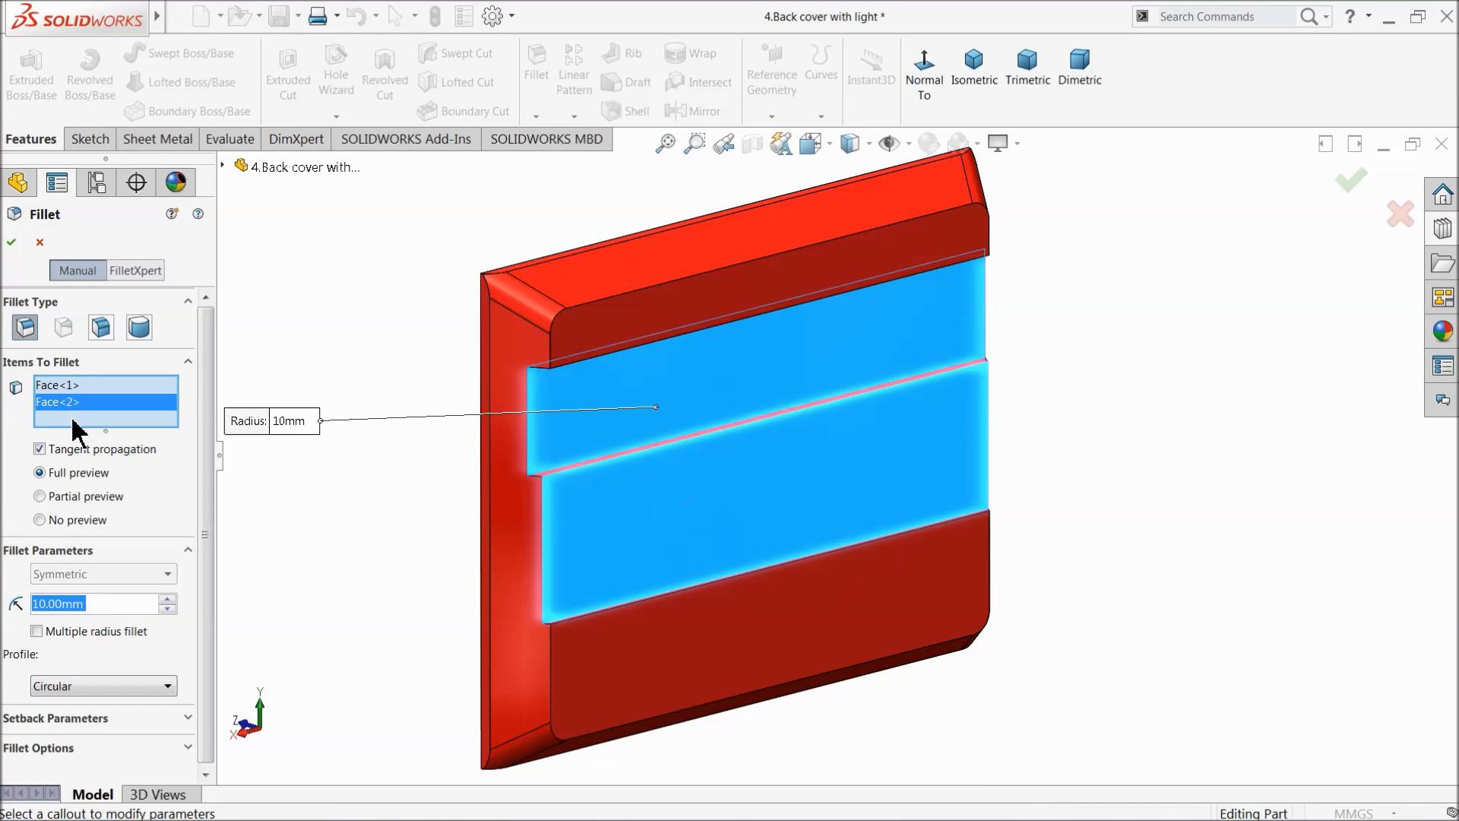
right_click(174, 403)
left_click(202, 443)
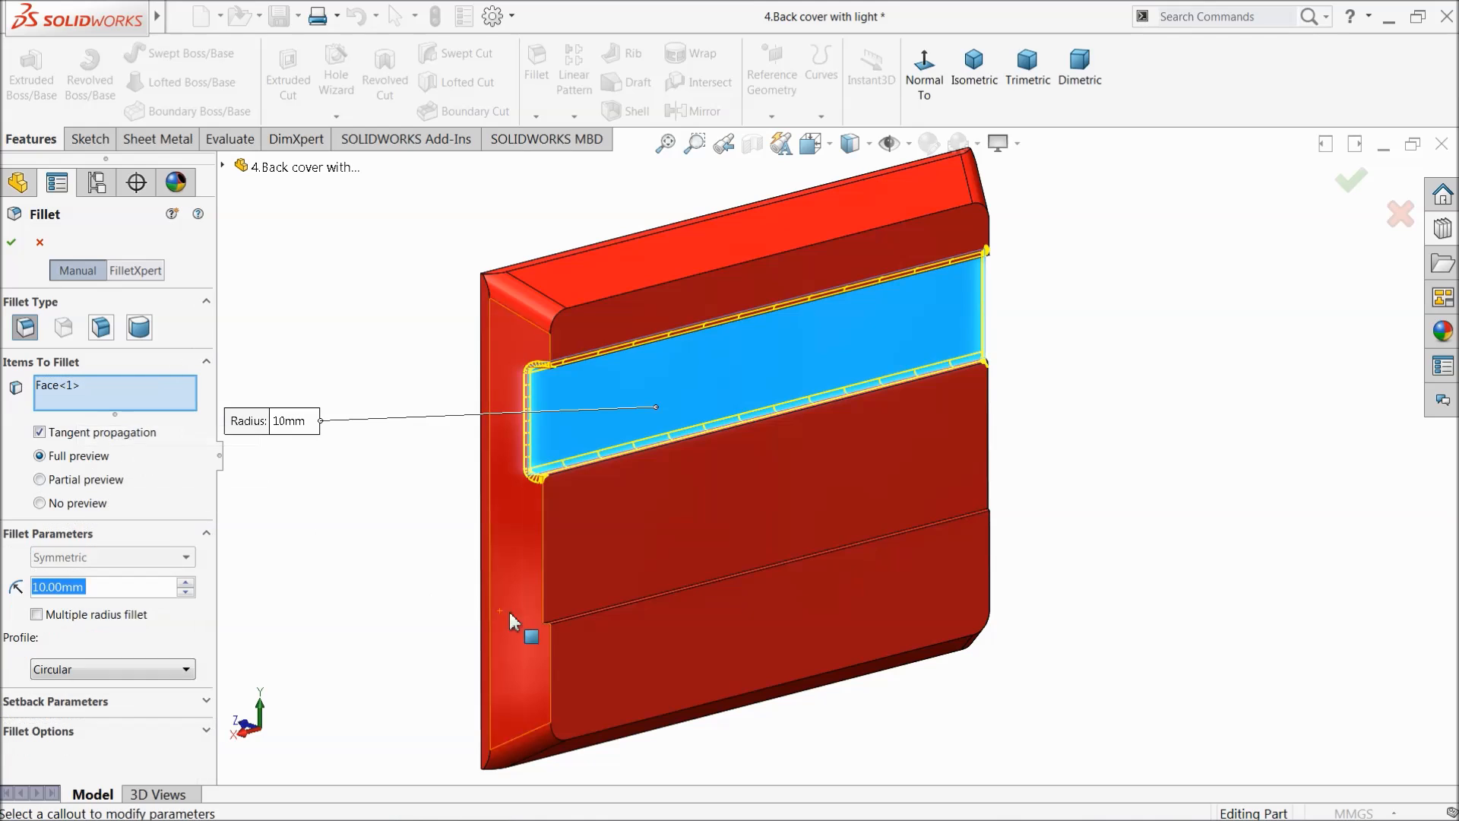
left_click(675, 635)
left_click(12, 243)
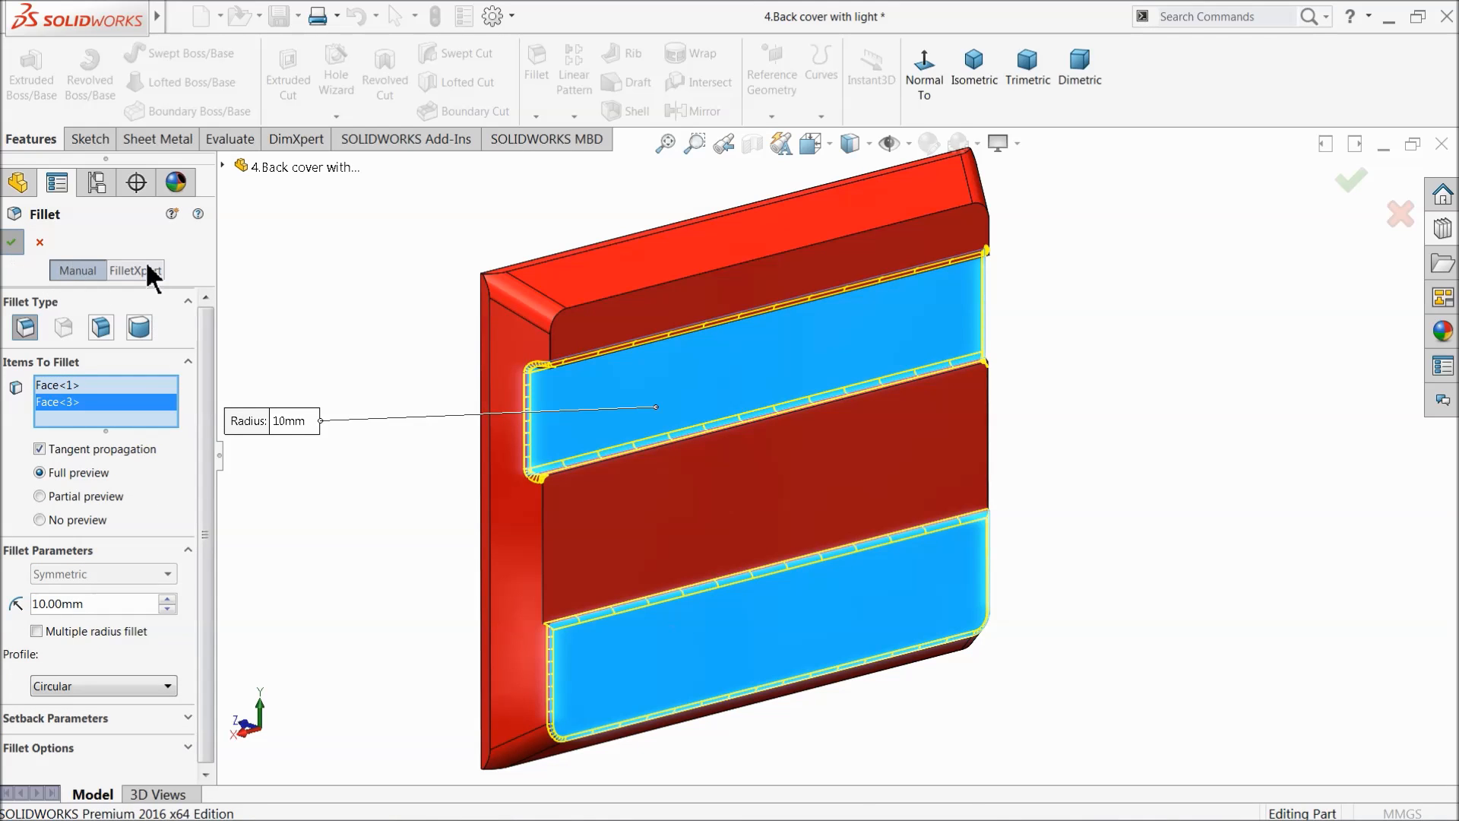
Step: Fillet the edges of the middle face between the upper recess and the lowest raised face with a 5 mm radius
left_click(538, 76)
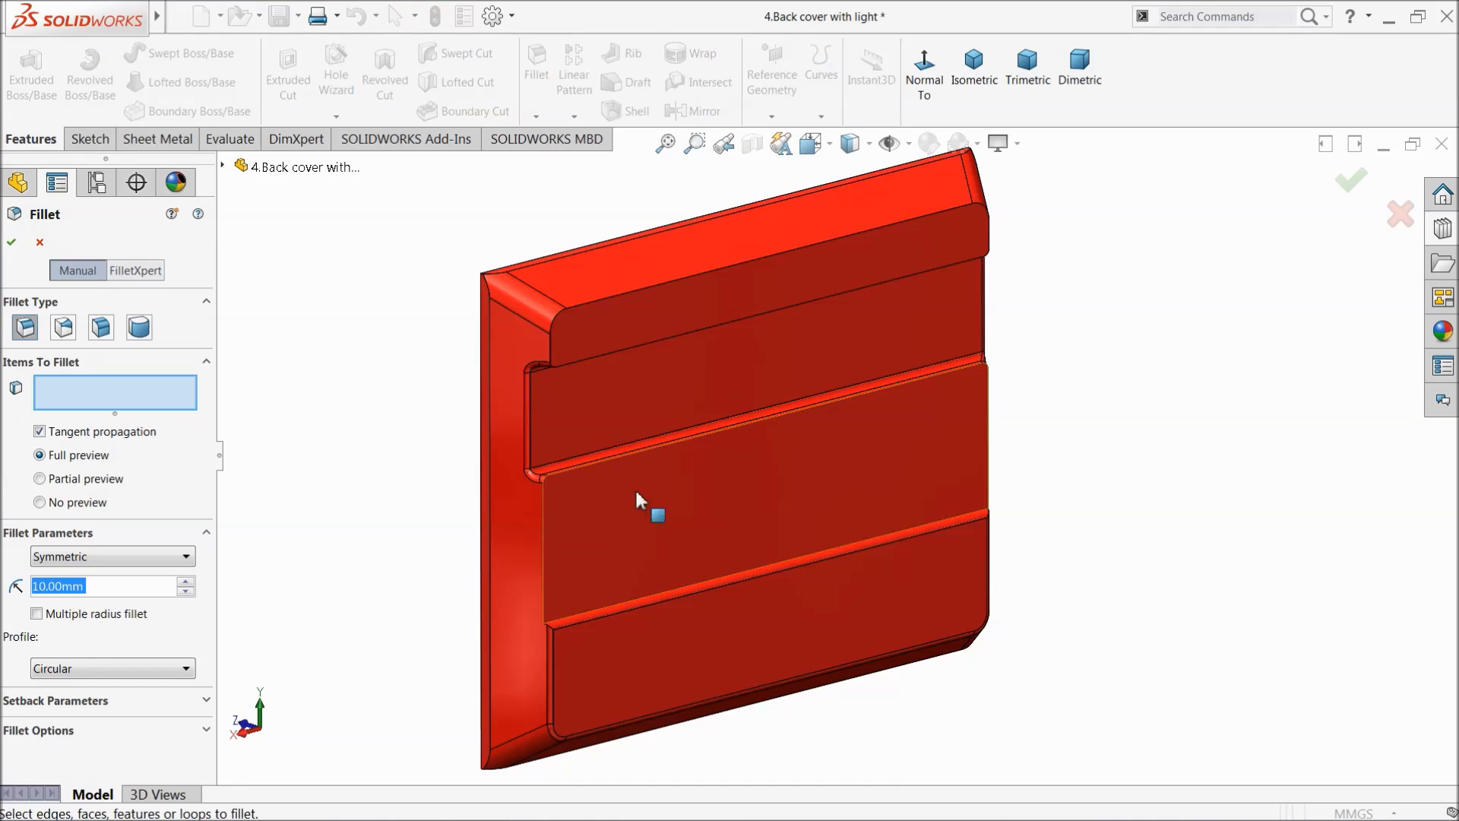
left_click(645, 529)
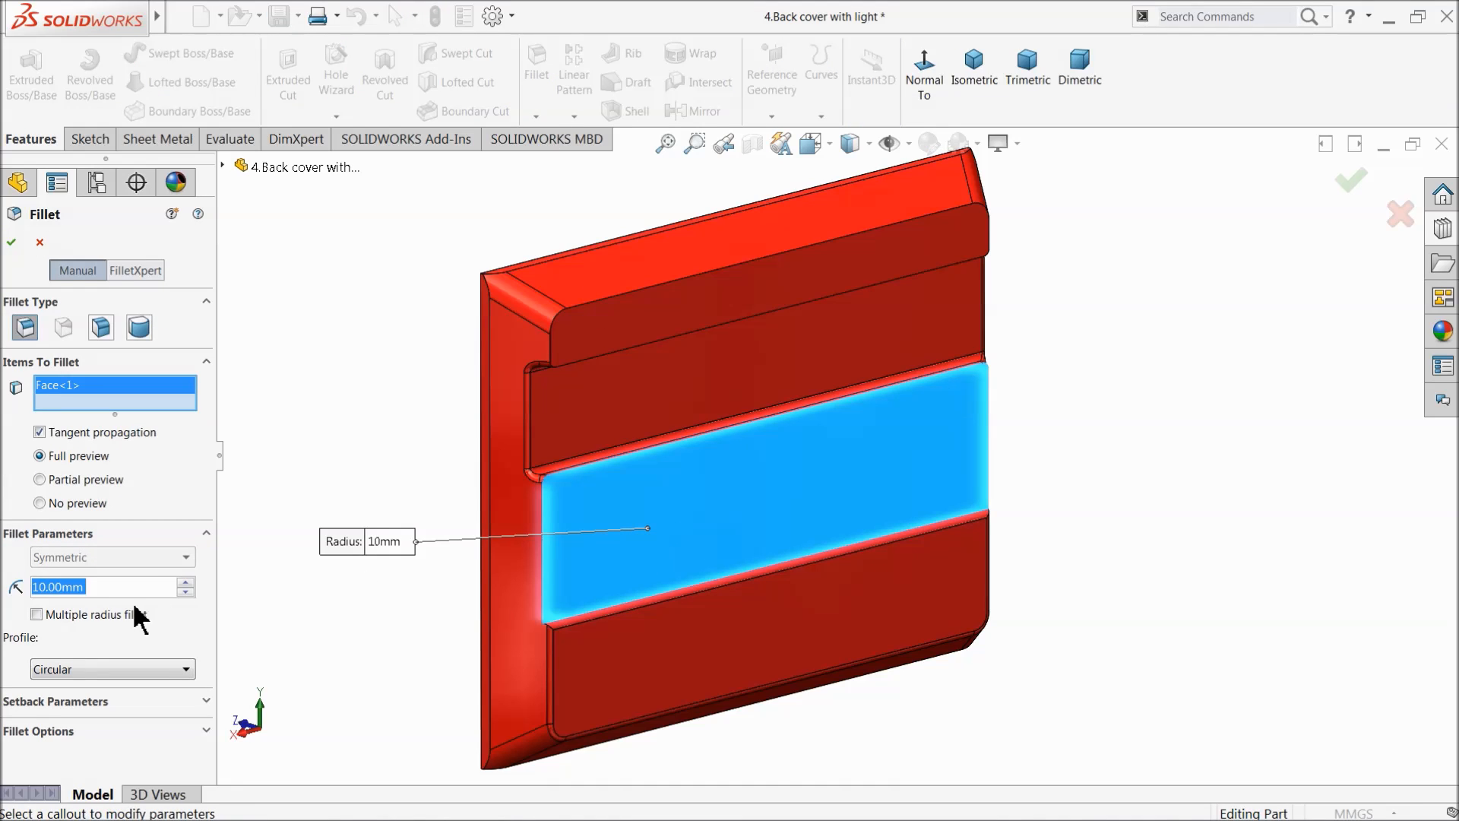
type("5")
key("Return")
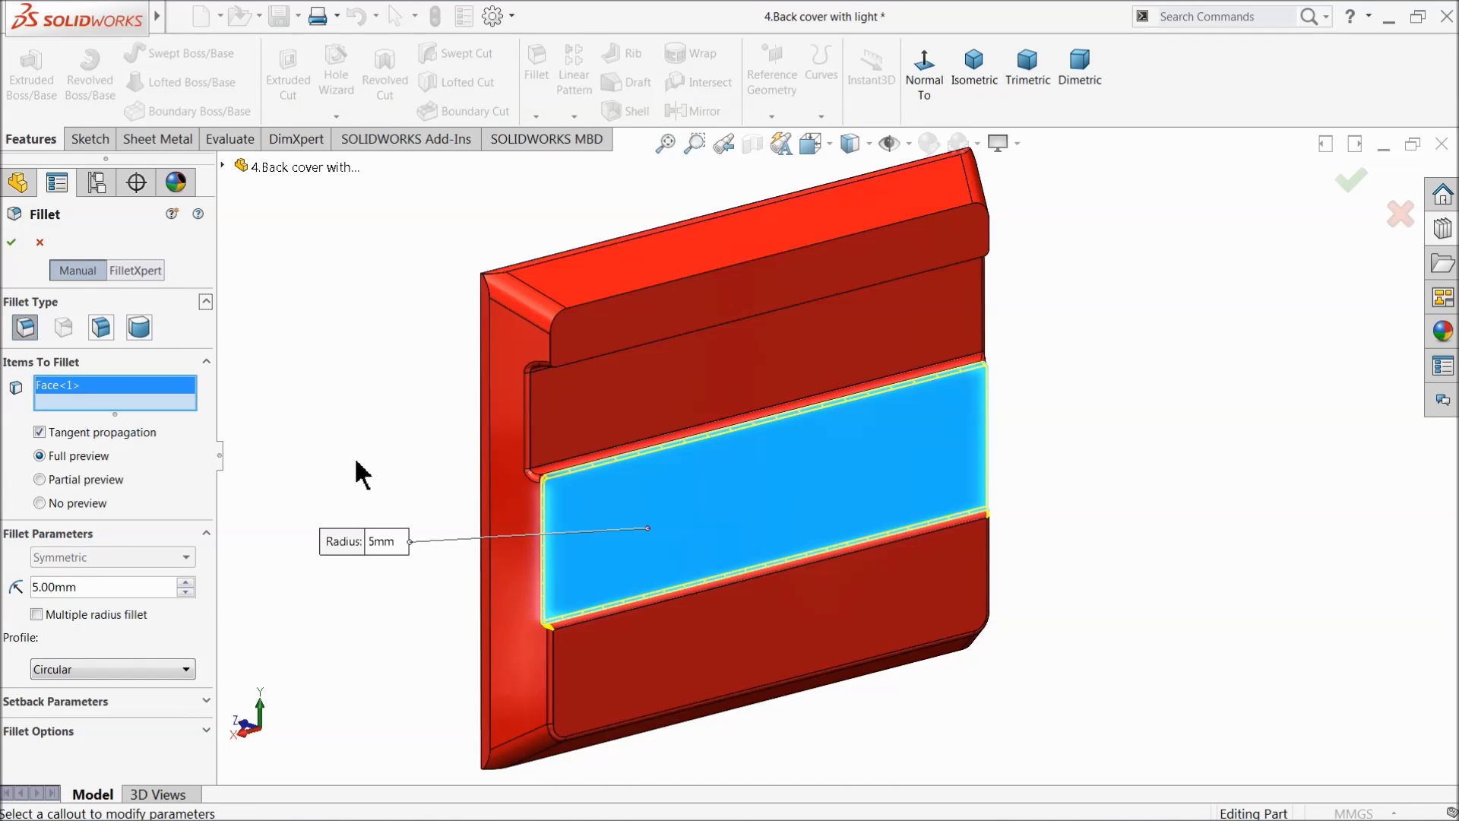
left_click(12, 243)
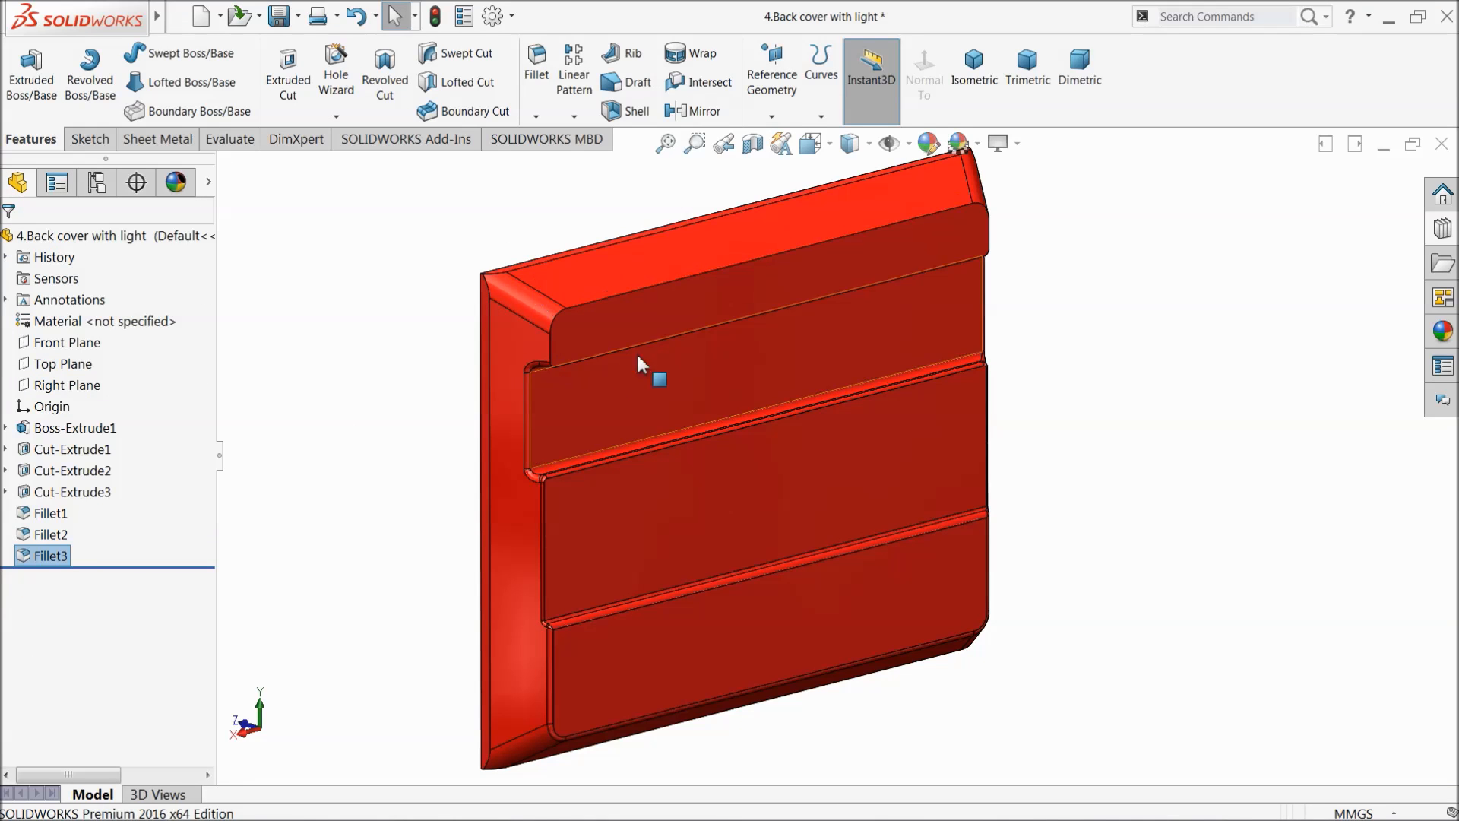
Step: Fillet the edges of the uppermost front face of the cover with a 5 mm radius
left_click(541, 79)
left_click(677, 313)
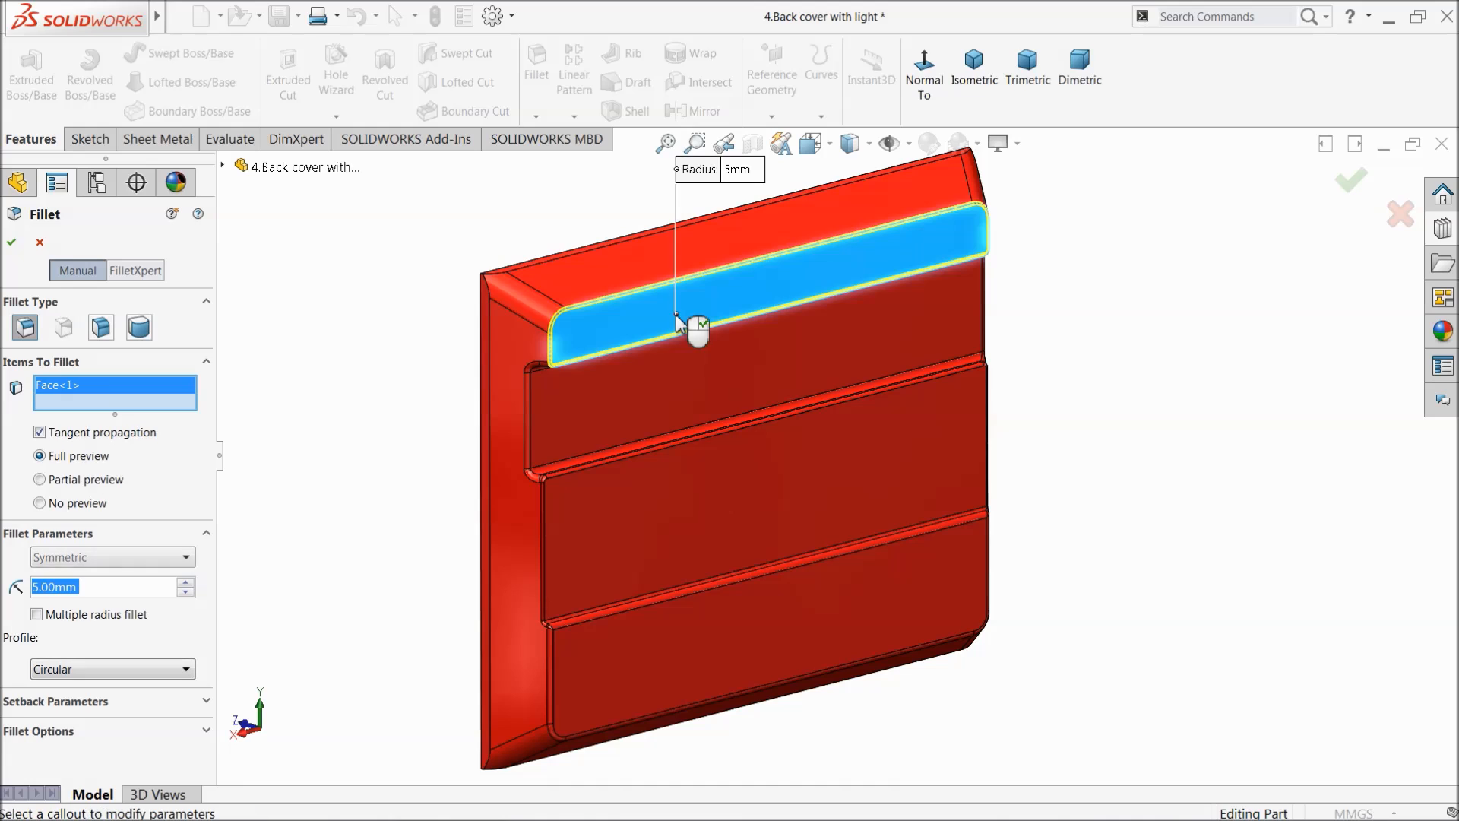
left_click(13, 243)
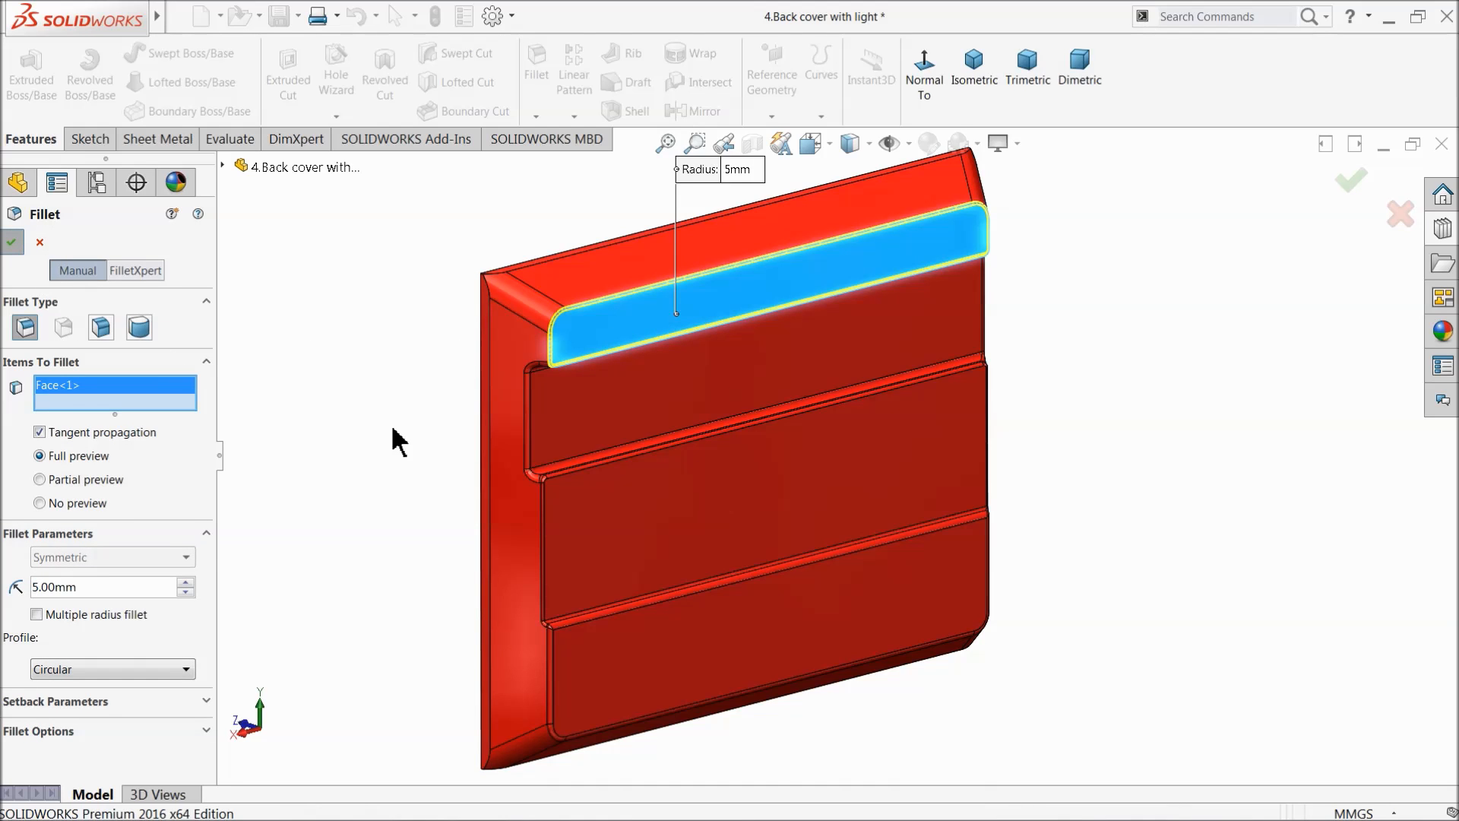
Step: Start a sketch on the upper recess face and draw a vertical centerline from the uppermost face's top edge to the origin
middle_click_drag(395, 409, 374, 410)
left_click(675, 385)
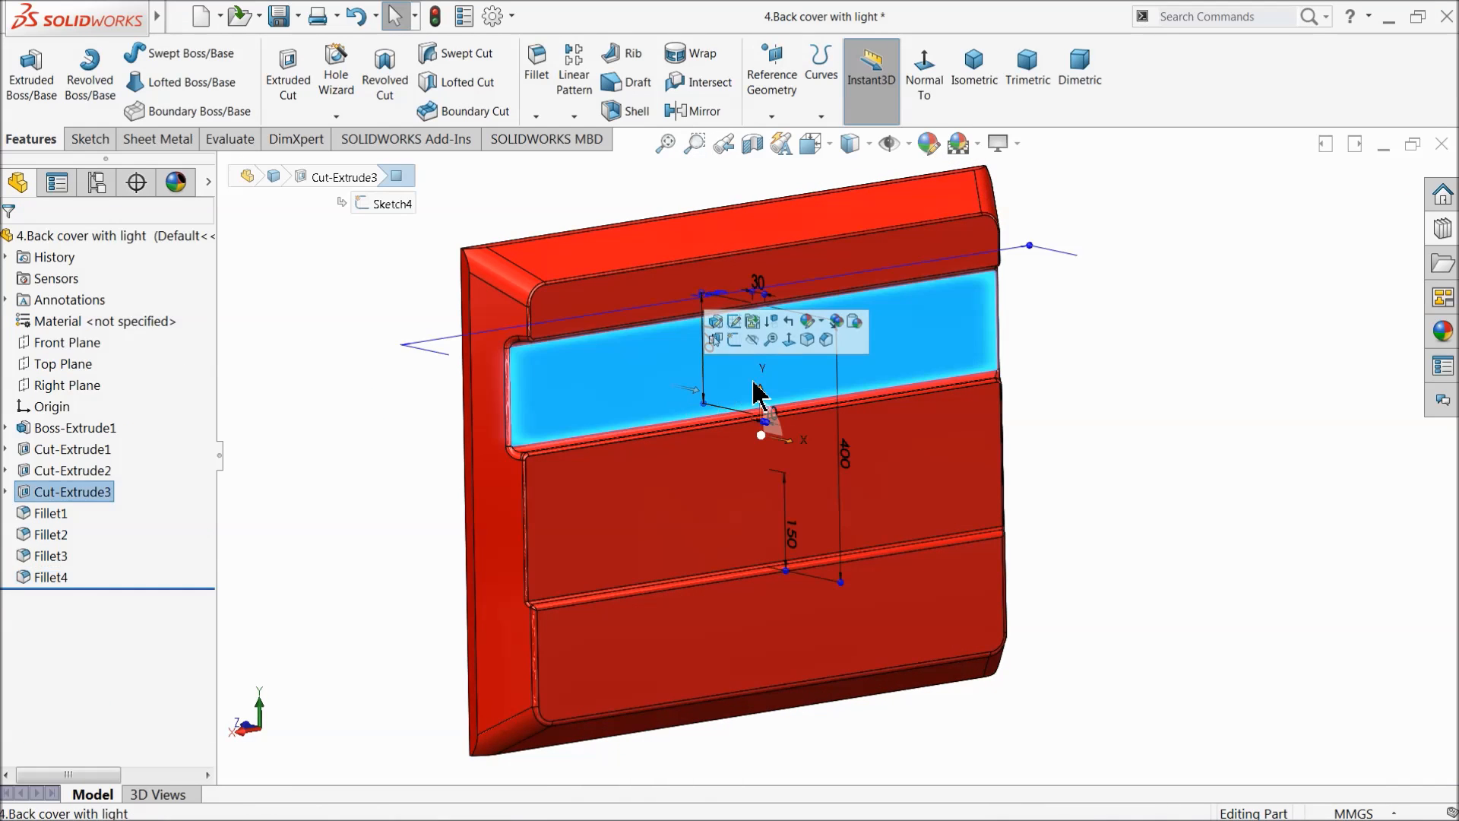
left_click(734, 339)
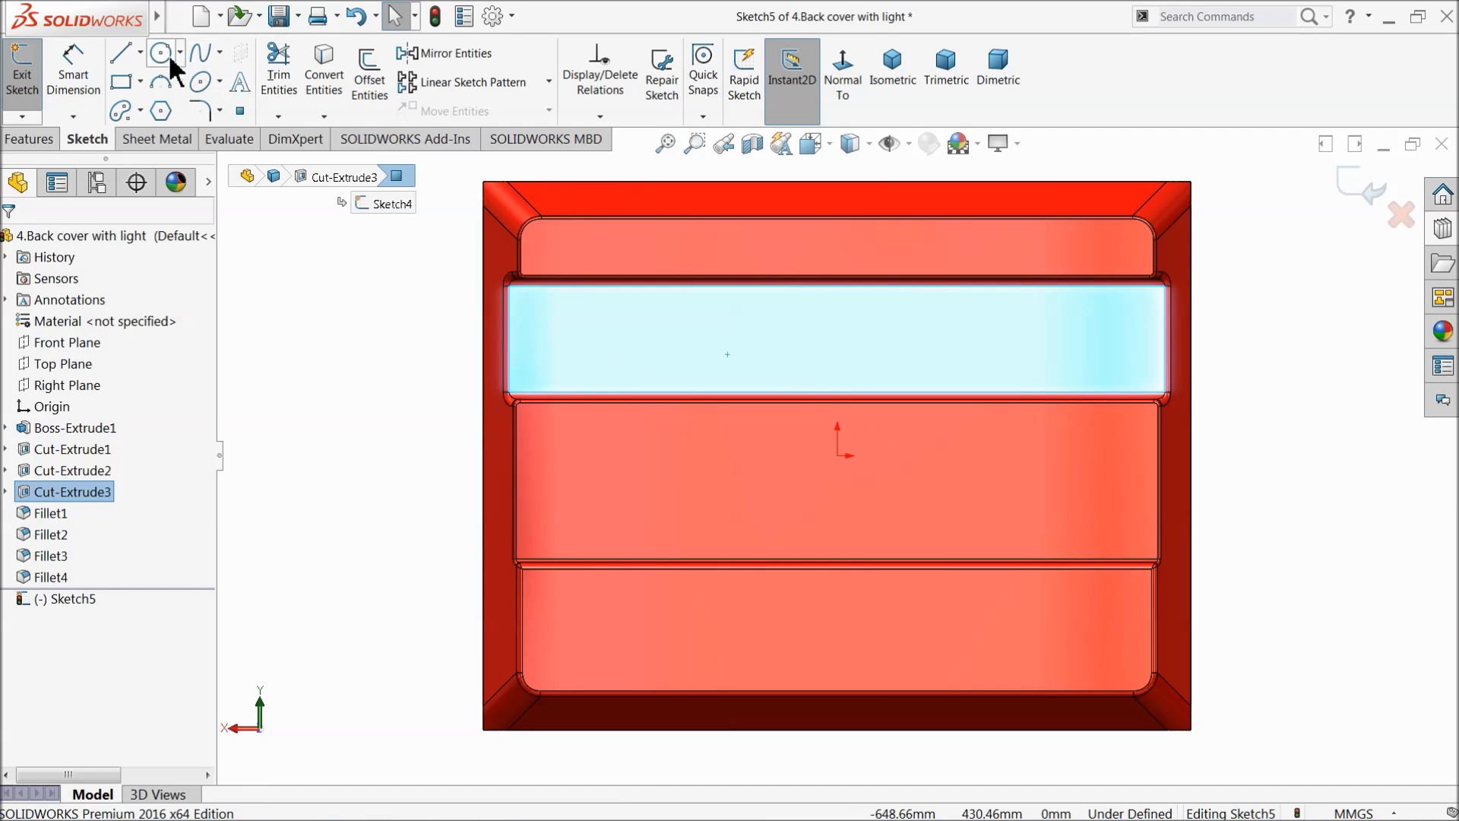
left_click(141, 52)
left_click(156, 98)
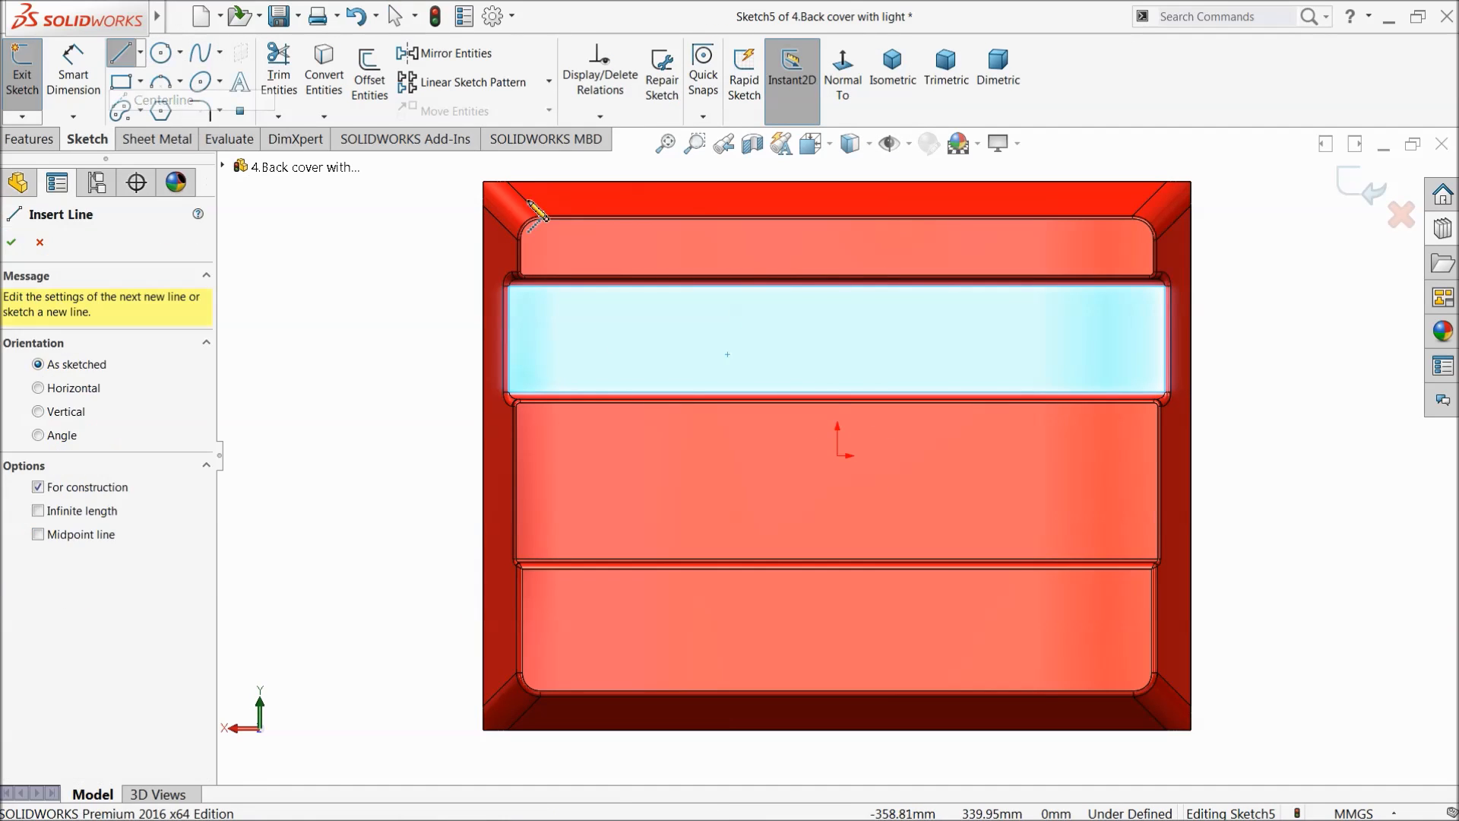
left_click(837, 219)
left_click(837, 455)
right_click(240, 238)
left_click(293, 244)
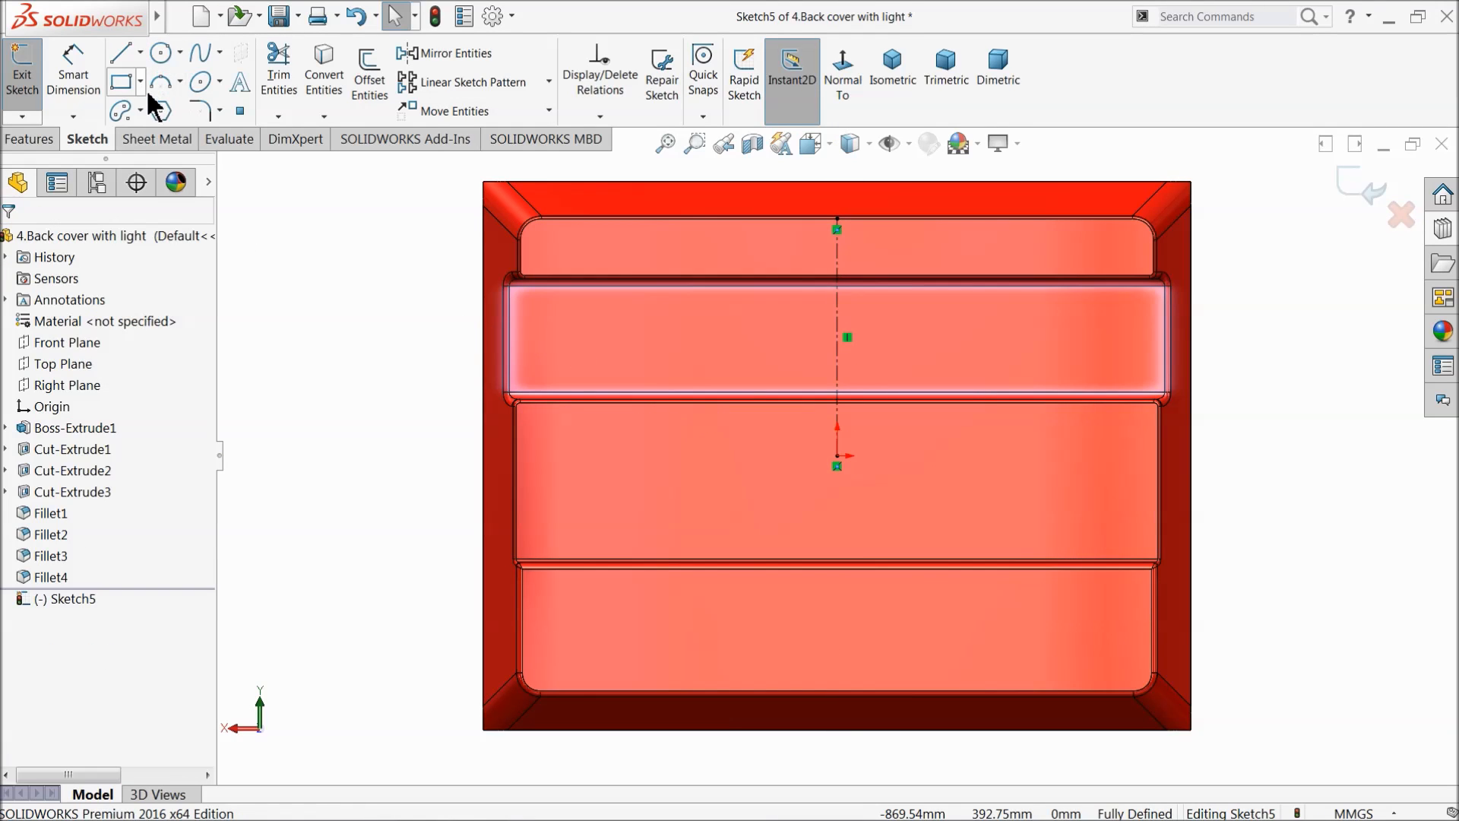
Step: Sketch a center rectangle about 83 by 86 mm near the left end of the upper recess face
left_click(140, 81)
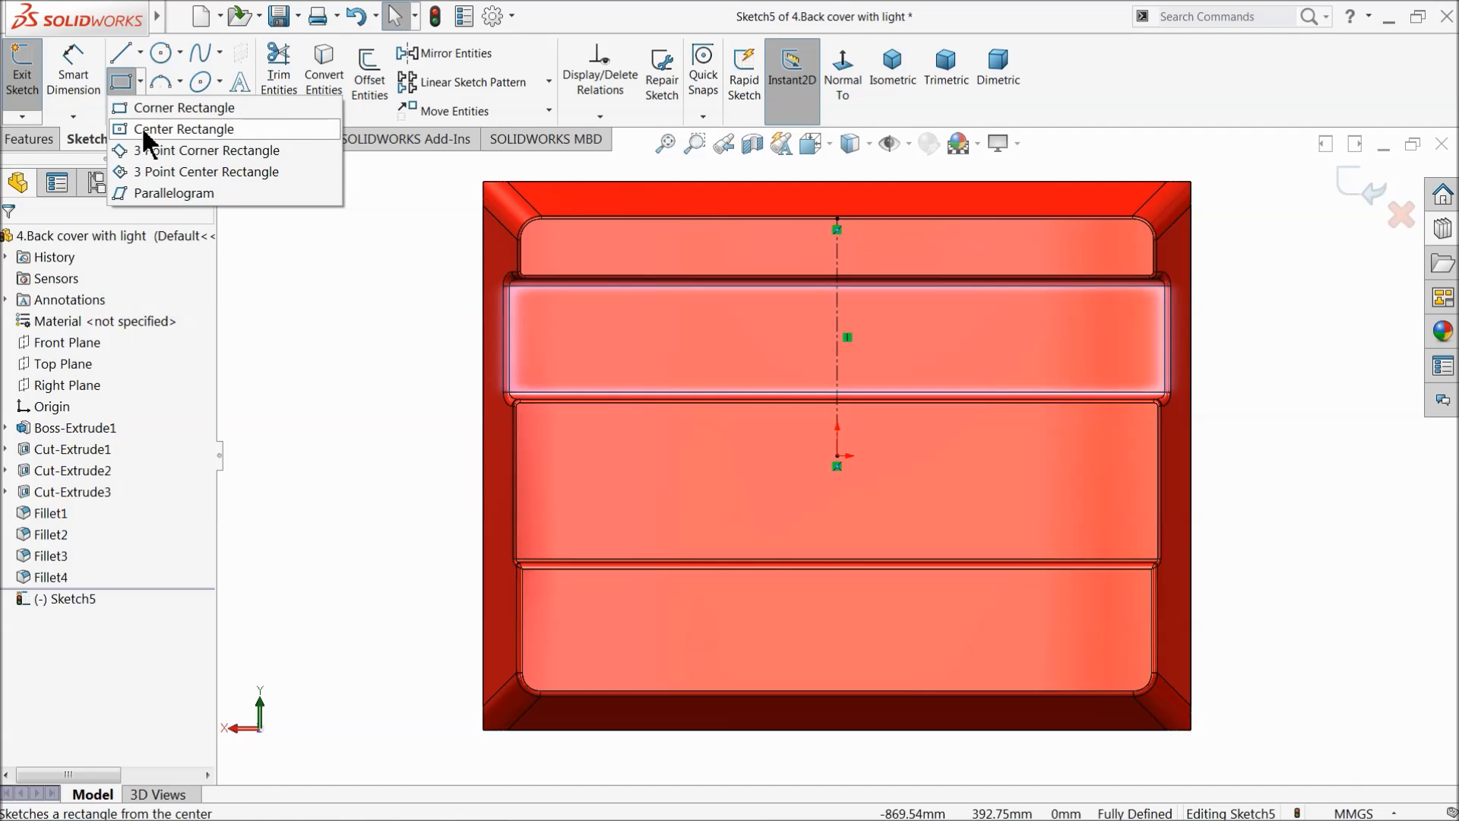
left_click(152, 127)
scroll(582, 351, "down", 3)
left_click(553, 344)
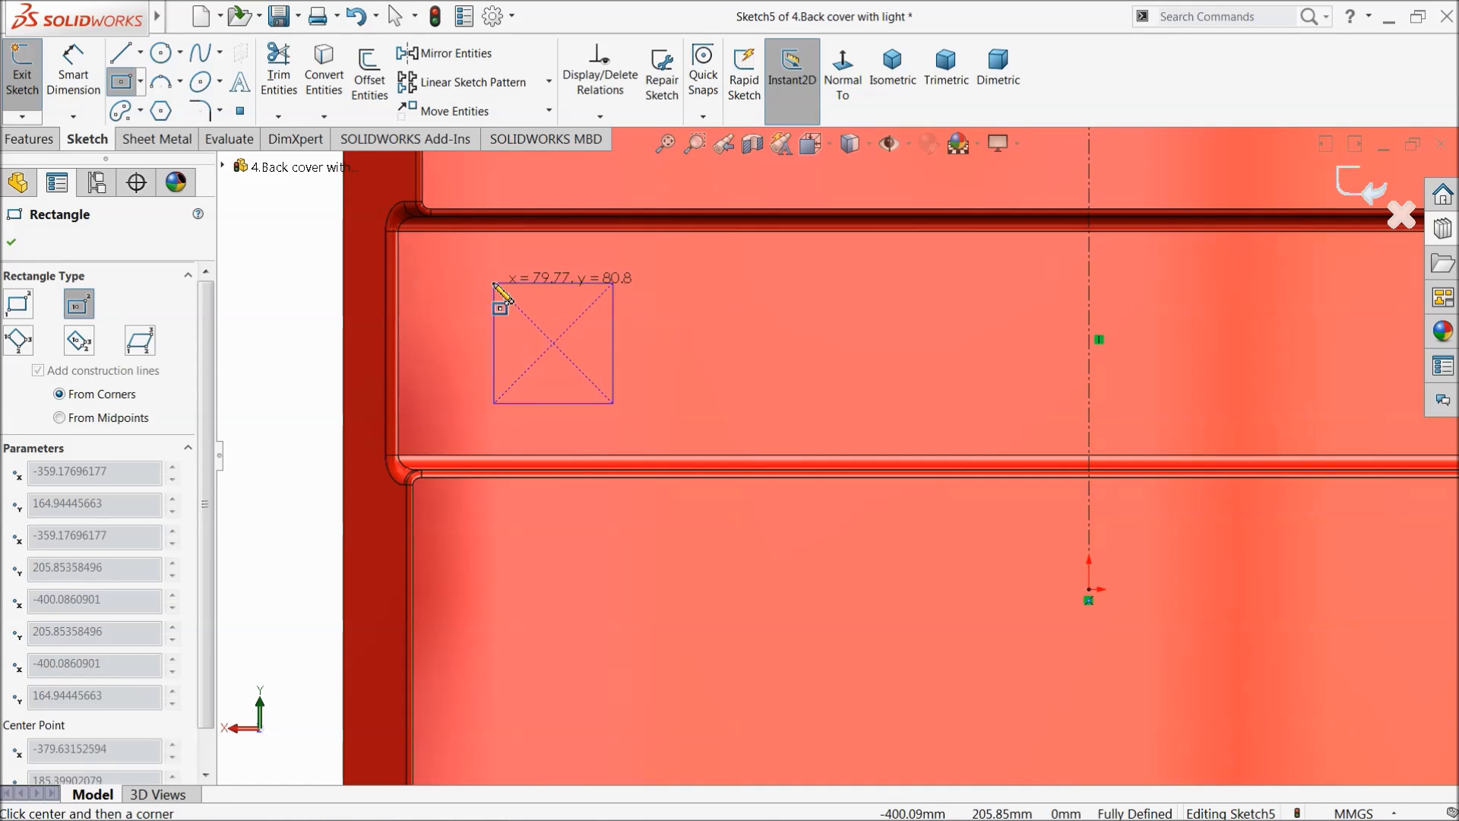
left_click(491, 279)
Step: Dimension the rectangle as 70 mm wide and 80 mm high
left_click(75, 76)
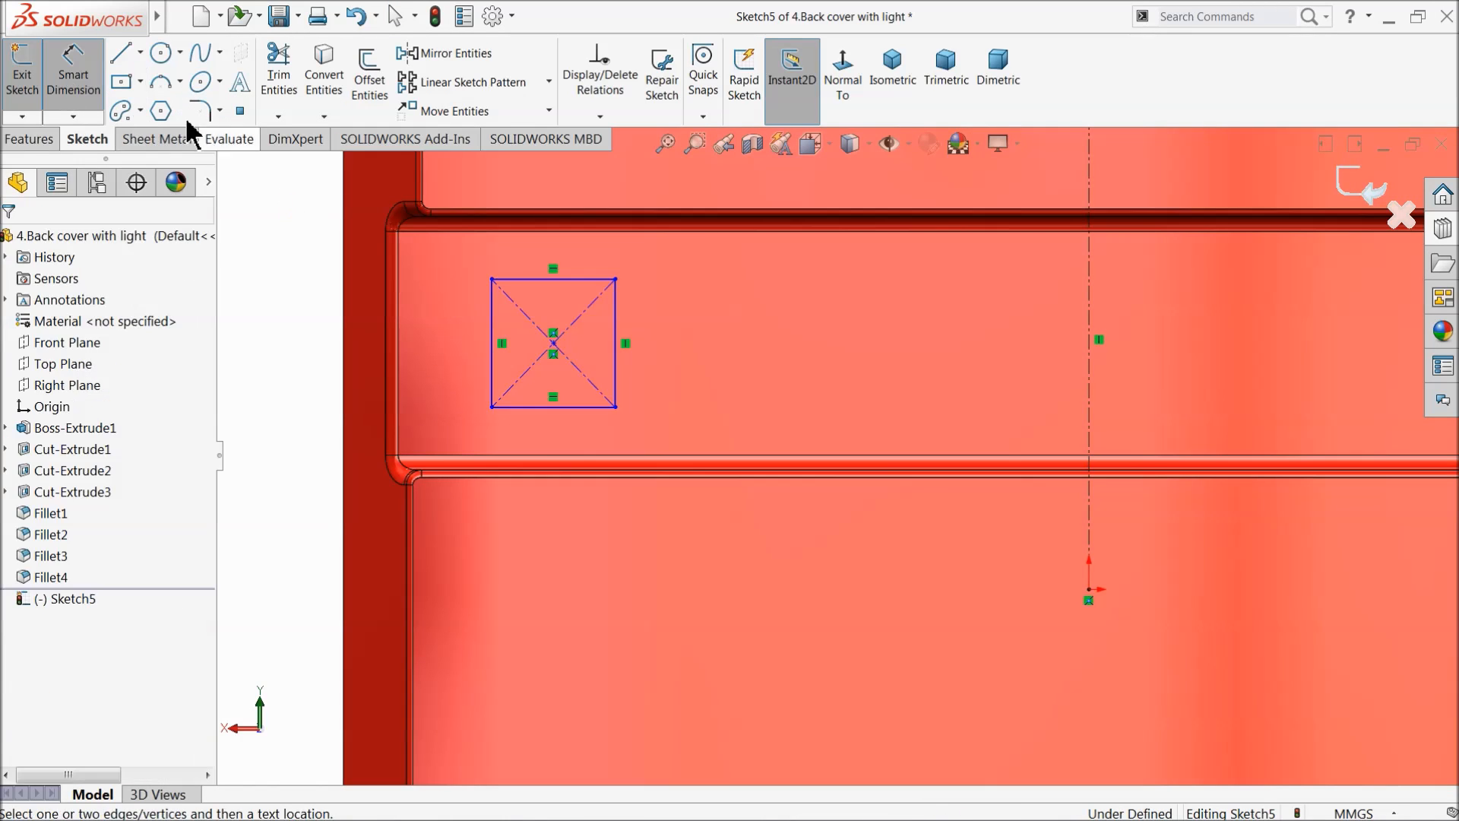
left_click(566, 291)
left_click(555, 266)
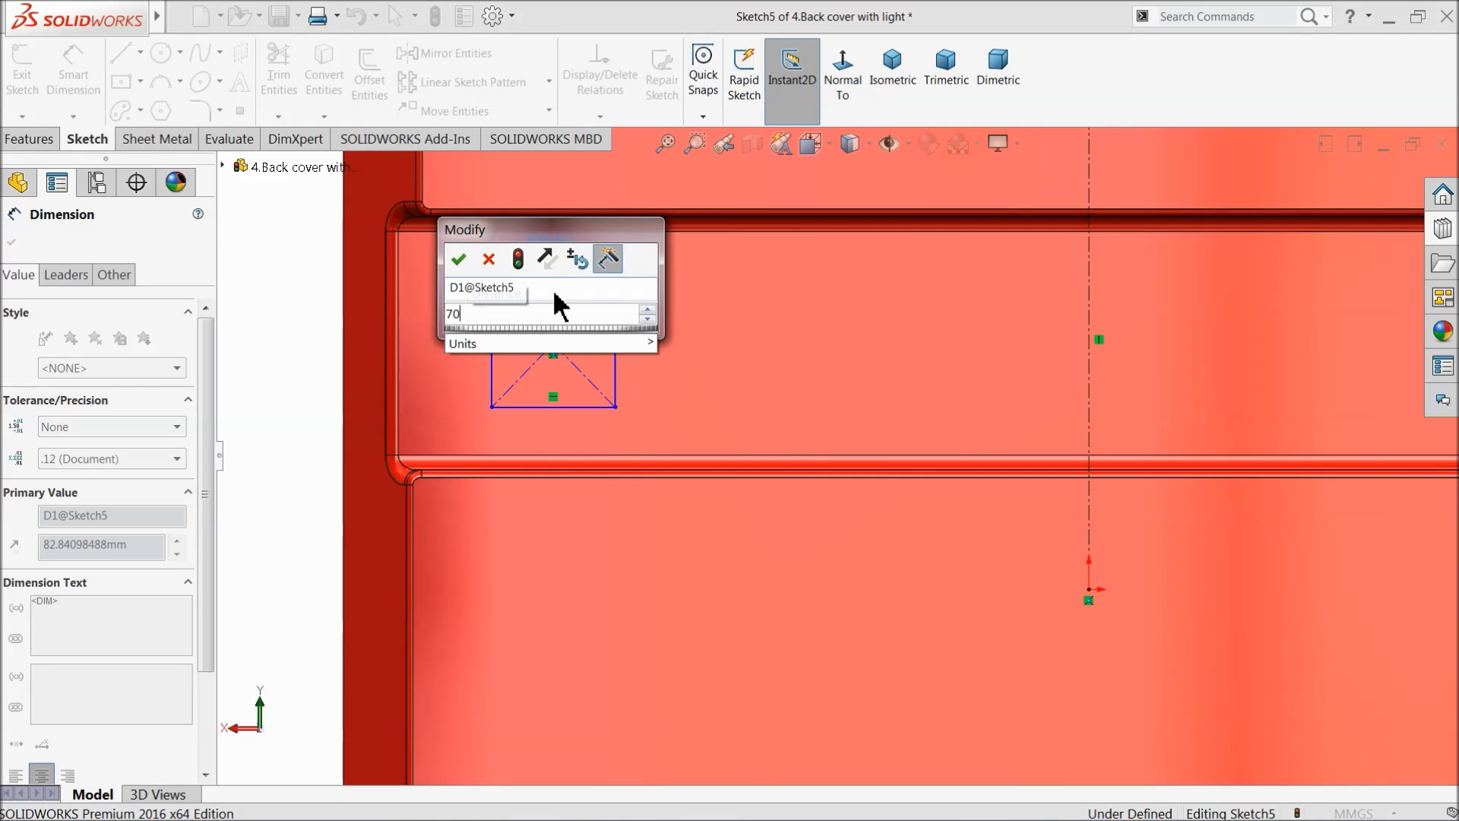
type("70")
key("Return")
left_click(512, 343)
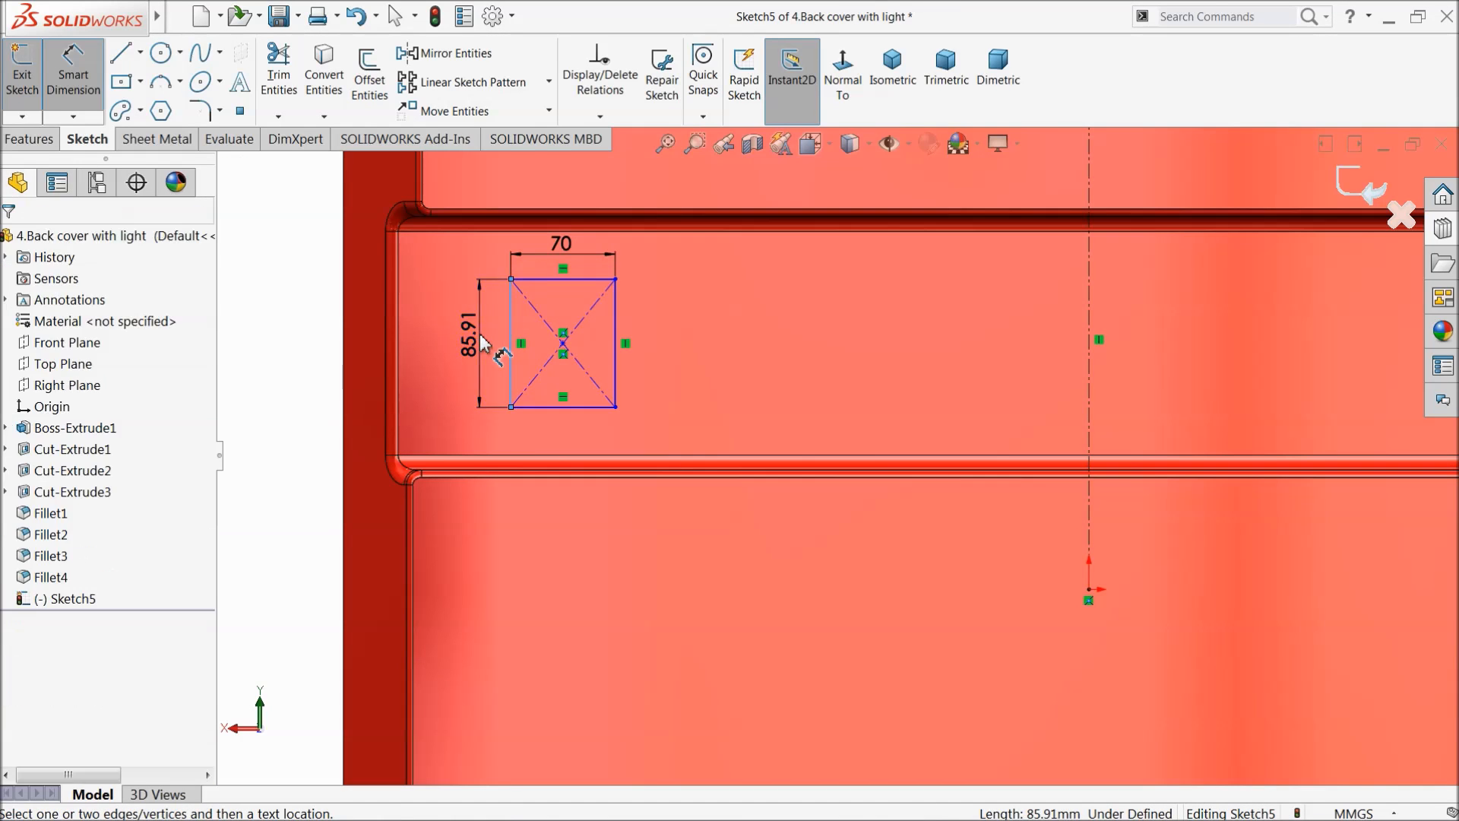
left_click(485, 348)
type("7")
key("BackSpace")
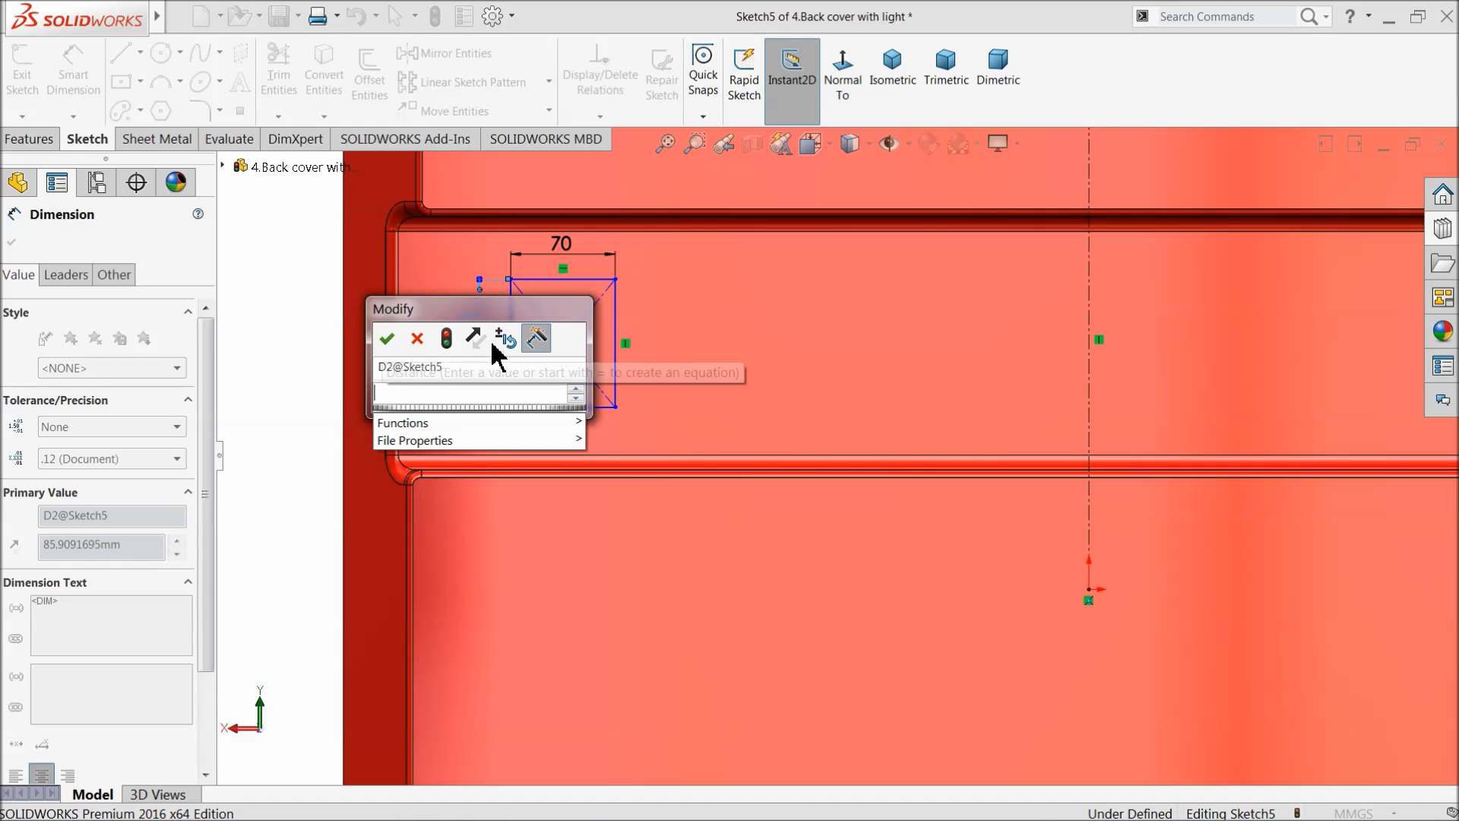
type("80")
key("Return")
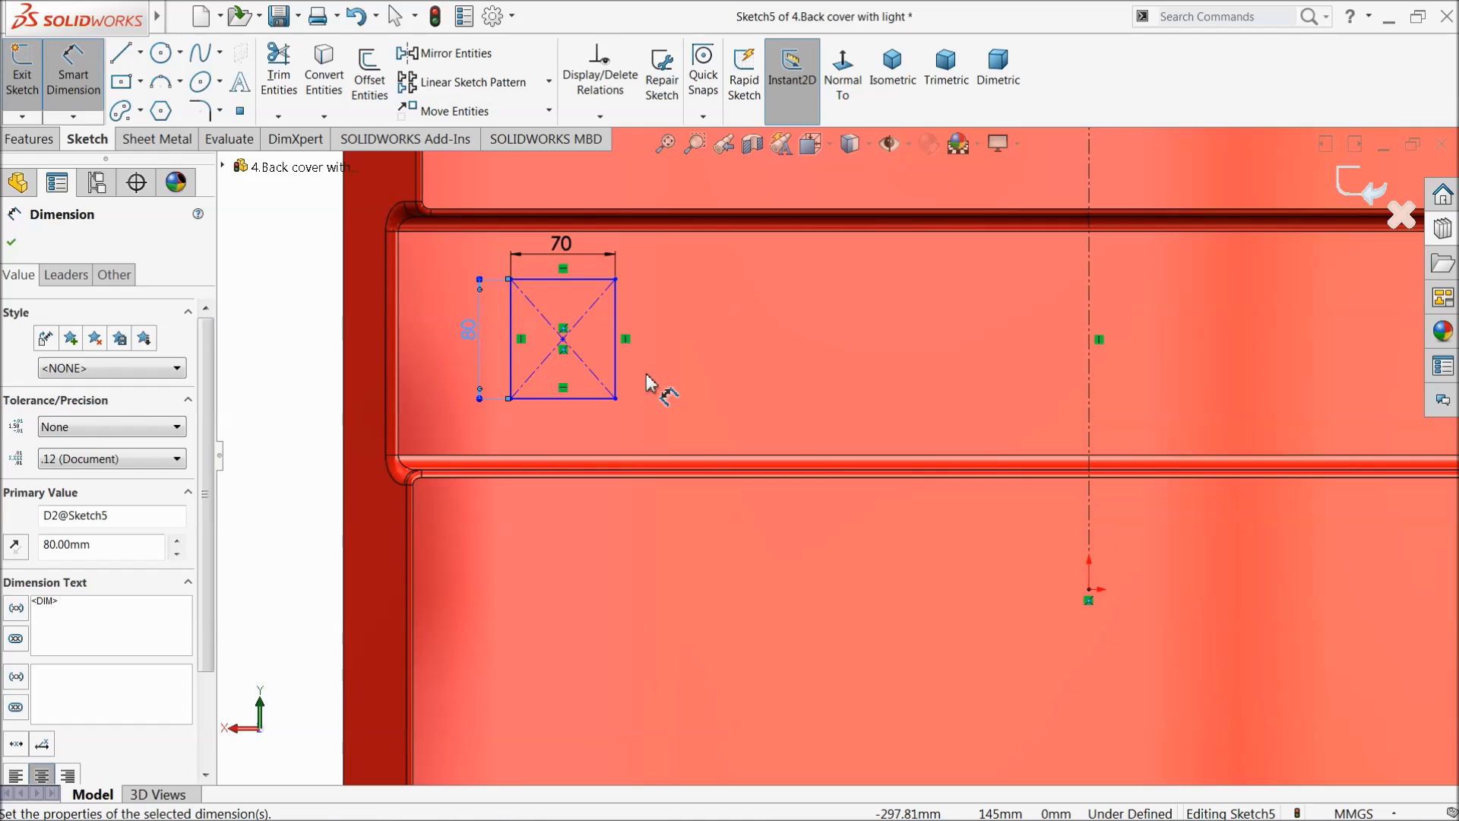
Step: Dimension the rectangle's center point 100 mm from the left edge of the recess face
left_click(565, 348)
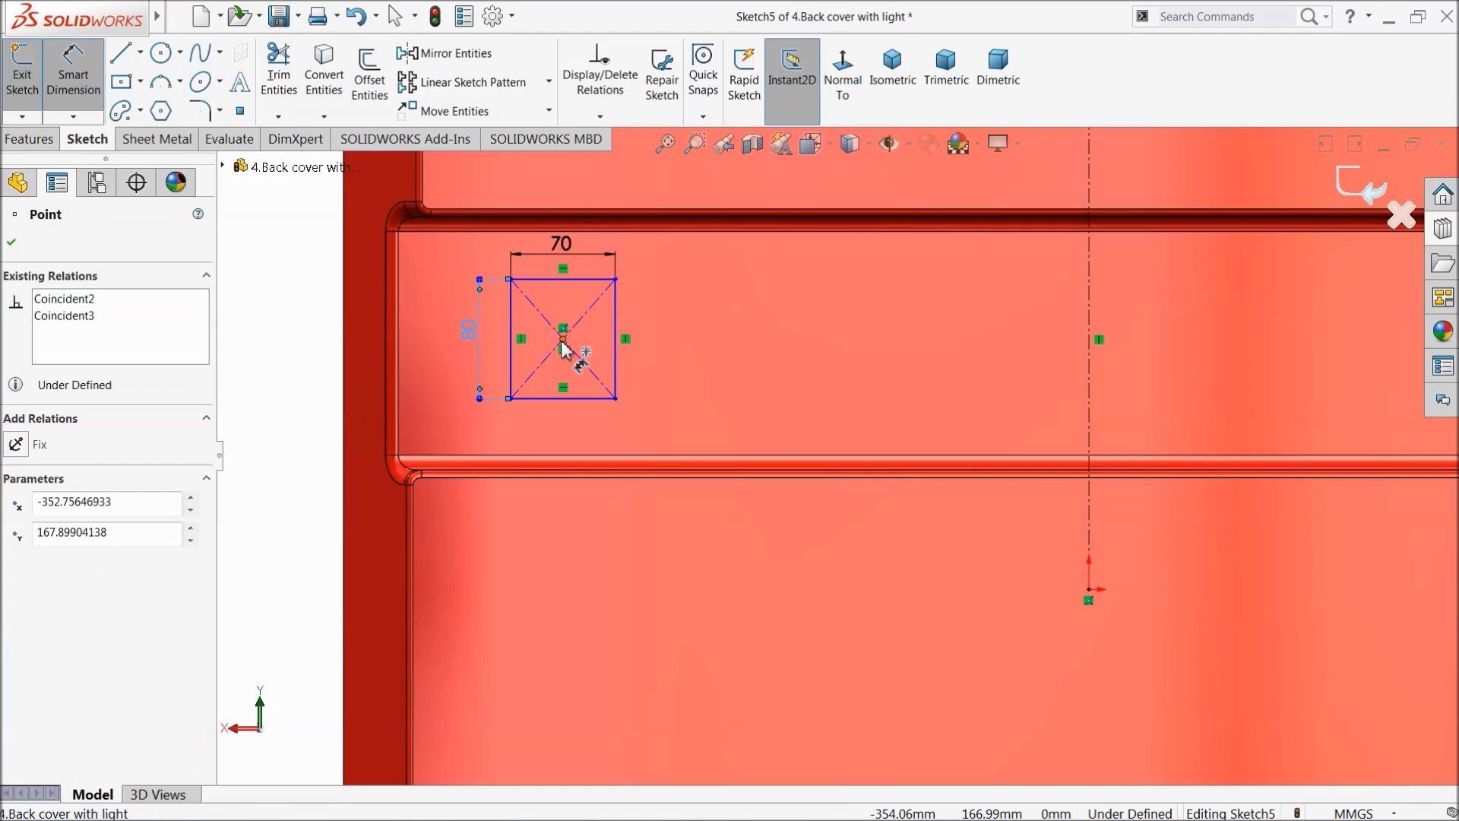
left_click(397, 342)
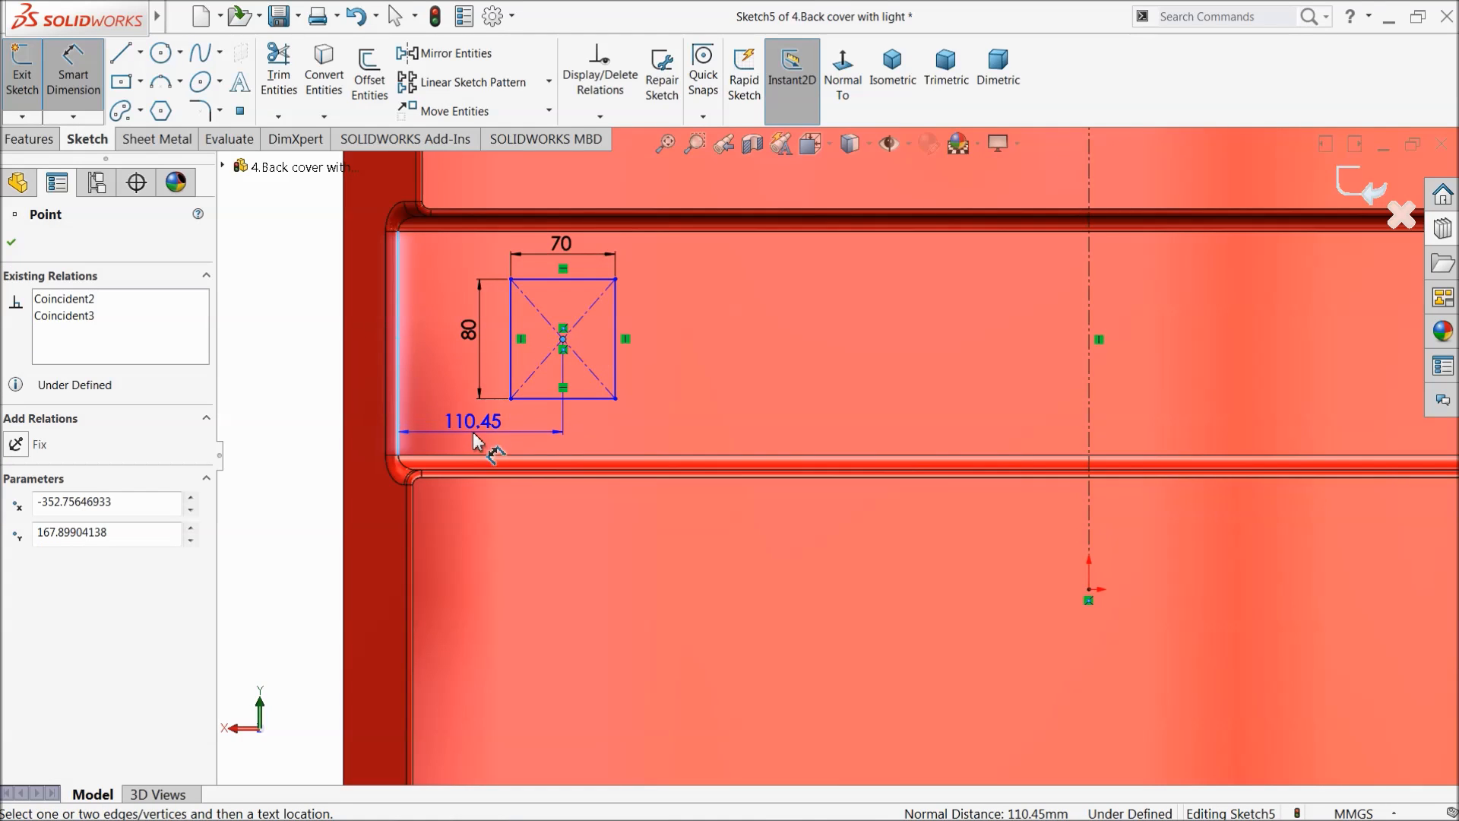
left_click(477, 429)
type("100")
key("Return")
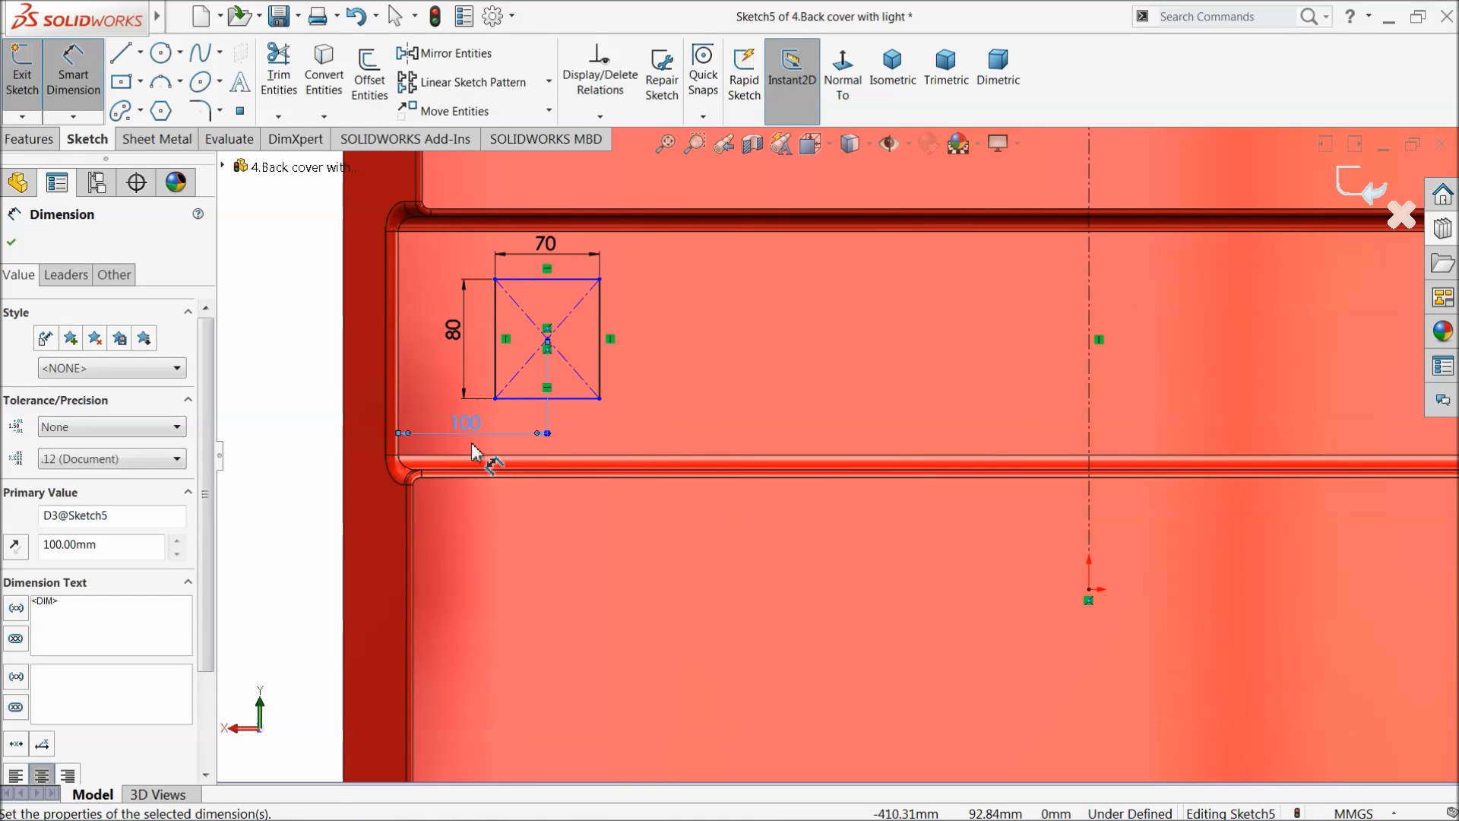
Step: Dimension the gap between the rectangle's upper line and the recess face's upper edge as 40 mm
left_click(529, 280)
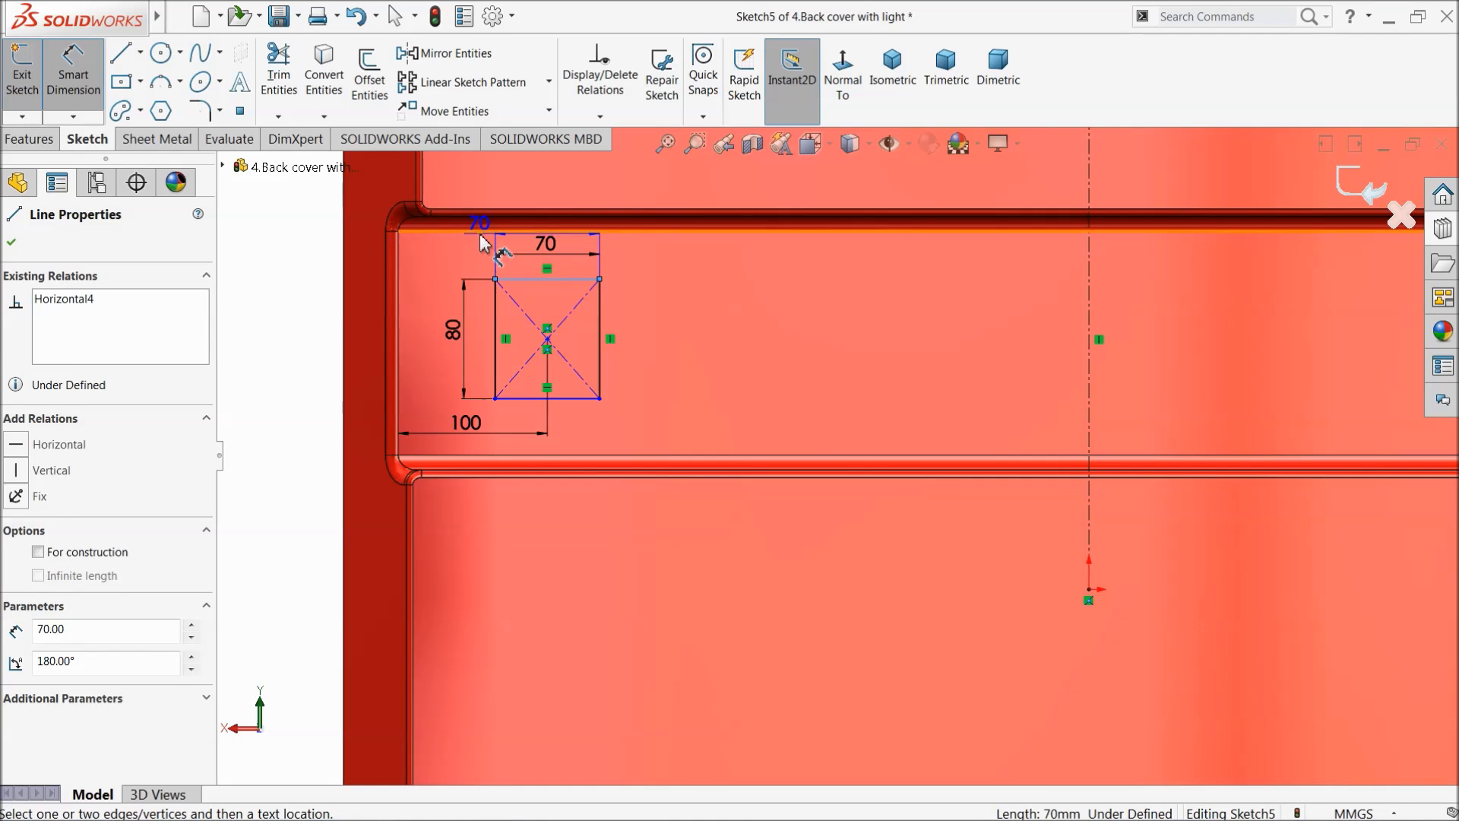
left_click(482, 228)
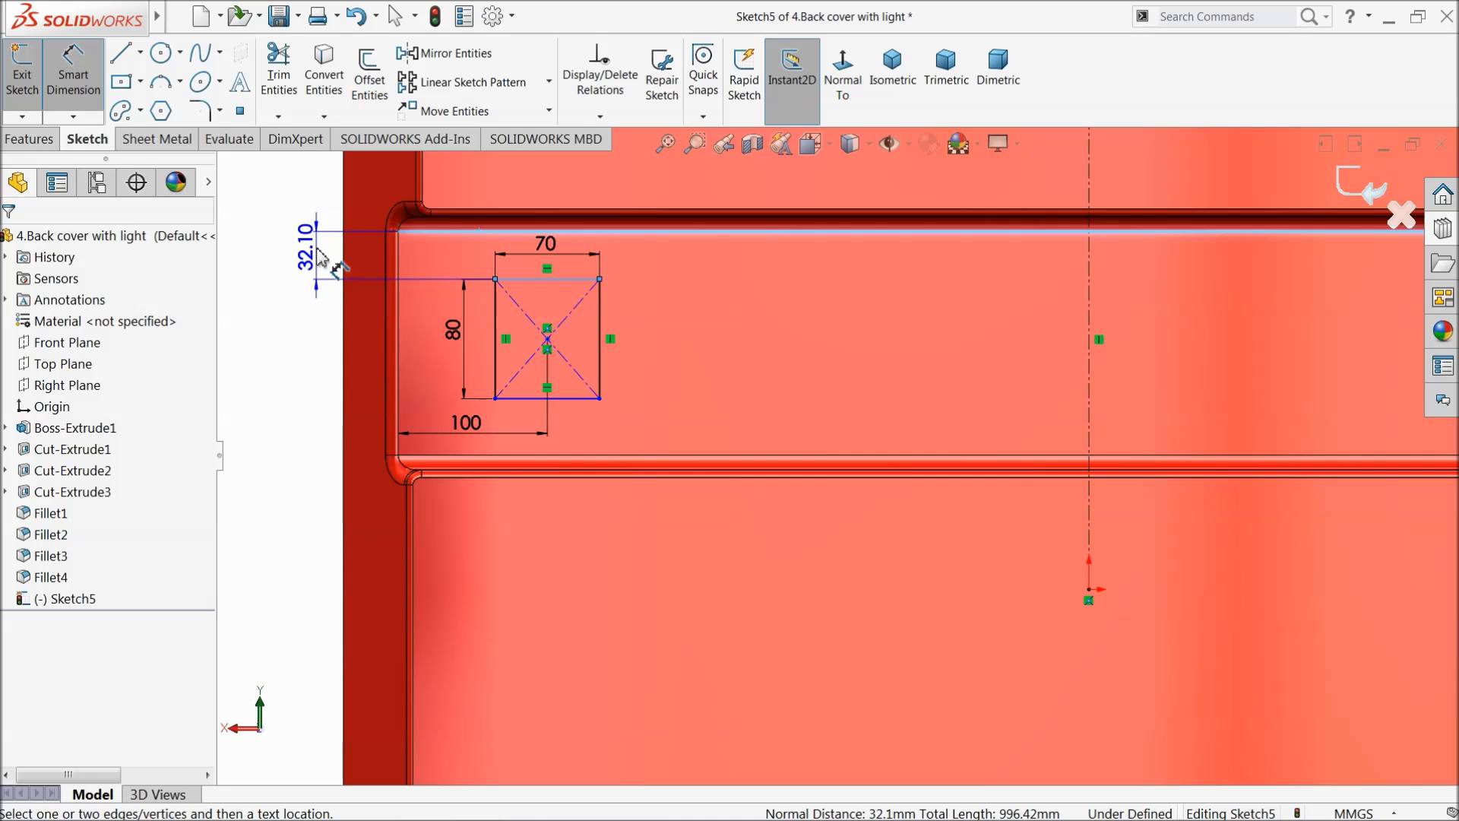
left_click(320, 259)
type("50")
key("Return")
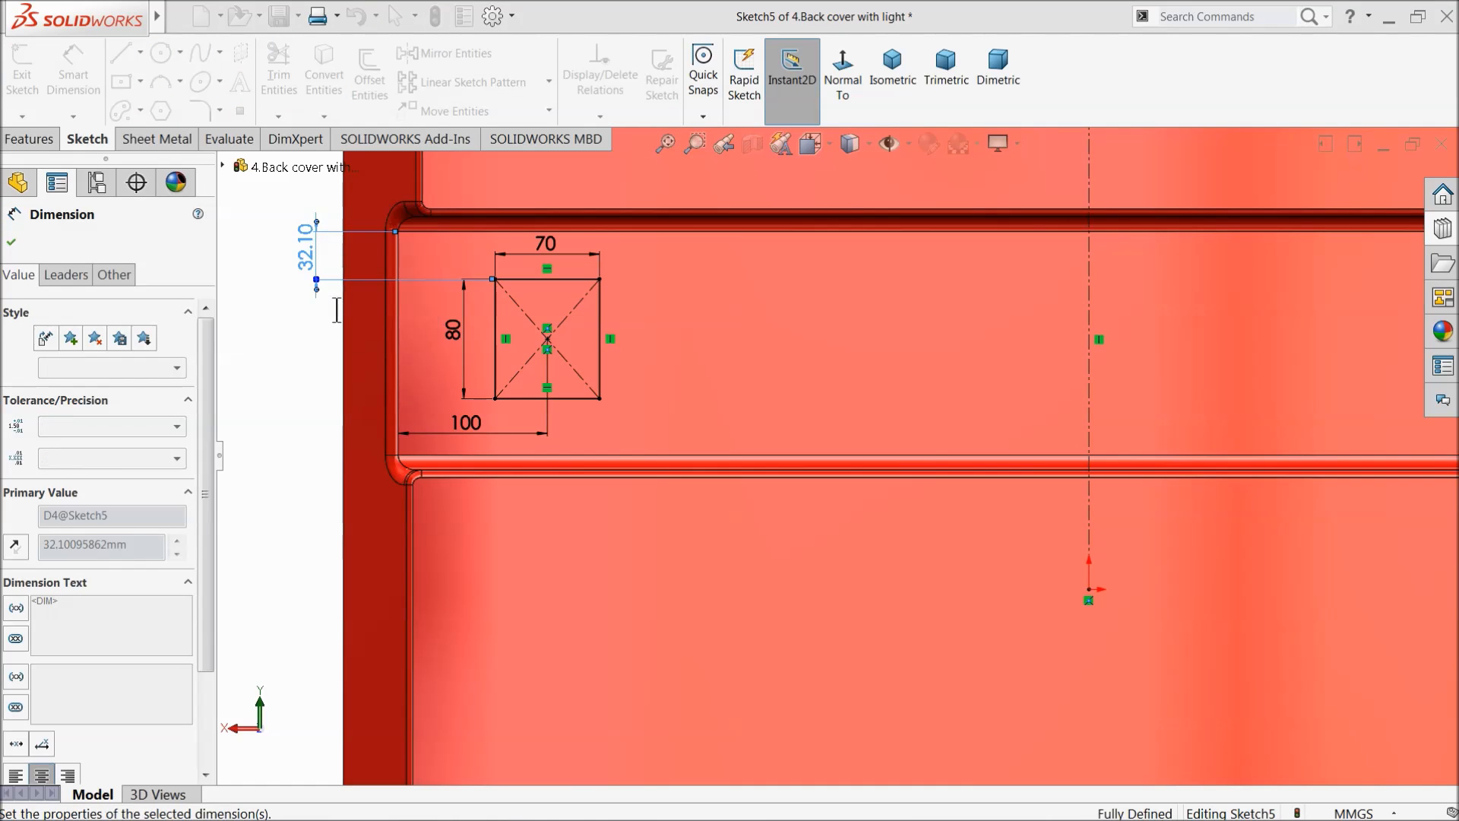
left_click(306, 253)
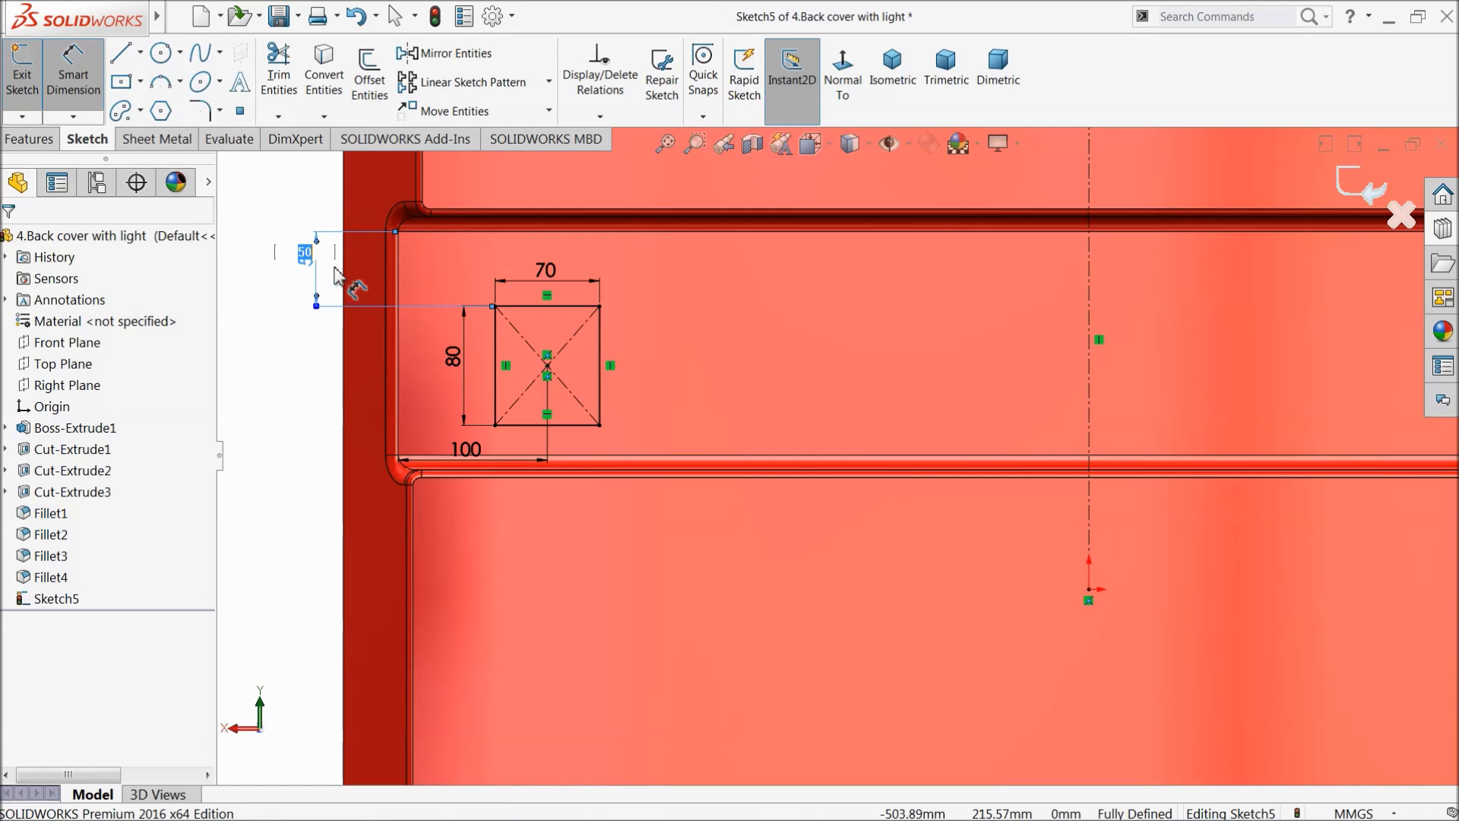
type("40")
key("Return")
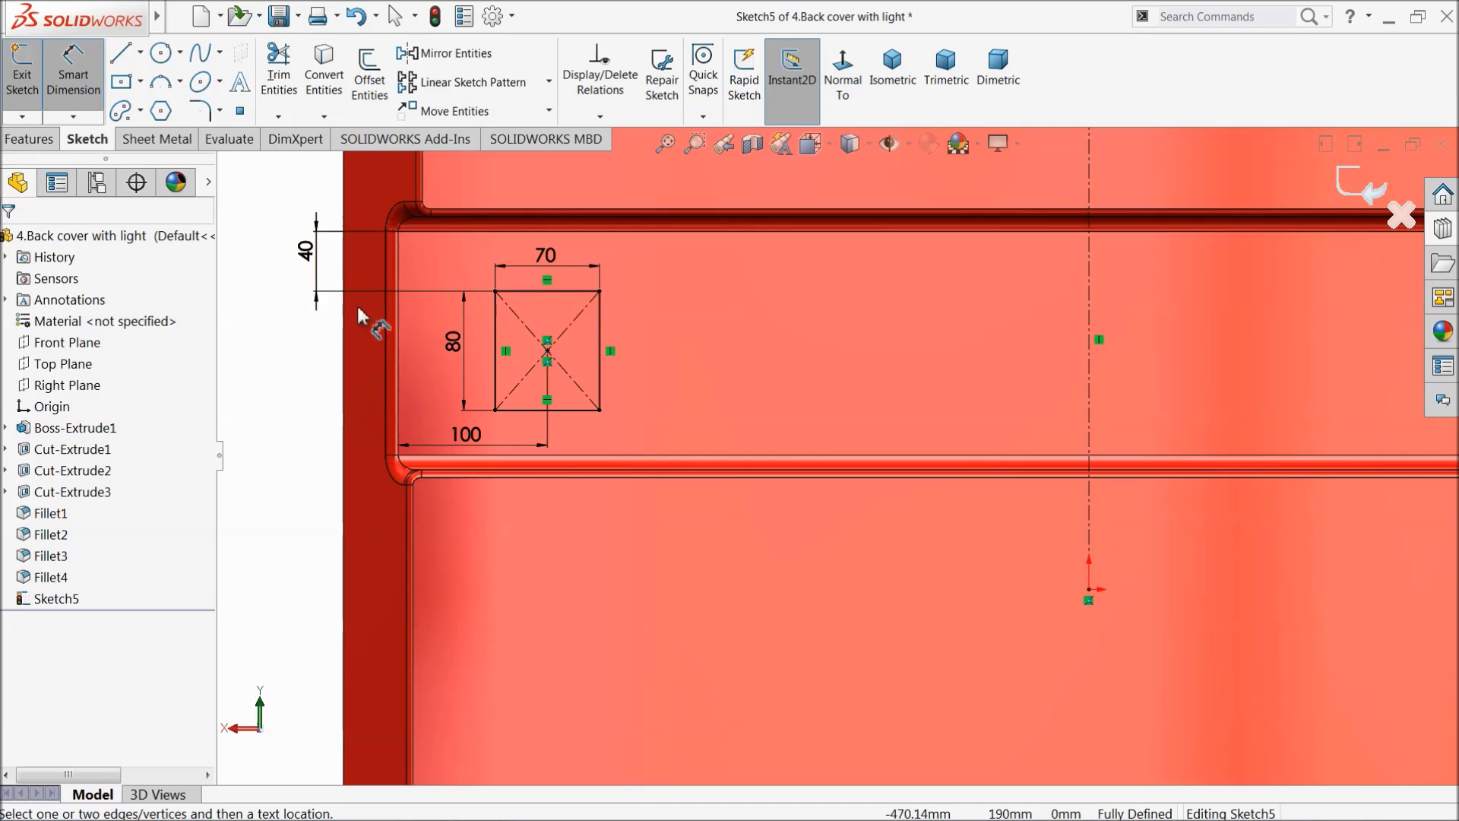
Step: Round all four corners of the rectangle with a 10 mm sketch fillet
left_click(207, 111)
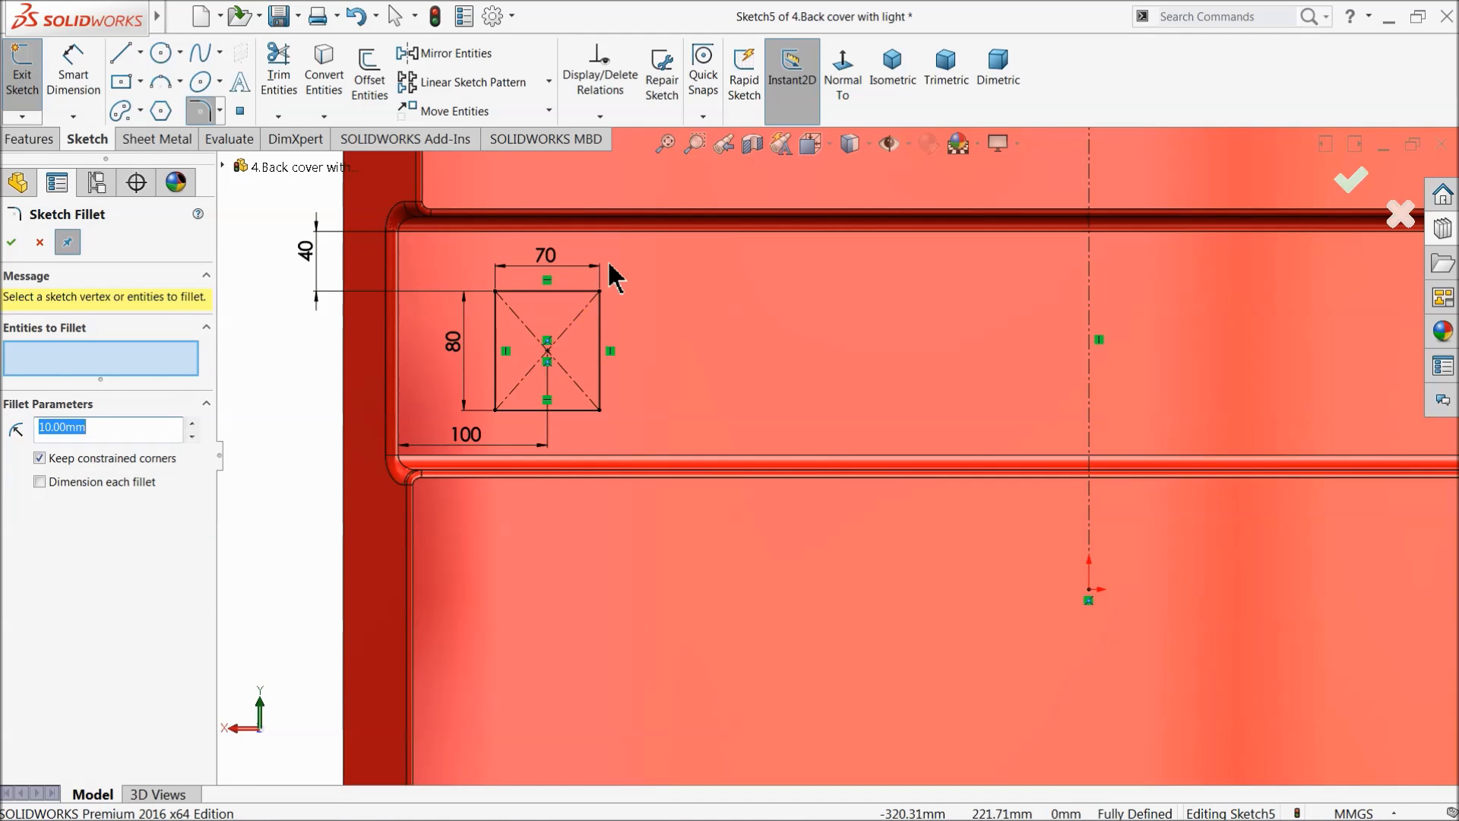
left_click_drag(444, 439, 447, 440)
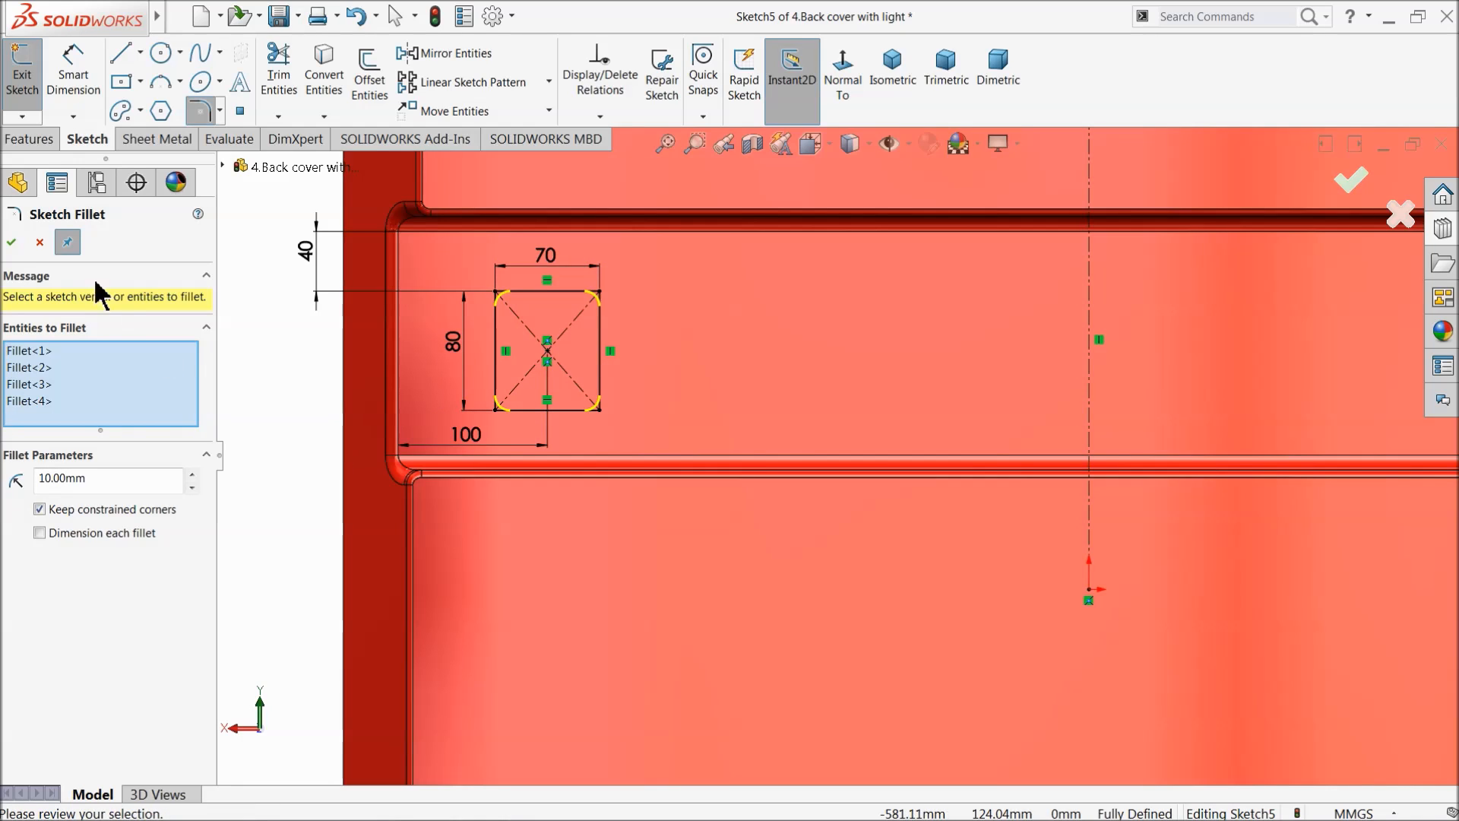
left_click(12, 243)
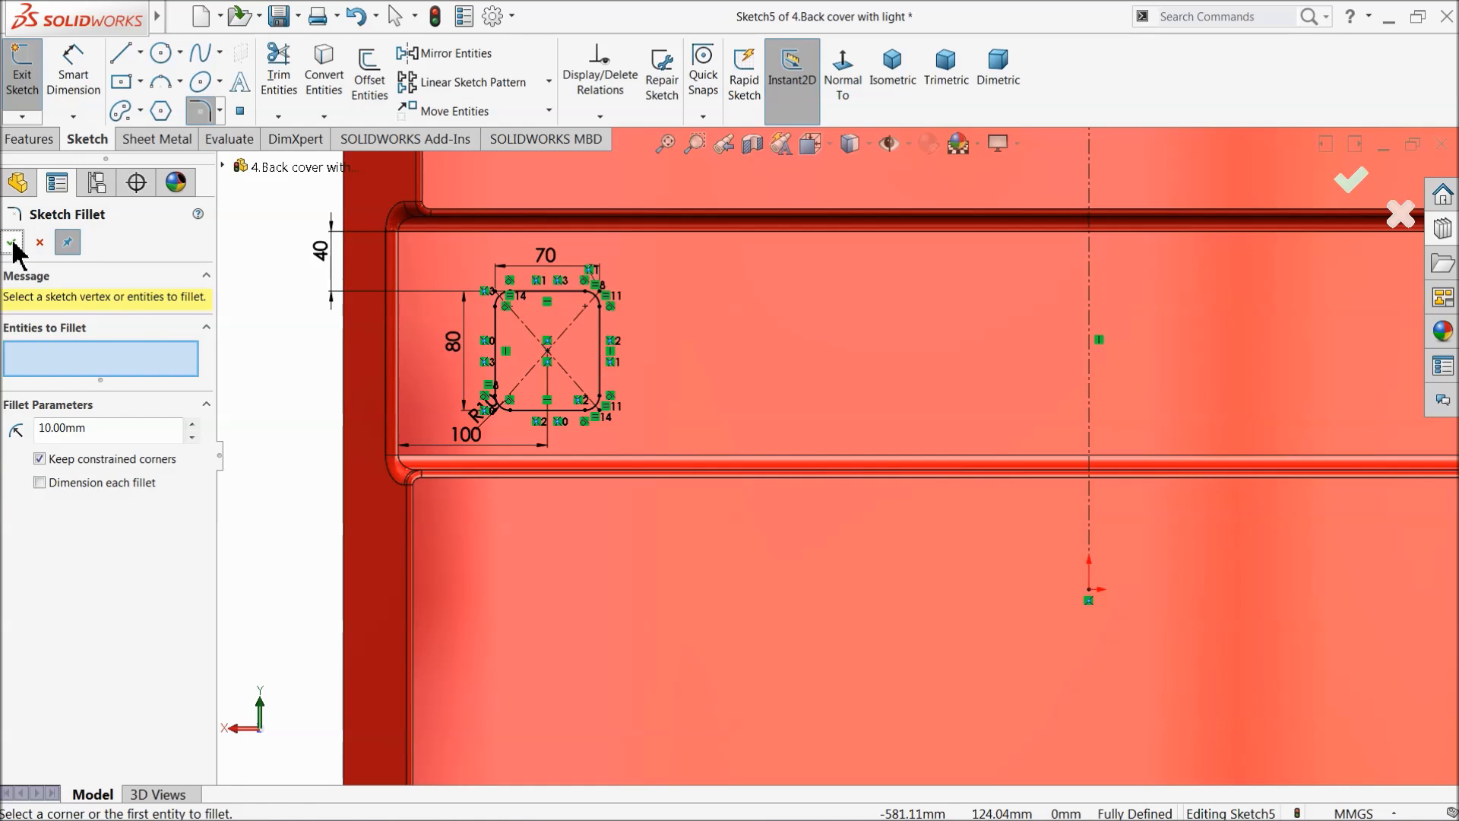
left_click(12, 243)
Step: Copy the rounded rectangle with its dimensions, using its center as start point, and place the copy beside it toward the centerline
left_click(549, 111)
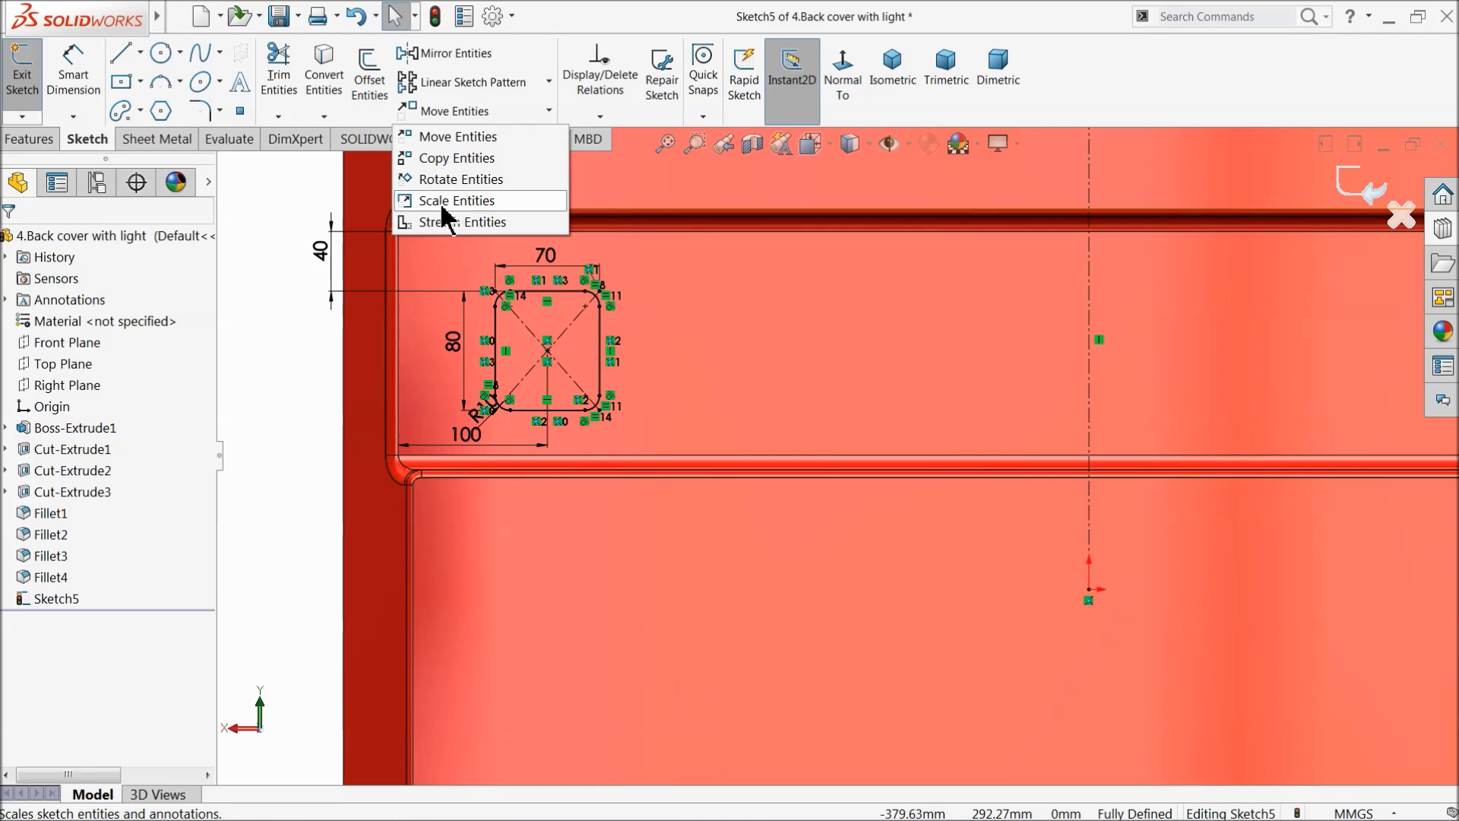
left_click(460, 158)
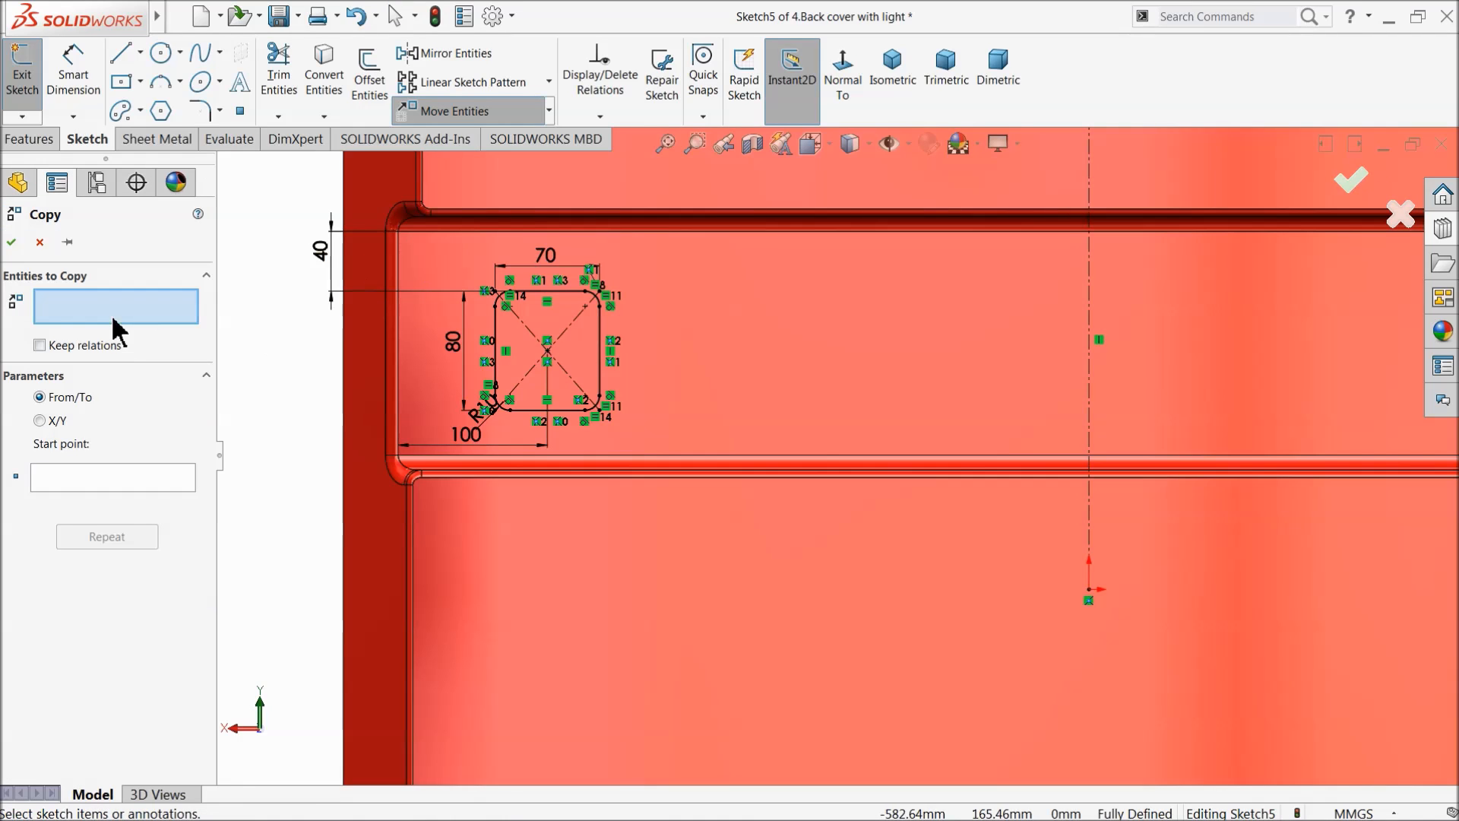
left_click_drag(409, 452, 396, 458)
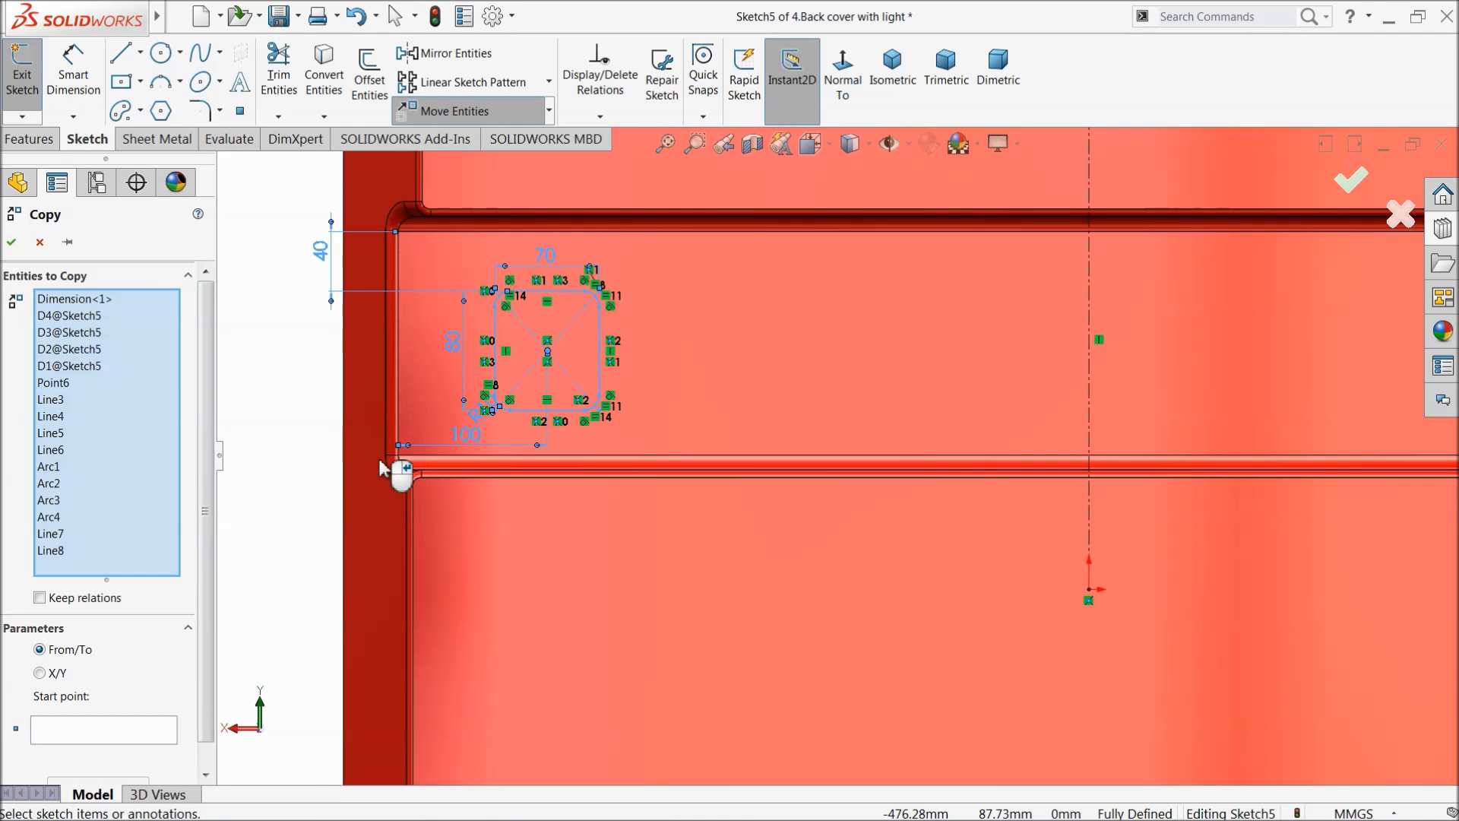
left_click(61, 731)
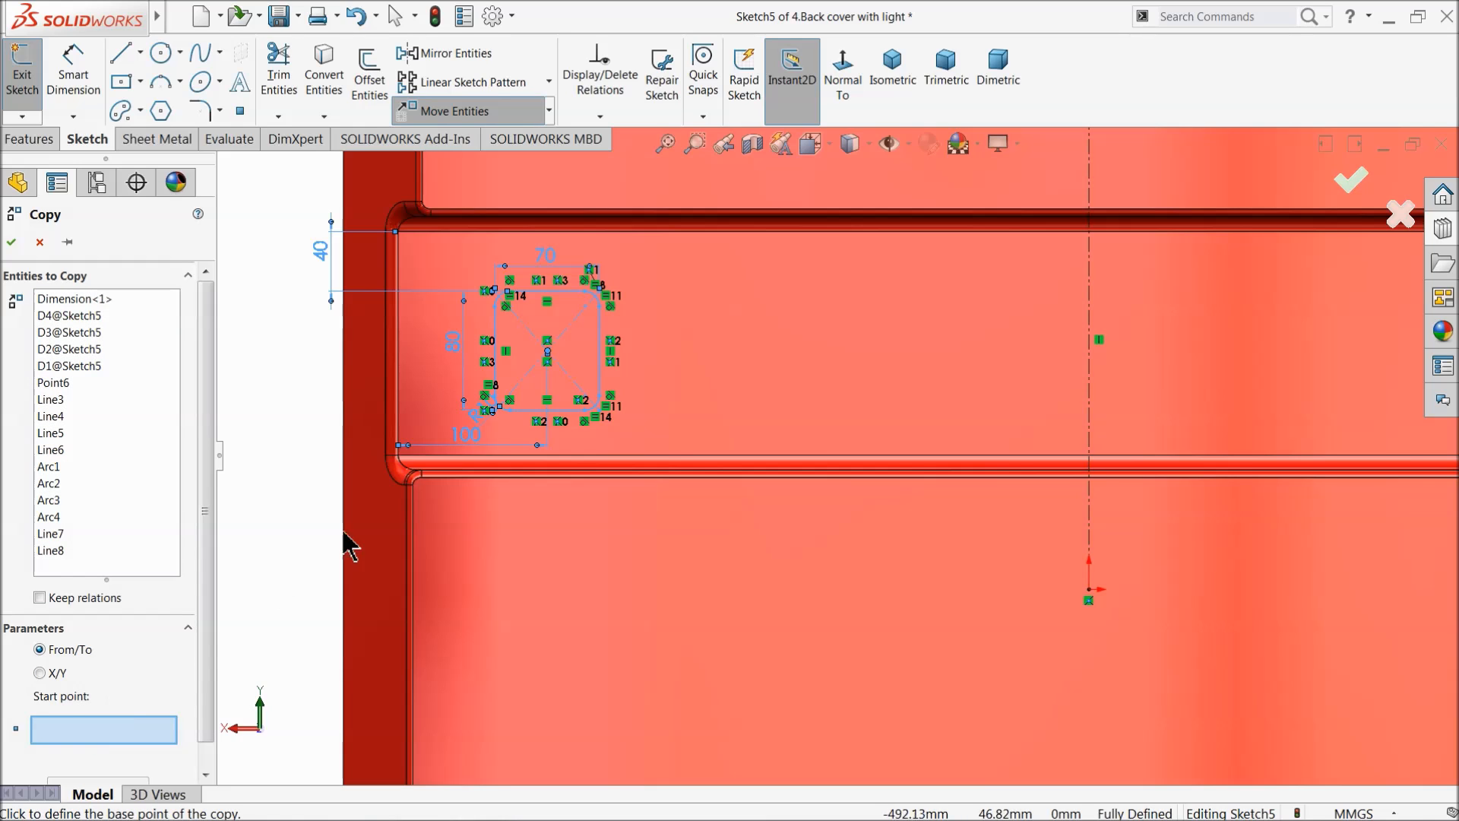
left_click(548, 352)
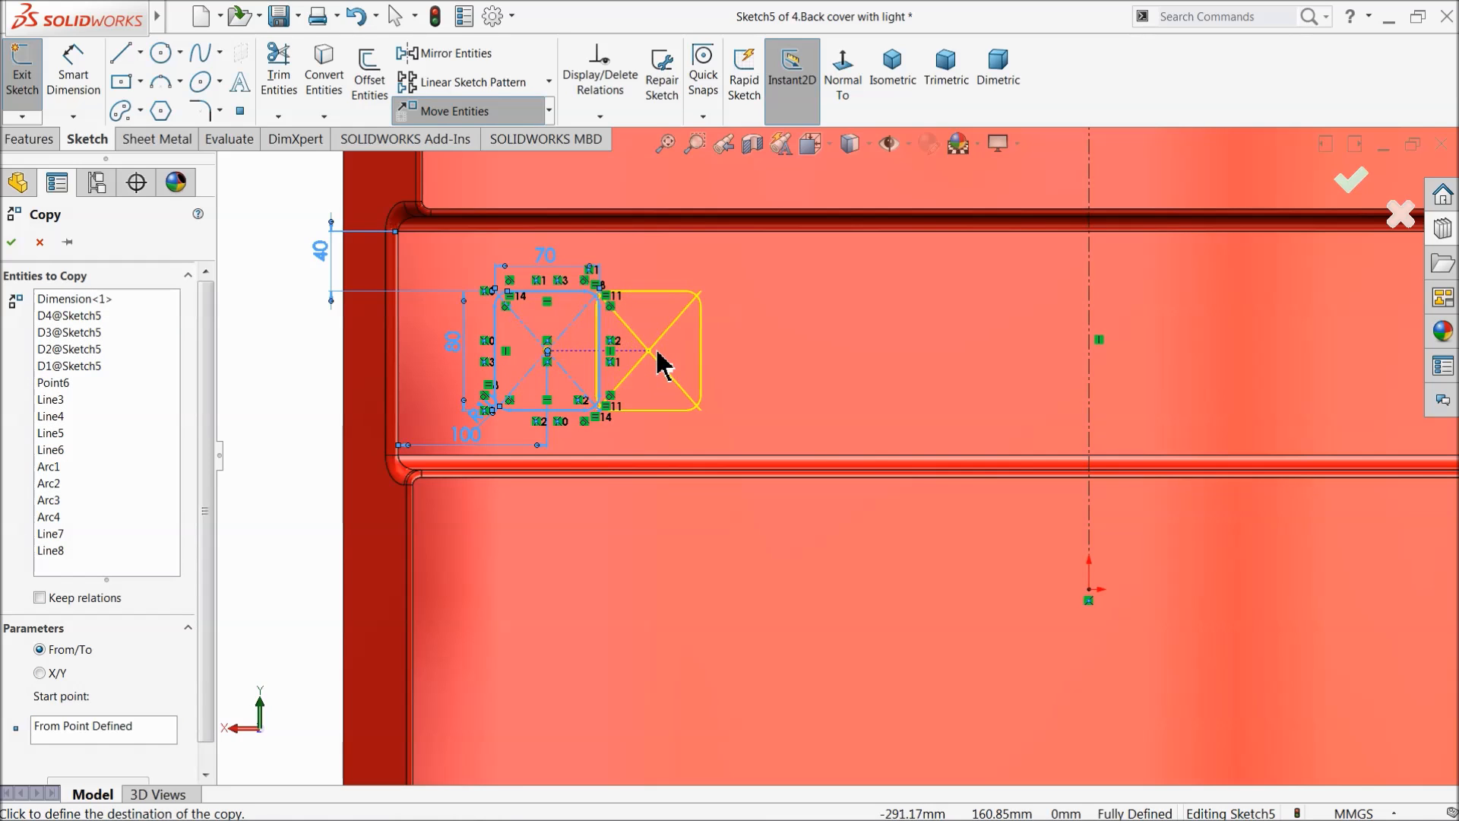
left_click(676, 351)
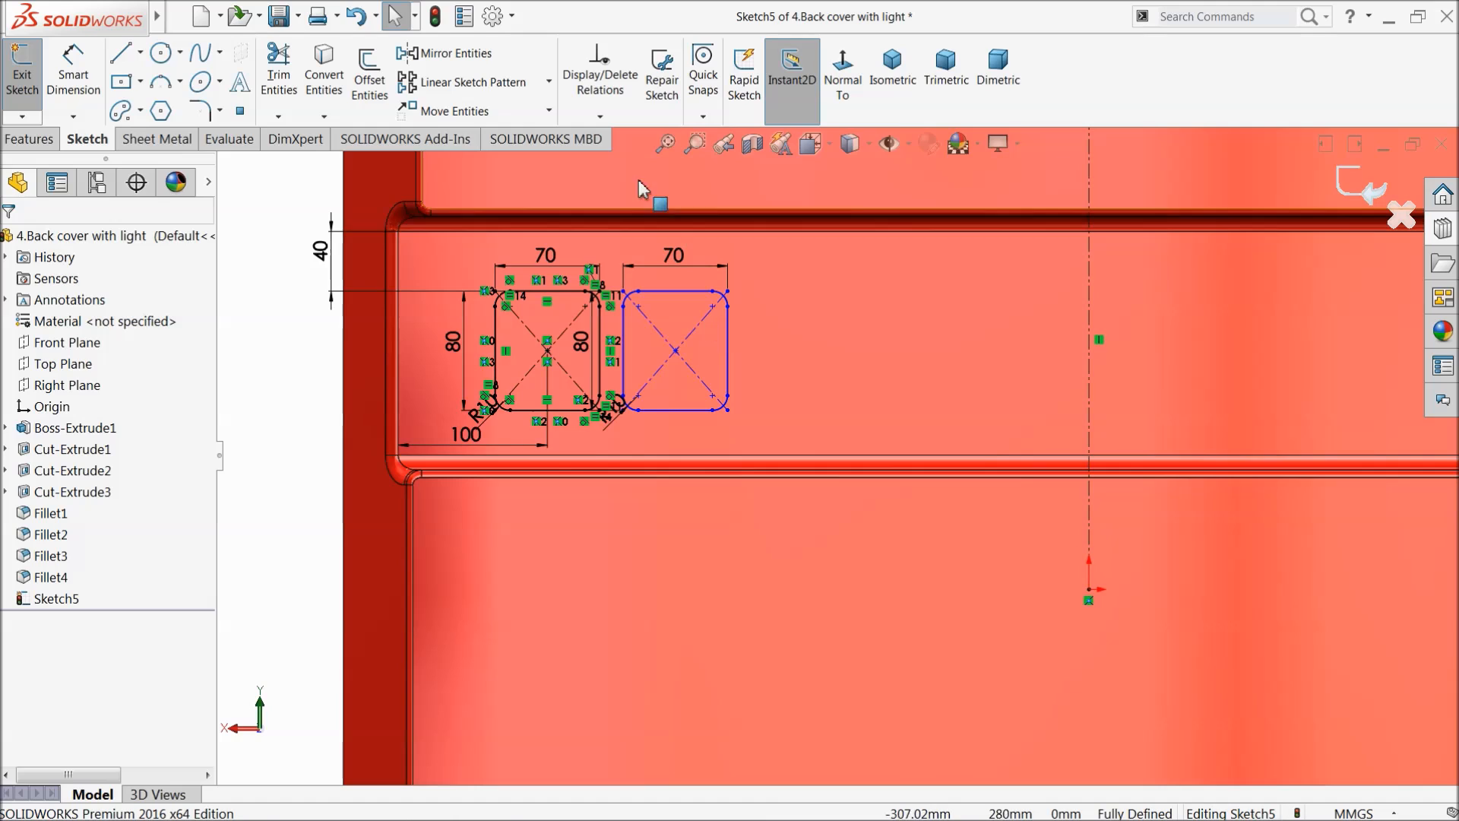
Step: Copy the second rounded rectangle with its dimensions, using its center as start point, and place the third outline beside it toward the centerline
left_click(548, 111)
left_click(491, 159)
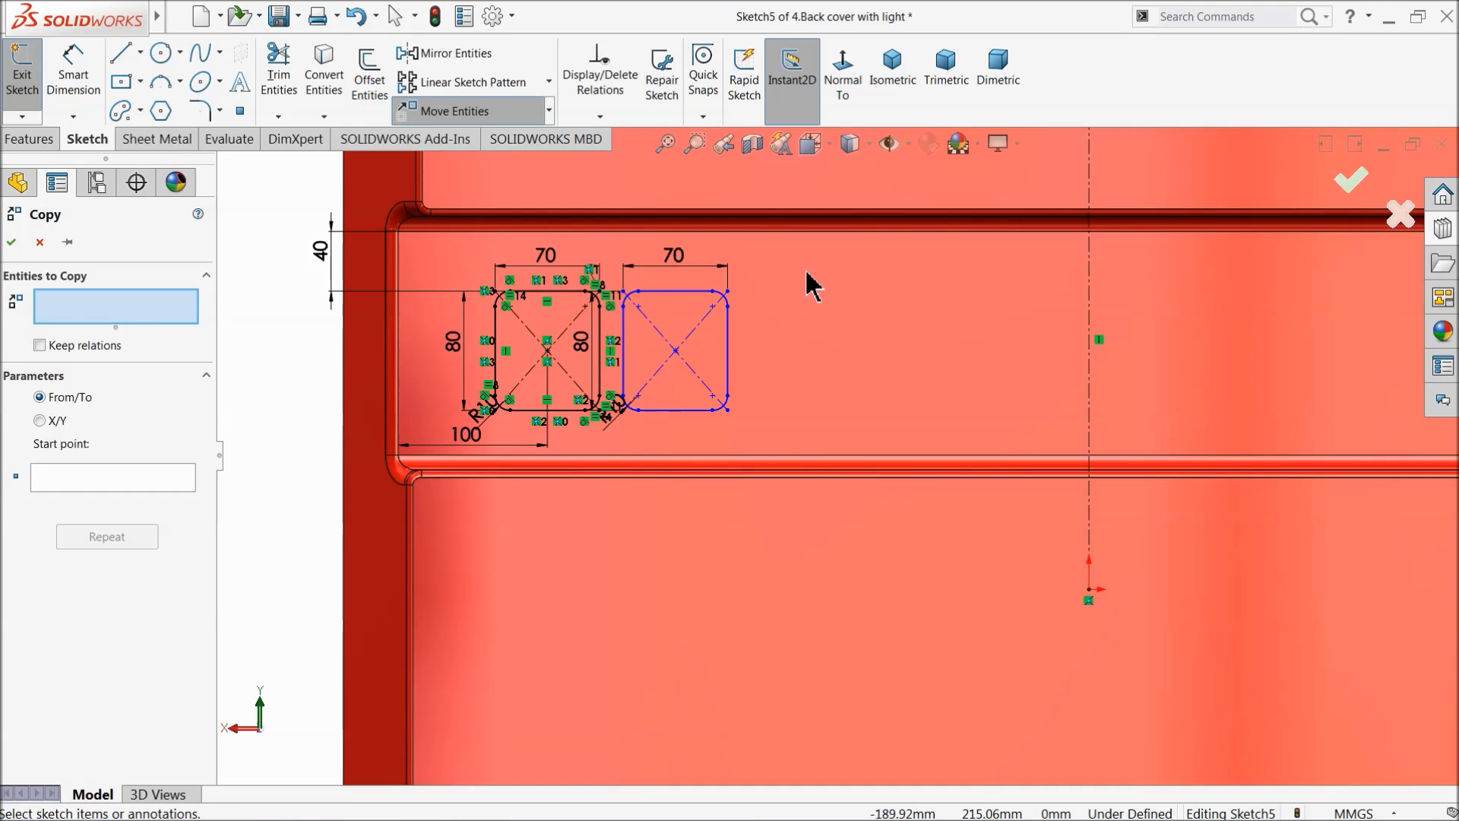
left_click_drag(803, 264, 617, 436)
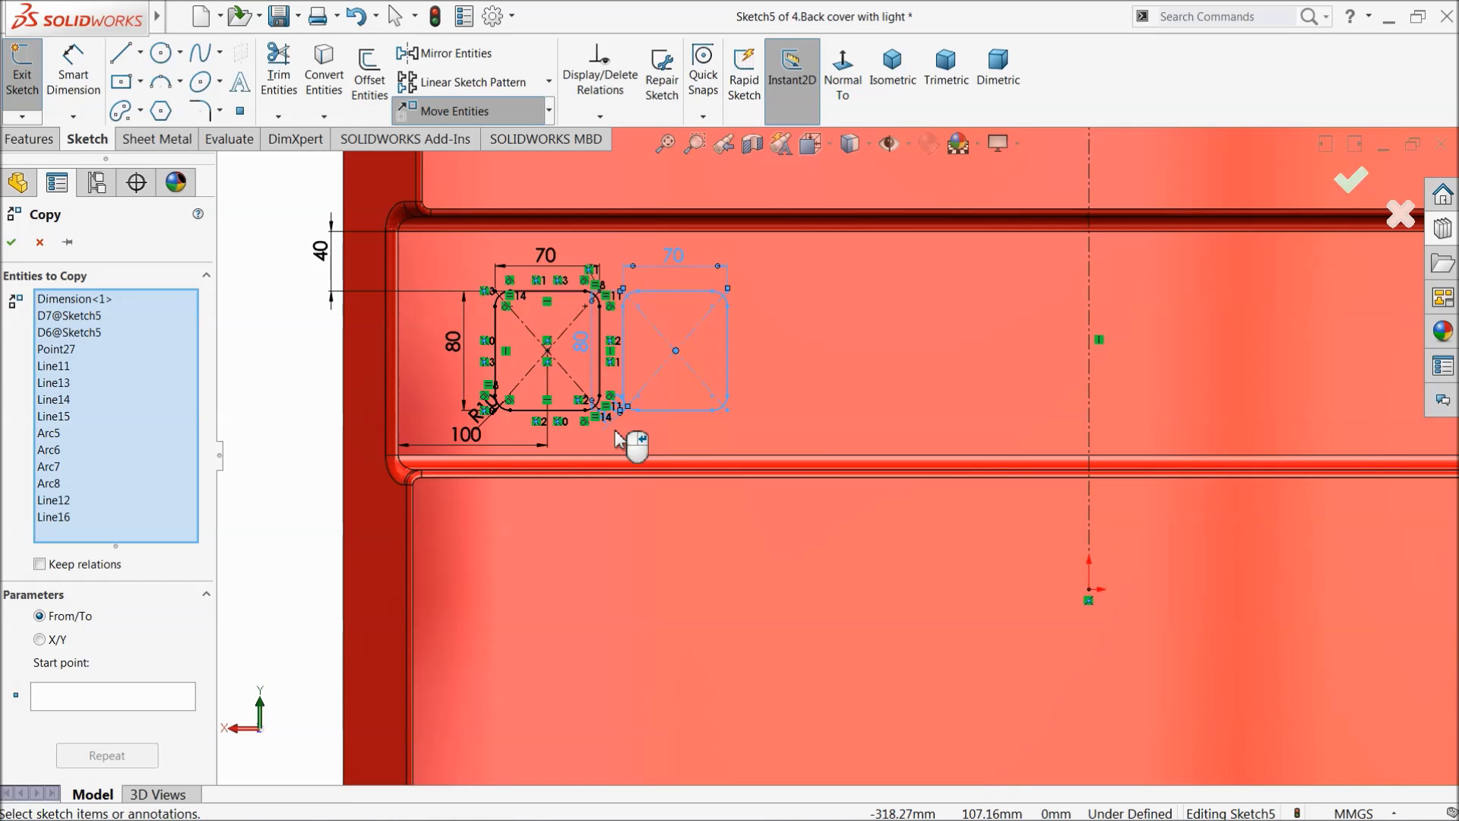
left_click(103, 704)
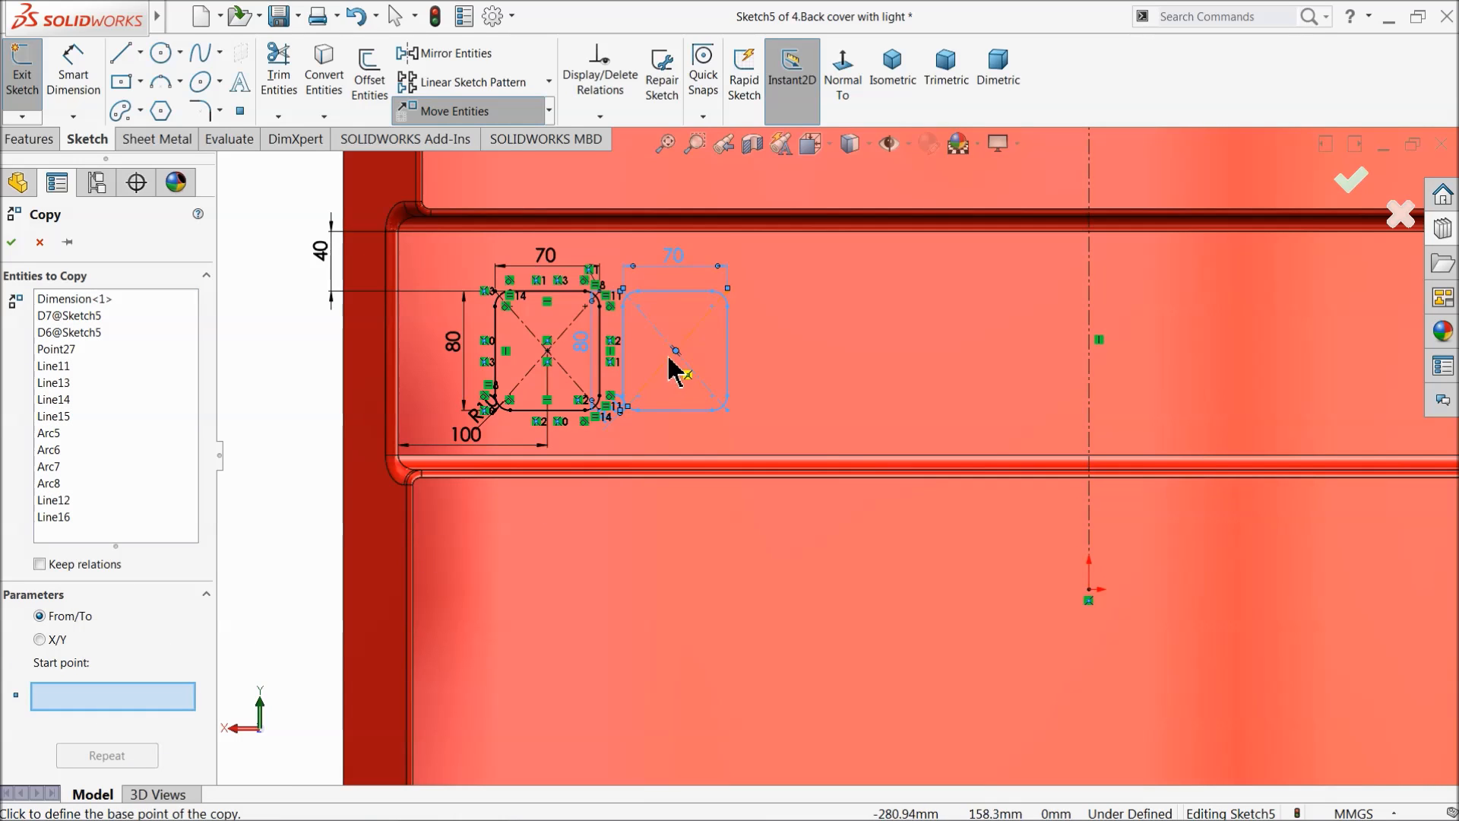
left_click(677, 351)
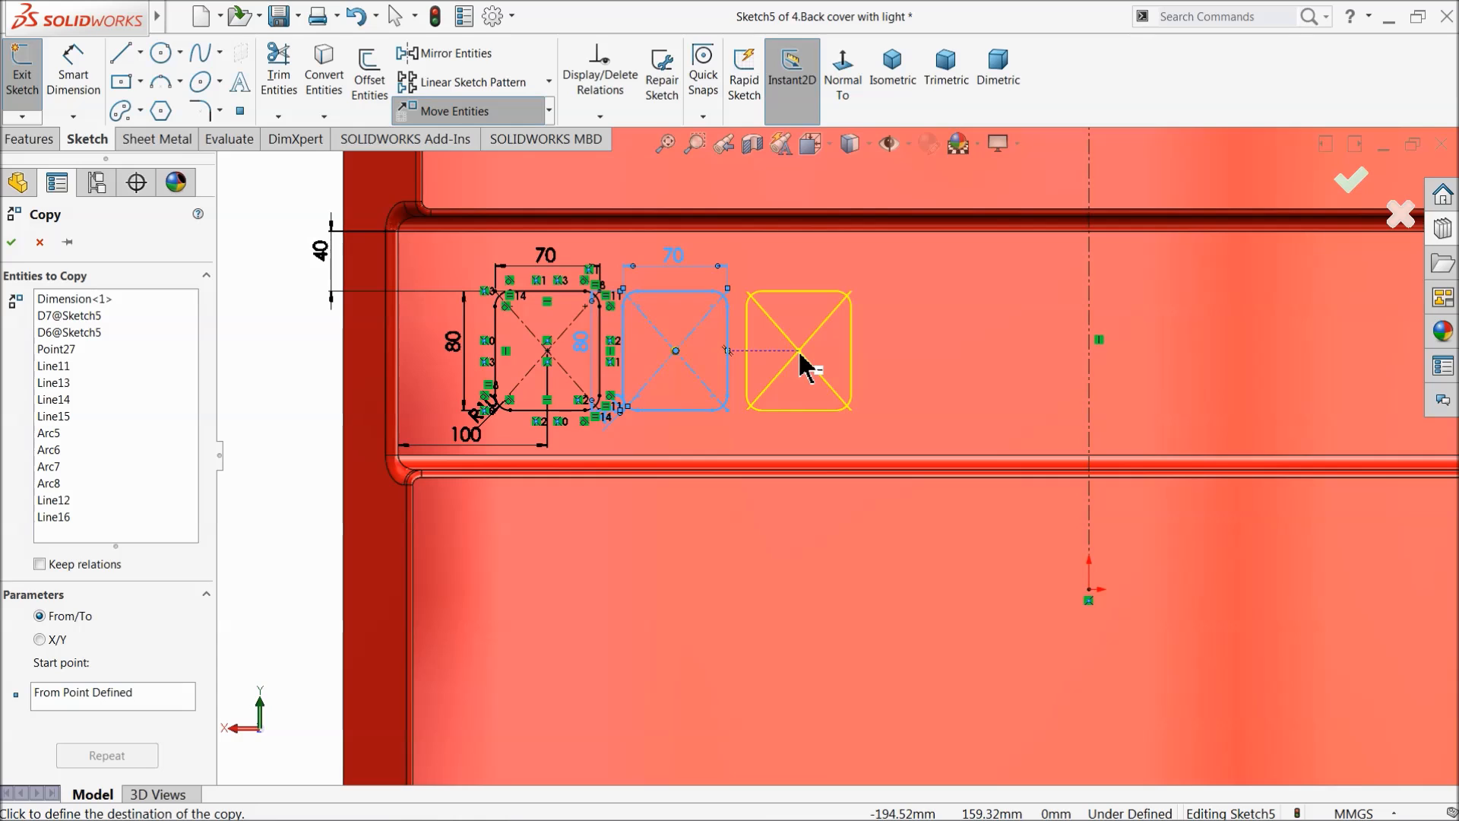
left_click(802, 351)
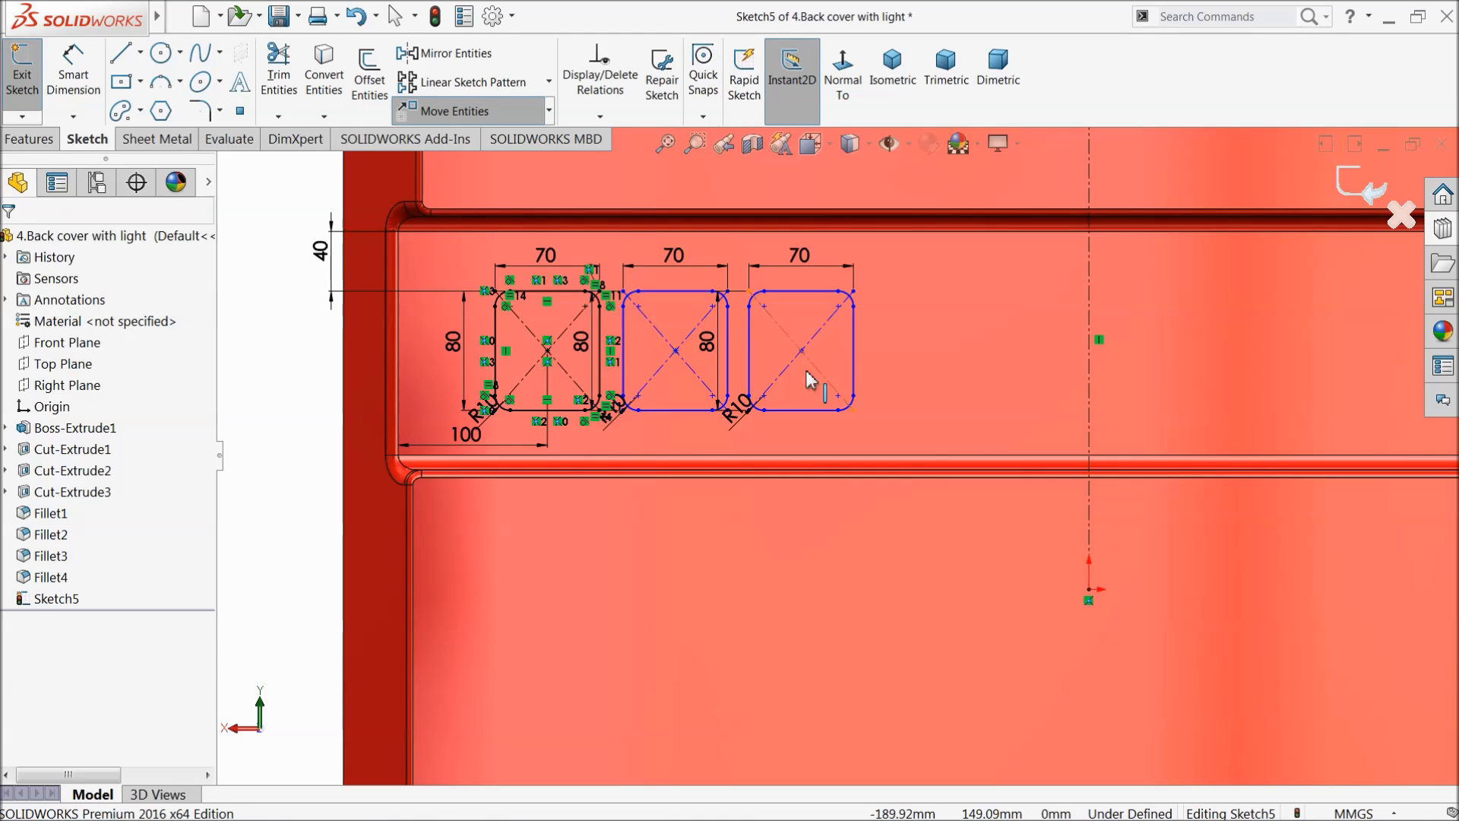
Step: Mirror the three rounded rectangles about the vertical centerline, keeping the originals
scroll(950, 434, "up", 3)
scroll(950, 435, "down", 3)
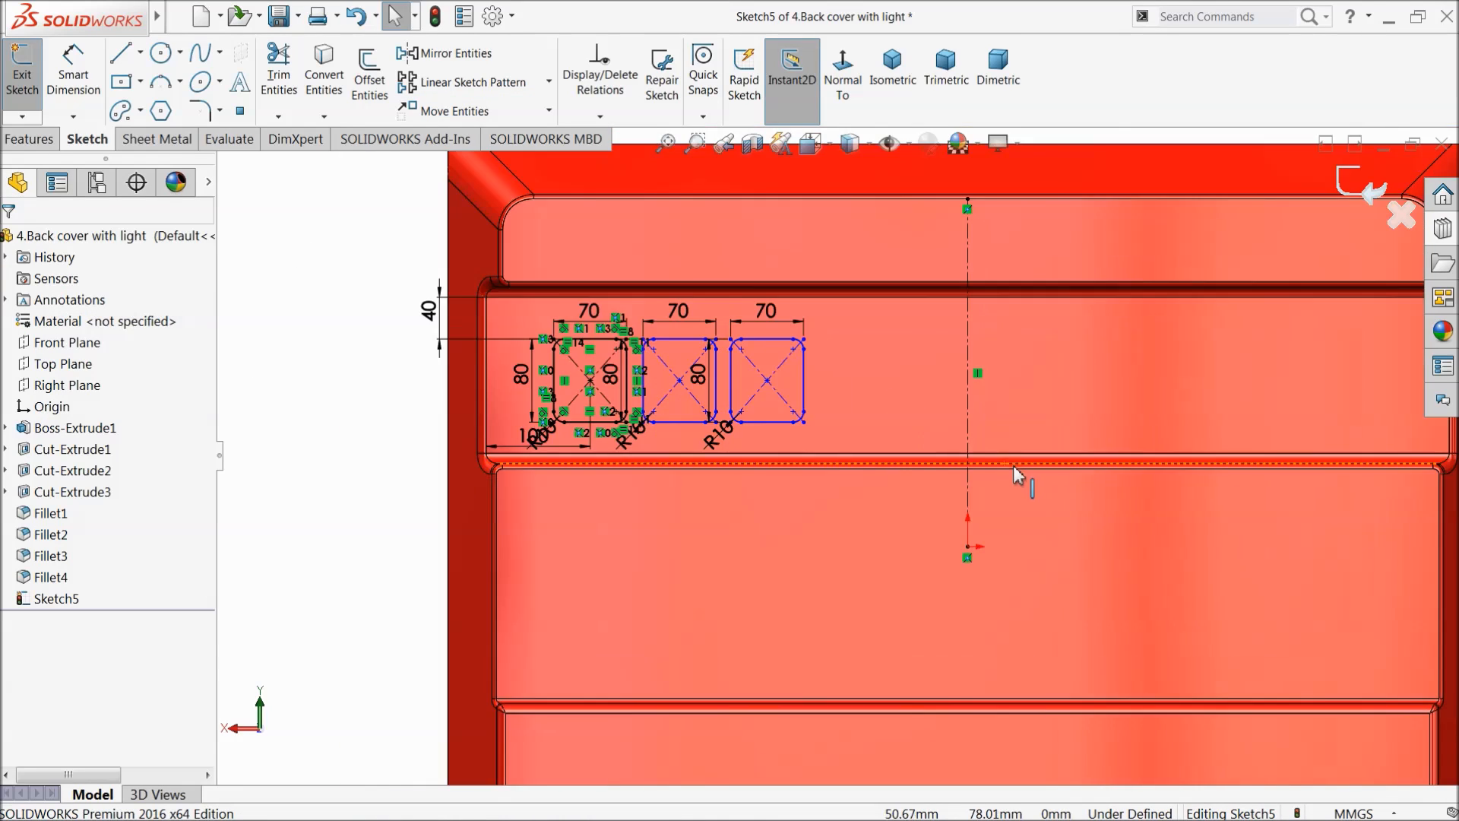
left_click(450, 53)
left_click_drag(826, 285, 380, 428)
left_click_drag(208, 420, 210, 583)
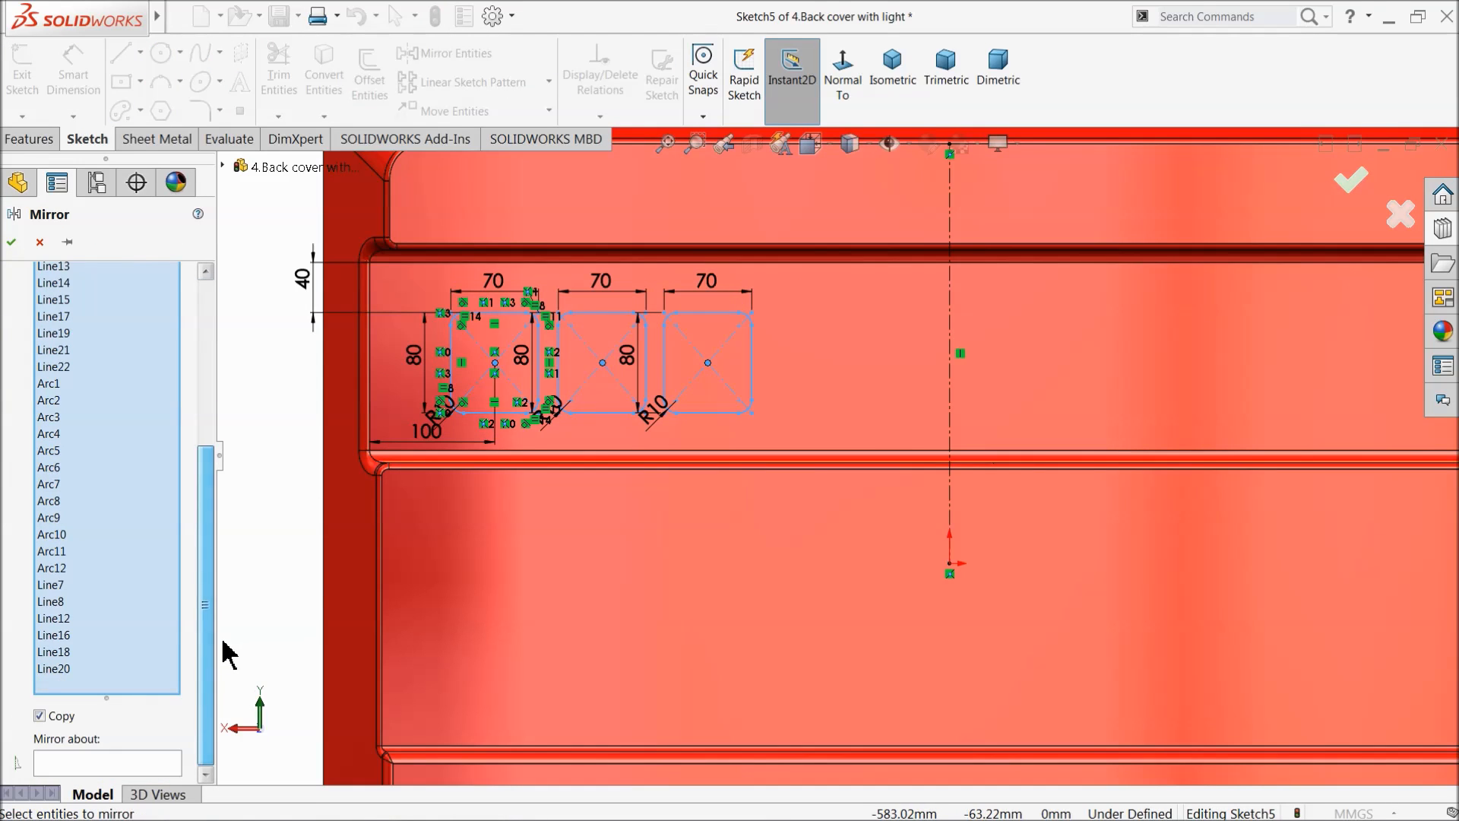
left_click(100, 764)
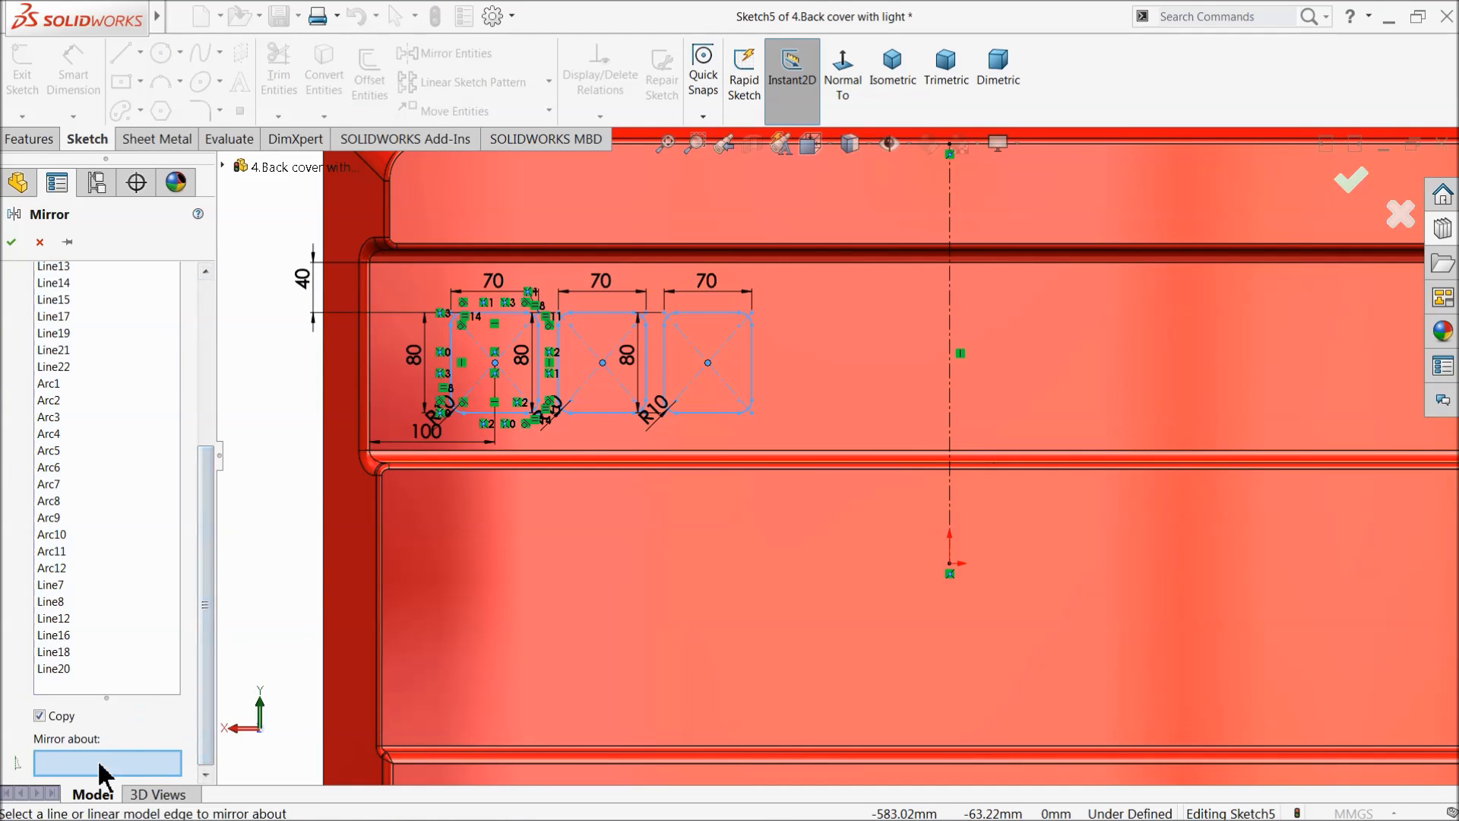
left_click(951, 332)
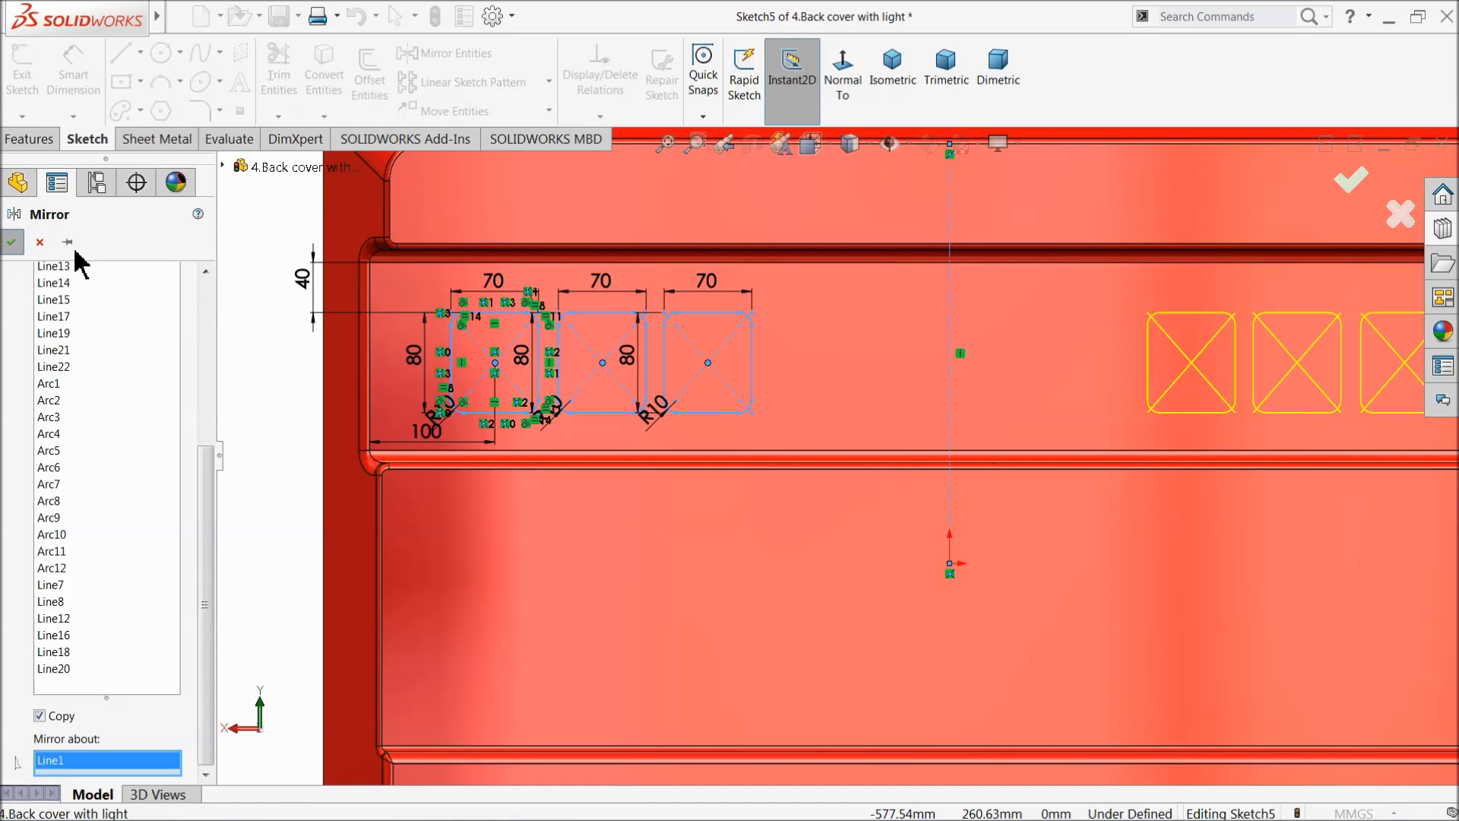
scroll(810, 349, "up", 3)
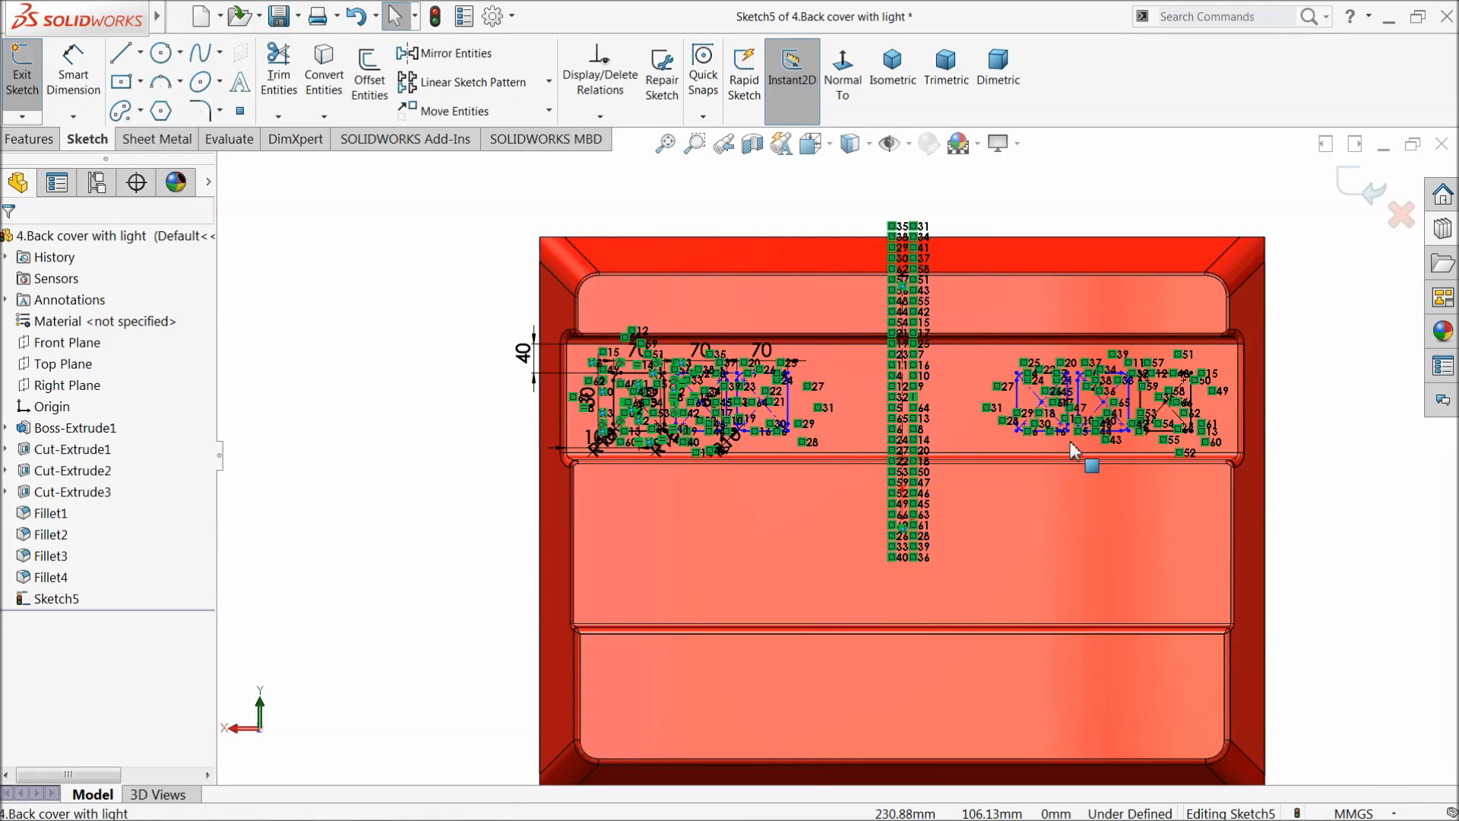
Step: Set up a blind boss extrusion of the six light outlines with a depth of 60 mm
scroll(1070, 441, "down", 2)
left_click(29, 139)
left_click(30, 76)
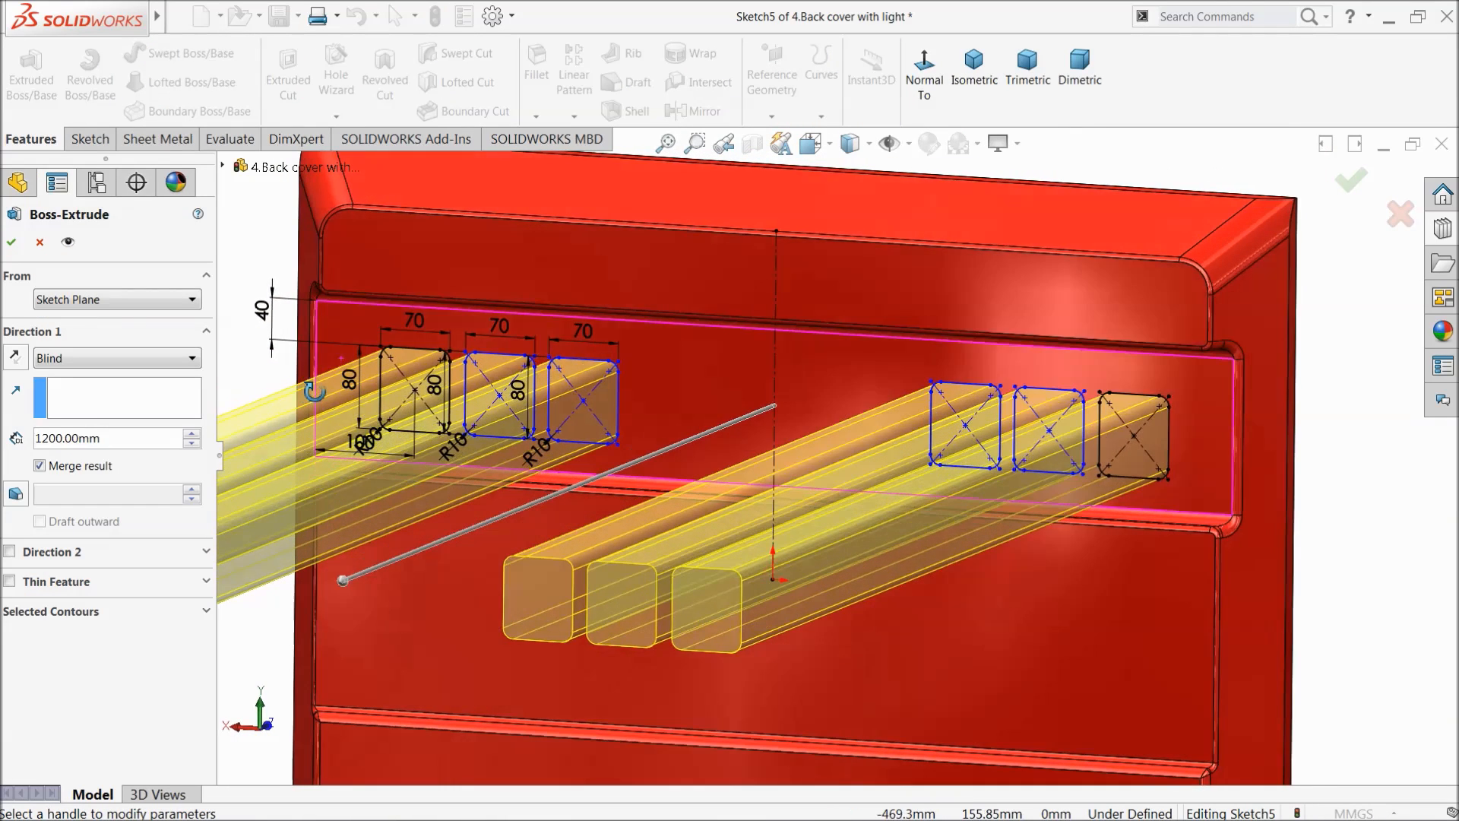
type("50")
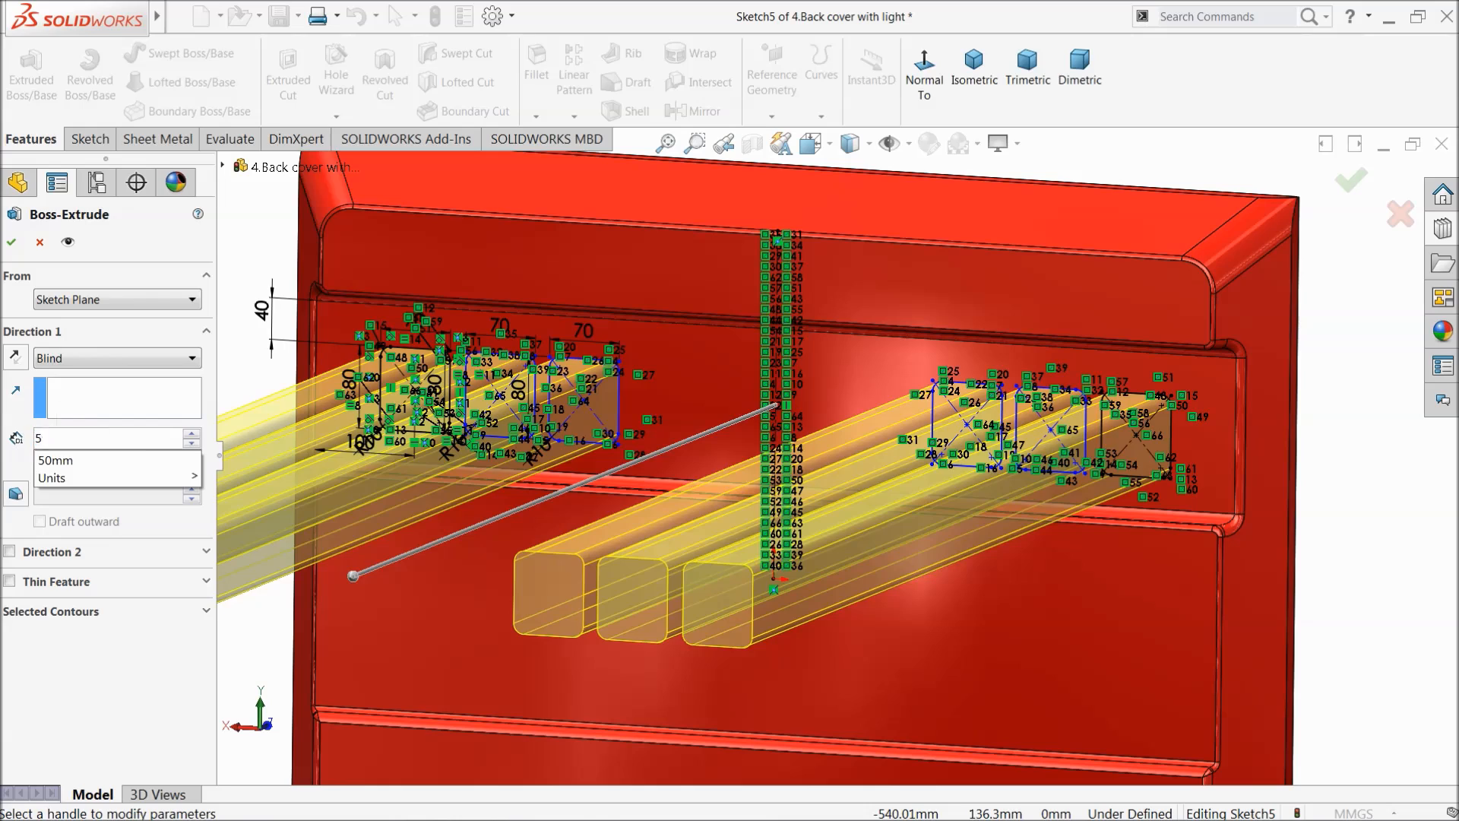
key("Return")
scroll(642, 403, "up", 2)
middle_click_drag(676, 421, 662, 455)
scroll(711, 445, "down", 3)
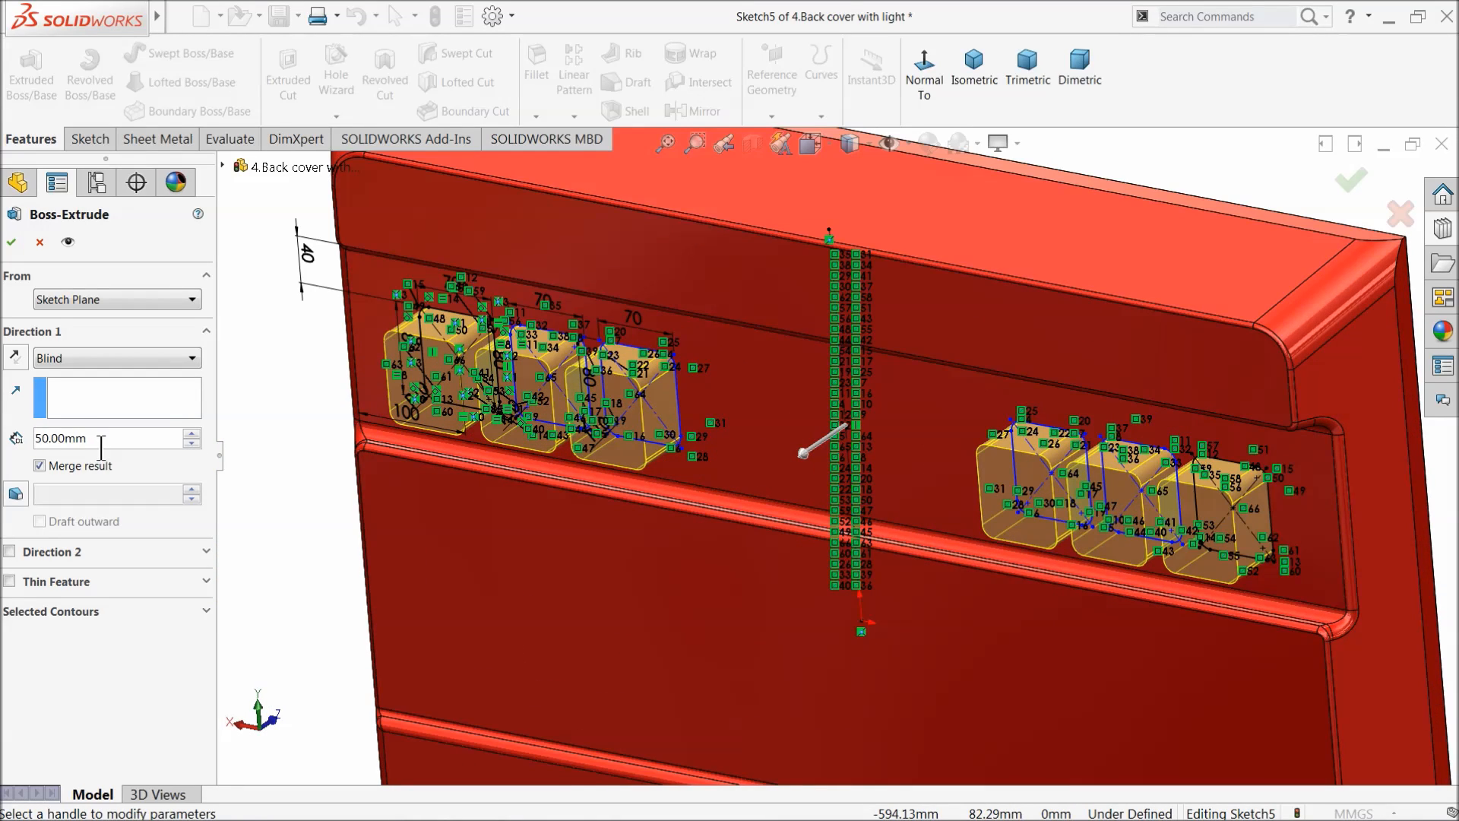
type("60")
key("Return")
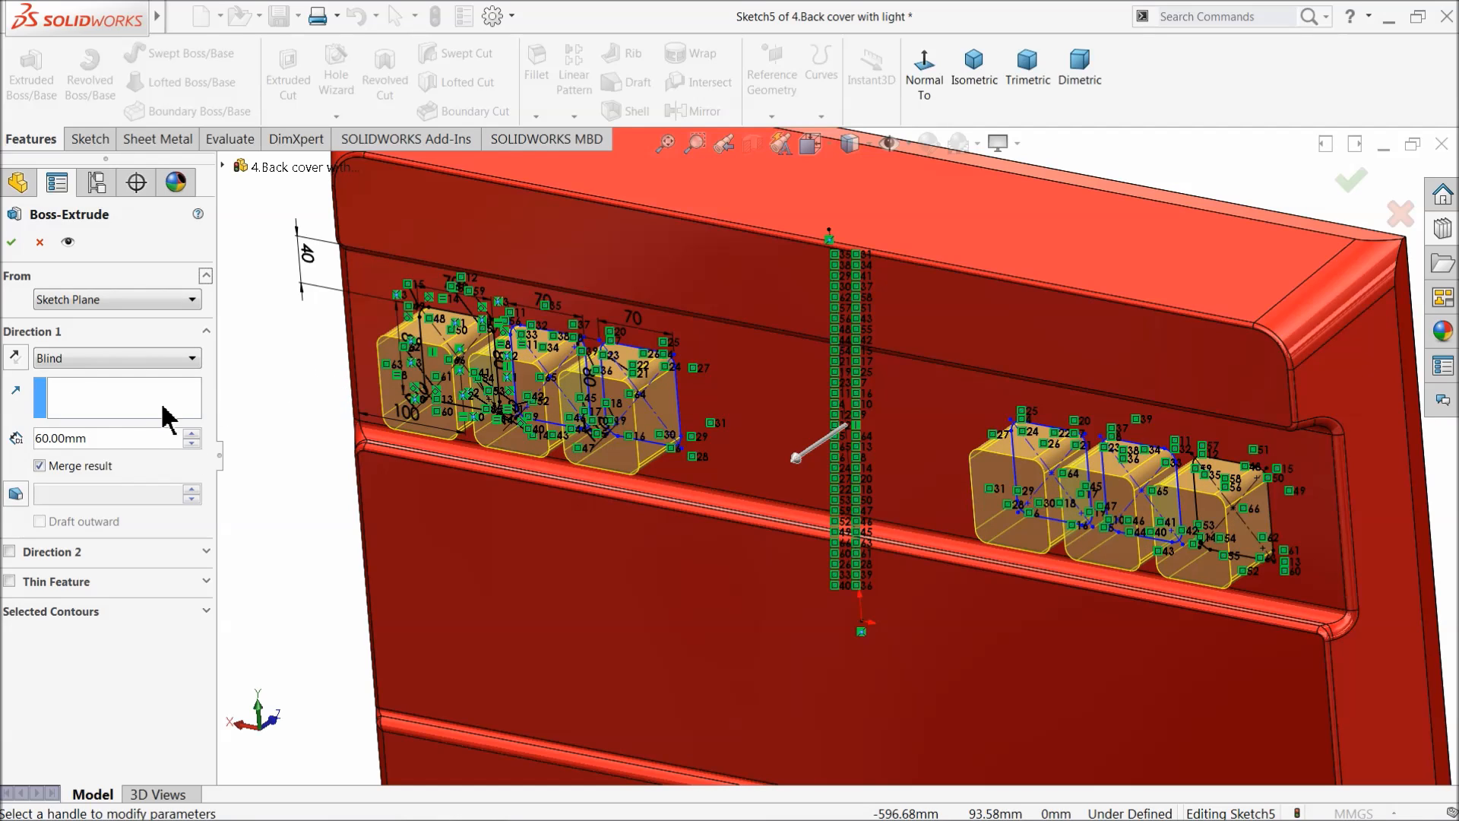
Step: Add a 7° inward draft to the light extrusion and create the feature
left_click(15, 494)
left_click(195, 489)
left_click(195, 489)
left_click(194, 489)
left_click(194, 488)
left_click(193, 489)
left_click(193, 490)
left_click(11, 241)
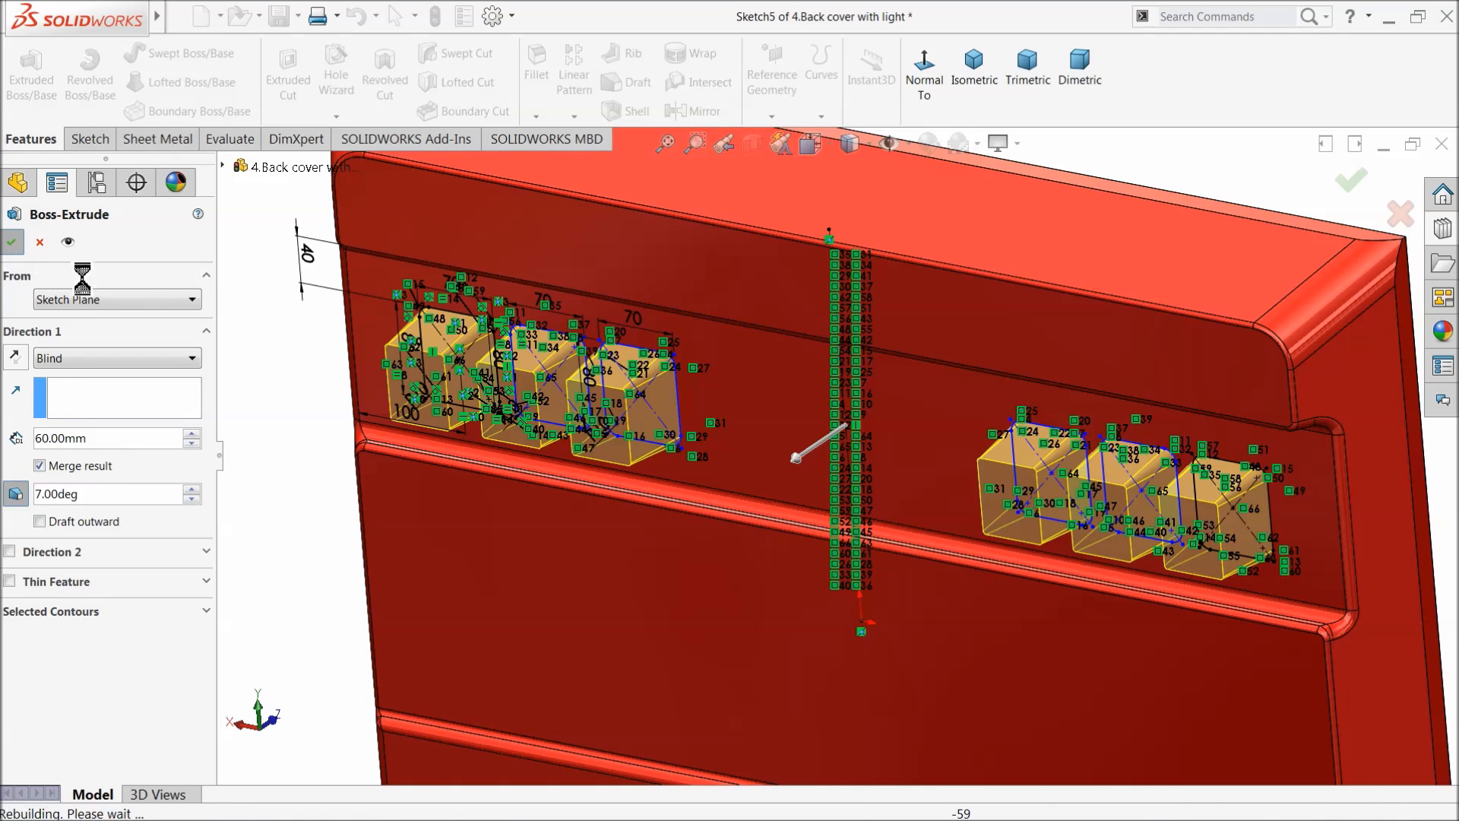
Step: Fillet the edges of the front faces of all six light blocks
middle_click_drag(641, 423, 662, 435)
left_click(260, 350)
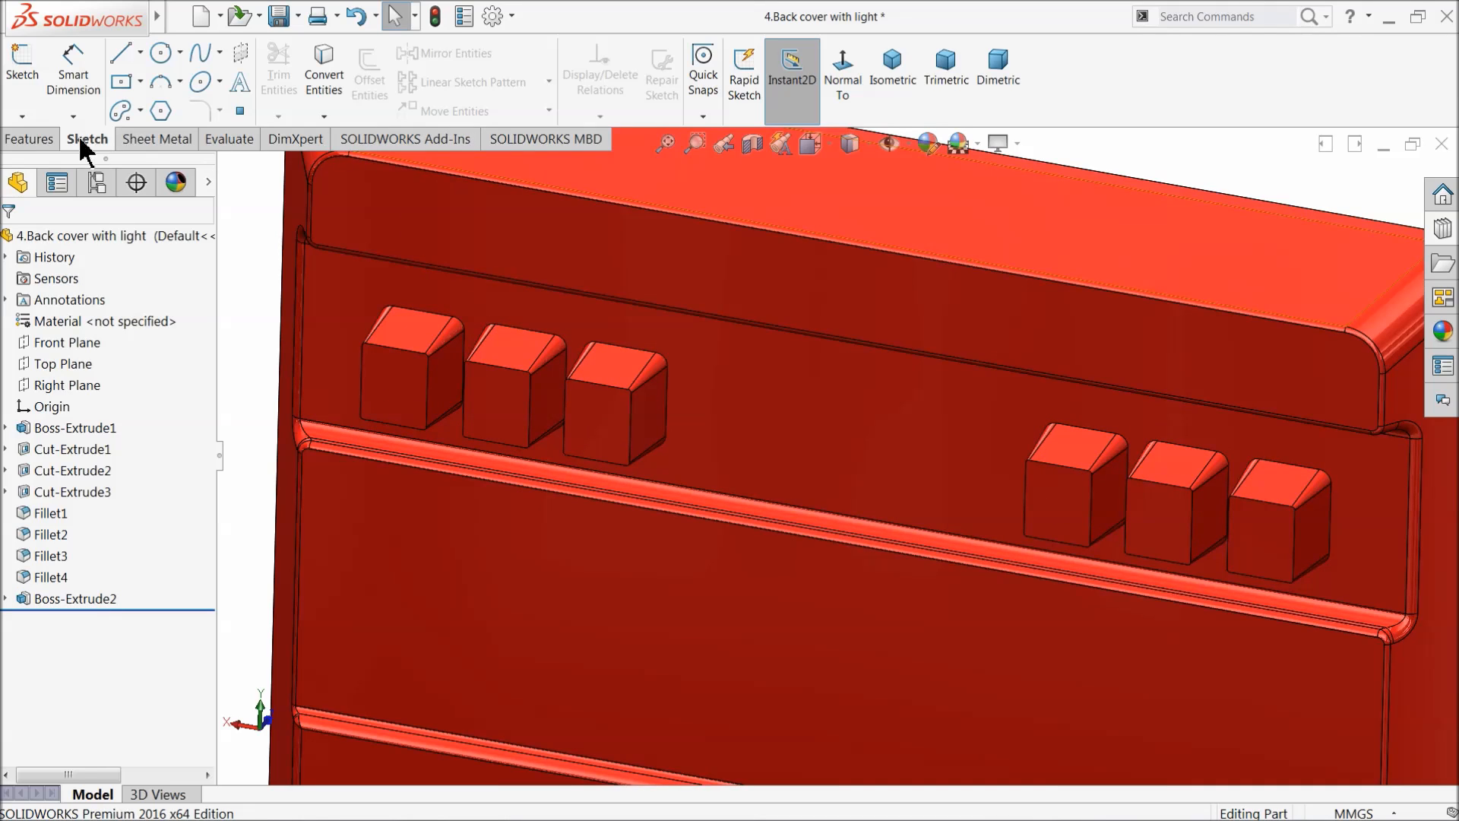
left_click(37, 140)
left_click(537, 83)
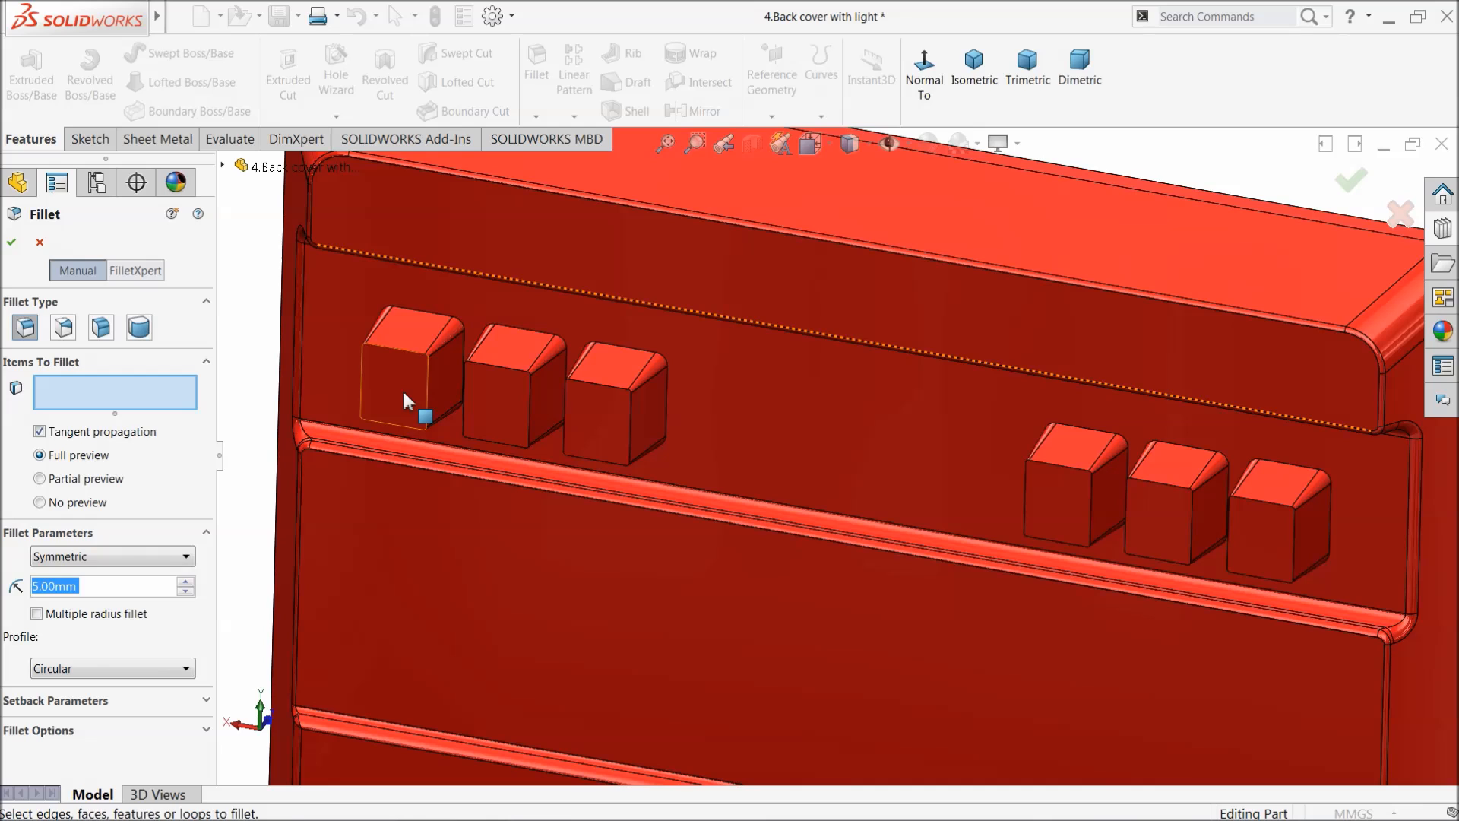
left_click(426, 399)
left_click(504, 405)
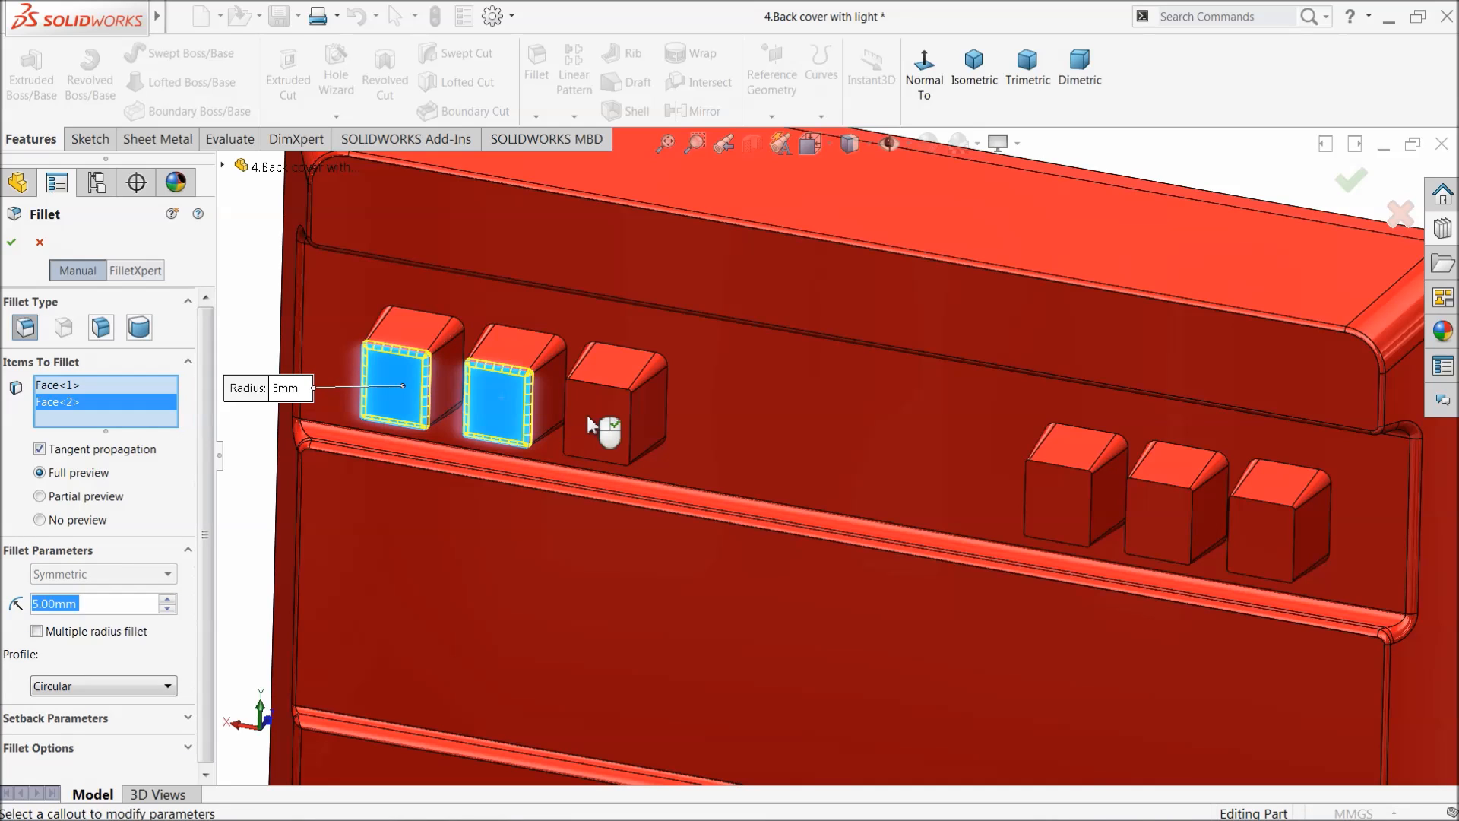
left_click(598, 431)
left_click(1052, 515)
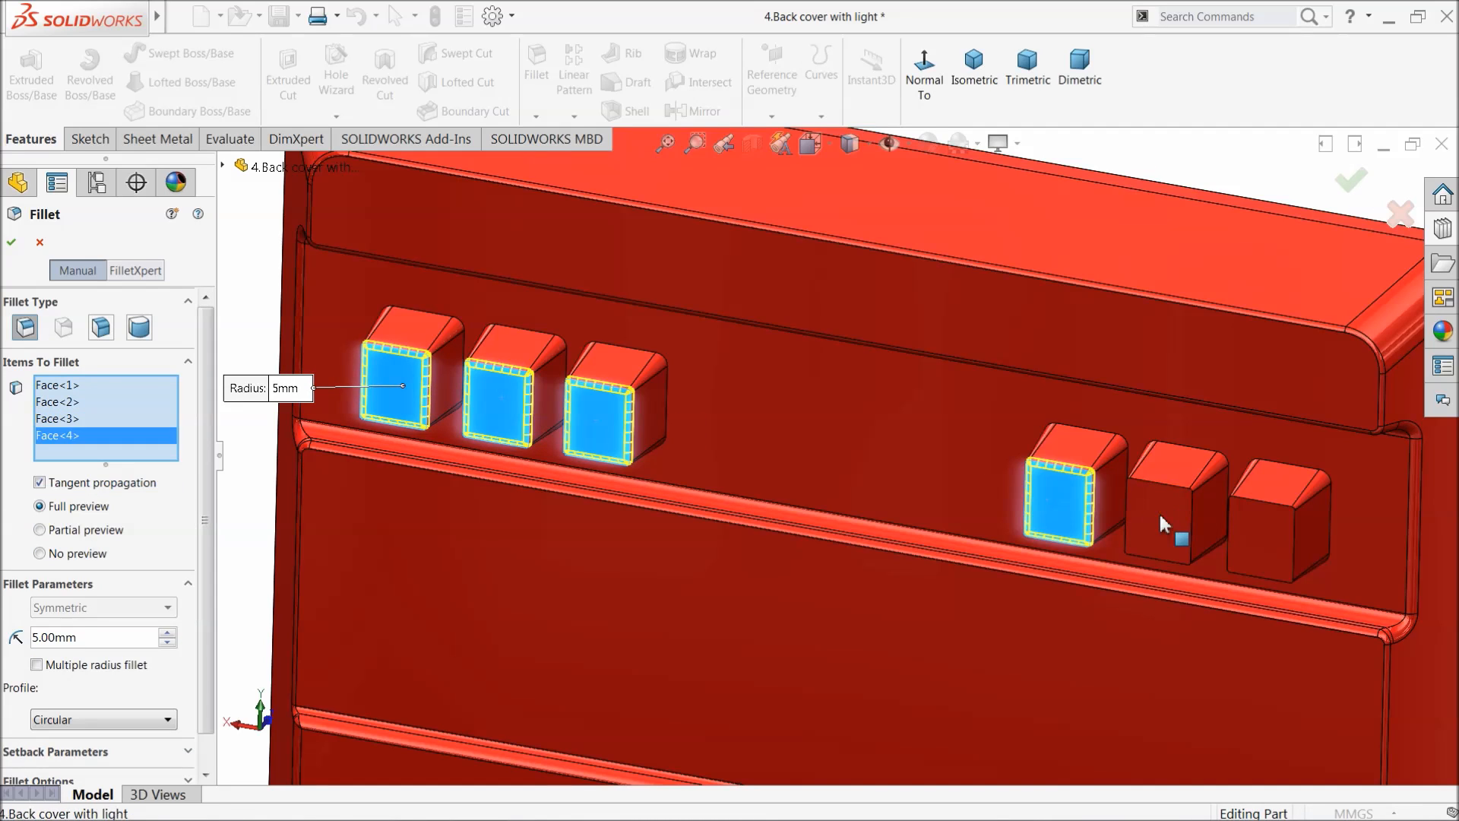
left_click(1179, 531)
left_click(1279, 536)
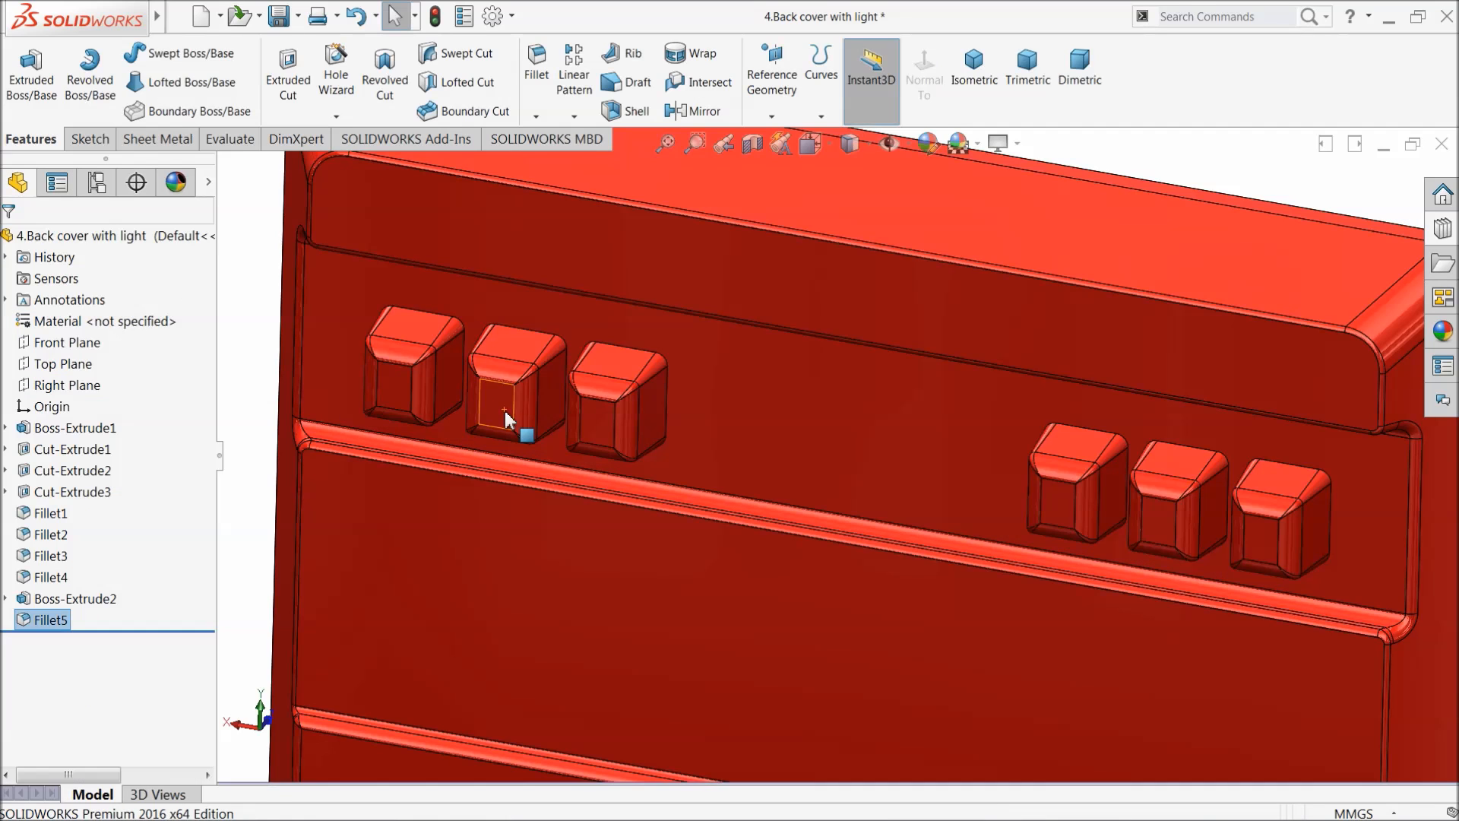
Step: Apply a standard yellow color to the front face of the leftmost light block
scroll(549, 394, "up", 2)
scroll(919, 497, "down", 1)
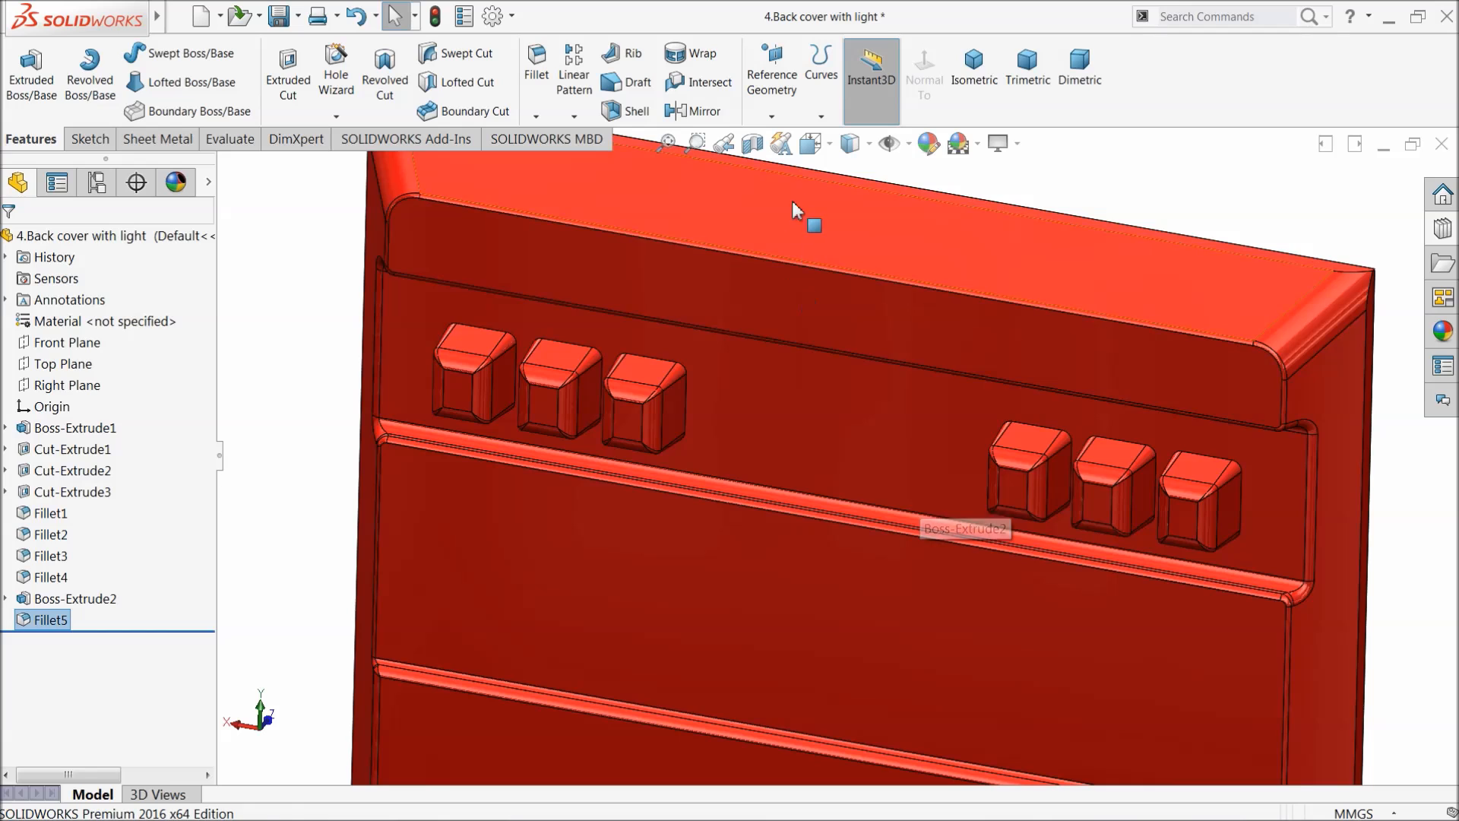
left_click(457, 392)
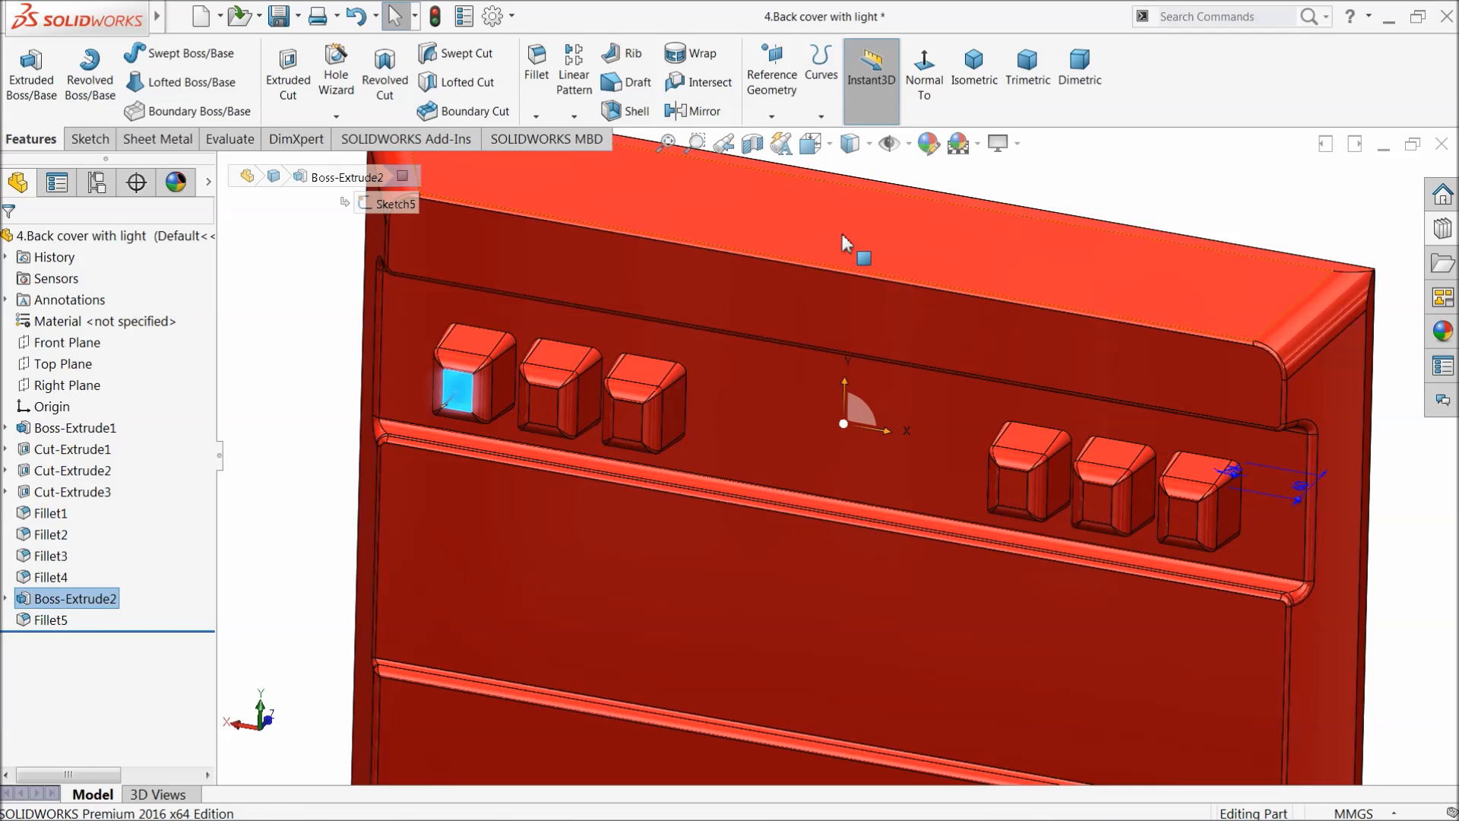
left_click(928, 143)
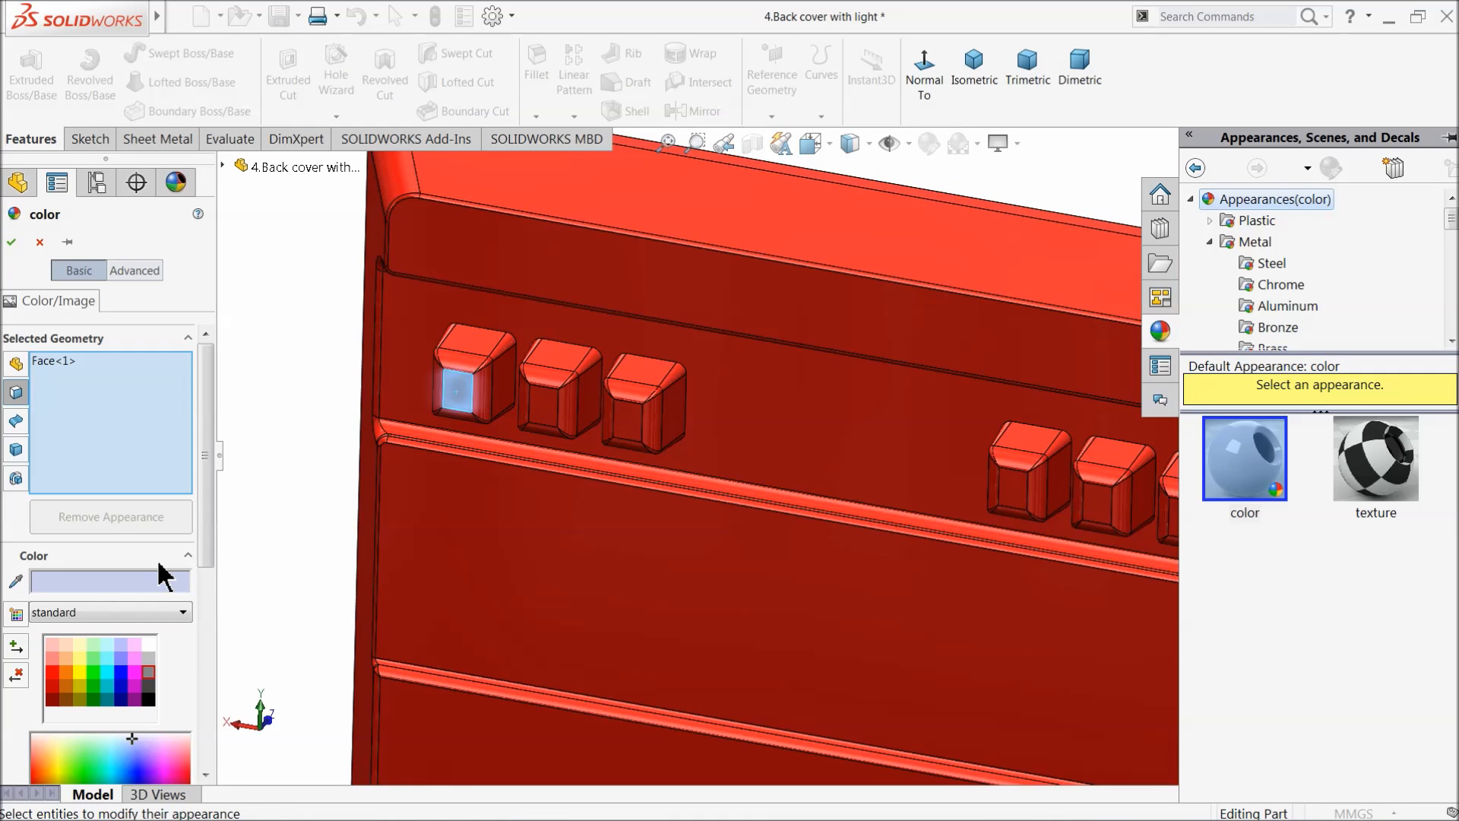
left_click(152, 648)
scroll(414, 501, "down", 4)
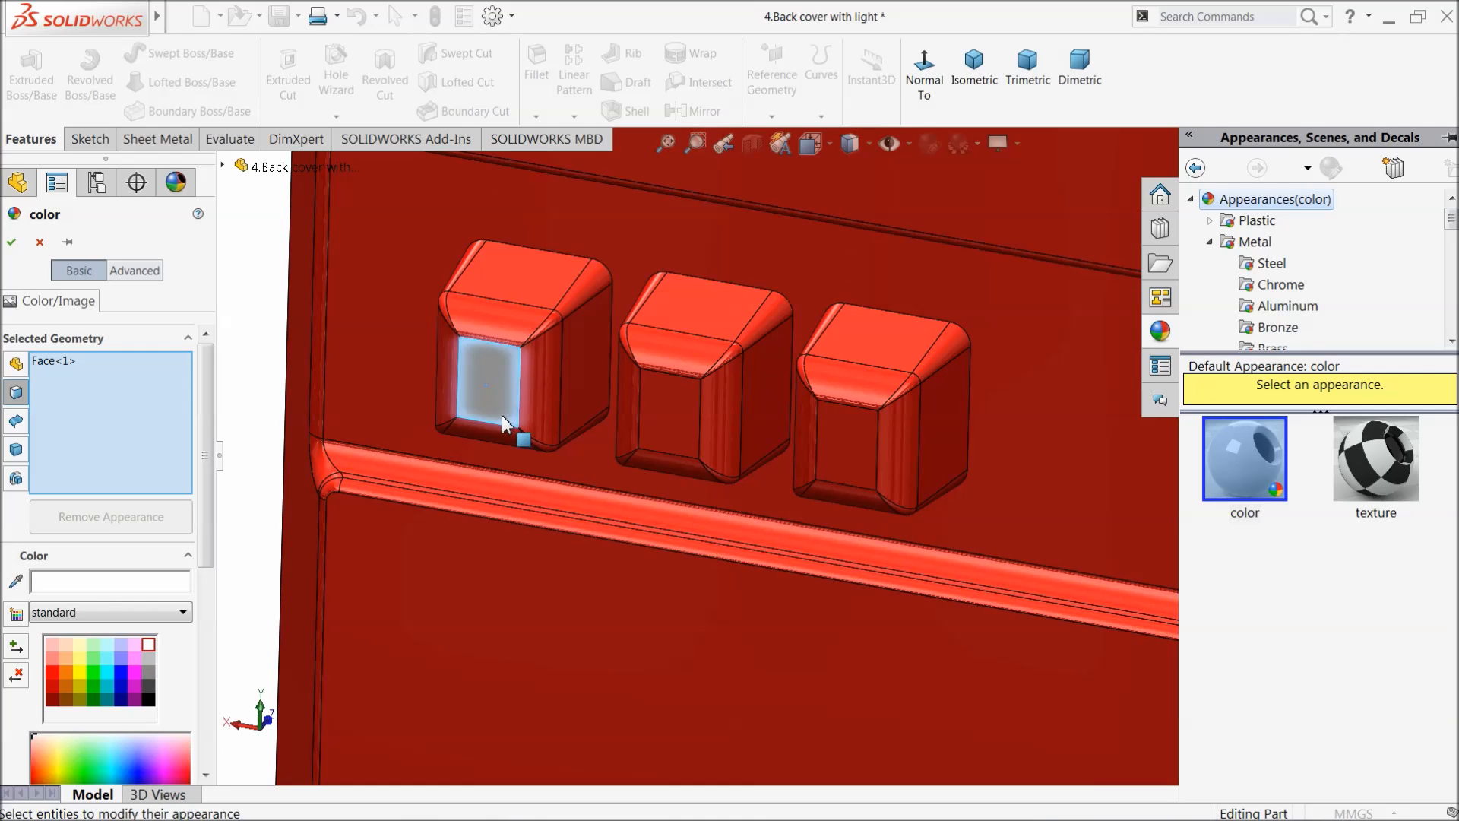
left_click(88, 684)
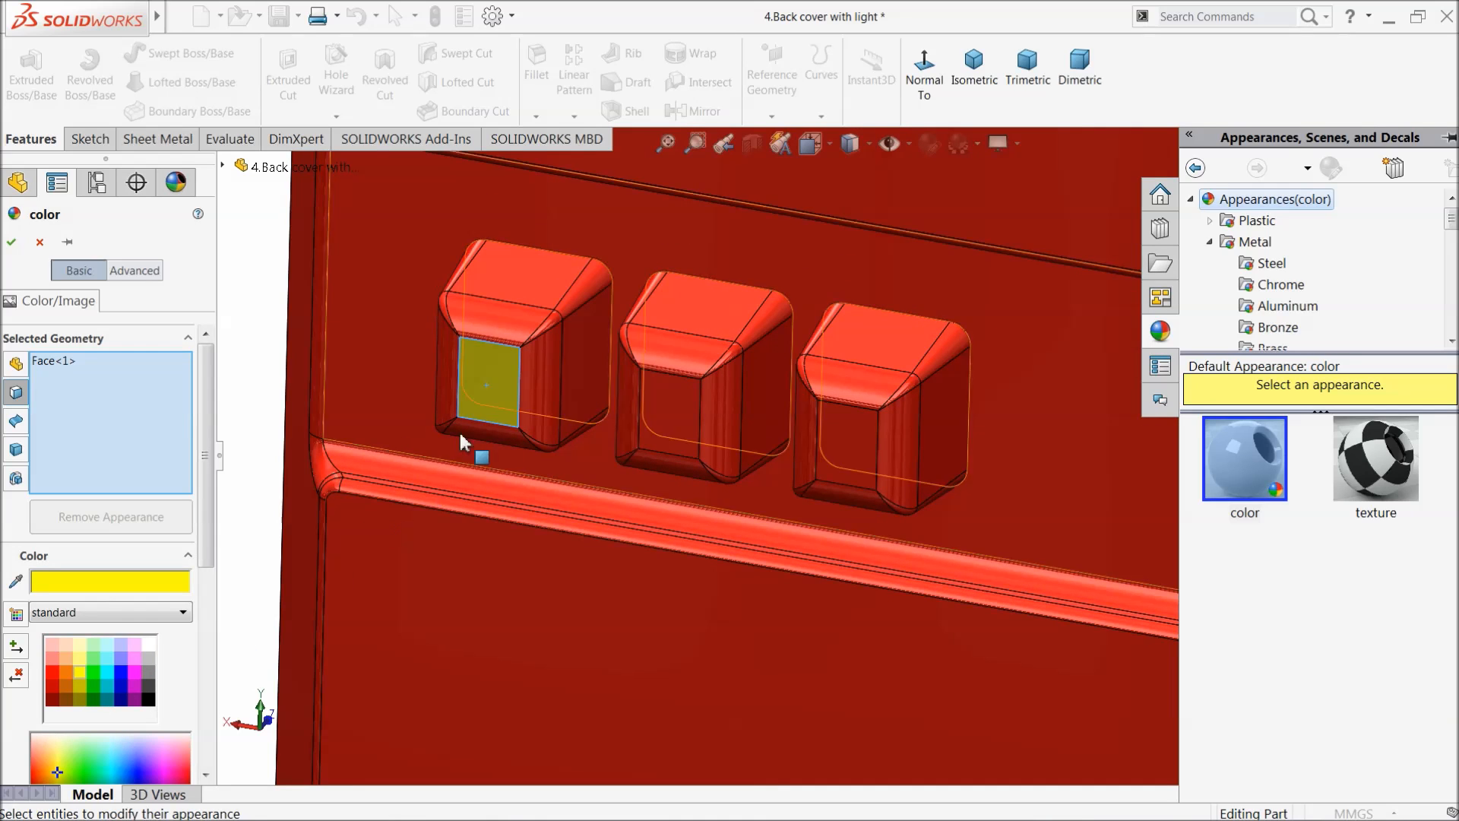
Step: Extend the yellow color to the leftmost block's inner side, top, and surrounding front fillet faces
left_click(540, 395)
left_click(577, 368)
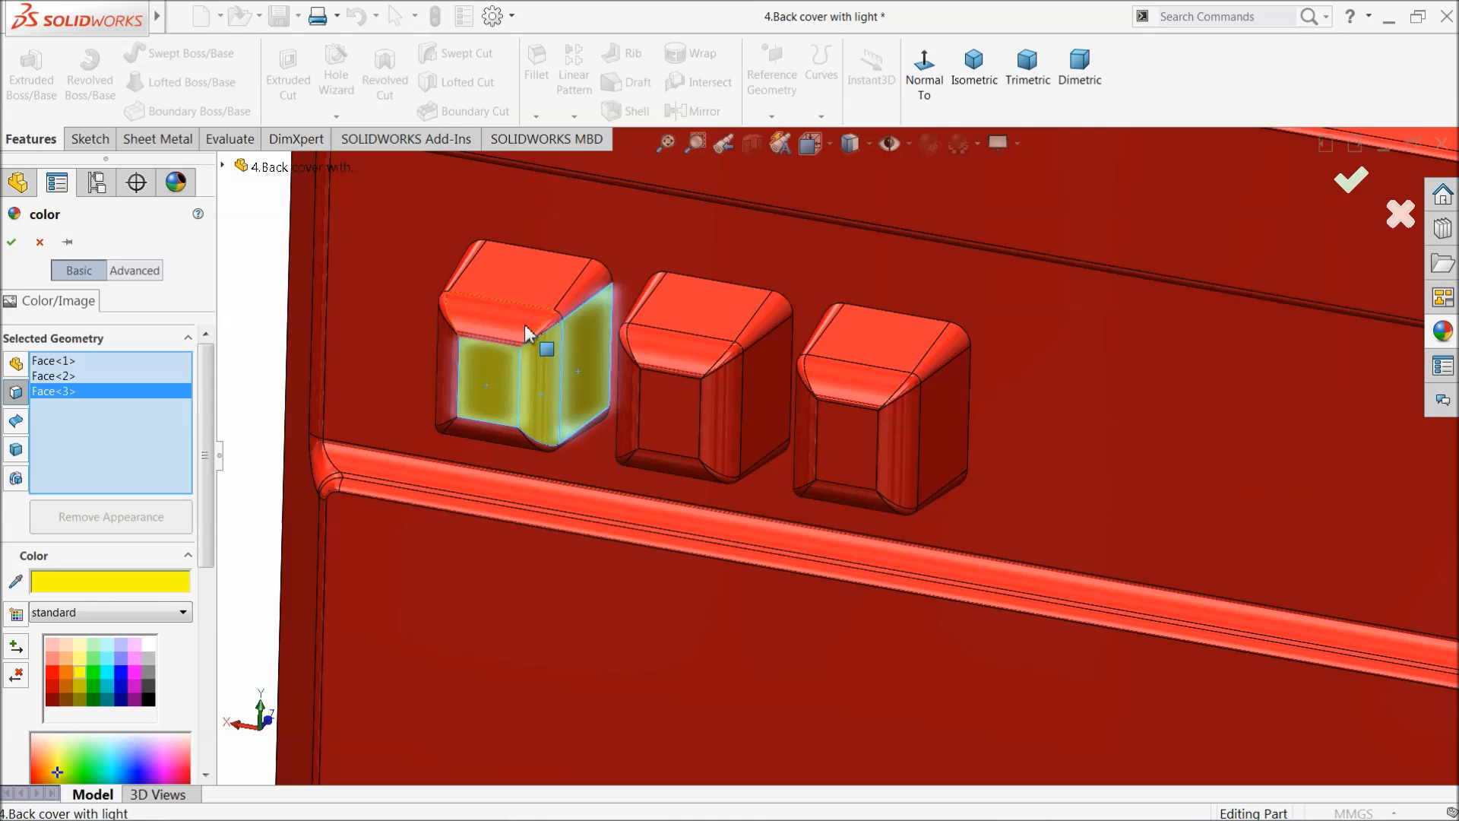
left_click(525, 325)
left_click(559, 294)
left_click(579, 304)
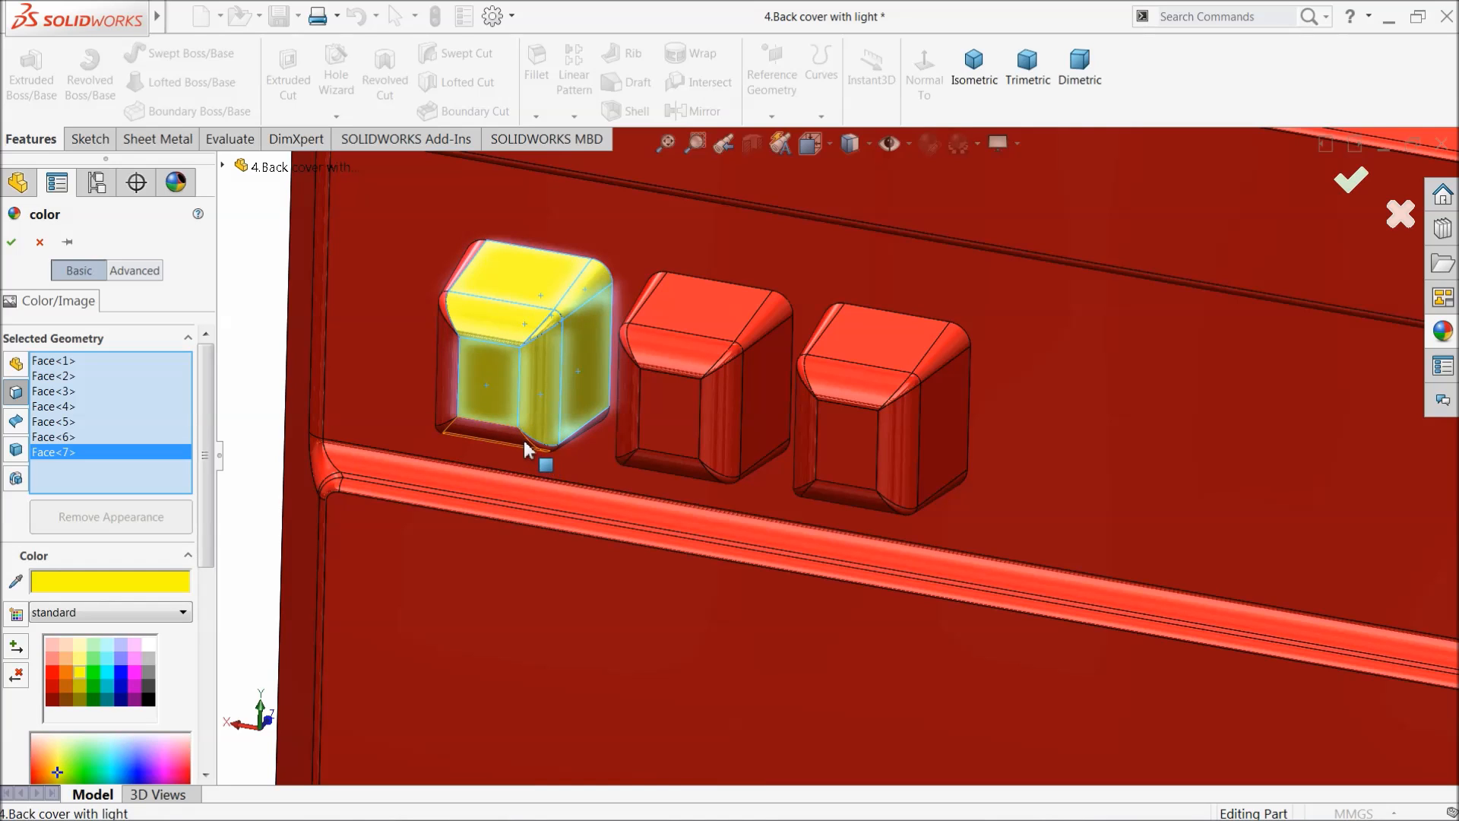
left_click(525, 443)
left_click(453, 397)
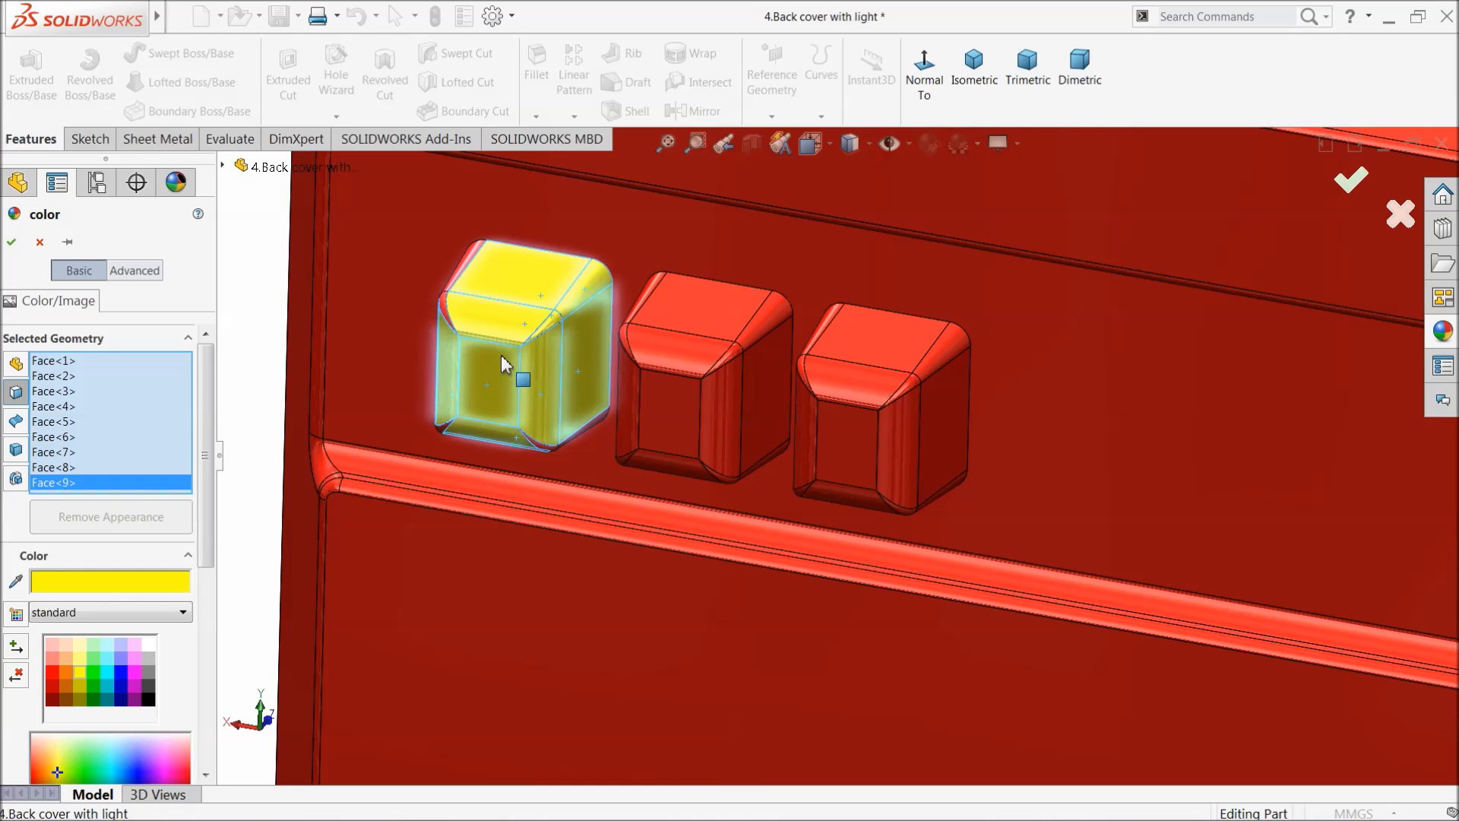
Step: Add the leftmost block's underside, lower corner faces and outer side face to the yellow selection
middle_click_drag(559, 430, 566, 298)
scroll(562, 449, "down", 2)
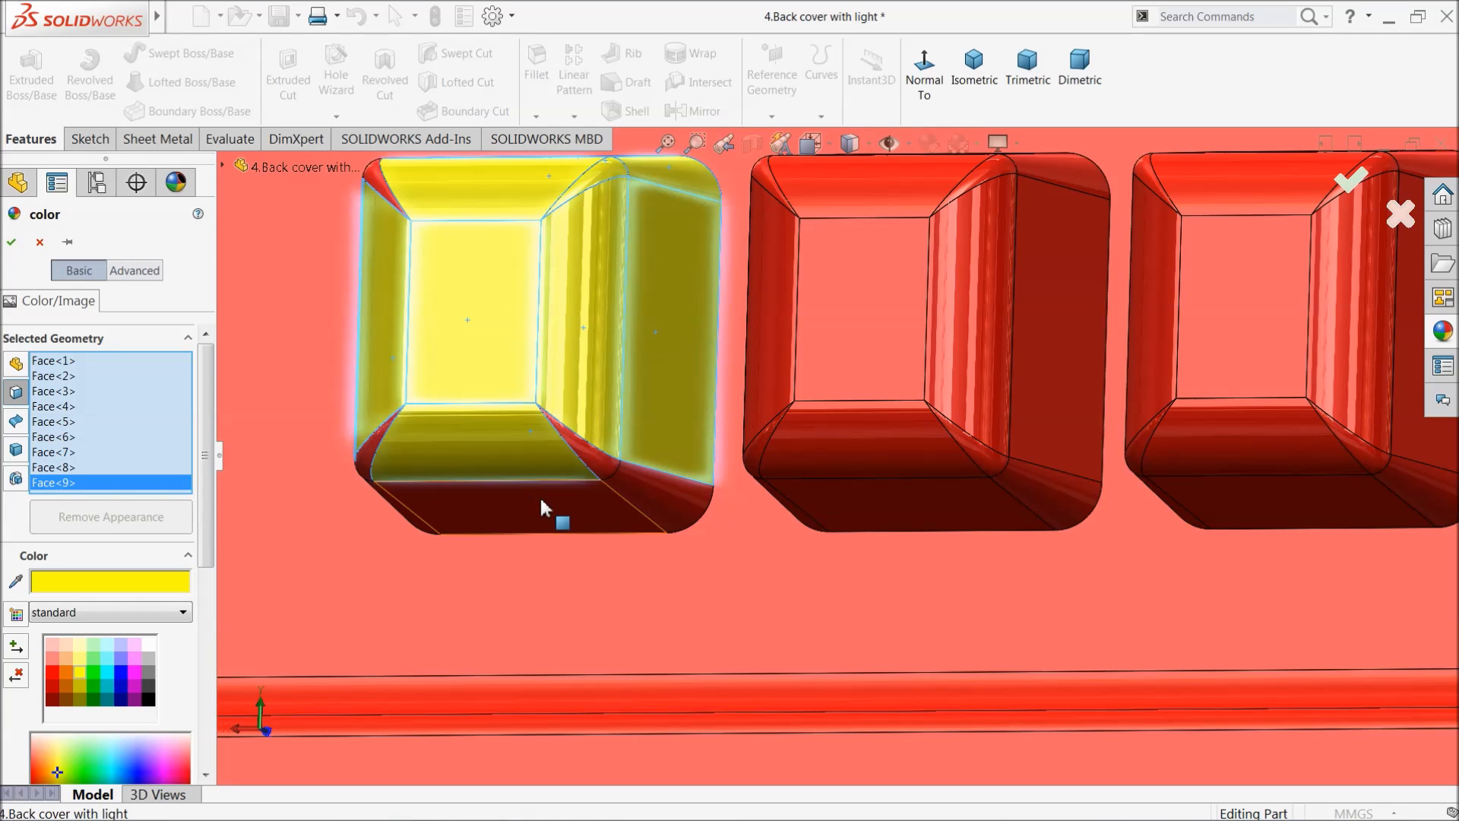
left_click(542, 498)
left_click(592, 458)
left_click(640, 484)
middle_click_drag(396, 519, 478, 427)
left_click(274, 357)
left_click(303, 477)
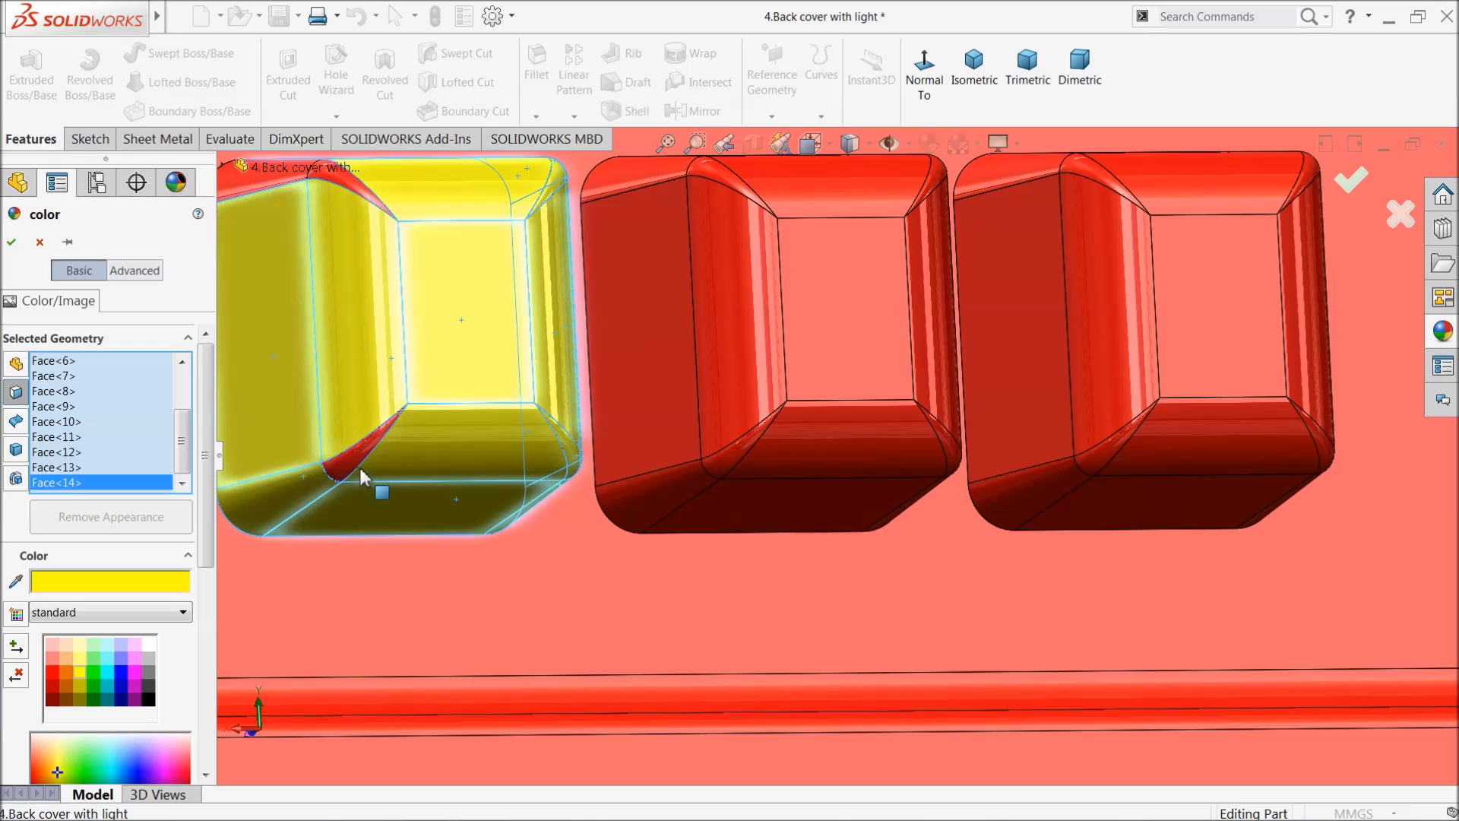
Step: Include the leftmost block's remaining outer corner fillet faces in the yellow selection
left_click(363, 464)
left_click(360, 456)
left_click(405, 468)
scroll(456, 287, "up", 2)
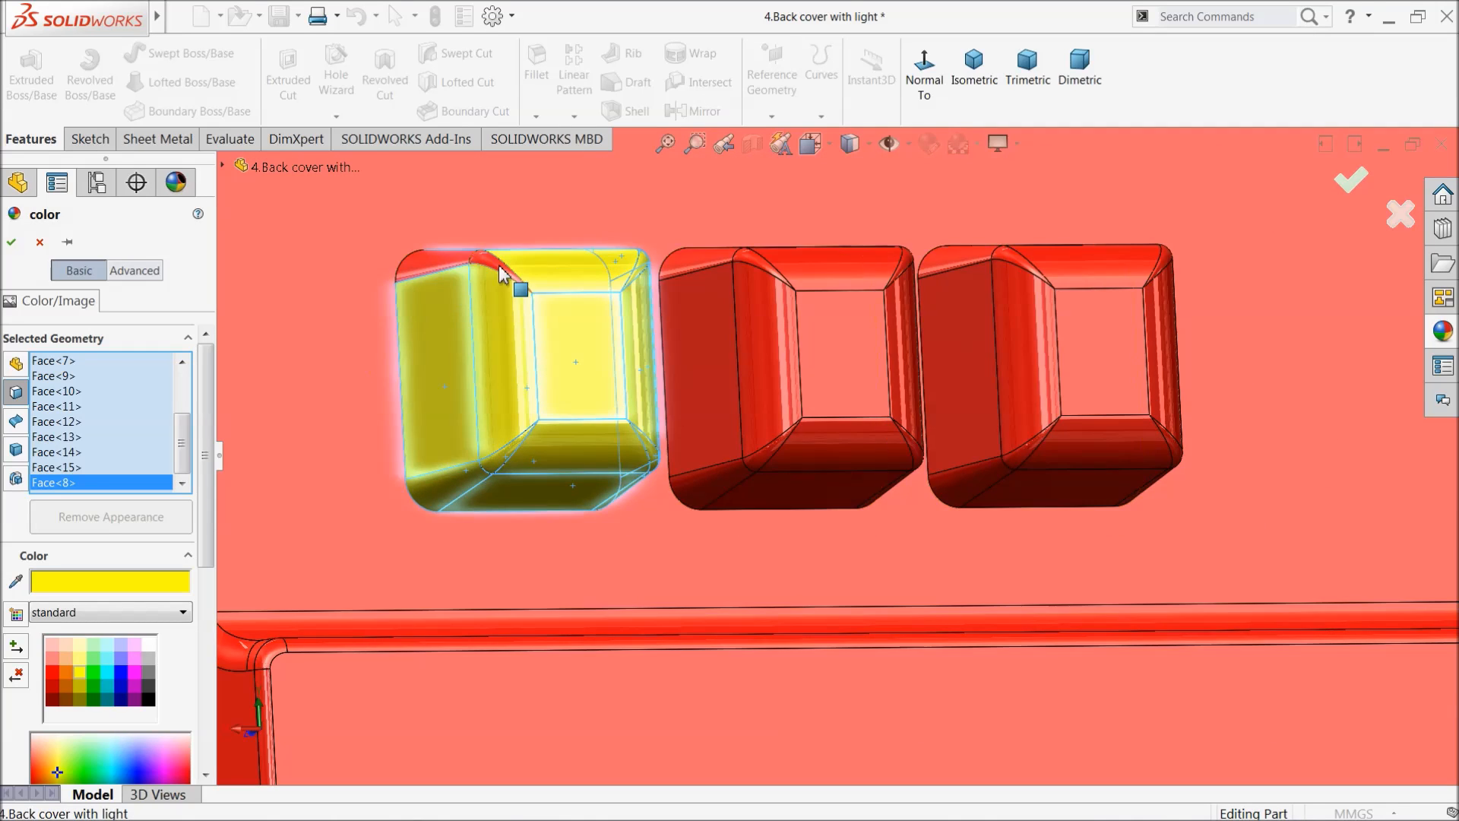
scroll(482, 309, "down", 4)
left_click(551, 312)
left_click(551, 312)
scroll(446, 407, "up", 6)
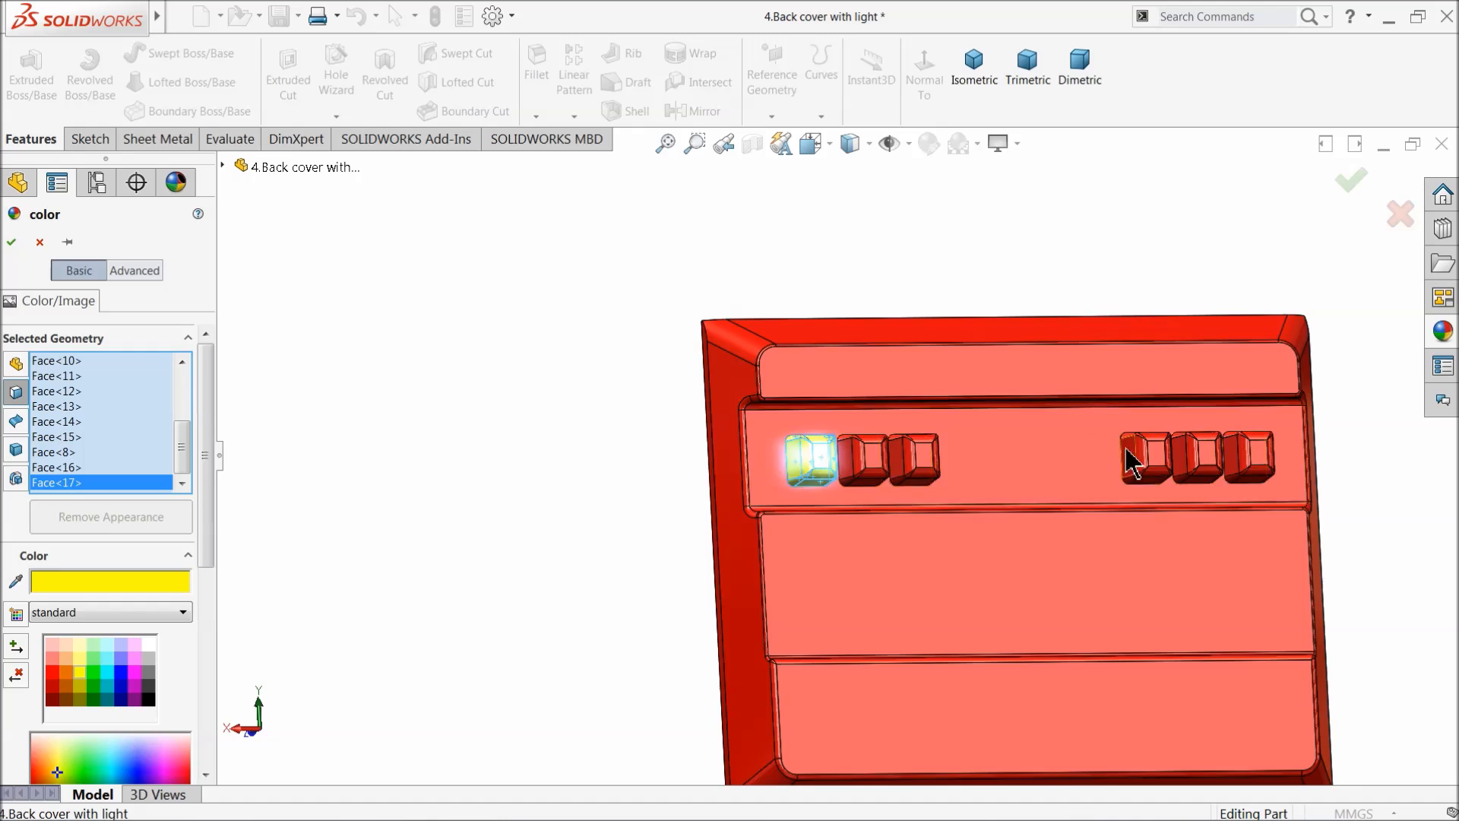
Step: Add the rightmost light block's front face, inner front fillet and inner side face to the yellow selection
scroll(1197, 455, "down", 4)
scroll(1215, 468, "up", 2)
scroll(1224, 467, "down", 8)
left_click(1002, 446)
left_click(937, 440)
left_click(851, 438)
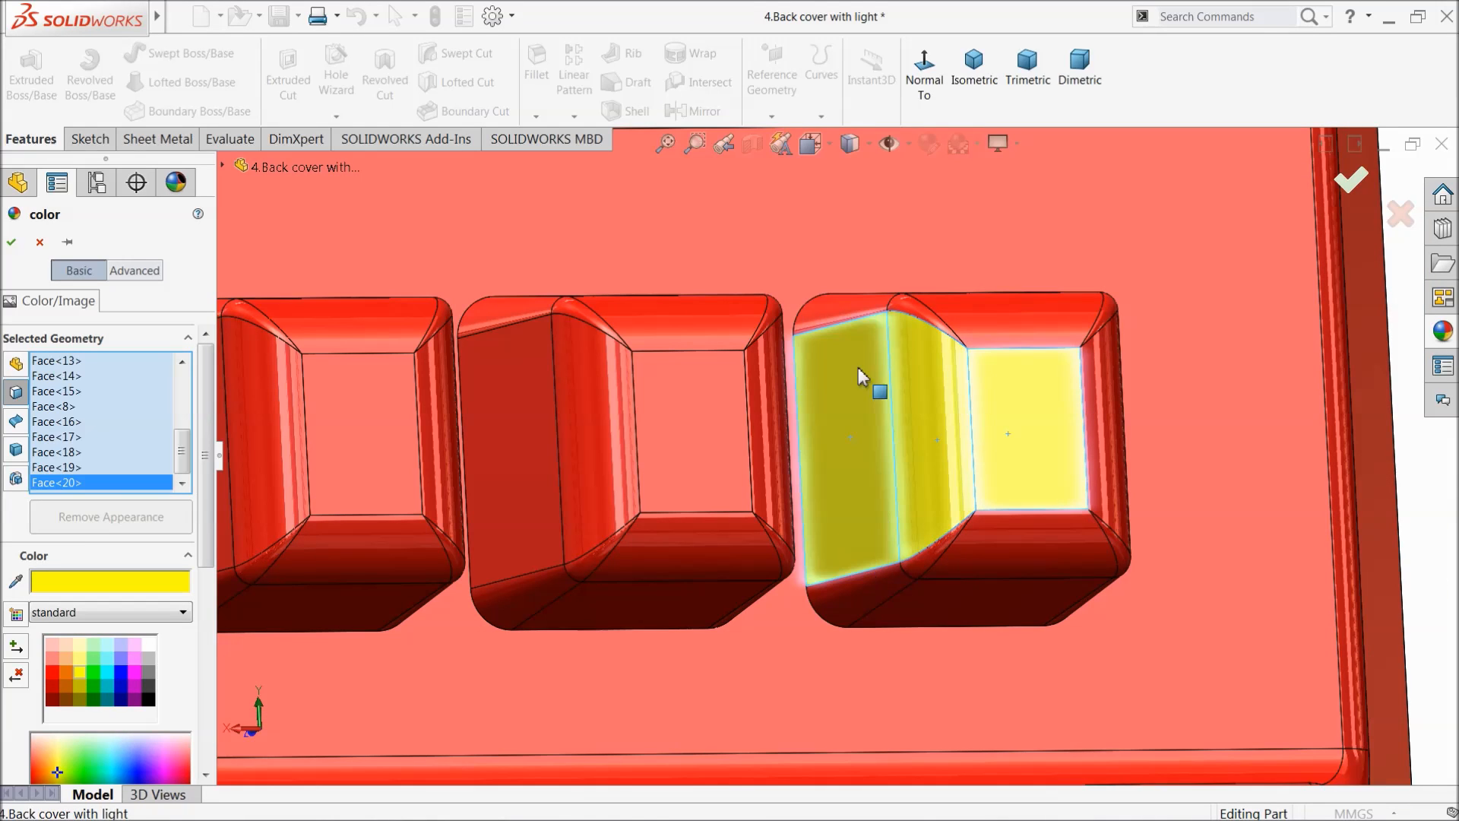
Step: Color the rightmost block's upper corner faces, upper front fillet and outer front fillet yellow
left_click(860, 311)
left_click(917, 311)
left_click(1024, 322)
left_click(1094, 381)
left_click(1111, 306)
Step: Add the rightmost block's lower front fillet, underside and lower corner faces to the yellow selection
left_click(1039, 561)
left_click(977, 603)
left_click(886, 602)
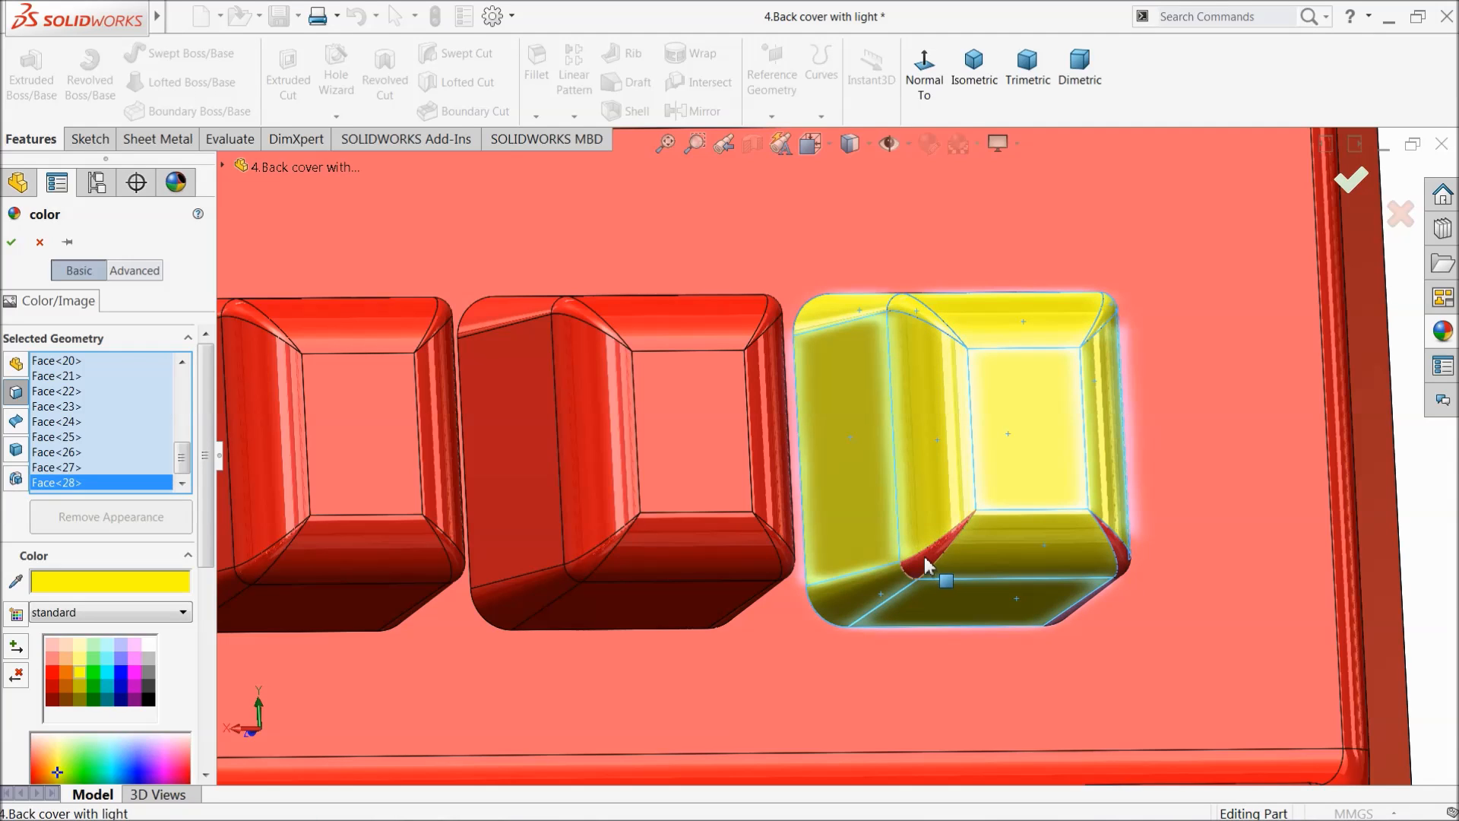
left_click(1125, 562)
middle_click_drag(1121, 570, 1010, 589)
left_click(1015, 587)
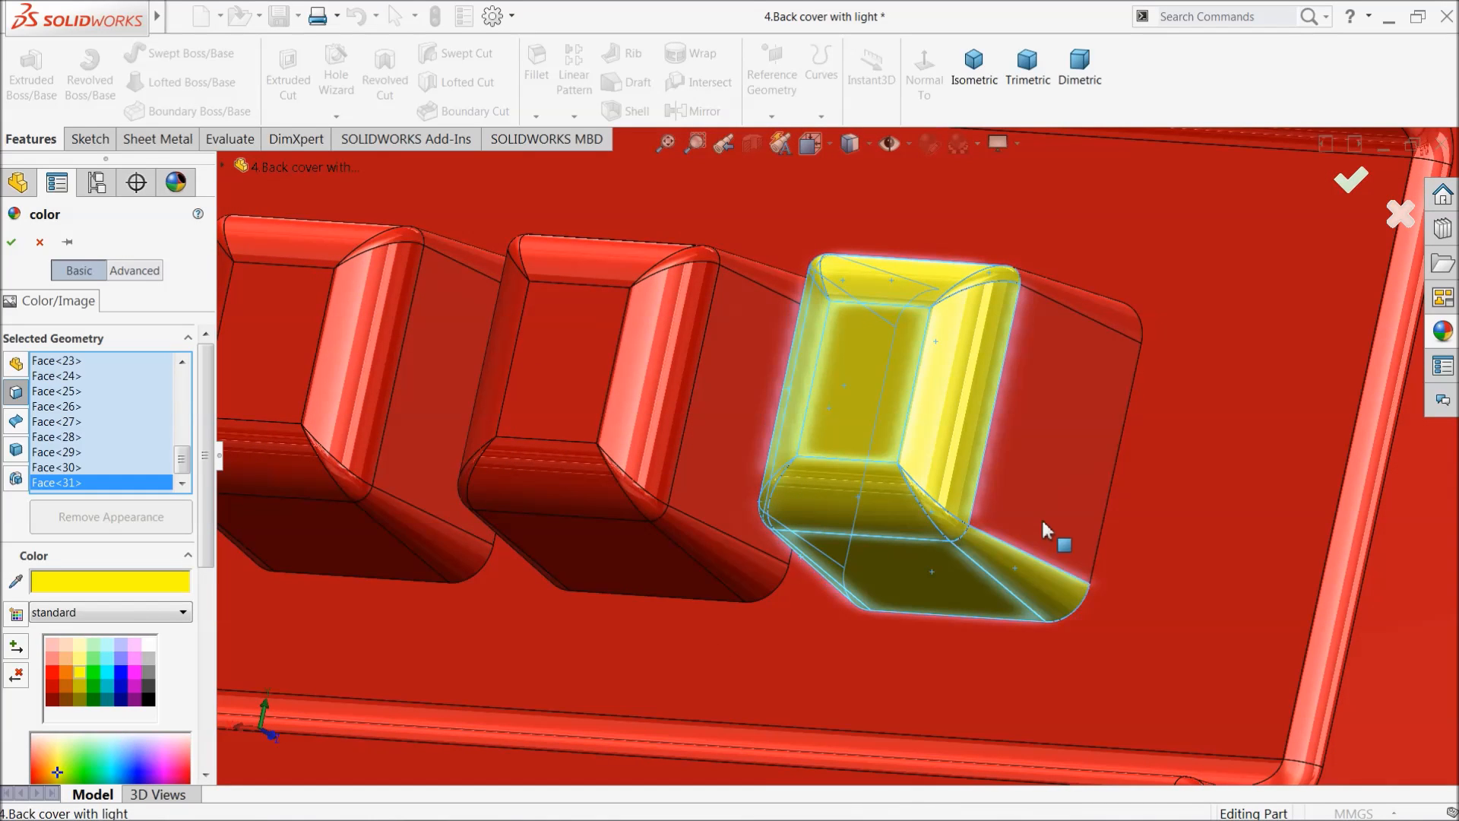
Step: Add the rightmost block's outer side face, upper outer corner and top face, and apply the yellow color
left_click(1083, 431)
left_click(1095, 319)
middle_click_drag(1029, 381, 947, 303)
left_click(938, 235)
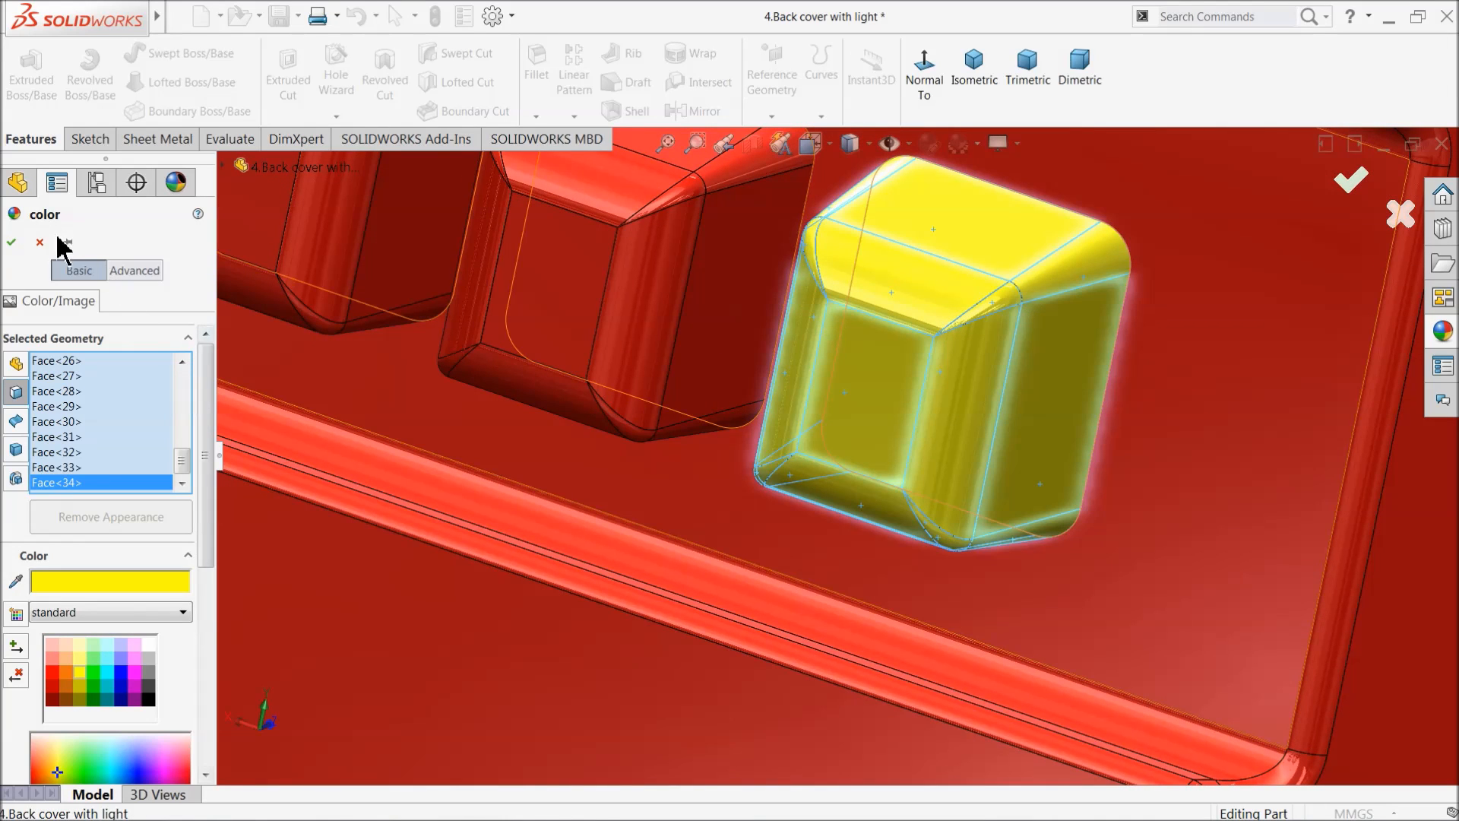
left_click(12, 242)
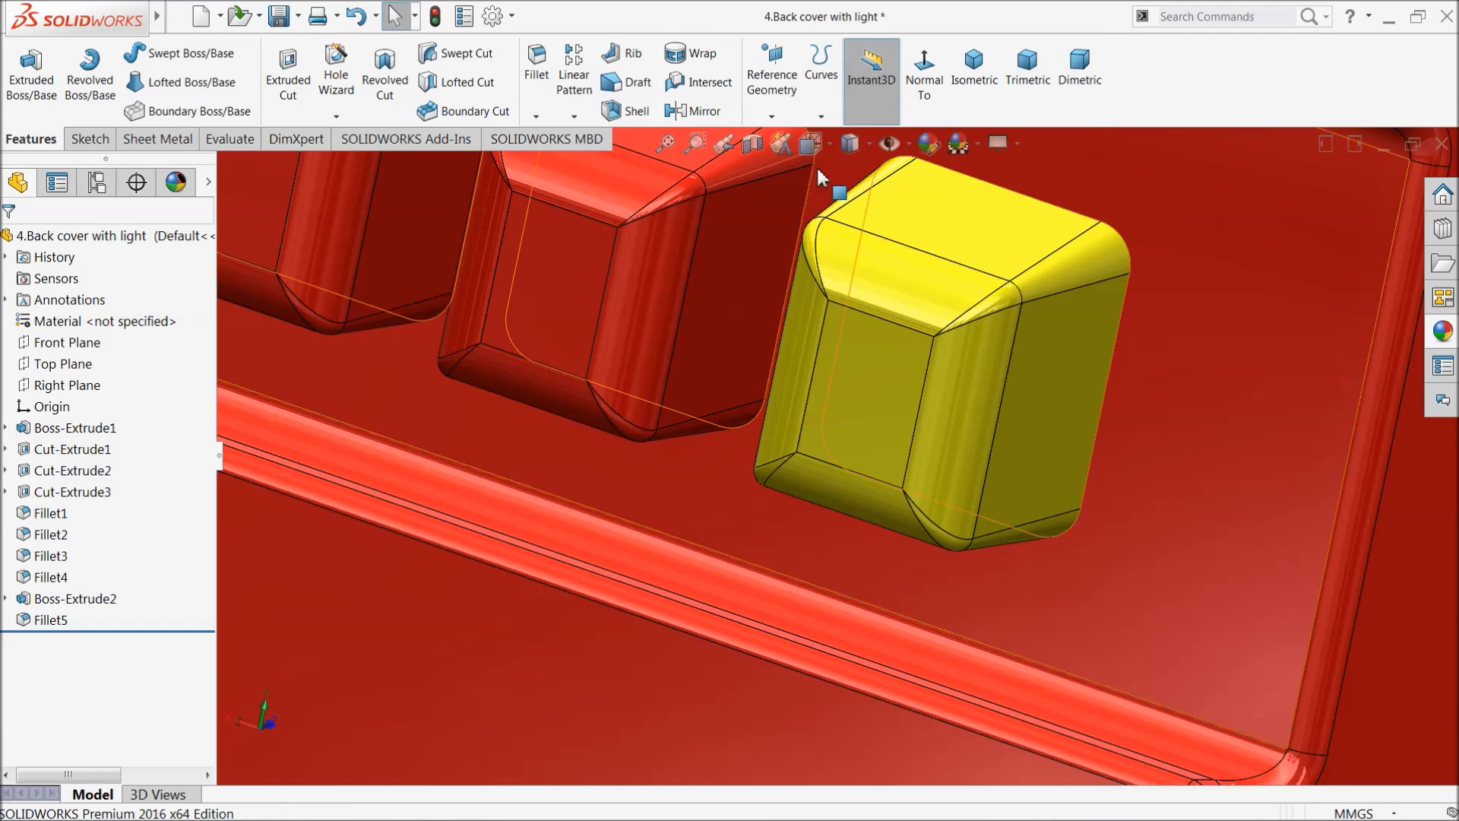
Step: Color the front face of the right group's middle light block green
scroll(724, 175, "up", 10)
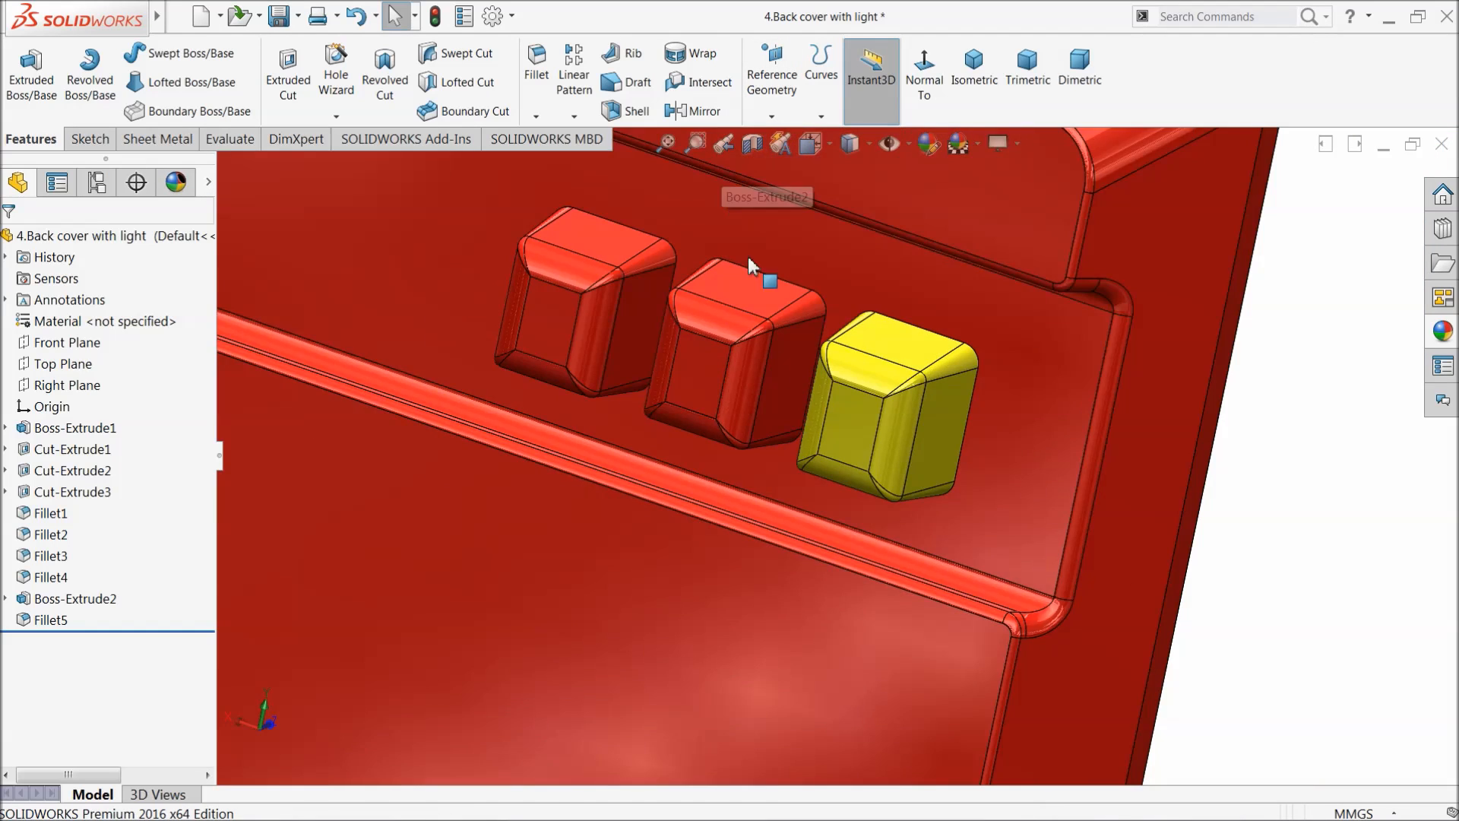
mouse_move(755, 340)
middle_mouse_down()
mouse_move(695, 300)
mouse_move(748, 368)
mouse_move(756, 357)
middle_mouse_up()
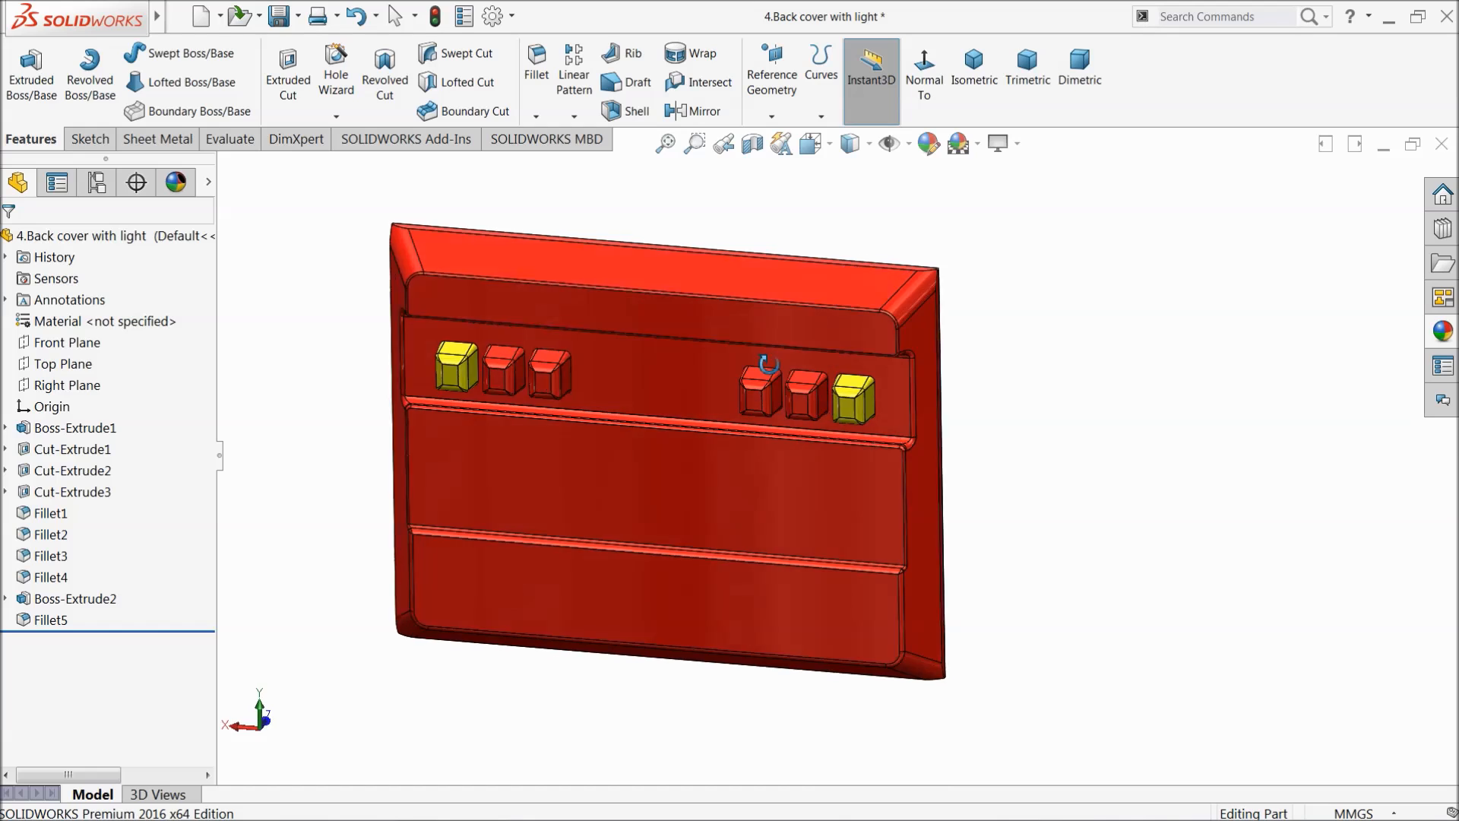
scroll(741, 389, "down", 3)
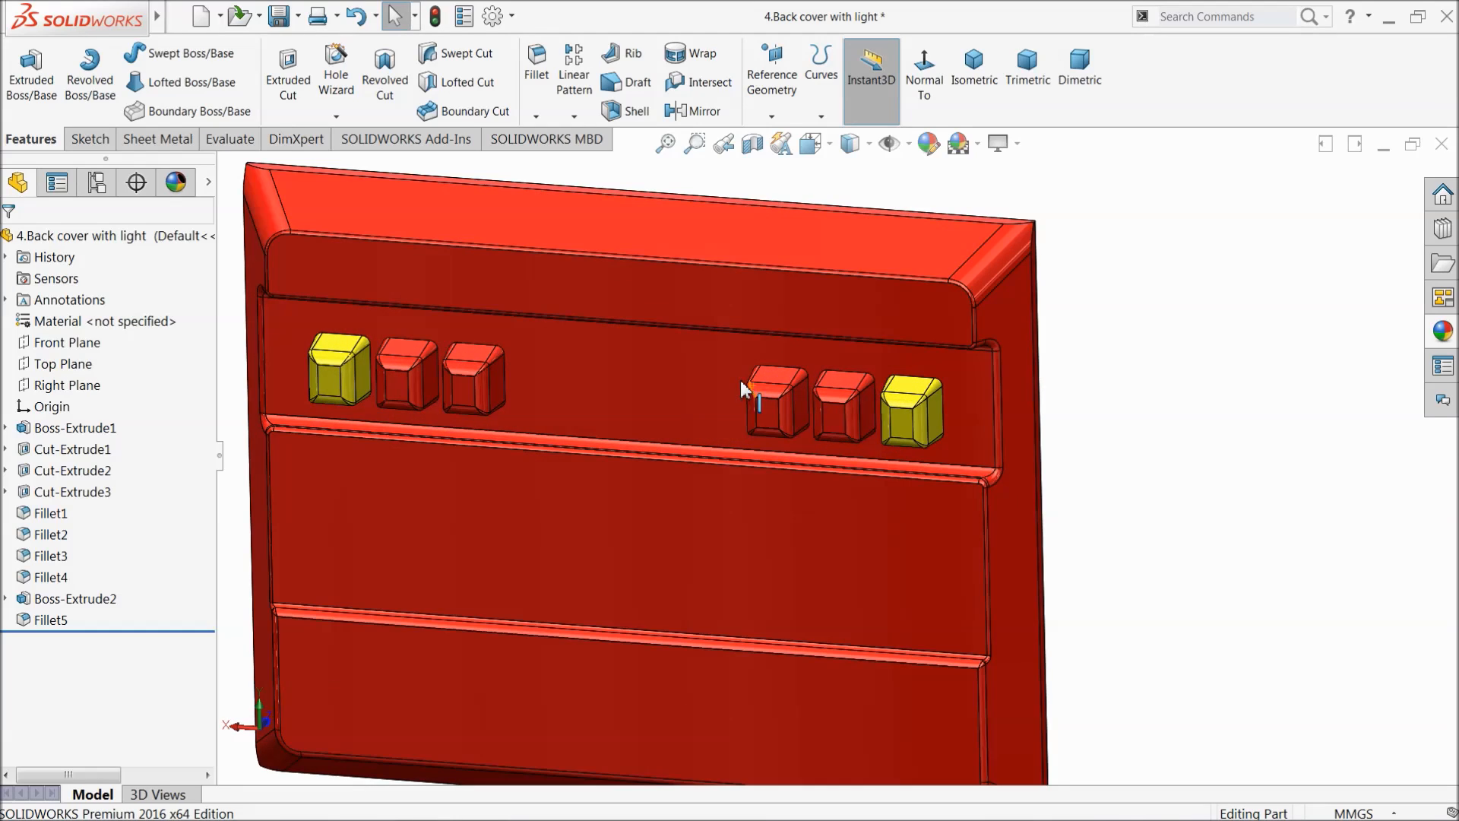
left_click(841, 429)
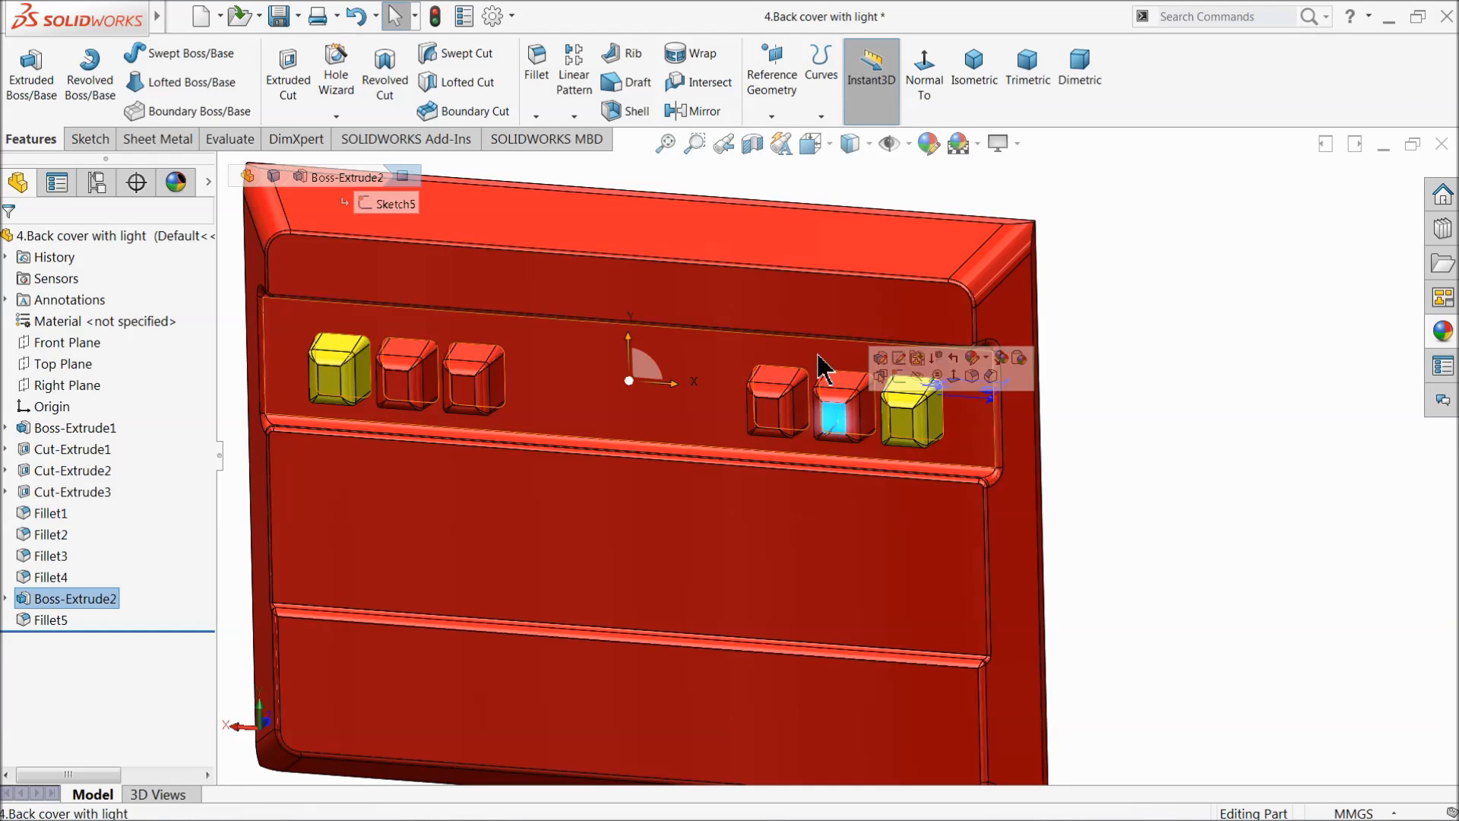
left_click(927, 145)
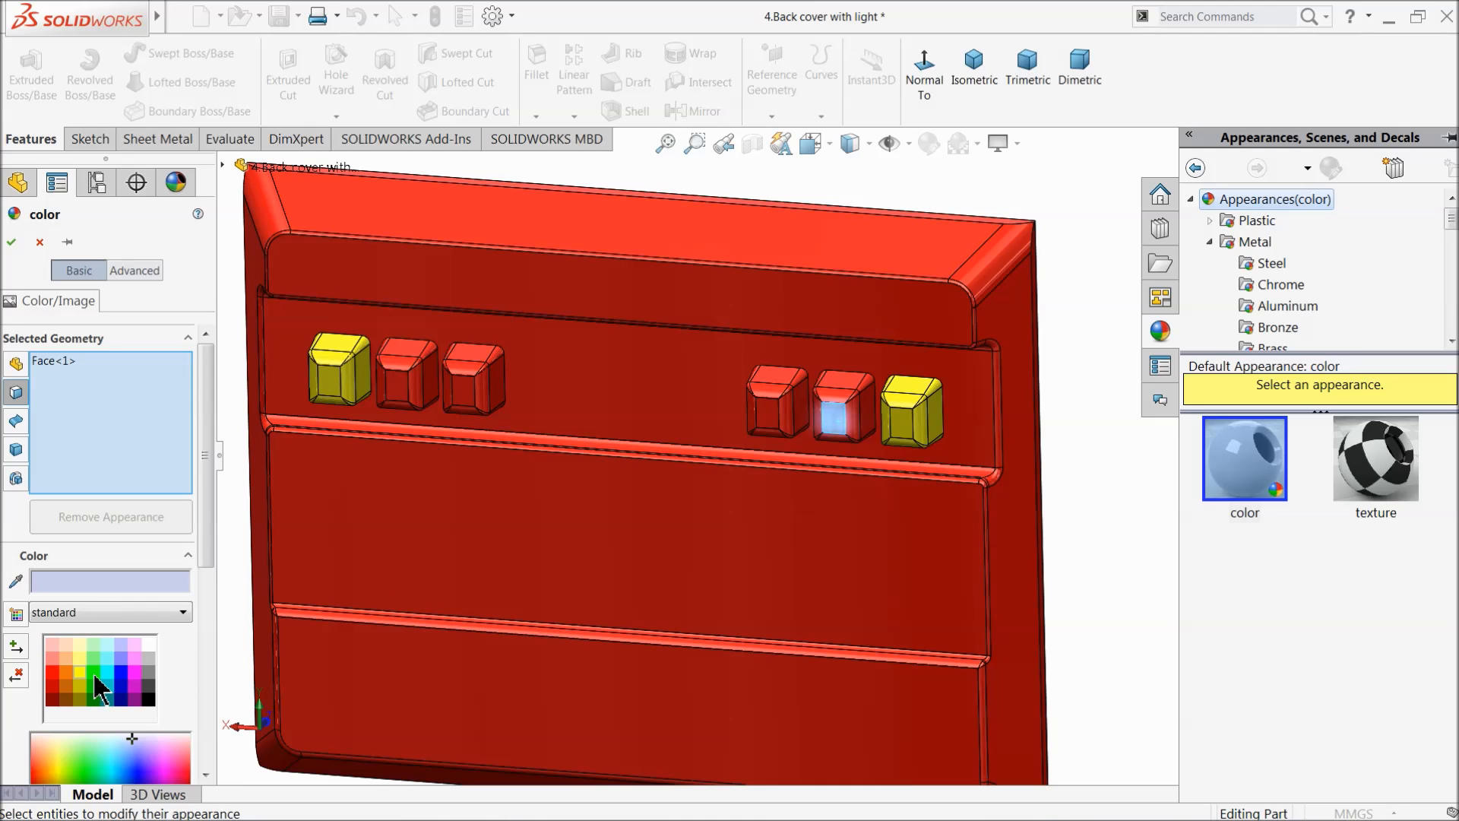
left_click(94, 678)
scroll(882, 433, "down", 5)
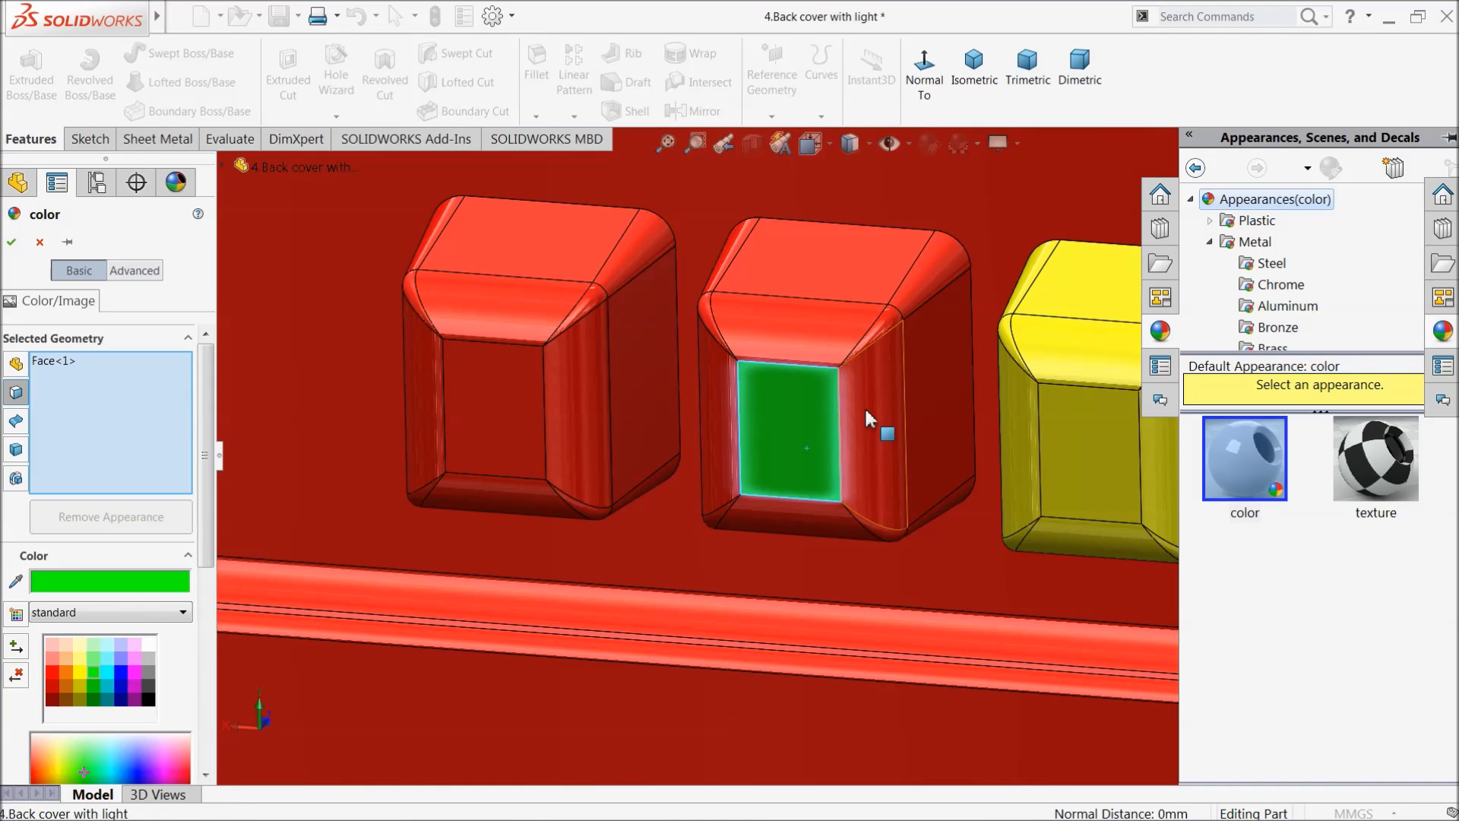
Step: Add that block's outer and upper front fillets, top face, outer side face, upper outer corners and lower front fillet to the green selection
left_click(869, 418)
left_click(840, 332)
left_click(863, 290)
left_click(928, 312)
left_click(911, 327)
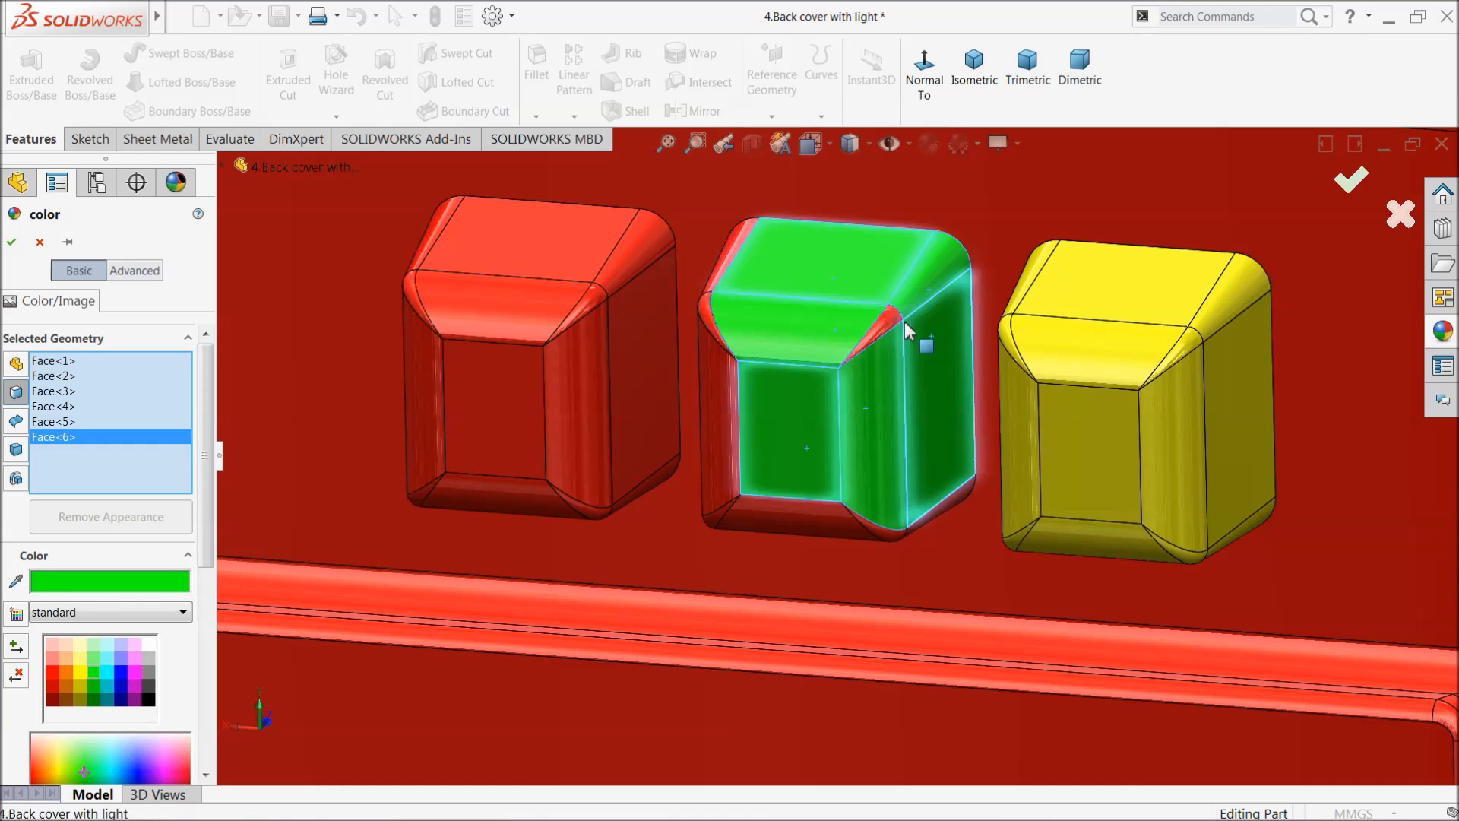
left_click(886, 320)
left_click(790, 511)
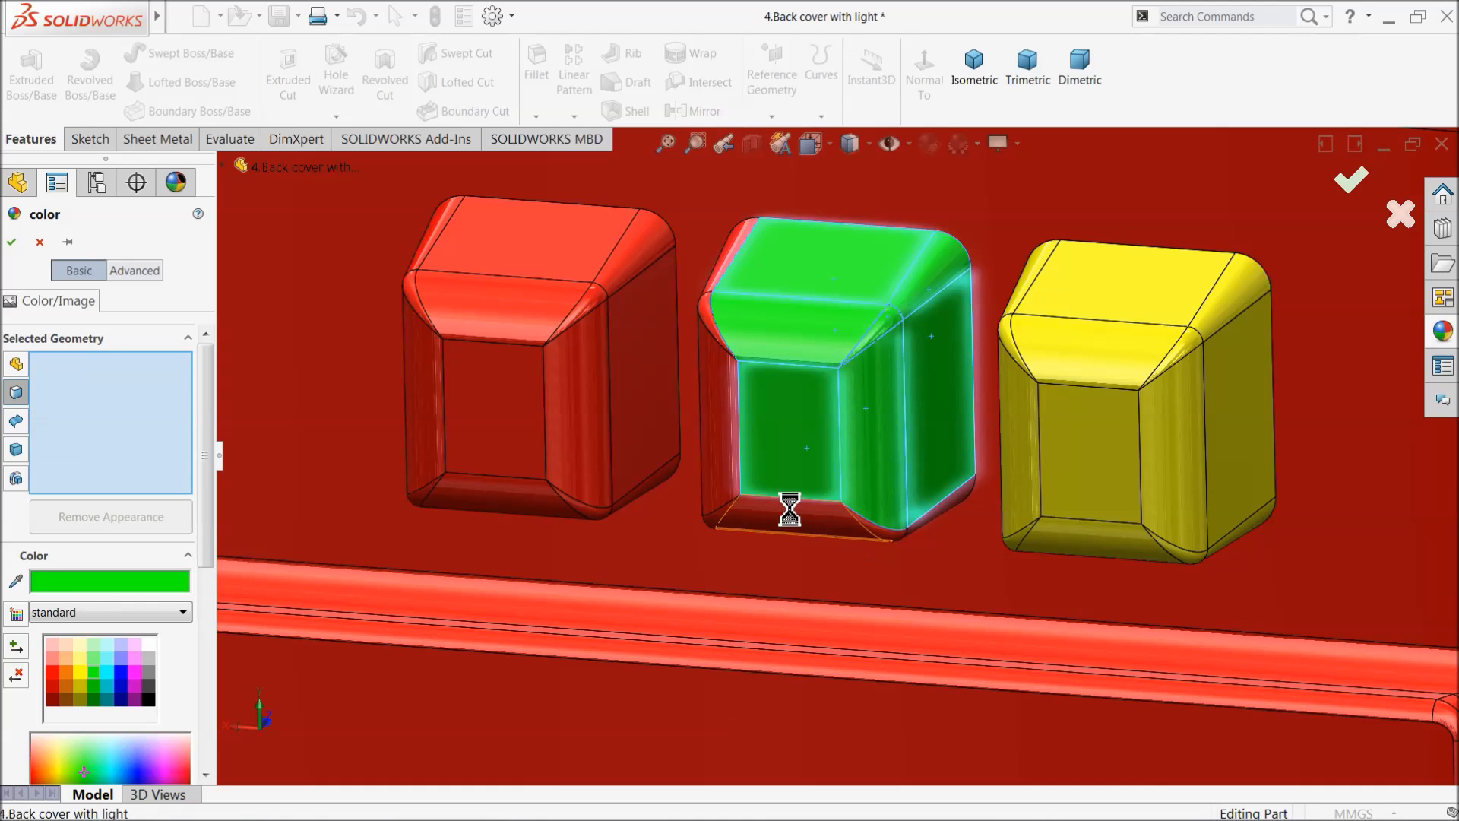
Step: Include the same block's inner front fillet, inner side face and upper inner corner faces in the green selection
left_click(723, 466)
middle_click_drag(790, 368, 841, 352)
left_click(650, 291)
left_click(677, 274)
left_click(693, 316)
middle_click_drag(710, 512, 725, 325)
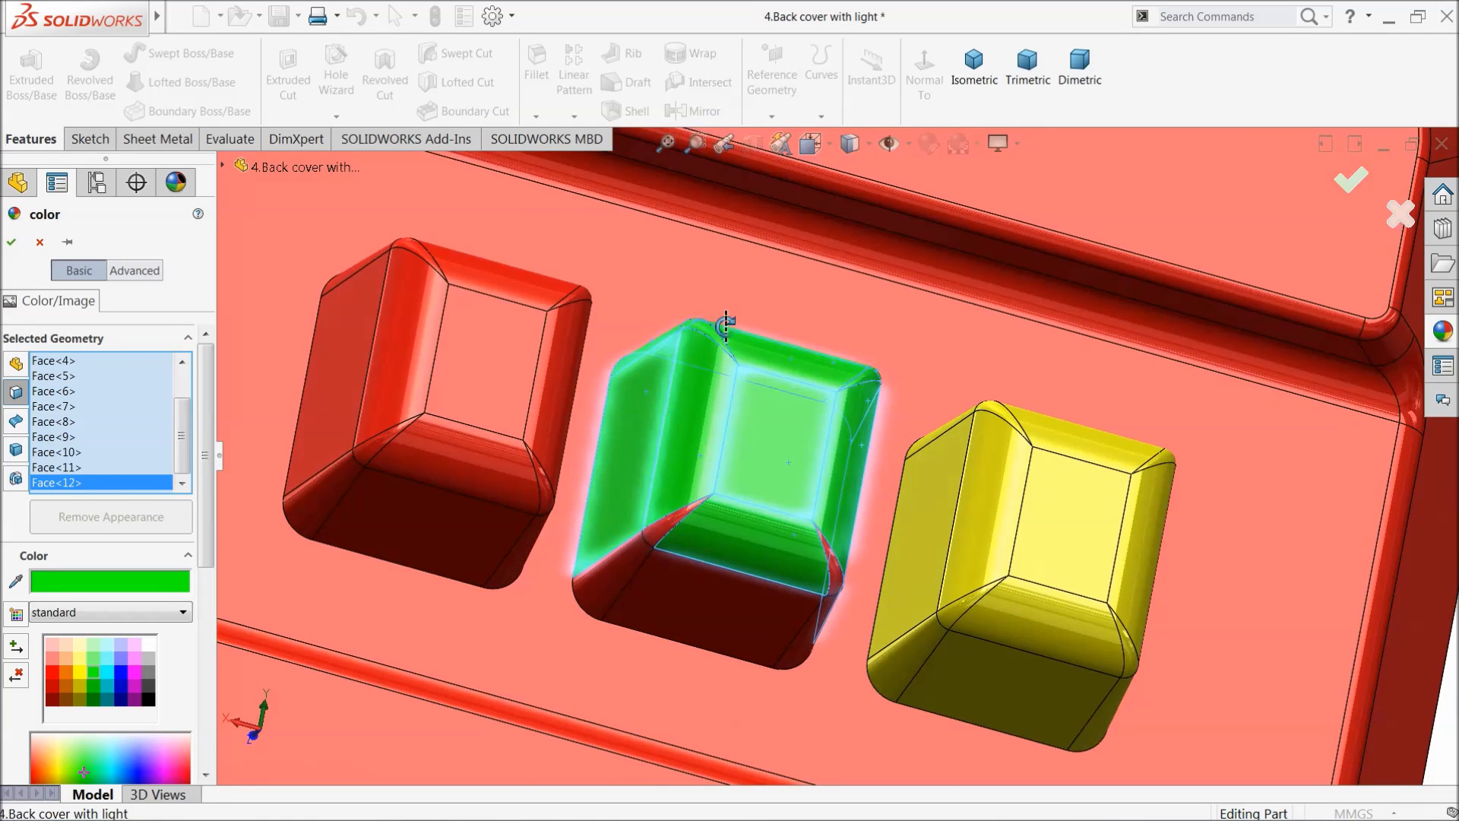
Step: Add the right middle block's underside and remaining lower corner faces to the green selection
left_click(684, 602)
left_click(641, 580)
middle_click_drag(773, 560, 849, 628)
left_click(857, 637)
left_click(837, 578)
Step: Color the left group's middle block green on its front, outer side and top faces, outer and upper front fillets and upper outer corner
scroll(724, 565, "up", 5)
middle_click_drag(802, 482, 854, 651)
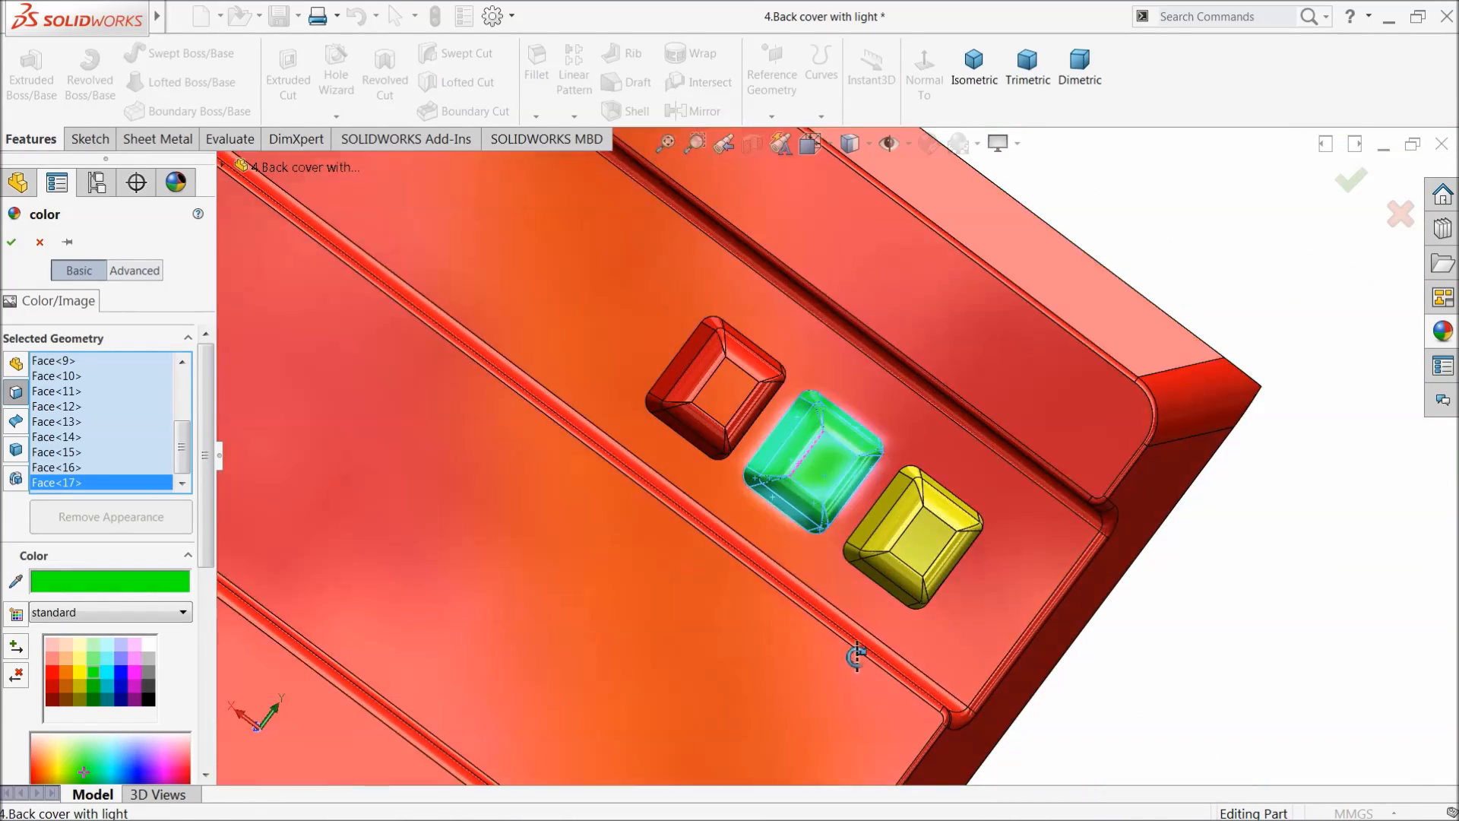
scroll(742, 577, "up", 5)
scroll(625, 300, "down", 8)
scroll(640, 333, "down", 1)
left_click(642, 332)
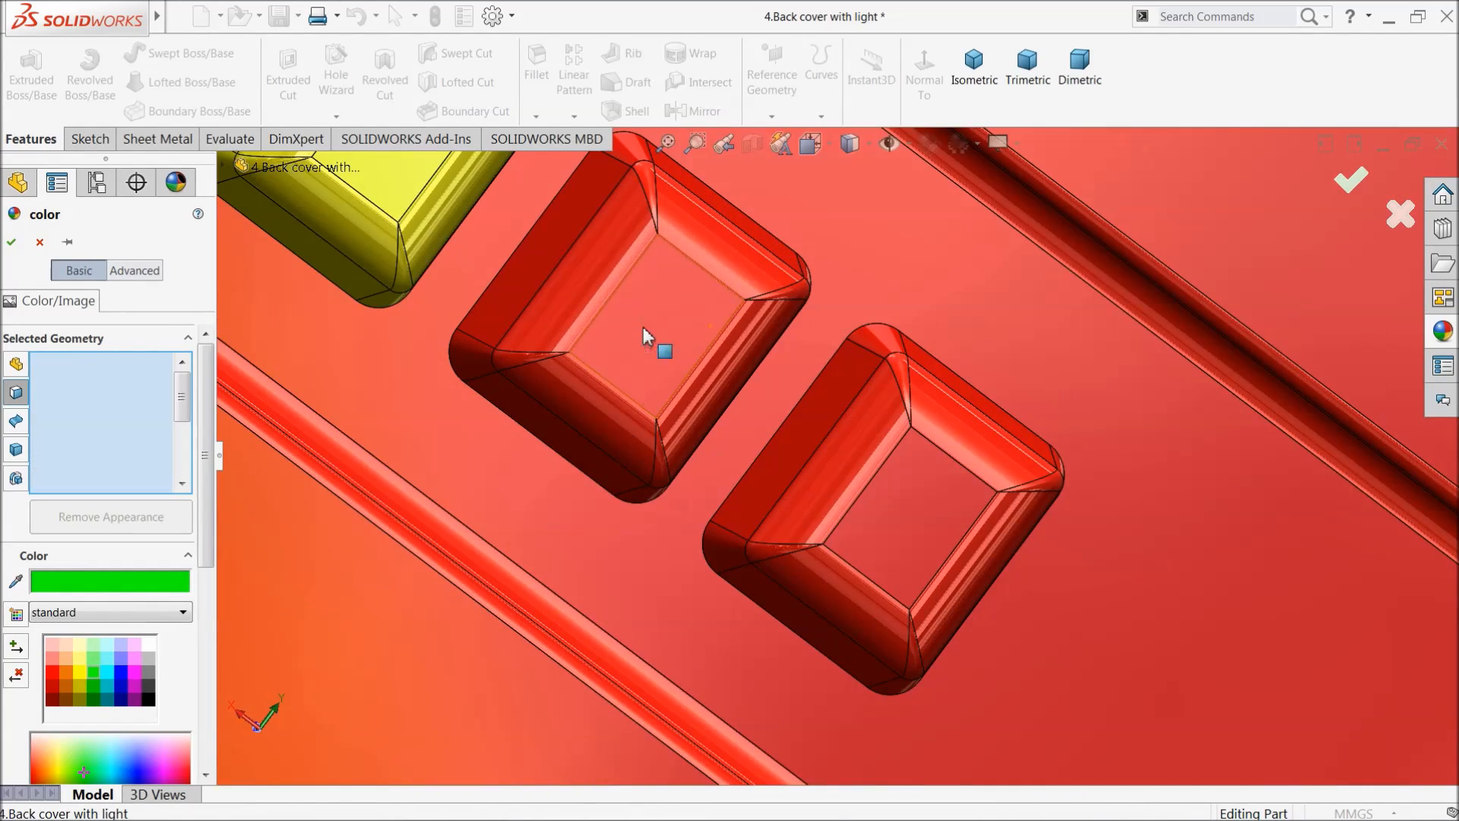
left_click(605, 270)
left_click(562, 230)
left_click(707, 251)
left_click(710, 200)
left_click(640, 158)
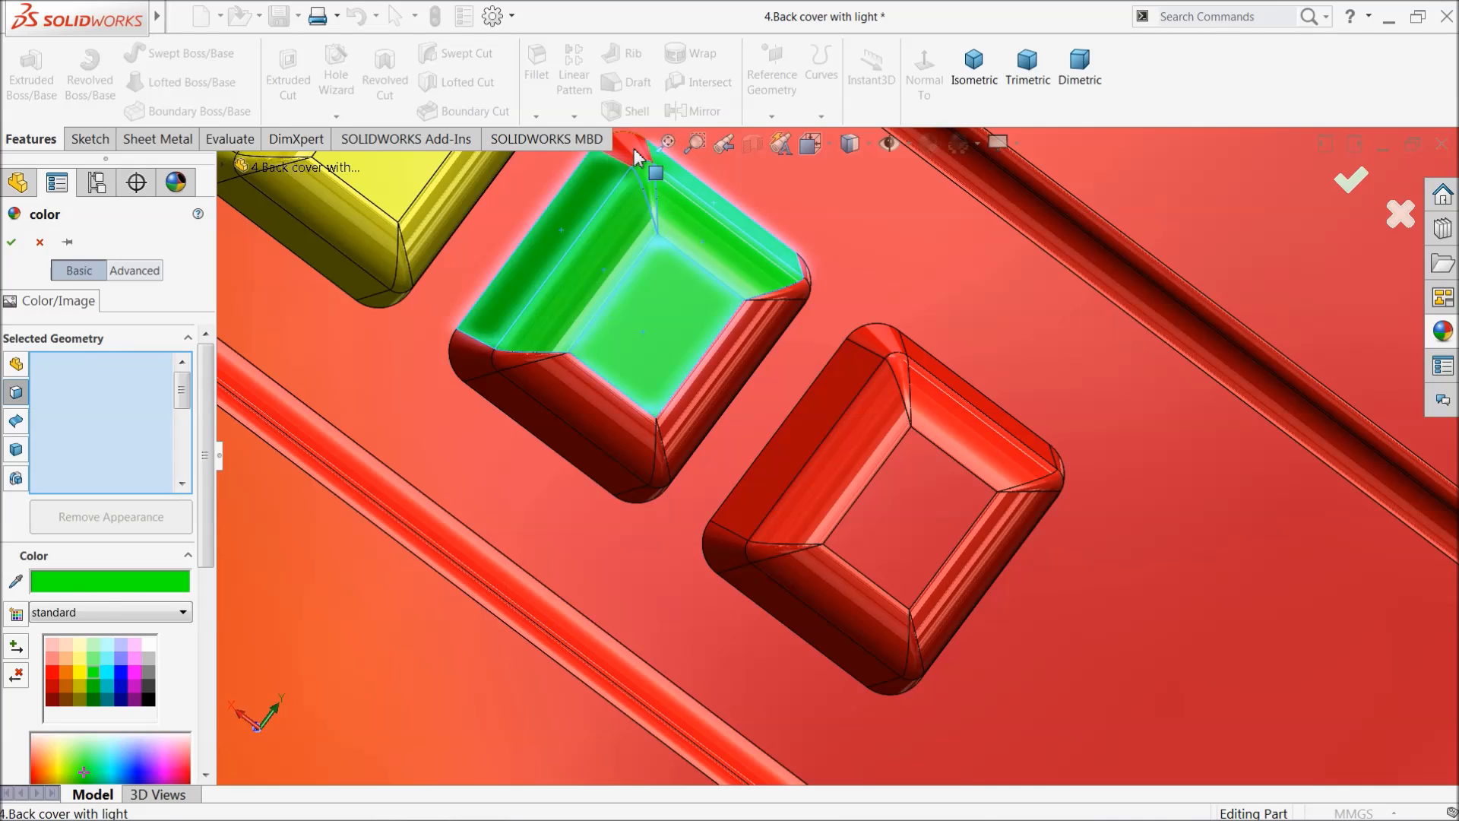
Step: Add the left middle block's lower and inner front fillets, lower outer corner faces and underside to the green selection
left_click(614, 445)
left_click(662, 411)
left_click(482, 364)
left_click(523, 372)
left_click(522, 409)
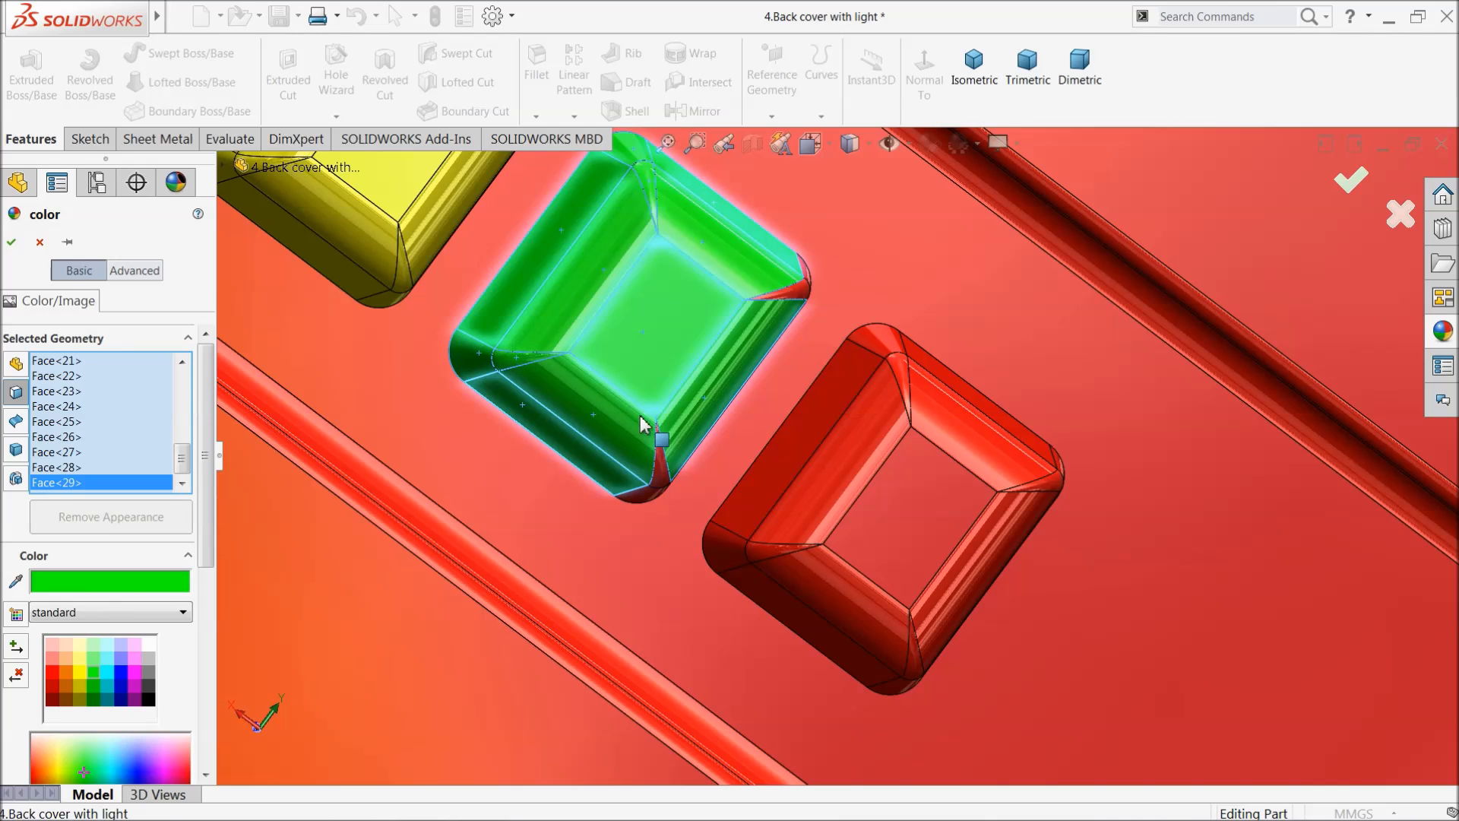
Step: Add the left middle block's inner side face and remaining inner corner faces, and apply the green color
middle_click_drag(639, 416, 562, 313)
left_click(812, 412)
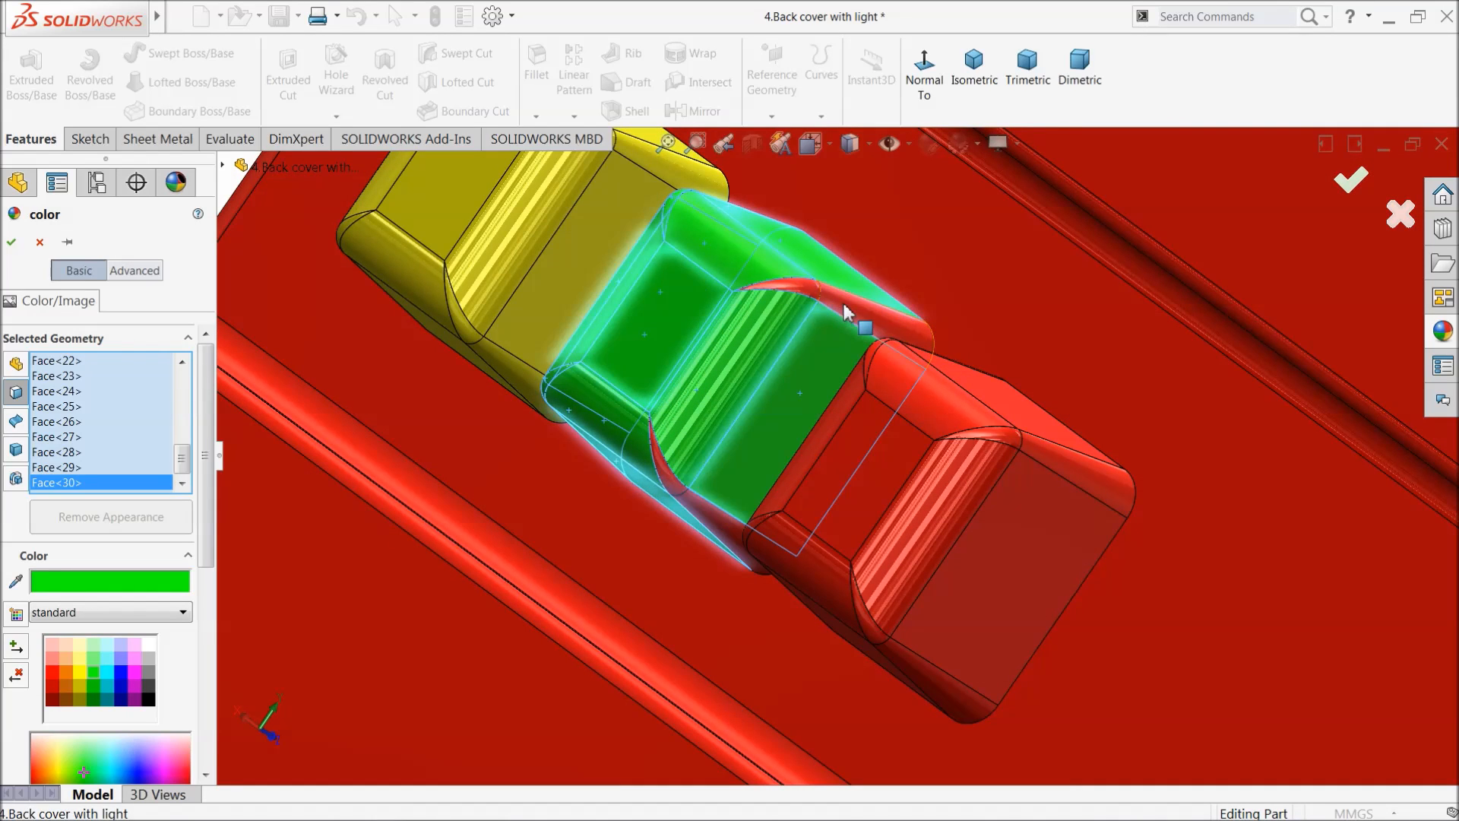
left_click(843, 306)
left_click(802, 292)
middle_click_drag(806, 329, 795, 371)
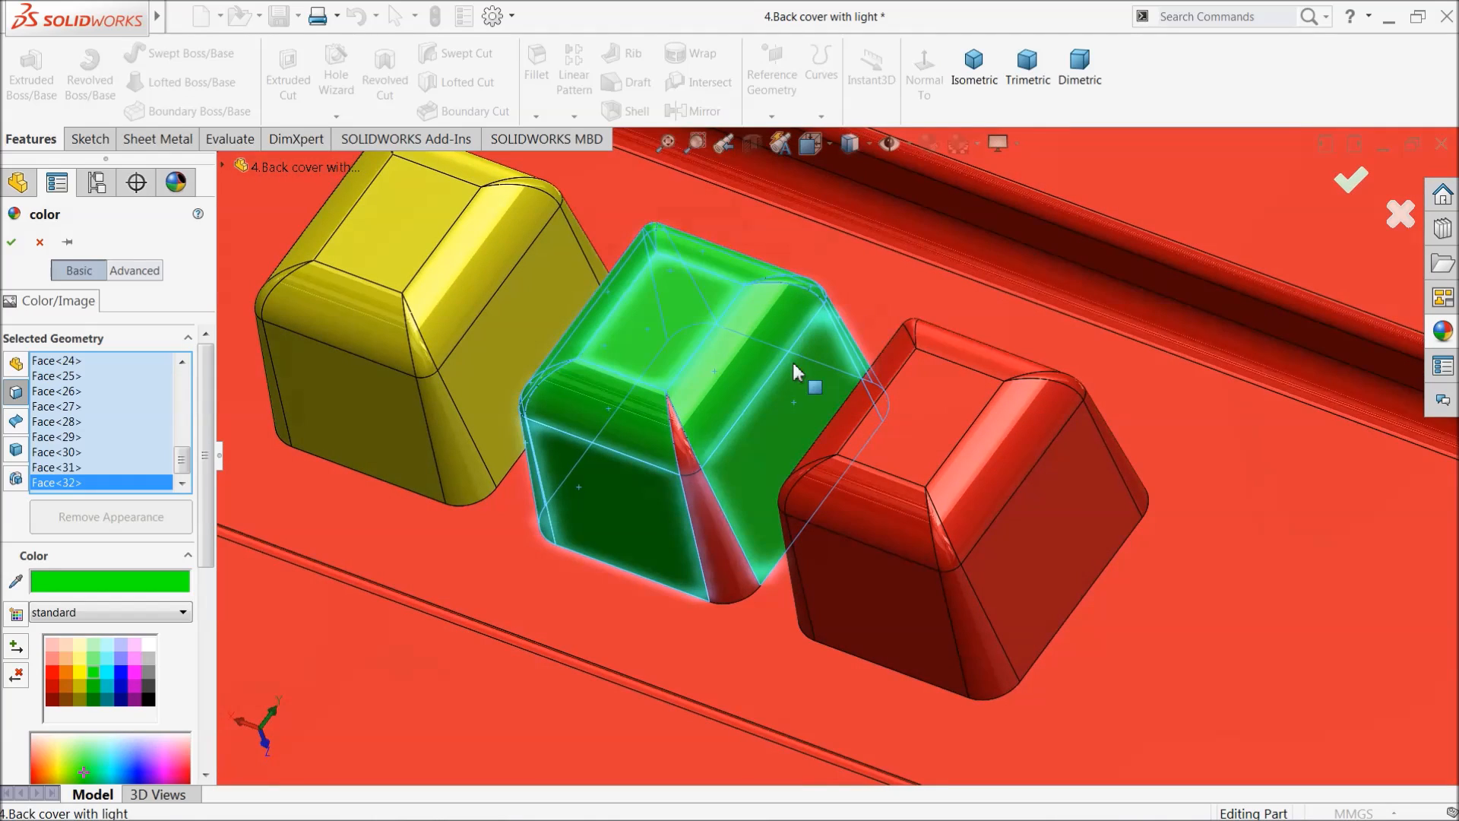
left_click(706, 507)
left_click(656, 460)
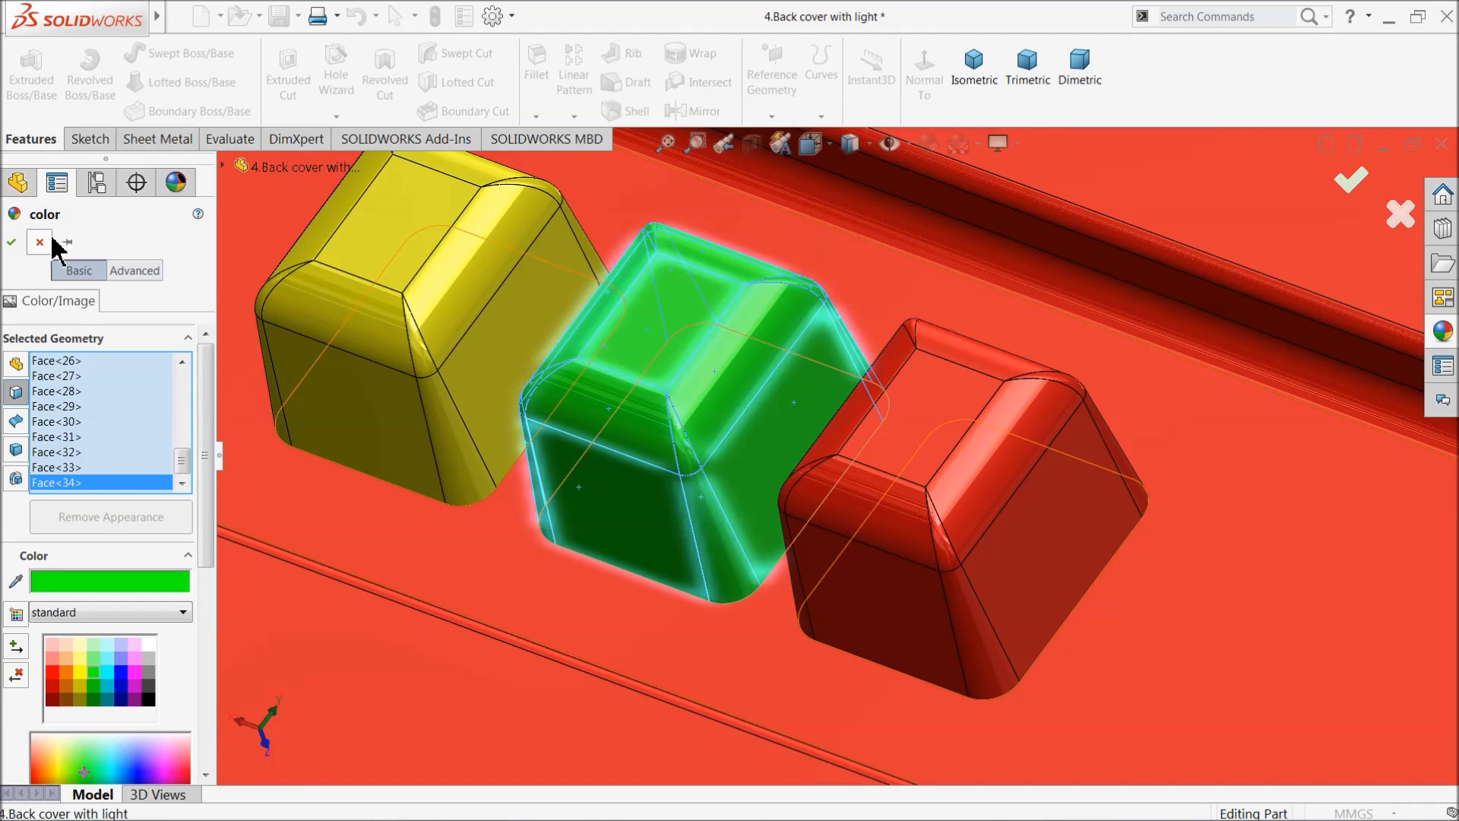
left_click(12, 242)
Step: Color the left group's innermost block white on its inner side face, inner front fillet, front face and lower front fillet
scroll(482, 335, "up", 5)
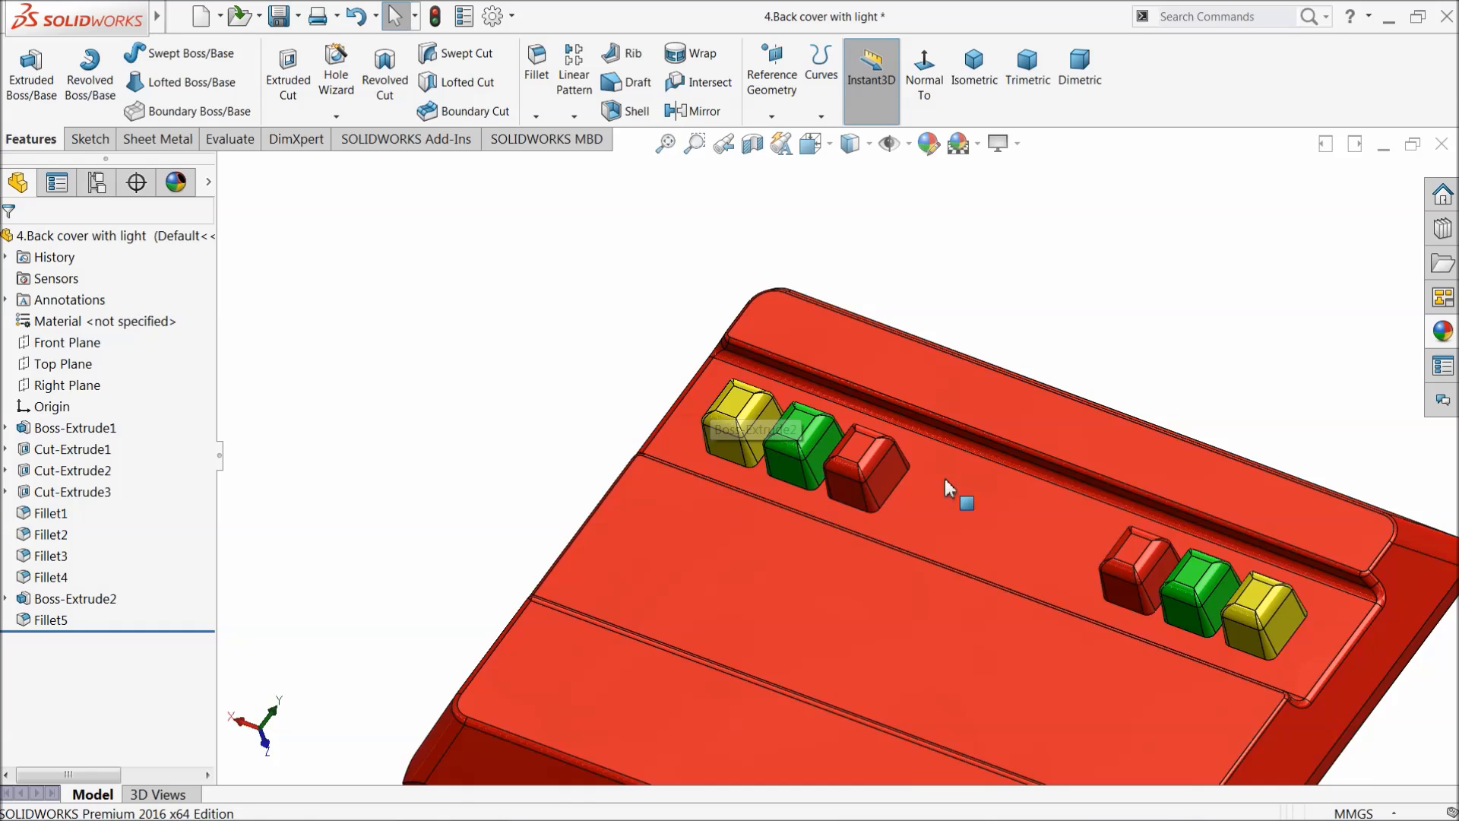
scroll(1125, 589, "down", 2)
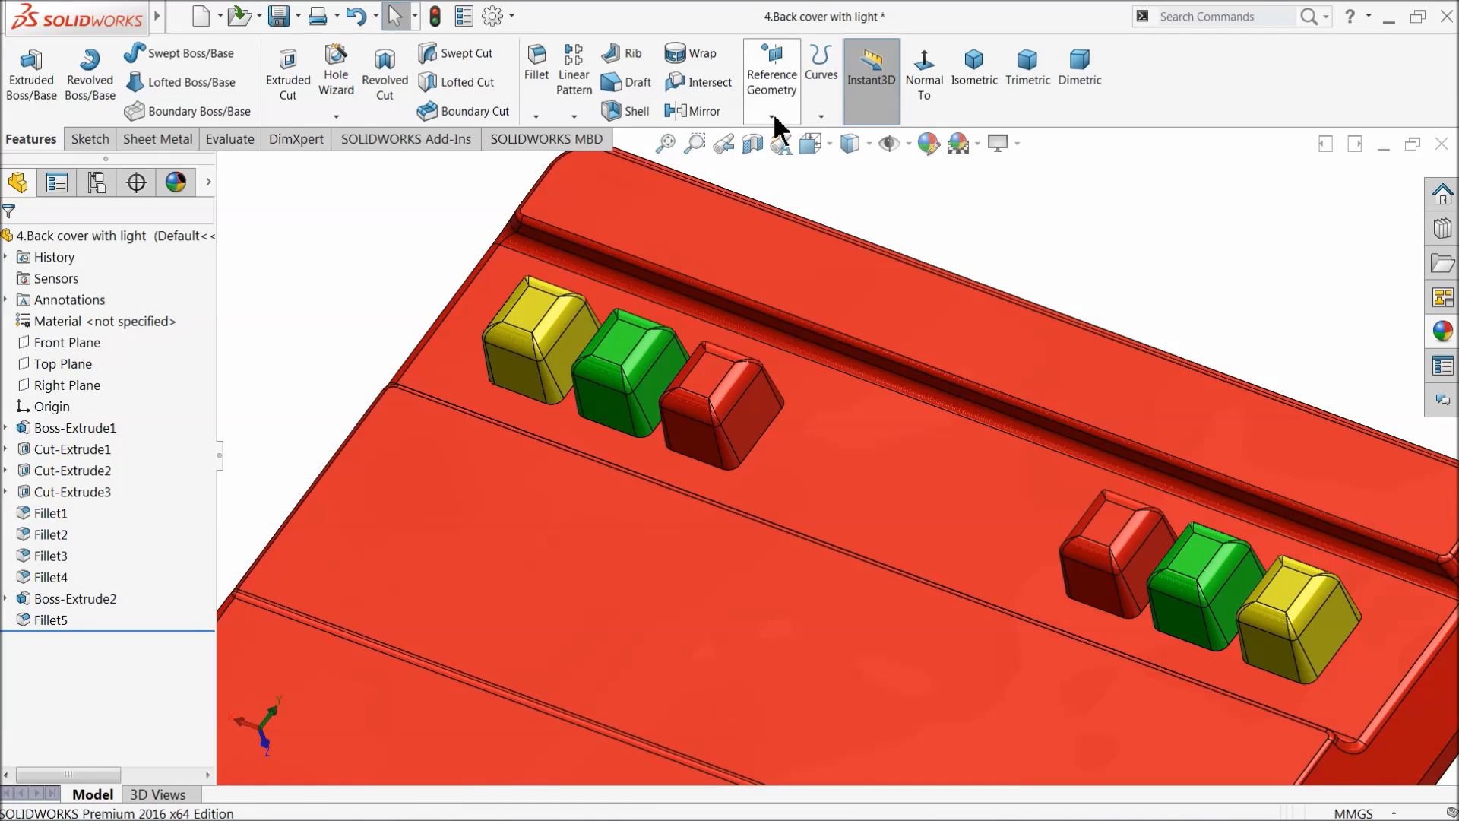
left_click(735, 422)
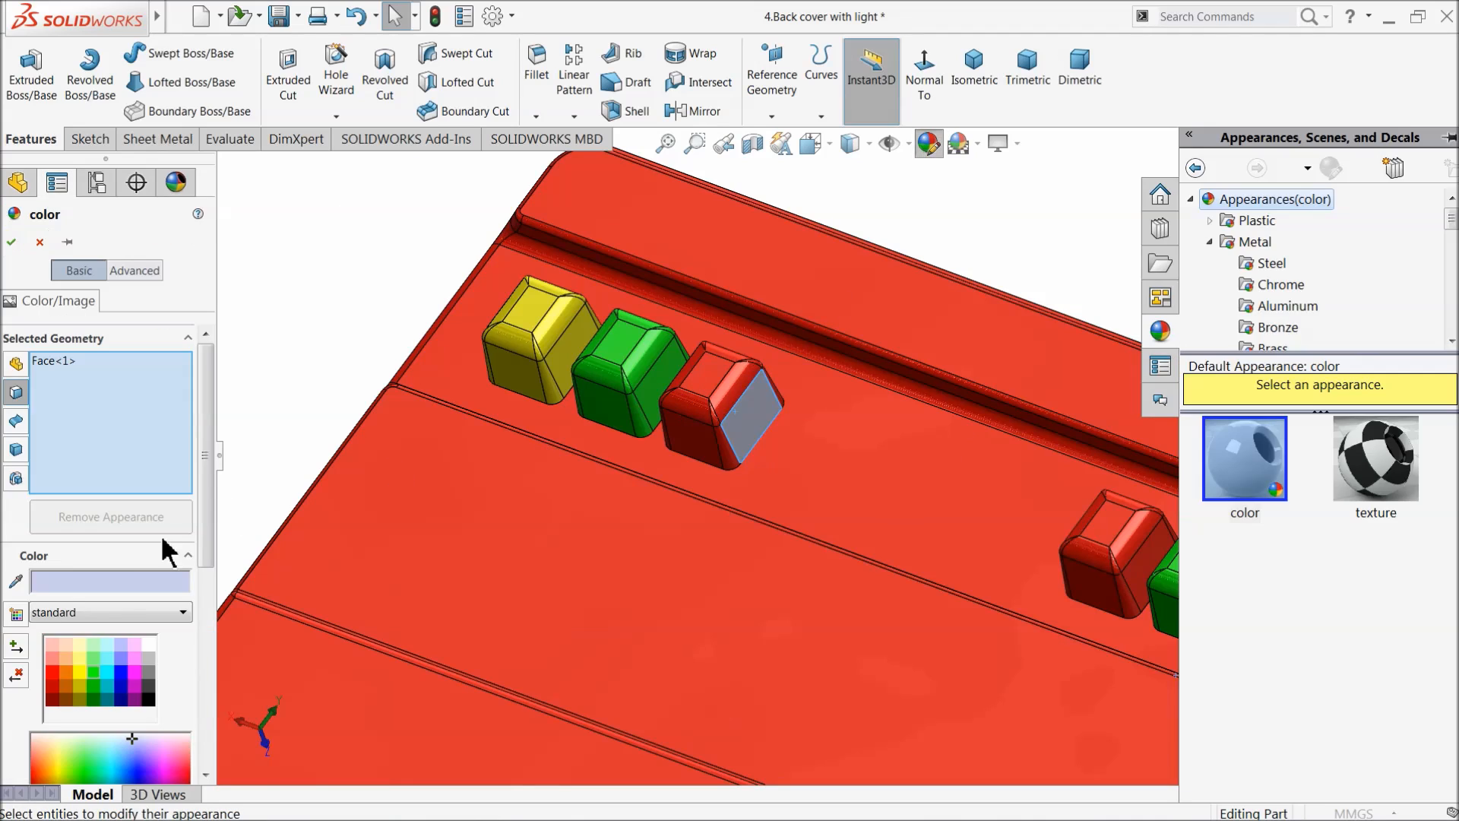
left_click(70, 679)
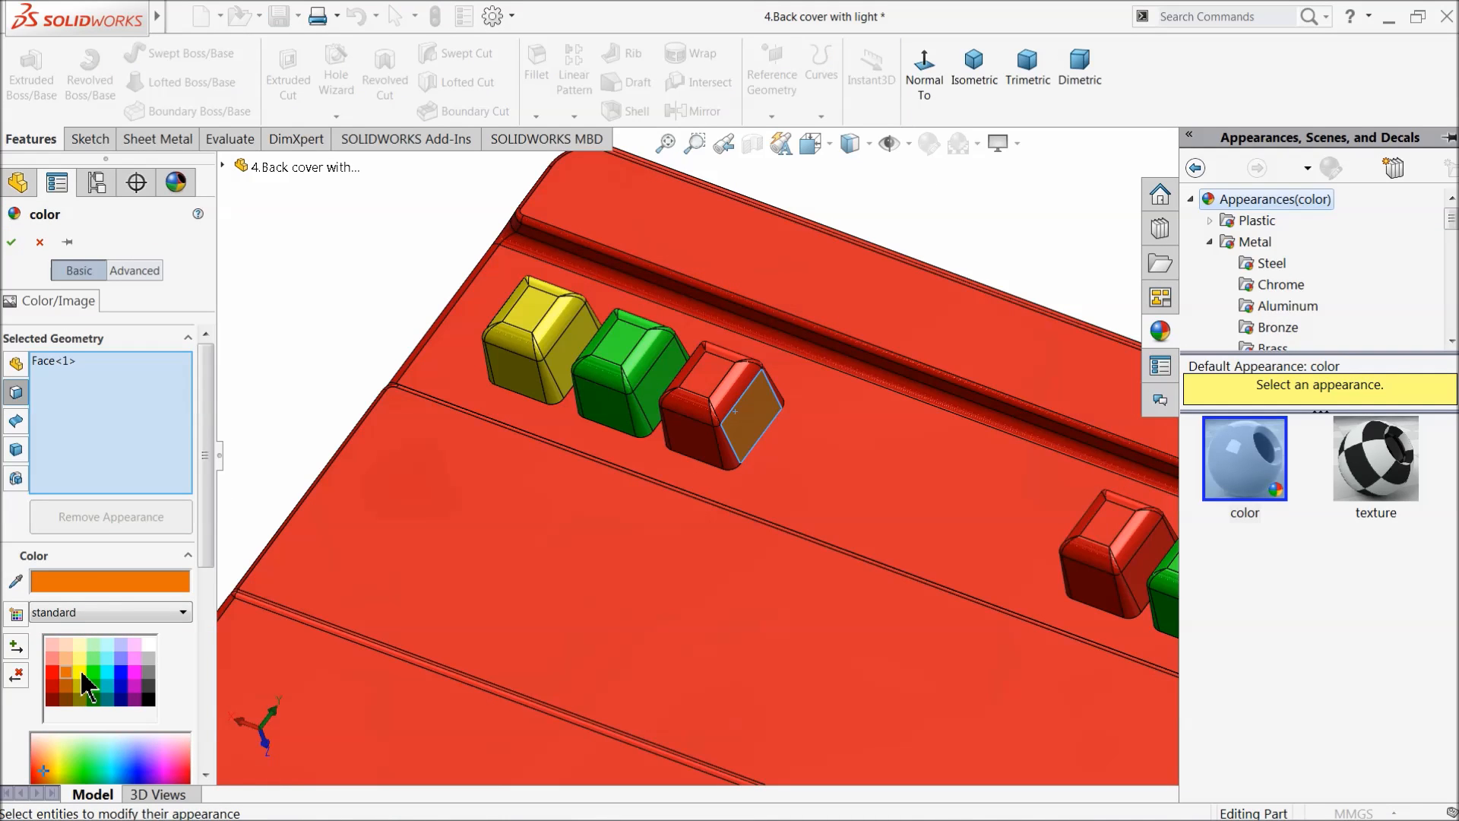
scroll(768, 407, "down", 2)
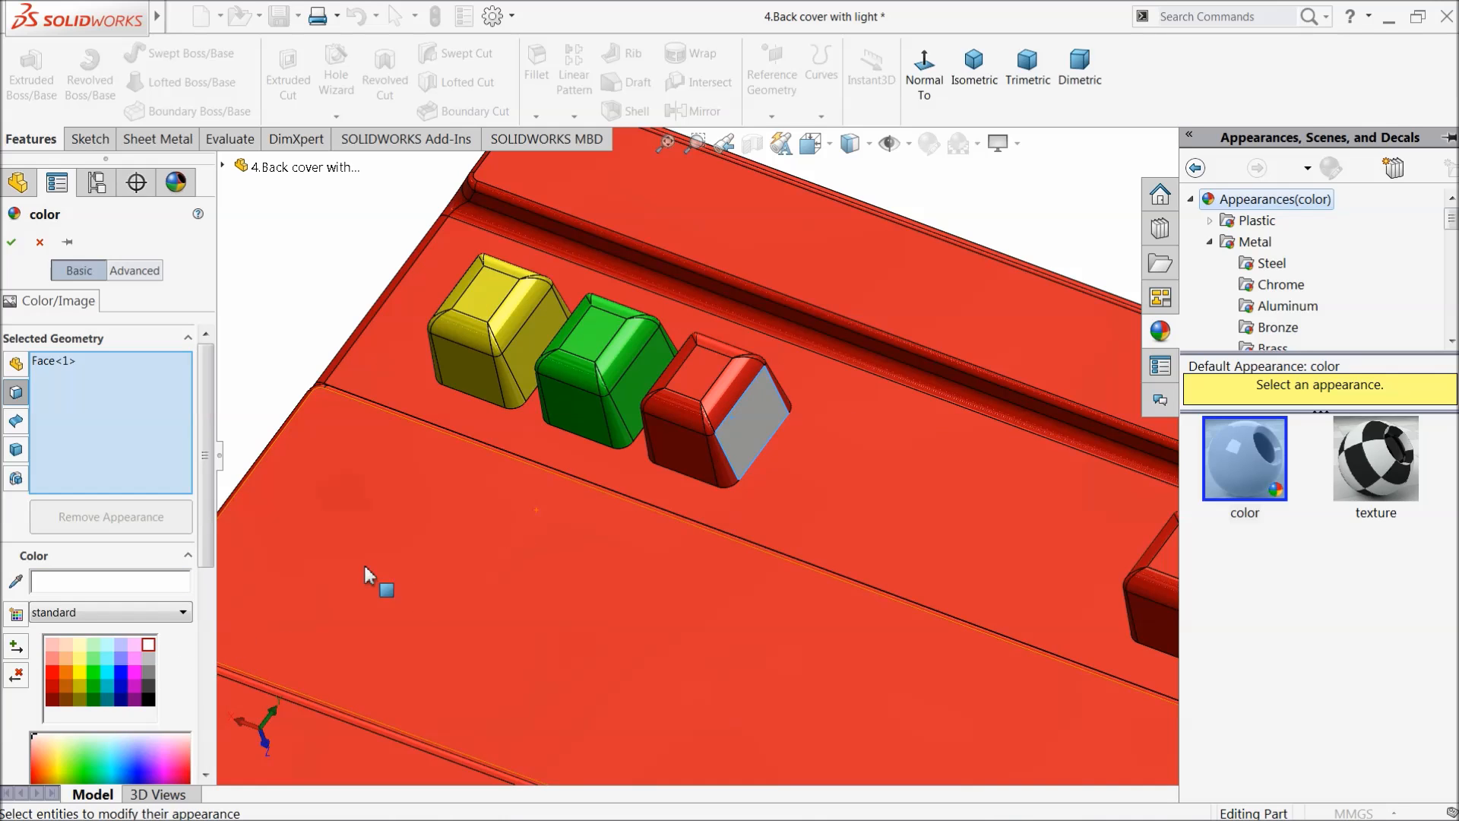
scroll(730, 433, "down", 3)
left_click(742, 415)
left_click(631, 442)
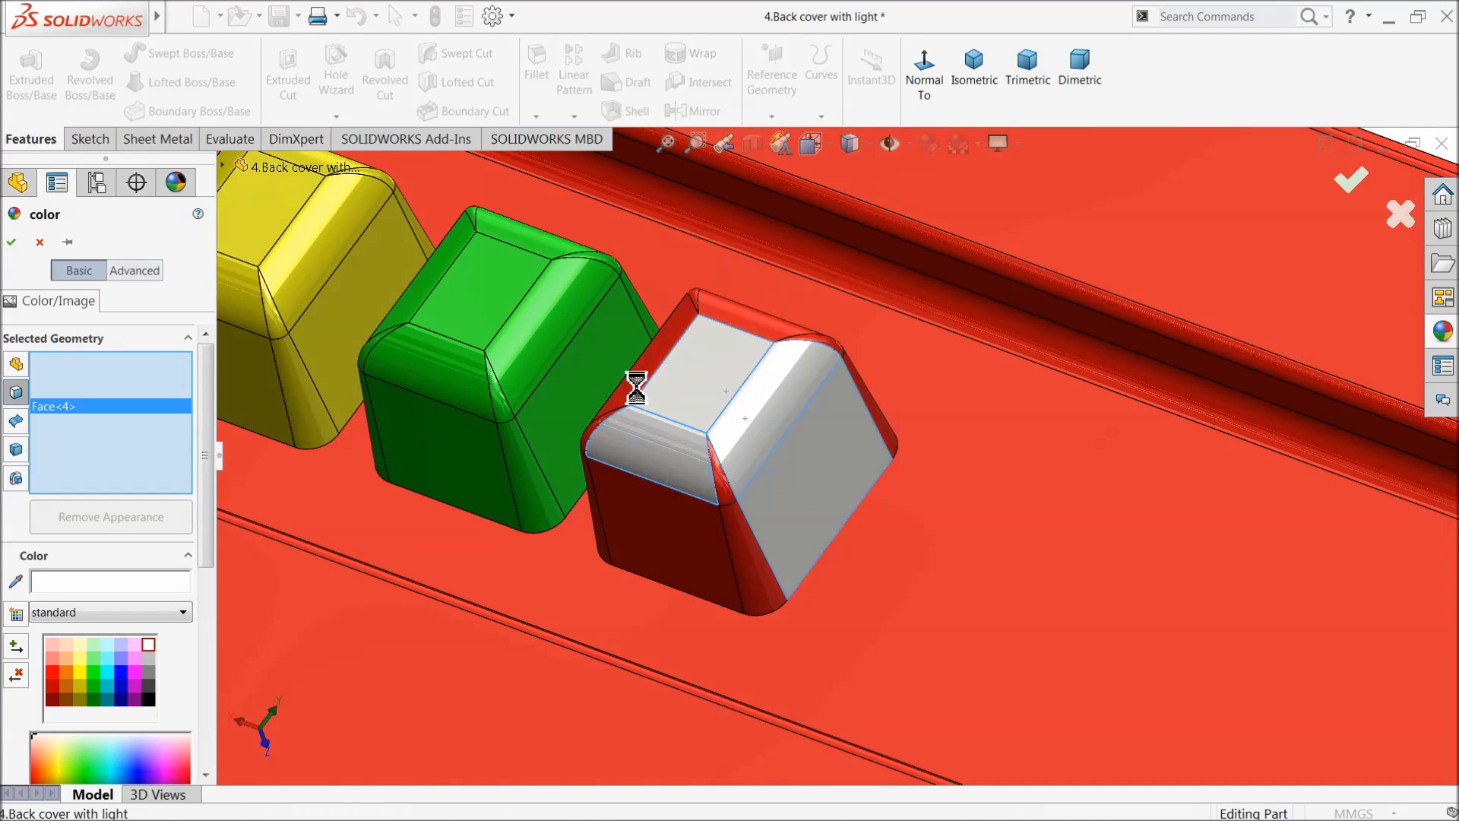
Step: Add the left innermost block's outer front fillet, underside, lower inner corner faces and upper inner corner to the white selection
left_click(632, 378)
left_click(651, 507)
left_click(745, 530)
left_click(721, 482)
left_click(875, 411)
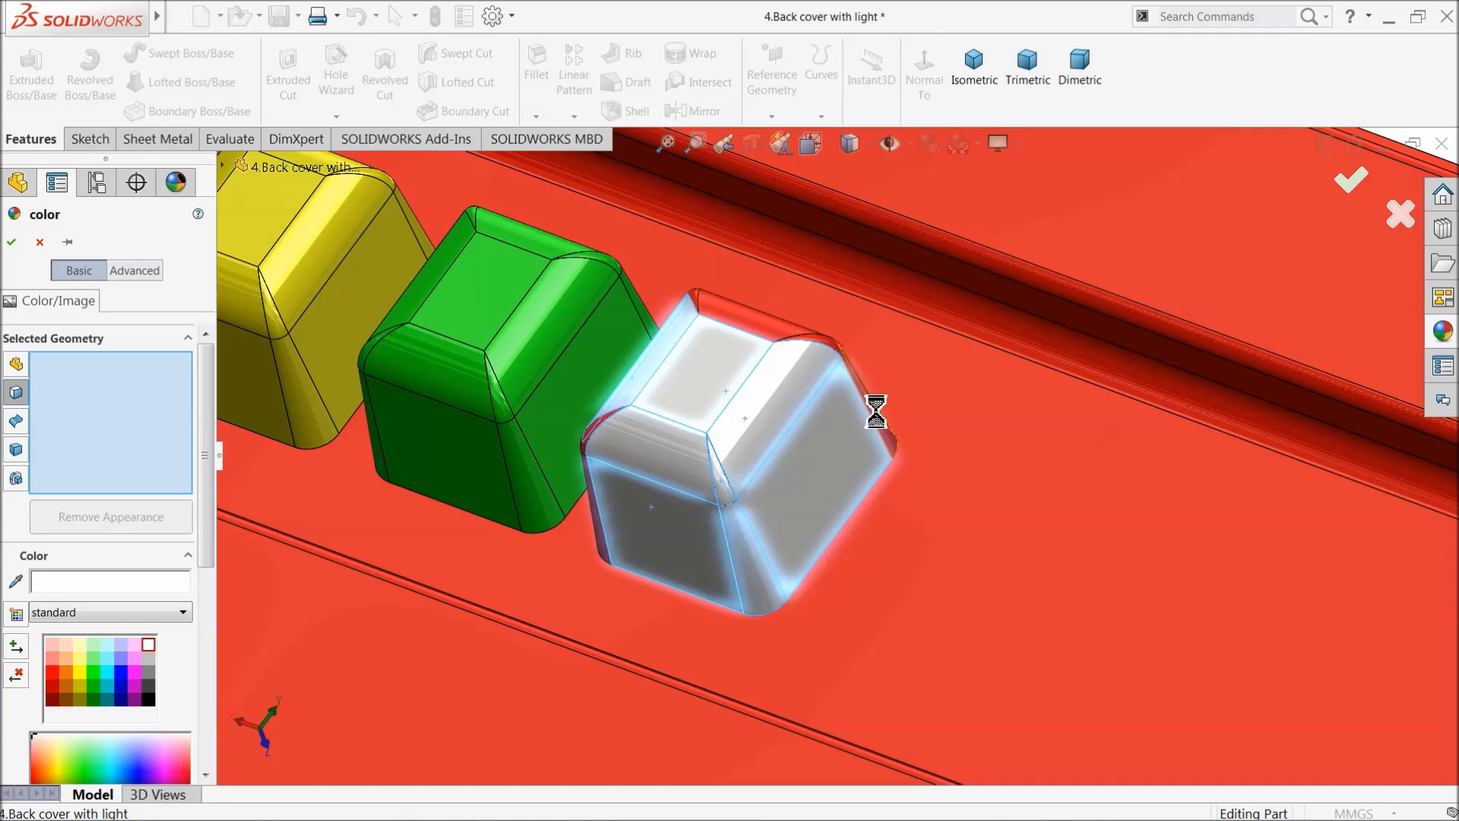
Step: Include the left innermost block's upper front fillet, remaining upper front corners and lower outer corner faces in the white selection
left_click(822, 346)
left_click(706, 313)
left_click(695, 297)
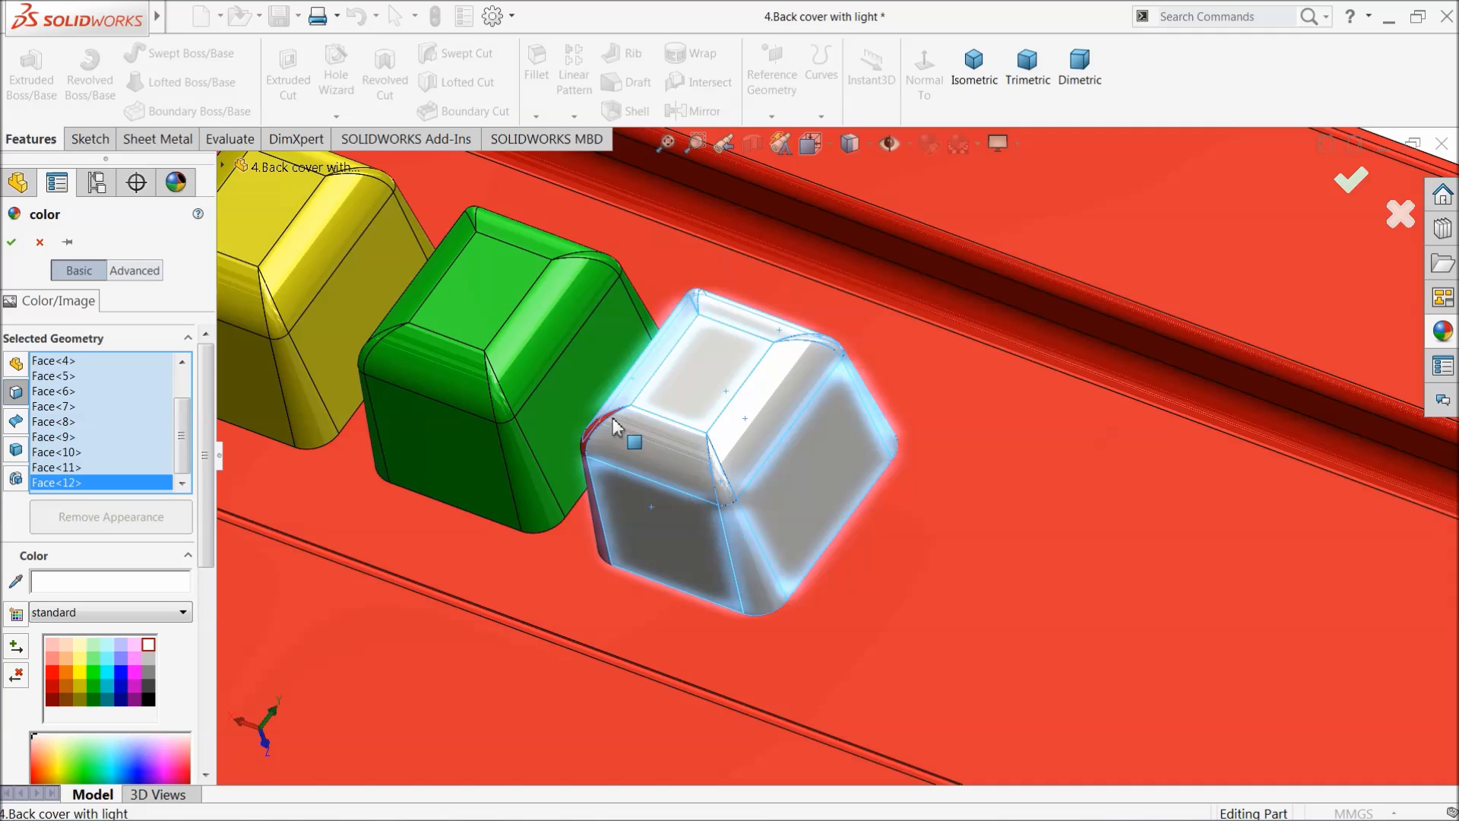
left_click(592, 443)
left_click(611, 520)
Step: Add the left innermost block's outer side face, upper outer corner and top face to the white selection
middle_click_drag(687, 409, 753, 608)
left_click(608, 232)
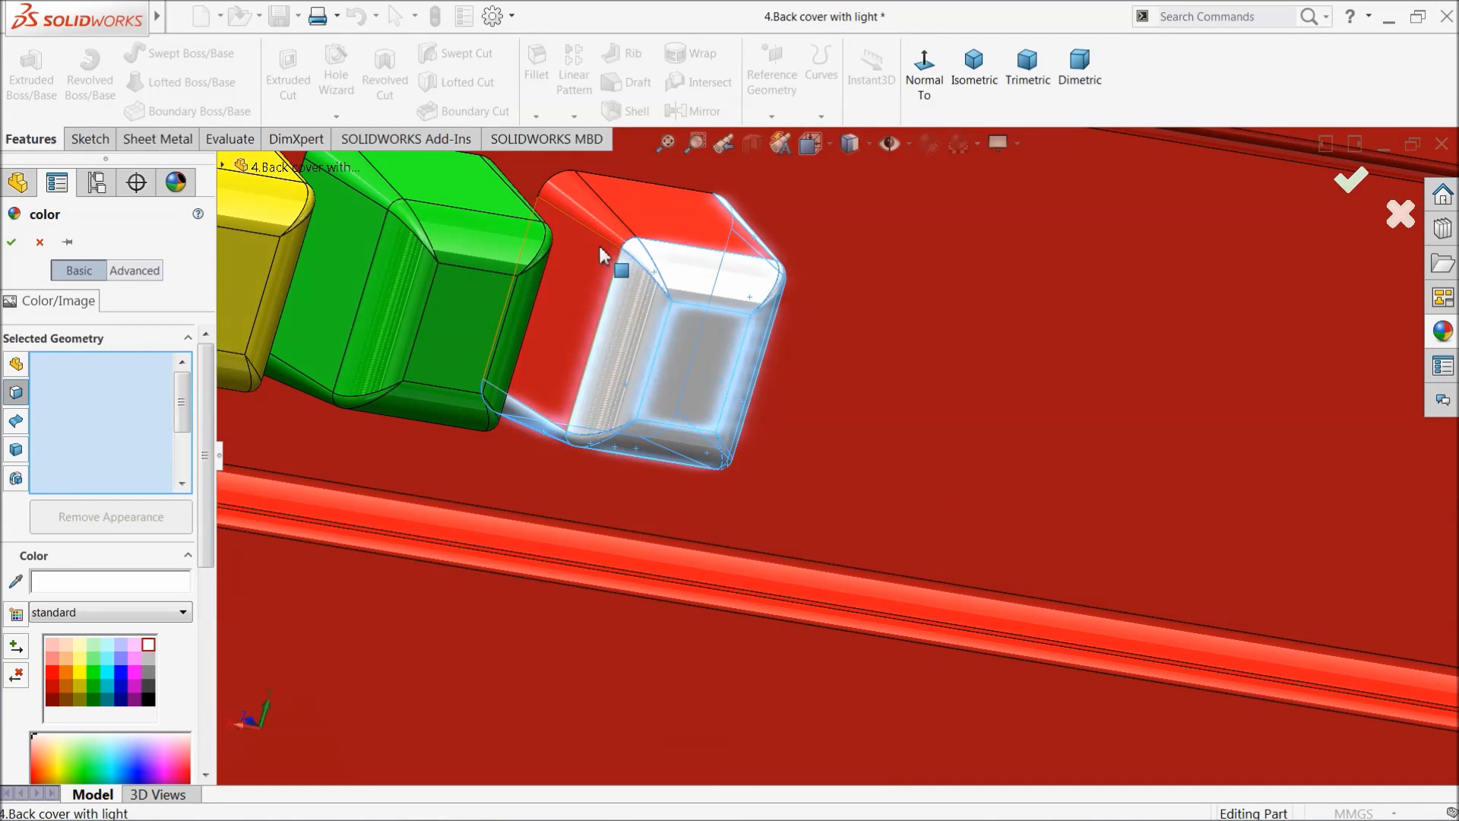
left_click(606, 225)
left_click(660, 223)
Step: Color the right group's innermost block white on its front face, inner front fillet, upper front fillet and top face
scroll(841, 385, "up", 6)
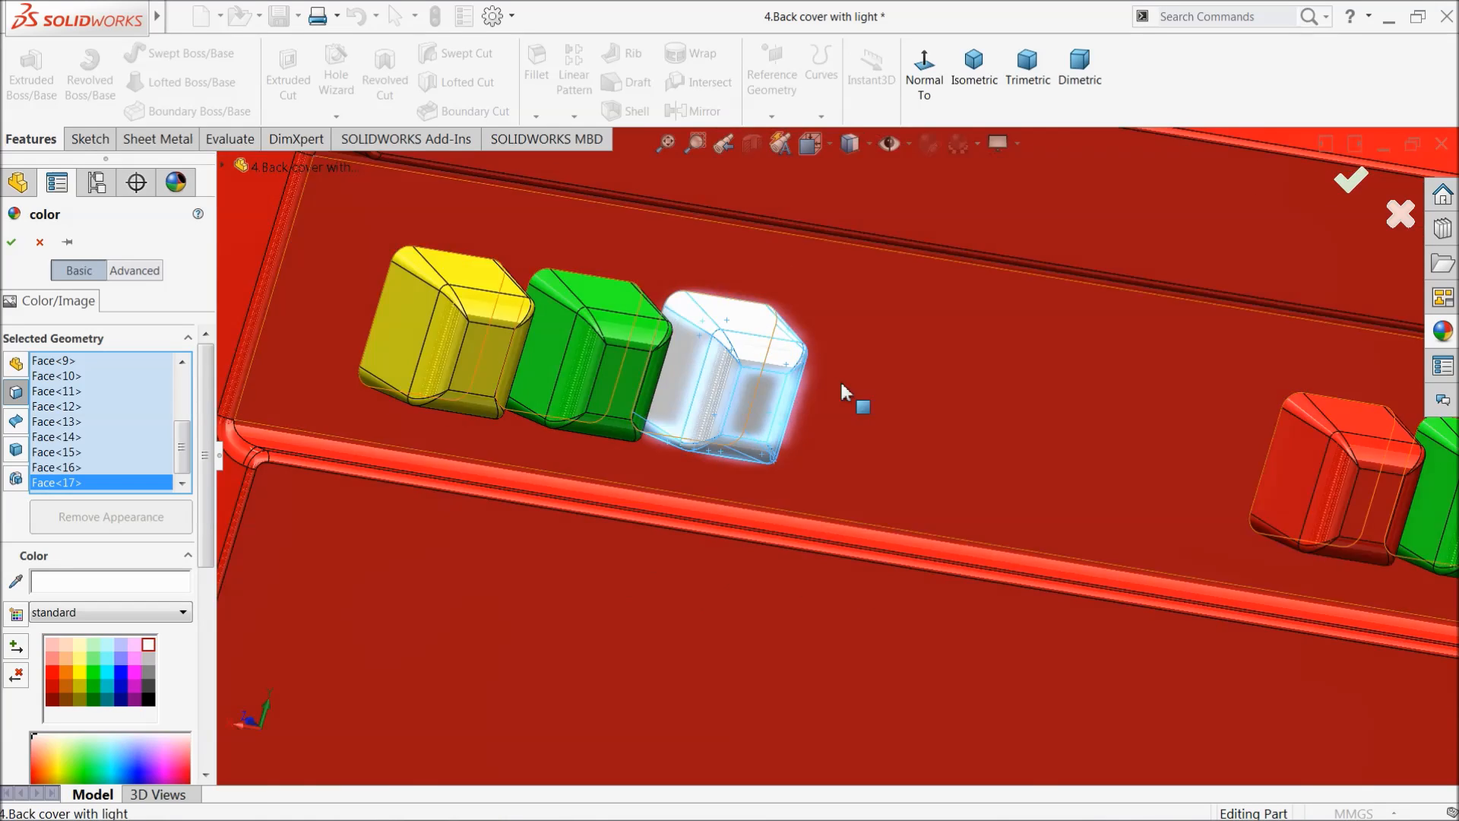
scroll(1143, 484, "down", 5)
left_click(975, 456)
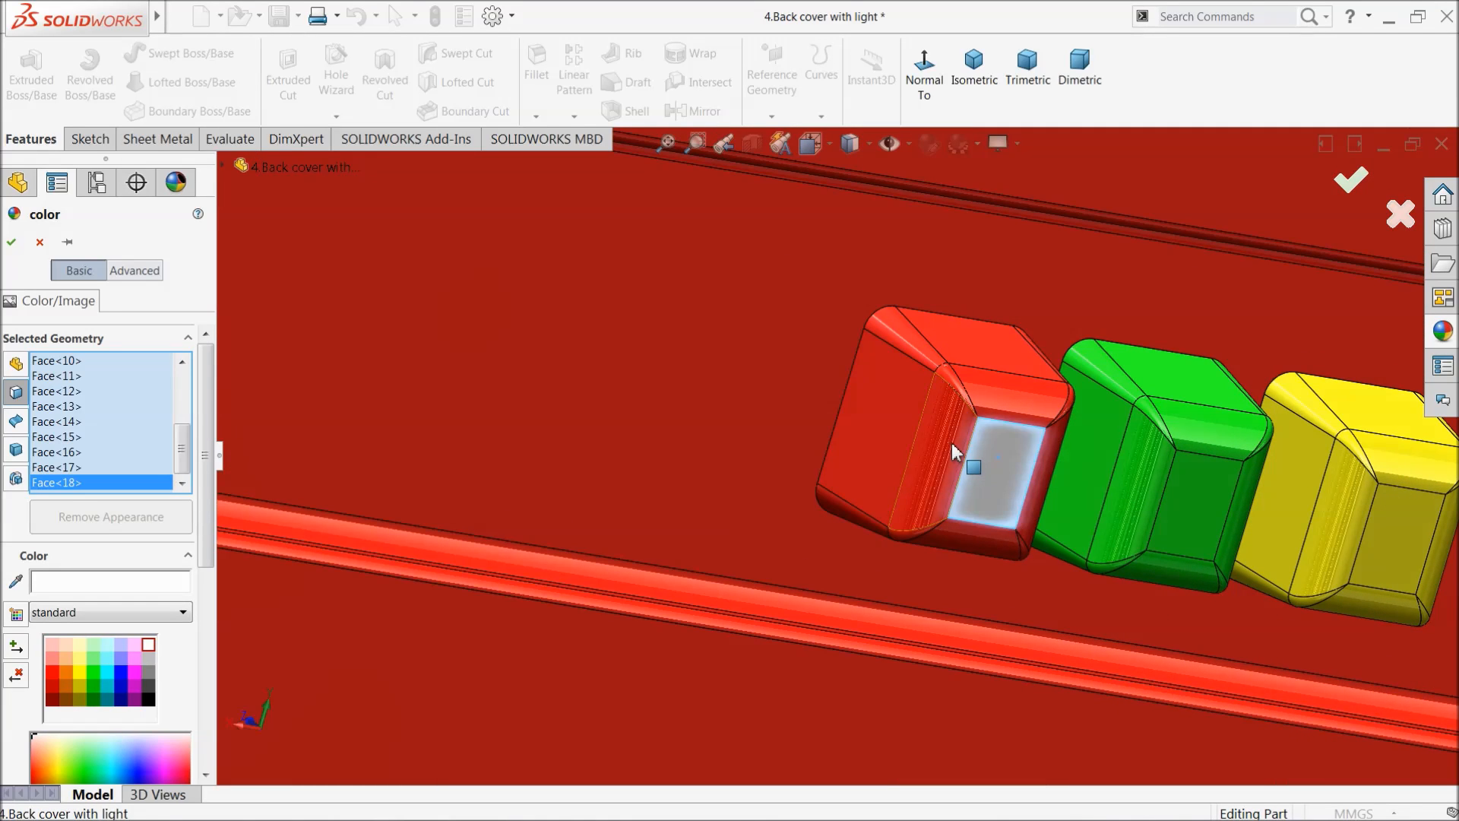
left_click(956, 458)
left_click(1006, 406)
left_click(914, 370)
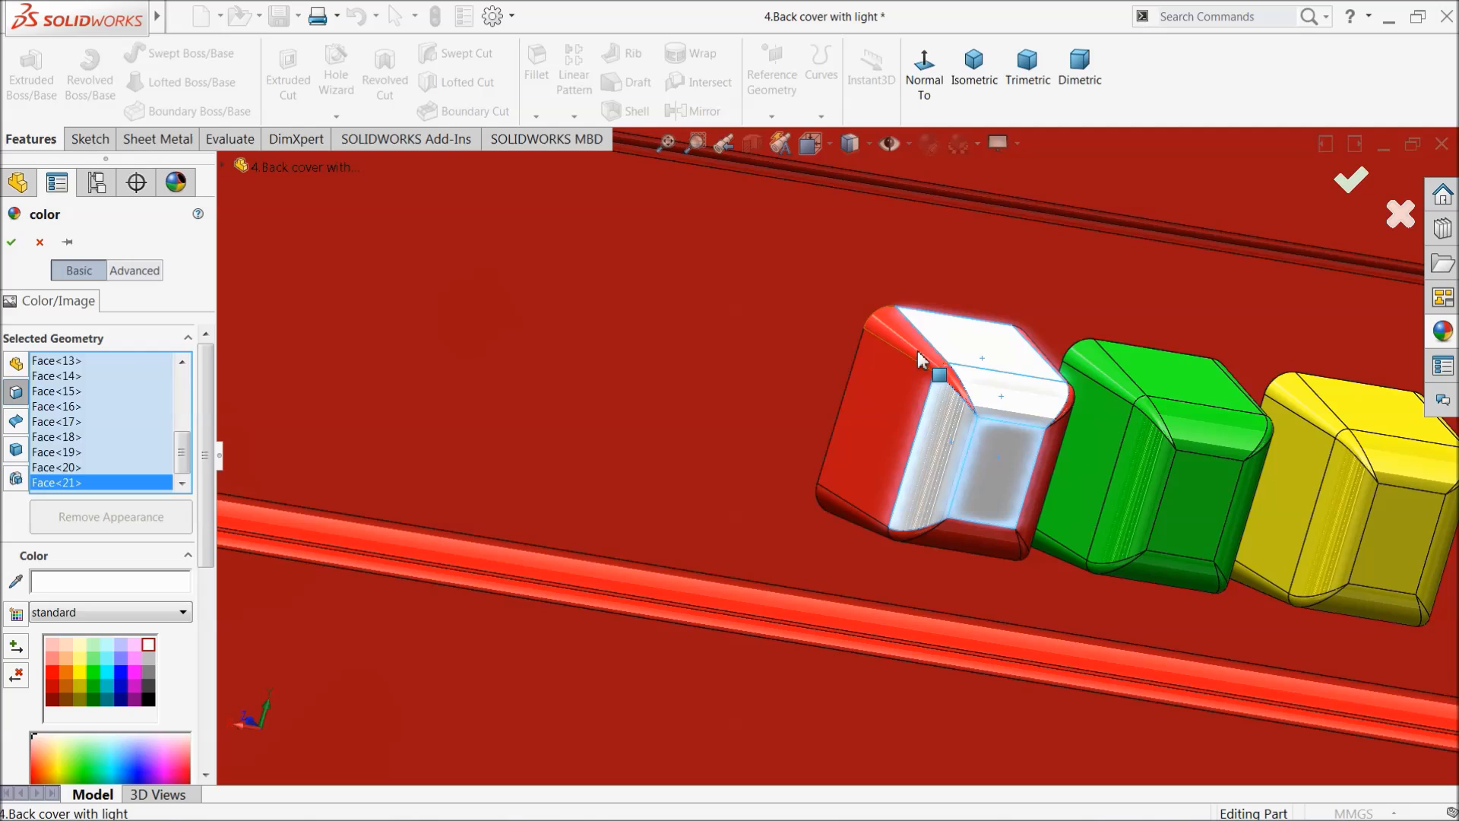
Step: Add the right innermost block's inner side face, upper and lower inner corners, and outer and lower front fillets to the white selection
left_click(922, 359)
left_click(916, 428)
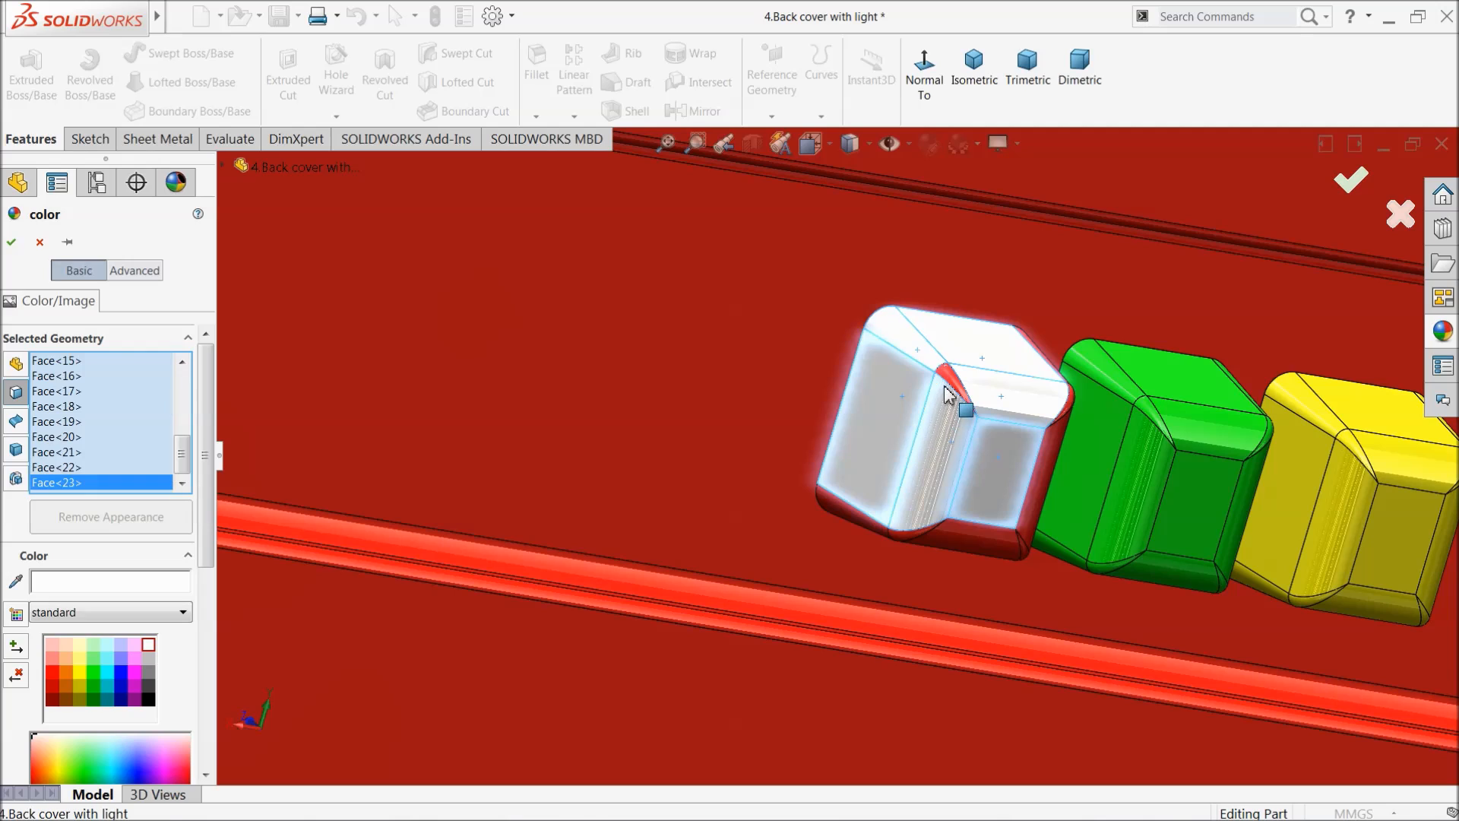
left_click(1047, 502)
left_click(910, 541)
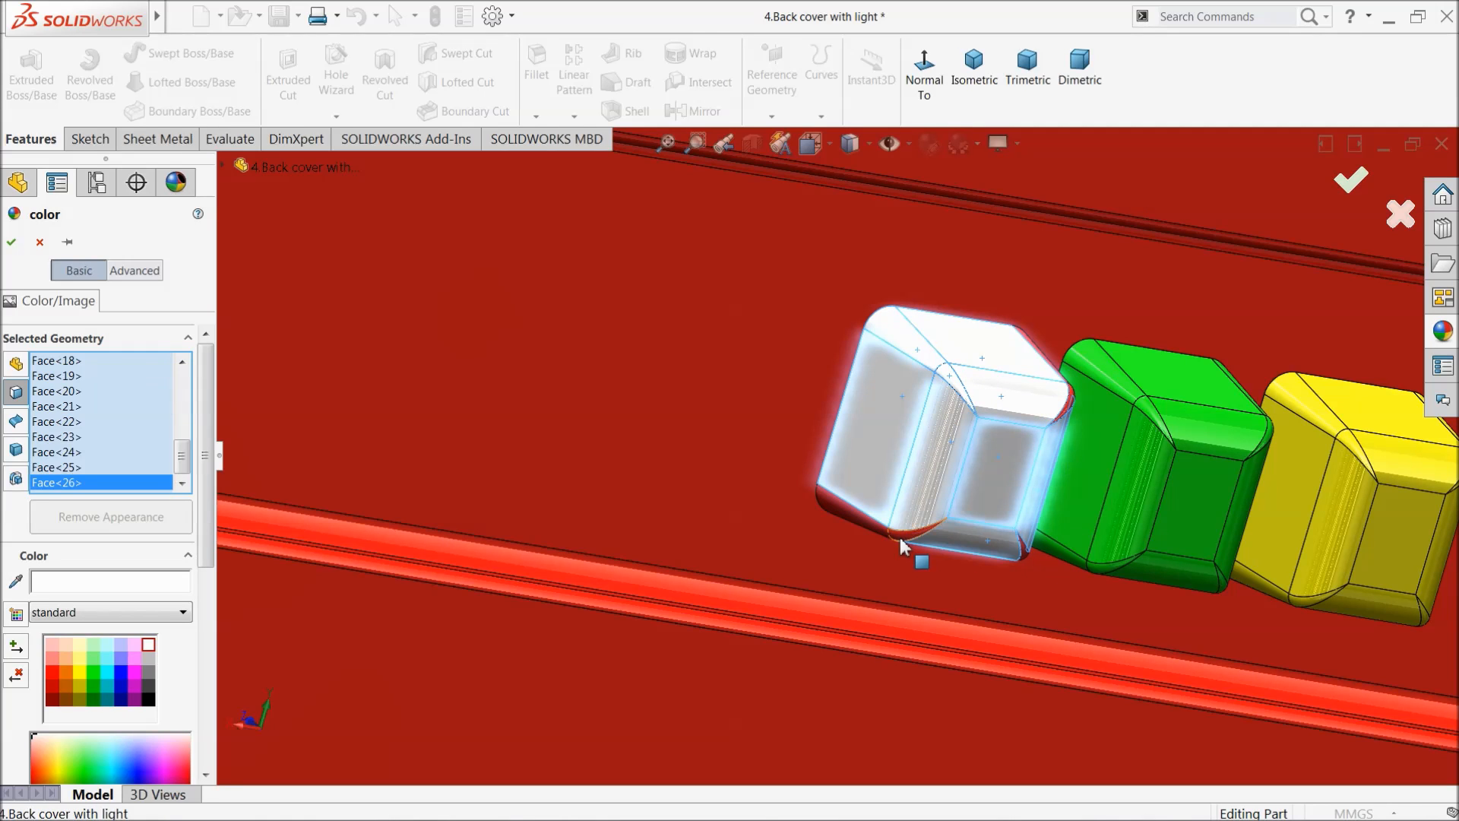
middle_click_drag(912, 525, 874, 415)
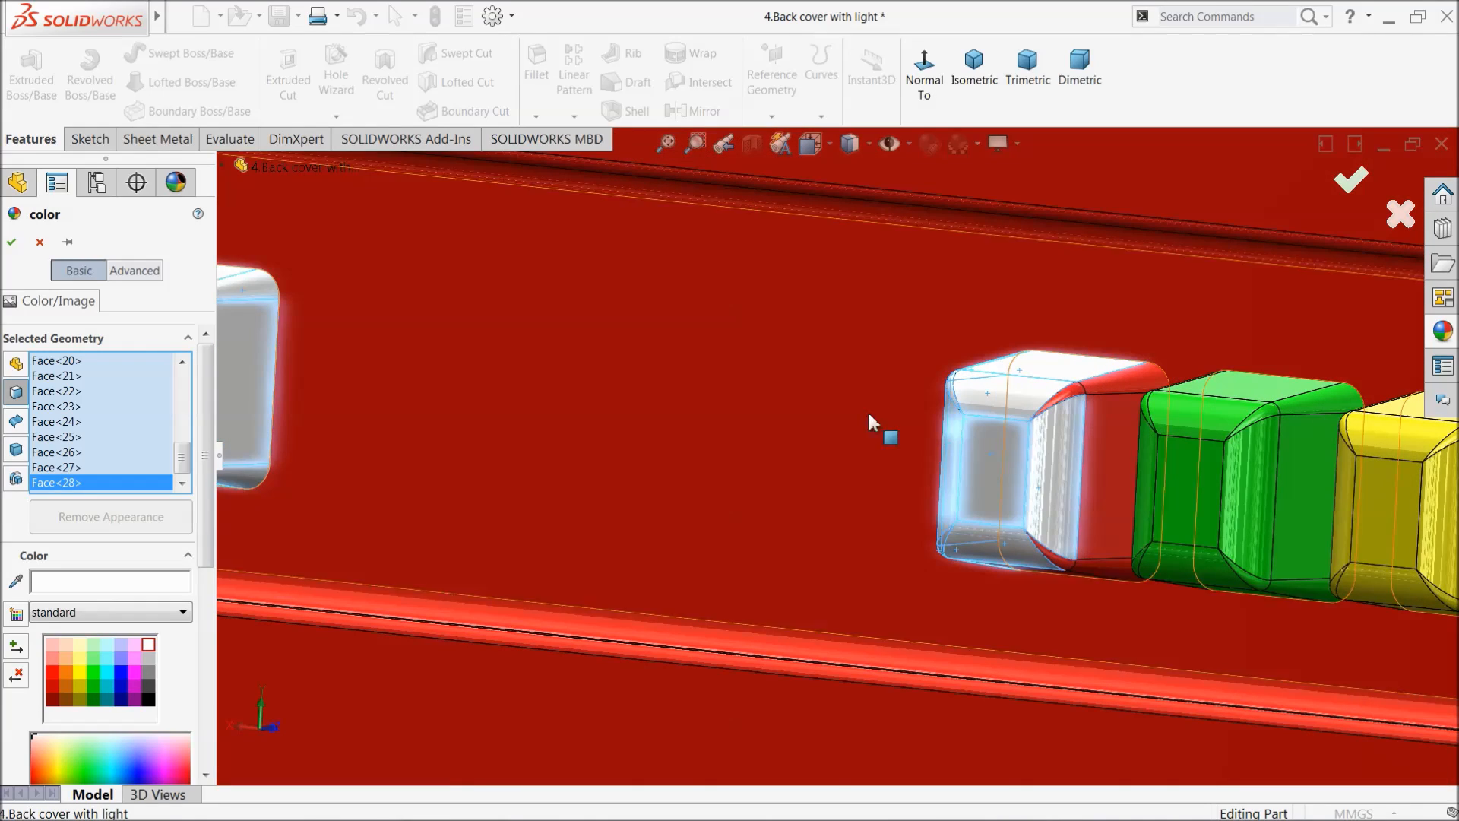
Step: Add the right innermost block's remaining side, inner front corner and bottom faces to the white selection and apply the color
left_click(1100, 443)
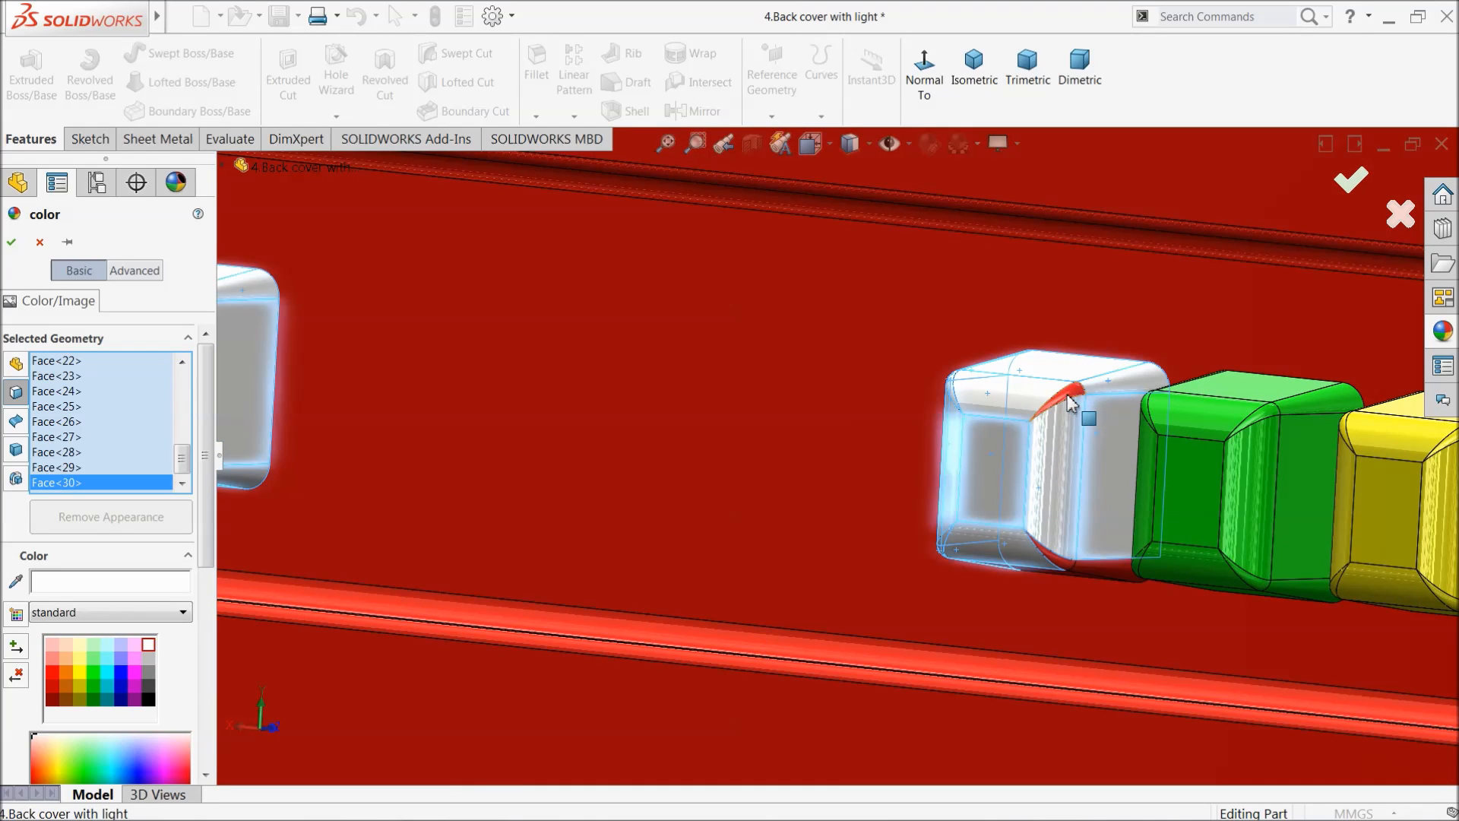
left_click(1071, 402)
left_click(1089, 571)
left_click(1062, 565)
middle_click_drag(1046, 550, 1064, 456)
left_click(1059, 608)
scroll(929, 544, "up", 6)
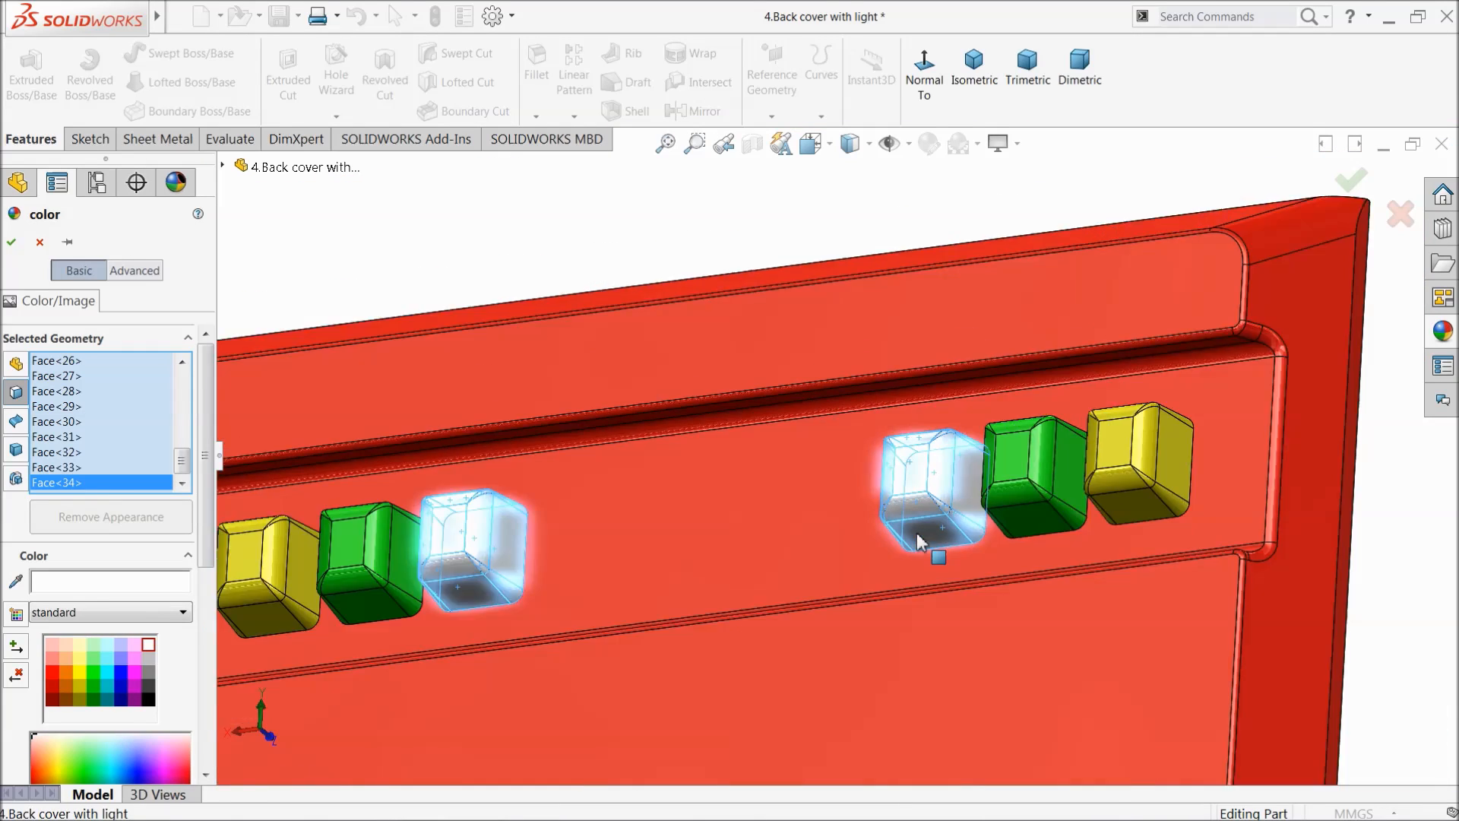
left_click(1354, 186)
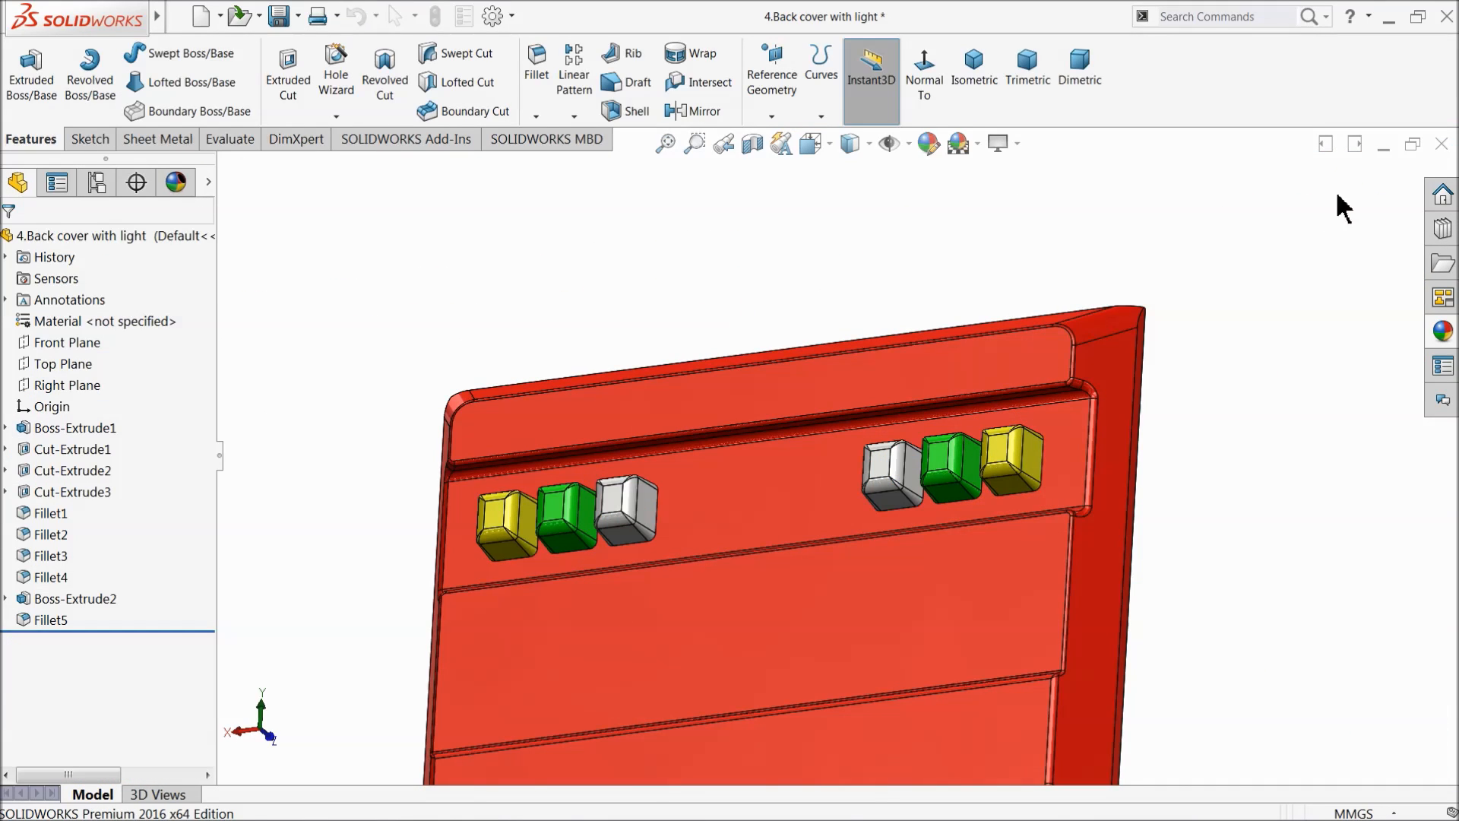
Step: Save the finished back cover part with its colored light blocks
scroll(1196, 322, "up", 4)
middle_click_drag(1195, 322, 1159, 484)
scroll(1003, 551, "down", 3)
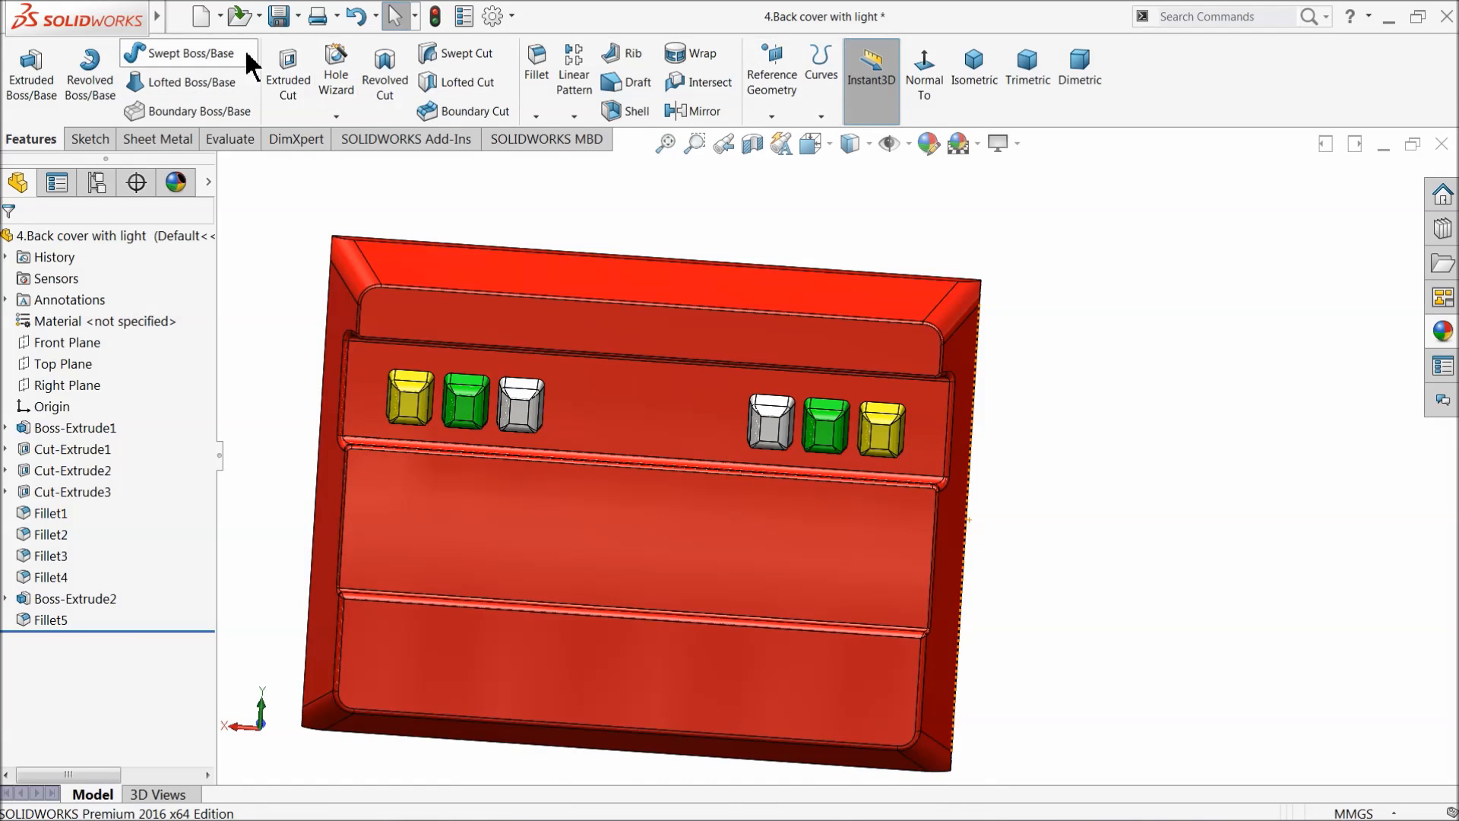
left_click(288, 18)
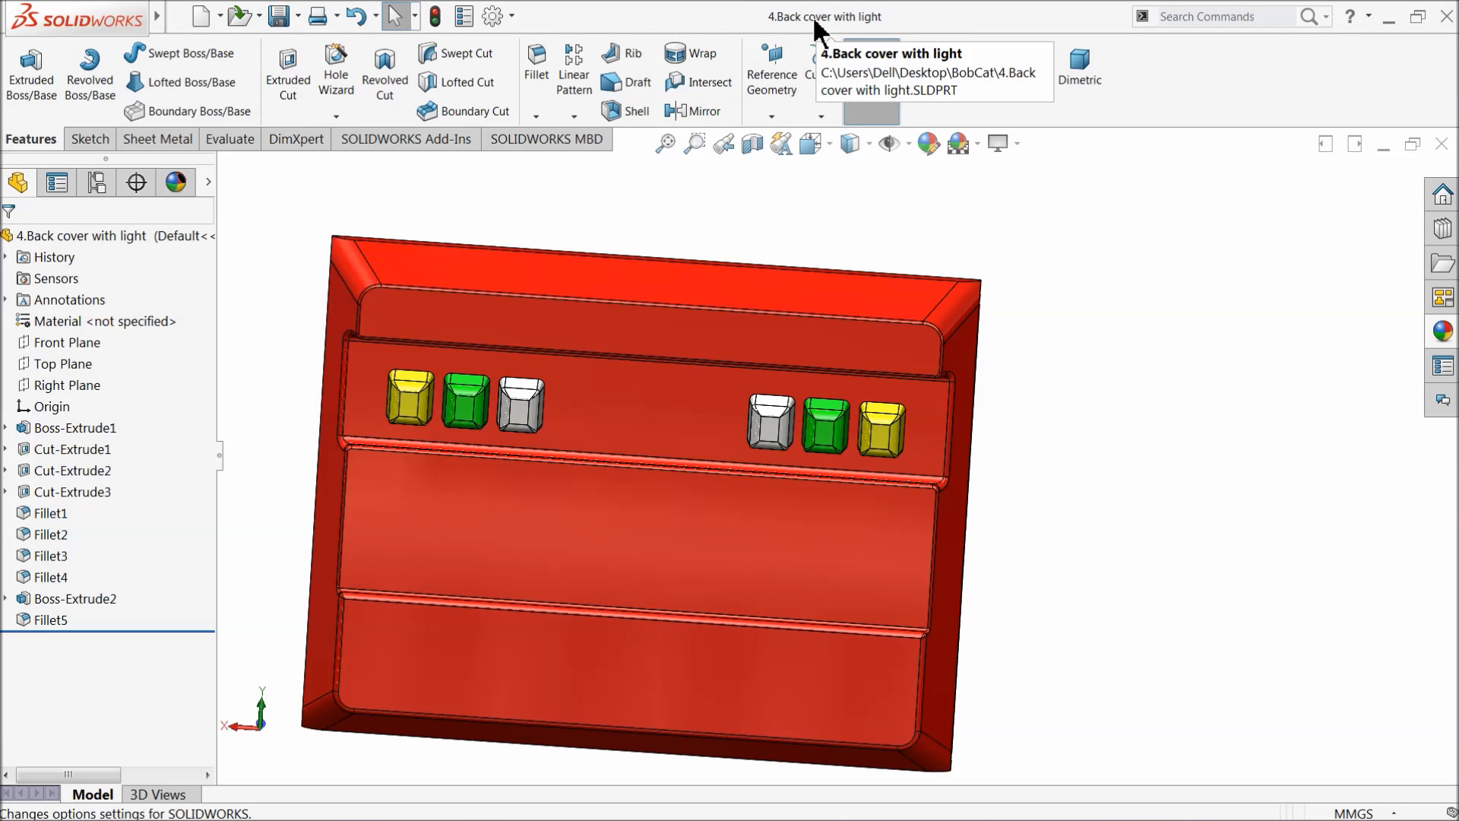
middle_click_drag(947, 241, 910, 212)
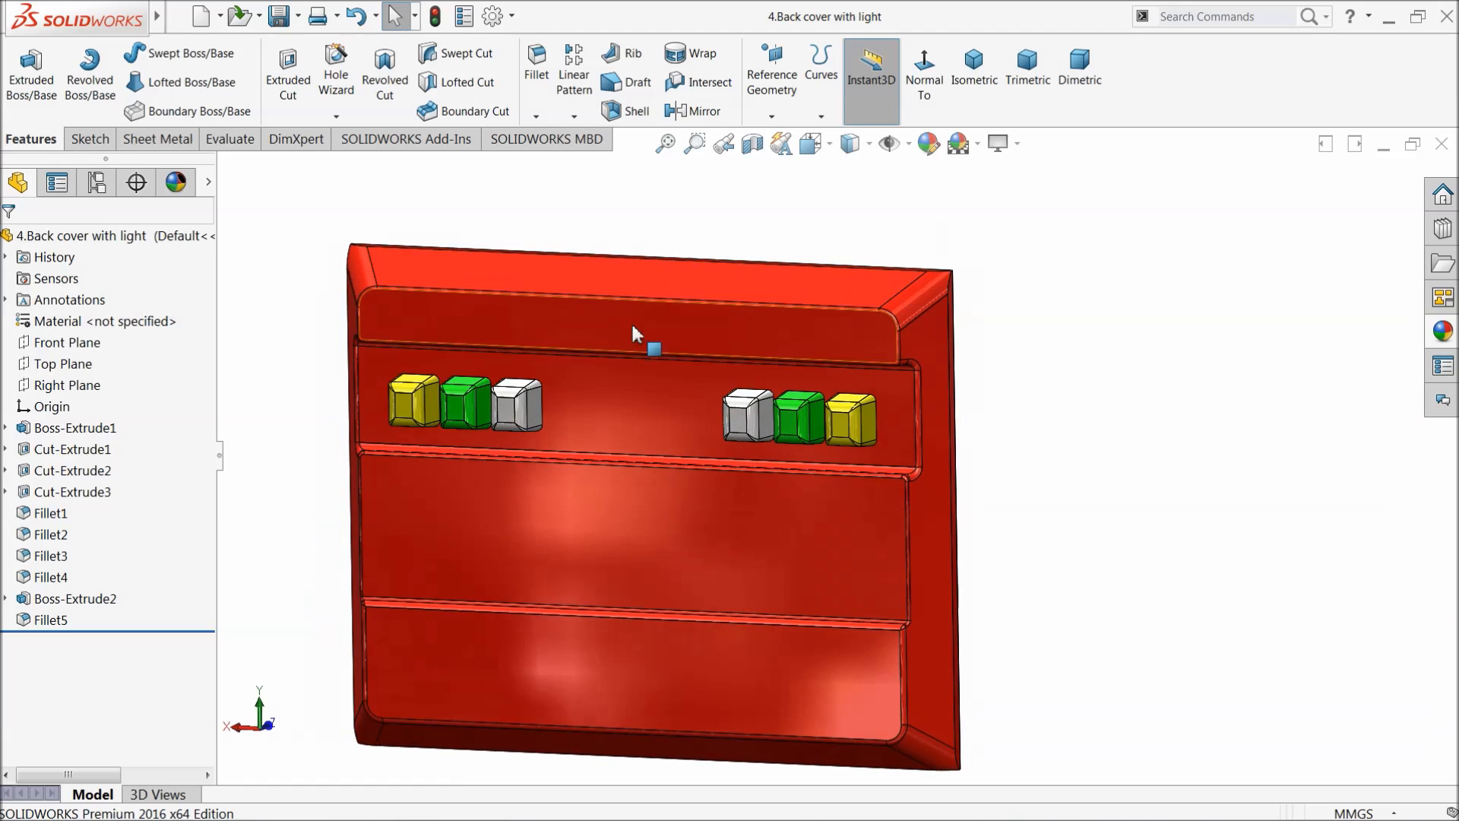
middle_click_drag(308, 495, 512, 573)
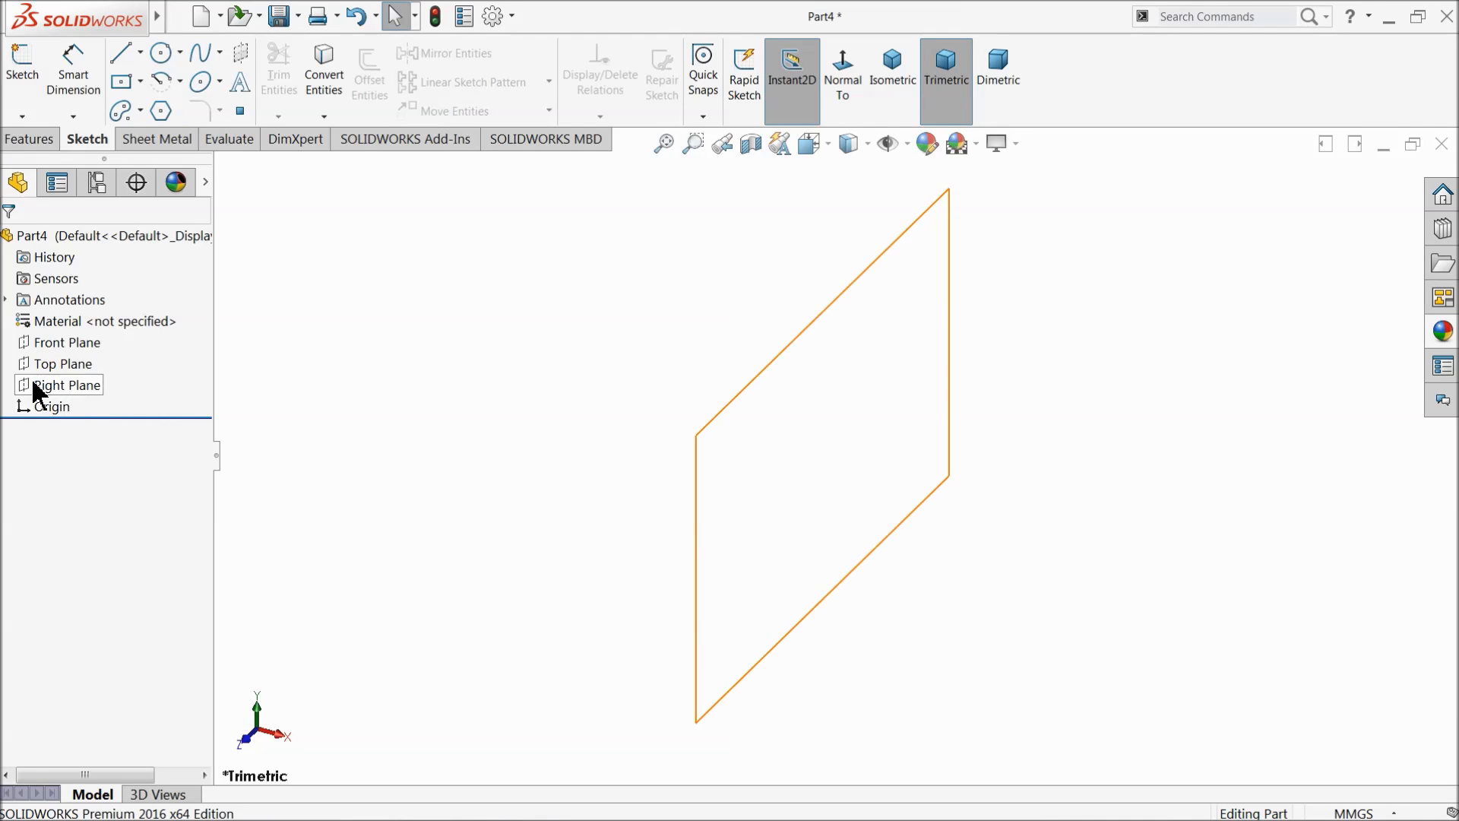
Step: Sketch an open inverted-U profile of three lines on the Front Plane, about 143 mm wide and 30 mm high
left_click(46, 342)
left_click(32, 331)
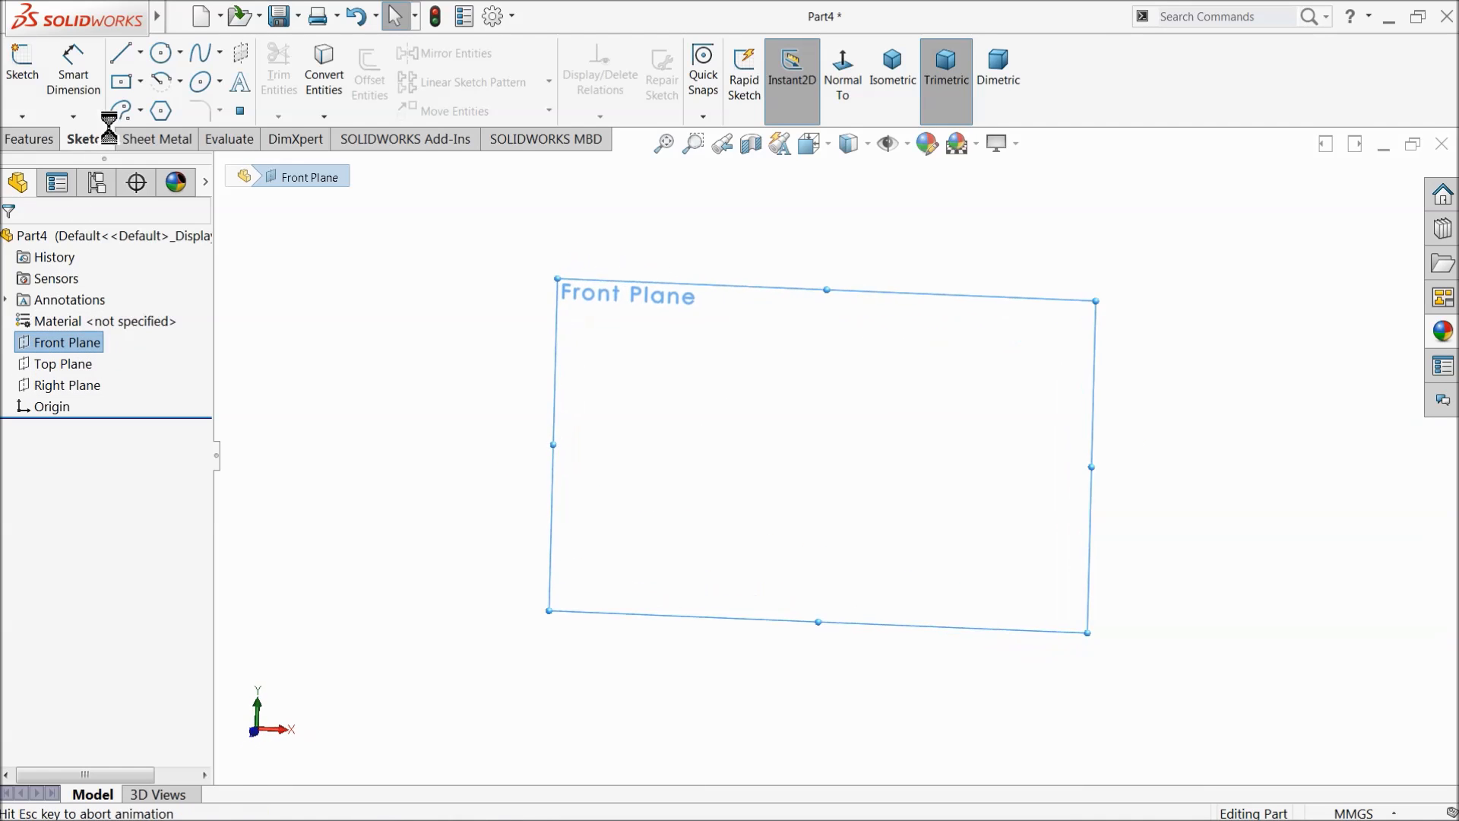
left_click(119, 55)
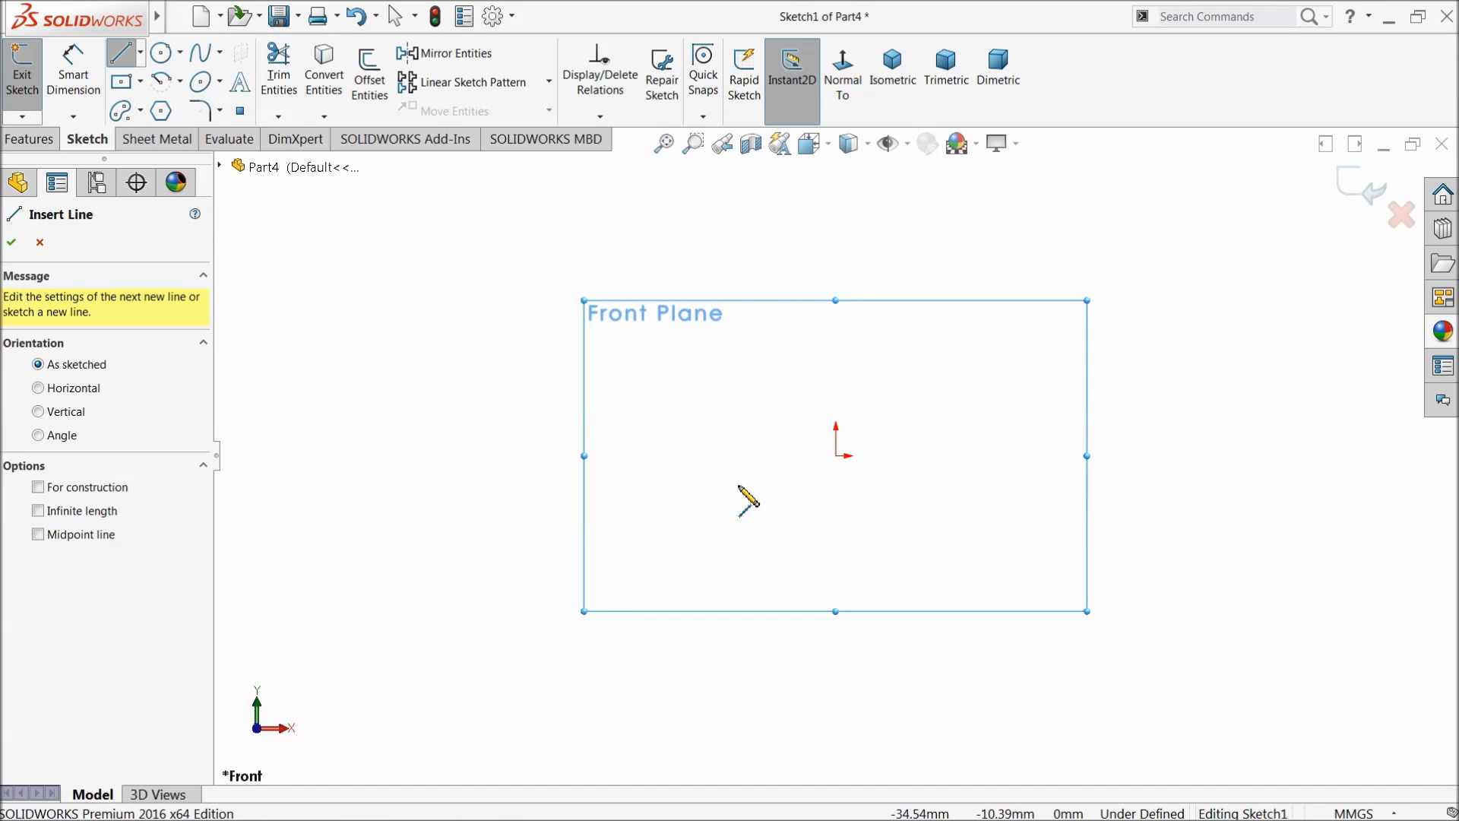
left_click(674, 456)
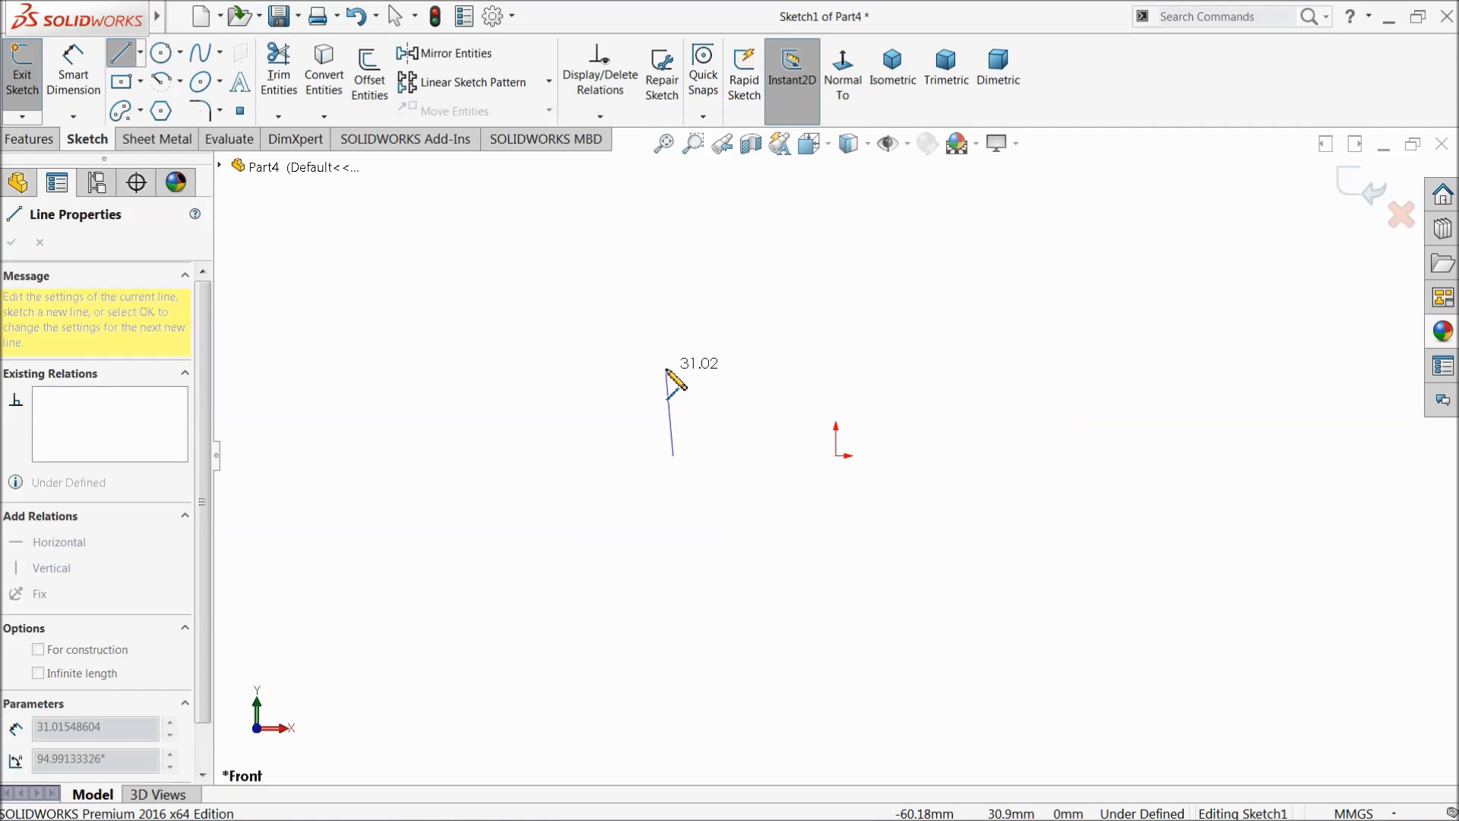
left_click(673, 370)
left_click(1079, 370)
left_click(1079, 456)
right_click(1095, 413)
left_click(1144, 458)
scroll(1004, 459, "down", 2)
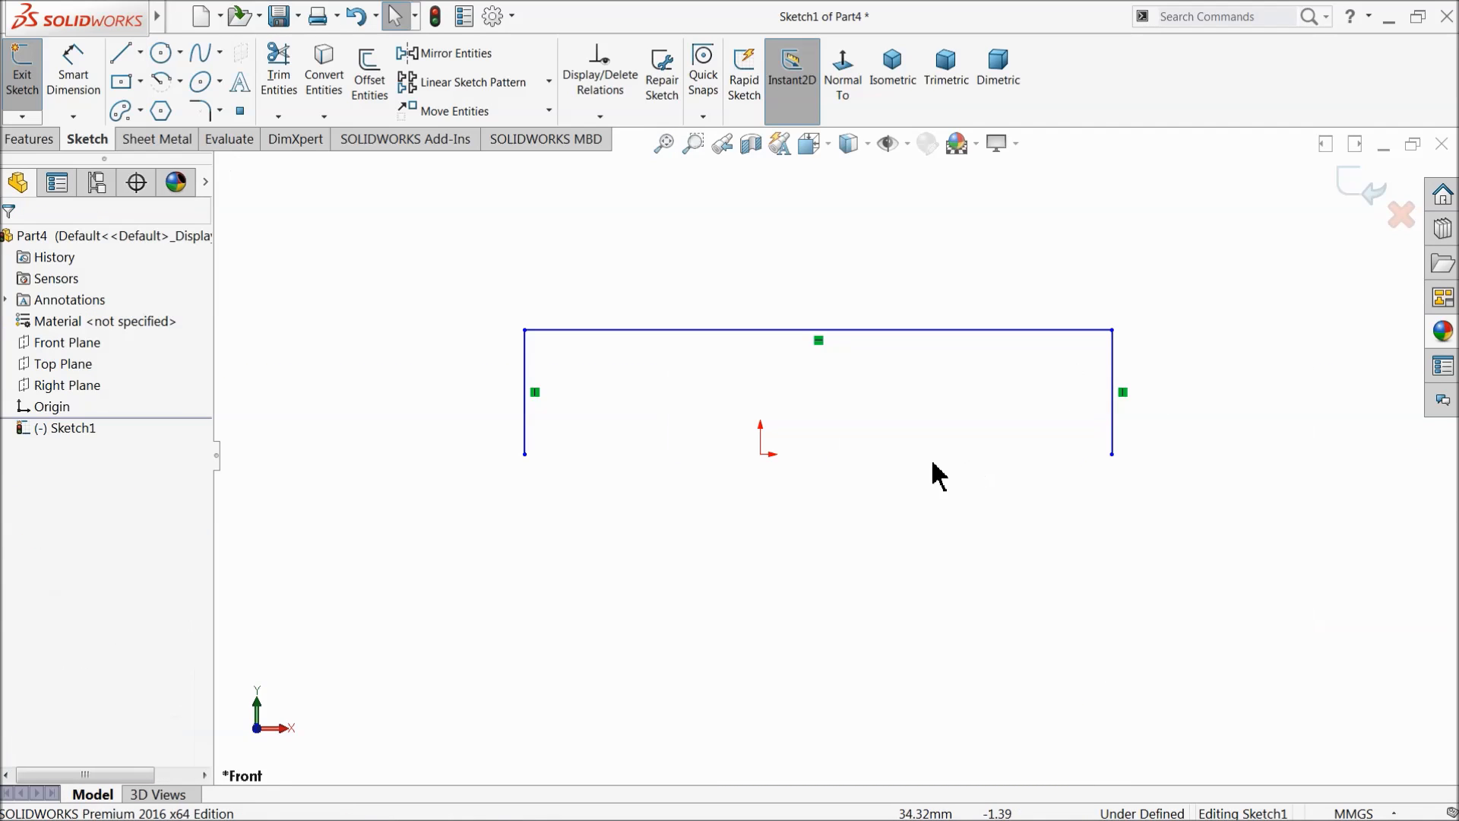
Step: Make both lower endpoints of the profile horizontal with the origin
left_click(762, 458)
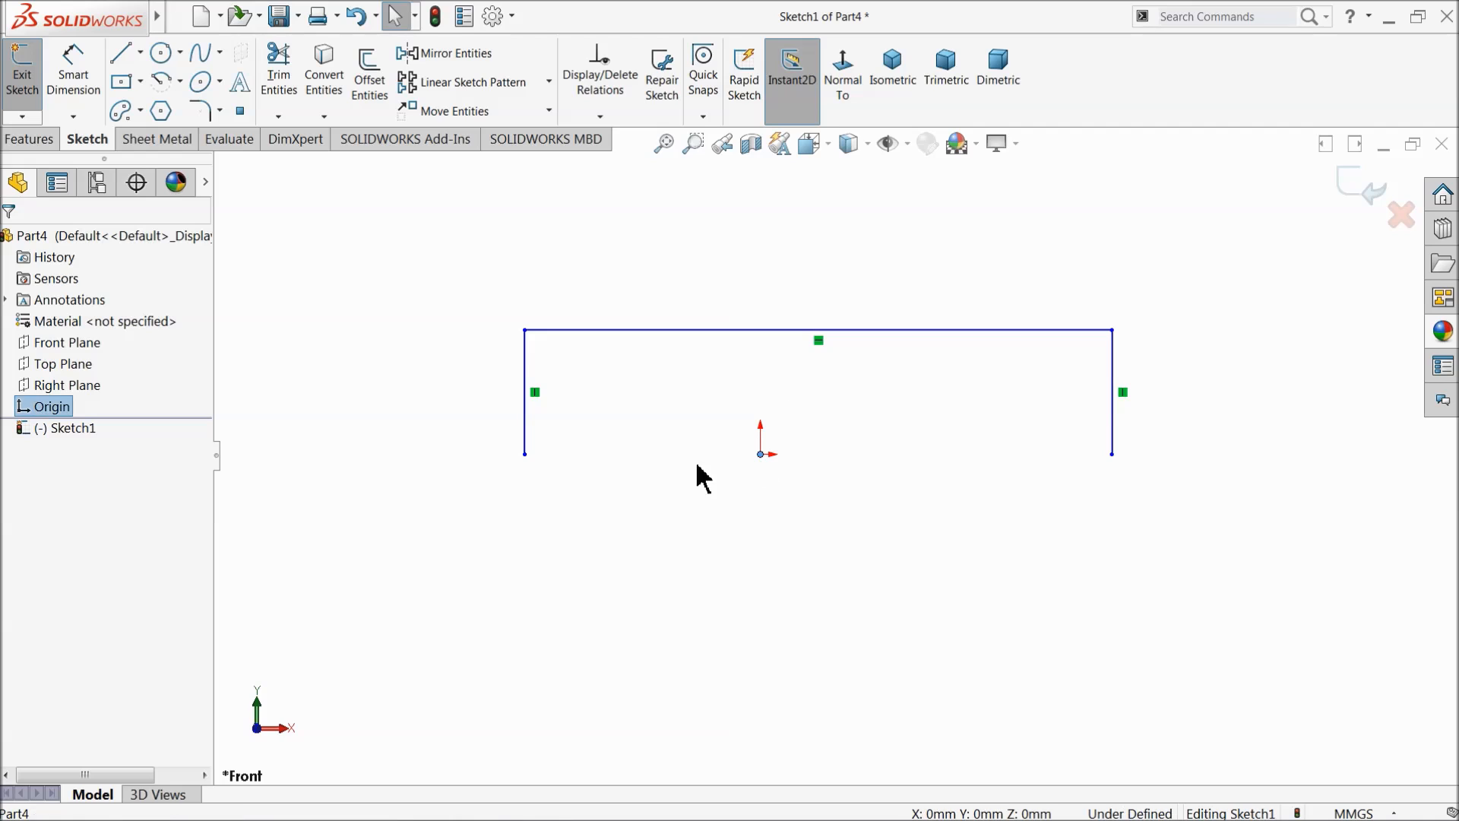
left_click(525, 454, "ctrl")
left_click(1112, 454, "ctrl")
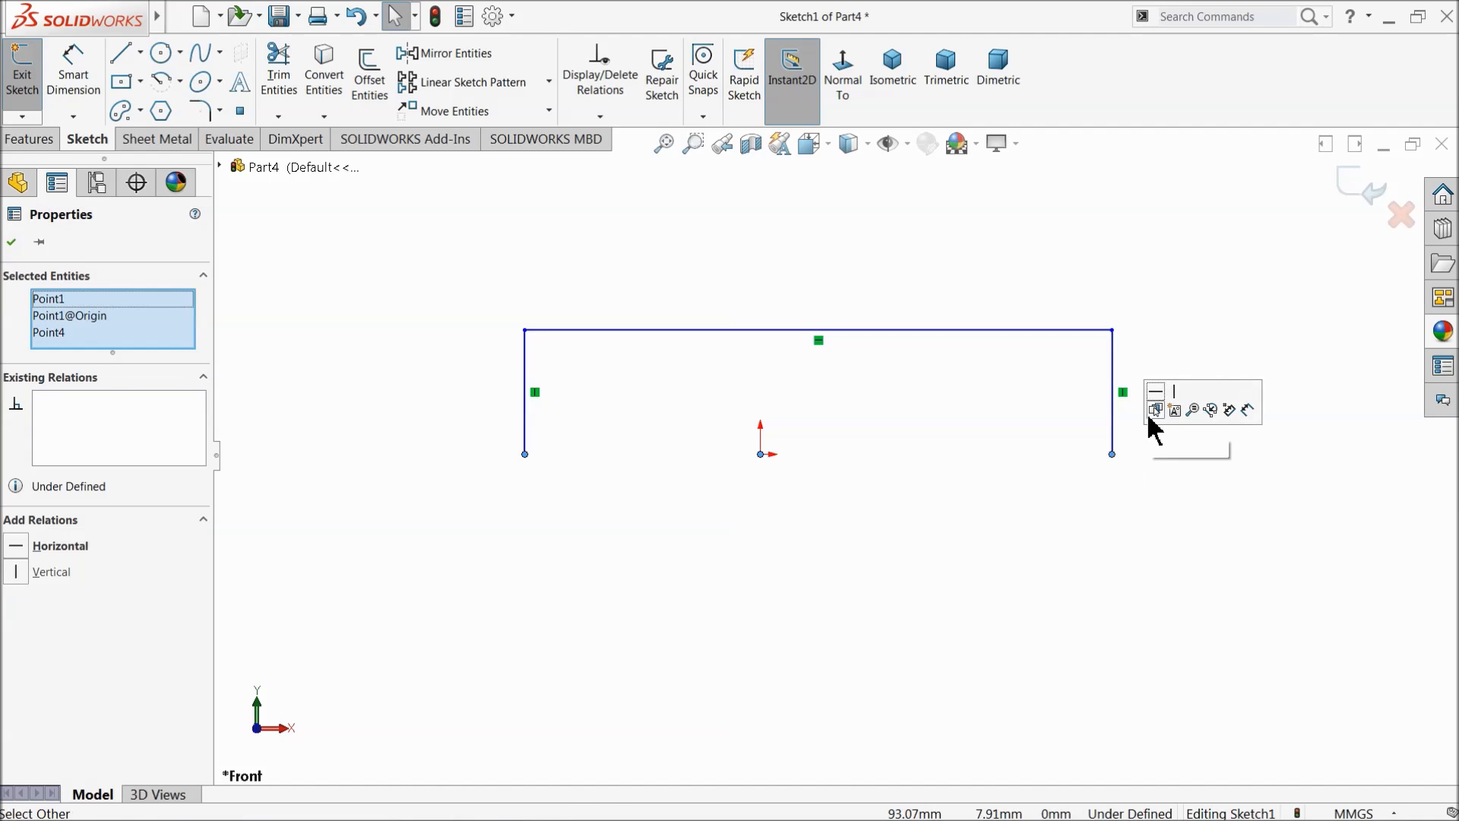
left_click(1157, 395)
left_click(1166, 287)
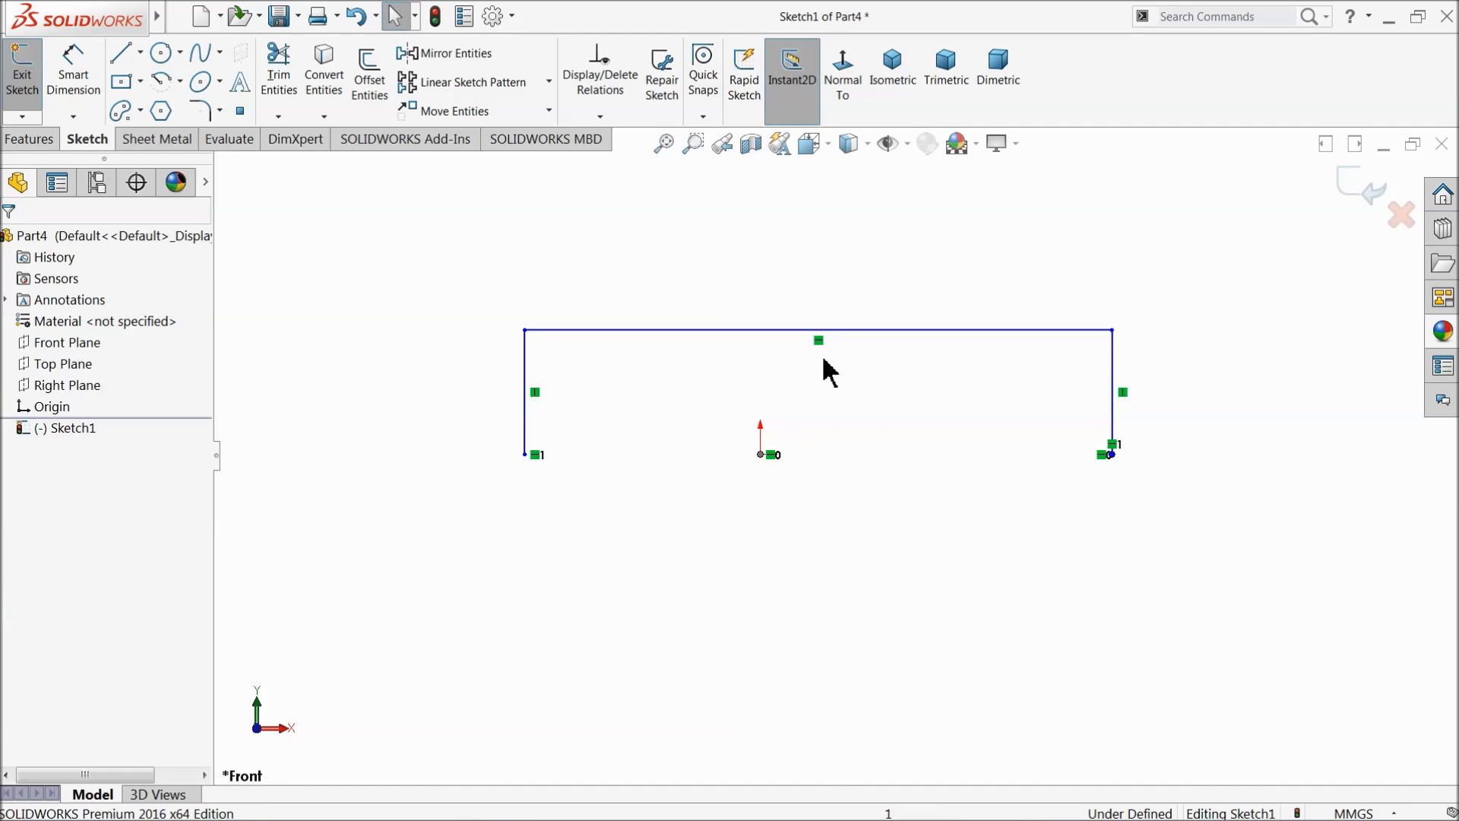
Step: Try a midpoint relation between the profile's top line and the origin, and delete that relation
left_click(835, 331)
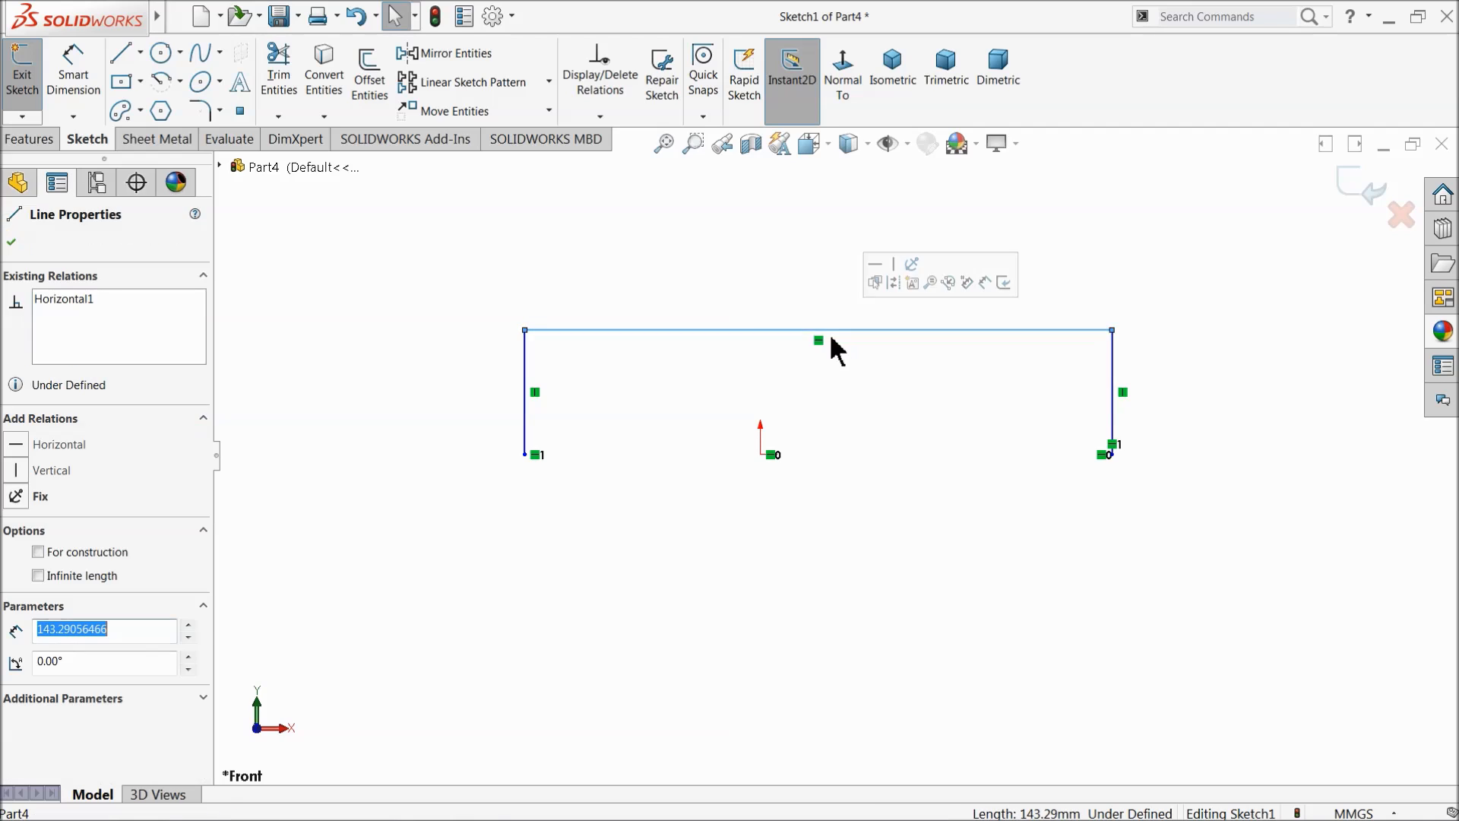
left_click(764, 460, "ctrl")
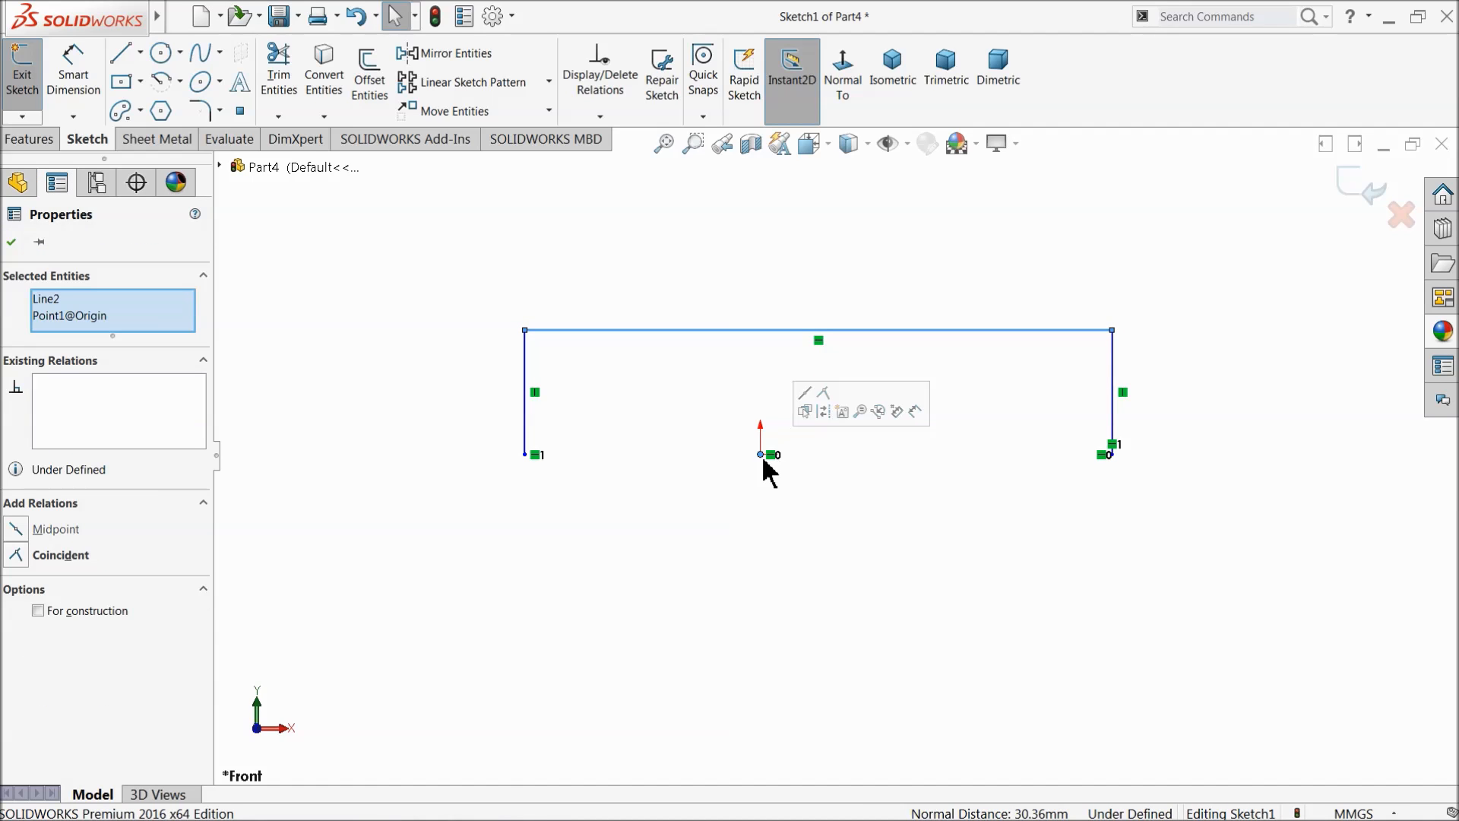
left_click(803, 393)
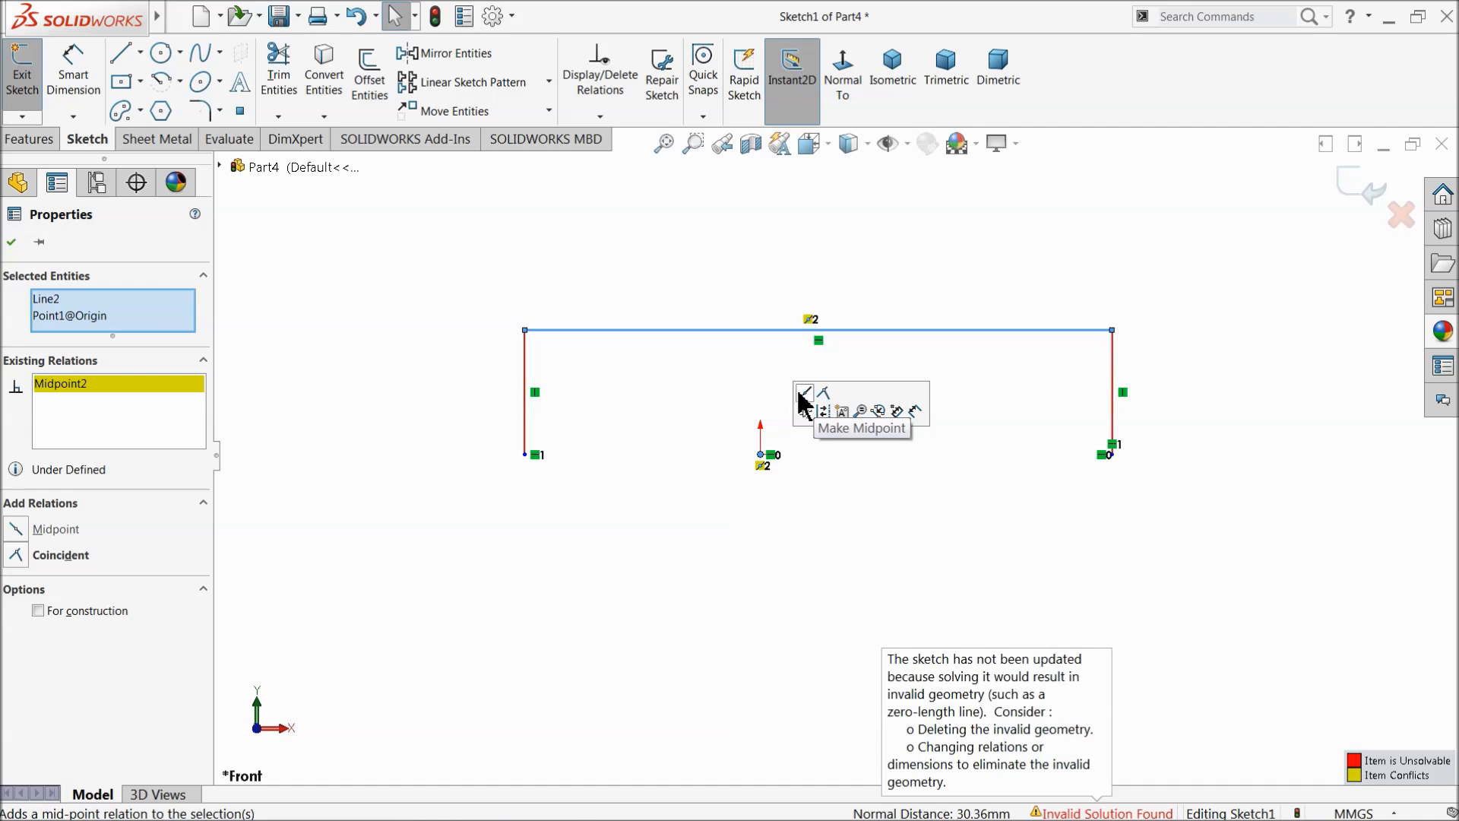
right_click(68, 393)
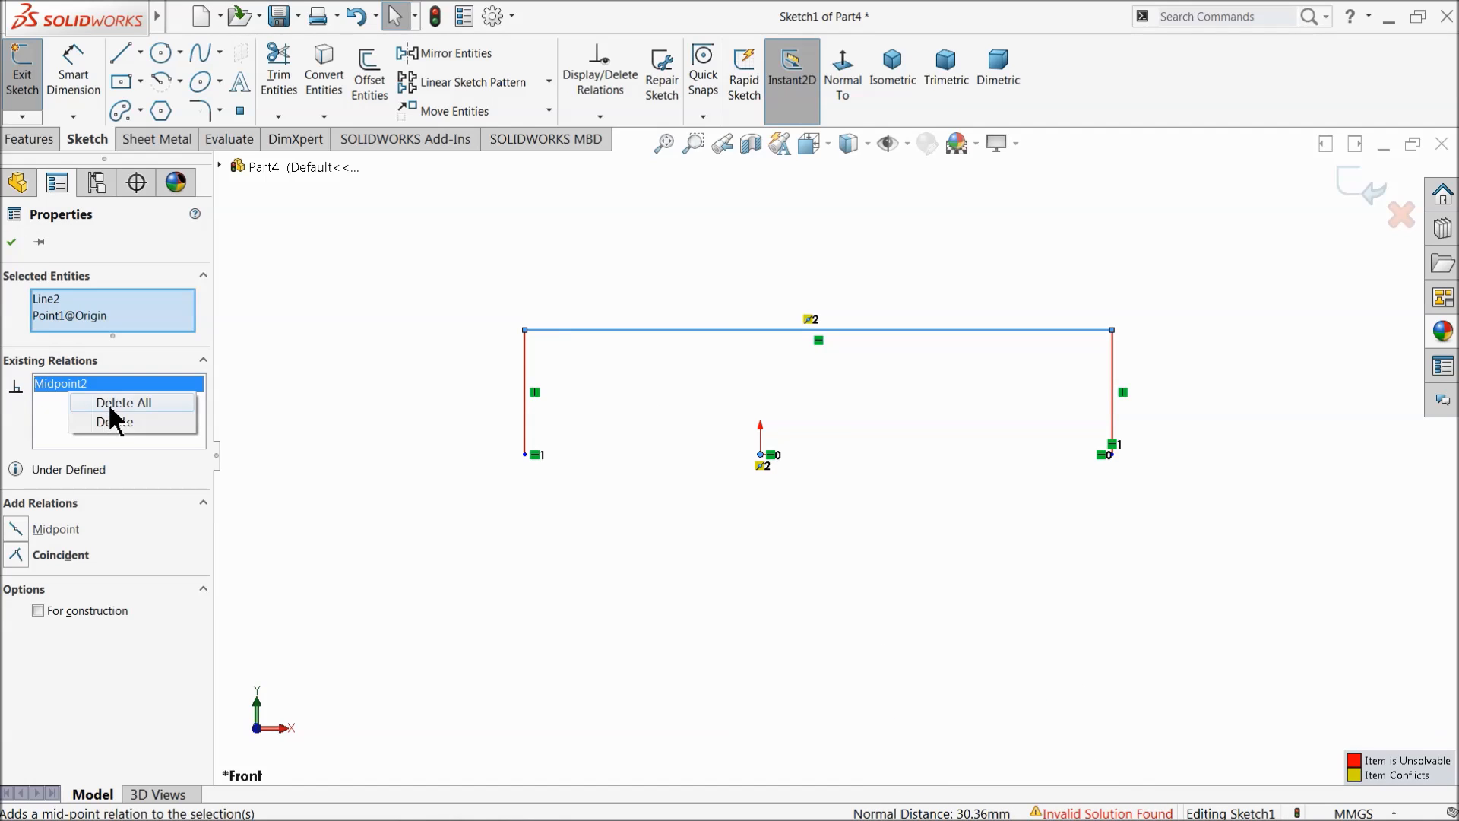
left_click(112, 409)
left_click(281, 378)
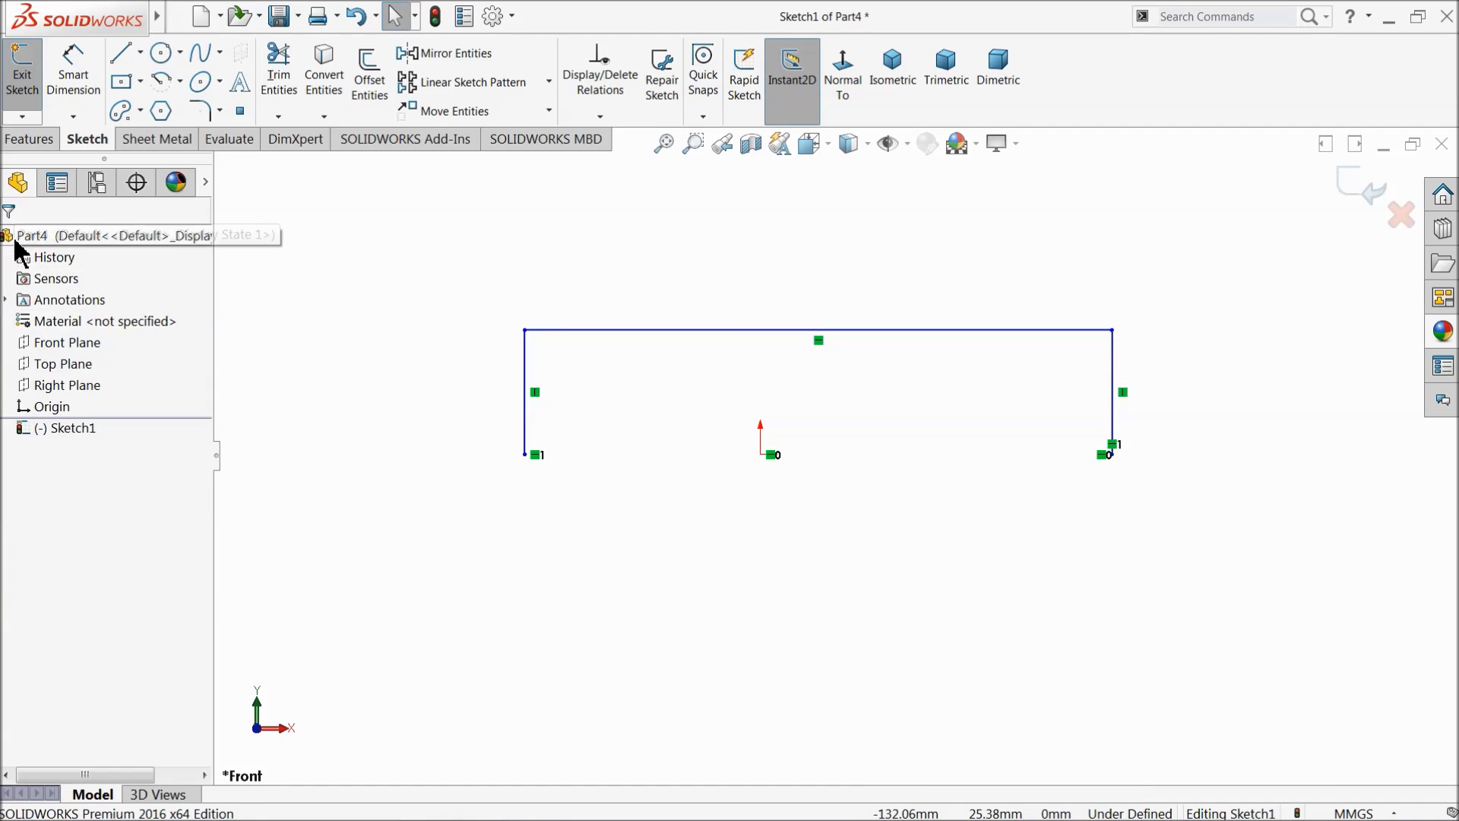
Step: Dimension the profile's top horizontal line to 1000 mm
left_click(73, 76)
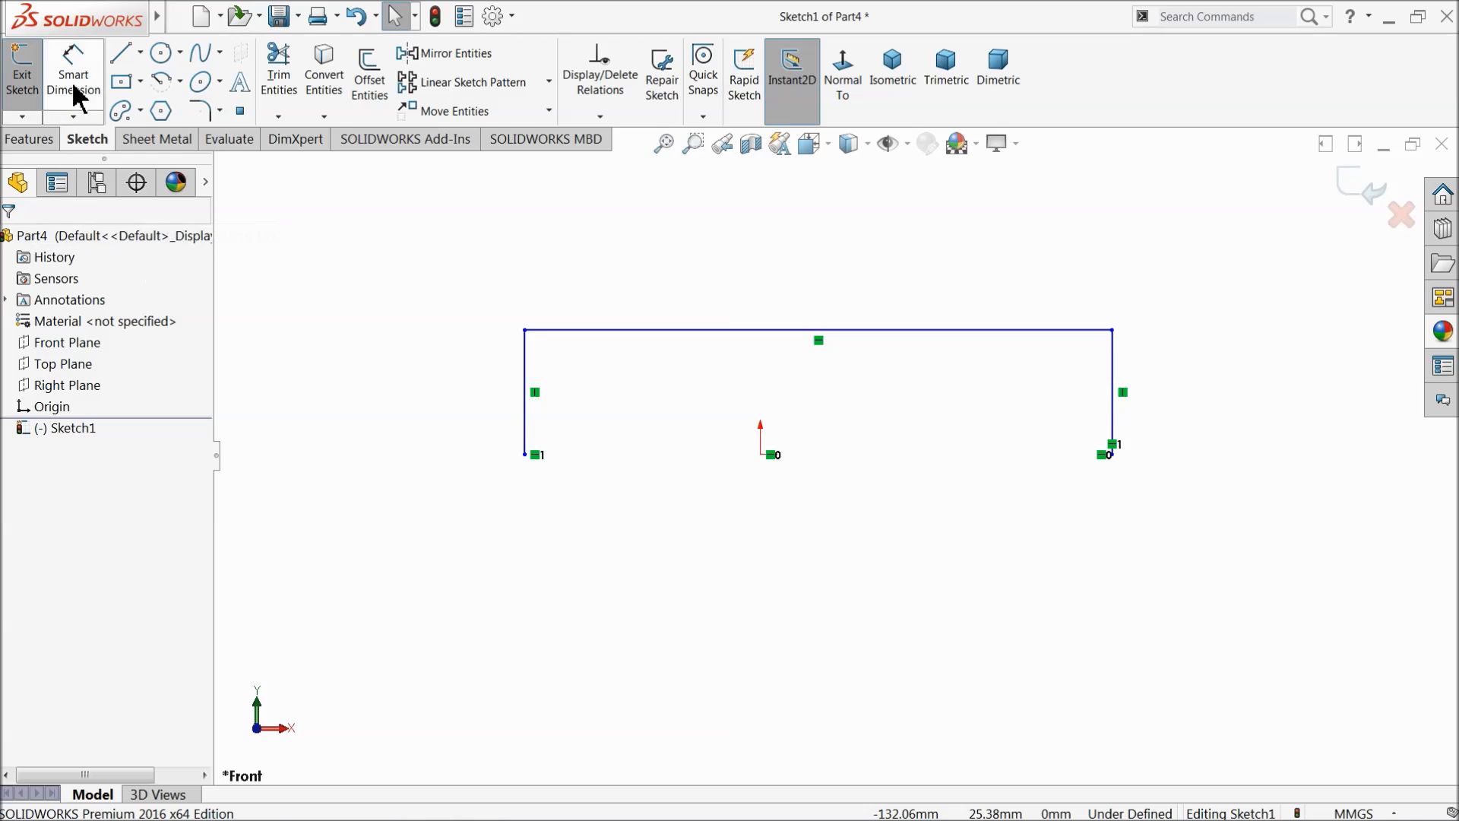
left_click(646, 332)
left_click(703, 255)
type("10")
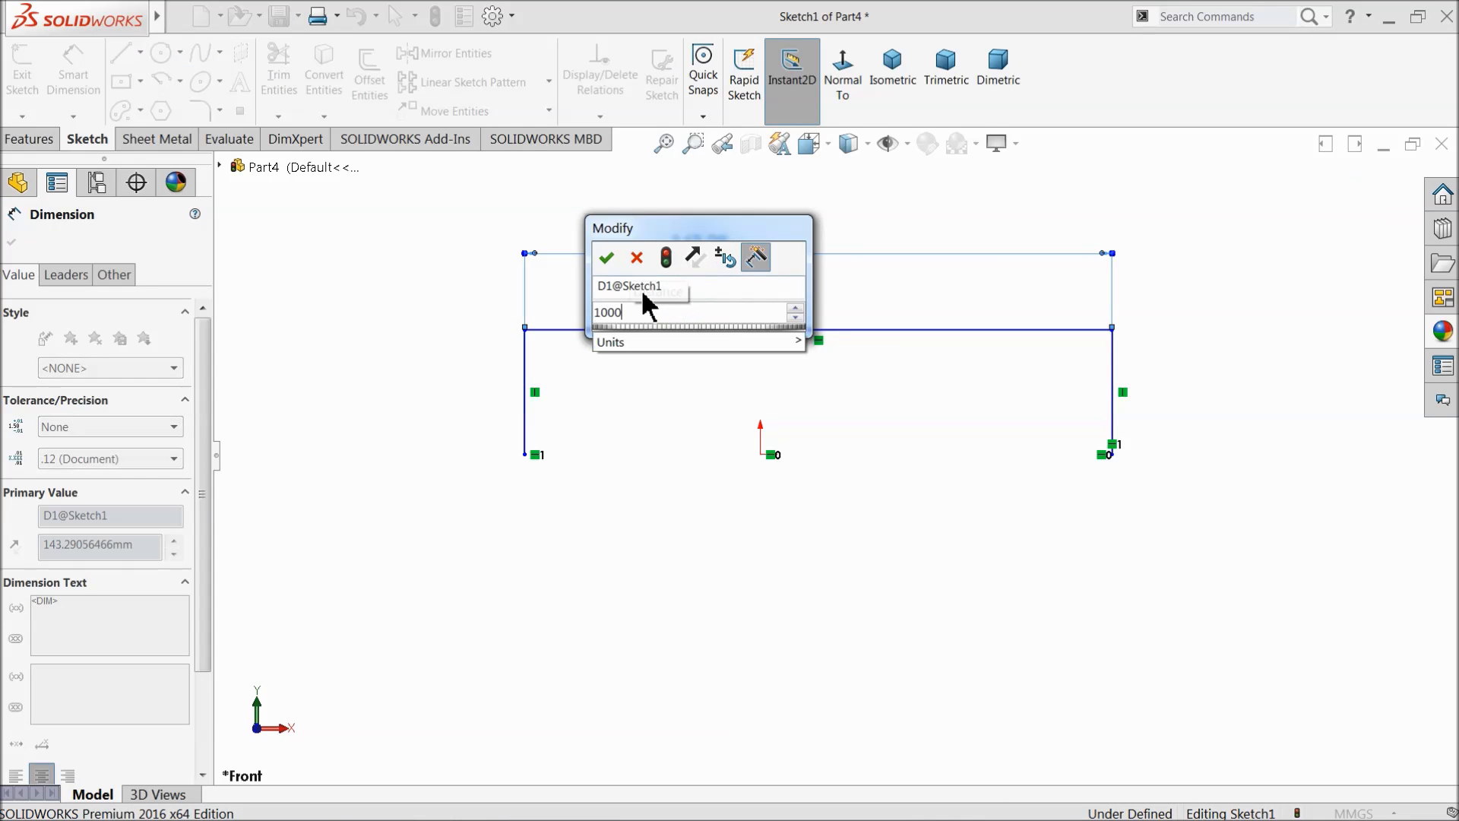
type("00")
left_click(606, 258)
Step: Dimension the profile's left vertical line to 100 mm
left_click(526, 397)
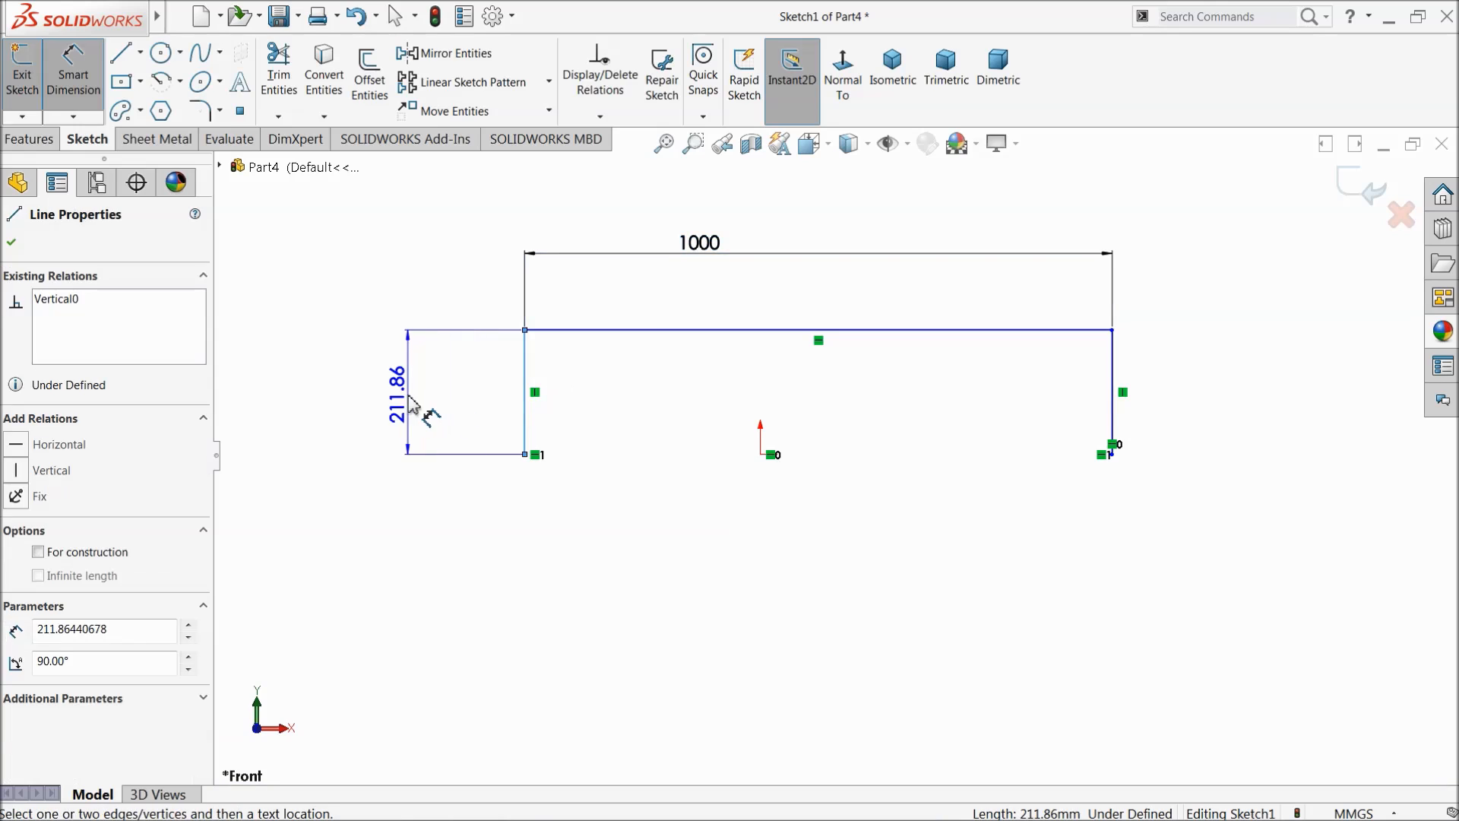
left_click(408, 403)
type("100")
key("Return")
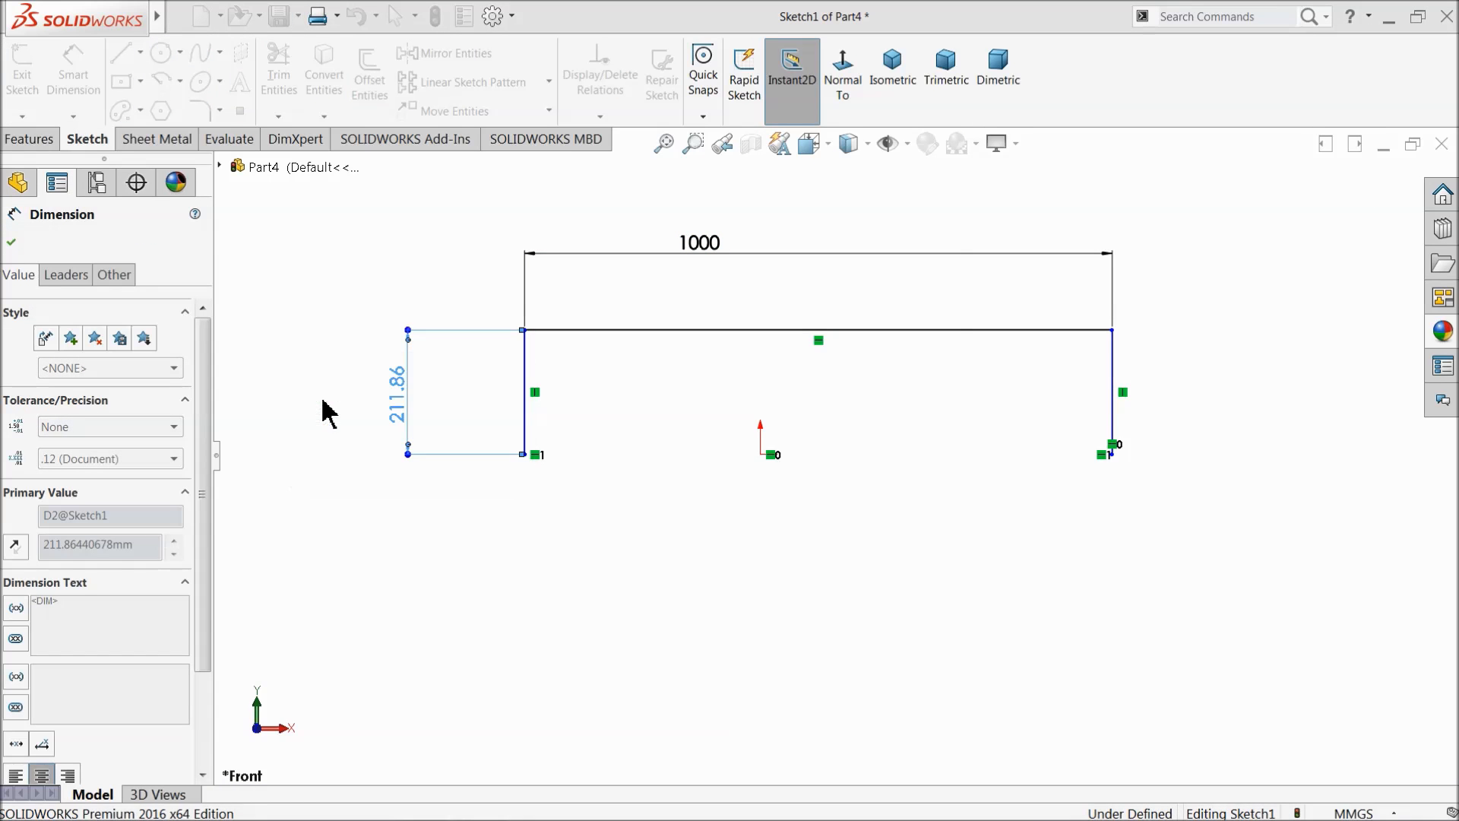
scroll(912, 456, "down", 3)
left_click(874, 331)
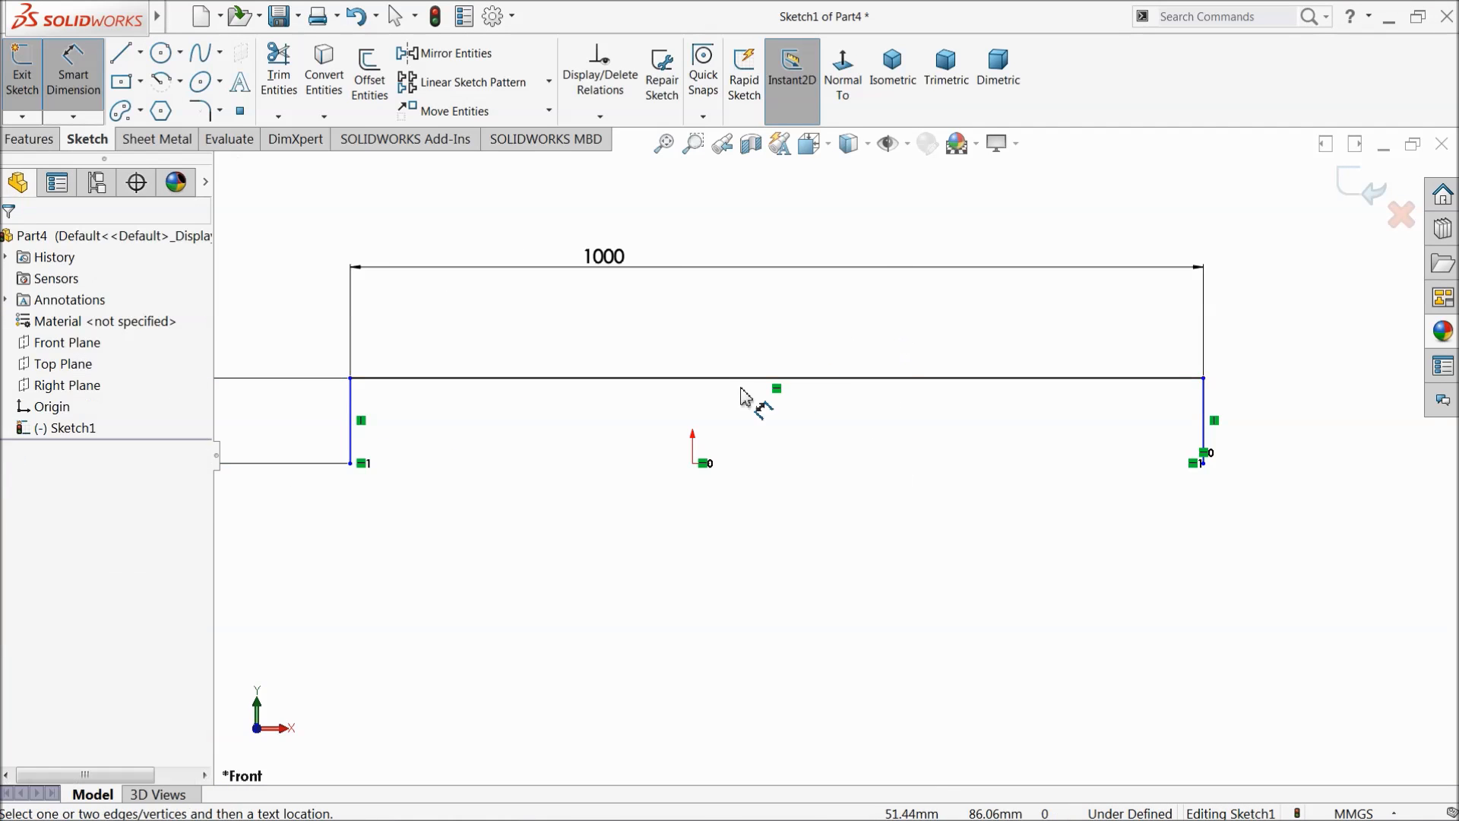
Step: Dimension the horizontal distance from the profile's lower left endpoint to the origin as 500 mm
left_click(351, 463)
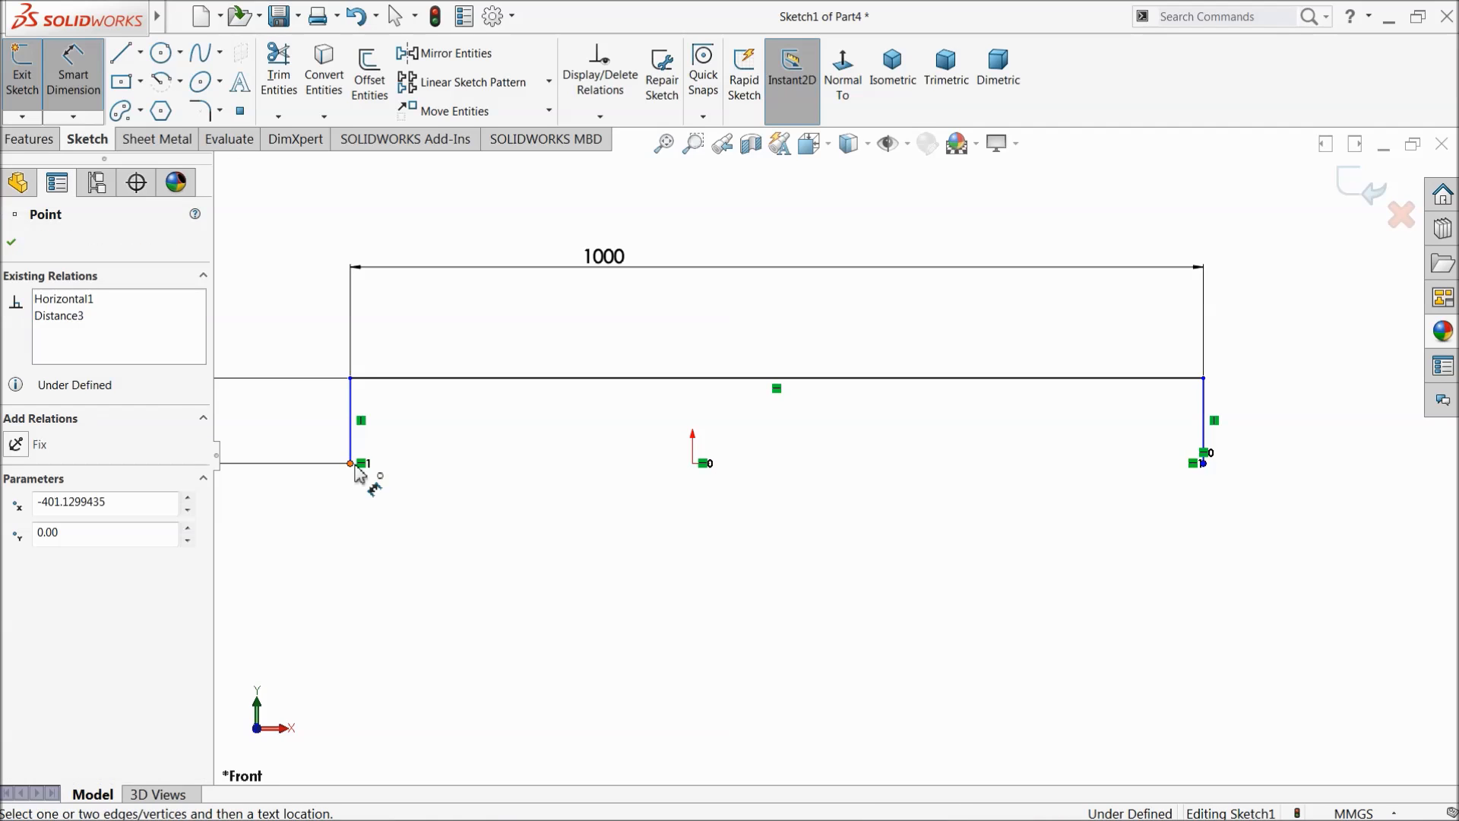
left_click(695, 466)
left_click(532, 556)
key("Return")
left_click(694, 580)
scroll(695, 580, "up", 1)
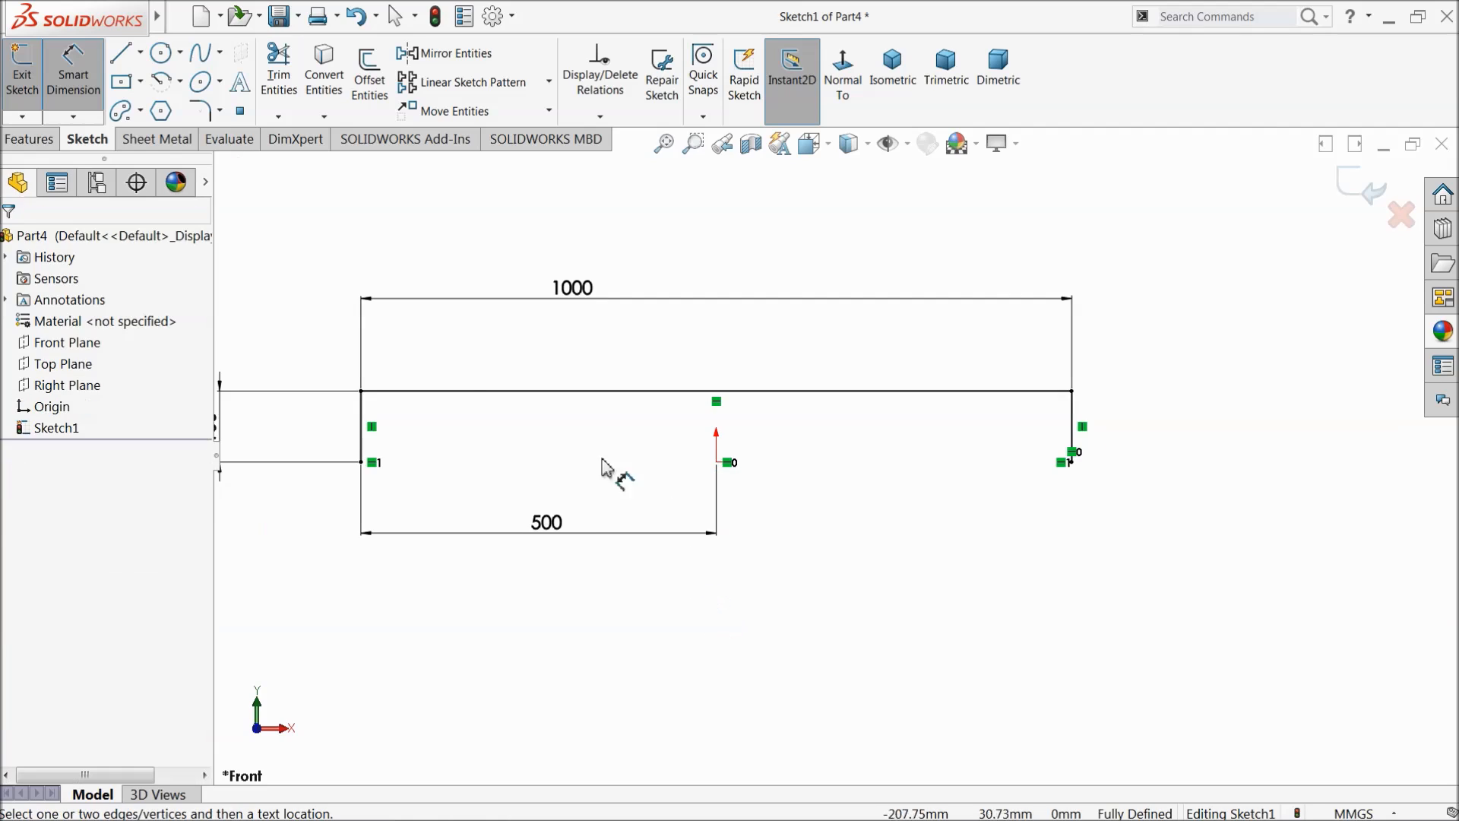
Step: Round both upper corners of the profile with 20 mm sketch fillets
left_click(205, 113)
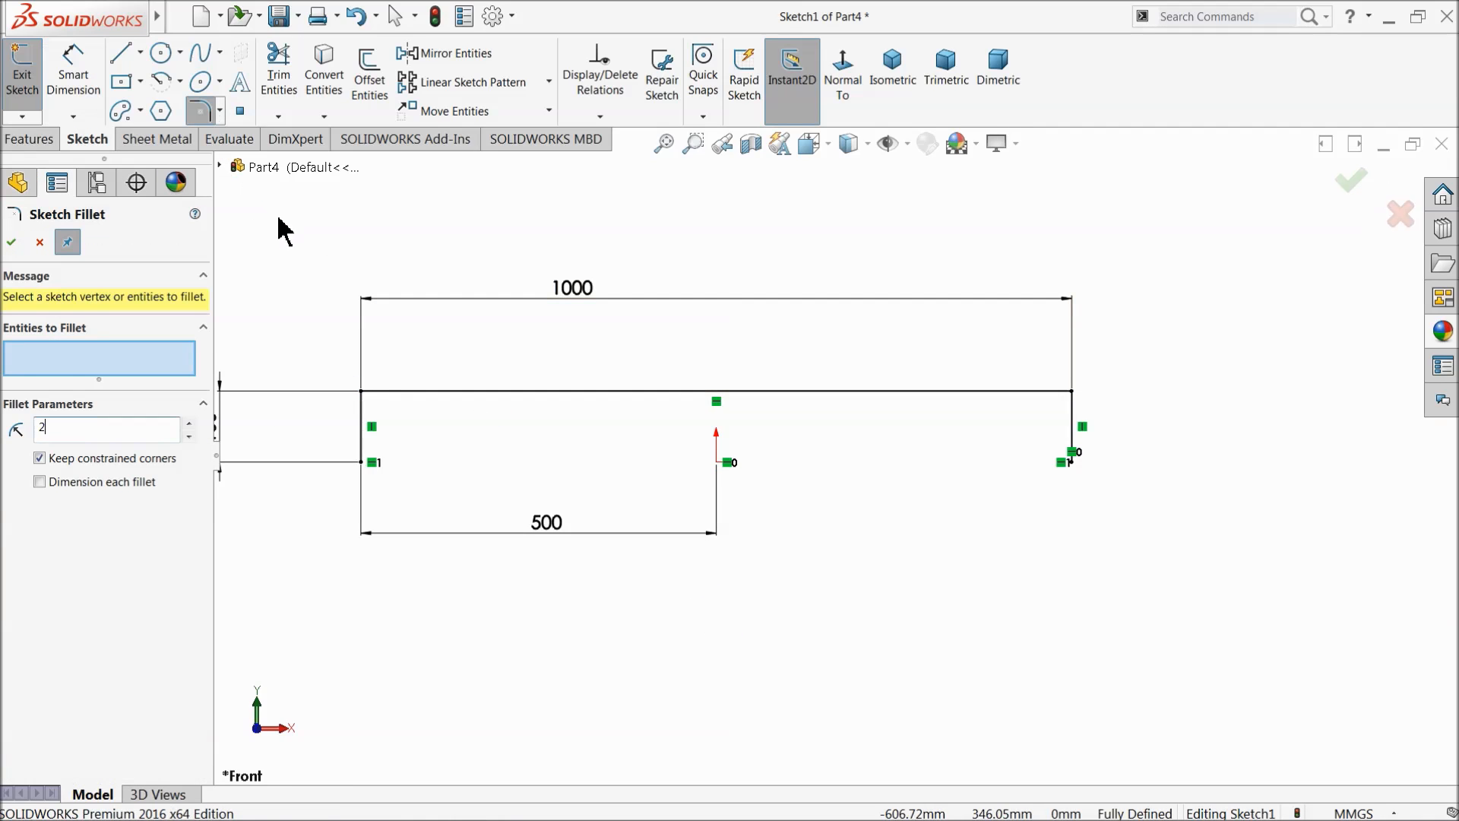
left_click(362, 395)
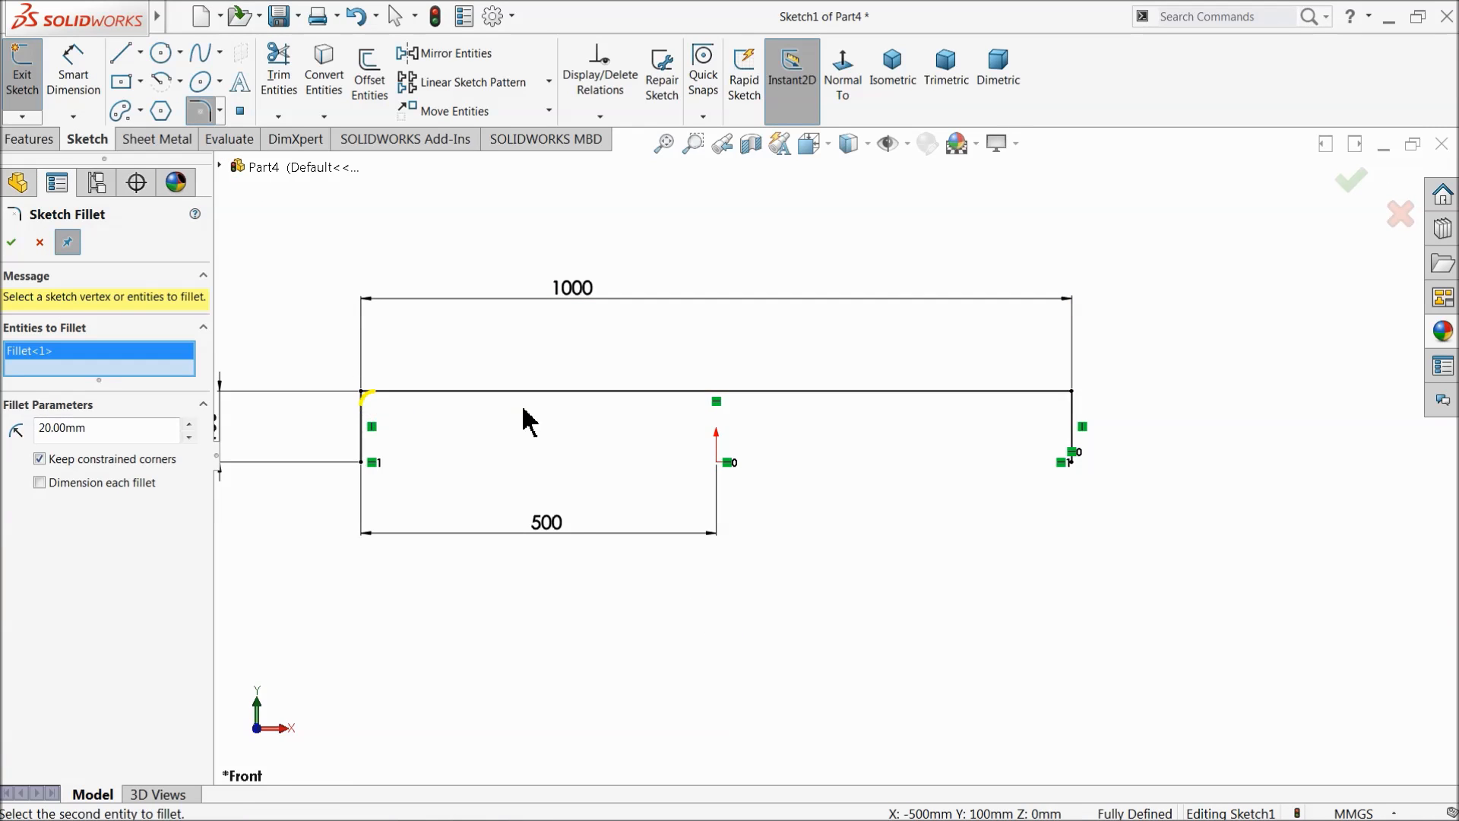
left_click(1073, 393)
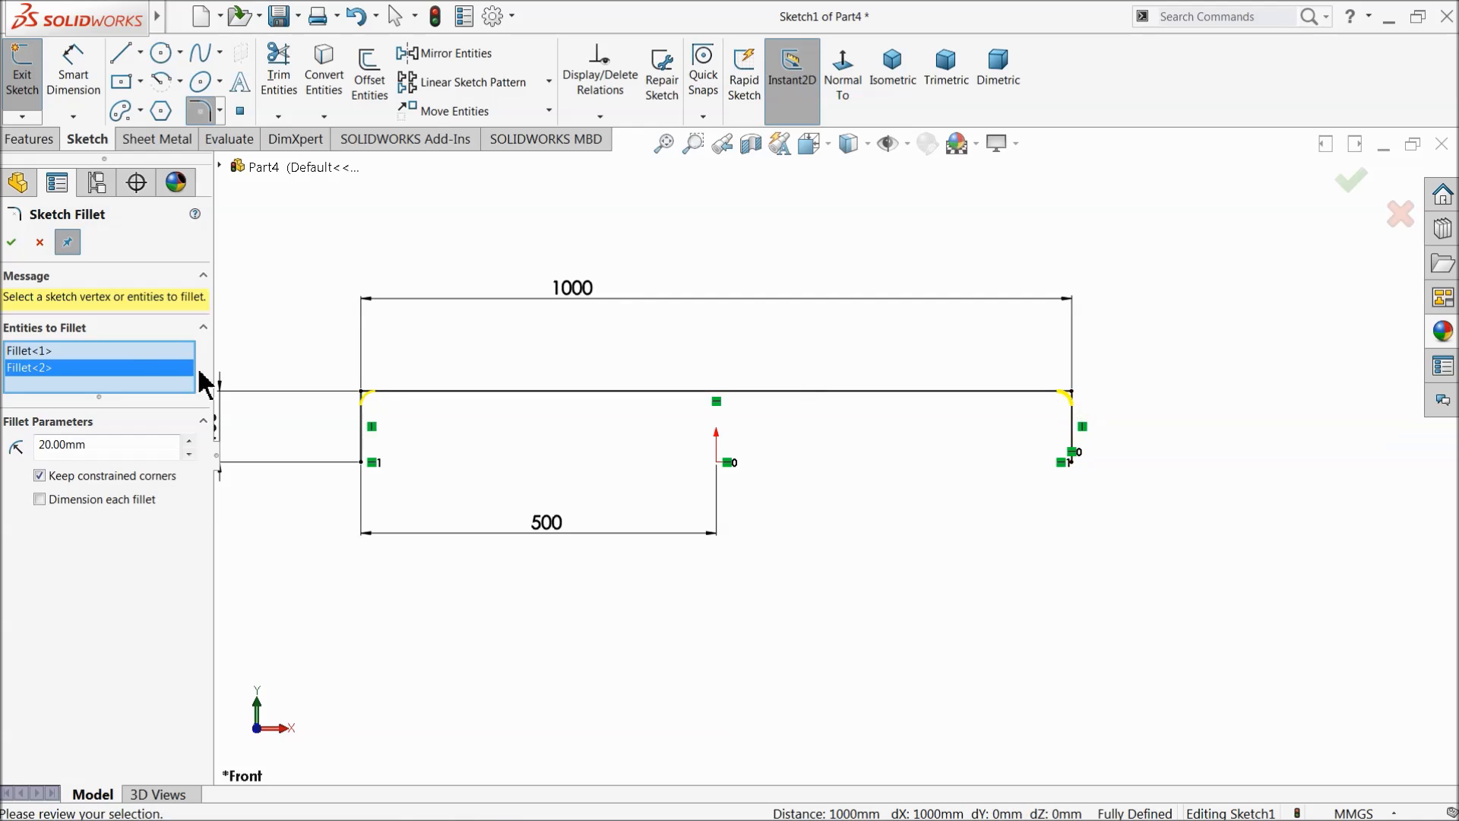
left_click(12, 243)
left_click(11, 244)
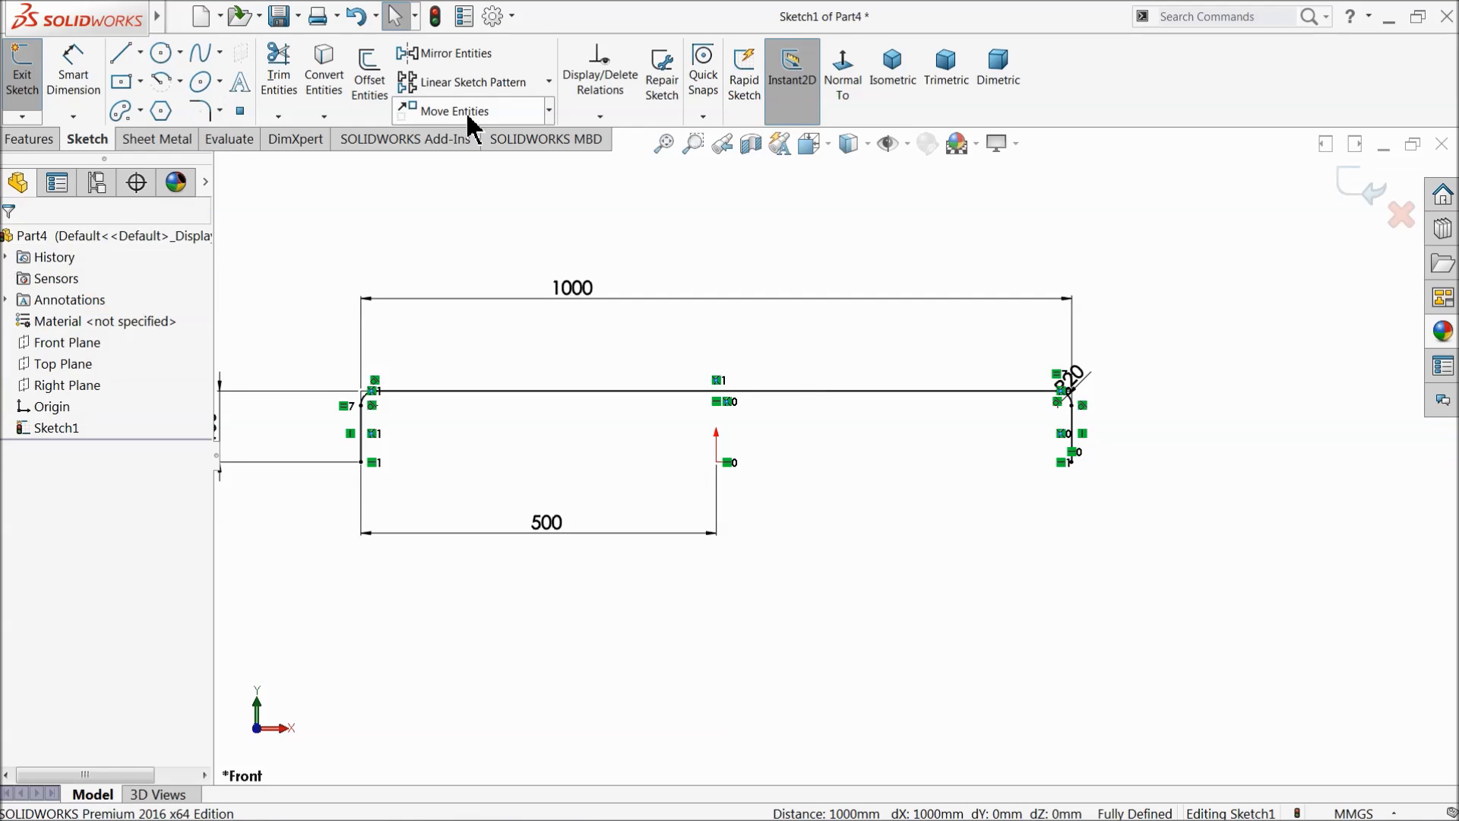
Step: Offset the entire chained inverted-U profile inward by 3 mm
left_click(371, 91)
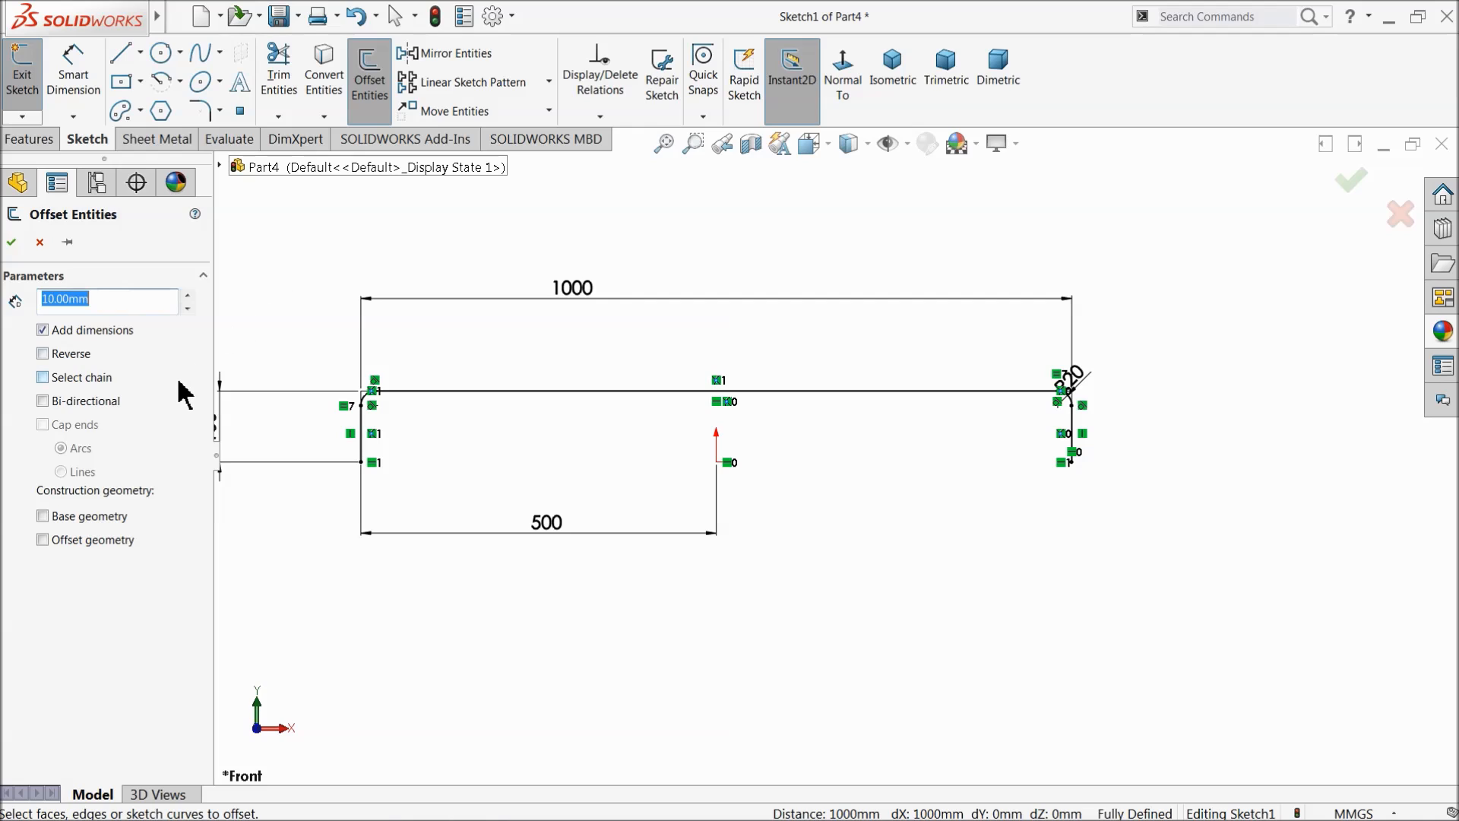
type("3")
key("Return")
scroll(297, 426, "down", 5)
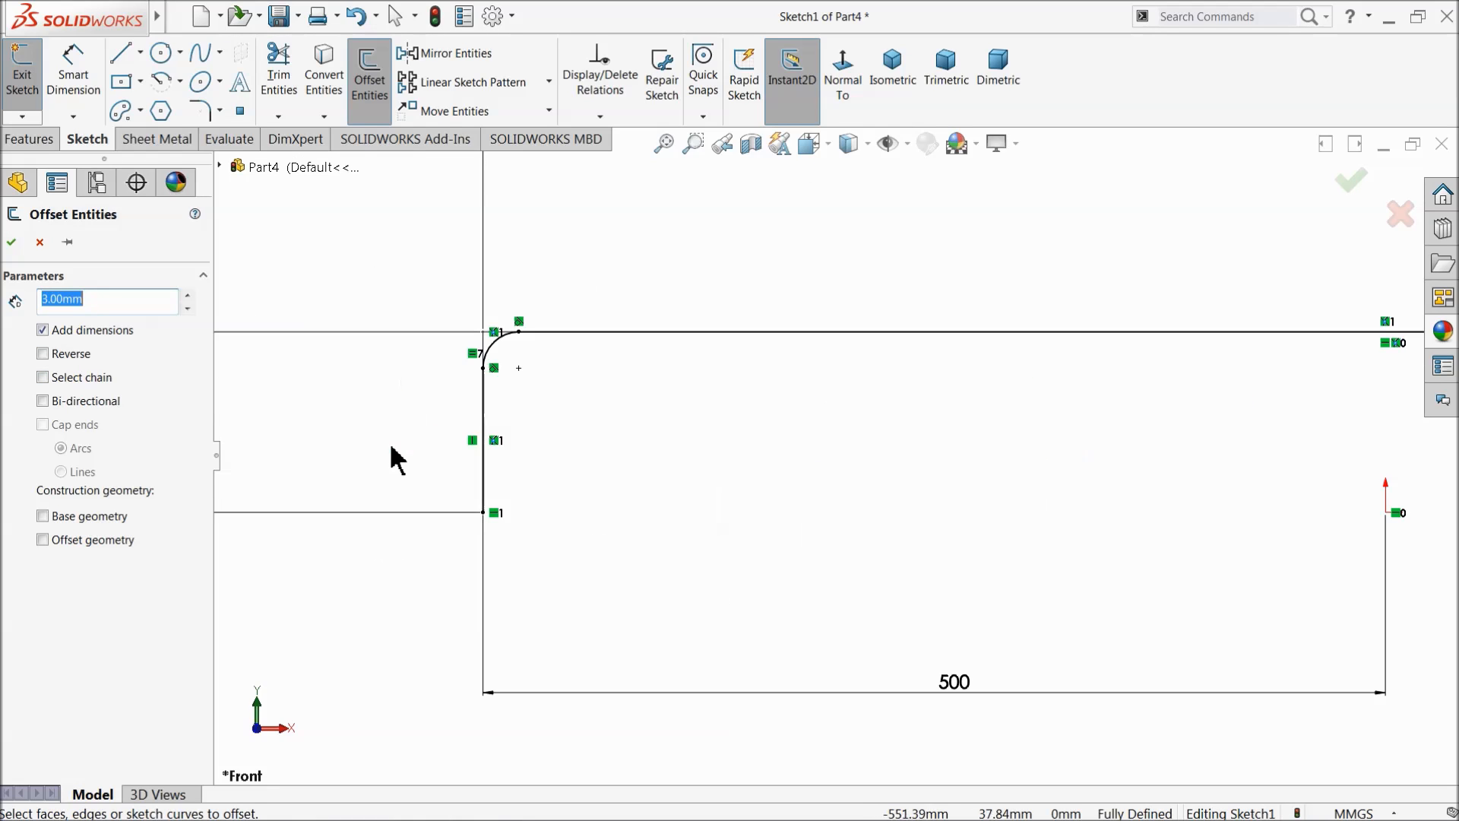
left_click(485, 434)
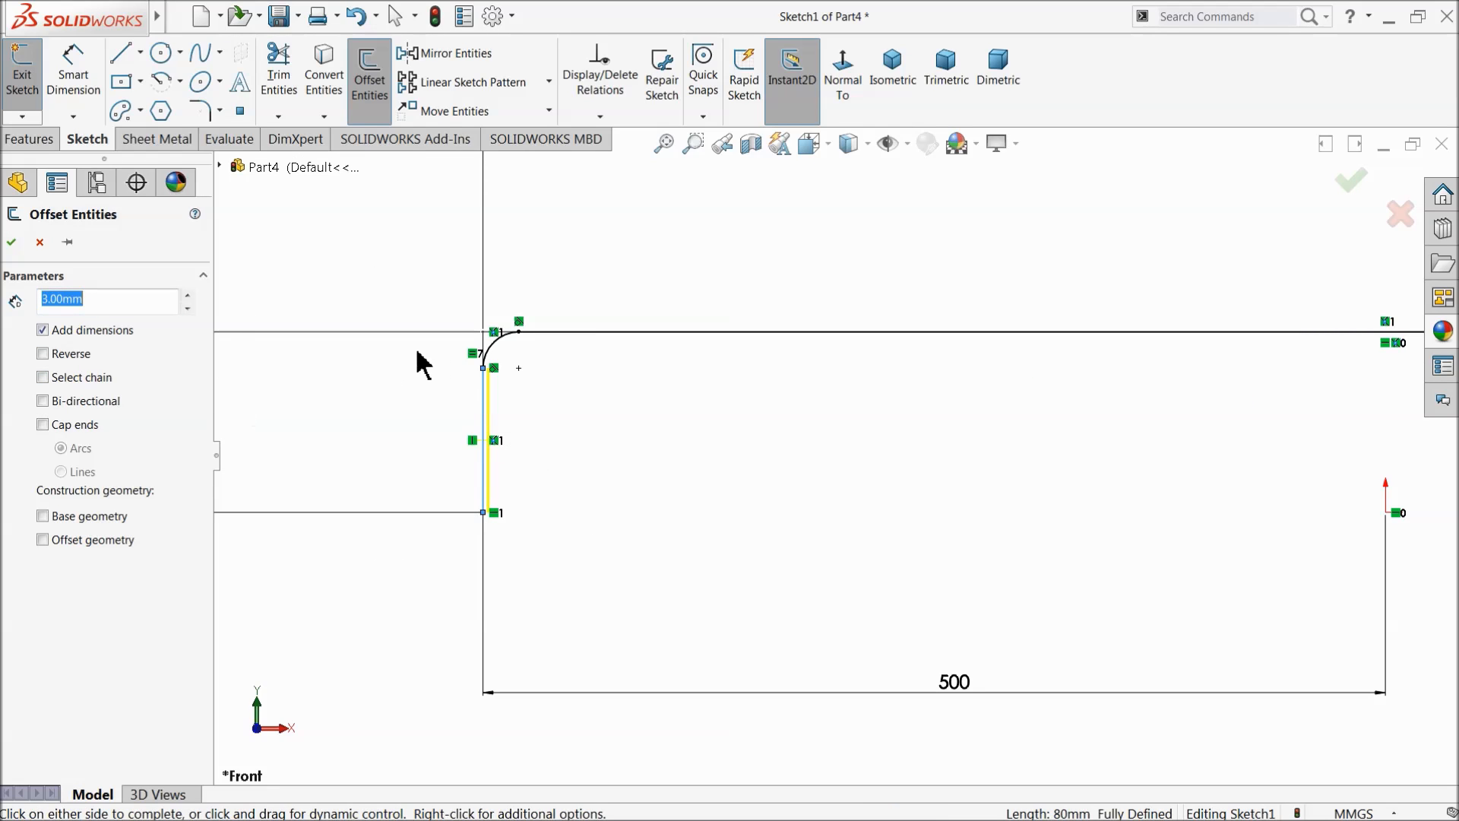
left_click(44, 378)
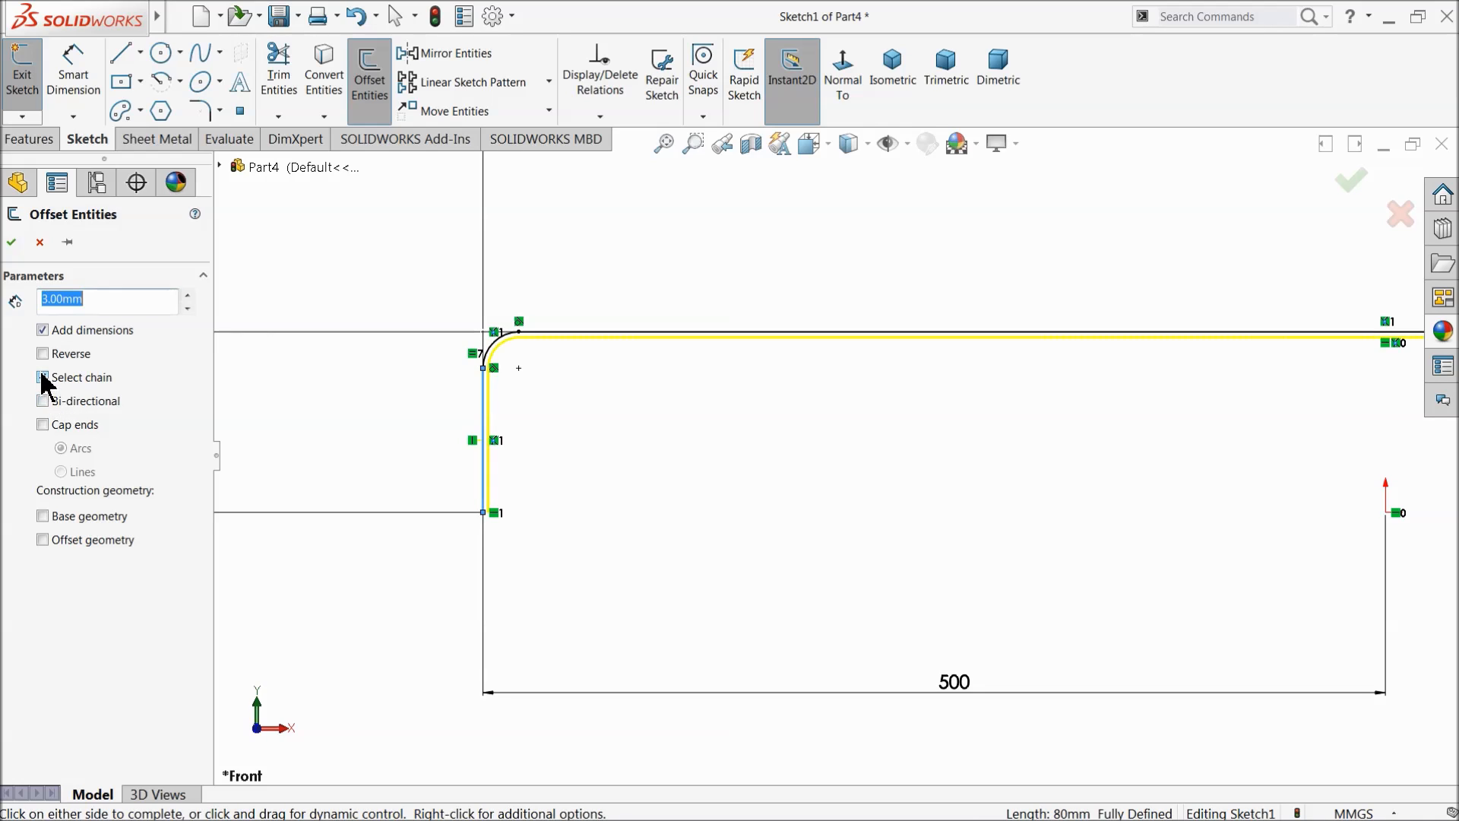
scroll(945, 449, "up", 4)
scroll(1075, 427, "down", 3)
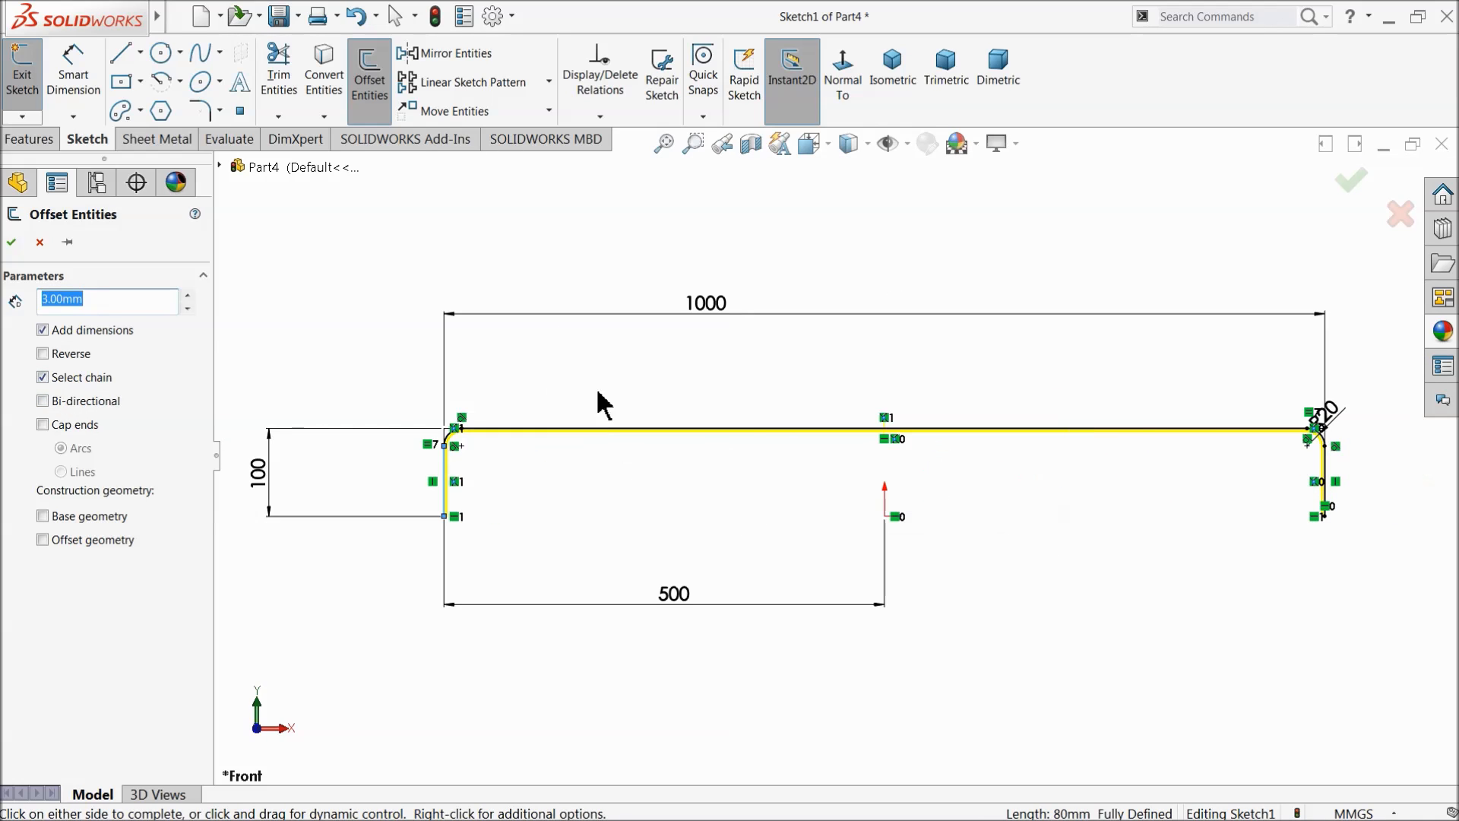
left_click(12, 243)
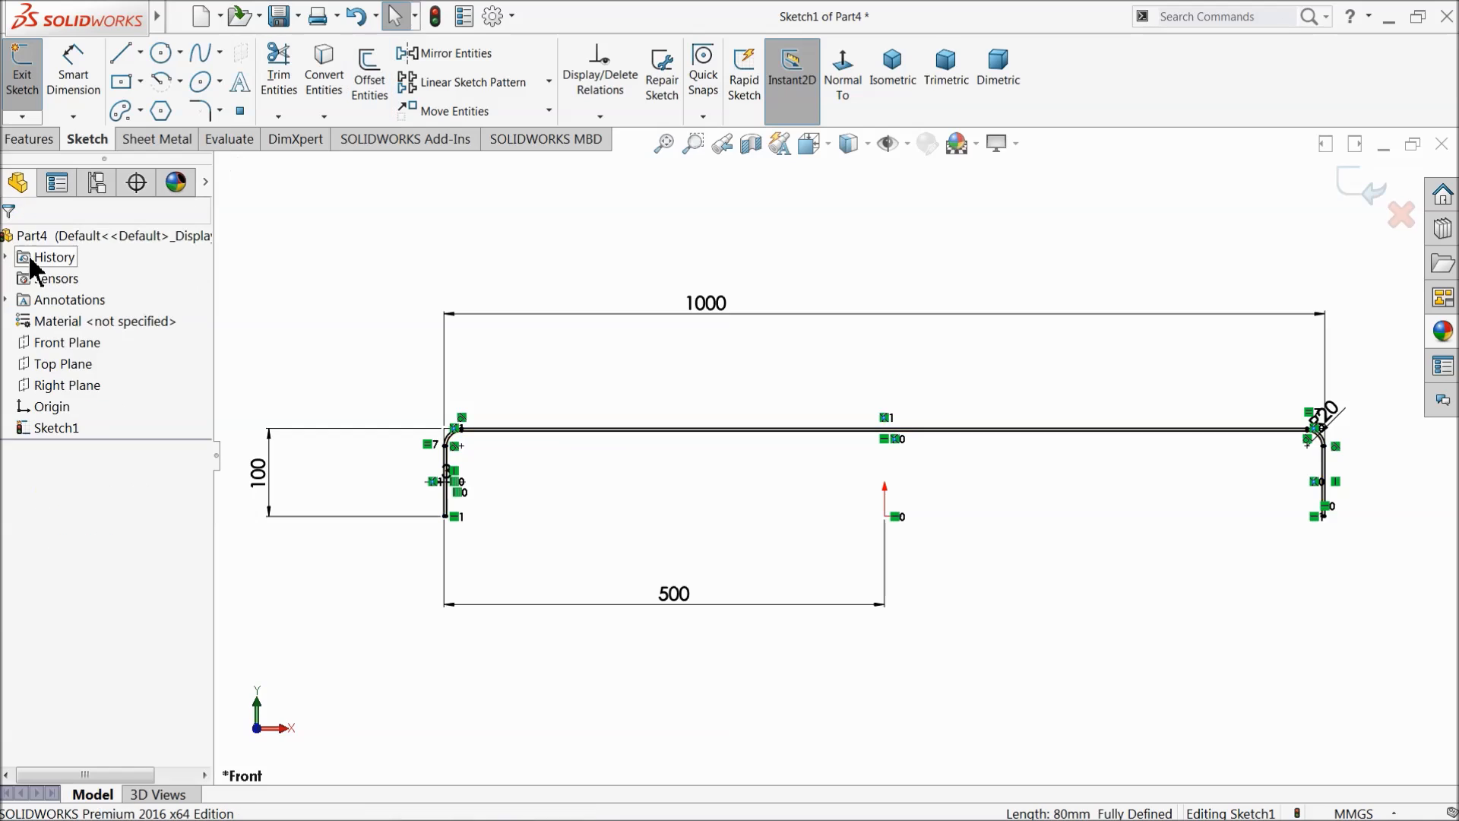
Step: Close the open lower ends of both profile legs with short horizontal lines
left_click(120, 56)
scroll(479, 423, "down", 6)
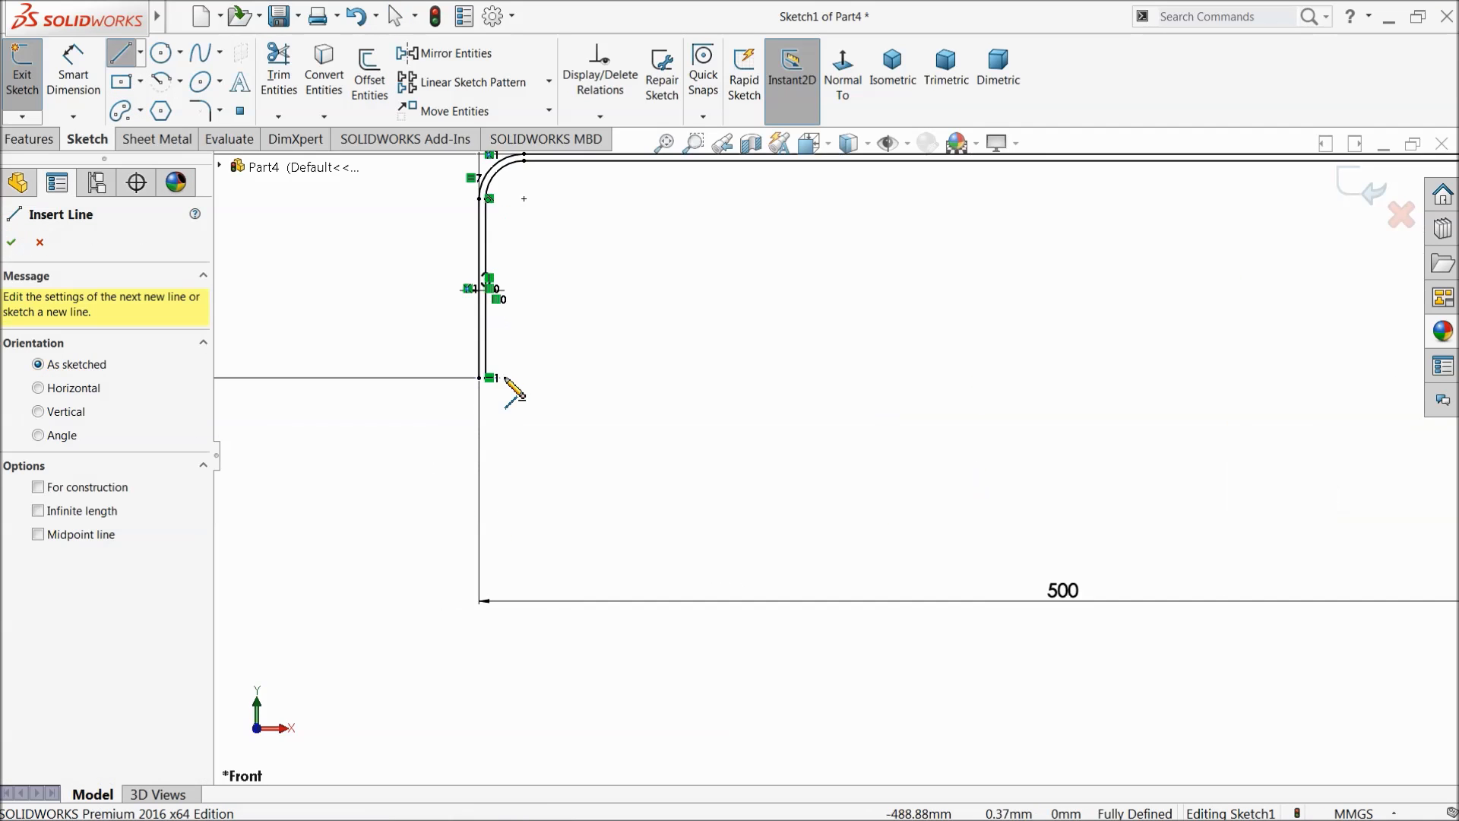
left_click(617, 398)
left_click(646, 398)
scroll(651, 597, "up", 8)
scroll(1297, 522, "down", 8)
scroll(969, 490, "down", 3)
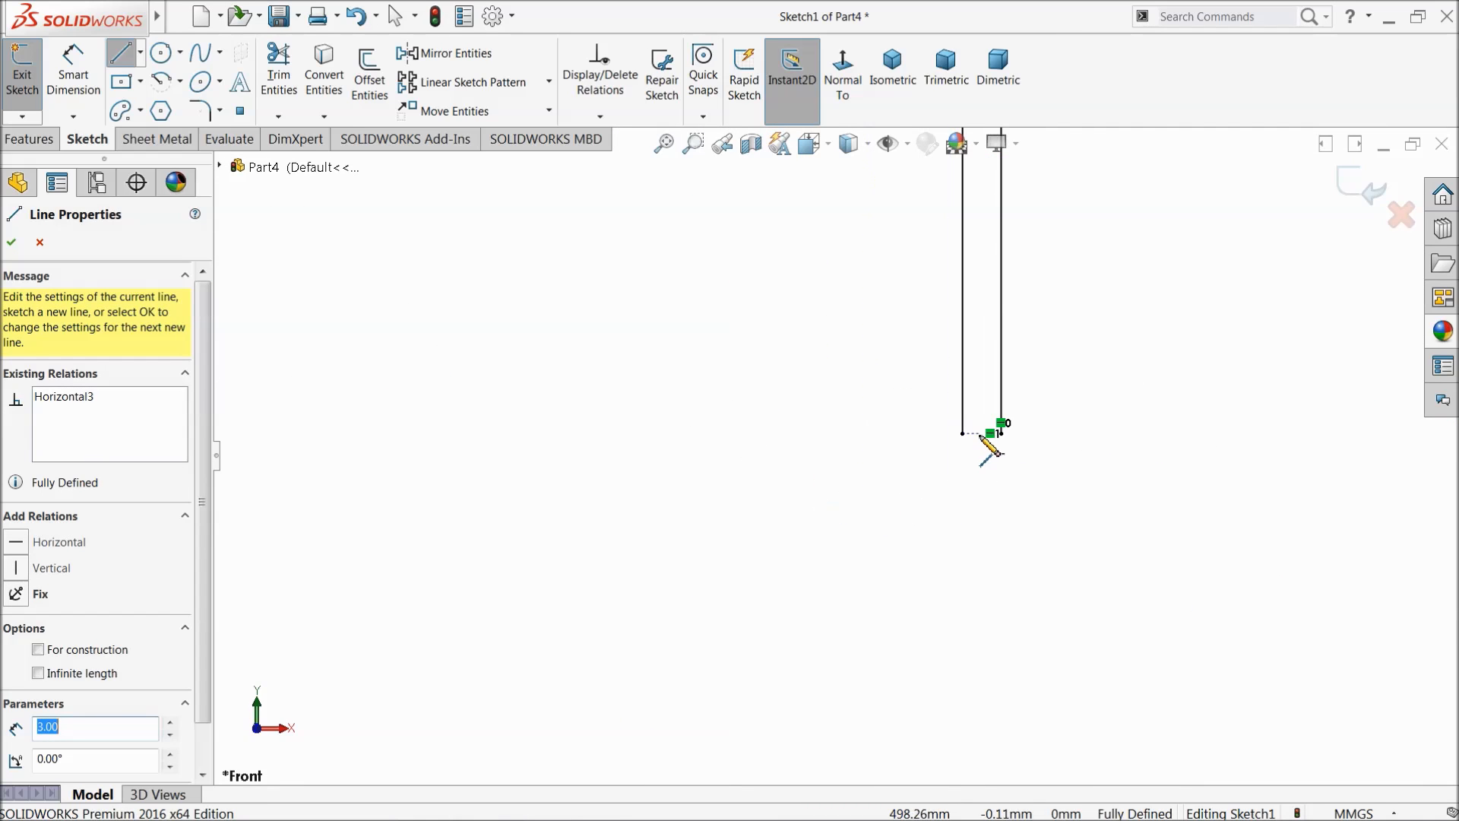
left_click(963, 434)
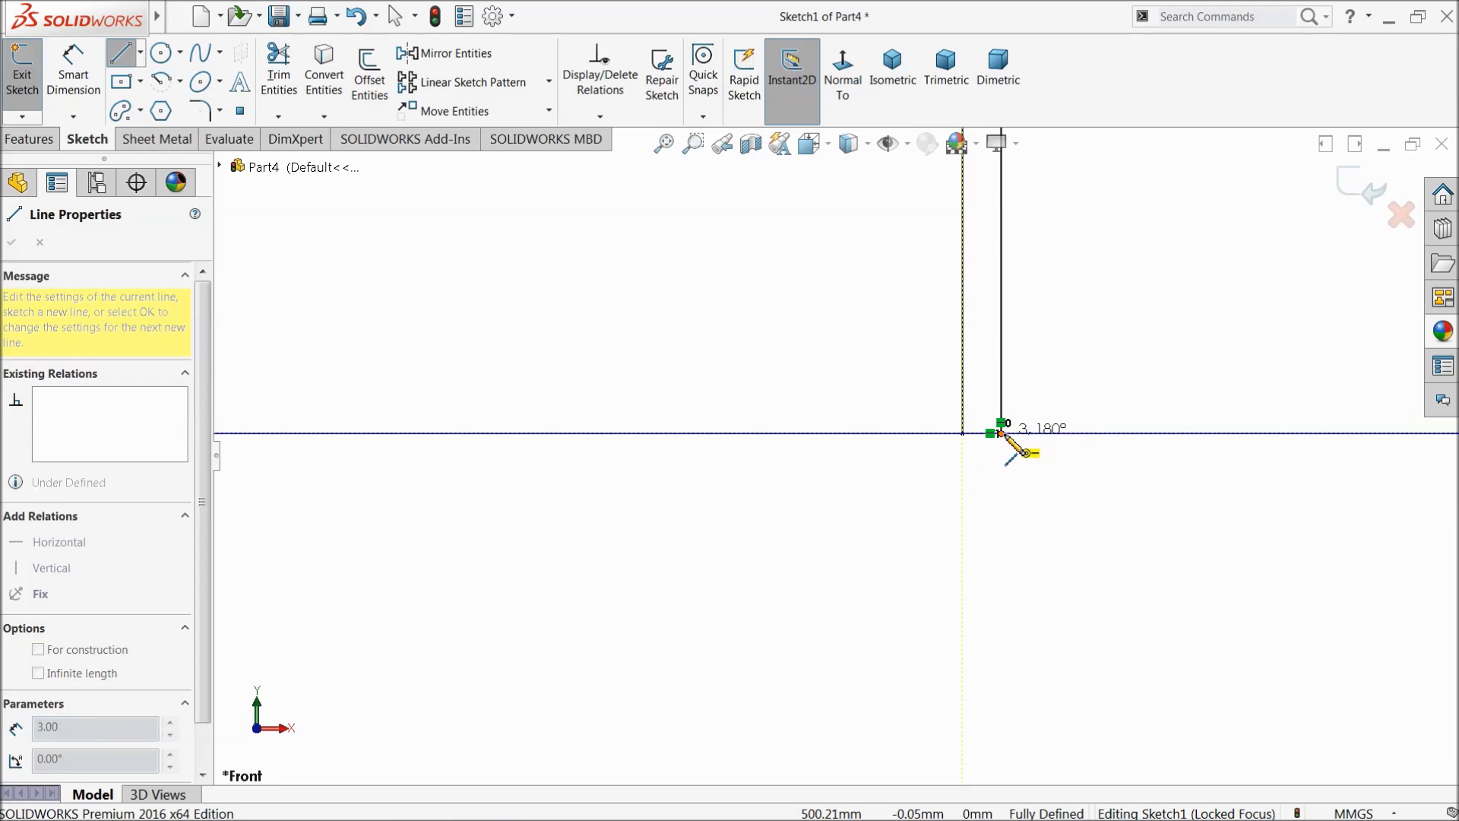
left_click(1000, 434)
right_click(1049, 465)
left_click(1091, 481)
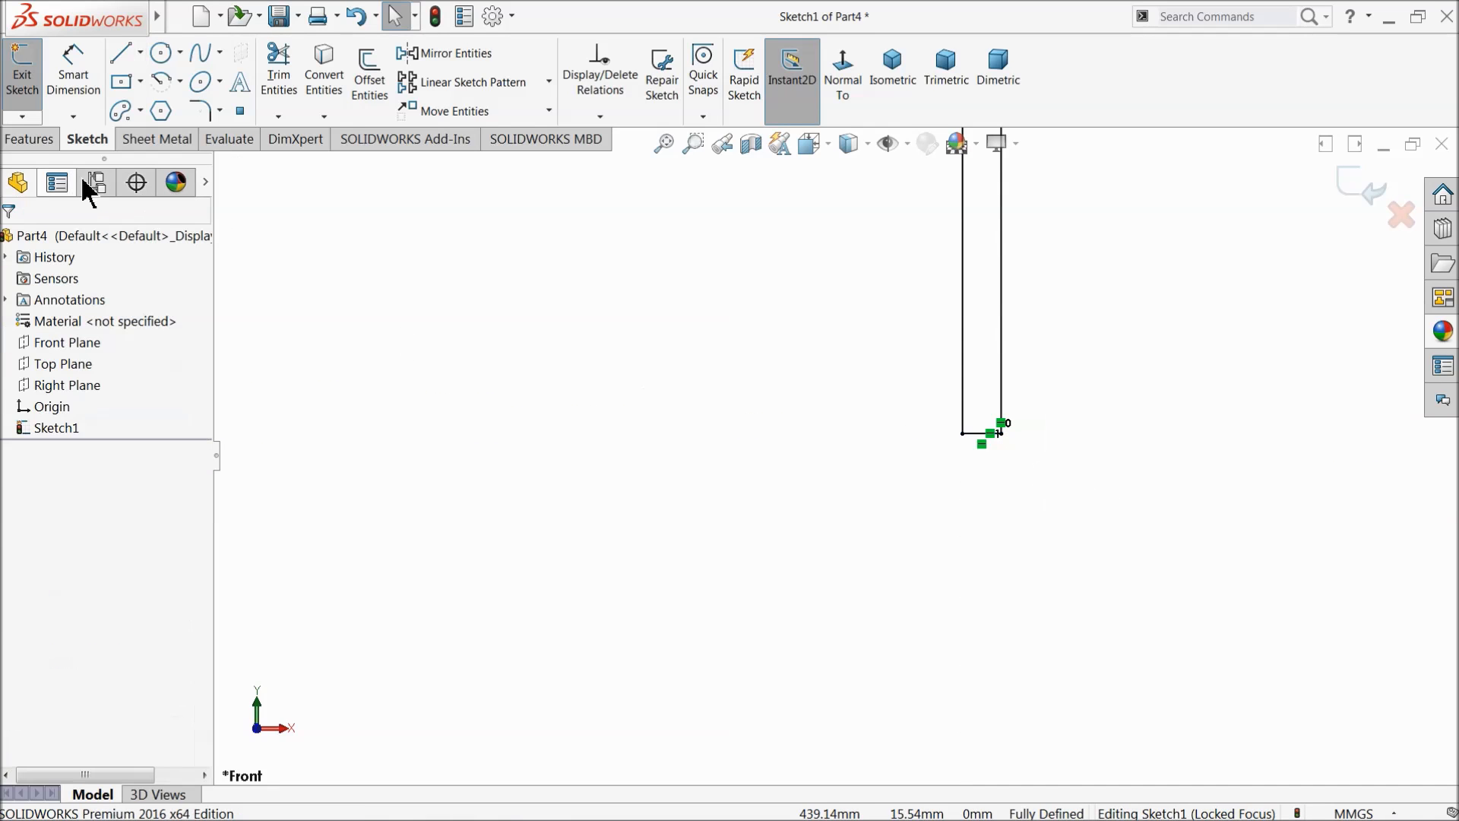
Step: Extrude the closed profile 200 mm with the Mid Plane end condition
left_click(43, 145)
left_click(28, 76)
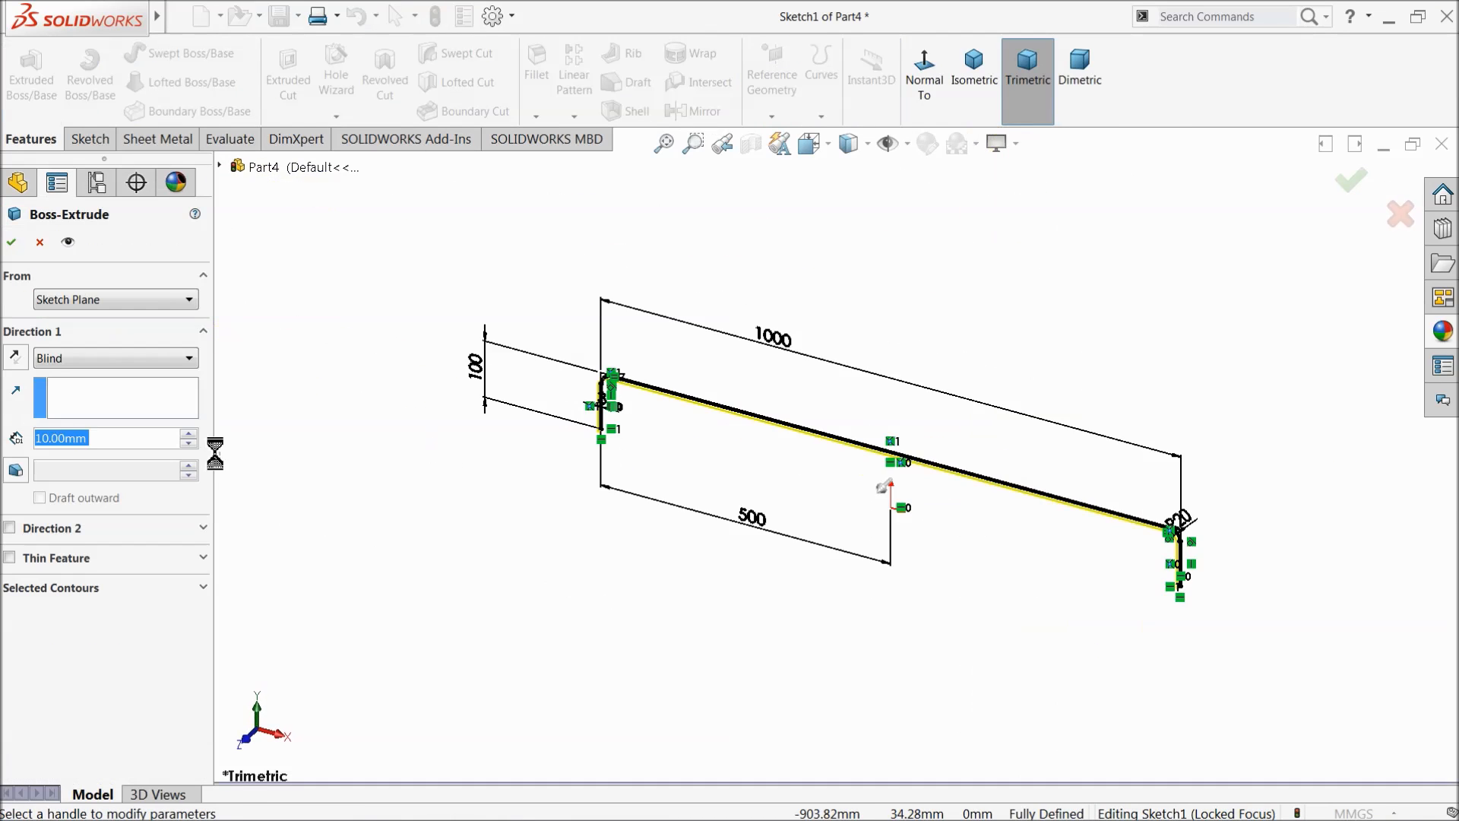
type("200")
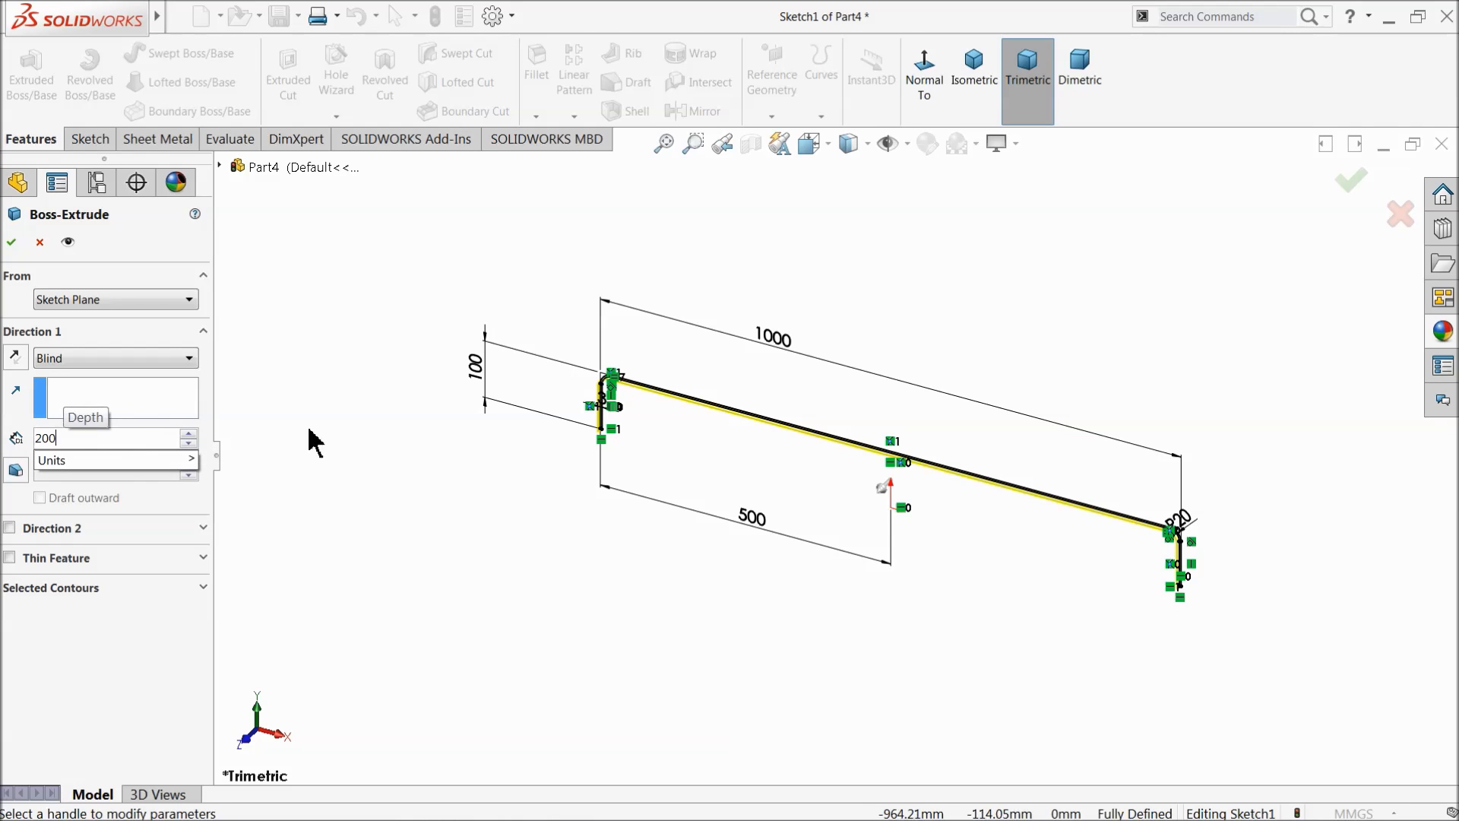
key("Return")
left_click(114, 358)
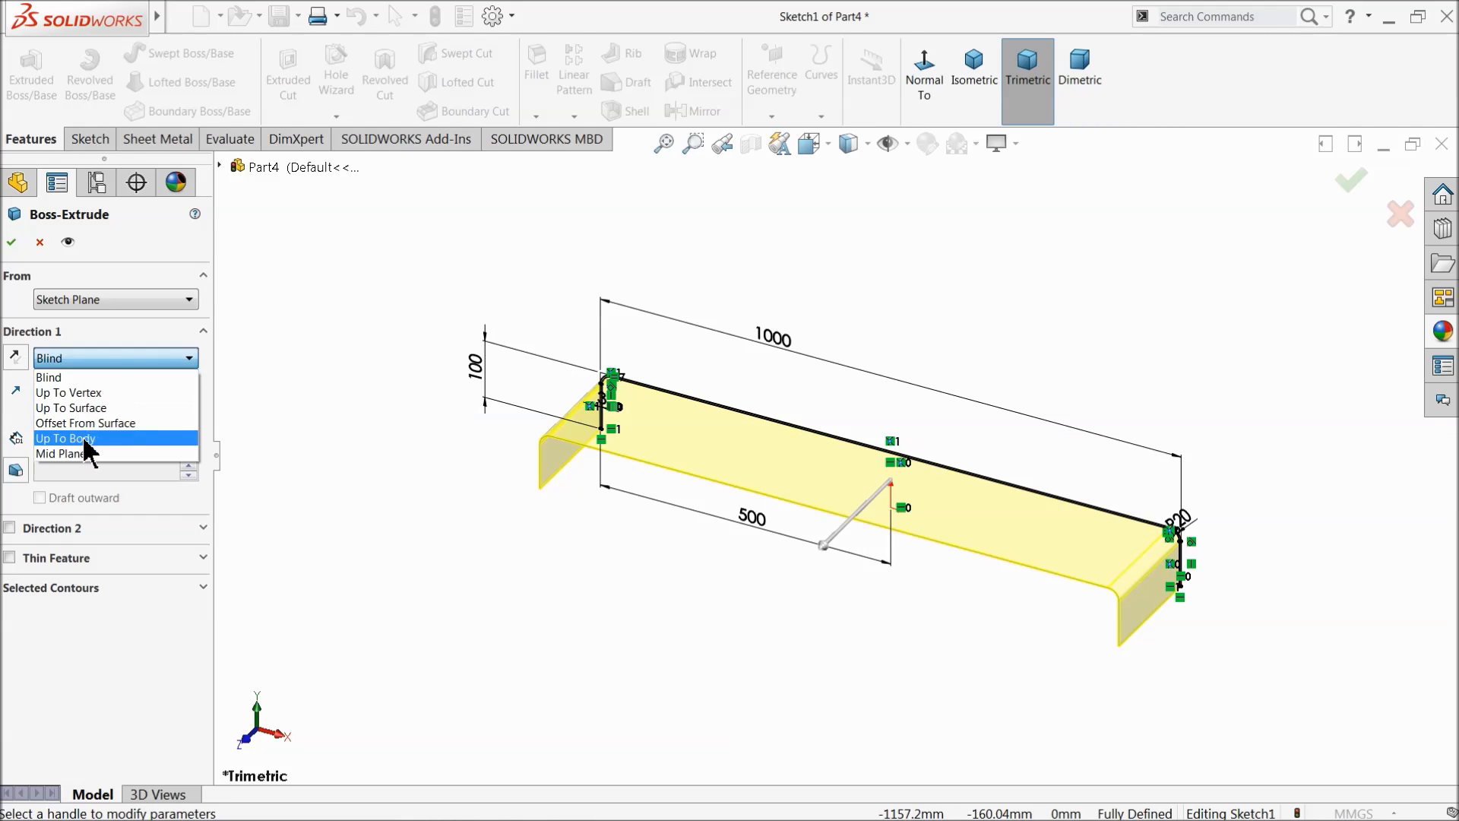
left_click(64, 453)
left_click(11, 242)
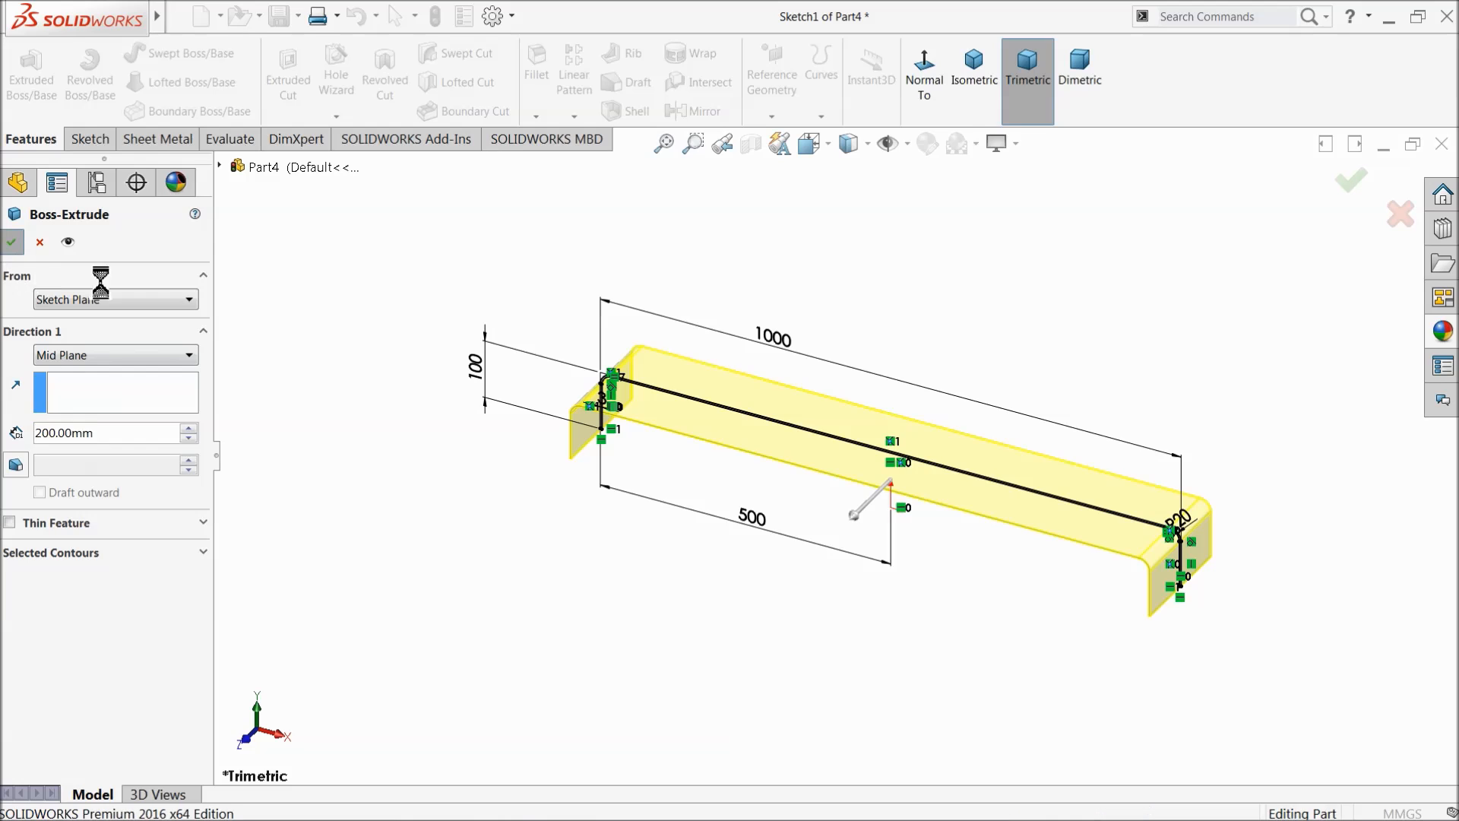
Step: Start a sketch on the right leg's outer face and draw a right triangle about 75 mm tall at its lower front corner
middle_click_drag(360, 412, 359, 423)
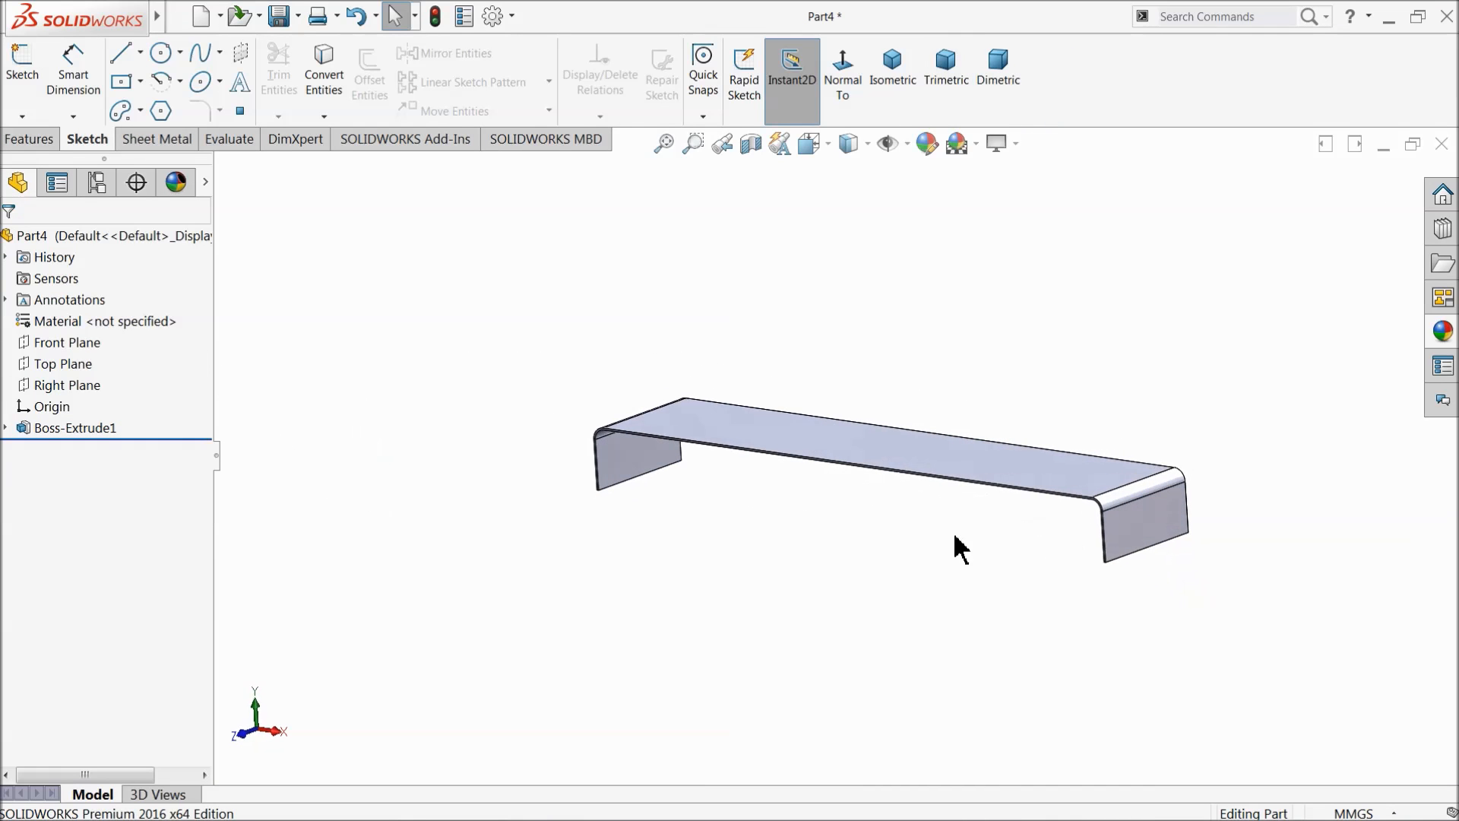
left_click(1127, 540)
left_click(1193, 495)
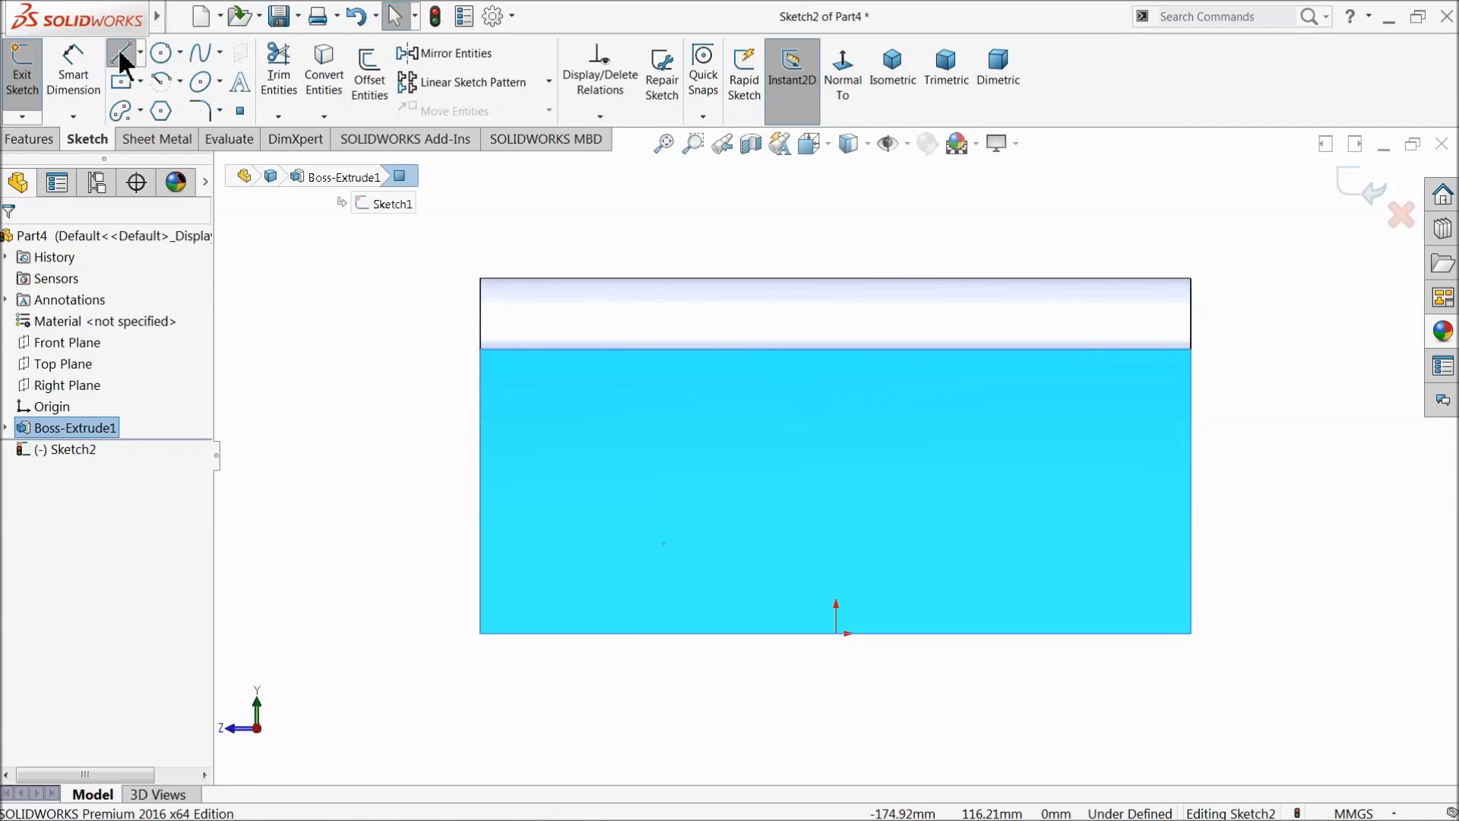
left_click(120, 55)
left_click_drag(480, 367, 481, 633)
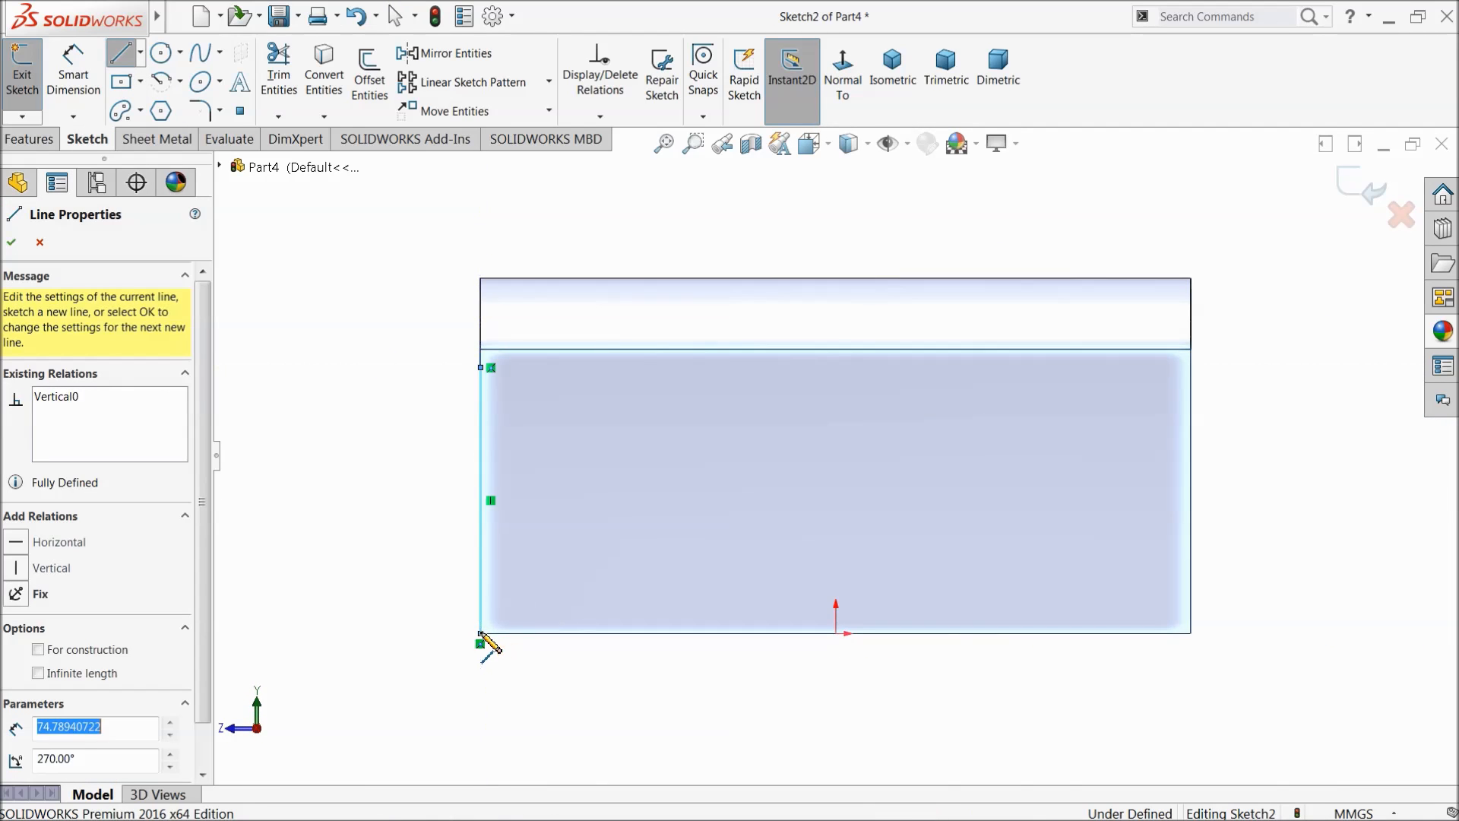
left_click(635, 634)
left_click(490, 368)
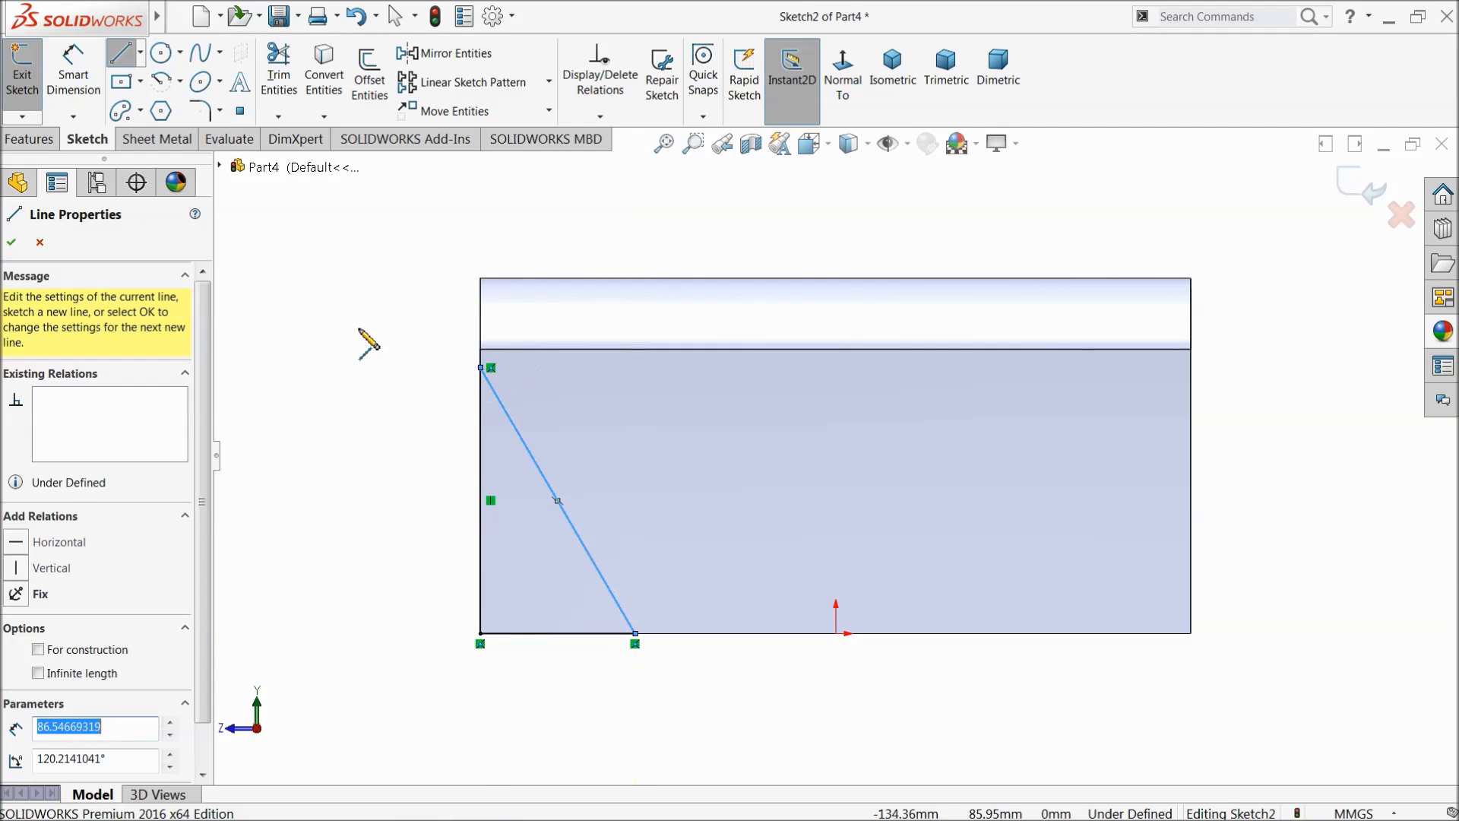
right_click(368, 336)
left_click(380, 339)
Step: Dimension the triangle's vertical side to 80 mm and its horizontal side to 50 mm
left_click(79, 79)
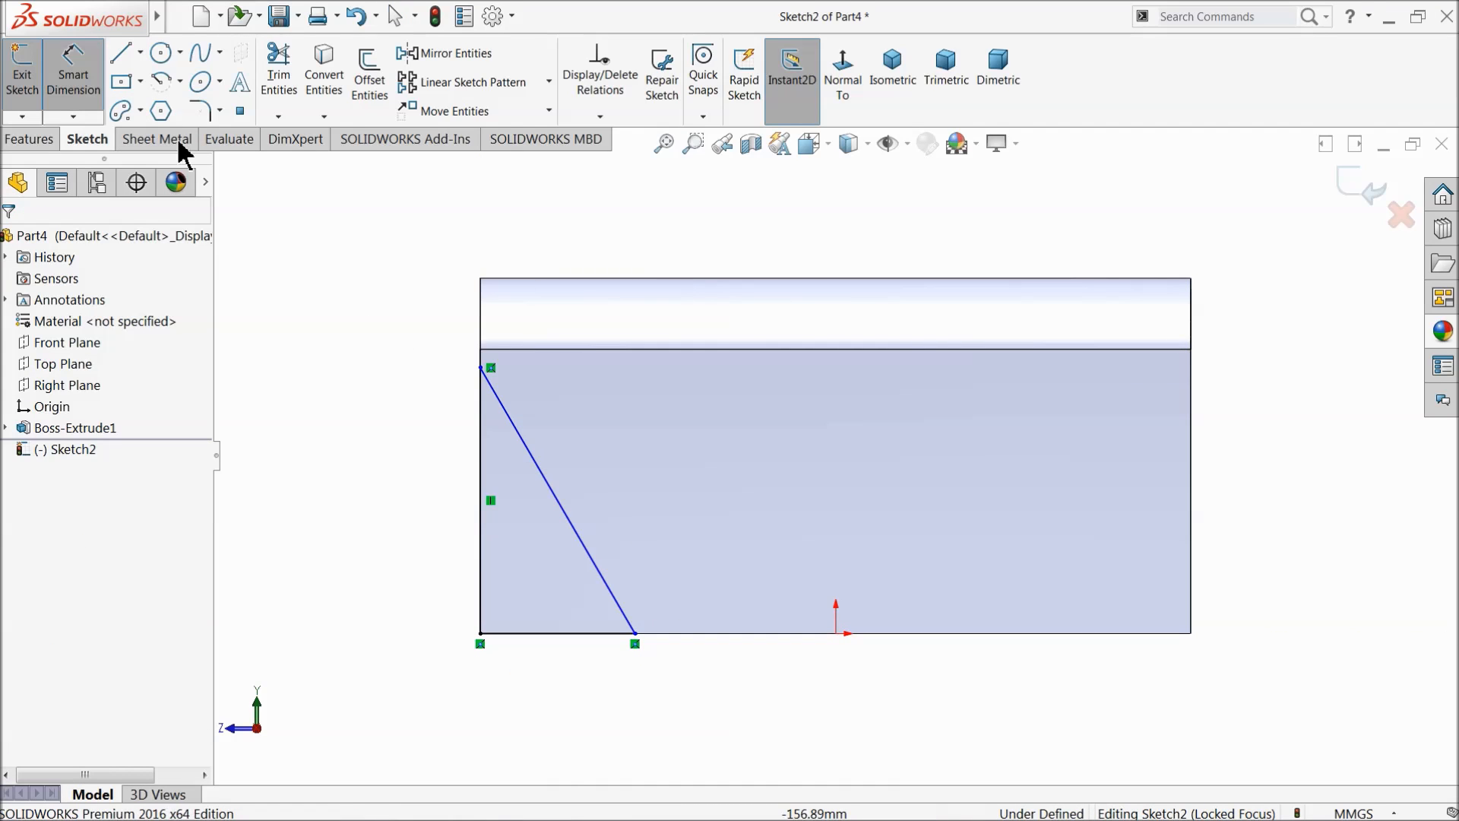
left_click(484, 509)
left_click(376, 511)
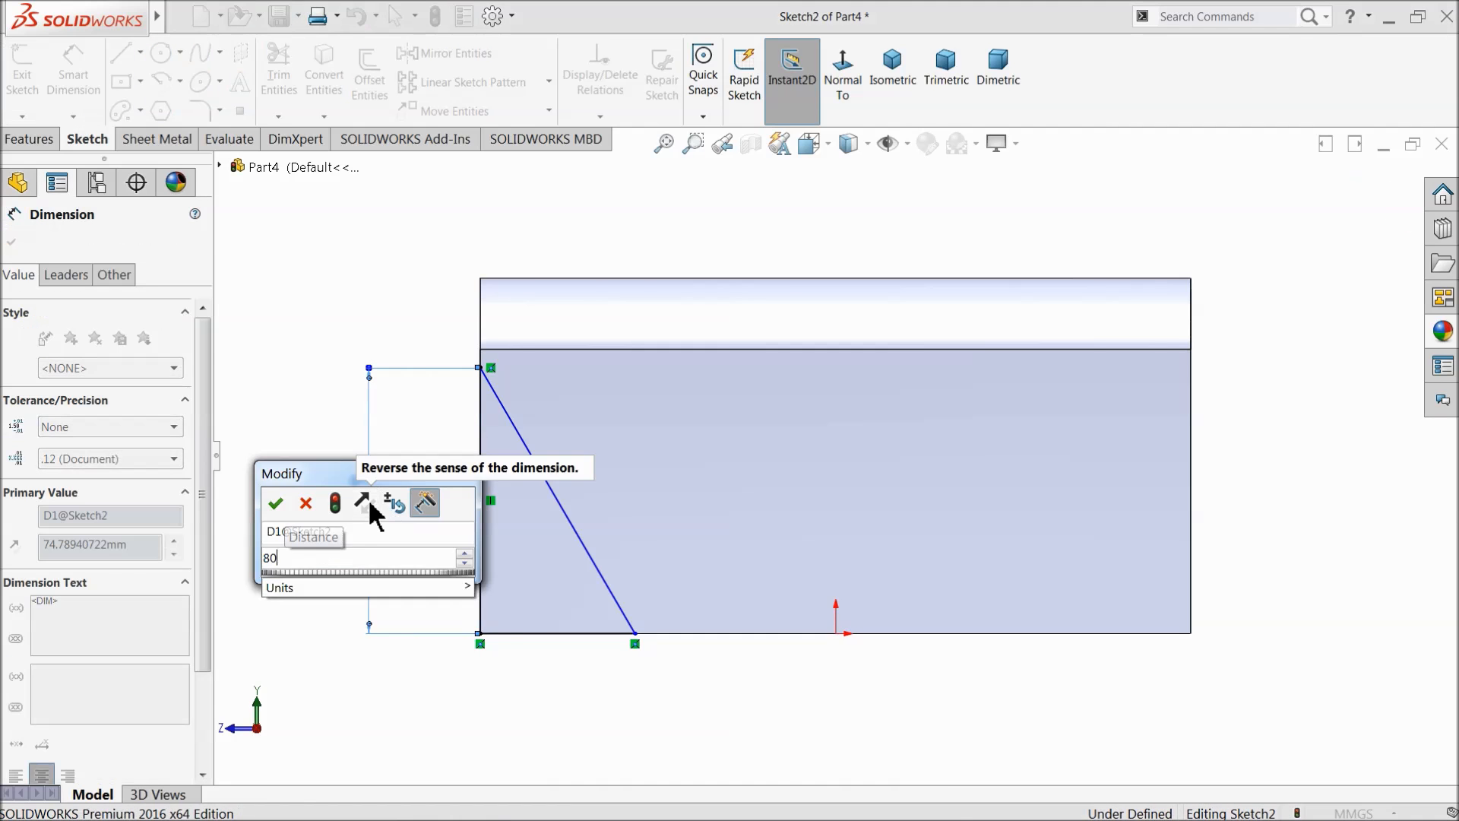
type("80")
key("Return")
left_click(545, 635)
left_click(541, 684)
type("50")
key("Return")
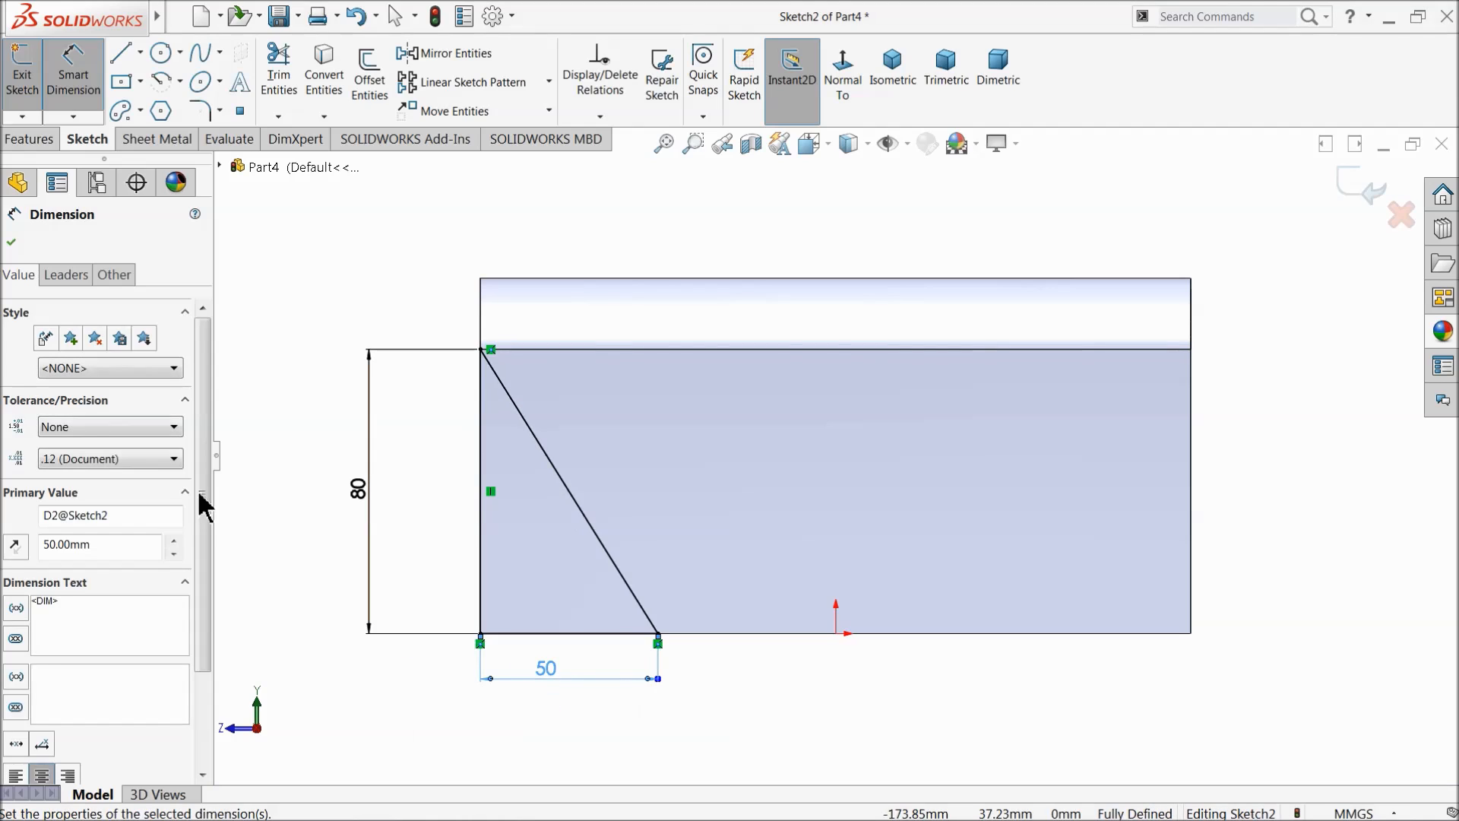
Step: Try to extrude the triangle as a boss with the Through All end condition
left_click(28, 139)
left_click(31, 76)
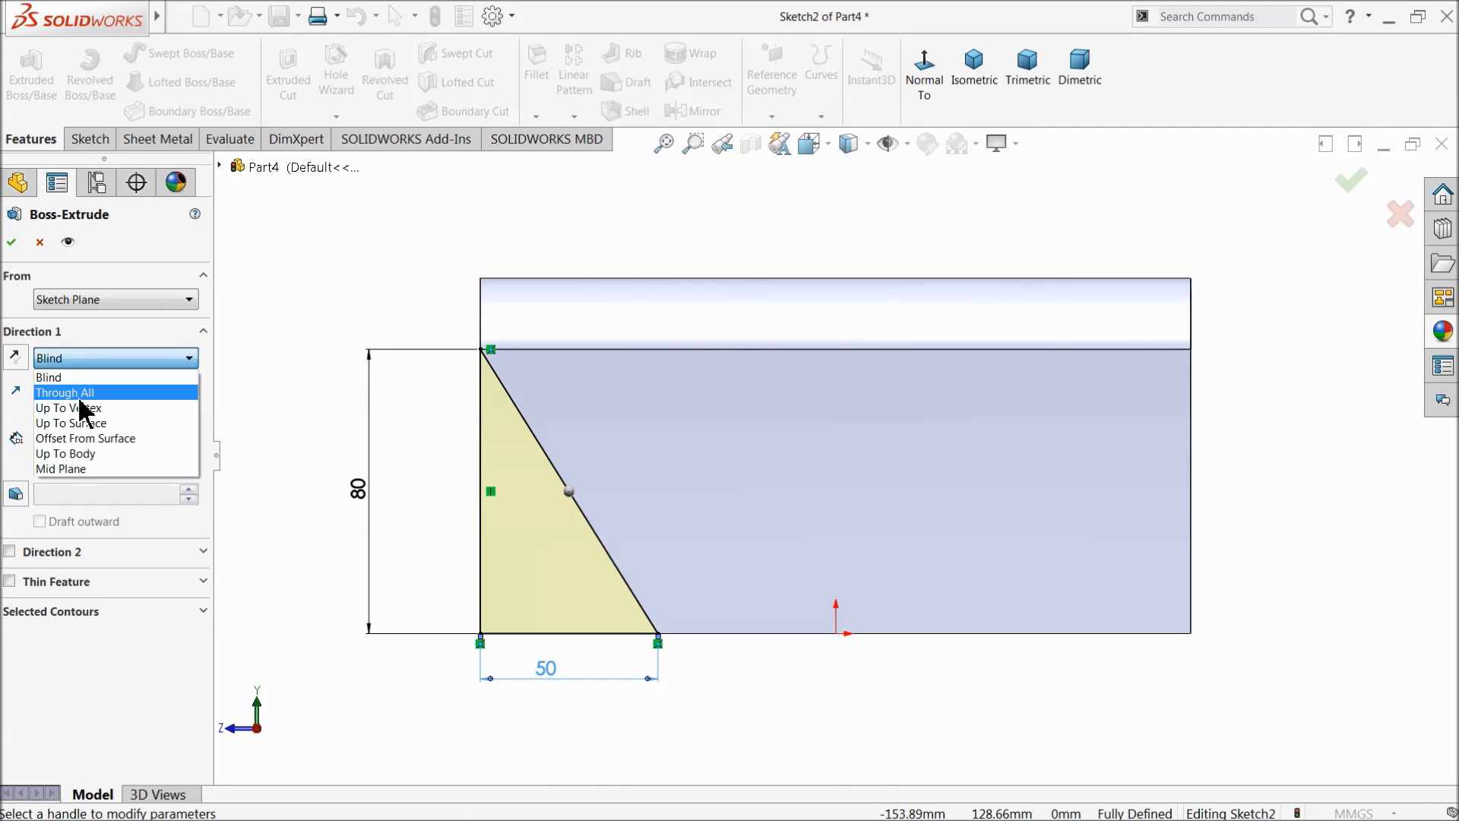
left_click(87, 405)
left_click(12, 242)
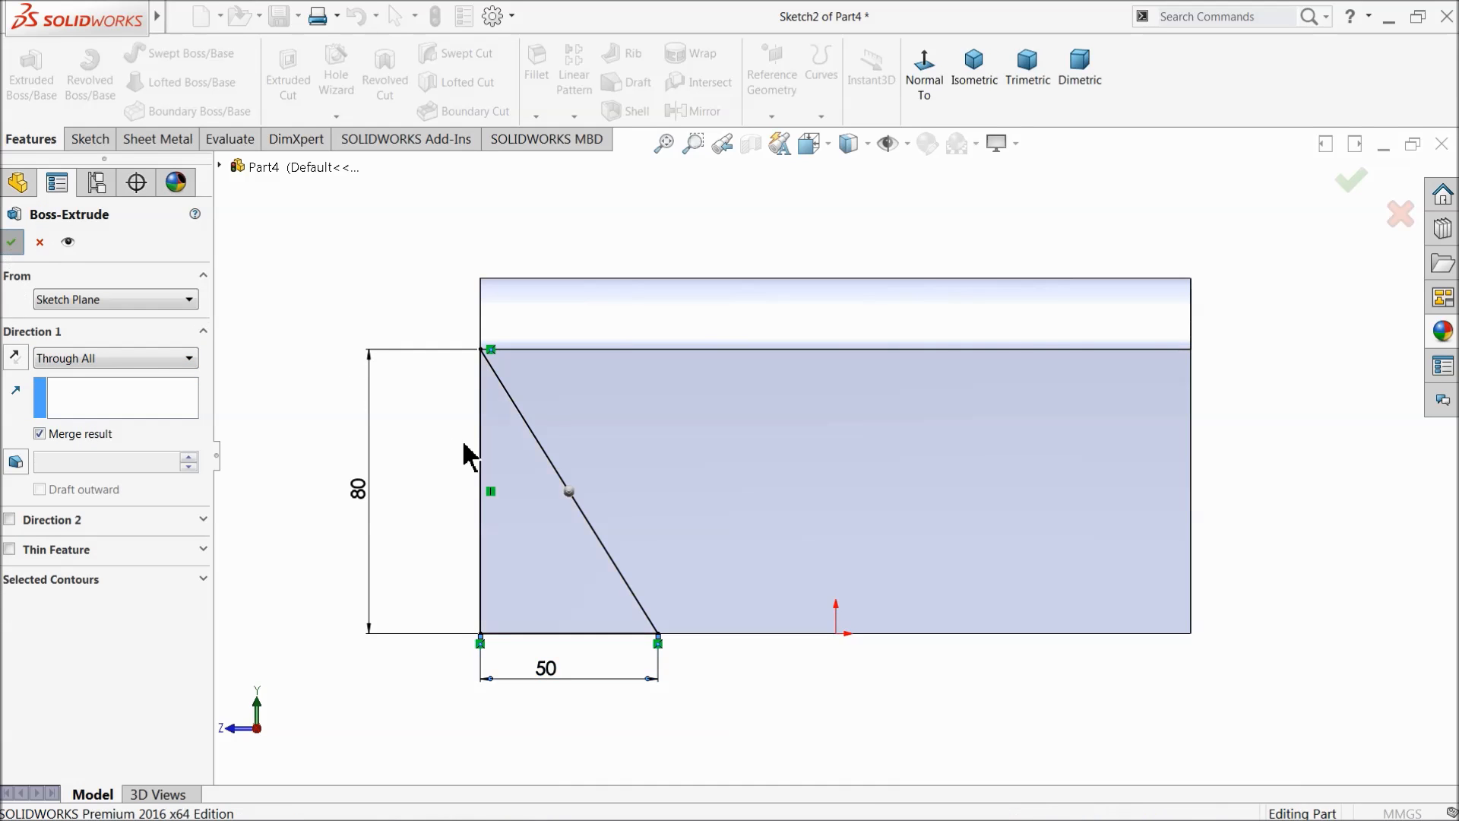
scroll(450, 505, "up", 3)
middle_click_drag(450, 504, 480, 527)
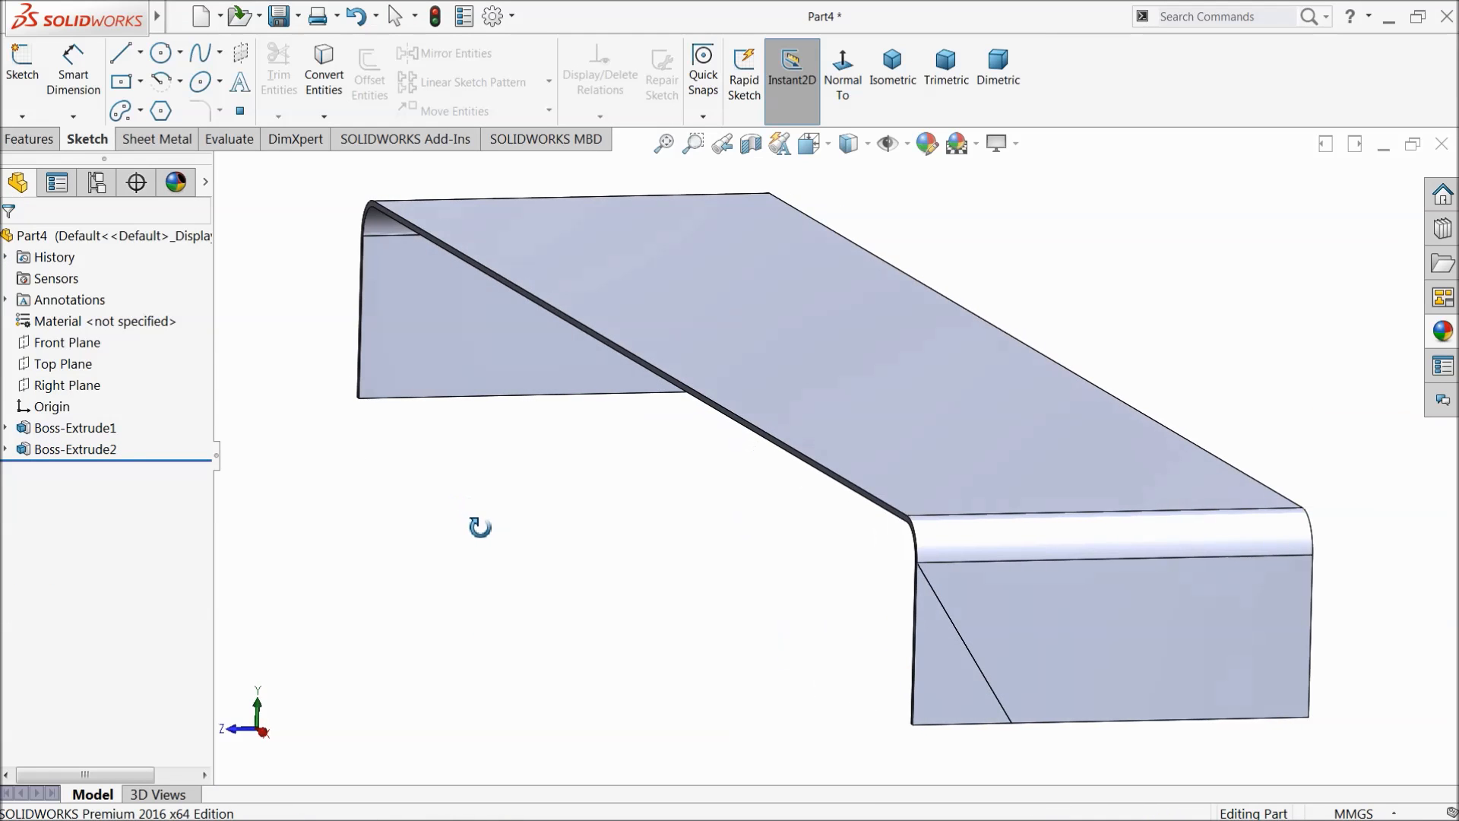
Step: Delete the triangular boss extrusion while keeping its sketch
left_click(26, 448)
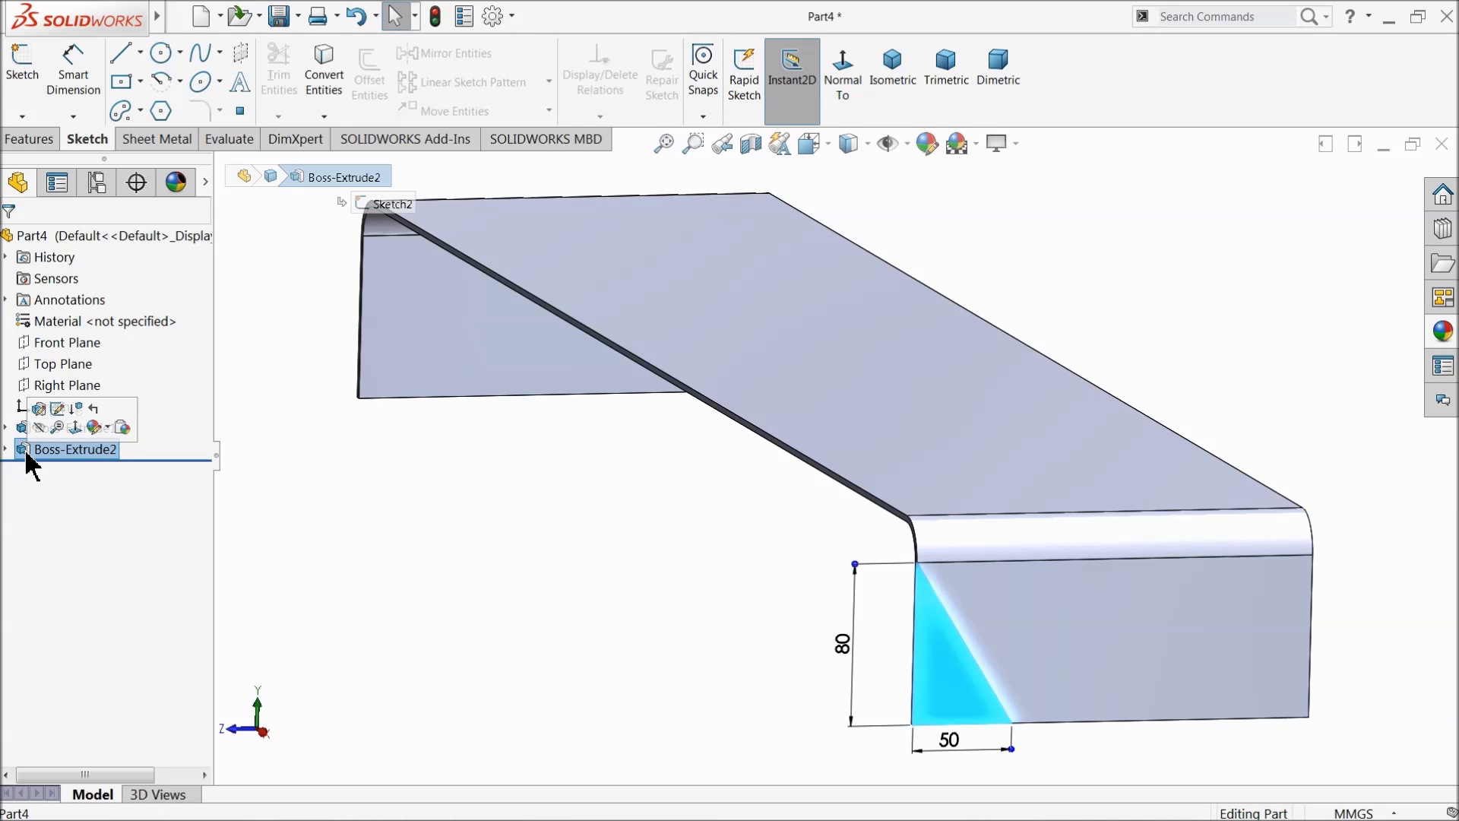
right_click(26, 449)
left_click(45, 546)
Step: Cut the triangle sketch through both legs with an Extruded Cut set to Through All
left_click(55, 449)
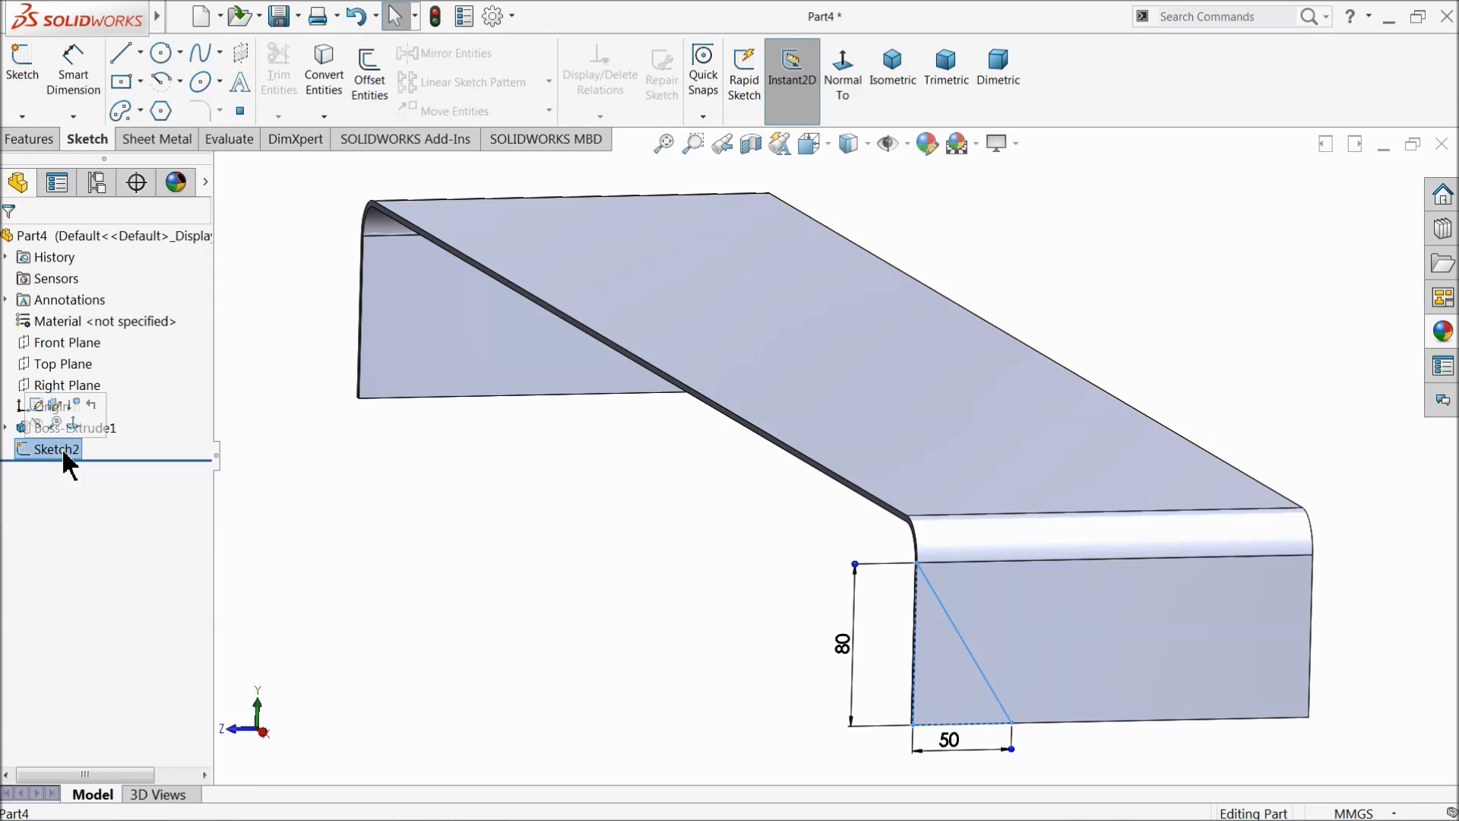
left_click(30, 139)
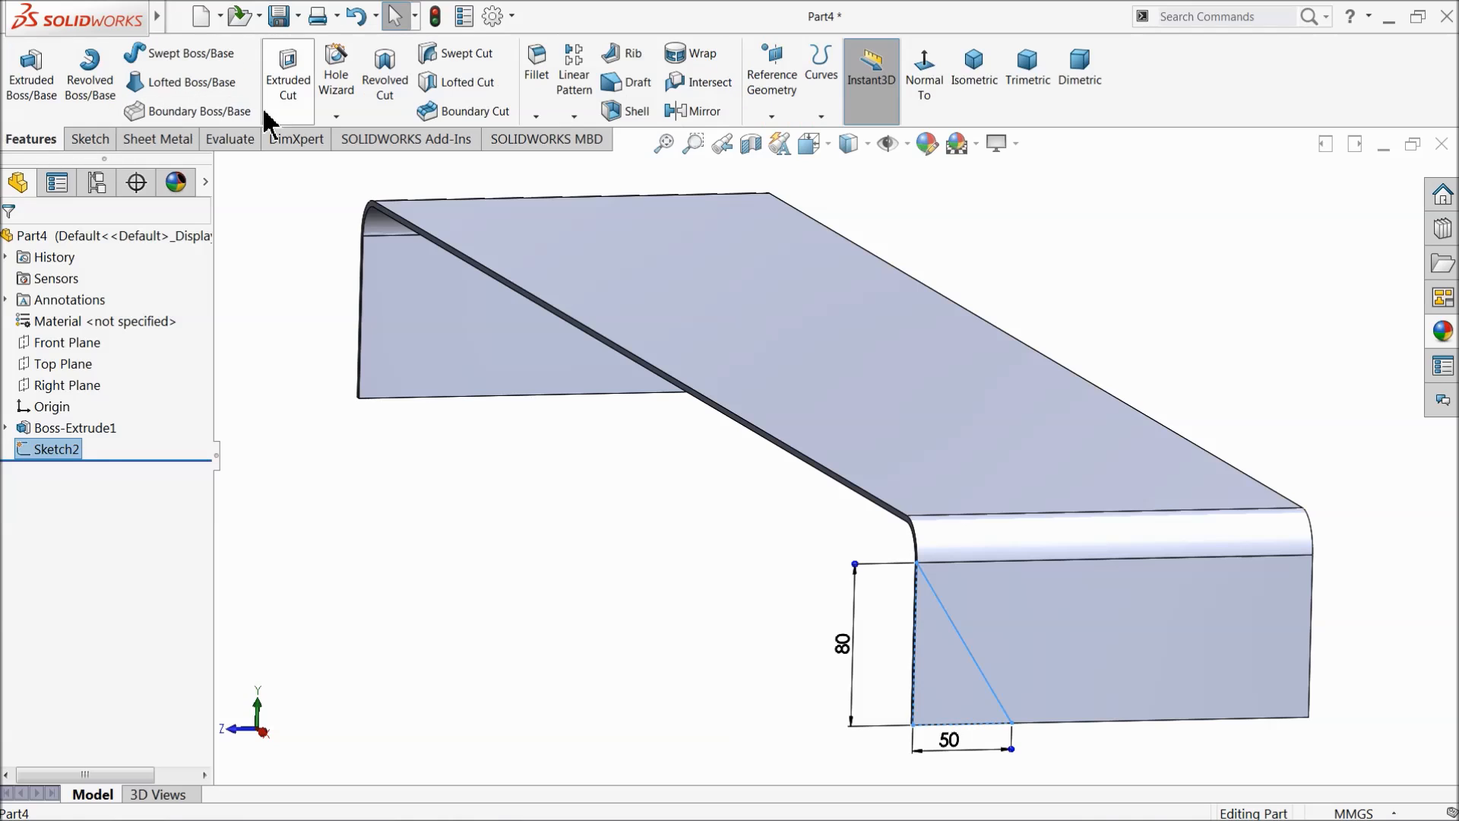
left_click(287, 76)
left_click(74, 359)
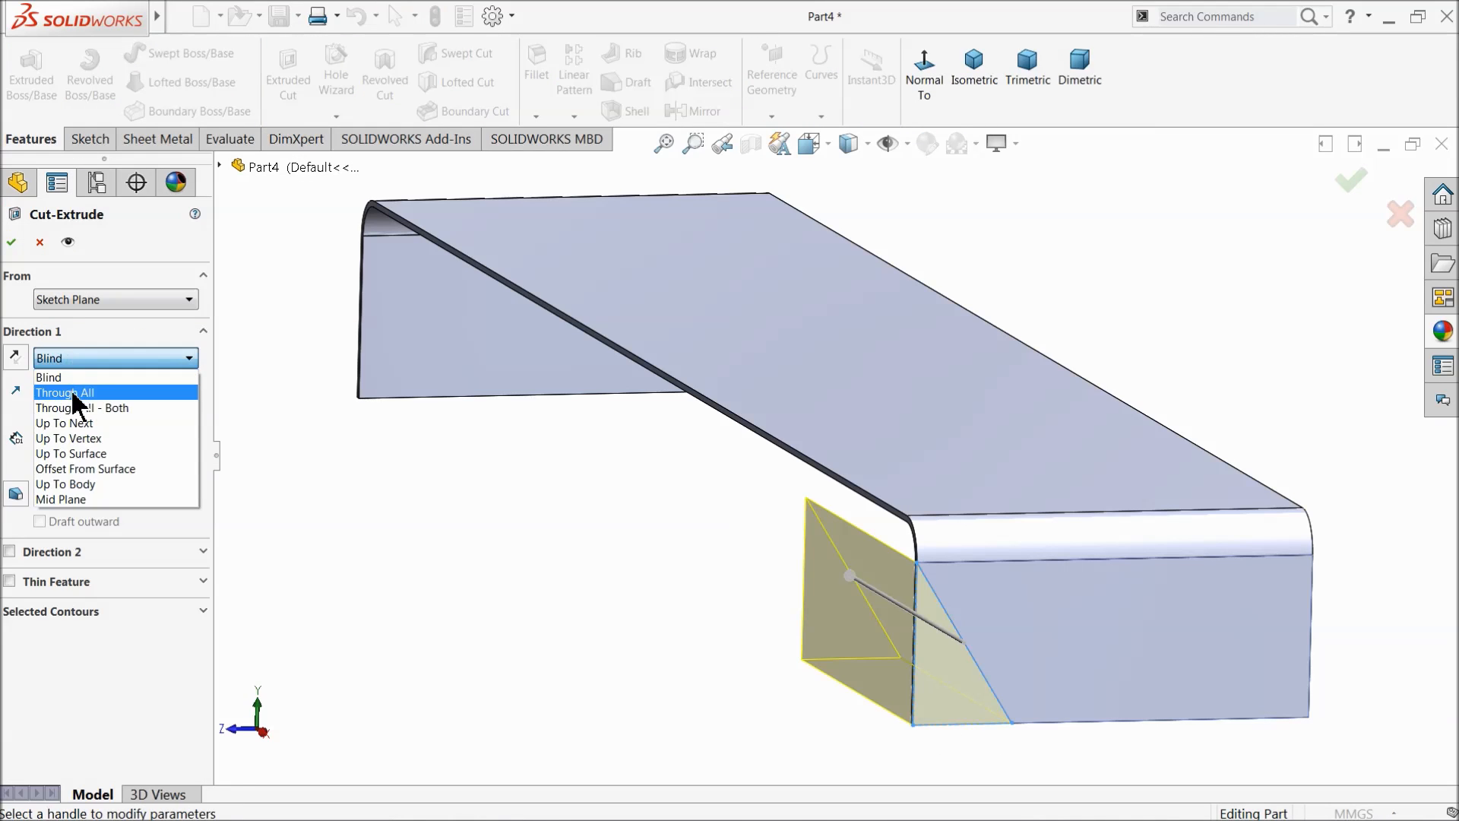
left_click(72, 394)
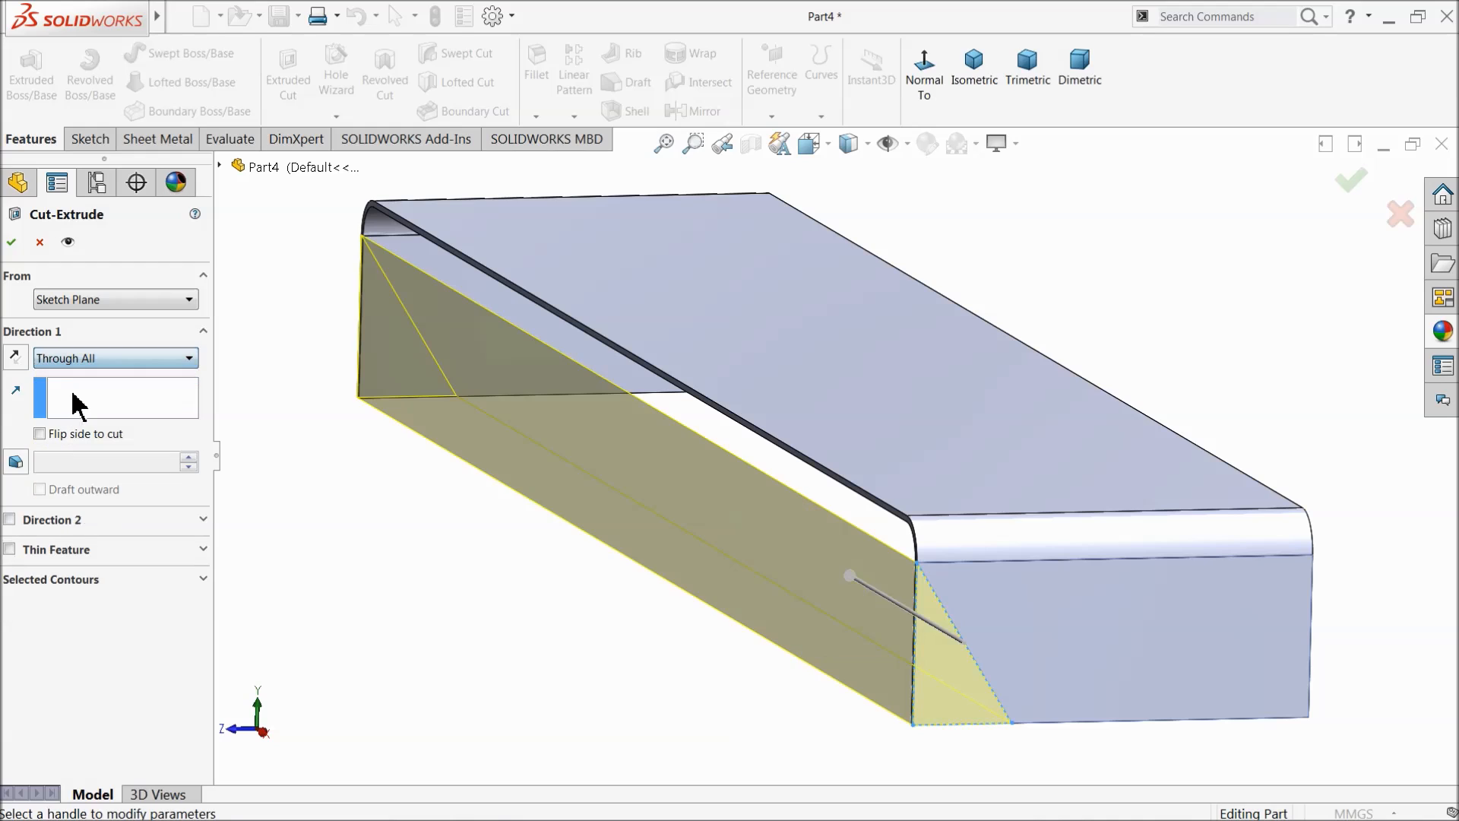
left_click(12, 241)
key("f")
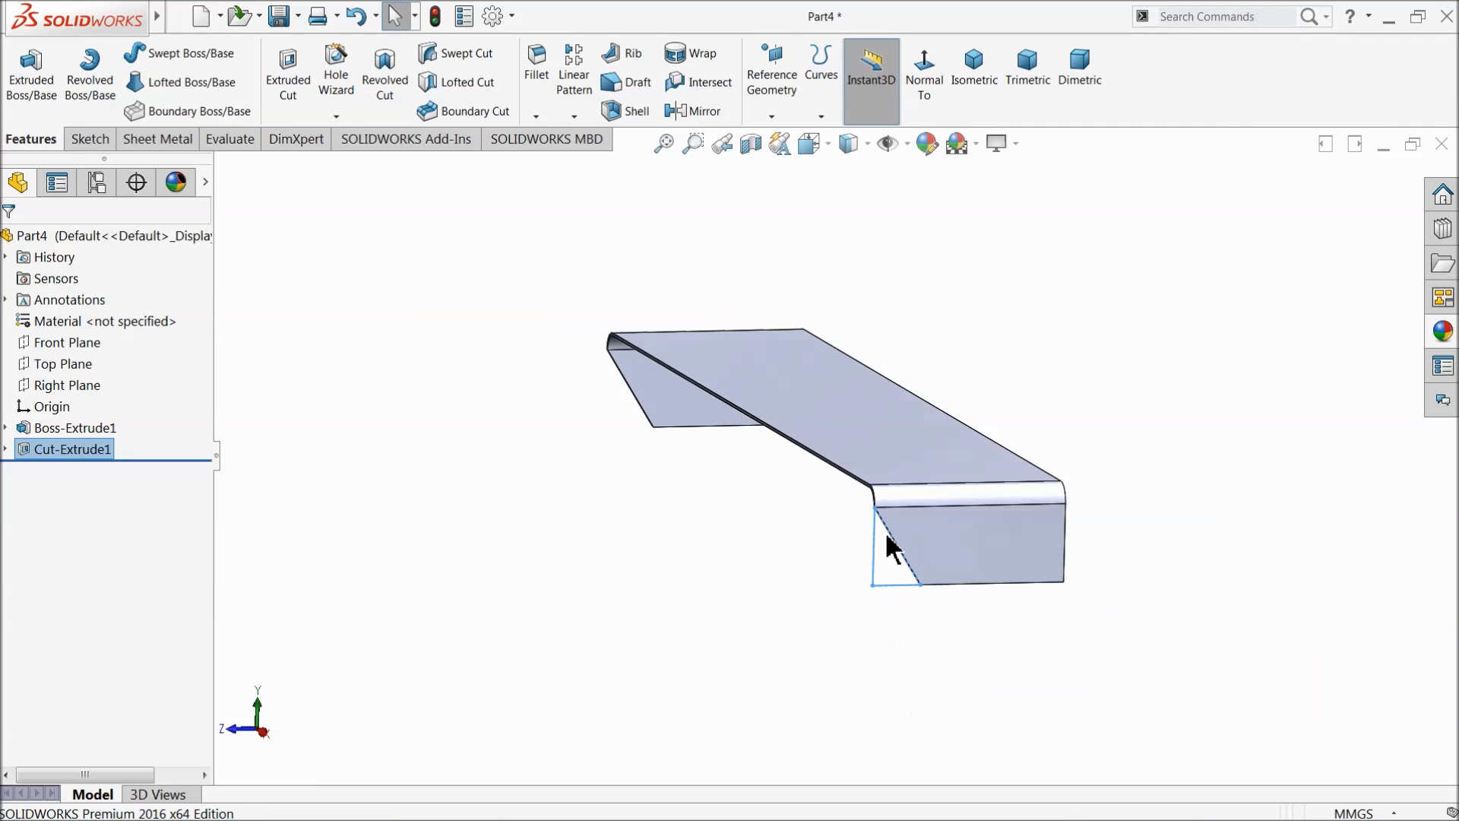
Step: Start a sketch on the right leg's outer face, view it straight on, and draw a circle near its rear edge
left_click(1026, 544)
left_click(1078, 495)
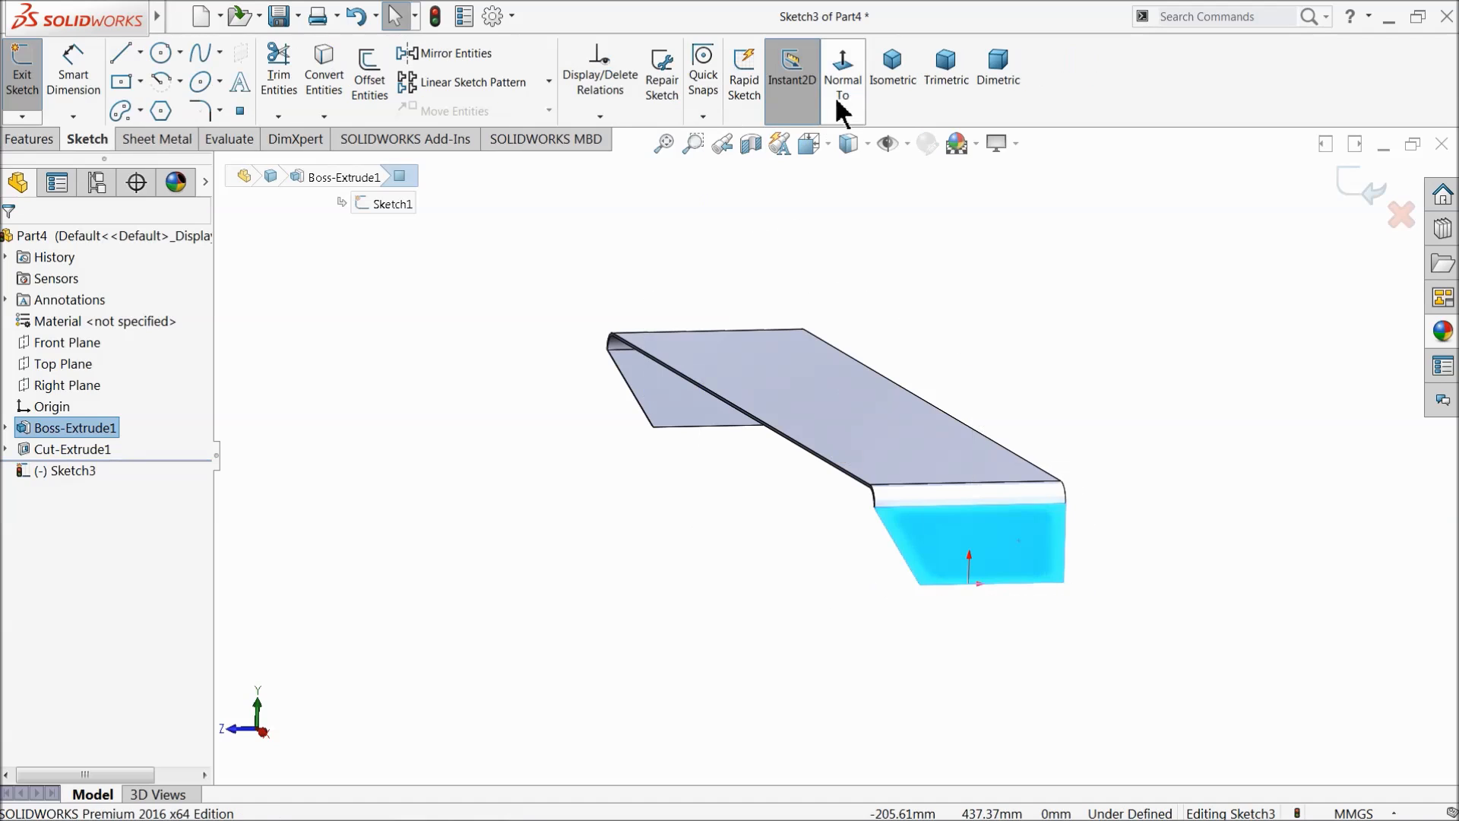
left_click(842, 106)
left_click(160, 52)
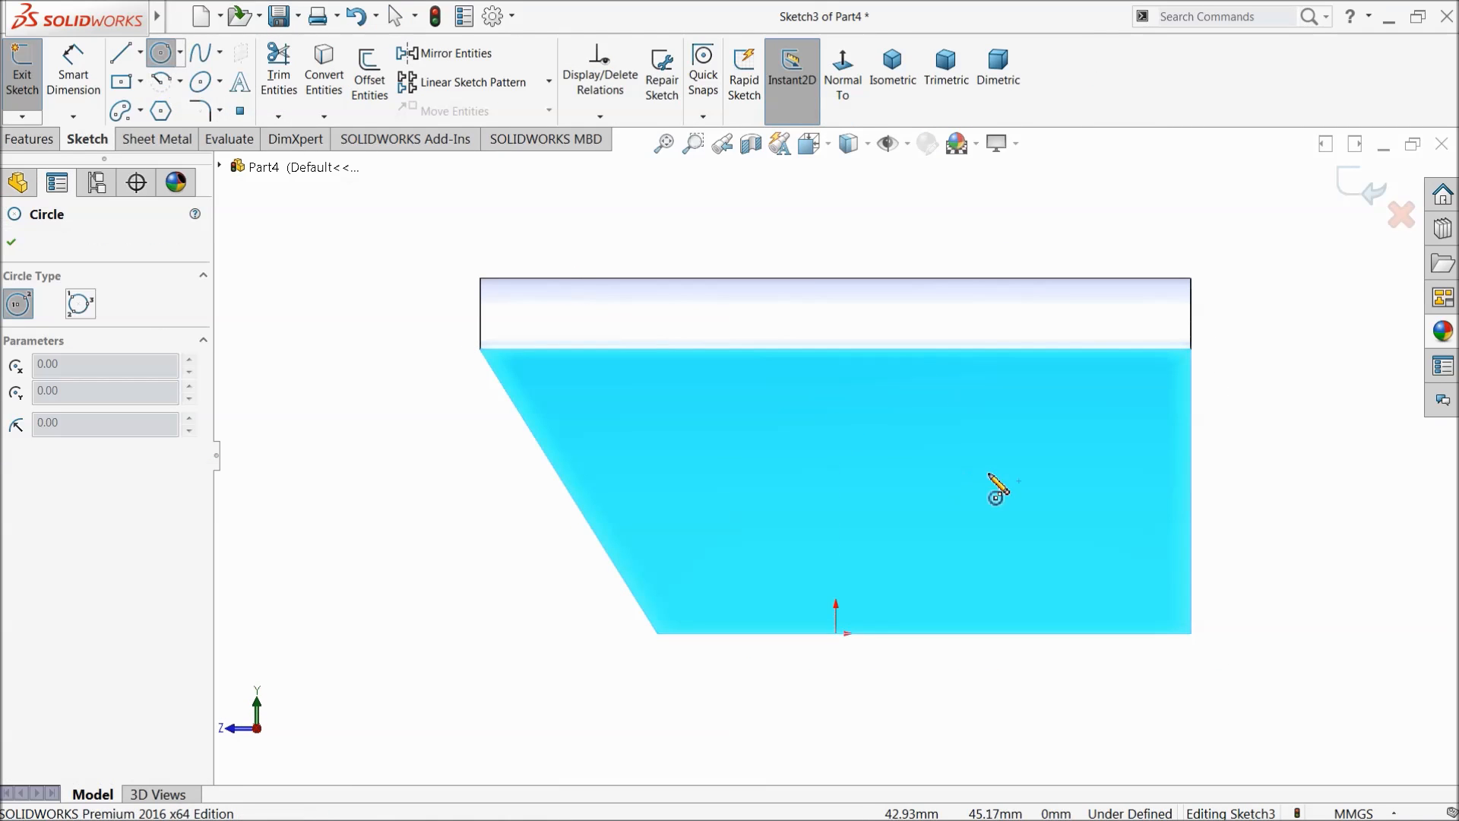
left_click(1055, 481)
left_click(1053, 424)
Step: Dimension the circle's centre 60 mm below the cover's top edge
left_click(73, 76)
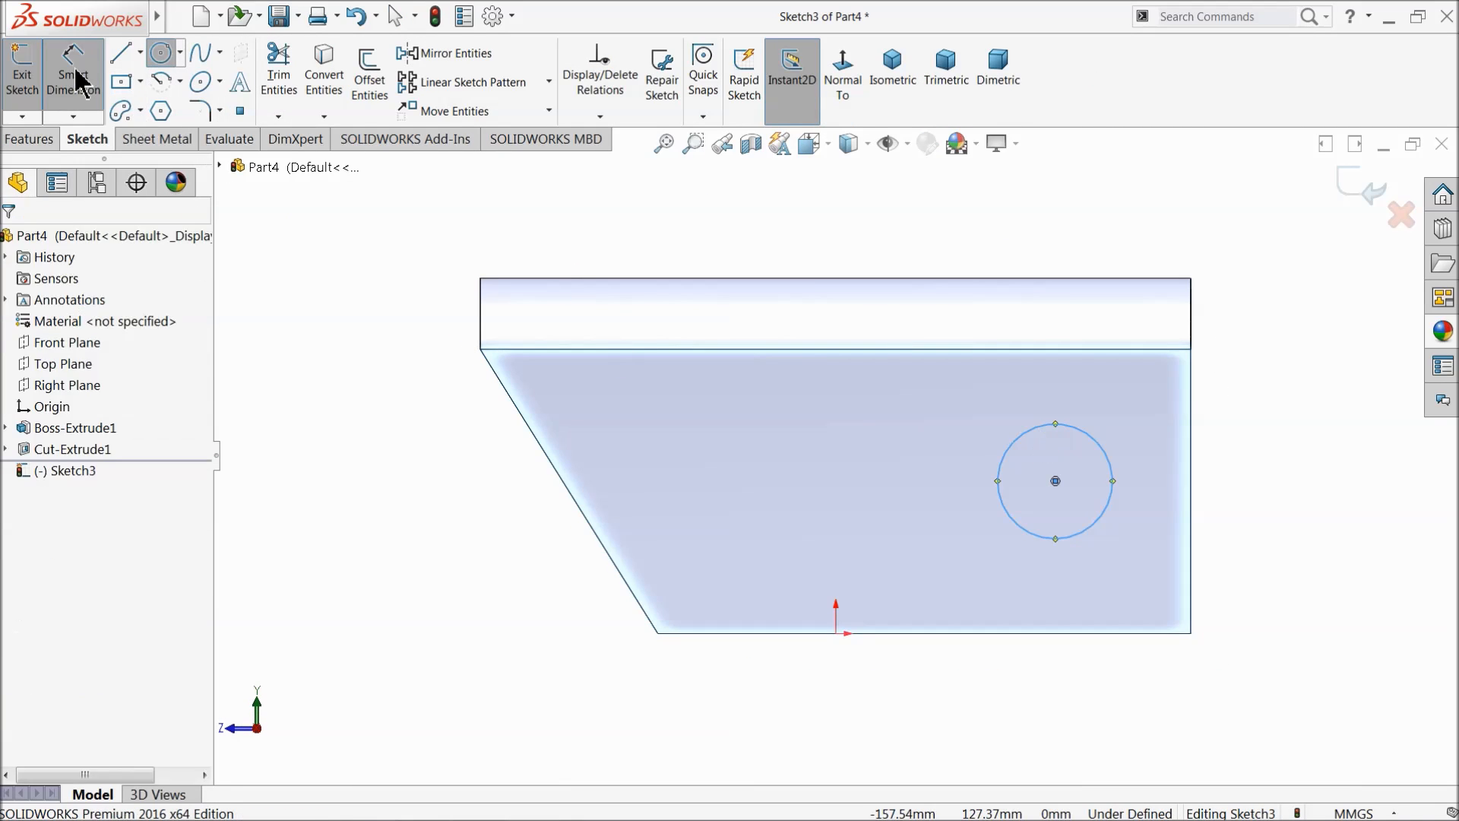
scroll(1186, 466, "up", 1)
scroll(1186, 466, "down", 2)
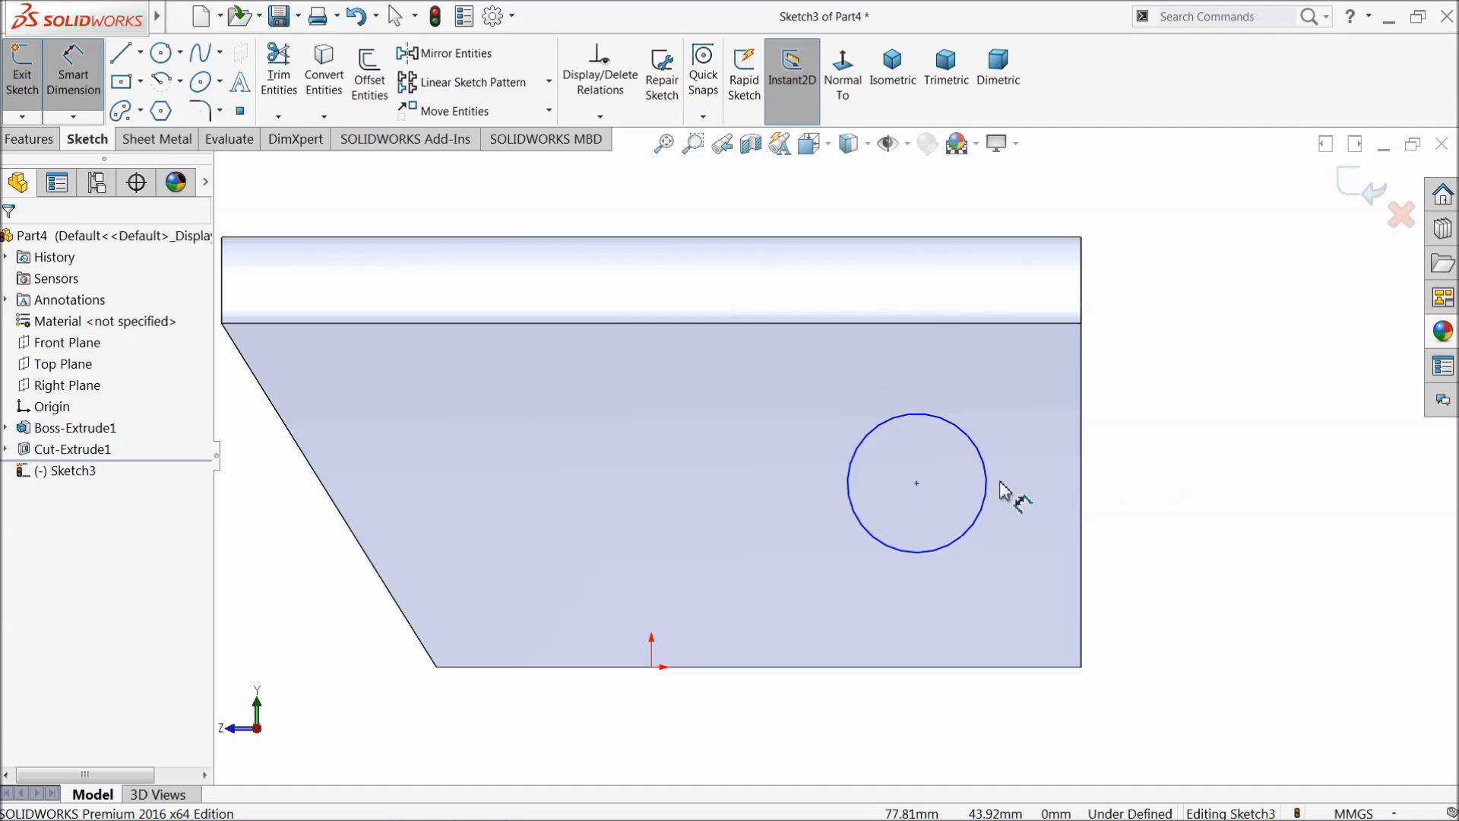
left_click(918, 485)
left_click(939, 239)
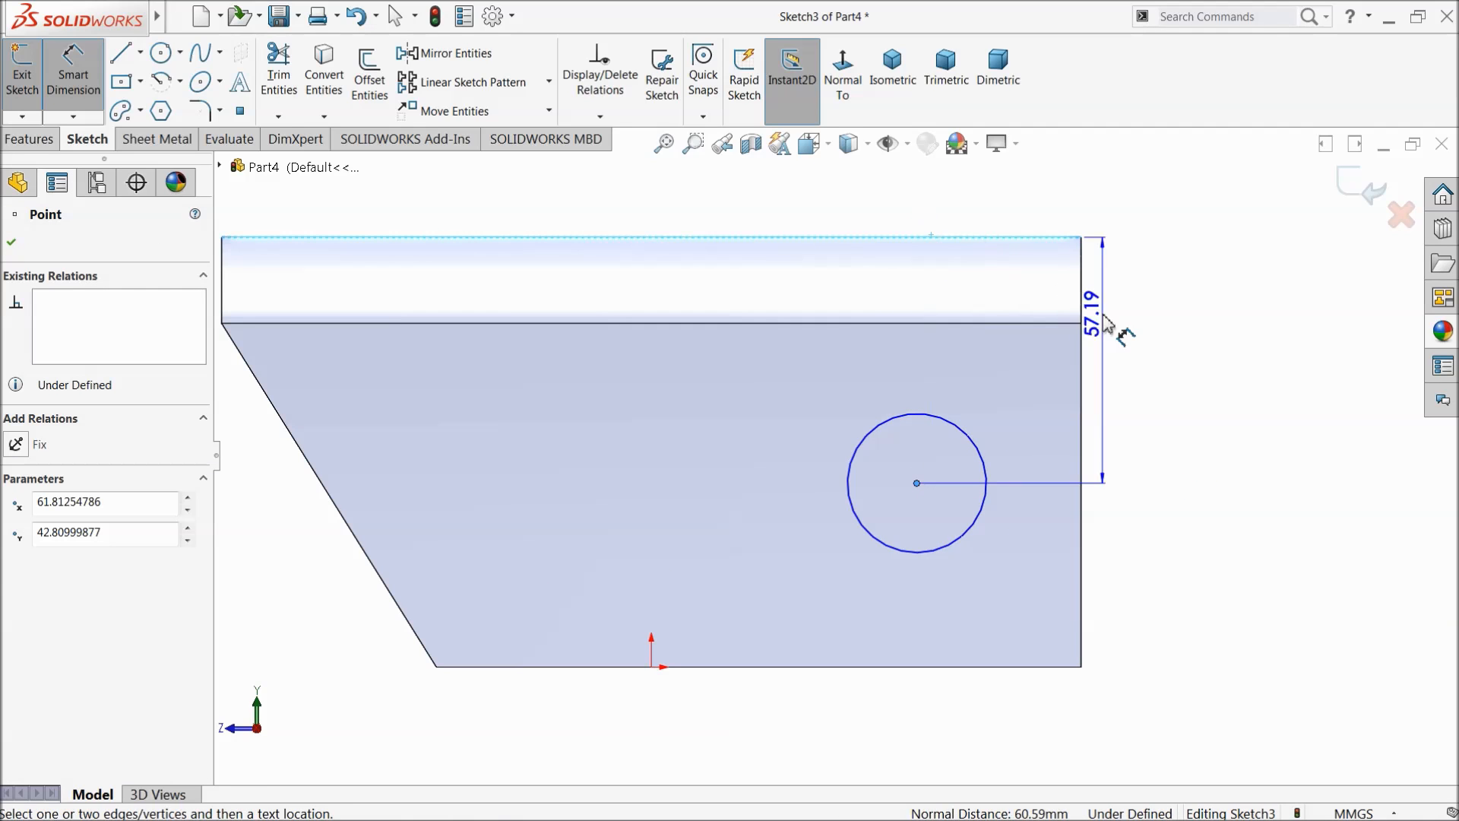
left_click(1174, 336)
type("60")
key("Return")
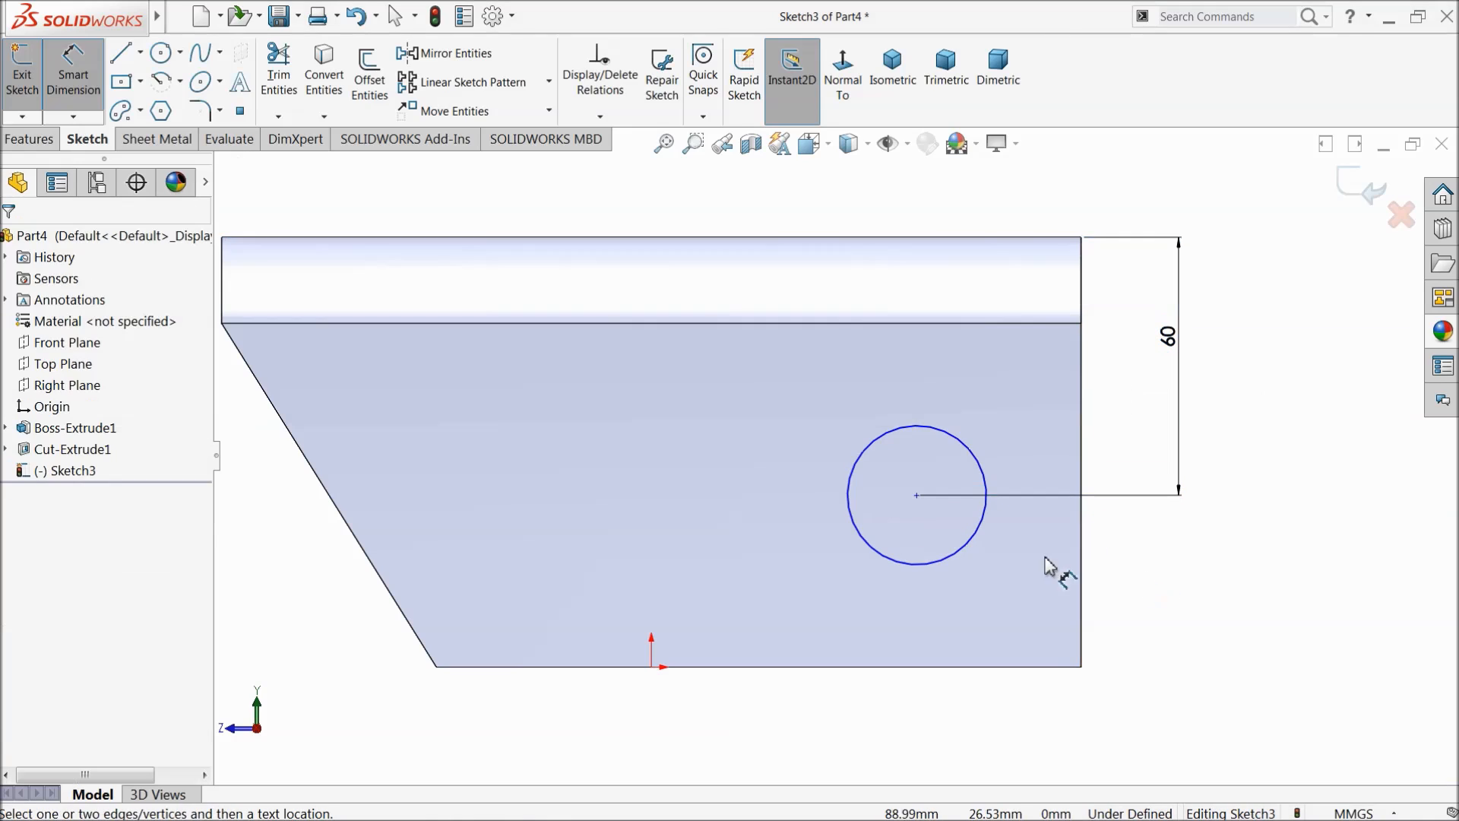
Step: Dimension the circle 40 mm from the leg's vertical rear edge
left_click(981, 536)
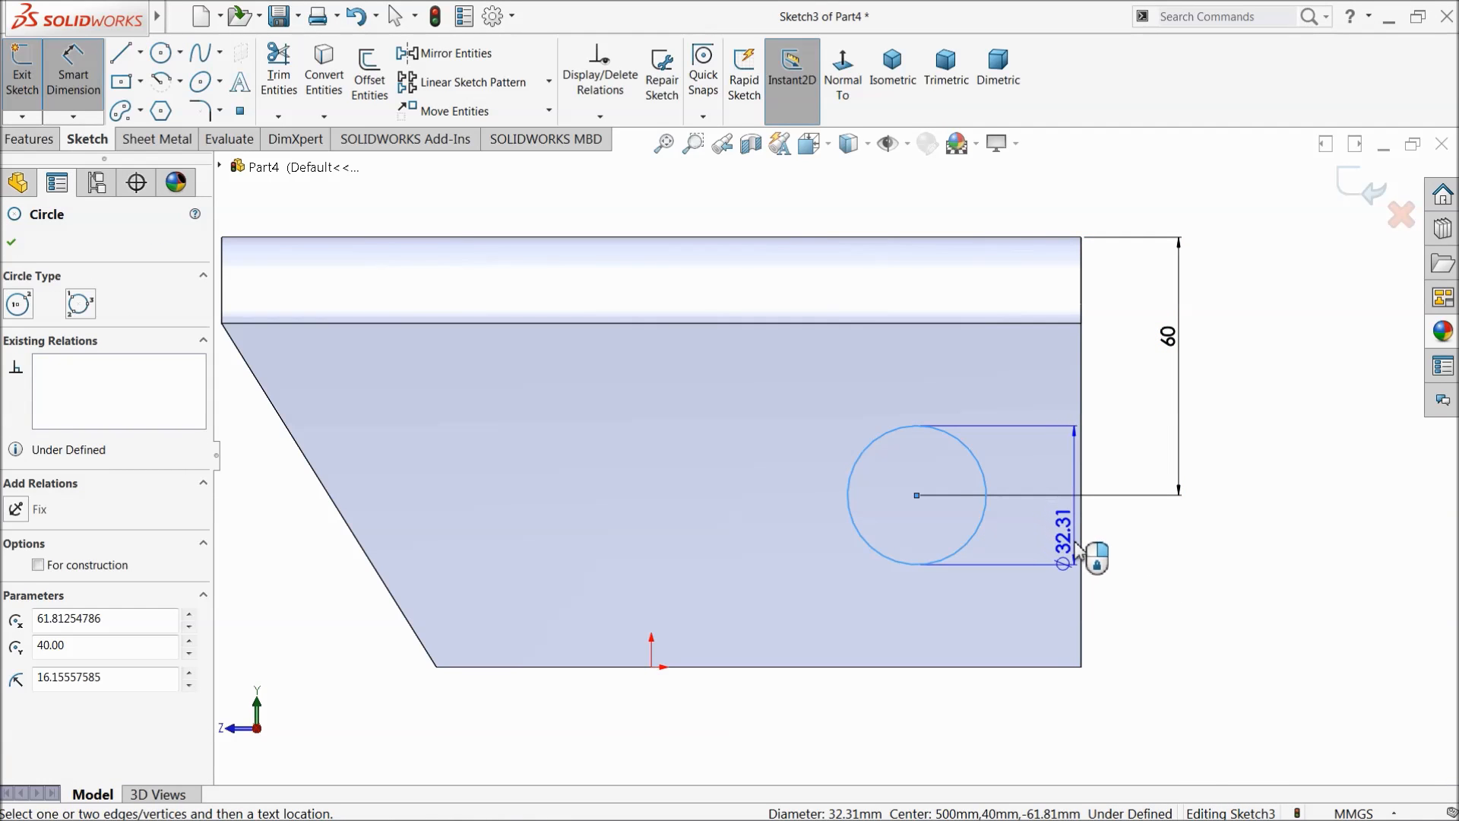
left_click(1081, 551)
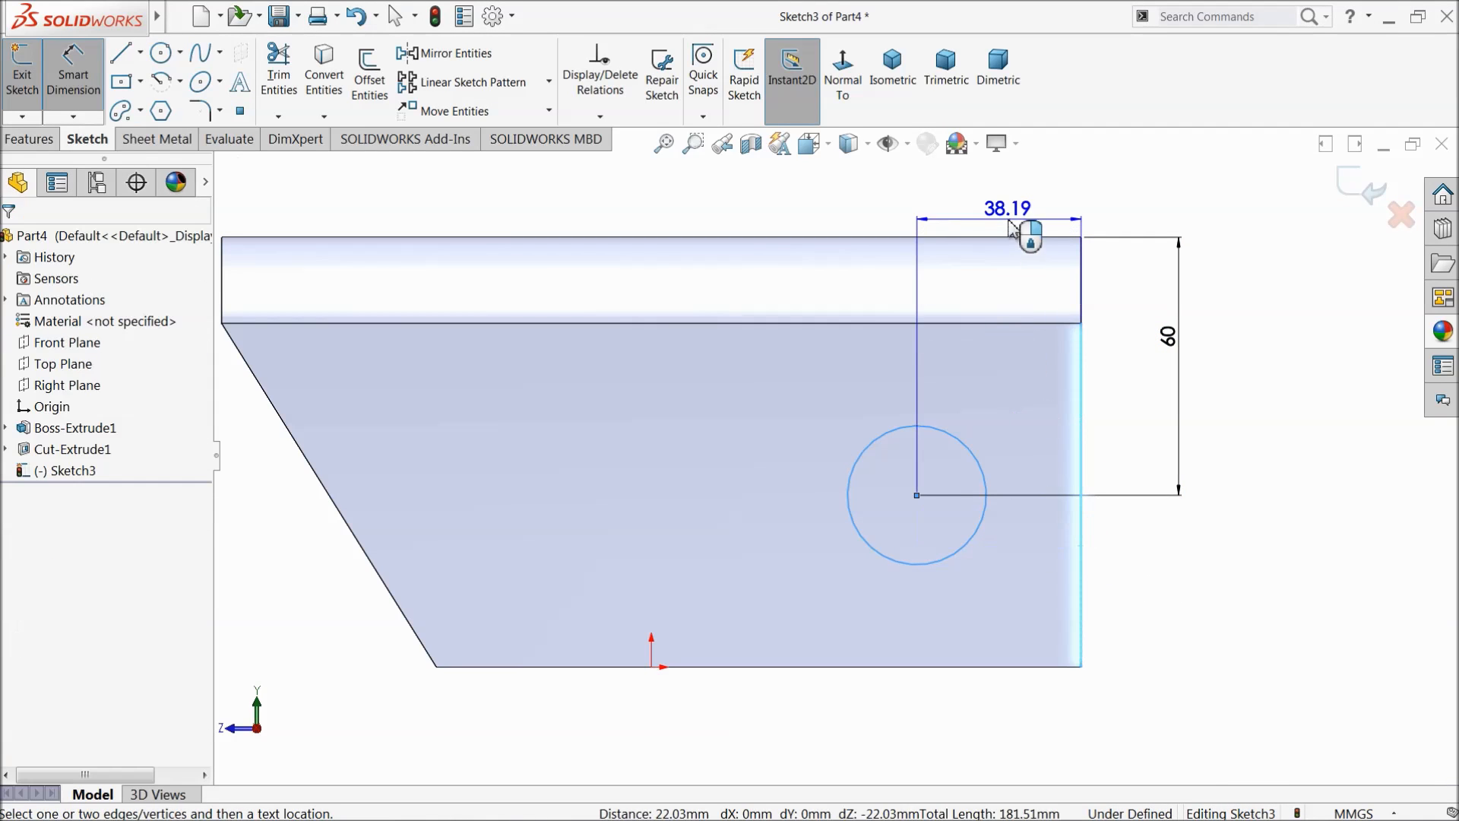
left_click(1017, 221)
type("40")
key("Return")
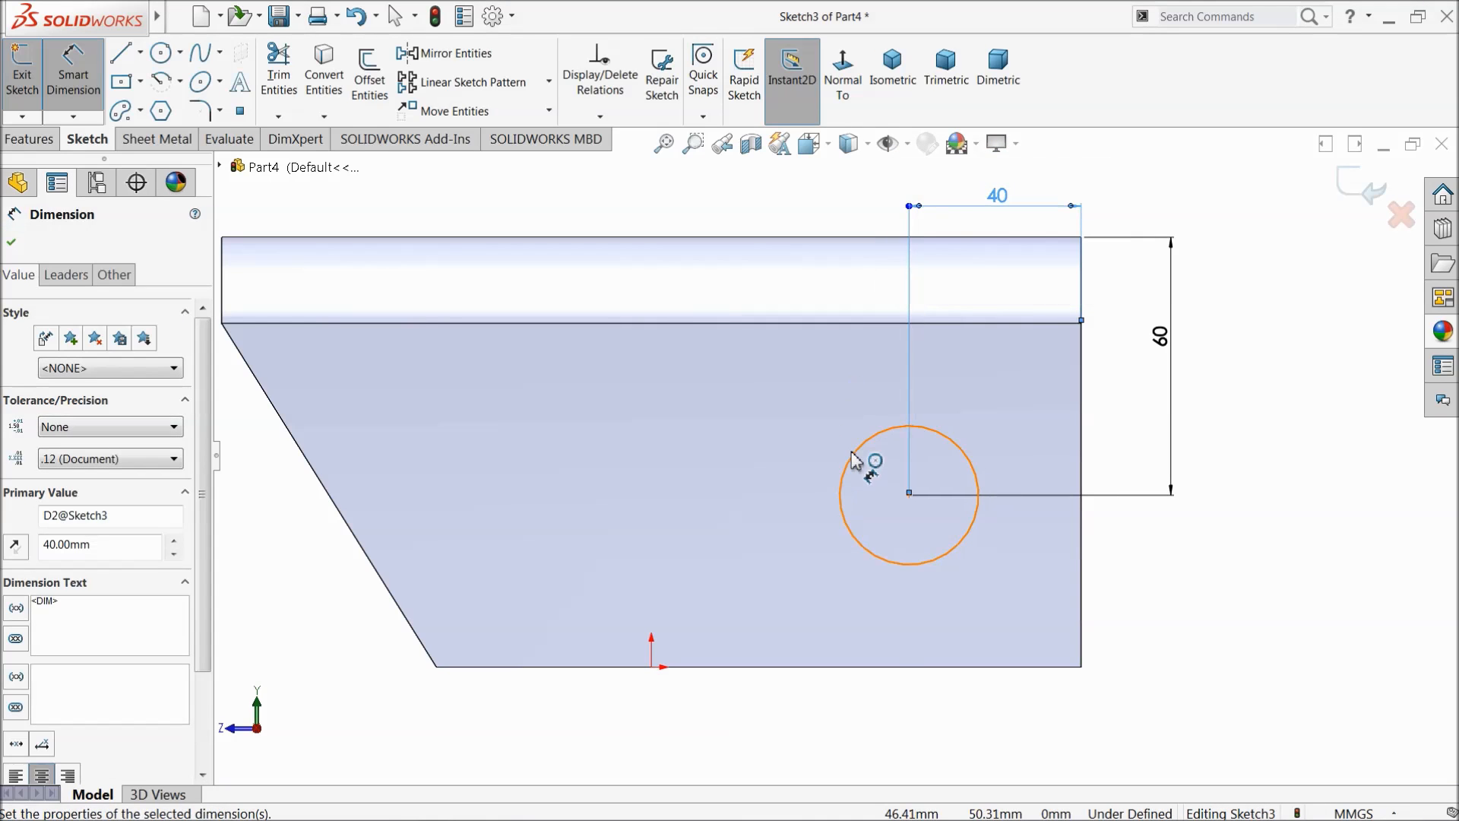
Step: Set the circle's diameter to 20 mm
left_click(854, 458)
left_click(819, 425)
type("20")
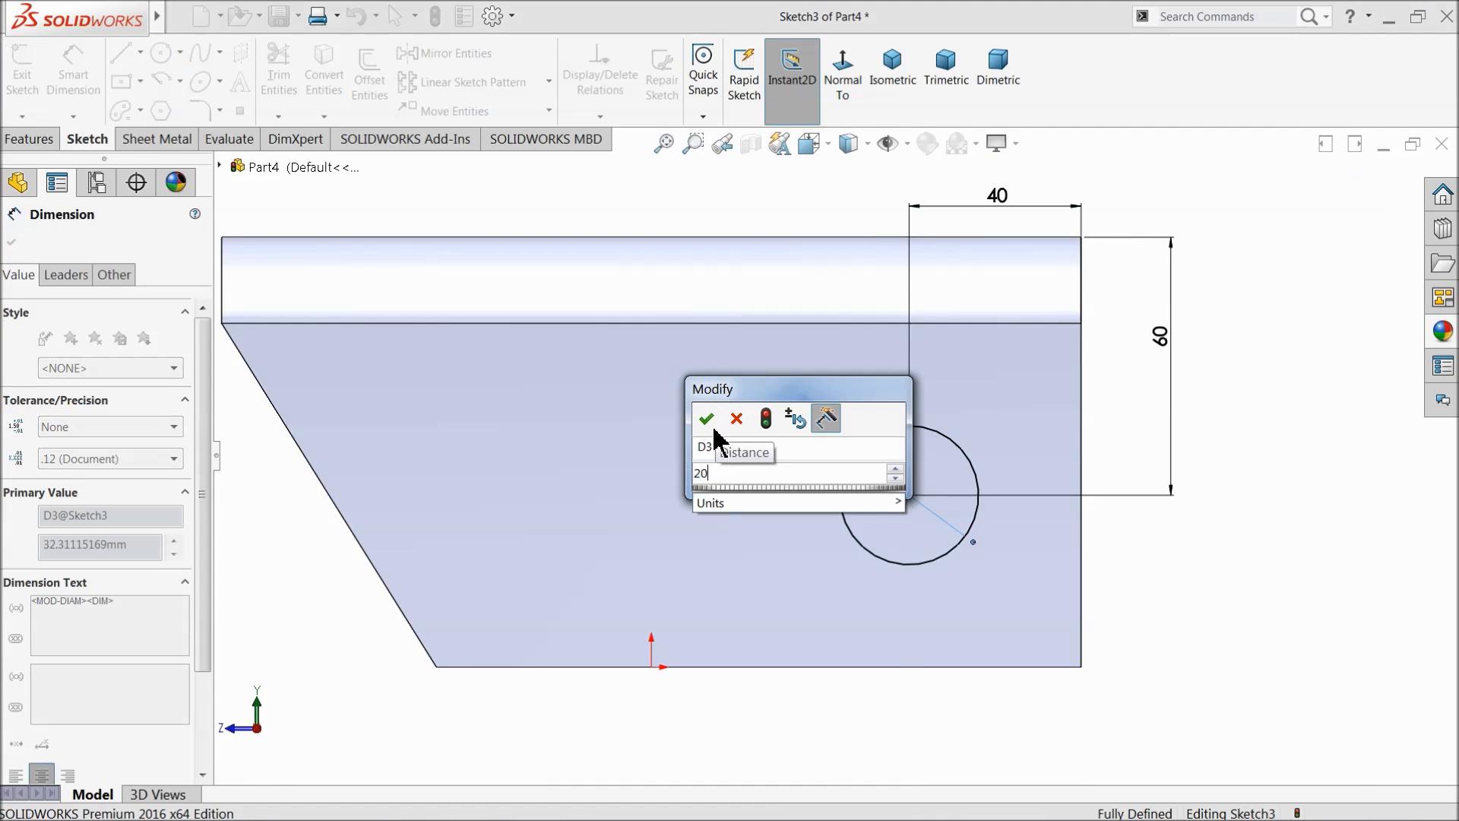
key("Return")
Step: Cut the 20 mm circle through both legs with an Extruded Cut set to Through All
left_click(38, 143)
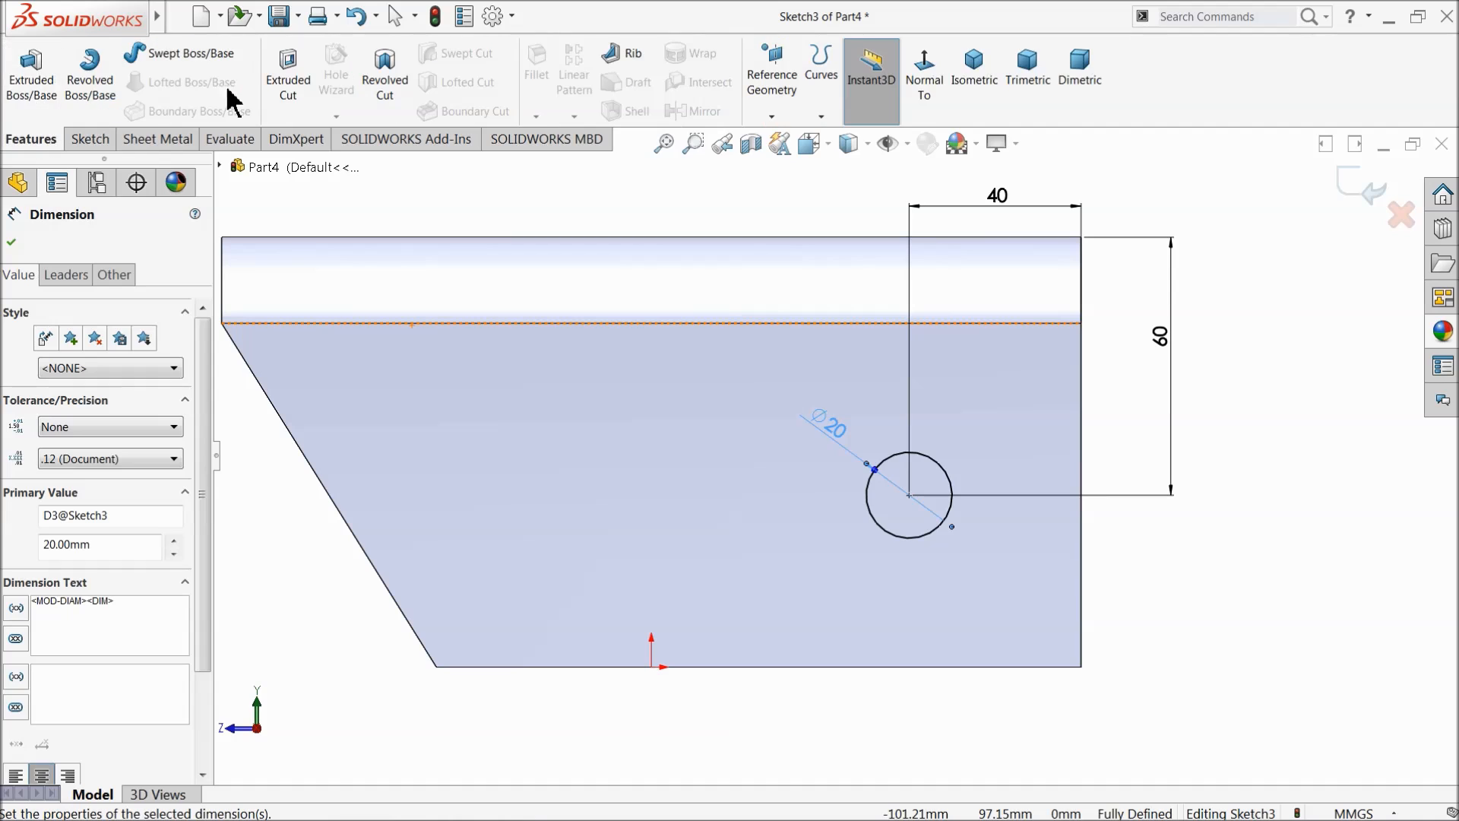
left_click(288, 83)
left_click(71, 363)
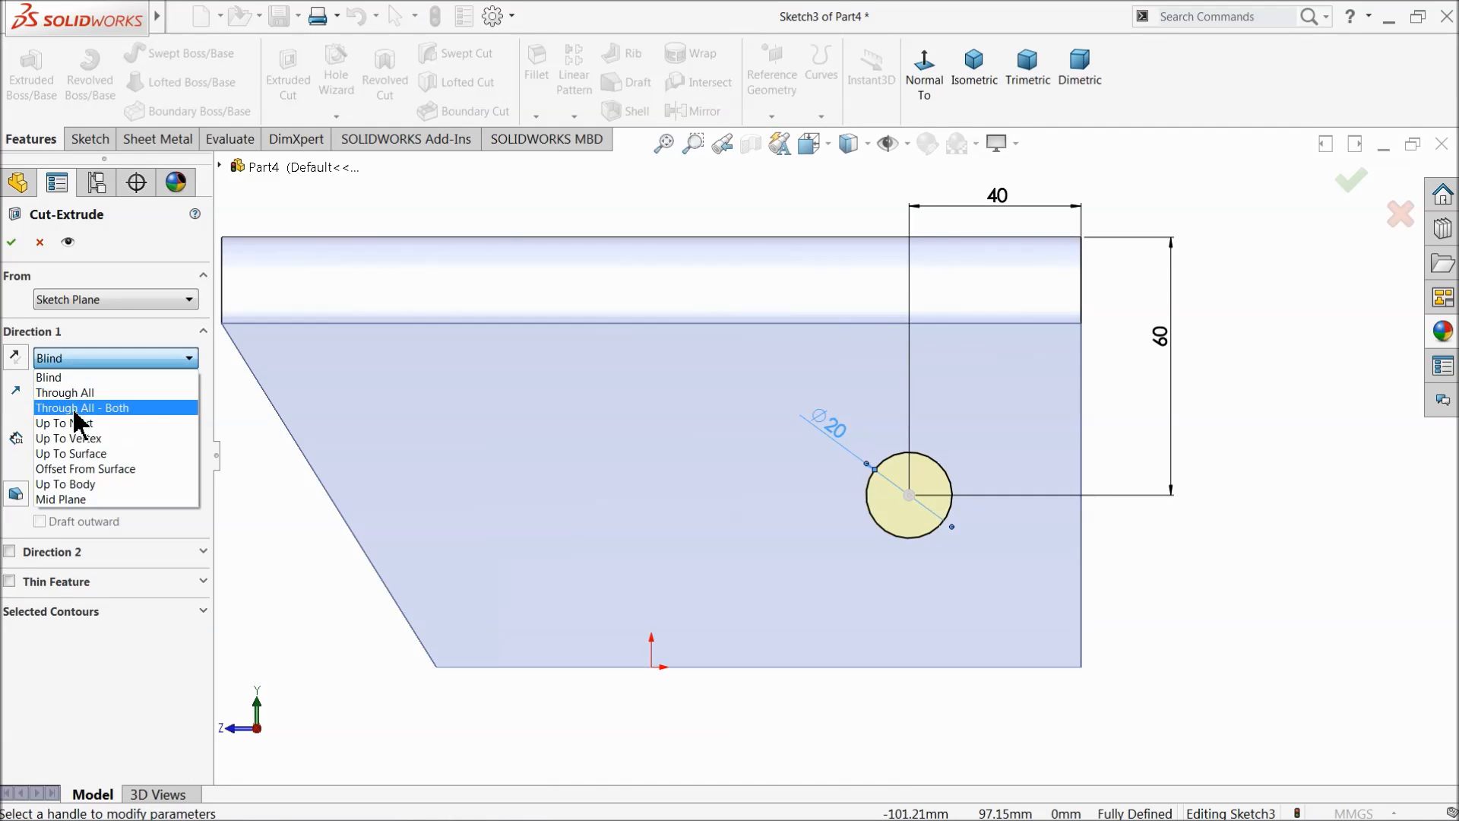
left_click(64, 380)
left_click(11, 241)
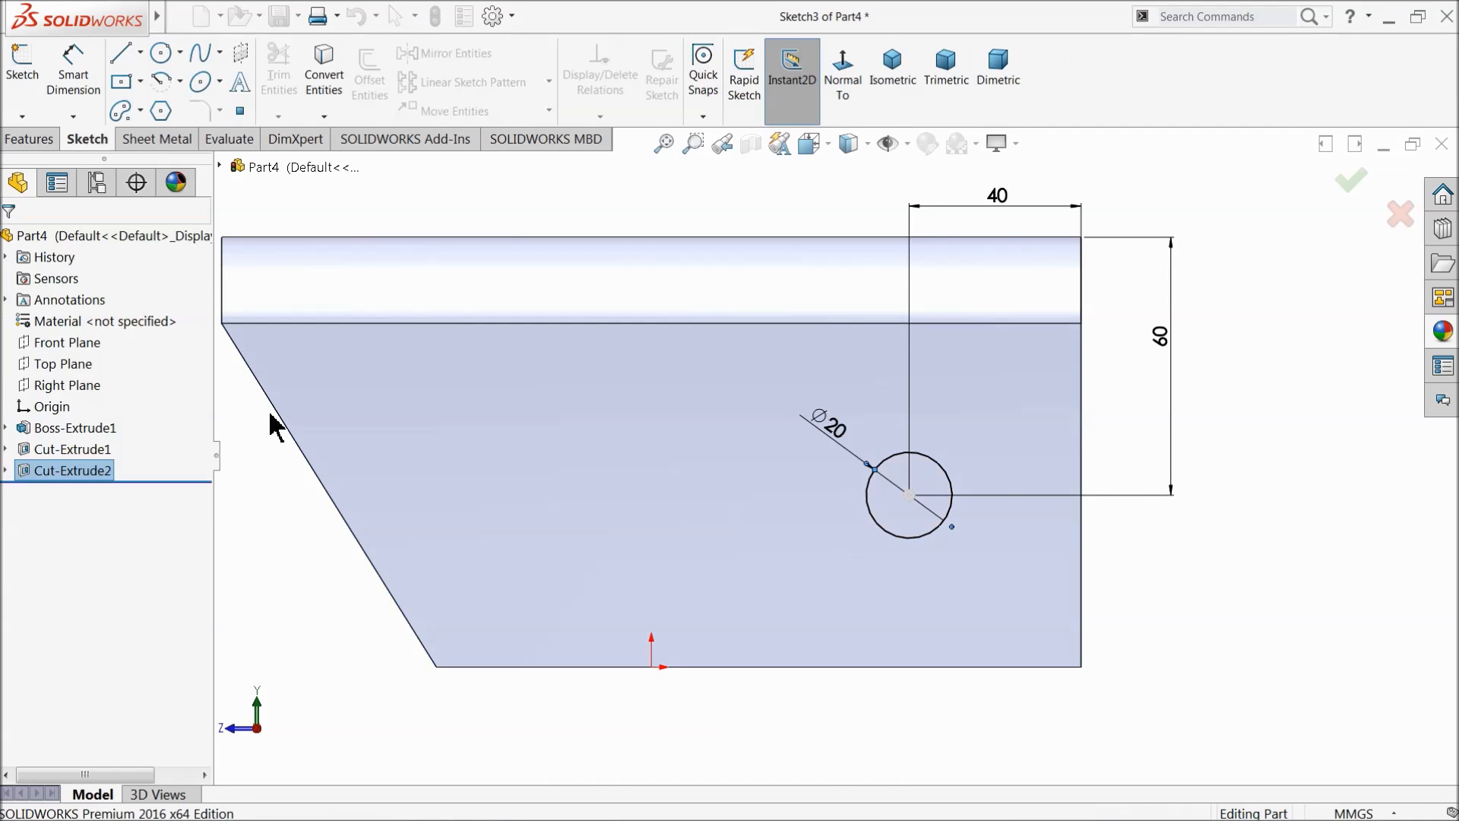
middle_click_drag(627, 524, 624, 666)
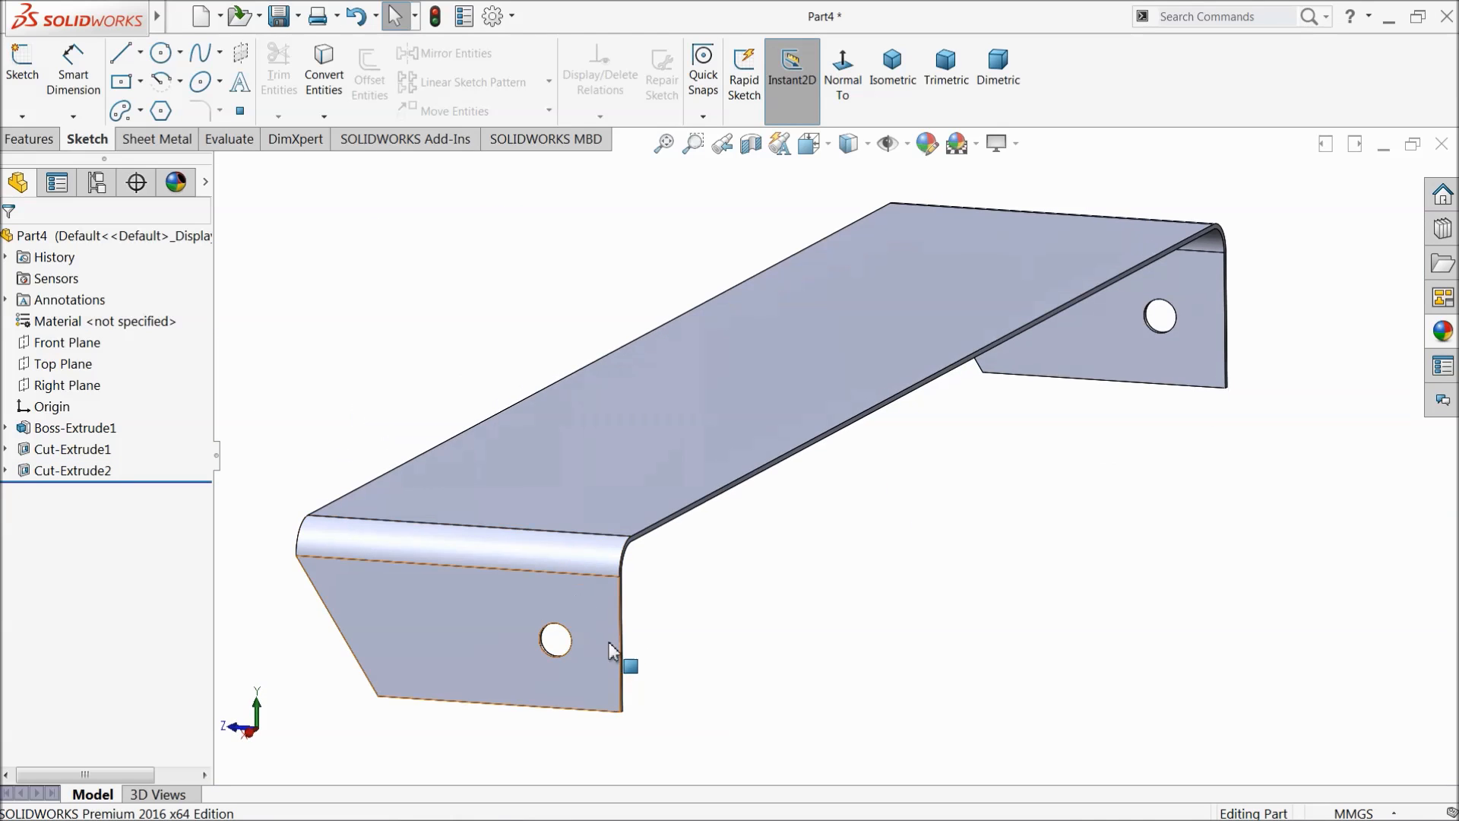
Step: Start a 35 mm radius fillet on the lower rear corner edge of the near leg
left_click(47, 140)
left_click(532, 87)
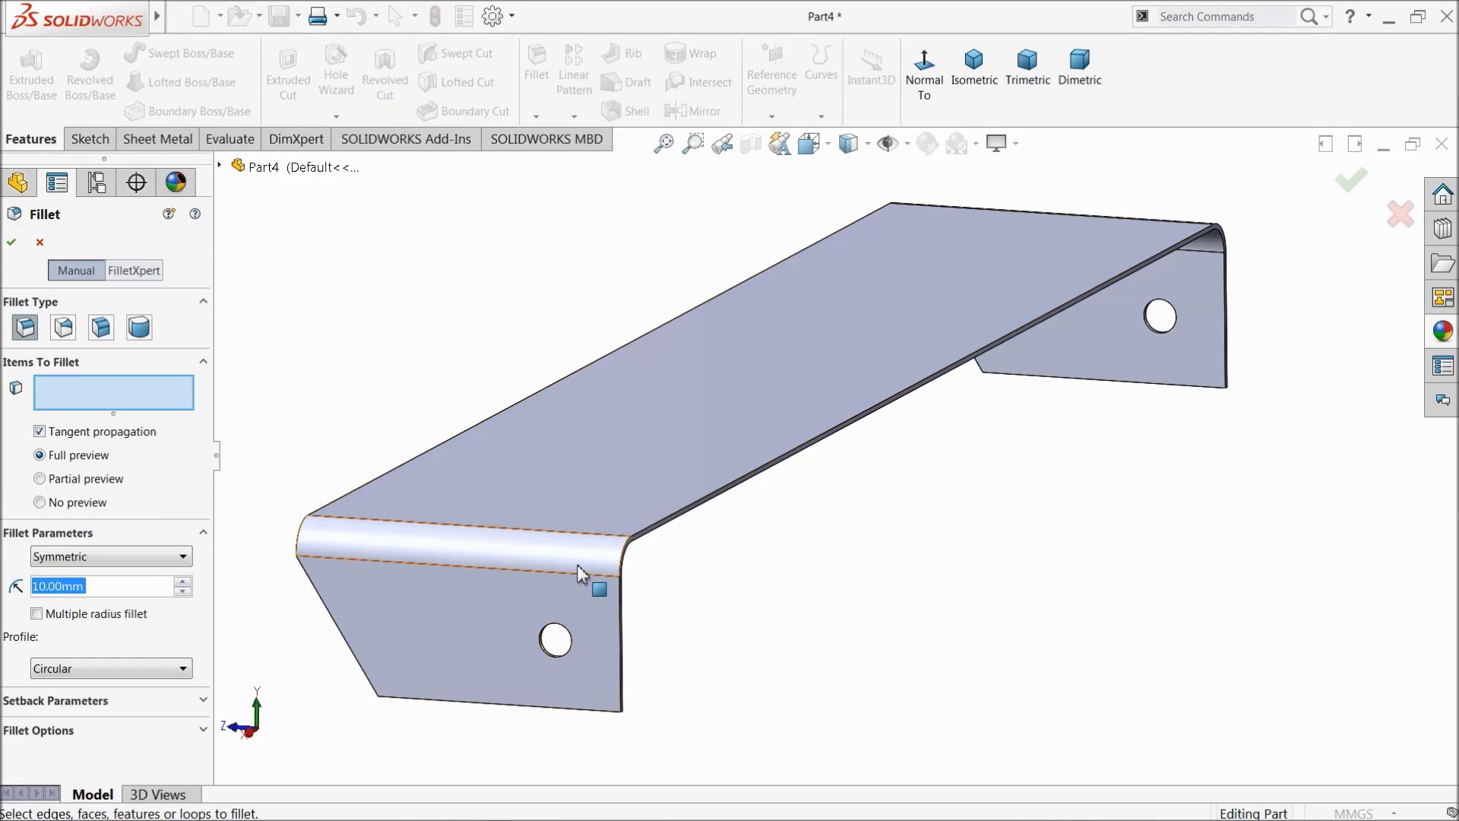
type("35")
key("Return")
scroll(652, 684, "down", 8)
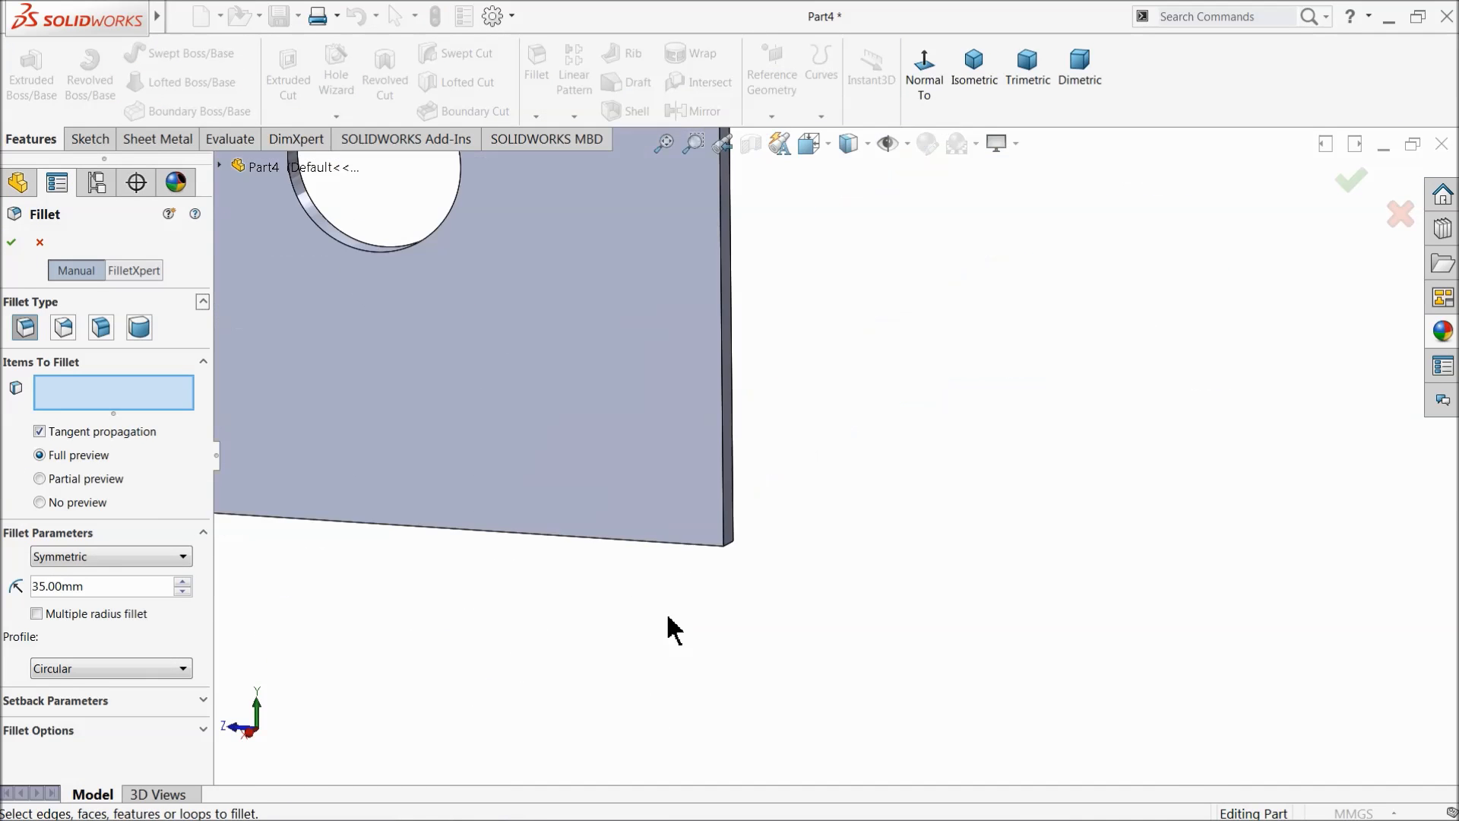
left_click(774, 517)
Step: Add the far leg's matching lower rear corner edge to the 35 mm fillet and apply it
scroll(543, 513, "up", 8)
scroll(1017, 352, "down", 8)
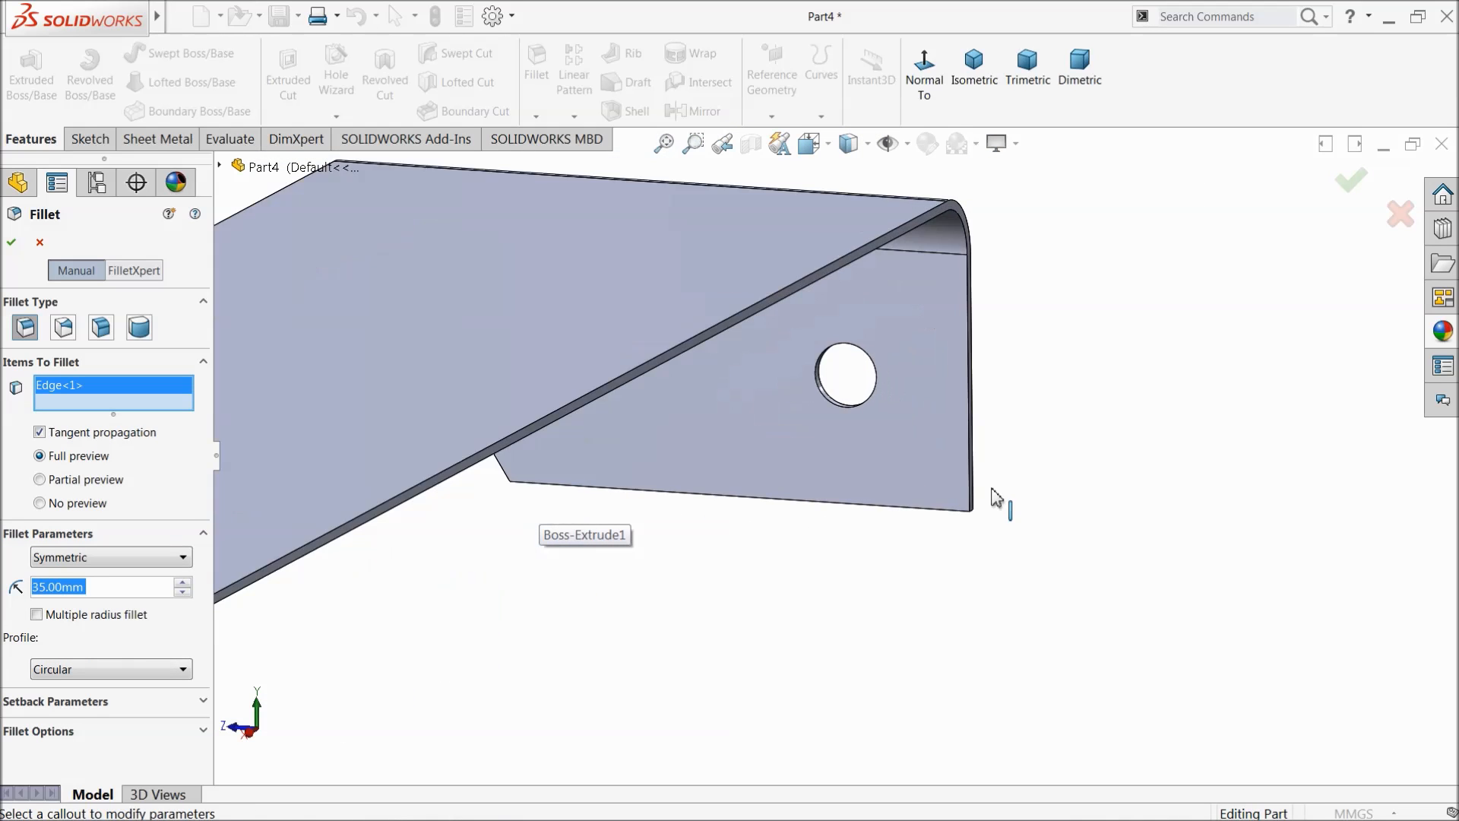
left_click(793, 474)
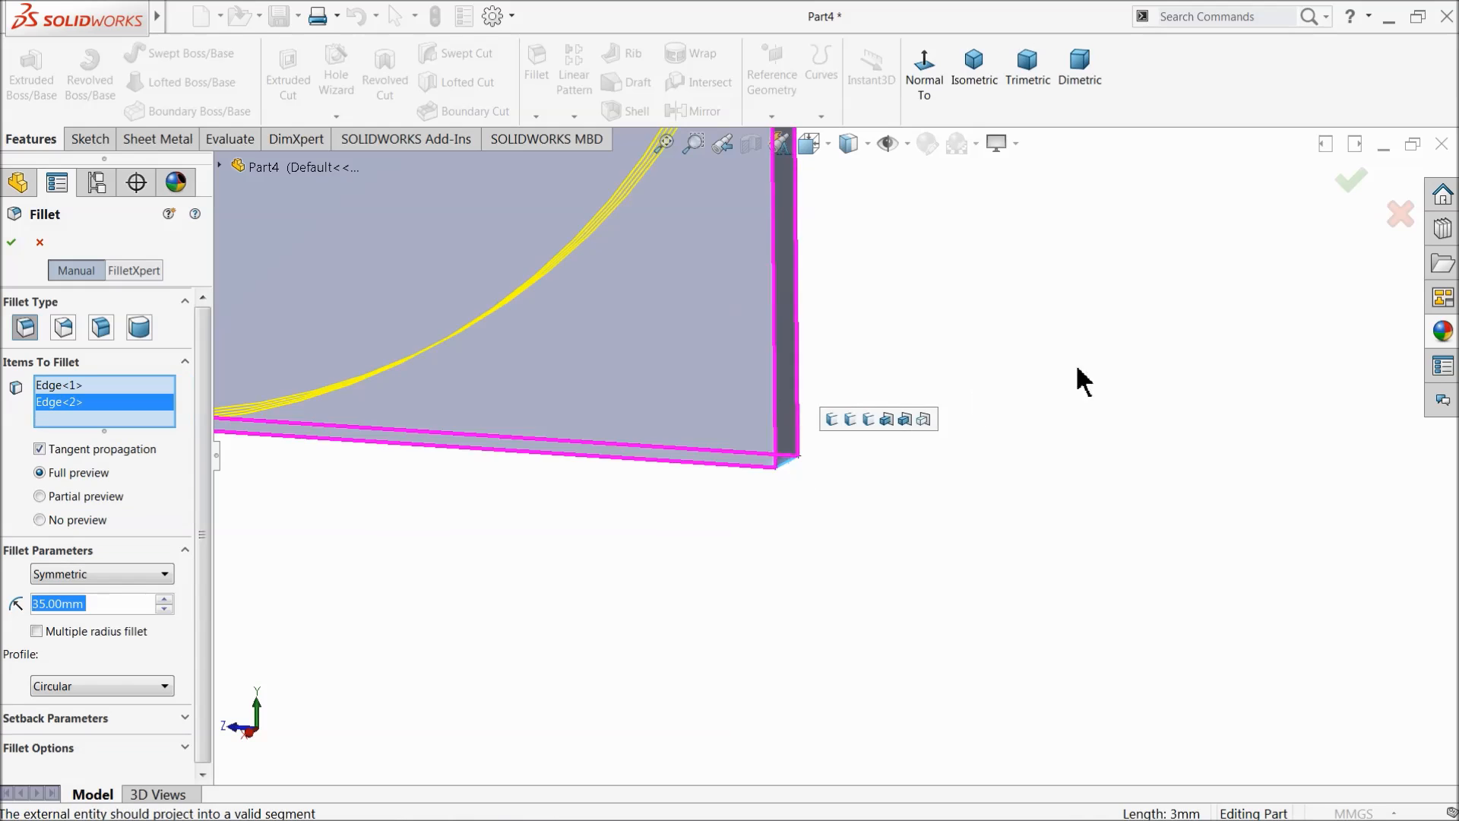
scroll(758, 436, "down", 1)
scroll(758, 435, "up", 6)
middle_click_drag(710, 488, 499, 613)
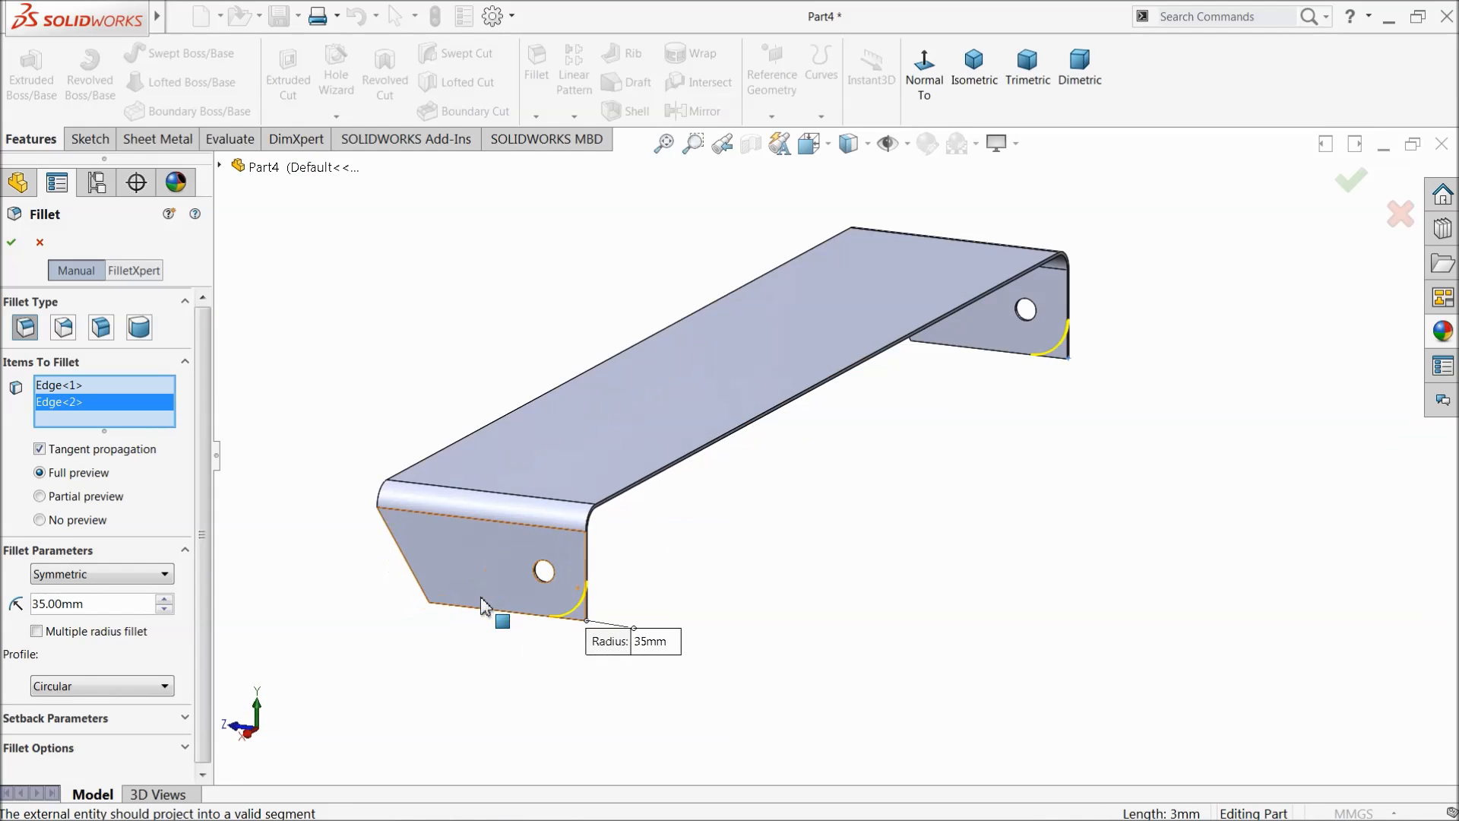
left_click(12, 243)
middle_click_drag(433, 381, 548, 458)
scroll(547, 458, "up", 2)
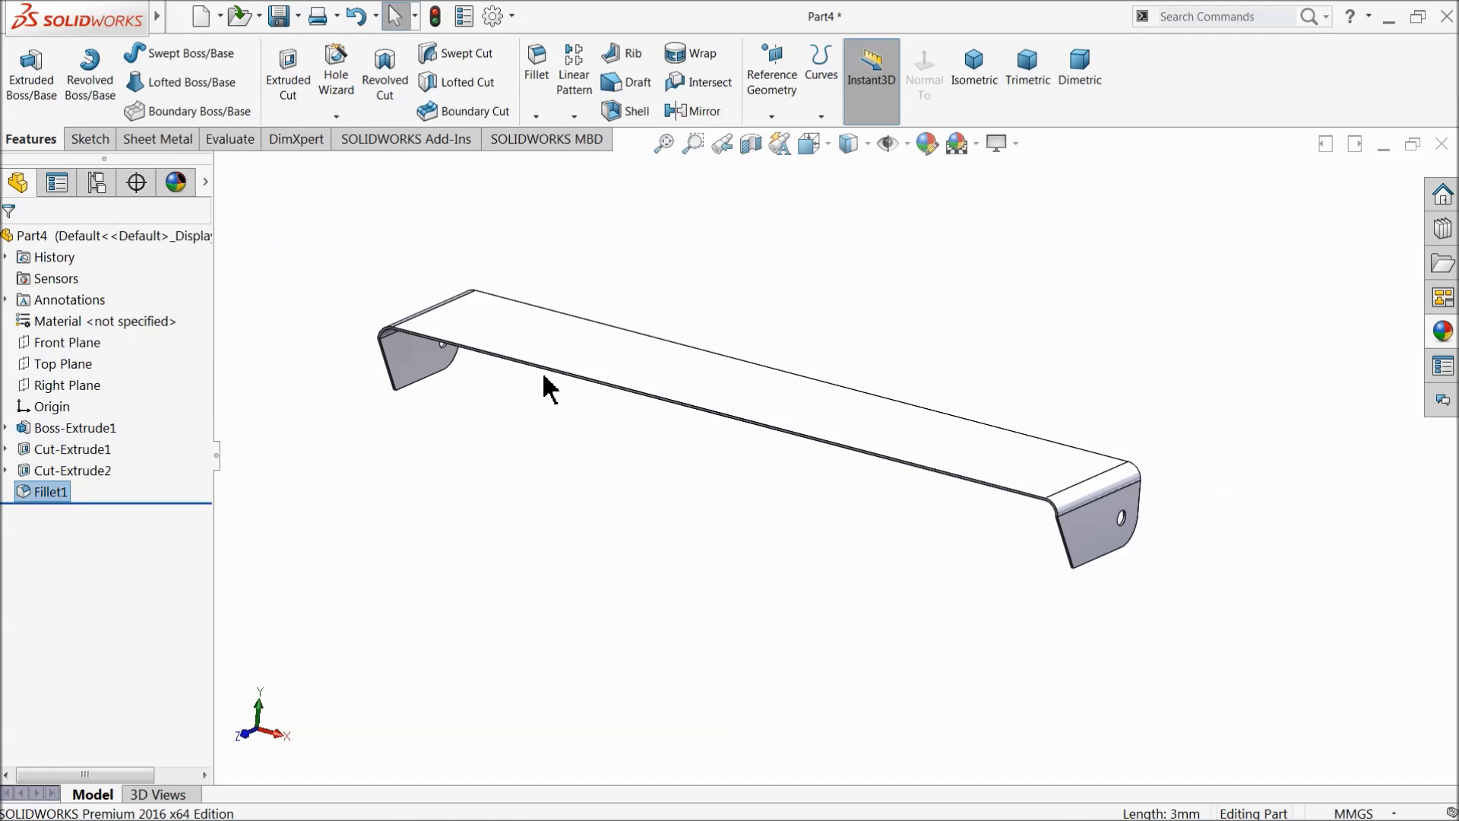
Step: Save the part in the BobCat folder as 5.Cabin cap
scroll(545, 378, "down", 1)
left_click(283, 15)
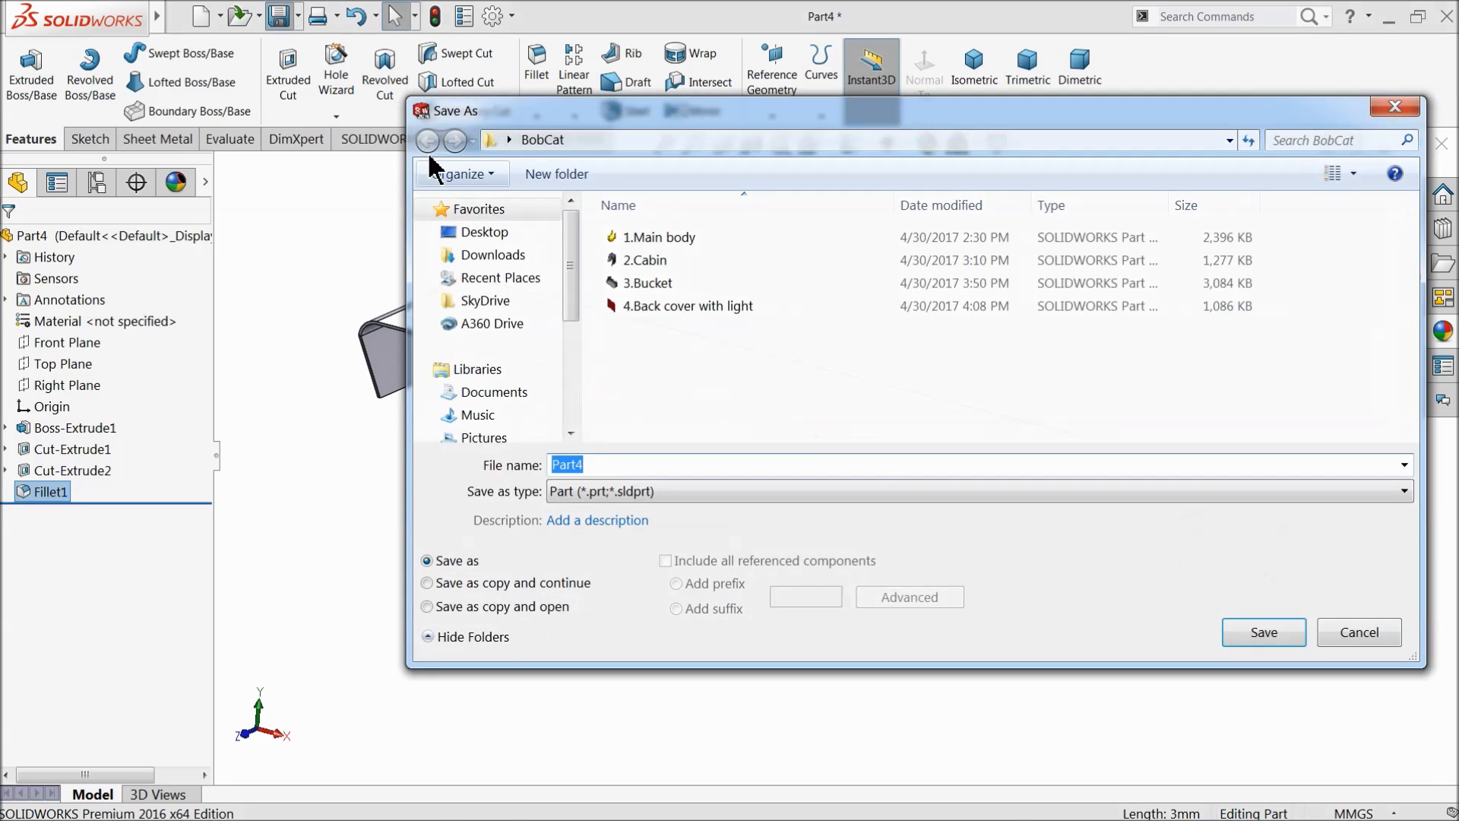
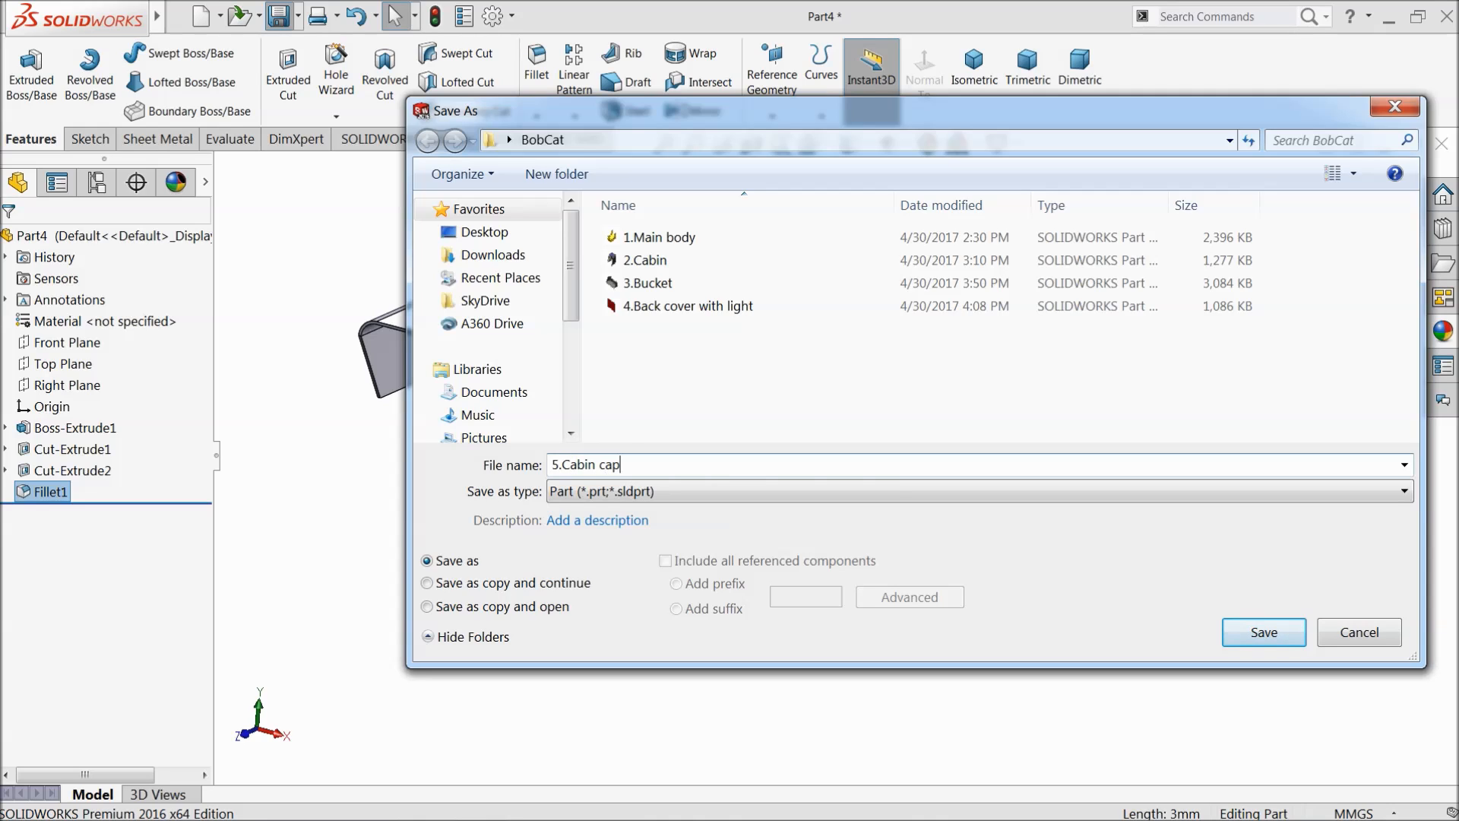
left_click(1275, 638)
Step: Apply a light grey colour from the standard swatches to the whole Cabin cap part and save it
left_click(925, 146)
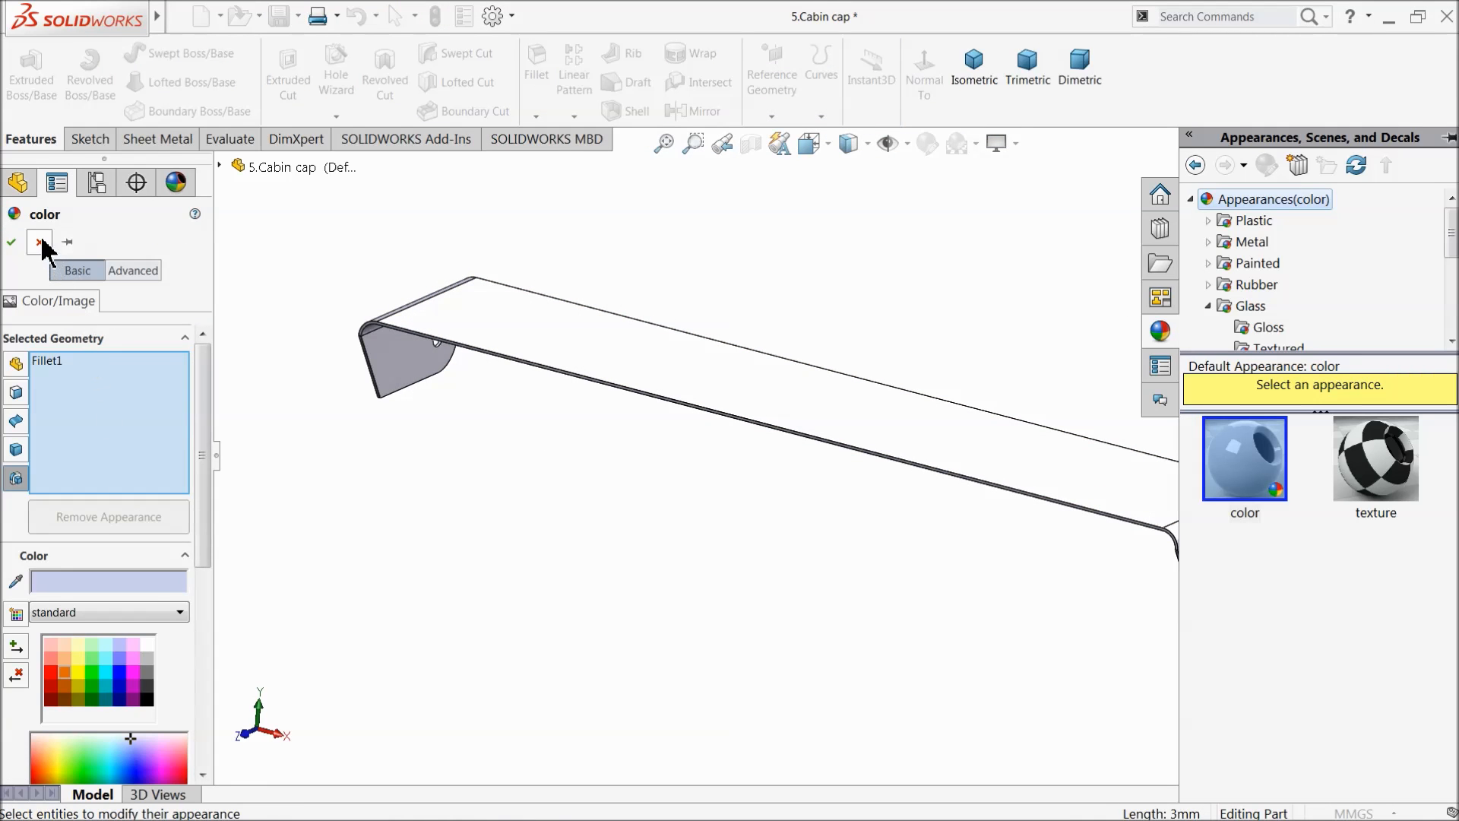
left_click(40, 242)
left_click(72, 237)
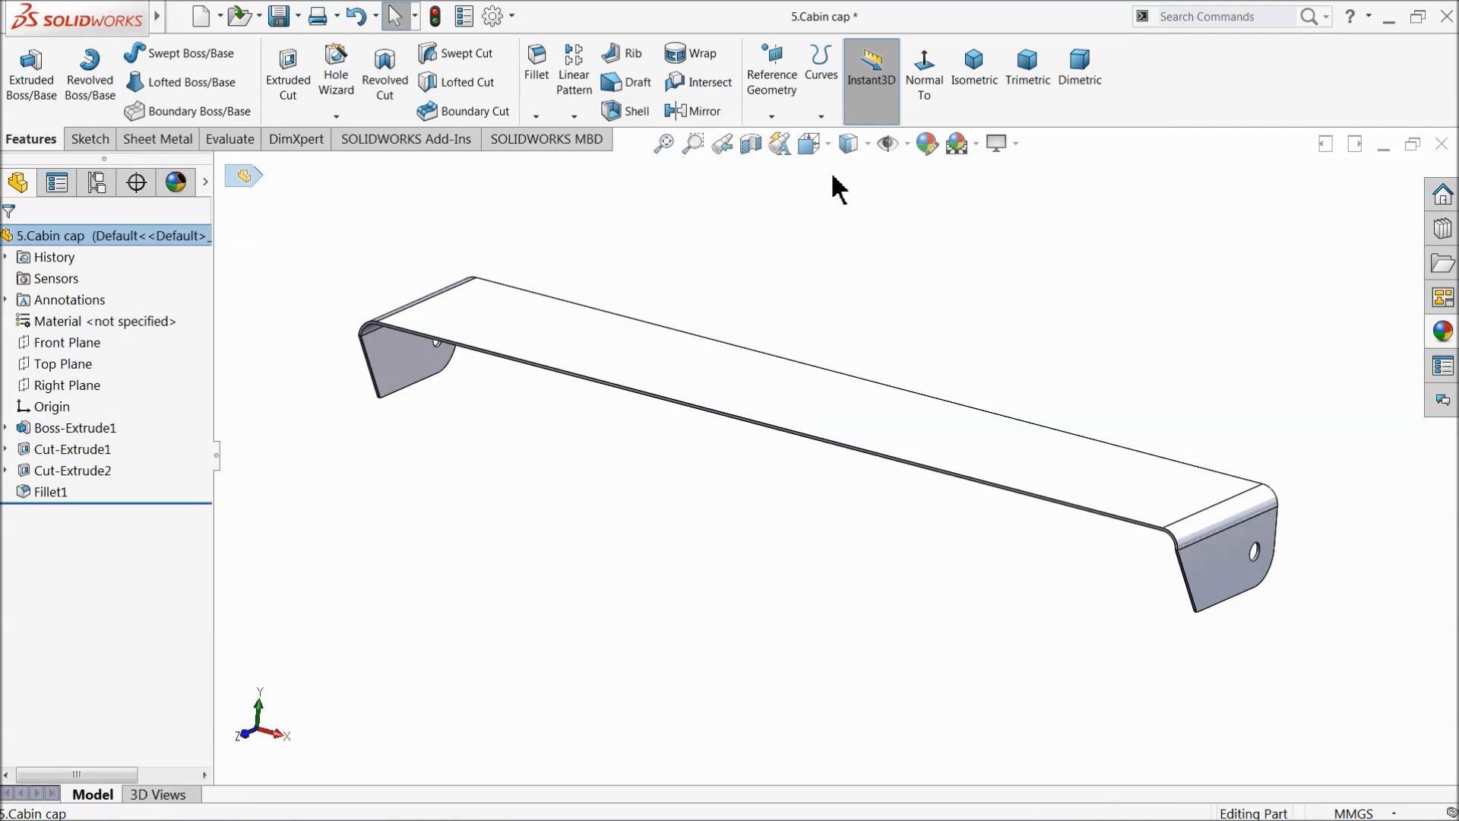
left_click(147, 673)
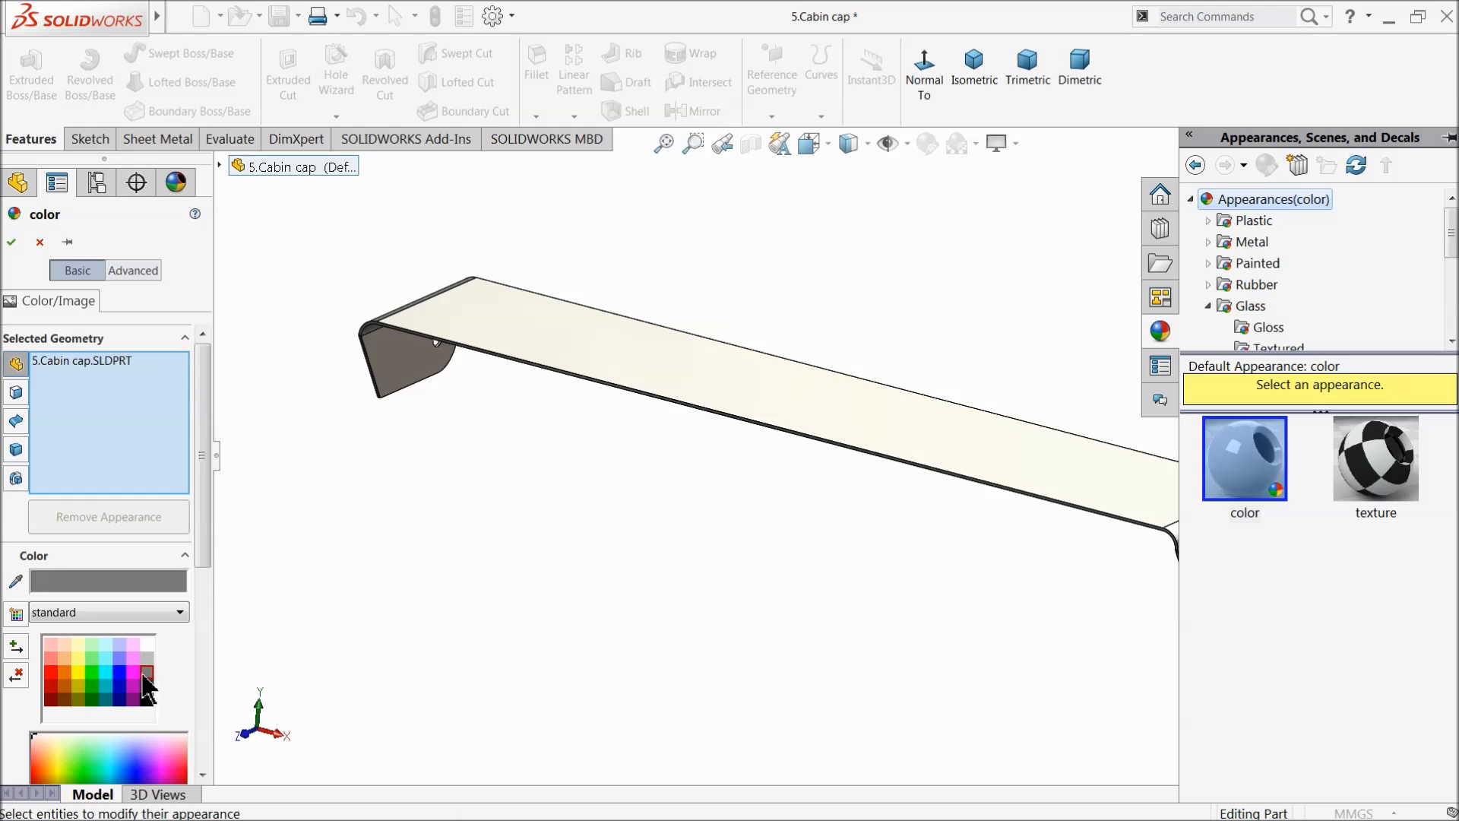
left_click(148, 658)
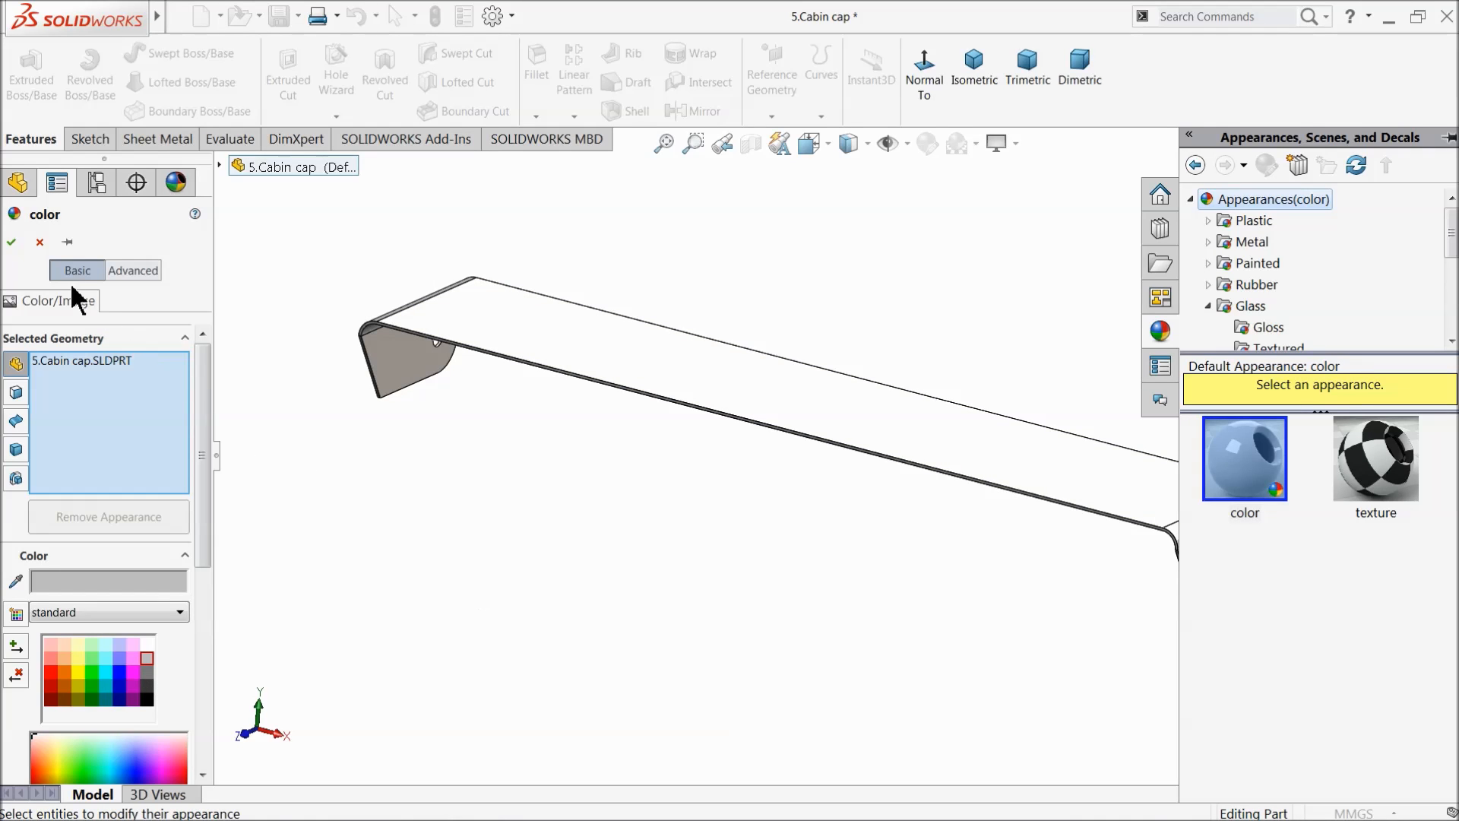
left_click(12, 241)
middle_click_drag(527, 573, 577, 570)
left_click(279, 16)
middle_click_drag(494, 448, 541, 424)
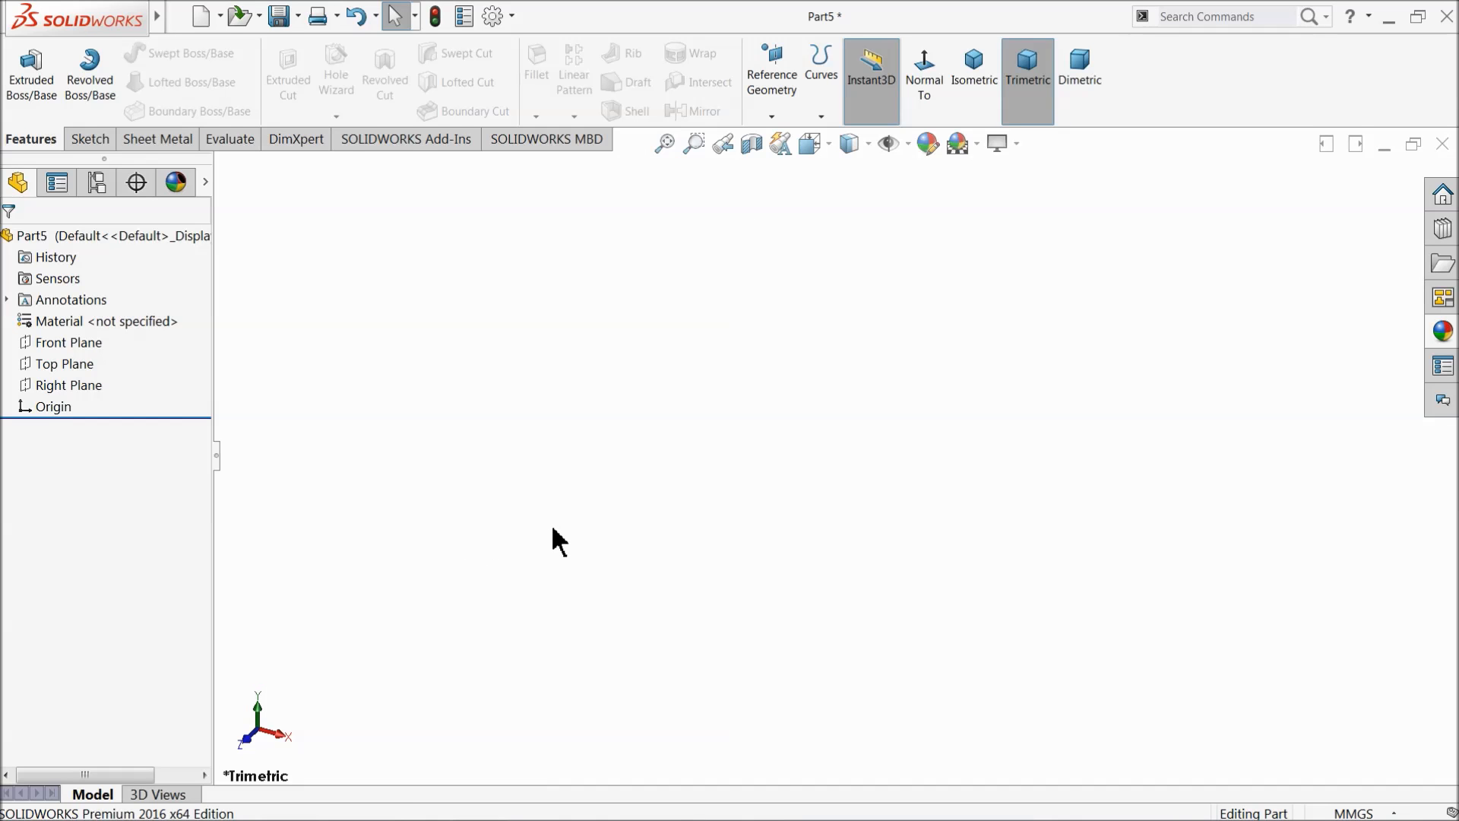
Step: Sketch connected lines on the Front Plane from the origin: a horizontal base, a vertical side, a short inward step, a 135° slant and a horizontal top
left_click(34, 343)
left_click(43, 328)
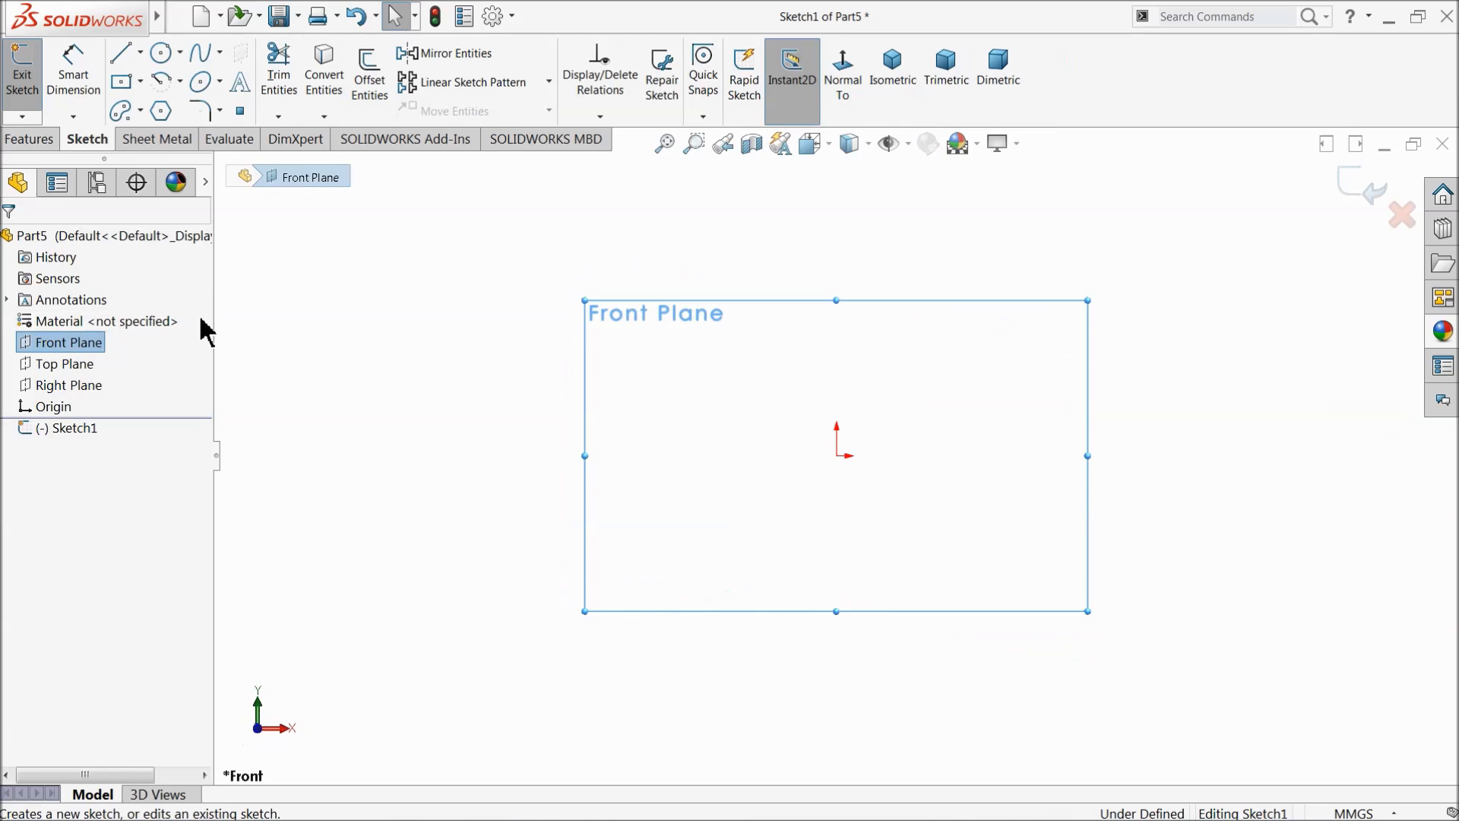
left_click(119, 59)
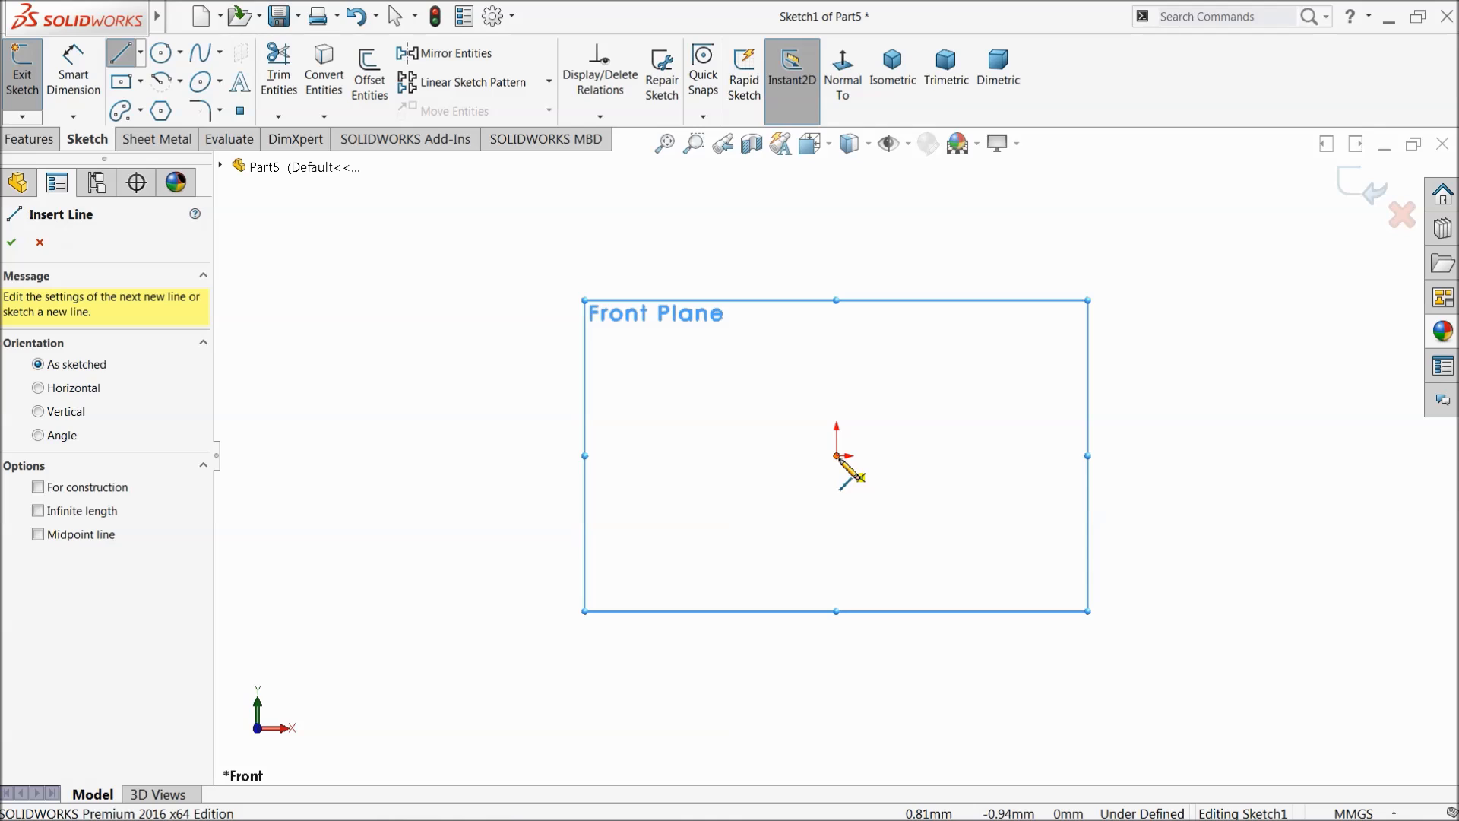
left_click(837, 456)
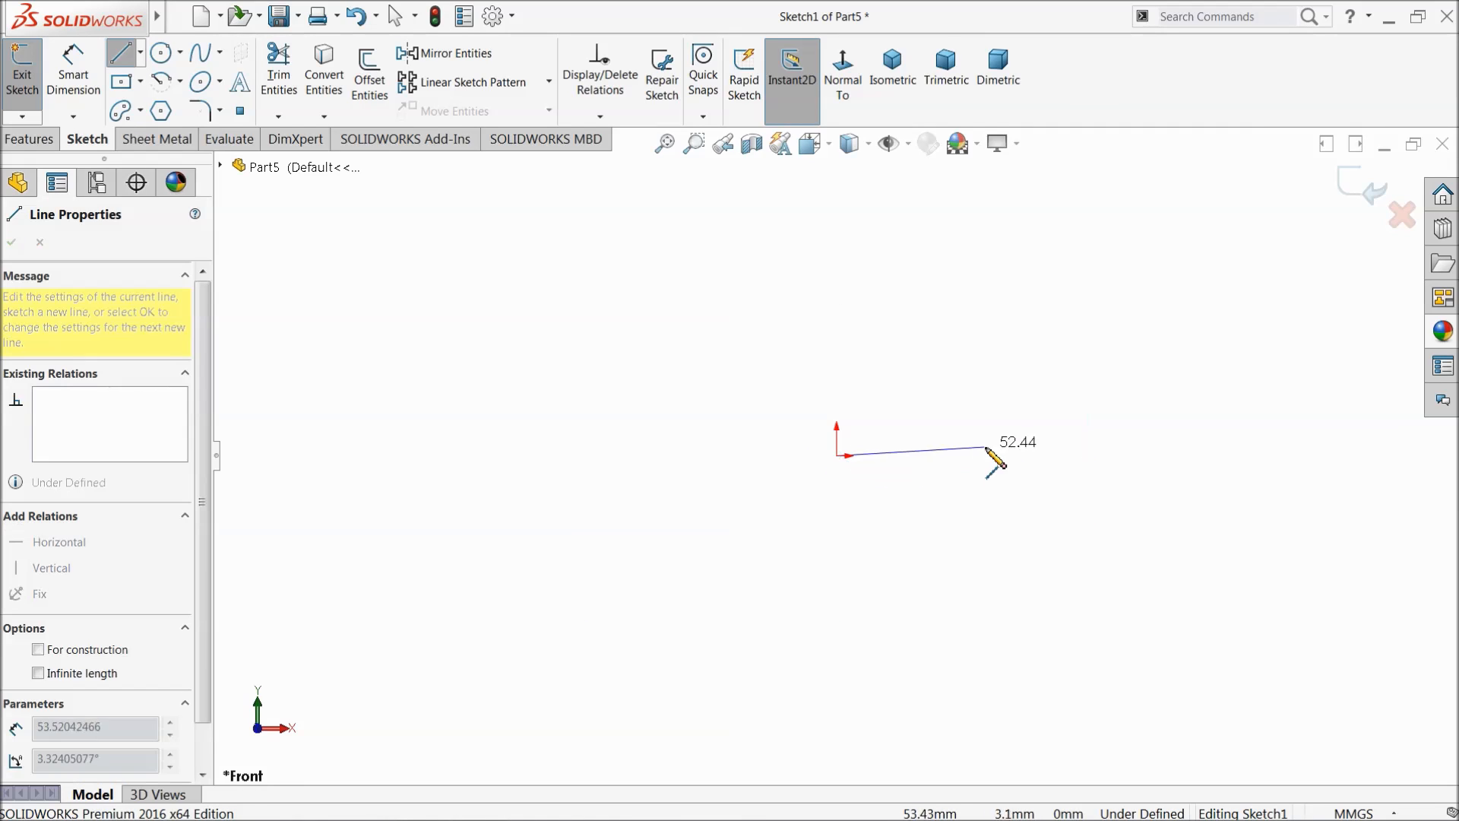
left_click(1040, 456)
left_click(1040, 294)
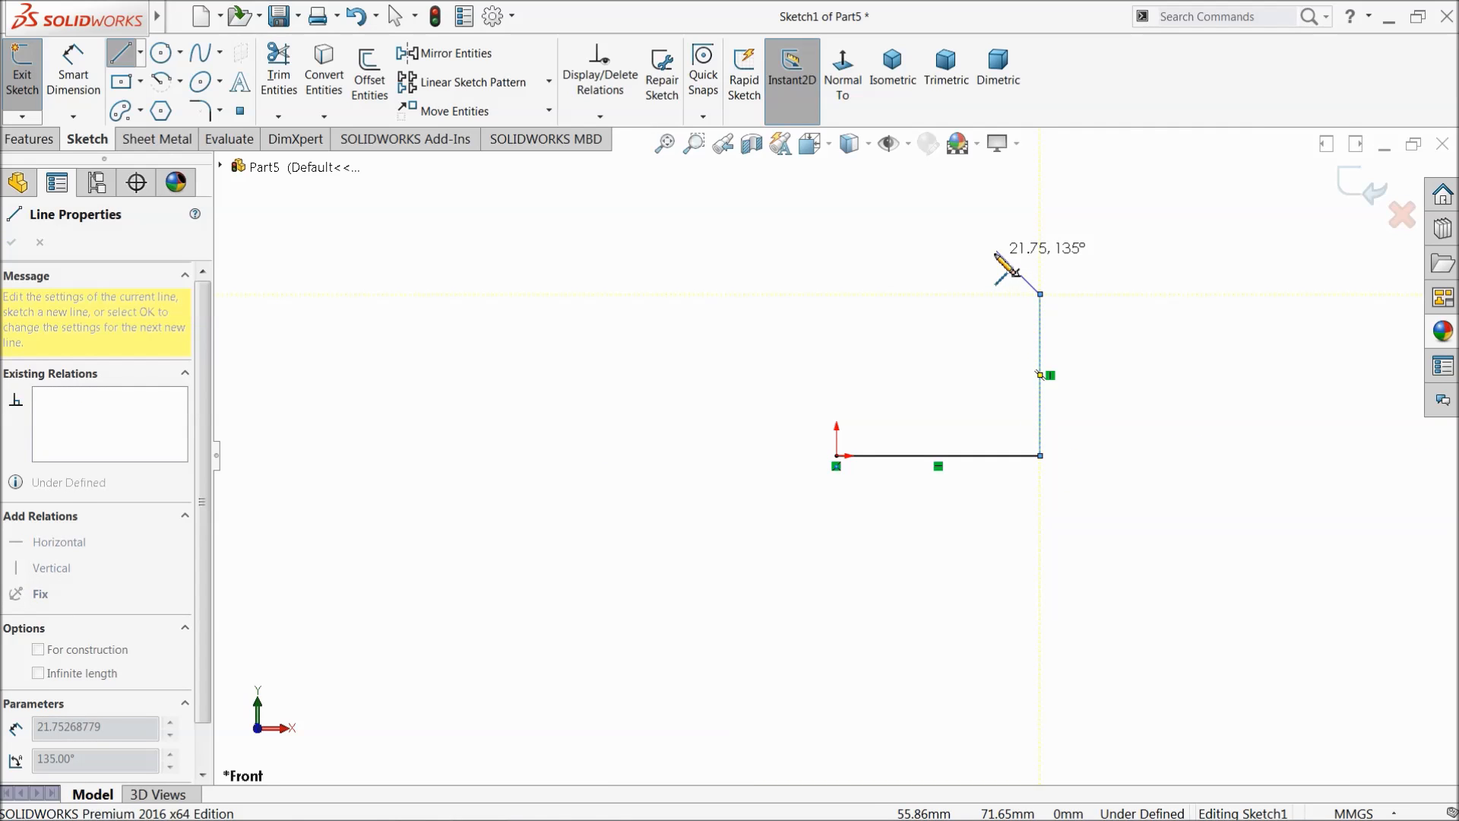
left_click(1002, 296)
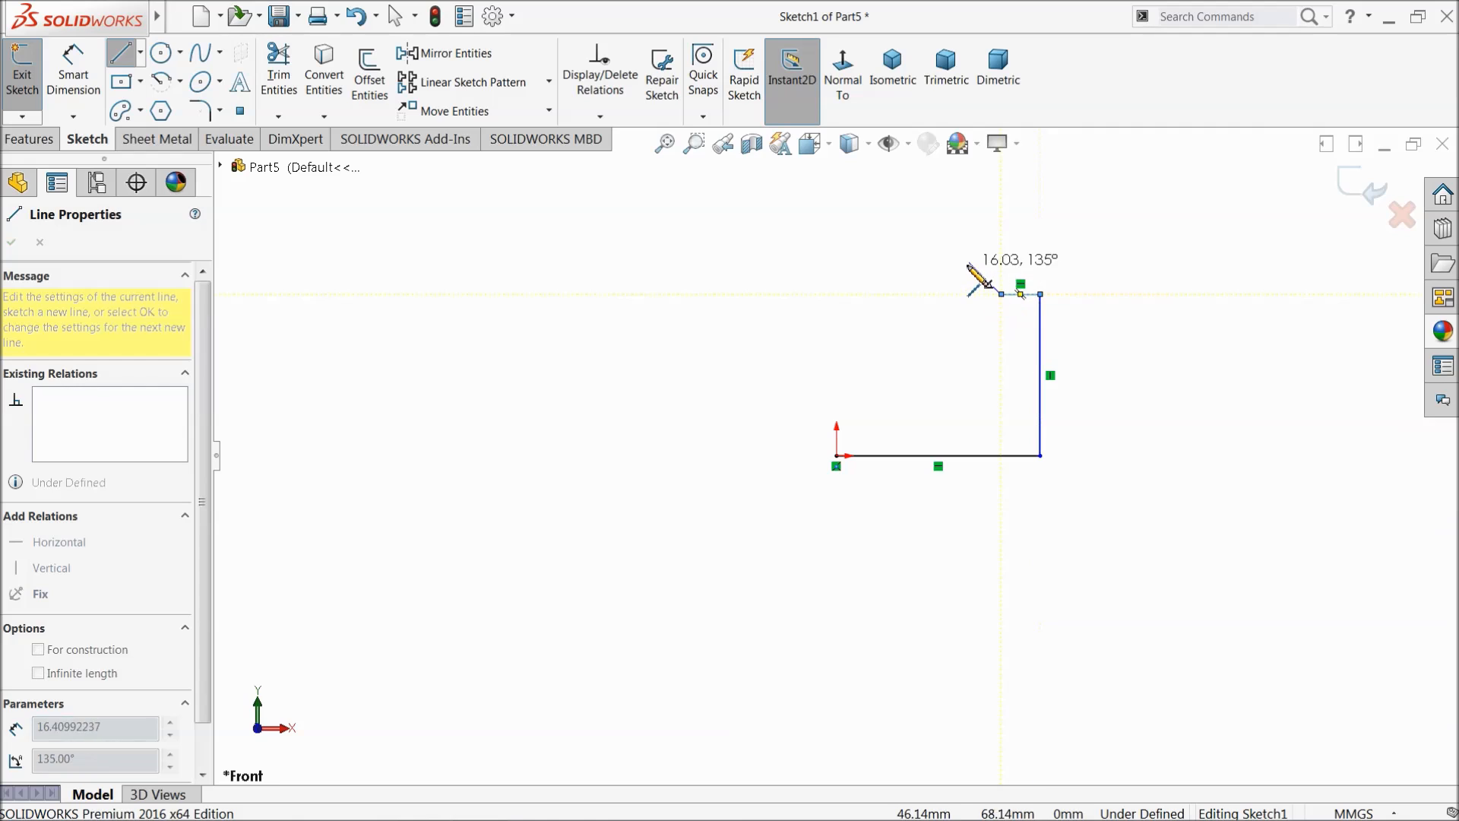
left_click(965, 258)
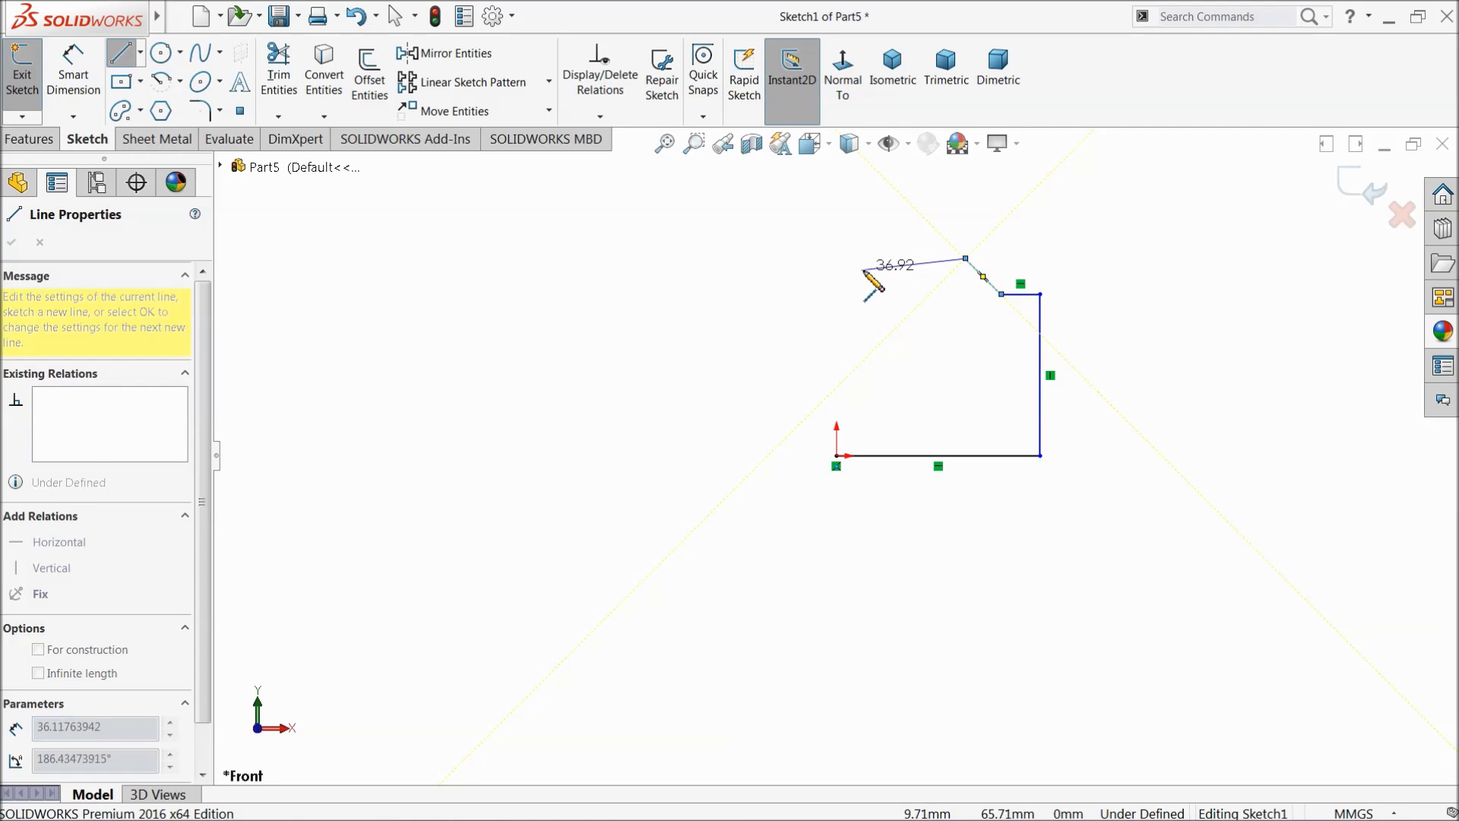
left_click(857, 259)
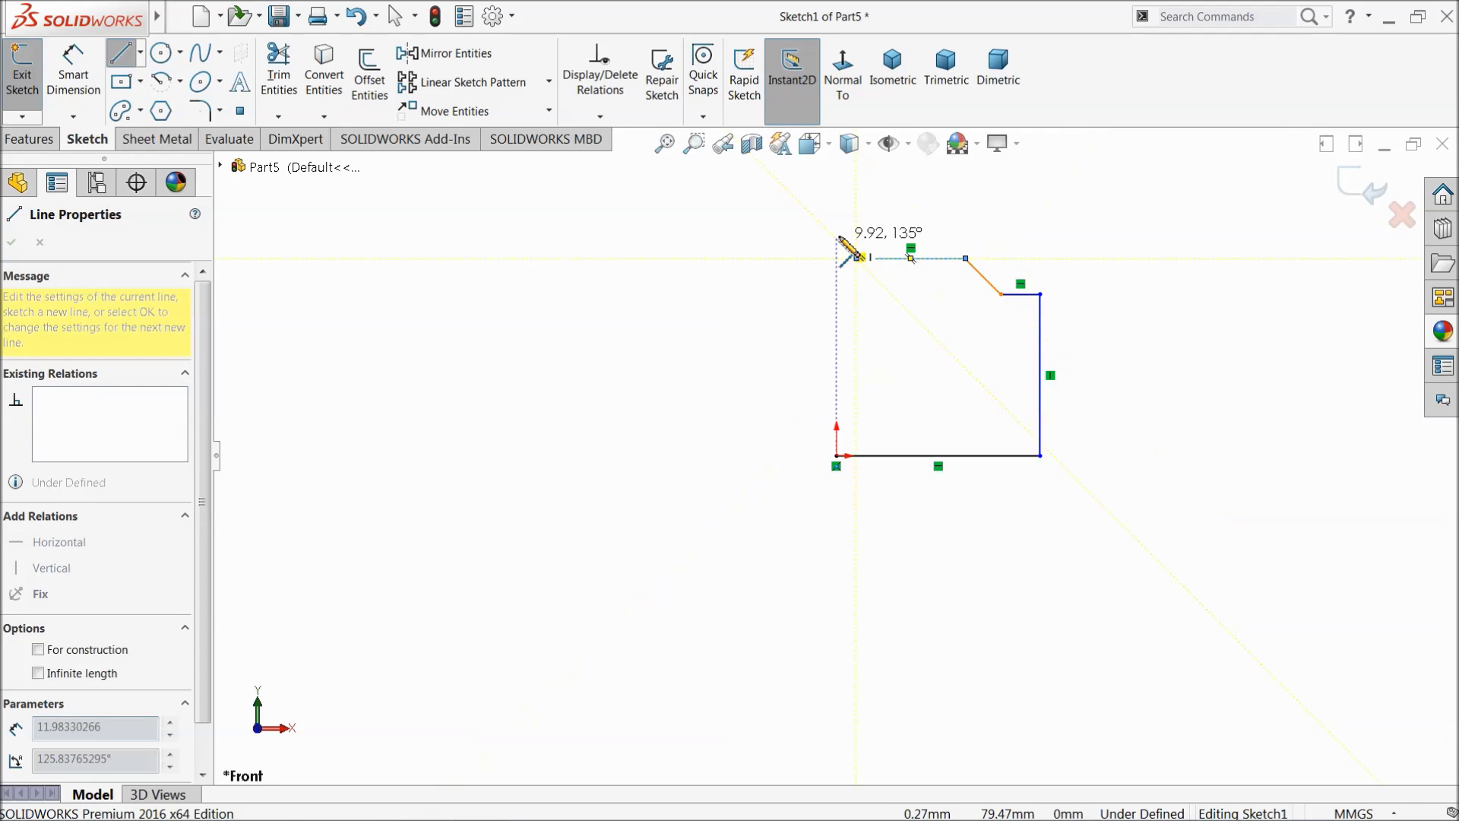
Step: Close the profile back to the origin with a narrow upright, a thin horizontal arm on its outer side and a vertical line about 62 mm long
left_click(857, 173)
left_click(836, 173)
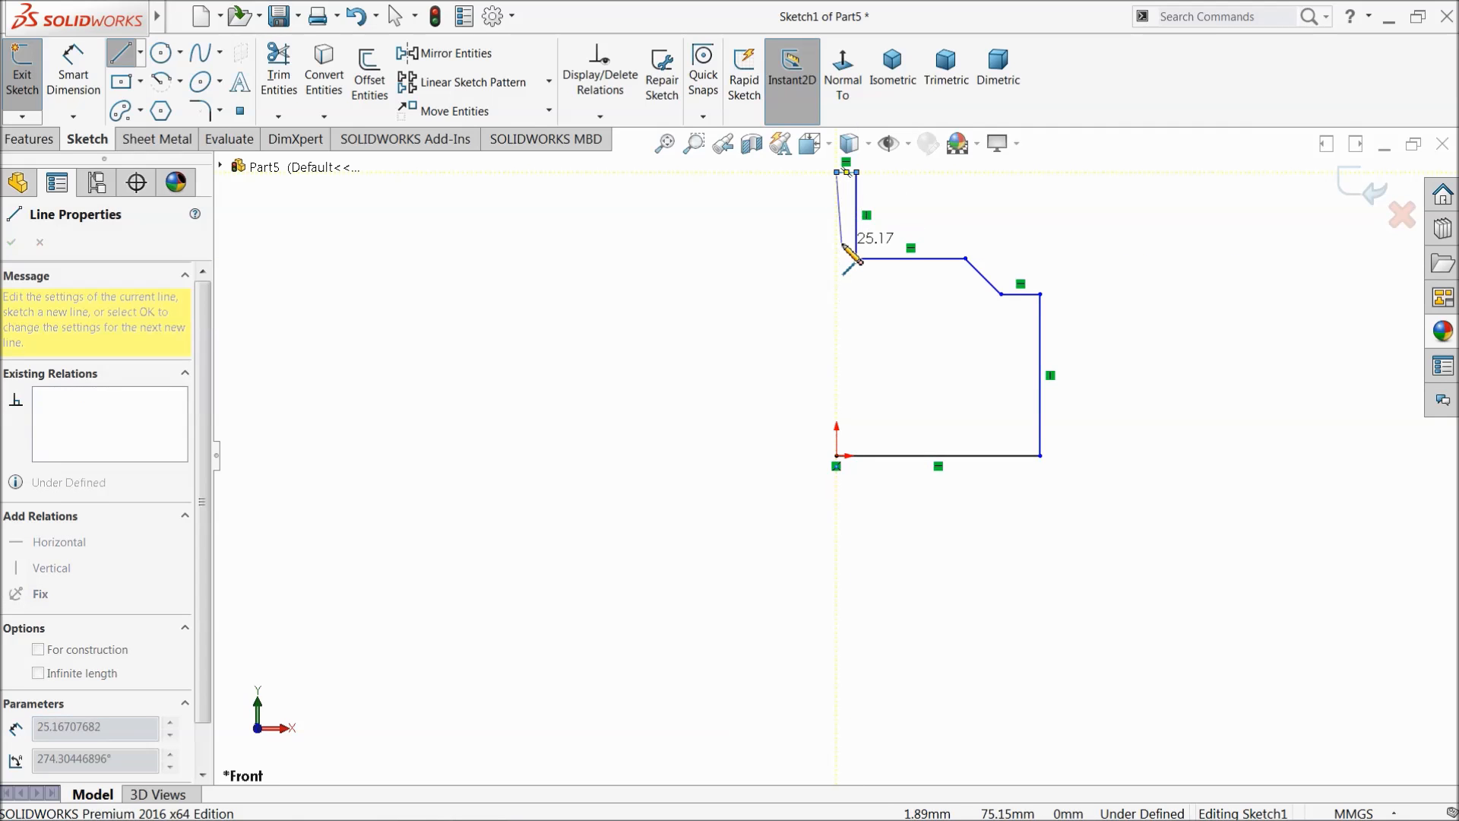
left_click(837, 258)
left_click(752, 258)
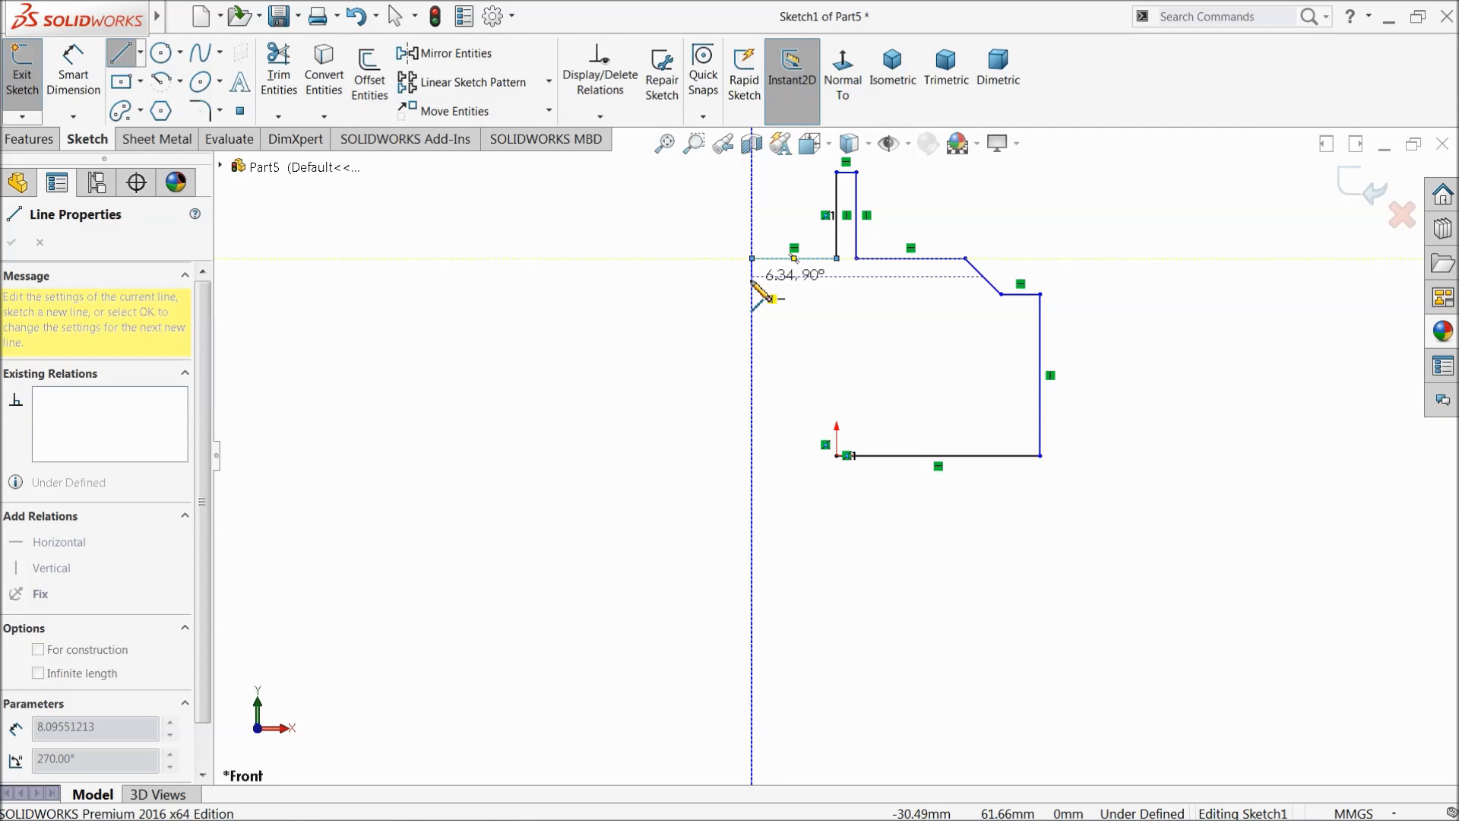
left_click(752, 282)
left_click(837, 281)
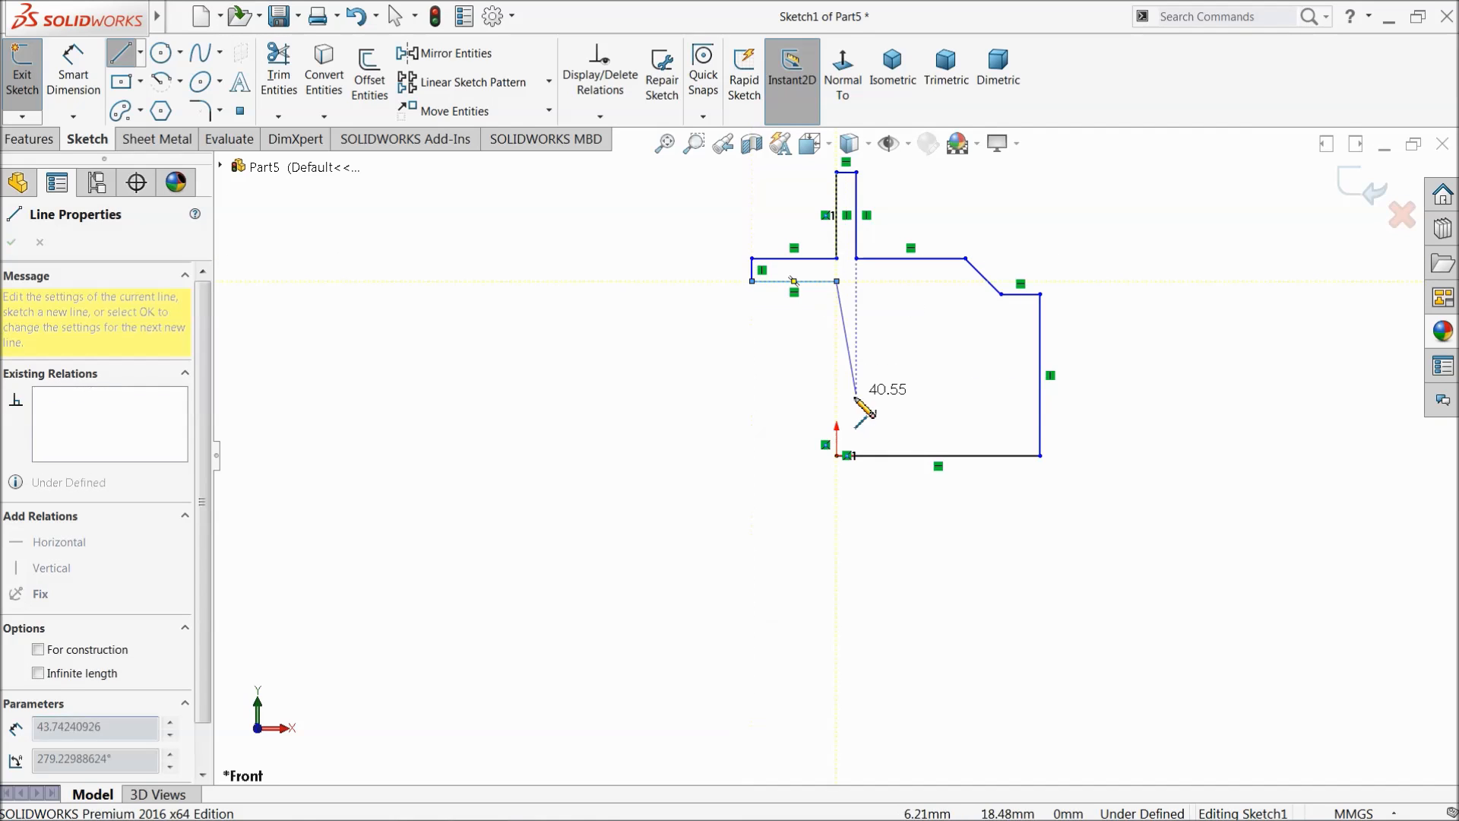
left_click(837, 456)
right_click(590, 426)
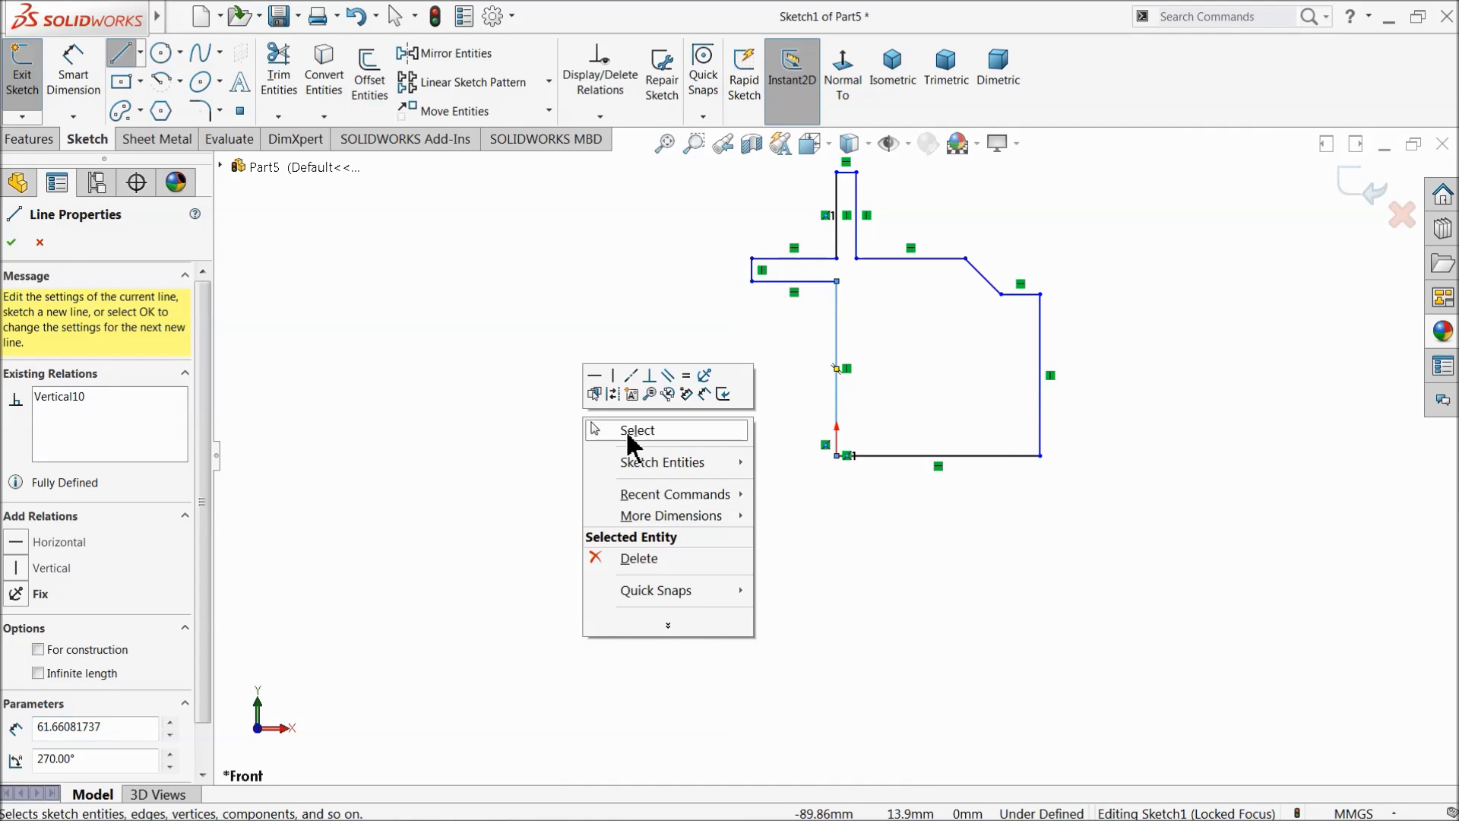
left_click(627, 431)
Step: Dimension the profile's horizontal base line at 5.5 mm
scroll(895, 260, "down", 2)
scroll(891, 305, "up", 2)
scroll(941, 337, "down", 3)
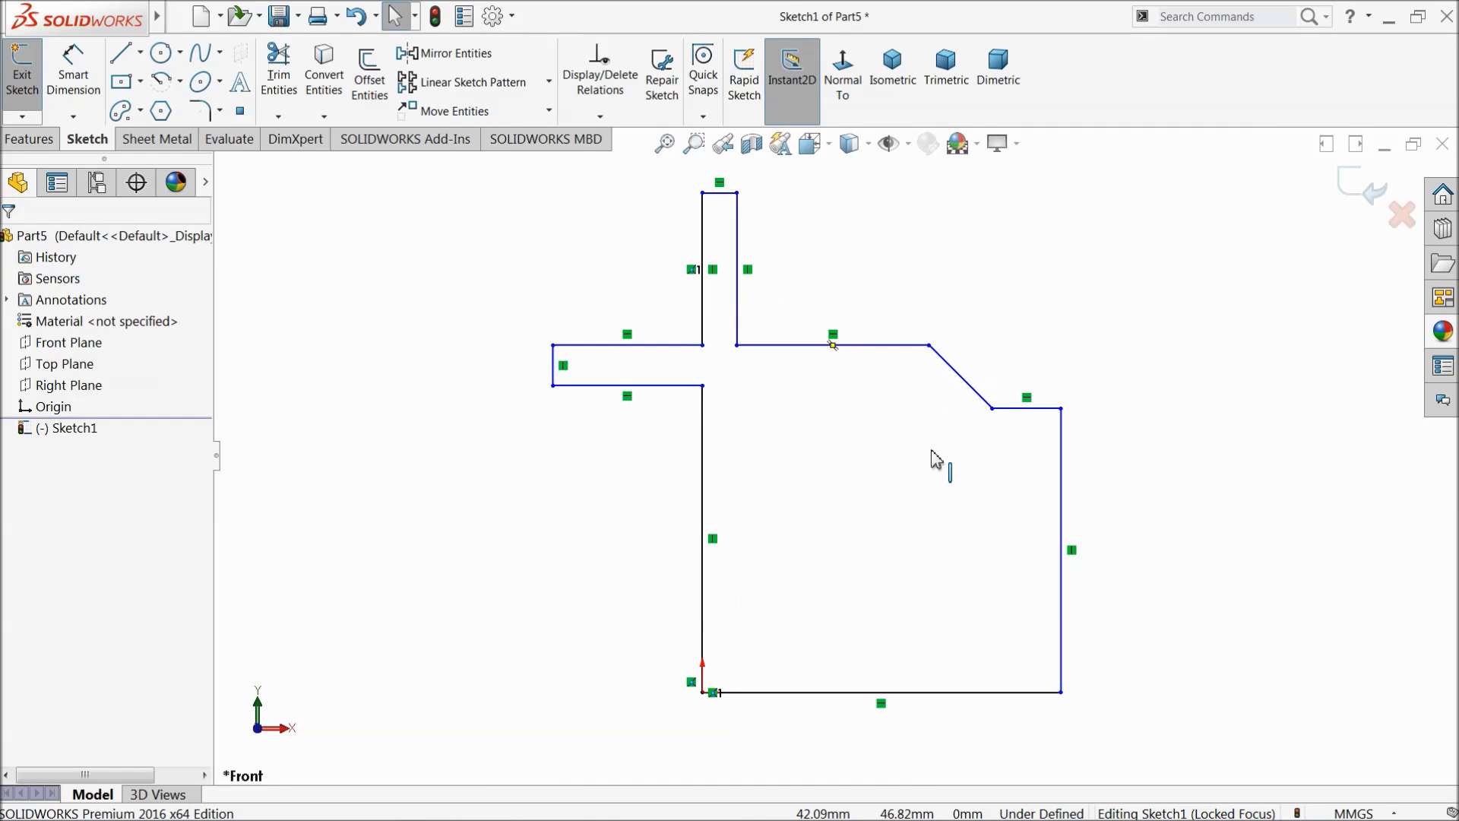
left_click(94, 100)
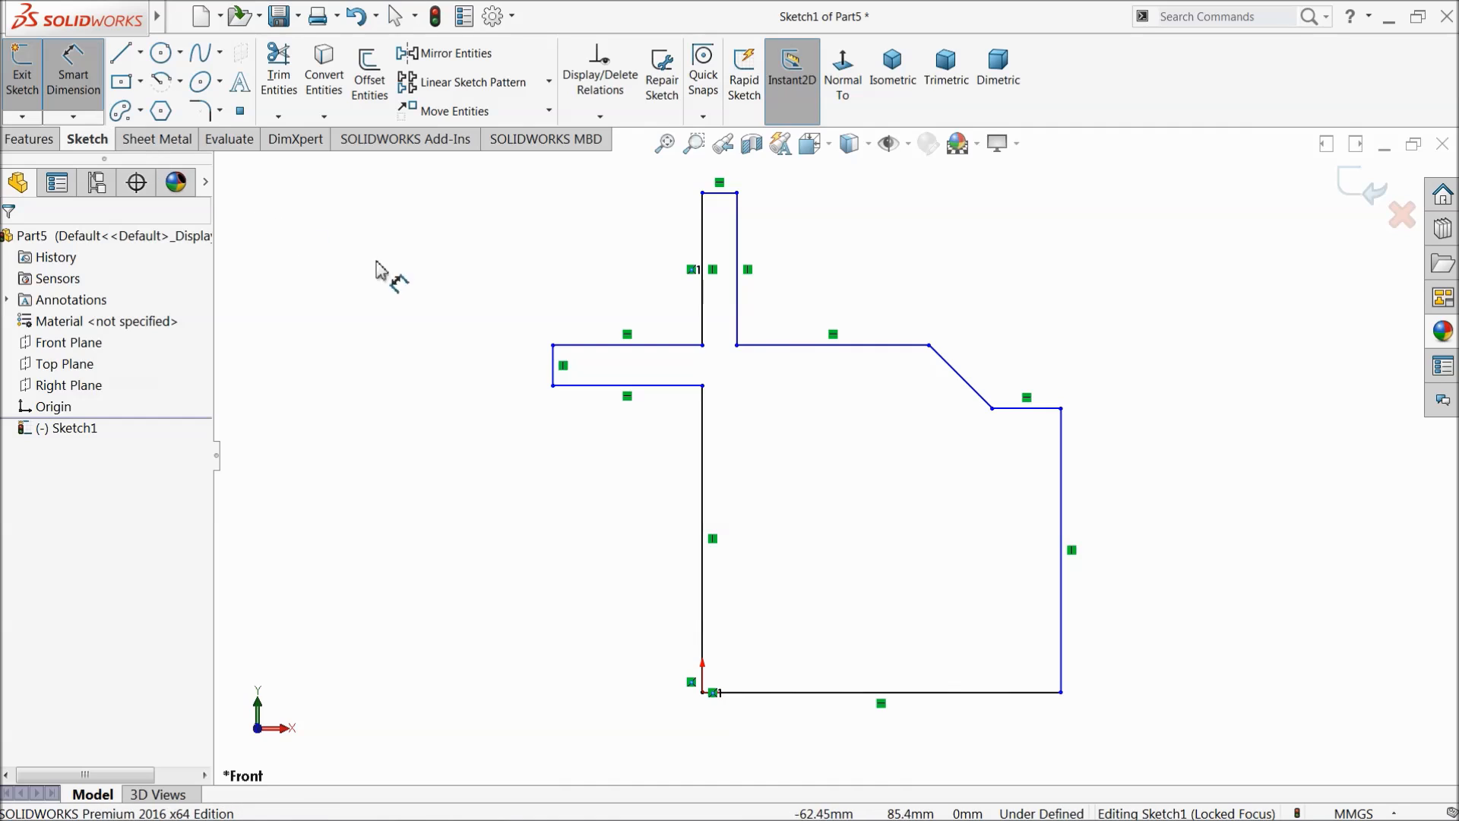
left_click(840, 698)
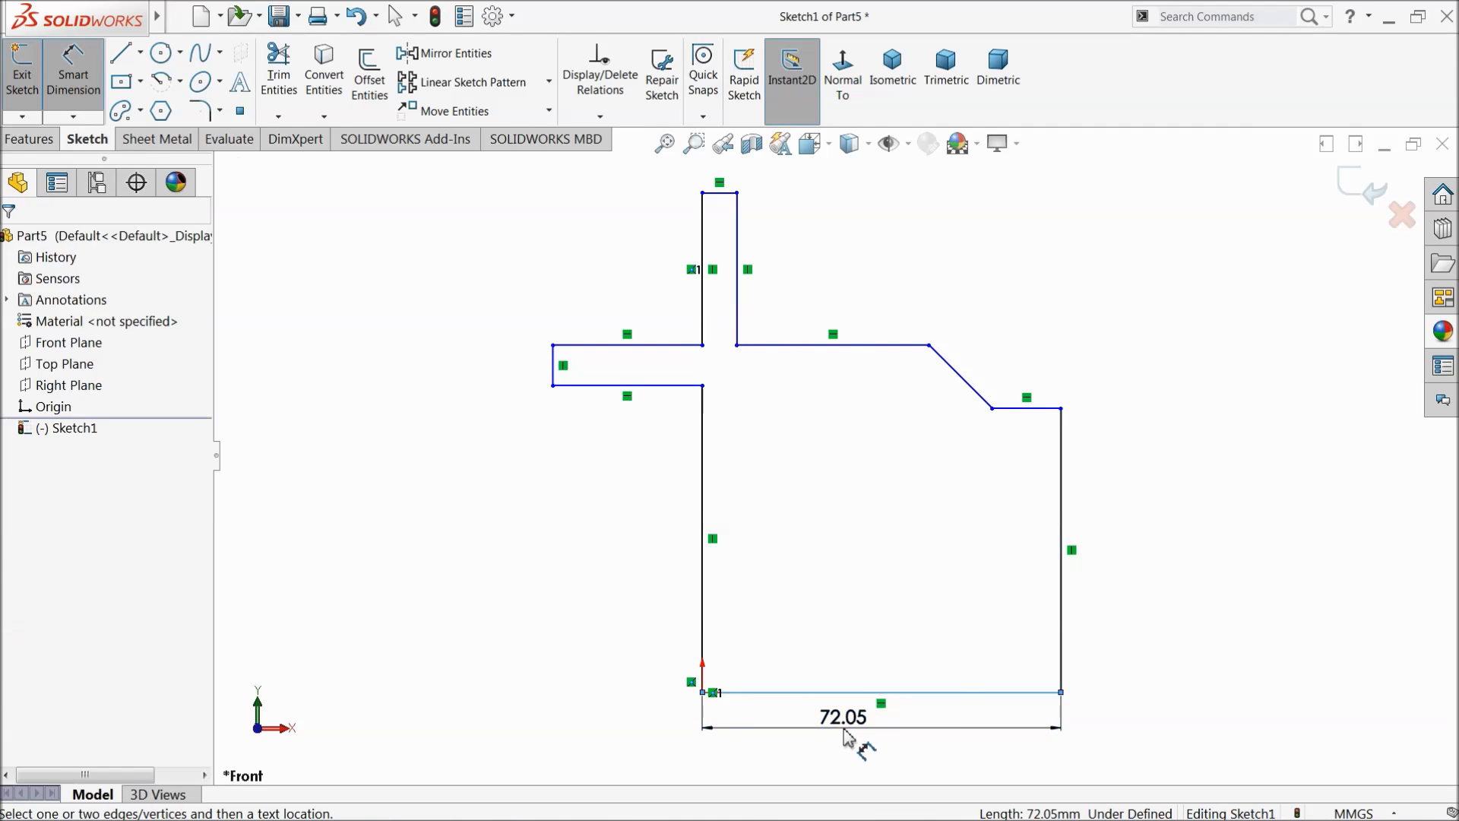
left_click(840, 724)
type("5.5")
left_click(753, 734)
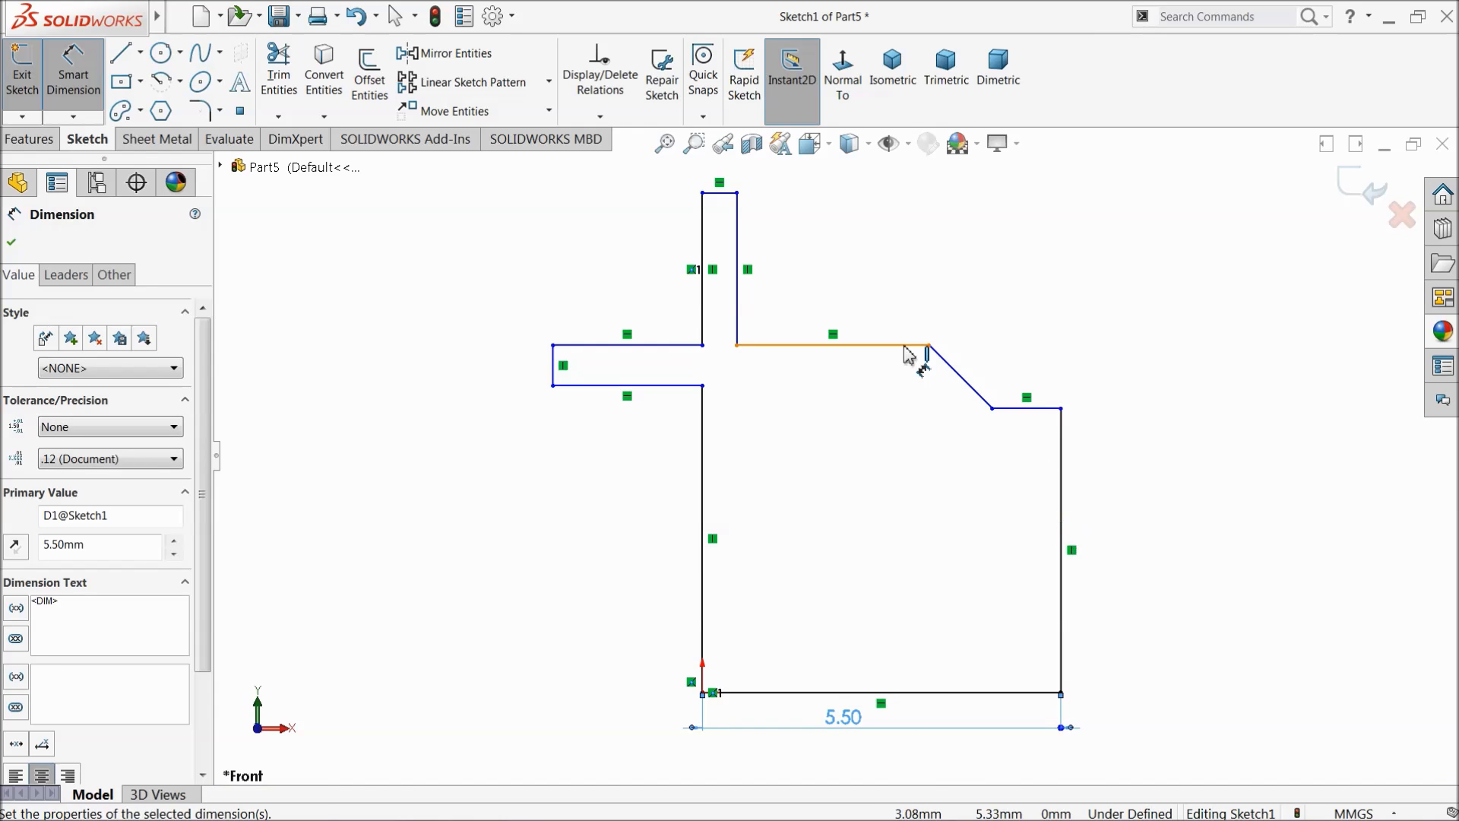
Step: Dimension the height from the base line to the long upper horizontal line at 5 mm
left_click(906, 347)
left_click(1004, 693)
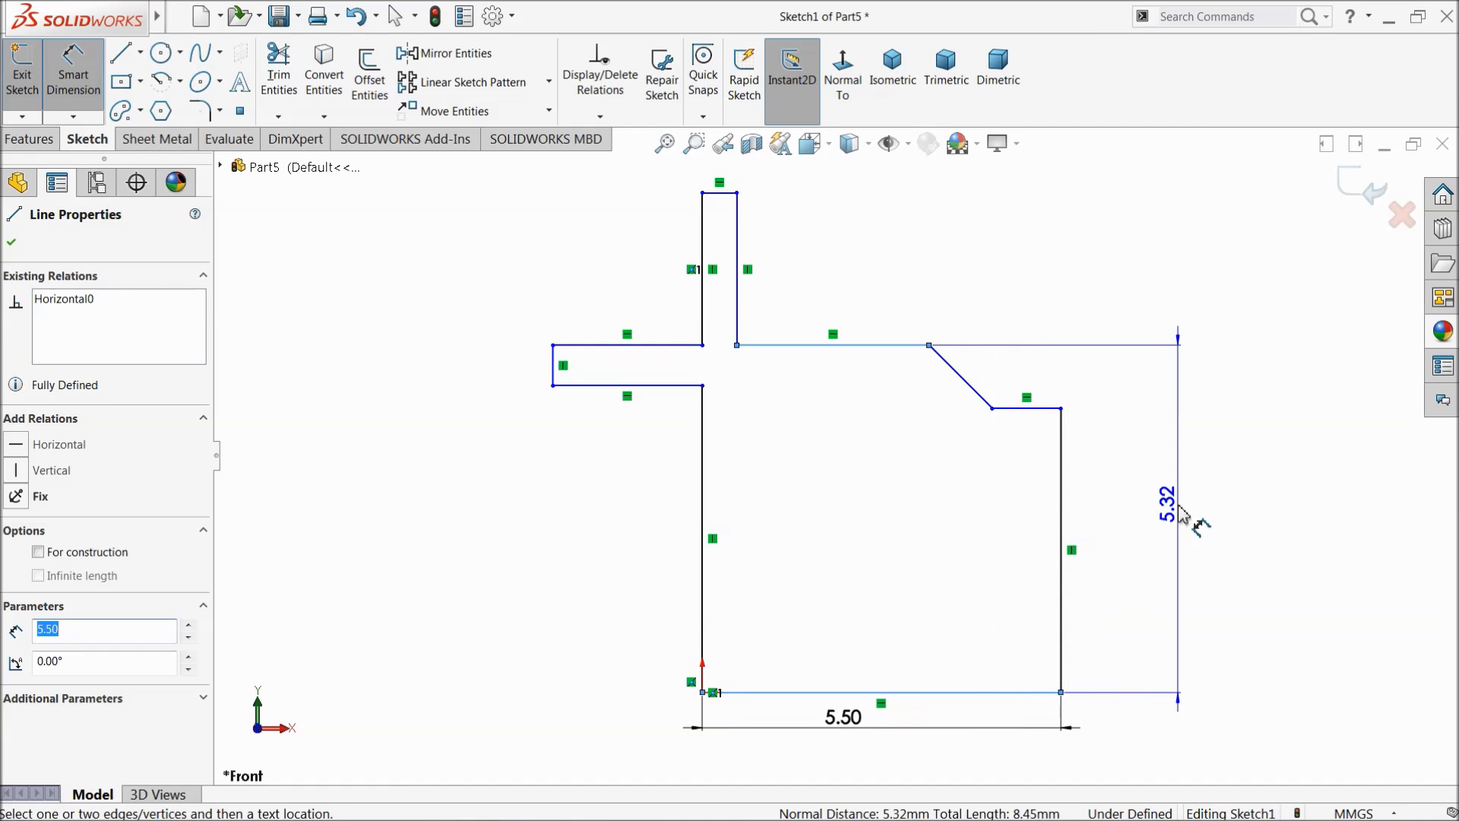
left_click(1182, 517)
type("5")
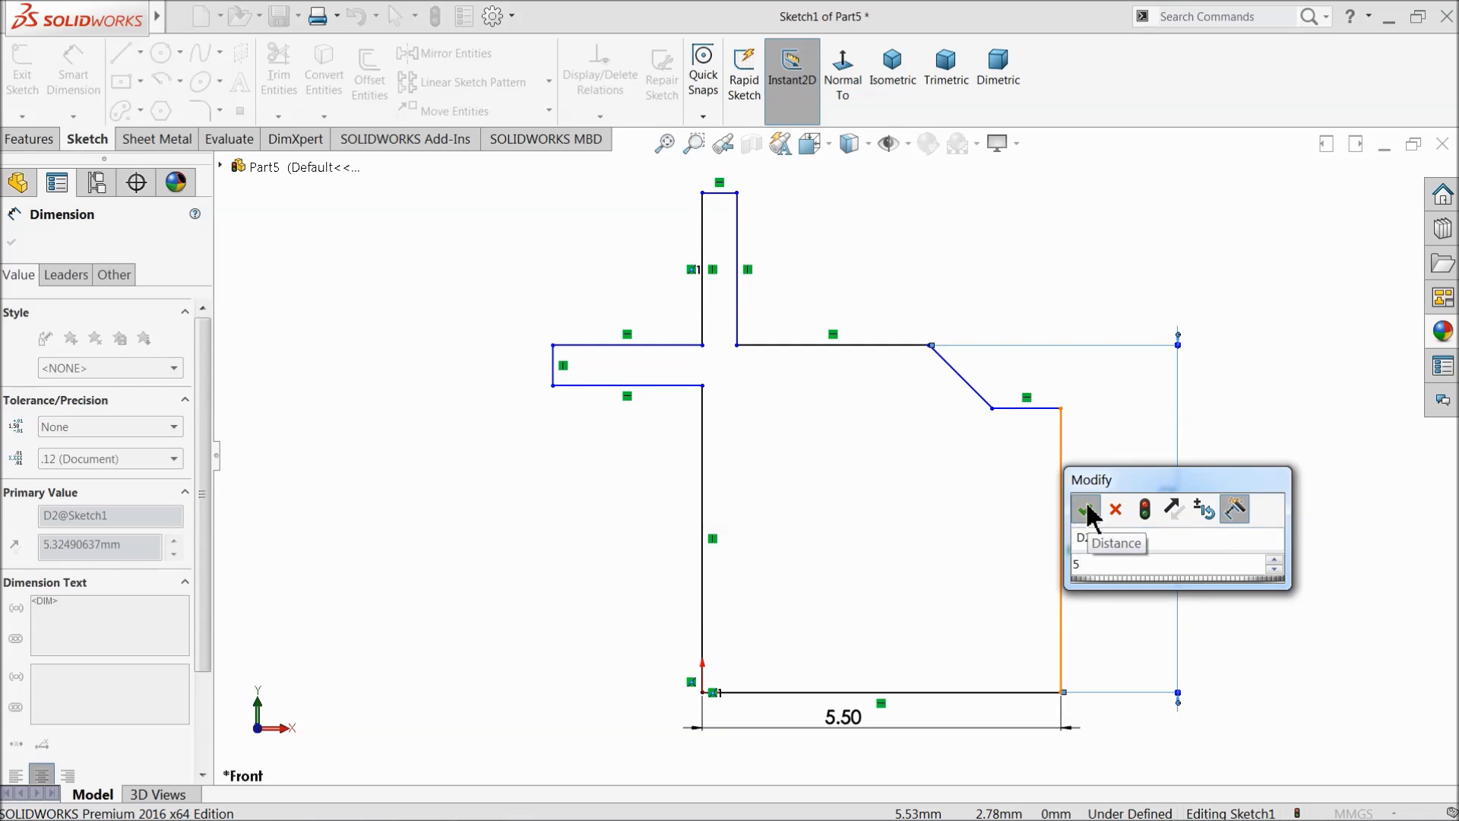
left_click(1085, 510)
Step: Dimension the short horizontal step beside the slanted line at 1 mm
left_click(1030, 430)
left_click(1020, 323)
type("1.00mm")
left_click(907, 311)
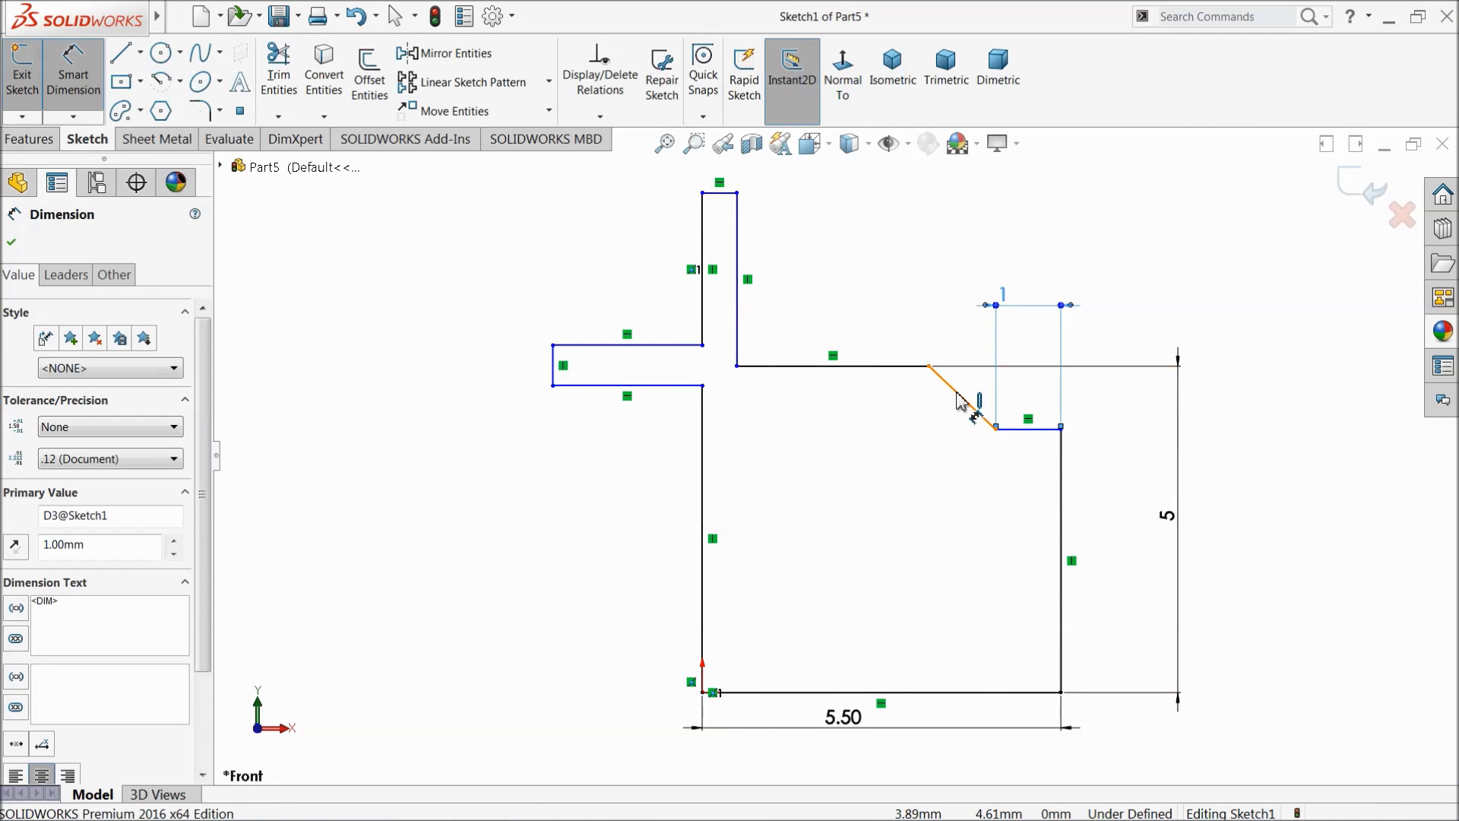
Step: Dimension the slanted line's horizontal extent and its vertical extent at 1 mm each
left_click(956, 393)
left_click(956, 295)
type("1")
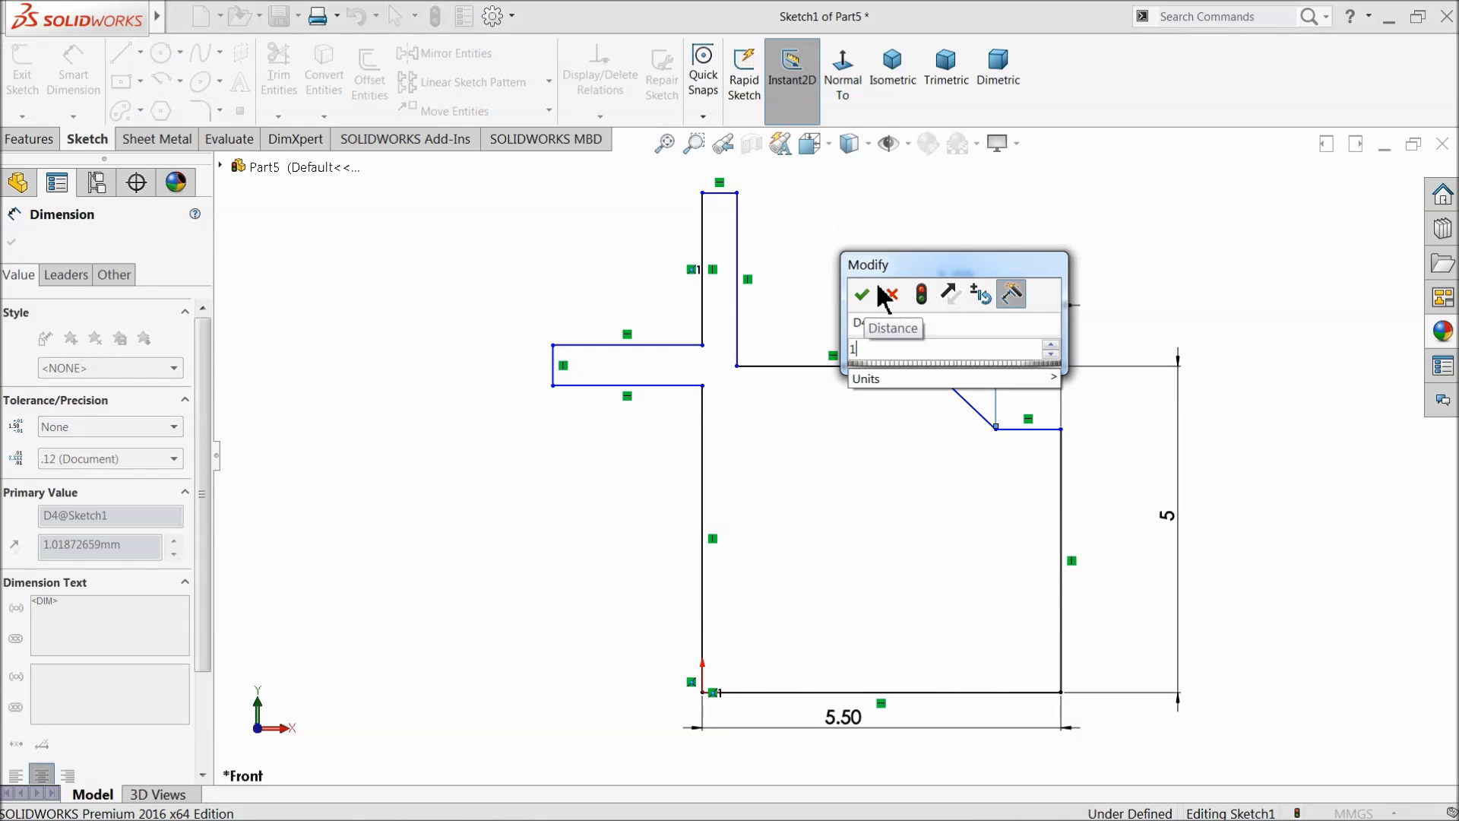
left_click(863, 295)
left_click(960, 397)
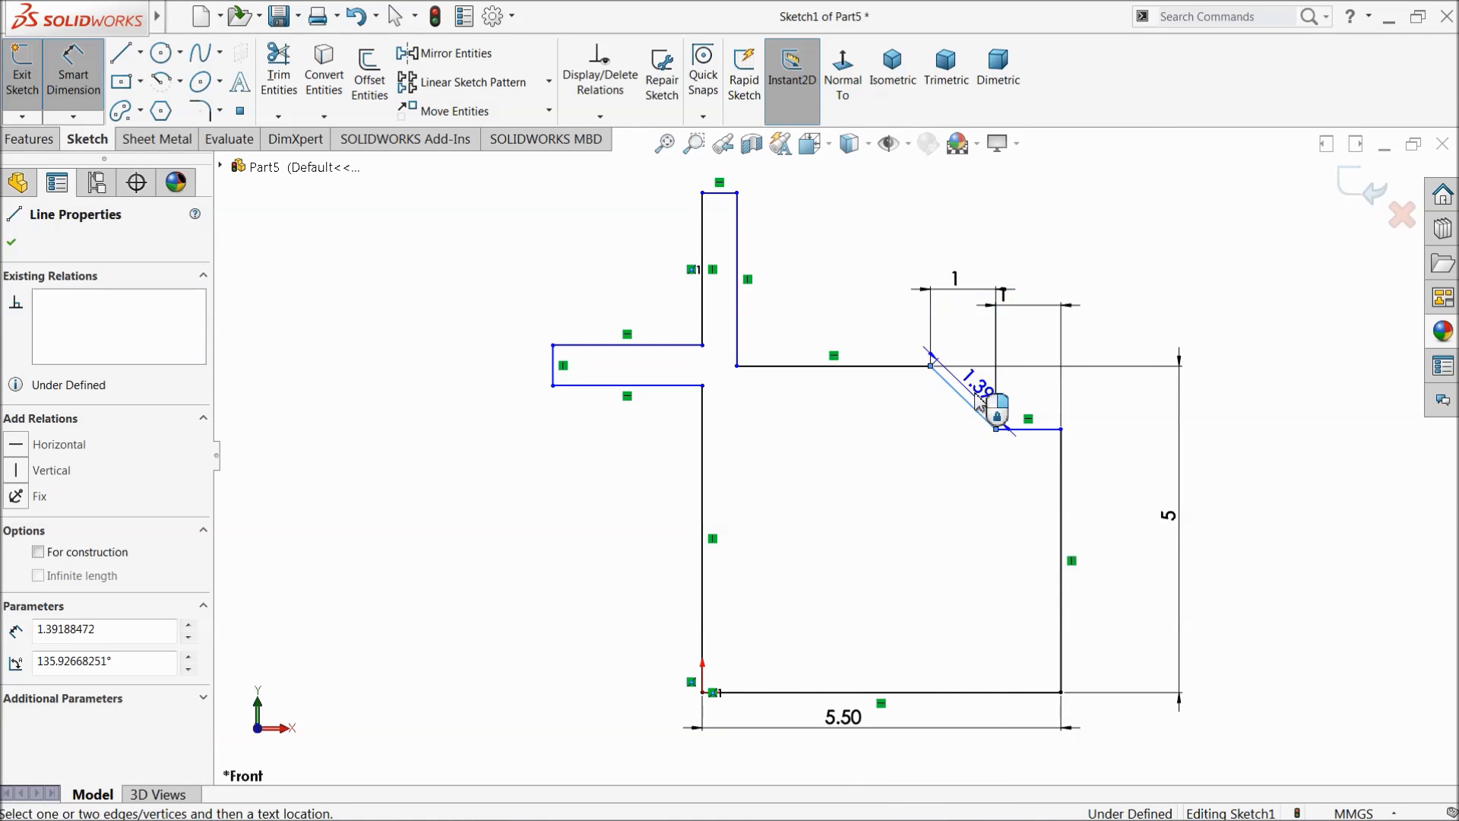
left_click(1104, 397)
type("1")
left_click(1016, 400)
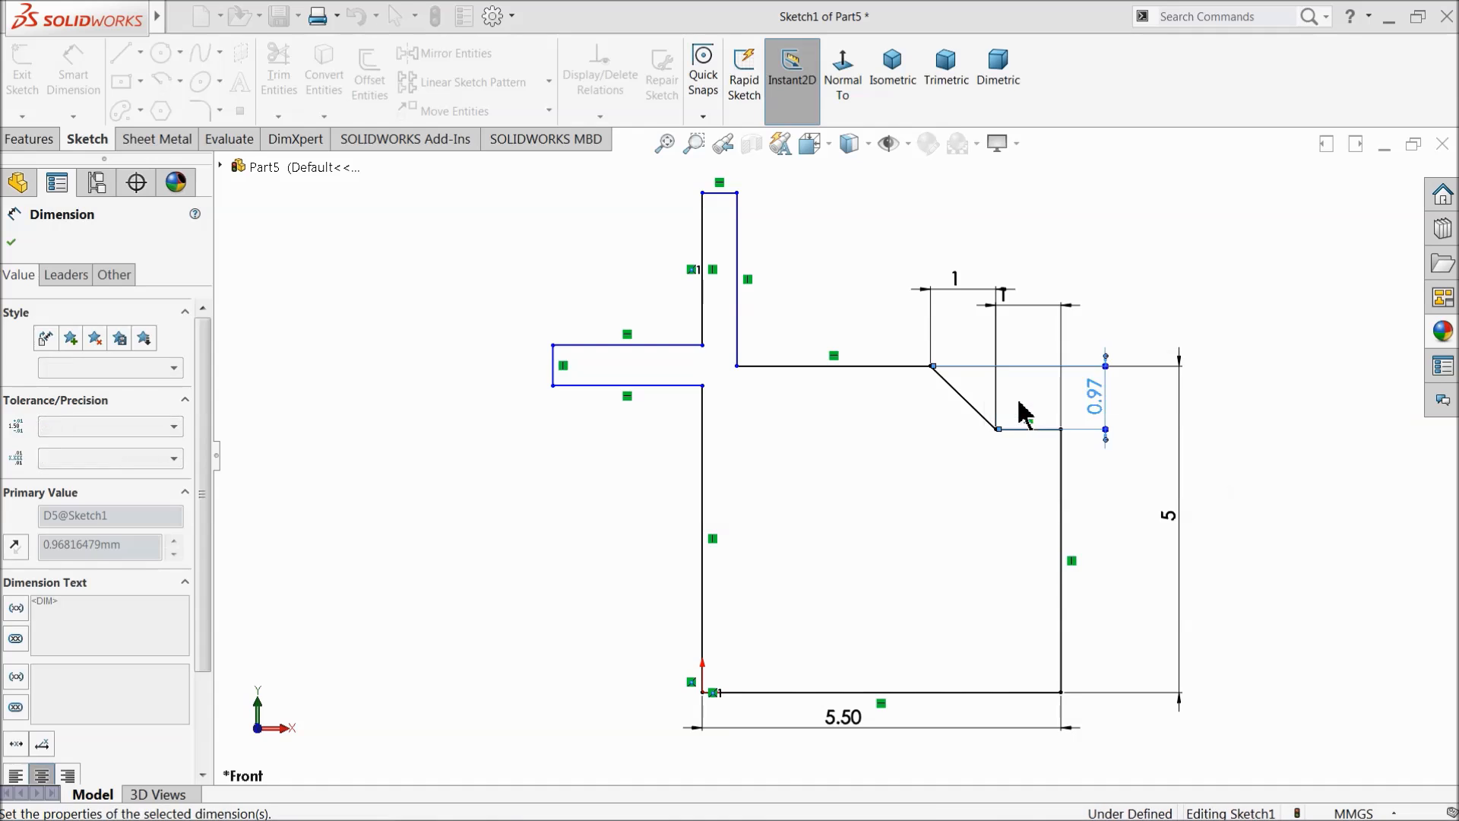
Step: Dimension the long upper horizontal line between the upright and the slant at 3 mm
left_click(864, 367)
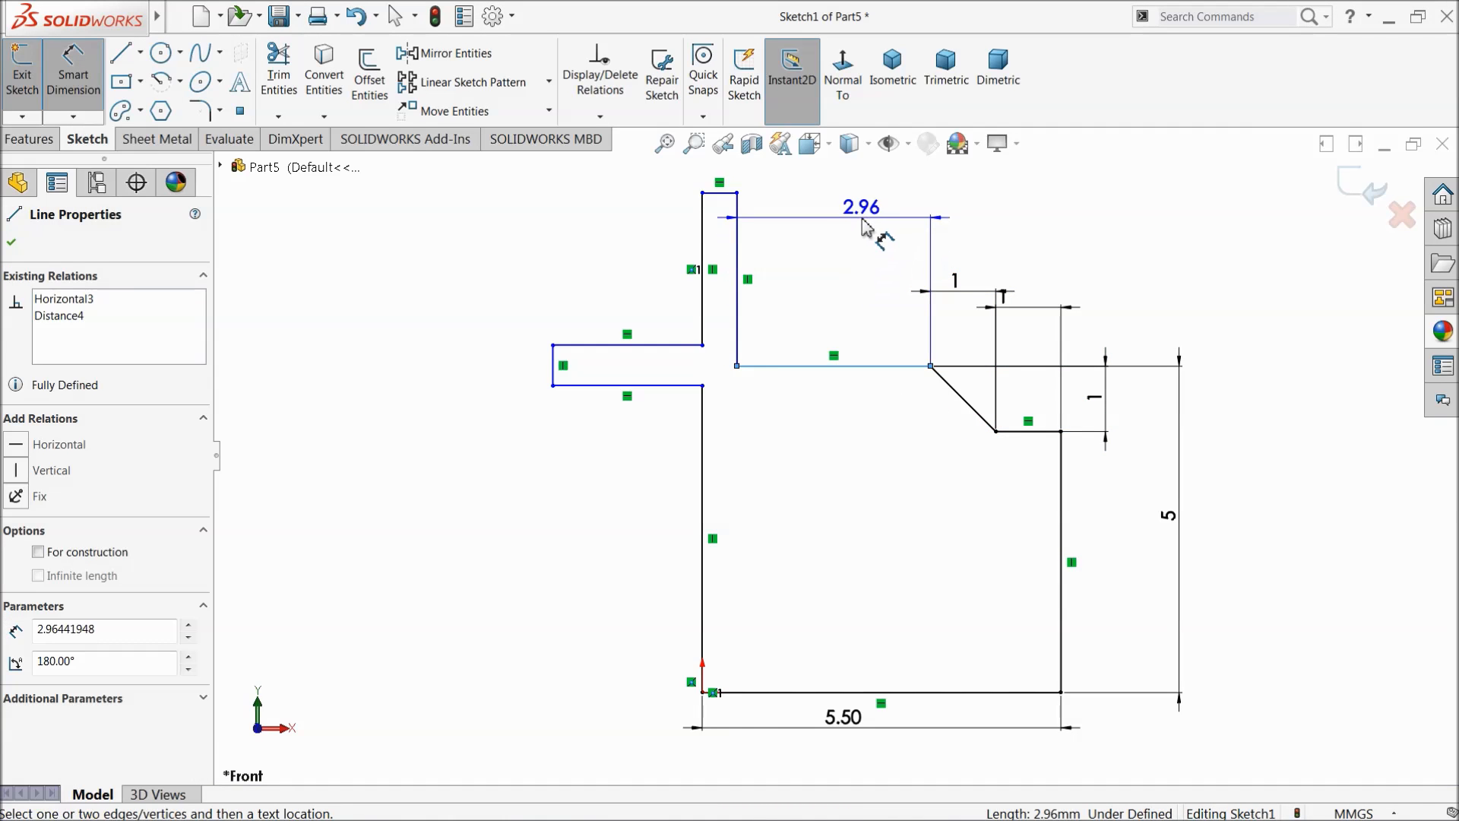
left_click(864, 220)
type("3")
left_click(769, 225)
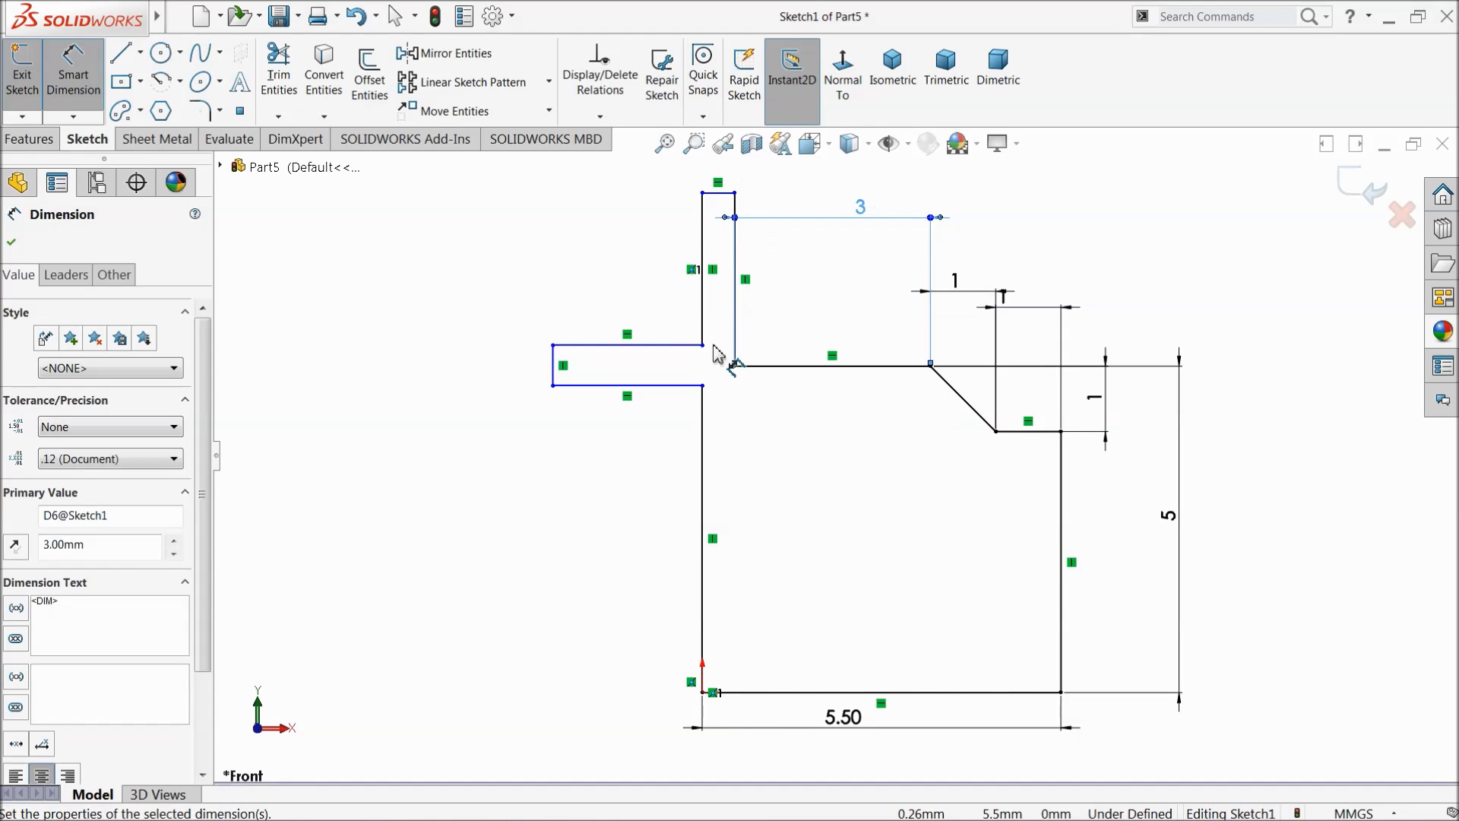
left_click(521, 329)
key("Escape")
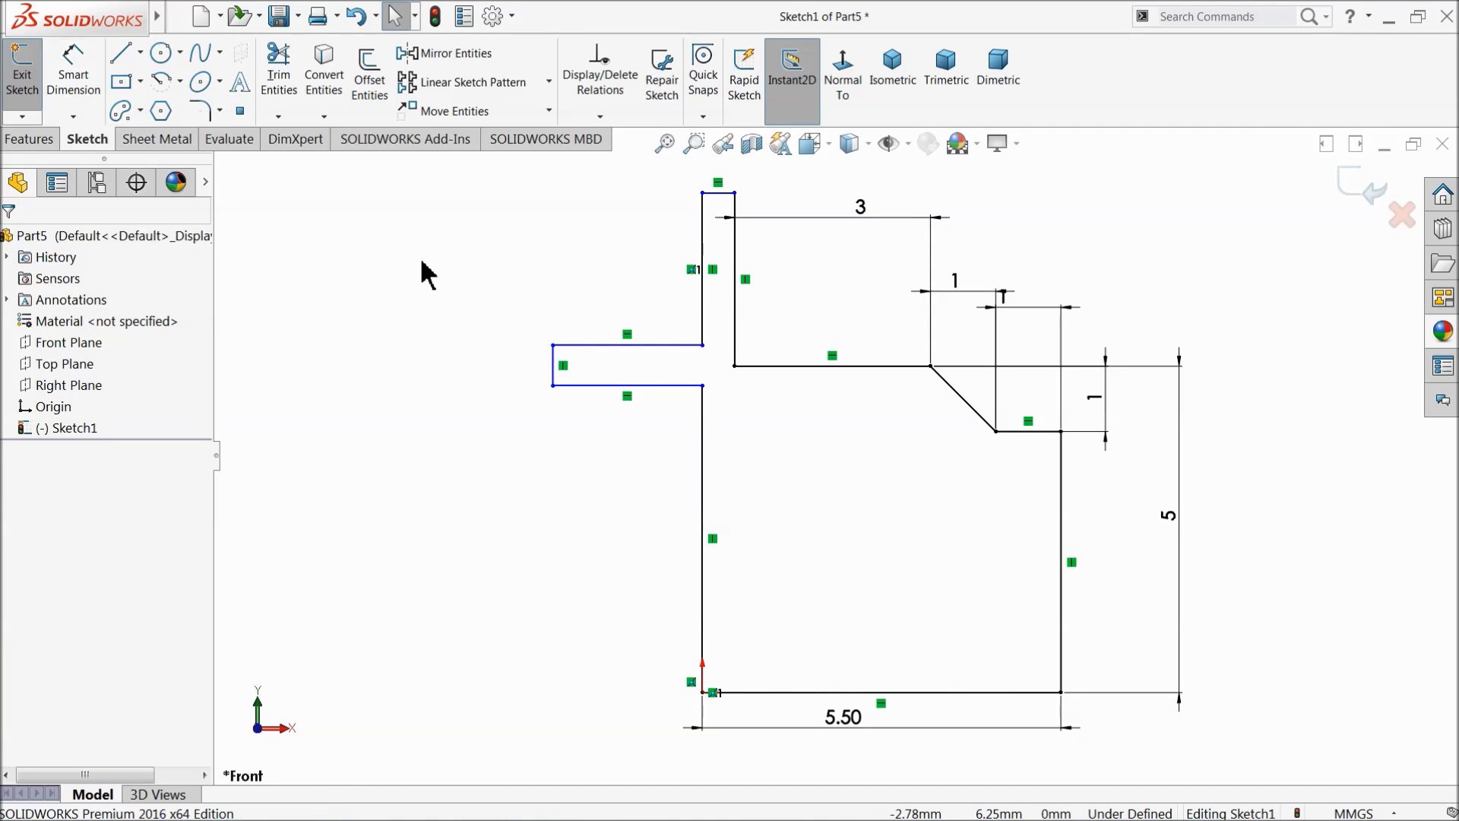
Step: Make the thin arm's upper line collinear with the long upper horizontal line
left_click(679, 348)
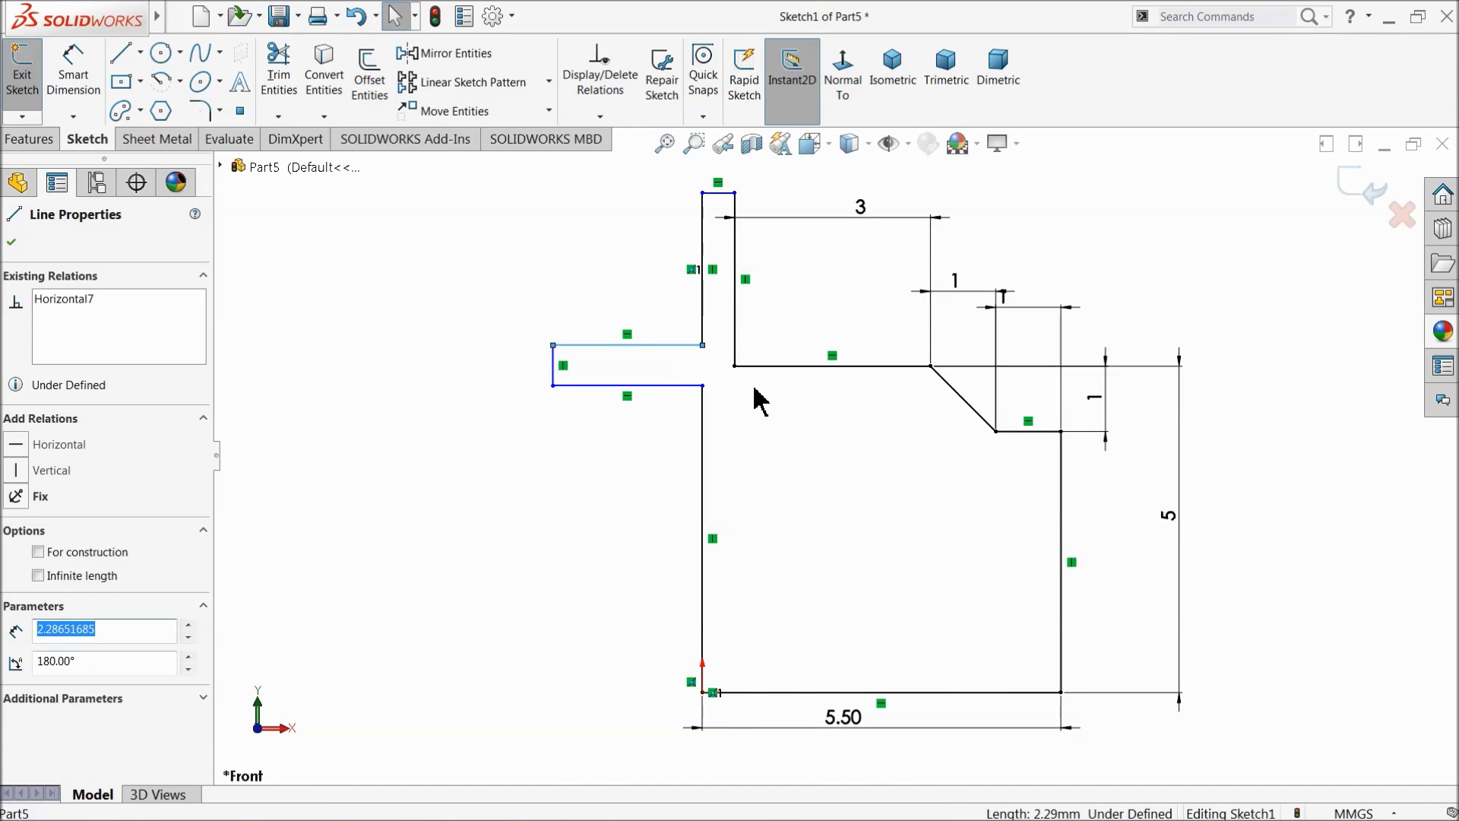
left_click(767, 367, "ctrl")
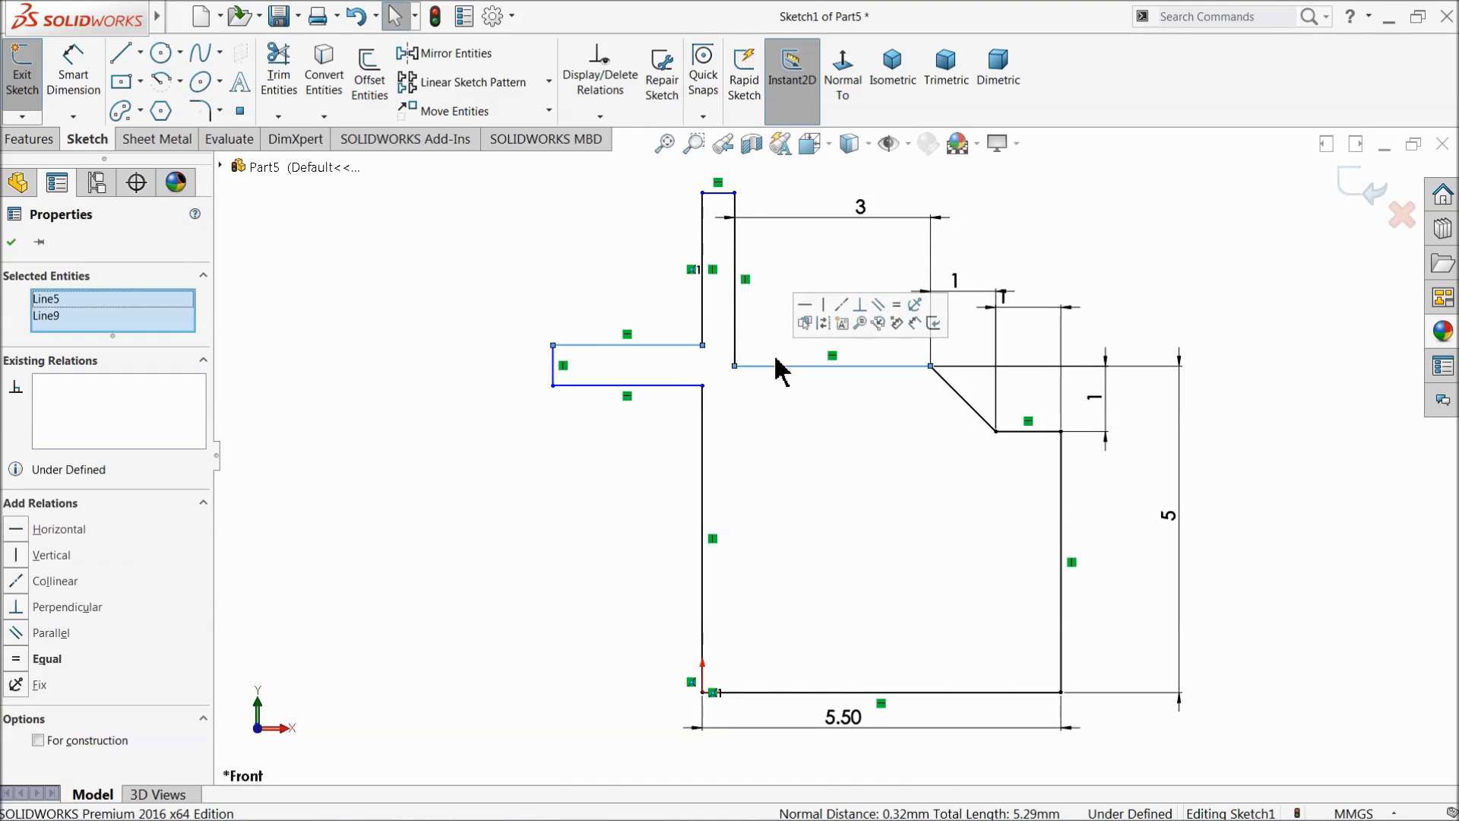
left_click(840, 317)
left_click(538, 436)
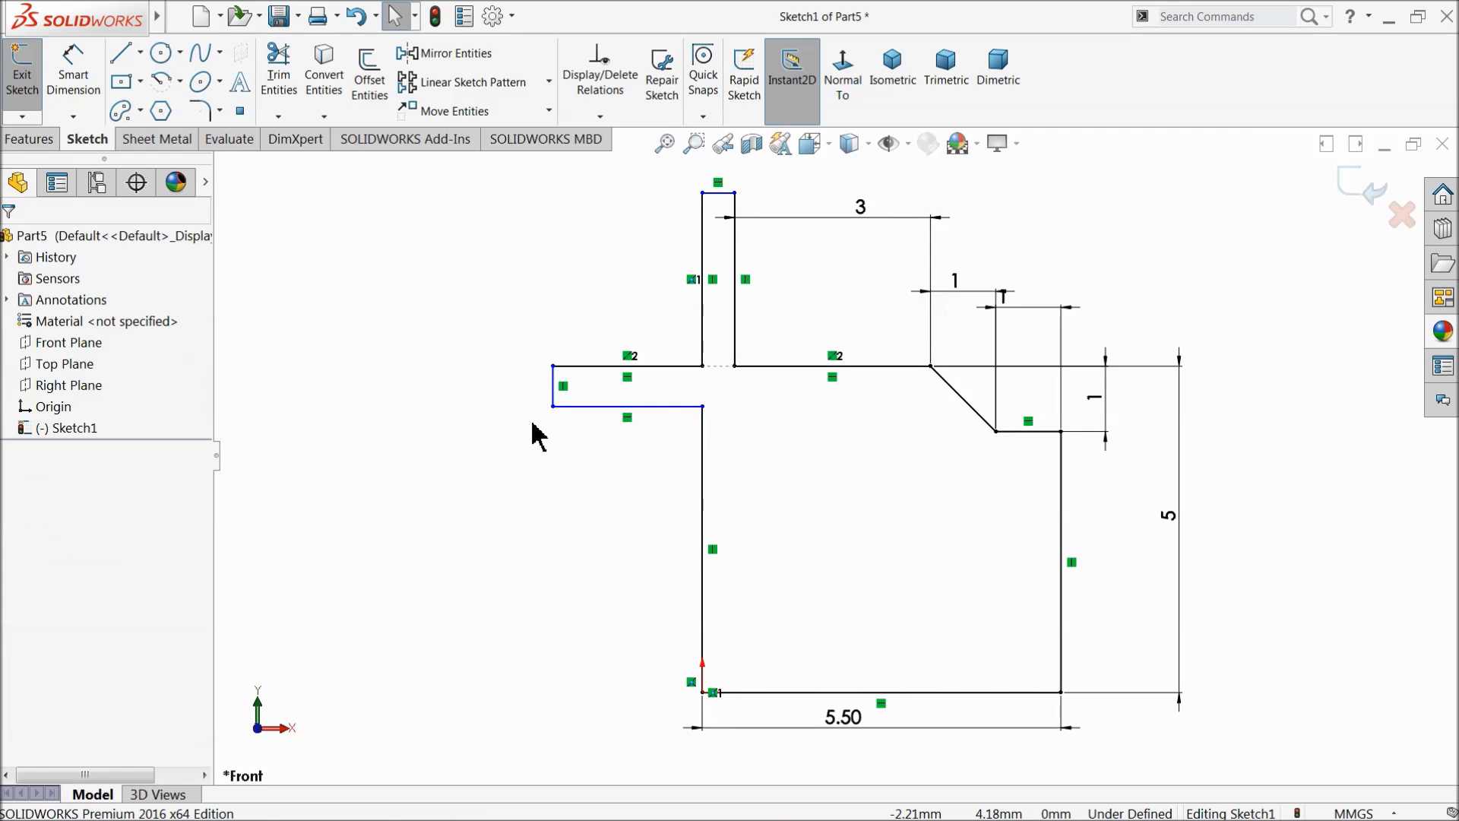
Step: Make the upright's outer vertical line collinear with the vertical line rising from the origin
left_click(707, 346)
left_click(702, 410, "ctrl")
left_click(793, 380)
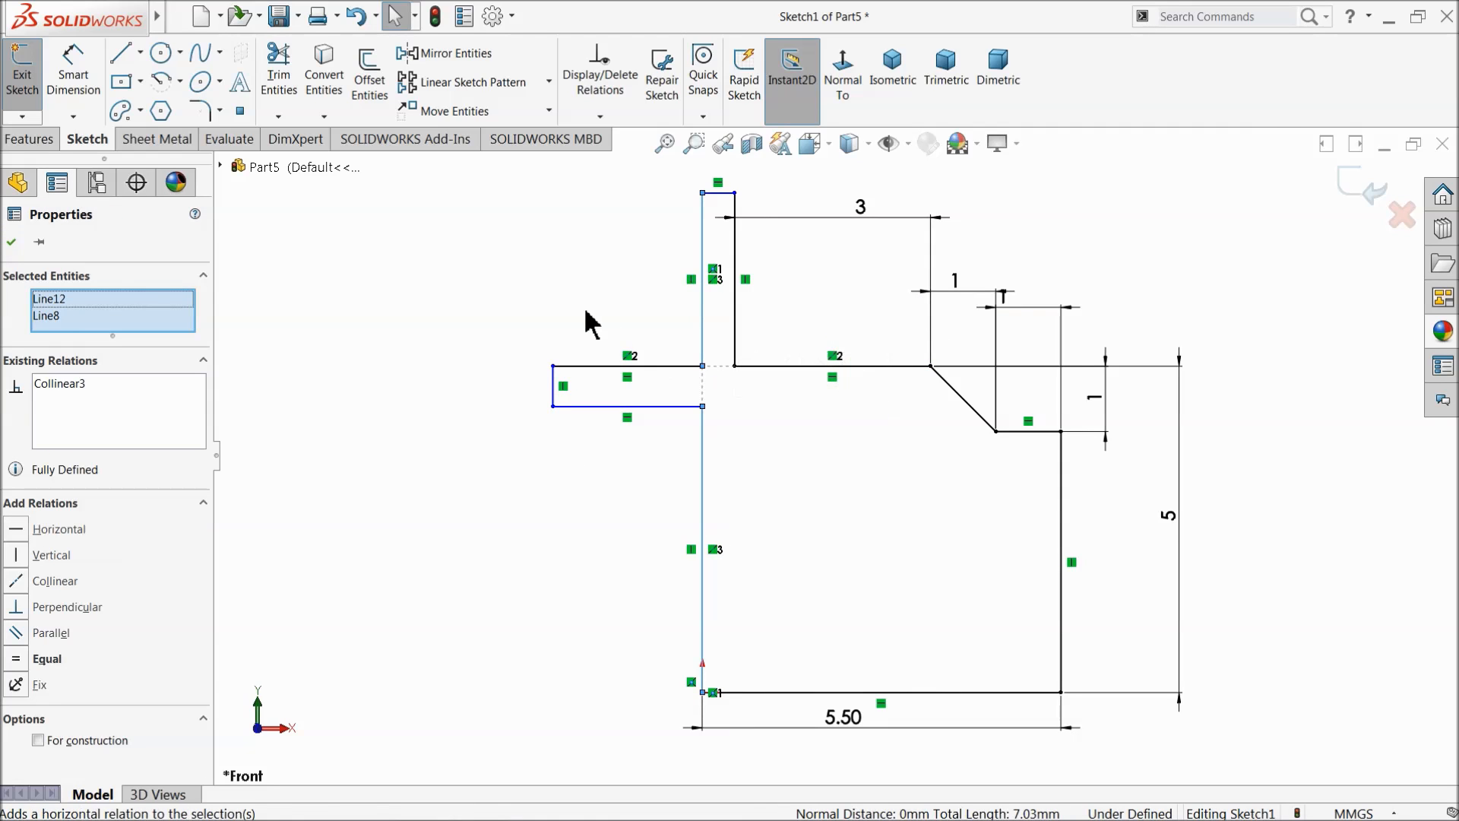
left_click(586, 312)
Step: Dimension the thin arm's short end line at 0.5 mm
left_click(76, 80)
left_click(552, 387)
left_click(503, 399)
type("0.5")
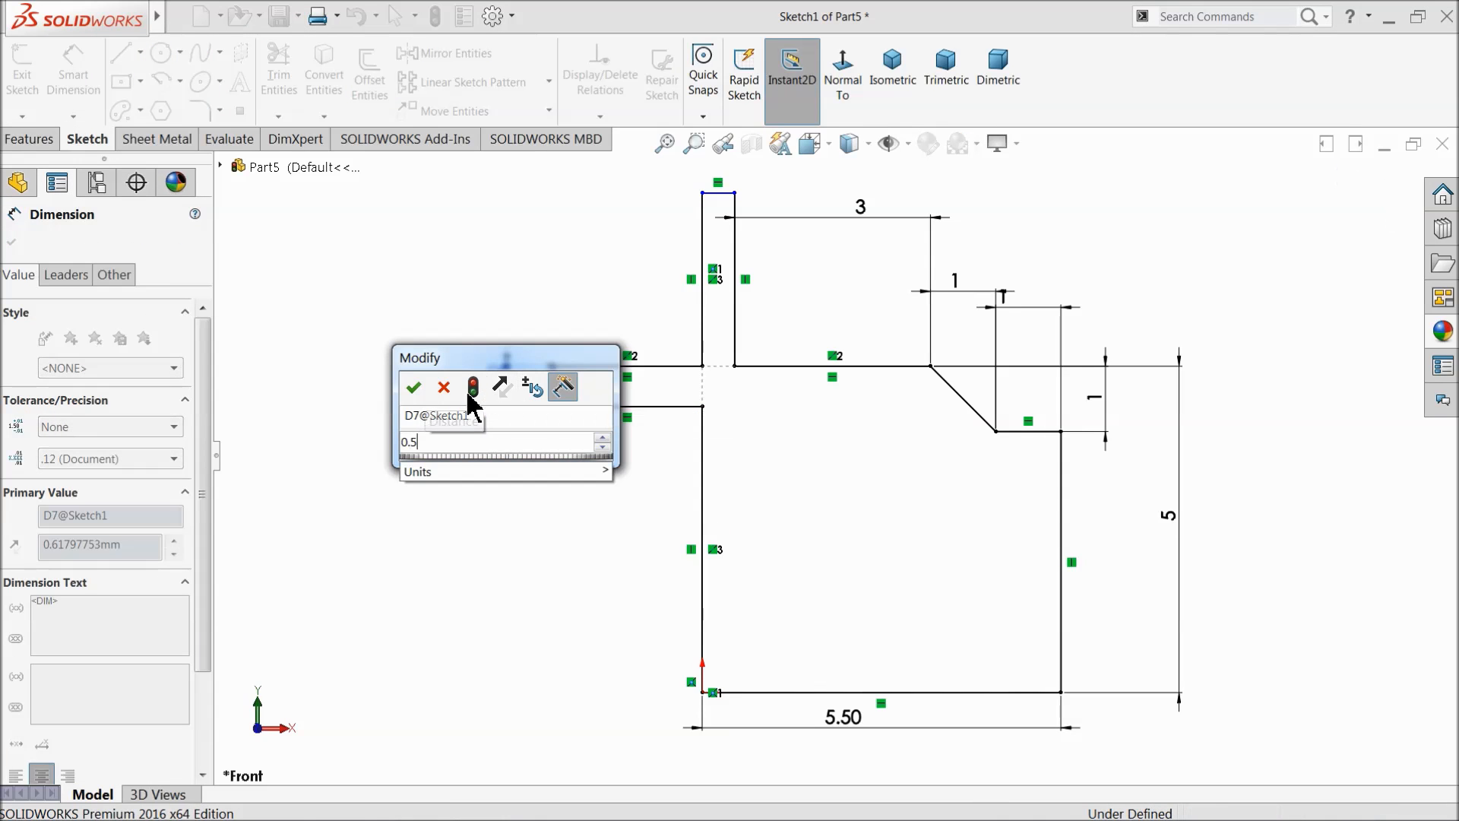
left_click(413, 388)
Step: Add a driven dimension for the width of the upright's top line
left_click(719, 193)
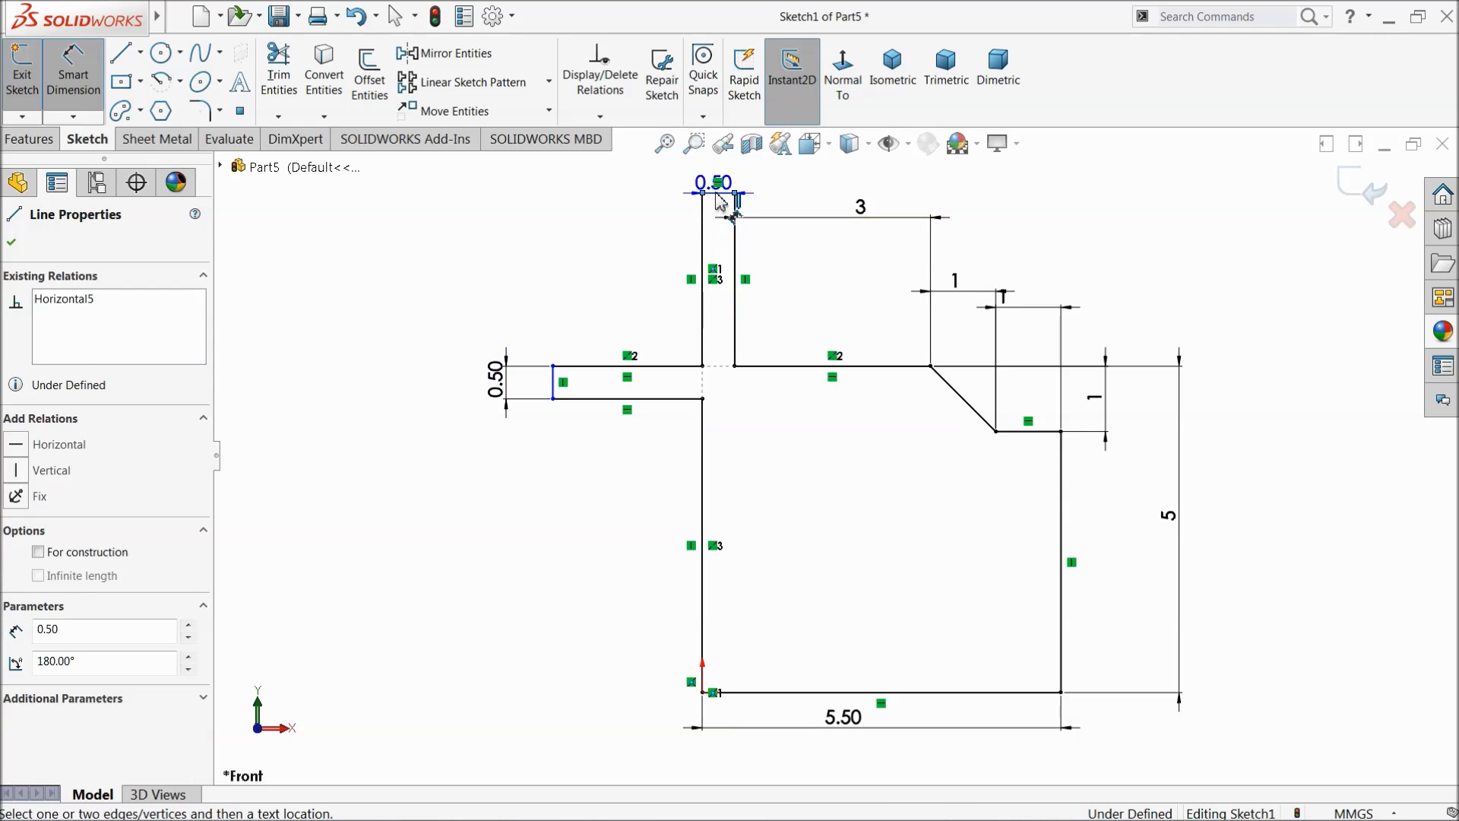
left_click(727, 181)
left_click(854, 423)
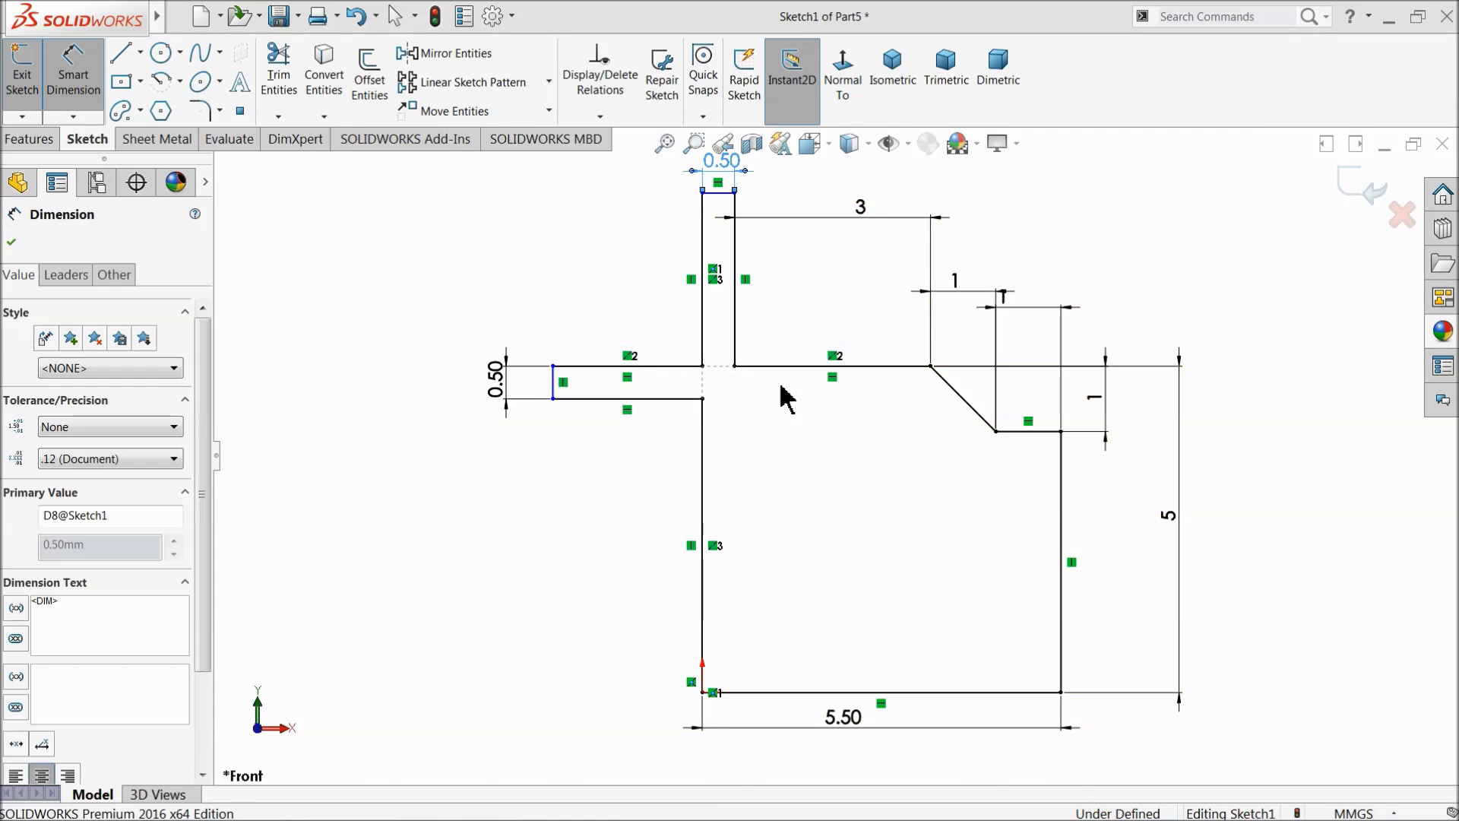
Step: Dimension the upright's outer vertical line at 3 mm
left_click(707, 282)
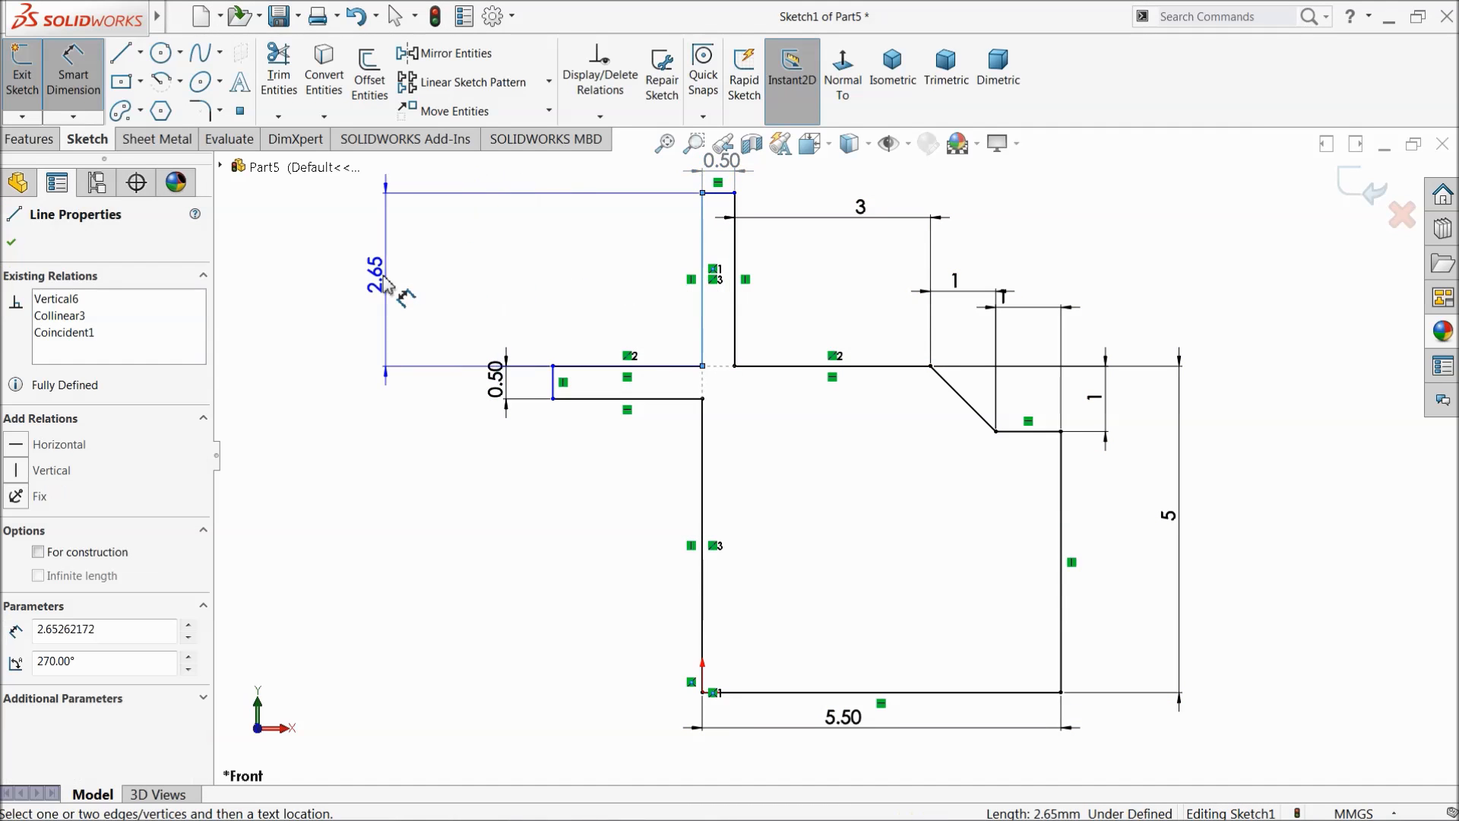
left_click(371, 289)
type("3")
key("Return")
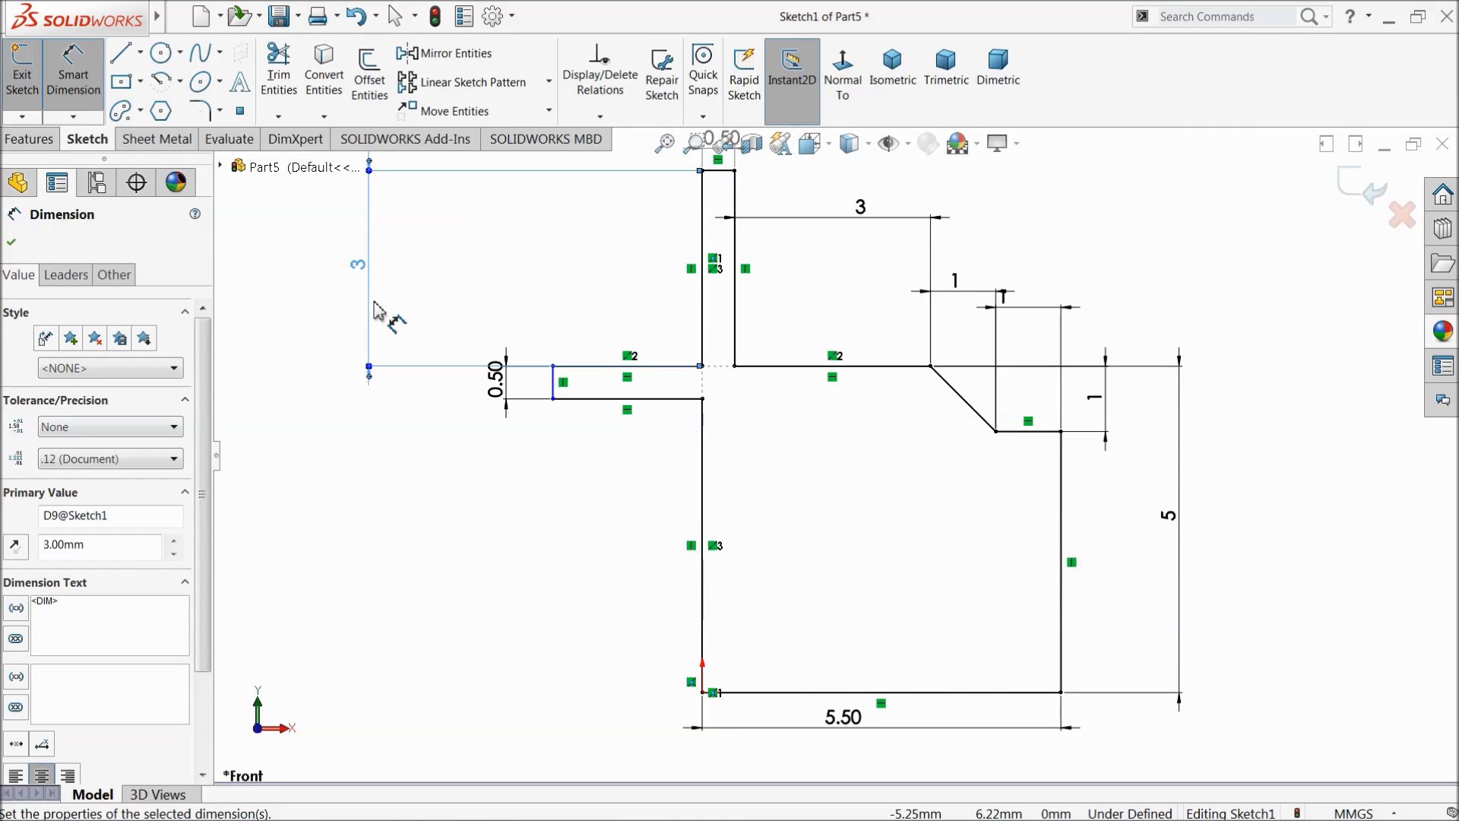
Step: Dimension the thin arm's upper line at 2 mm and finish dimensioning the sketch
left_click(623, 368)
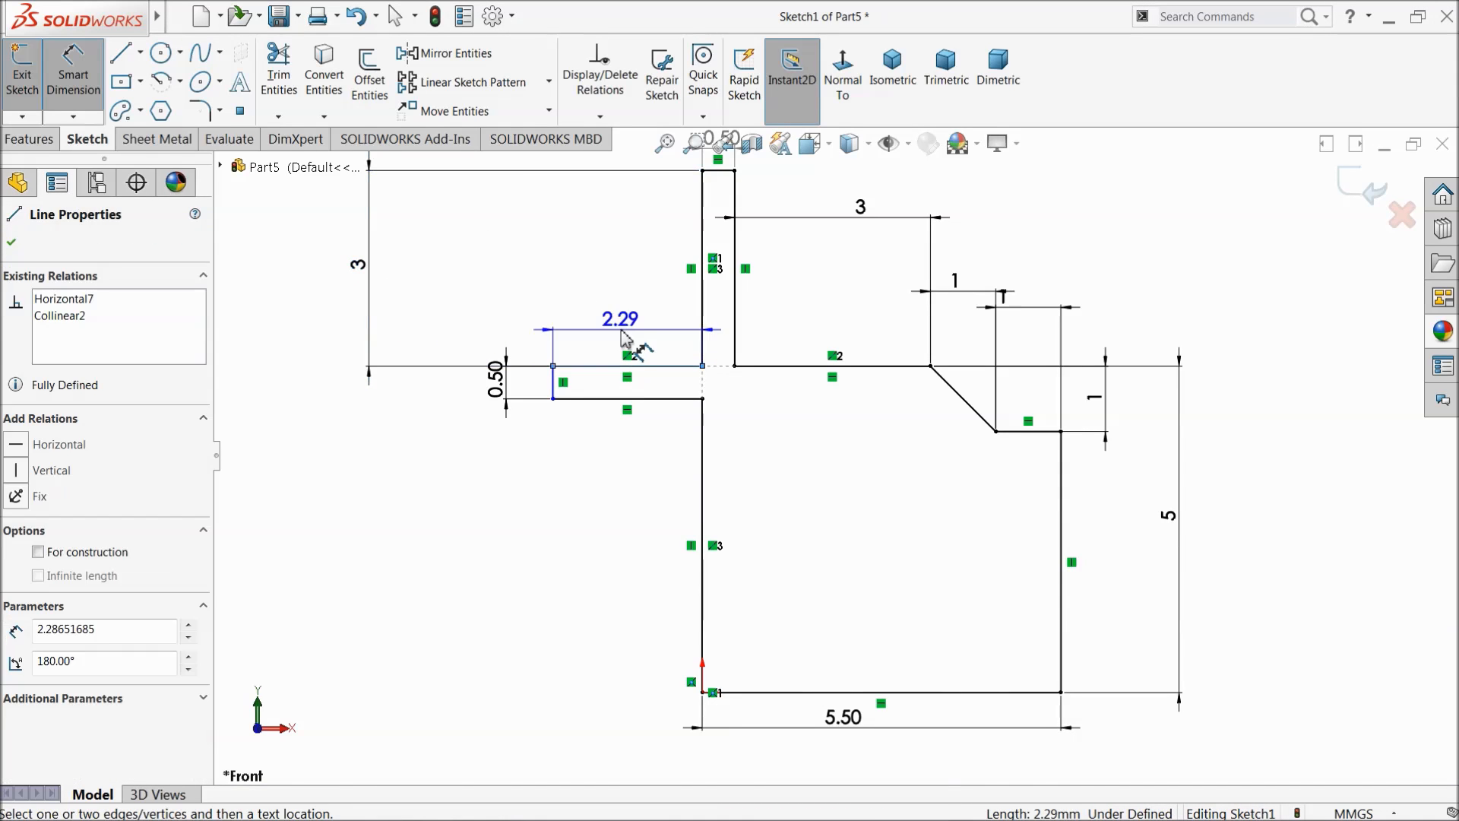
left_click(639, 323)
type("2")
left_click(527, 315)
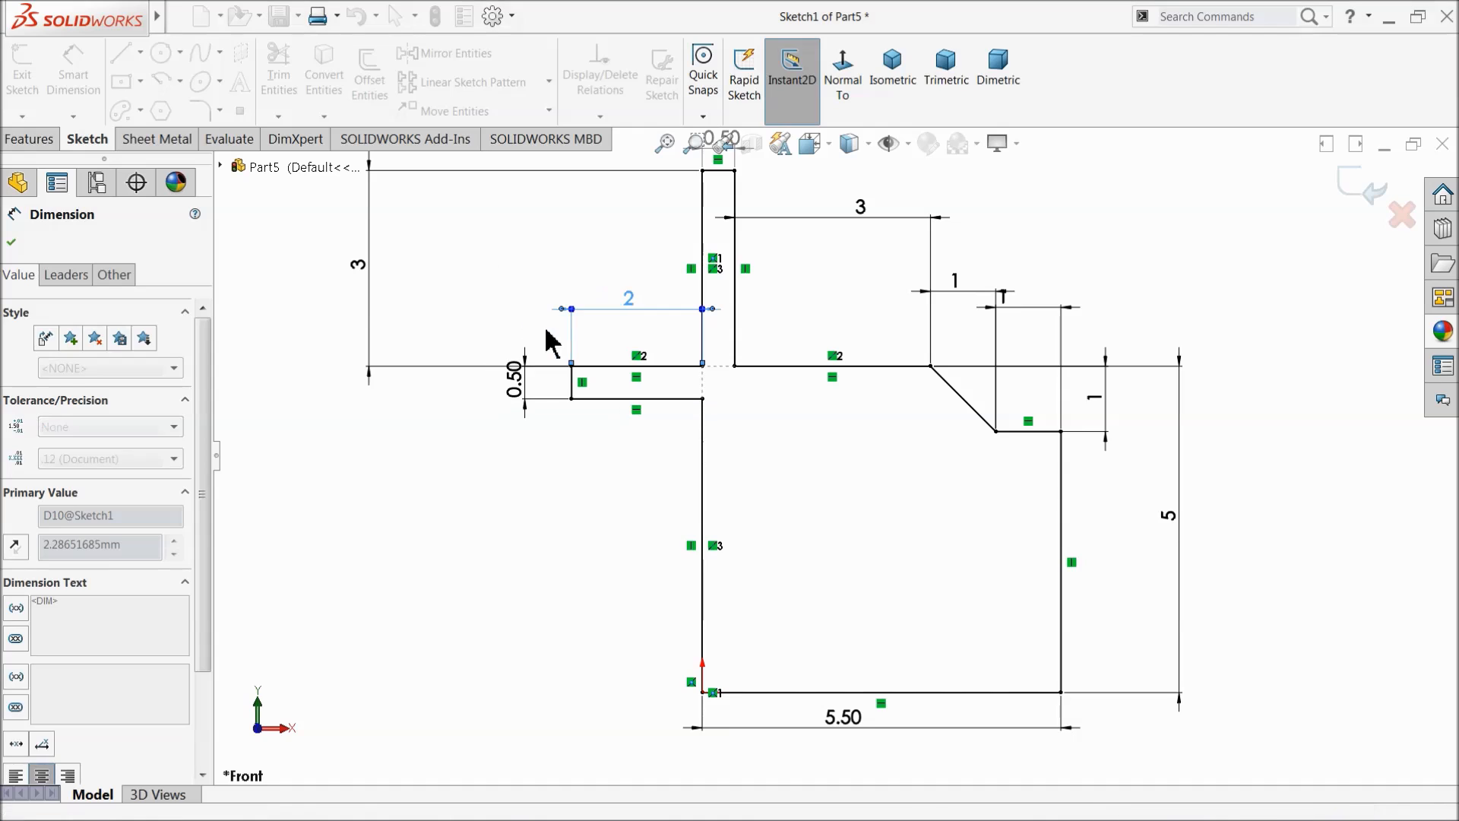
left_click(13, 243)
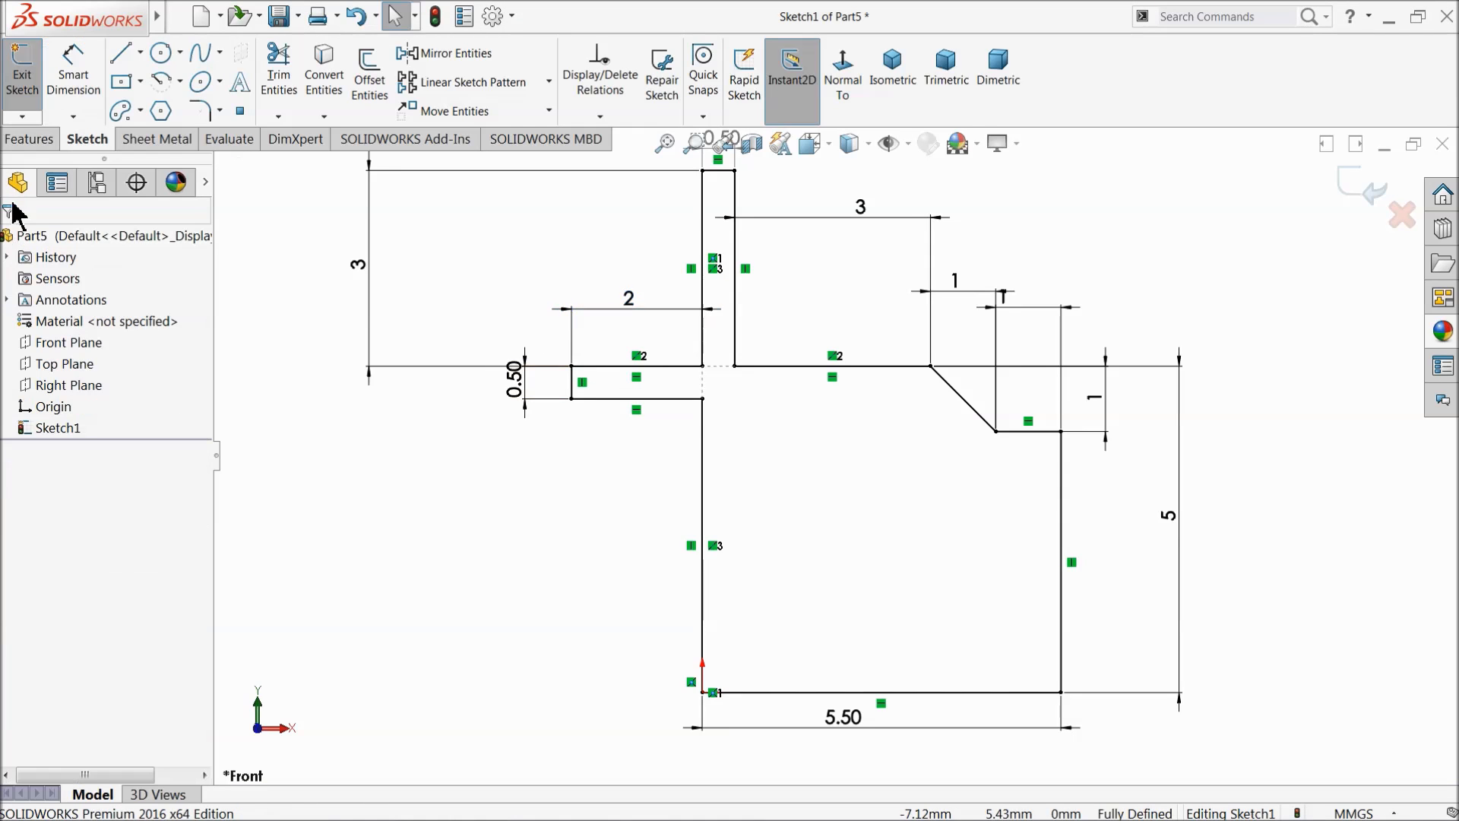
Step: Revolve the closed profile 360° about its horizontal base line as a solid boss
left_click(23, 139)
left_click(97, 96)
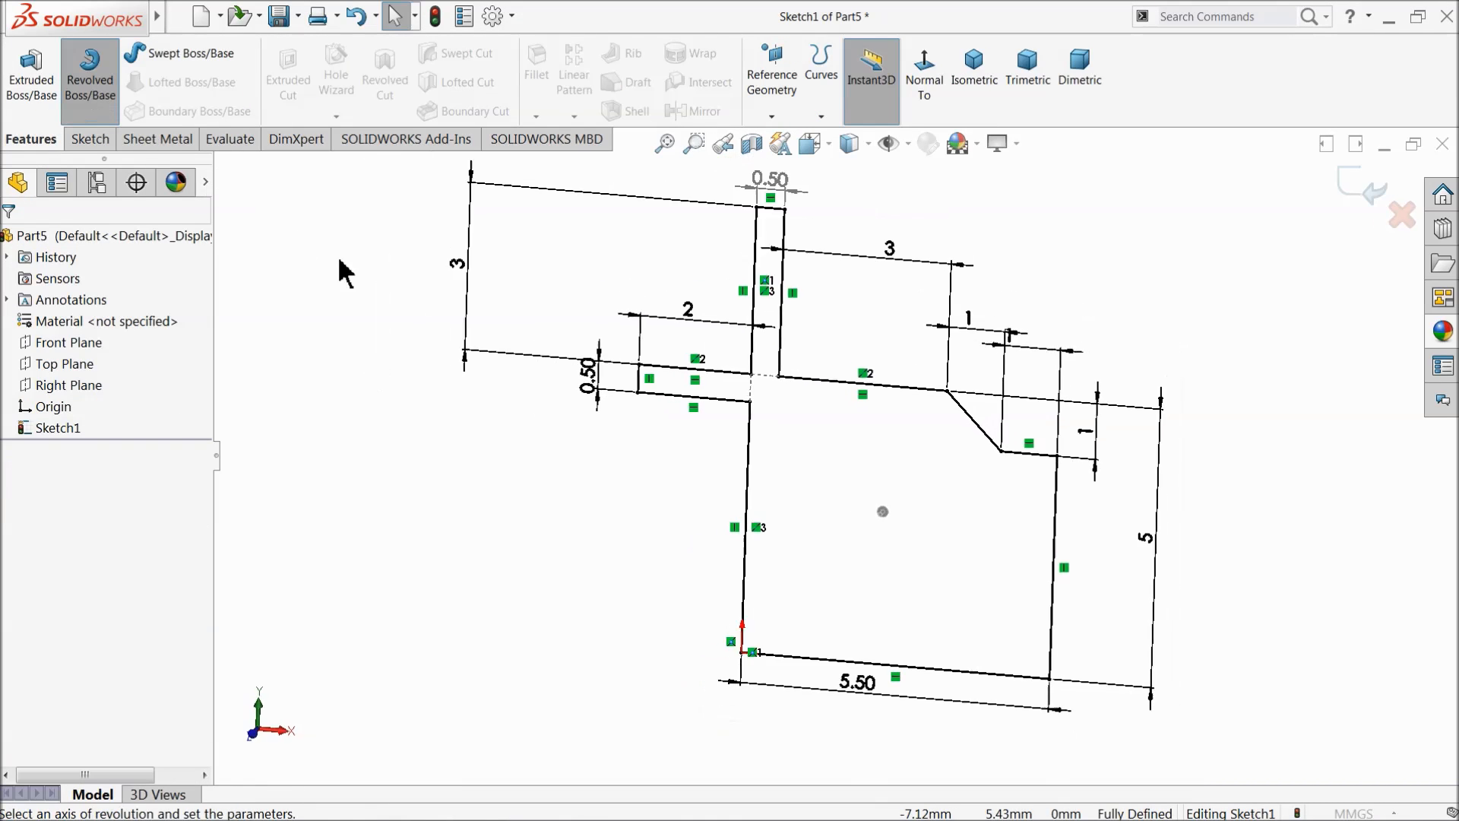
left_click(835, 611)
scroll(749, 552, "up", 4)
scroll(897, 592, "down", 2)
left_click(12, 243)
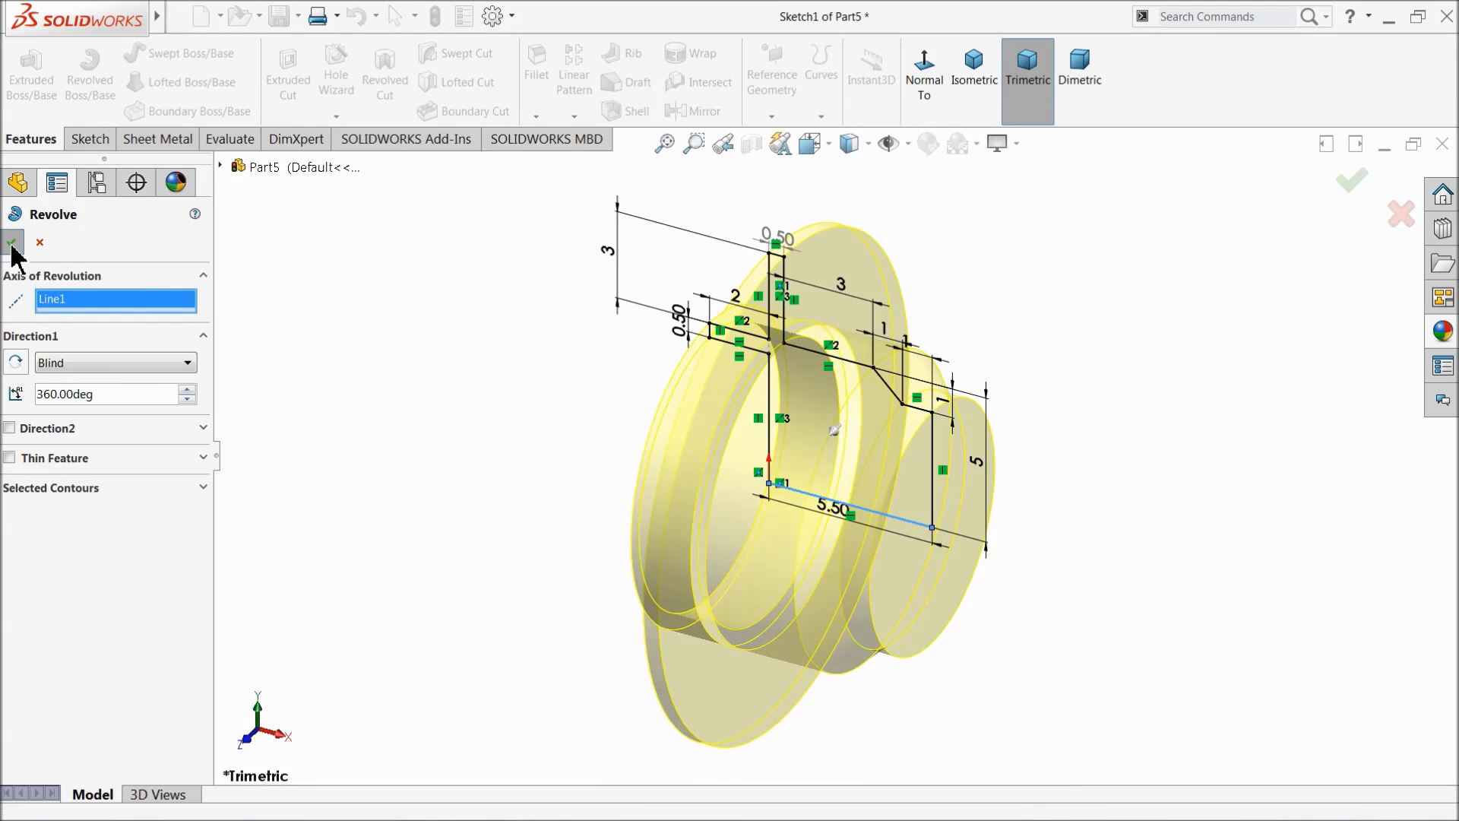
Step: Colour the revolved body dark grey from the standard colour palette
left_click(53, 428)
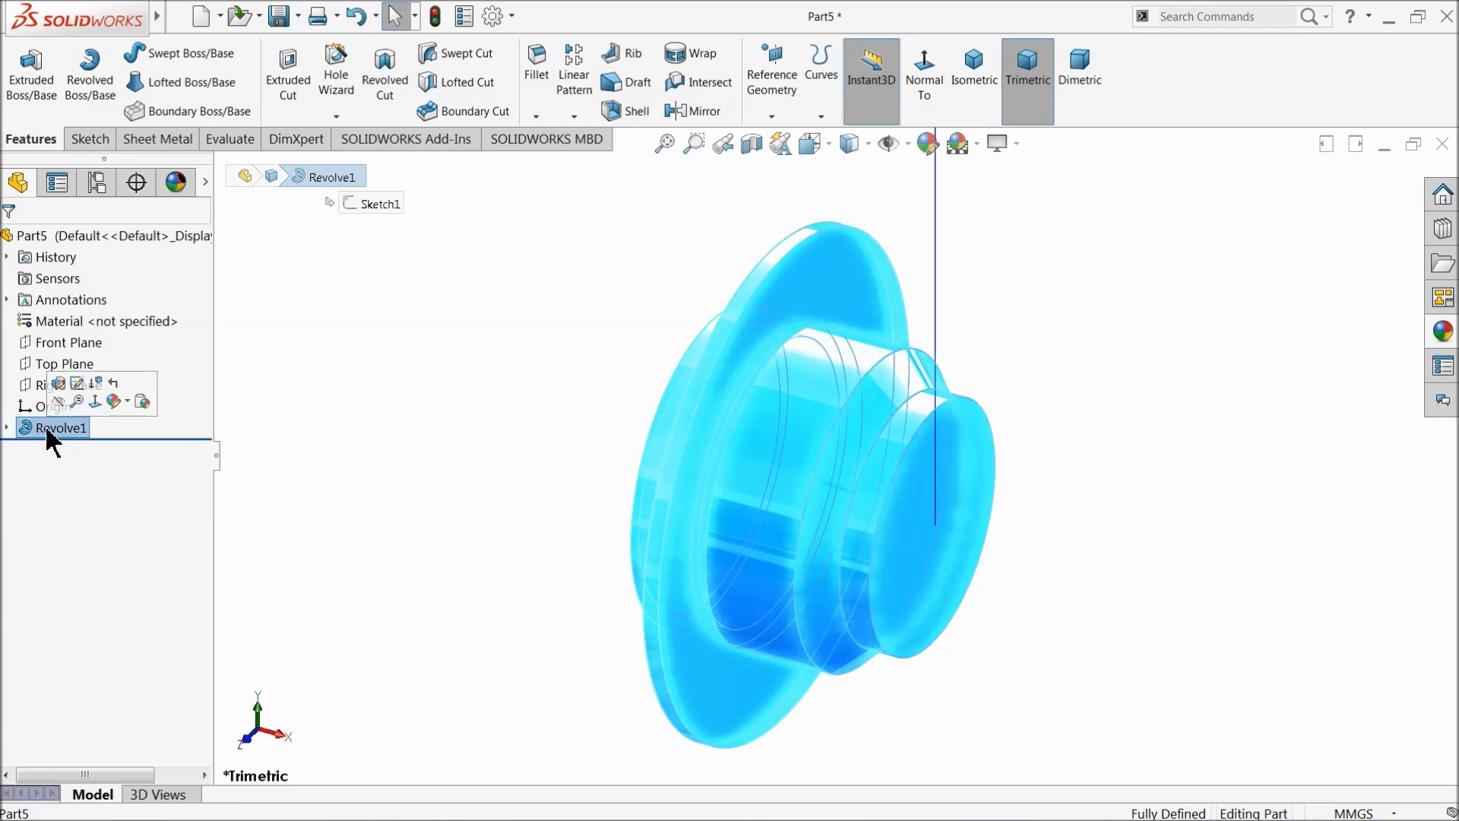
left_click(926, 152)
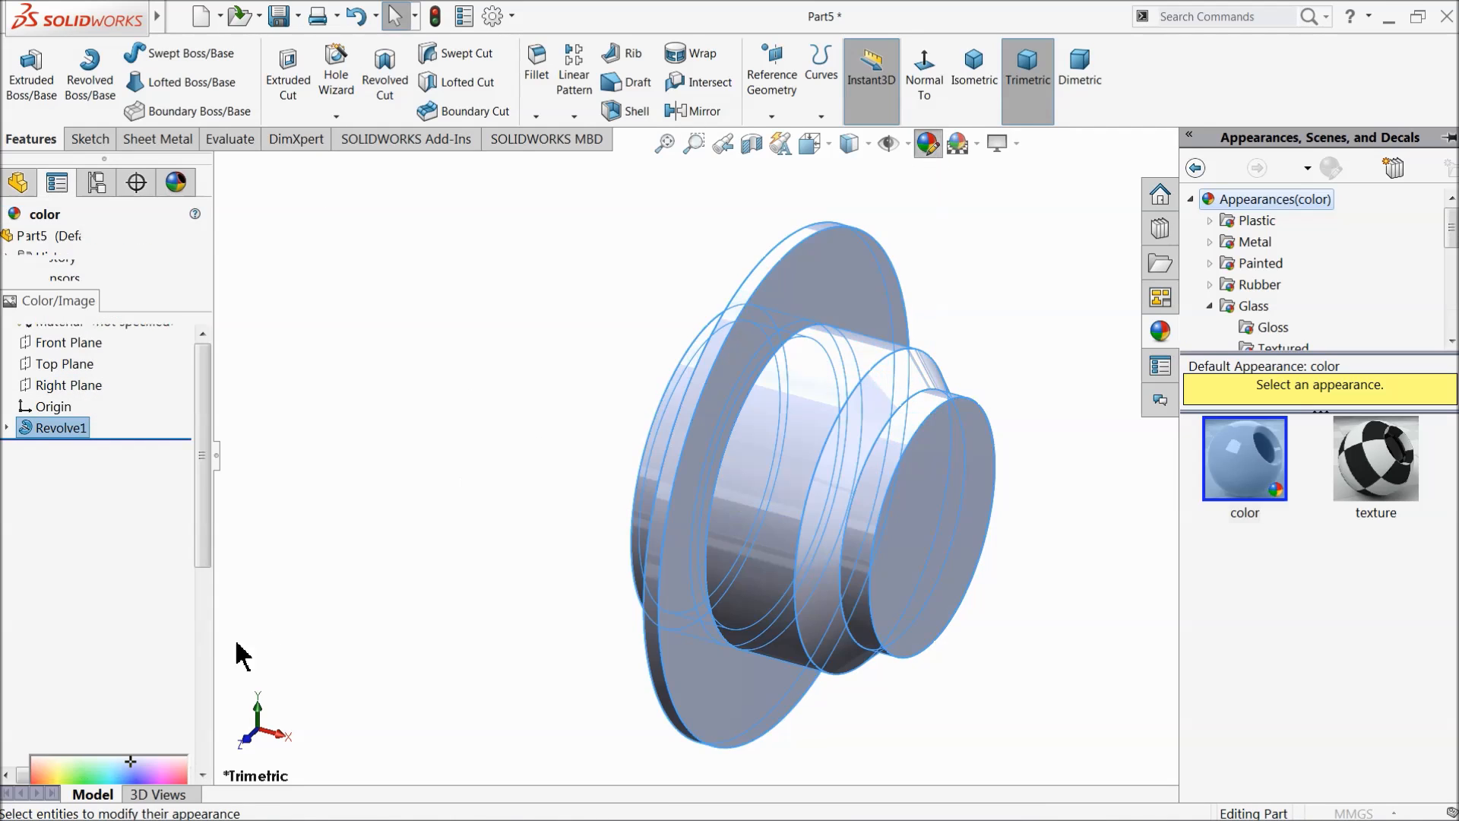
left_click(147, 674)
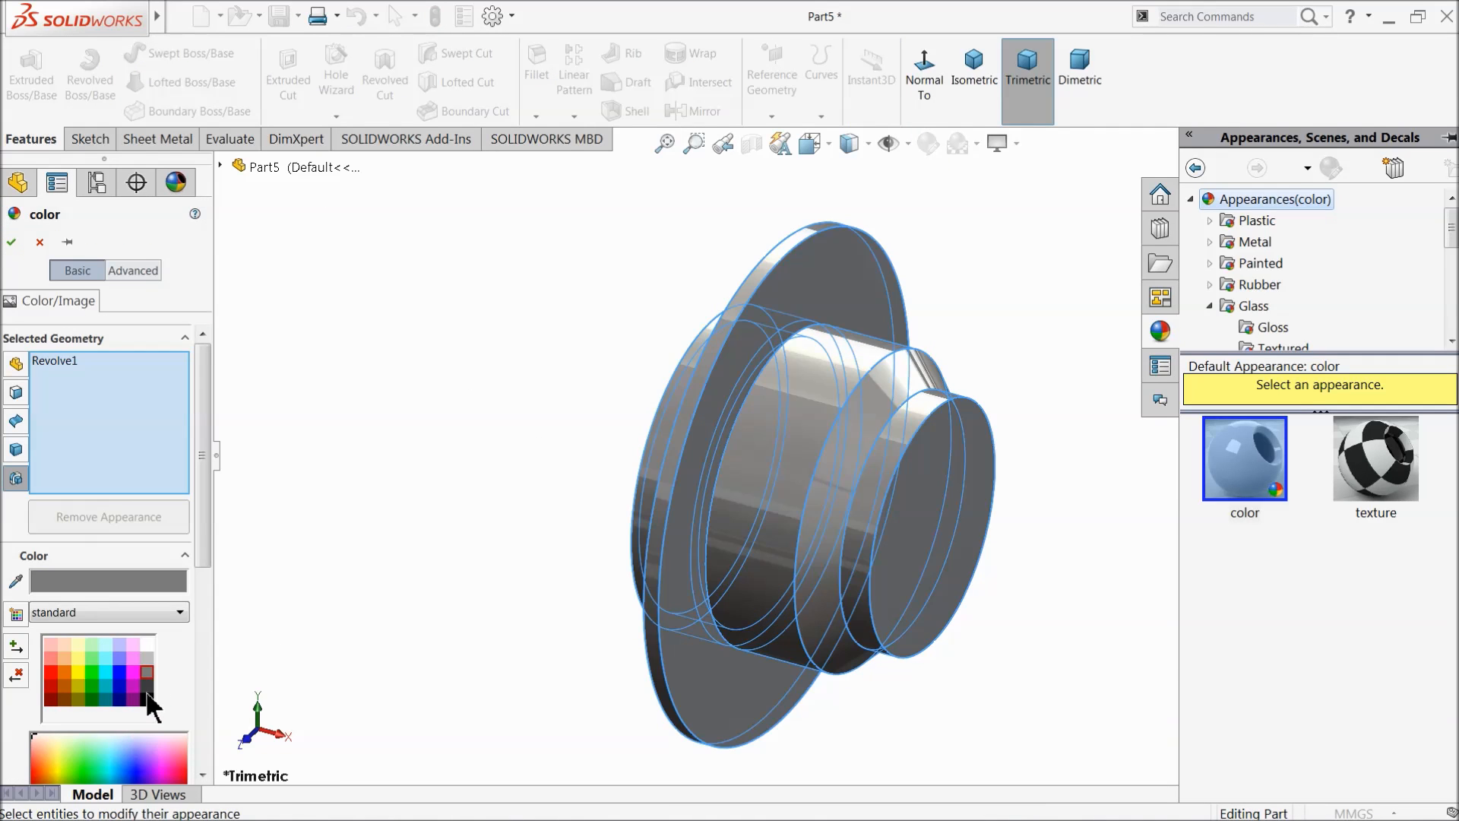
left_click(147, 692)
middle_click_drag(460, 548, 525, 523)
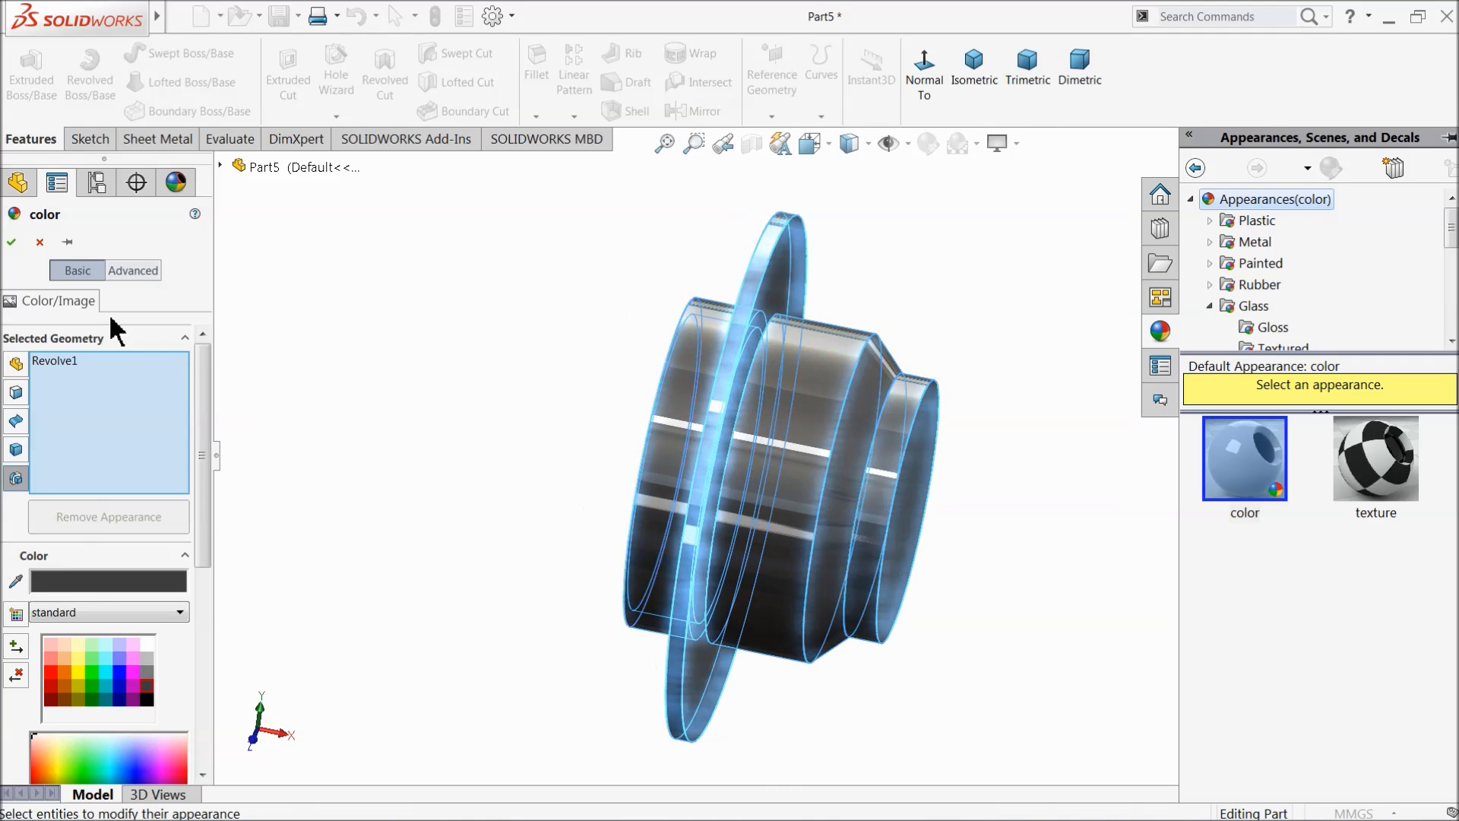
left_click(13, 244)
middle_click_drag(452, 349, 499, 411)
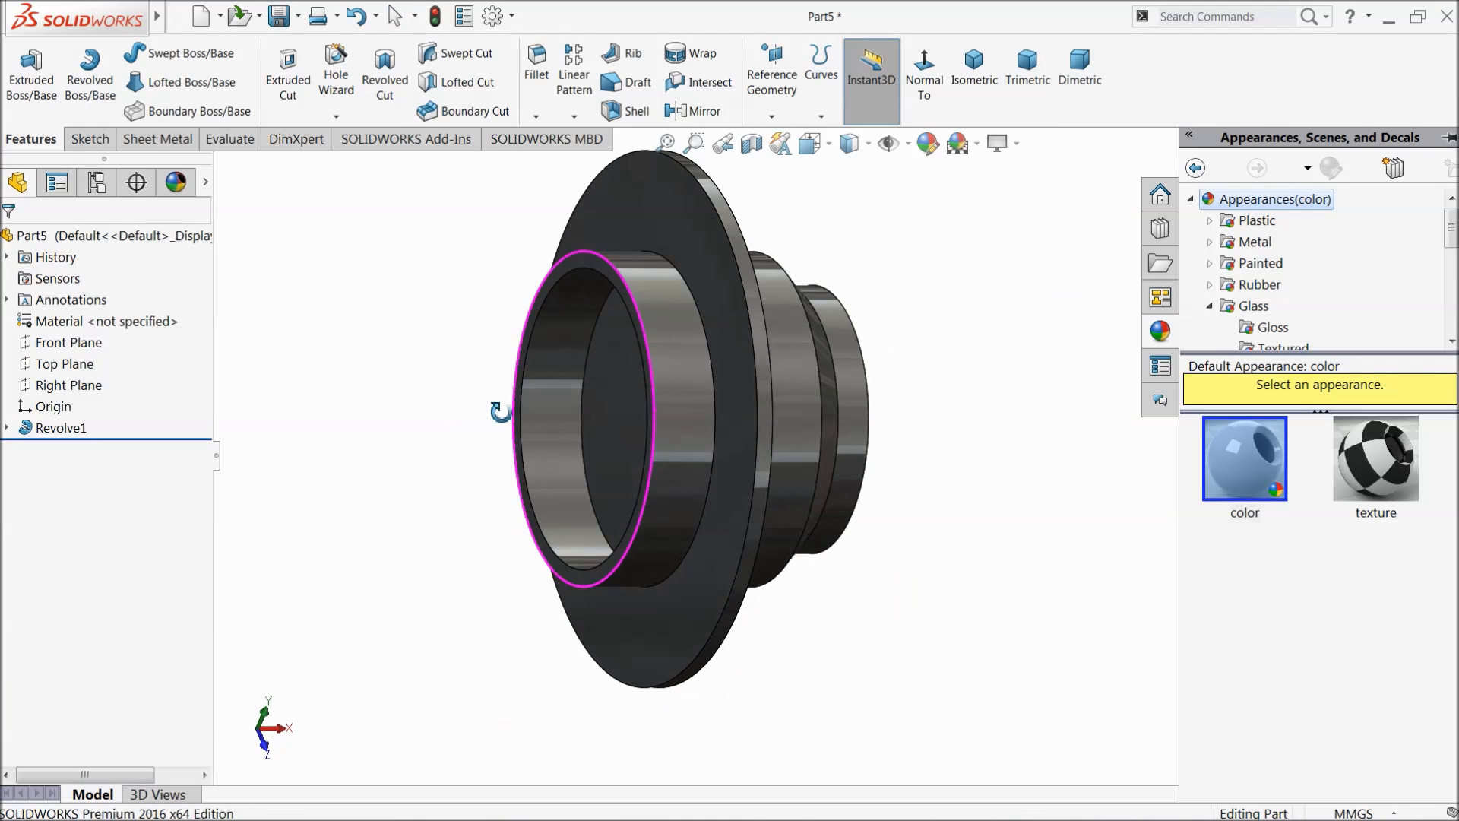
Step: Start a sketch on the Front Plane, viewed normal to it with hidden lines visible
left_click(45, 342)
left_click(42, 323)
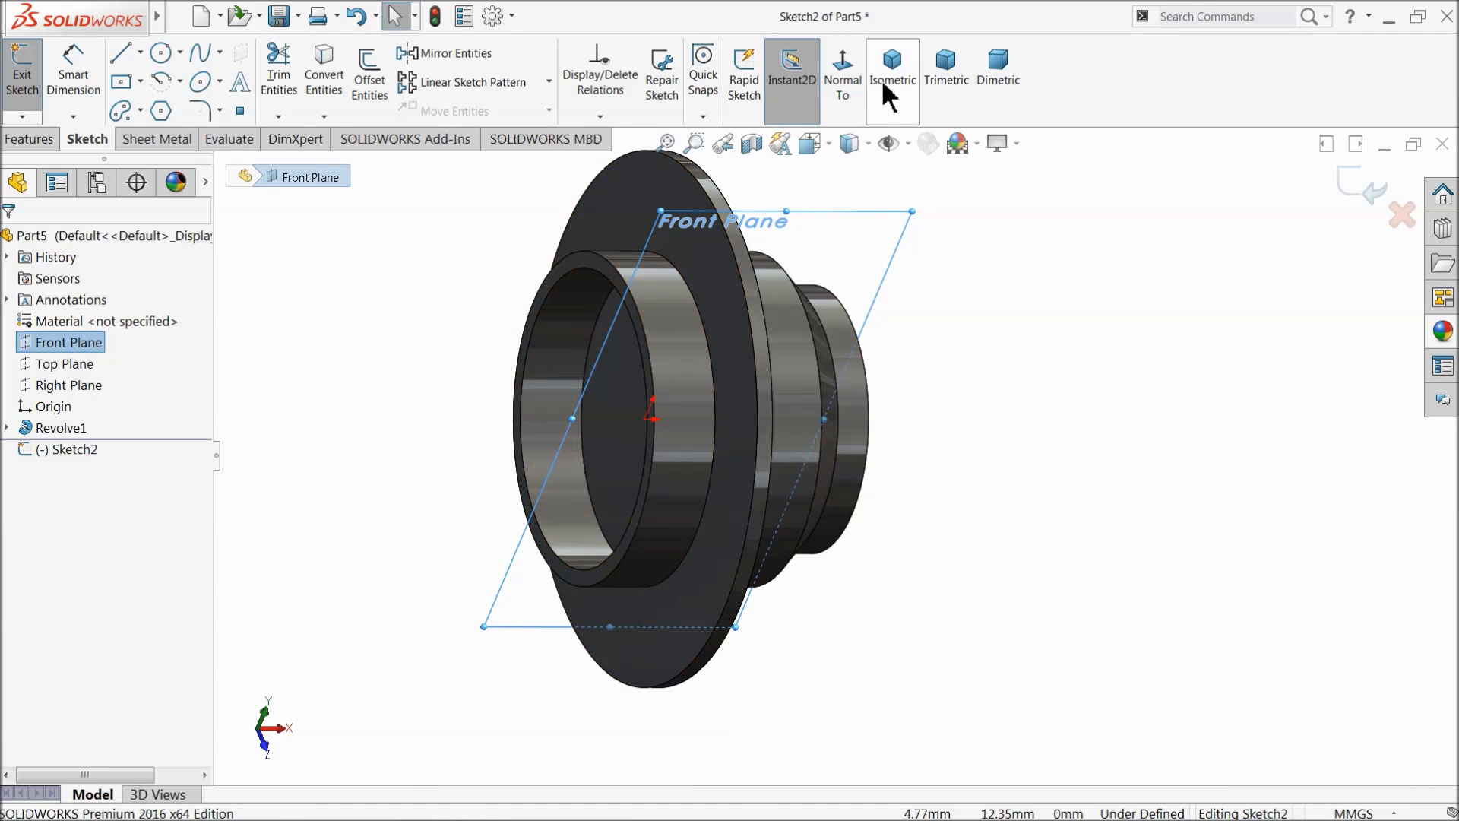
left_click(845, 72)
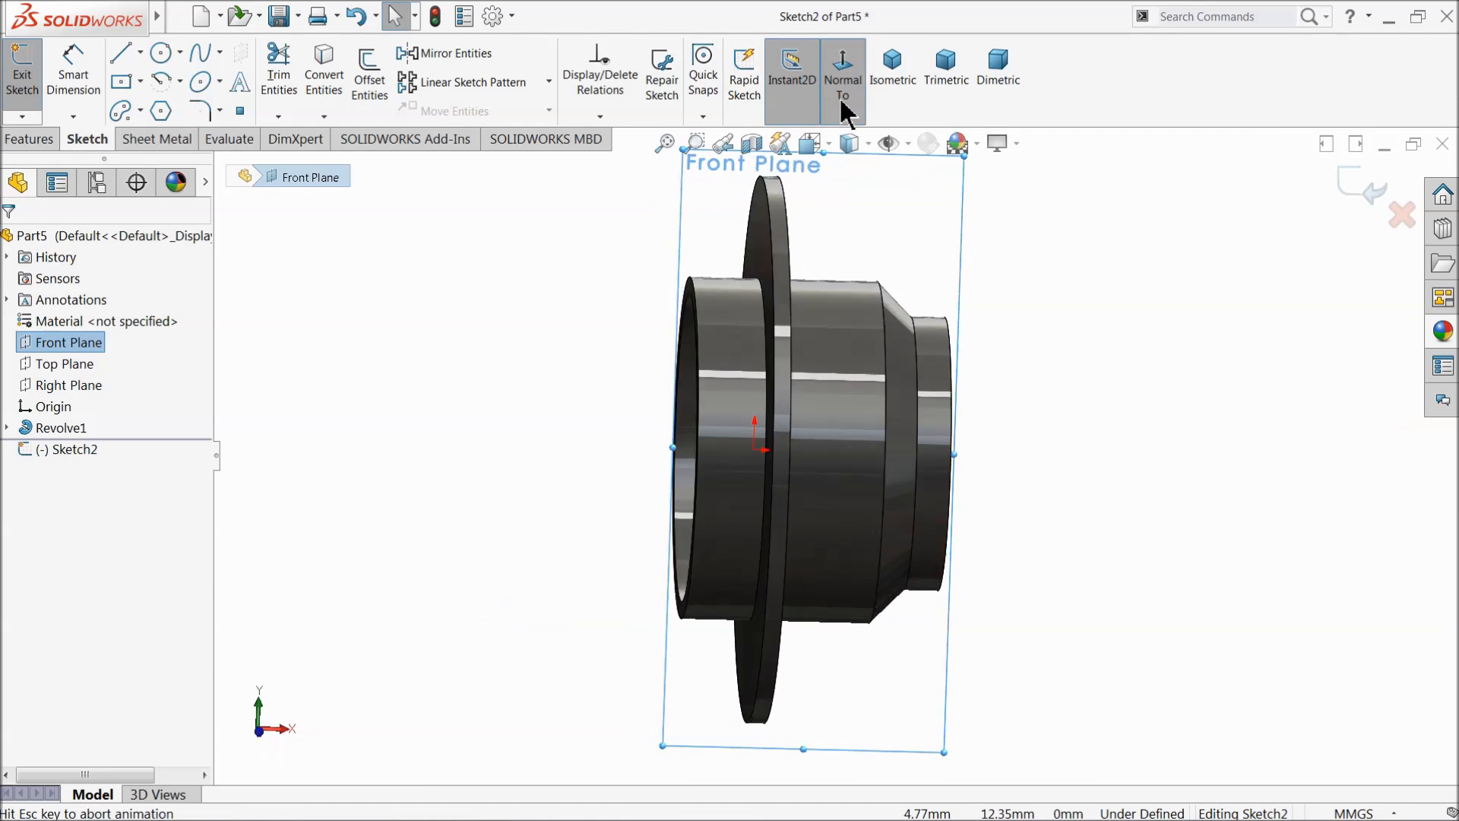
left_click(827, 145)
left_click(849, 144)
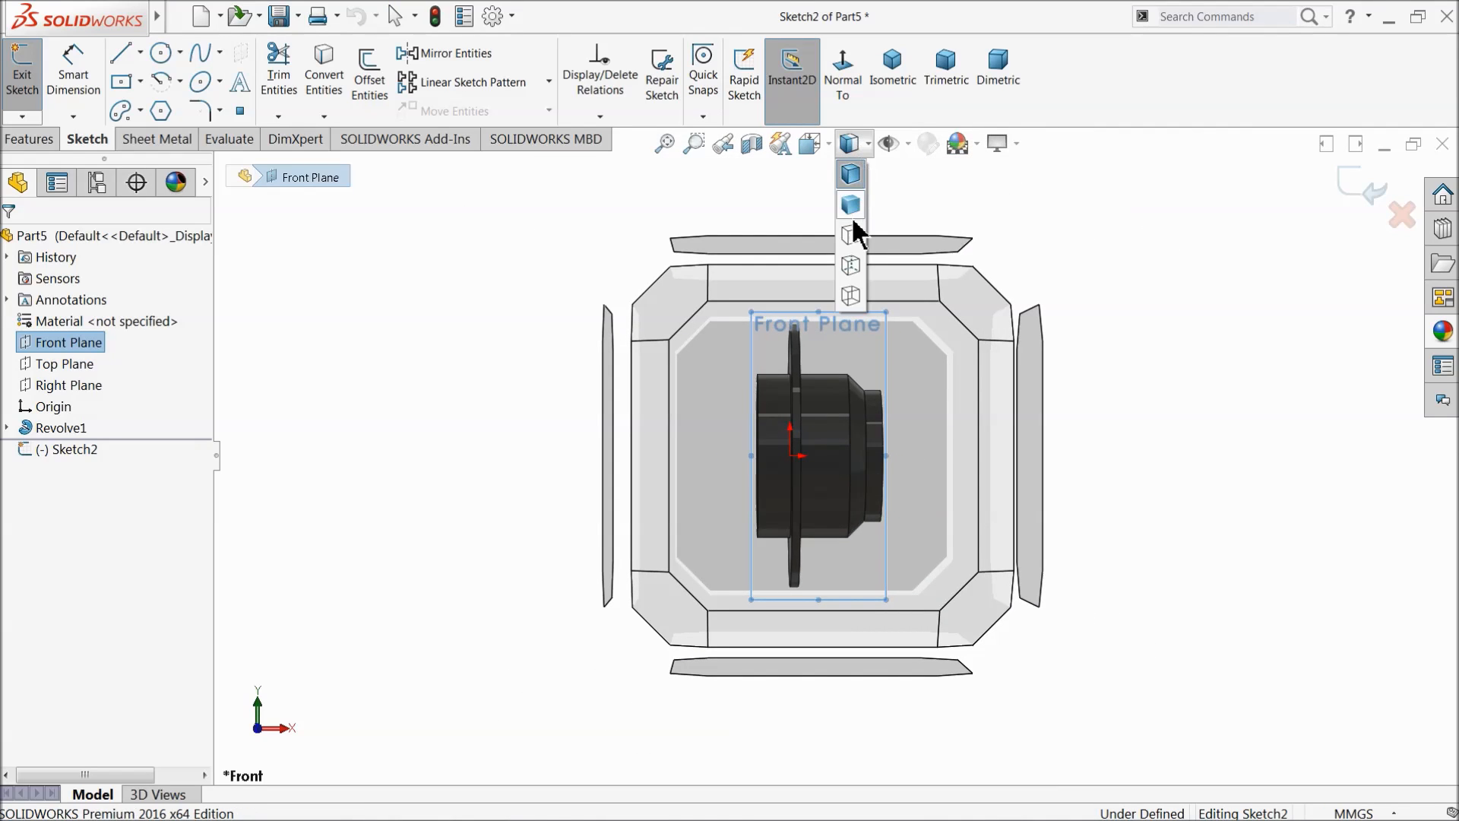
left_click(852, 263)
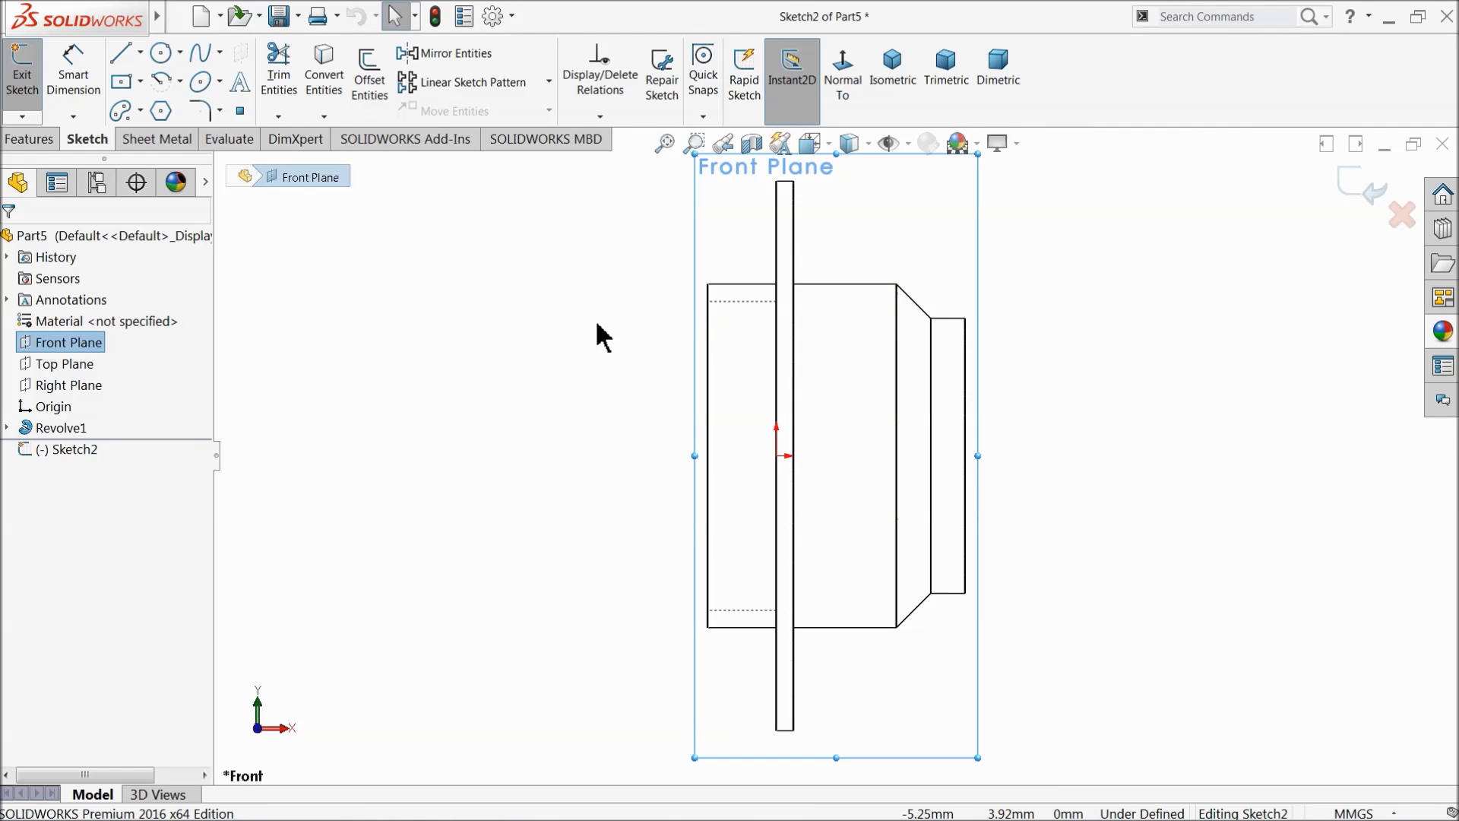
Step: Draw a horizontal centerline from the origin out past the open end of the part, and delete the stray slanted segment
left_click(141, 53)
left_click(154, 92)
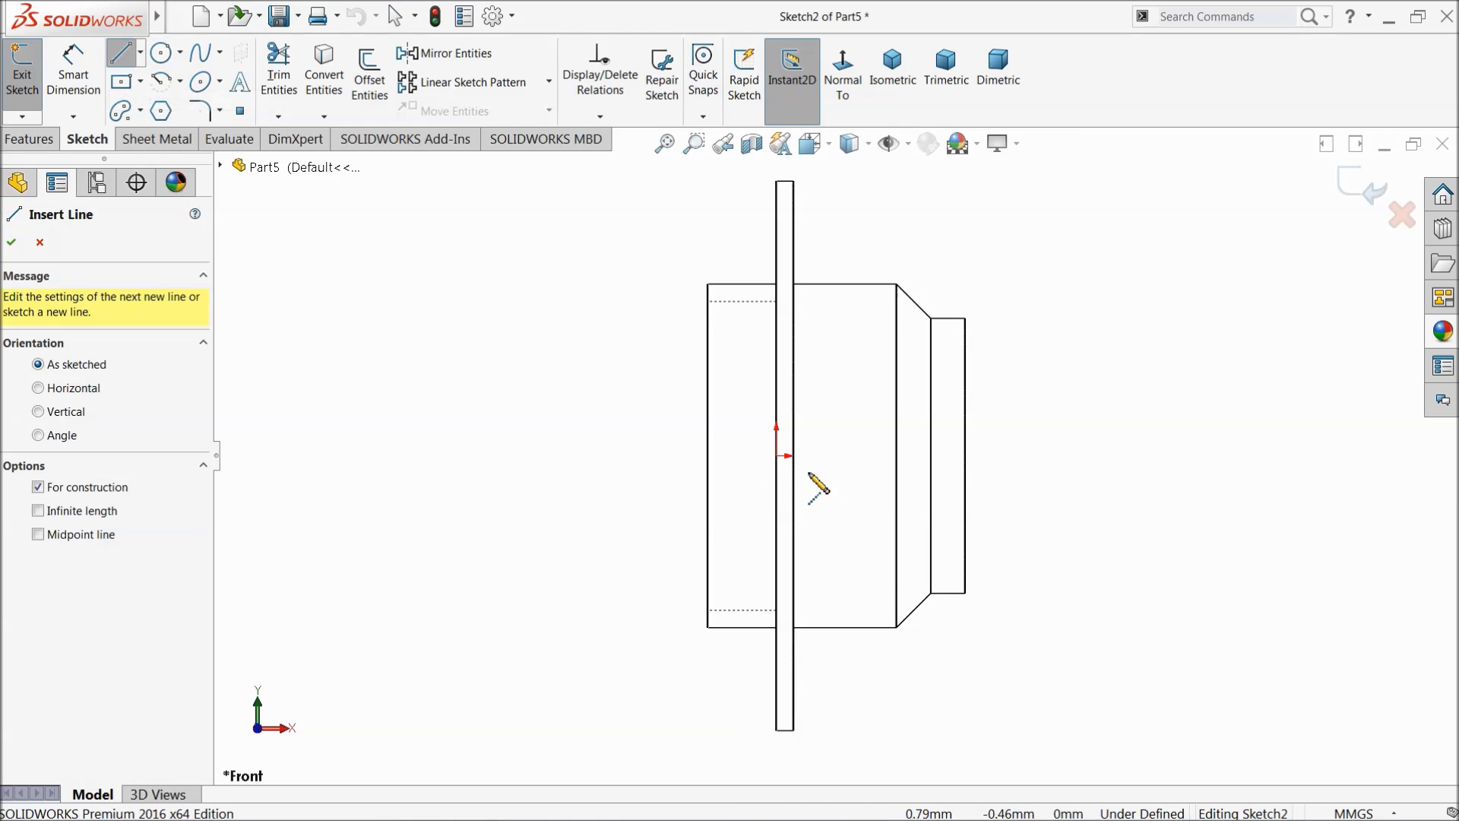
left_click(776, 456)
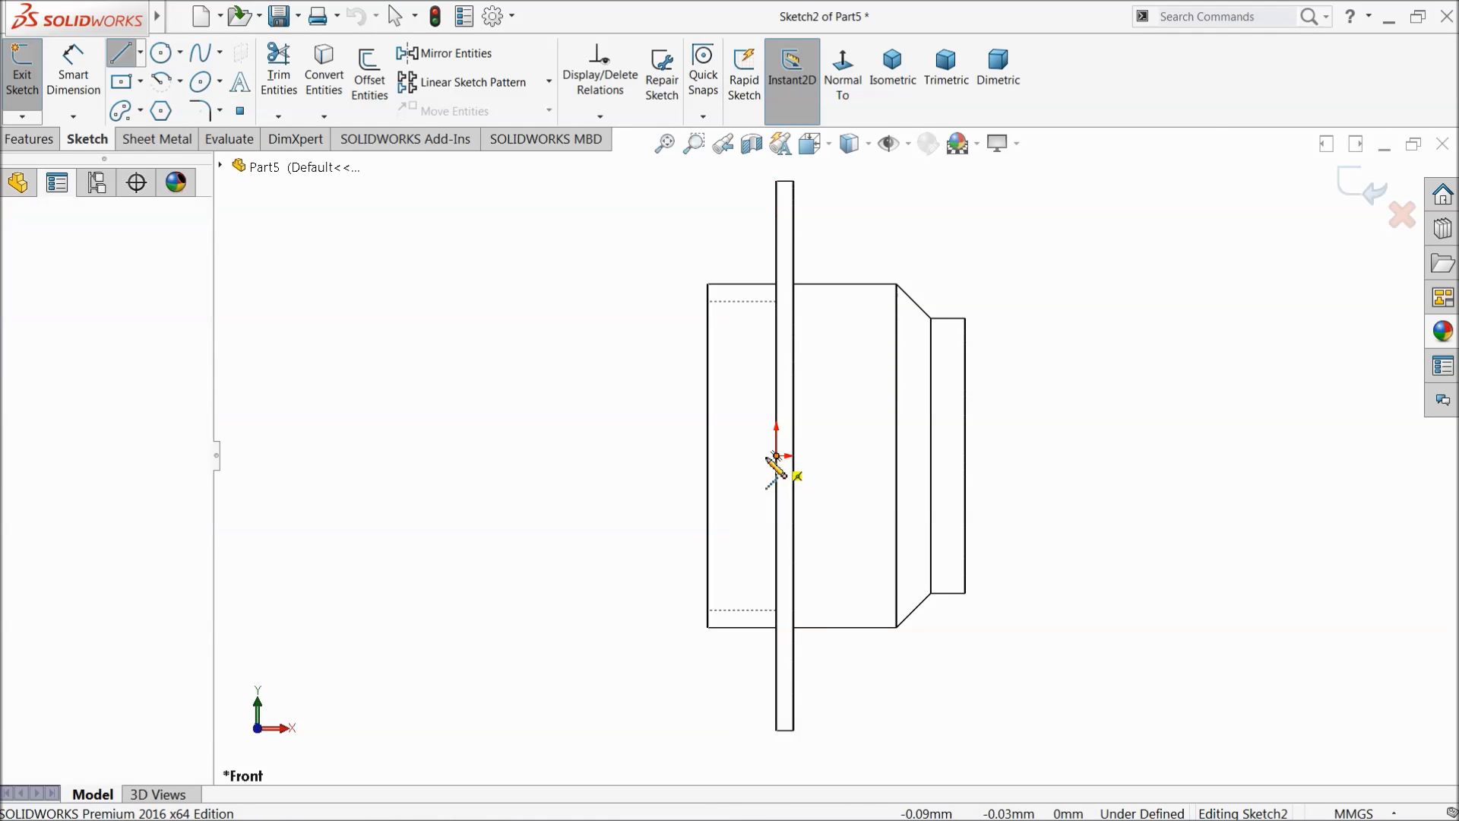
left_click(286, 455)
right_click(378, 325)
left_click(420, 336)
left_click(362, 349)
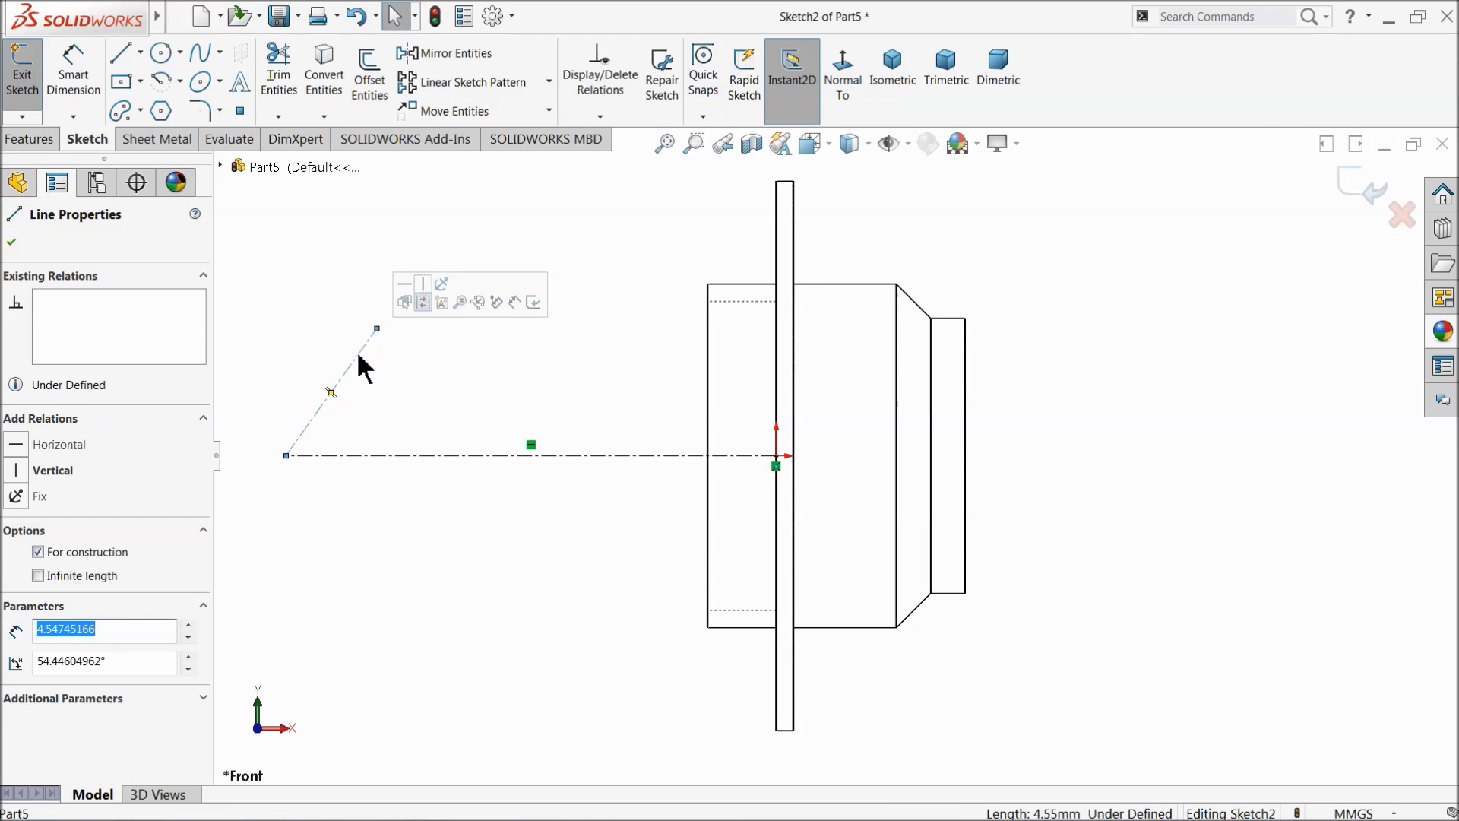
key("Delete")
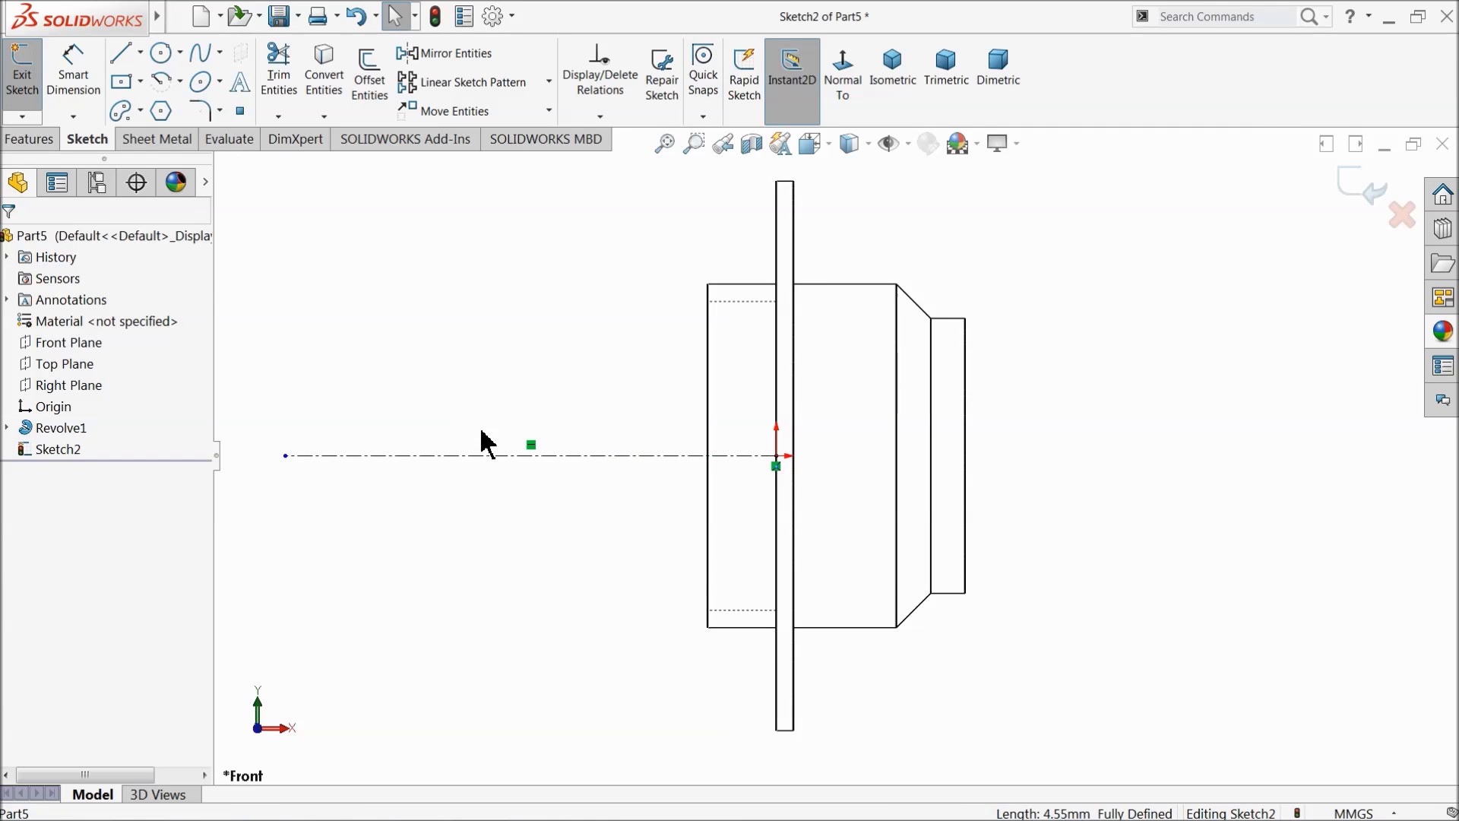
Step: Sketch connected lines from the origin up to the bore edge, about 3.14 mm horizontally past the open end, and diagonally up and outward
left_click(118, 56)
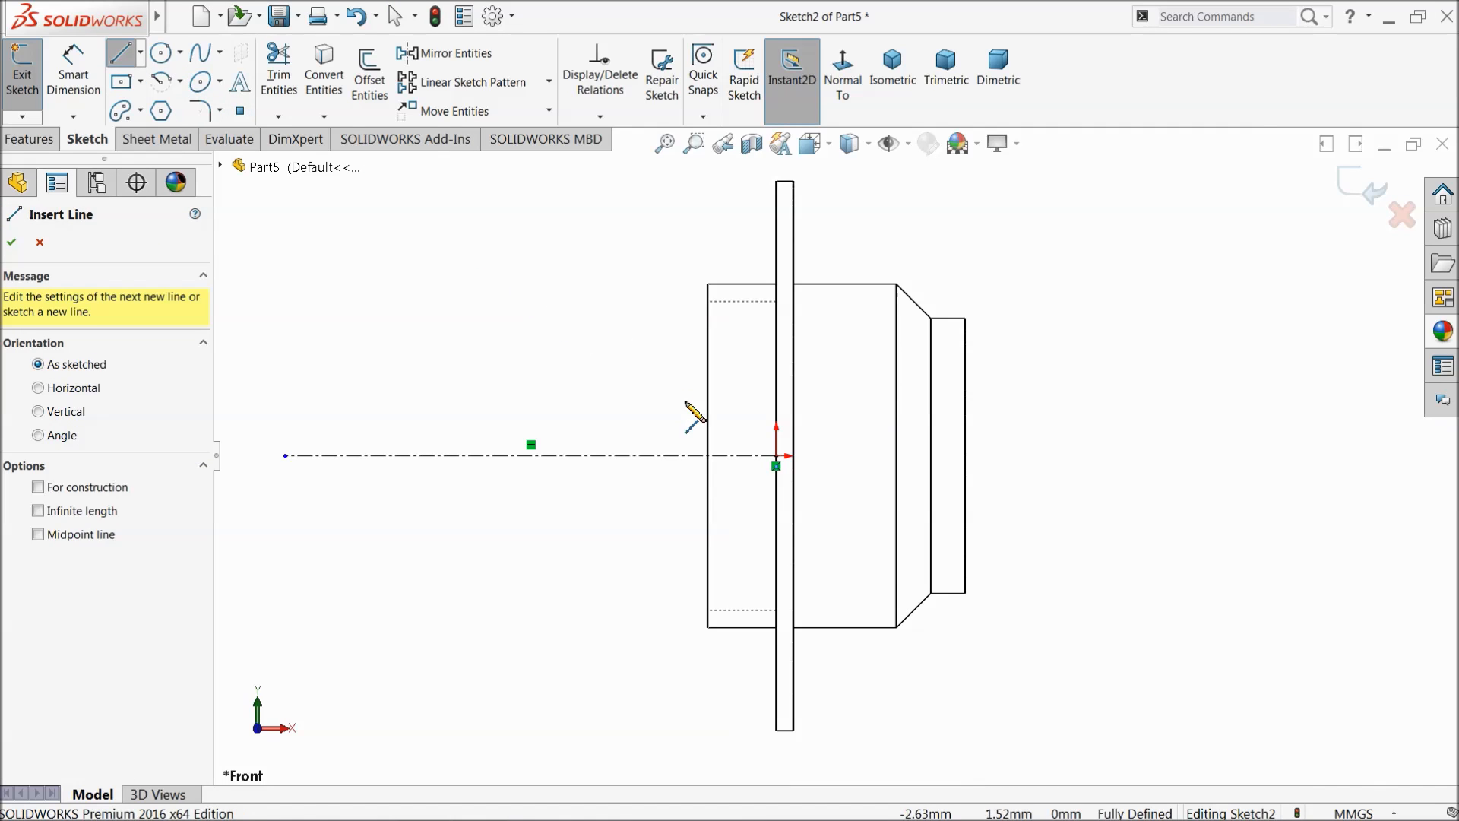
left_click(776, 456)
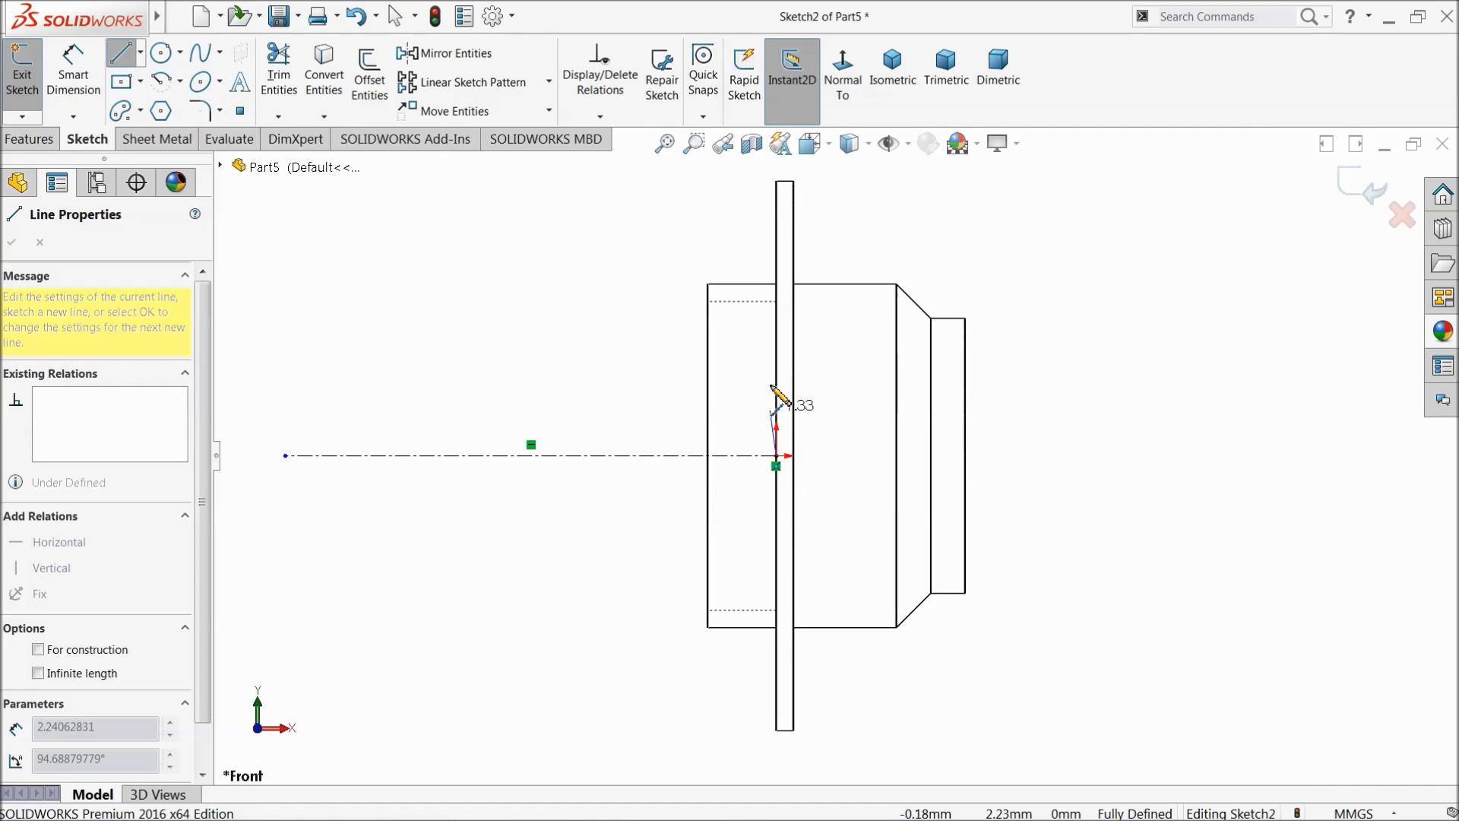
left_click(776, 301)
left_click(668, 301)
scroll(519, 248, "up", 2)
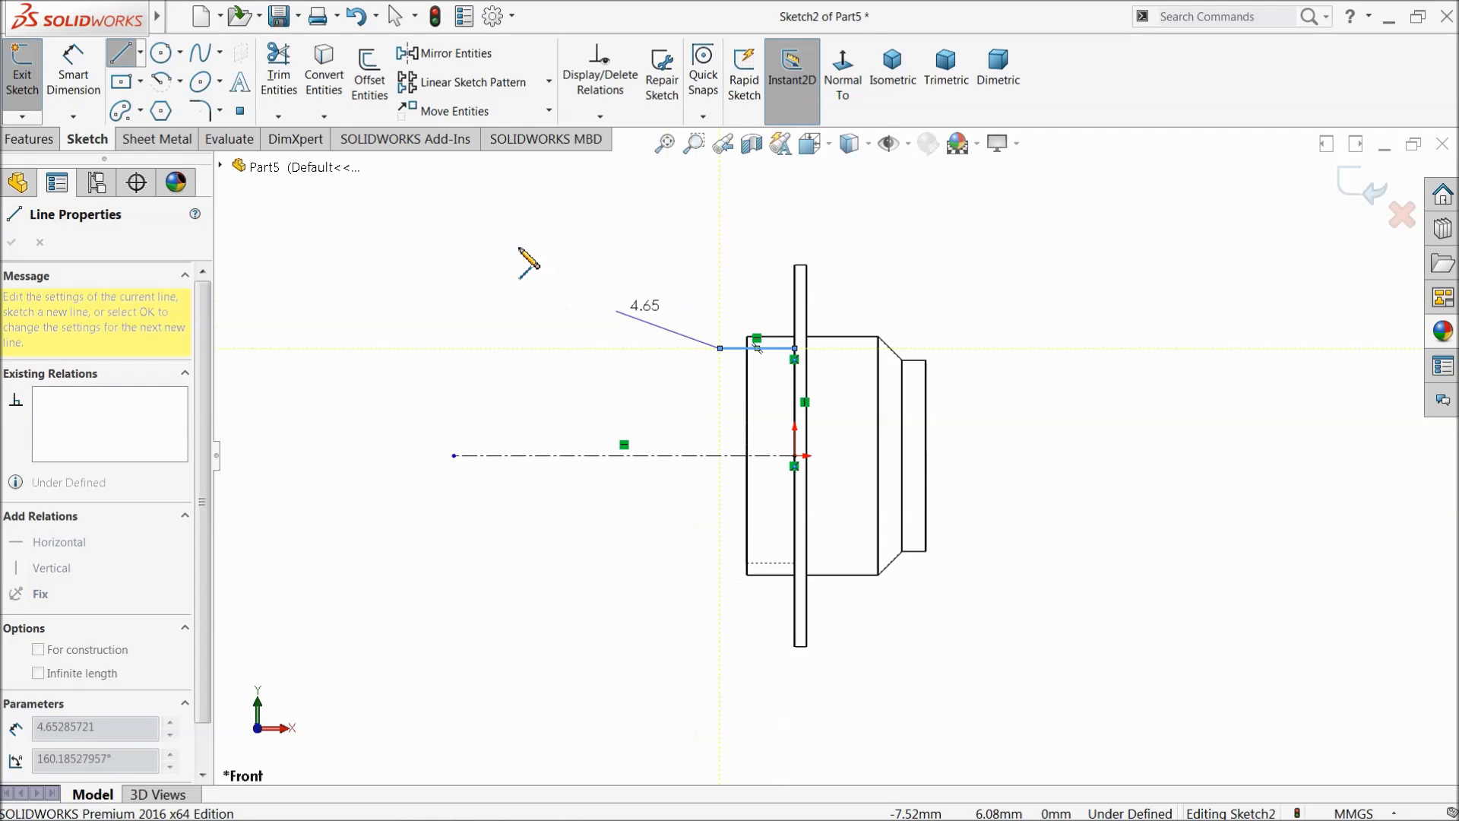
left_click(467, 234)
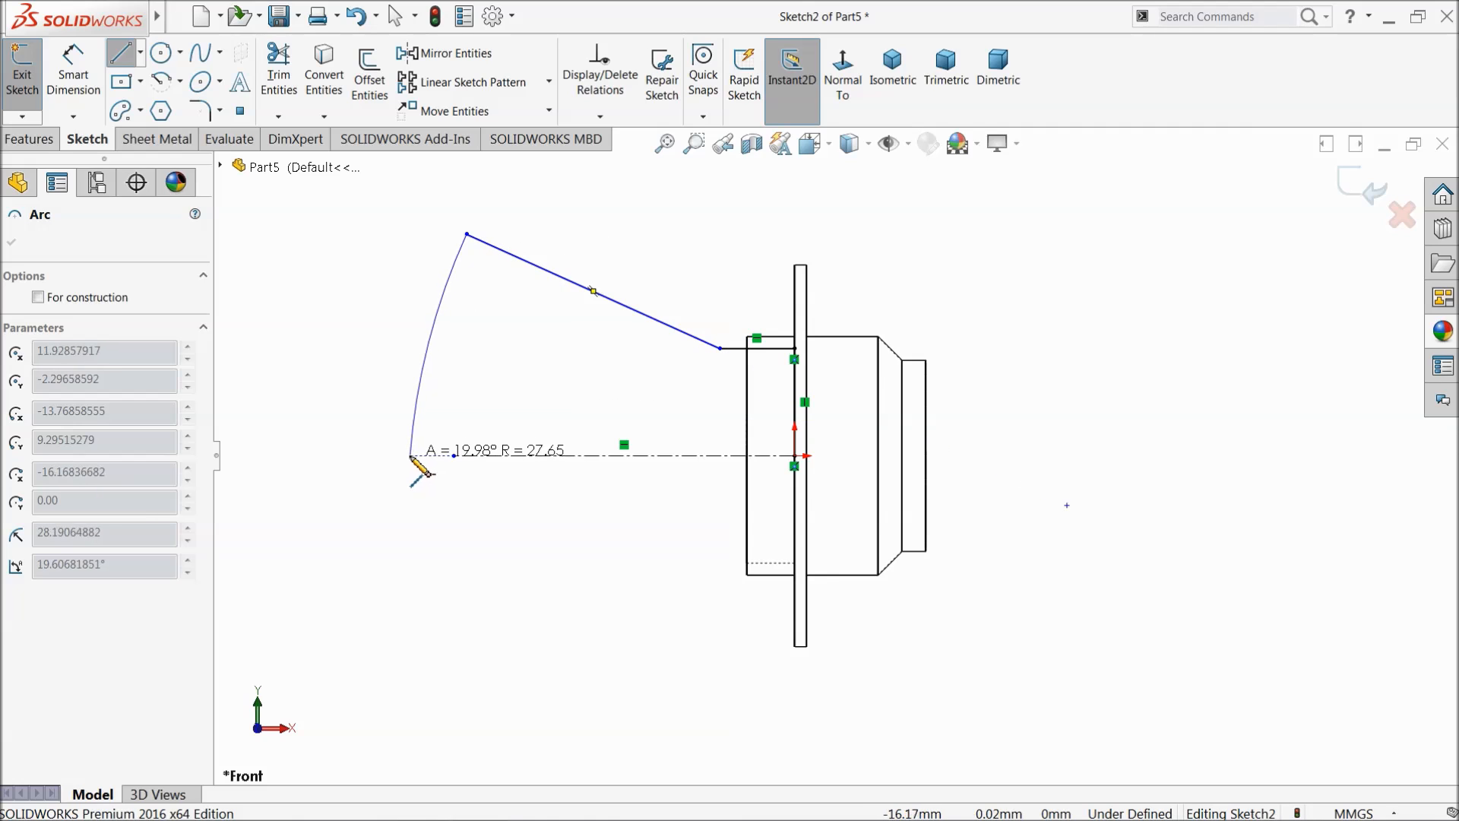
Step: Continue the profile with an arc down to the axis level and close it with a horizontal line about 16.3 mm long to the origin
left_click(407, 456)
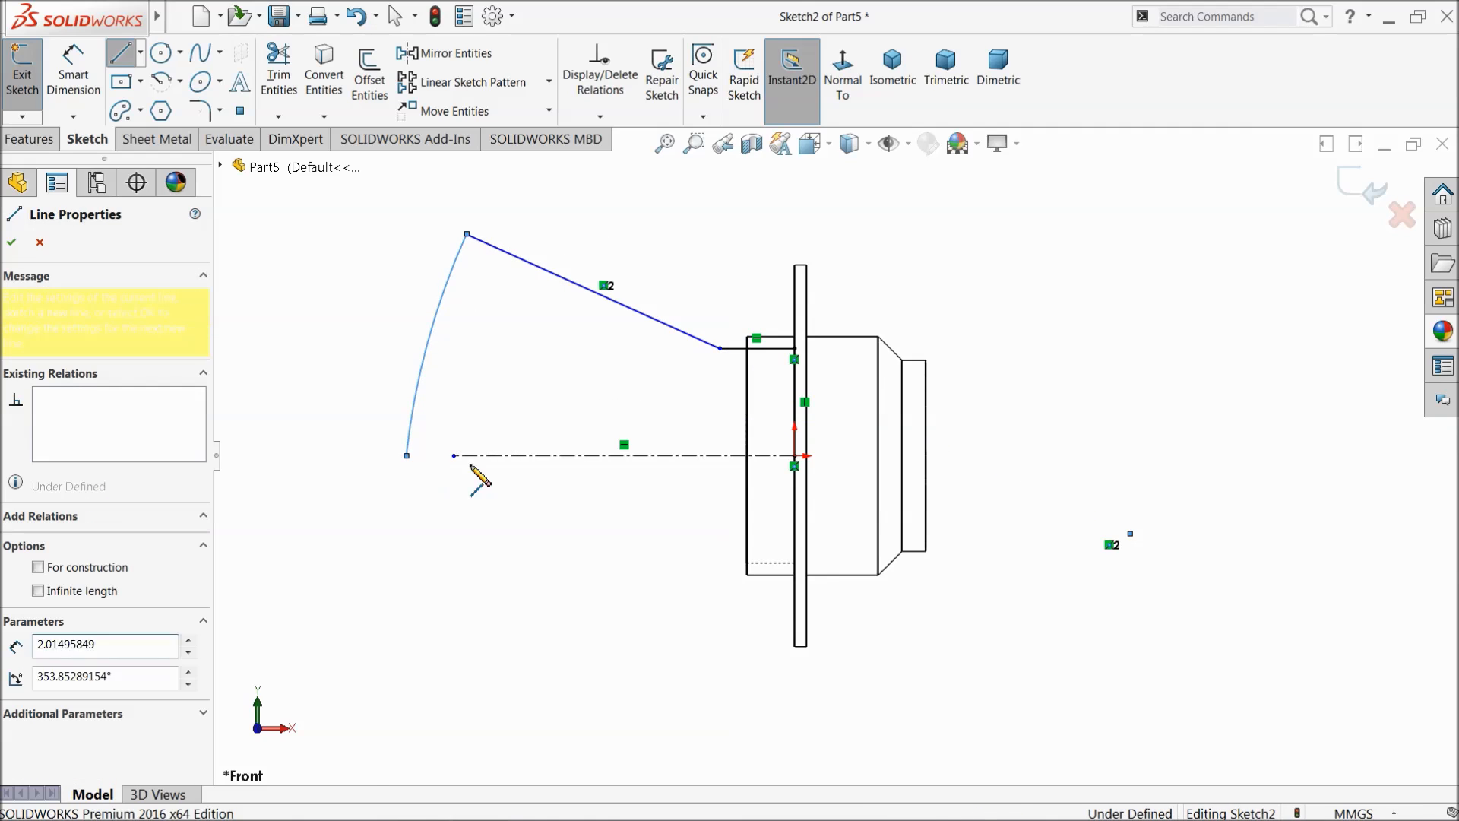
left_click(796, 456)
right_click(944, 247)
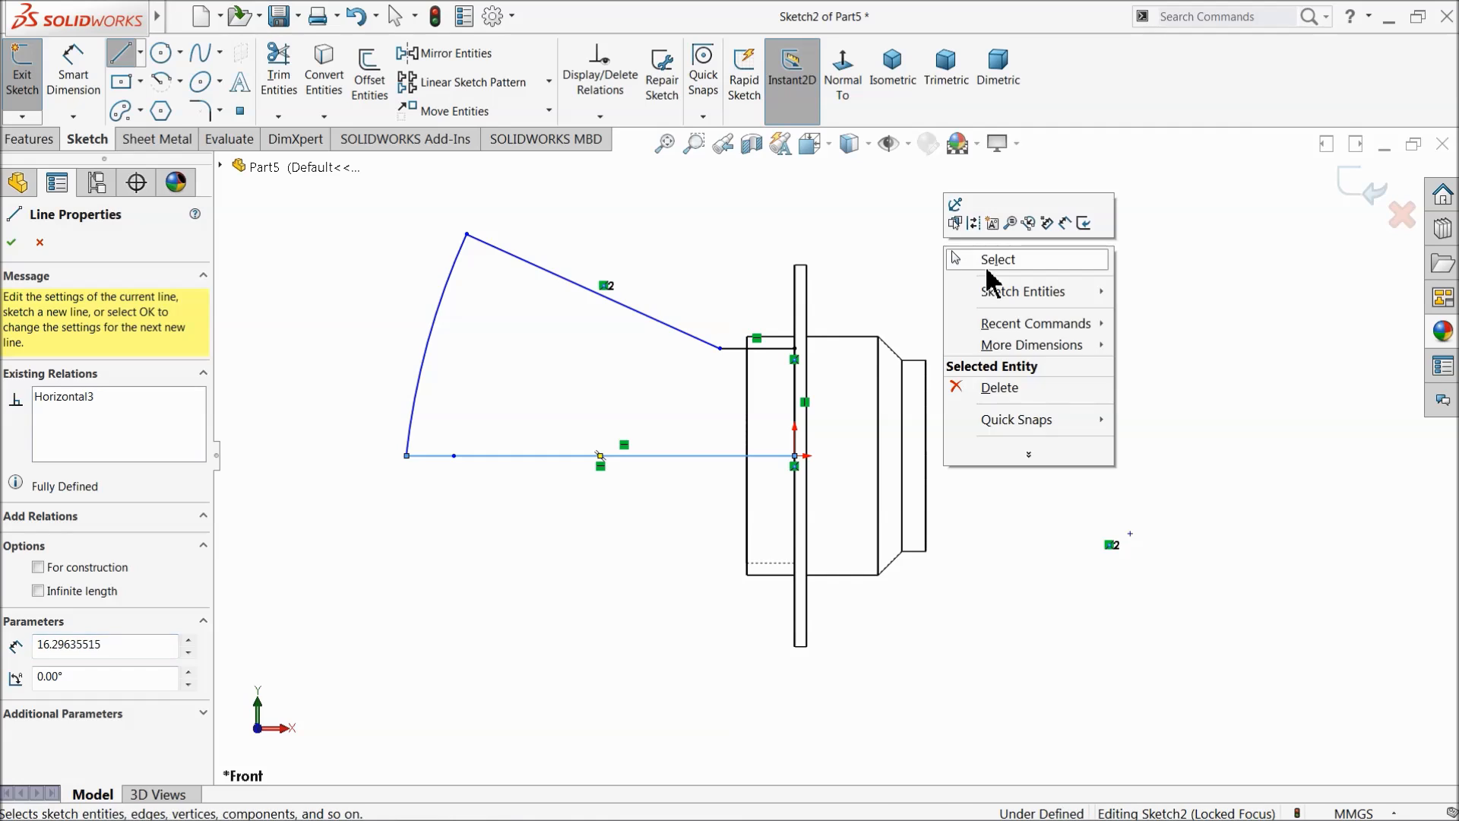
left_click(988, 260)
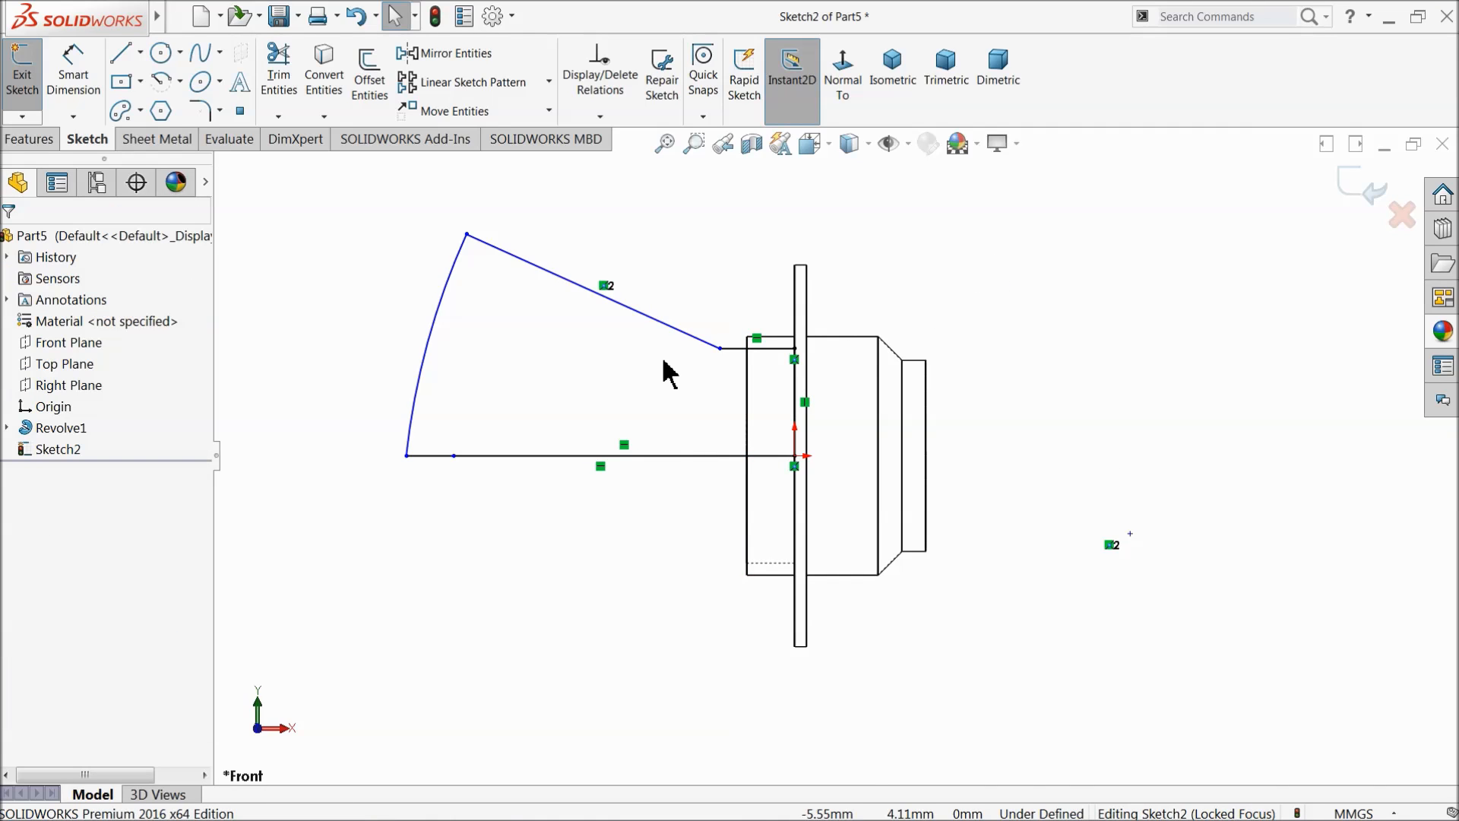
Step: Fillet the profile's upper corner between the slanted line and the arc with a 3 mm radius
scroll(669, 372, "down", 2)
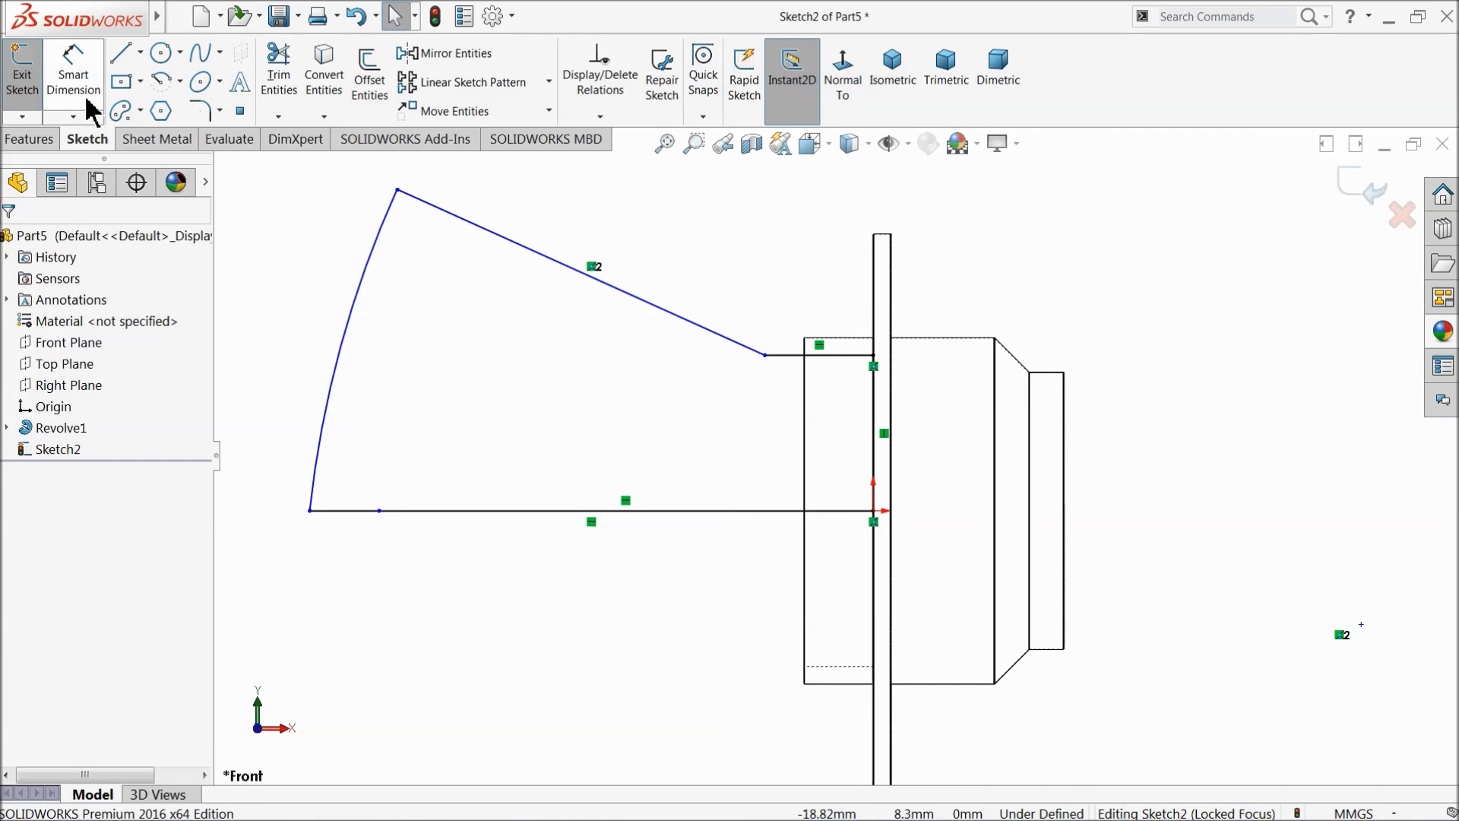
left_click(199, 112)
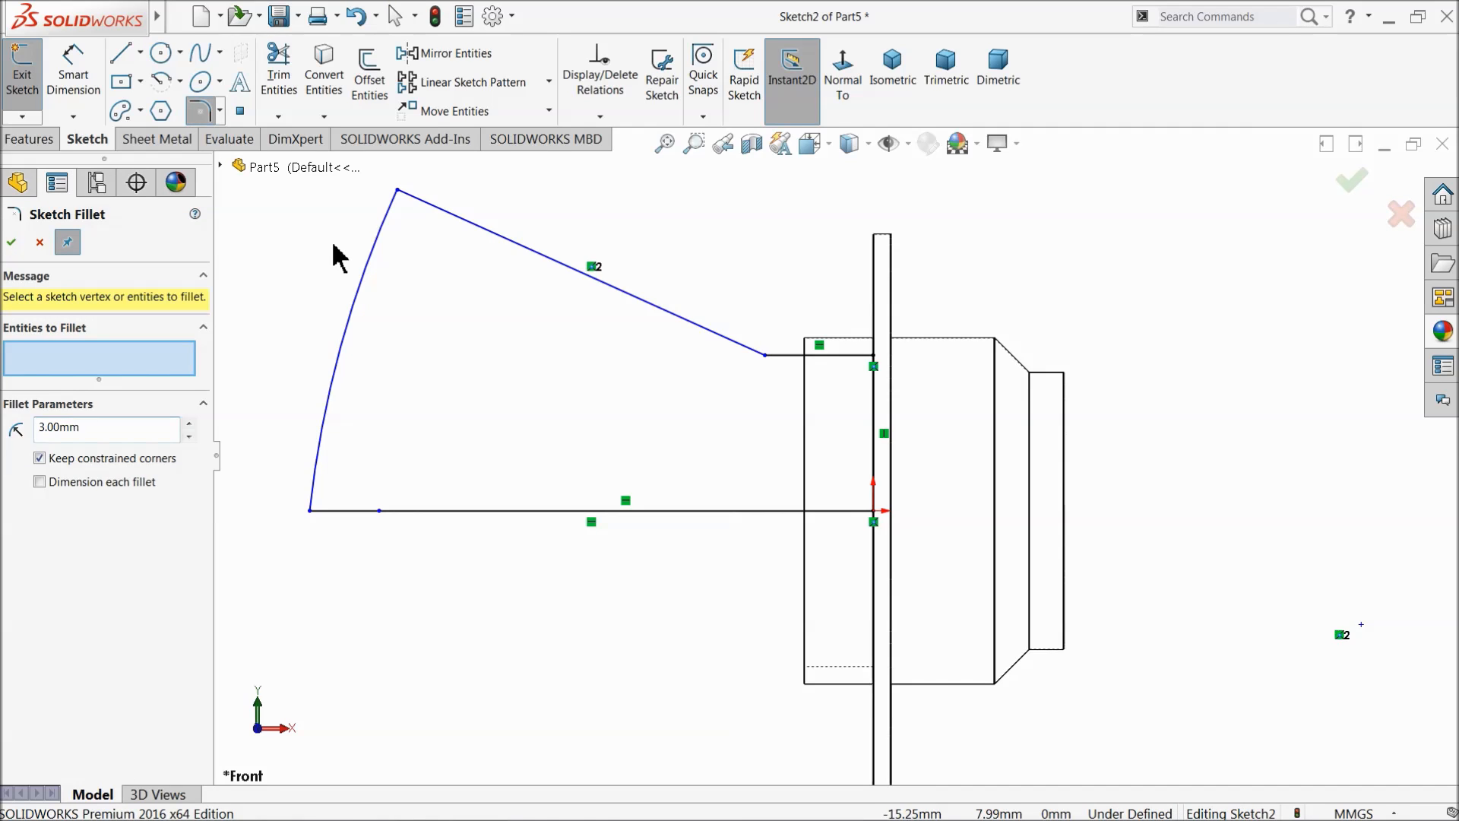
left_click(397, 192)
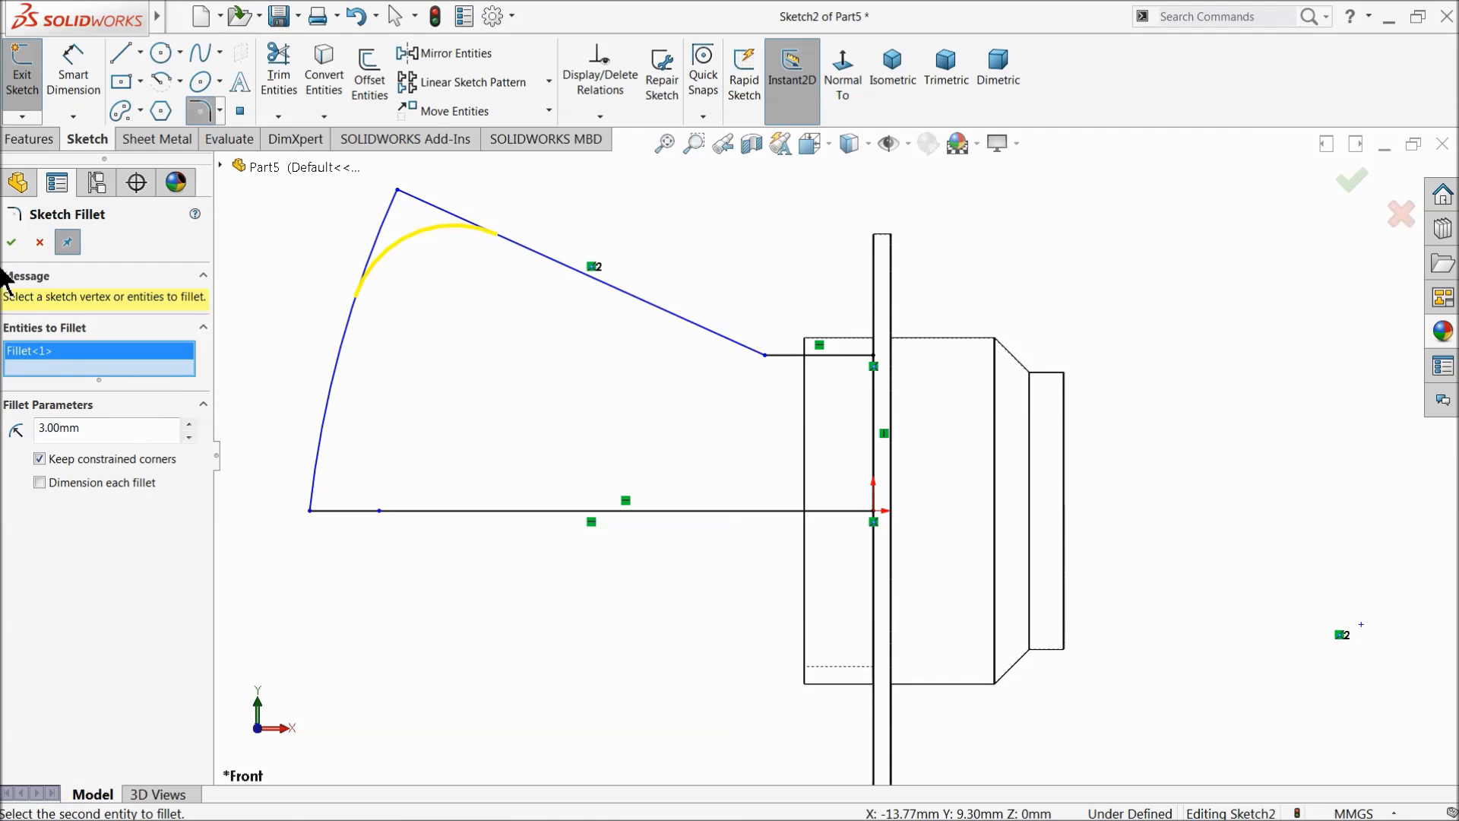
left_click(12, 242)
key("f")
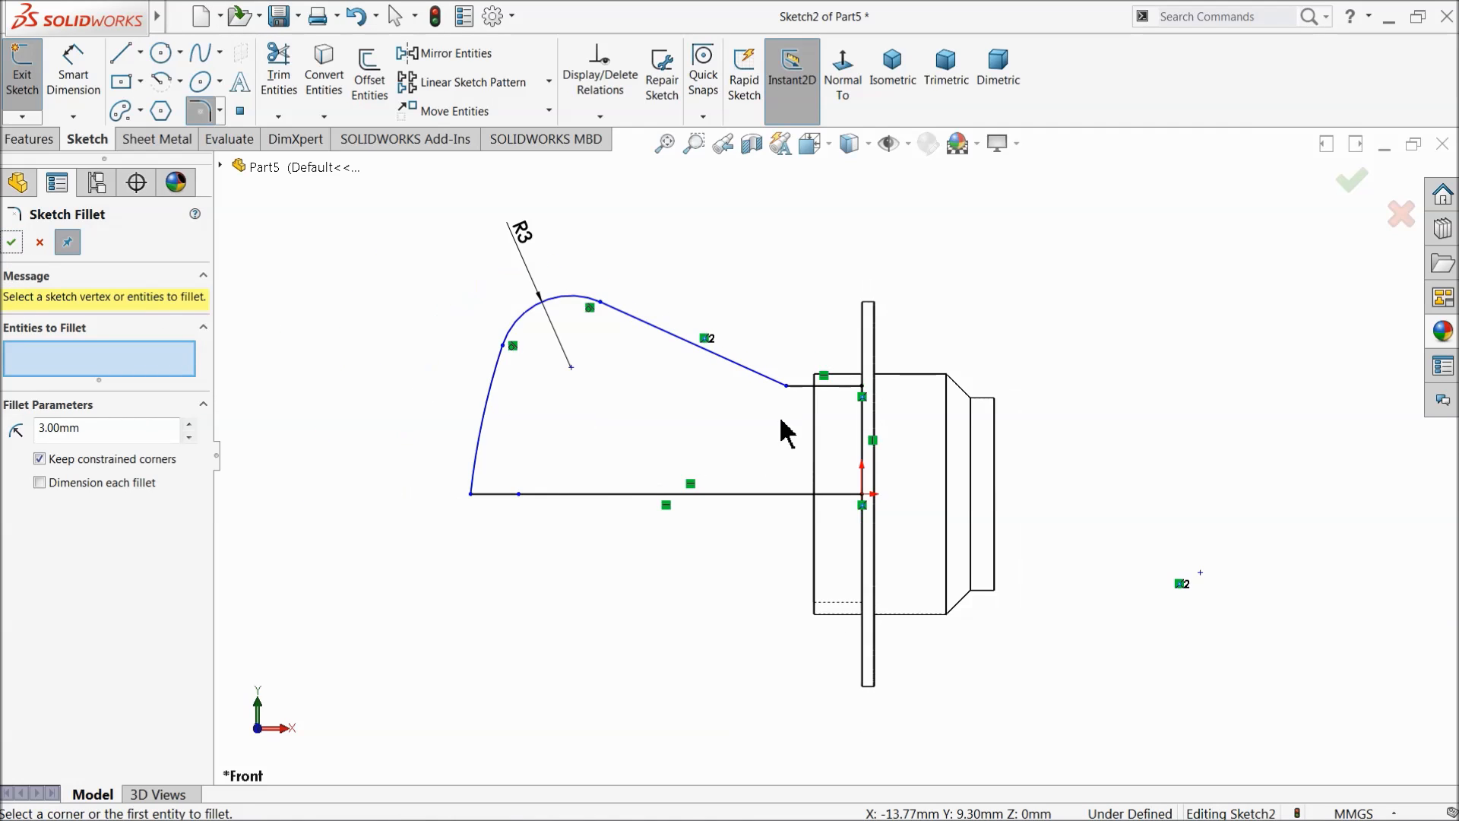
Step: Dimension the horizontal distance from the fillet's centre to the vertical line at the origin as 16 mm
left_click(73, 76)
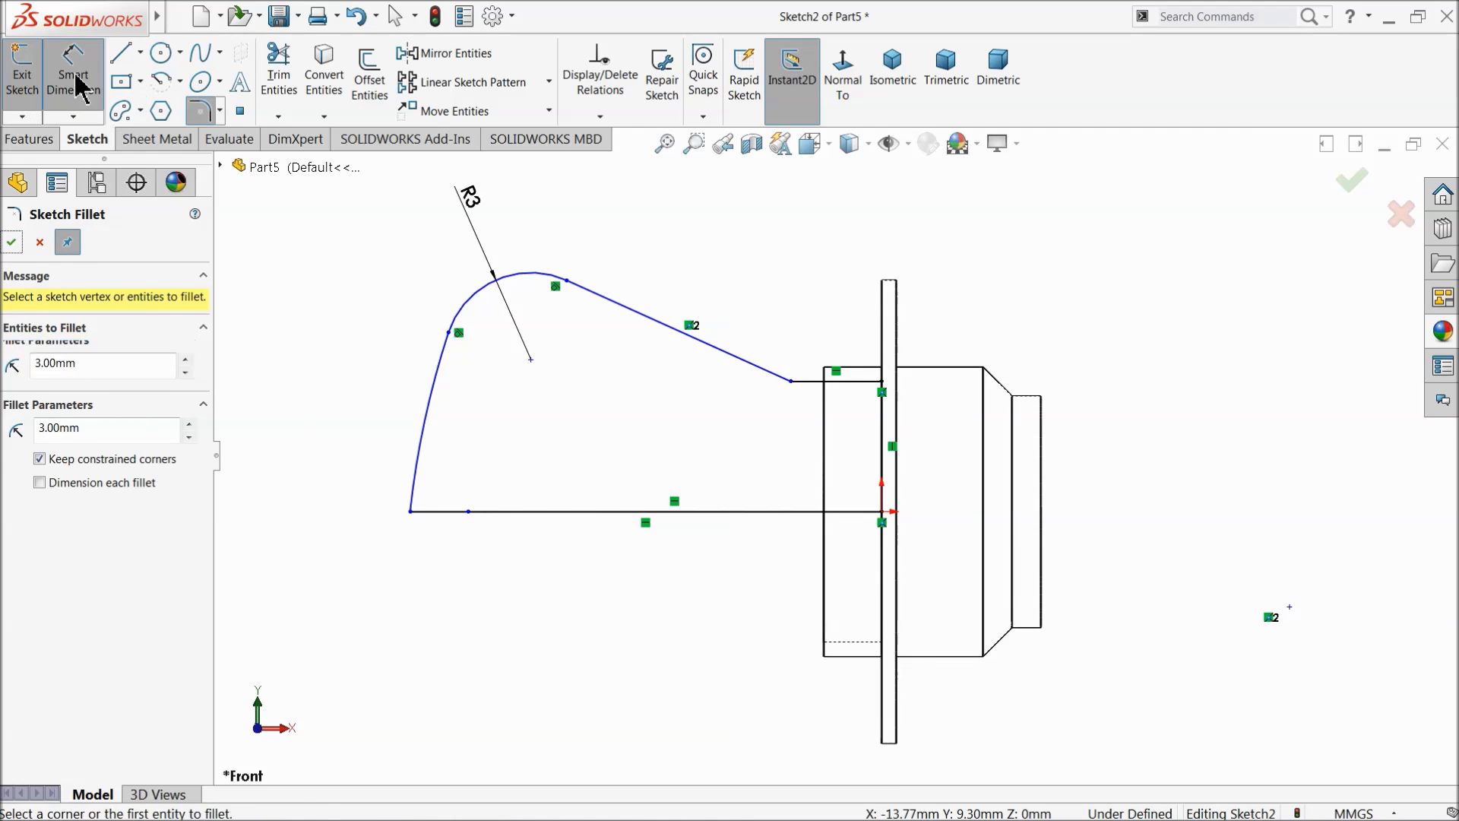
left_click(531, 361)
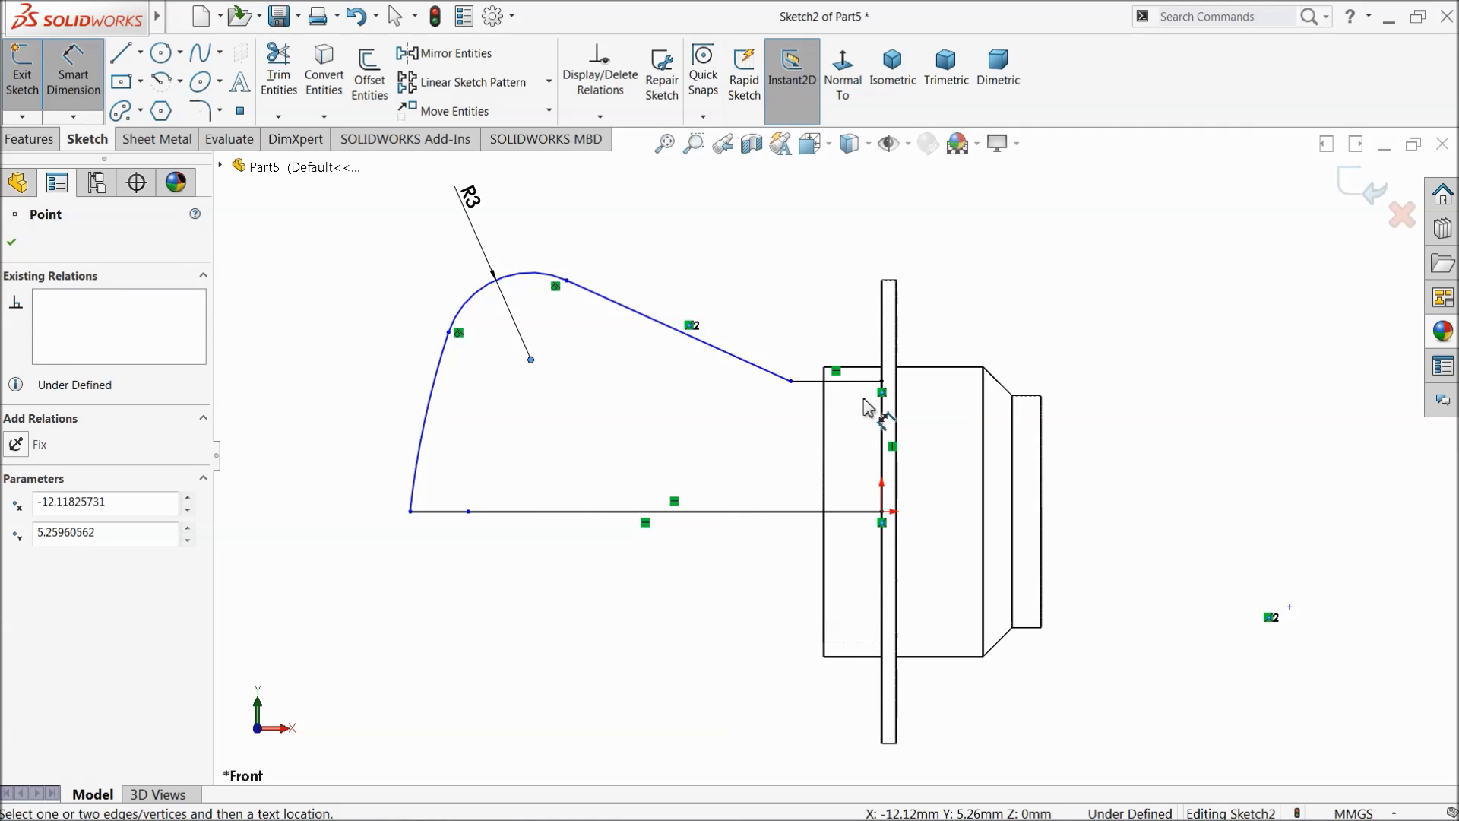
left_click(882, 407)
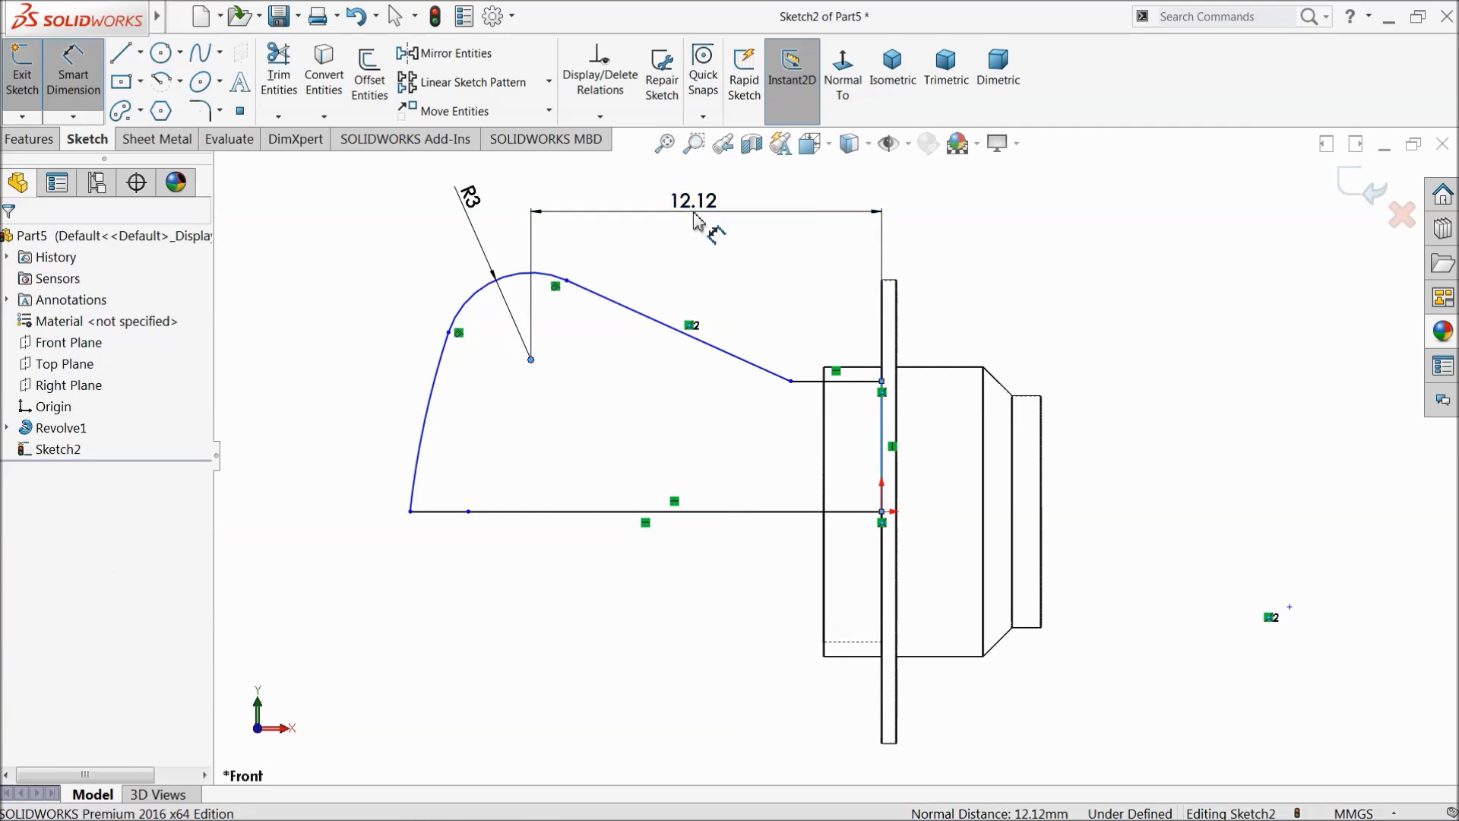
left_click(688, 217)
type("16")
left_click(601, 217)
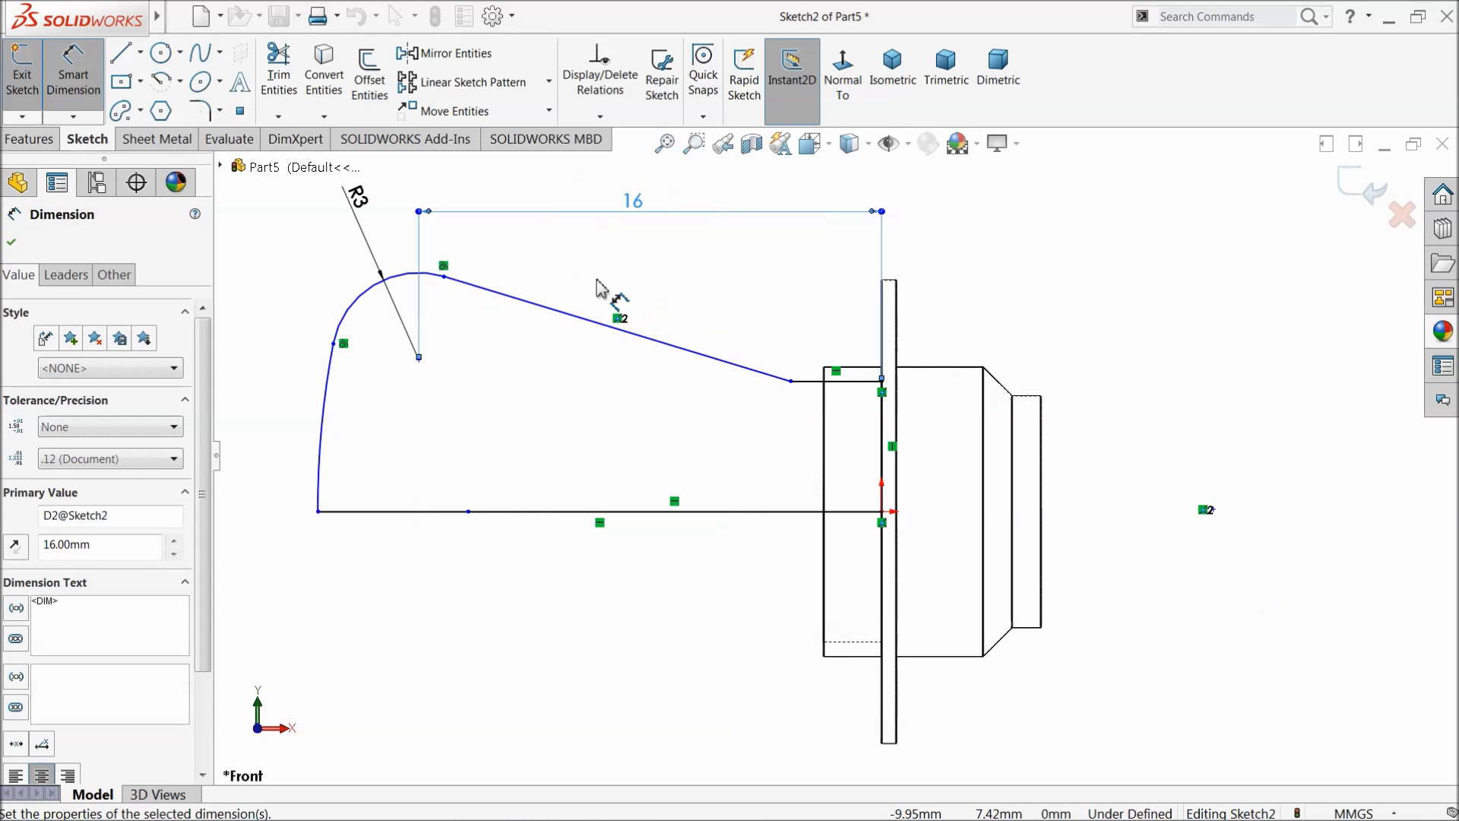
key("Escape")
Step: Dimension the vertical distance from the fillet's centre to the short horizontal line as 2 mm
left_click(420, 362)
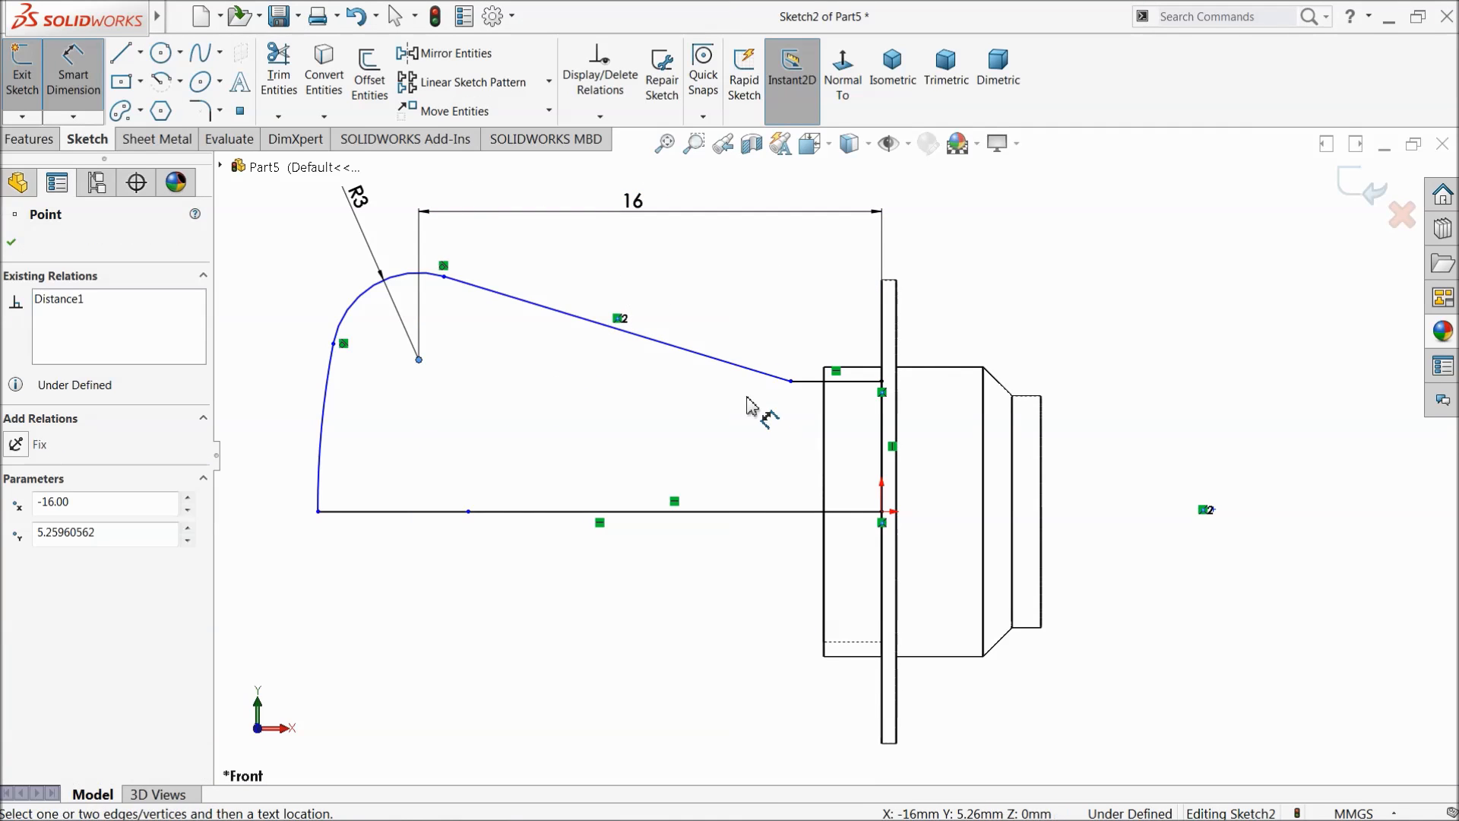
left_click(810, 382)
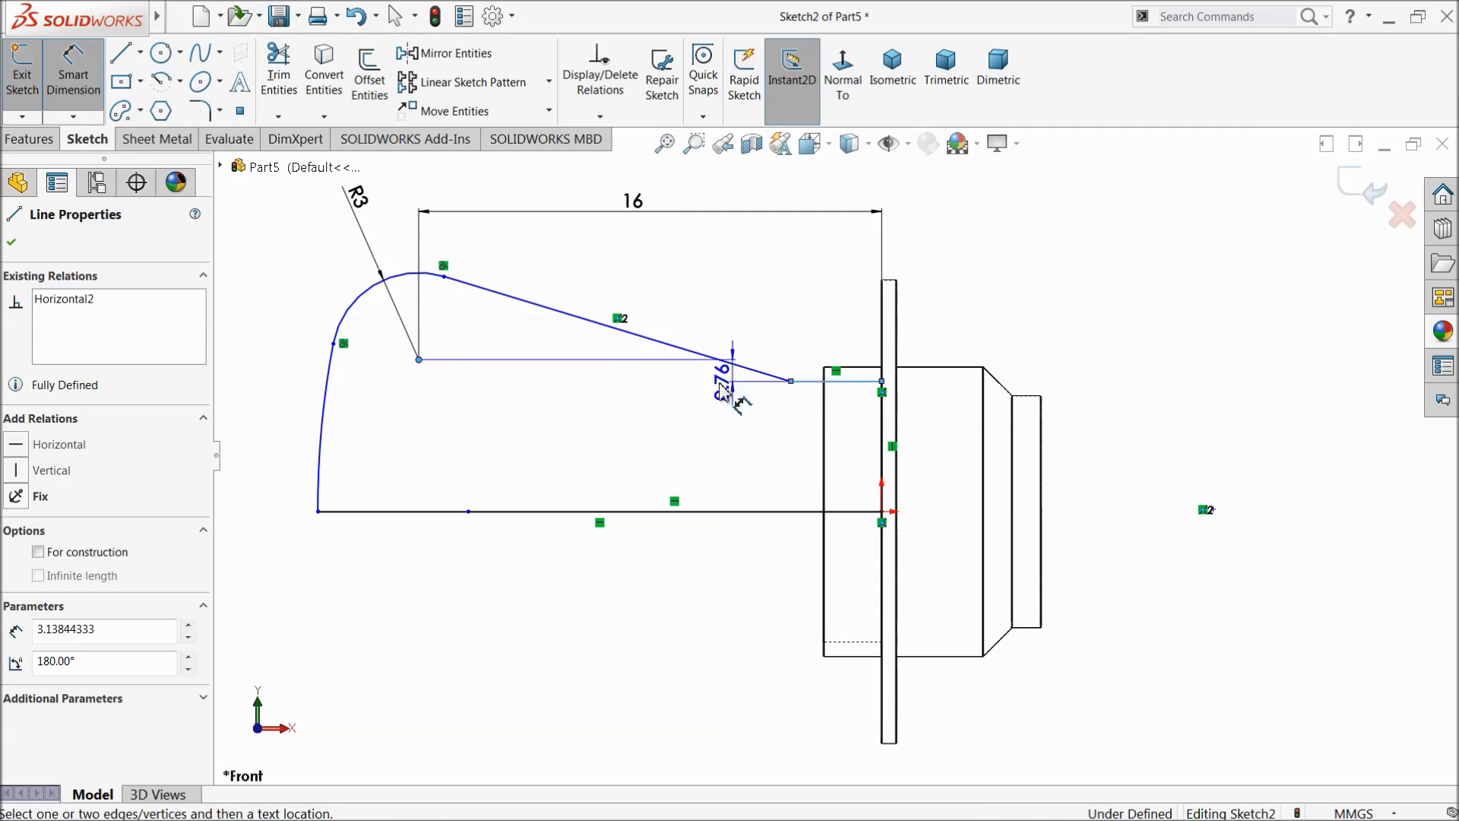
left_click(298, 378)
left_click(206, 373)
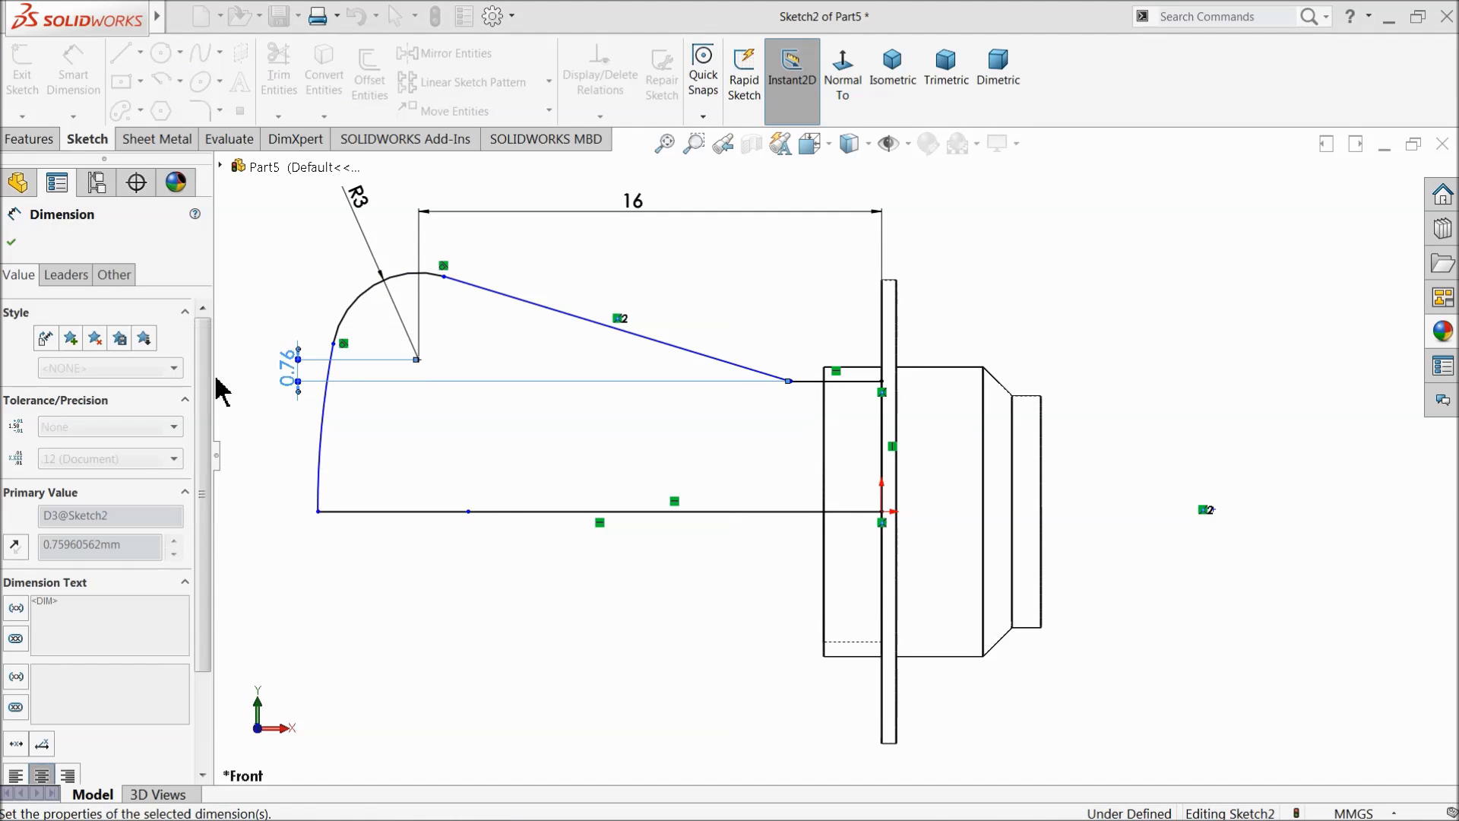
scroll(465, 355, "up", 2)
scroll(503, 414, "down", 3)
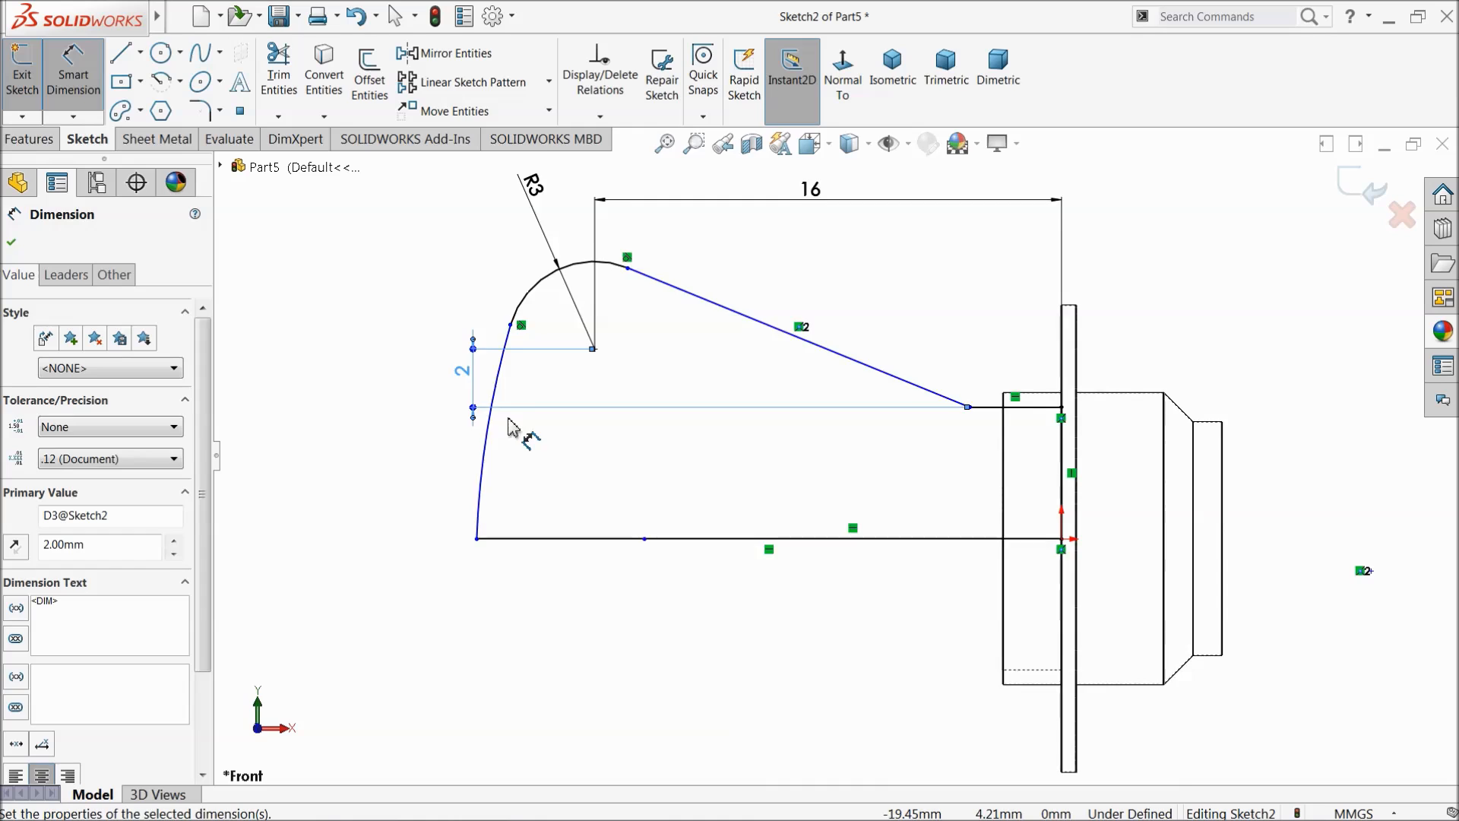
Step: Dimension the large end arc's radius at 17 mm
left_click(502, 457)
left_click(560, 466)
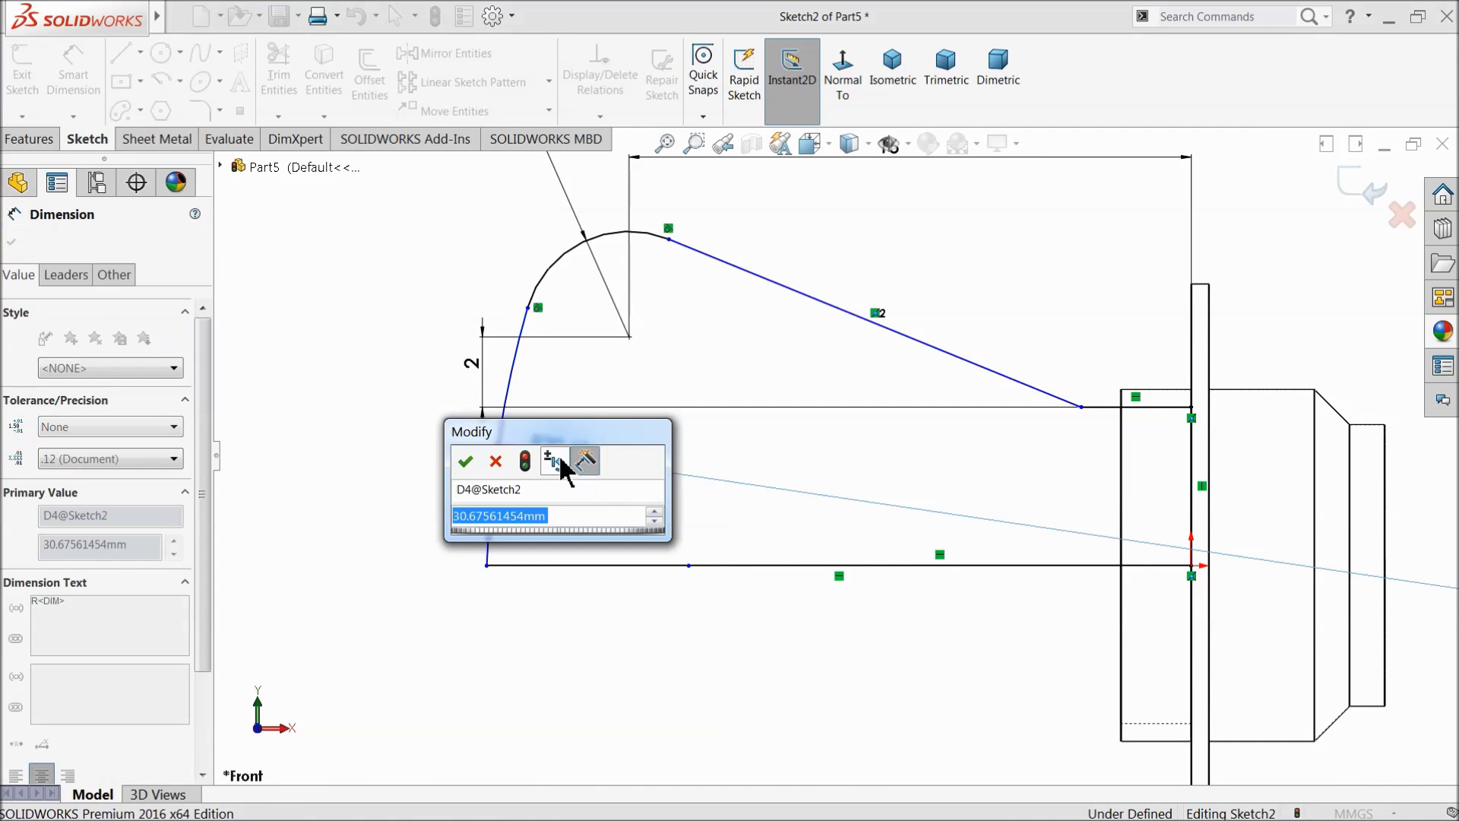
type("1")
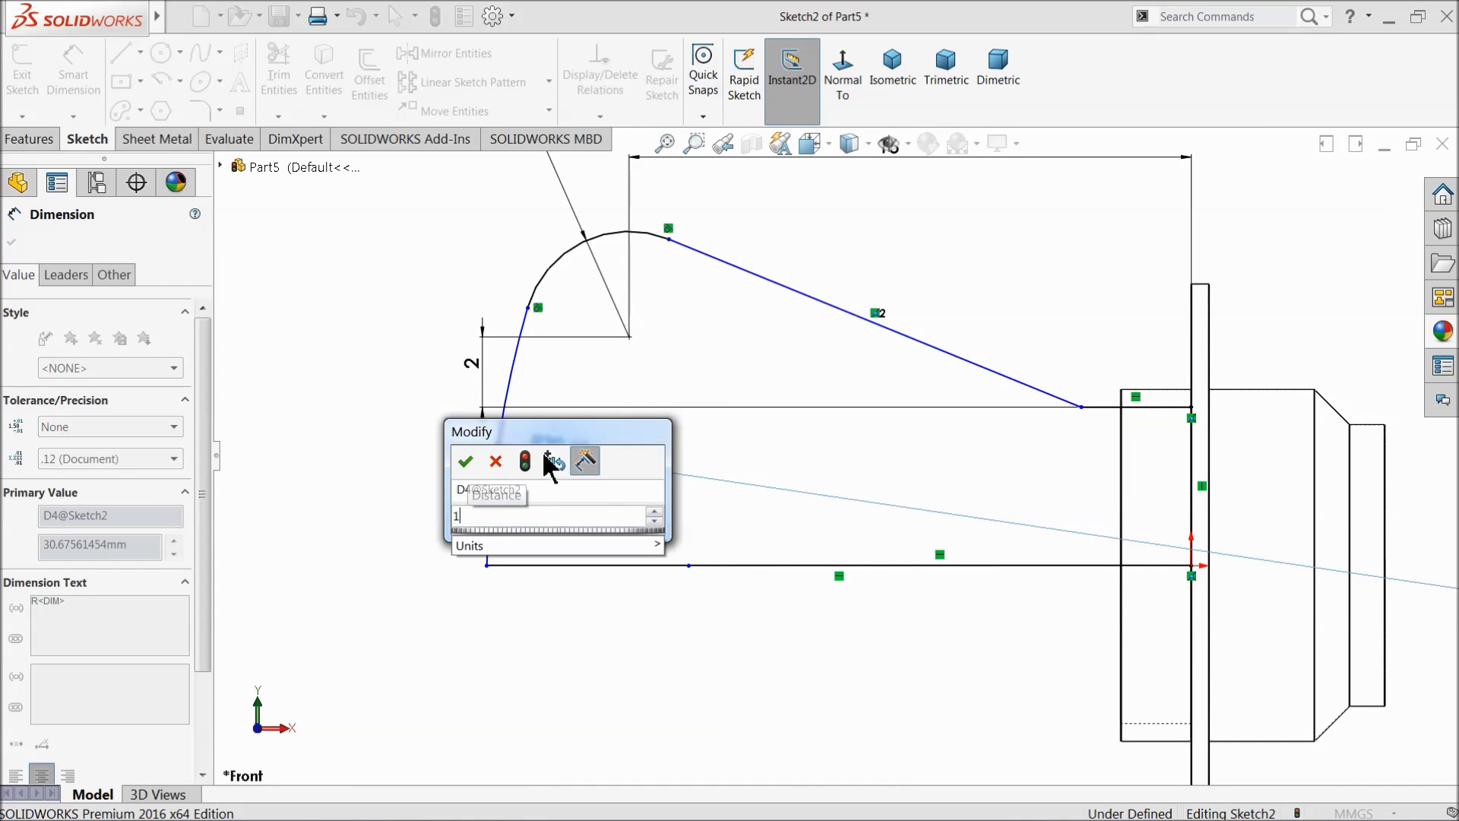
type("7")
left_click(466, 462)
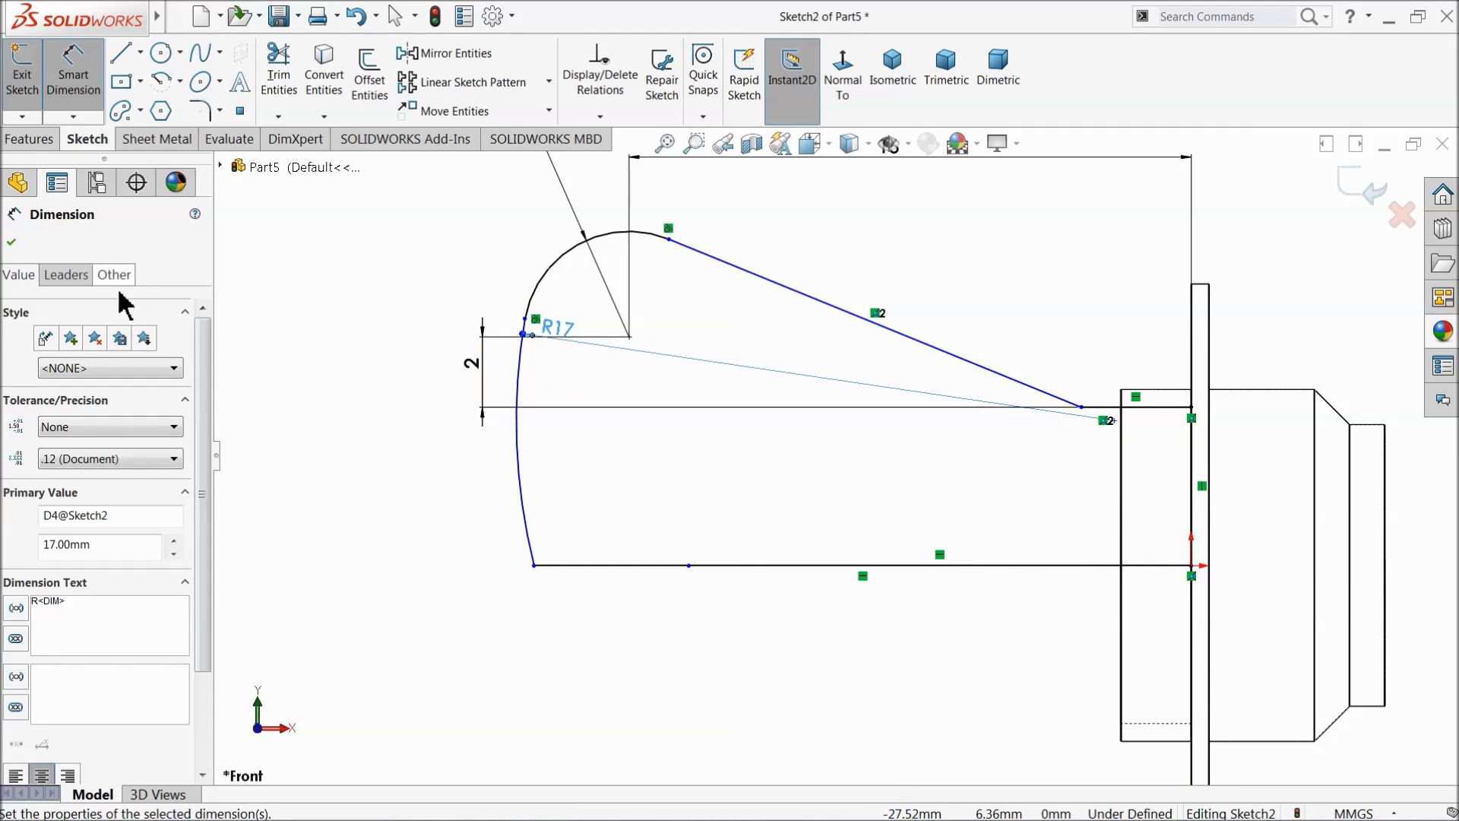
Step: Reposition the centre point of the 17 mm end arc below the short horizontal line to reshape the profile
left_click(13, 243)
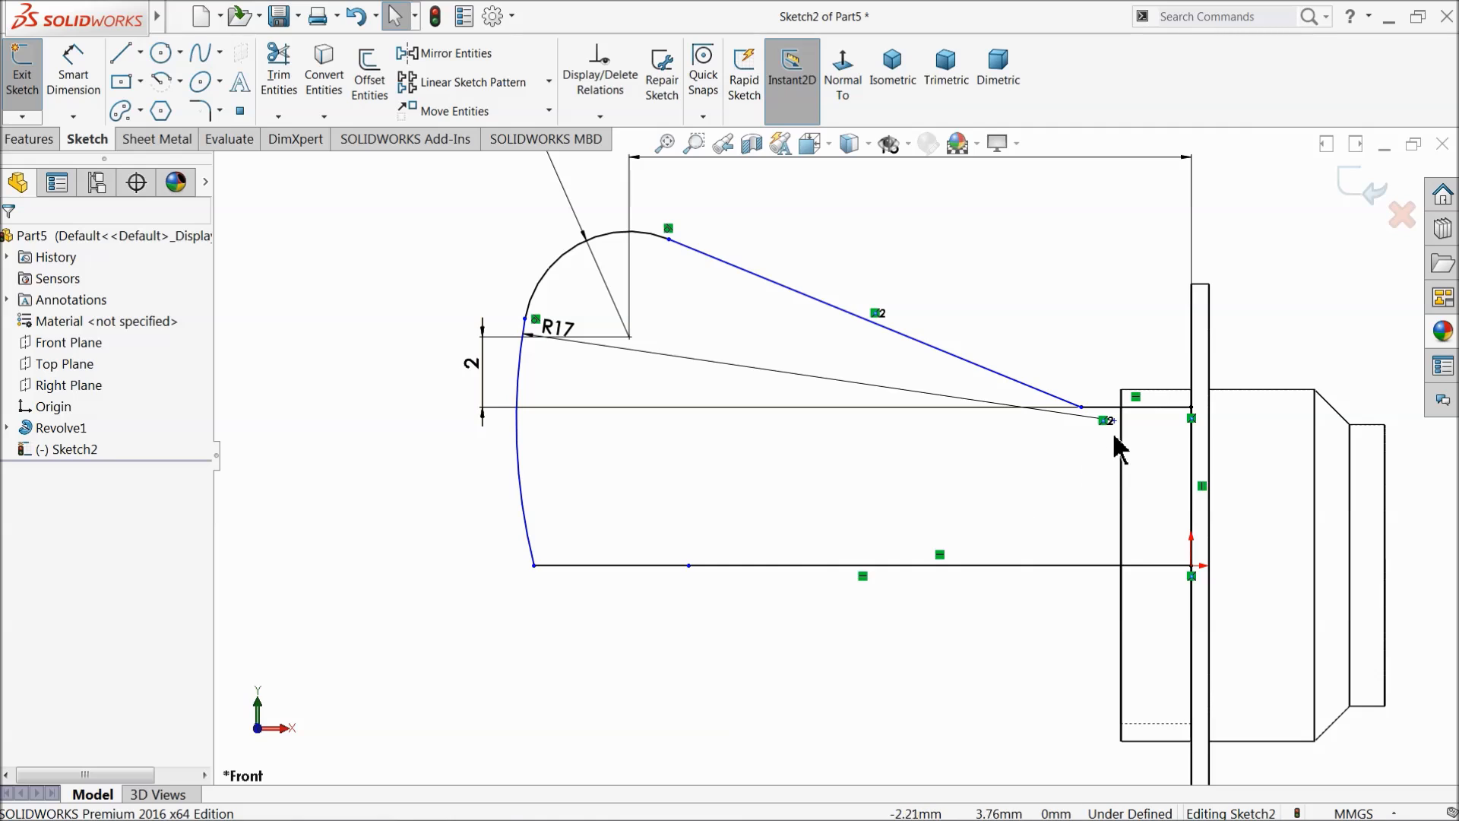
mouse_move(1116, 424)
left_mouse_down()
mouse_move(1125, 456)
mouse_move(1094, 489)
mouse_move(1143, 456)
mouse_move(1154, 418)
mouse_move(1179, 418)
mouse_move(1173, 433)
mouse_move(1156, 427)
left_mouse_up()
left_click(991, 325)
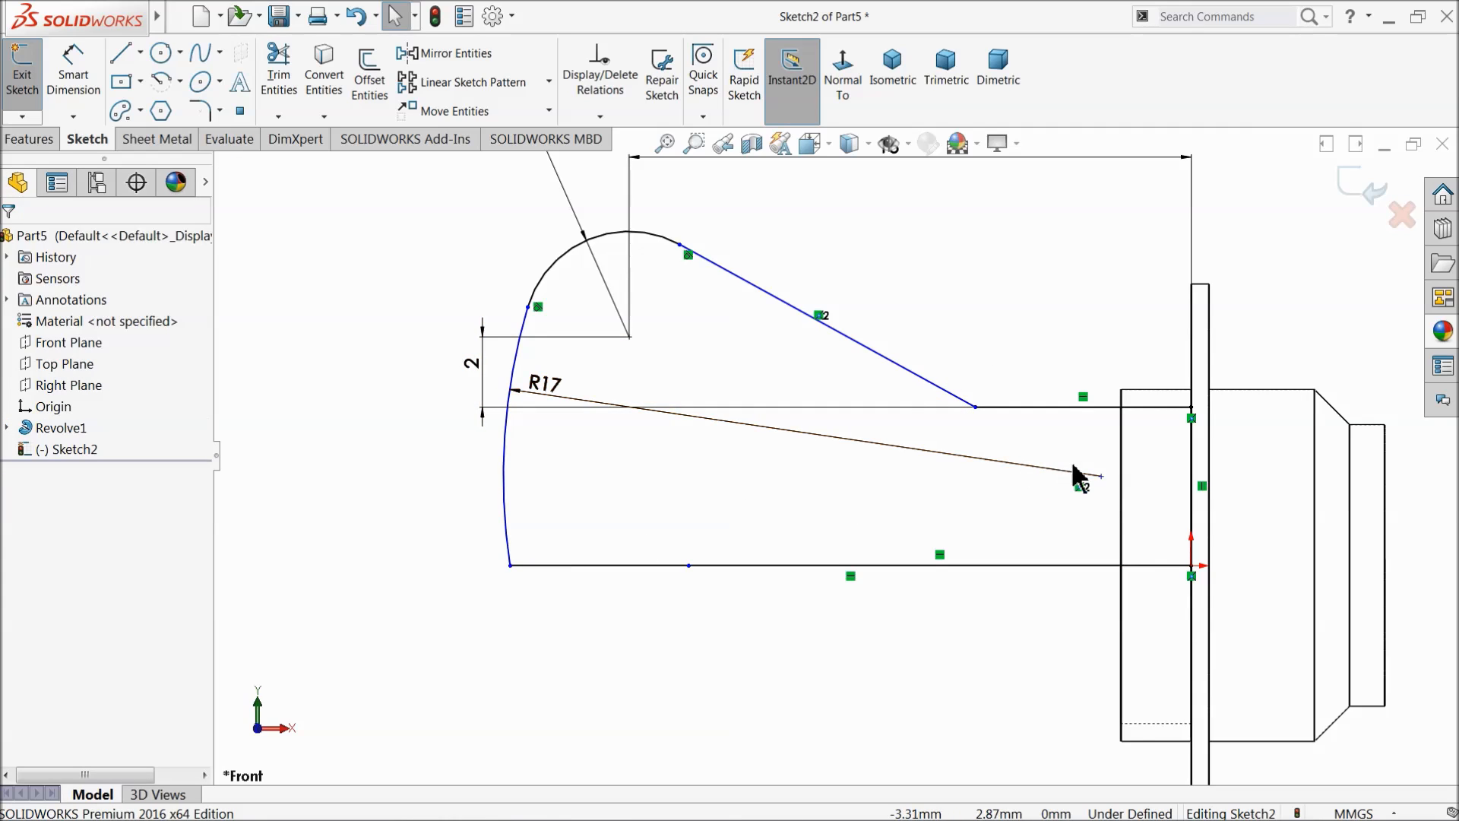
left_click(1100, 485)
mouse_move(1099, 489)
left_mouse_down()
mouse_move(1101, 503)
mouse_move(1101, 475)
left_mouse_up()
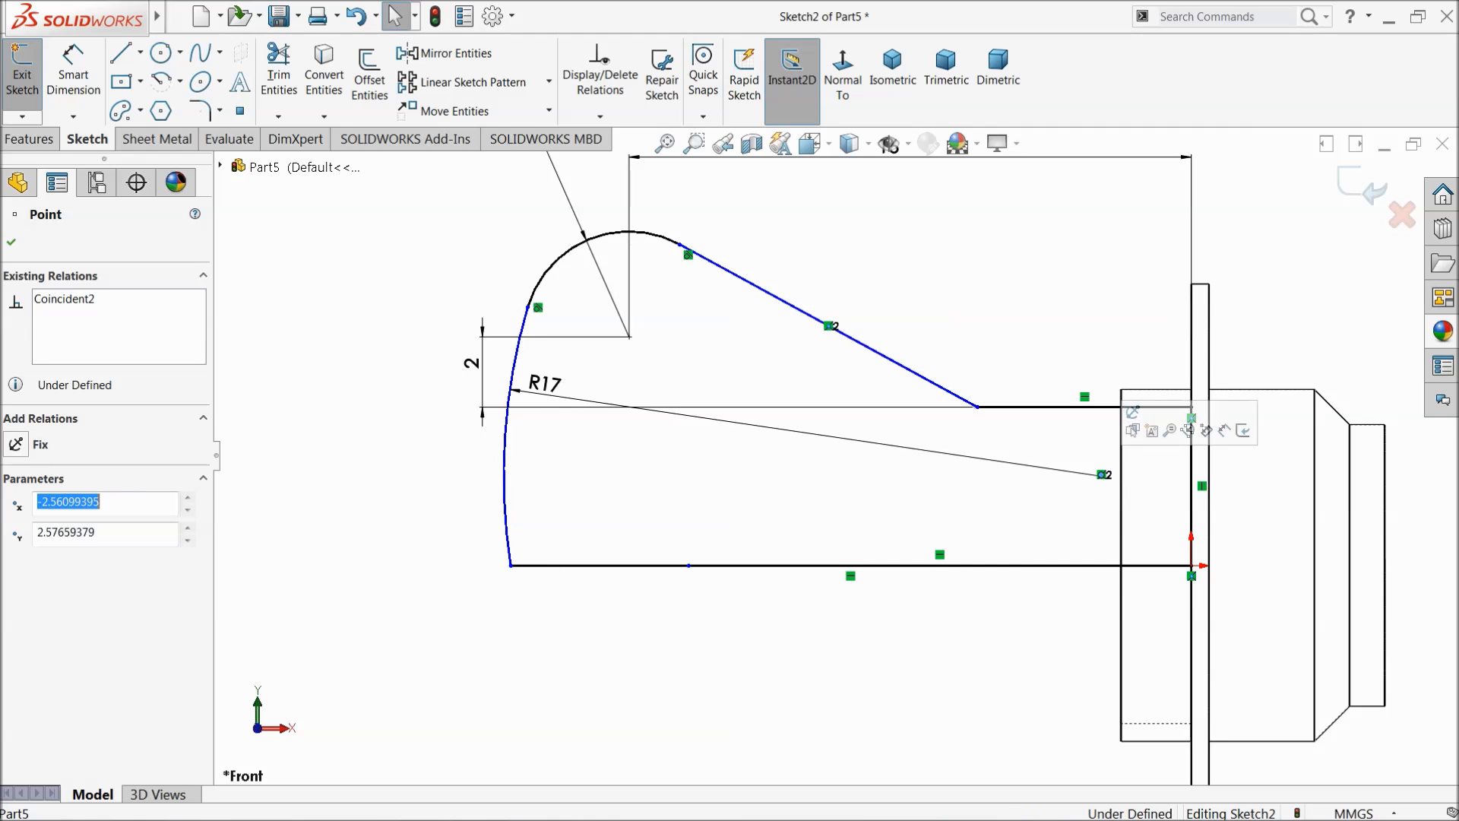
Step: Try to dimension the vertical distance from the large end arc's centre to the short horizontal line
left_click(77, 91)
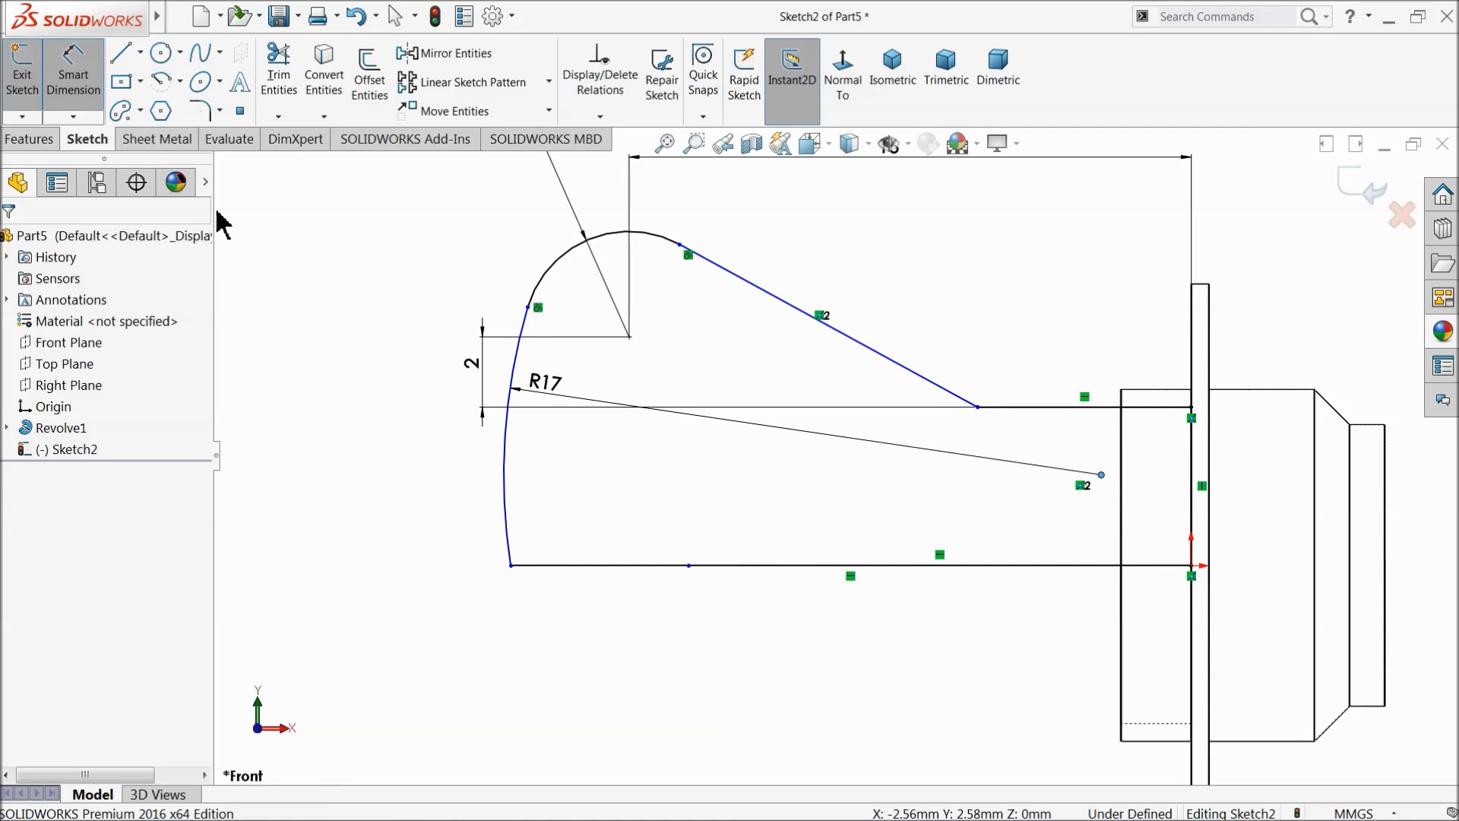
left_click(1064, 408)
left_click(1102, 474)
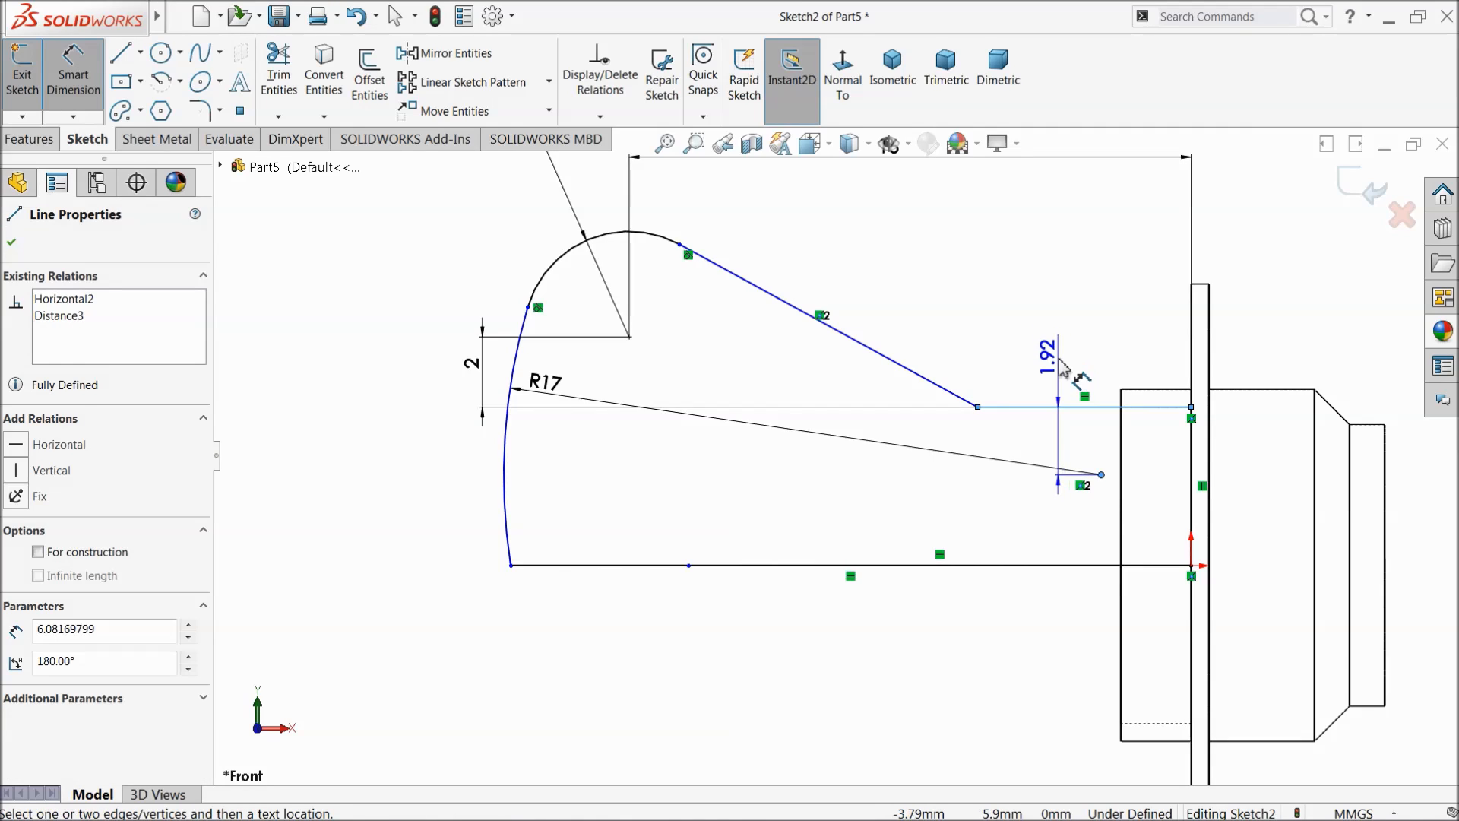
key("Escape")
left_click(1102, 475)
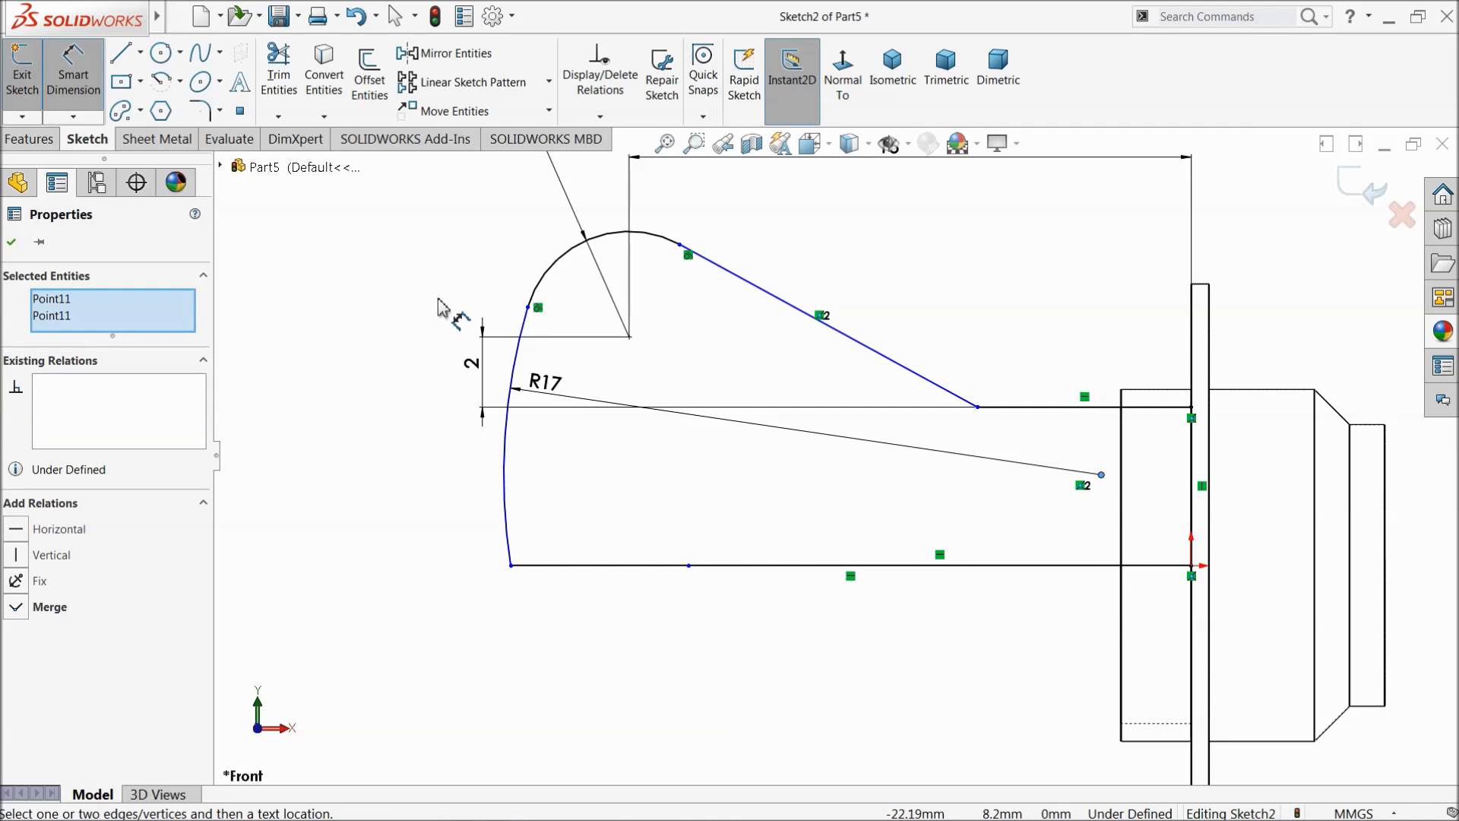
left_click(90, 94)
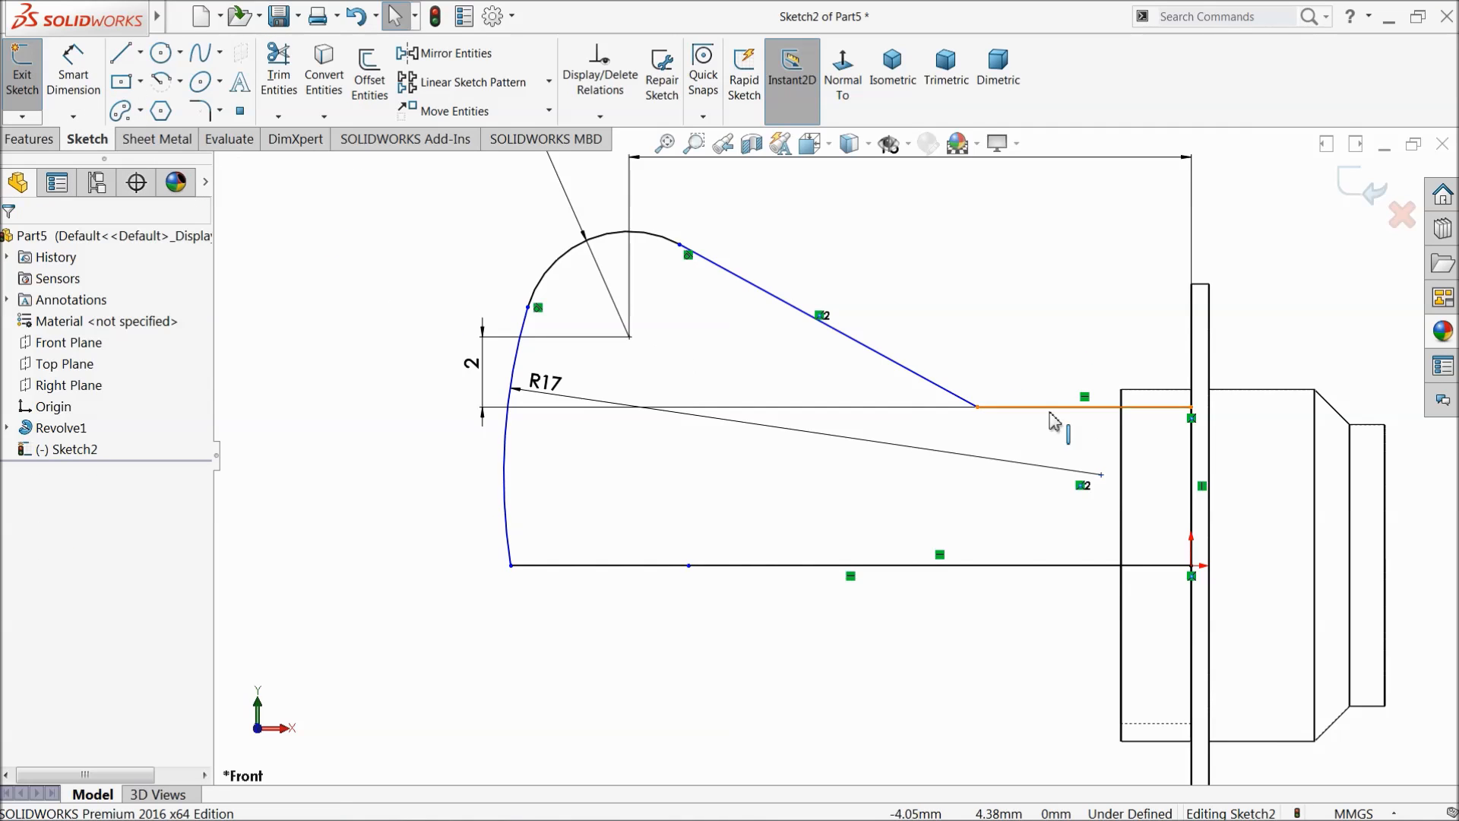
Step: Dimension the length of the short horizontal line as 3 mm
left_click(73, 72)
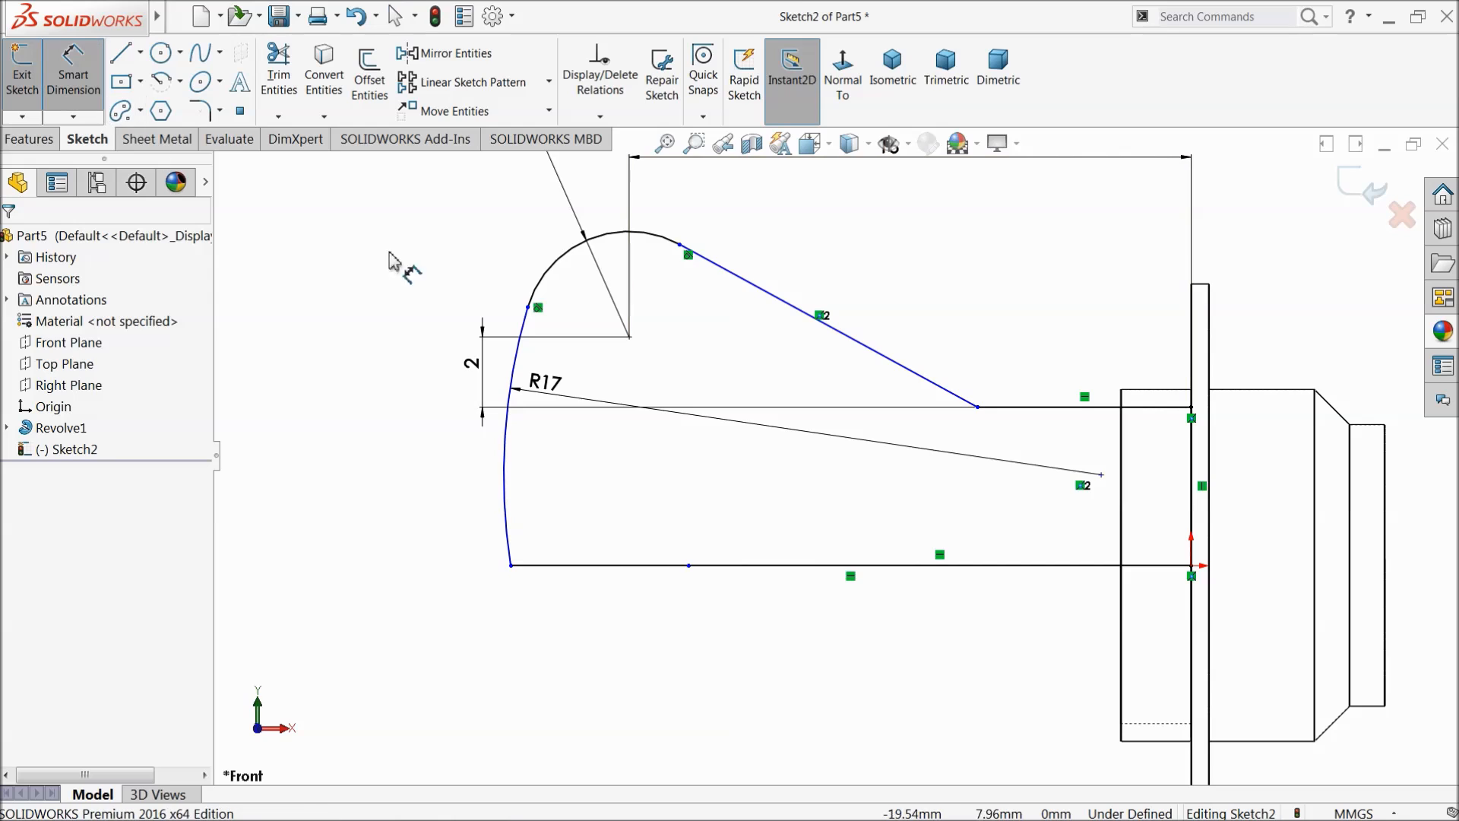
left_click(1062, 411)
left_click(1056, 327)
type("3")
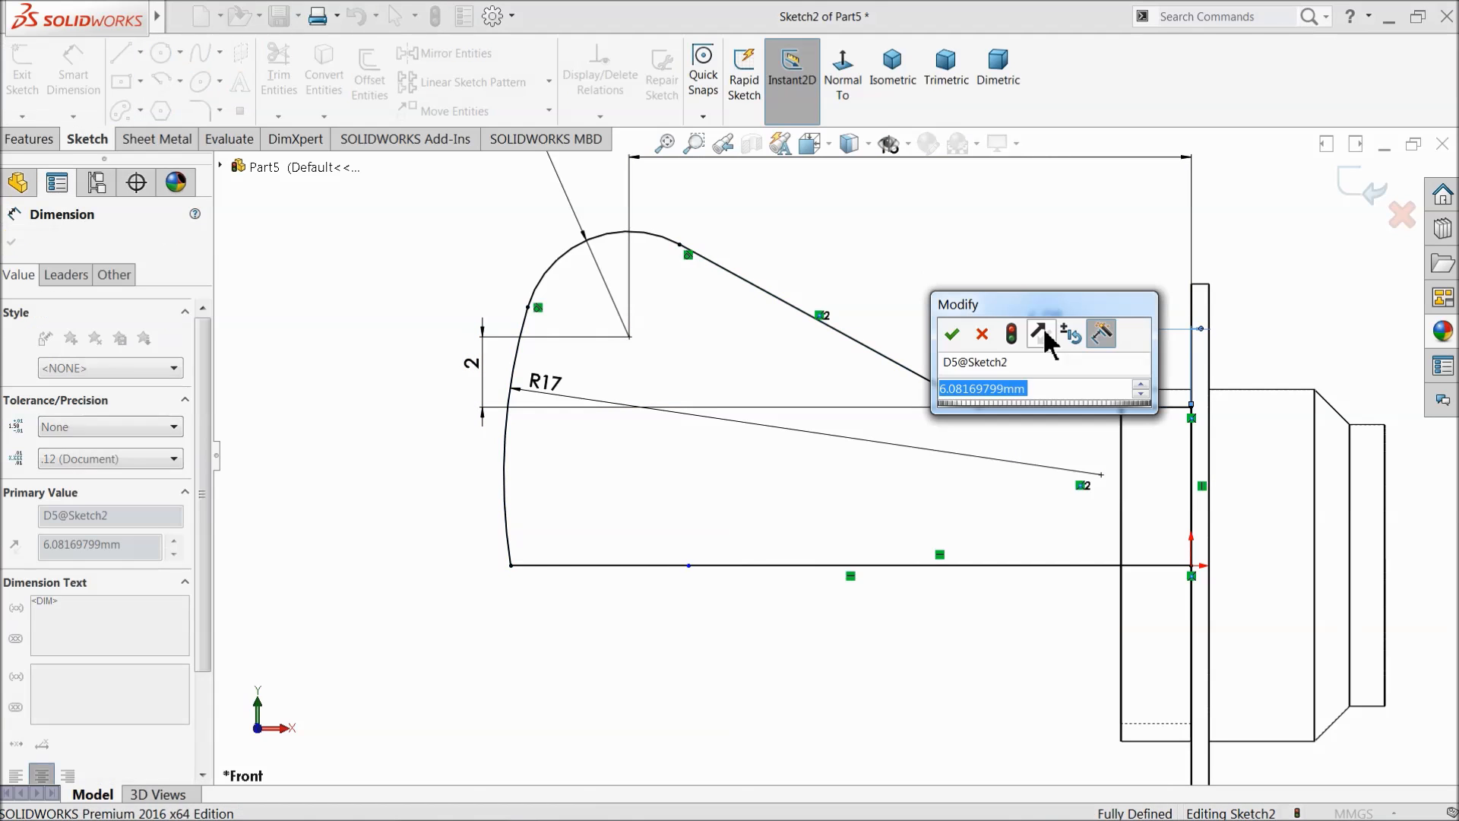
left_click(953, 340)
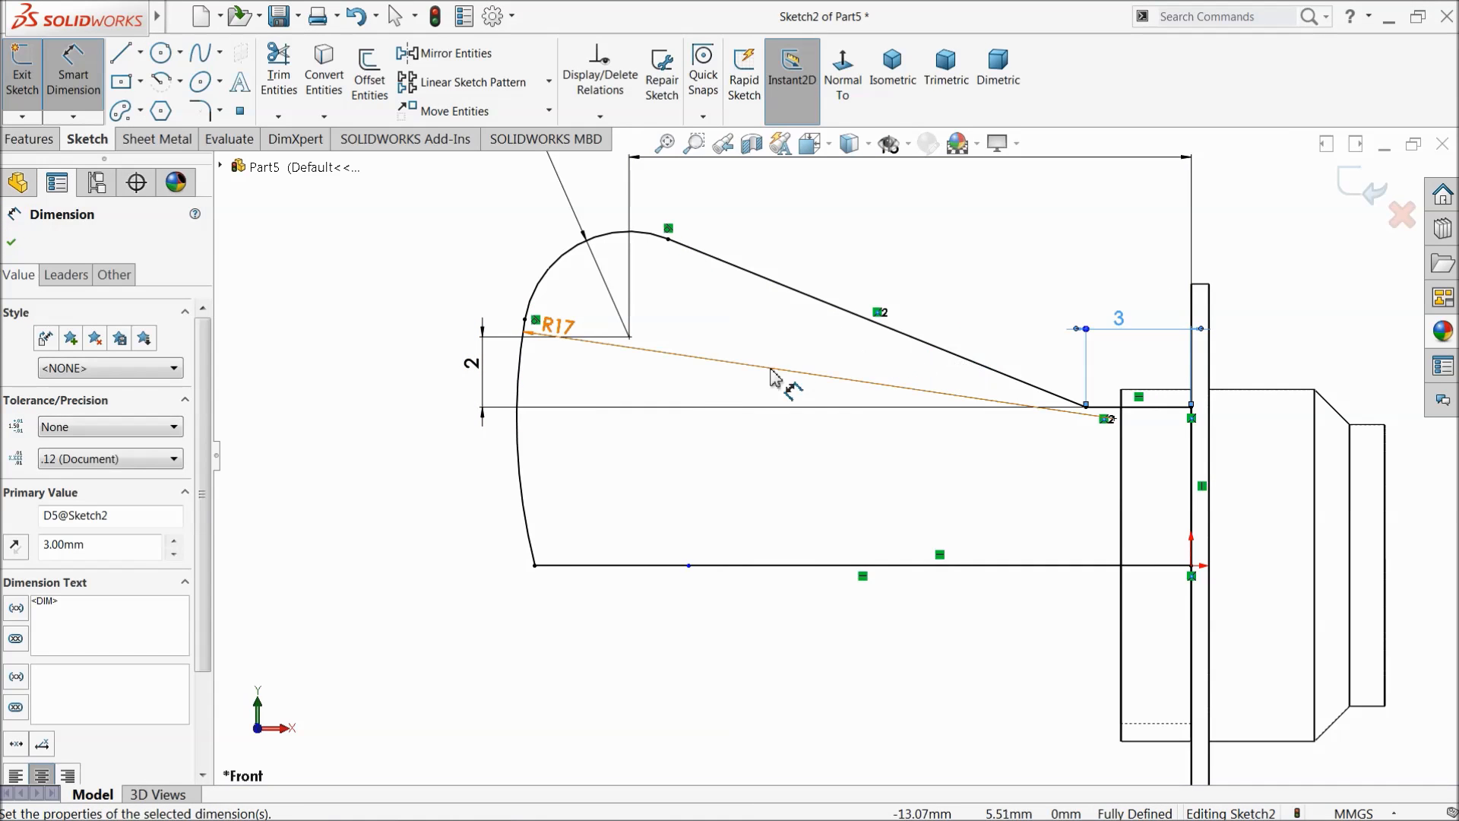
left_click(73, 72)
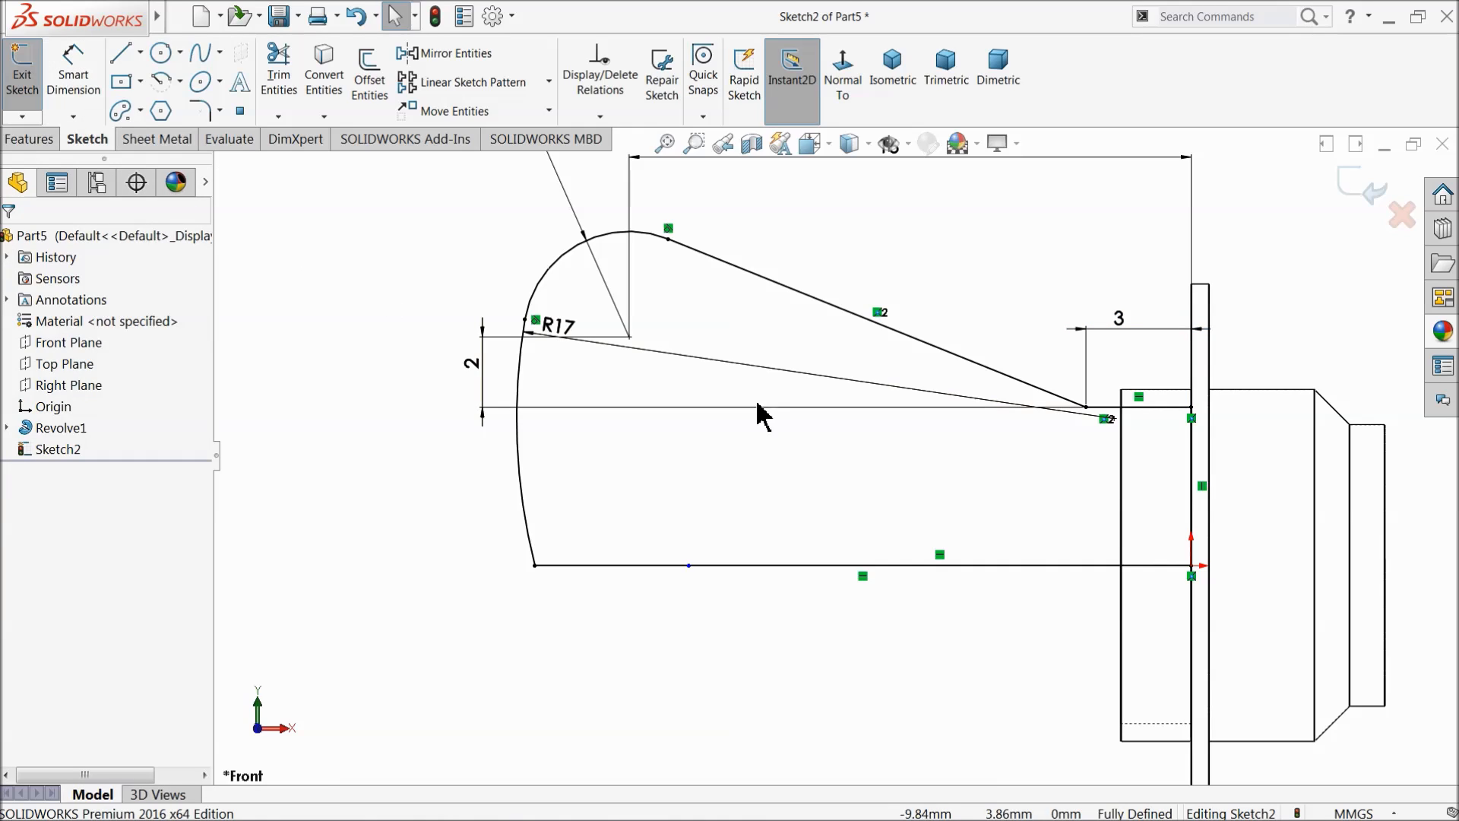
Step: Delete the 17 mm radius dimension from the large end arc
left_click(1113, 420)
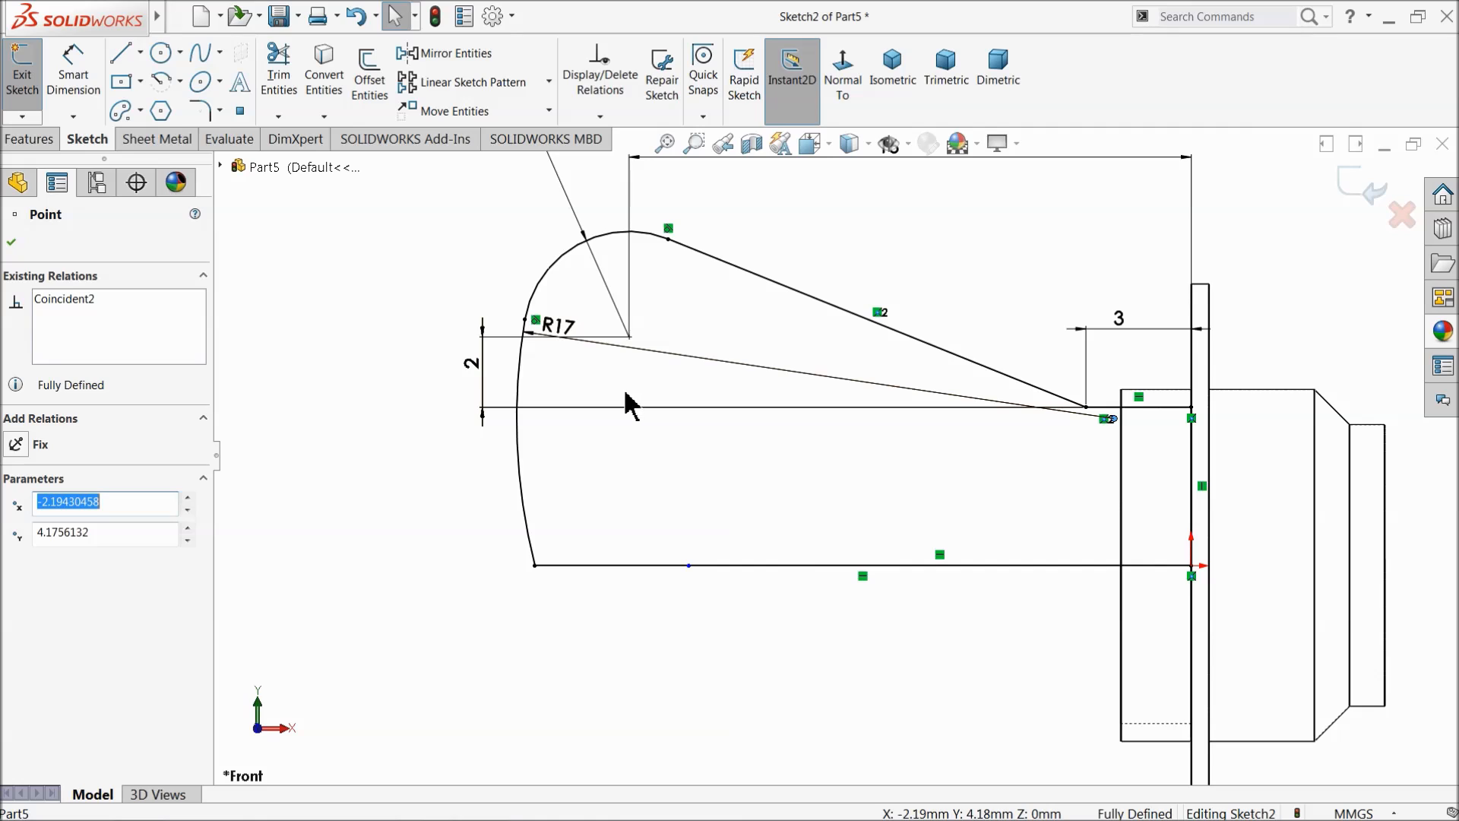
left_click(534, 567)
left_click_drag(431, 564, 431, 563)
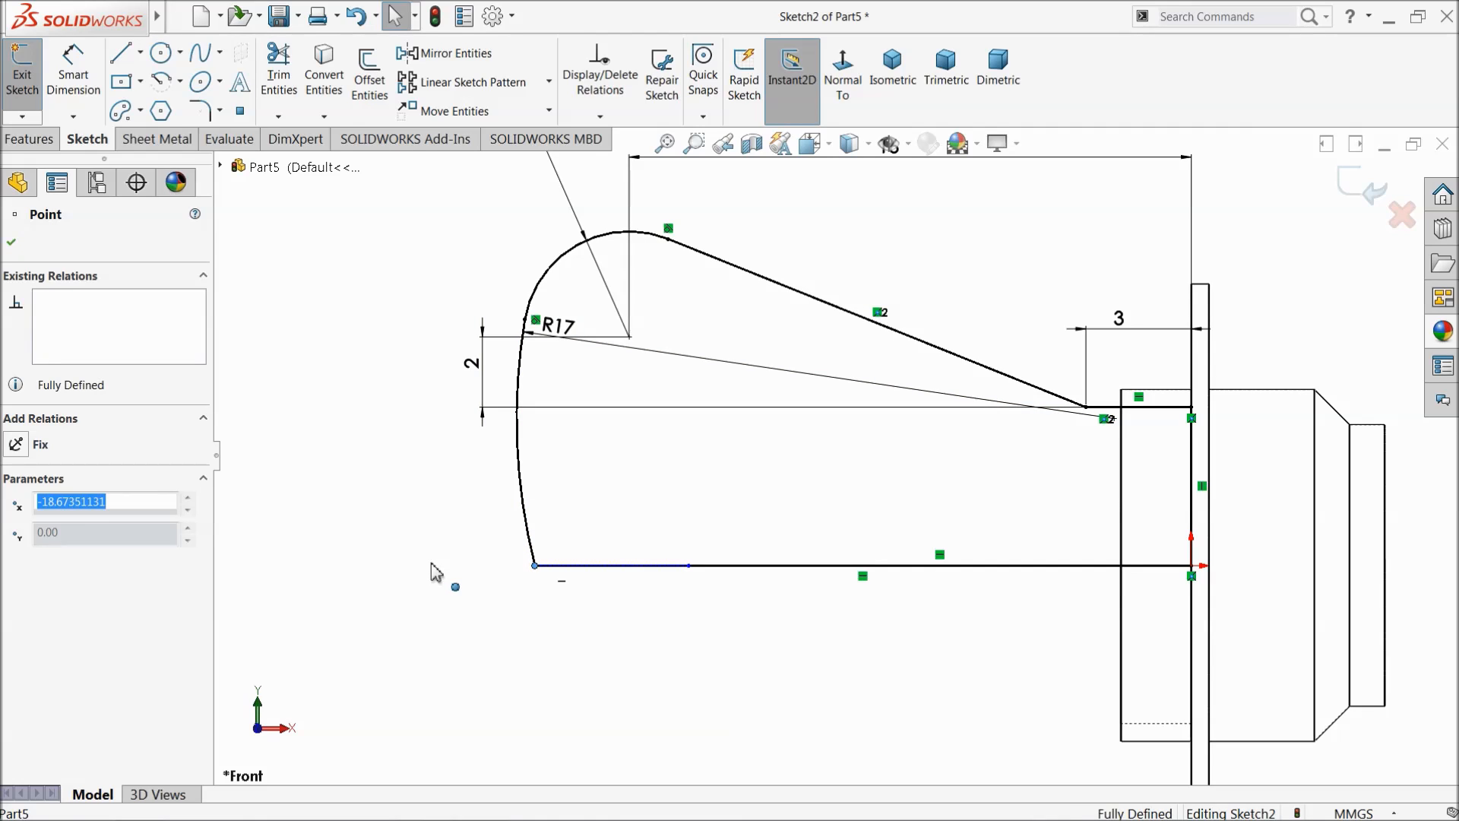
left_click(562, 333)
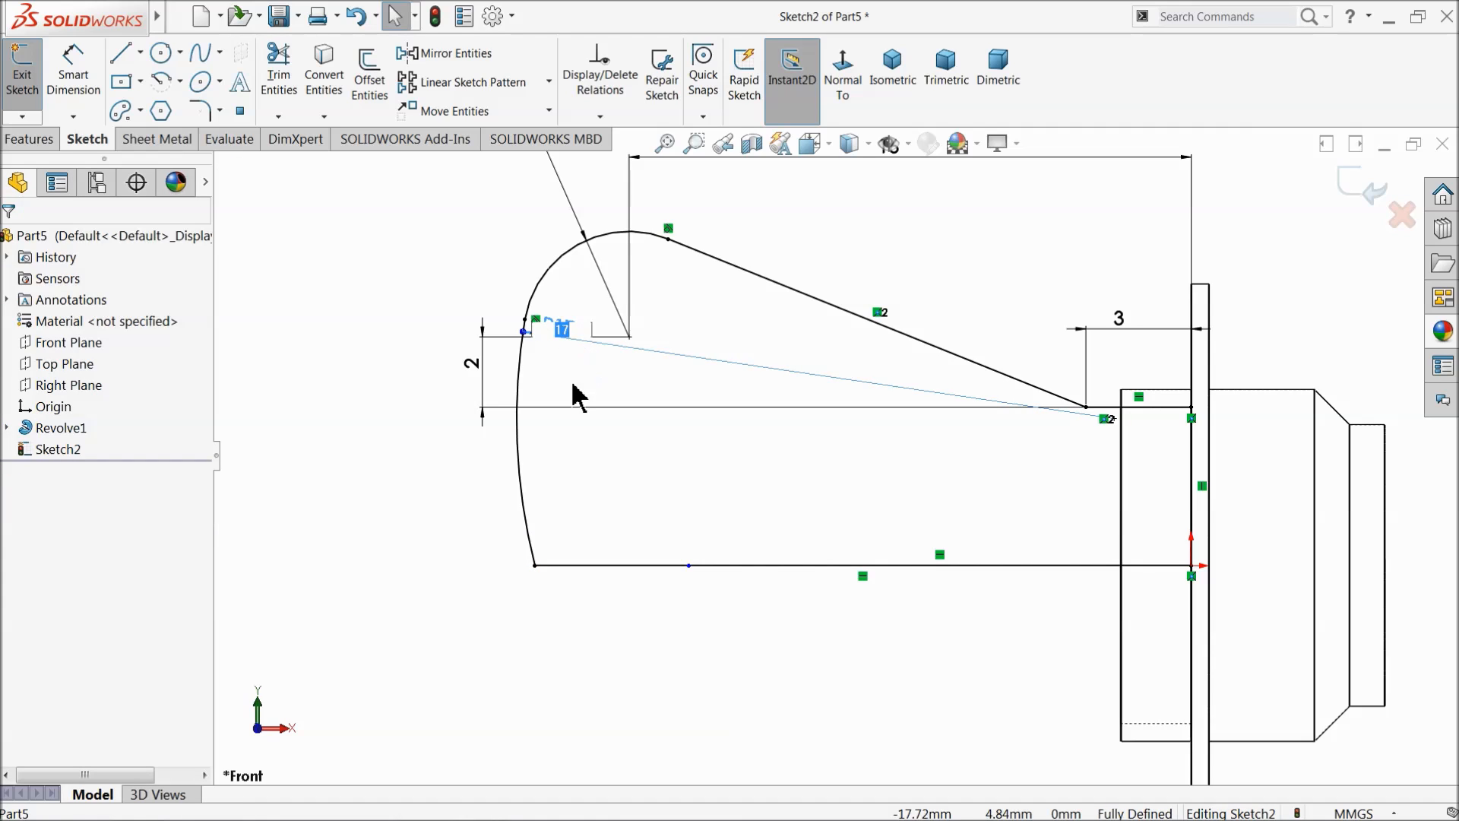
left_click(600, 491)
mouse_move(565, 334)
left_mouse_down()
mouse_move(549, 402)
mouse_move(592, 489)
mouse_move(558, 476)
left_mouse_up()
key("Delete")
Step: Move the large arc's lower endpoint outward along the baseline so the baseline is about 19.8 mm long
left_click_drag(535, 565, 495, 564)
scroll(711, 461, "up", 3)
left_click(768, 459)
scroll(1178, 521, "down", 2)
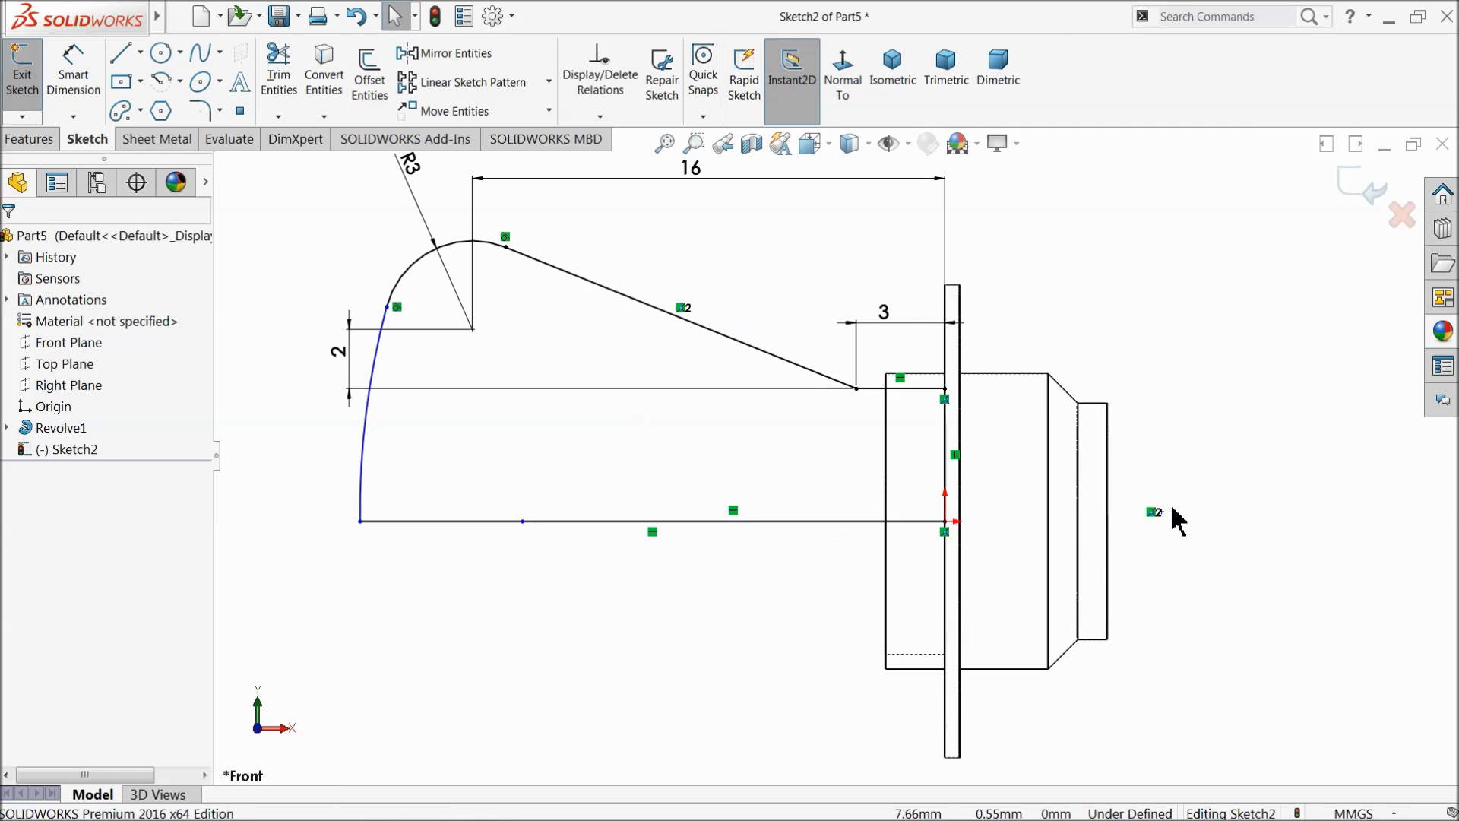
Step: Make the large end arc's centre point coincident with the horizontal baseline
left_click(905, 523)
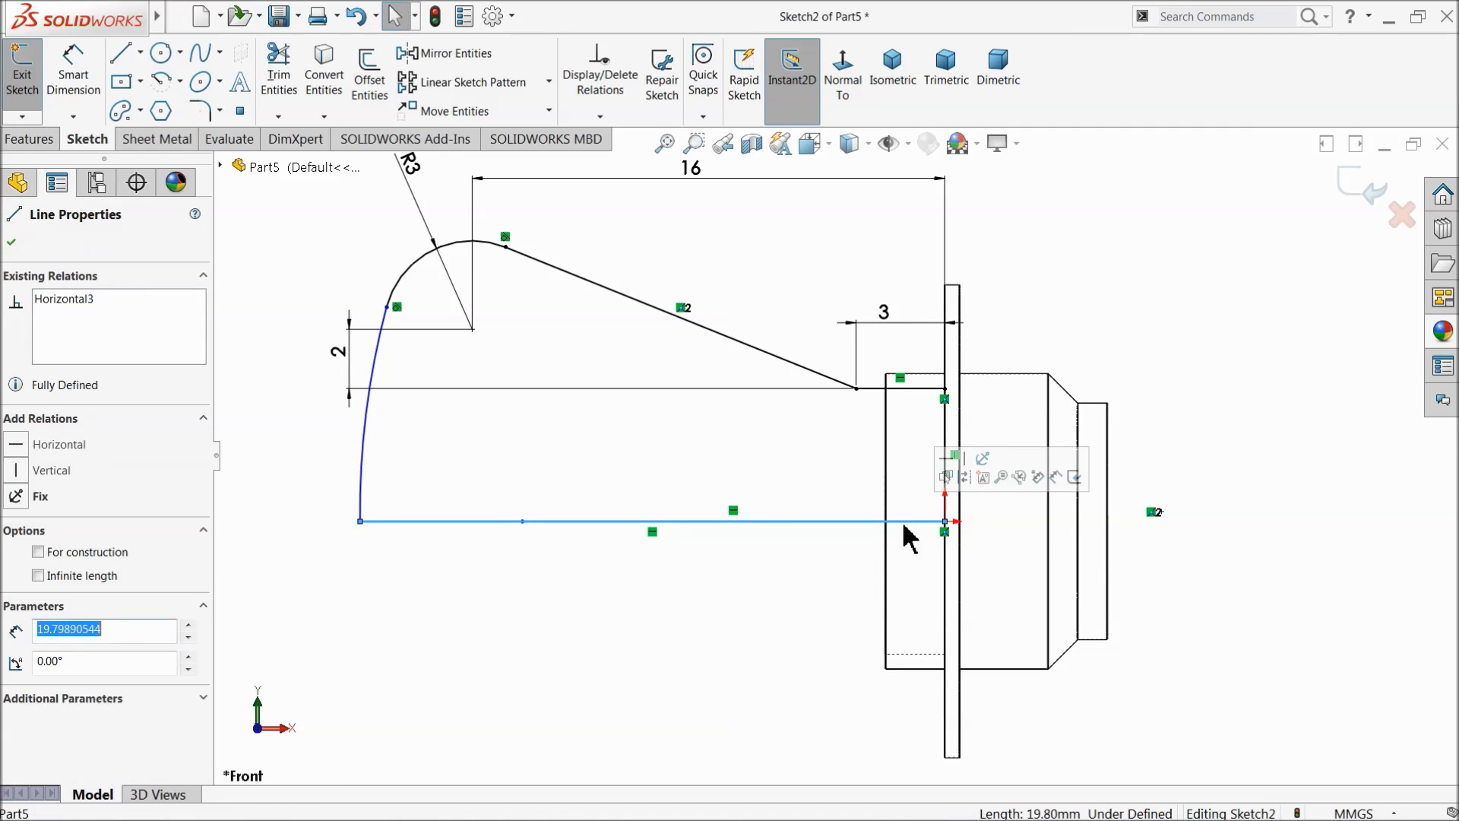
left_click(1159, 512)
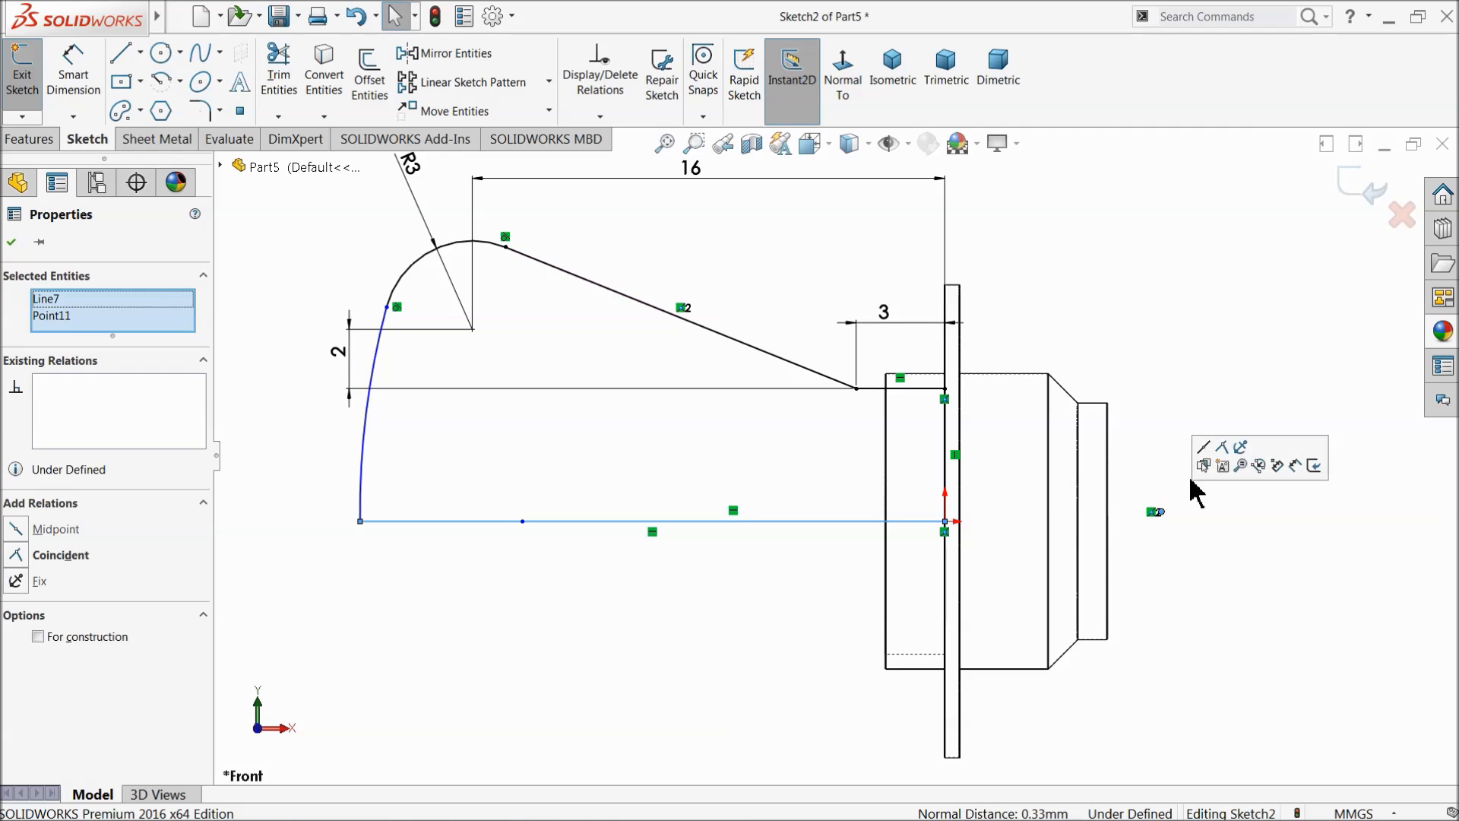
left_click(1223, 449)
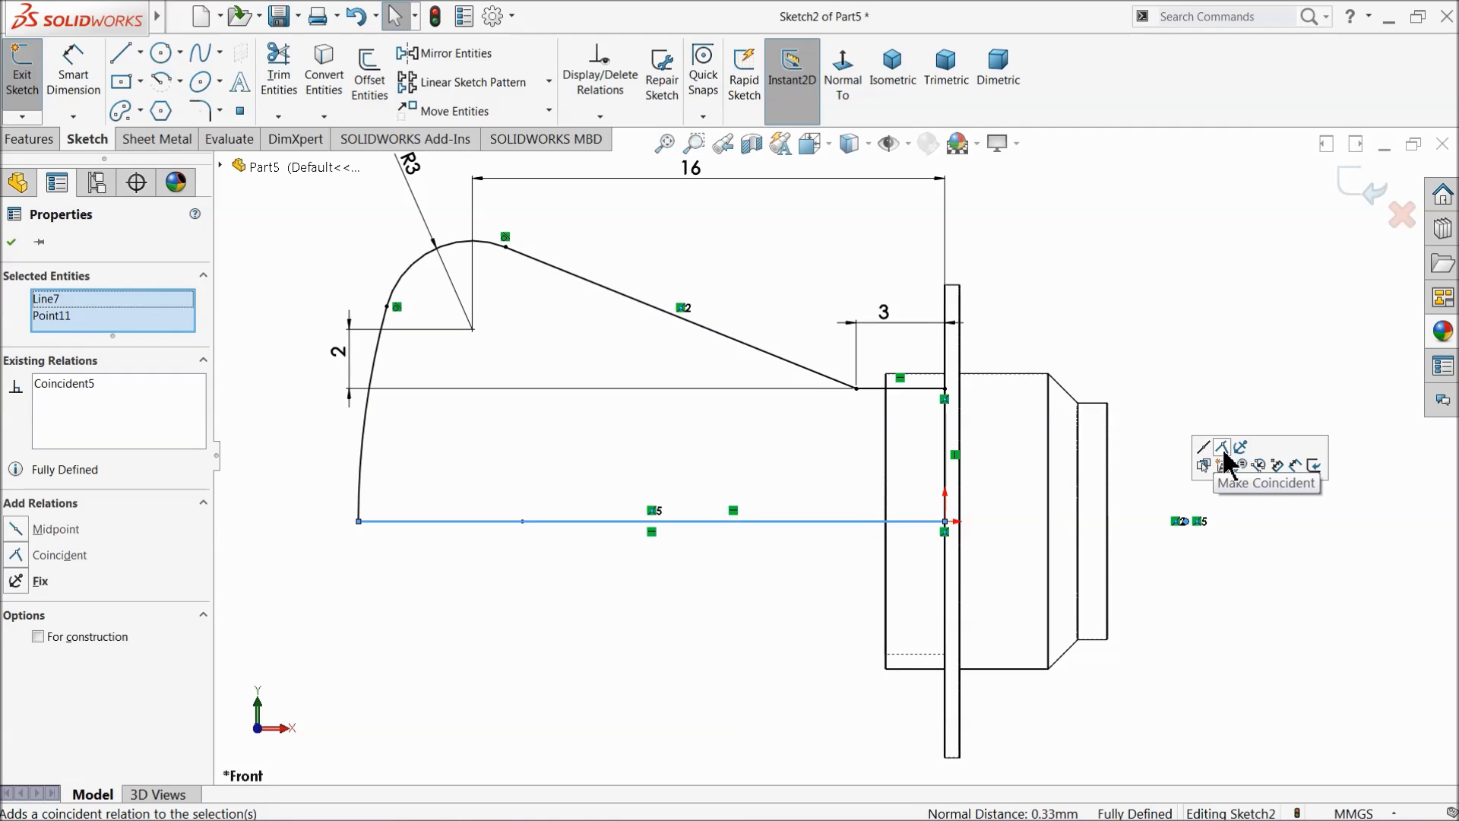
left_click(563, 464)
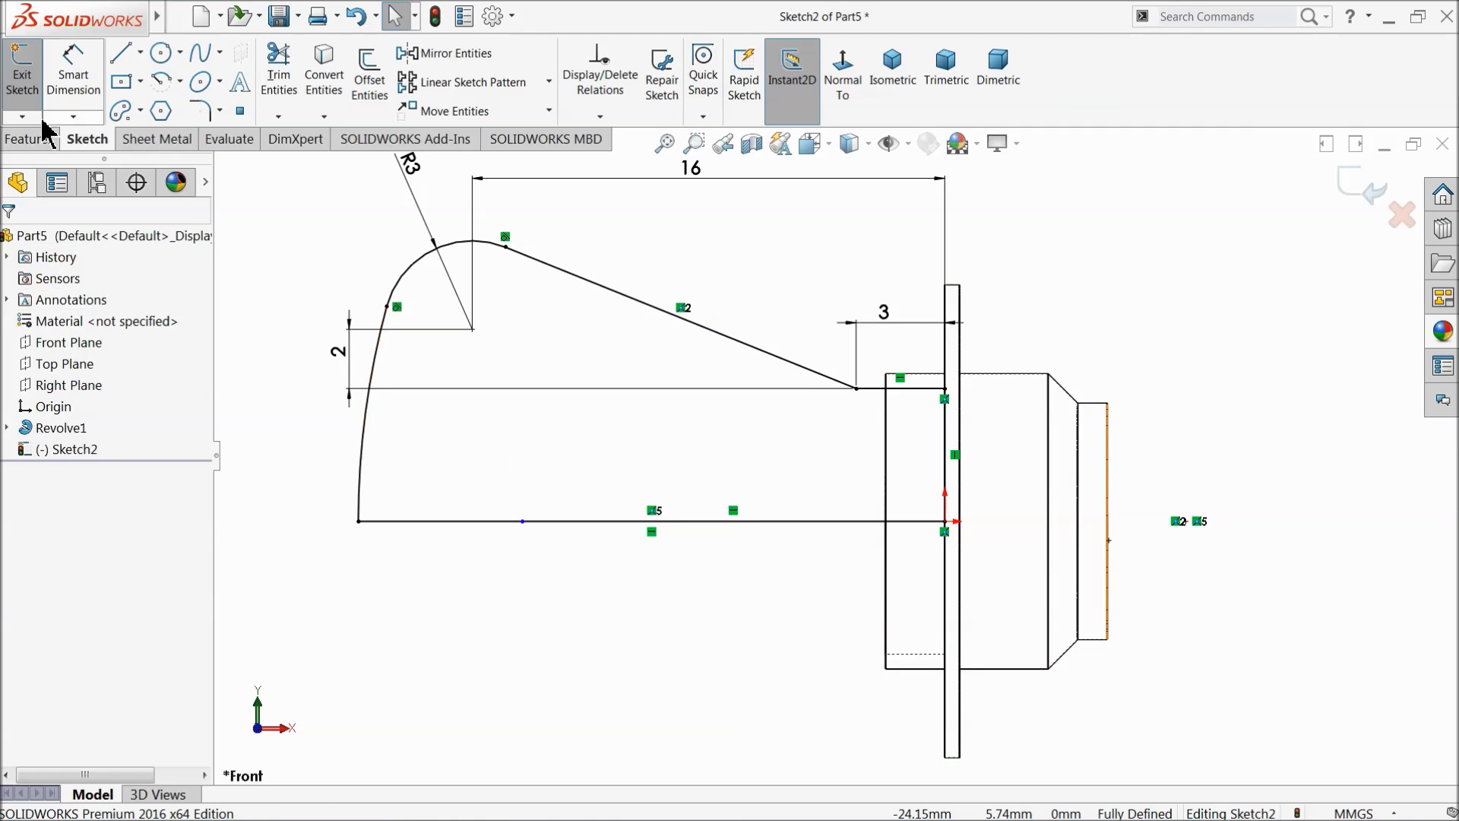
Step: Add a driven radius dimension to the large end arc
left_click(74, 70)
left_click(366, 427)
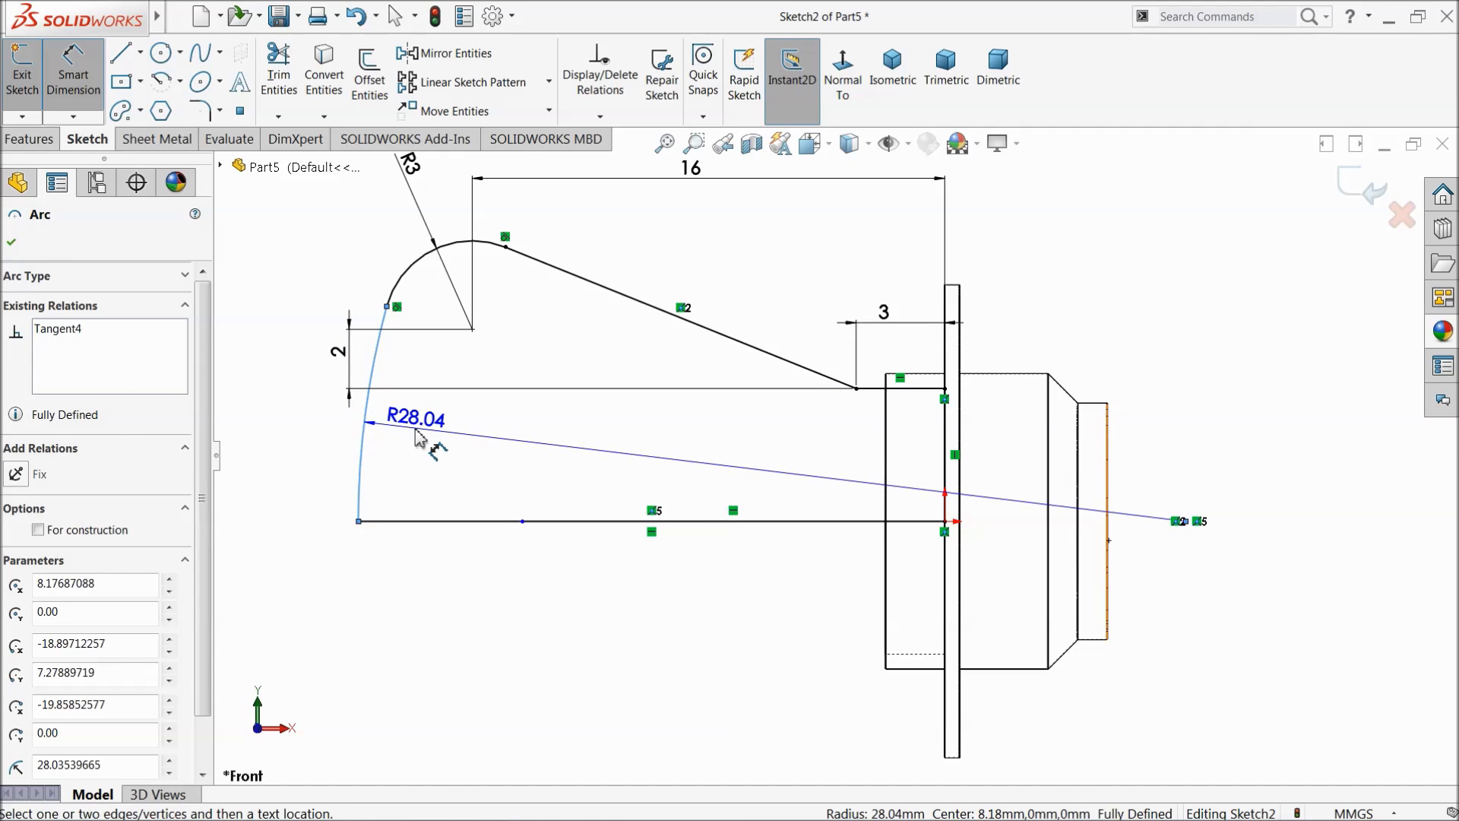
left_click(417, 438)
left_click(862, 427)
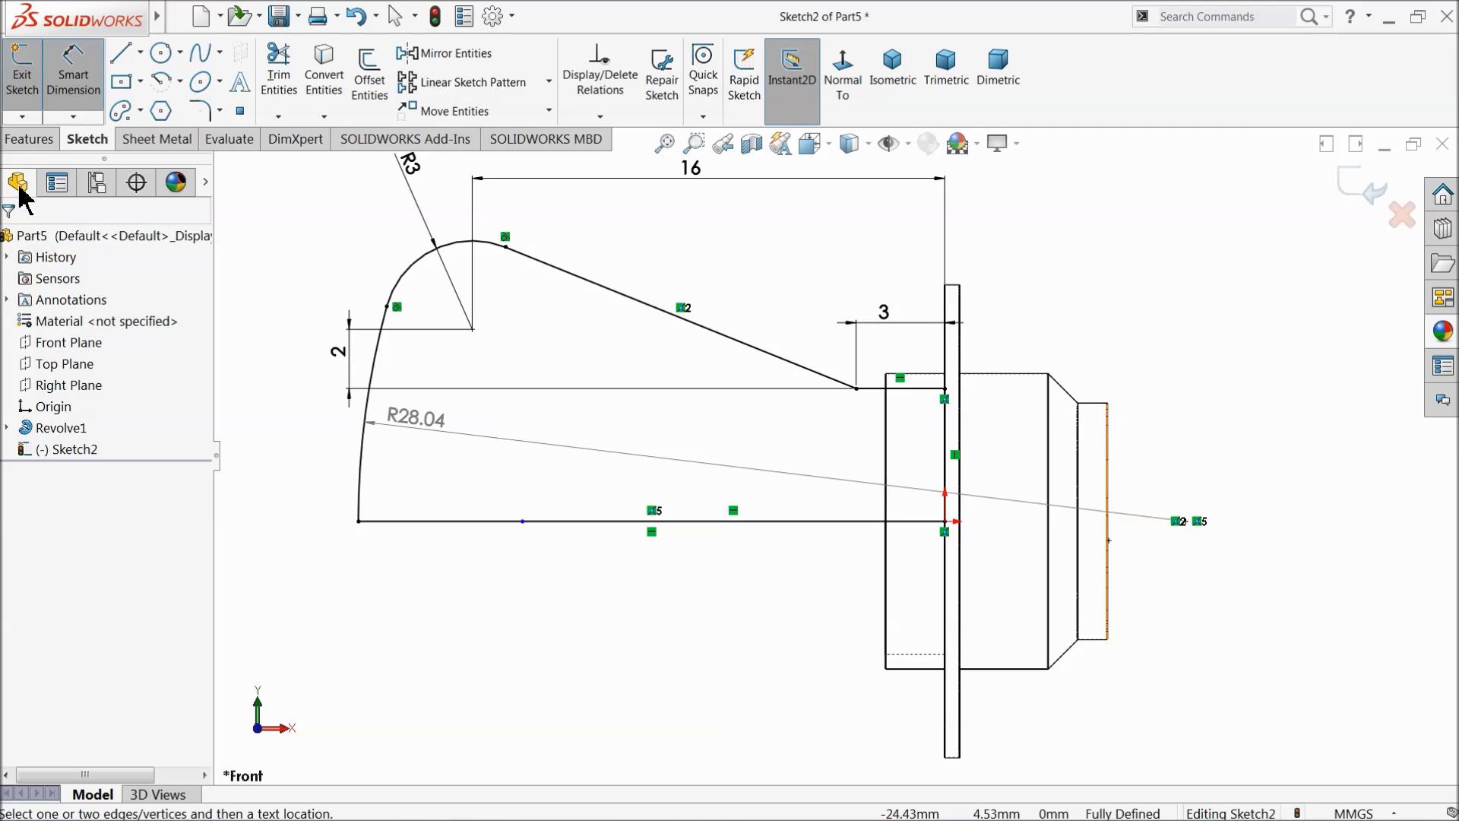
Step: Revolve the profile 360 degrees about the horizontal centerline as a separate body, with merging of the result turned off
left_click(29, 140)
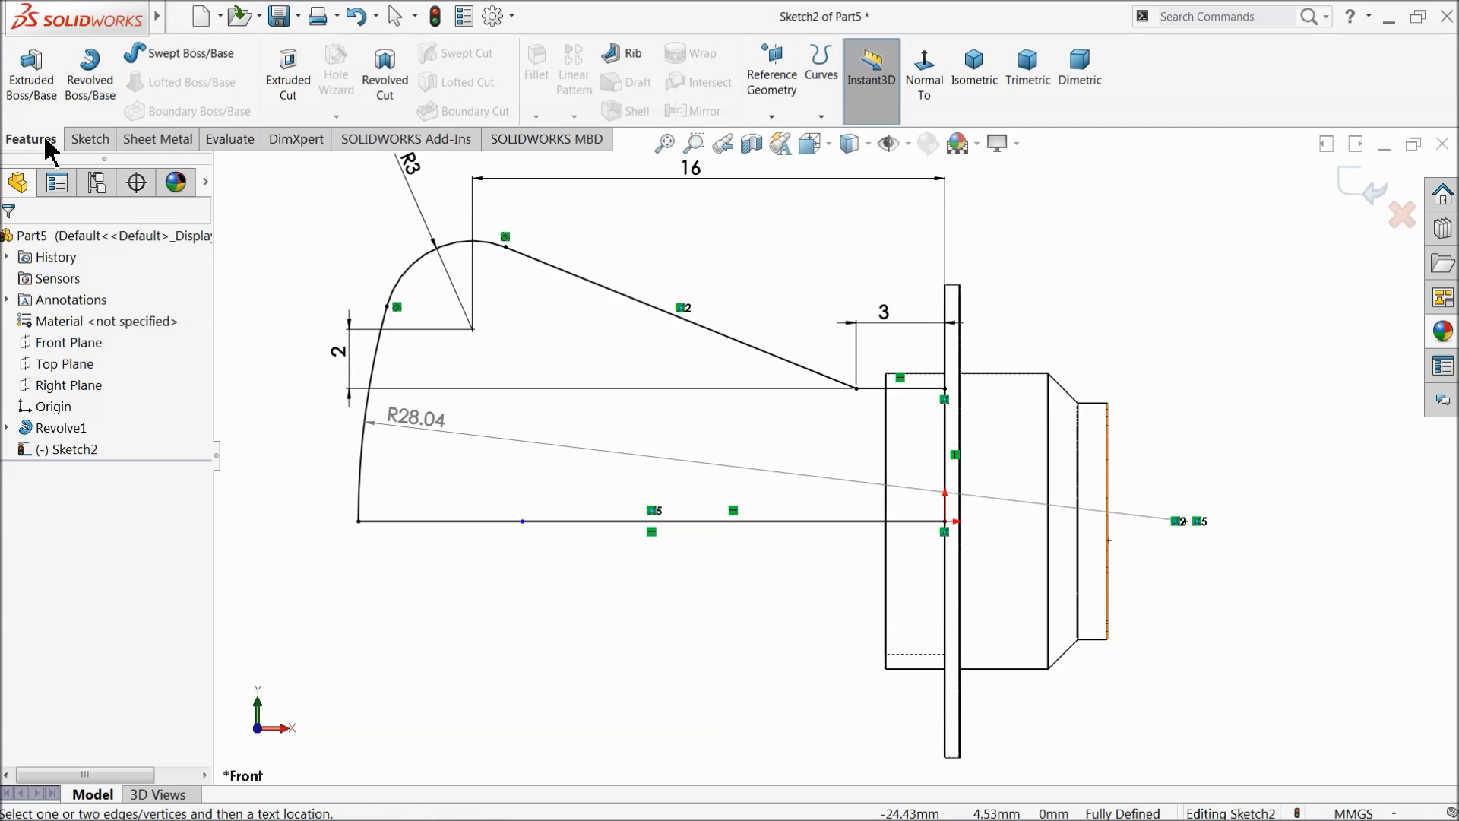
left_click(88, 64)
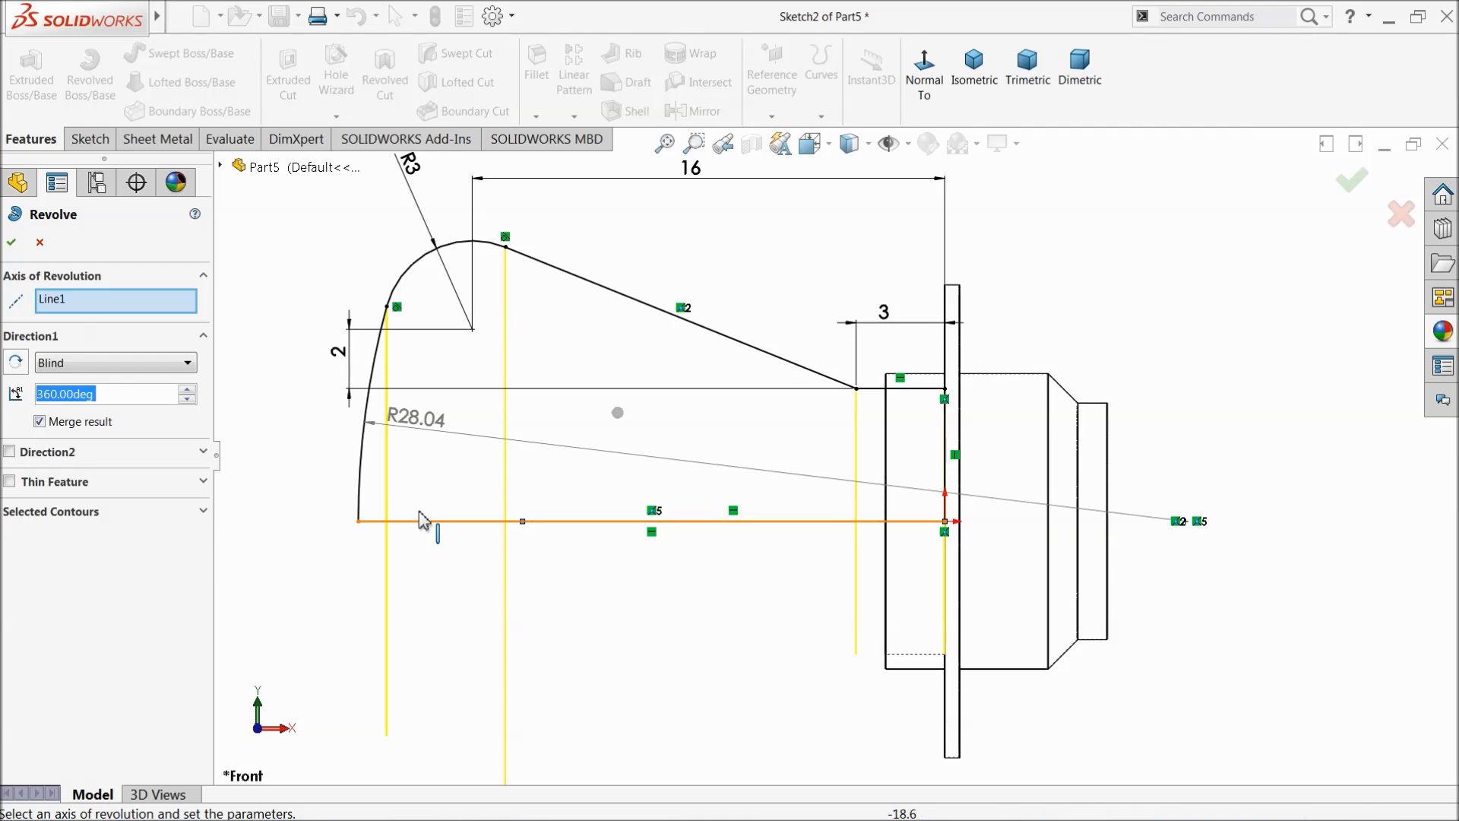
left_click(60, 424)
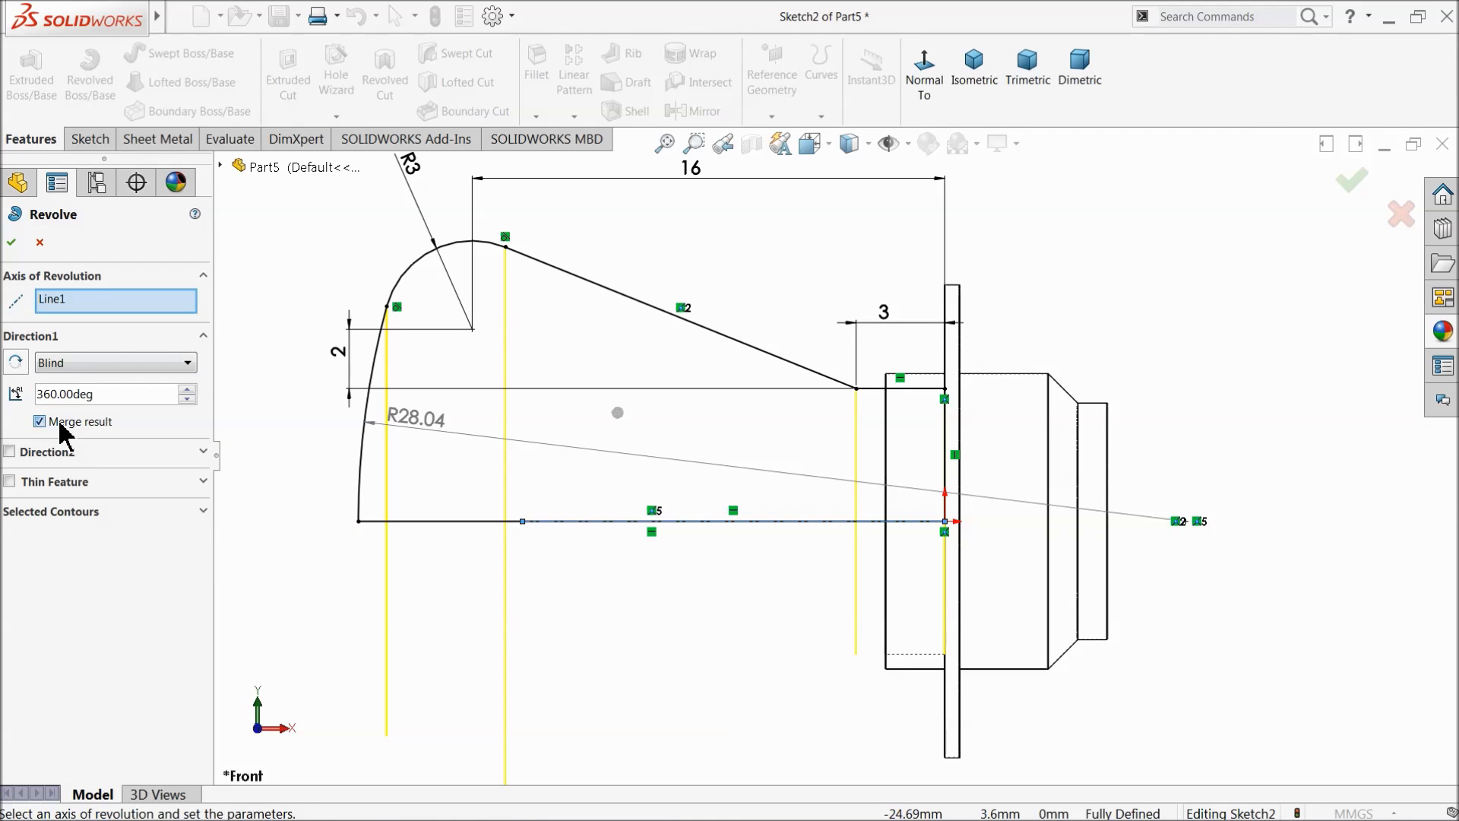
left_click(12, 245)
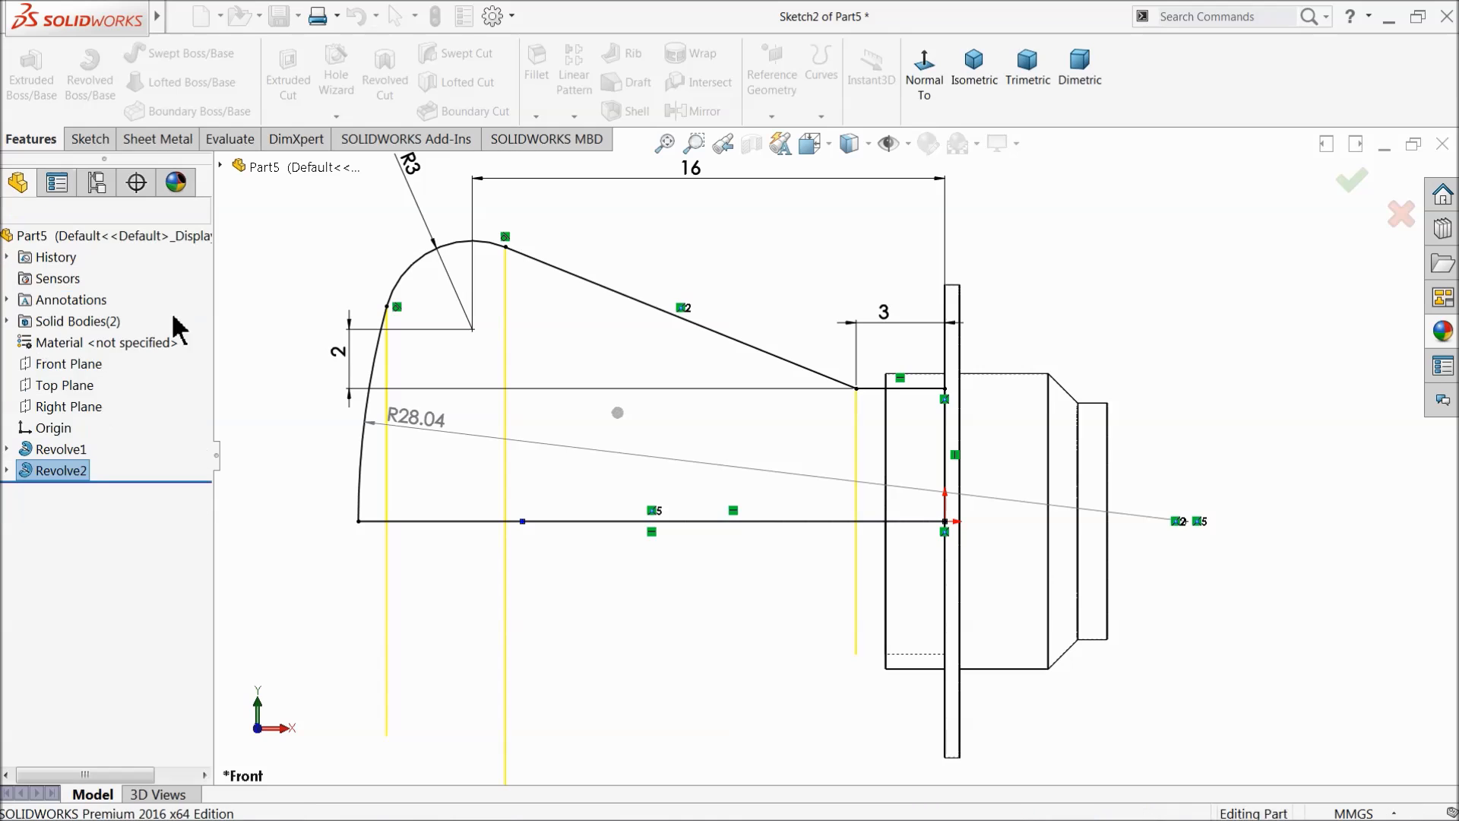
Step: Switch the part to a shaded display style
left_click(866, 144)
left_click(853, 202)
mouse_move(434, 322)
middle_mouse_down()
mouse_move(502, 384)
mouse_move(466, 395)
middle_mouse_up()
Step: Apply the Yellow LED appearance from the Lights category to the second revolve feature, the bulb body
left_click(57, 472)
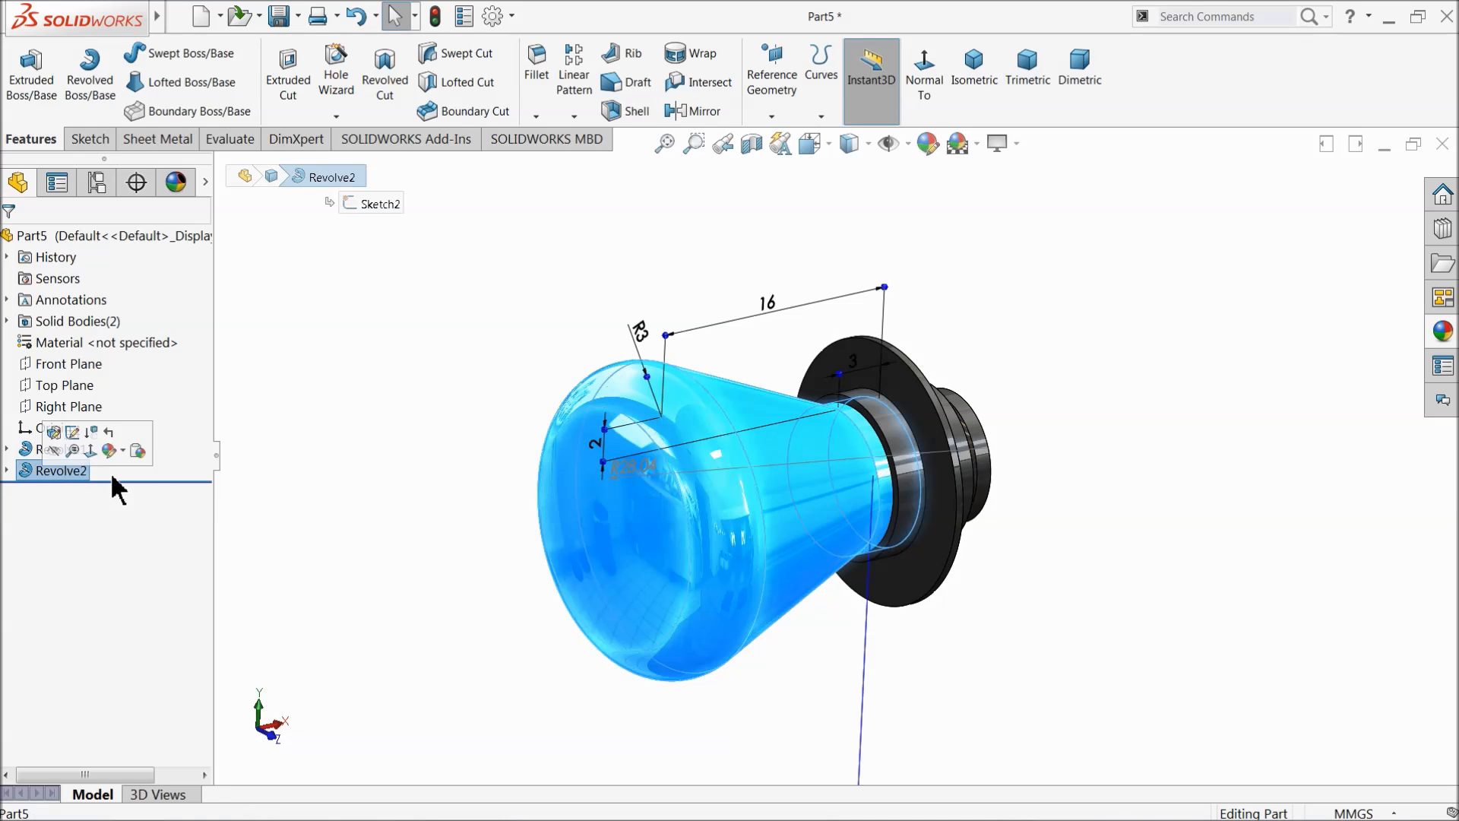
left_click(1442, 331)
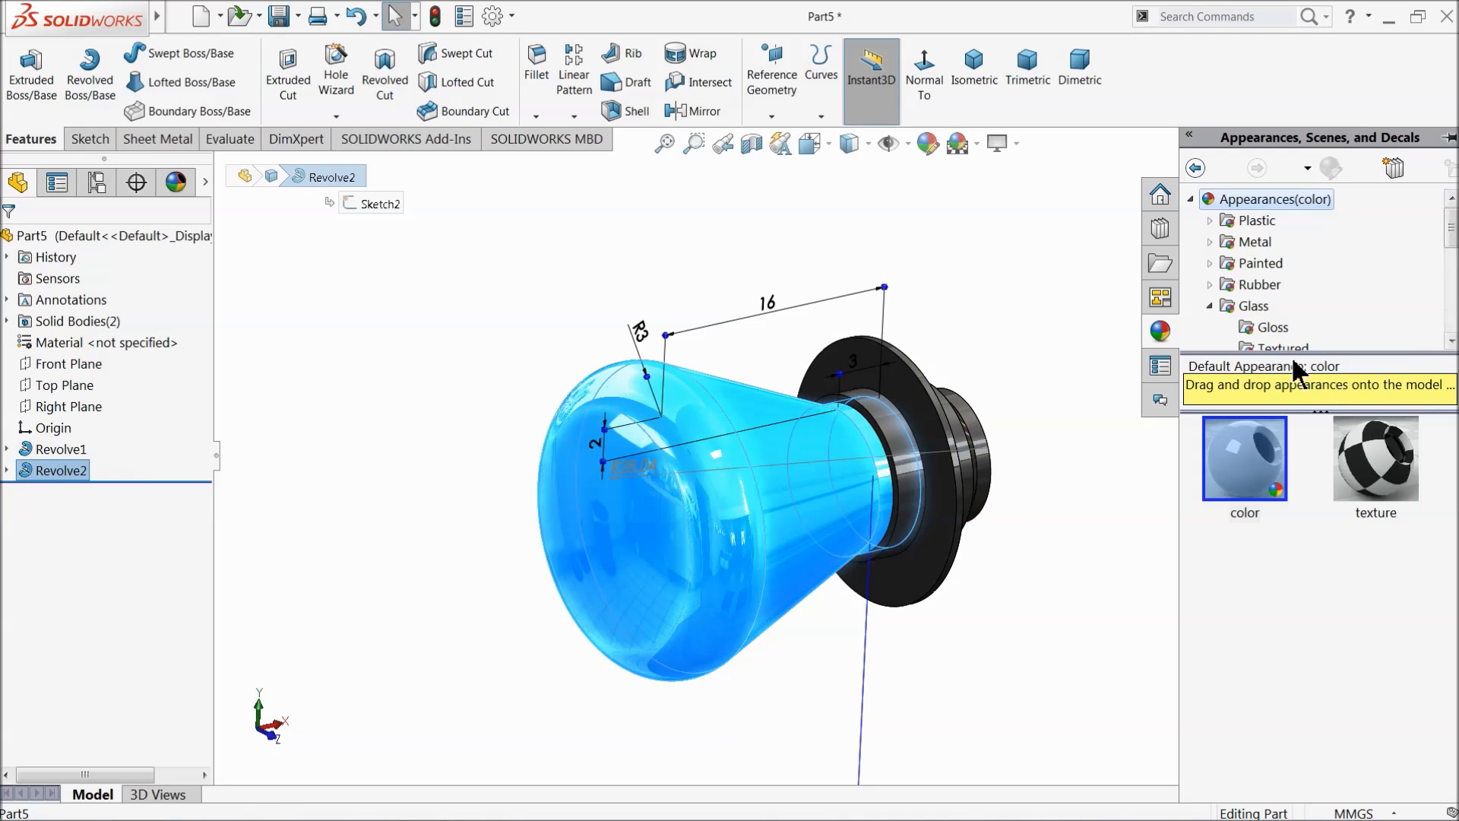
scroll(1264, 328, "down", 2)
scroll(1268, 319, "up", 1)
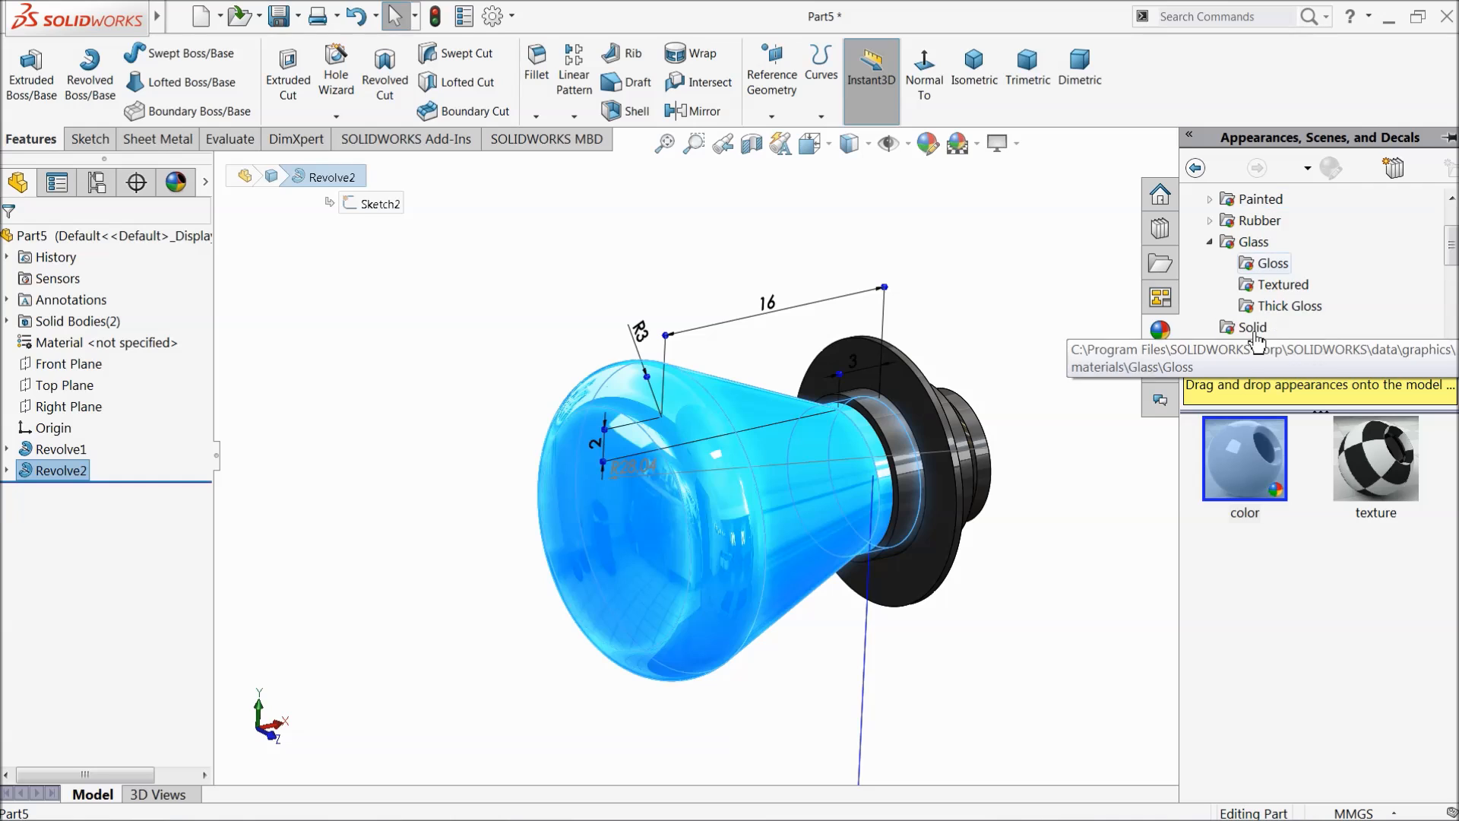
scroll(1263, 298, "down", 2)
left_click(1255, 221)
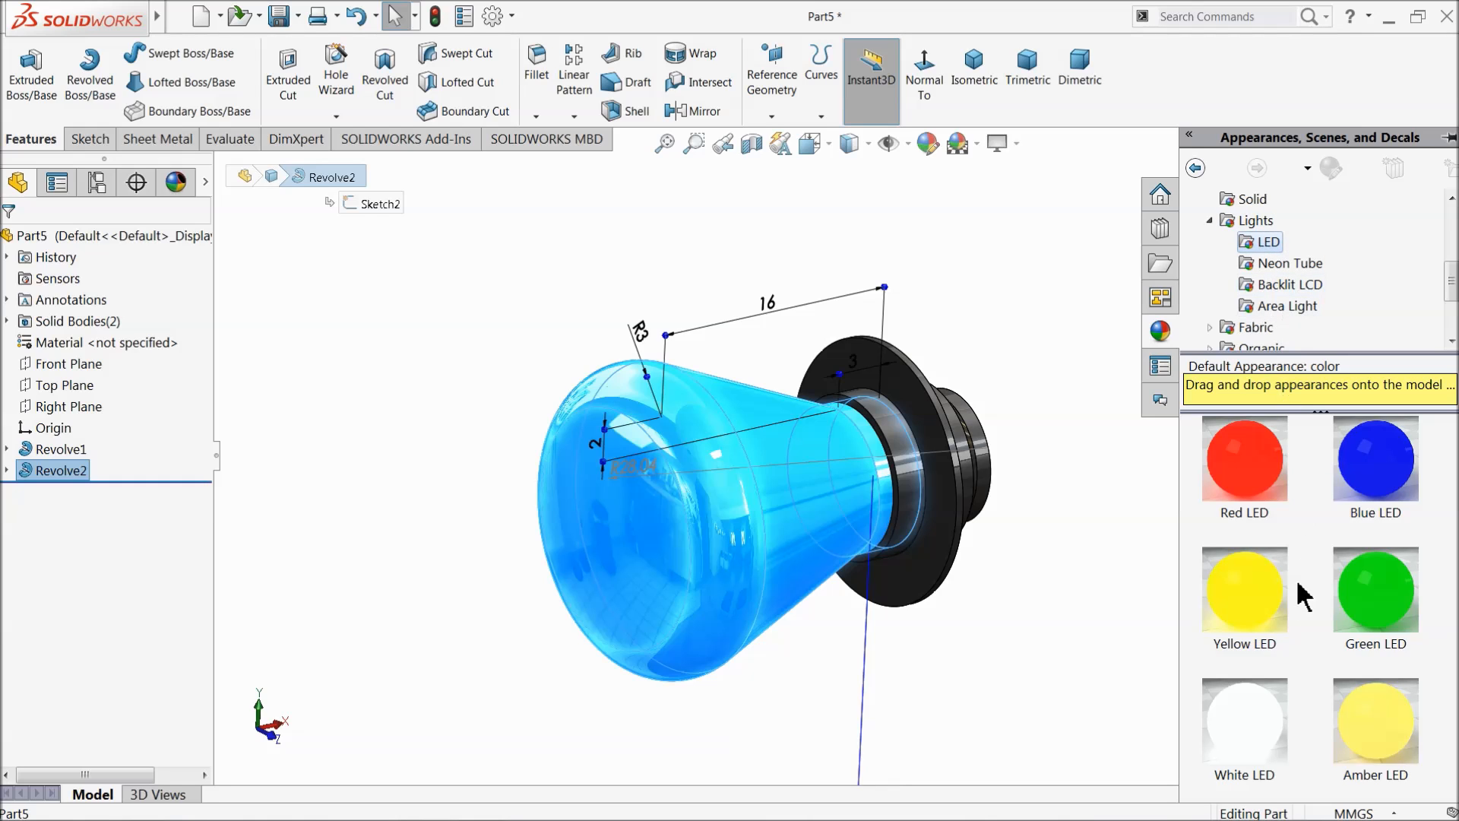
double_click(1254, 619)
middle_click_drag(981, 620, 902, 485)
scroll(837, 546, "down", 3)
middle_click_drag(834, 546, 795, 530)
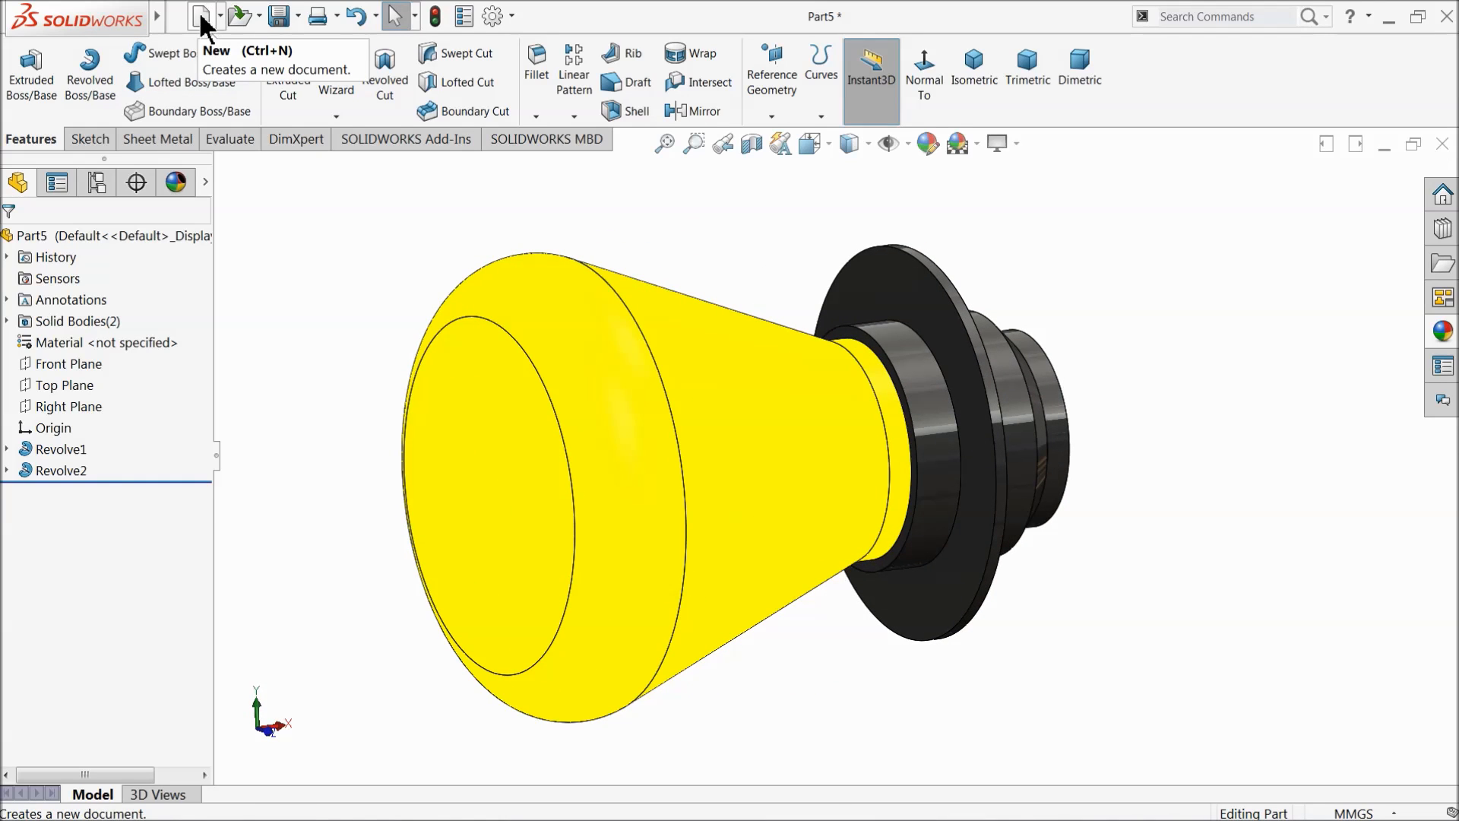
Step: Save the part in the BobCat folder as "6.Front light bulb"
left_click(279, 16)
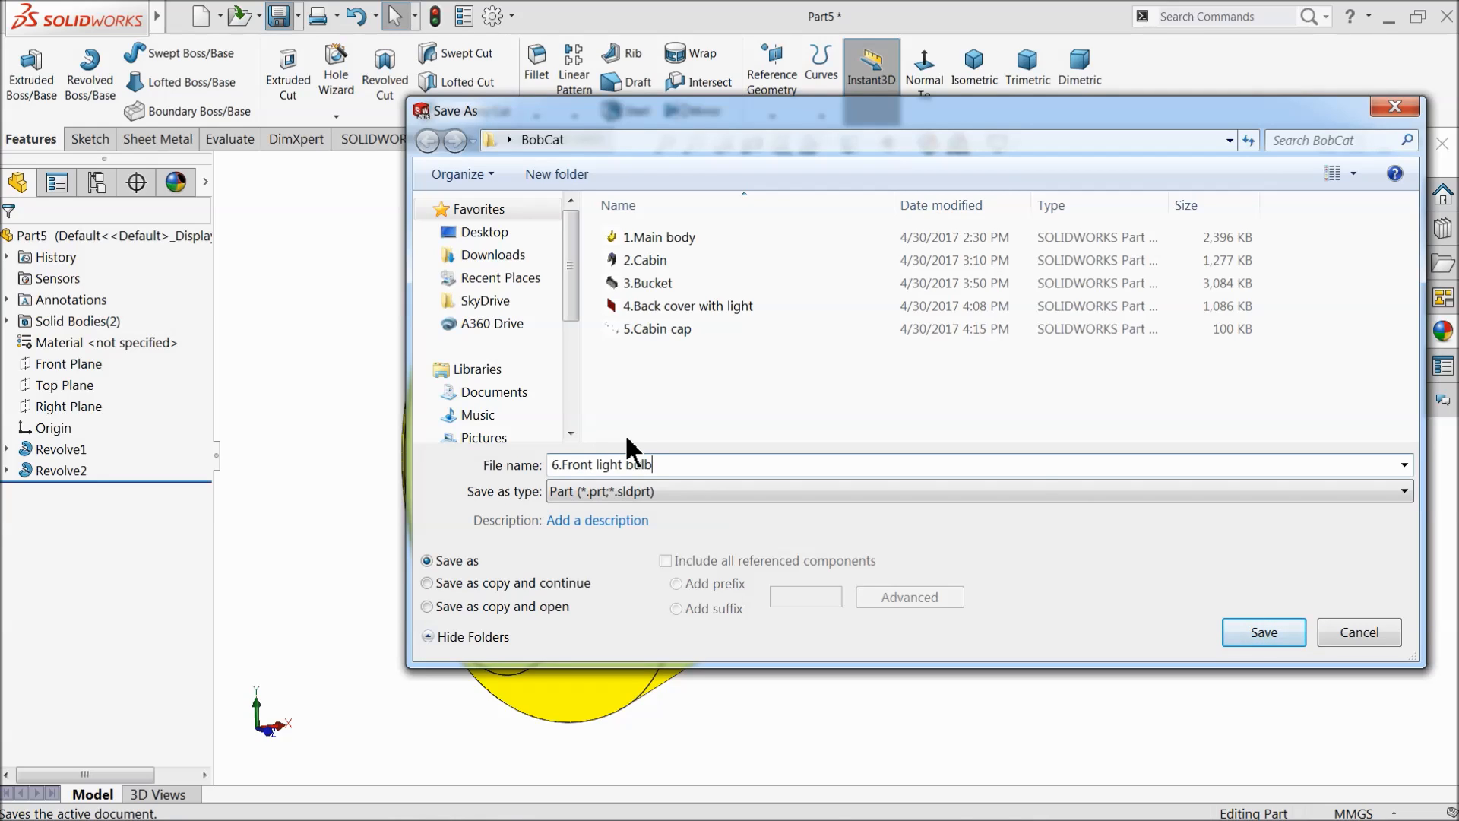
left_click(1263, 633)
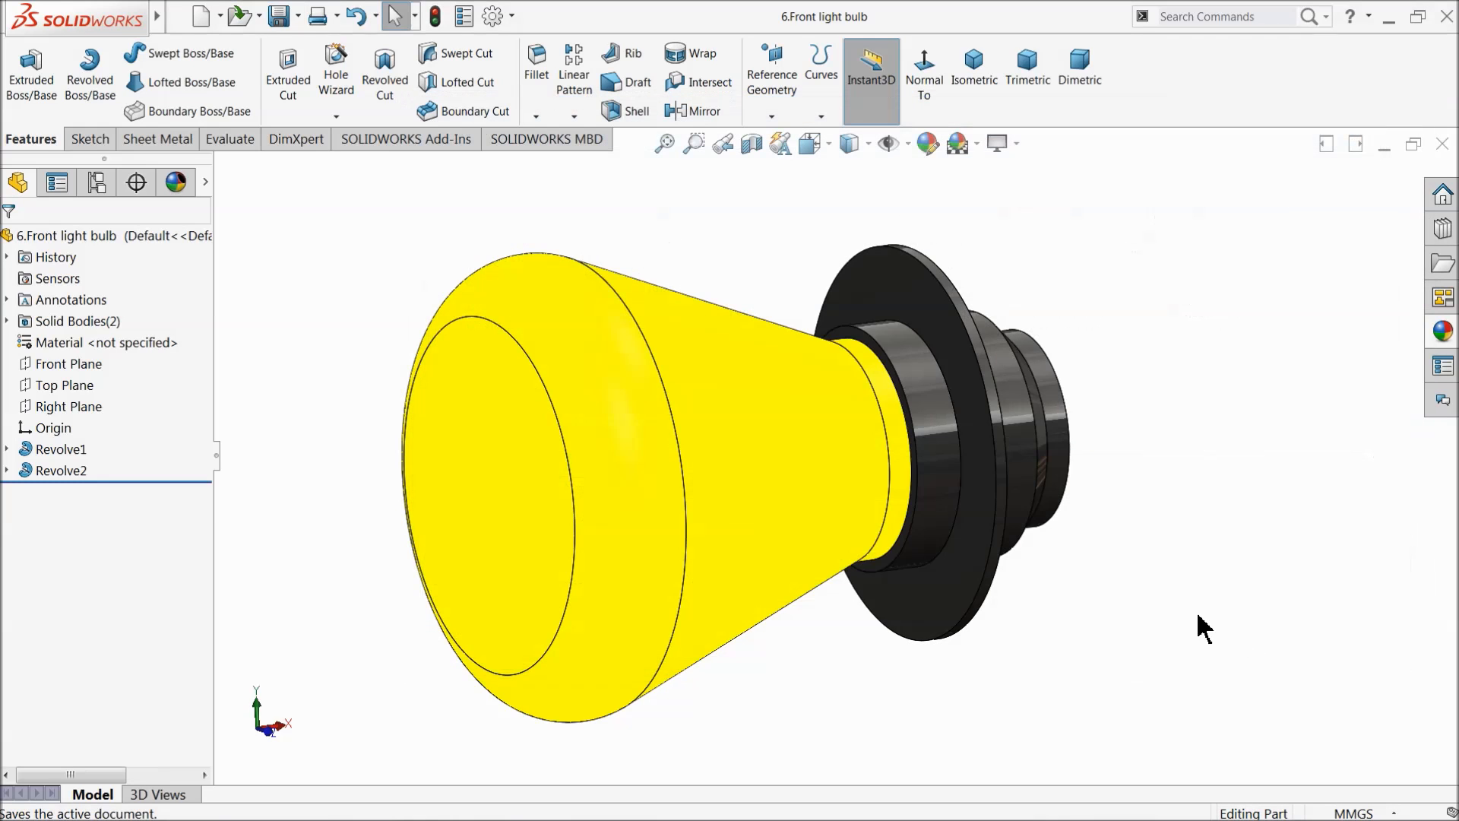
mouse_move(766, 391)
middle_mouse_down()
mouse_move(786, 383)
mouse_move(732, 391)
mouse_move(752, 383)
middle_mouse_up()
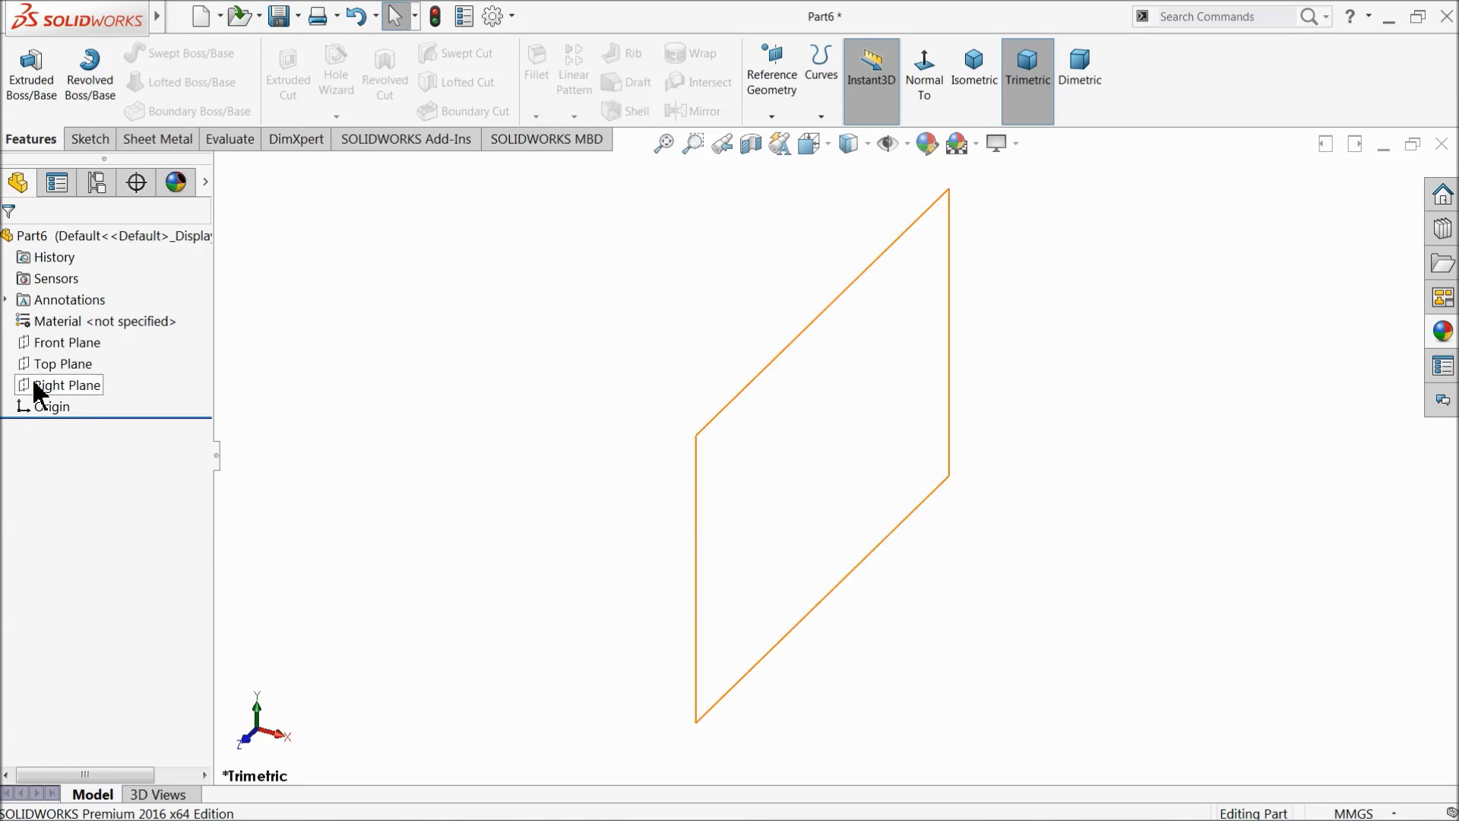
Step: Start a sketch on the Front Plane and draw a horizontal centerline through the origin, extending to both sides of it
left_click(62, 342)
left_click(48, 322)
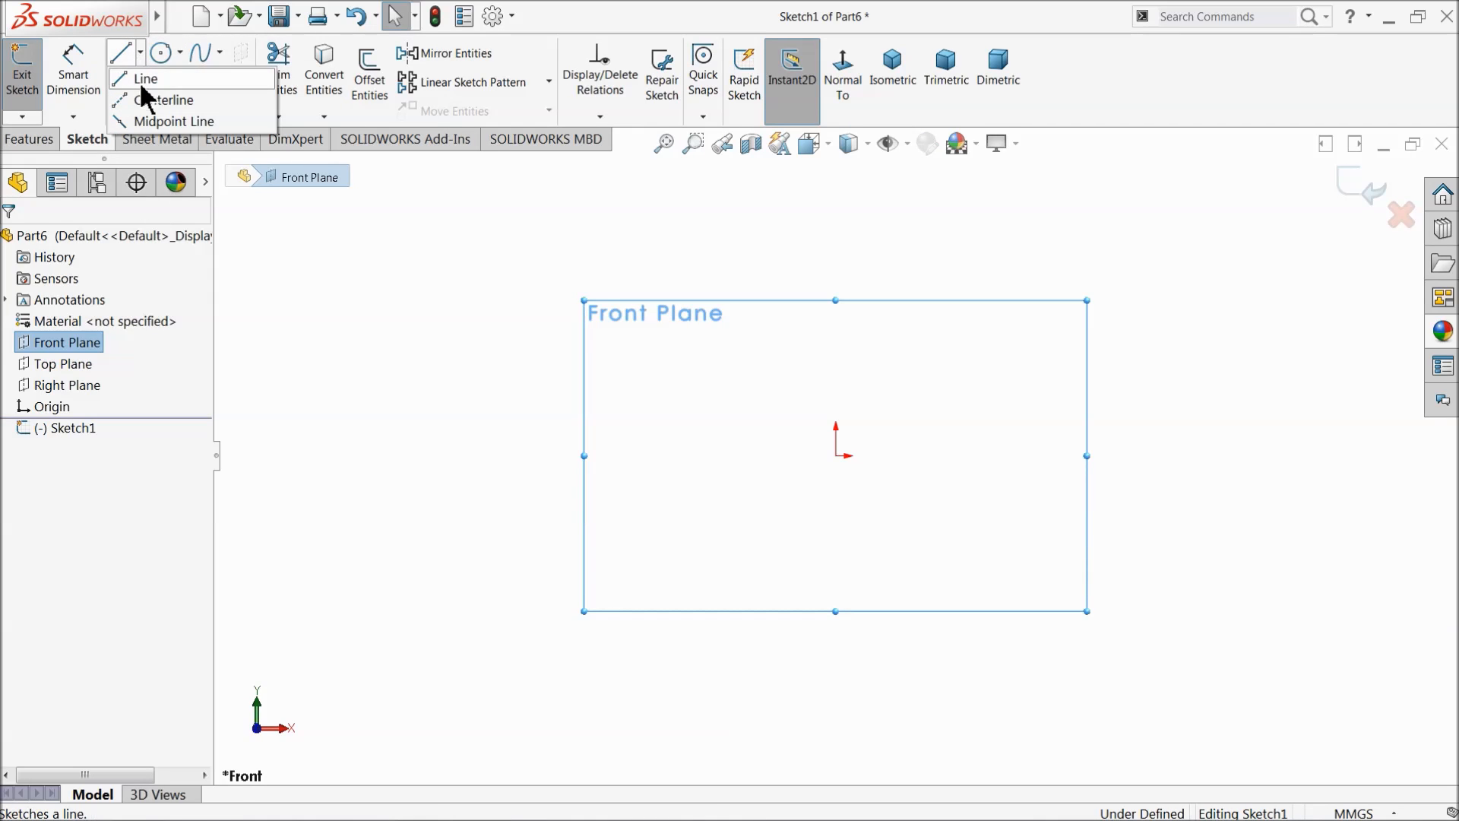
left_click(143, 103)
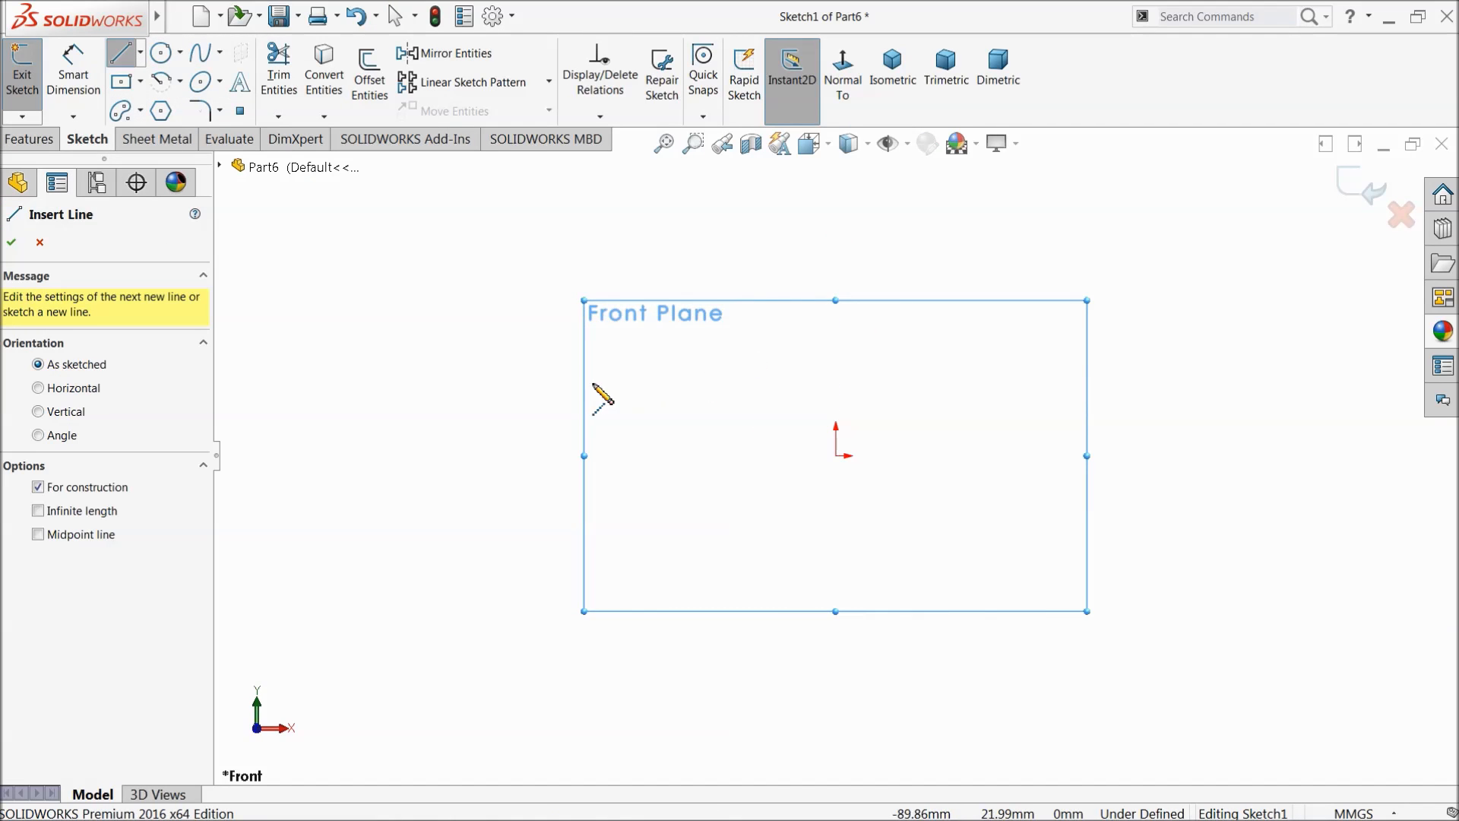
left_click(535, 456)
left_click(1112, 456)
right_click(1134, 371)
left_click(1171, 380)
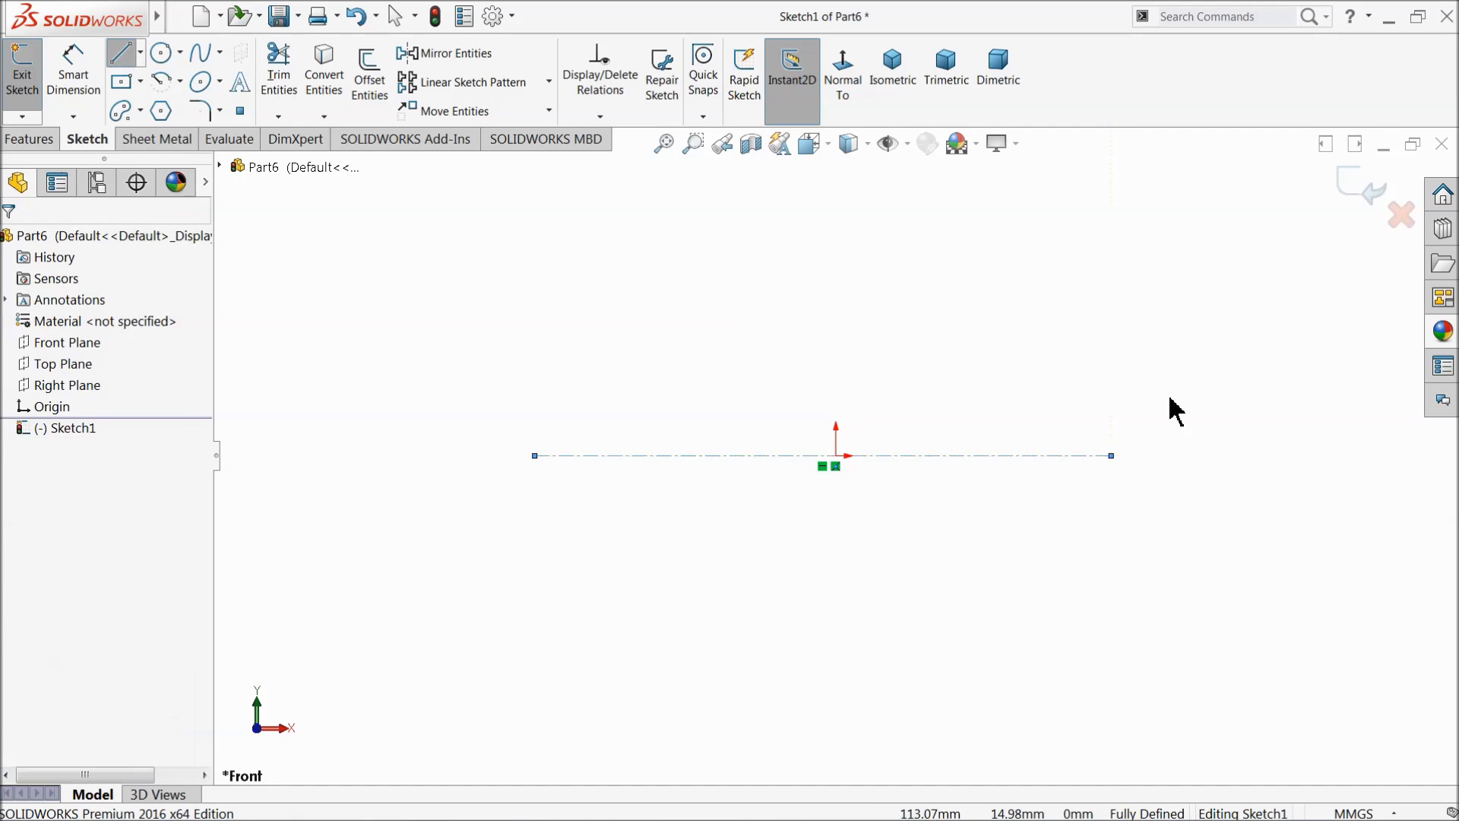
left_click(122, 53)
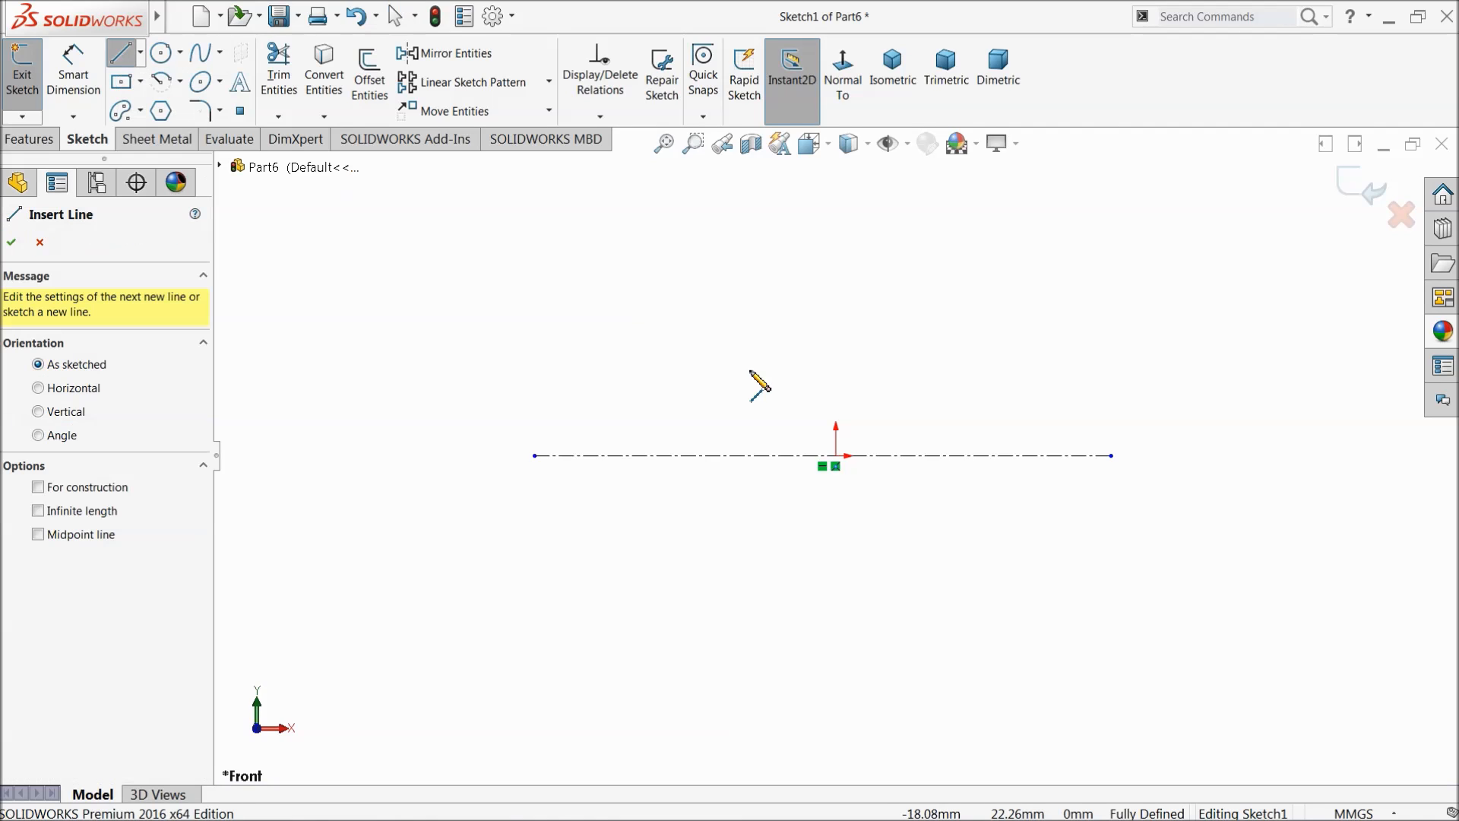
left_click(836, 456)
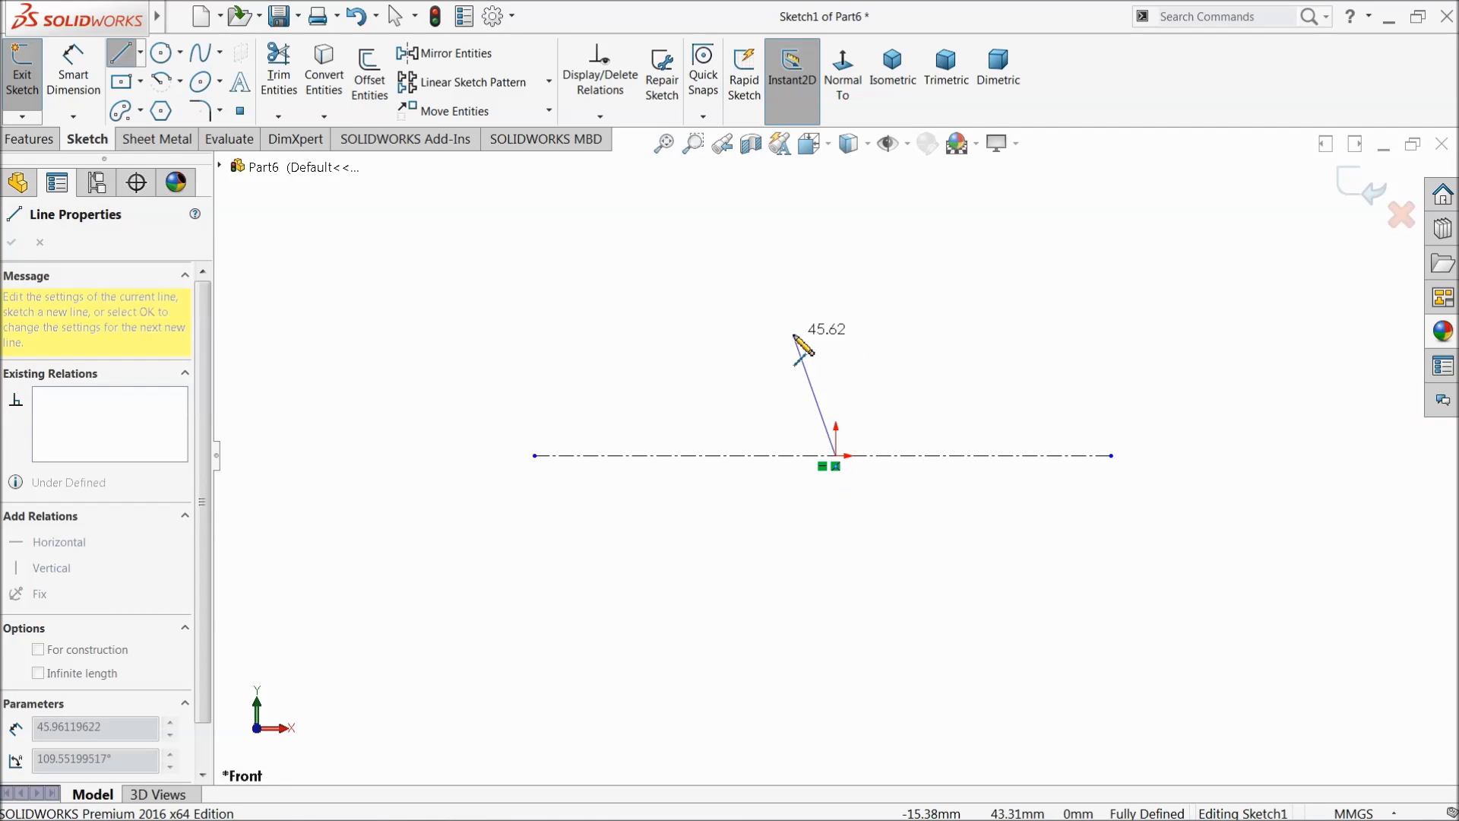
right_click(800, 285)
left_click(850, 298)
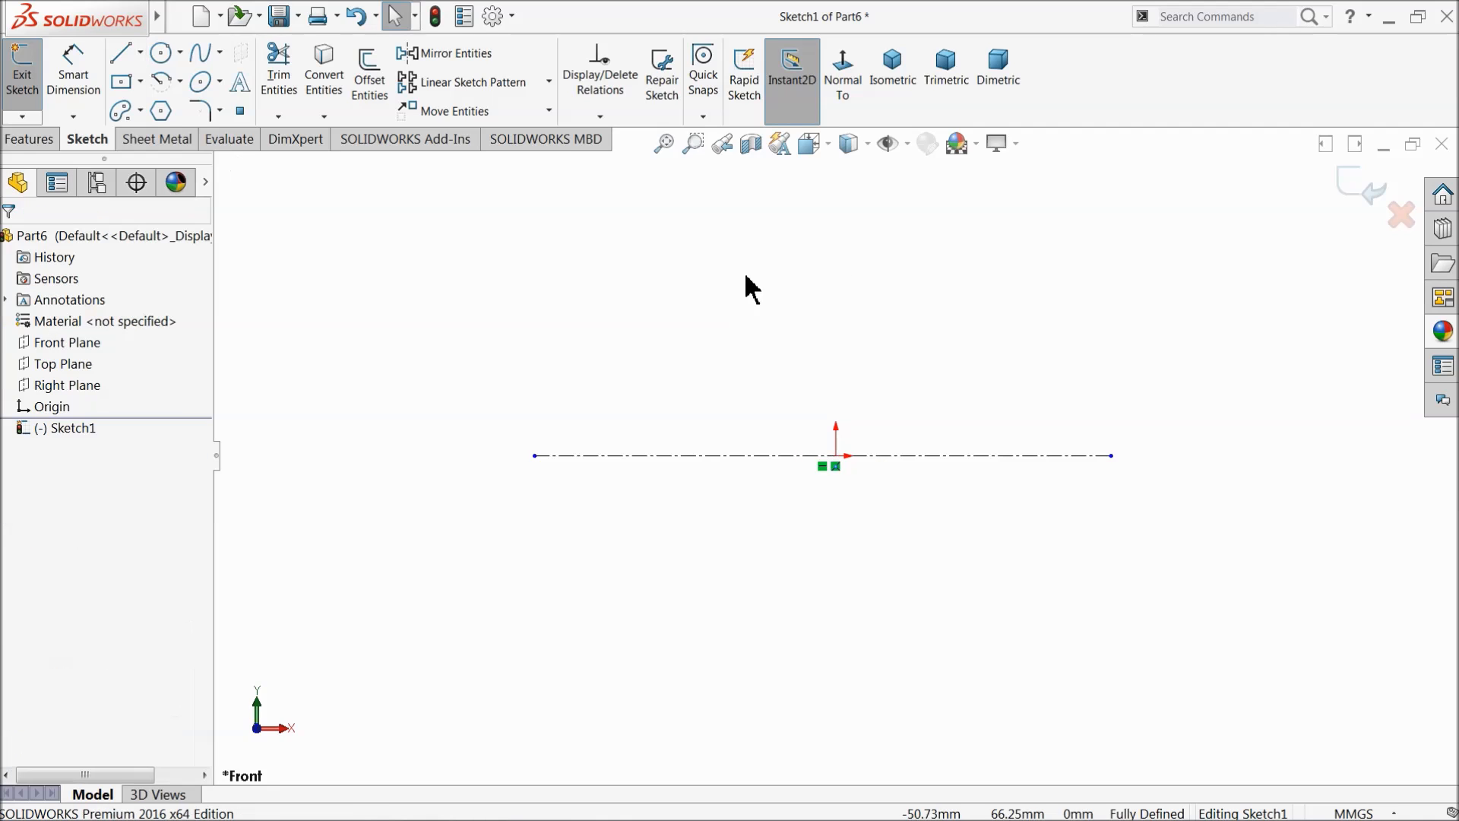
Step: Sketch a quarter-circle centerpoint arc of about 107 mm radius, centred on the centerline's left endpoint, from the origin to directly above the centre
left_click(179, 81)
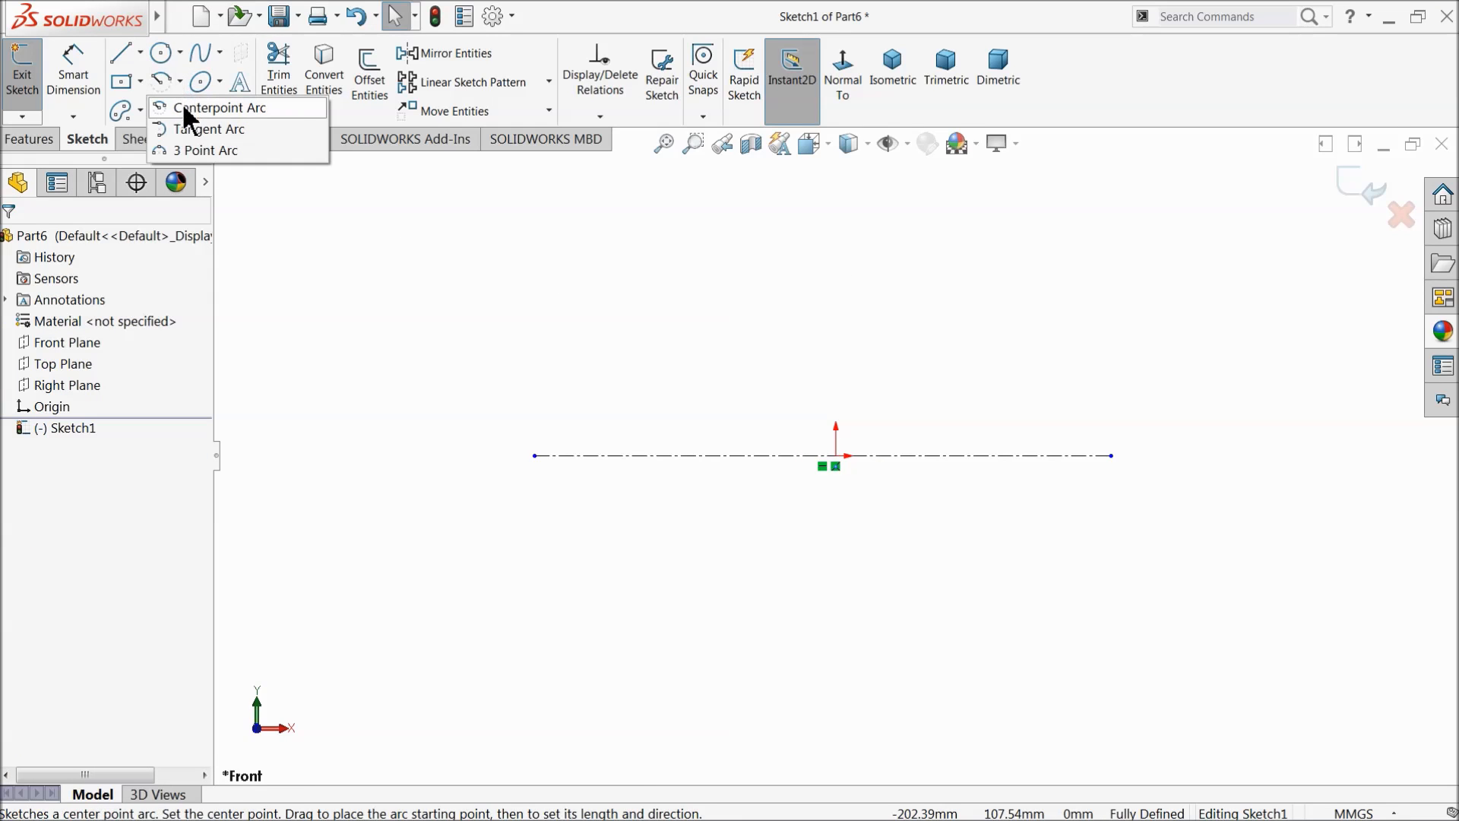
left_click(184, 108)
left_click(535, 456)
left_click(837, 457)
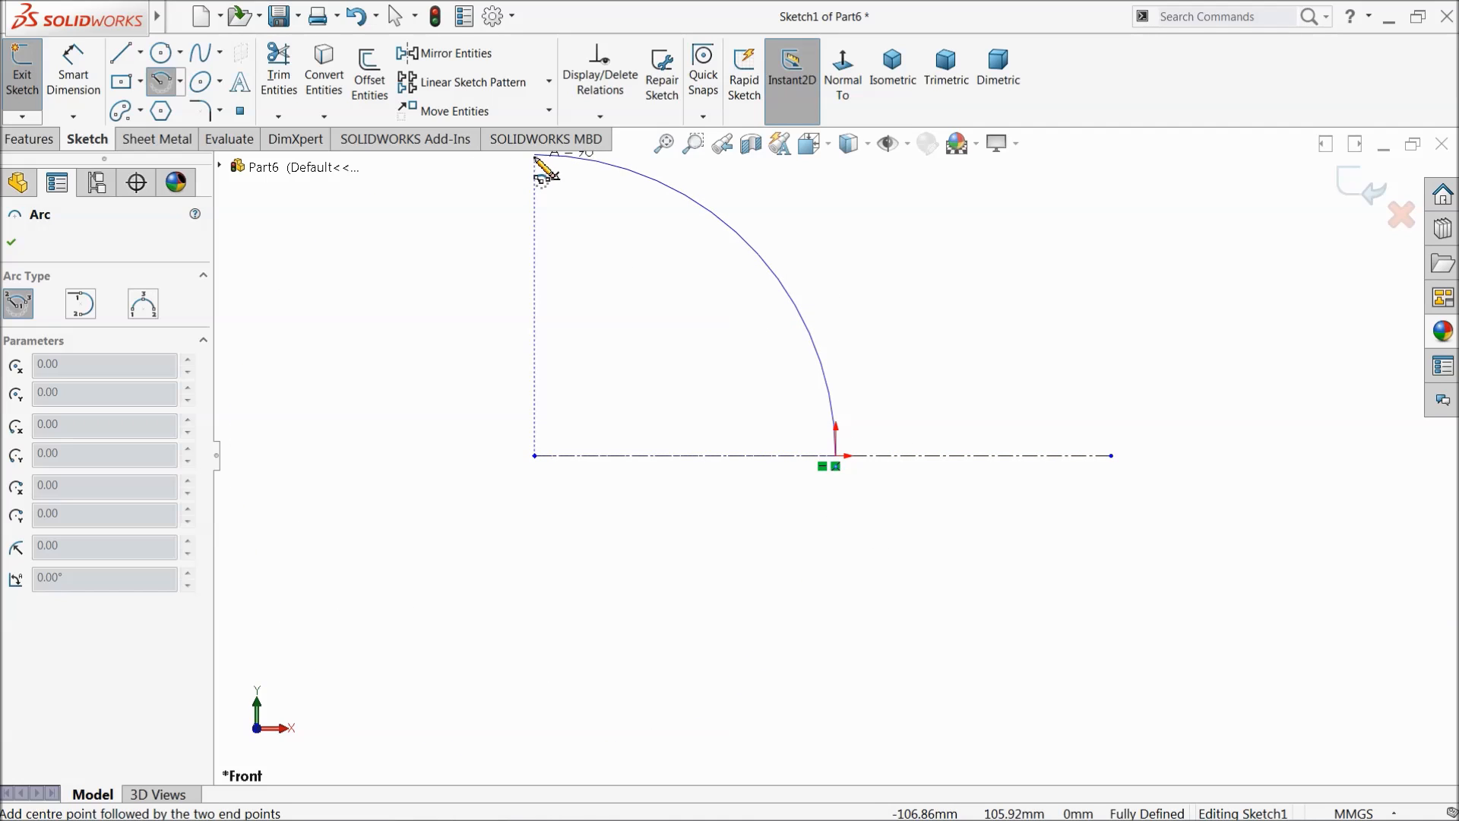
left_click(536, 157)
right_click(542, 161)
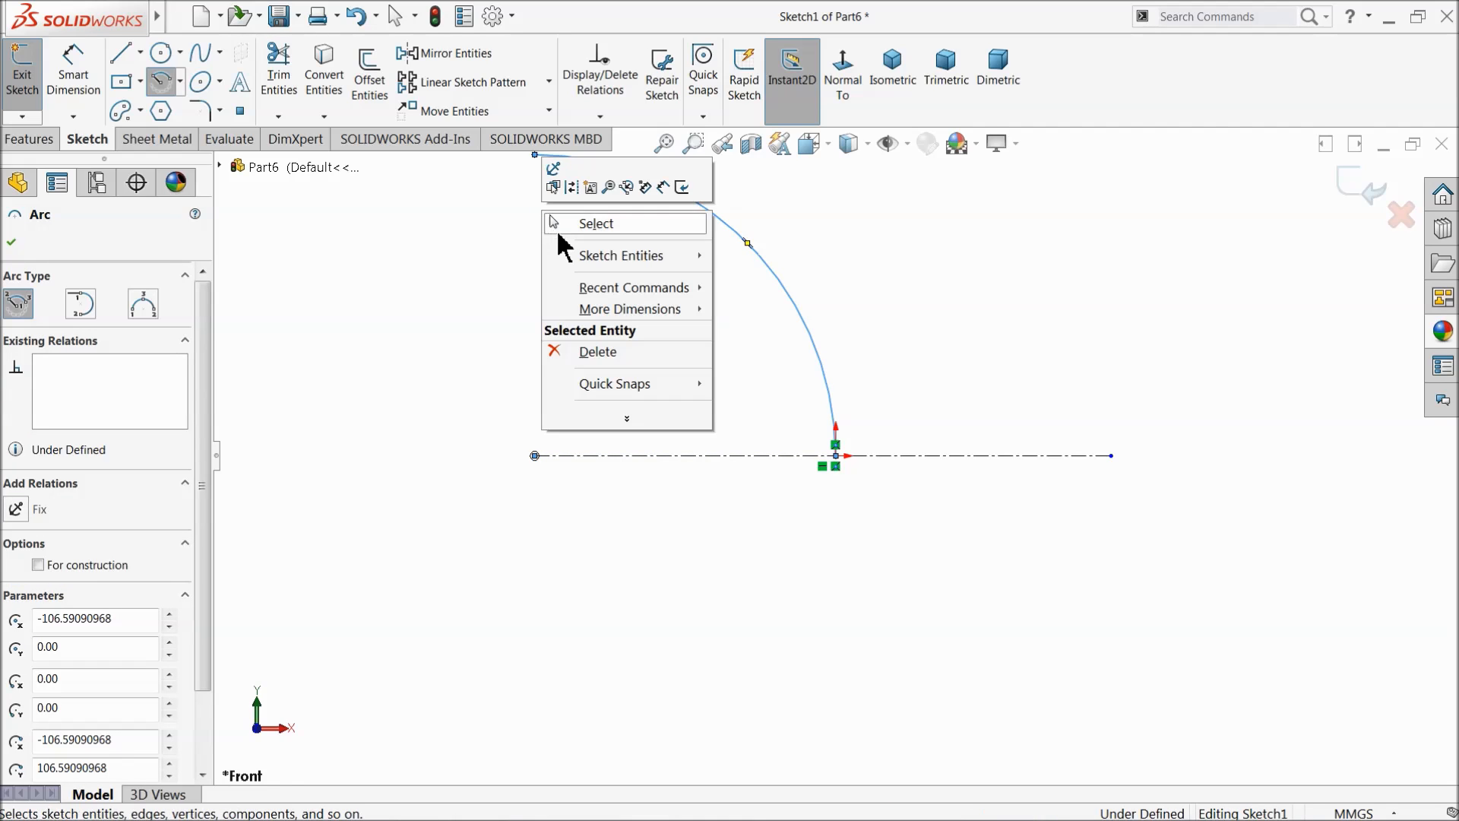
left_click(574, 222)
scroll(646, 309, "up", 2)
scroll(562, 279, "down", 1)
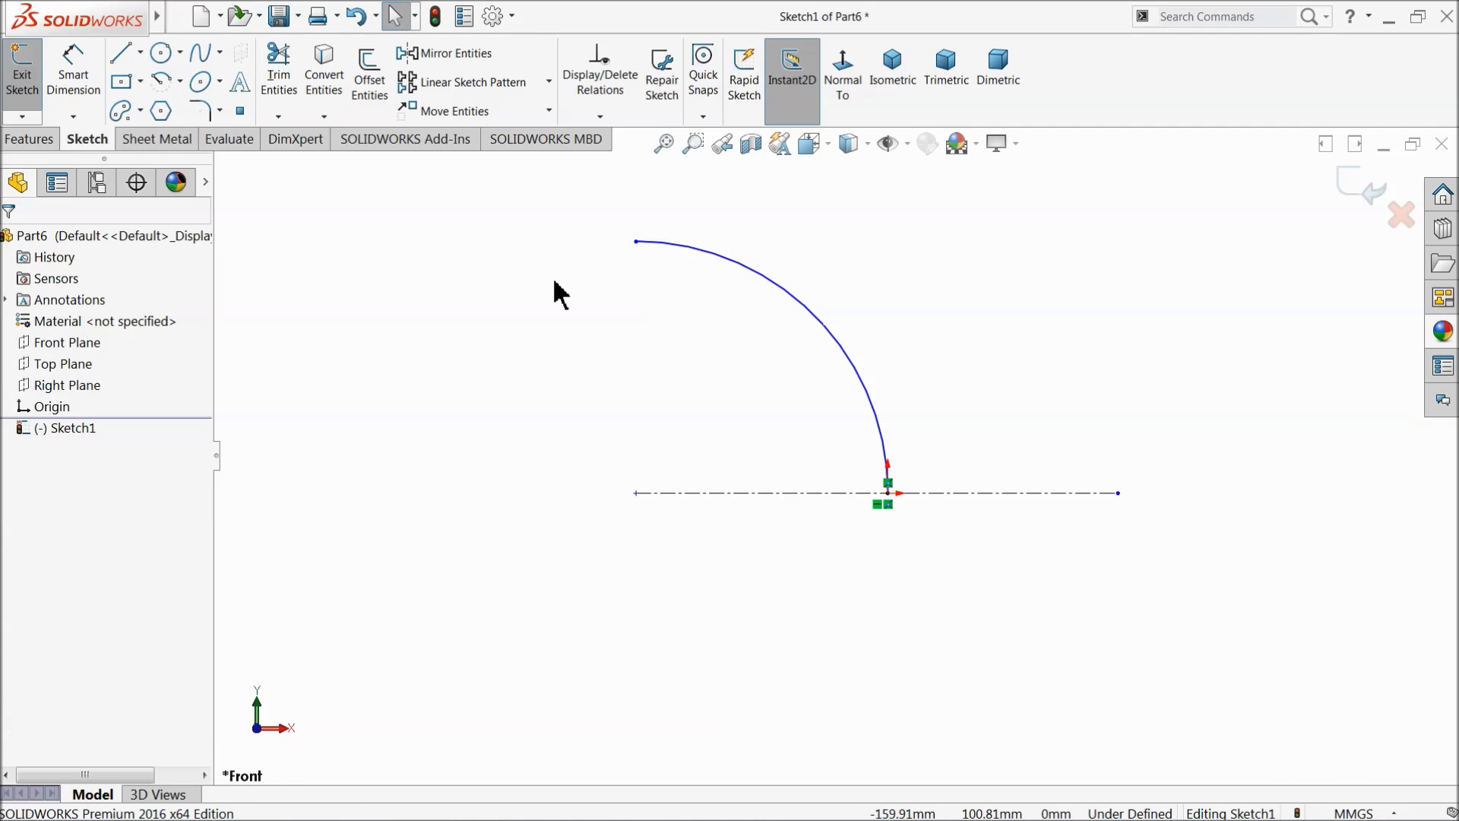
Step: Sketch a hooked line chain from the arc's upper end: horizontally left, vertically down, a short way right, then diagonally up at 45 degrees
left_click(121, 54)
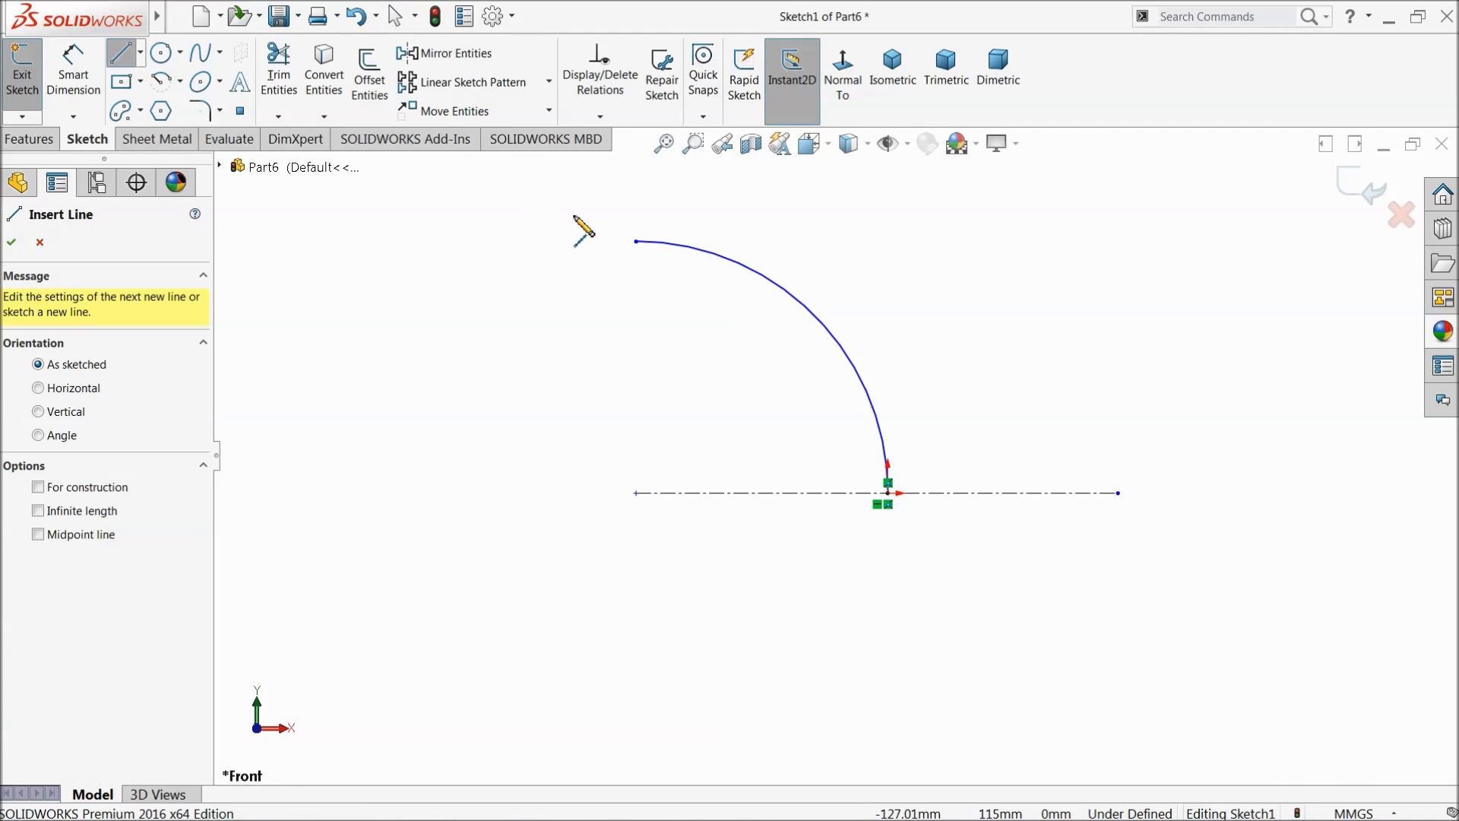
left_click(637, 241)
left_click(534, 242)
left_click(535, 292)
left_click(567, 293)
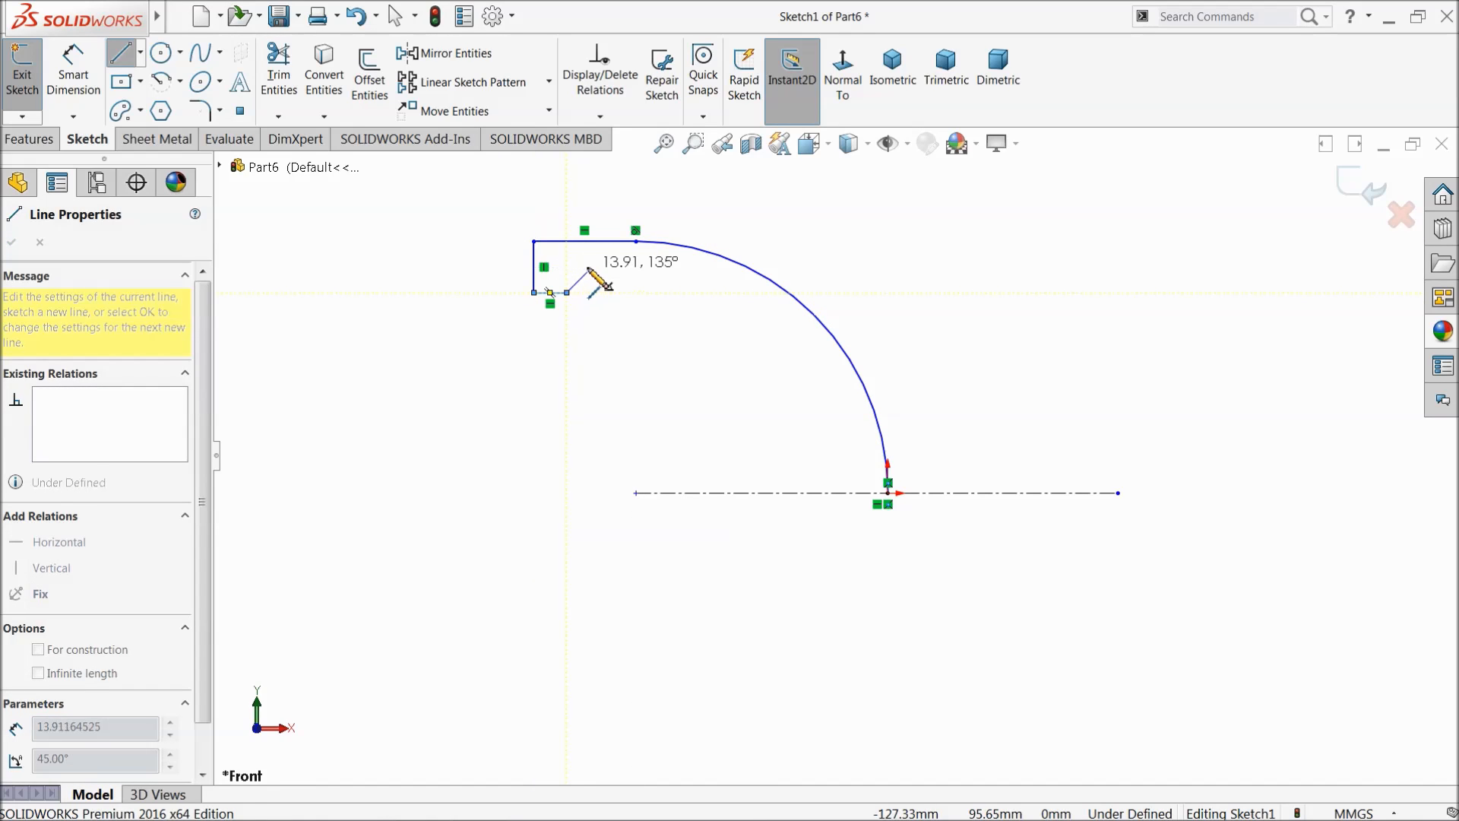
scroll(592, 267, "down", 4)
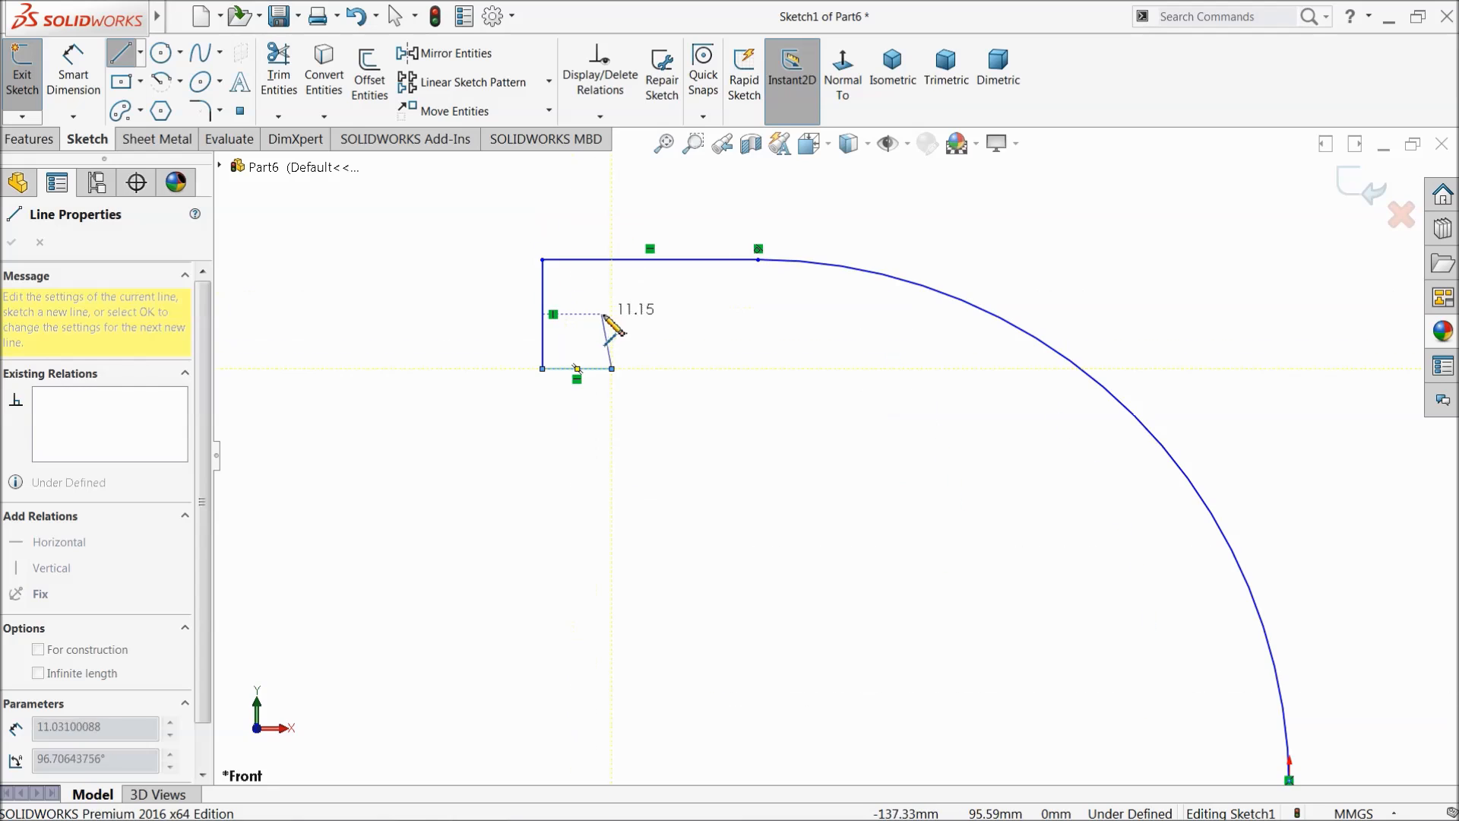
left_click(656, 326)
right_click(706, 317)
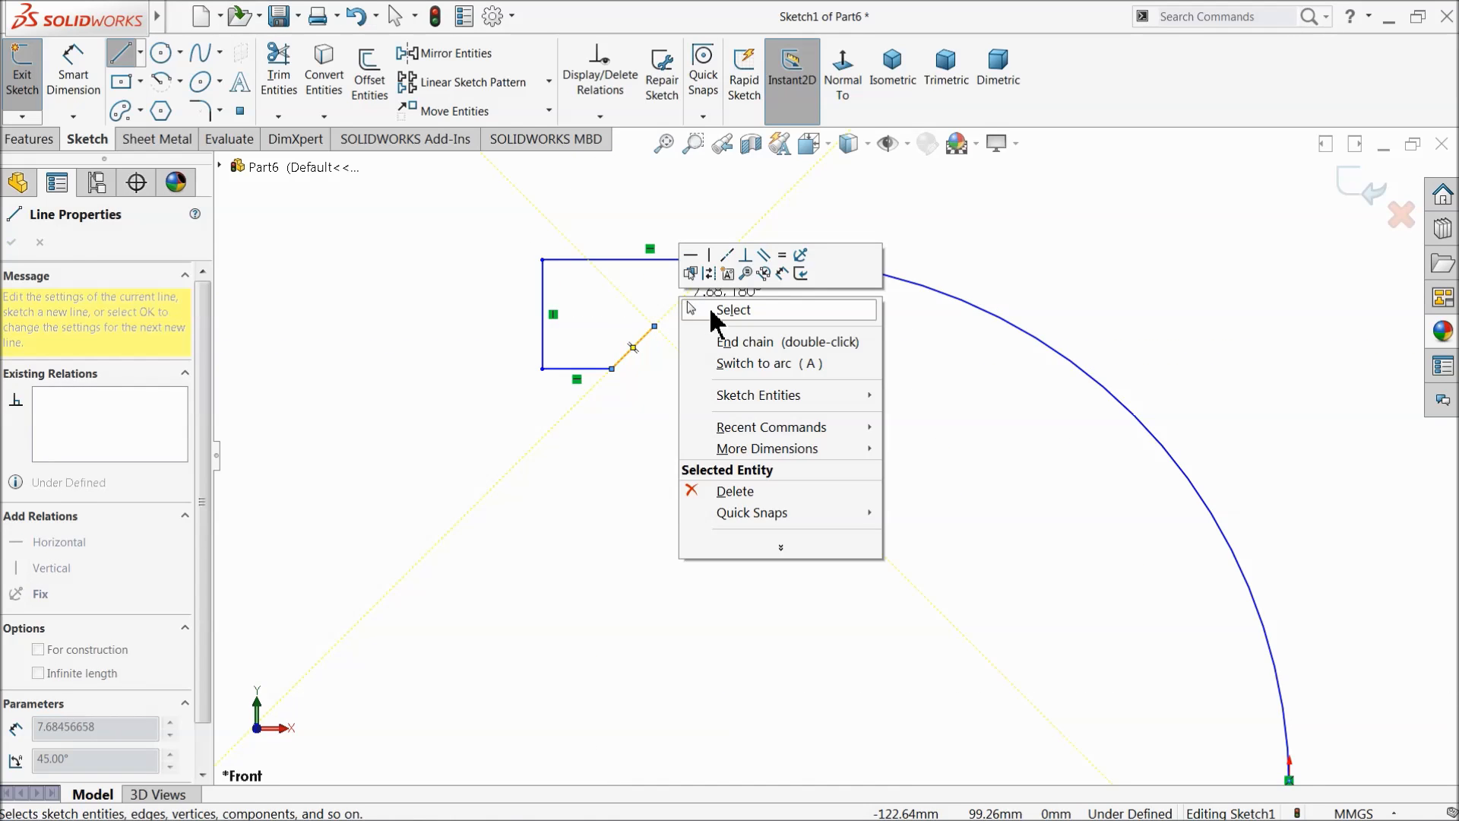
left_click(719, 305)
scroll(836, 456, "up", 3)
scroll(950, 547, "down", 1)
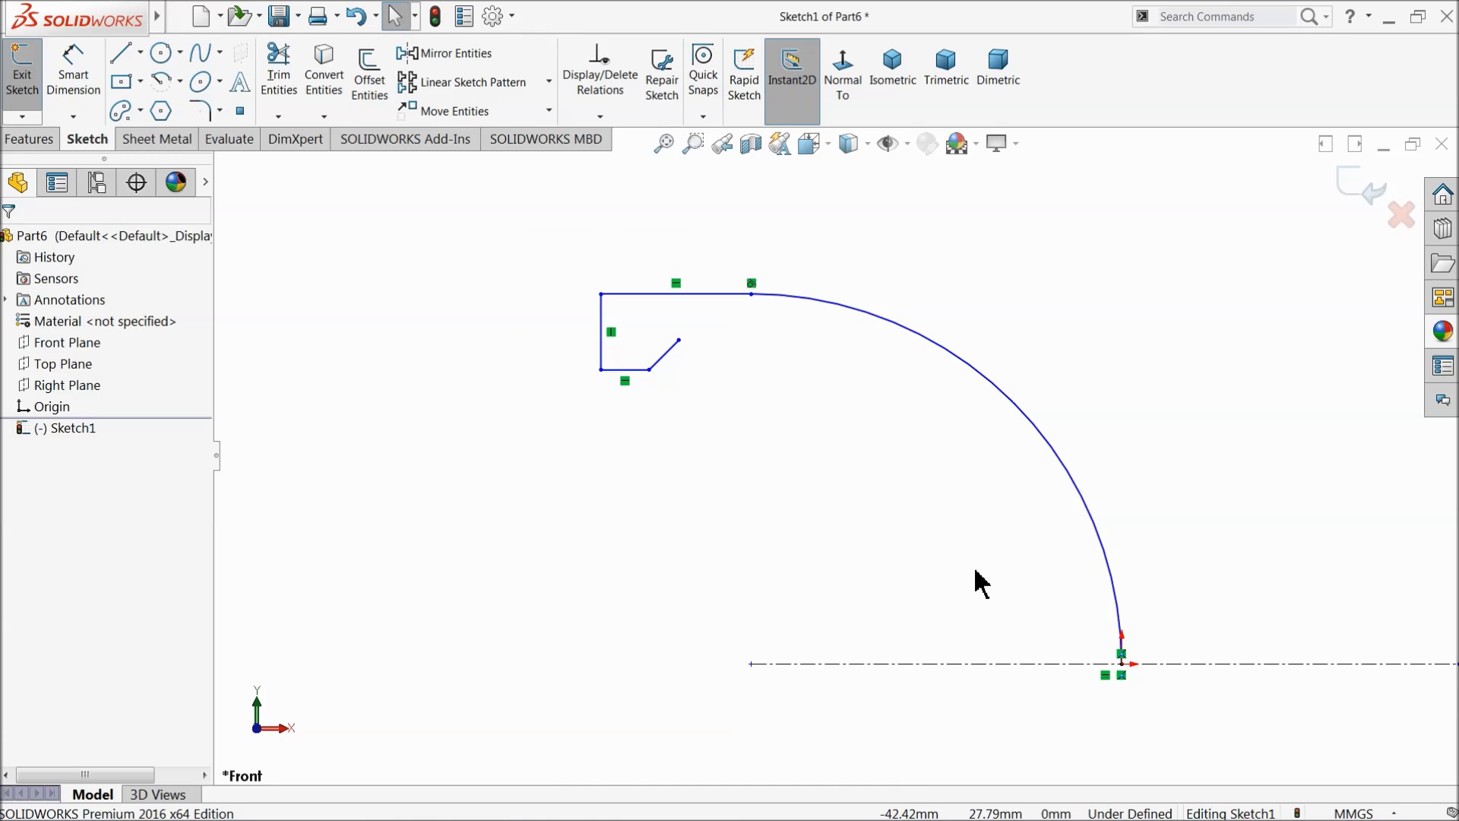
Step: Dimension the arc with a radius of 70 mm
scroll(978, 586, "down", 1)
left_click(79, 93)
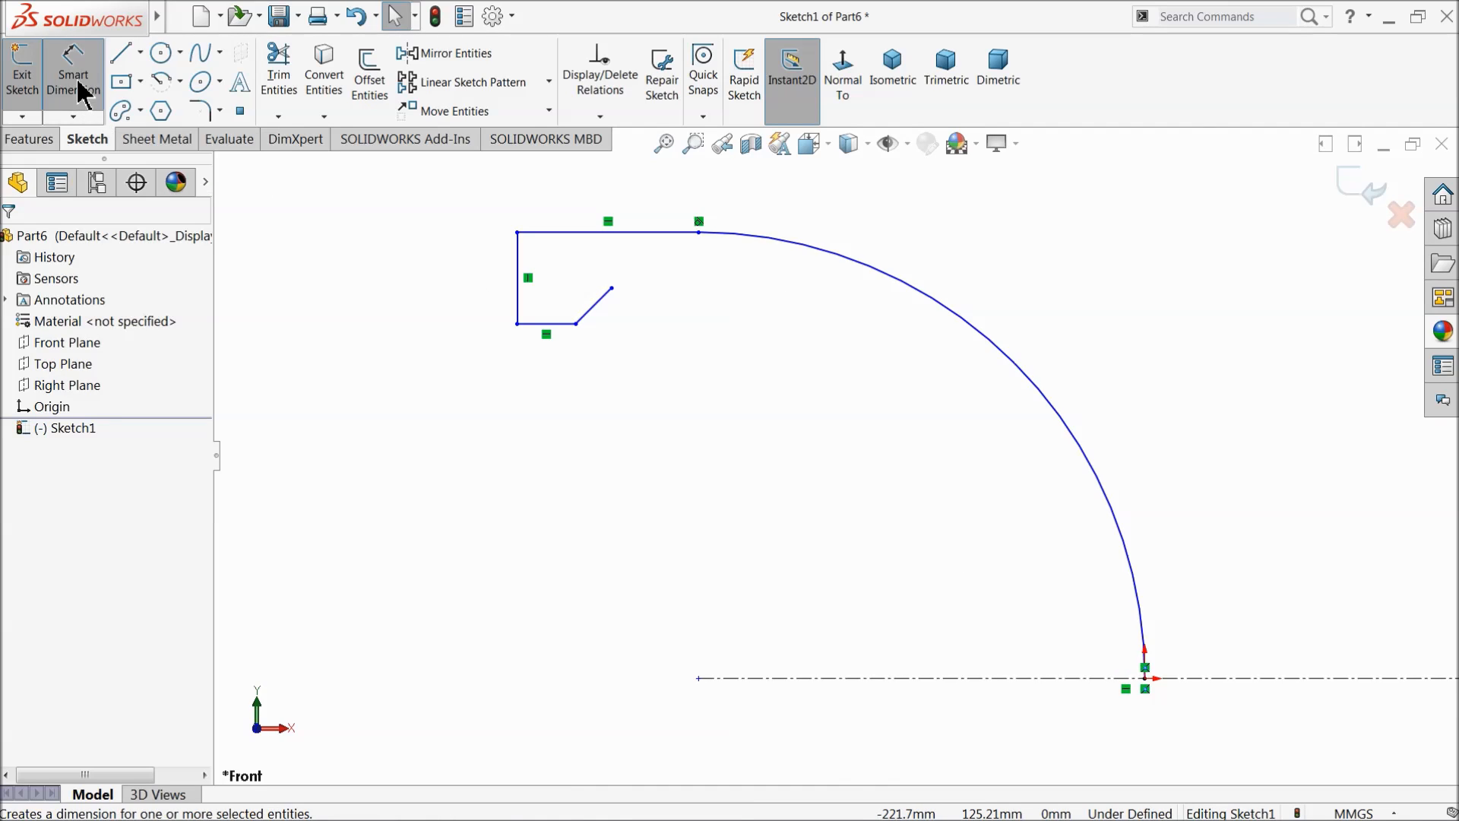
left_click(969, 325)
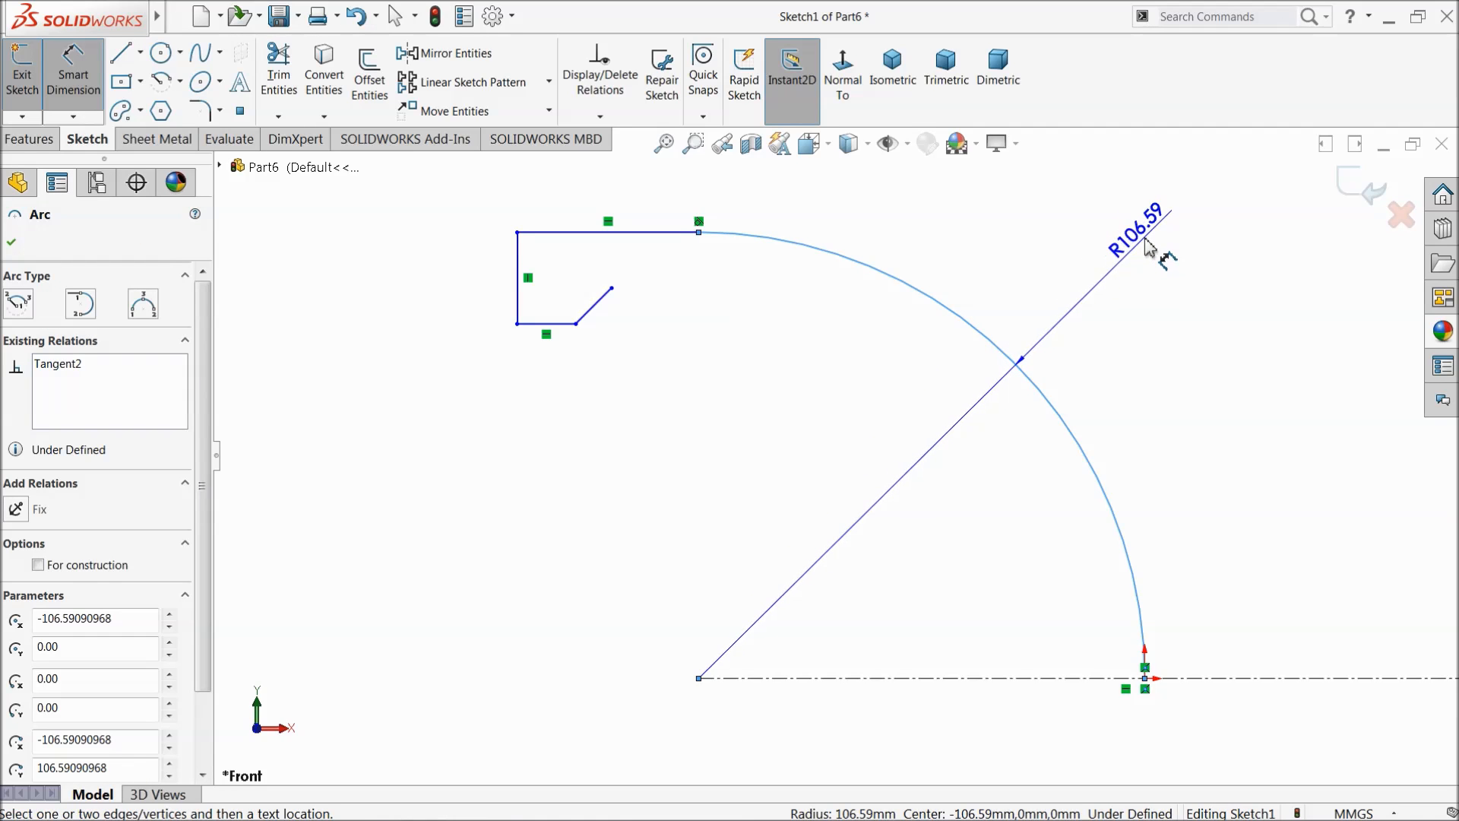
left_click(1144, 245)
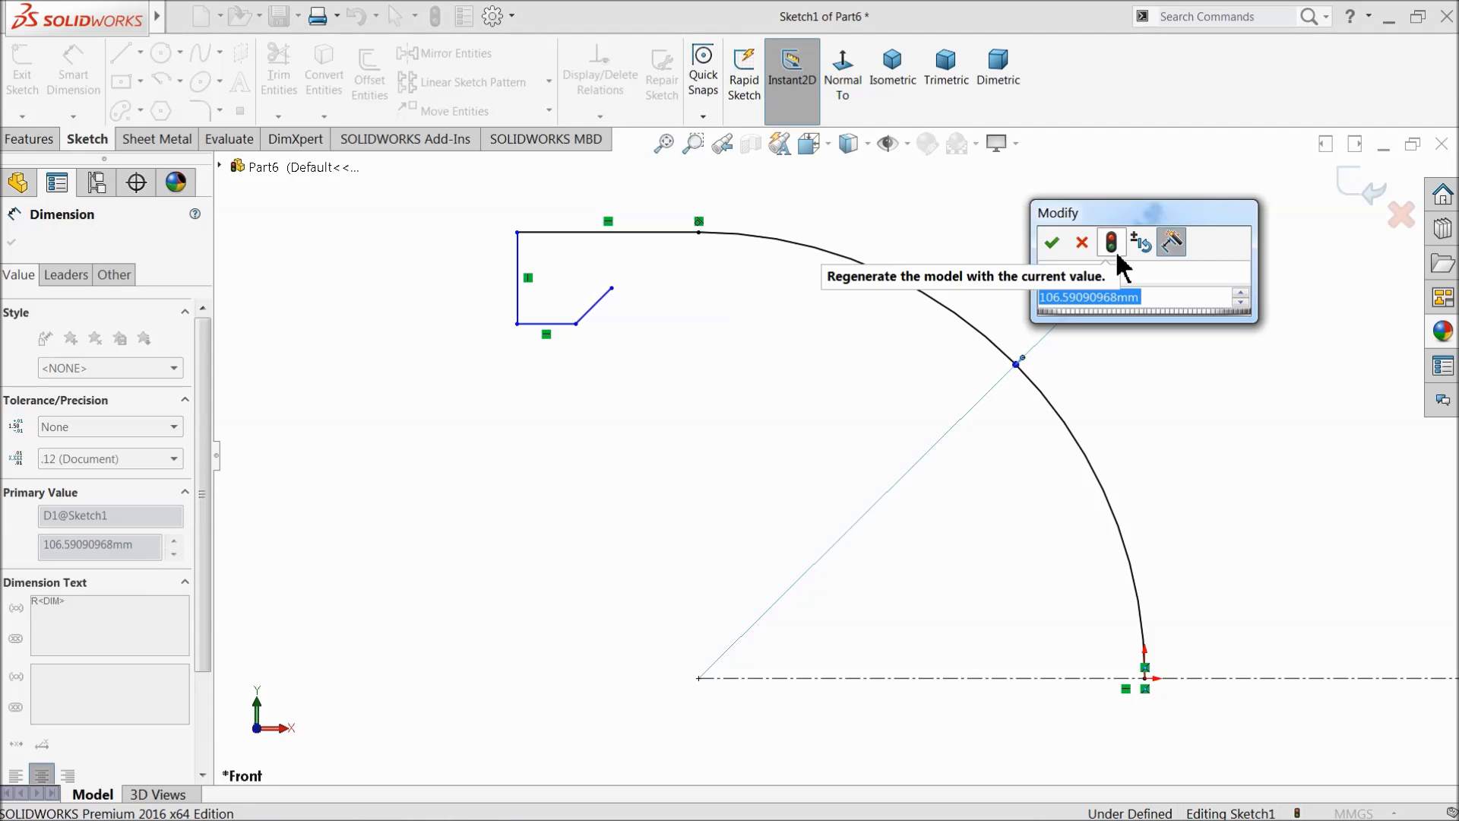
type("70")
left_click(1052, 242)
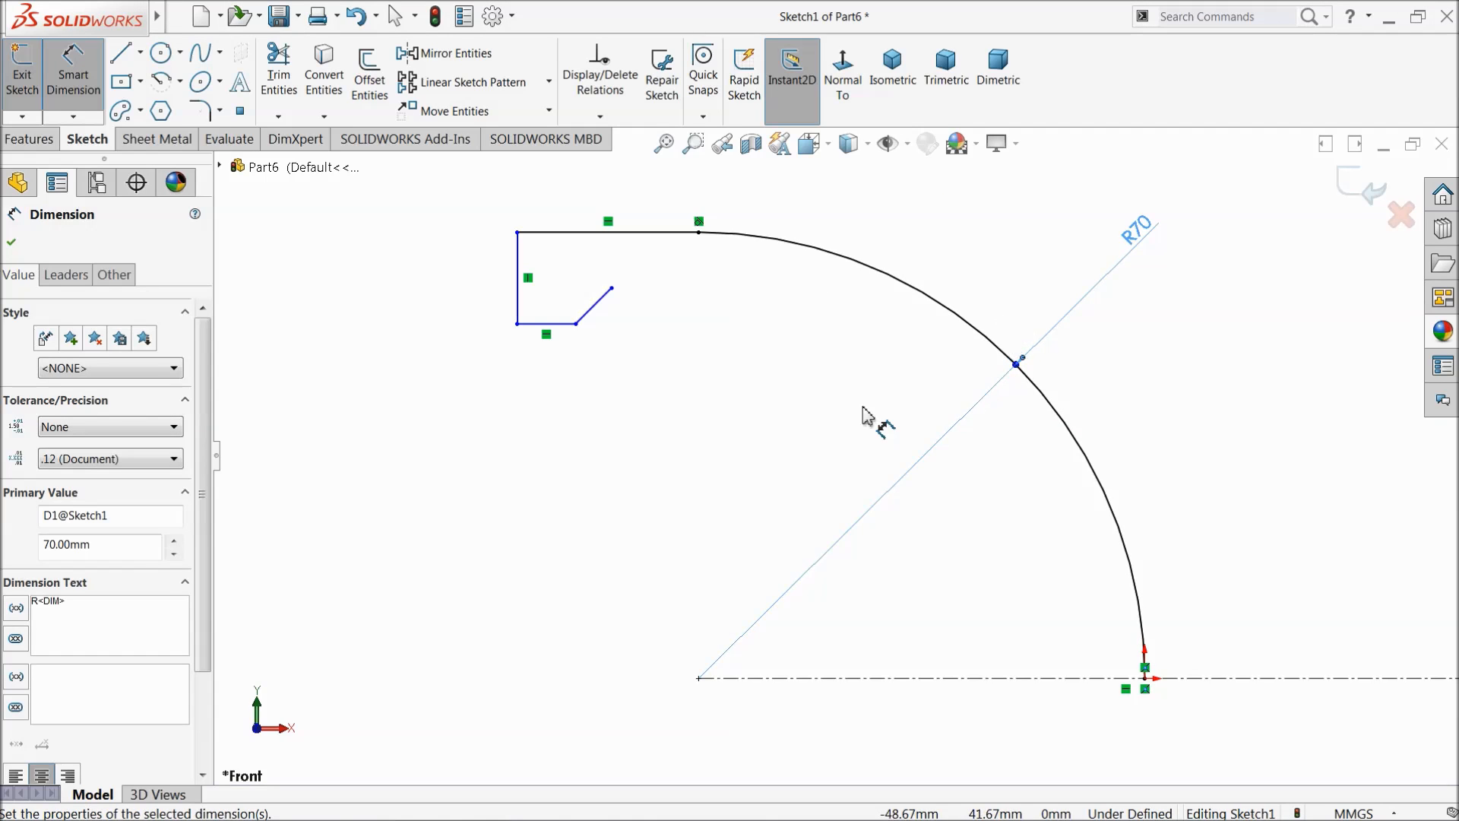
Step: Dimension the upper horizontal line's length as 30 mm
scroll(612, 228, "down", 2)
left_click(639, 267)
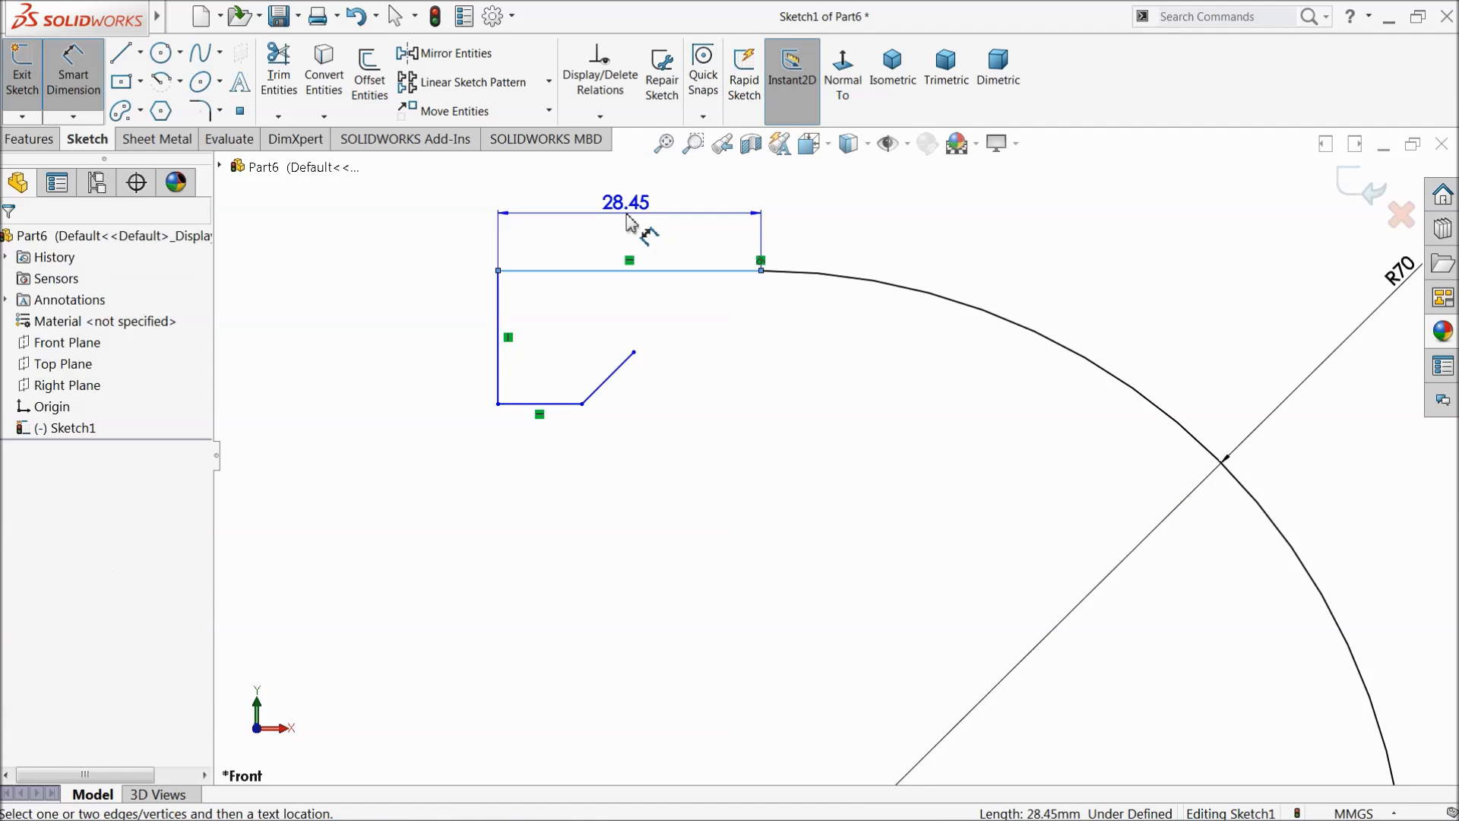
left_click(626, 217)
type("30")
left_click(532, 216)
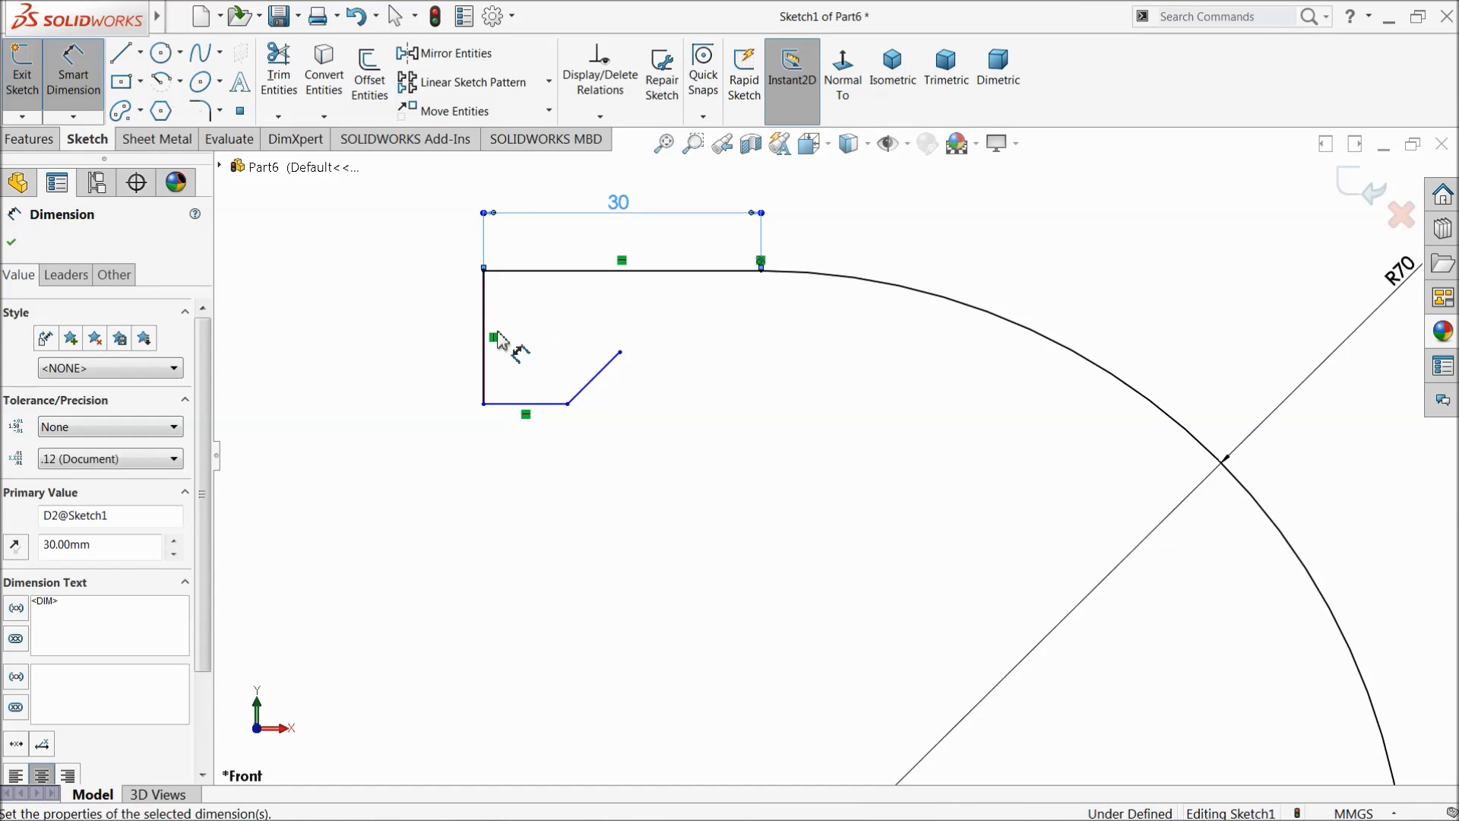
Step: Dimension the hook's vertical line as 10 mm and its short lower horizontal line as 4 mm
left_click(490, 338)
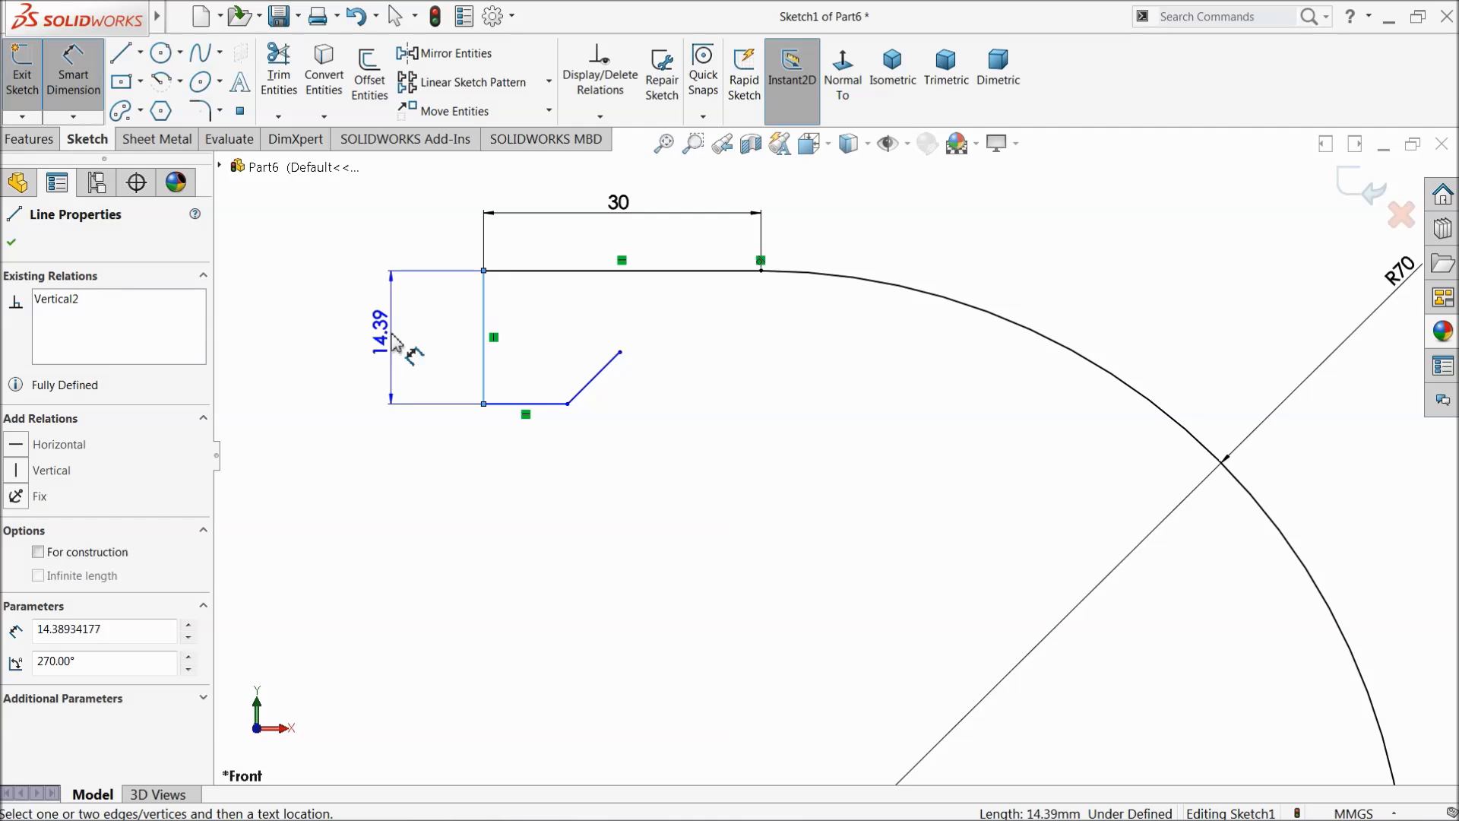
left_click(394, 342)
type("10")
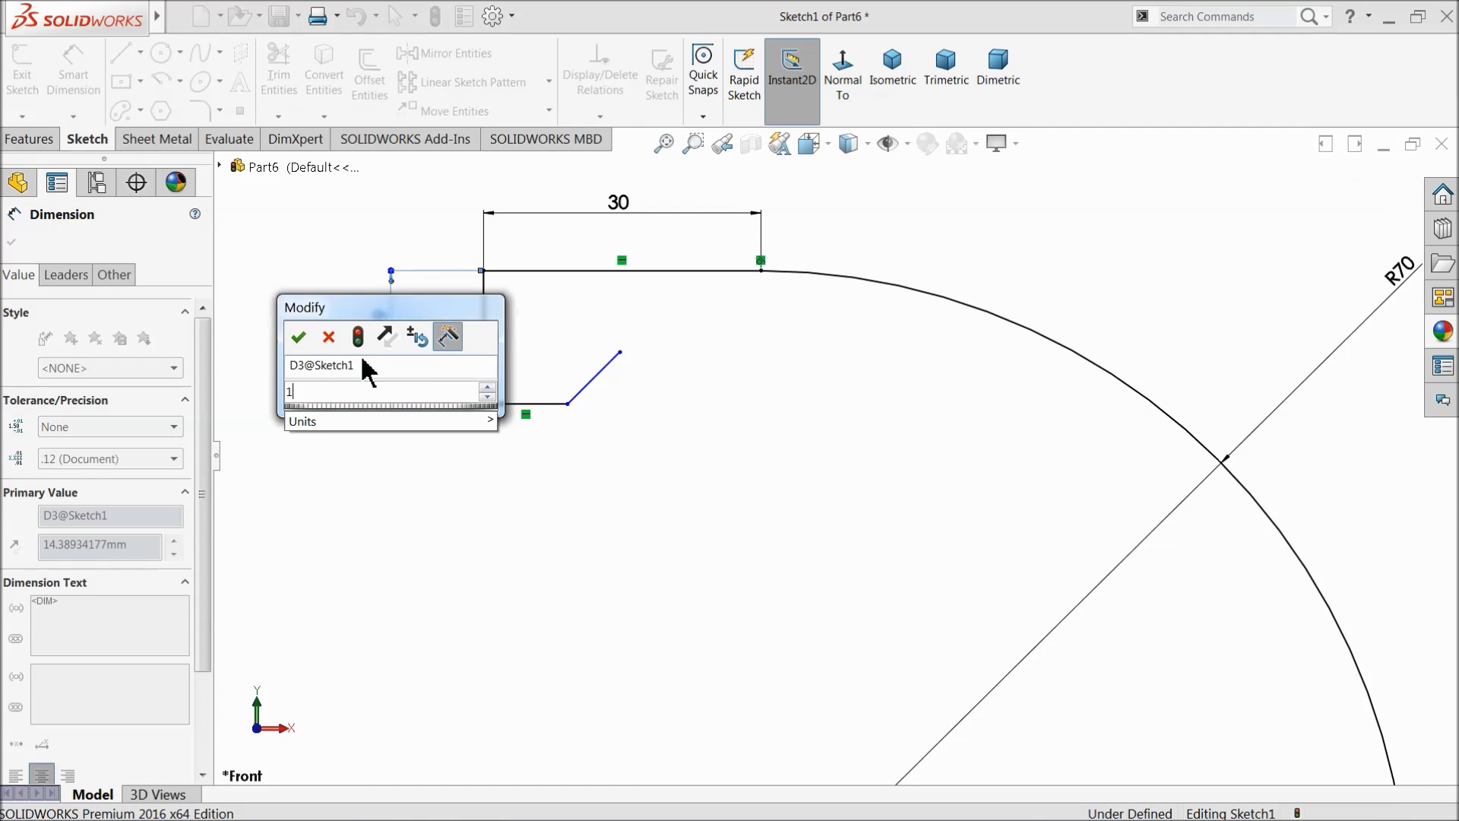
left_click(303, 349)
left_click(528, 365)
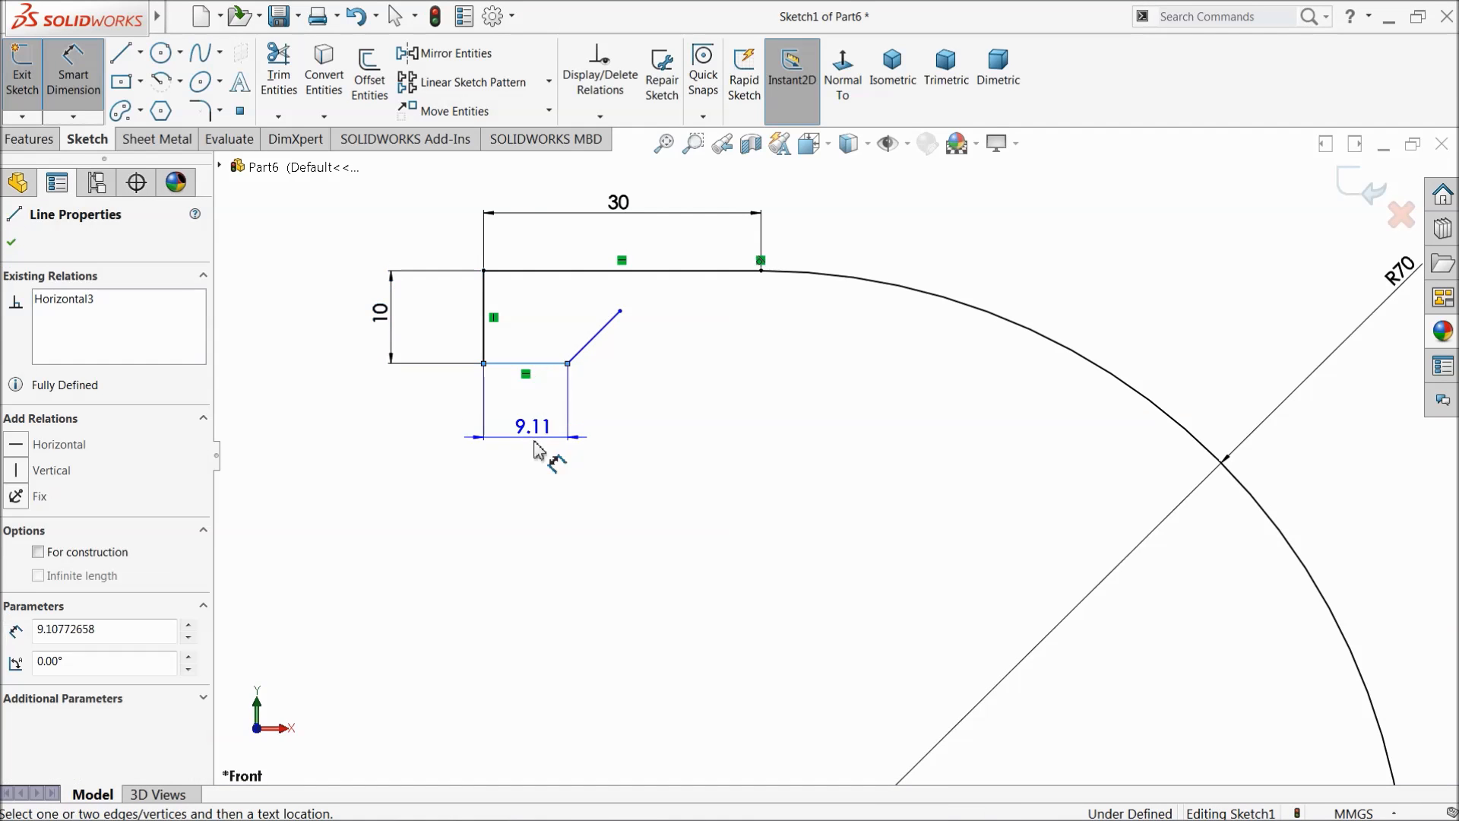
left_click(533, 463)
type("4")
left_click(441, 460)
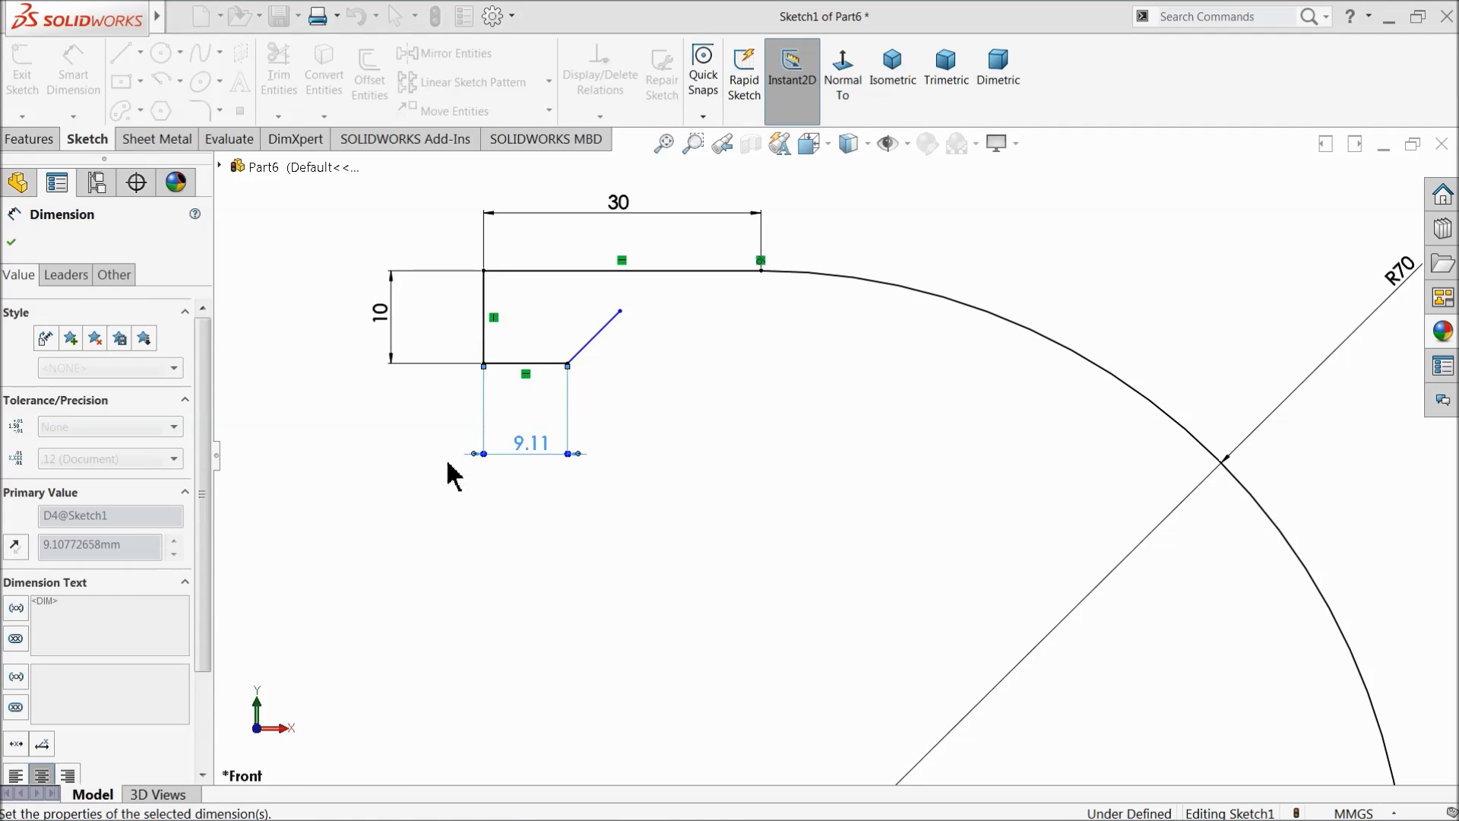
Step: Dimension the angle between the diagonal line and the short horizontal line as 135 degrees
scroll(576, 335, "down", 3)
left_click(561, 384)
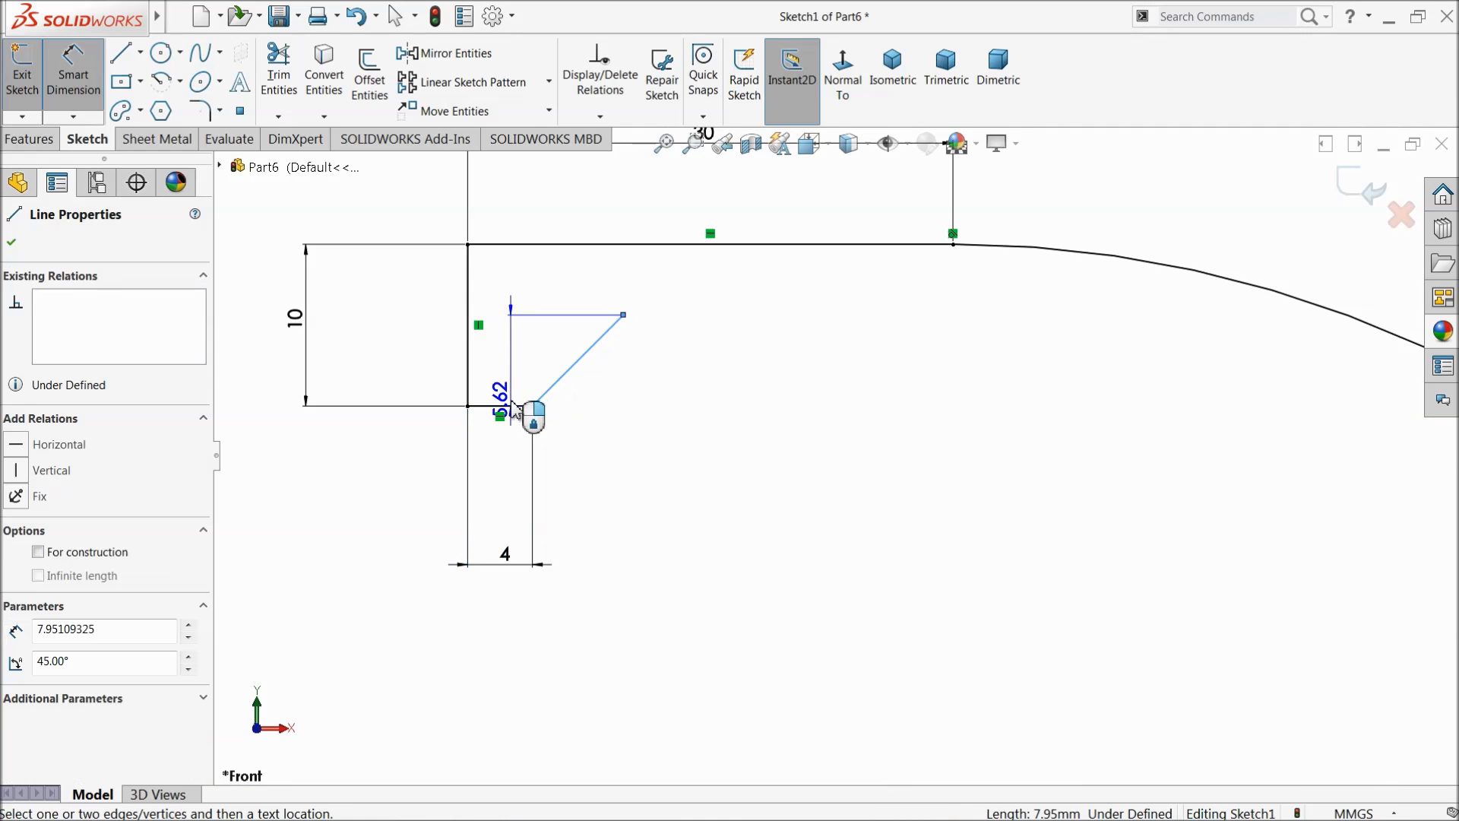
left_click(513, 405)
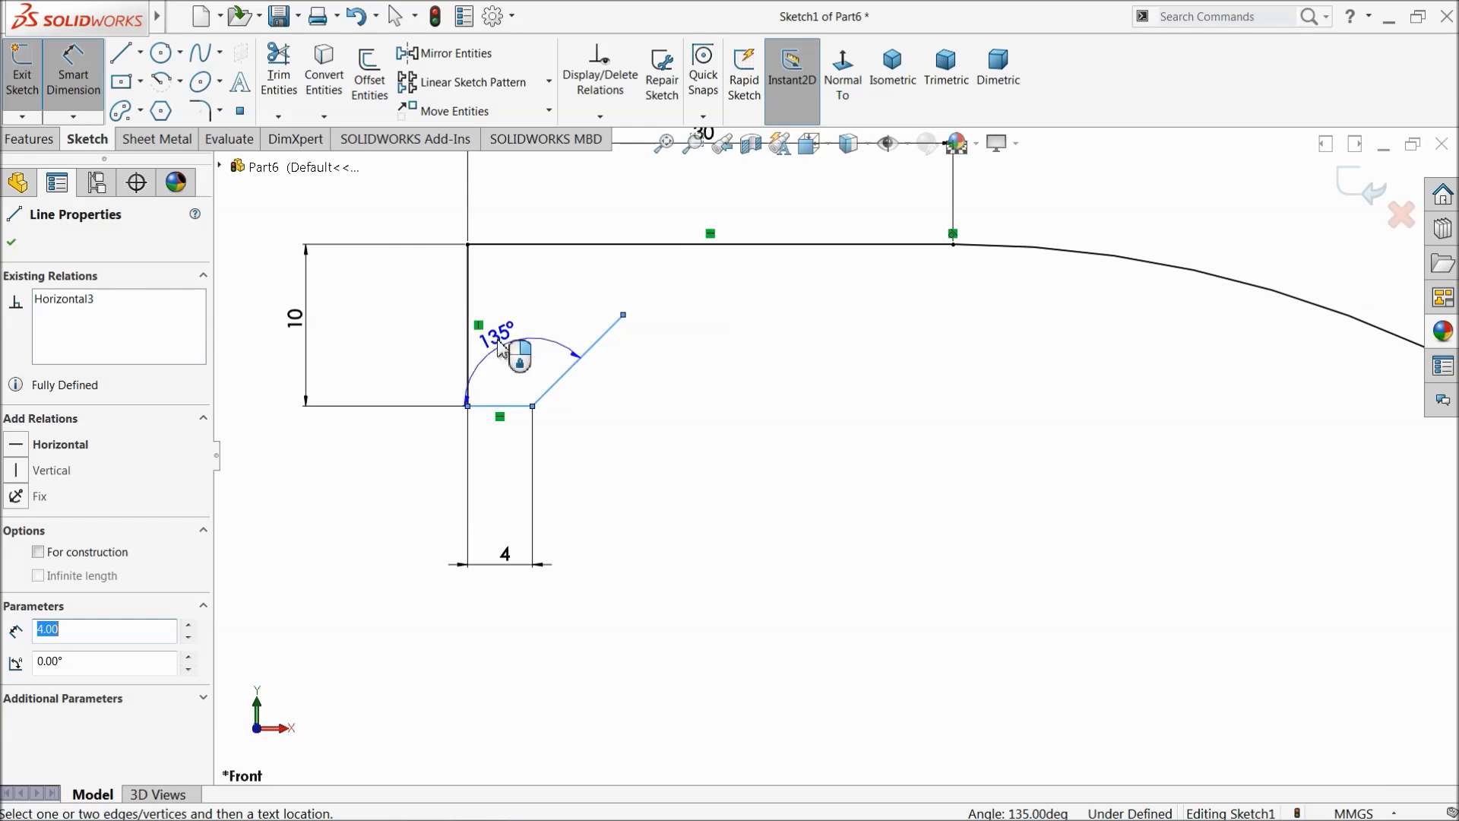
left_click(388, 199)
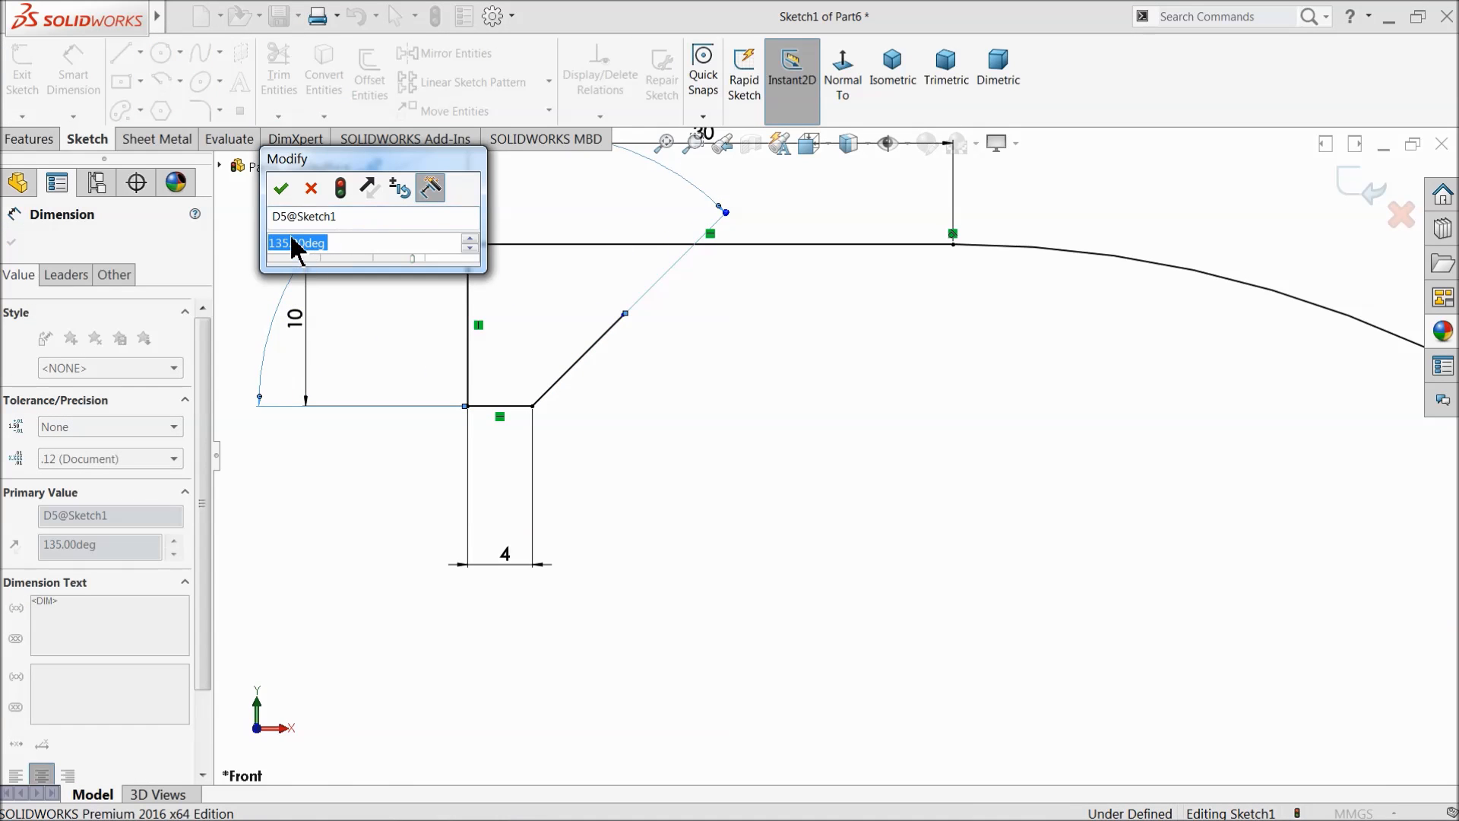
left_click(278, 191)
scroll(972, 564, "up", 6)
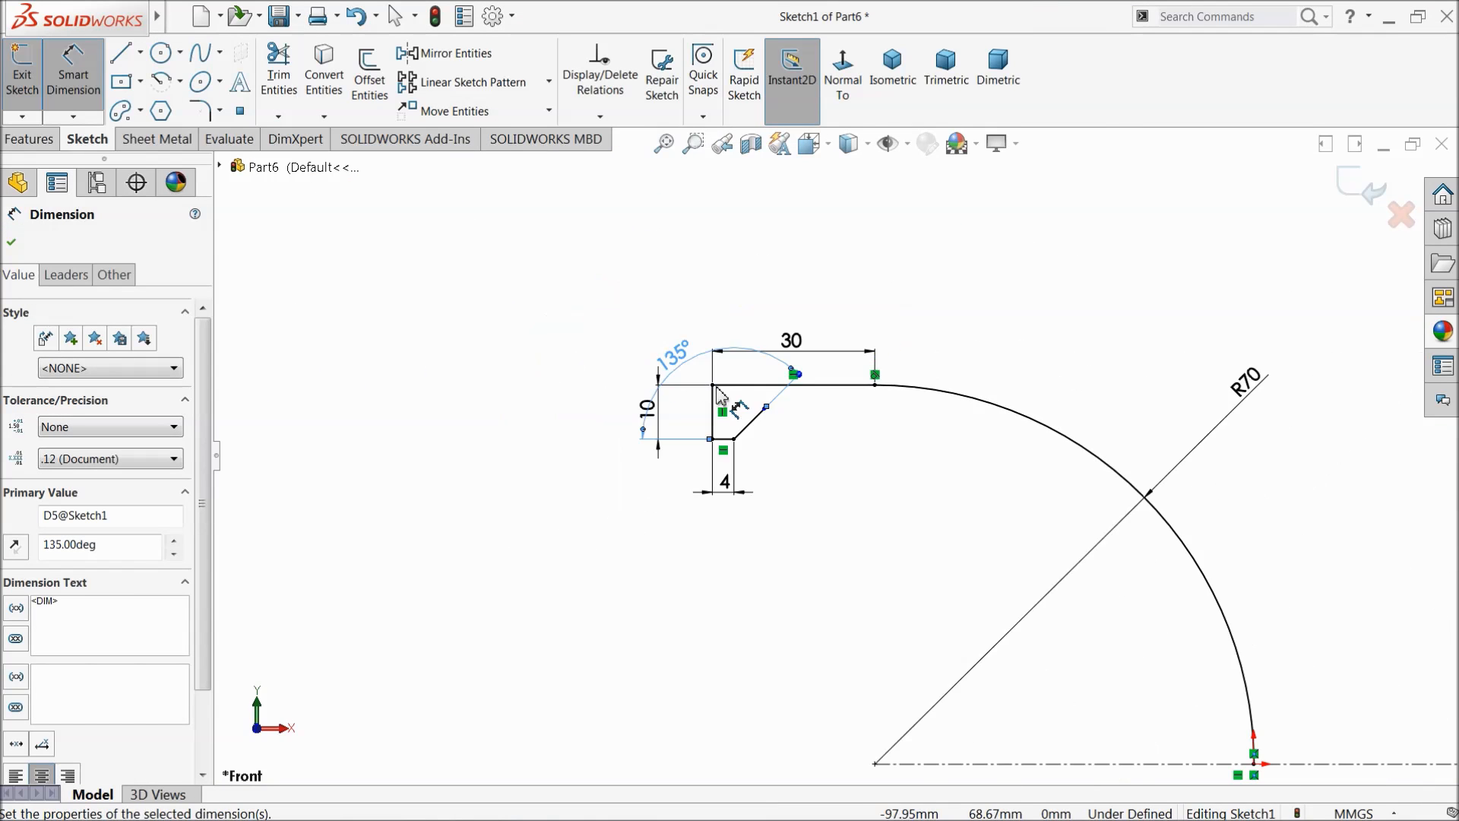
scroll(971, 564, "down", 4)
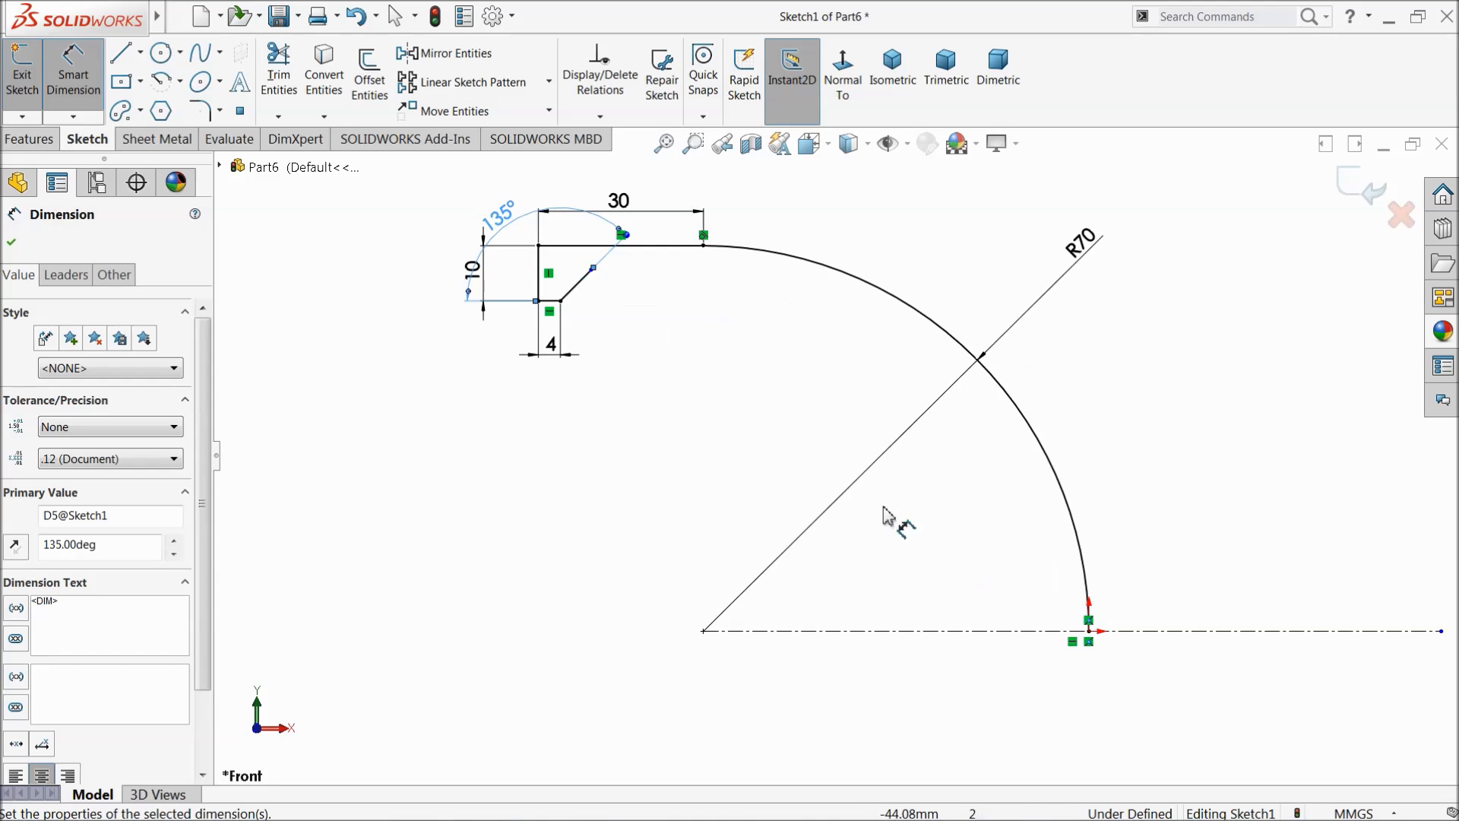
left_click(14, 245)
Step: Shorten the diagonal line by moving its free end down along its direction to about X -92.25, Y 63.75 mm
scroll(631, 304, "down", 5)
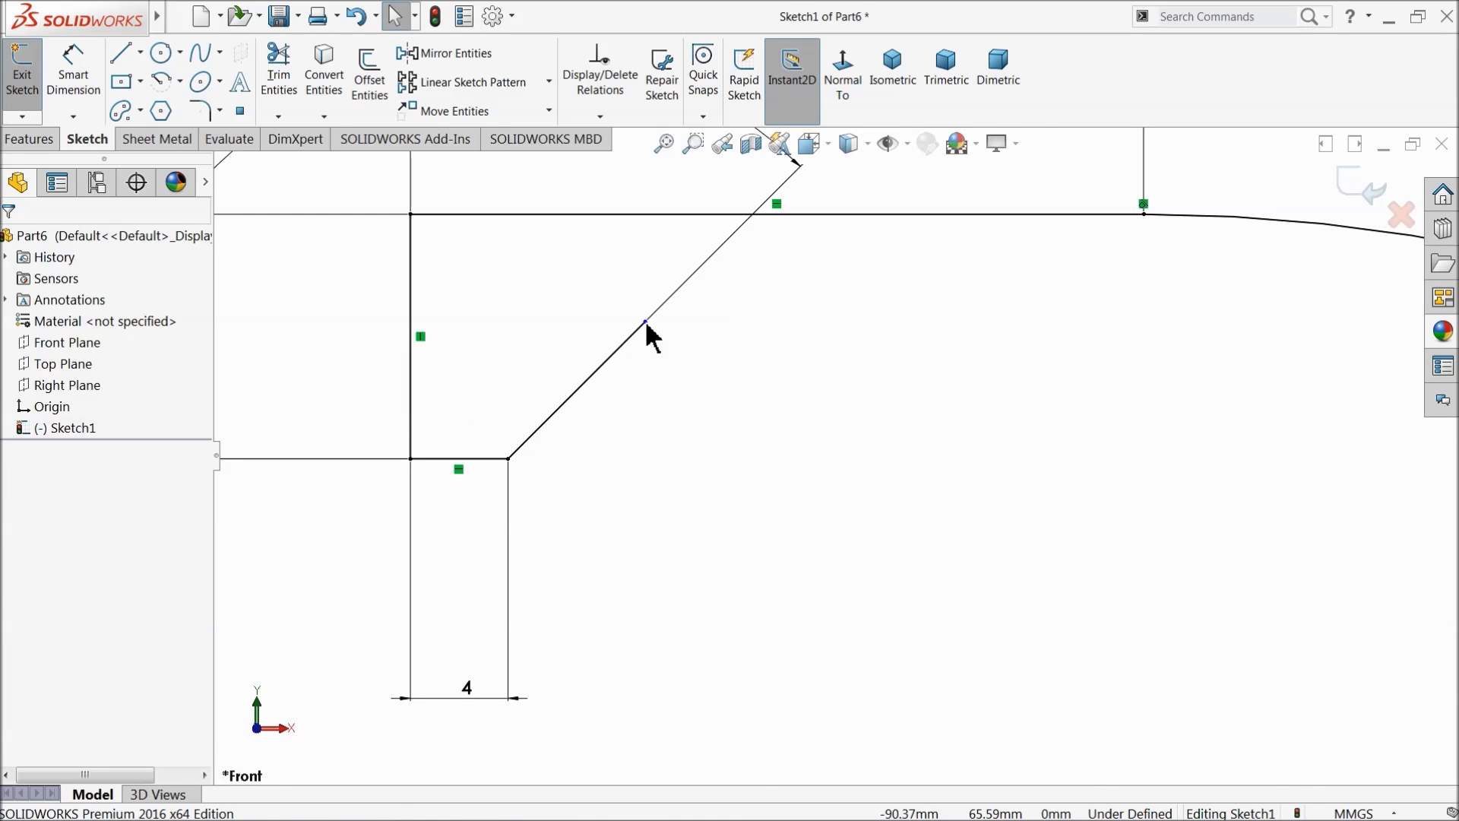
left_click_drag(644, 321, 613, 376)
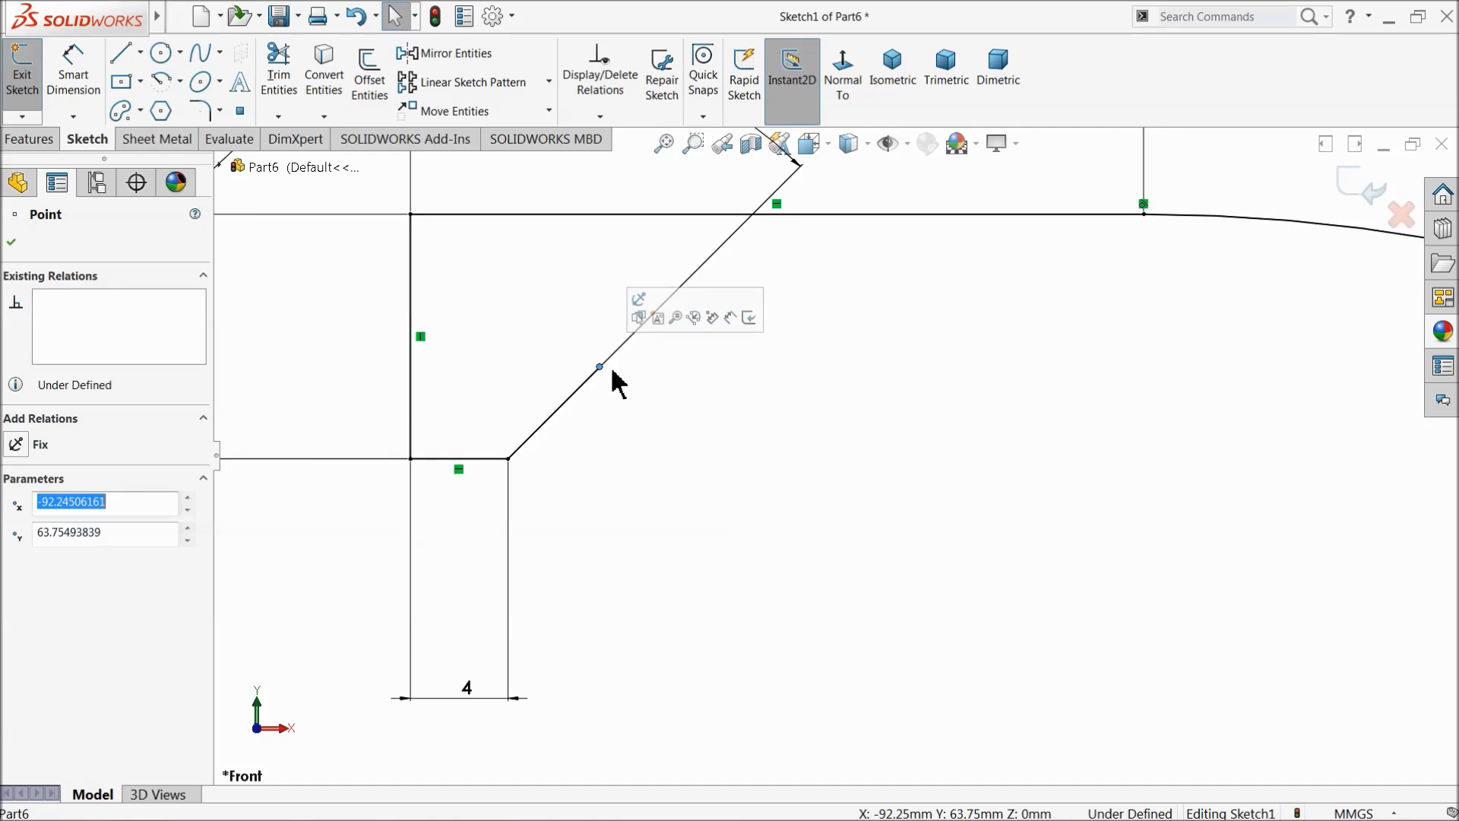
scroll(651, 381, "up", 10)
scroll(965, 547, "down", 5)
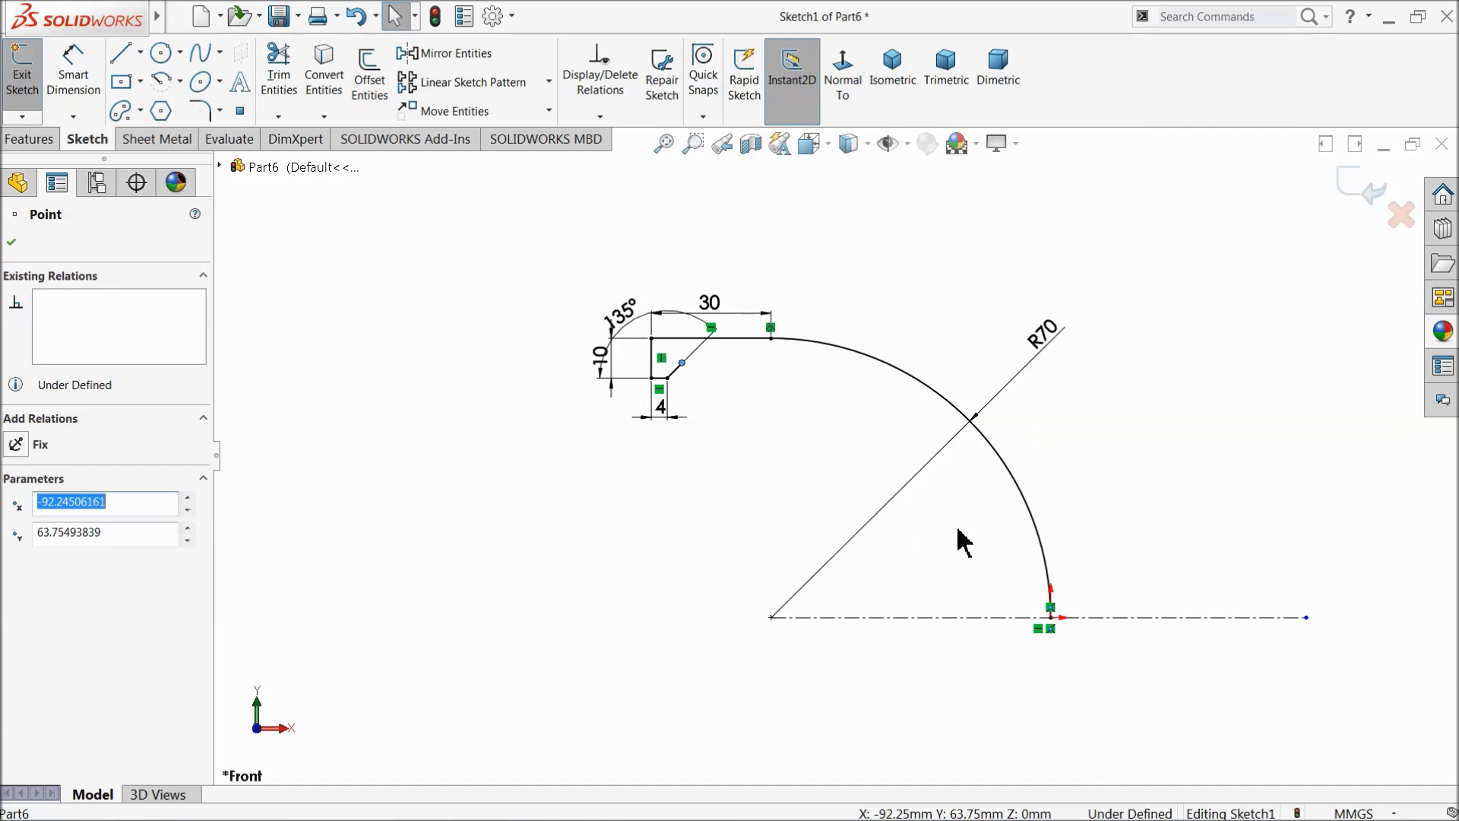
scroll(456, 246, "down", 1)
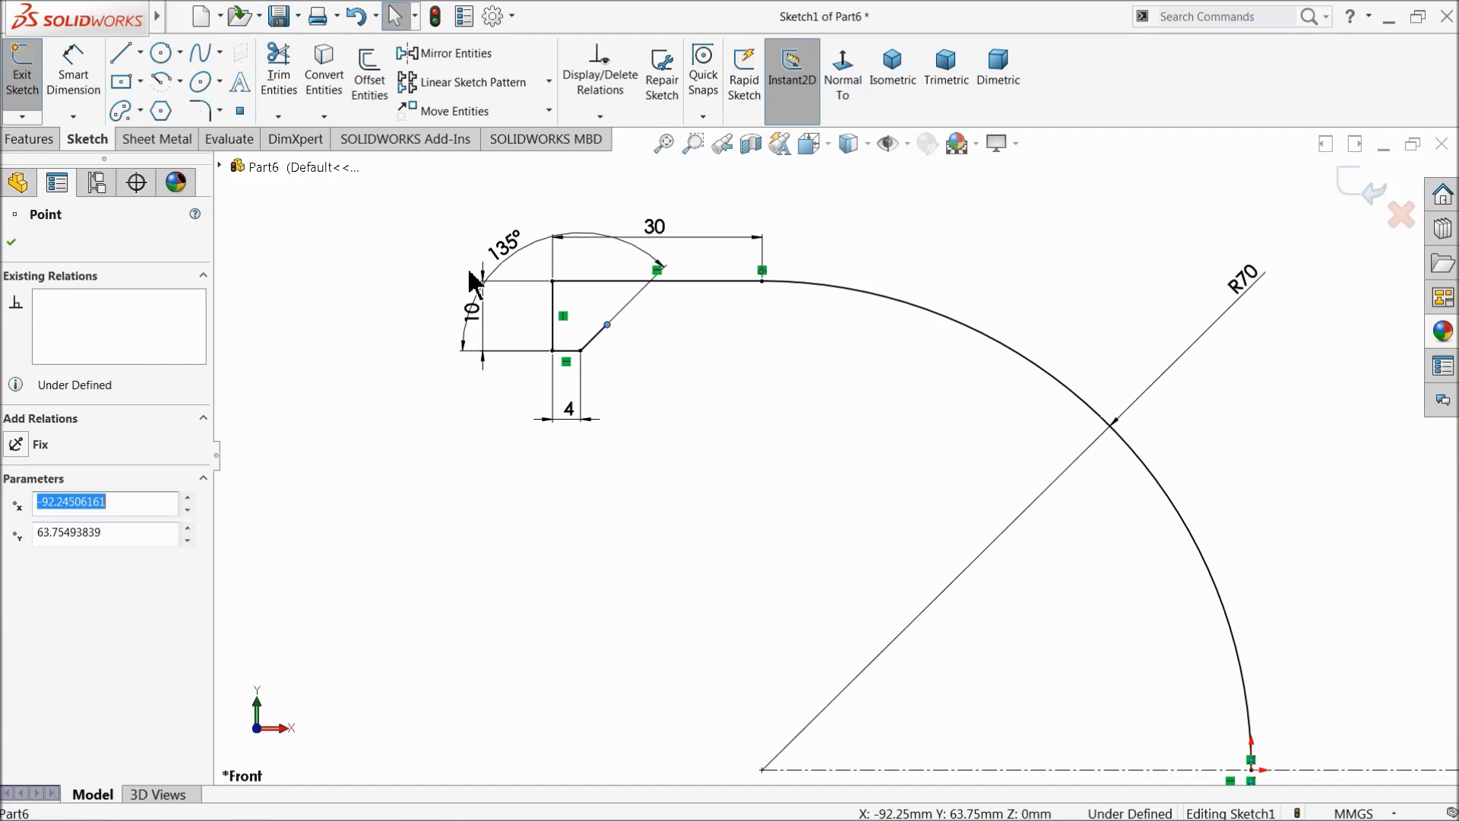
Step: Round the hook's upper outer corner, between the long horizontal and vertical lines, with a 3 mm sketch fillet
left_click(200, 111)
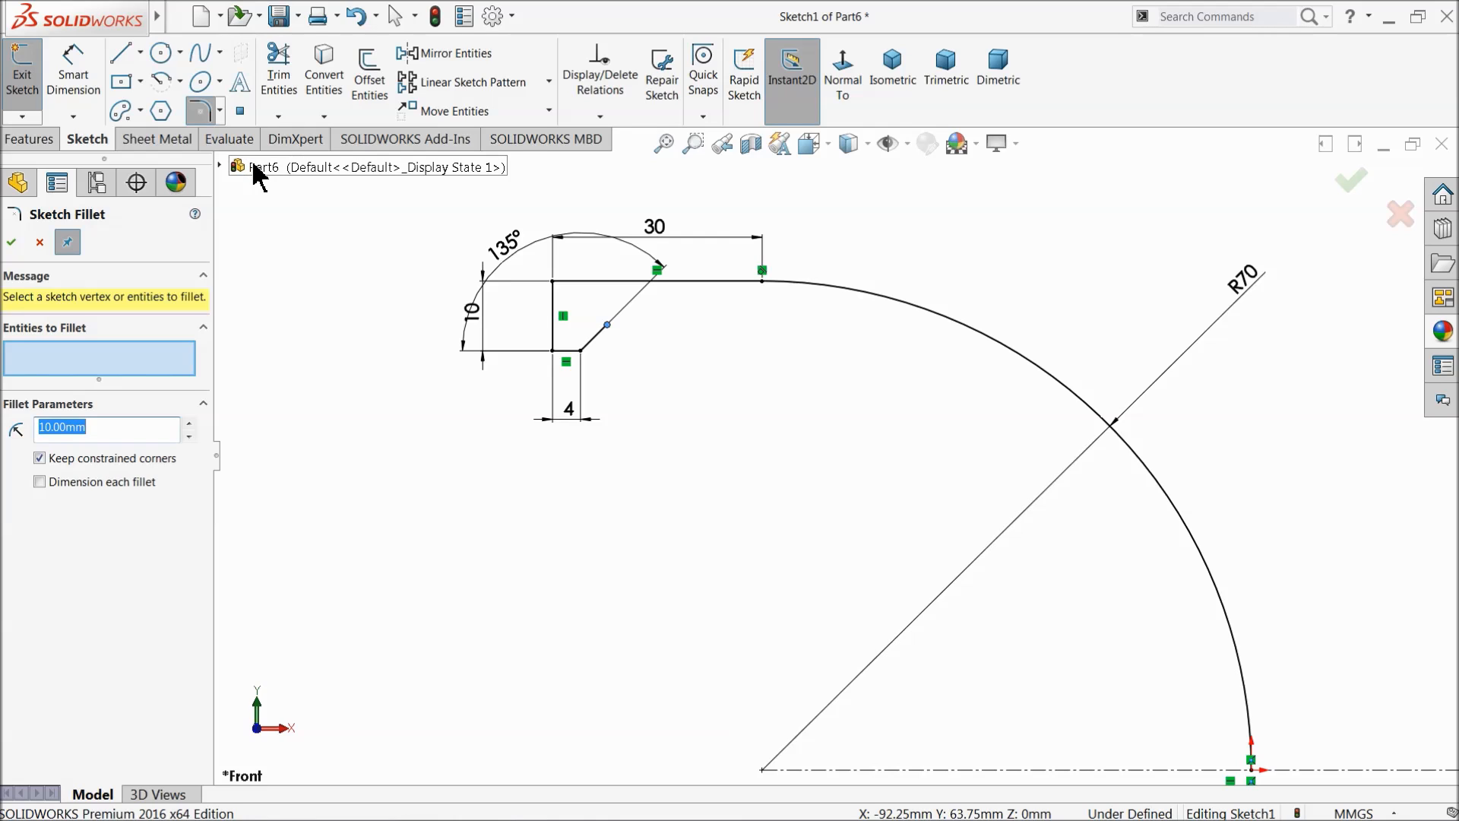
type("3")
scroll(519, 307, "down", 2)
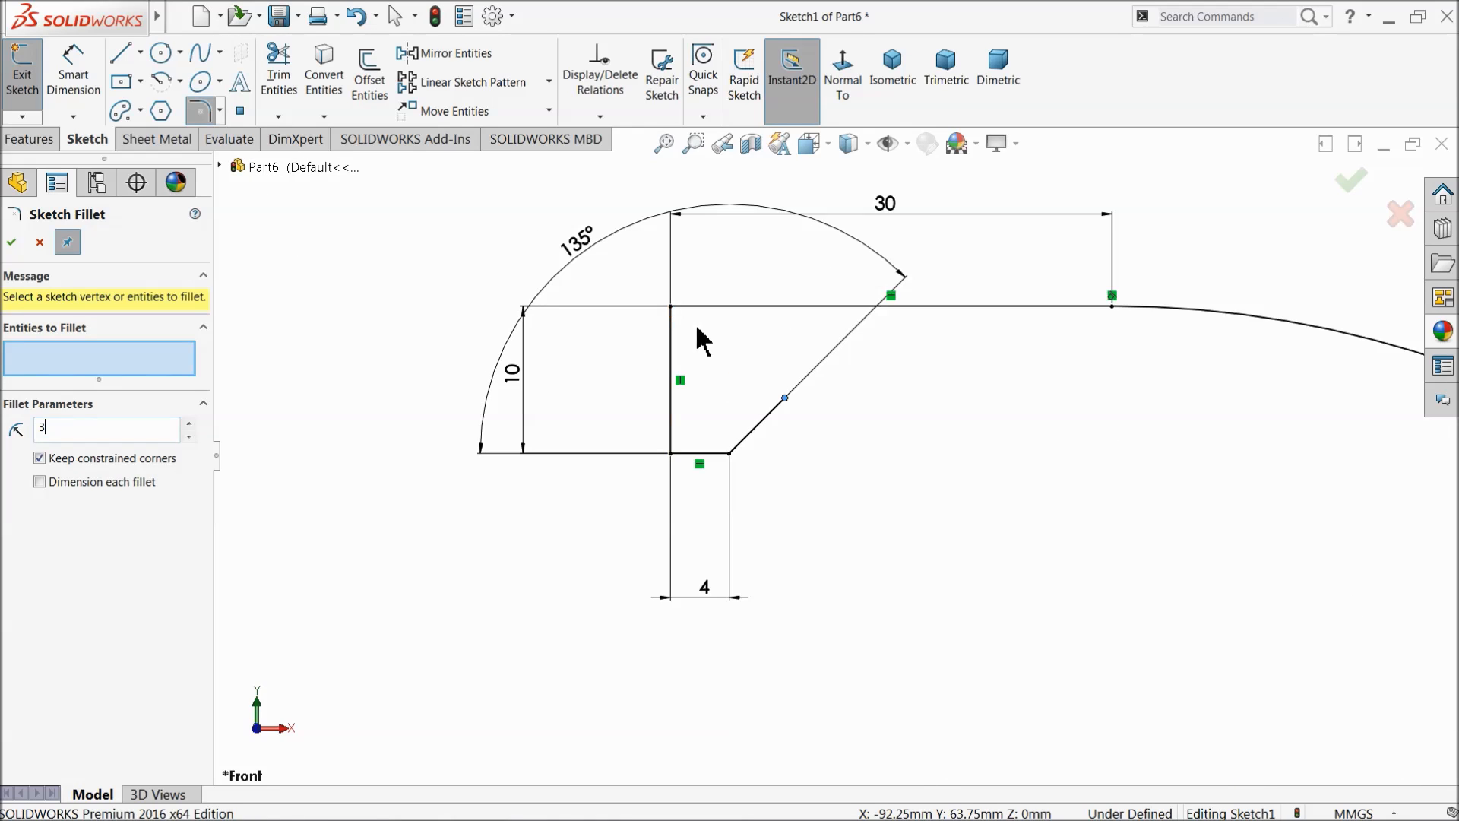
left_click(672, 308)
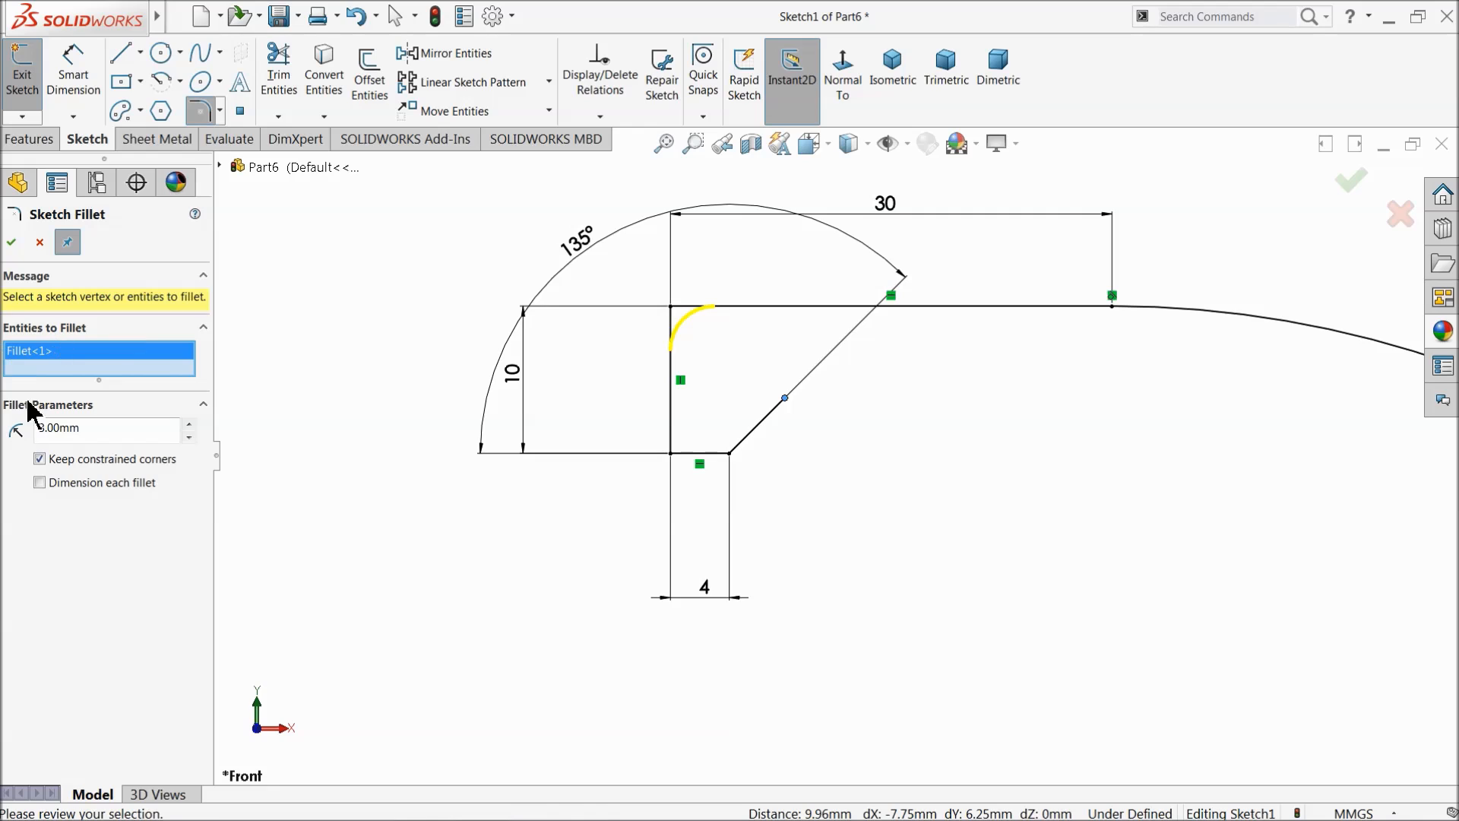
left_click(12, 243)
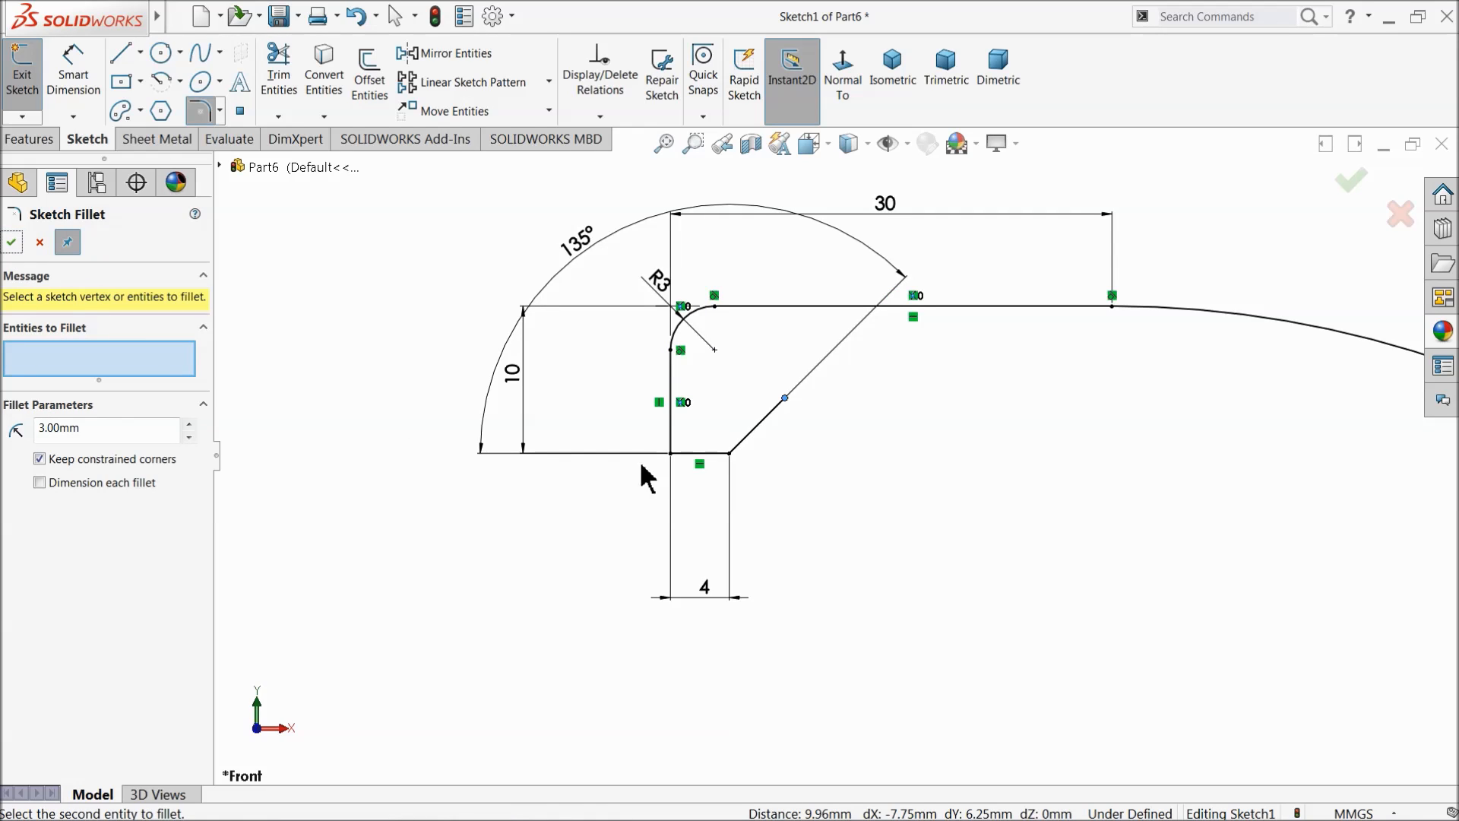
Step: Round both ends of the hook's short lower horizontal line with 1.5 mm sketch fillets
type("1.5")
key("Return")
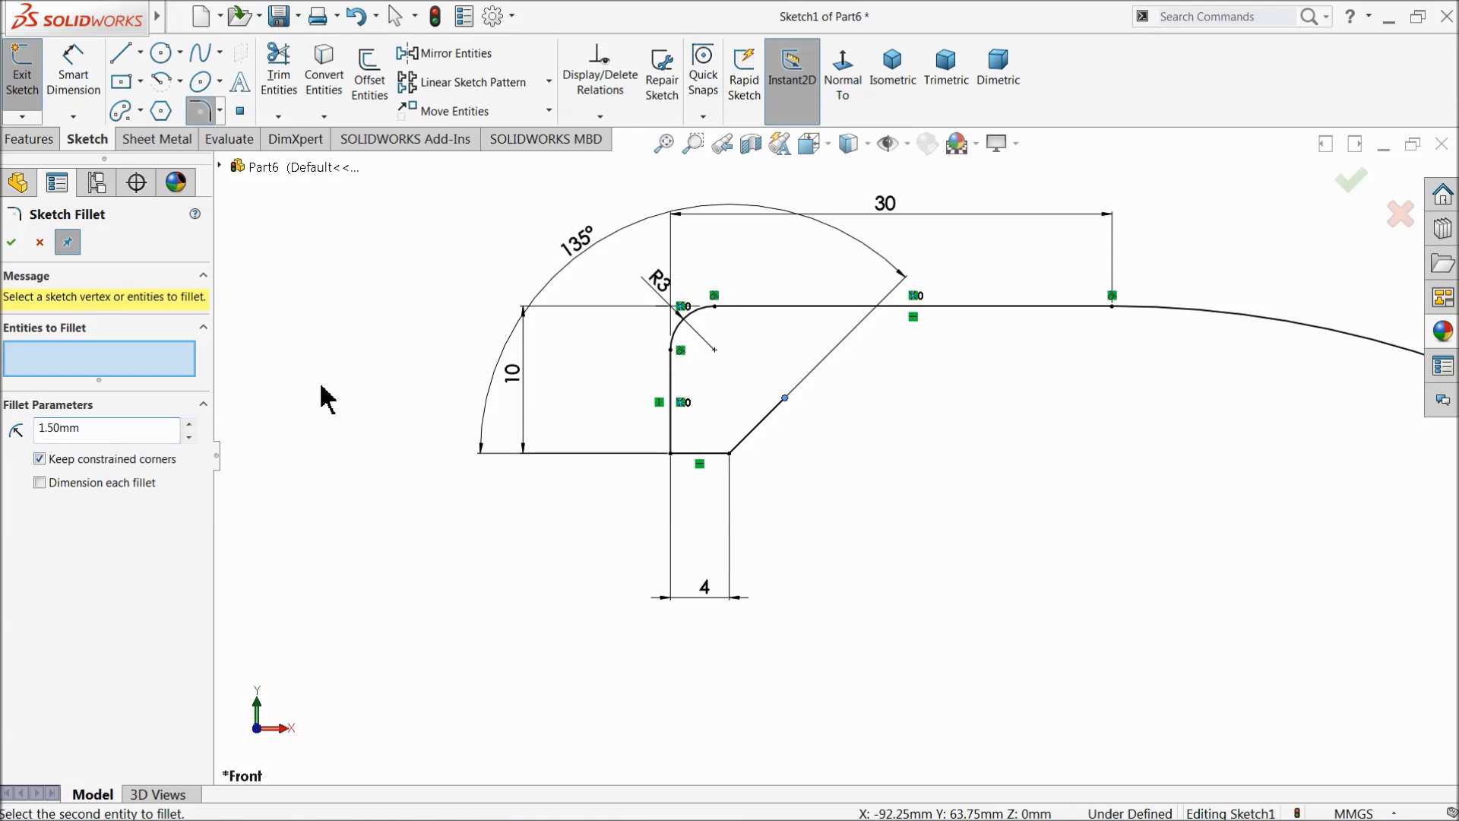
left_click(672, 456)
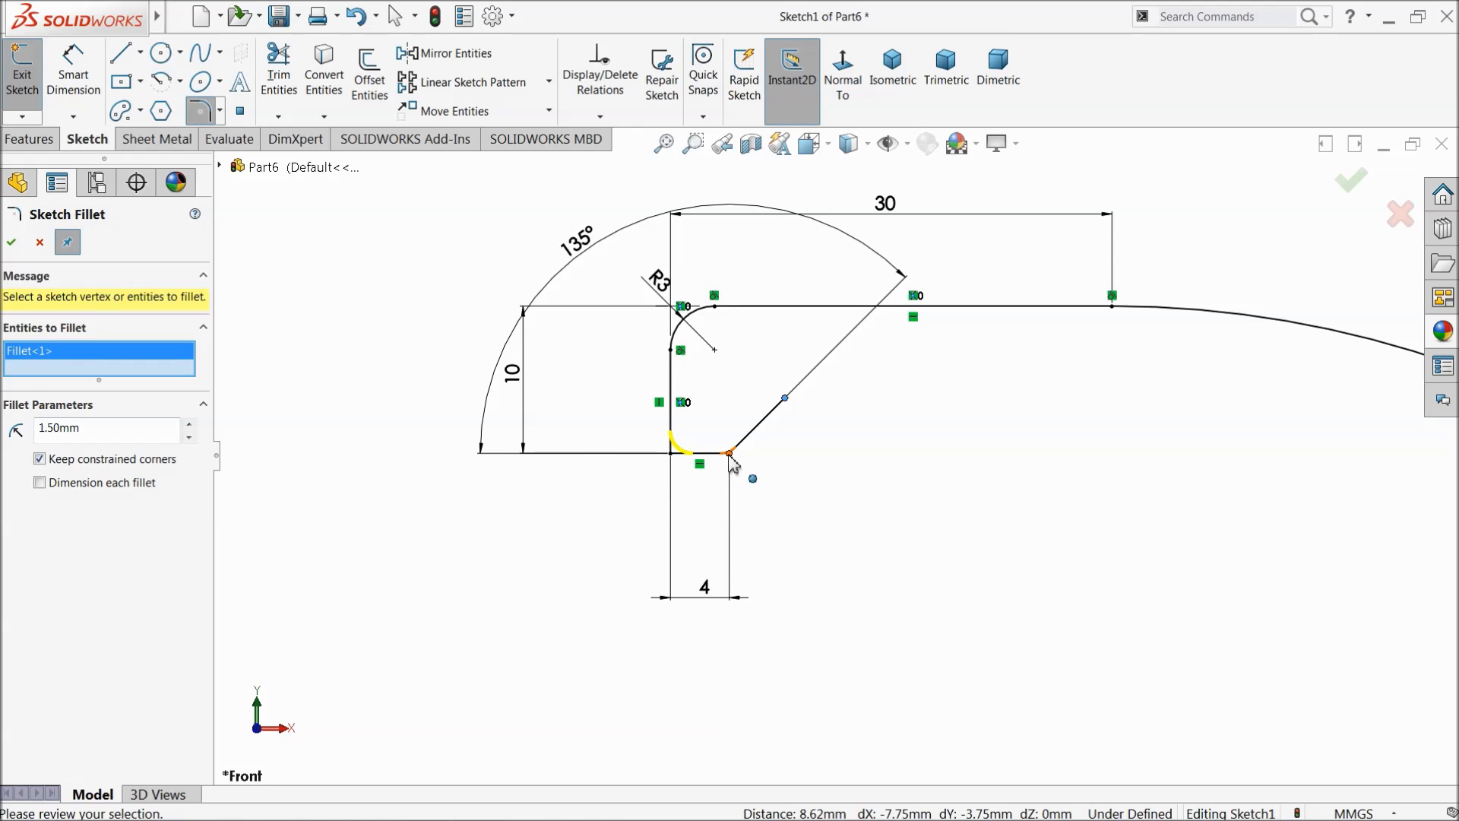
left_click(730, 454)
left_click(6, 244)
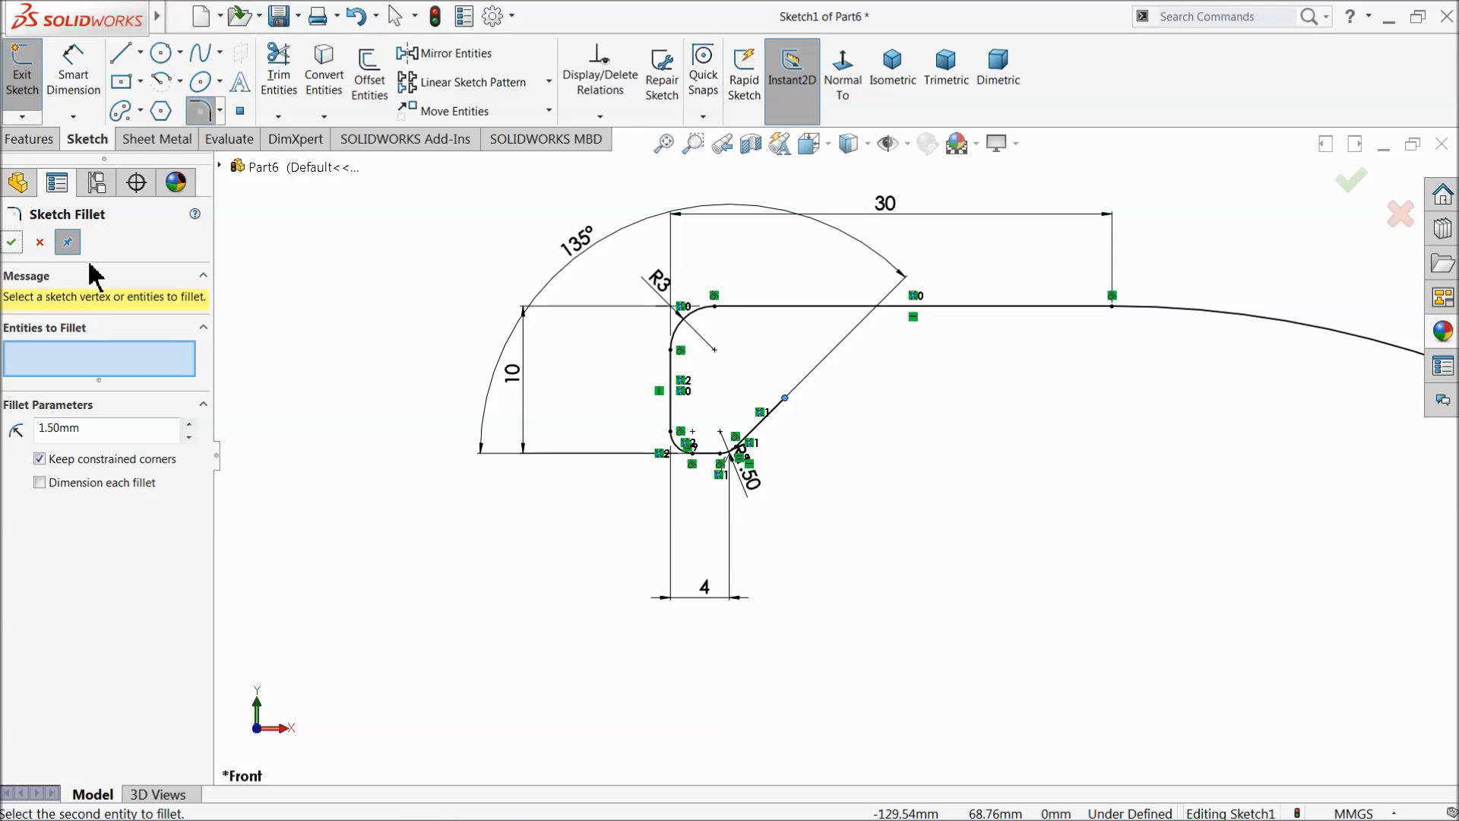
left_click(39, 244)
scroll(466, 358, "up", 8)
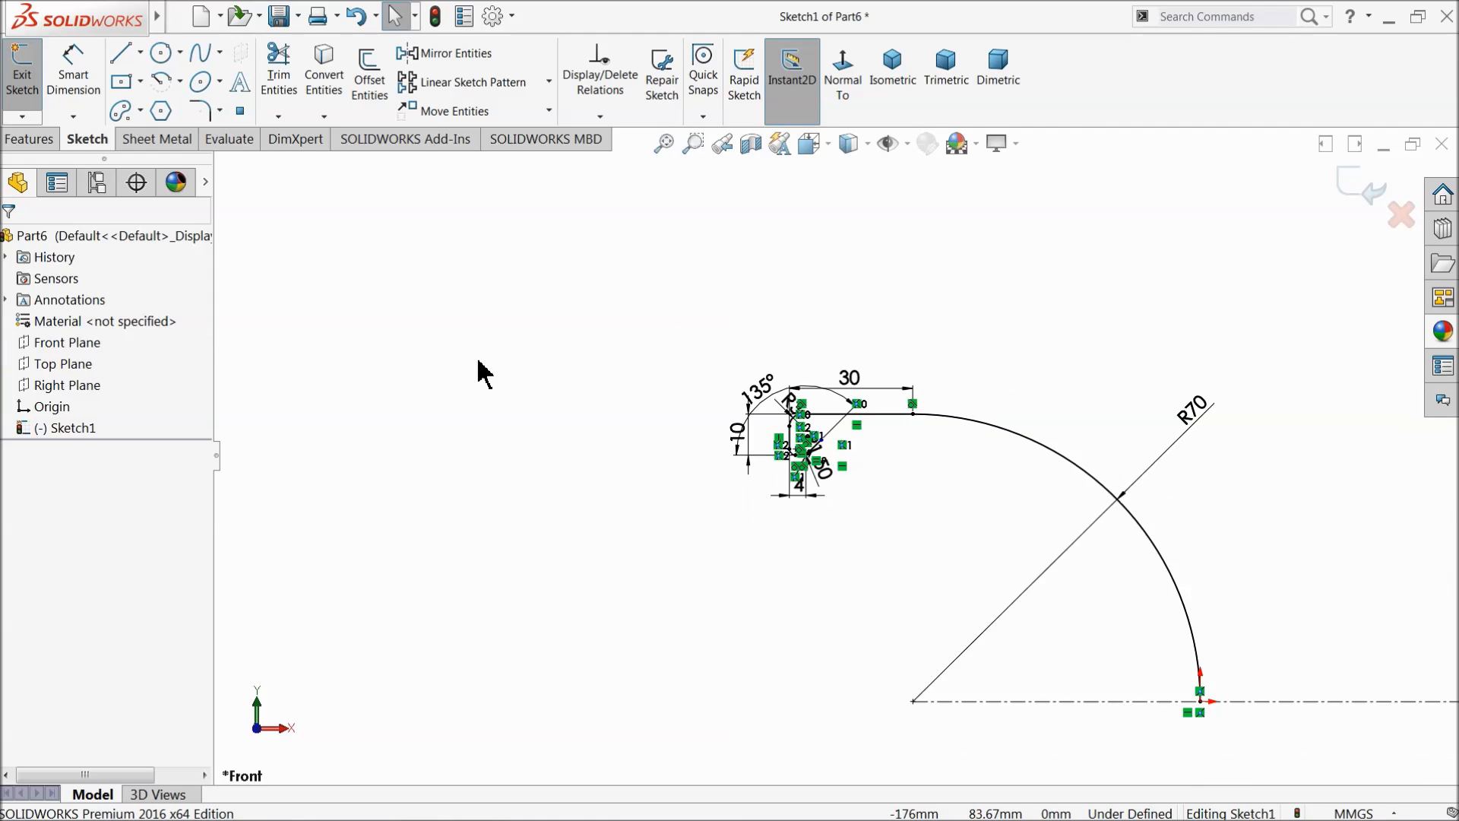
scroll(1092, 590, "down", 3)
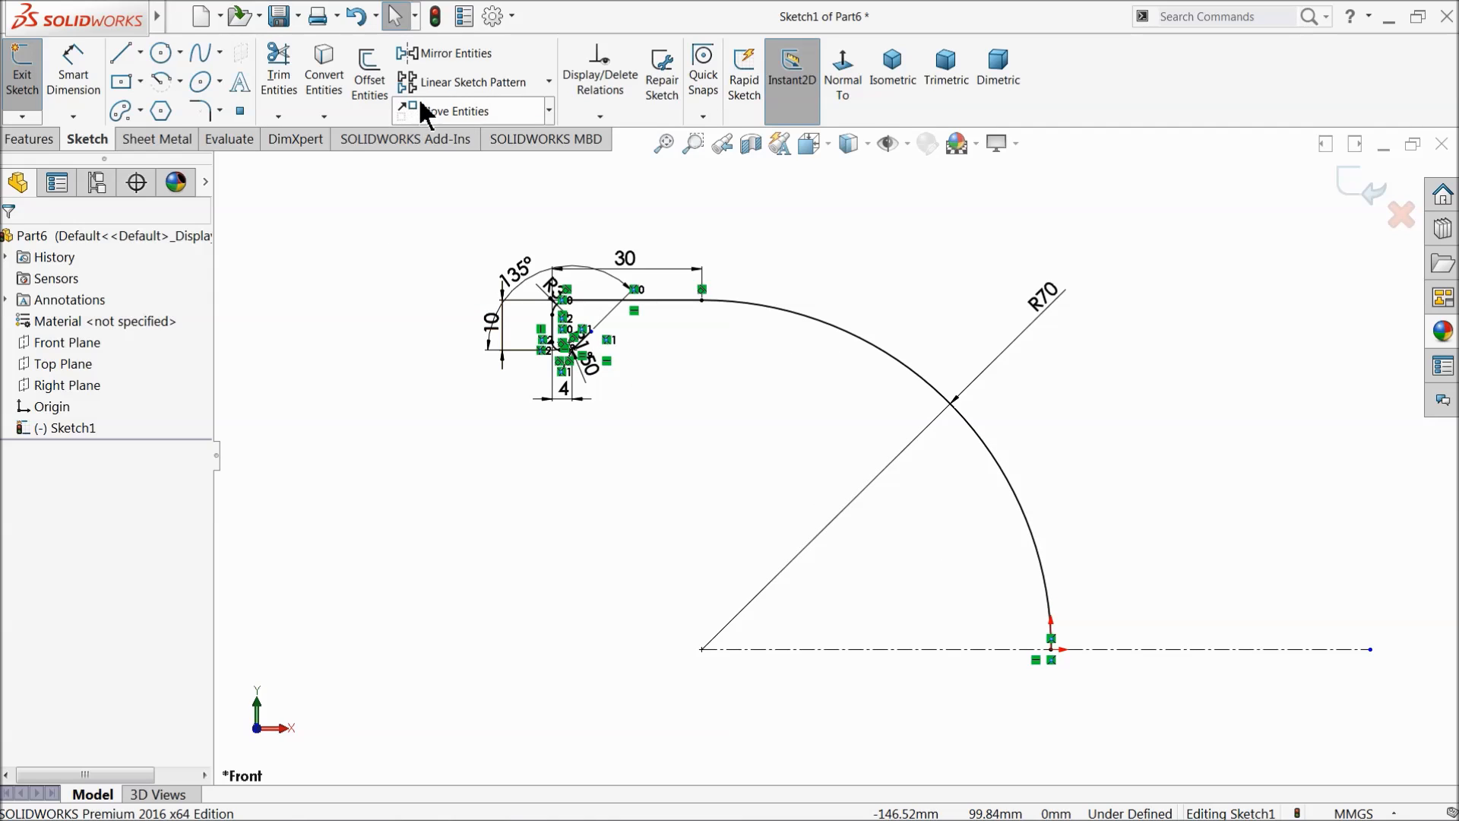
Step: Offset the whole profile chain 1 mm inward with the direction reversed
left_click(372, 80)
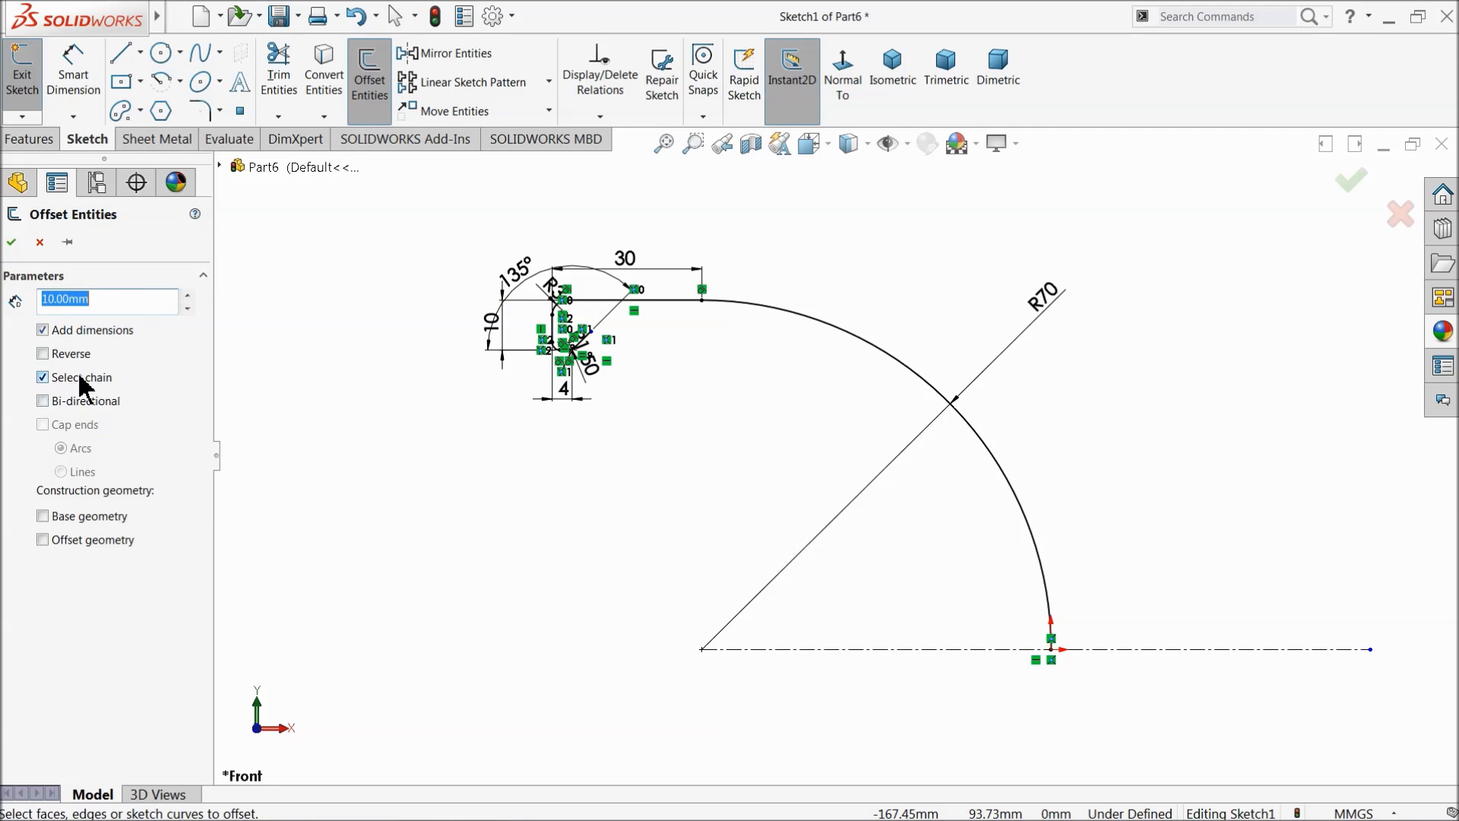
left_click(839, 328)
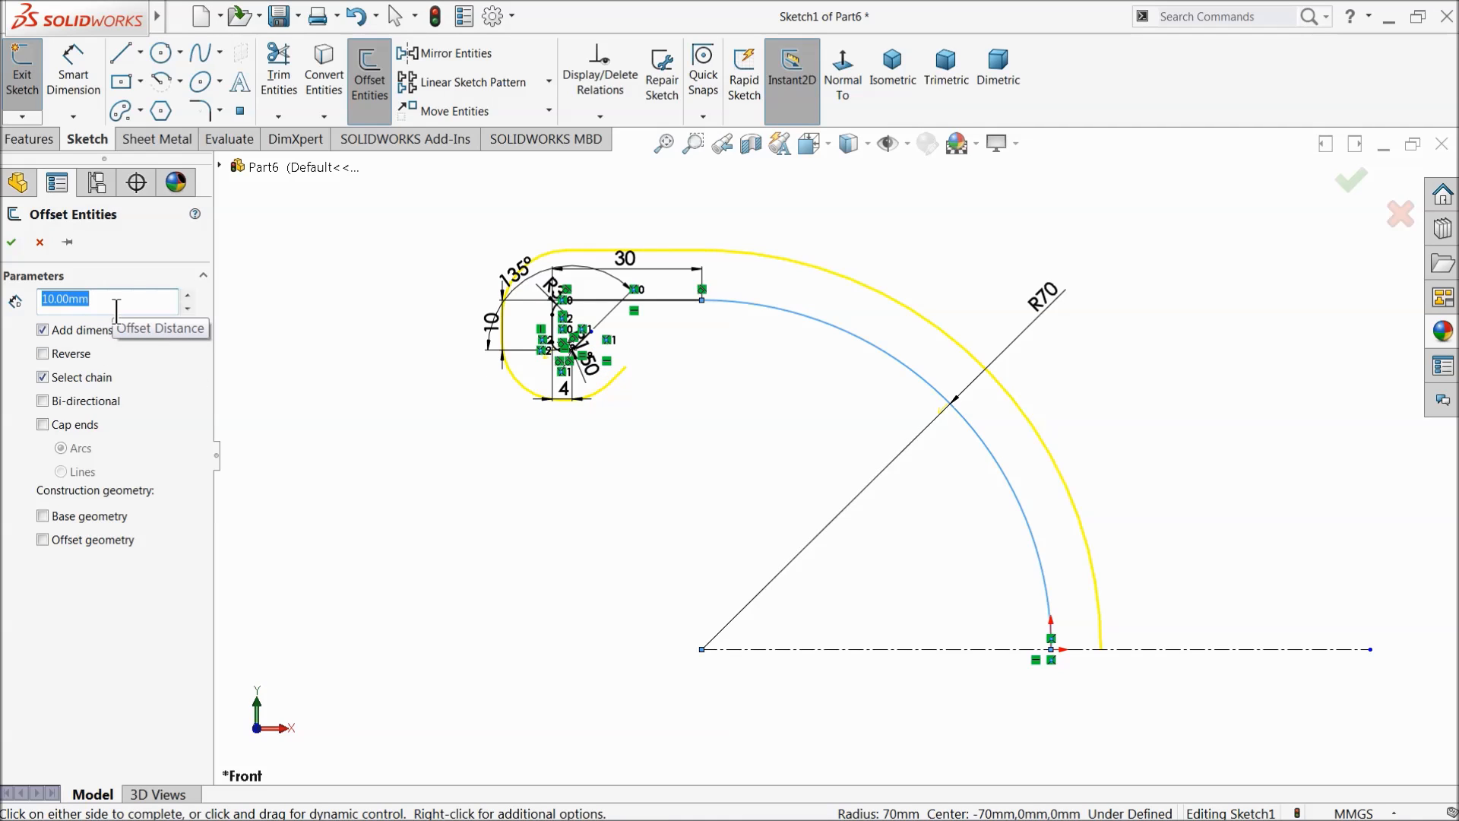
type("1")
key("Return")
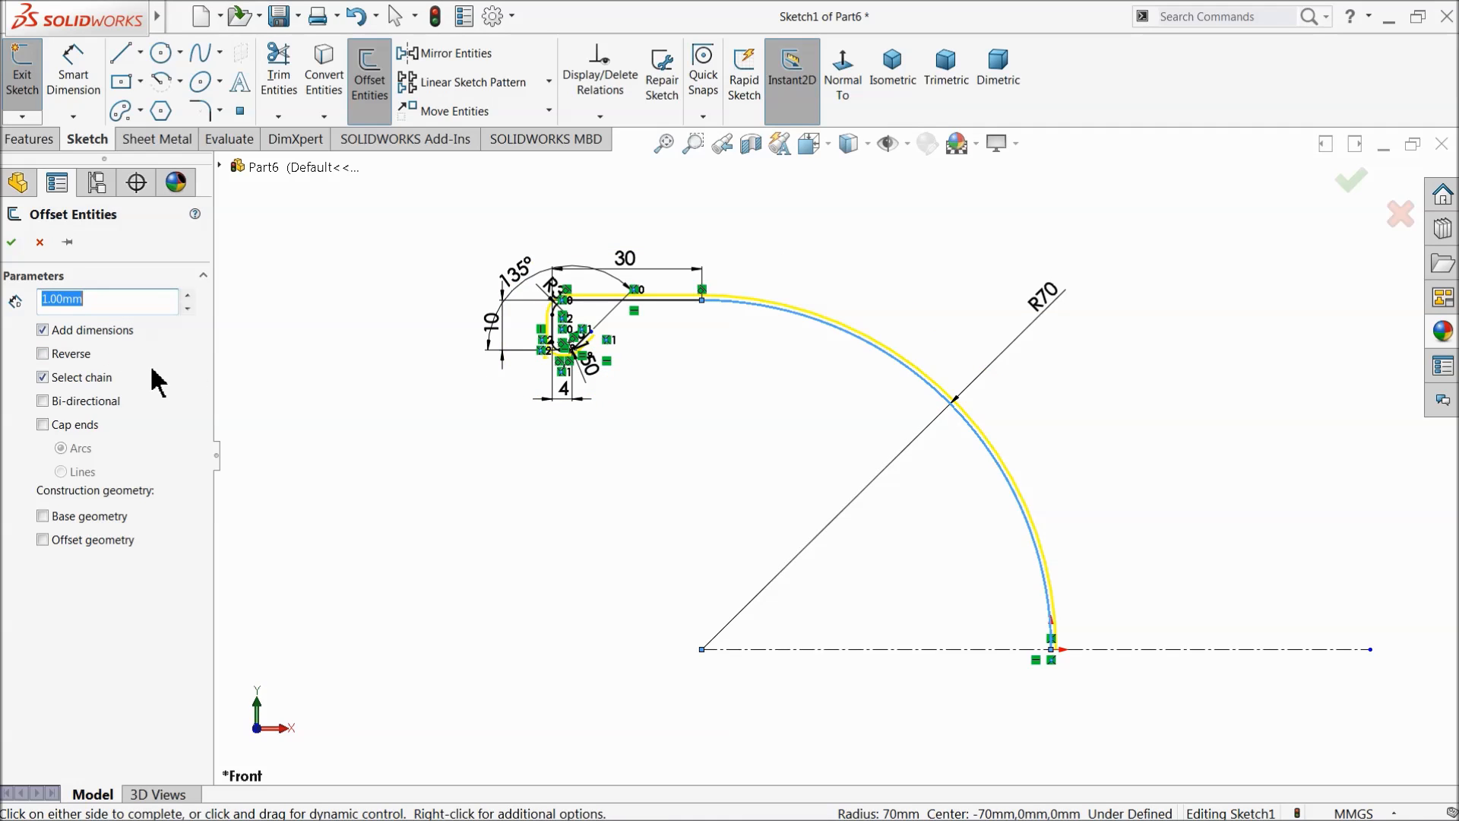
scroll(596, 362, "down", 3)
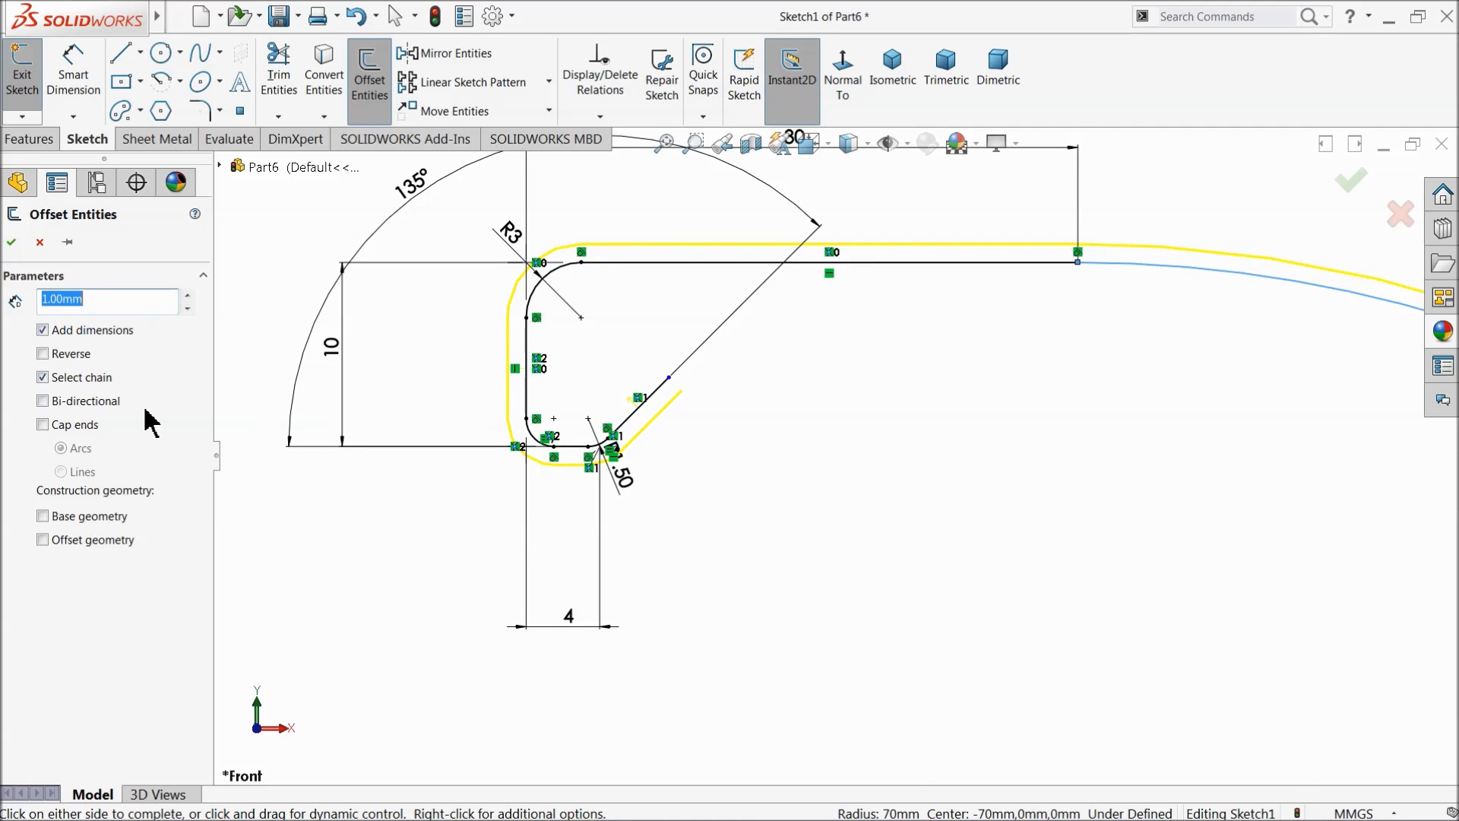
left_click(42, 355)
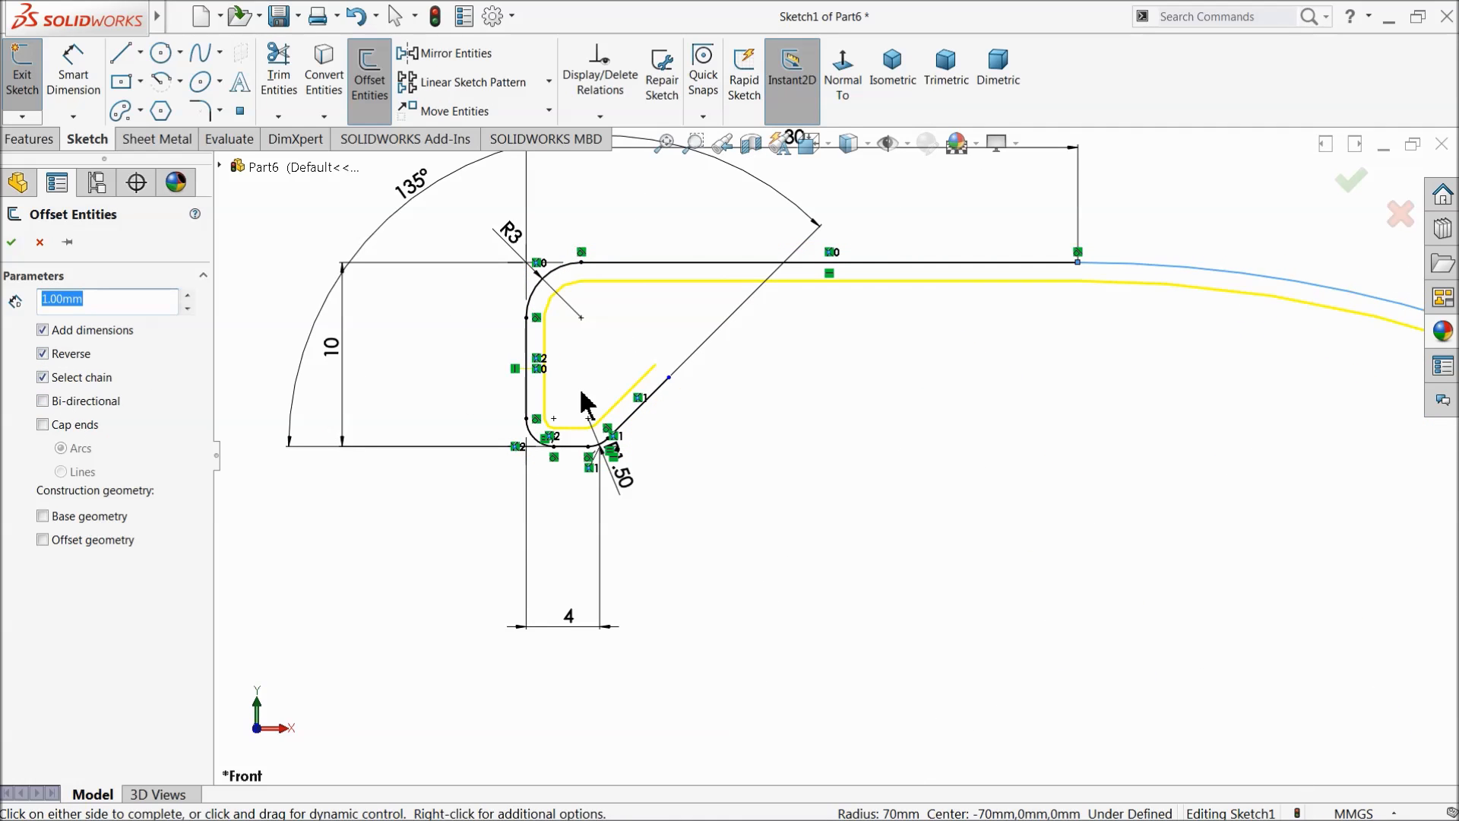
left_click(13, 242)
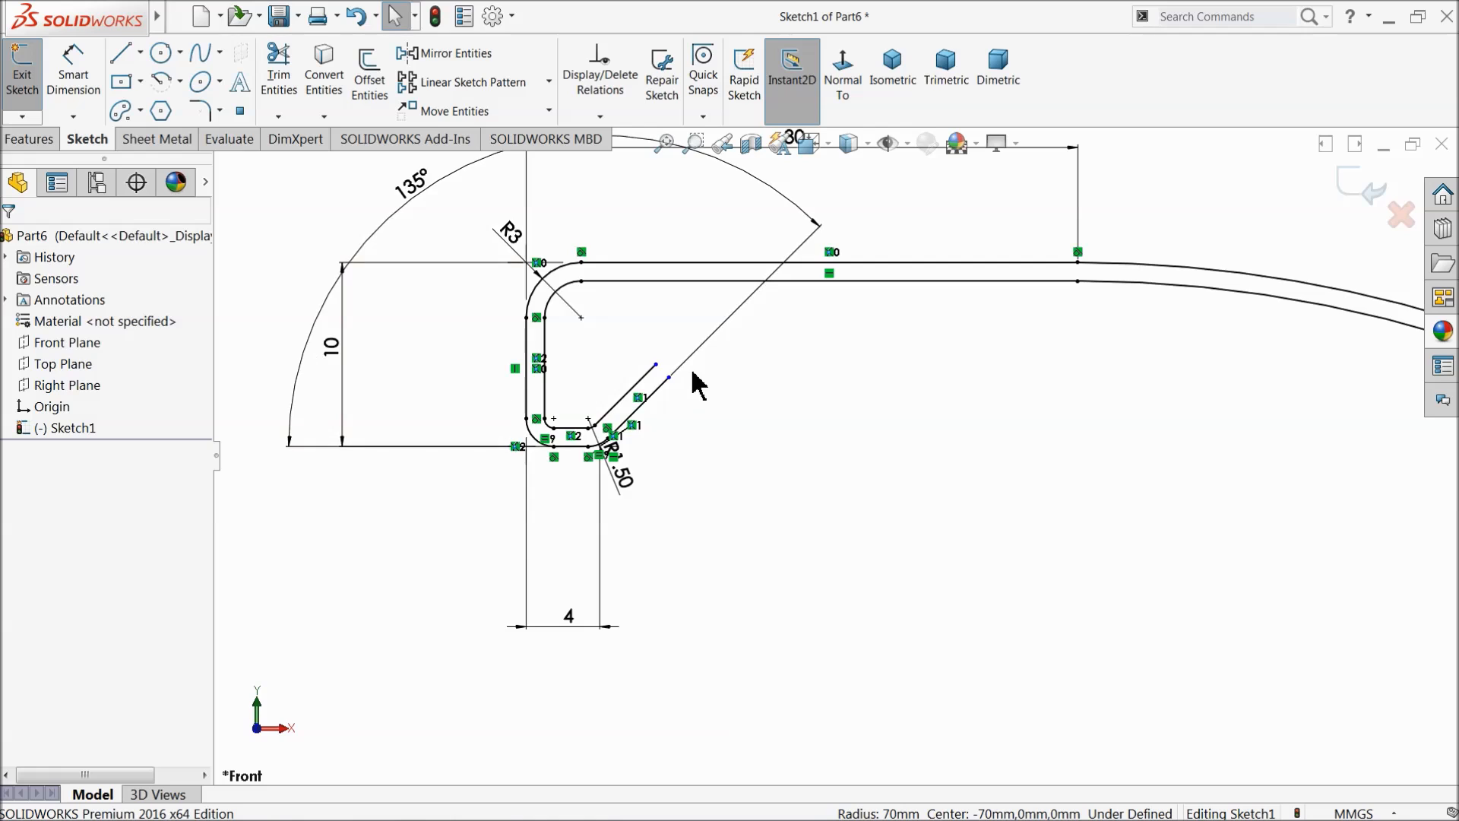
Step: Close the open end of the angled lip with a vertical line and a horizontal line joining the two offset endpoints
scroll(688, 378, "down", 3)
left_click(120, 54)
scroll(679, 380, "down", 4)
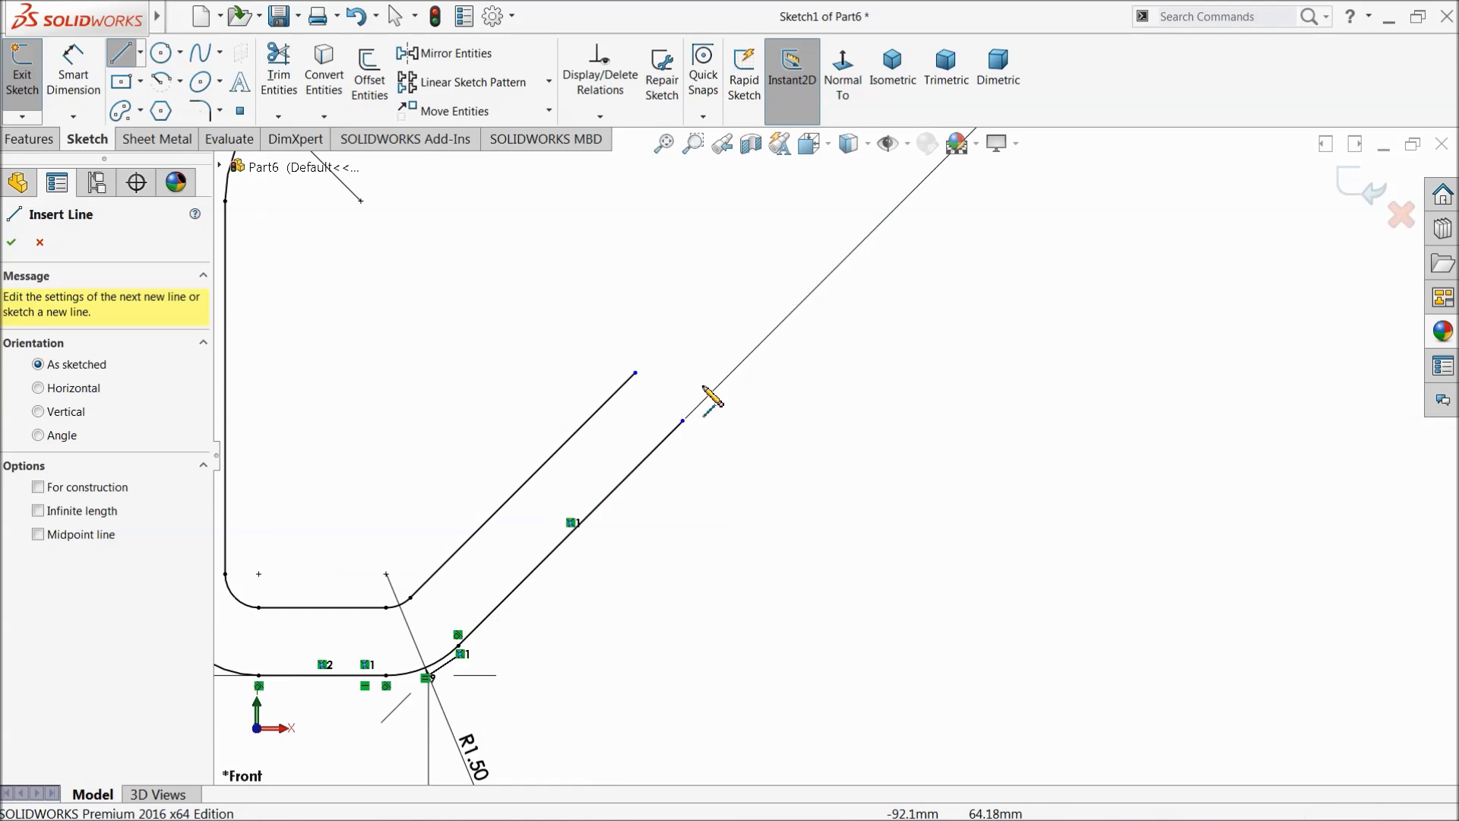
left_click(691, 444)
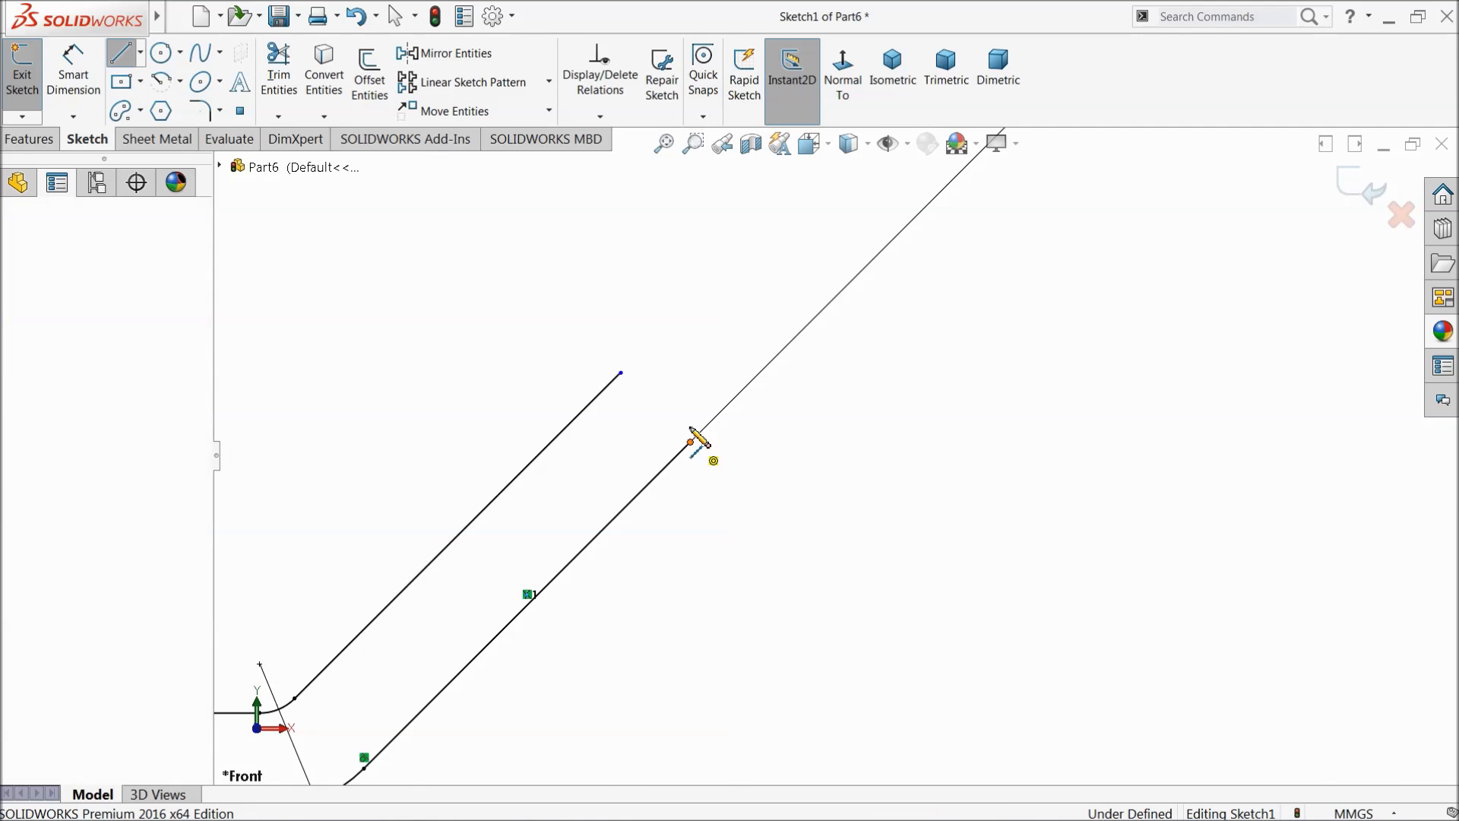
left_click(691, 373)
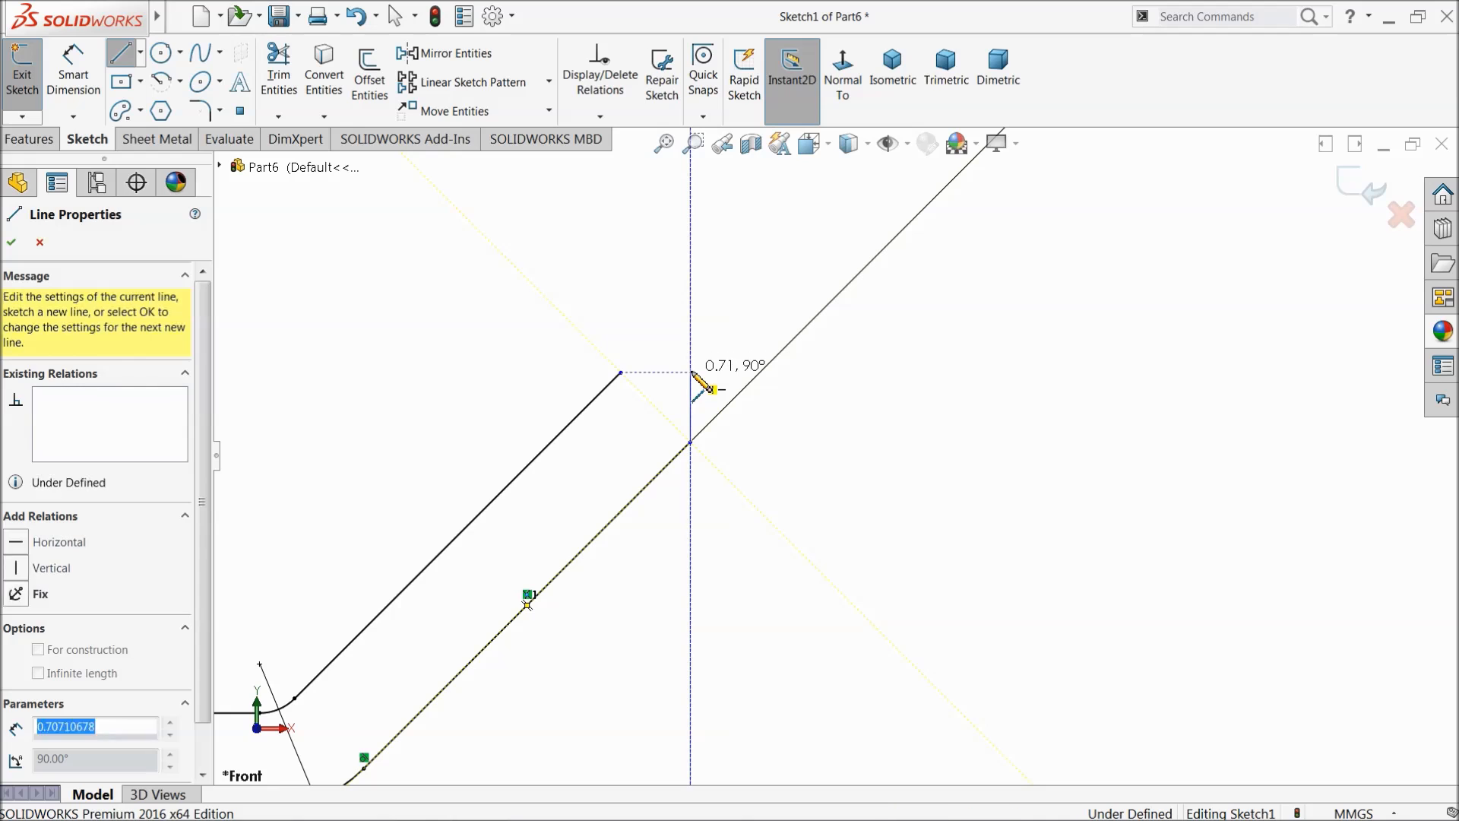
left_click(622, 373)
right_click(615, 266)
left_click(651, 277)
Step: Dimension the distance from the inner vertical wall line to the lip's short vertical end line as 7 mm
scroll(702, 357, "up", 5)
left_click(73, 72)
scroll(669, 395, "down", 1)
left_click(814, 451)
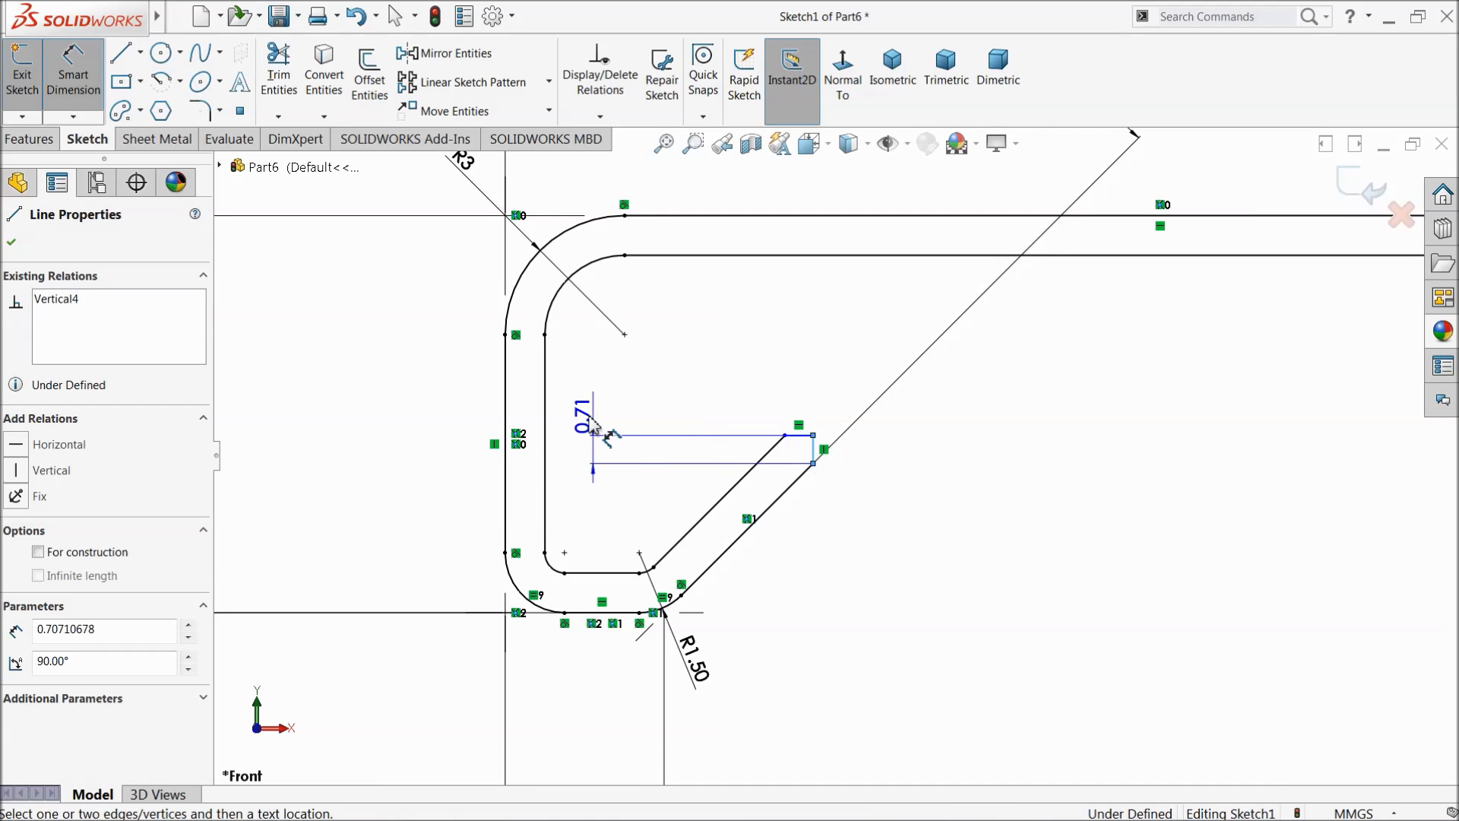
left_click(545, 415)
left_click(637, 372)
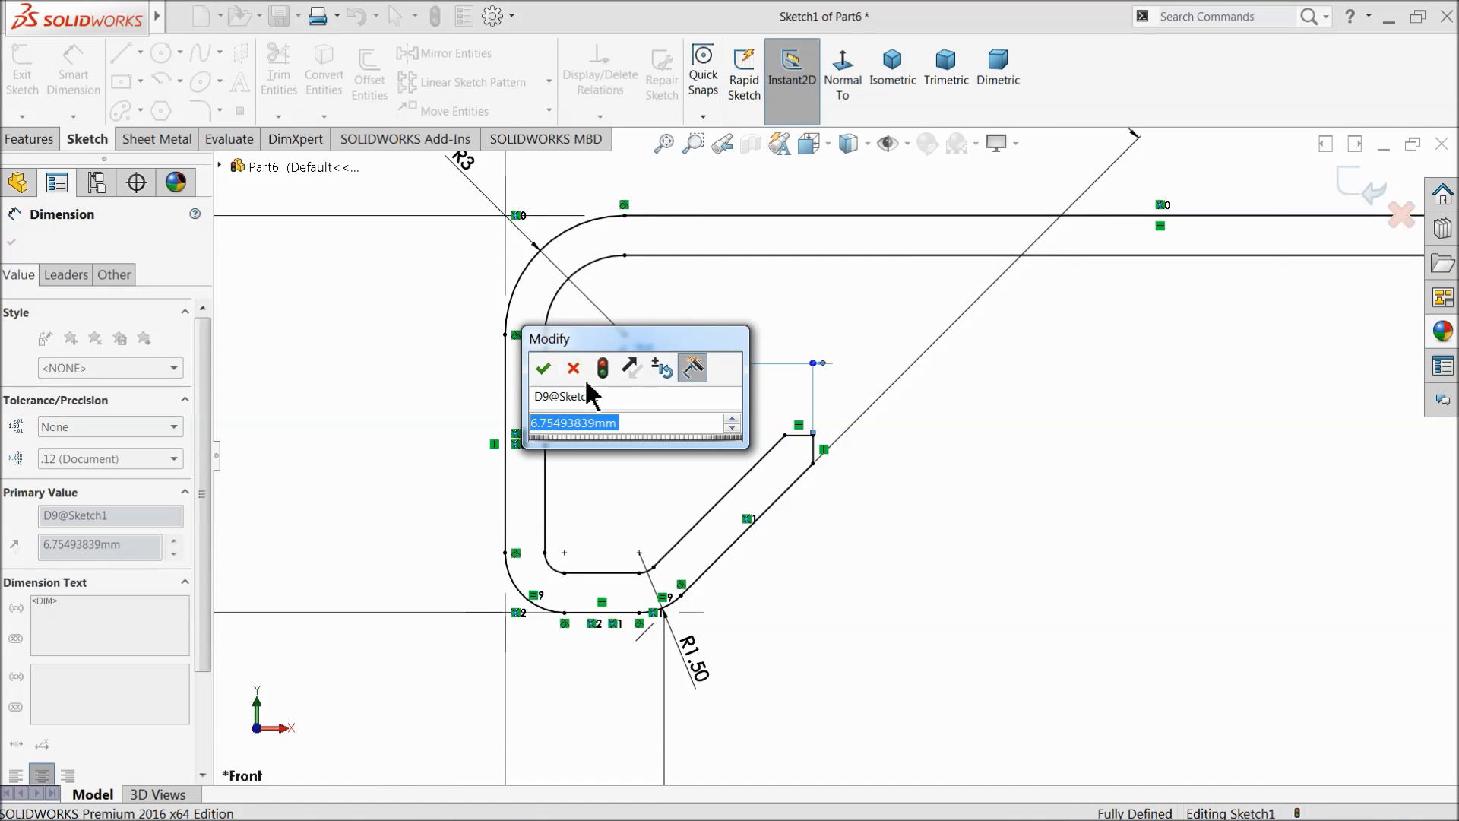
left_click(546, 369)
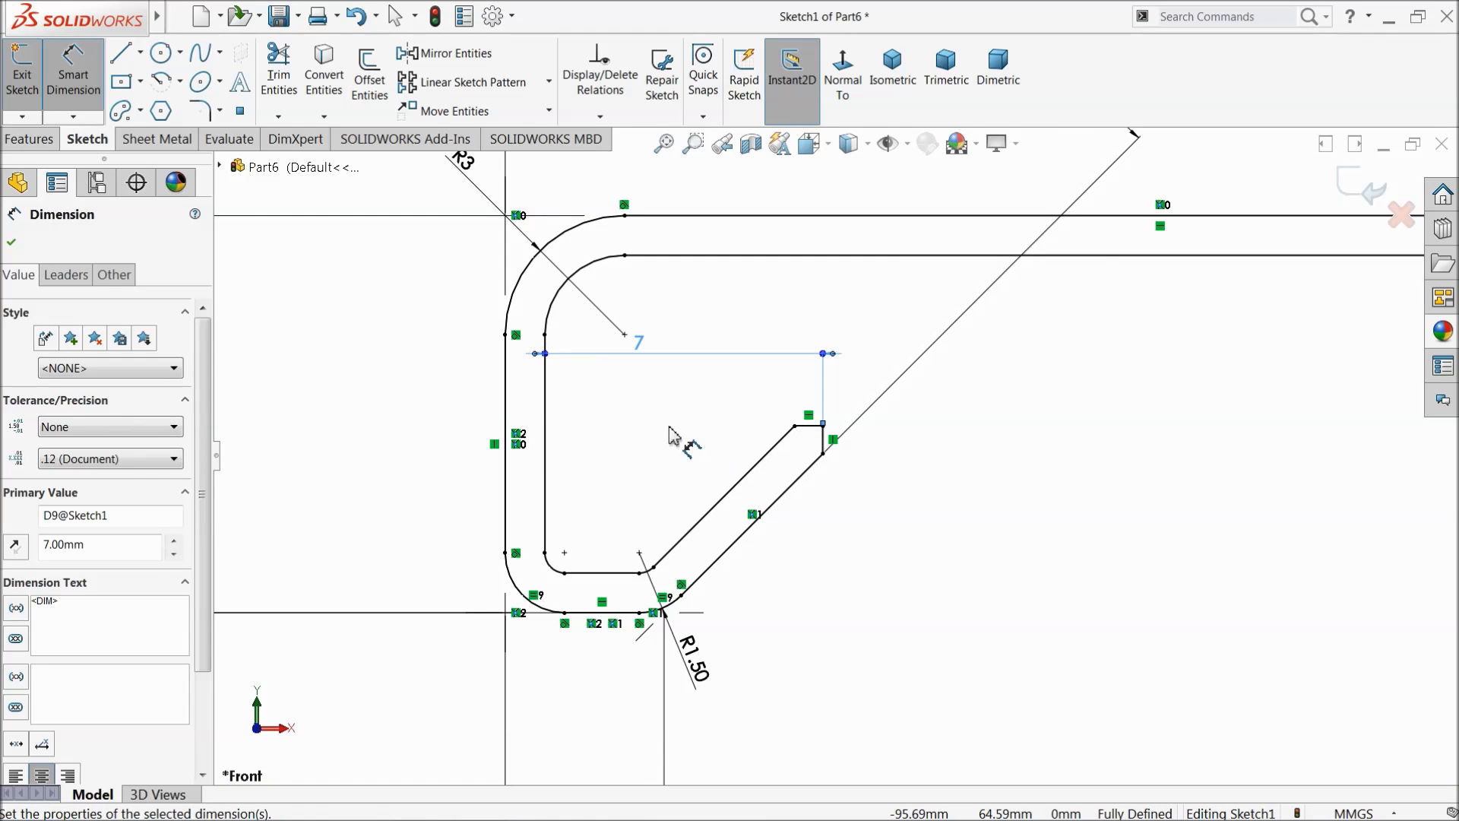
Step: Close the profile at the origin with a horizontal line between the inner and outer arc endpoints
scroll(672, 435, "up", 10)
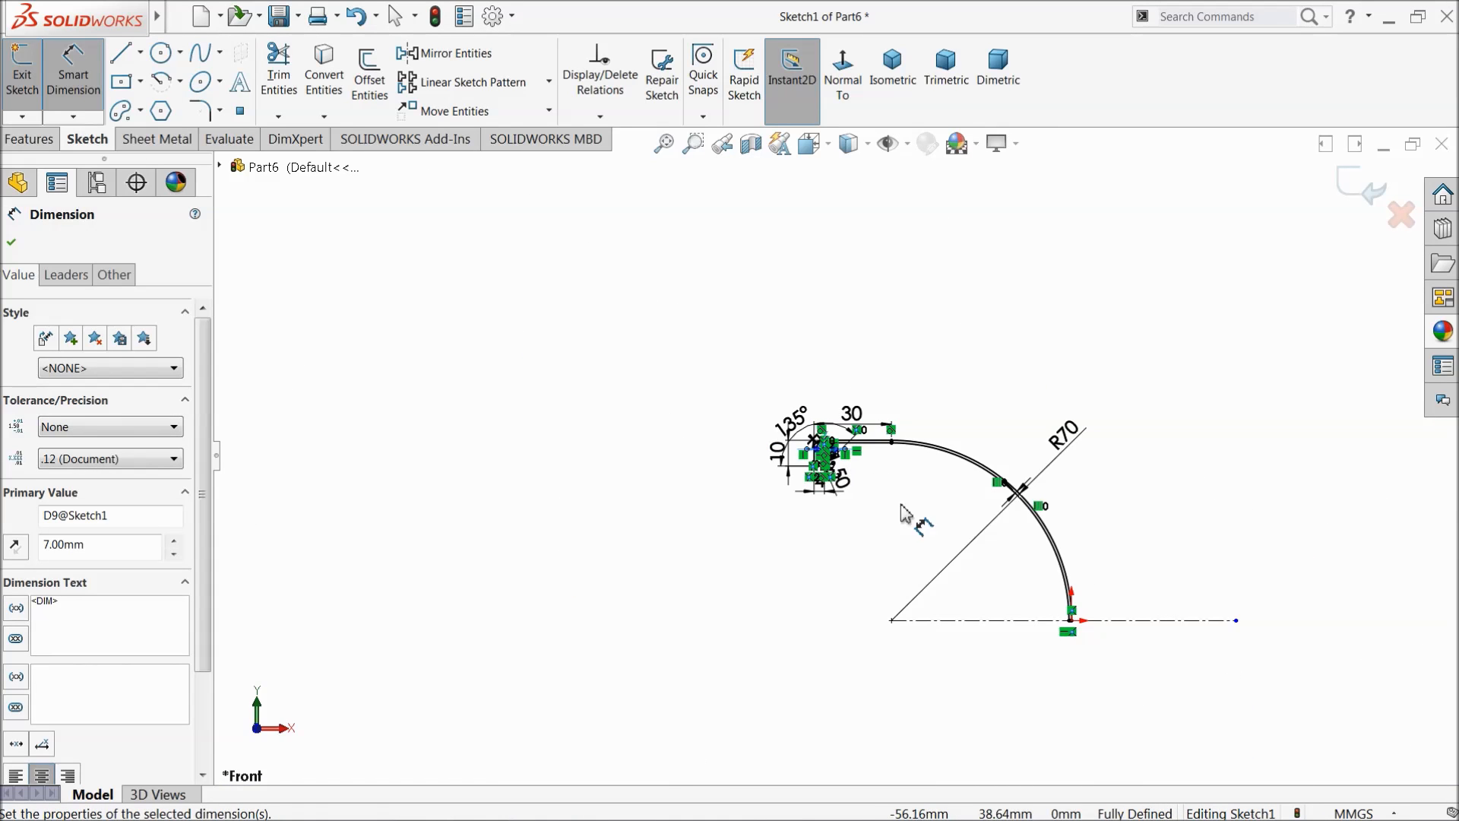
scroll(1042, 590, "down", 8)
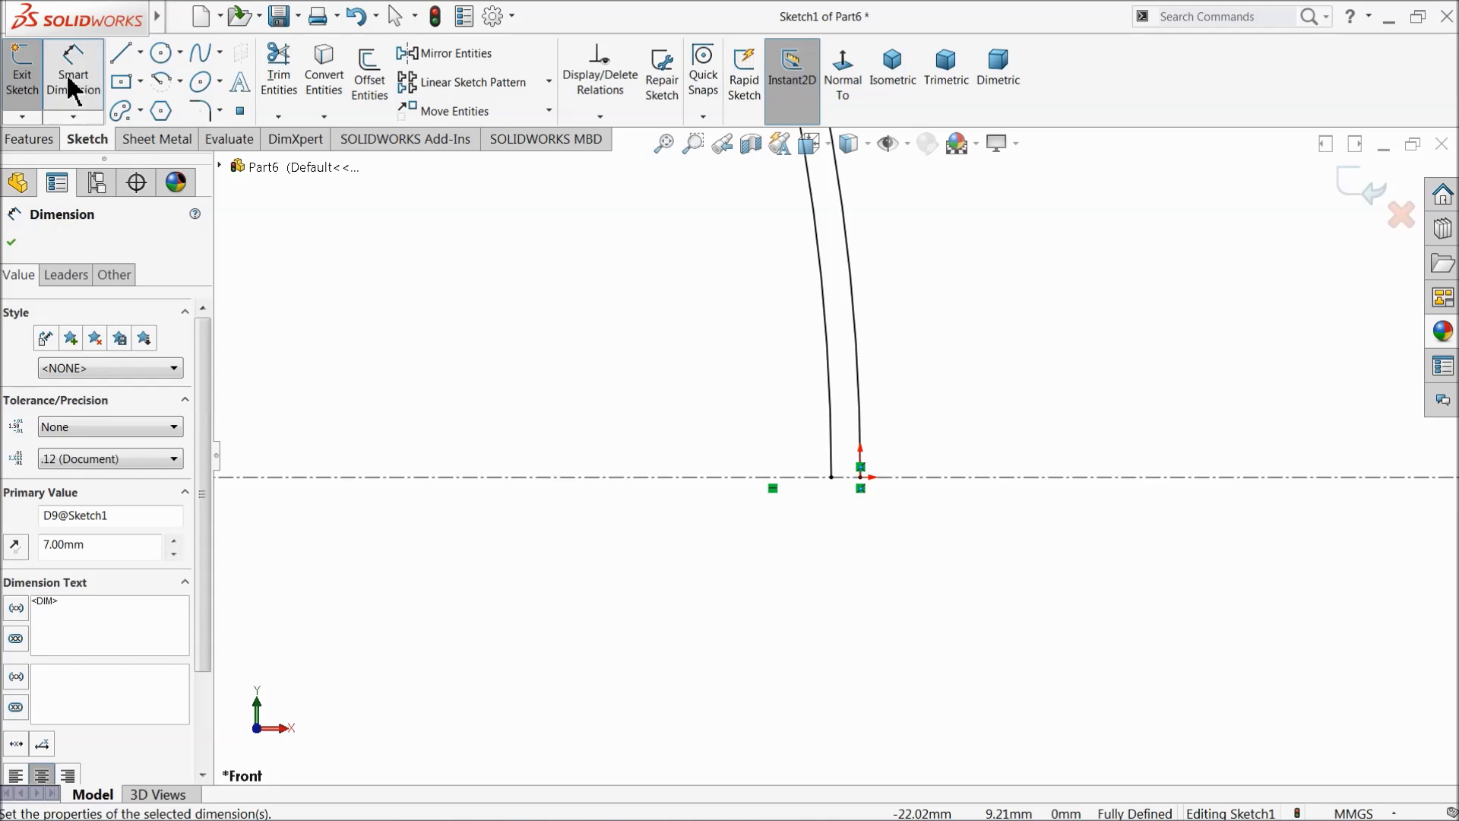
left_click(120, 54)
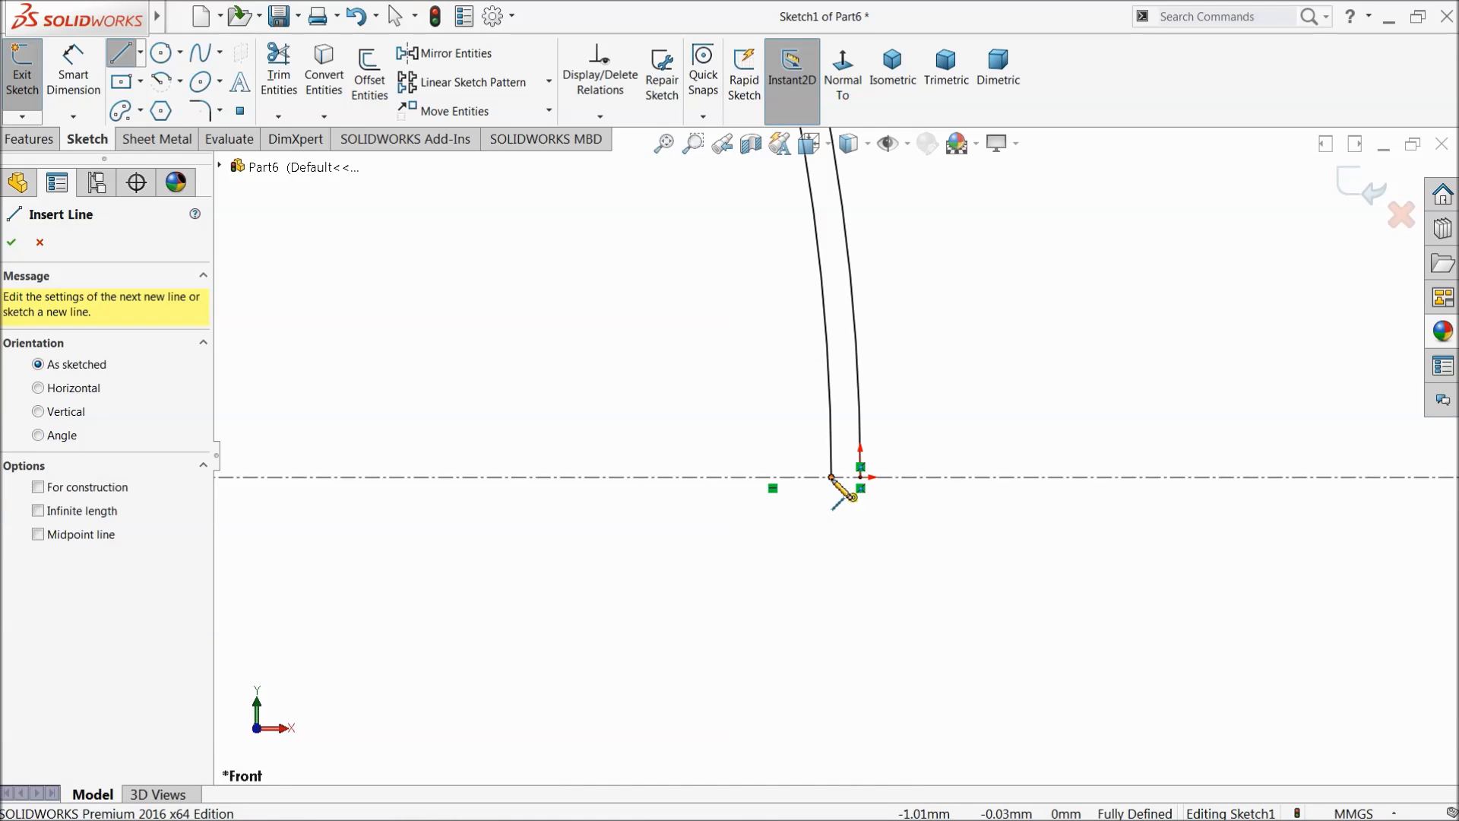
left_click(832, 478)
left_click(860, 477)
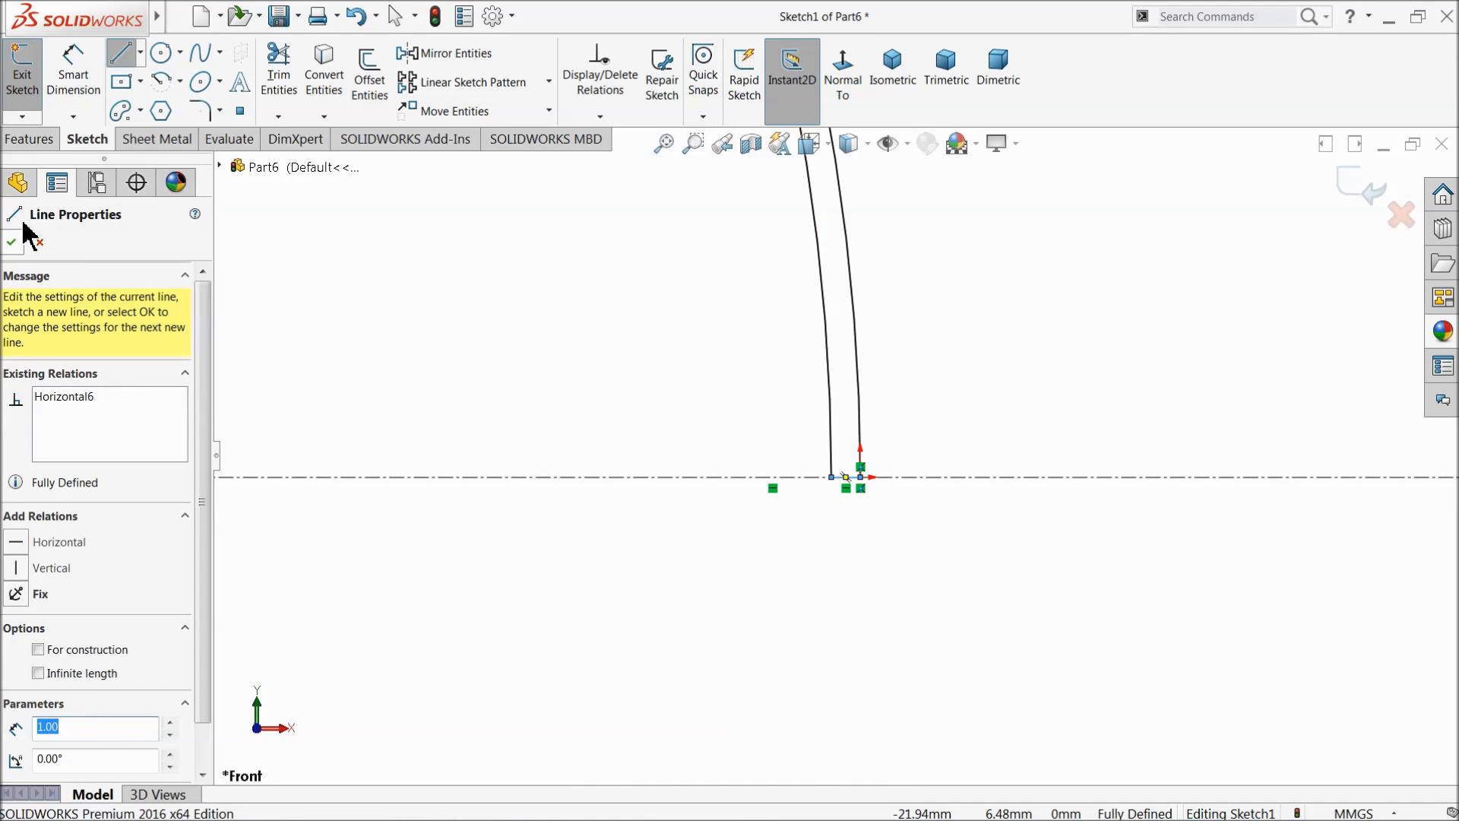
left_click(12, 241)
Step: Revolve the closed profile 360 degrees about the horizontal centerline
left_click(64, 138)
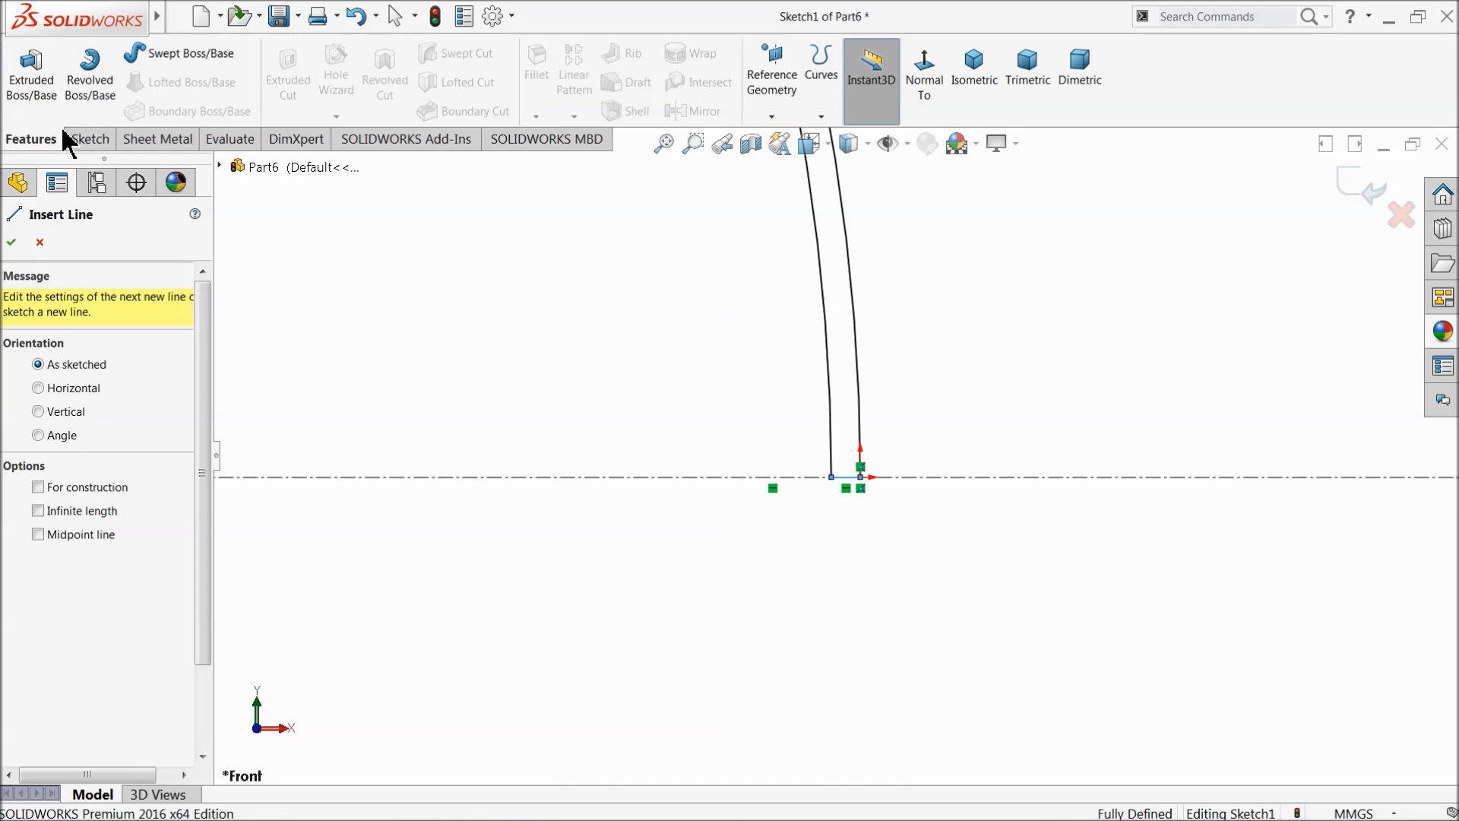
left_click(90, 99)
middle_click_drag(749, 554, 833, 557)
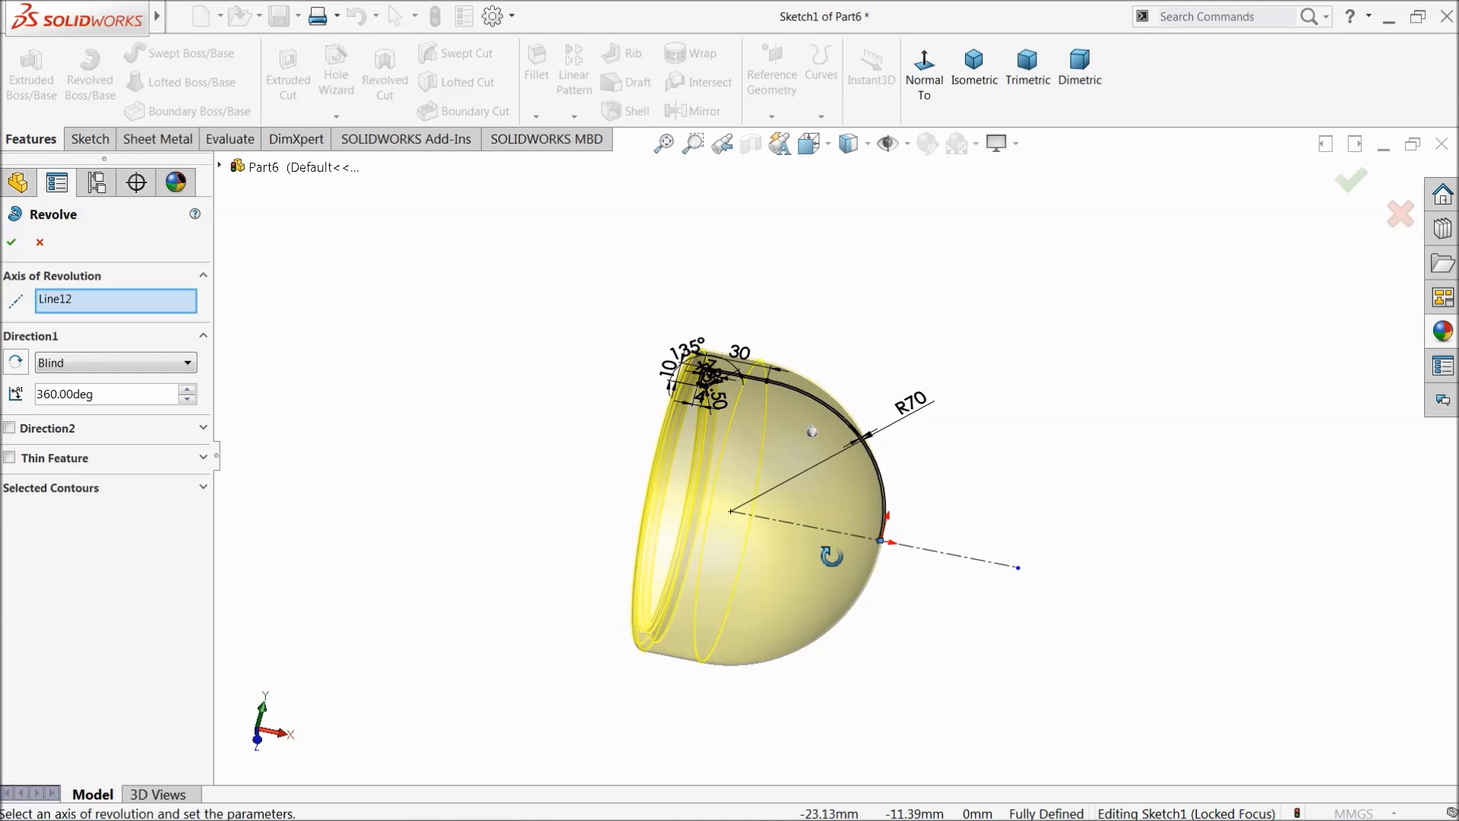
scroll(851, 558, "down", 4)
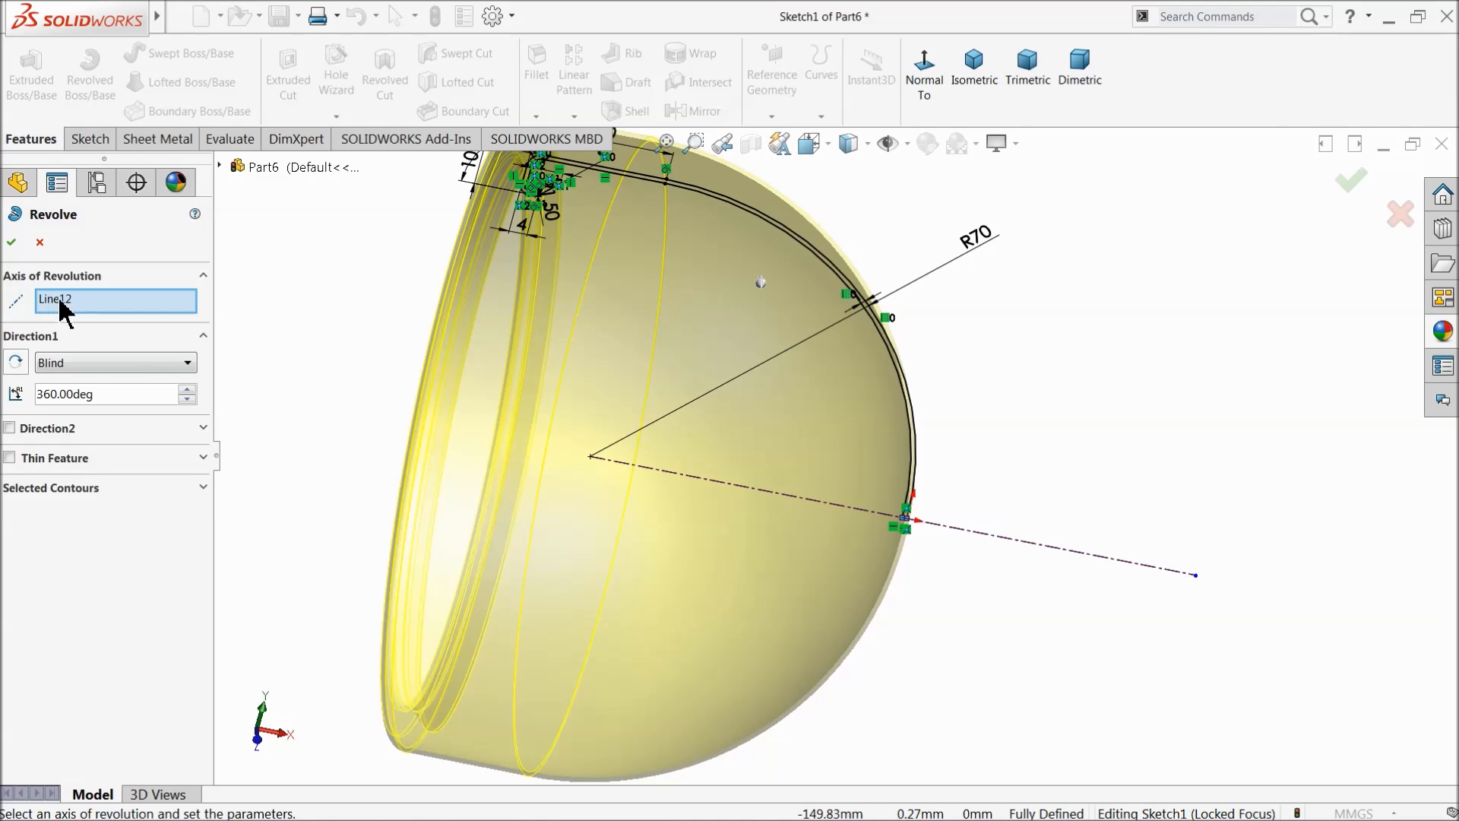
left_click(11, 242)
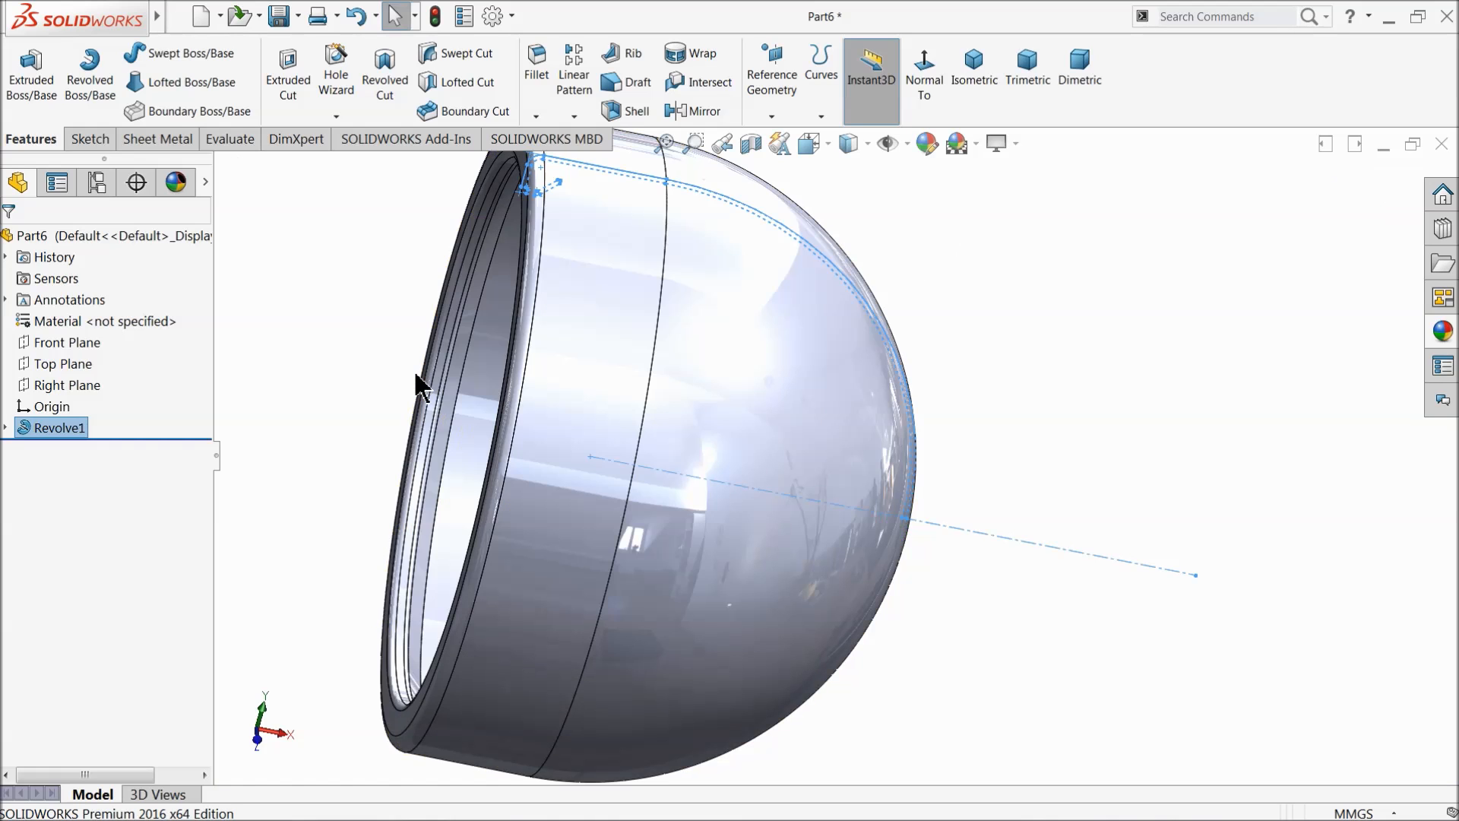
Step: Apply a medium grey color with RGB 128, 128, 128 to the whole part
scroll(419, 350, "up", 3)
left_click(449, 314)
middle_click_drag(478, 321, 547, 517)
scroll(694, 522, "up", 3)
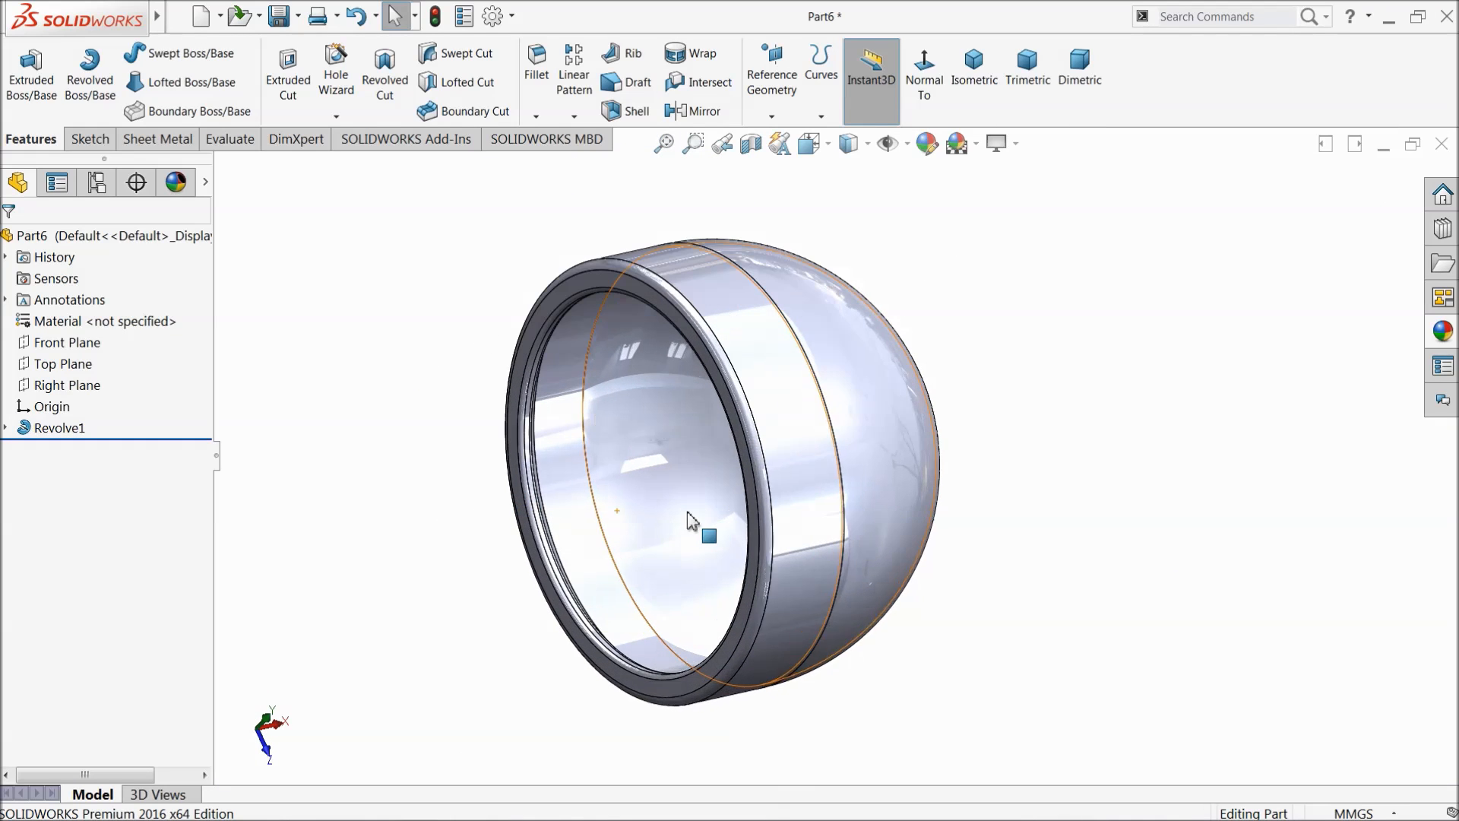
left_click(927, 143)
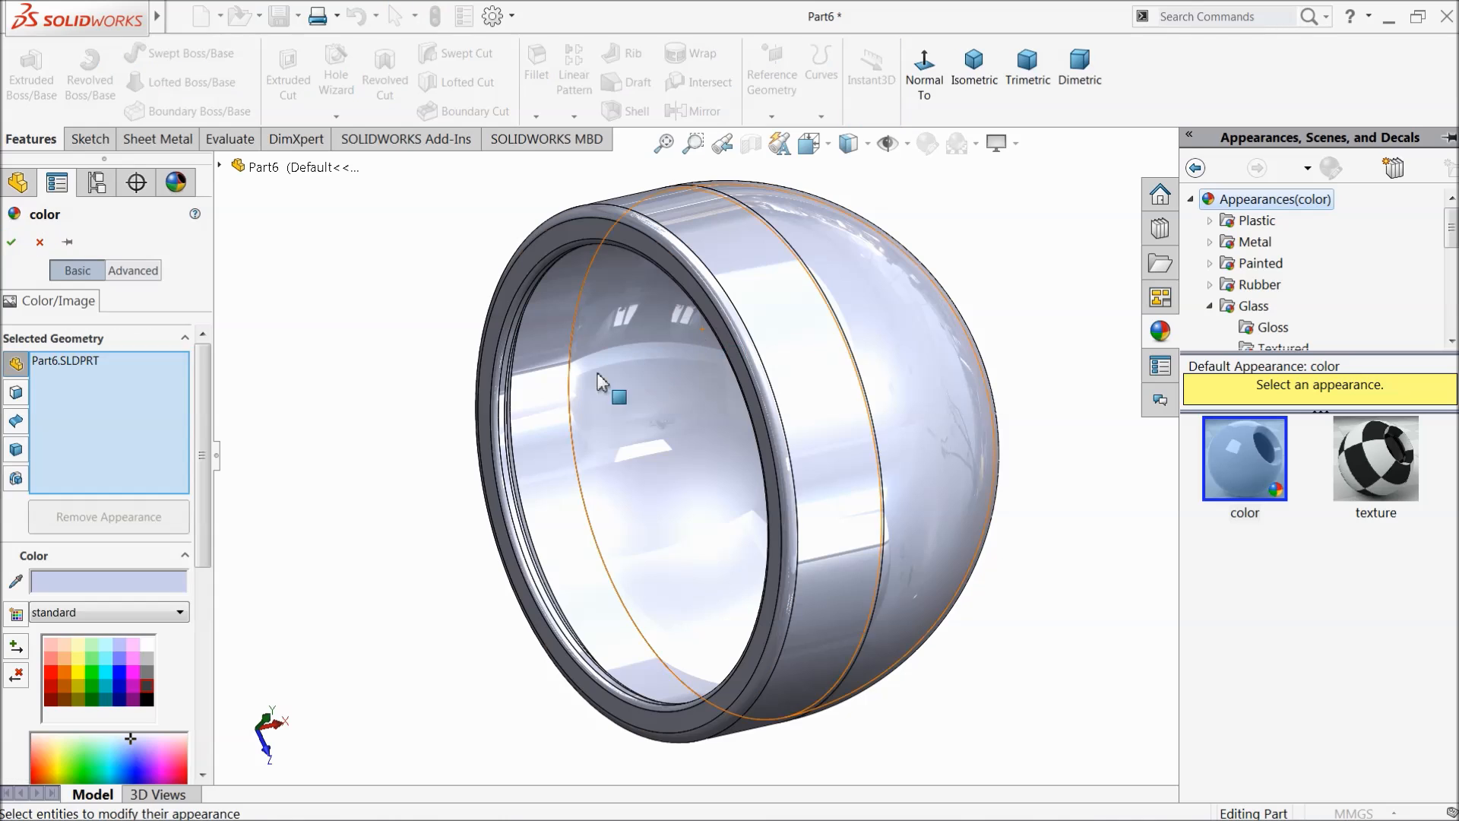
left_click(148, 689)
middle_click_drag(375, 544, 440, 494)
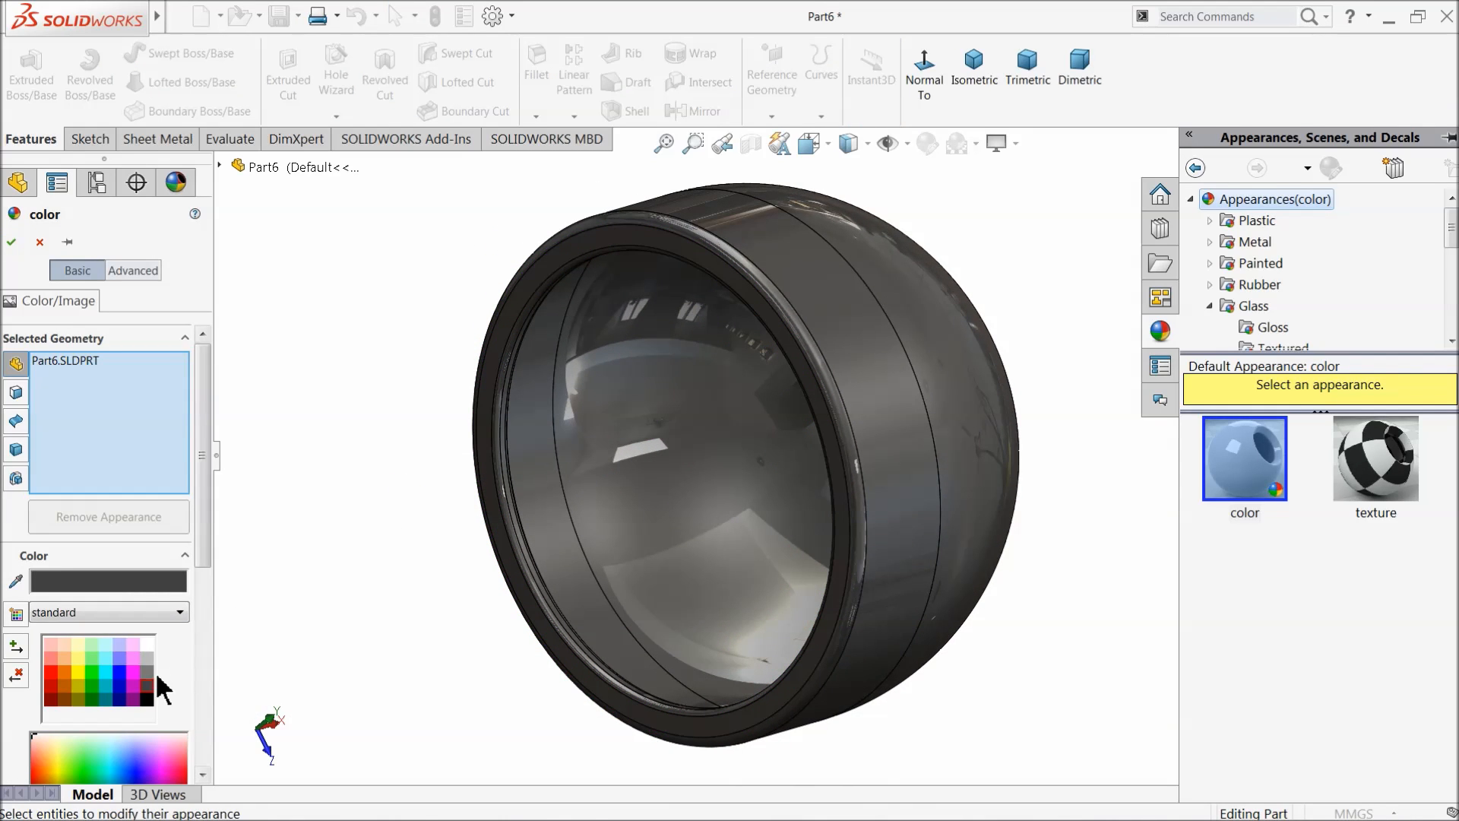
left_click_drag(203, 574, 199, 662)
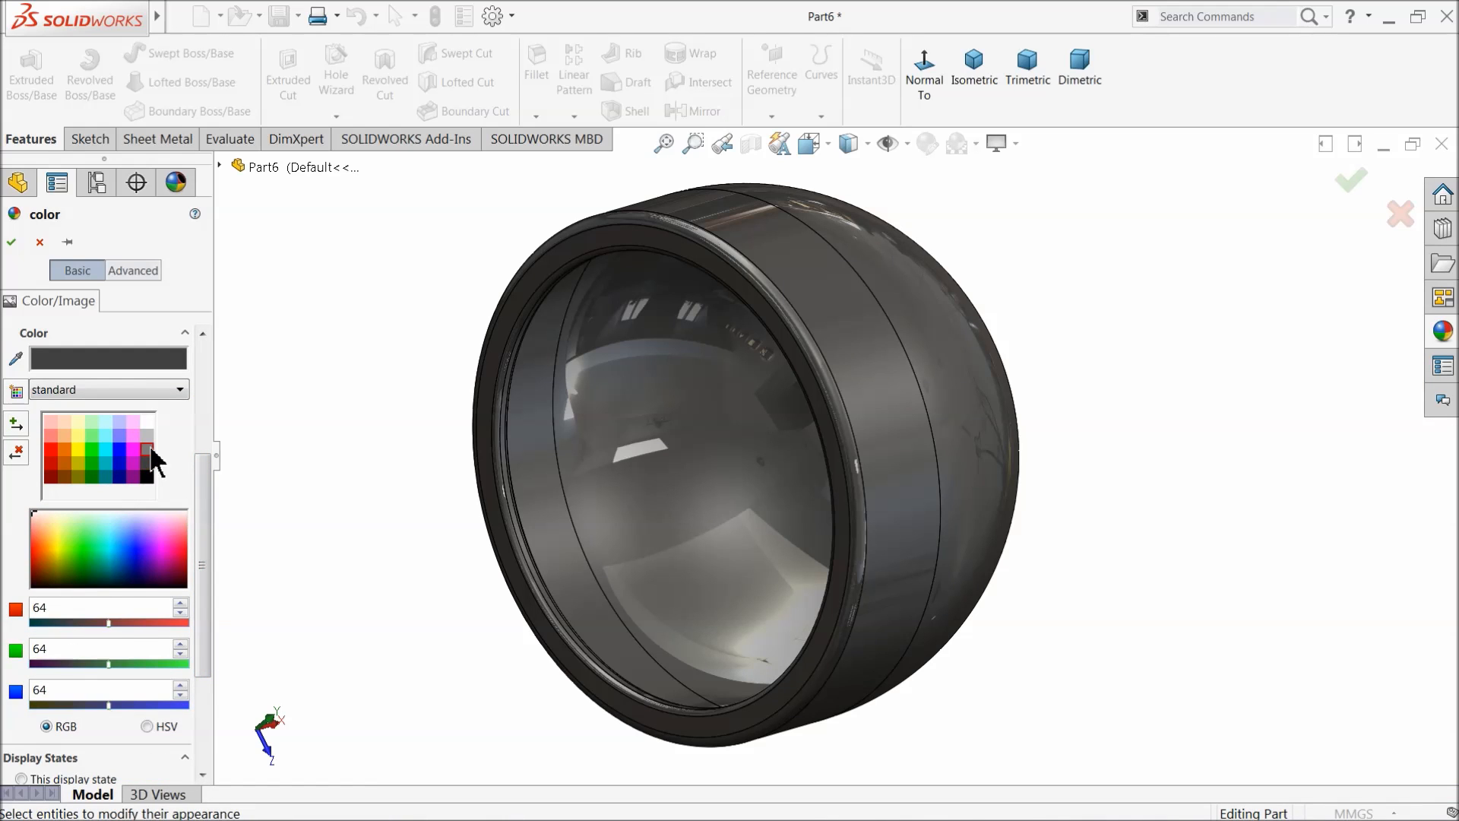
left_click(149, 449)
middle_click_drag(435, 465, 474, 461)
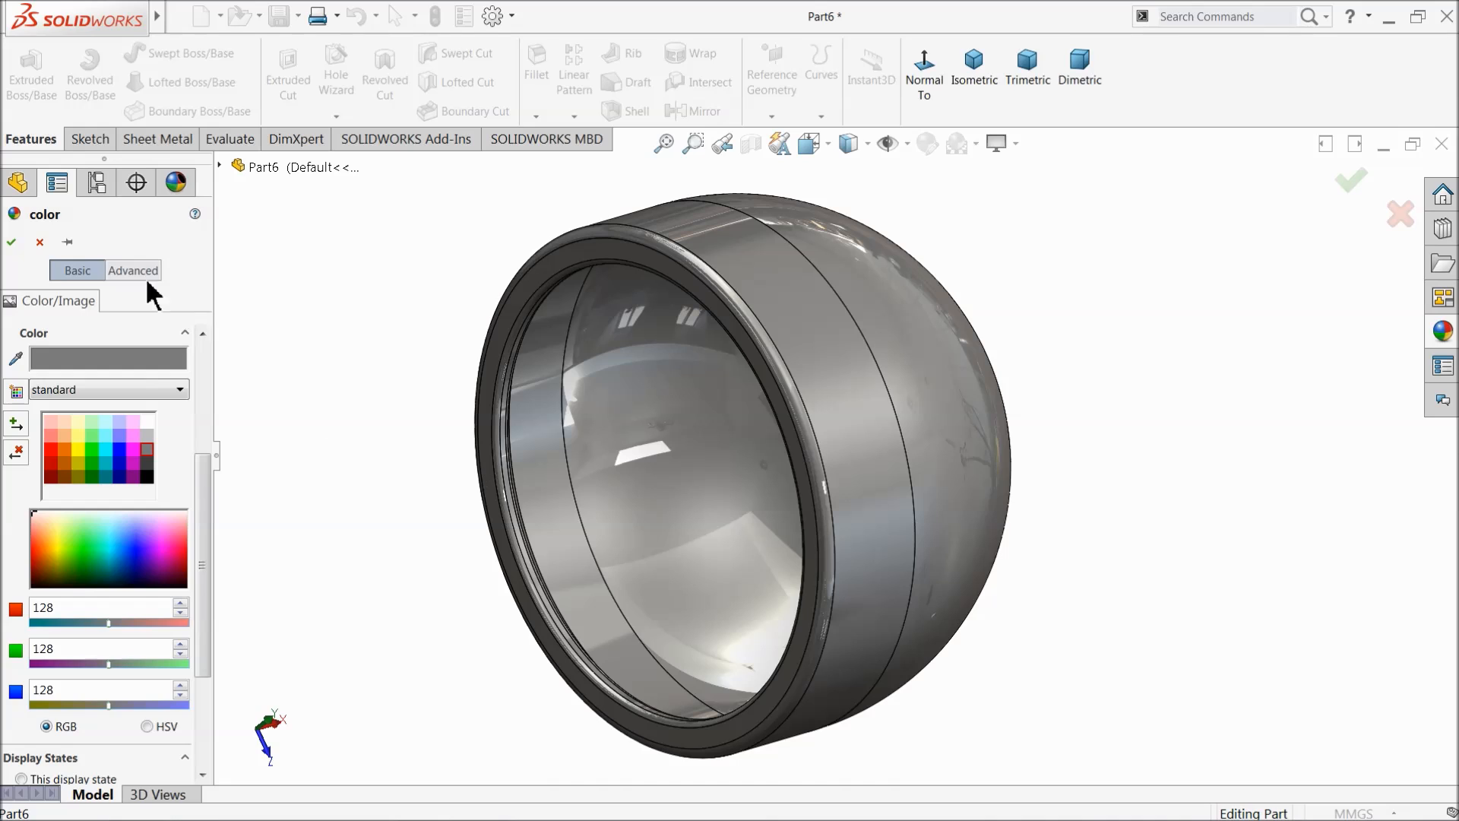
left_click(11, 243)
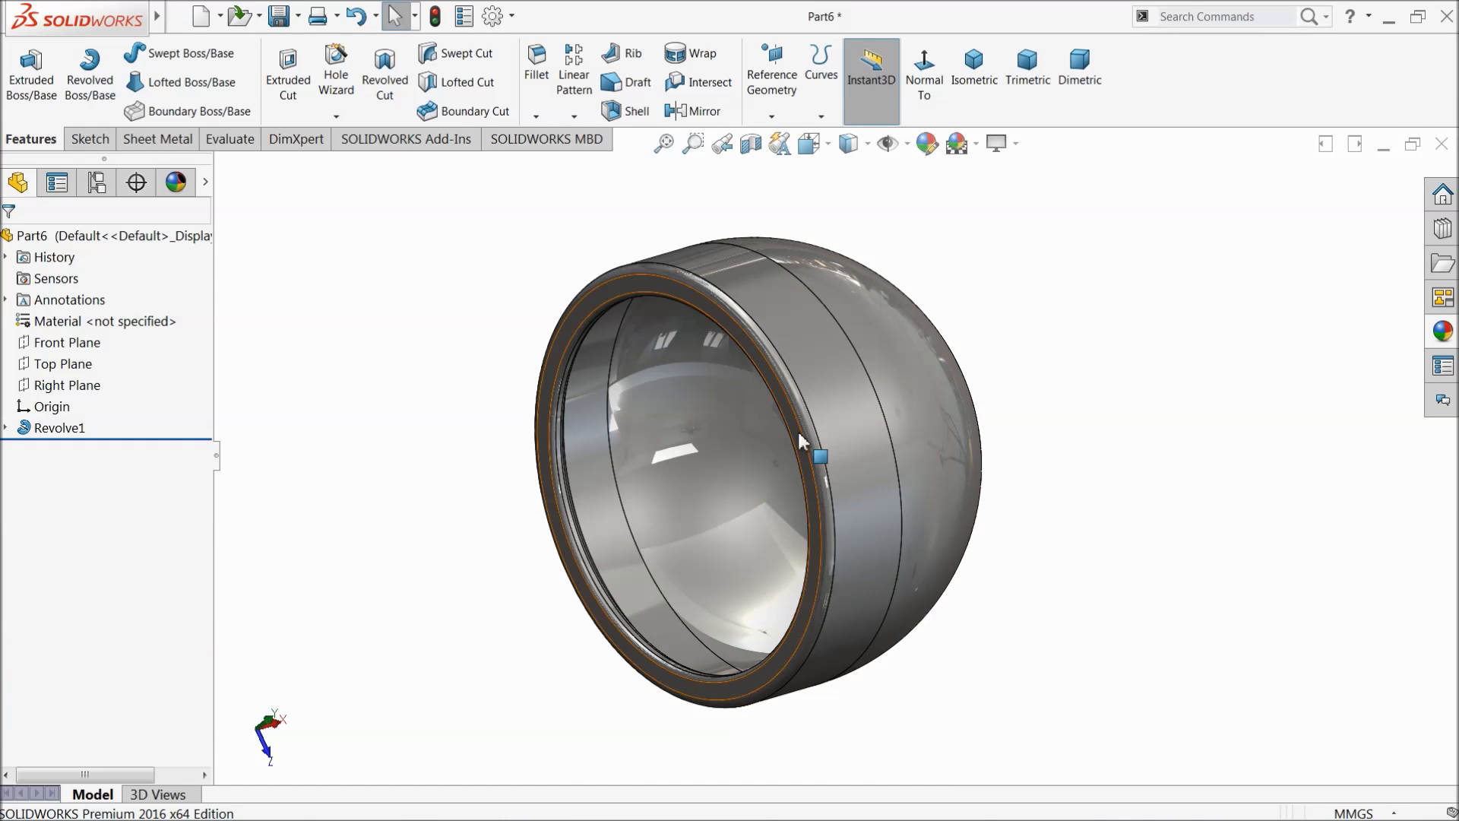
Step: Save the part in the BobCat folder as "7.front light case"
left_click(279, 15)
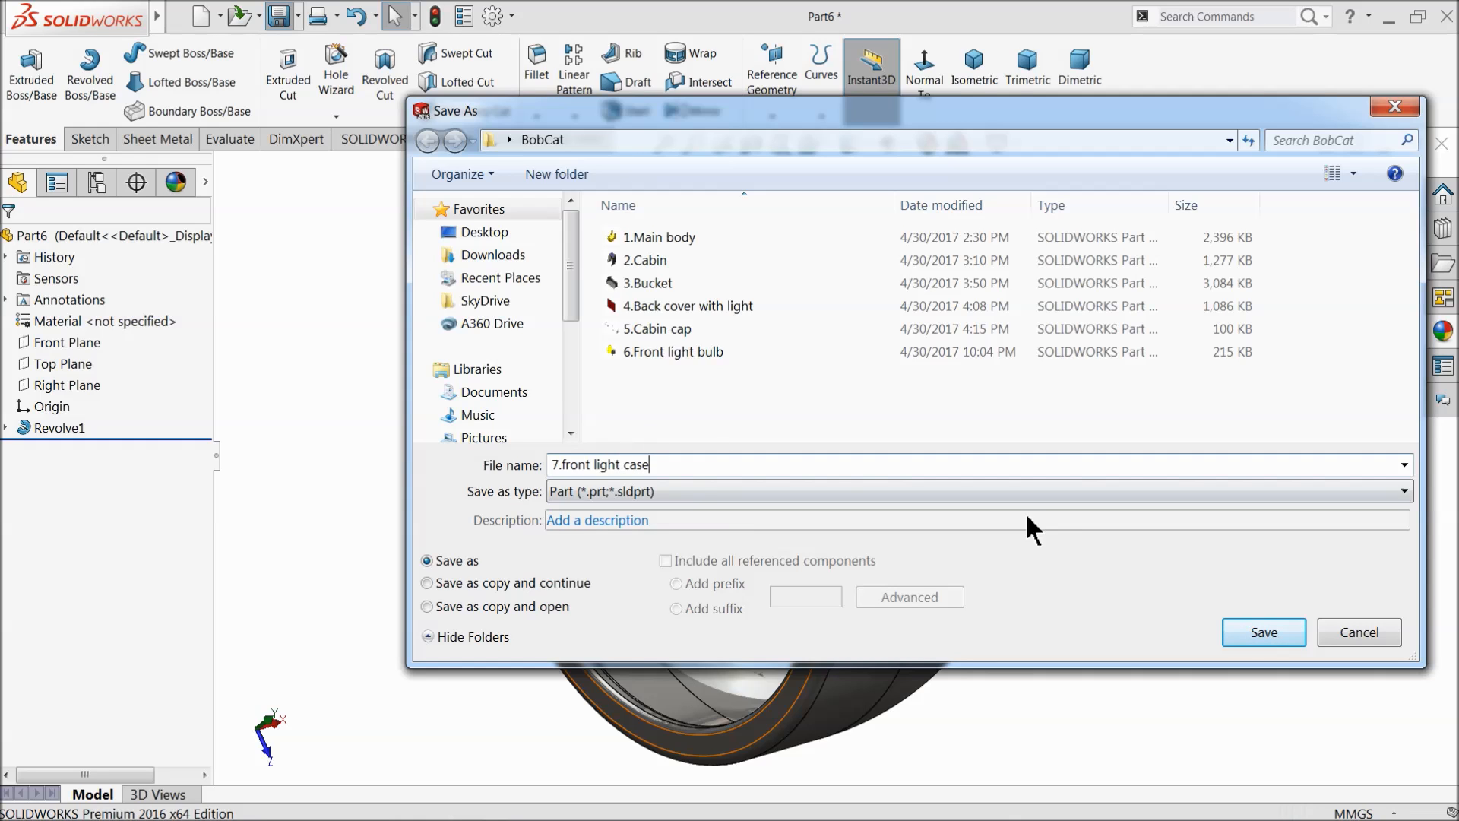
left_click(1262, 633)
middle_click_drag(978, 488, 1011, 463)
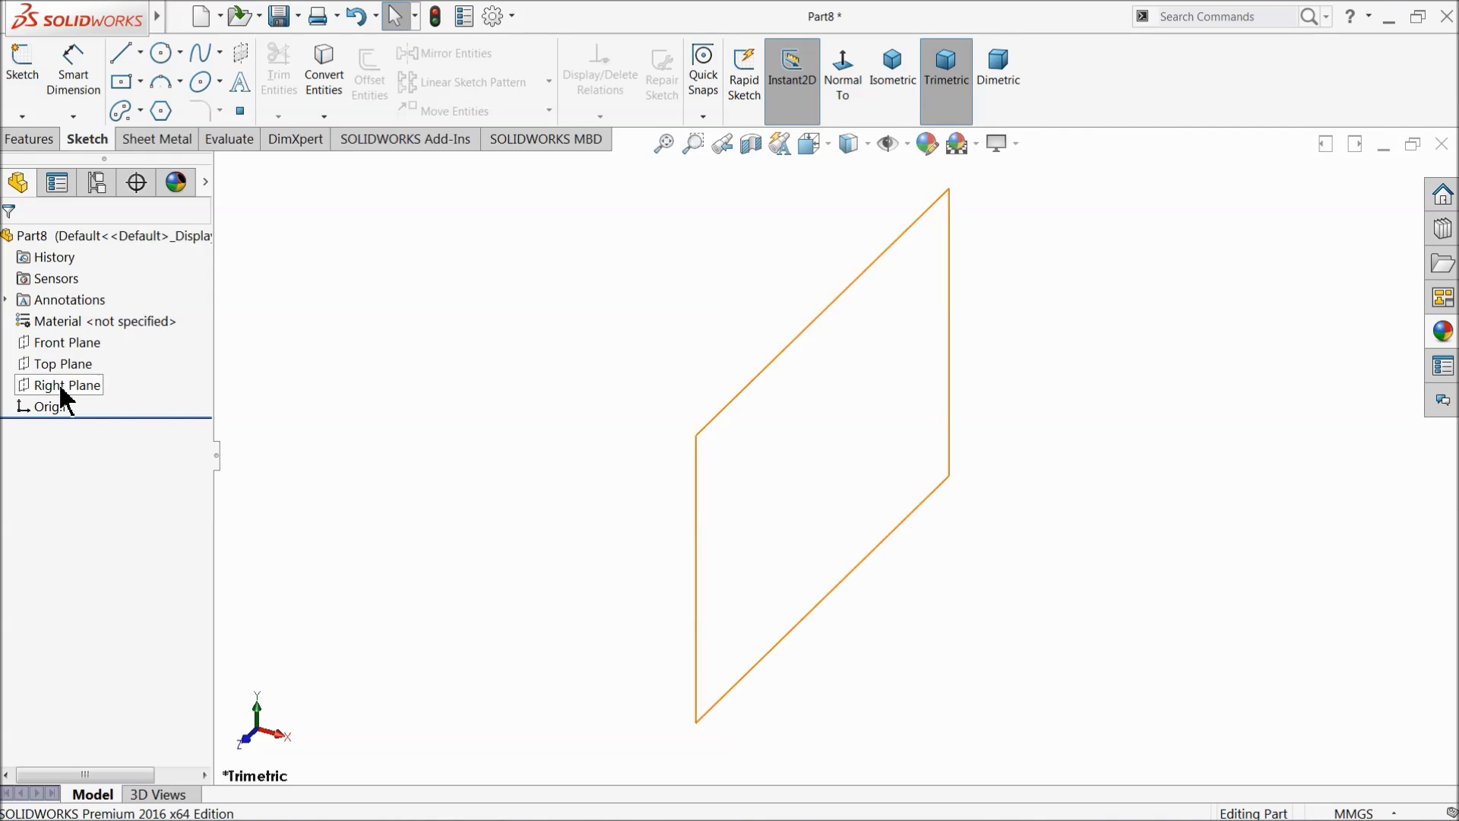
Step: Start a sketch on the Front Plane of the new part and draw a horizontal centerline through the origin
left_click(65, 342)
left_click(115, 312)
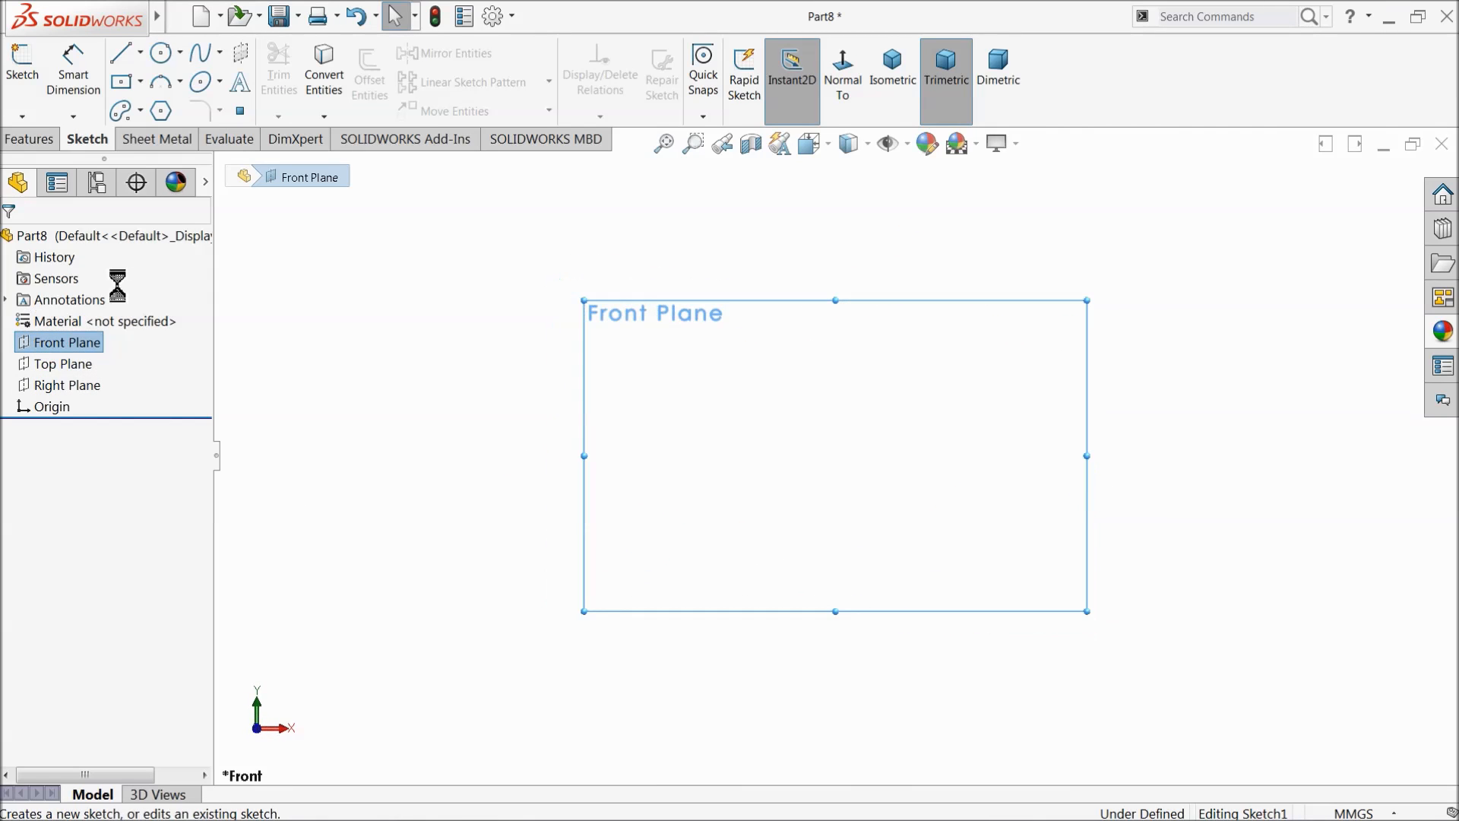
left_click(141, 51)
left_click(156, 99)
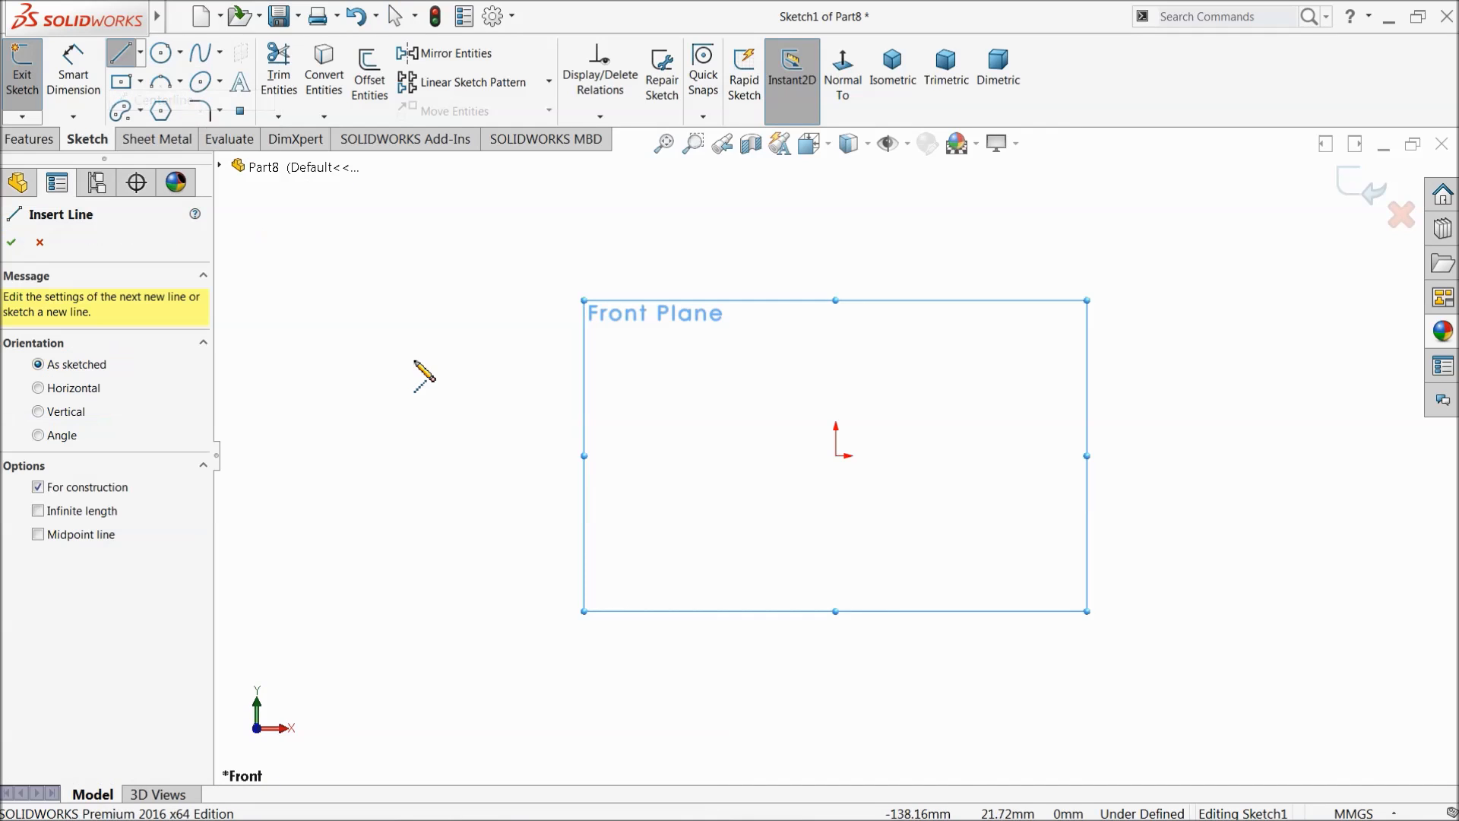
left_click(520, 455)
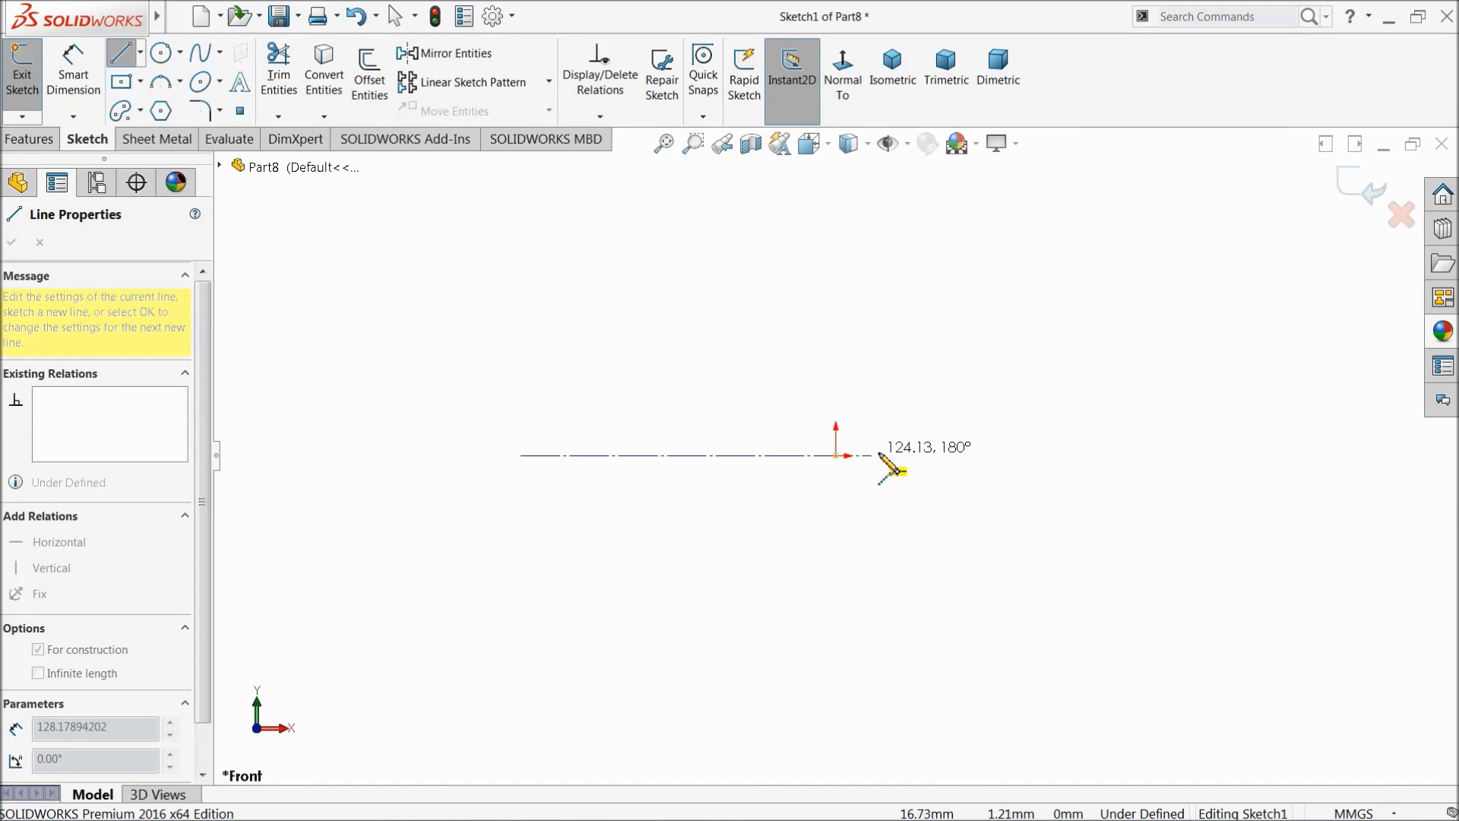
left_click(933, 455)
right_click(975, 365)
left_click(988, 378)
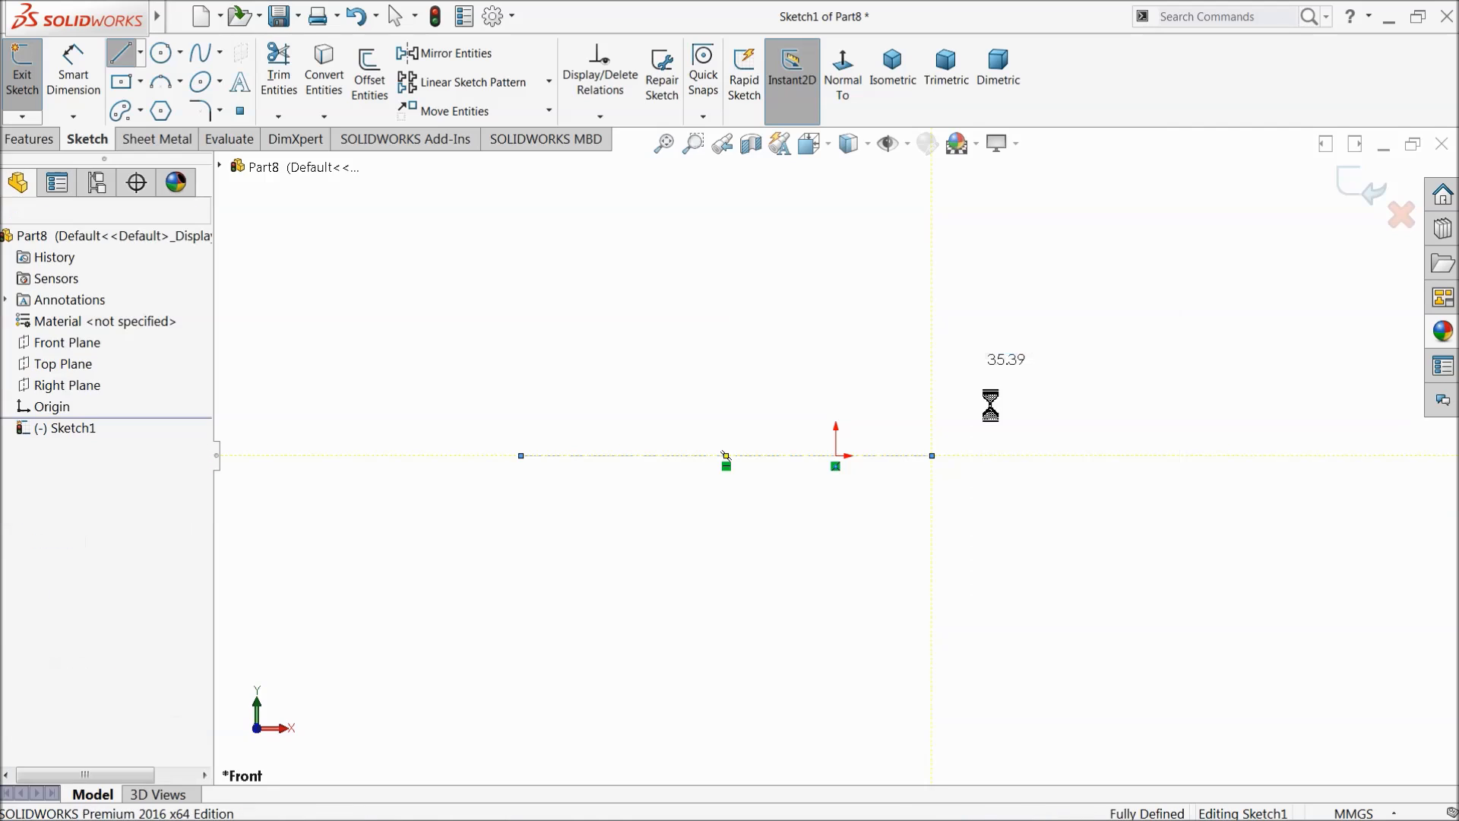
Step: Sketch a horizontal line about 14 mm long above the centerline and a vertical line about 12 mm long down from its end
left_click(121, 50)
left_click(769, 175)
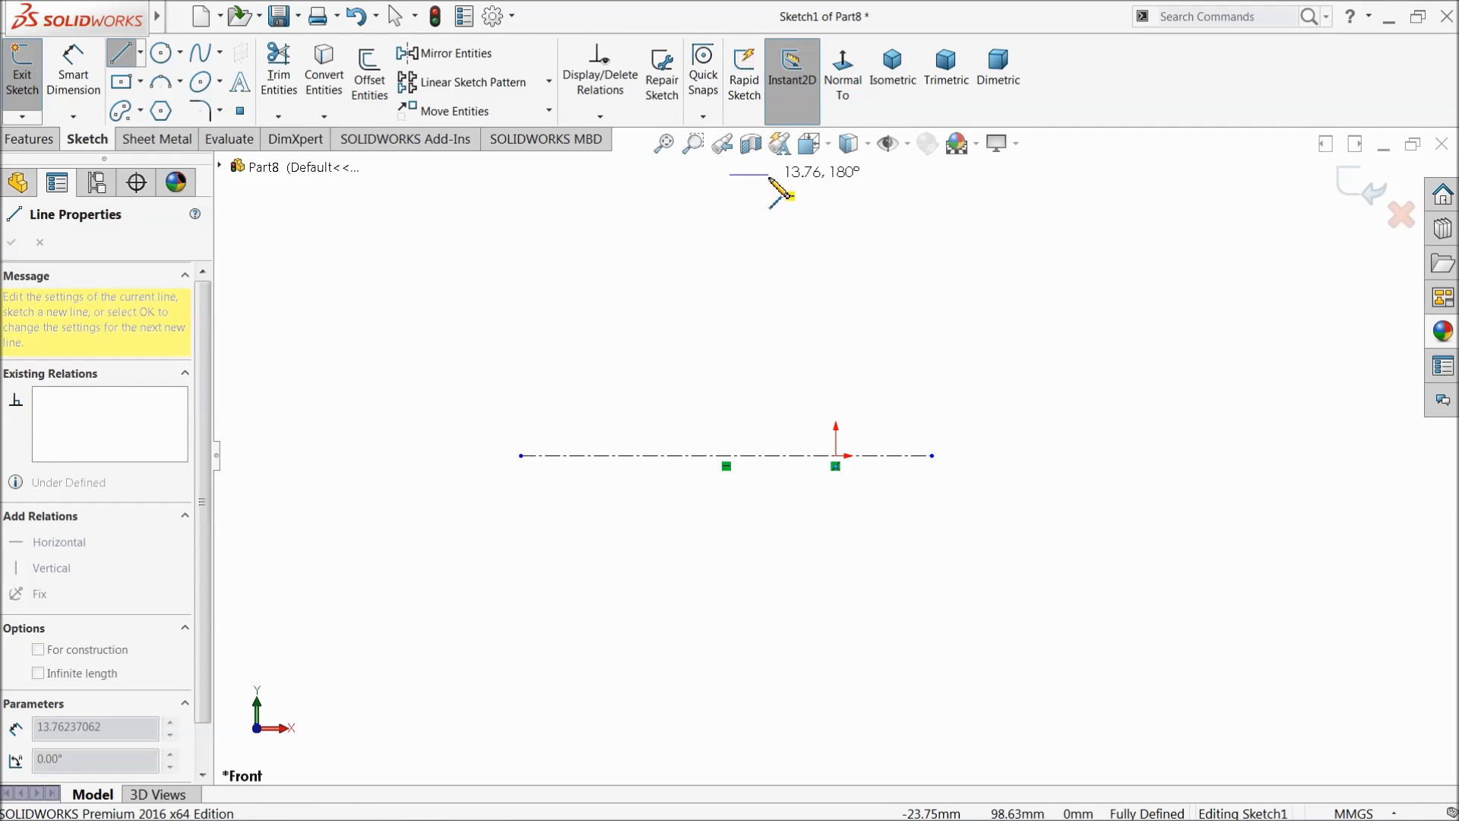
left_click(769, 212)
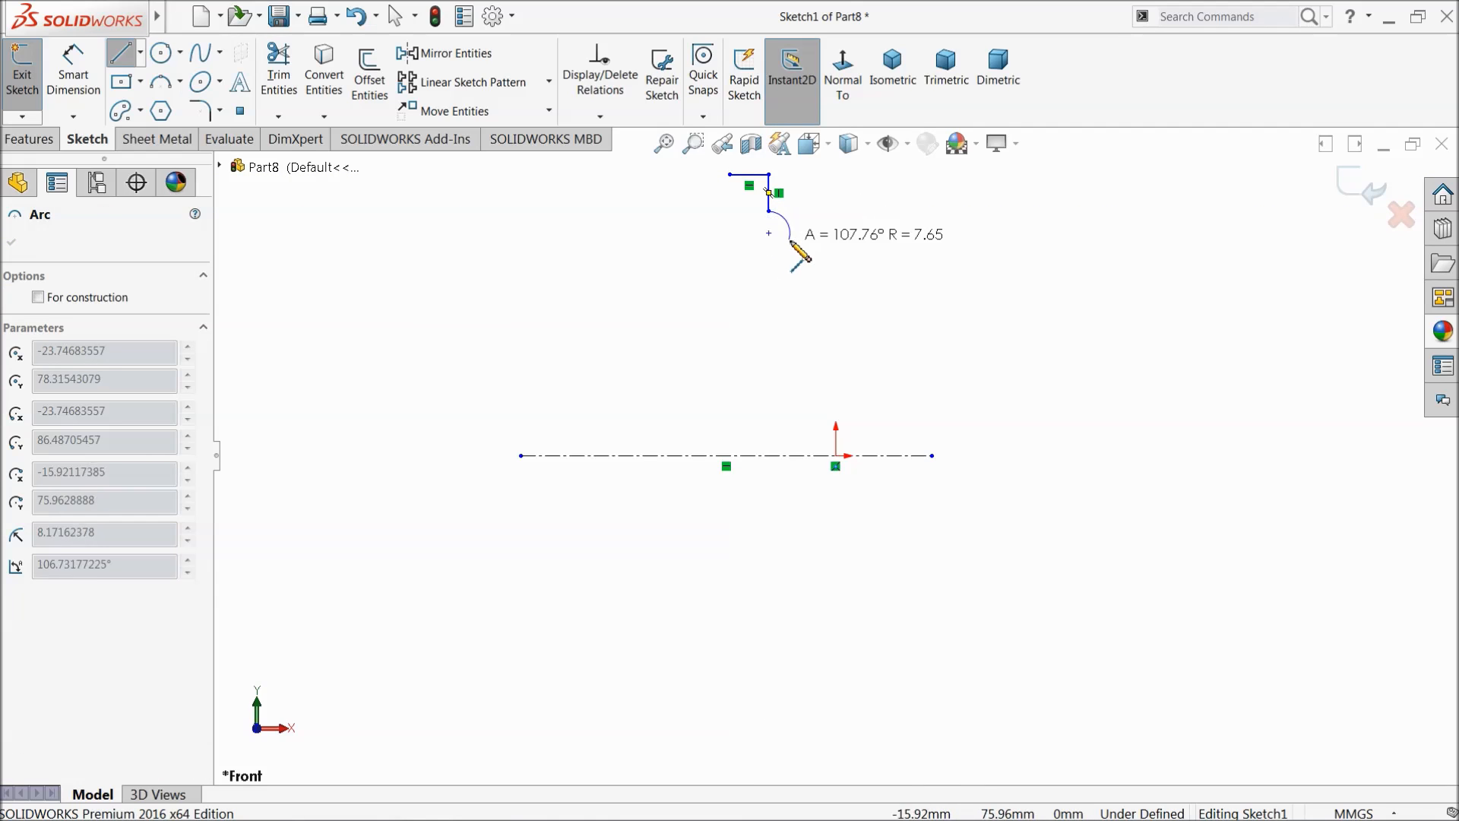
right_click(820, 270)
left_click(871, 289)
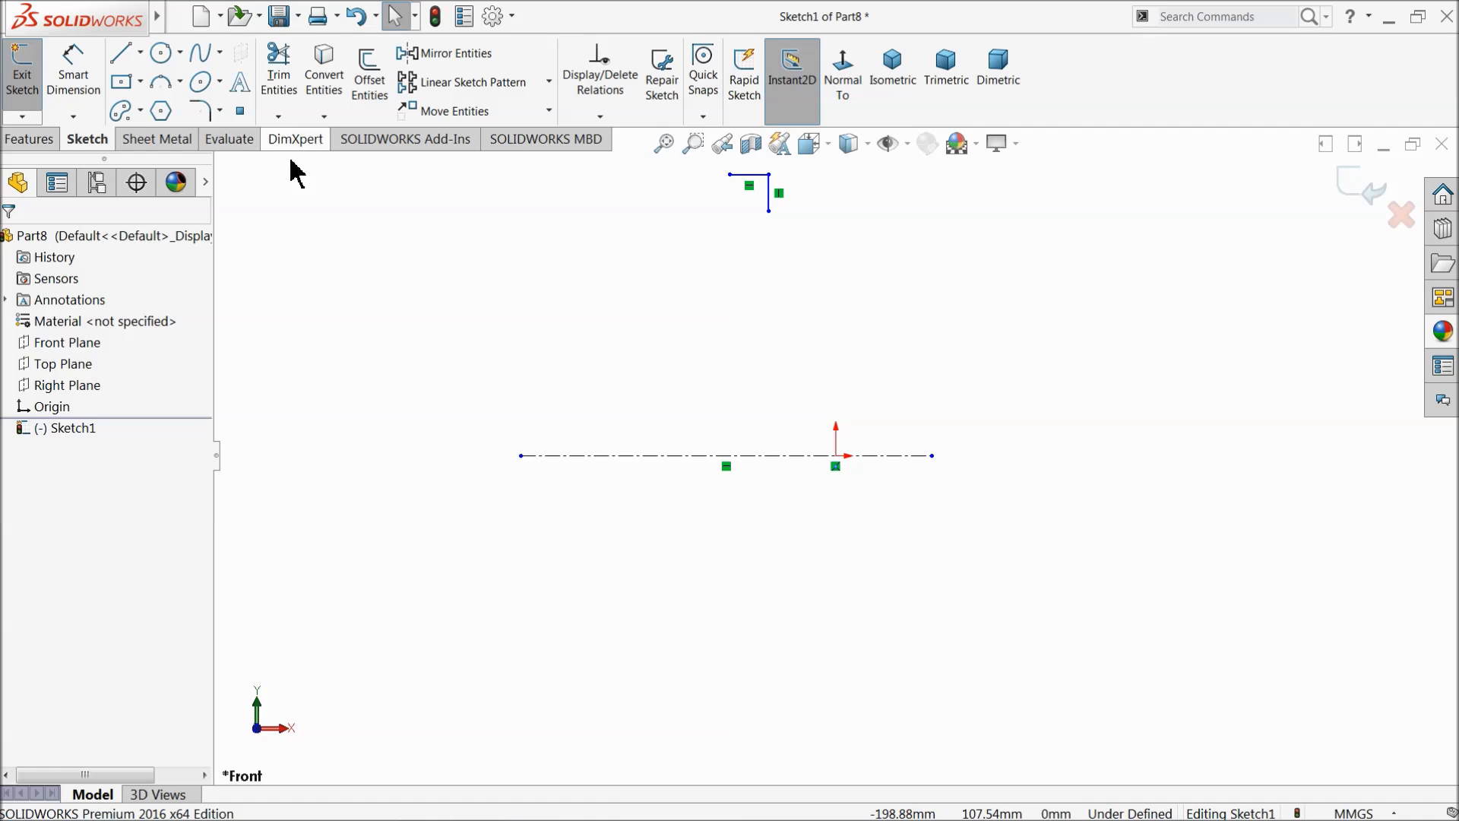
Step: Sketch a vertical line directly above the origin, with its upper end about 38 mm above the centerline
left_click(121, 59)
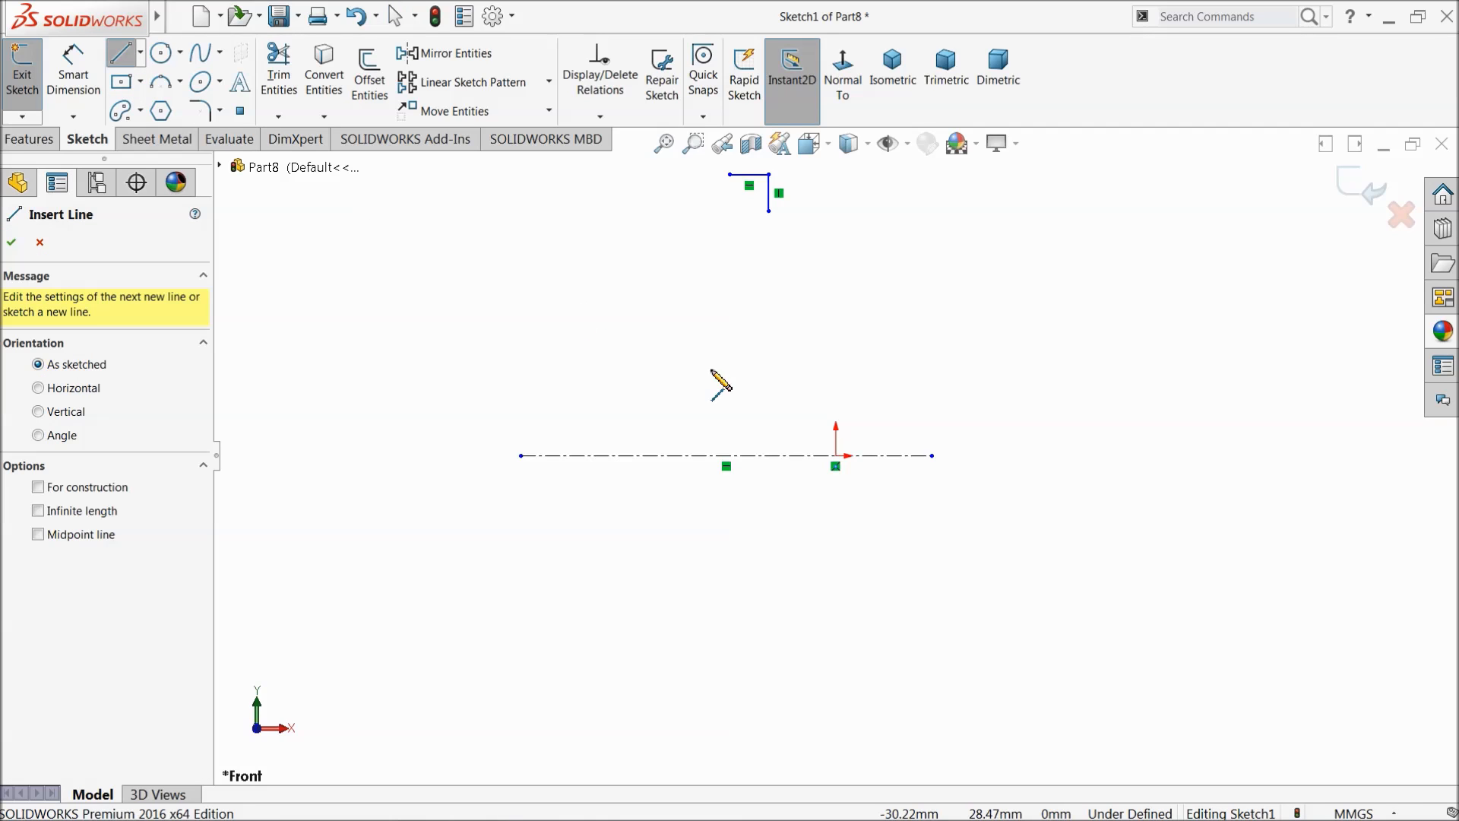
left_click(836, 391)
left_click(837, 348)
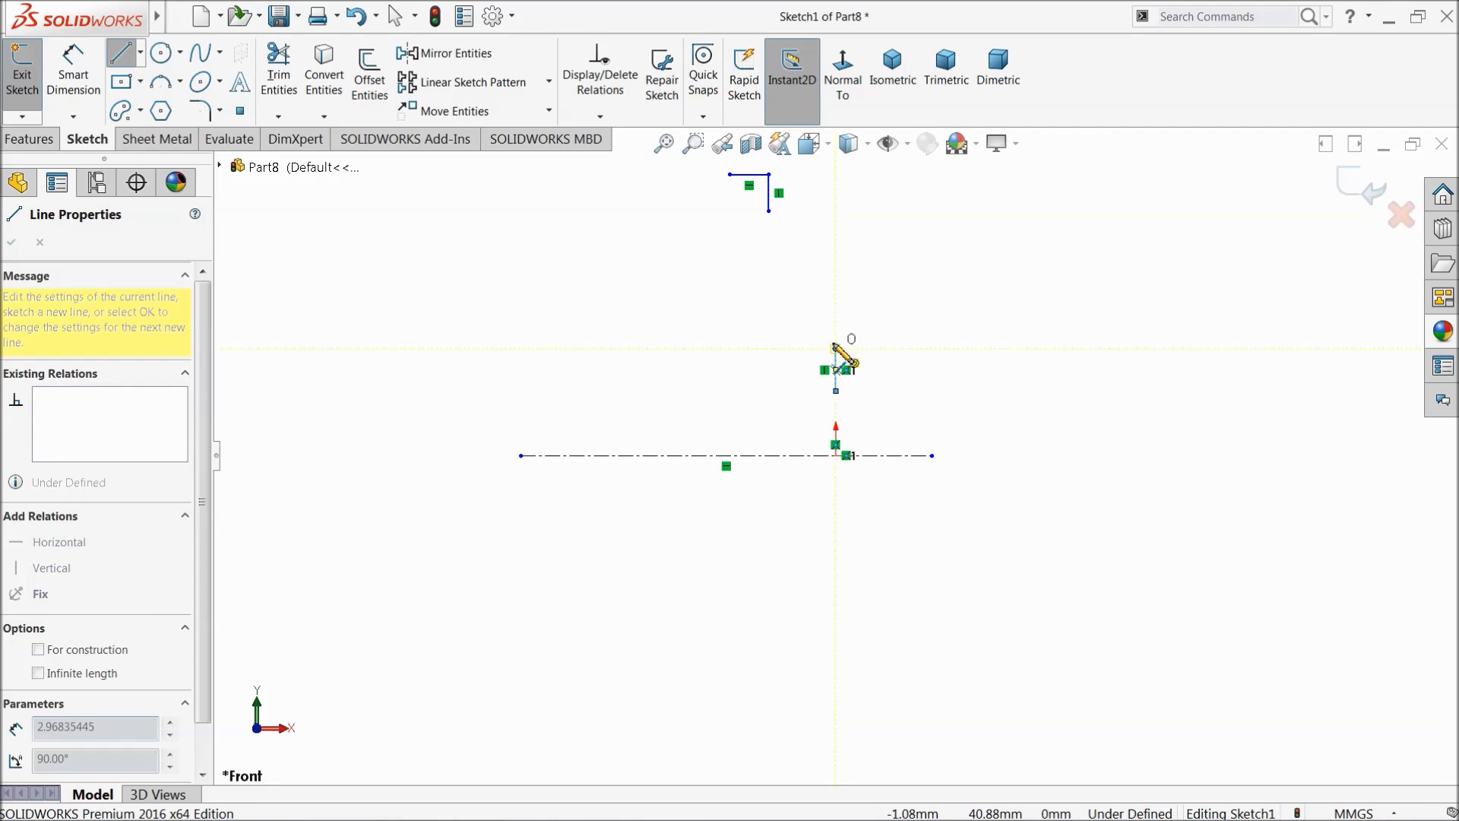
right_click(855, 283)
left_click(887, 297)
scroll(827, 271, "down", 1)
scroll(820, 296, "up", 2)
scroll(817, 297, "down", 3)
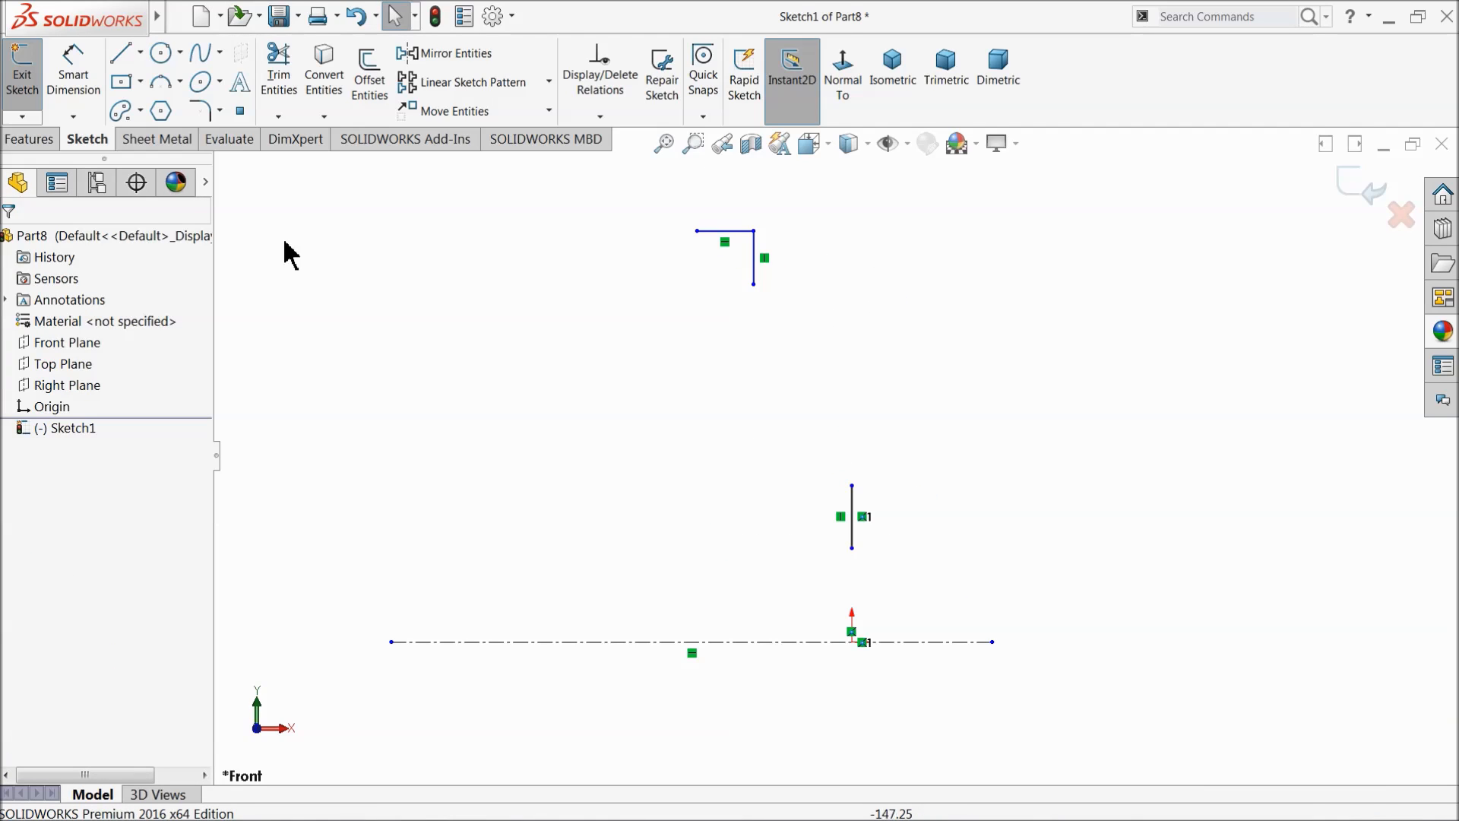
Step: Draw a three-point arc bulging outward from the lower end of the upper vertical line to the top of the line above the origin
left_click(179, 80)
left_click(195, 149)
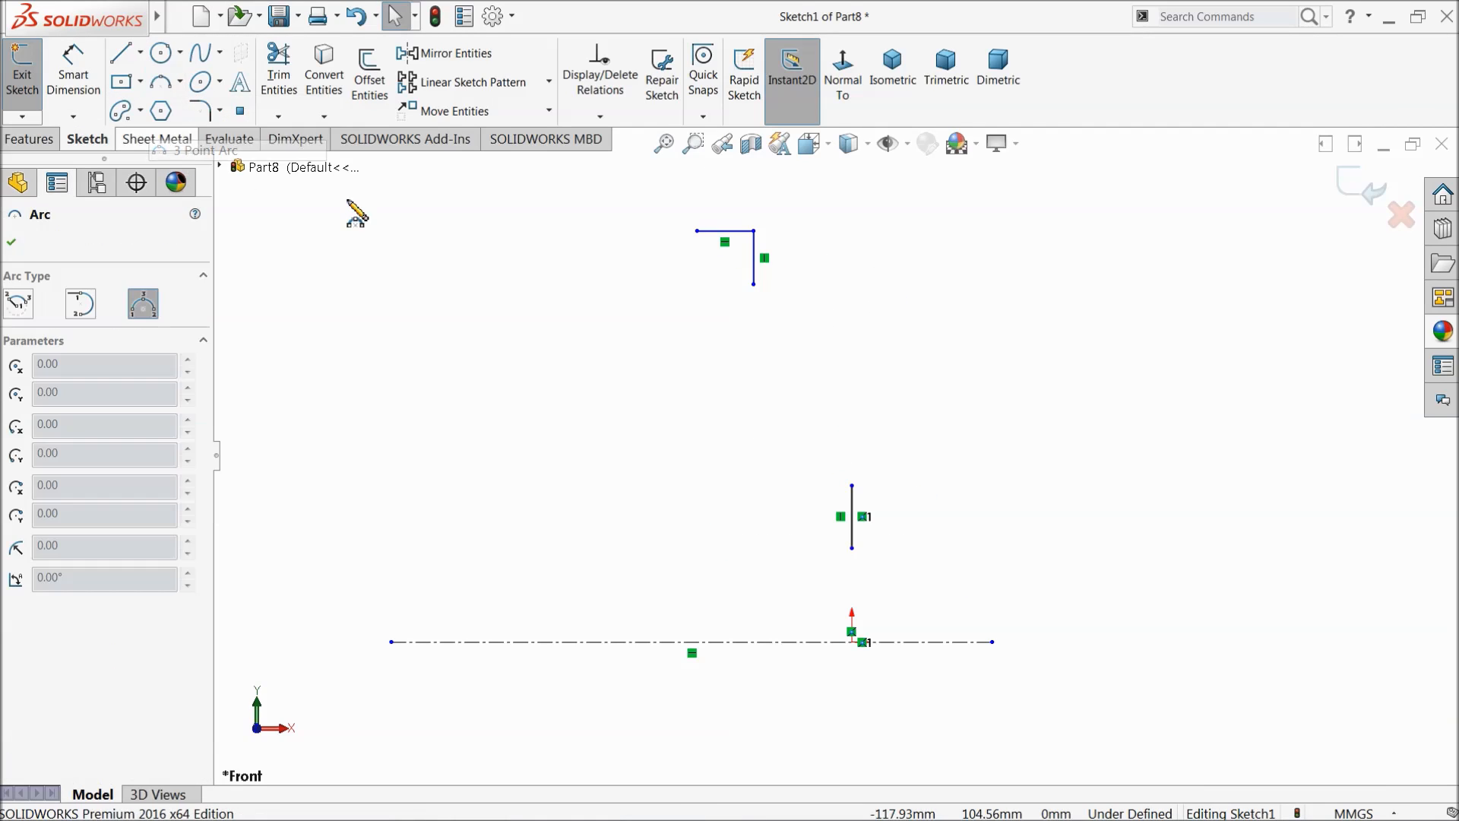
left_click(755, 285)
left_click(852, 485)
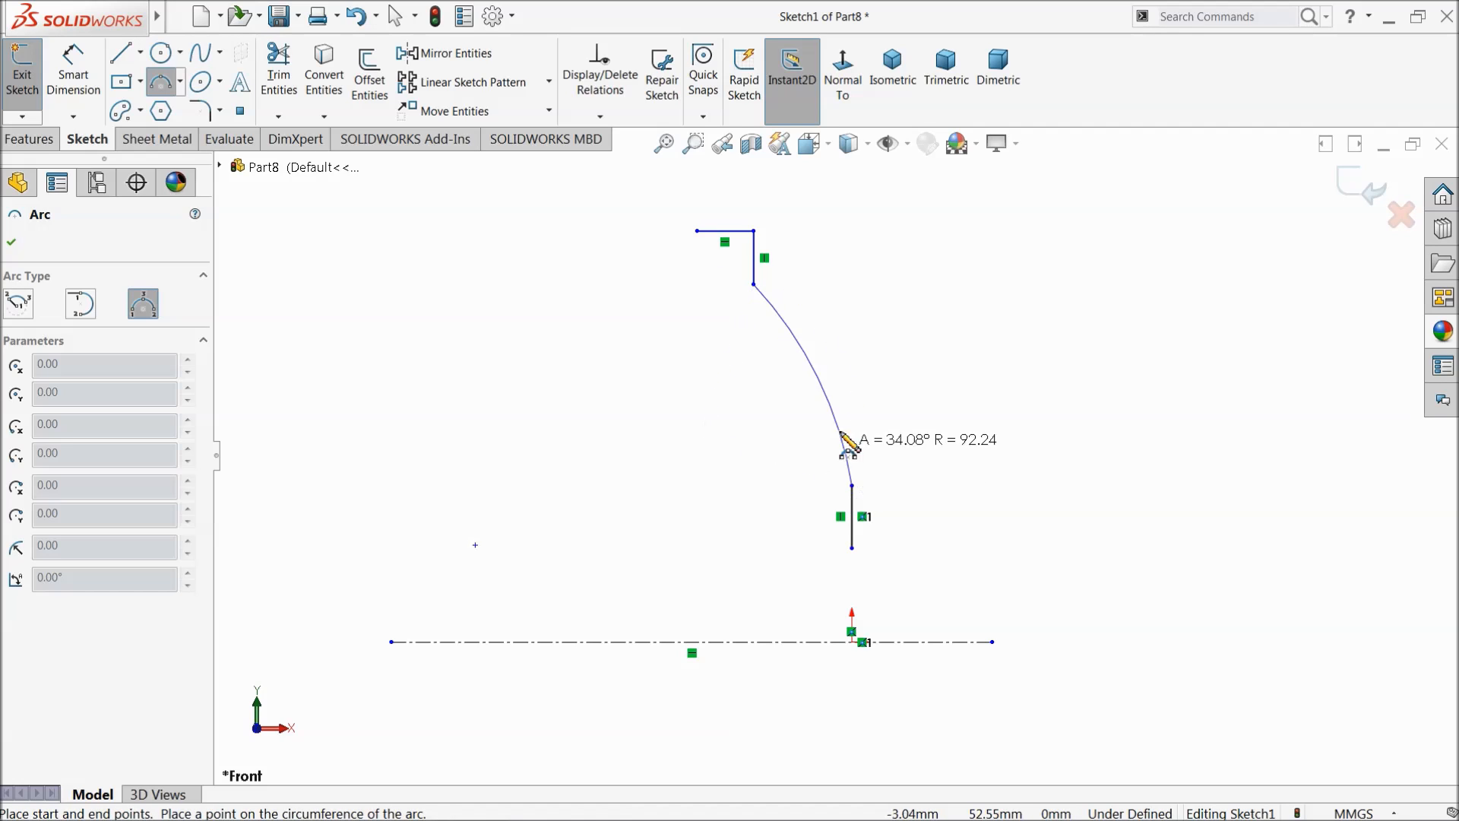
left_click(821, 391)
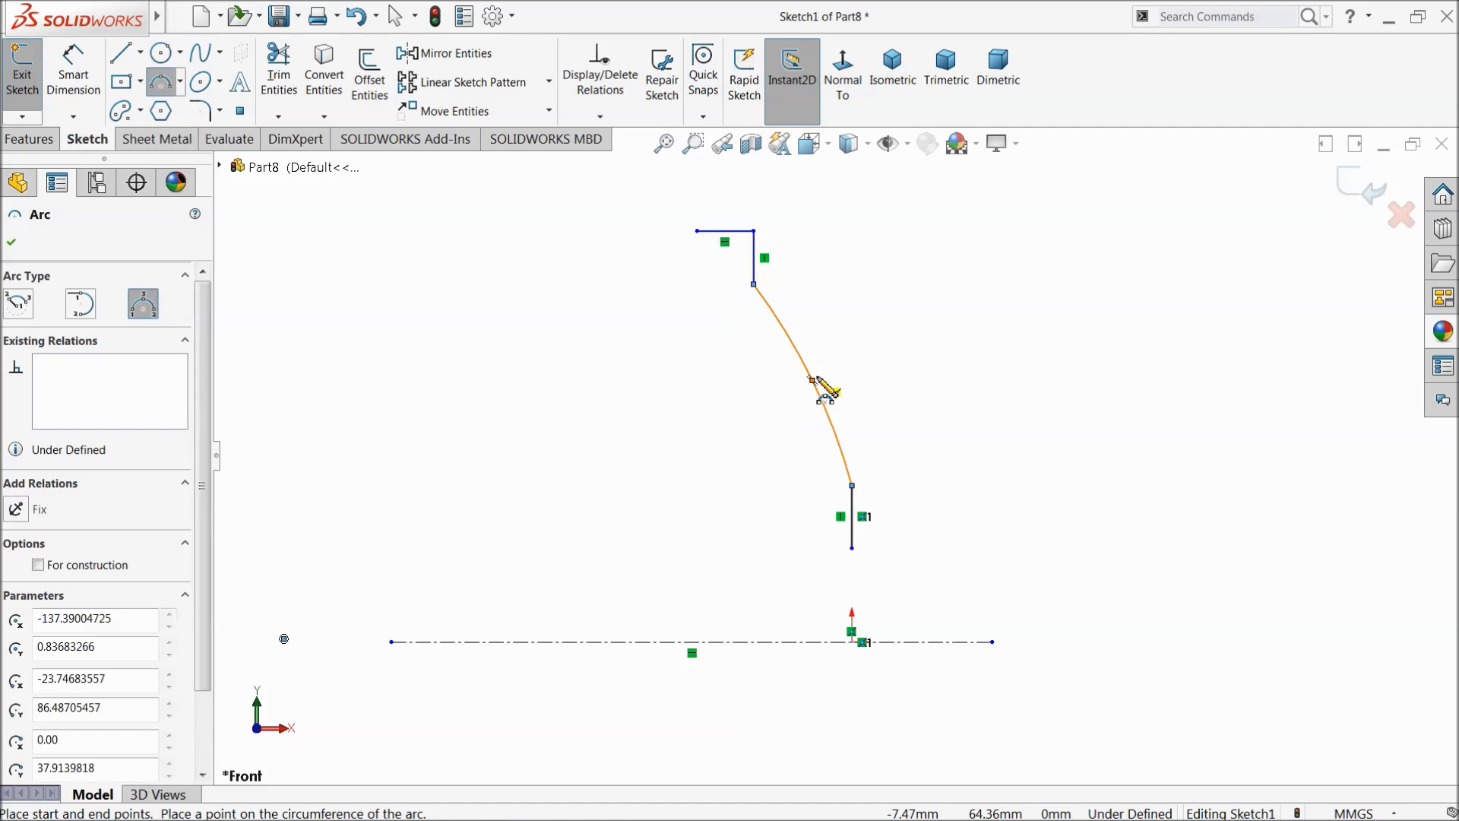
right_click(878, 323)
left_click(911, 322)
Step: Extend the centerline's left end to about 161 mm from the origin and make the arc's center coincident with the centerline
left_click_drag(393, 642, 188, 640)
scroll(561, 515, "up", 3)
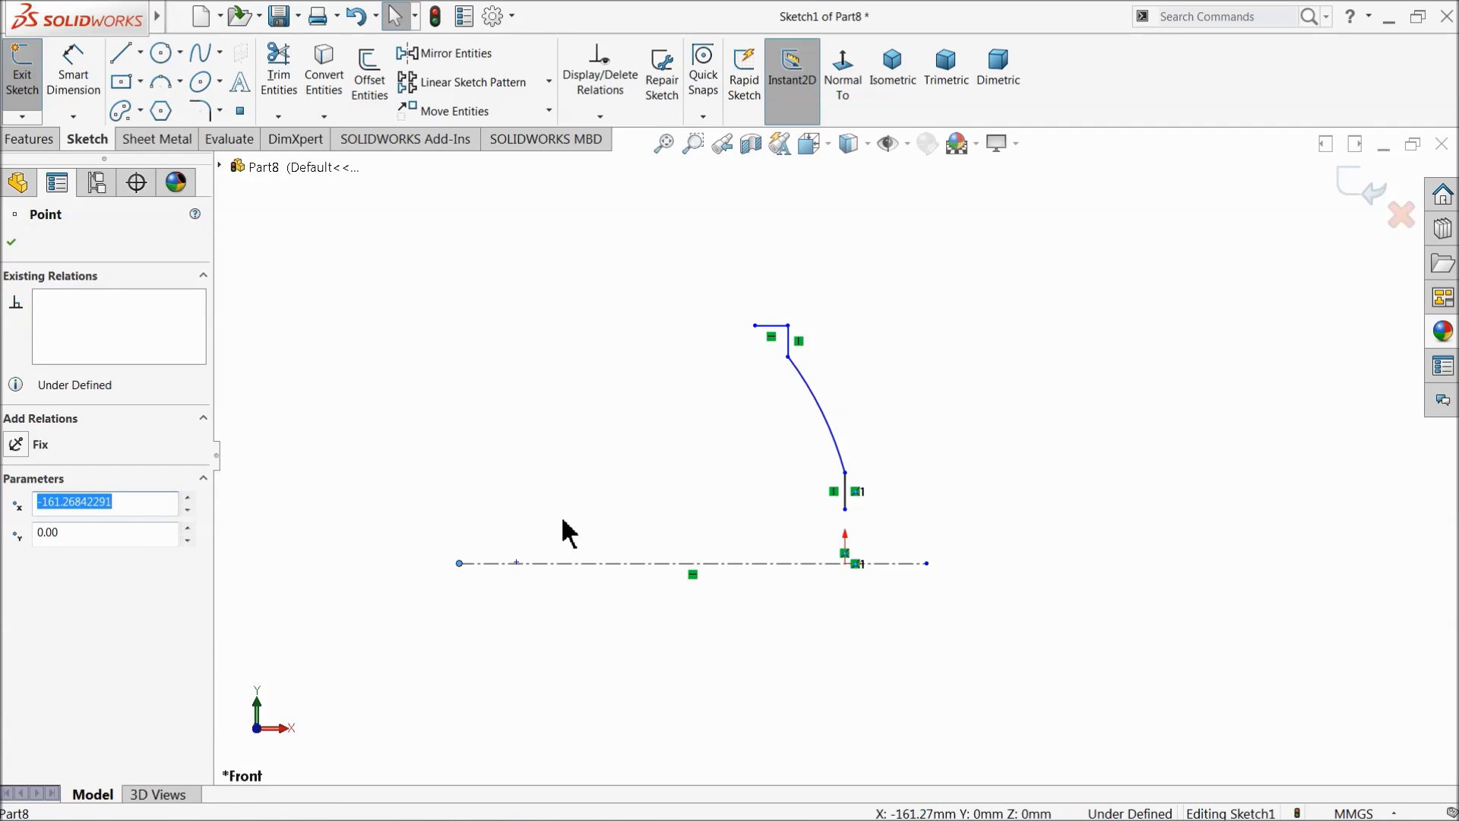
left_click(569, 528)
scroll(536, 578, "down", 3)
left_click(531, 576)
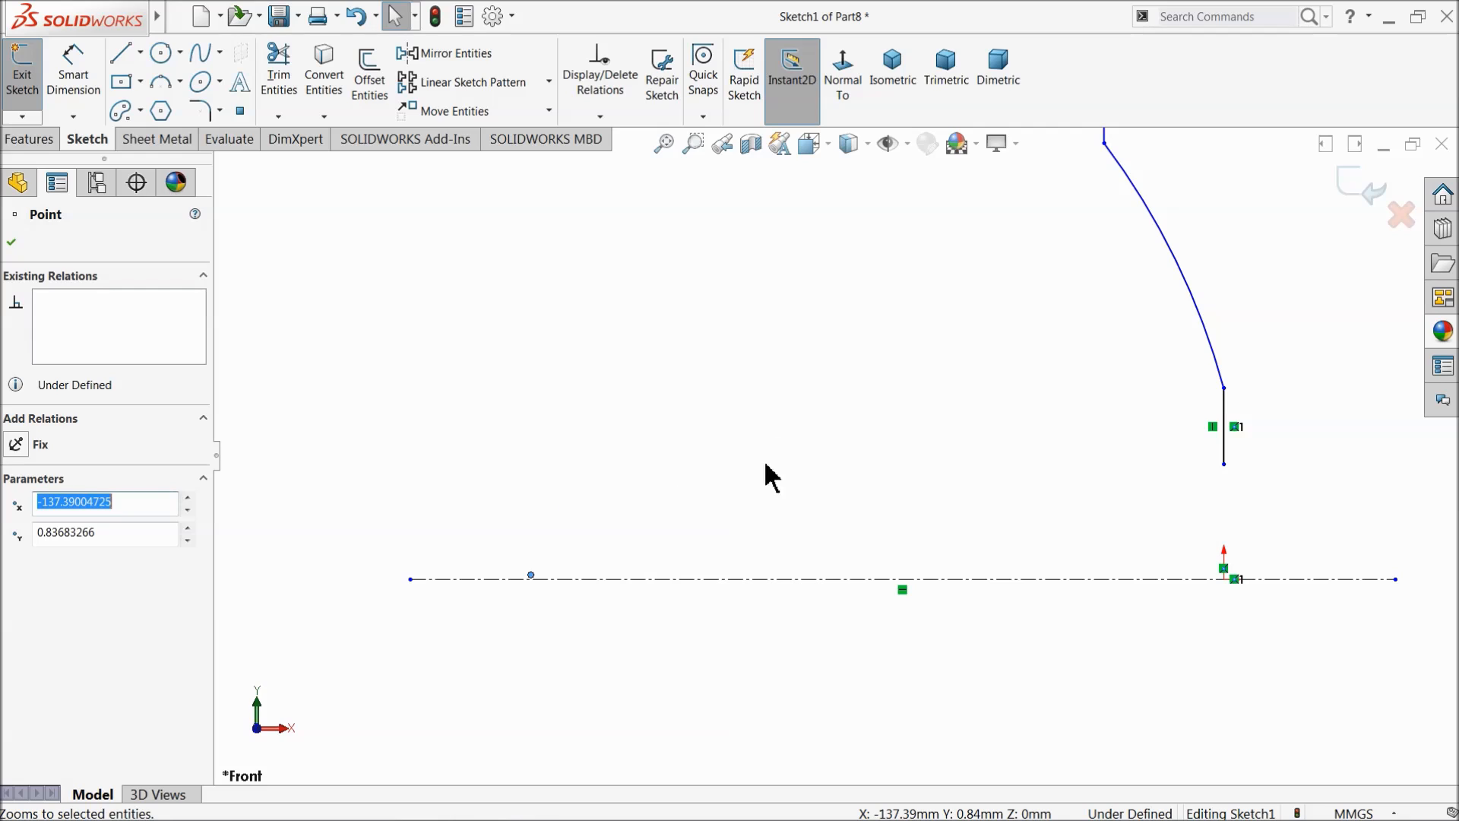
left_click(641, 583, "ctrl")
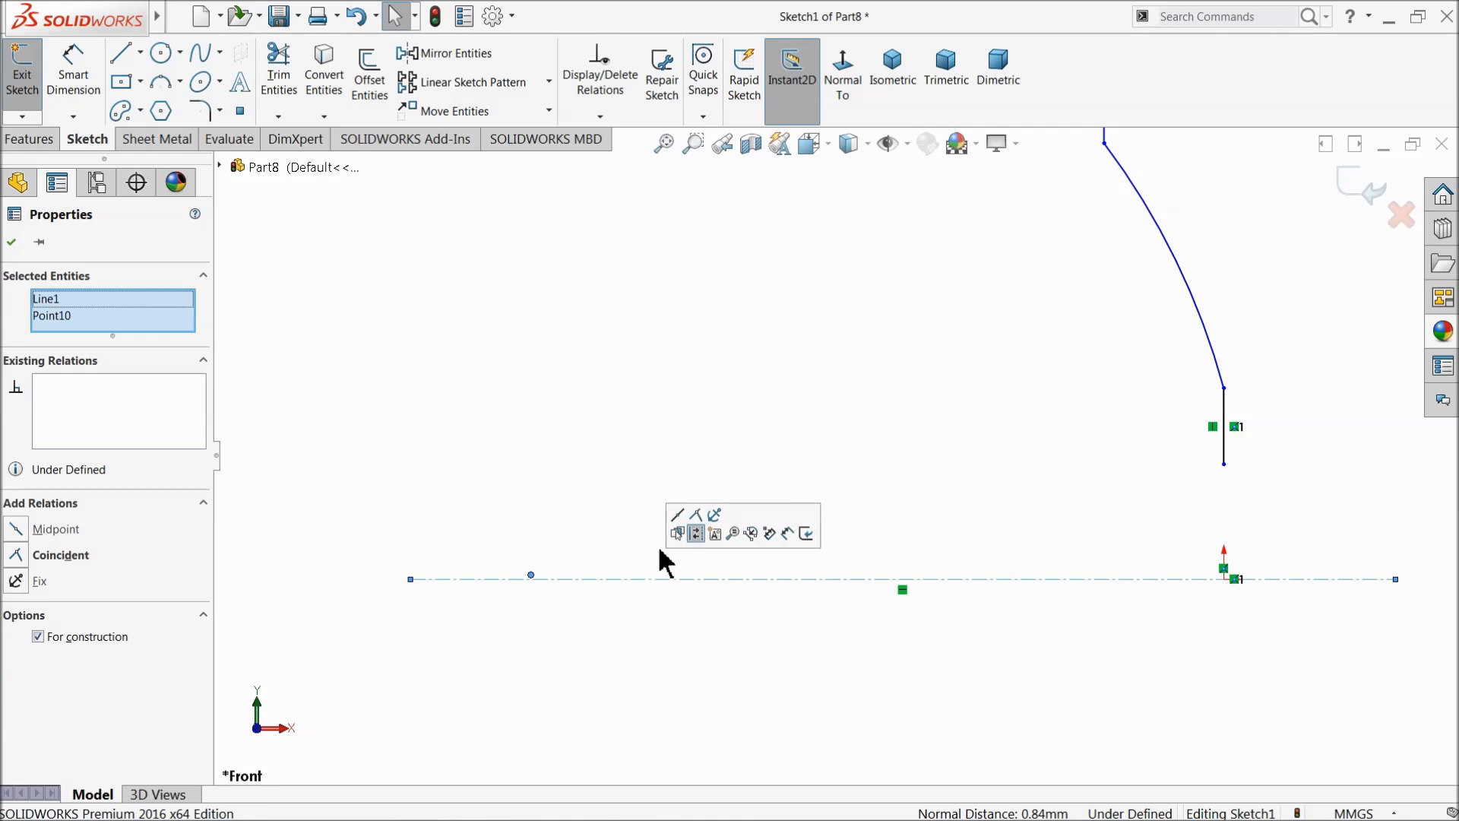
left_click(697, 518)
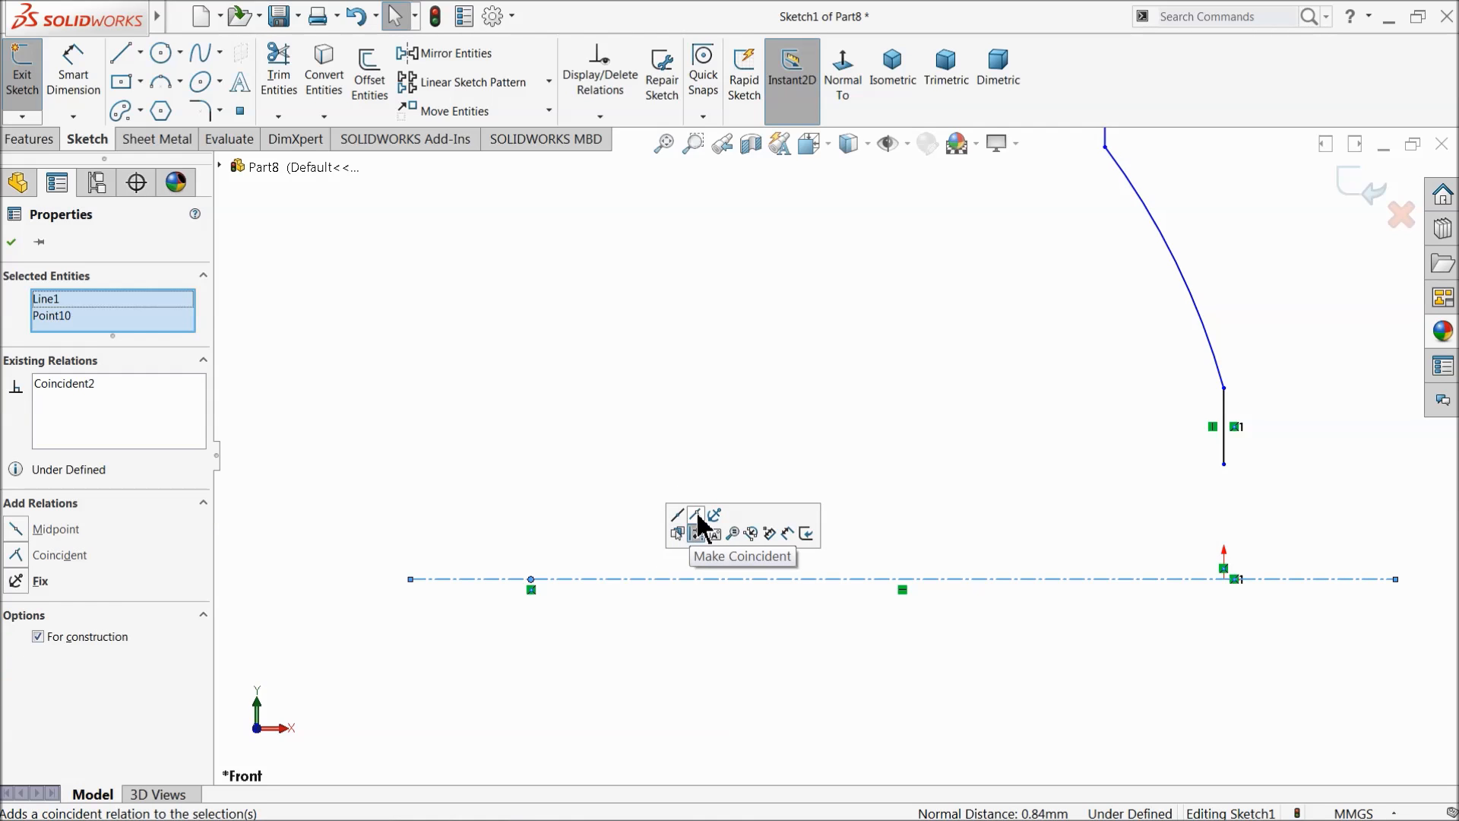
left_click(10, 243)
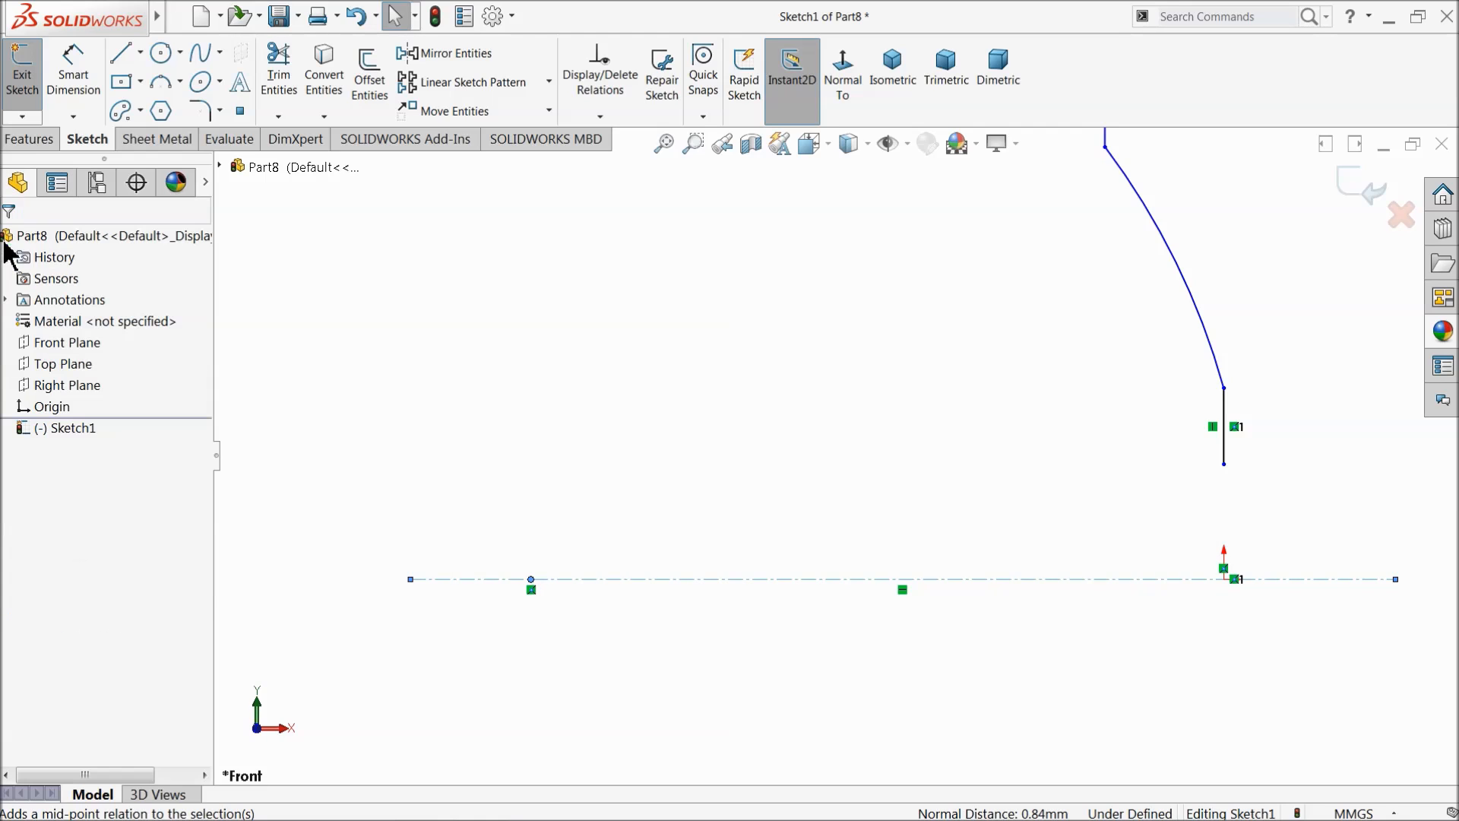
Step: Dimension the short horizontal line at the profile's top as 6 mm and the vertical line below it as 8 mm
scroll(655, 404, "up", 4)
scroll(1153, 284, "down", 2)
scroll(972, 433, "down", 1)
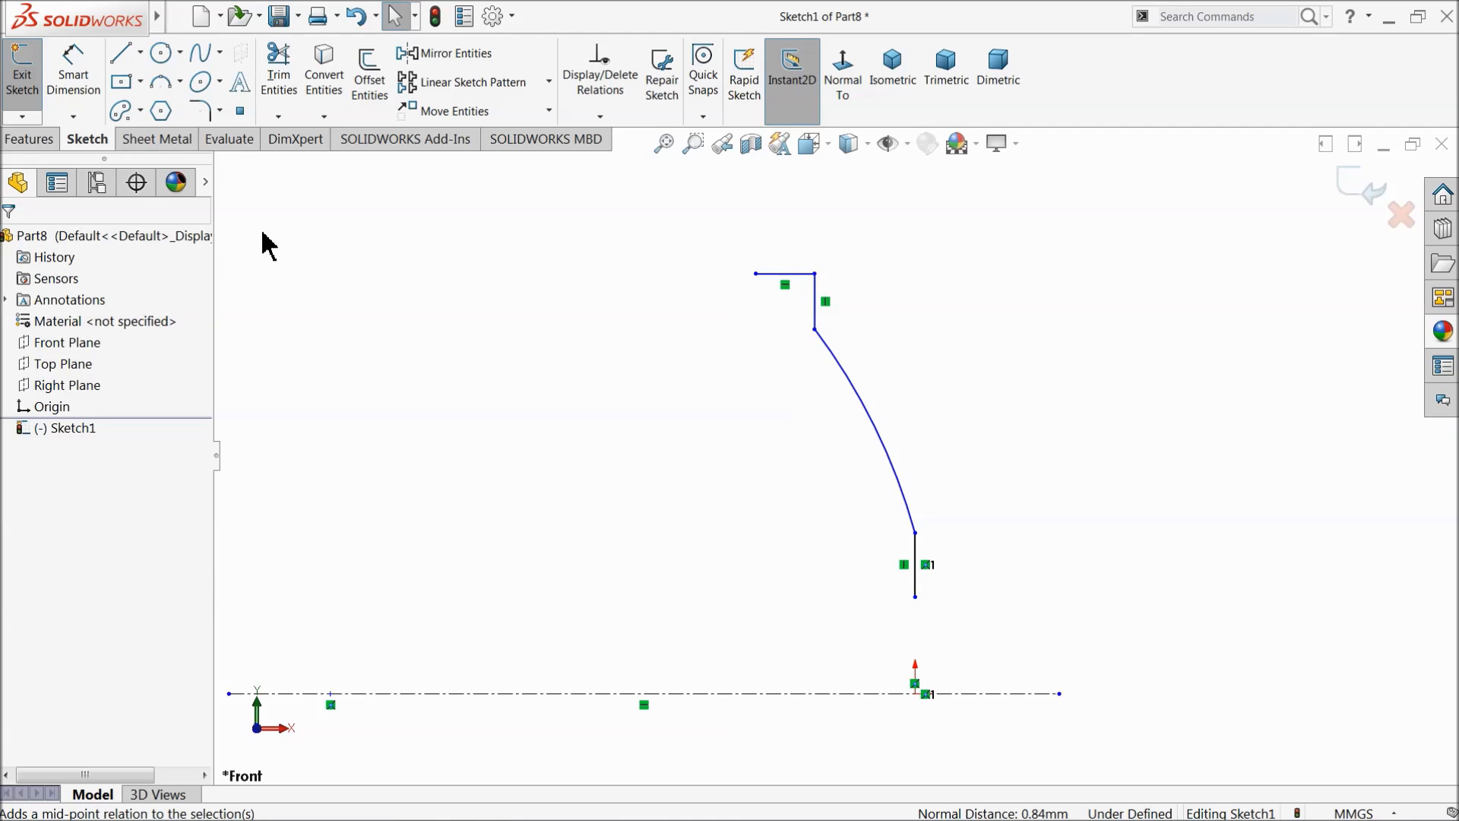
left_click(72, 68)
left_click(785, 286)
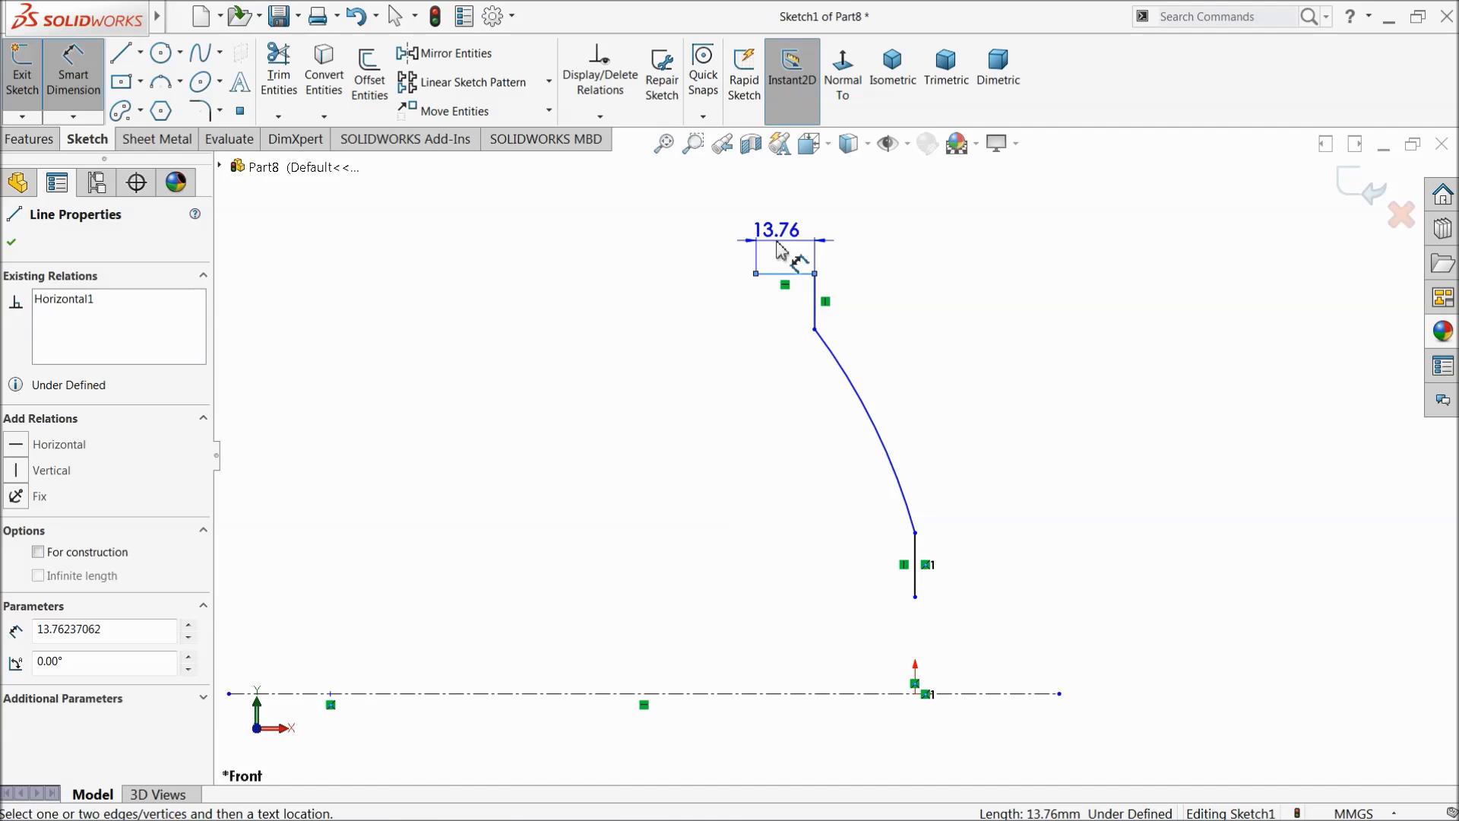
left_click(775, 235)
type("6")
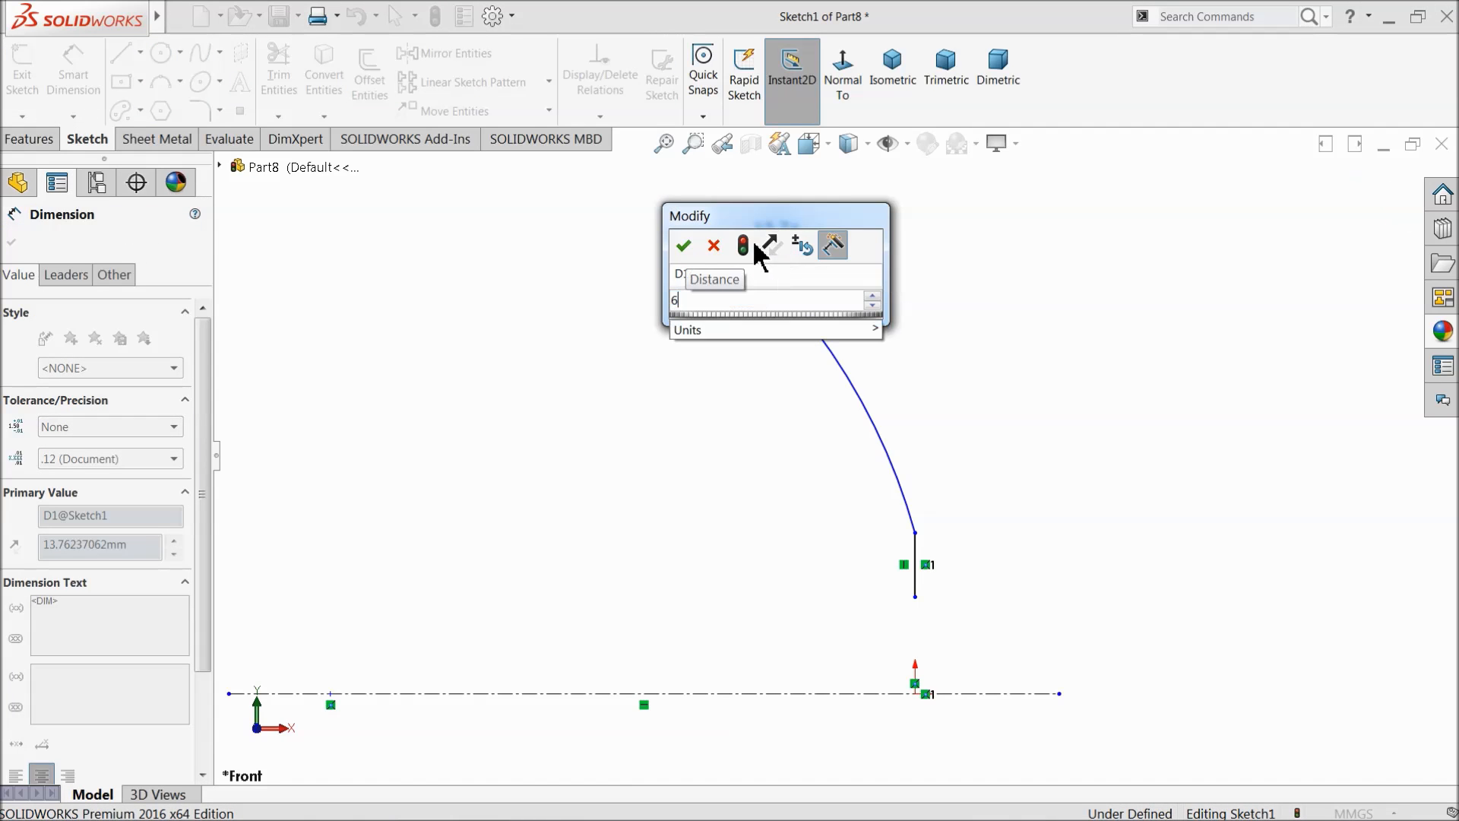
left_click(683, 245)
left_click(816, 308)
left_click(864, 300)
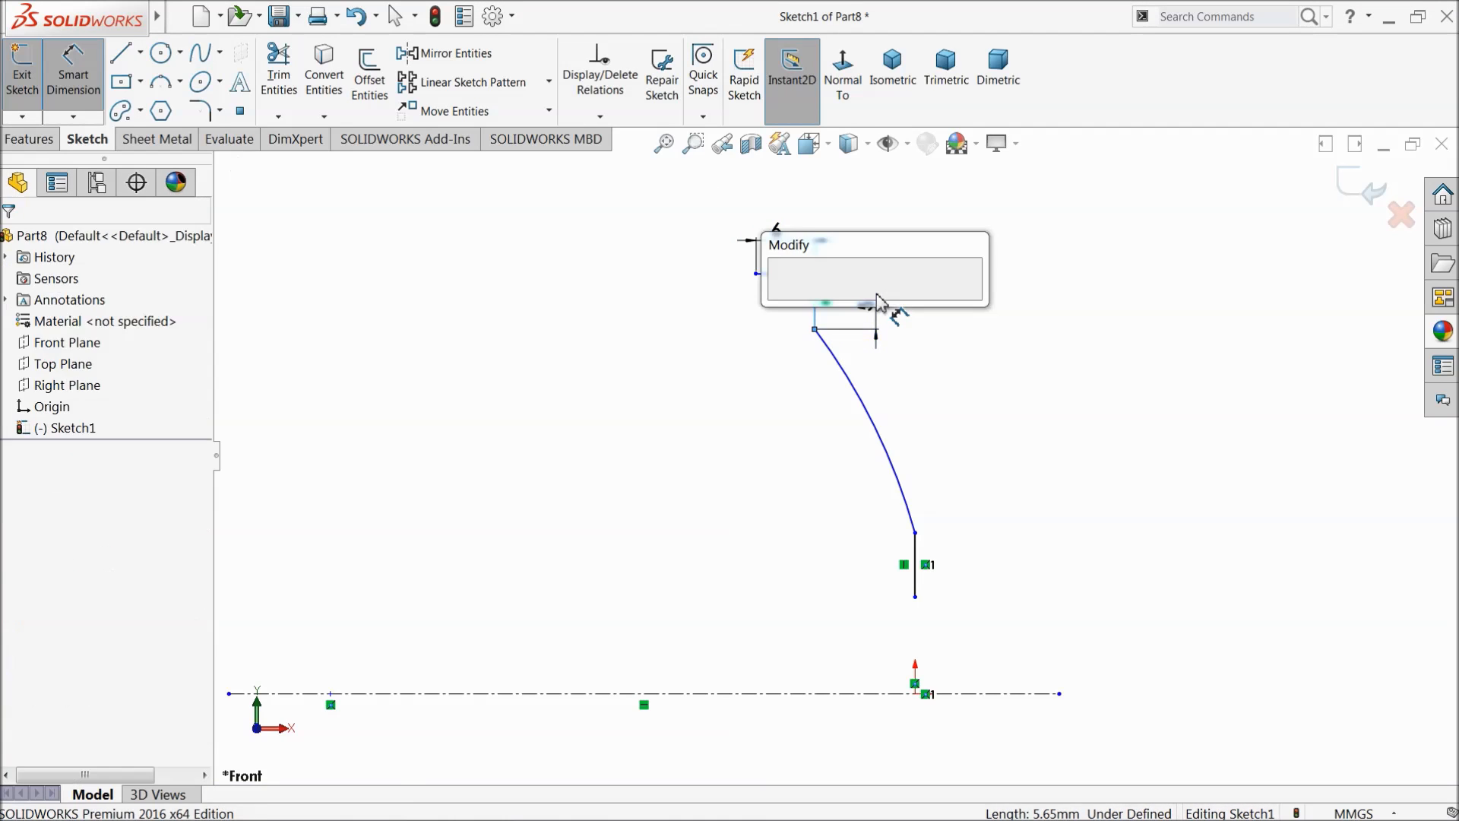
type("8")
key("Return")
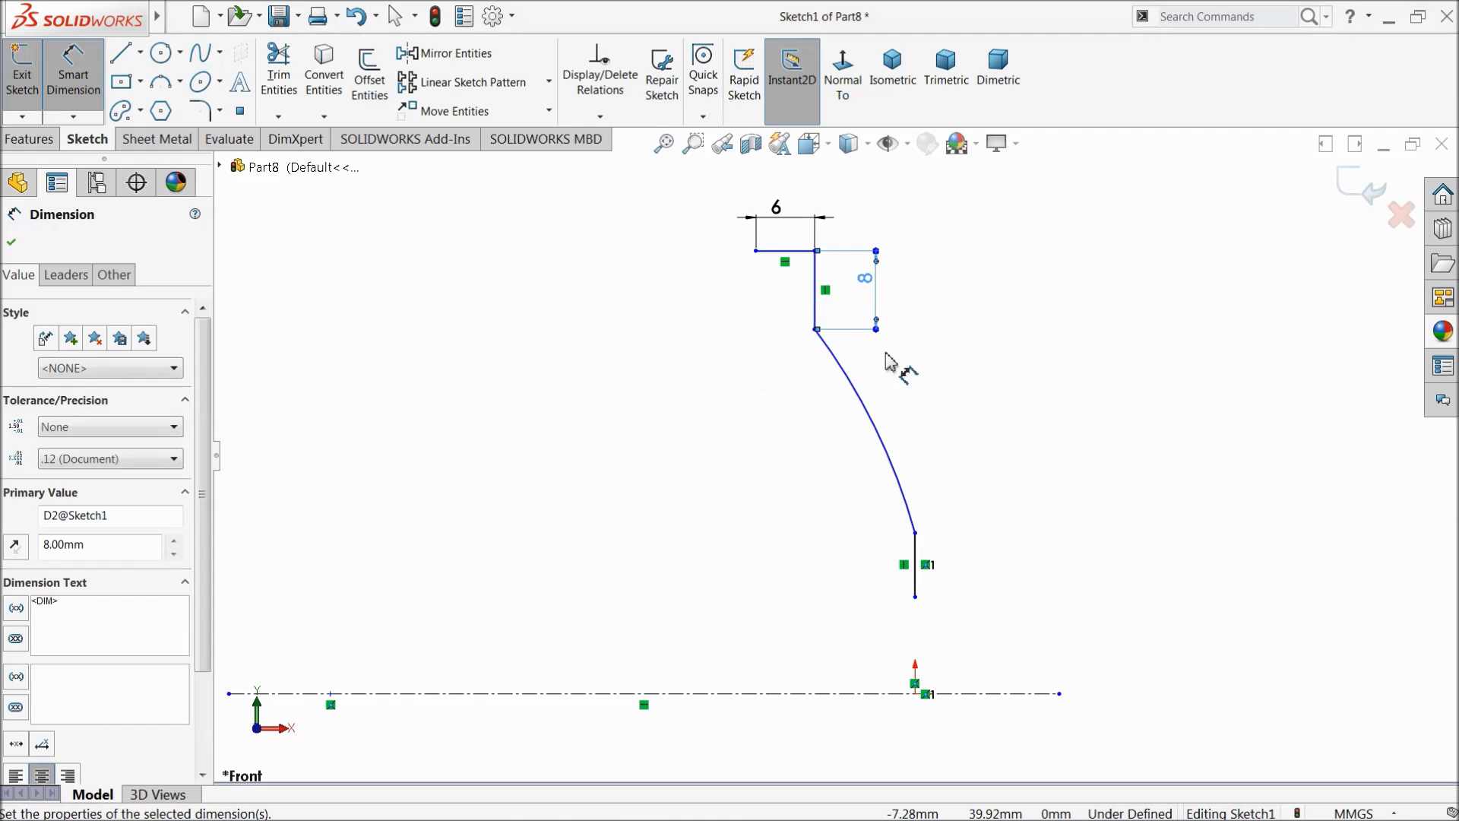
Step: Dimension the vertical line above the origin as 12 mm and the gap from its lower end to the origin as 5 mm
left_click(918, 566)
left_click(981, 563)
type("12")
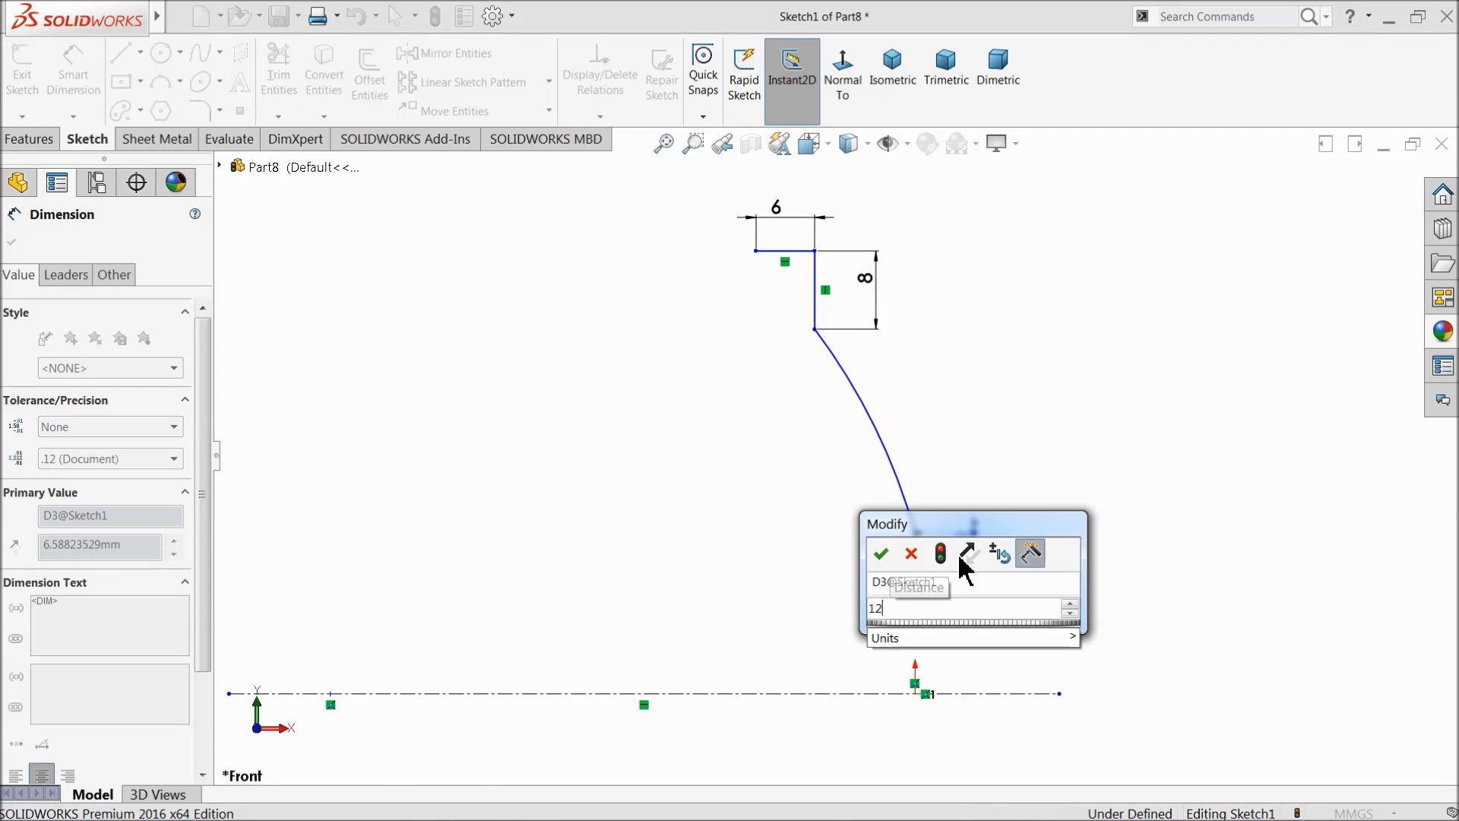
key("Return")
scroll(921, 658, "down", 3)
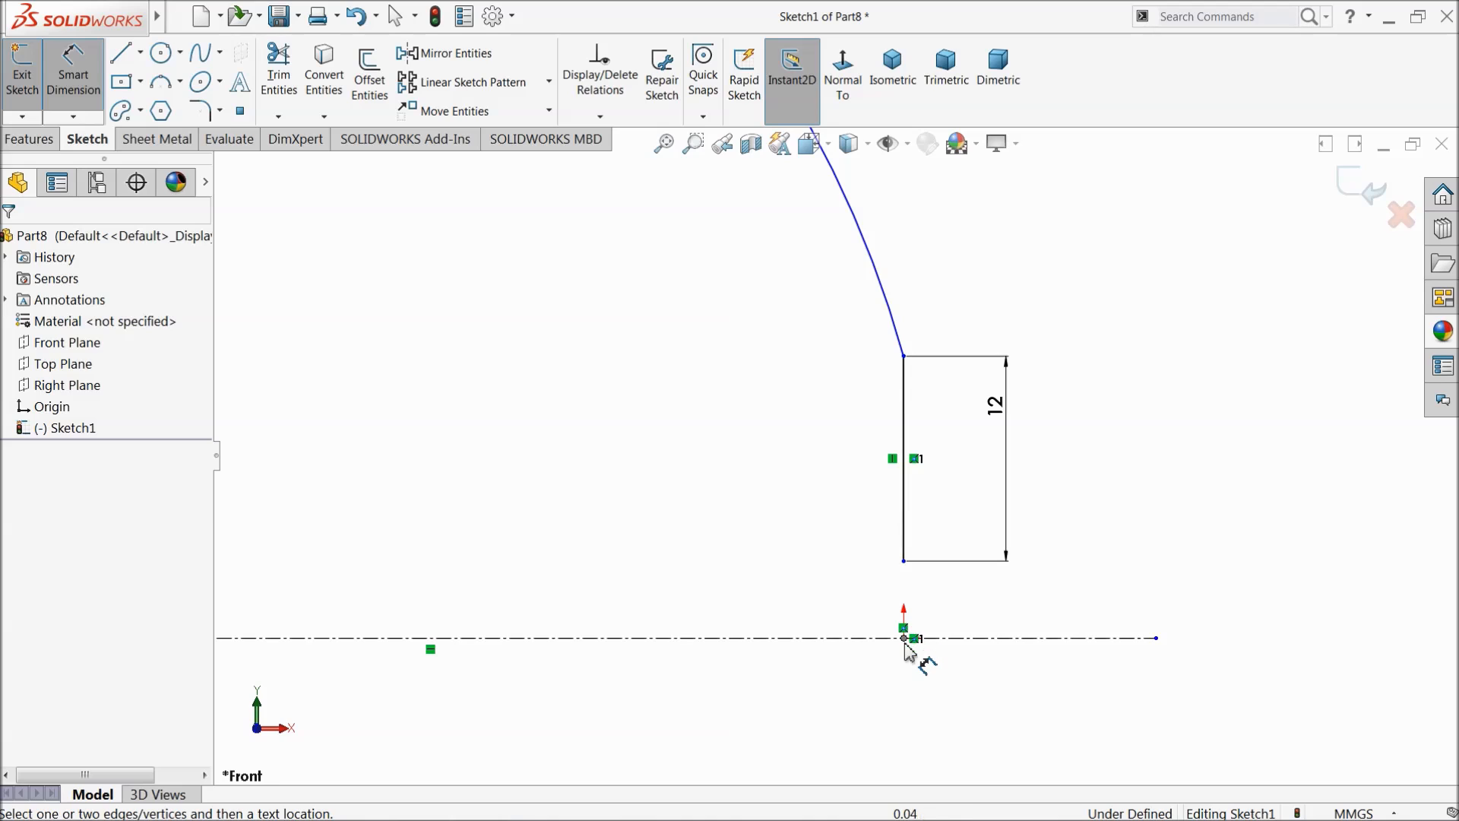
left_click(905, 562)
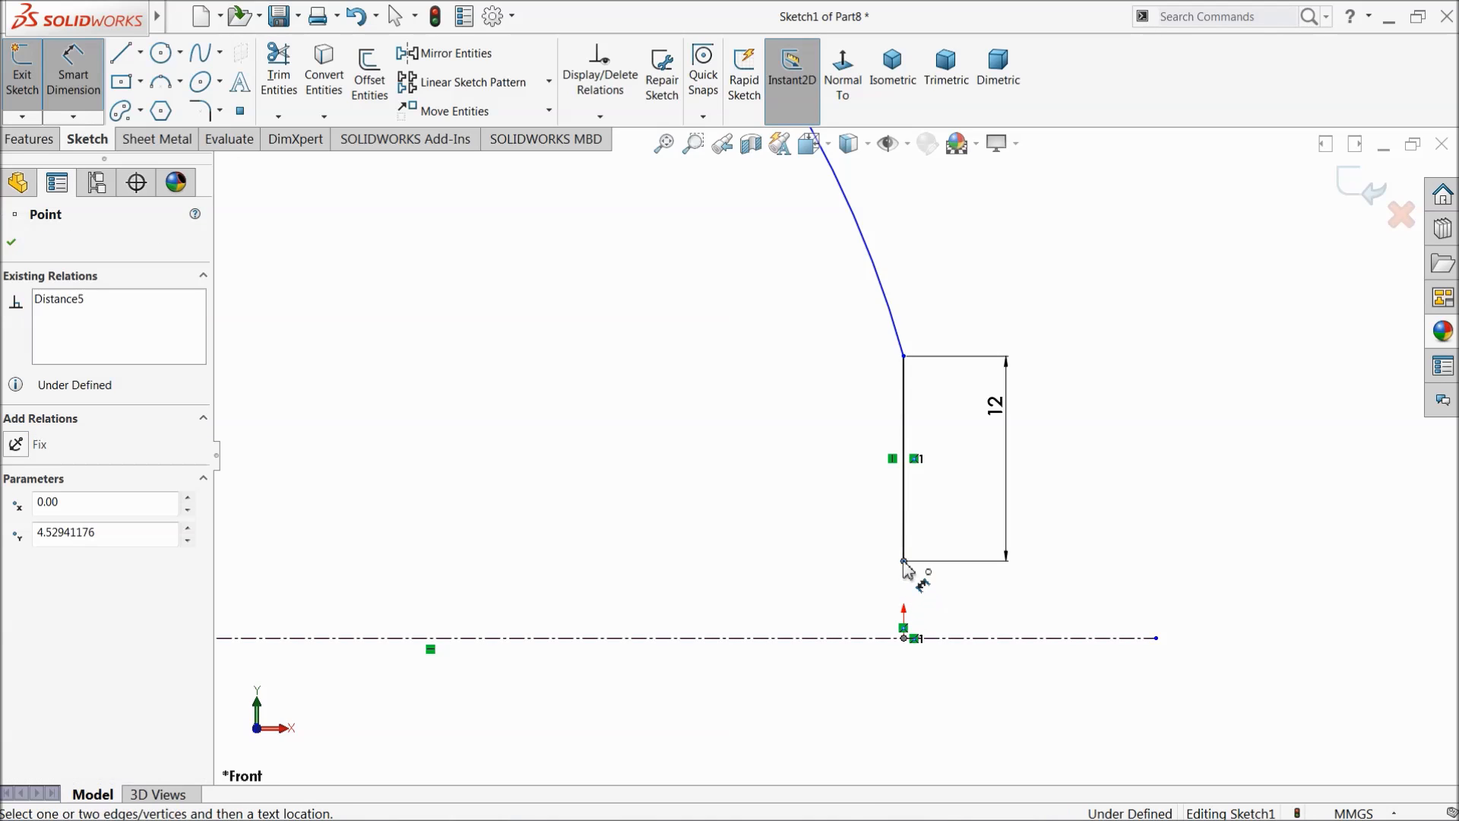
left_click(906, 639)
left_click(1095, 611)
type("5")
key("Return")
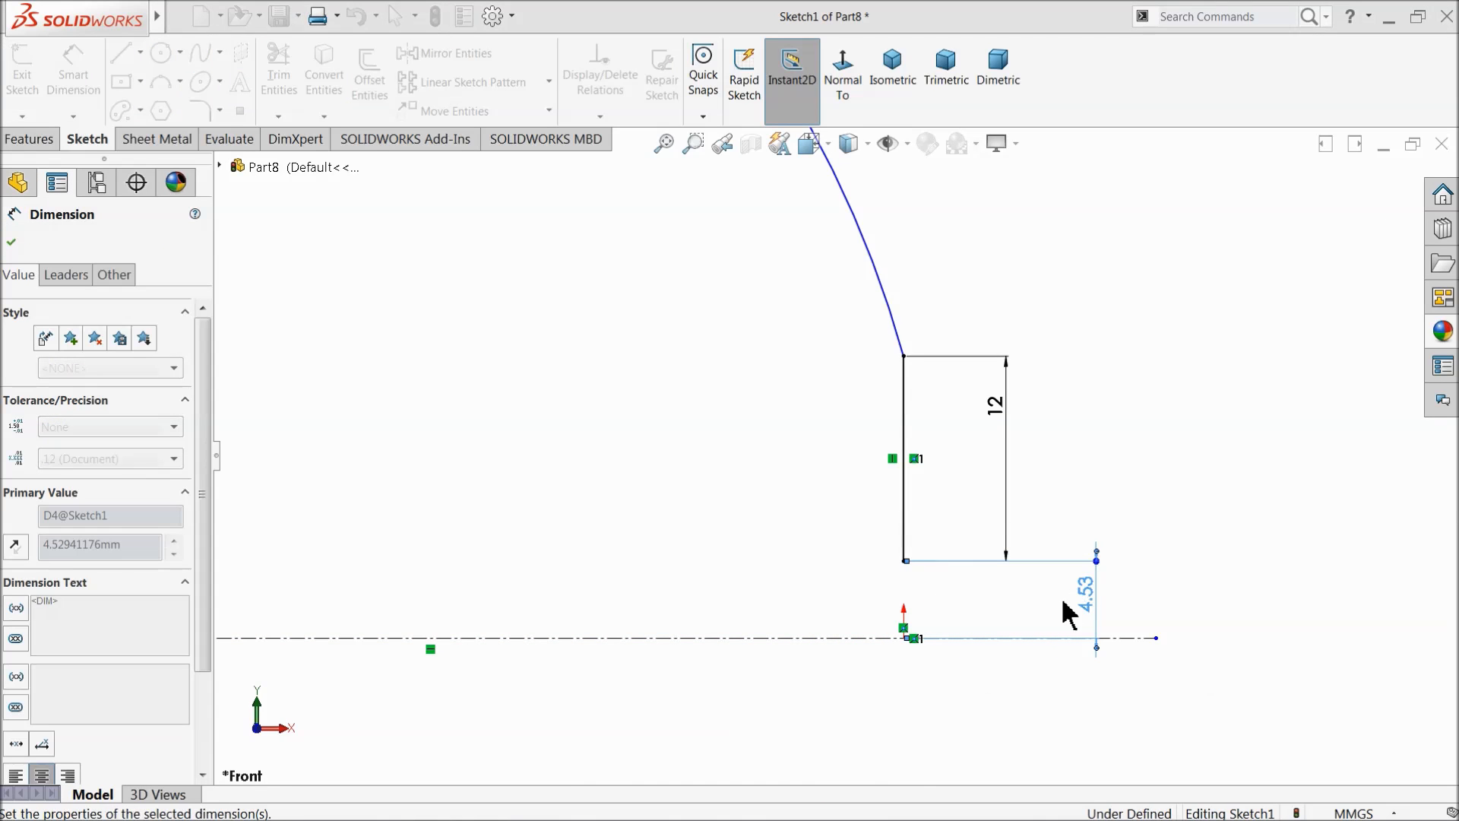
scroll(668, 495, "up", 2)
scroll(665, 382, "up", 3)
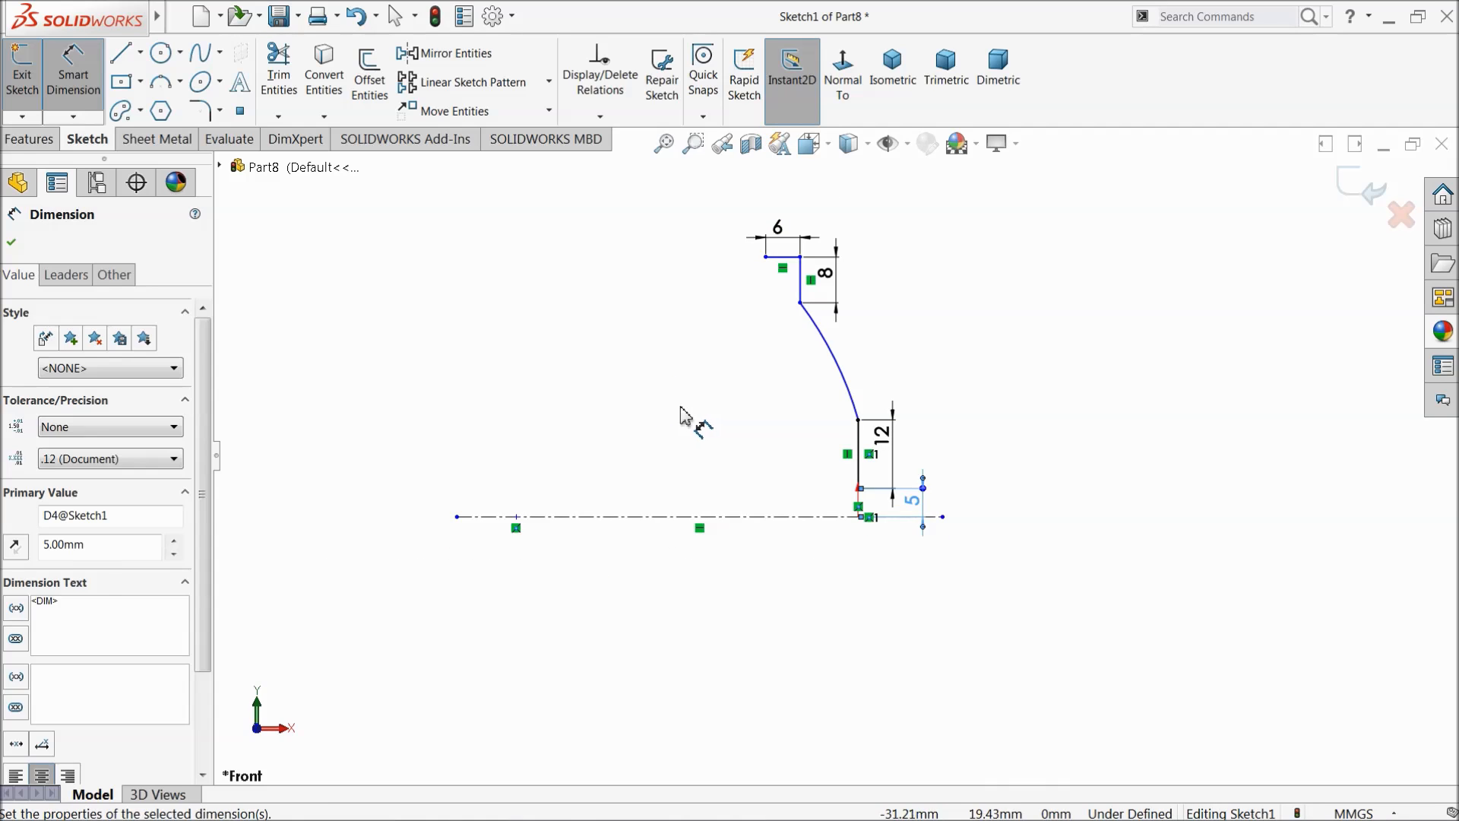
Step: Dimension the horizontal distance from the arc's center to the free end of the top line as 63-22, giving 41 mm
left_click(716, 453)
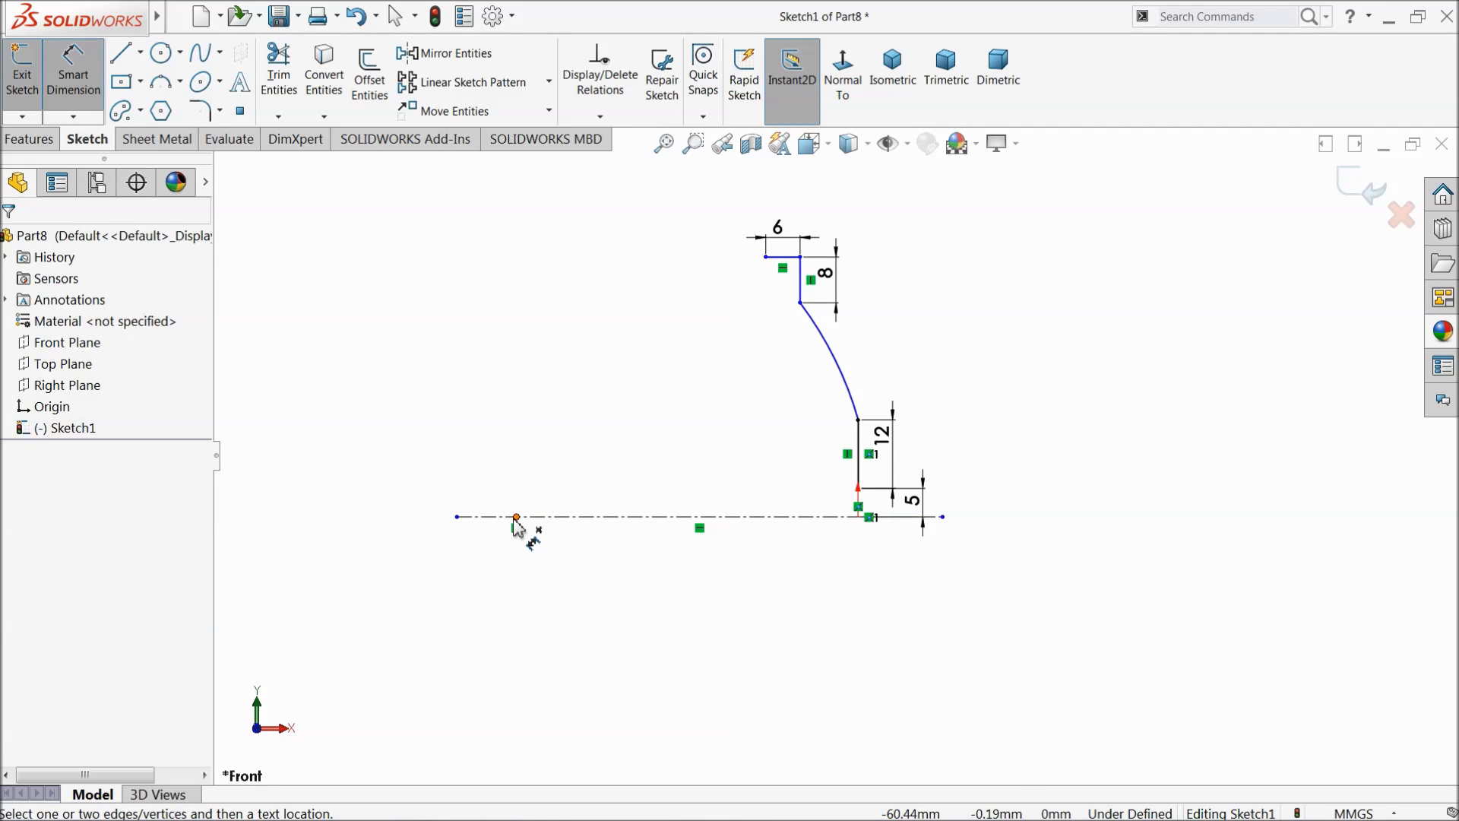
left_click(516, 518)
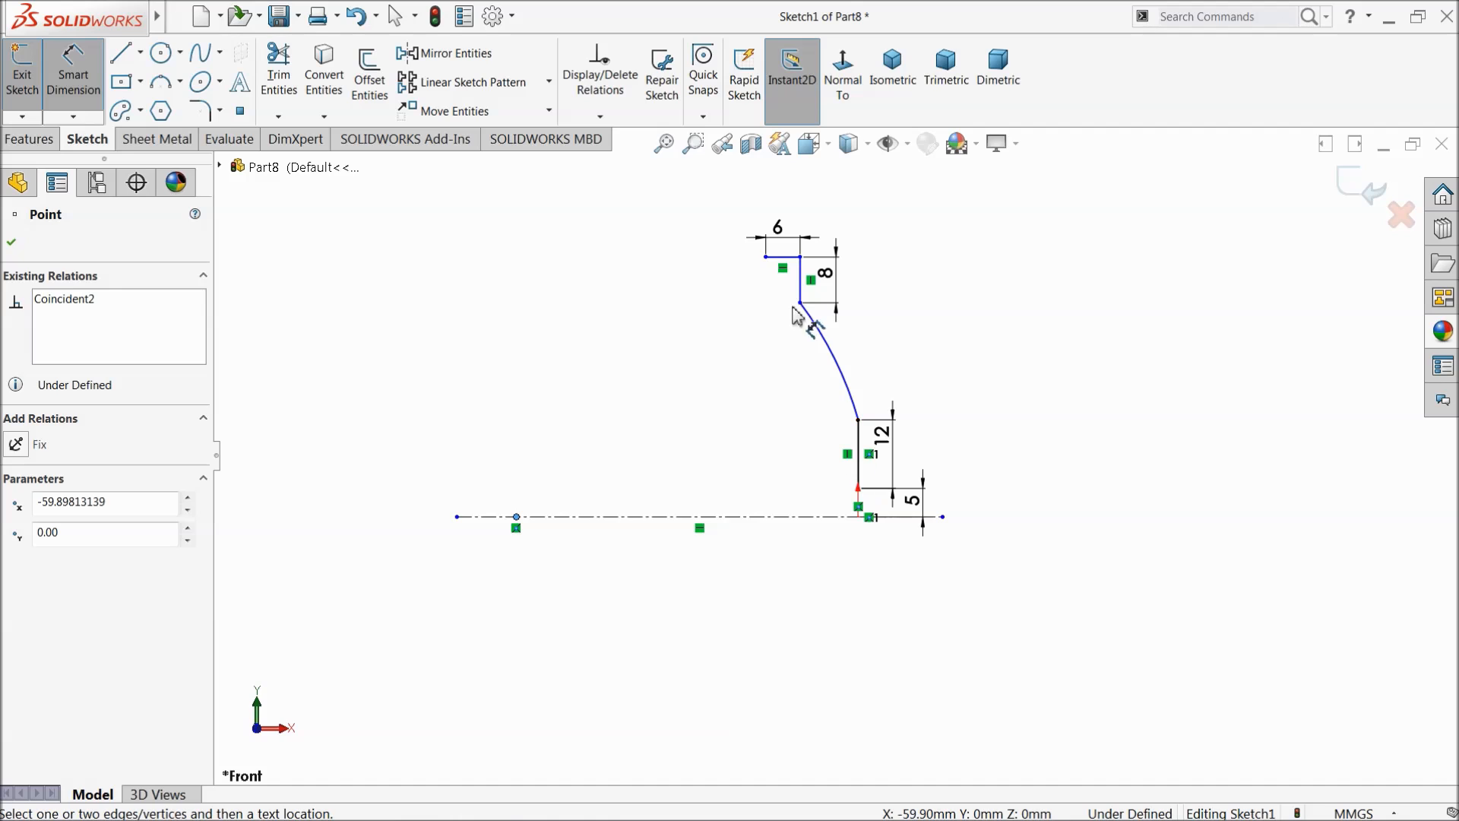
left_click(766, 258)
left_click(641, 602)
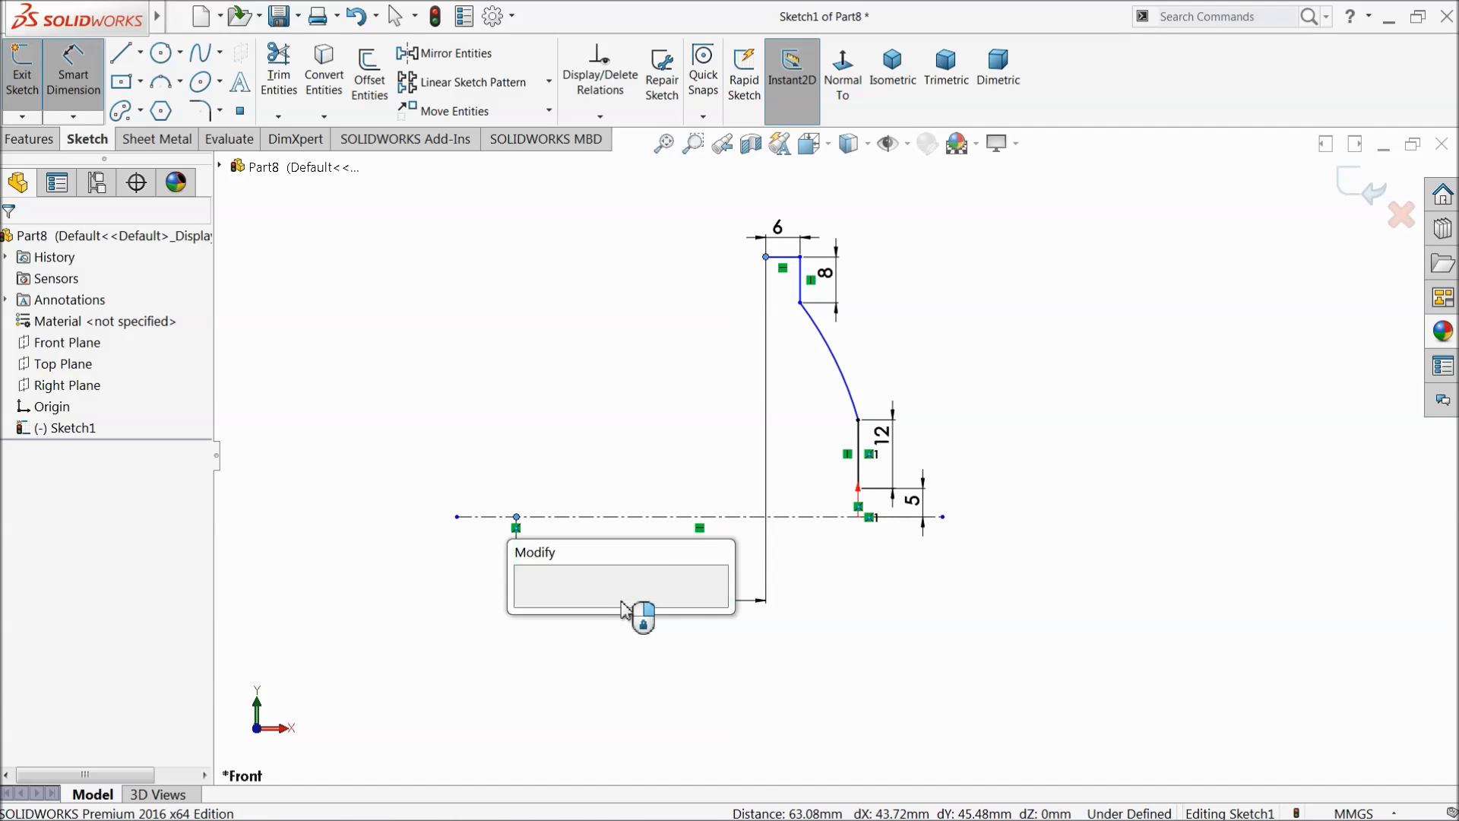
type("63-22")
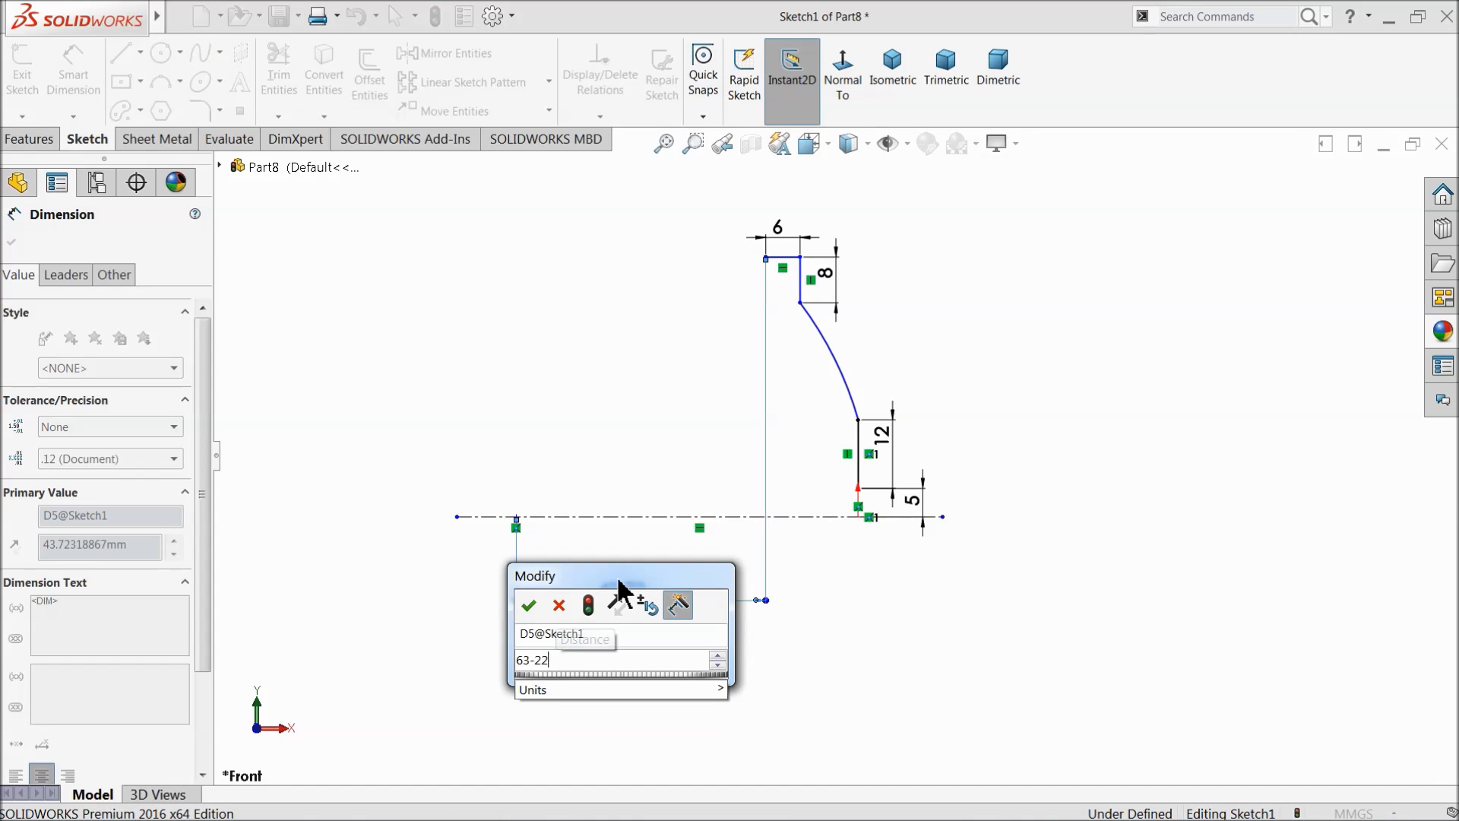
left_click(530, 606)
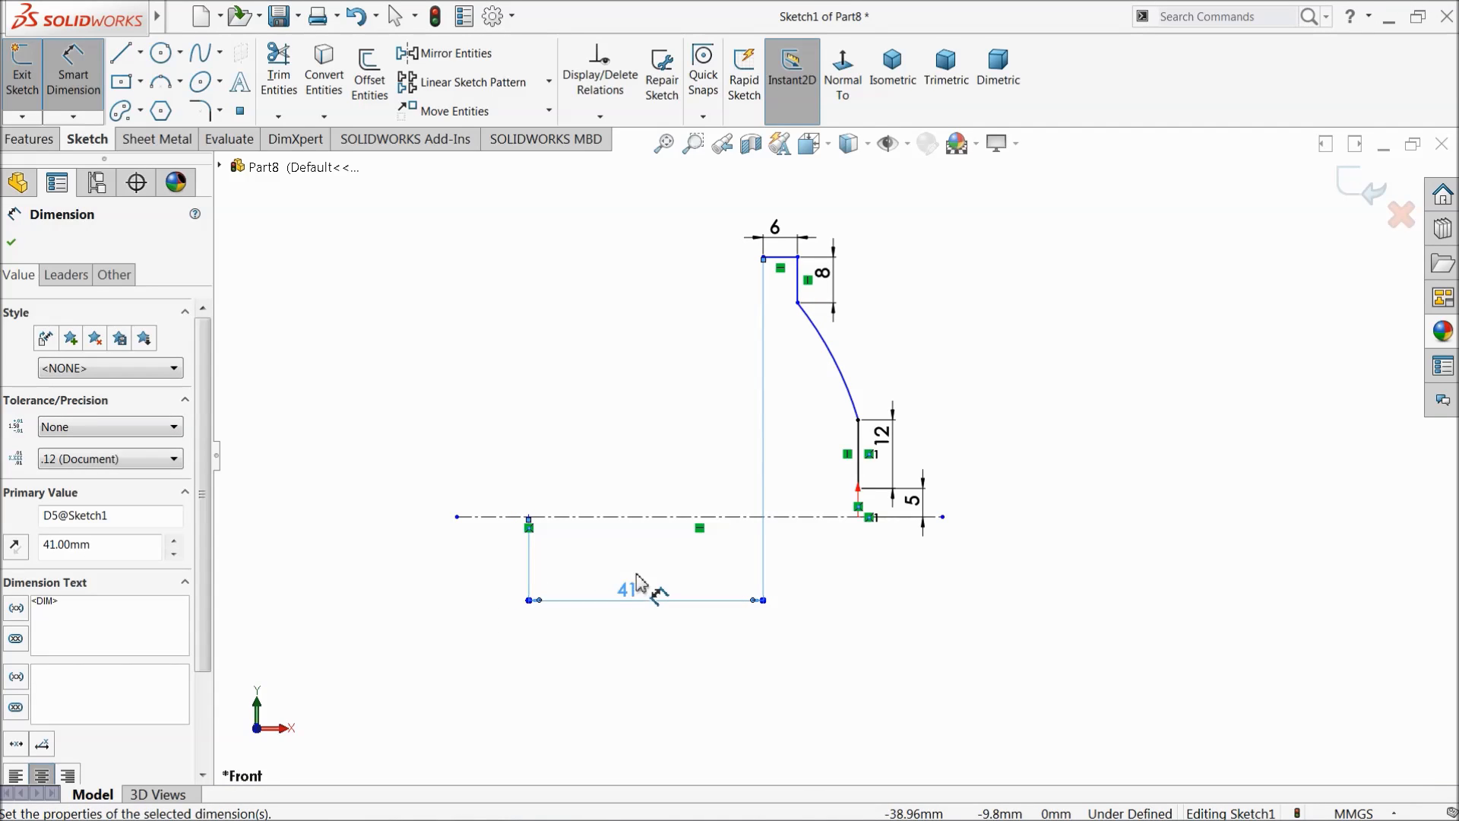
Step: Set the arc's radius to 73 mm and finish dimensioning
left_click(836, 366)
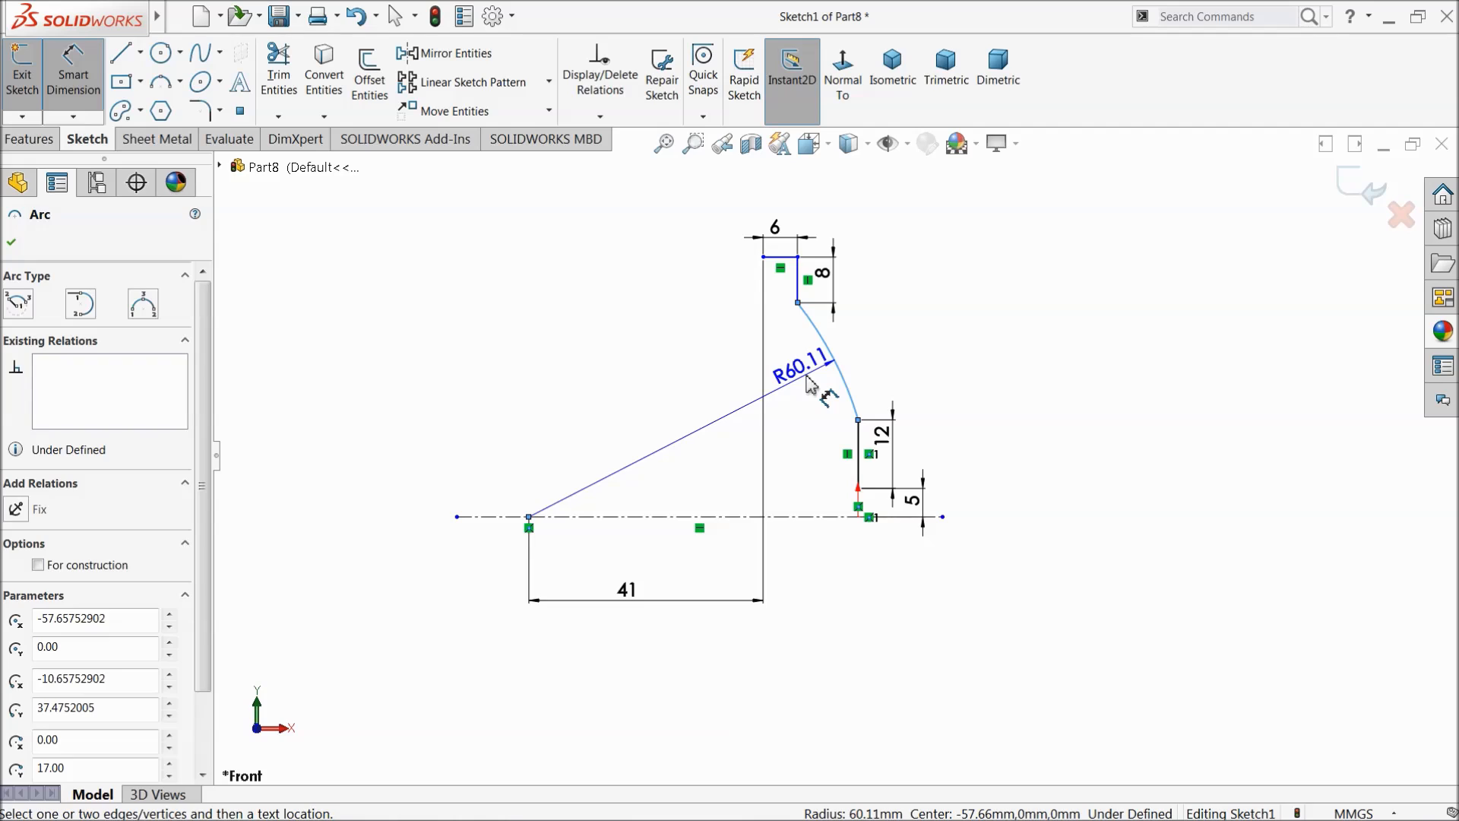
left_click(811, 384)
type("7")
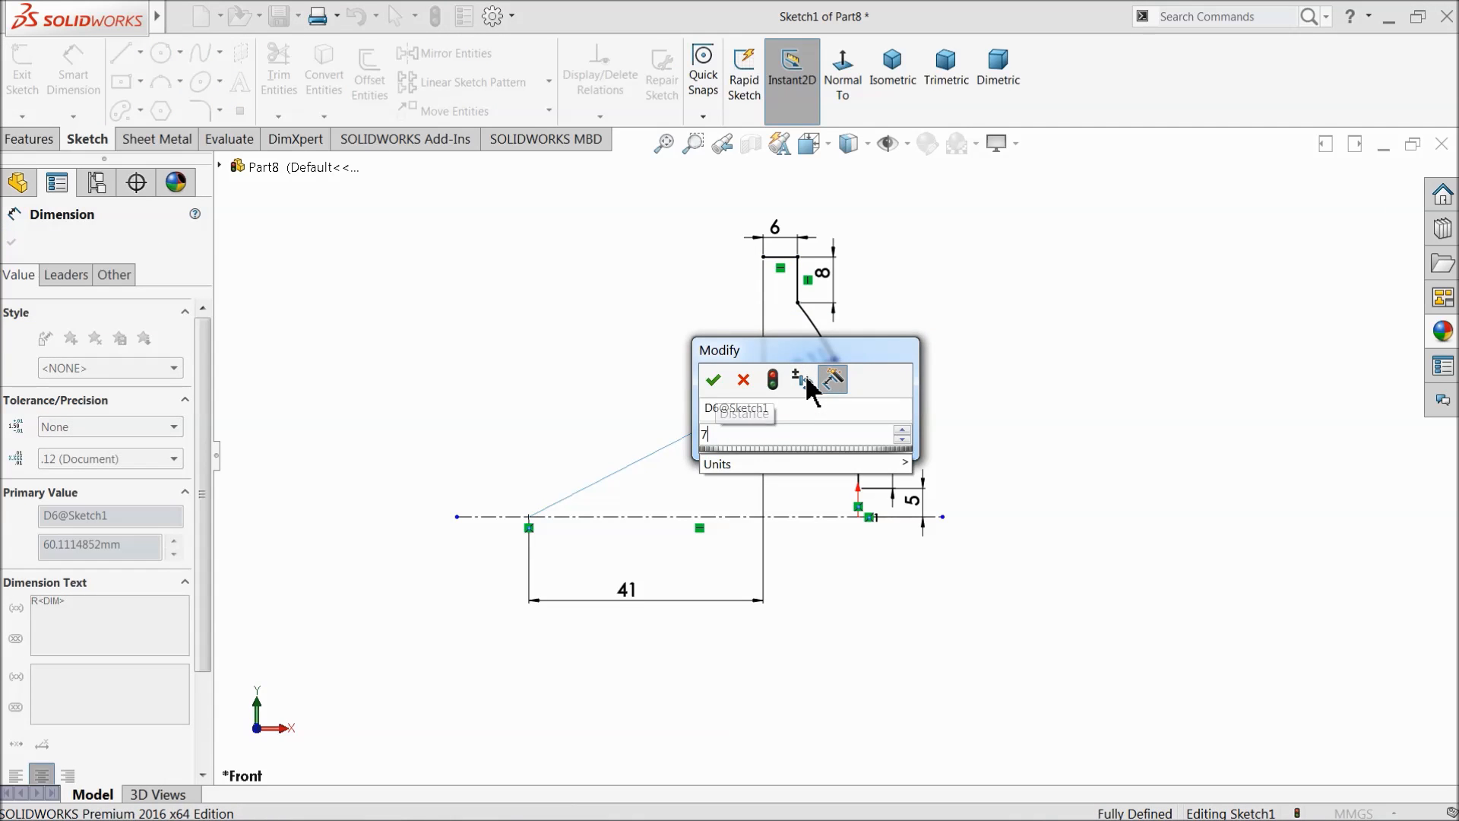
type("3")
key("Return")
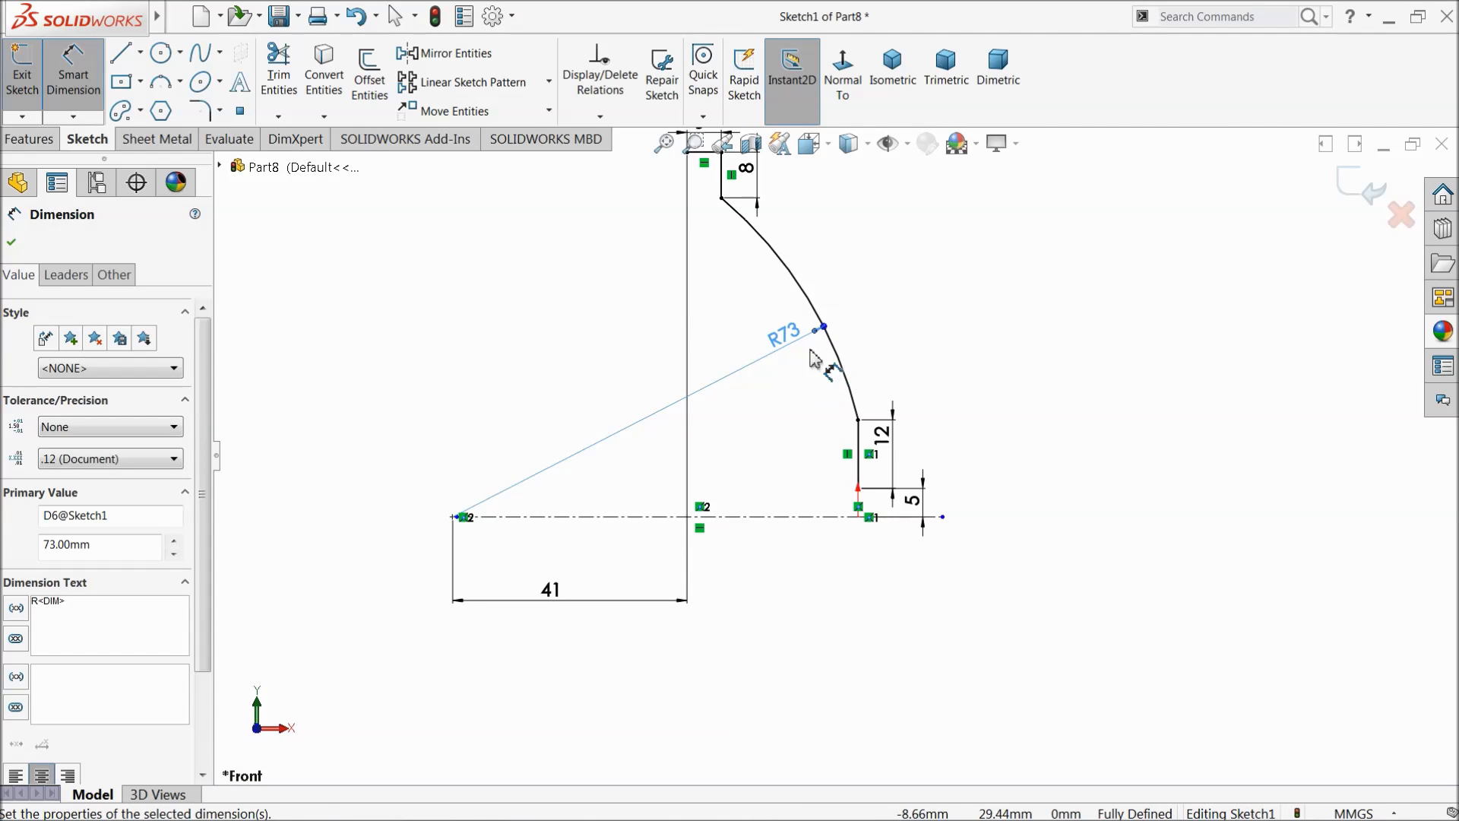
left_click(446, 367)
scroll(468, 377, "up", 2)
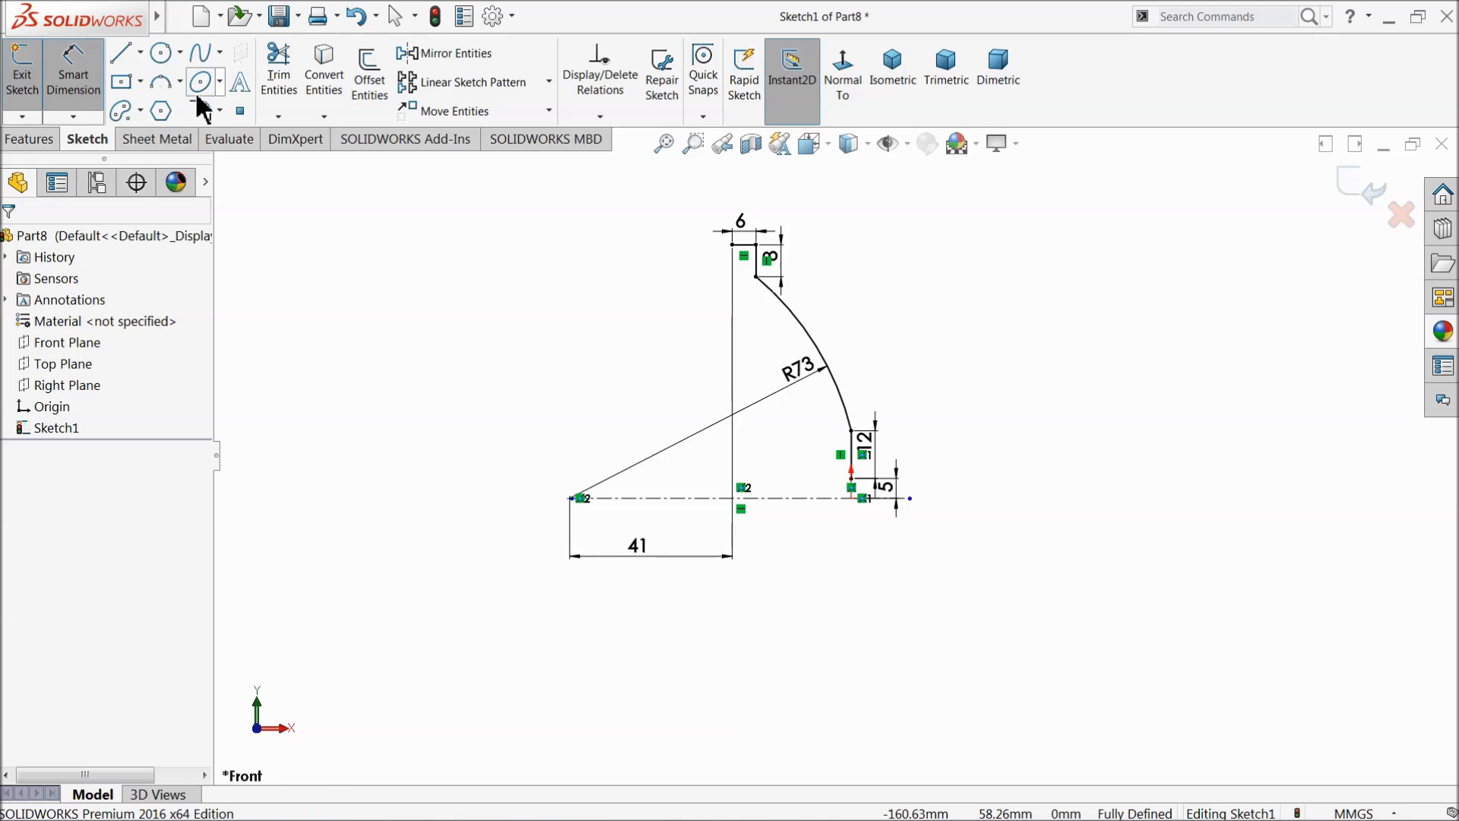
left_click(84, 84)
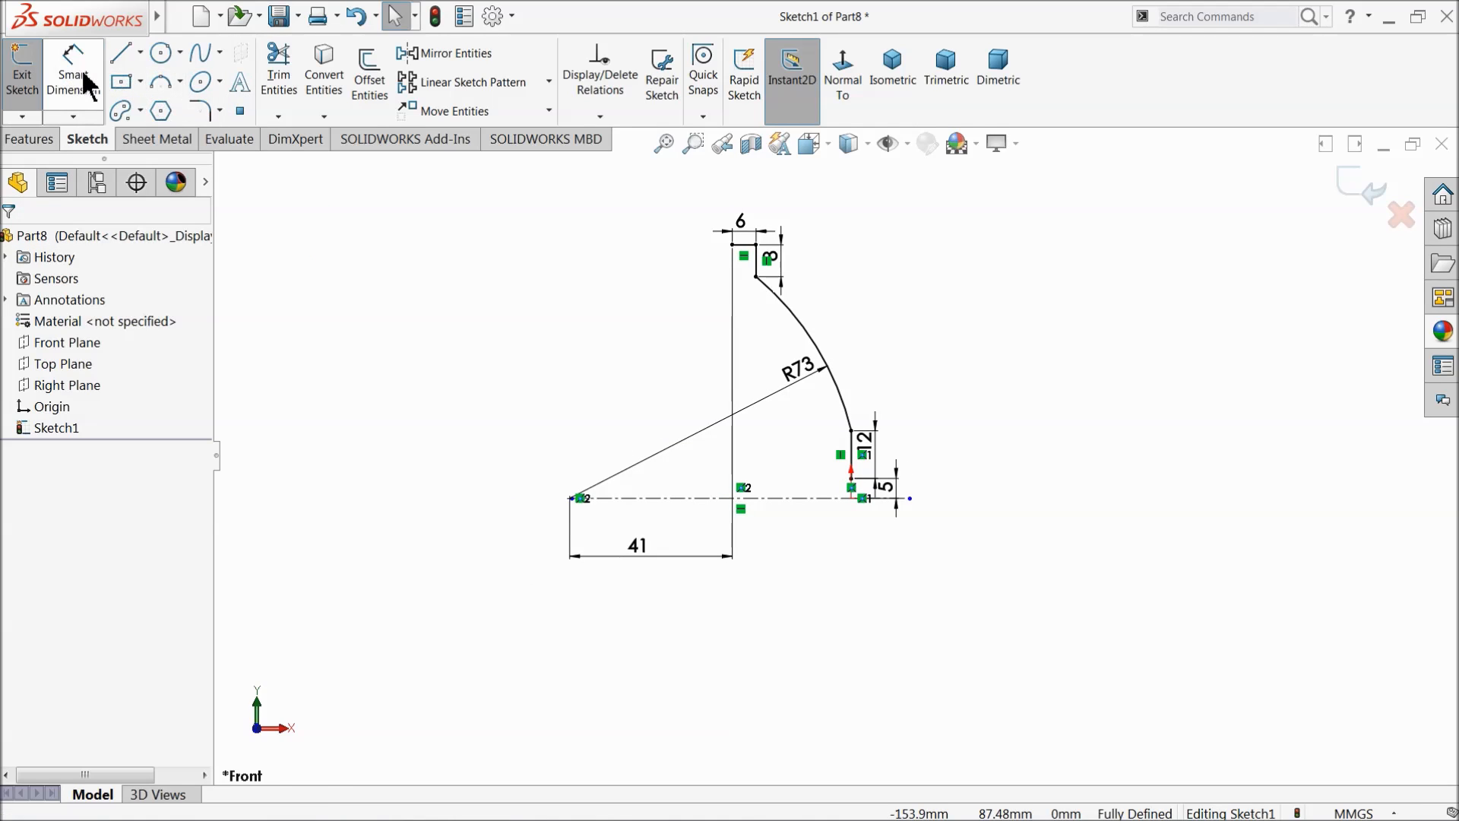
Step: Offset the whole profile chain outward by 1 mm, using the reversed direction
left_click(369, 90)
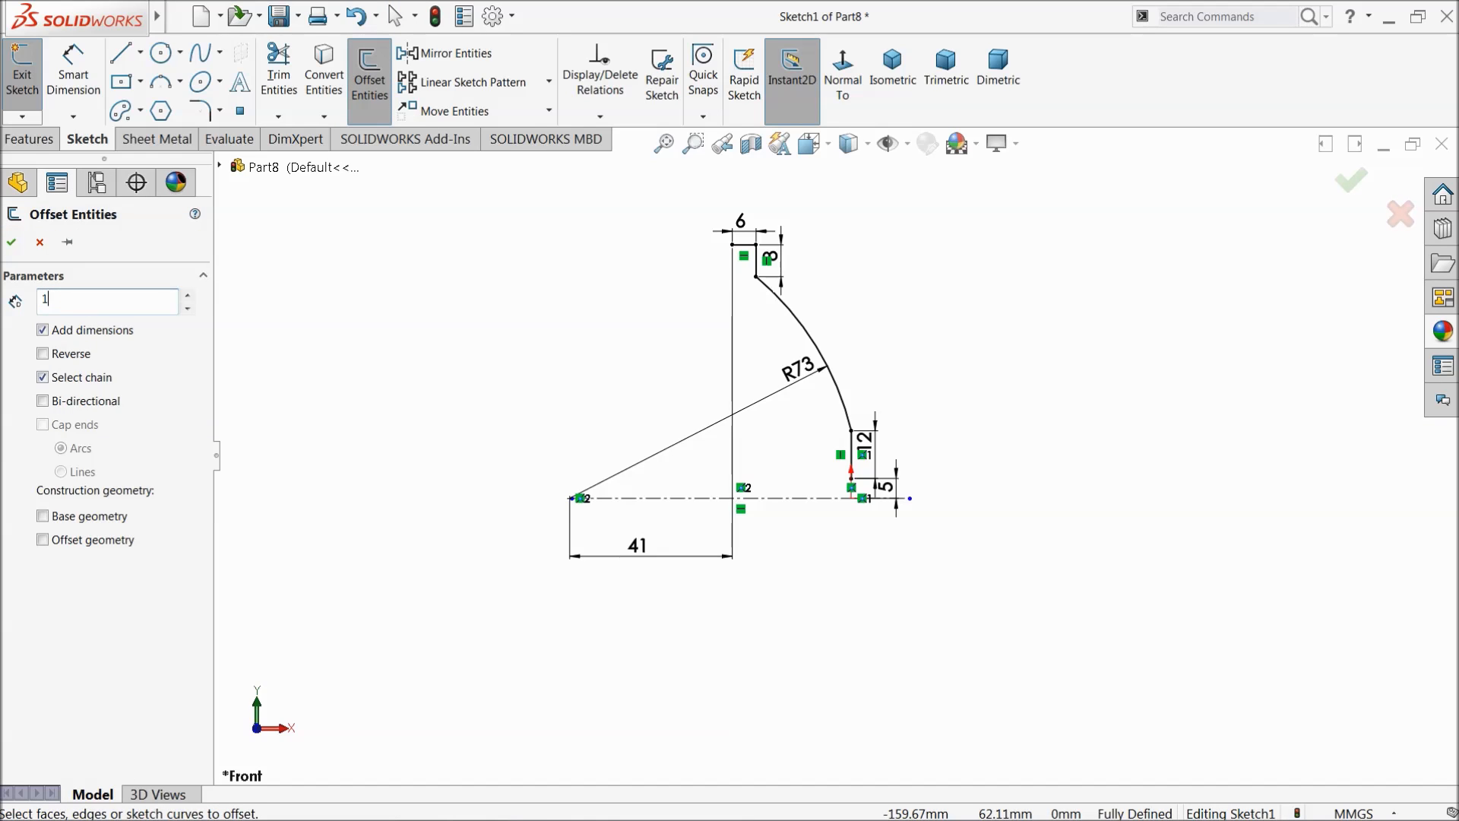
left_click(796, 320)
scroll(813, 326, "down", 5)
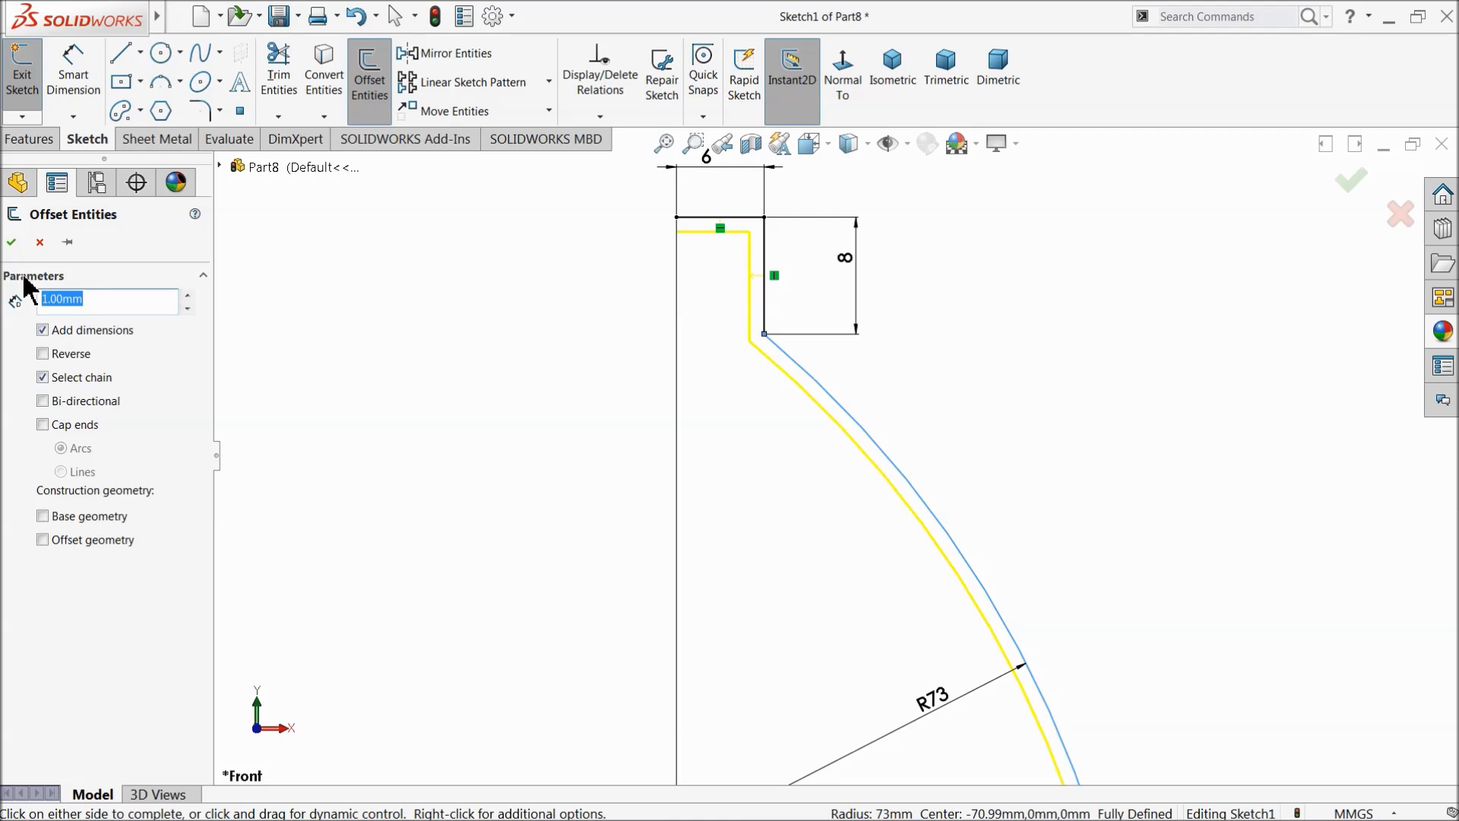
left_click(42, 354)
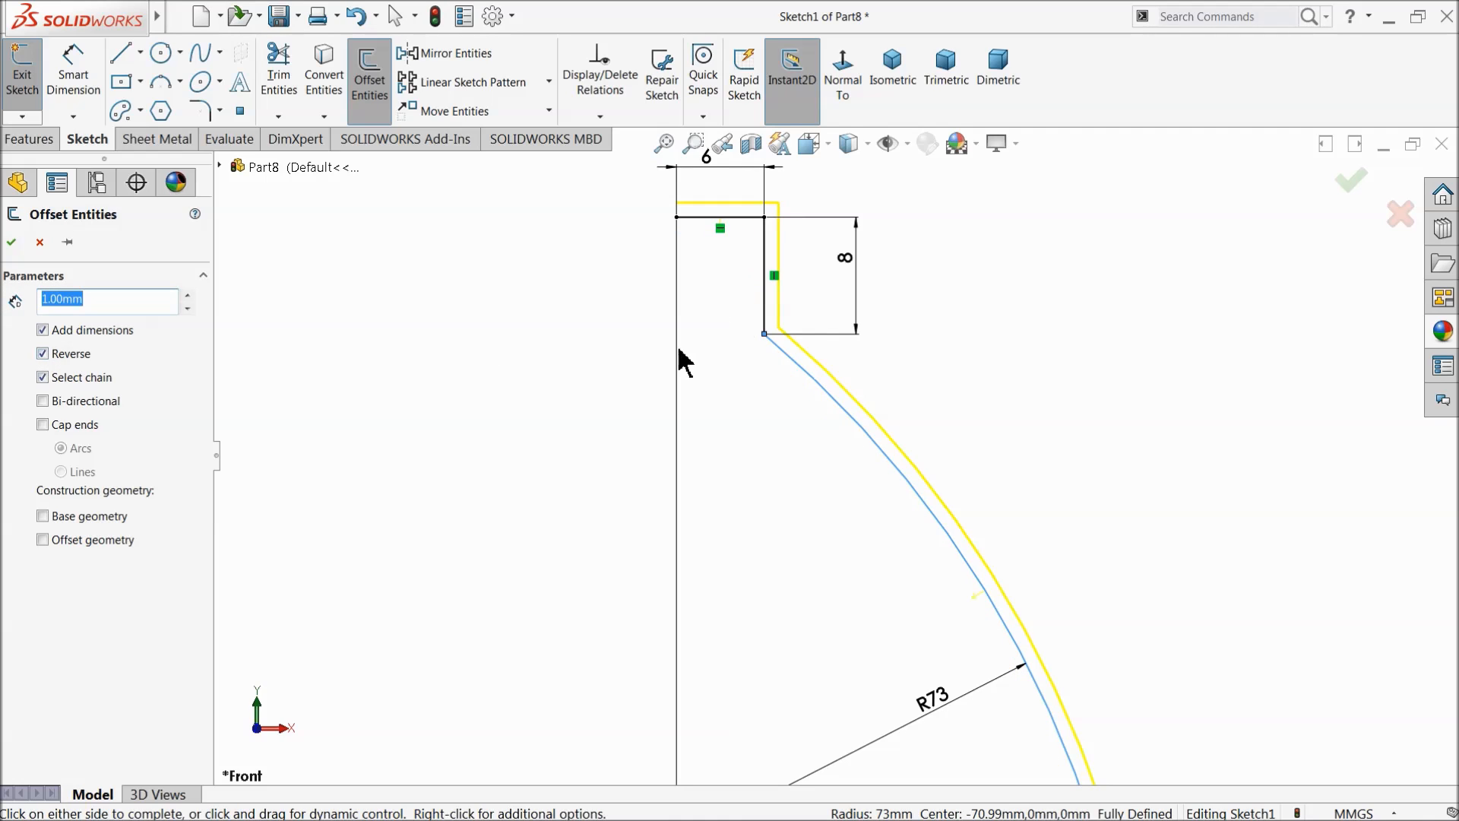
left_click(11, 243)
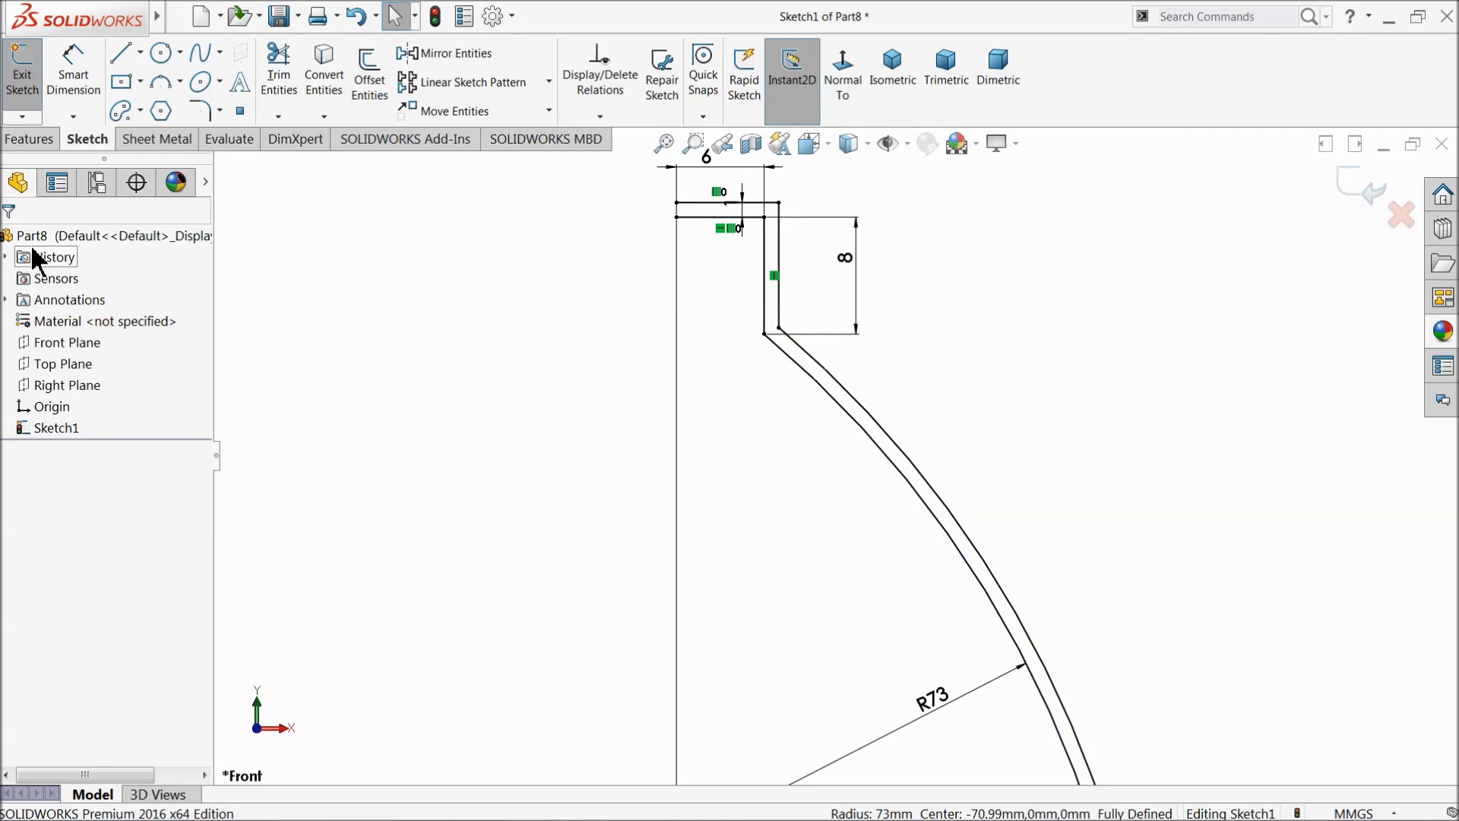
Step: Close both open ends of the thin profile with short lines joining the original chain to its offset copy
left_click(119, 53)
scroll(661, 304, "down", 3)
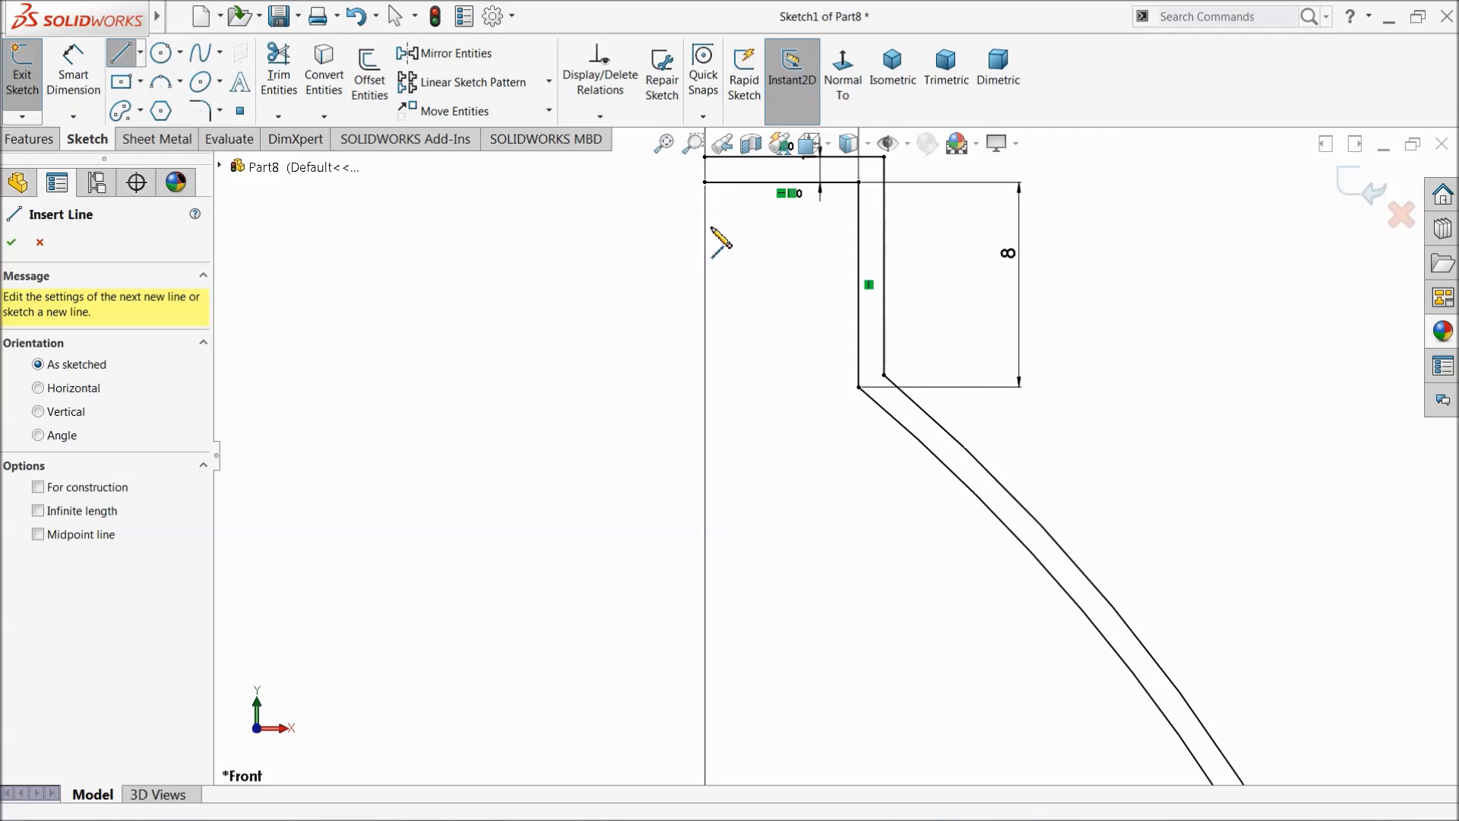
left_click(706, 158)
scroll(653, 342, "up", 5)
scroll(726, 423, "up", 2)
scroll(893, 483, "down", 4)
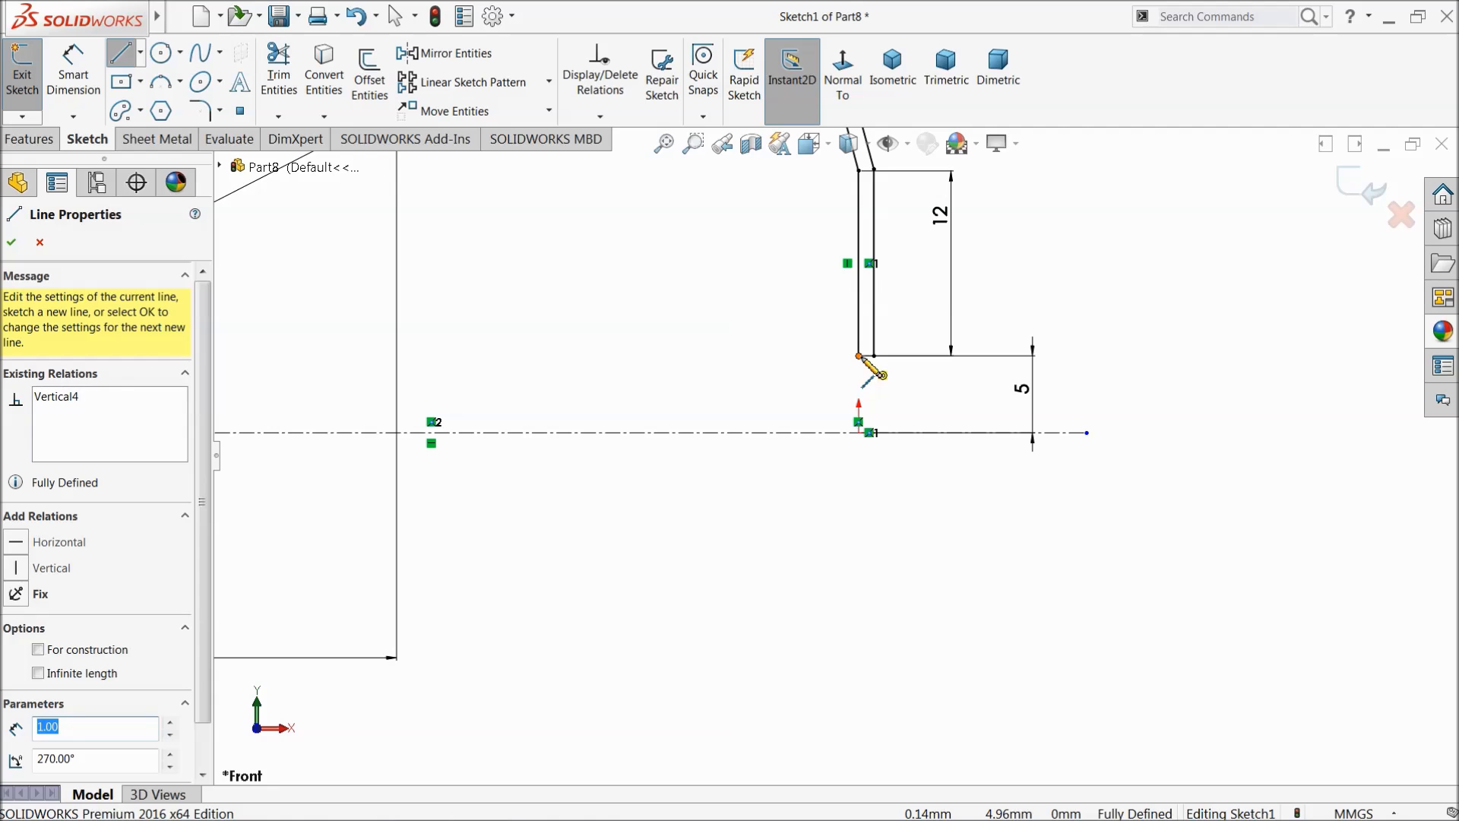
left_click(874, 355)
right_click(896, 408)
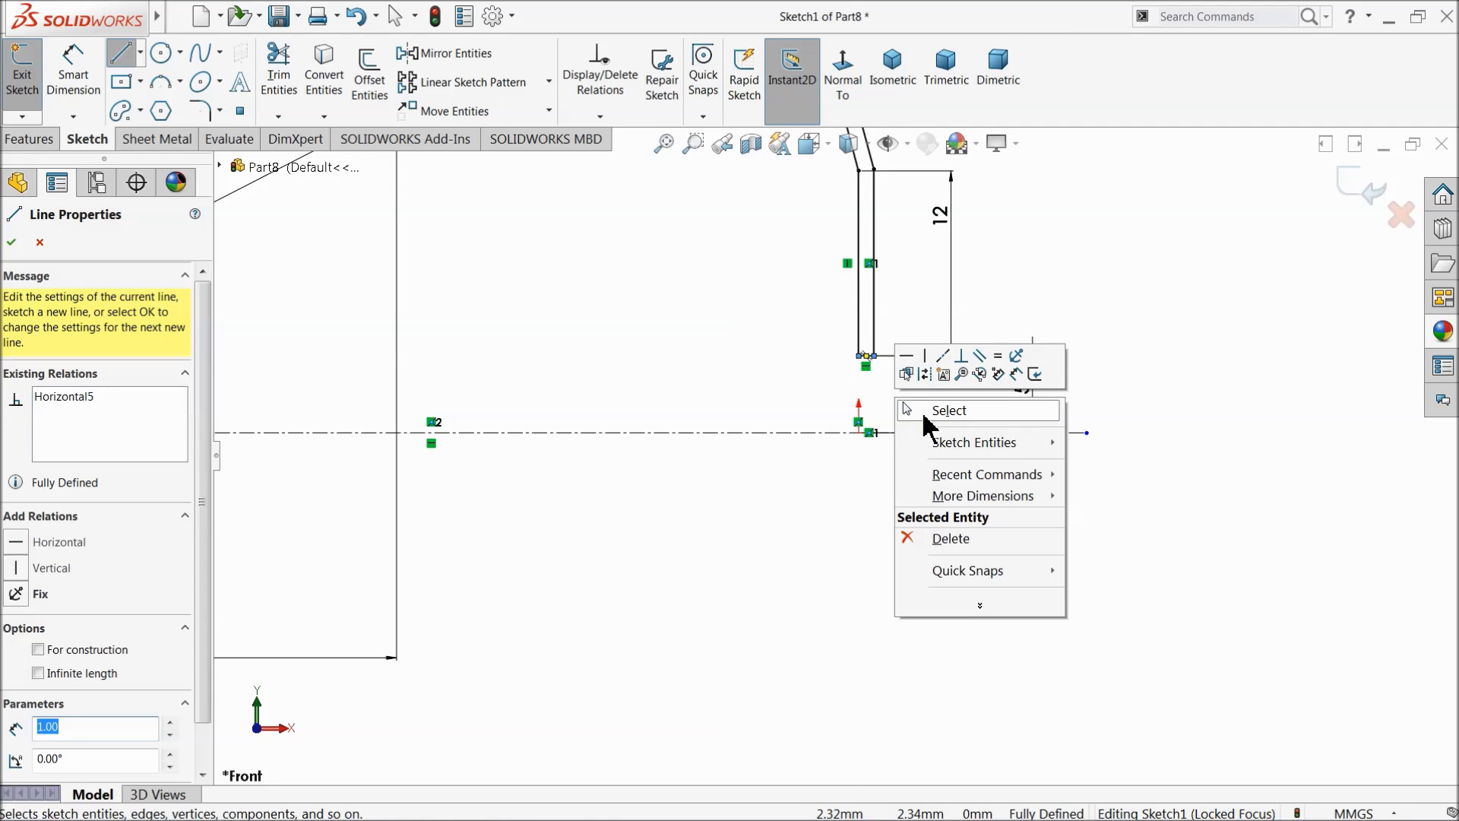
left_click(921, 410)
Step: Revolve the closed thin profile 360 degrees about the horizontal centerline
scroll(874, 426, "up", 3)
scroll(827, 354, "up", 4)
scroll(807, 346, "down", 5)
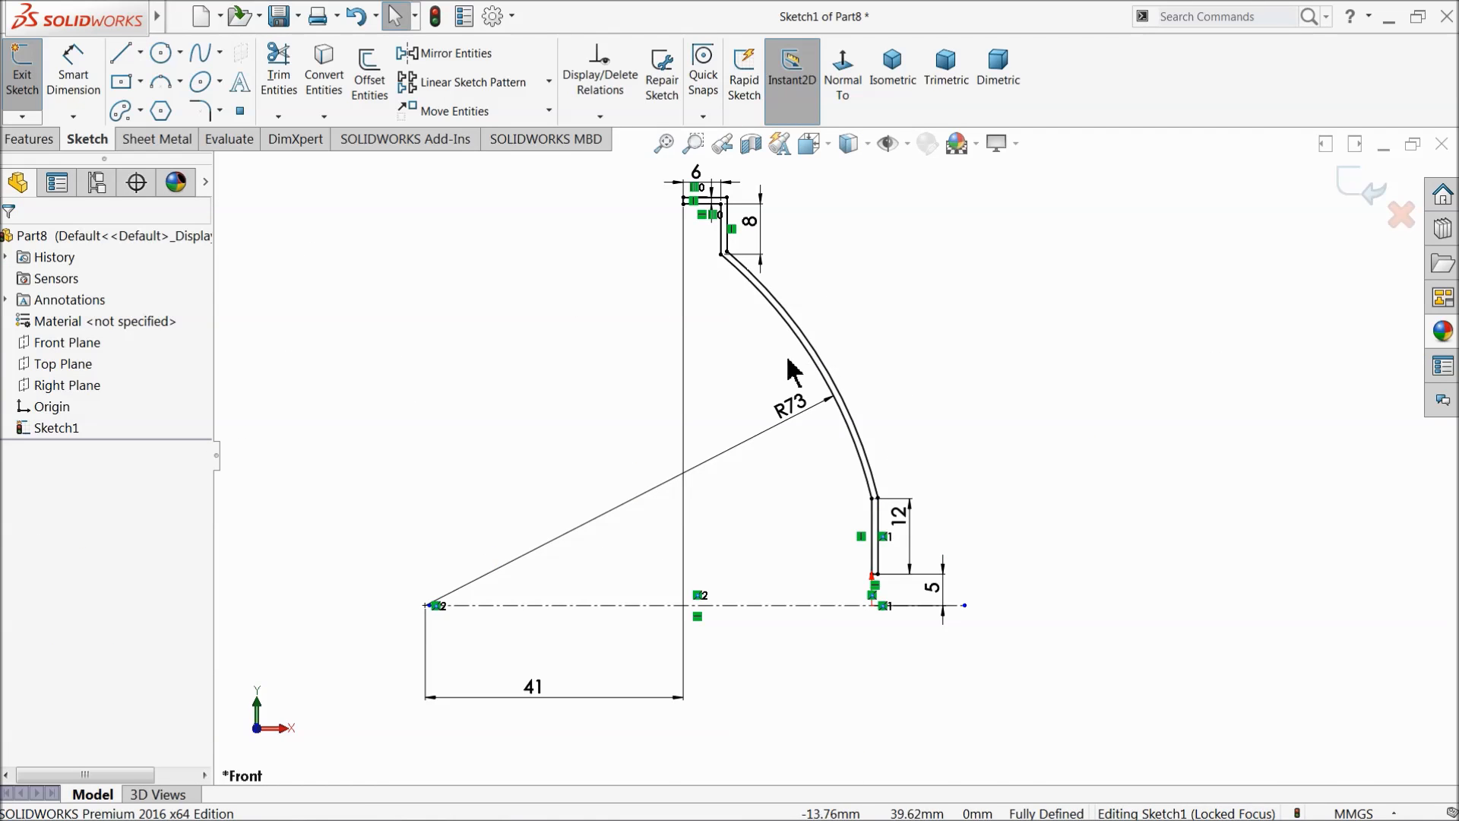
scroll(759, 364, "up", 1)
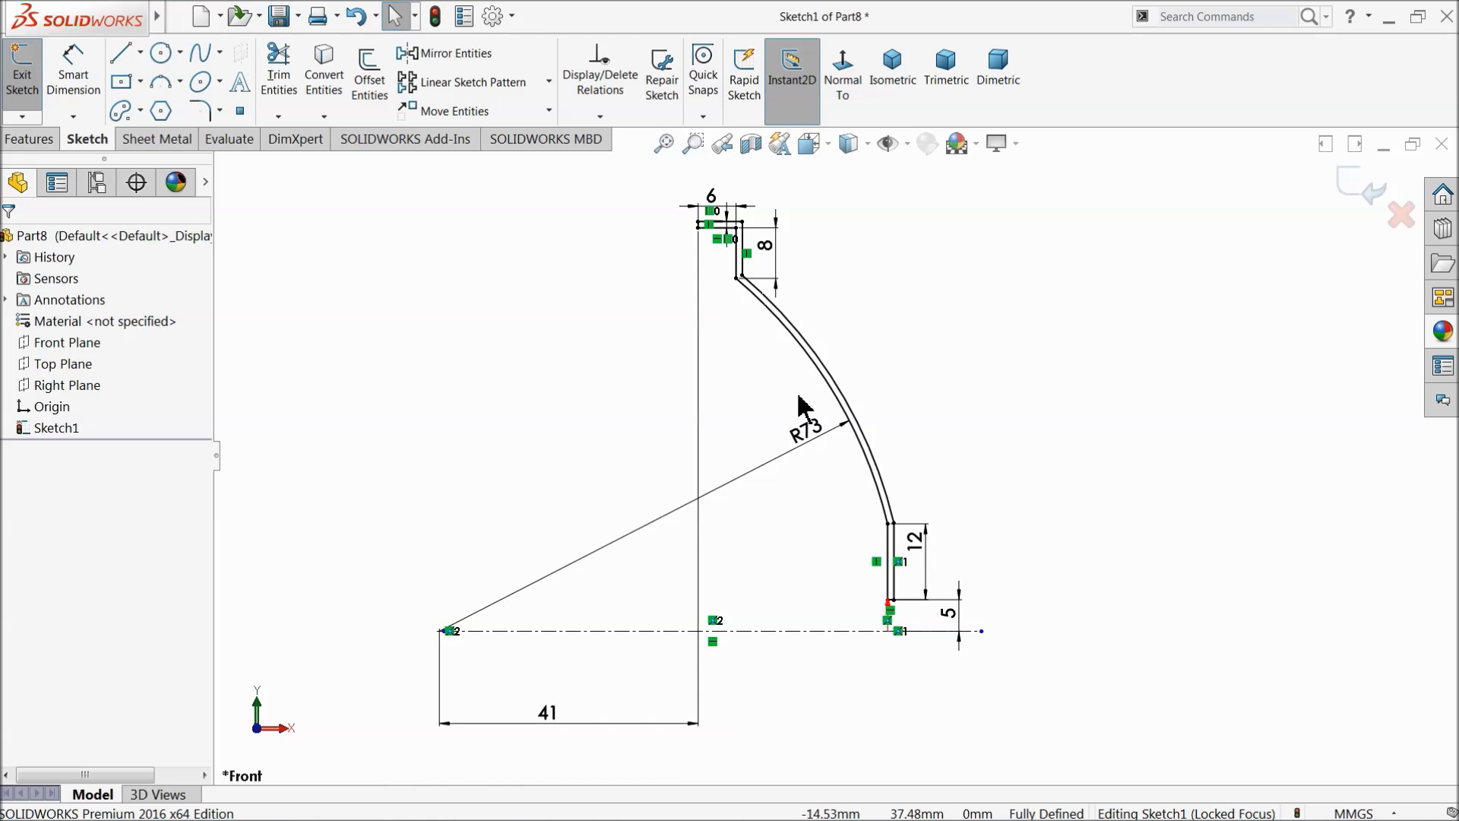
left_click(34, 139)
left_click(90, 76)
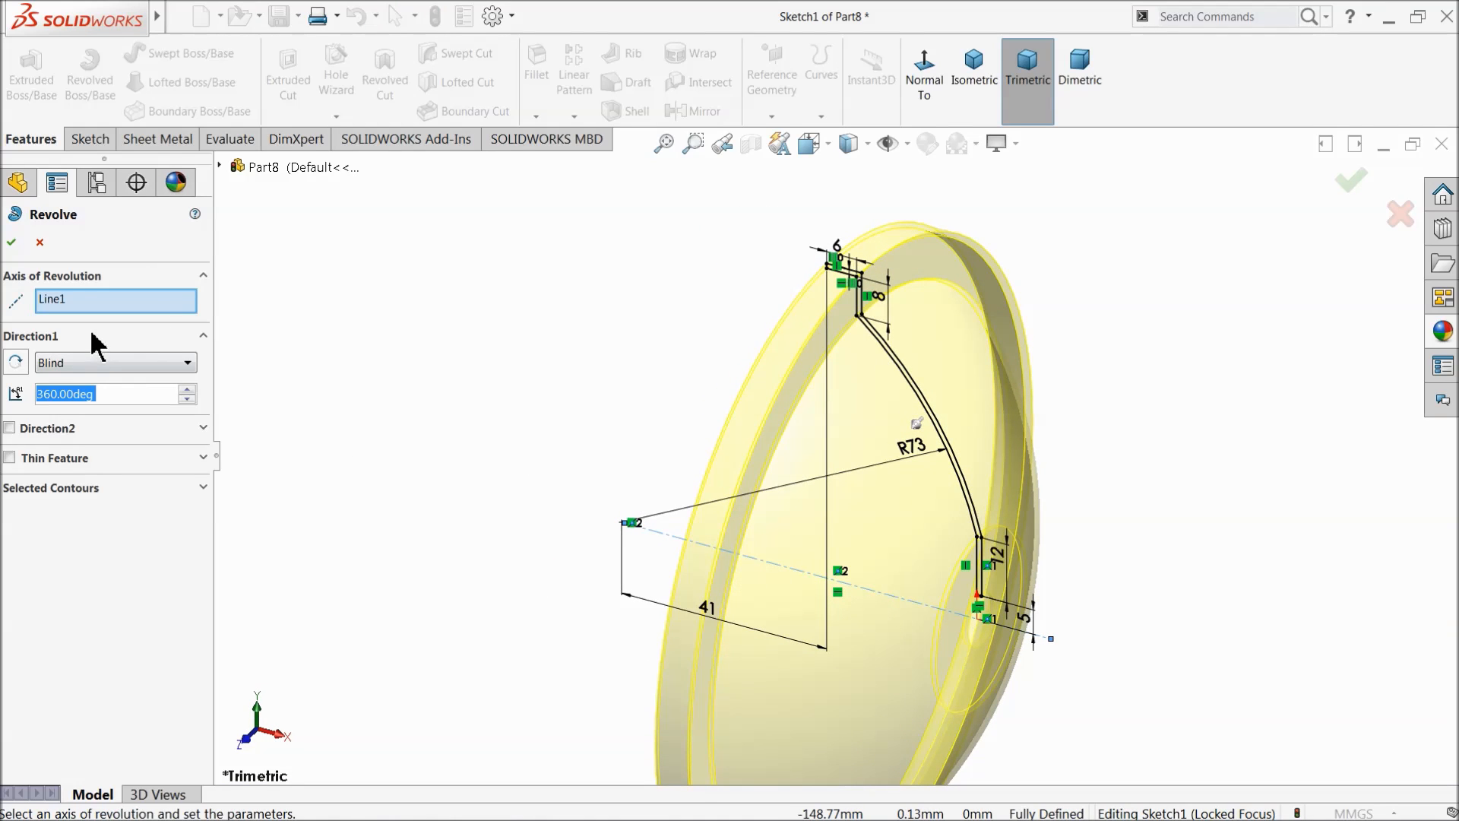
left_click(11, 243)
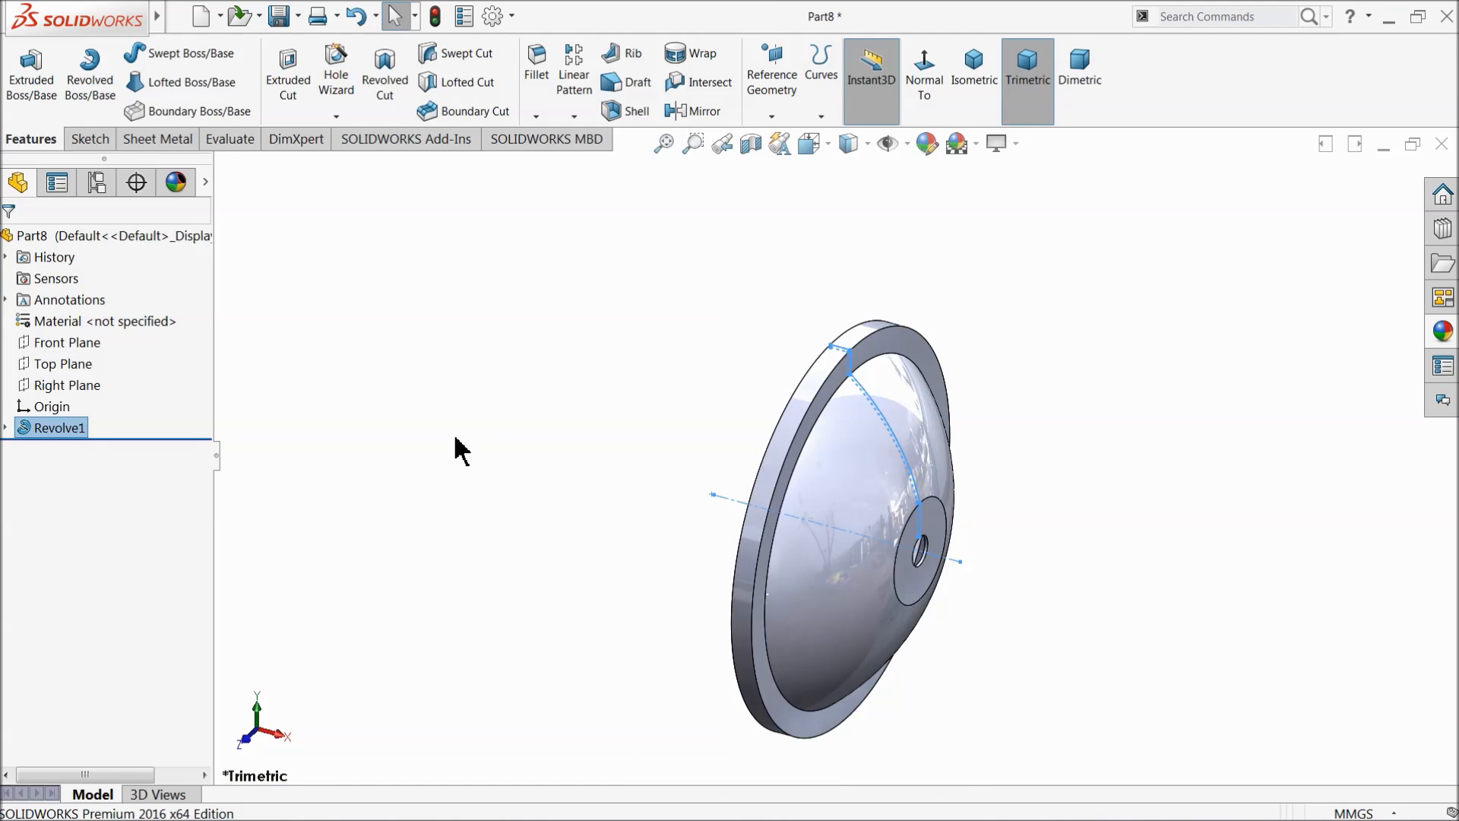
Step: Try the light grey high gloss plastic appearance on the whole part
middle_click_drag(579, 508, 577, 441)
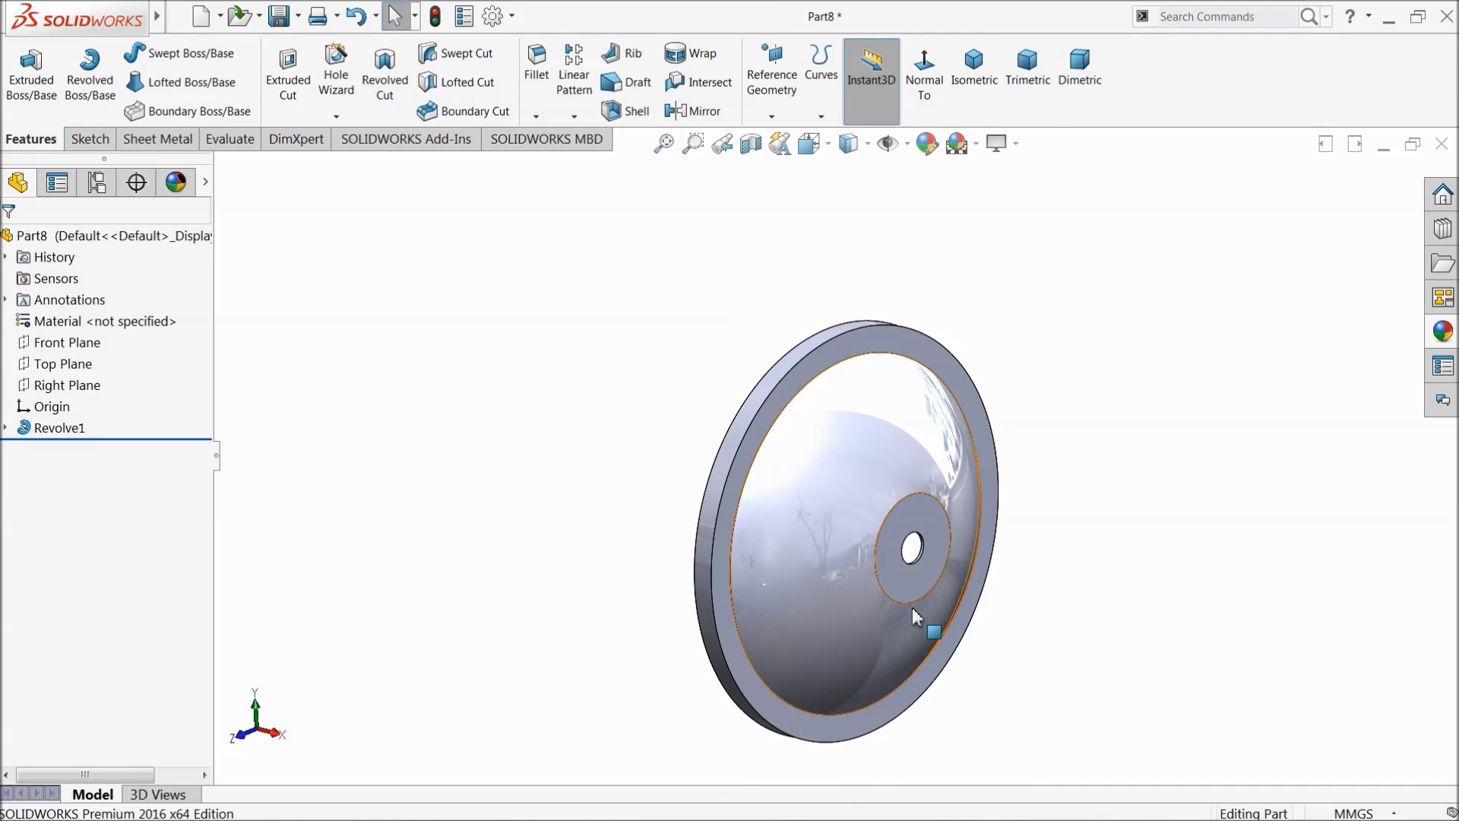
scroll(894, 576, "down", 4)
middle_click_drag(894, 577, 892, 531)
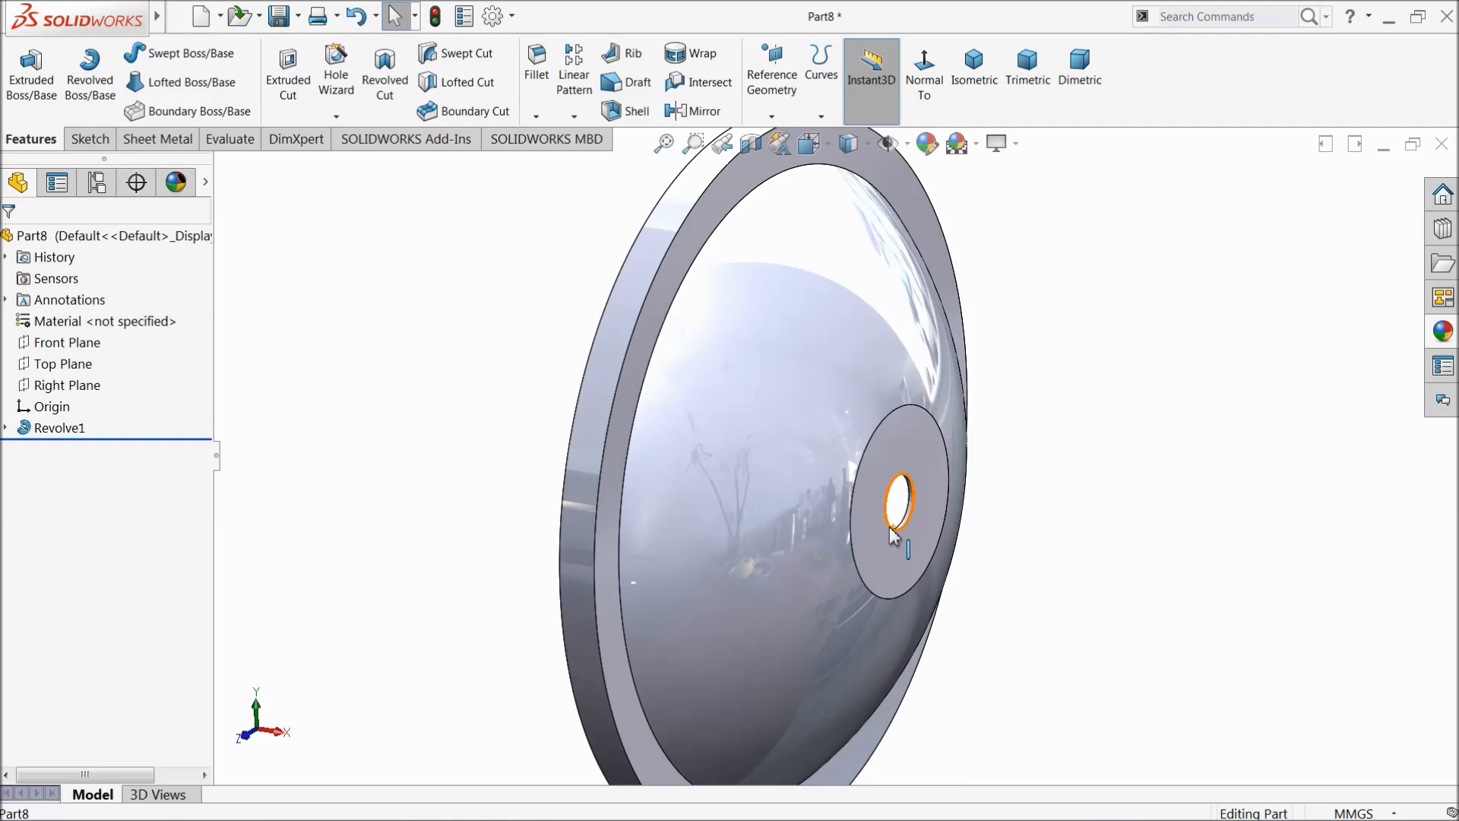
scroll(783, 530, "up", 3)
middle_click_drag(781, 530, 912, 700)
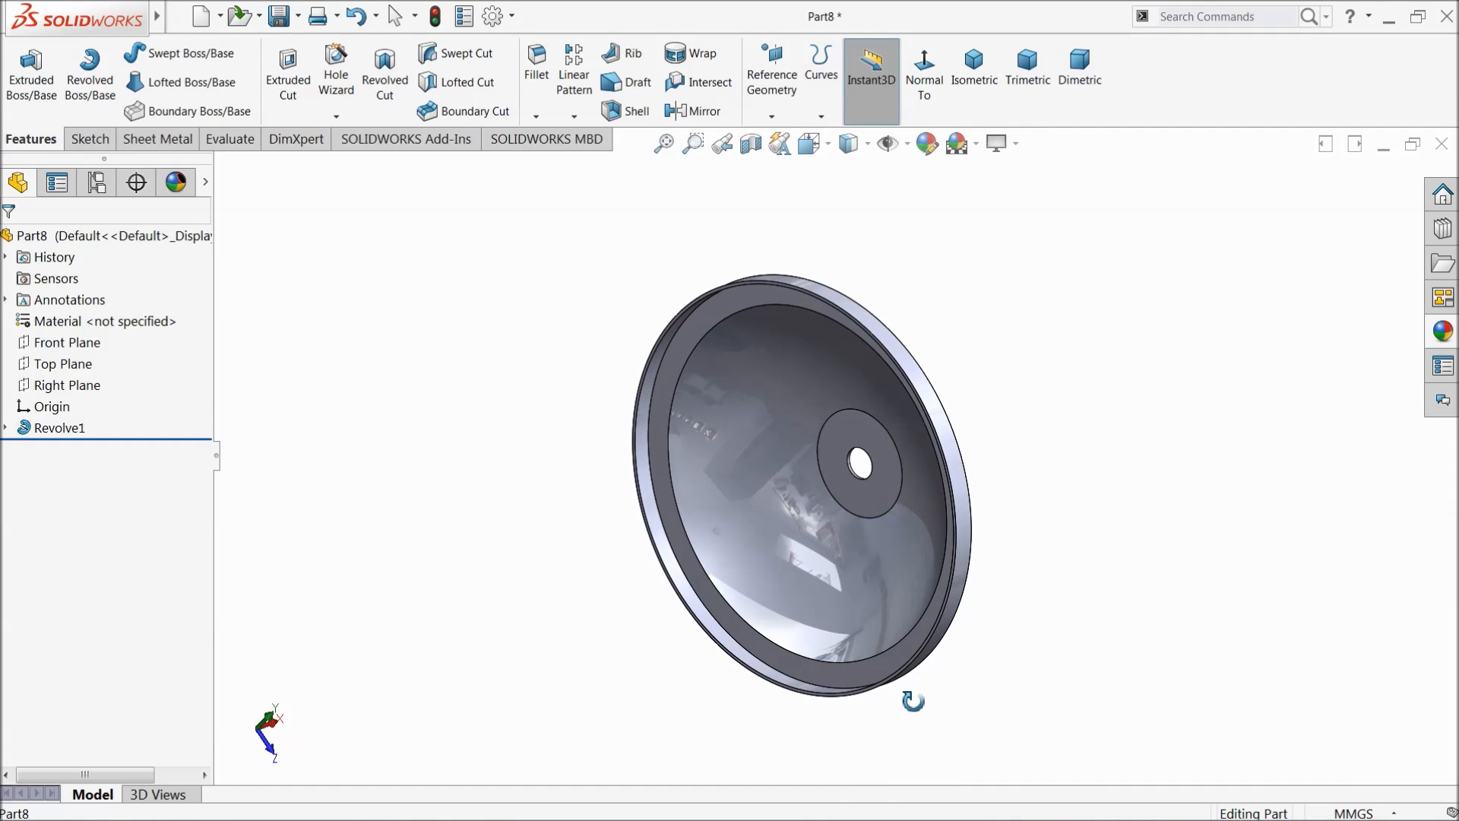
left_click(1442, 335)
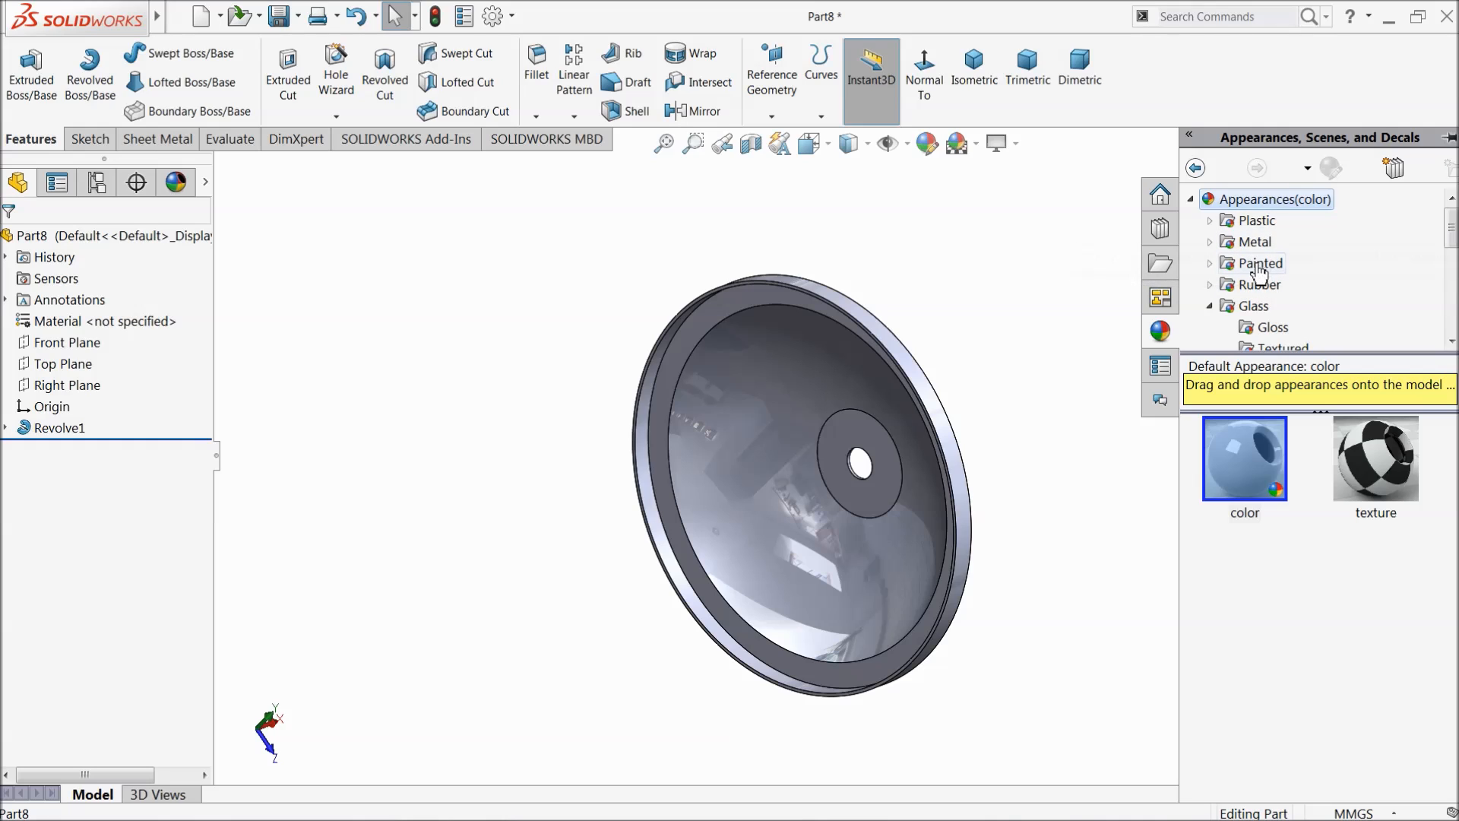
left_click(1255, 222)
double_click(1258, 490)
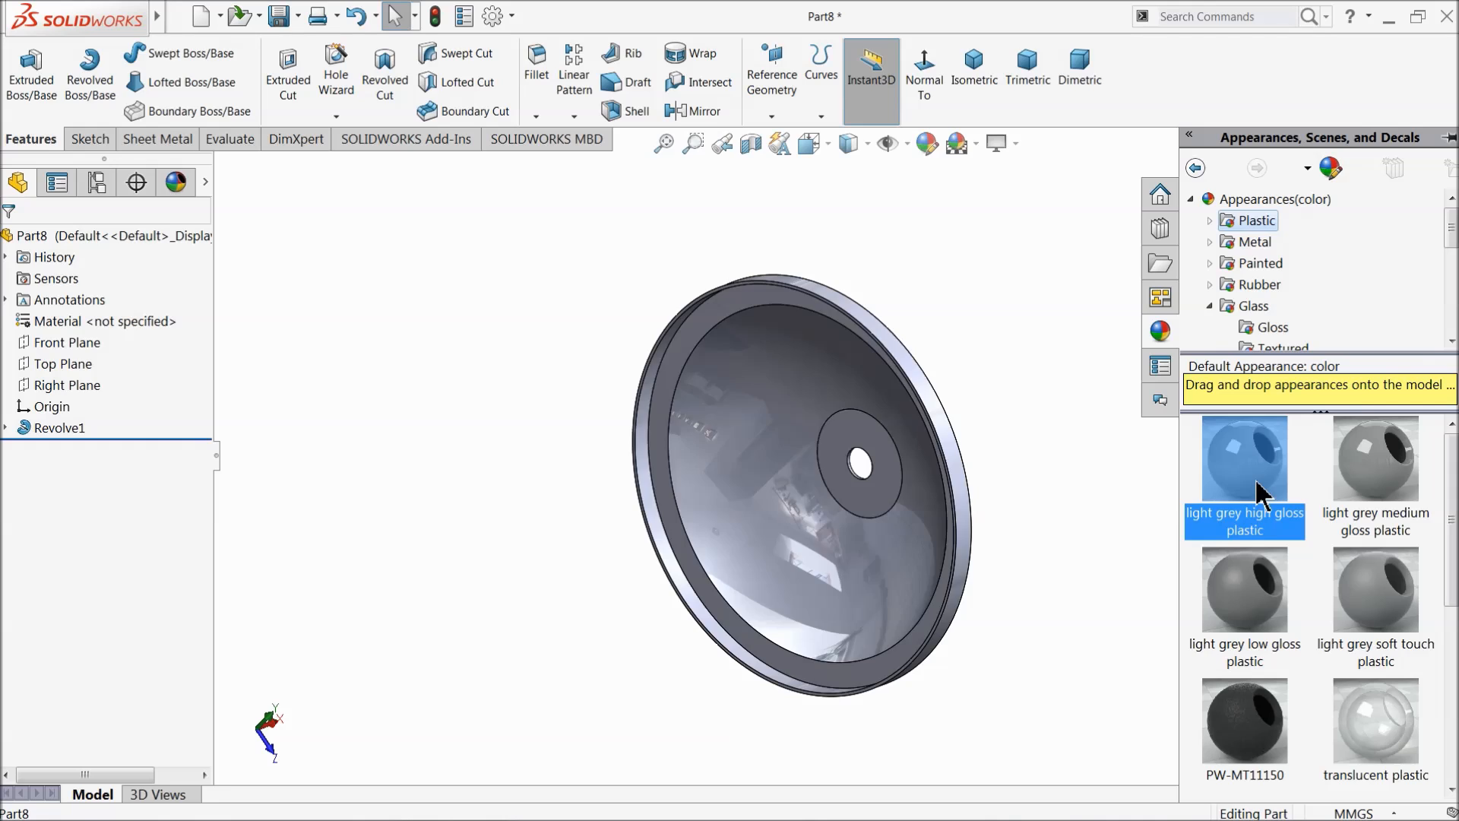
scroll(1255, 611, "down", 3)
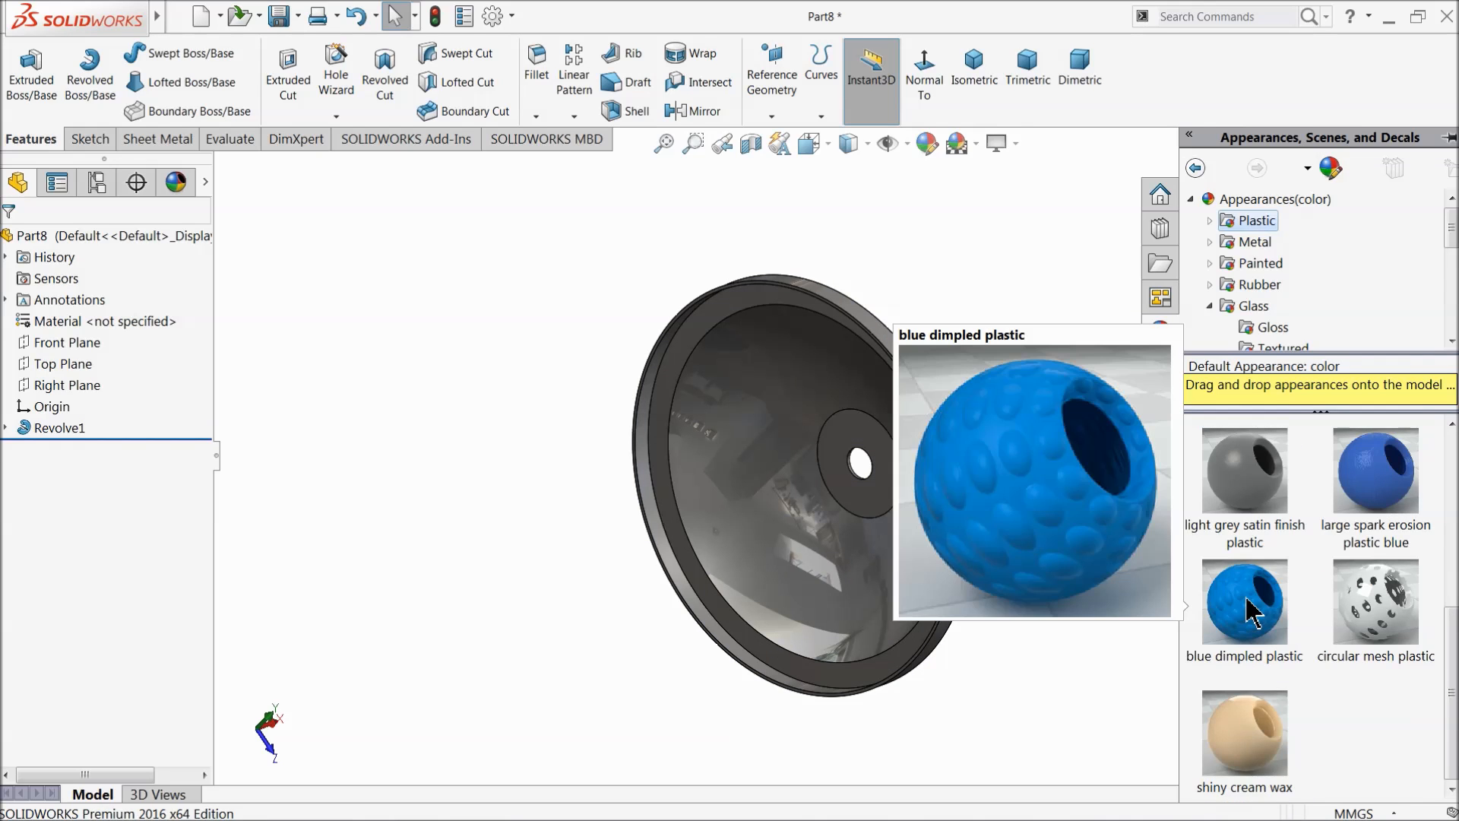
scroll(1253, 608, "up", 3)
Step: Try the white and beige high gloss plastics on the part, and apply cream high gloss plastic as its appearance
left_click(1210, 221)
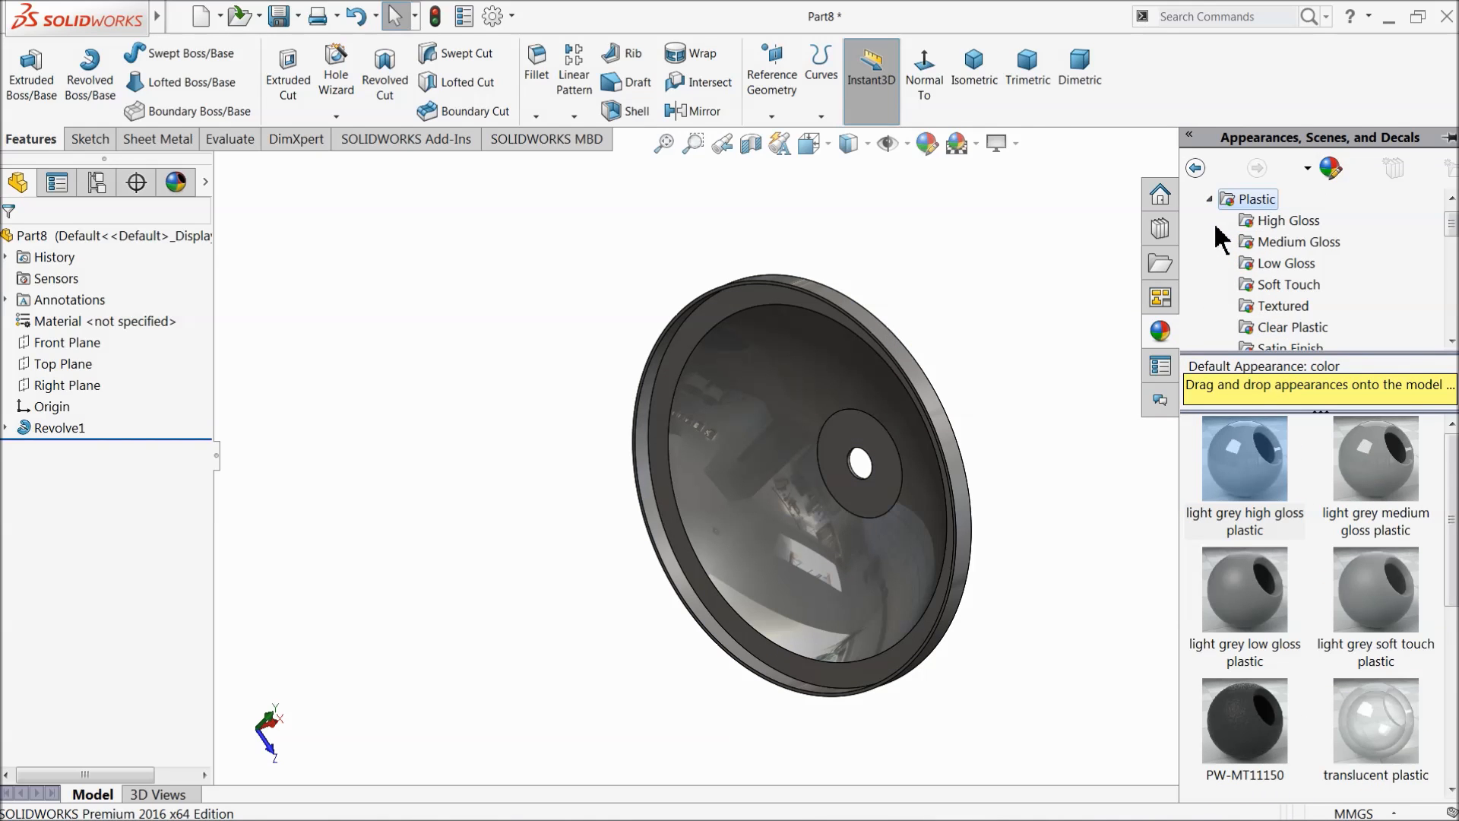
left_click(1277, 222)
double_click(1266, 501)
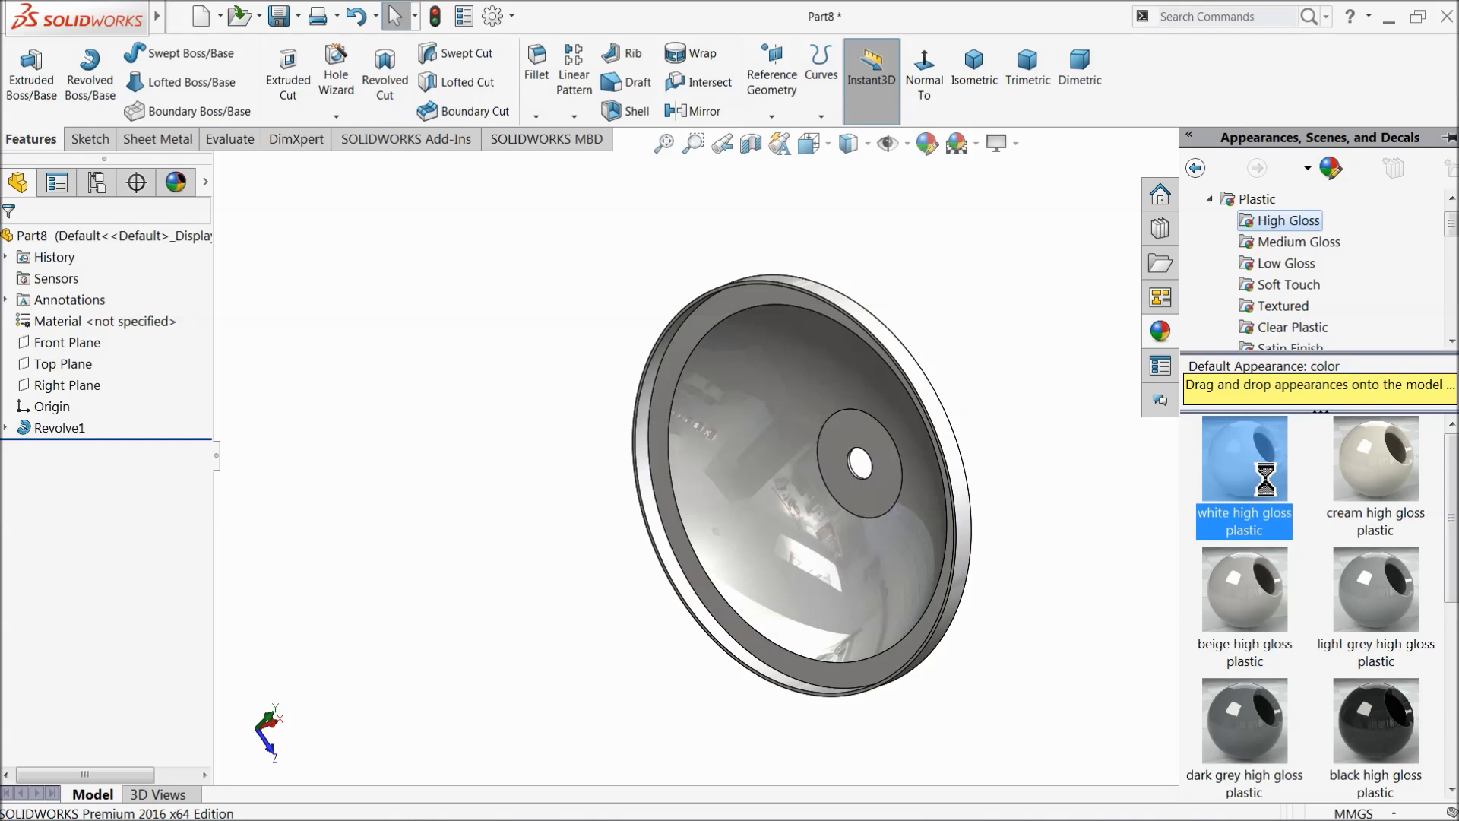
mouse_move(1032, 476)
middle_mouse_down()
mouse_move(884, 502)
mouse_move(1050, 492)
middle_mouse_up()
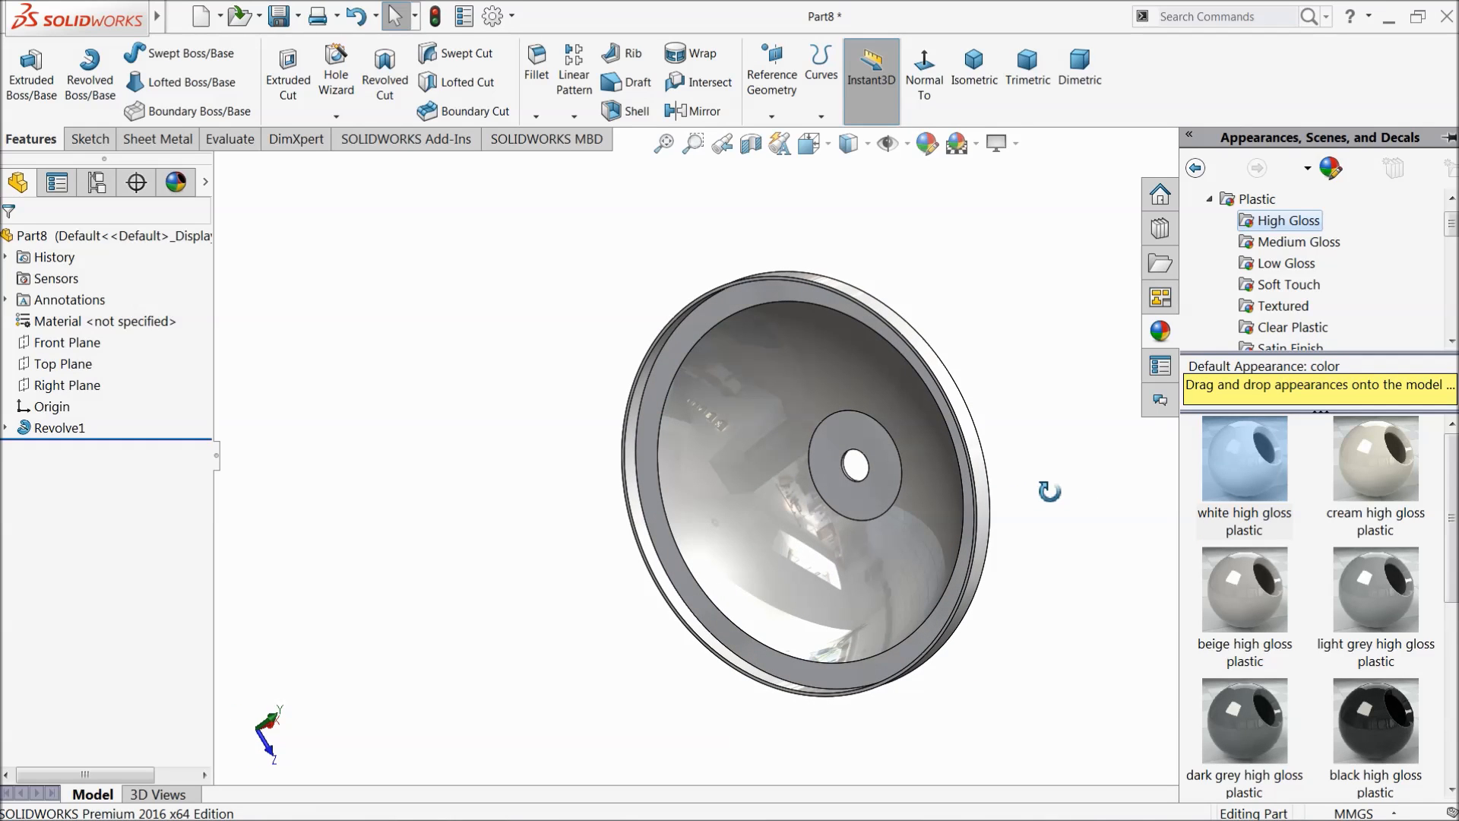
double_click(1251, 613)
double_click(1406, 490)
middle_click_drag(1003, 502, 1003, 537)
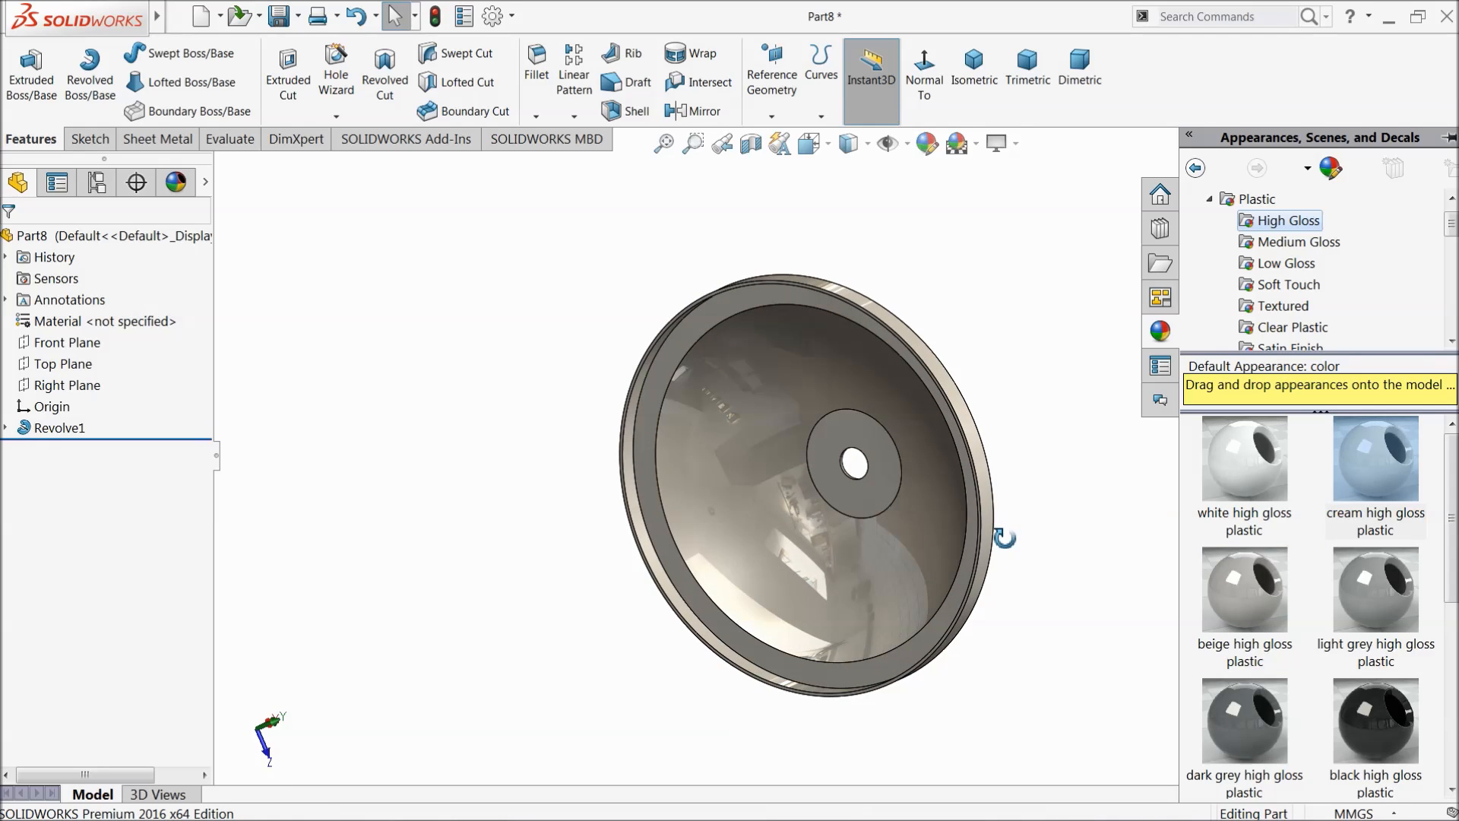
Step: Save the part as 8.Bulb Cover in the BobCat folder
middle_click_drag(1026, 466, 954, 465)
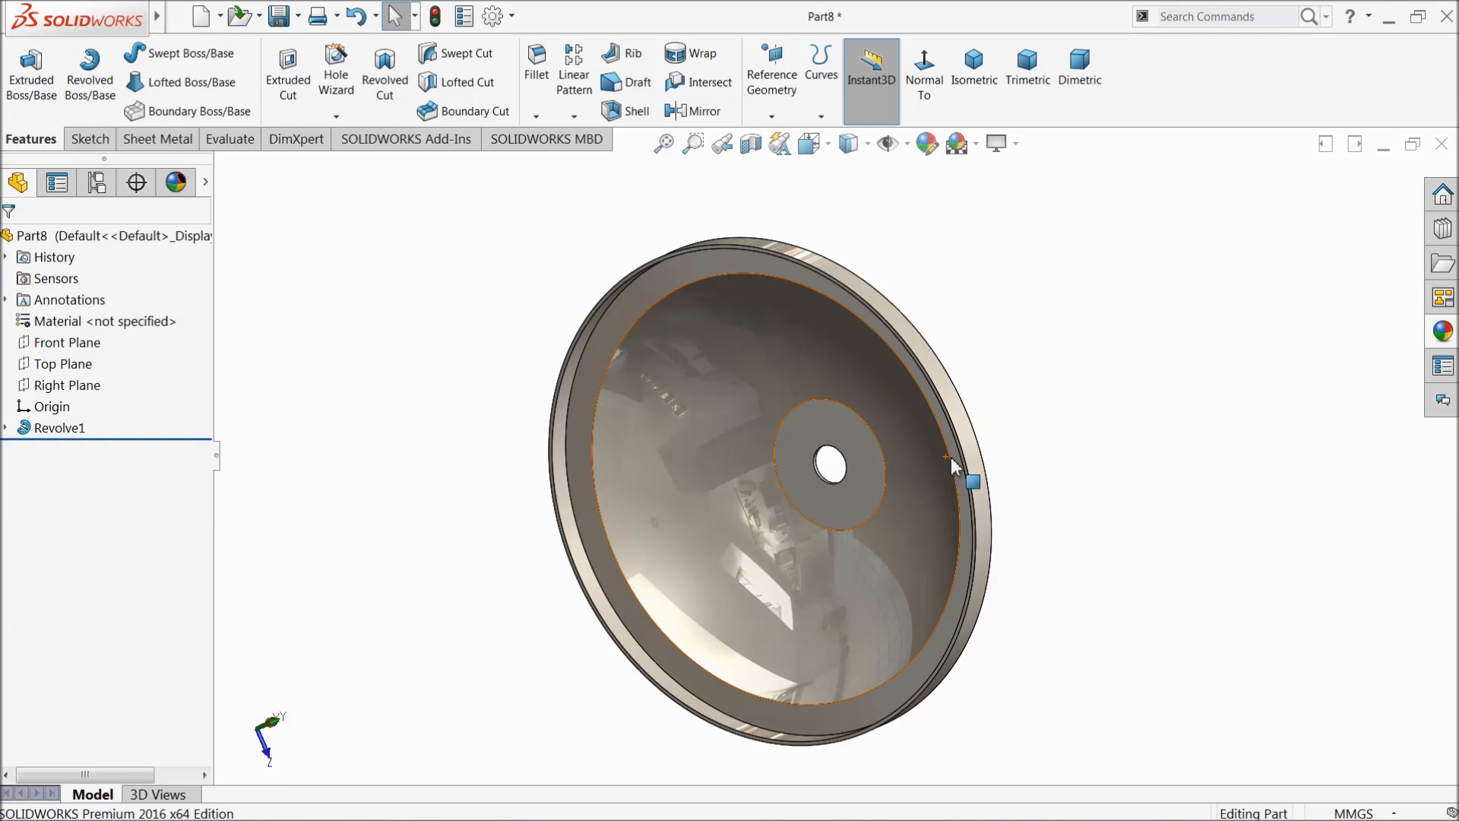
left_click(281, 15)
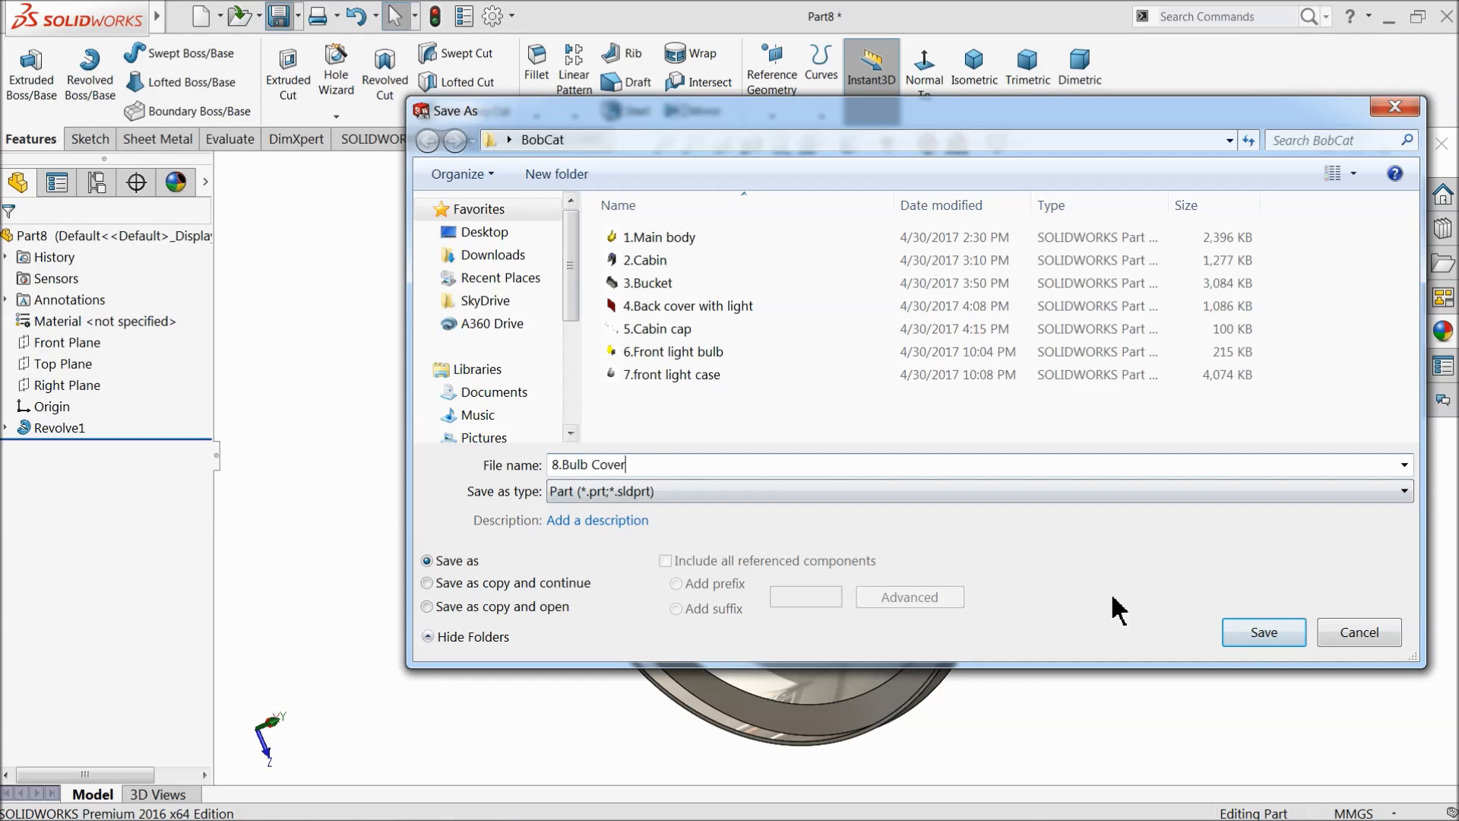
left_click(1250, 637)
Step: Reopen the revolve's profile sketch for editing and view it face-on
middle_click_drag(782, 506, 821, 476)
scroll(833, 422, "down", 5)
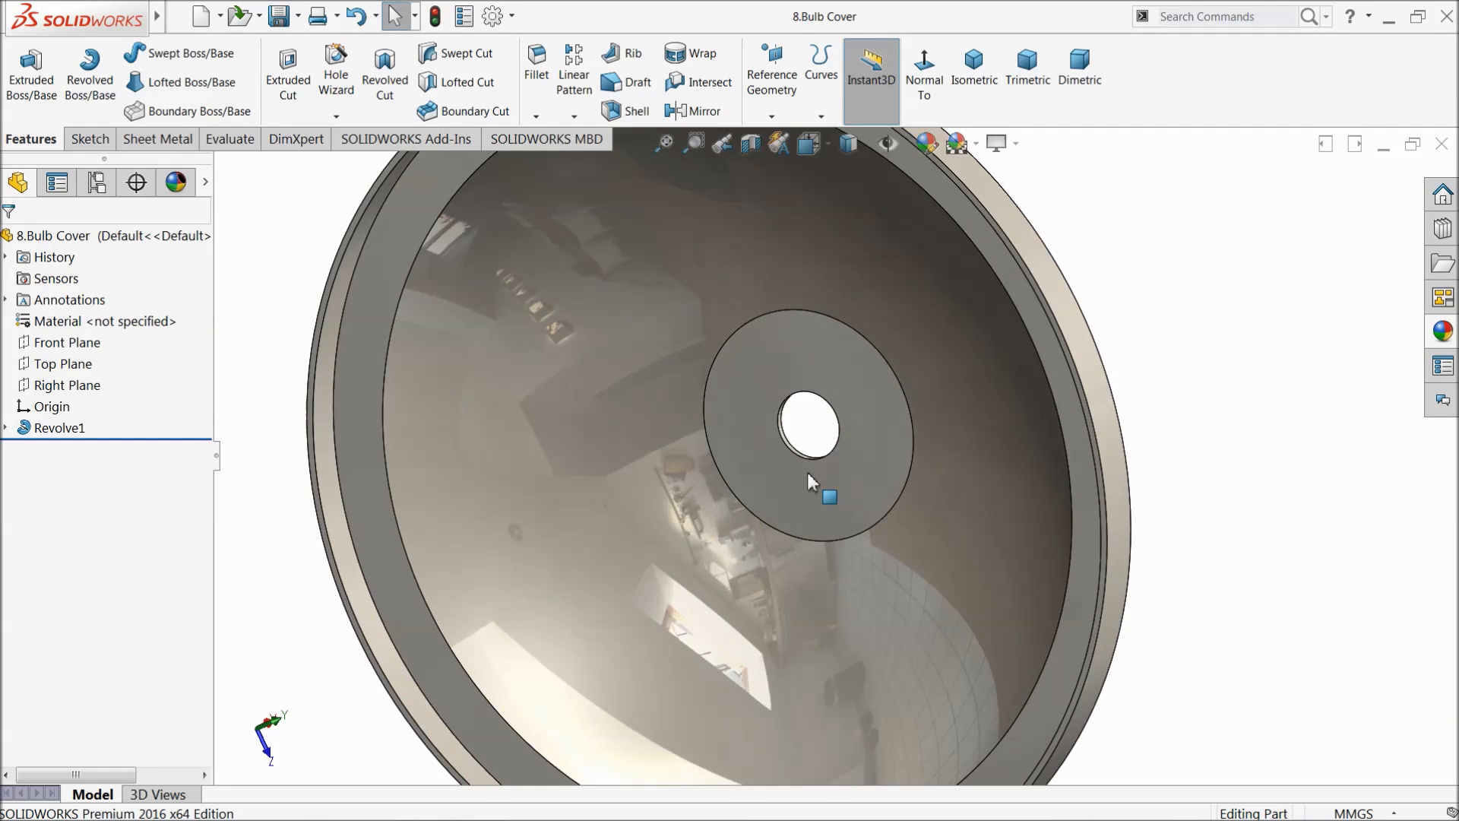
scroll(773, 429, "up", 3)
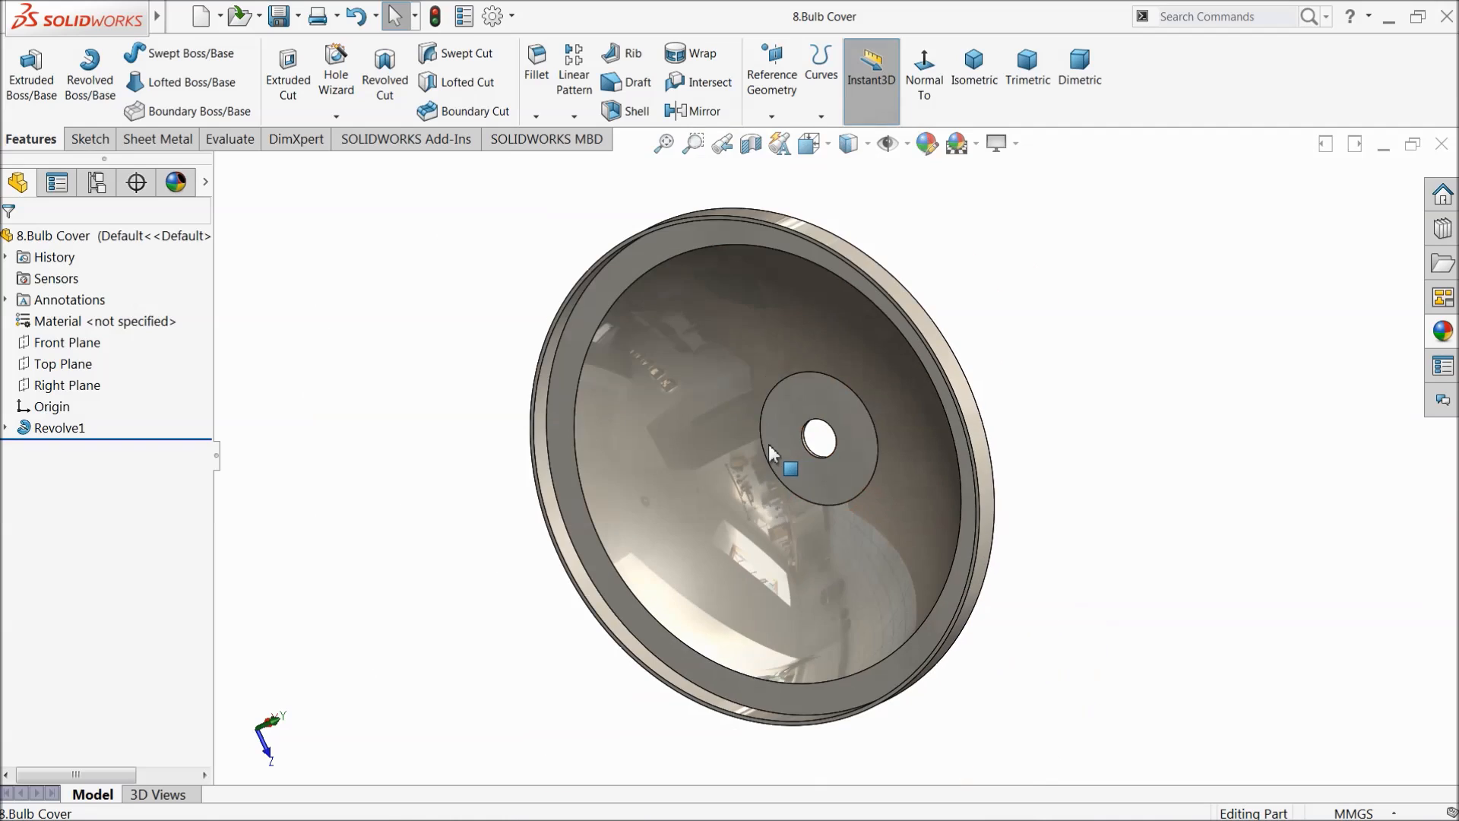
middle_click_drag(775, 434, 981, 440)
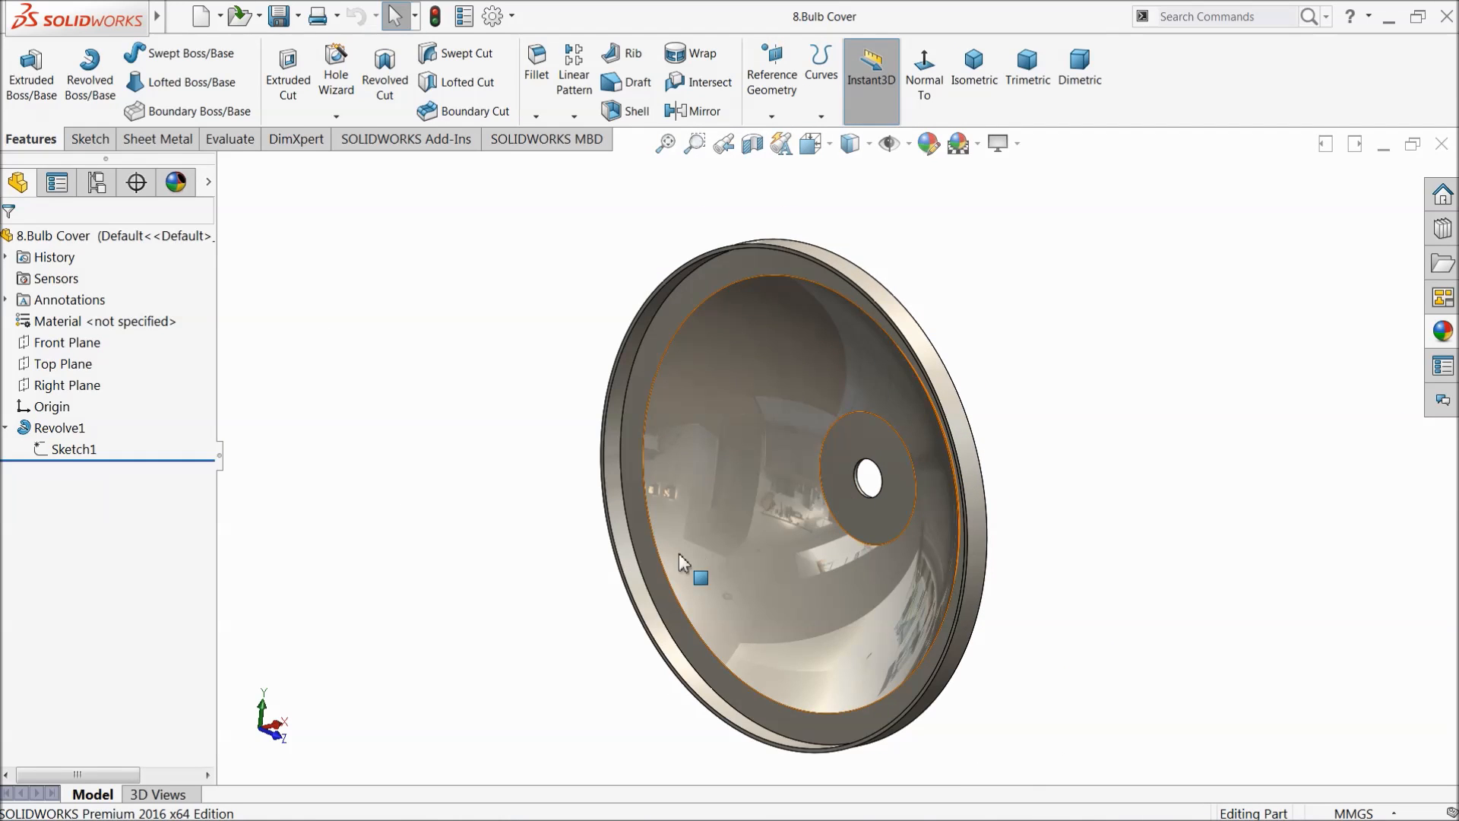
left_click(53, 450)
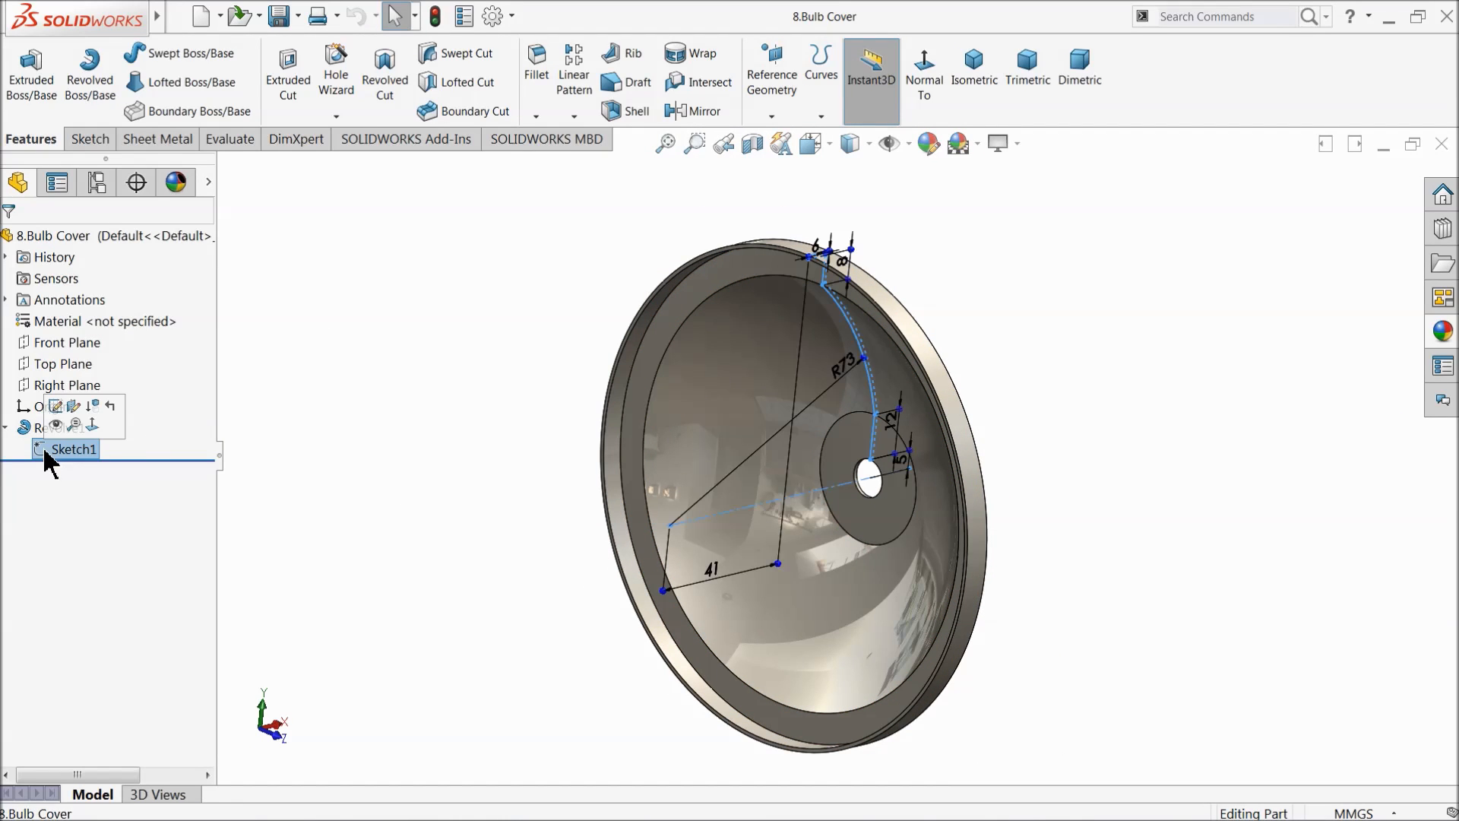
left_click(62, 414)
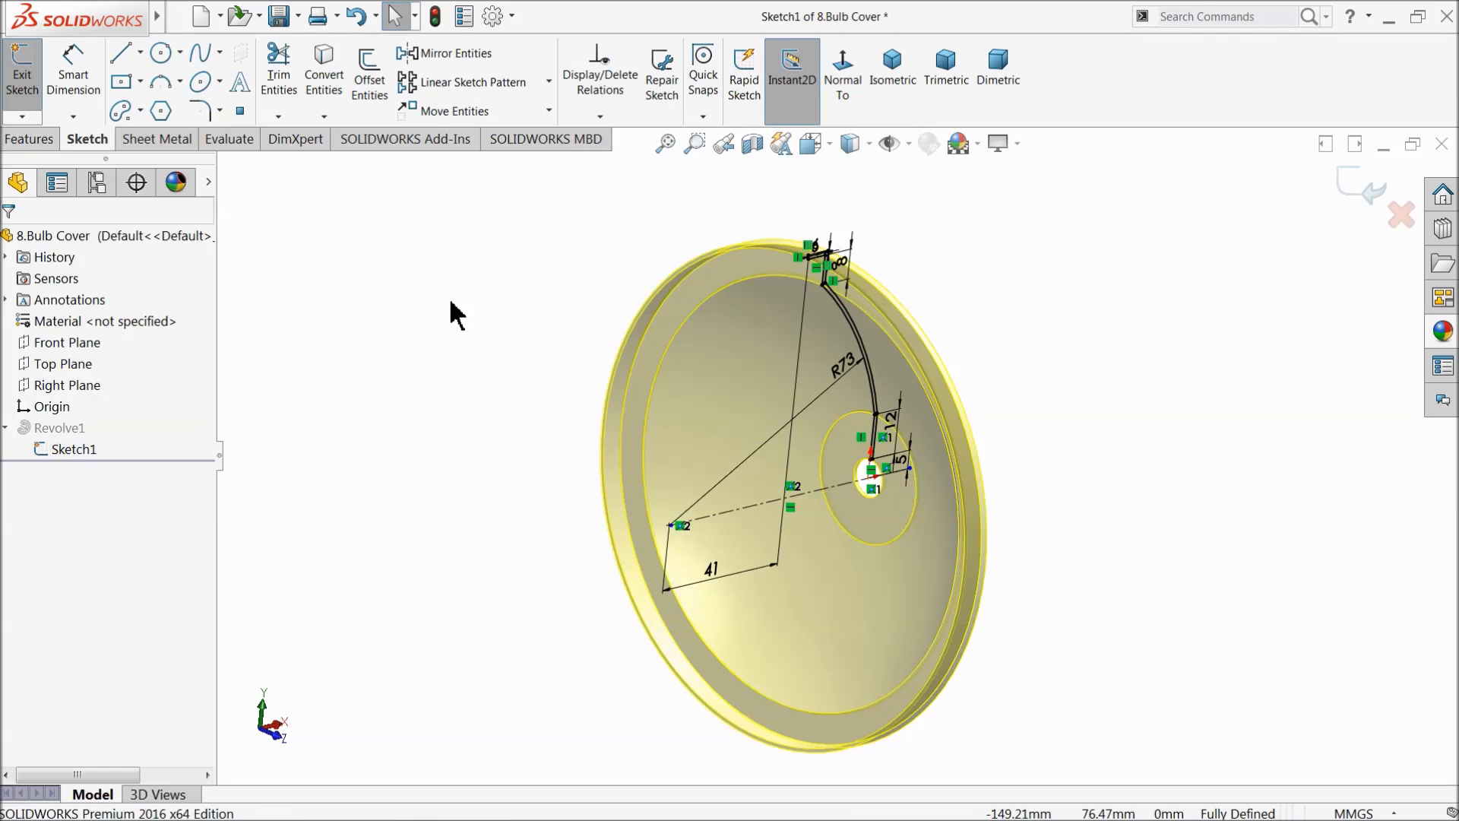
left_click(852, 95)
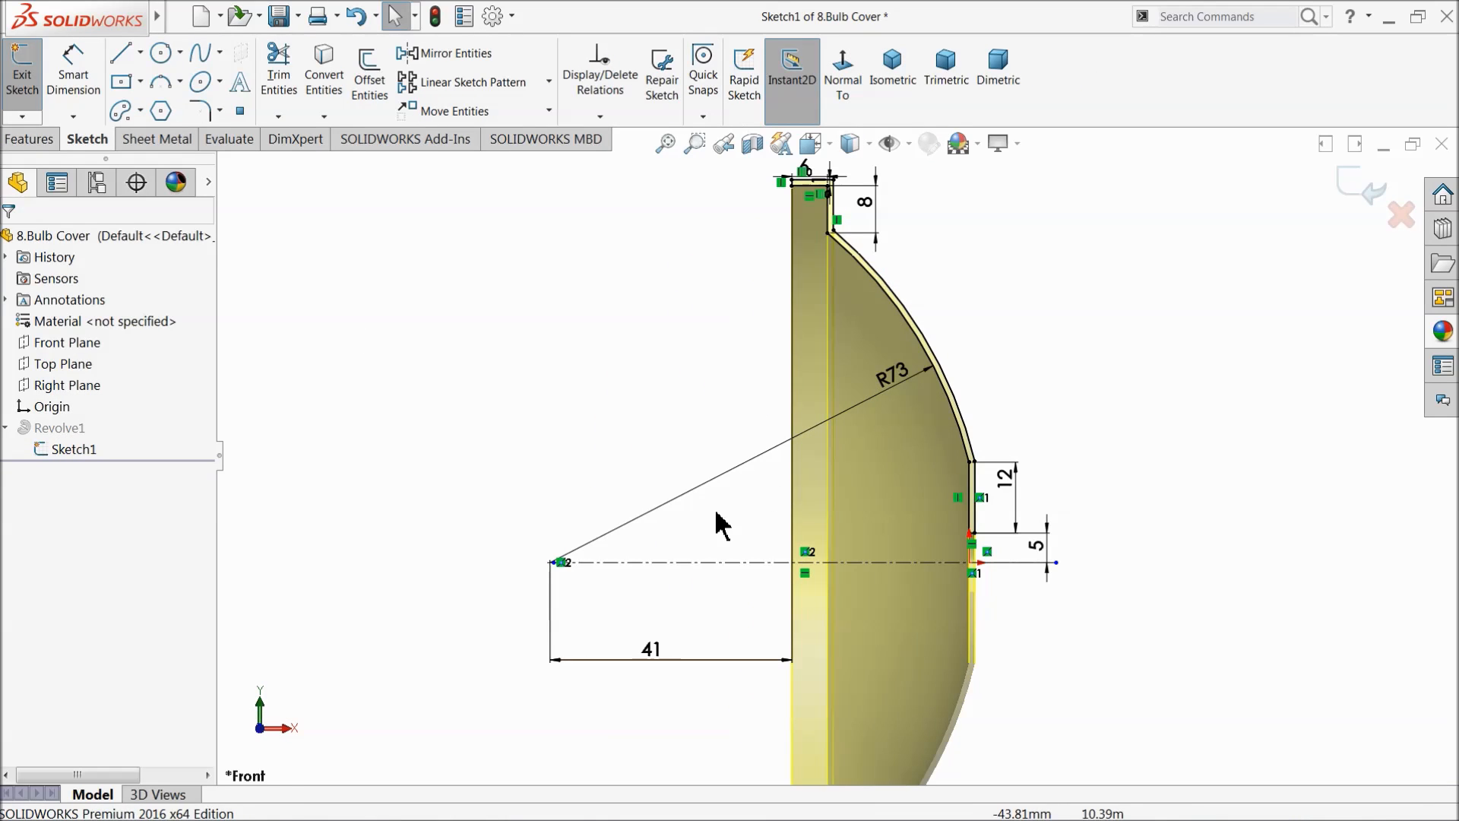
Step: Delete the 8 mm height dimension of the short vertical line at the profile's rim
scroll(867, 203, "down", 3)
left_click(841, 252)
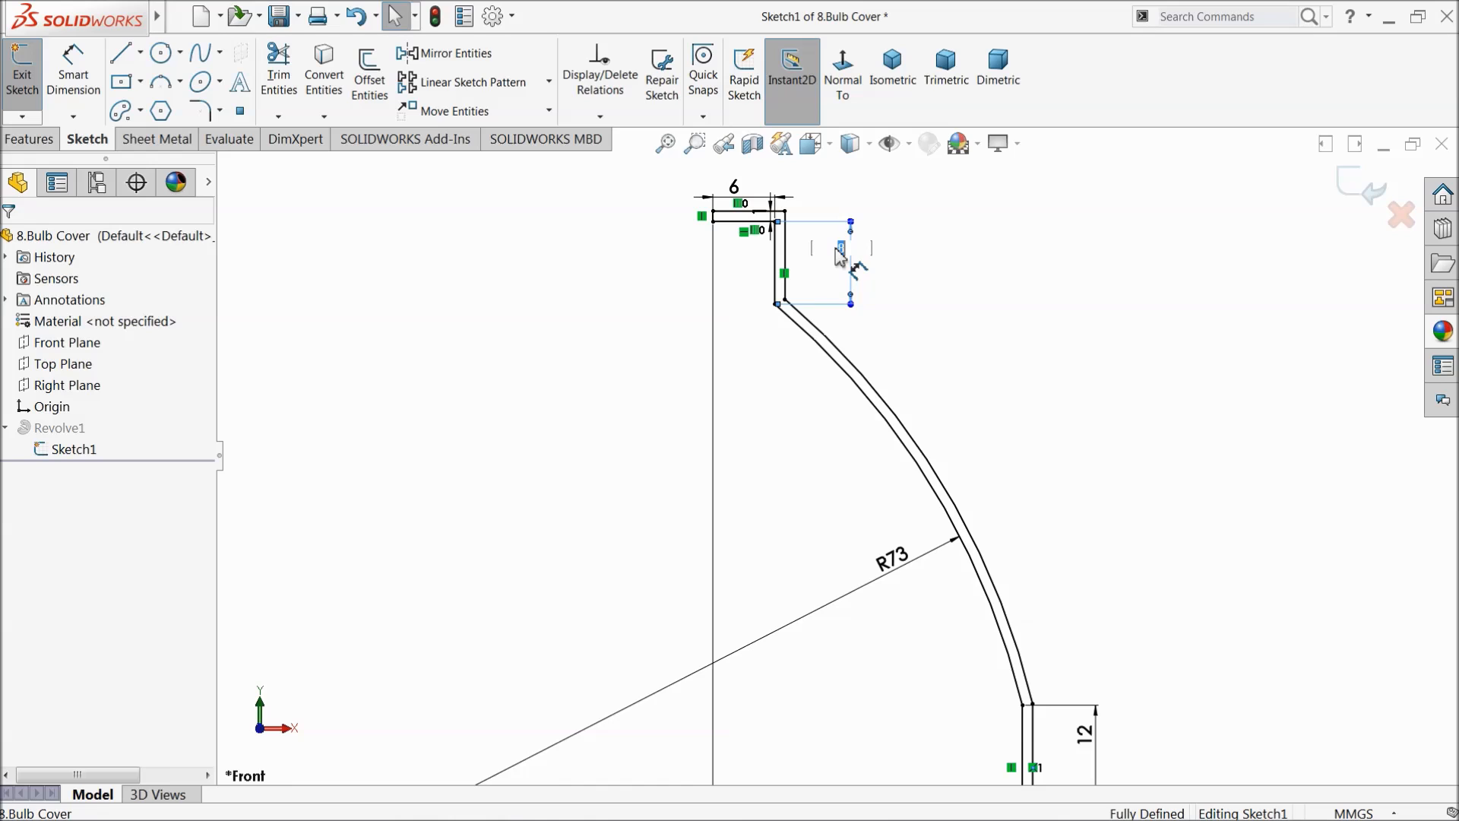
key("Return")
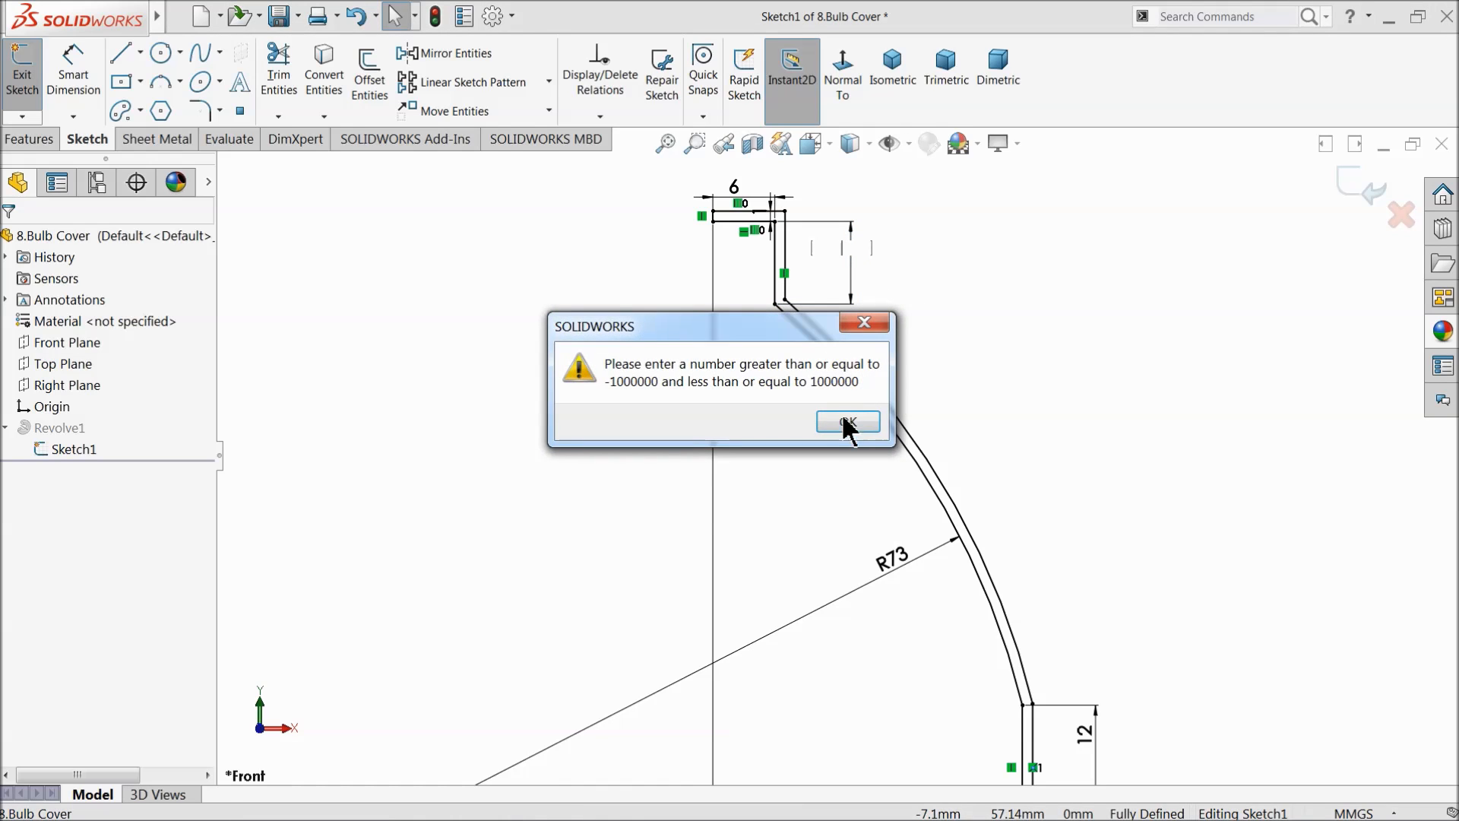
left_click(847, 419)
left_click(839, 251)
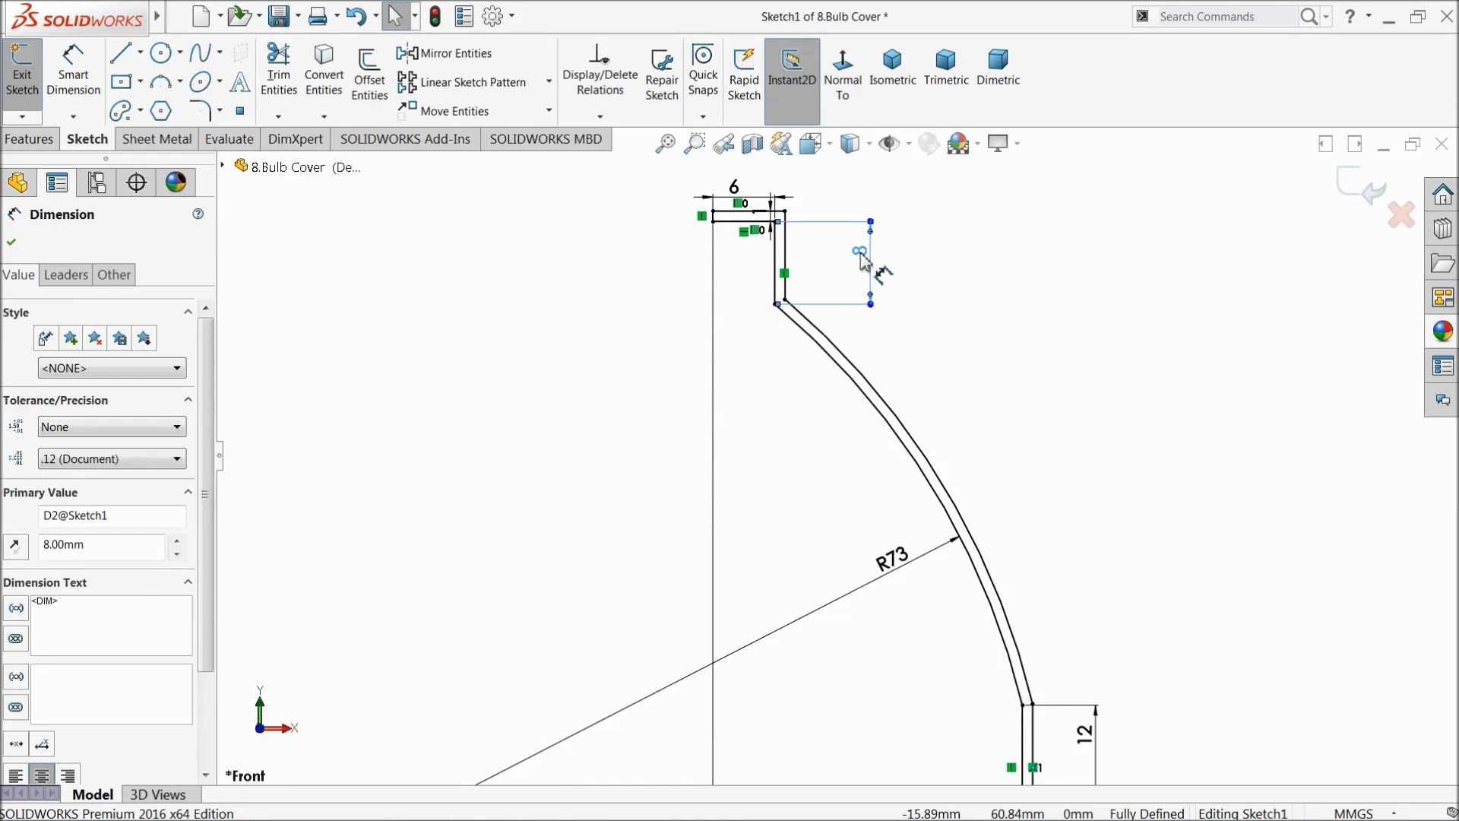
key("Delete")
Step: Dimension the vertical distance from the rim's lower horizontal line to the centerline as 64 mm, and exit the sketch to rebuild the revolve
left_click(73, 72)
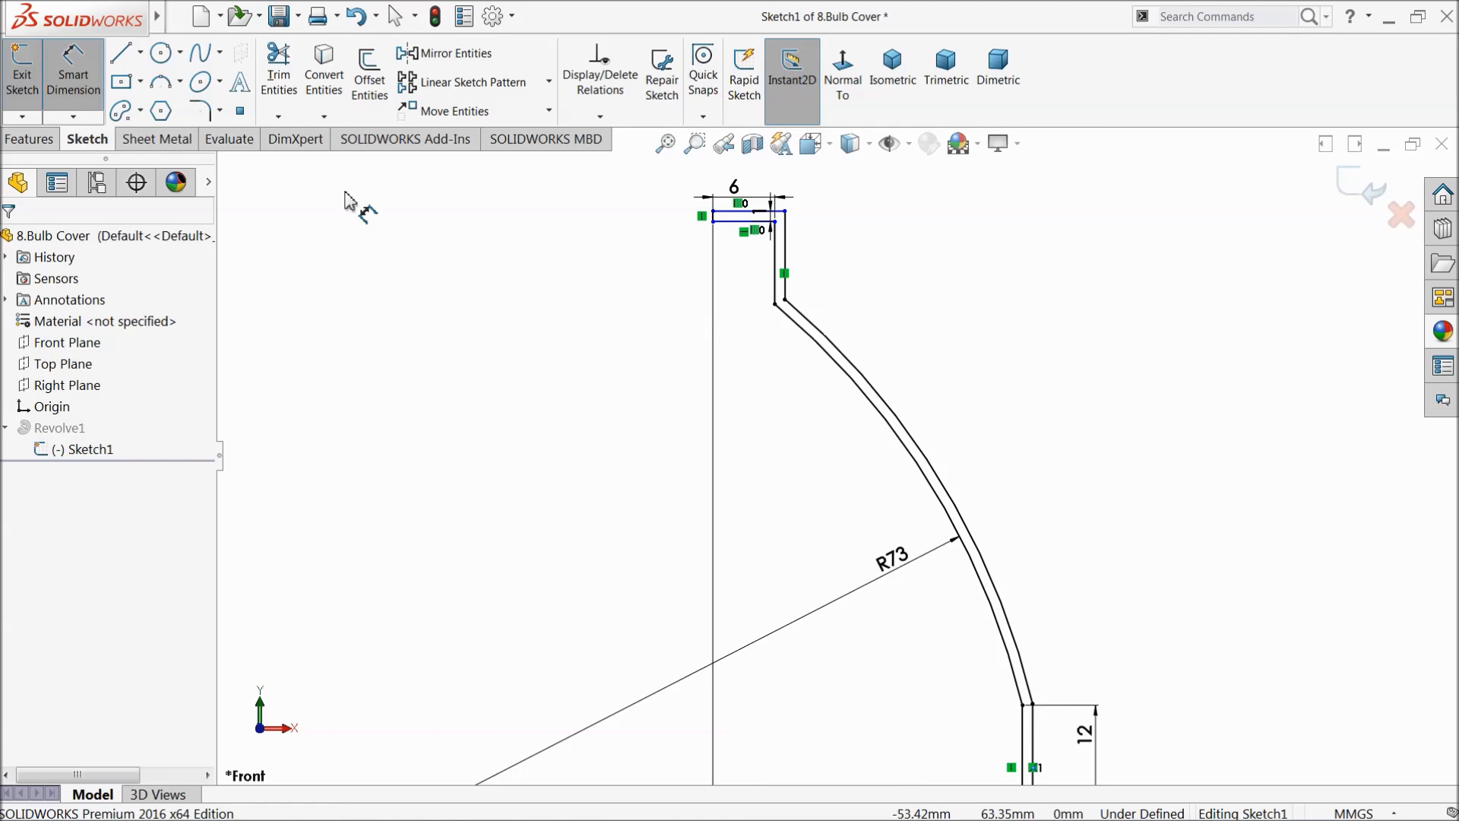
key("f")
scroll(825, 437, "up", 3)
scroll(873, 534, "down", 3)
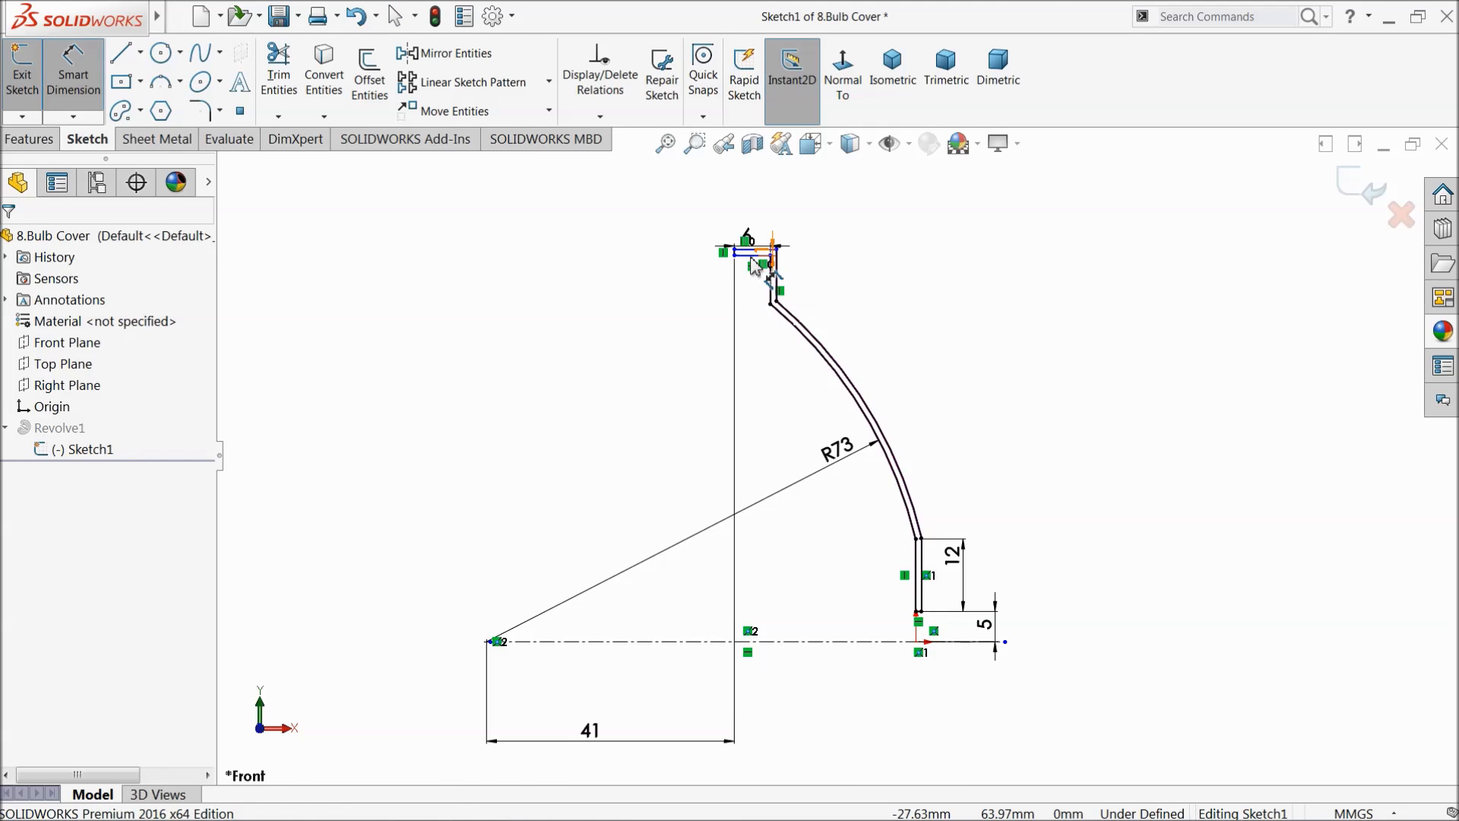
scroll(751, 264, "down", 3)
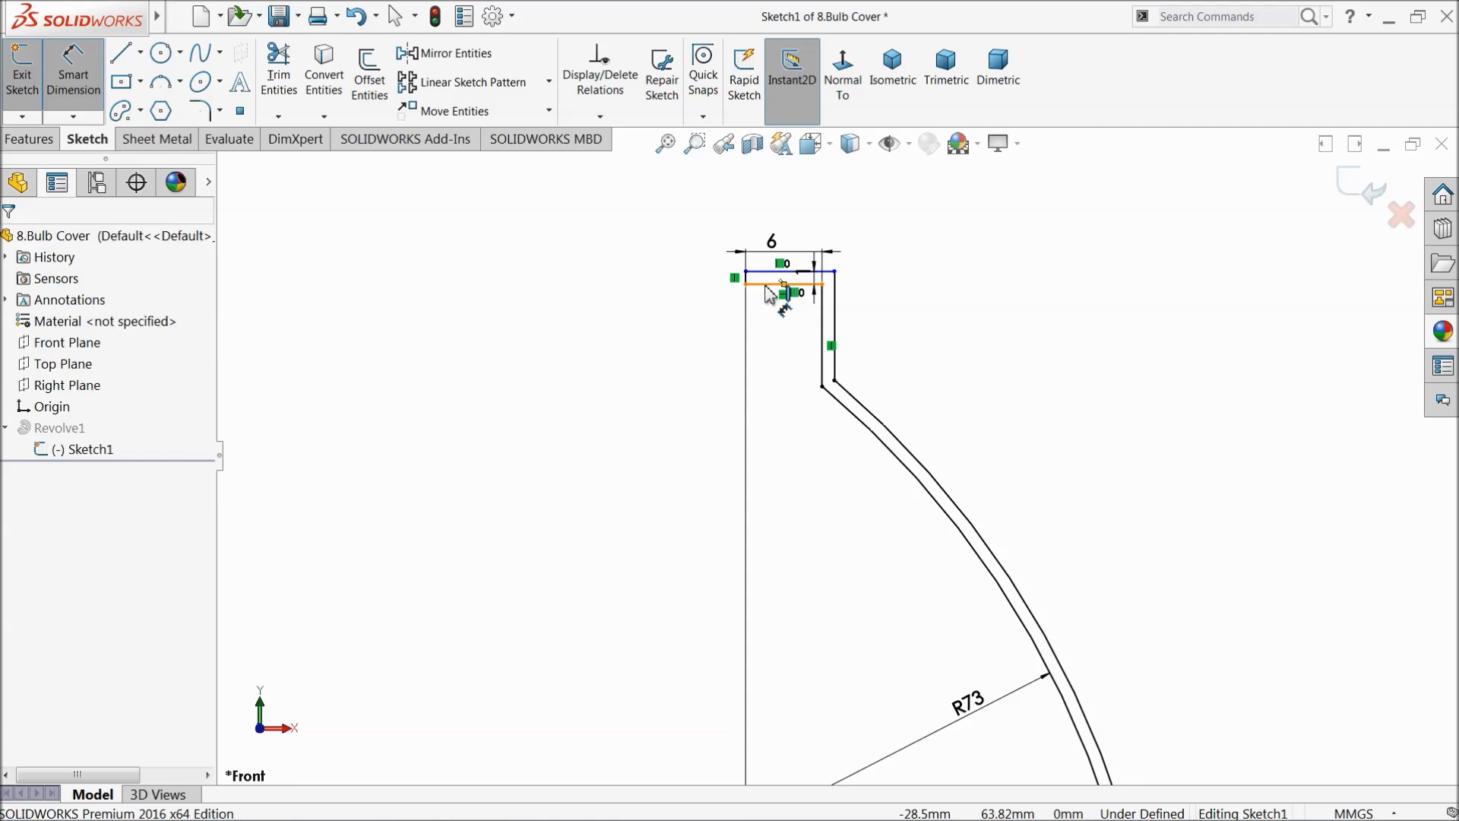
left_click(780, 289)
scroll(792, 372, "up", 4)
left_click(863, 713)
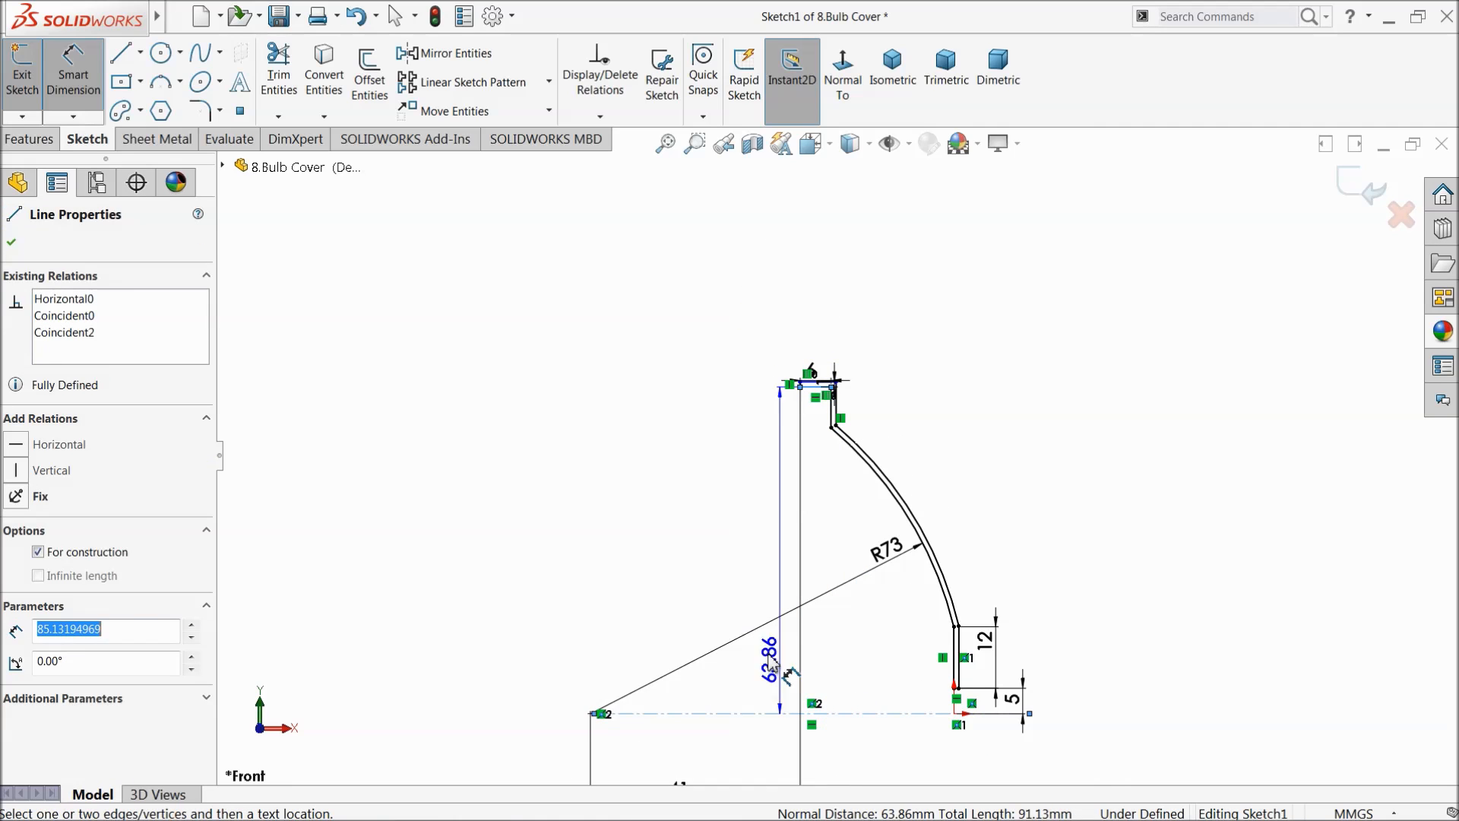
left_click(496, 532)
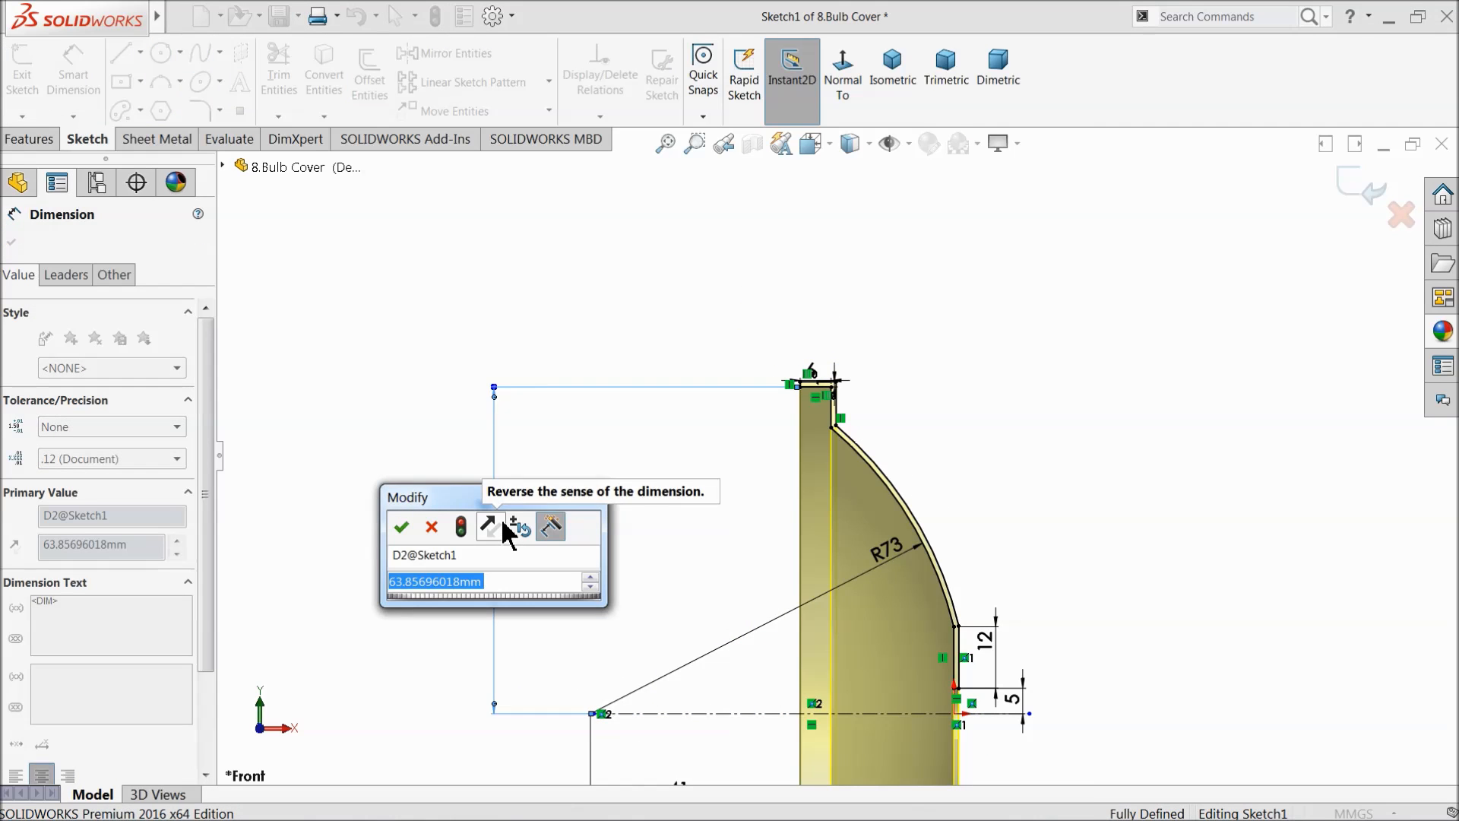
type("64")
left_click(402, 526)
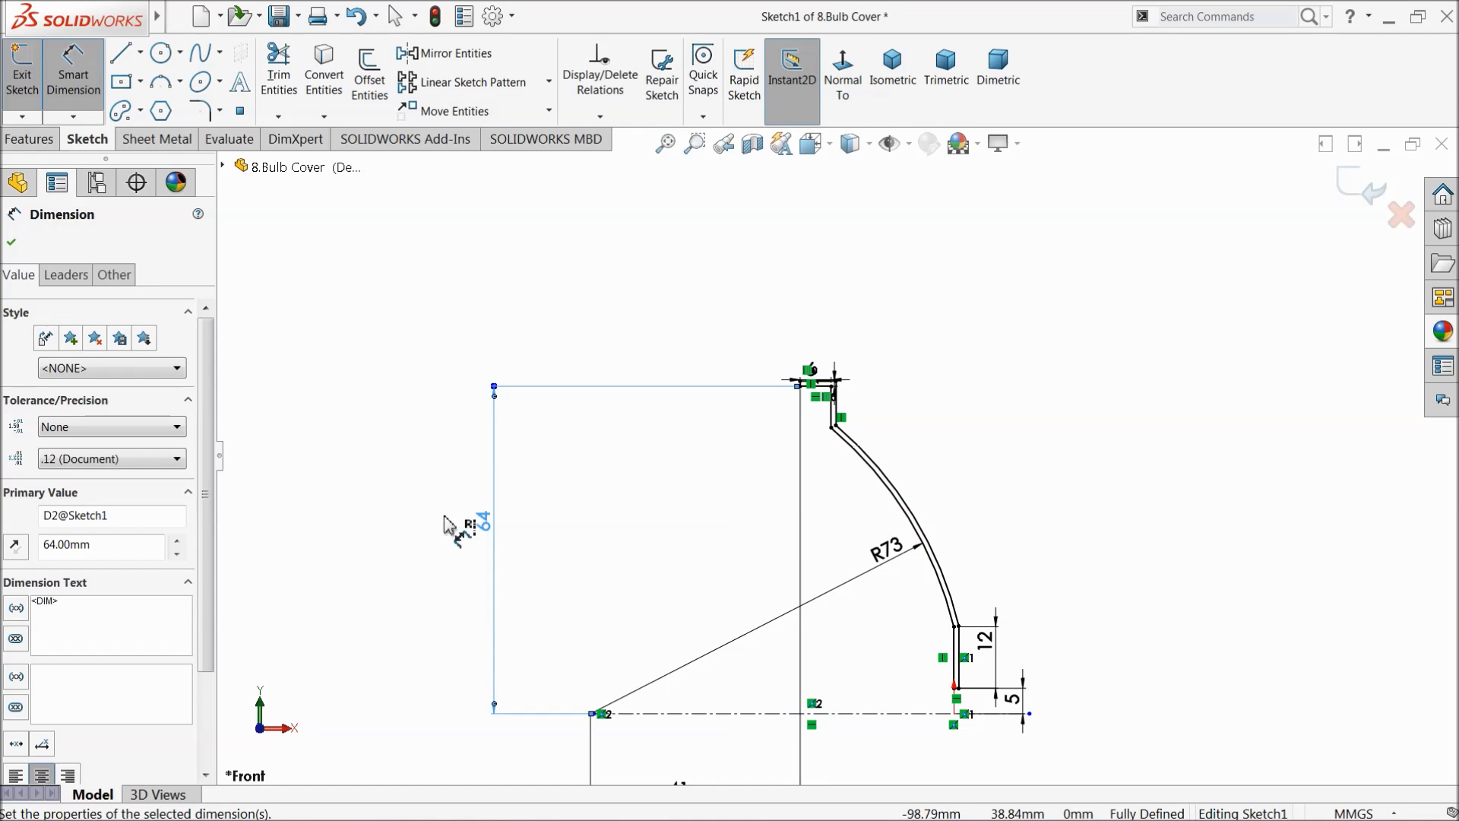
left_click(1354, 193)
mouse_move(837, 414)
middle_mouse_down()
mouse_move(772, 434)
mouse_move(867, 455)
mouse_move(865, 524)
middle_mouse_up()
scroll(866, 528, "down", 6)
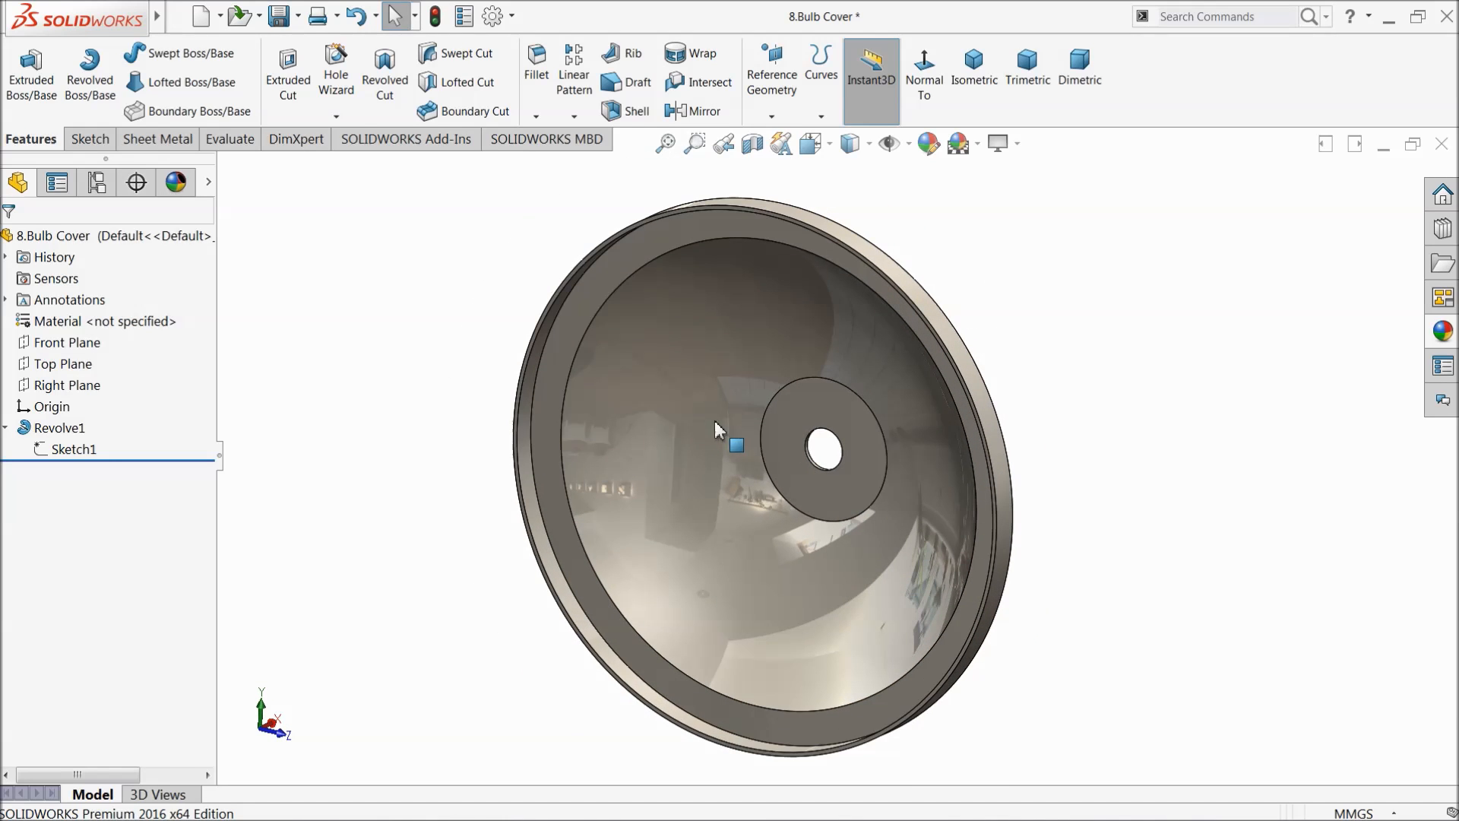
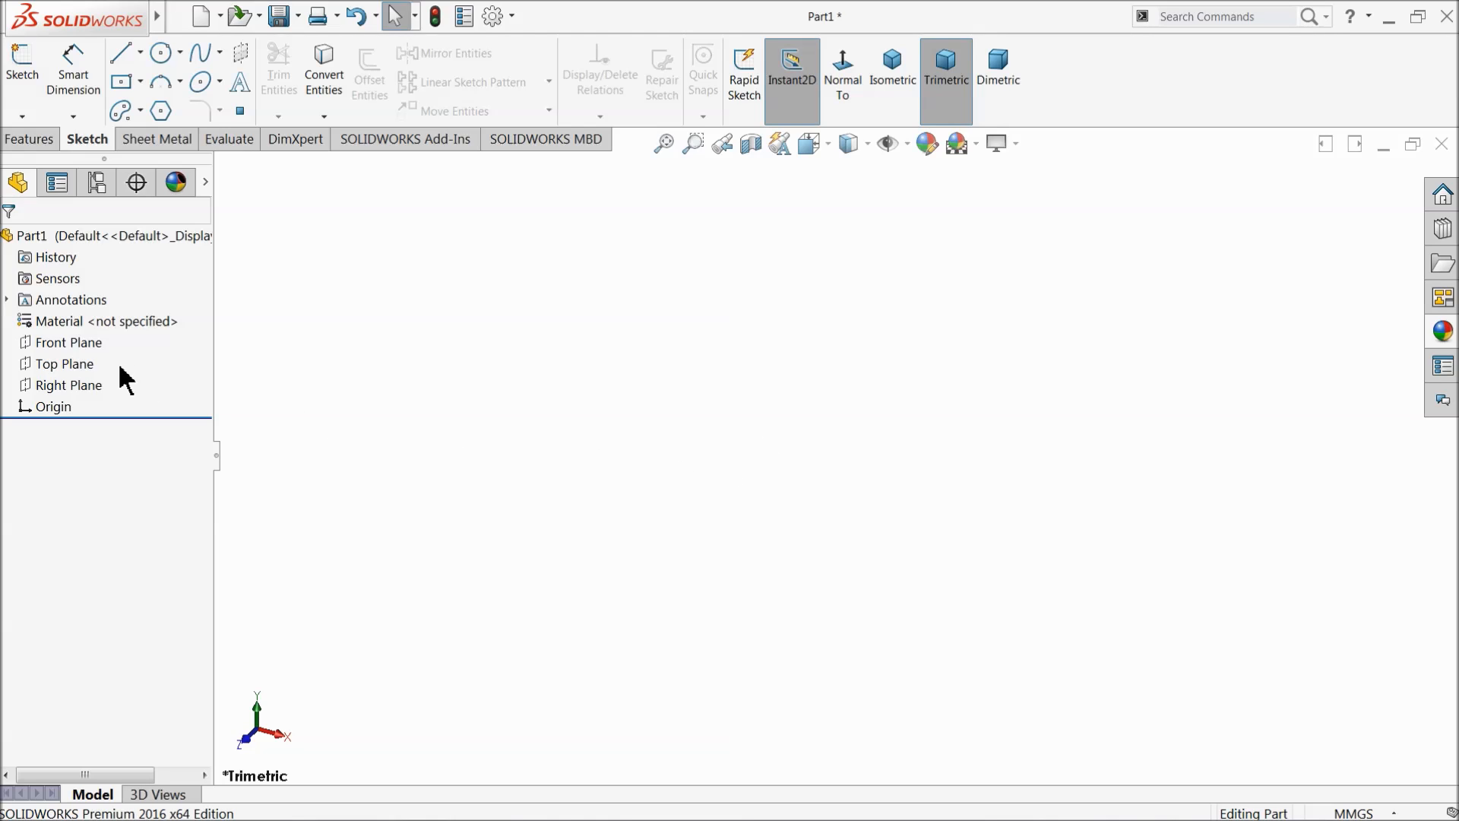
Step: Start a sketch on the Front Plane and draw a horizontal centerline about 231 mm long through the origin
left_click(24, 344)
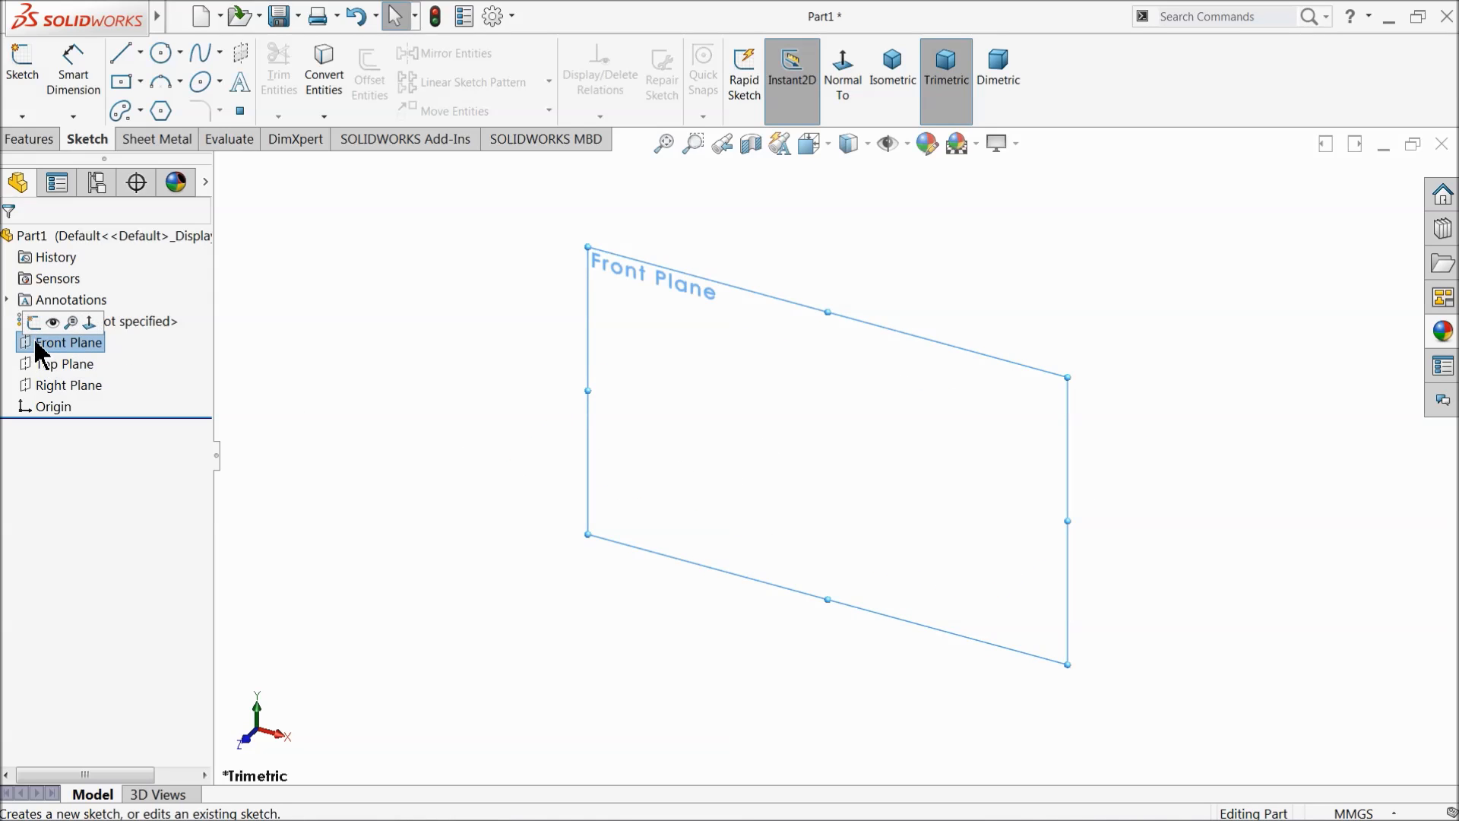
left_click(33, 323)
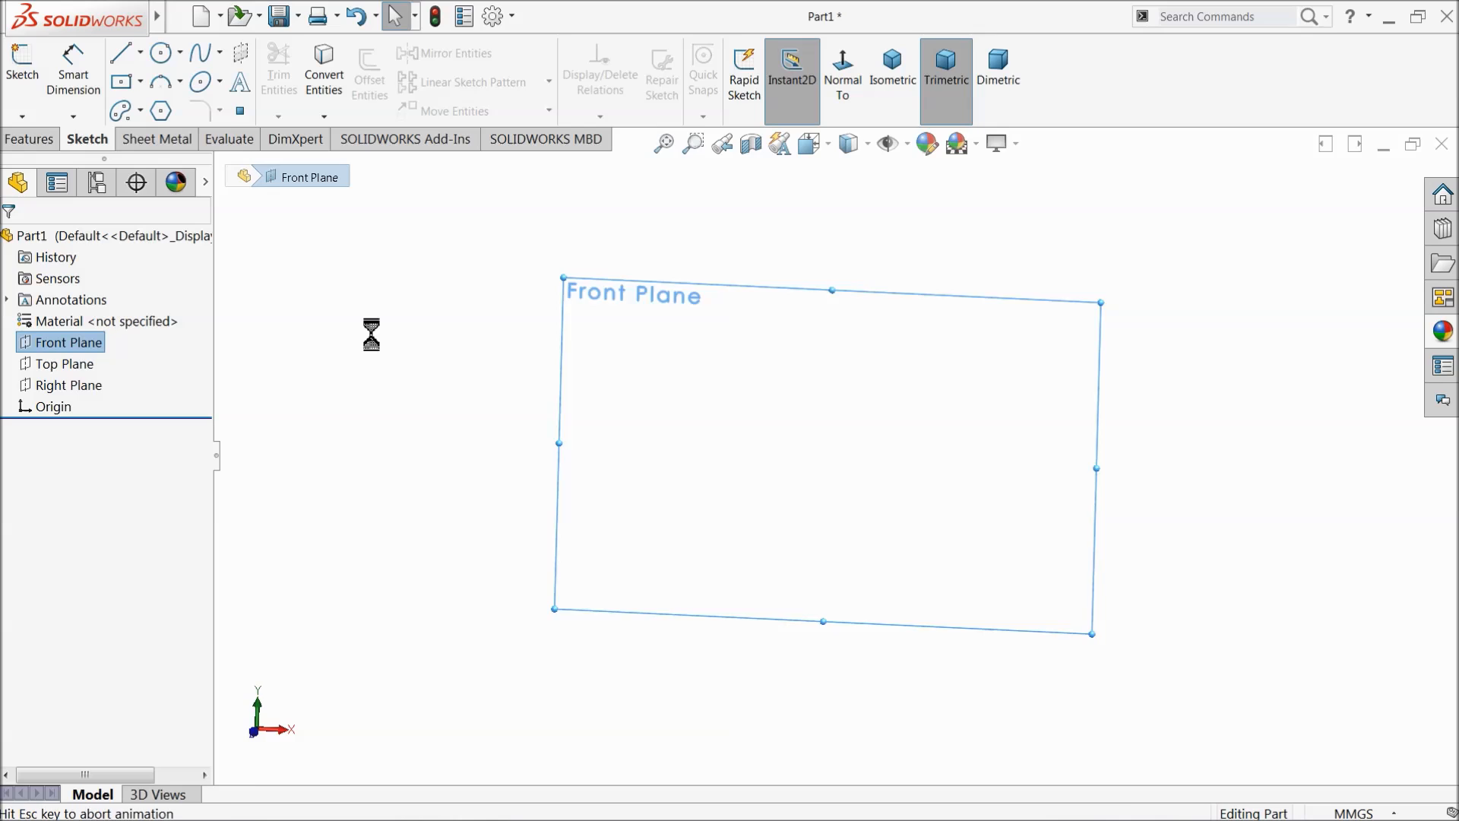
left_click(141, 54)
left_click(158, 98)
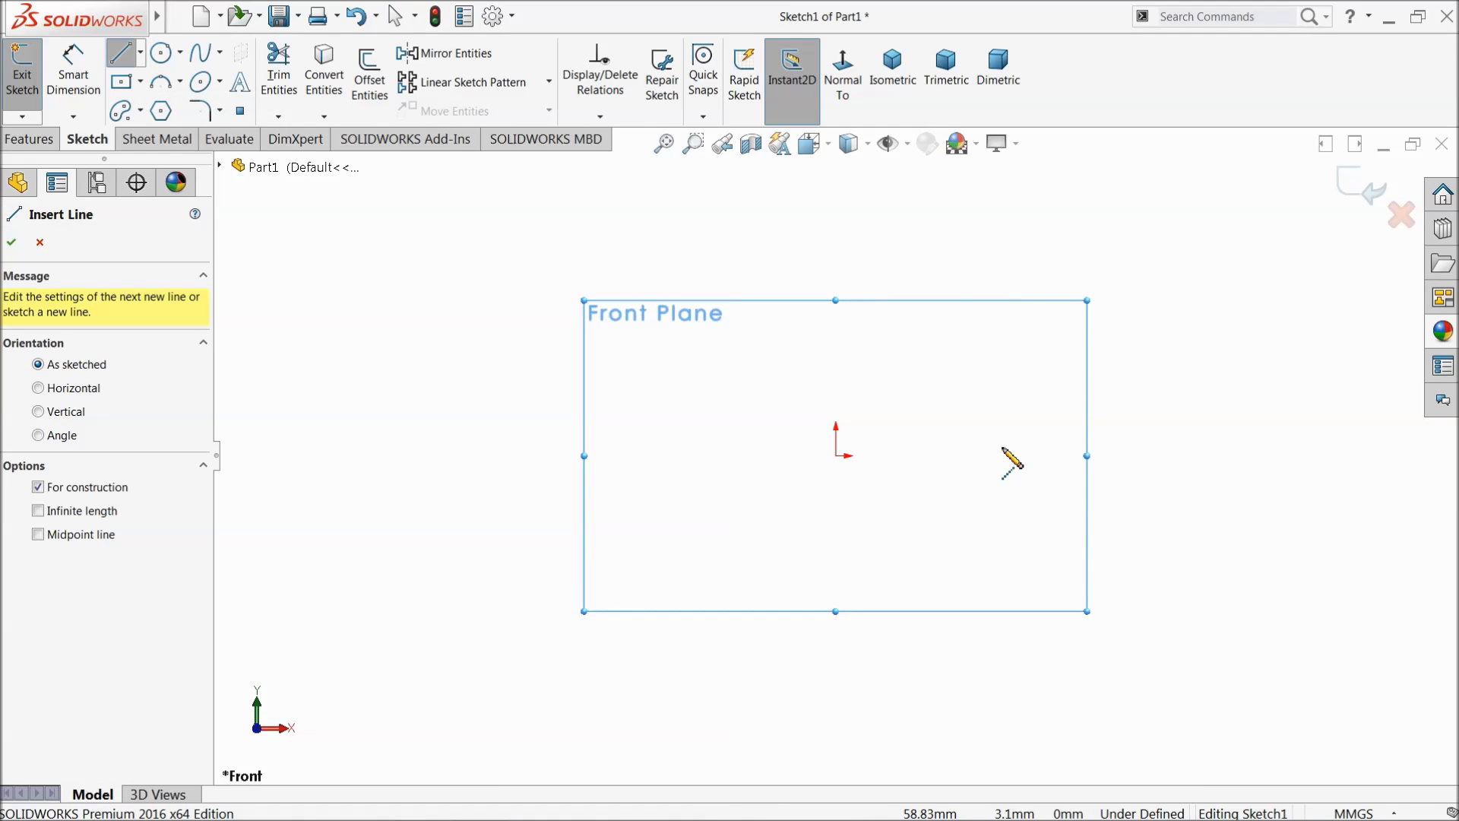
left_click(1002, 455)
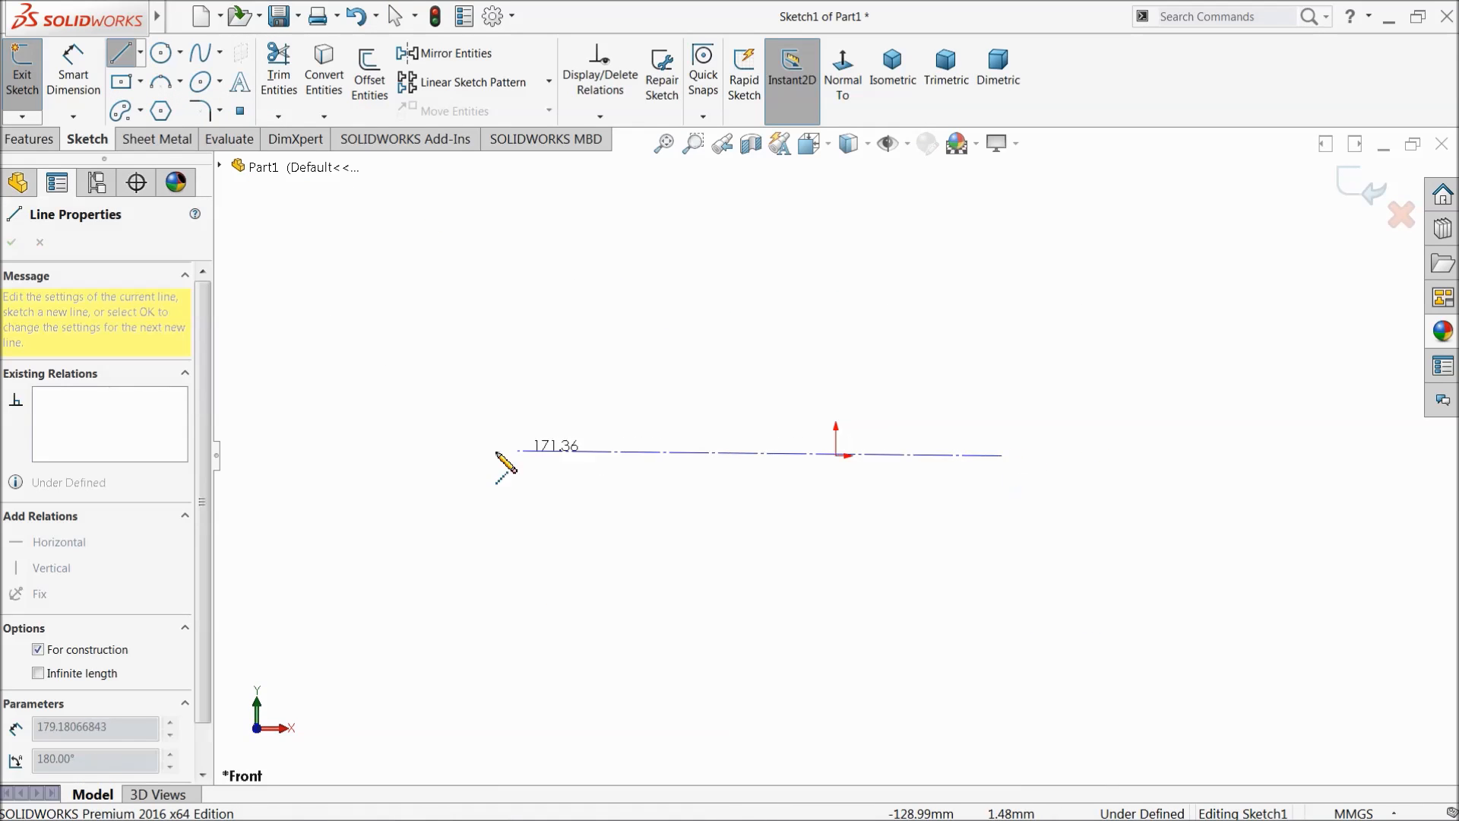
left_click(349, 456)
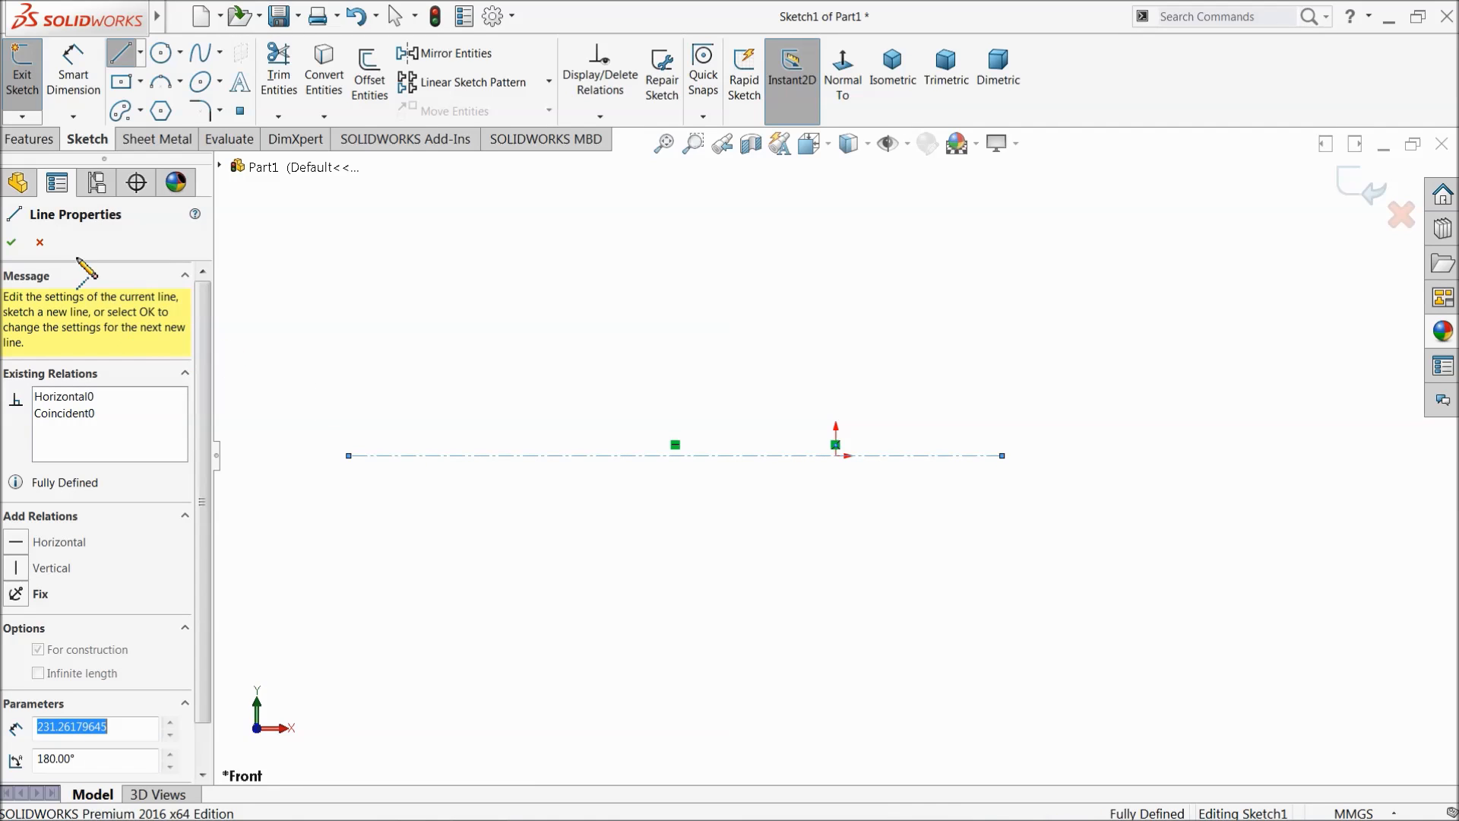
right_click(318, 335)
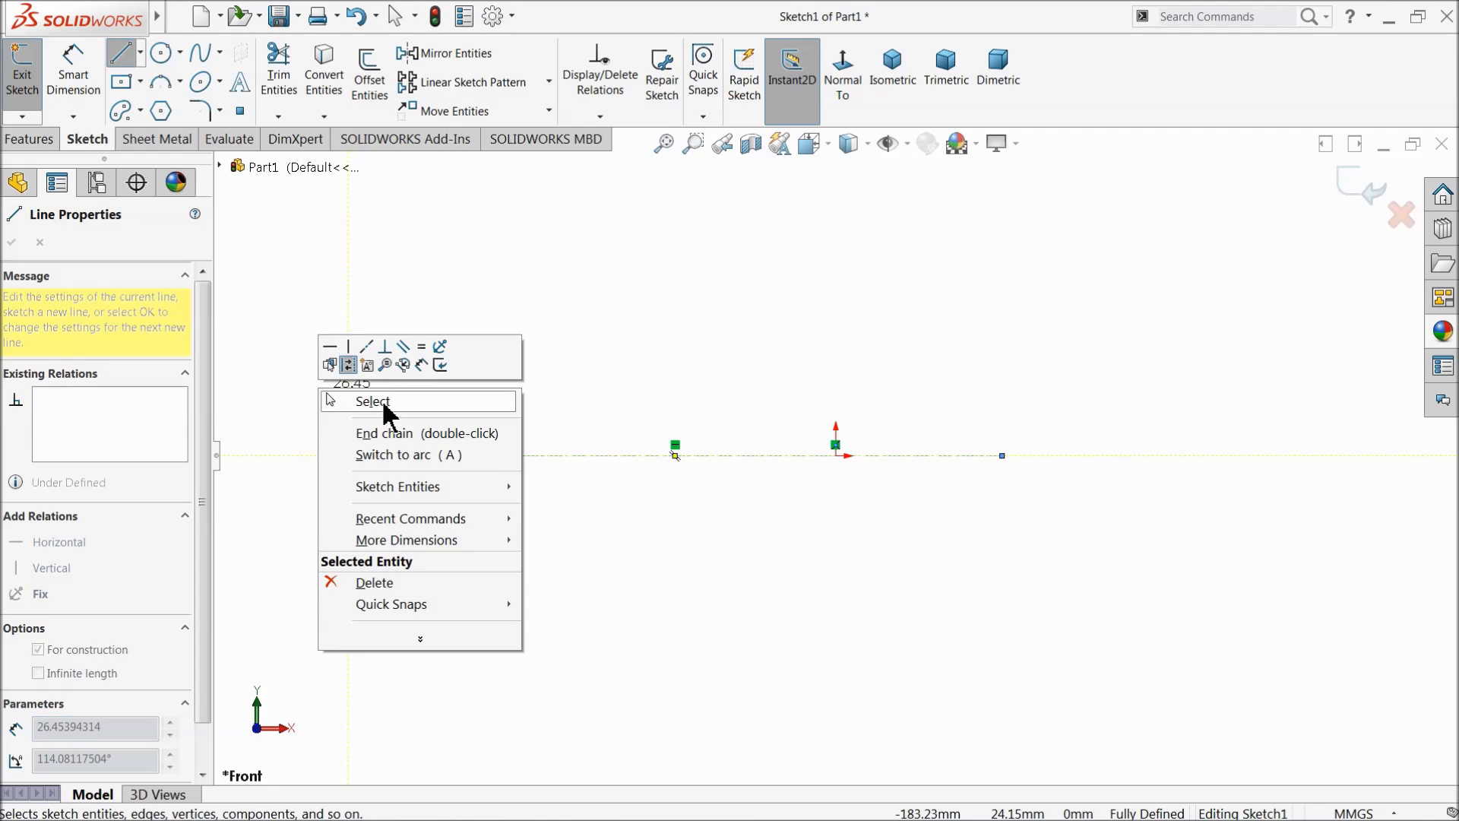
left_click(368, 398)
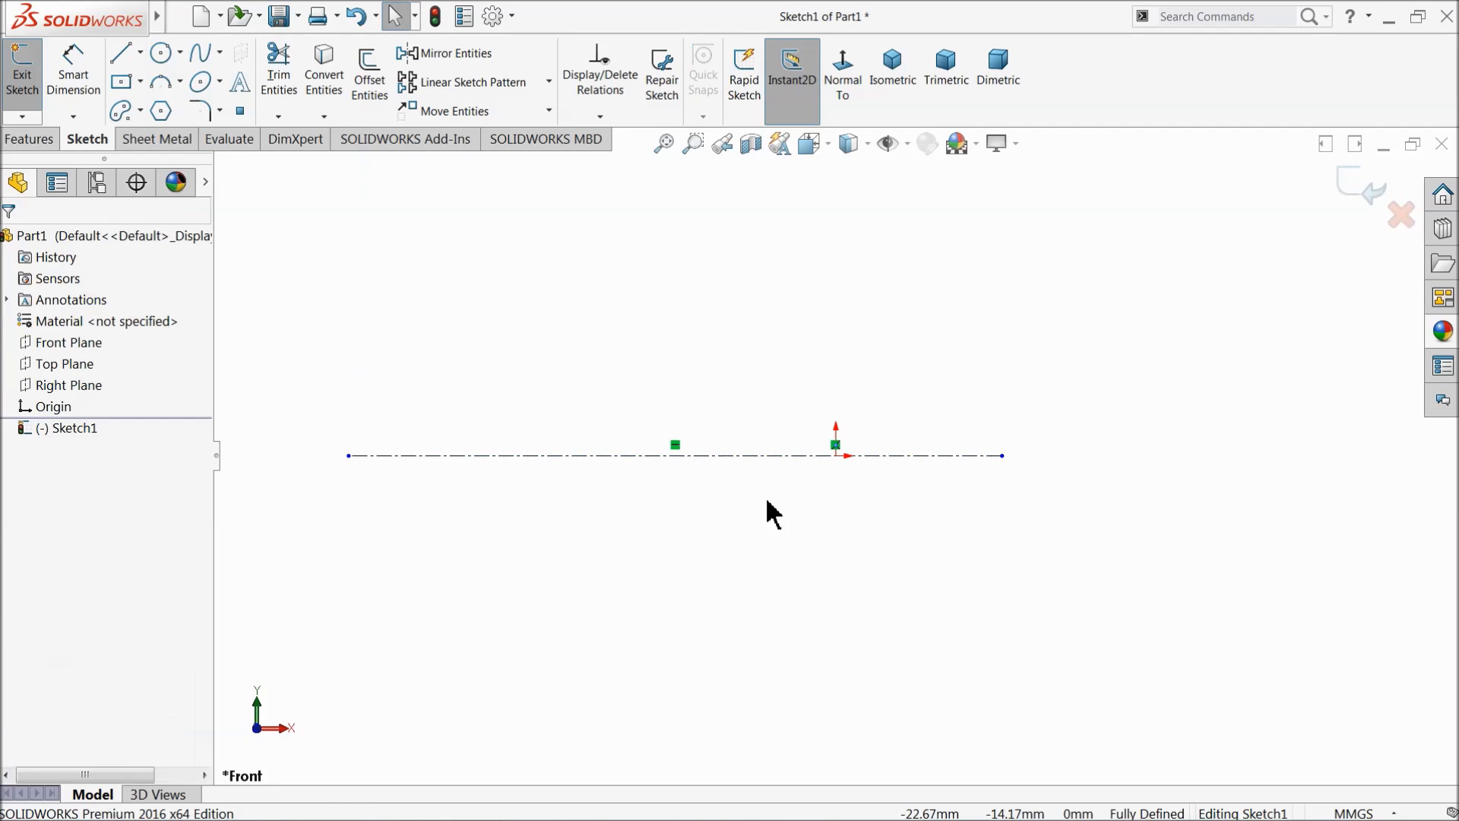
Step: Sketch the open rim outline above the centerline: an about 12 mm horizontal line, a slope, an about 26 mm top line, a vertical and a short return line
left_click(121, 53)
scroll(663, 370, "down", 5)
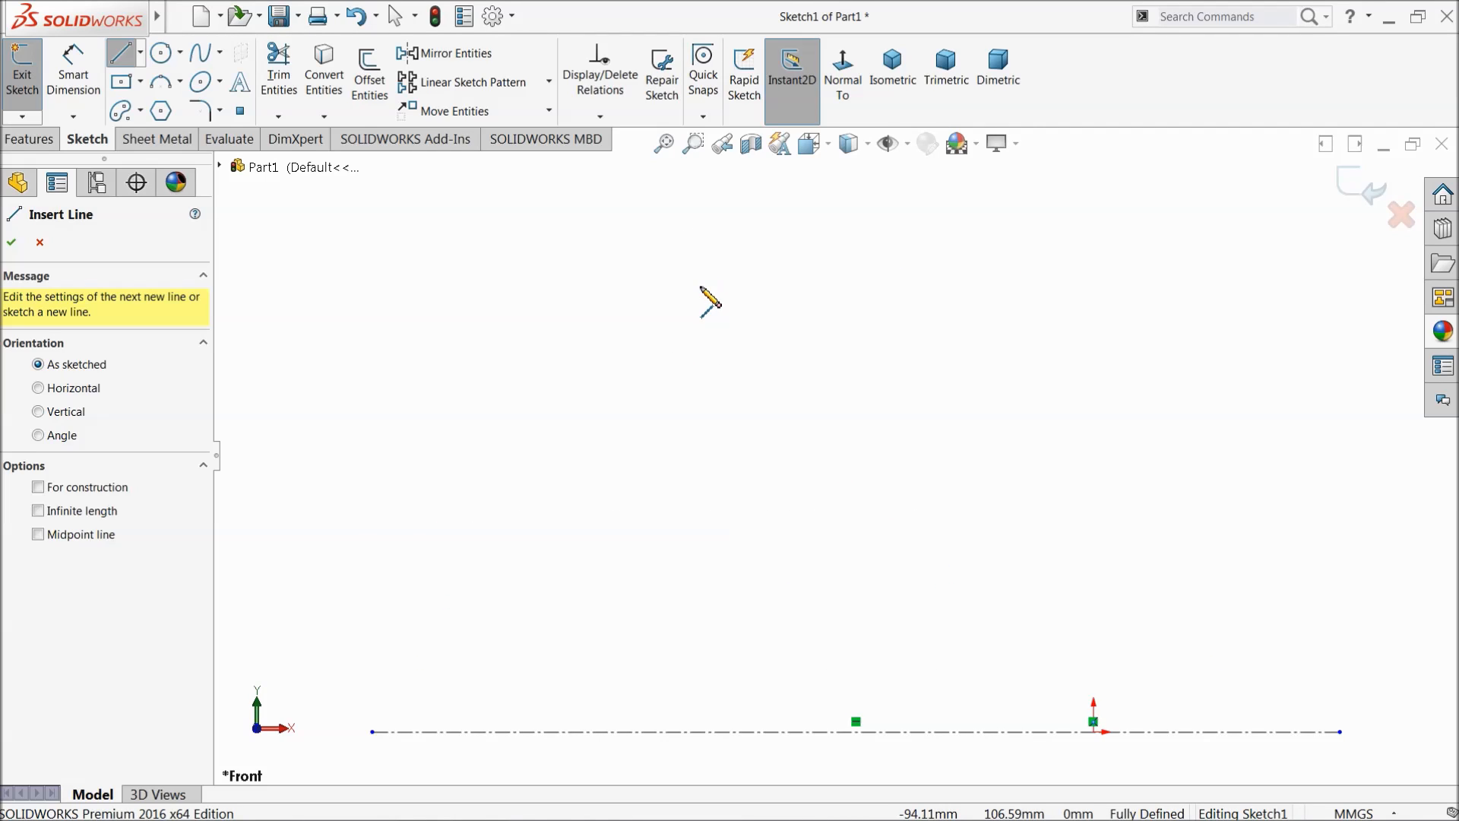
left_click(700, 286)
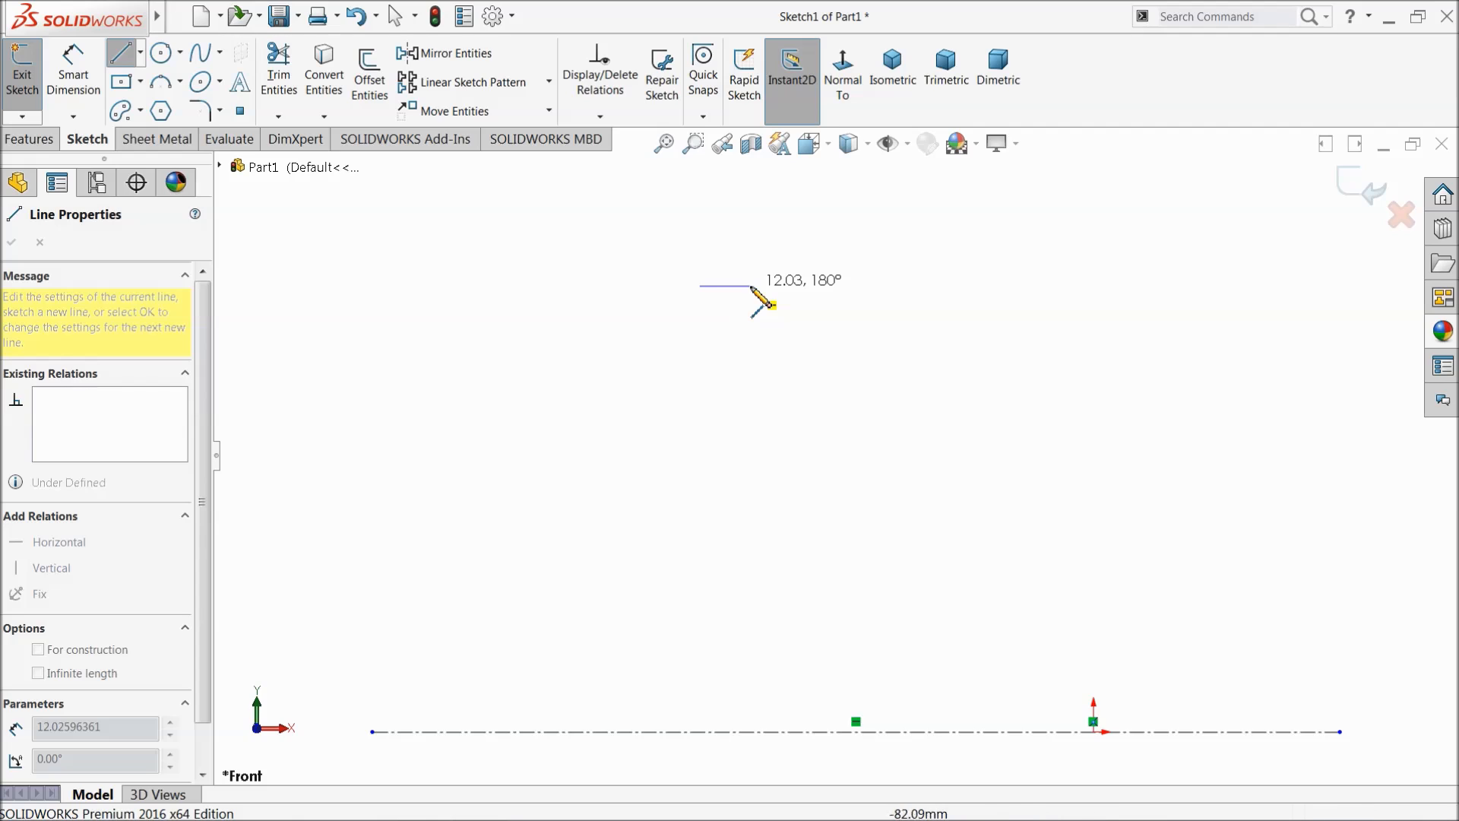
left_click(751, 286)
left_click(796, 209)
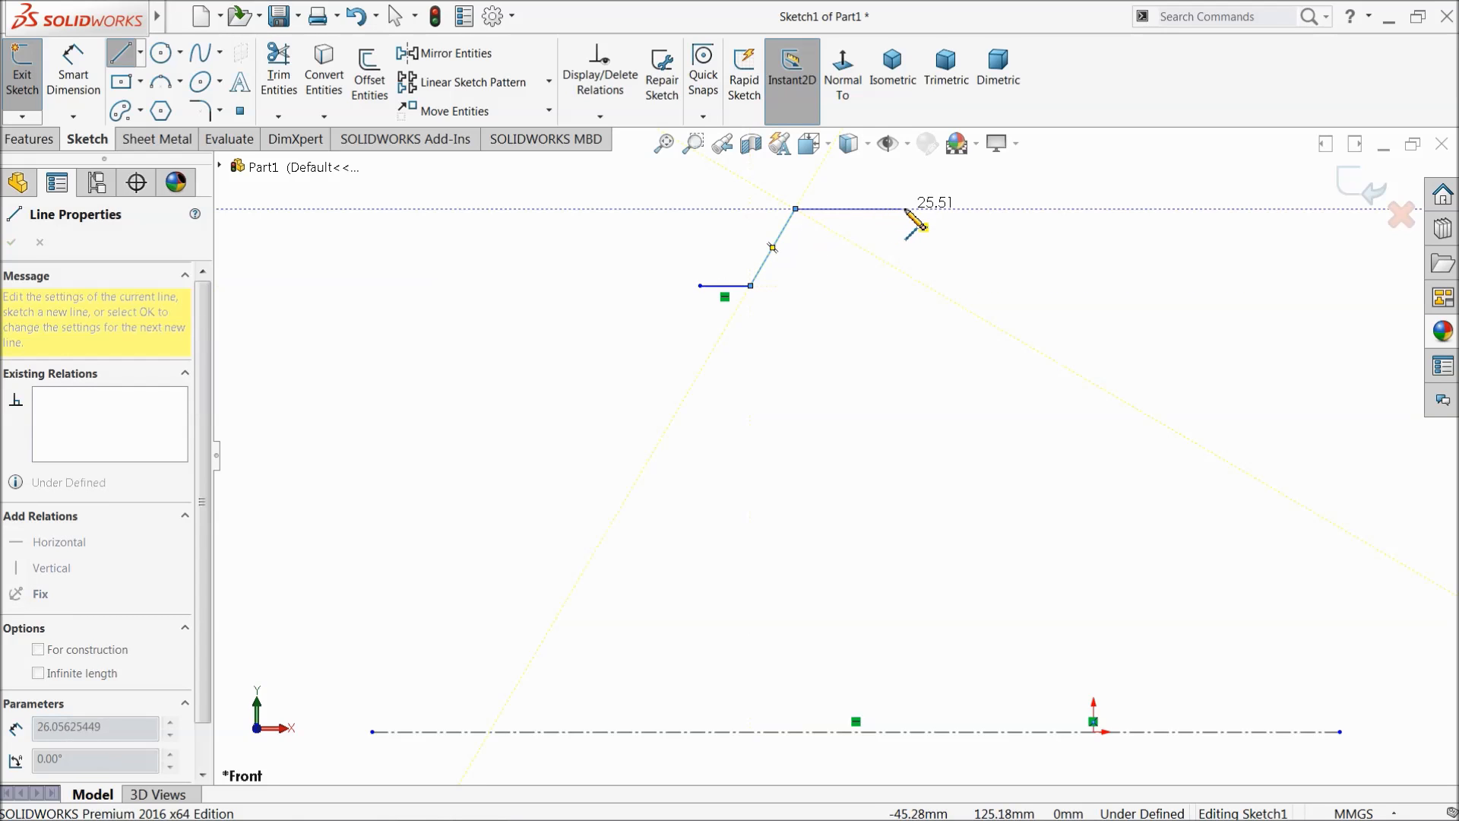
left_click(907, 208)
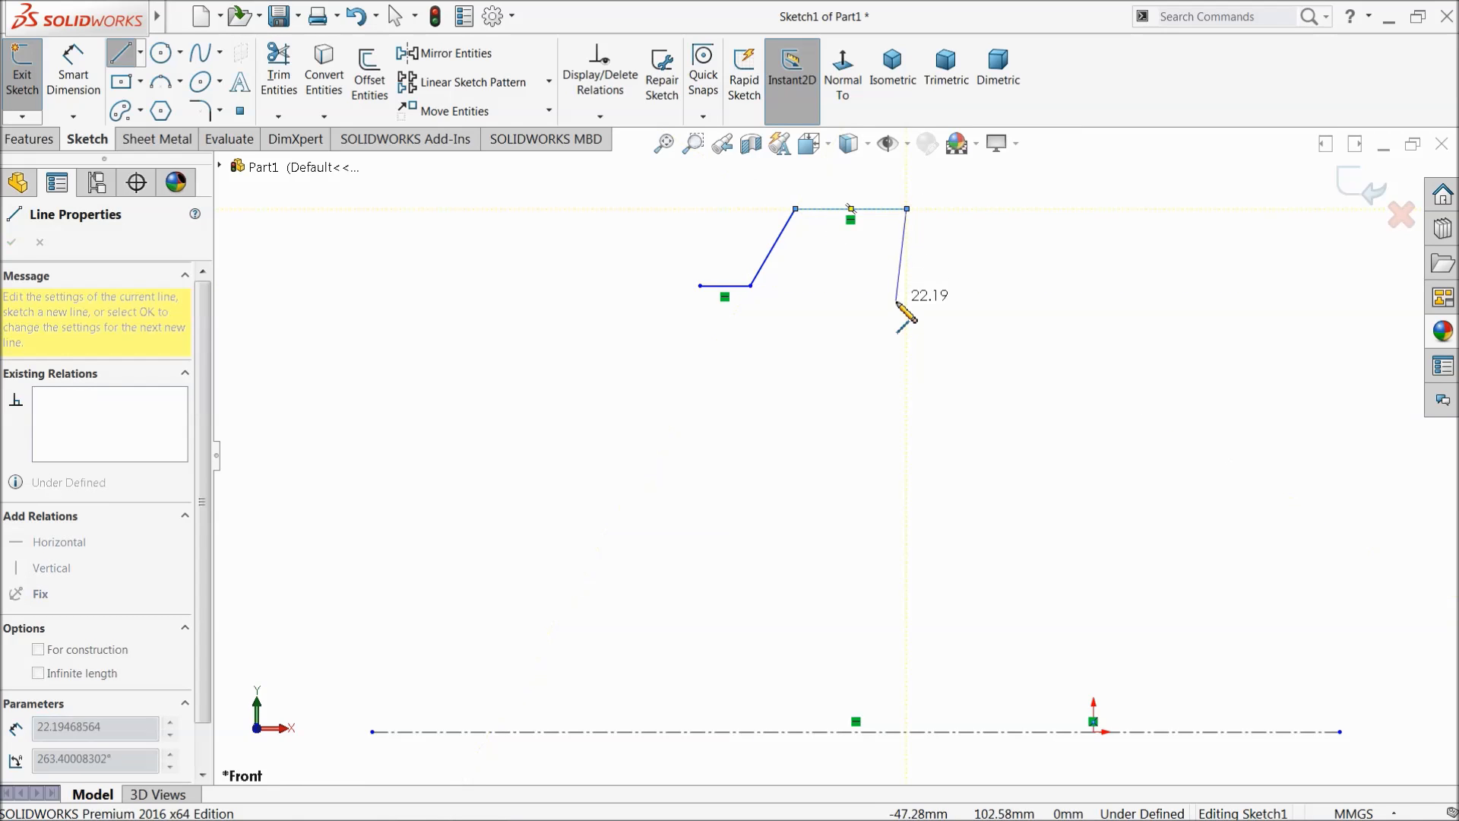
left_click(906, 252)
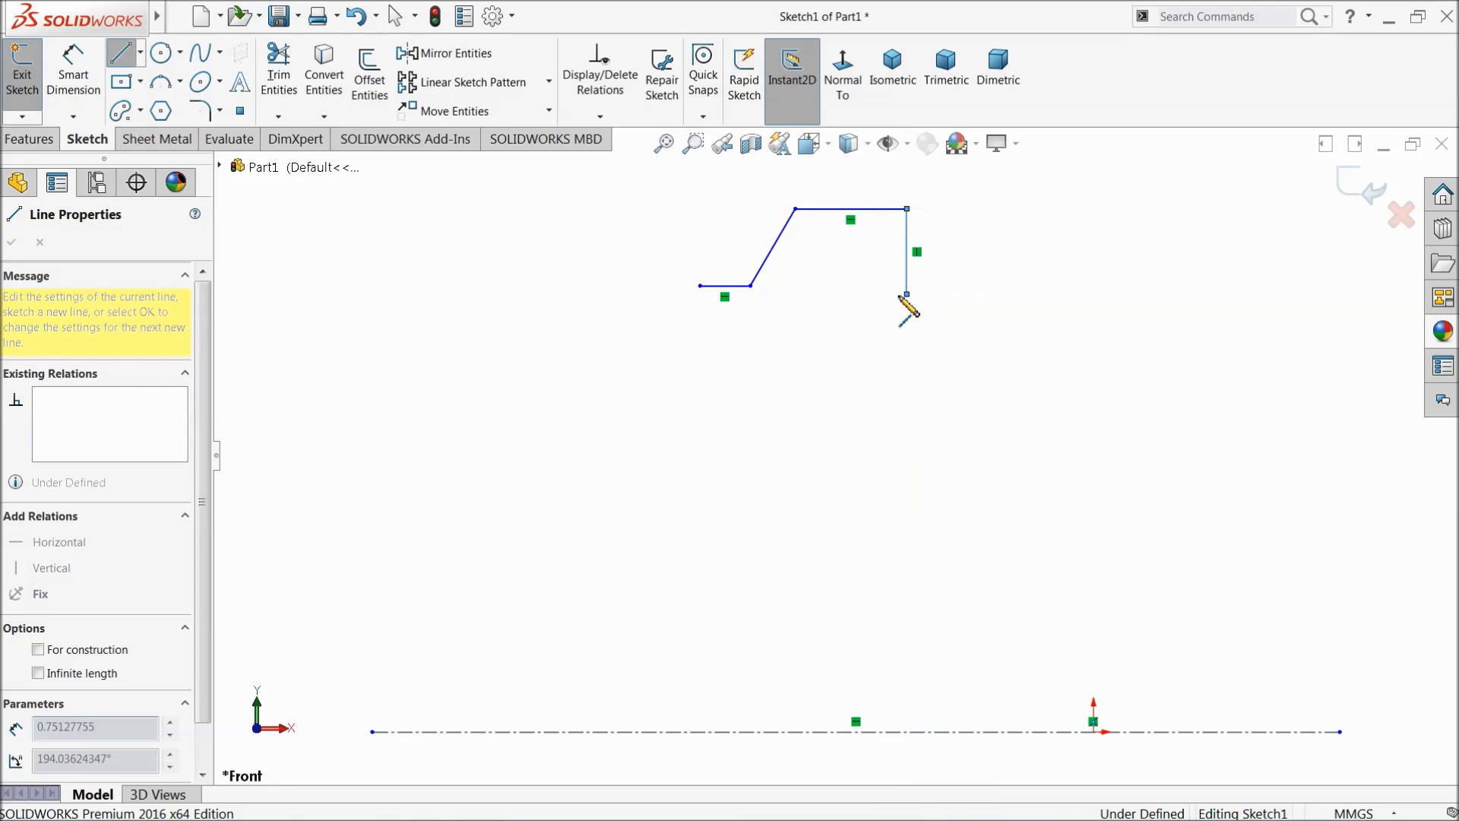
left_click(862, 294)
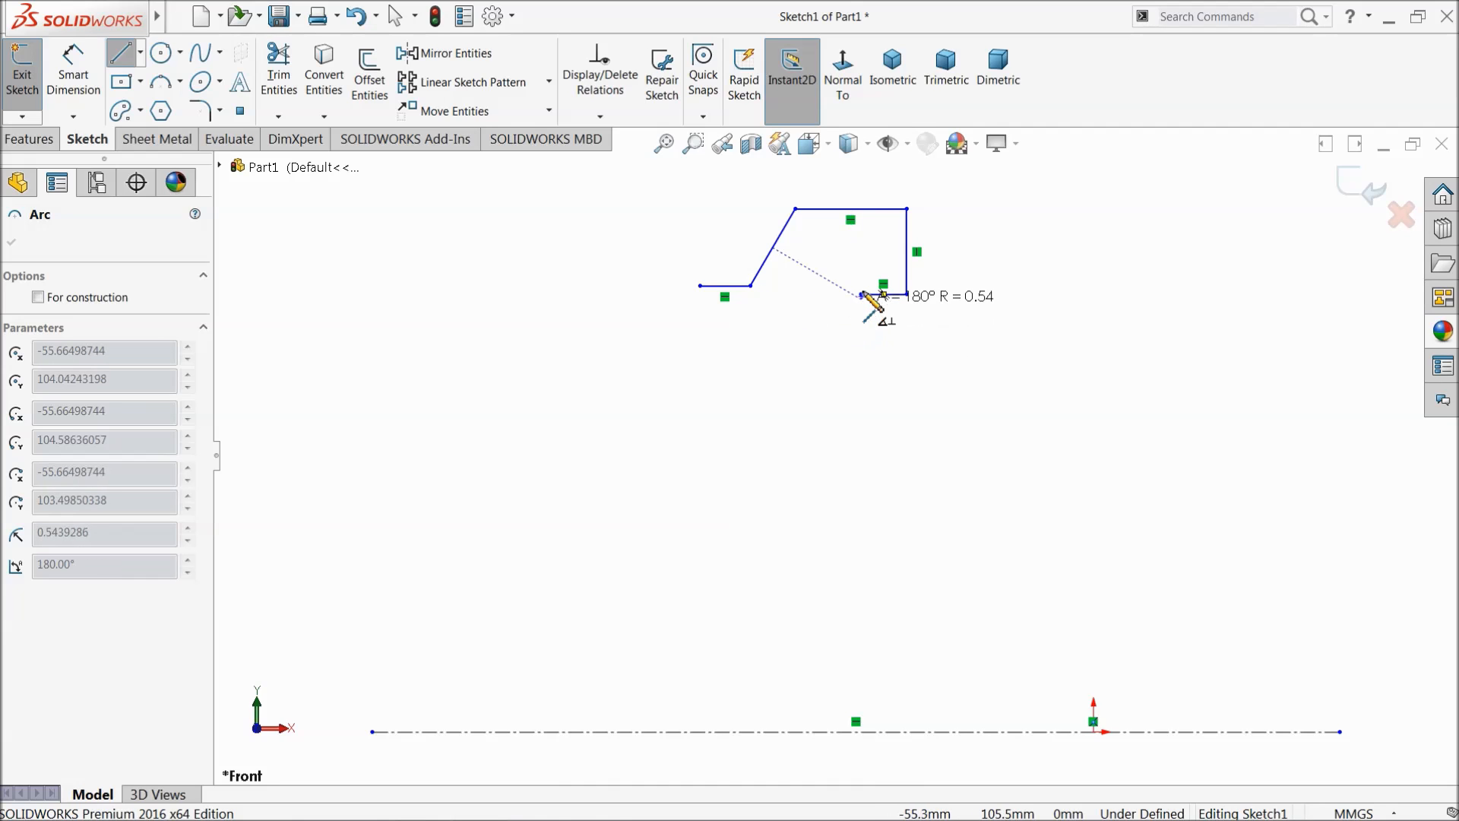
right_click(822, 403)
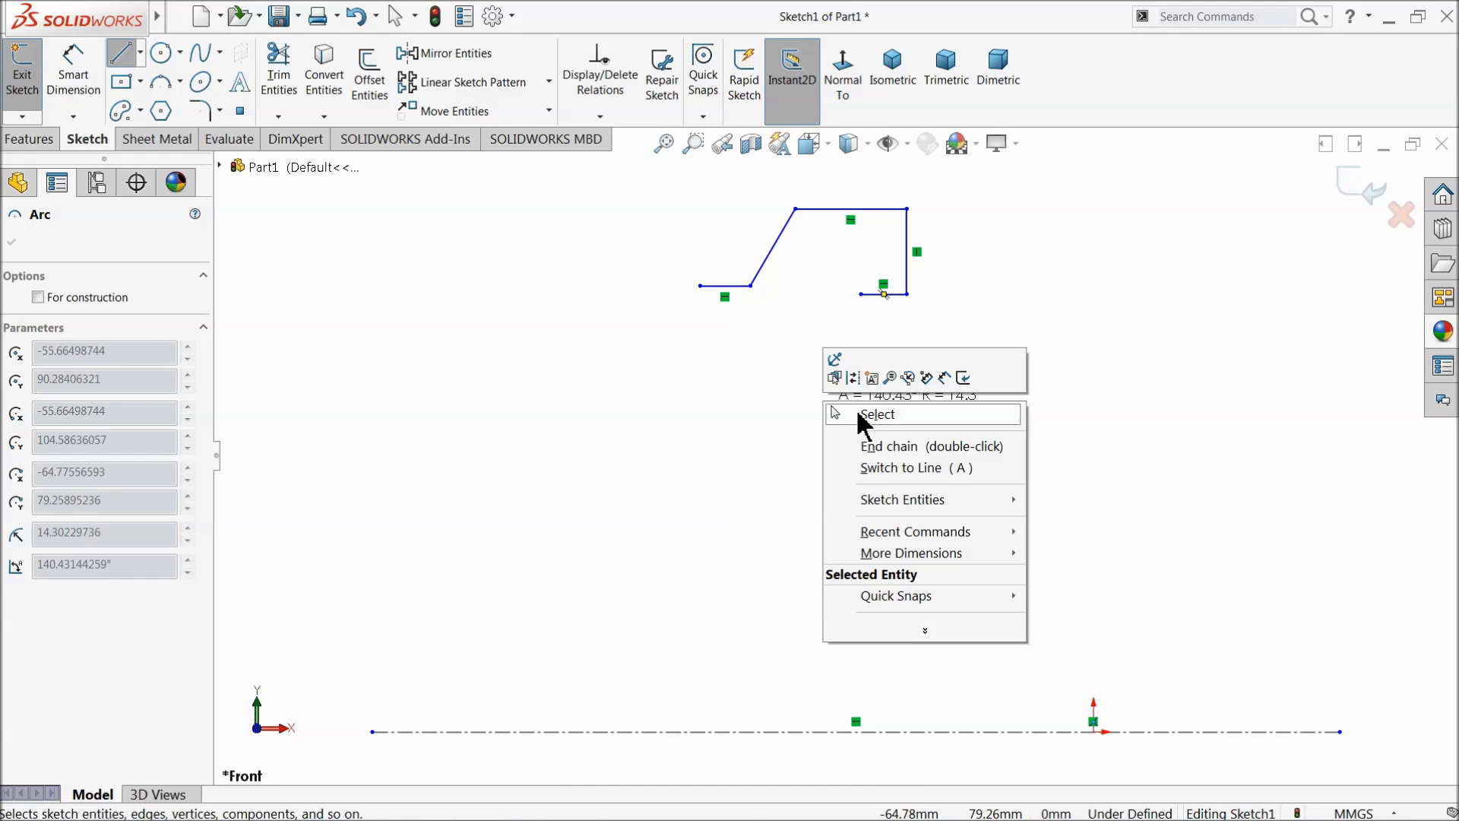
left_click(856, 408)
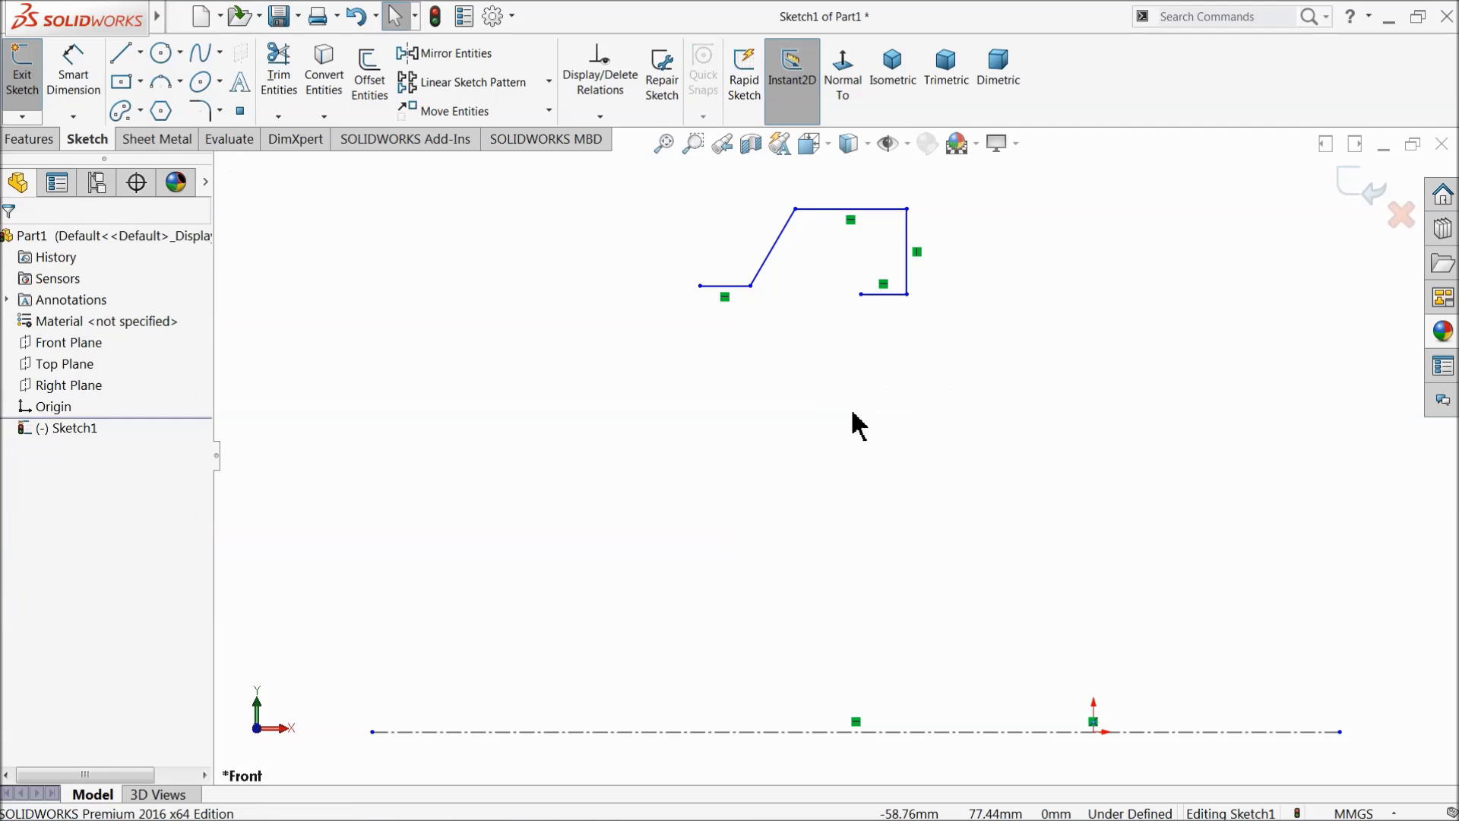
Step: Sketch two three-point arcs, each running from a free end of the rim outline down to the centerline
left_click(162, 83)
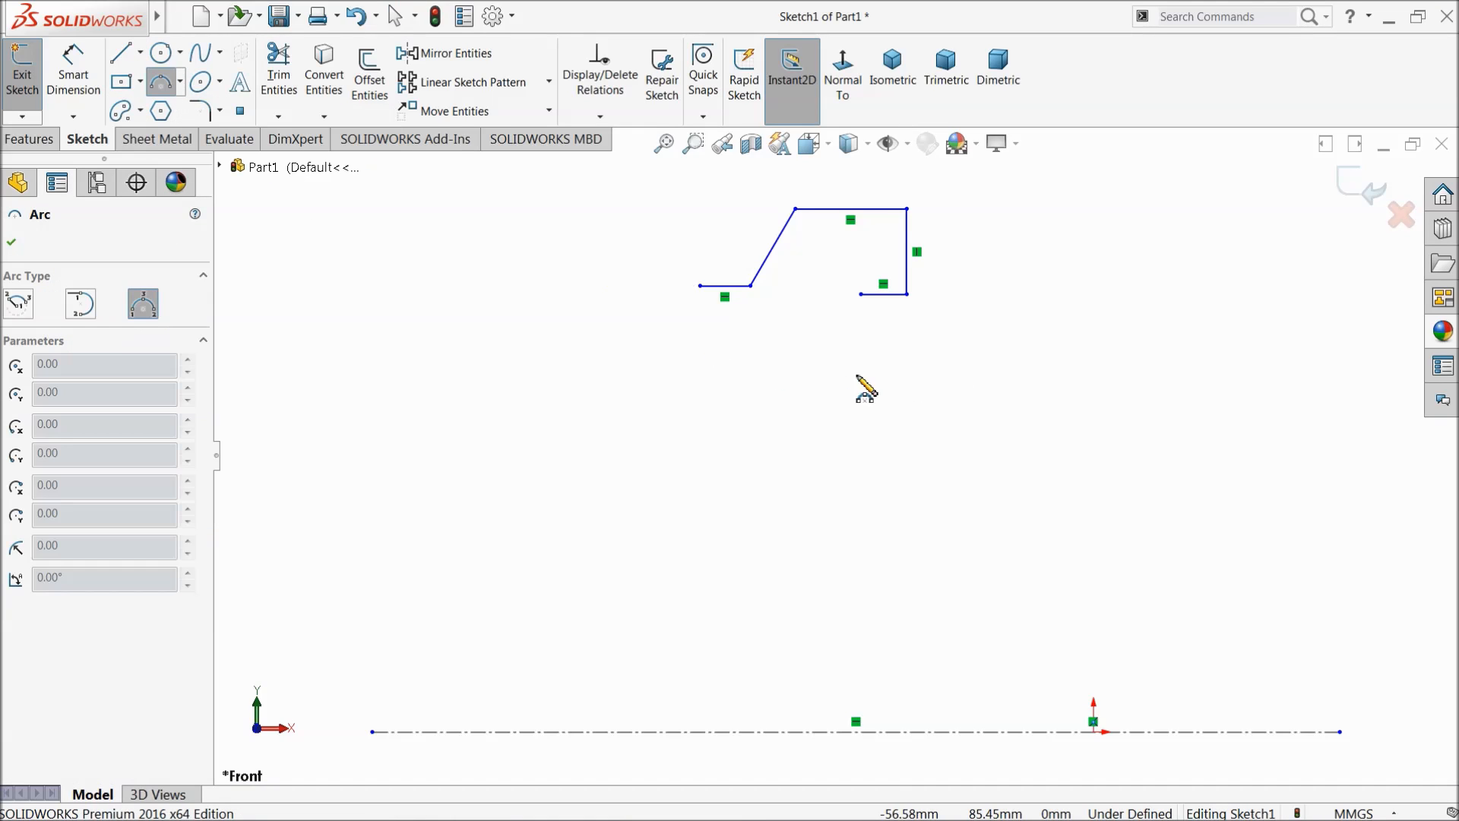
left_click(861, 294)
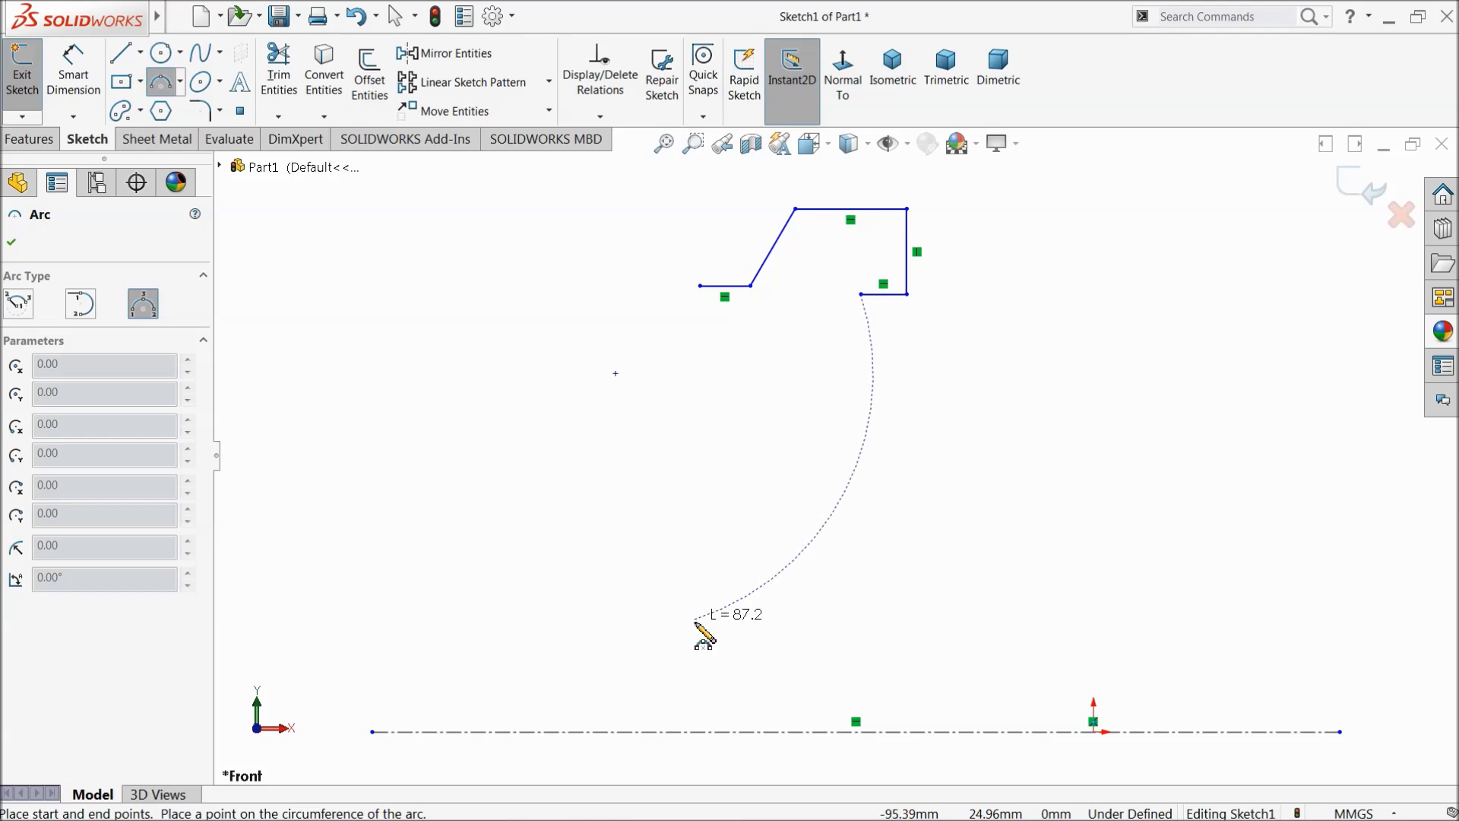
left_click(664, 732)
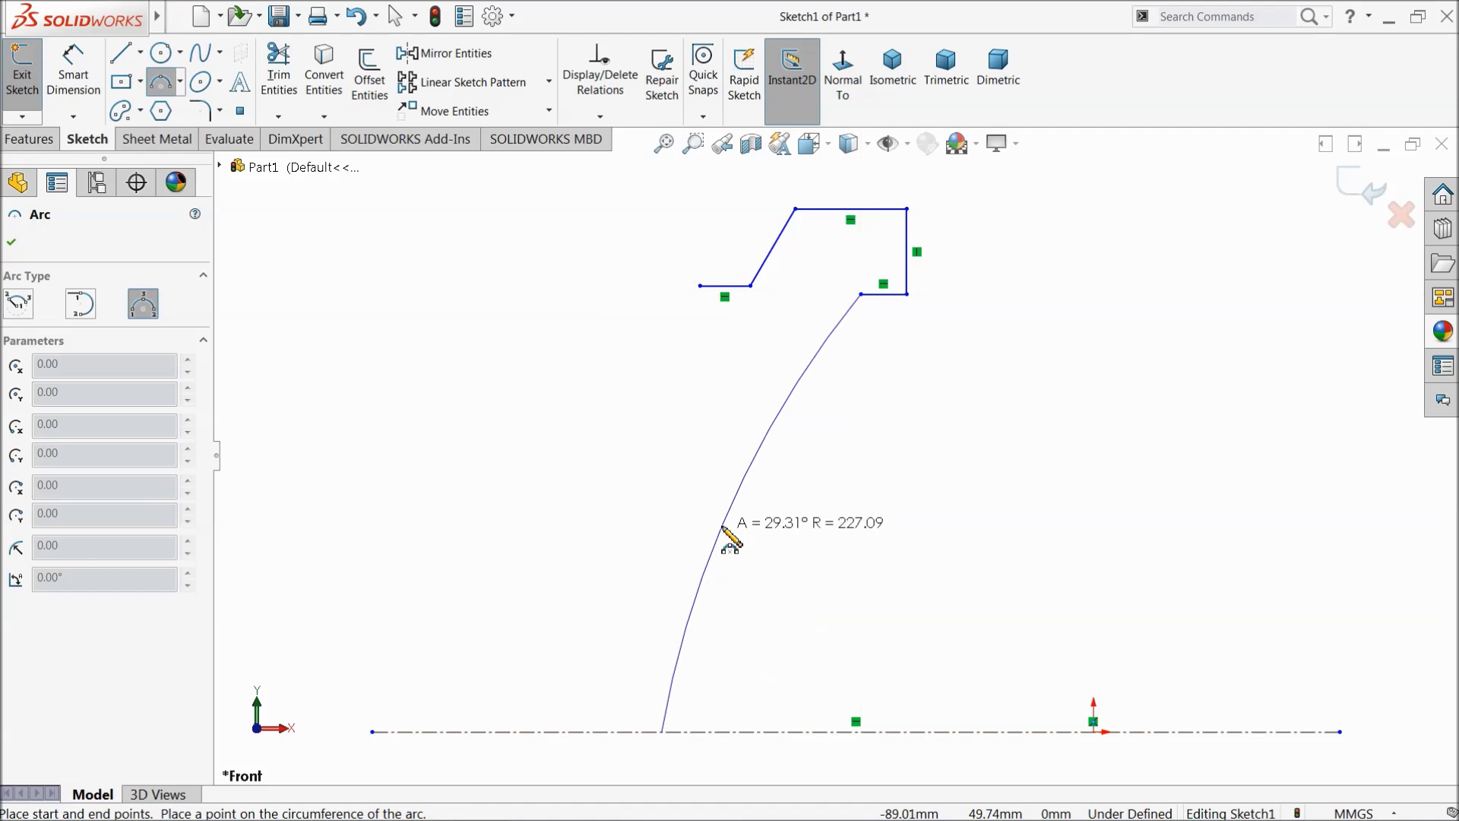
left_click(726, 501)
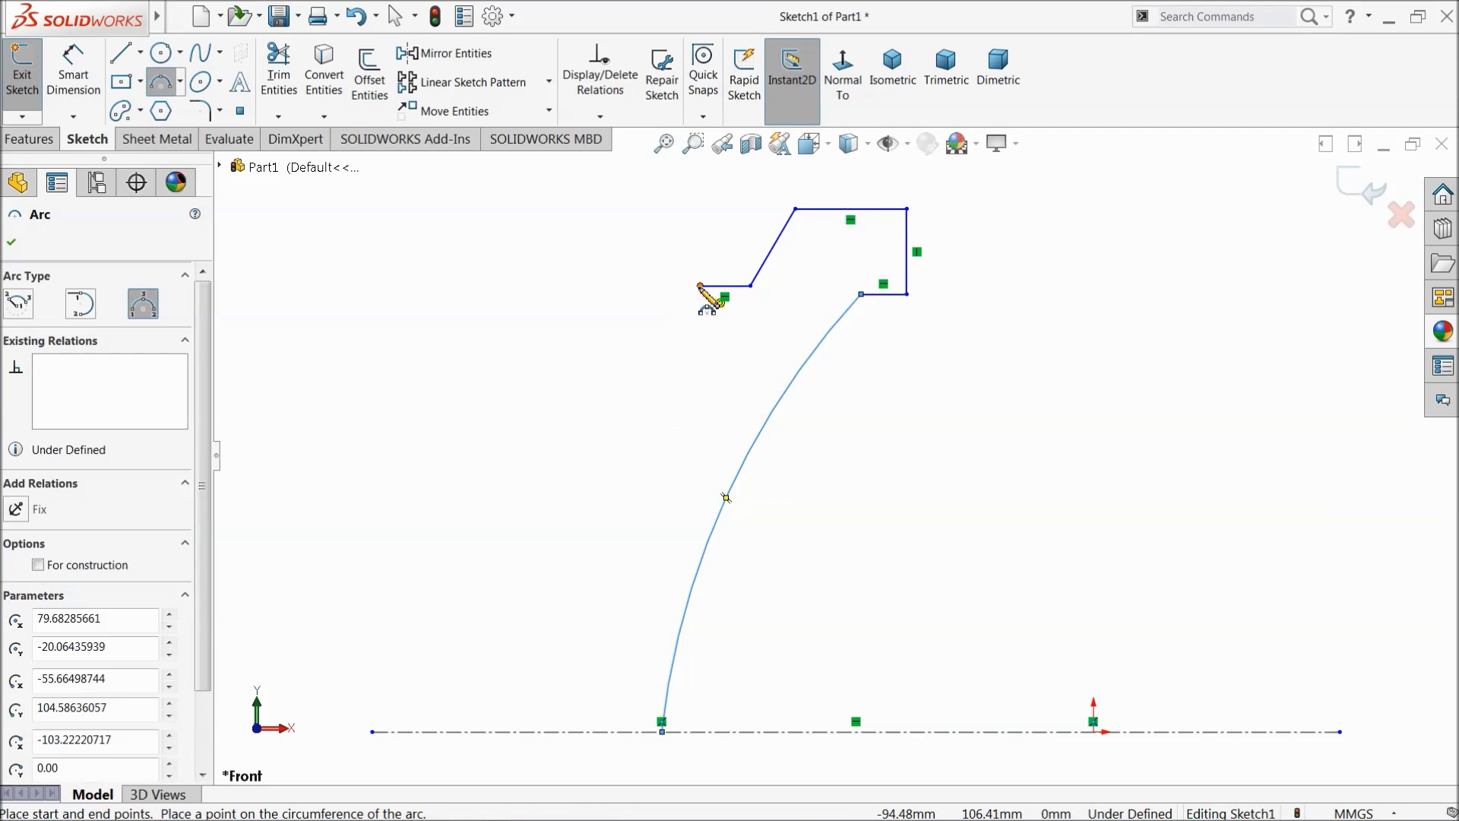
left_click(700, 286)
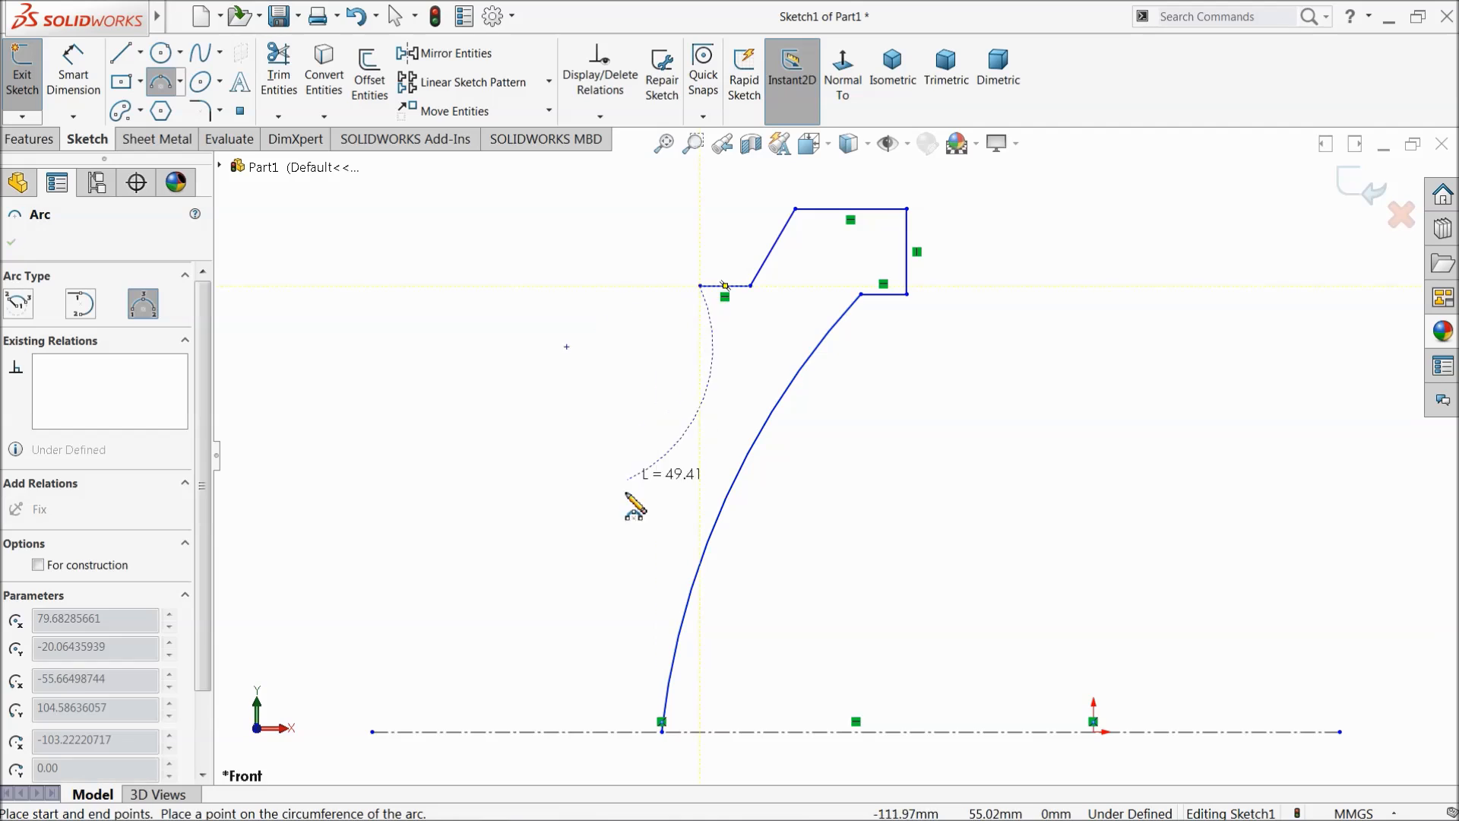
left_click(530, 732)
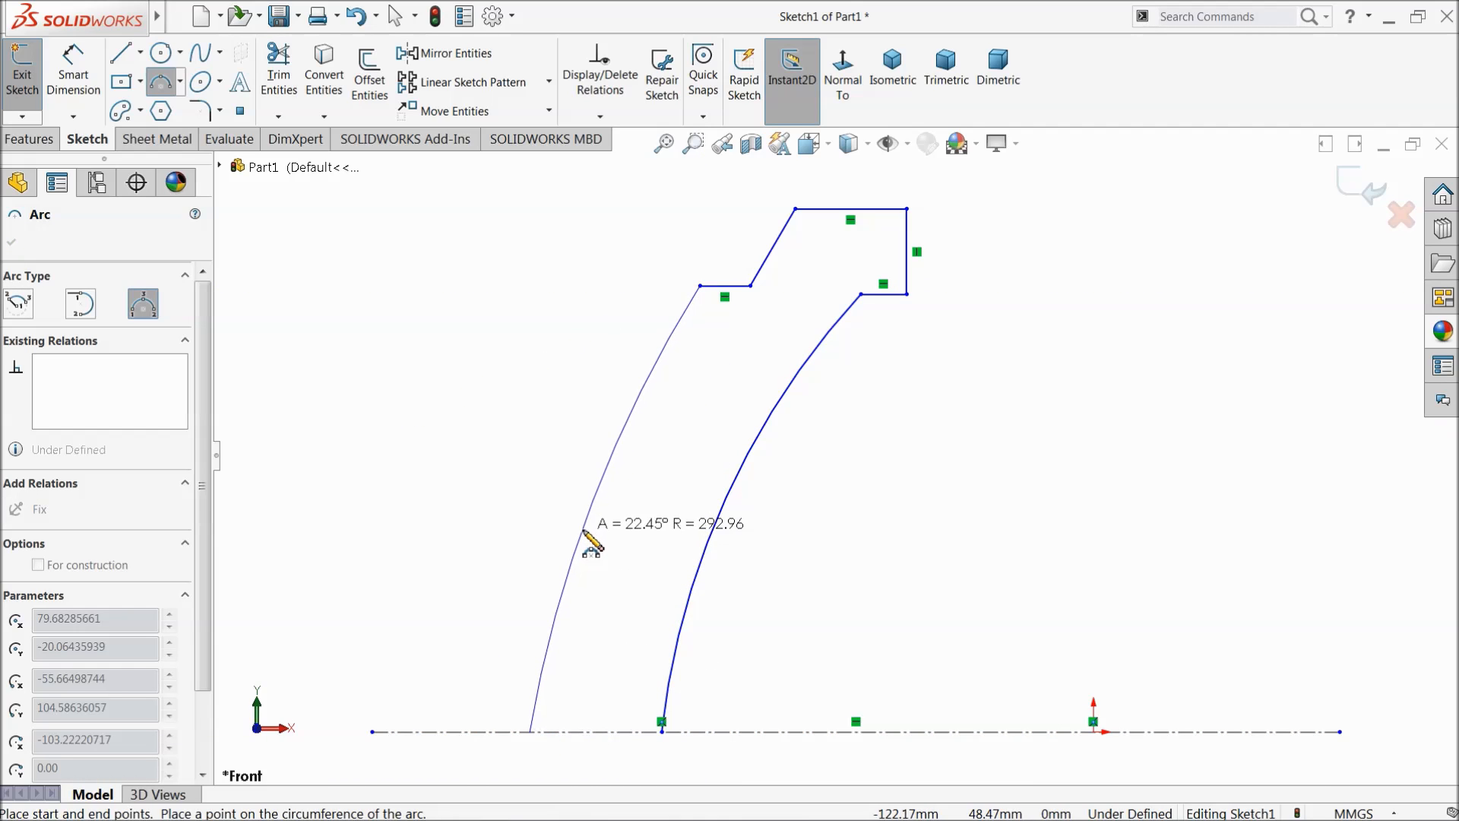
left_click(584, 533)
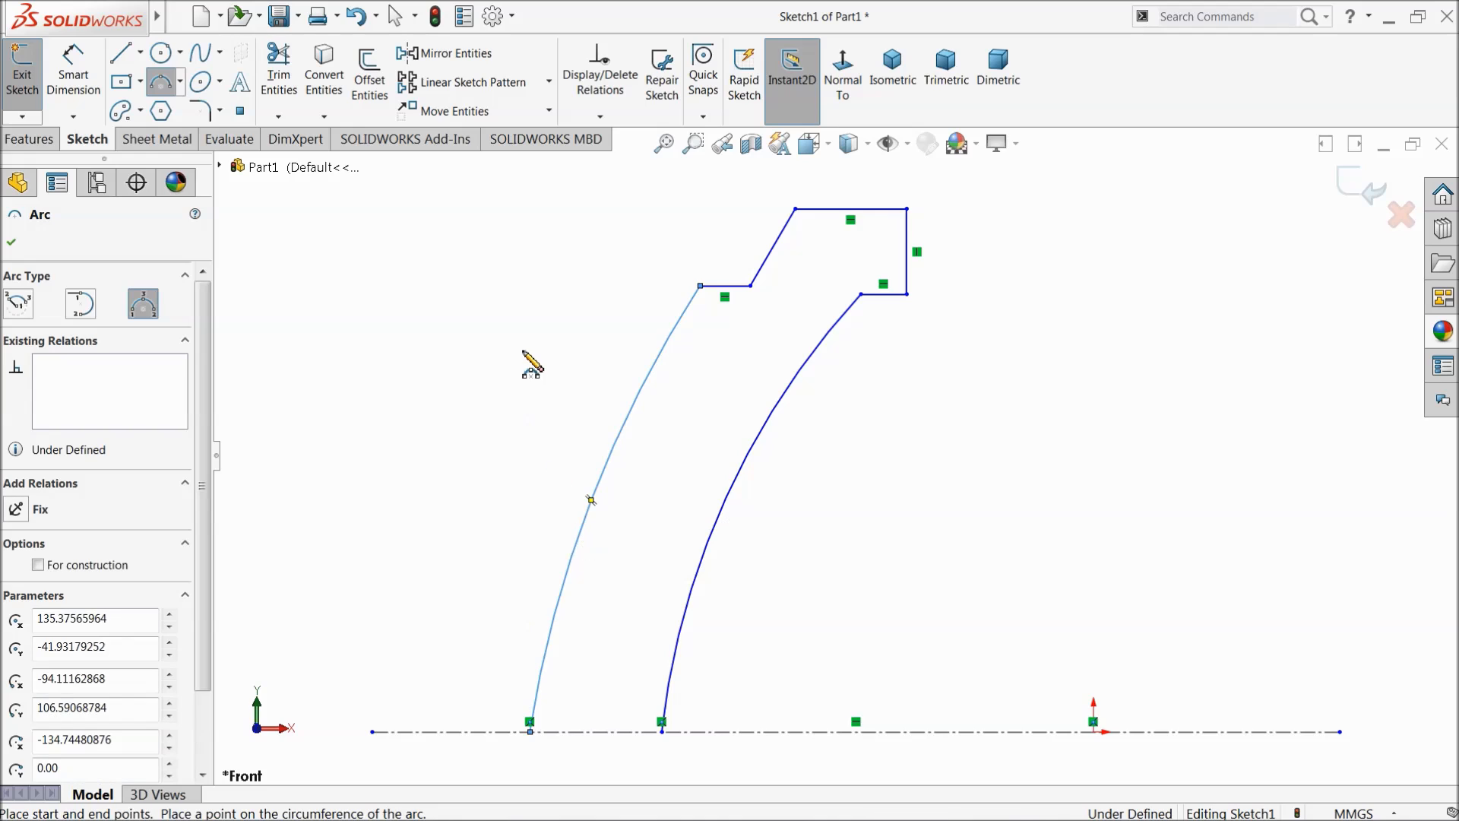
right_click(560, 368)
left_click(563, 371)
Step: Extend the centerline by moving its endpoint beyond the origin out to about X 140 mm
scroll(556, 374, "up", 5)
scroll(747, 457, "down", 2)
scroll(747, 457, "up", 1)
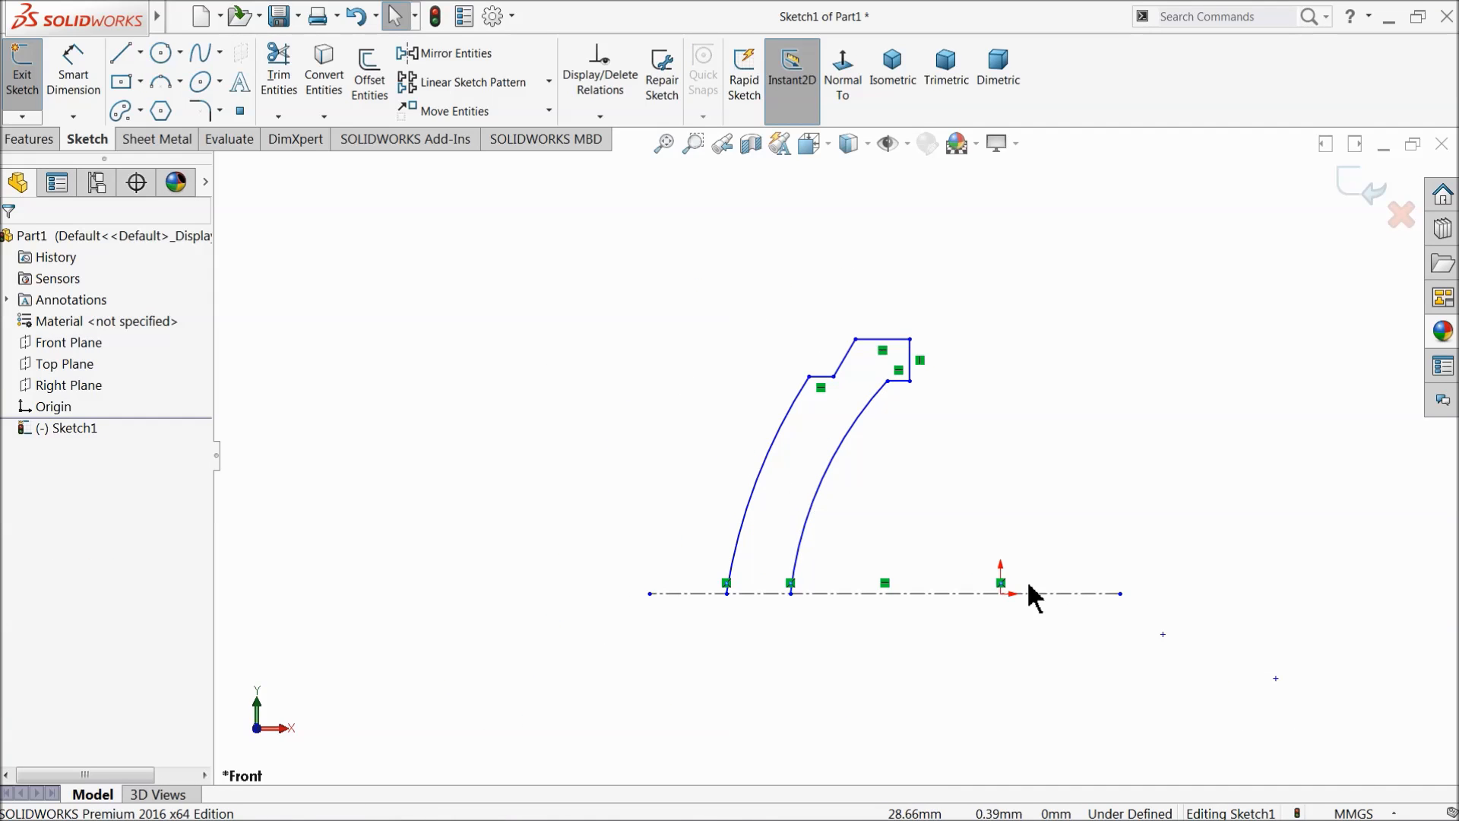
left_click_drag(1121, 593, 1287, 604)
Step: Make the centre points of the inner and outer arcs coincident with the centerline
scroll(1277, 669, "down", 2)
scroll(1277, 669, "down", 1)
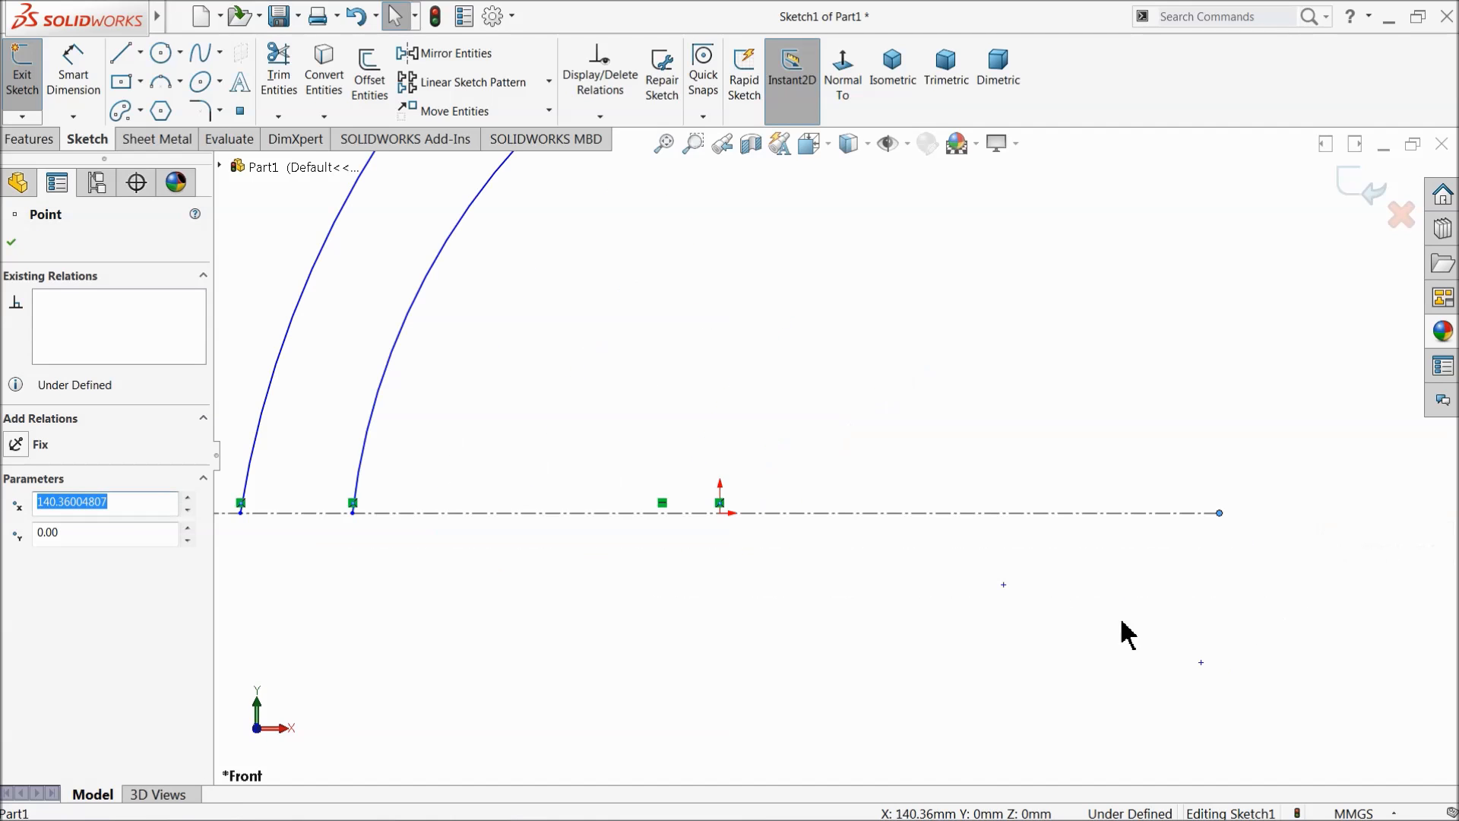
left_click(1005, 586)
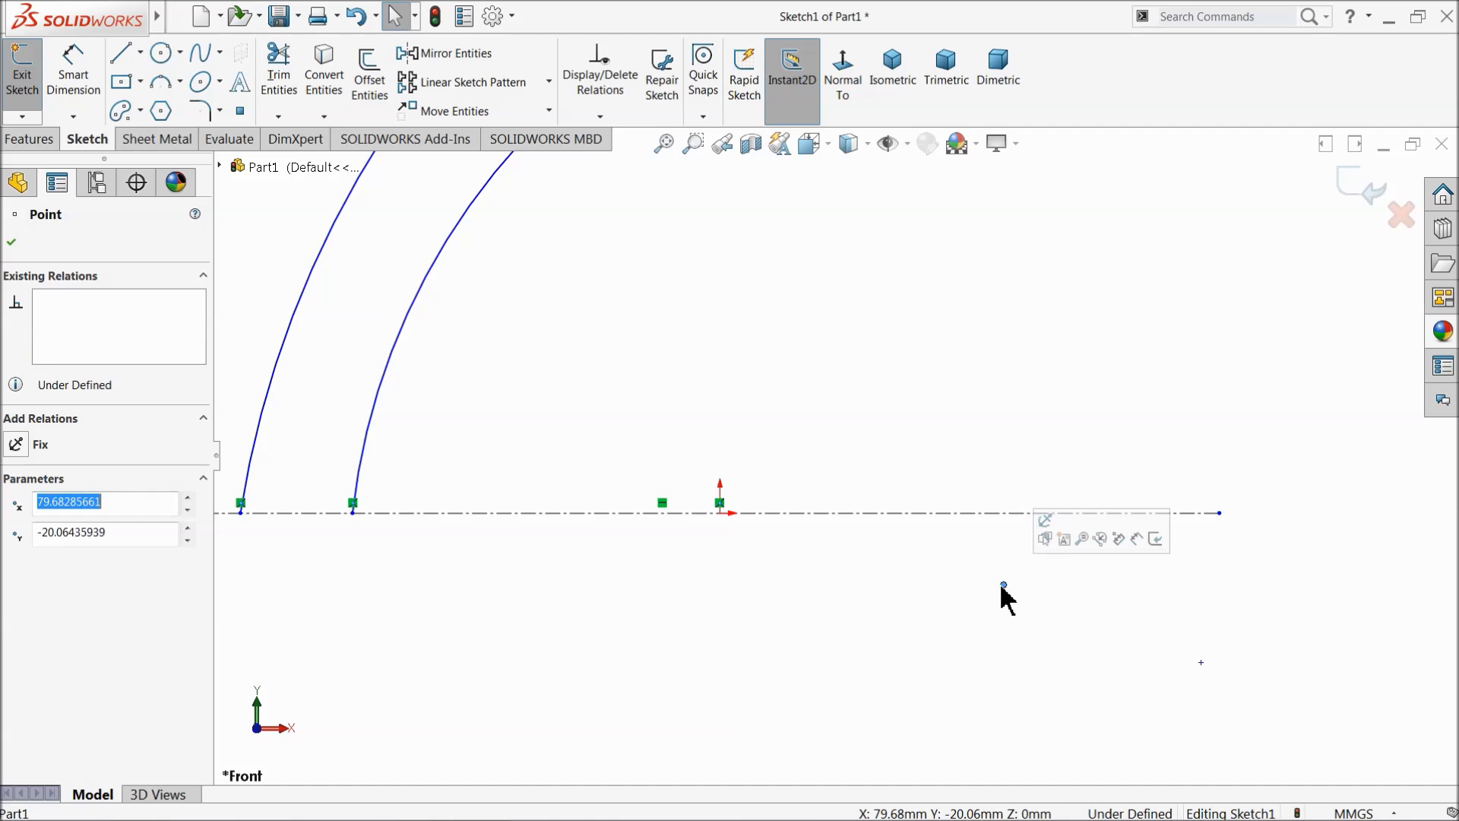
left_click(982, 513, "ctrl")
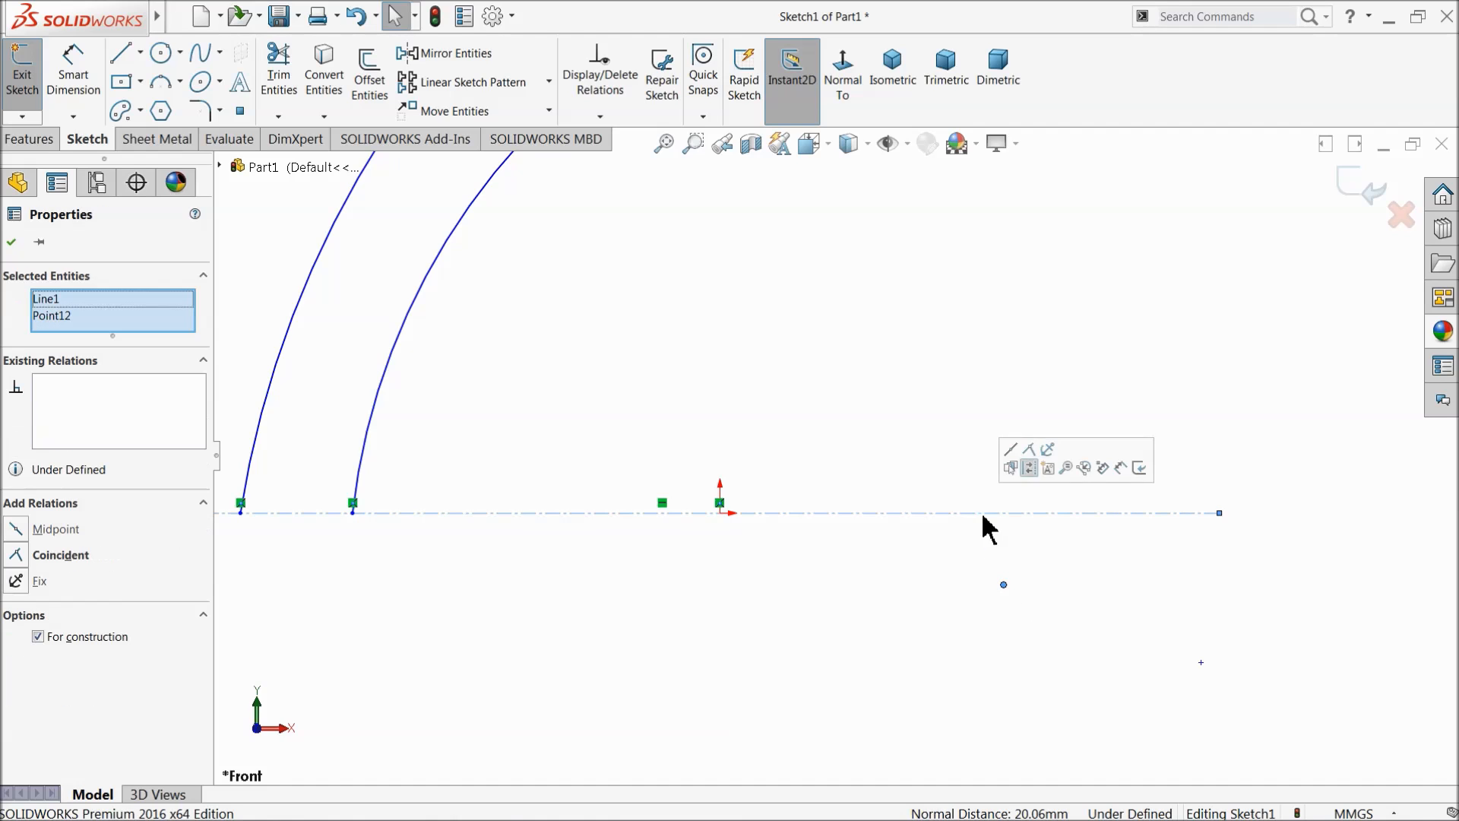
left_click(1031, 466)
left_click(1122, 617)
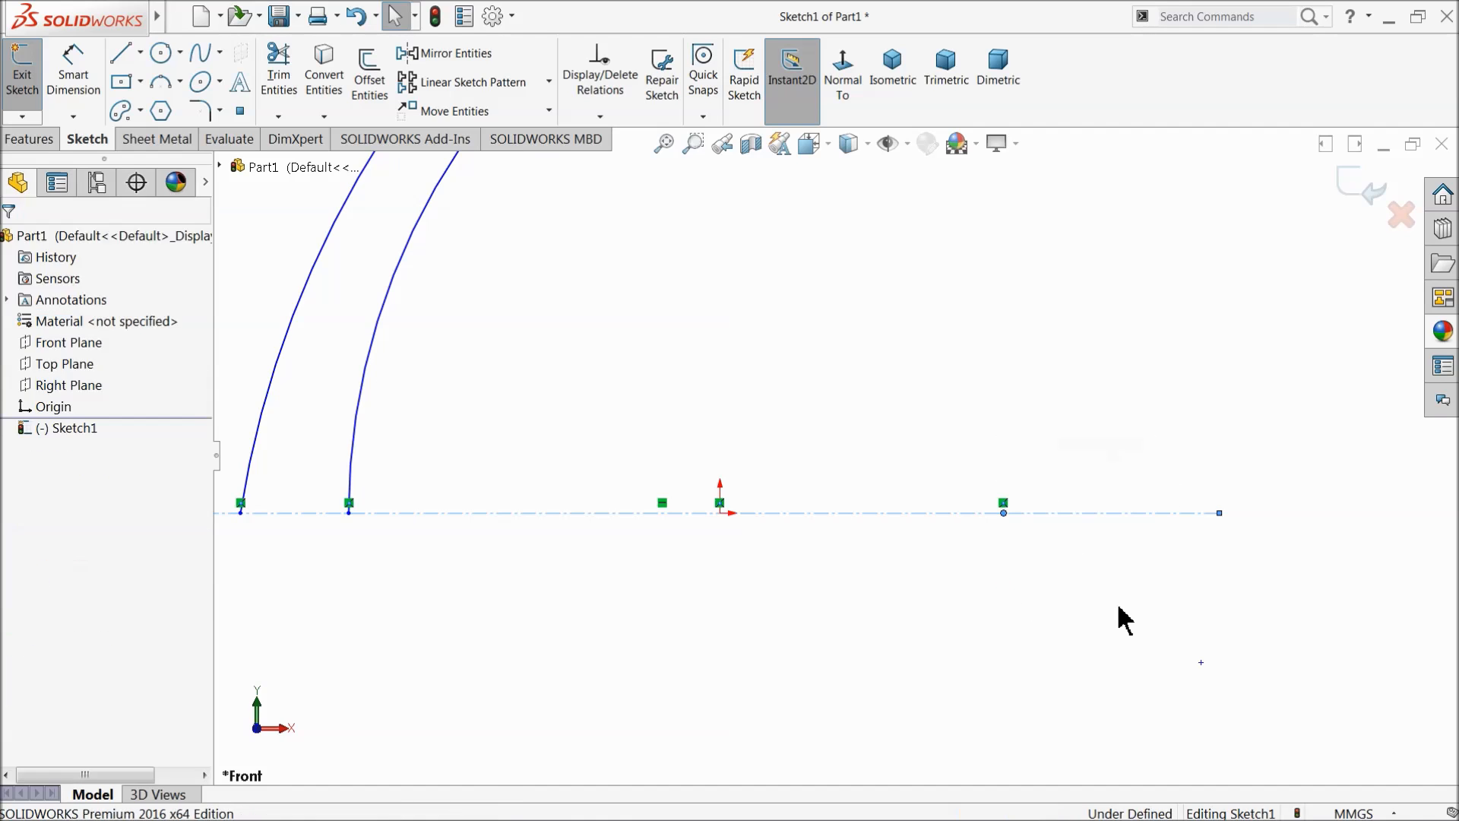
left_click(1202, 663)
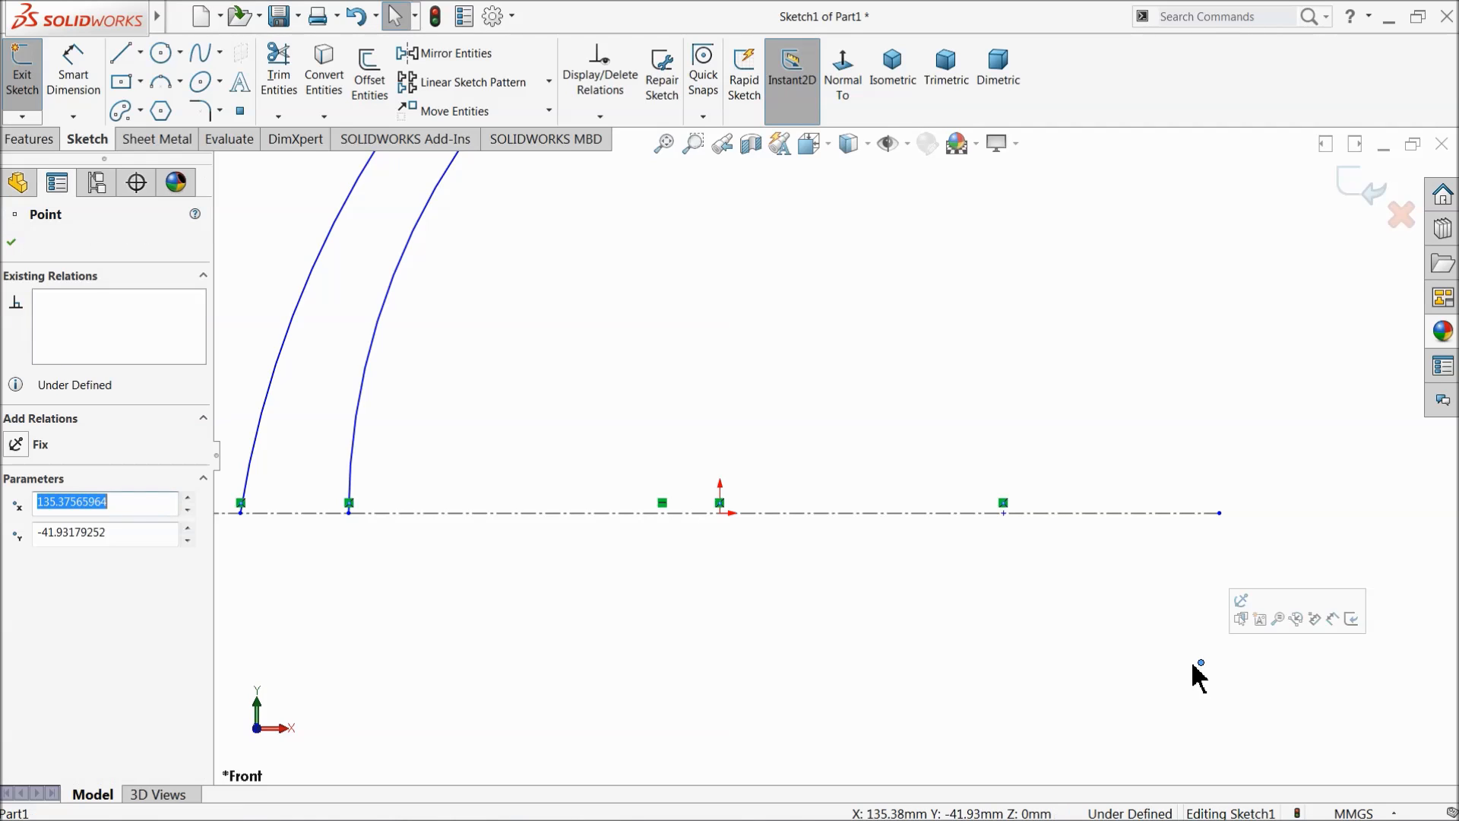
left_click(1093, 515, "ctrl")
left_click(1146, 453)
left_click(1010, 426)
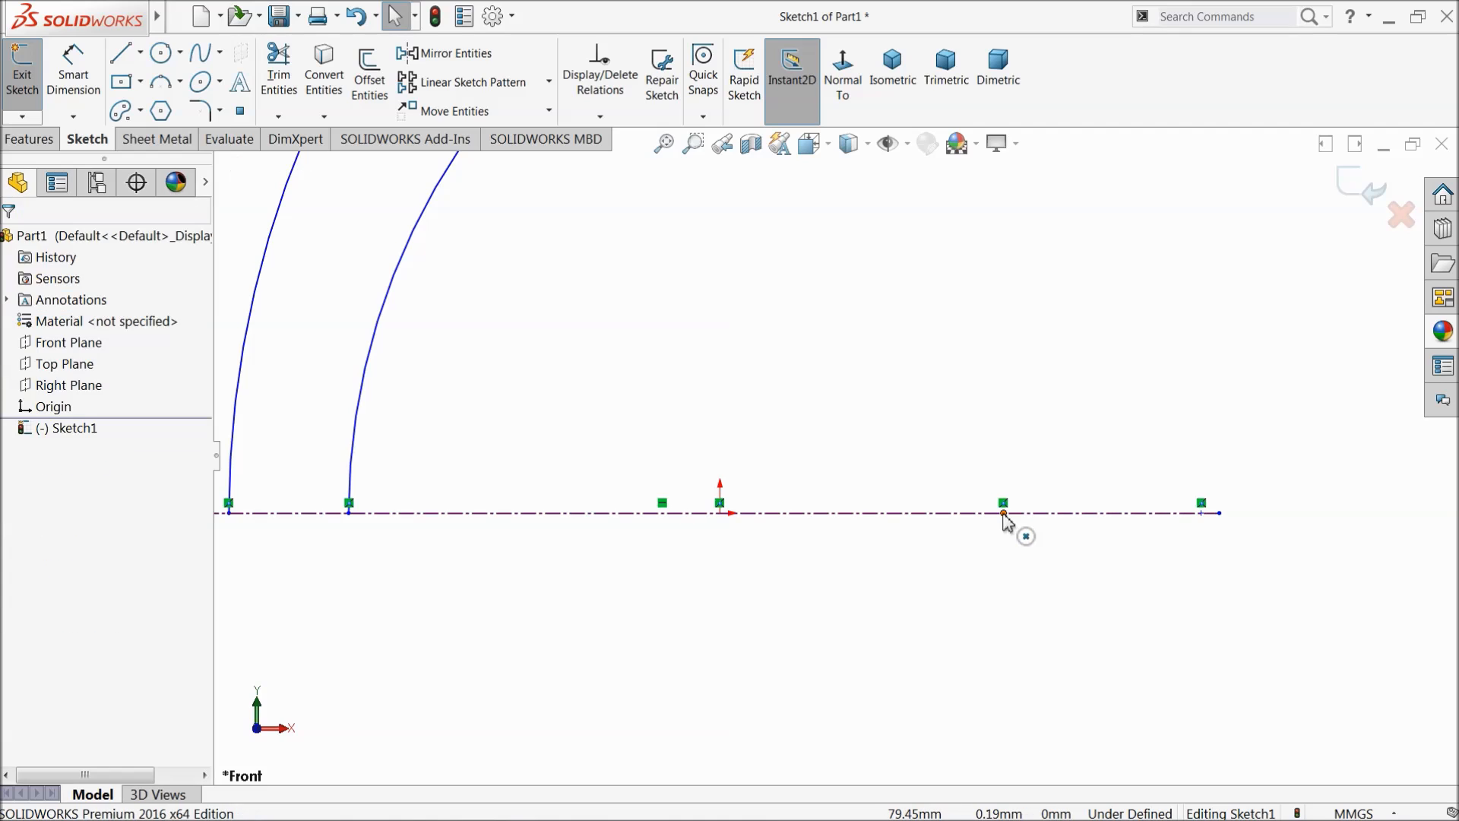
Step: Merge the two arc centre points on the centerline so that both arcs are concentric
left_click(1004, 513)
left_click(1202, 514, "ctrl")
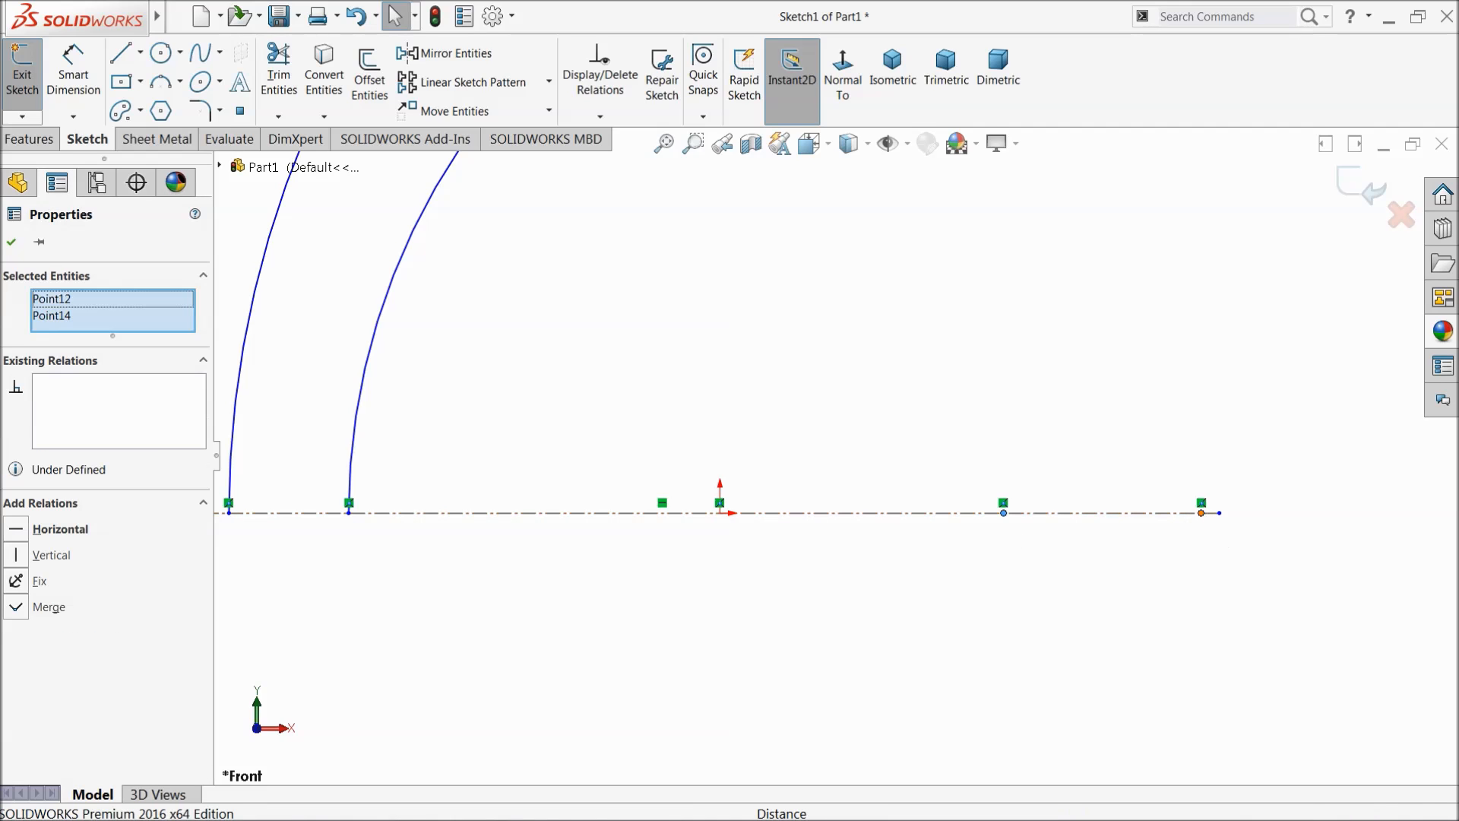
left_click(1298, 454)
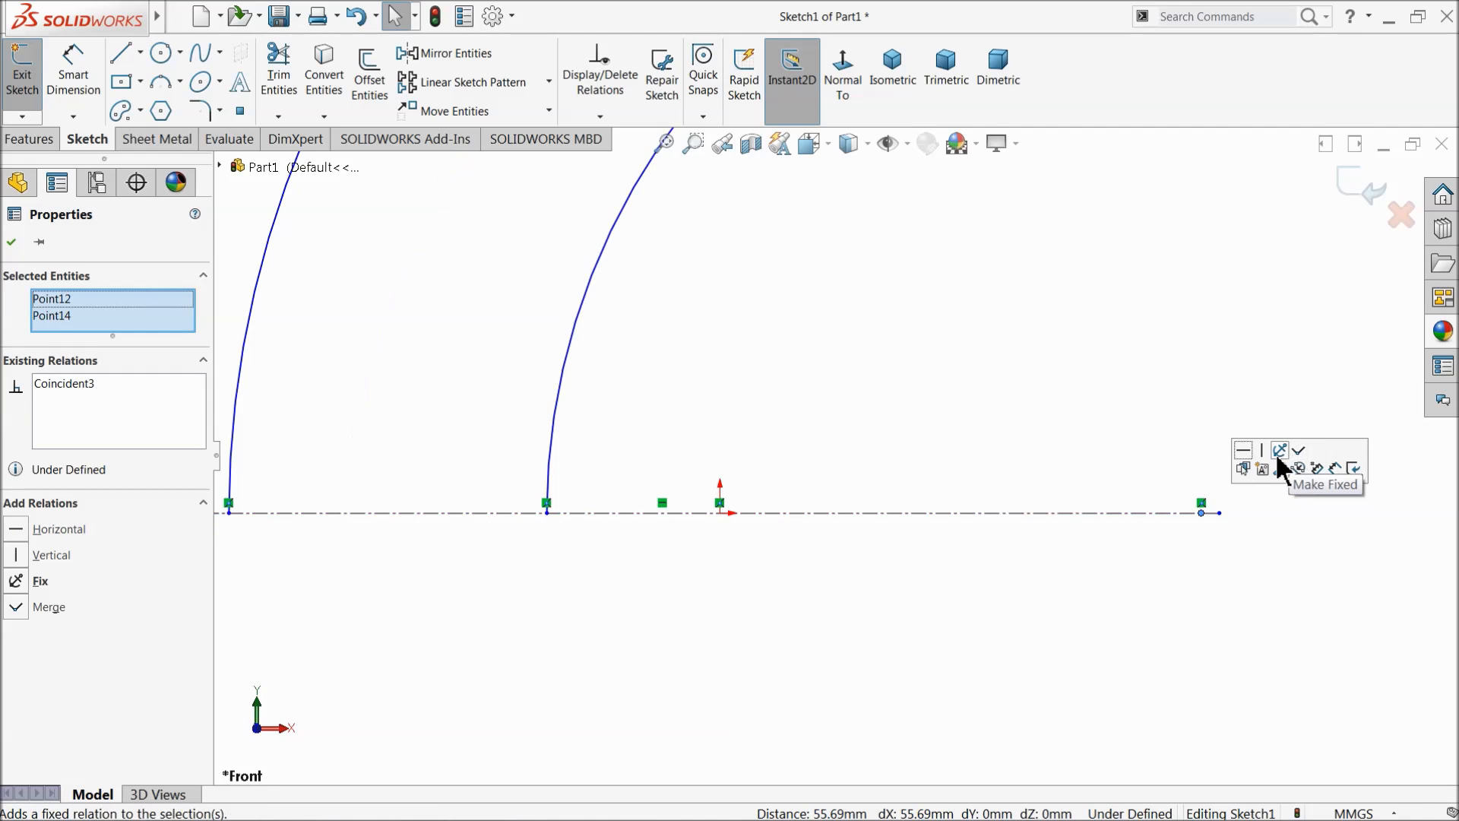
Step: Move the inner arc's upper end to about X -55 mm, Y 129 mm, and the rim's lower outer corner to about X -33 mm, Y 129 mm
scroll(695, 445, "up", 6)
scroll(819, 398, "down", 3)
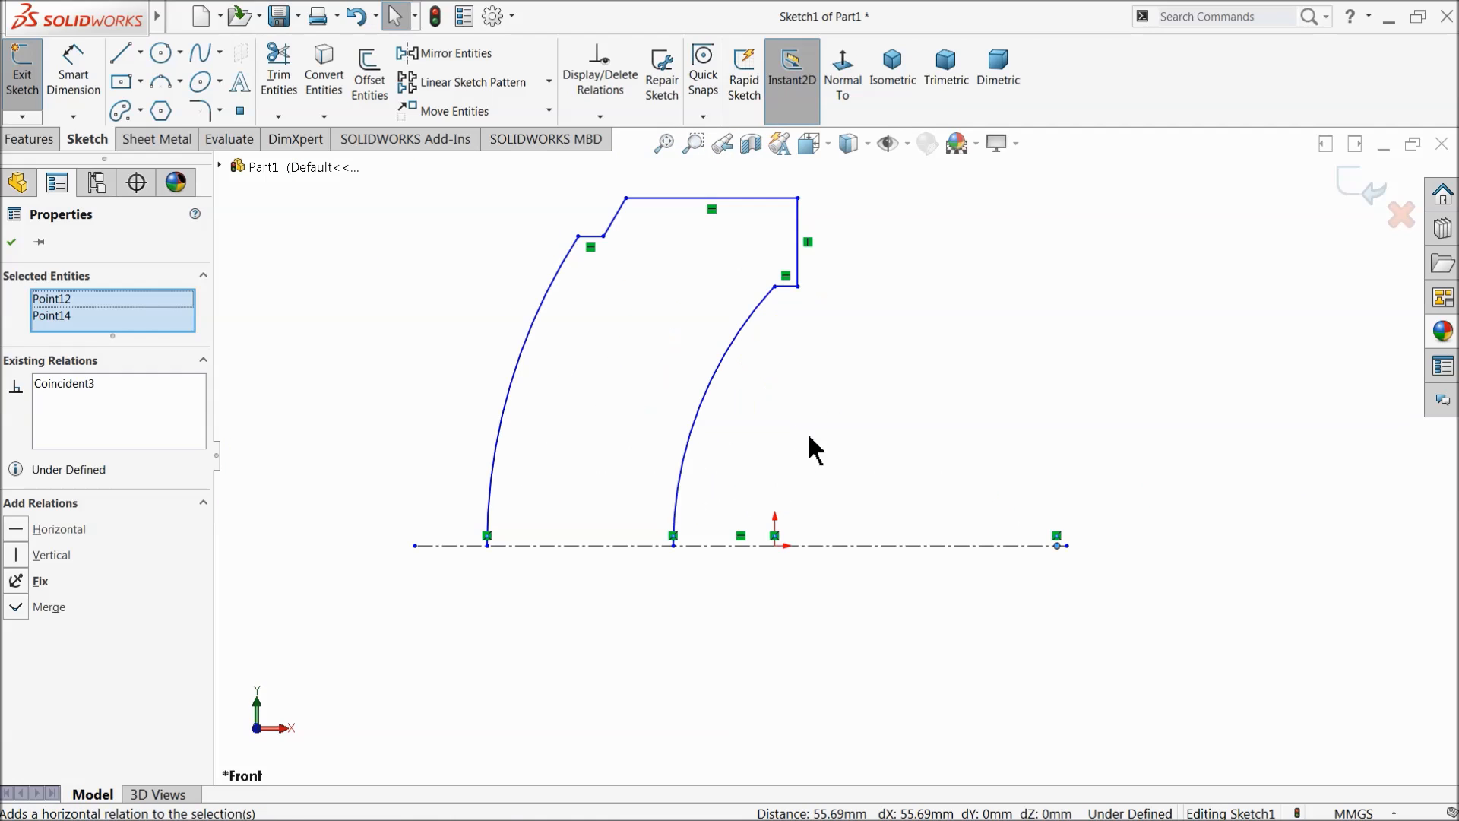
left_click_drag(776, 288, 662, 279)
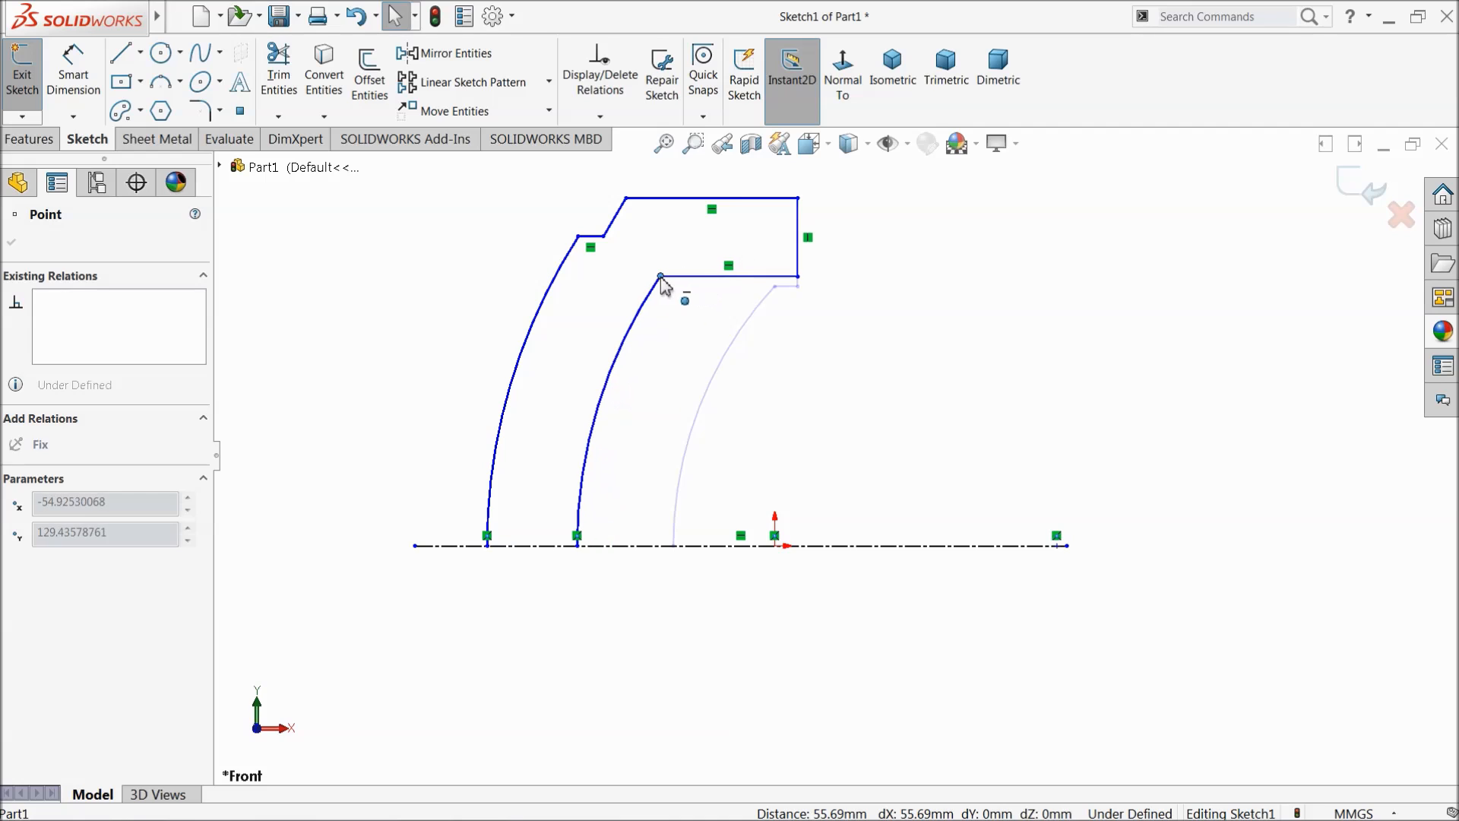
mouse_move(798, 276)
left_mouse_down()
mouse_move(711, 267)
mouse_move(713, 295)
mouse_move(707, 279)
left_mouse_up()
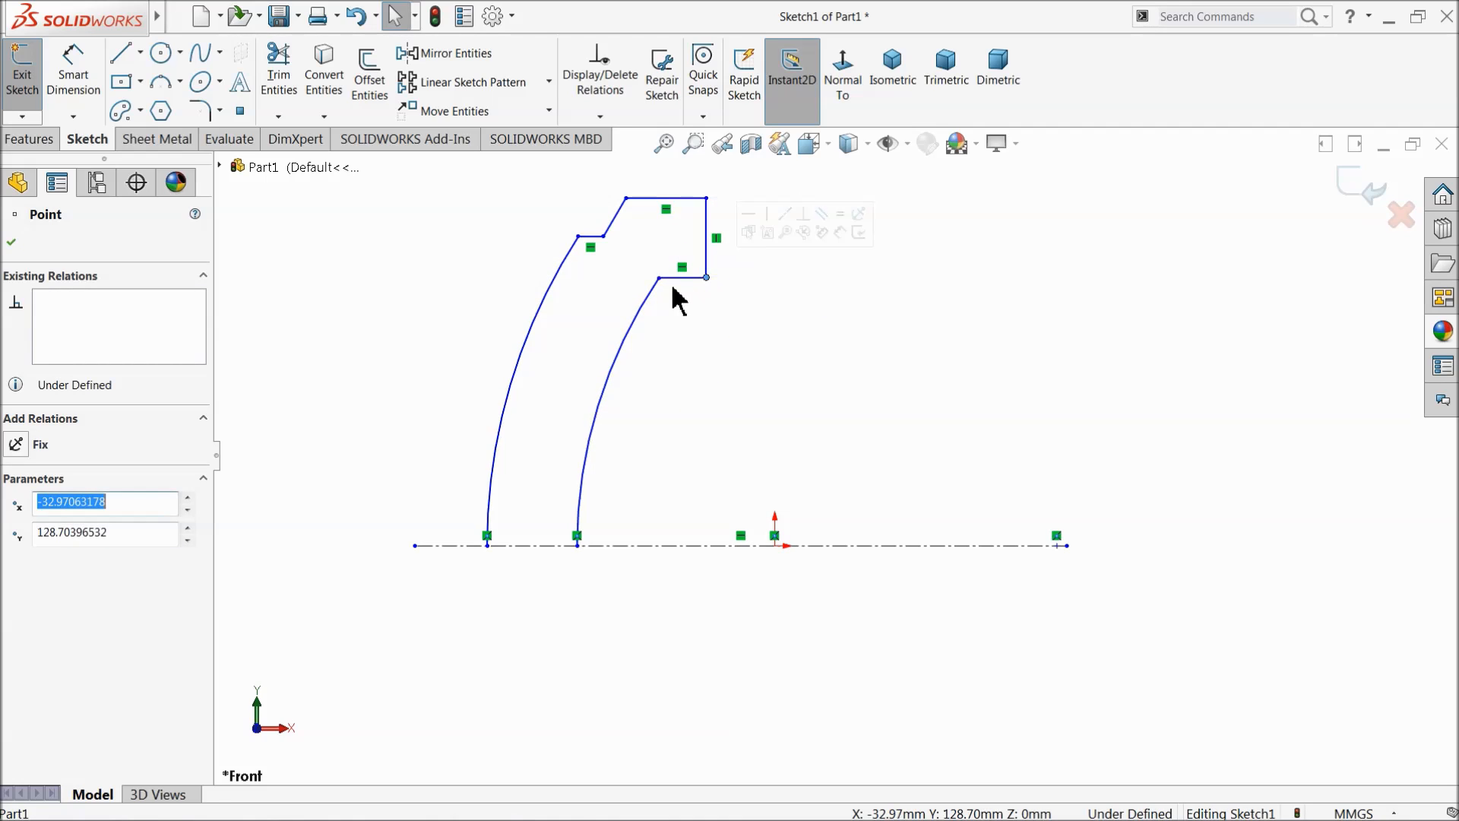
Step: Dimension the rim's top edge from the centerline at a height of 64 mm
scroll(673, 287, "up", 2)
scroll(679, 302, "down", 2)
left_click(328, 266)
left_click(73, 72)
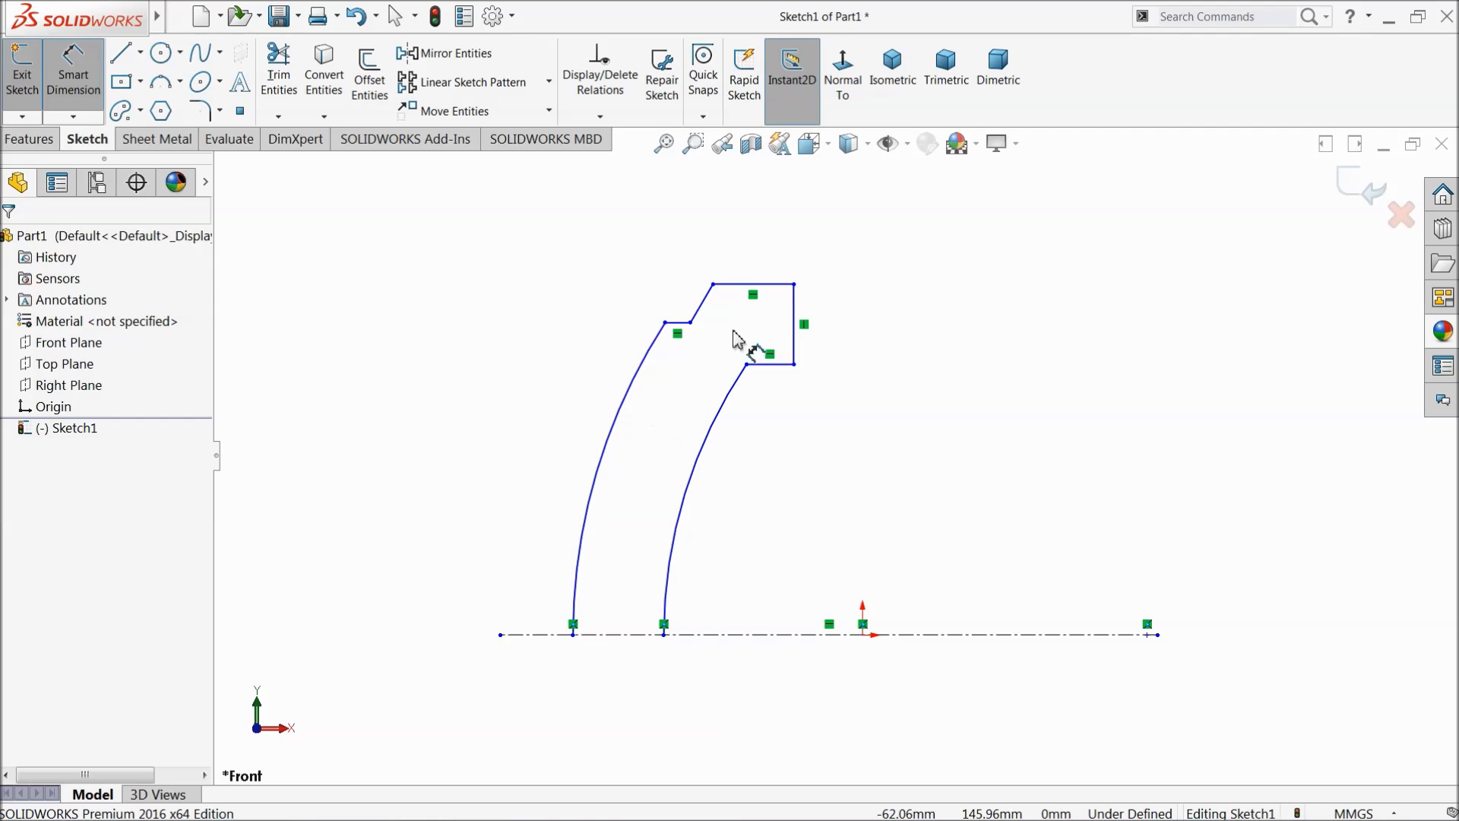
left_click(749, 286)
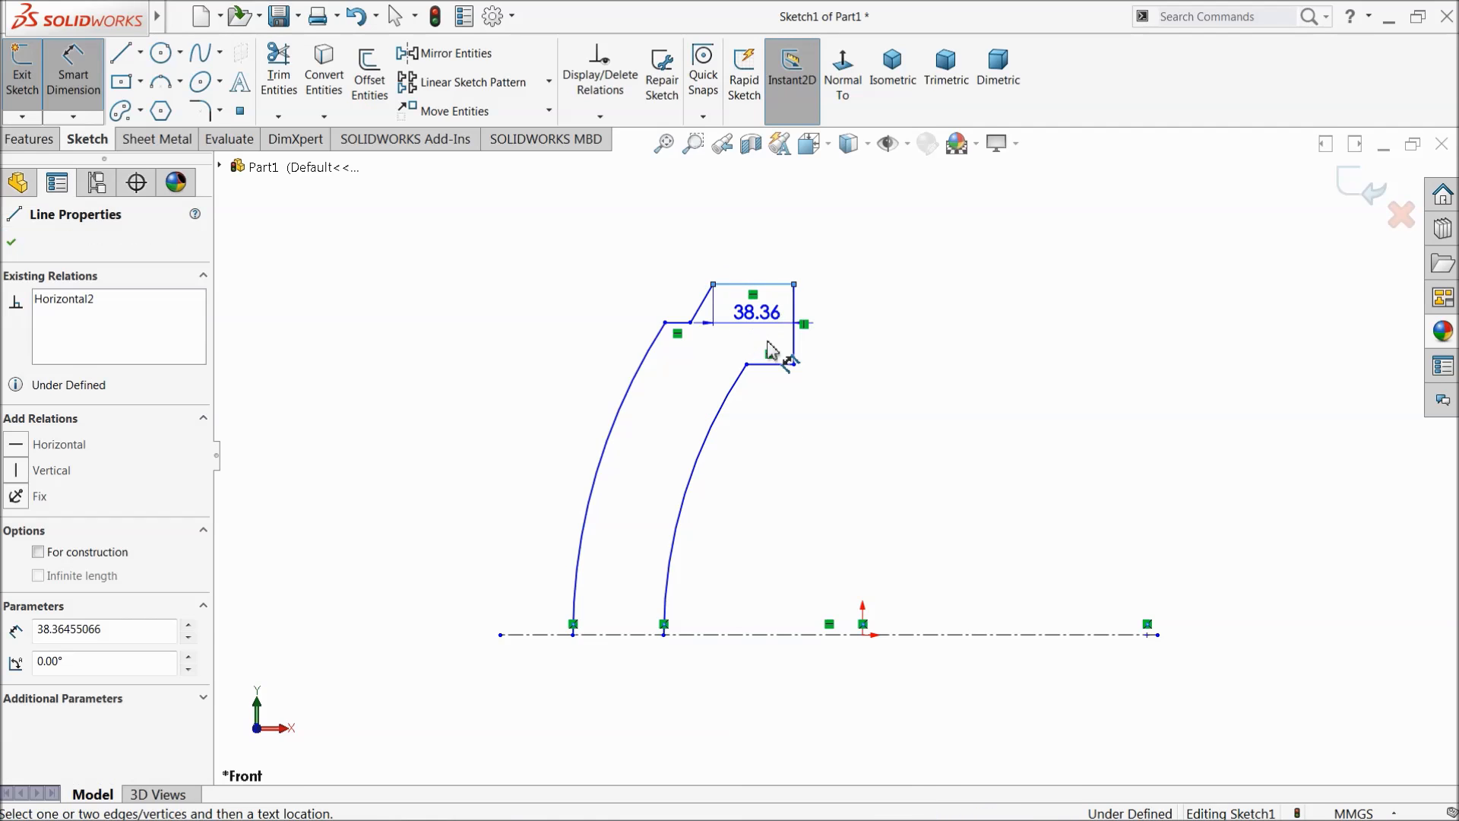
left_click(787, 635)
type("64")
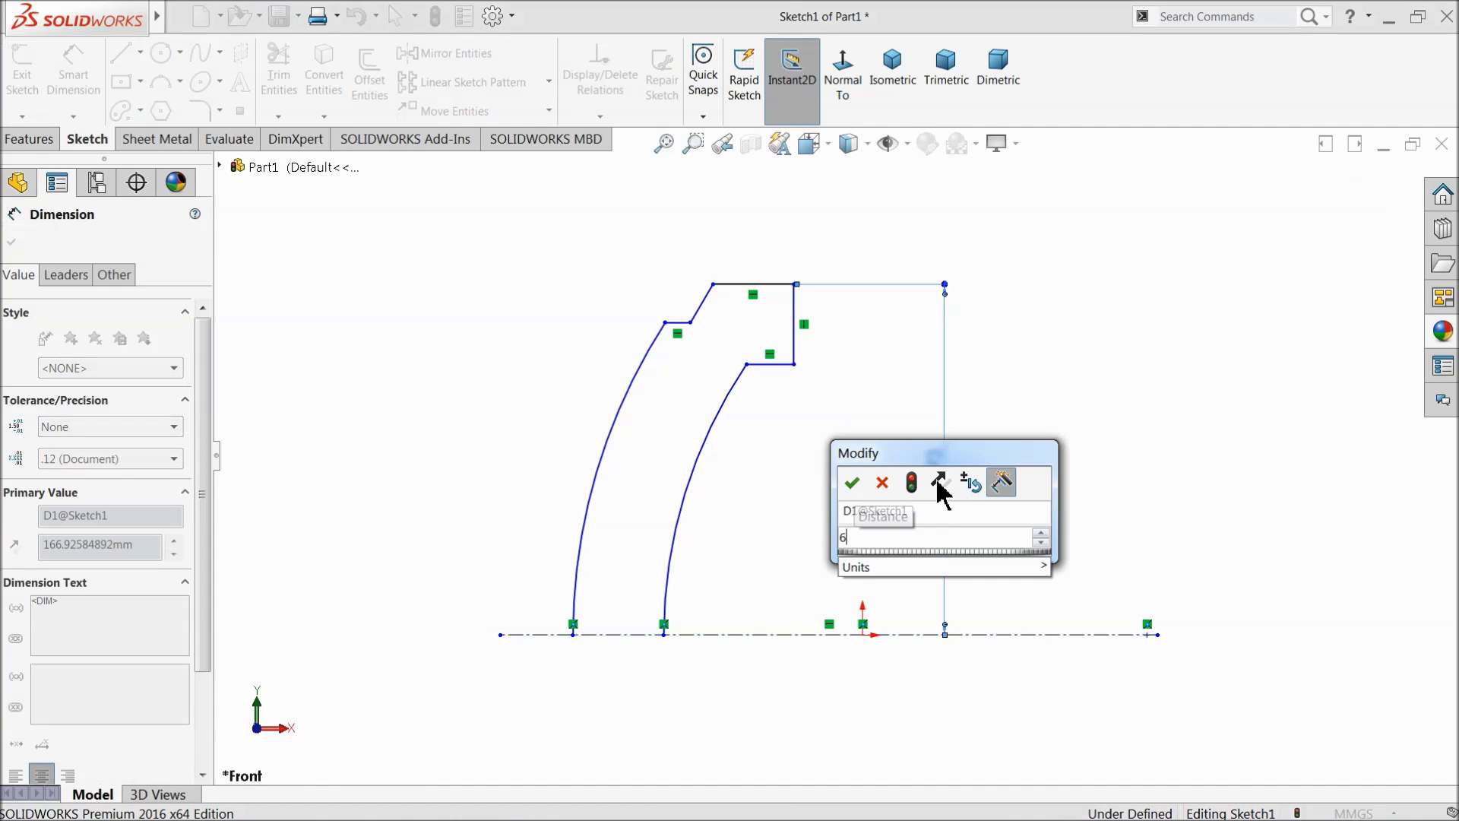
left_click(851, 482)
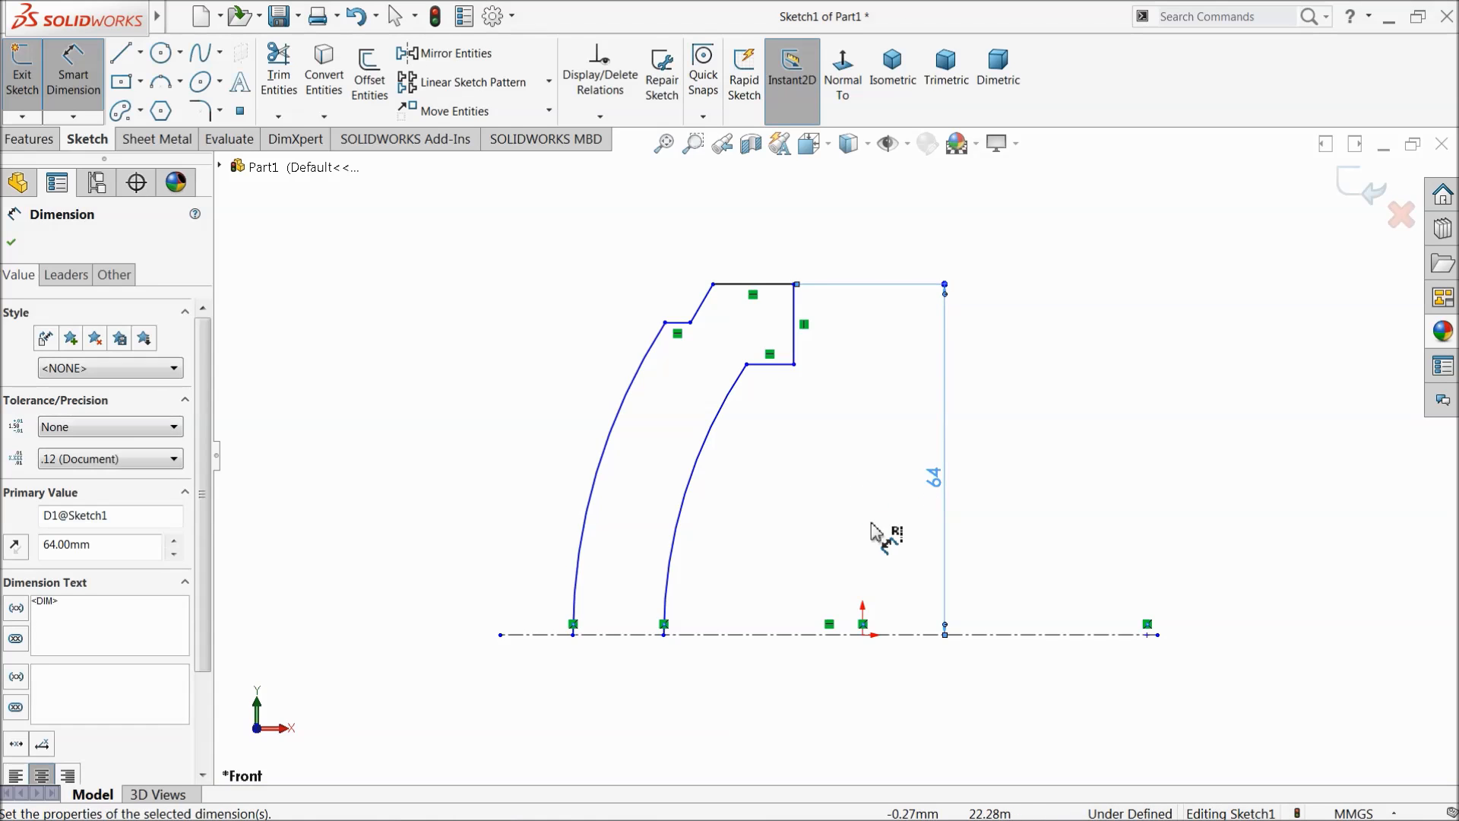
Step: Dimension the horizontal distance between the rim's vertical edge and the origin as 16 mm
left_click(796, 356)
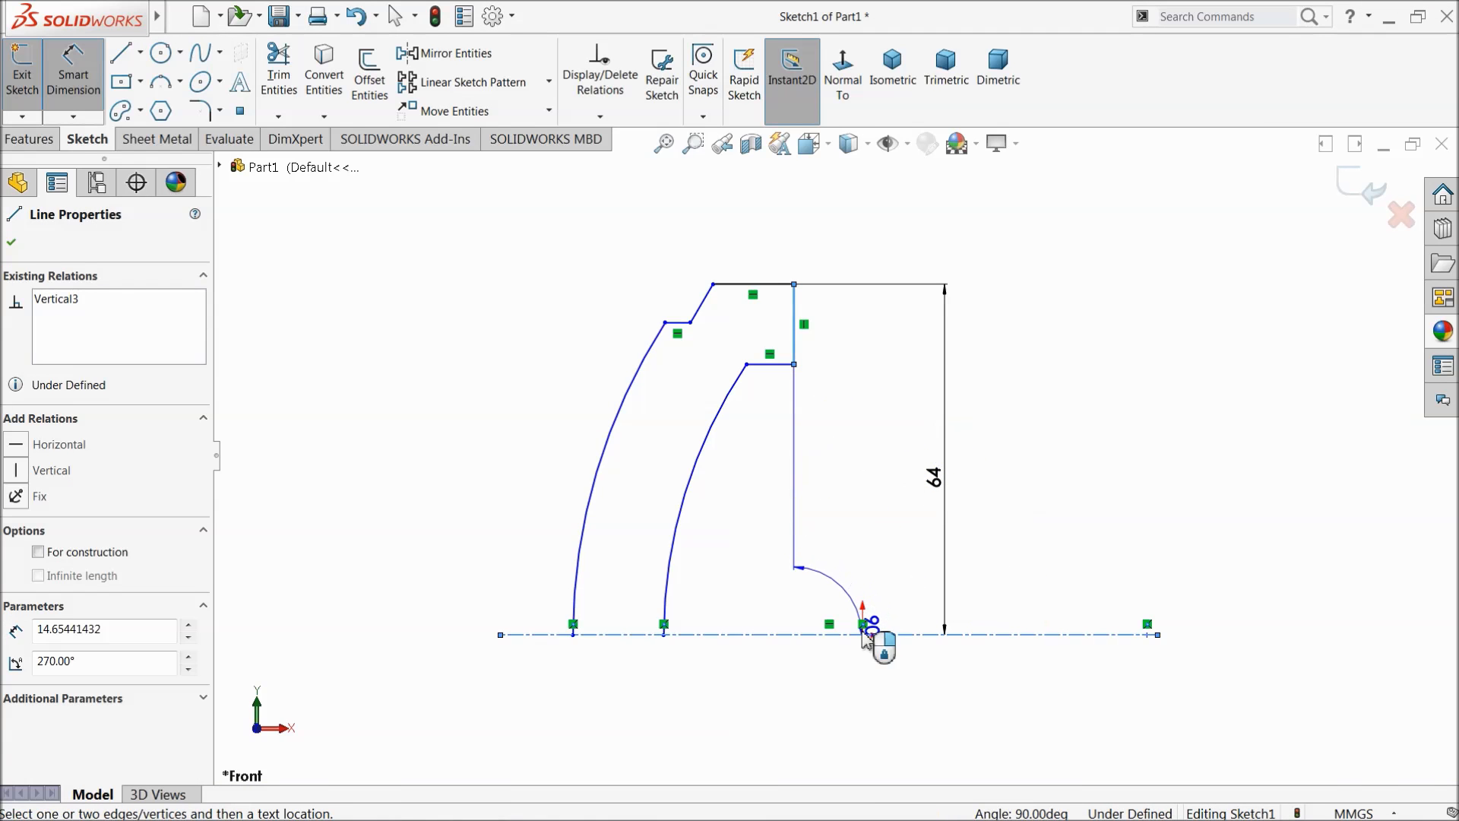
left_click(864, 634)
left_click(830, 676)
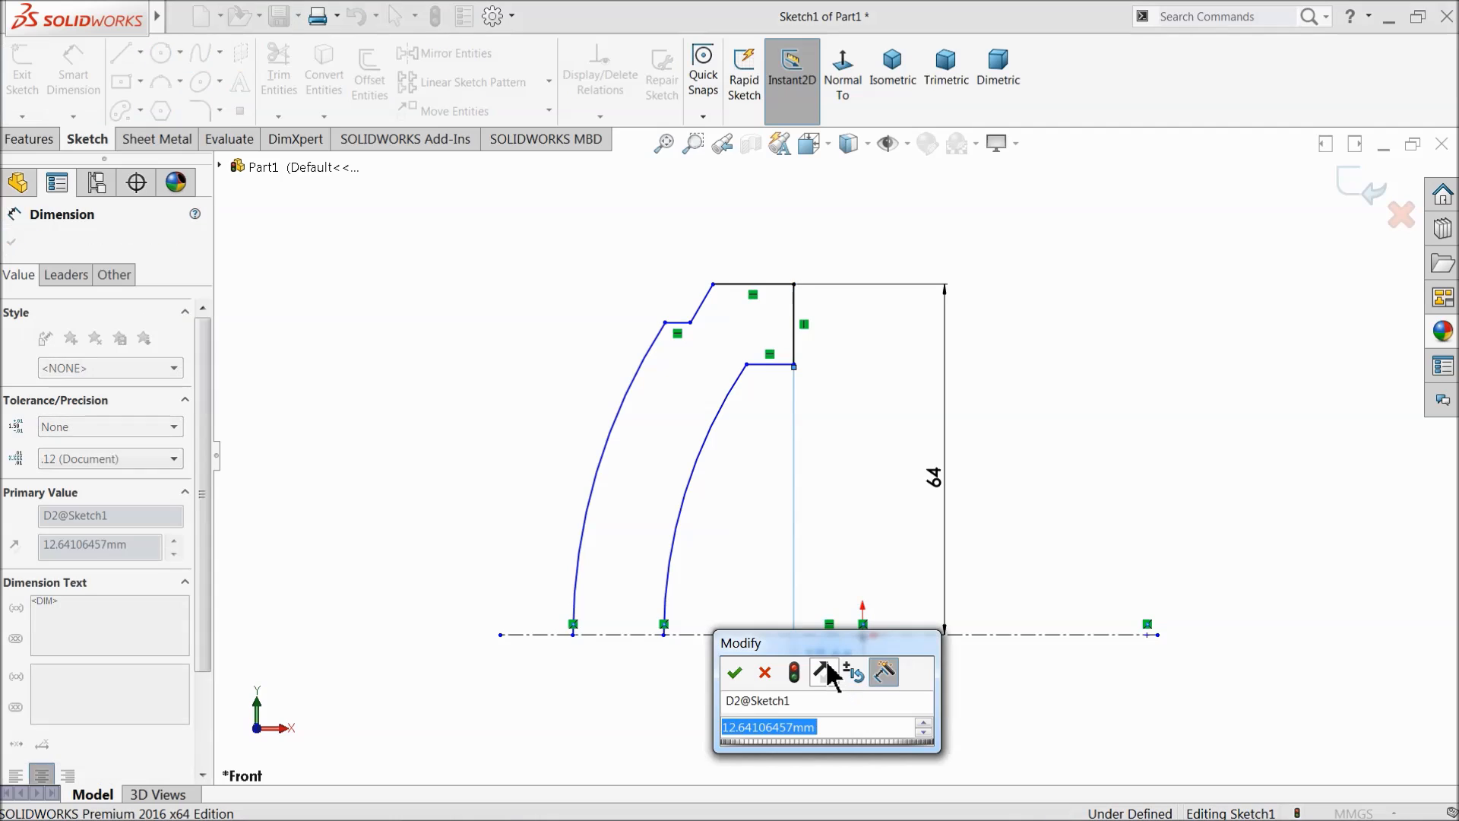
type("16")
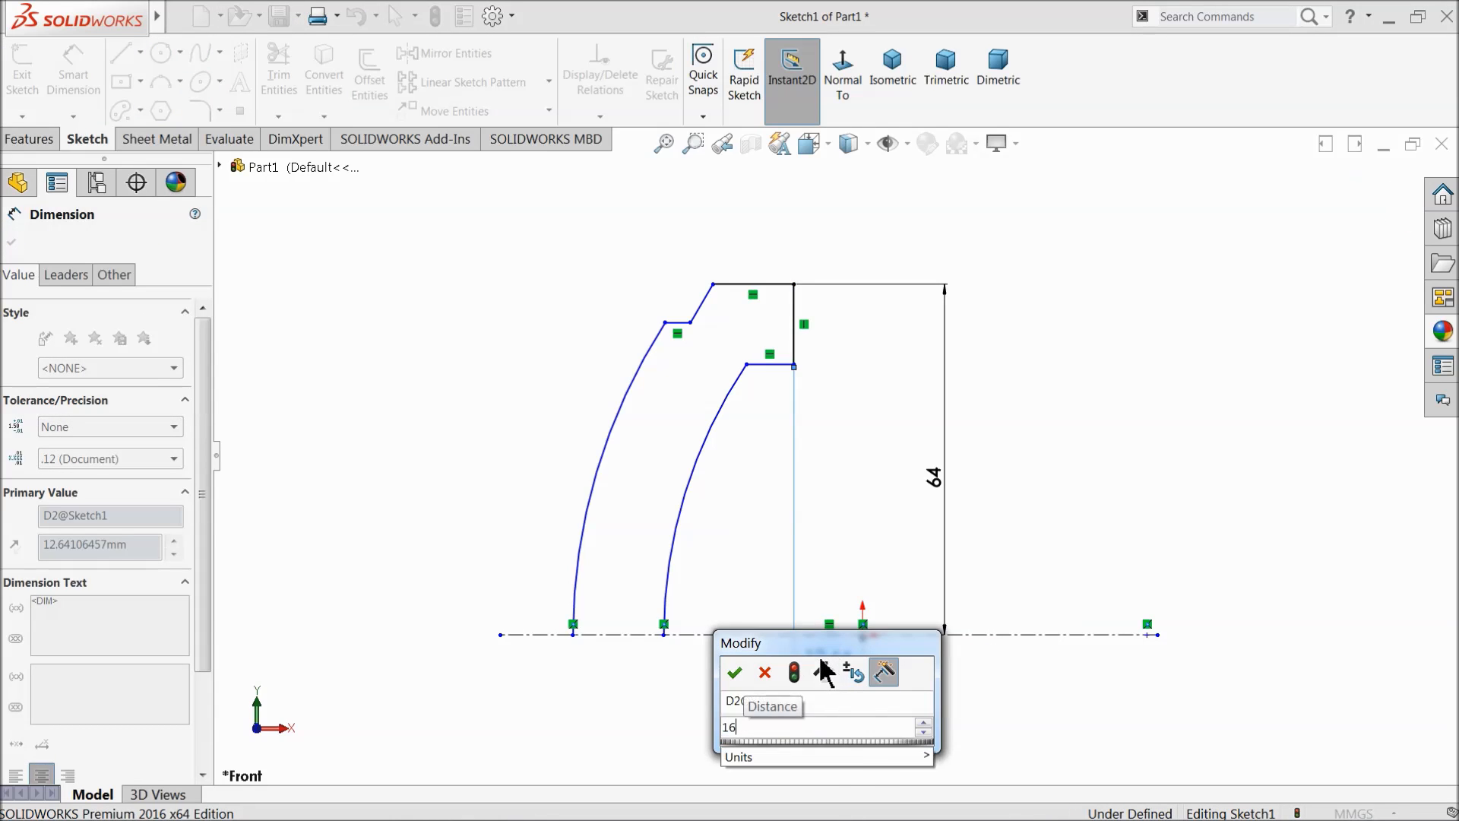
key("Return")
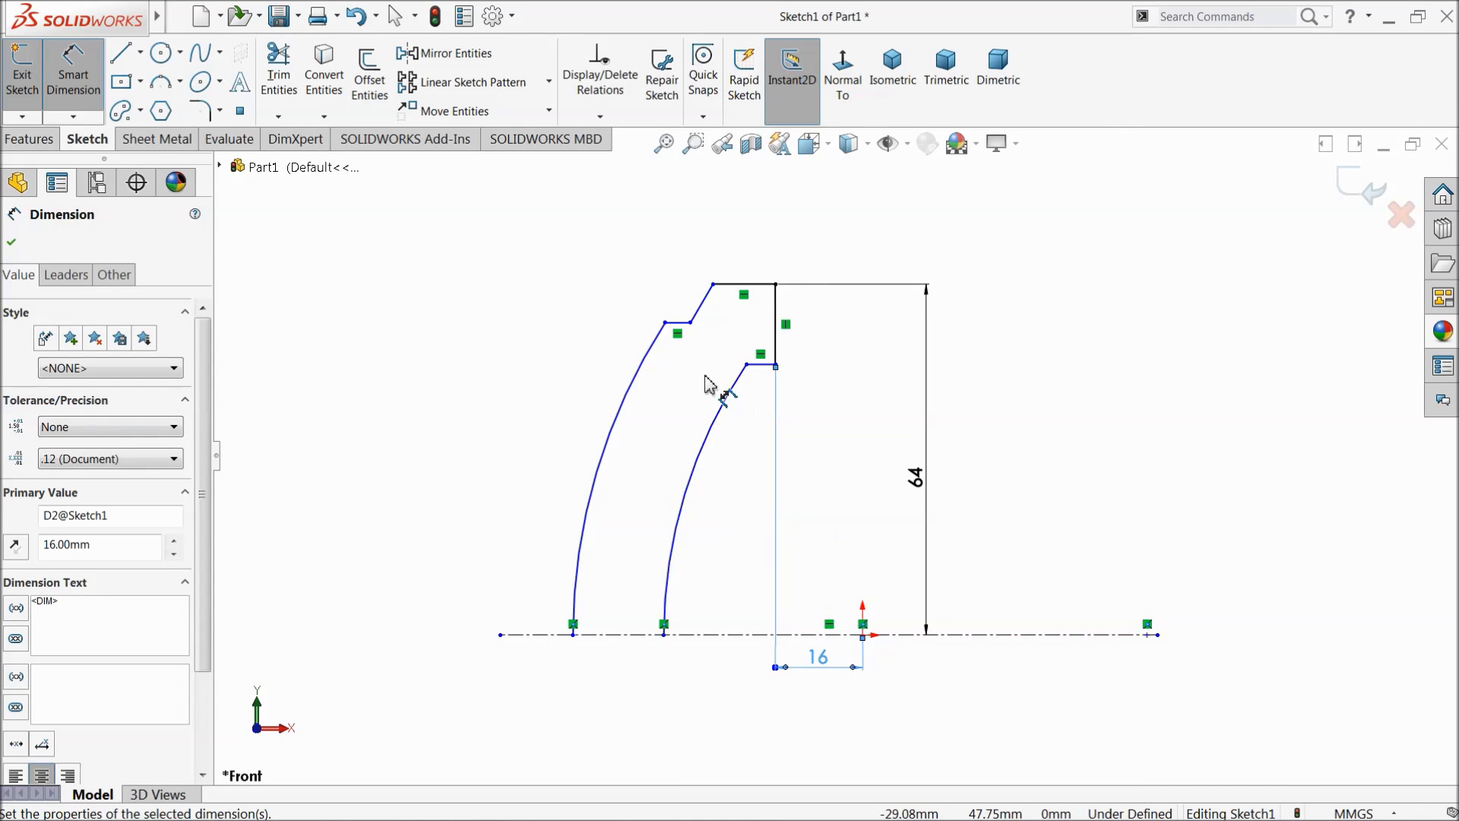
Step: Dimension the outer arc with a radius of 95 mm
left_click(598, 471)
left_click(548, 456)
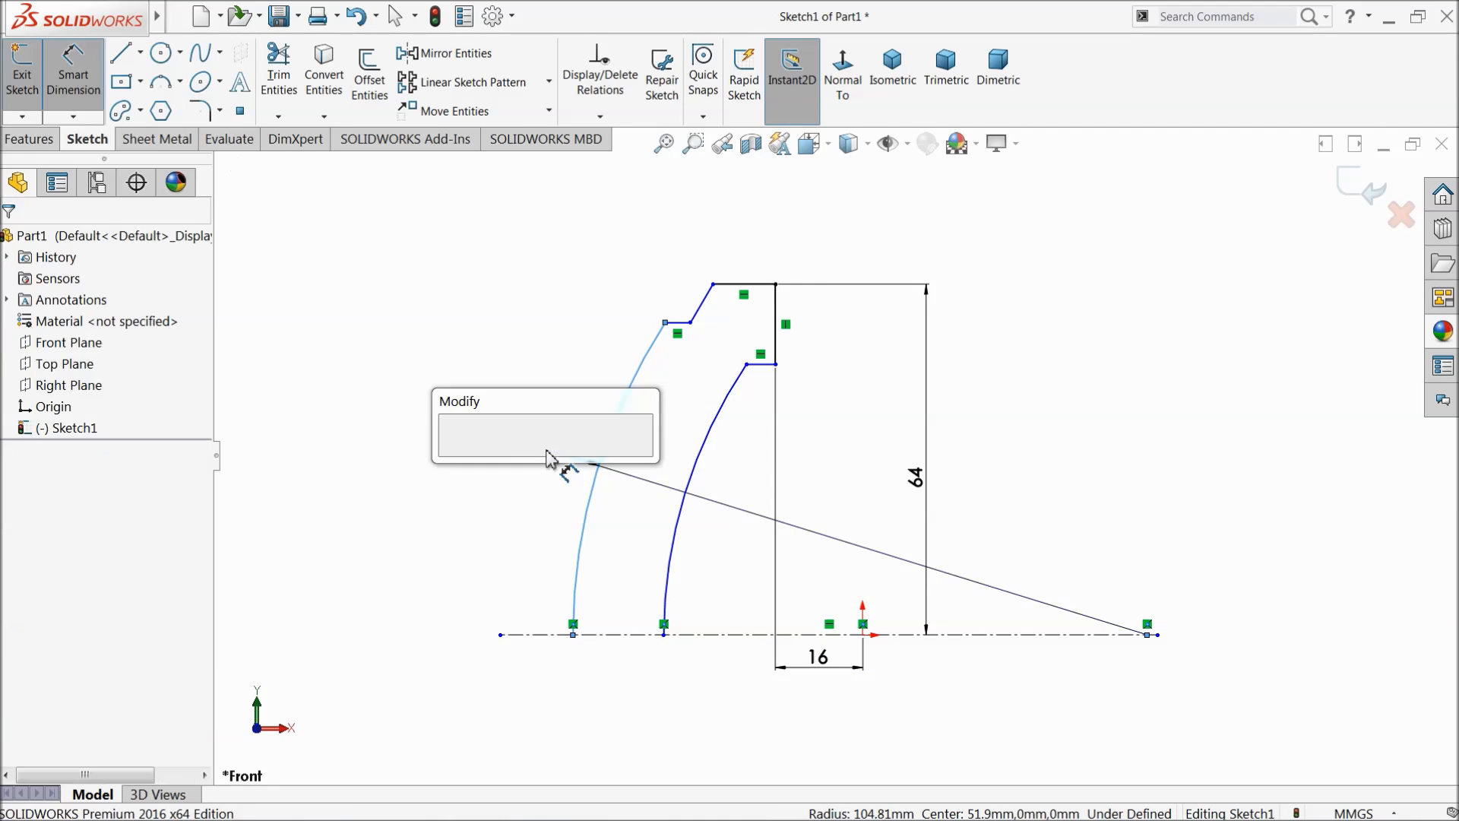
type("95")
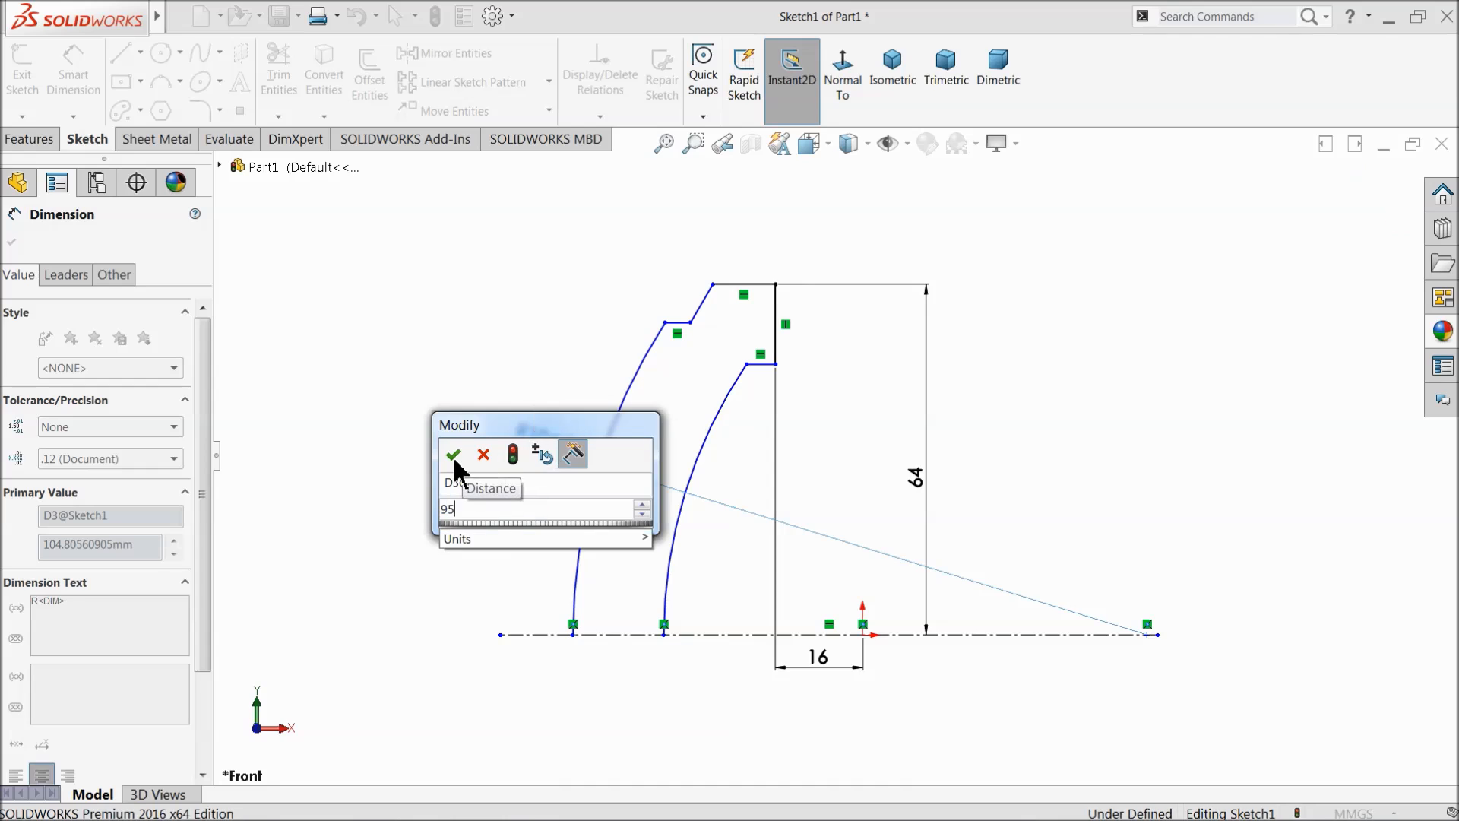
left_click(454, 455)
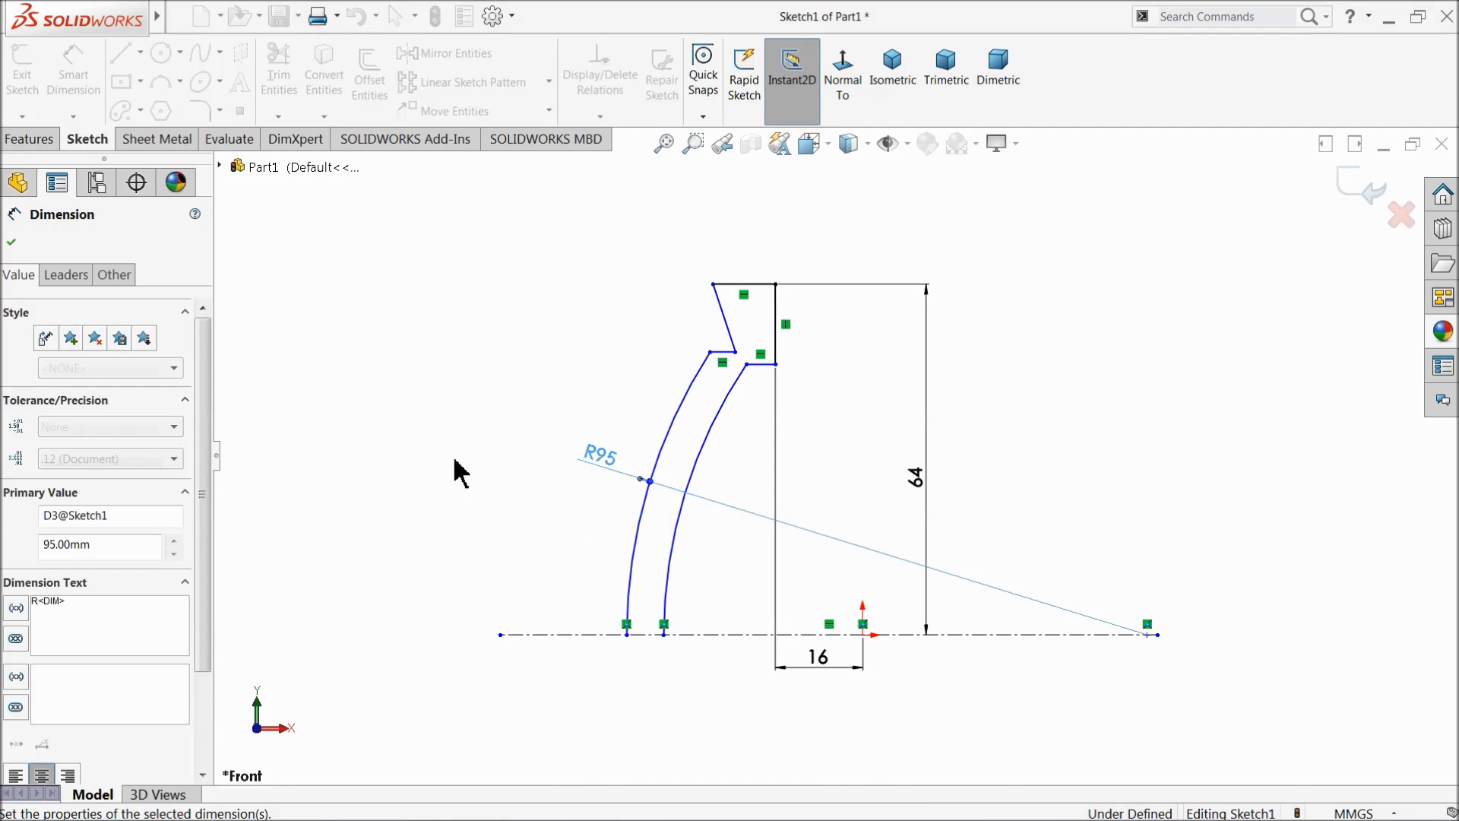
Step: Dimension the inner arc with a radius of 85 mm and finish dimensioning
left_click(684, 483)
left_click(722, 479)
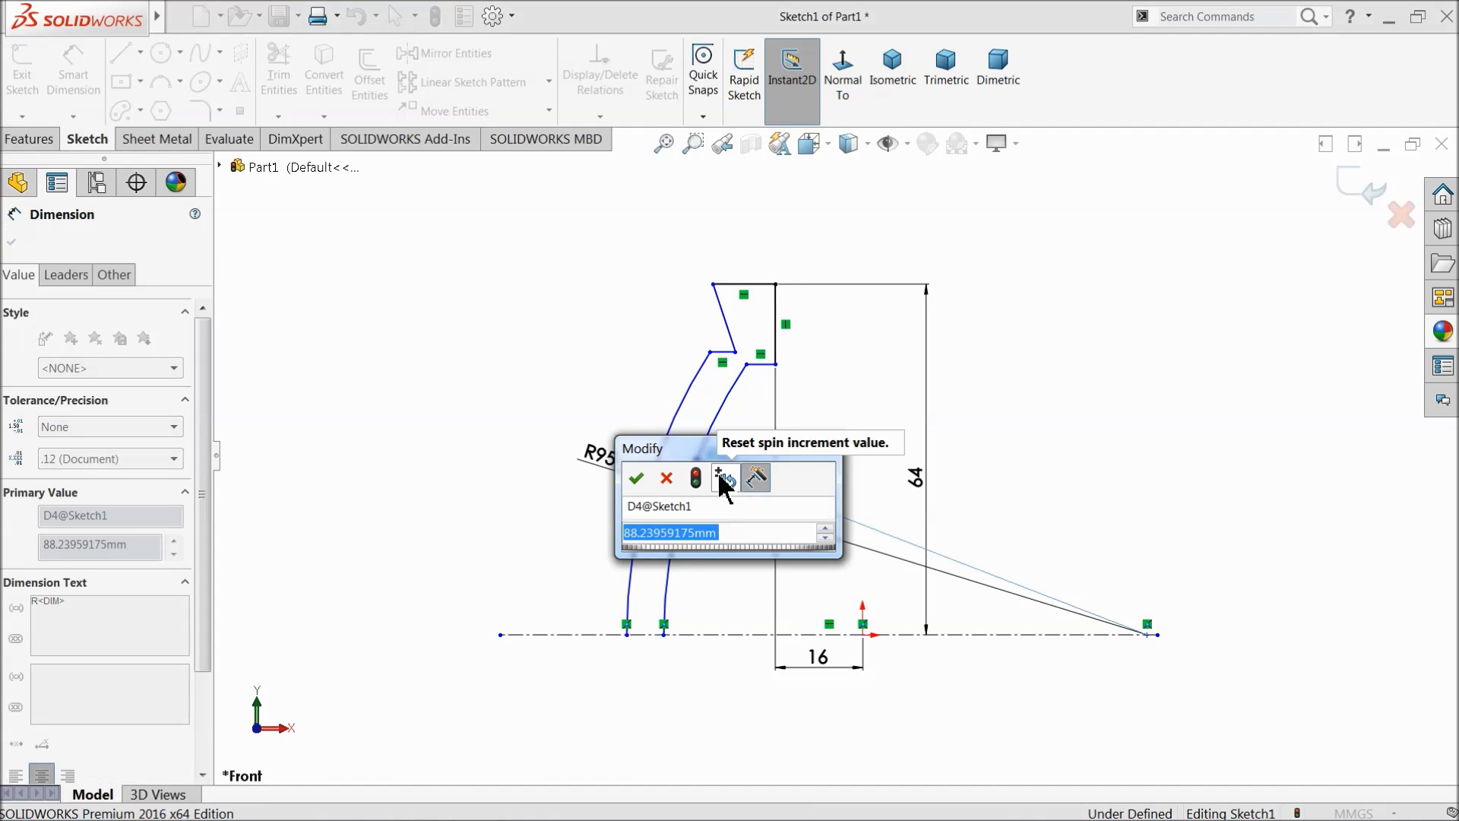
type("85")
key("Return")
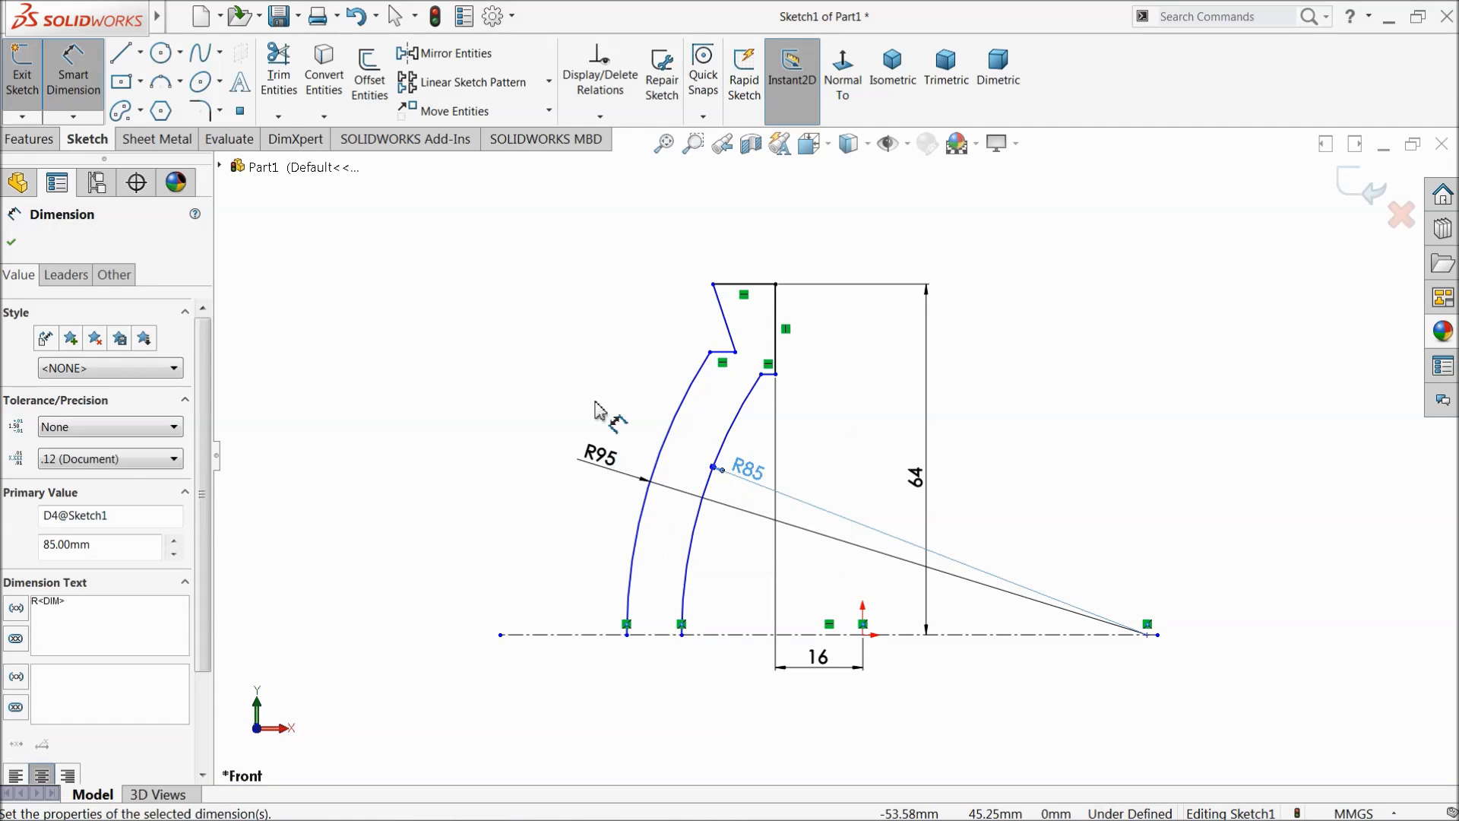
left_click(11, 241)
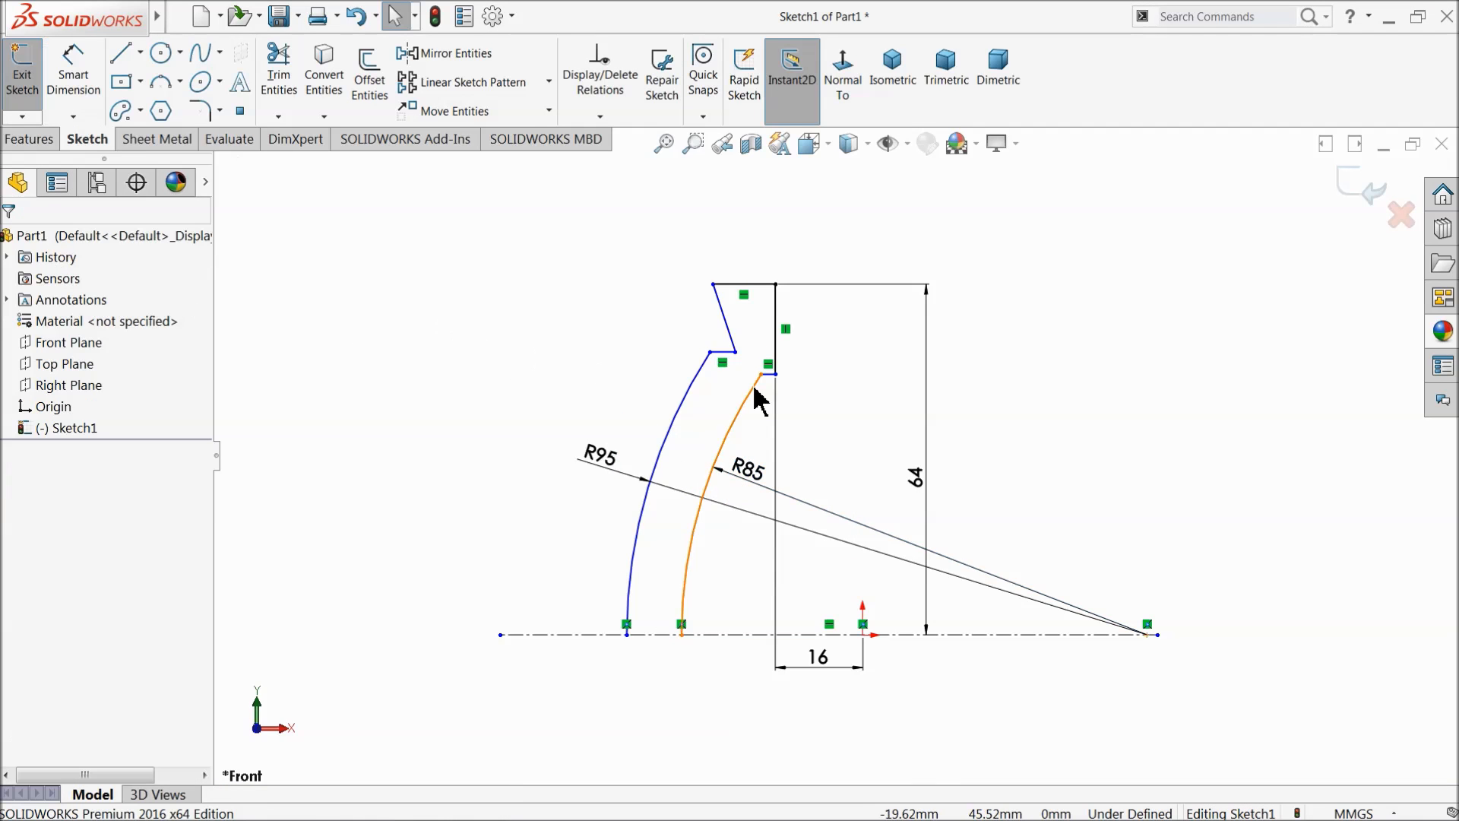
Step: Move the outer arc's upper end to about X -39 mm, Y 51 mm, and the sloped line's lower end to about X -33 mm, Y 54 mm
scroll(752, 389, "down", 3)
left_click_drag(735, 344, 607, 347)
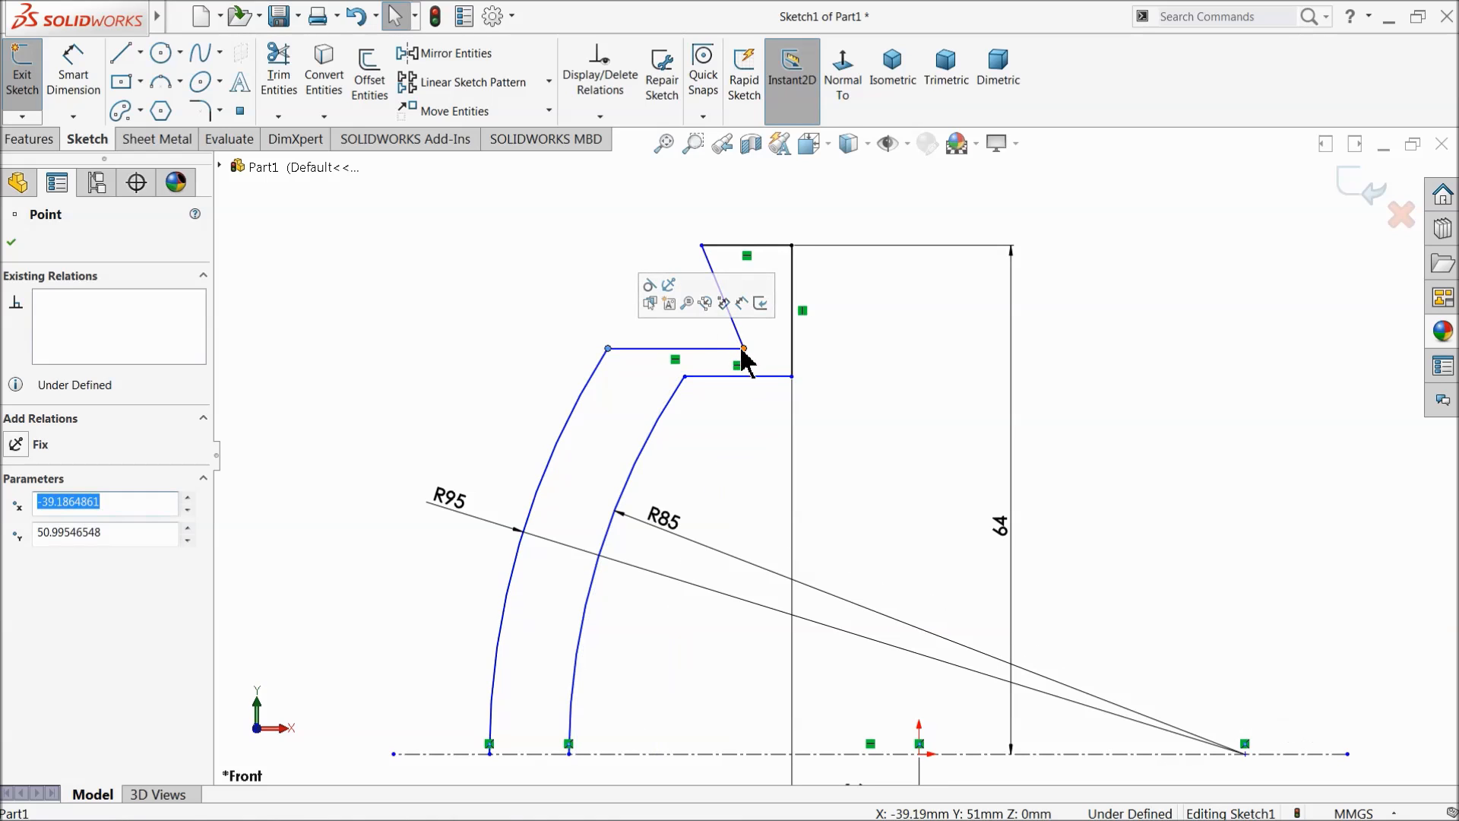
left_click_drag(744, 349, 659, 331)
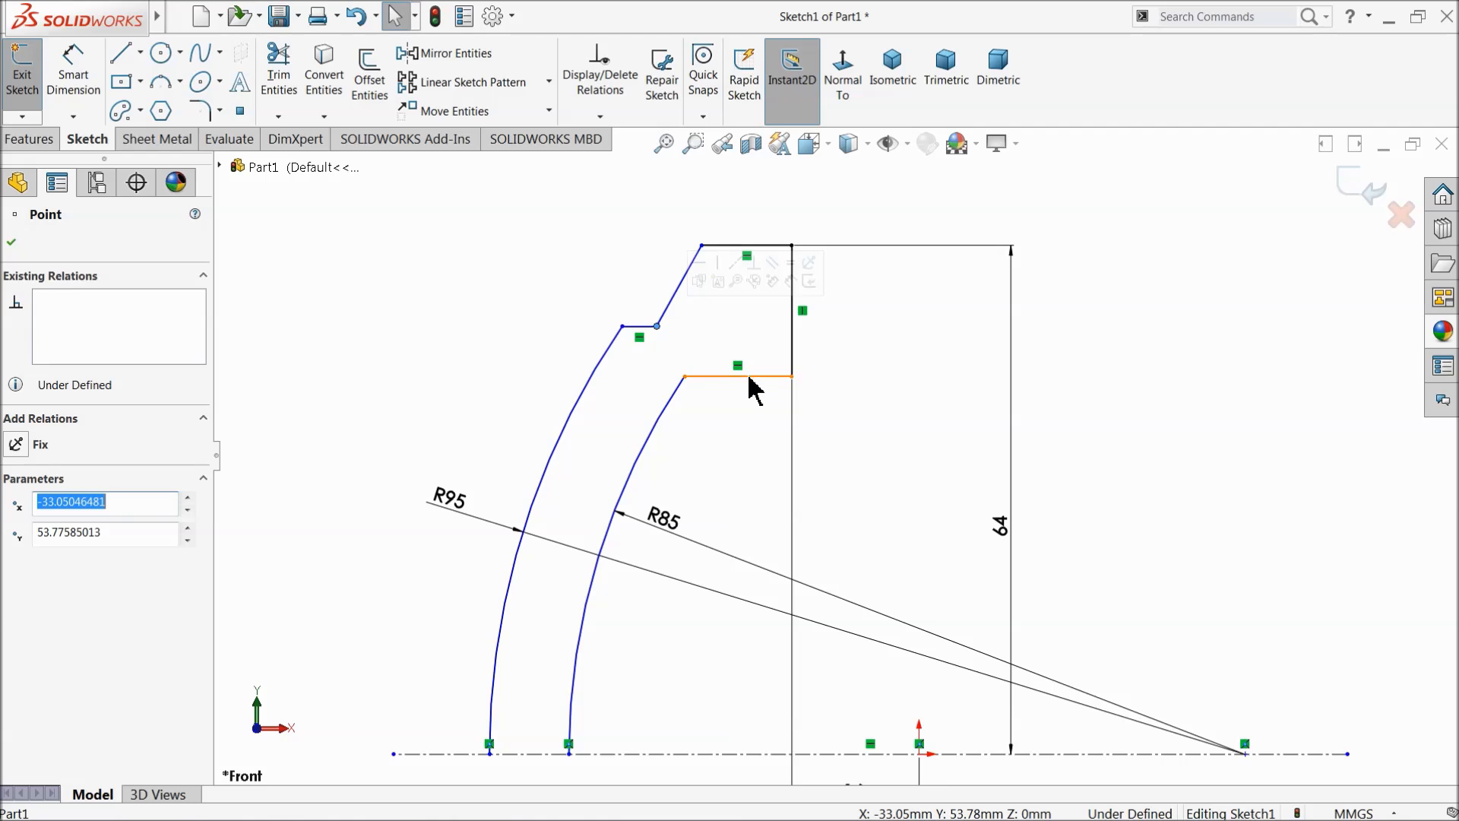
left_click(537, 310)
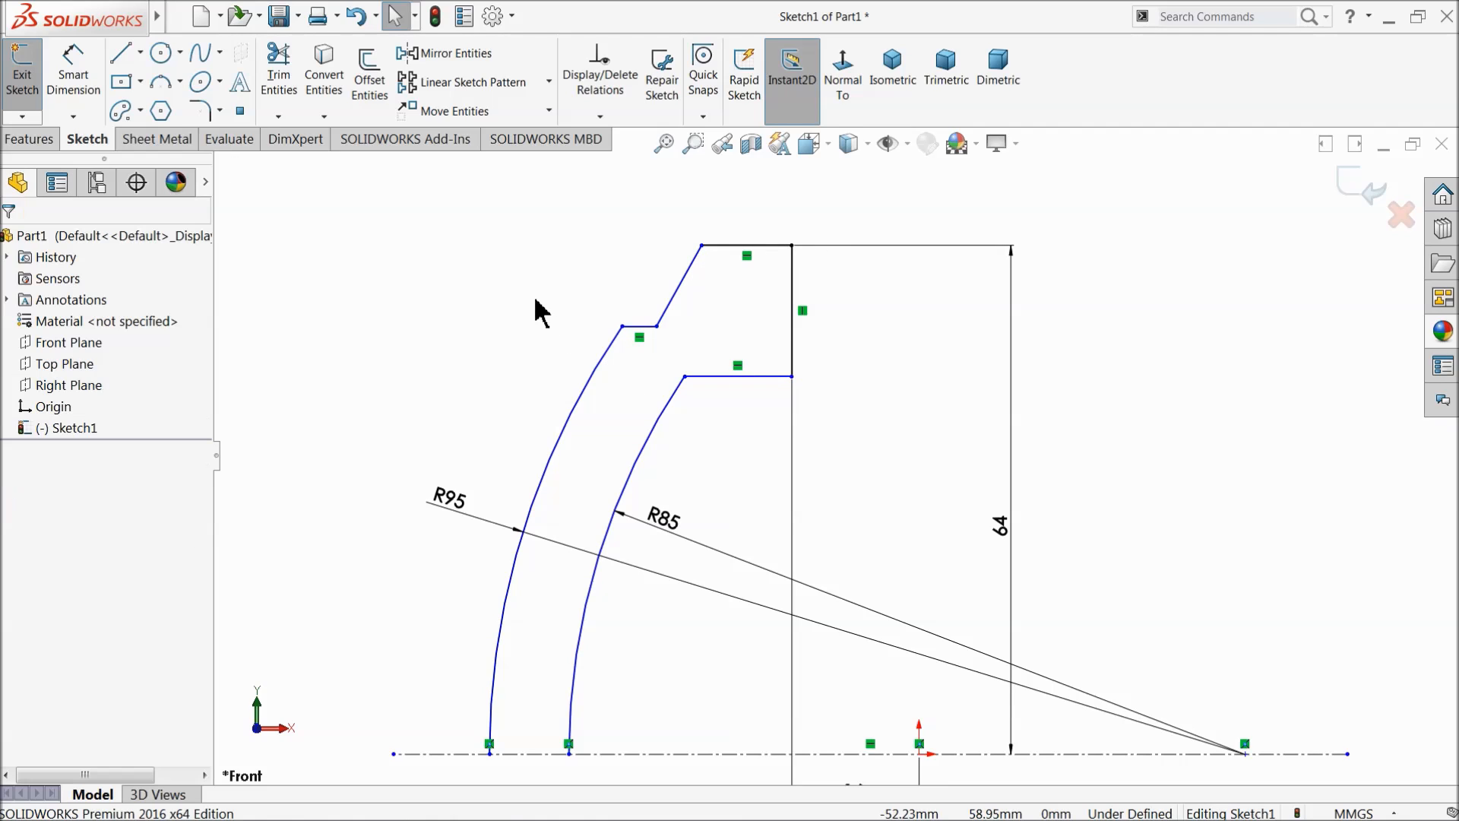
Step: Dimension the short horizontal step at the outer arc's upper end as 2.5 mm long
left_click(74, 74)
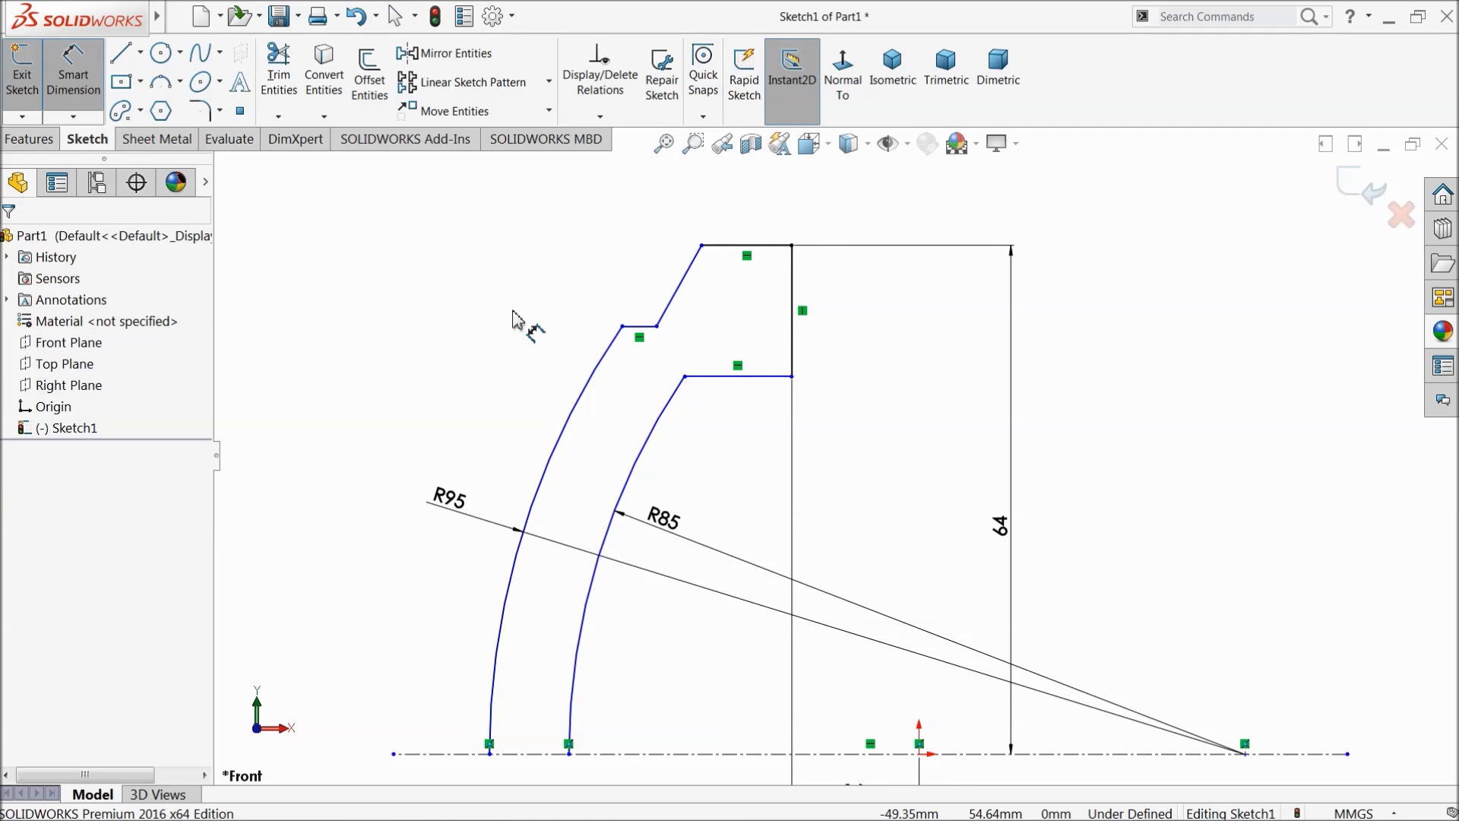
left_click(647, 328)
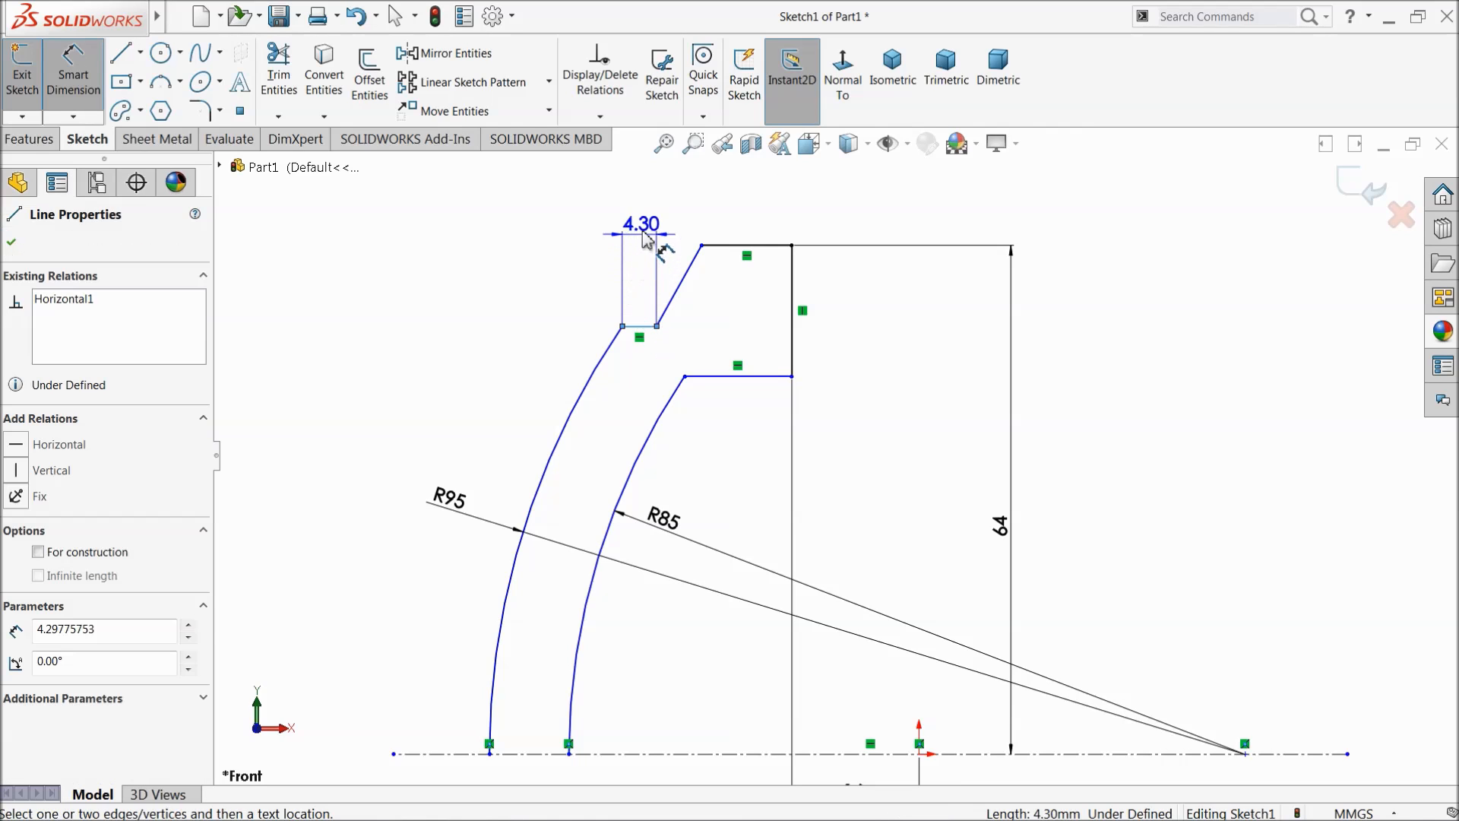
left_click(645, 199)
type("2.5")
key("Return")
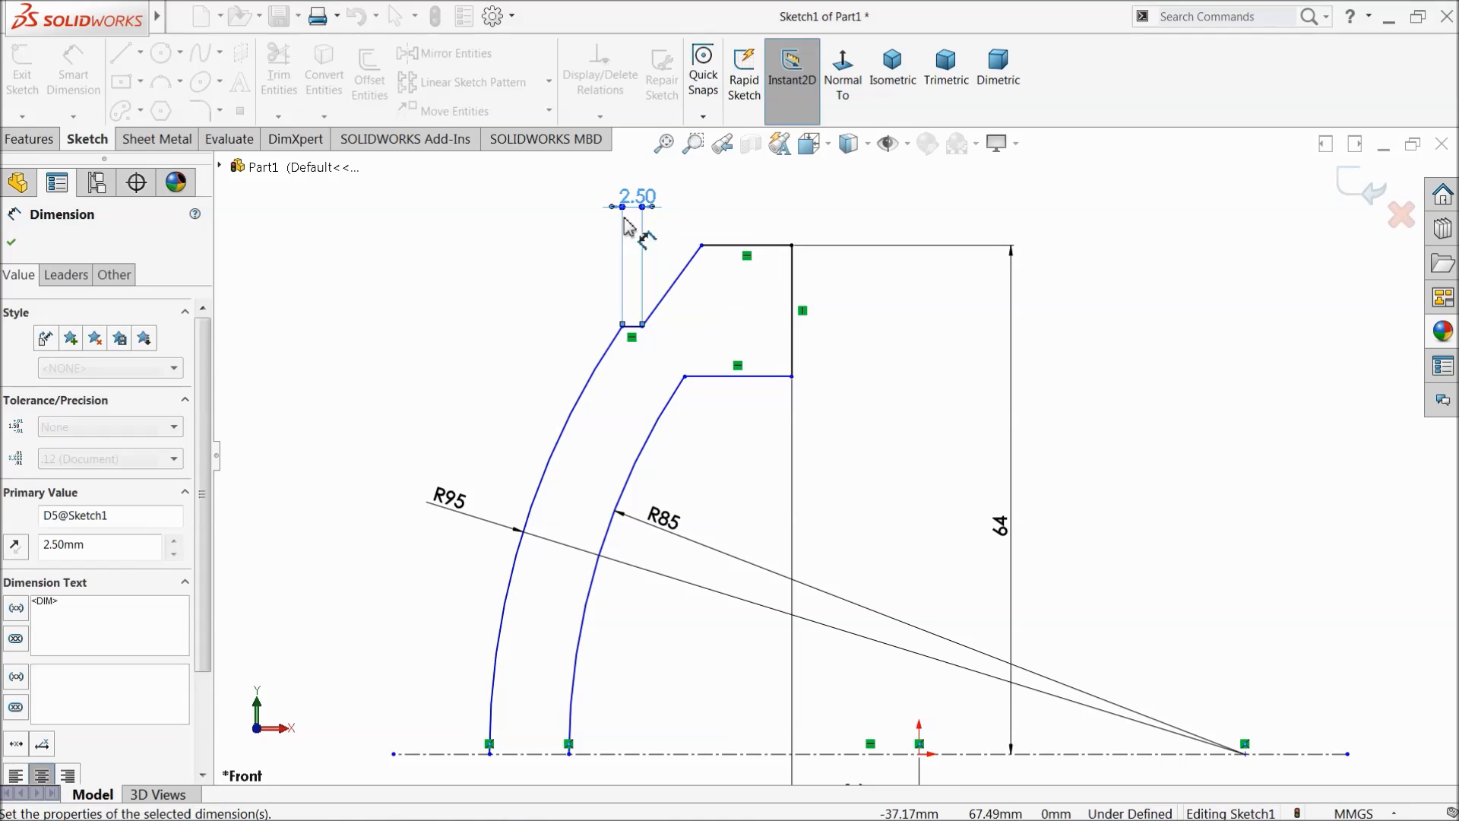
Step: Dimension the rim's vertical edge as 8 mm long
left_click(793, 297)
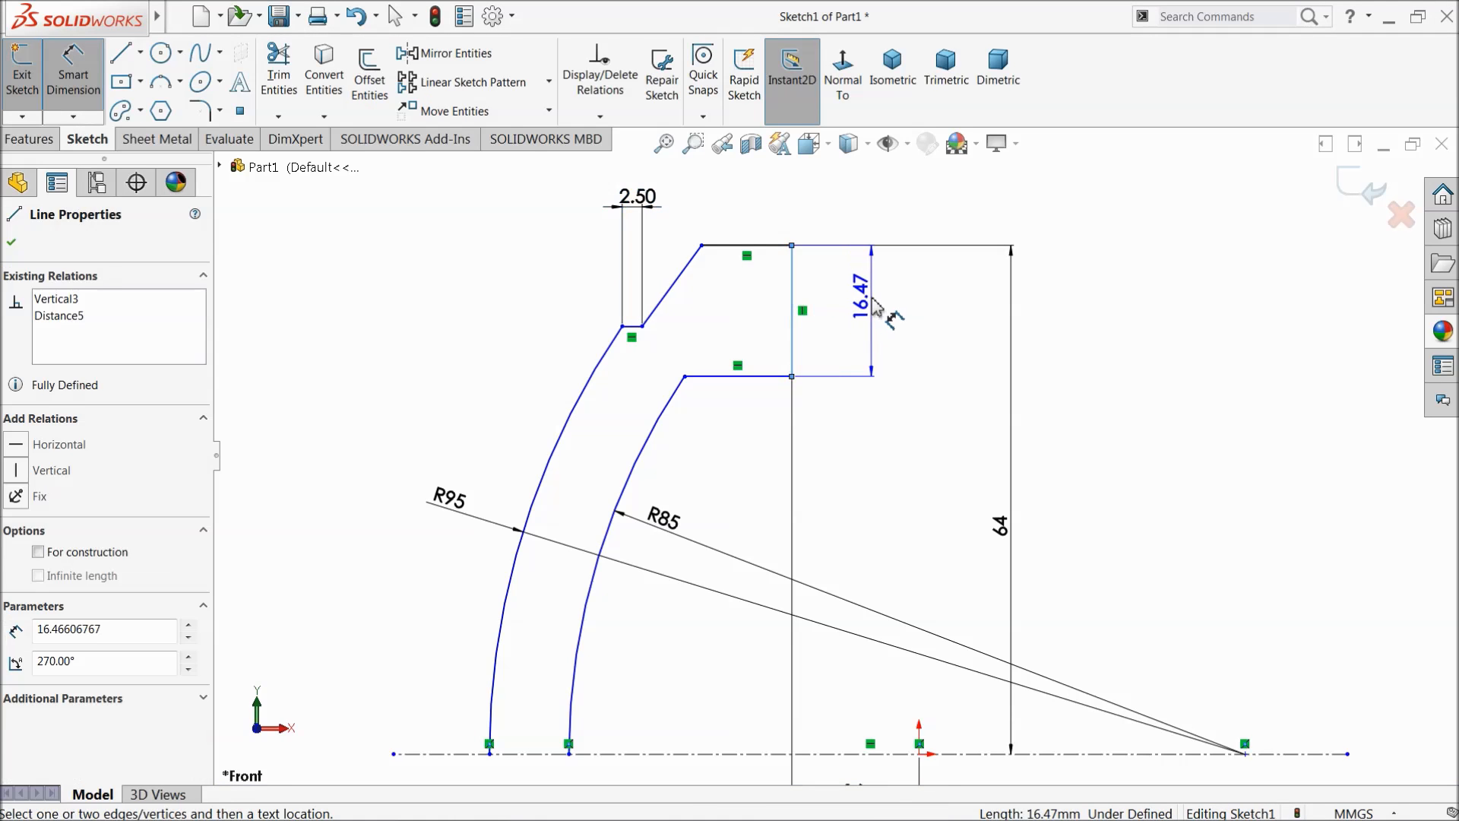
left_click(856, 309)
type("8")
key("Return")
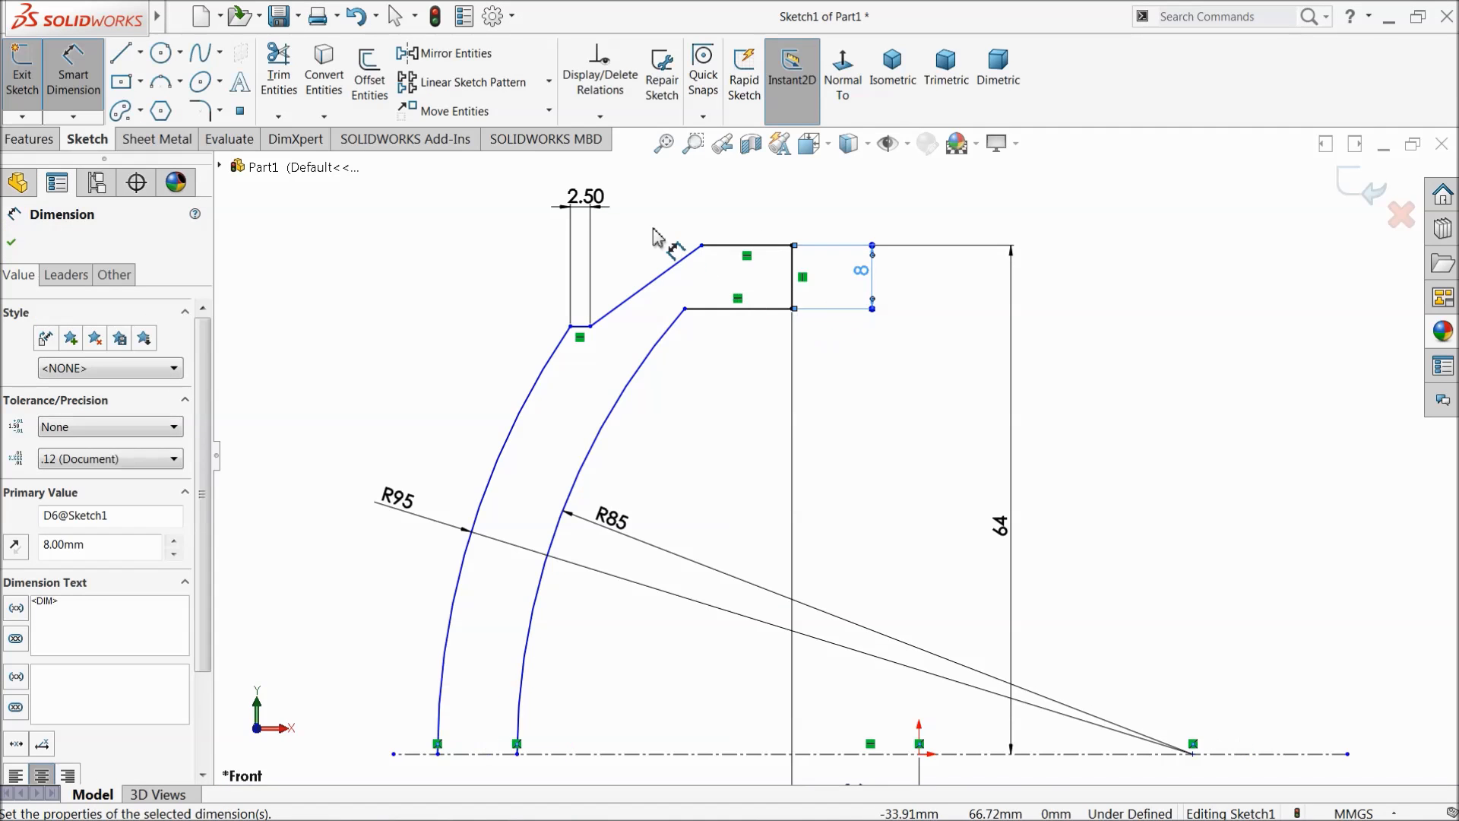
Step: Dimension the sloped line's vertical height between the short step and the rim's top edge as 4 mm
left_click(666, 285)
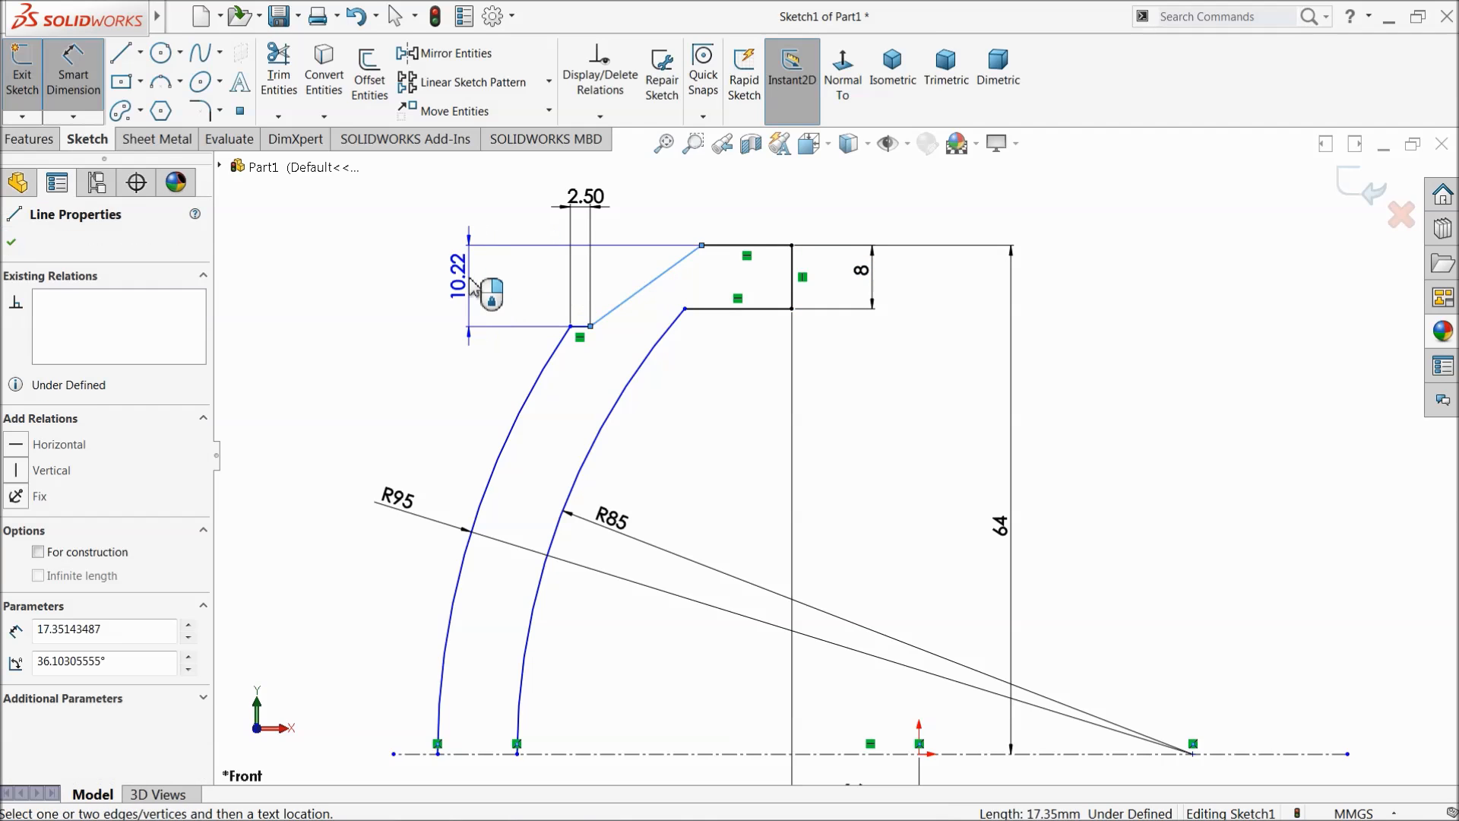
left_click(468, 277)
type("4.00mm")
left_click(376, 283)
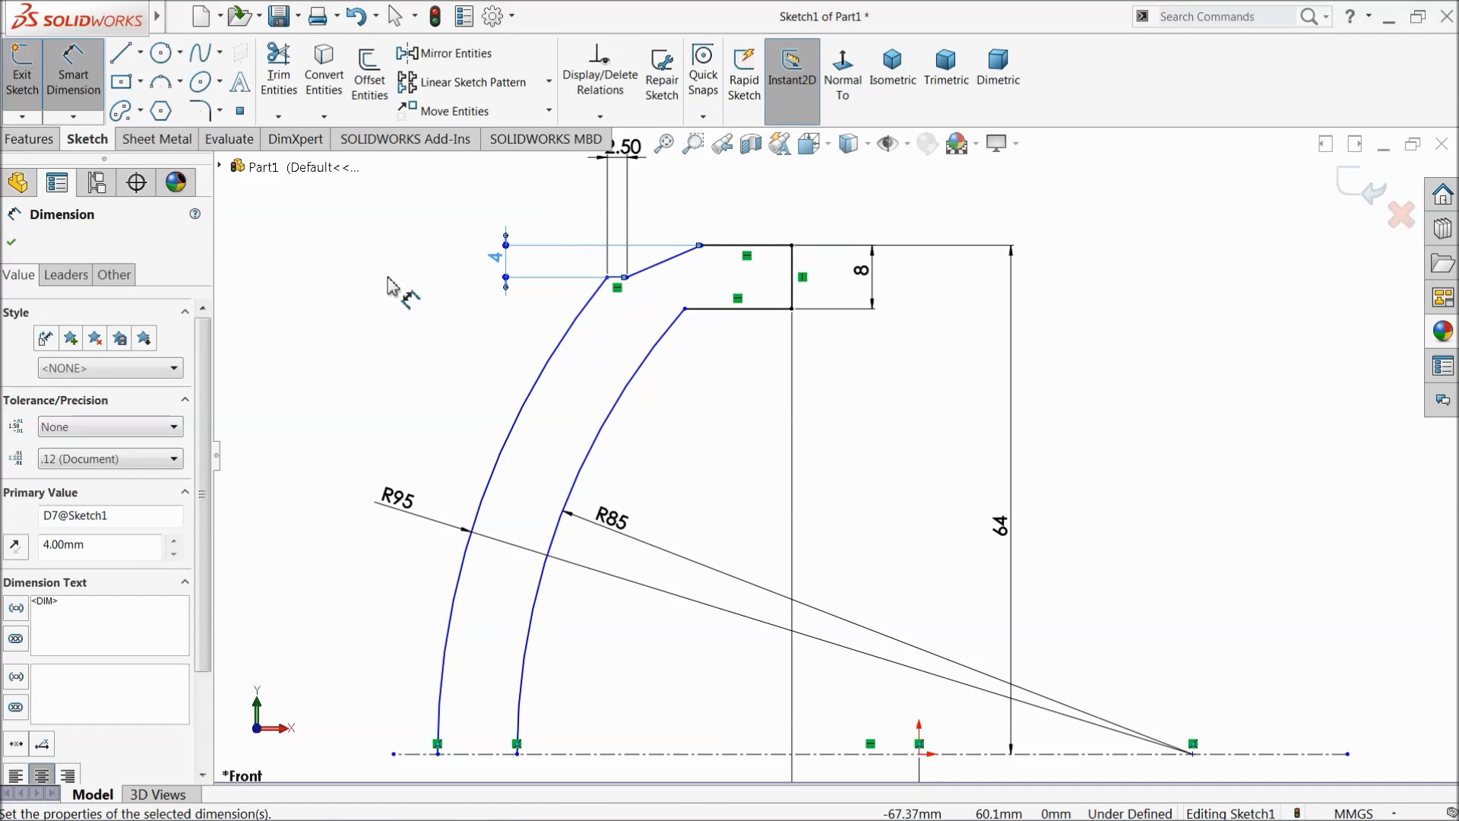
Step: Dimension the rim's horizontal top edge as 6 mm long
left_click(744, 255)
left_click(734, 207)
type("6")
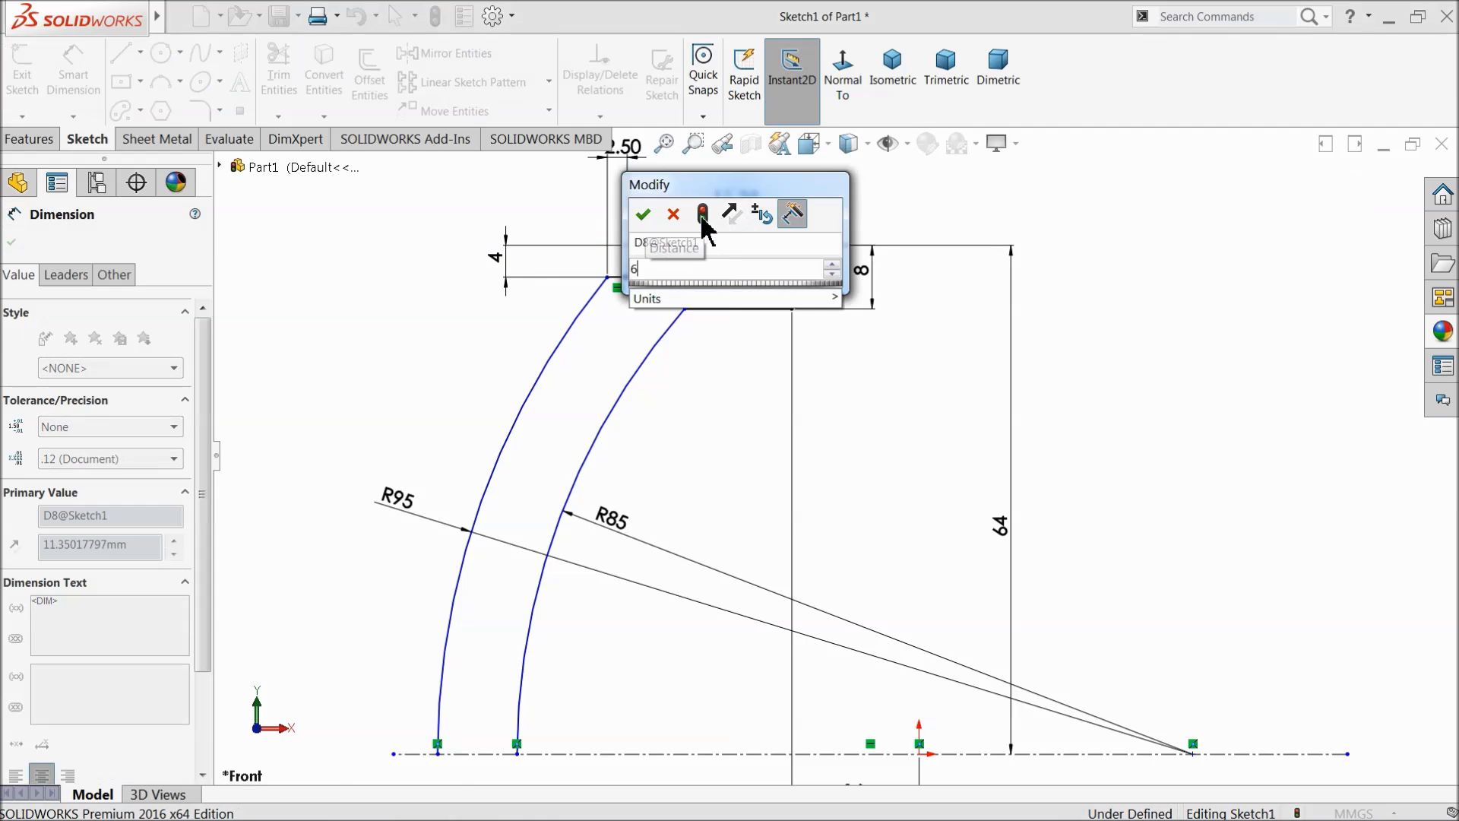
left_click(649, 216)
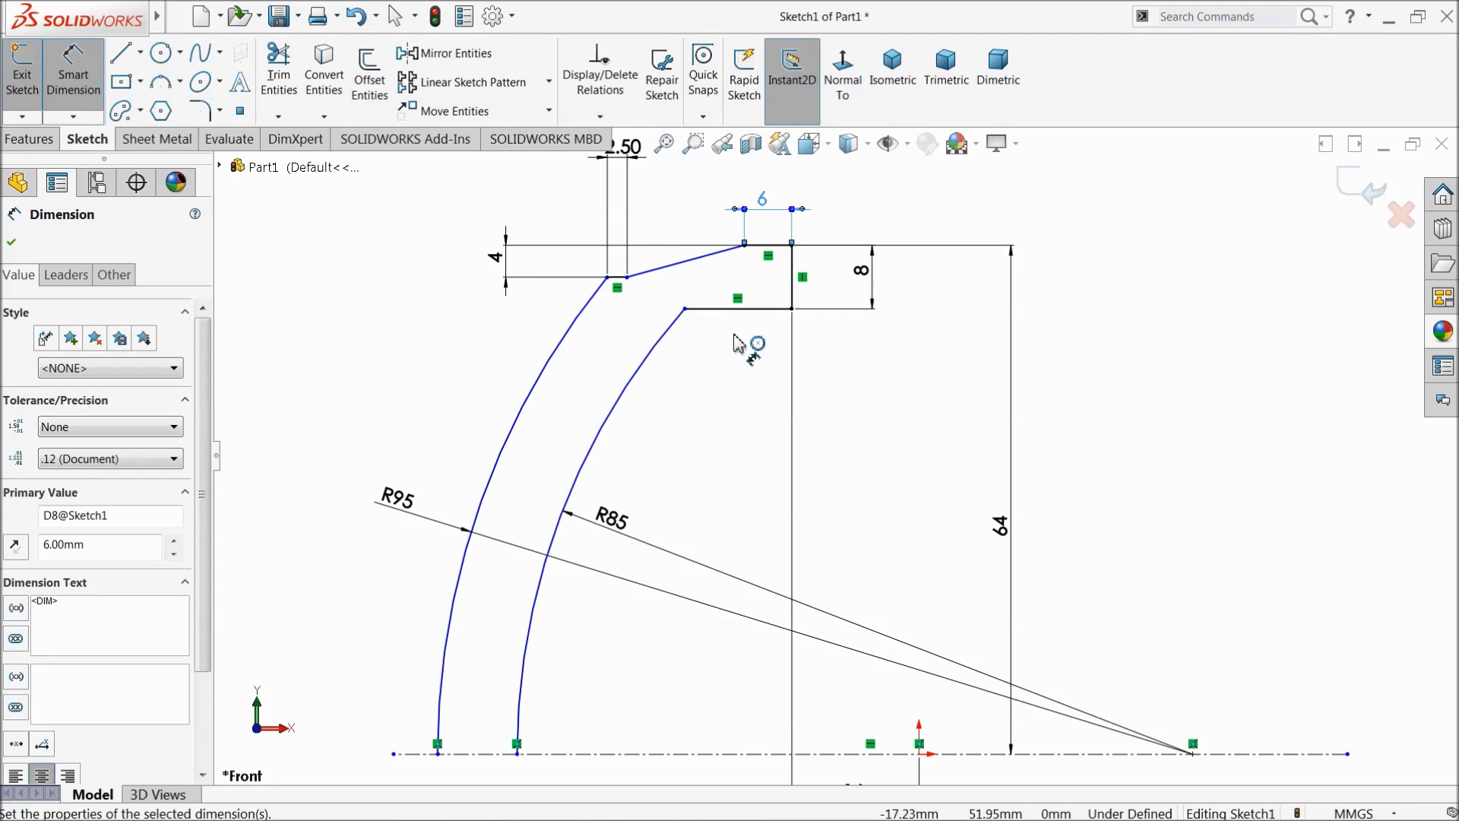
Step: Dimension the angle between the sloped line and the short horizontal step as 135 degrees
scroll(646, 261, "up", 1)
left_click(690, 289)
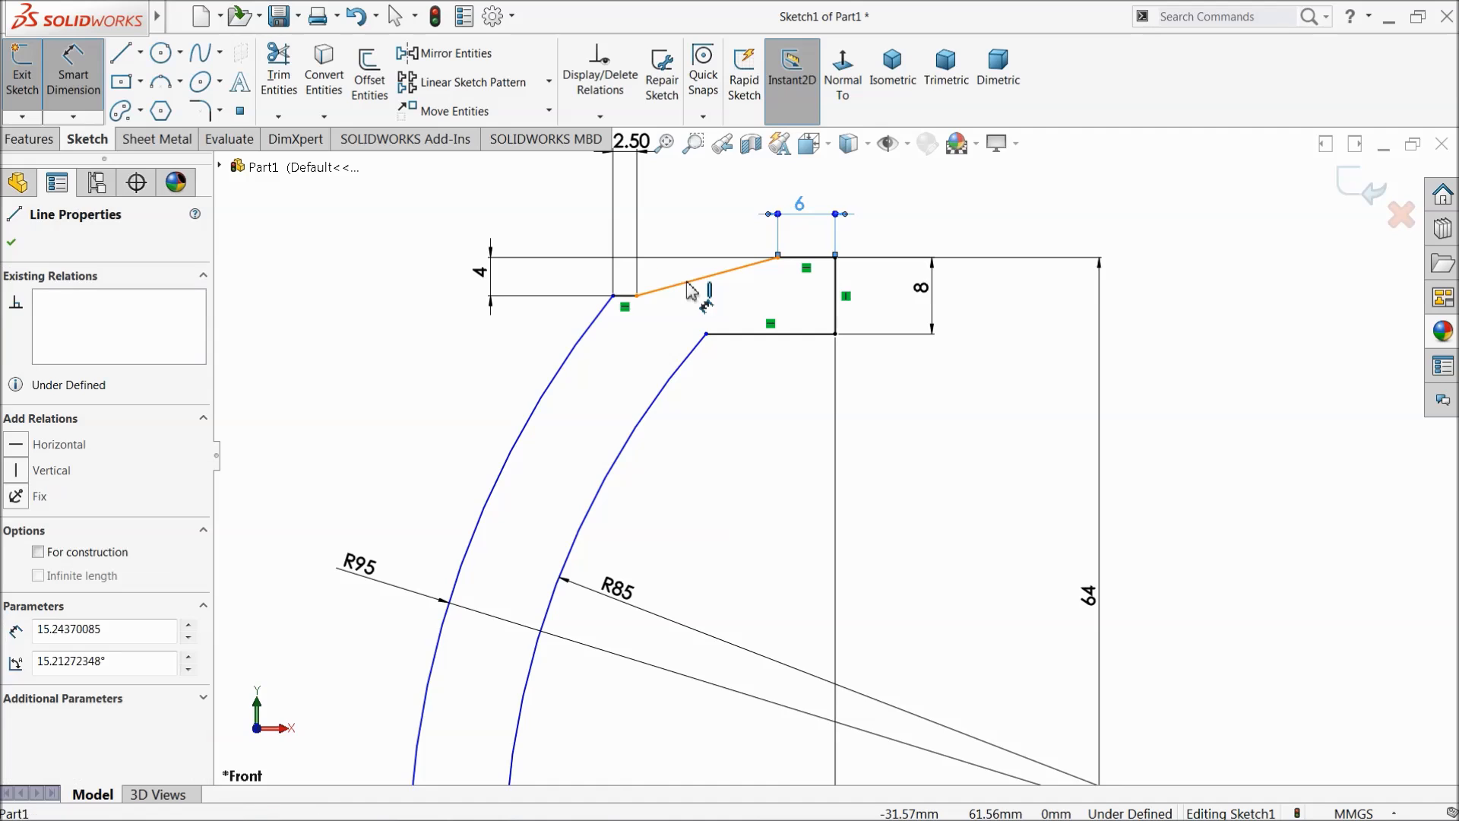
left_click(631, 296)
left_click(647, 210)
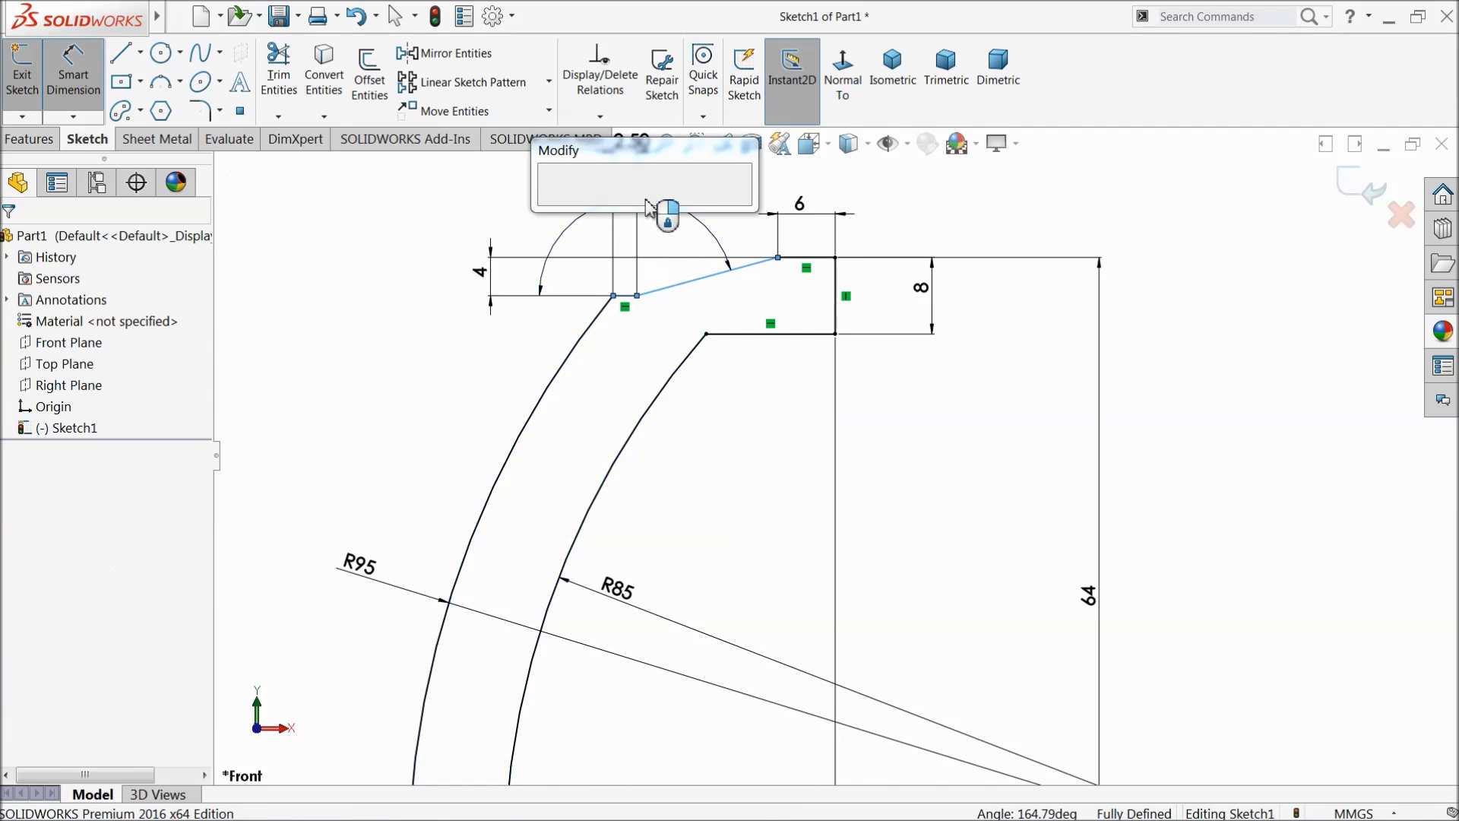
type("135")
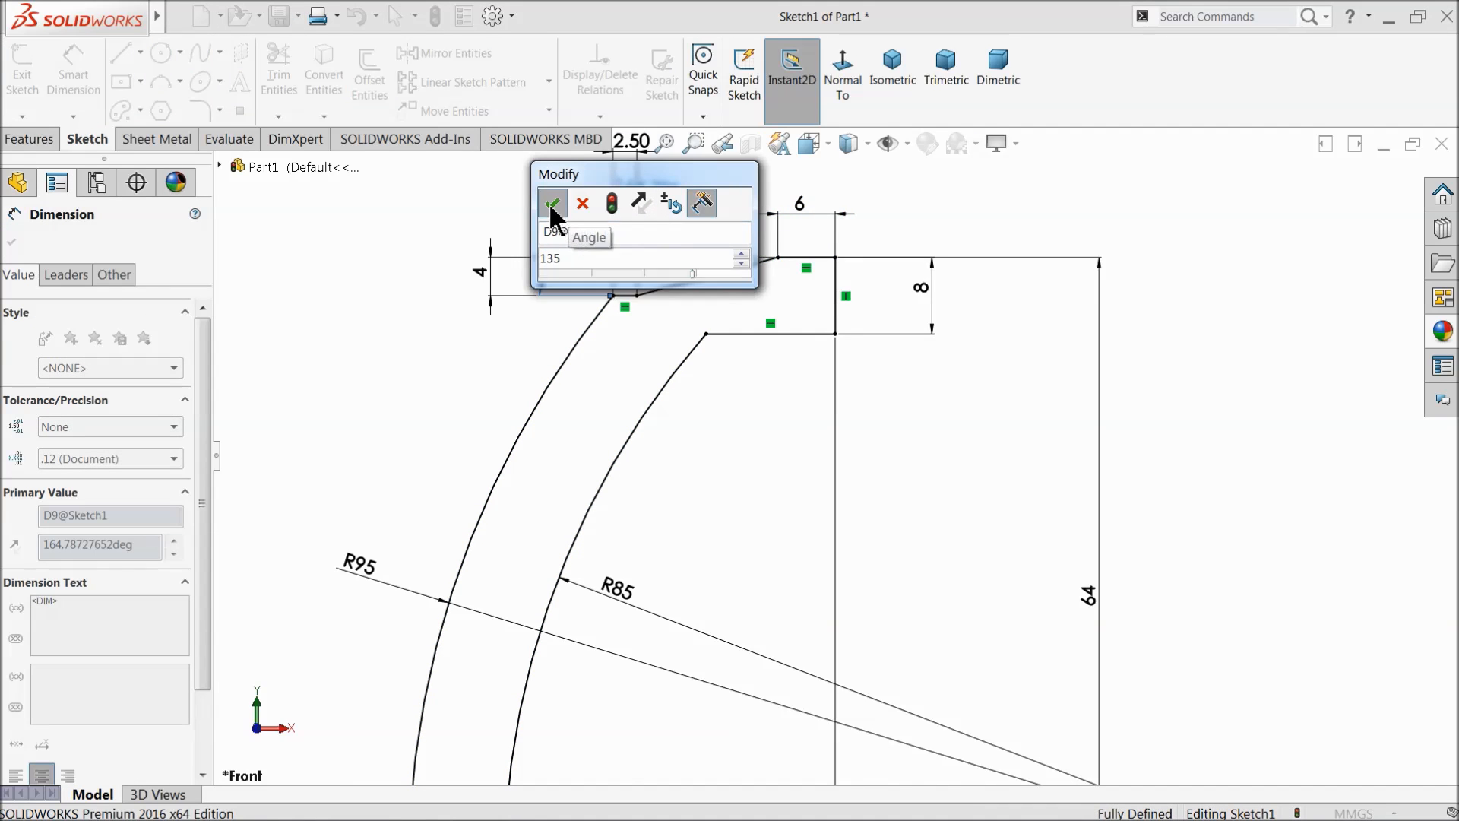
left_click(552, 203)
scroll(783, 371, "down", 2)
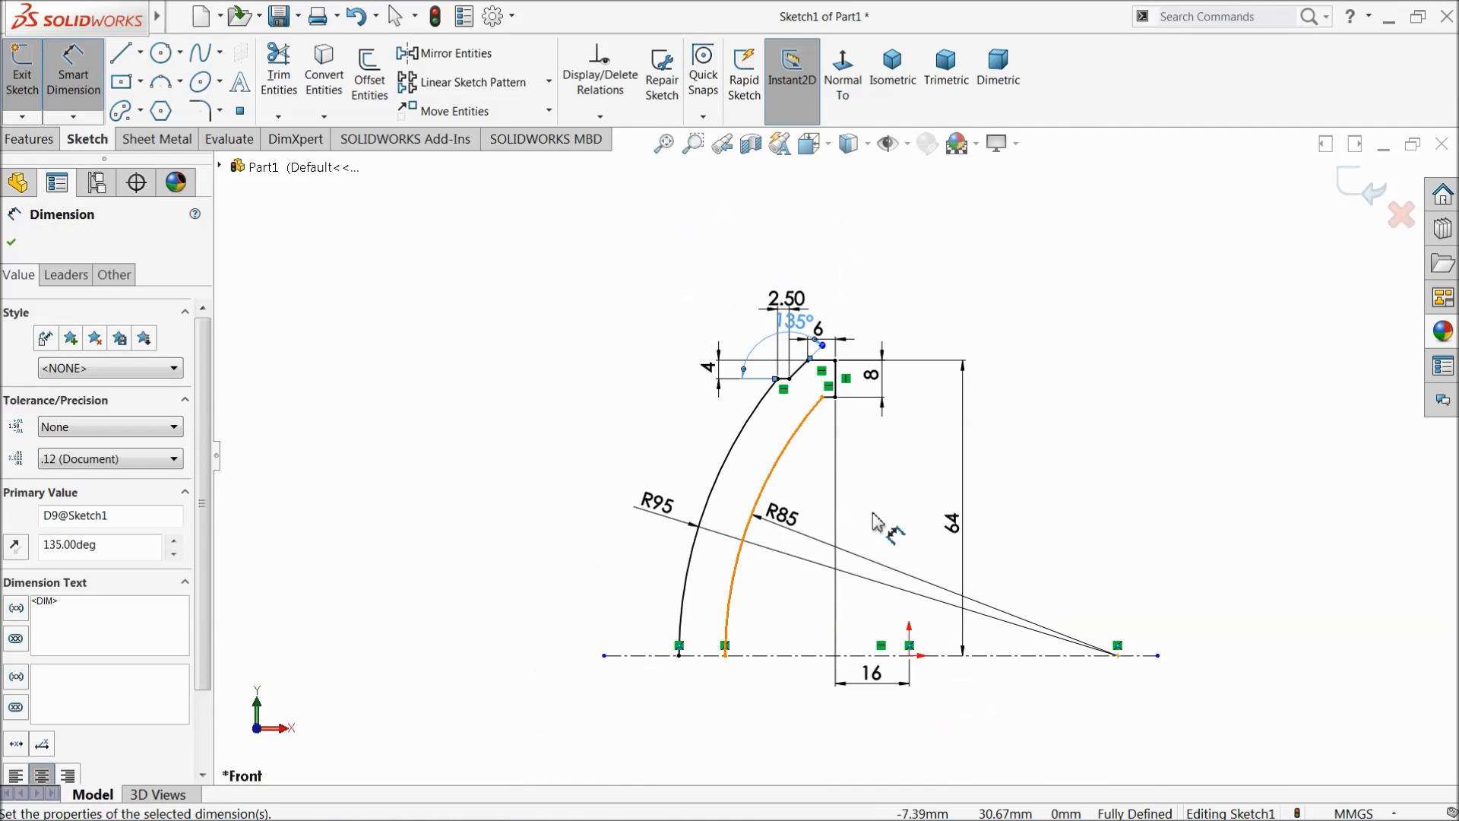
scroll(863, 494, "down", 2)
left_click(442, 362)
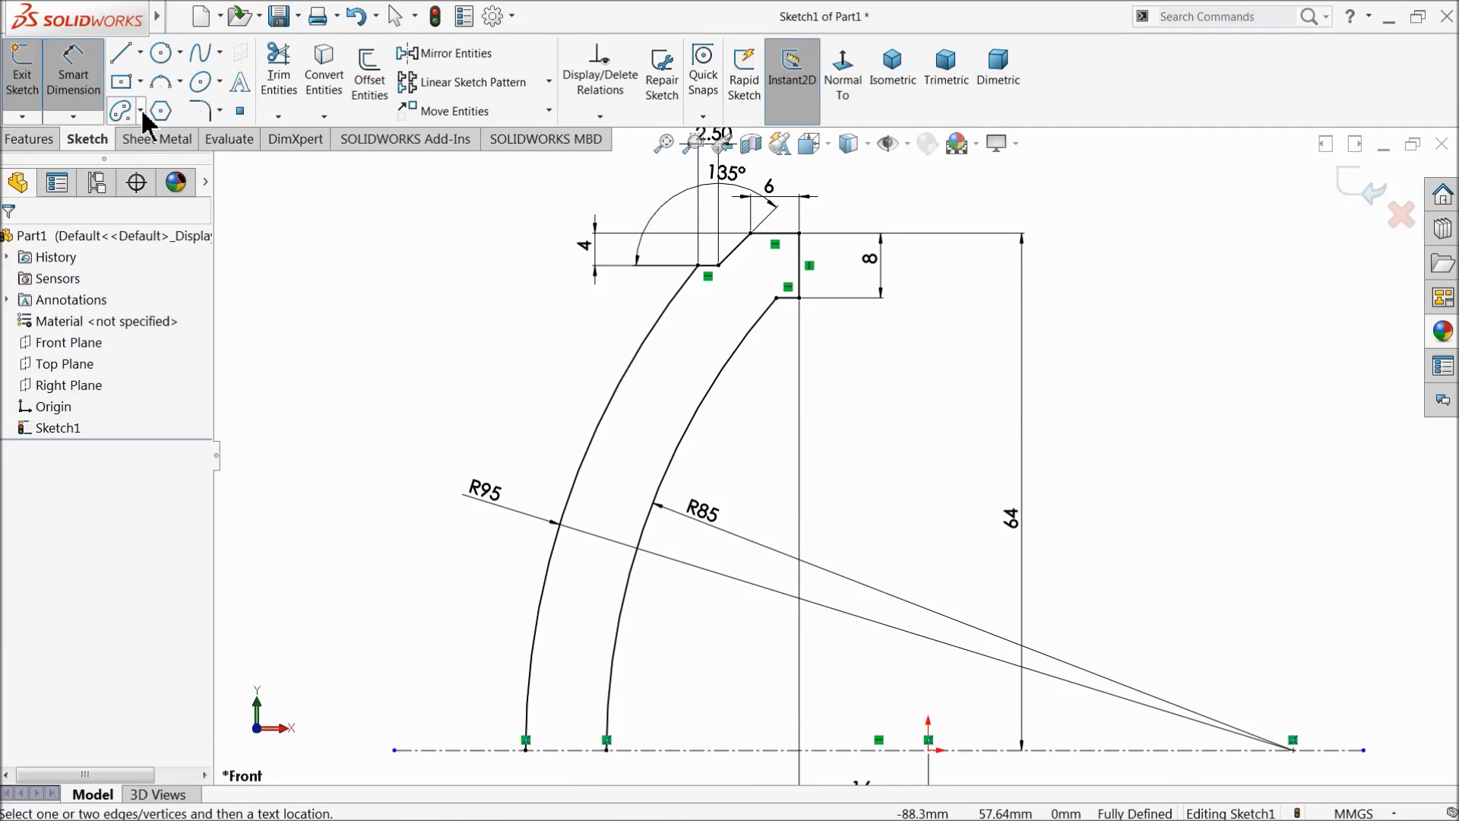
Step: Close the profile with a horizontal line on the centerline joining the lower ends of the outer and inner arcs
left_click(123, 56)
scroll(537, 415, "up", 2)
scroll(729, 608, "down", 2)
scroll(717, 630, "down", 1)
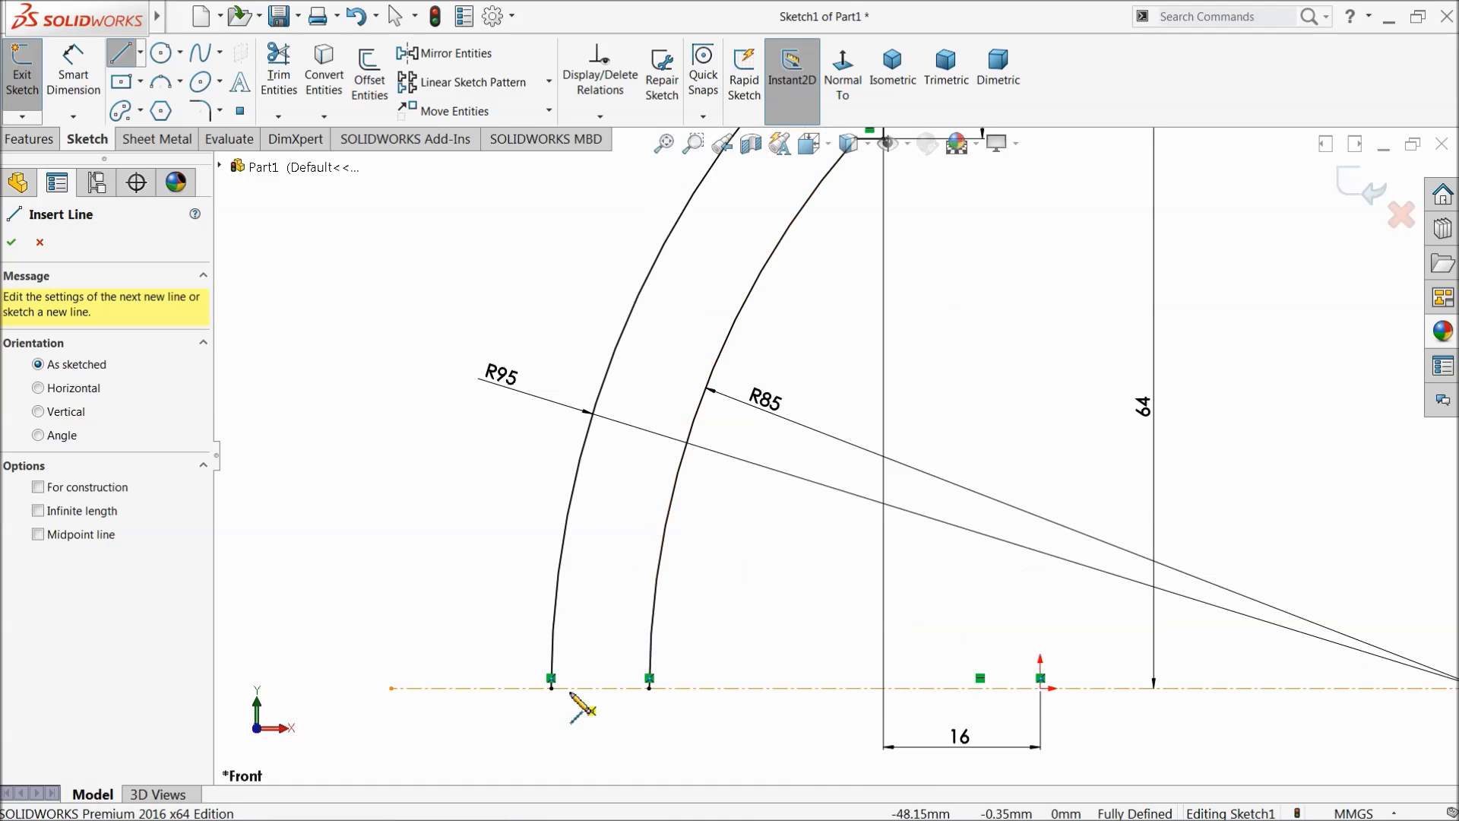
left_click(552, 688)
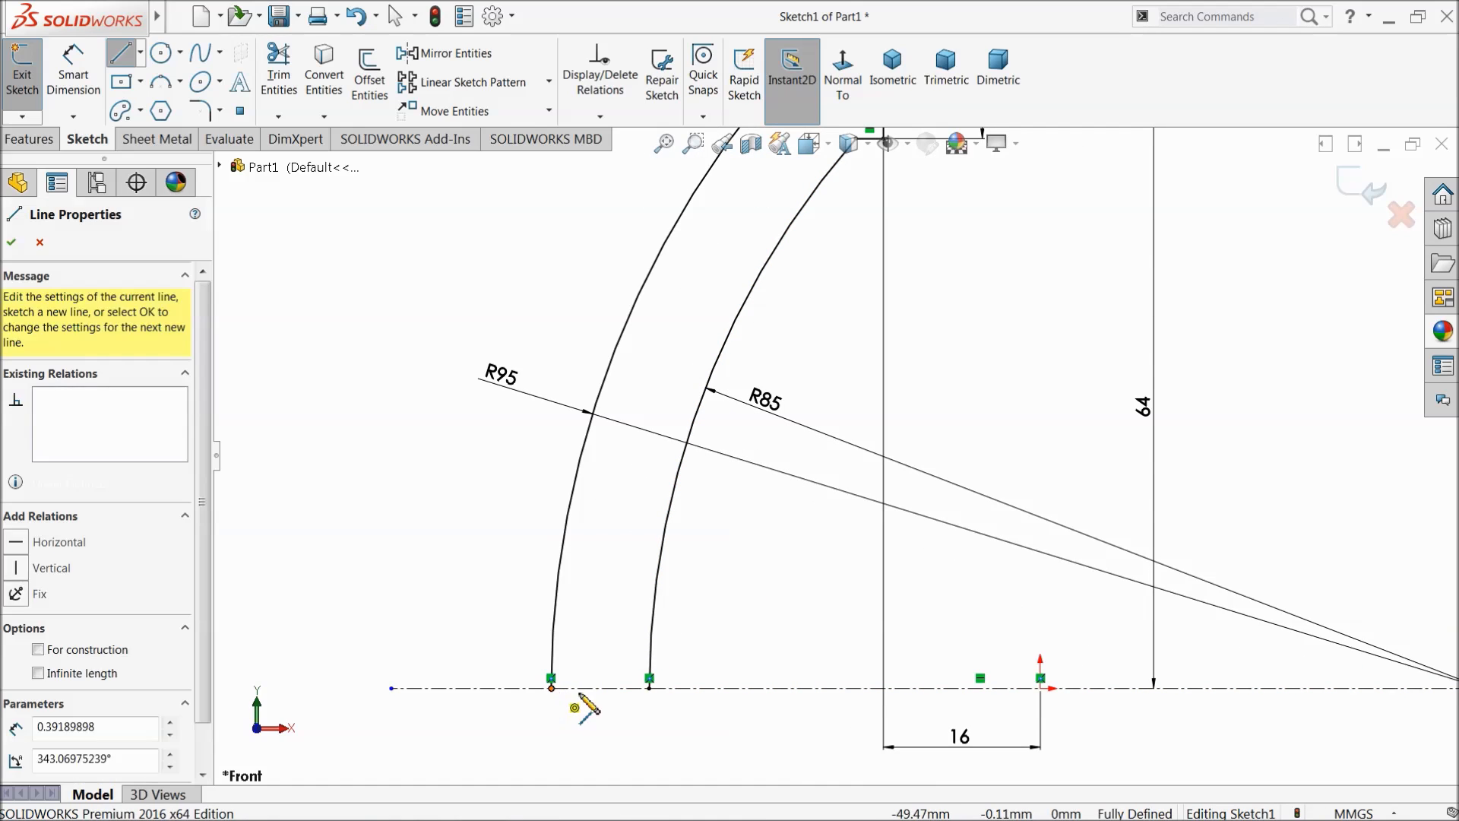
left_click(649, 688)
right_click(348, 380)
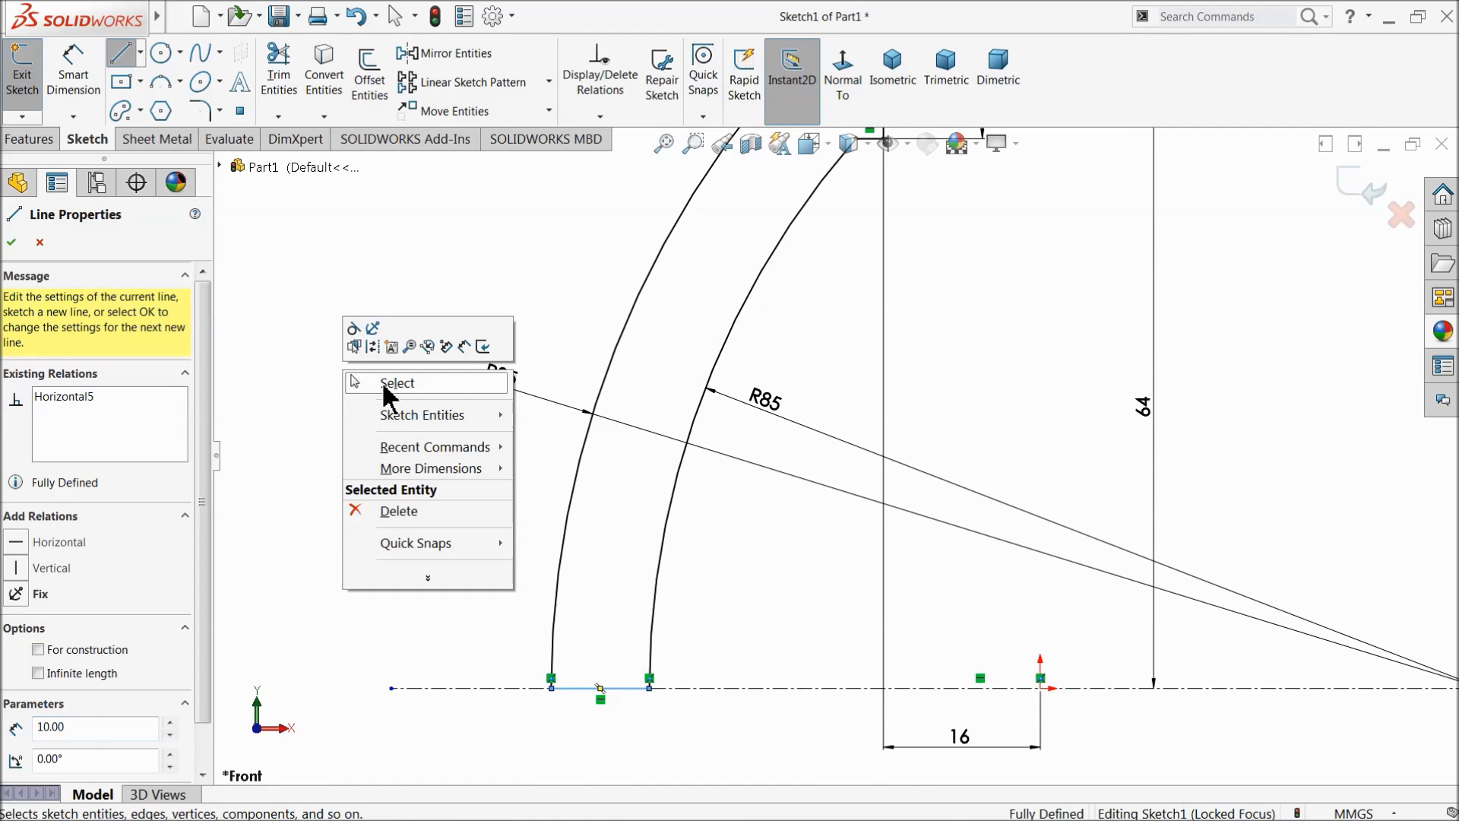
left_click(460, 415)
scroll(528, 431, "up", 6)
scroll(909, 468, "down", 2)
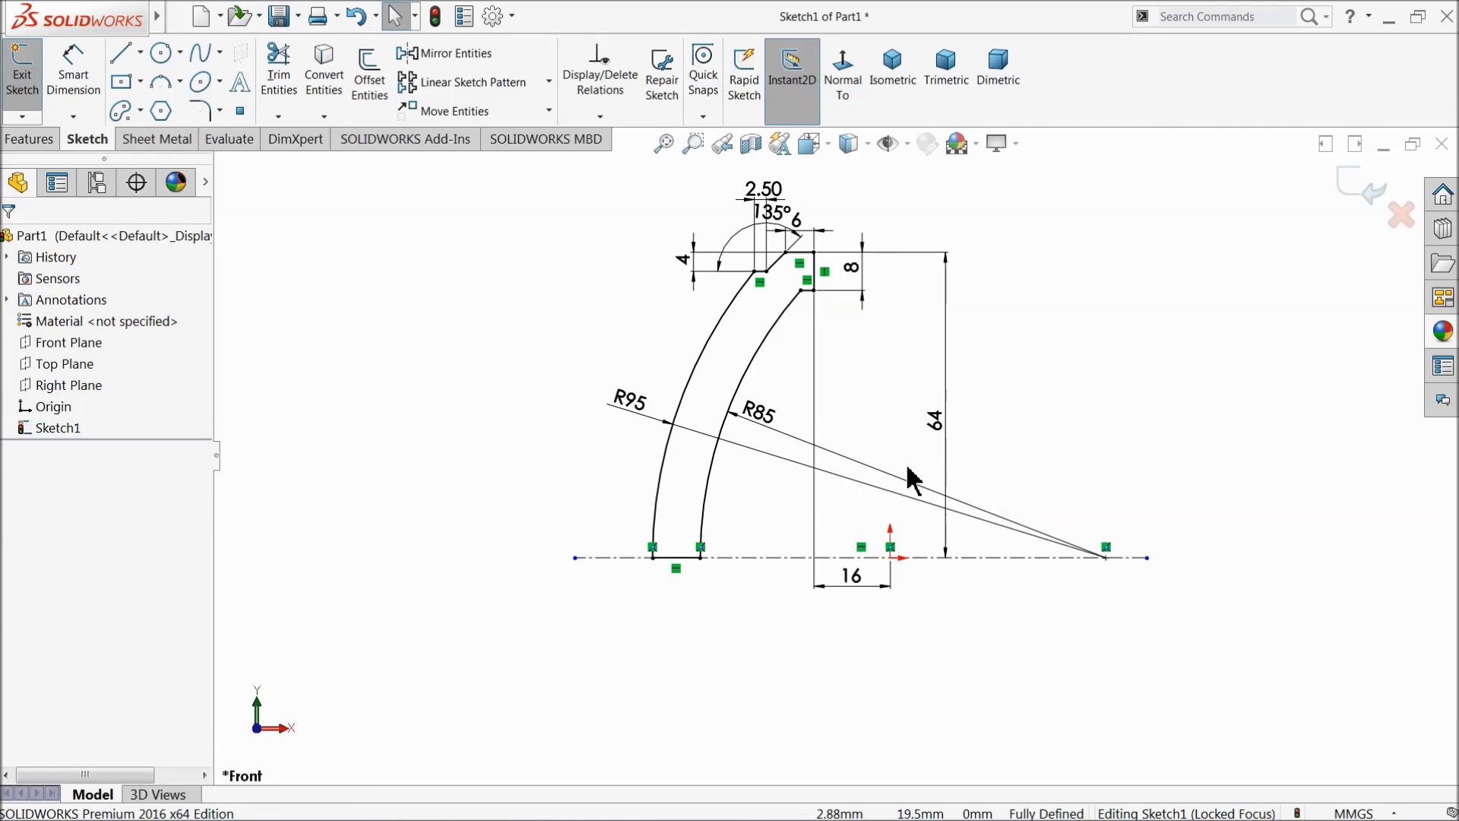
Step: Revolve the closed rimmed profile 360 degrees about the horizontal centerline into a solid lens
left_click(31, 139)
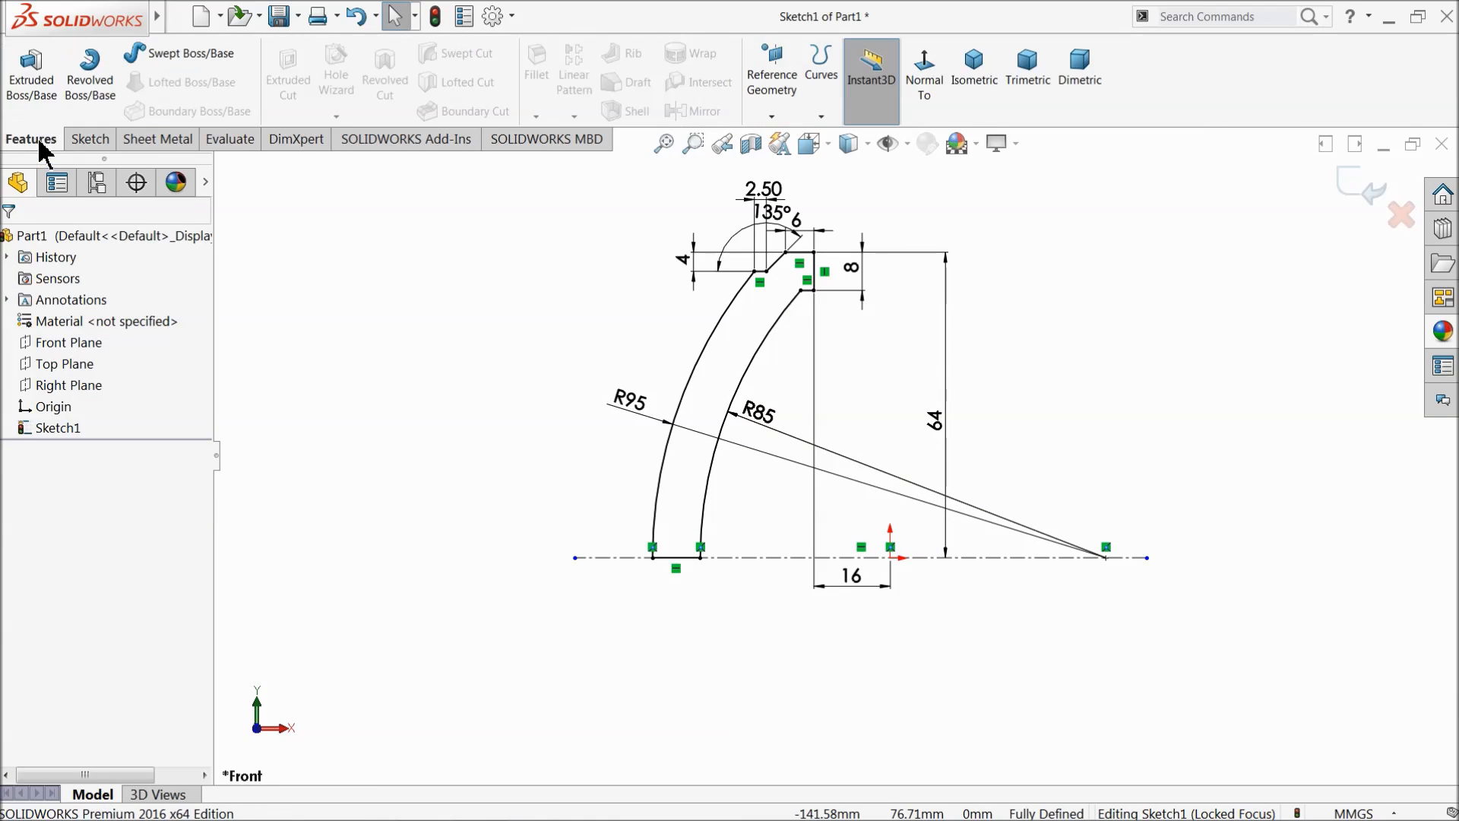
left_click(89, 76)
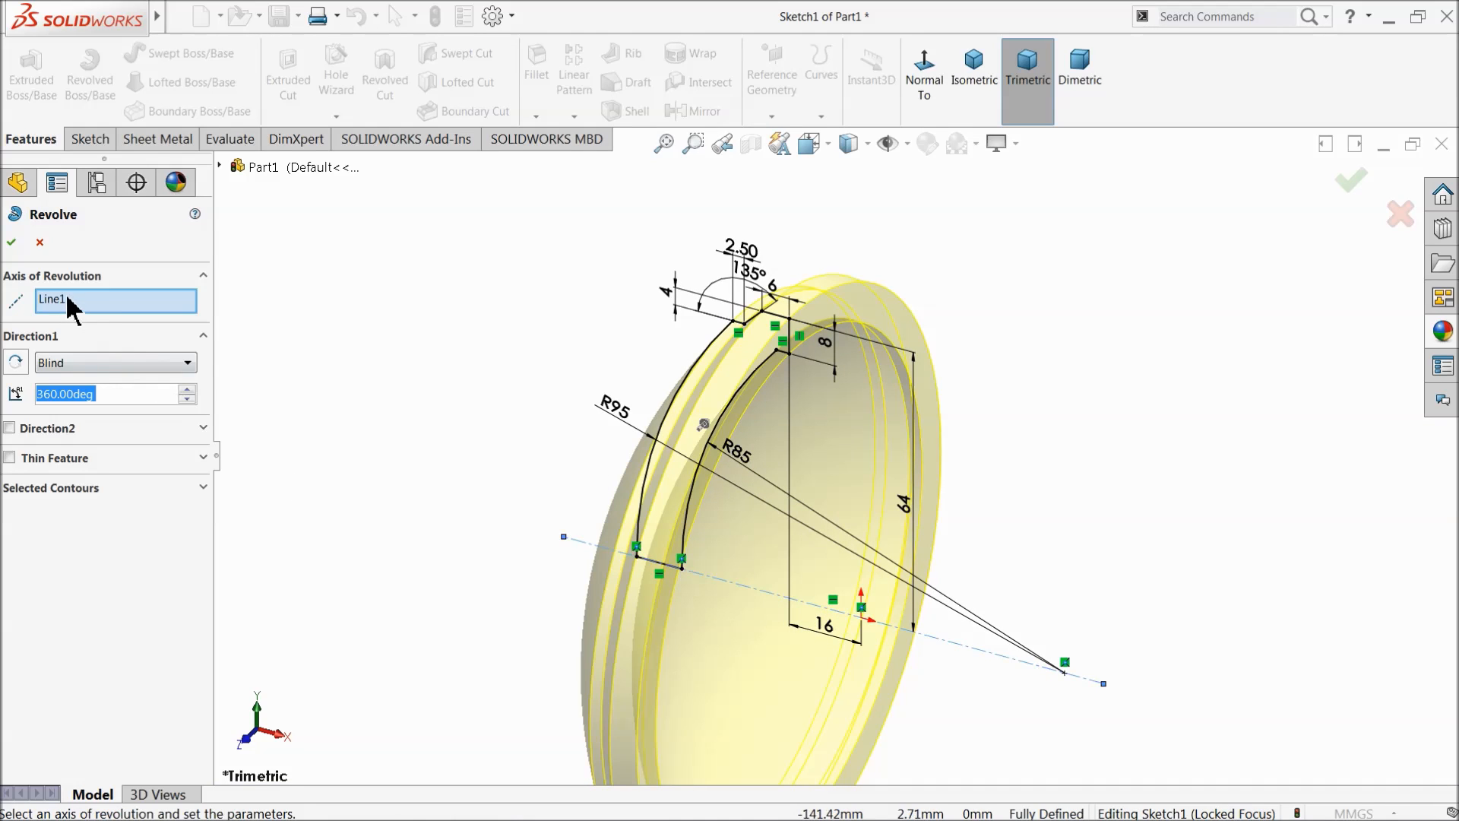
left_click(11, 243)
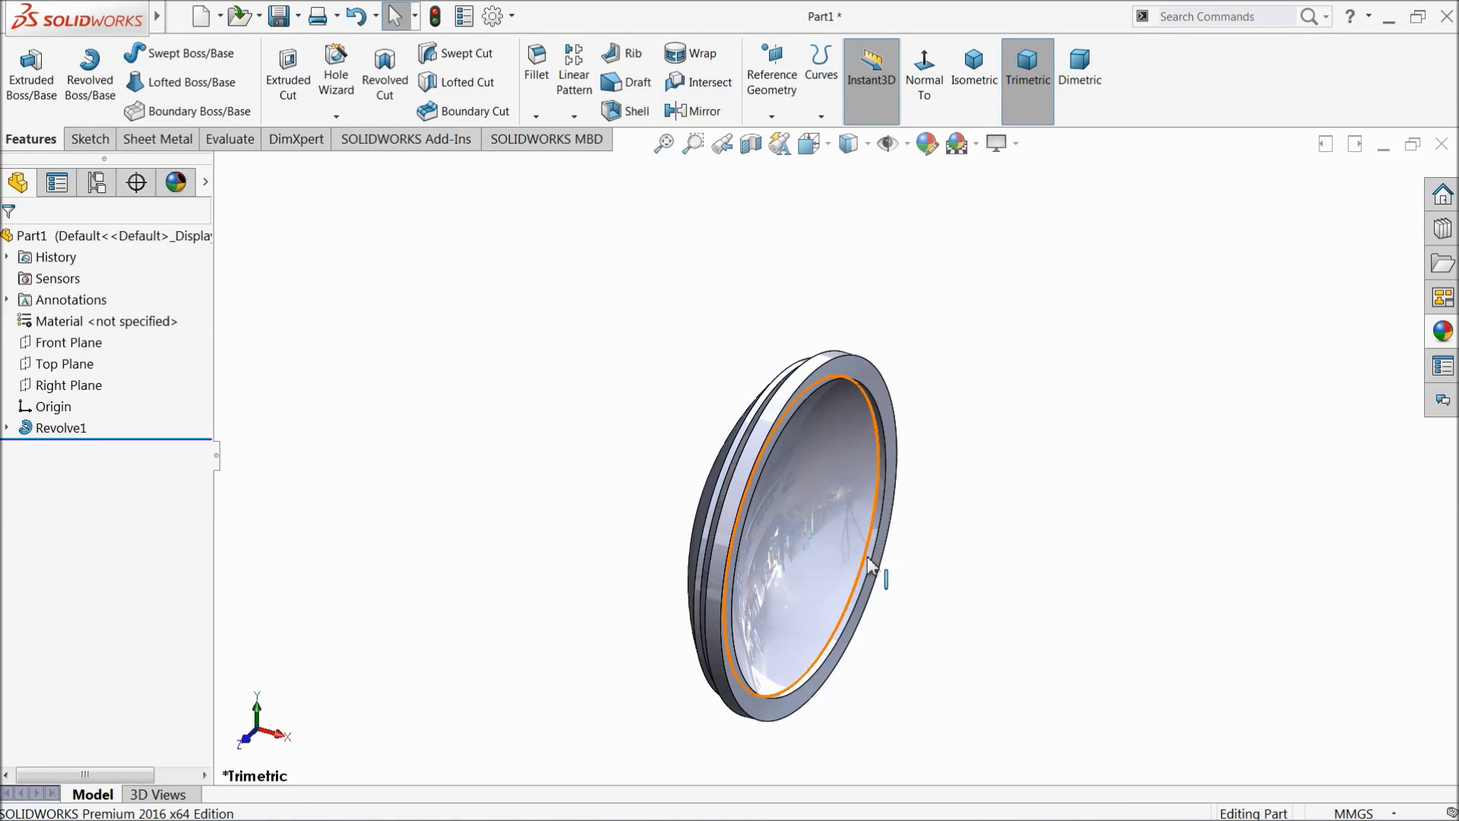
scroll(885, 582, "down", 5)
middle_click_drag(439, 388, 543, 474)
scroll(479, 418, "up", 3)
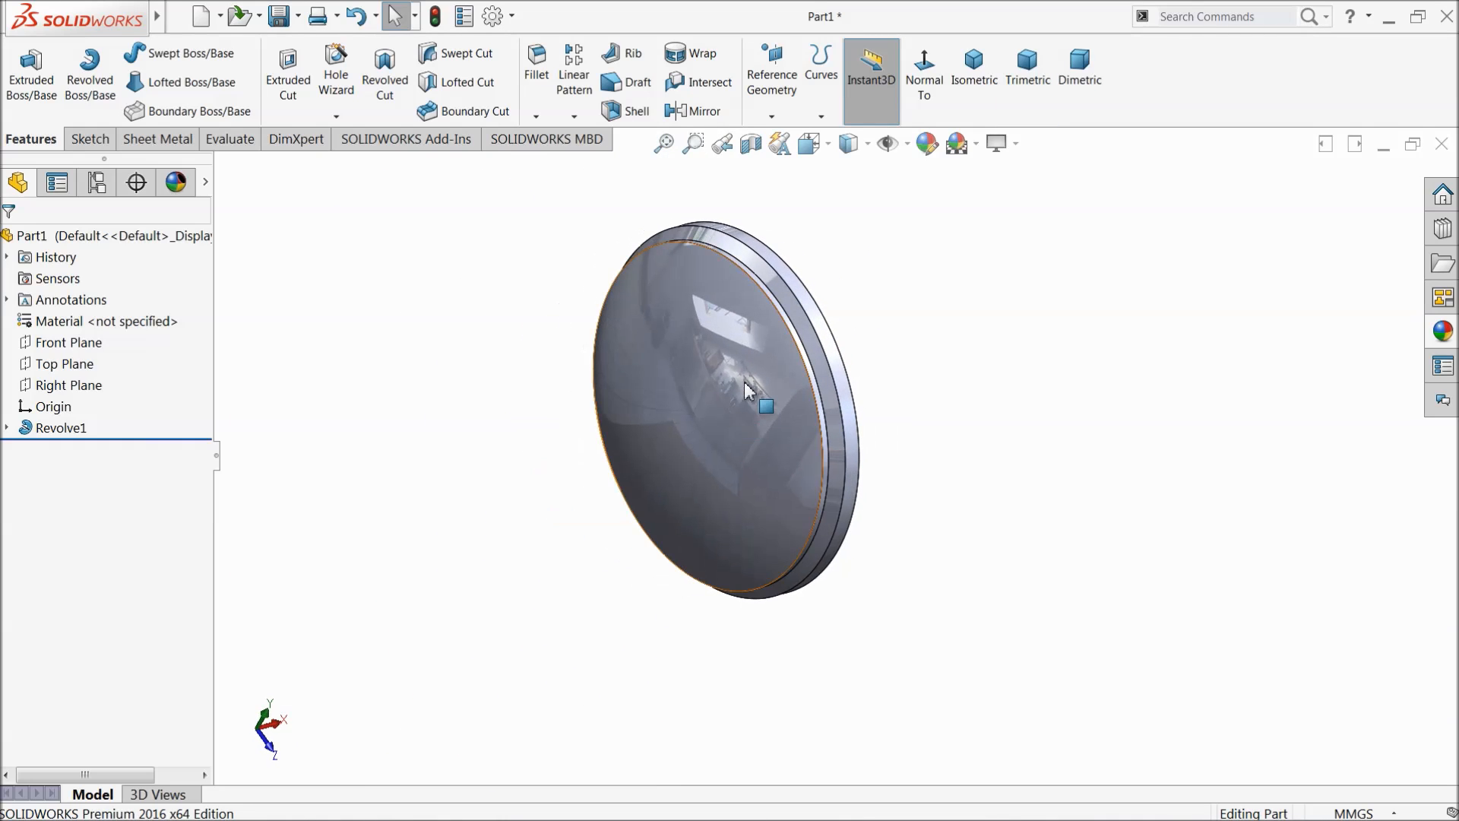
scroll(749, 398, "down", 2)
scroll(648, 421, "down", 3)
scroll(649, 422, "up", 3)
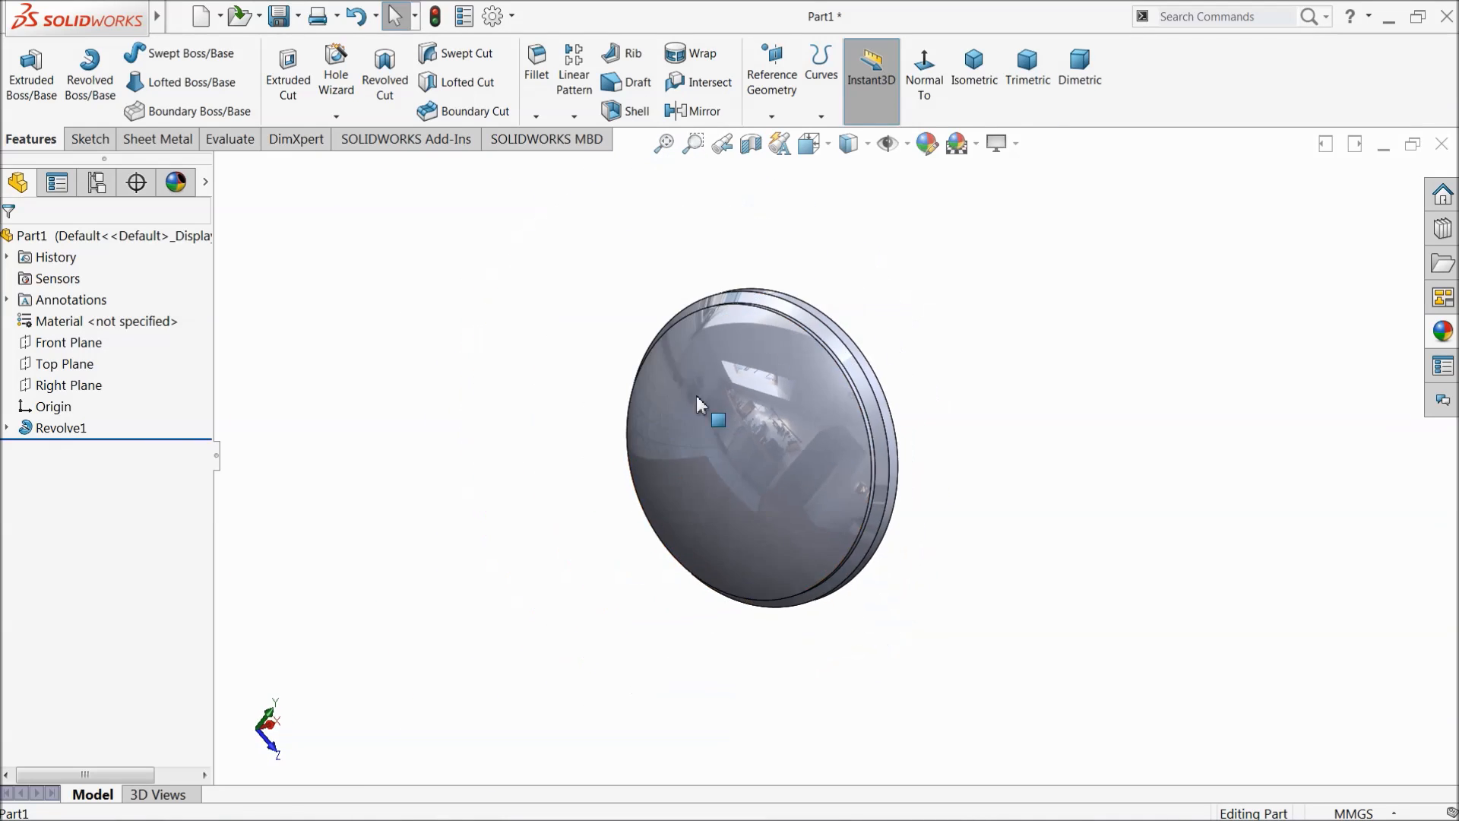
scroll(741, 395, "down", 2)
scroll(804, 529, "down", 1)
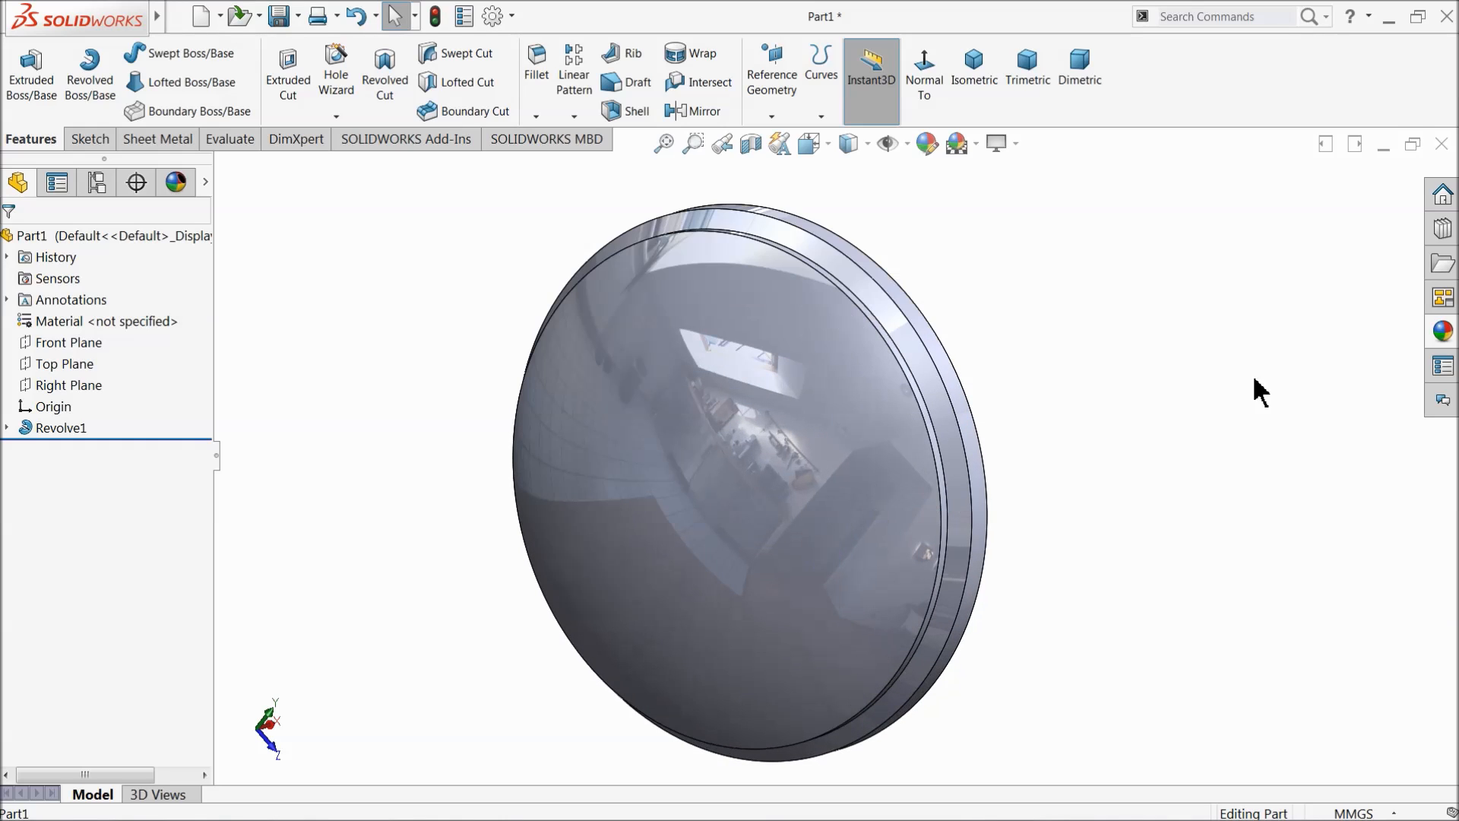
Step: Apply the clear thick glass appearance from the Thick Gloss glass category to the whole part
left_click(1441, 332)
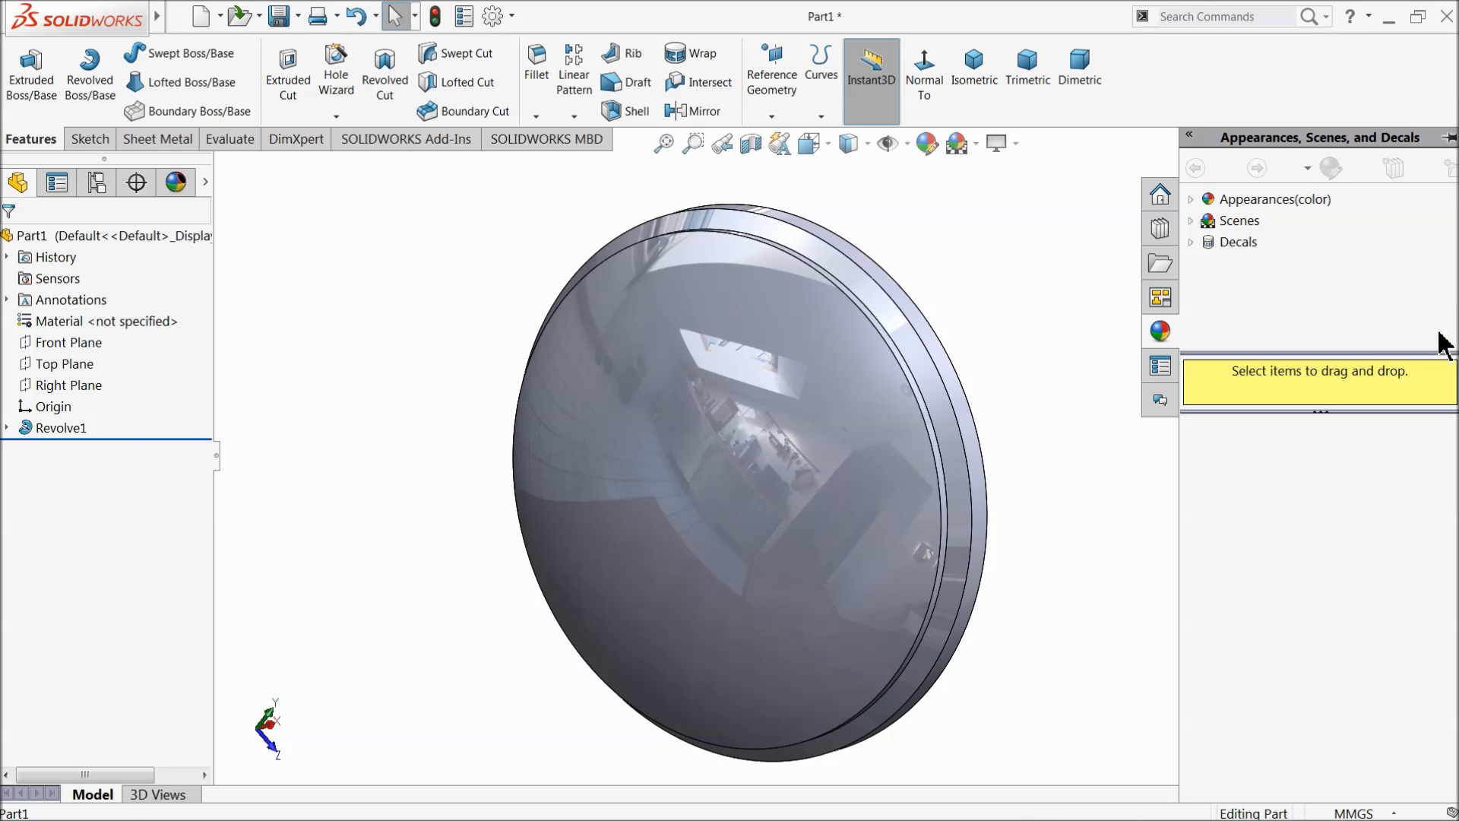
left_click(1191, 199)
scroll(1231, 292, "down", 1)
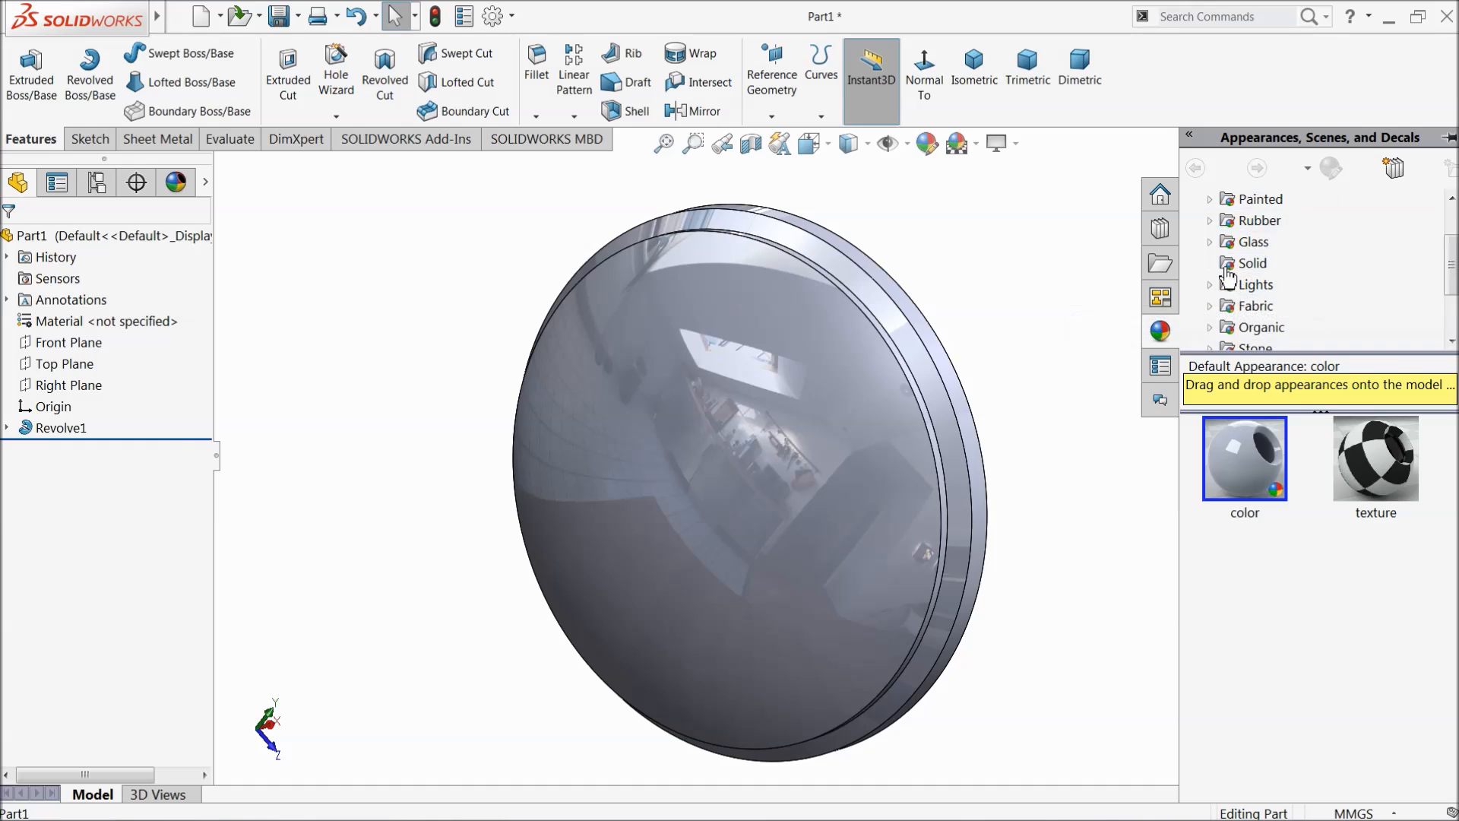
left_click(1214, 243)
left_click(1267, 265)
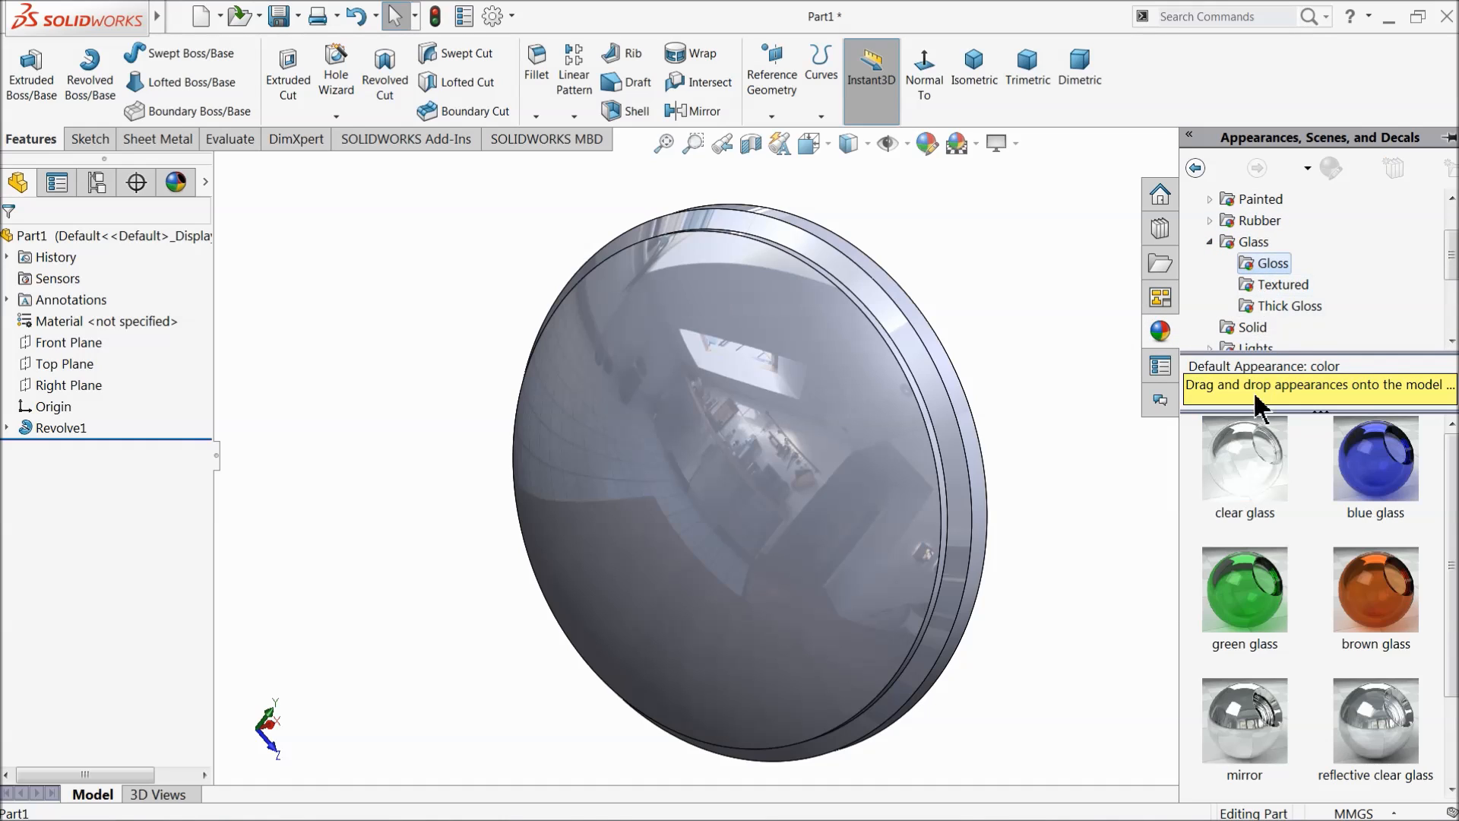
left_click(1288, 307)
double_click(1253, 487)
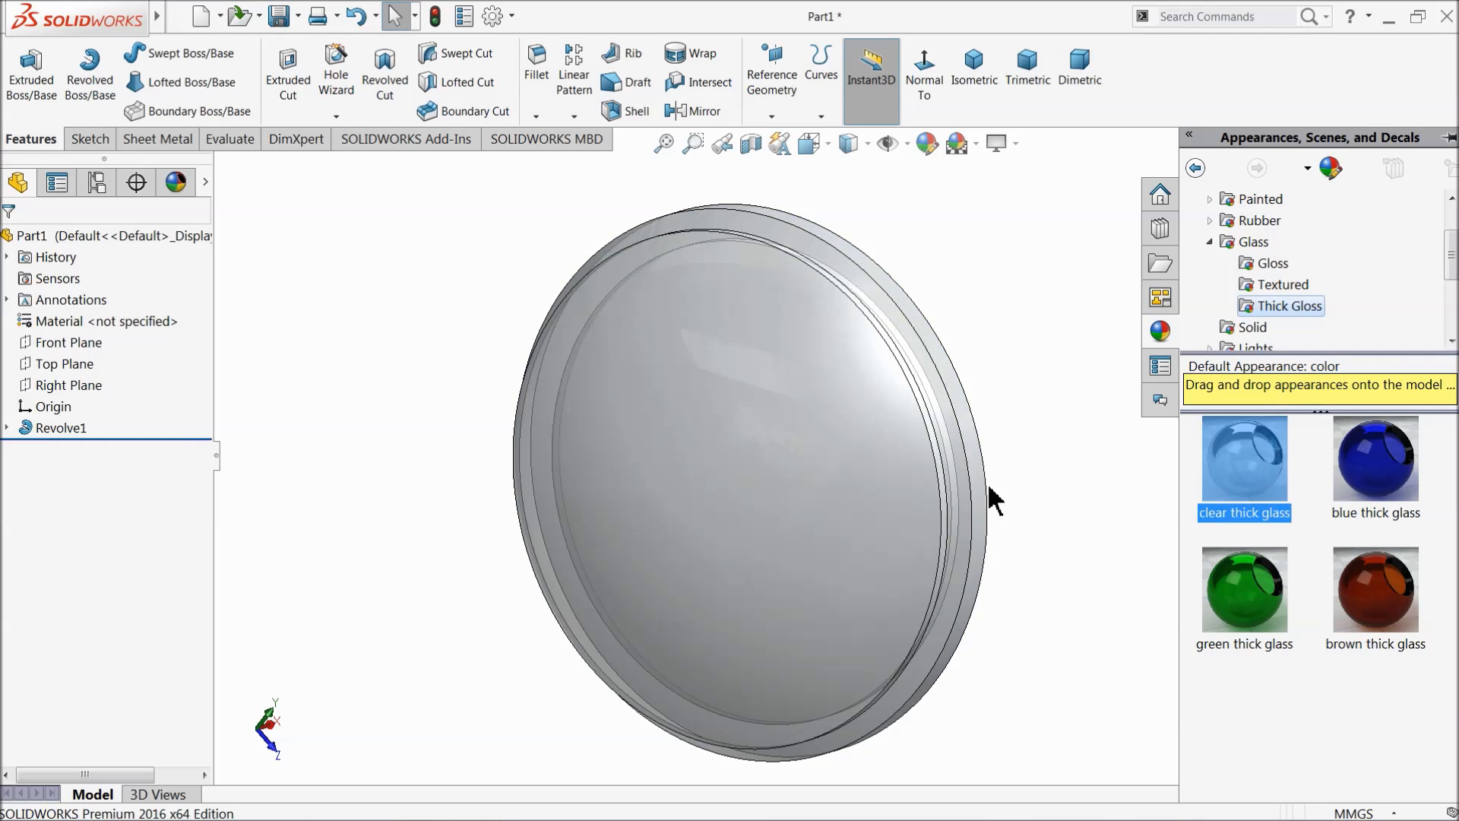
Step: Tint the clear thick glass appearance light blue with RGB values 138, 216, 255
left_click(926, 143)
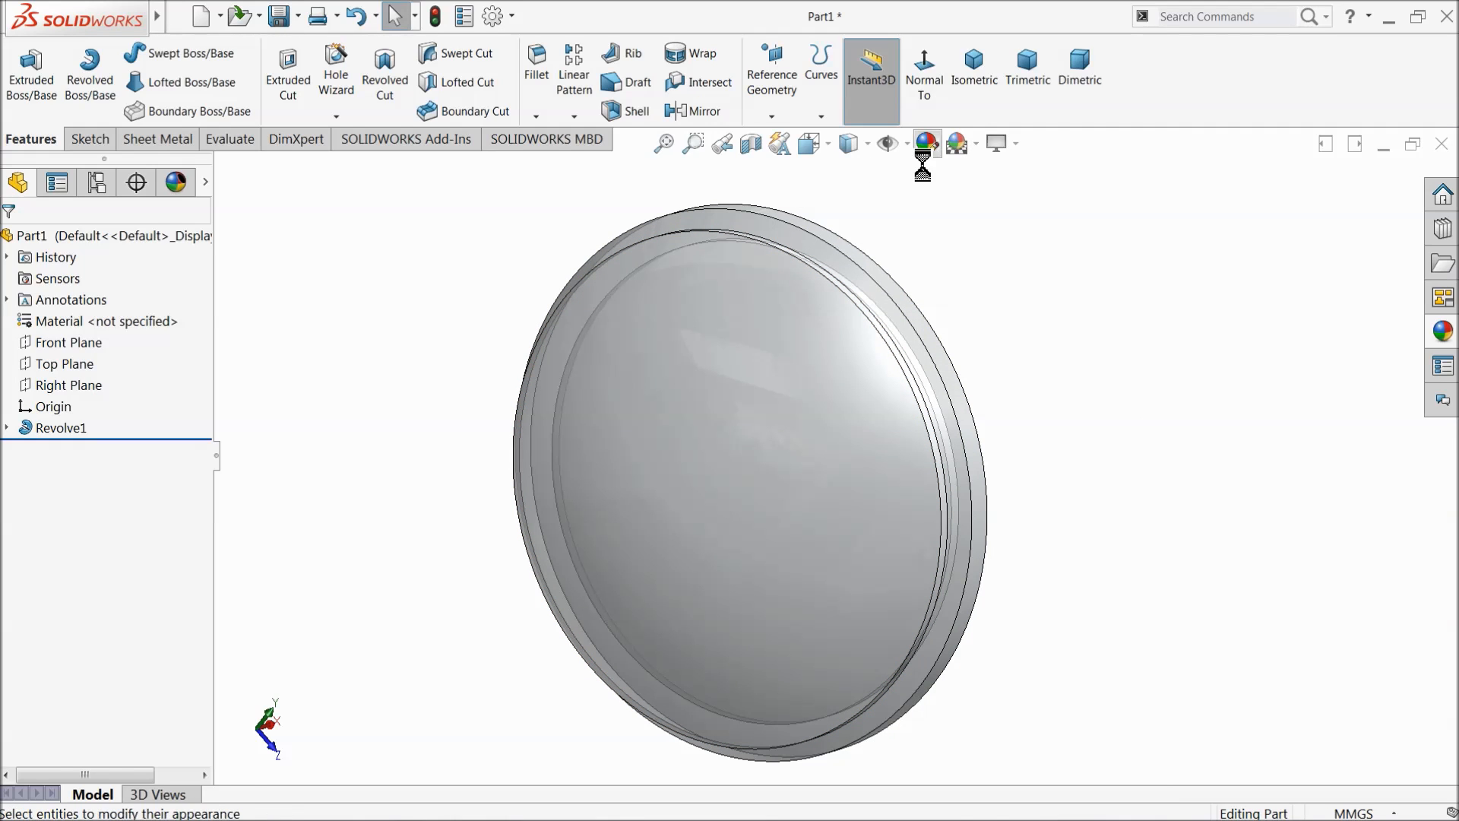
left_click_drag(206, 508, 211, 562)
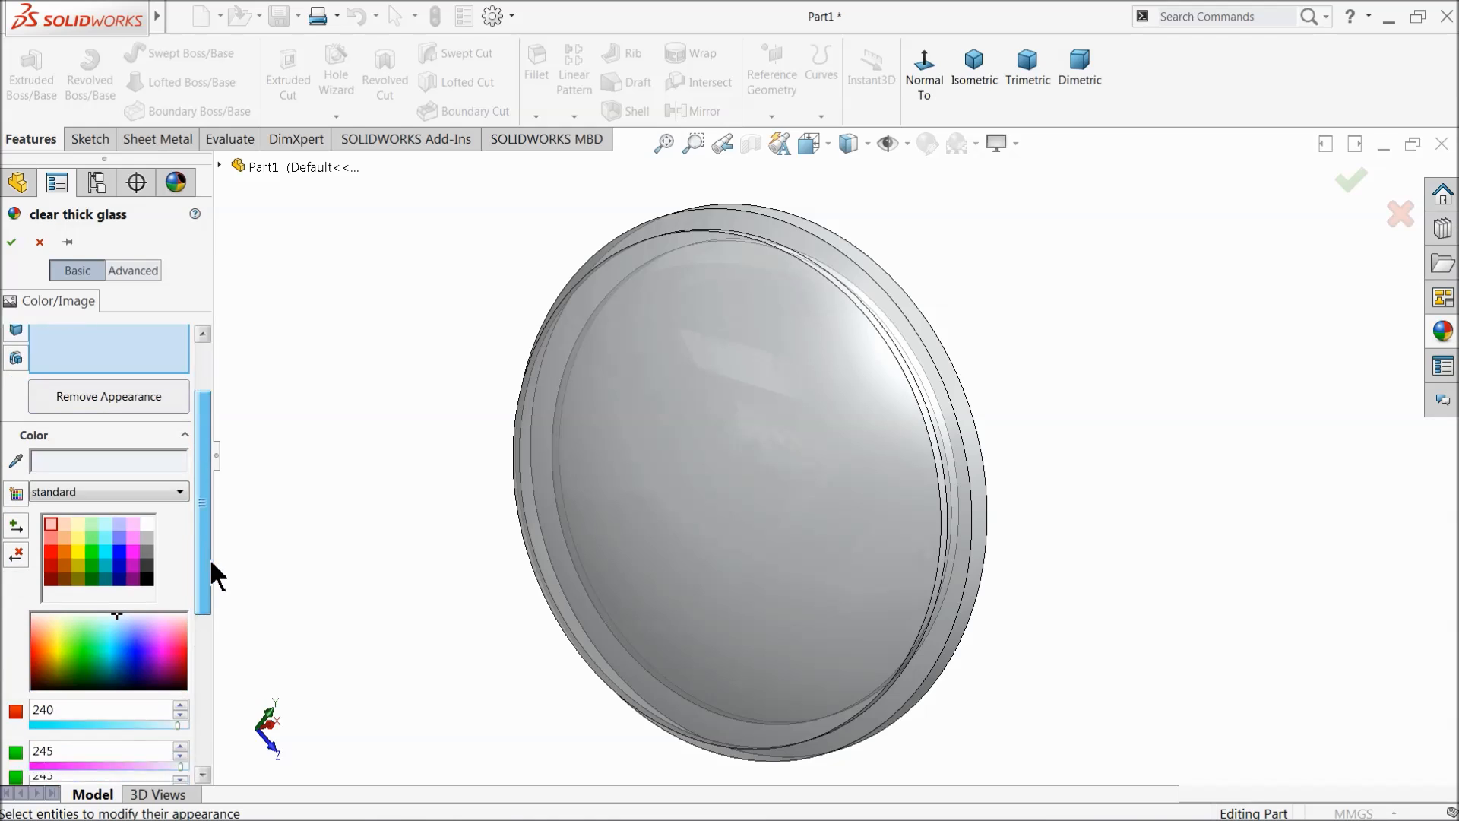
left_click(121, 518)
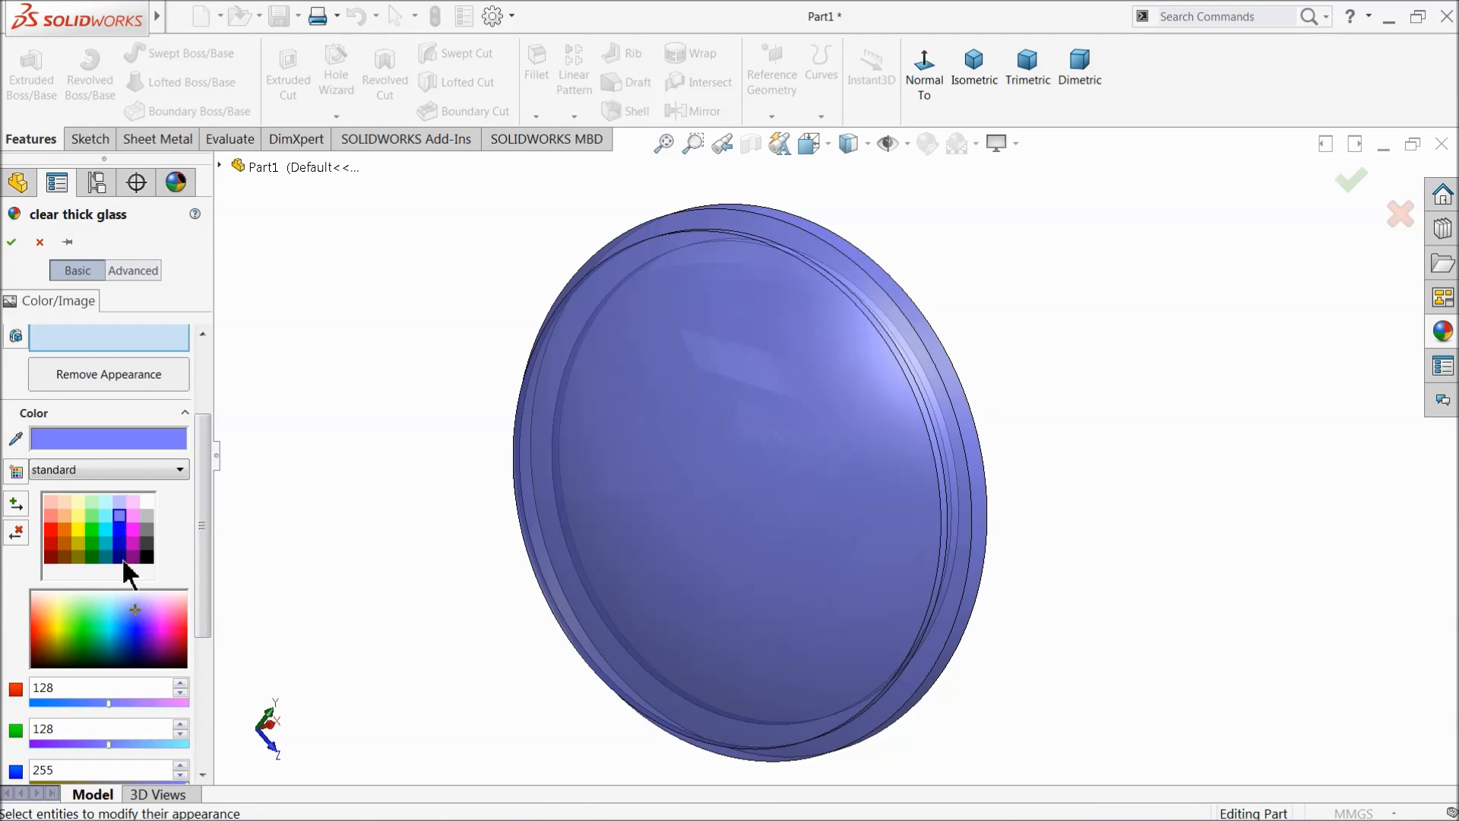
left_click_drag(128, 747, 160, 747)
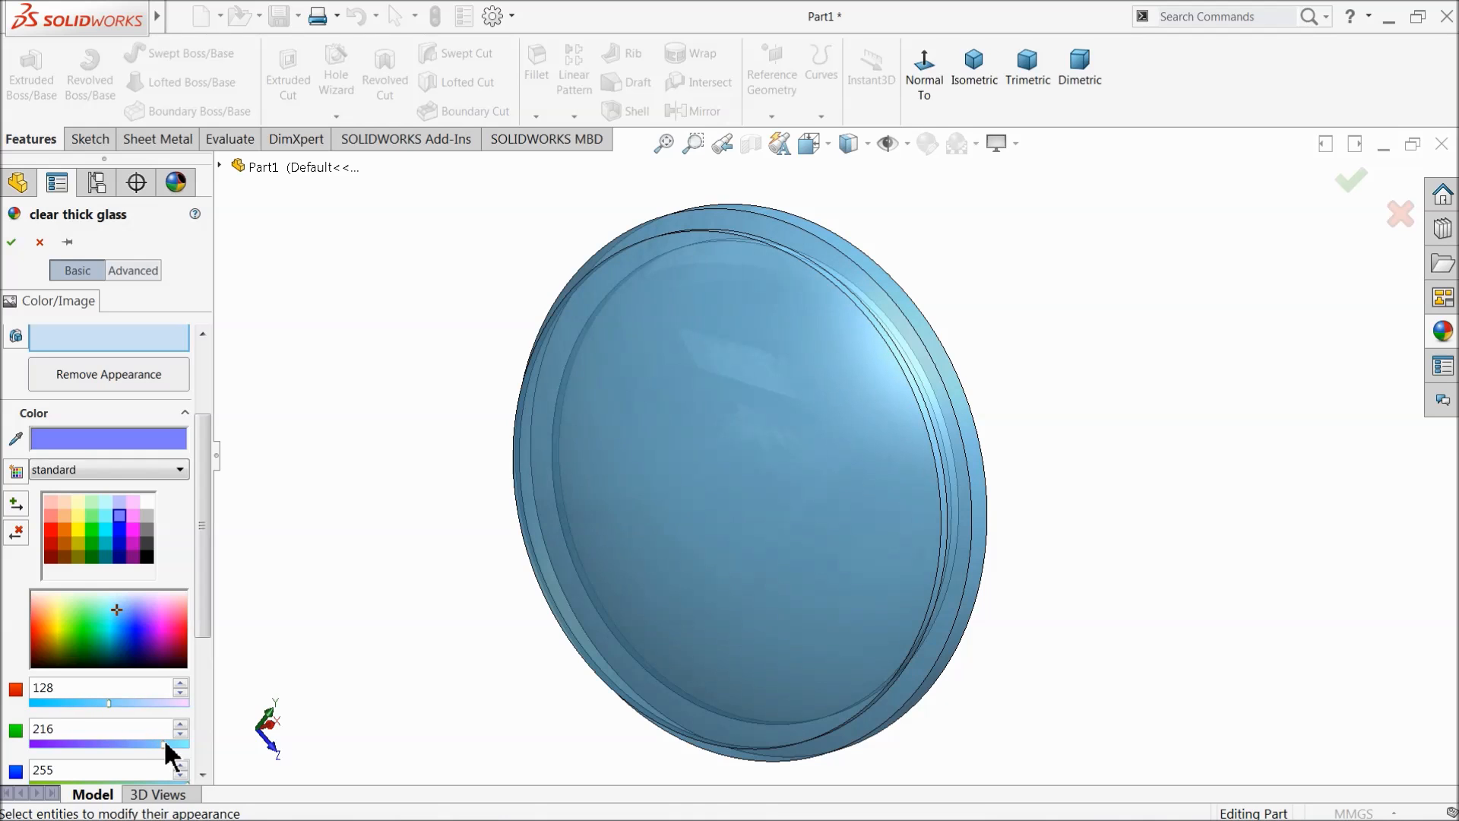
mouse_move(329, 589)
middle_mouse_down()
mouse_move(287, 580)
mouse_move(335, 577)
middle_mouse_up()
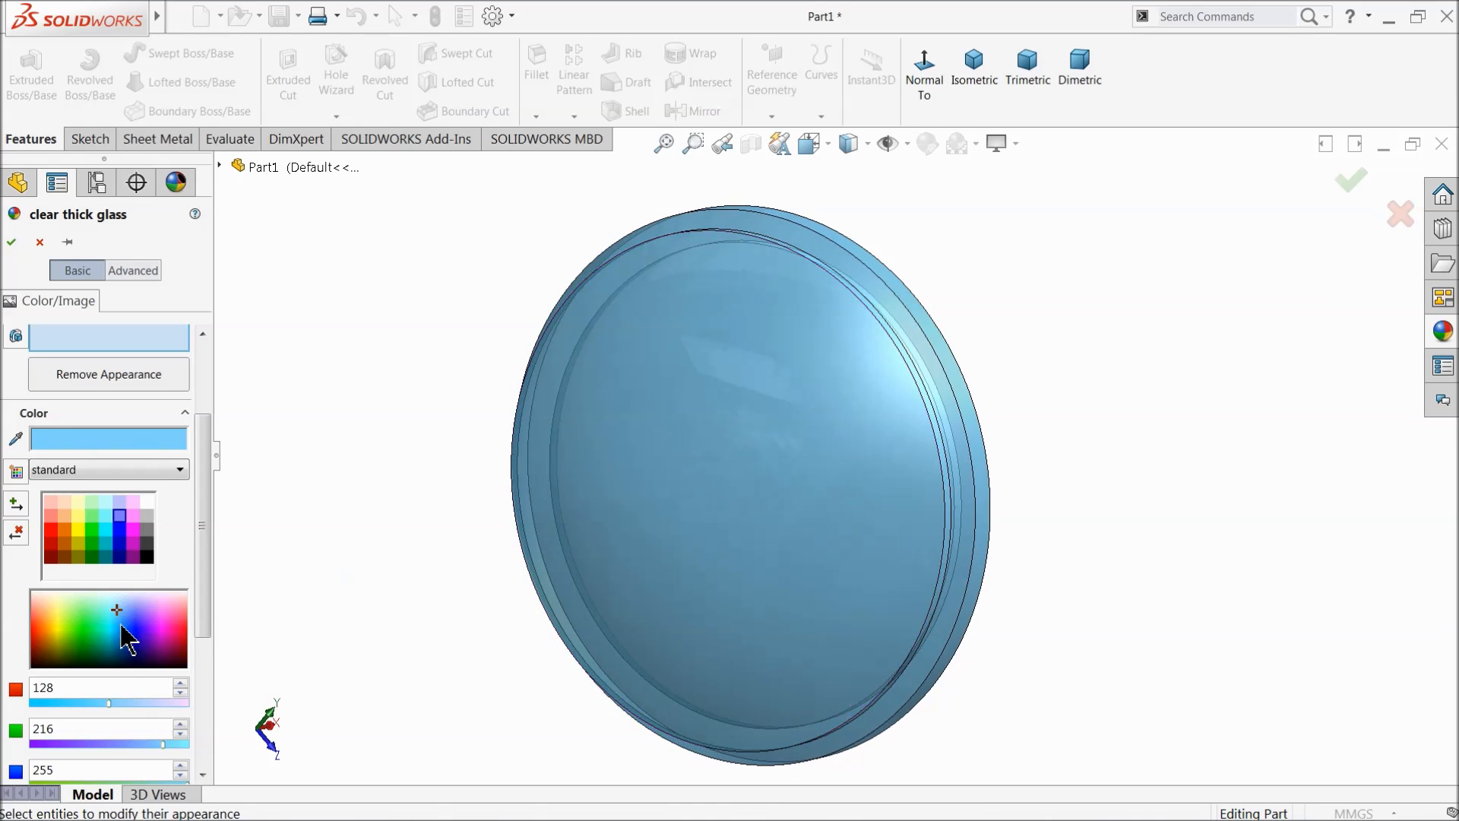
mouse_move(107, 702)
left_mouse_down()
mouse_move(84, 701)
mouse_move(115, 702)
left_mouse_up()
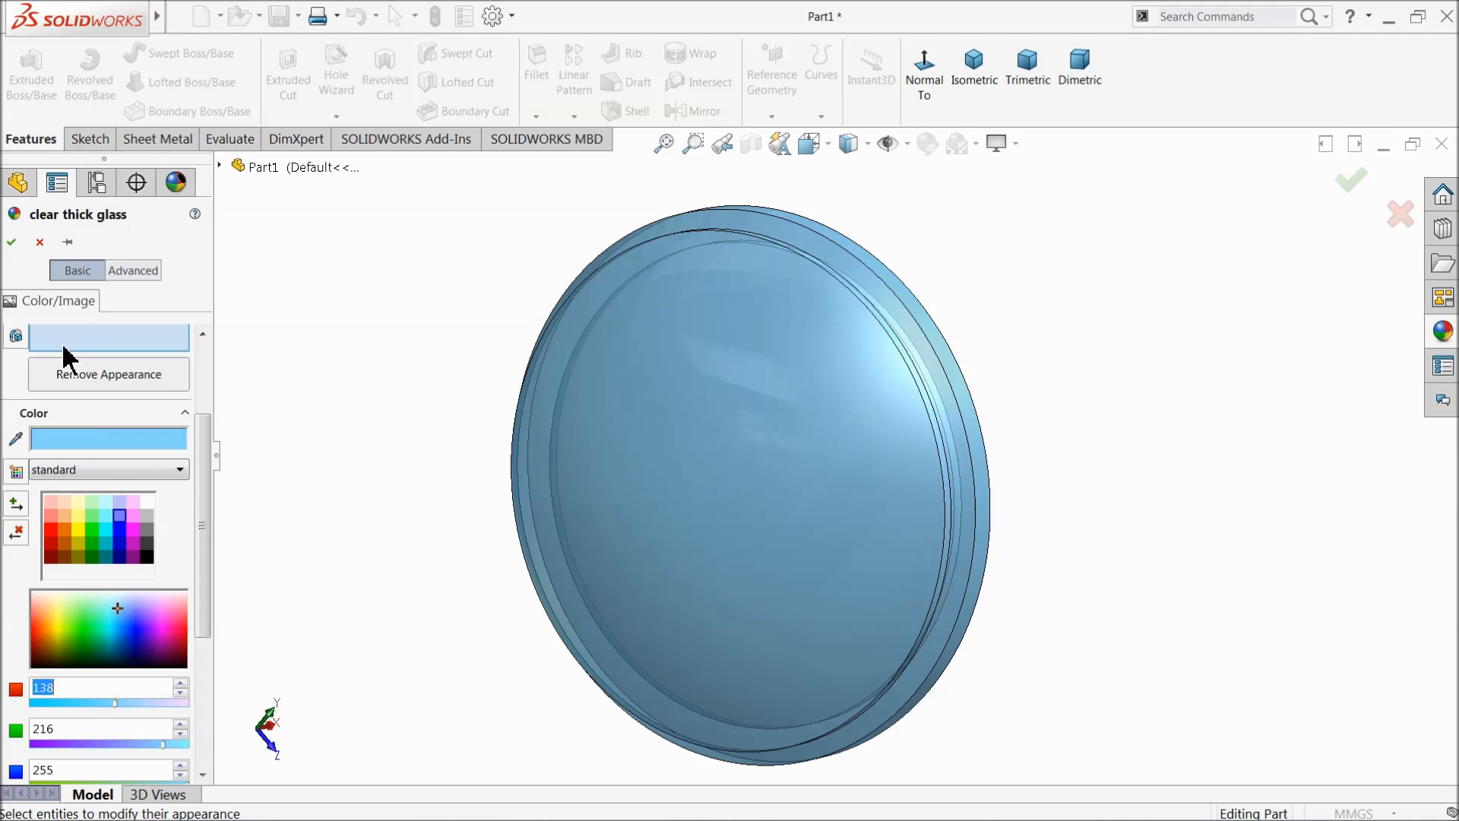
left_click(12, 241)
middle_click_drag(393, 390, 547, 482)
scroll(864, 489, "down", 3)
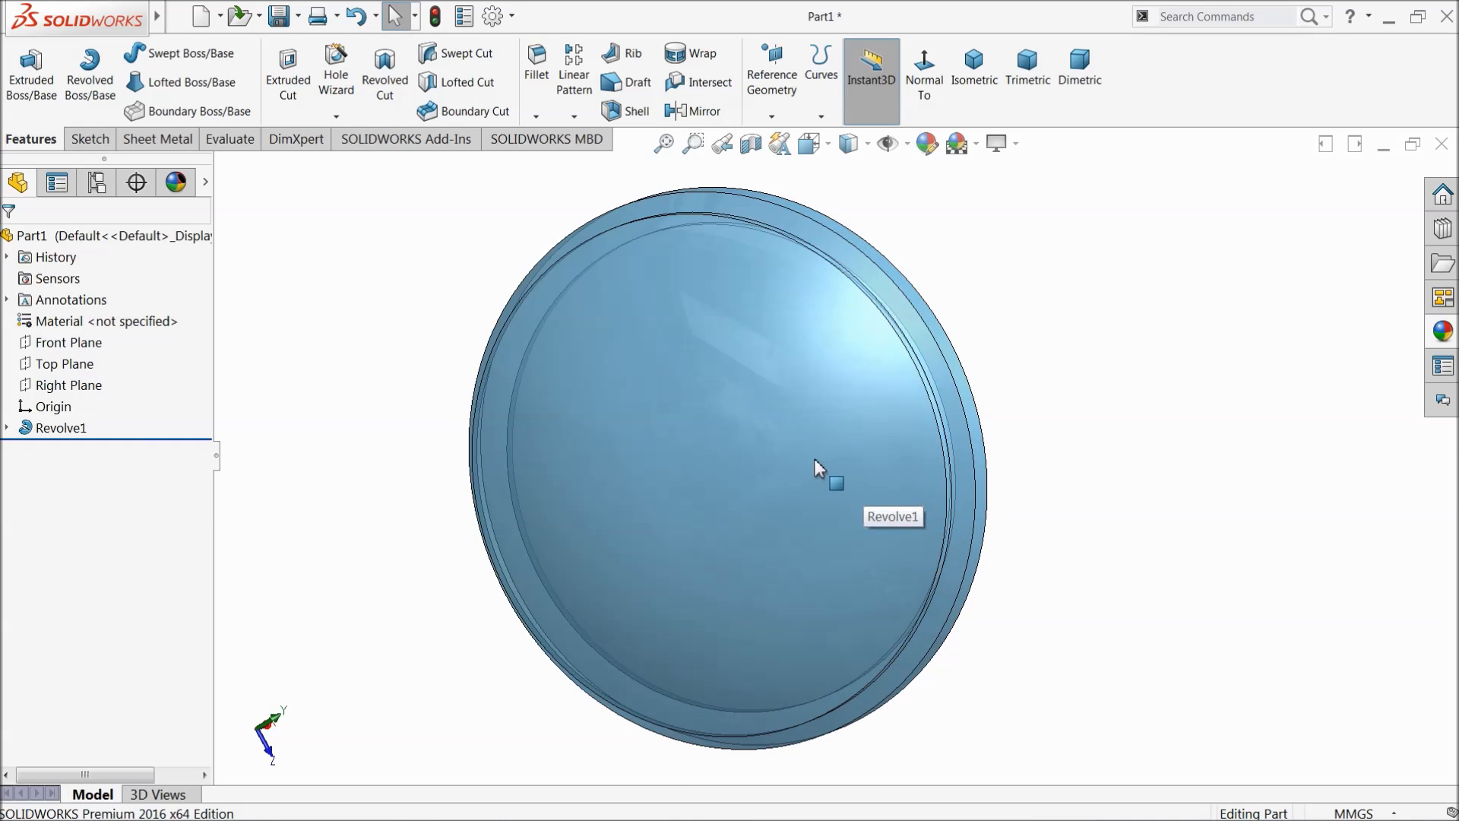
Step: Replace the part's appearance with clear glass from the Gloss glass category
left_click(1443, 332)
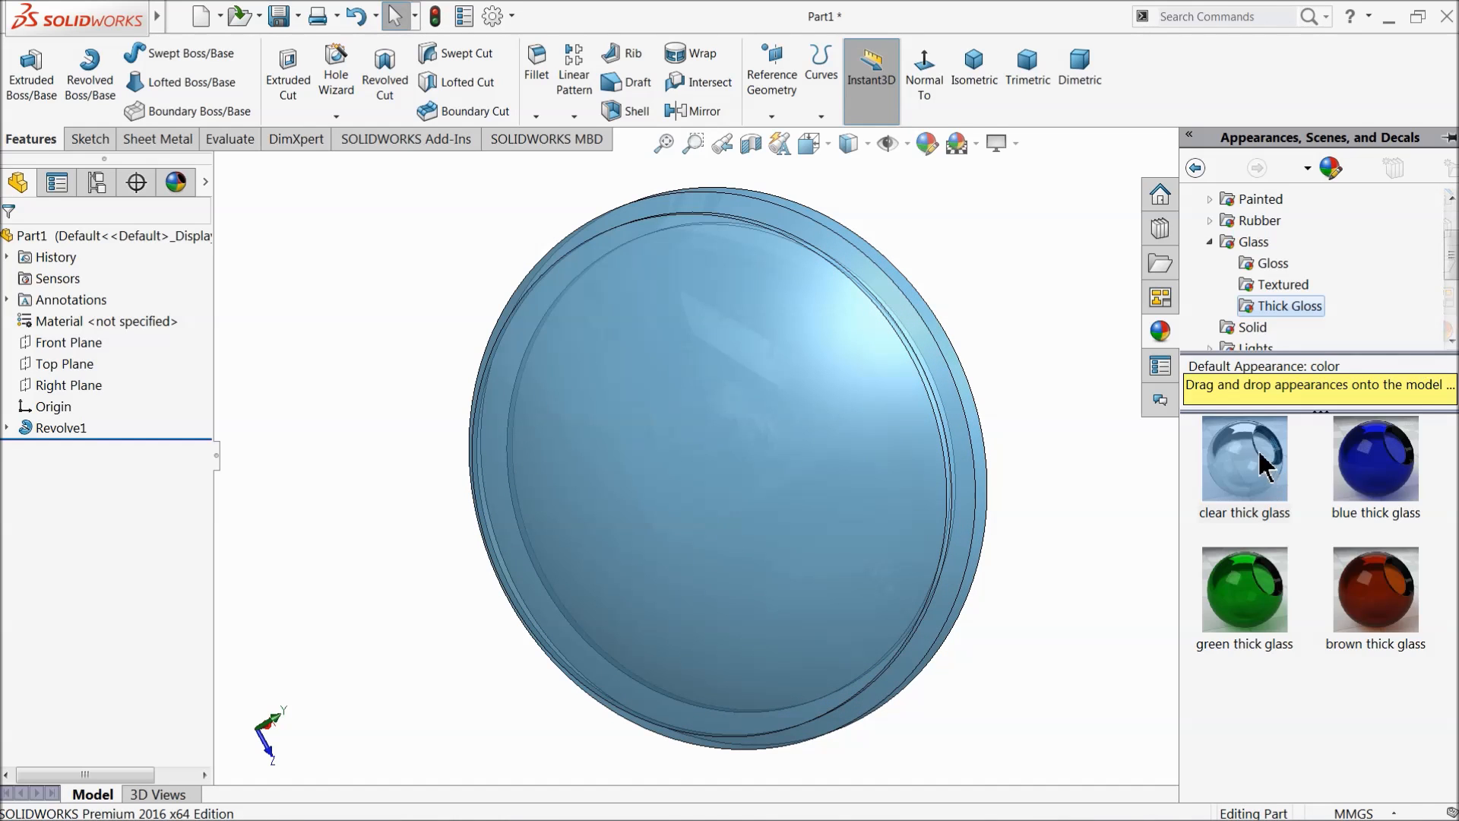
left_click(1271, 264)
double_click(1228, 465)
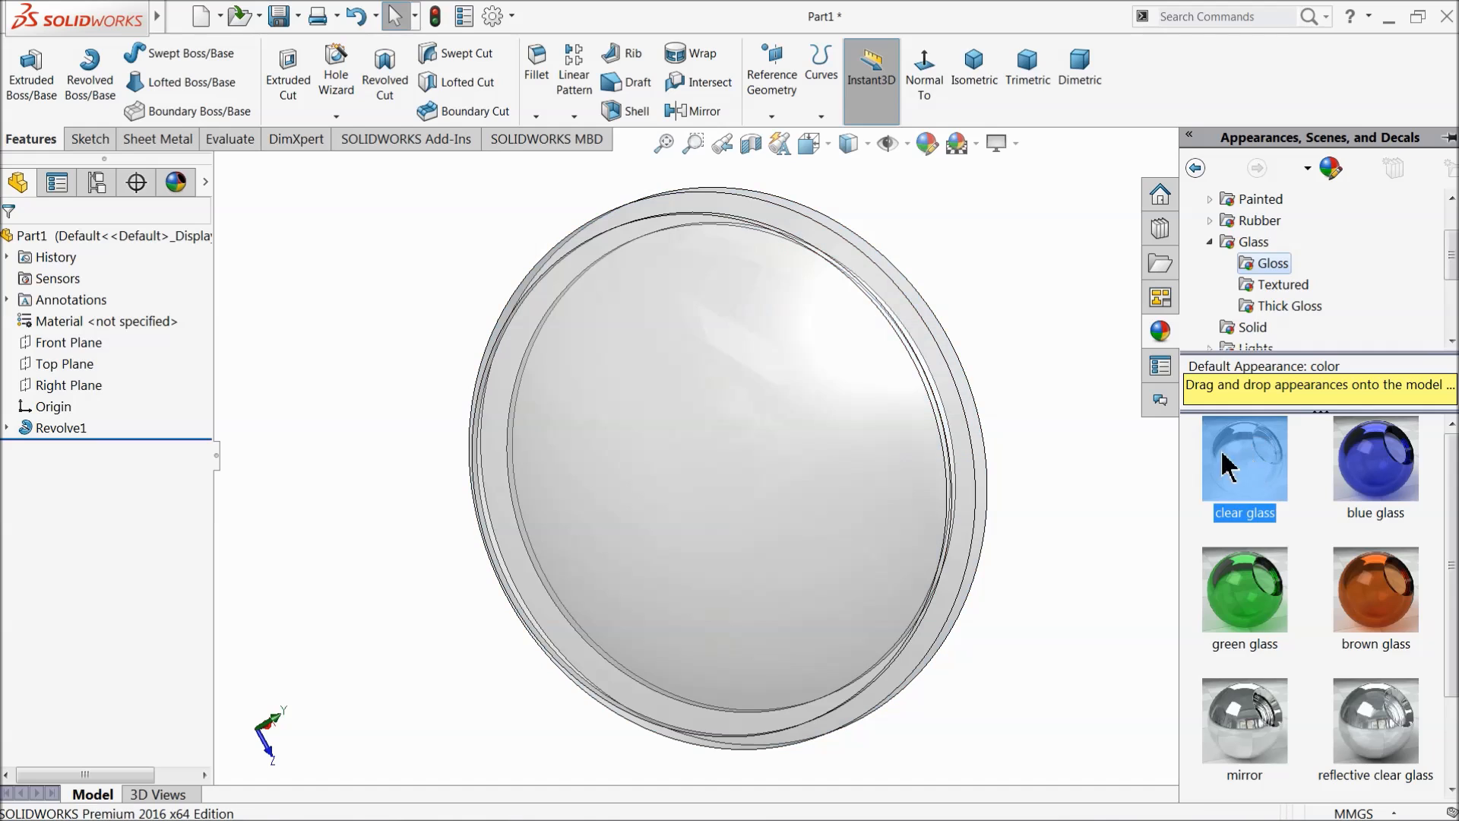
Step: Tint the clear glass appearance light cyan-blue with RGB values 128, 230, 255
left_click(929, 143)
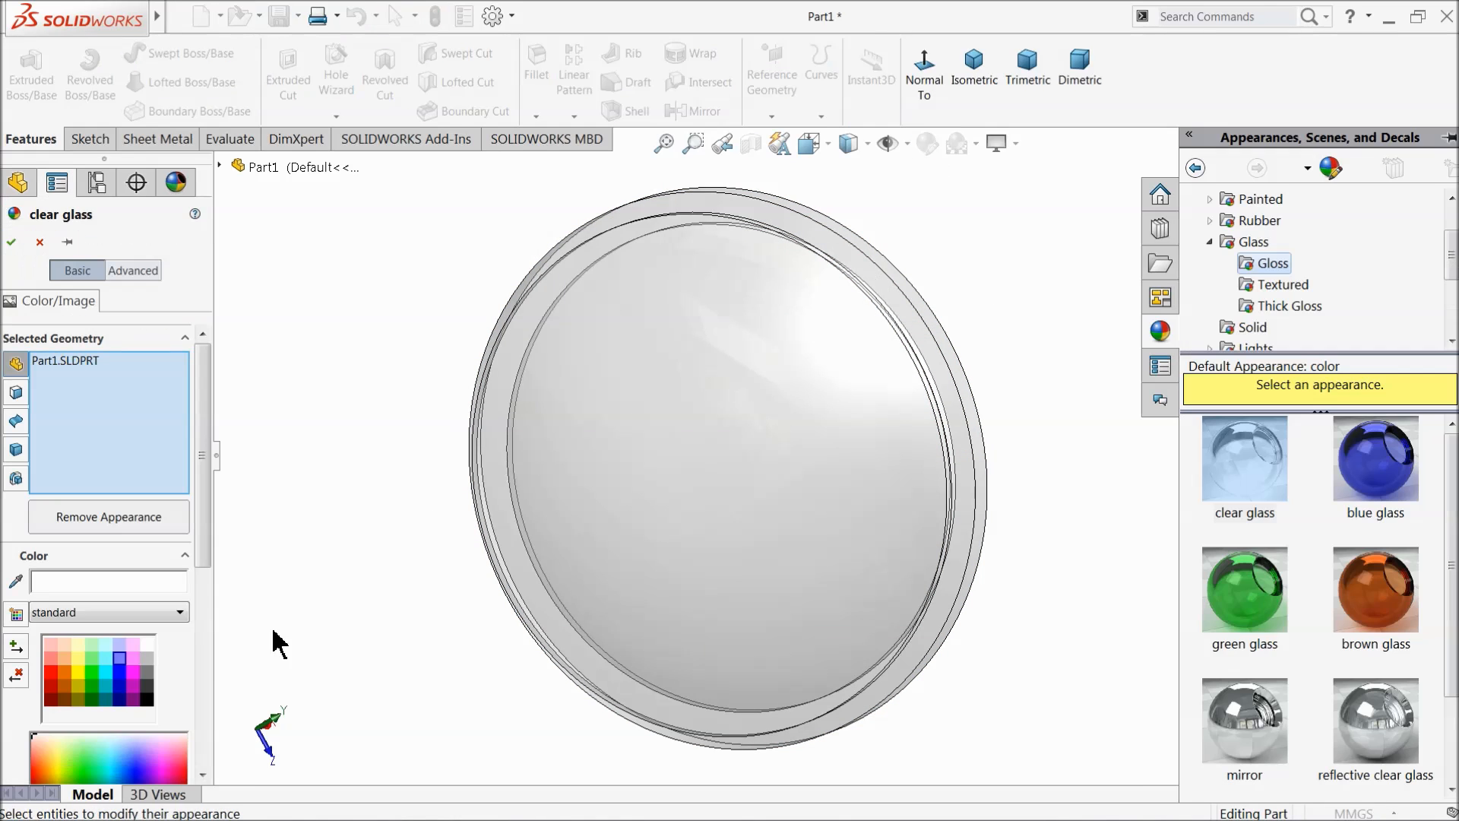
left_click(119, 658)
left_click_drag(203, 521, 212, 594)
left_click_drag(111, 734, 171, 734)
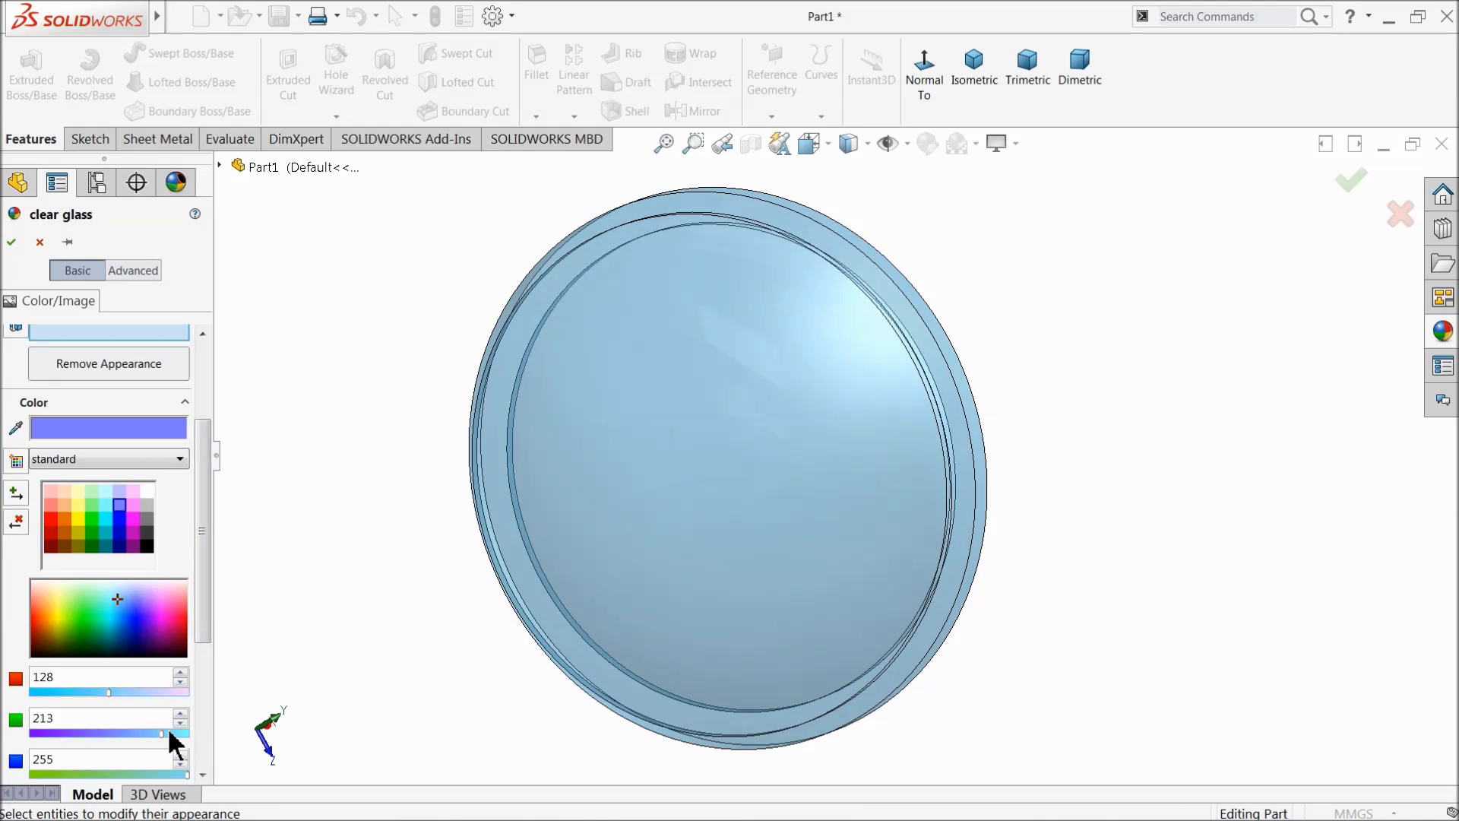
mouse_move(418, 567)
middle_mouse_down()
mouse_move(352, 547)
mouse_move(316, 560)
mouse_move(435, 556)
mouse_move(426, 567)
middle_mouse_up()
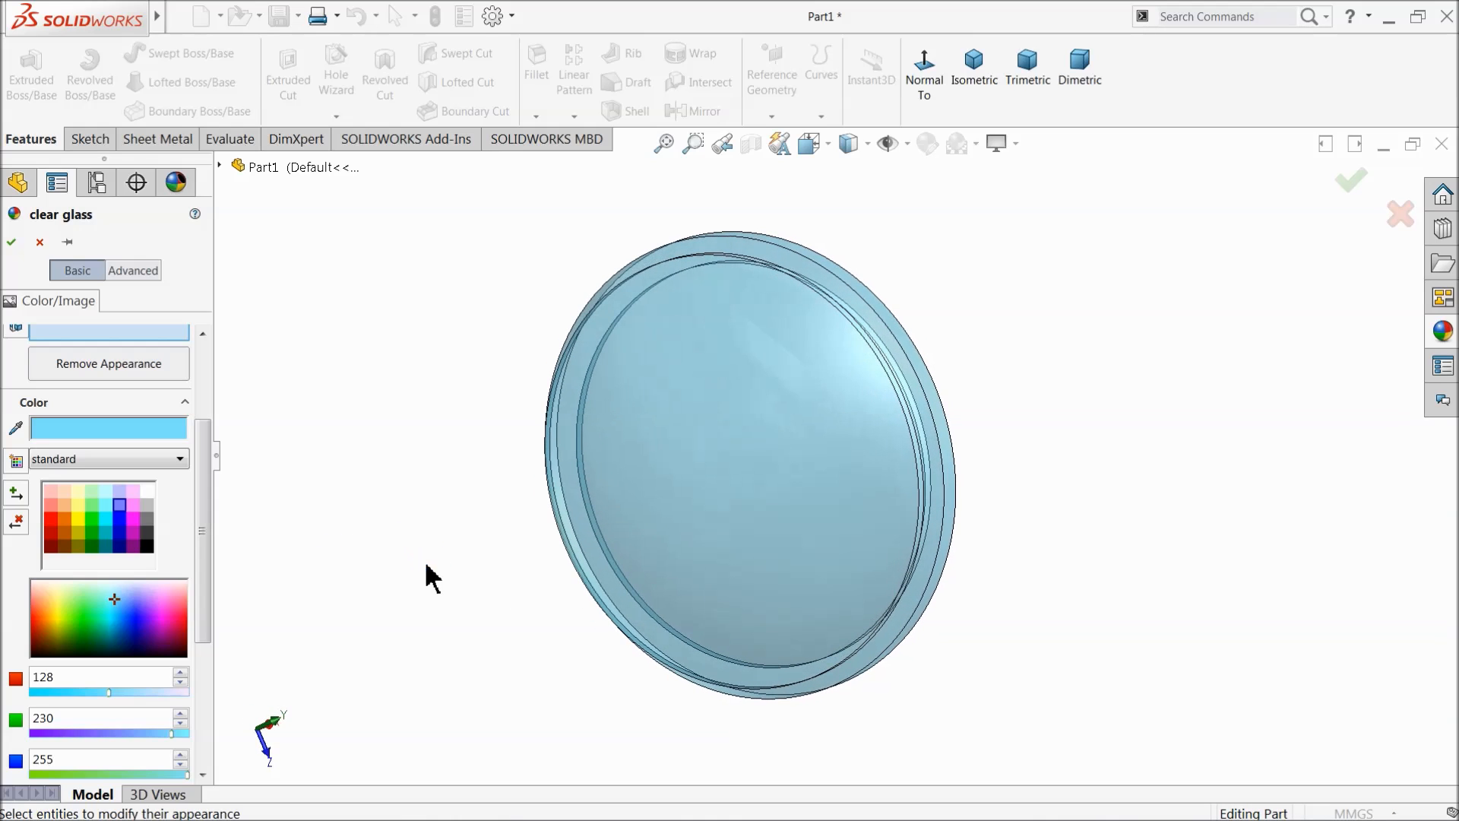
left_click(23, 243)
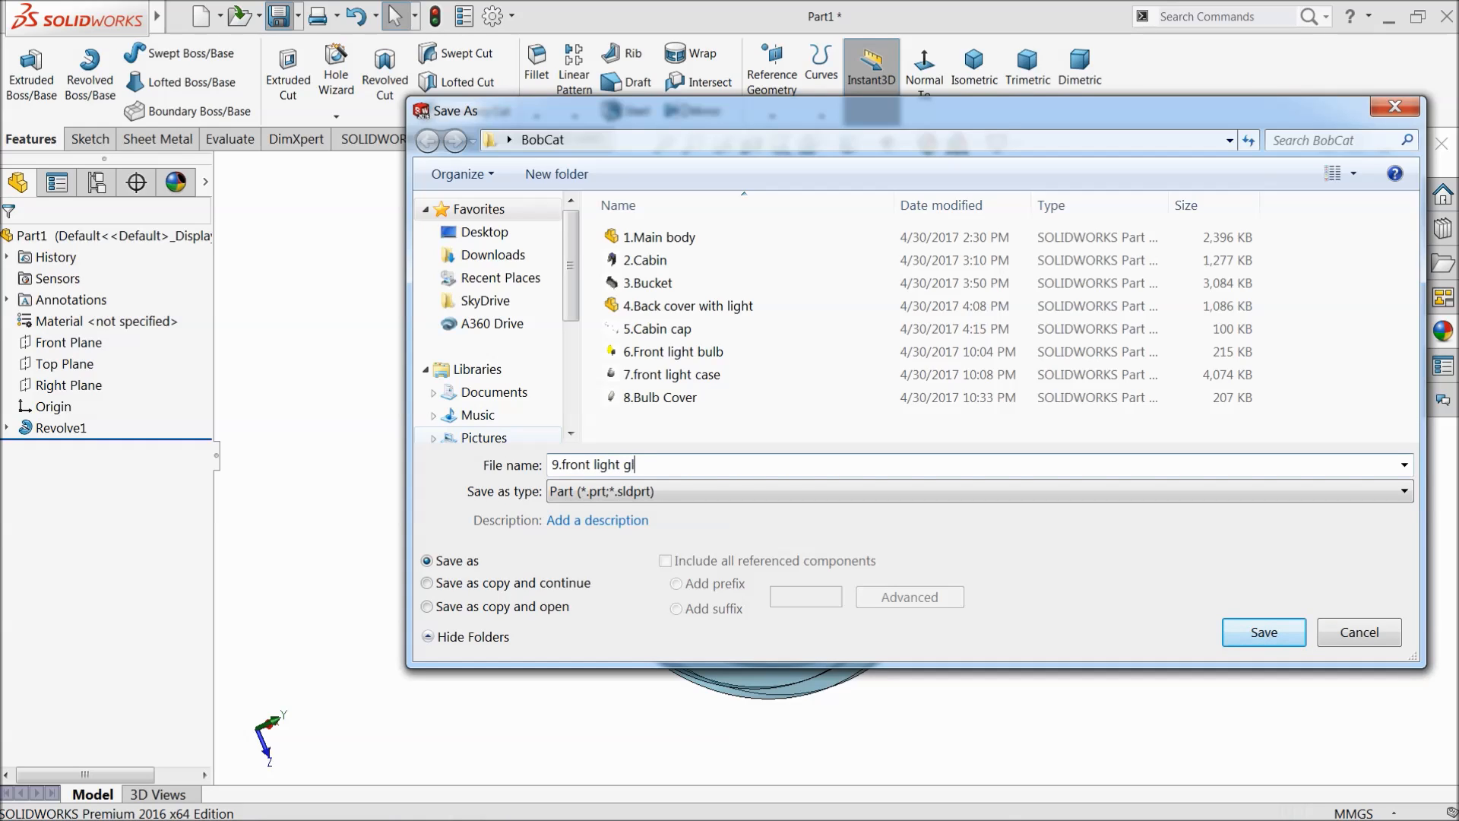
Step: Save the part in the BobCat folder as "9.front light glass"
left_click(1264, 634)
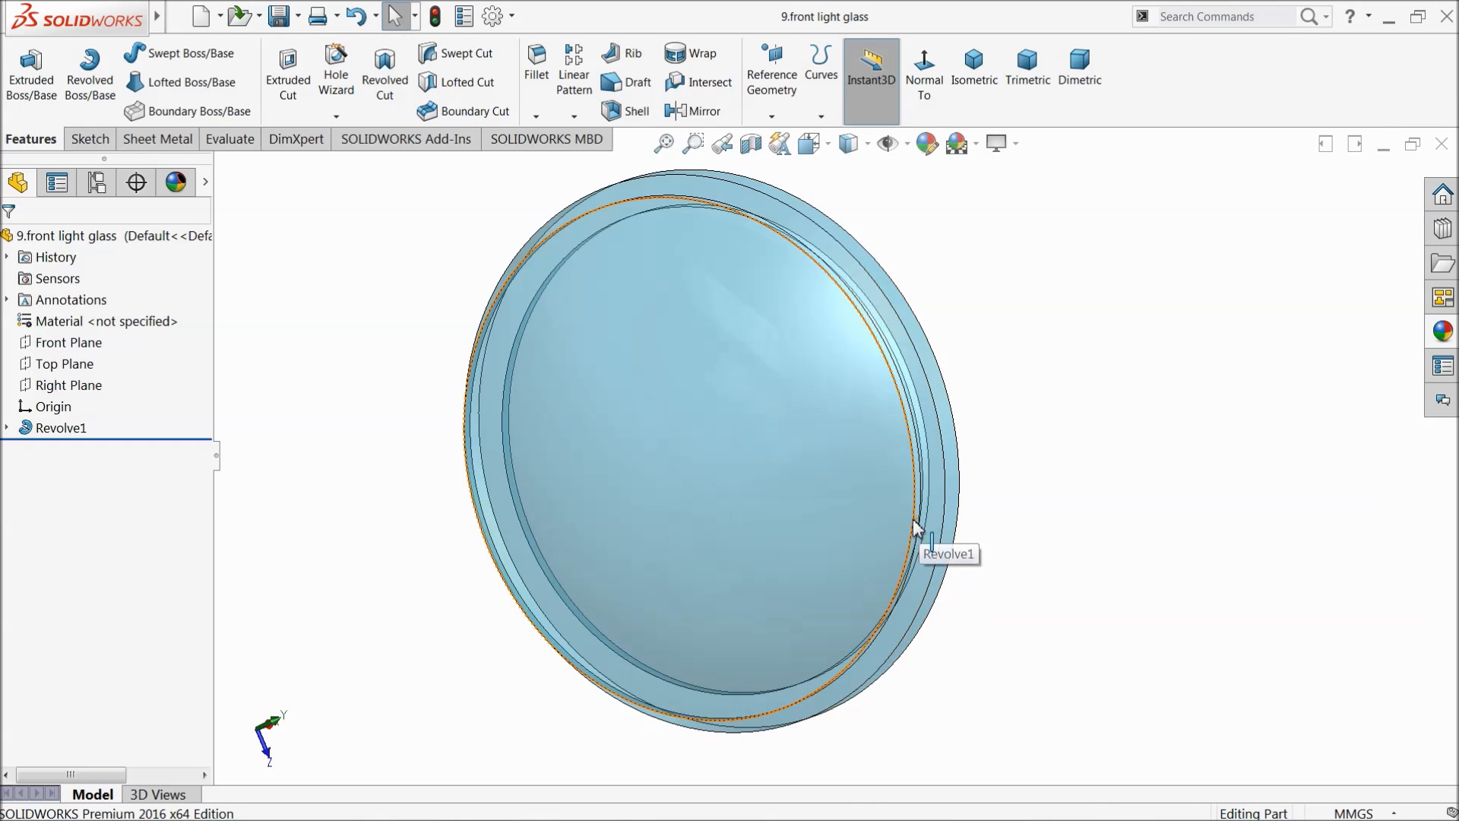
mouse_move(785, 491)
middle_mouse_down()
mouse_move(635, 486)
mouse_move(794, 448)
mouse_move(791, 481)
middle_mouse_up()
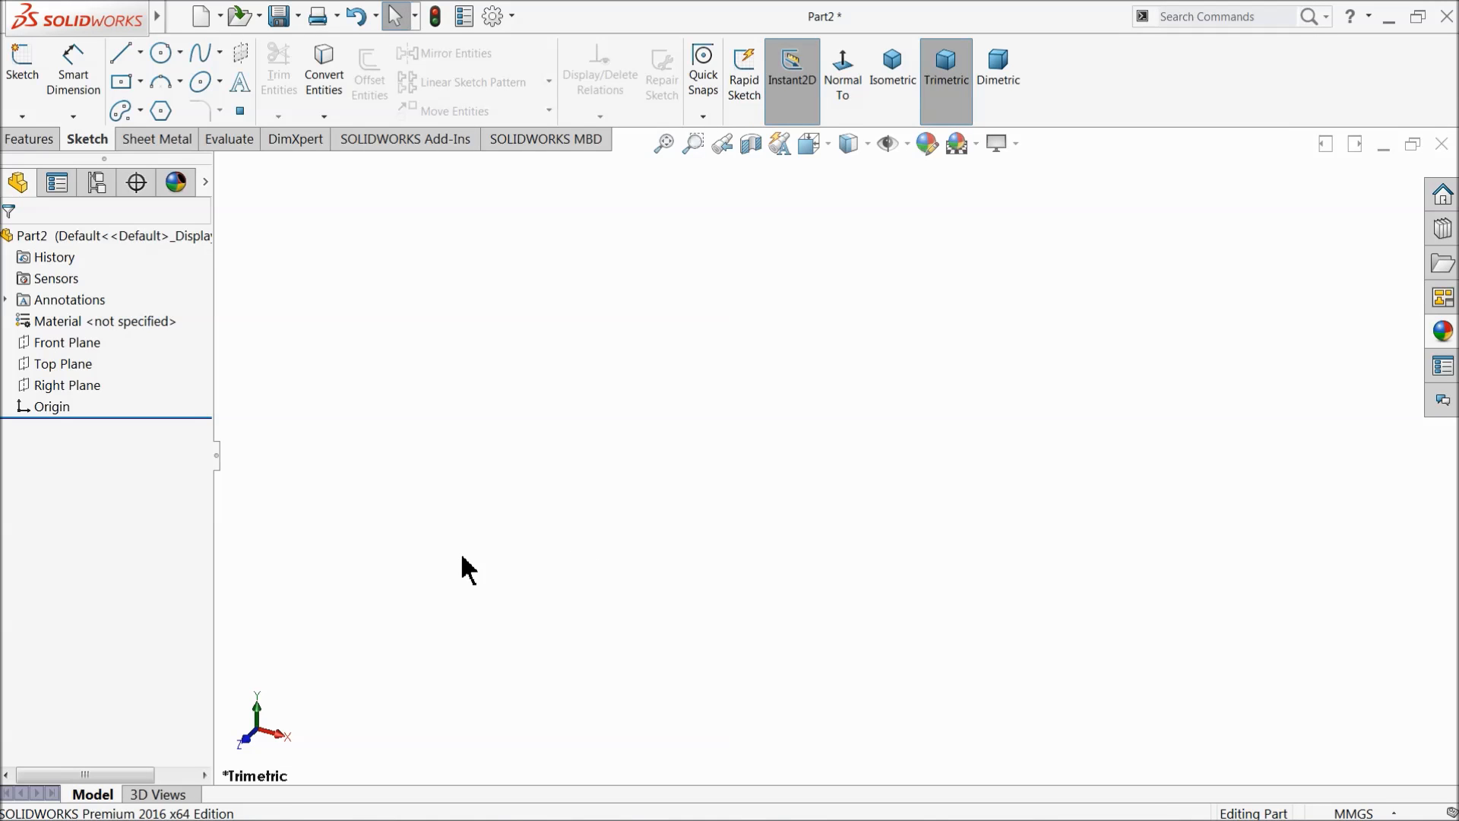
Step: Sketch two concentric circles centred on the origin on the Front Plane, the outer one about 154 mm in diameter
left_click(31, 344)
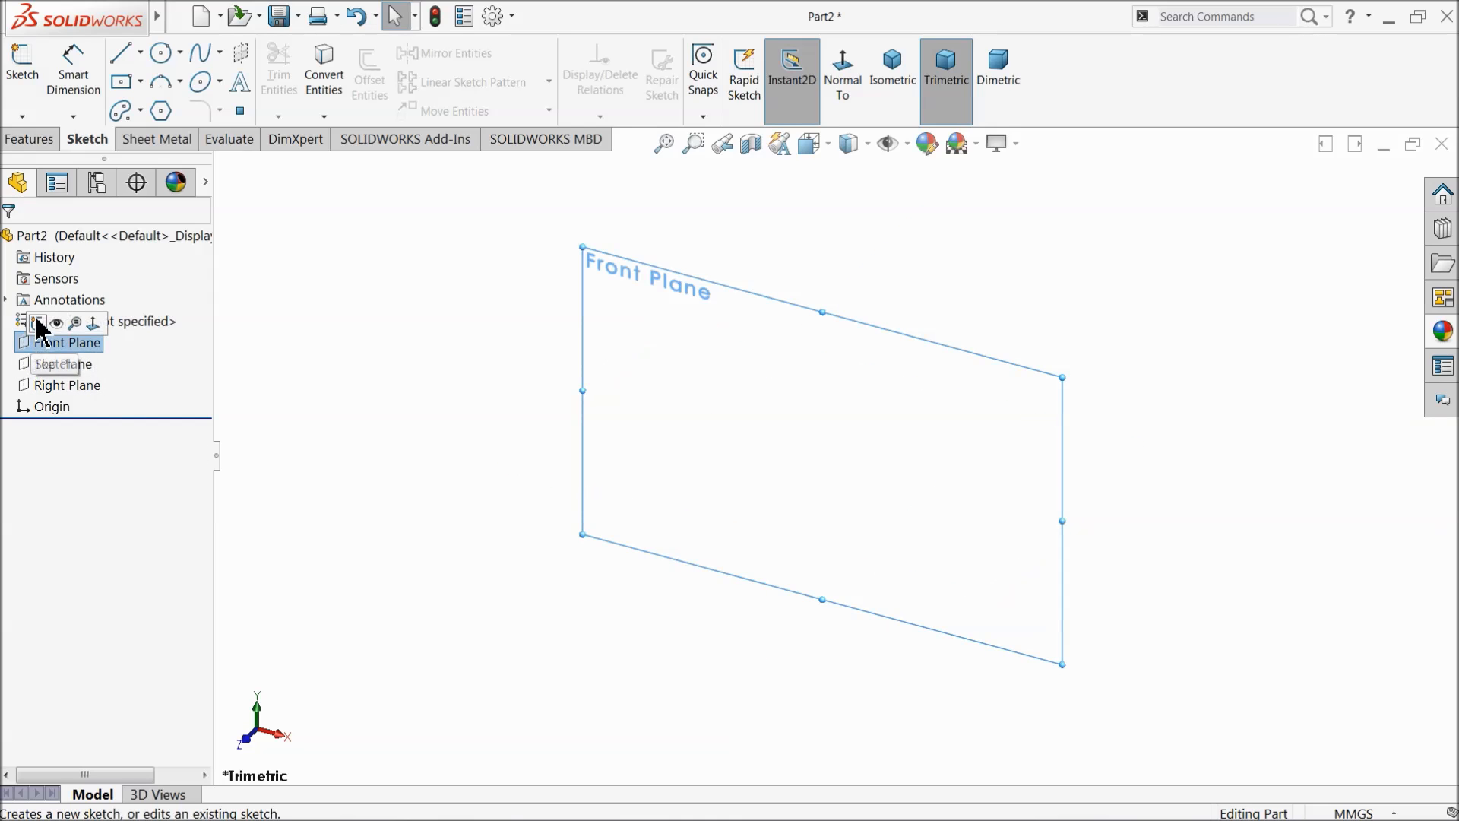
left_click(37, 324)
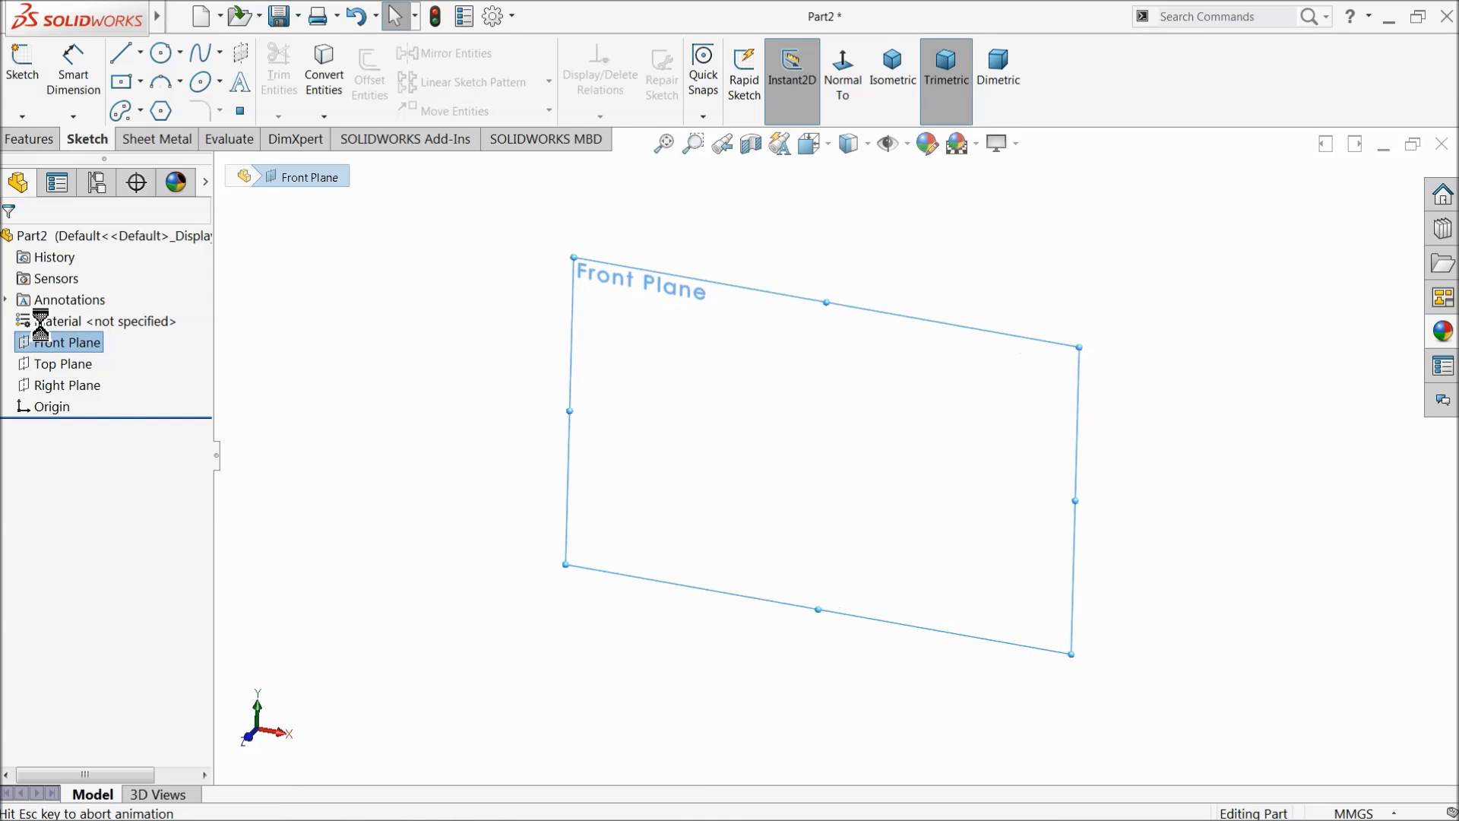
left_click(173, 61)
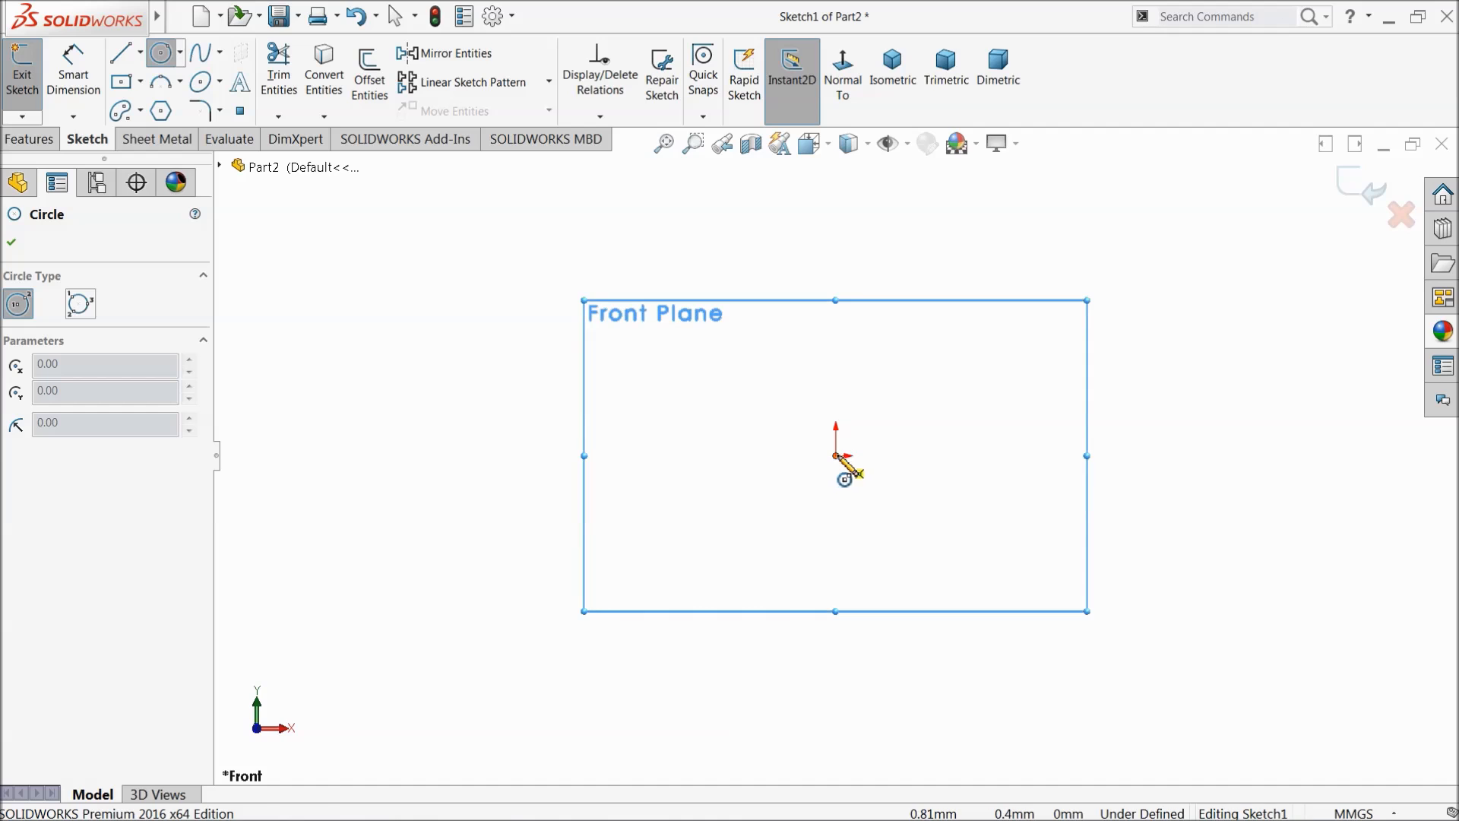
left_click(837, 456)
left_click(641, 362)
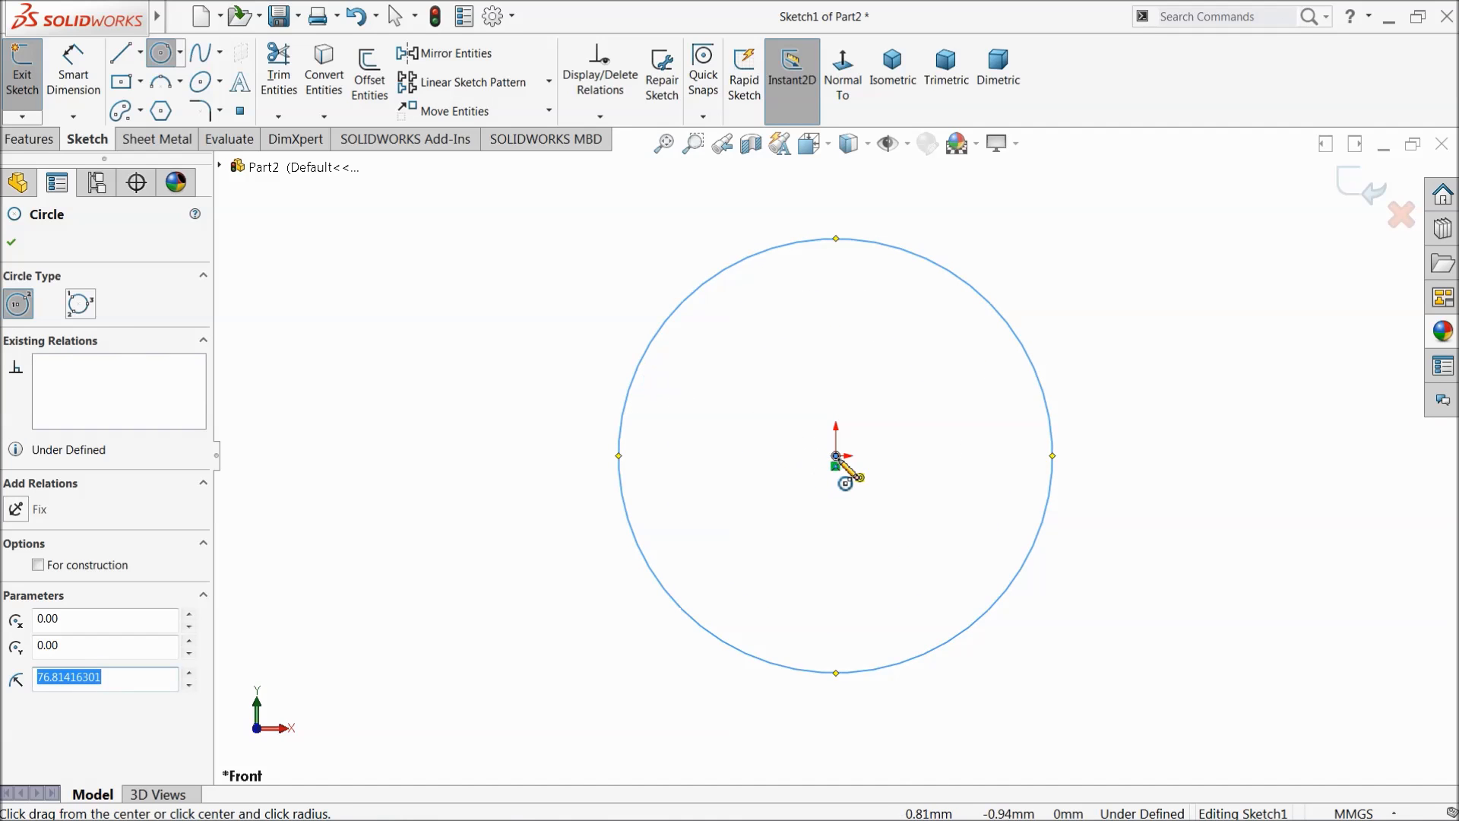
left_click(836, 456)
left_click(731, 445)
Step: Dimension the outer circle's diameter as 85 mm
left_click(88, 82)
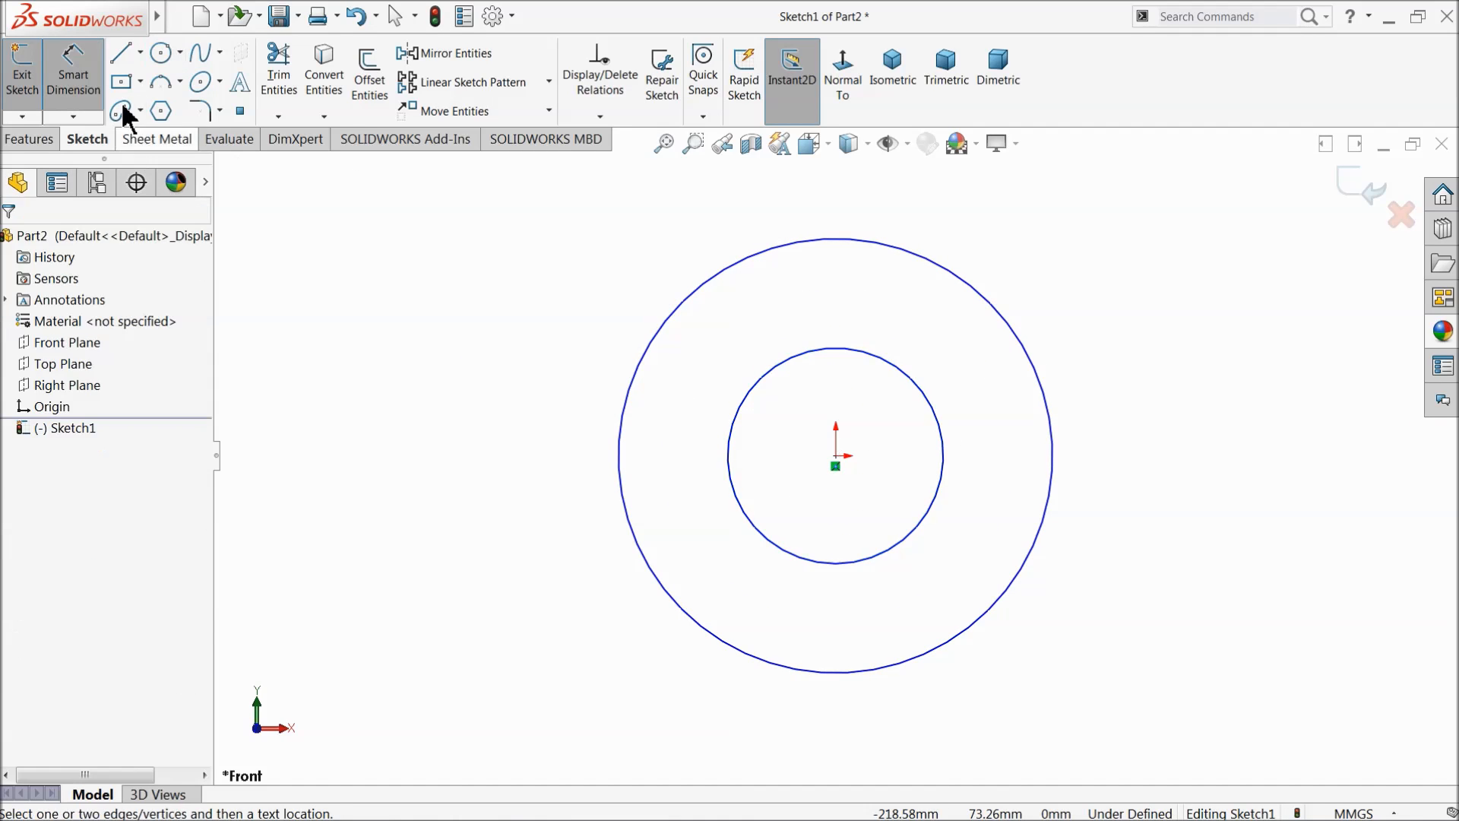
left_click(622, 423)
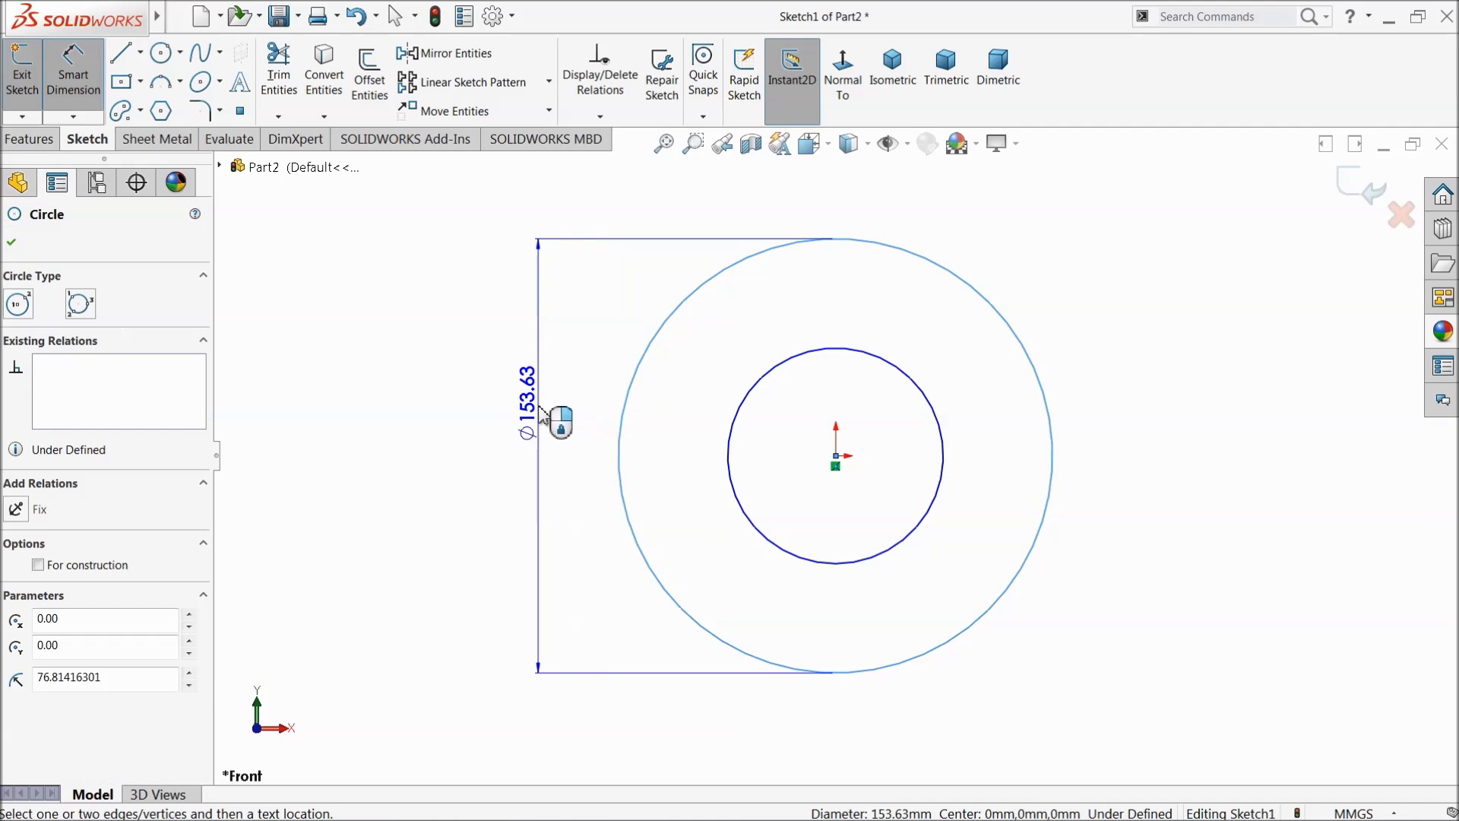
left_click(541, 414)
type("85")
left_click(448, 408)
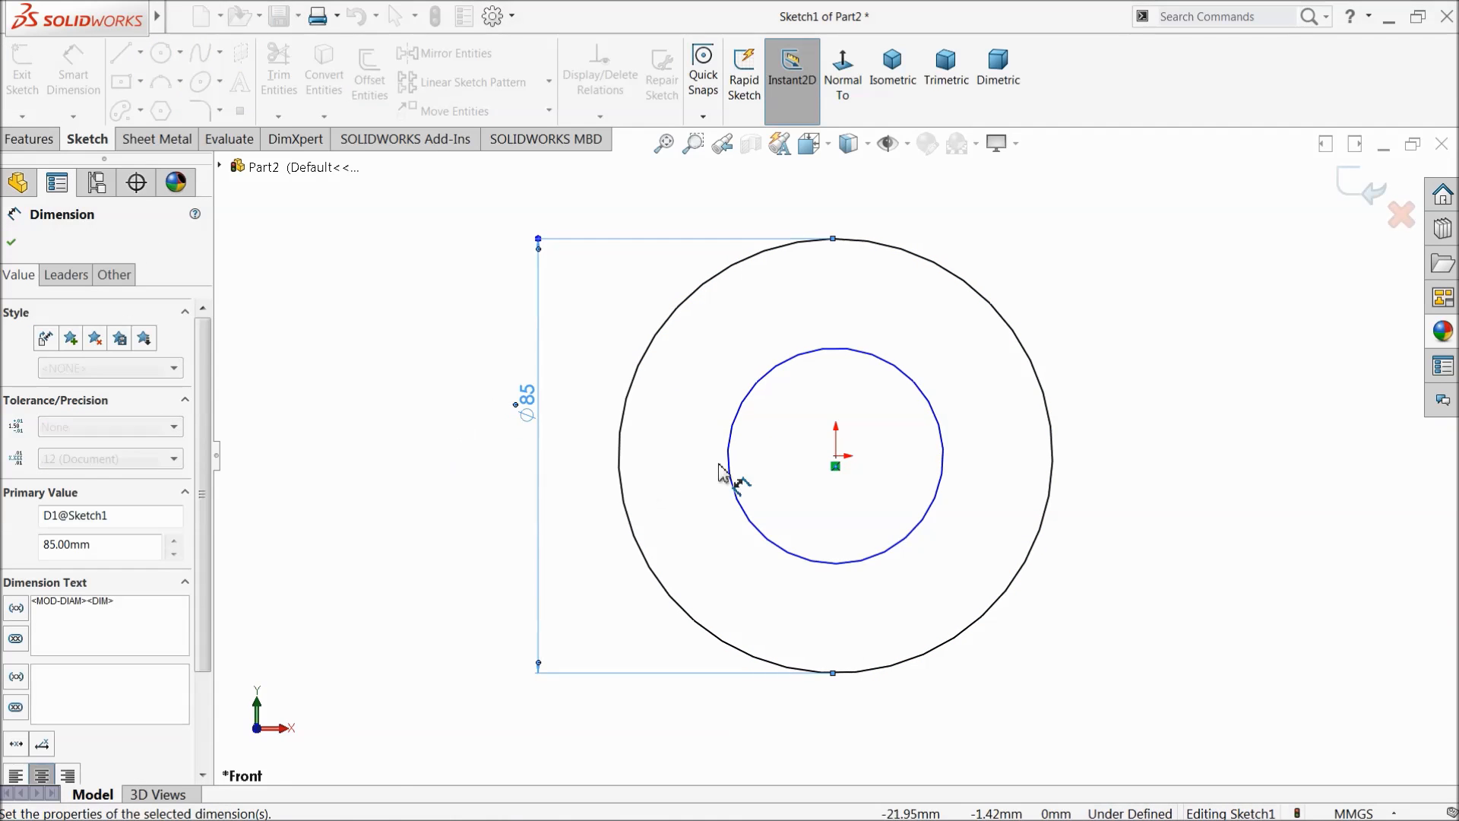
Step: Dimension the inner circle's diameter as 40 mm
left_click(742, 456)
left_click(577, 452)
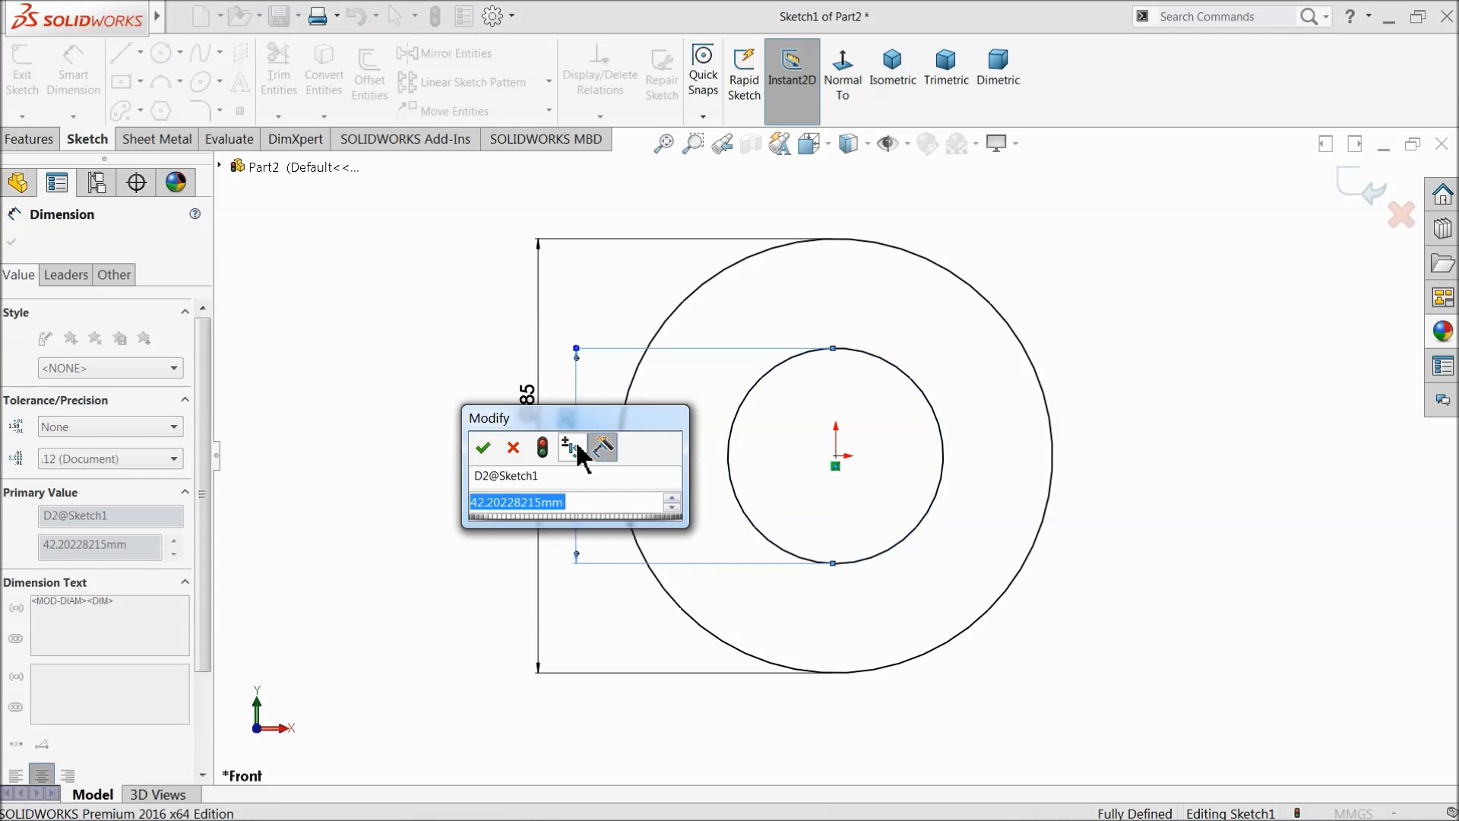
type("40")
left_click(483, 448)
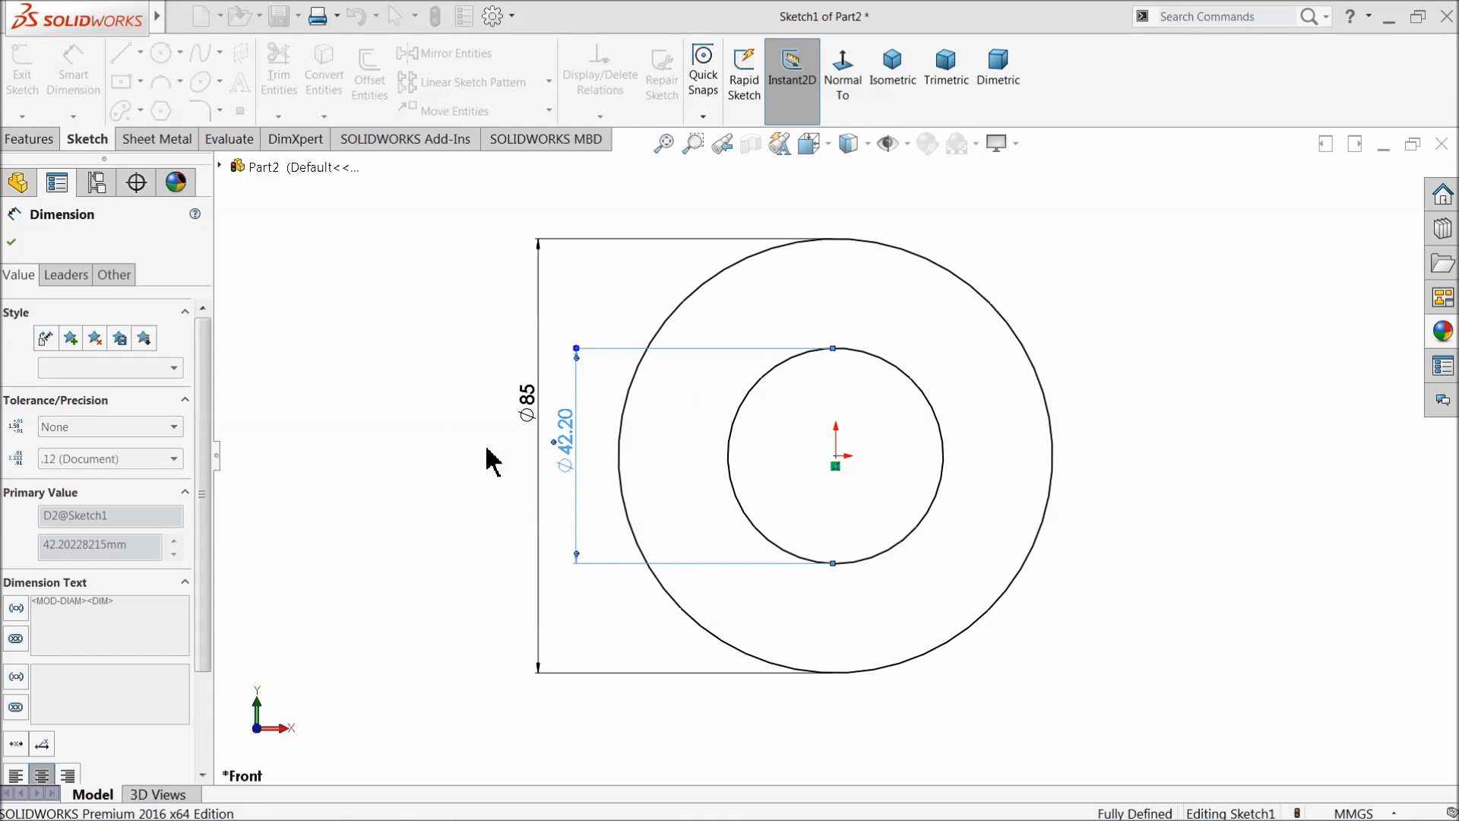
left_click(13, 244)
Step: Extrude the two-circle ring profile 30 mm as a blind boss in the reversed direction
left_click(31, 140)
left_click(33, 76)
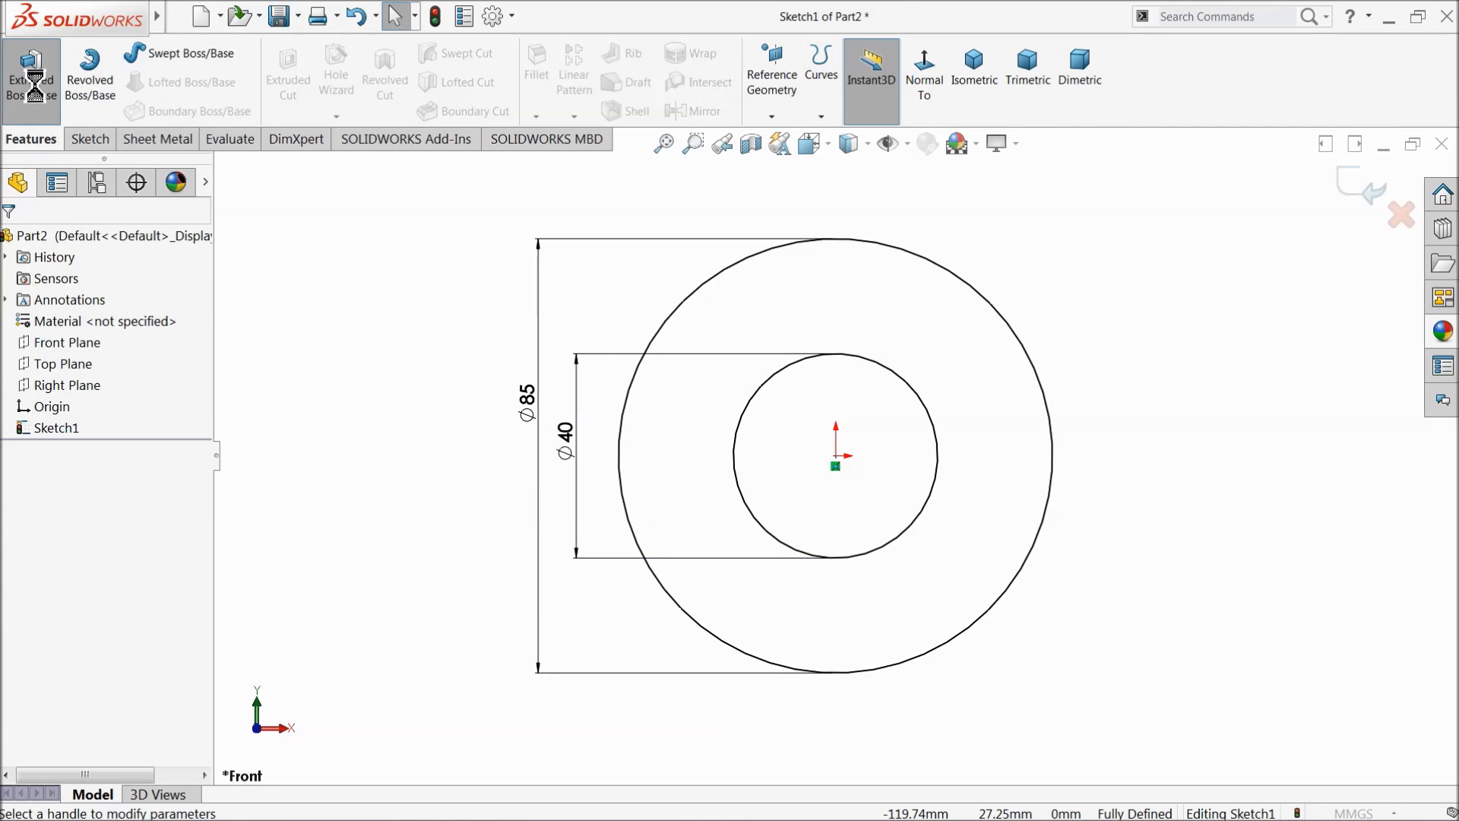
type("30")
key("Return")
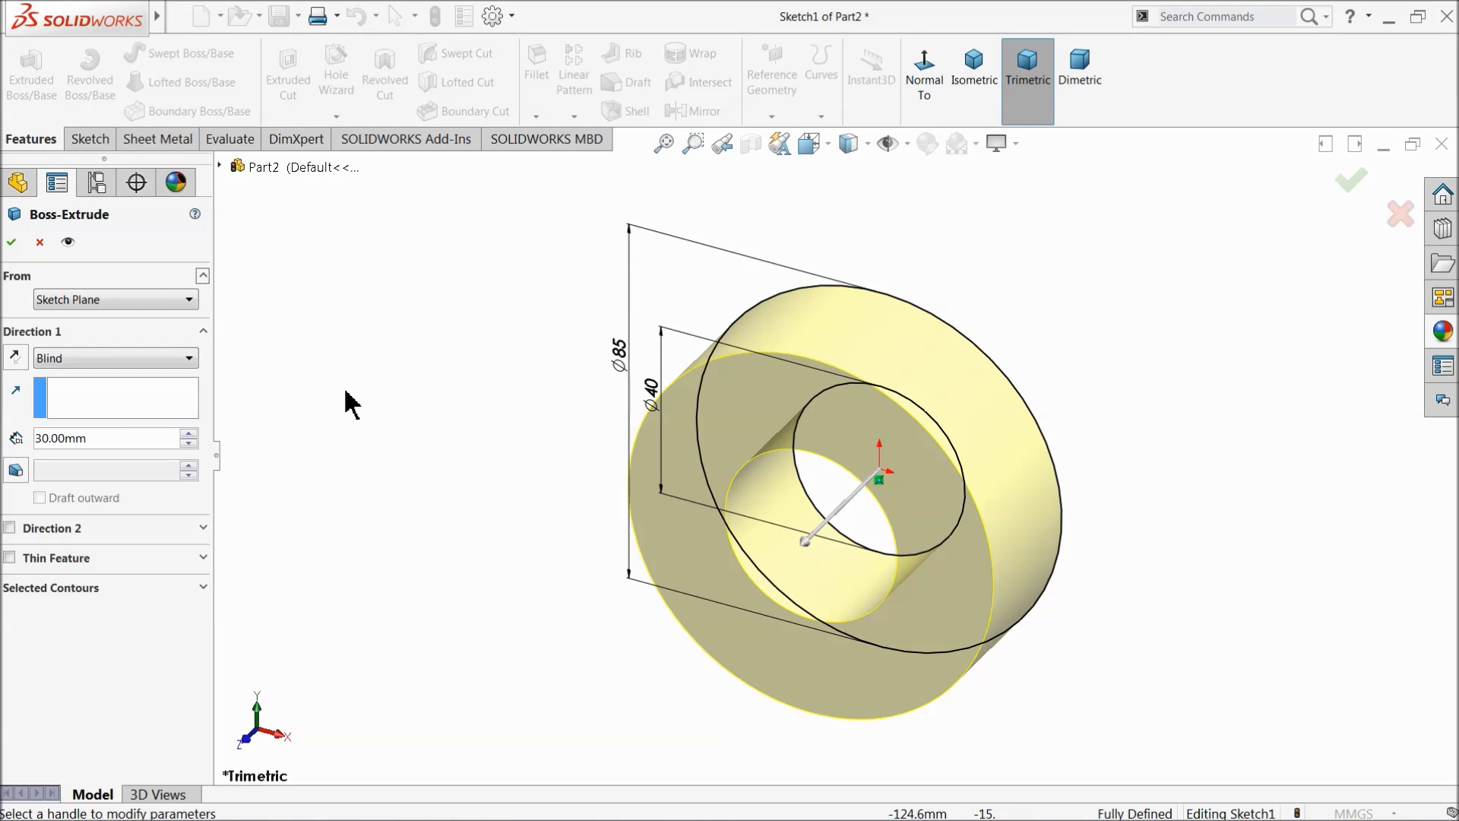
left_click(15, 356)
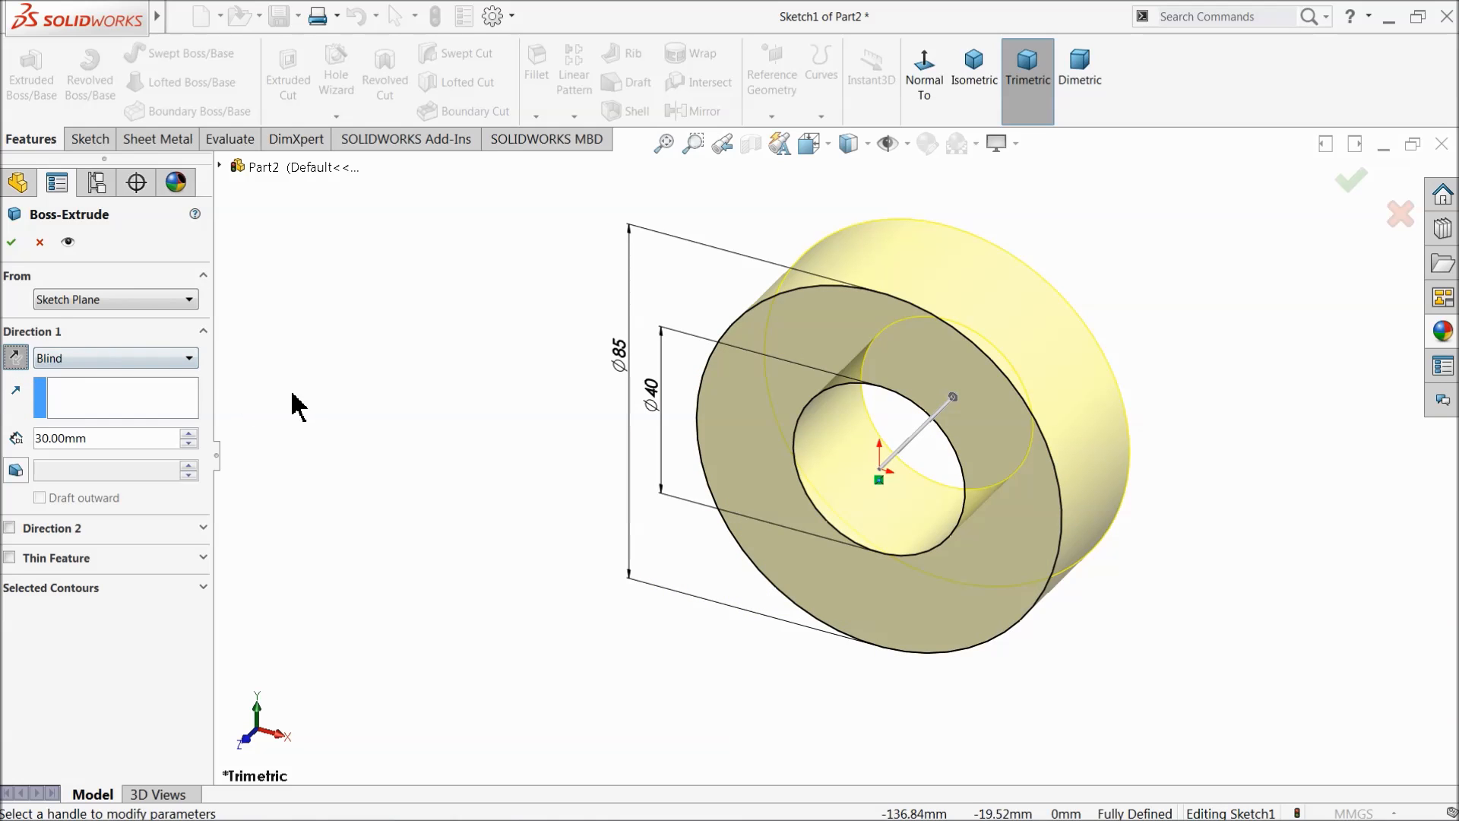
left_click(12, 244)
Step: Start a sketch on the ring's rear face and draw a circle about 61 mm in diameter centred on the origin
middle_click_drag(555, 379, 481, 435)
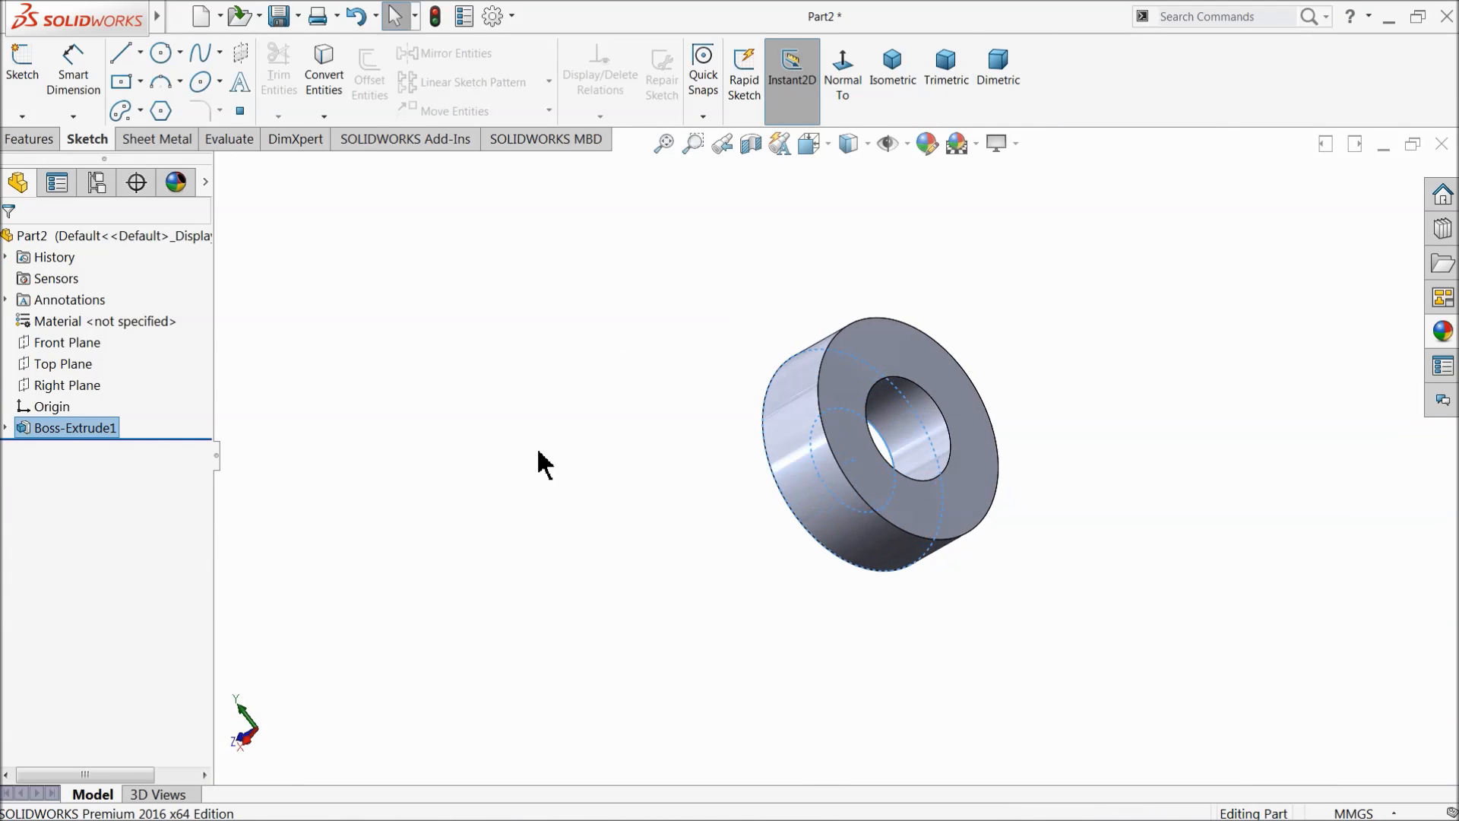
scroll(881, 435, "down", 3)
left_click(741, 389)
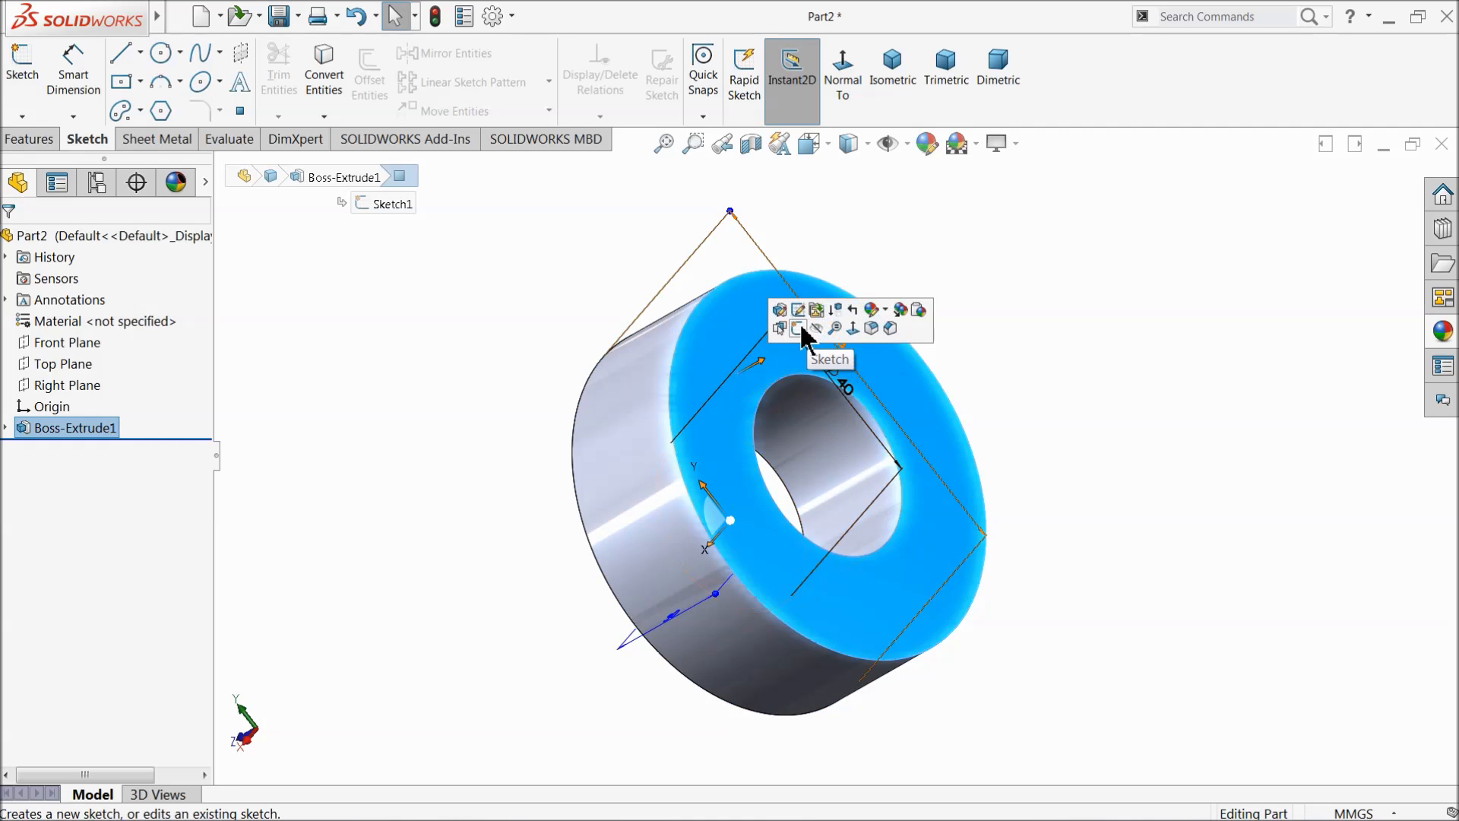
left_click(798, 330)
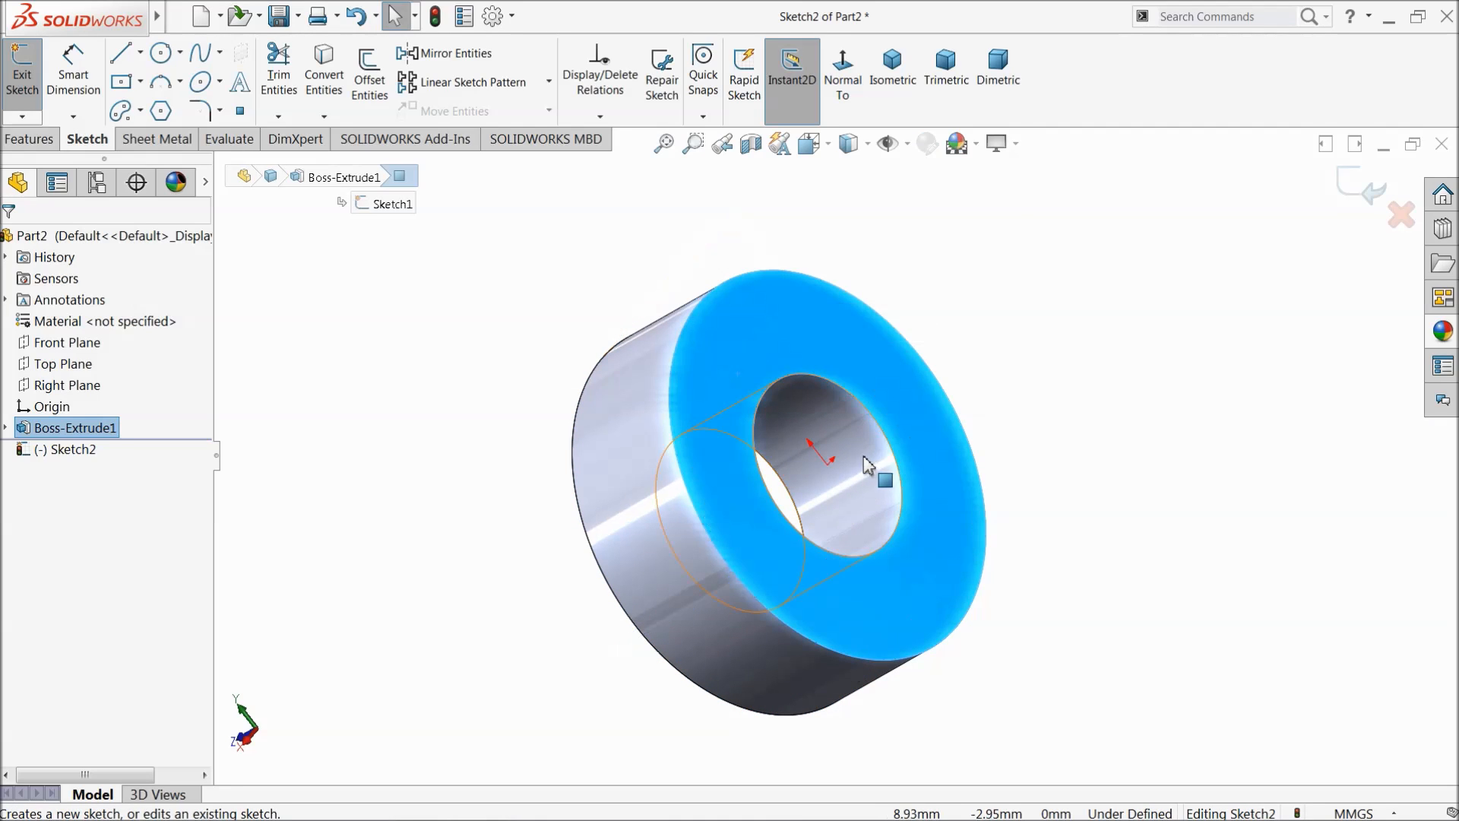
scroll(836, 543, "down", 2)
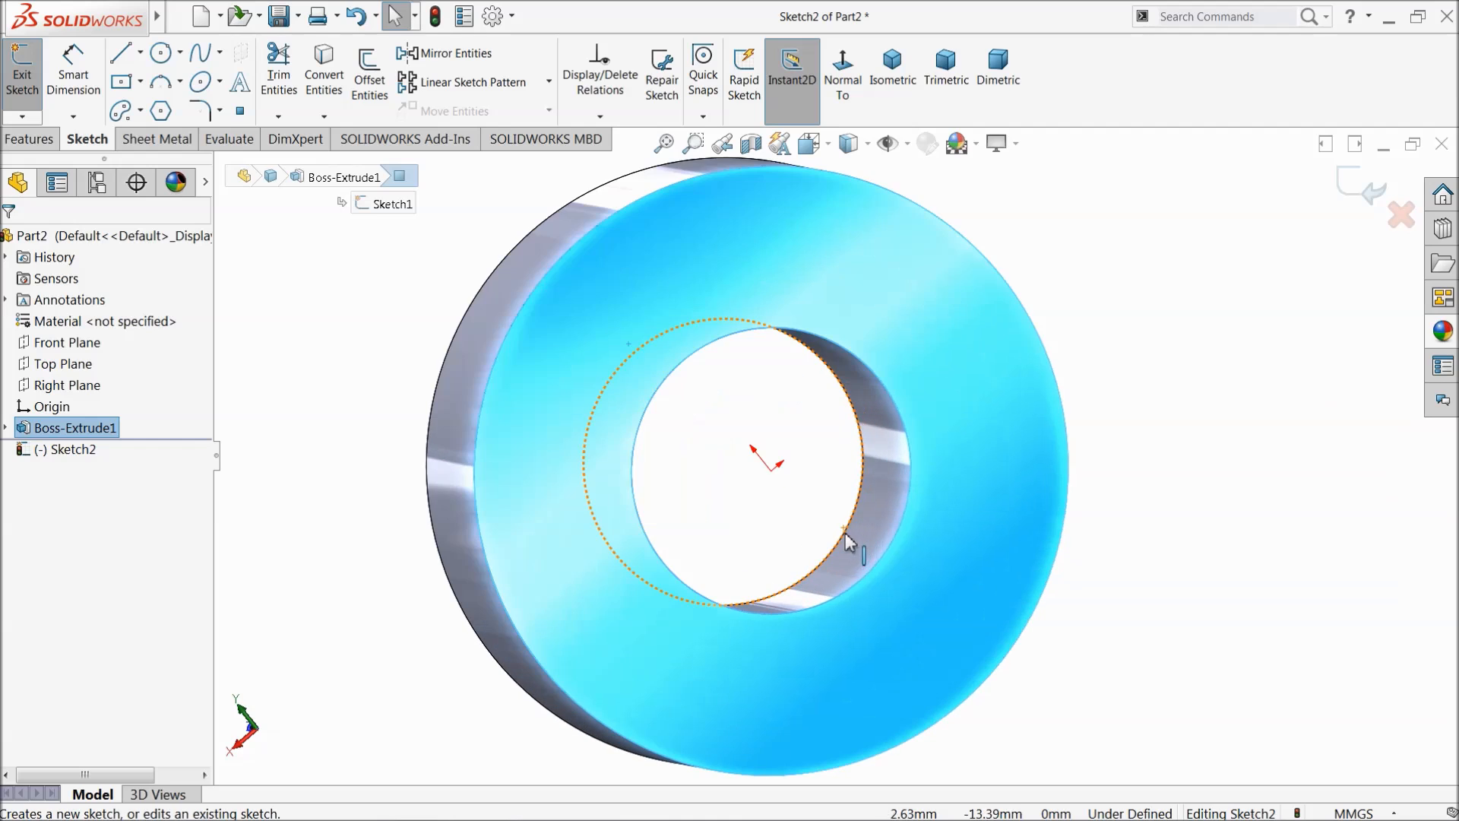
left_click(161, 53)
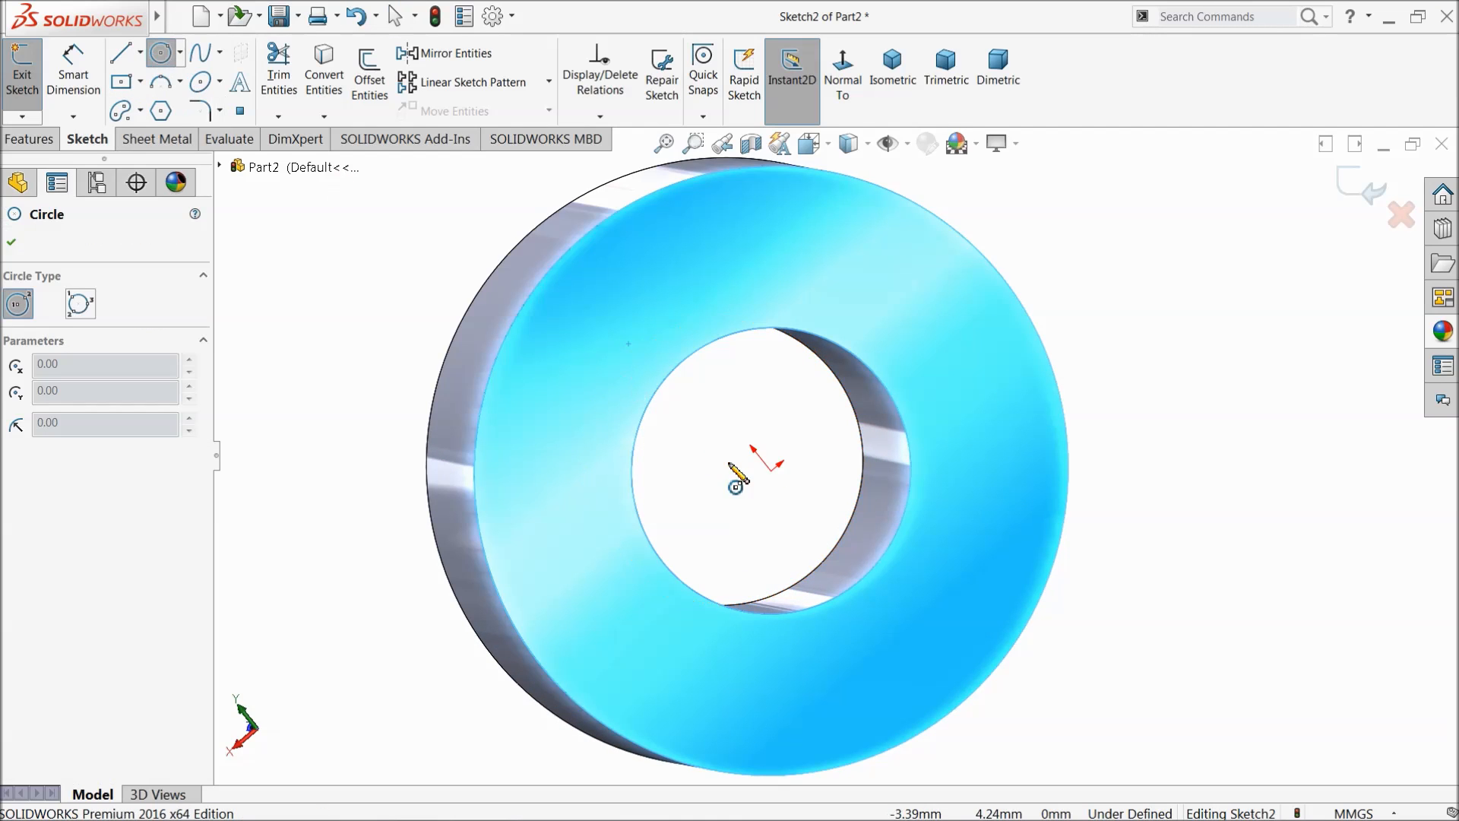
left_click_drag(772, 471, 637, 304)
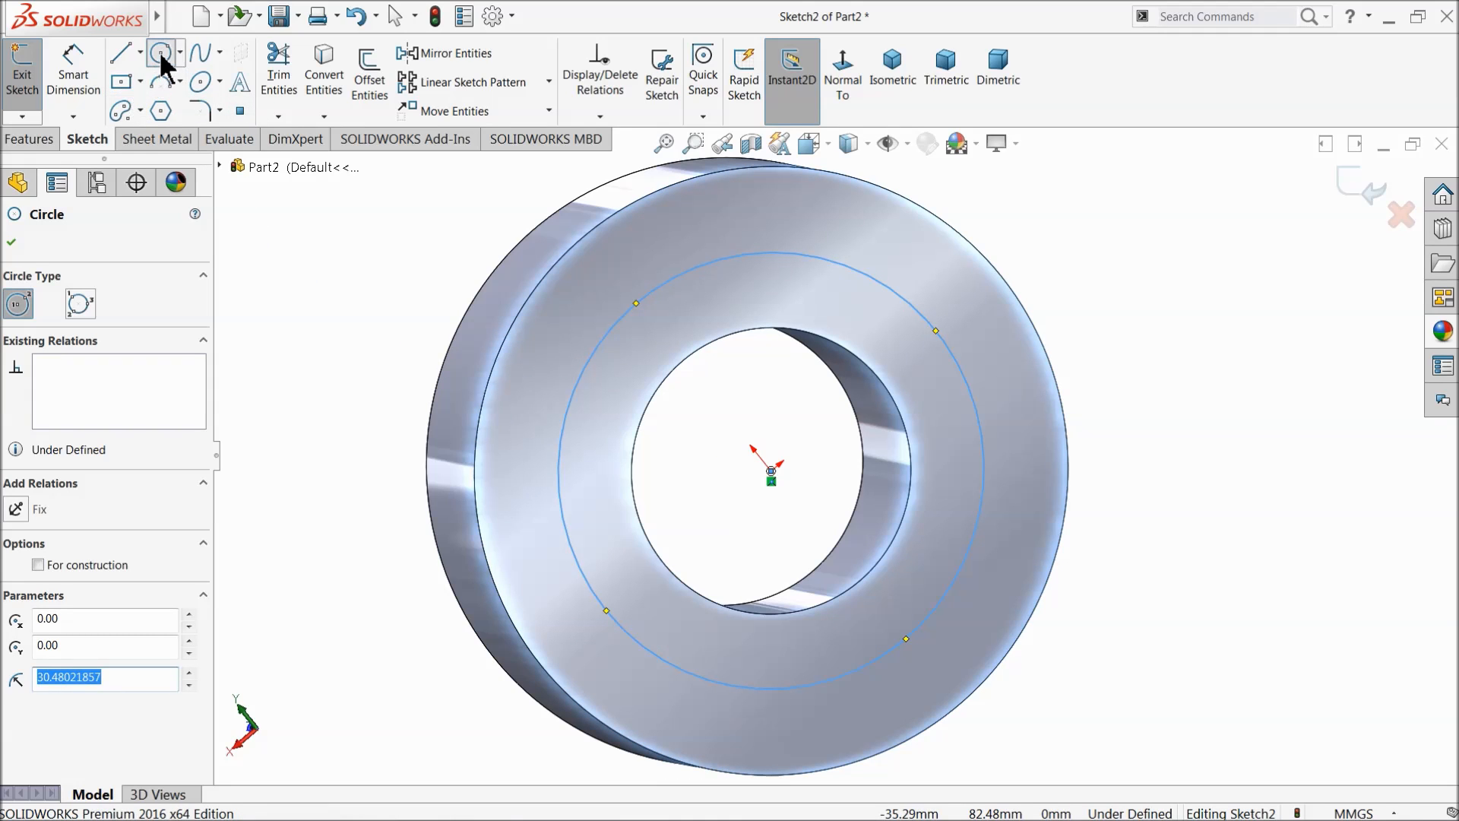
Step: Dimension the new circle's diameter as 65 mm and convert the ring's hole edge into the sketch
left_click(75, 76)
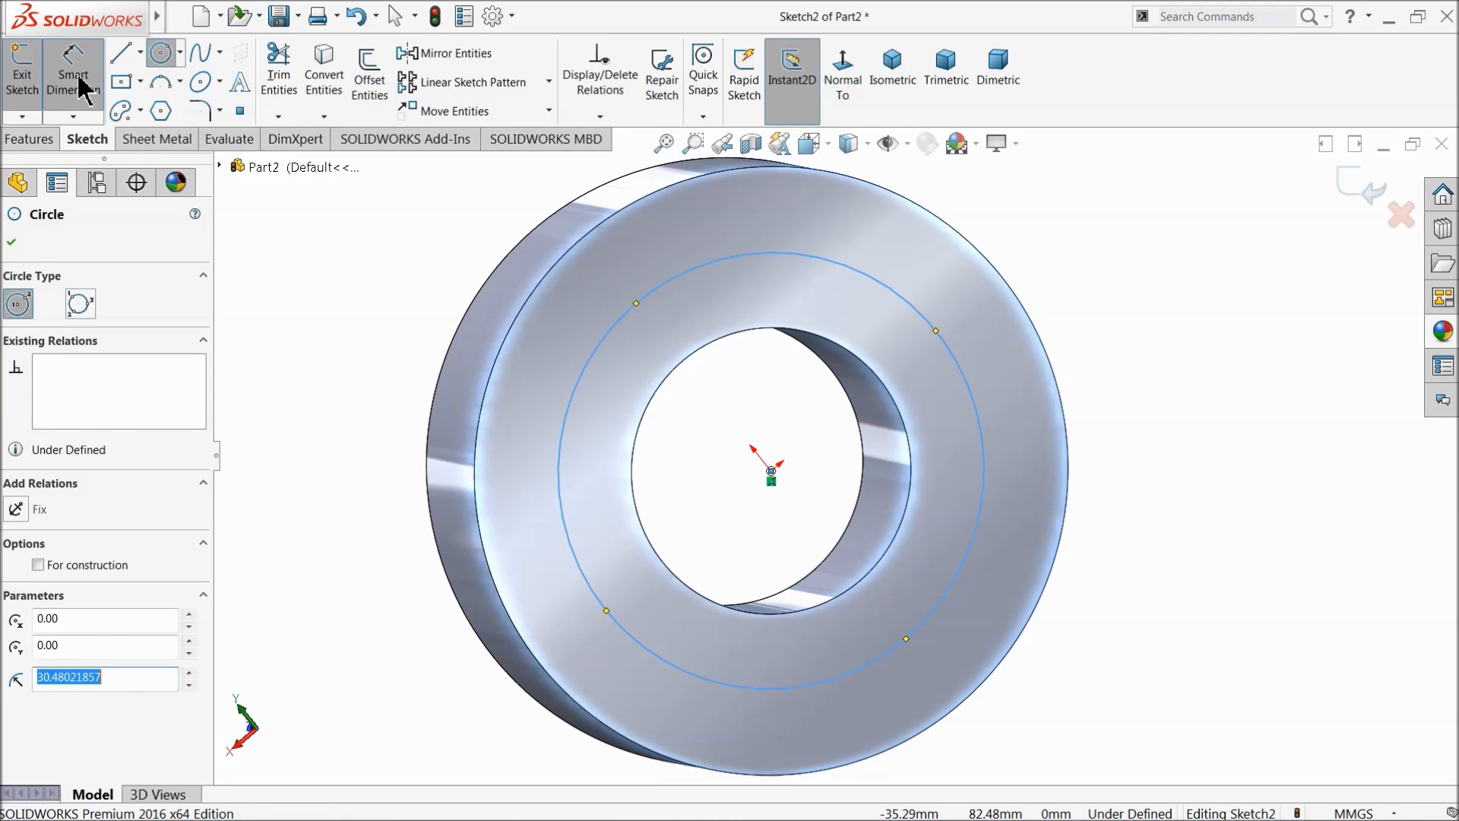
left_click(615, 327)
left_click(613, 317)
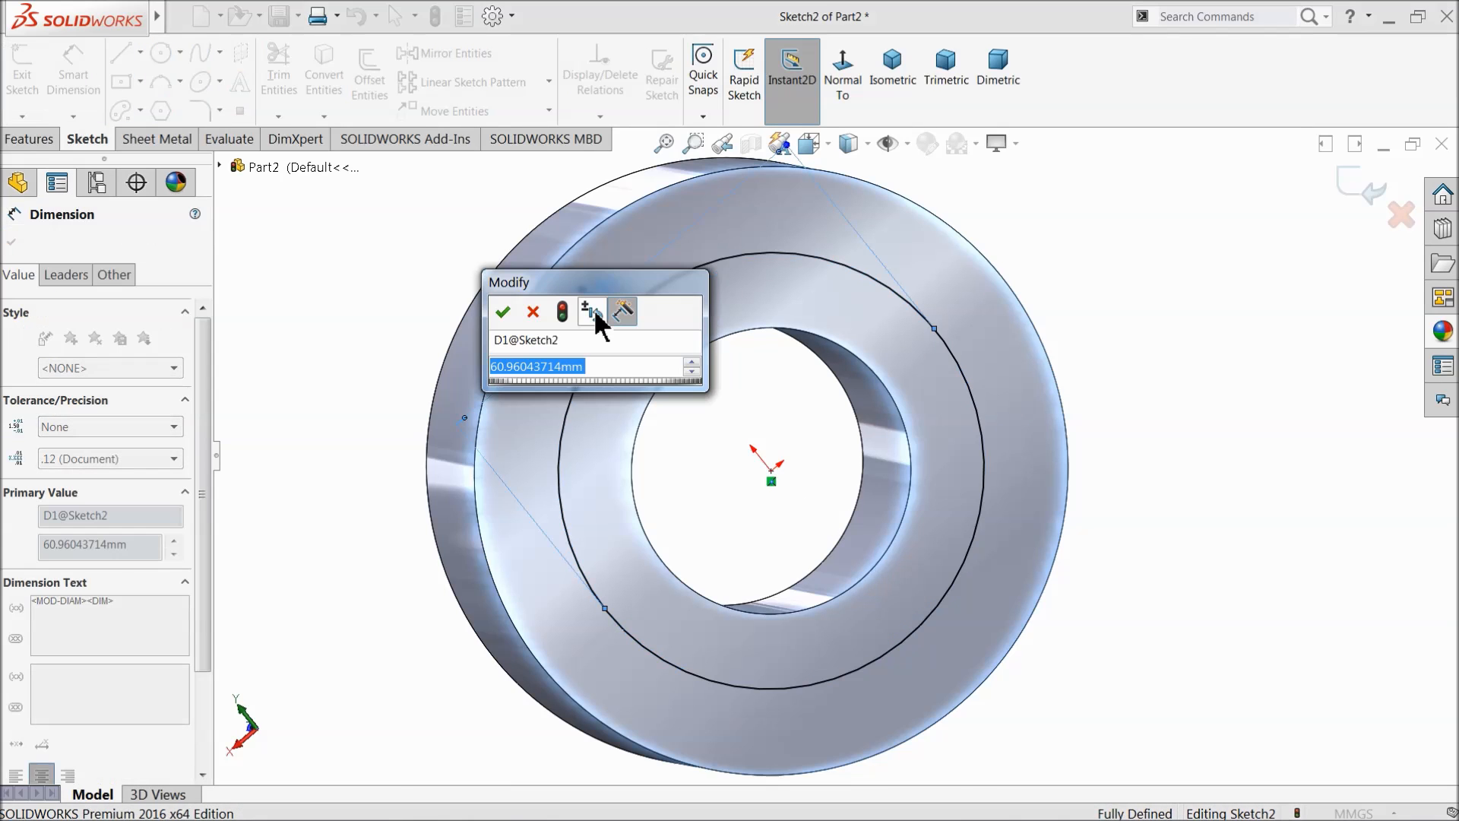
type("65")
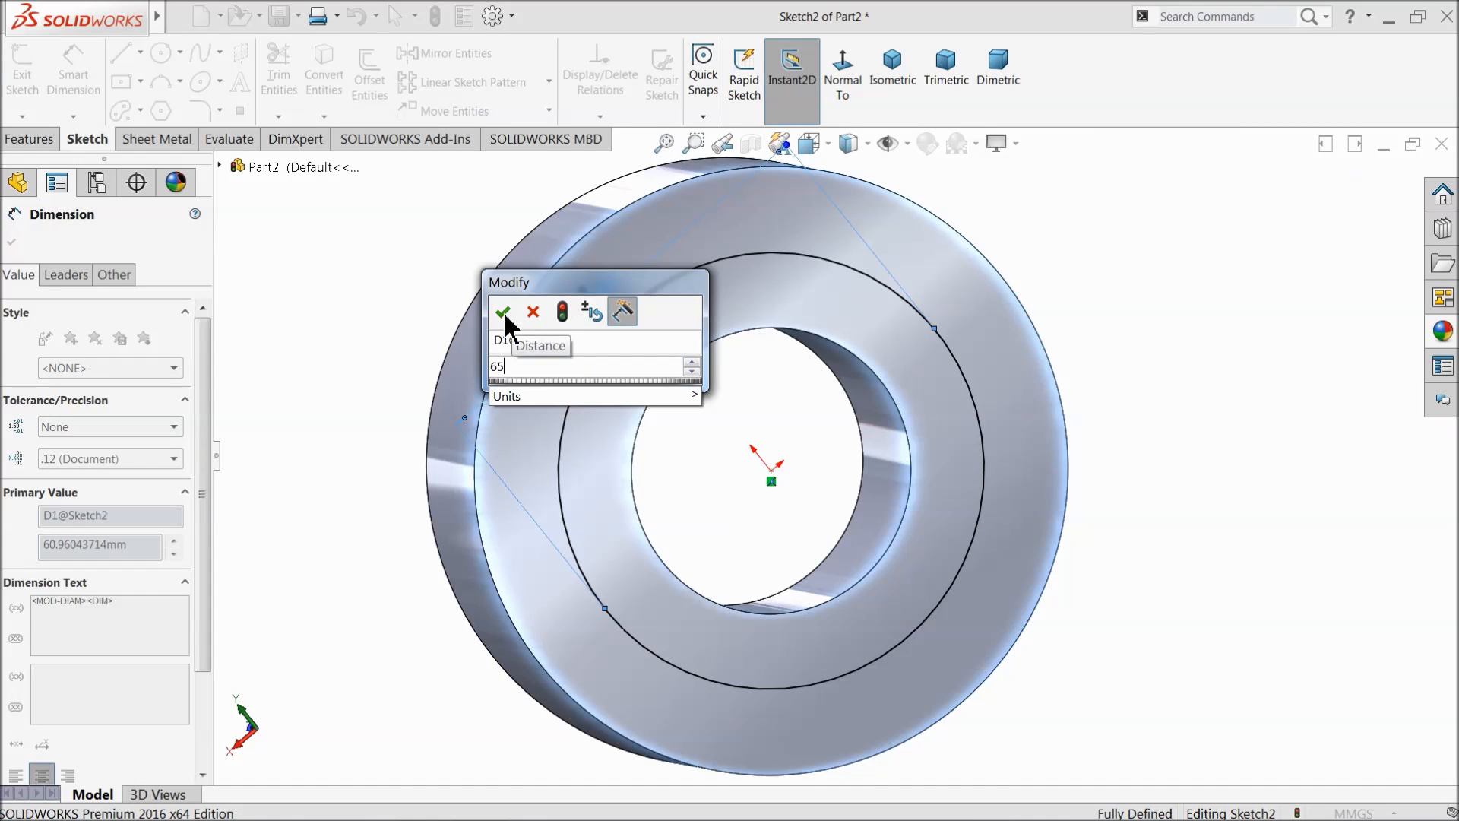
left_click(503, 313)
left_click(11, 242)
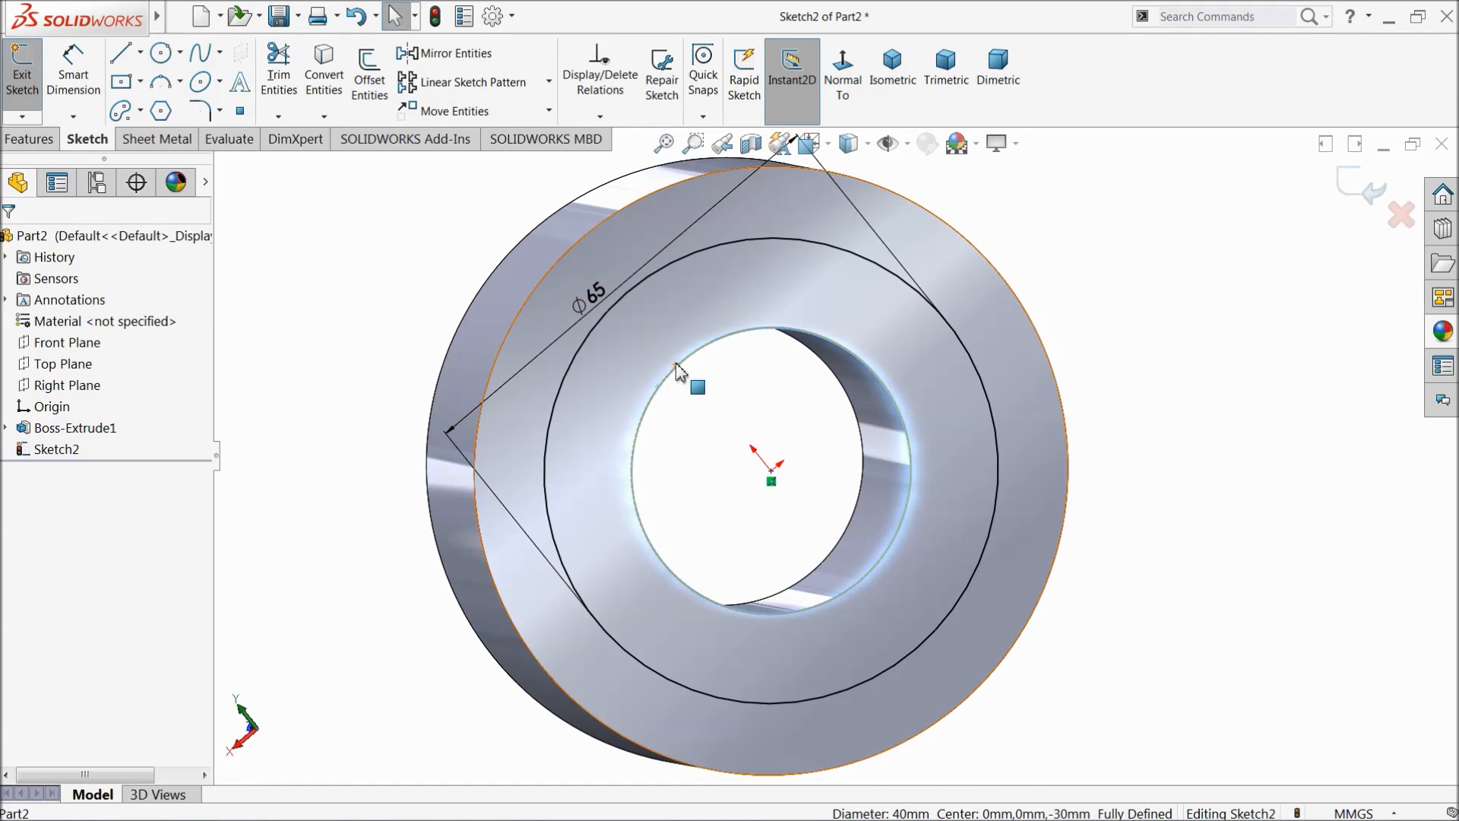
left_click(323, 76)
Step: Extrude the profile between the 65 mm circle and the hole edge 780 mm outward from the ring, merged with it
scroll(651, 335, "up", 4)
middle_click_drag(719, 400, 787, 430)
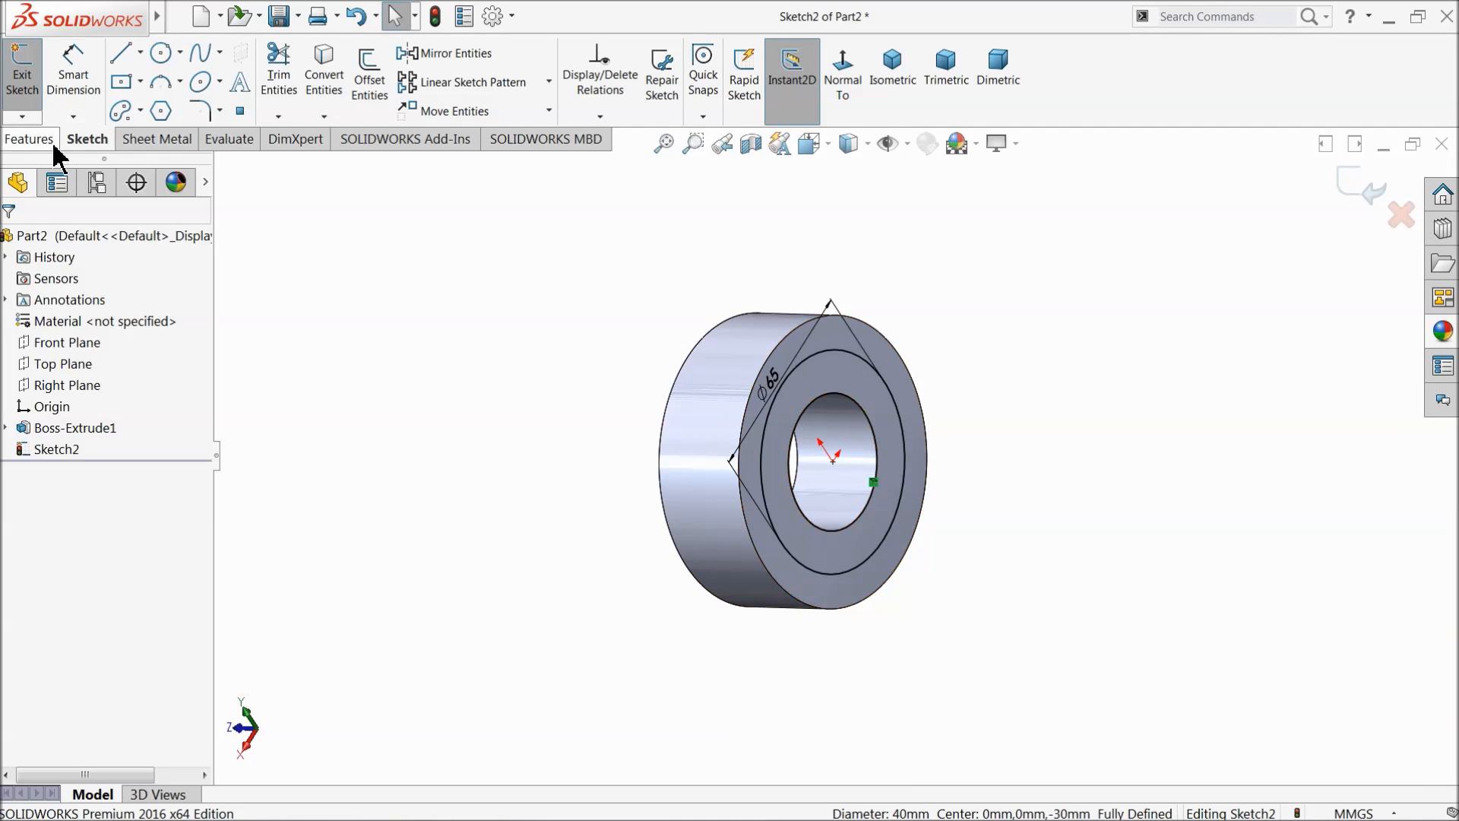
left_click(31, 139)
left_click(31, 76)
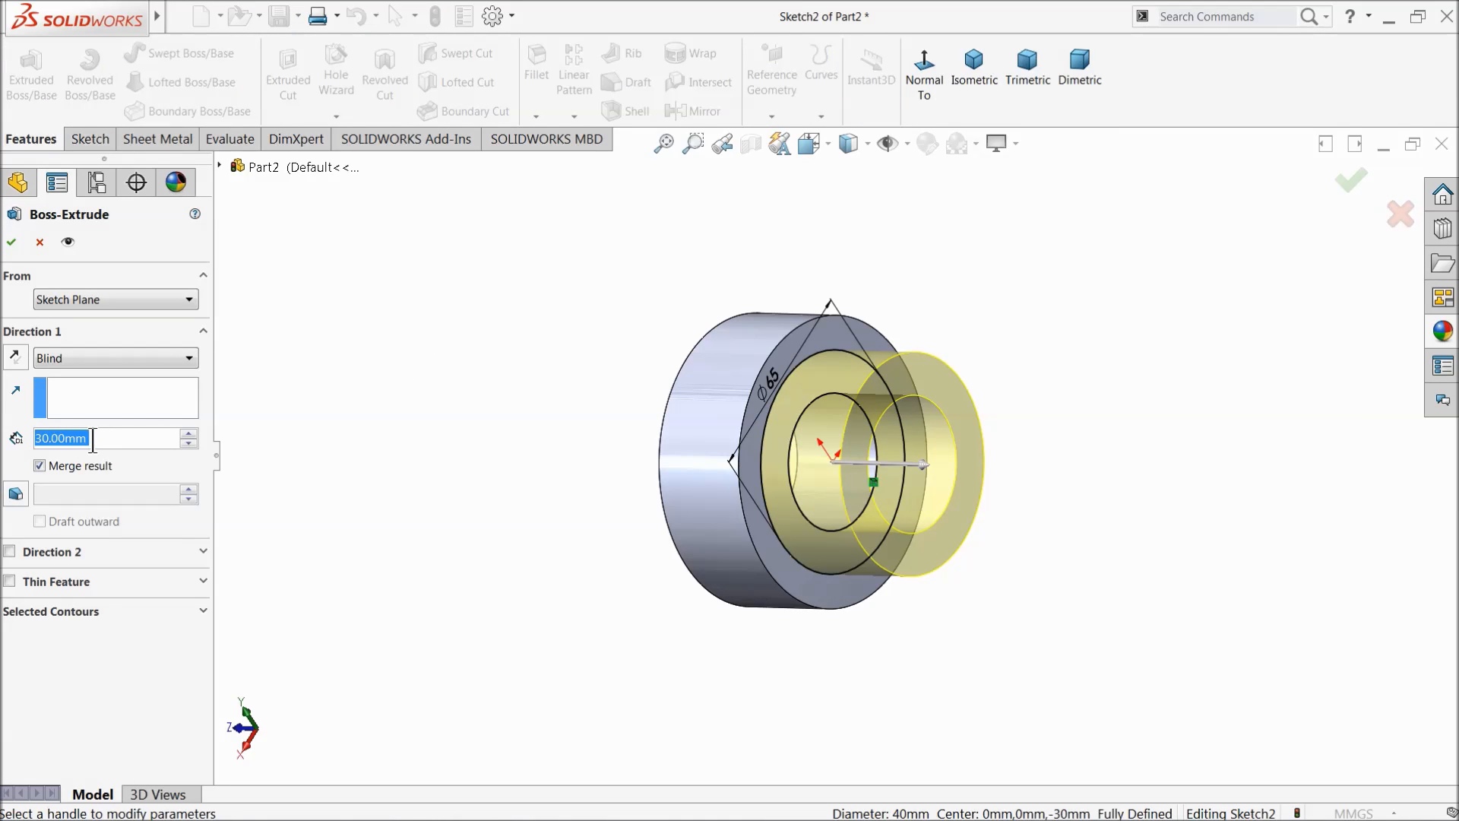
type("780")
key("Return")
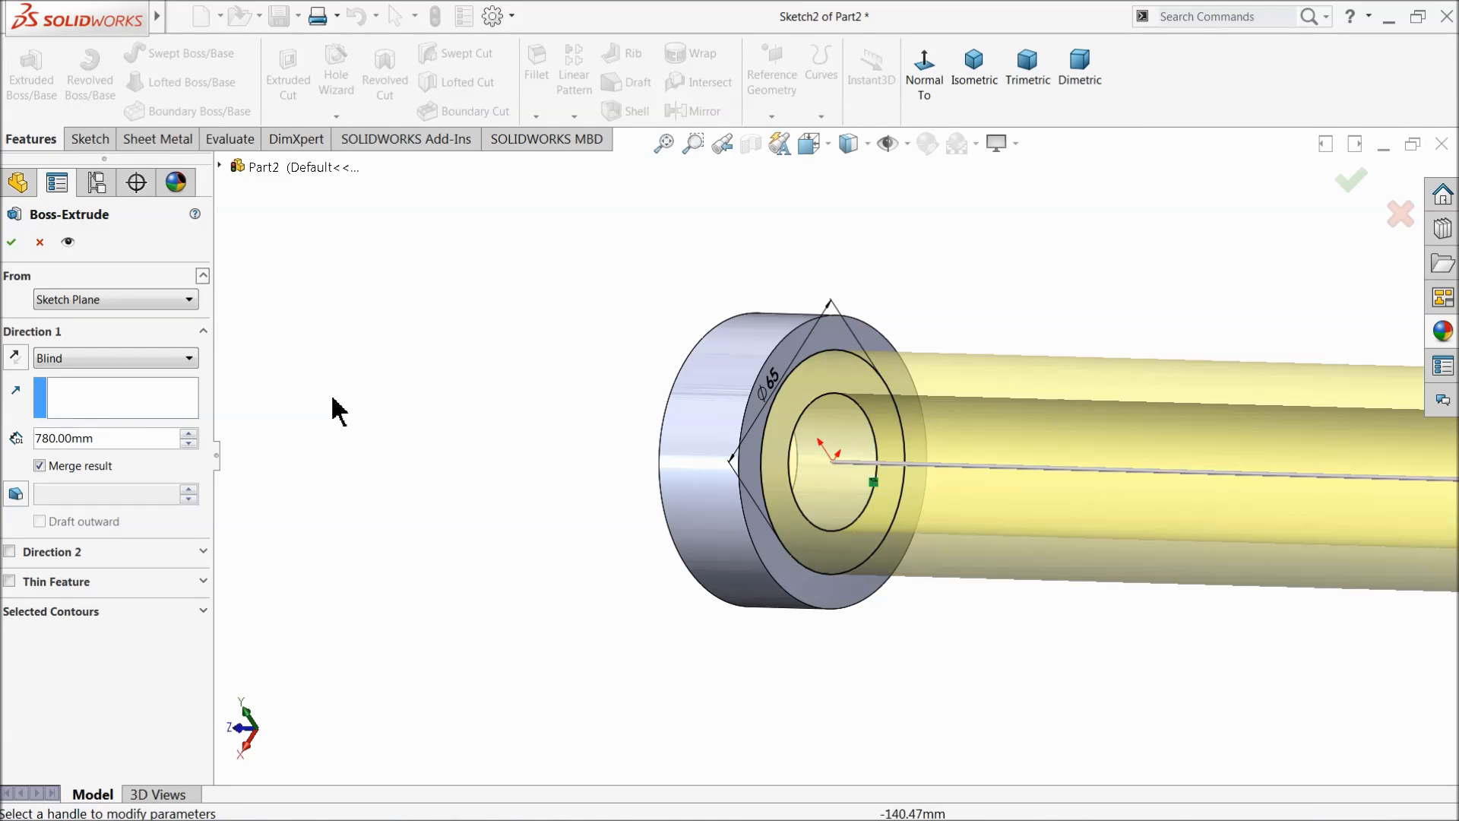
scroll(499, 449, "up", 5)
middle_click_drag(557, 476, 708, 532)
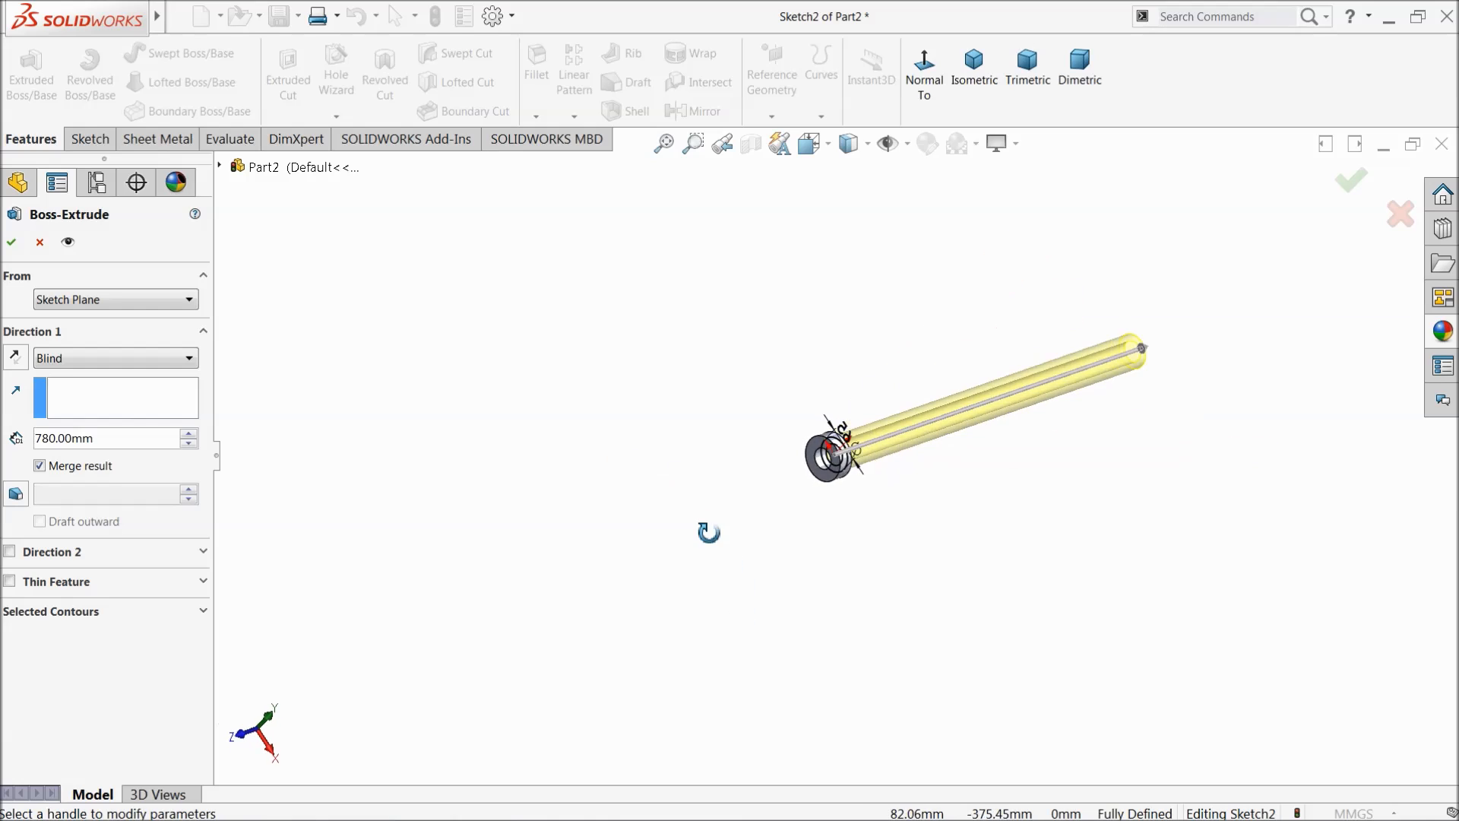
scroll(1079, 413, "down", 2)
scroll(854, 423, "down", 2)
scroll(854, 463, "down", 2)
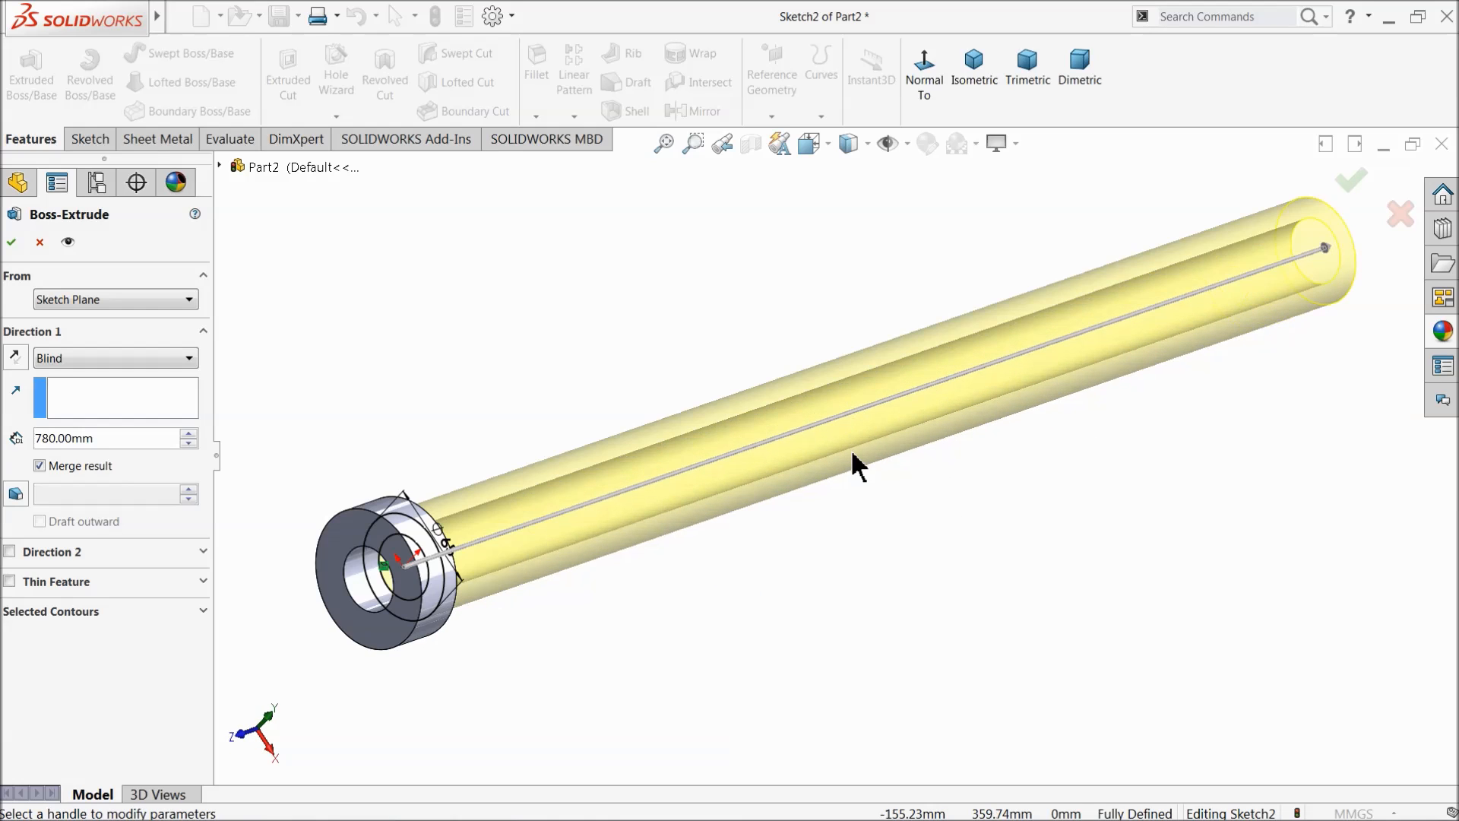
left_click(11, 242)
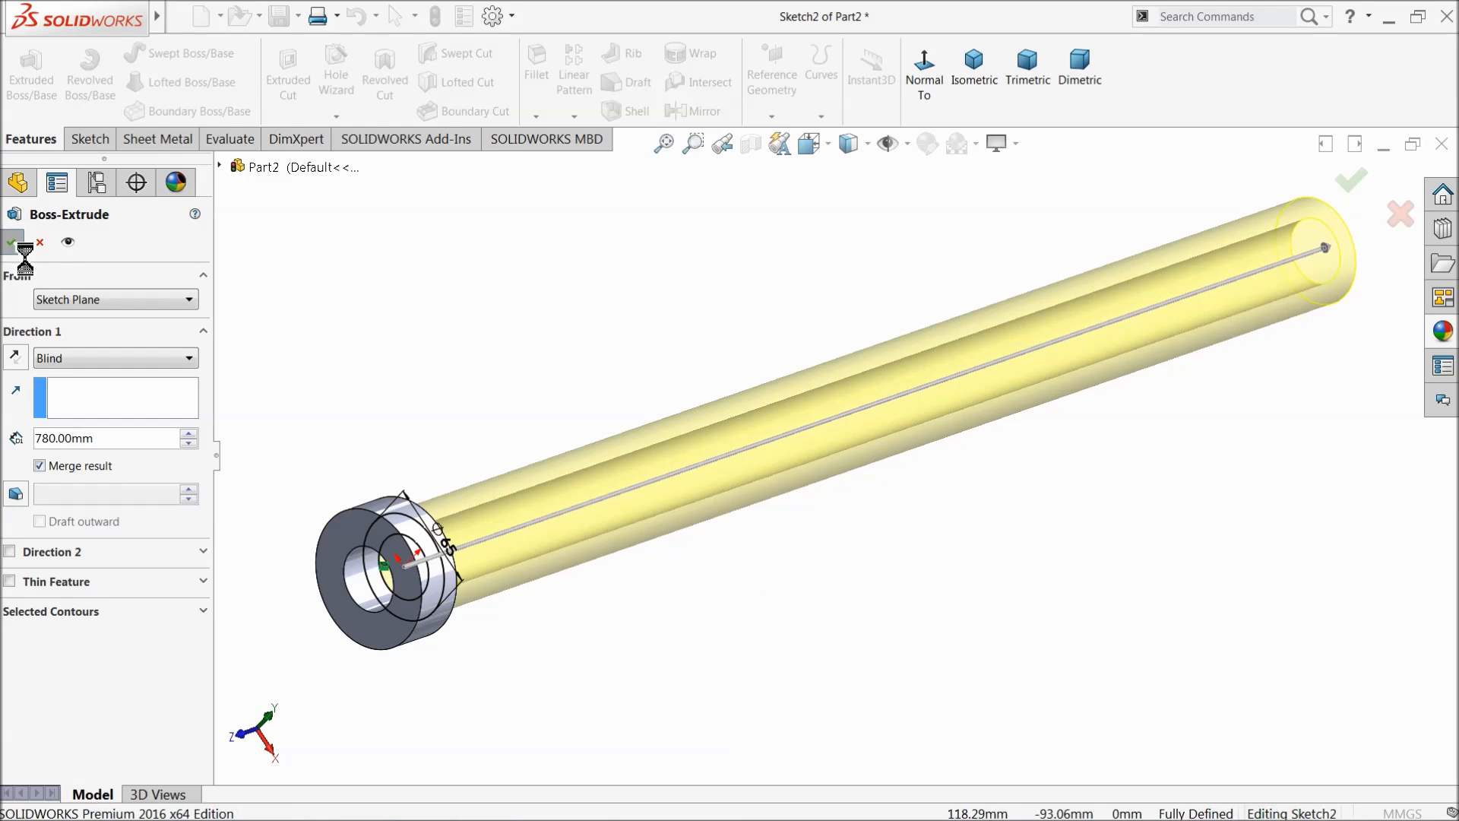
Step: Start a sketch on the tube's free end face and convert the face's outer edge into it
scroll(590, 339, "up", 2)
middle_click_drag(590, 340, 846, 385)
scroll(1191, 374, "down", 4)
middle_click_drag(1149, 368, 1030, 406)
scroll(994, 365, "down", 4)
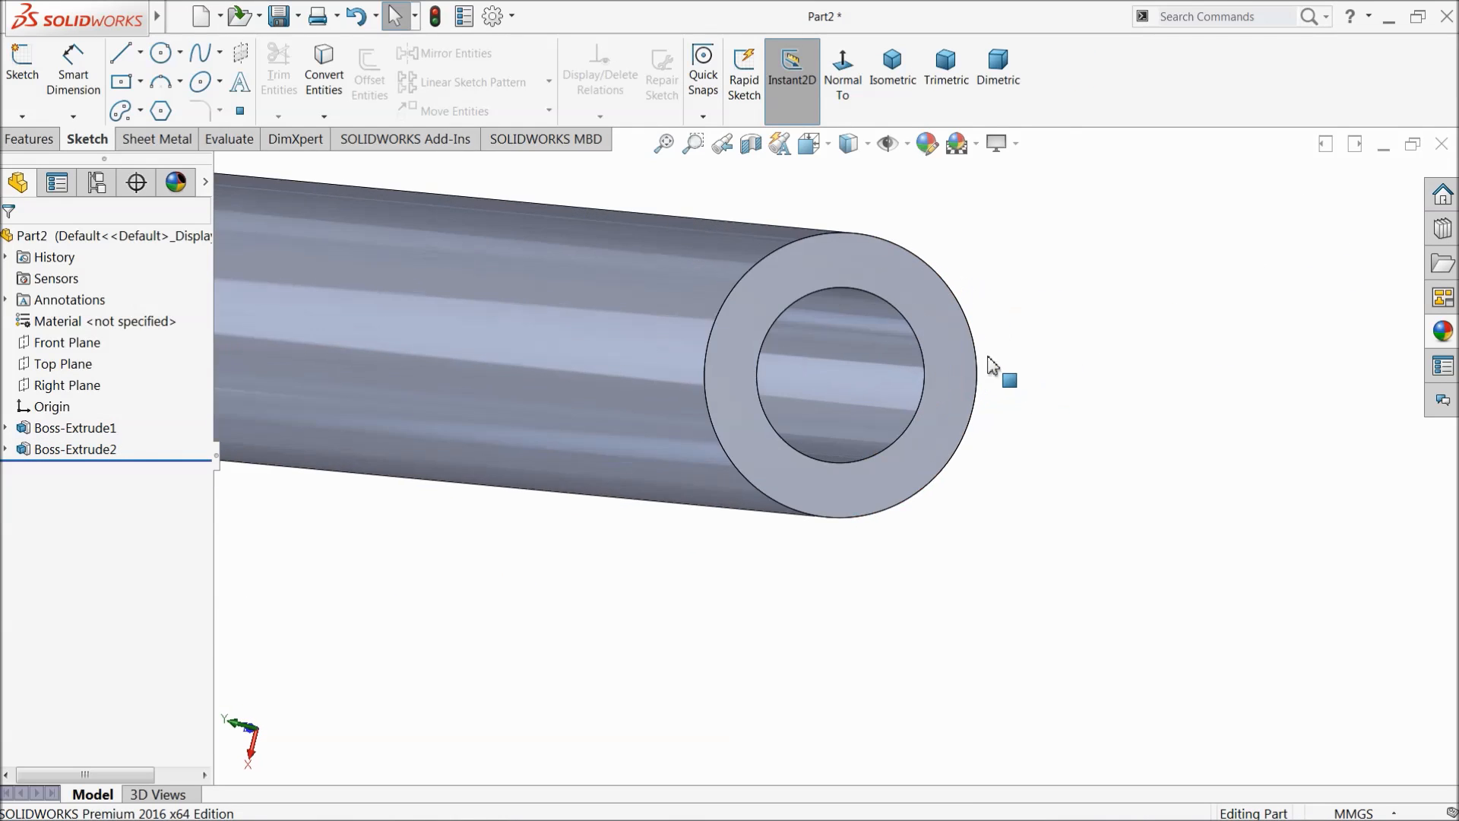
left_click(943, 355)
left_click(991, 297)
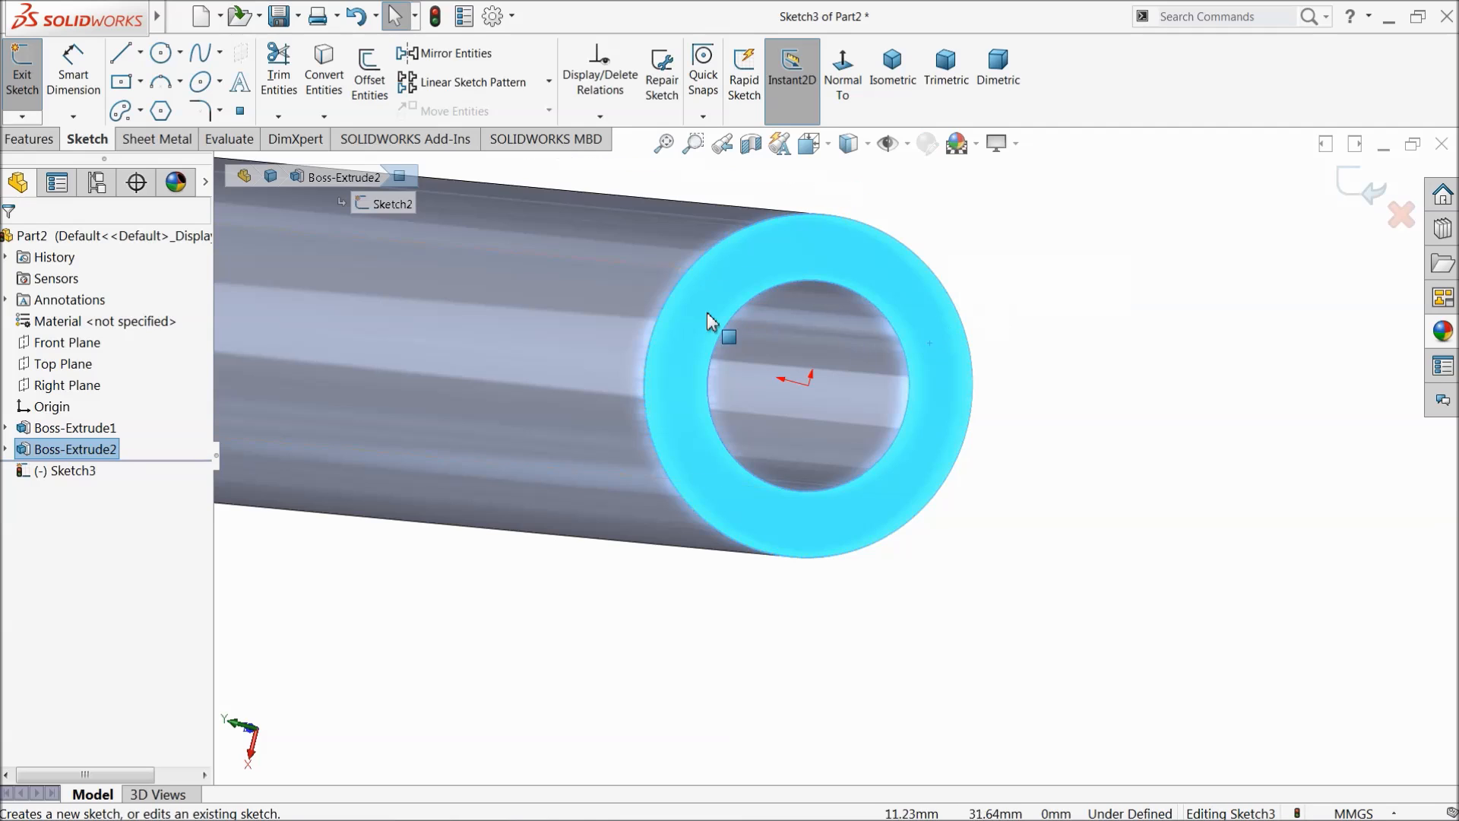
left_click(325, 80)
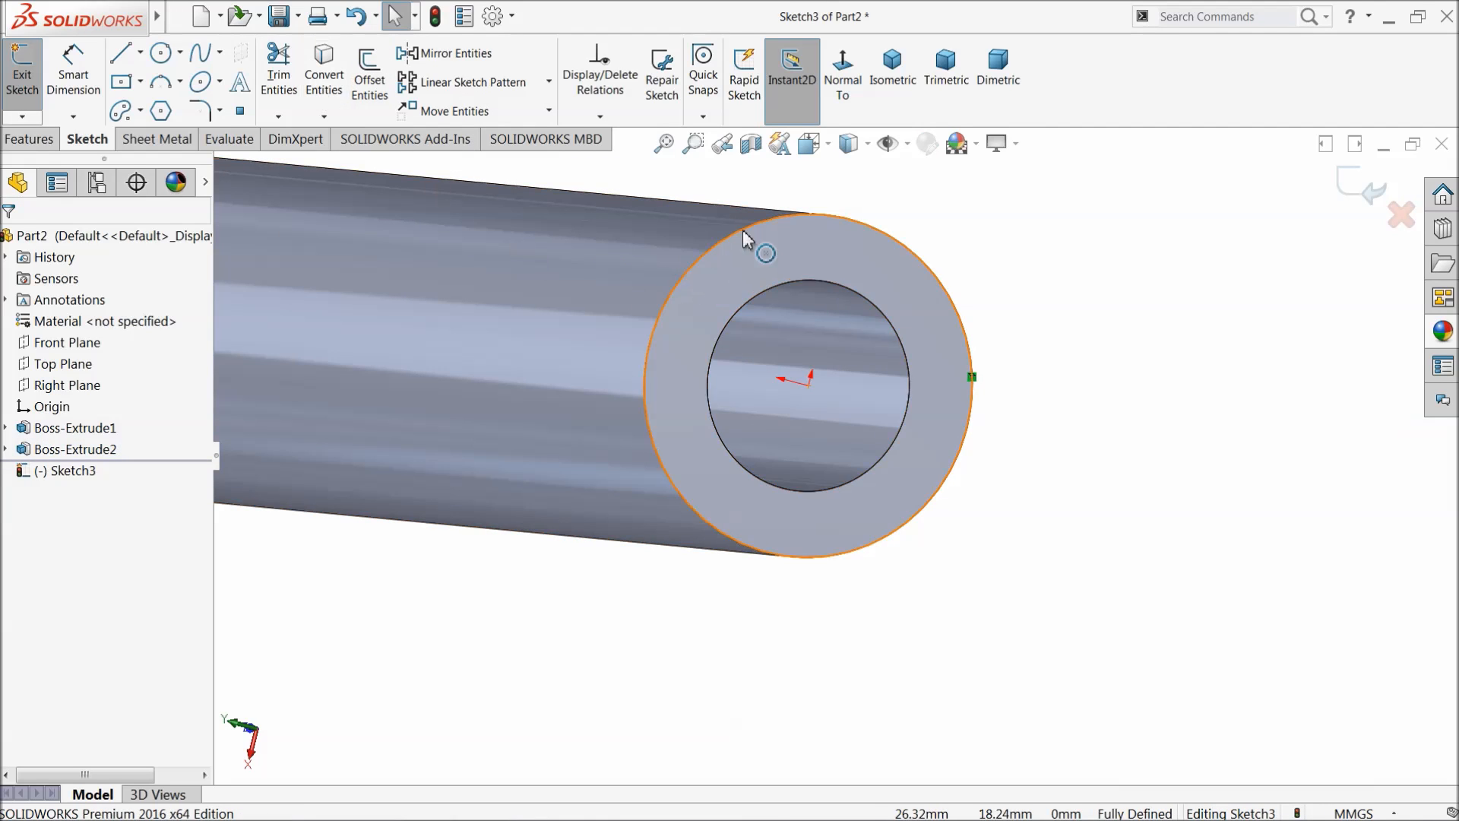
Step: Extrude the converted outer circle 5 mm outward to cap the open end of the tube
left_click(31, 139)
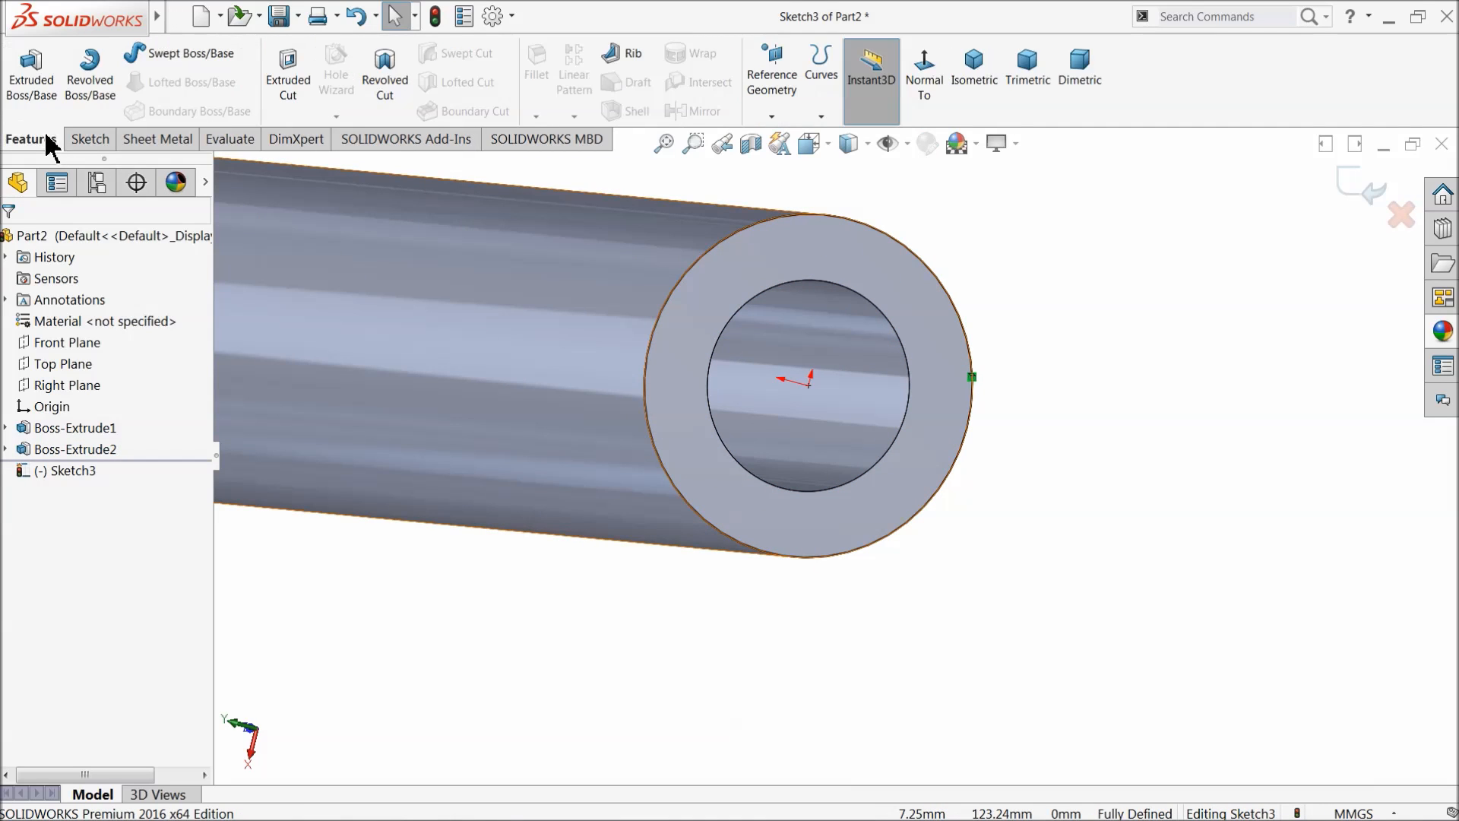
left_click(31, 76)
type("5")
key("Return")
middle_click_drag(736, 380, 792, 421)
scroll(981, 487, "down", 2)
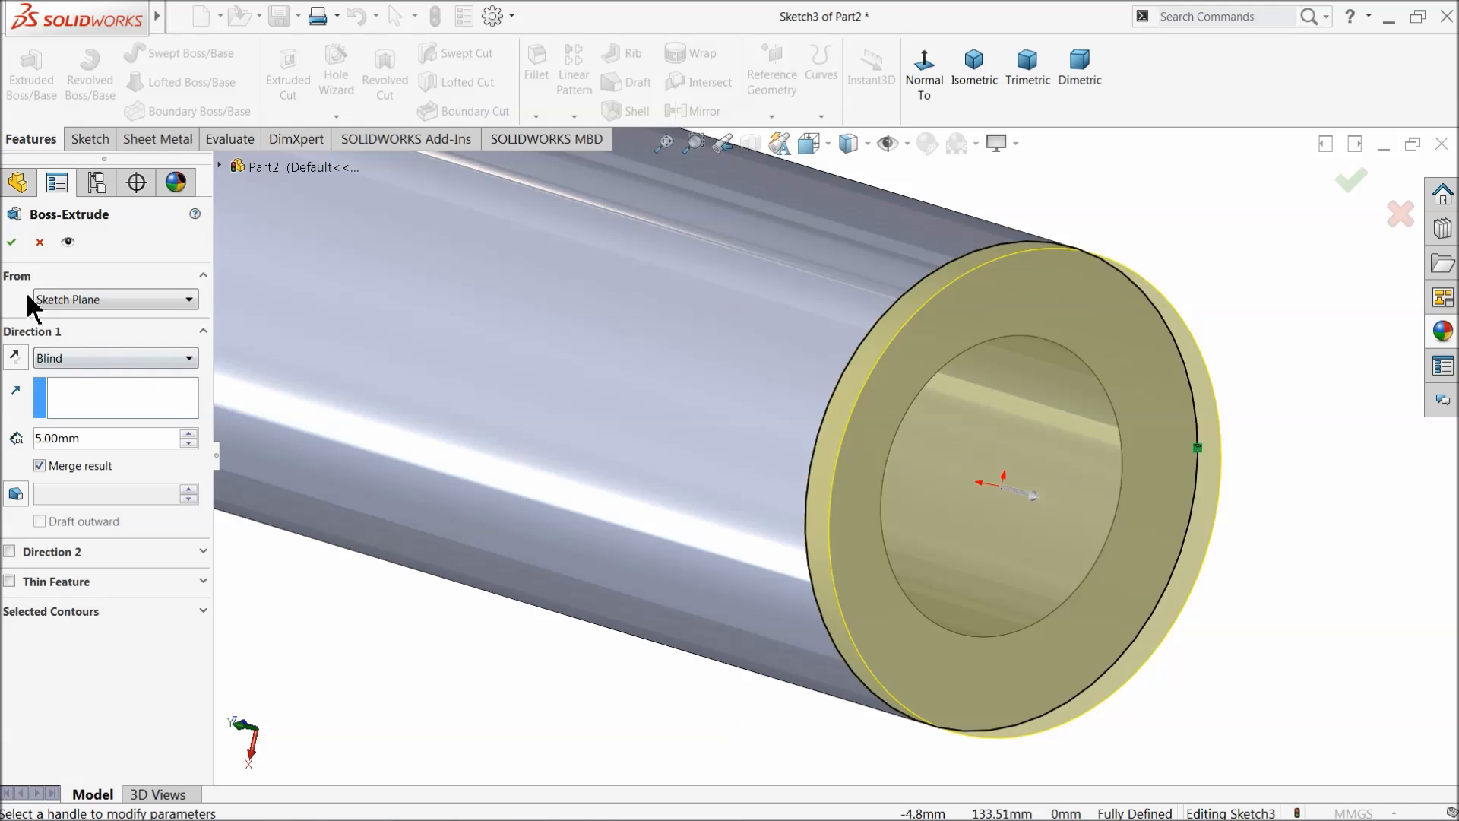
left_click(13, 245)
Step: Start a sketch on the end cap's face and draw a circle about 33 mm in diameter centred on the origin
scroll(924, 494, "up", 2)
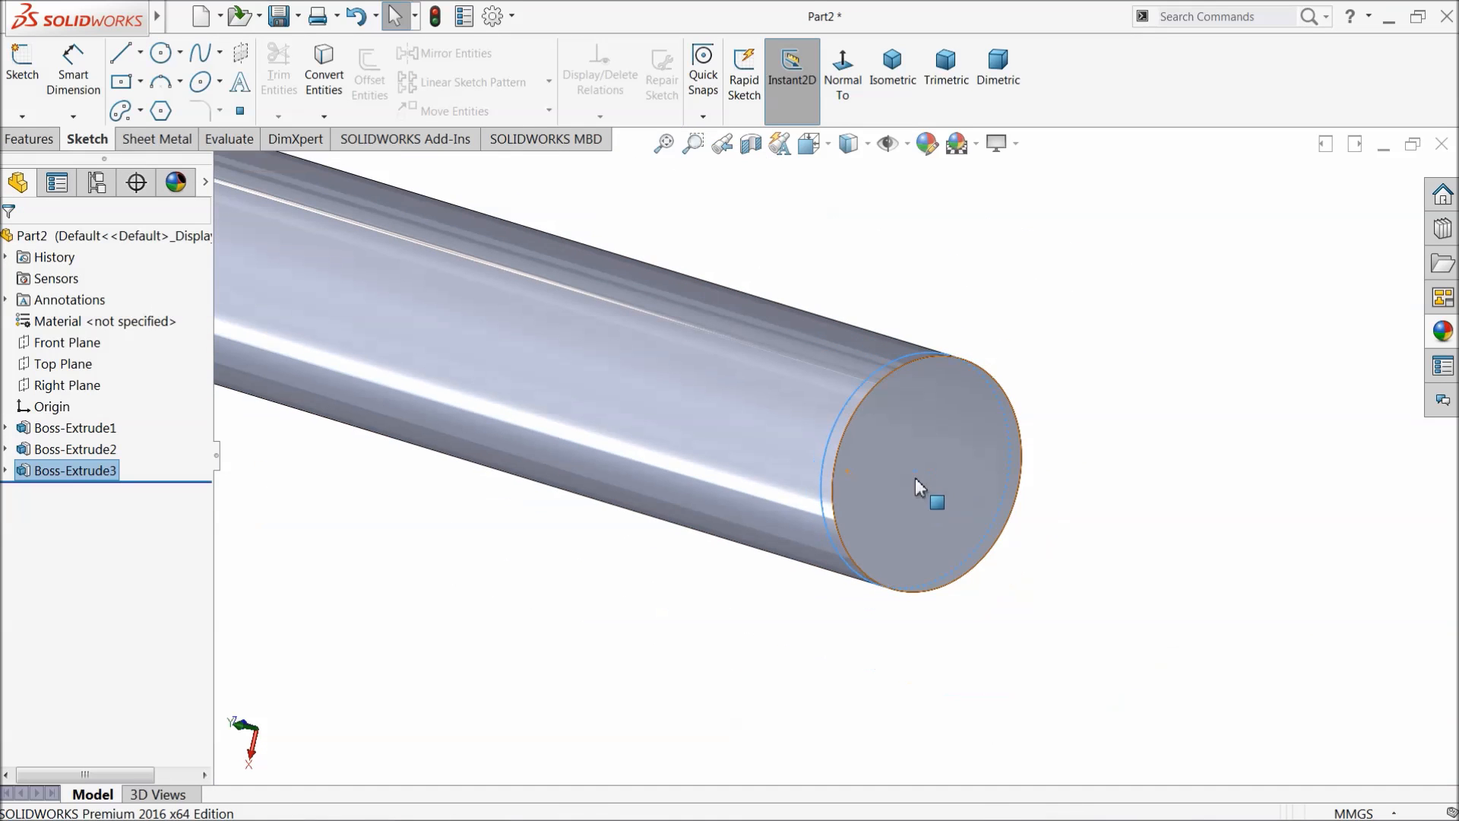
left_click(1104, 418)
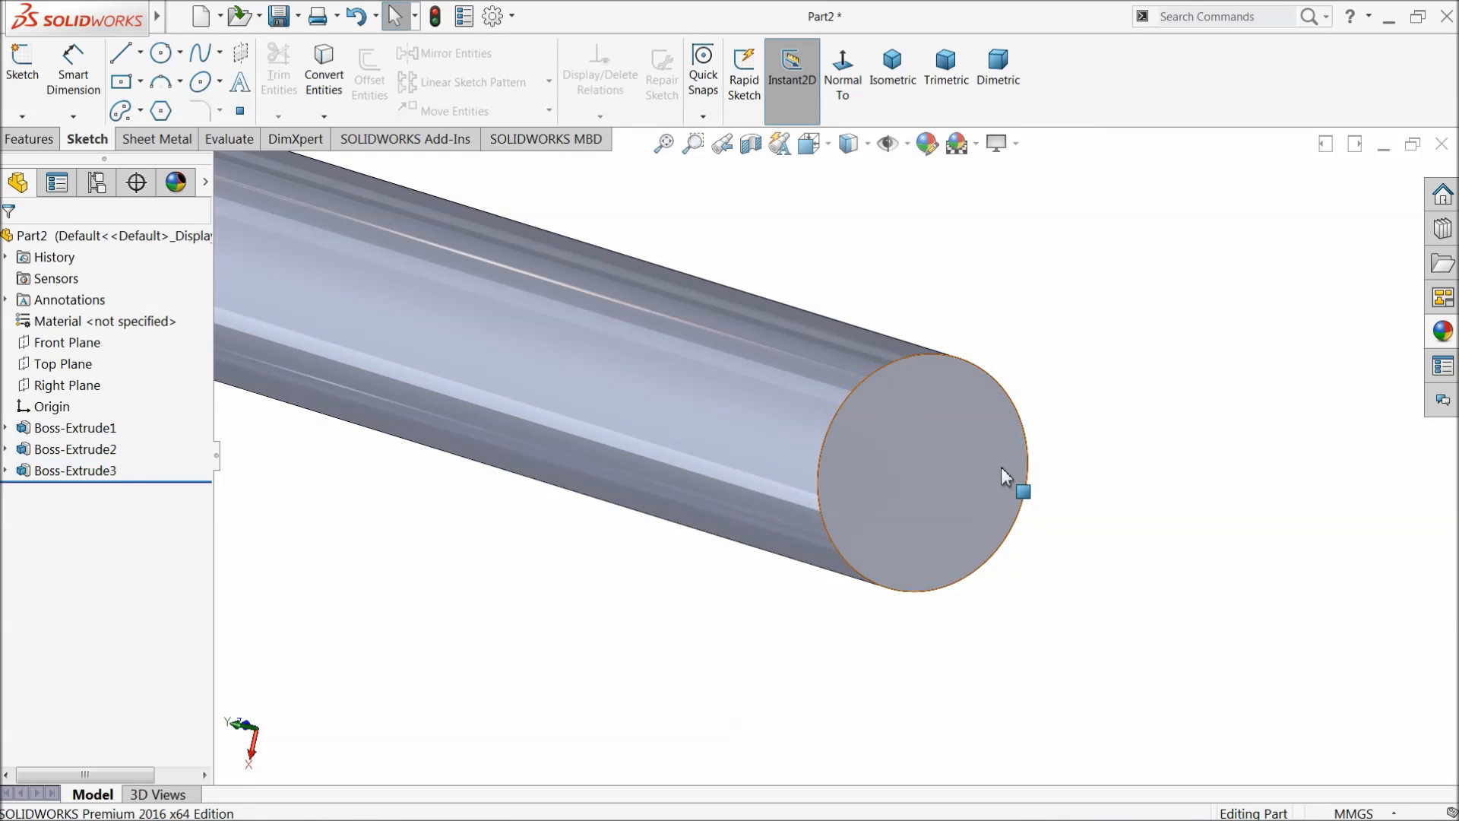
scroll(1001, 467, "down", 2)
left_click(855, 481)
left_click(922, 449)
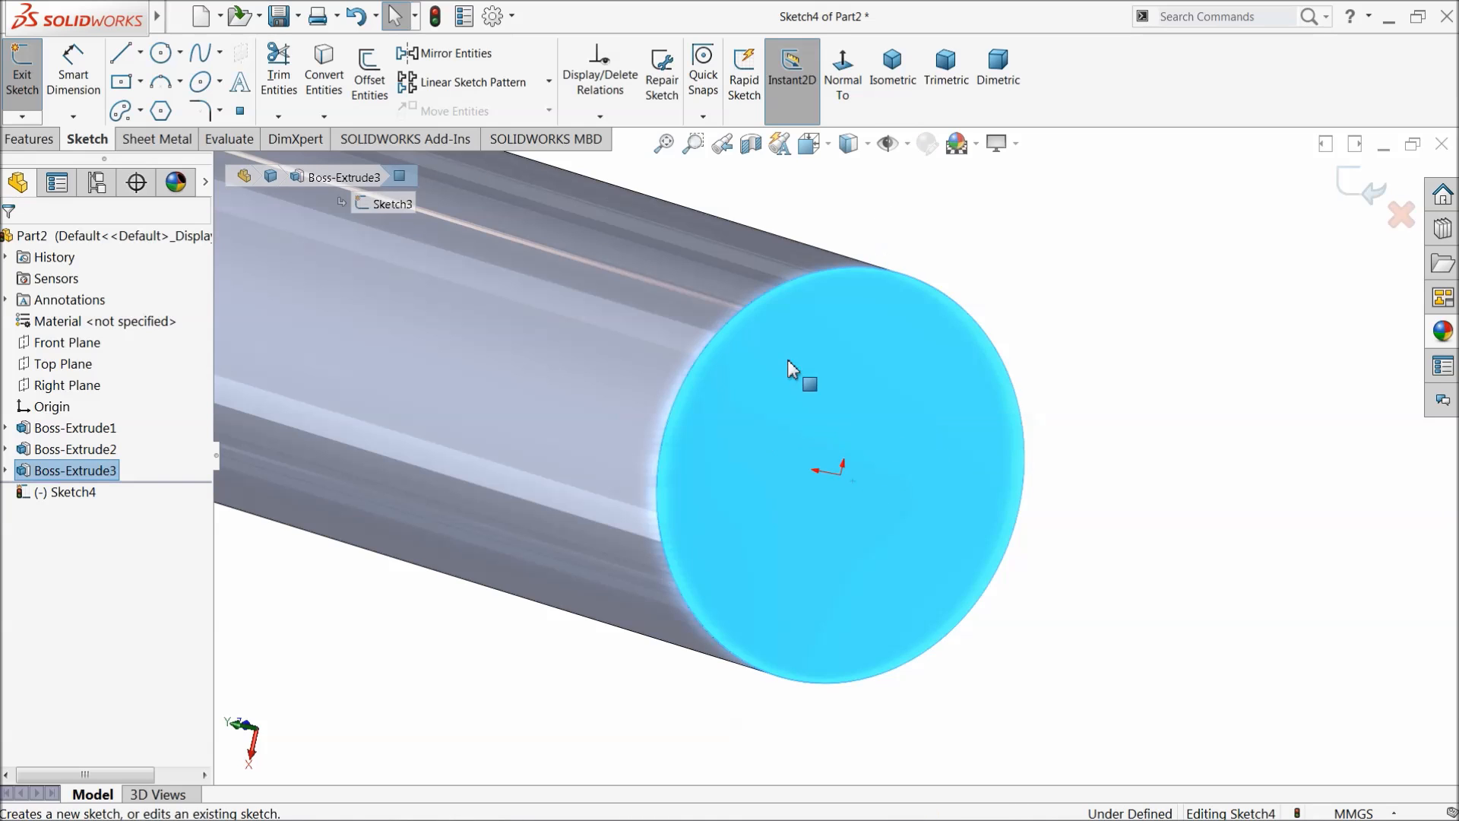
left_click(160, 52)
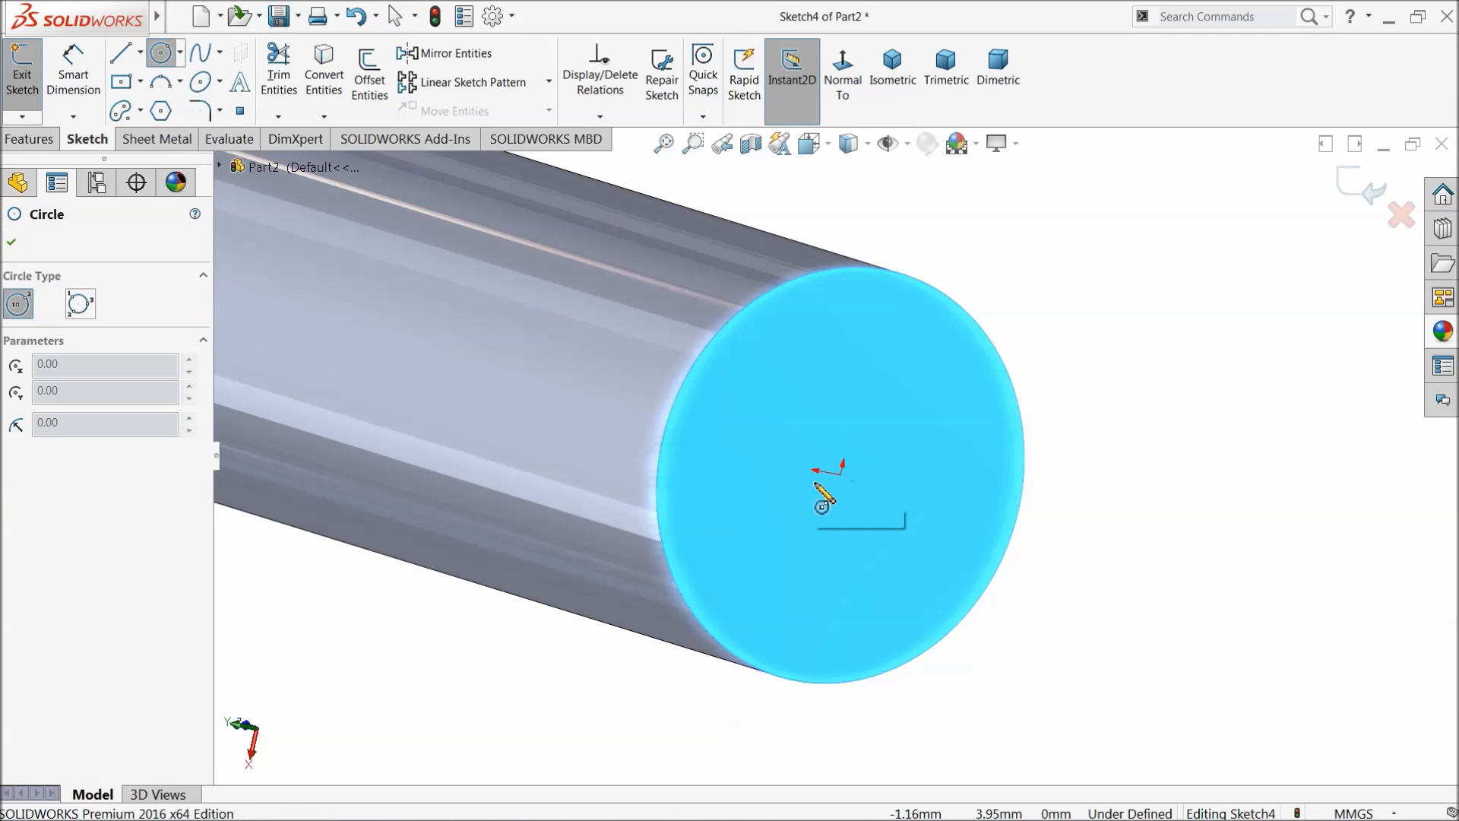
left_click(841, 476)
left_click(822, 374)
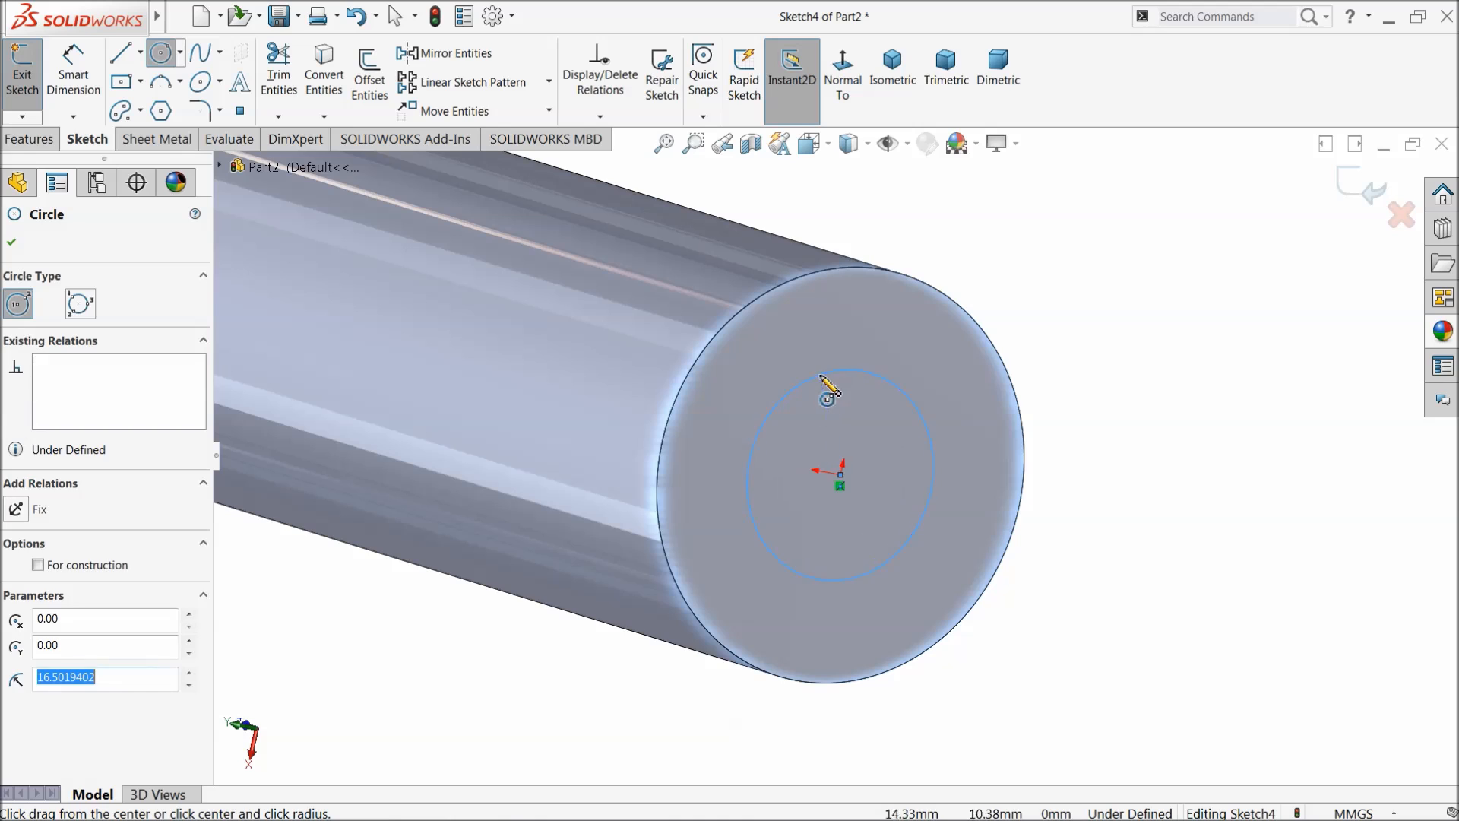
Step: Dimension the diameter of the circle on the end cap as 30 mm
left_click(74, 82)
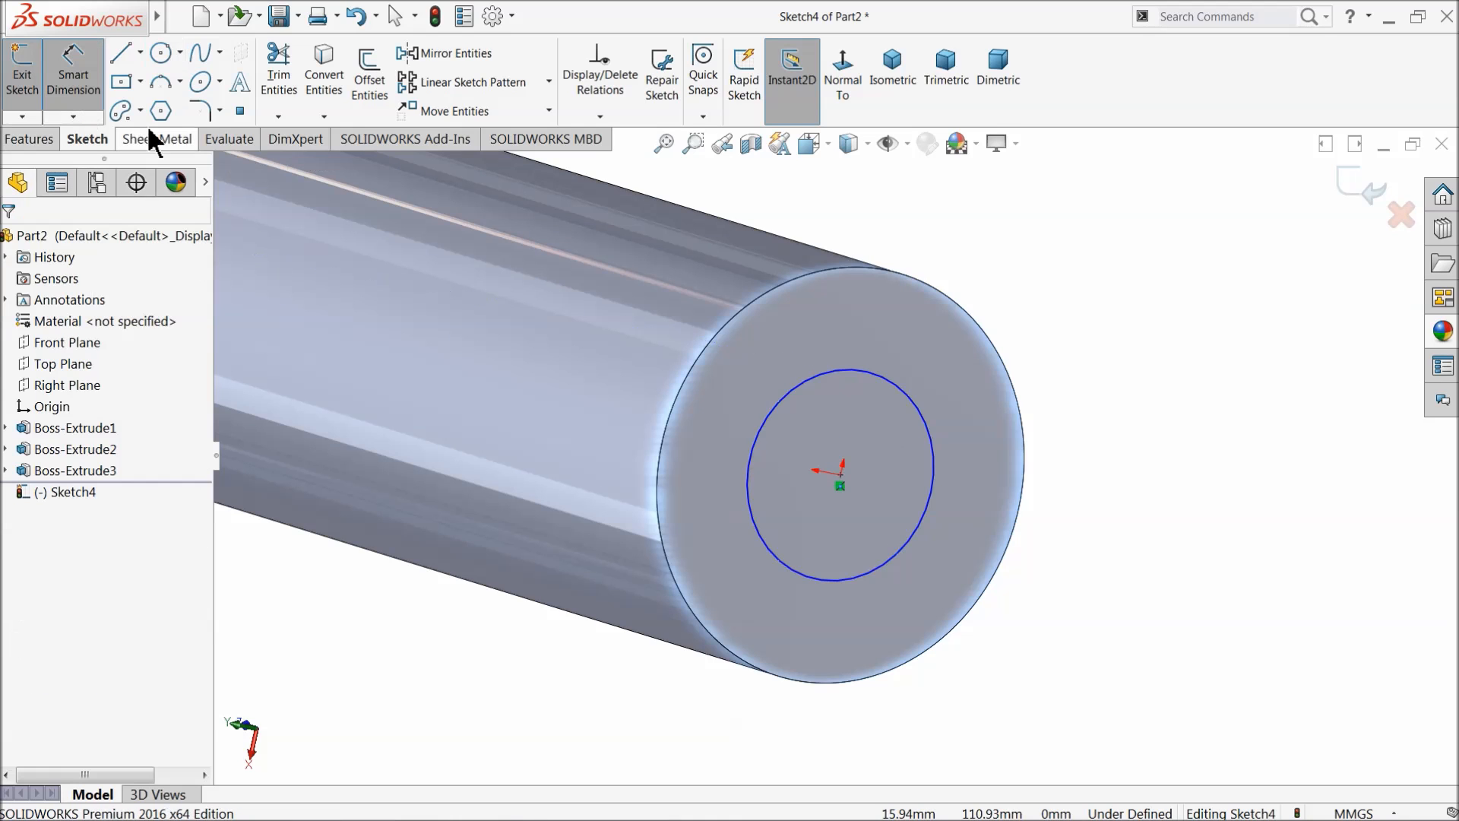
left_click(820, 386)
left_click(739, 385)
type("30")
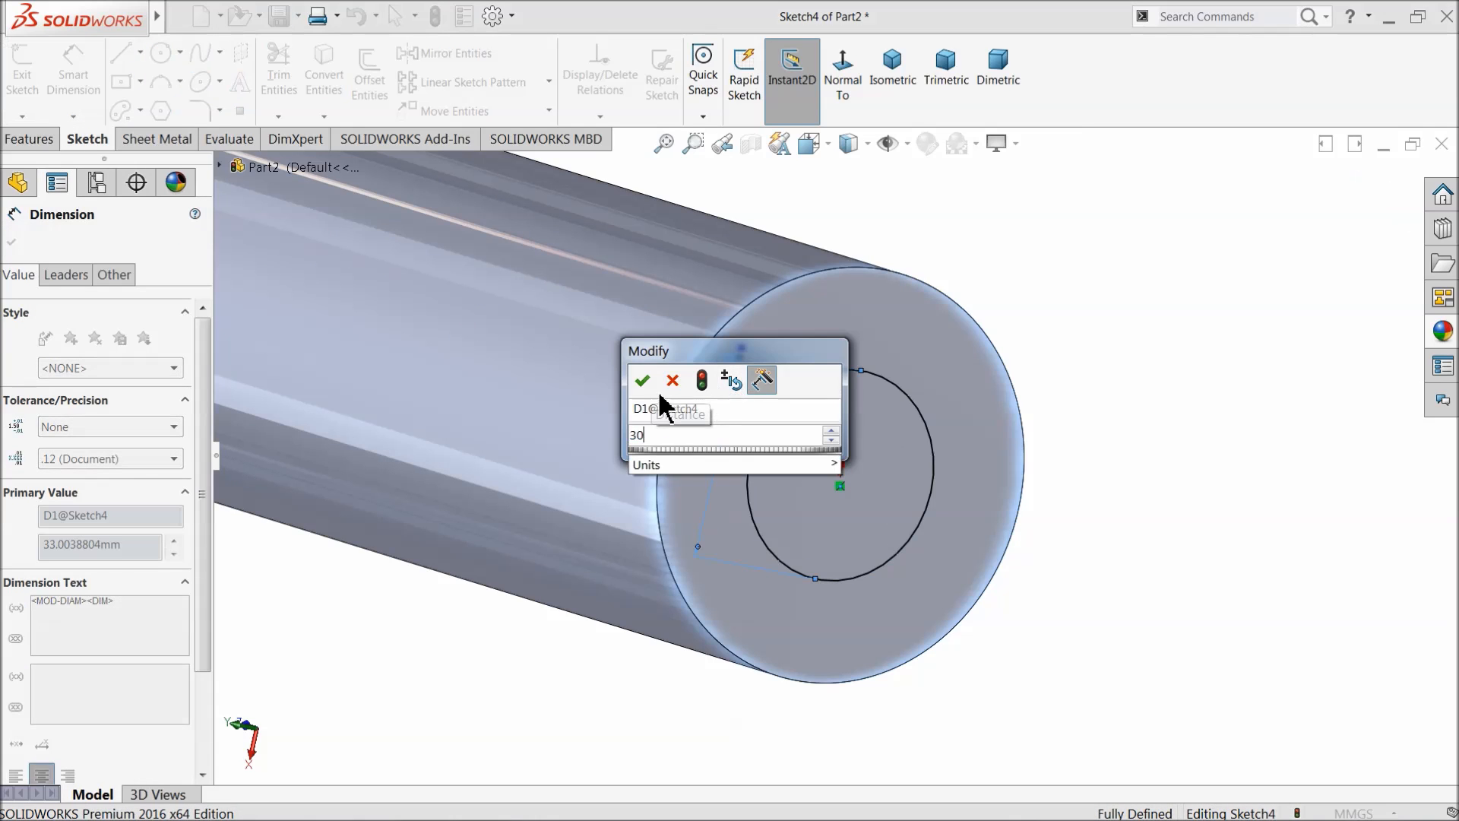
left_click(643, 384)
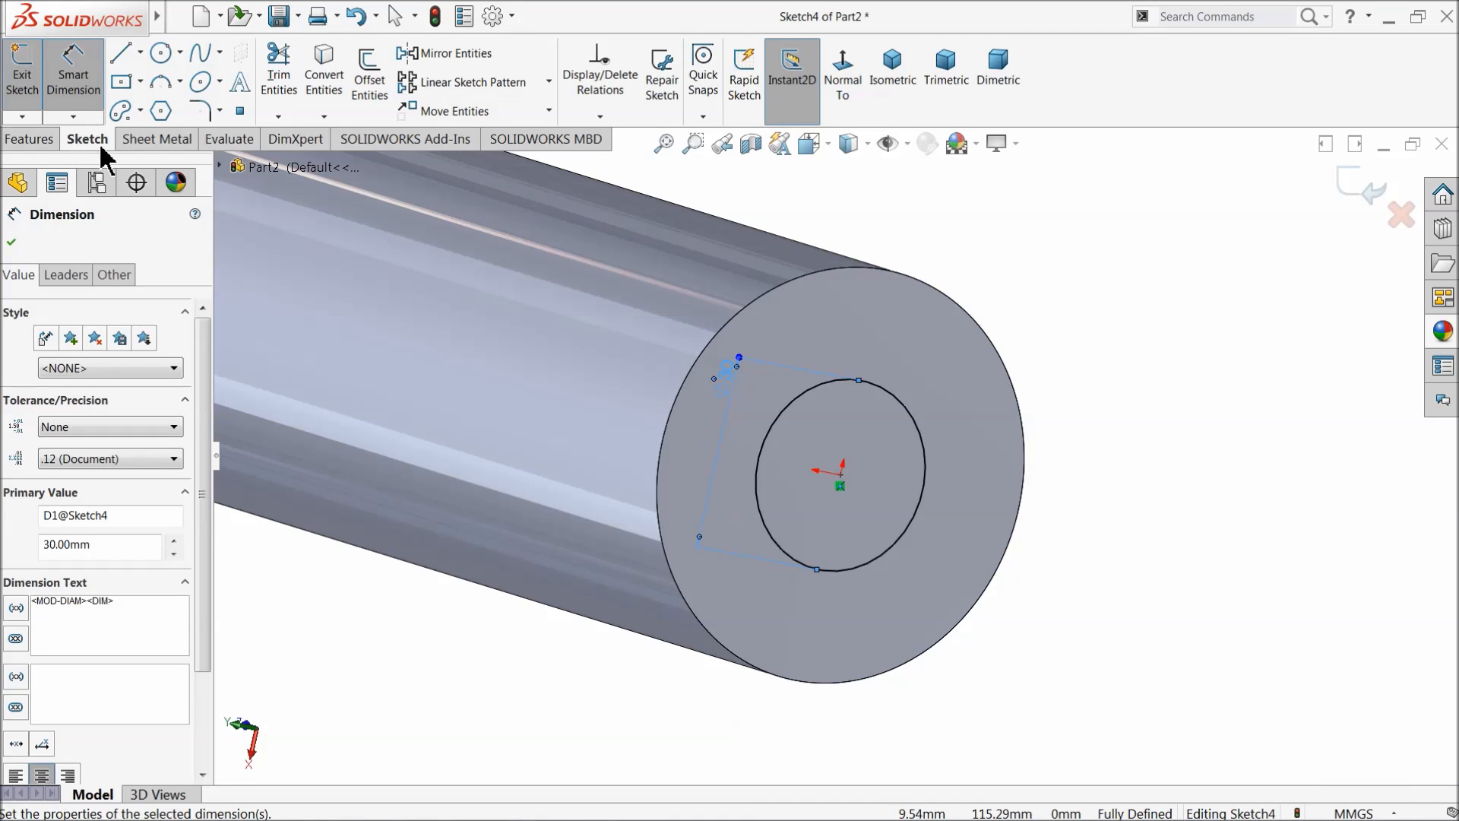
Step: Extrude the 30 mm circle 65 mm outward from the end cap as a merged shaft
left_click(34, 139)
left_click(30, 76)
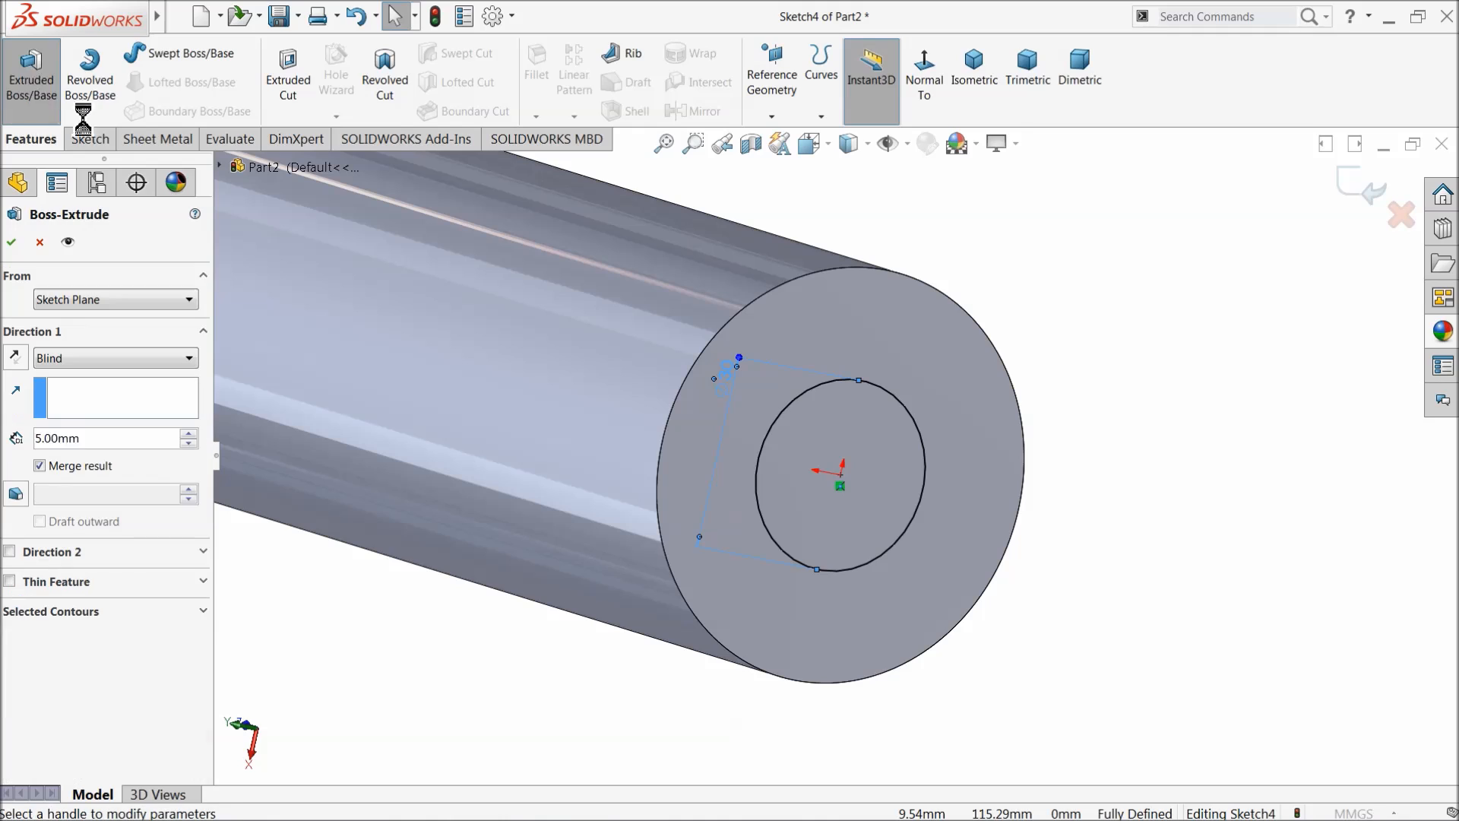
type("65")
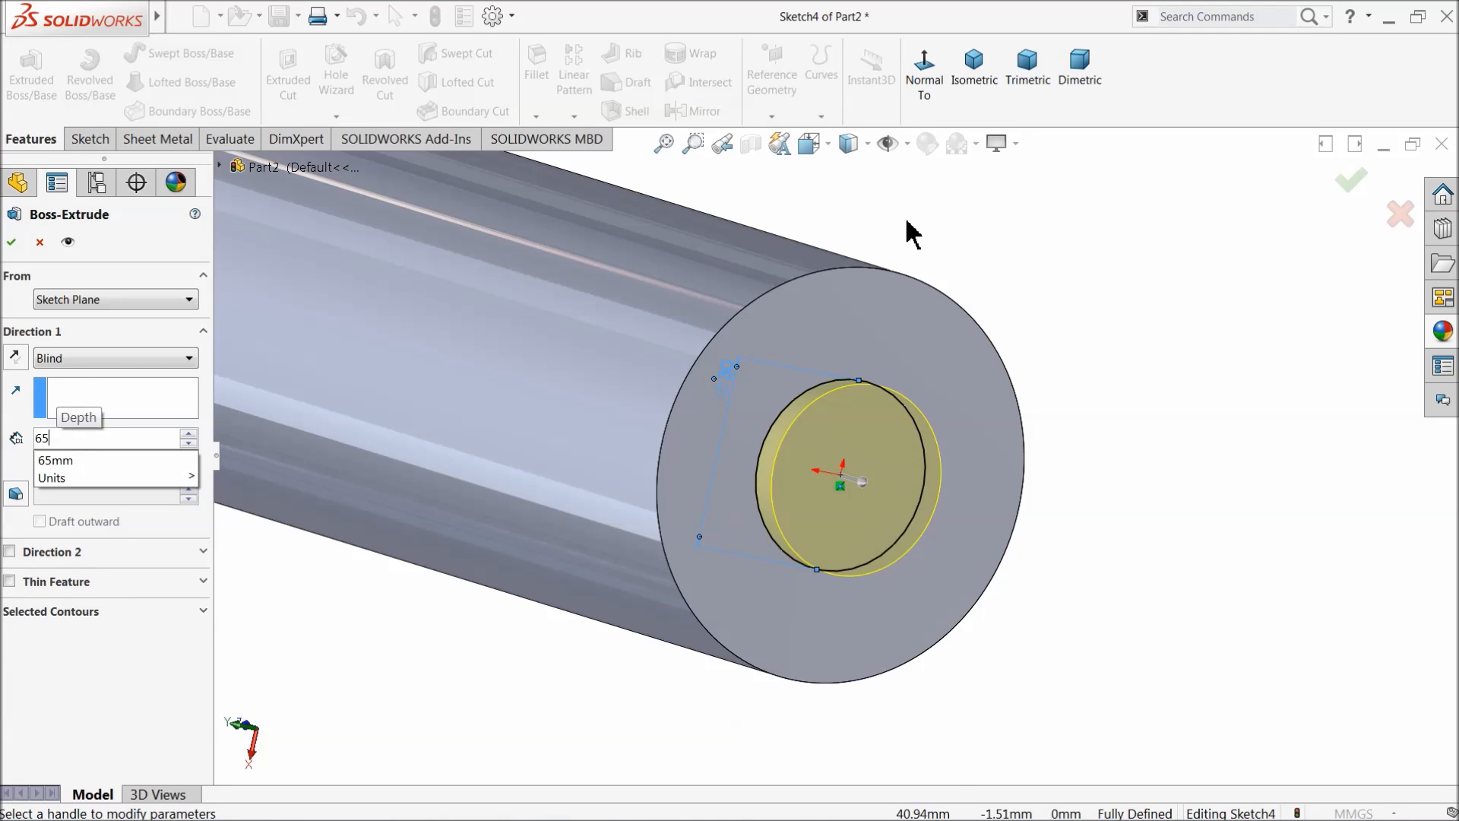
key("Return")
left_click(12, 242)
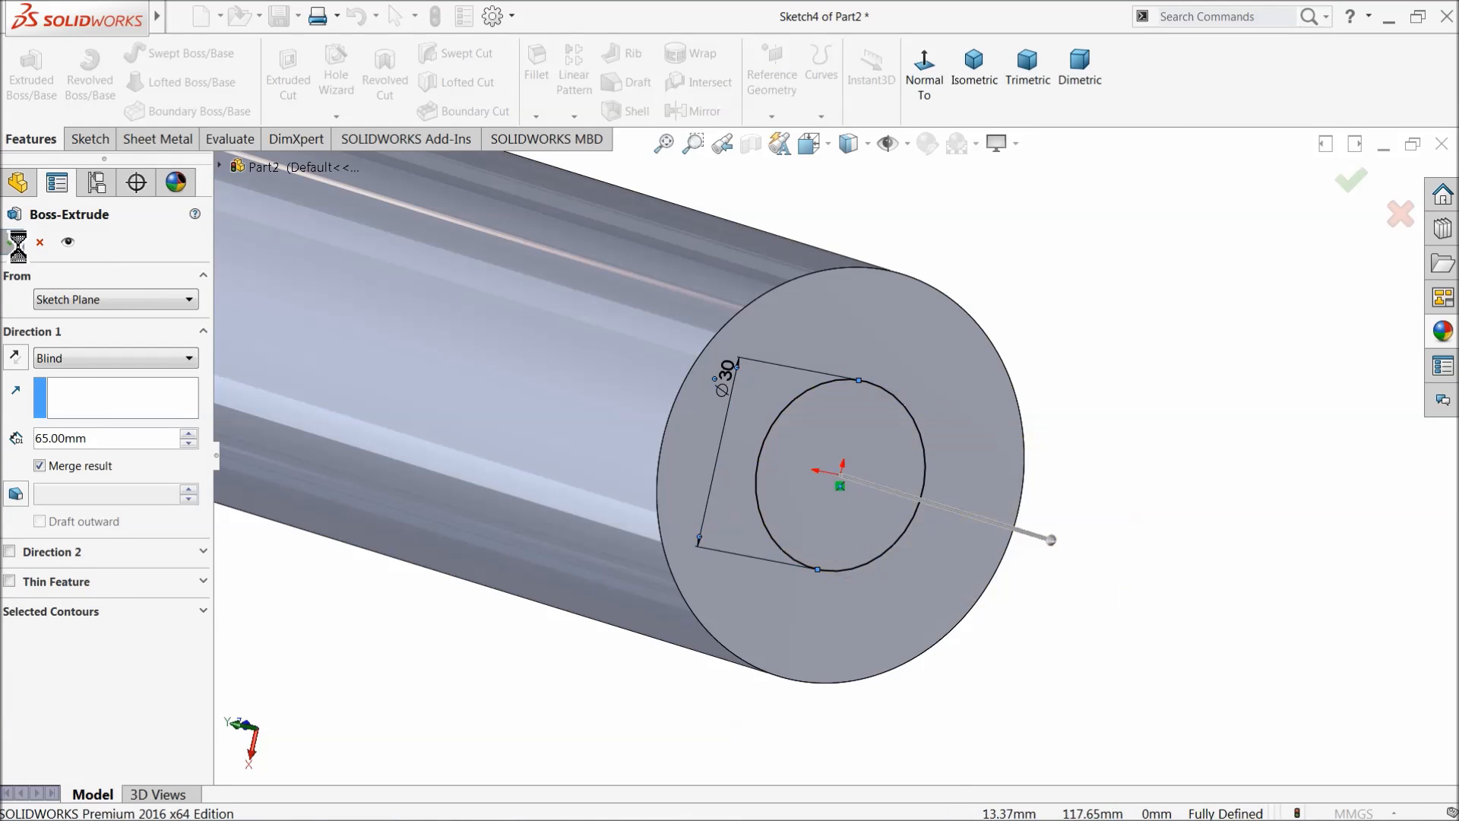
Step: Start a sketch on the Right Plane and draw two concentric circles, about 74 mm and 41 mm in diameter, centred on the axis beyond the narrow shaft's end
scroll(924, 467, "up", 4)
scroll(937, 478, "down", 3)
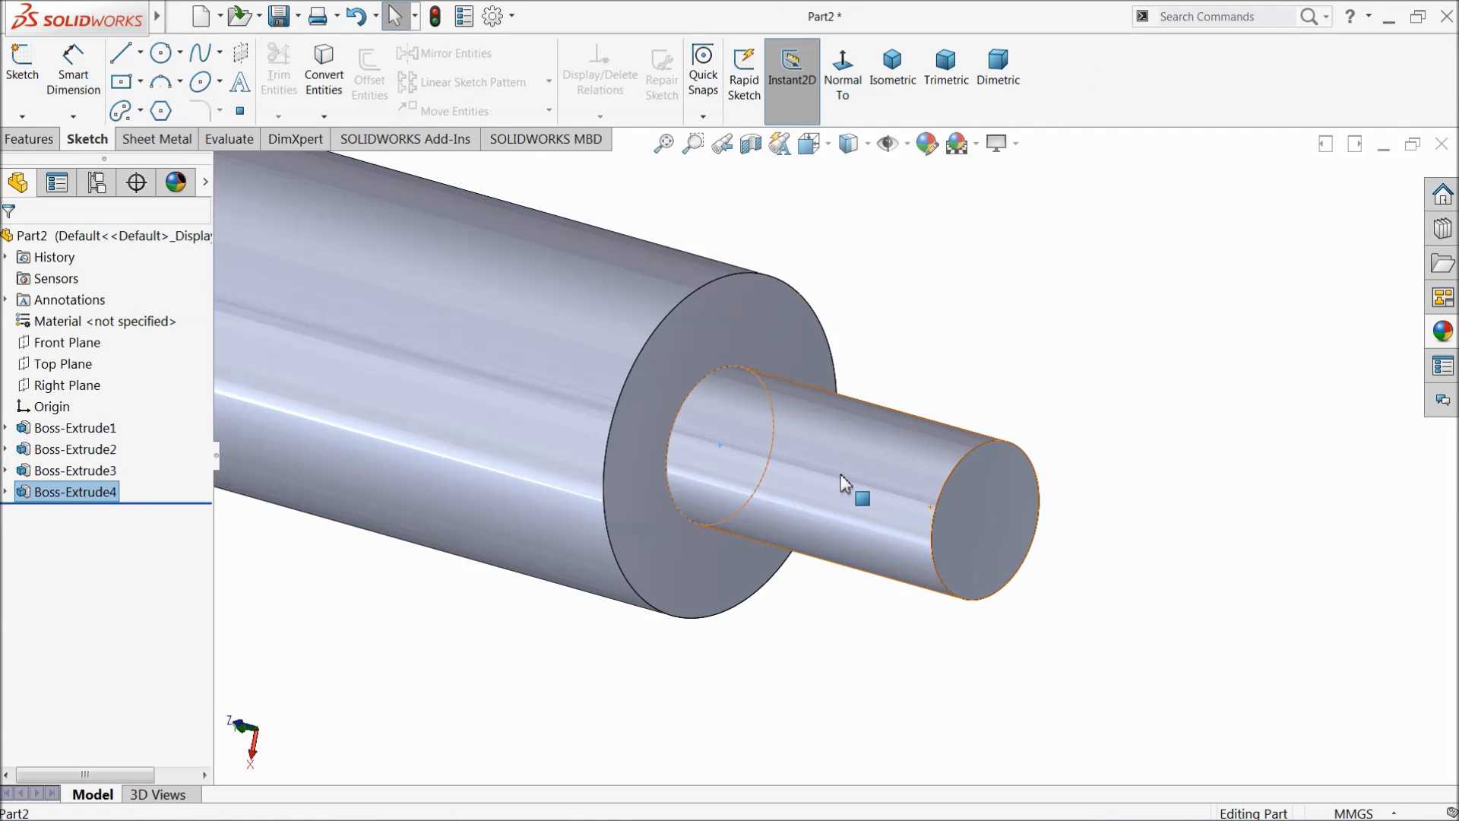
scroll(834, 476, "up", 2)
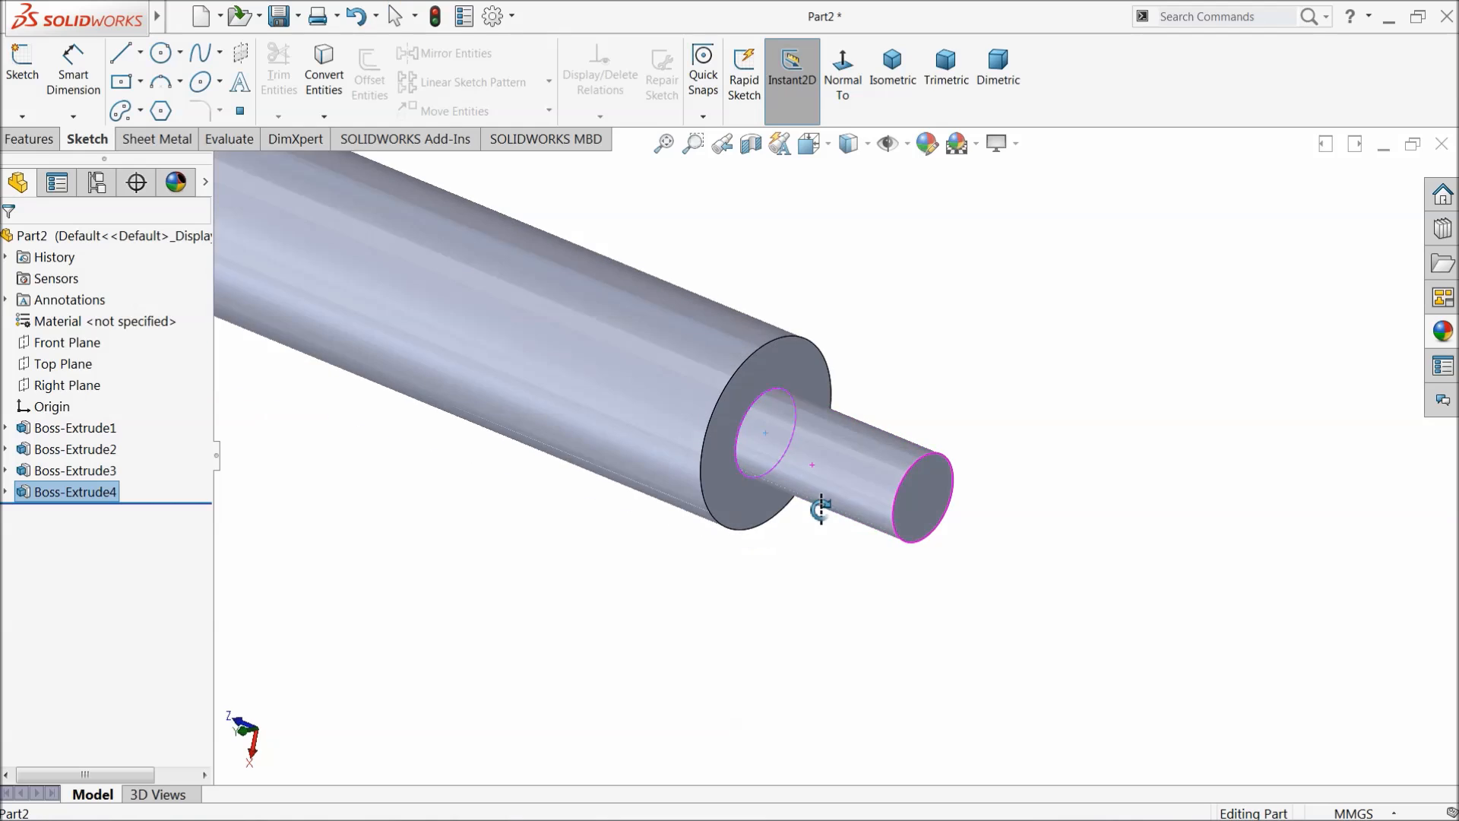
left_click(339, 489)
left_click(47, 386)
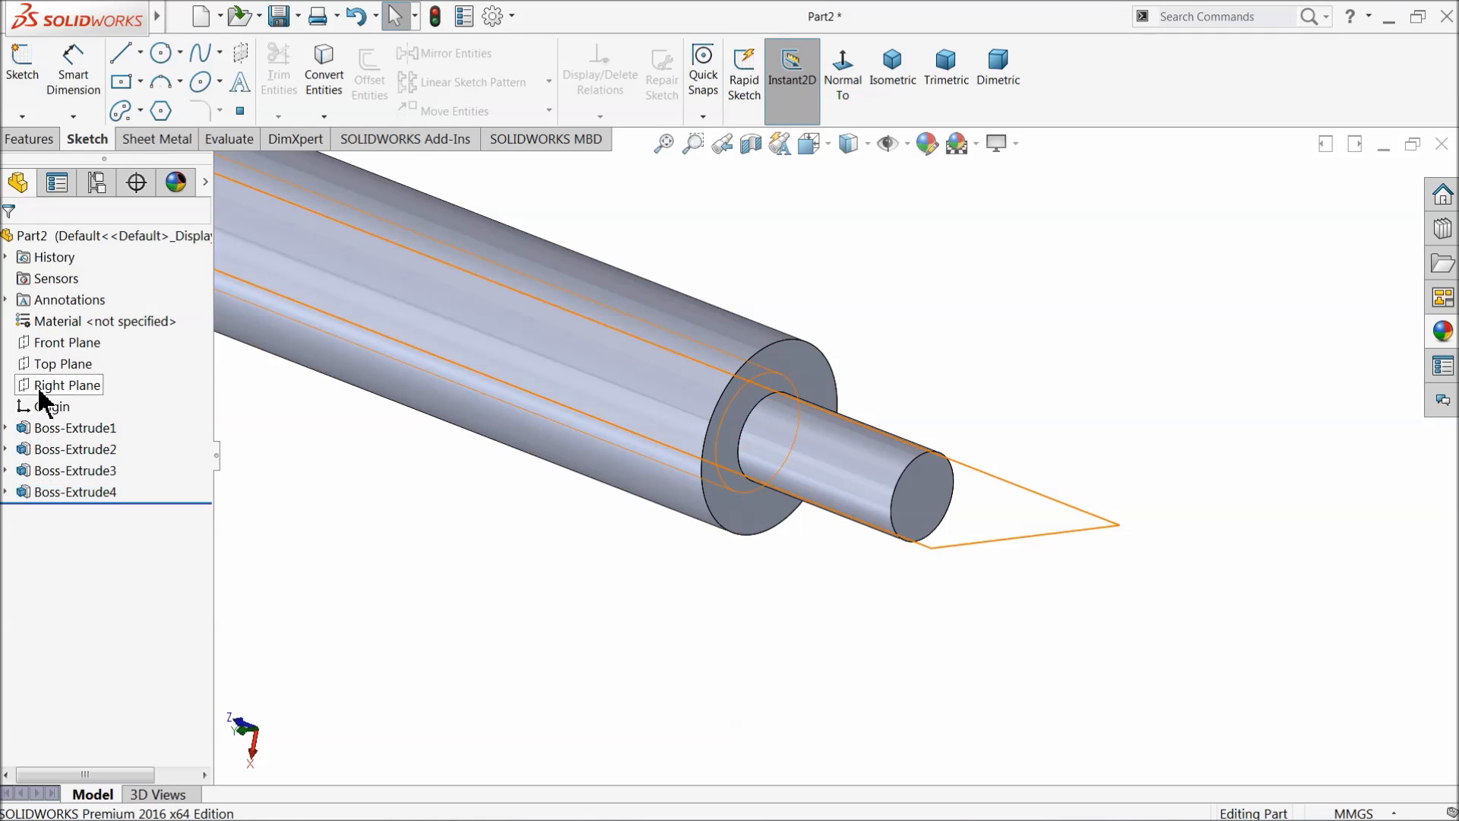
left_click(43, 367)
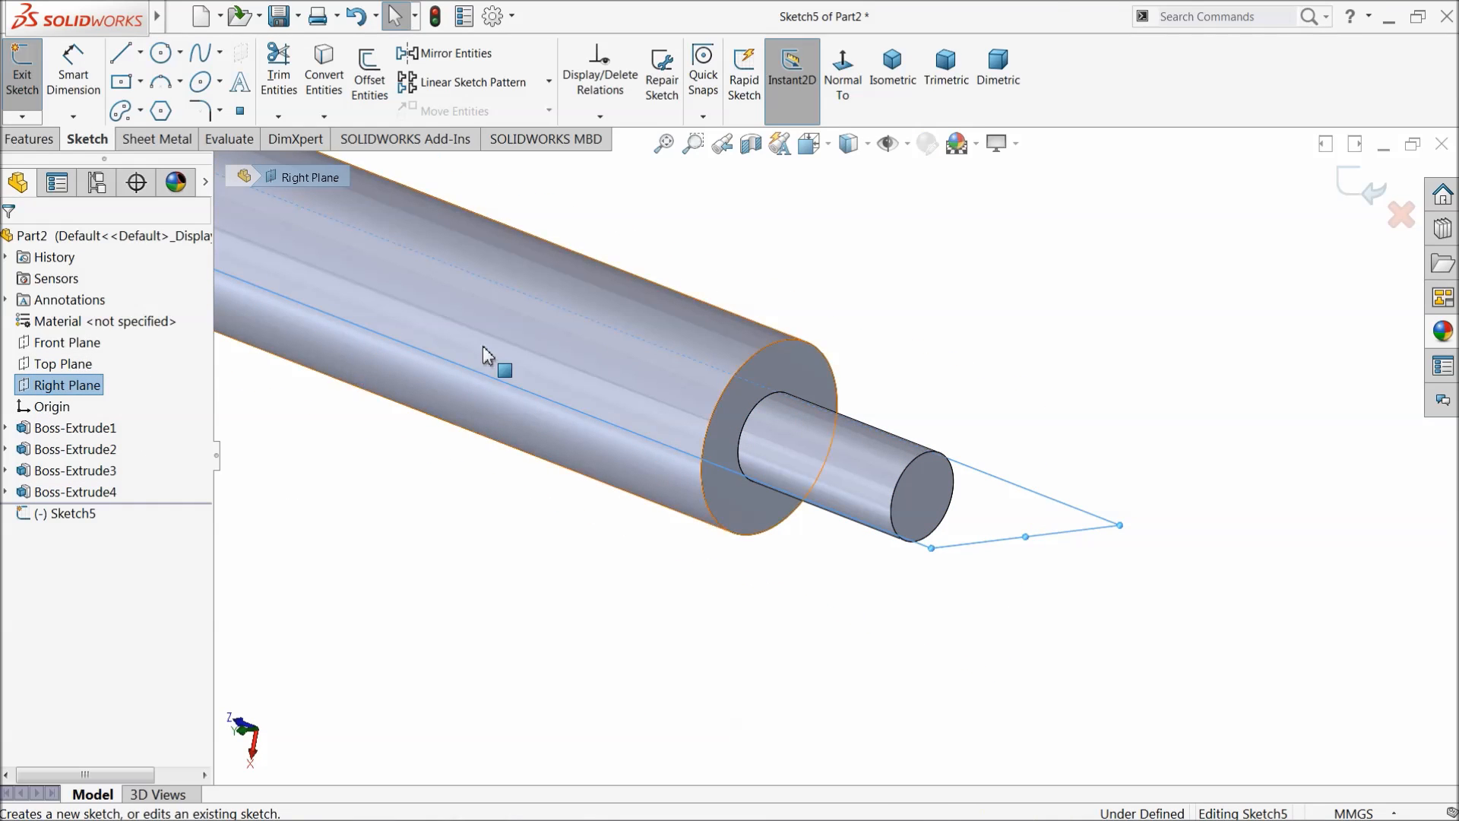
left_click(843, 79)
scroll(1117, 509, "down", 8)
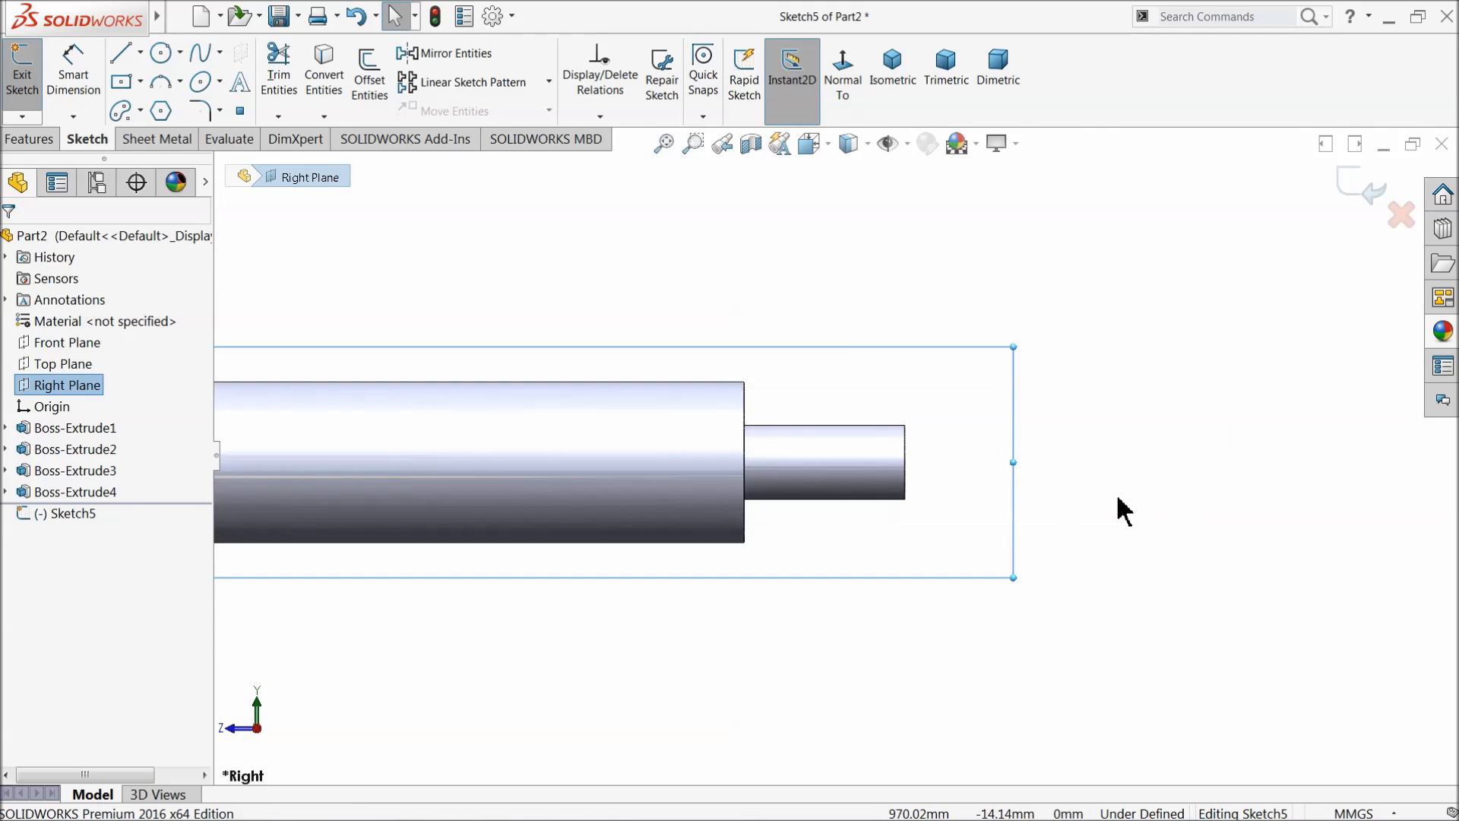
left_click(161, 54)
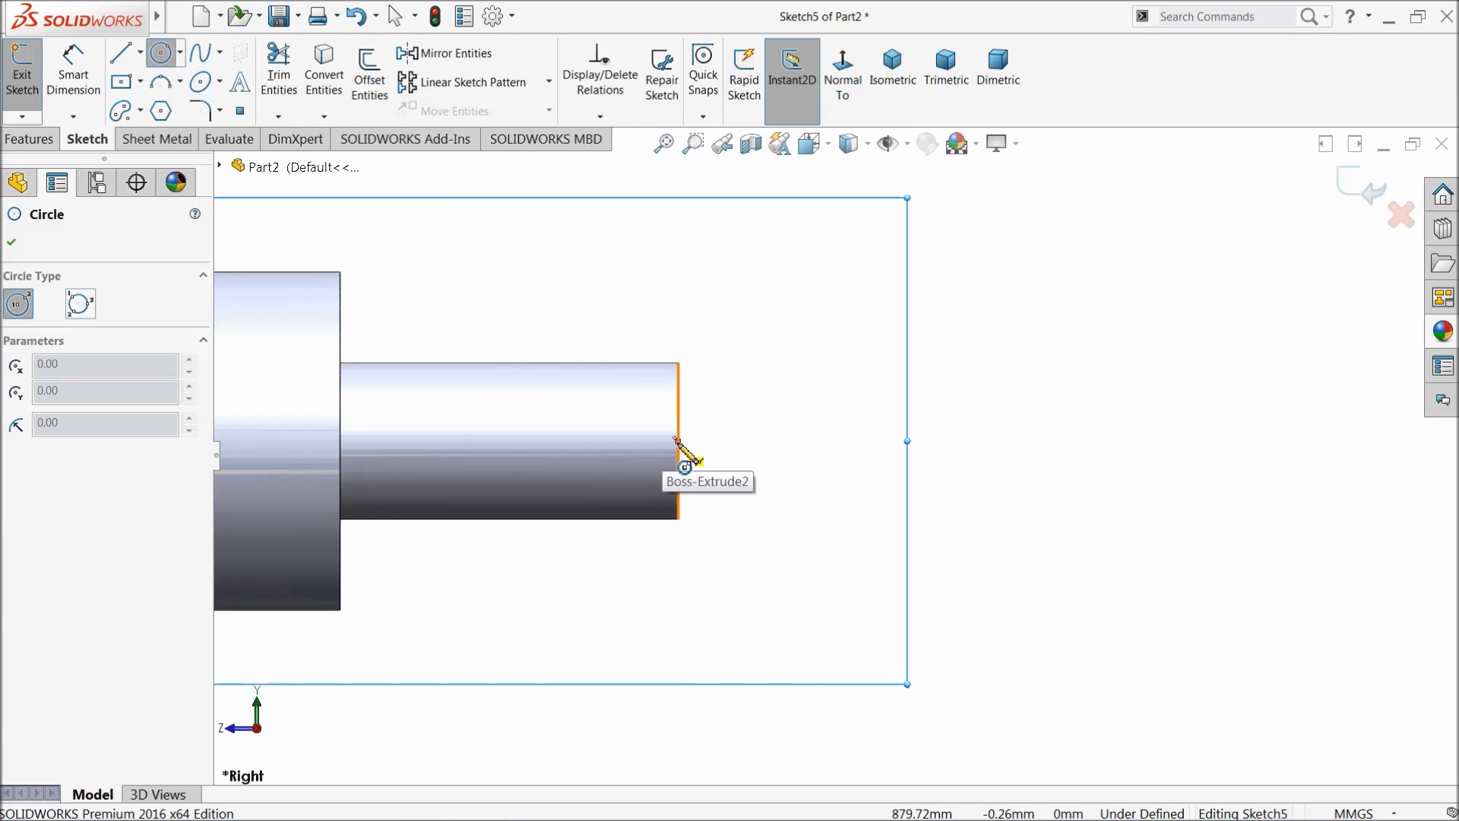
left_click(848, 441)
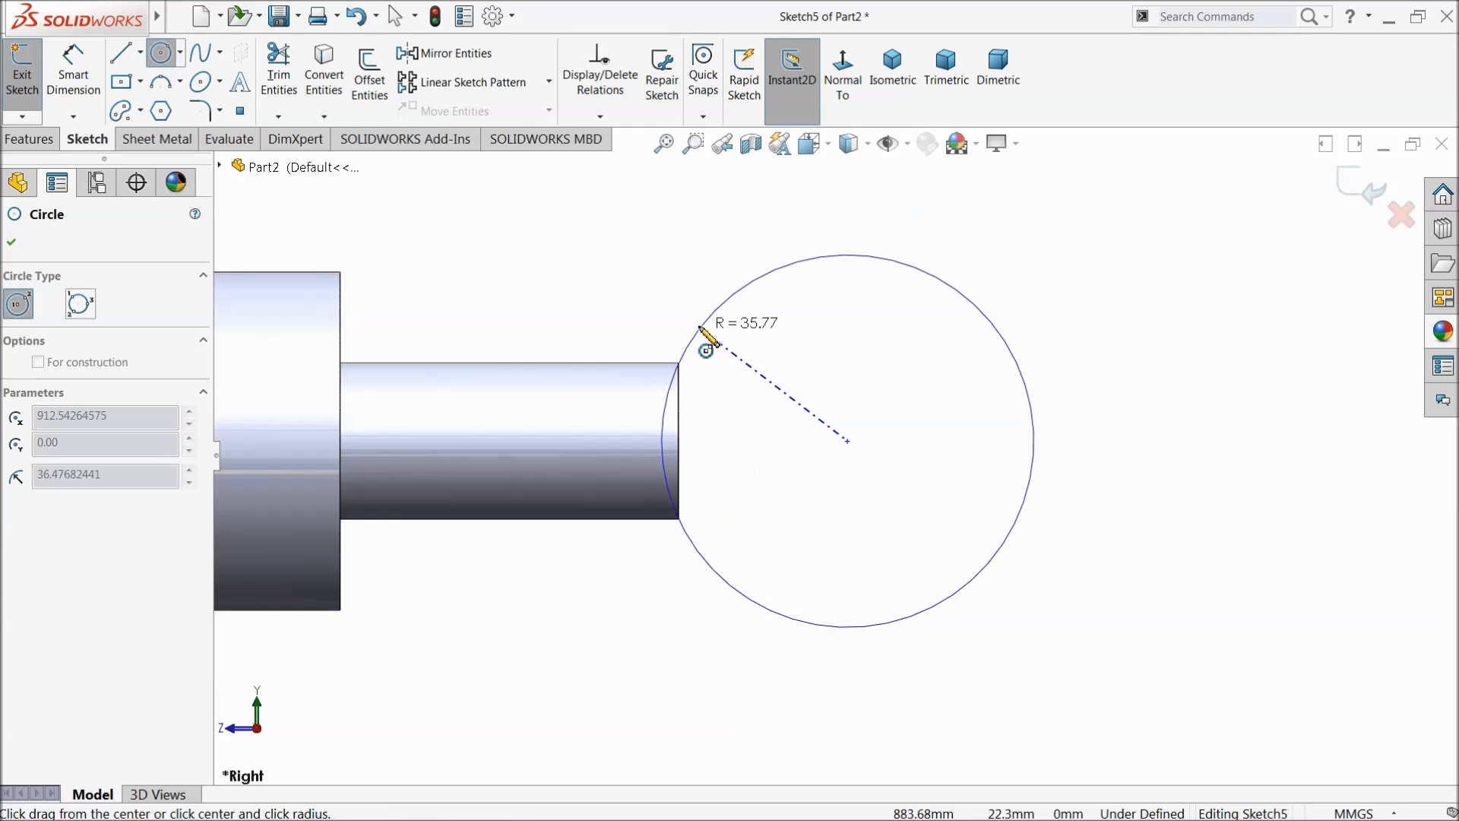
left_click(703, 315)
left_click(849, 441)
left_click(828, 336)
Step: Dimension the distance from the end cap's face to the circles' centre as 90 mm
left_click(76, 82)
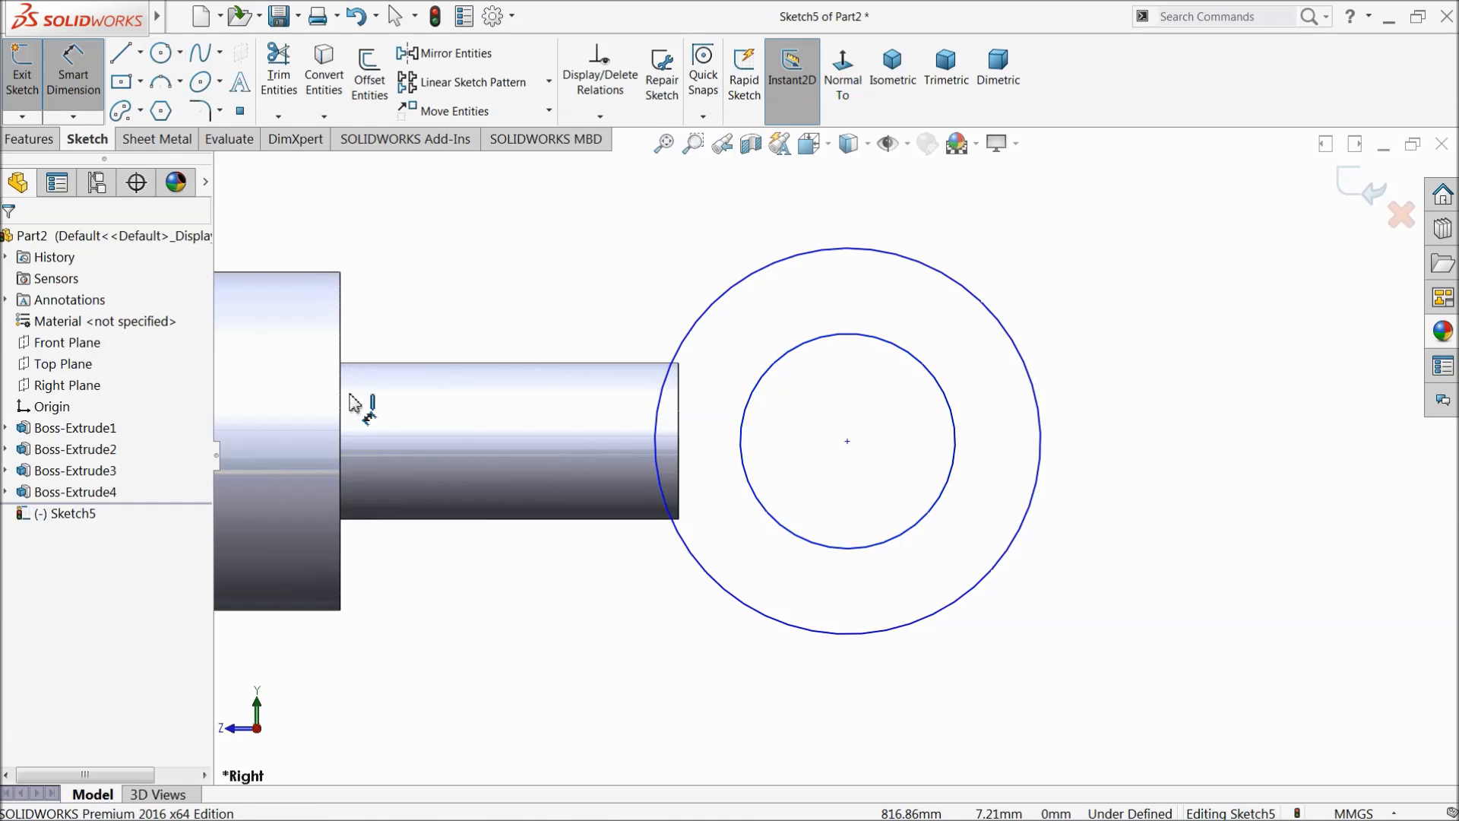
left_click(342, 430)
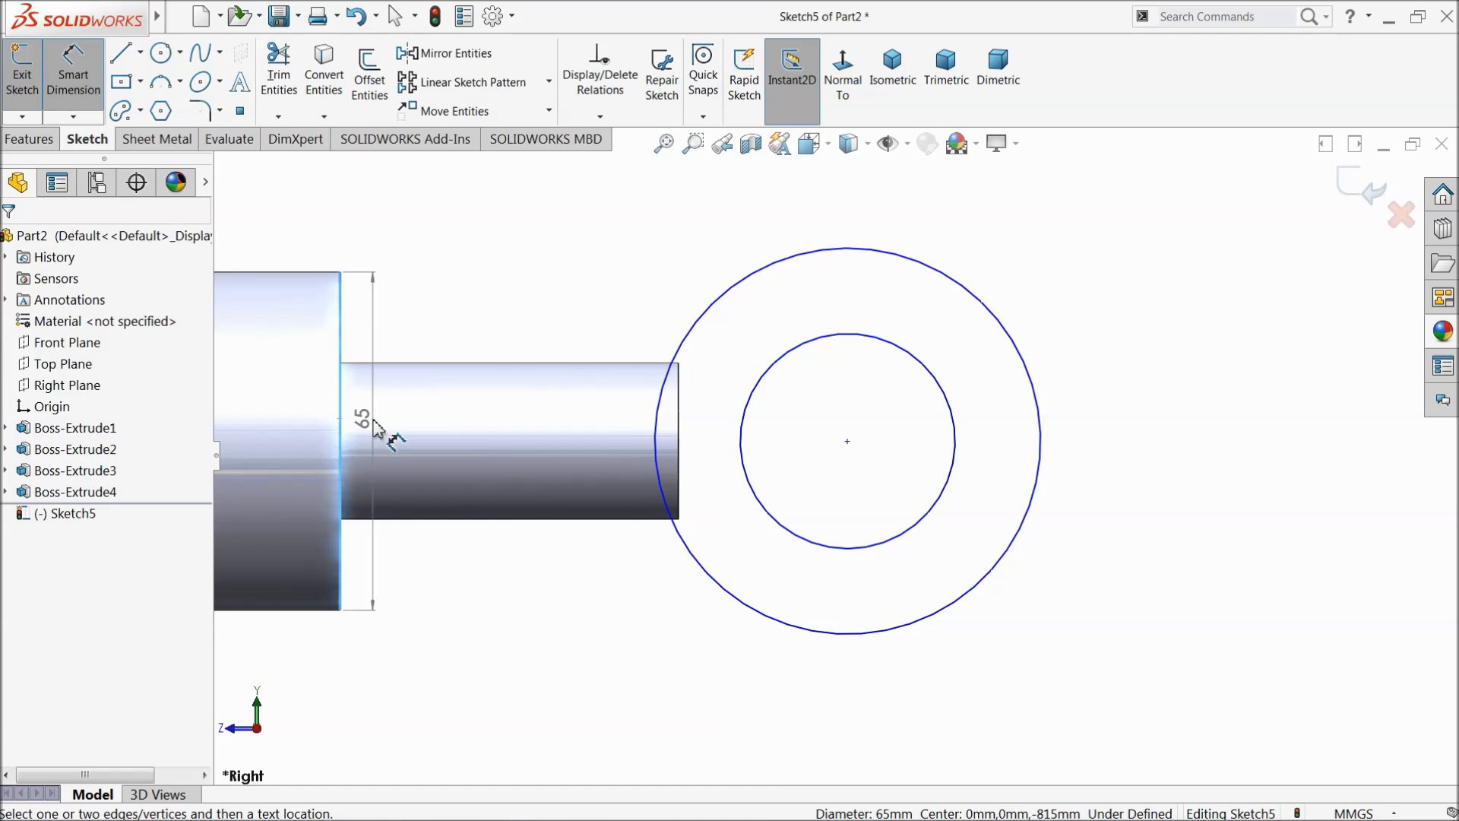
left_click(848, 441)
left_click(617, 199)
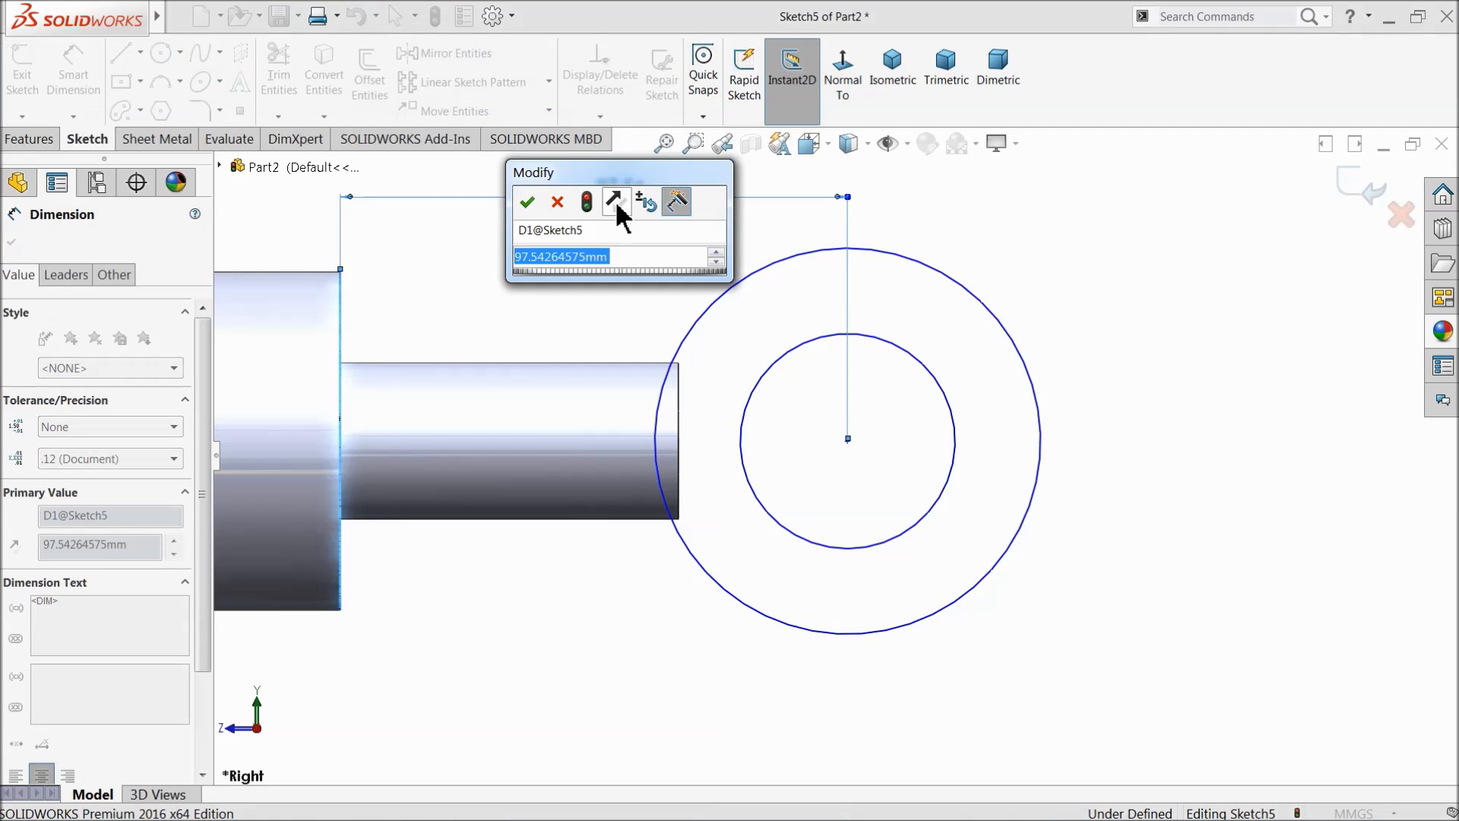
type("90")
left_click(528, 202)
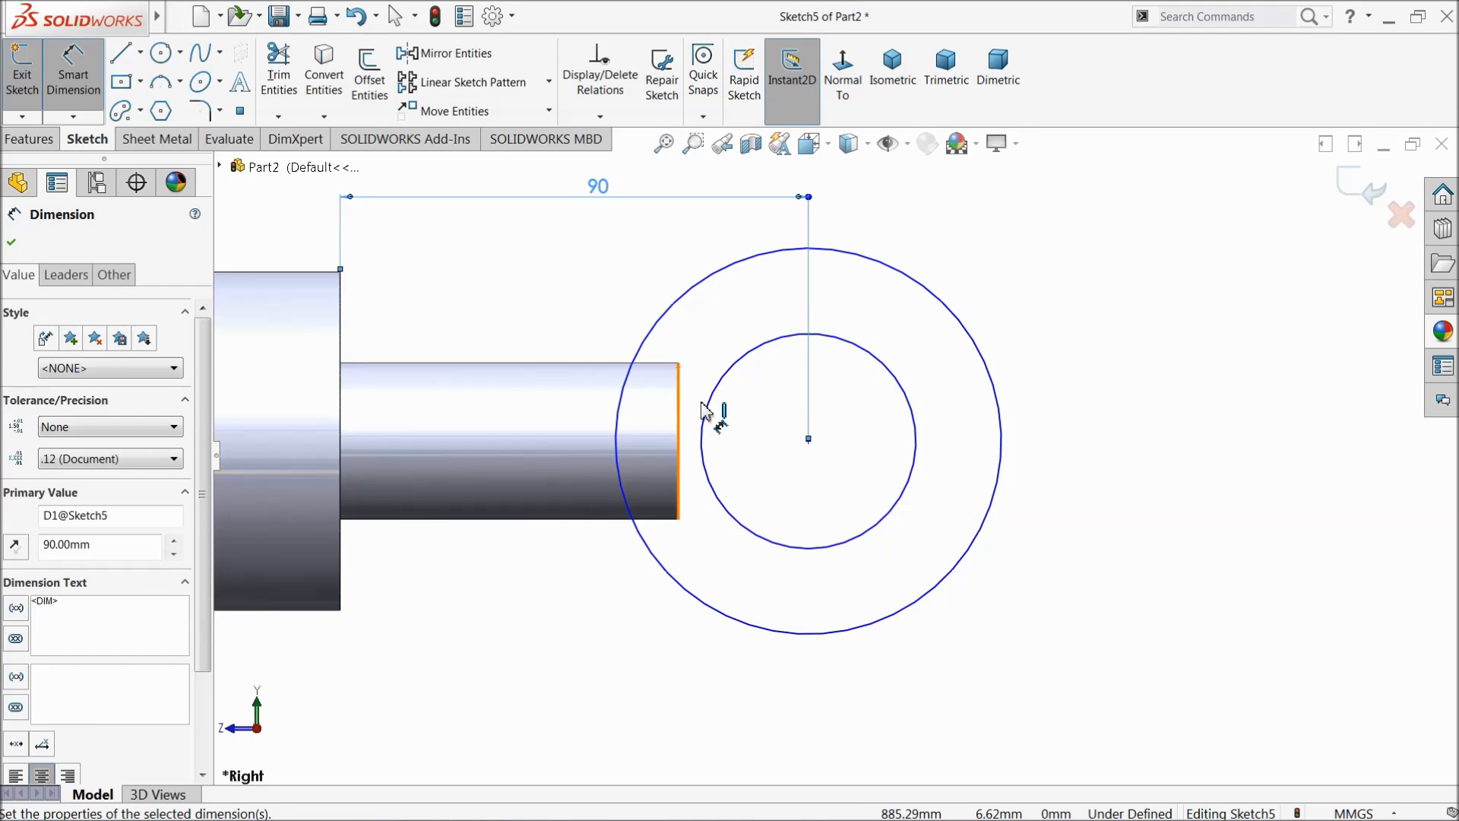
Step: Dimension the outer circle's diameter as 60 mm and the inner circle's diameter as 30 mm
left_click(978, 336)
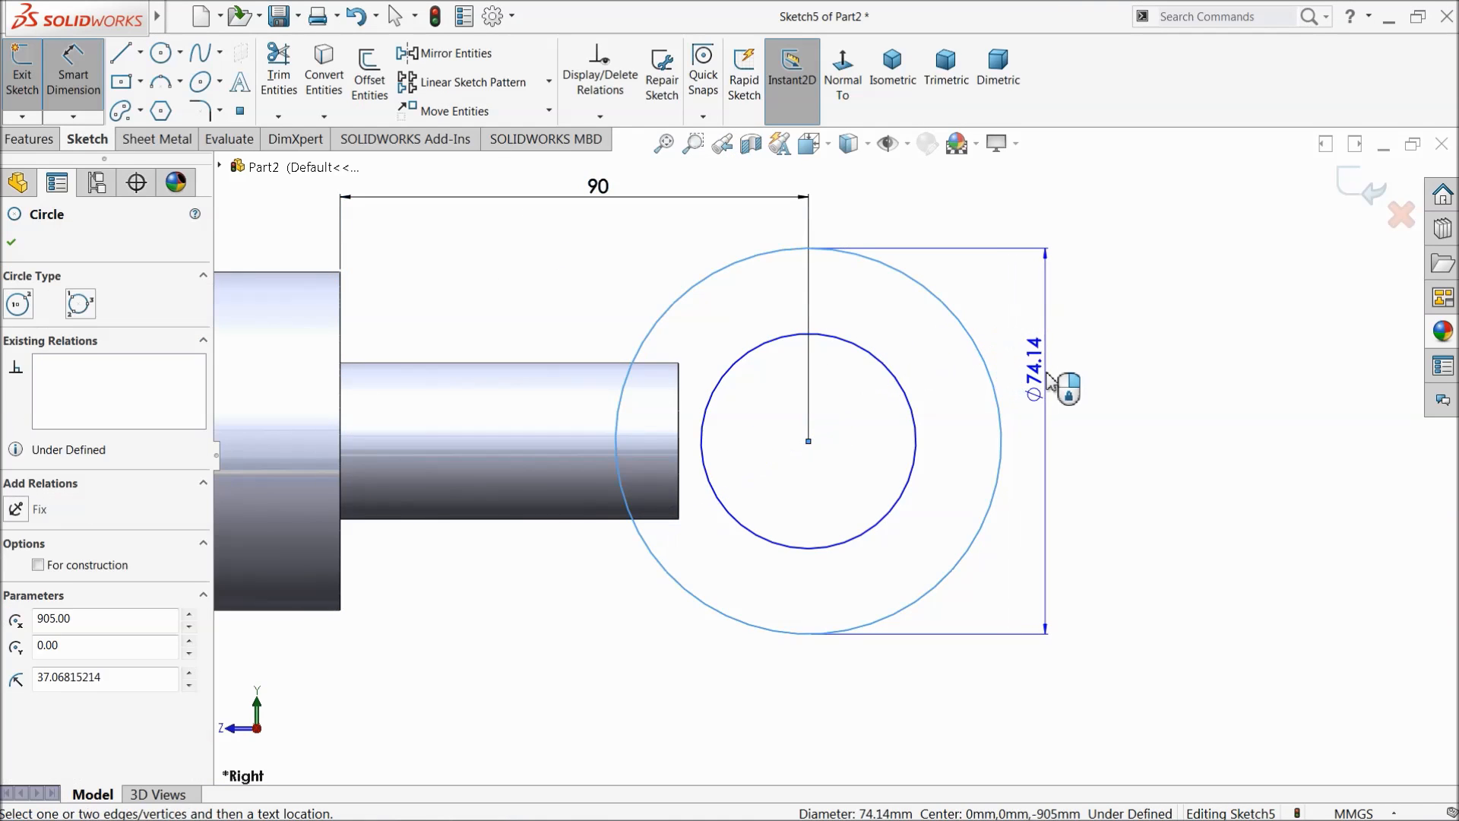
left_click(1051, 385)
type("60")
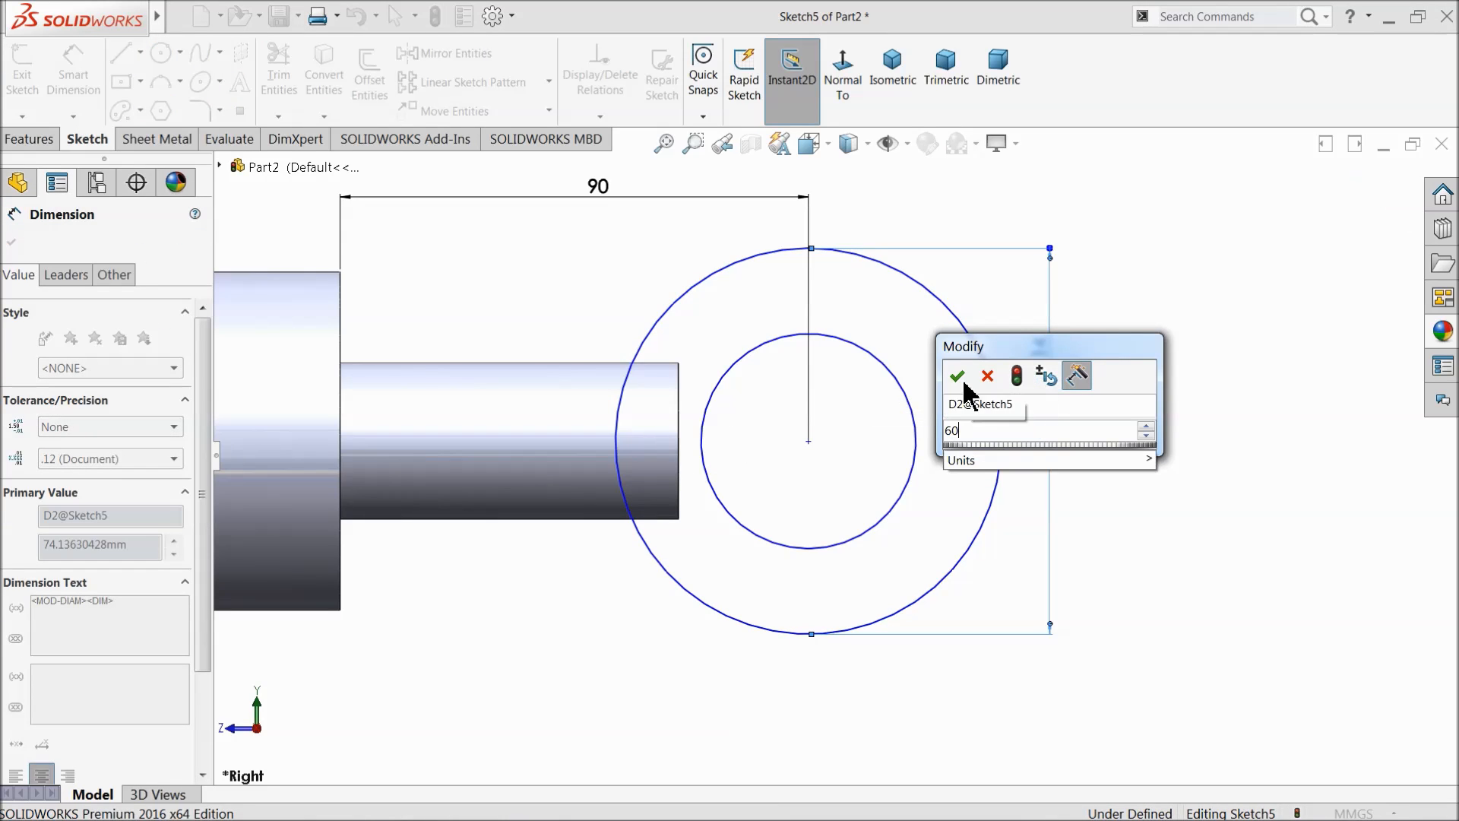
left_click(955, 376)
left_click(918, 423)
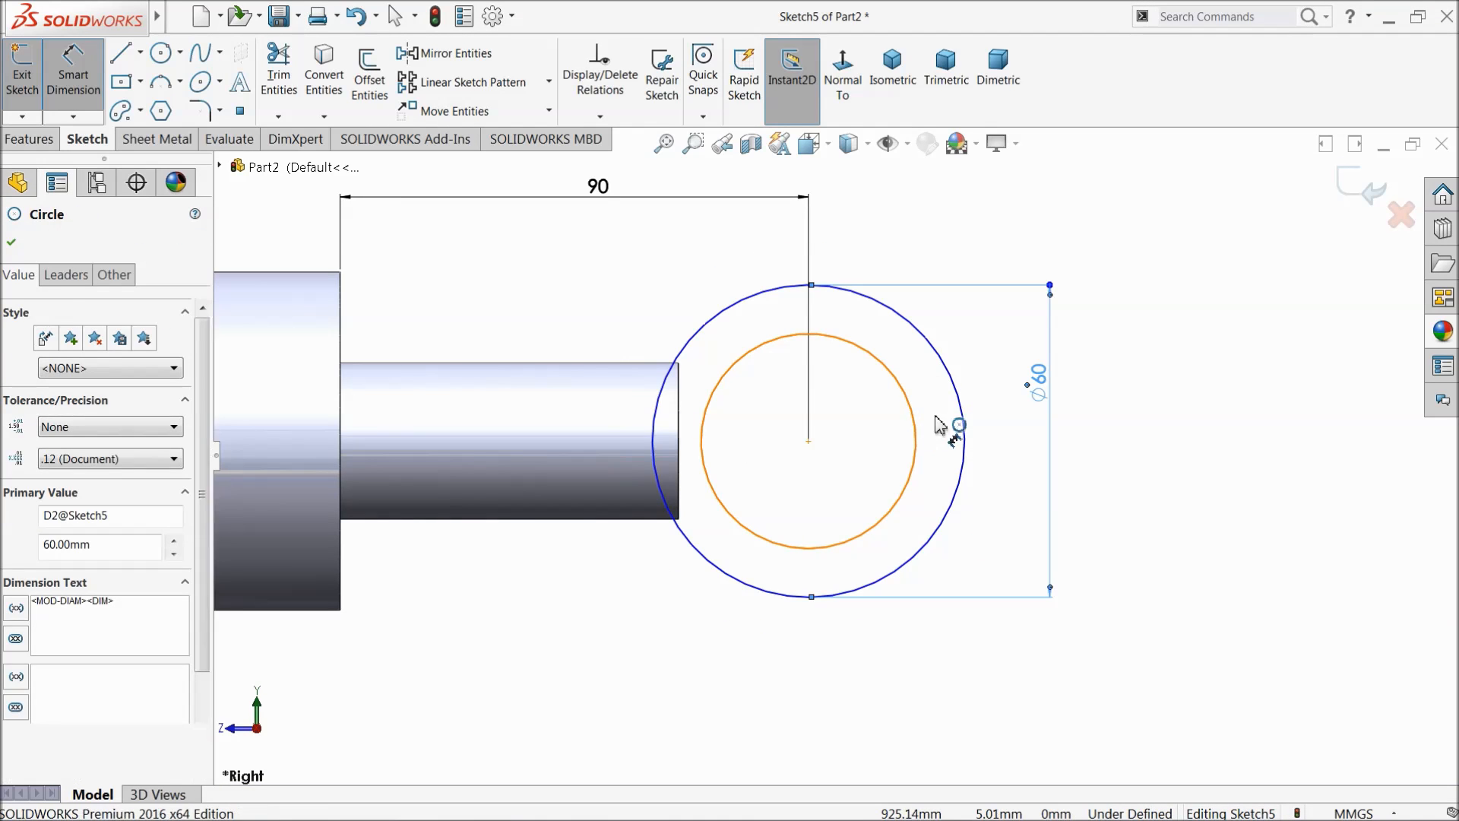
left_click(1017, 430)
type("30")
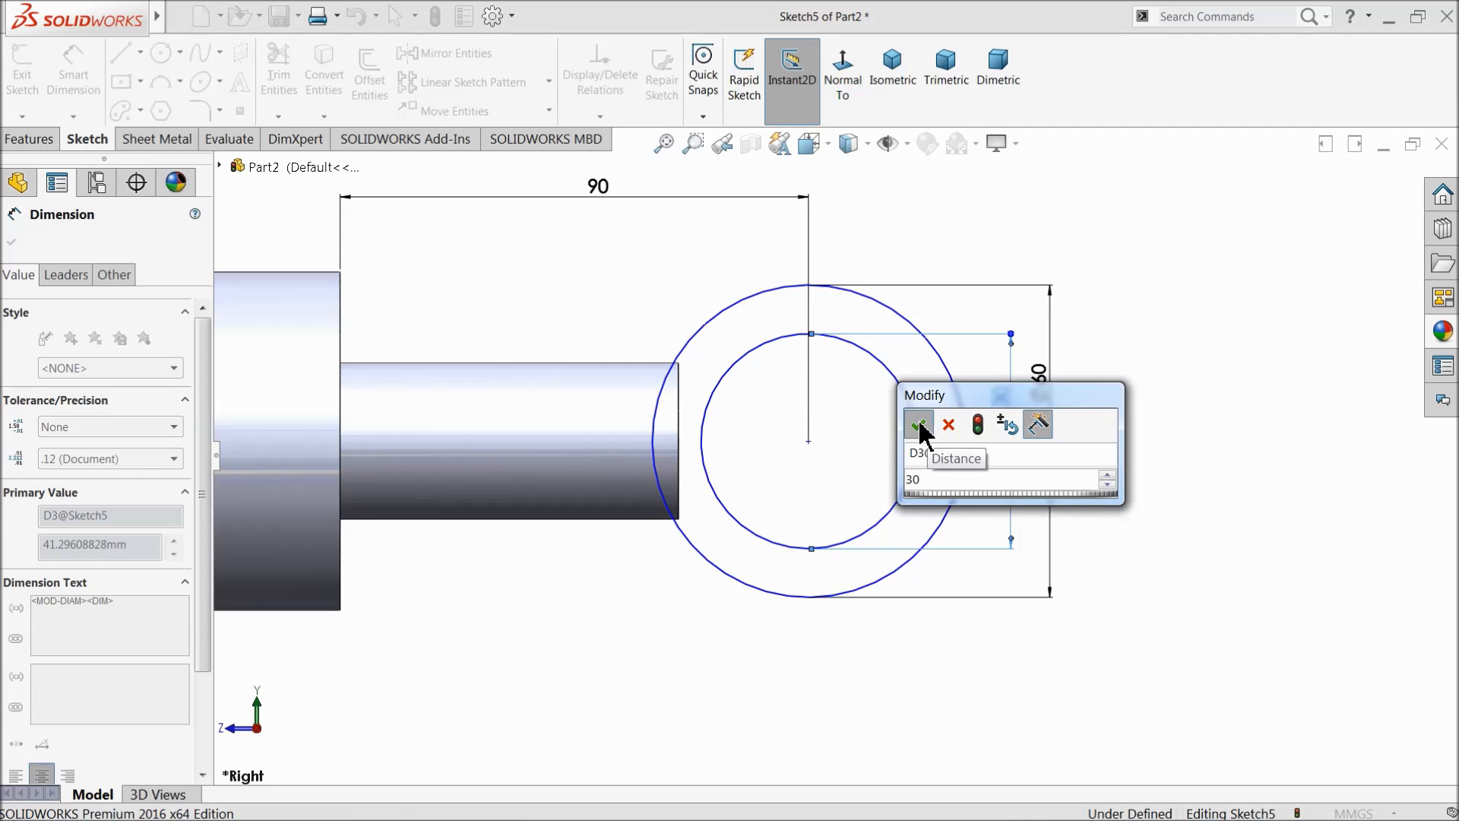
left_click(918, 424)
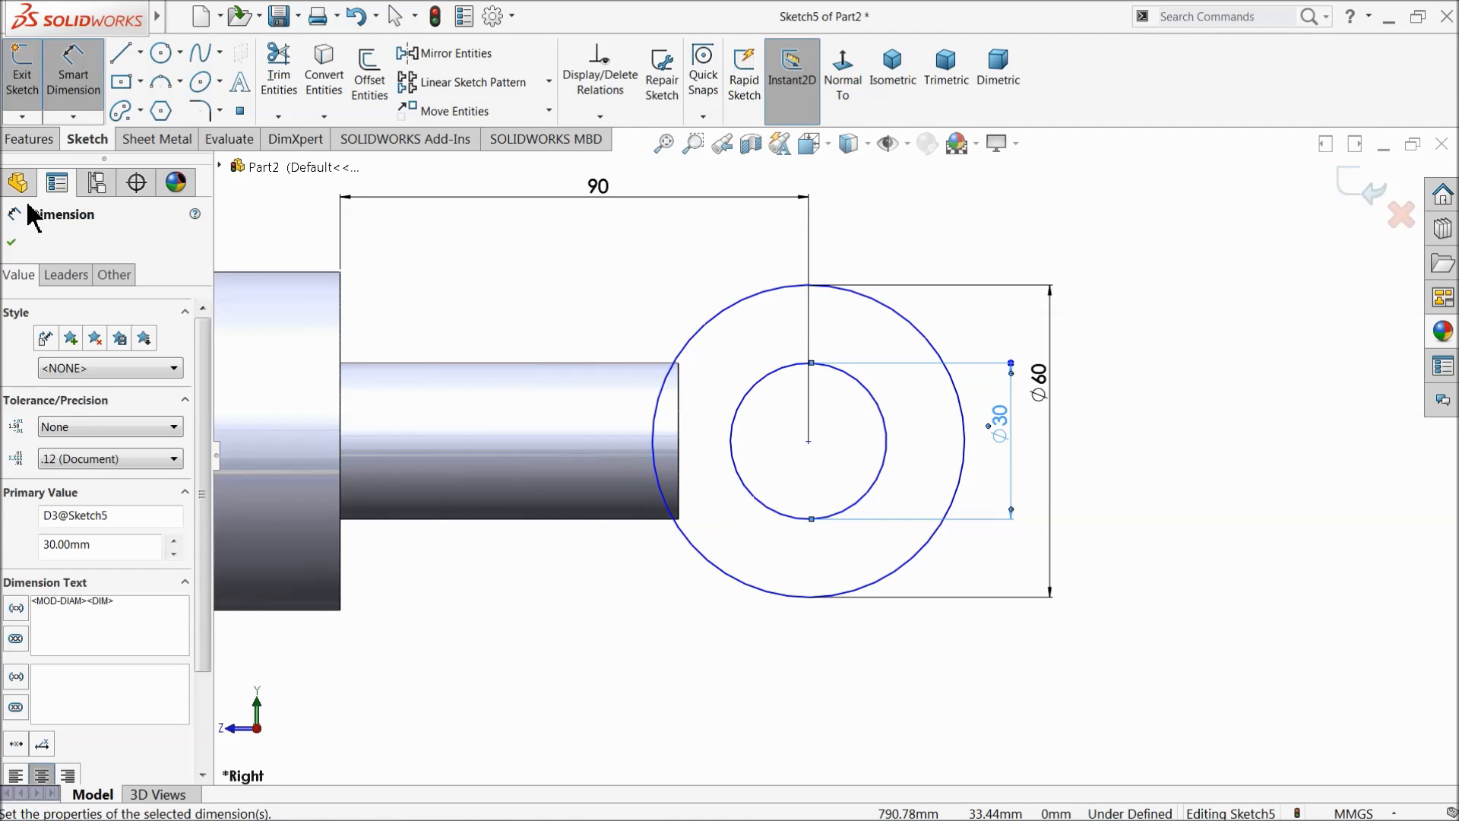
left_click(13, 242)
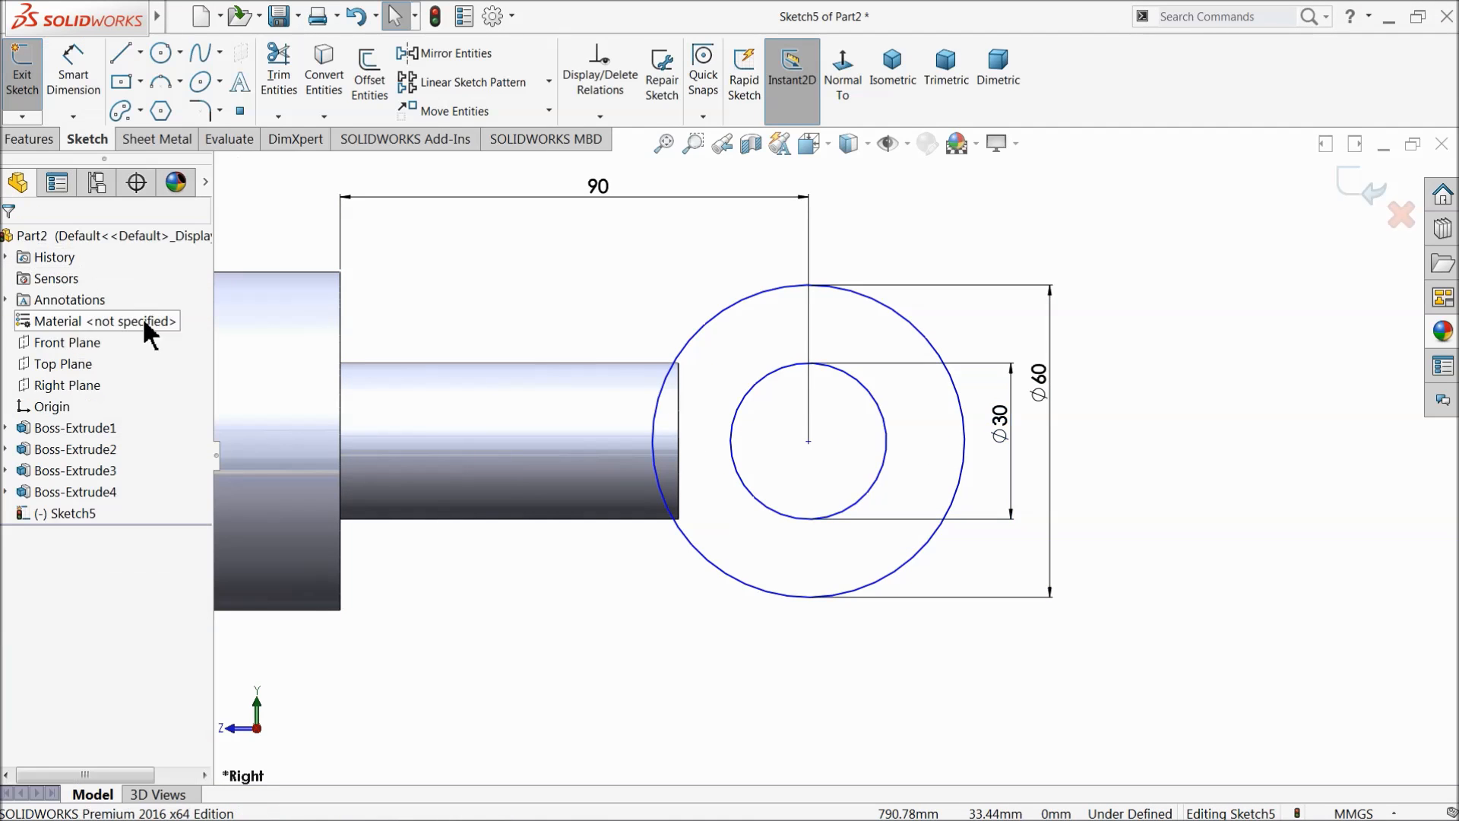
Step: Draw a horizontal centerline from the midpoint of the shaft's end edge to the centre of the circles
left_click(141, 52)
left_click(159, 94)
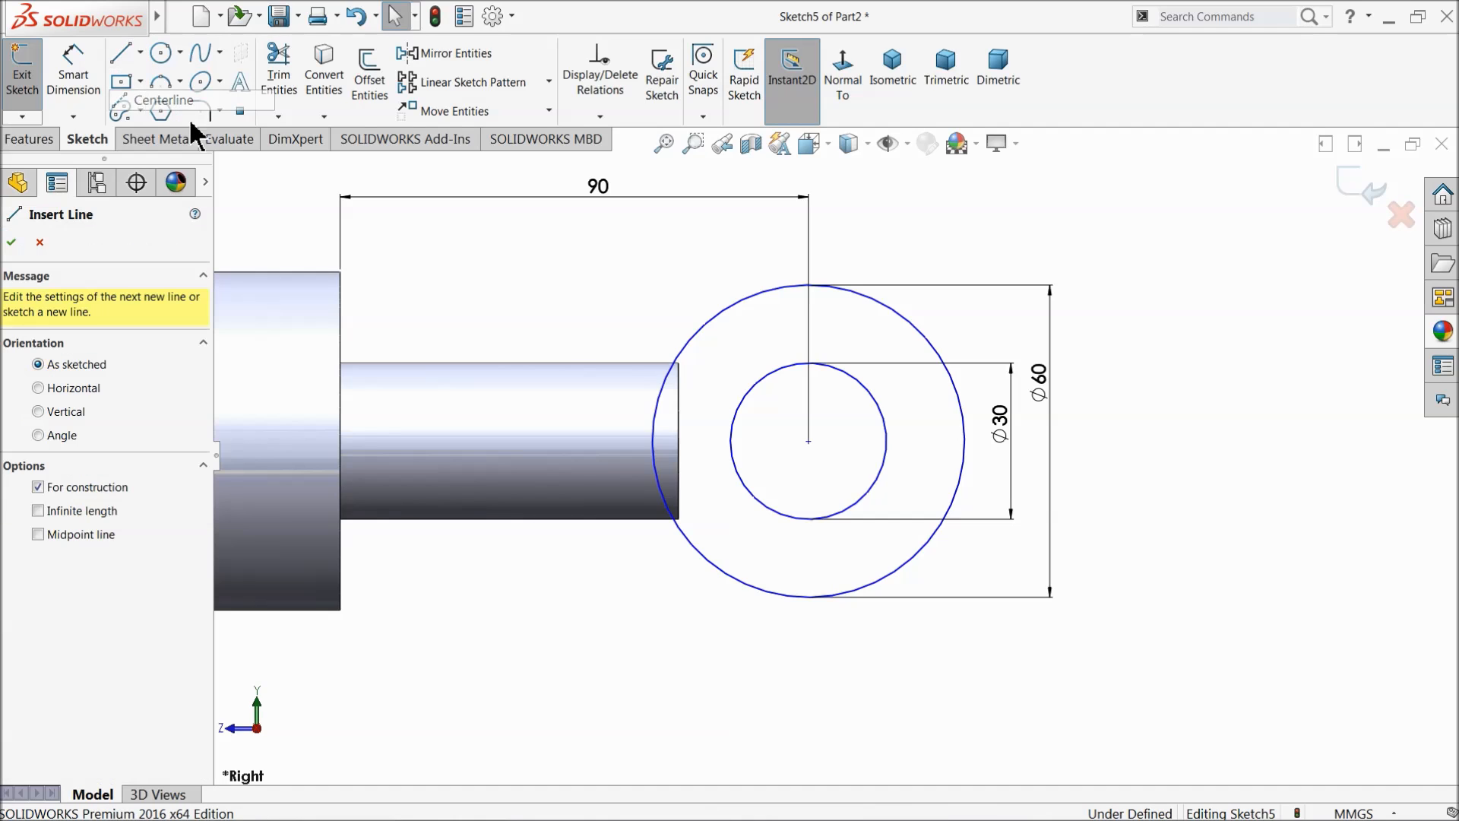
left_click(678, 441)
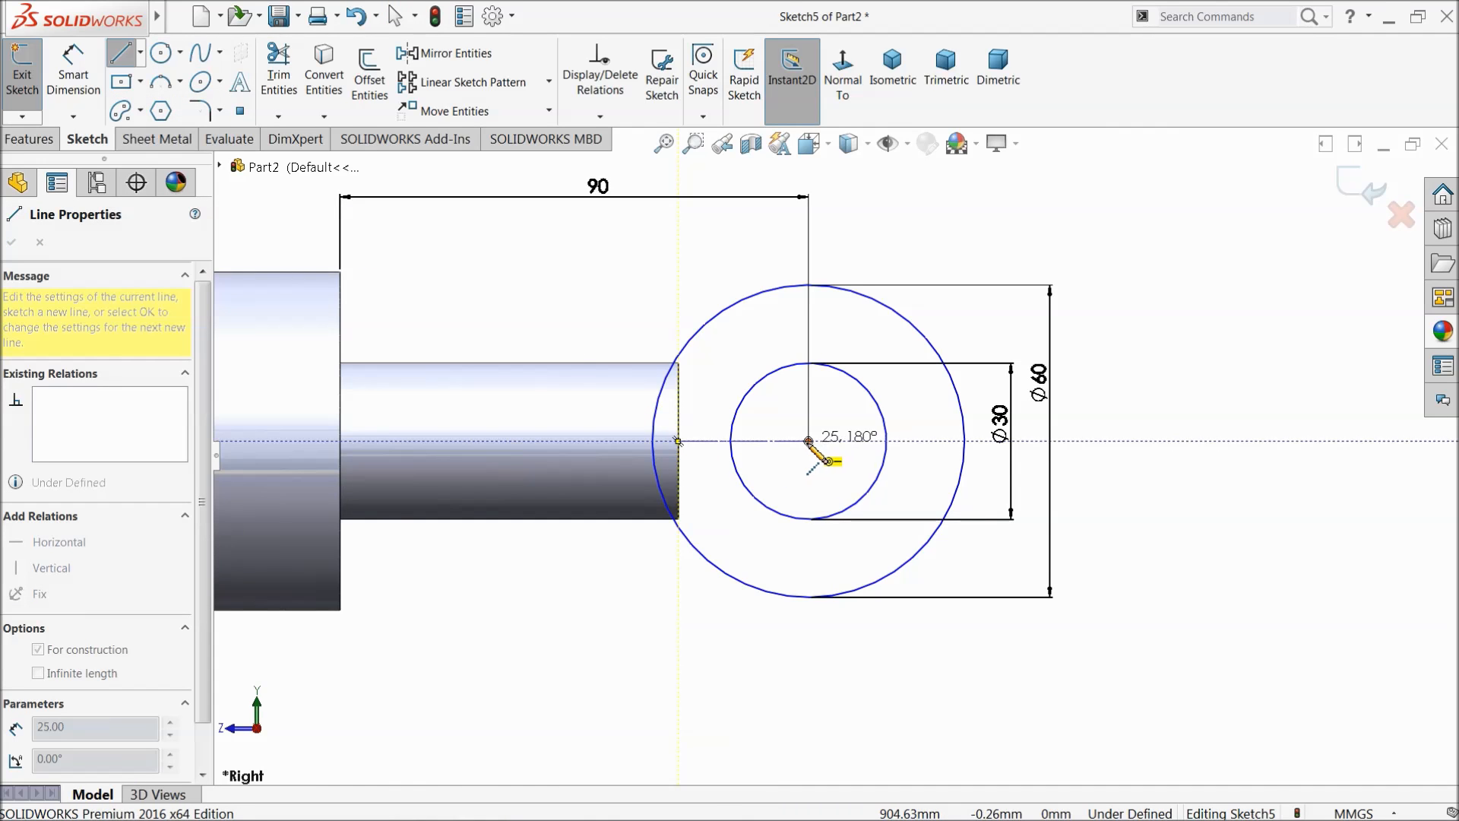
left_click(808, 441)
right_click(667, 274)
left_click(701, 281)
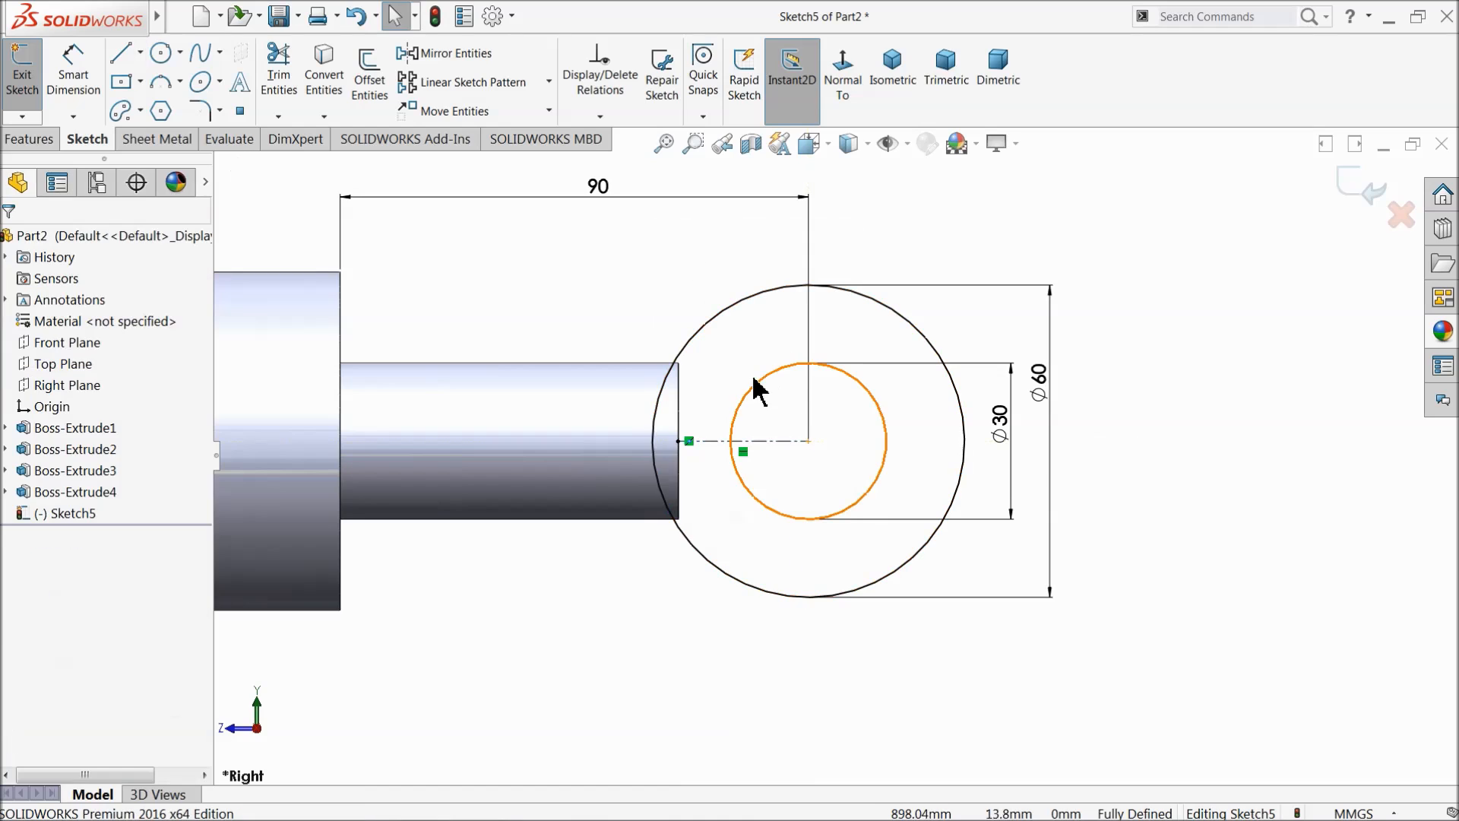
Step: Extrude the ring between the two circles 80 mm with the Mid Plane end condition, merged with the shaft
left_click(29, 138)
left_click(32, 68)
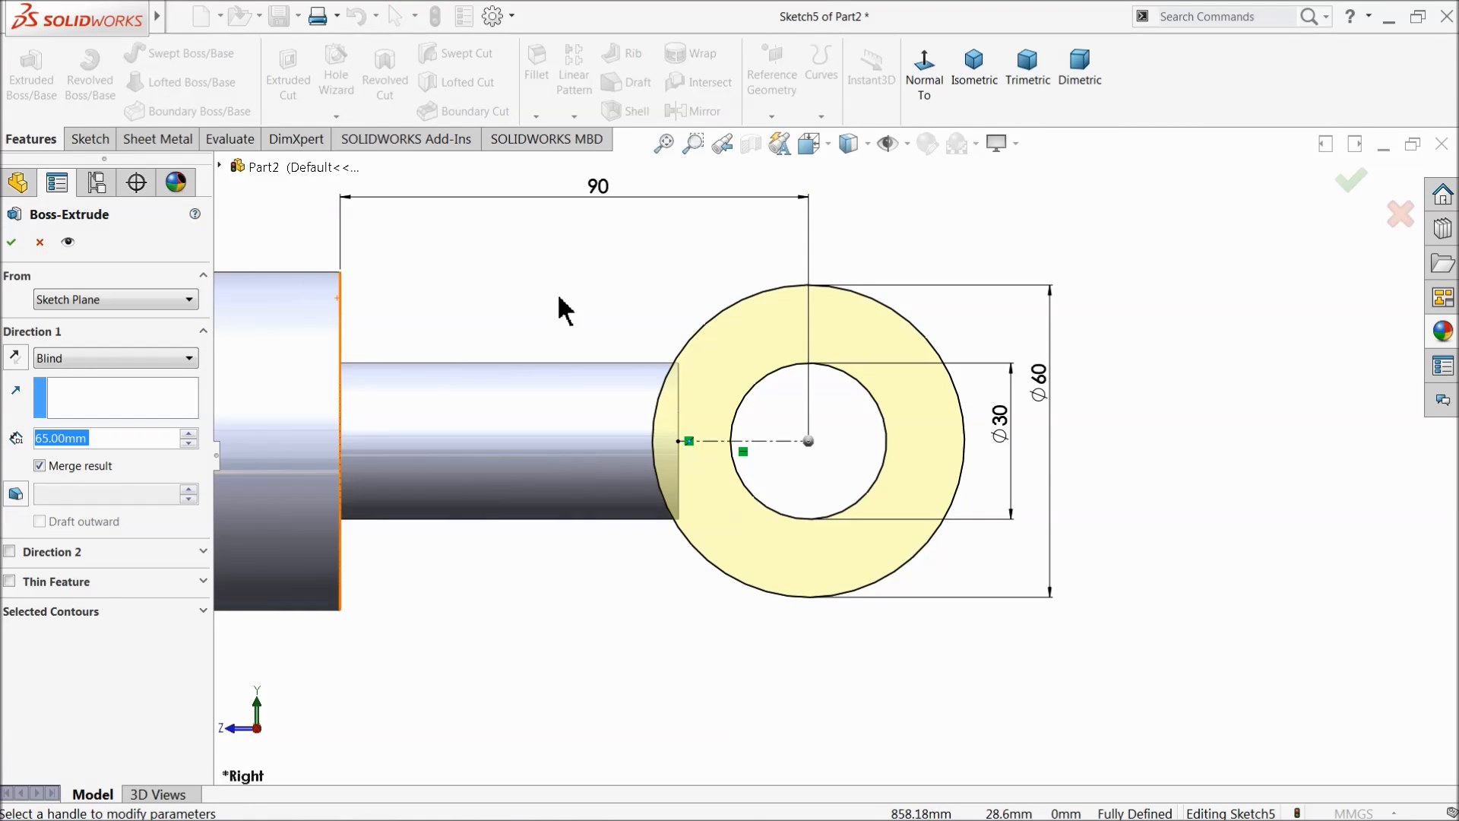
middle_click_drag(628, 320, 618, 423)
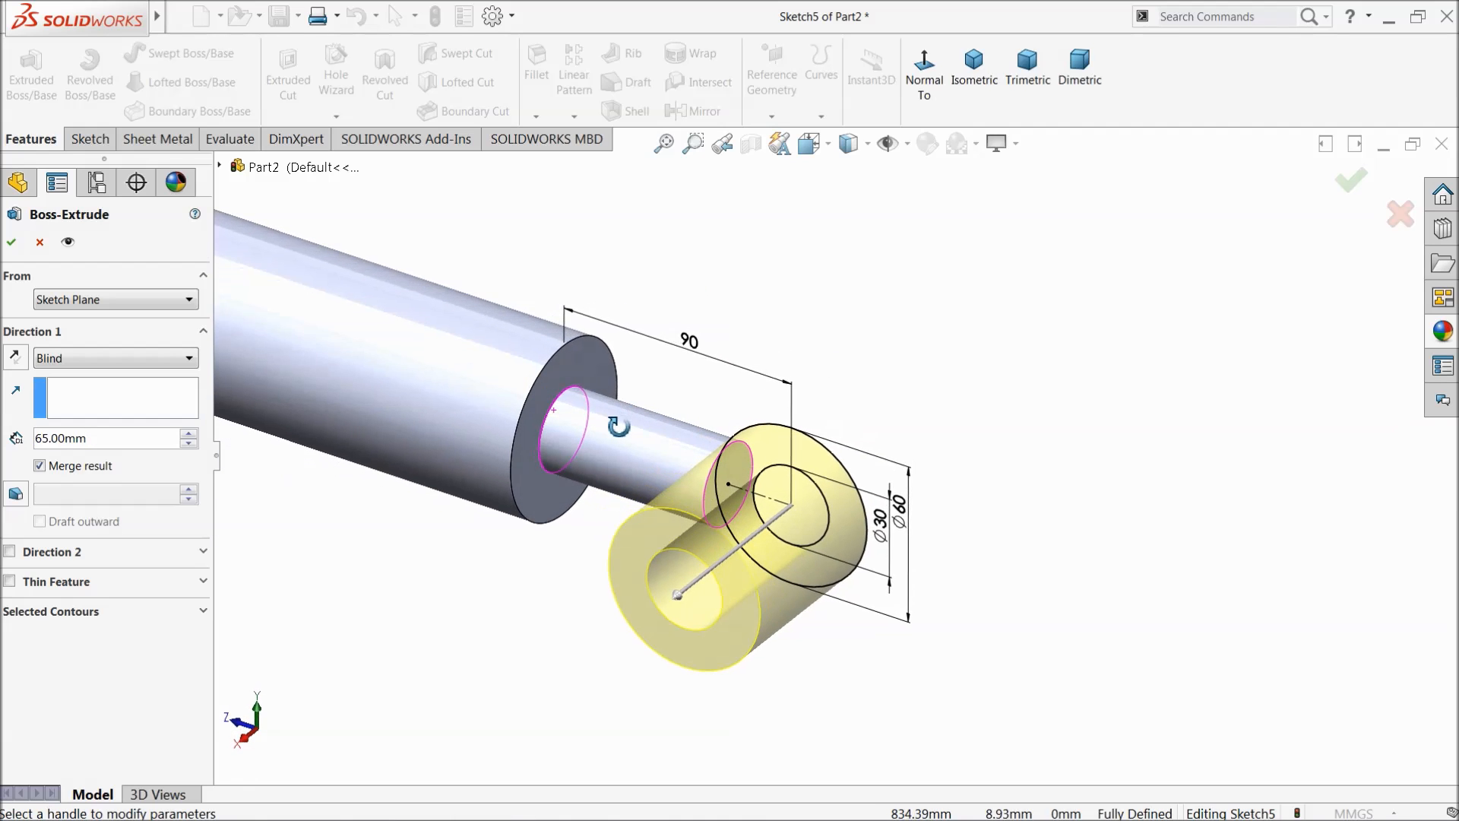
scroll(749, 569, "down", 3)
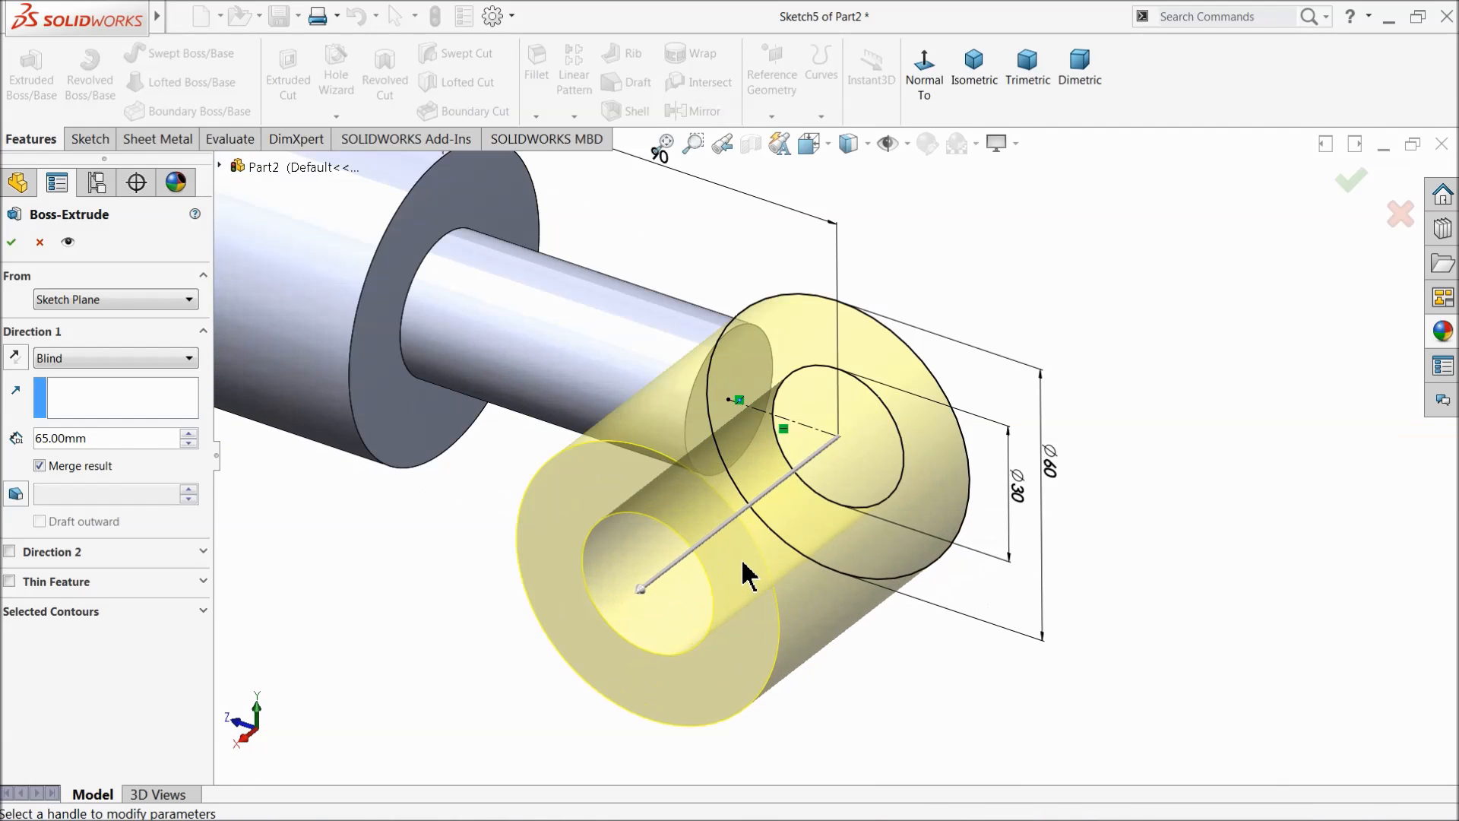
left_click(82, 361)
left_click(68, 469)
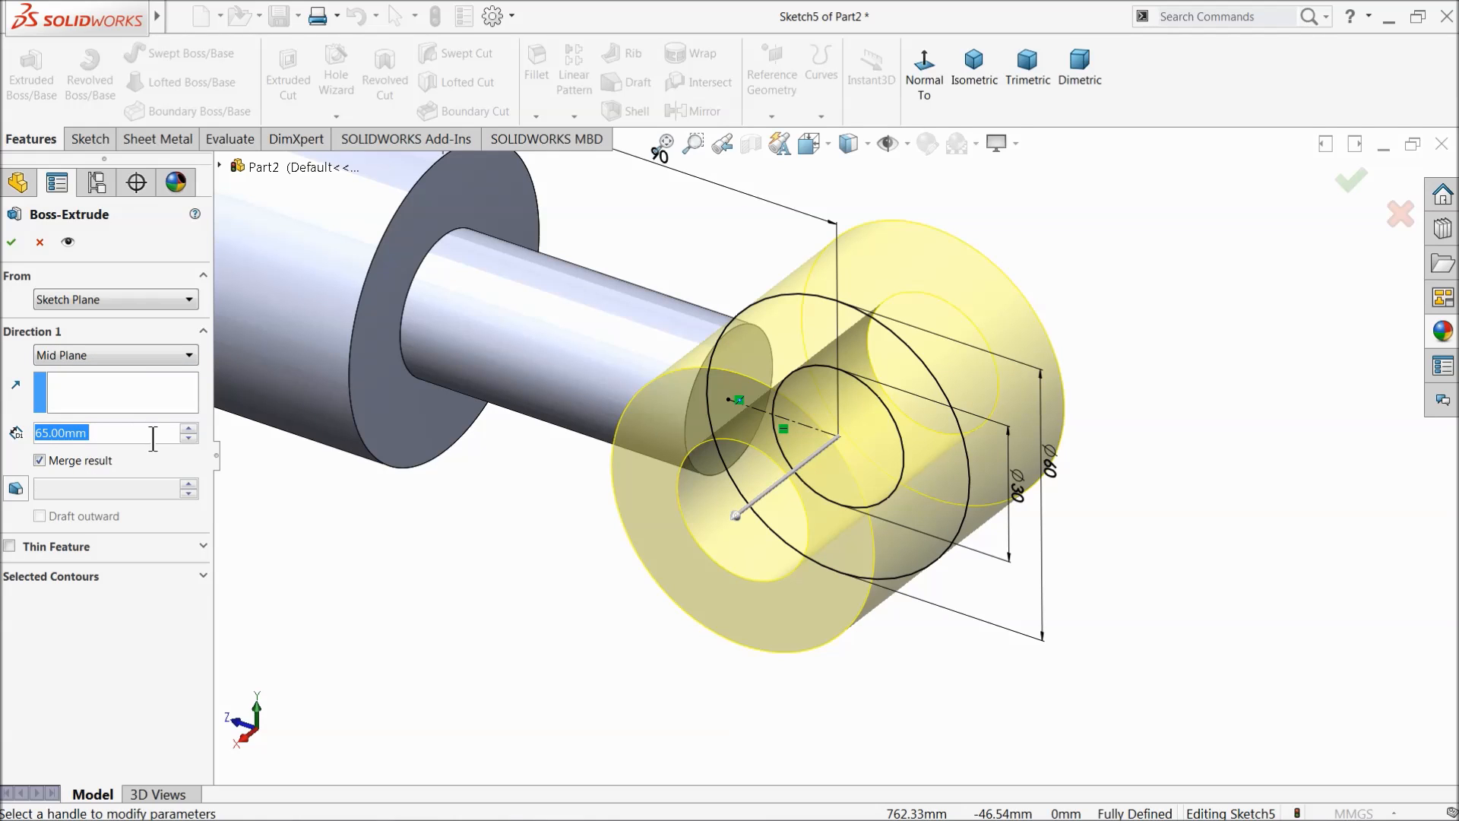
type("80")
key("Return")
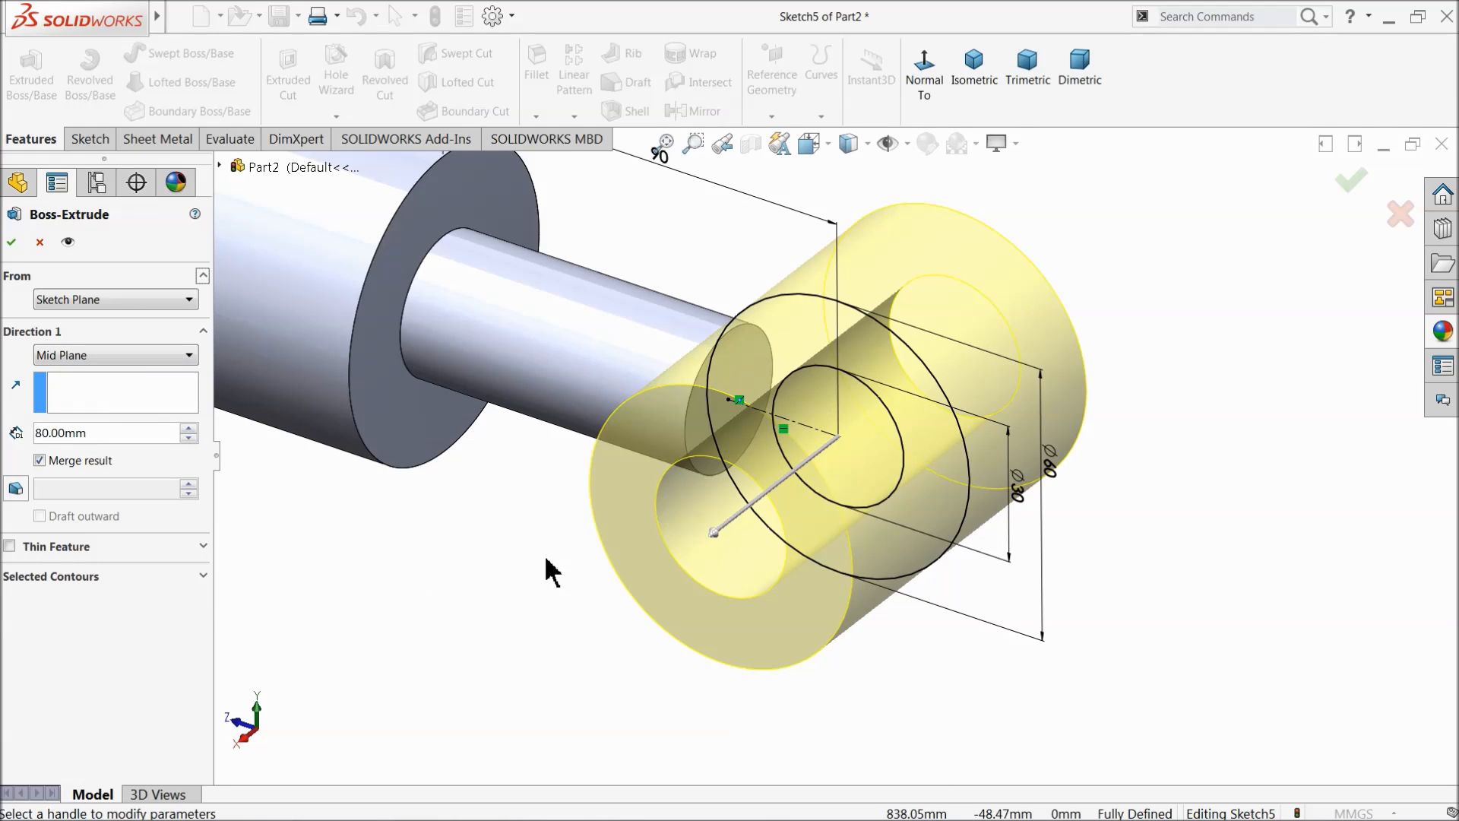
left_click(12, 242)
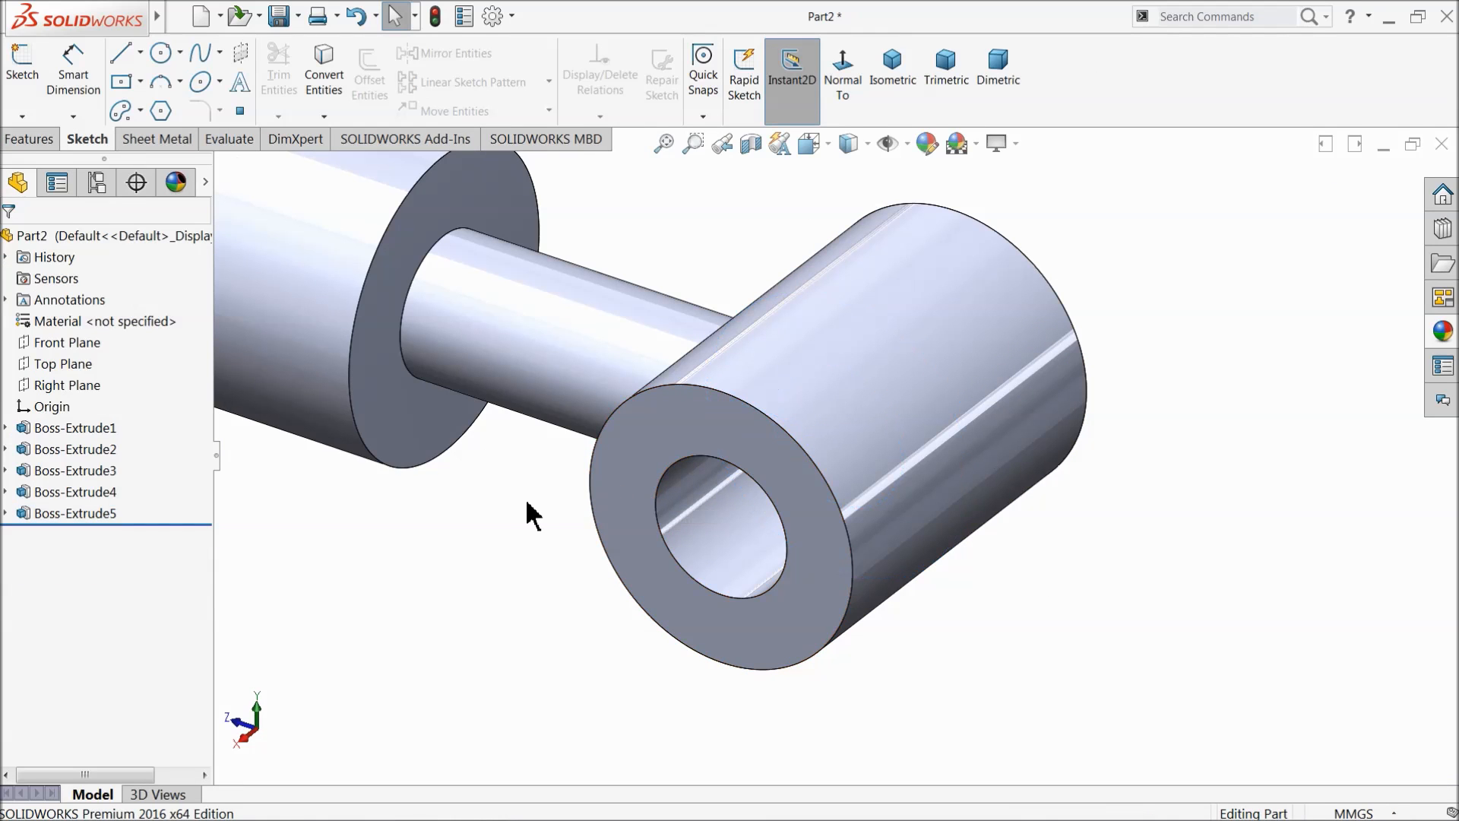
Step: Fillet the tube's outer edge at the end cap and the collar's outer cylindrical face with a 5 mm radius
left_click(29, 139)
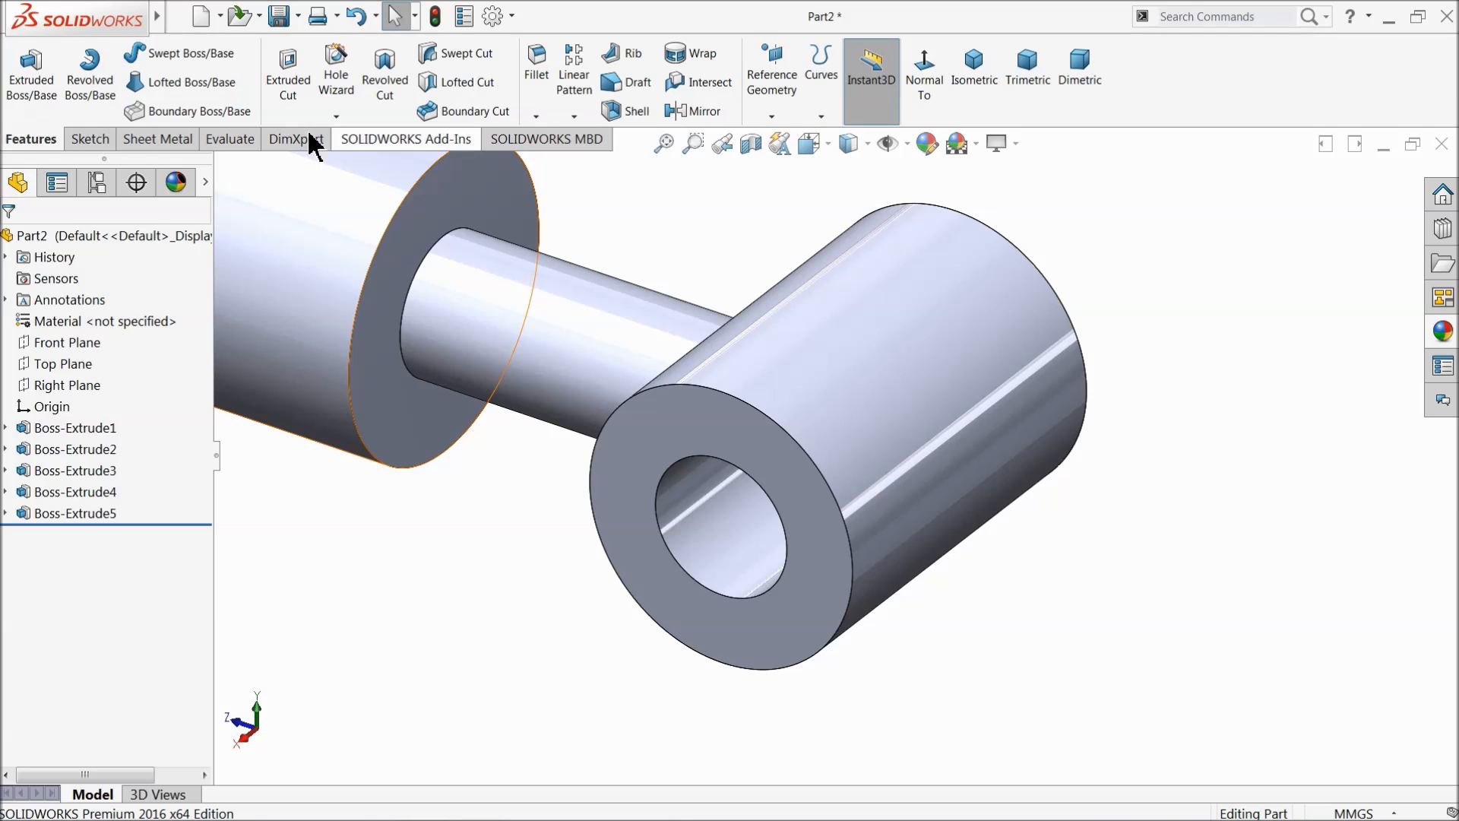
left_click(537, 80)
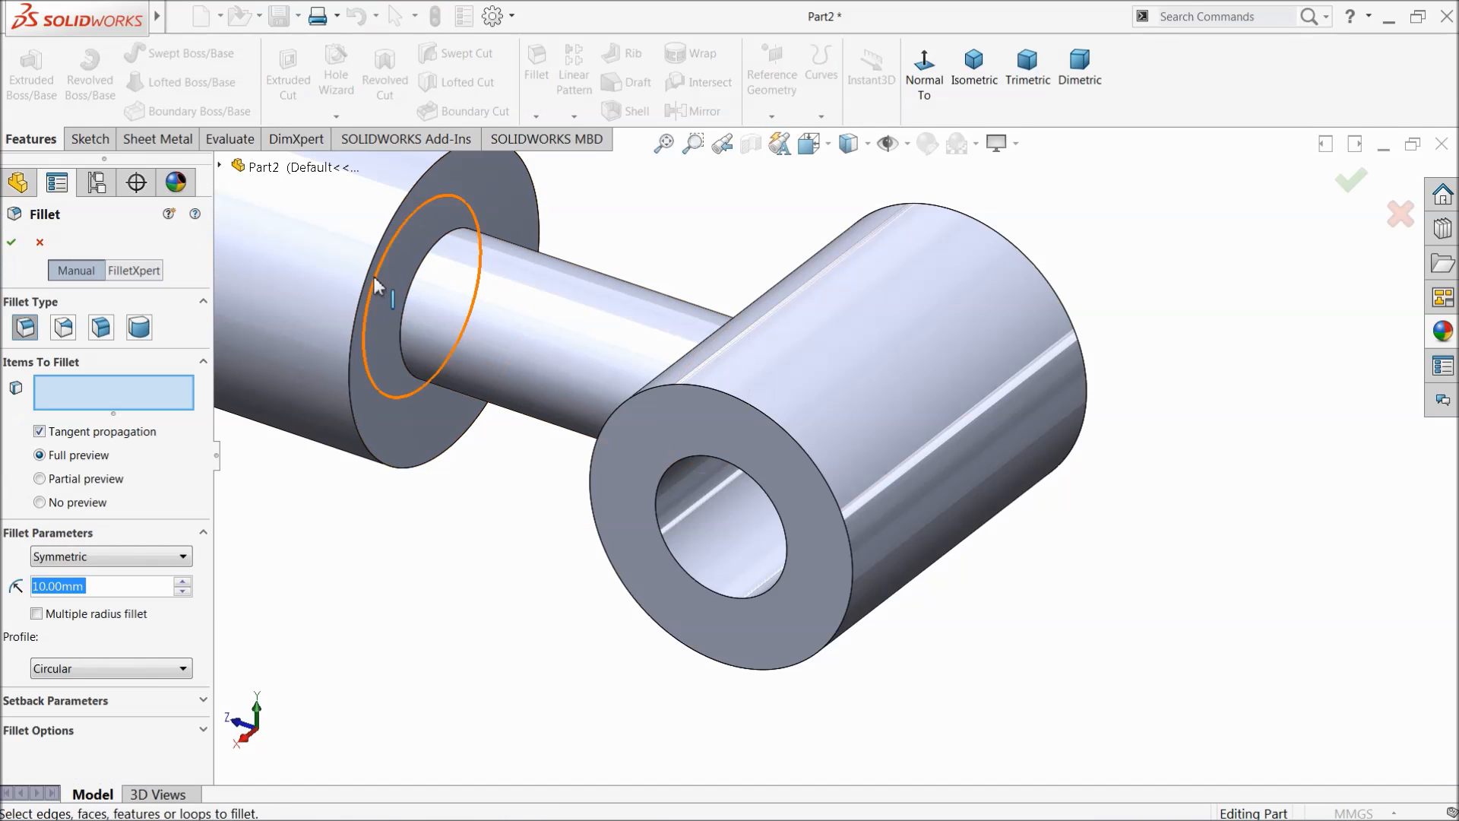
key("Return")
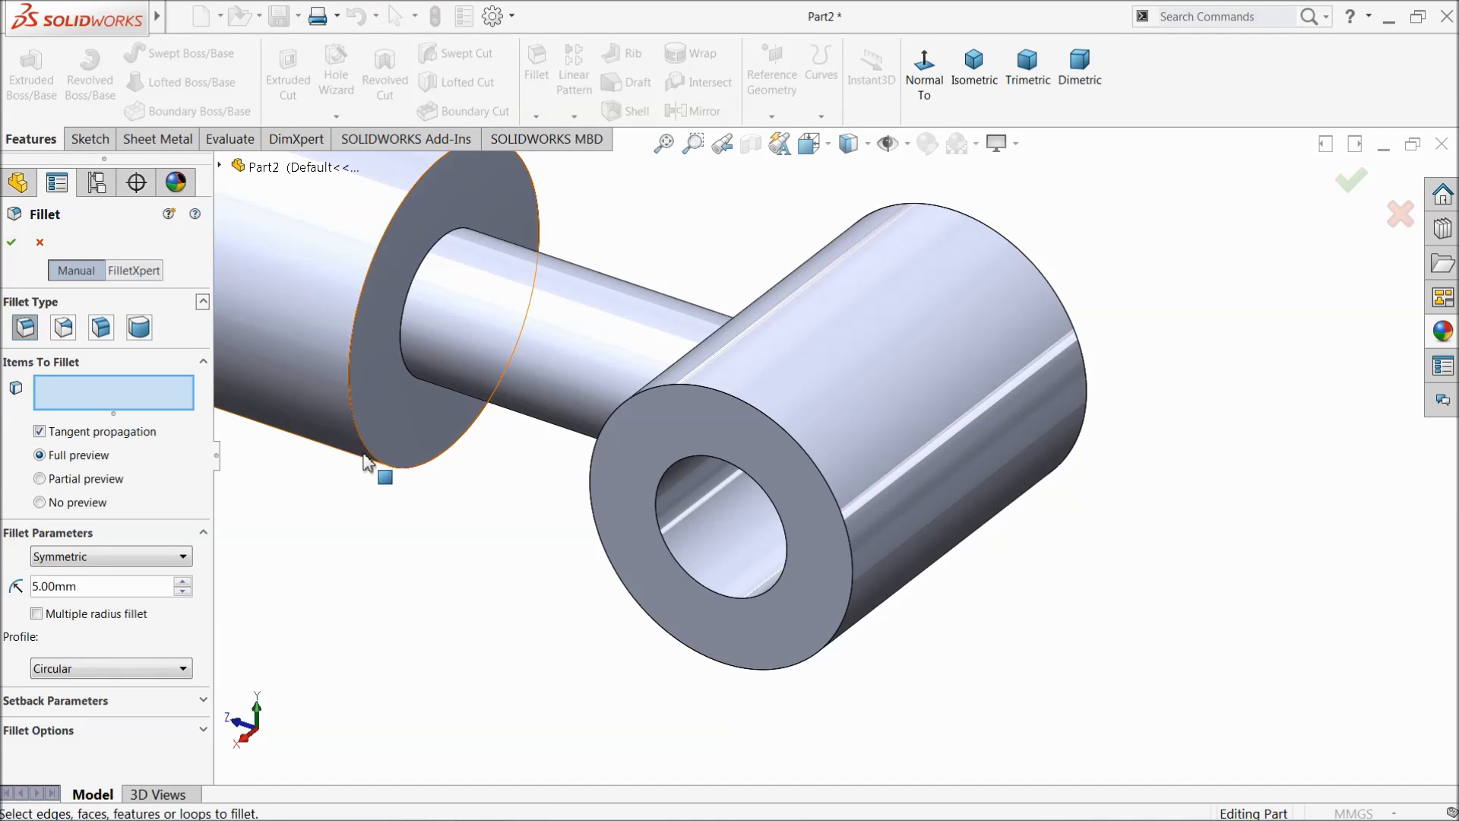
left_click(373, 463)
scroll(456, 456, "up", 5)
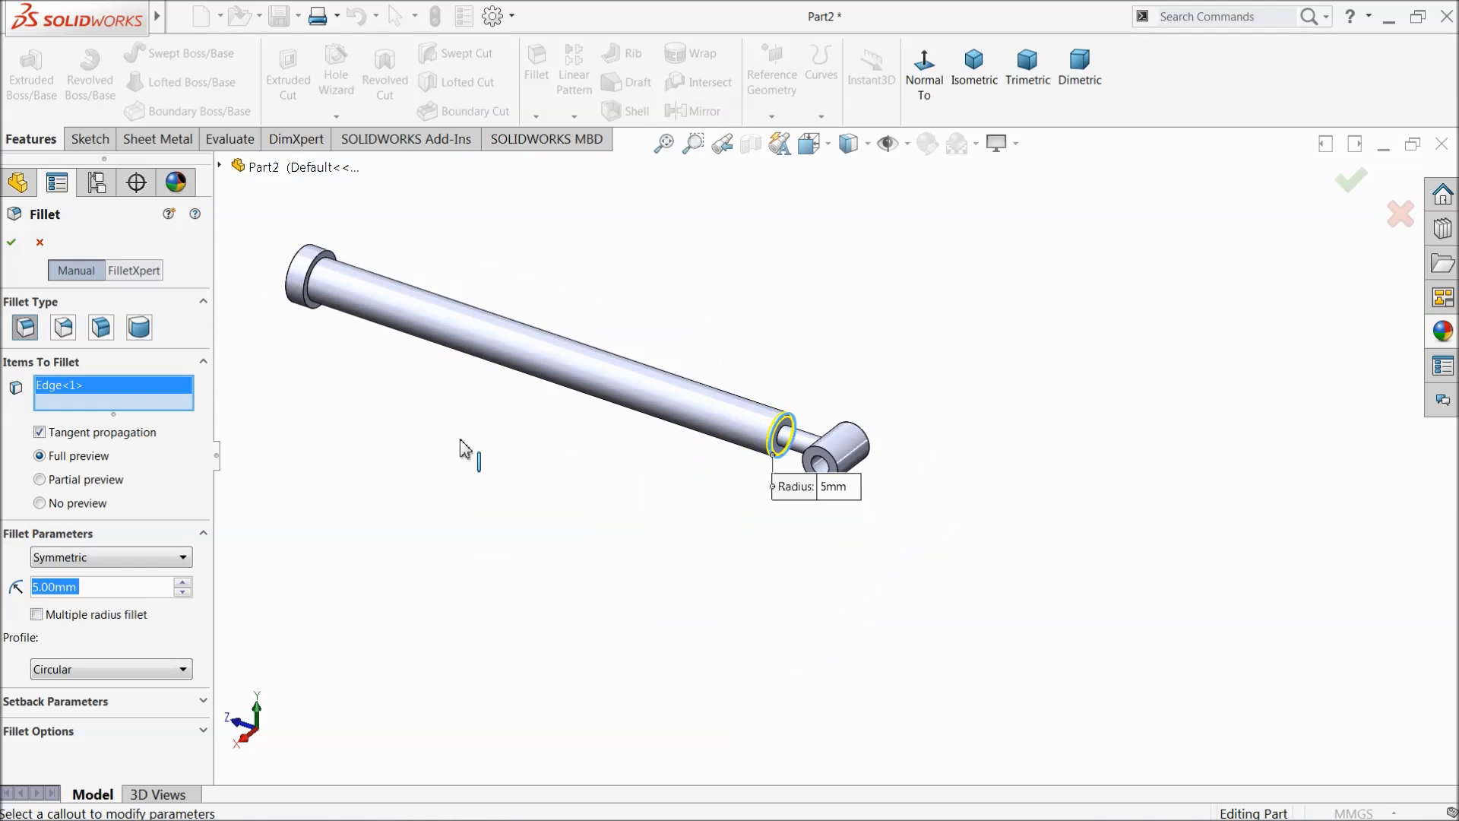
scroll(414, 326, "down", 5)
scroll(465, 348, "down", 4)
left_click(434, 340)
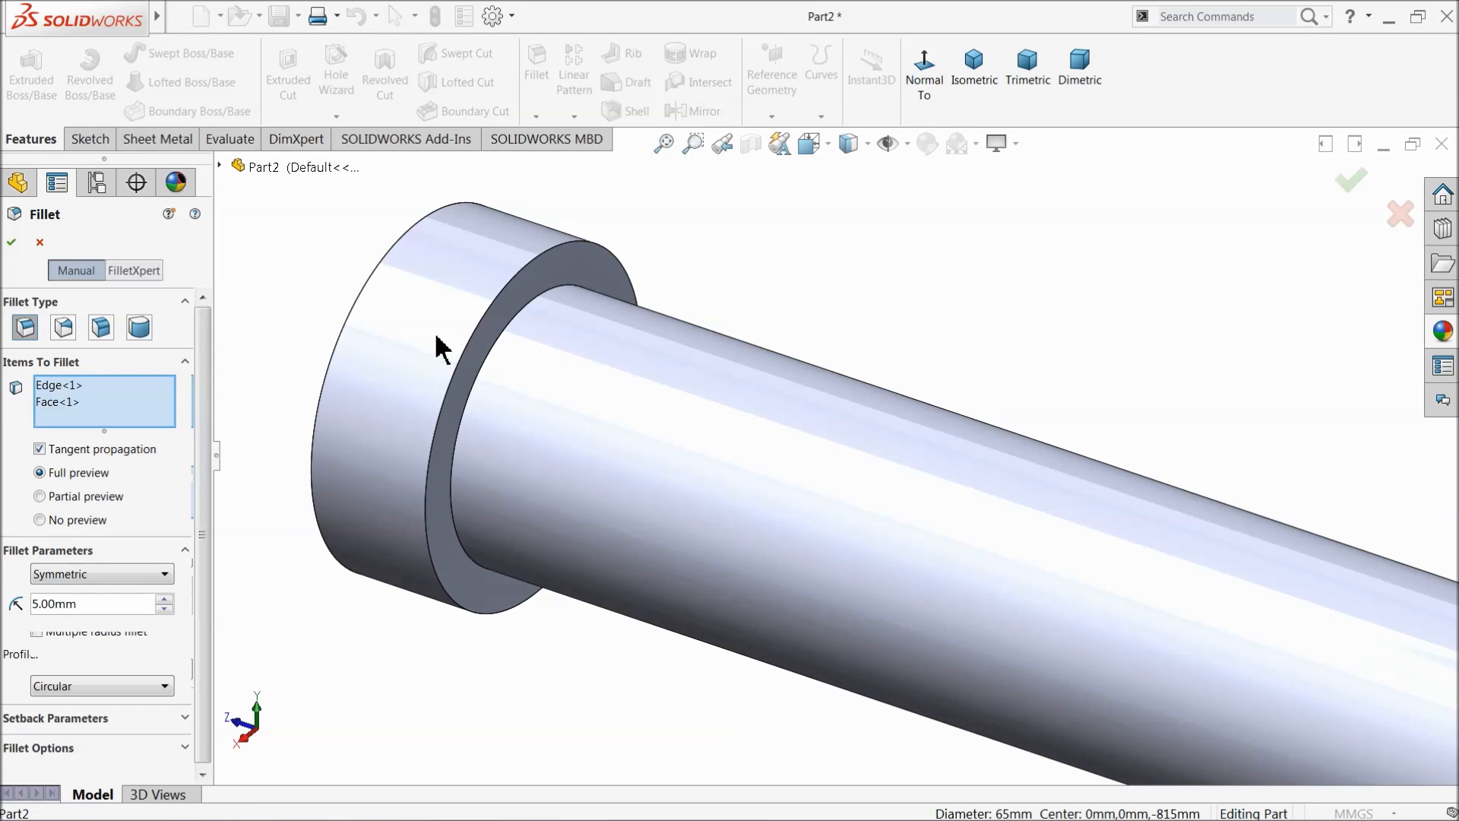
scroll(434, 340, "down", 1)
left_click(12, 242)
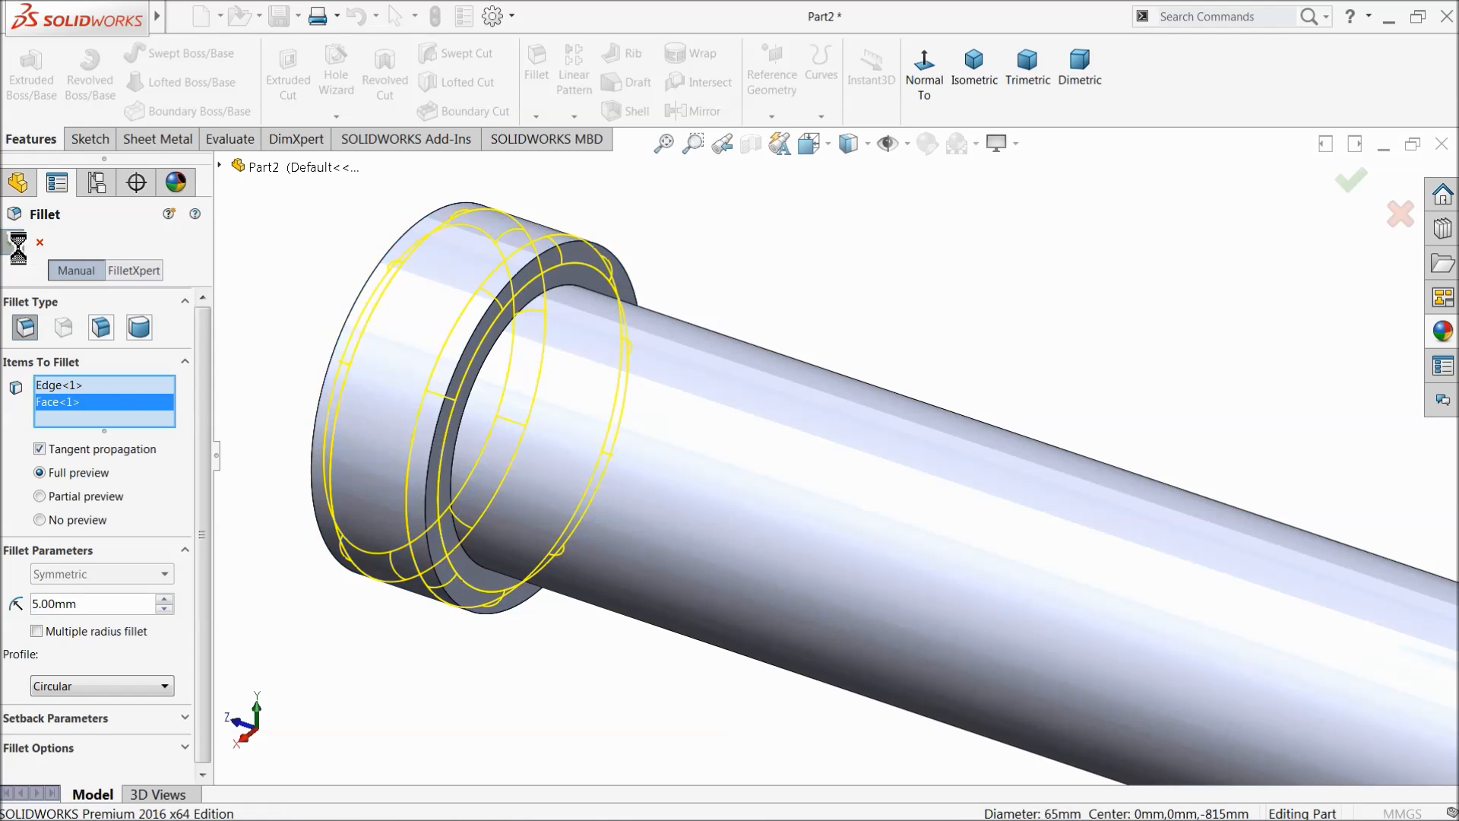
Step: Apply an orange-yellow colour with RGB 255, 200, 0 to the whole part
scroll(244, 342, "up", 4)
scroll(487, 414, "up", 5)
middle_click_drag(505, 417, 639, 525)
scroll(993, 523, "down", 5)
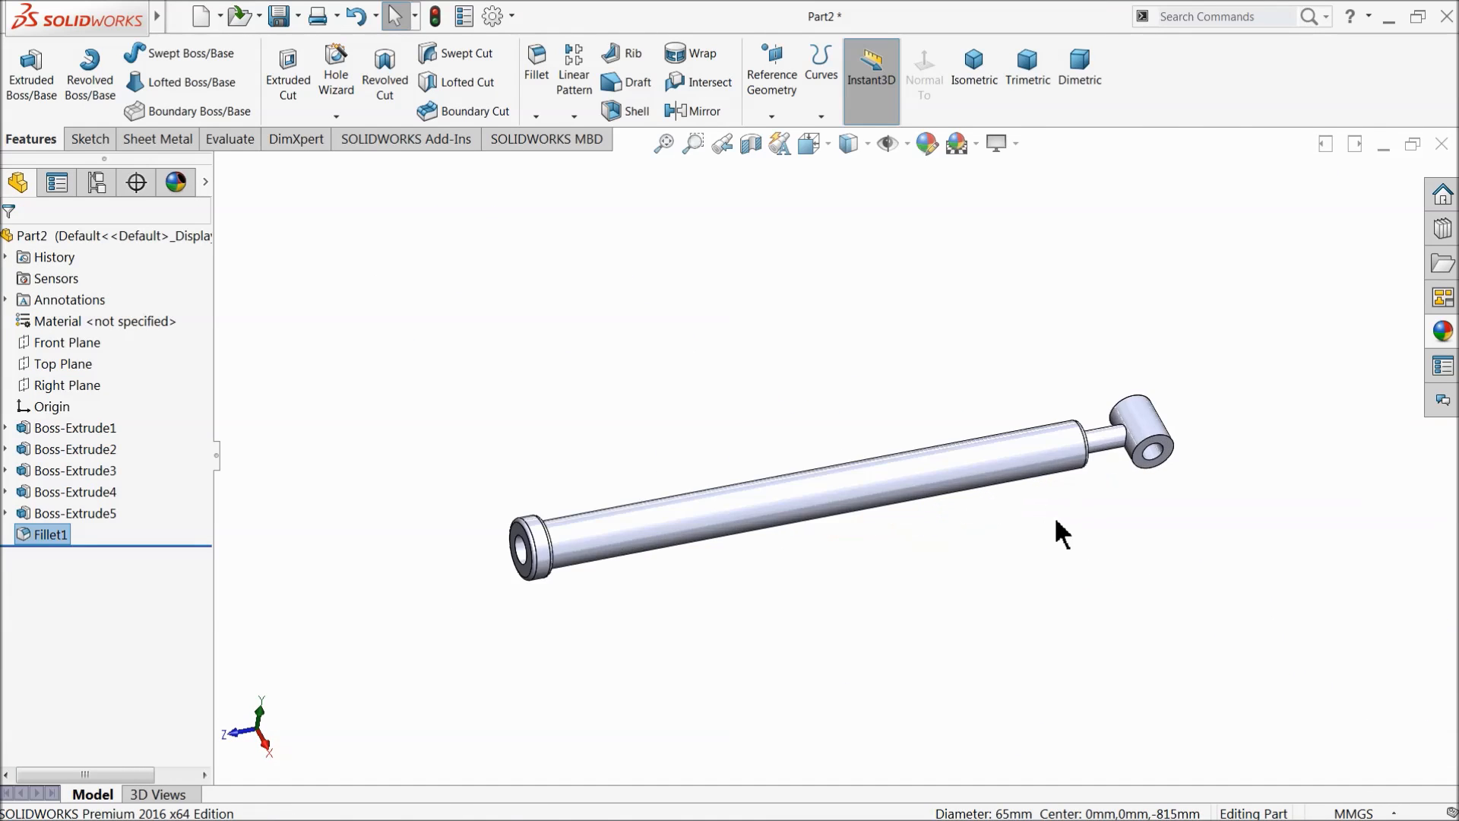
middle_click_drag(1000, 531, 864, 586)
left_click(459, 352)
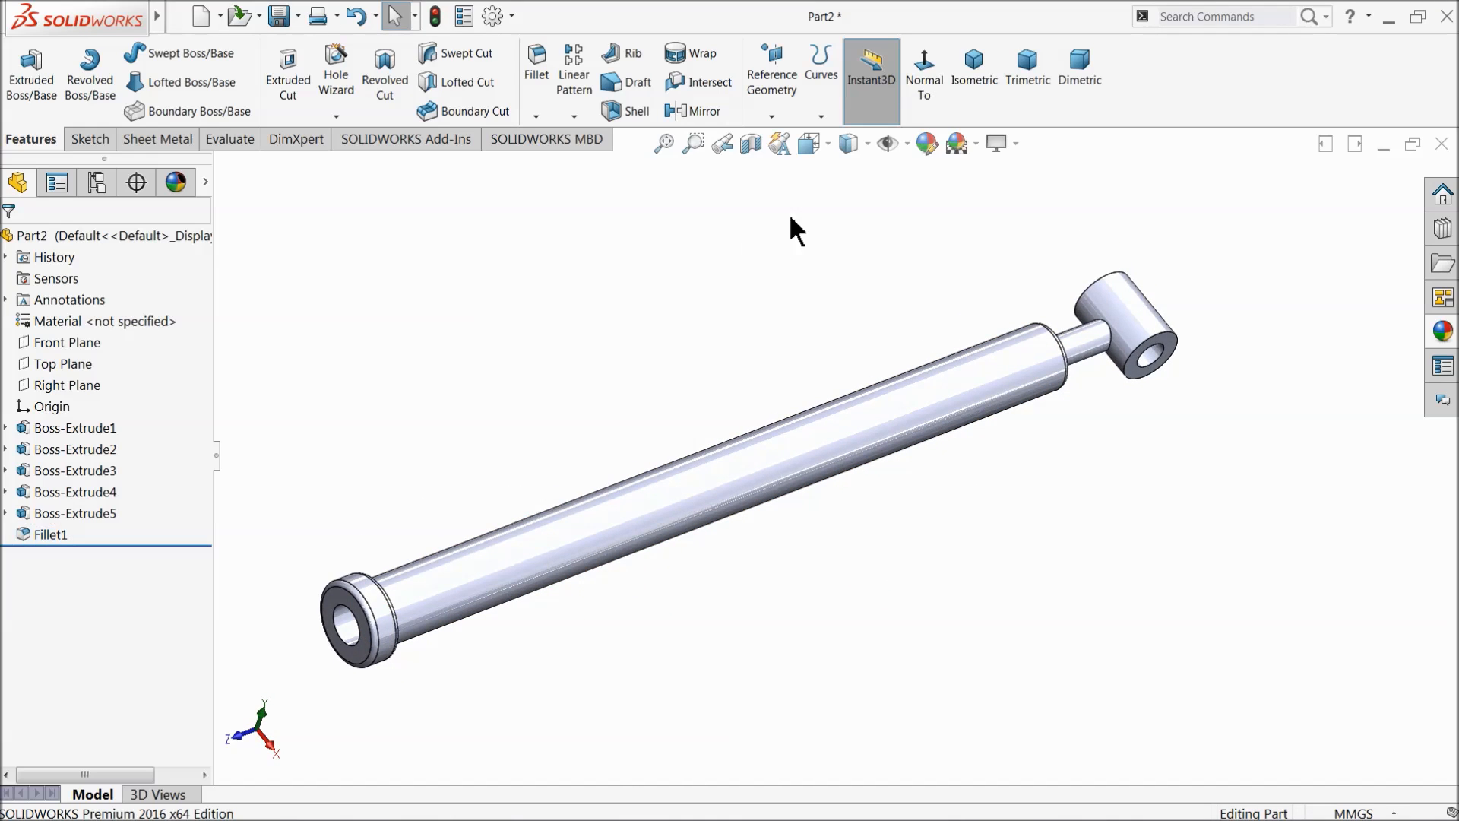
left_click(925, 143)
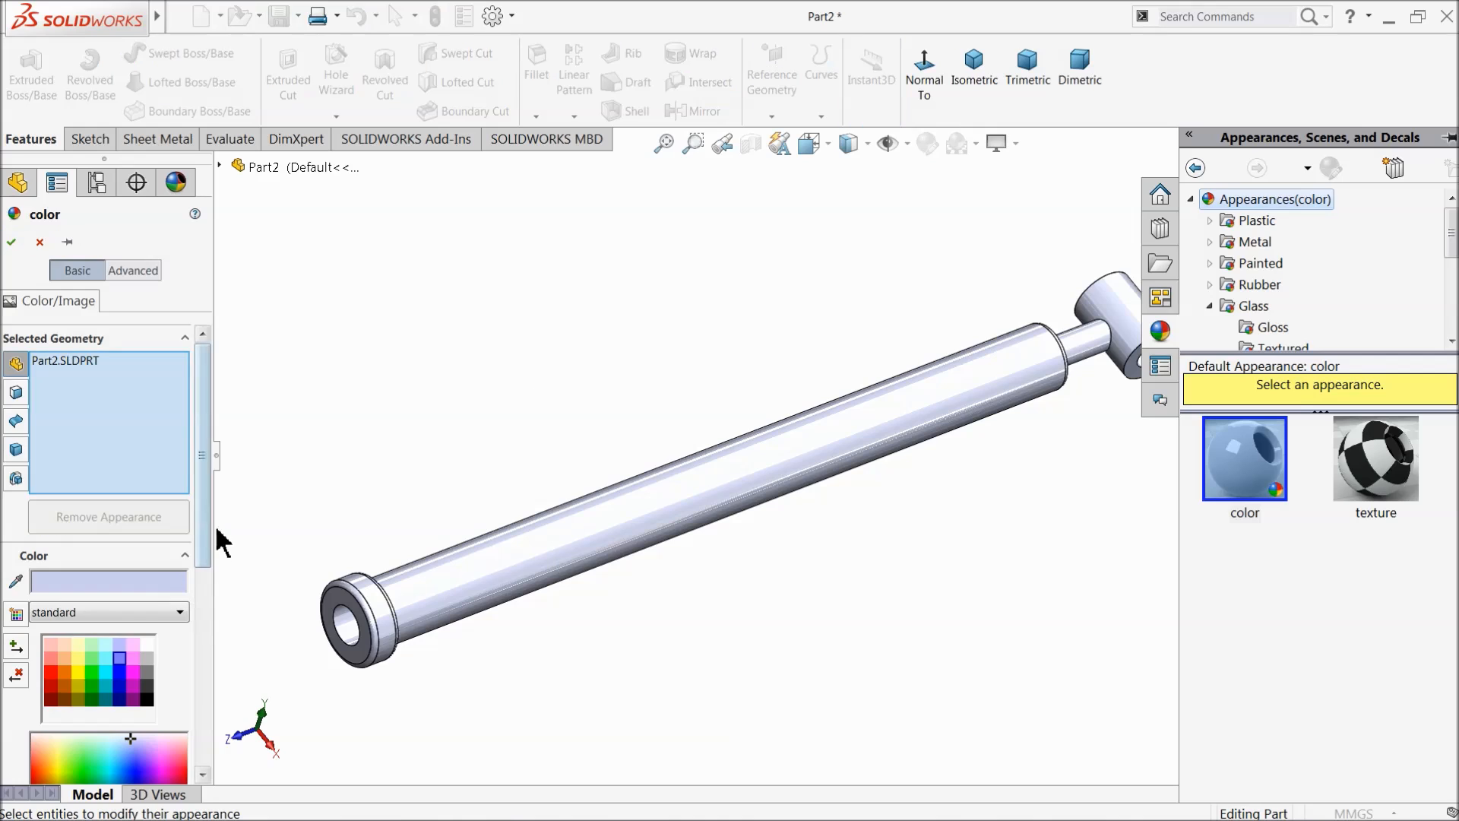
left_click_drag(204, 509, 216, 649)
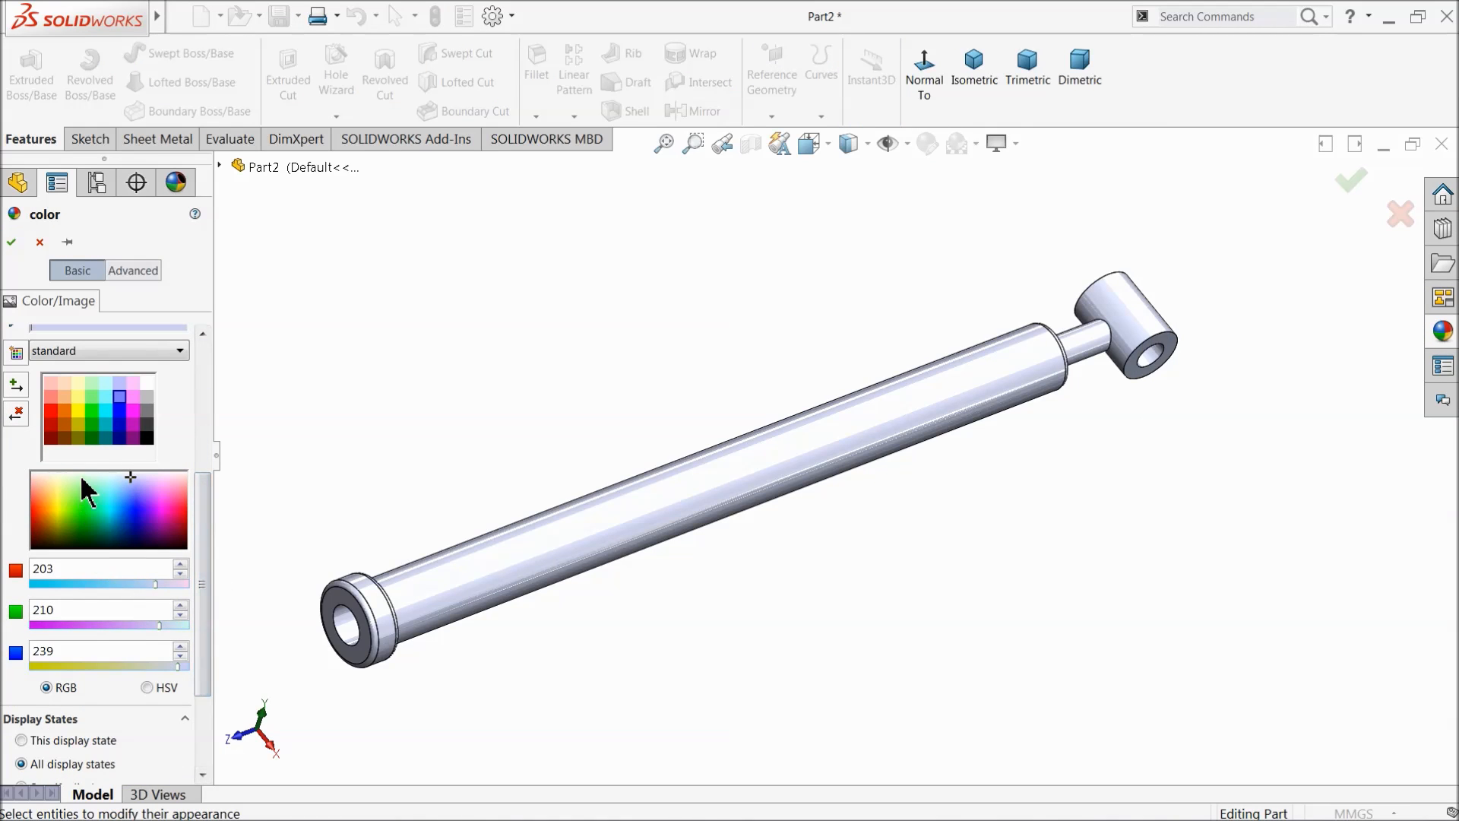
left_click(81, 411)
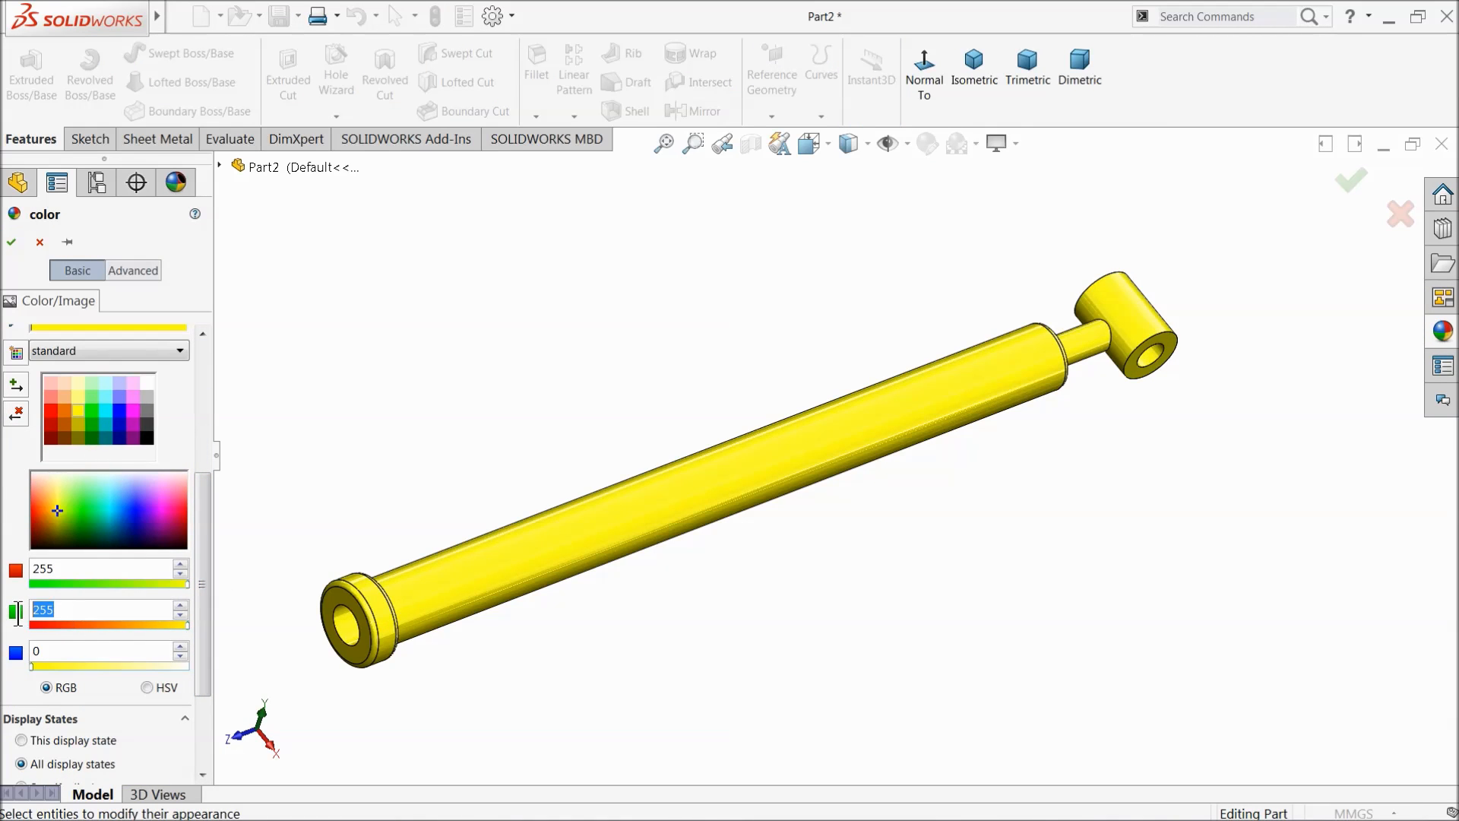
left_click(53, 612)
type("200")
key("Return")
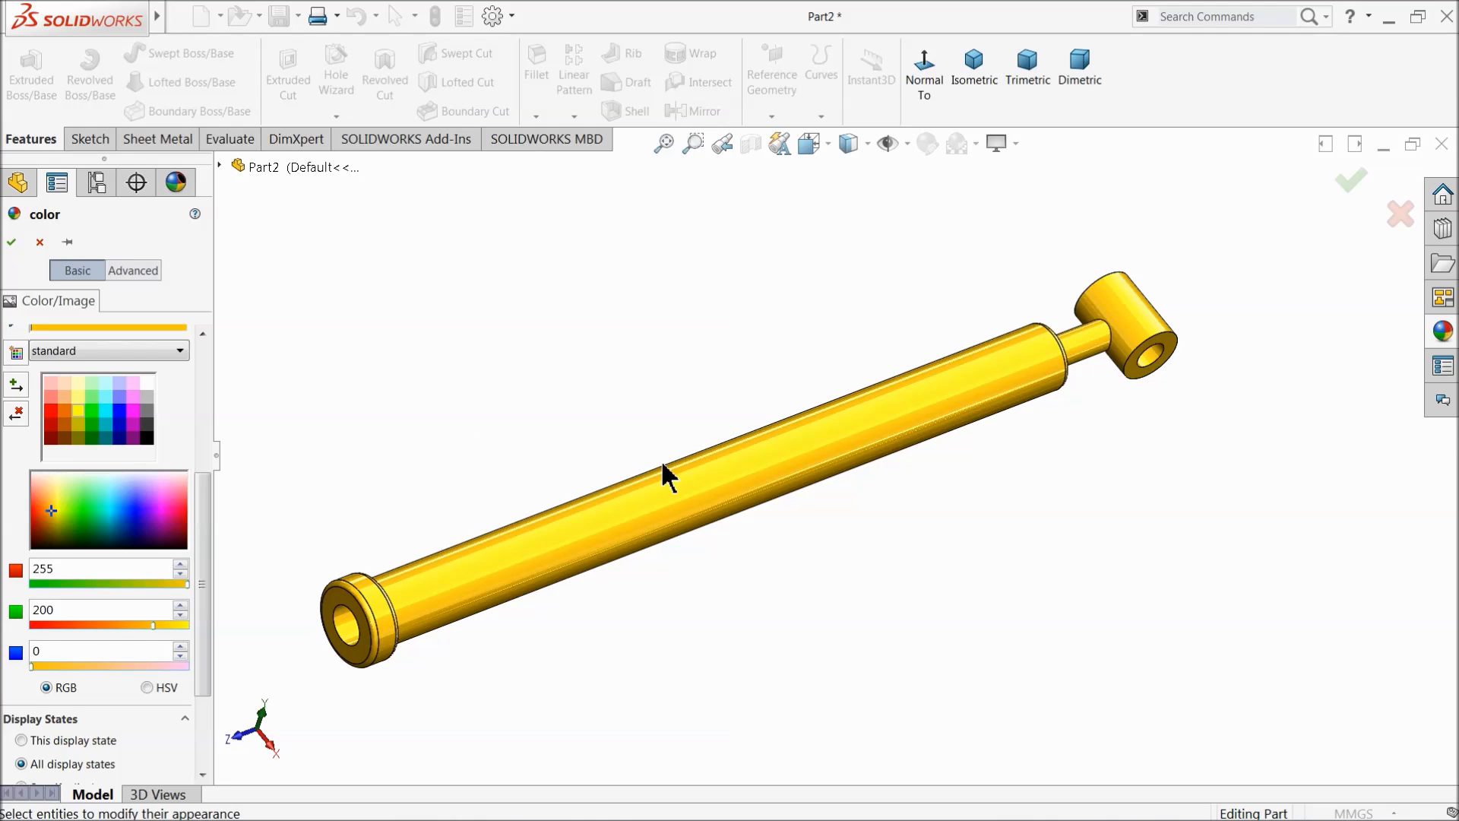
scroll(599, 481, "down", 2)
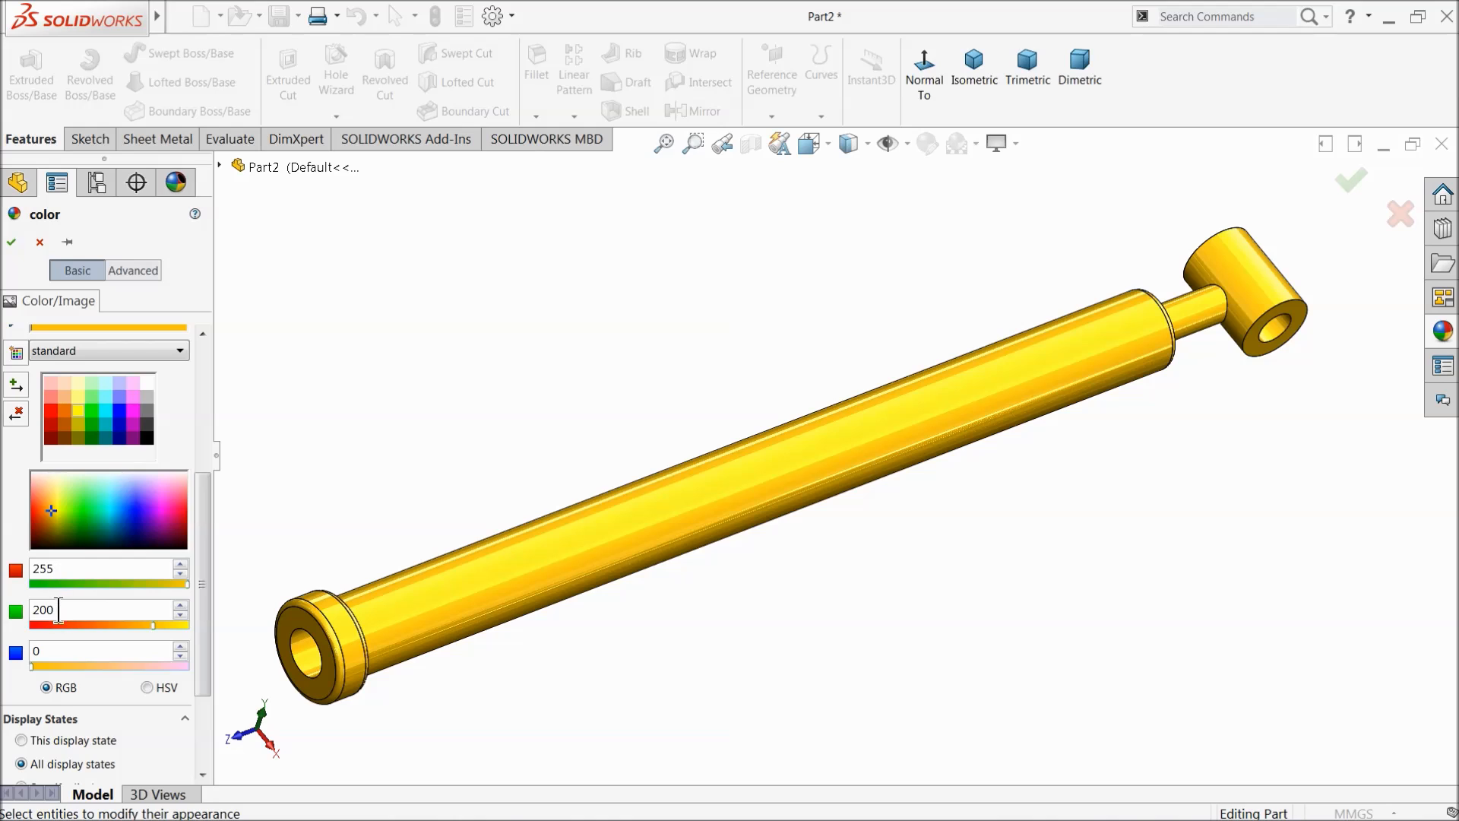
left_click(11, 243)
Step: Save the part as 10.Cylinder Body in the BobCat folder on the desktop
middle_click_drag(540, 426, 524, 380)
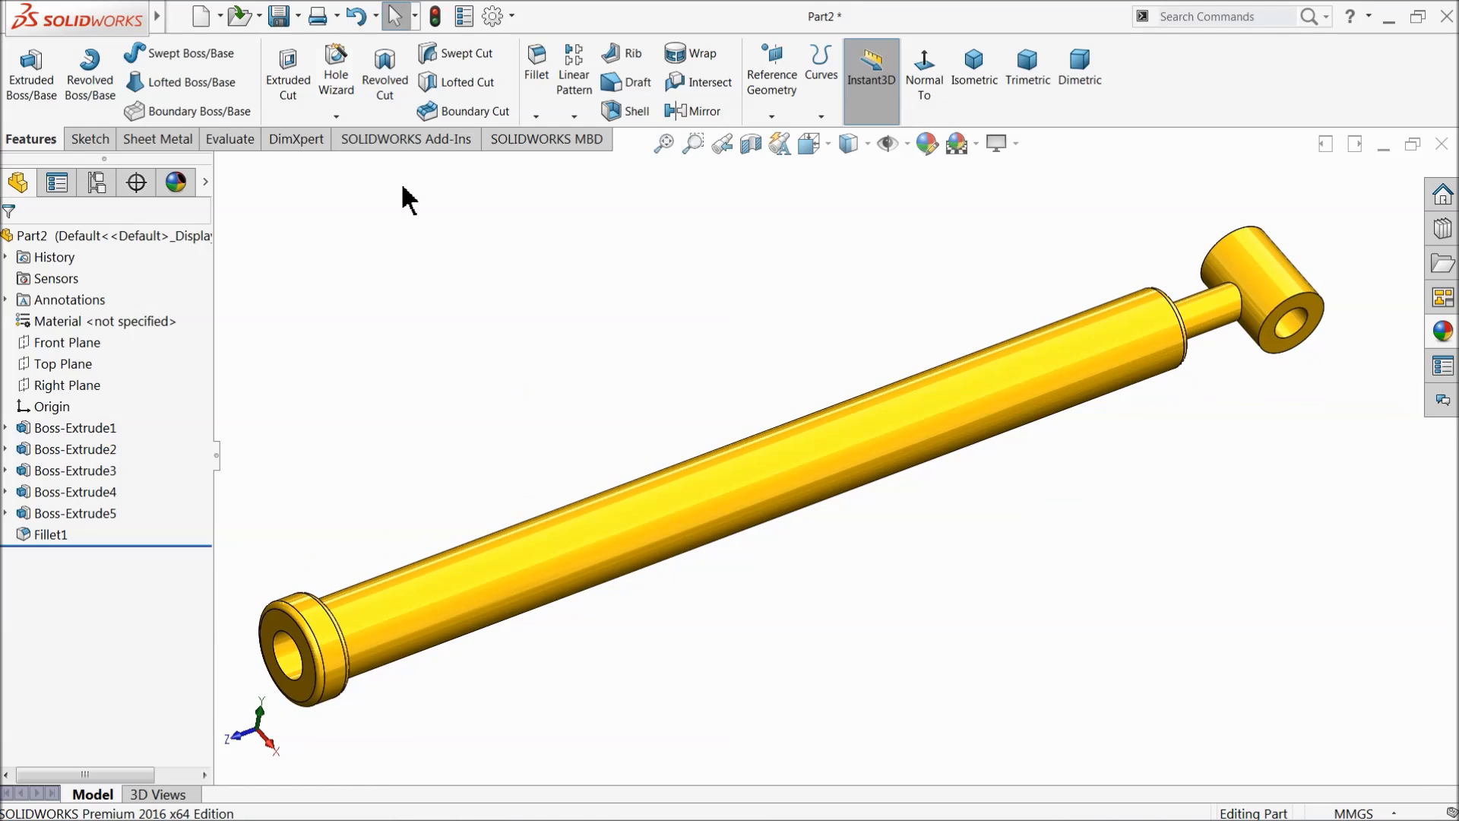
left_click(278, 16)
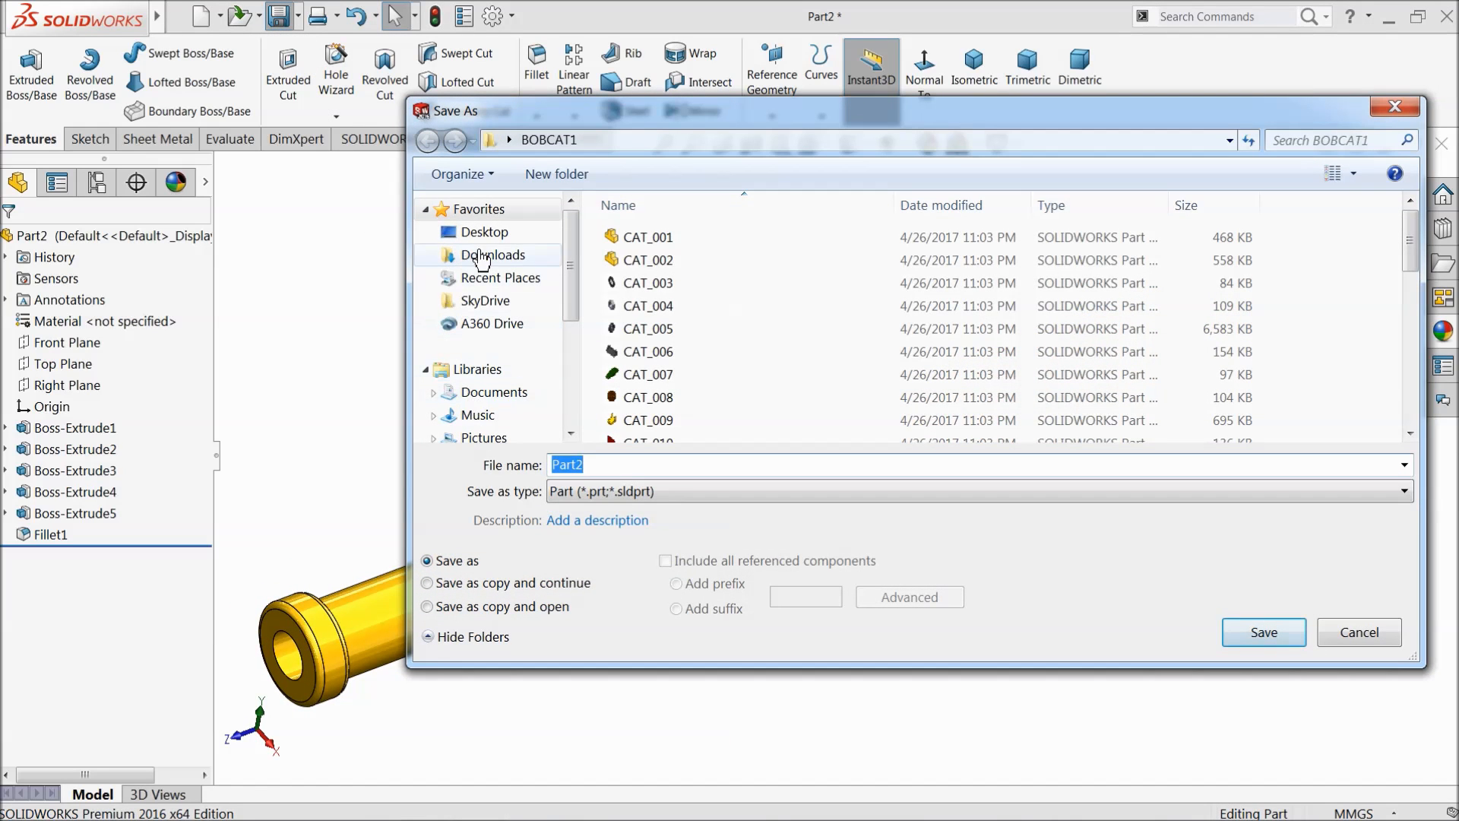
left_click(483, 234)
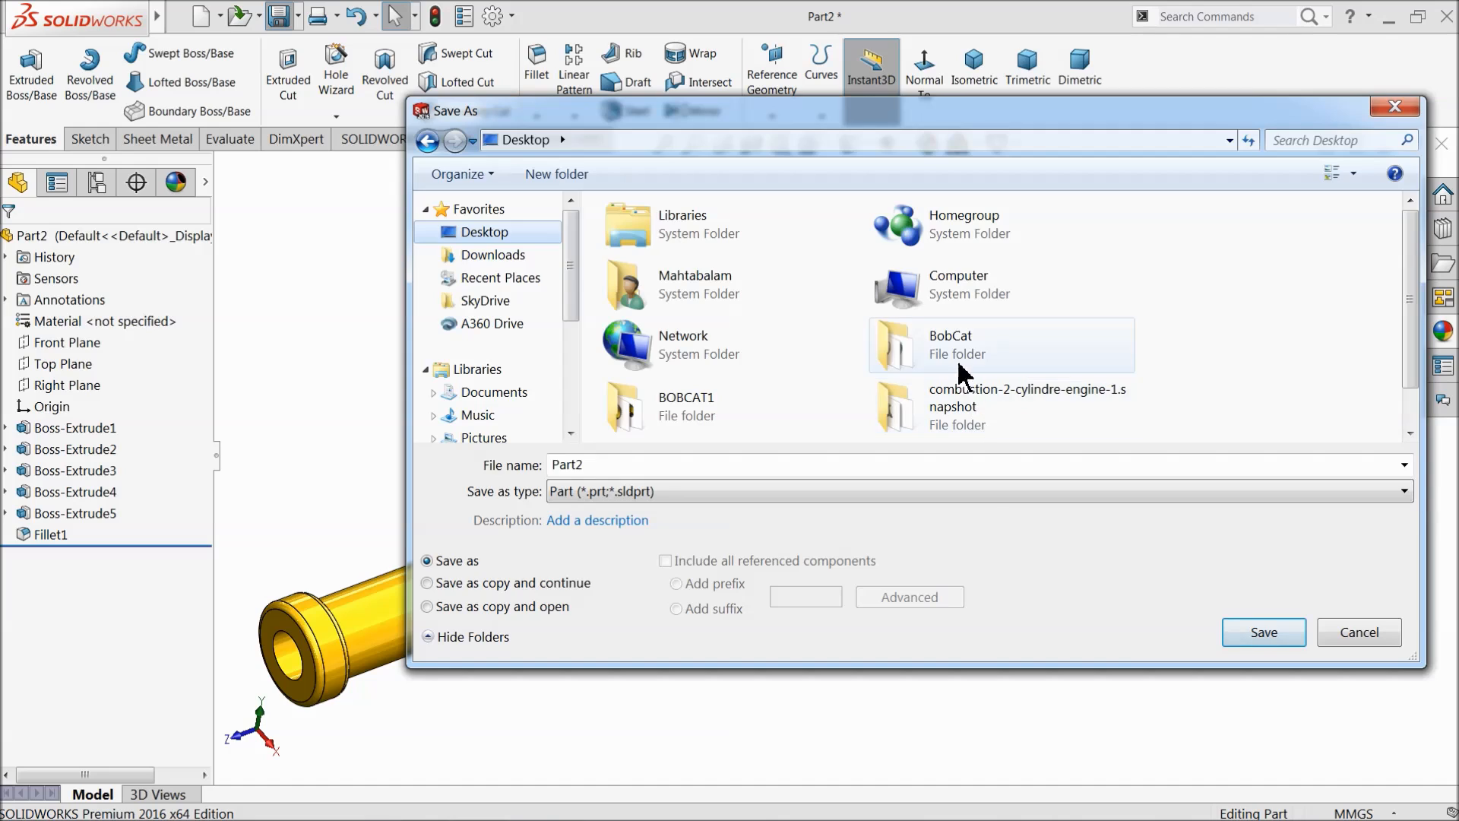
double_click(963, 371)
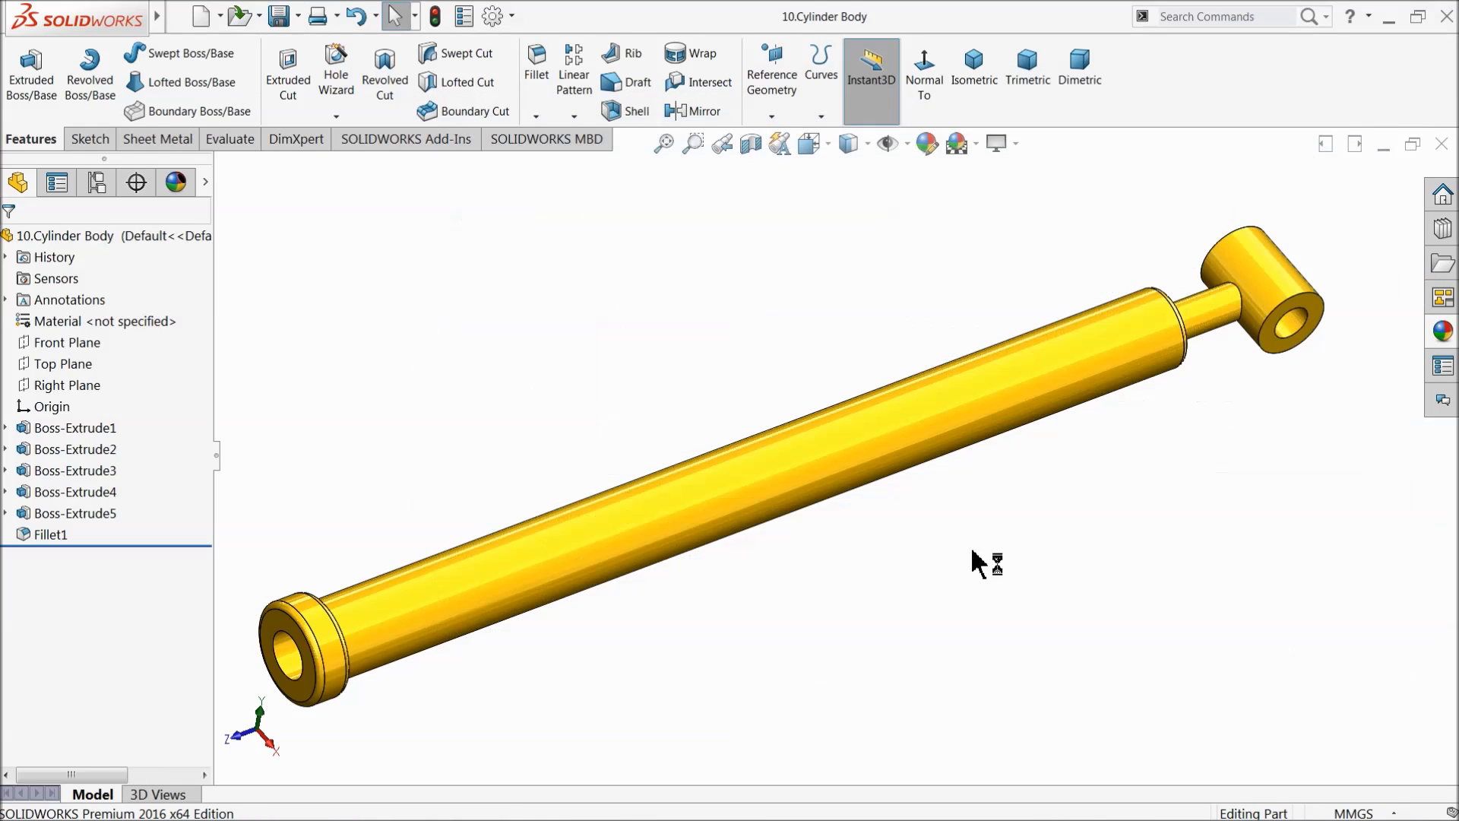
Step: In a new part, sketch two concentric circles centred on the origin of the Front Plane, the inner one about 67 mm in diameter
scroll(857, 521, "up", 2)
mouse_move(856, 521)
middle_mouse_down()
mouse_move(890, 476)
mouse_move(873, 528)
middle_mouse_up()
scroll(782, 527, "down", 1)
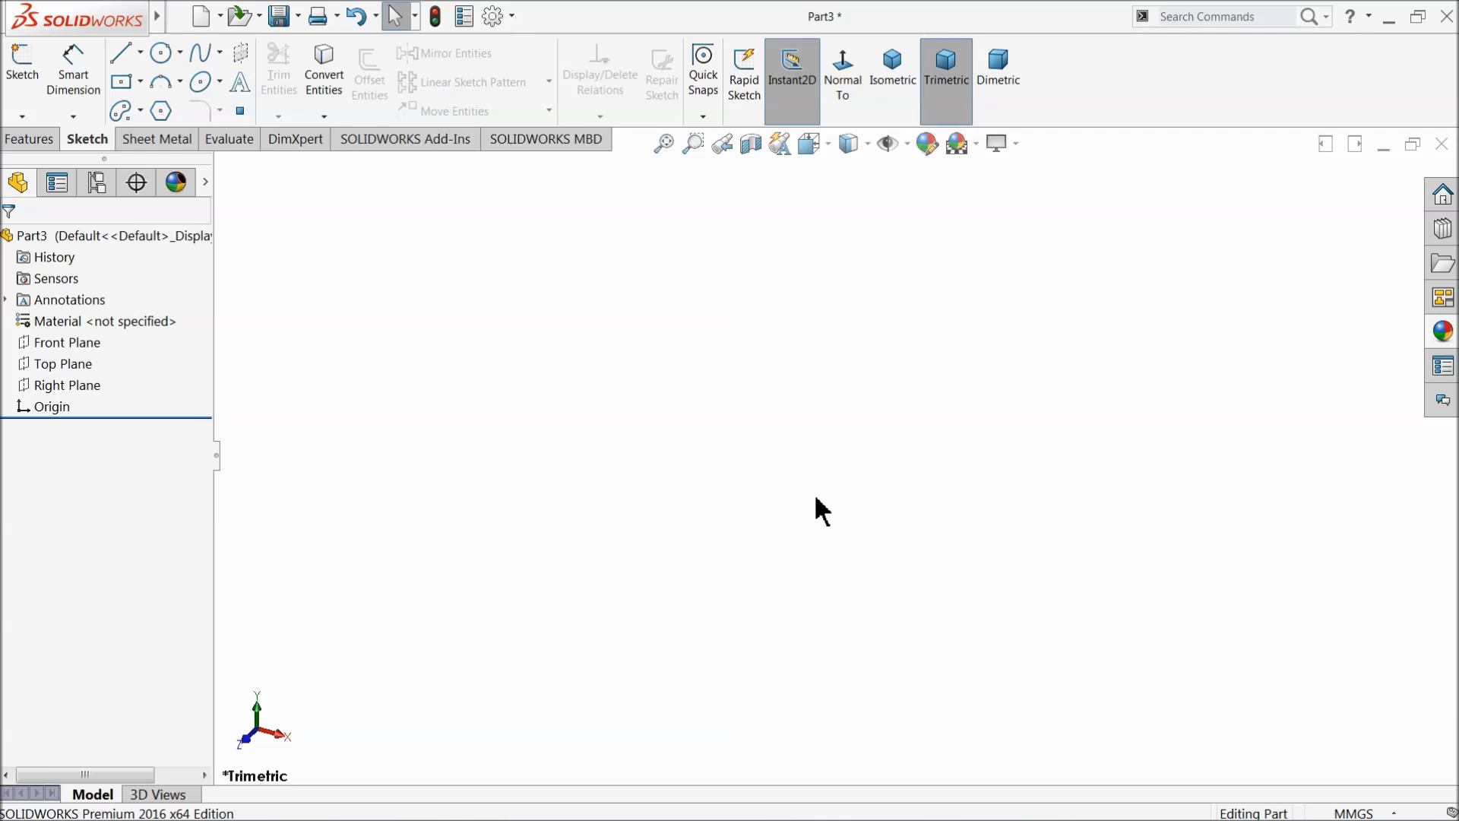
left_click(27, 347)
left_click(118, 319)
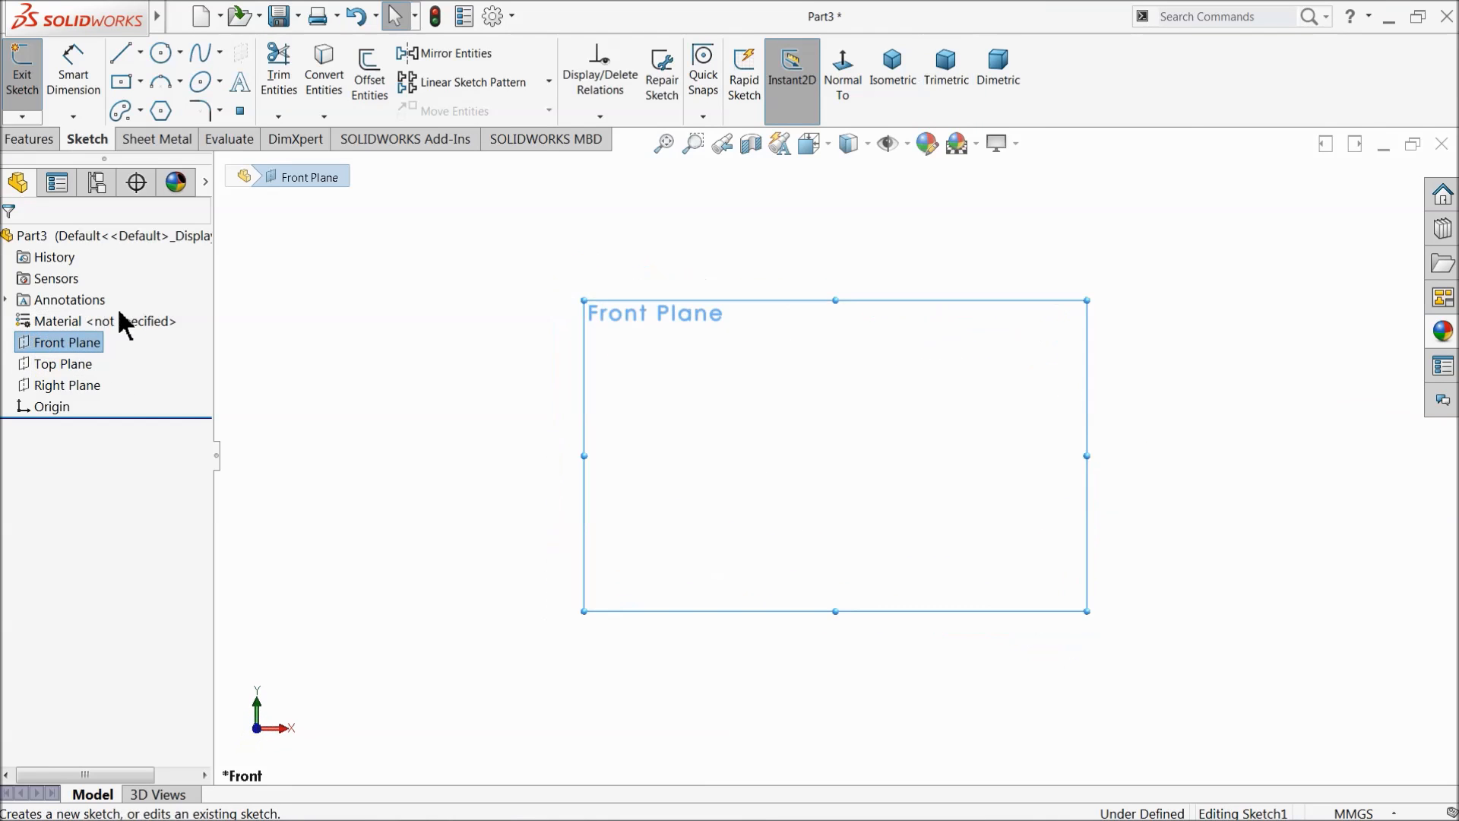
left_click(160, 53)
left_click_drag(836, 456, 757, 312)
mouse_move(836, 456)
left_mouse_down()
mouse_move(795, 384)
mouse_move(783, 389)
left_mouse_up()
scroll(854, 448, "down", 2)
scroll(861, 459, "down", 1)
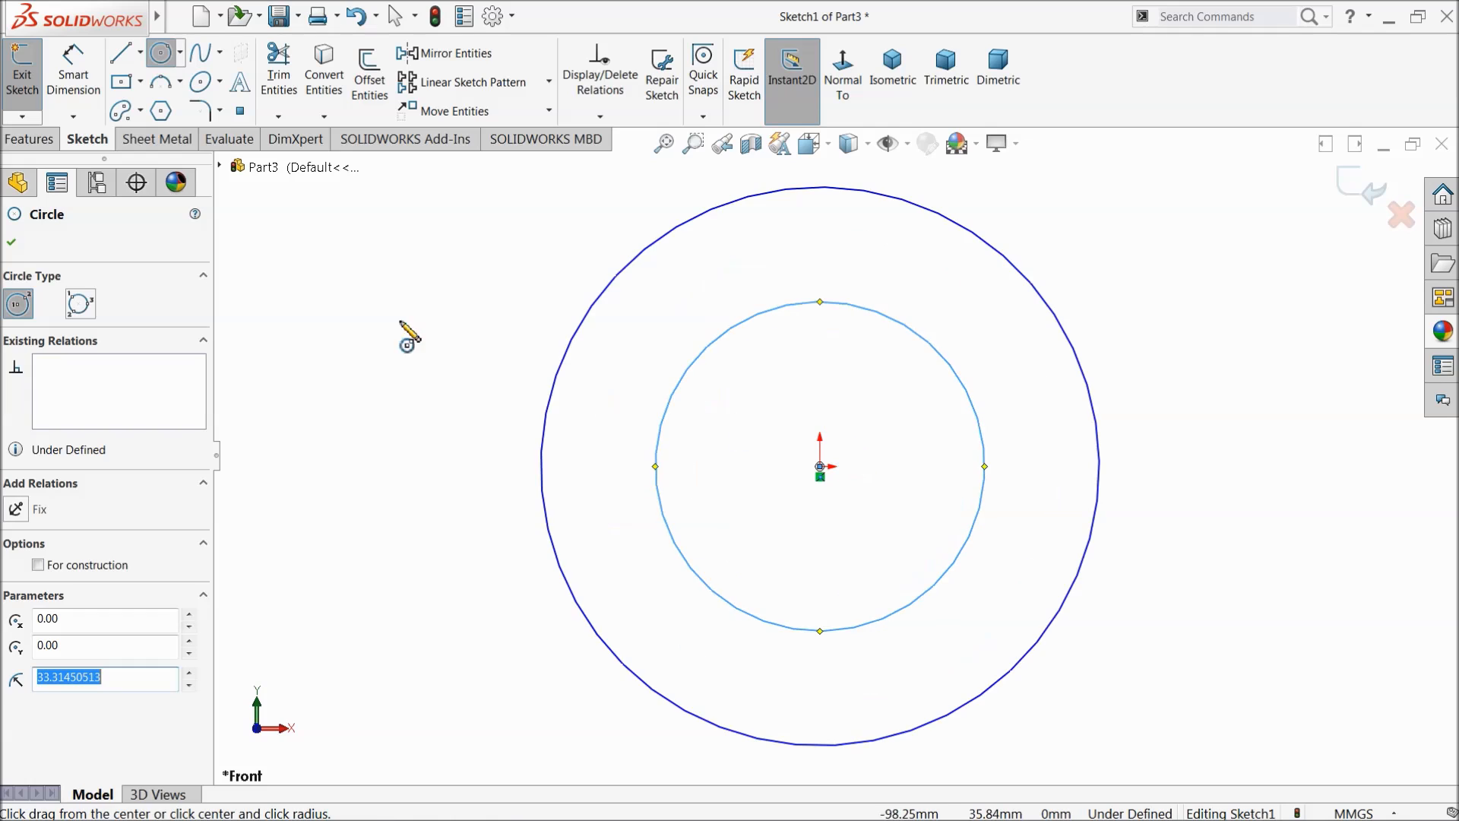
Step: Dimension the inner circle's diameter as 30 mm
left_click(76, 86)
left_click(659, 436)
left_click(456, 418)
type("30")
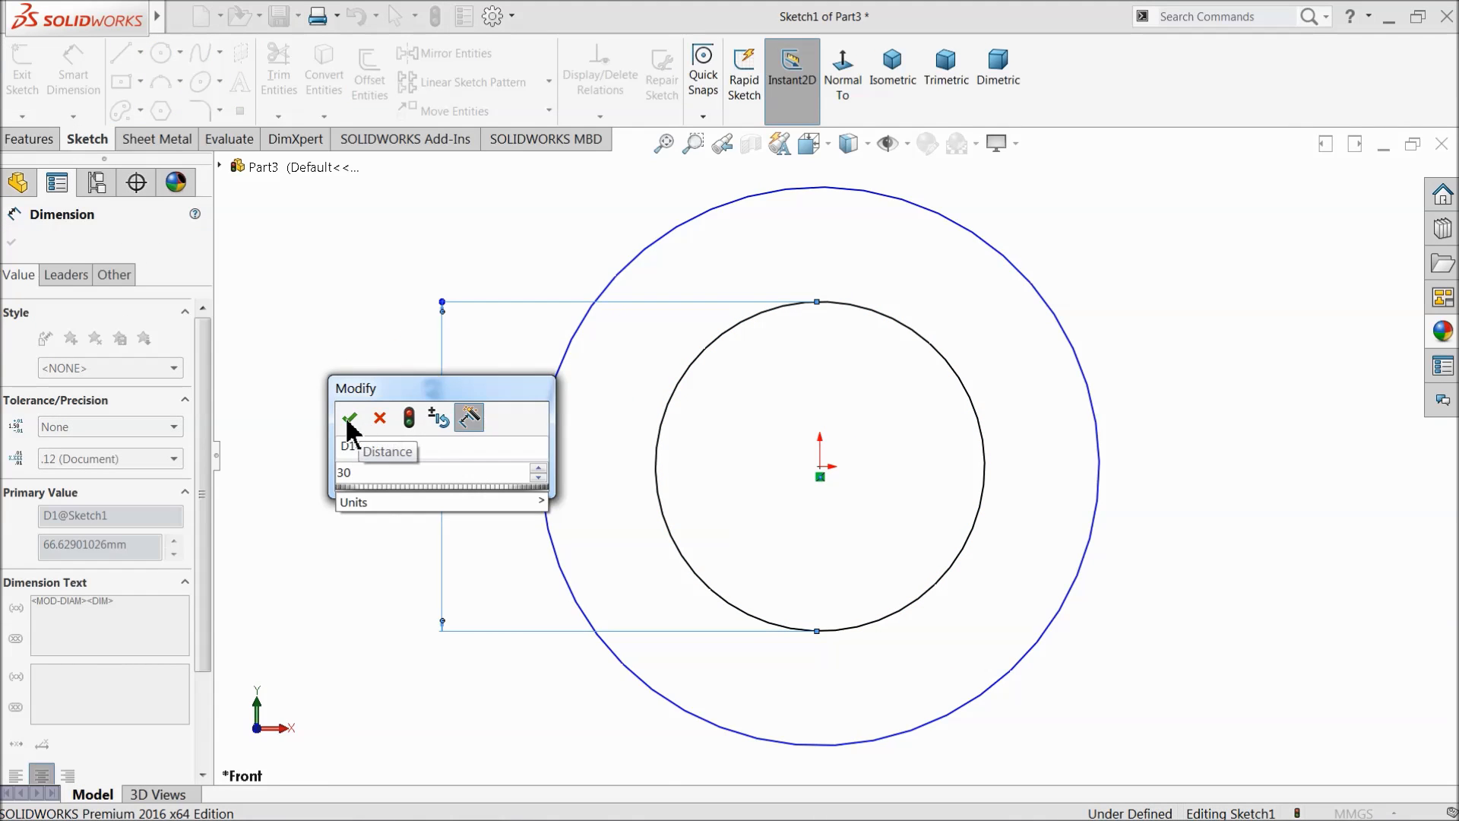
left_click(350, 420)
Step: Dimension the radial gap between the inner and outer circles as 15 mm
left_click(576, 346)
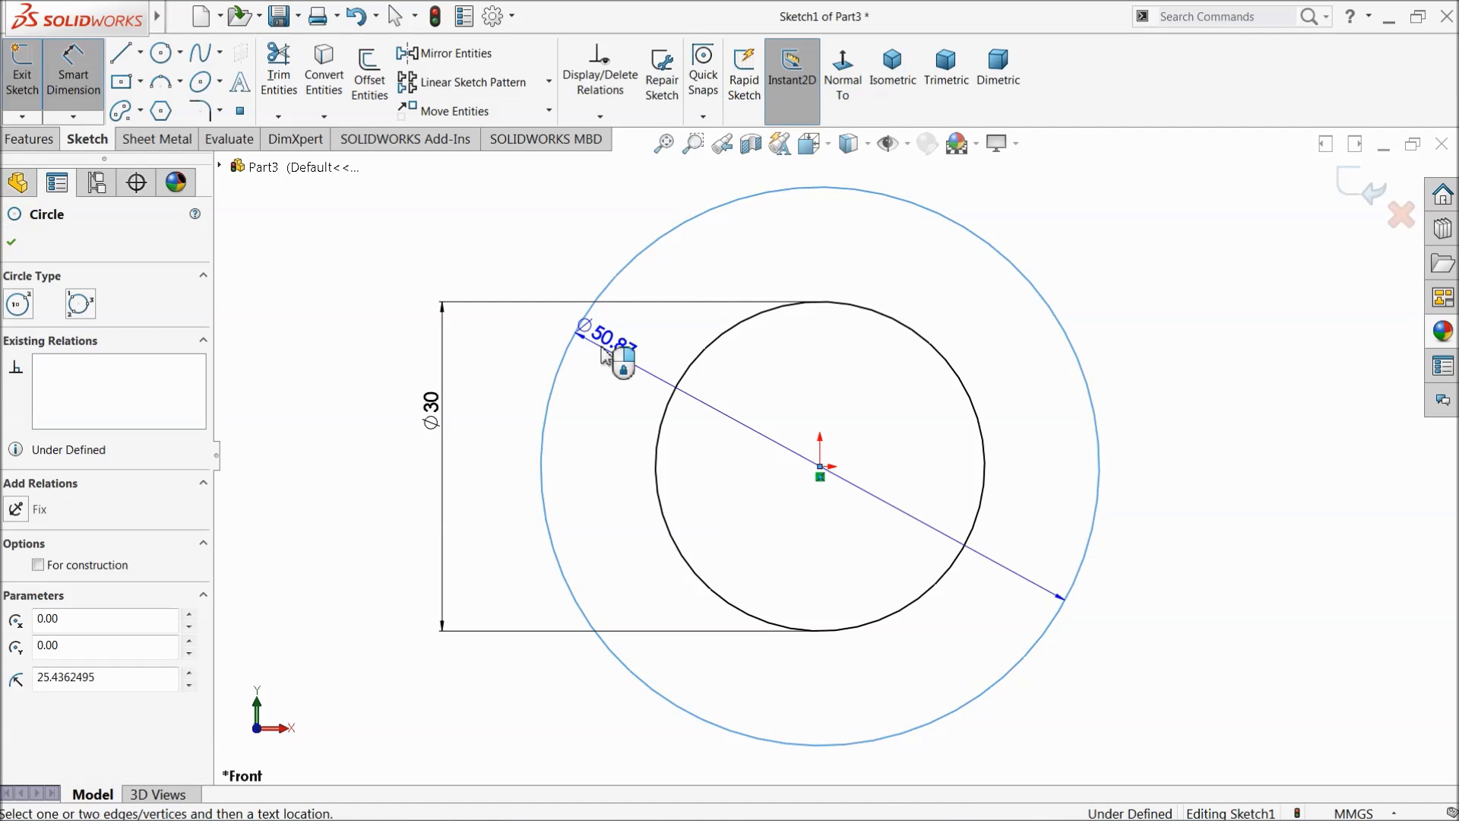
left_click(660, 387)
left_click(625, 378)
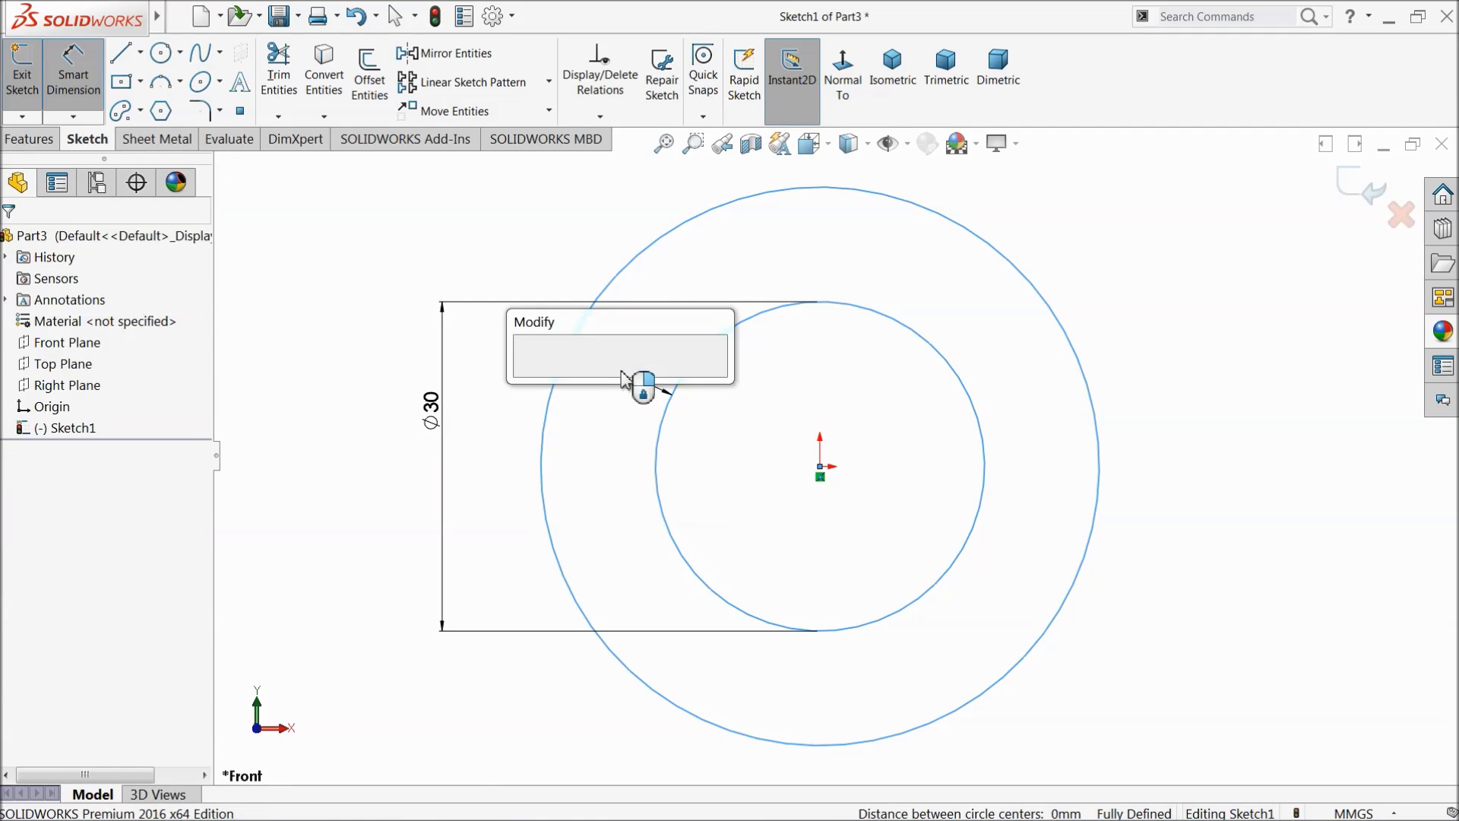
type("15")
left_click(528, 375)
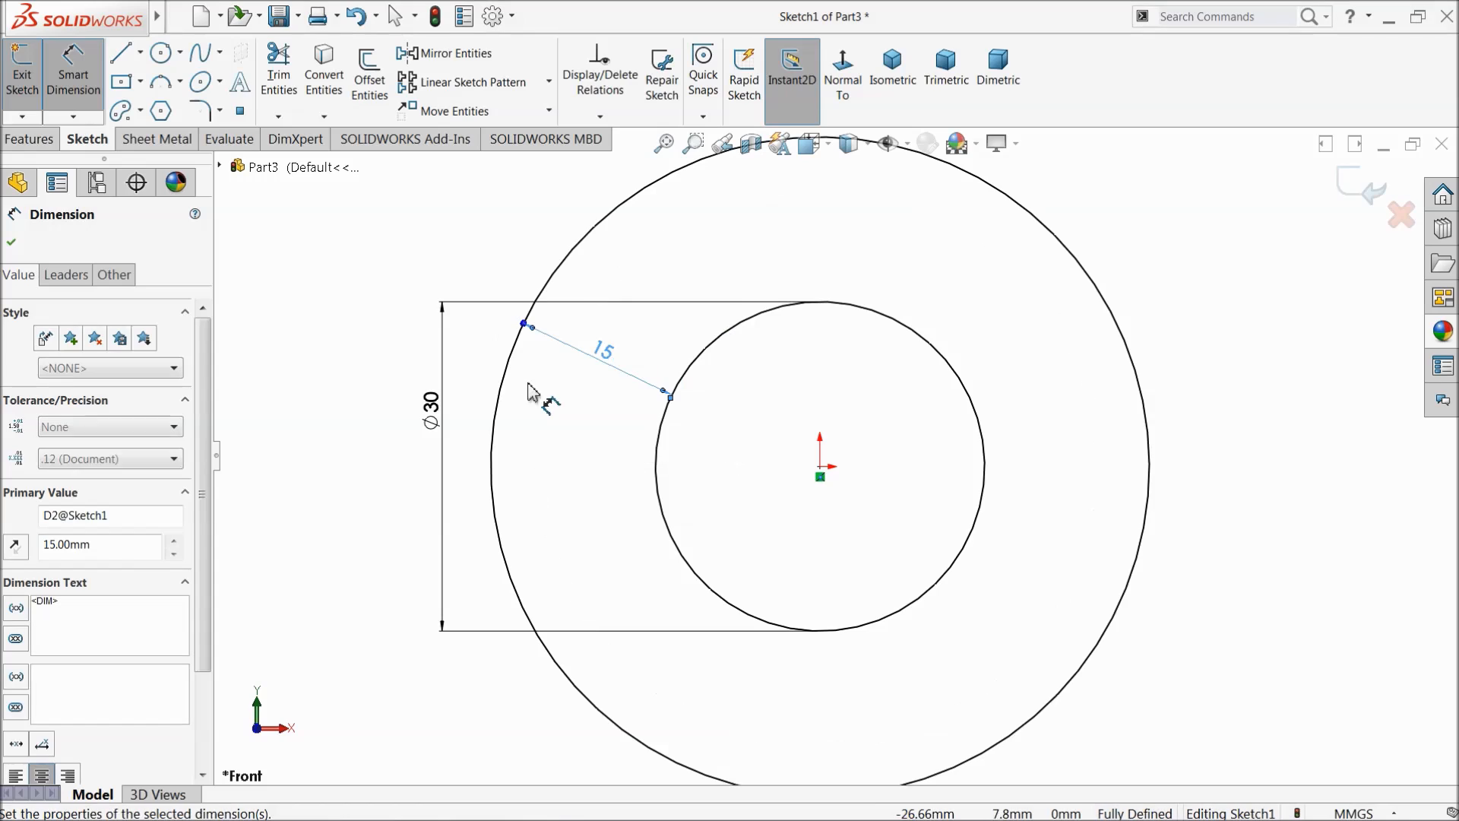
scroll(824, 465, "up", 3)
scroll(734, 448, "down", 2)
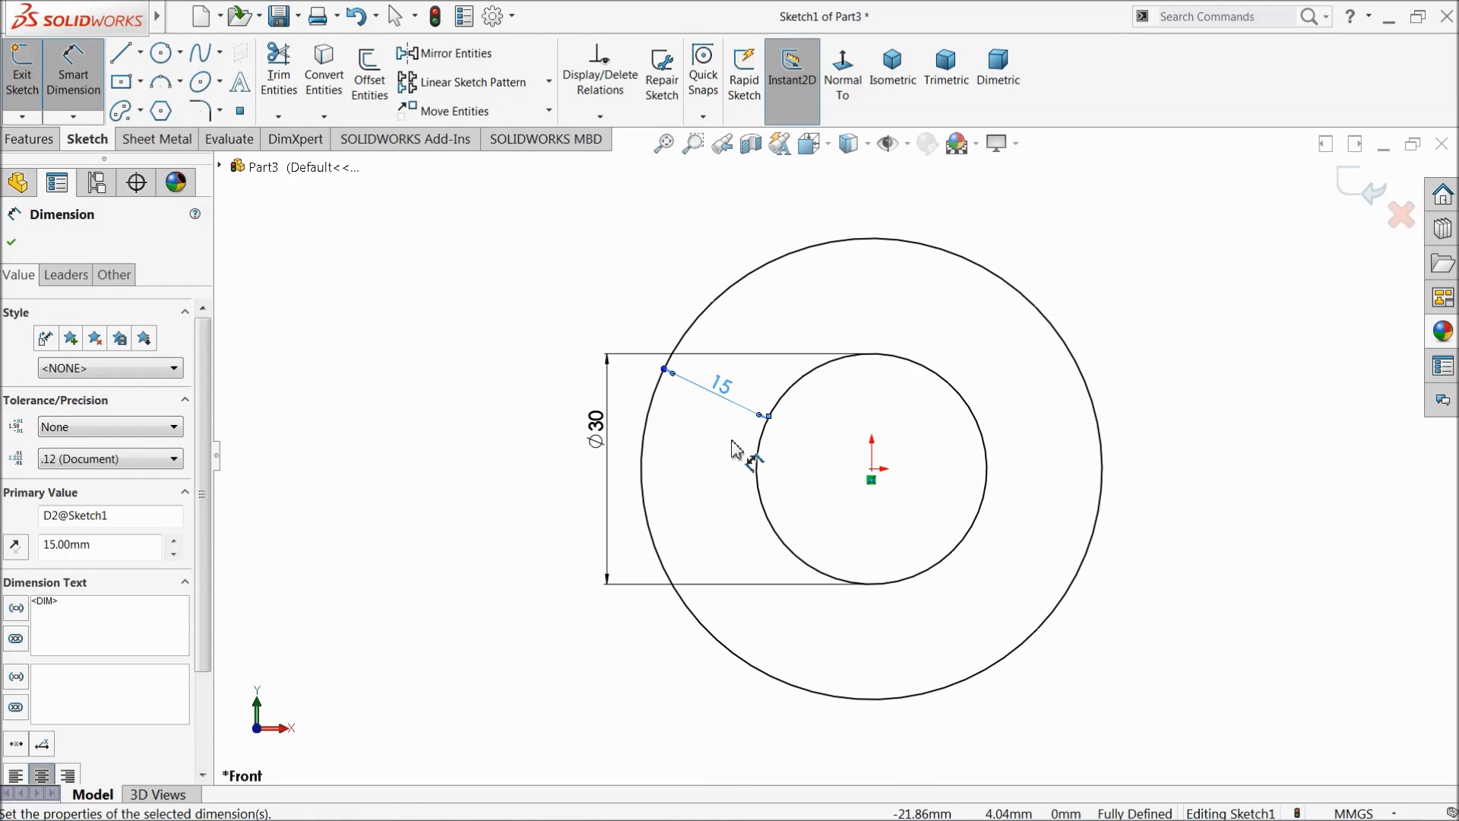
left_click(14, 243)
Step: Extrude the ring between the two circles 80 mm with the Mid Plane end condition
left_click(43, 132)
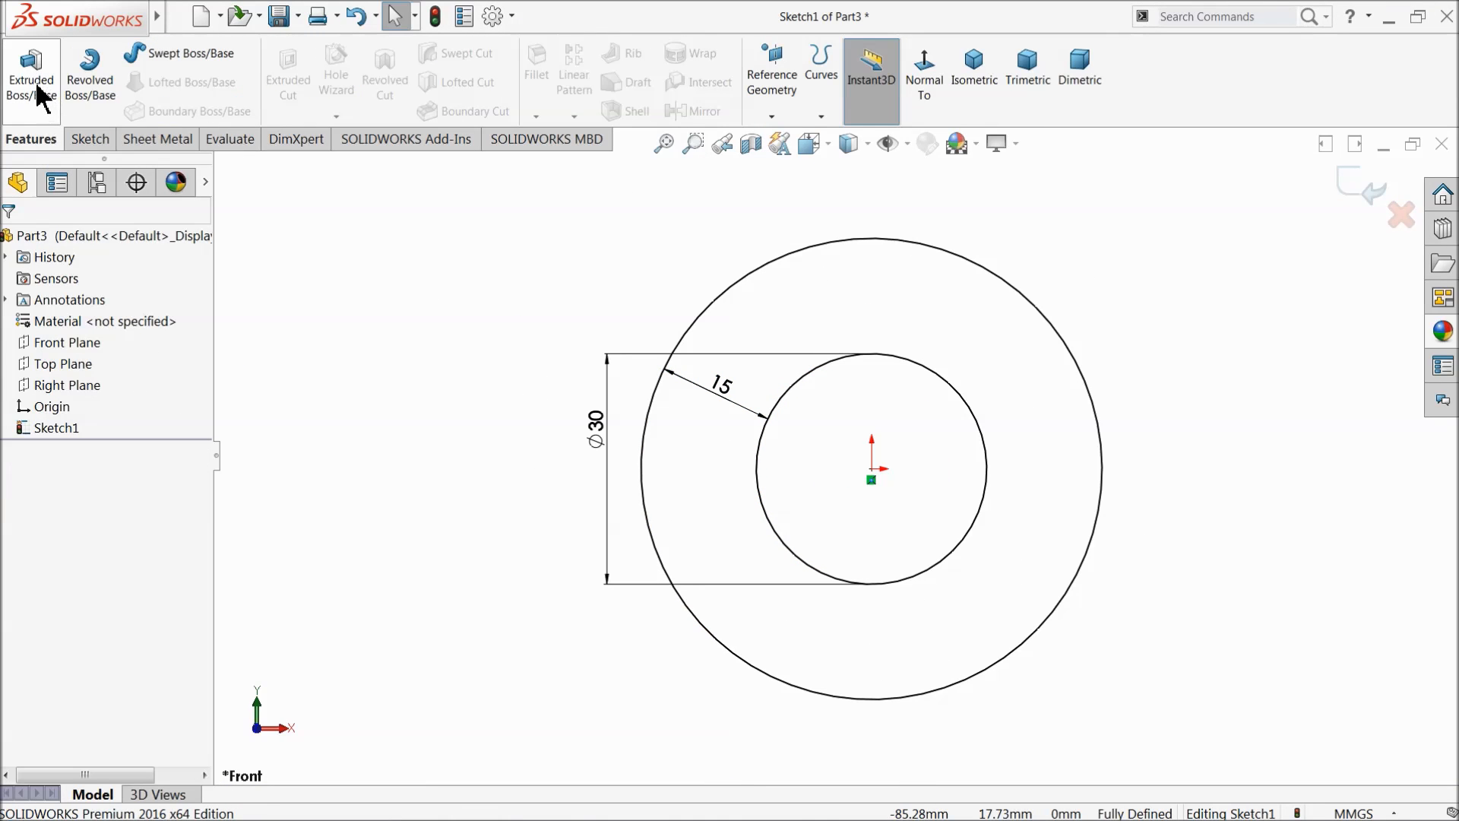
left_click(38, 97)
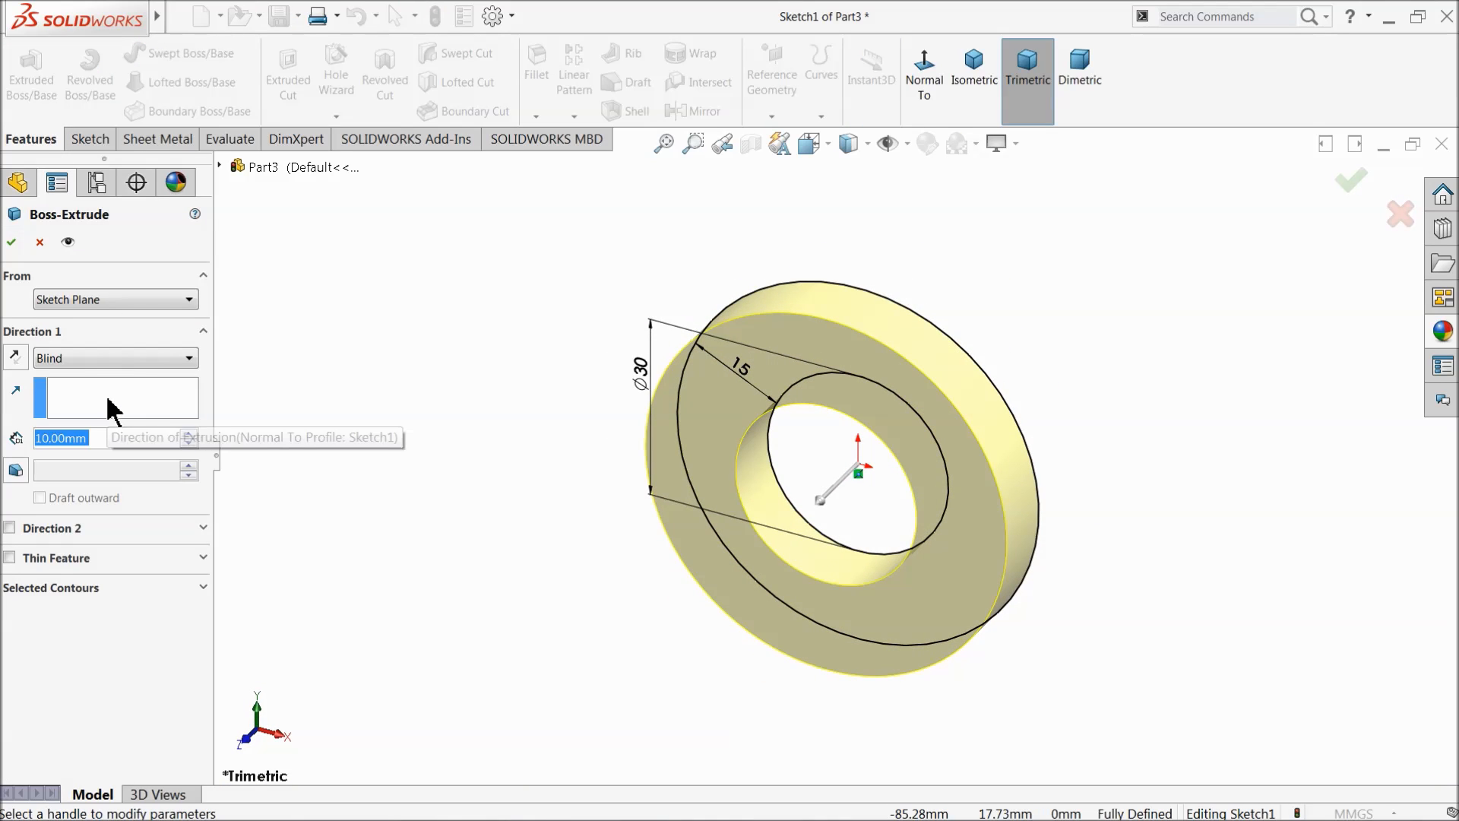
type("80")
key("Return")
left_click(81, 364)
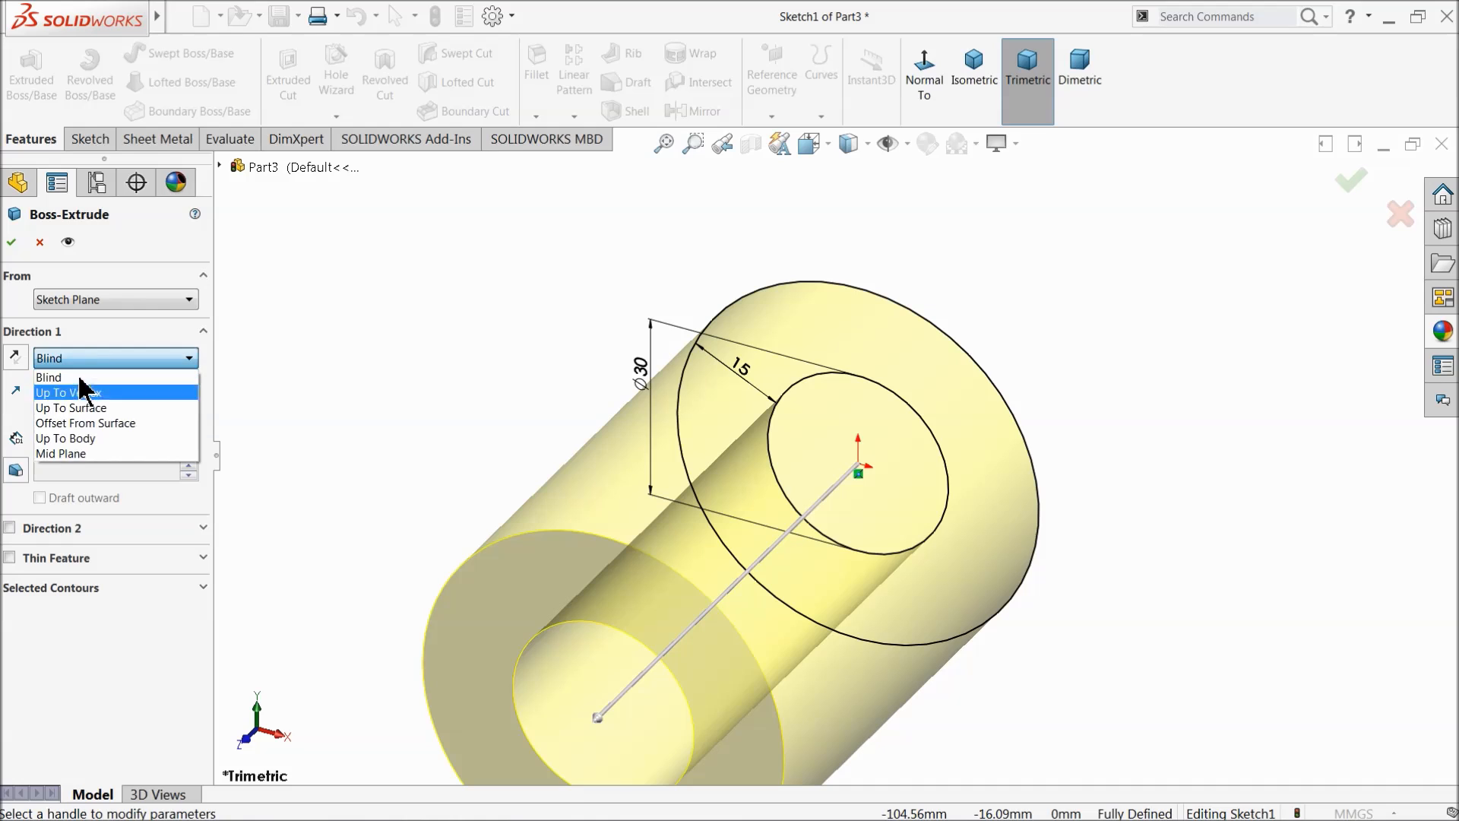
left_click(80, 456)
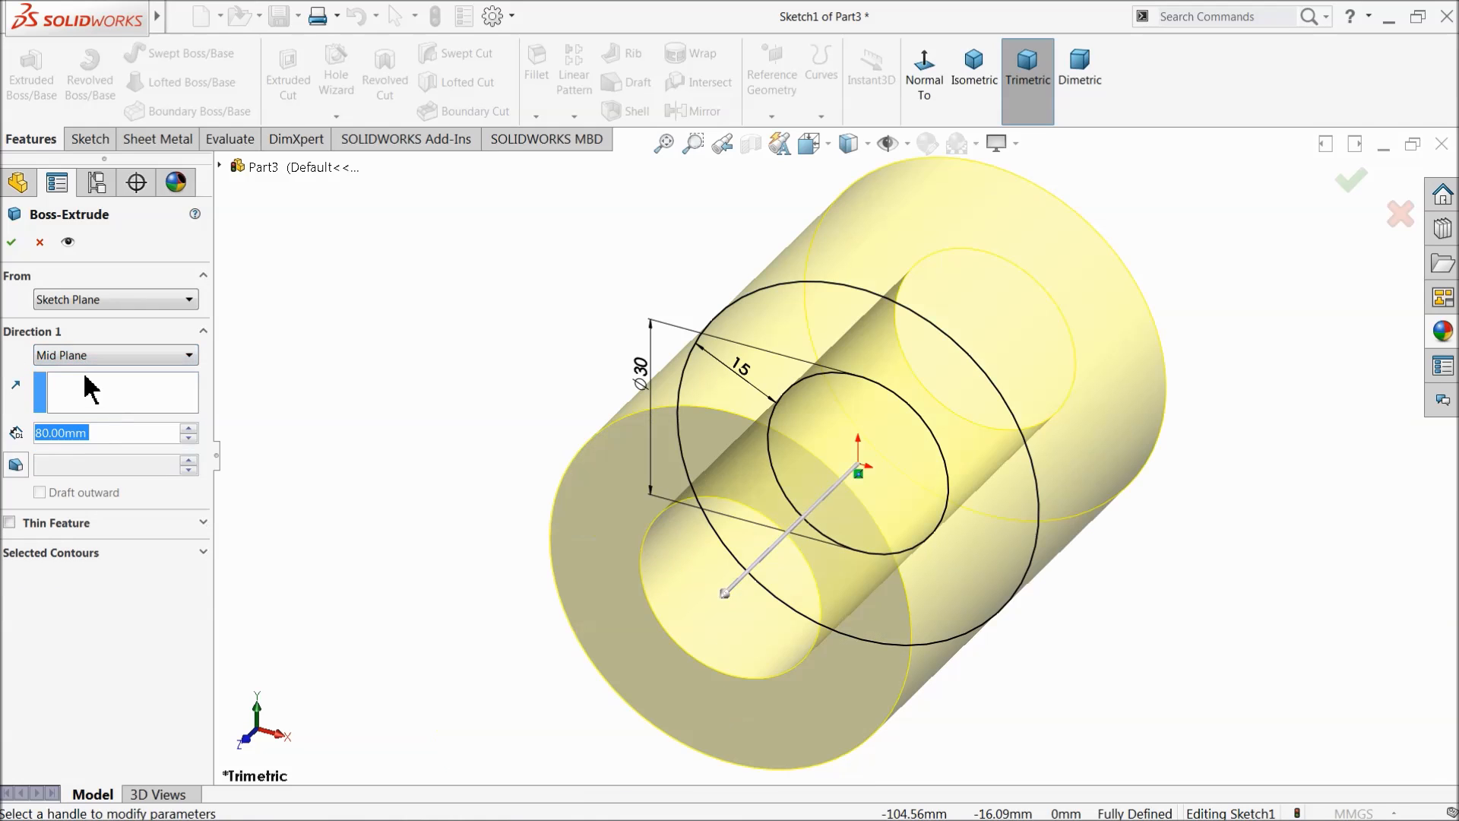
left_click(11, 242)
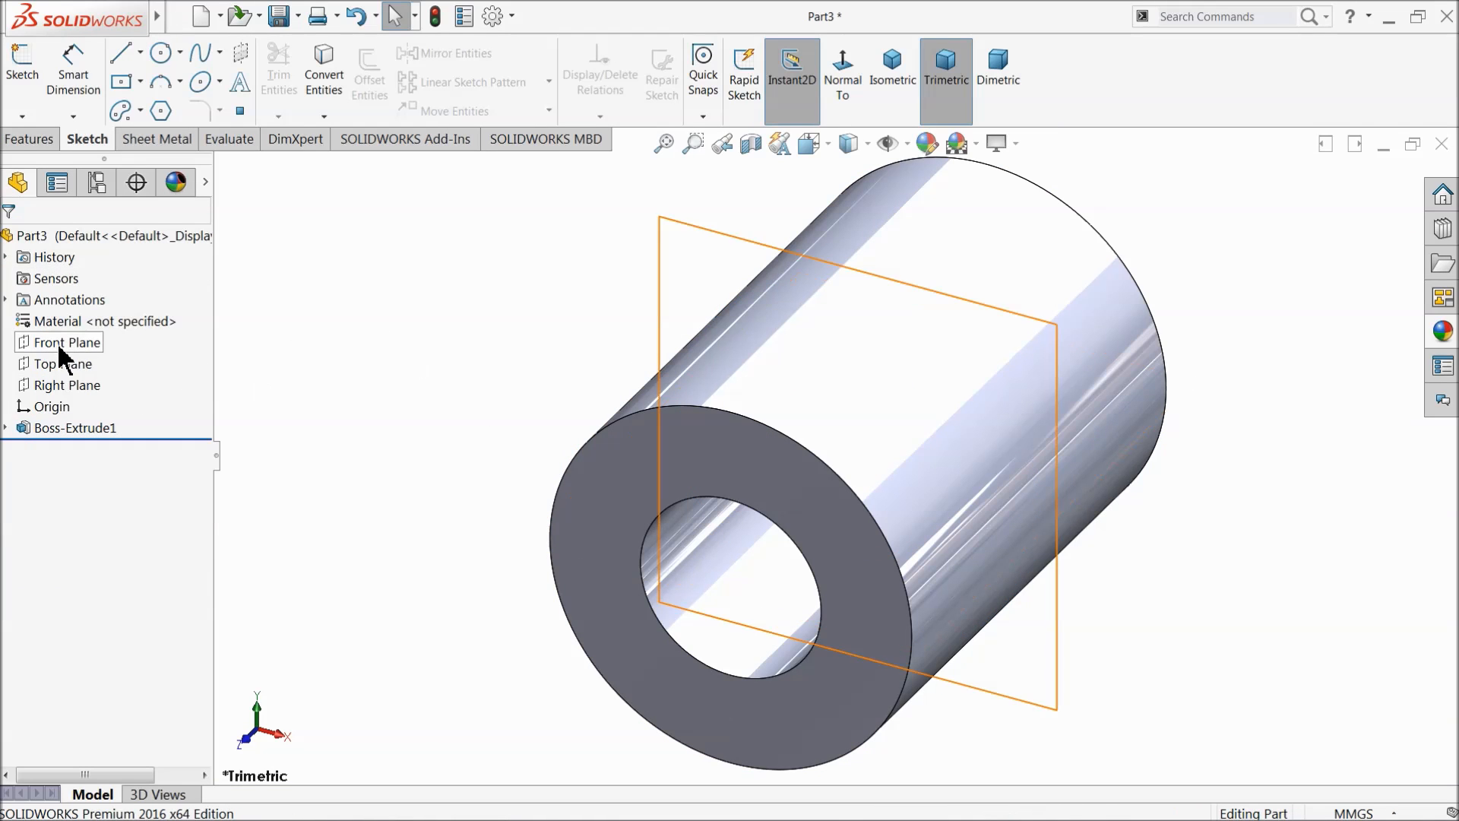
Step: Create a reference plane parallel to the Right Plane at an offset of 20 mm
left_click(53, 386)
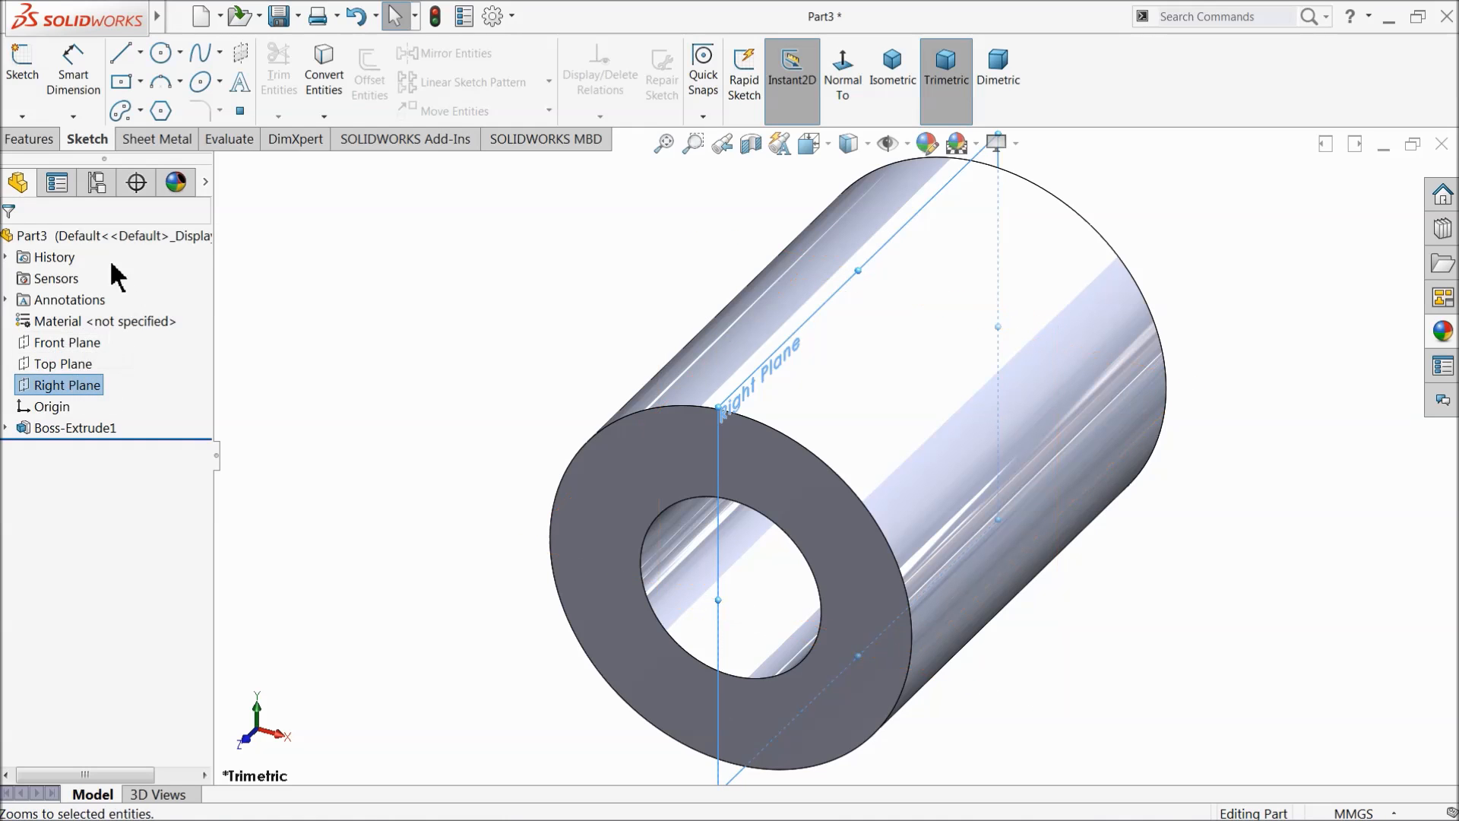
left_click(45, 143)
left_click(771, 114)
left_click(785, 140)
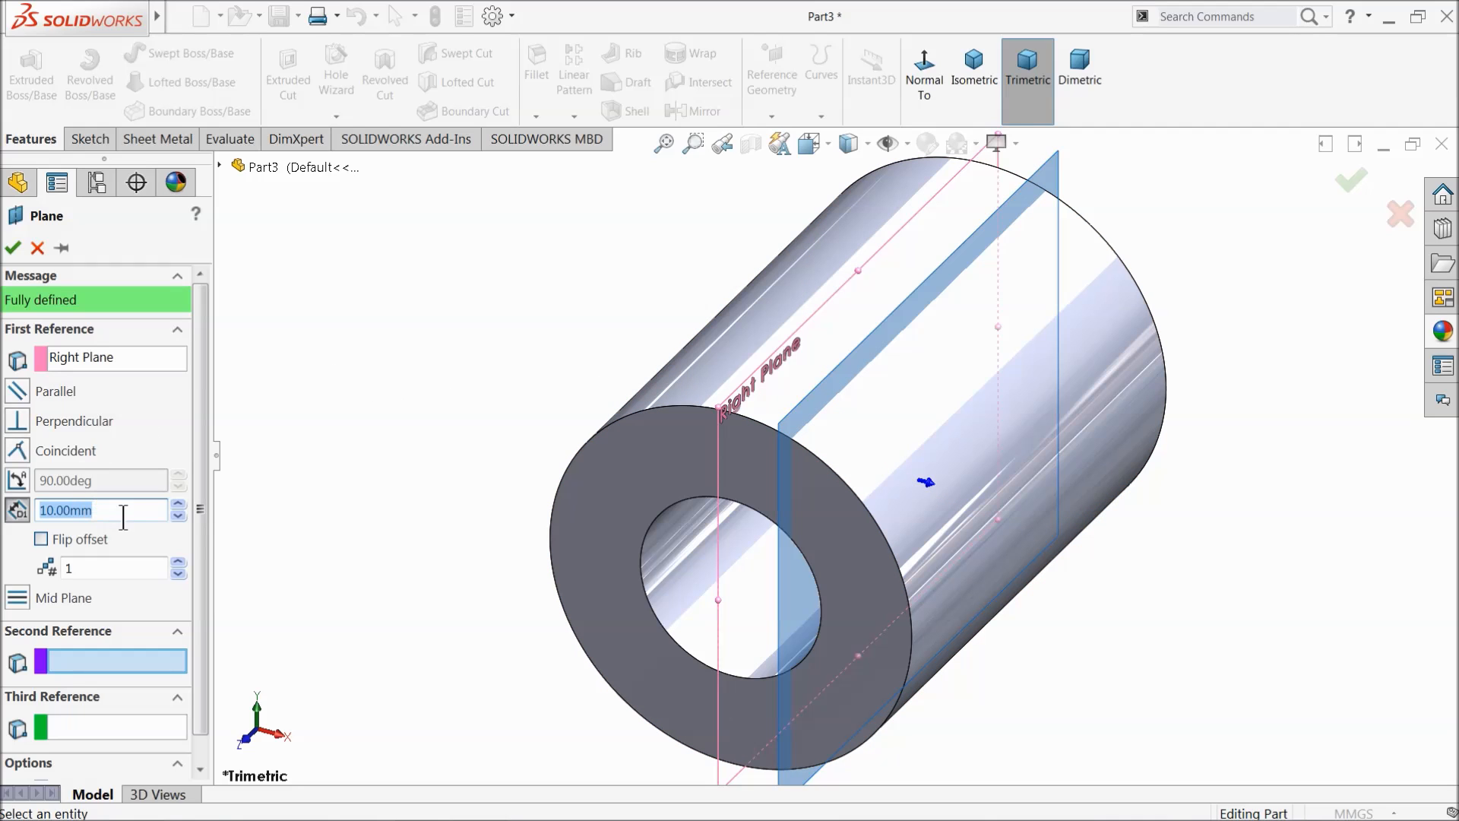
key("Return")
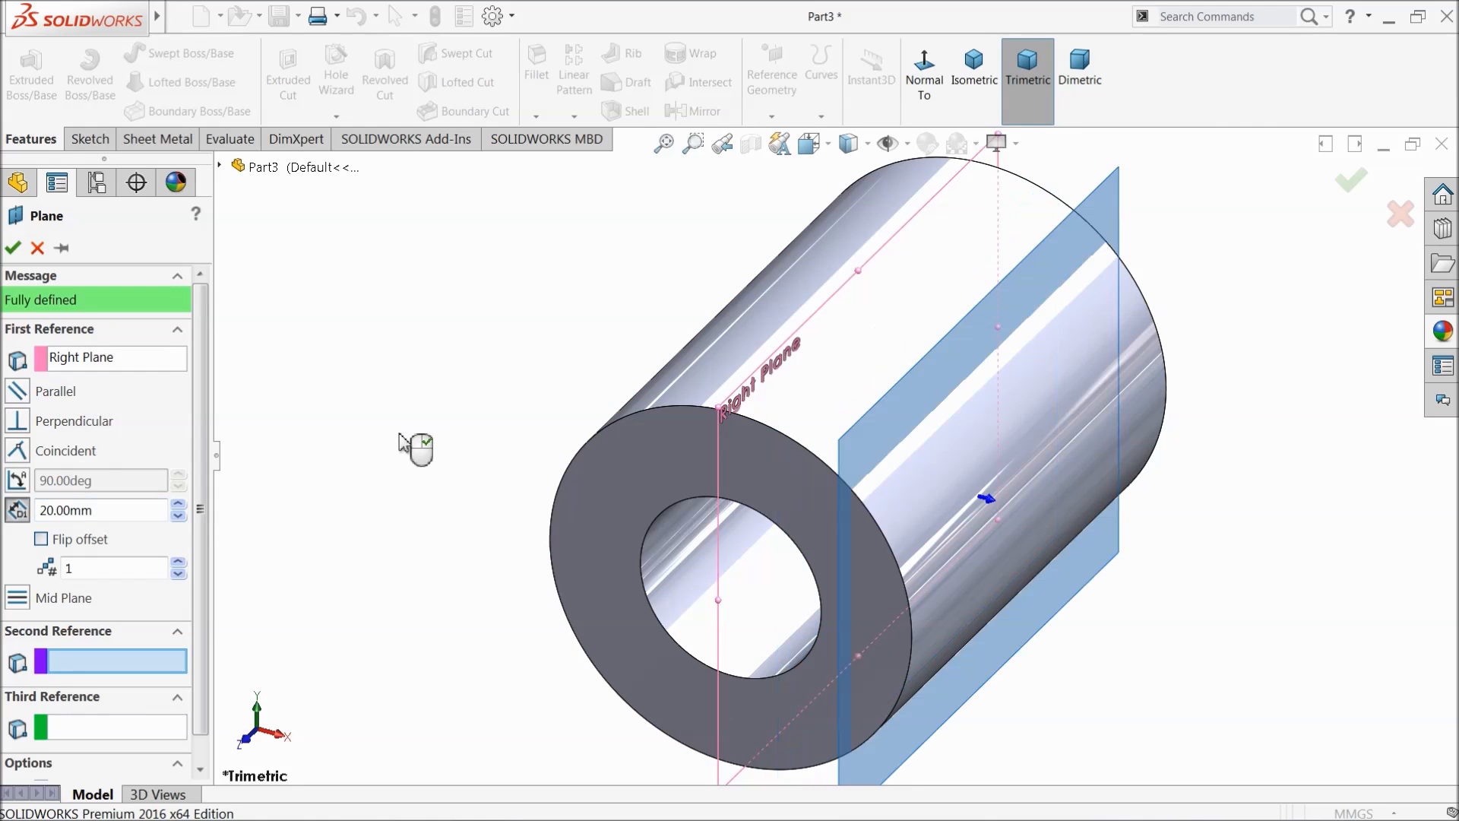
key("f")
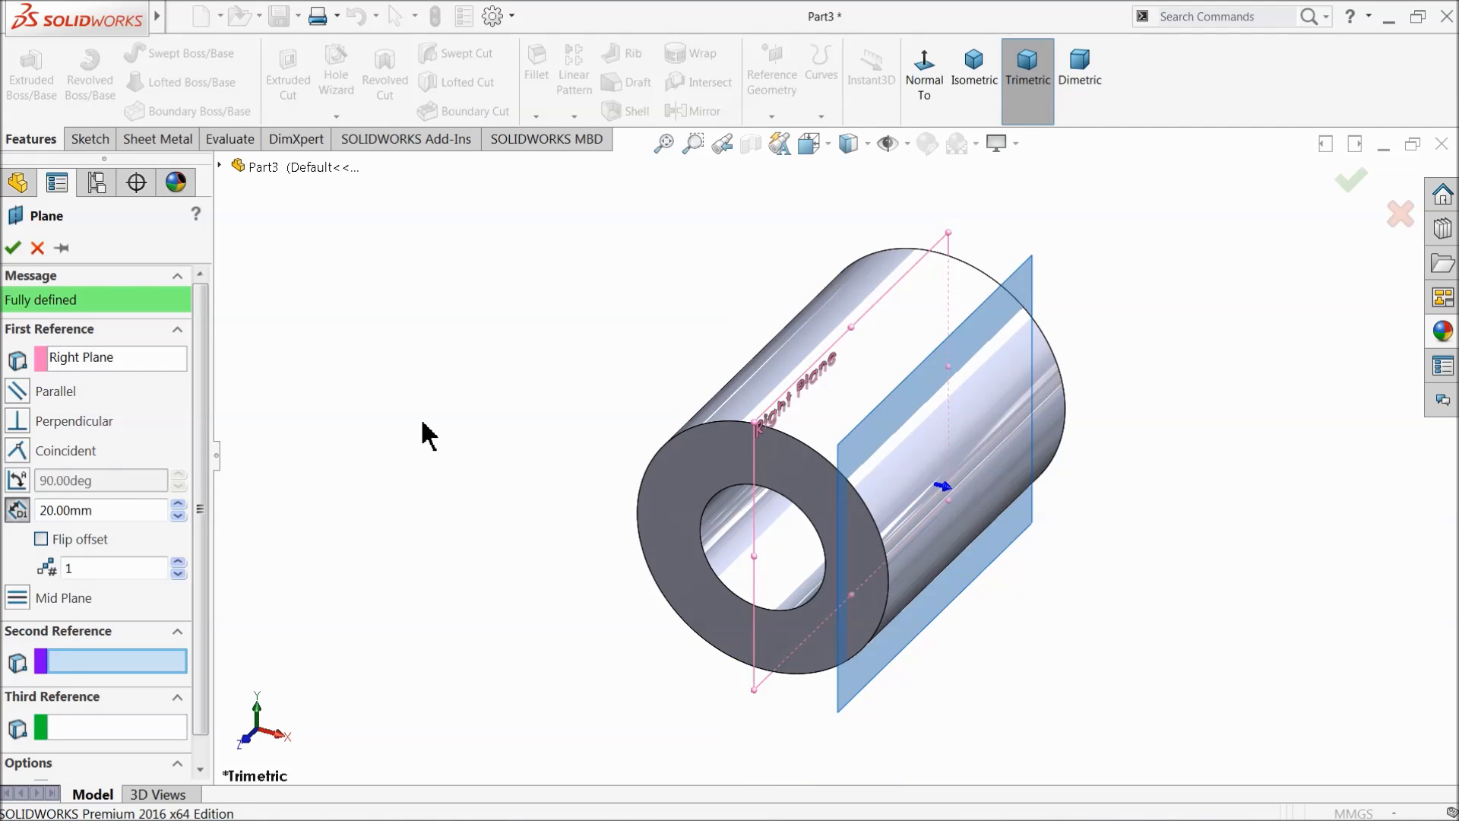
left_click(12, 248)
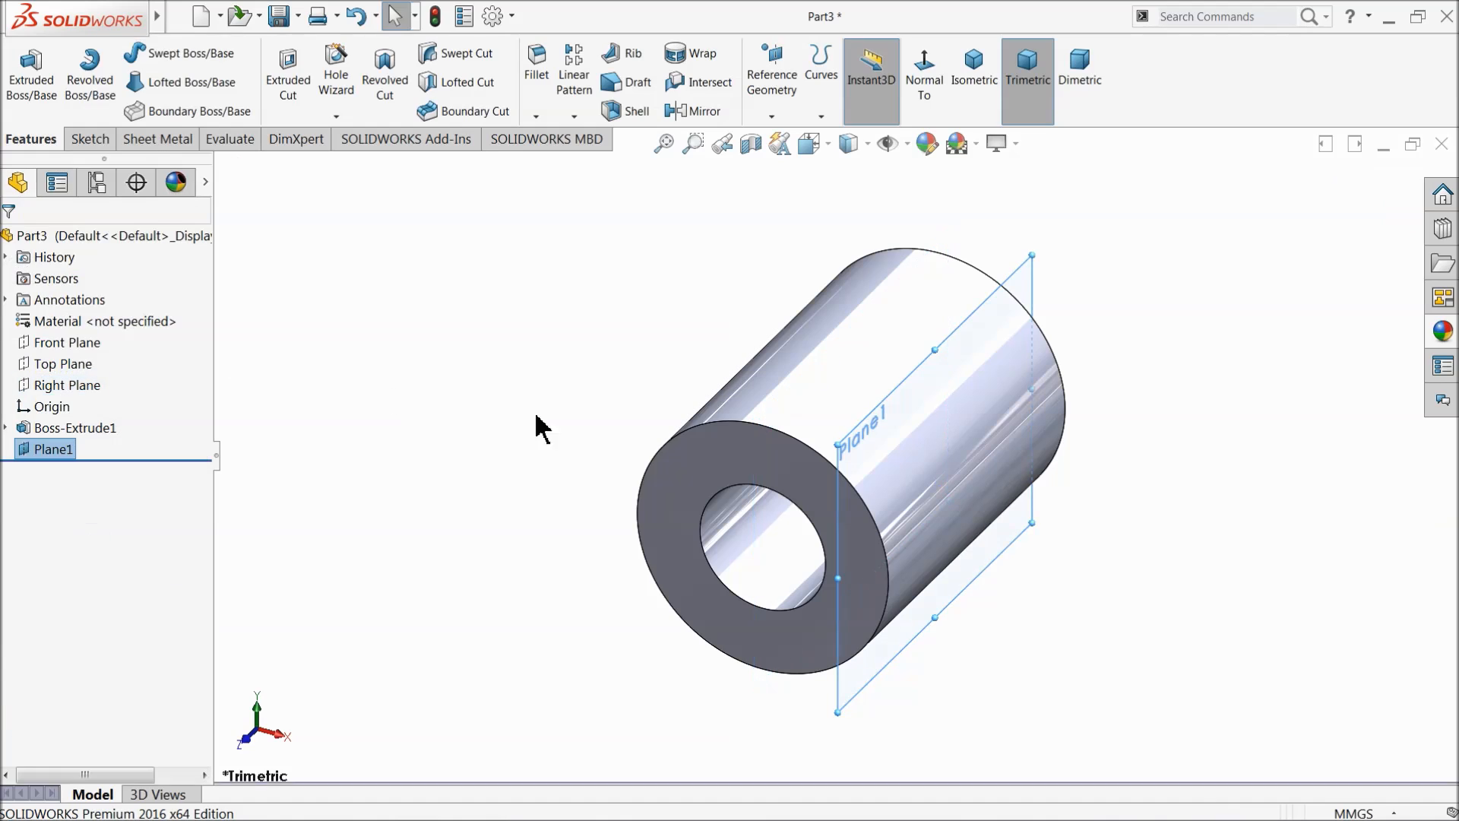
Step: Sketch a circle about 43 mm in diameter on the offset plane, centred on the origin
left_click(85, 139)
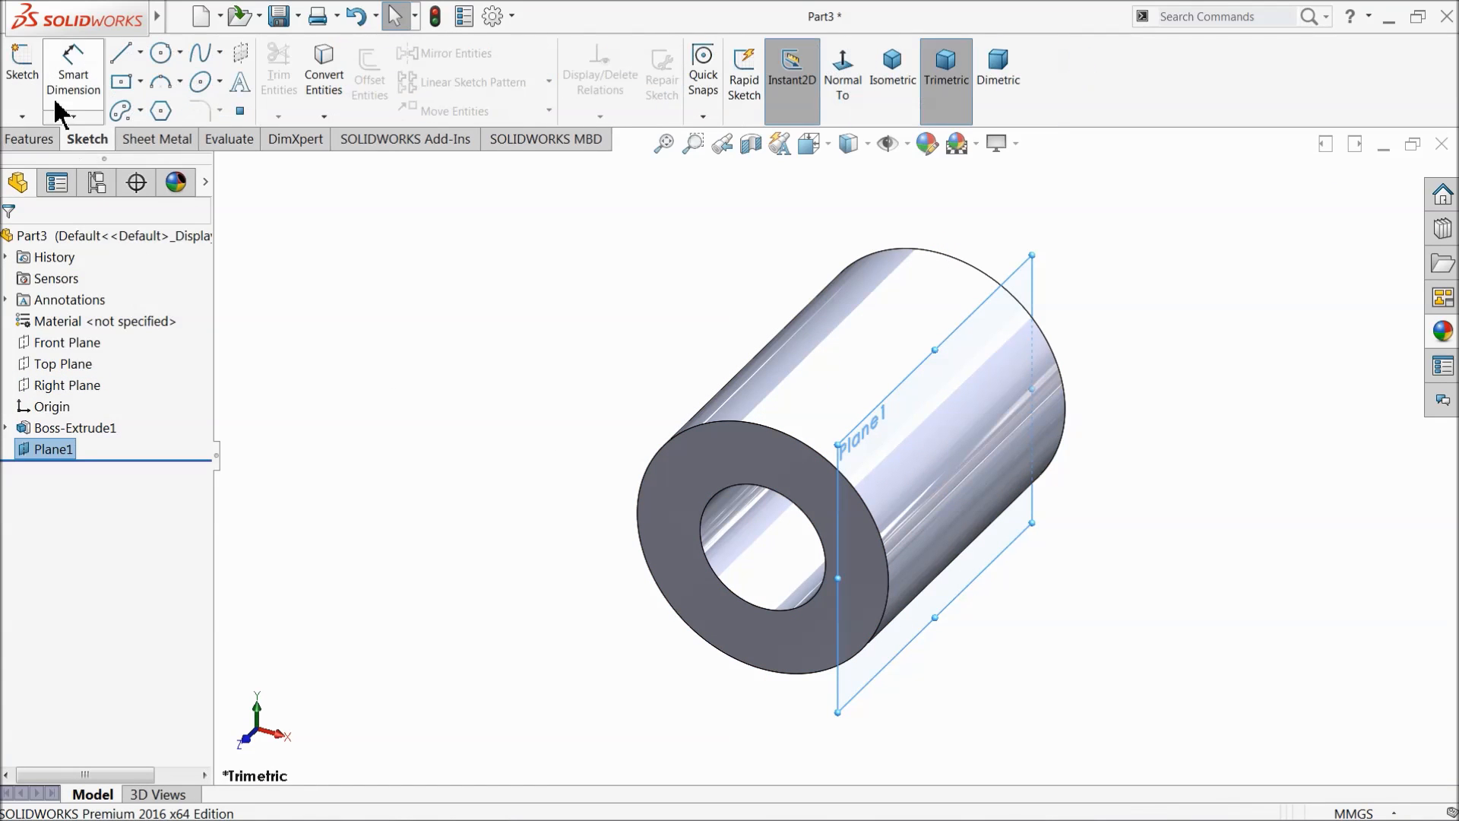
left_click(23, 75)
left_click(161, 53)
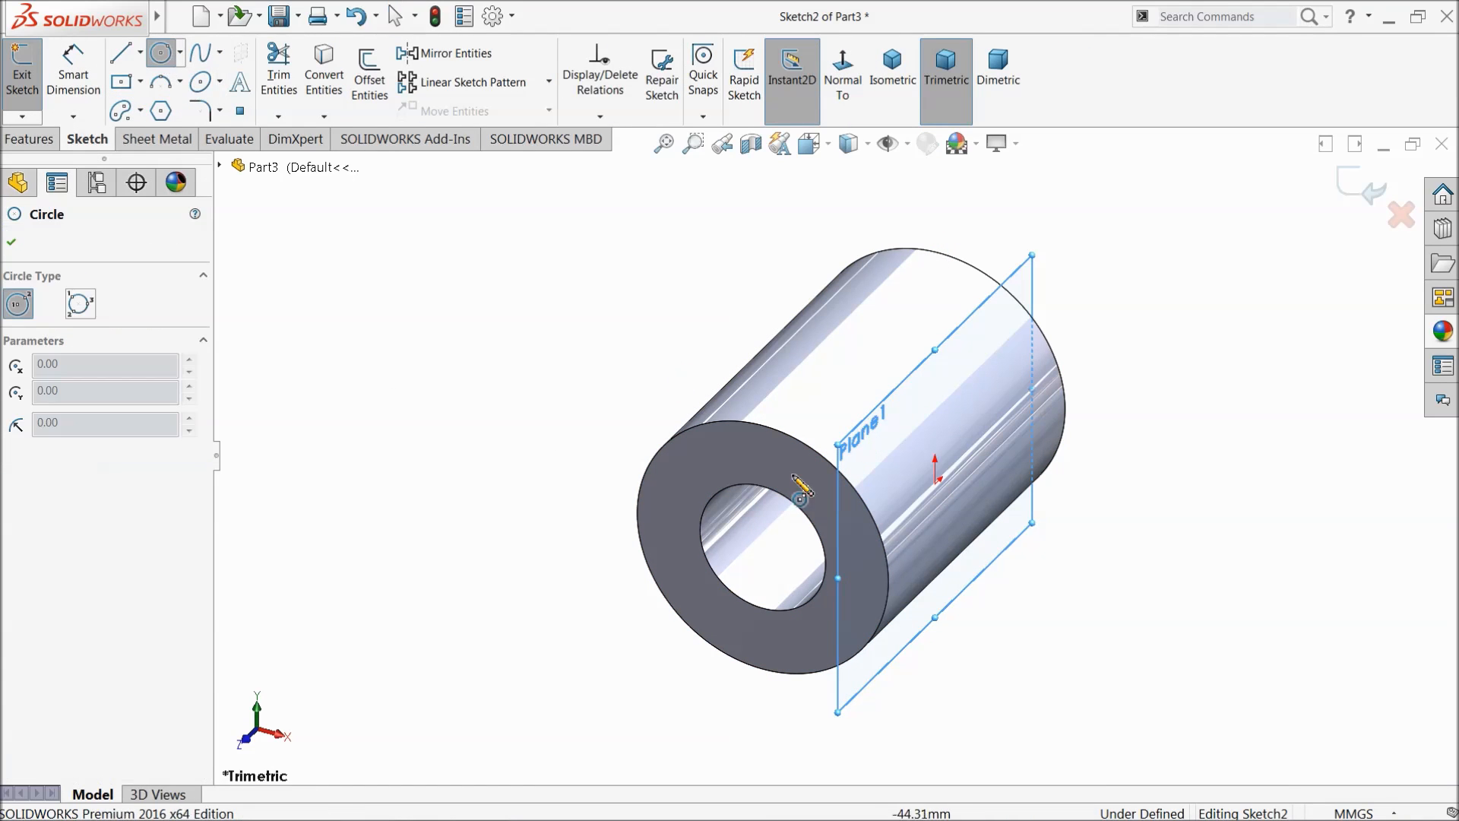
left_click(842, 76)
left_click_drag(836, 456, 836, 283)
Step: Dimension the circle on the offset plane with a diameter of 40 mm
left_click(73, 72)
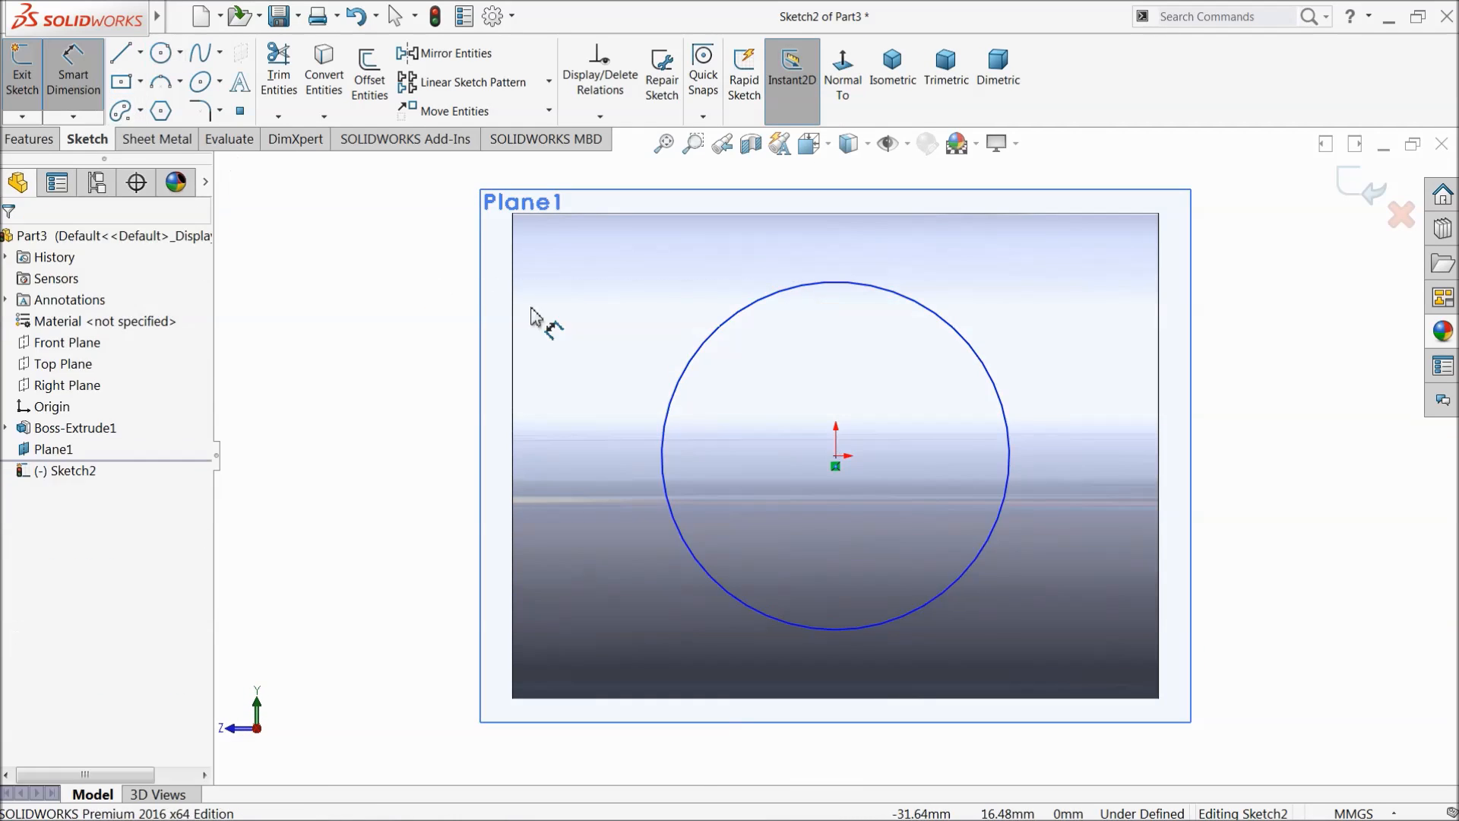
left_click(686, 374)
left_click(417, 414)
type("40")
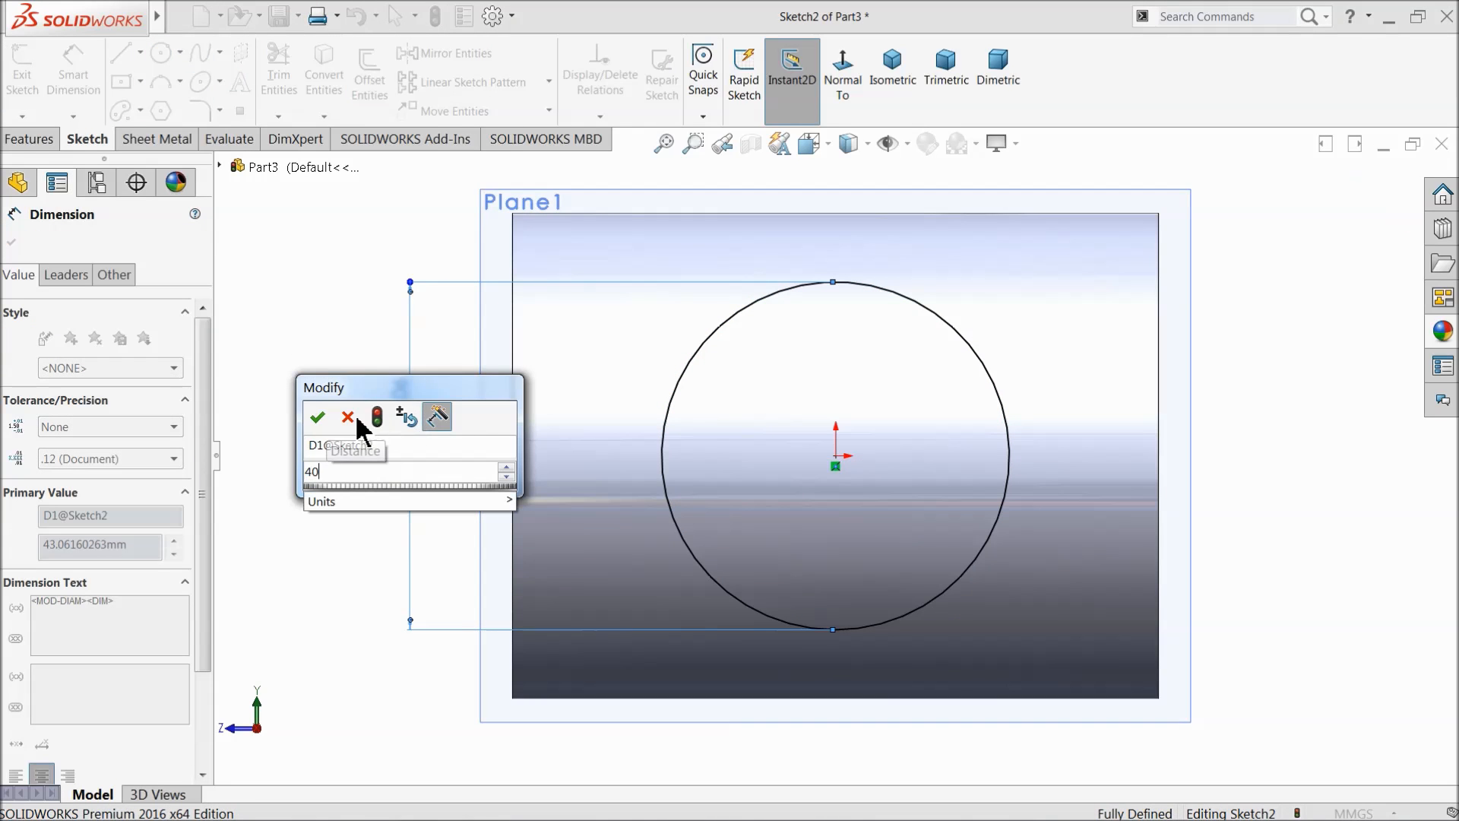
left_click(318, 418)
left_click(11, 243)
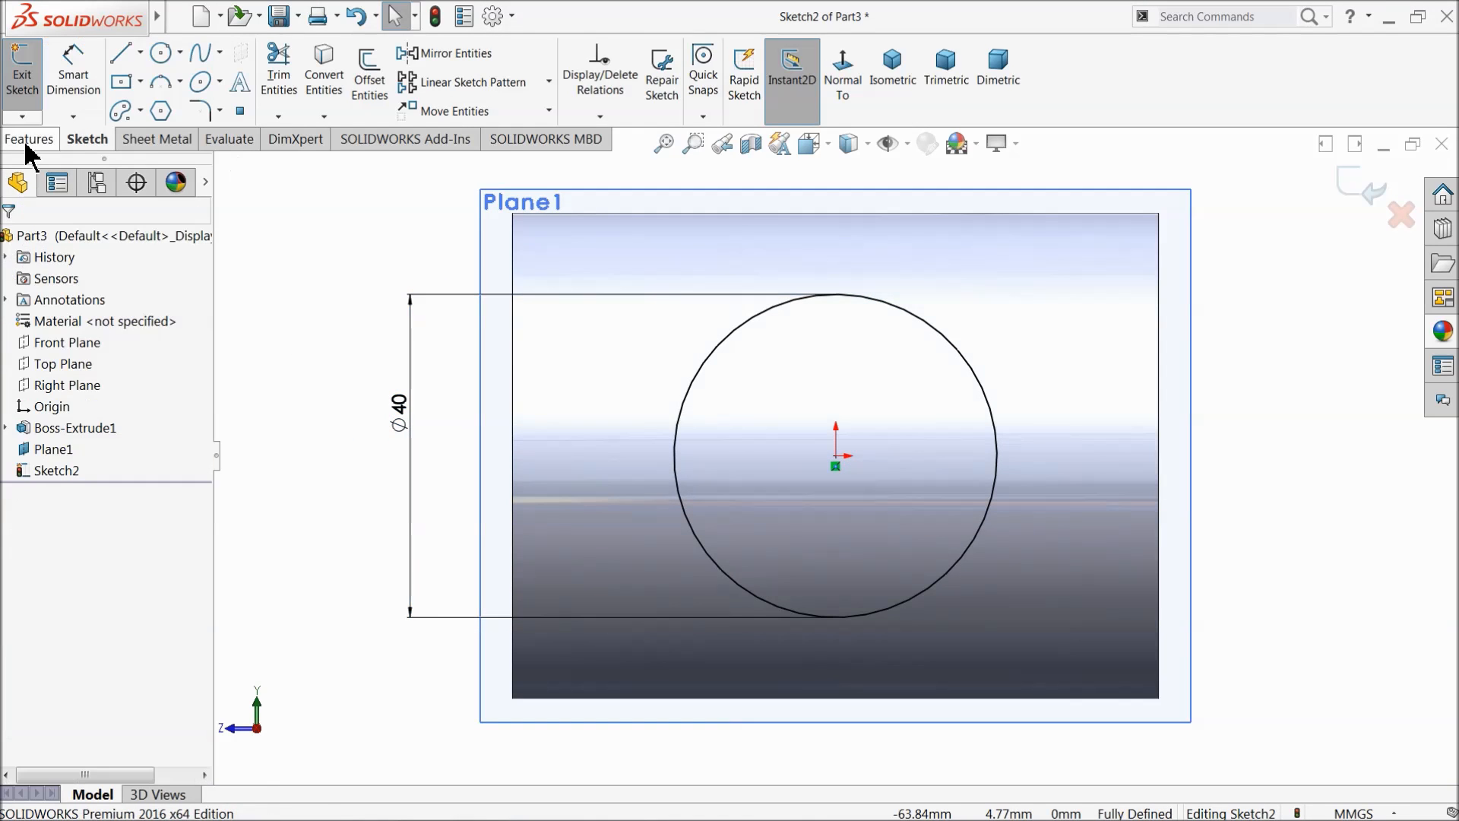
Step: Extrude the 40 mm circle as a rod 900 mm long, blind from the sketch plane and merged with the eye
left_click(28, 139)
left_click(31, 76)
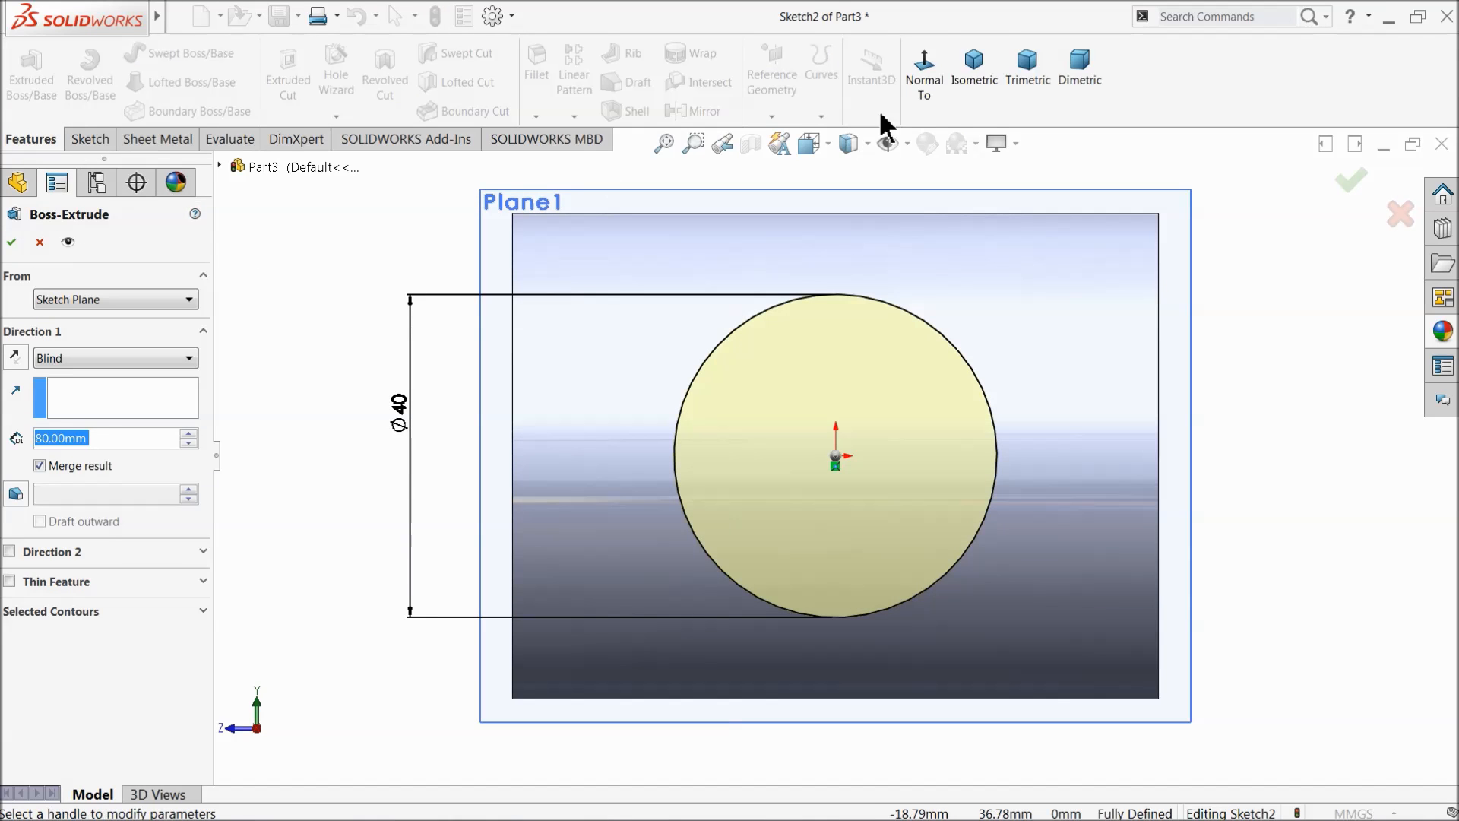
left_click(967, 72)
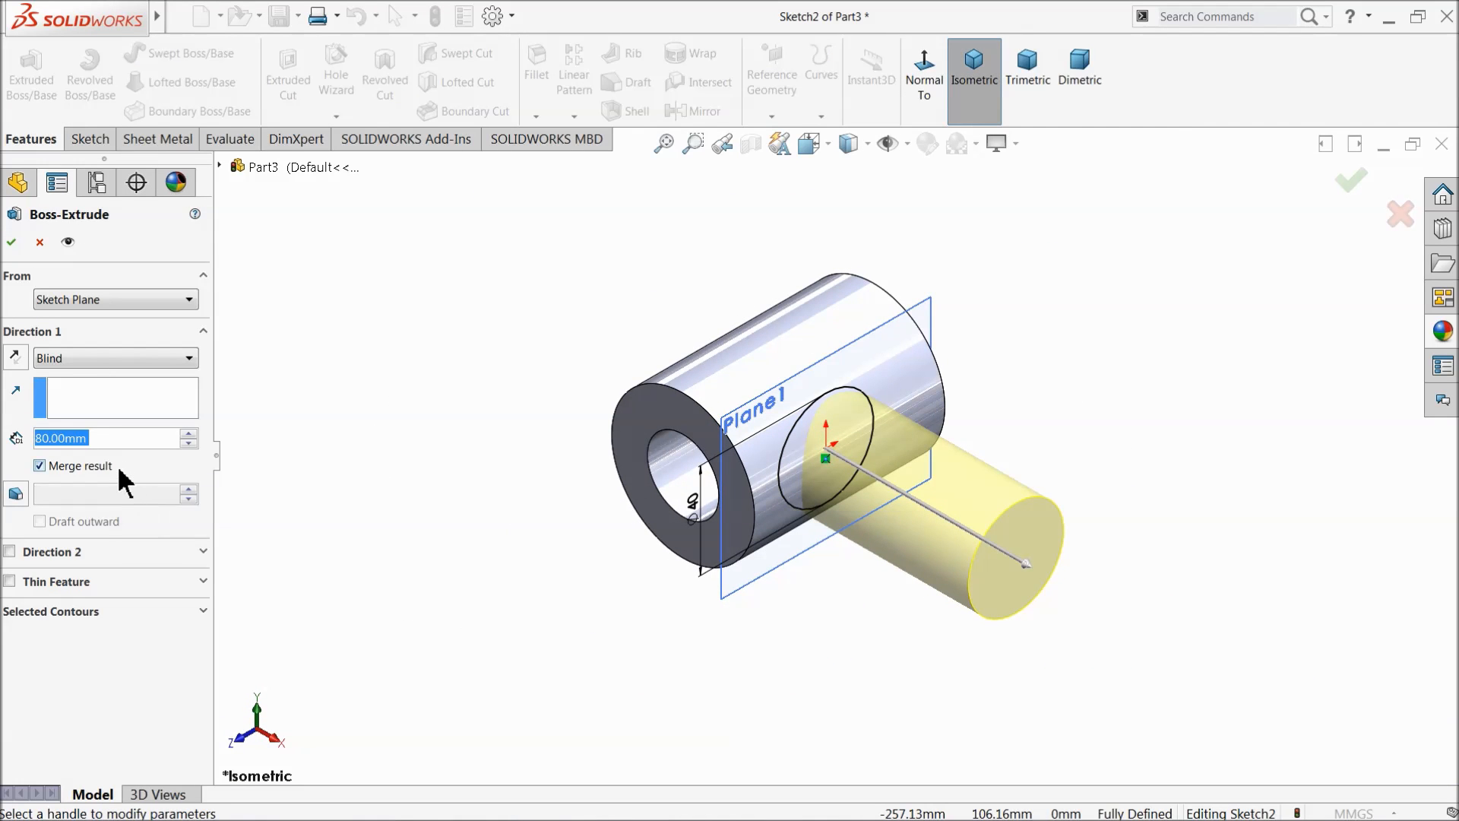
type("900")
key("Return")
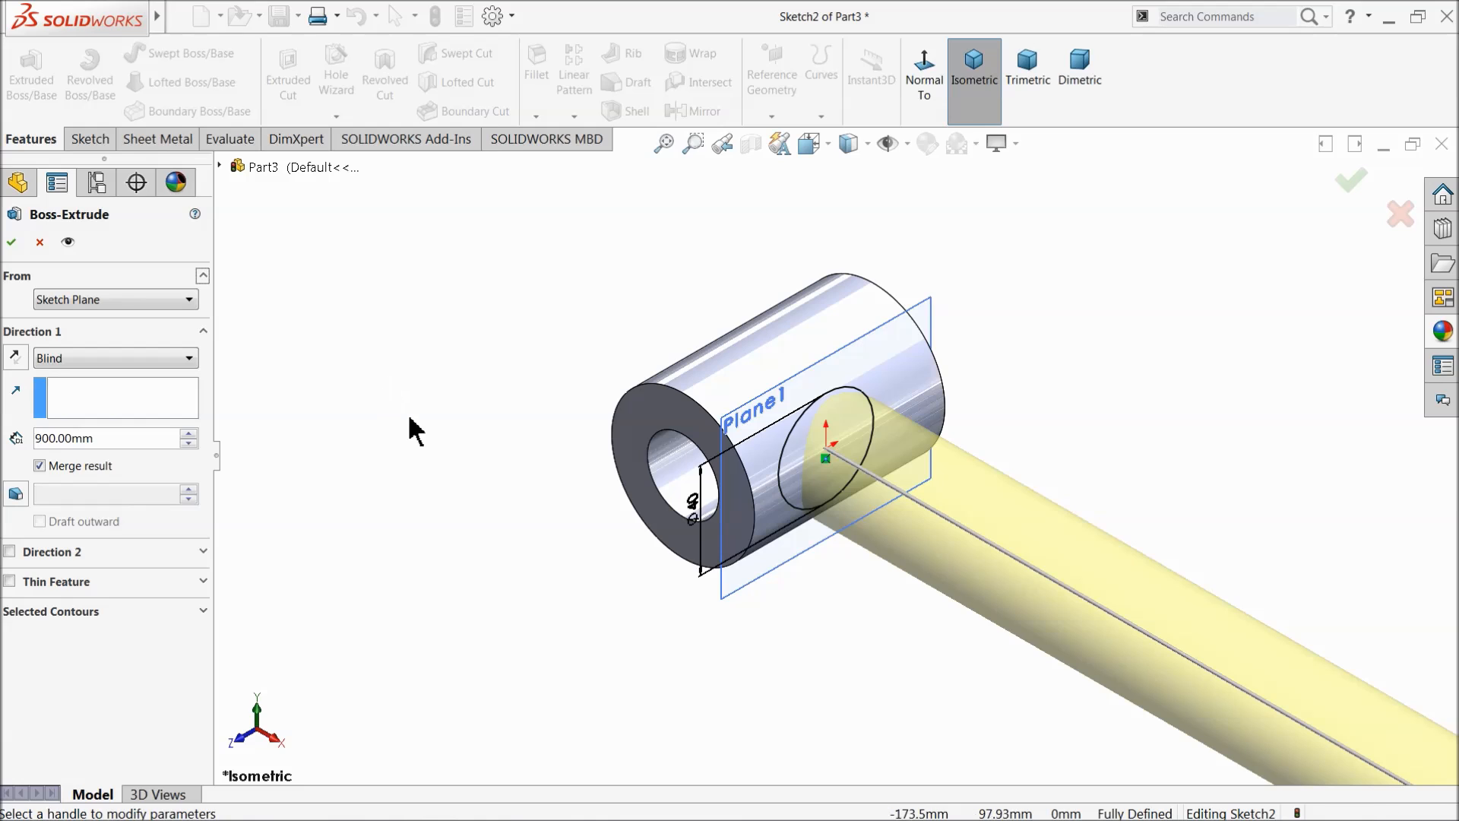
left_click(970, 95)
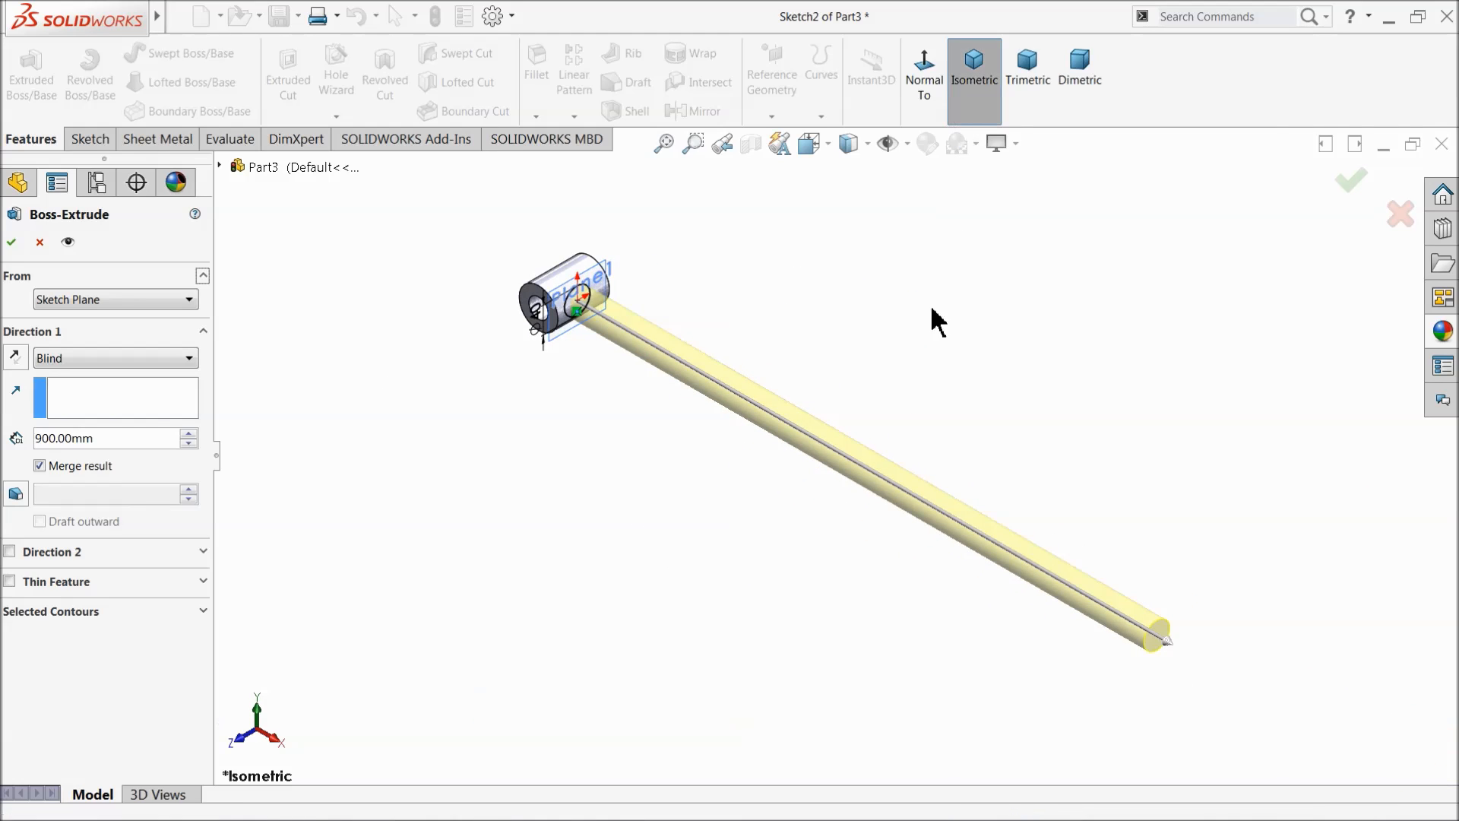
scroll(836, 442, "down", 1)
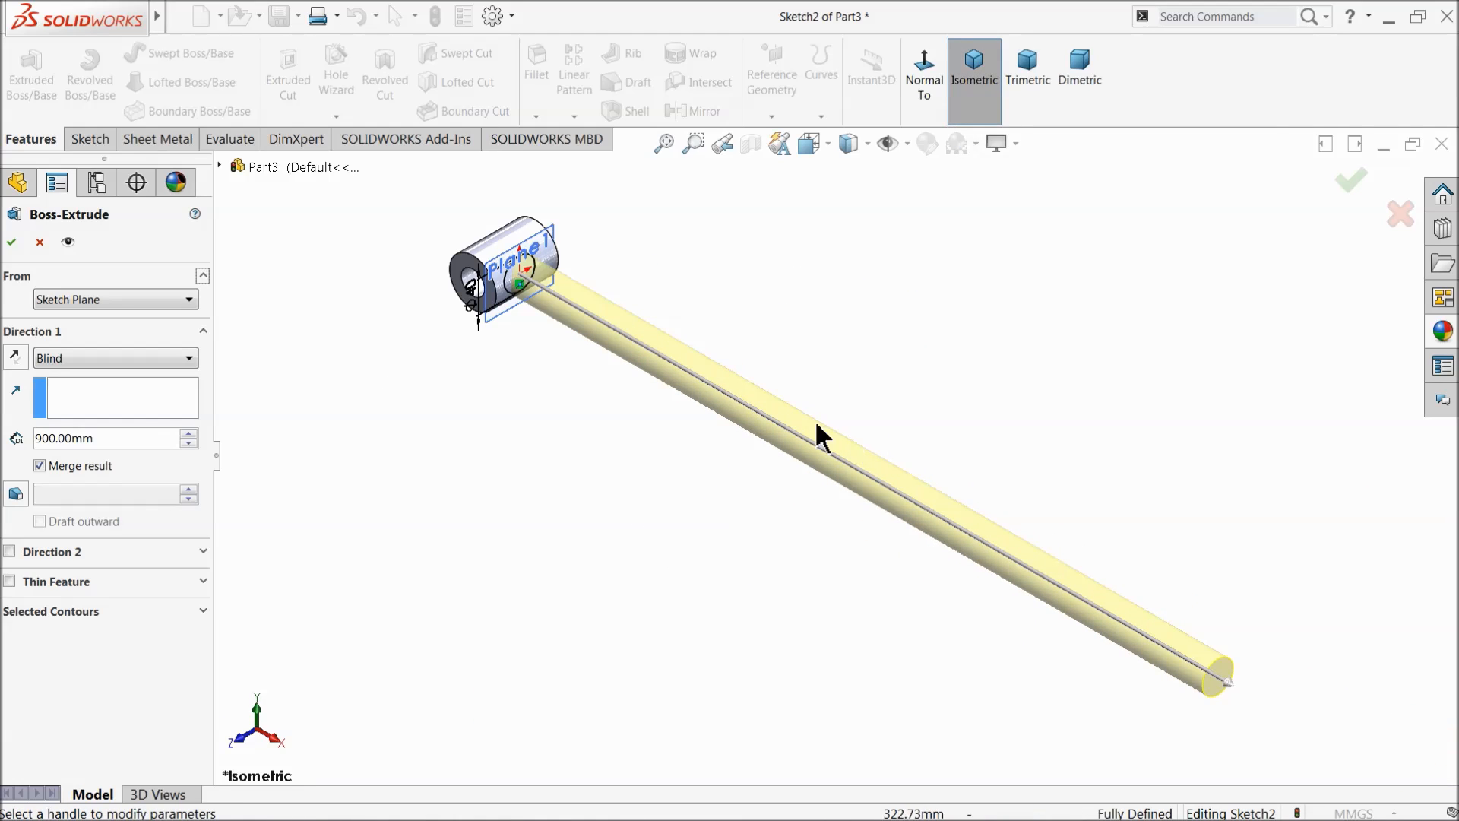
left_click(11, 241)
Step: Hide the offset reference plane at the base of the rod
scroll(532, 289, "down", 2)
left_click(482, 380)
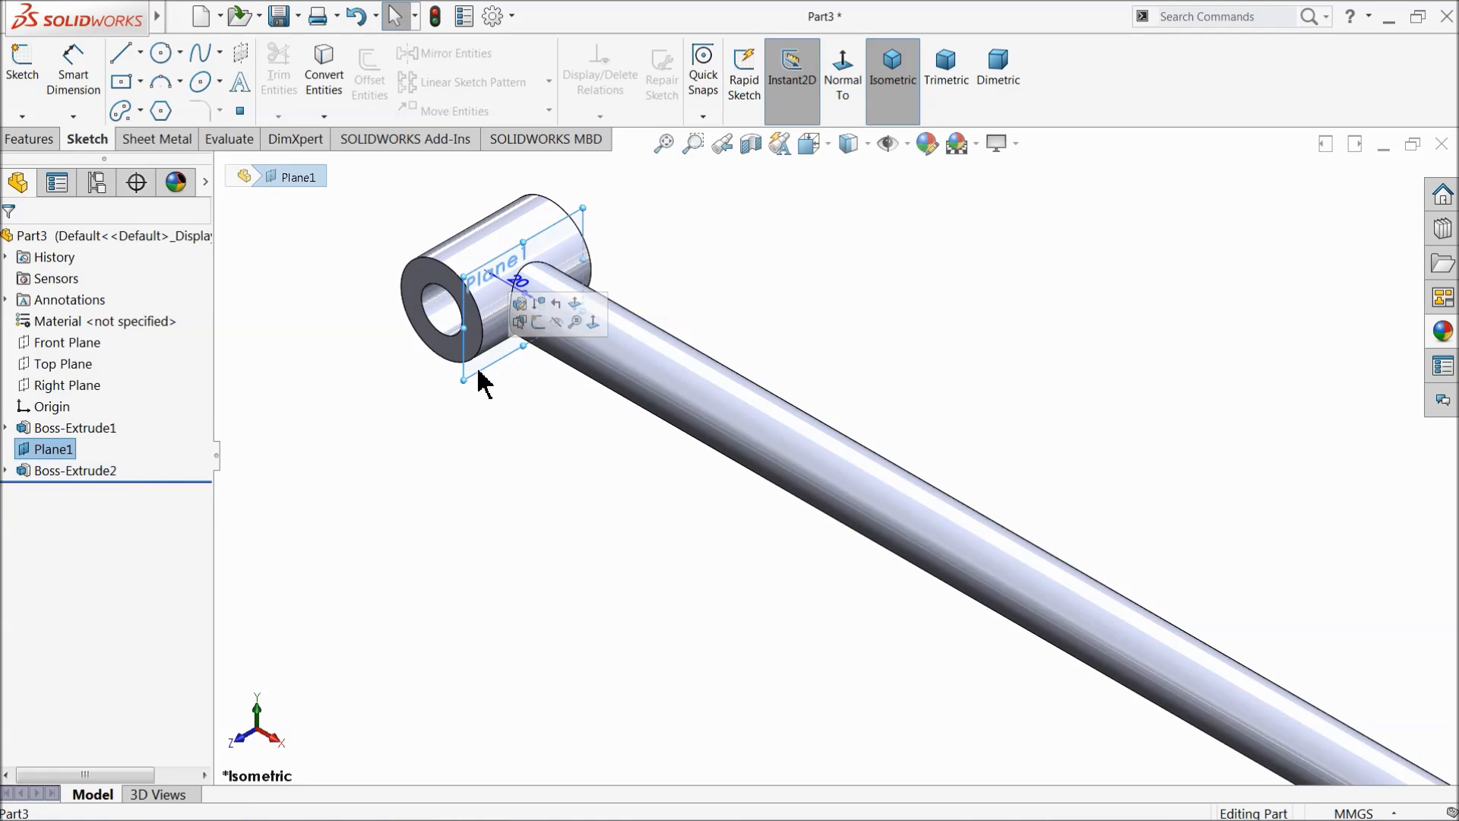
left_click(557, 321)
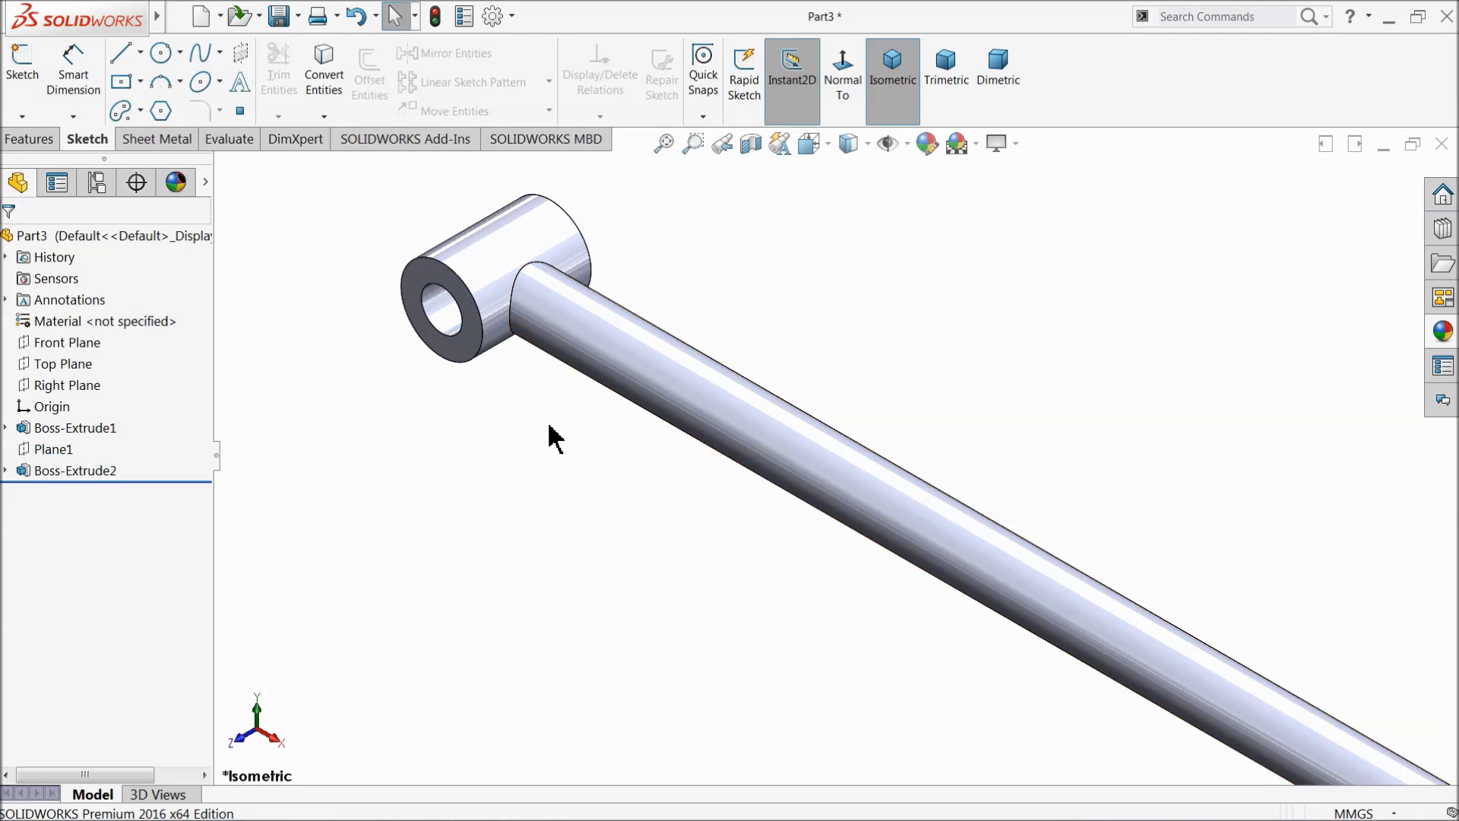
scroll(792, 554, "up", 3)
scroll(1064, 525, "down", 1)
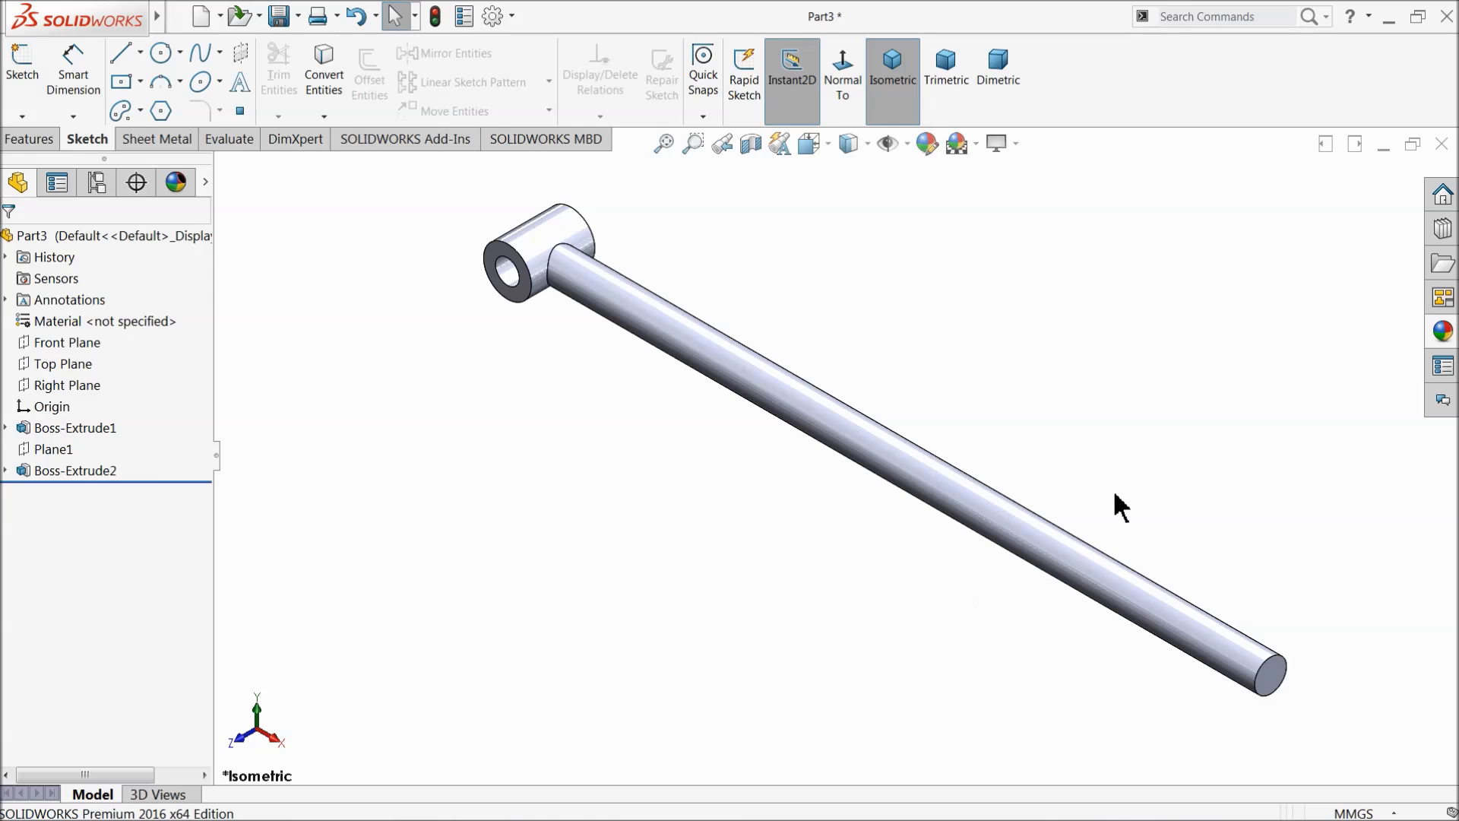
scroll(1095, 380, "down", 1)
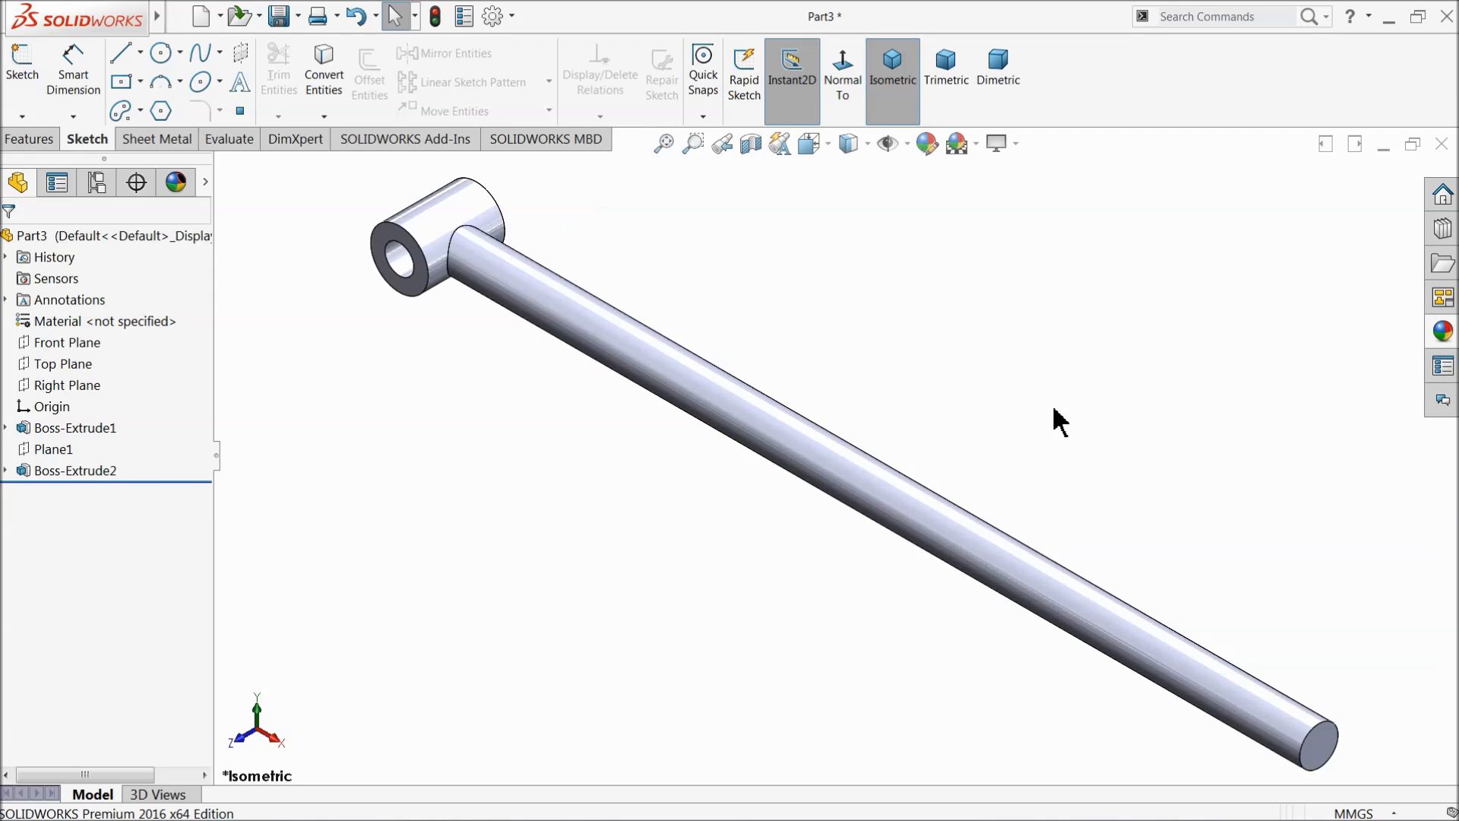
Step: Apply the polished steel appearance from the metal appearances to the whole rod part
left_click(1449, 336)
left_click(1239, 244)
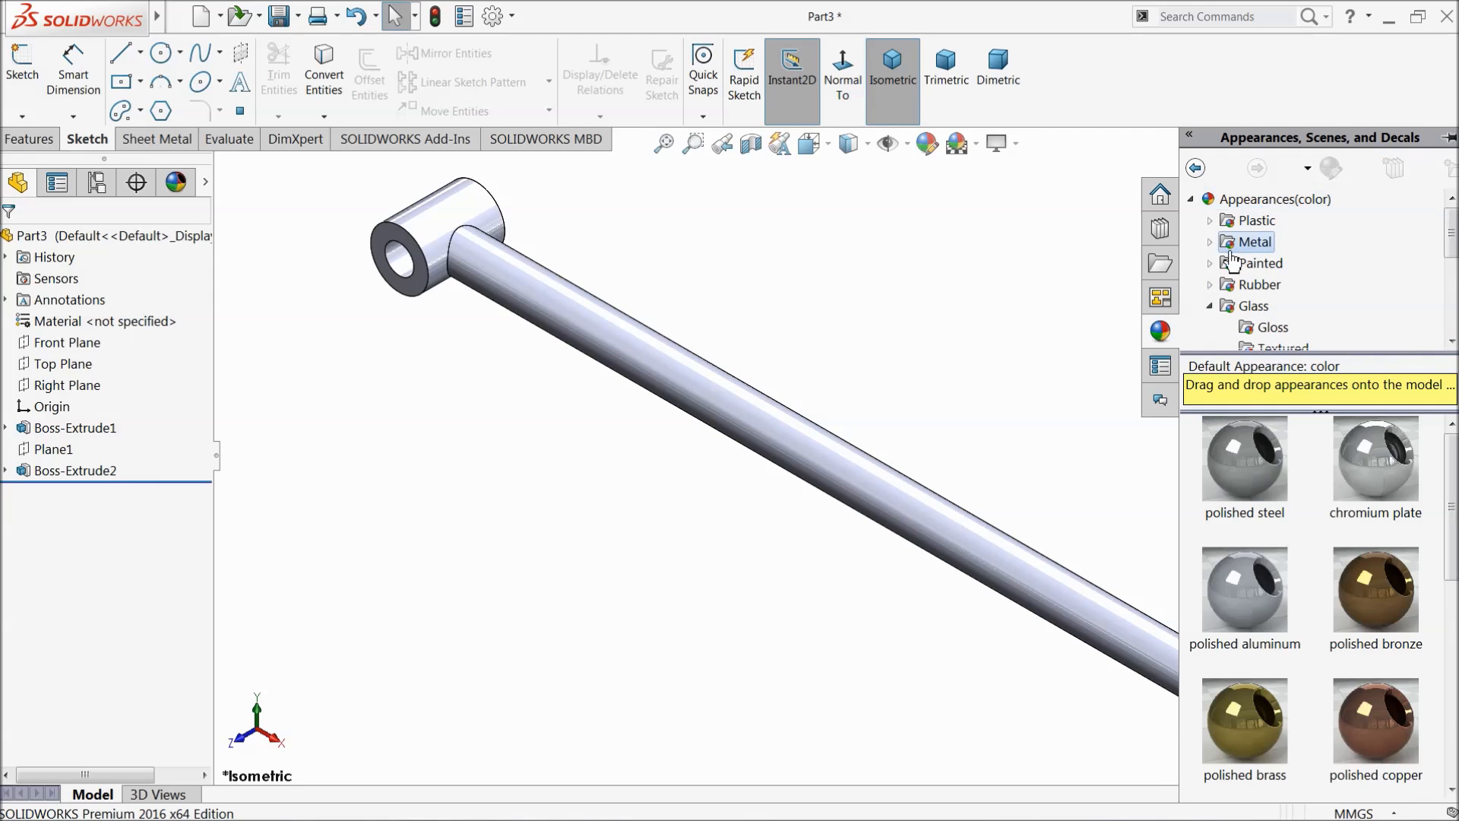
left_click(1210, 242)
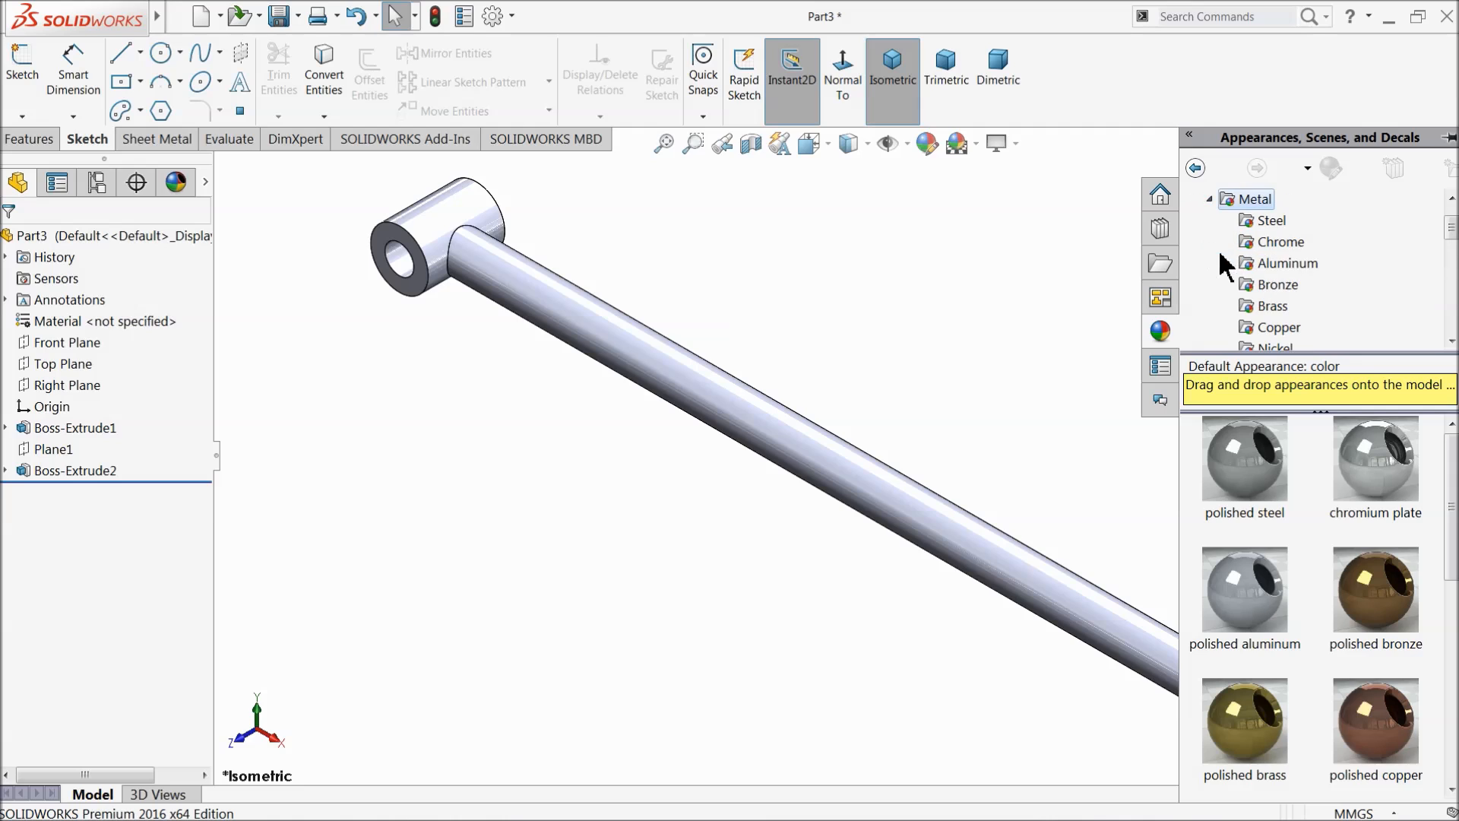
left_click(1271, 220)
left_click(1239, 484)
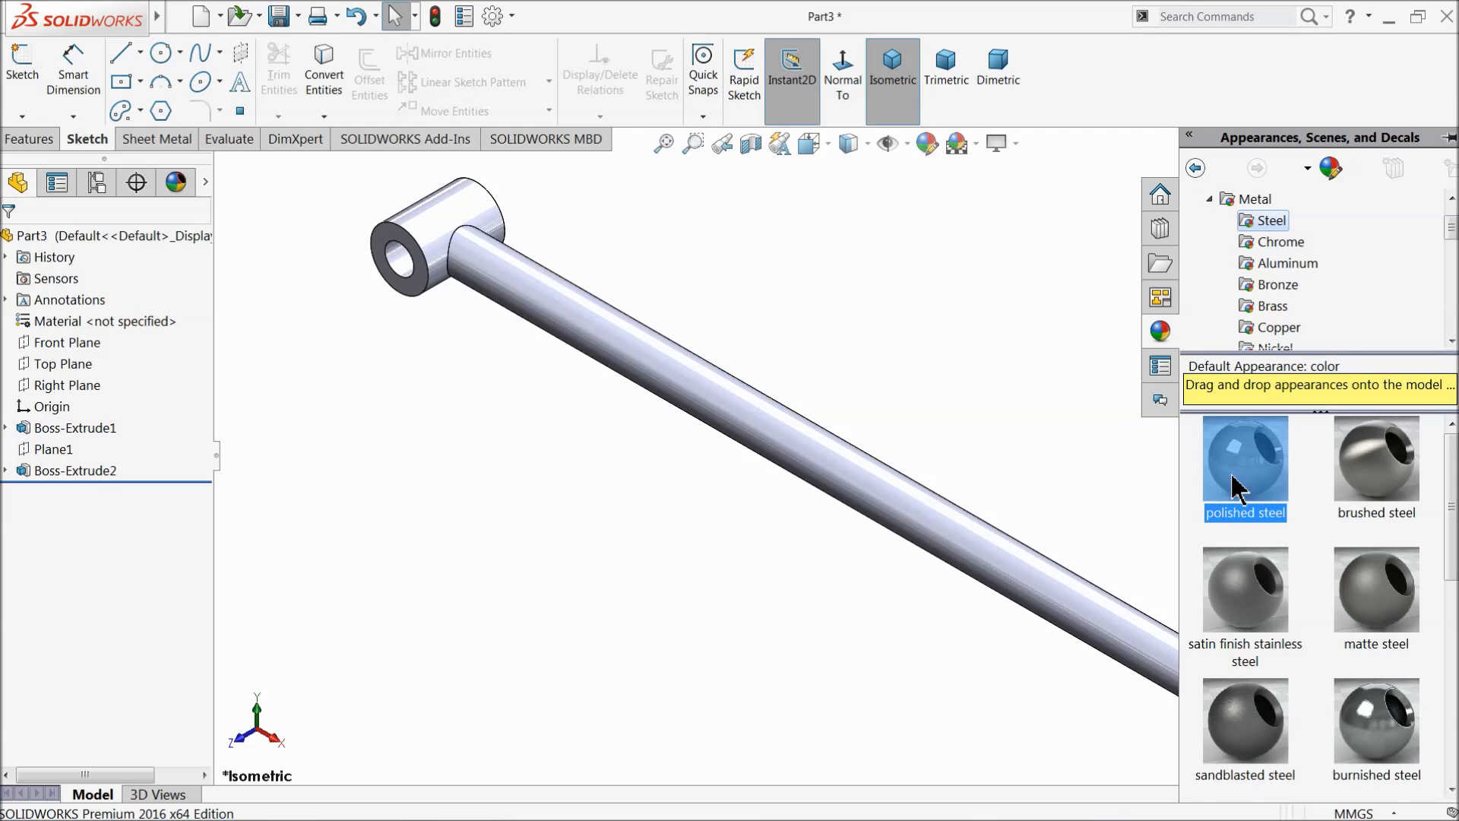
double_click(1233, 487)
mouse_move(929, 416)
middle_mouse_down()
mouse_move(955, 397)
mouse_move(915, 417)
middle_mouse_up()
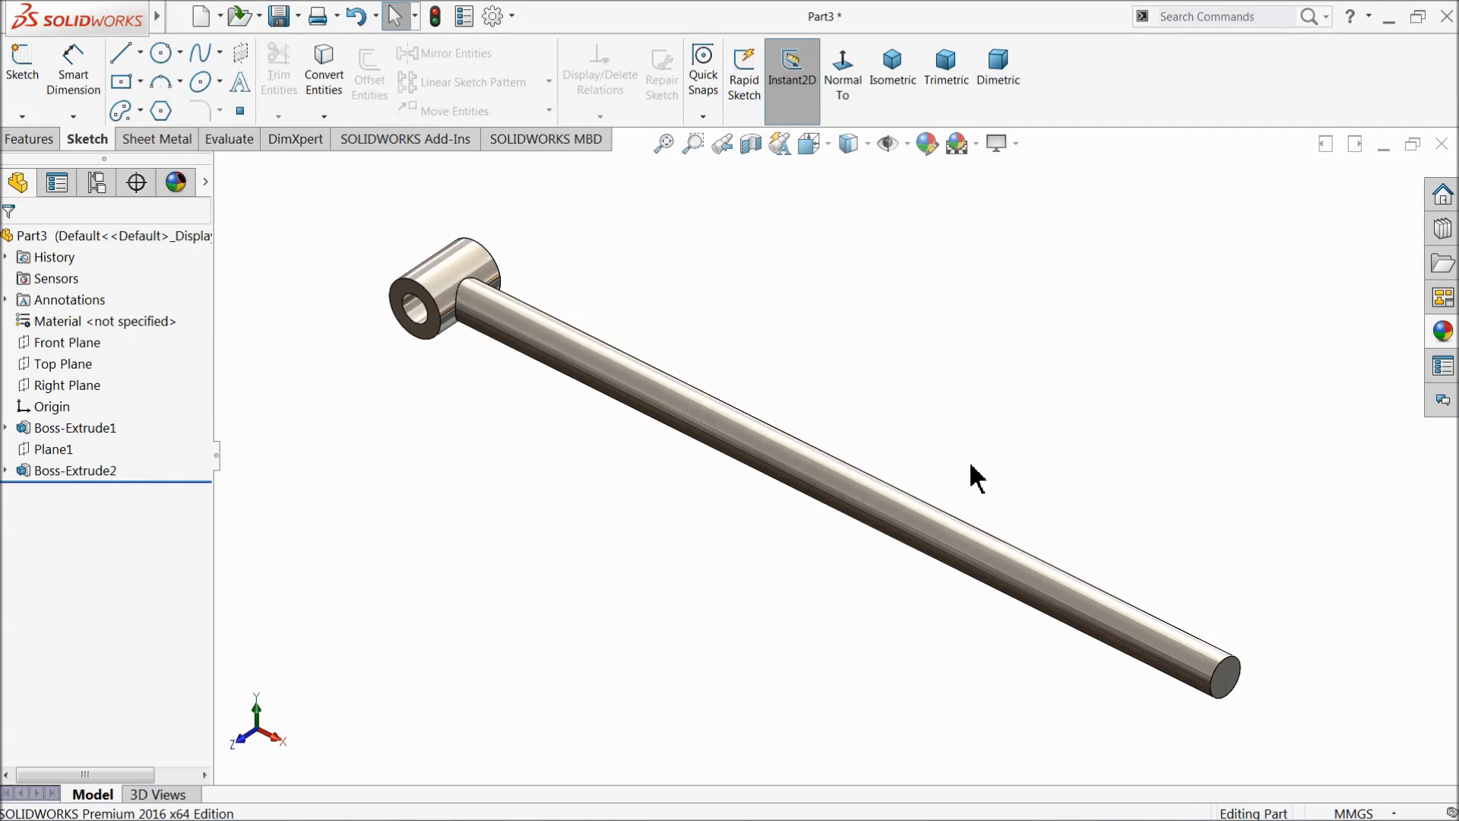
Step: Save the part in the BobCat folder as "11.cylinder rod"
scroll(977, 479, "down", 2)
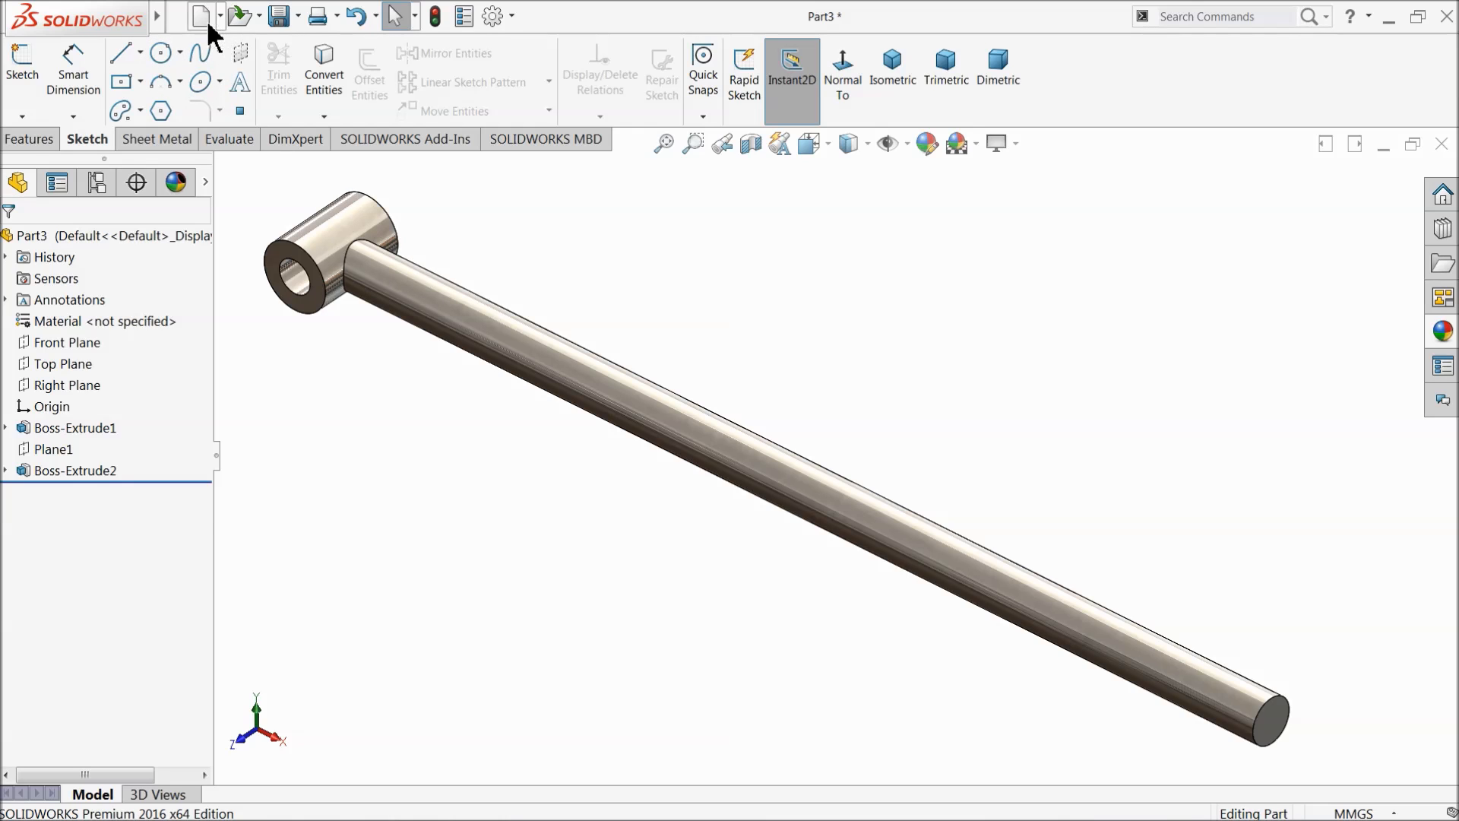
left_click(281, 16)
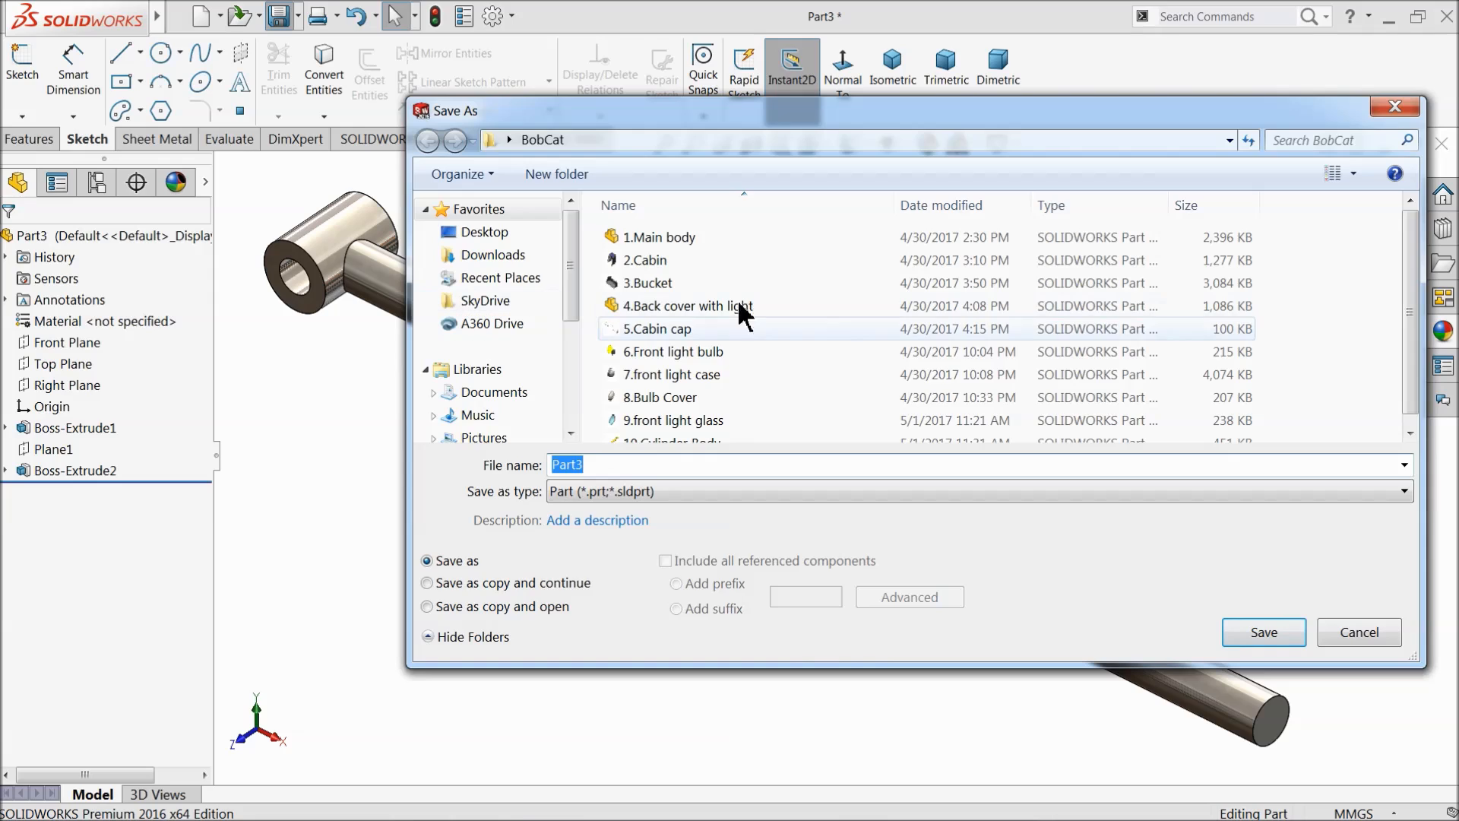
type("11.cylinder rod")
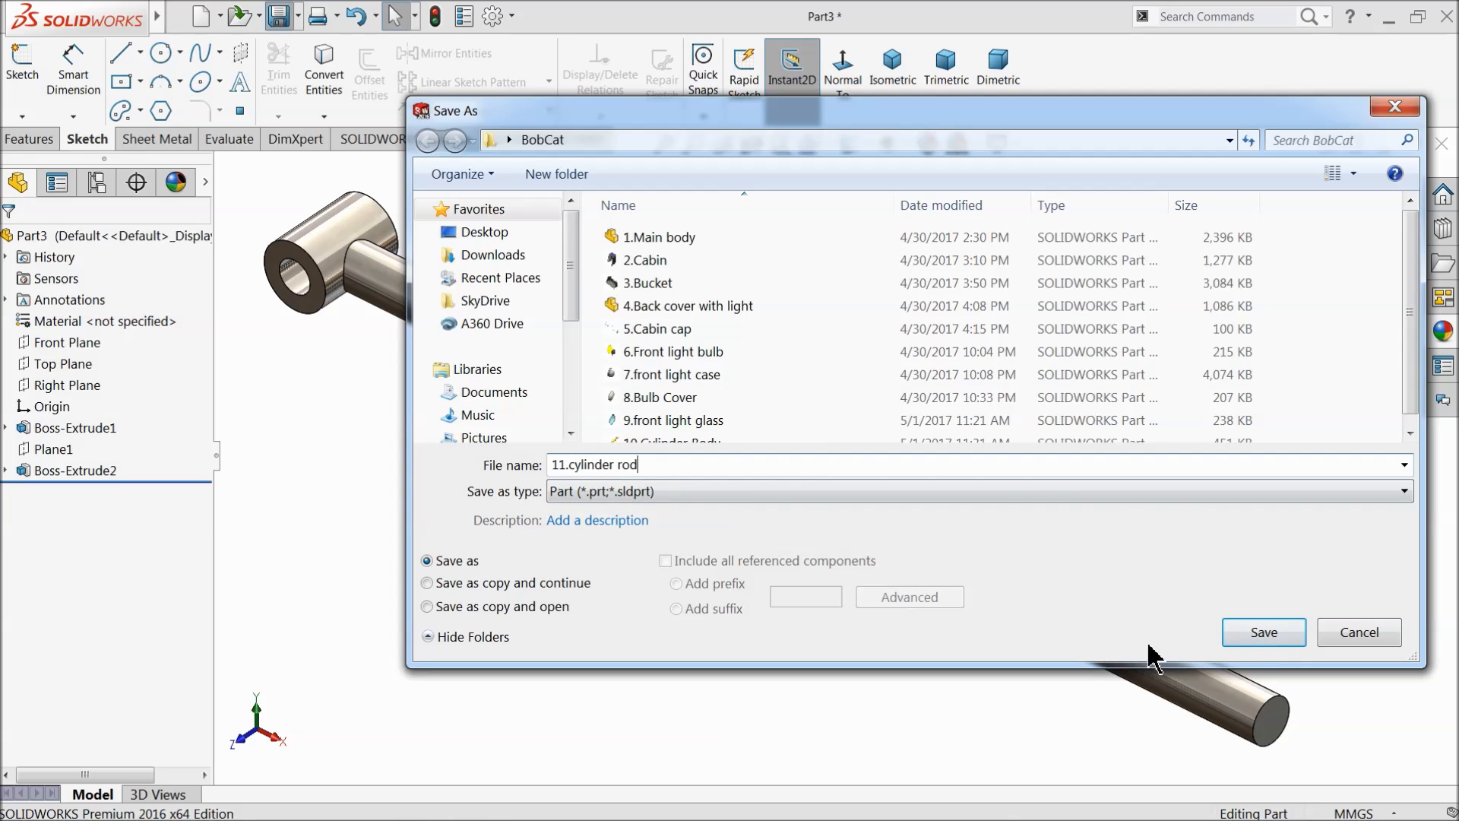
left_click(1238, 634)
mouse_move(713, 532)
middle_mouse_down()
mouse_move(704, 499)
mouse_move(713, 520)
middle_mouse_up()
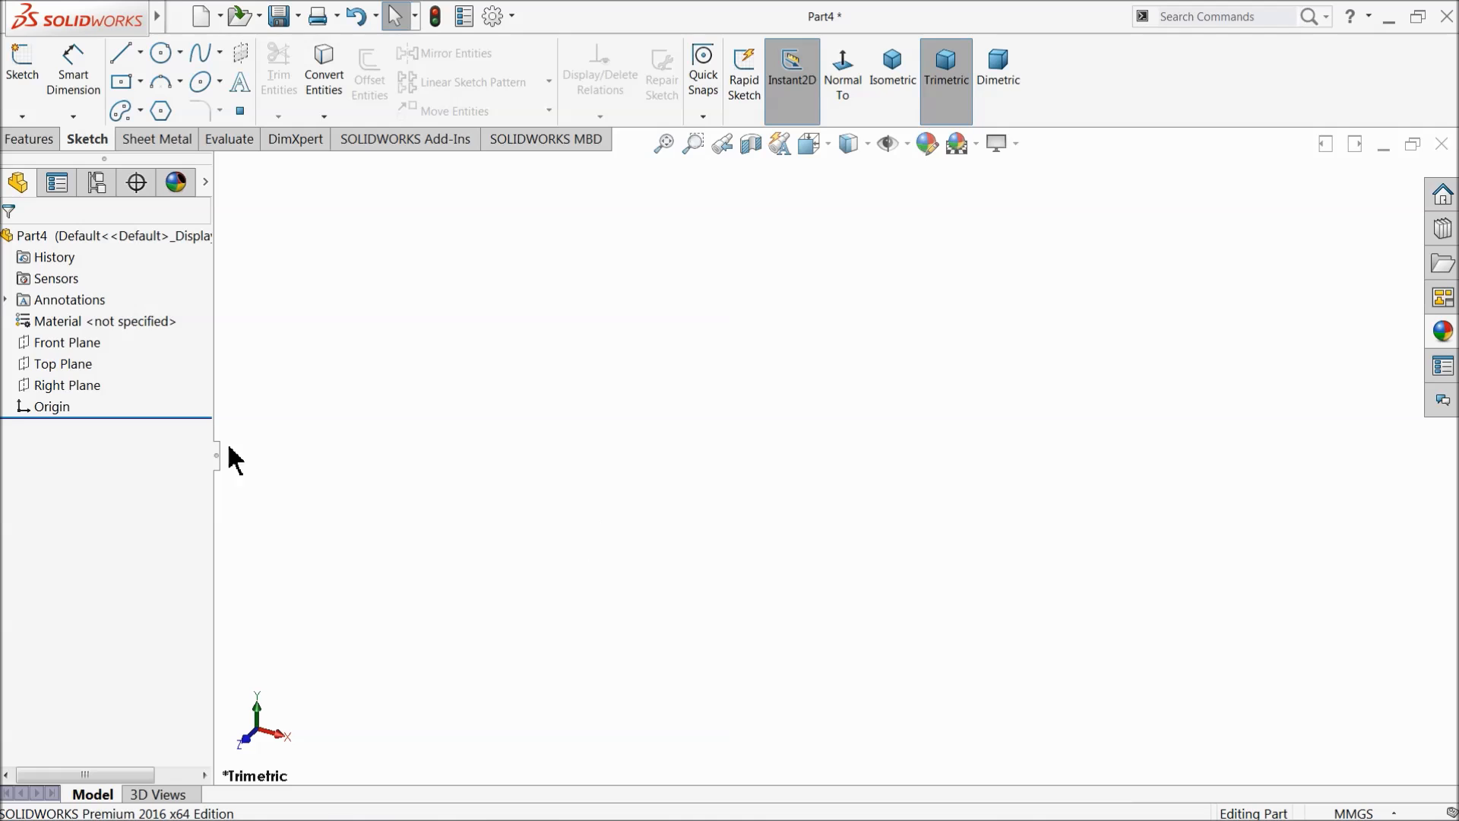
Step: Sketch three circles on the new part's Front Plane: about 22 mm across at the origin, about 40 mm diagonally below-left, and a larger one farther that way
left_click(35, 342)
left_click(50, 323)
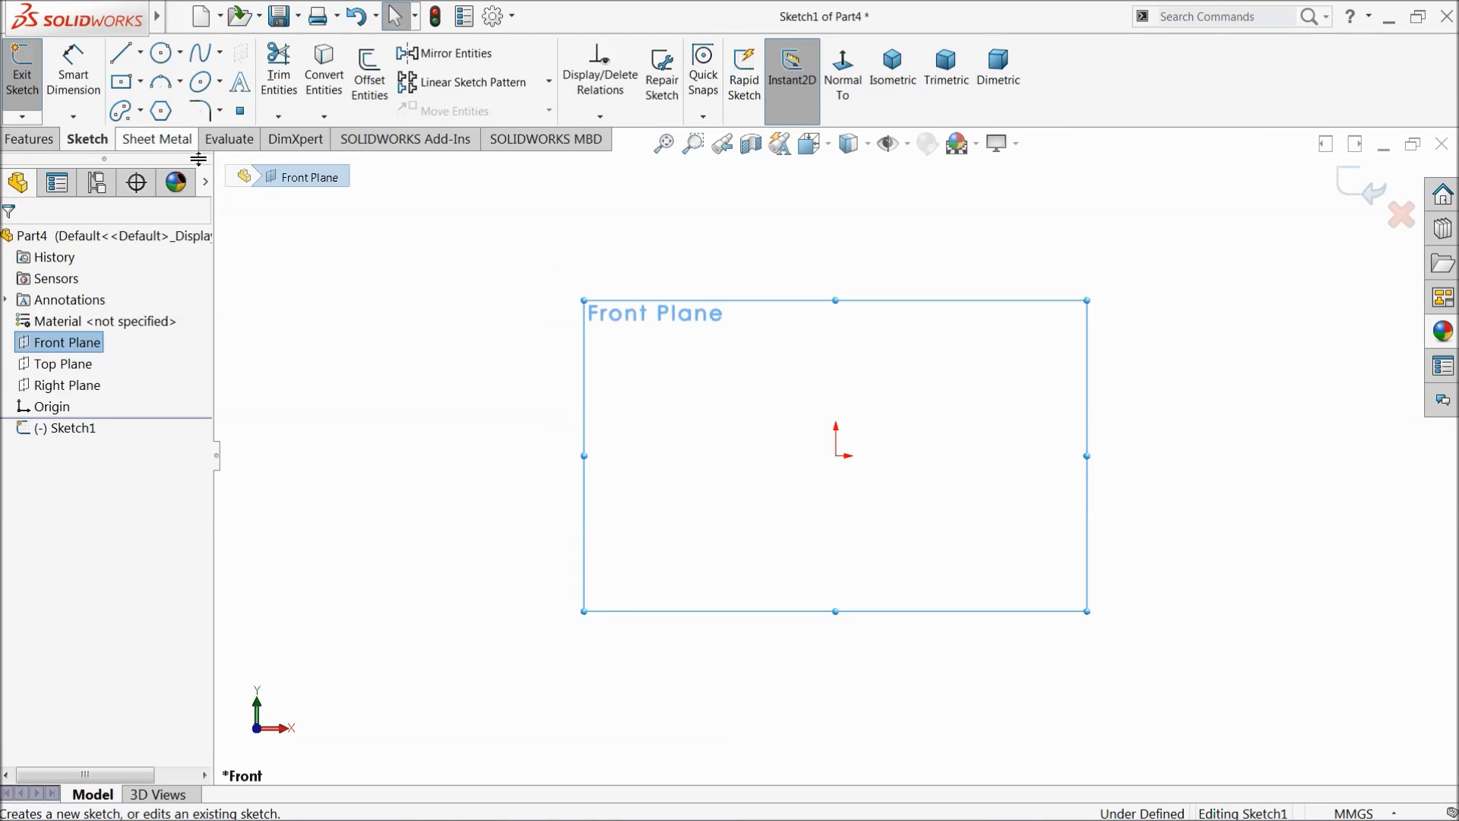
left_click(161, 54)
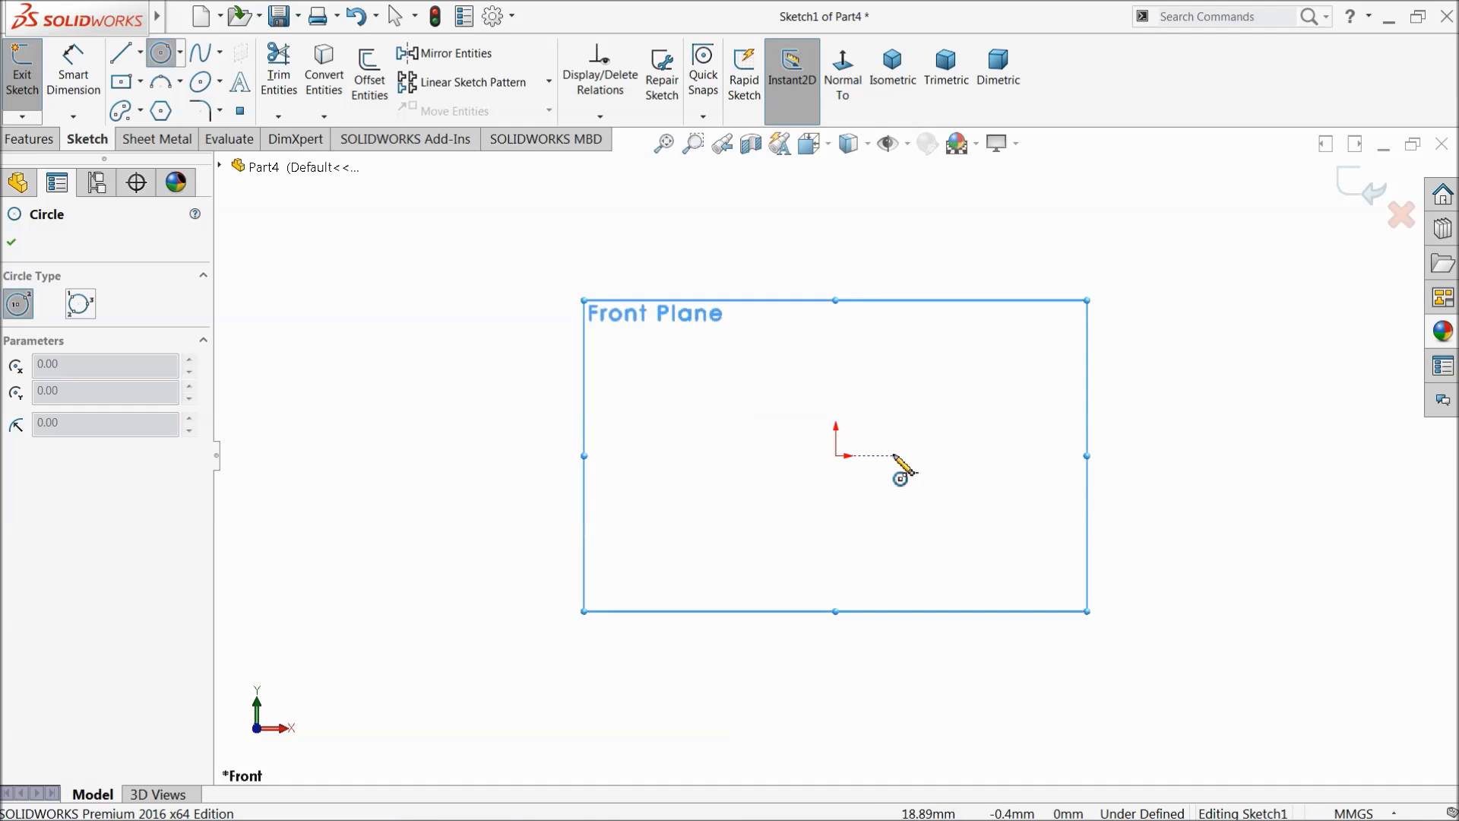
left_click_drag(836, 456, 795, 467)
scroll(796, 527, "down", 3)
key("z")
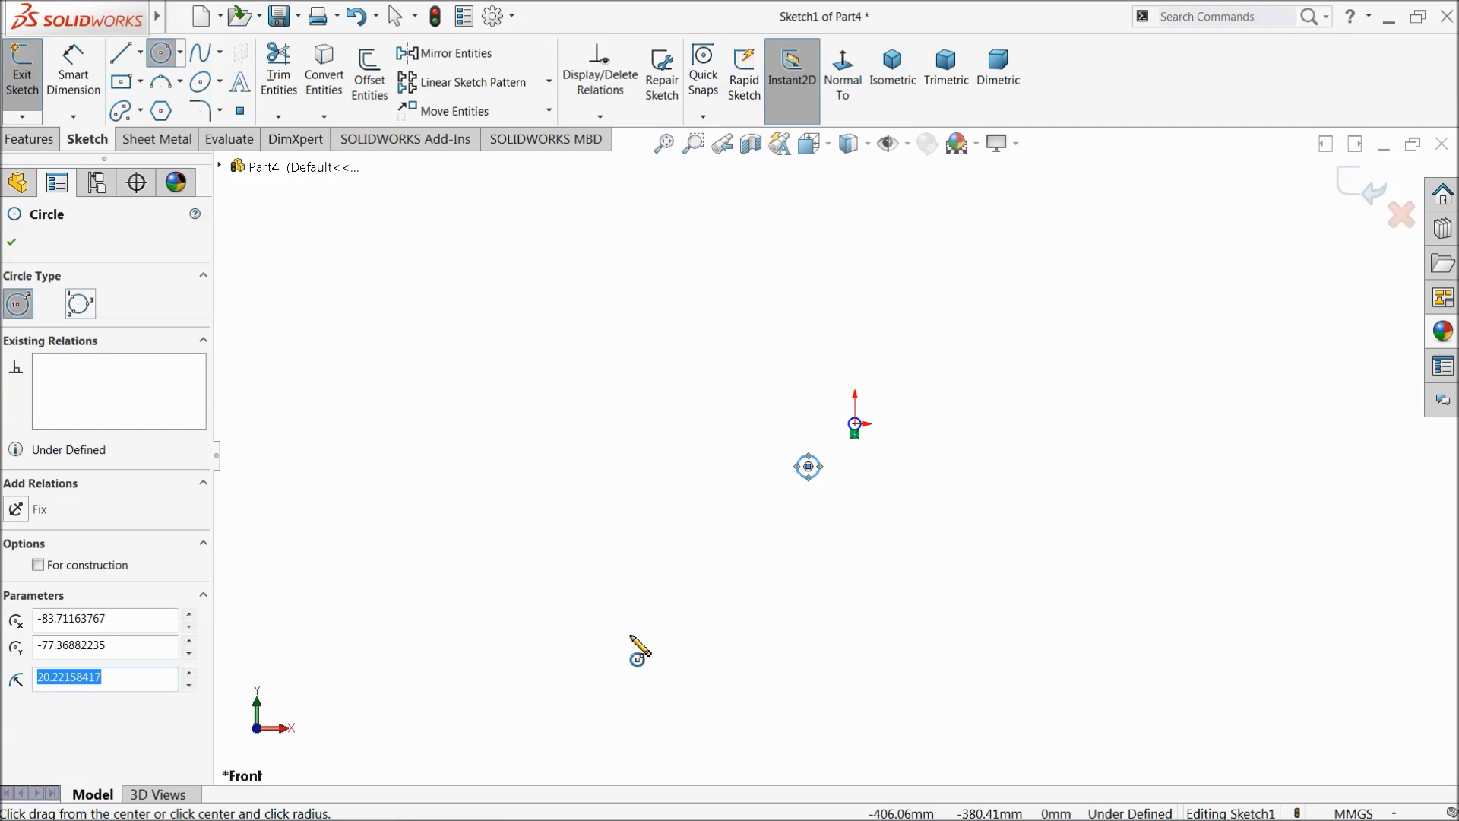
left_click_drag(621, 638, 640, 638)
right_click(518, 389)
left_click(566, 382)
scroll(727, 664, "down", 2)
scroll(756, 593, "down", 1)
Step: Dimension the circle at the origin with a diameter of 40 mm
left_click(76, 87)
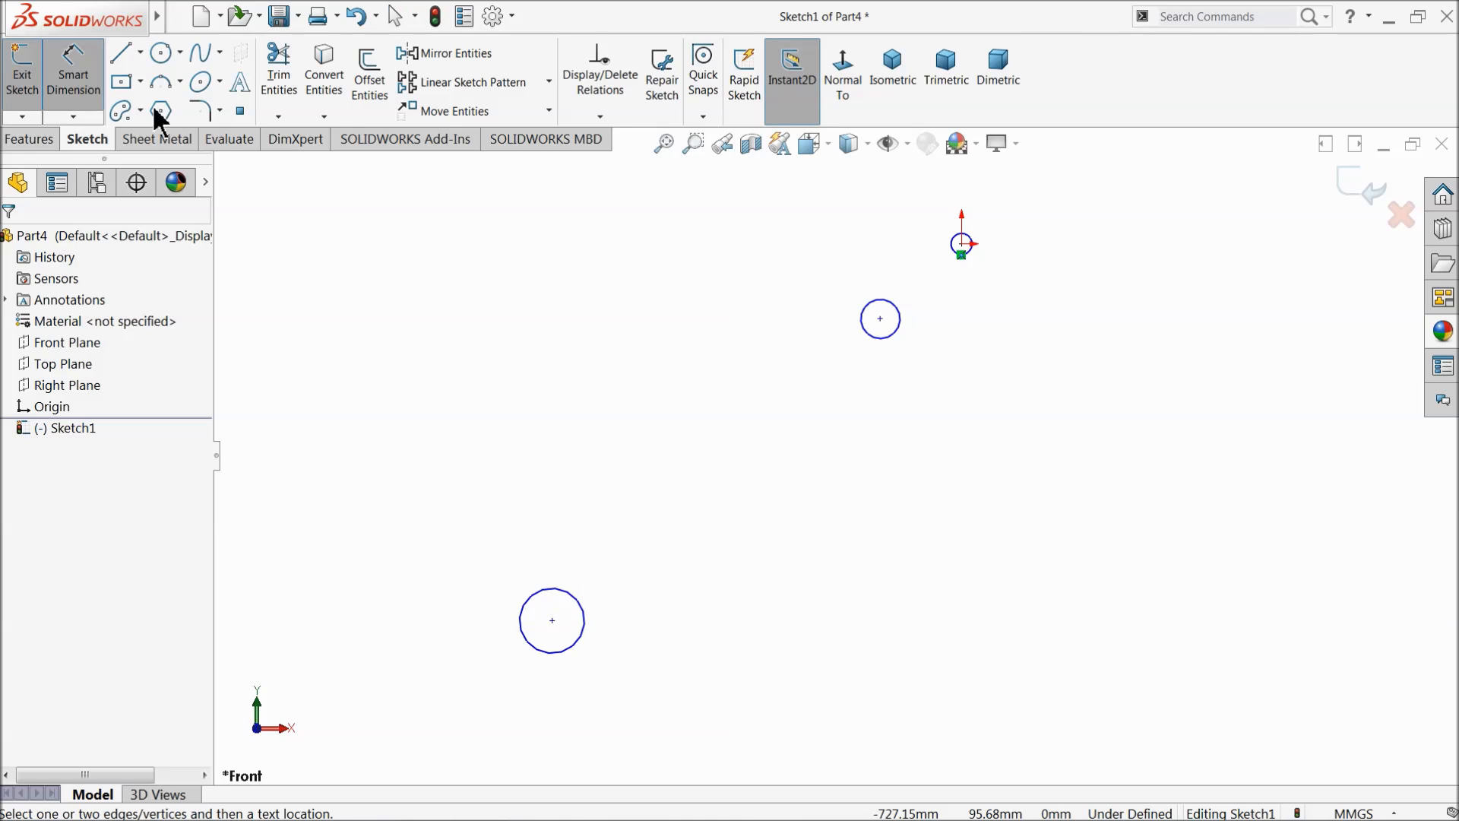
scroll(960, 255, "down", 1)
left_click(968, 258)
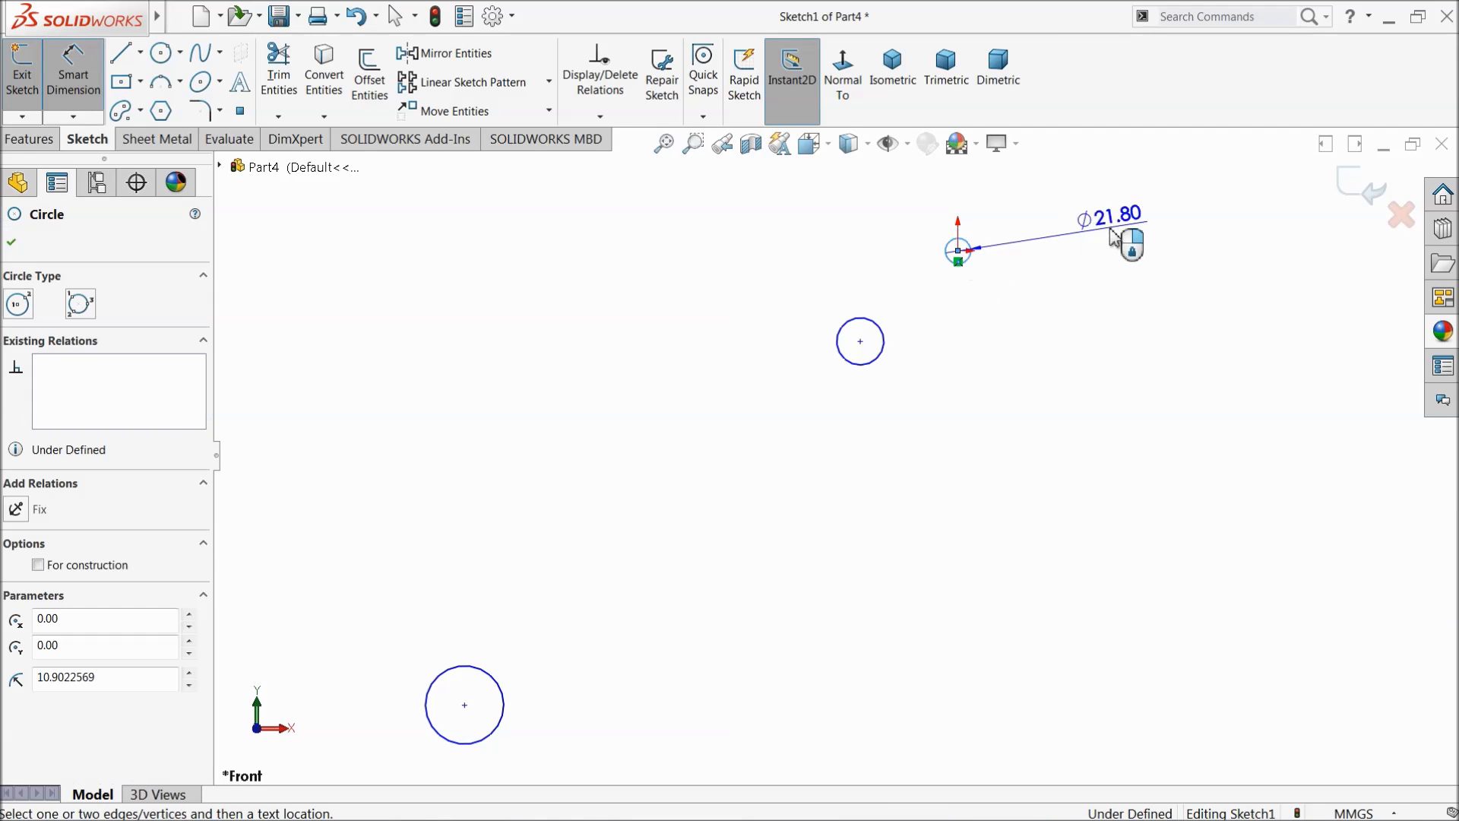
left_click(1140, 232)
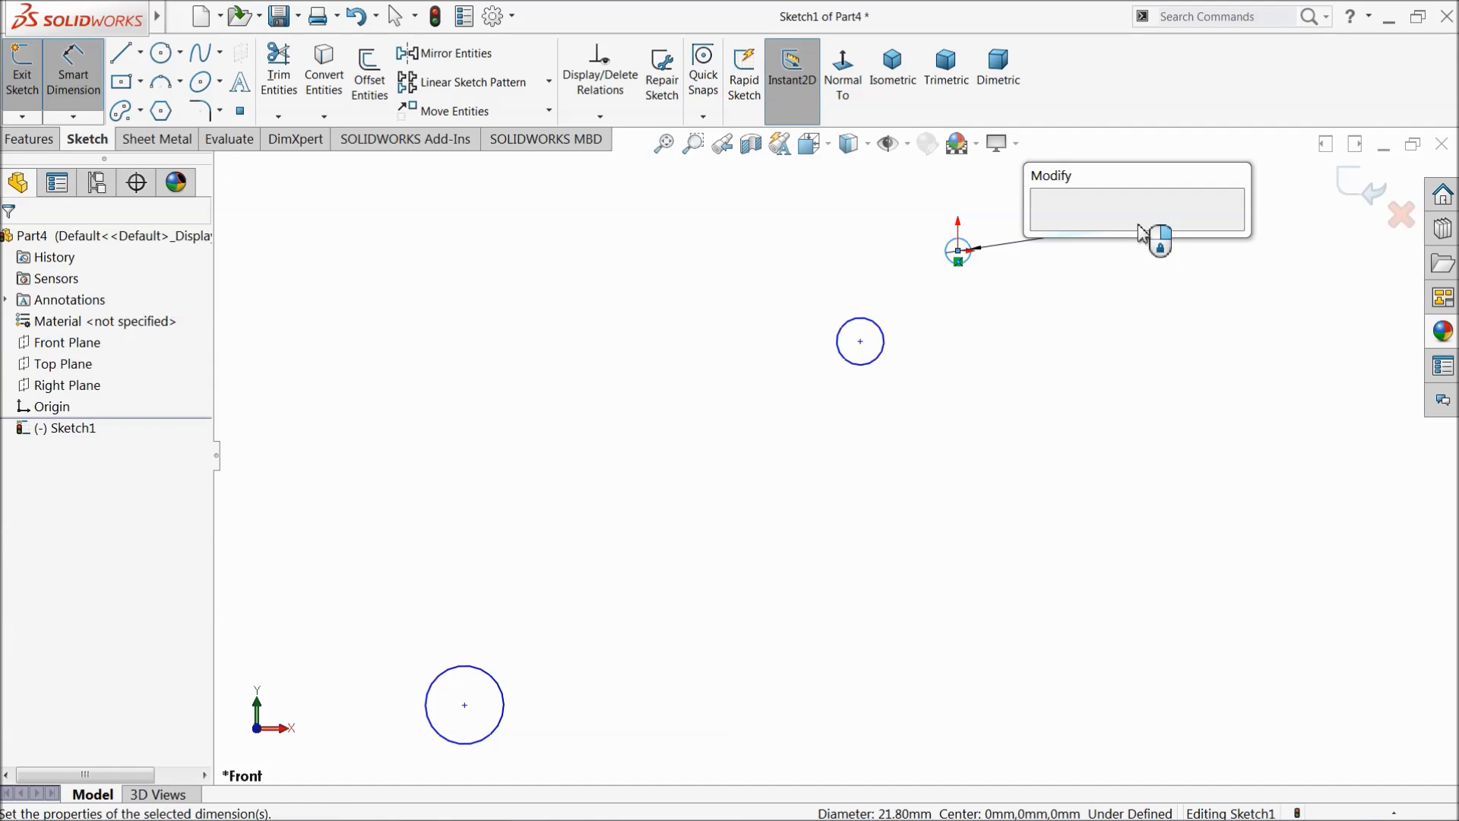
type("40")
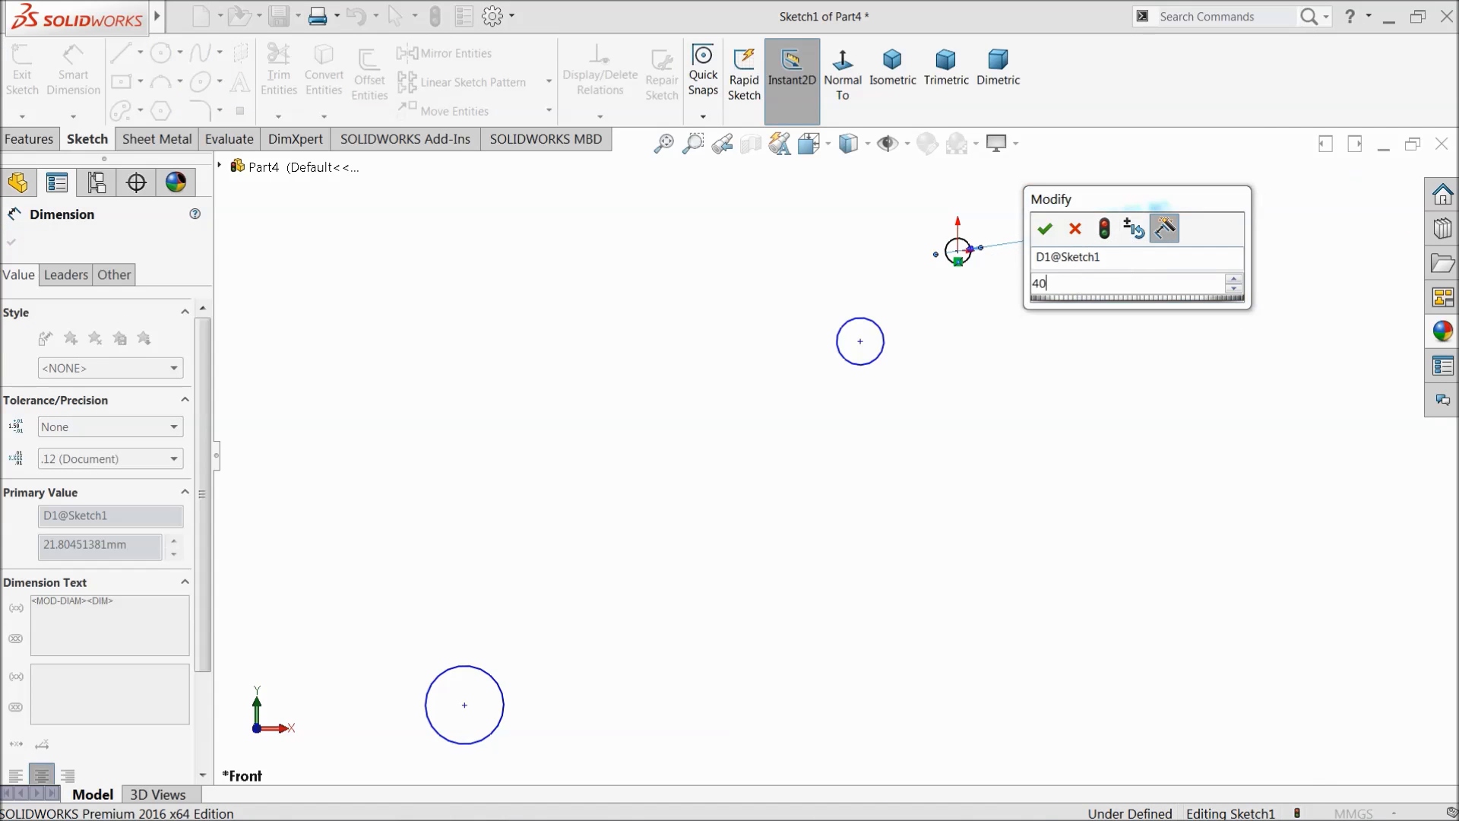
left_click(1046, 228)
Step: Dimension the middle circle with a diameter of 30 mm
left_click(842, 325)
left_click(661, 292)
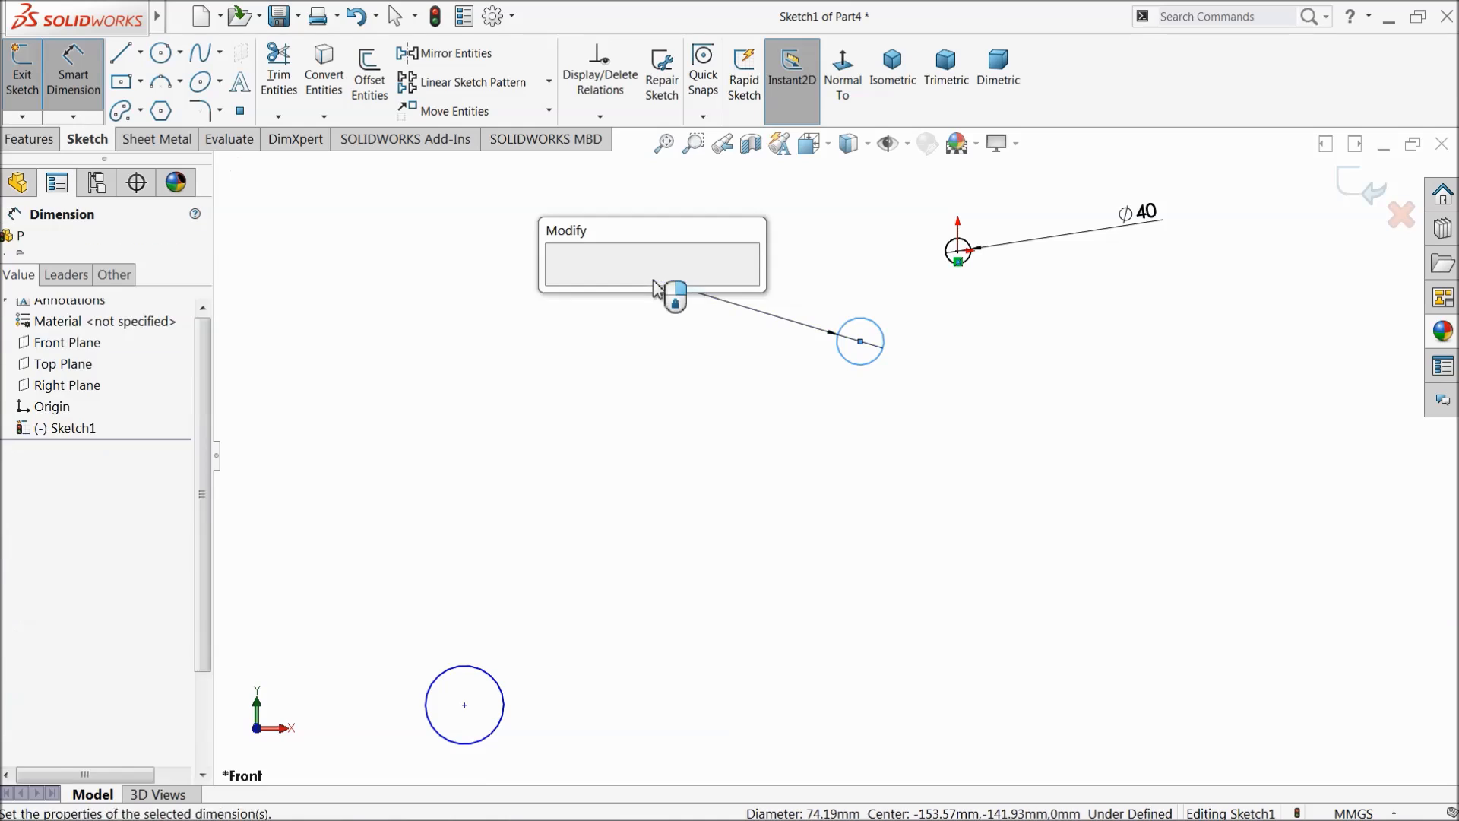
type("30")
left_click(557, 285)
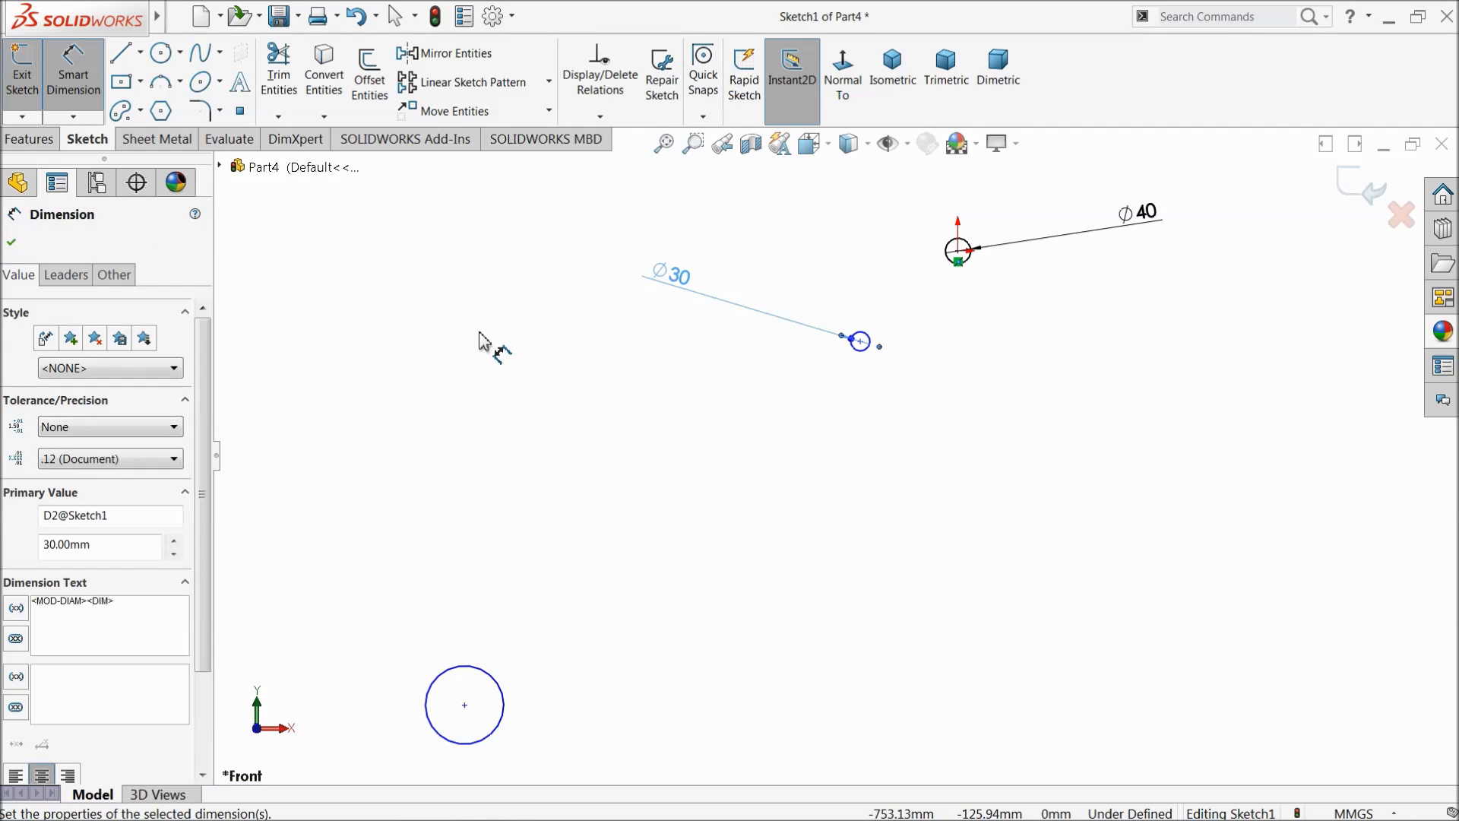
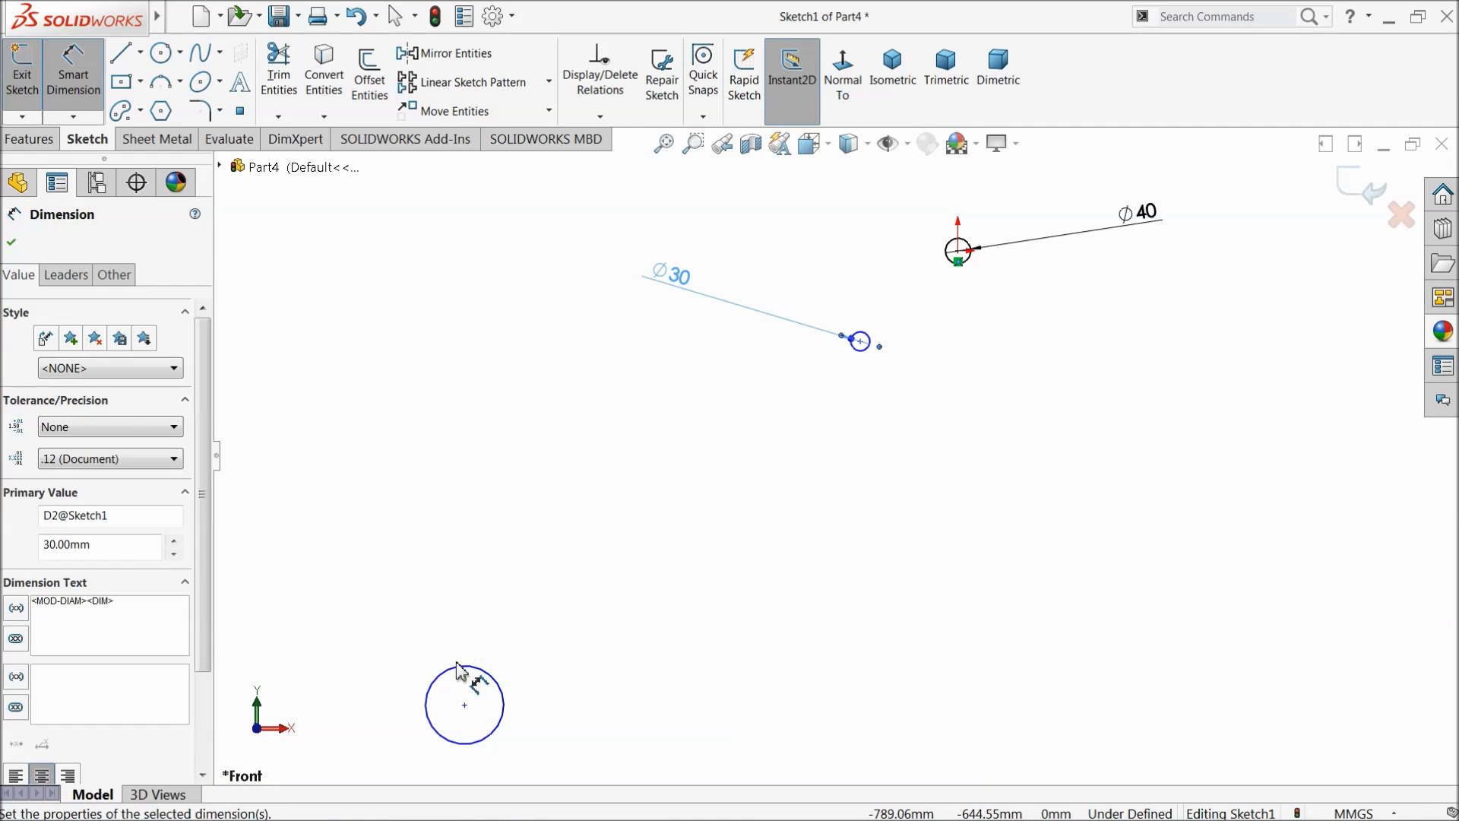
Step: Dimension the circle farthest from the origin with a diameter of 40 mm
left_click(454, 682)
left_click(389, 618)
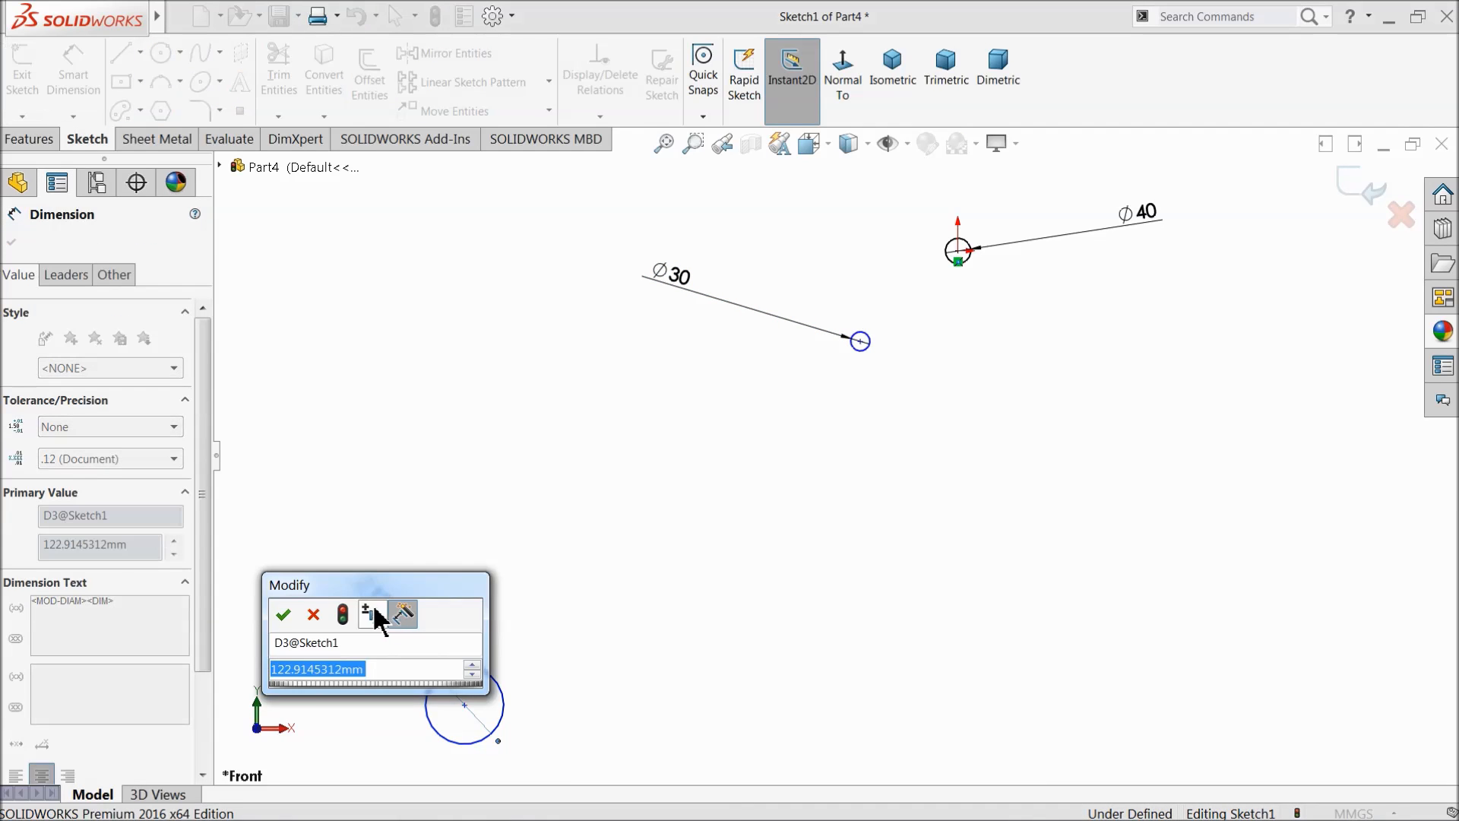
type("40")
left_click(285, 614)
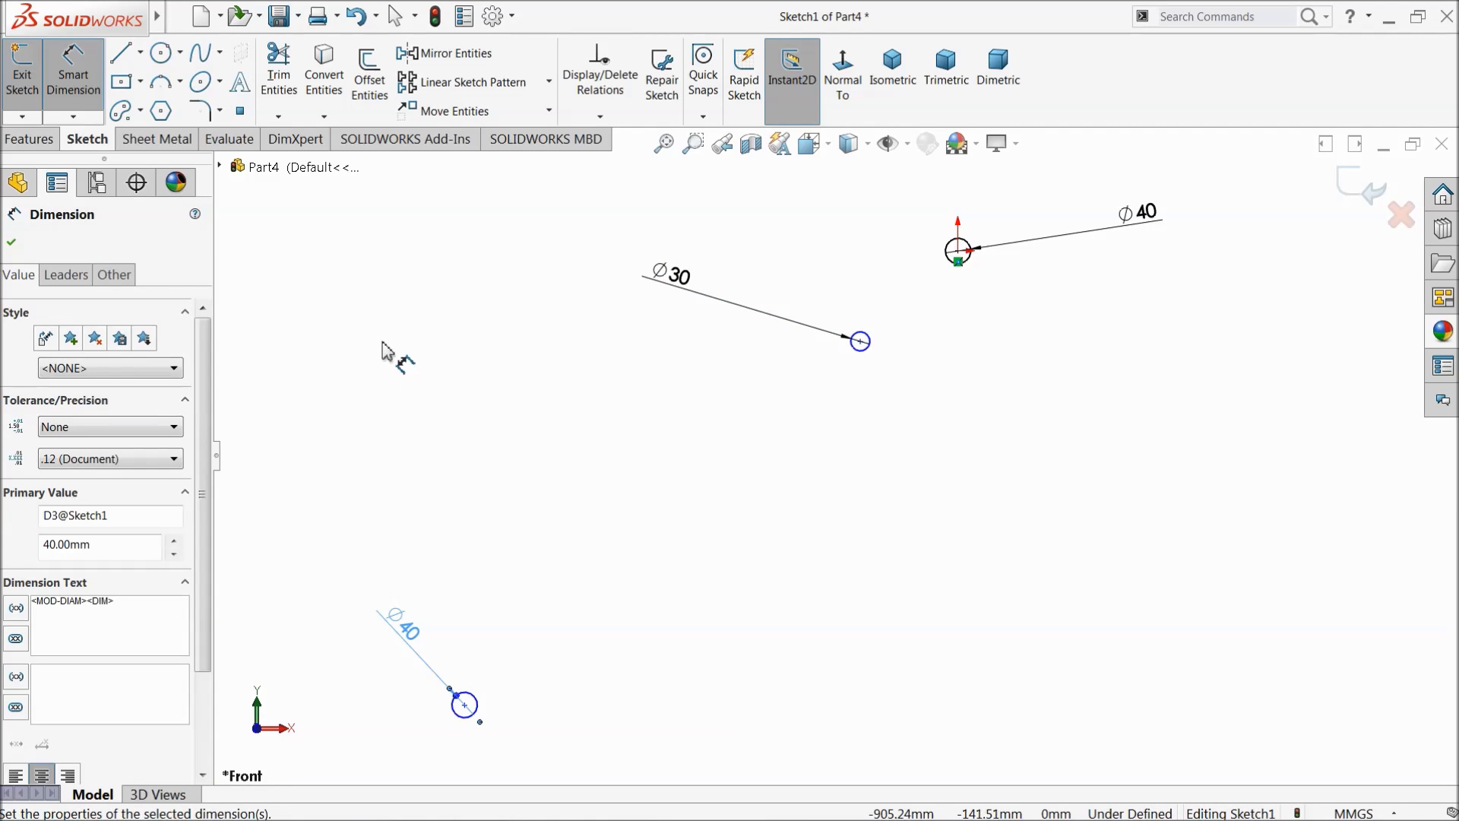
Step: Set the horizontal distance between the origin and the centre of the 30 mm circle to 50 mm
left_click(958, 252)
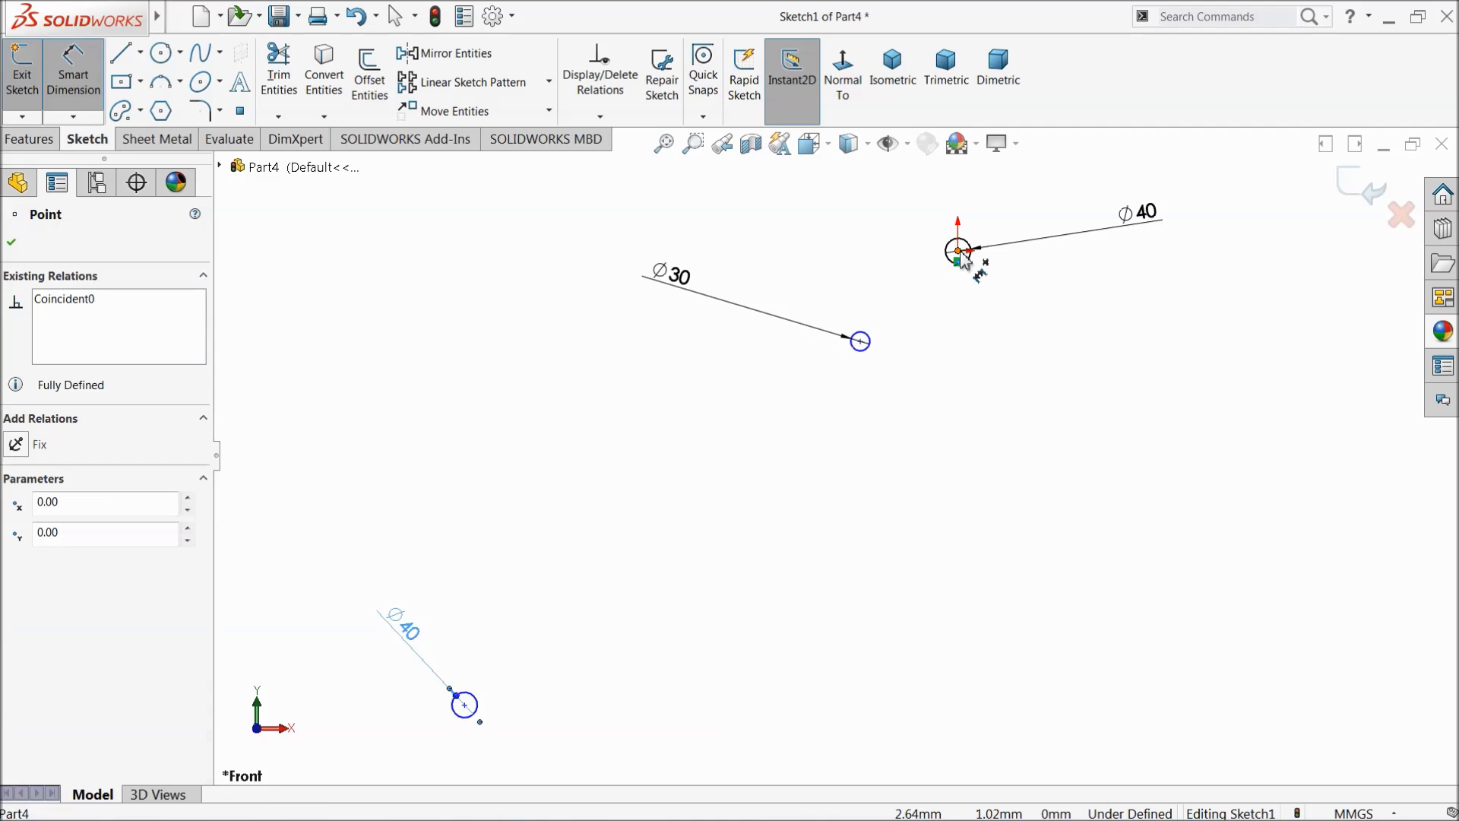
left_click(860, 342)
left_click(935, 446)
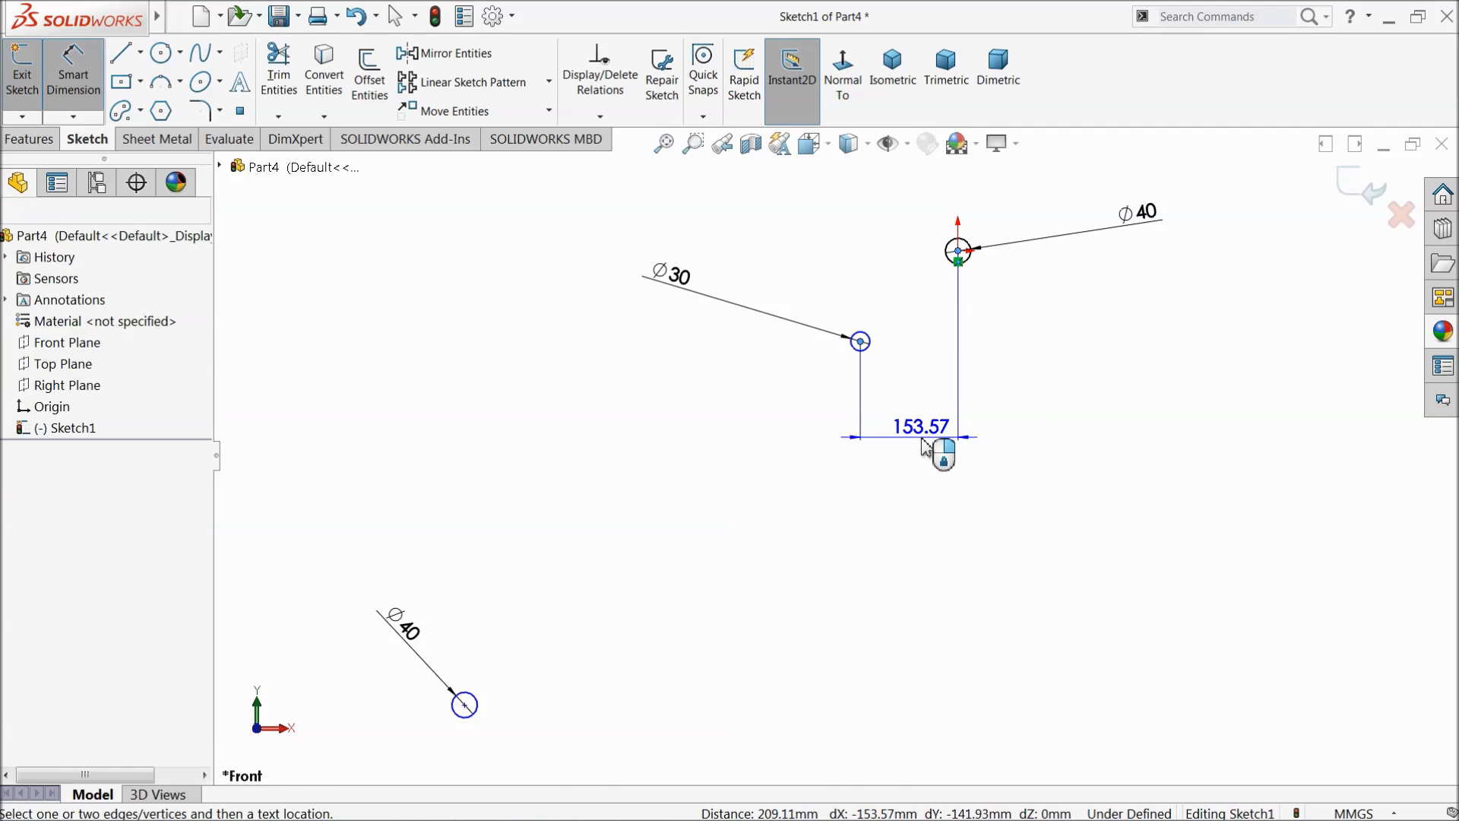
type("50")
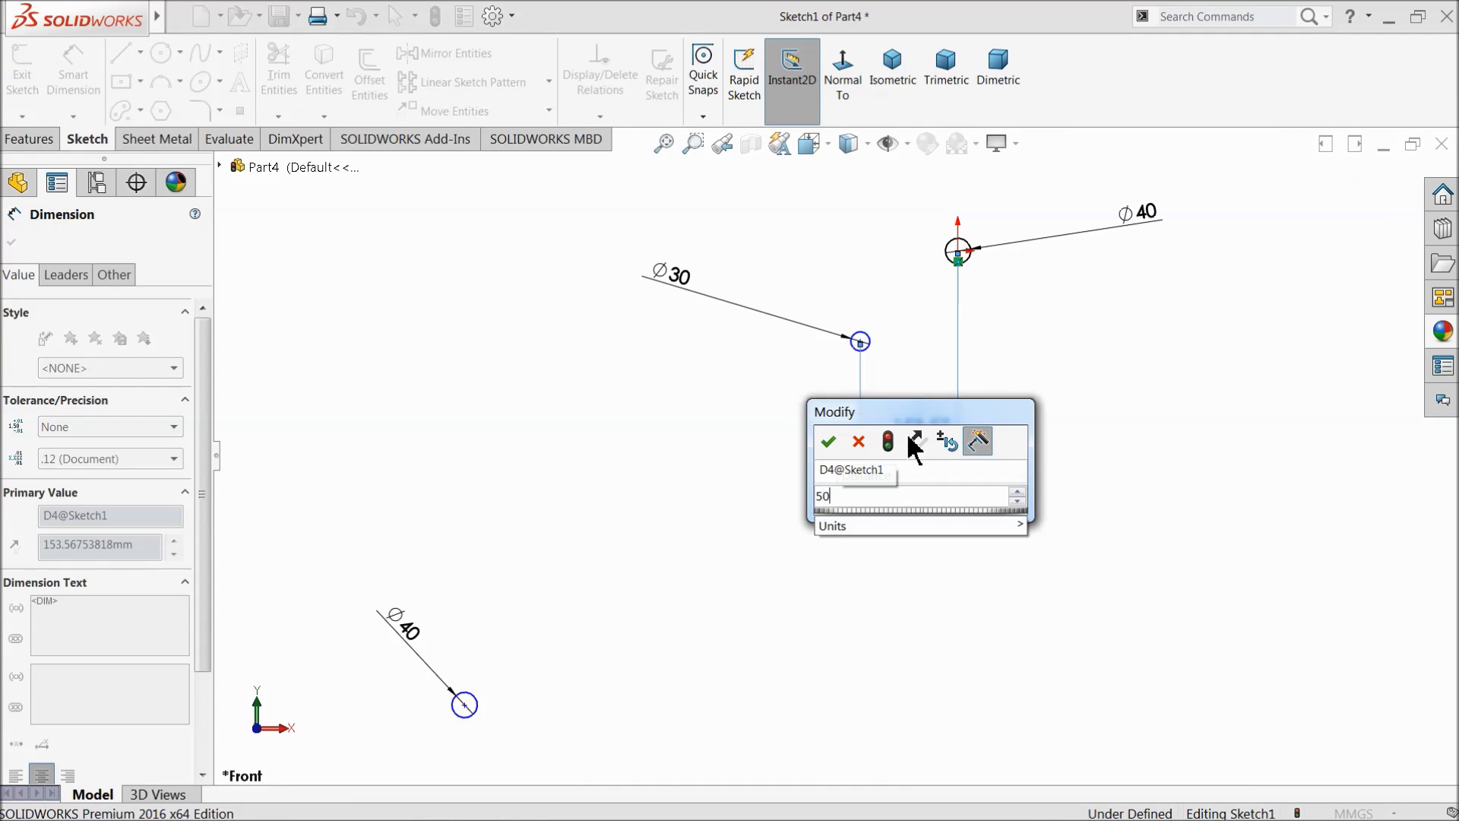
key("Return")
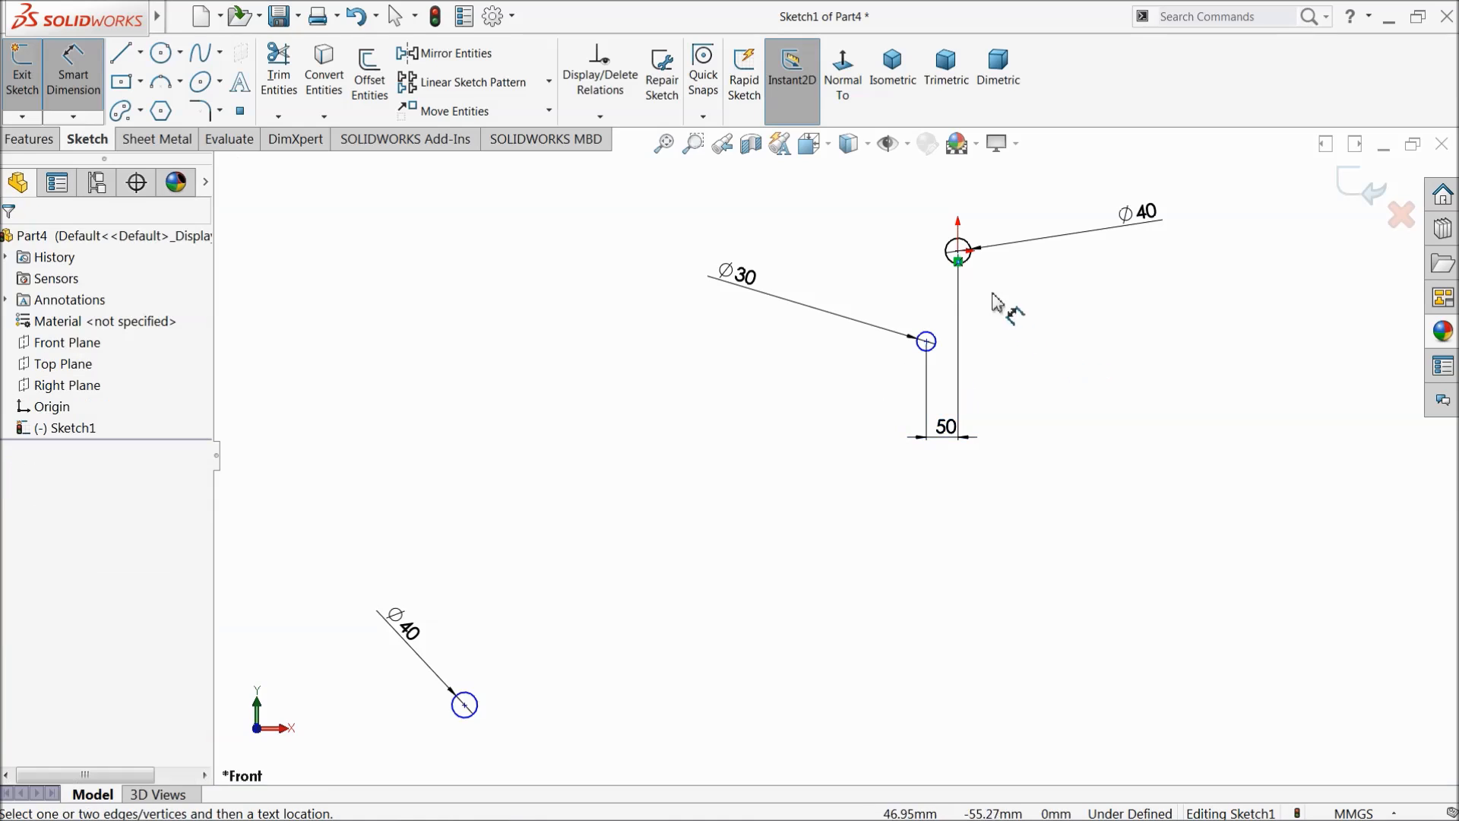
Step: Set the vertical distance between the origin and the centre of the 30 mm circle to 130 mm
left_click(957, 251)
left_click(926, 342)
left_click(639, 318)
type("130")
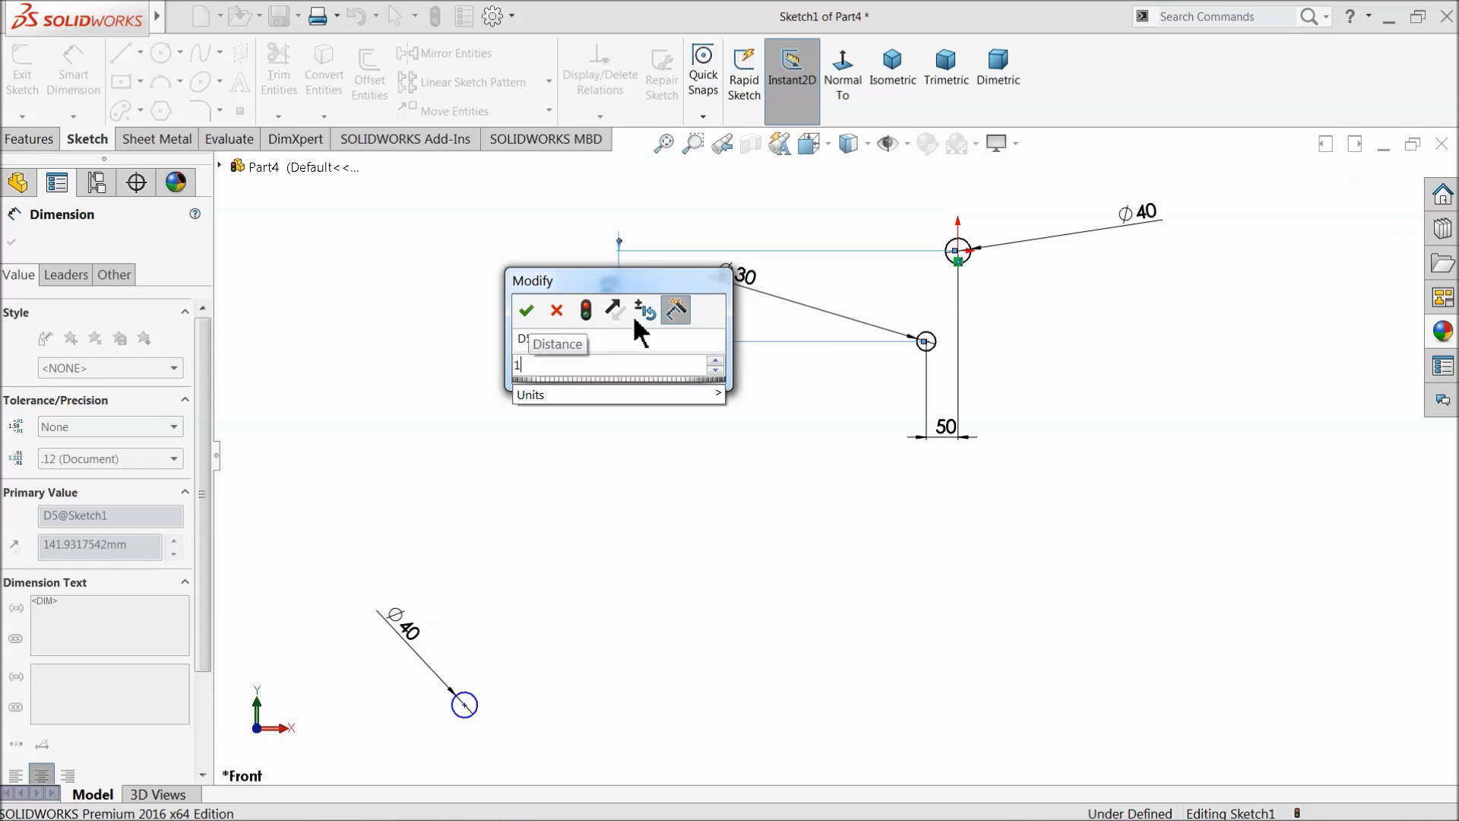
left_click(527, 310)
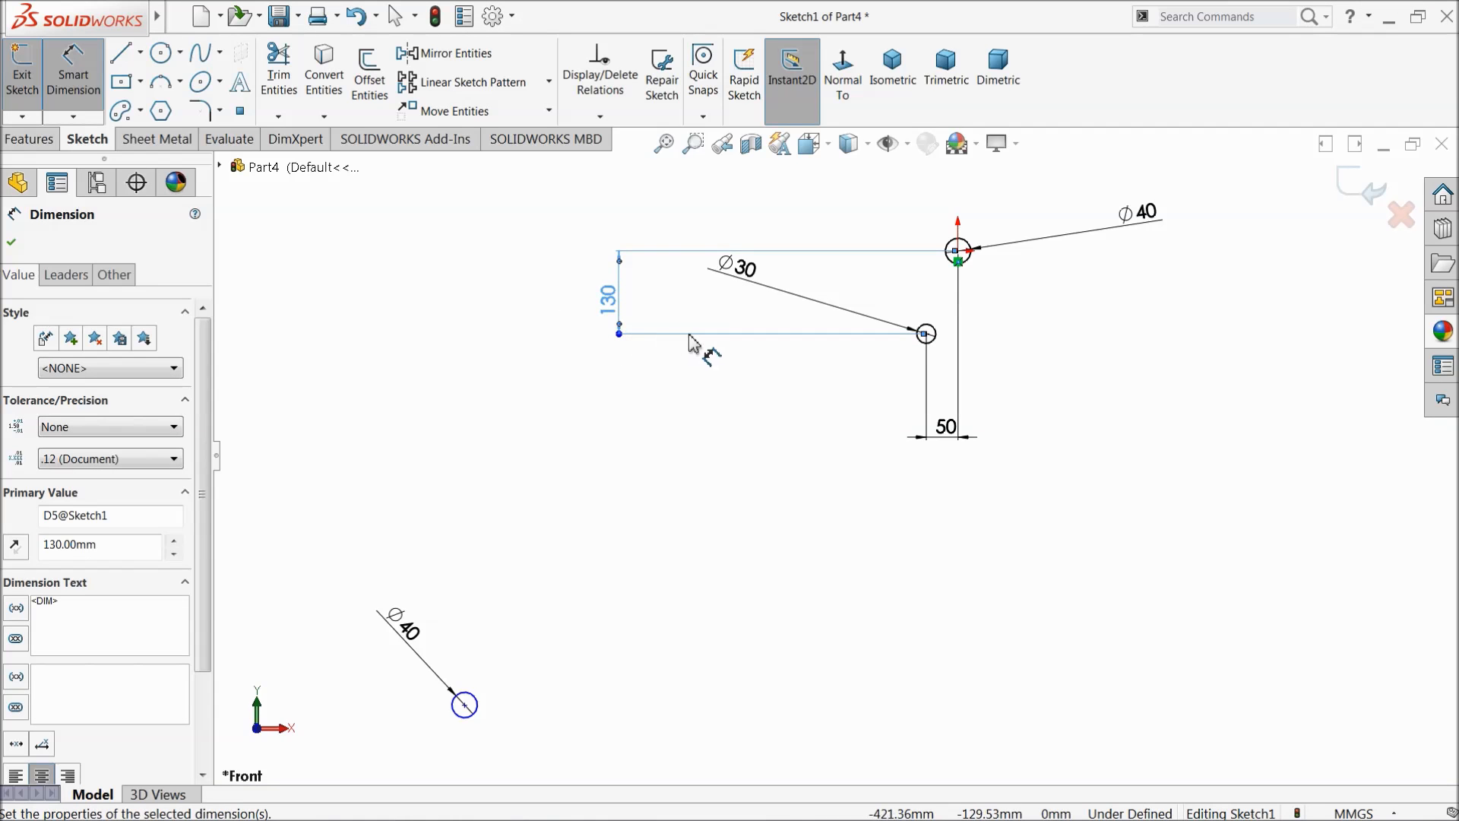
Step: Set the horizontal distance between the origin and the centre of the far 40 mm circle to 560 mm
left_click(1010, 320)
scroll(838, 453, "up", 3)
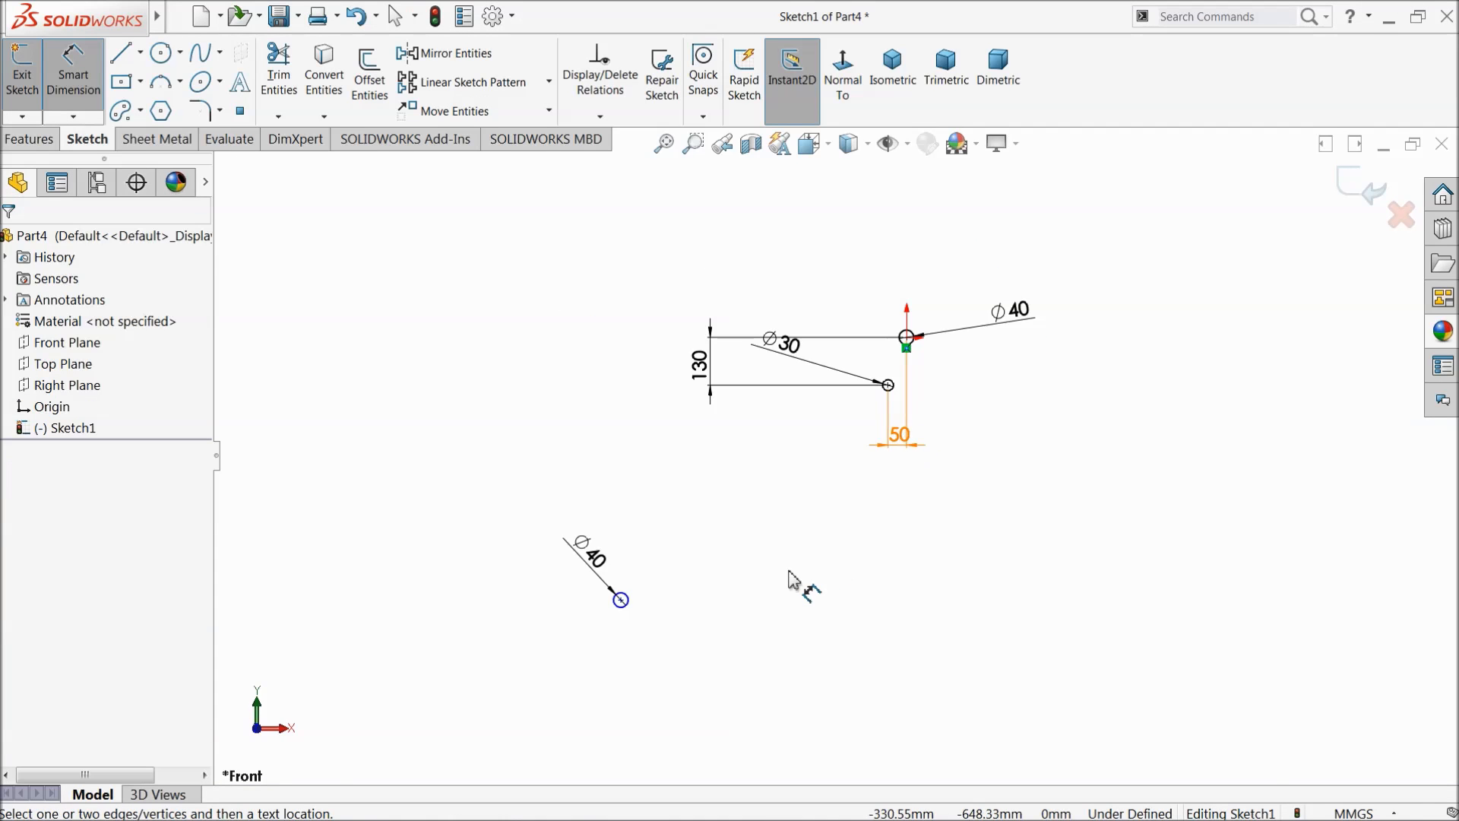
scroll(787, 572, "down", 2)
left_click(552, 602)
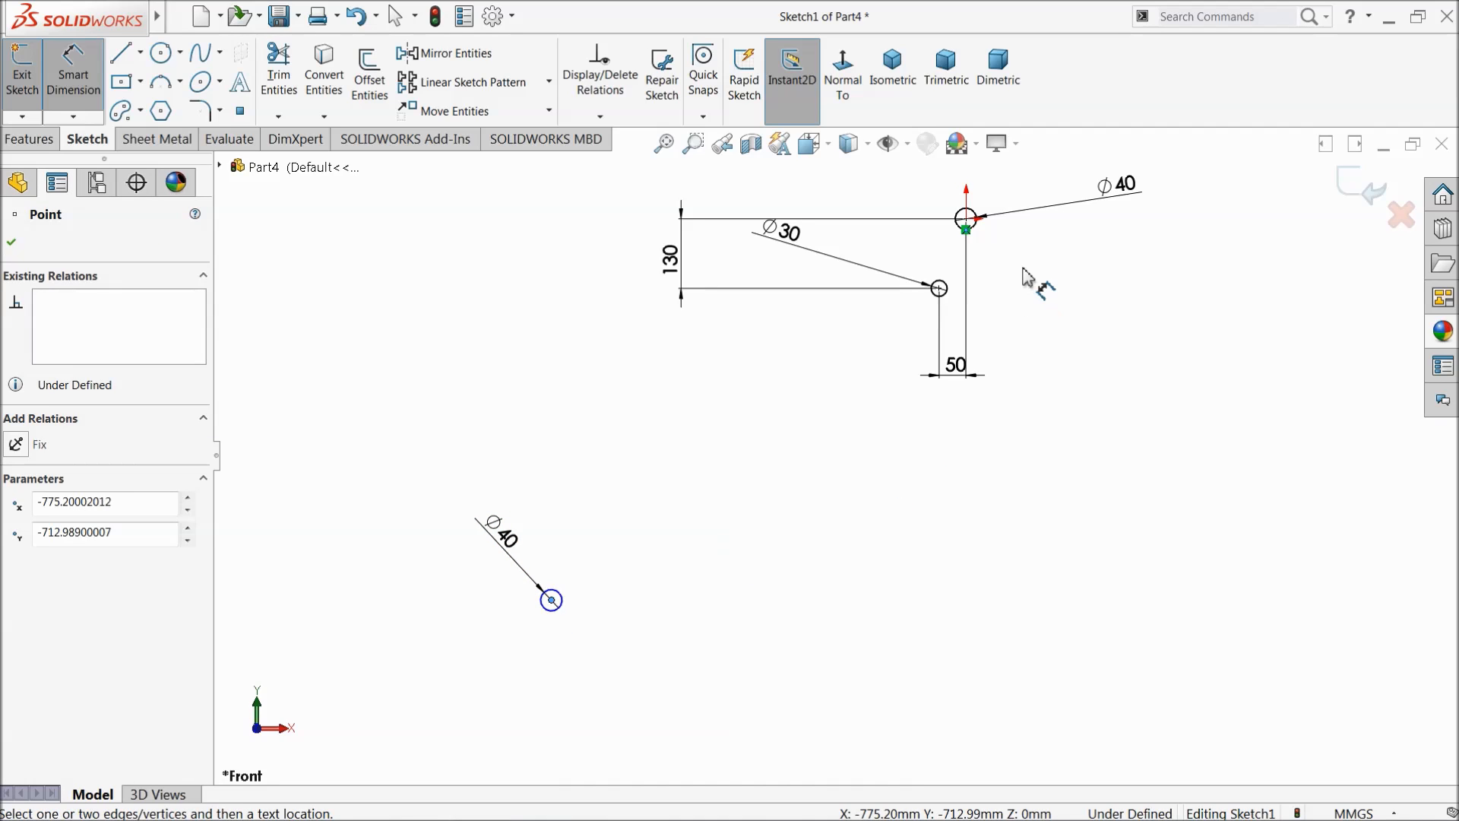
left_click(967, 222)
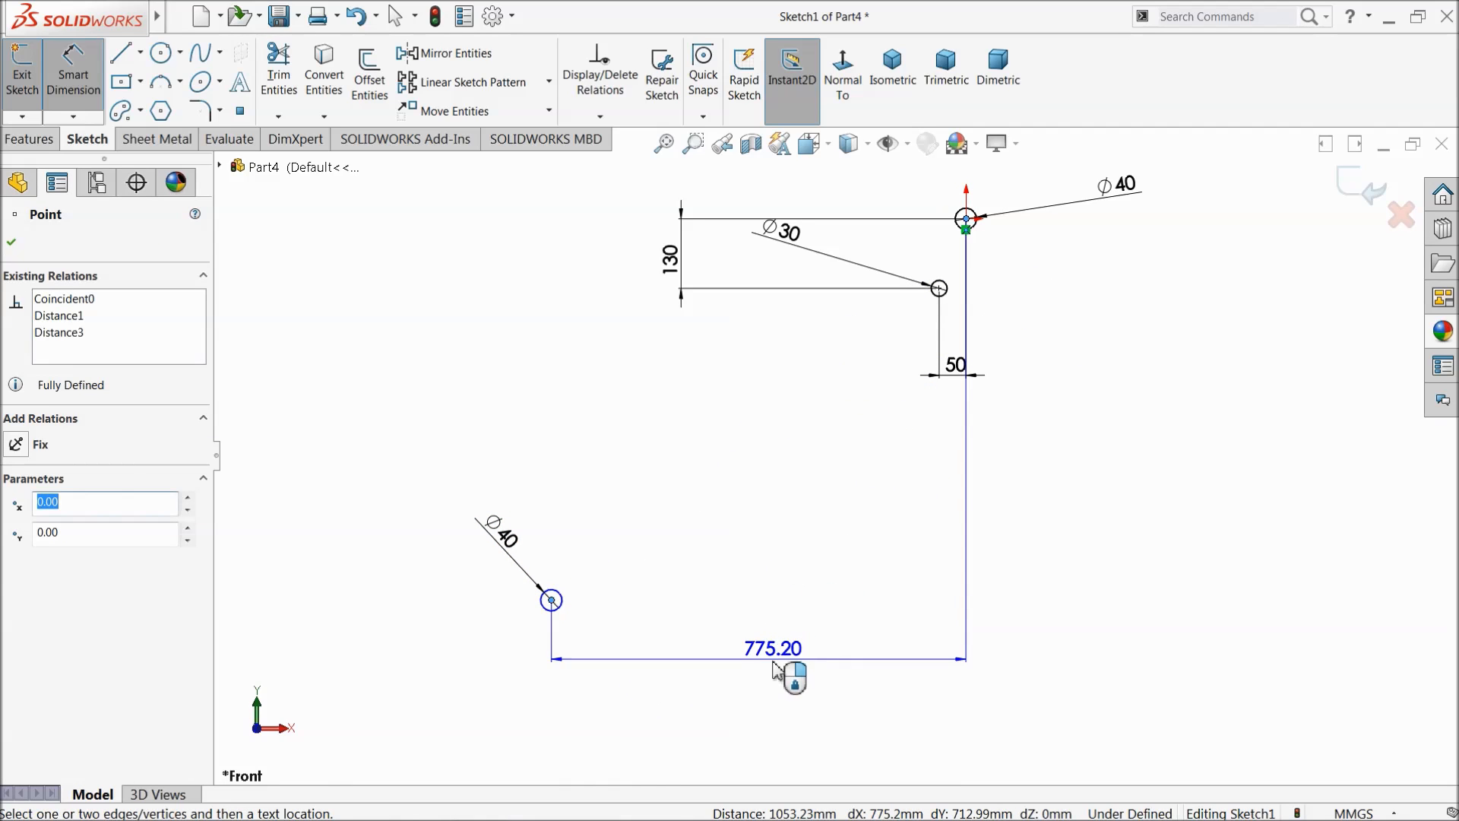
left_click(773, 673)
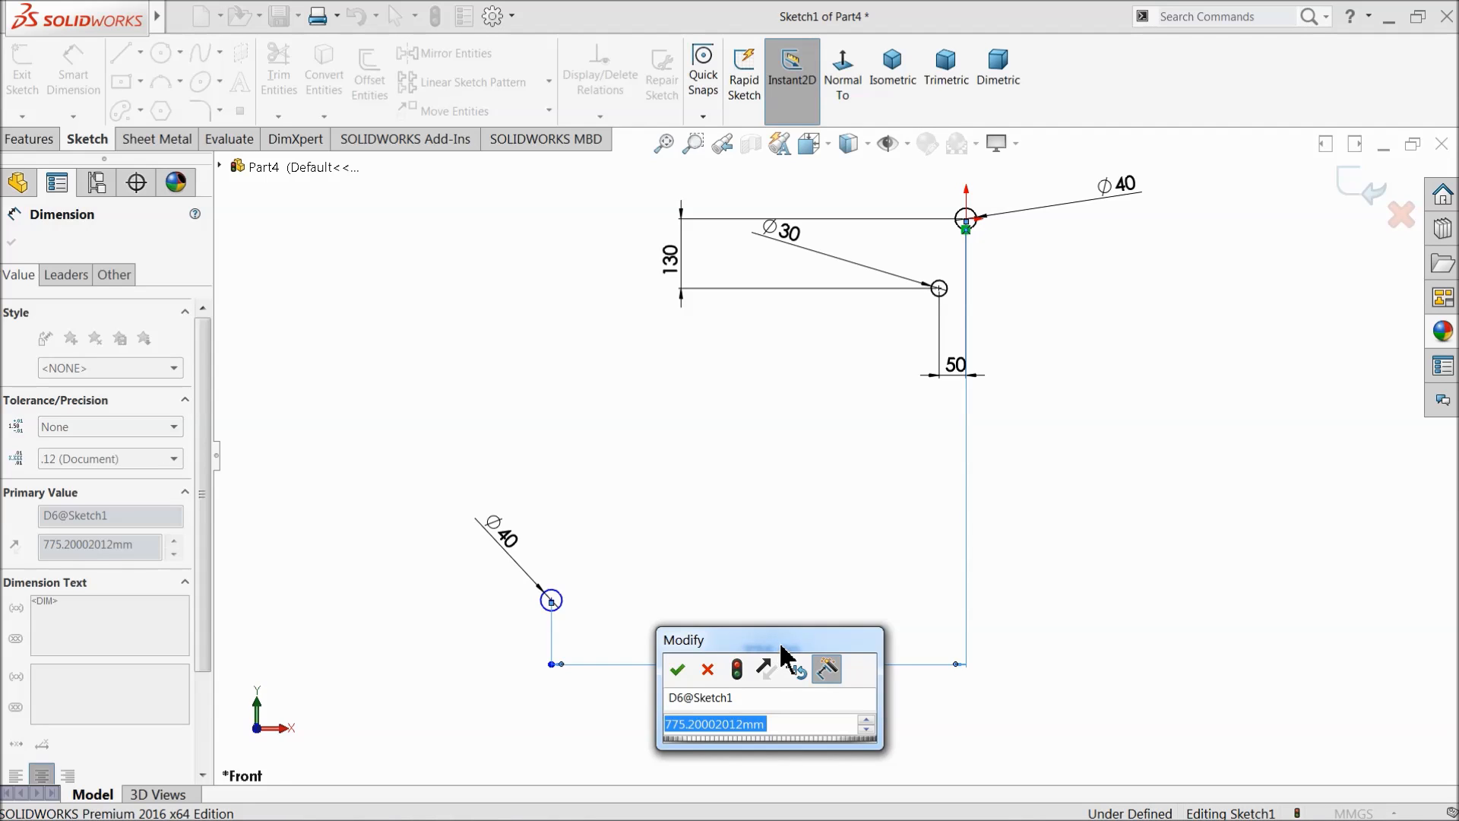
type("5")
left_click(676, 673)
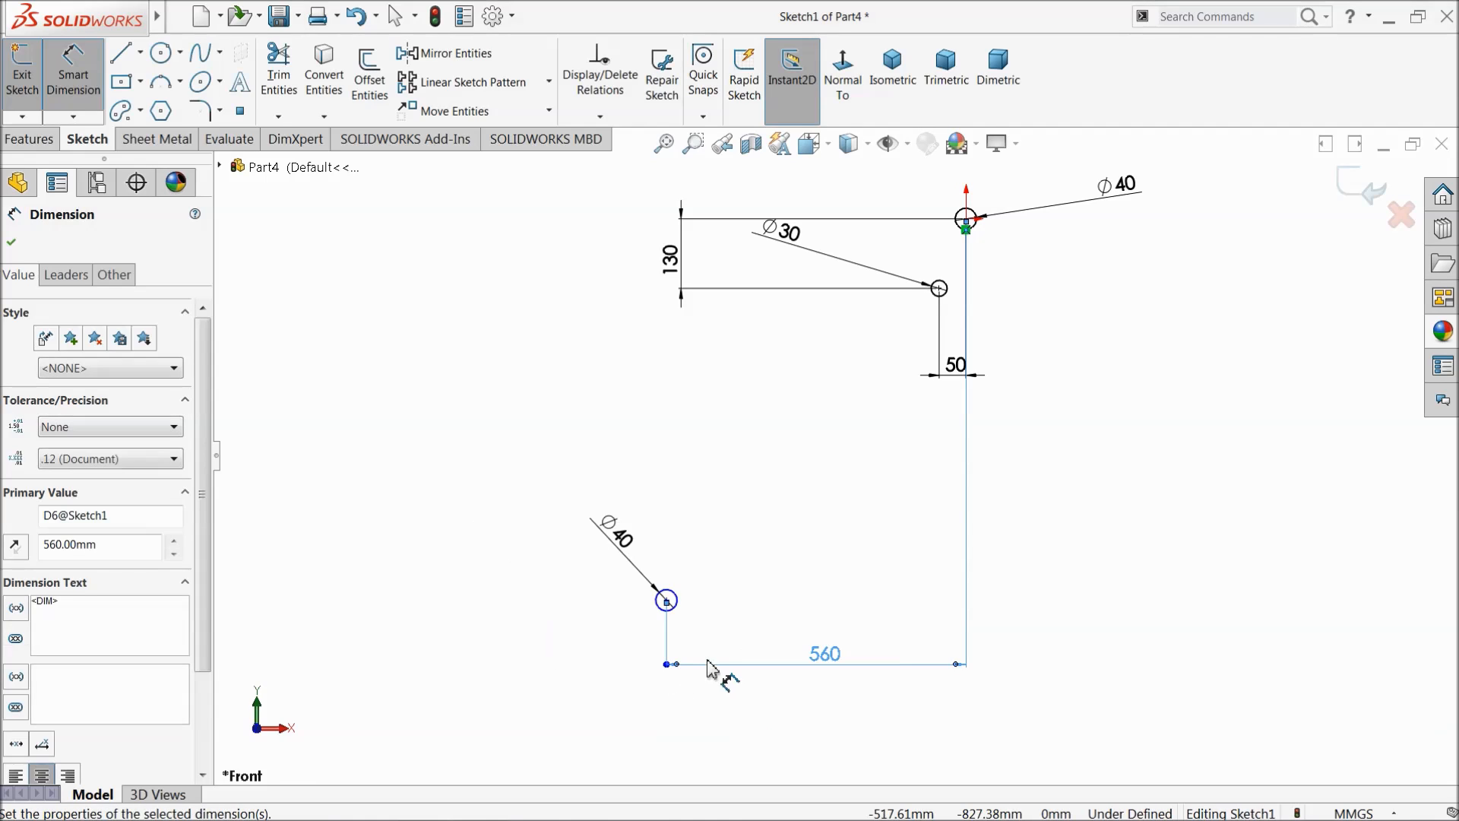
Step: Set the vertical distance between the origin and the centre of the far 40 mm circle to 550 mm
left_click(966, 221)
left_click(667, 600)
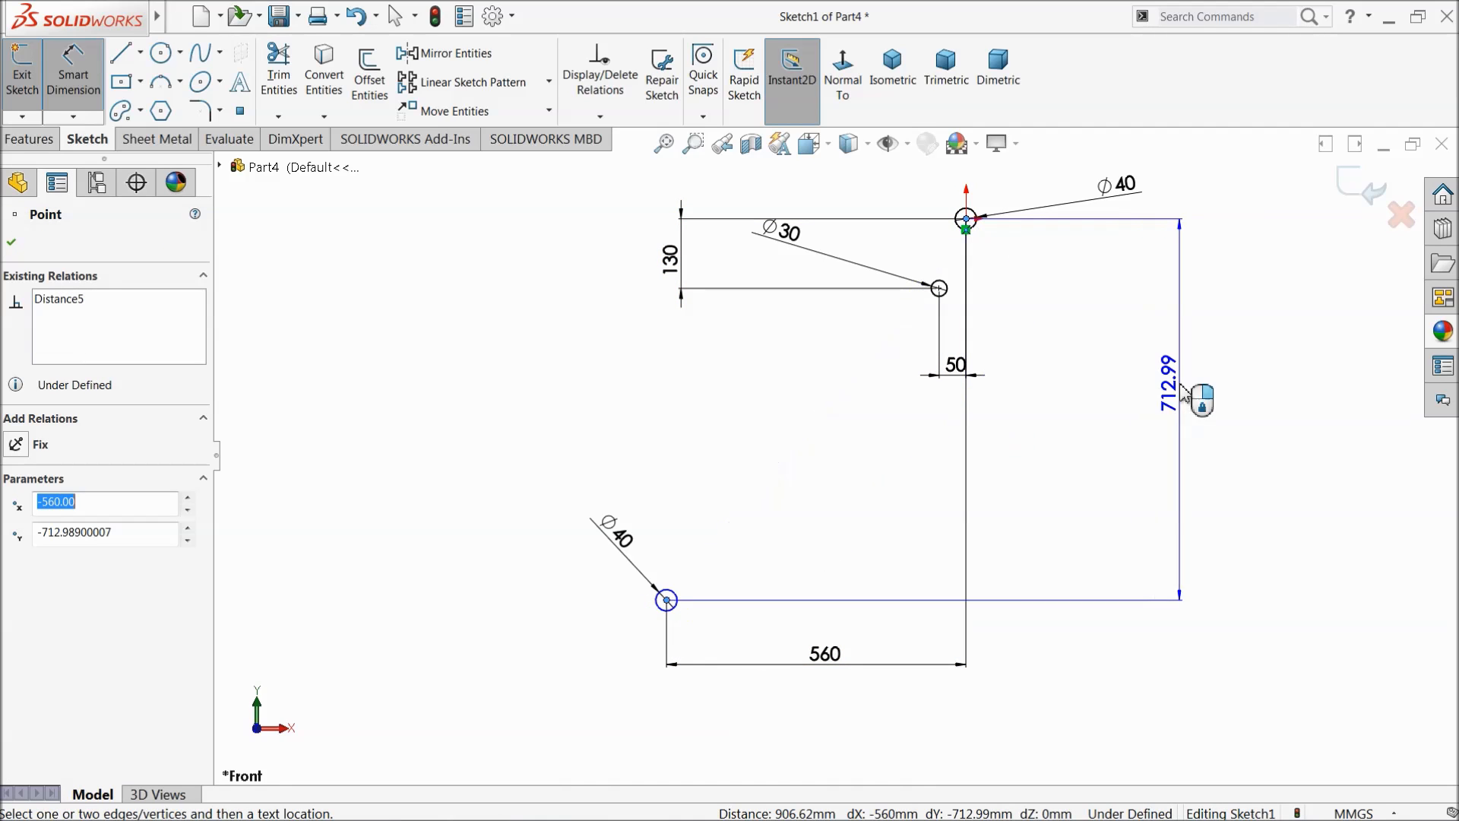
left_click(1178, 369)
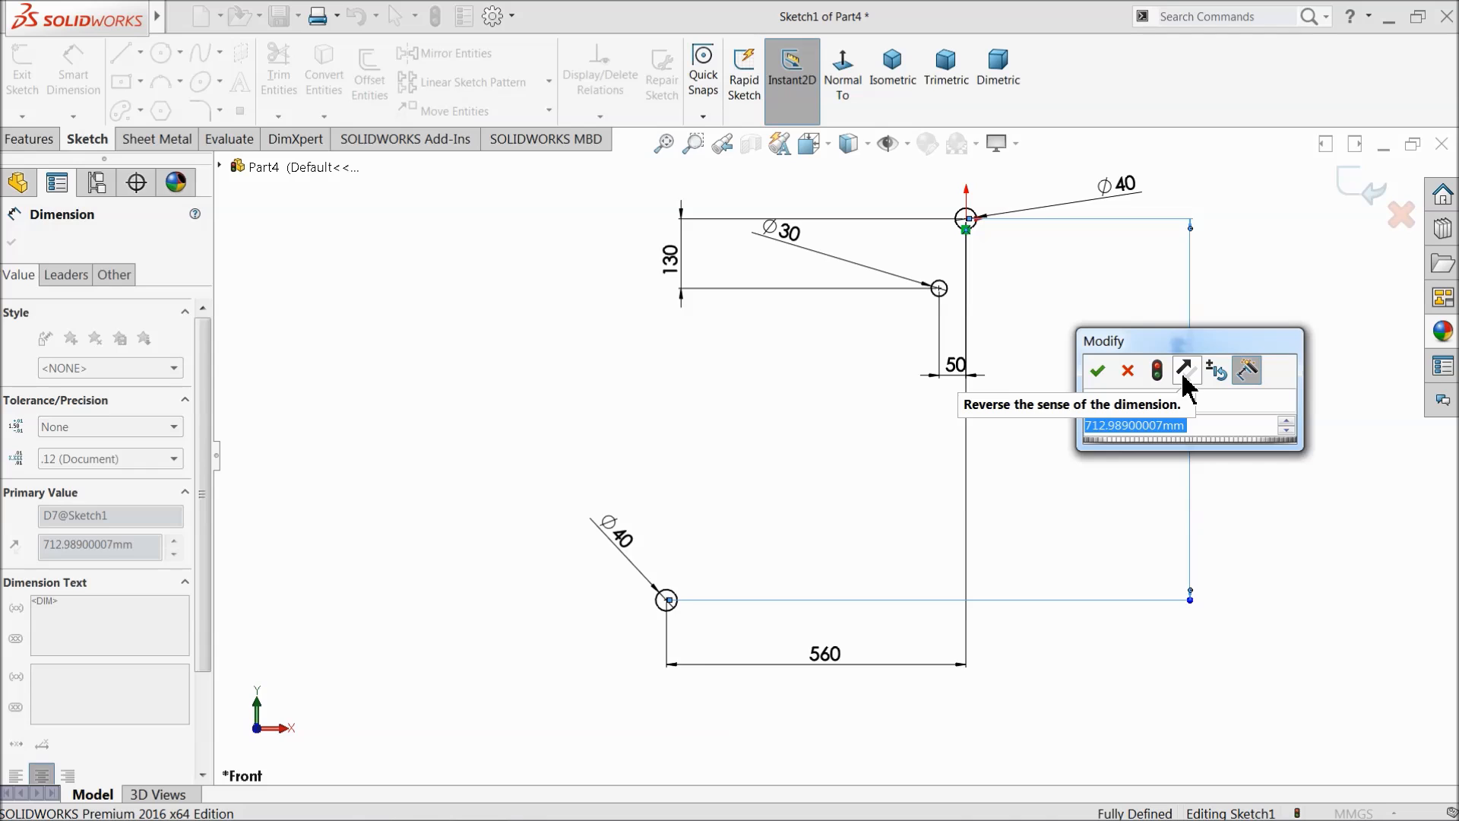
type("550")
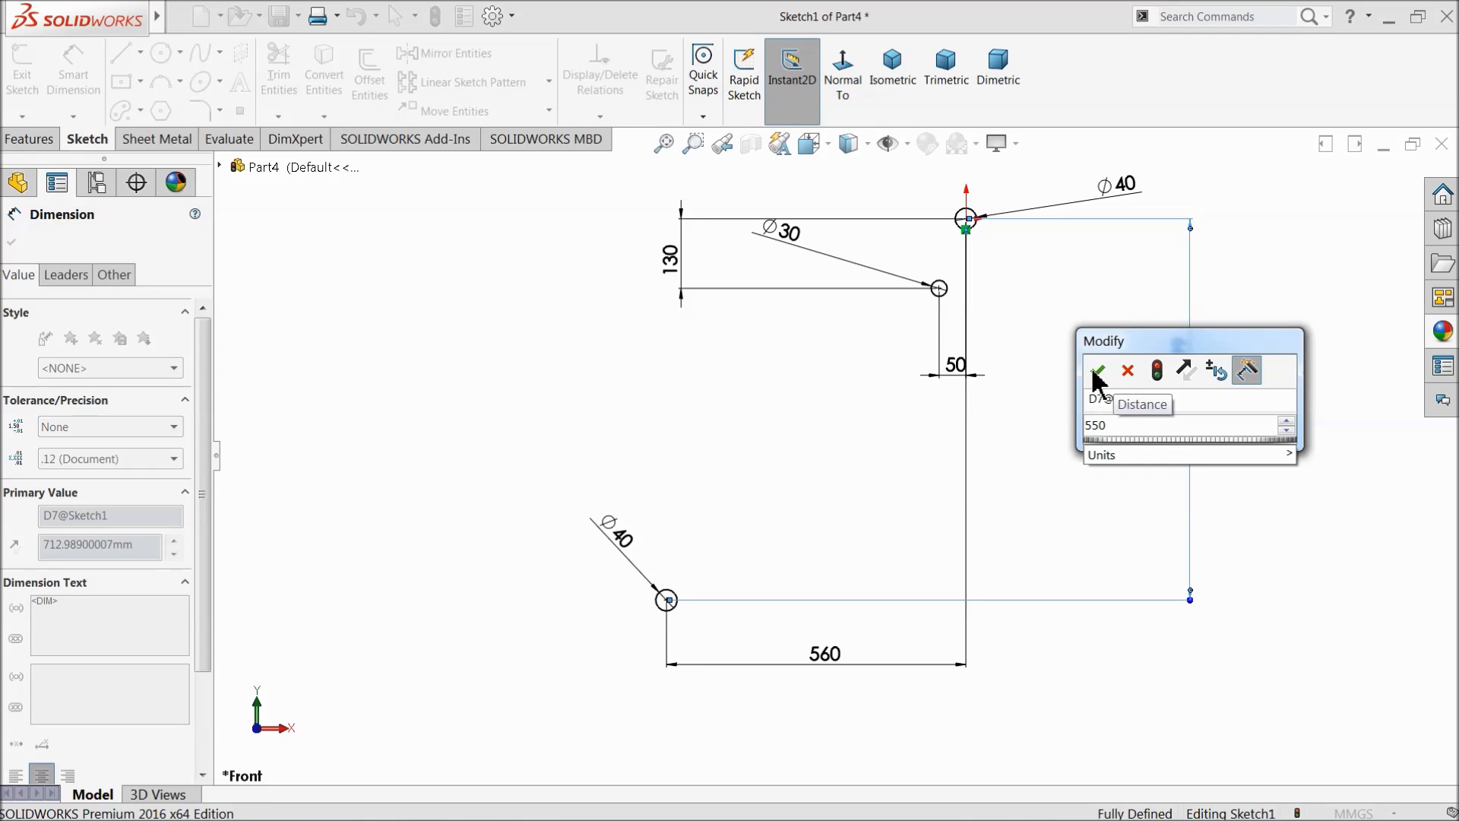
left_click(1097, 372)
left_click(391, 260)
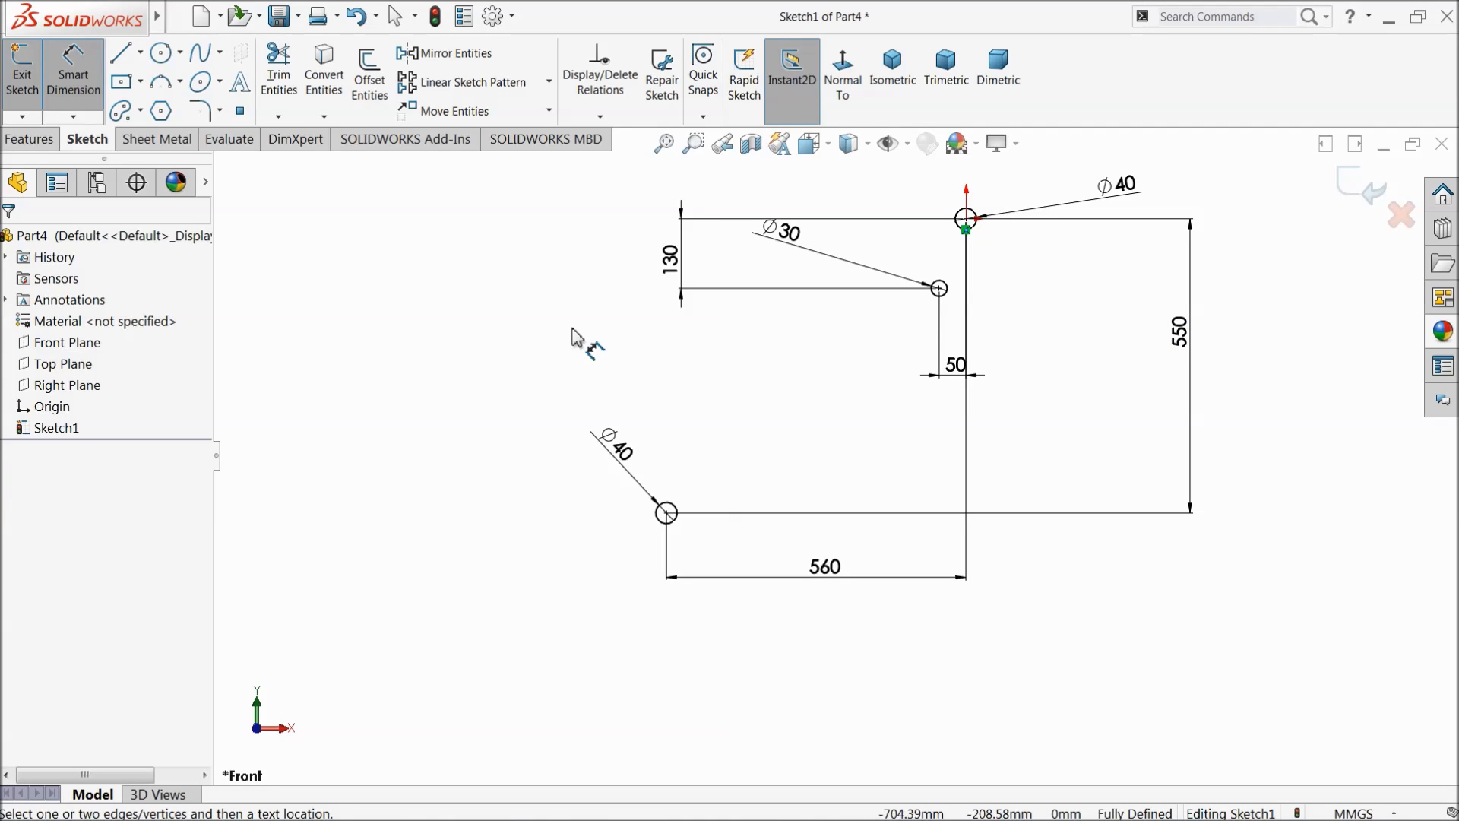
scroll(647, 339, "down", 1)
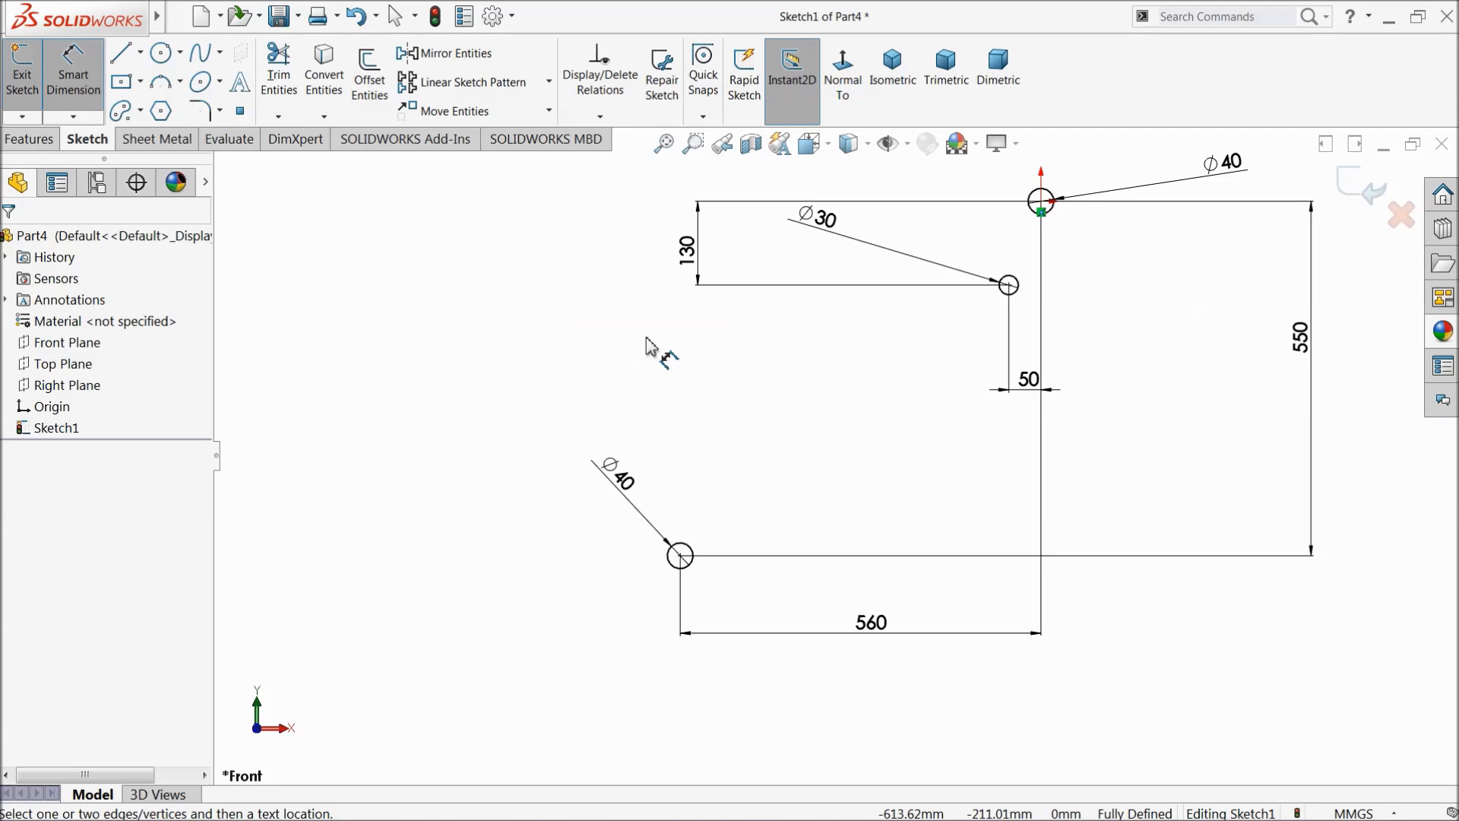
Step: Sketch a centerpoint arc concentric with the far 40 mm circle, sweeping from its upper-left side underneath to its lower-right side
left_click(181, 82)
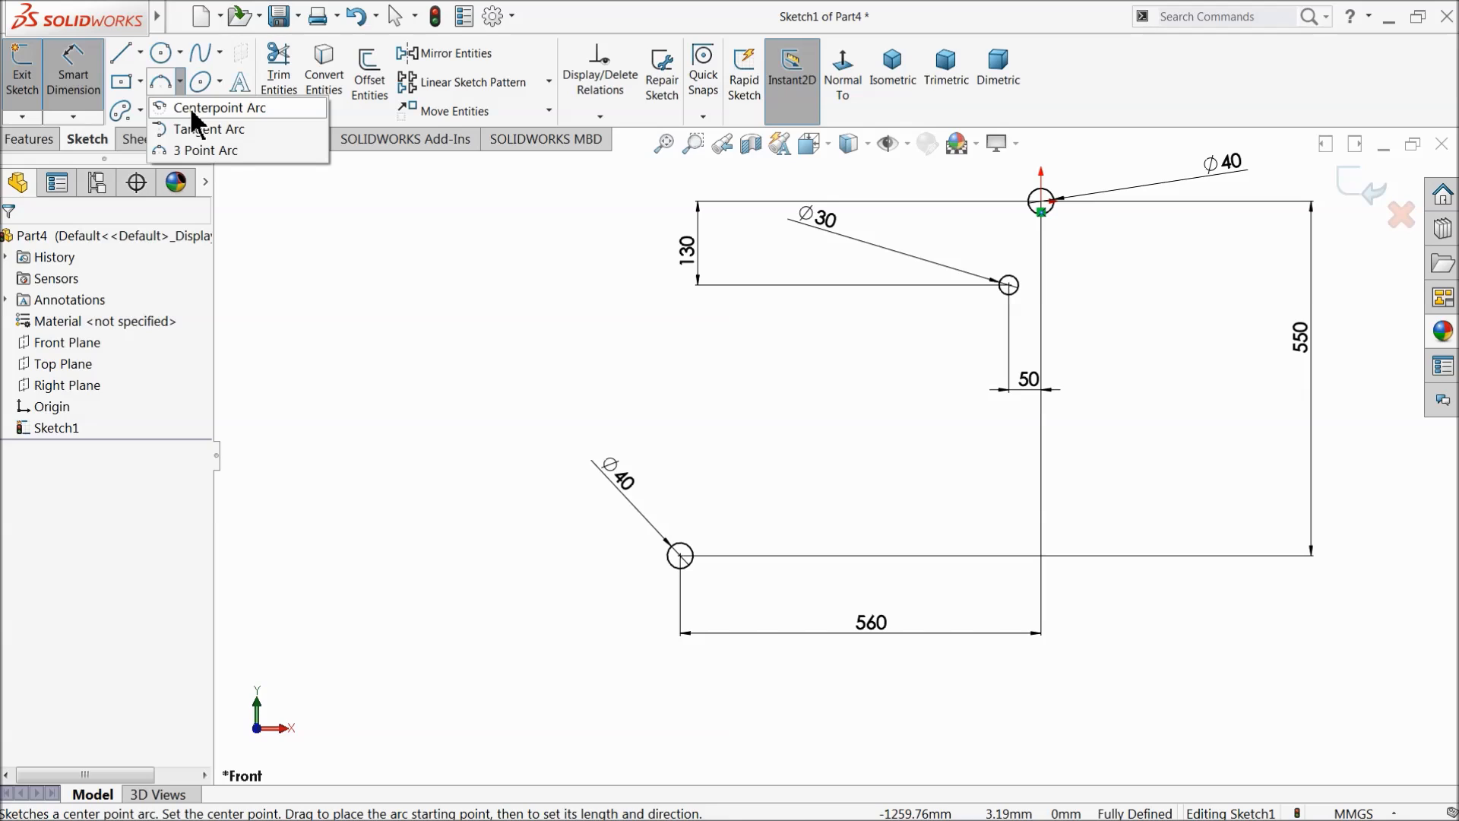
left_click(191, 112)
scroll(723, 630, "down", 2)
scroll(691, 485, "down", 3)
scroll(713, 448, "down", 2)
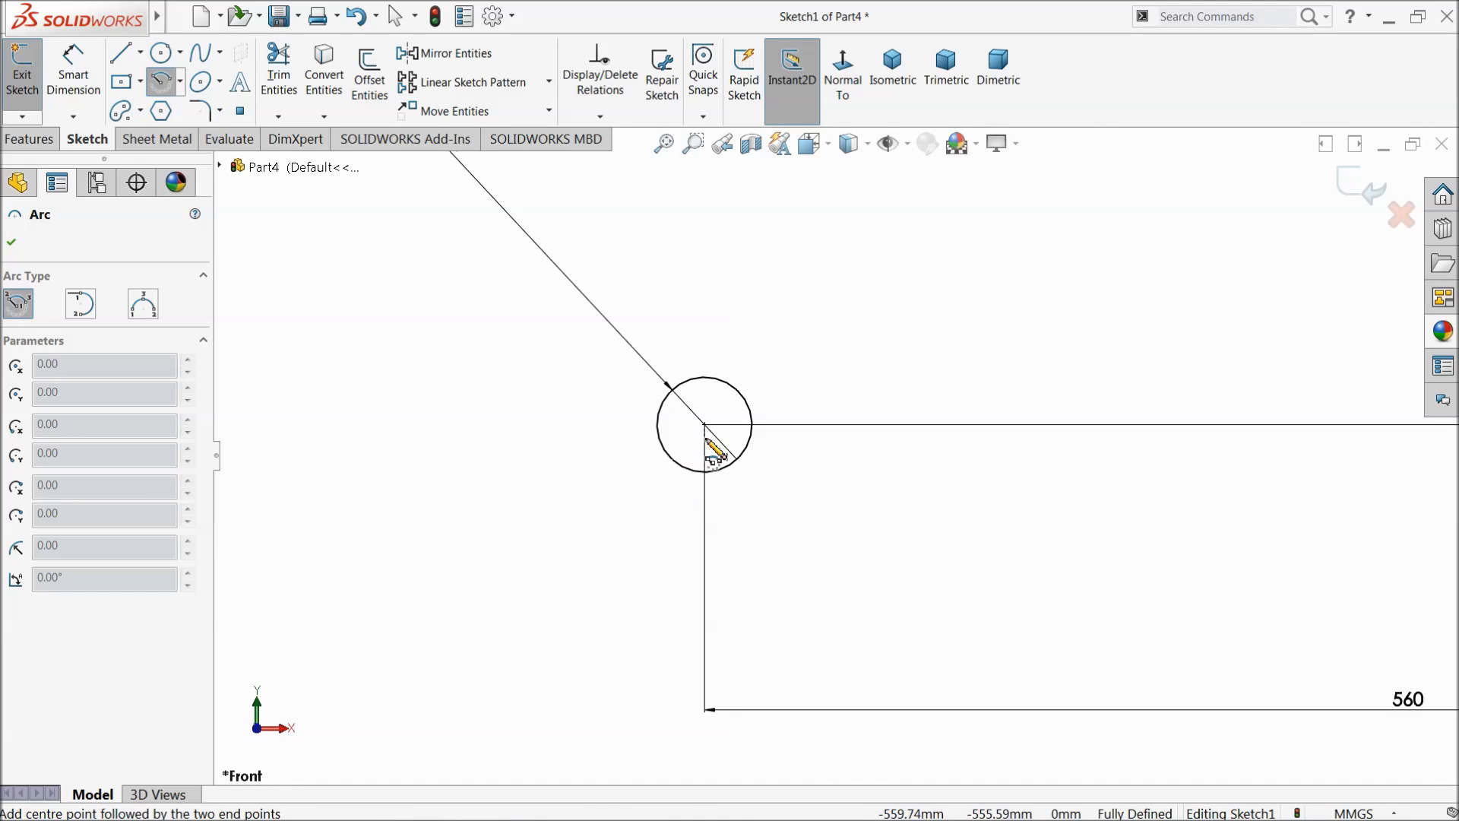
left_click(705, 425)
left_click(486, 351)
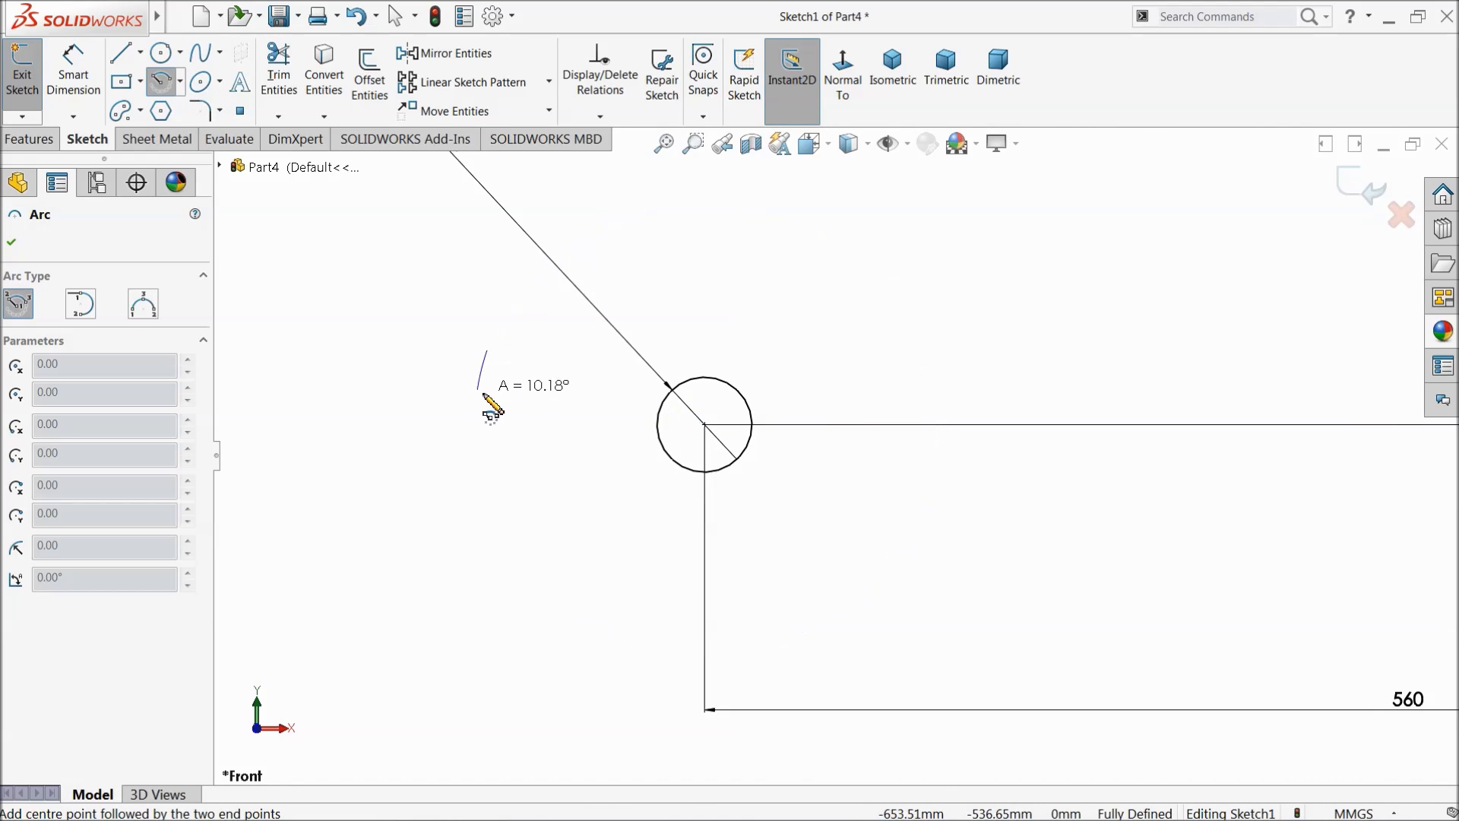
left_click(916, 523)
scroll(792, 456, "up", 5)
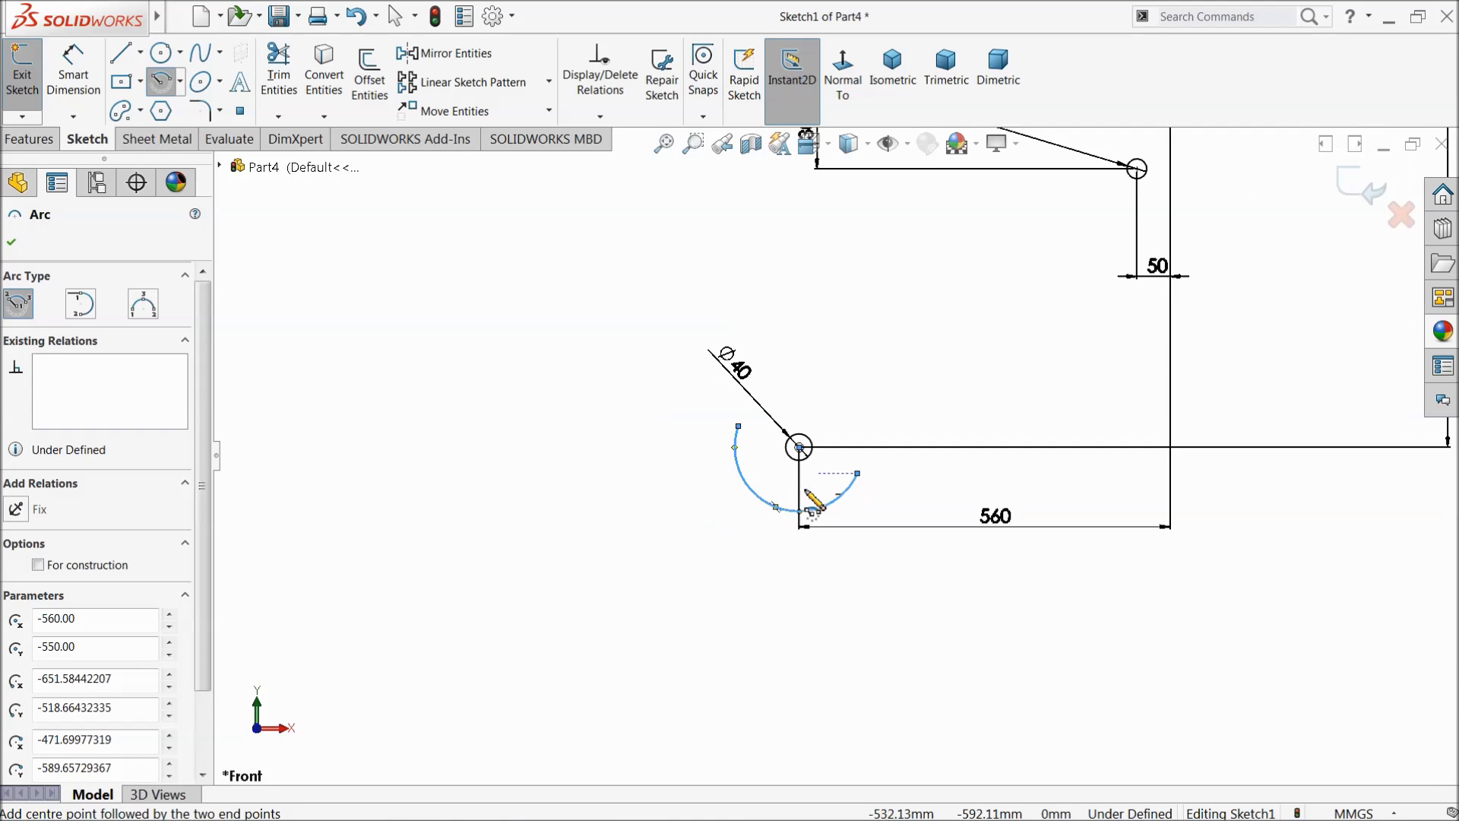
Step: Sketch a centerpoint arc centred on the origin, sweeping over the 40 mm circle from its upper-left side to its lower-right side
scroll(1014, 314, "down", 7)
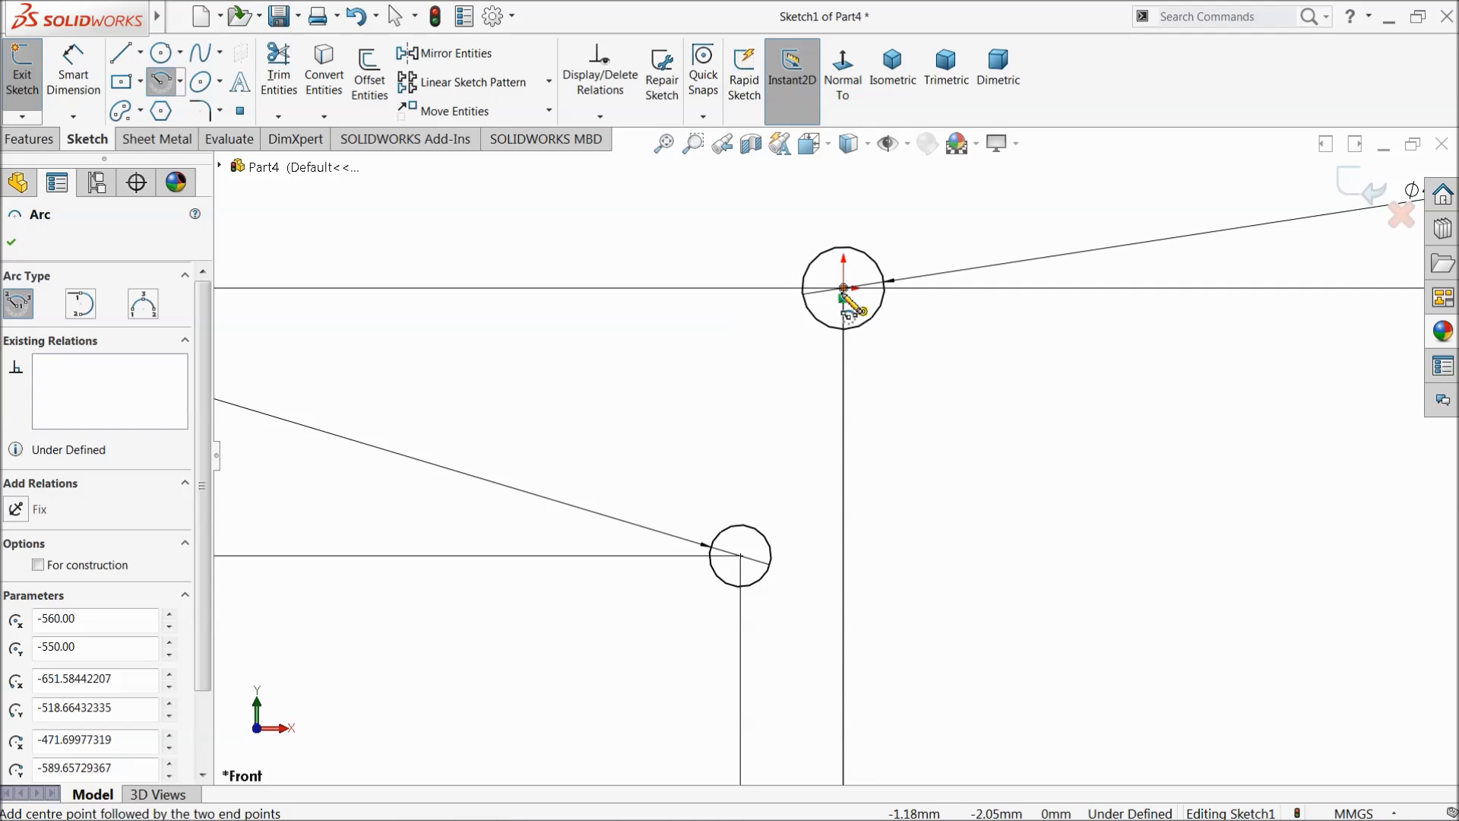
left_click(844, 288)
left_click(742, 190)
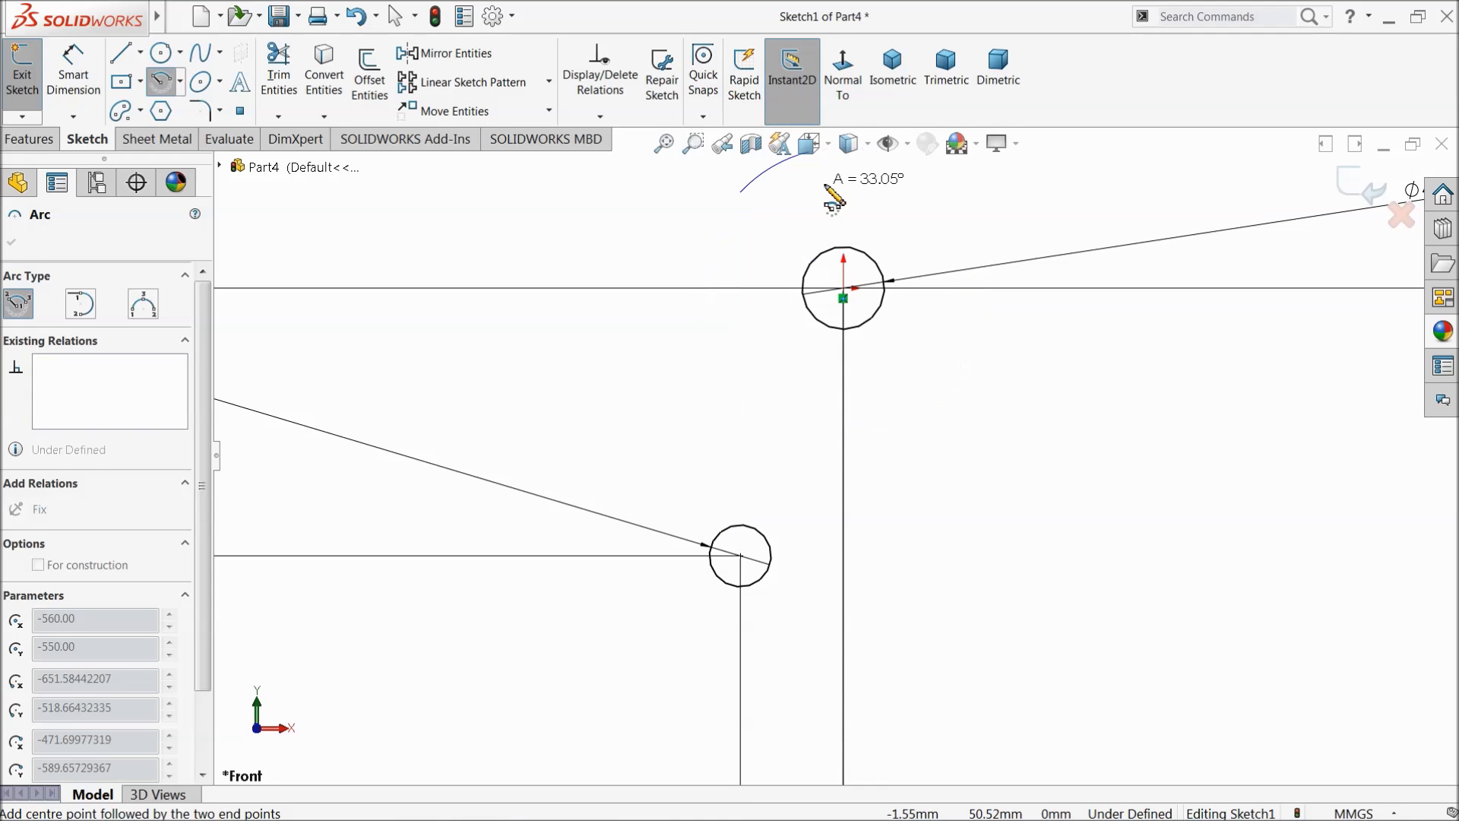
left_click(952, 378)
right_click(1053, 348)
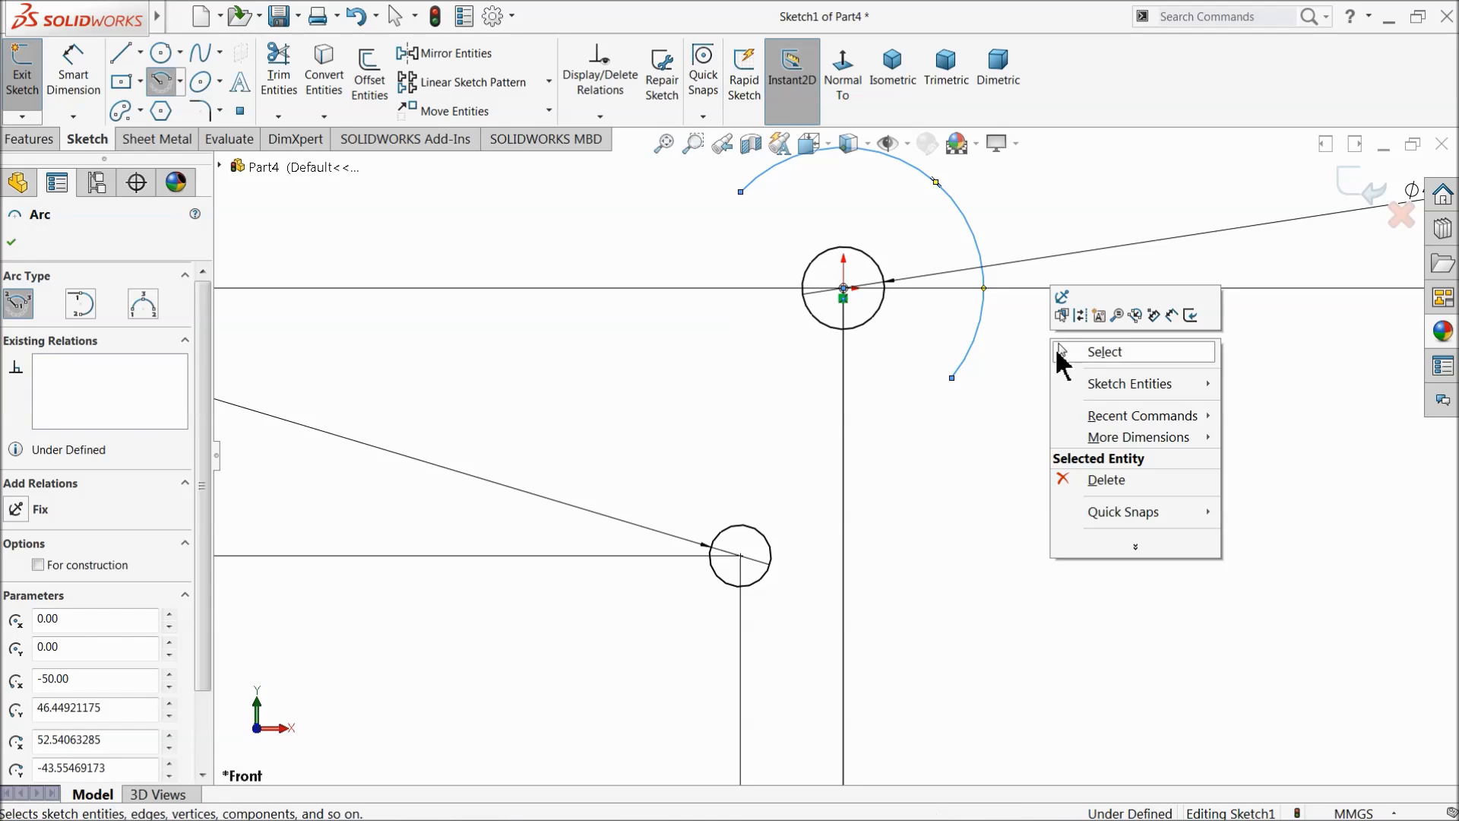
left_click(1094, 352)
scroll(859, 466, "up", 5)
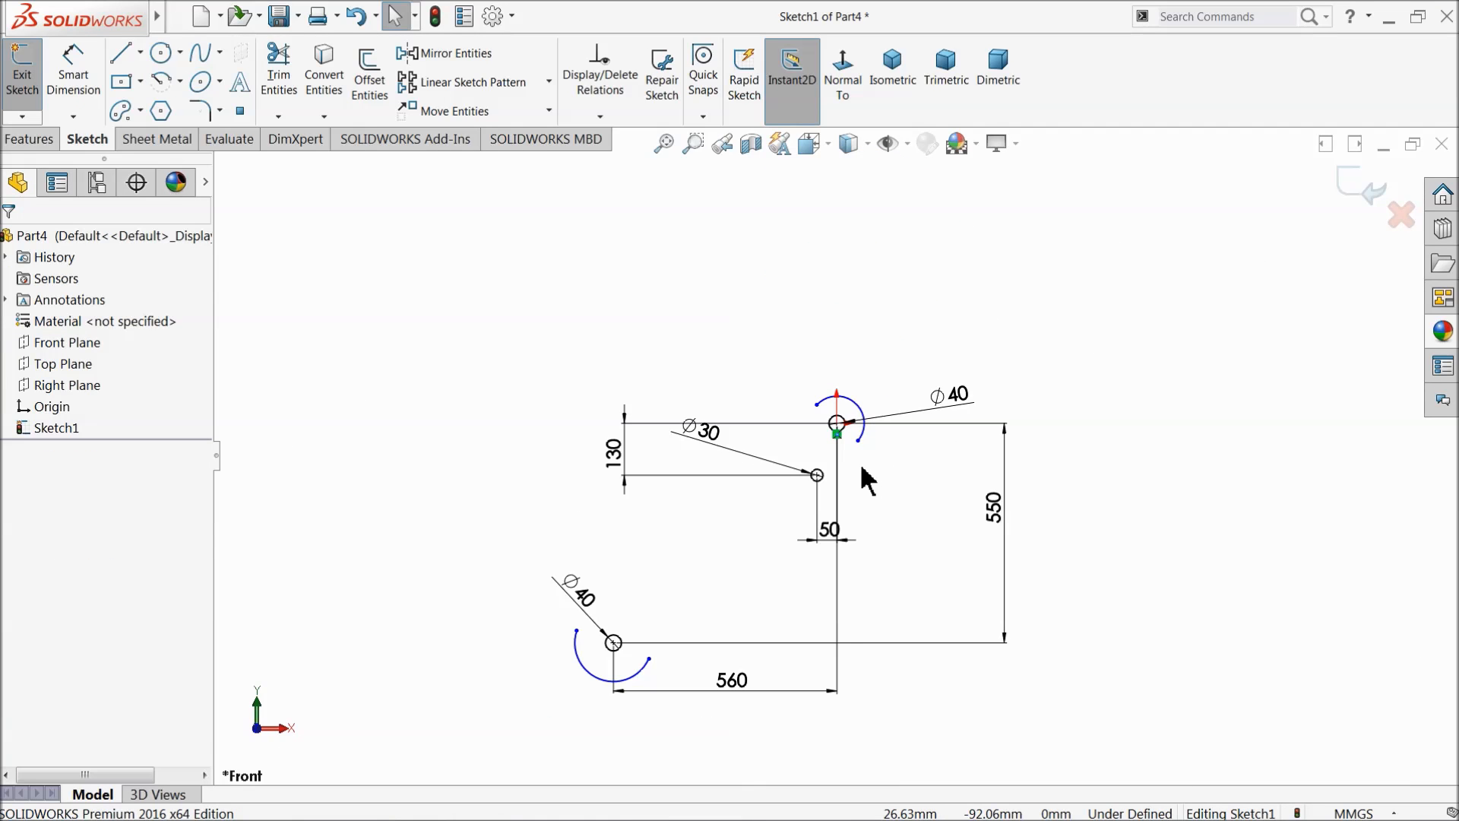
Step: Sketch a line about 150 mm long from the lower end of the origin arc, sloping down and left past the 30 mm circle
scroll(794, 547, "down", 2)
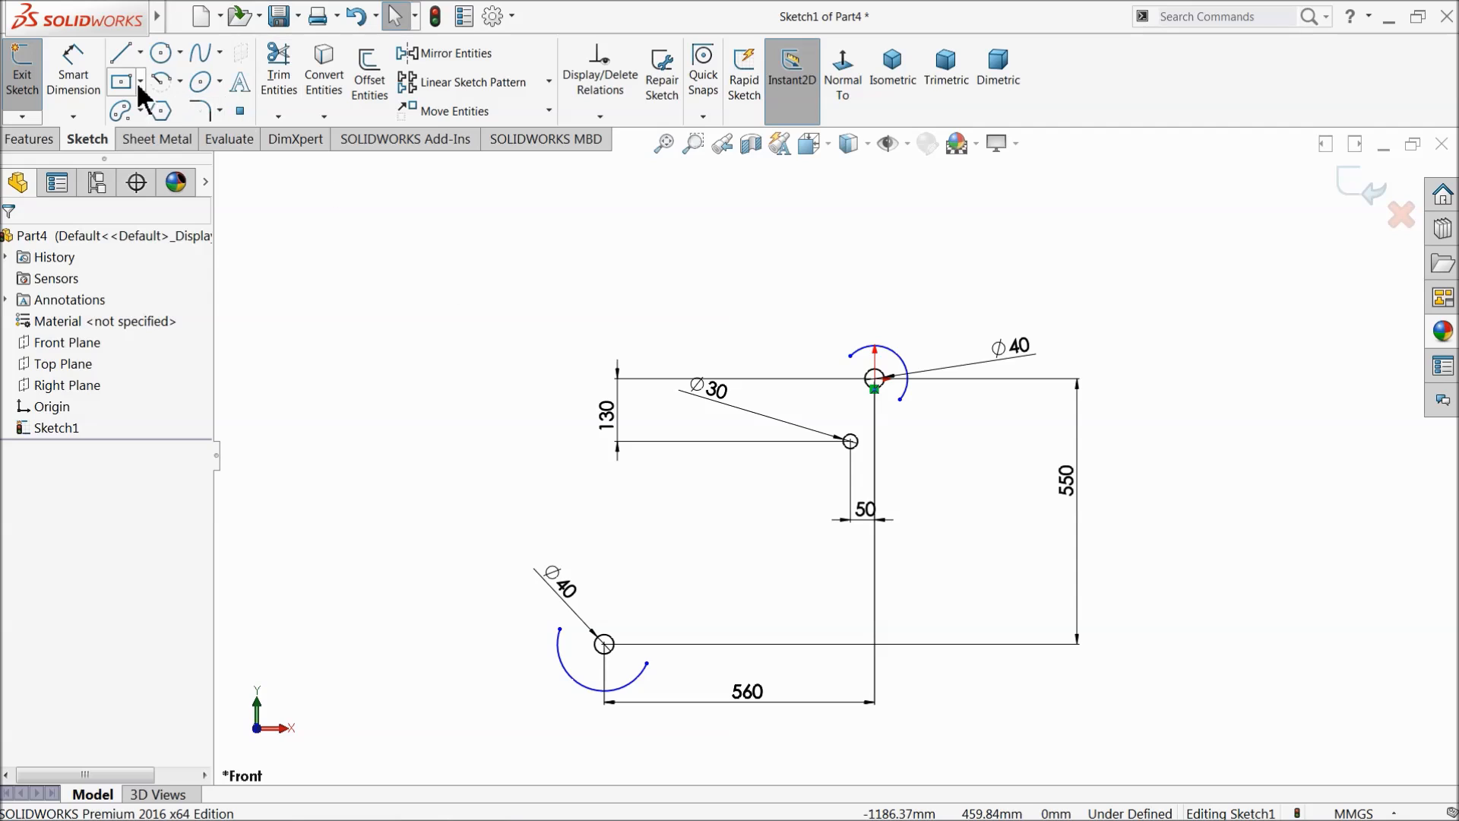
left_click(127, 57)
scroll(784, 450, "up", 1)
scroll(812, 512, "down", 2)
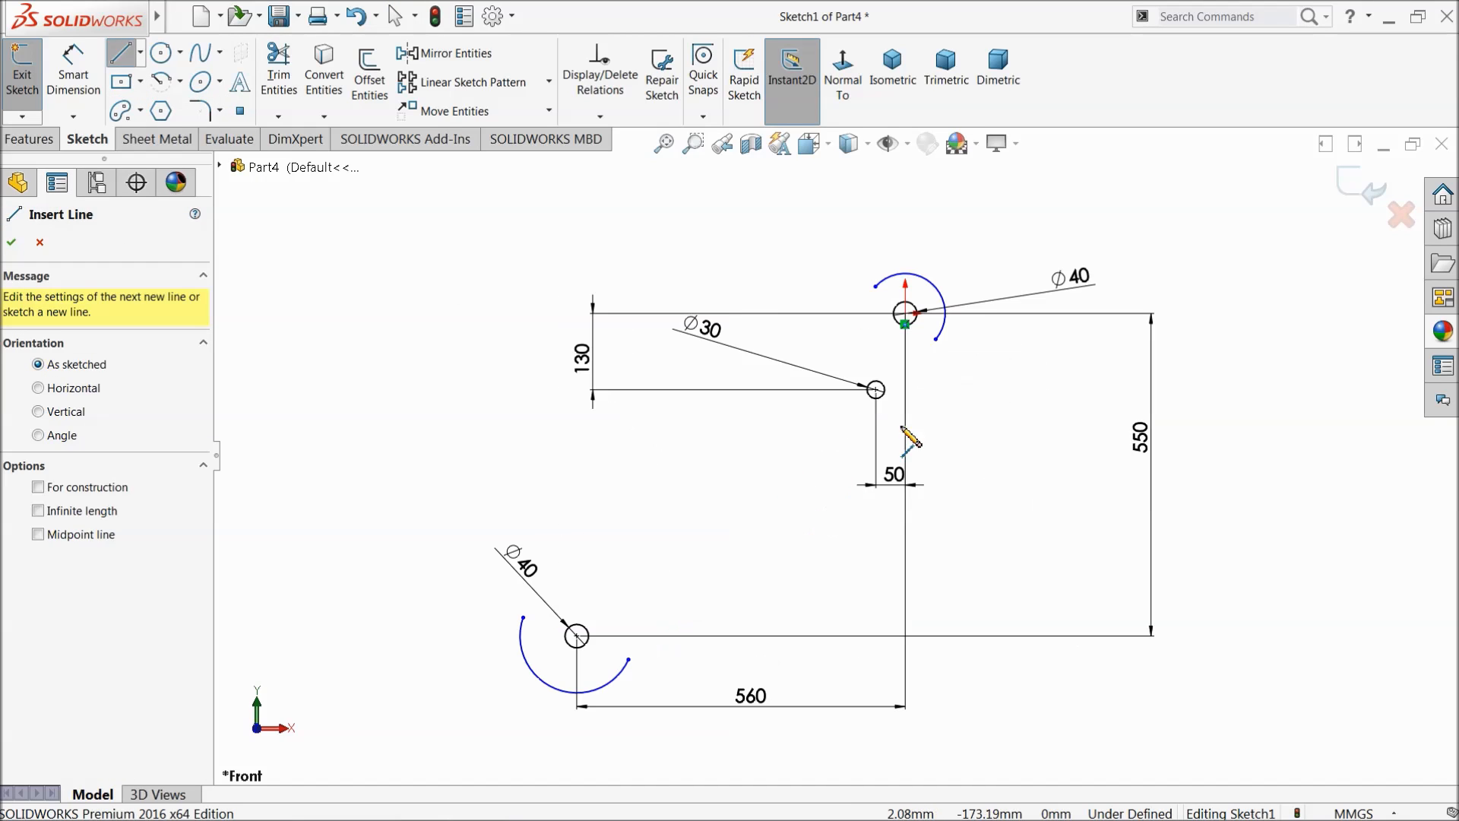
left_click(936, 340)
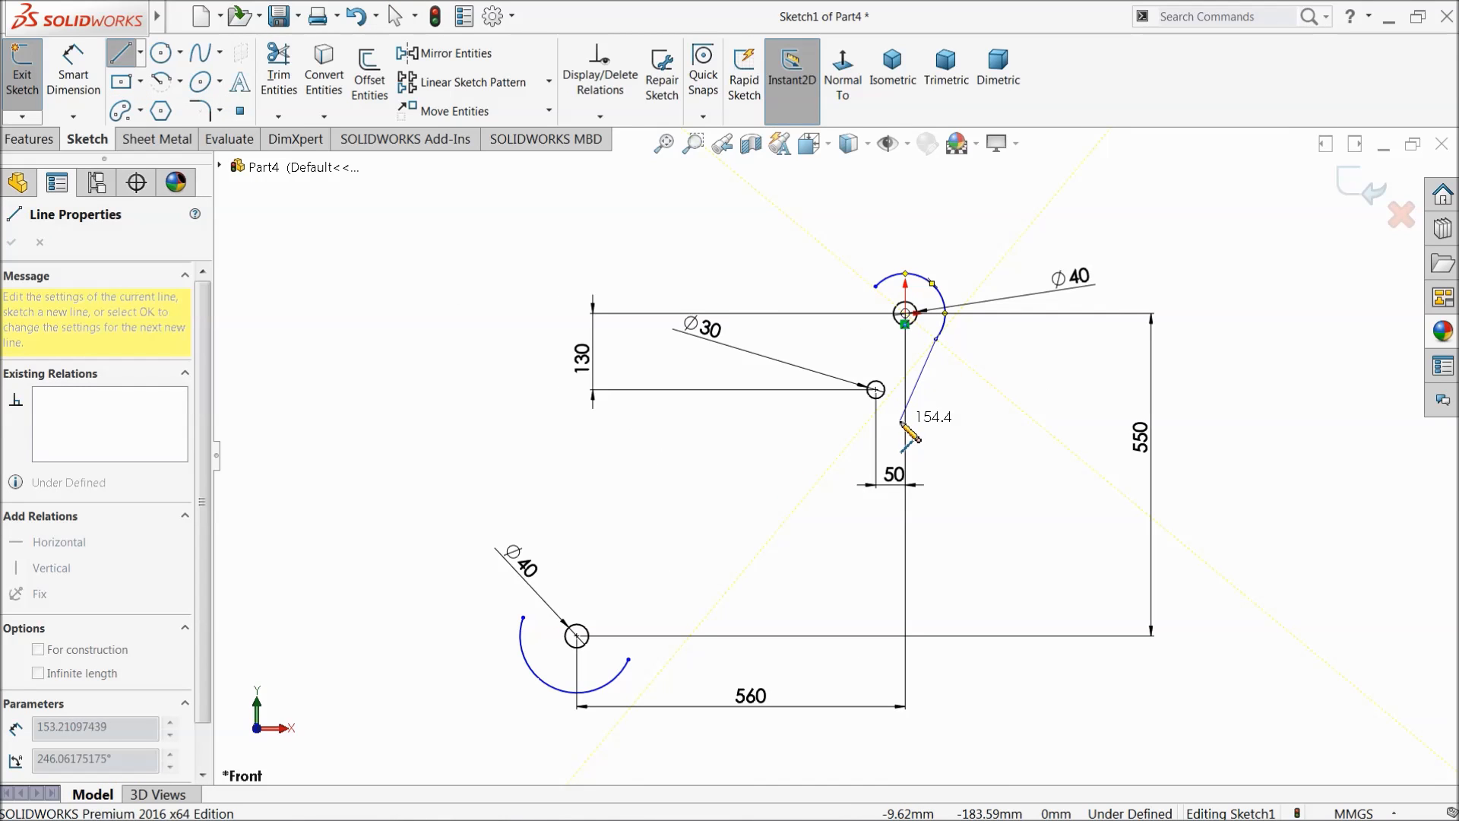
left_click(902, 420)
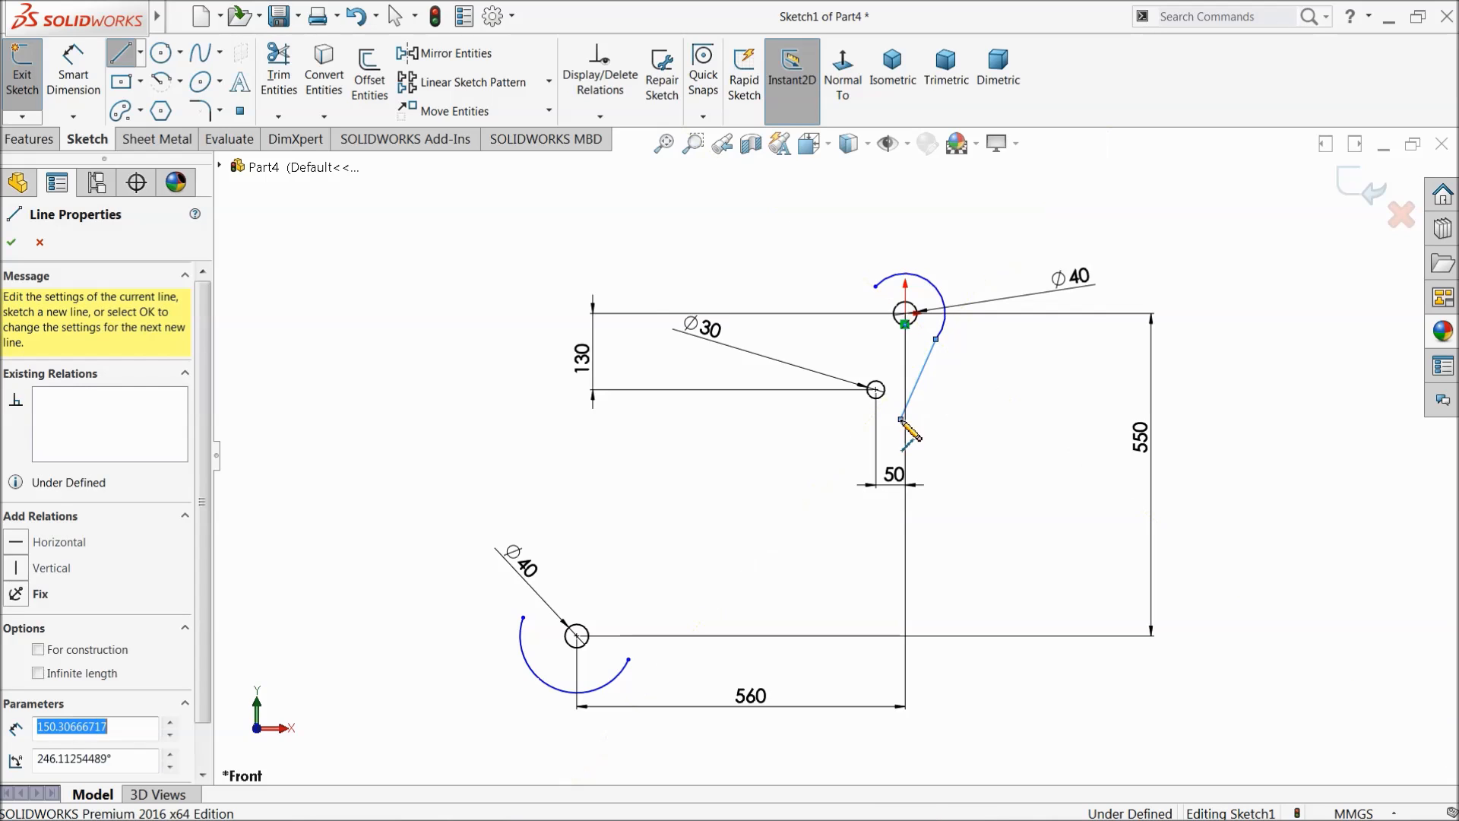
right_click(783, 428)
left_click(819, 440)
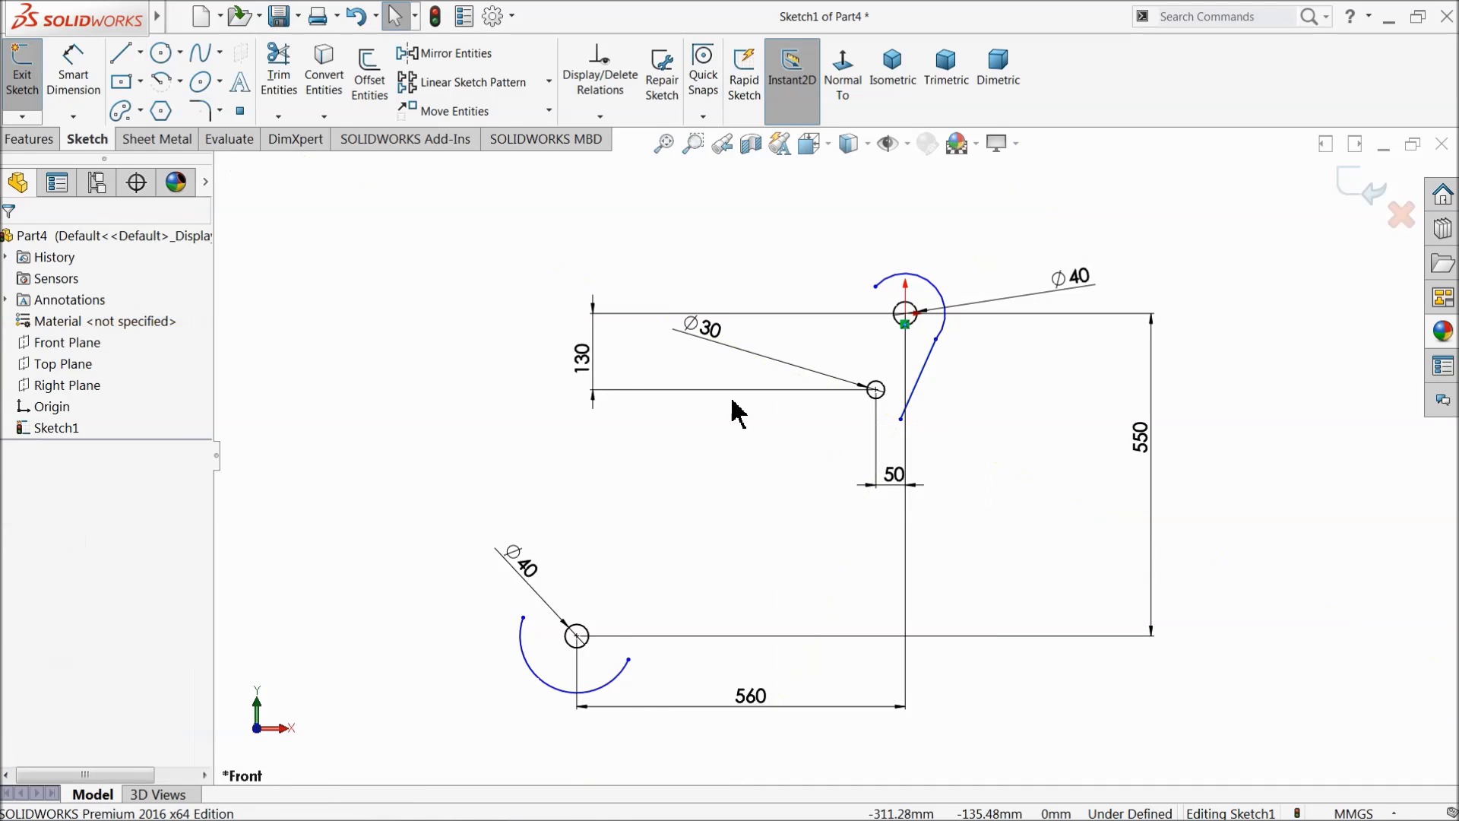
Step: Sketch a three-point arc starting at the free lower end of the sloping line
left_click(181, 82)
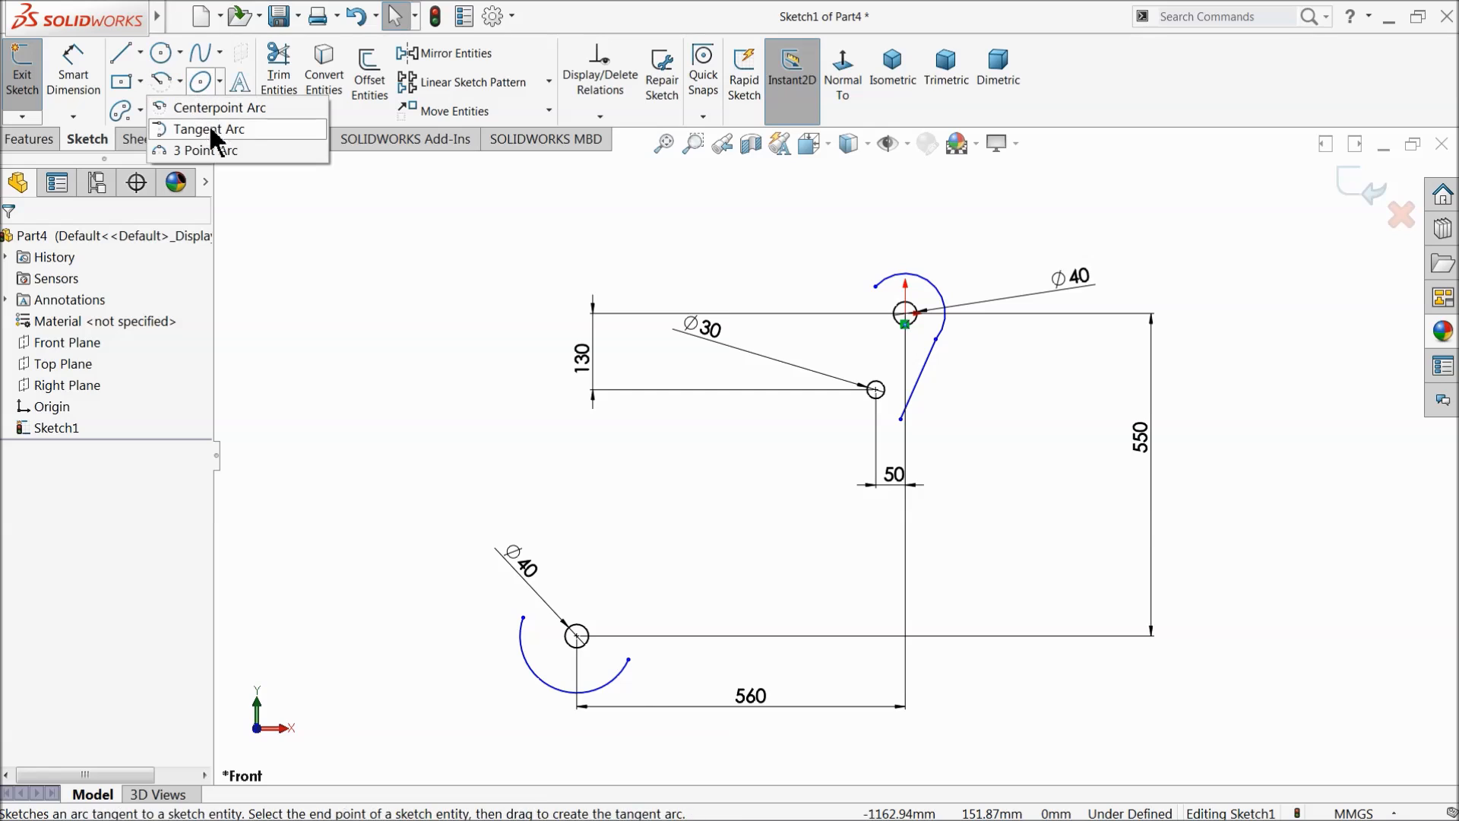
left_click(205, 151)
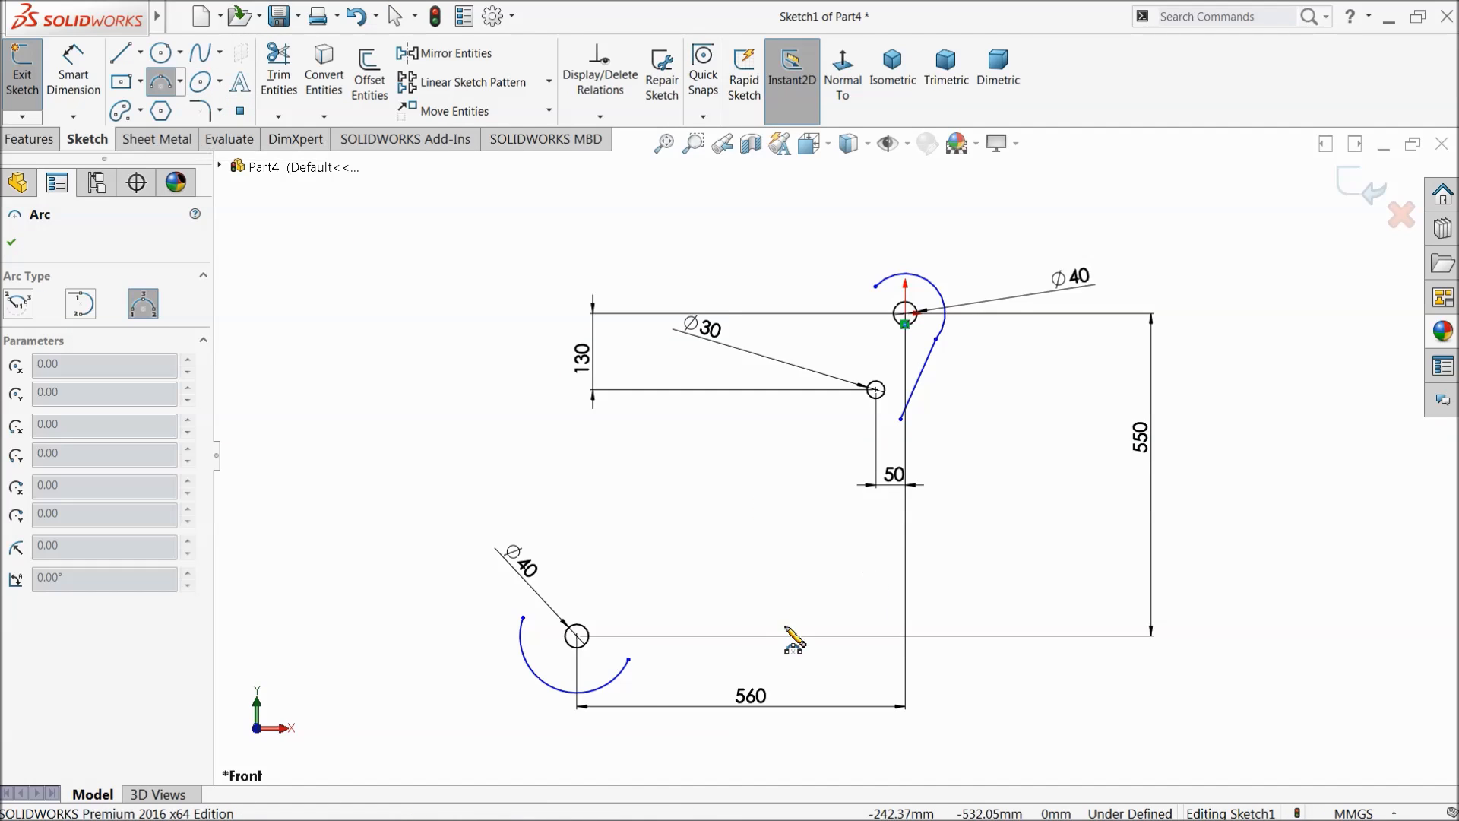
scroll(731, 690, "down", 3)
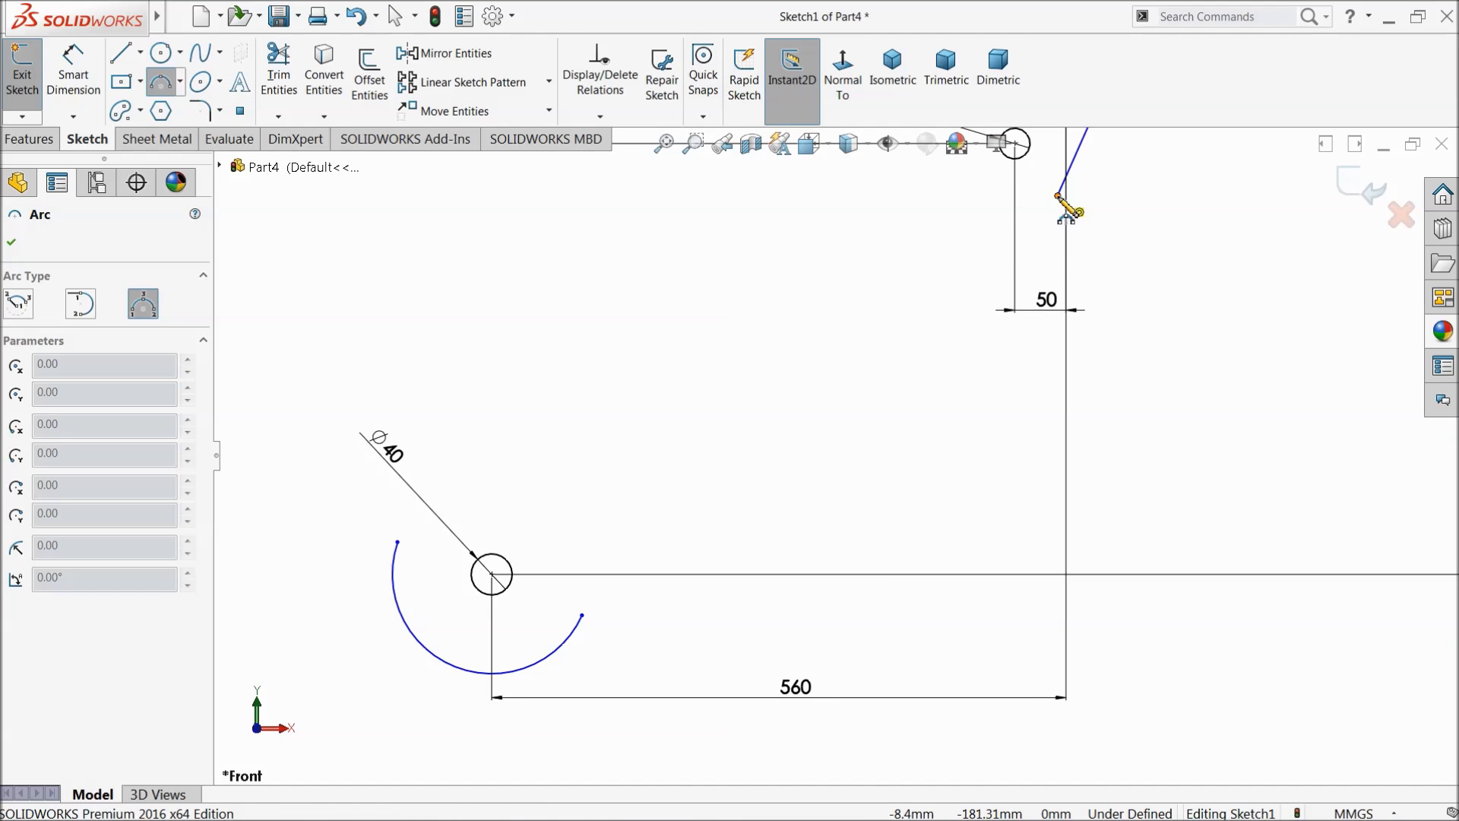
Step: Sketch a 3-point arc of about 865 mm radius from the short slanted line's lower end to the lower end arc's inner endpoint
left_click(1058, 196)
left_click(582, 614)
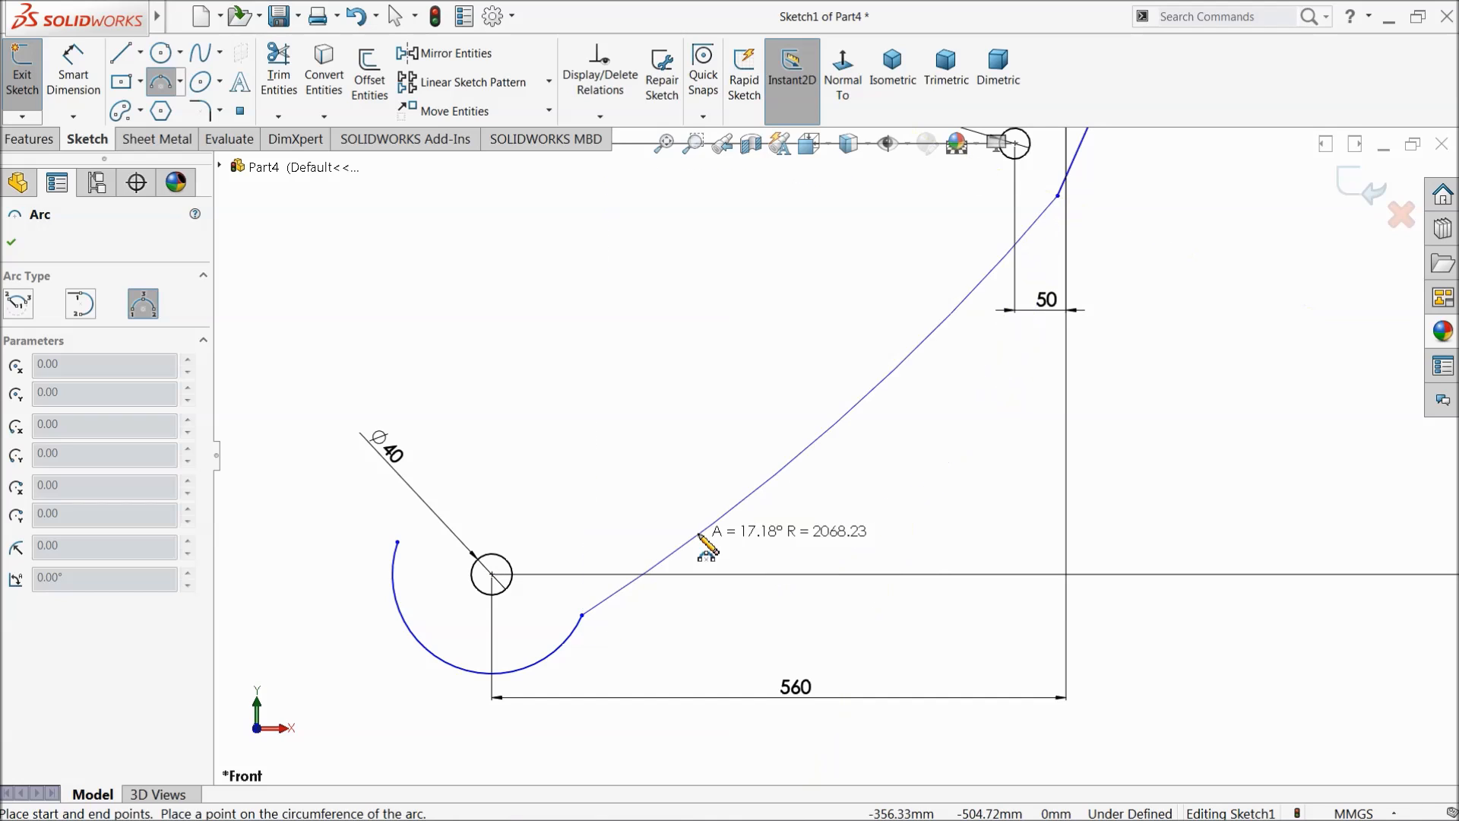
left_click(696, 457)
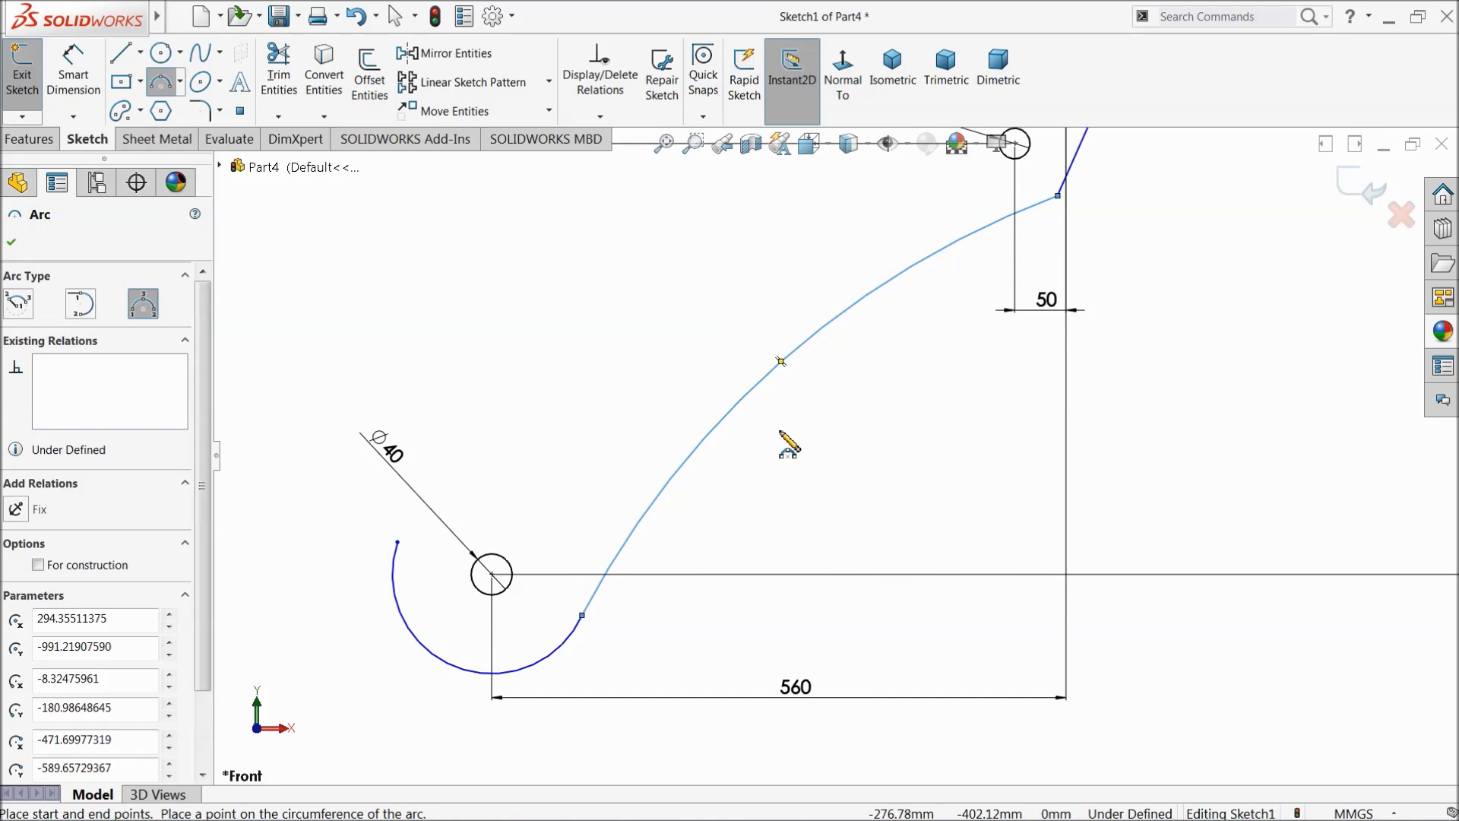
Step: Close the outline with an outer 3-point arc of about 1281 mm radius joining the open ends of the upper and lower end arcs
scroll(834, 454, "up", 3)
left_click(941, 171)
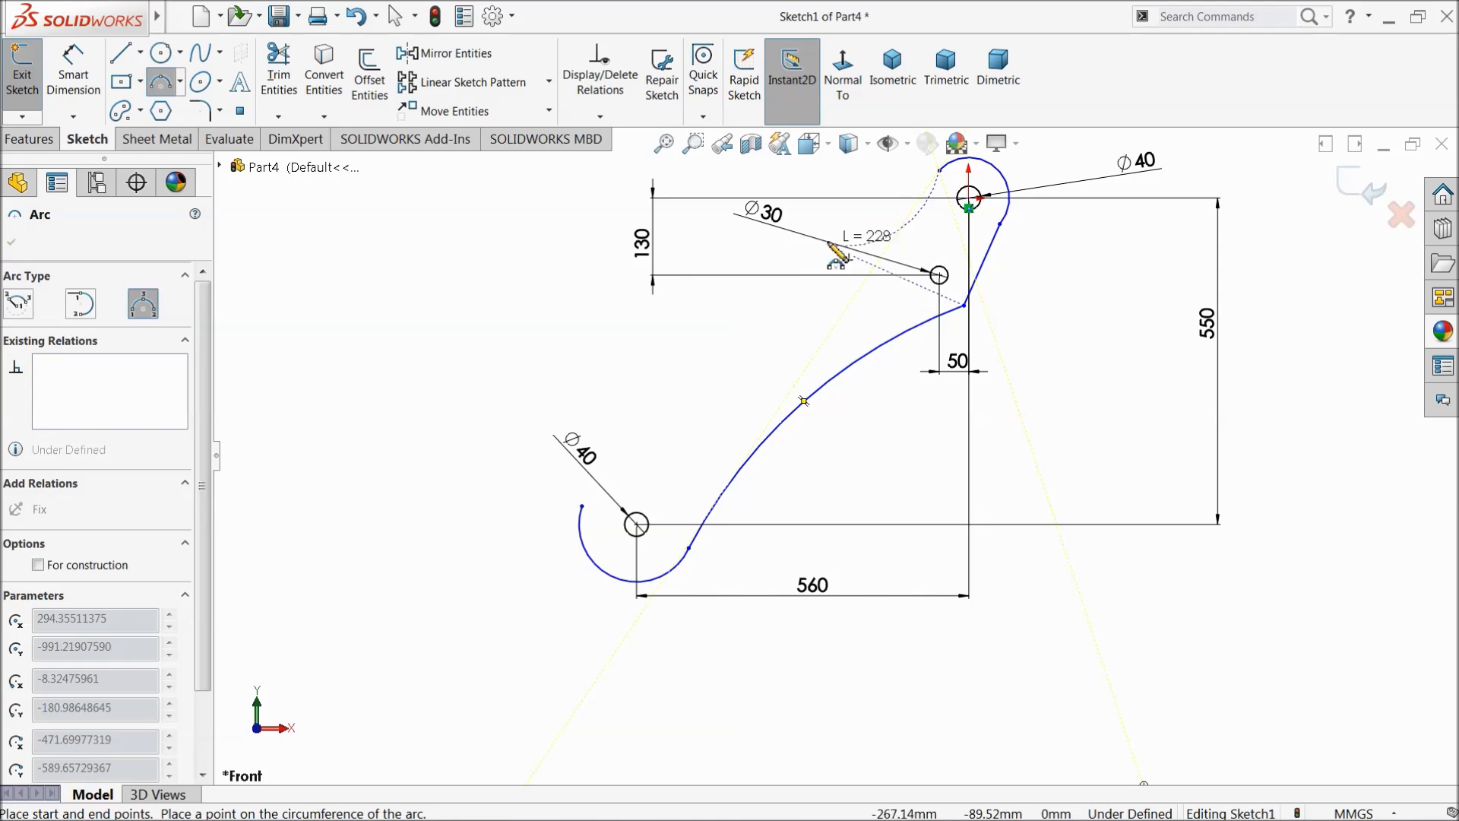
left_click(582, 505)
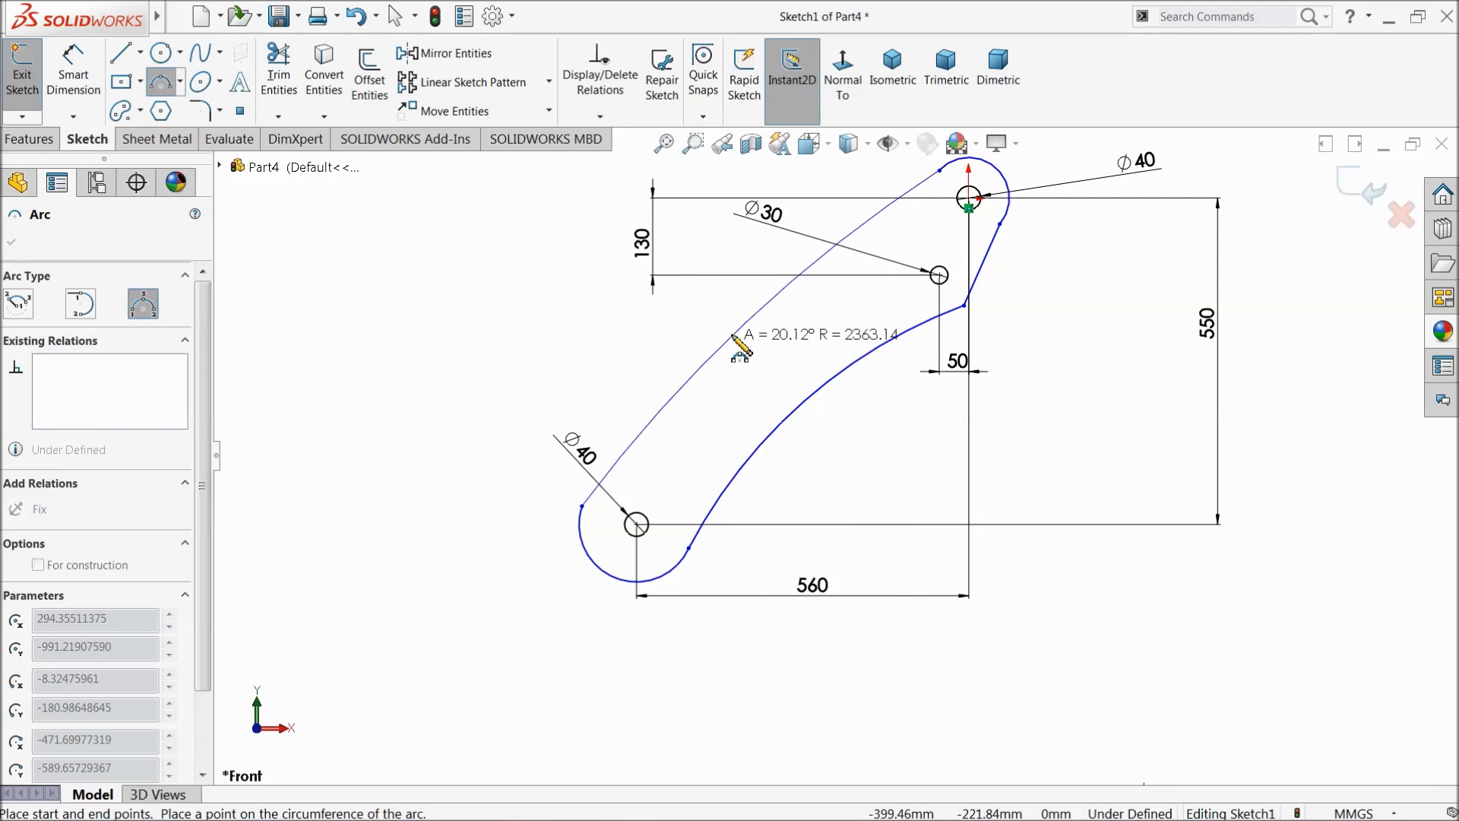
left_click(734, 308)
right_click(391, 315)
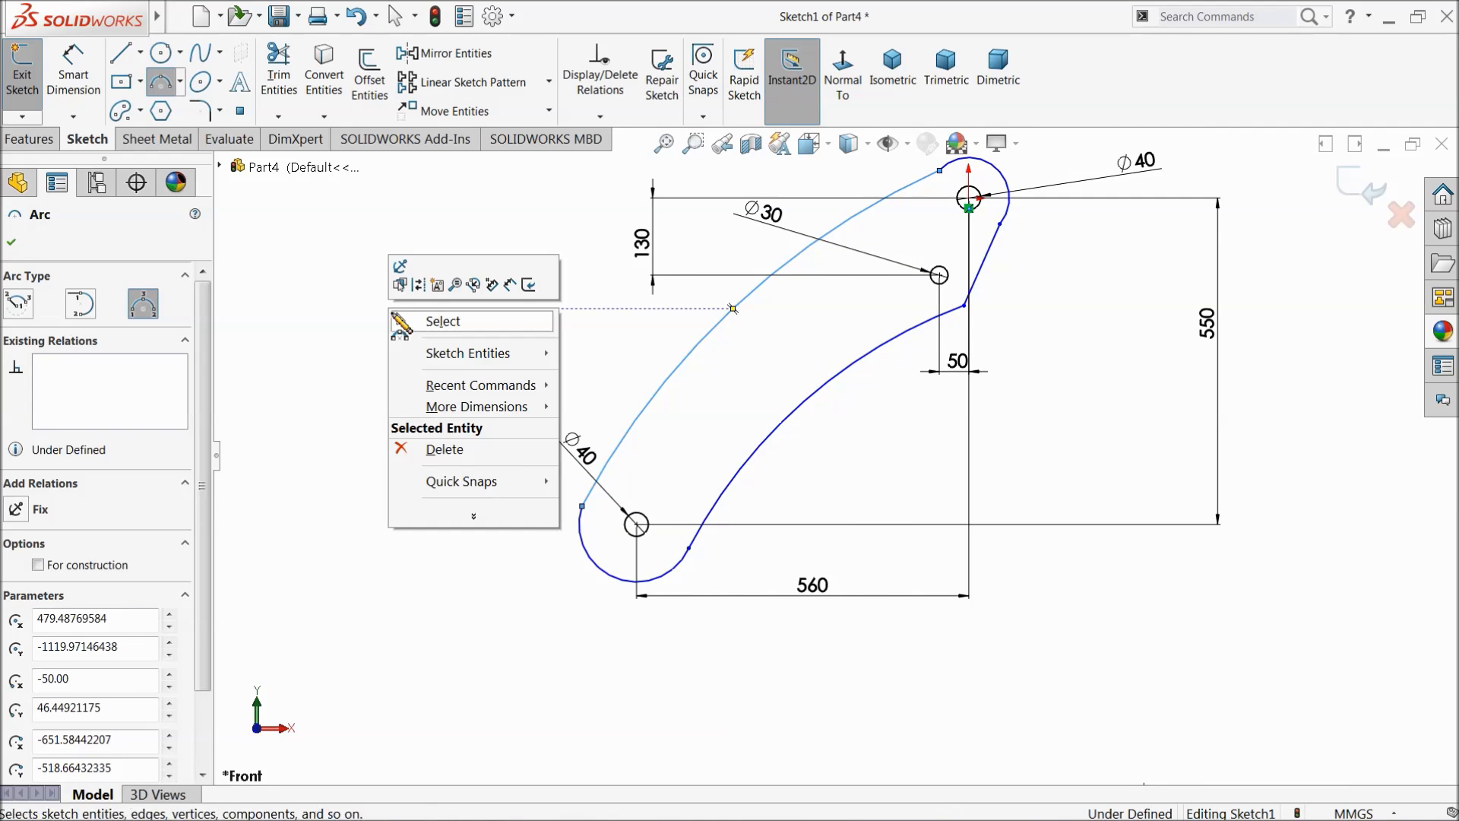
left_click(470, 325)
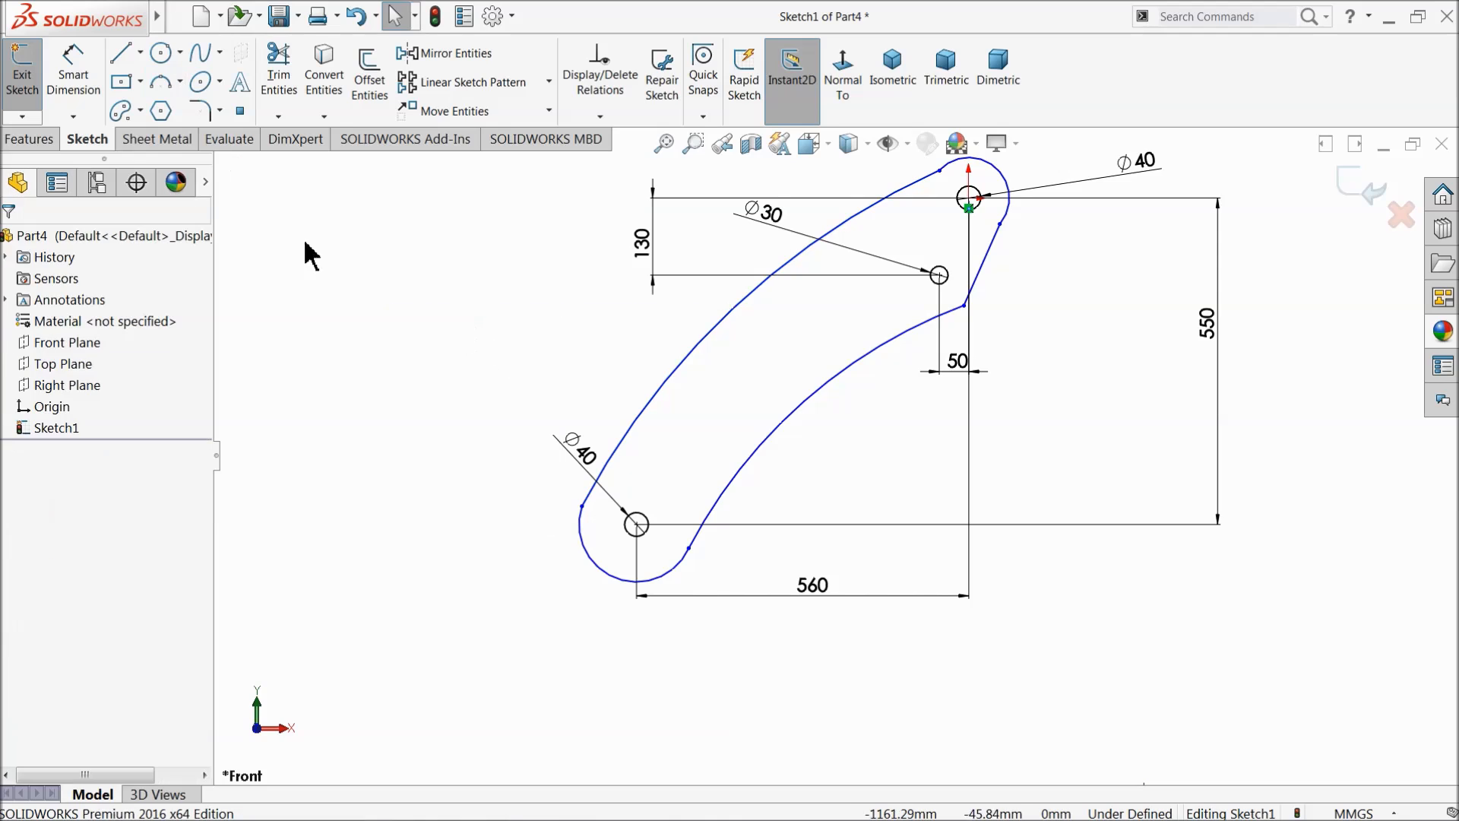
Step: Dimension the end arc around the lower 40 mm hole with a radius of 60 mm
left_click(80, 94)
left_click(604, 579)
left_click(551, 589)
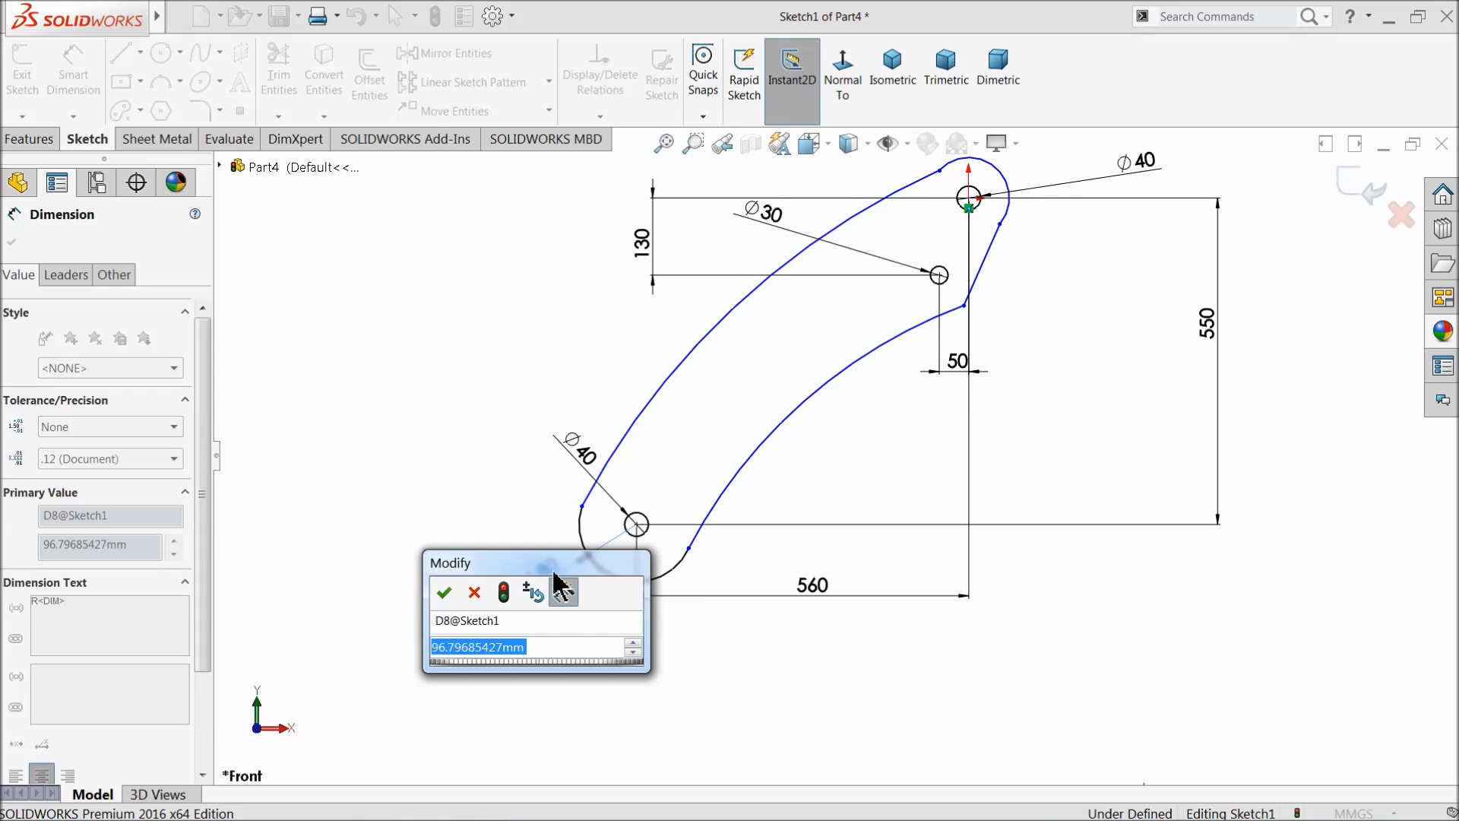
type("60")
left_click(444, 592)
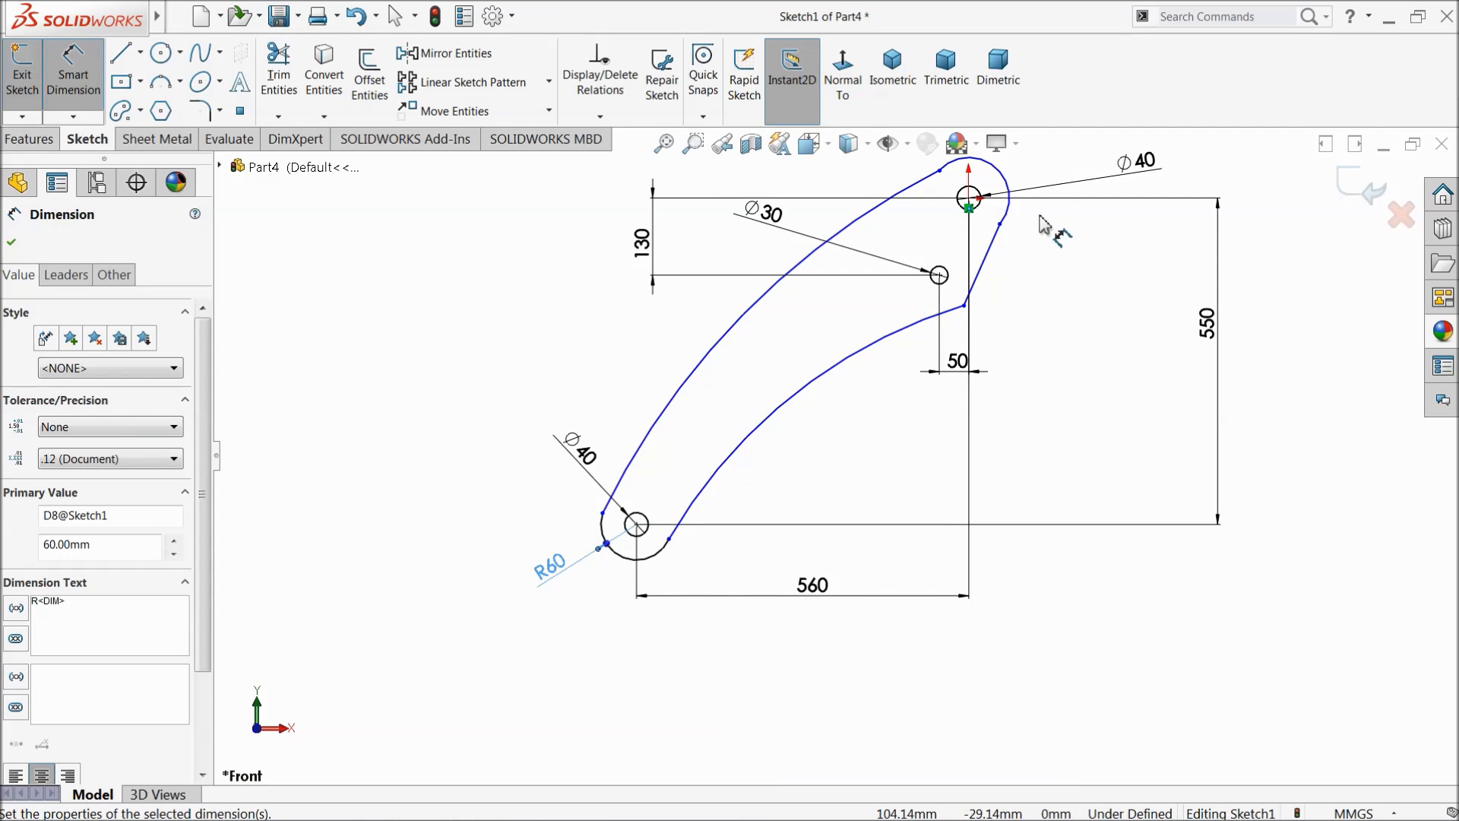
Step: Dimension the end arc around the upper 40 mm hole with a radius of 70 mm
scroll(1043, 223, "down", 3)
left_click(920, 321)
left_click(857, 291)
type("70")
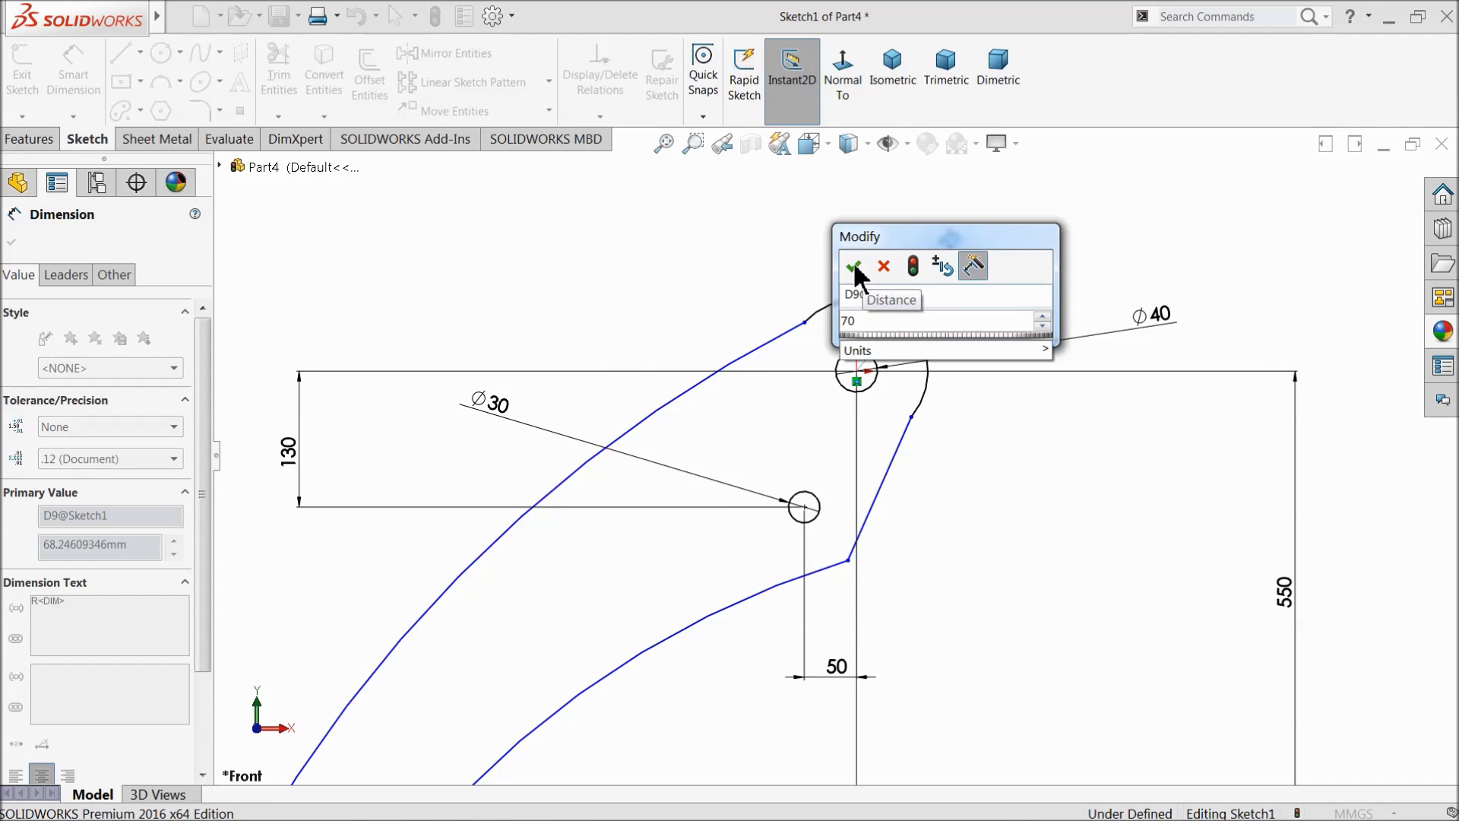
left_click(857, 271)
right_click(647, 234)
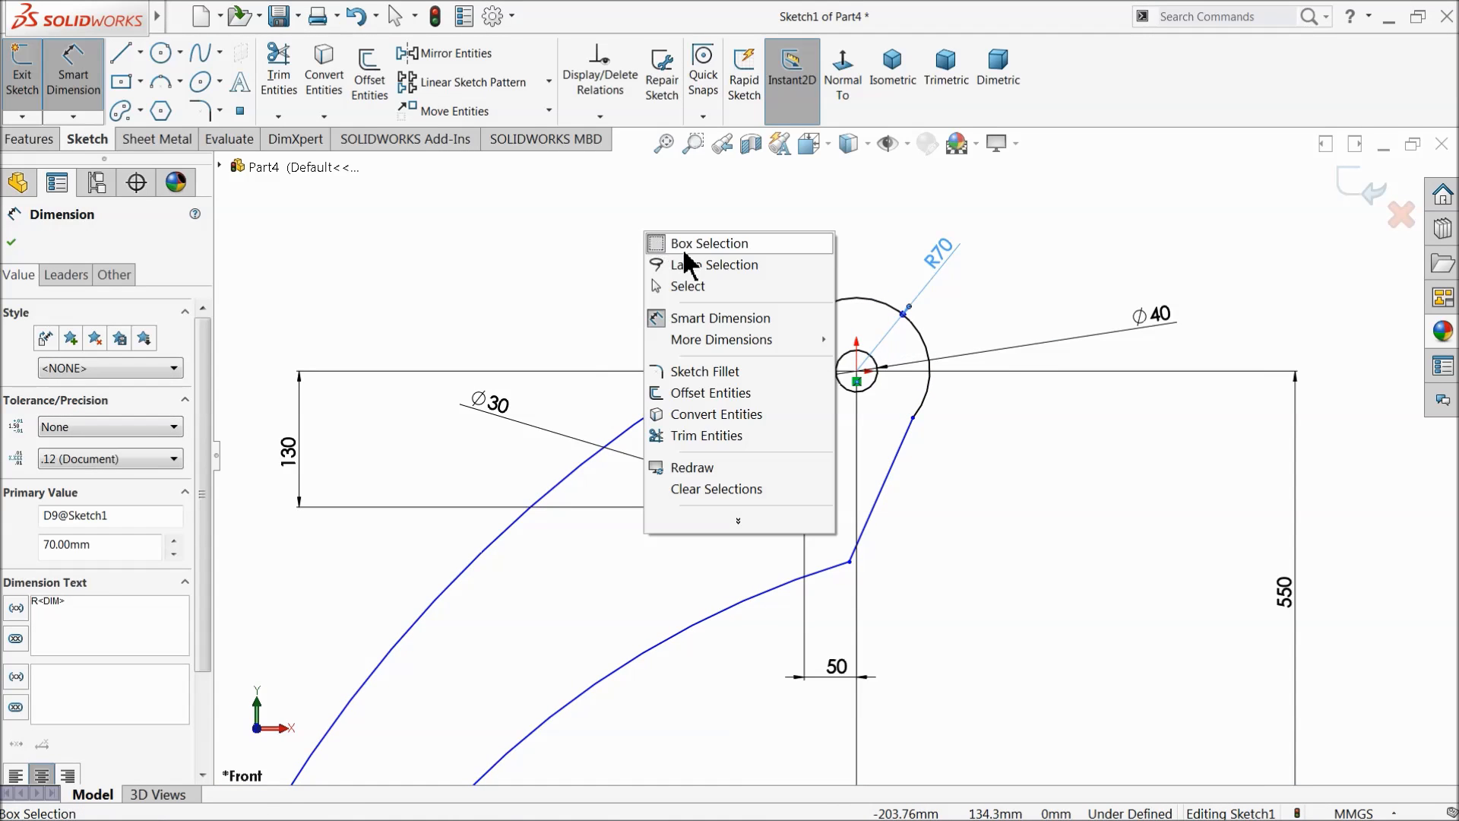
left_click(688, 286)
Step: Make the long outer arc and the short slanted line each tangent to the R70 end arc
left_click(799, 326)
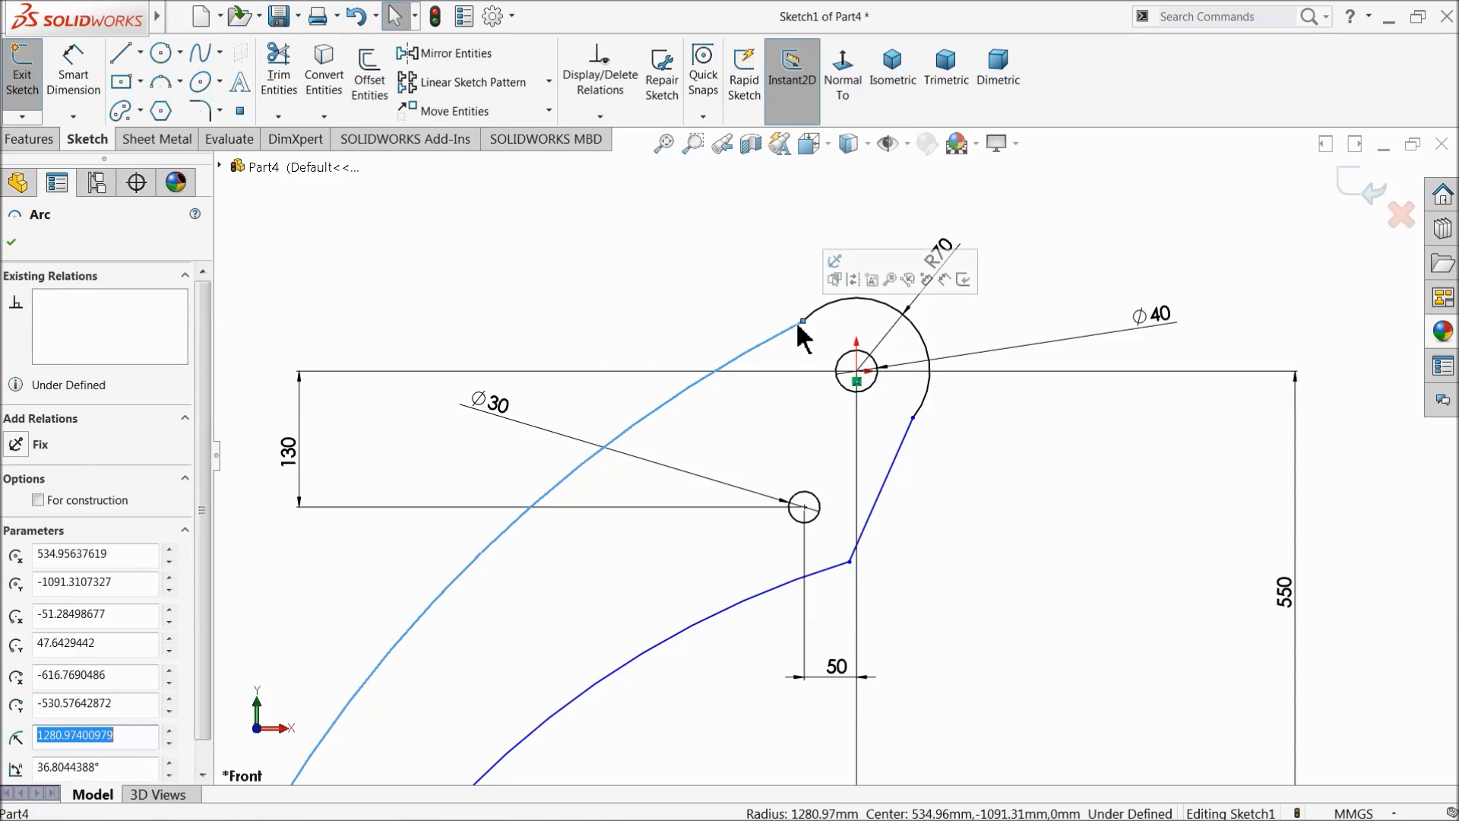
left_click(853, 298, "ctrl")
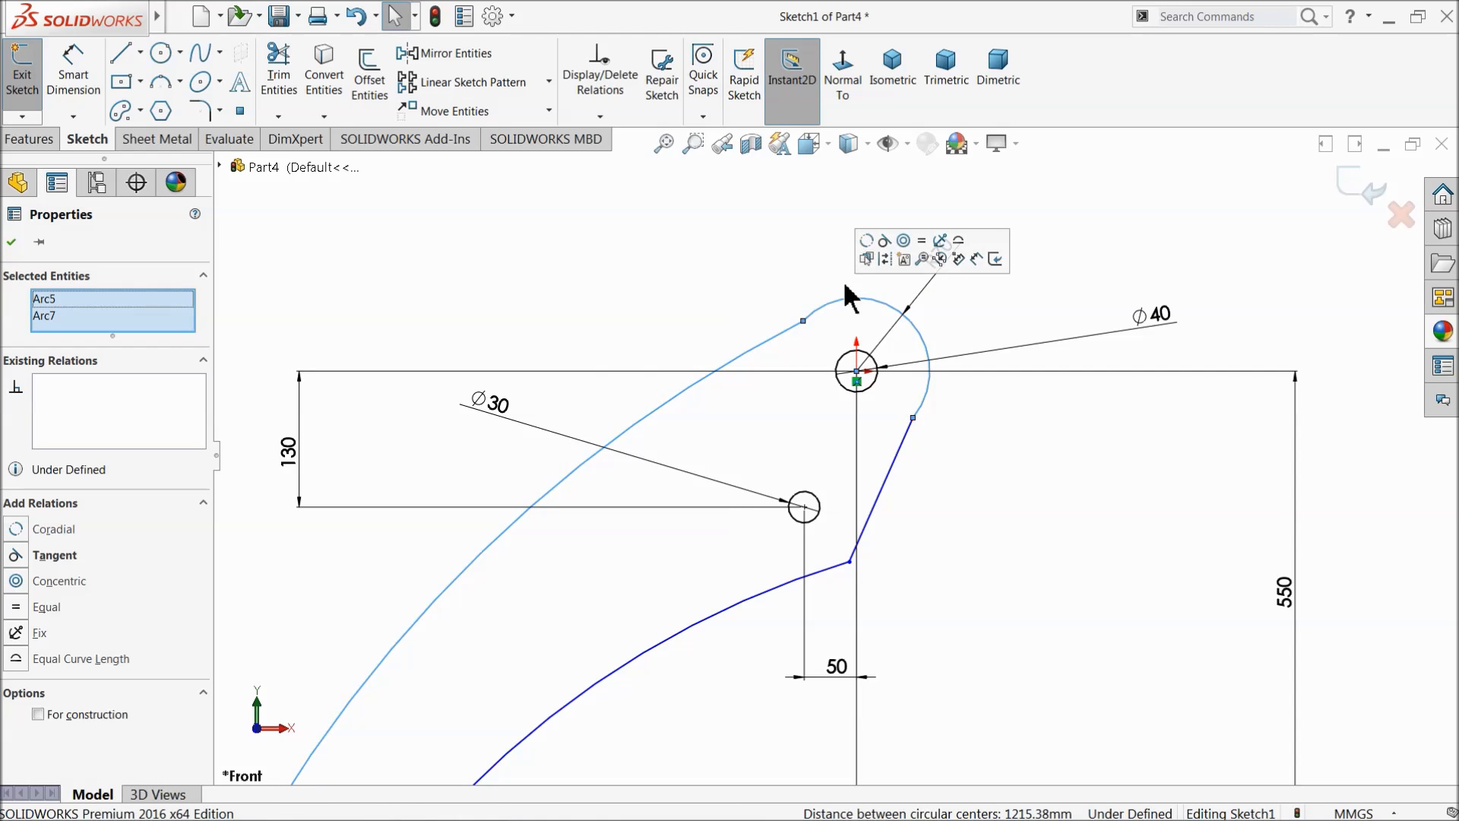
left_click(886, 241)
left_click(941, 481)
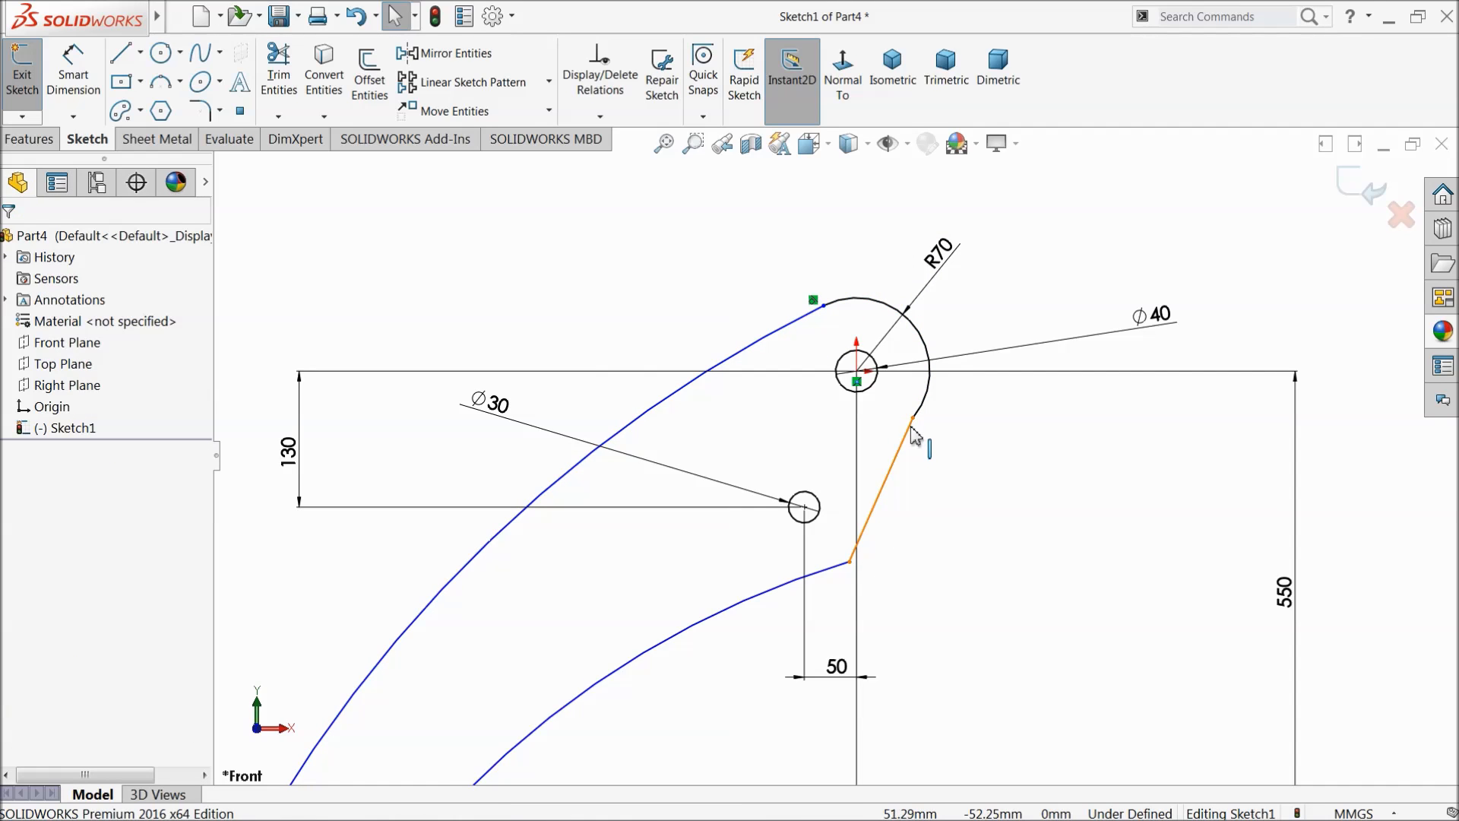
left_click(899, 453)
left_click(925, 392, "ctrl")
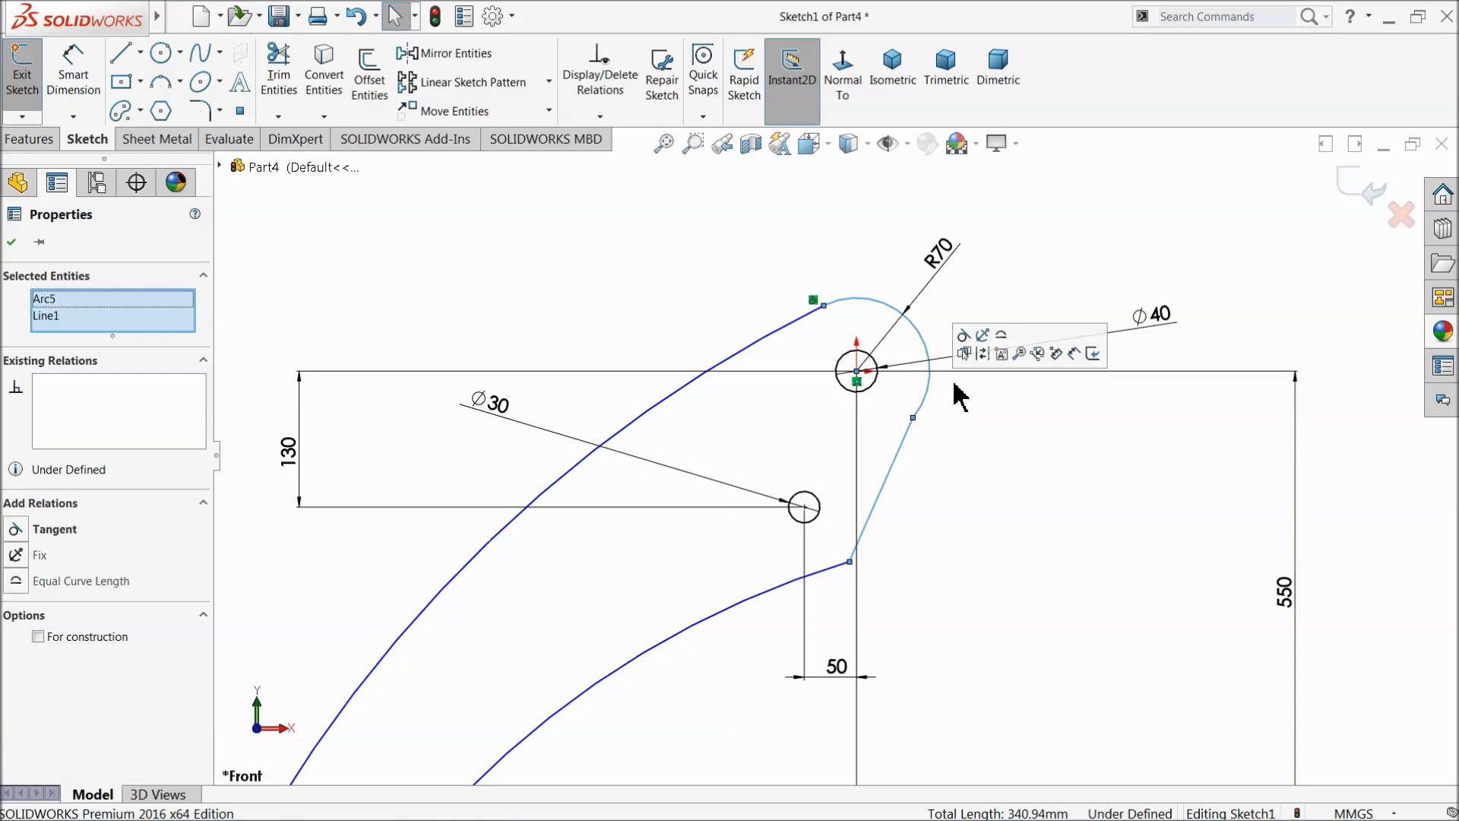
left_click(964, 335)
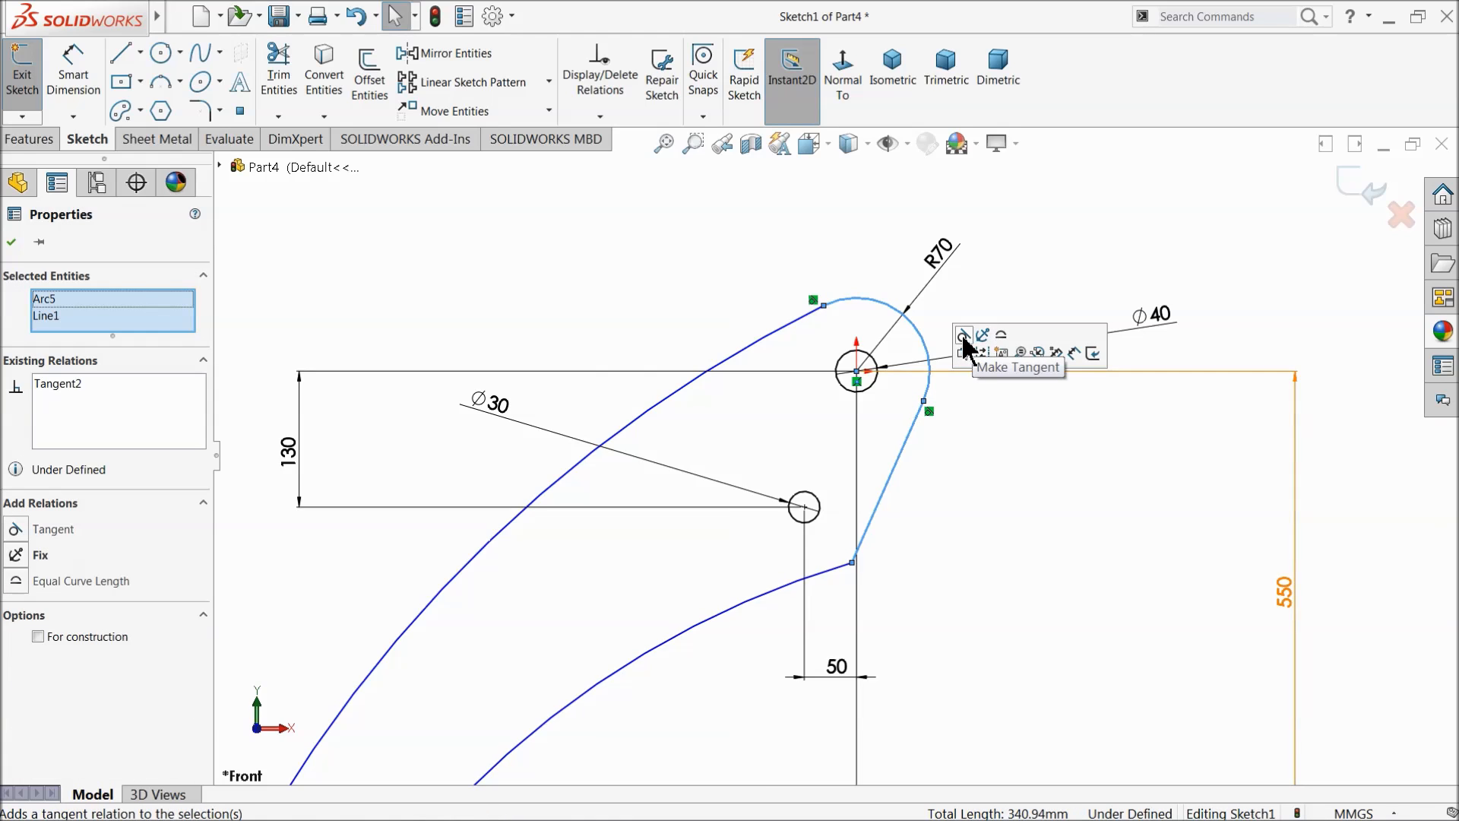
left_click(988, 293)
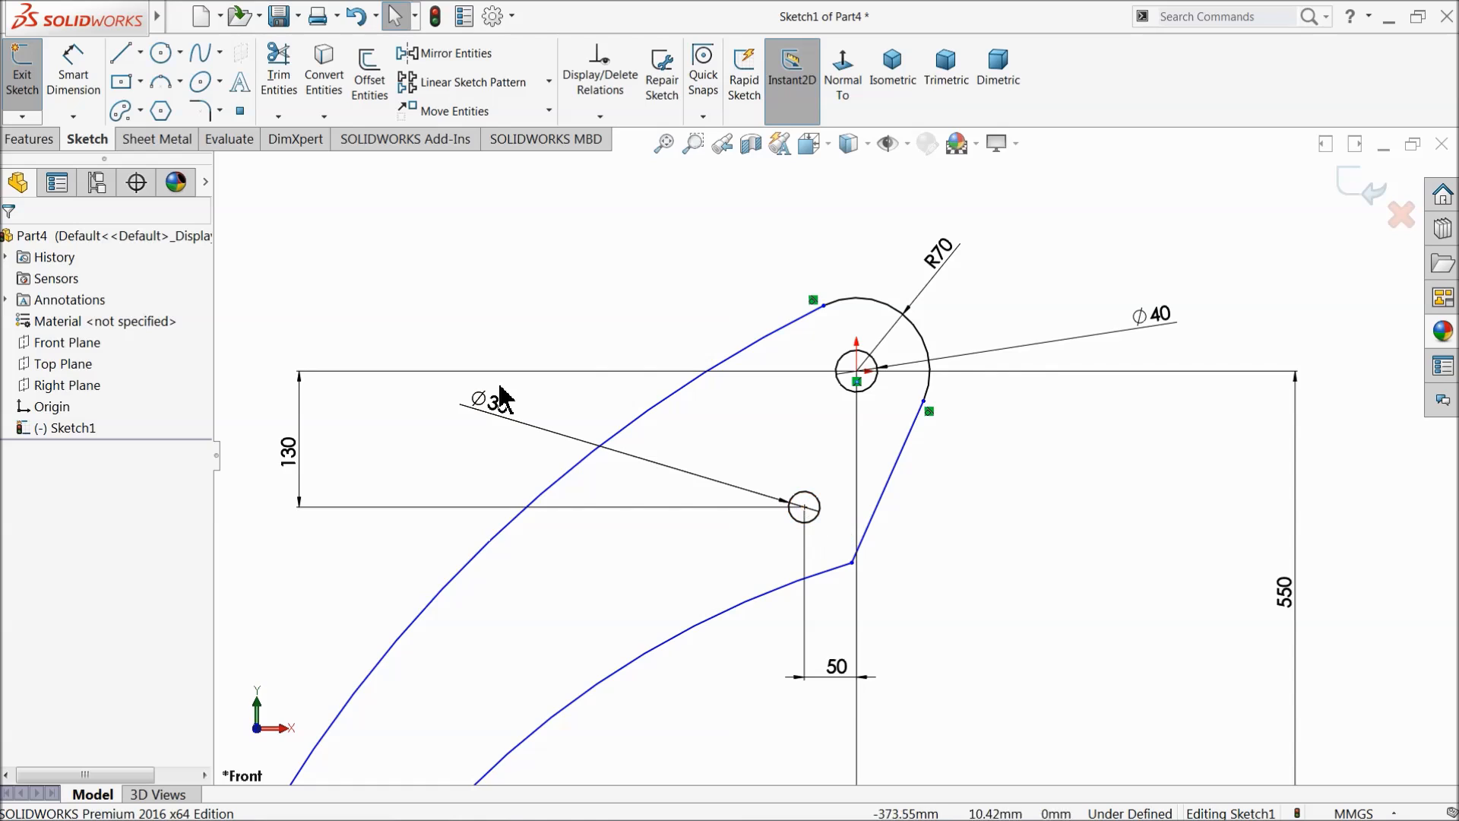
Step: Dimension the short slanted line's vertical extent as 135 mm
left_click(73, 67)
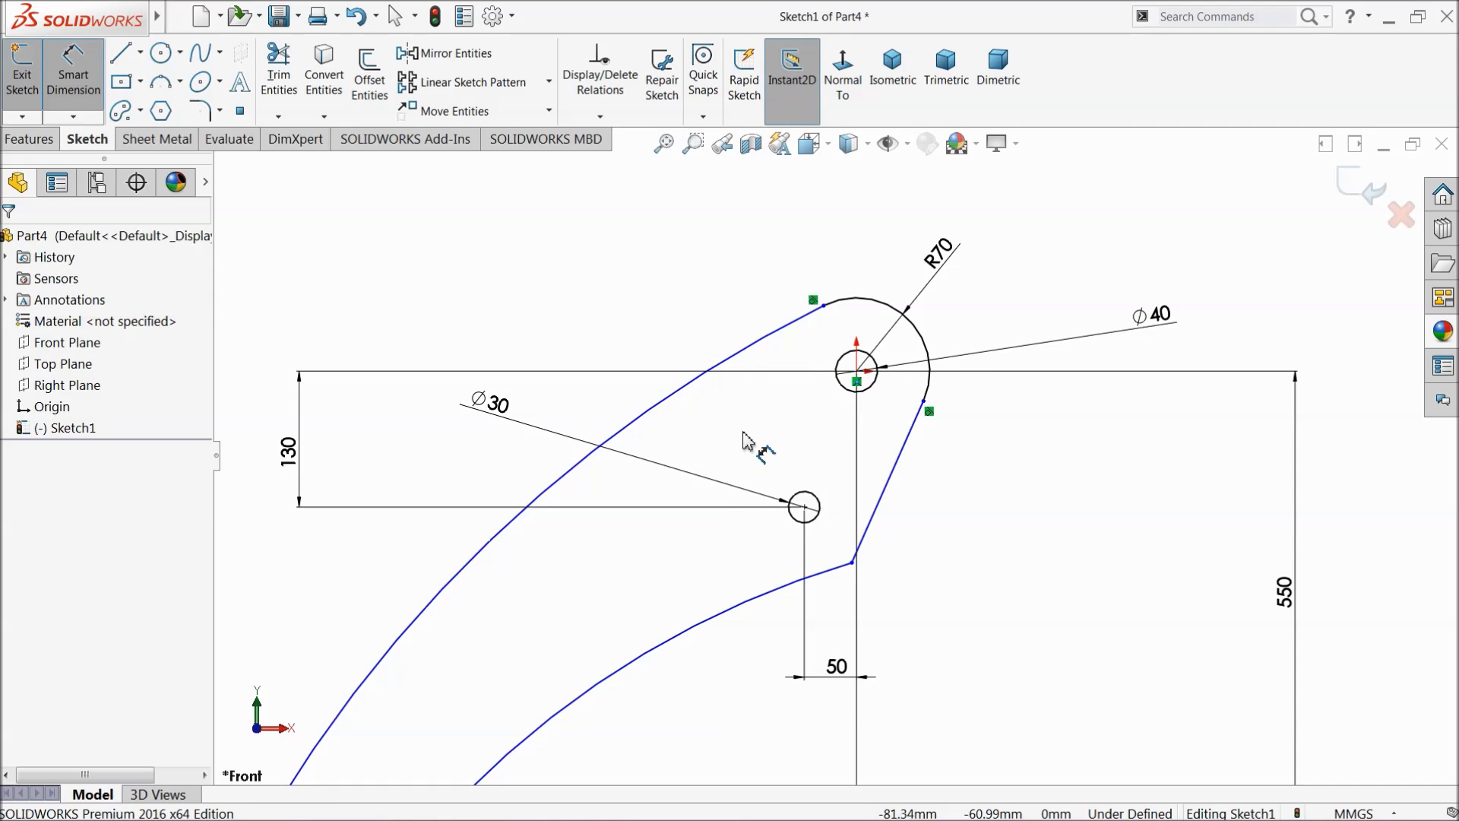
left_click(897, 456)
left_click(980, 467)
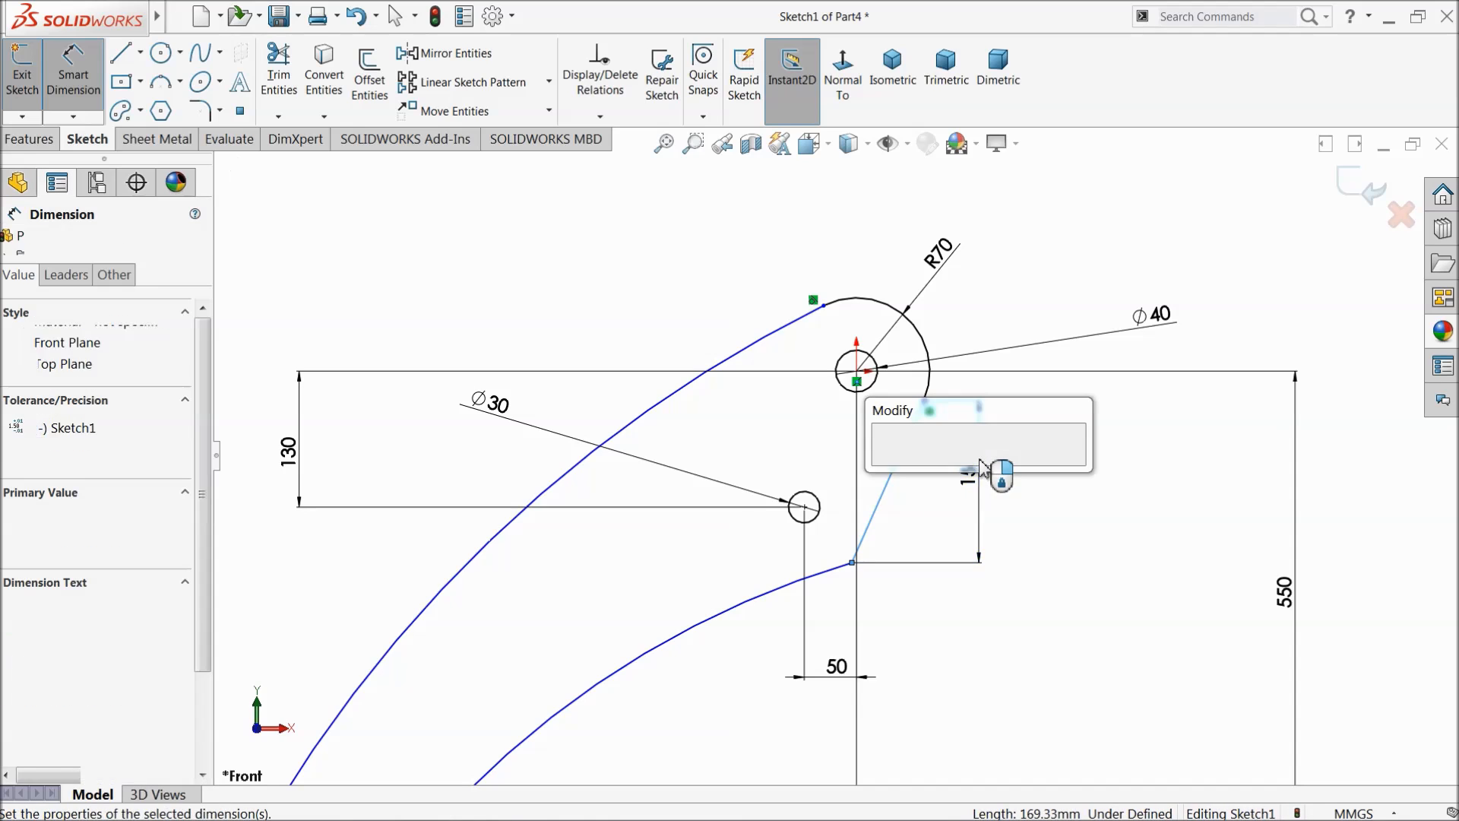
type("135")
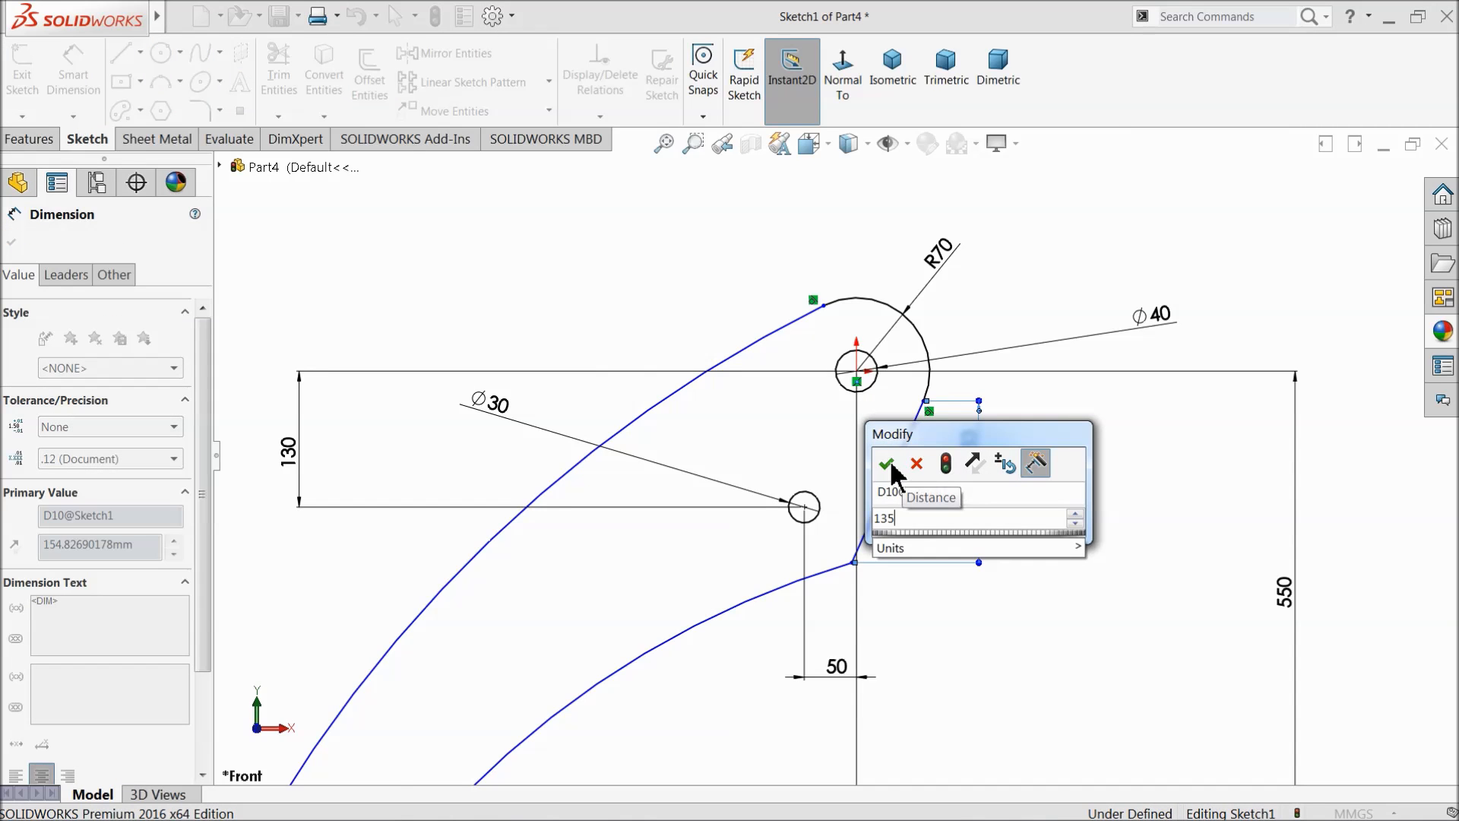
left_click(887, 464)
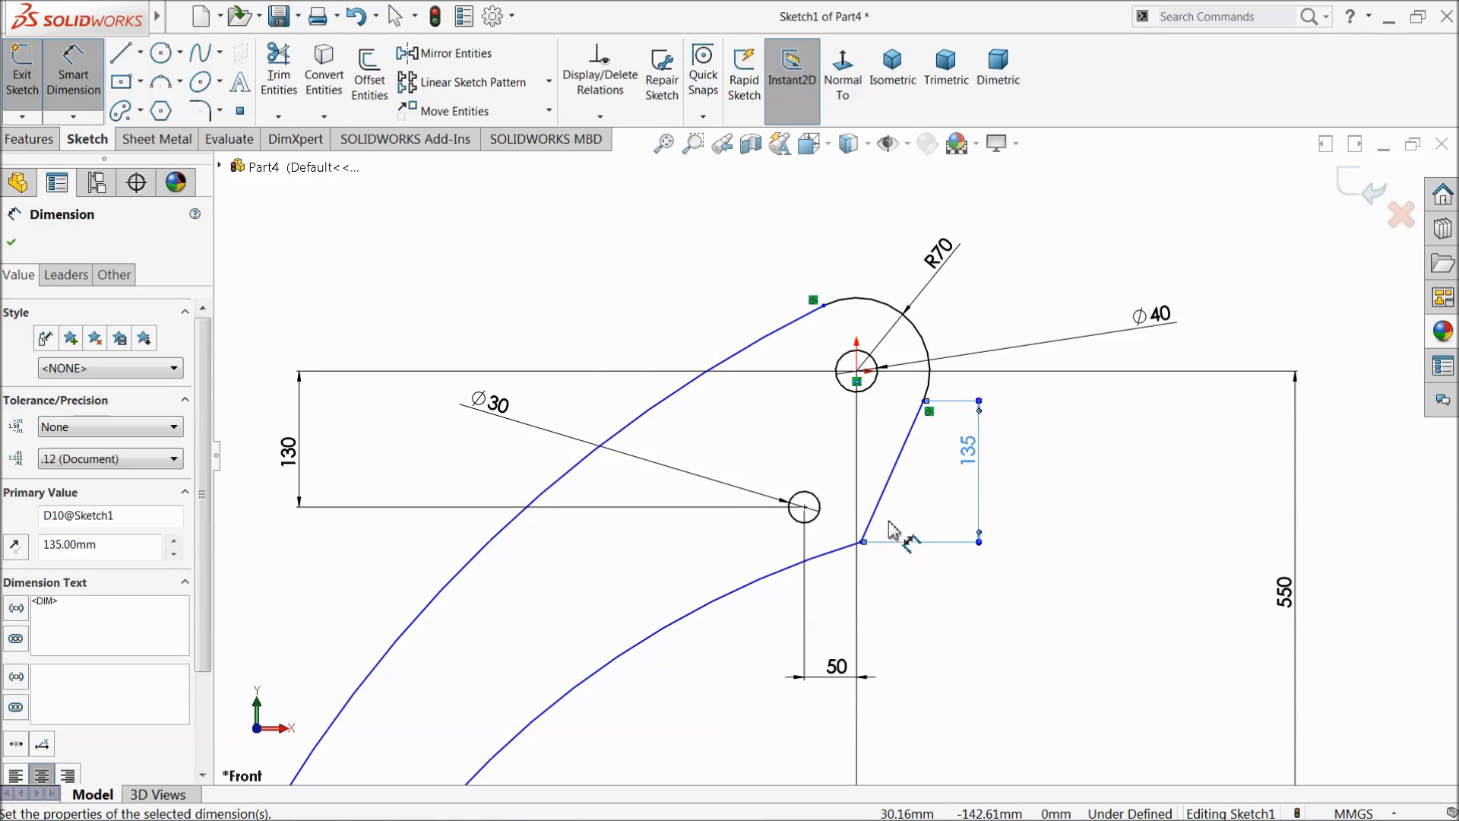
Step: Dimension the short slanted line's horizontal extent as 80 mm
left_click(901, 482)
left_click(900, 612)
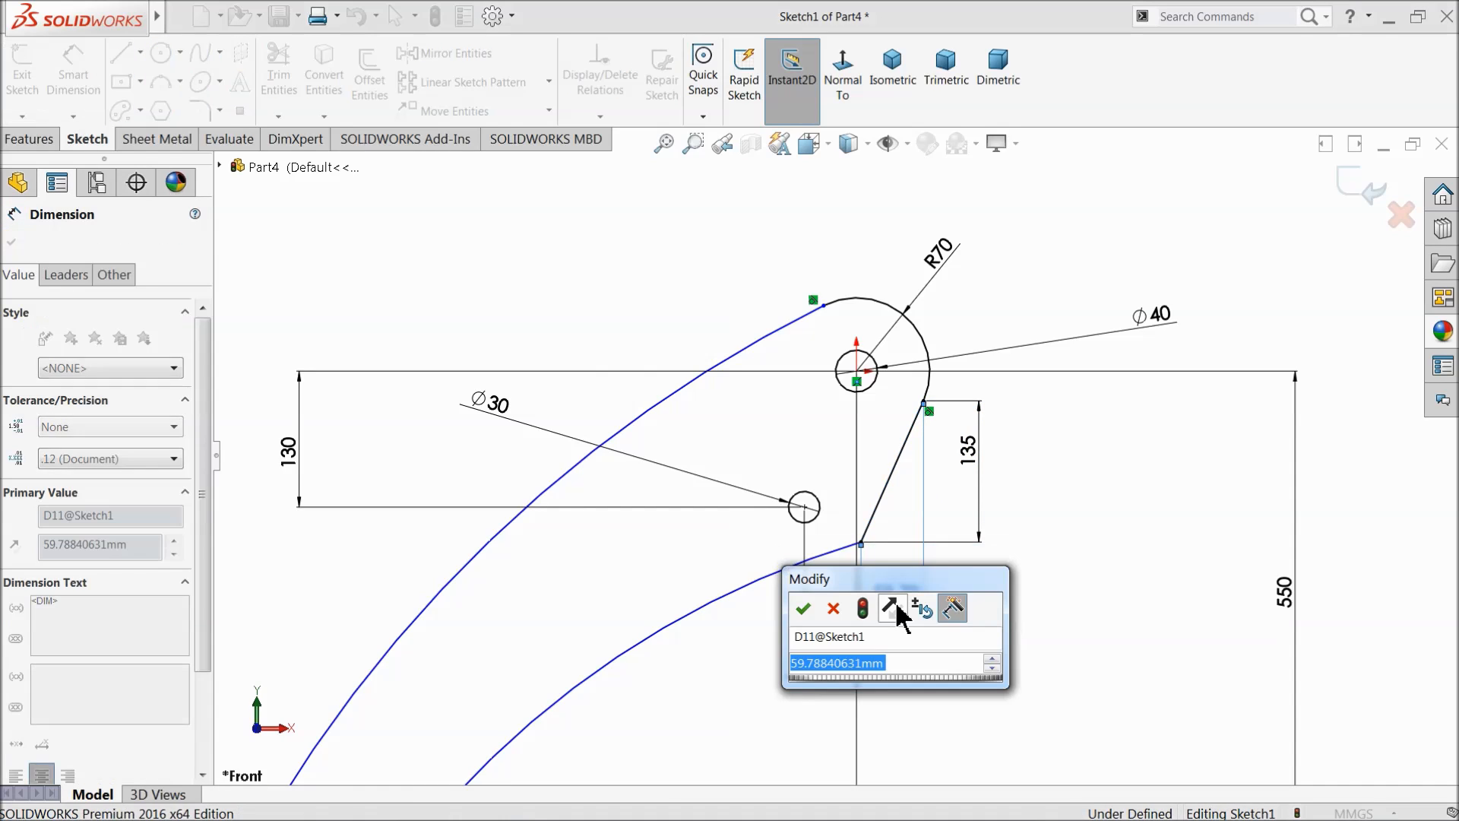
type("80")
left_click(804, 608)
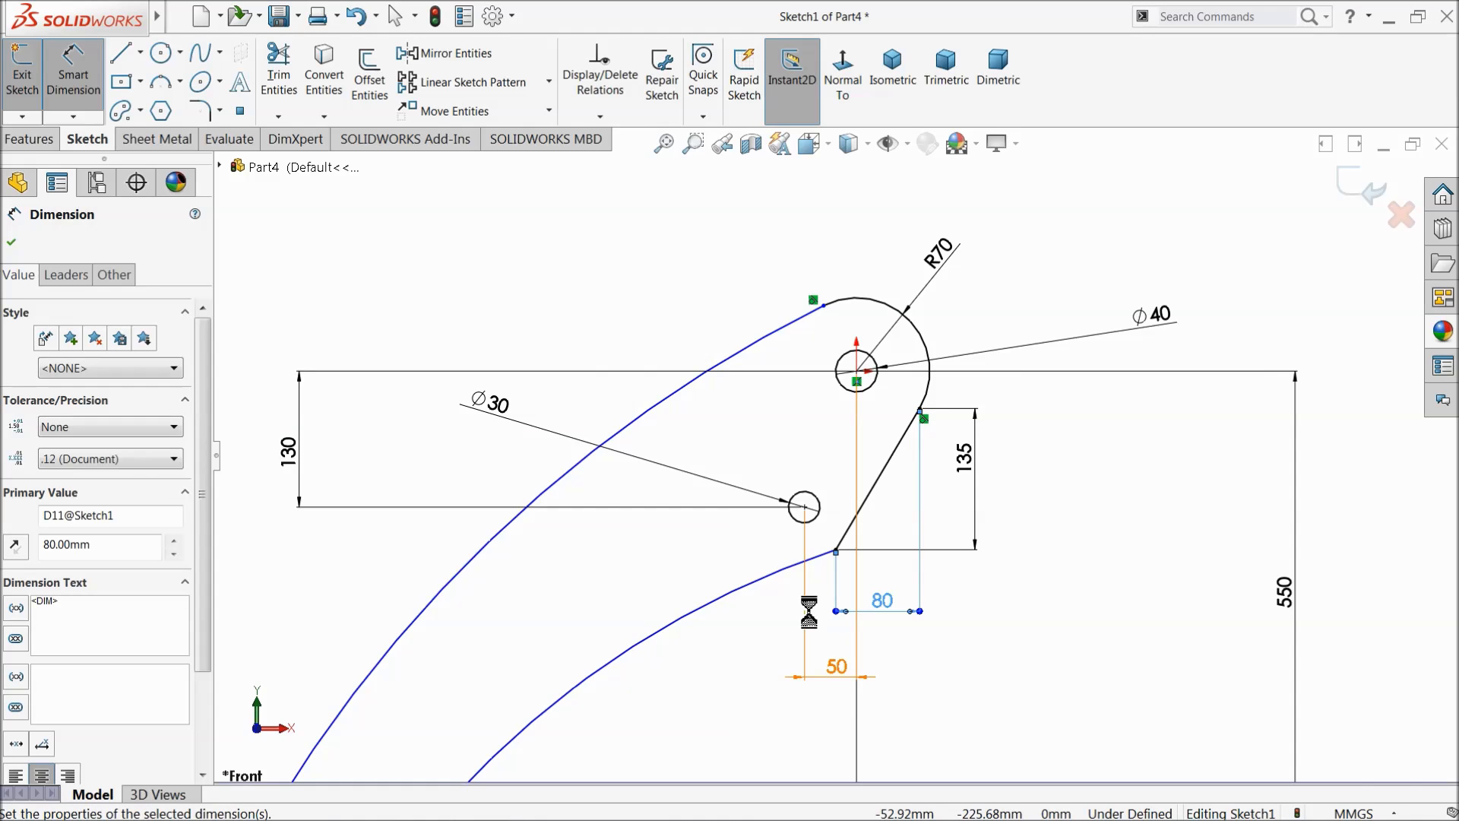
scroll(664, 538, "up", 5)
scroll(714, 627, "down", 4)
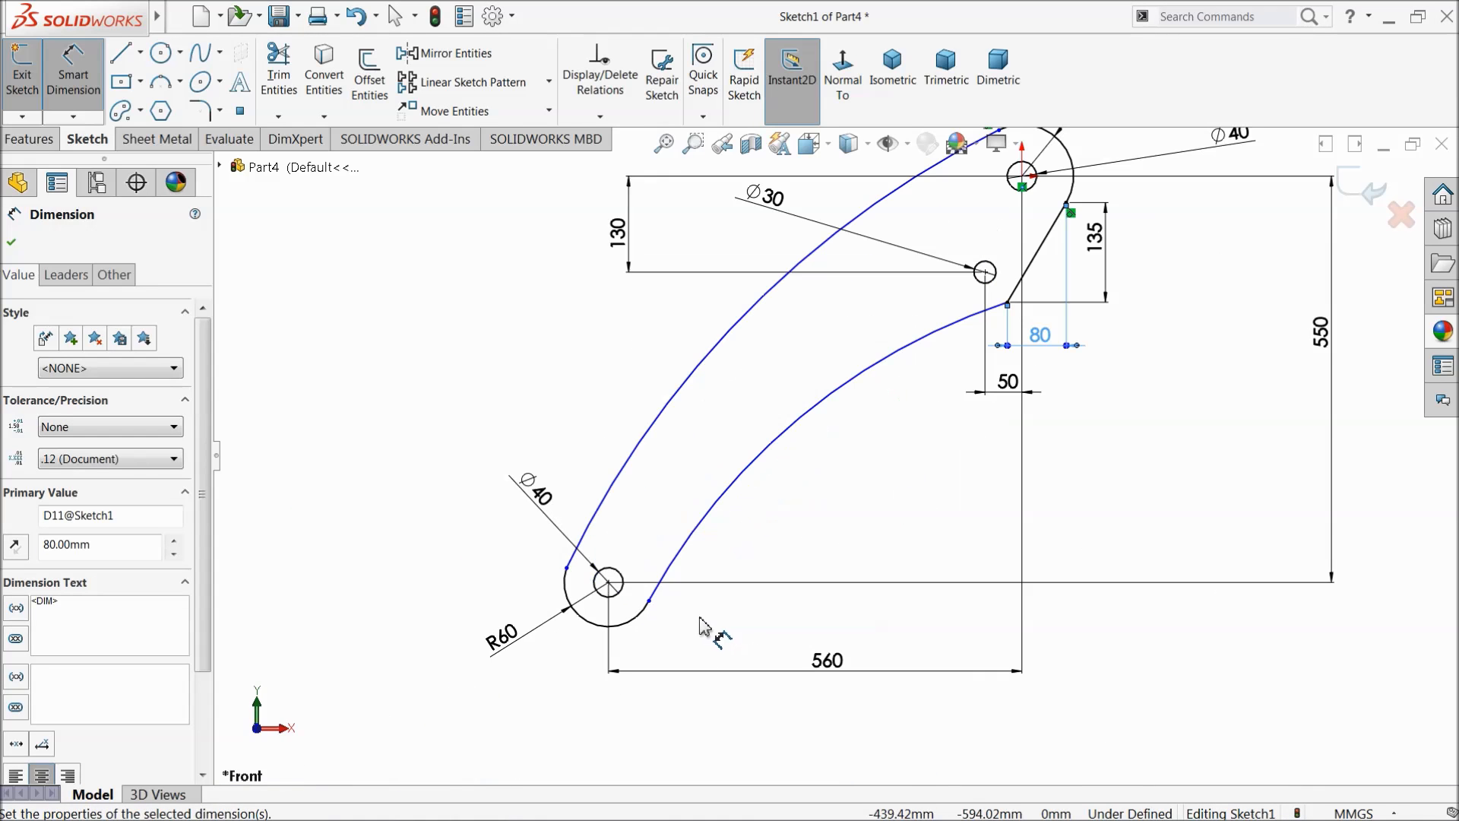
left_click(13, 245)
Step: Make the long outer and inner arcs each tangent to the R60 end arc
scroll(662, 511, "down", 3)
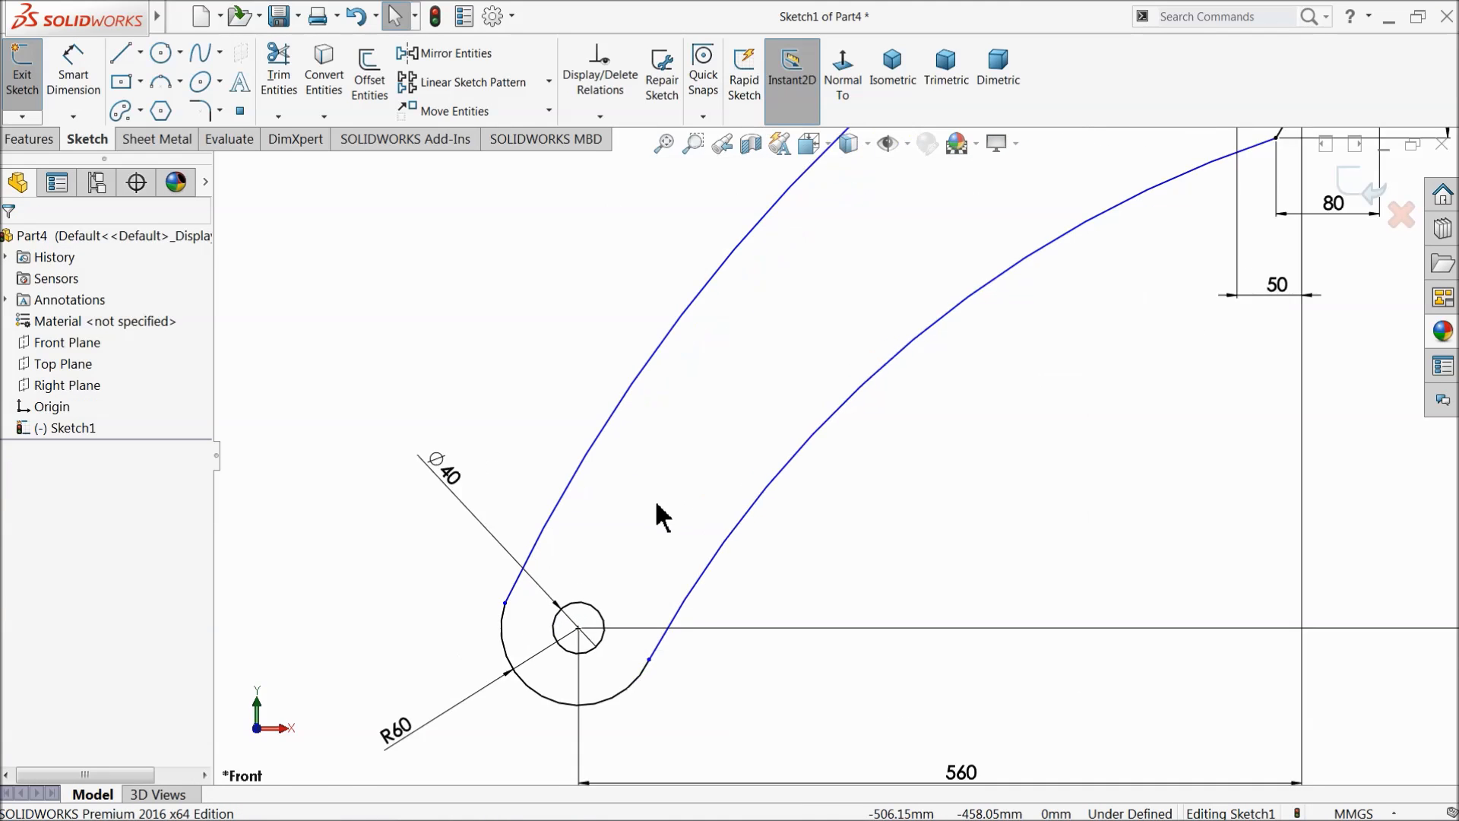
left_click(483, 637)
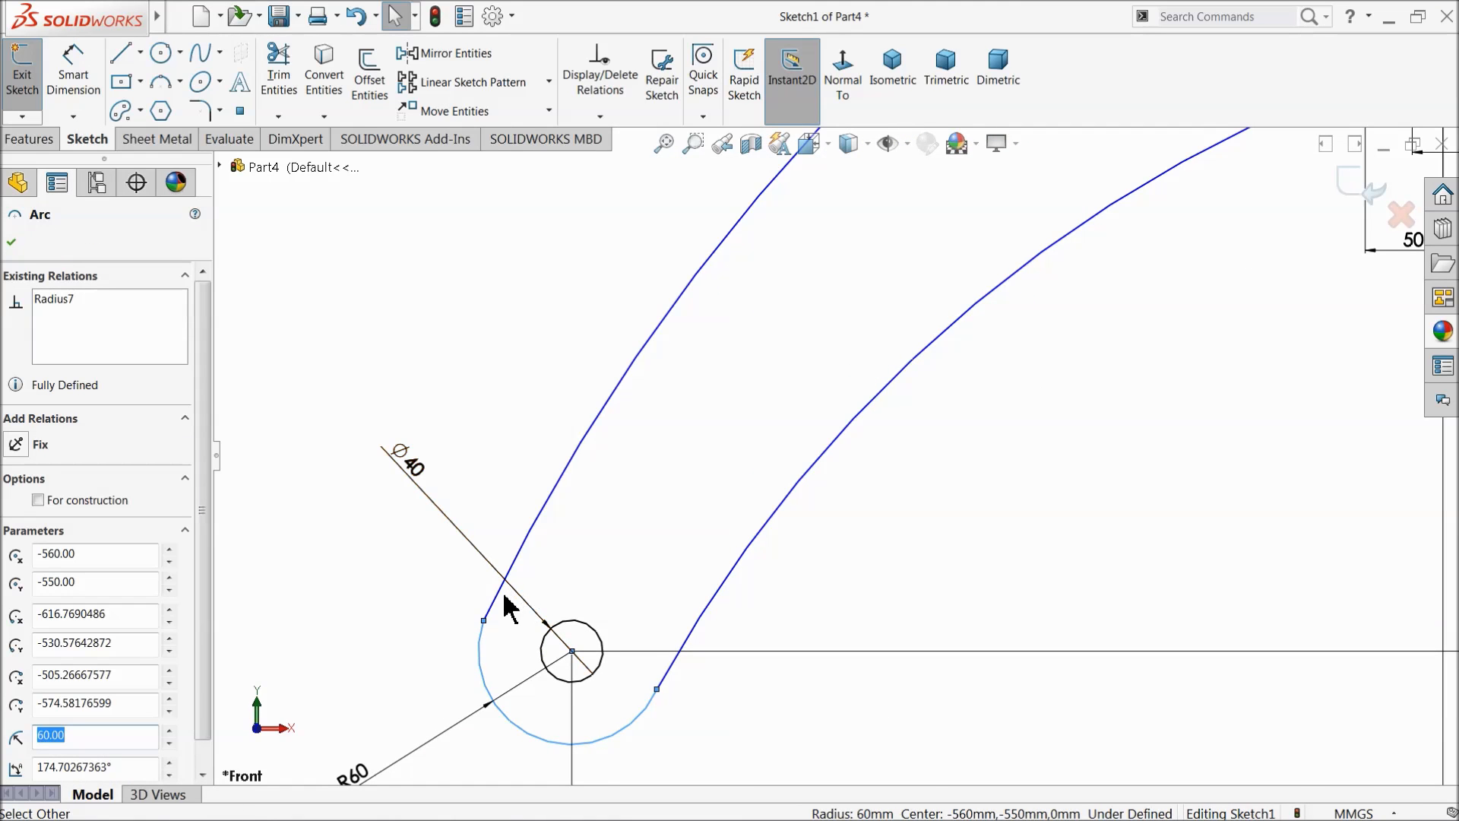
left_click(502, 594, "ctrl")
left_click(560, 529)
left_click(517, 477)
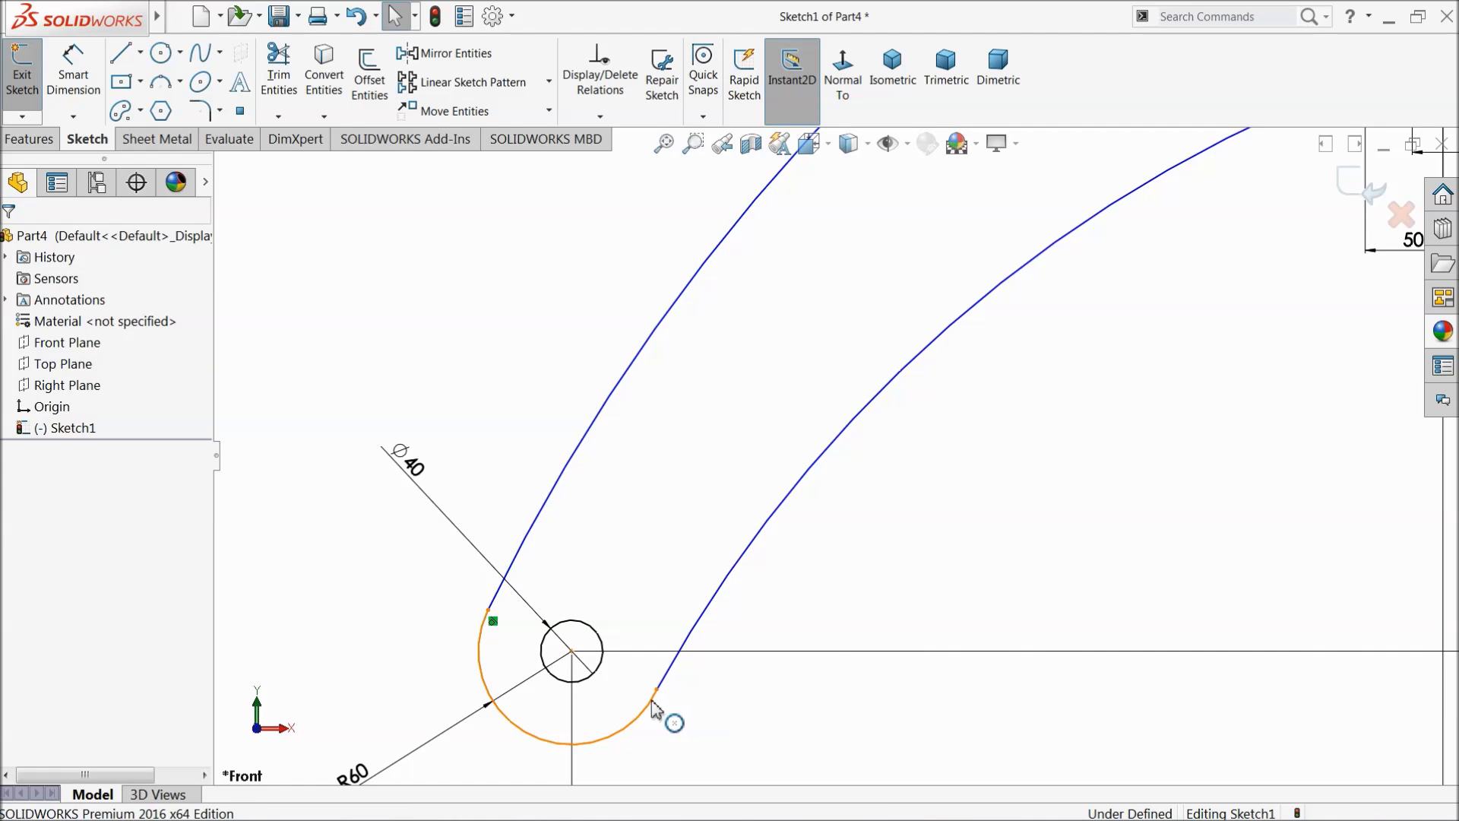
left_click(667, 672)
left_click(684, 639, "ctrl")
left_click(743, 605)
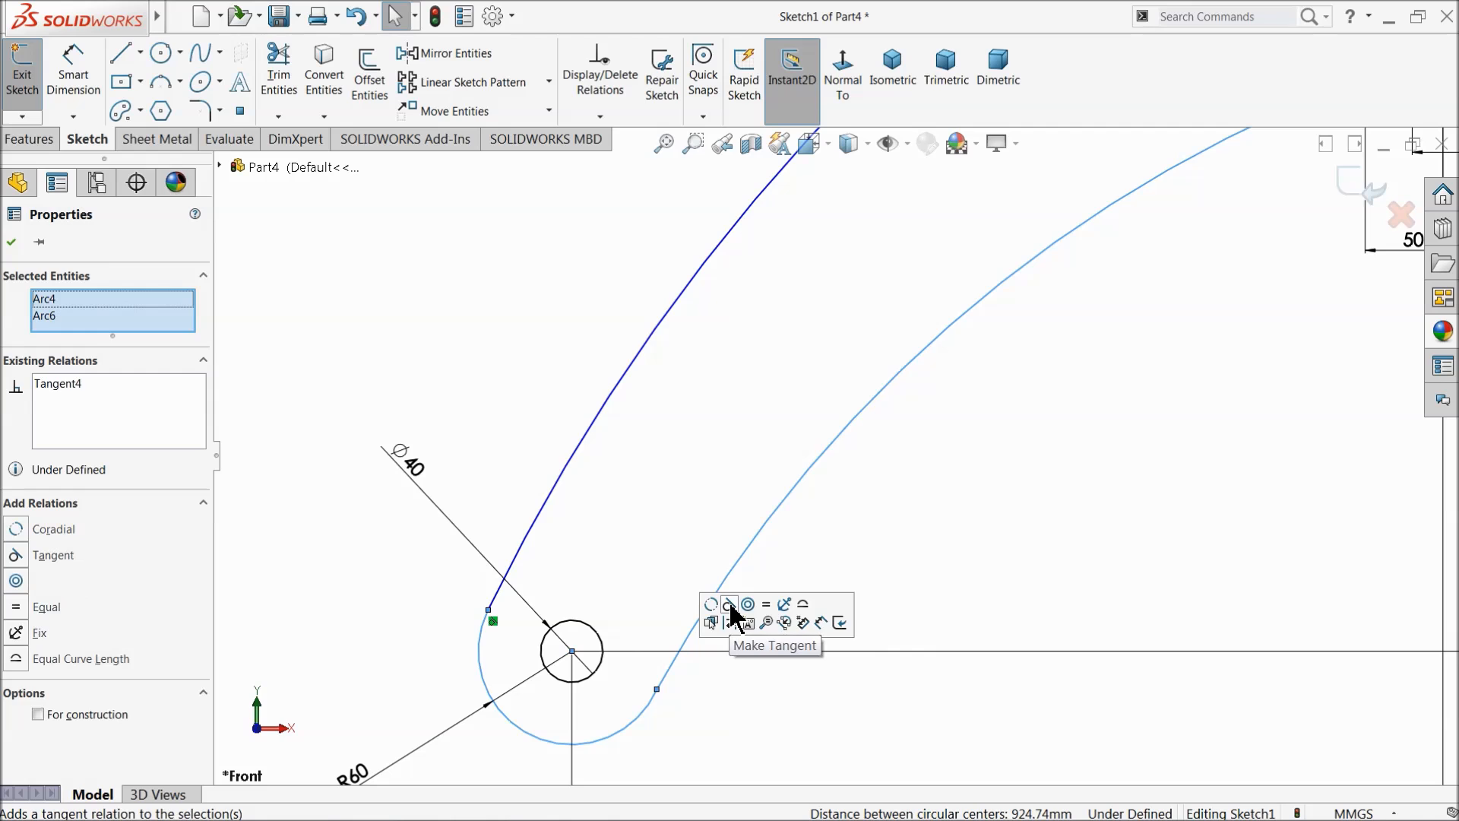
left_click(511, 440)
Step: Dimension the long inner arc with a radius of 550 mm
key("f")
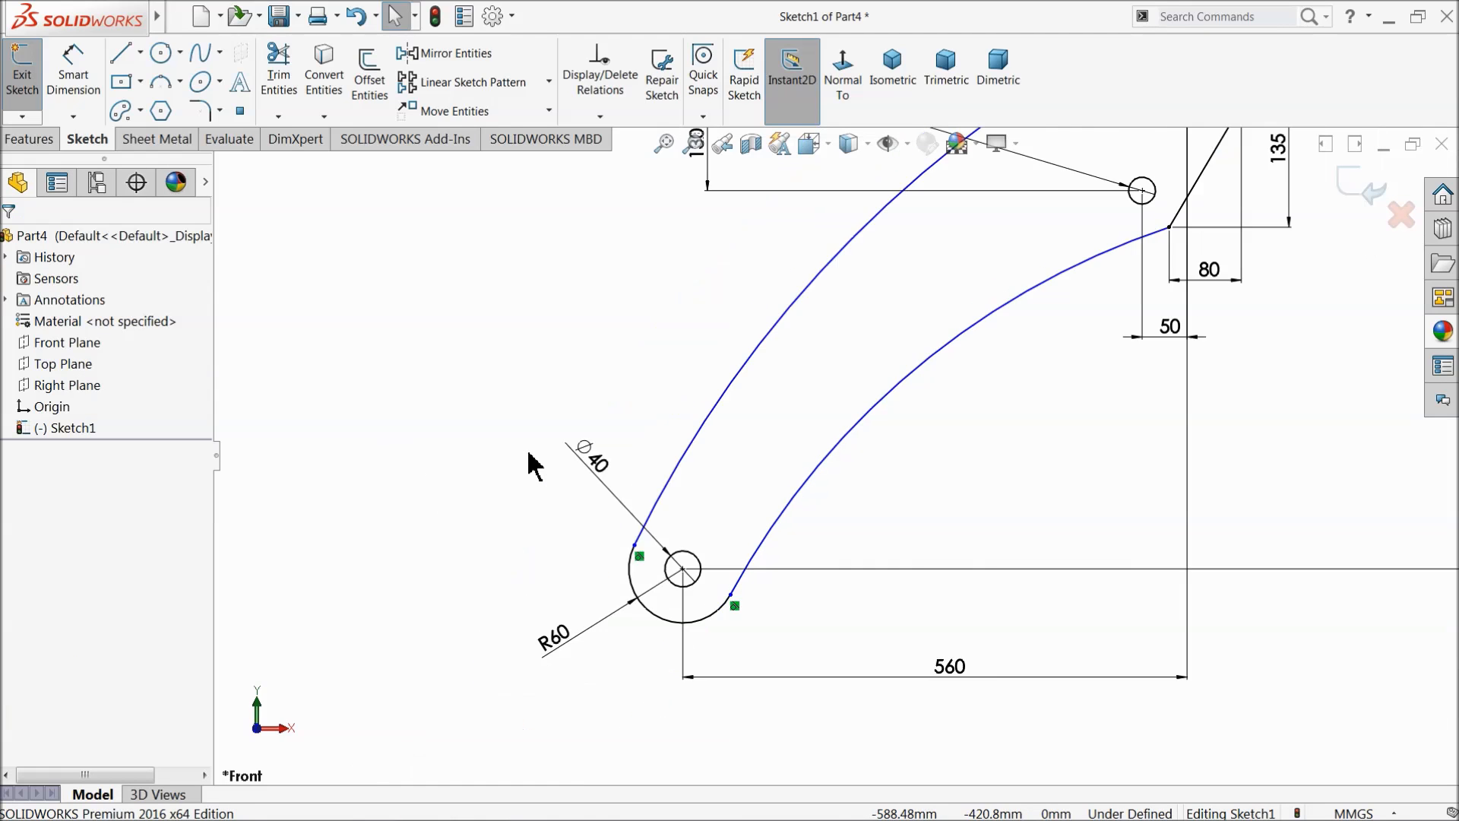
scroll(997, 393, "up", 1)
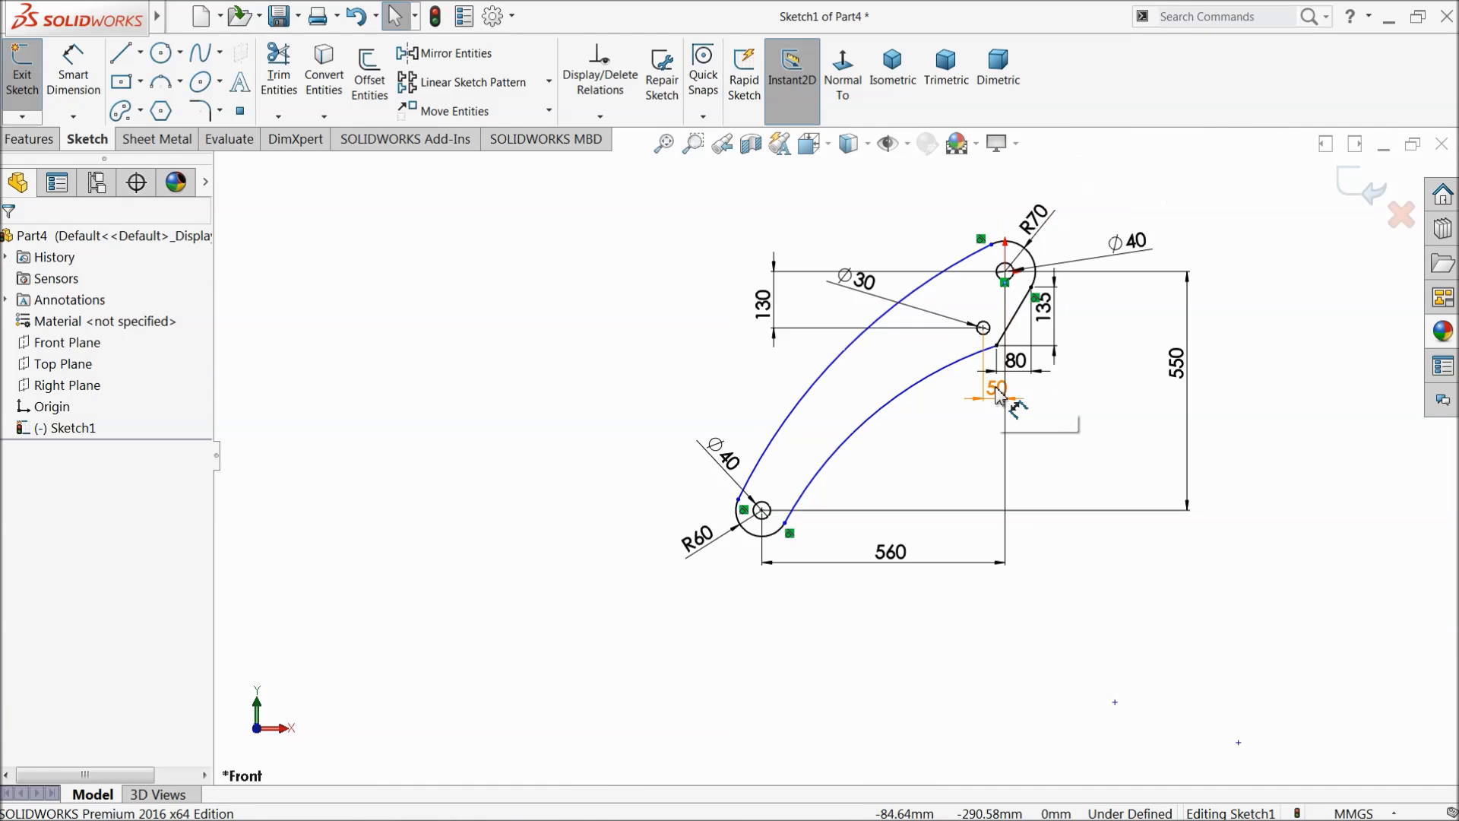
left_click(74, 74)
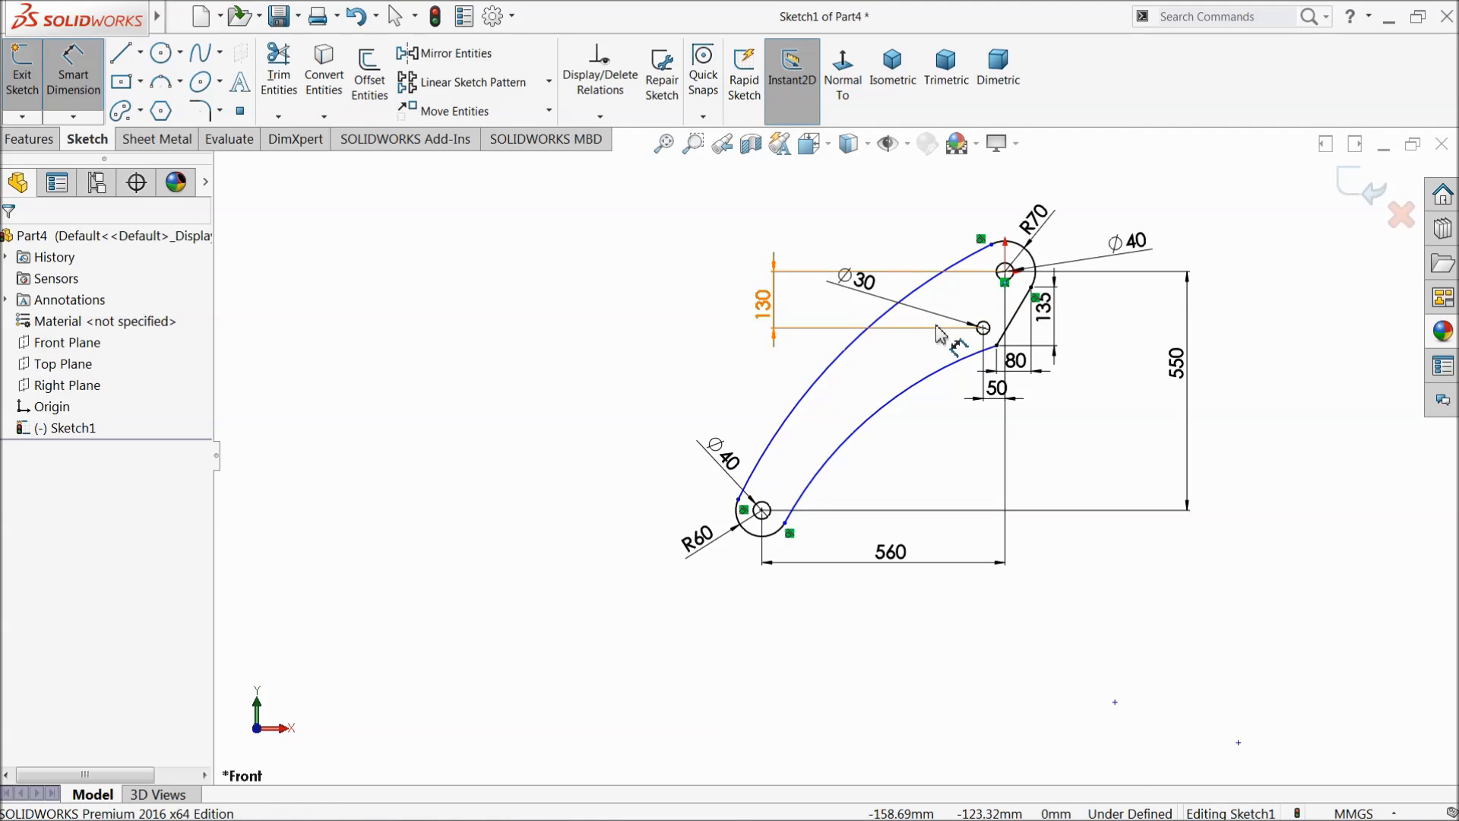
scroll(966, 312, "down", 2)
left_click(800, 508)
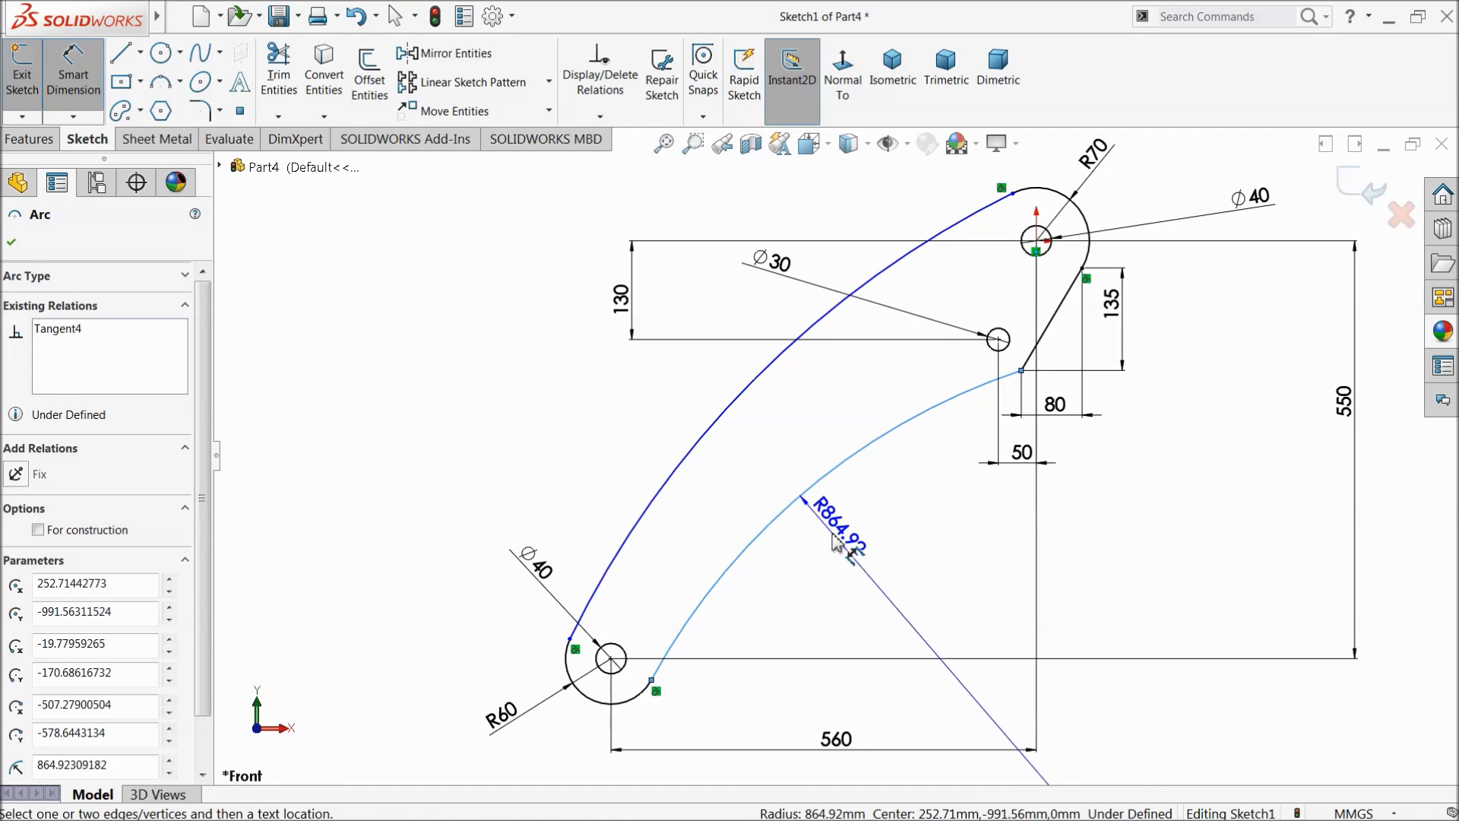
left_click(836, 541)
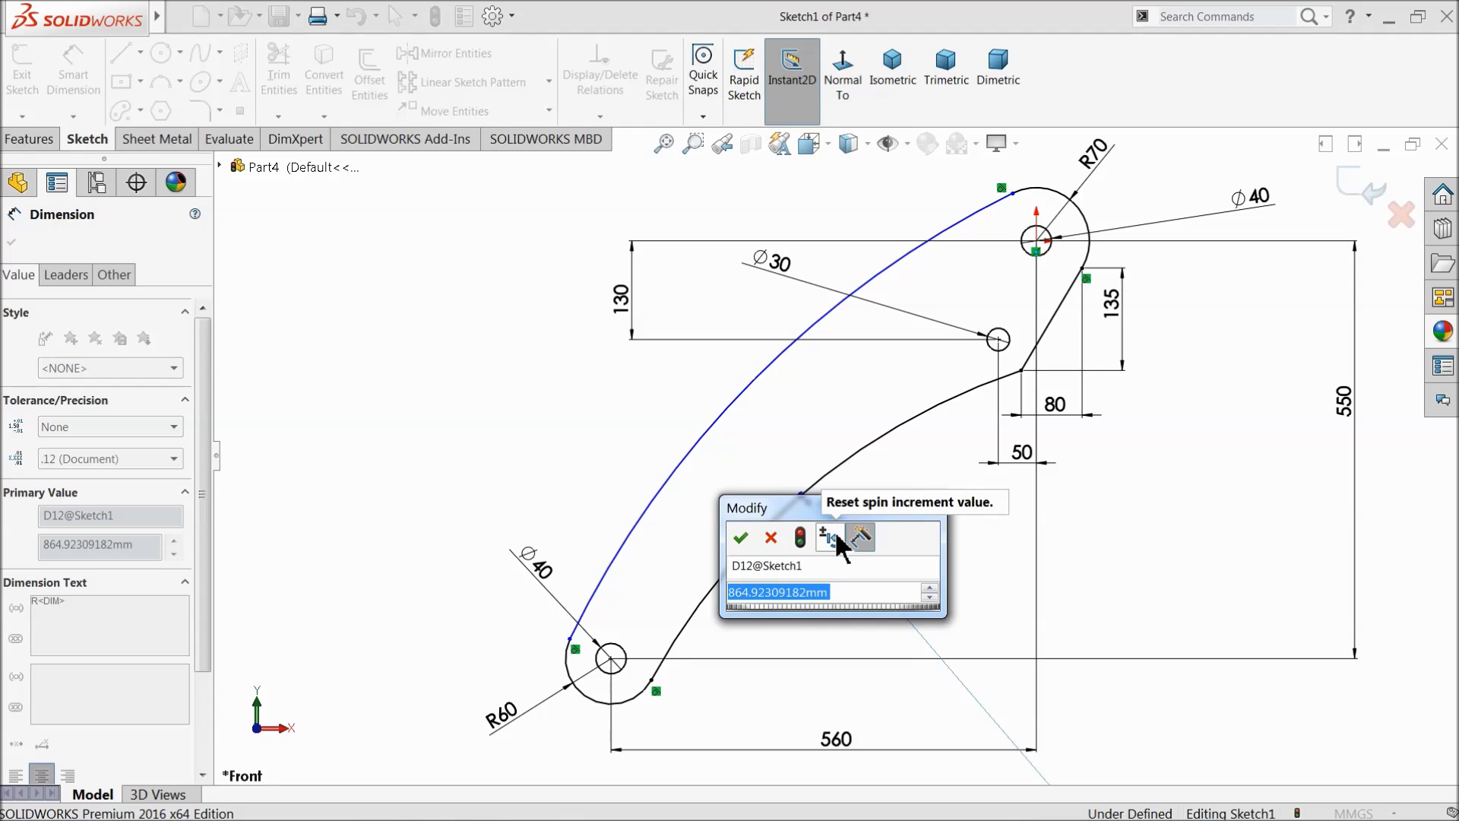
type("550")
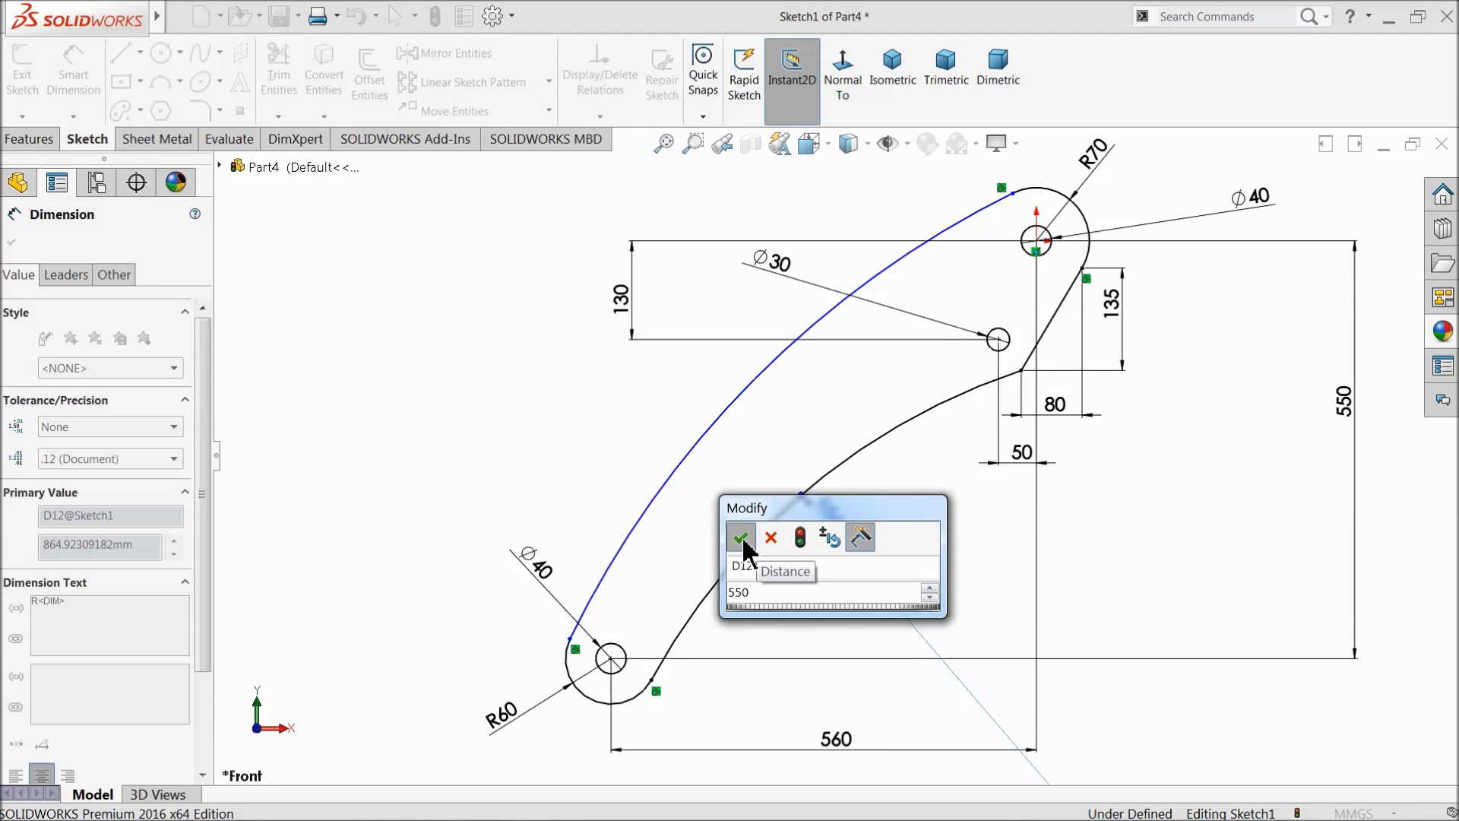
left_click(742, 538)
Step: Dimension the long outer arc with a radius of 785 mm
scroll(753, 477, "down", 1)
left_click(691, 452)
left_click(787, 559)
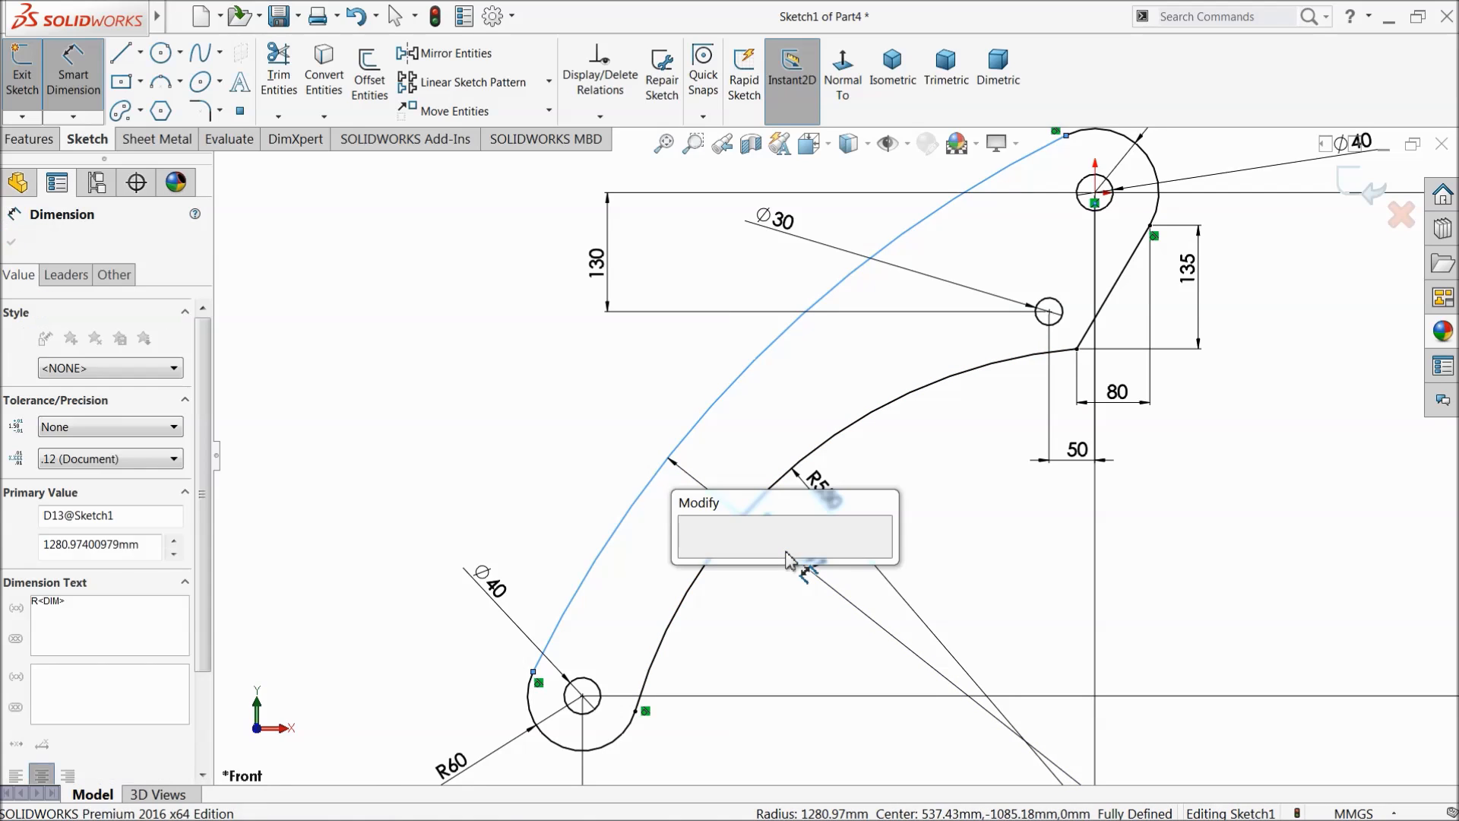
type("785")
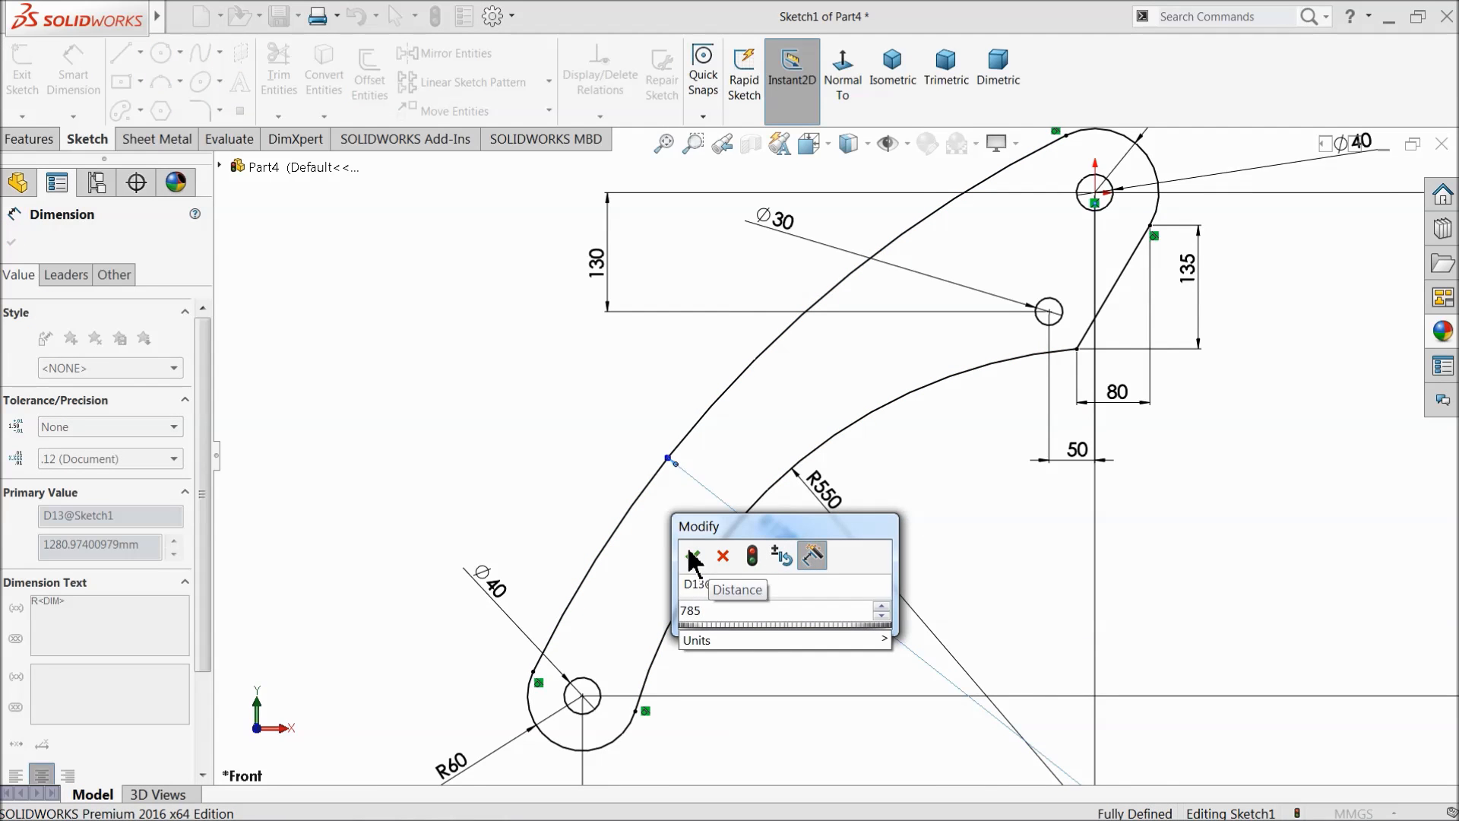
left_click(694, 557)
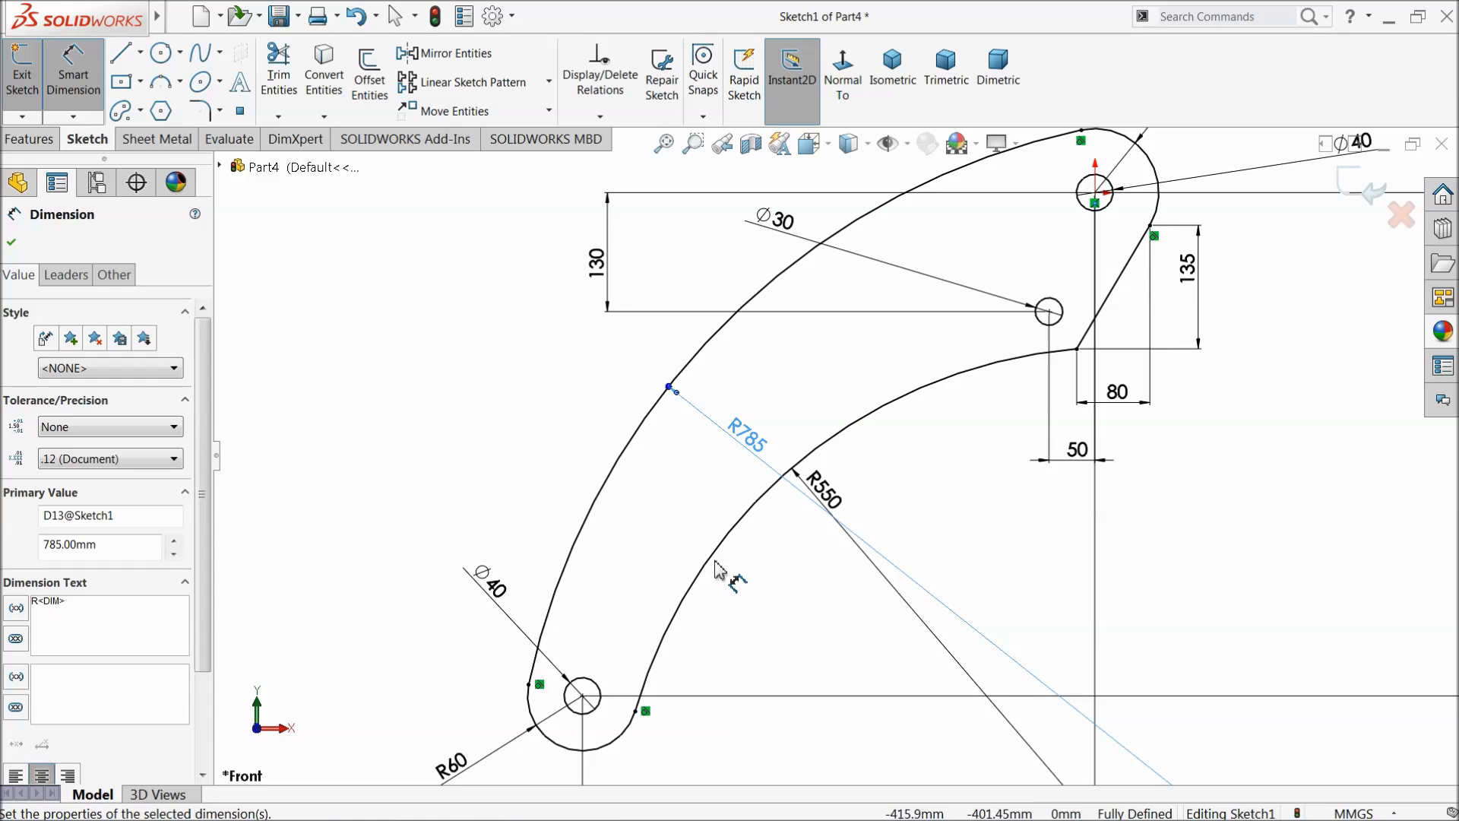
left_click(408, 388)
key("f")
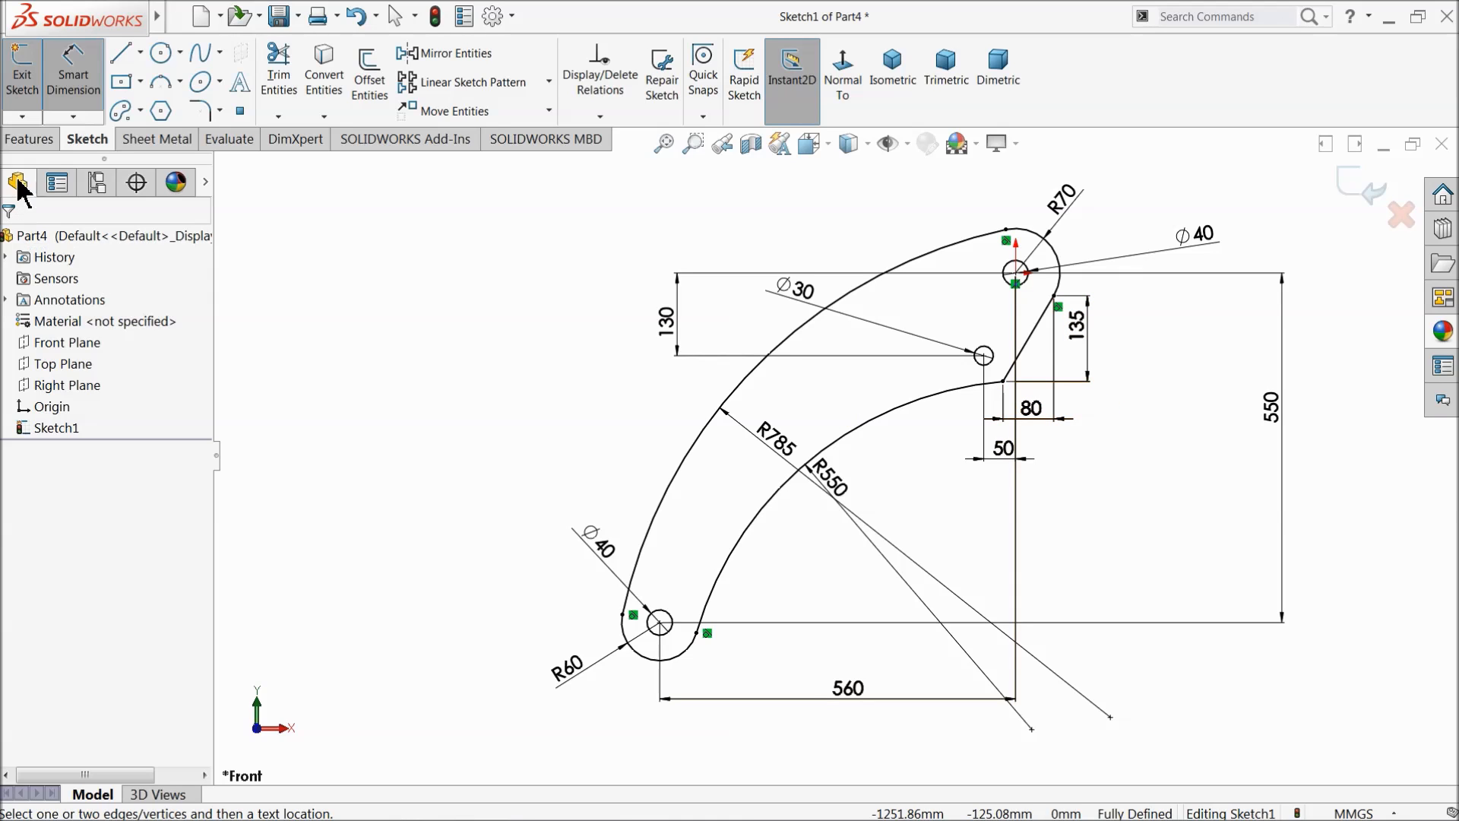
Step: Extrude the arm profile 10 mm with a Mid Plane end condition
left_click(29, 139)
left_click(31, 72)
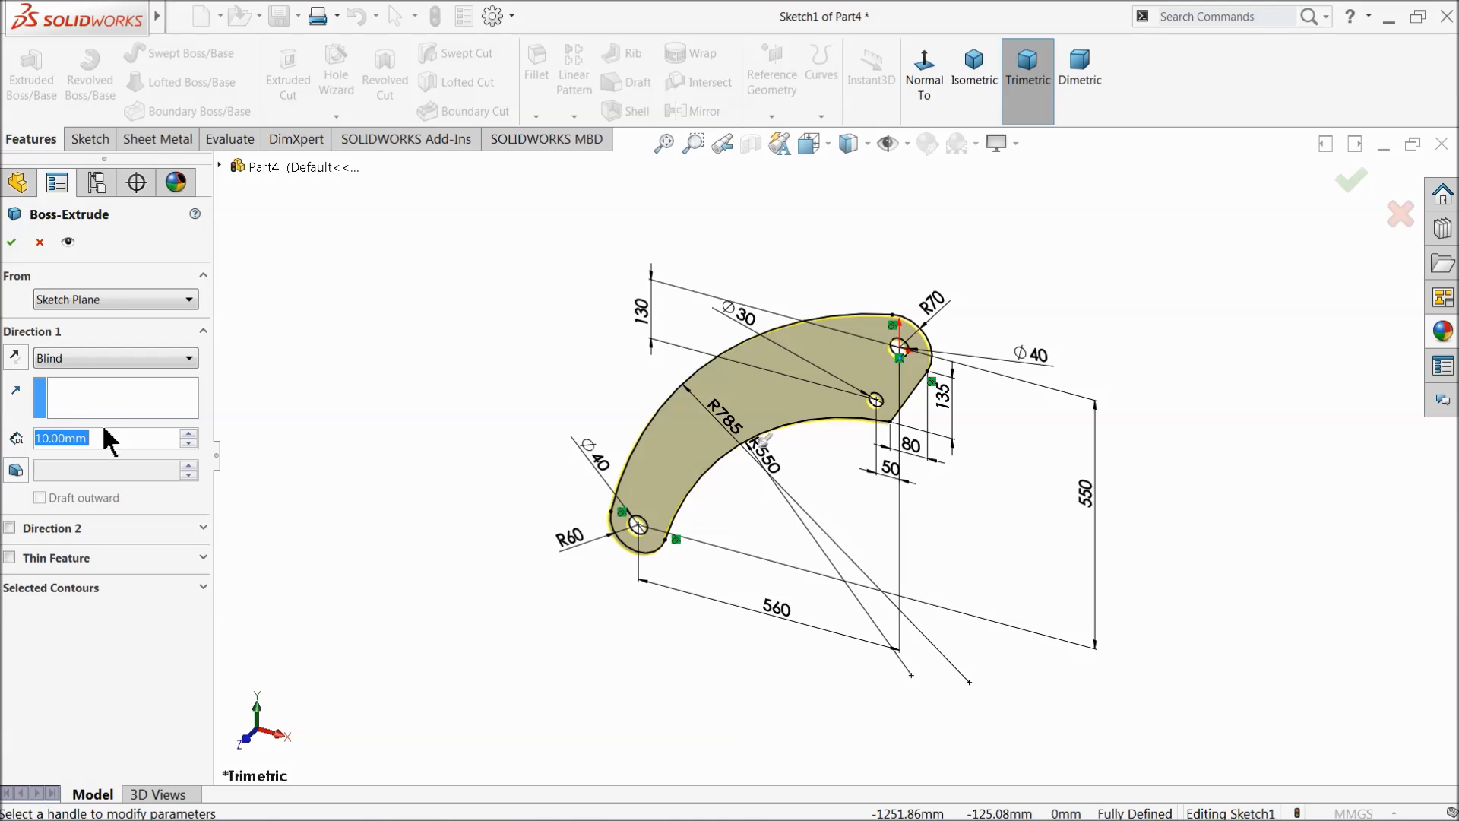
left_click(79, 364)
left_click(82, 448)
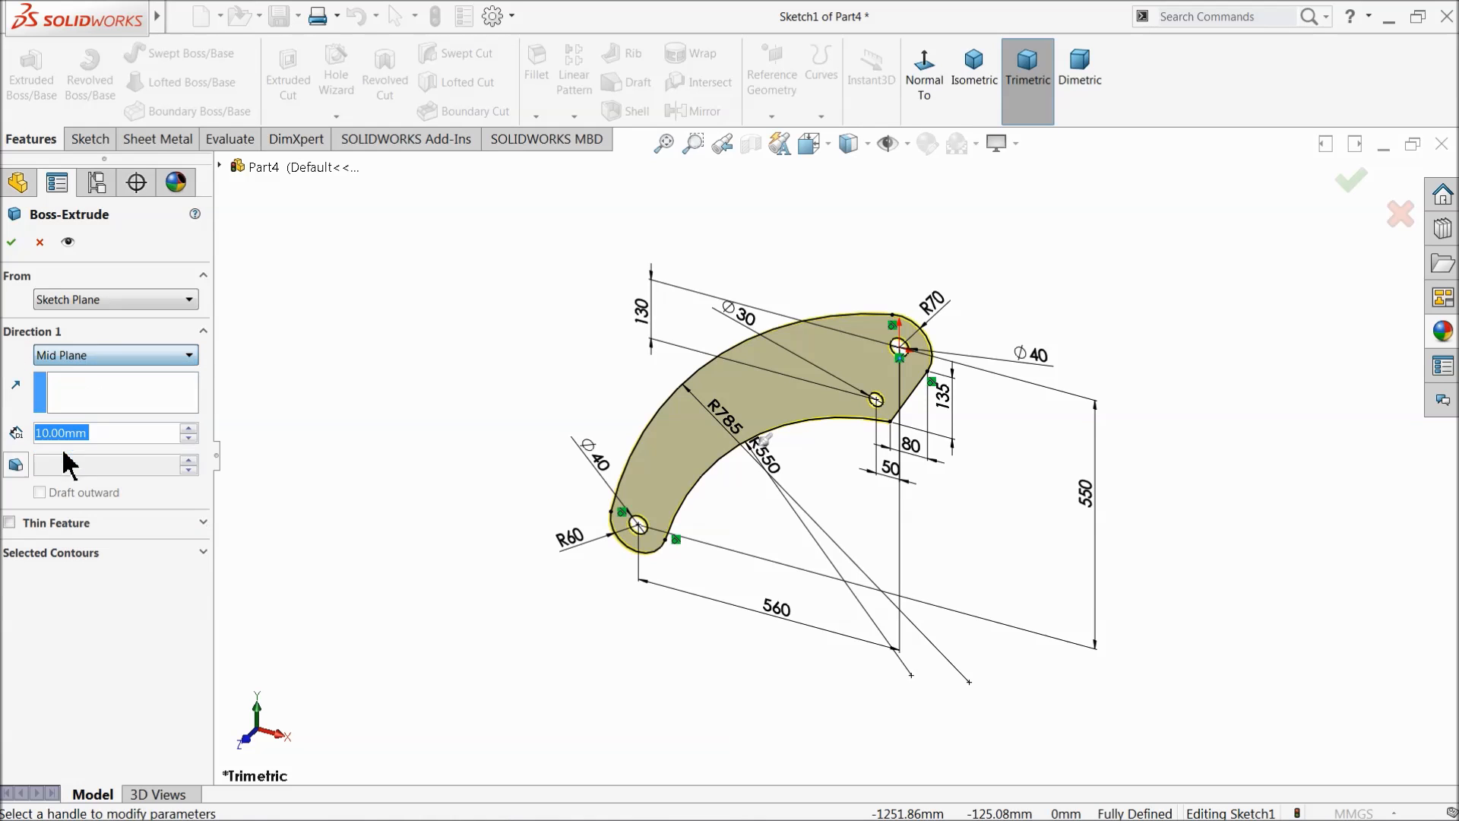
left_click(12, 242)
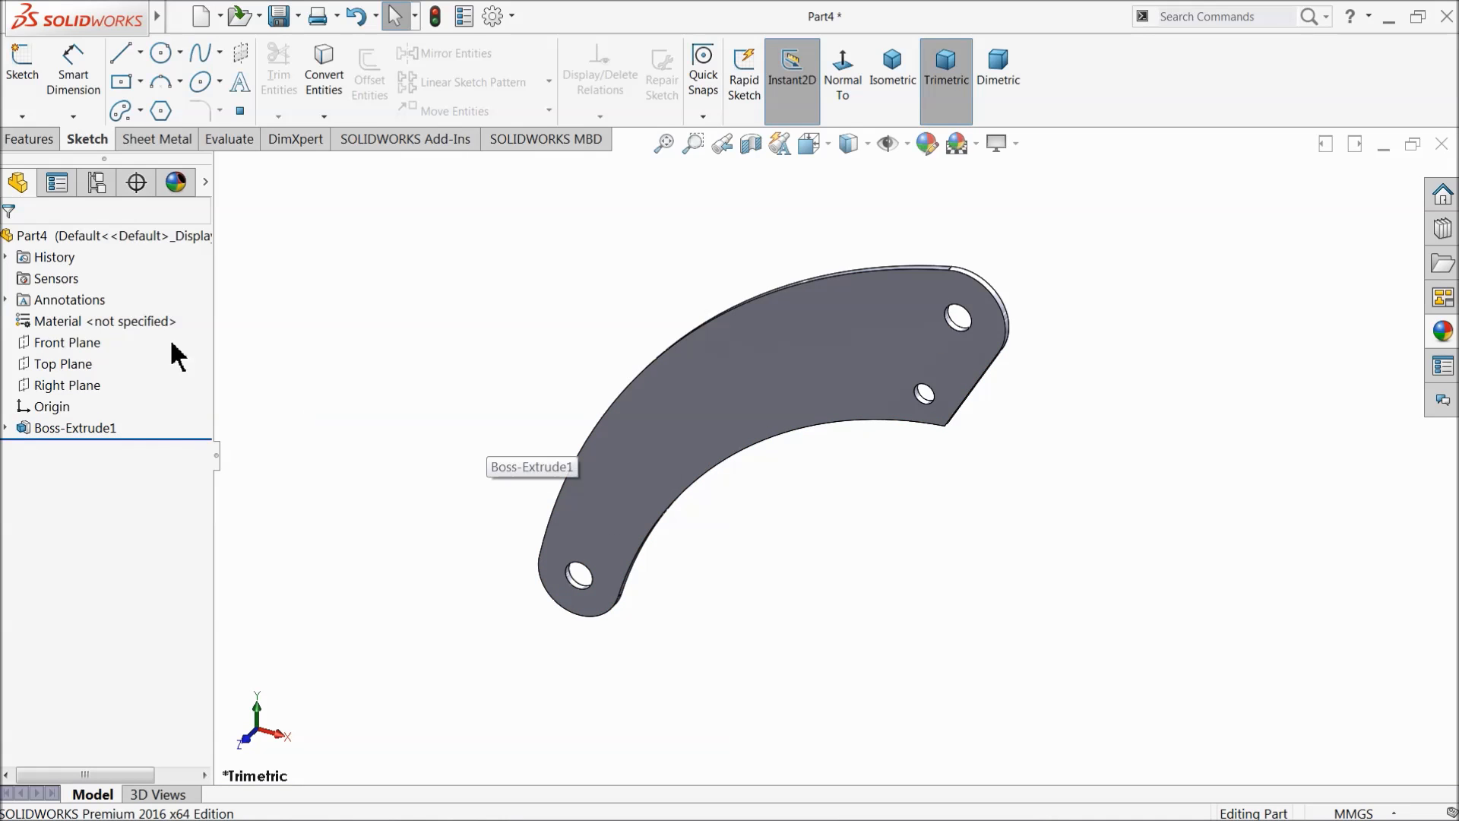
Step: Give the whole part a golden-yellow appearance with RGB values 255, 200, 0
left_click(125, 235)
left_click(923, 148)
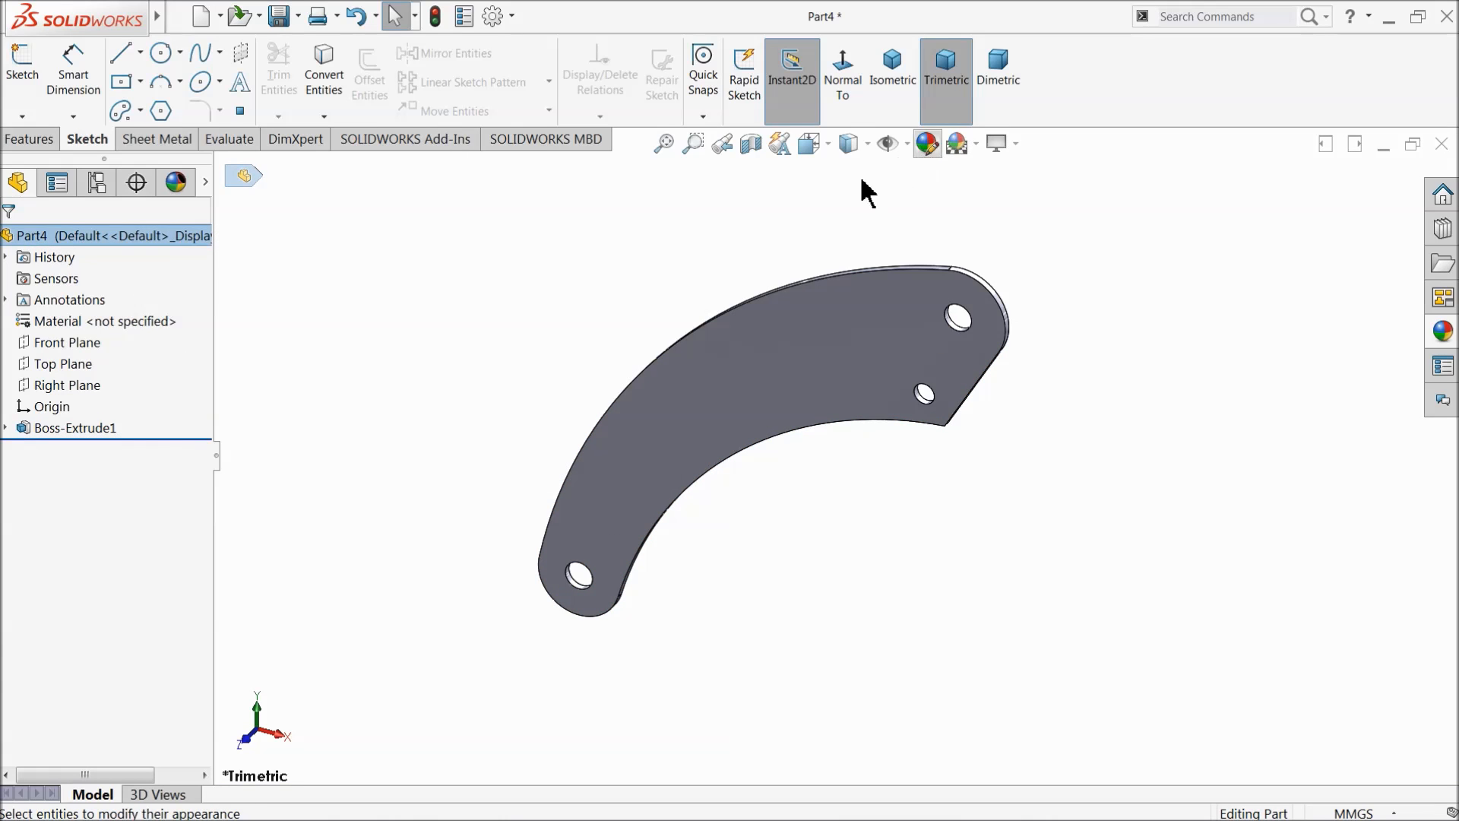
left_click_drag(203, 478, 210, 625)
left_click_drag(61, 571, 15, 566)
type("255")
key("Return")
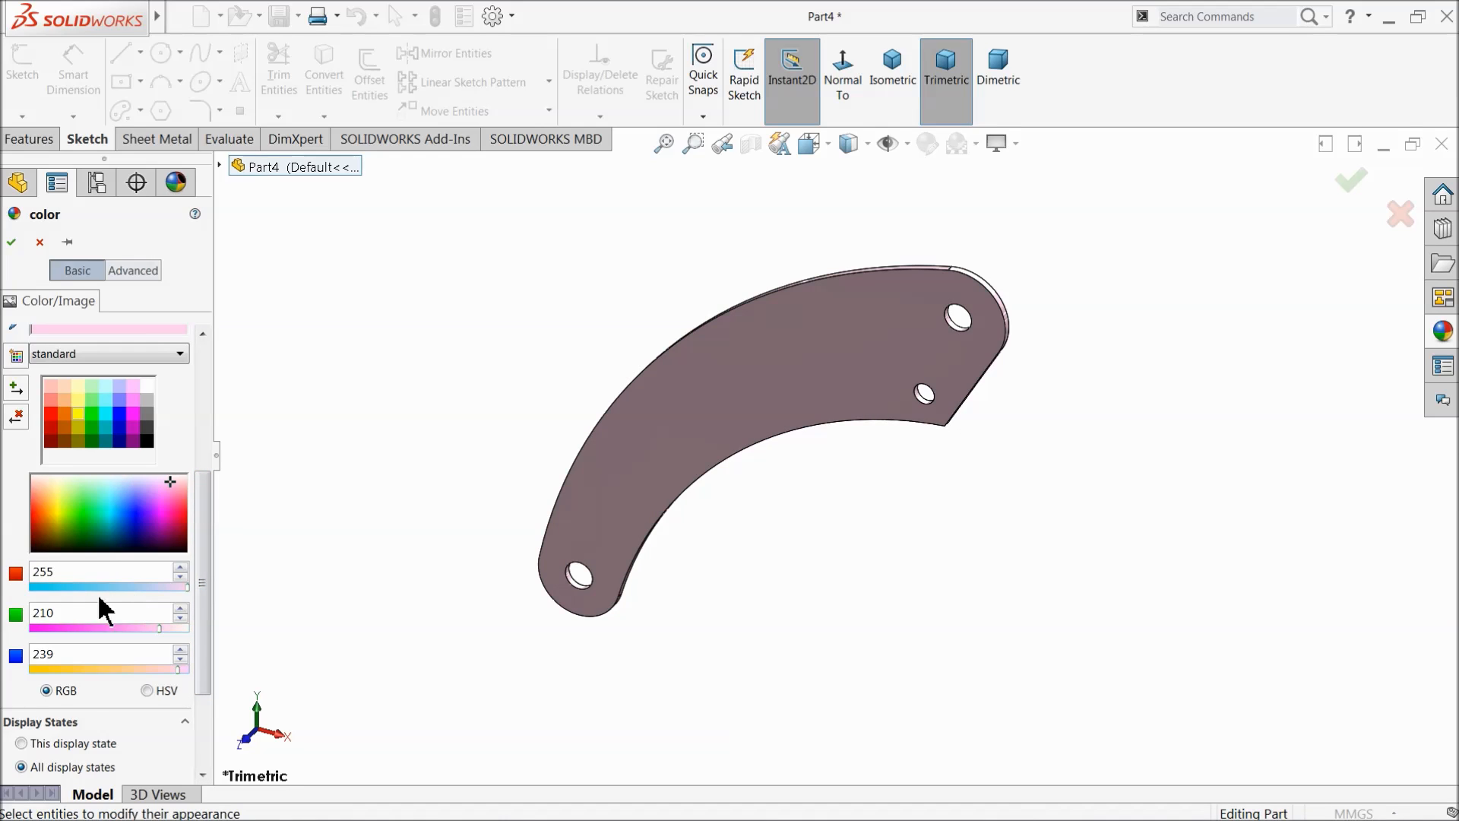
type("200")
key("Return")
type("0")
key("Return")
middle_click_drag(487, 505, 551, 428)
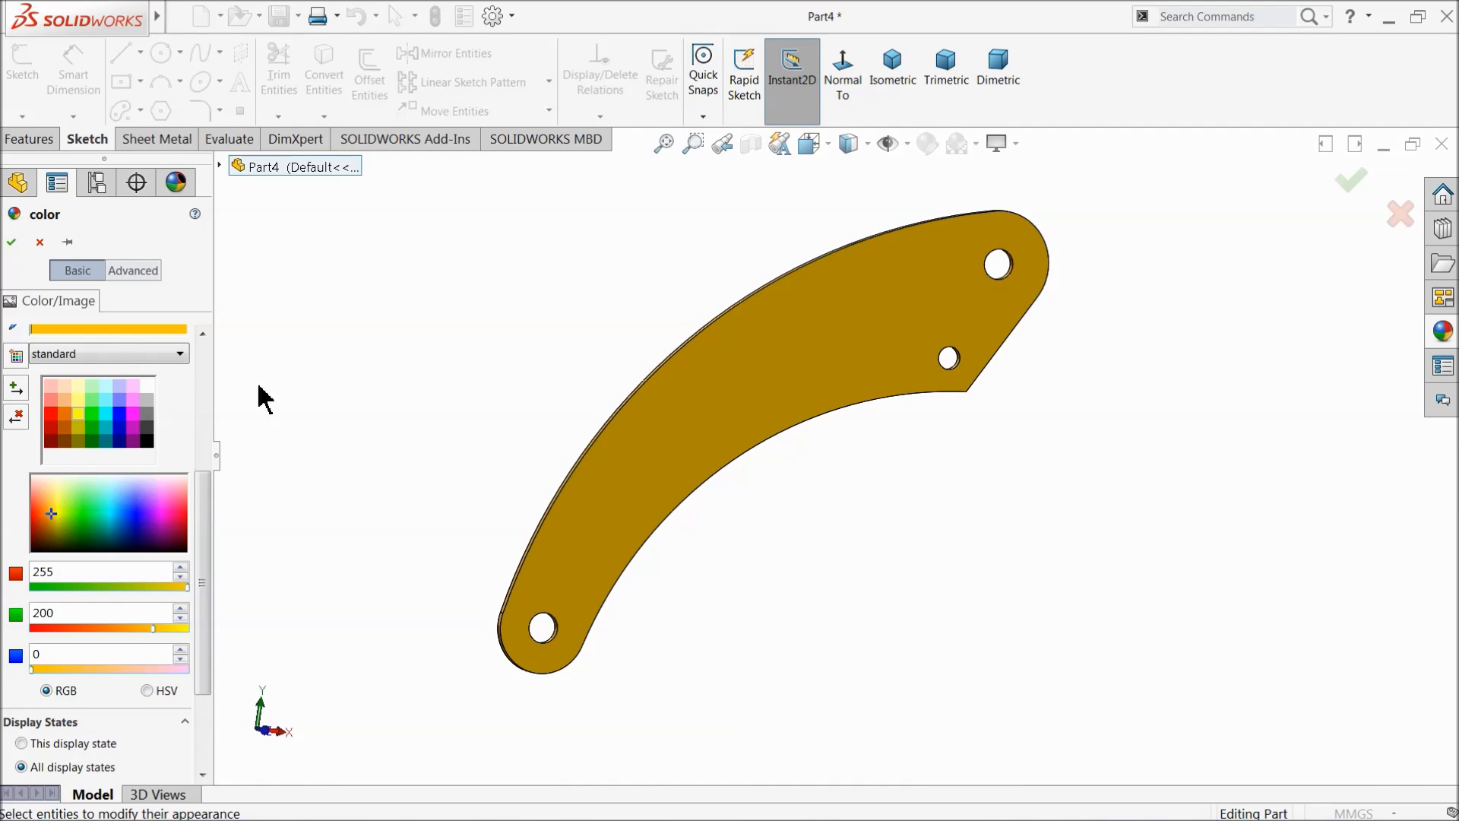
left_click(12, 243)
middle_click_drag(394, 404, 443, 417)
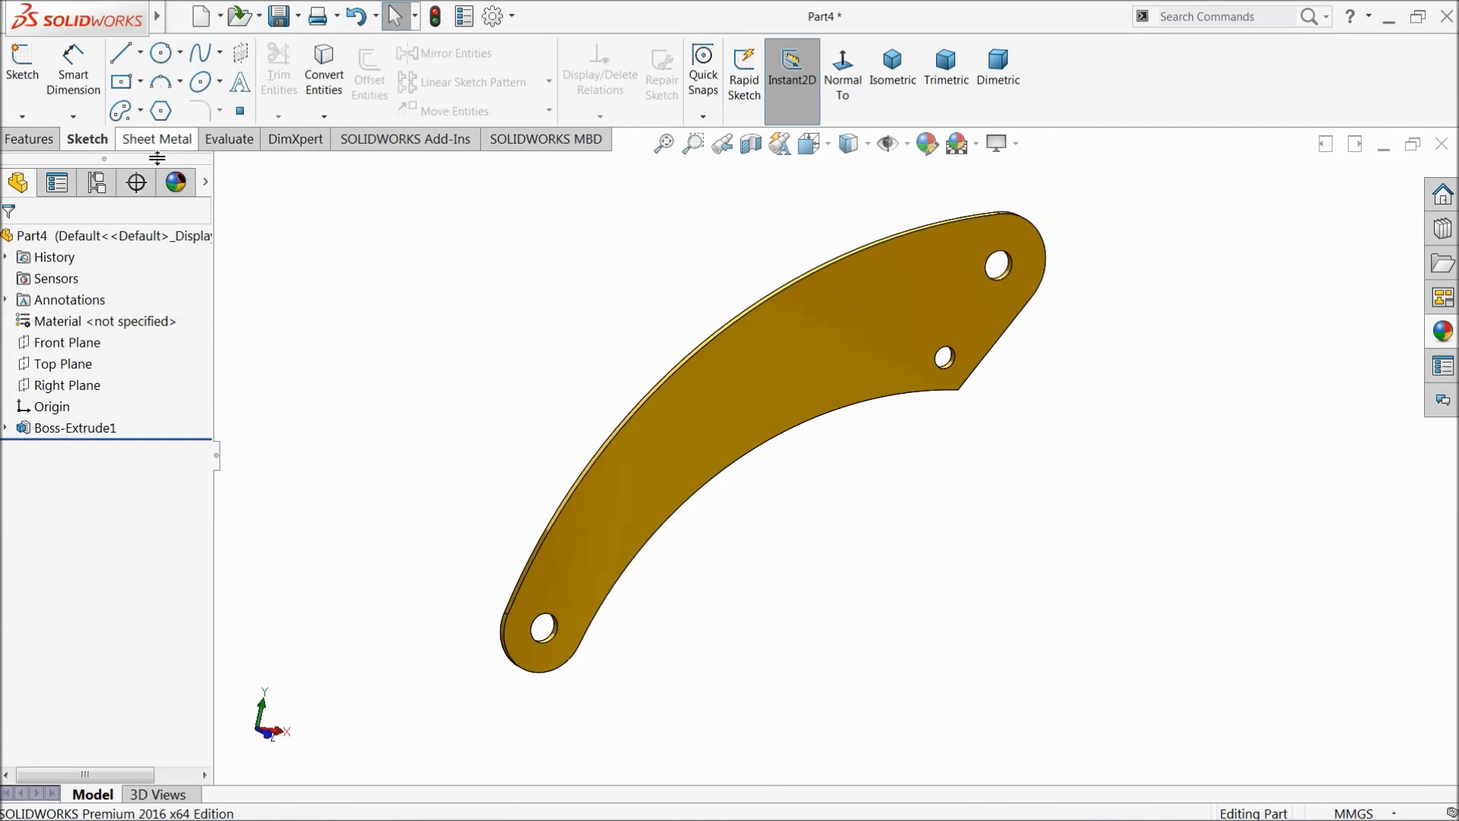
Step: Save the part as 12.lifting arm in the BobCat folder
left_click(278, 21)
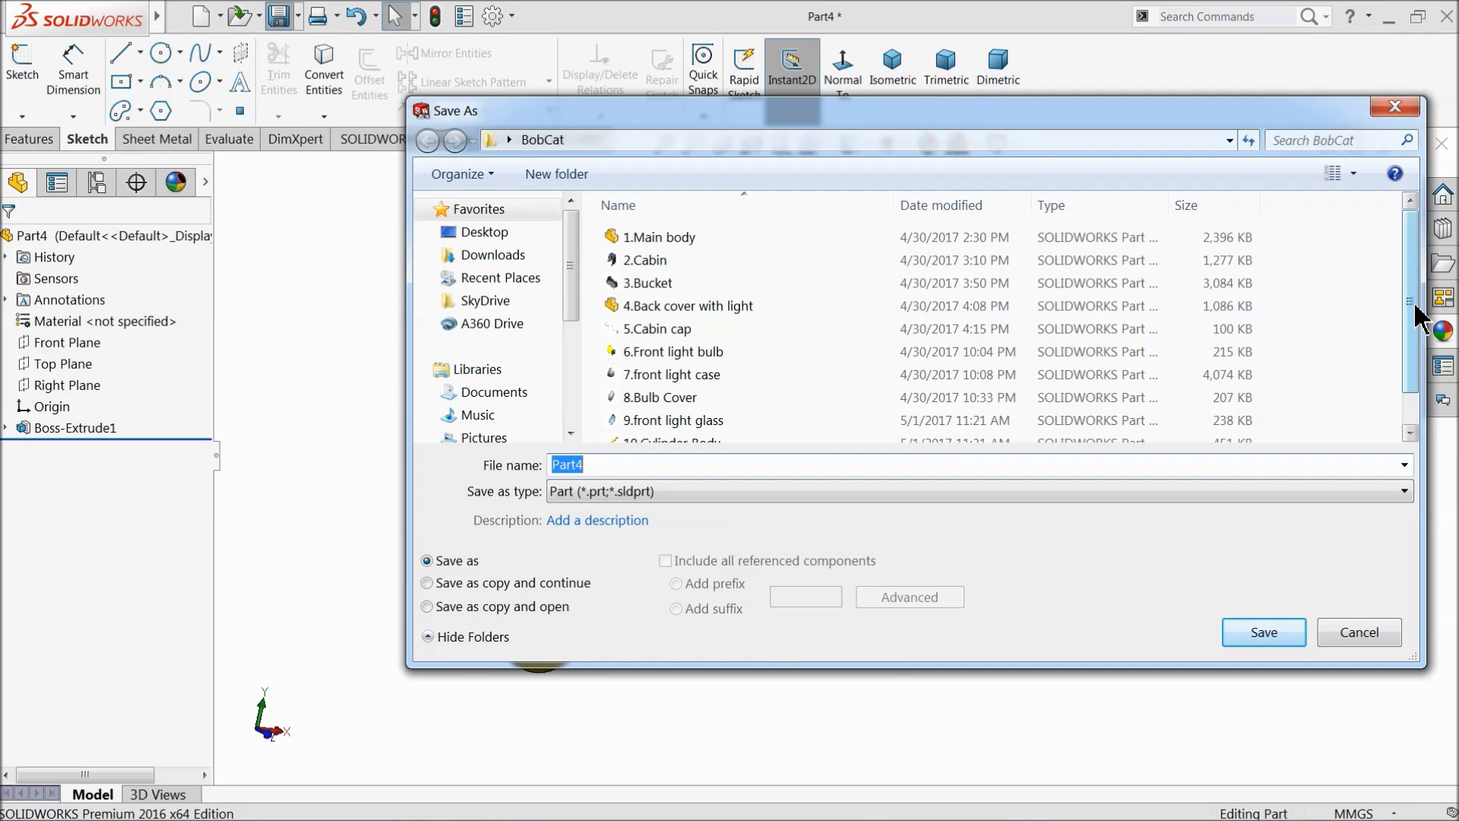
left_click_drag(1411, 305, 1409, 361)
type("12.lifting arm")
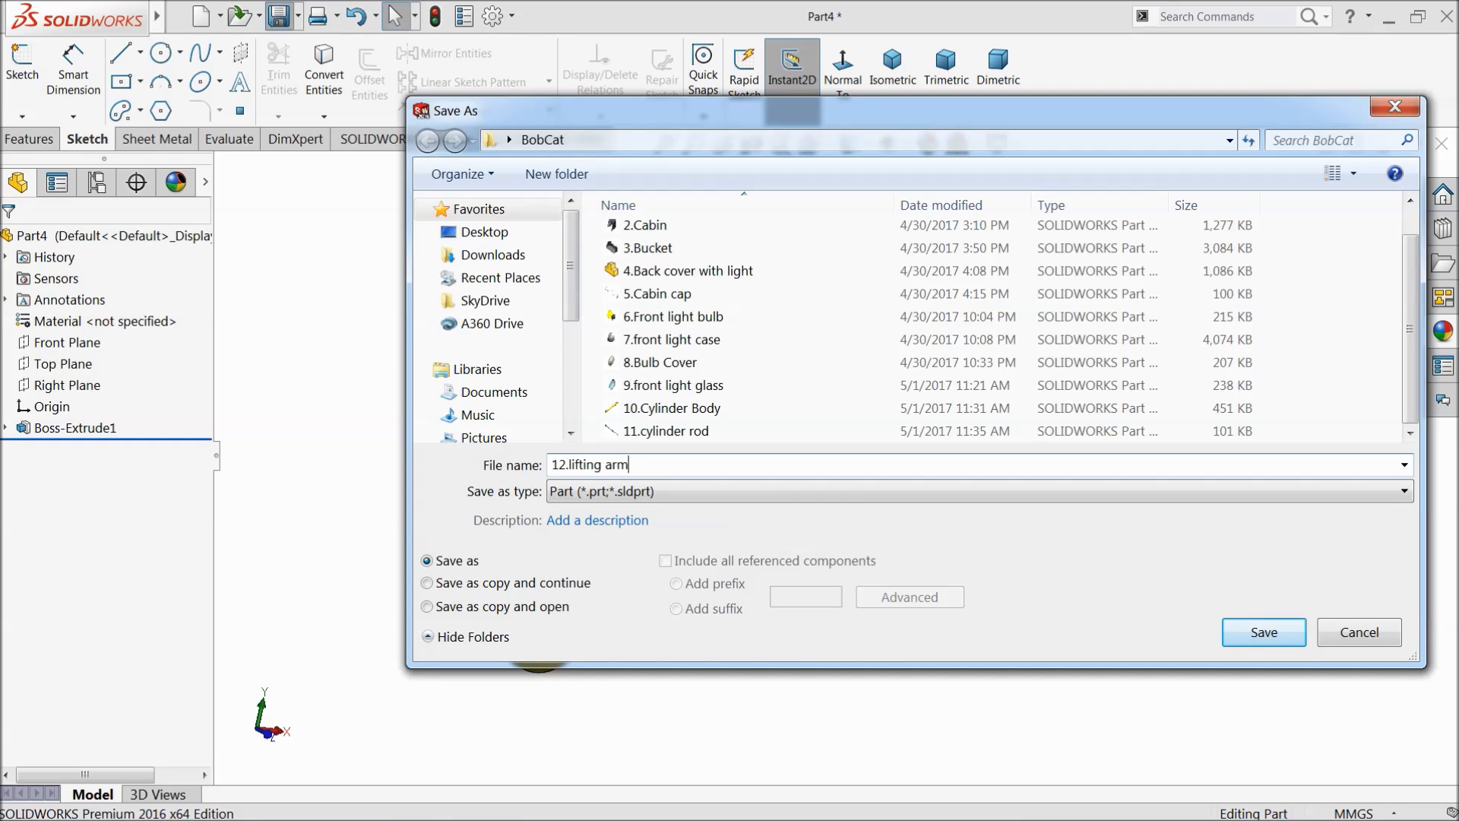
left_click(1263, 633)
mouse_move(847, 531)
middle_mouse_down()
mouse_move(1065, 528)
mouse_move(847, 555)
mouse_move(804, 404)
mouse_move(887, 475)
mouse_move(850, 544)
mouse_move(843, 515)
middle_mouse_up()
scroll(809, 435, "down", 2)
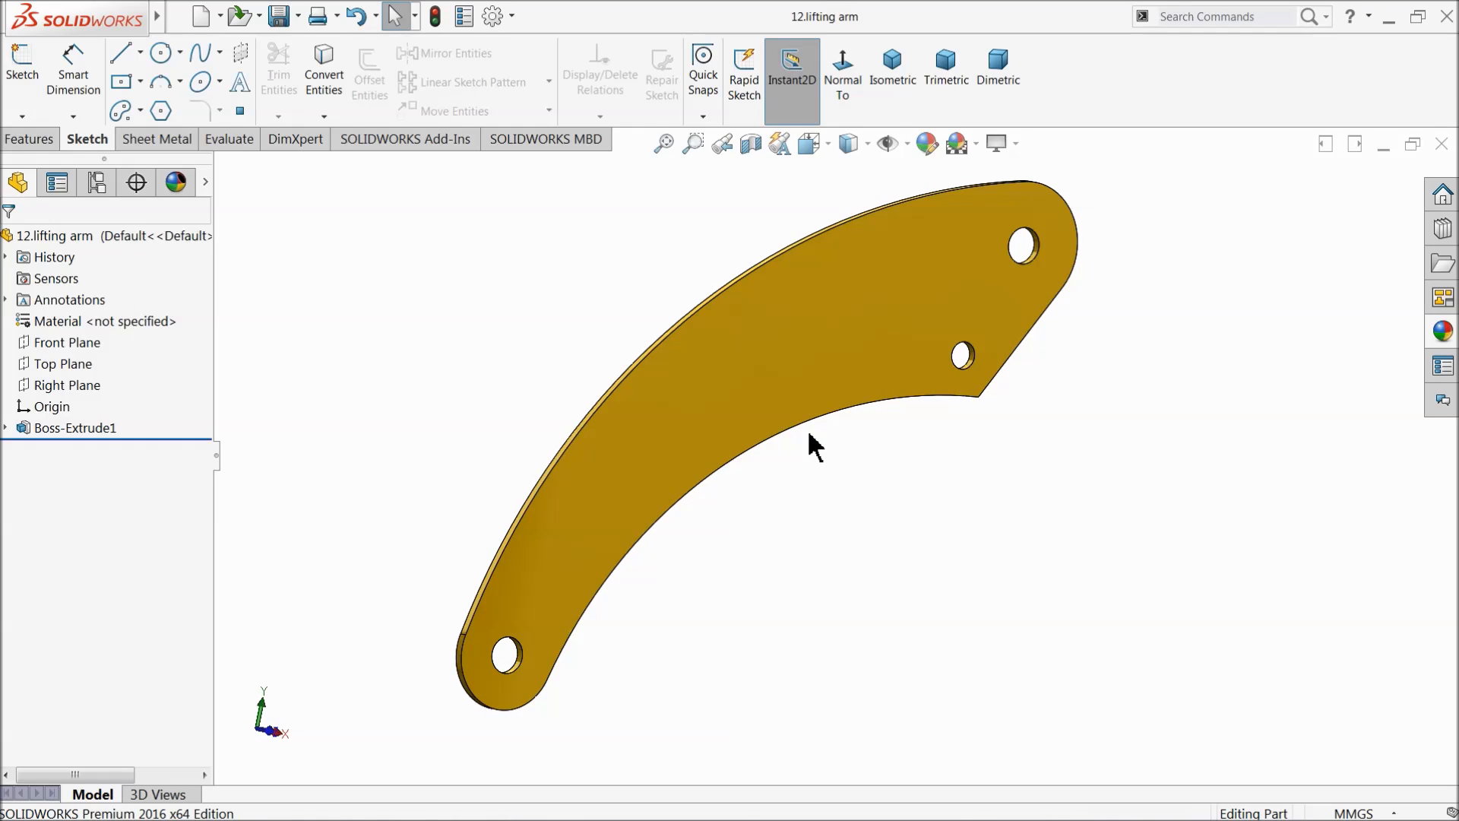
middle_click_drag(775, 461, 691, 453)
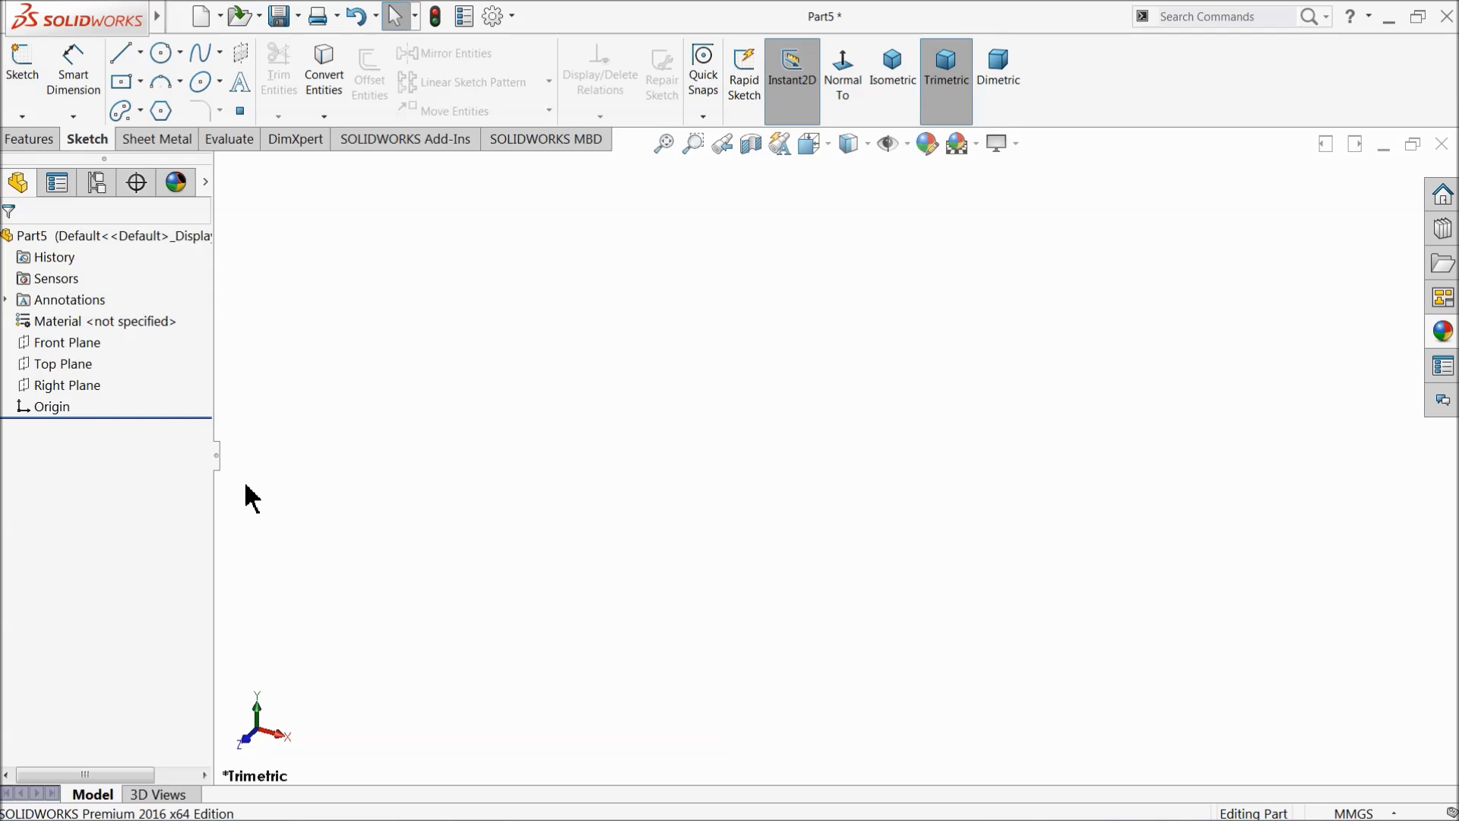
Step: On the Front Plane, sketch a circle of about 28 mm radius at the origin and a second circle level with it to the left
left_click(45, 343)
left_click(36, 318)
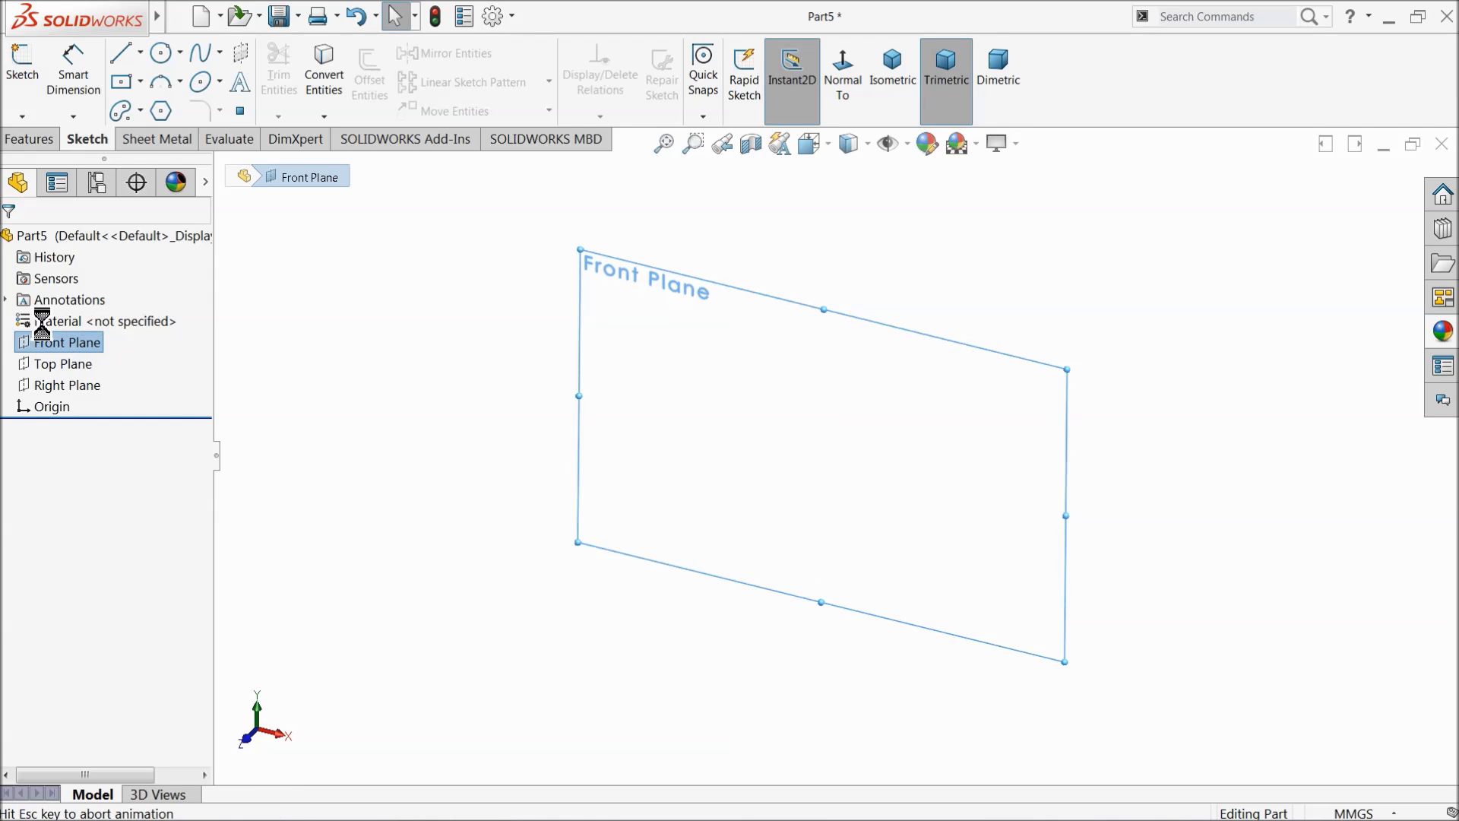
left_click(162, 55)
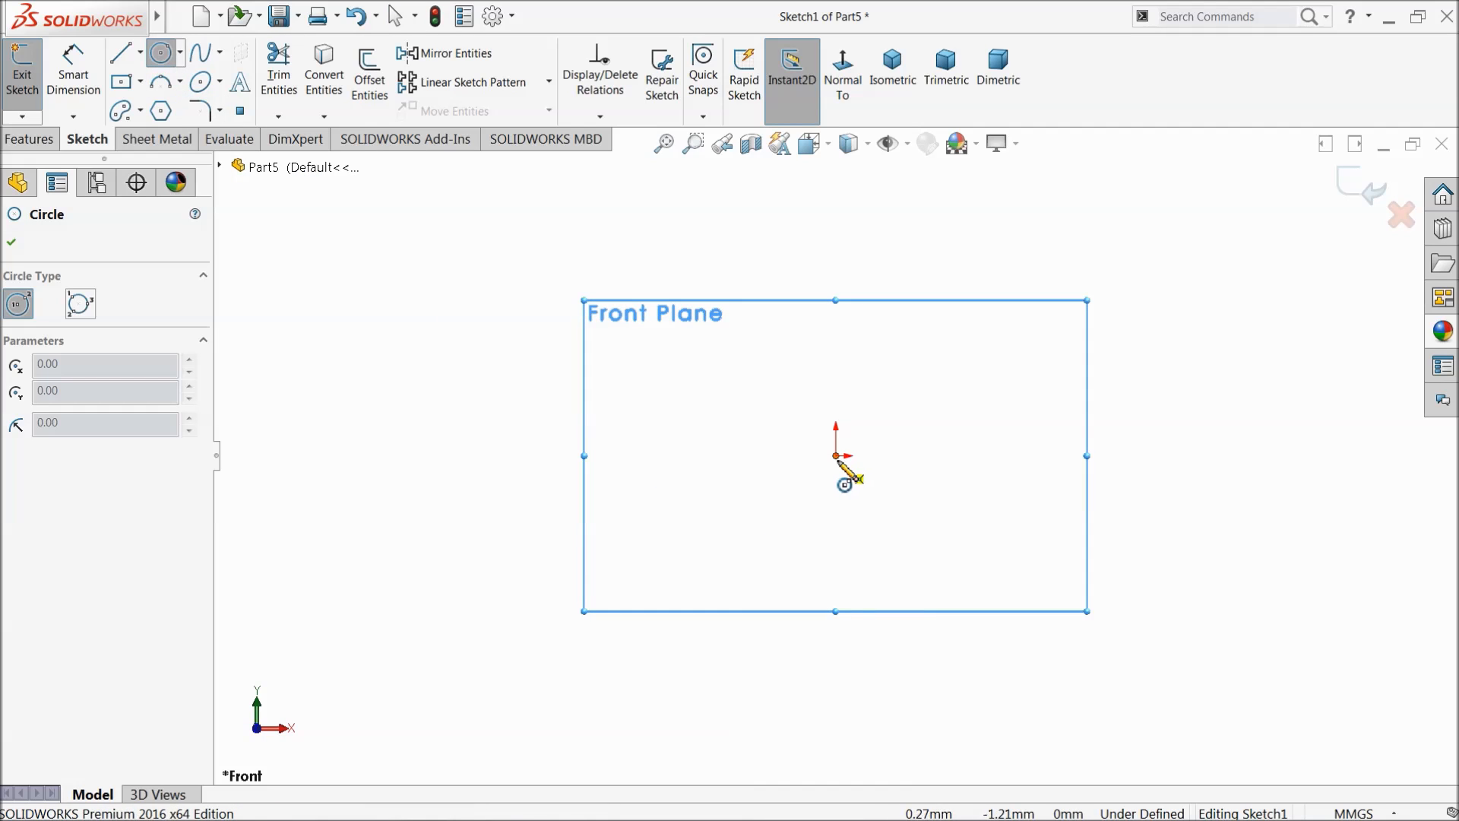
left_click_drag(836, 456, 779, 411)
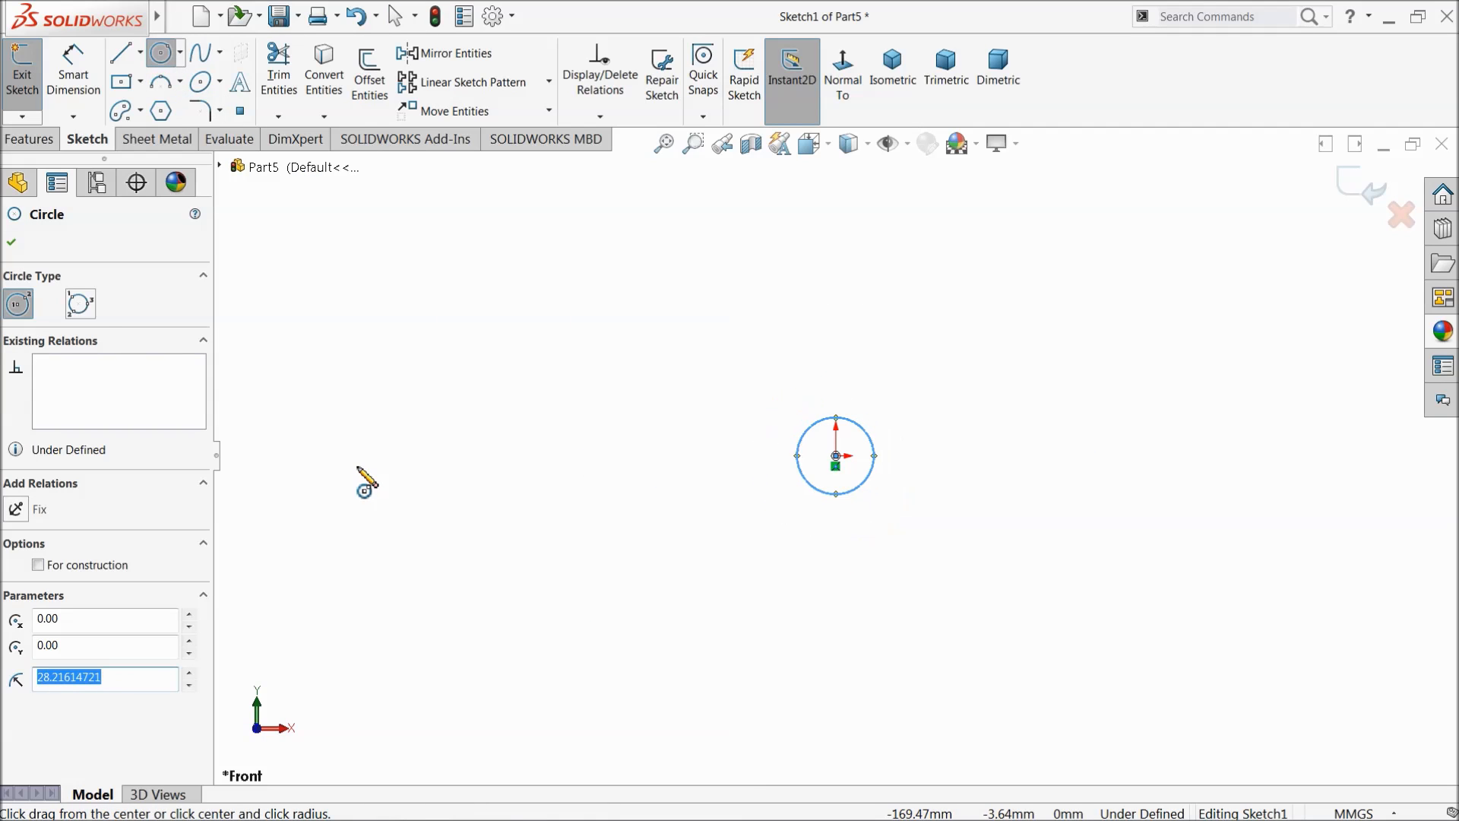
left_click_drag(371, 456, 388, 417)
Step: Draw a horizontal centerline from the left circle's centre to the origin
left_click(141, 52)
left_click(146, 98)
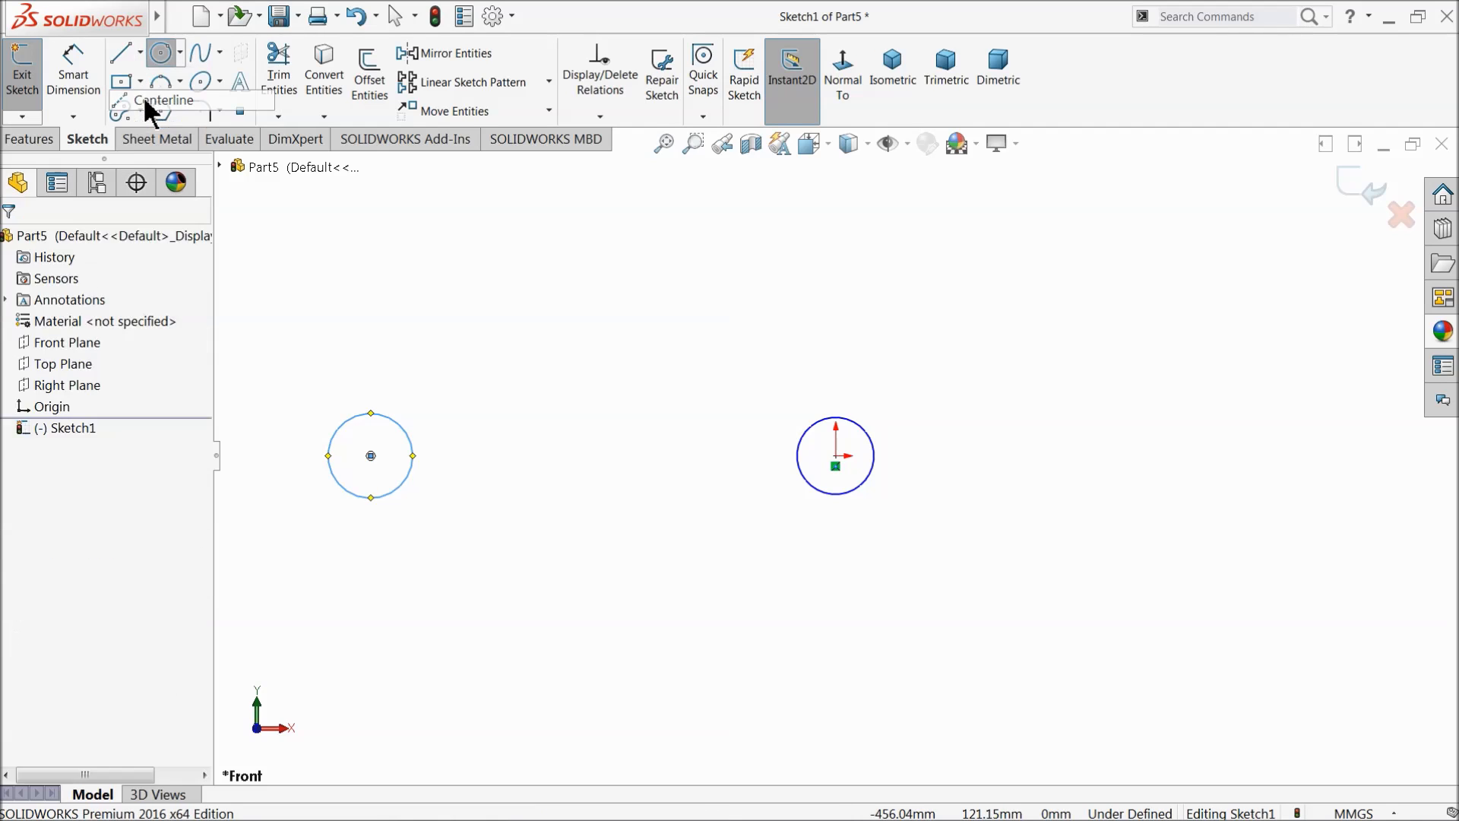
left_click(371, 456)
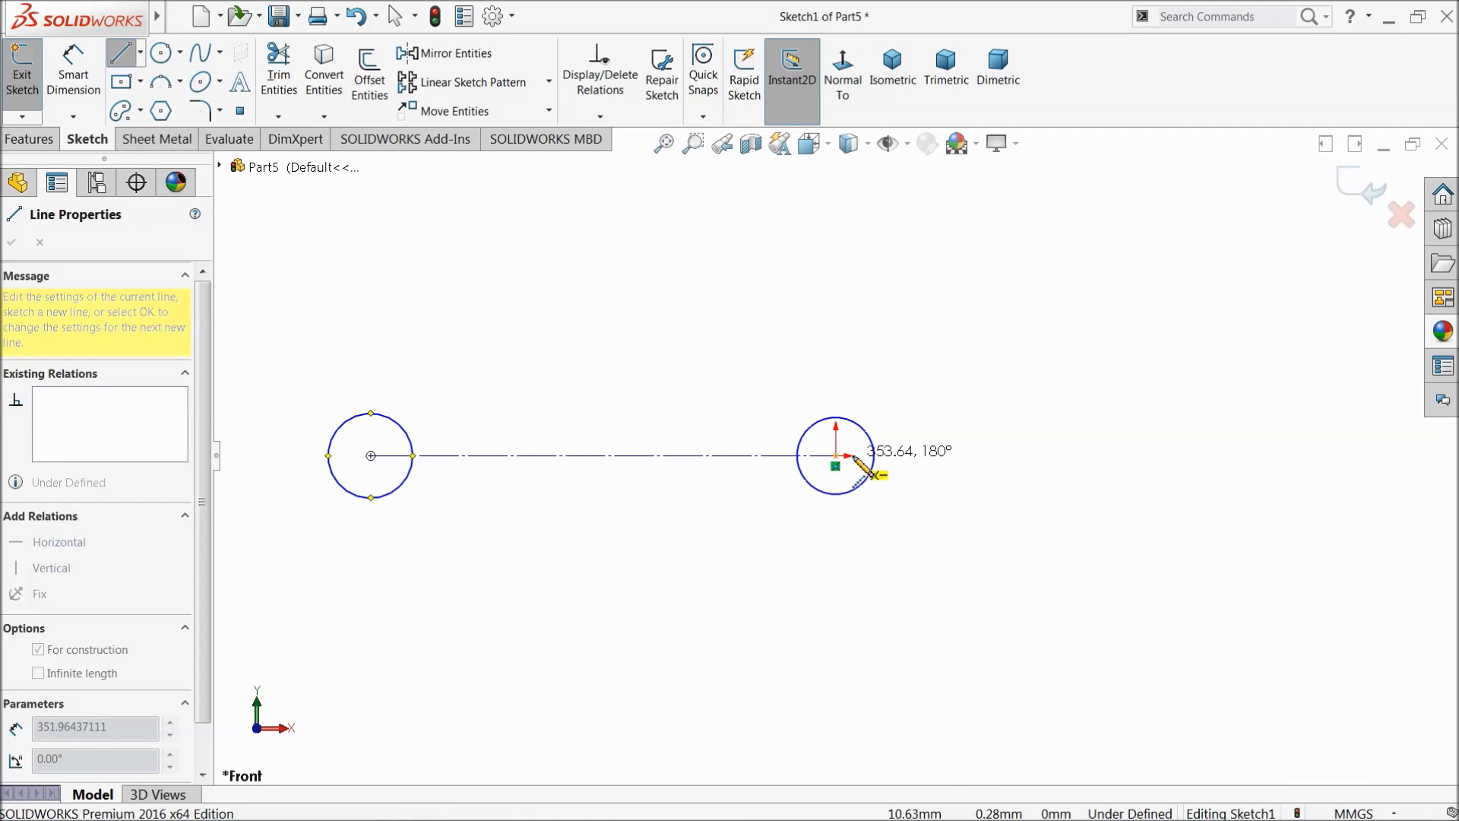
left_click(836, 456)
right_click(684, 326)
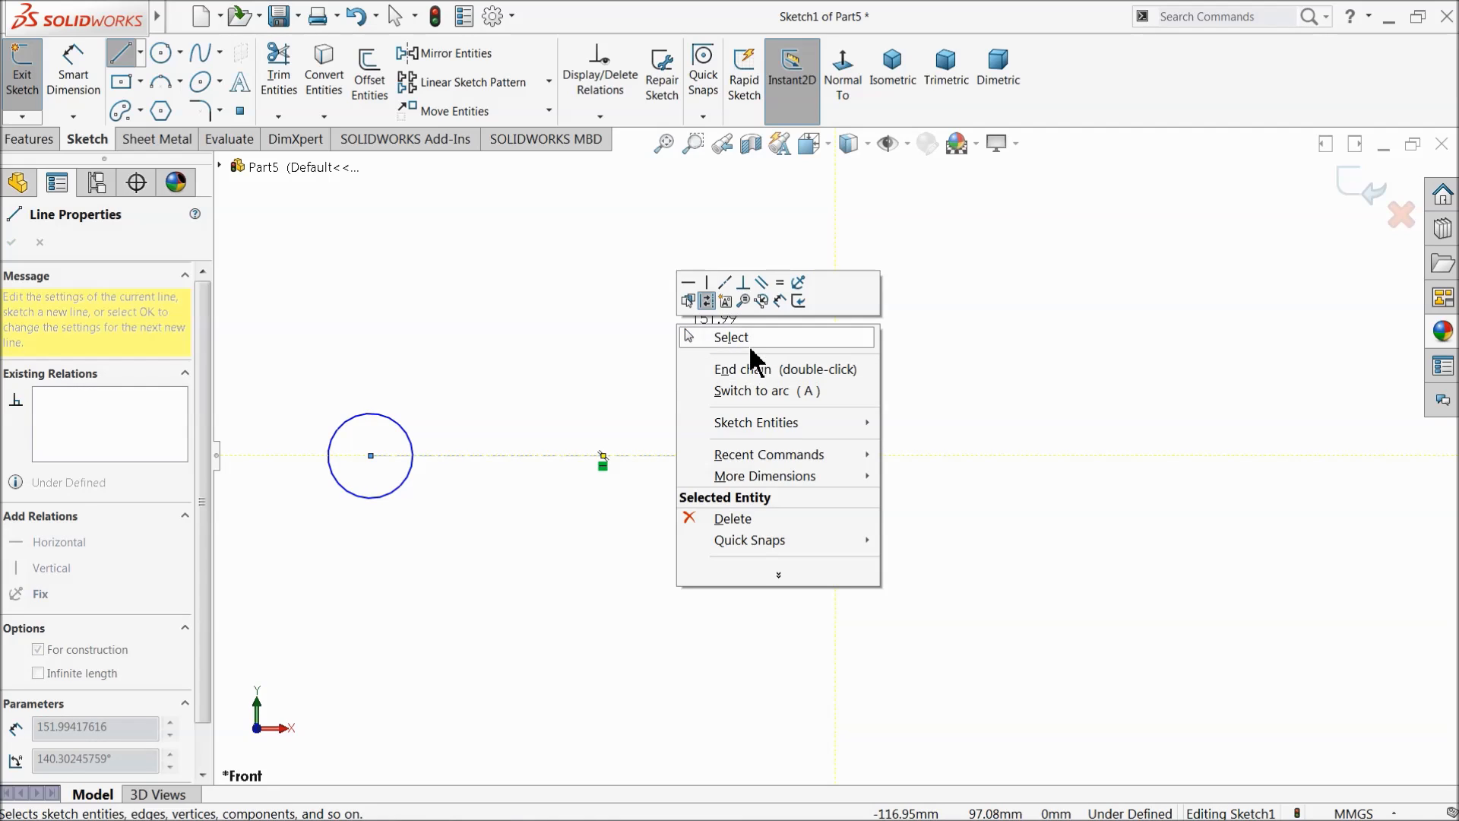
left_click(715, 336)
Step: Dimension the centerline between the two circle centres as 1315 mm
scroll(547, 460, "down", 3)
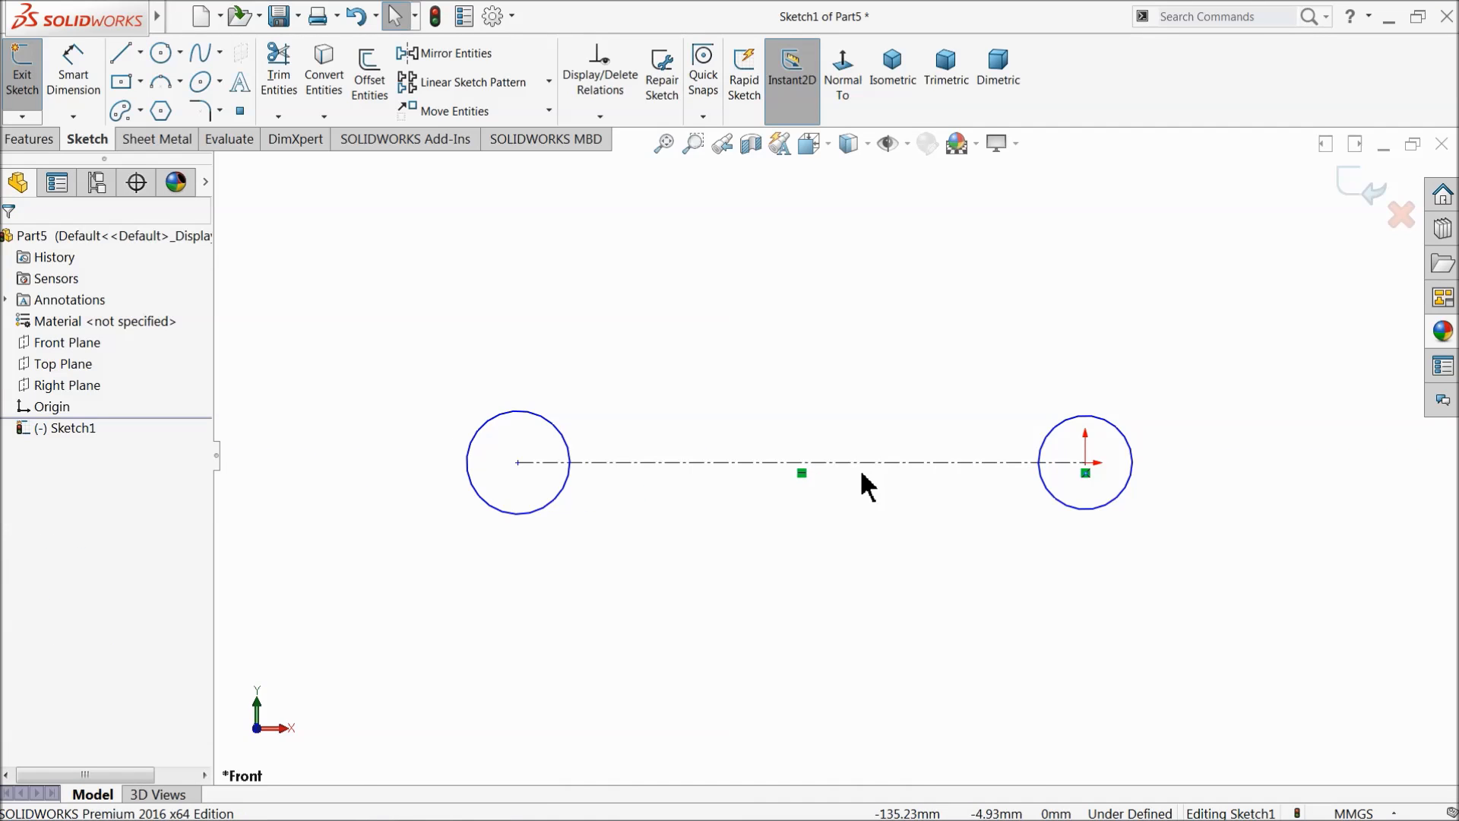
scroll(842, 459, "down", 1)
left_click(75, 82)
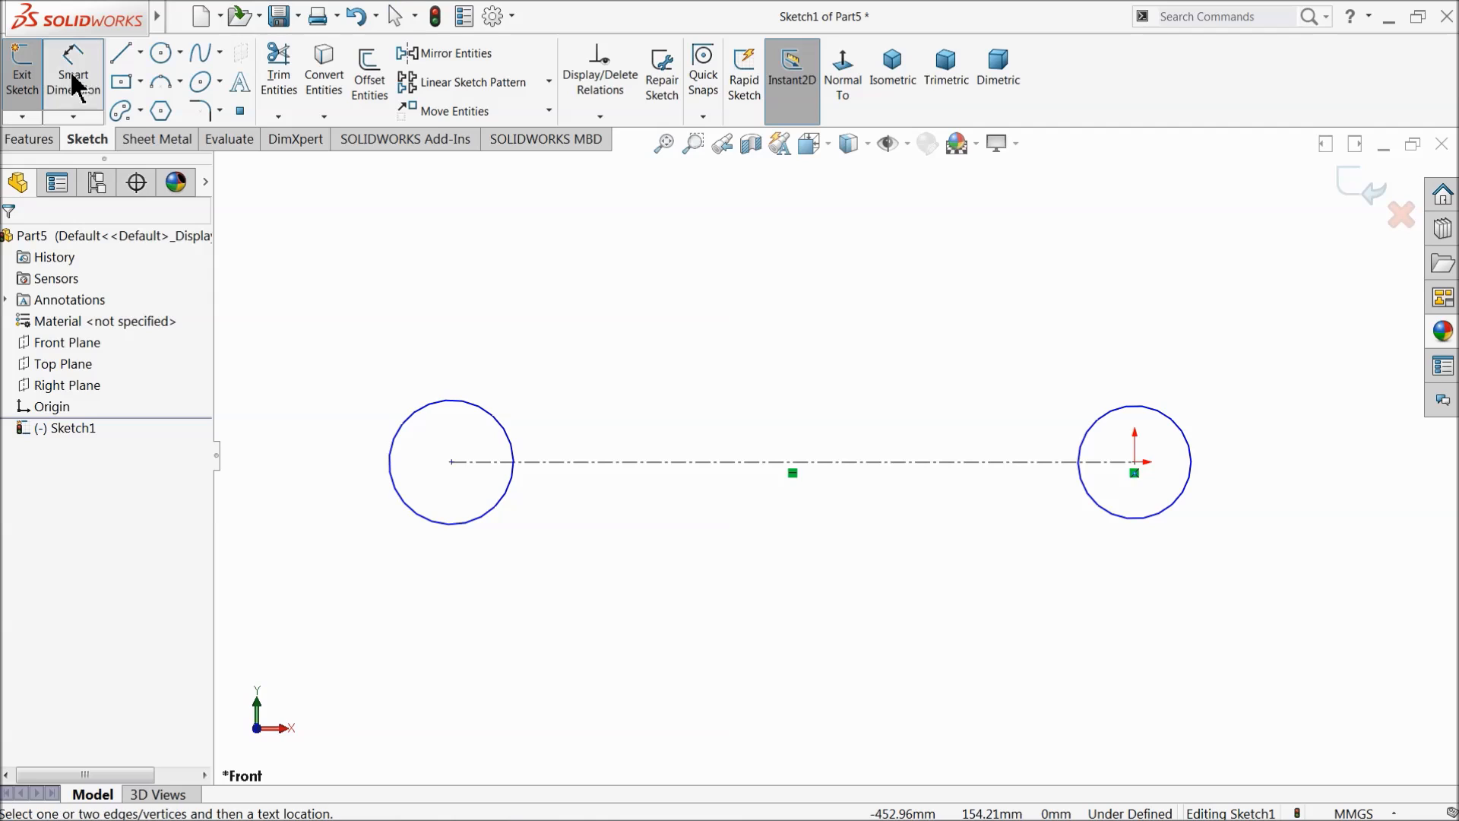
left_click(662, 464)
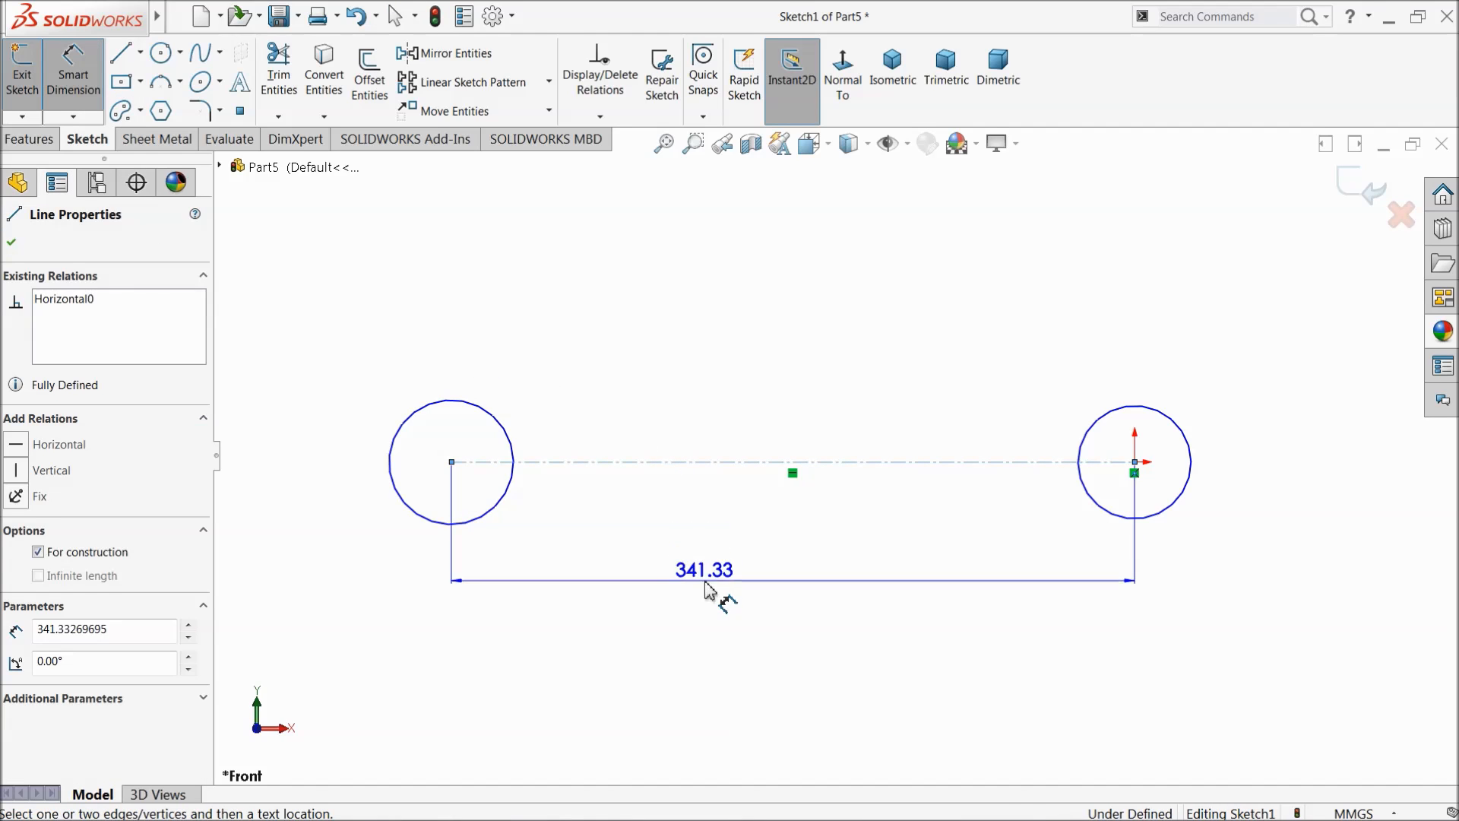
left_click(718, 601)
type("1315")
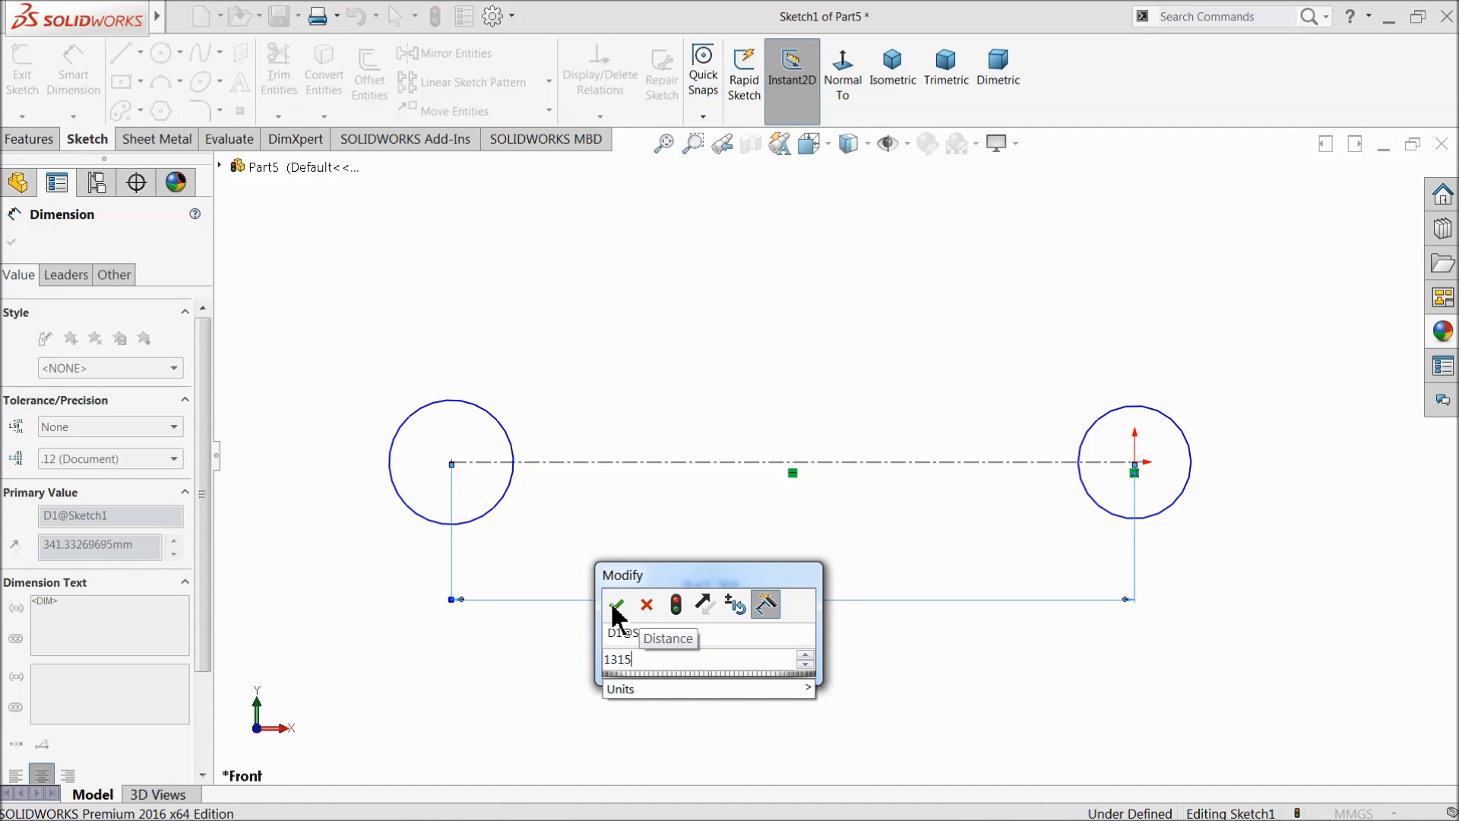
left_click(616, 605)
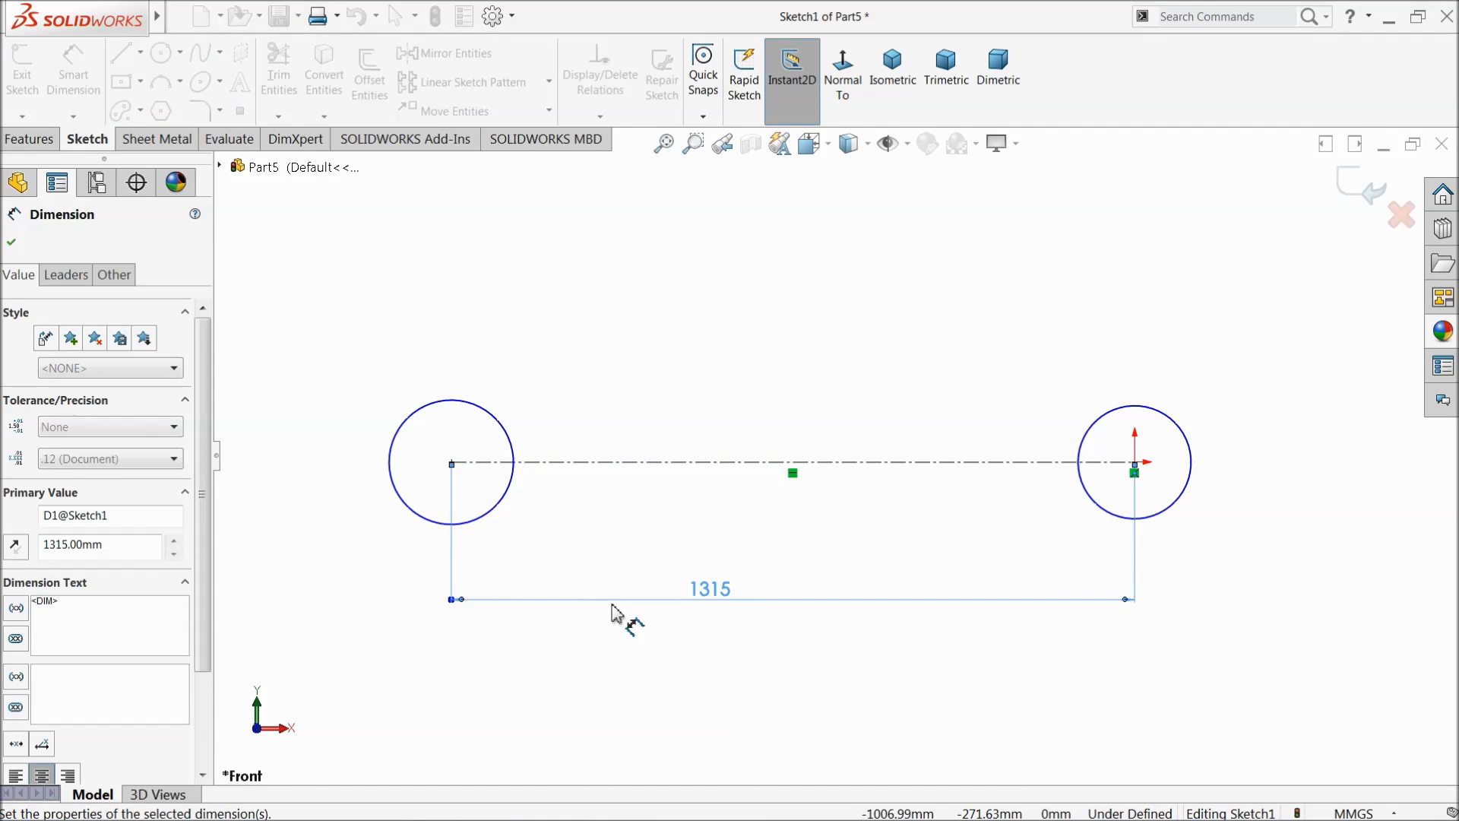
Step: Dimension the left circle with a diameter of 40 mm
left_click(488, 417)
left_click(570, 310)
type("40")
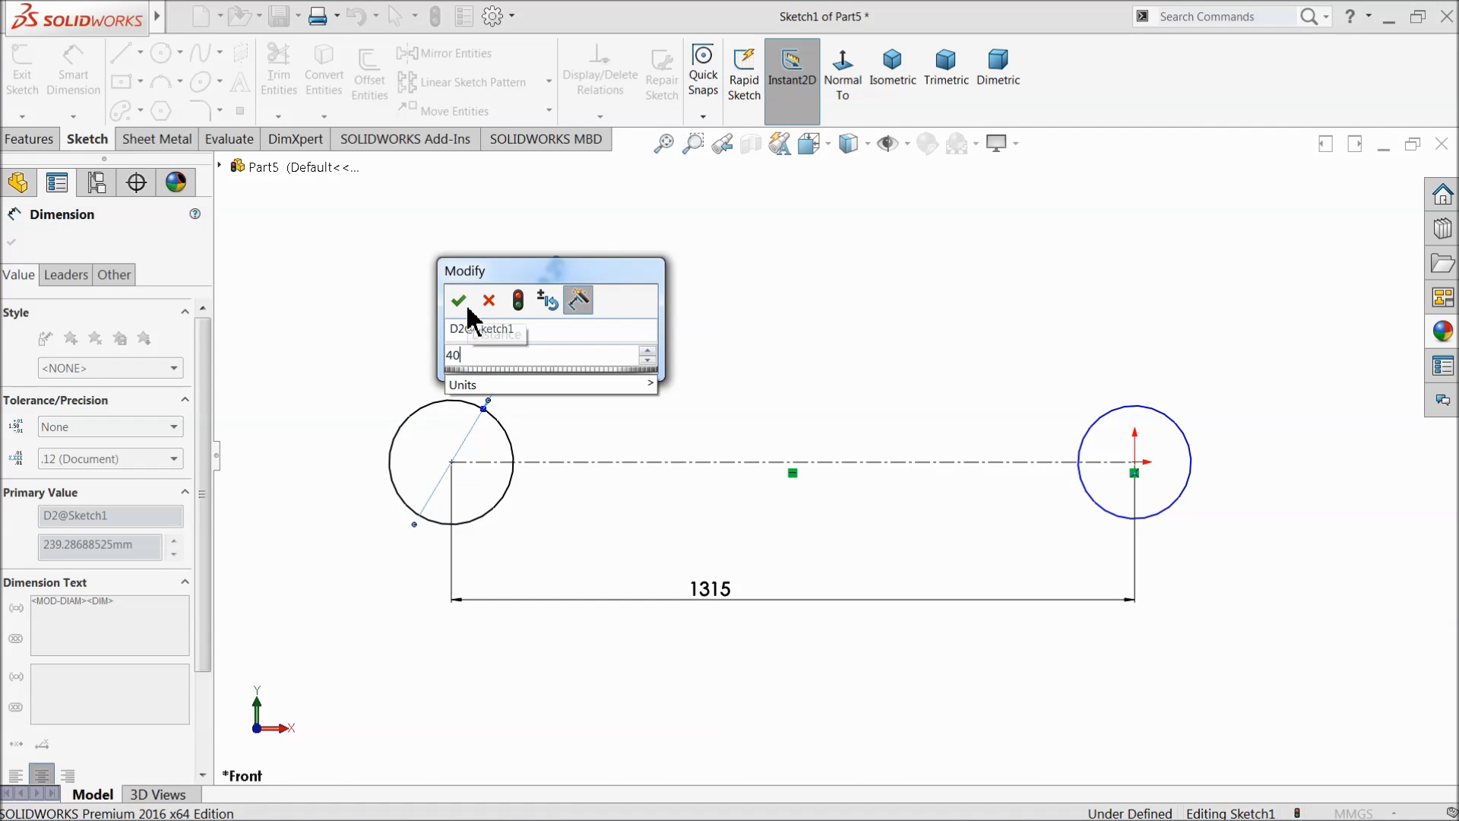
left_click(459, 301)
Step: Dimension the circle at the origin with a 40 mm diameter and change the left circle's diameter to 50 mm
left_click(1154, 412)
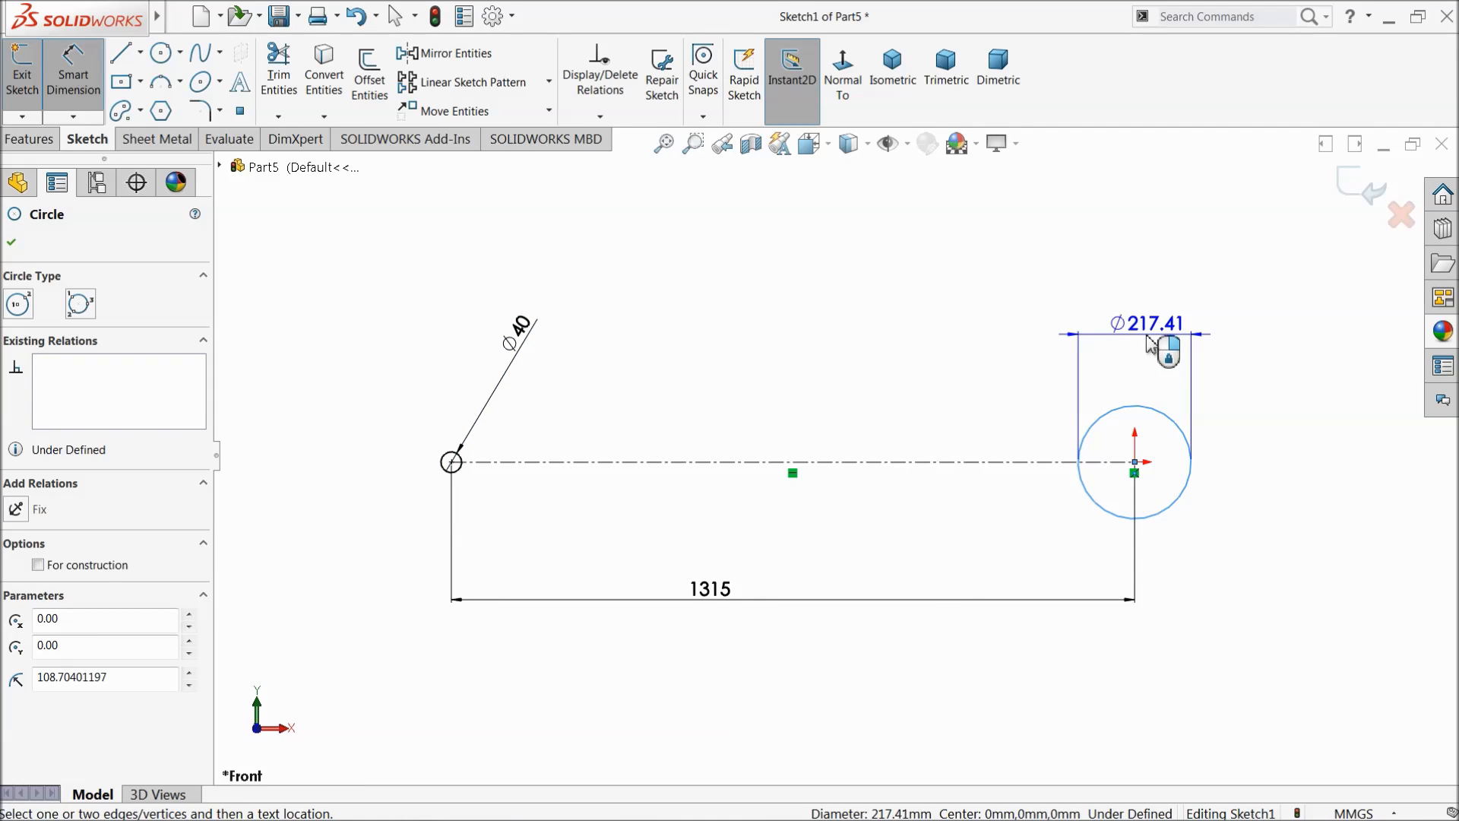
left_click(1146, 336)
type("80")
left_click(1053, 343)
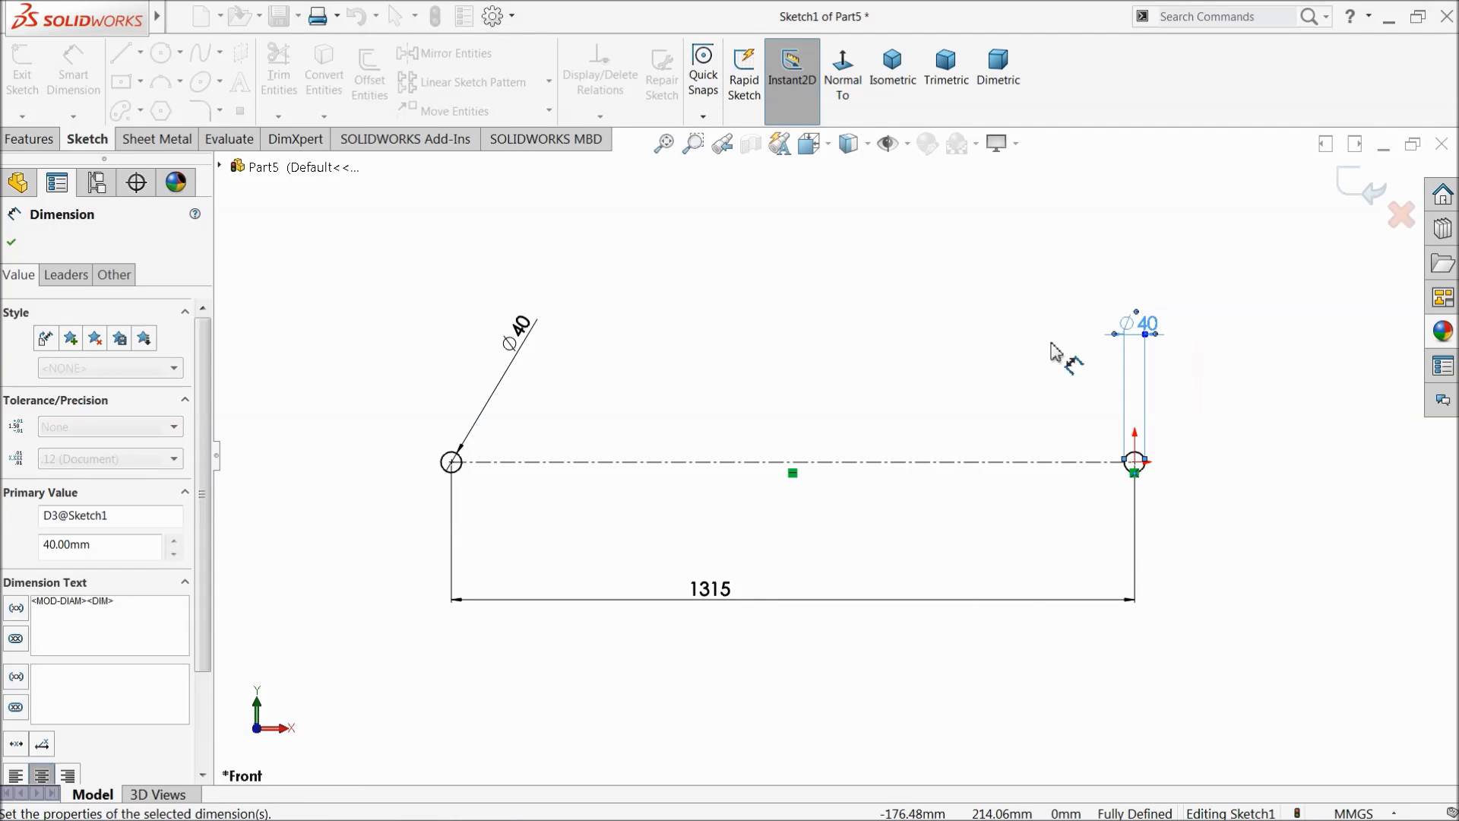
left_click(530, 336)
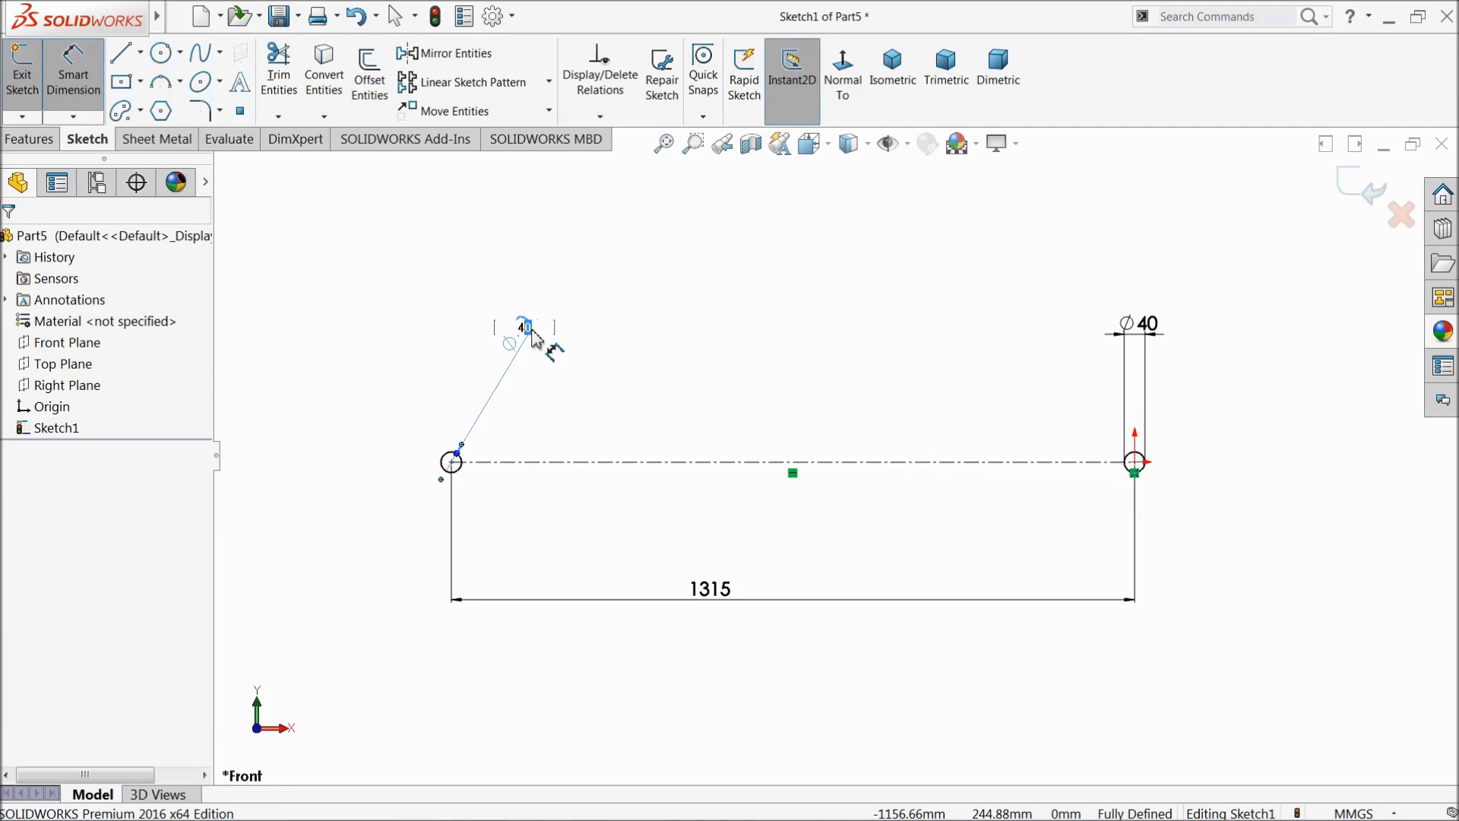
key("Return")
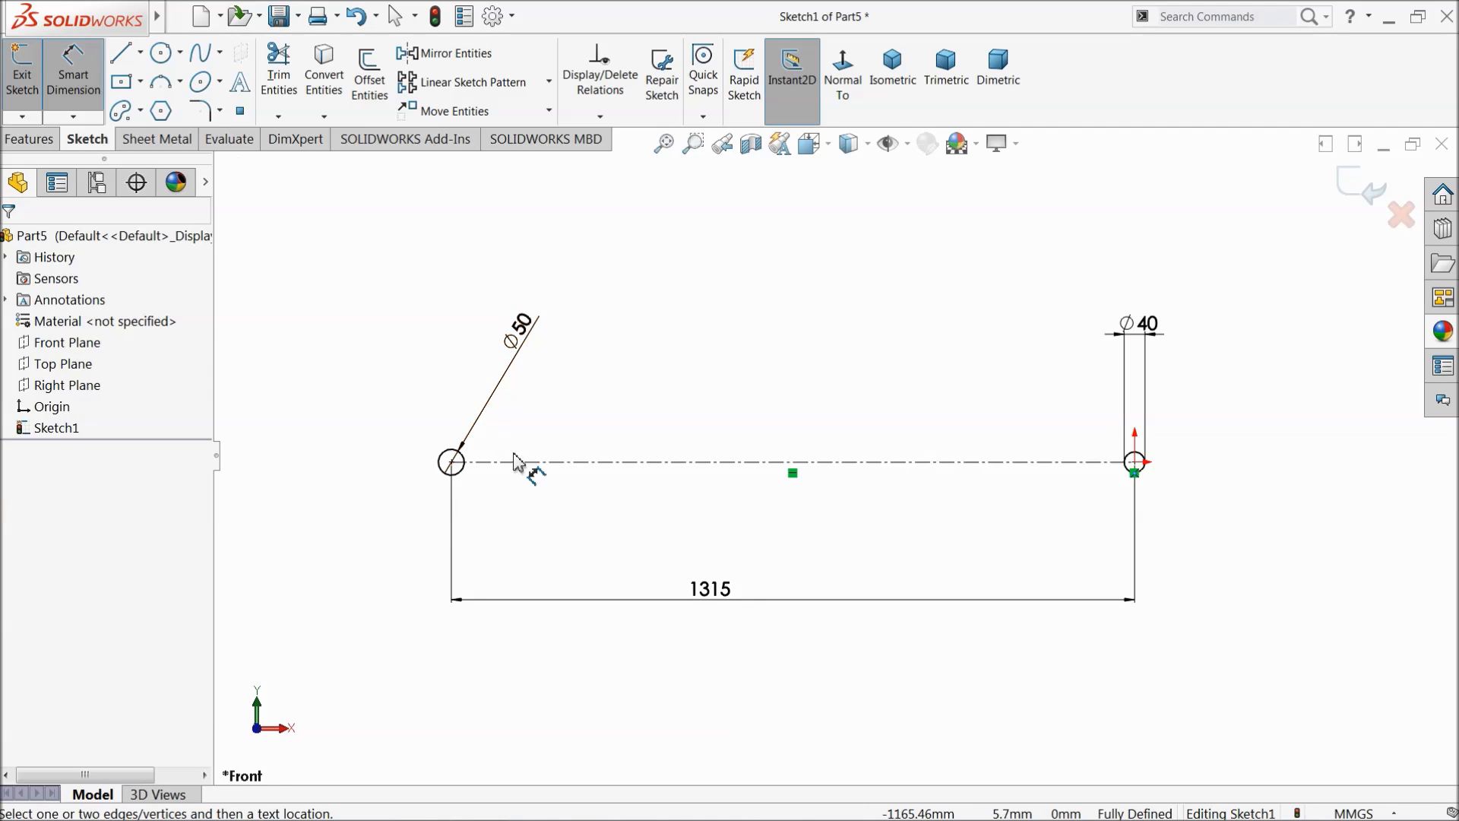
Step: Draw a centerpoint arc of about 73 mm radius around the left side of the 50 mm circle, concentric with it
left_click(179, 83)
left_click(206, 111)
scroll(512, 395, "down", 5)
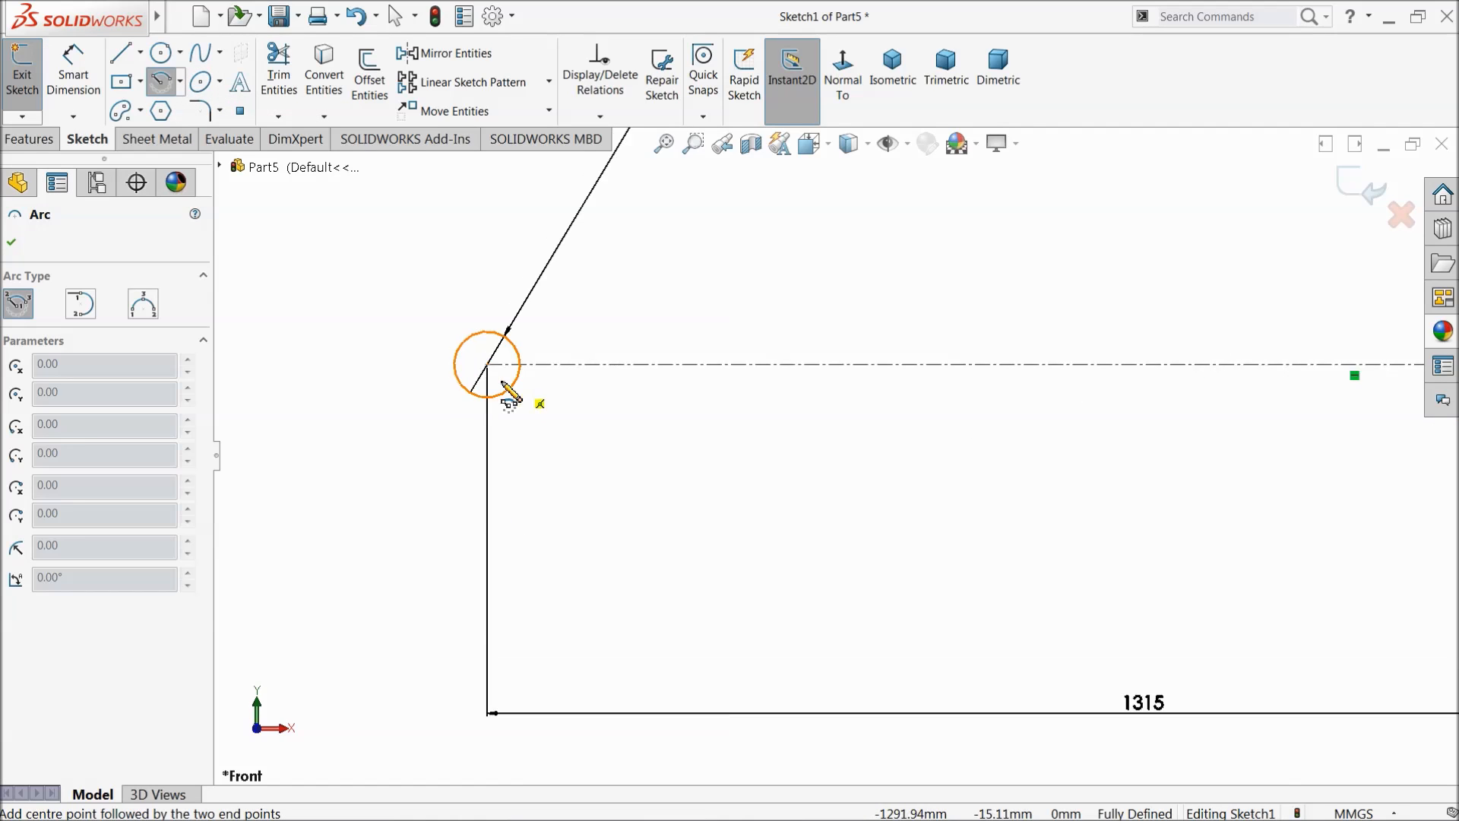
left_click(500, 365)
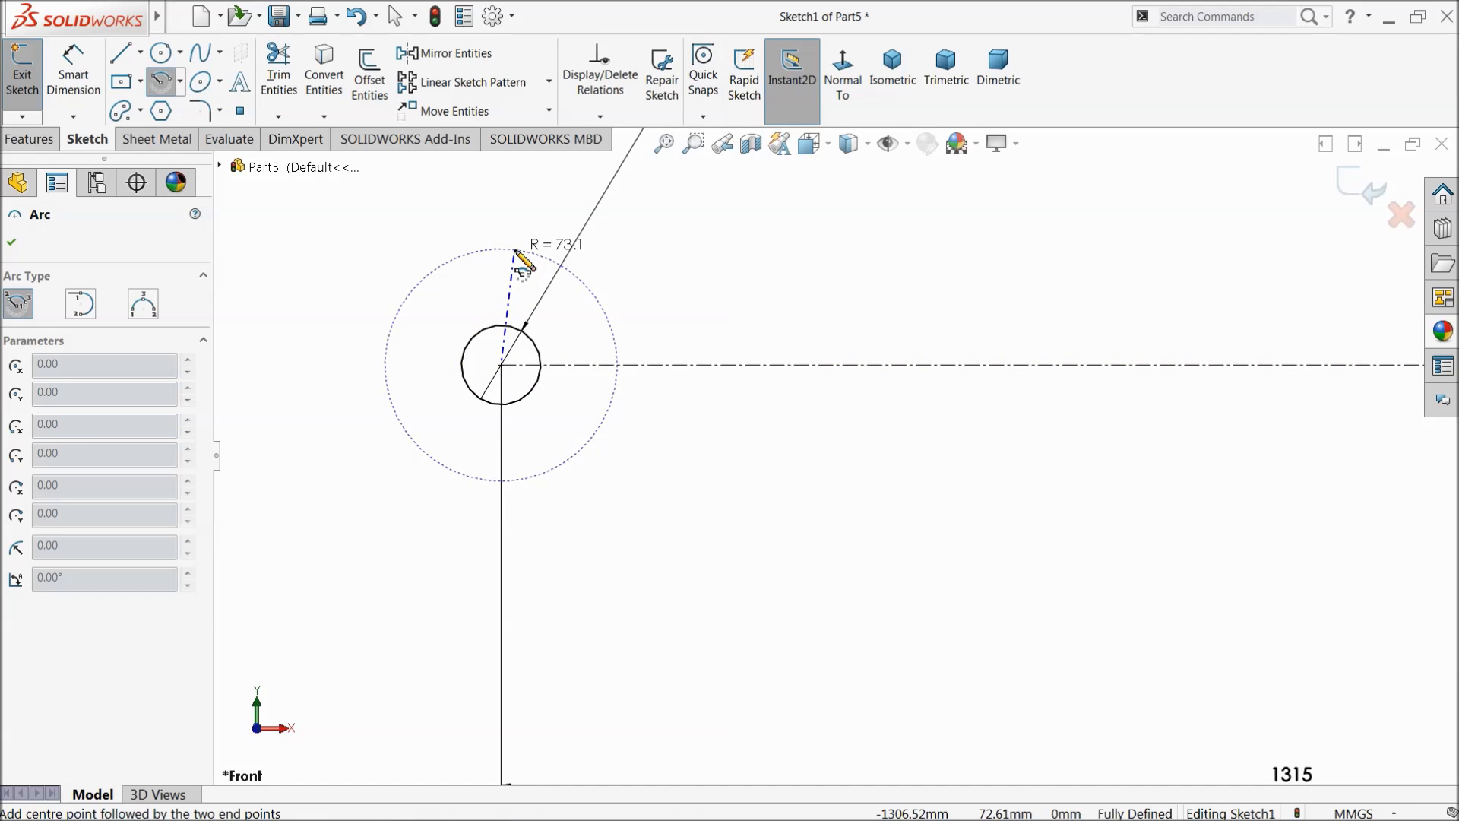
left_click(515, 249)
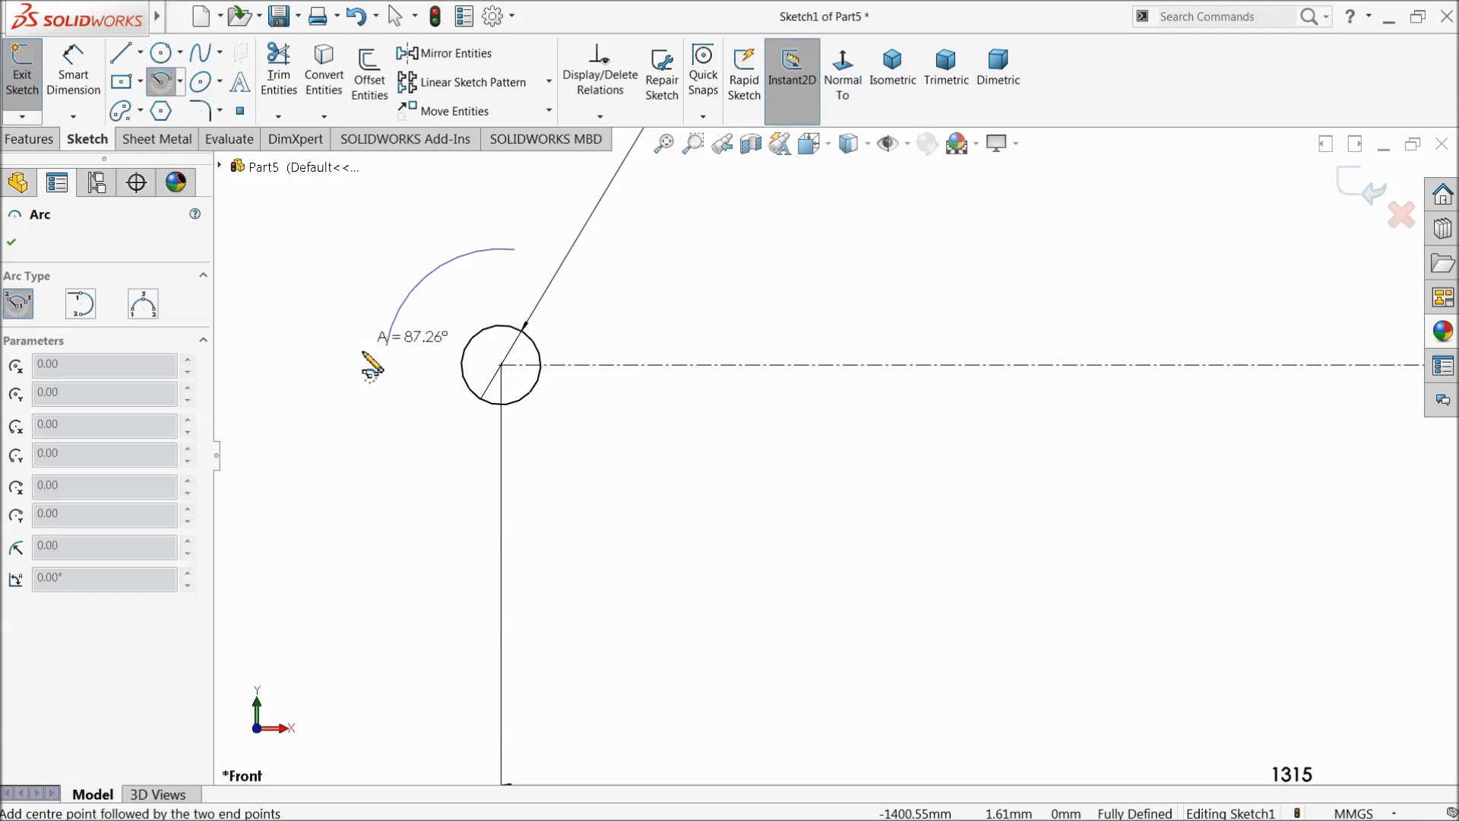
left_click(523, 481)
Step: Draw a centerpoint arc of about 60 mm radius around the right side of the 40 mm circle, centred on the origin
scroll(707, 489, "up", 5)
scroll(1329, 445, "down", 2)
scroll(1329, 444, "down", 2)
left_click(1239, 418)
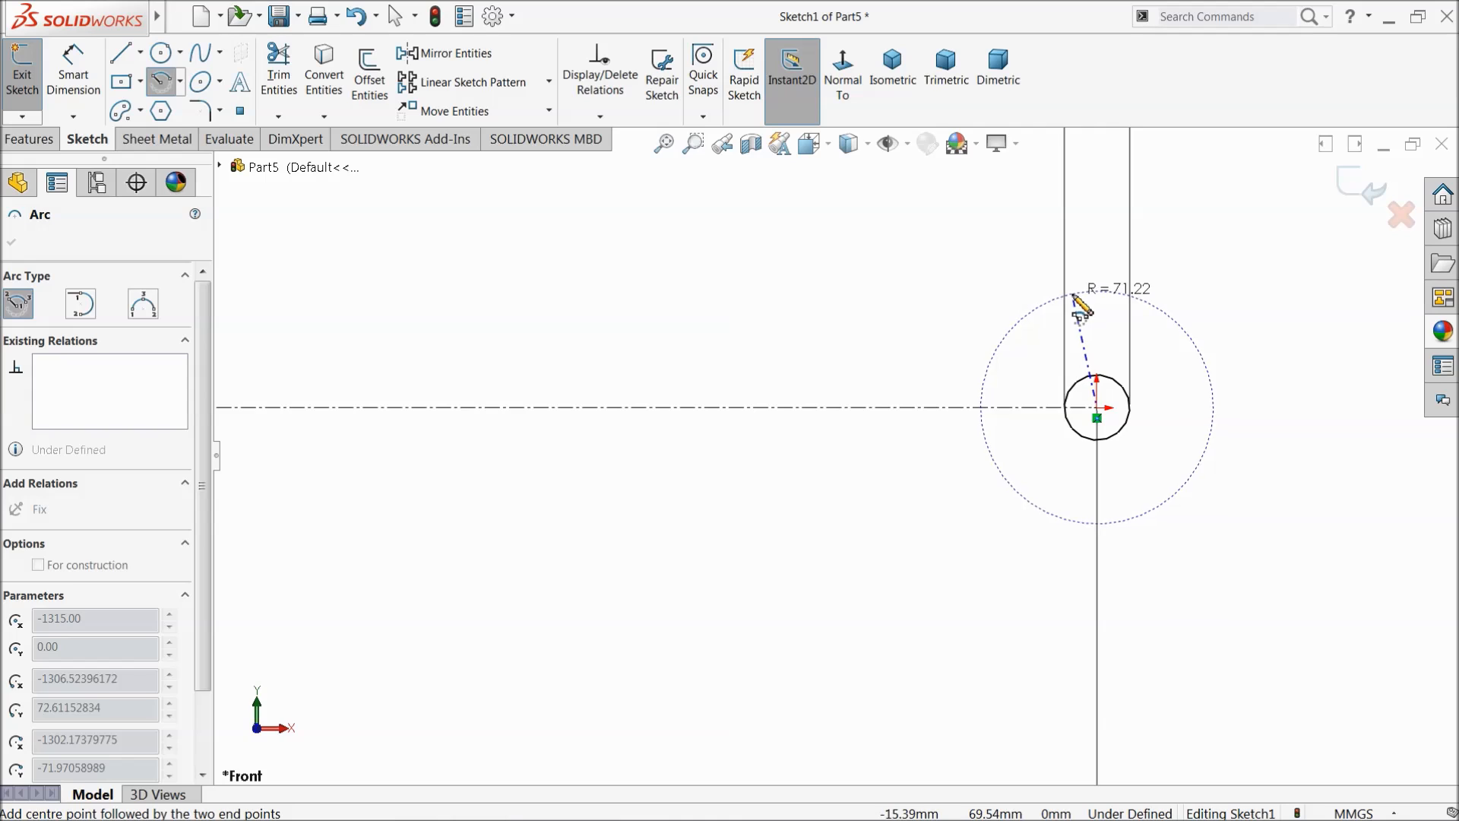
left_click(1115, 309)
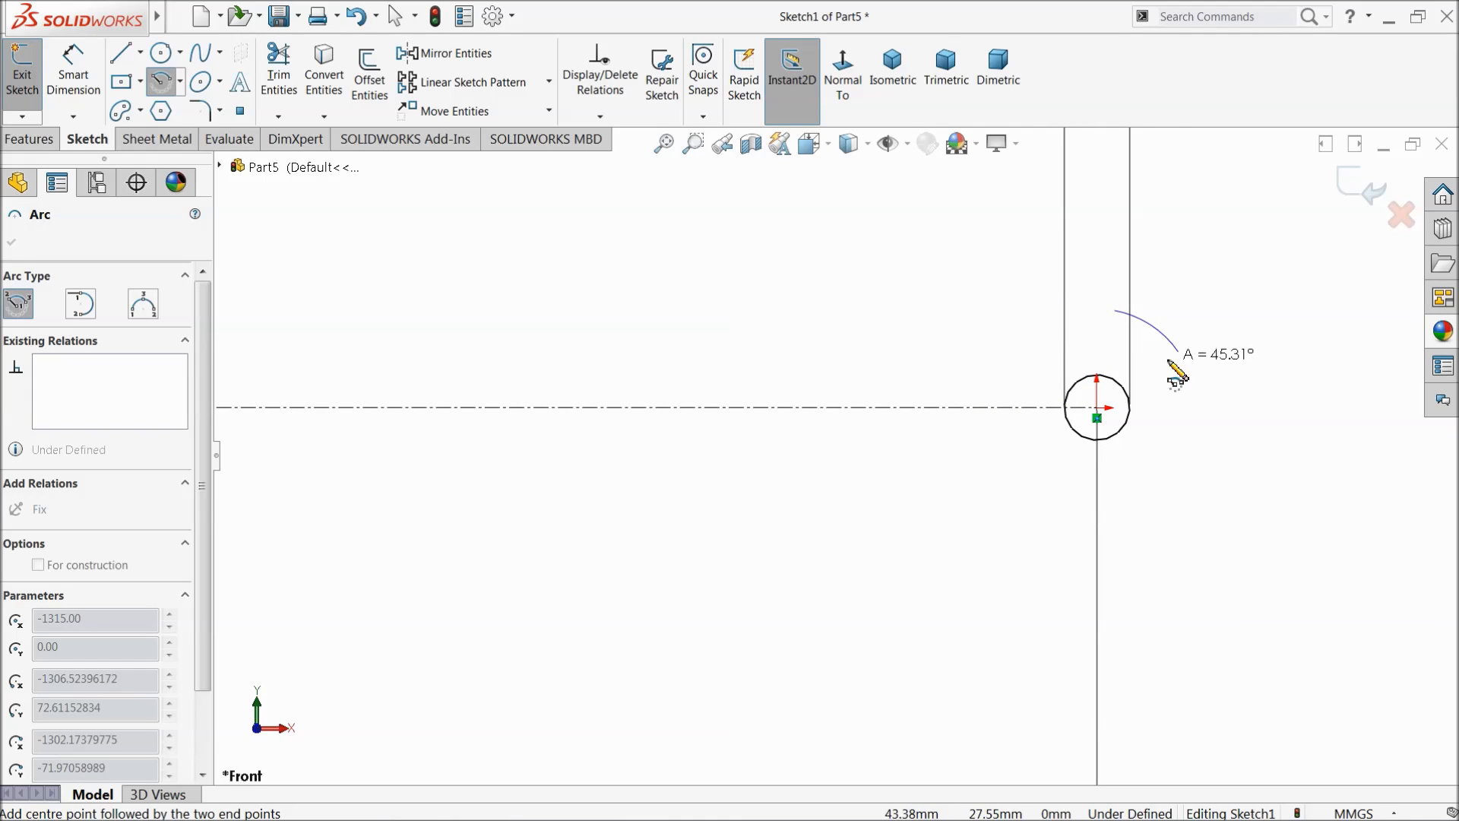
left_click(1107, 508)
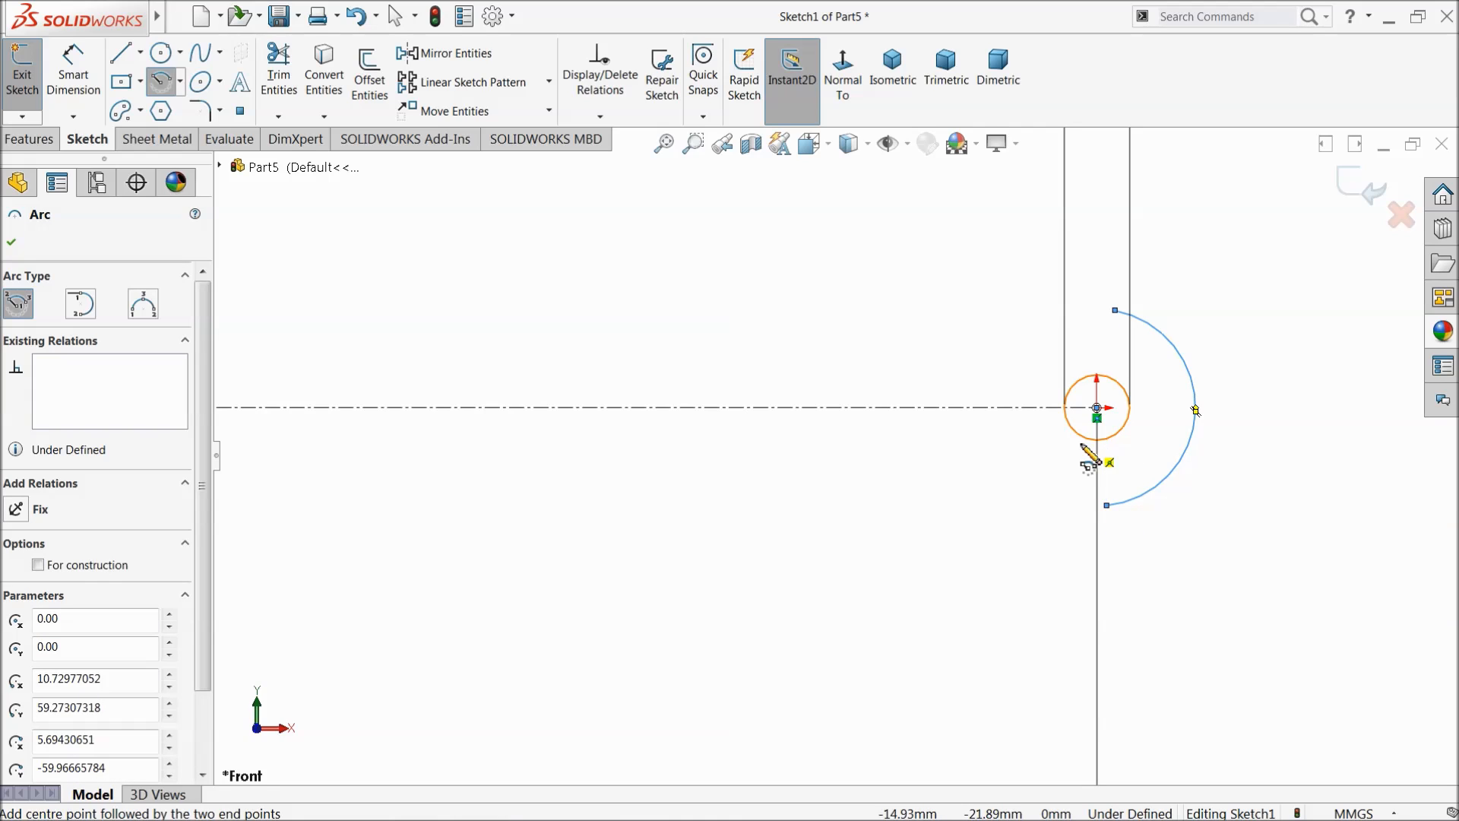
scroll(655, 479, "up", 8)
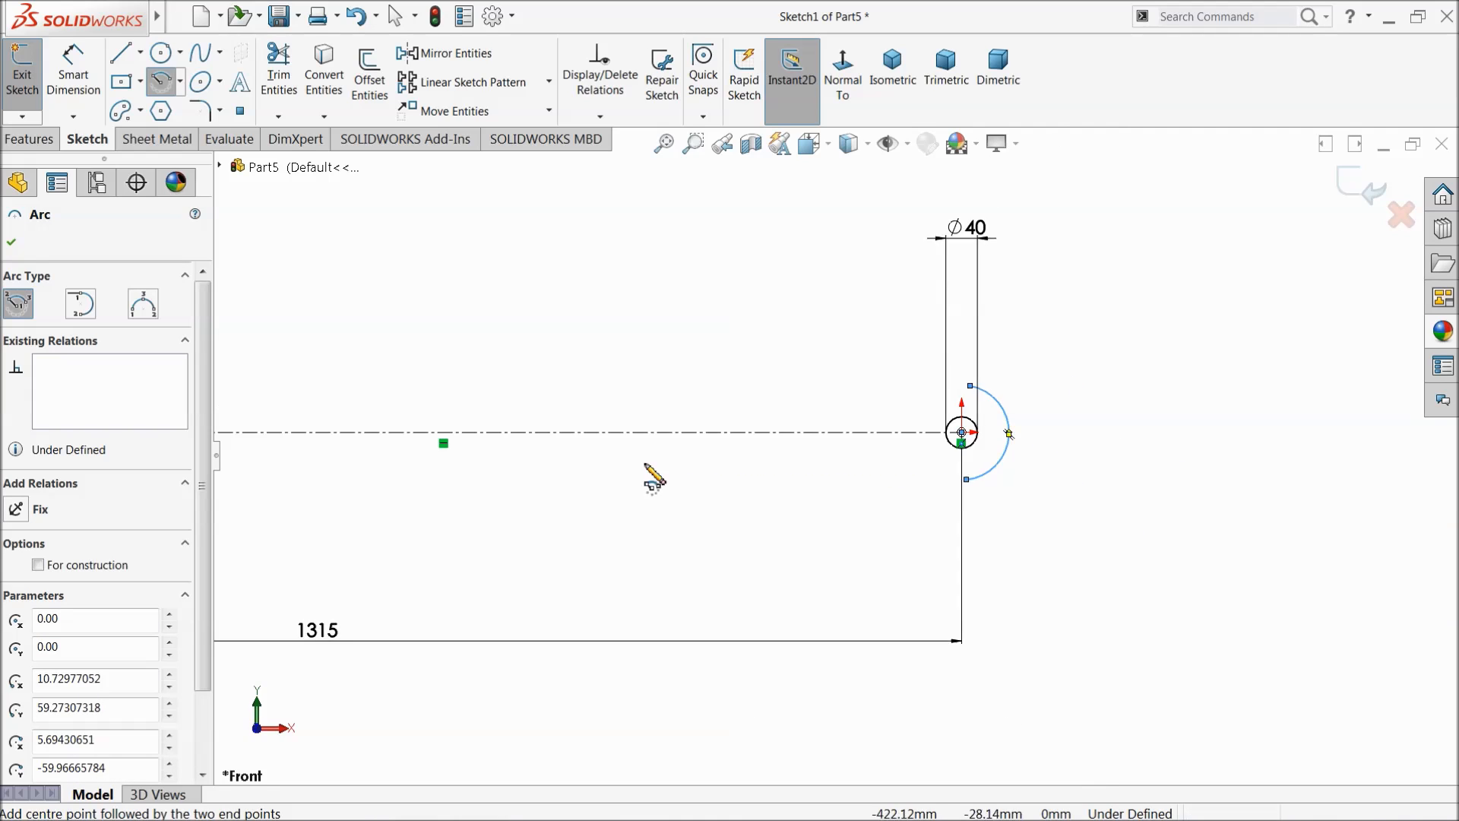
scroll(415, 442, "down", 2)
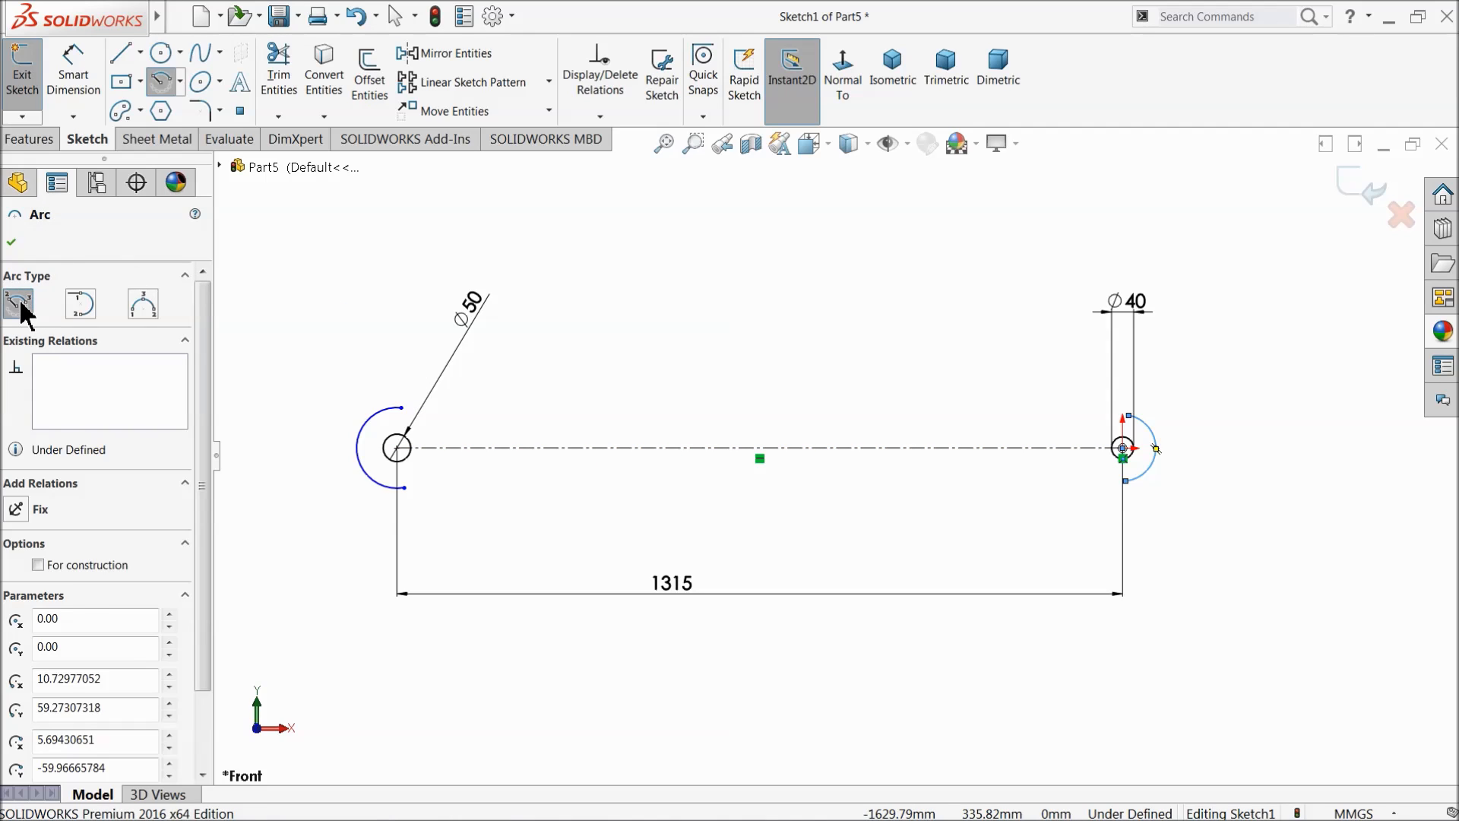
key("Escape")
Step: Connect the upper and lower endpoints of the two end arcs with straight lines to close the arm outline
left_click(121, 55)
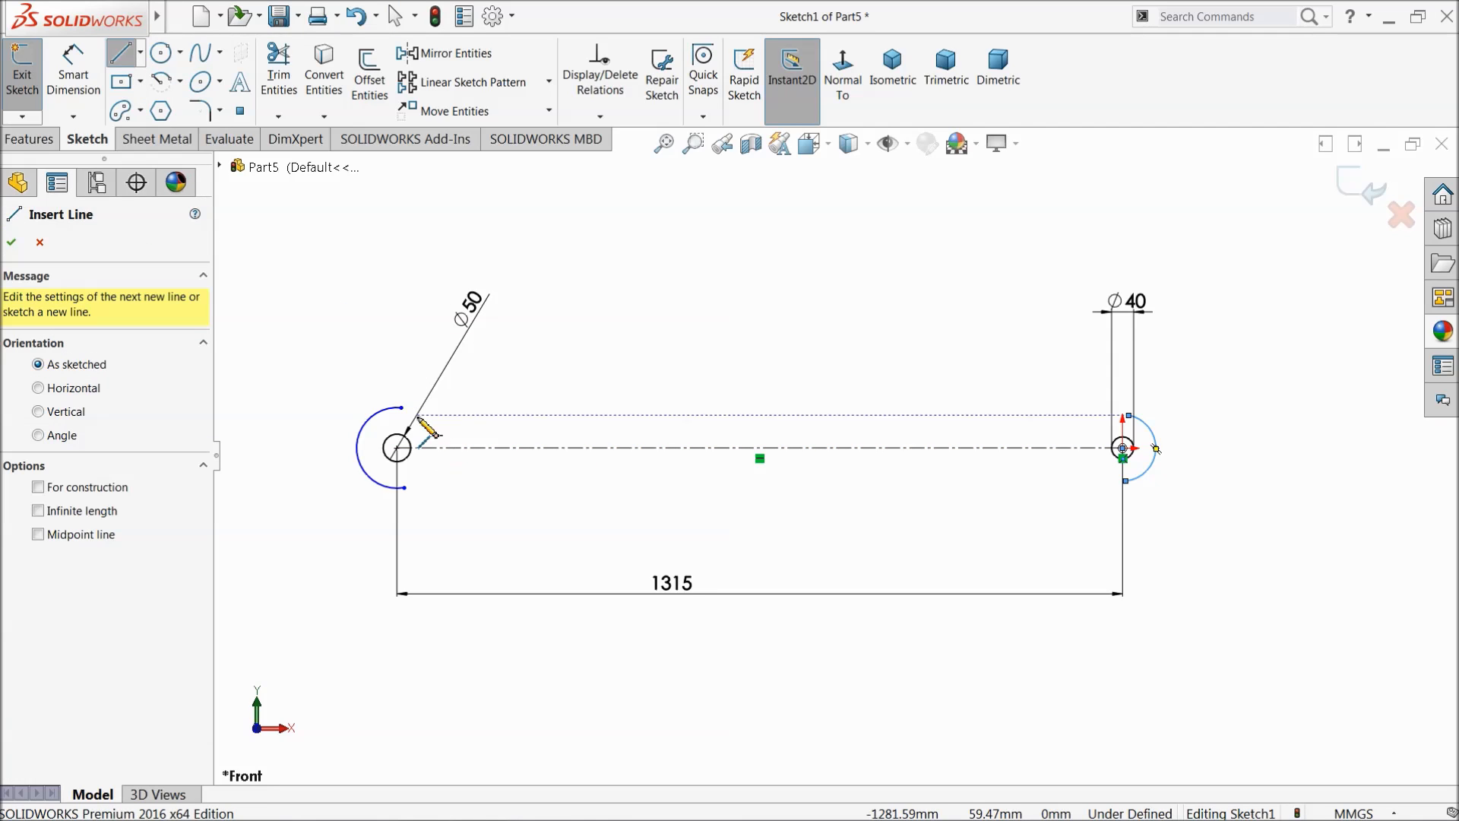
left_click_drag(401, 408, 1129, 416)
mouse_move(1126, 481)
left_mouse_down()
mouse_move(1135, 489)
mouse_move(404, 487)
left_mouse_up()
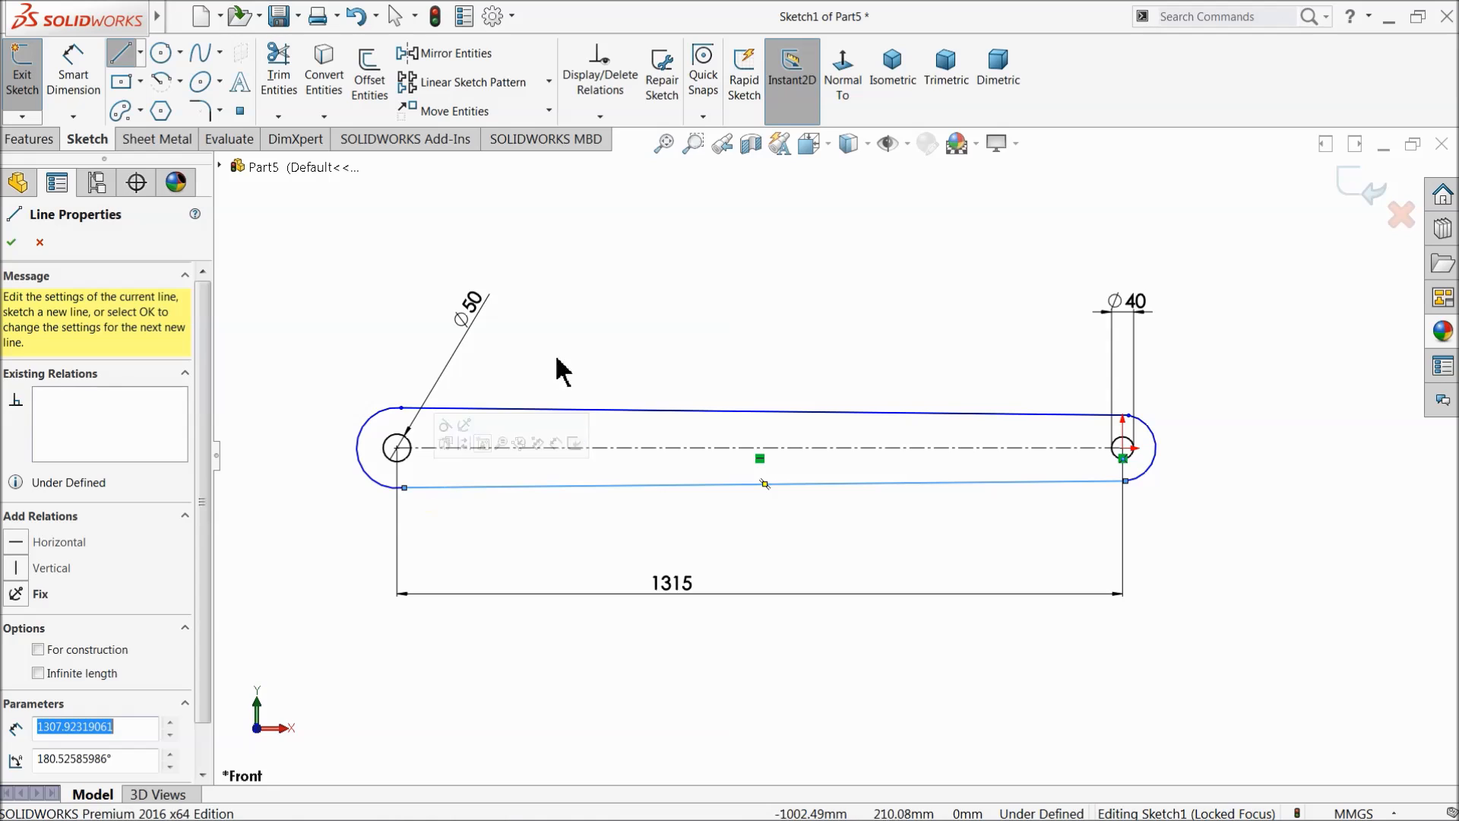
right_click(609, 244)
left_click(671, 262)
Step: Dimension the left end arc with a radius of 70 mm
scroll(547, 396, "down", 3)
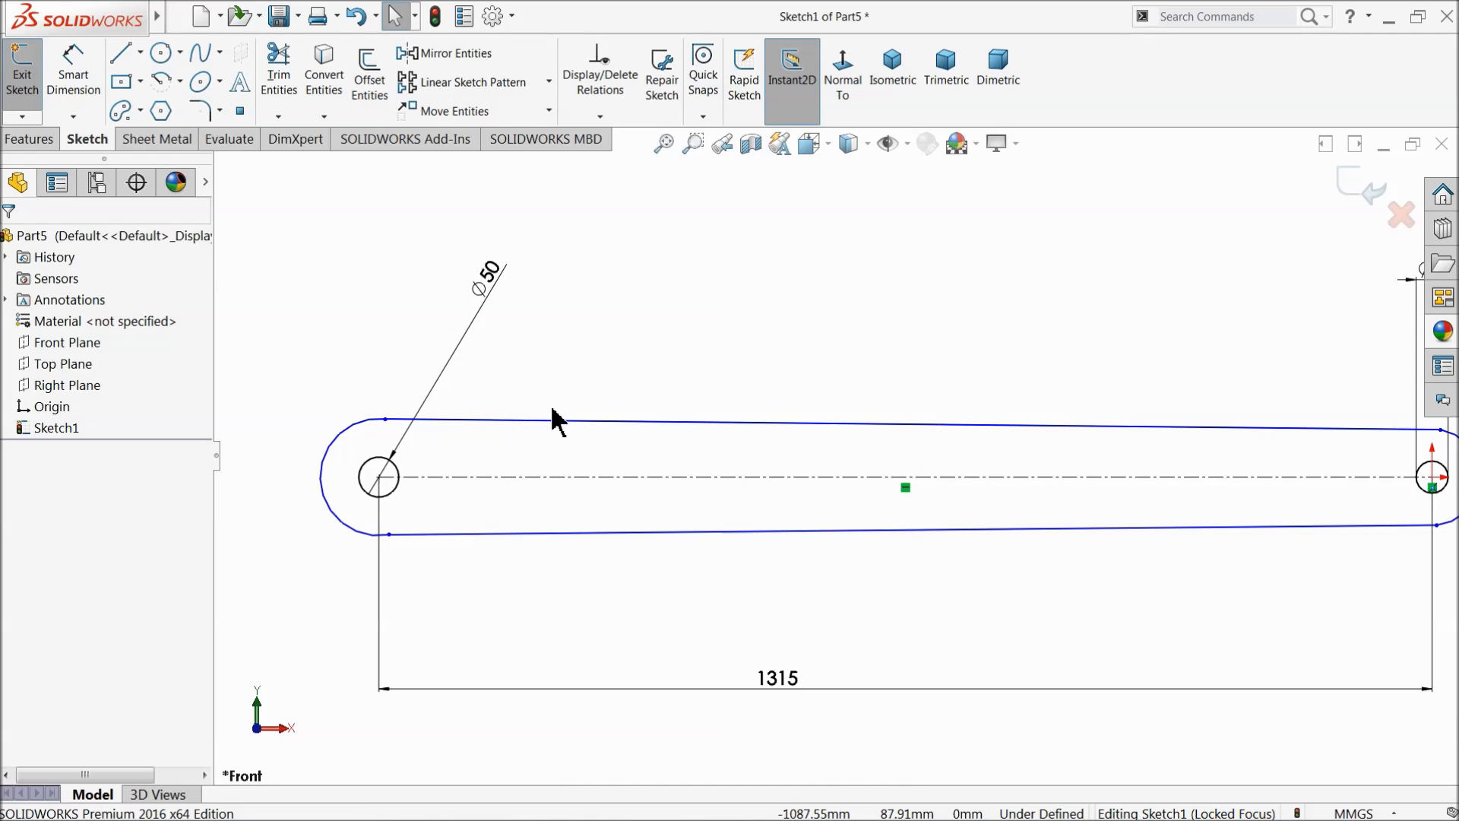
left_click(73, 87)
left_click(369, 423)
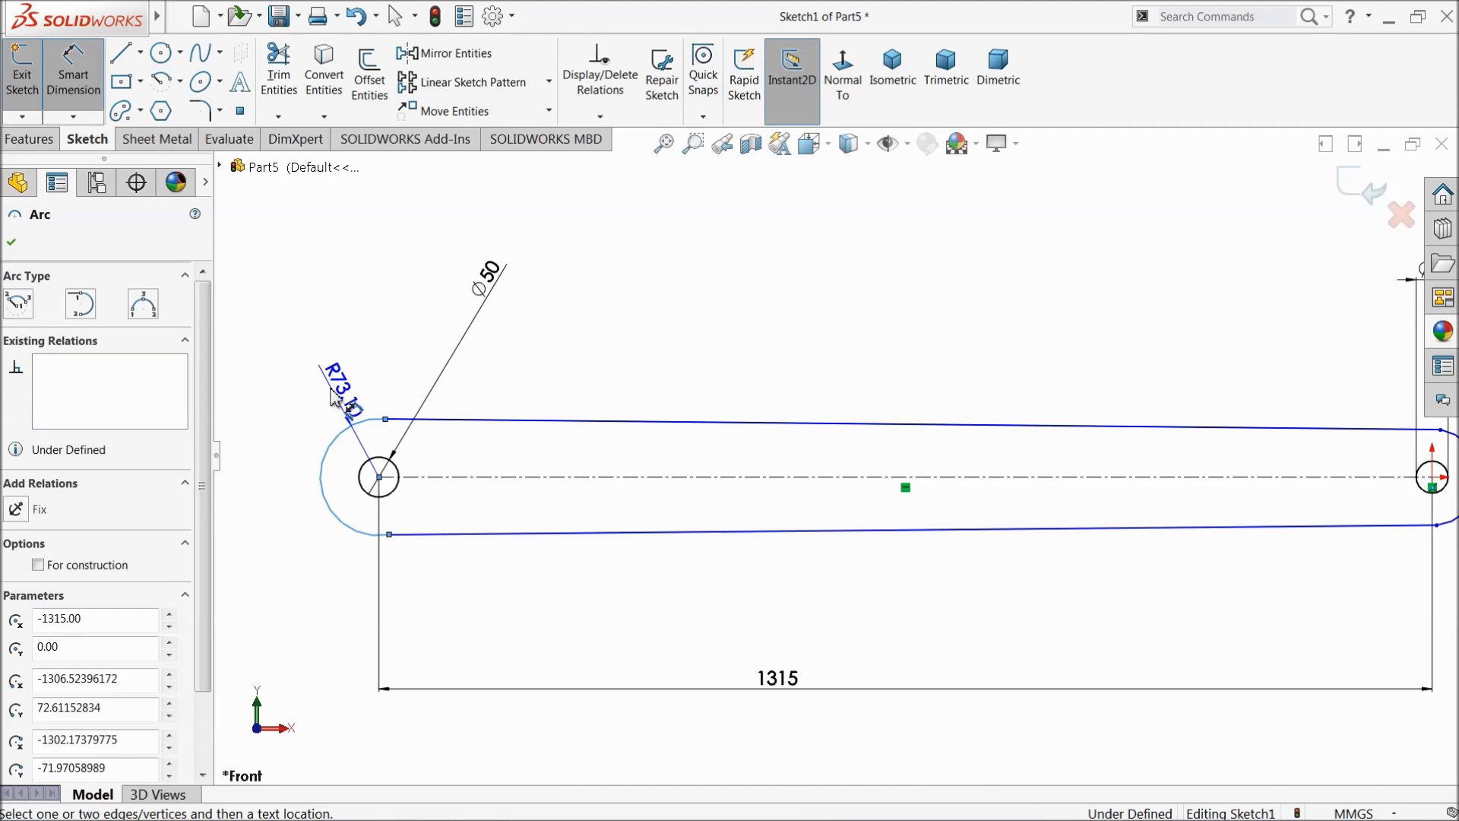
left_click(308, 376)
type("80")
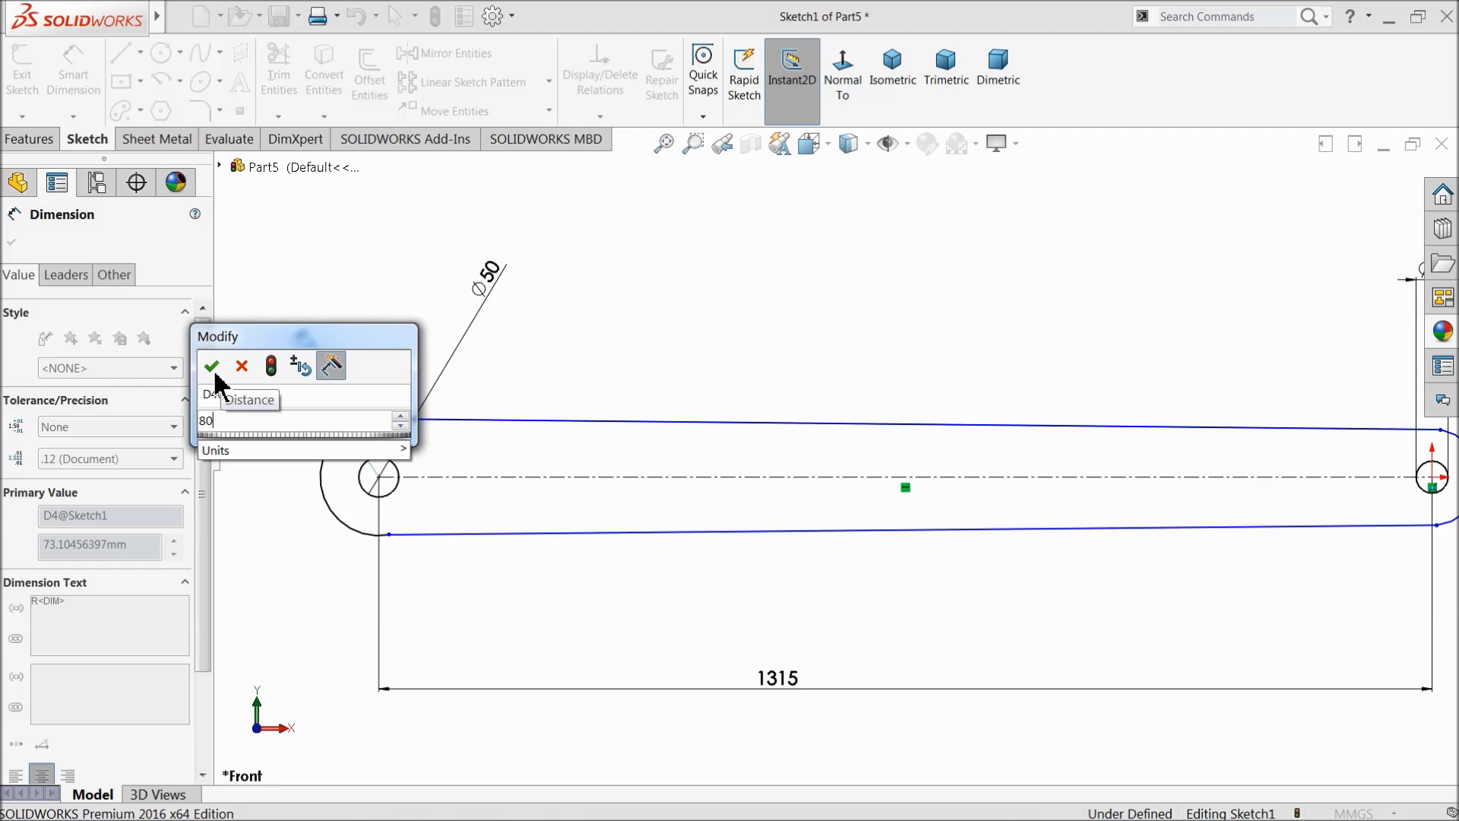
key("BackSpace")
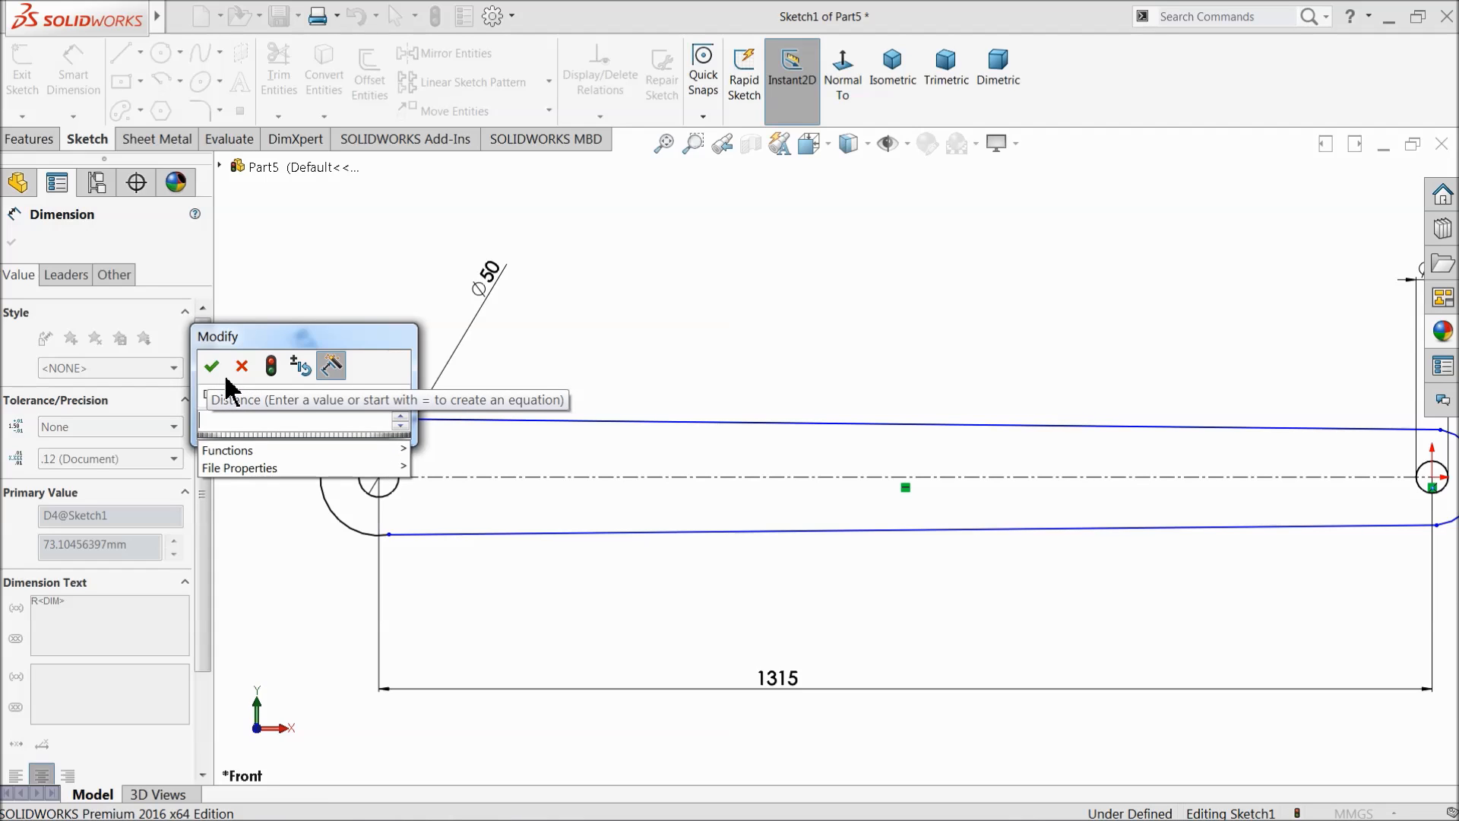
type("70")
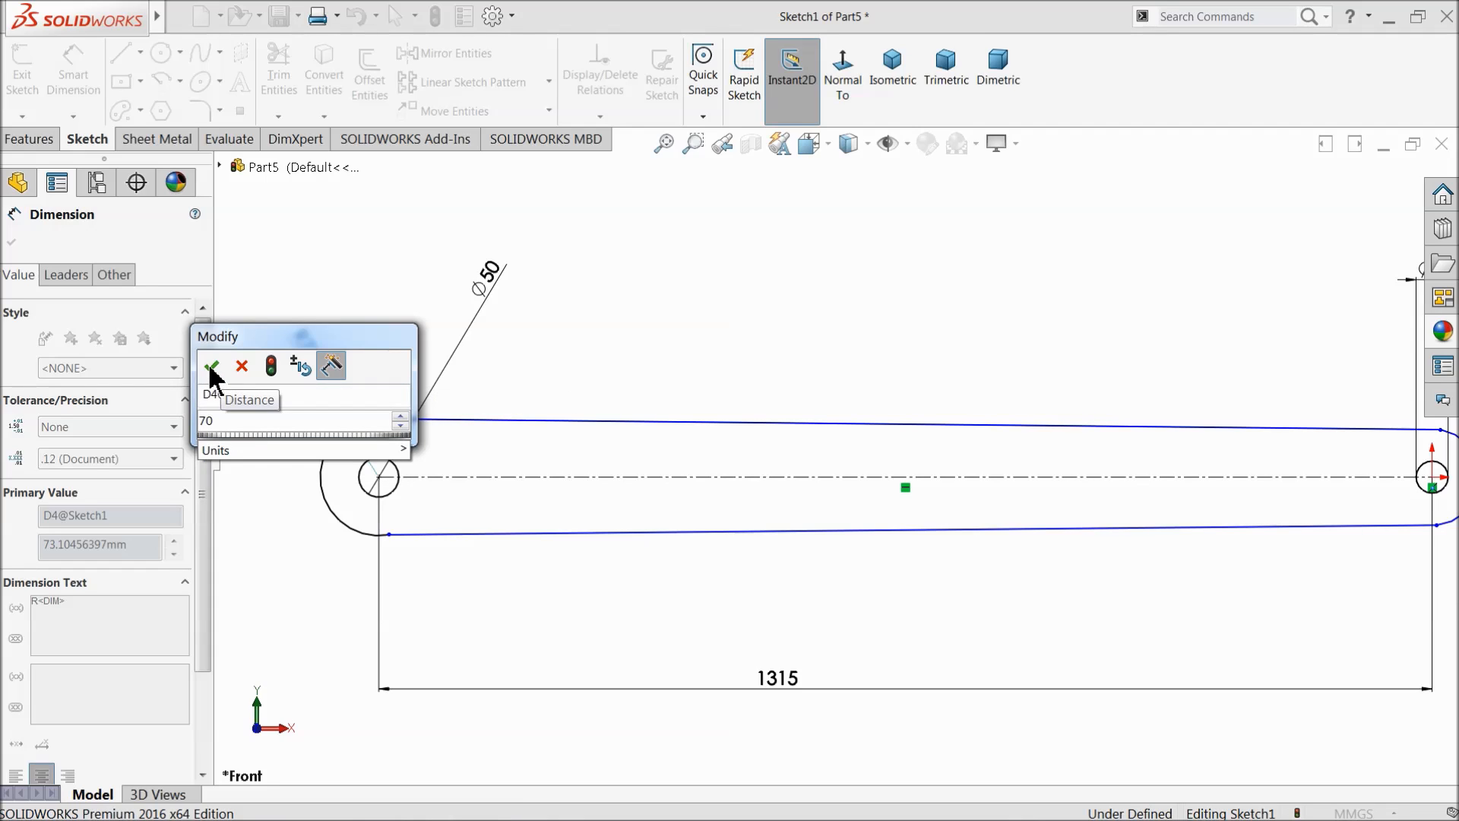
left_click(212, 368)
Step: Dimension the right end arc with a radius of 40 mm
key("f")
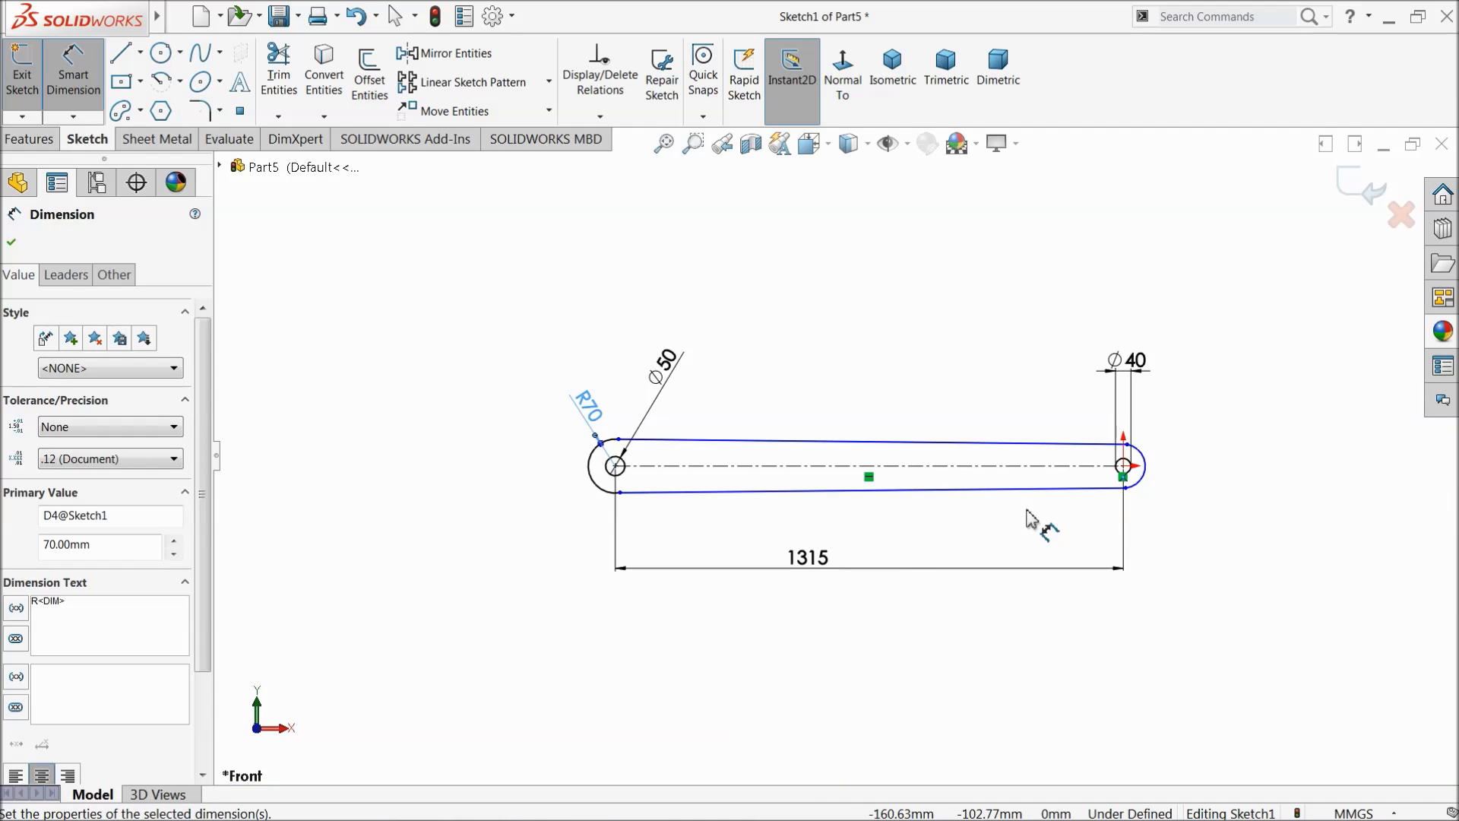
scroll(1147, 486, "down", 2)
left_click(1089, 448)
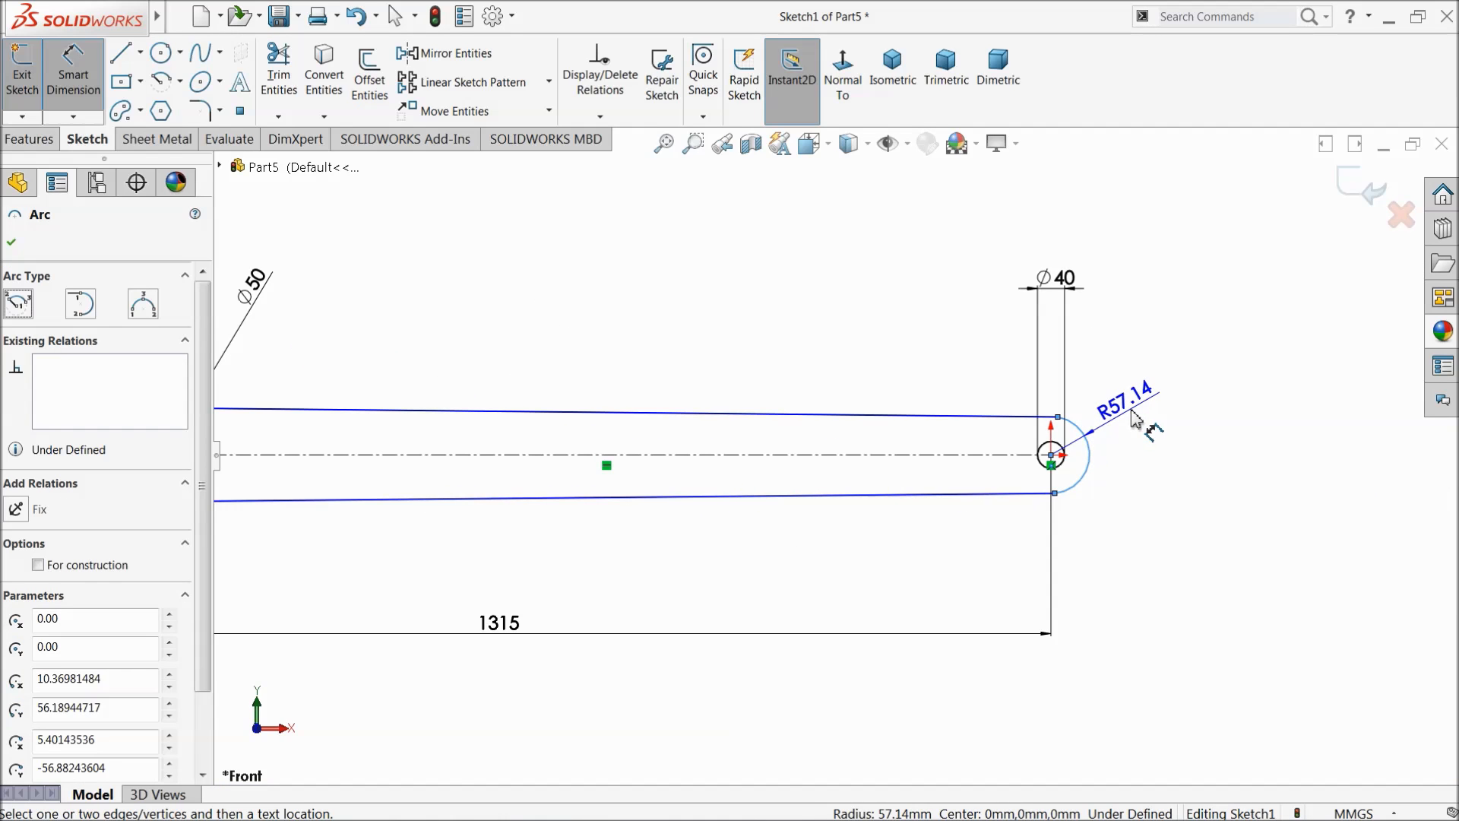
left_click(1147, 416)
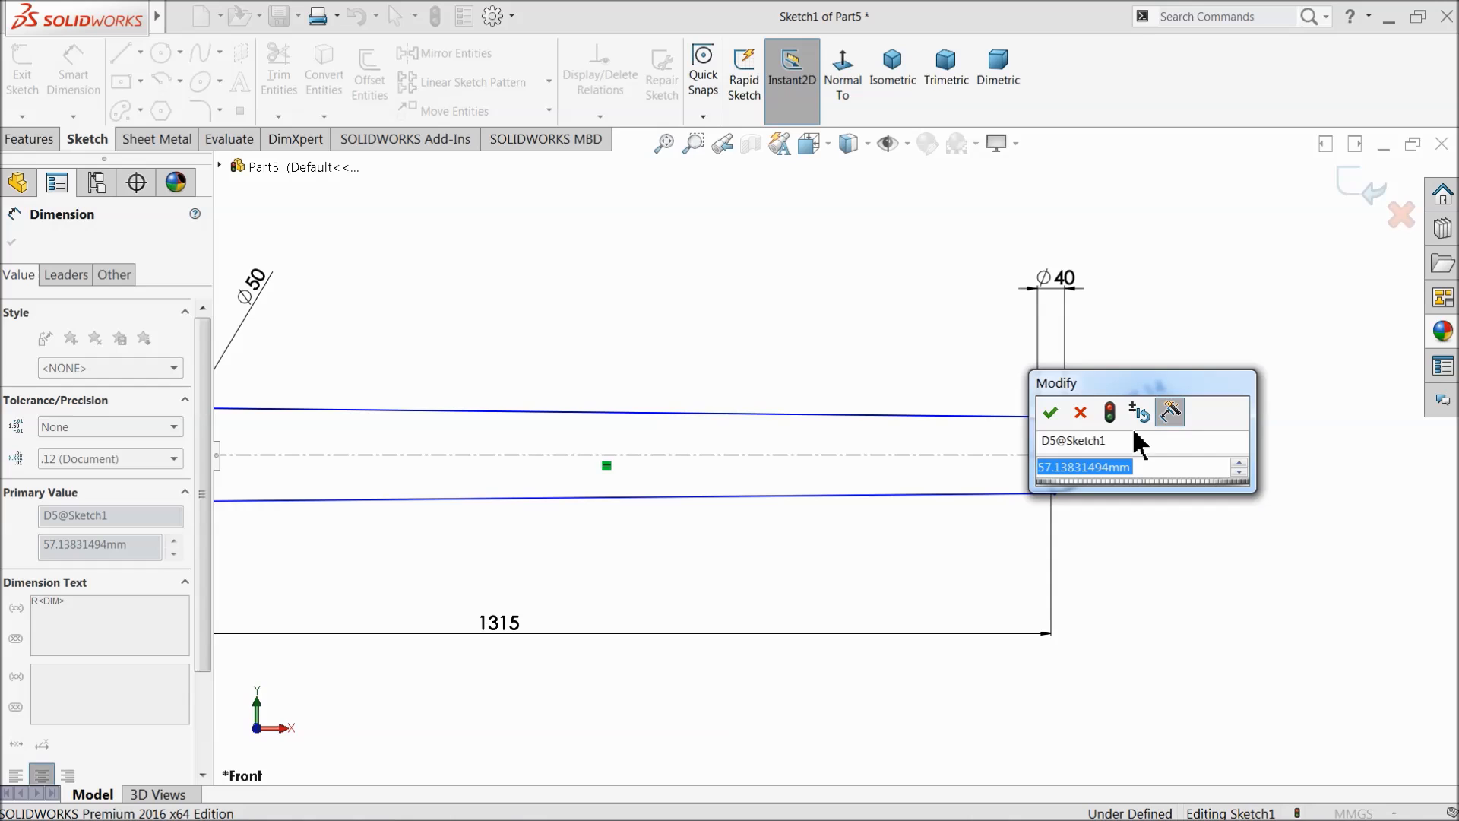
type("40")
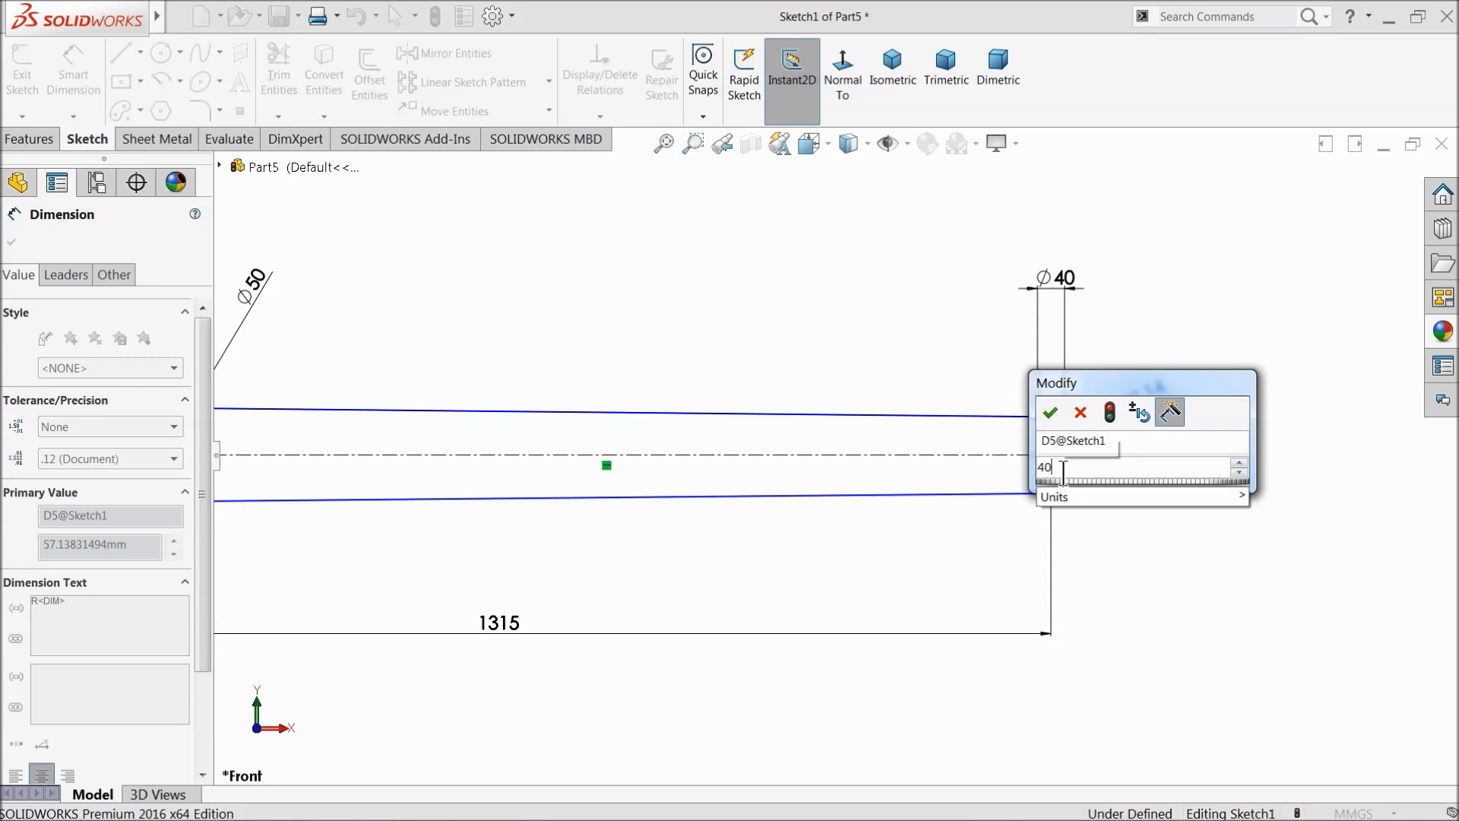
left_click(1051, 412)
scroll(836, 455, "up", 2)
scroll(438, 453, "down", 2)
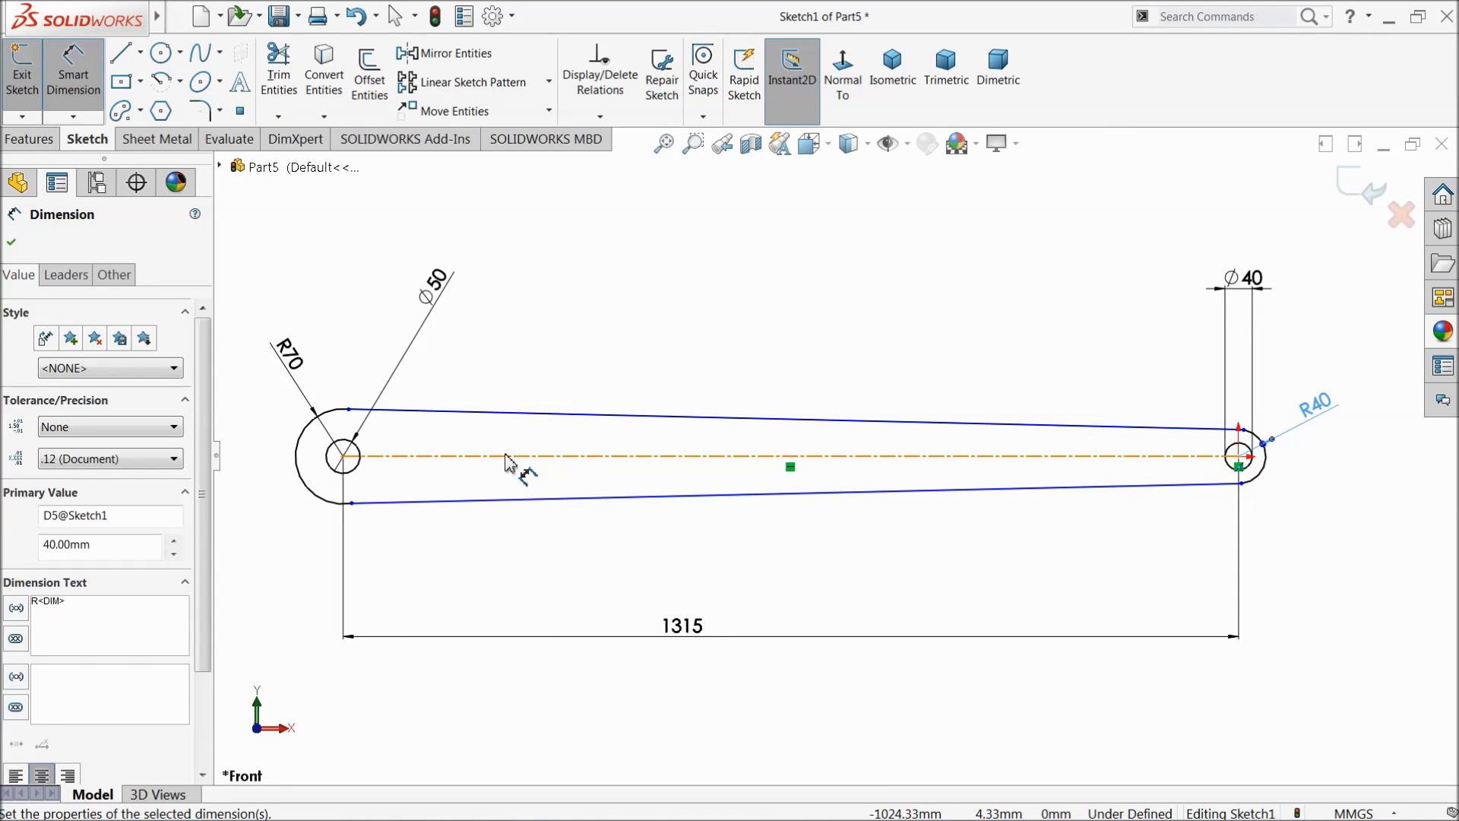
key("Escape")
Step: Make the upper and lower lines tangent to the R70 arc at the left end
scroll(407, 426, "down", 3)
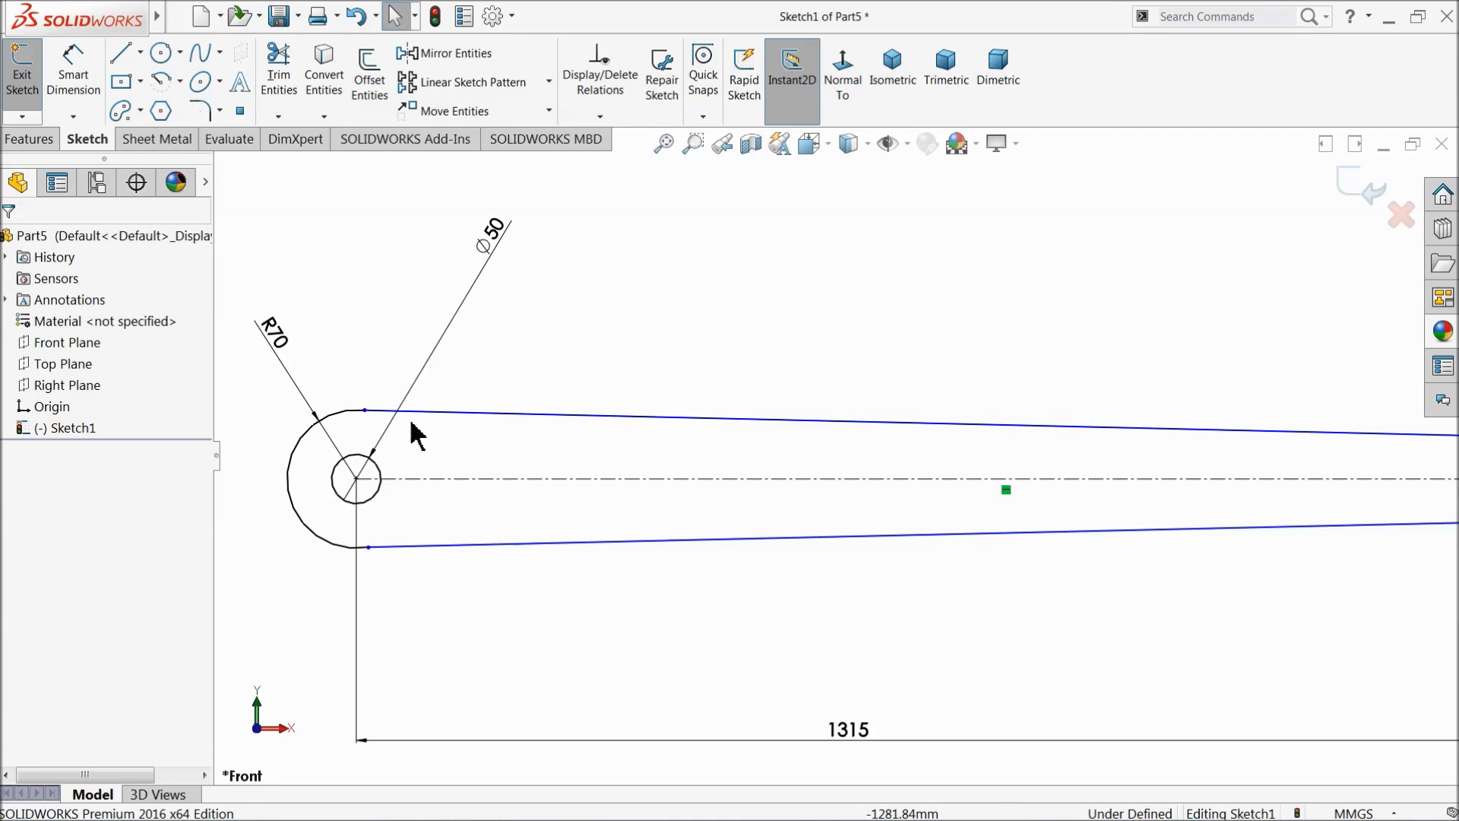
left_click(441, 425)
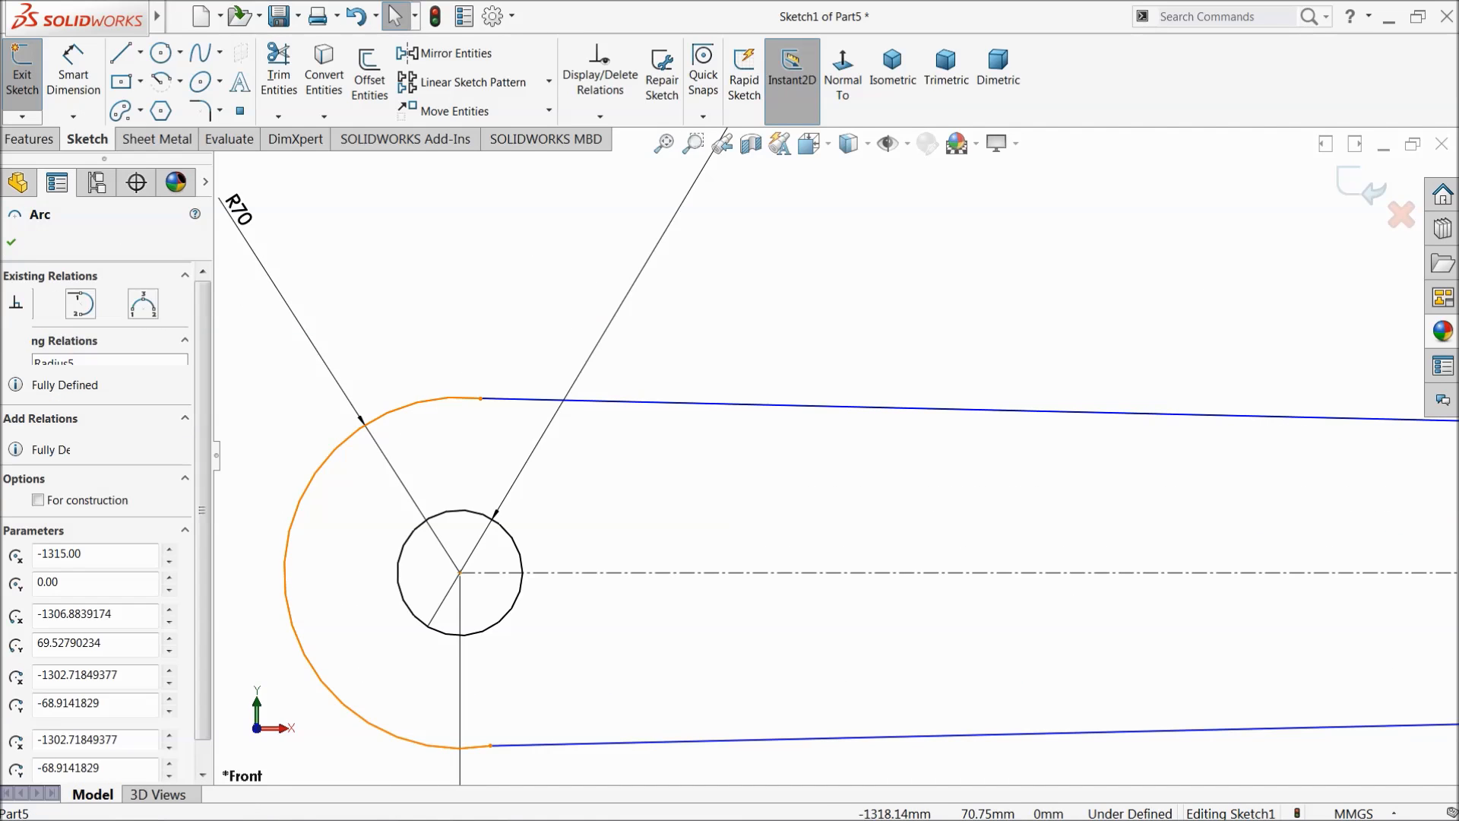
left_click(532, 401, "ctrl")
left_click(554, 335)
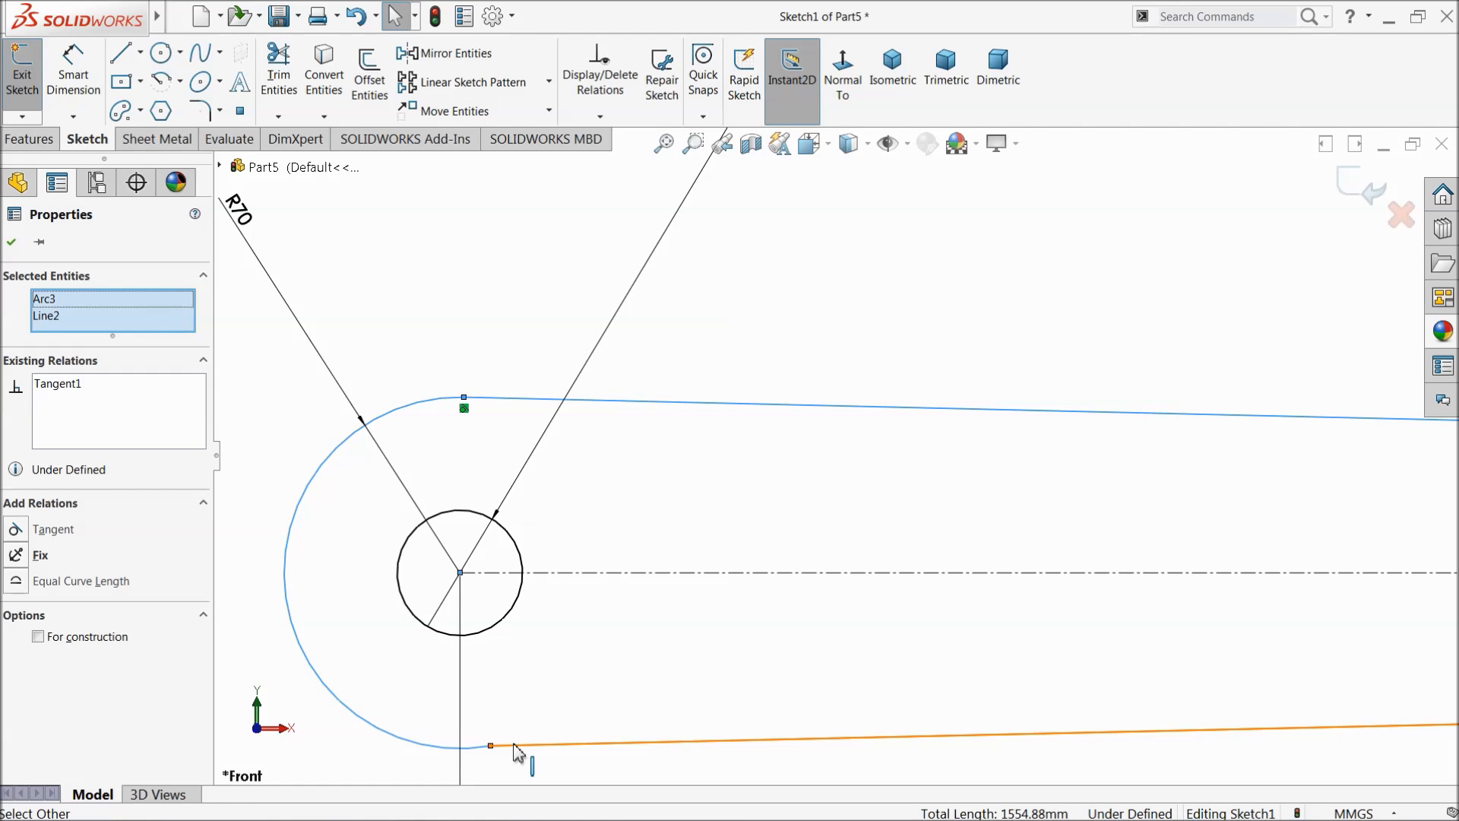
left_click(548, 659)
left_click(479, 749)
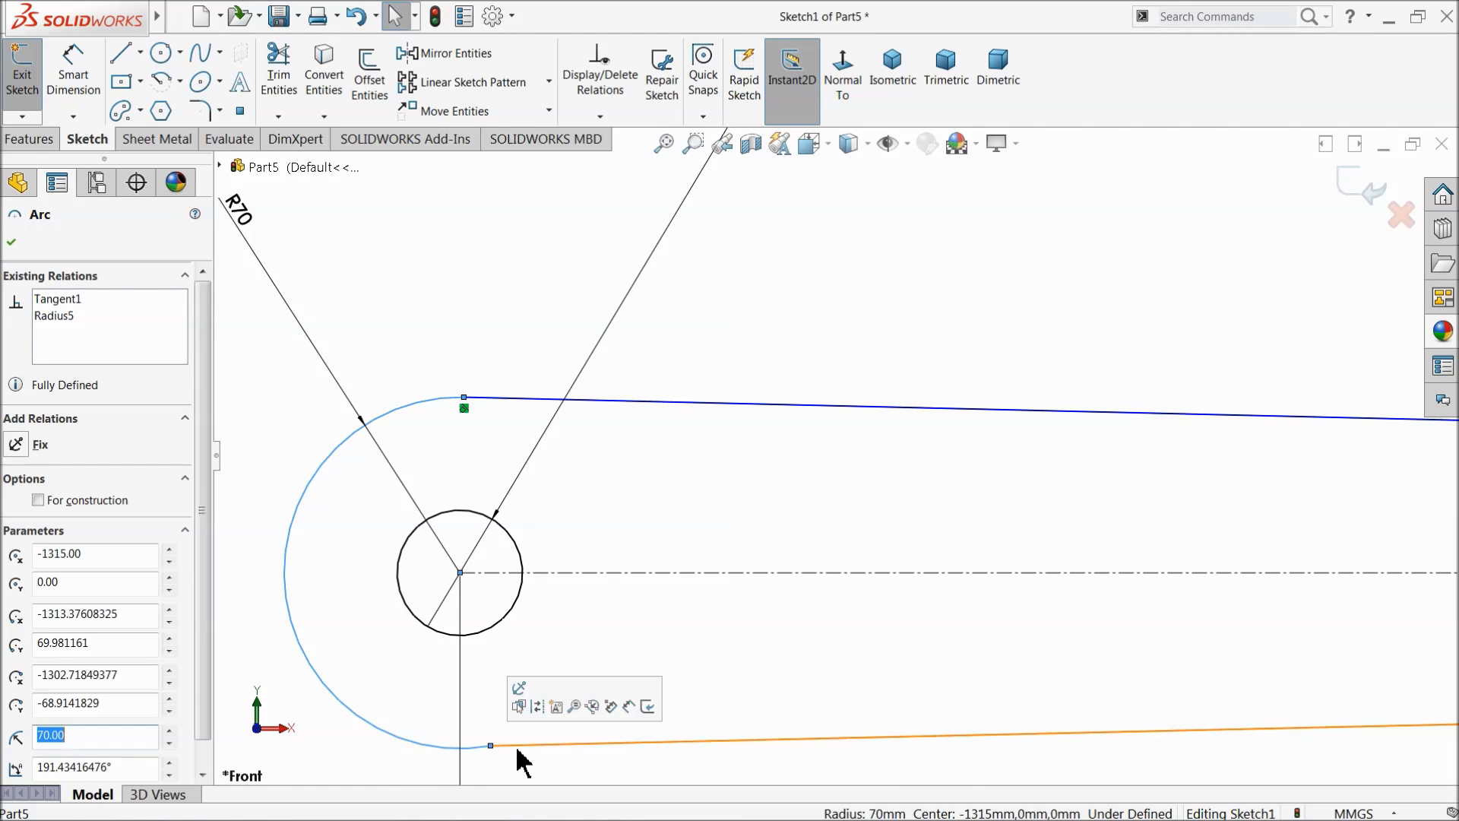
left_click(520, 747, "ctrl")
left_click(562, 693)
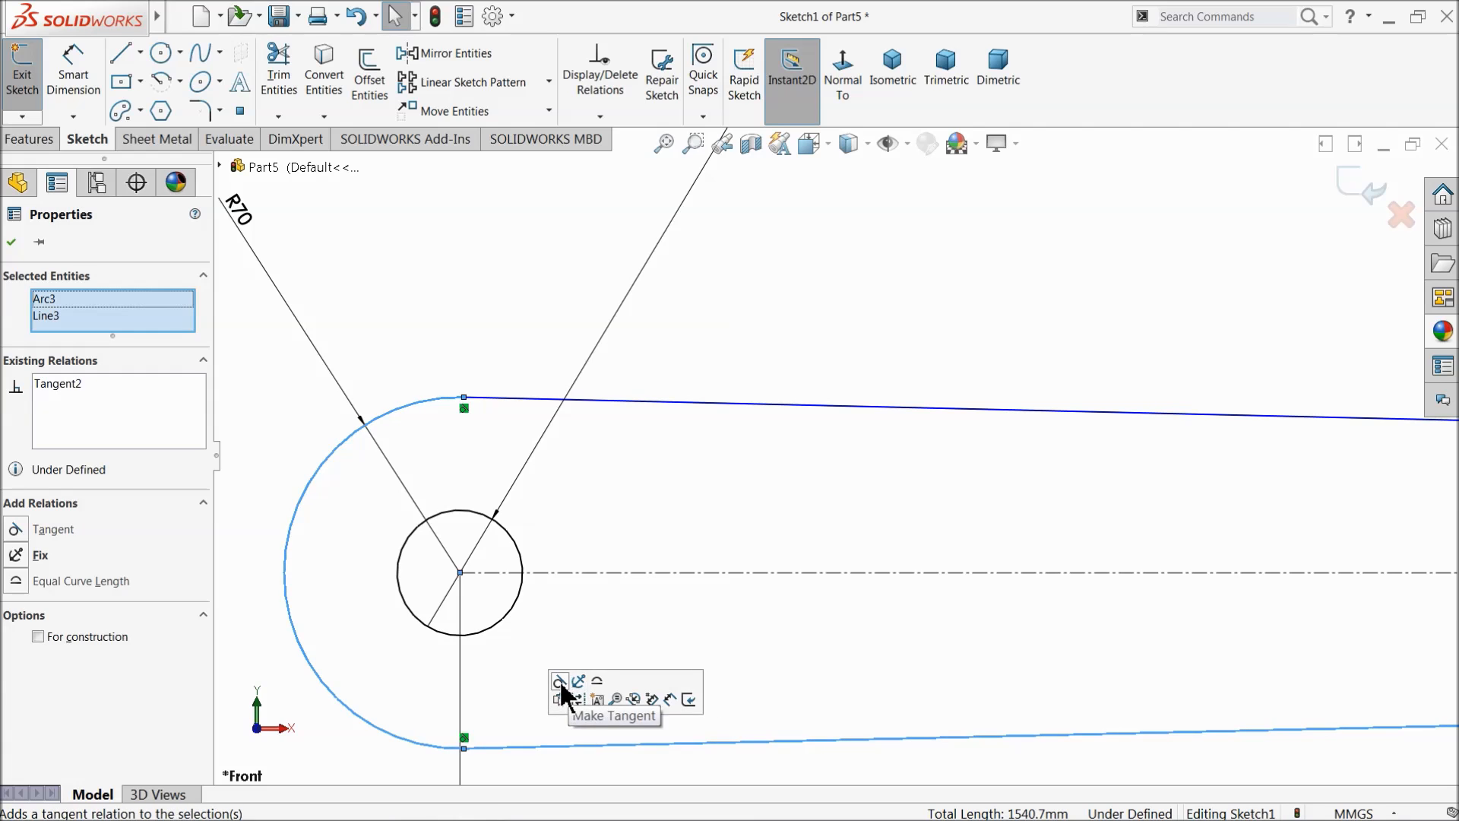
left_click(653, 631)
Step: Make the upper line tangent to the R40 arc at the right end
scroll(638, 620, "up", 3)
scroll(961, 606, "up", 3)
scroll(1206, 564, "up", 2)
scroll(1127, 453, "down", 5)
scroll(1122, 433, "down", 5)
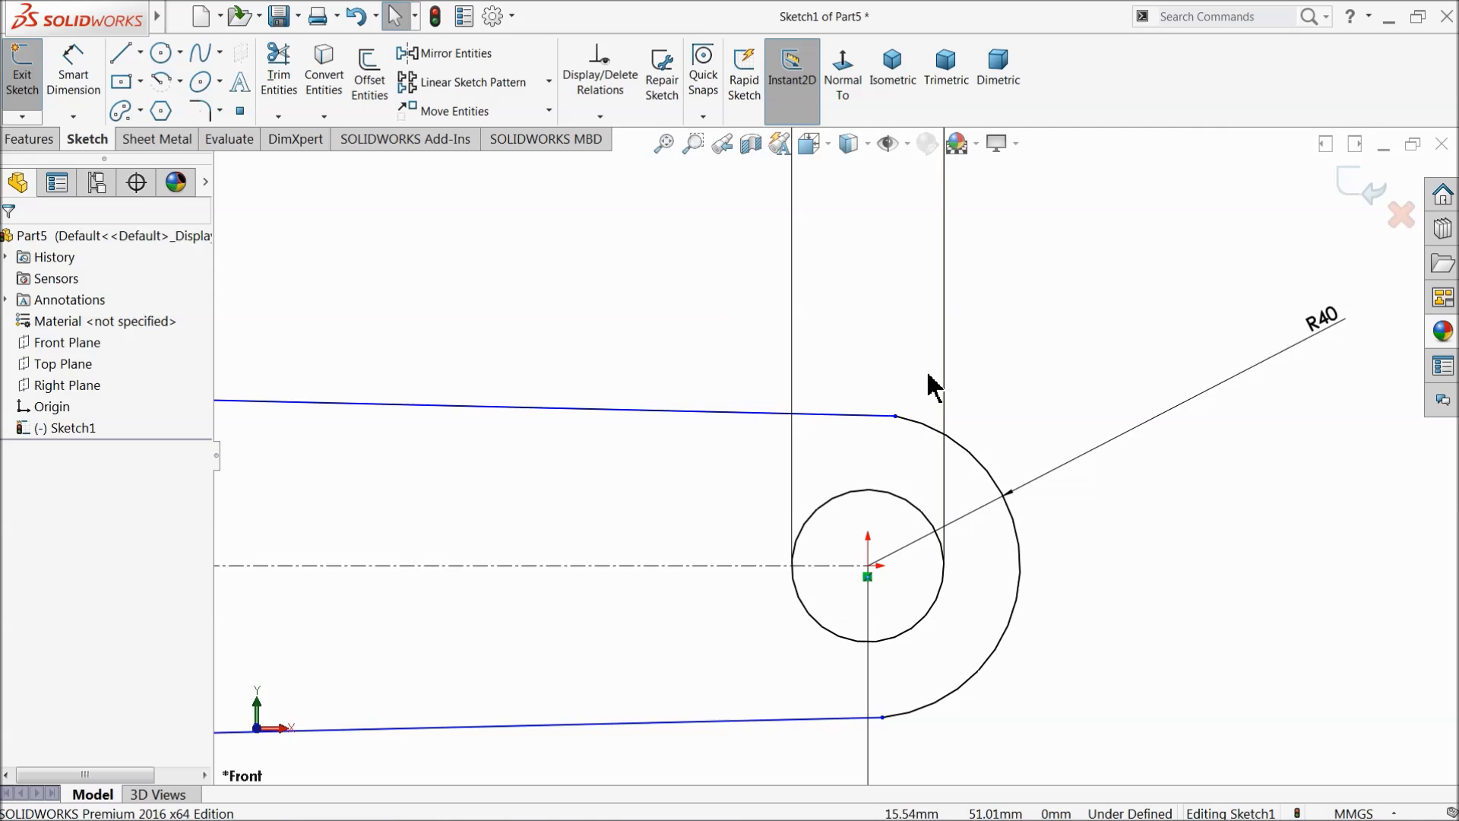
left_click_drag(864, 437, 864, 436)
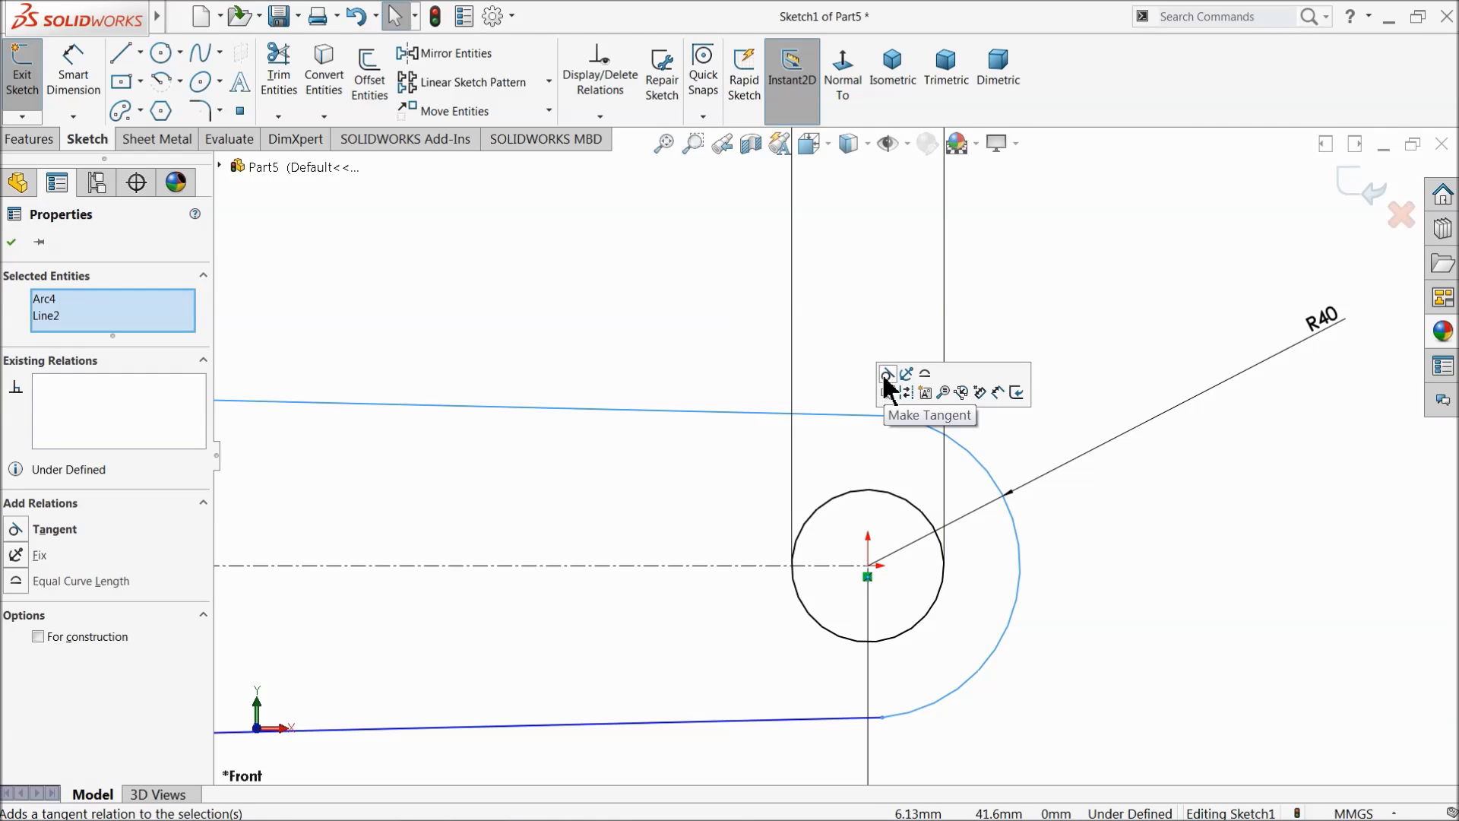
left_click_drag(908, 684, 836, 731)
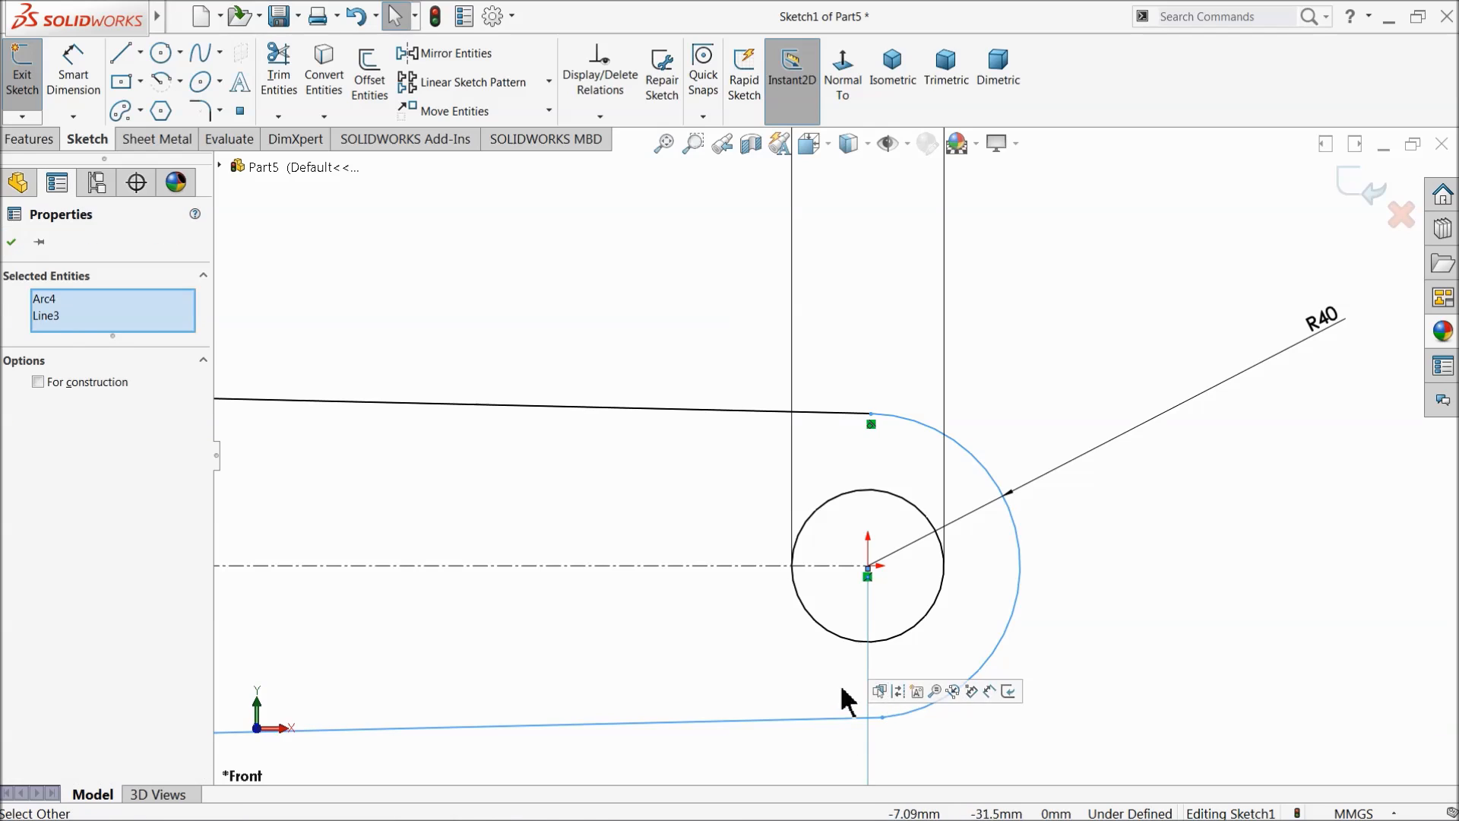
left_click(770, 663)
left_click_drag(857, 728, 857, 728)
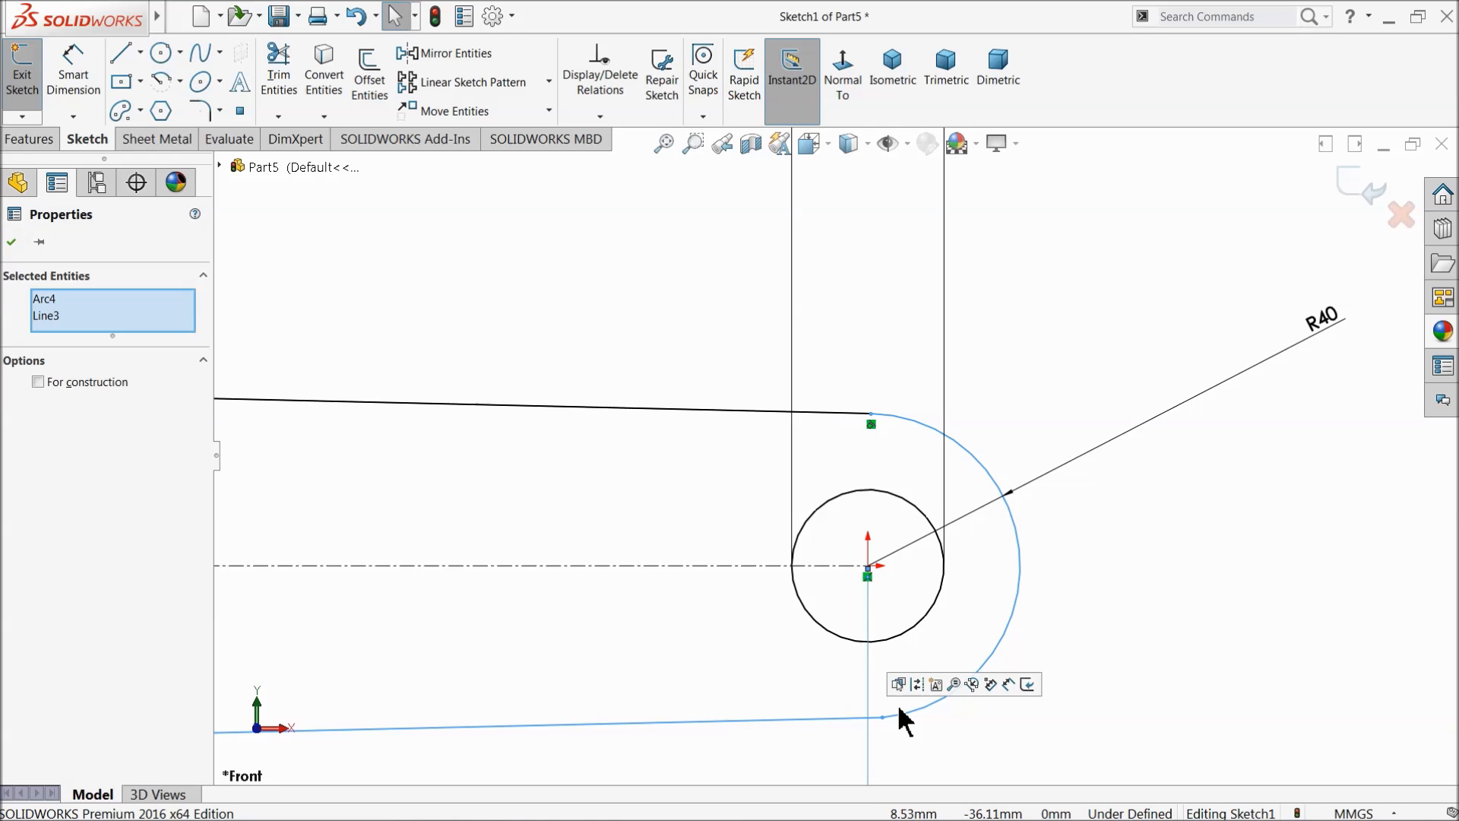
left_click(942, 657)
Step: Make the lower line tangent to the R40 arc at the right end
scroll(891, 686, "up", 3)
scroll(831, 665, "down", 3)
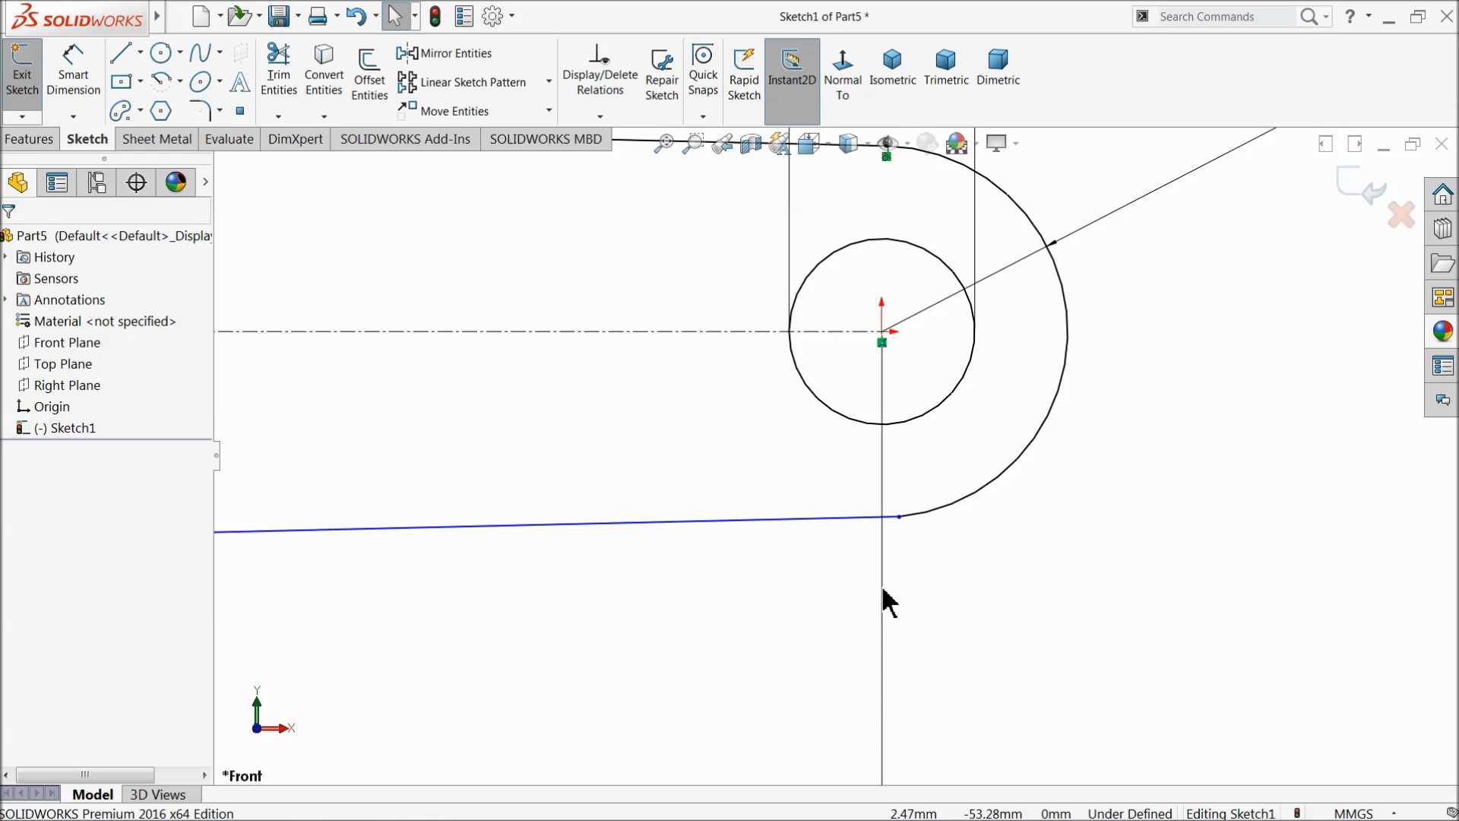
left_click(909, 519)
left_click(923, 514, "ctrl")
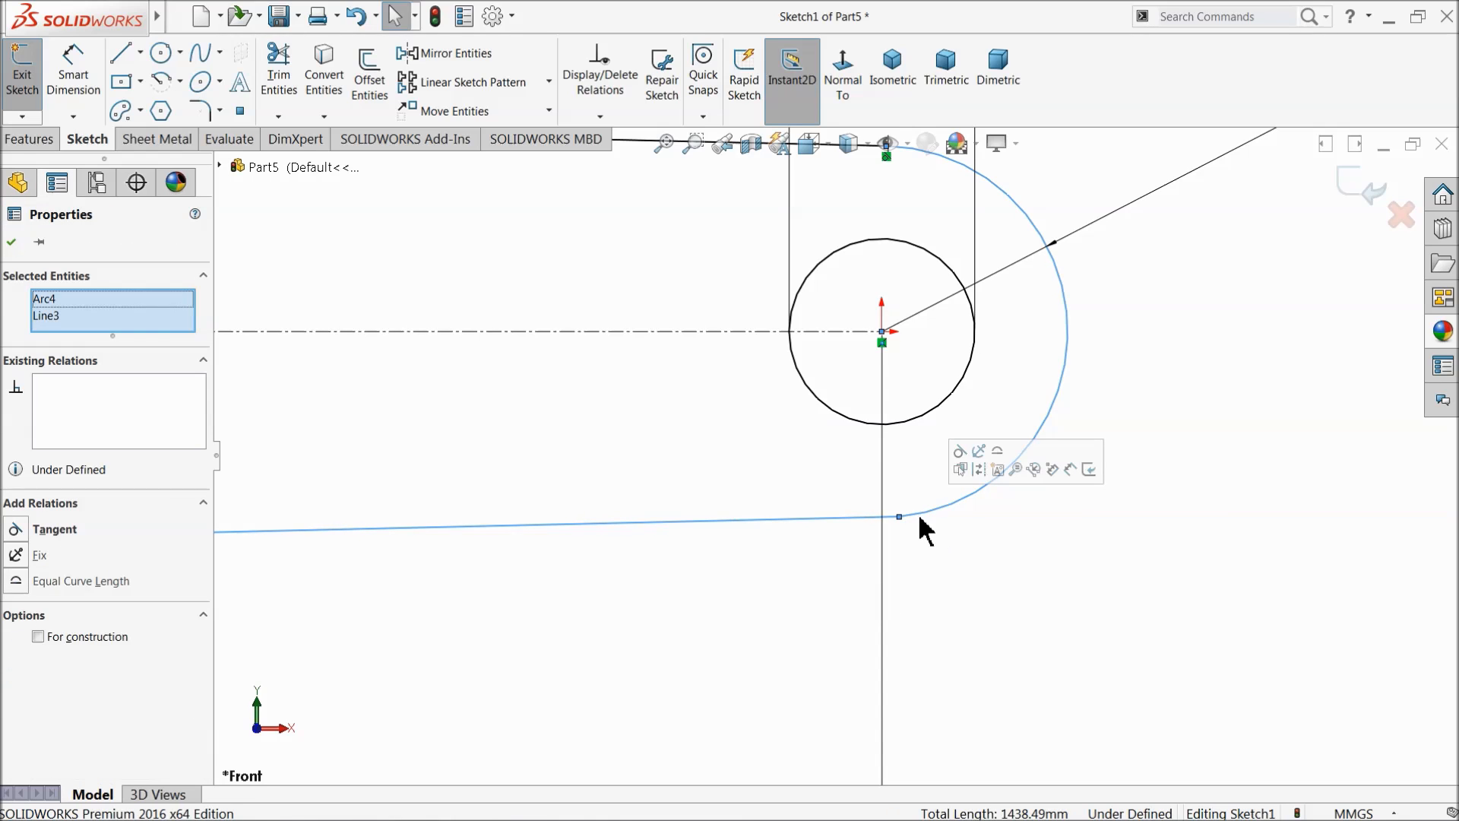
left_click(960, 451)
left_click(993, 570)
Step: Extrude the arm profile 80 mm with the Mid Plane end condition
scroll(973, 566, "up", 6)
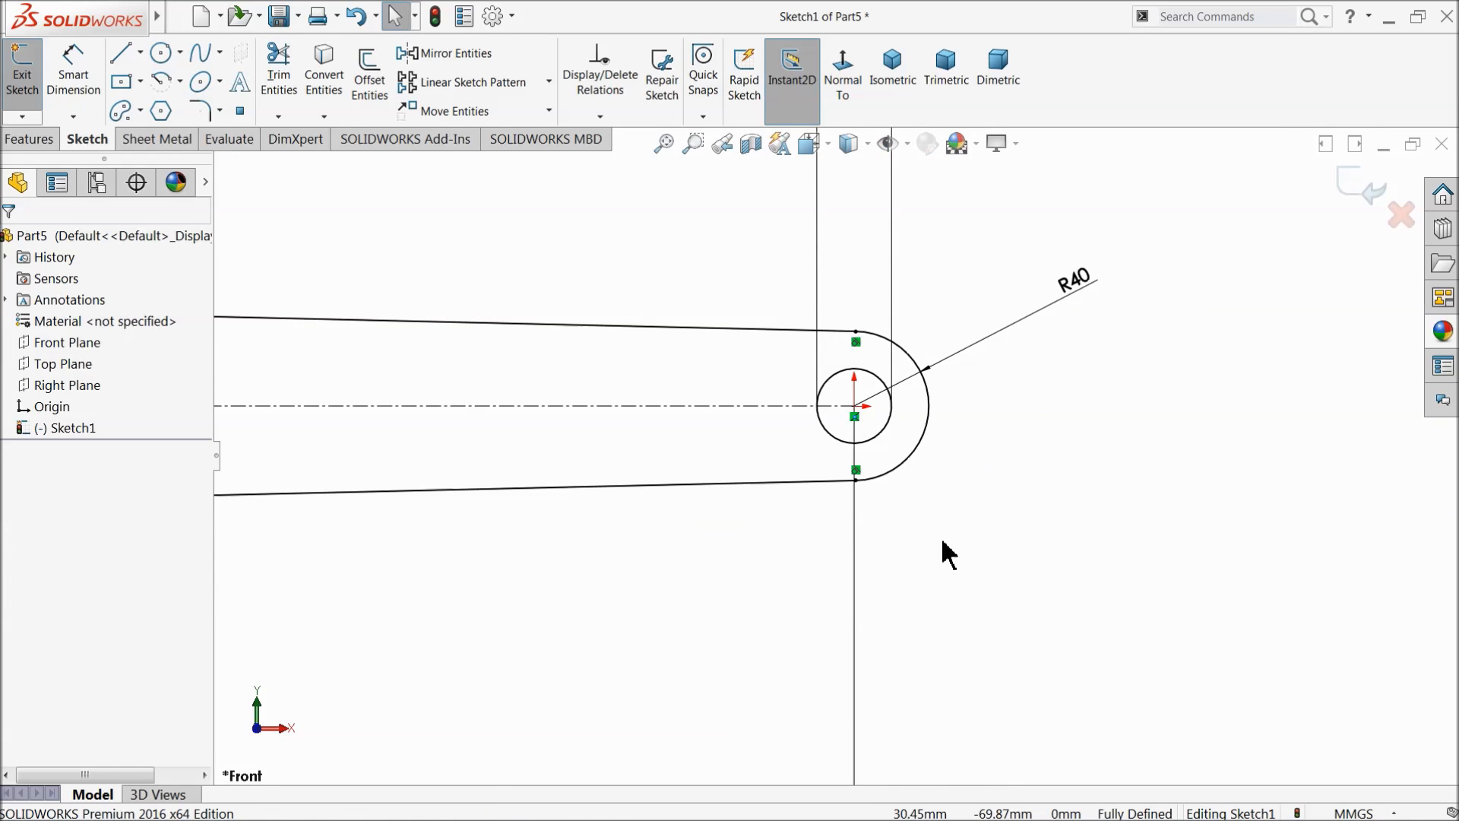
scroll(790, 562, "up", 4)
scroll(804, 414, "down", 5)
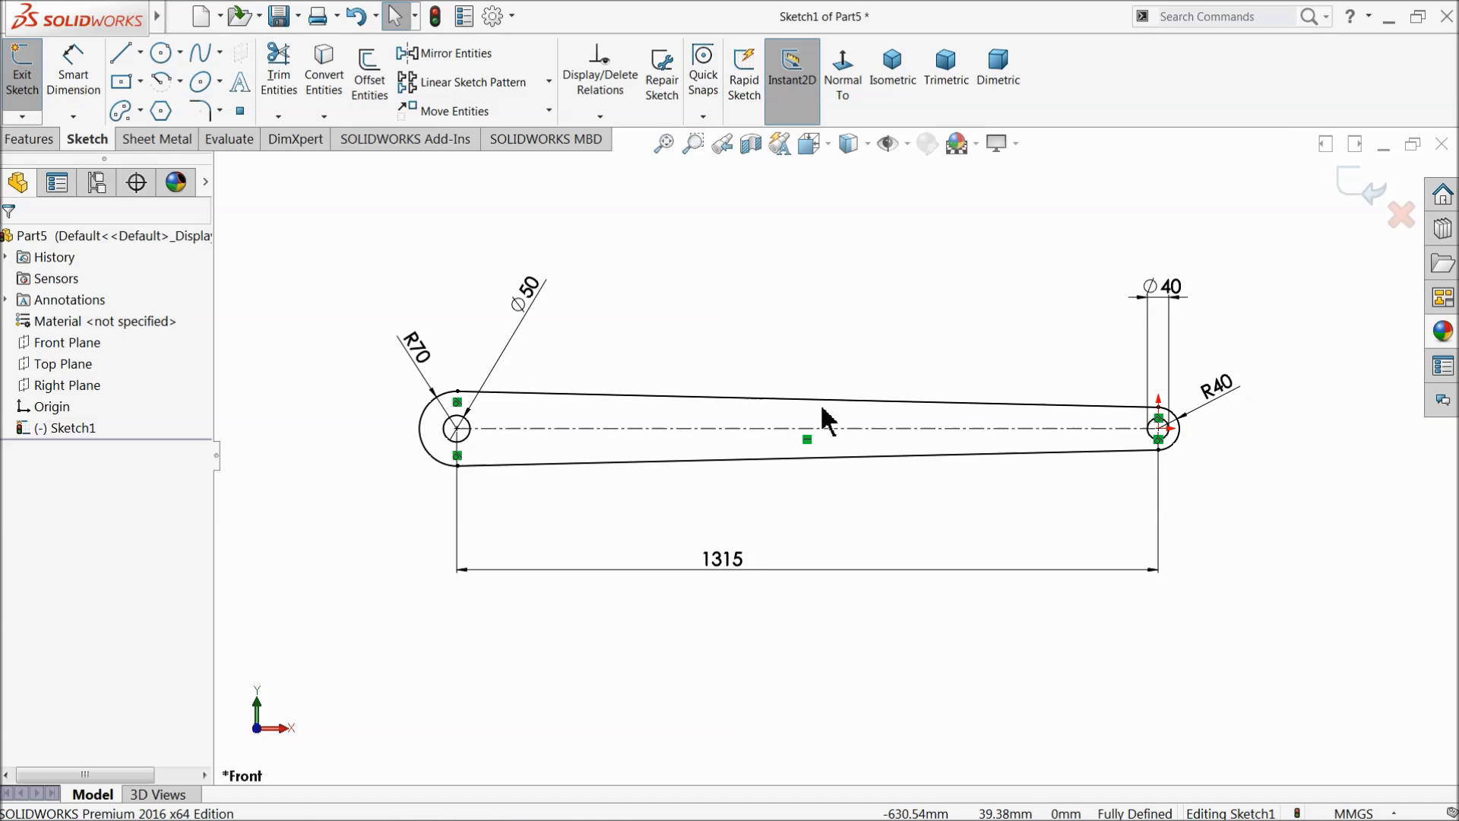
left_click(29, 138)
left_click(30, 76)
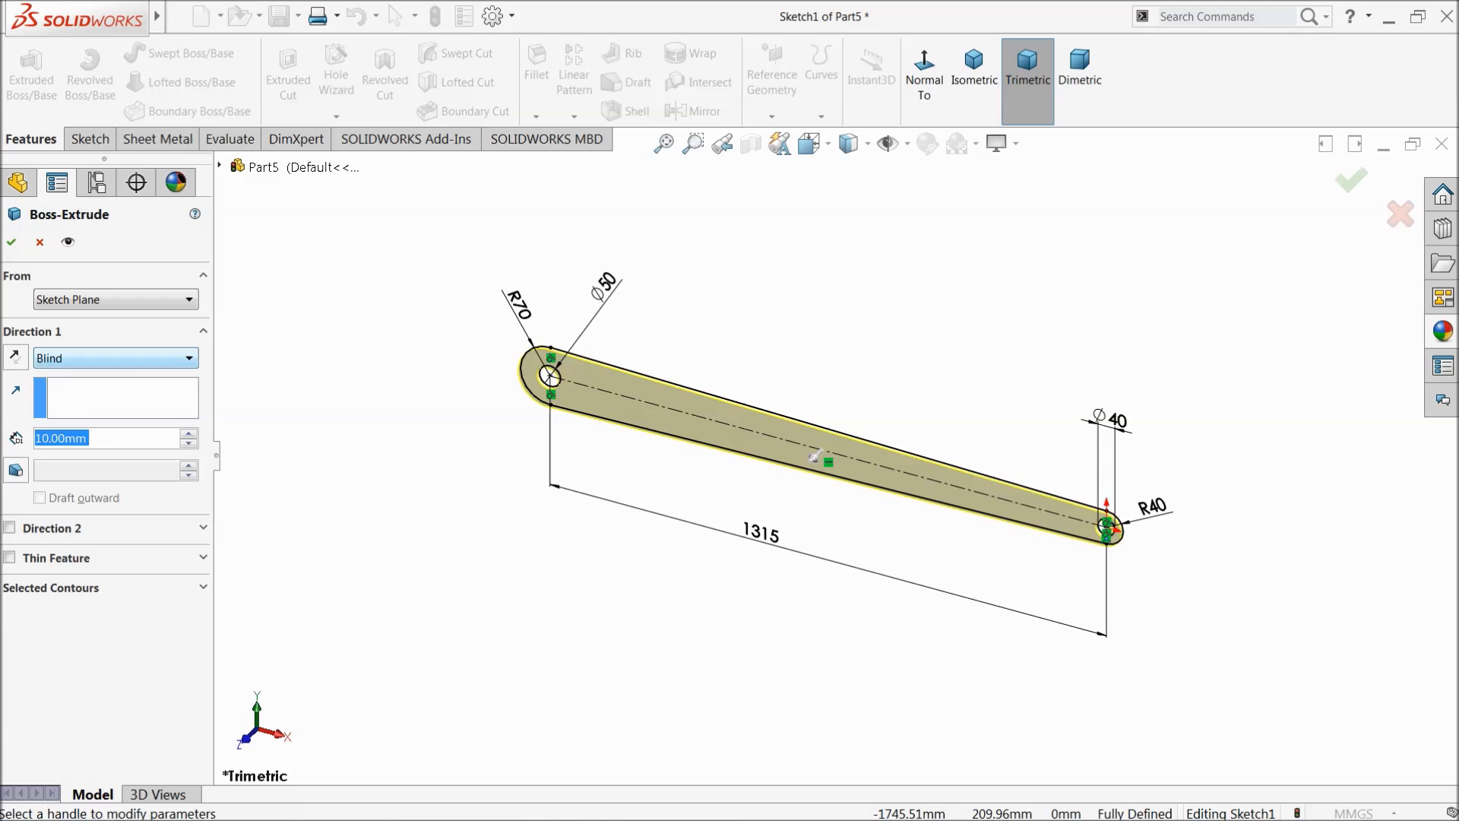
type("80")
key("Return")
scroll(700, 466, "down", 3)
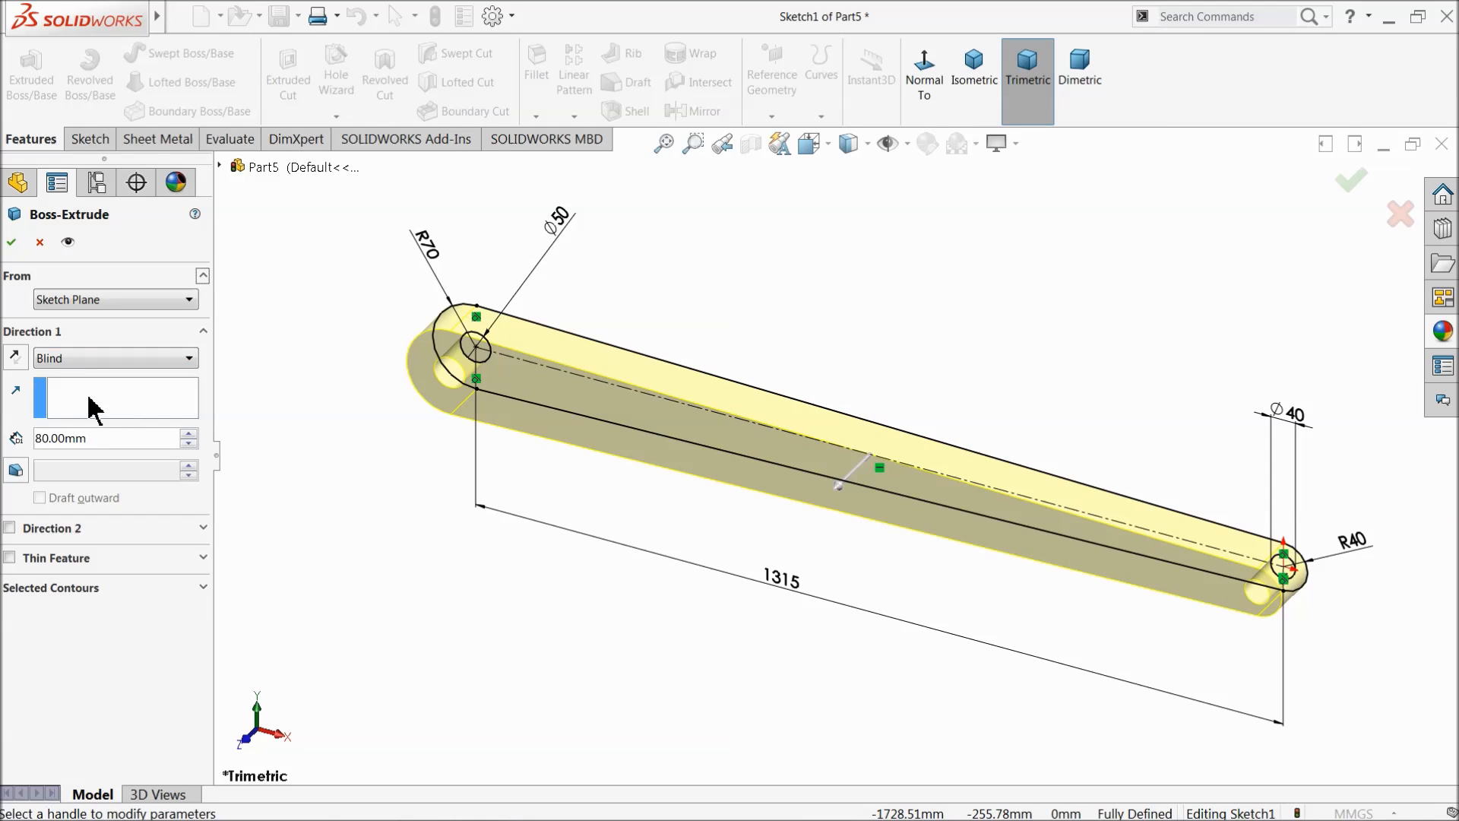
left_click(66, 360)
left_click(80, 466)
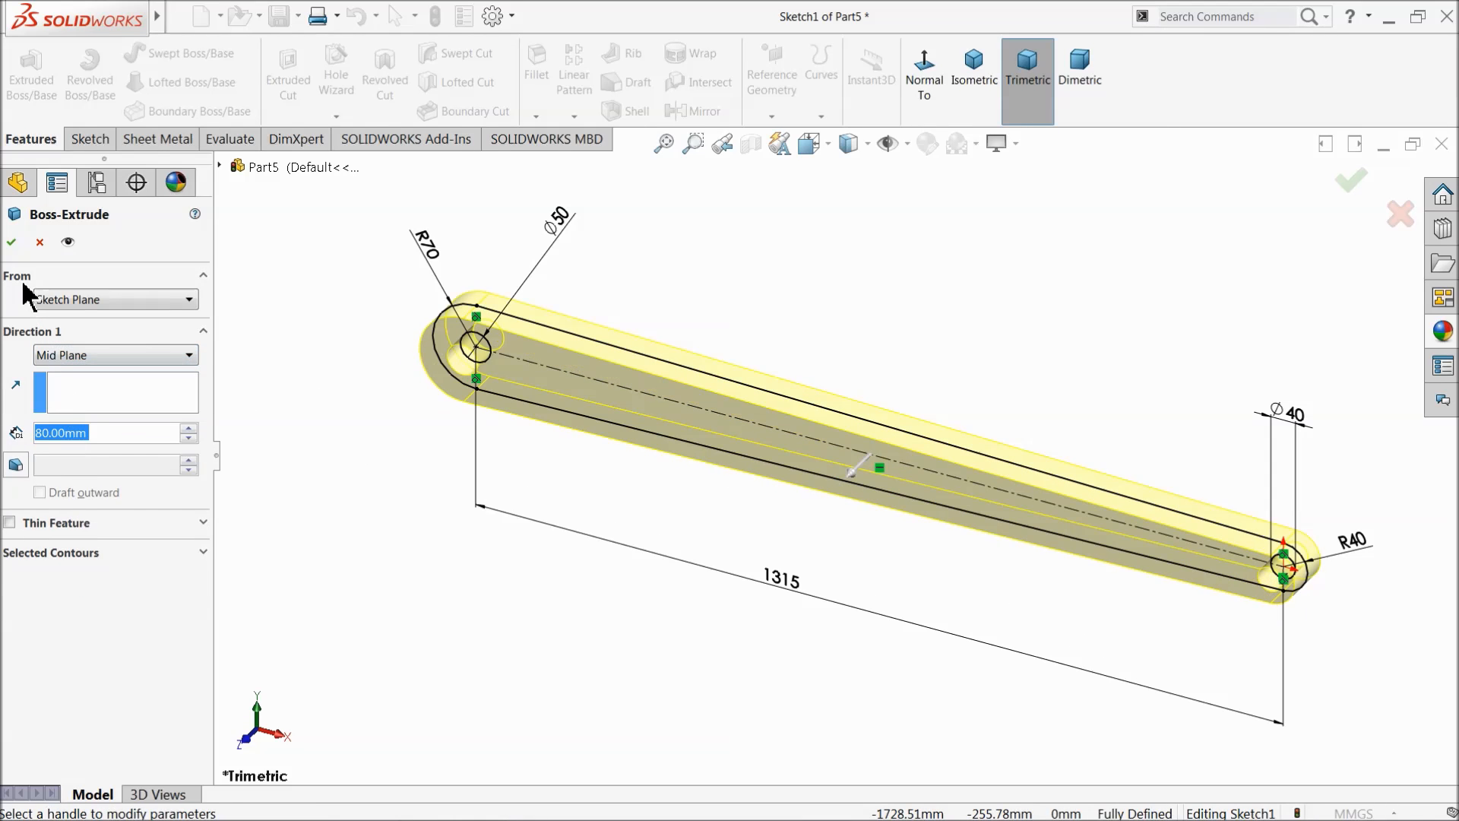
left_click(12, 241)
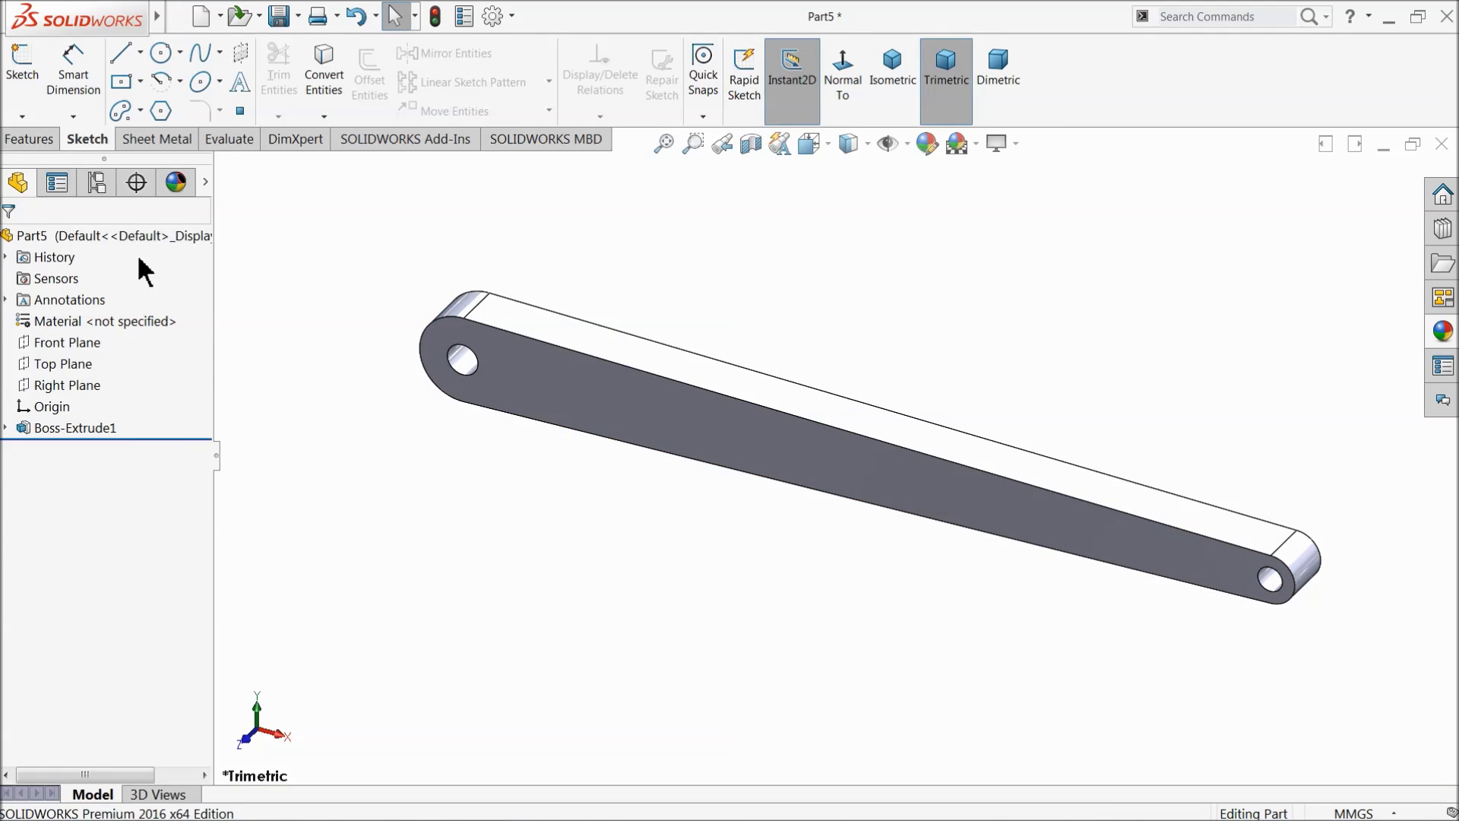
Step: Apply a yellow-orange colour to the whole arm part with RGB values 255, 200, 0
left_click(928, 144)
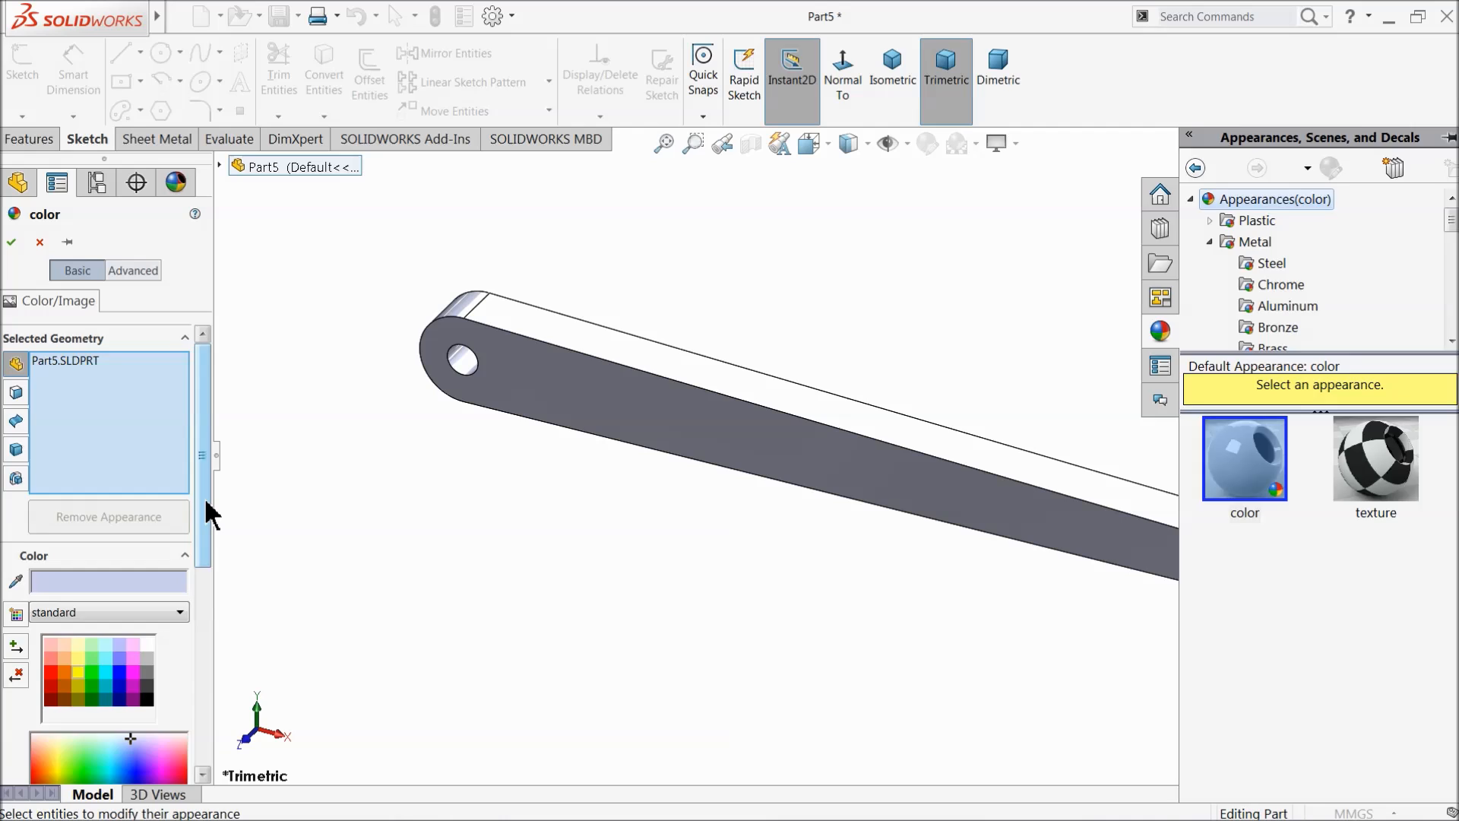
left_click_drag(206, 501, 192, 627)
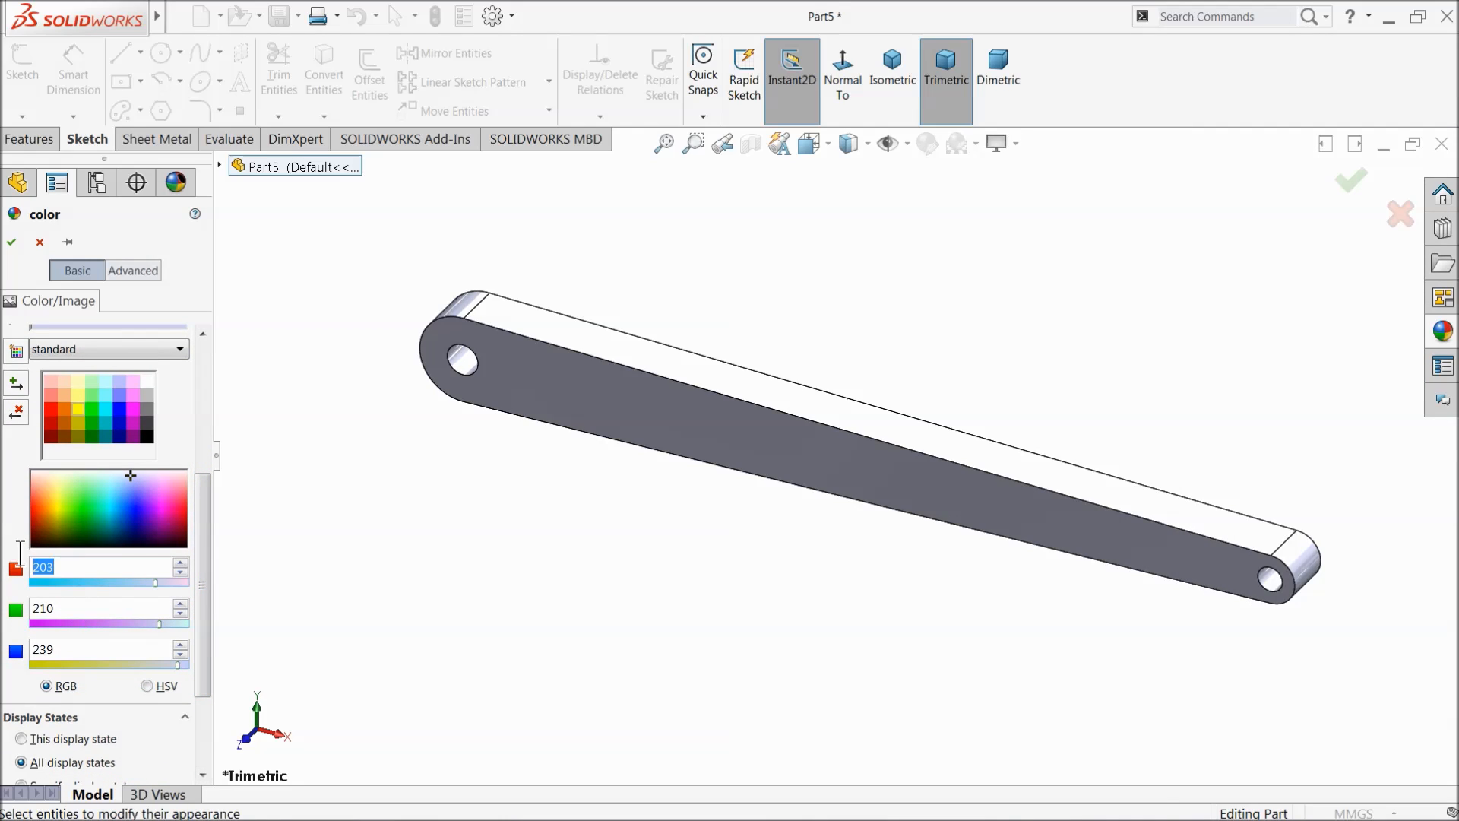
left_click(121, 602)
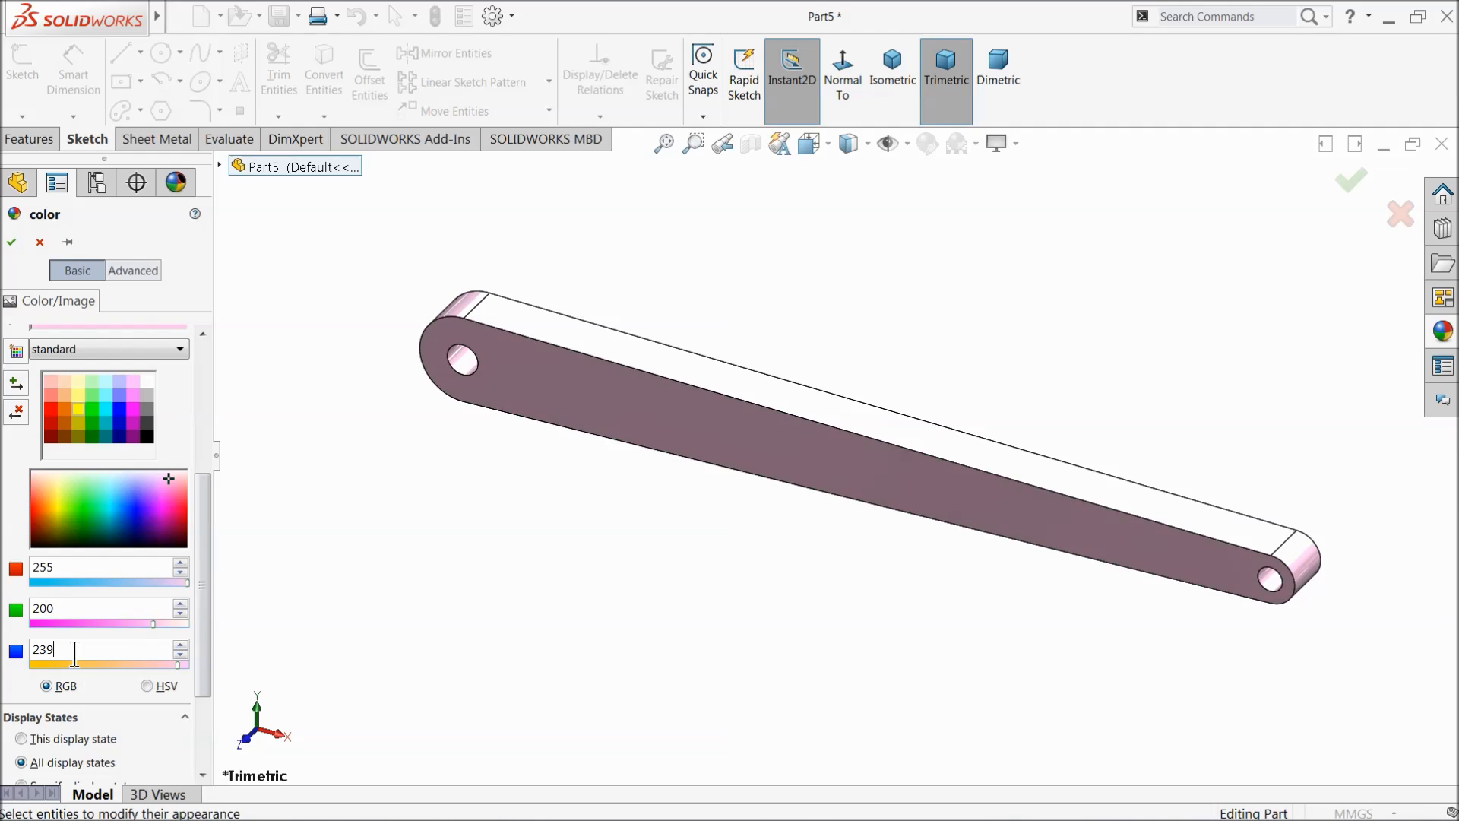
left_click(325, 588)
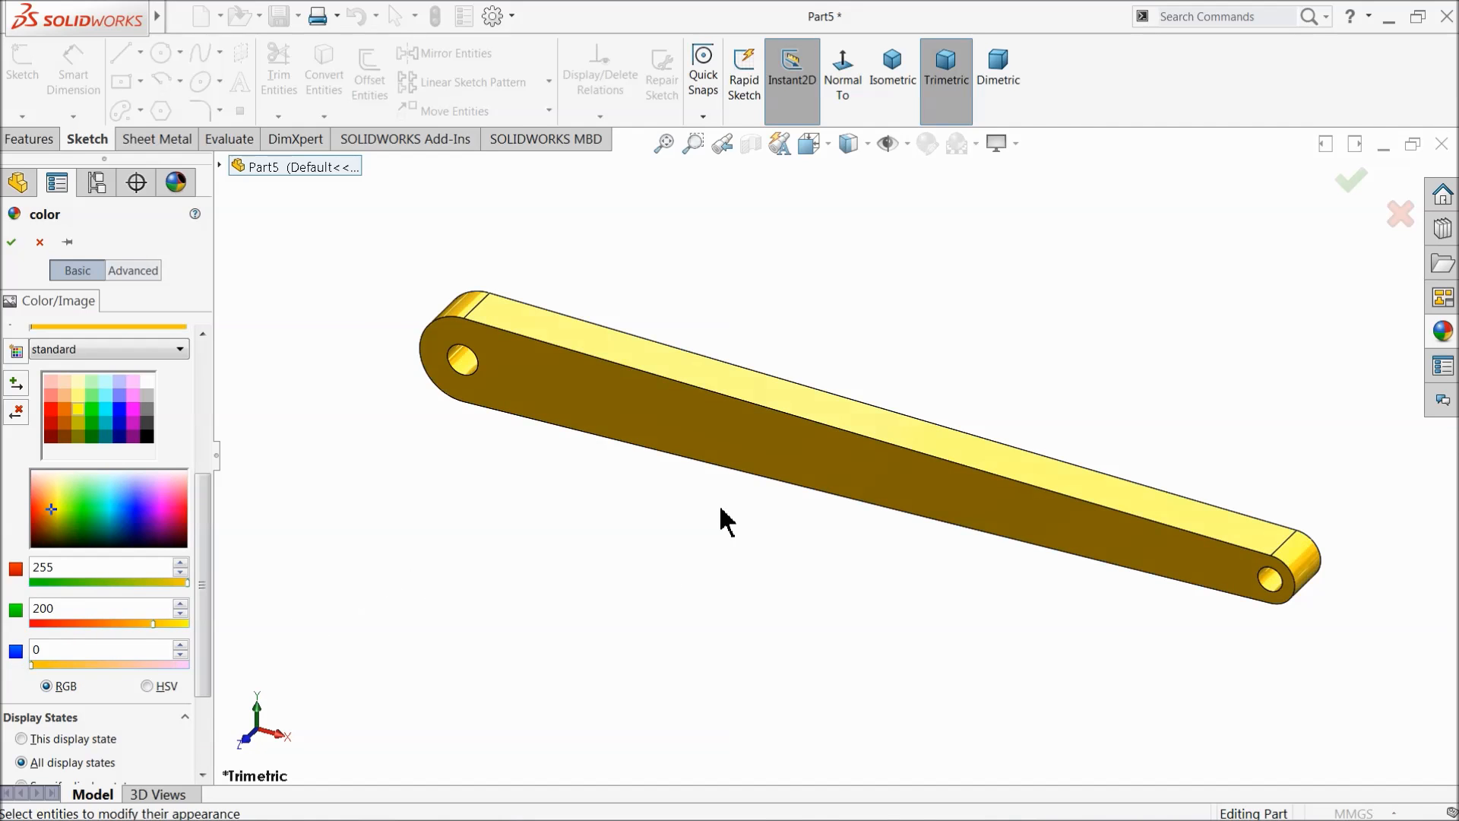
scroll(760, 418, "down", 2)
left_click(13, 243)
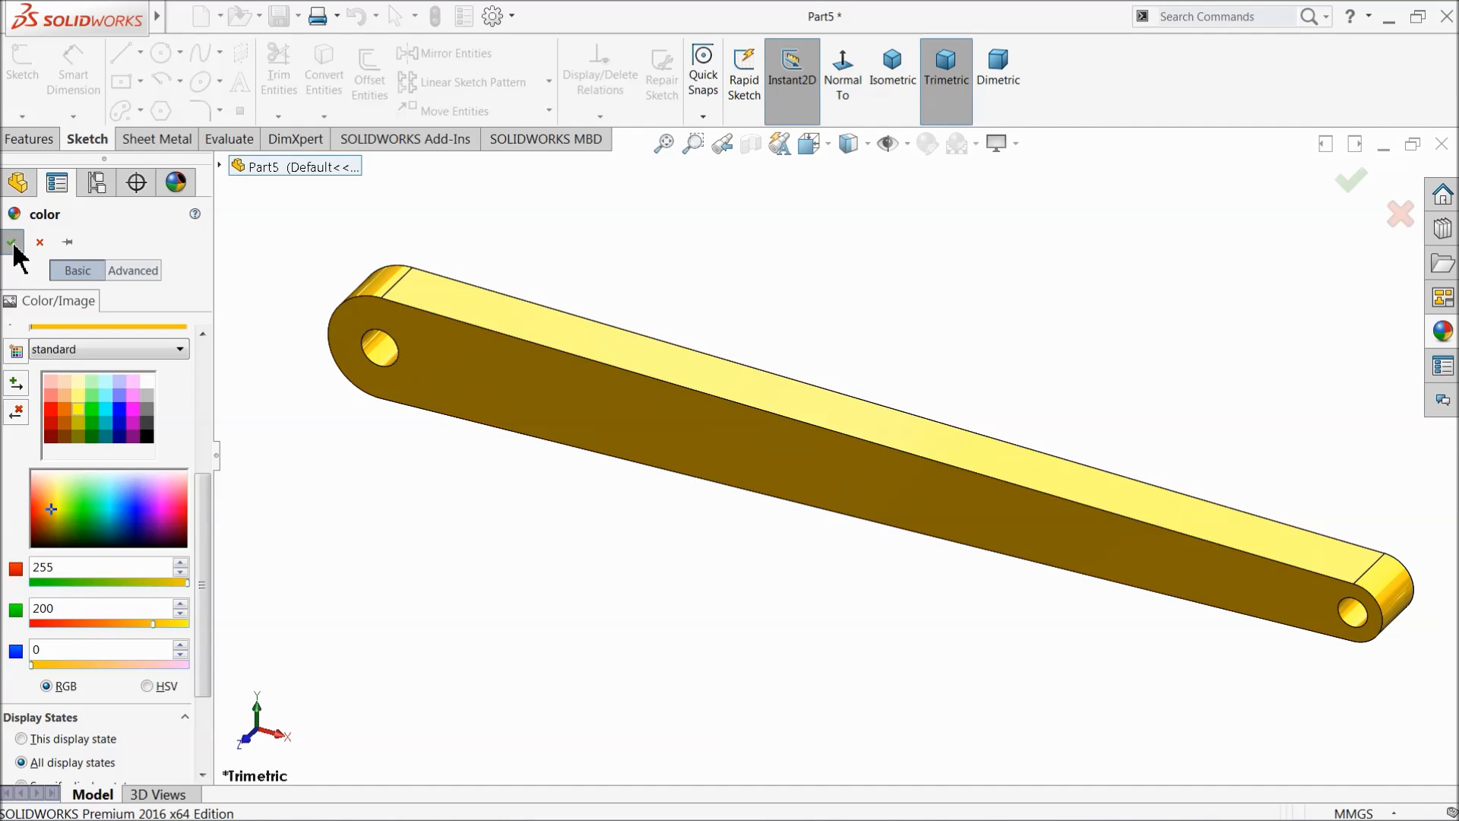
Step: Save the arm part in the BobCat folder under the file name 13.lifting arm-2
mouse_move(338, 446)
middle_mouse_down()
mouse_move(351, 310)
mouse_move(336, 415)
mouse_move(349, 417)
mouse_move(326, 420)
middle_mouse_up()
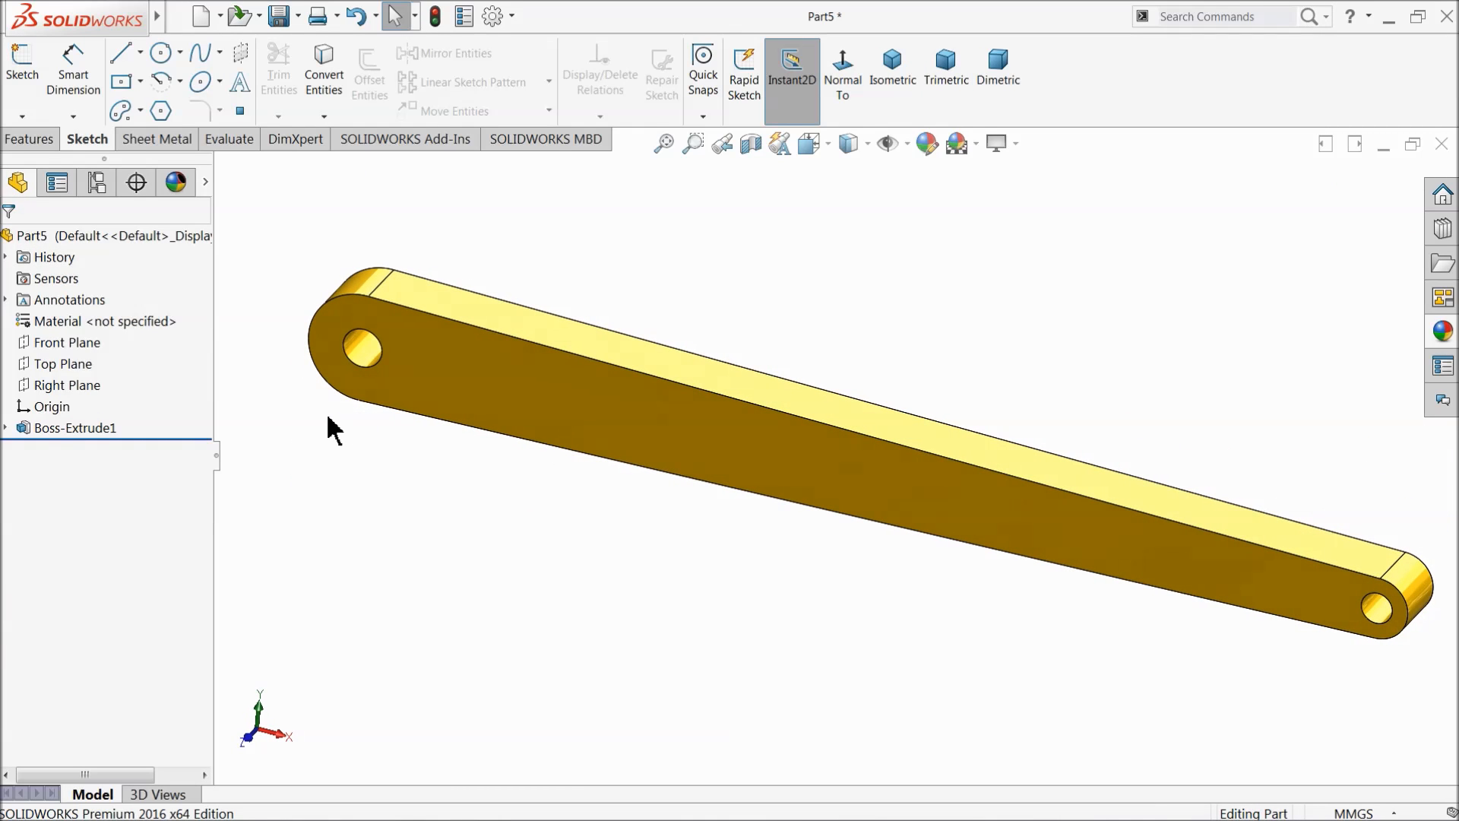
left_click(280, 15)
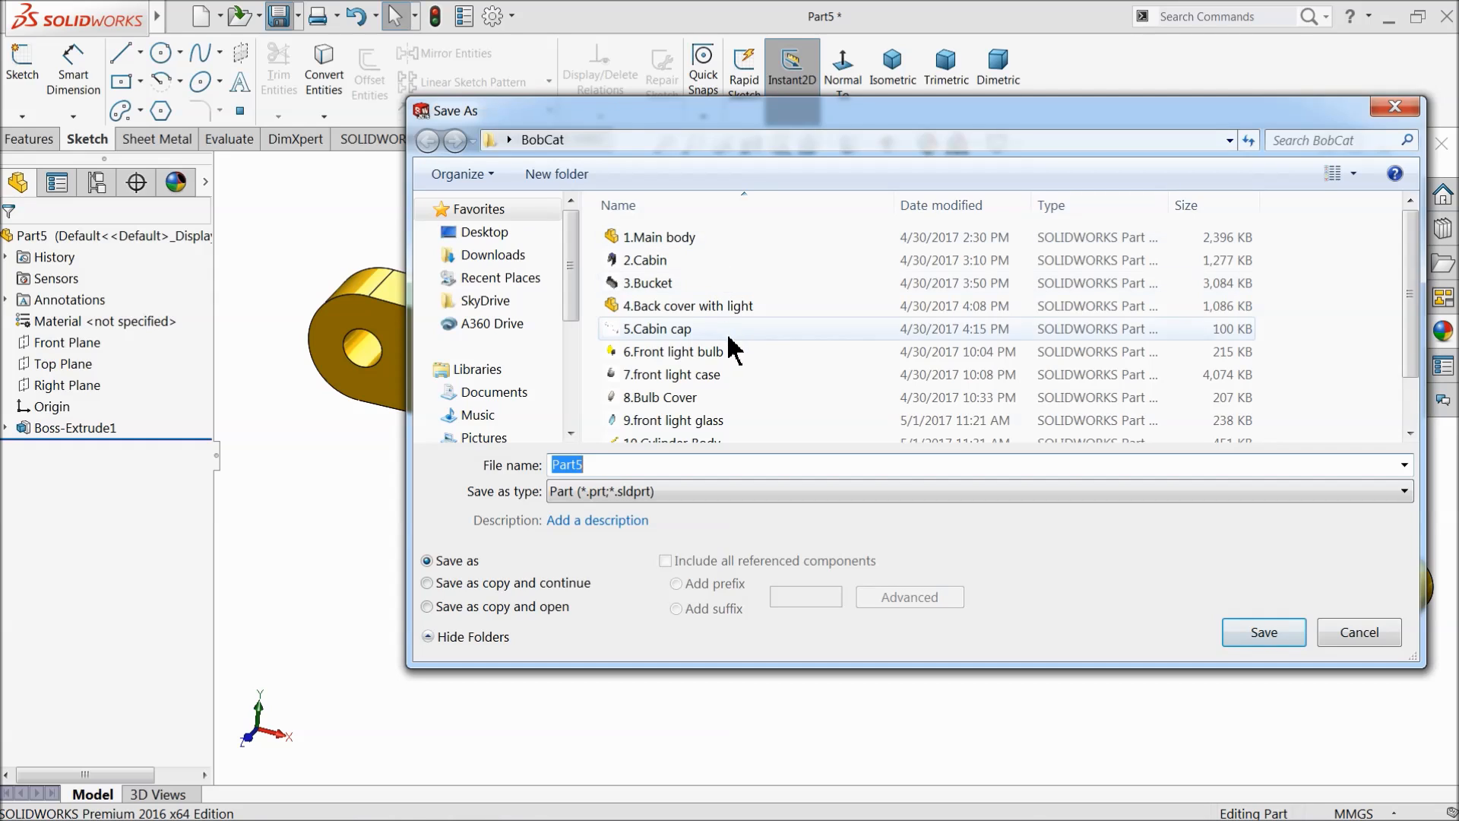
left_click_drag(1411, 328, 1402, 395)
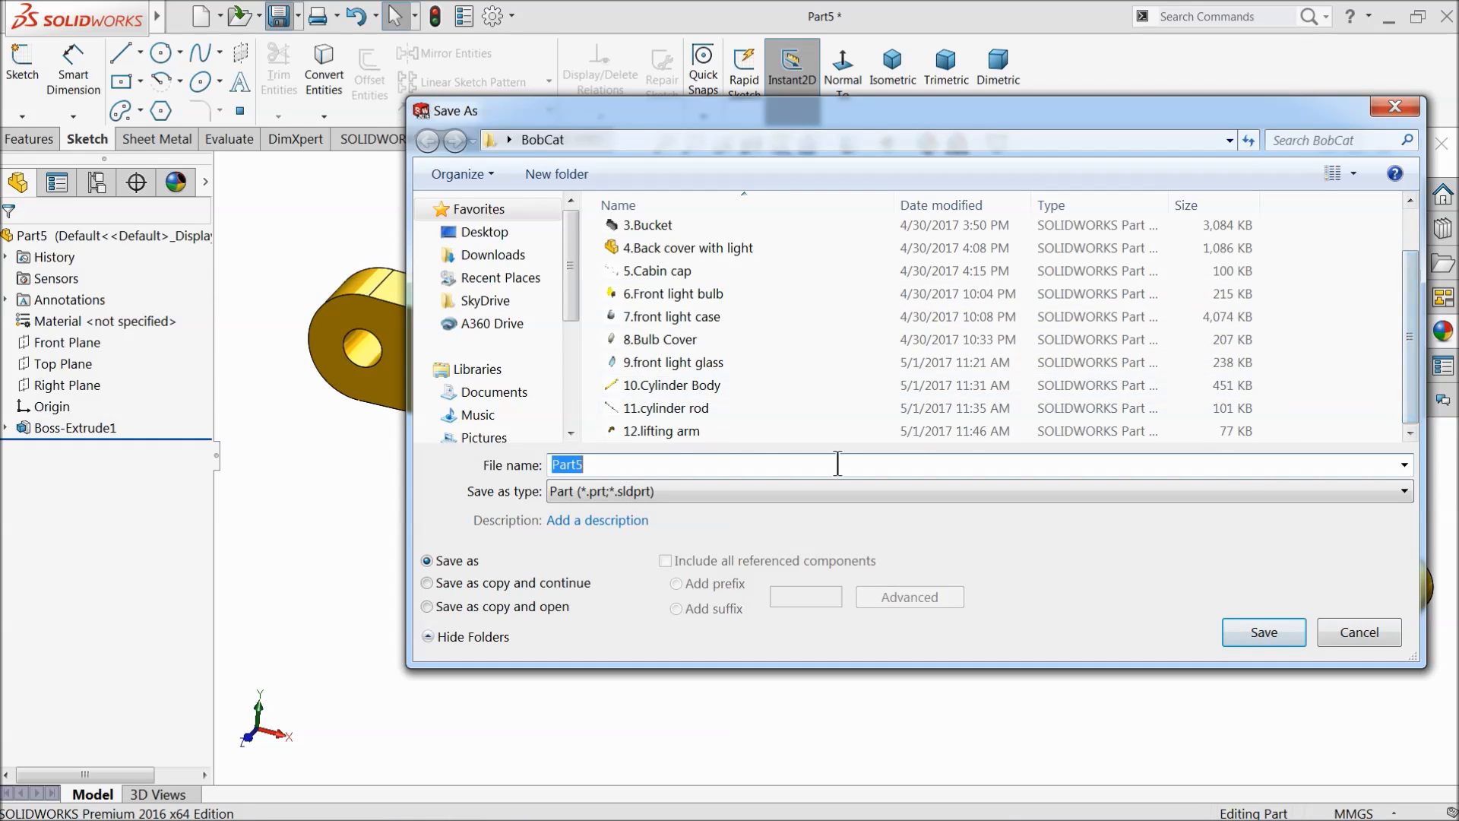
type("13.lifting arm-2")
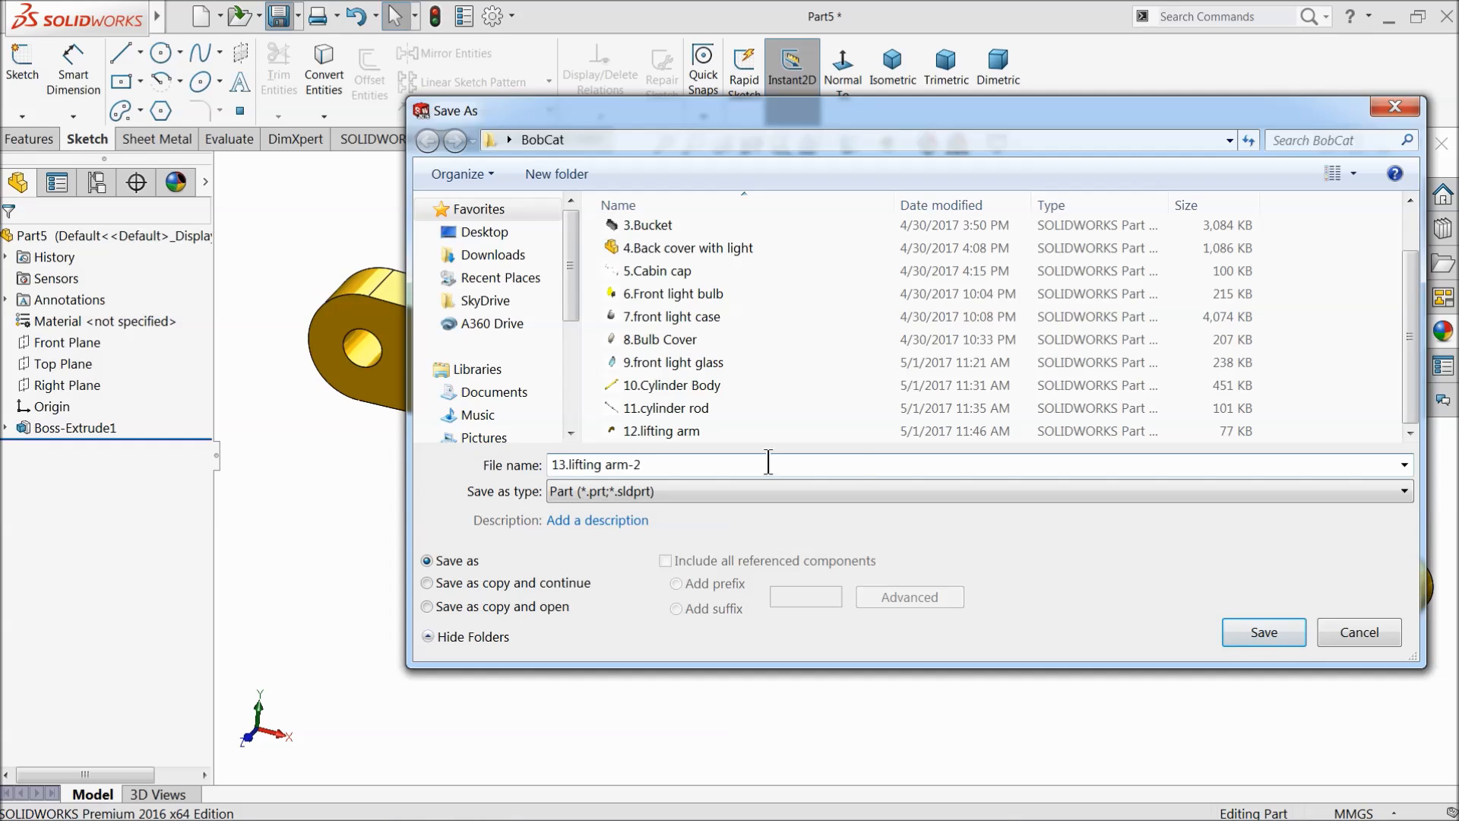
left_click(1249, 634)
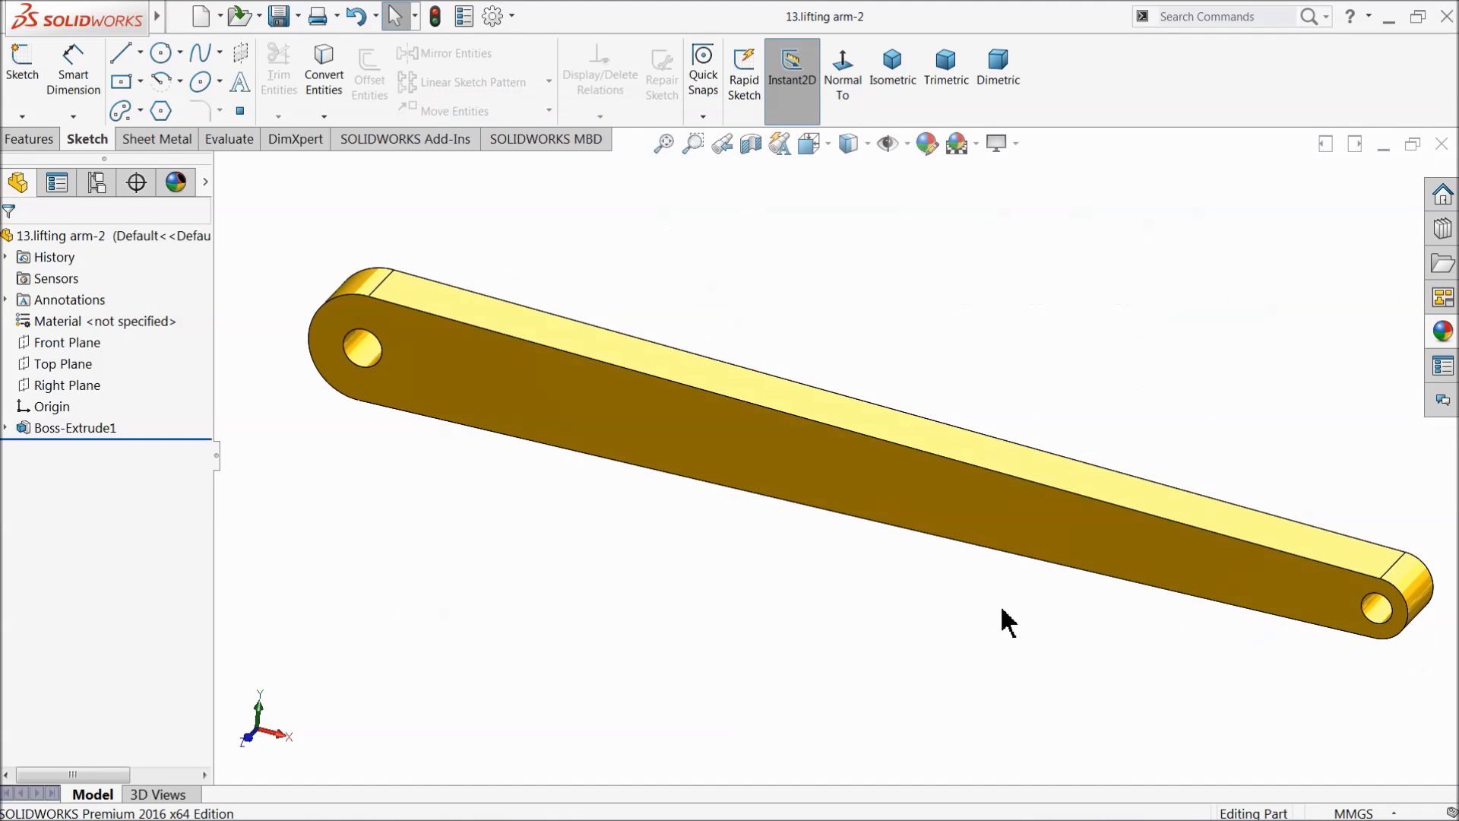
mouse_move(598, 549)
middle_mouse_down()
mouse_move(609, 505)
mouse_move(593, 541)
middle_mouse_up()
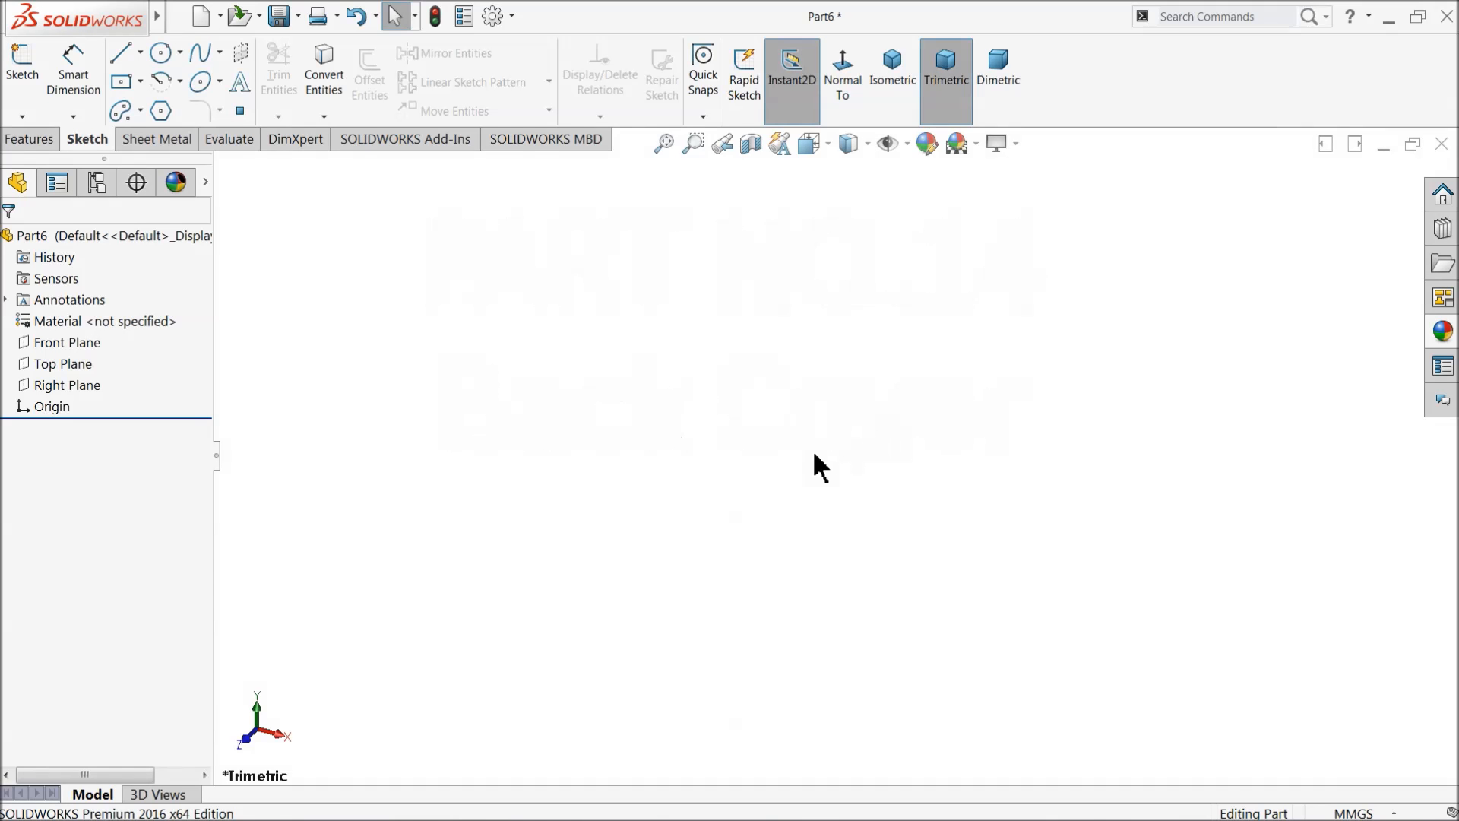
Step: Sketch on the Front Plane of the new part a horizontal line about 83 mm leftward from the origin, continued by a line slanting down-left
left_click(32, 343)
left_click(38, 321)
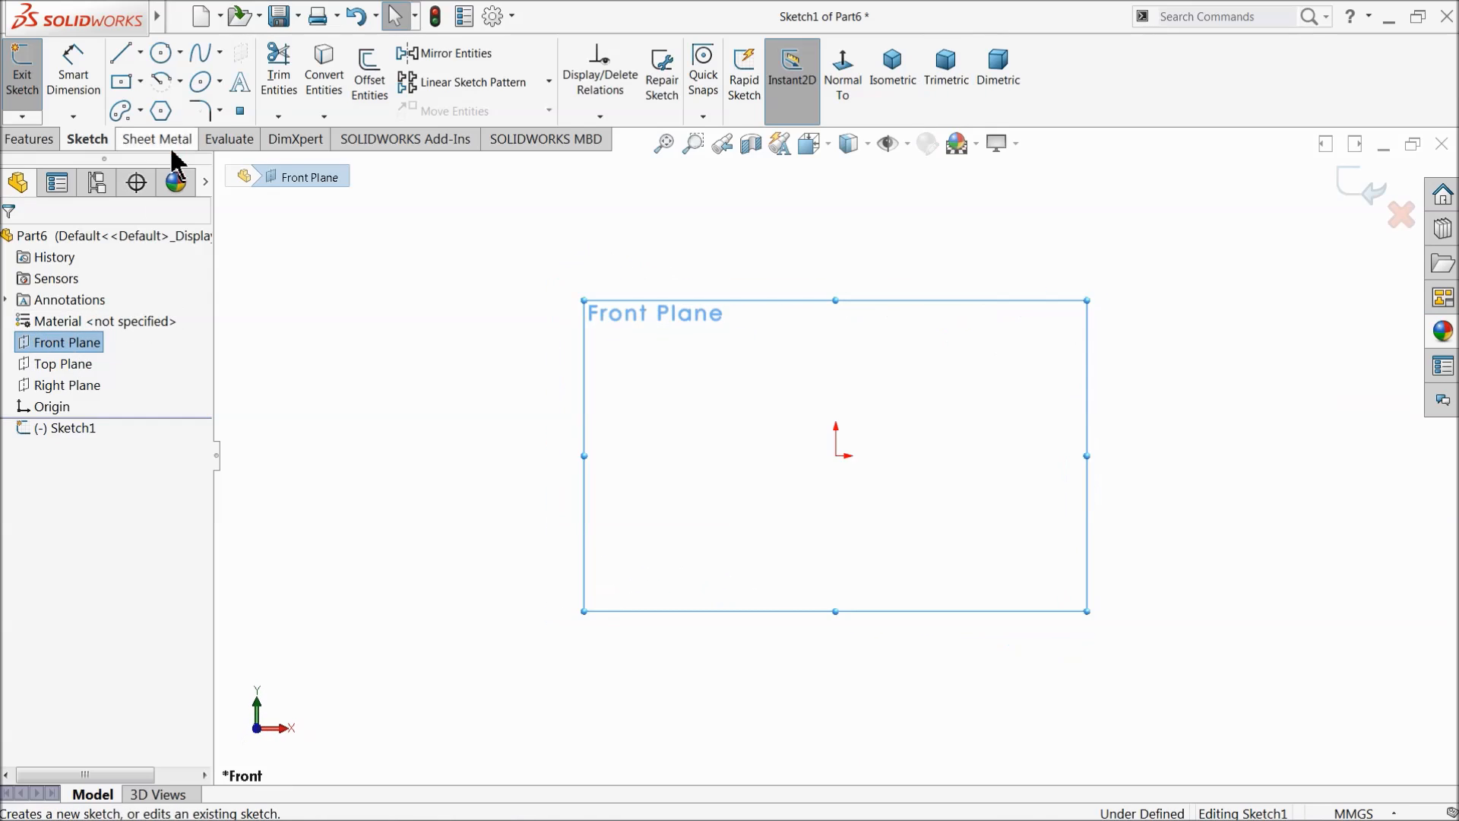
left_click(122, 53)
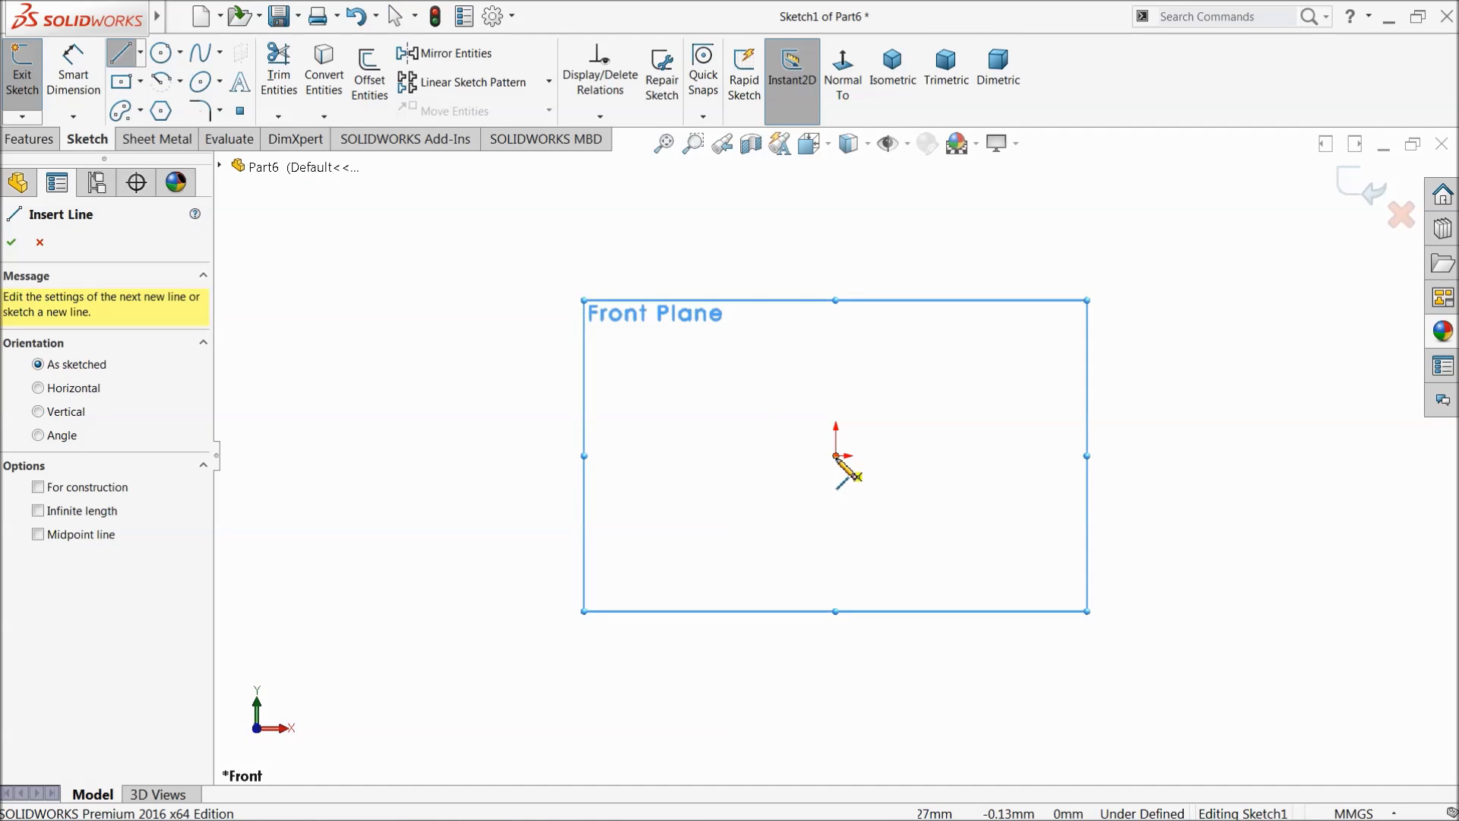
left_click(836, 456)
left_click(601, 456)
key("z")
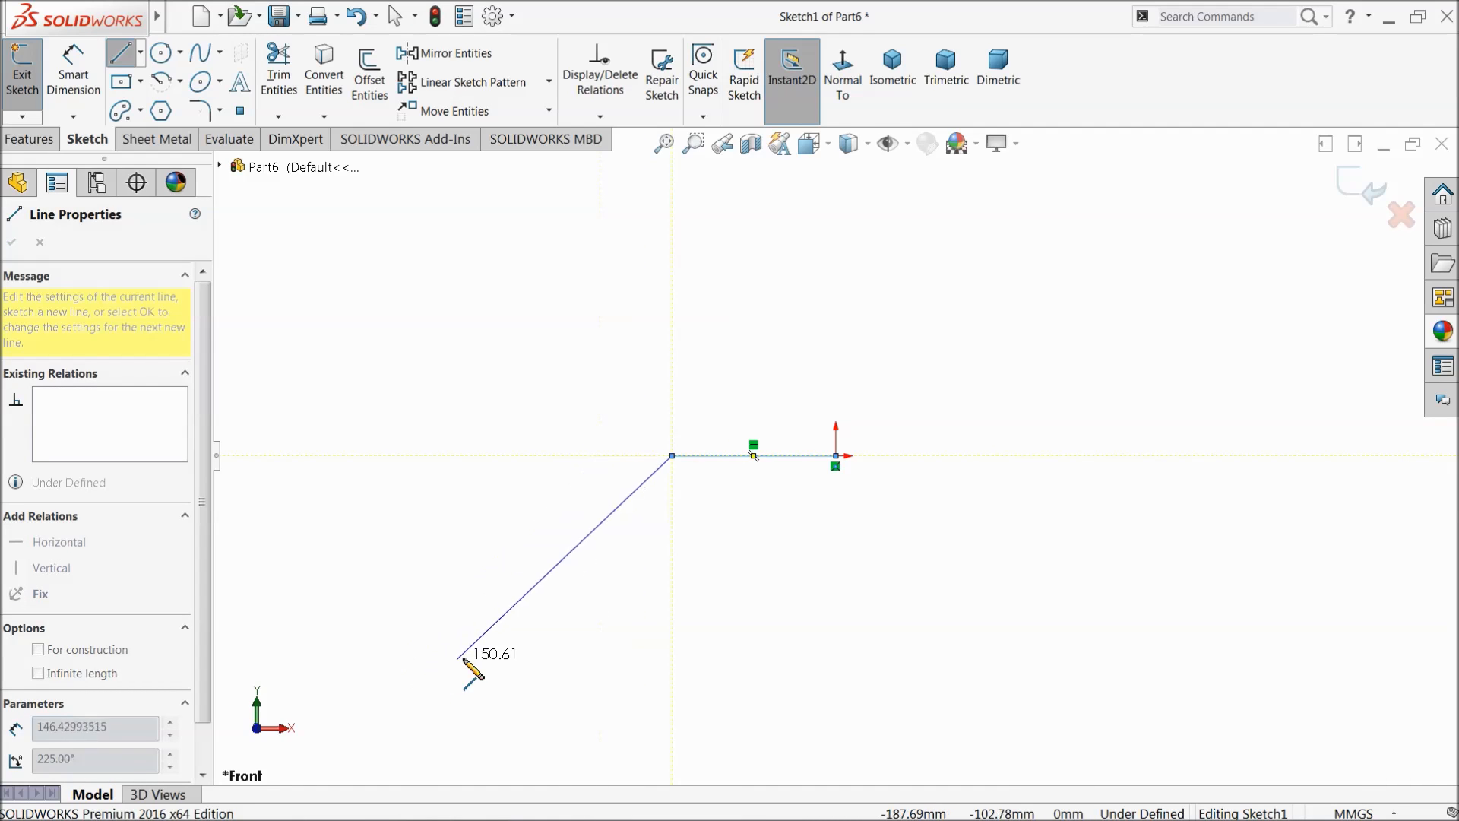
left_click(494, 659)
right_click(506, 393)
left_click(560, 417)
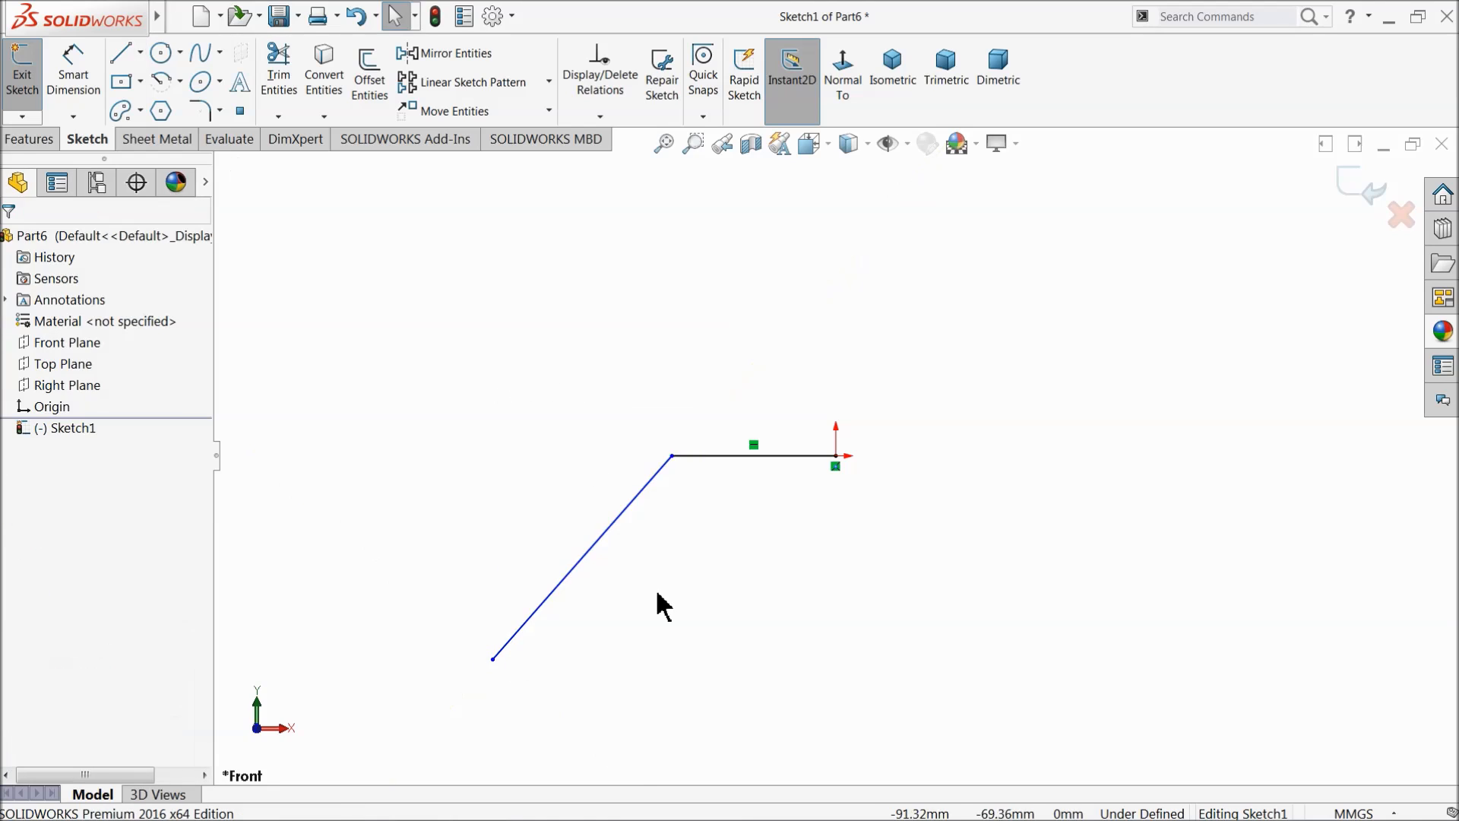
Step: Round the corner between the horizontal and slanted lines with a 100 mm sketch fillet
key("f")
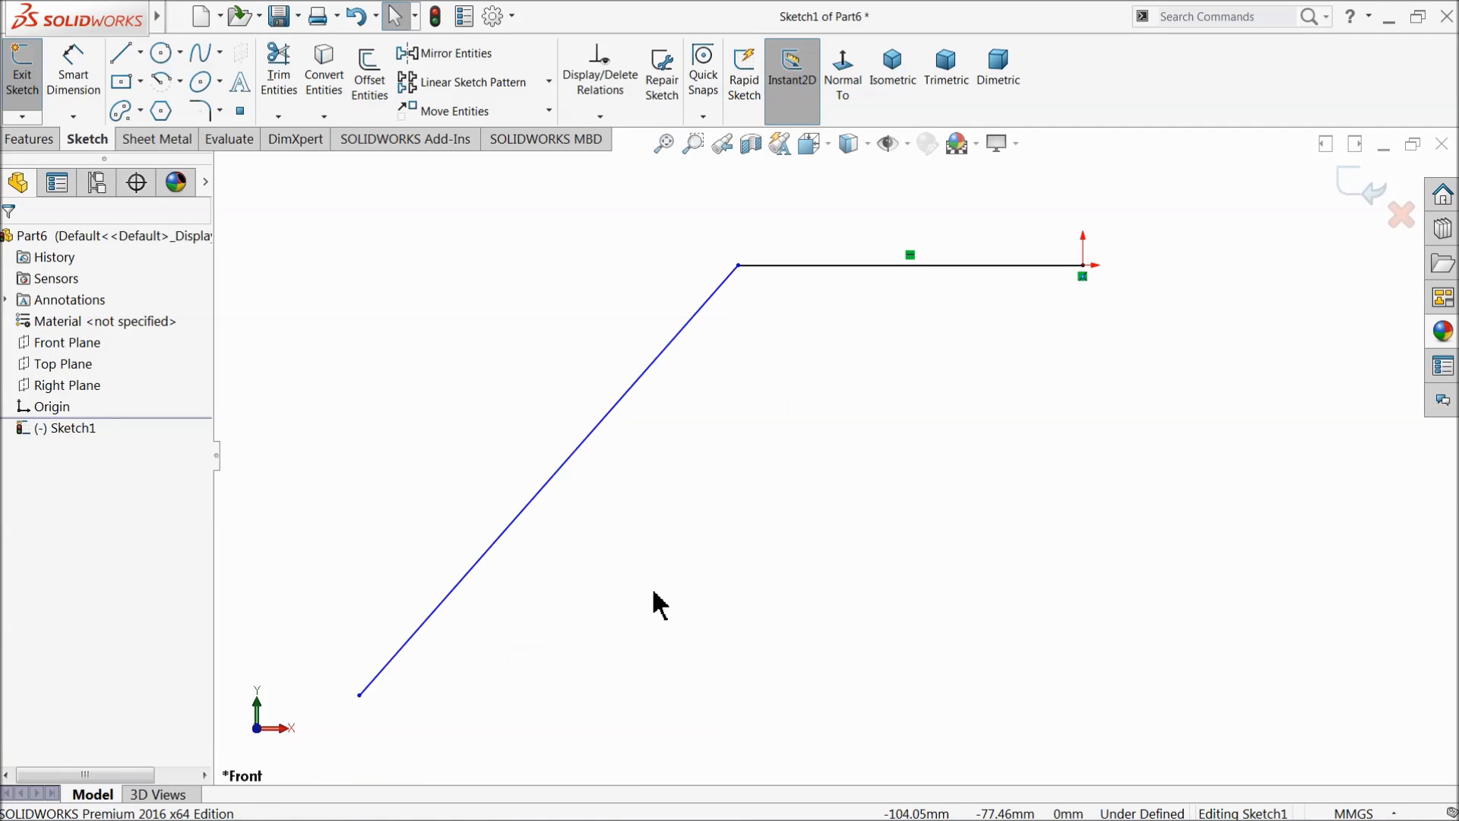
left_click(199, 112)
type("100.00mm")
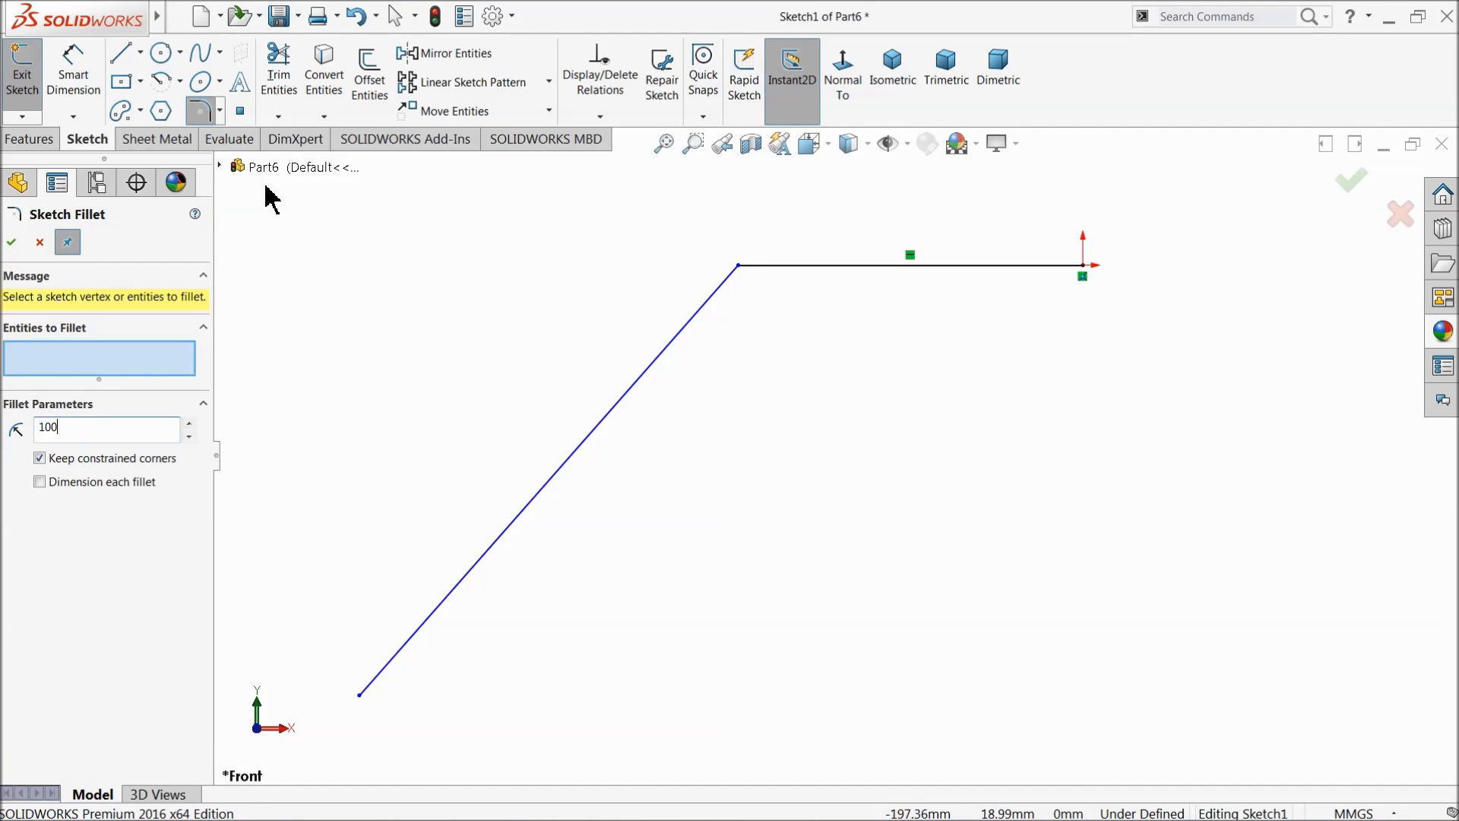
left_click(740, 273)
left_click(11, 242)
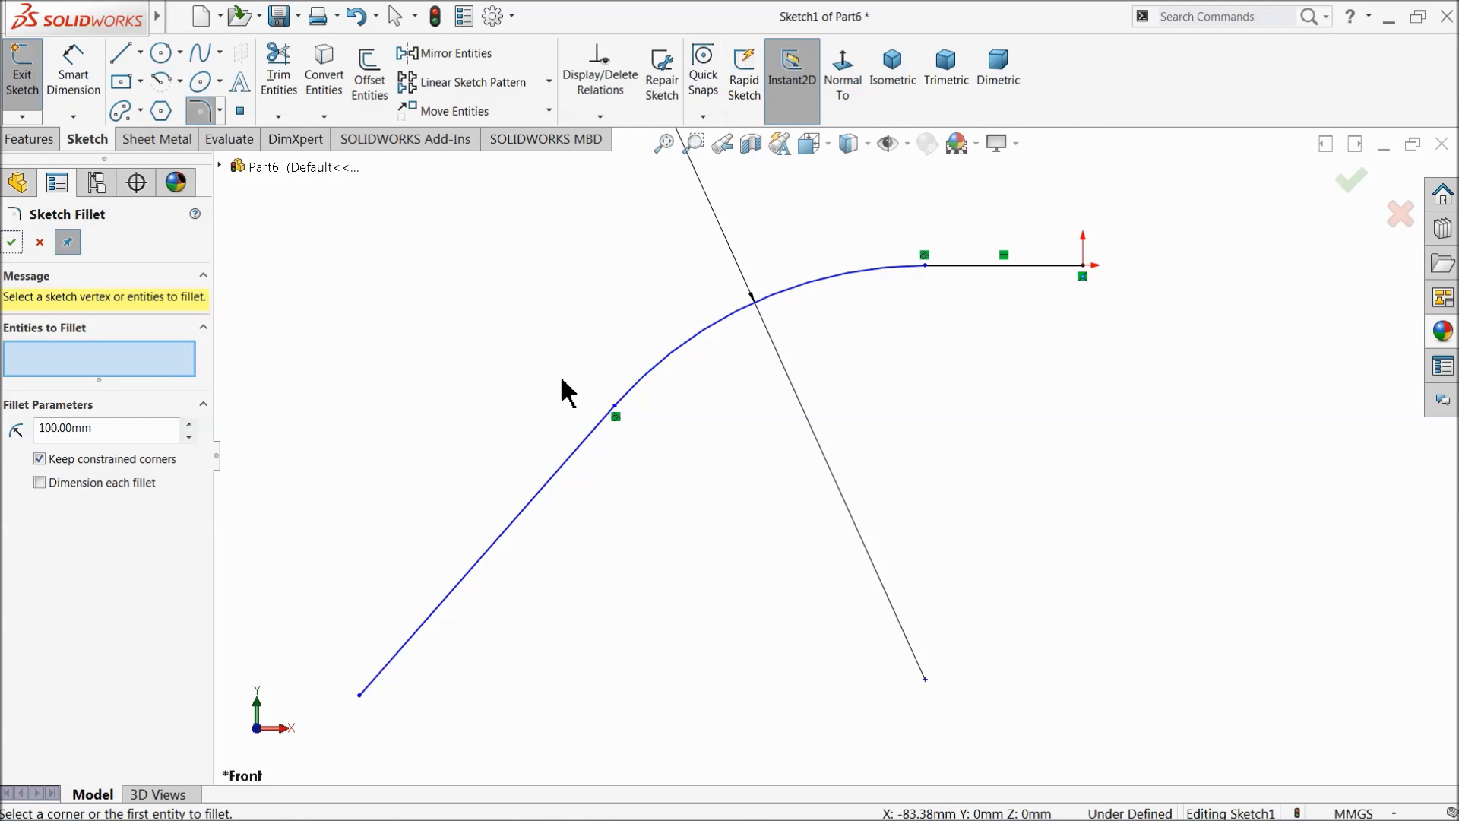
Step: Lengthen the slanted line to about 168 mm and the horizontal line to about 56 mm by moving their ends
scroll(578, 410, "up", 5)
scroll(731, 485, "down", 3)
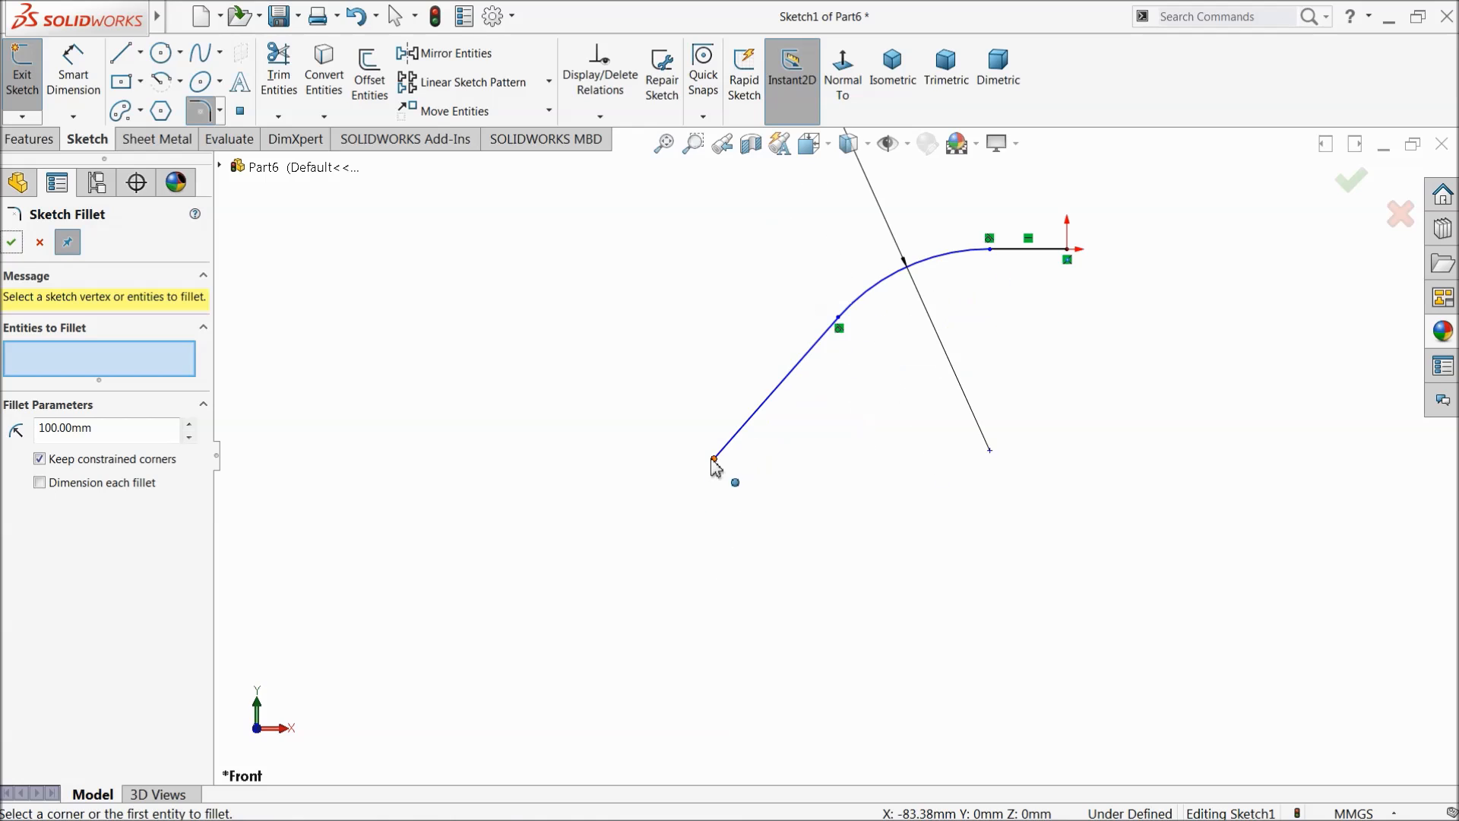
left_click_drag(712, 458, 602, 646)
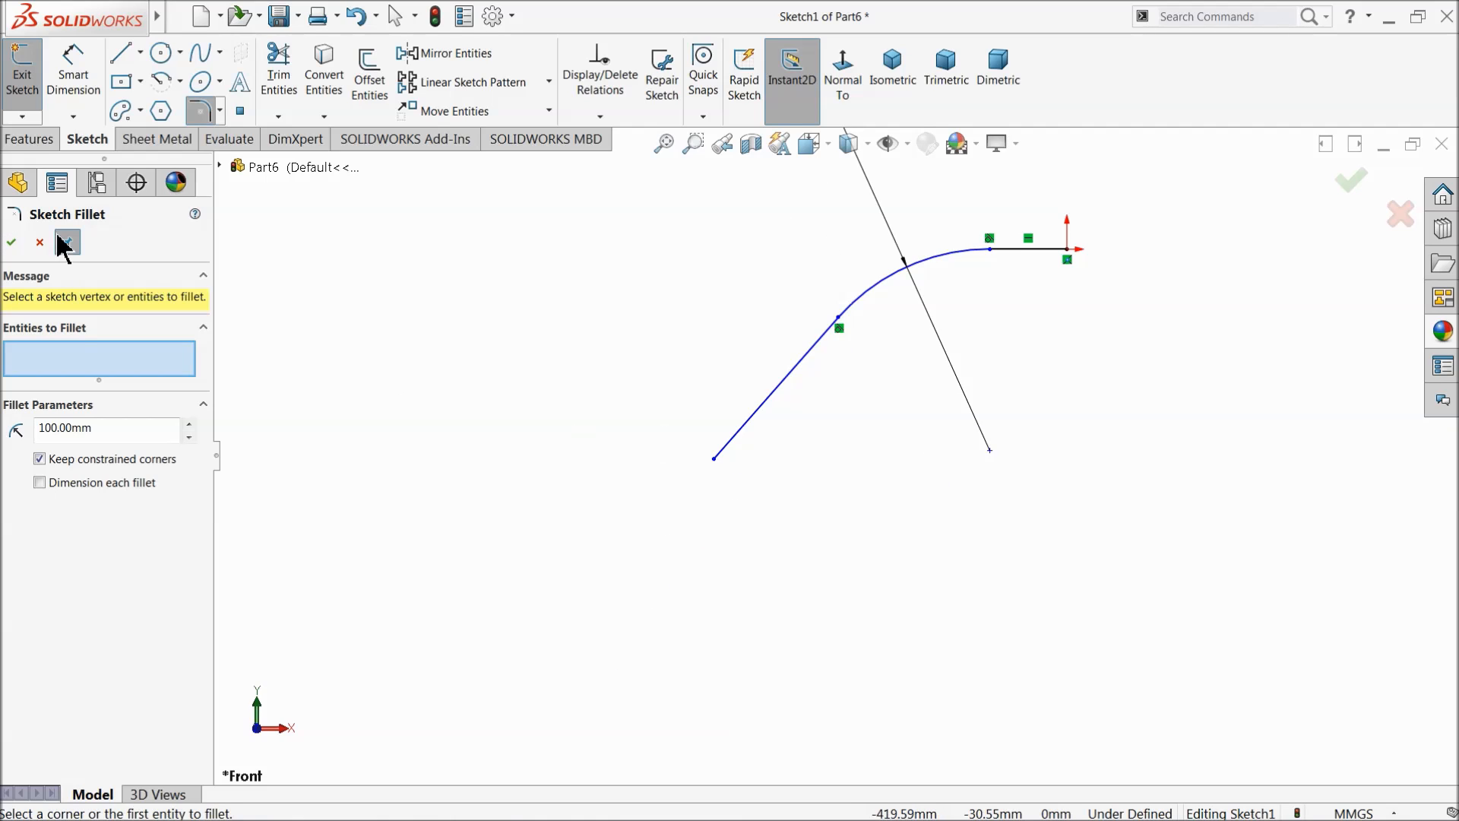
left_click(15, 244)
mouse_move(713, 459)
left_mouse_down()
mouse_move(630, 536)
mouse_move(591, 630)
mouse_move(627, 642)
mouse_move(606, 640)
left_mouse_up()
left_click_drag(991, 250, 957, 258)
left_click(733, 254)
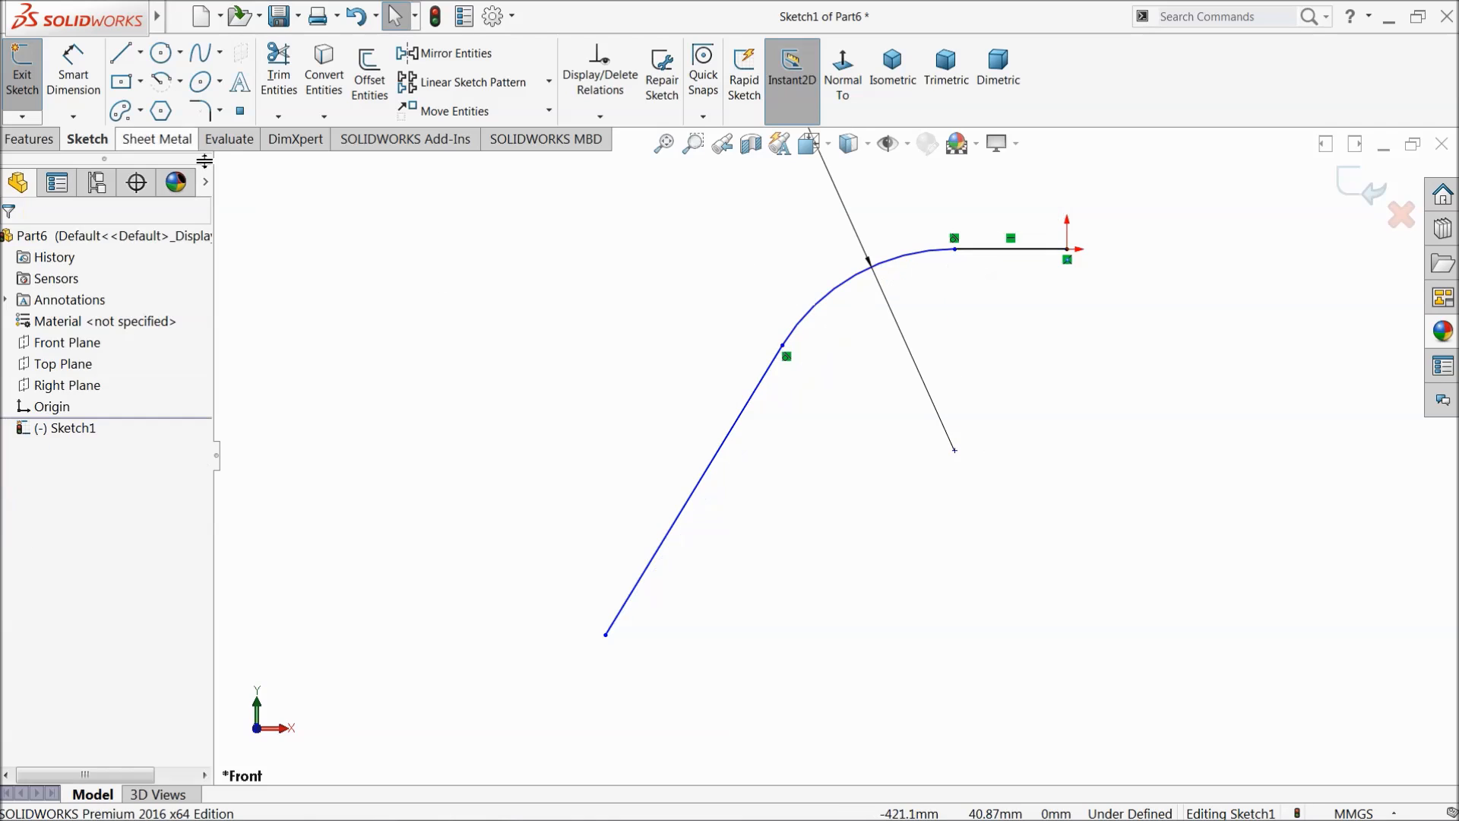
Step: Dimension the horizontal line's length to 205.95 mm
left_click(86, 86)
scroll(870, 271, "up", 3)
scroll(943, 304, "down", 3)
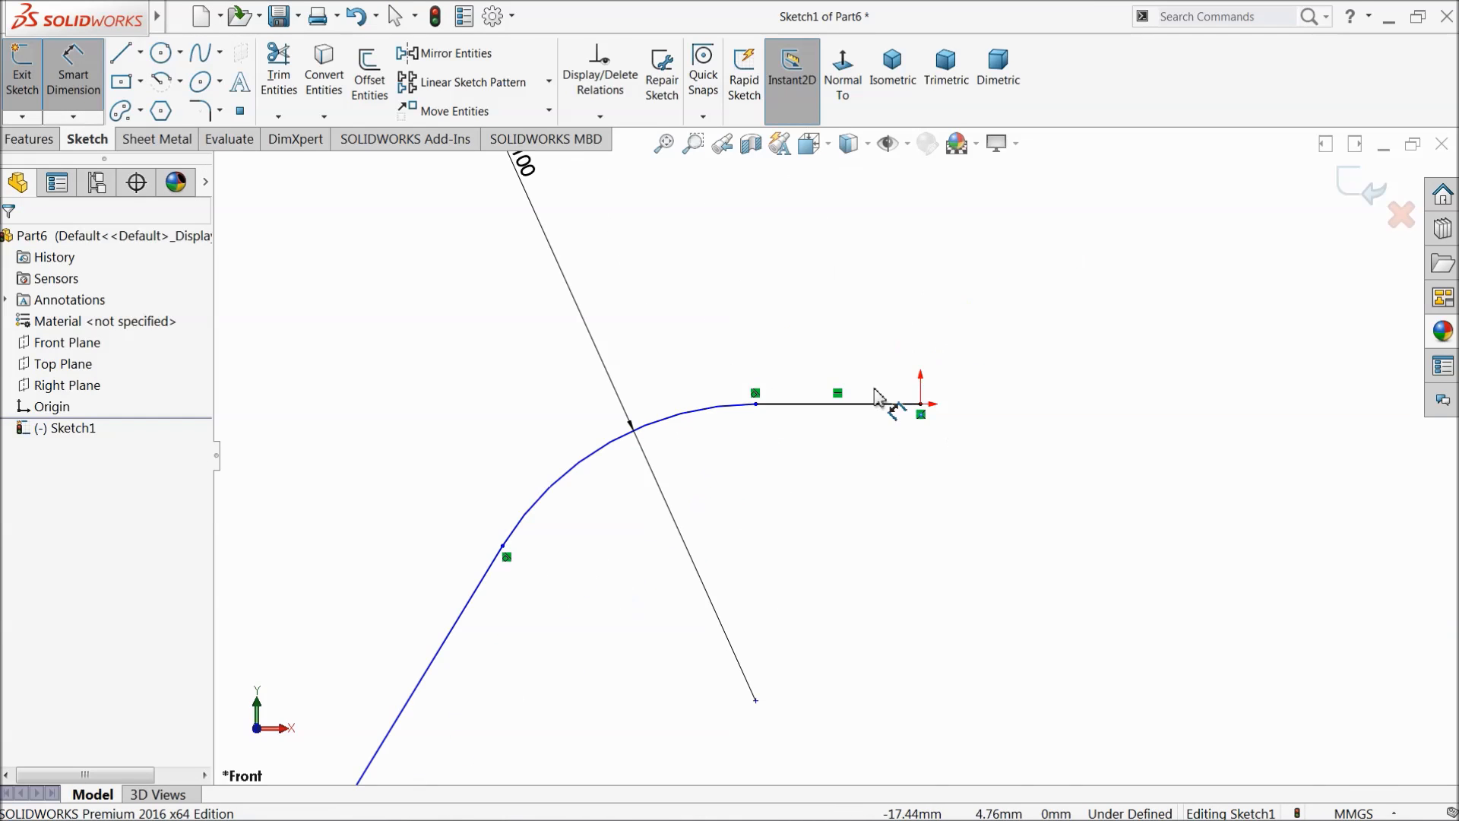
left_click(854, 407)
left_click(843, 316)
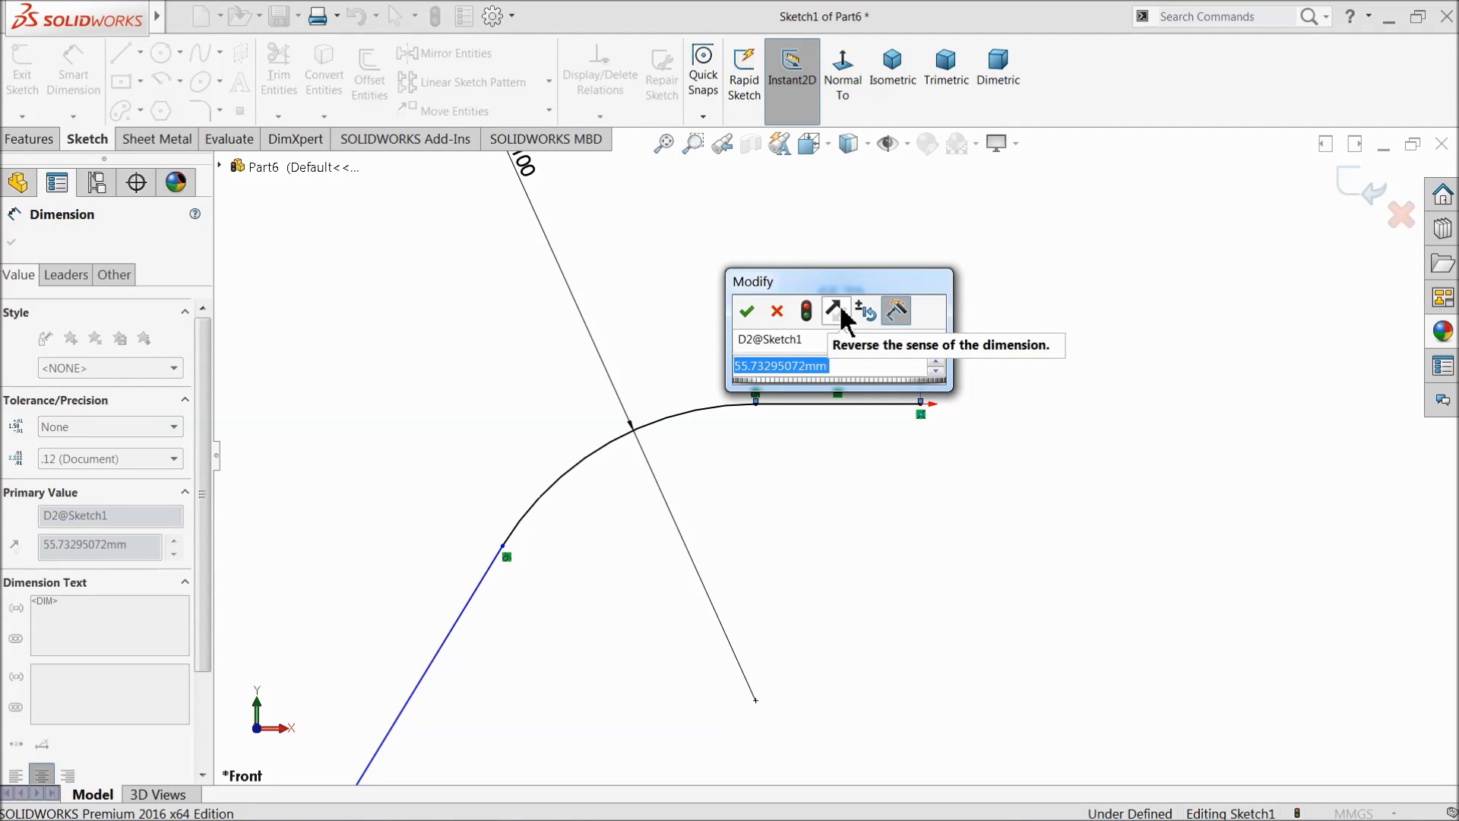
type("205")
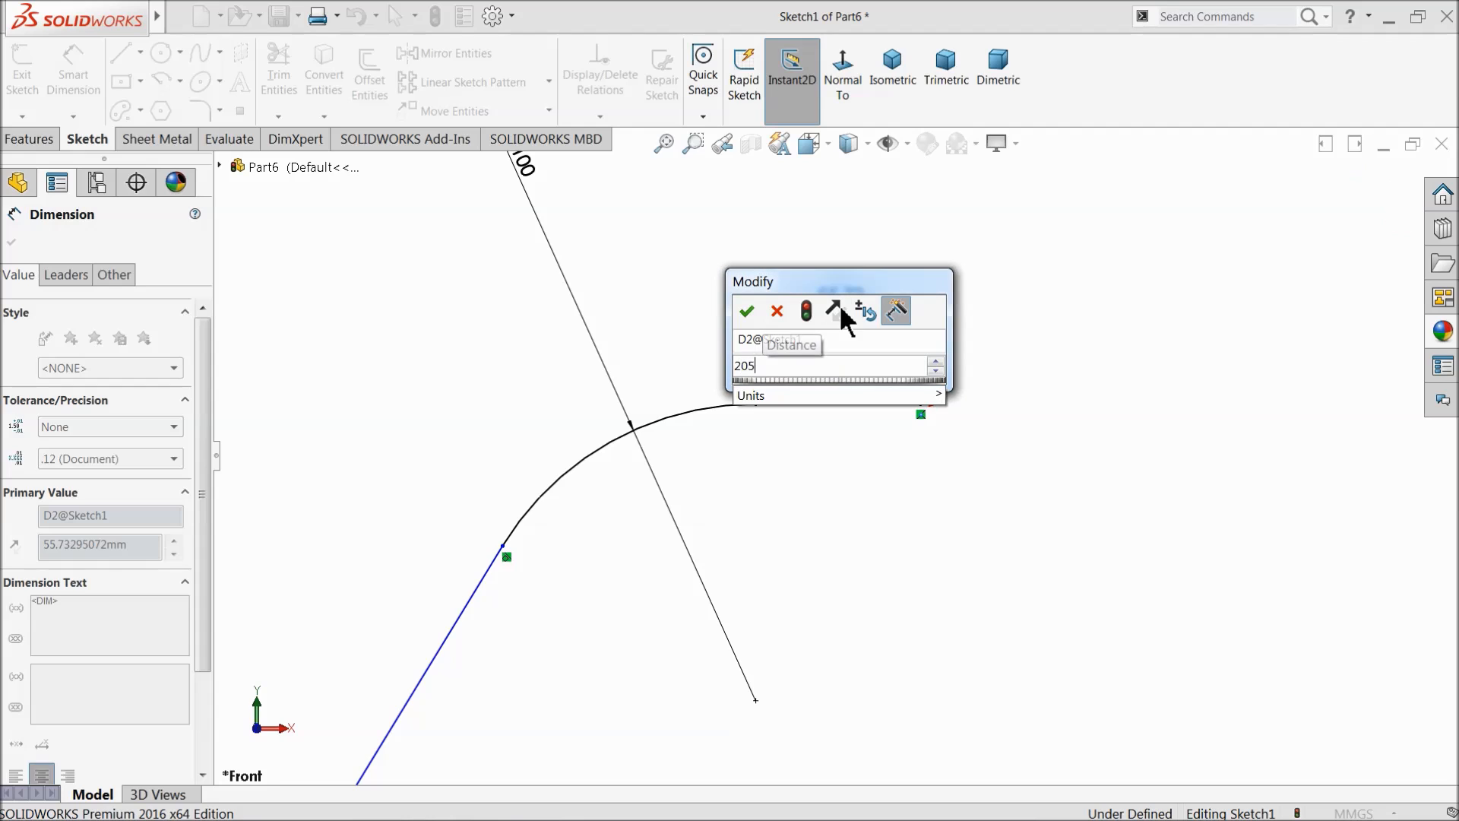
type(".95")
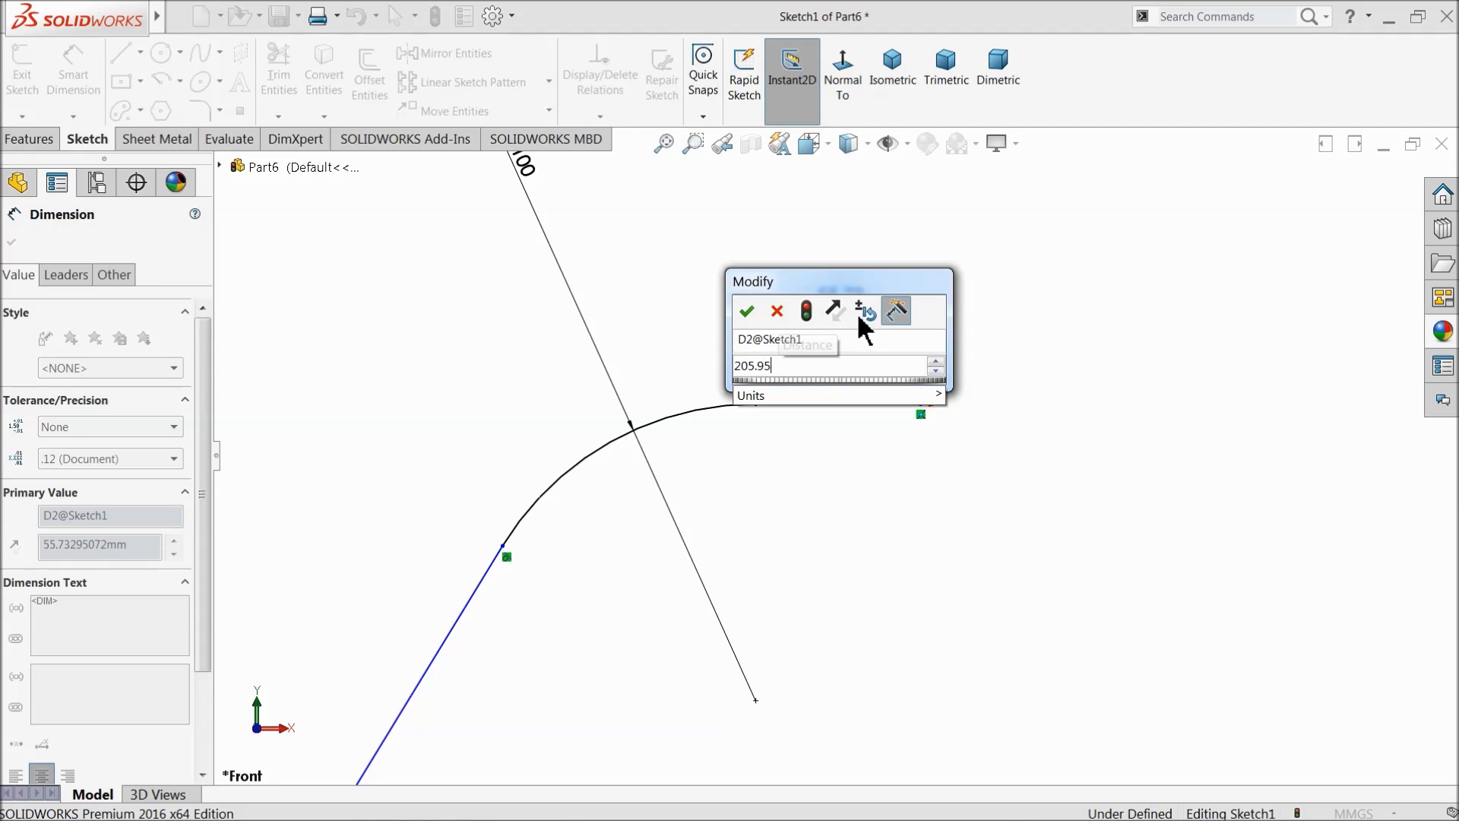
left_click(750, 308)
Step: Dimension the inside angle between the slanted and horizontal lines to 114.72 degrees
scroll(646, 441, "up", 5)
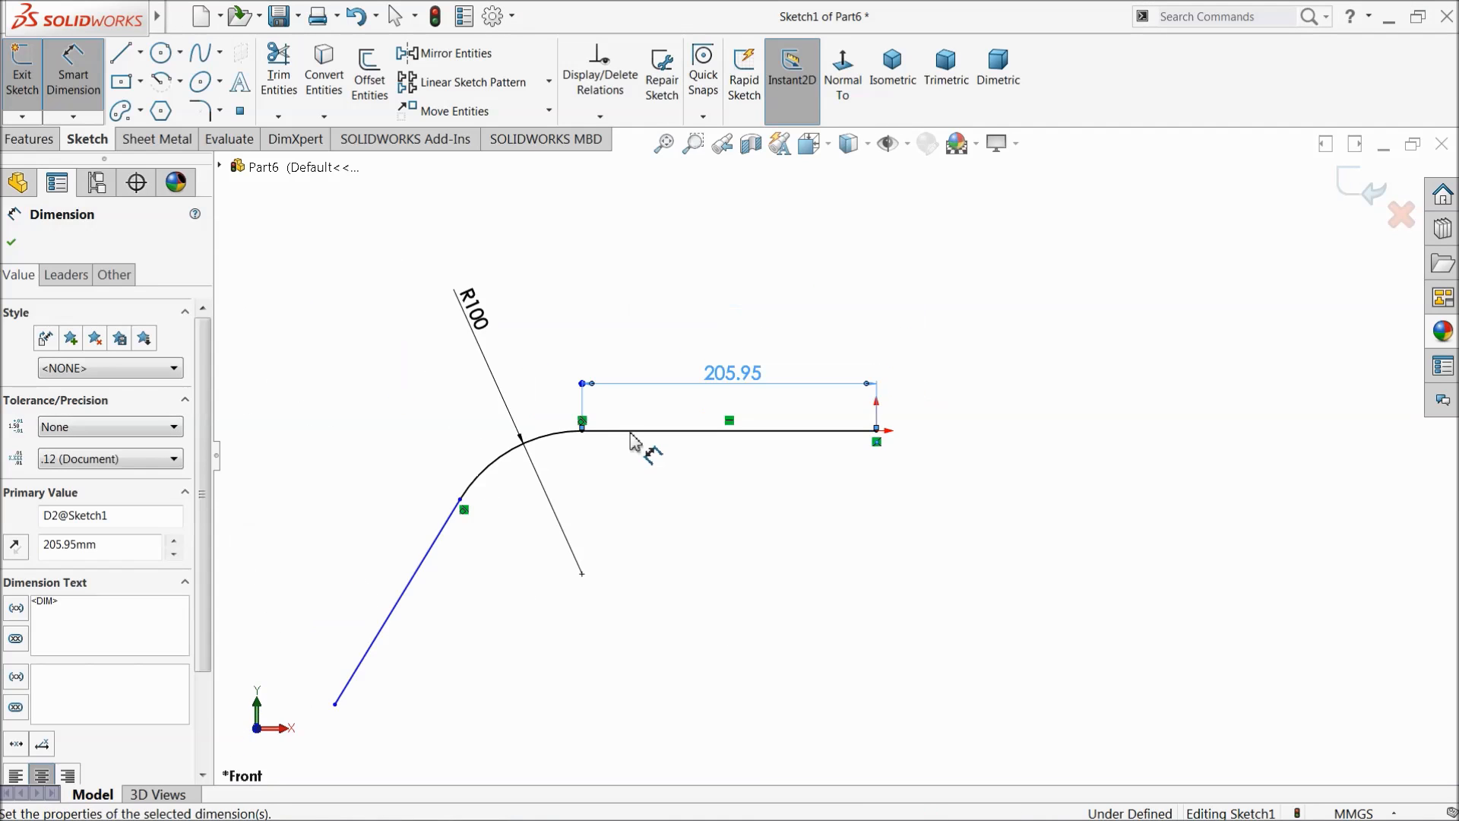
scroll(768, 472, "down", 3)
scroll(760, 456, "down", 2)
left_click(698, 411)
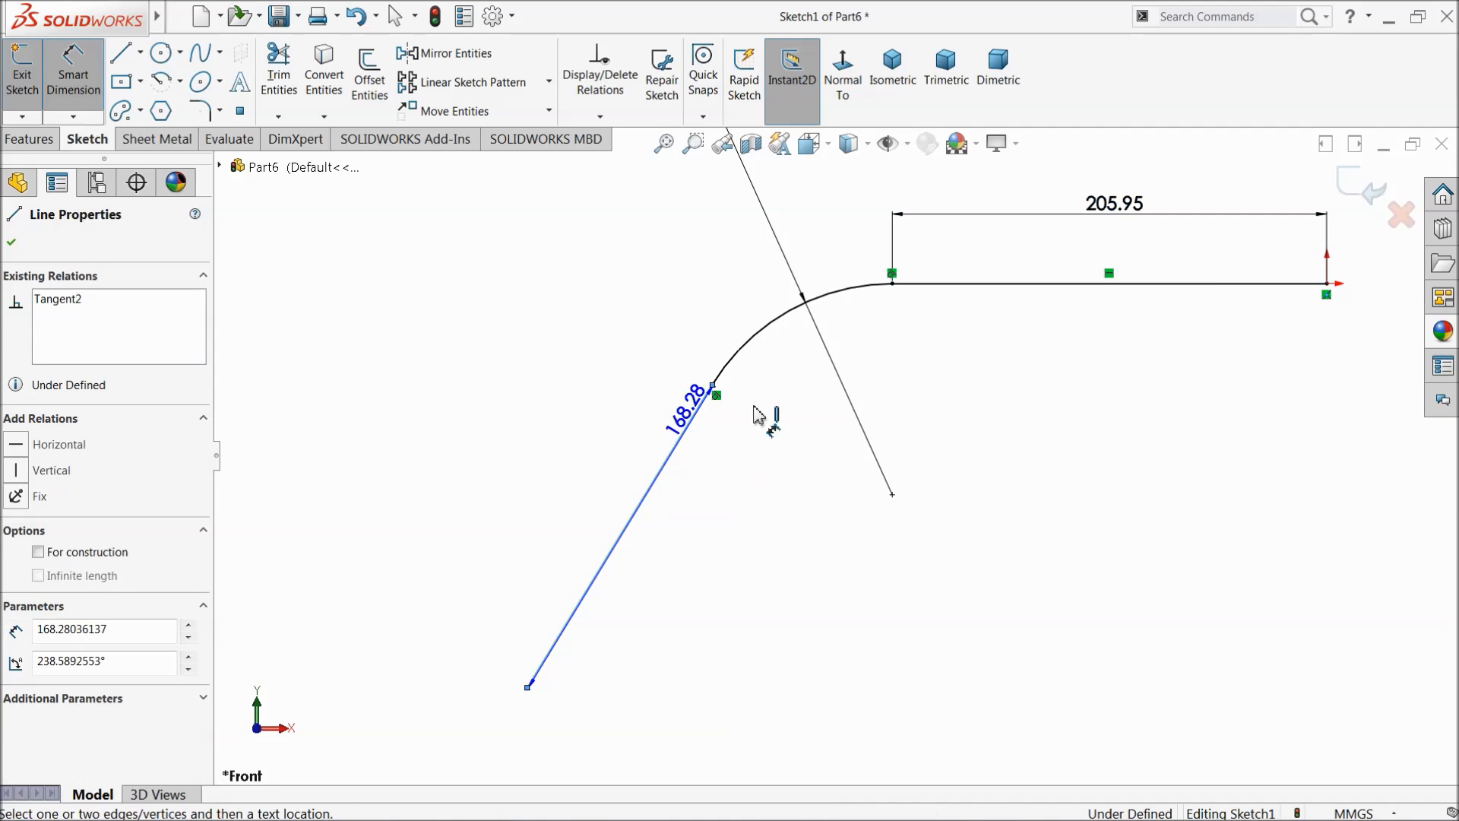
left_click(950, 391)
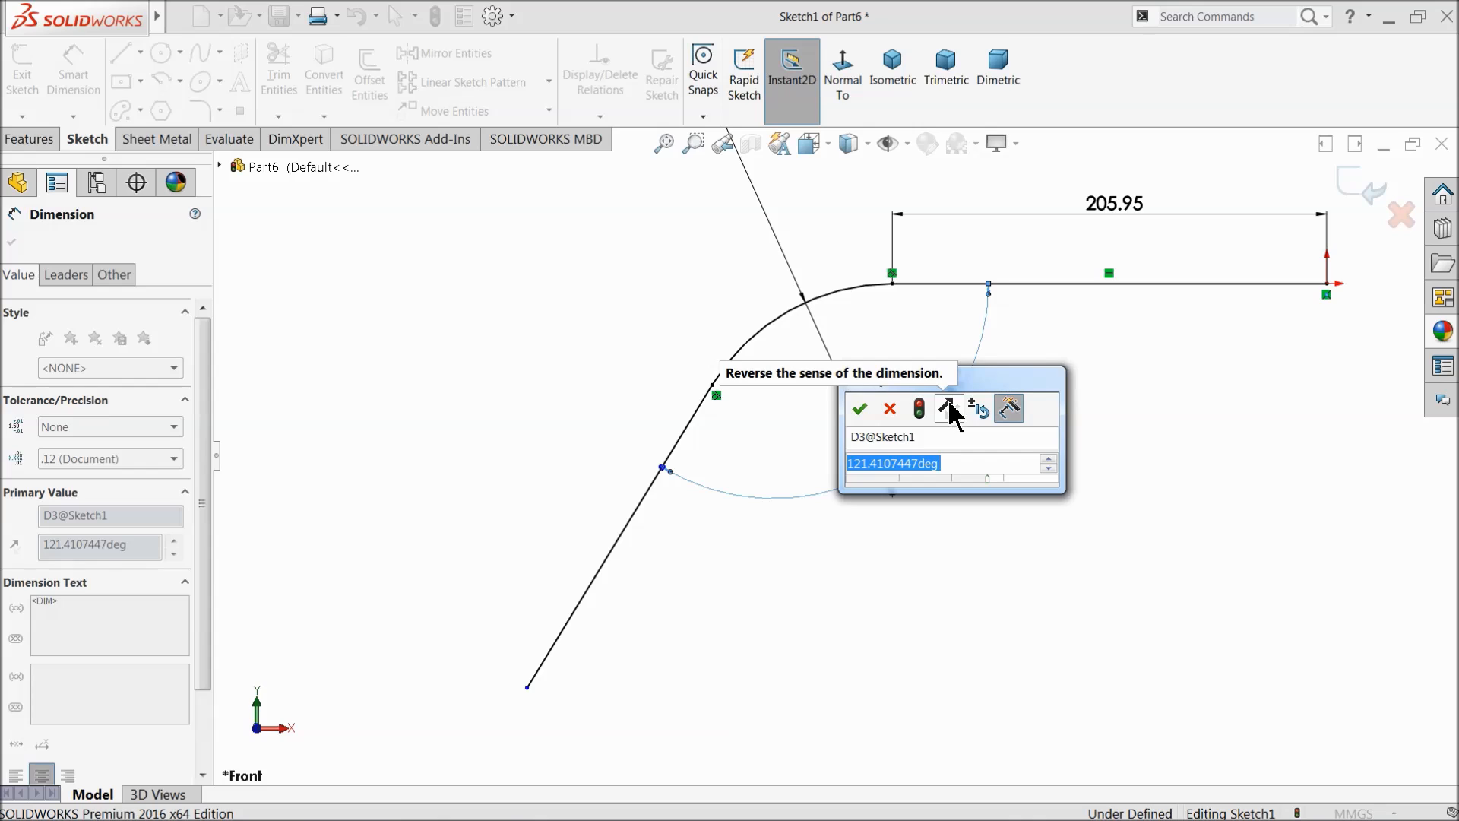
type("114.")
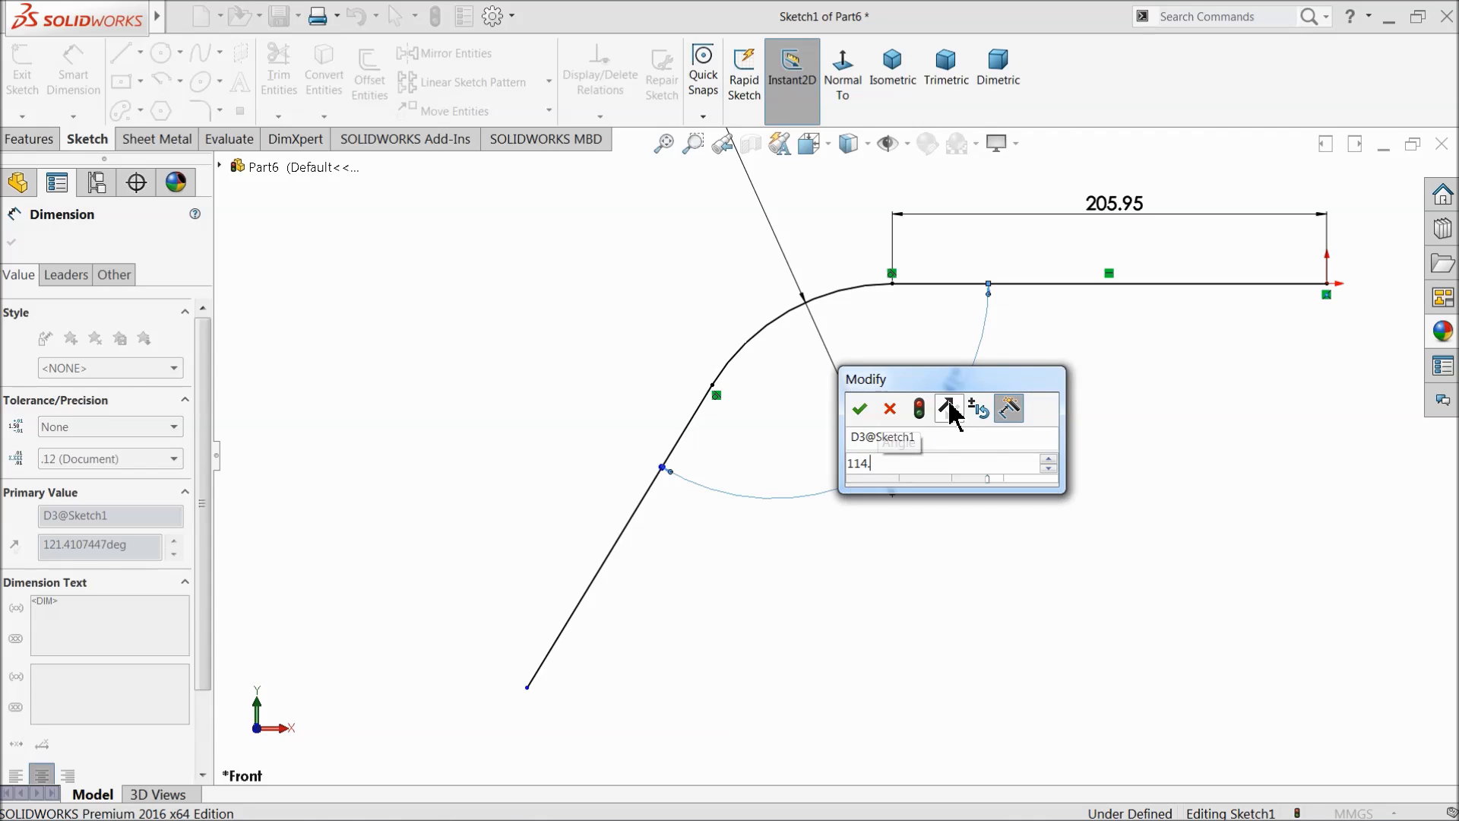
type("72")
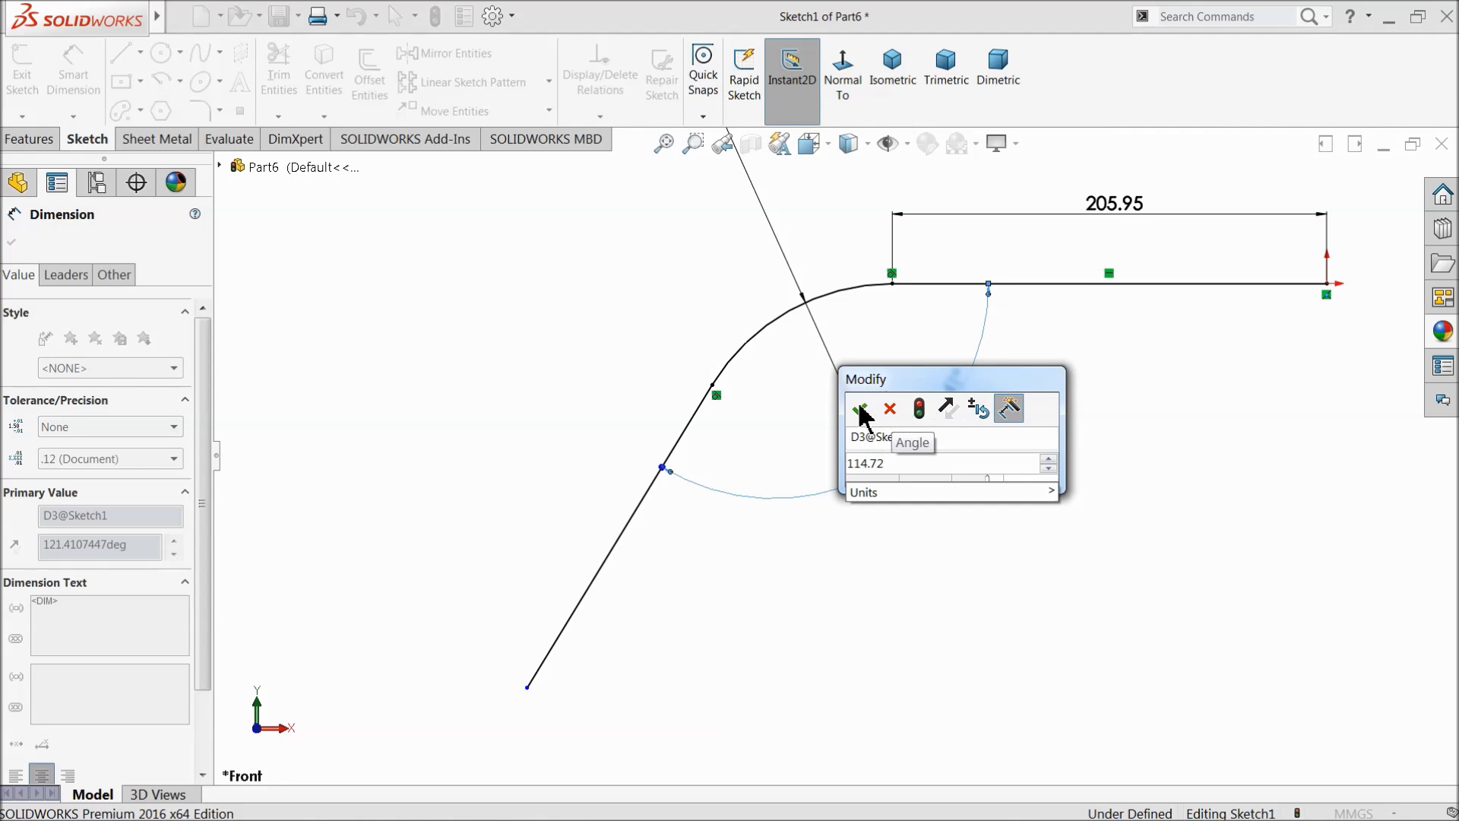
left_click(860, 410)
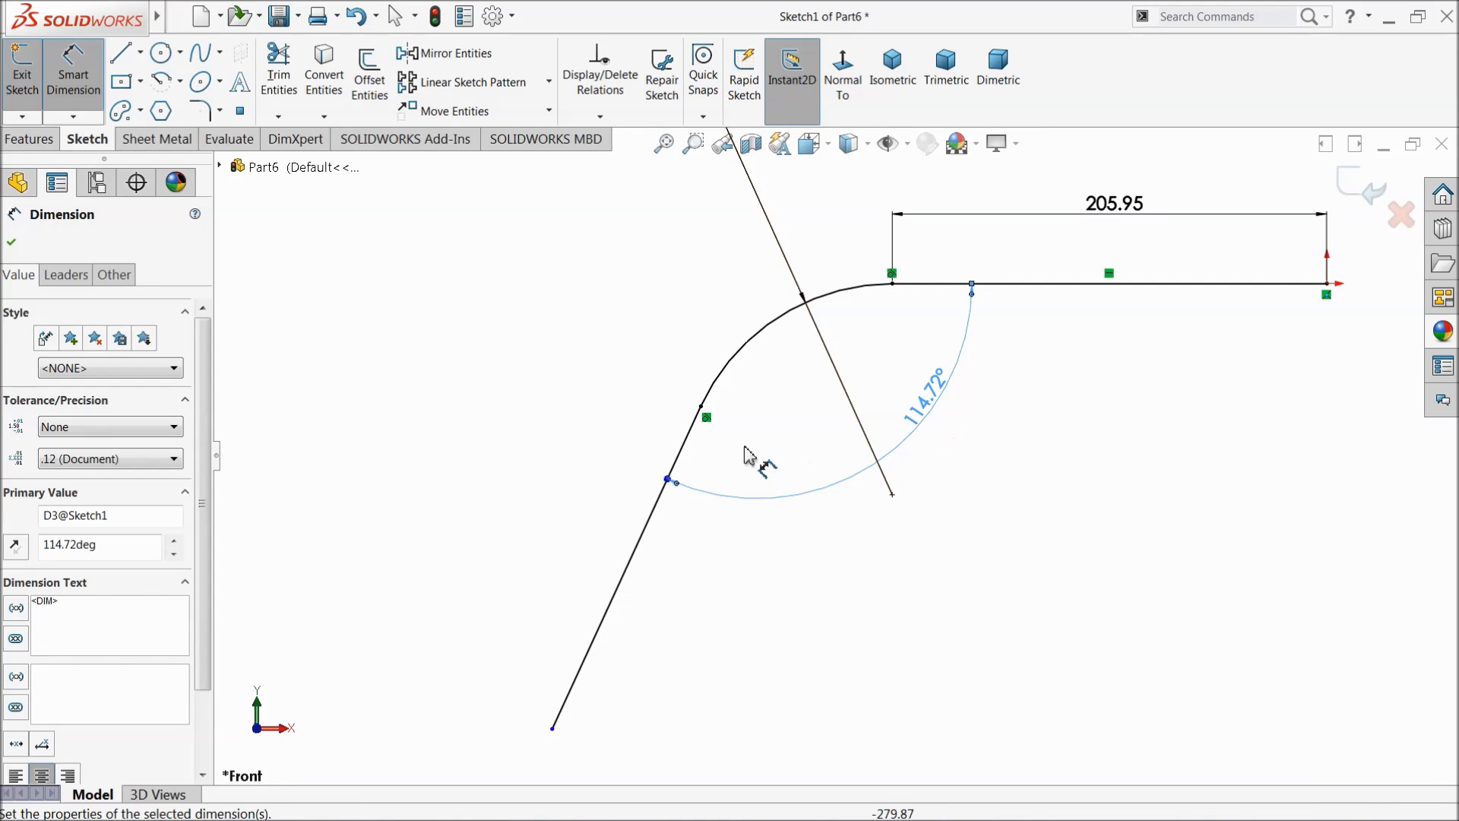
Step: Dimension the slanted line's length to 580 mm and finish dimensioning
left_click(668, 494)
left_click(605, 491)
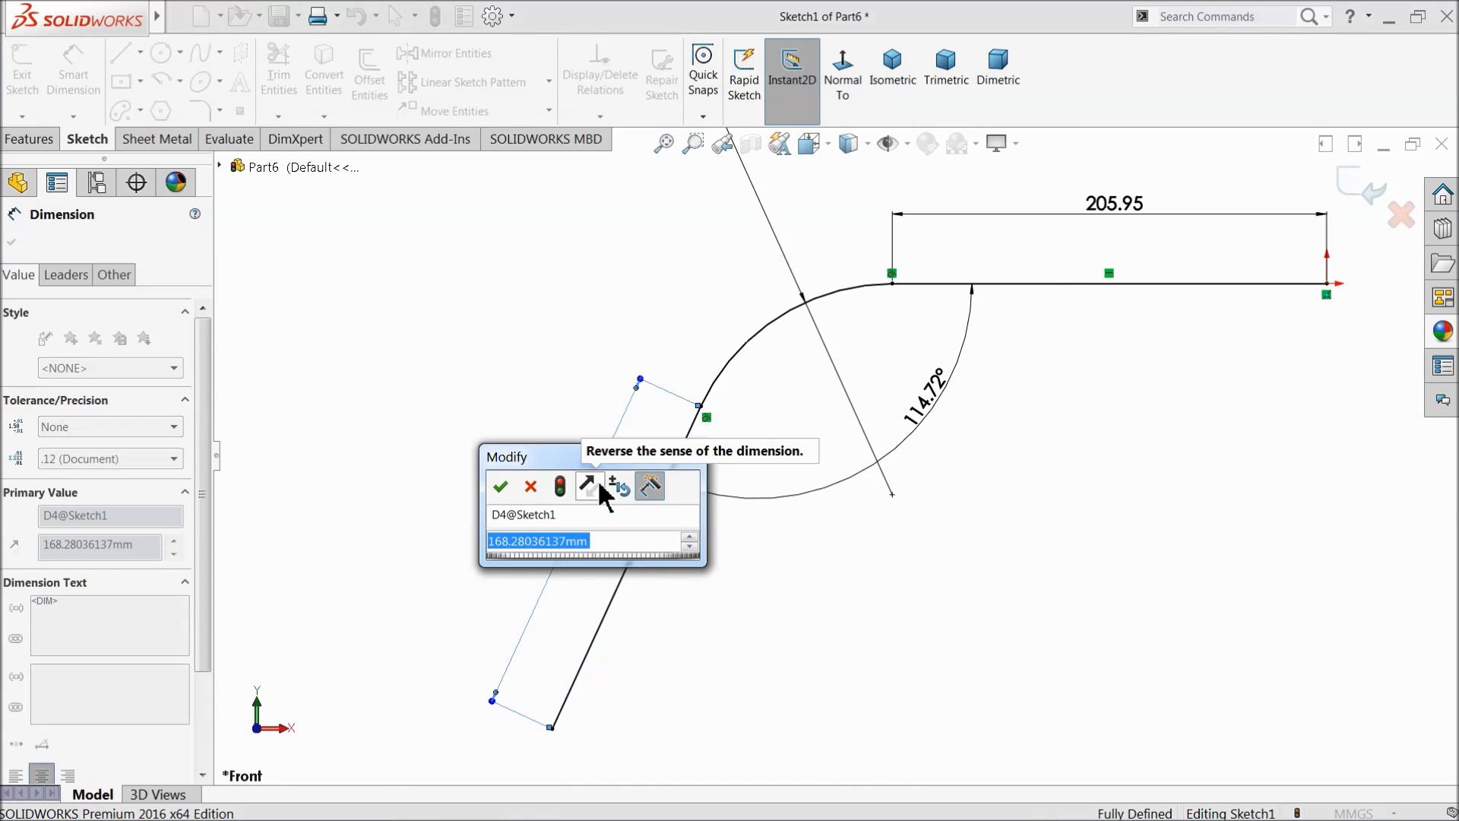
type("580")
key("Return")
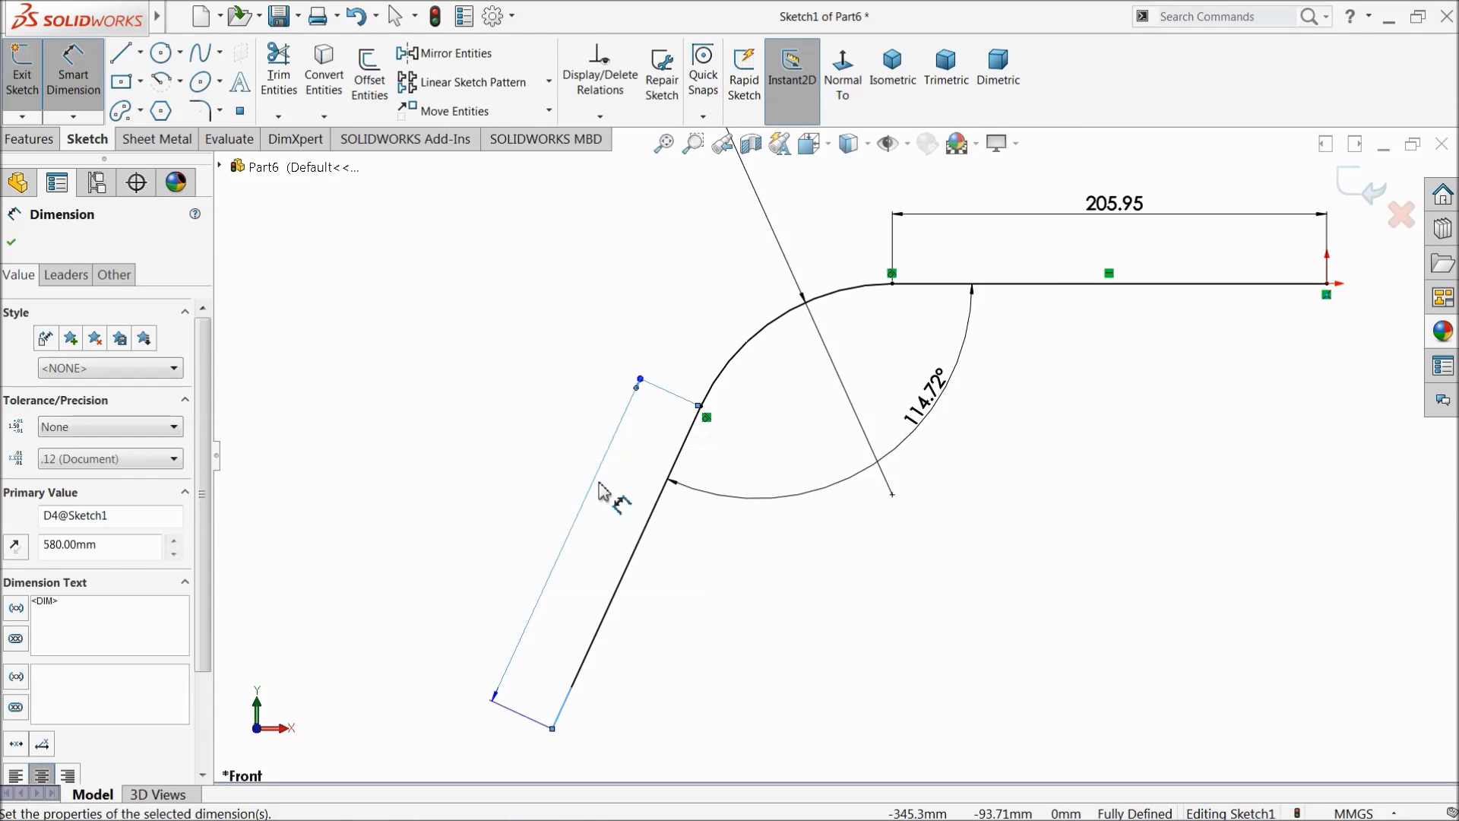
key("f")
scroll(870, 586, "up", 3)
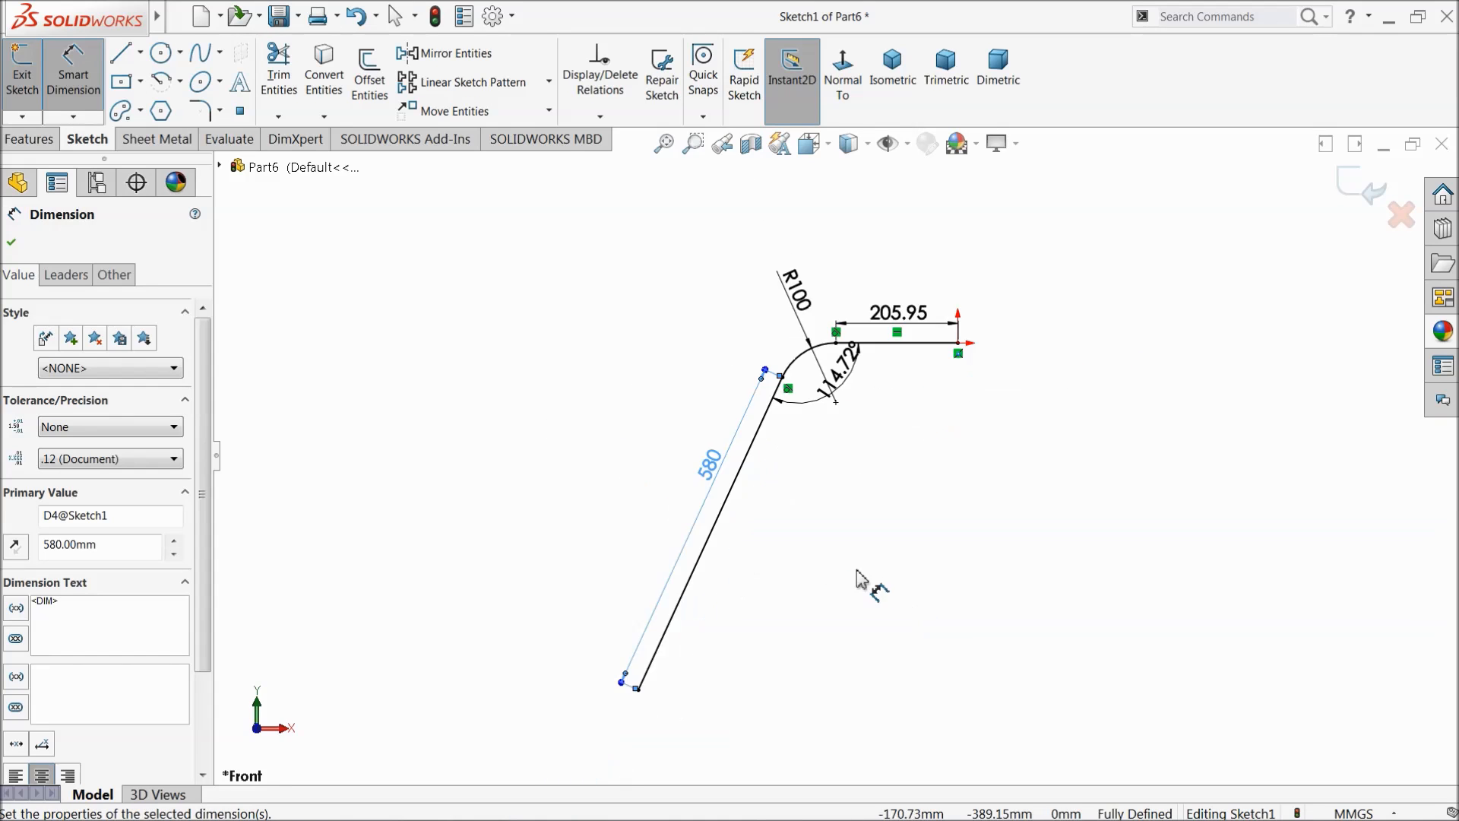
key("Escape")
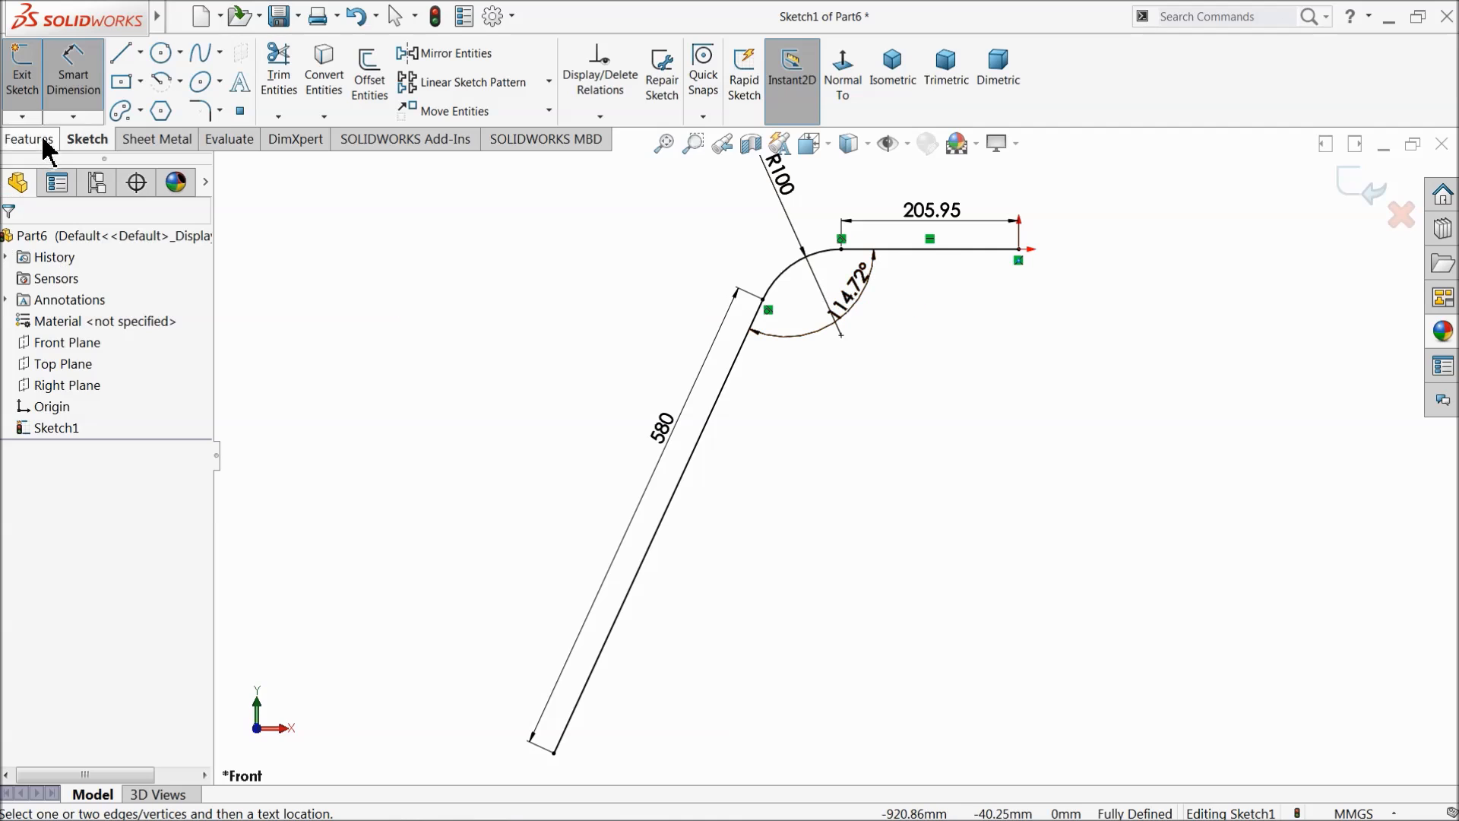
Step: Start a thin boss extrusion of the bent profile and flip its 10 mm wall thickness to the inner side of the bend
left_click(70, 95)
left_click(33, 146)
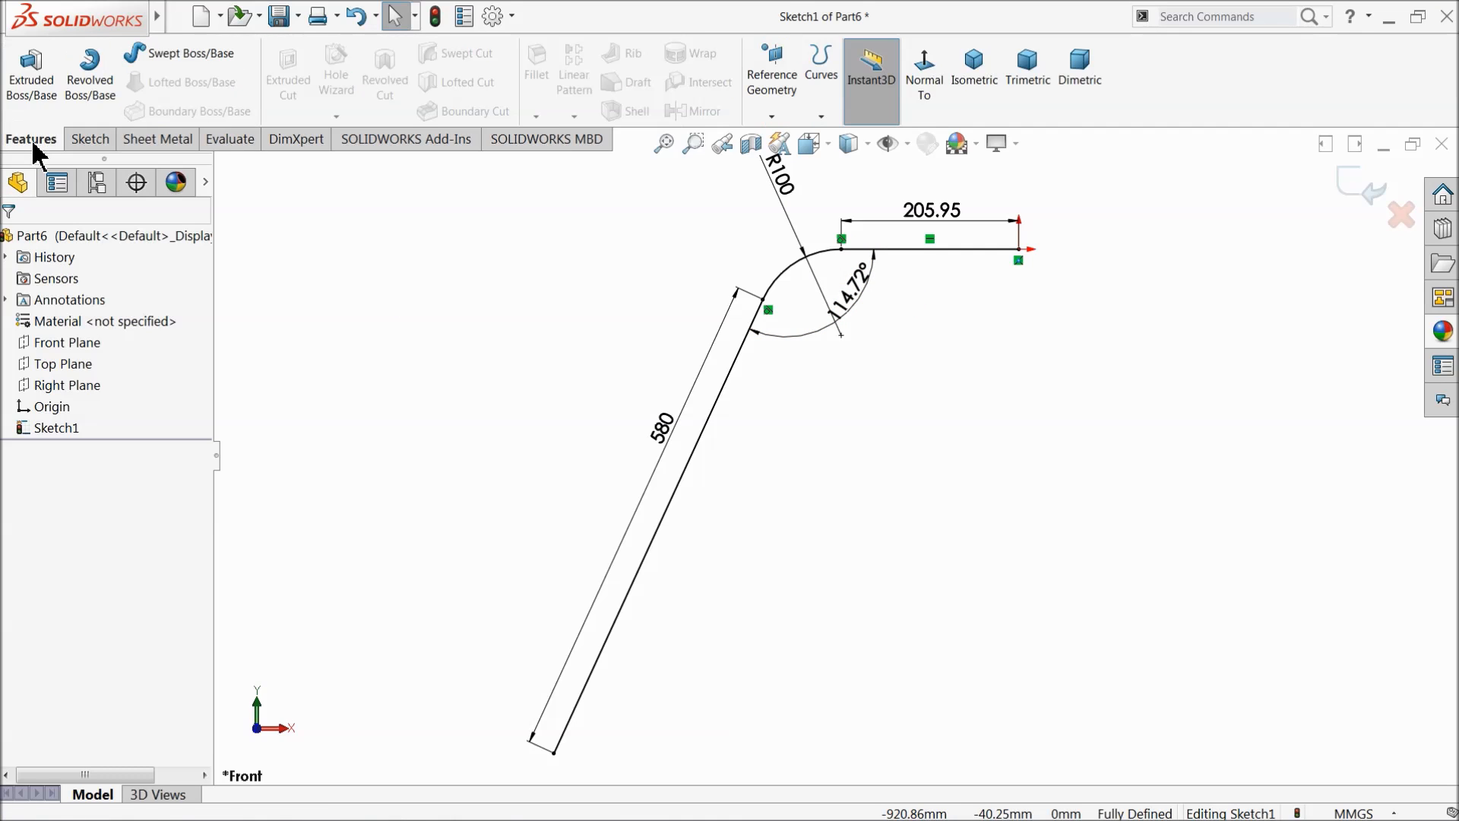
left_click(38, 101)
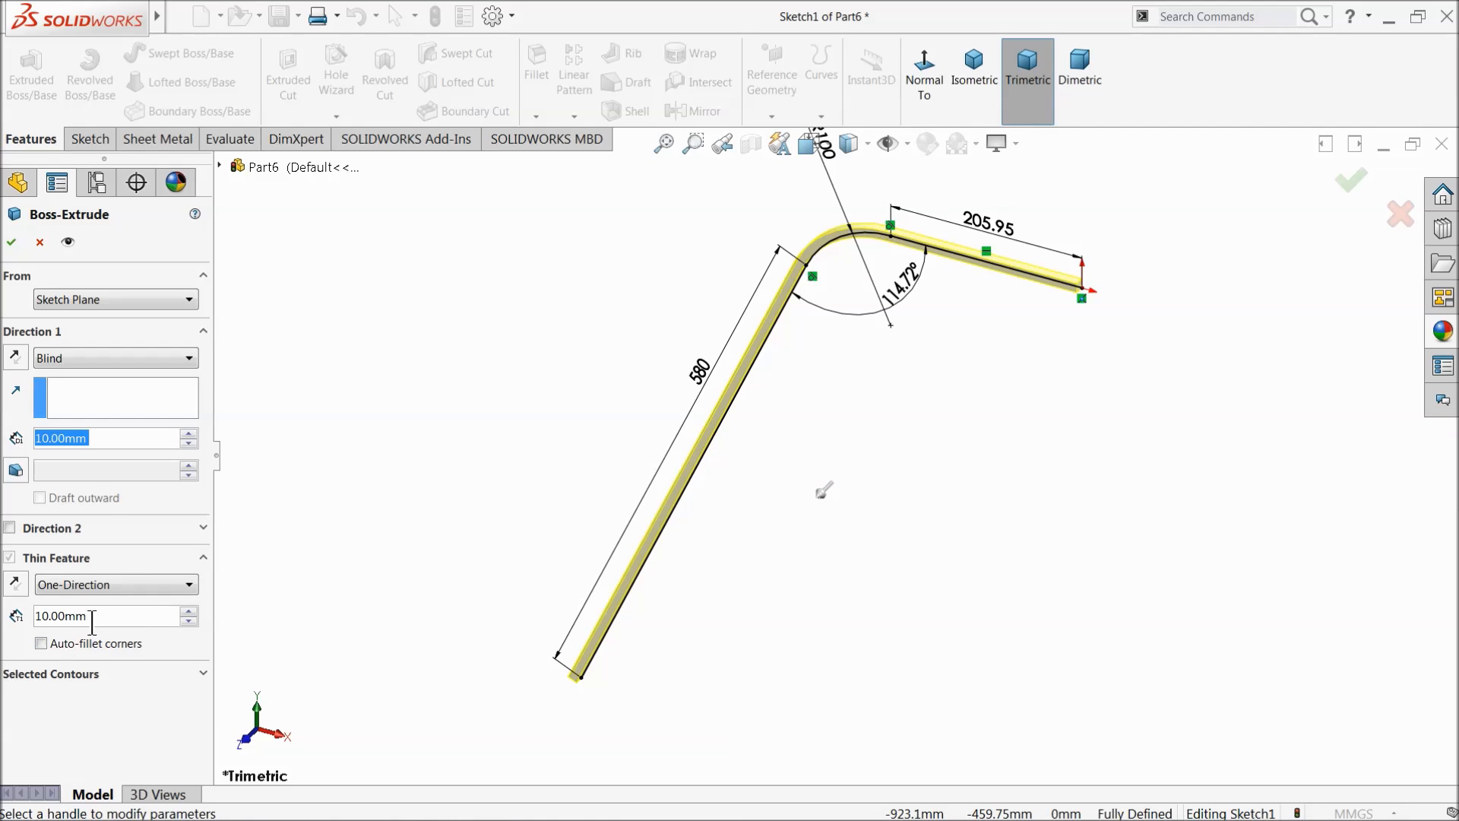
middle_click_drag(447, 511, 466, 410)
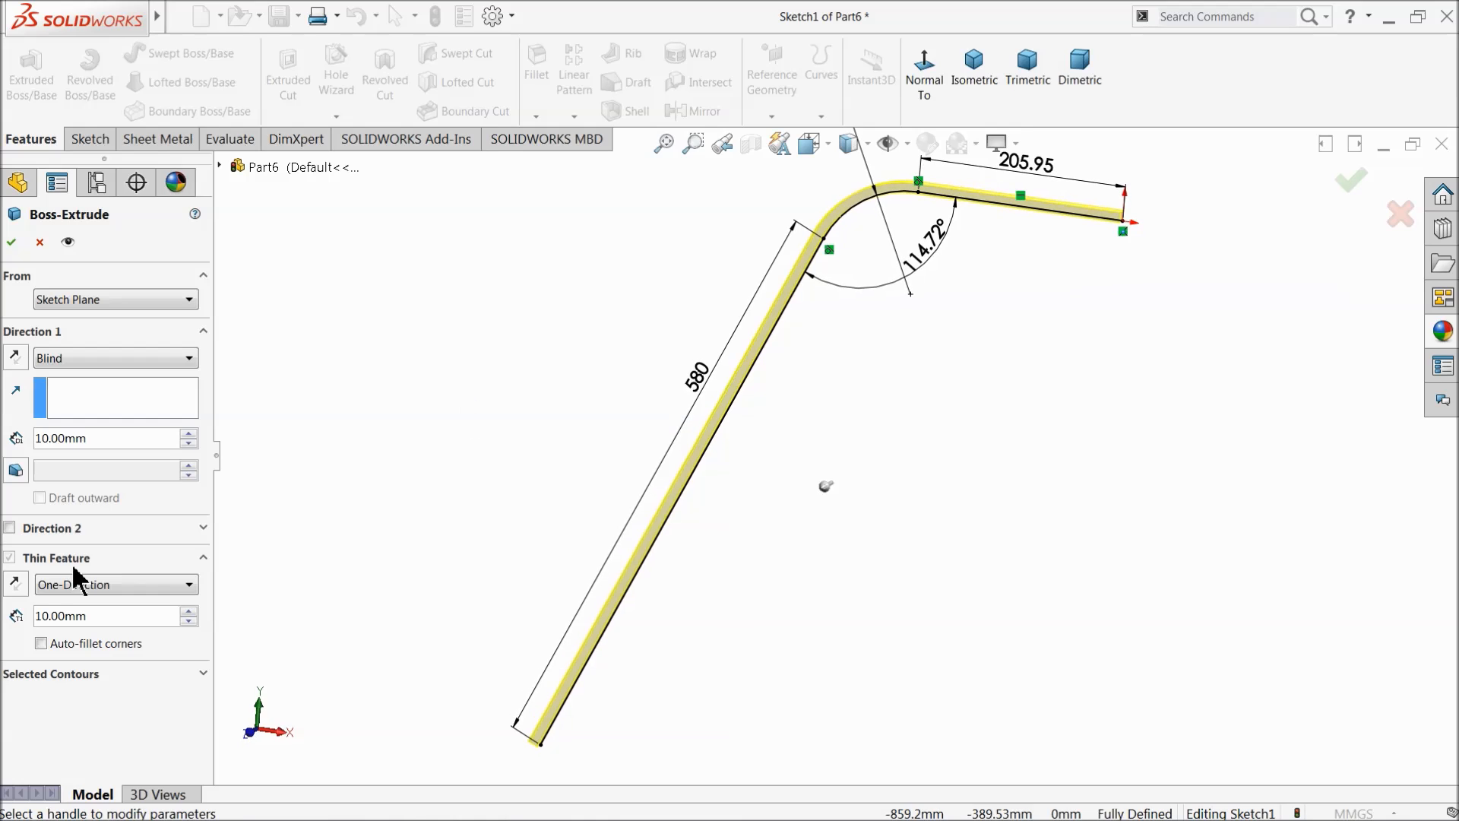
left_click(17, 587)
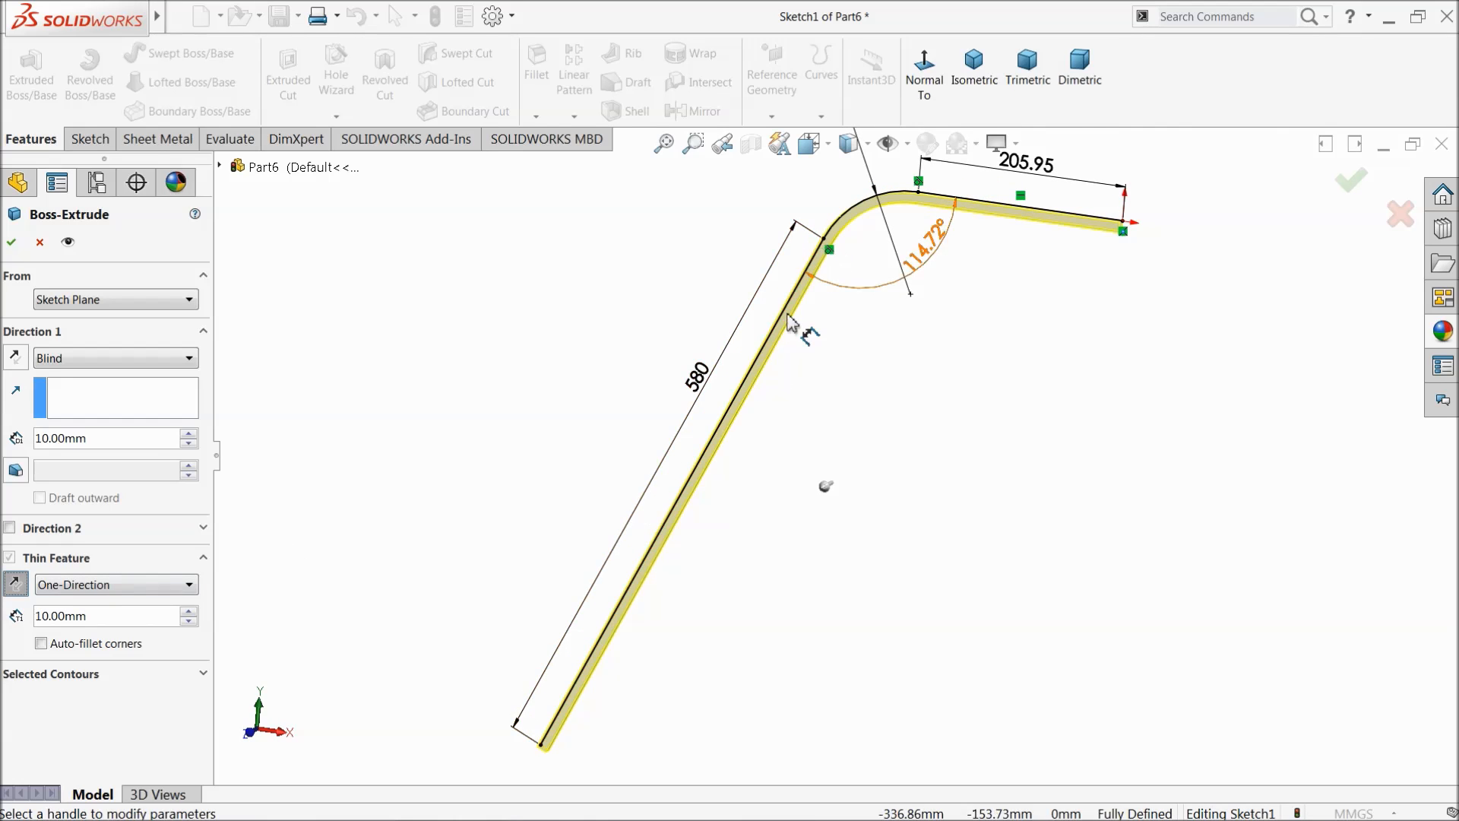
scroll(804, 346, "down", 1)
scroll(804, 346, "up", 1)
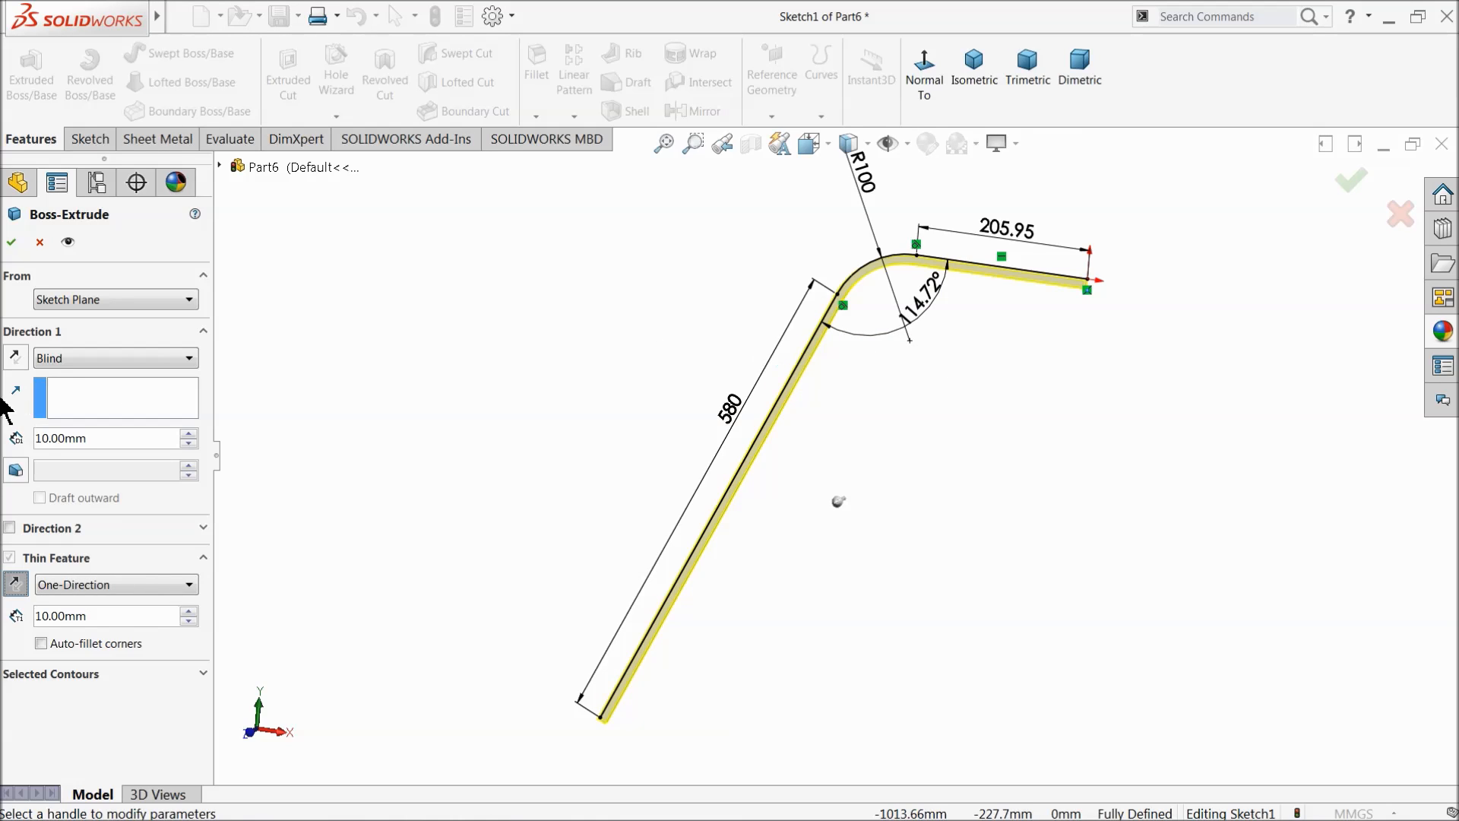
Step: Extrude the thin profile 1000 mm with the Mid Plane end condition
left_click(59, 360)
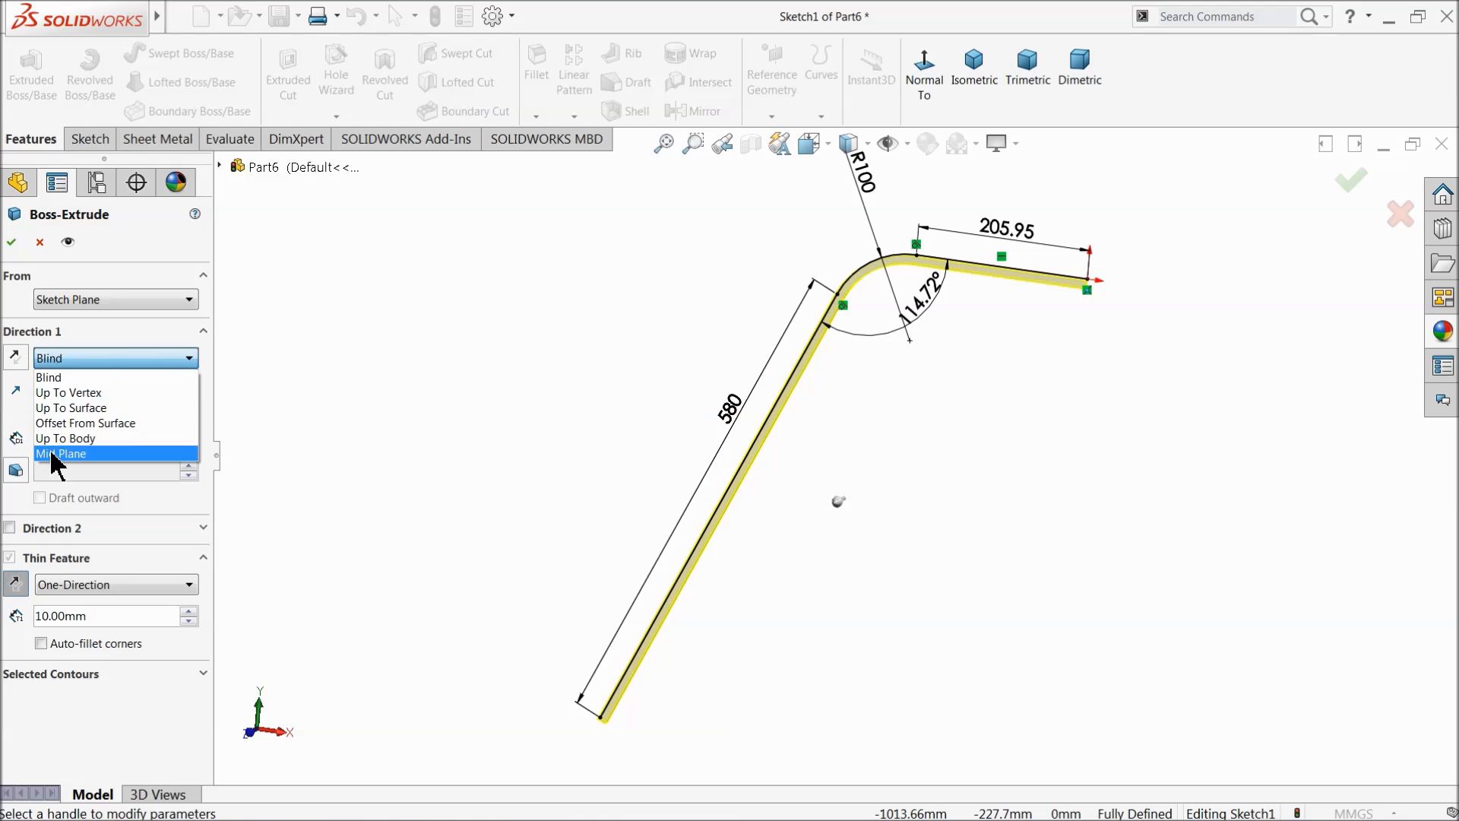
left_click(55, 456)
type("1000")
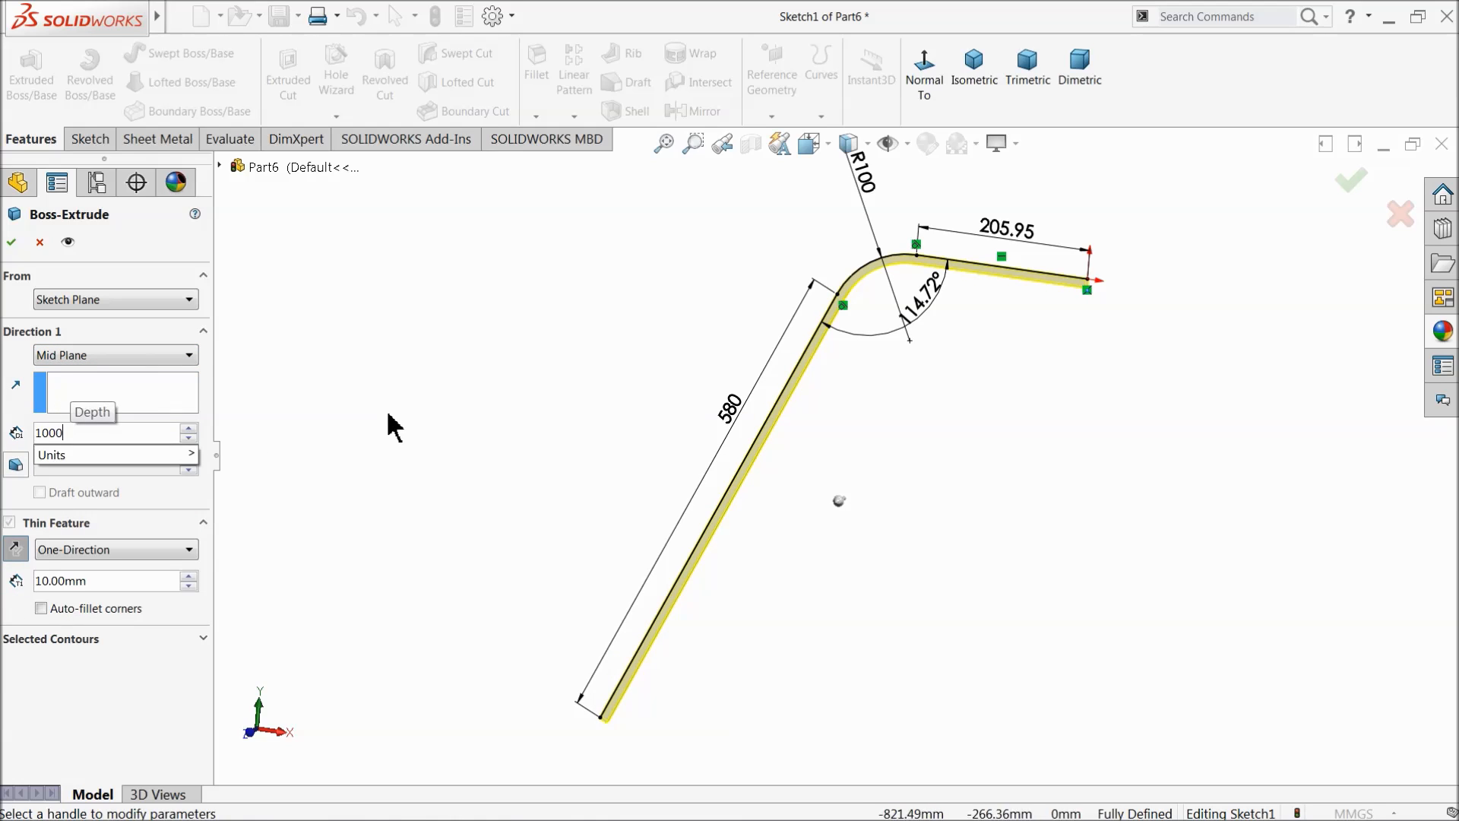
key("Return")
middle_click_drag(397, 417, 629, 522)
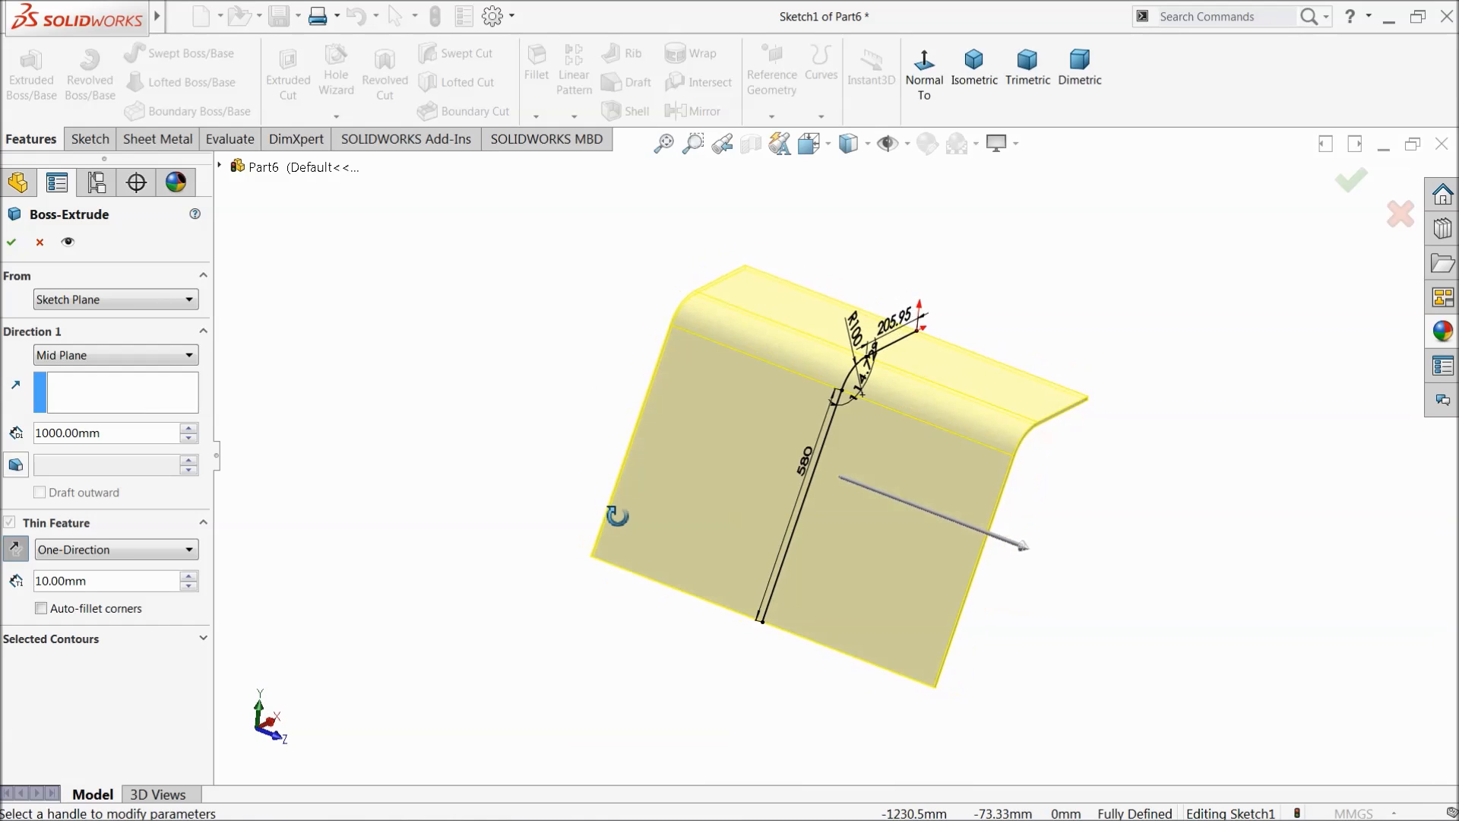
scroll(878, 523, "down", 3)
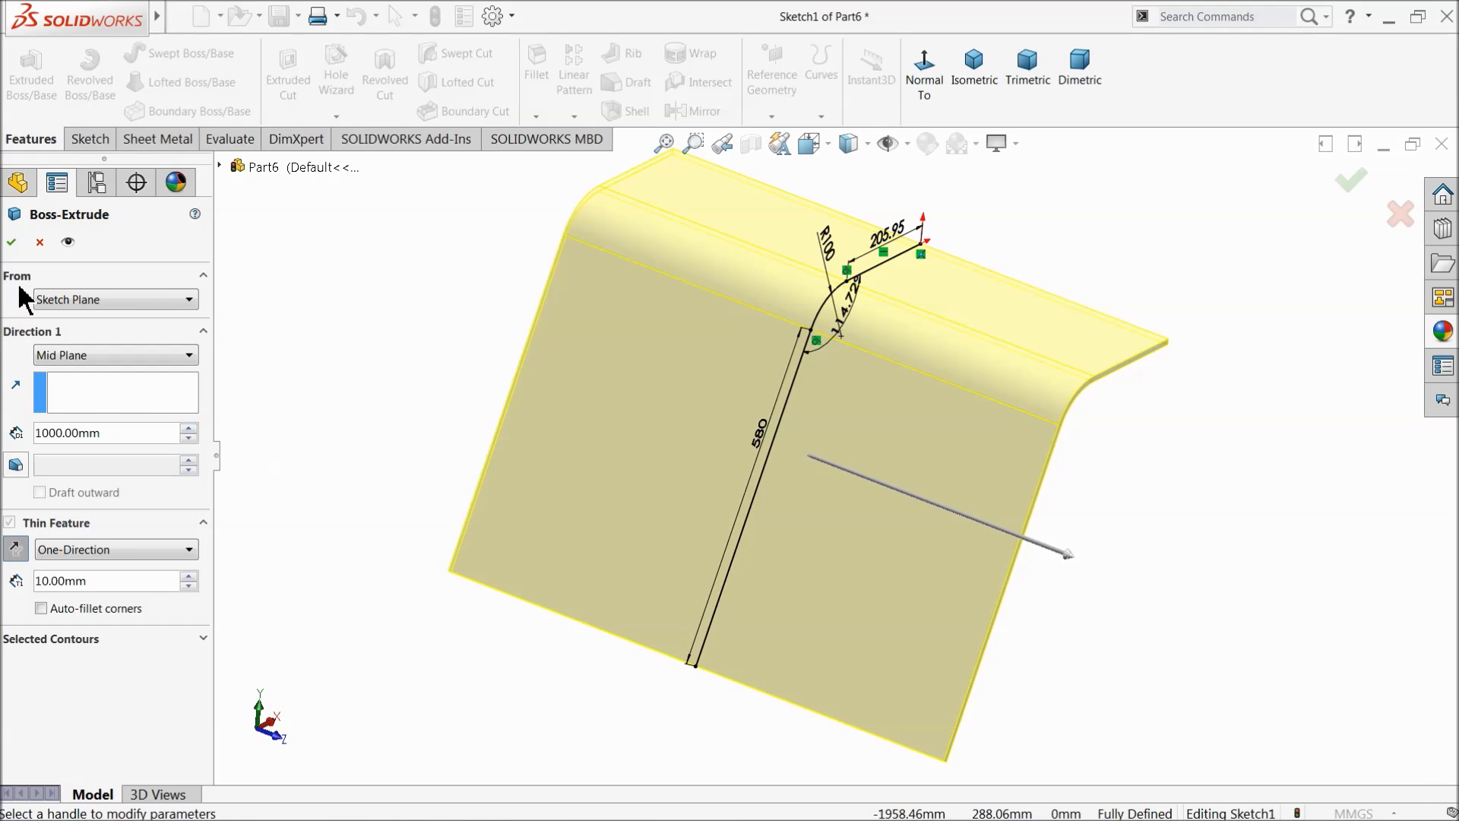
left_click(13, 244)
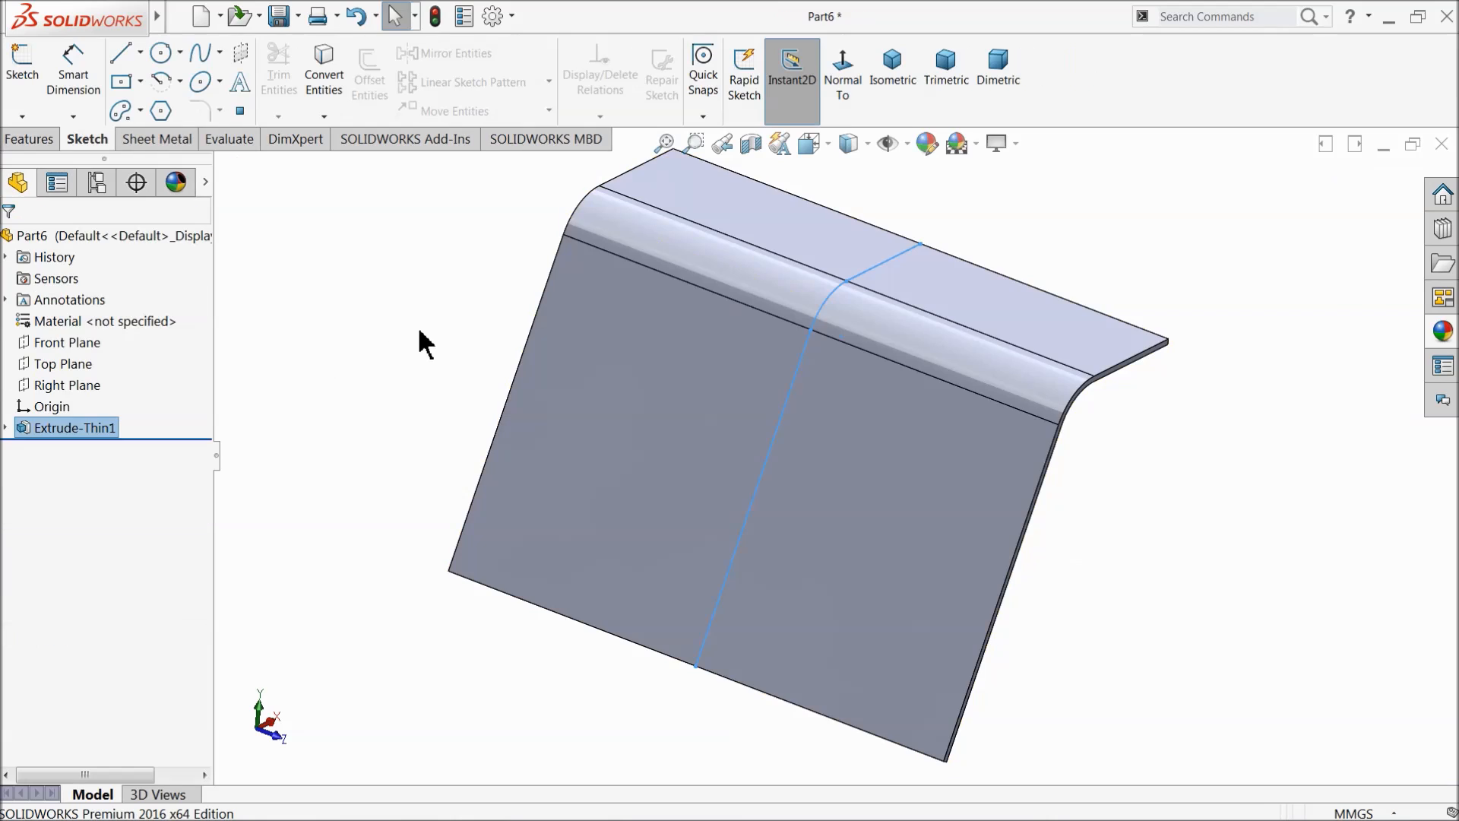
Step: Adjust the view display setting and start a sketch on the upper face of the short flange, viewed normal to it
mouse_move(395, 368)
middle_mouse_down()
mouse_move(313, 303)
mouse_move(394, 364)
middle_mouse_up()
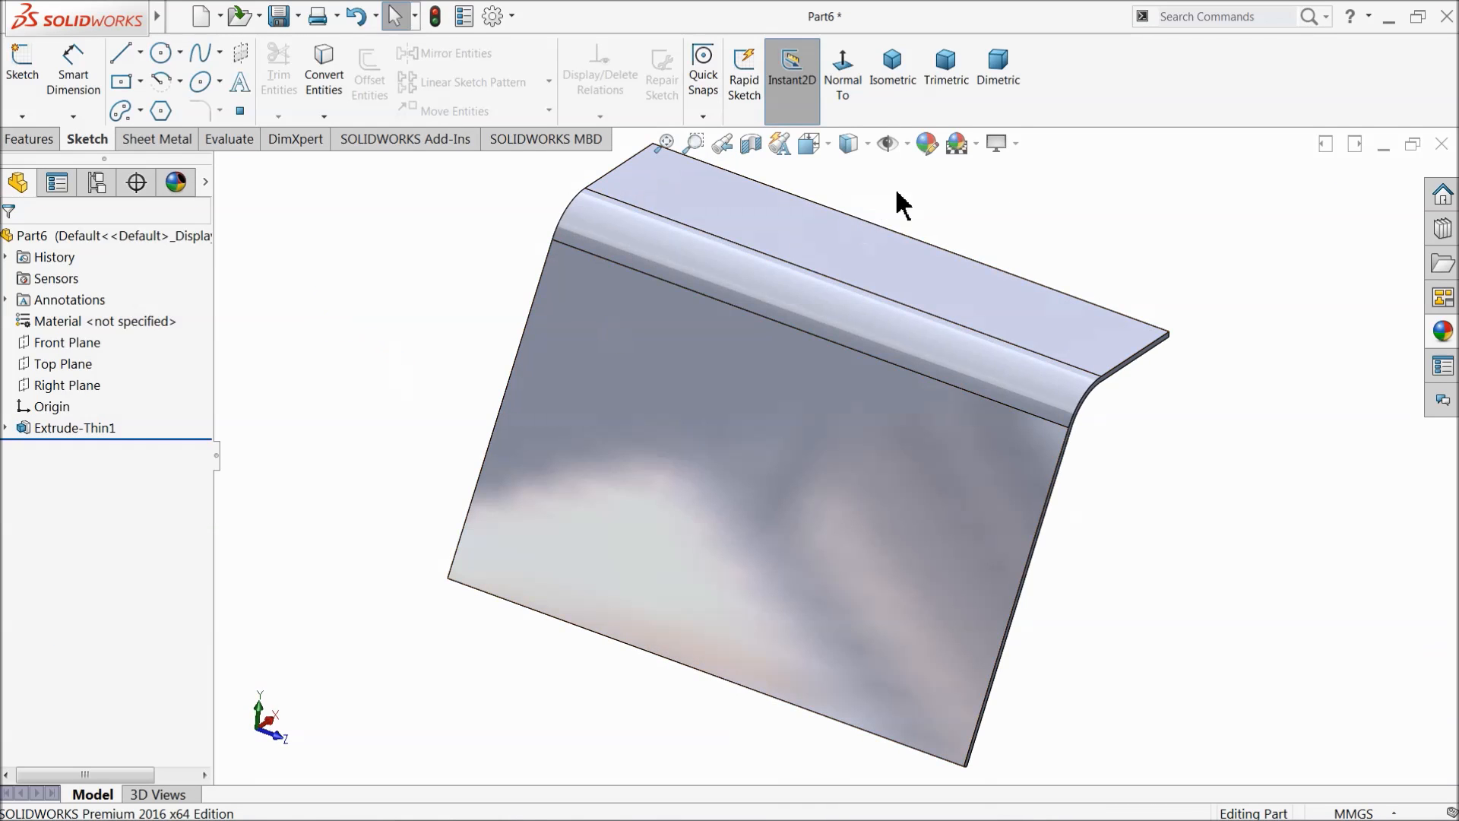
left_click(1017, 144)
left_click(1004, 234)
middle_click_drag(999, 239, 760, 382)
scroll(775, 404, "down", 5)
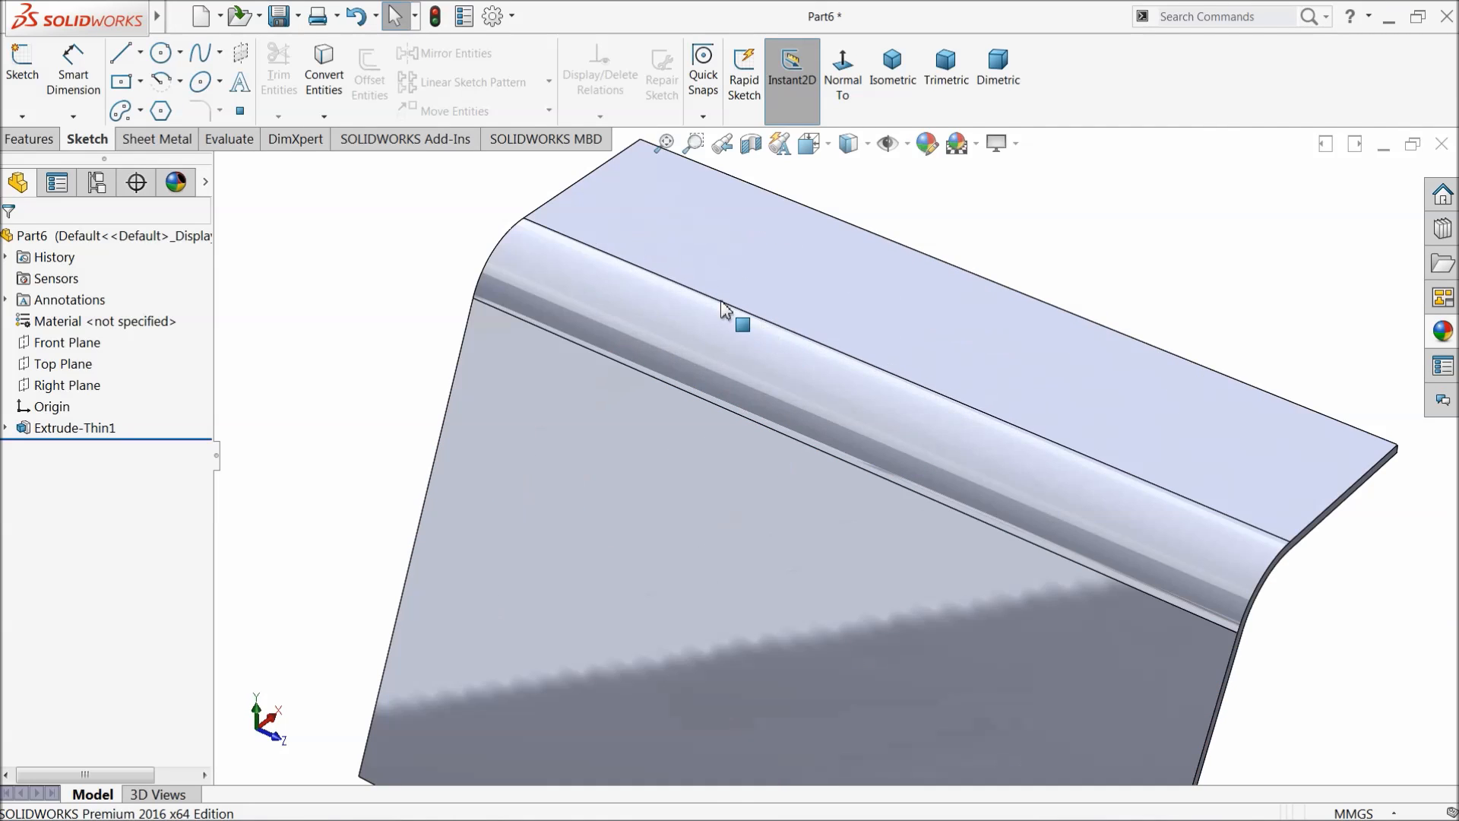
left_click(729, 241)
left_click(751, 190)
left_click(843, 63)
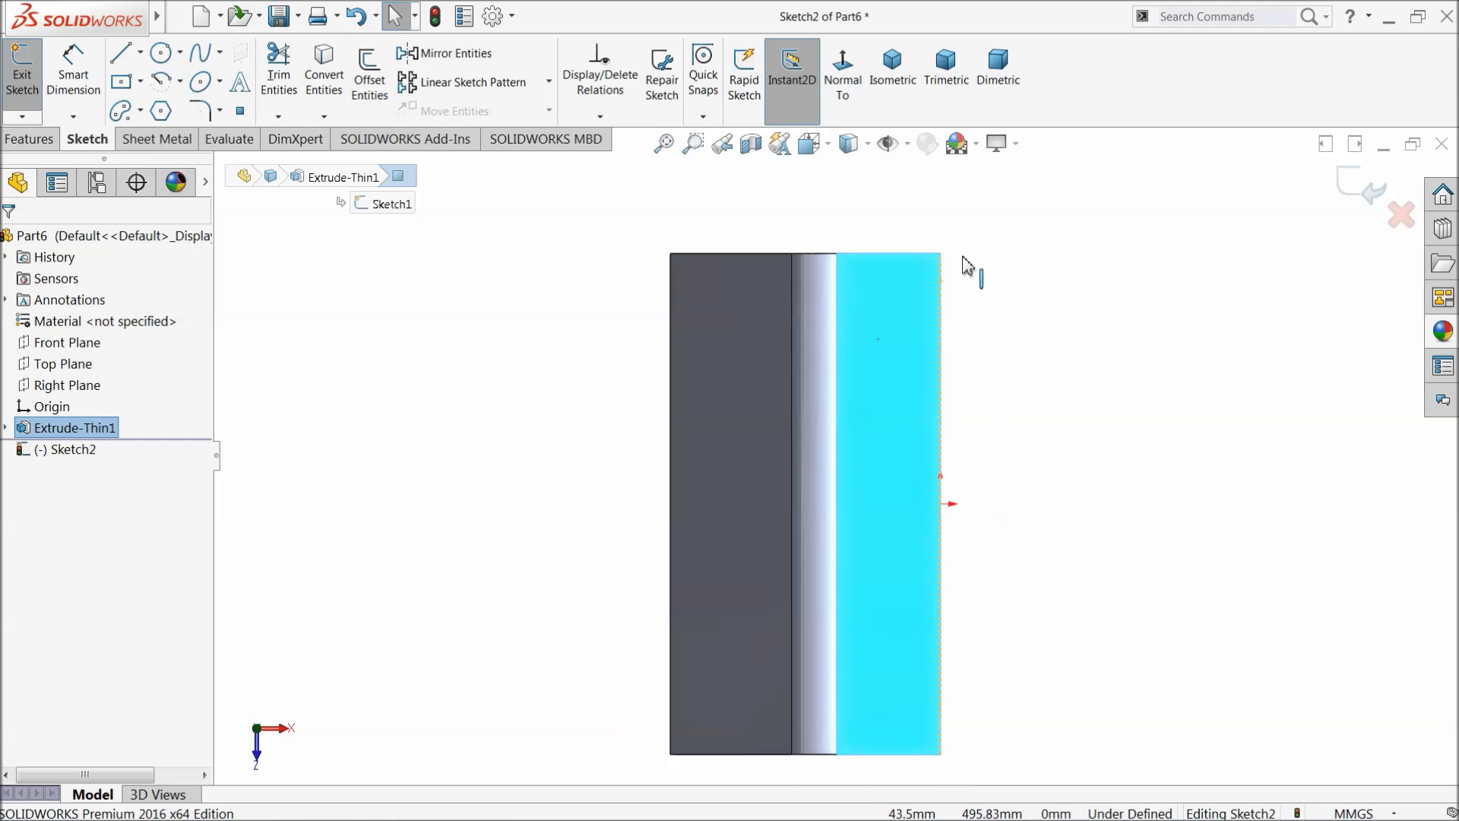
Step: Sketch a corner rectangle about 145 mm by 18 mm across the flange near its end
scroll(965, 267, "down", 3)
scroll(785, 354, "down", 3)
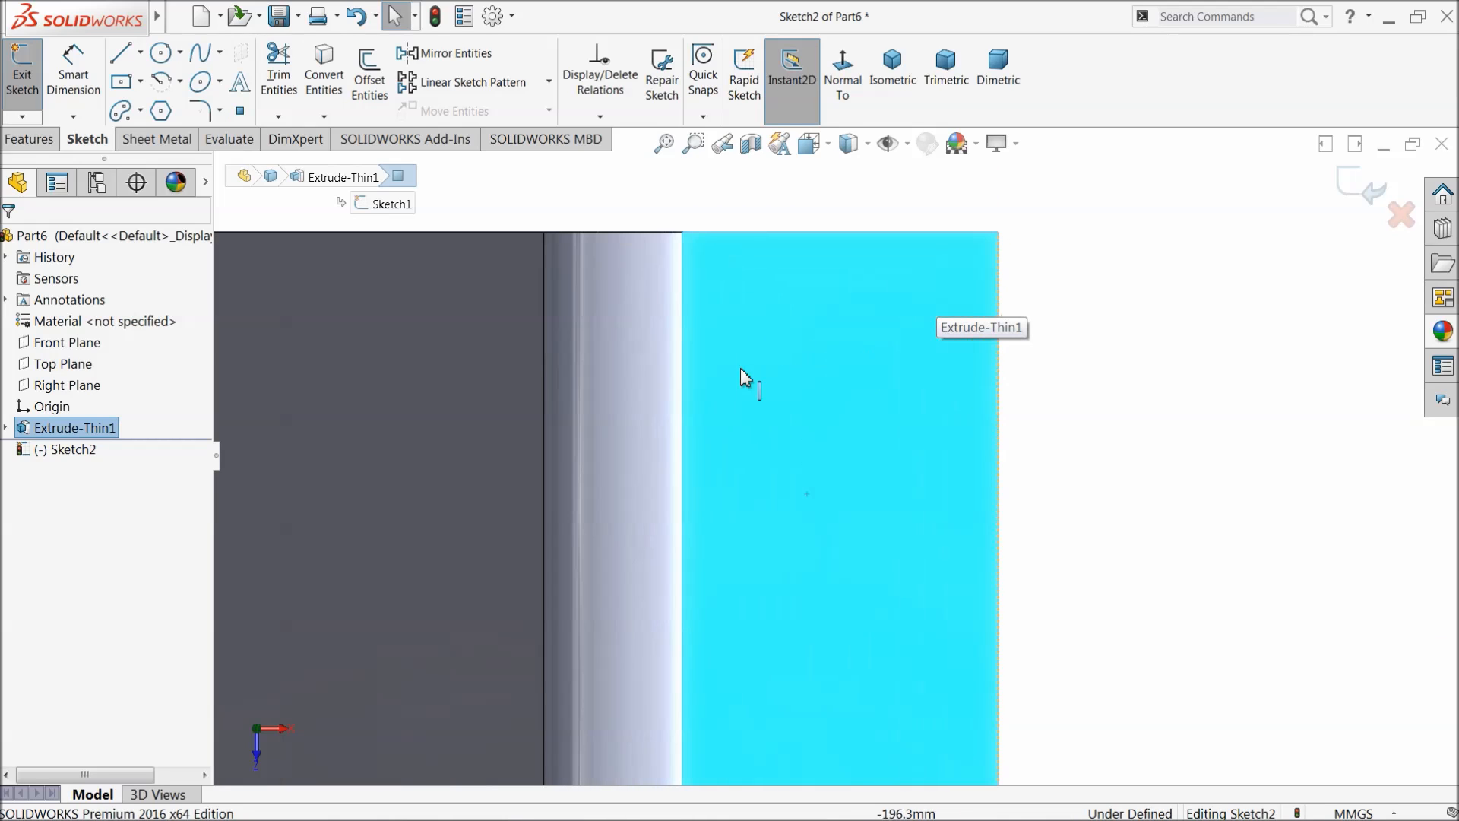
left_click(140, 81)
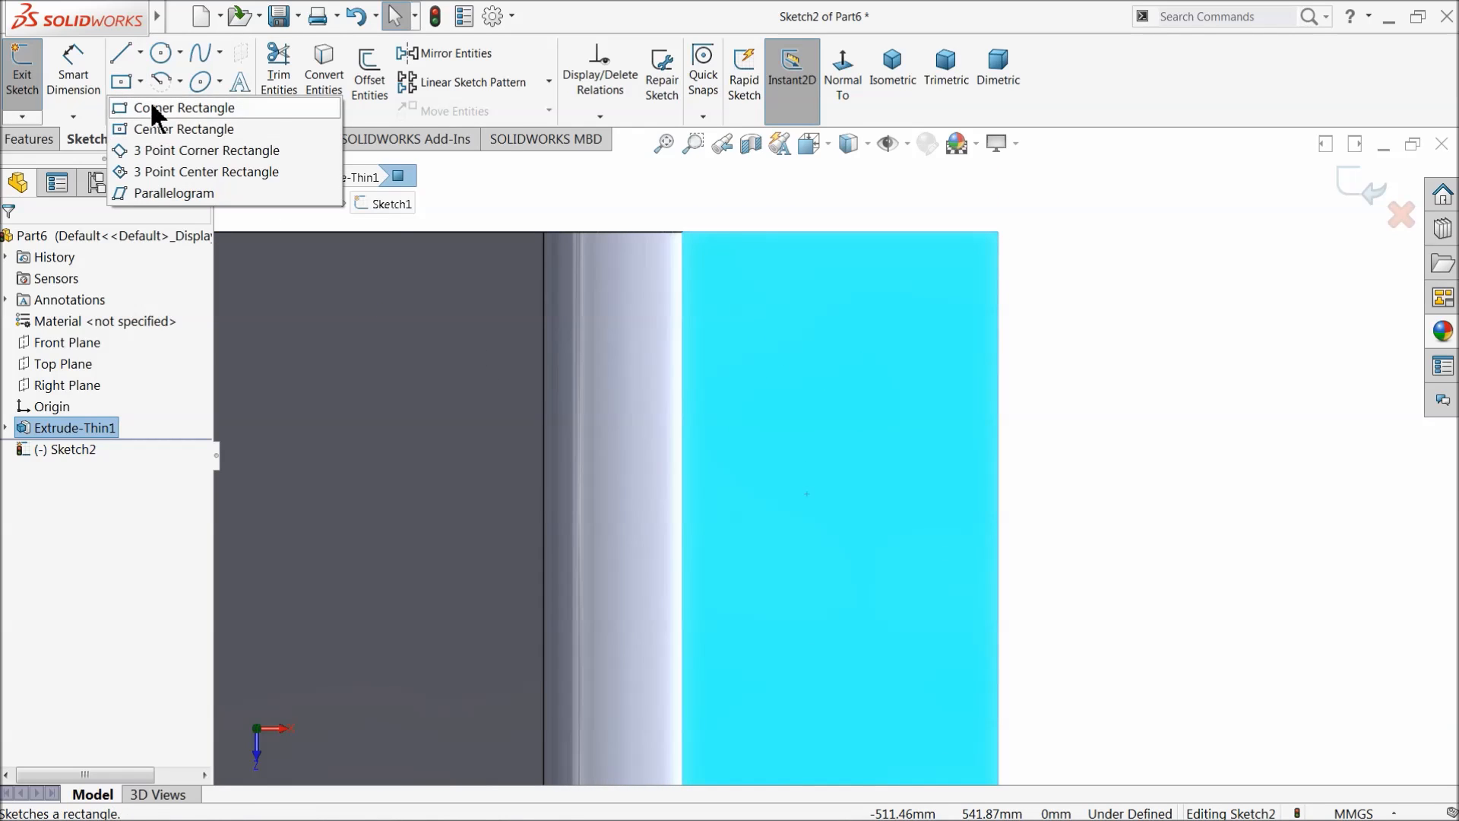
left_click(156, 109)
left_click(740, 291)
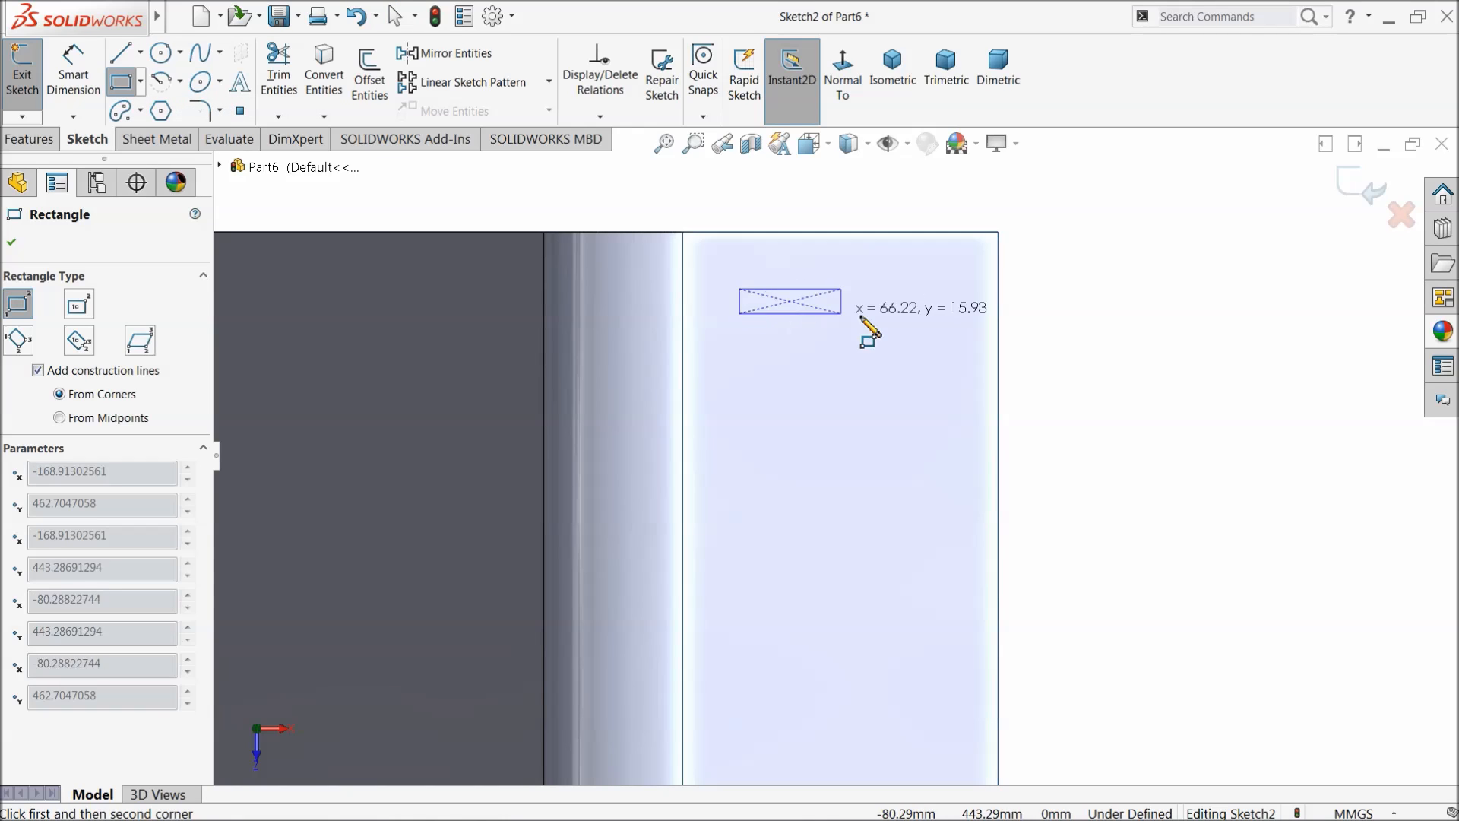
left_click(962, 316)
Step: Dimension the rectangle's short side 20 mm from the flange's long outer edge
left_click(71, 61)
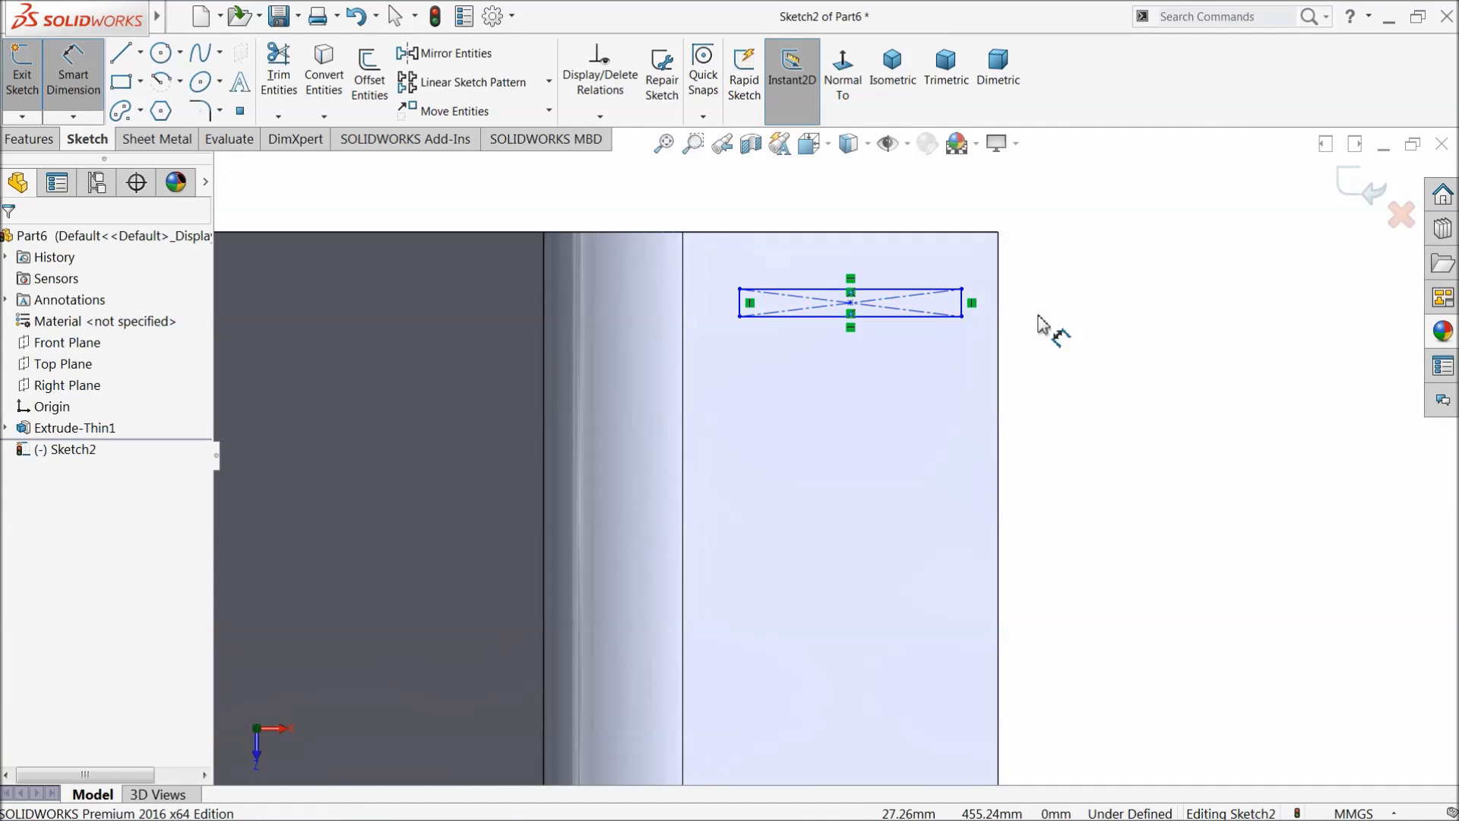
scroll(1042, 326, "down", 3)
left_click(877, 336)
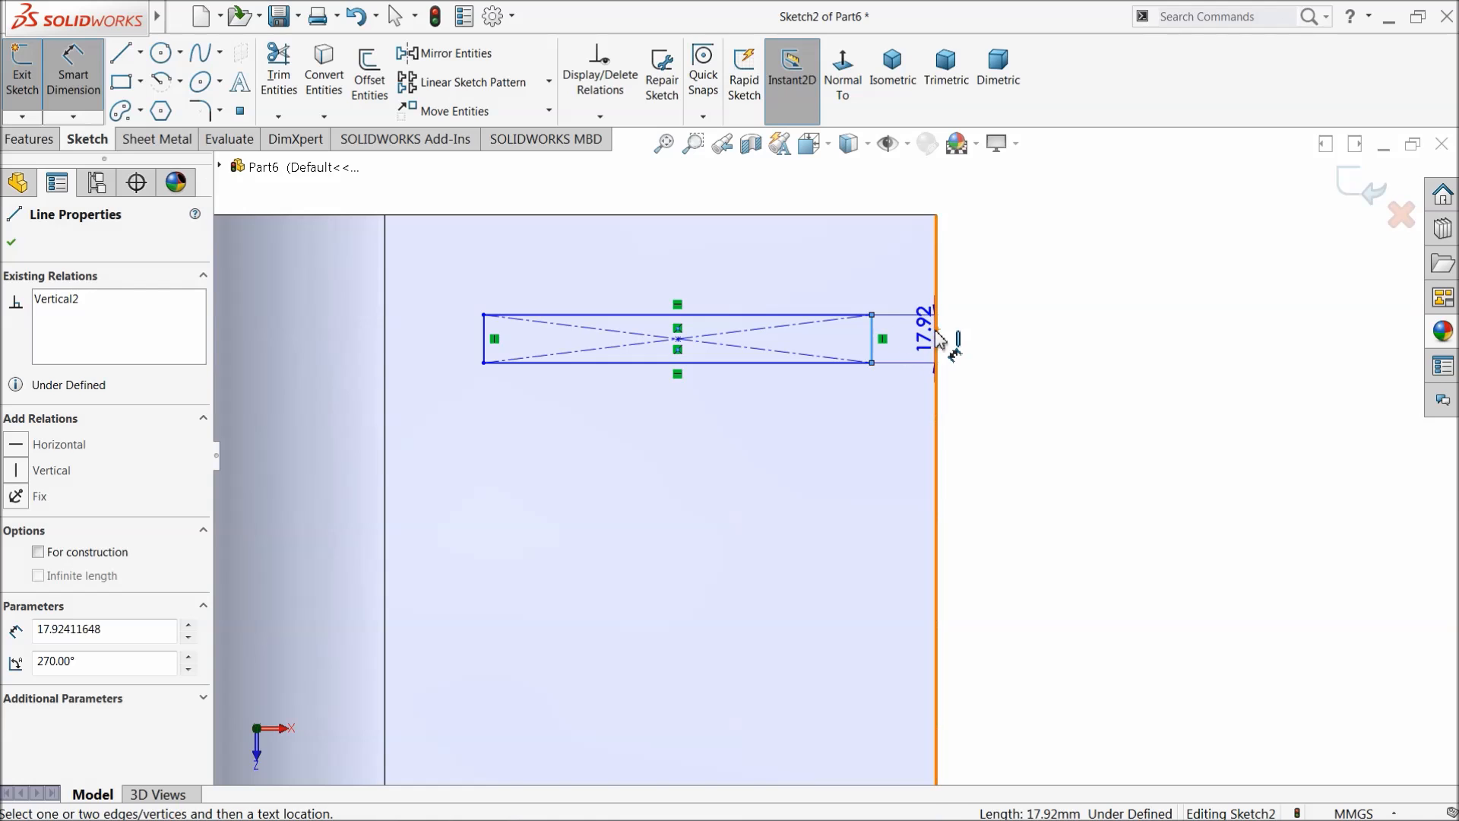
left_click(937, 350)
left_click(912, 415)
type("20")
key("Return")
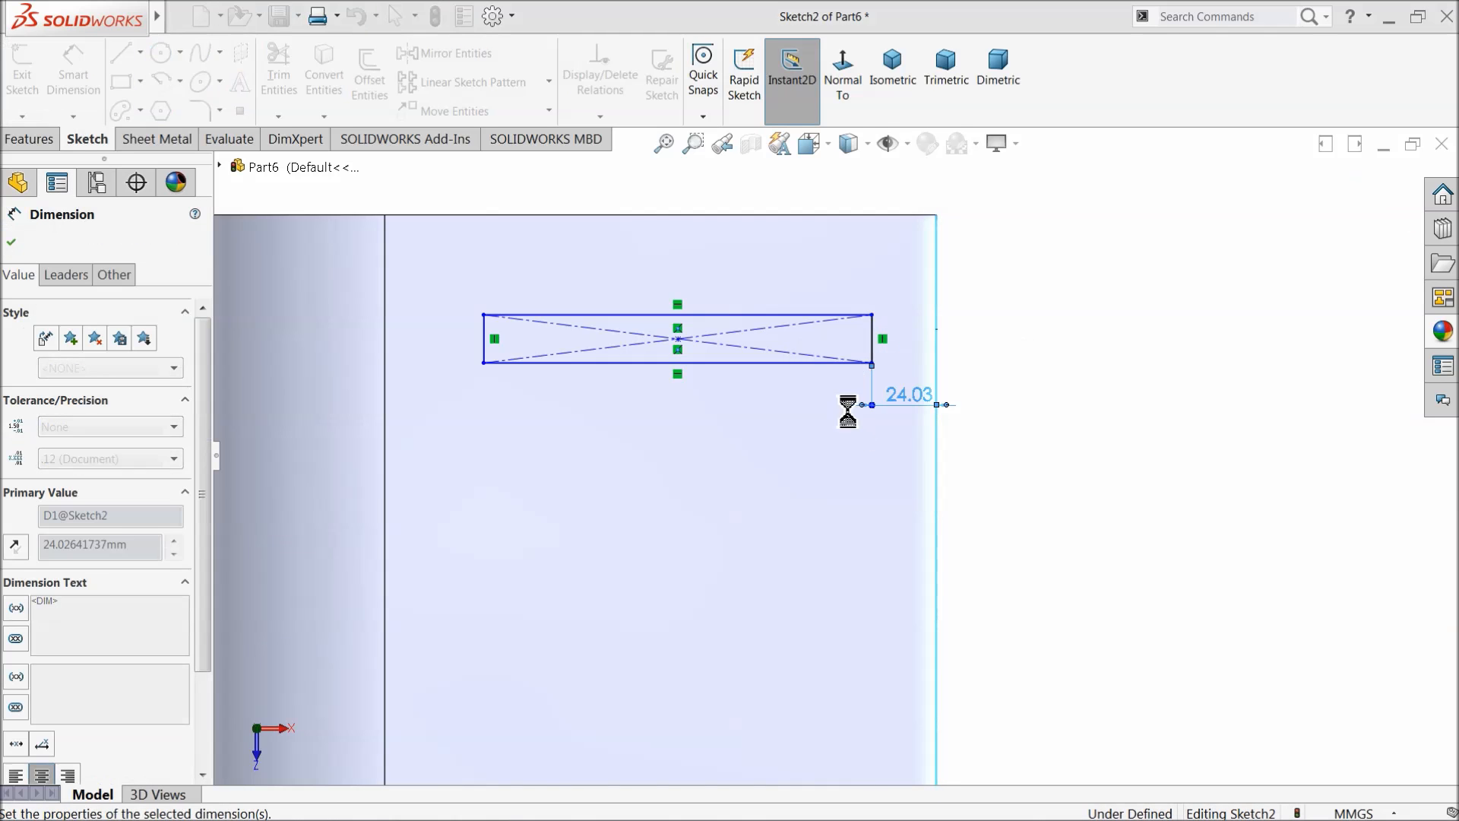
Step: Dimension the rectangle's short side to 20 mm
left_click(890, 348)
left_click(976, 342)
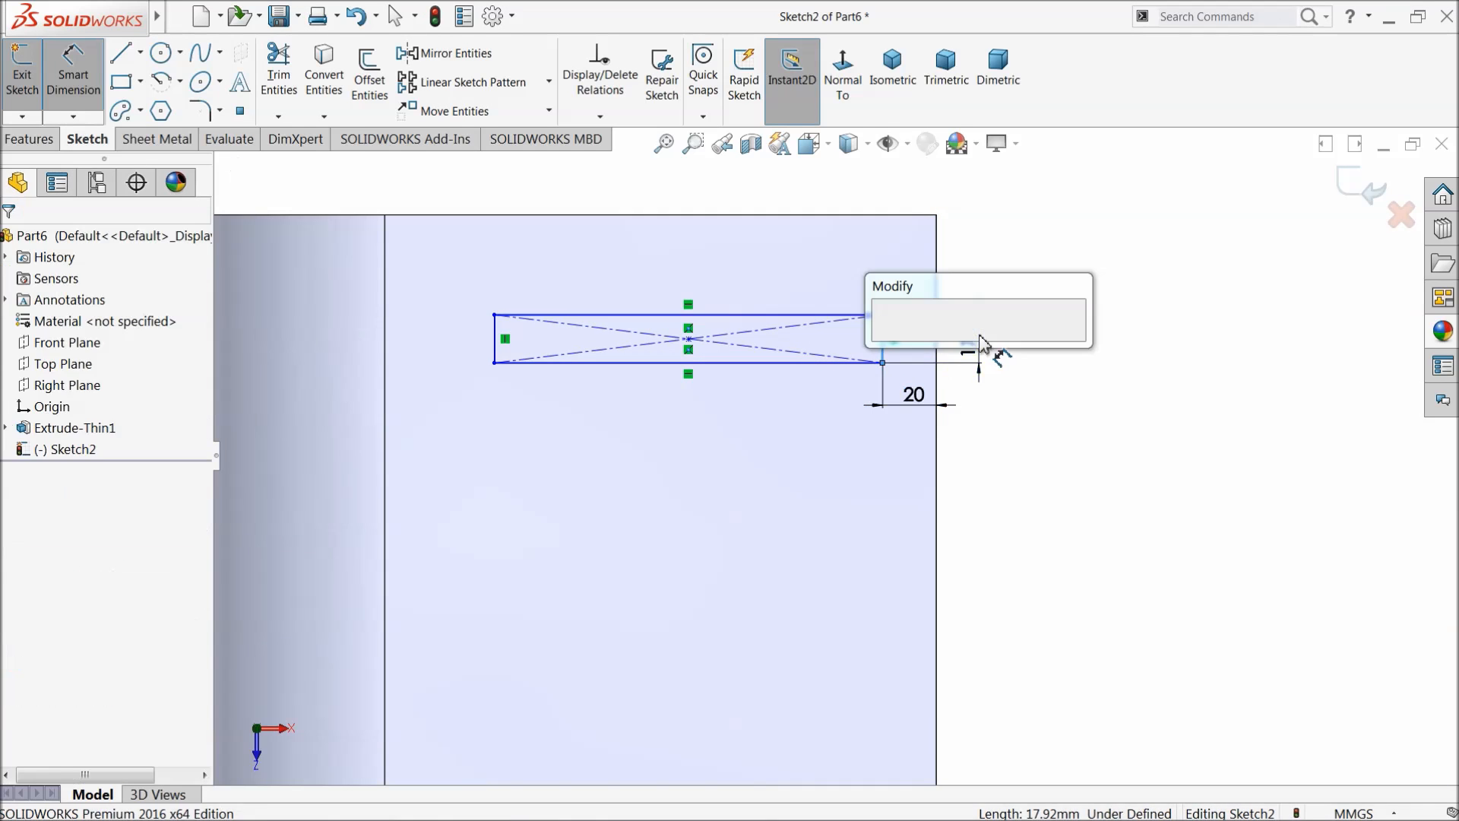
type("20")
key("Return")
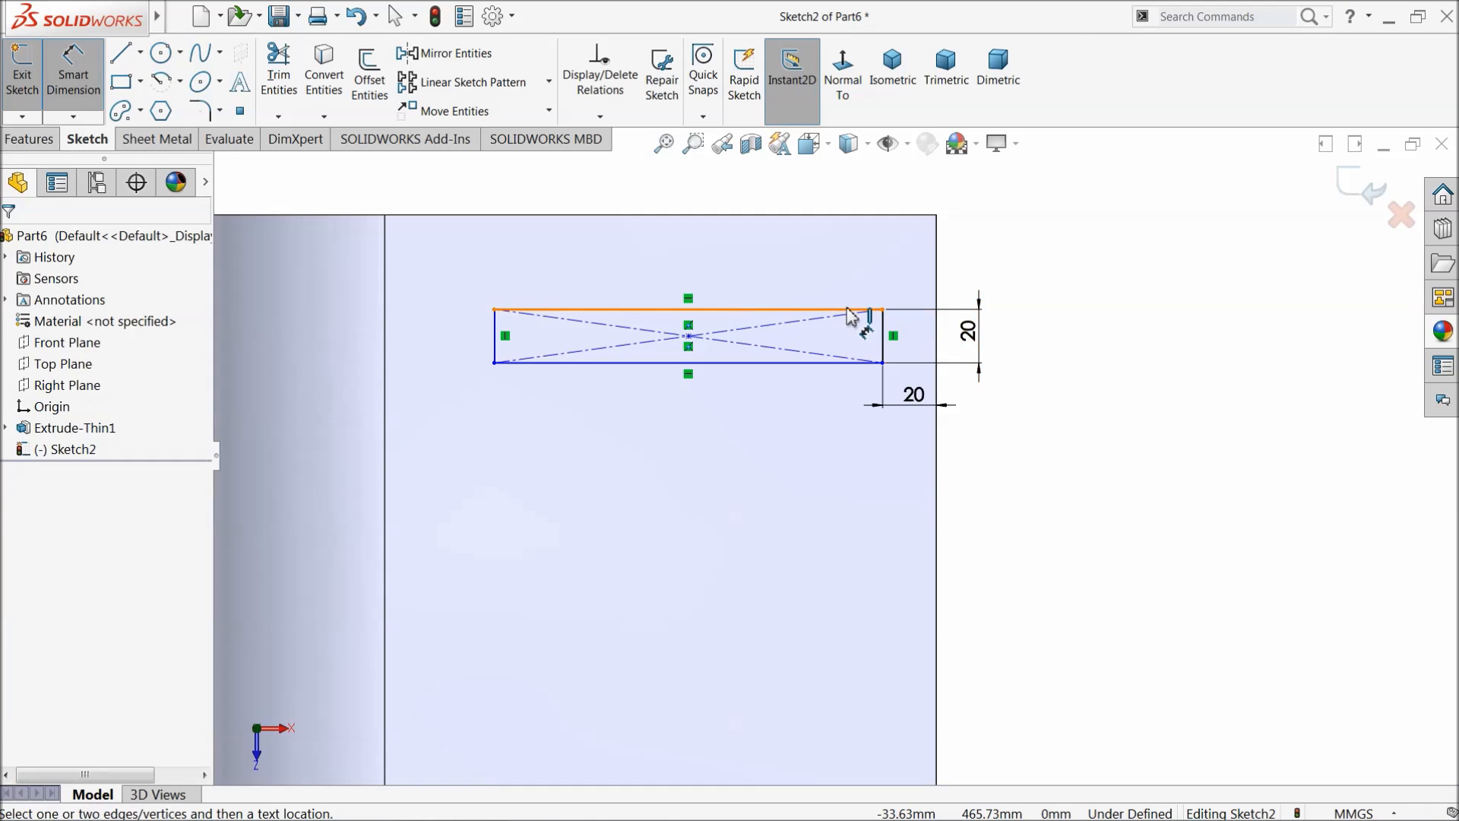
left_click(853, 309)
left_click(854, 222)
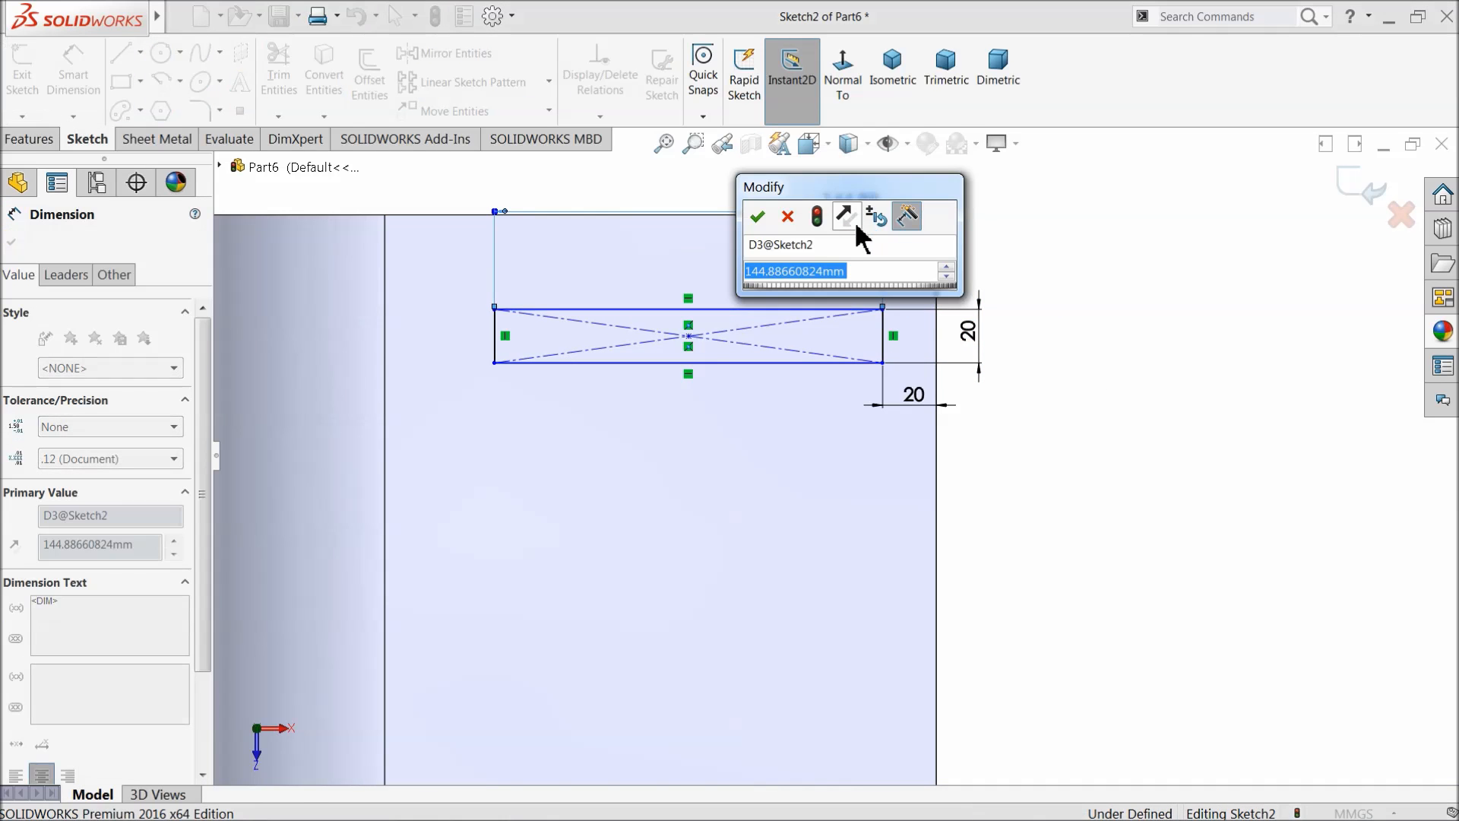
left_click(790, 219)
key("Delete")
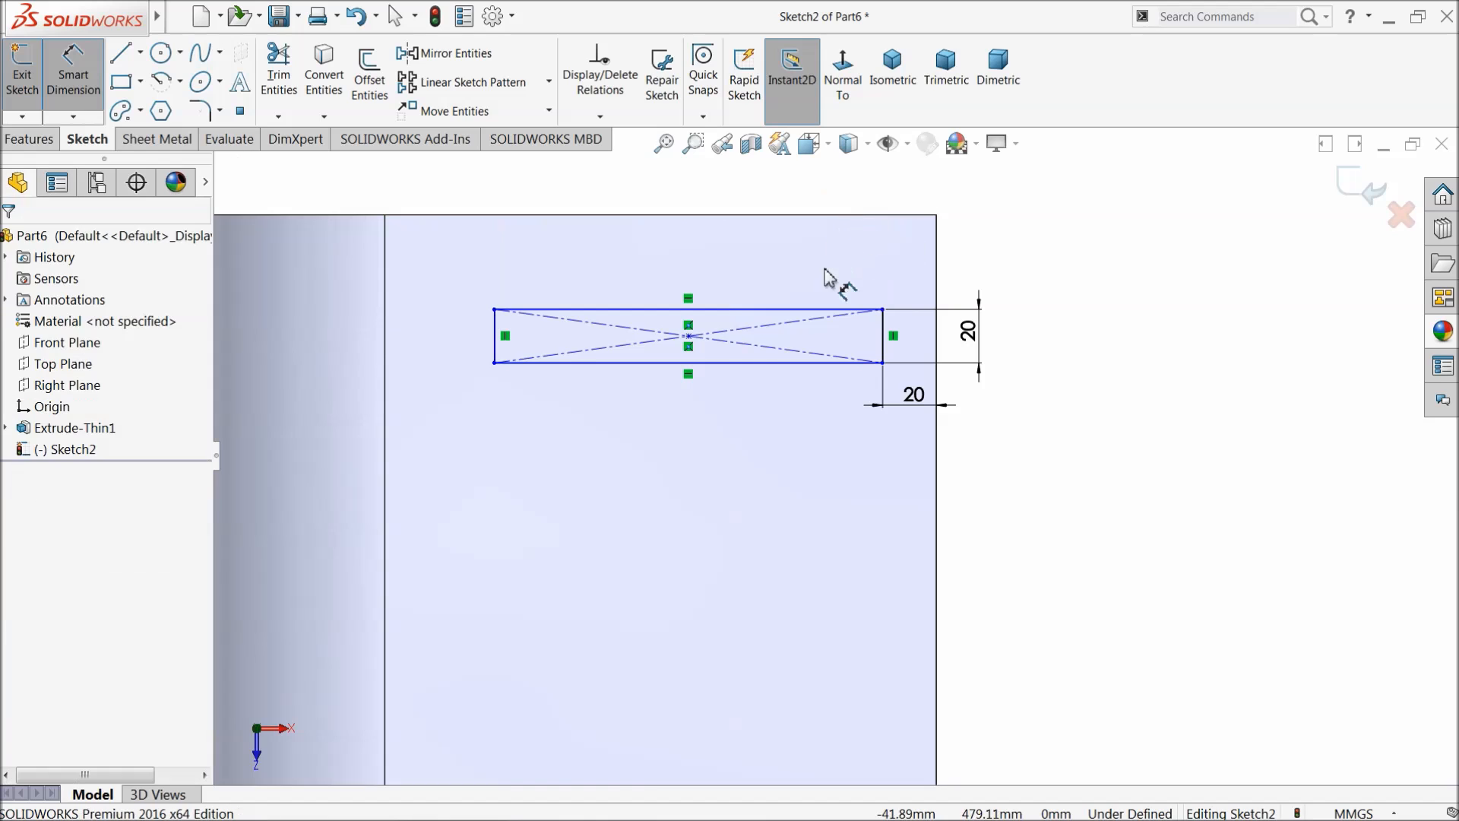
Step: Dimension the rectangle's long side 20 mm from the flange's end edge
left_click(817, 310)
left_click(841, 216)
left_click(990, 255)
type("20")
key("Return")
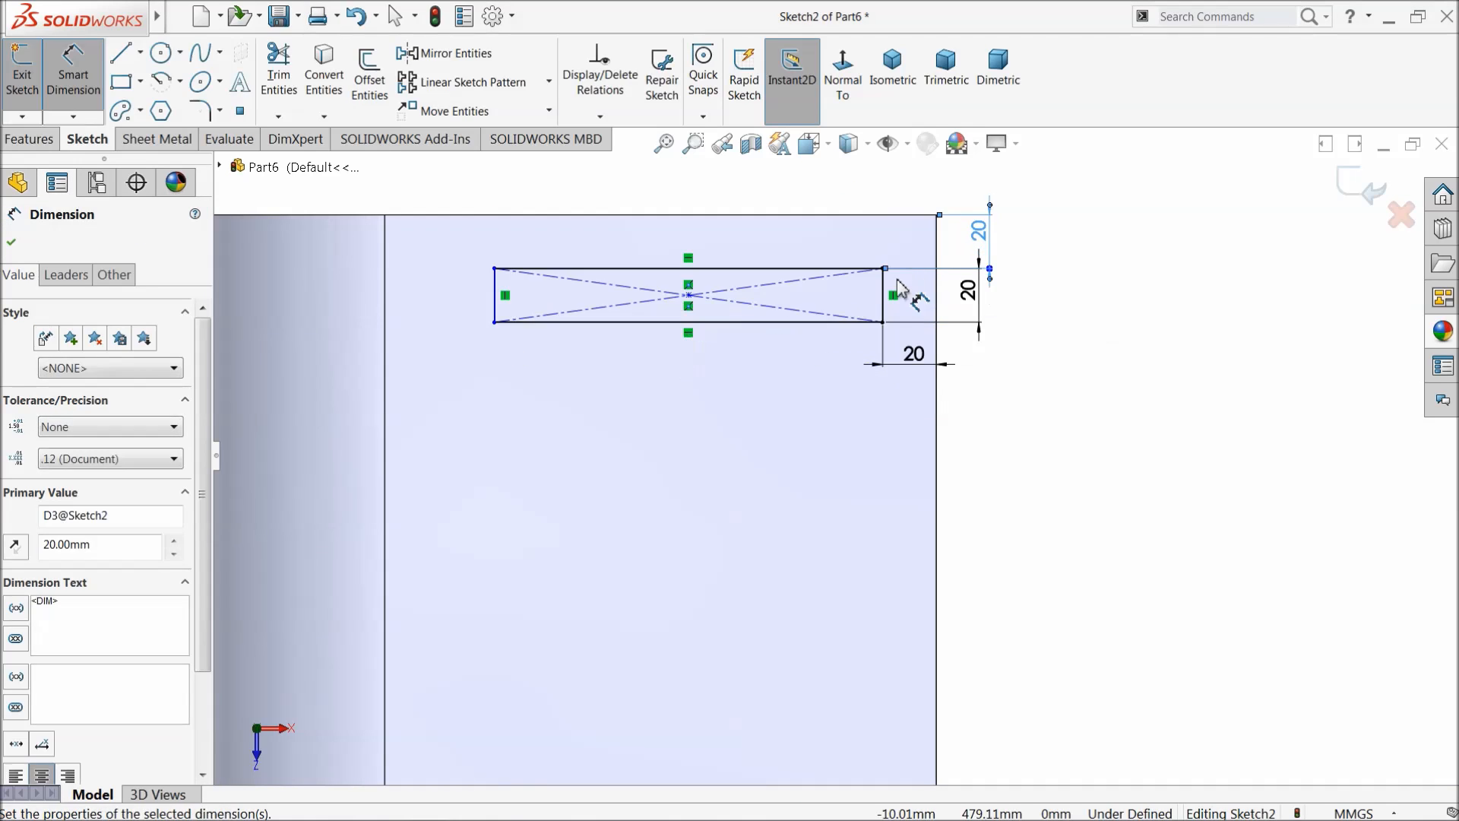
Step: Dimension the rectangle's other short side 30 mm from the bend edge and finish dimensioning
left_click(497, 298)
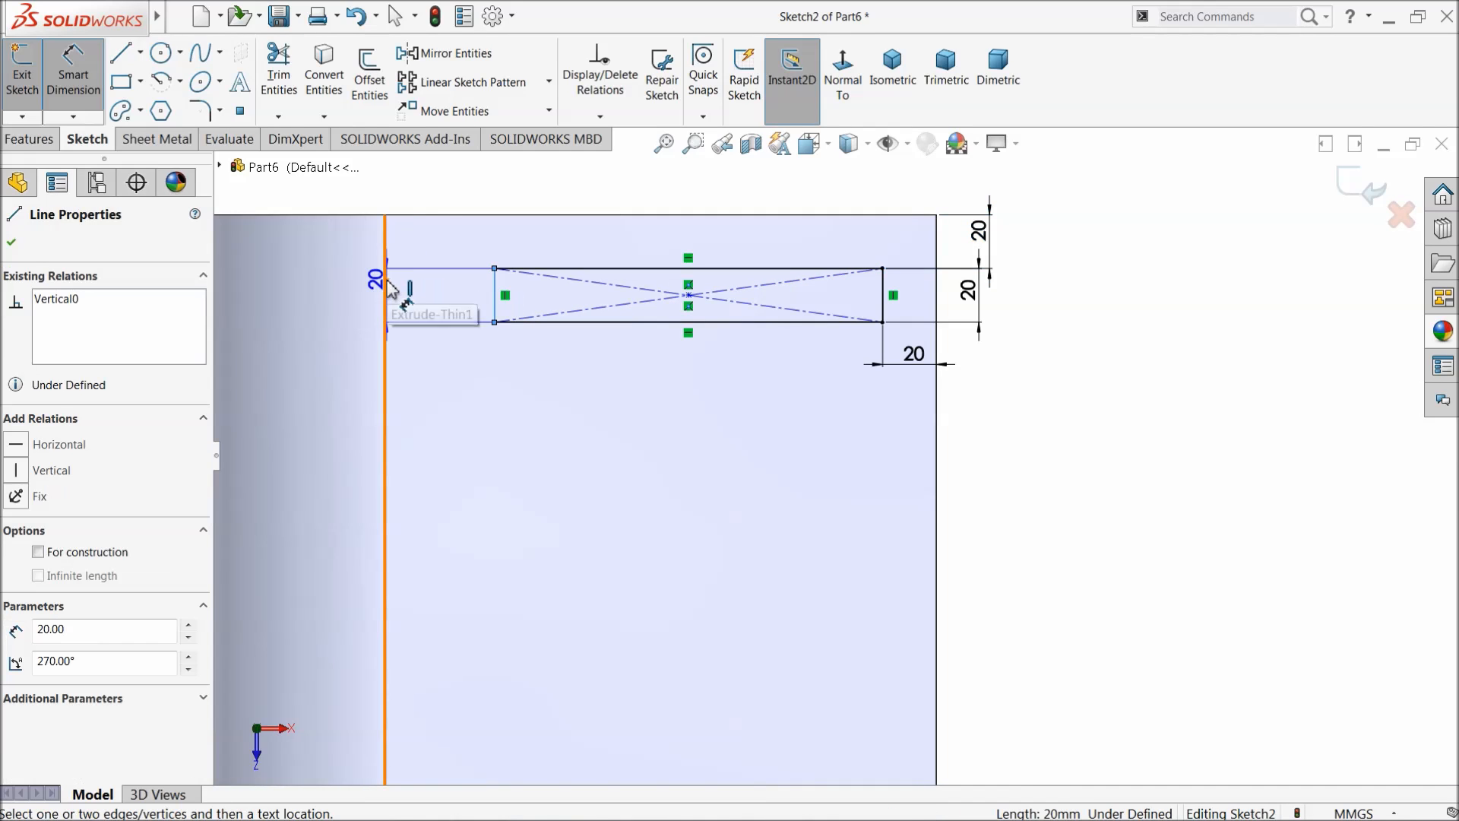
left_click(388, 289)
left_click(410, 186)
type("30")
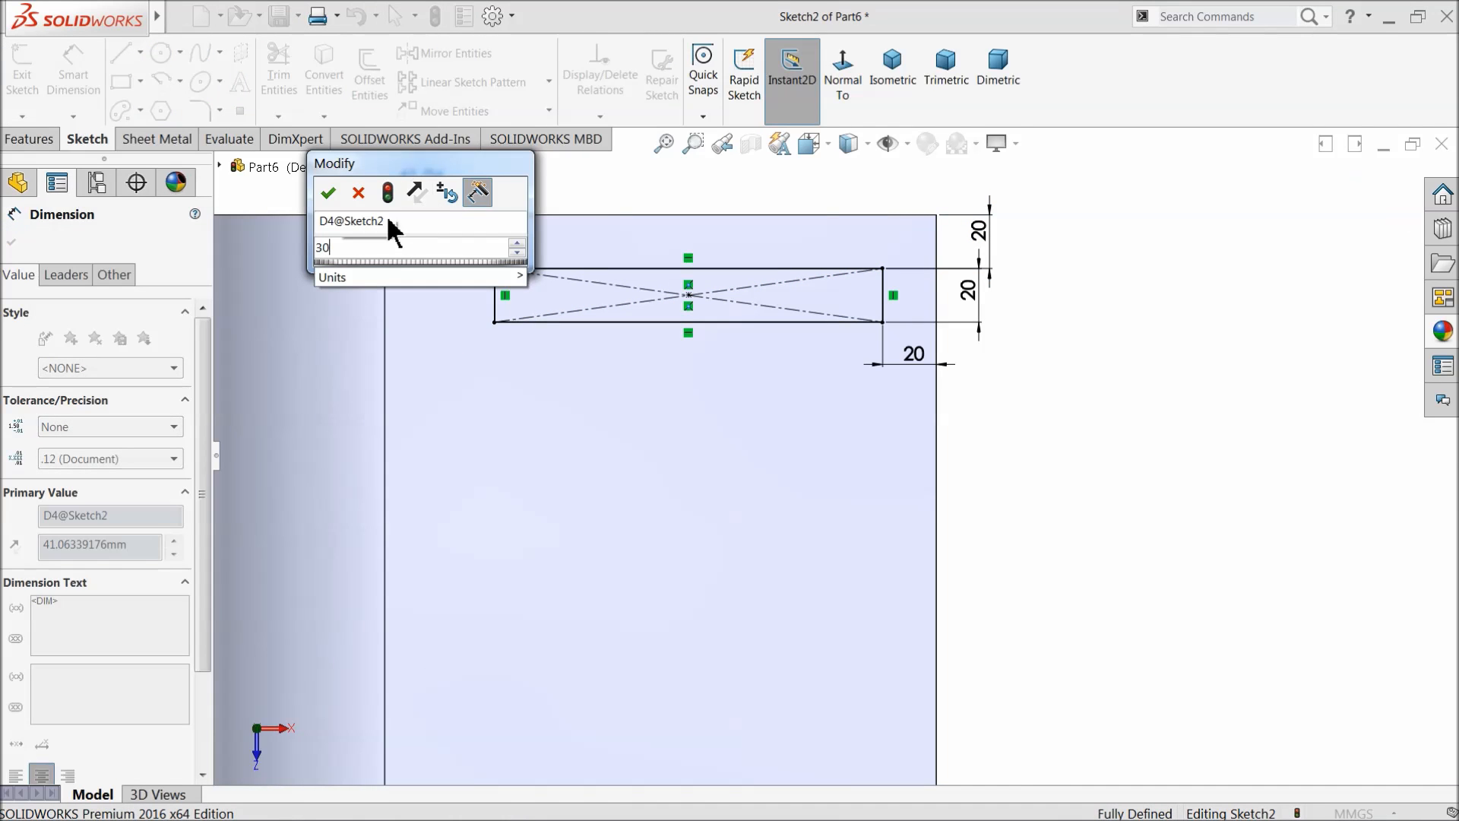
left_click(329, 193)
left_click(12, 244)
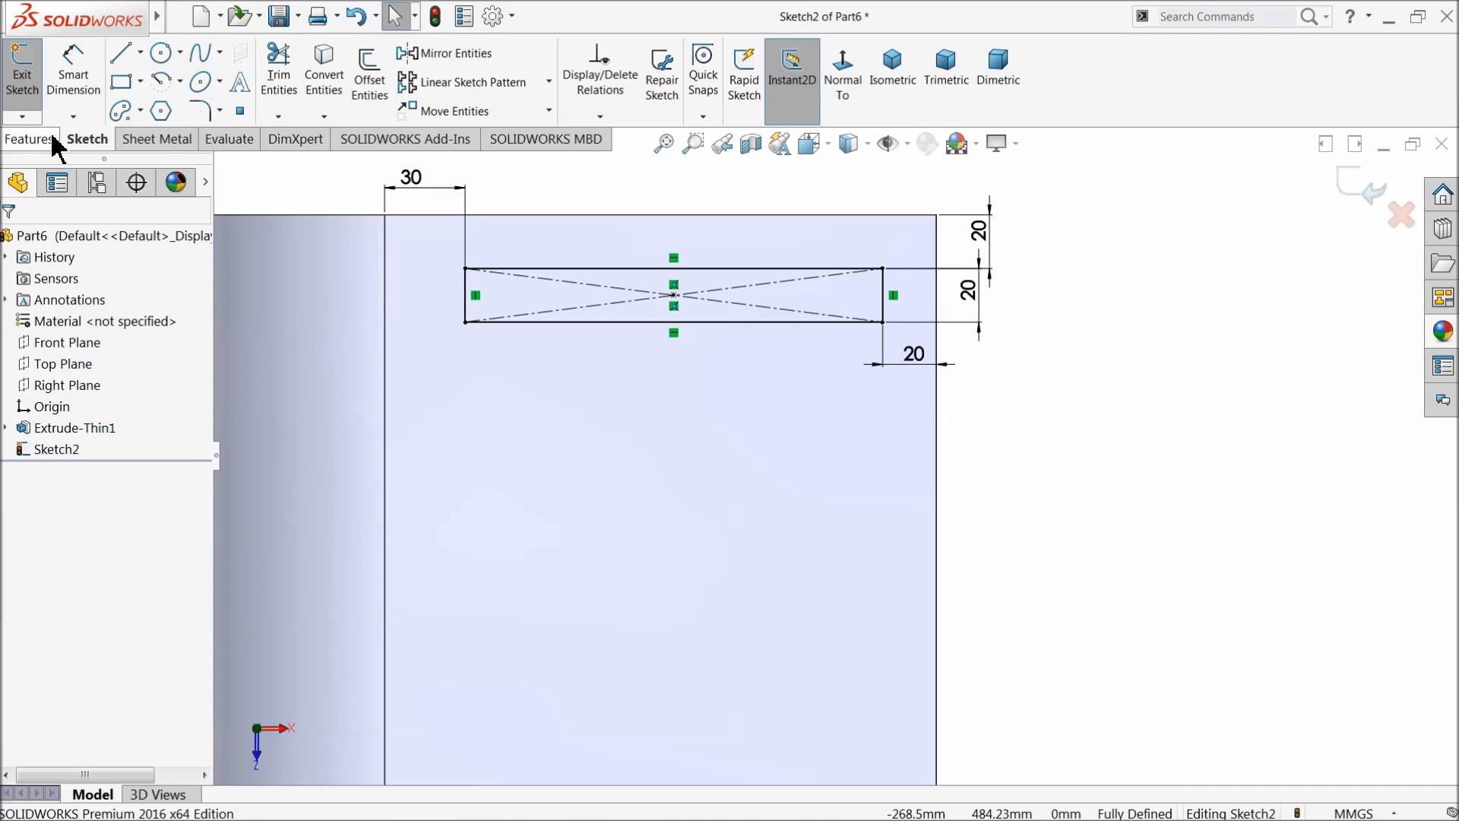
Step: Cut the rectangle through the flange with an Extruded Cut set to Through All
left_click(47, 140)
left_click(288, 87)
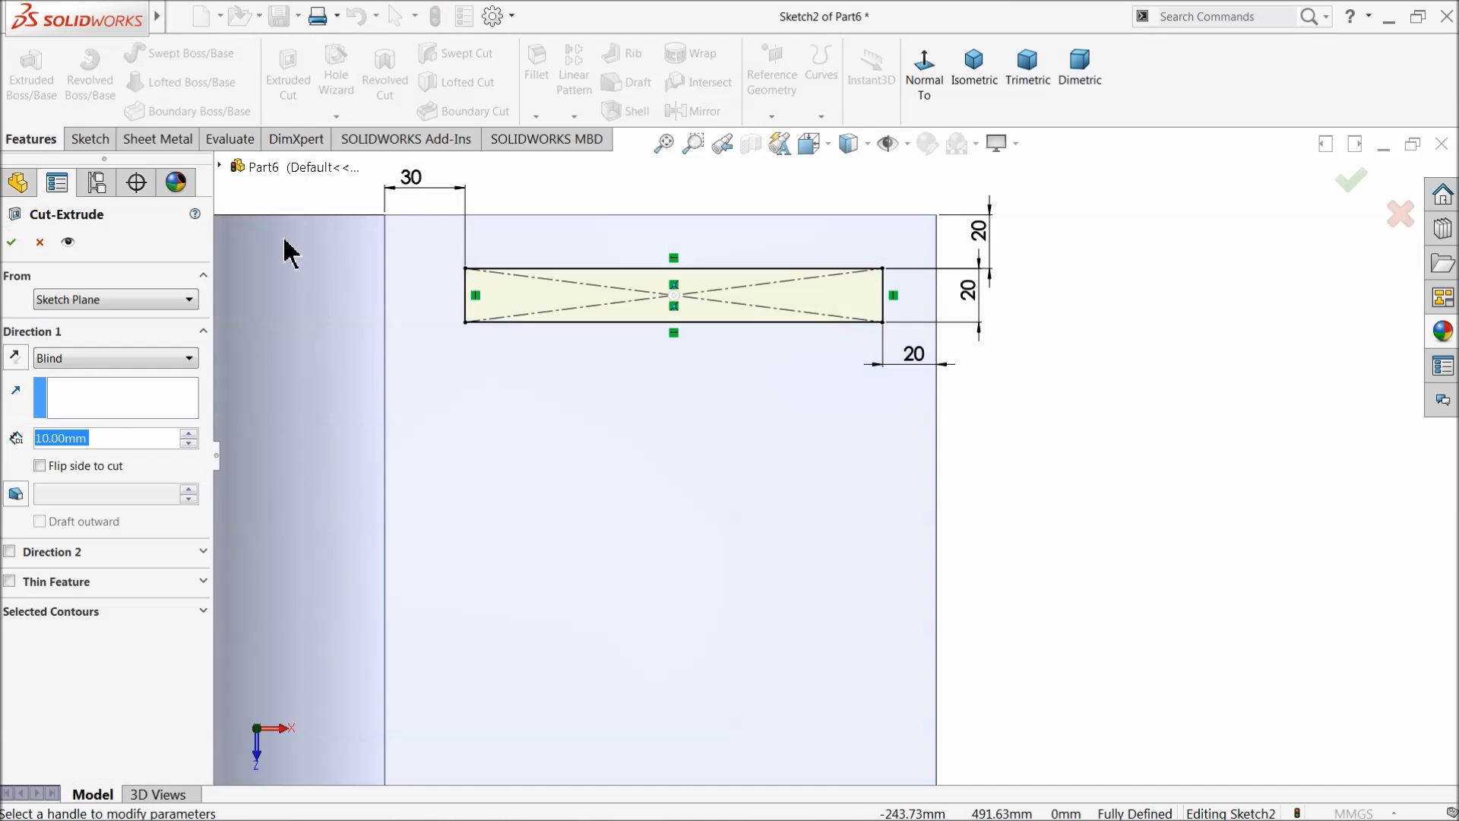
left_click(85, 361)
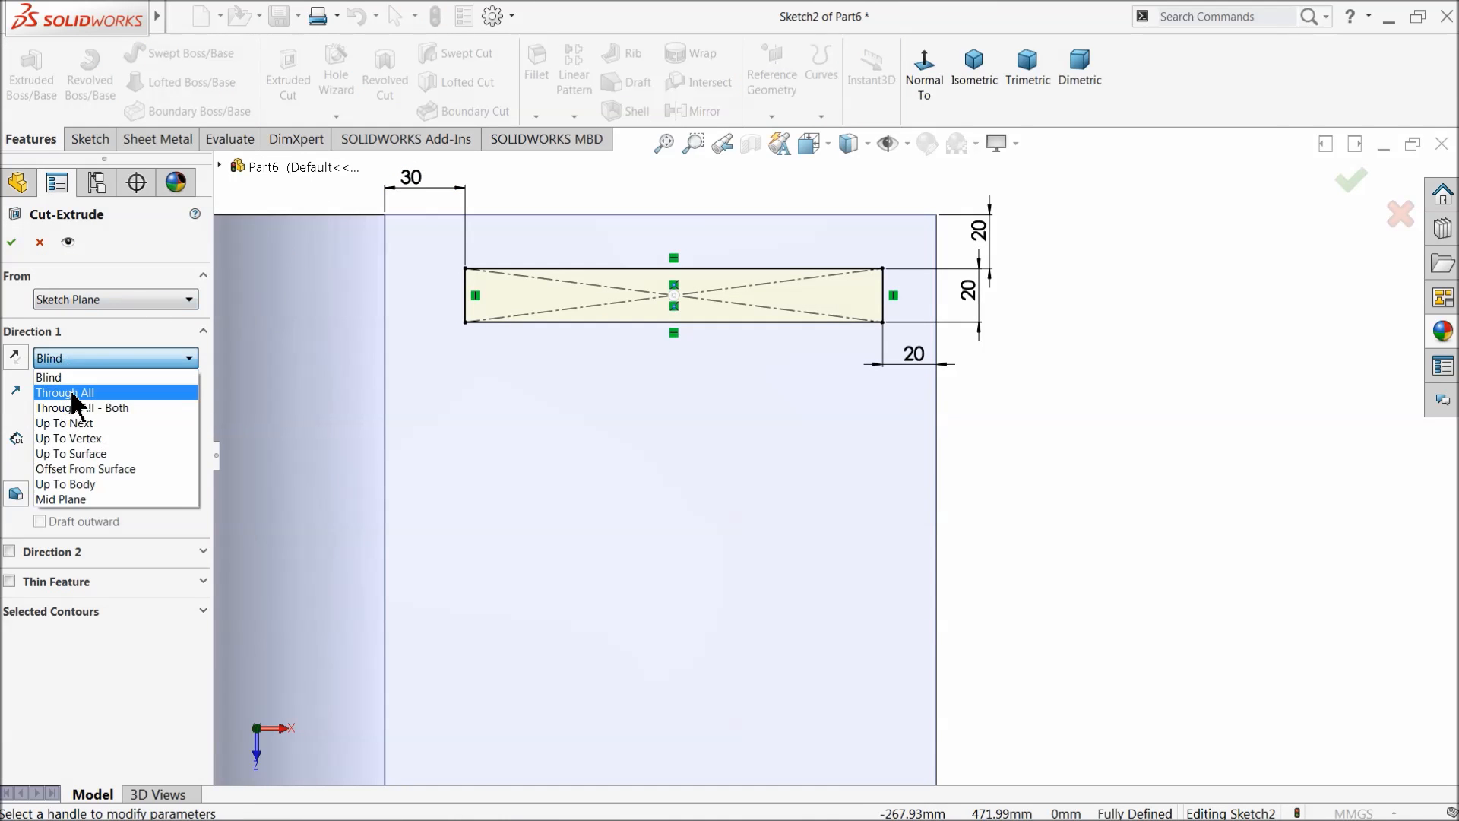
left_click(34, 389)
left_click(15, 242)
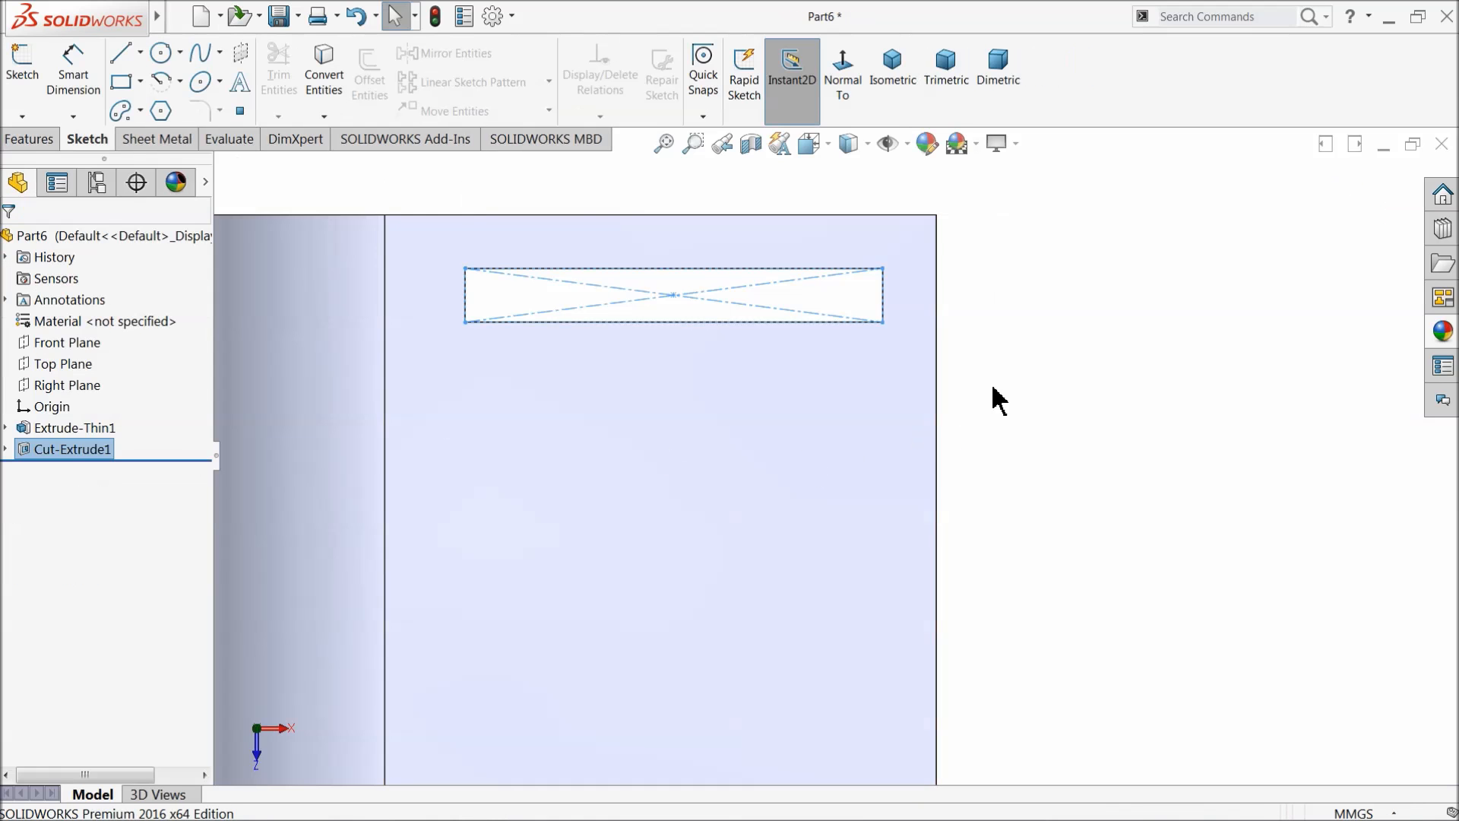
Step: Create a linear pattern of the rectangular slot cut along the flange's long outer edge with 60 mm spacing and 14 instances
scroll(950, 483, "up", 5)
middle_click_drag(925, 511, 756, 366)
scroll(862, 350, "down", 3)
scroll(862, 350, "down", 1)
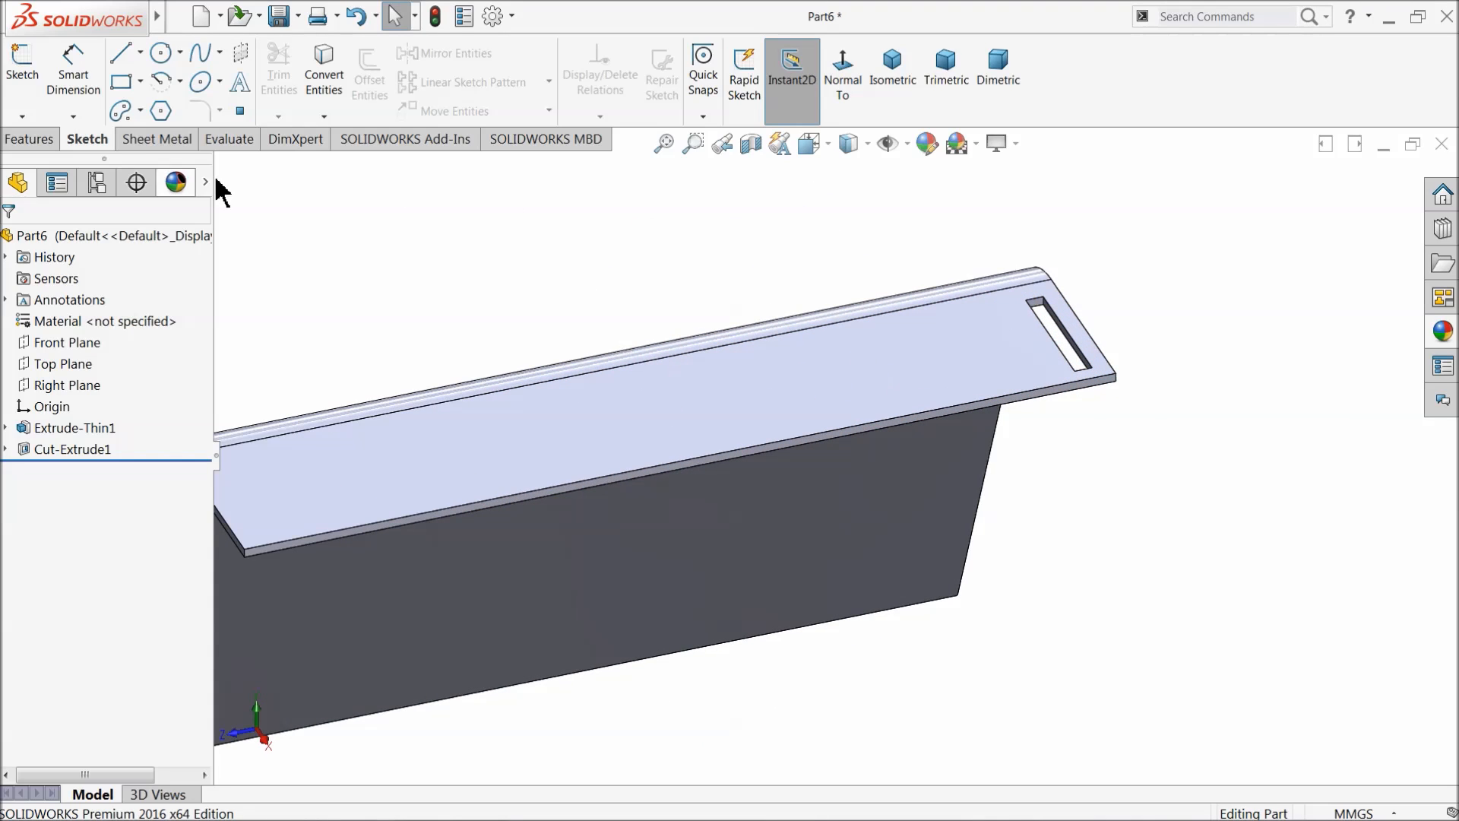
left_click(30, 139)
left_click(576, 95)
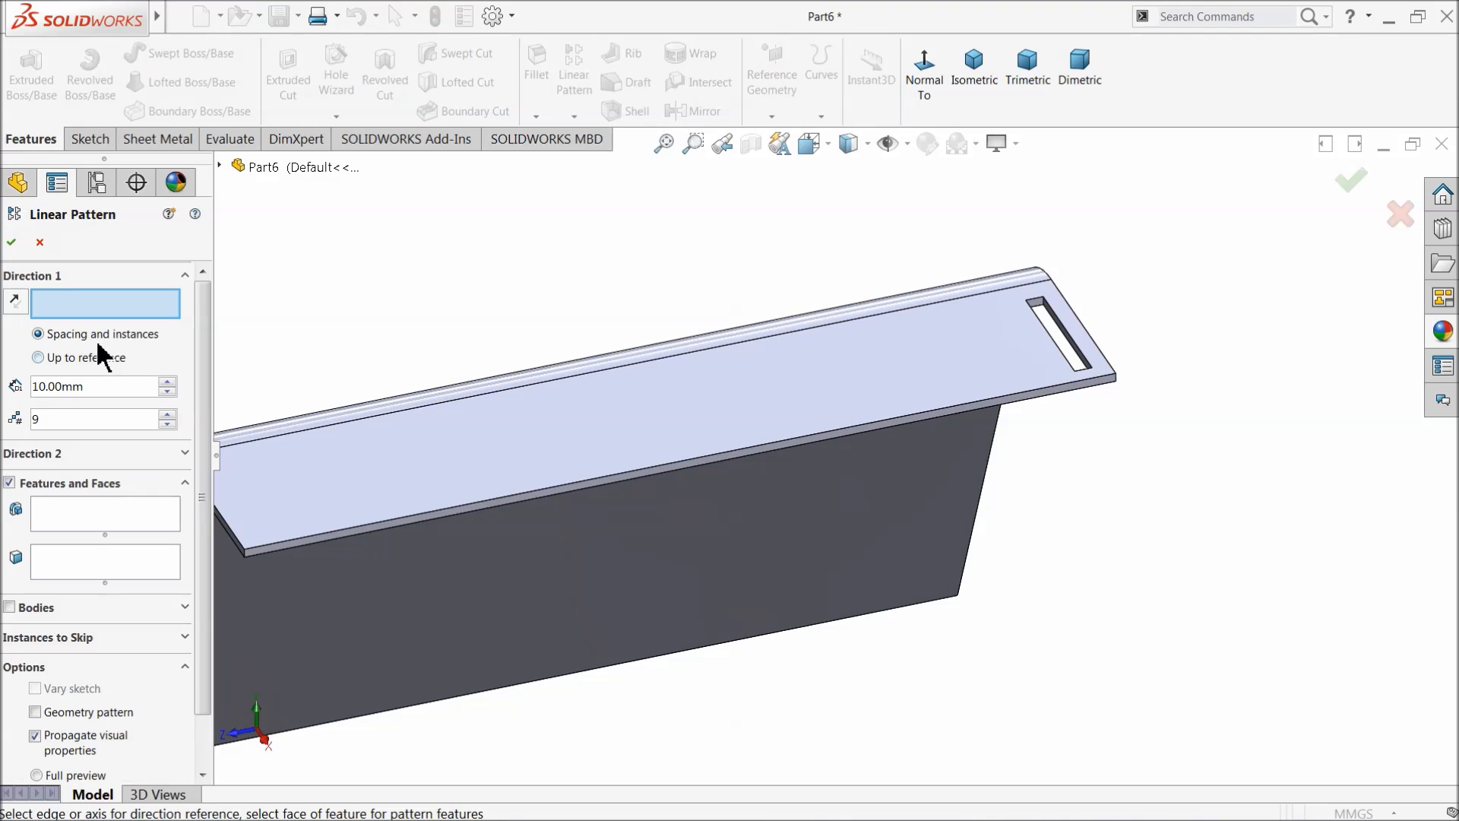
left_click(729, 455)
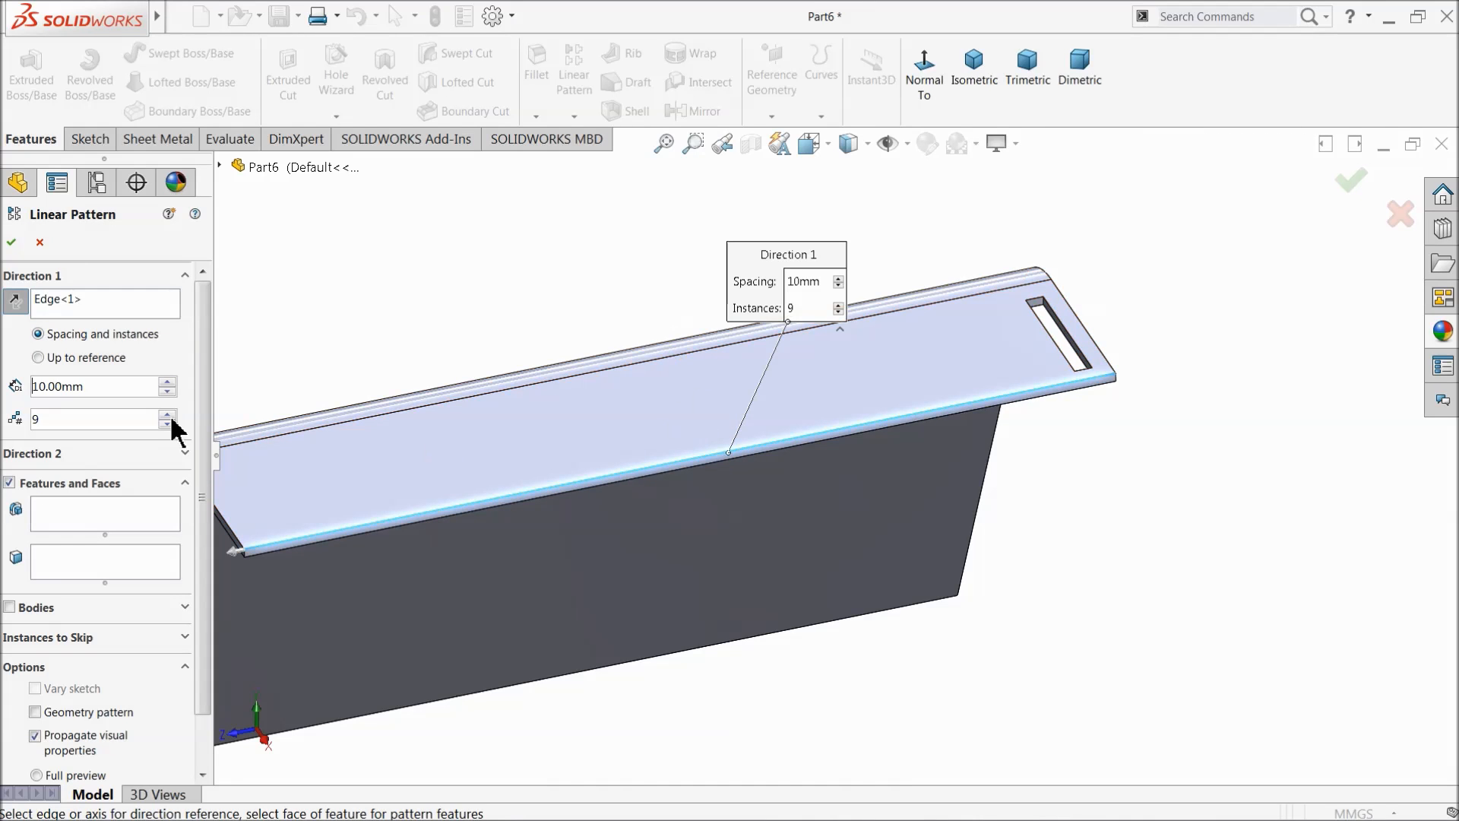
left_click(73, 523)
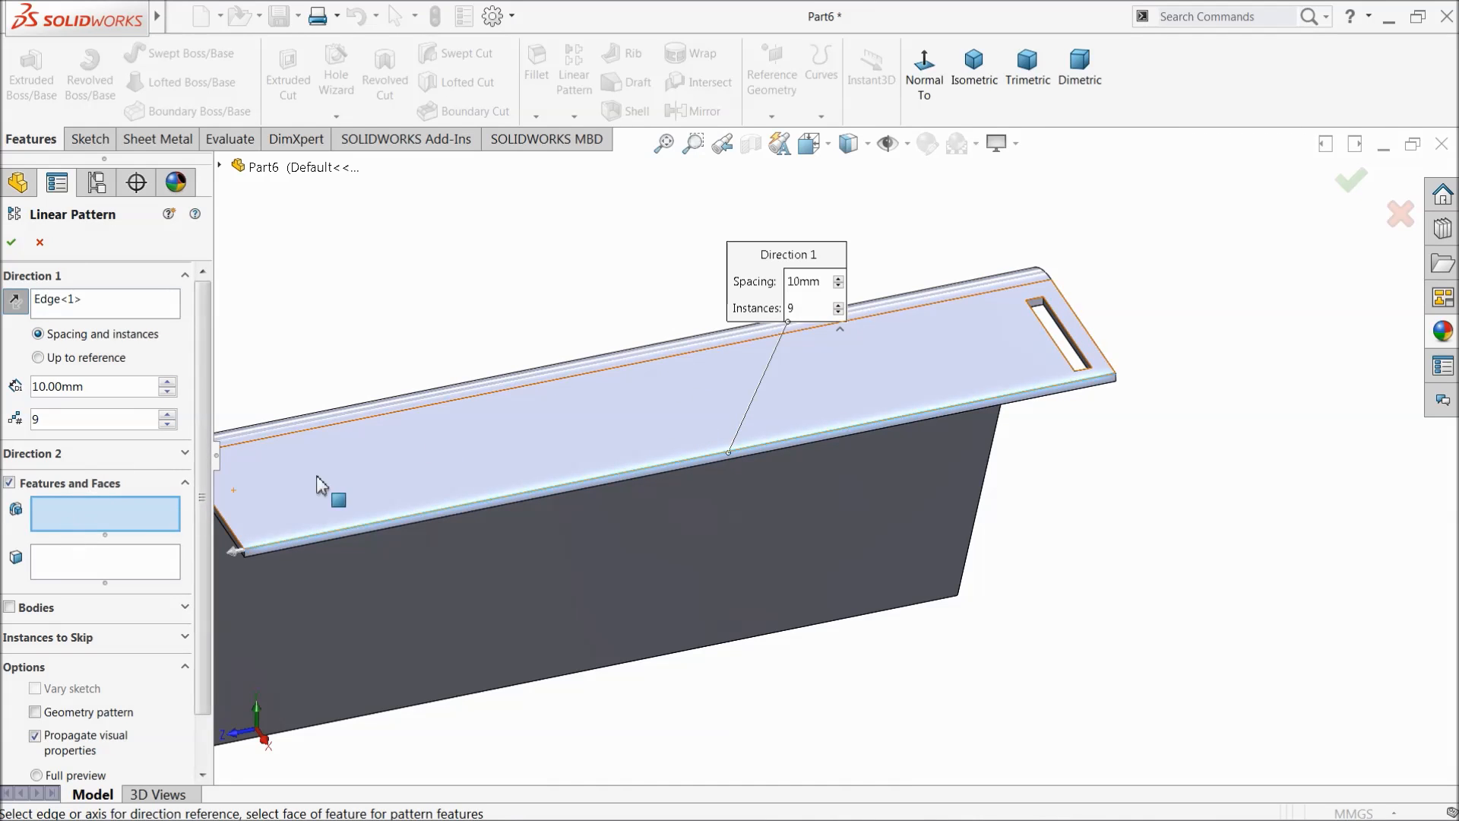
left_click(1037, 305)
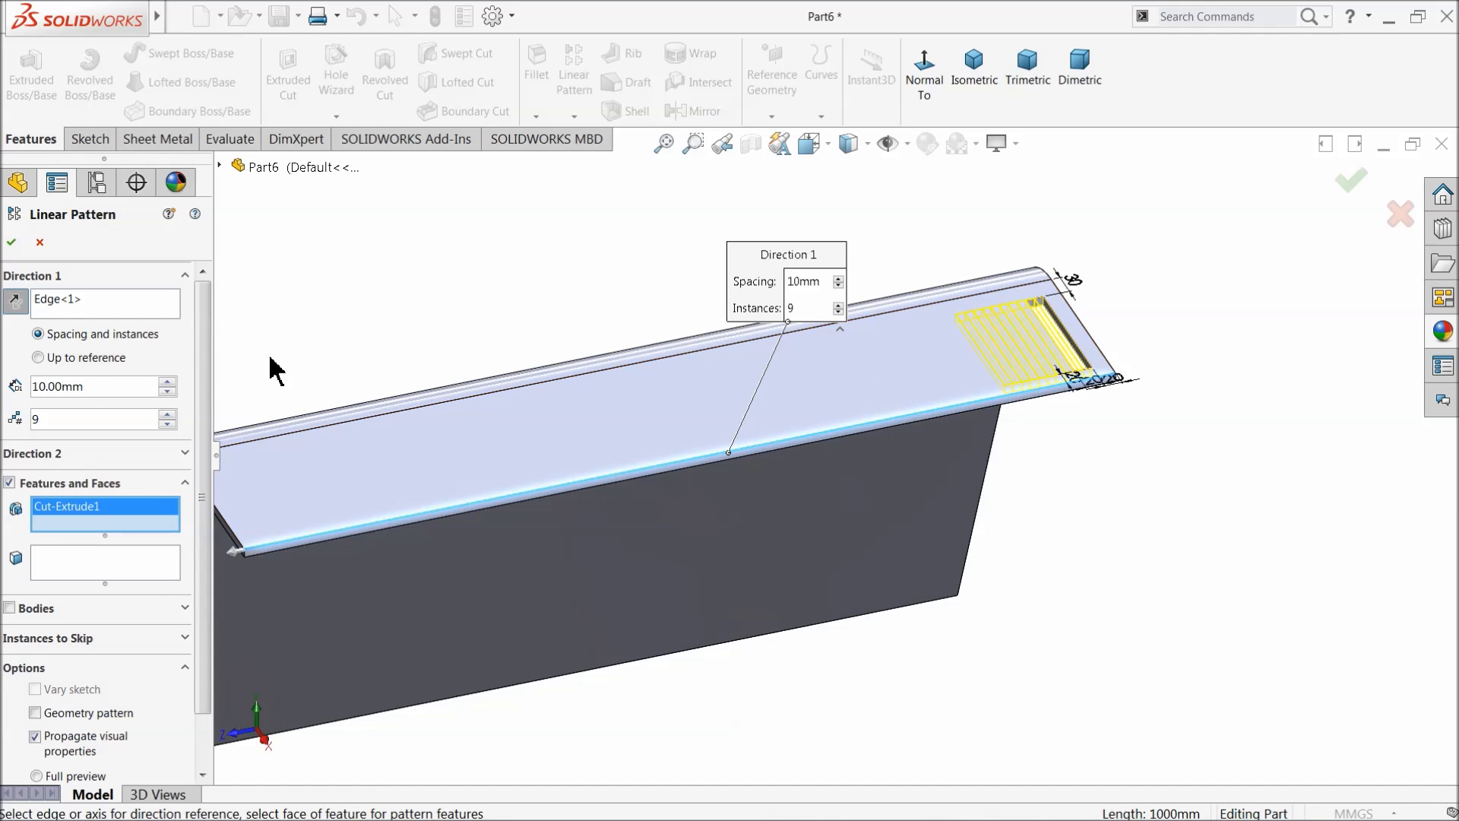
type("60")
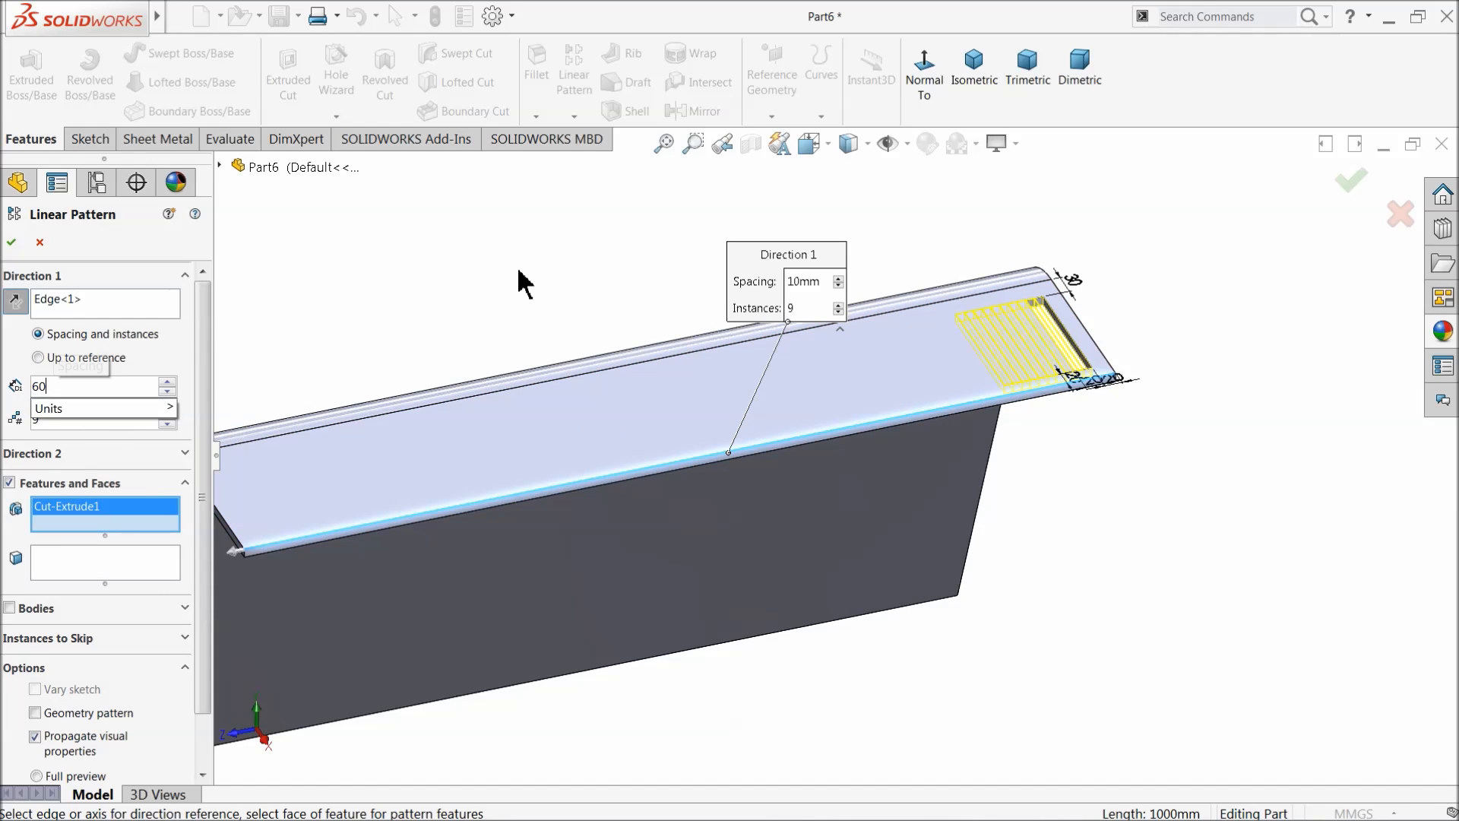
type("14")
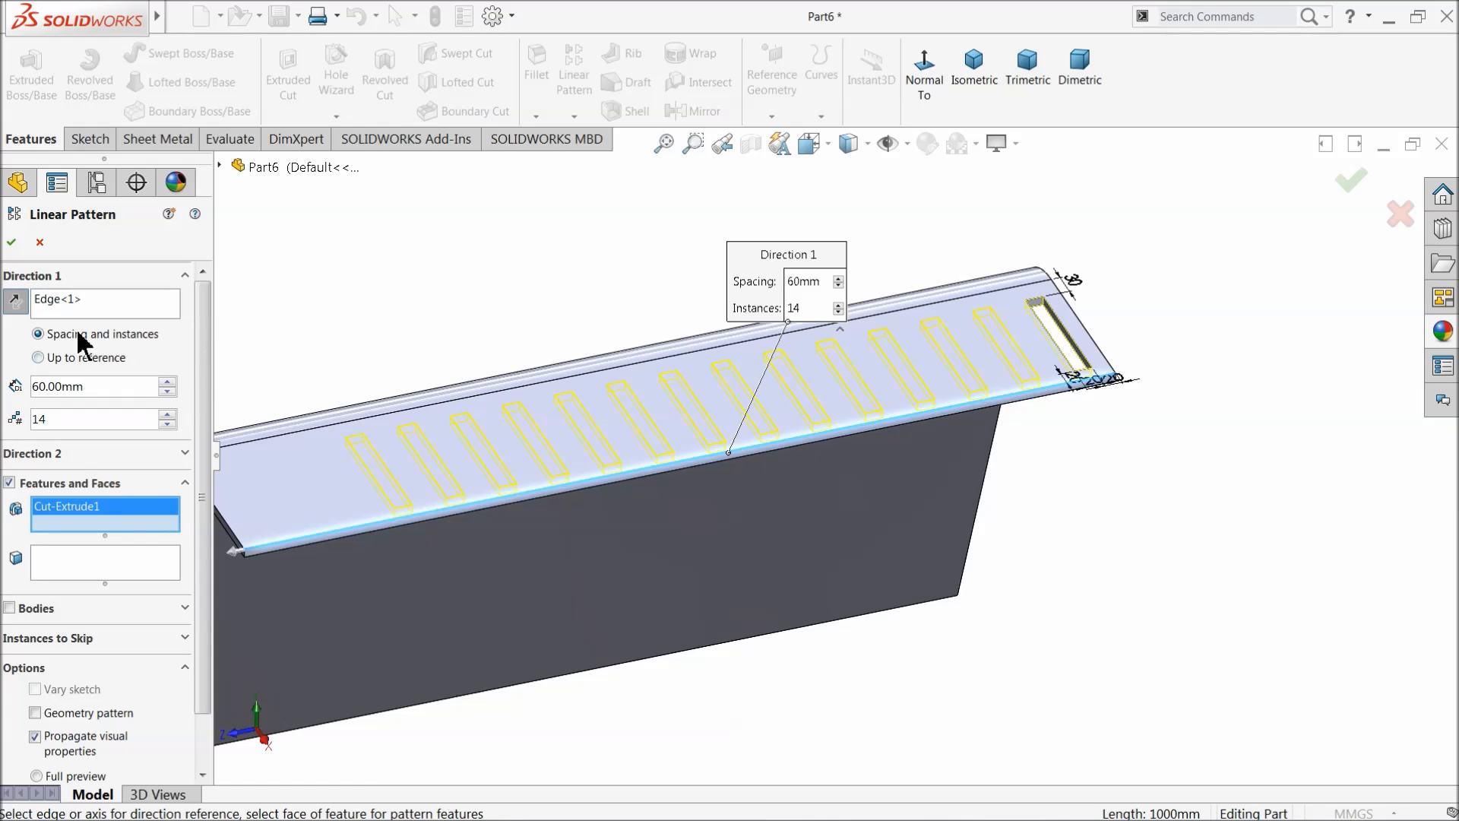
left_click(12, 244)
Step: Start a sketch on the flange face and draw a circle of about 33 mm radius in the unslotted end area
middle_click_drag(390, 299, 418, 319)
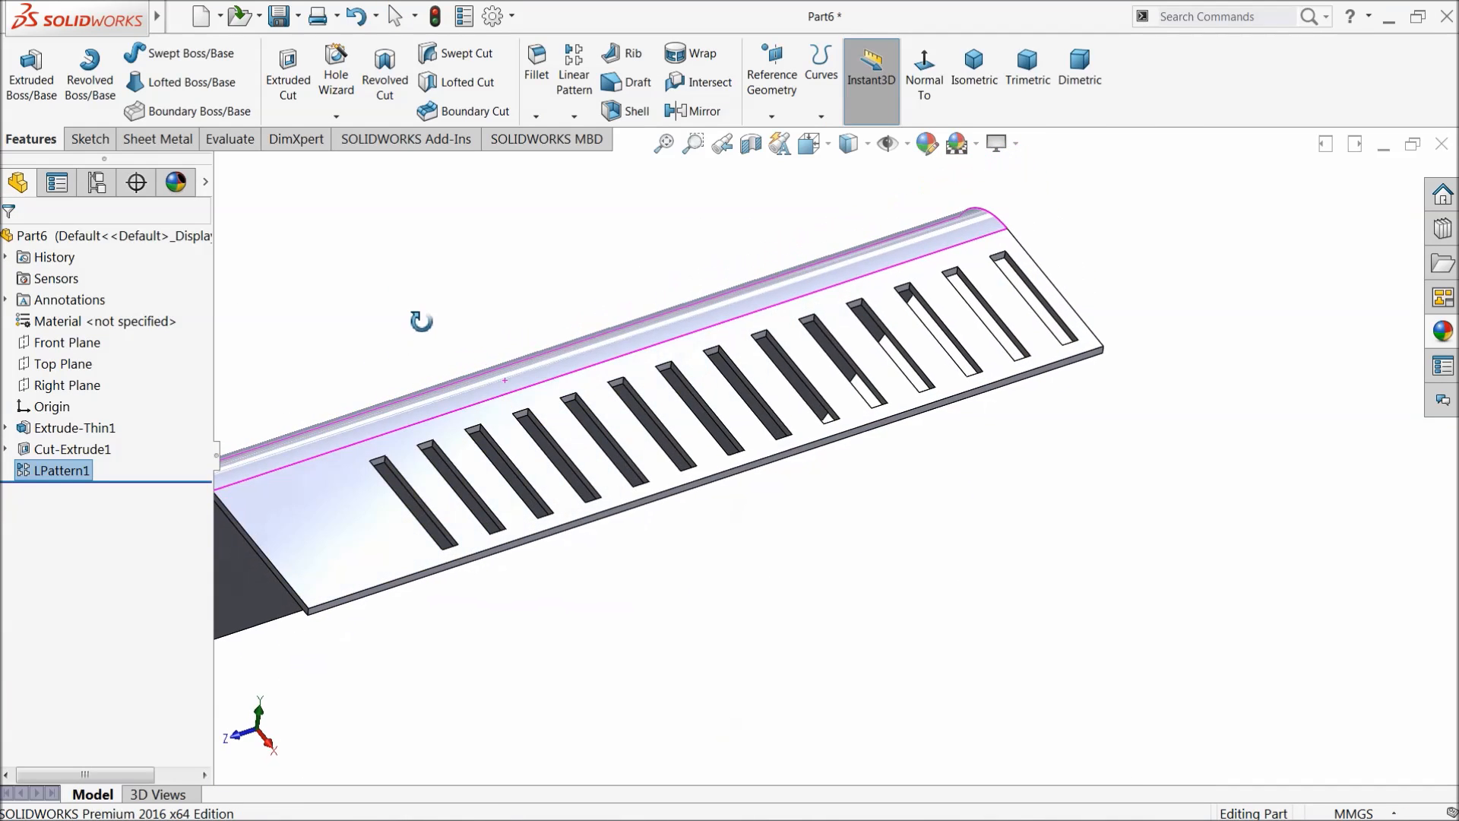
scroll(462, 509, "down", 5)
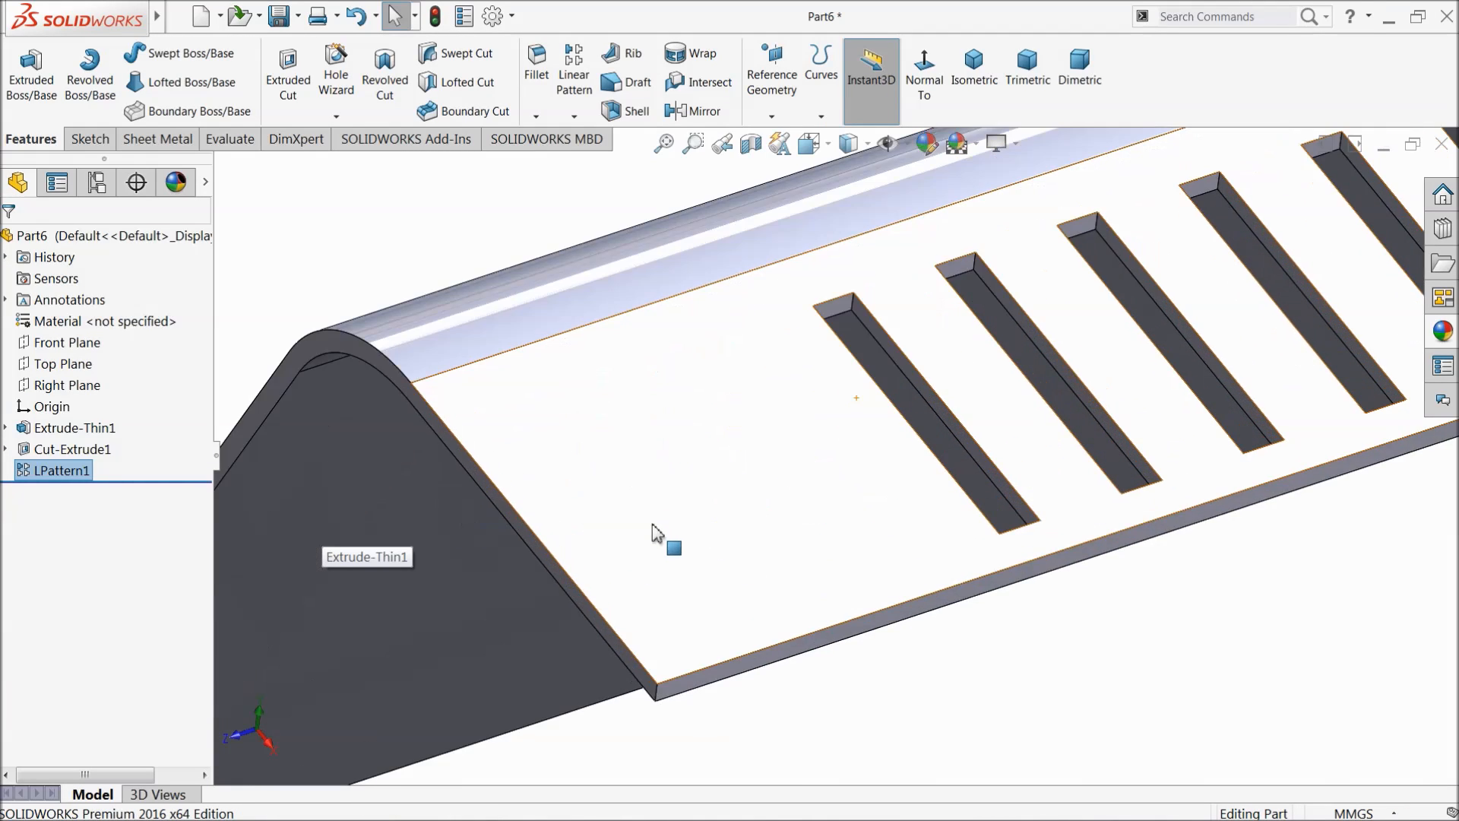
left_click(694, 522)
left_click(753, 469)
scroll(723, 636, "down", 3)
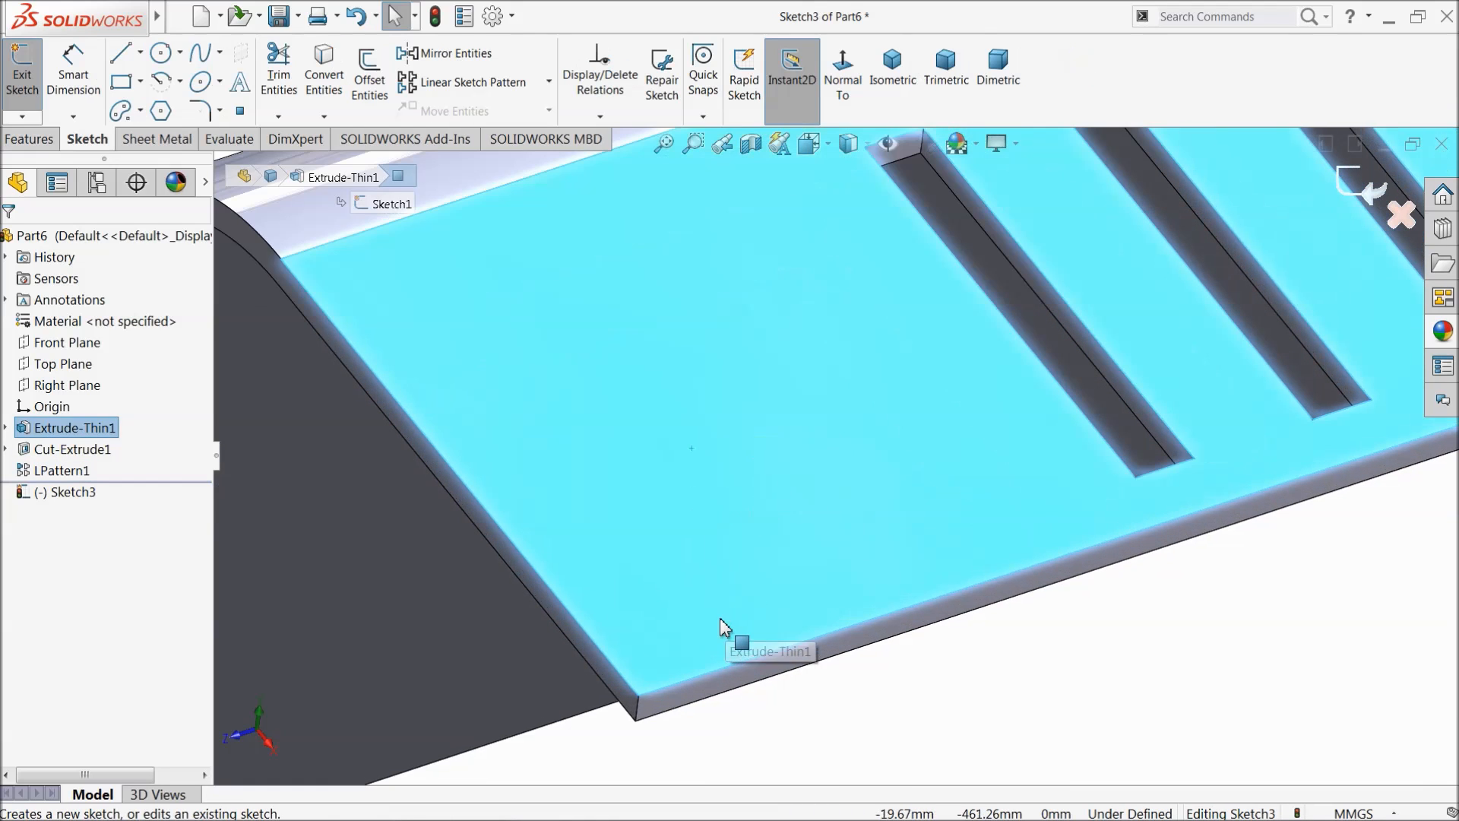
left_click(161, 53)
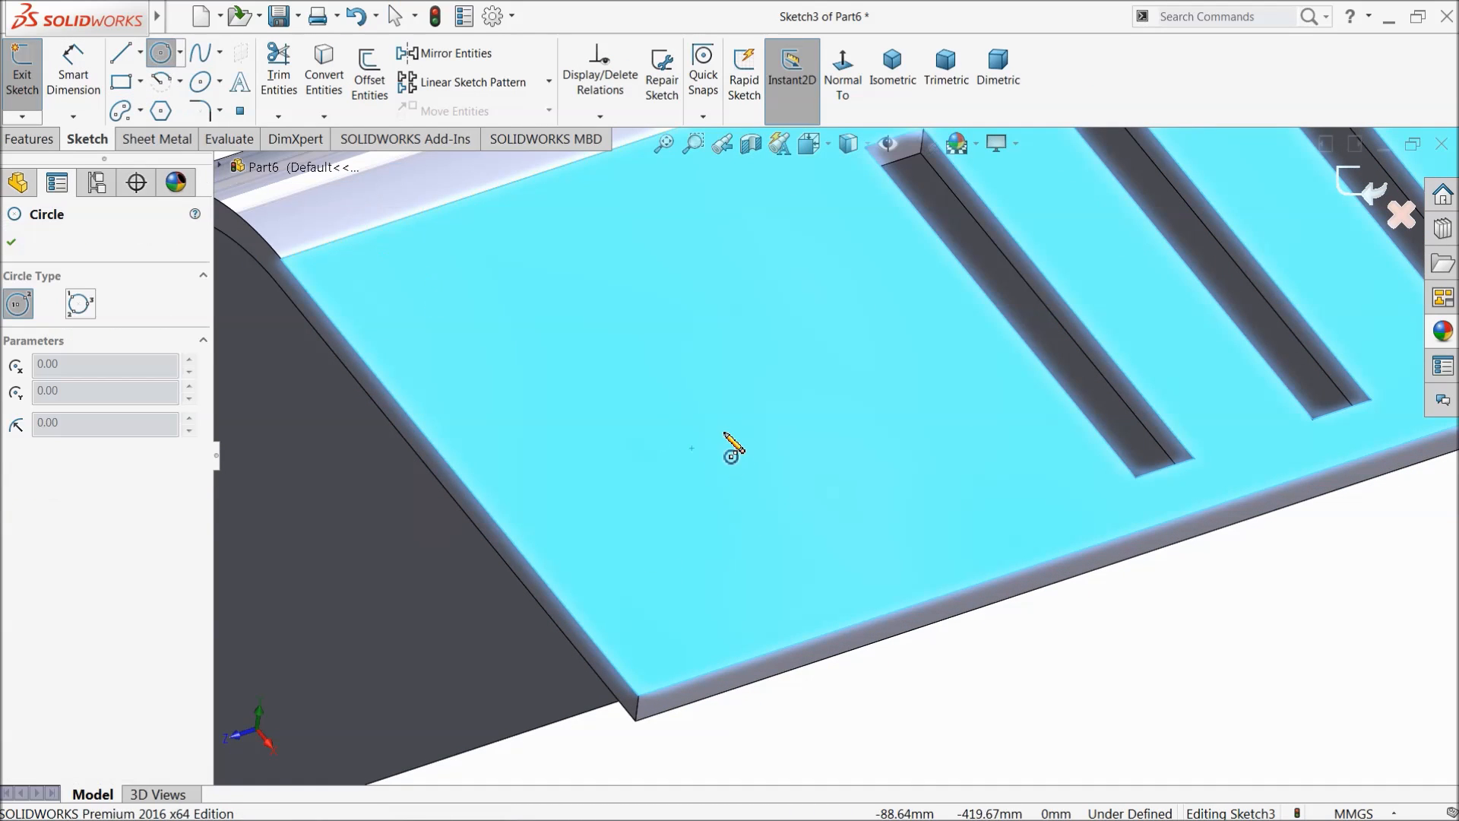
left_click(696, 434)
left_click(726, 366)
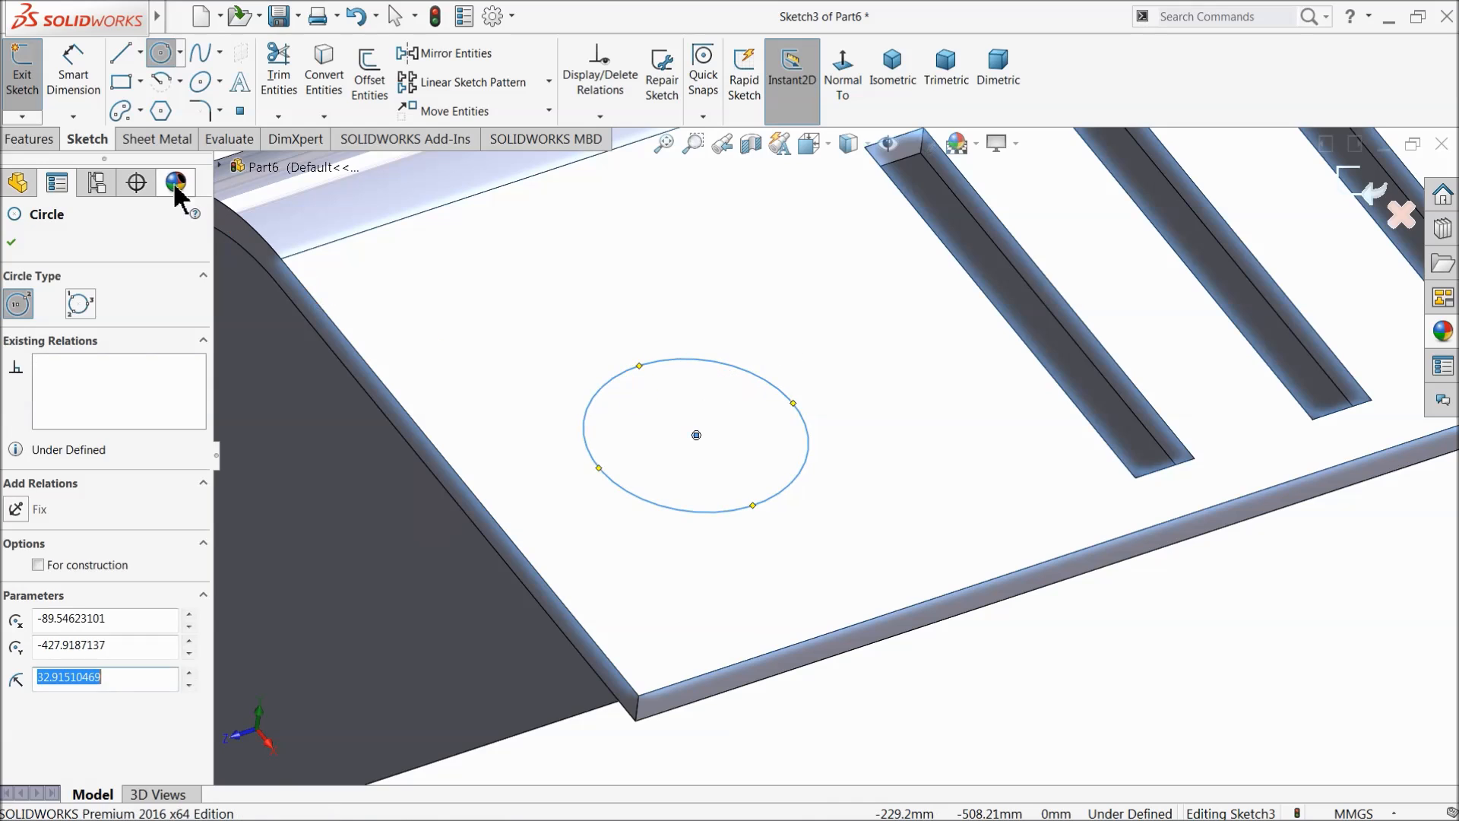
Step: Dimension the circle's centre 65 mm from the flange's short end edge
left_click(67, 87)
left_click(695, 436)
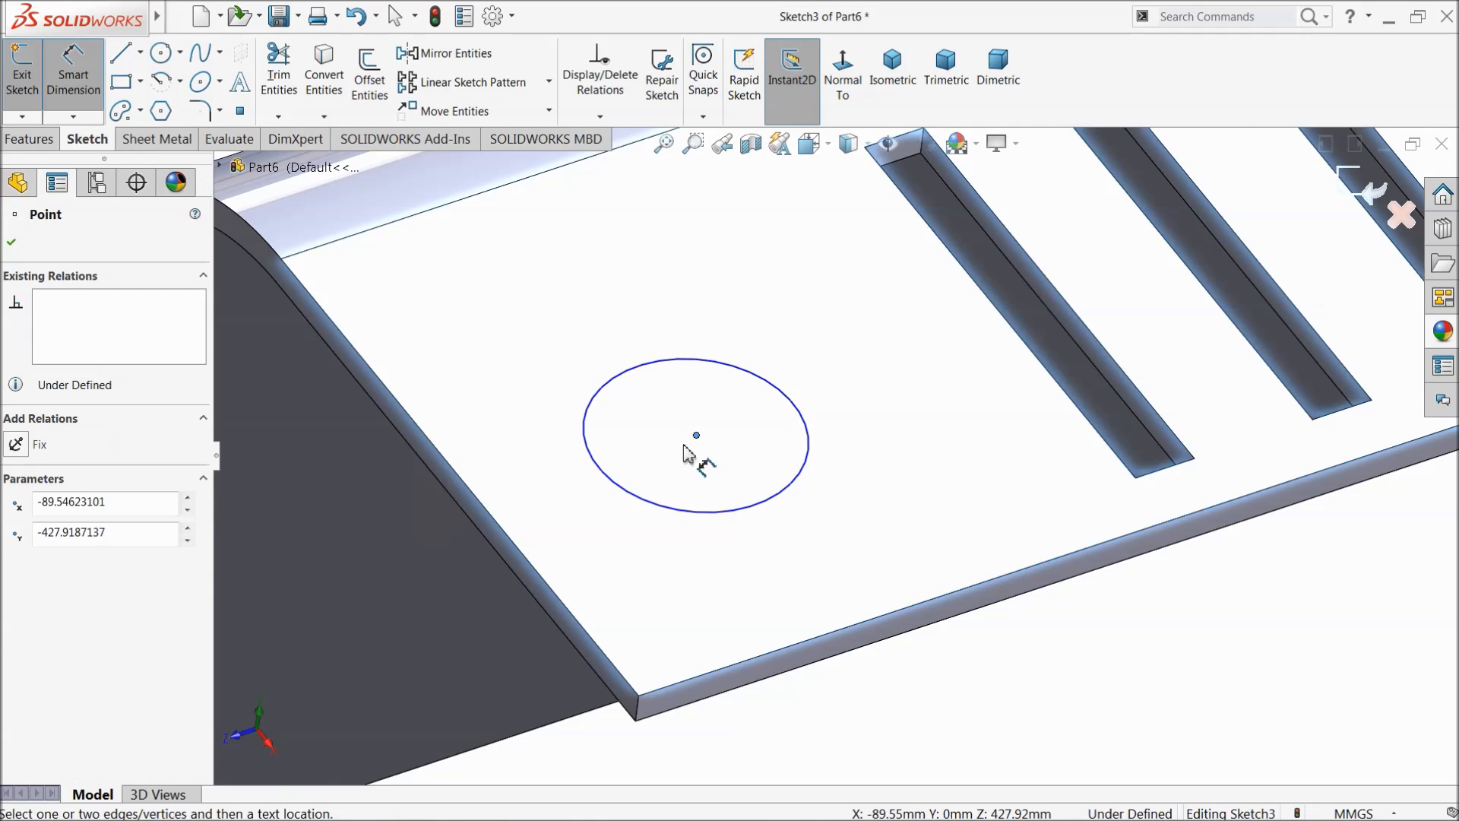
left_click(507, 538)
left_click(501, 384)
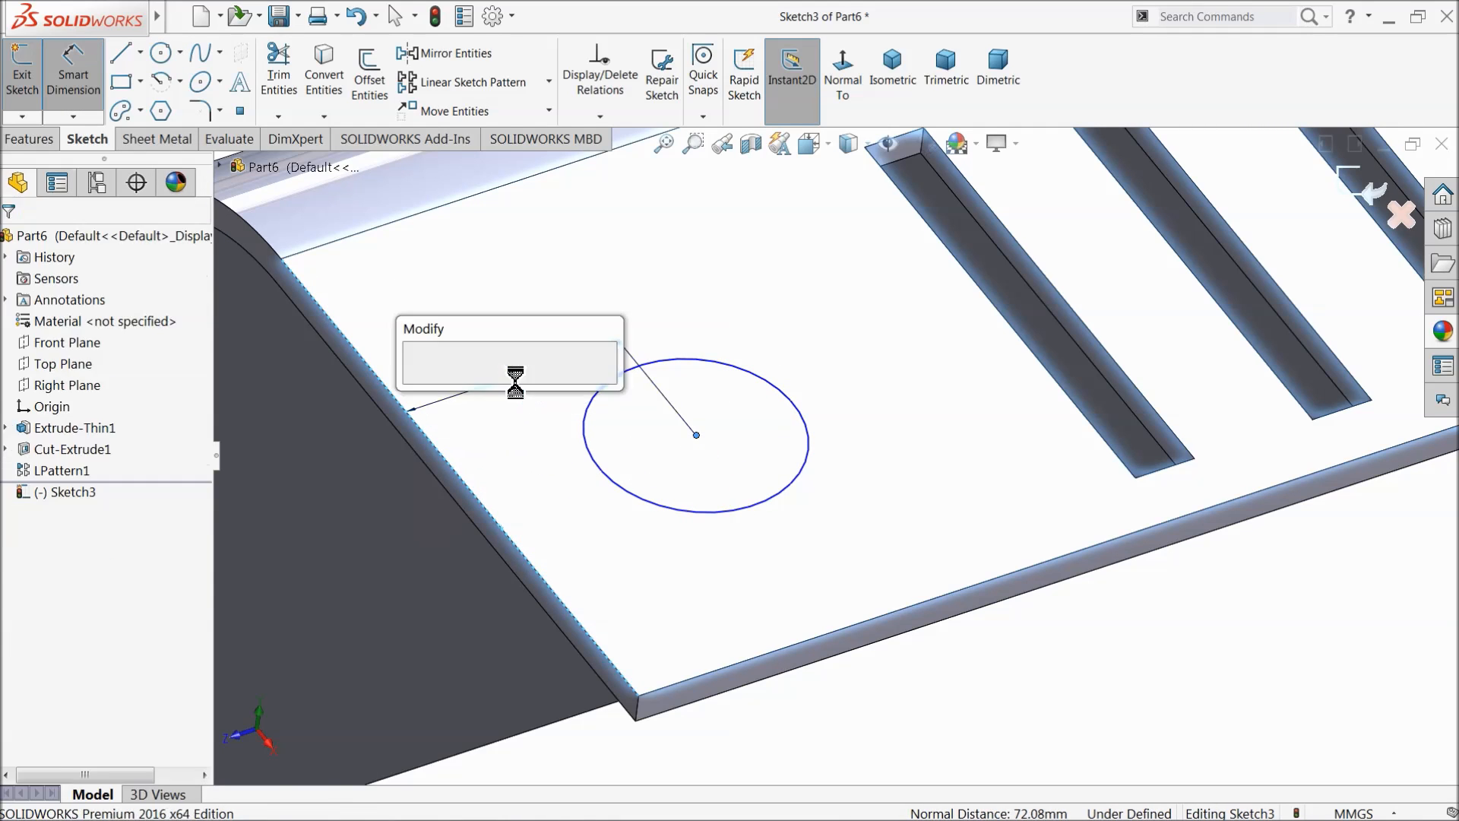
type("65")
left_click(418, 382)
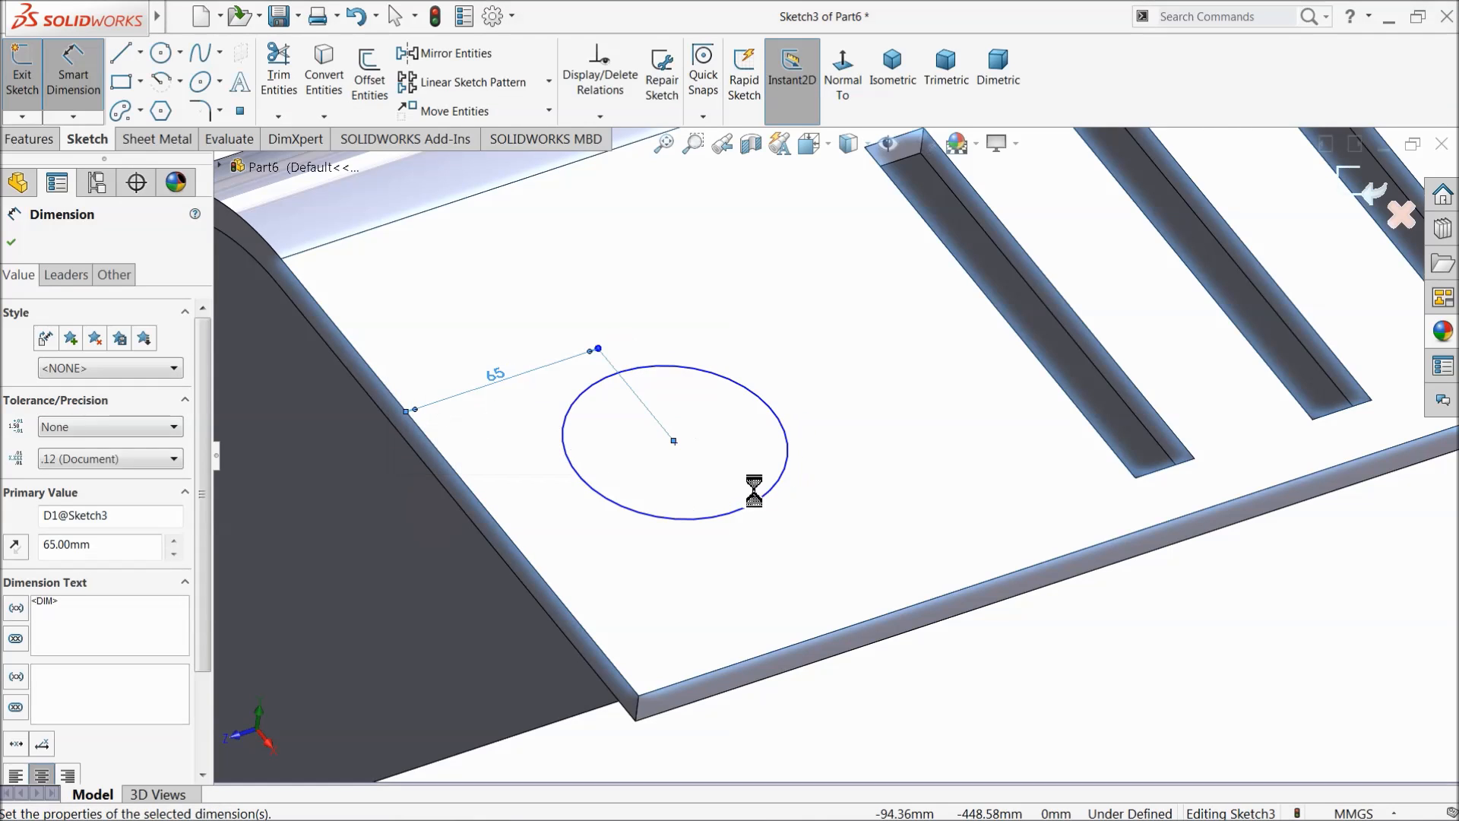
Step: Dimension the circle 65 mm from the flange's long outer edge
left_click(763, 508)
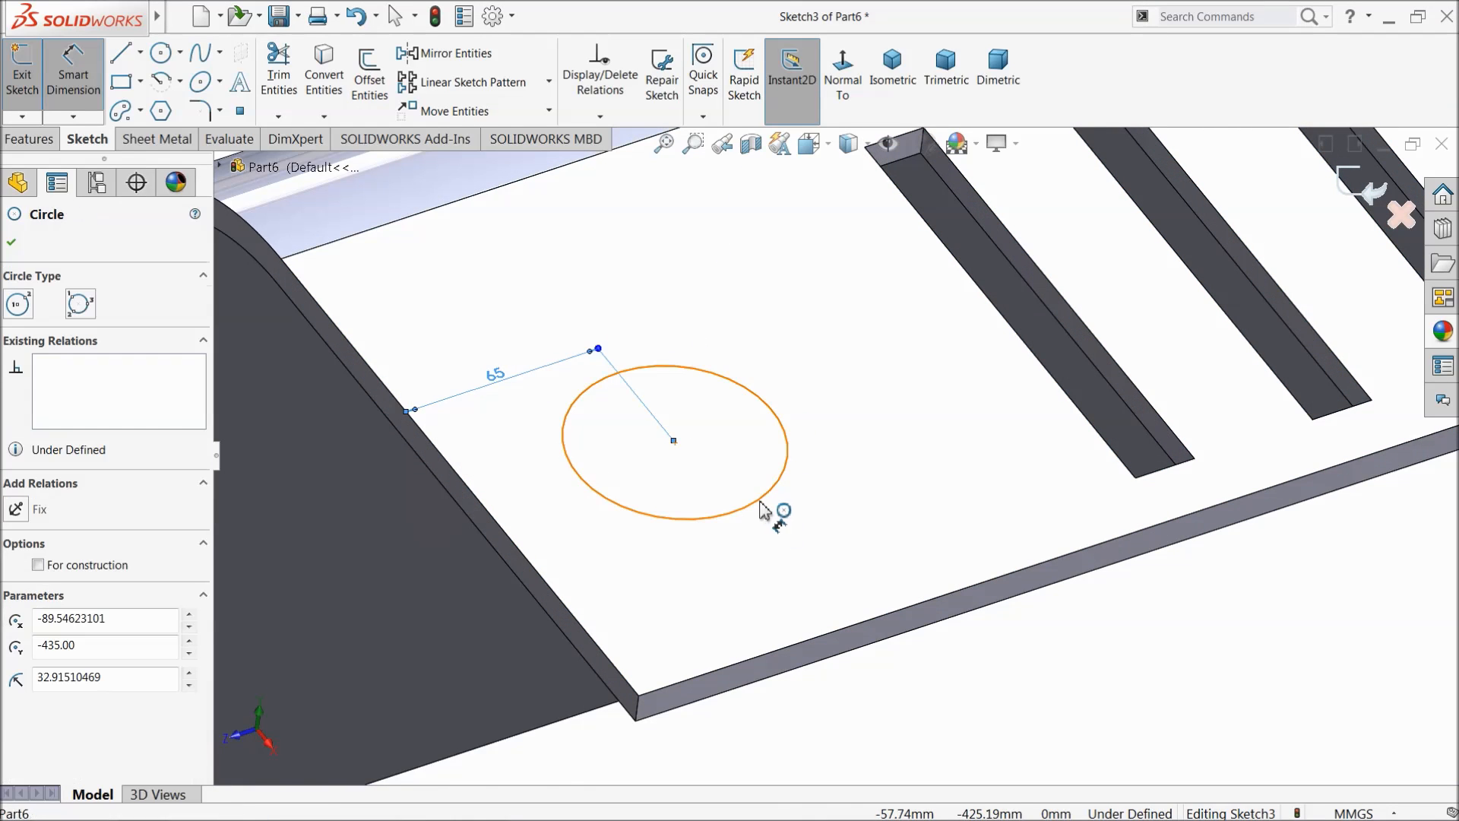
left_click(817, 646)
left_click(882, 490)
type("65")
left_click(785, 482)
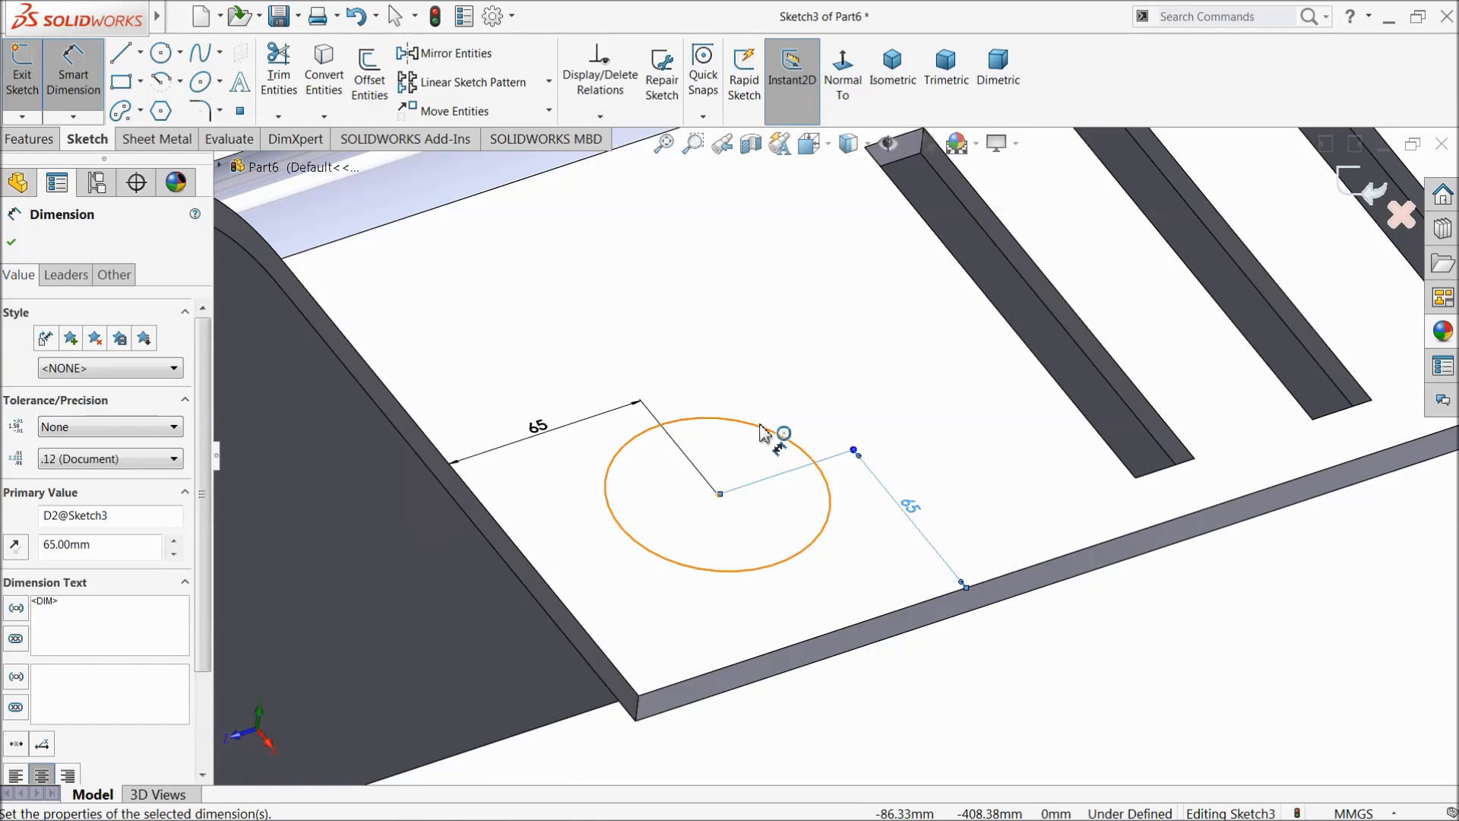
Step: Dimension the circle's diameter to 60 mm and finish dimensioning
left_click(763, 431)
left_click(755, 384)
type("60")
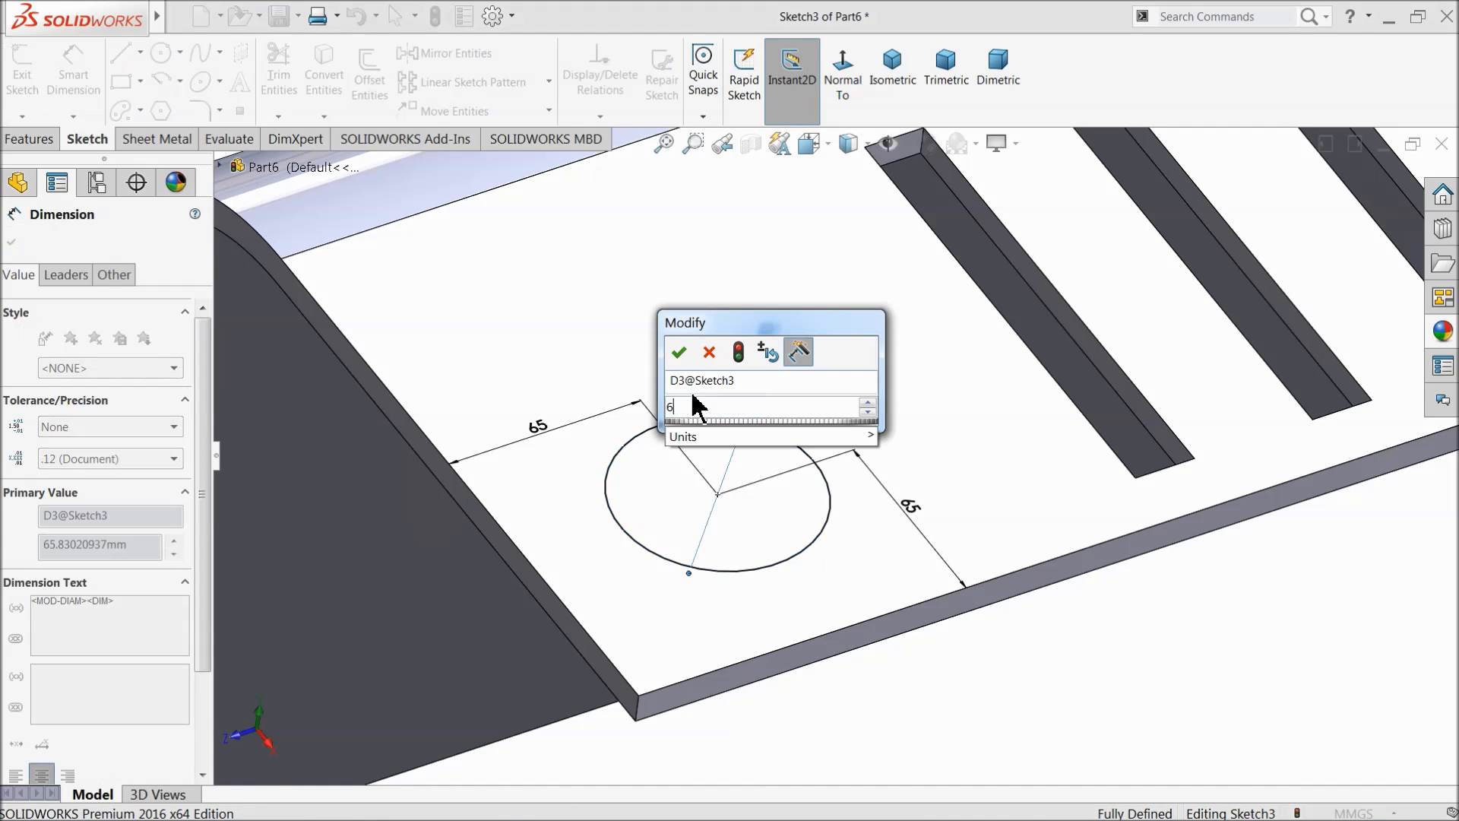
left_click(679, 352)
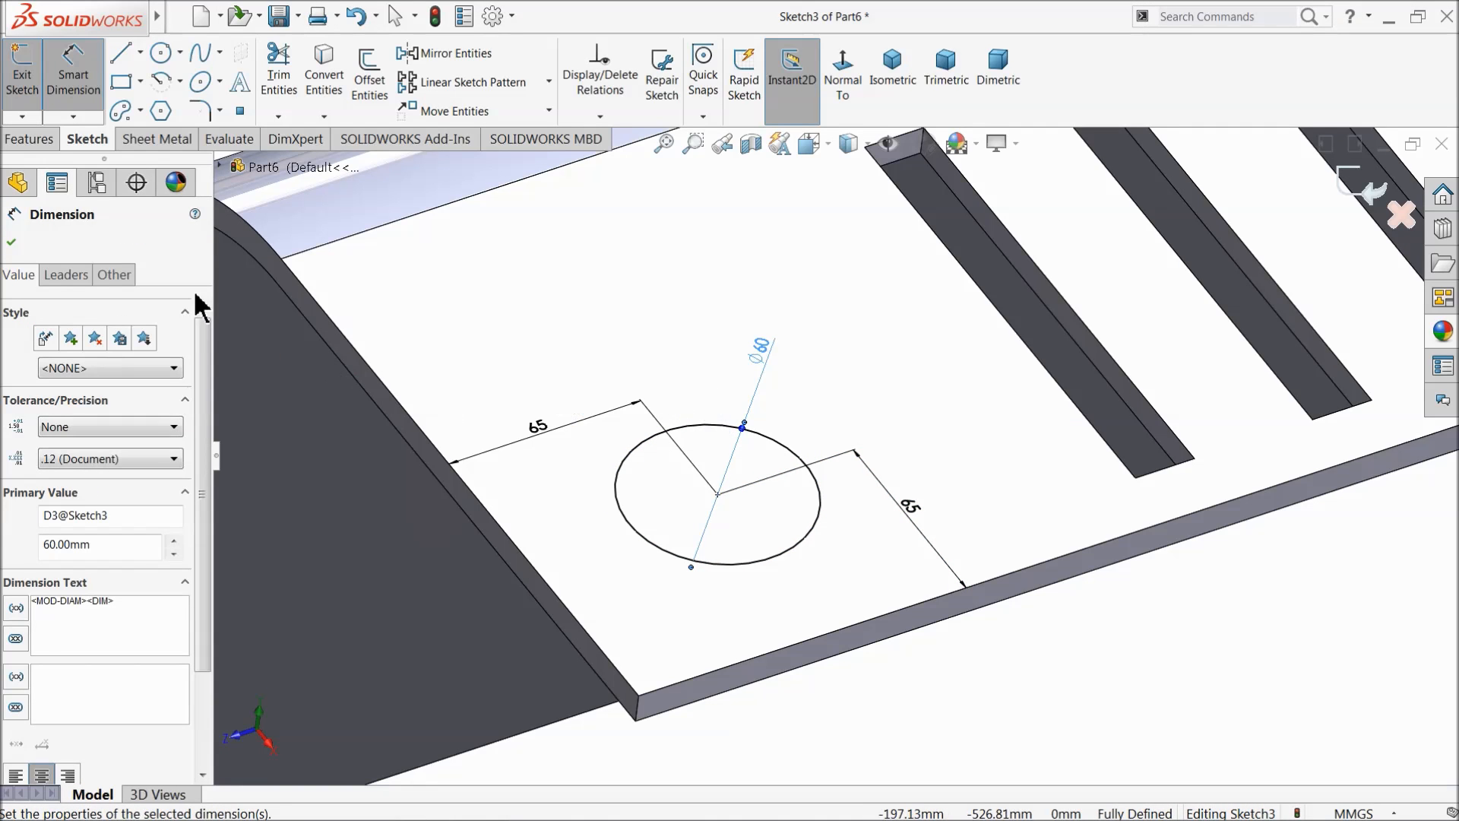
left_click(11, 244)
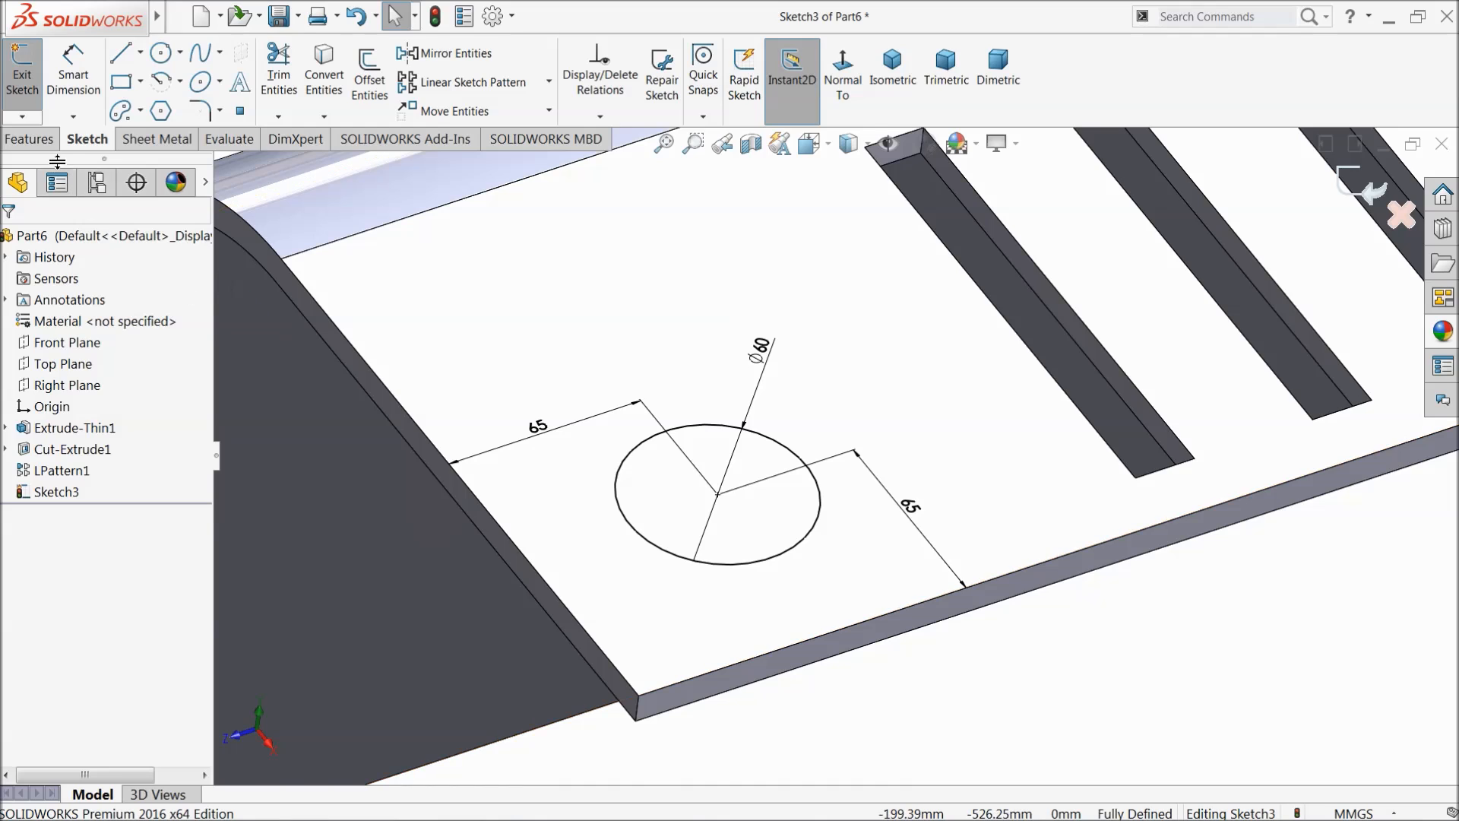
Step: Cut the circle through the flange with an Extruded Cut set to Through All
left_click(30, 139)
left_click(288, 90)
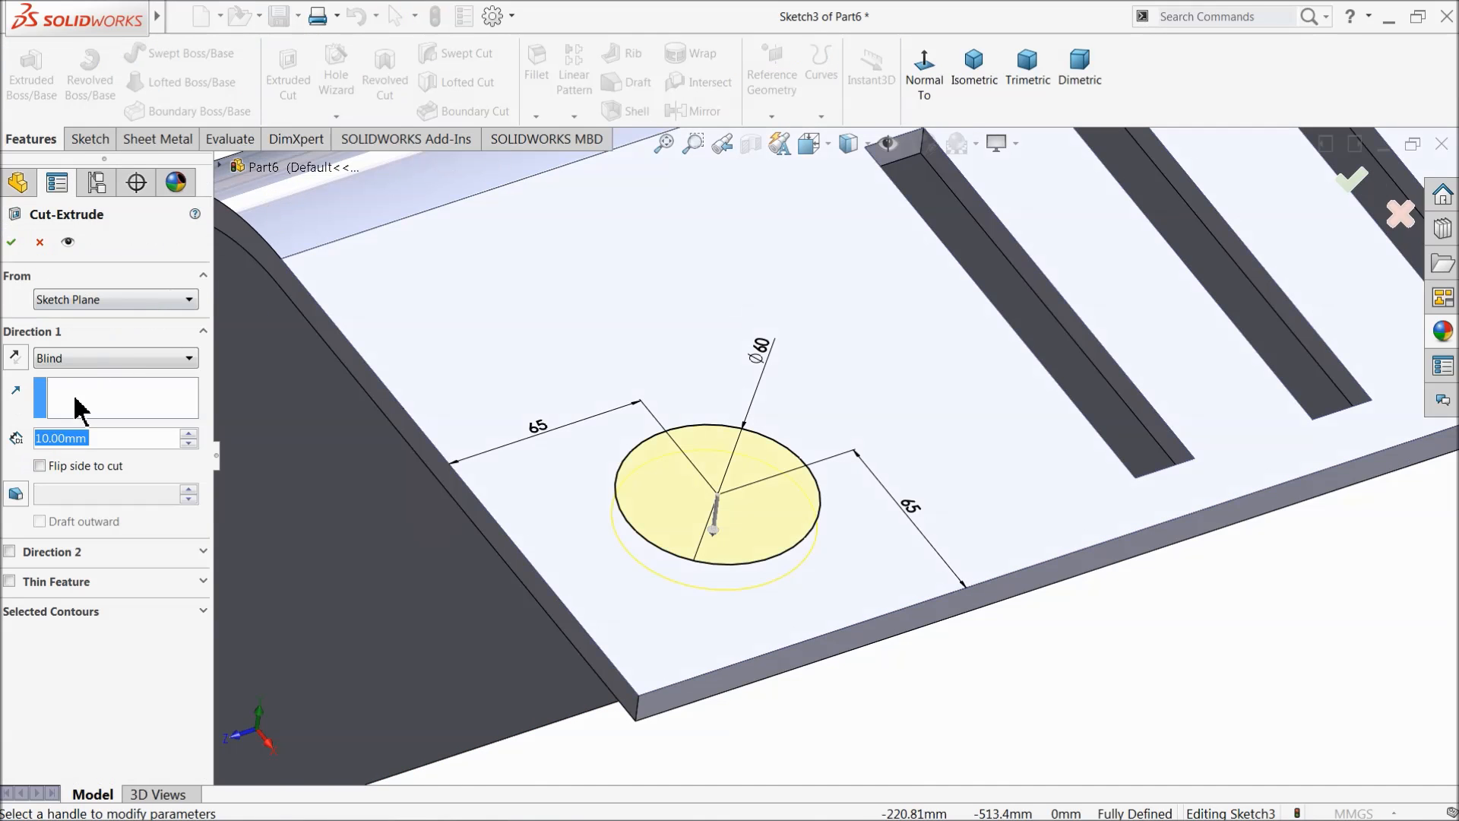
left_click(114, 358)
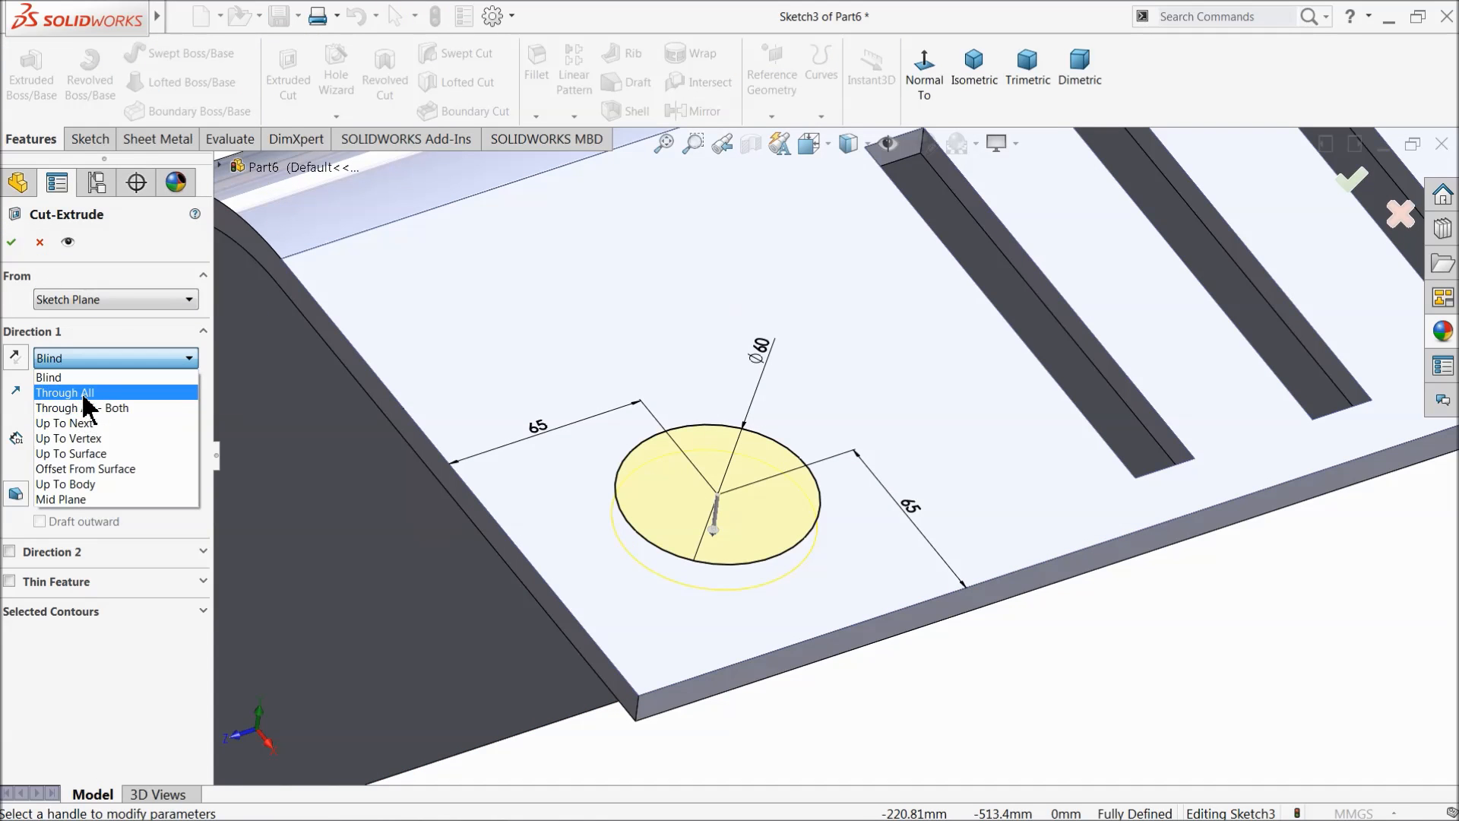
left_click(83, 389)
left_click(11, 243)
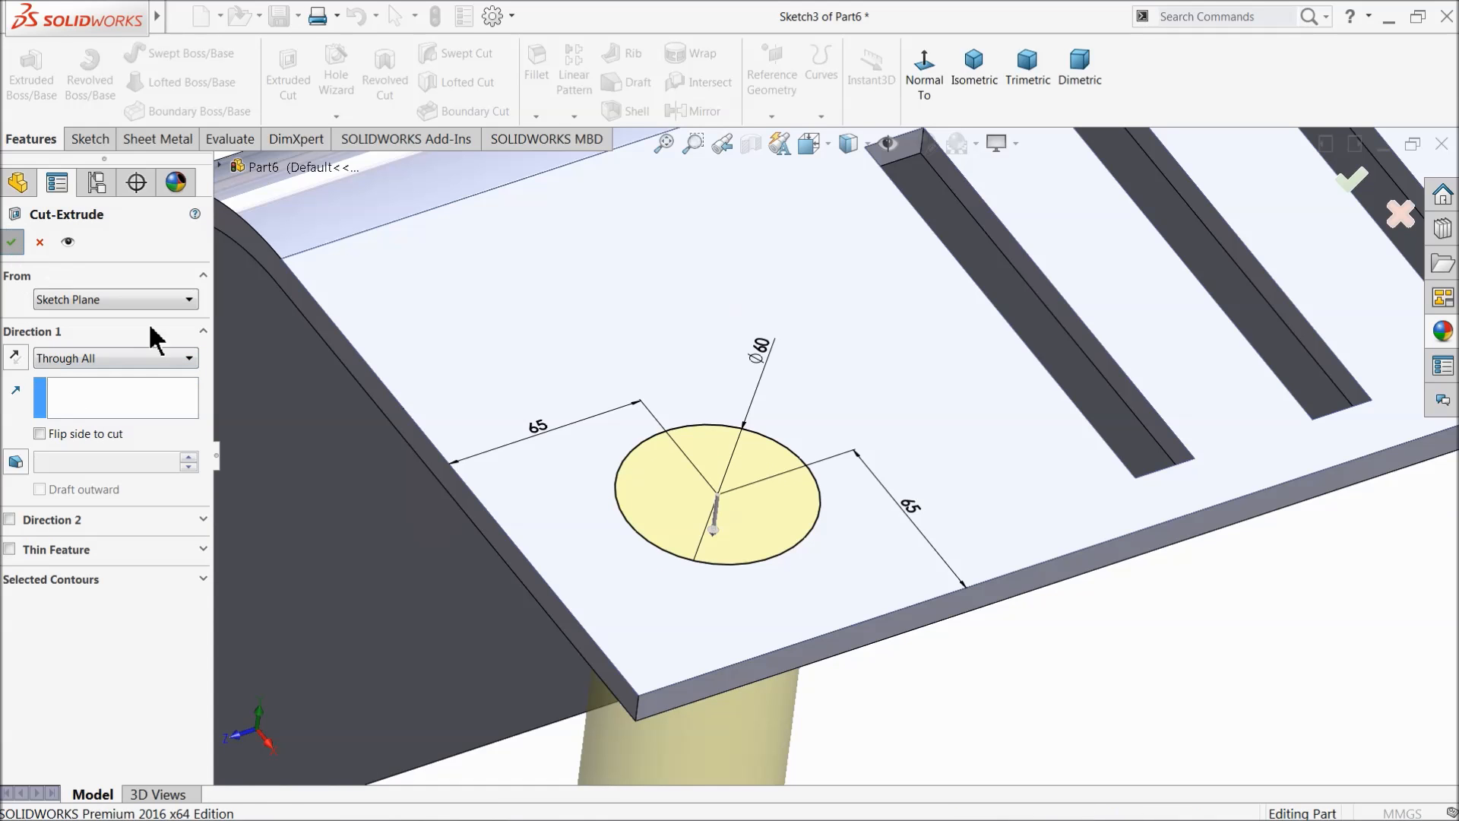
Step: Apply a dark grey colour appearance from the standard swatches to the whole part
middle_click_drag(554, 479, 909, 502)
scroll(740, 511, "up", 8)
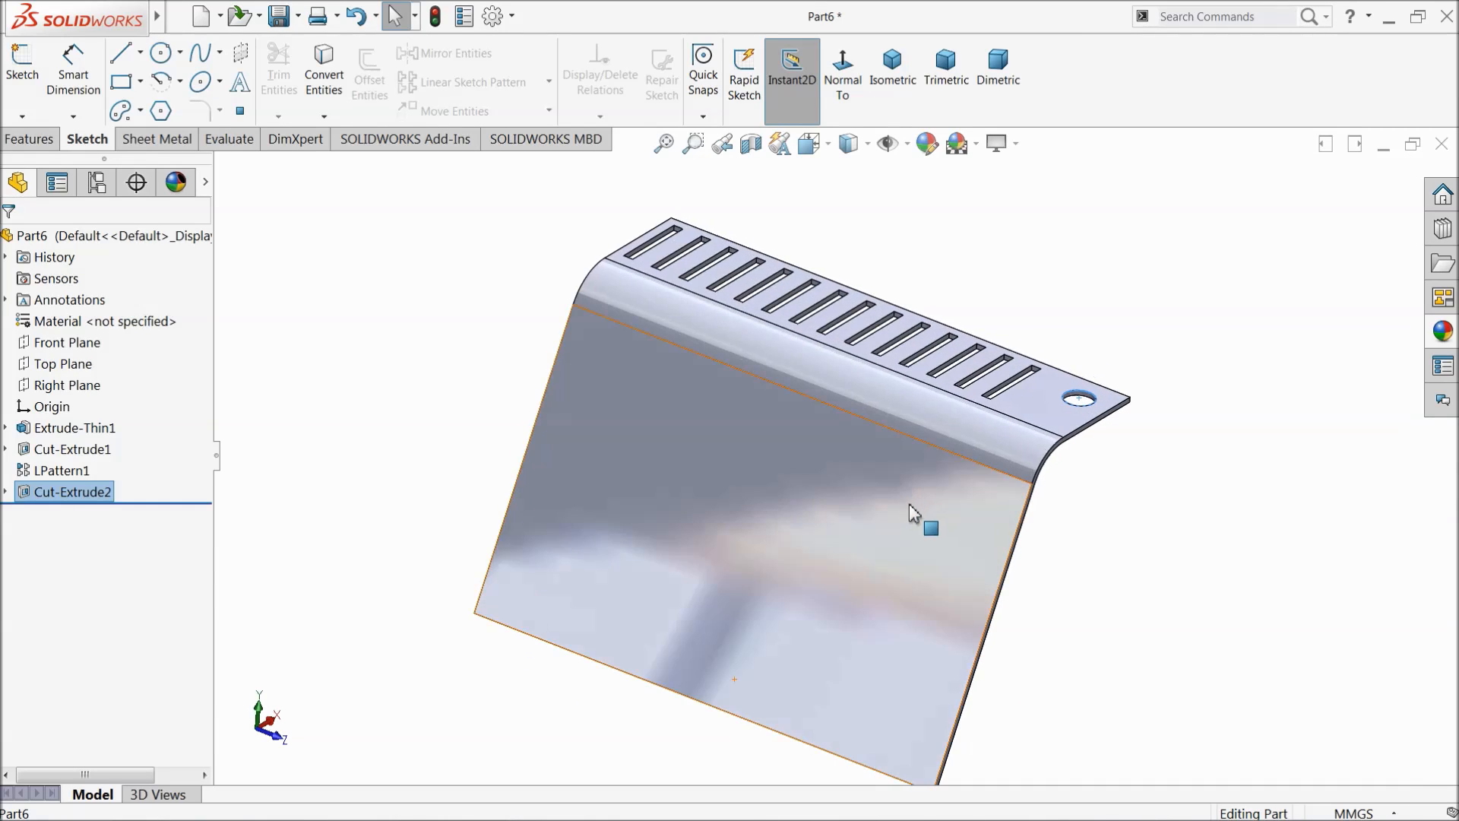
scroll(909, 503, "up", 3)
scroll(912, 500, "down", 3)
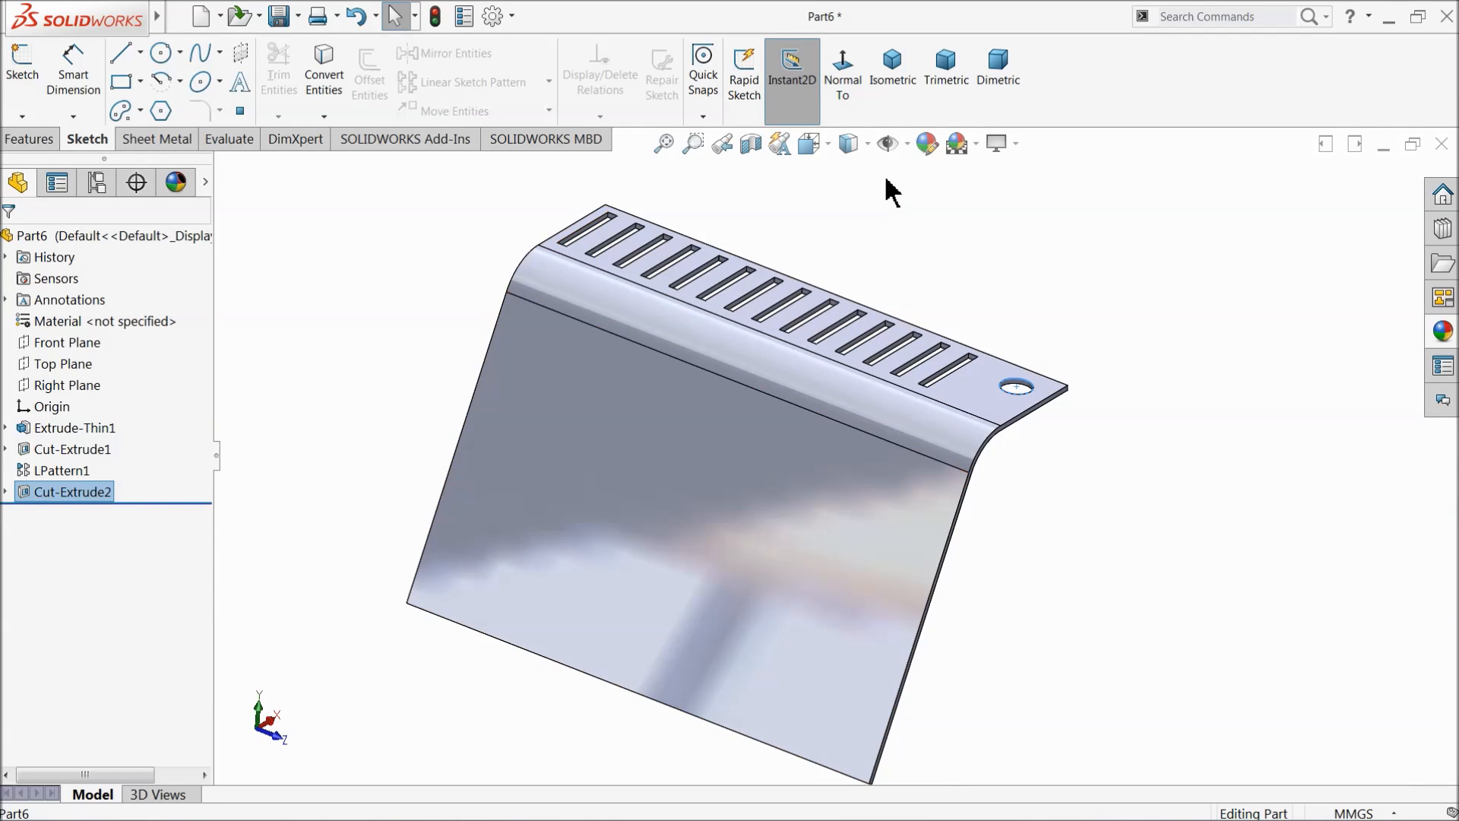
left_click(181, 235)
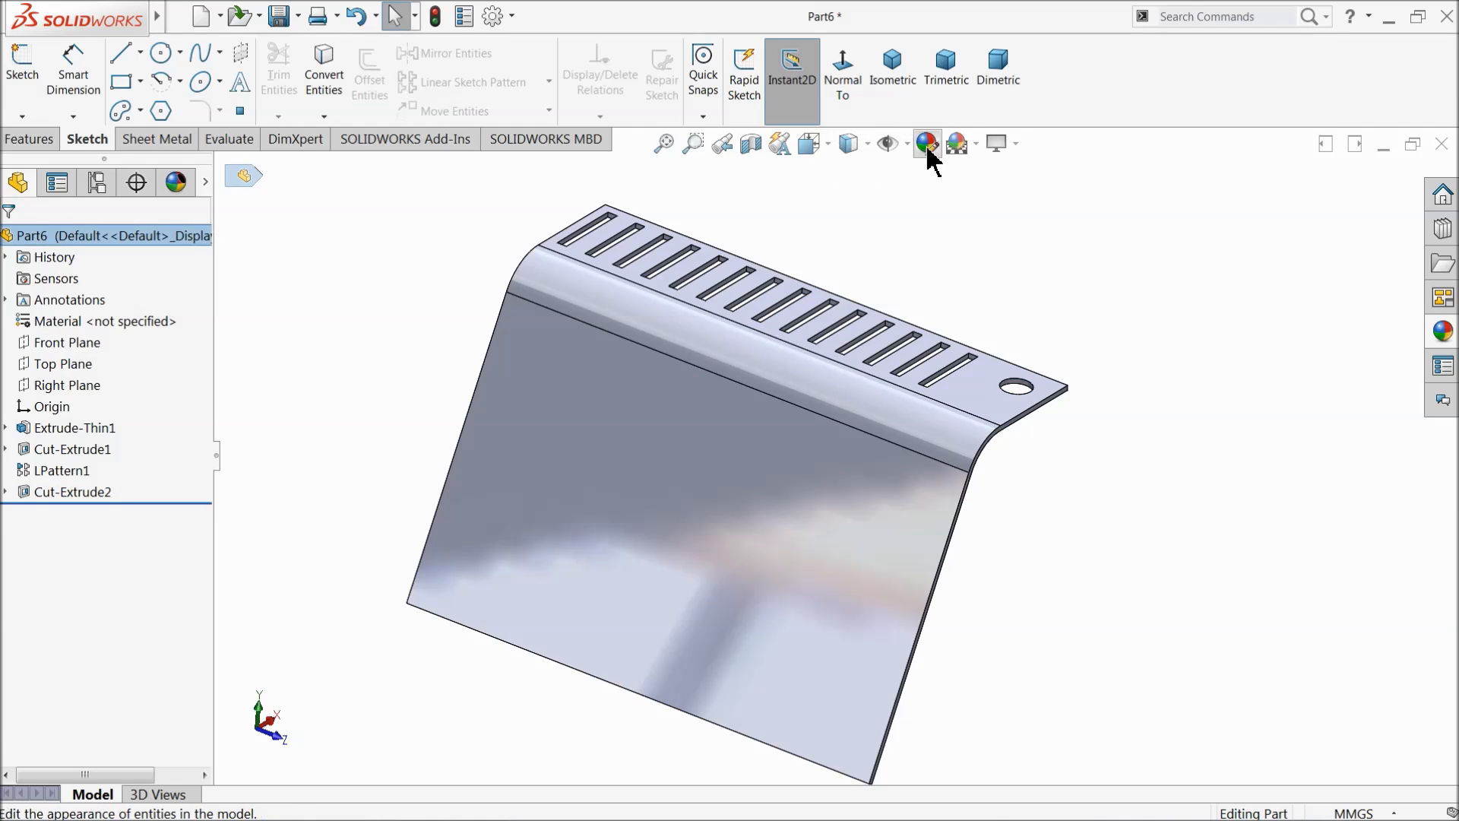
left_click(147, 674)
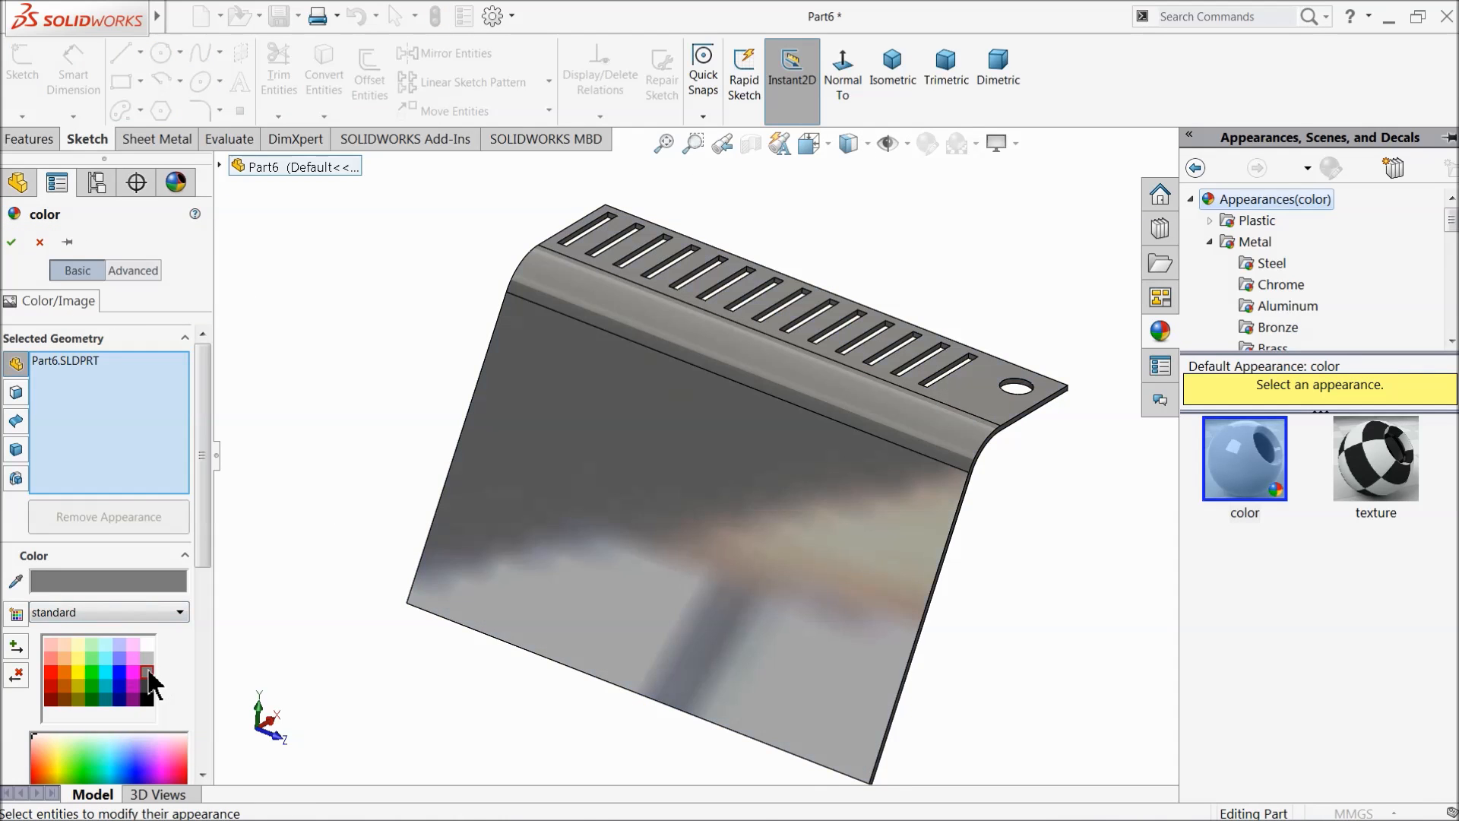
middle_click_drag(372, 506, 344, 491)
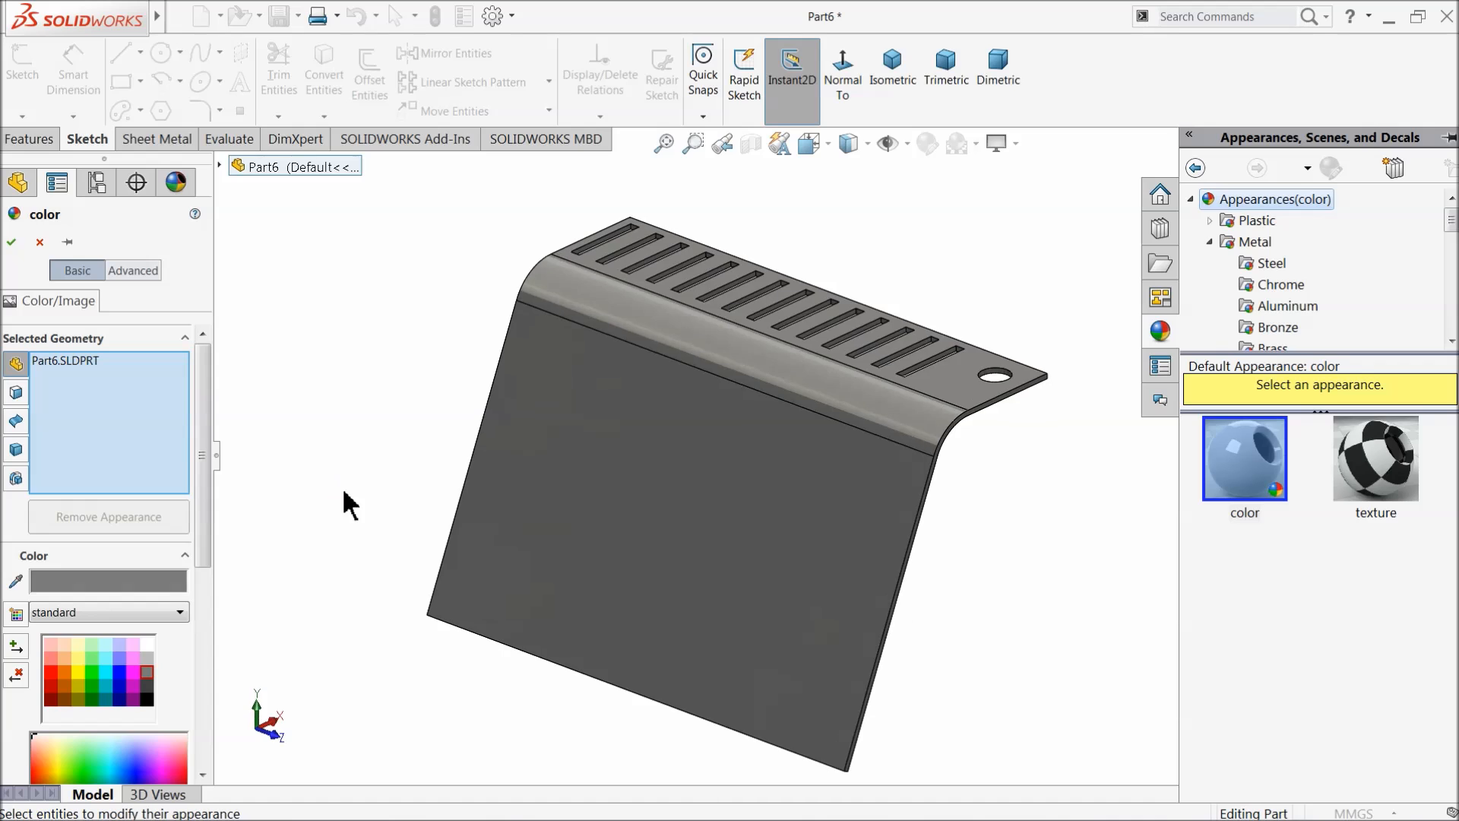
left_click(148, 688)
middle_click_drag(312, 577, 307, 574)
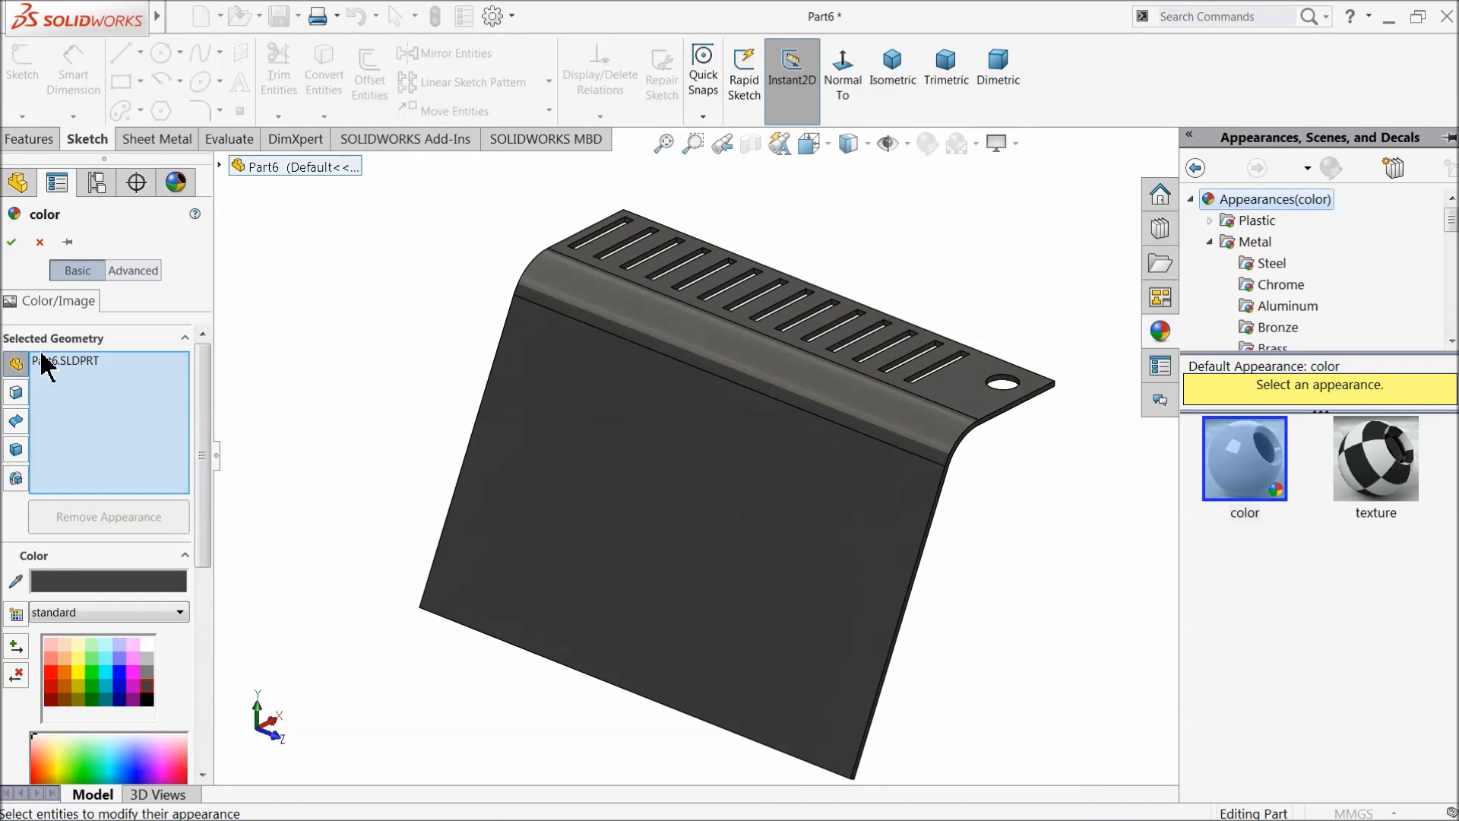
left_click(13, 242)
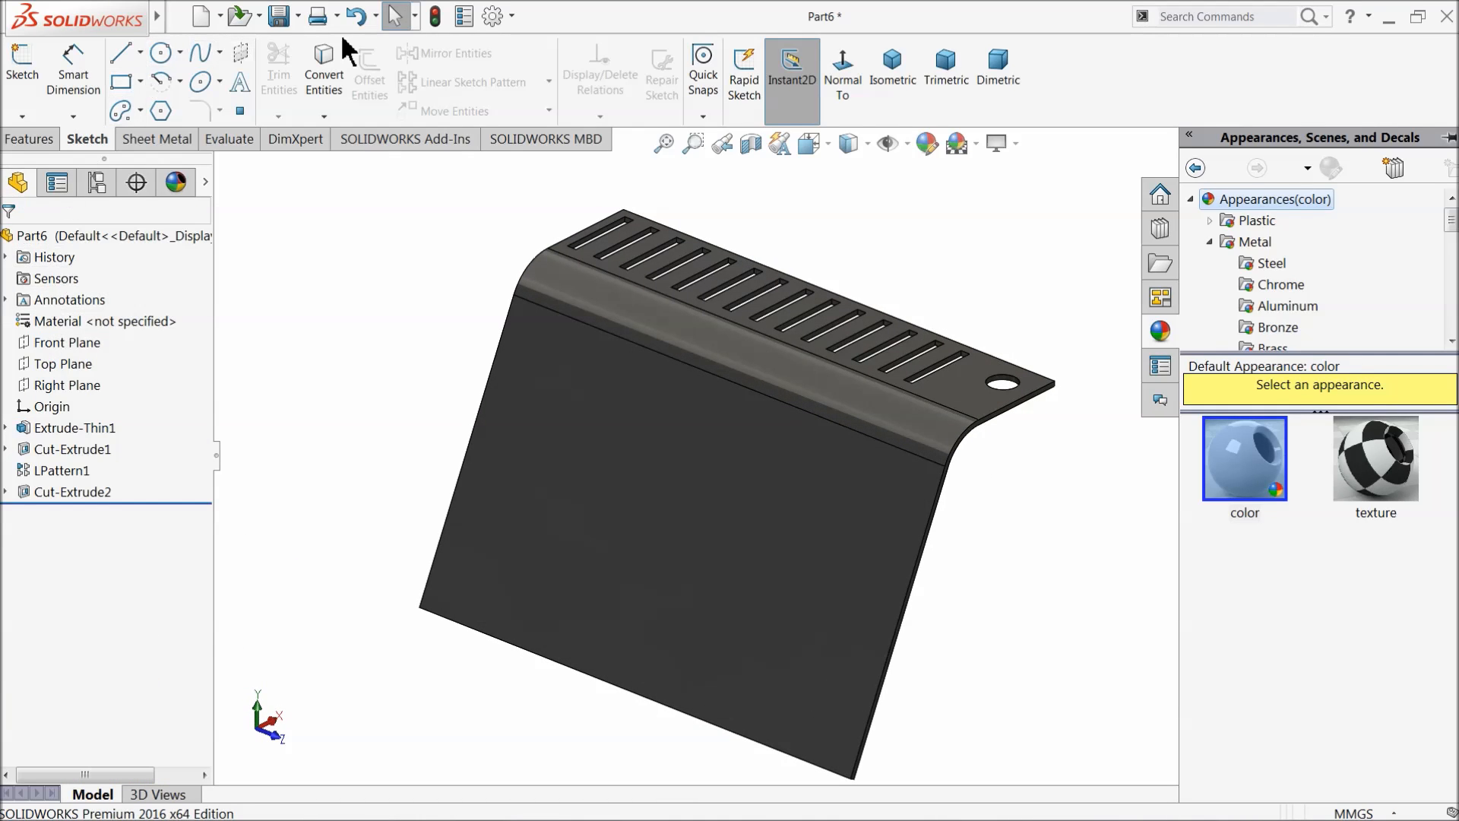
Step: Turn on Perspective display and save the part as "14.Back cover" in the BobCat folder
left_click(1018, 144)
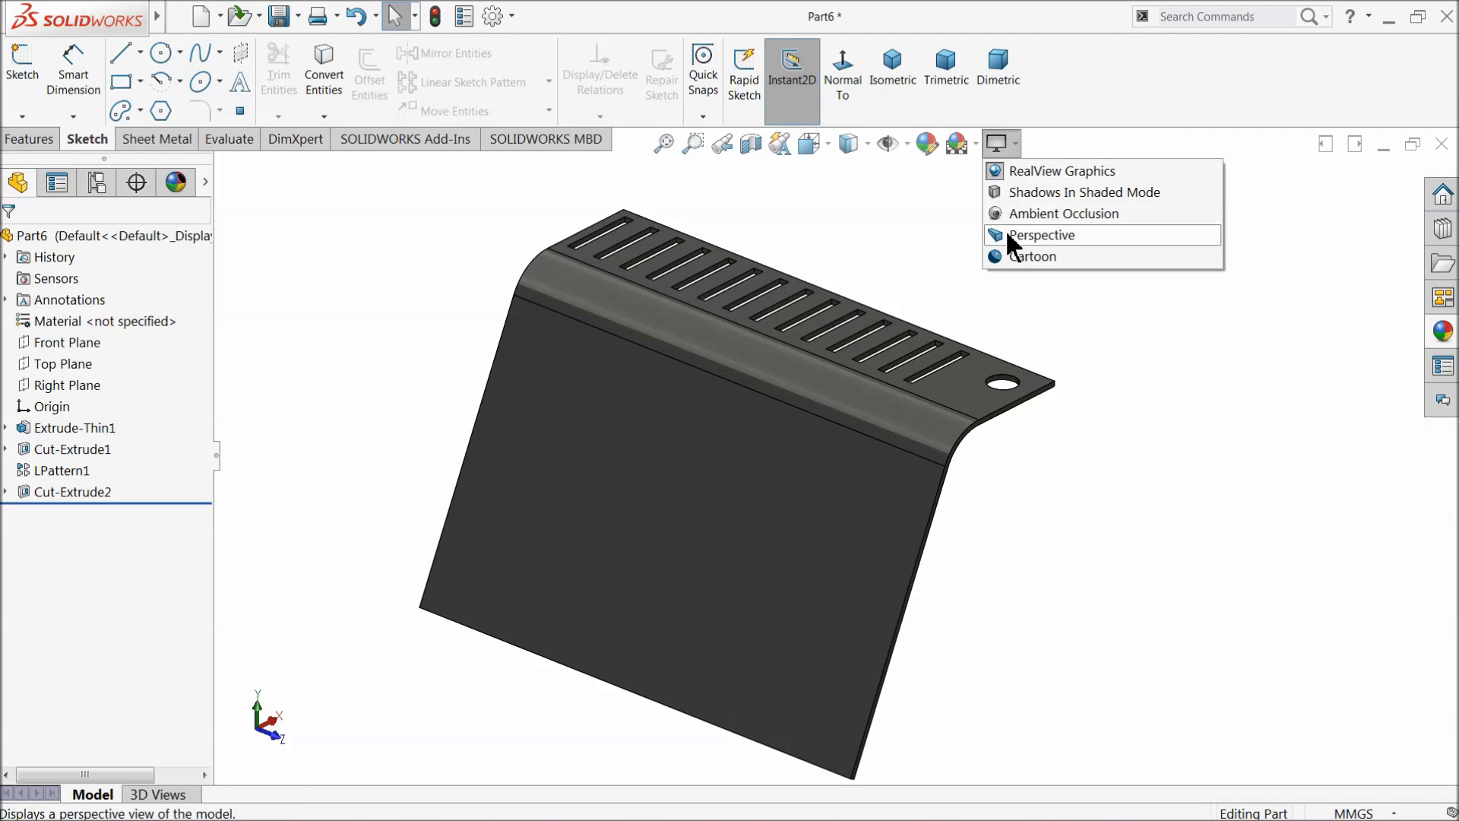
left_click(1041, 235)
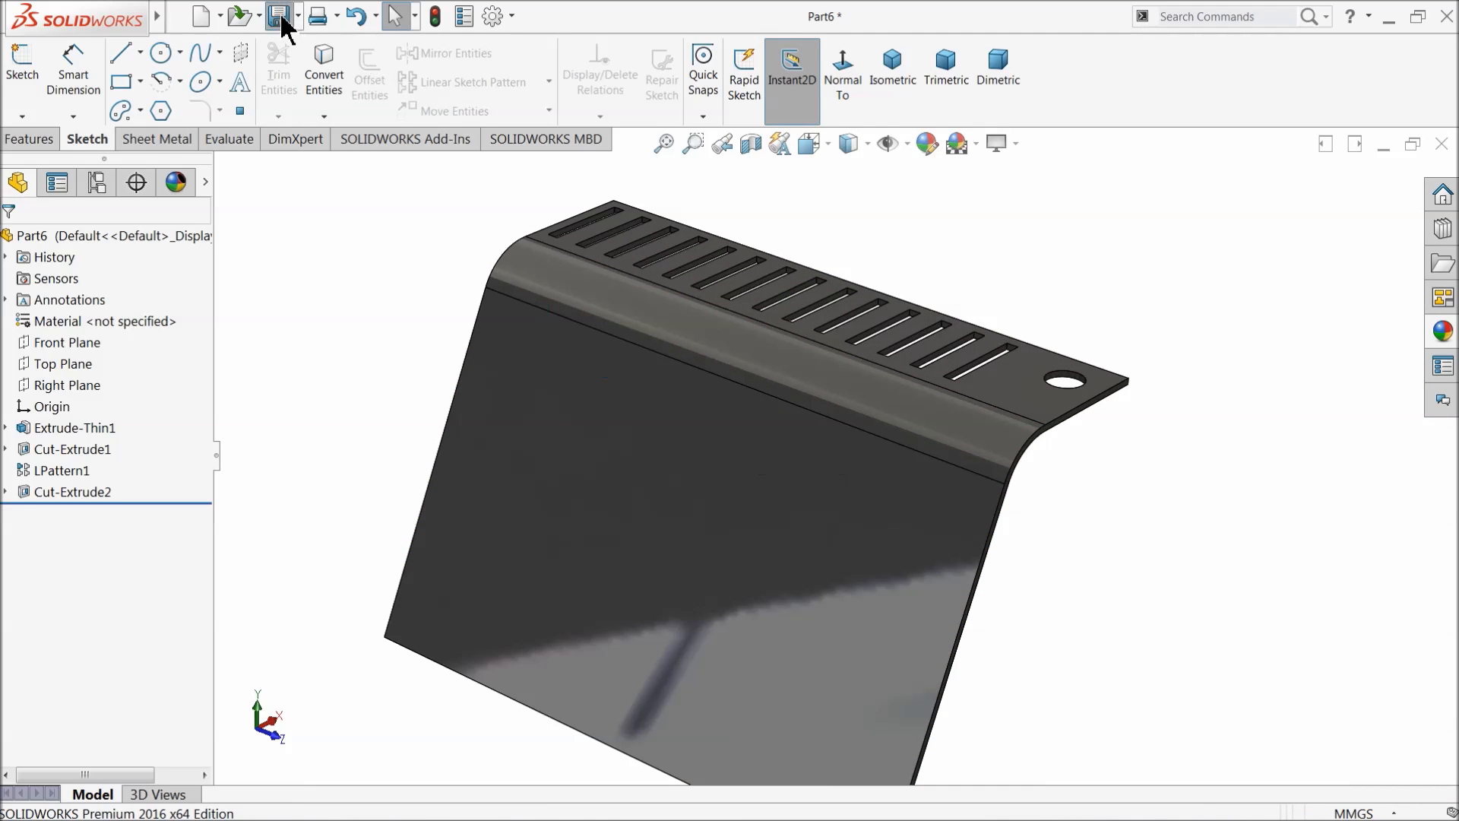
left_click(279, 15)
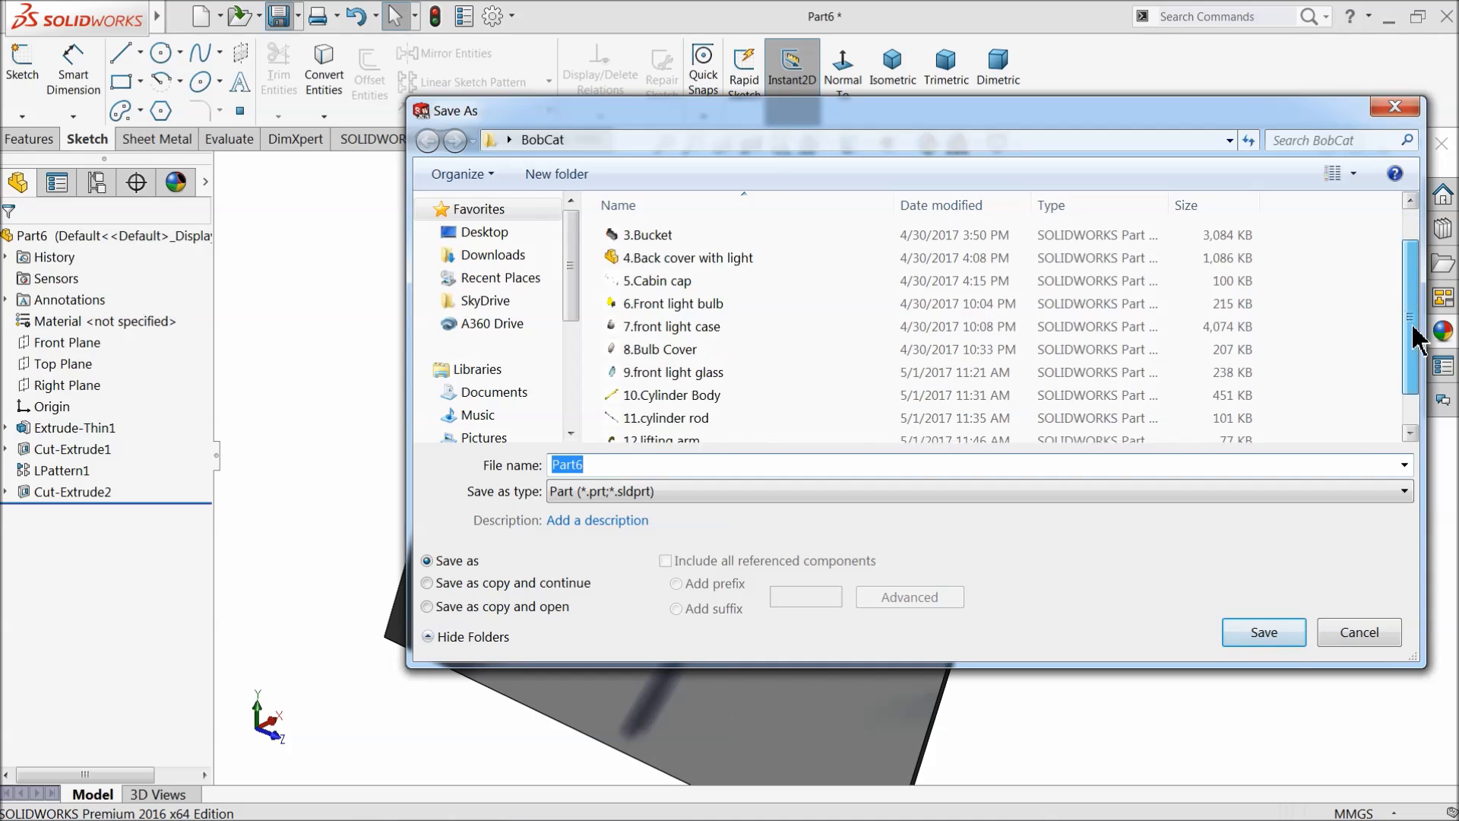
left_click_drag(1412, 319, 1414, 404)
type("14.Back cover")
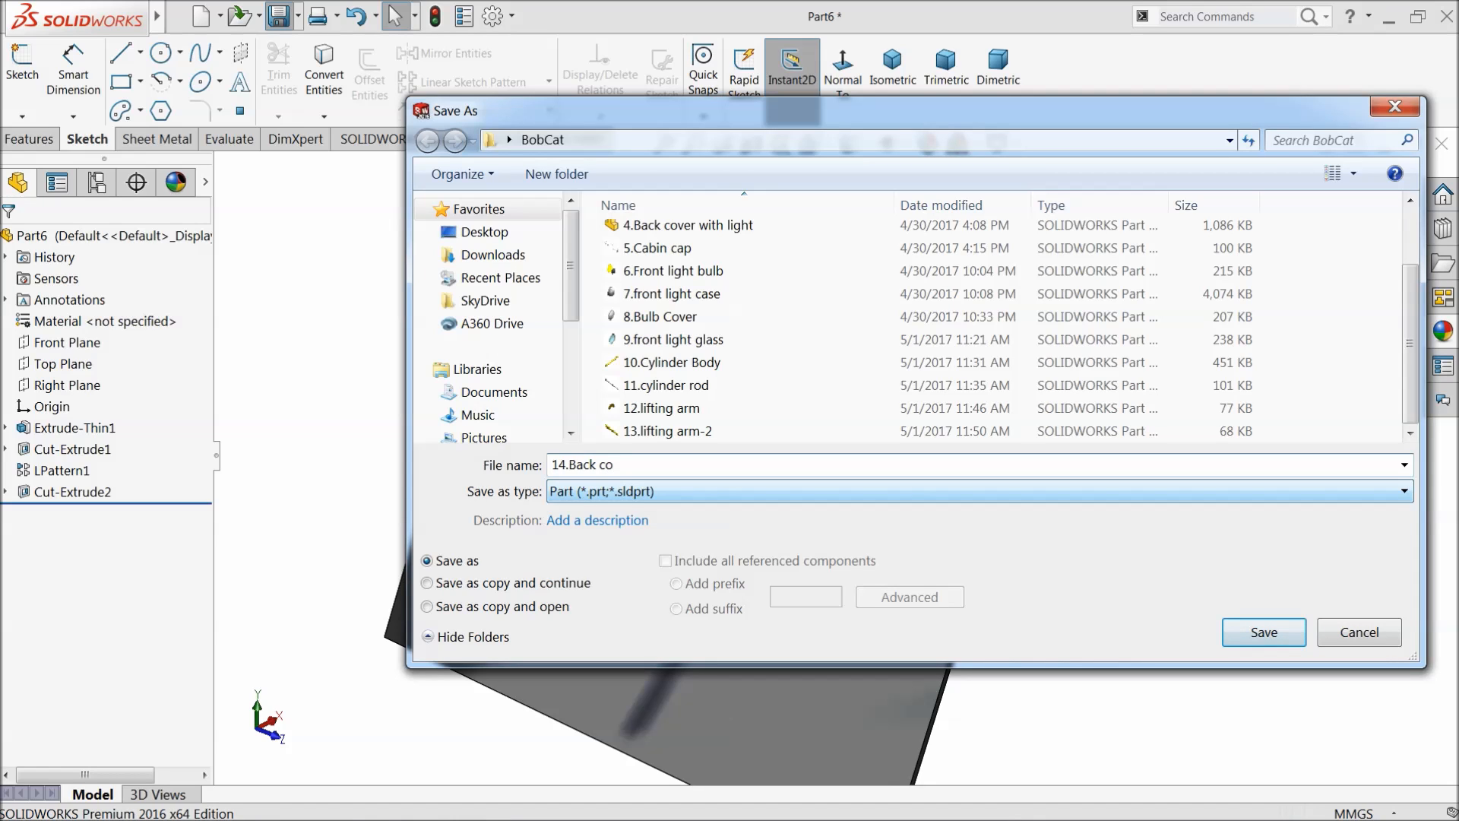
left_click(1268, 635)
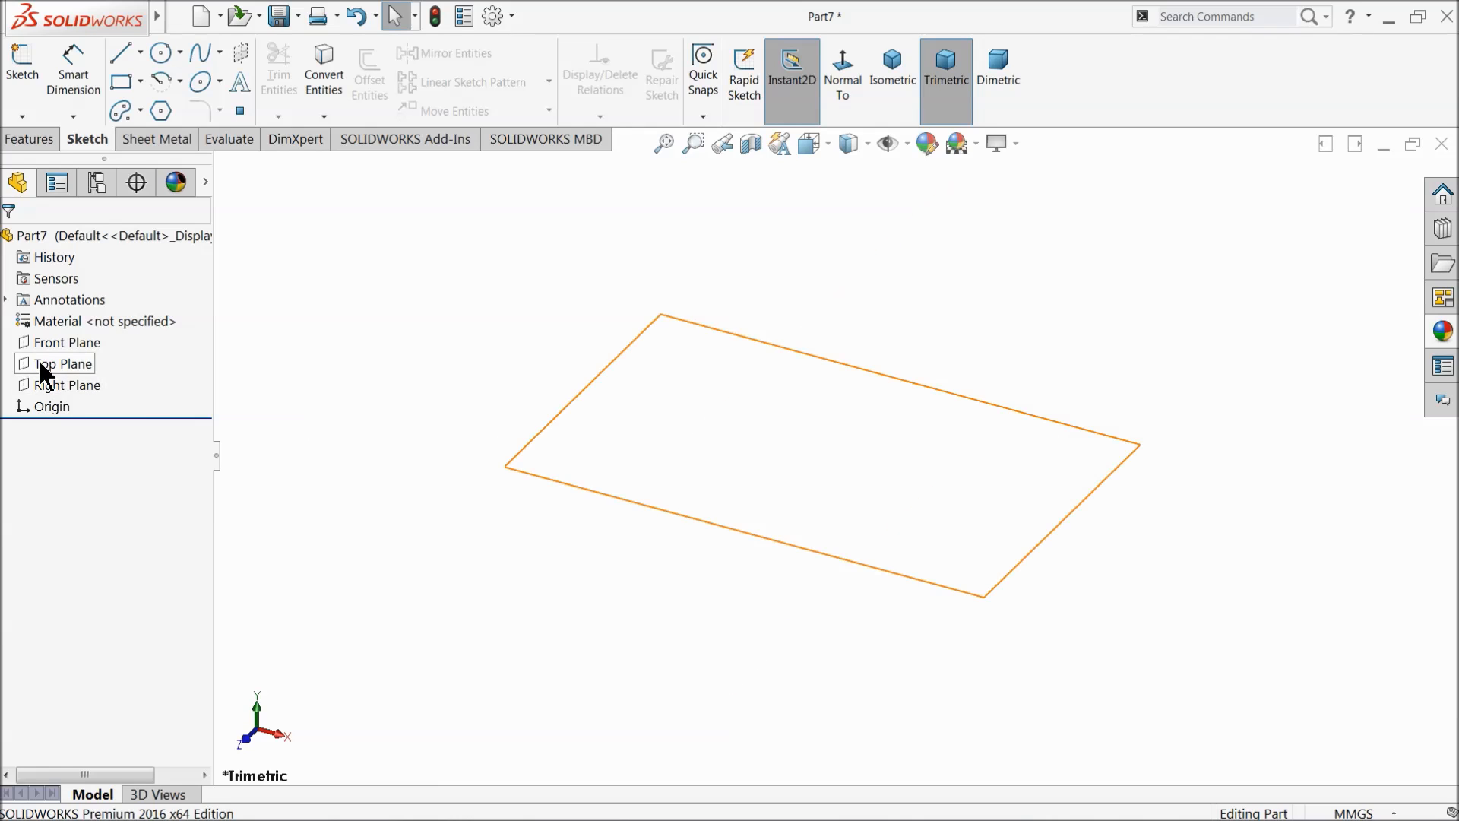
Step: Sketch a closed five-line profile on the Front Plane: vertical line through the origin, top edge about 17 mm, slanted side about 106 mm
left_click(54, 342)
left_click(36, 323)
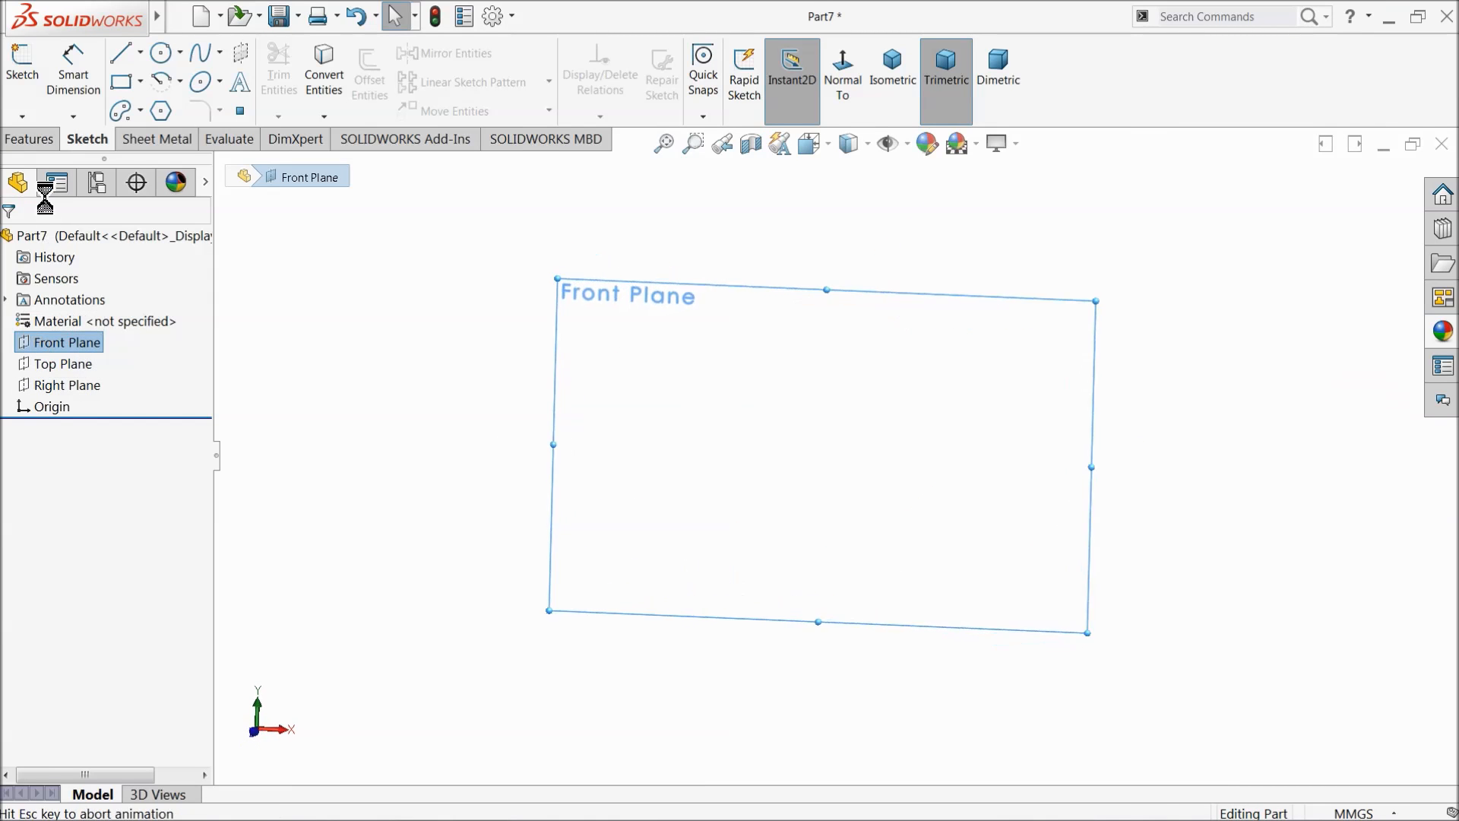
left_click(122, 56)
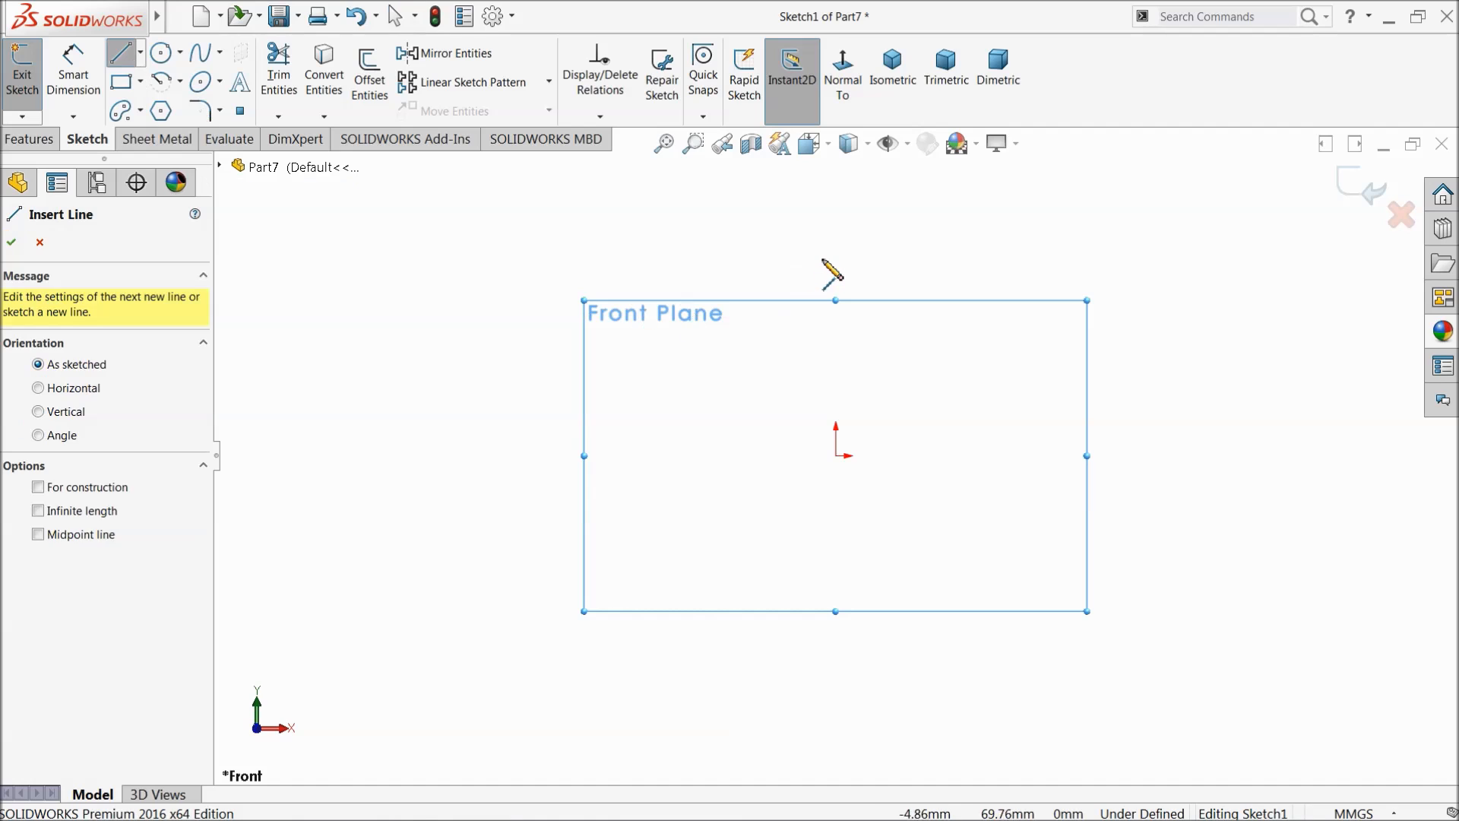
left_click(835, 256)
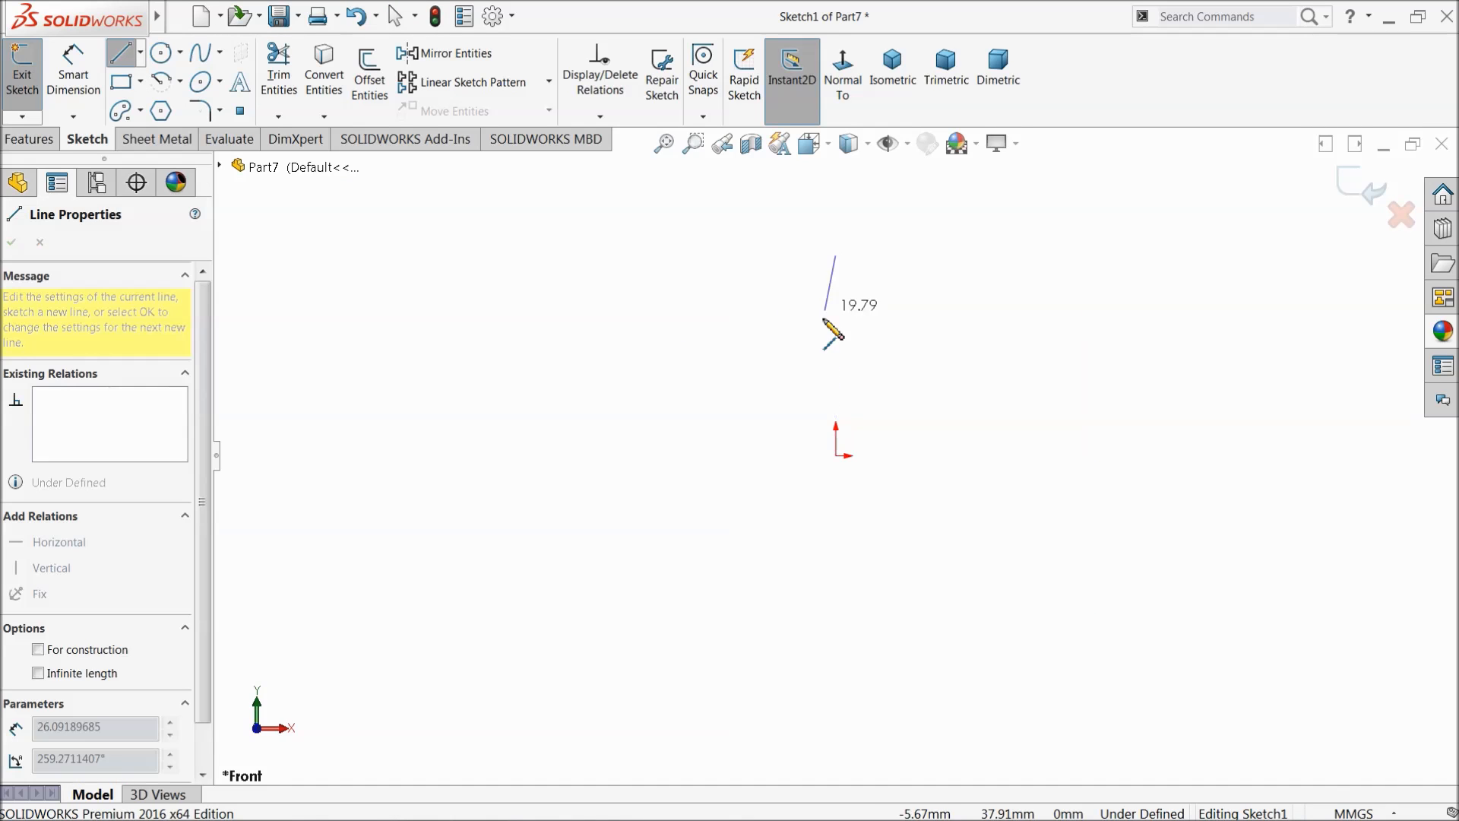
left_click(836, 629)
left_click(944, 629)
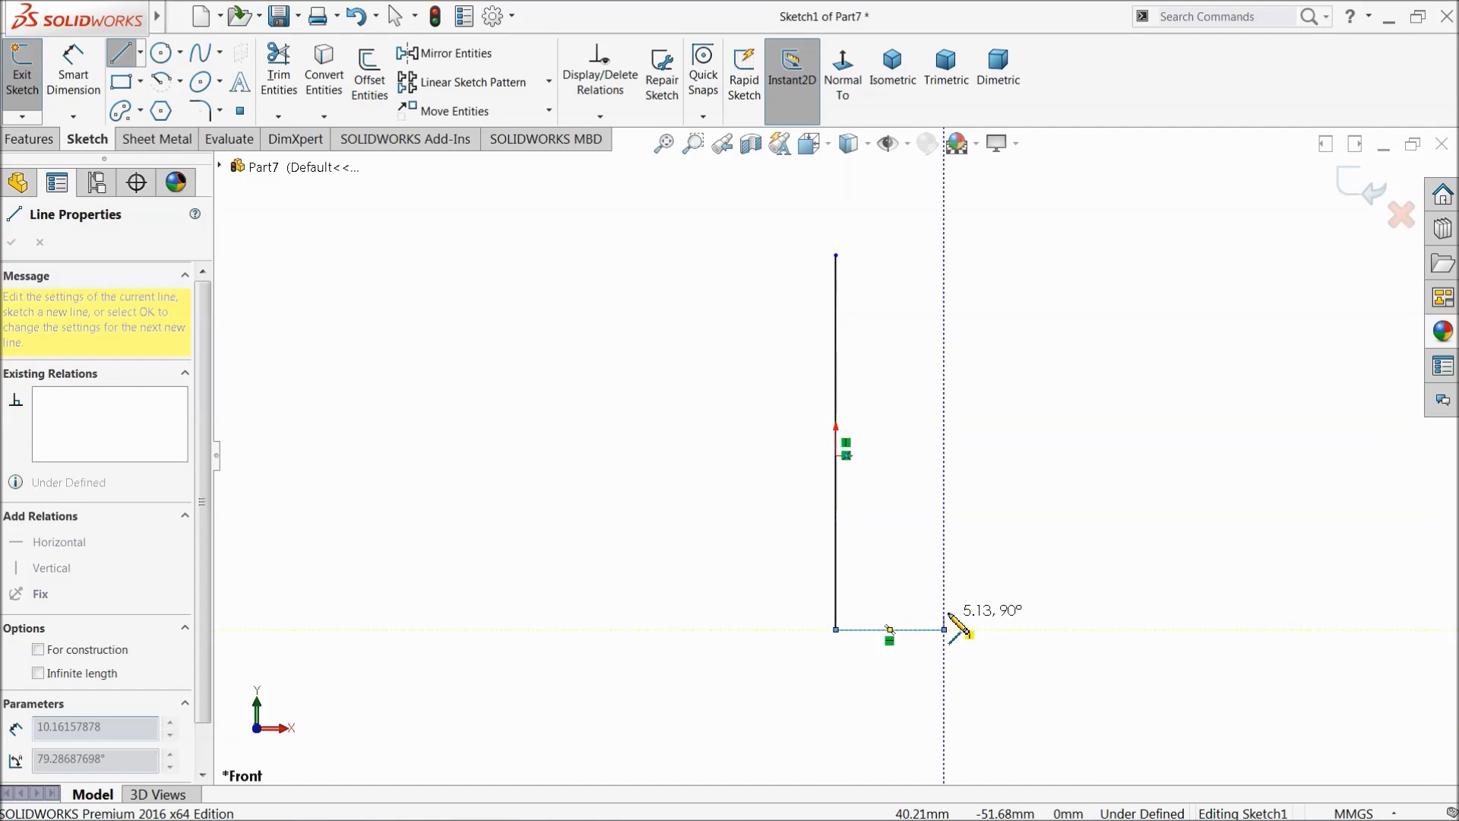
left_click(944, 547)
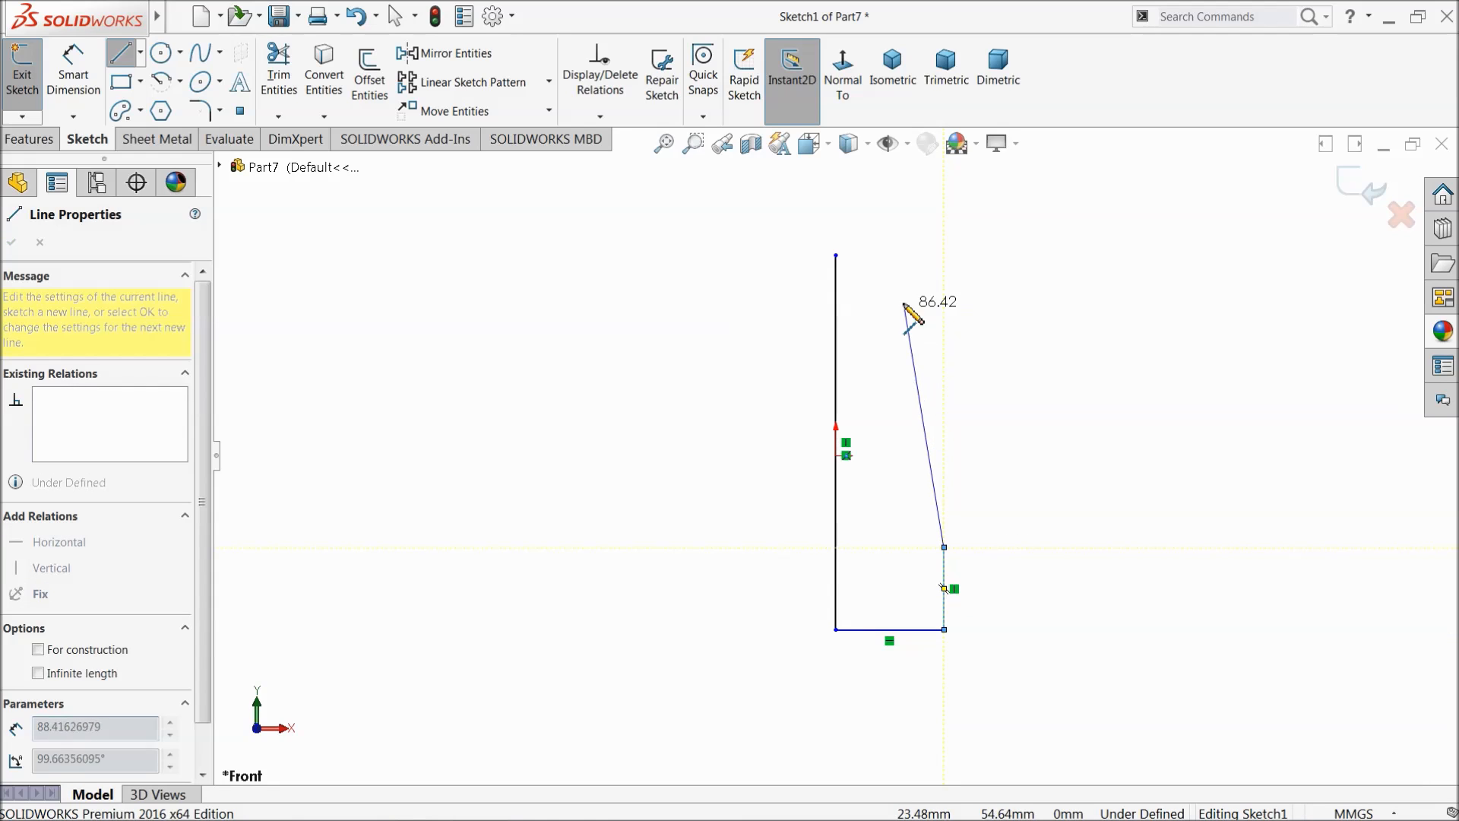
left_click(884, 255)
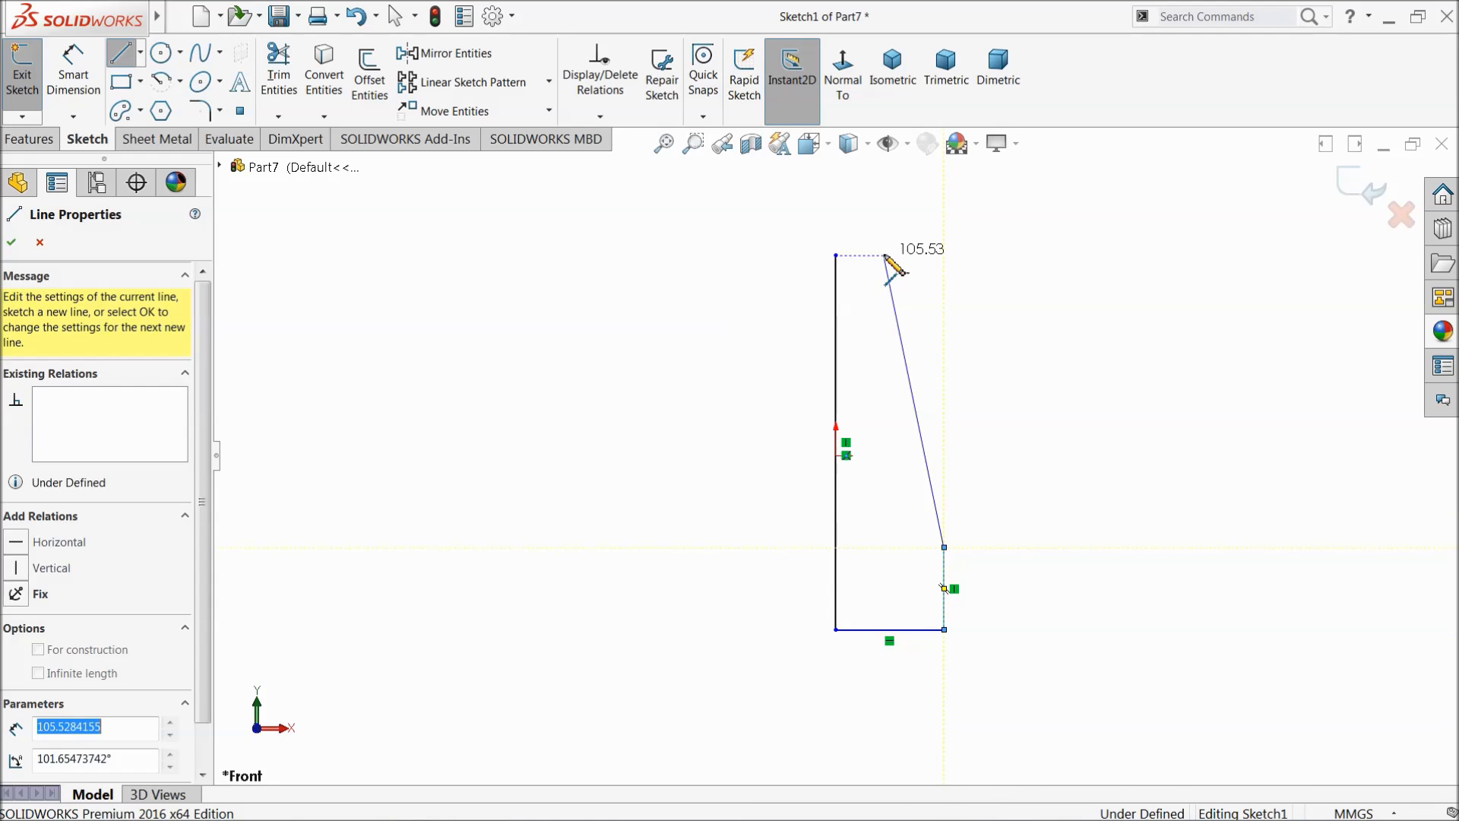
left_click(836, 256)
right_click(642, 272)
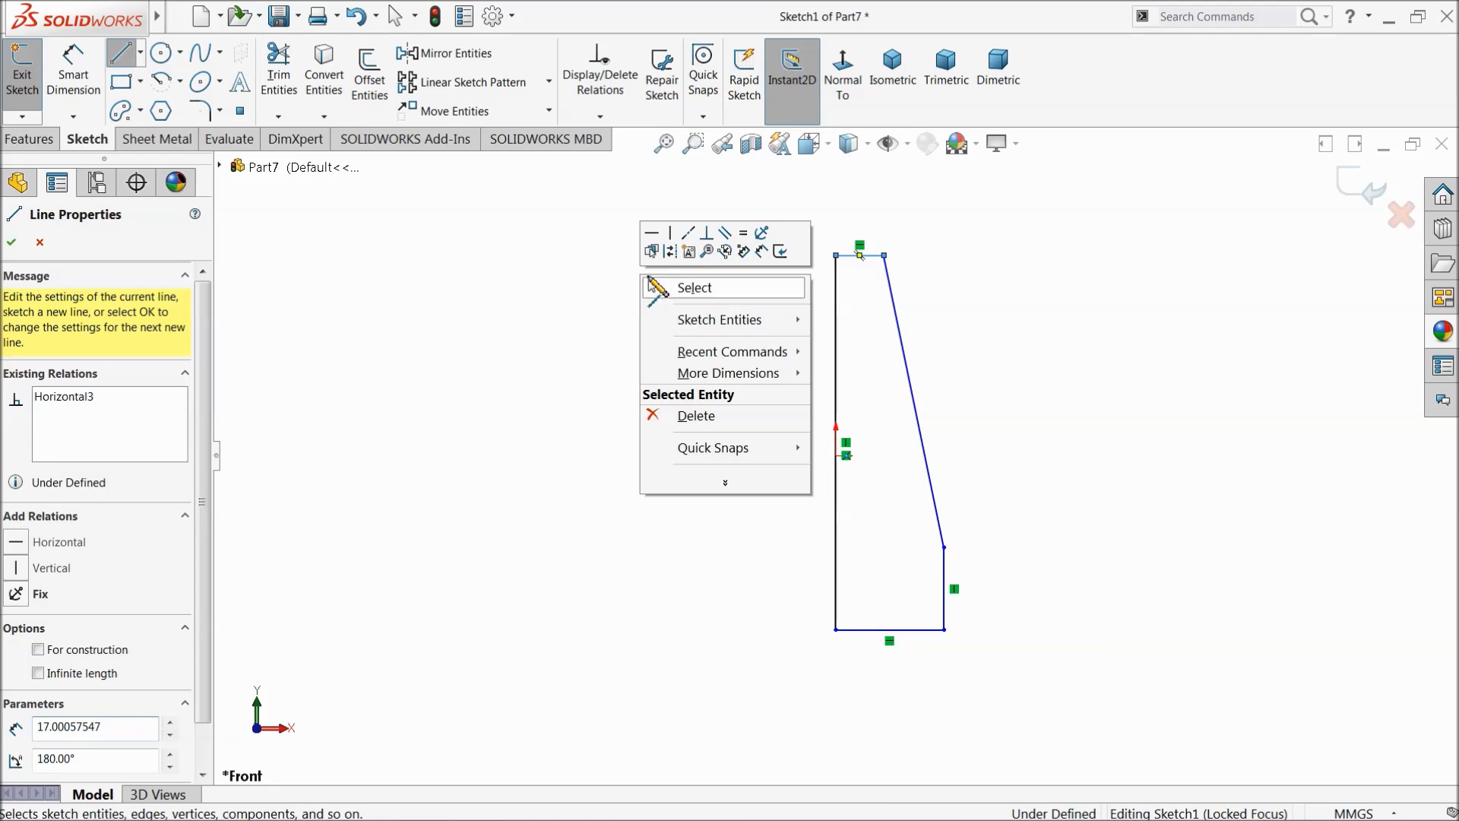
left_click(691, 287)
Step: Add a Midpoint relation between the origin and the profile's long vertical line
left_click(837, 456)
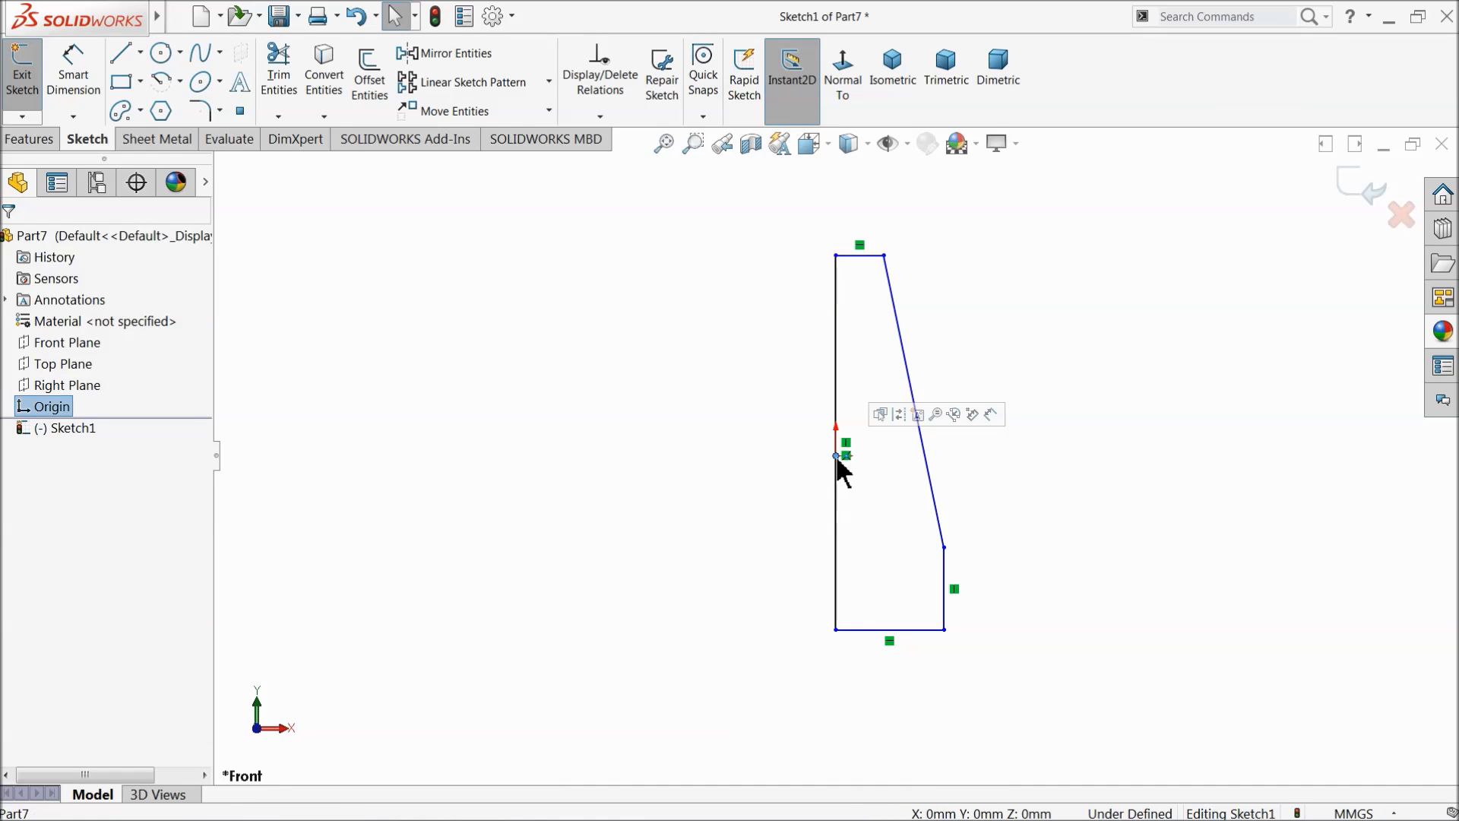
left_click(842, 503, "ctrl")
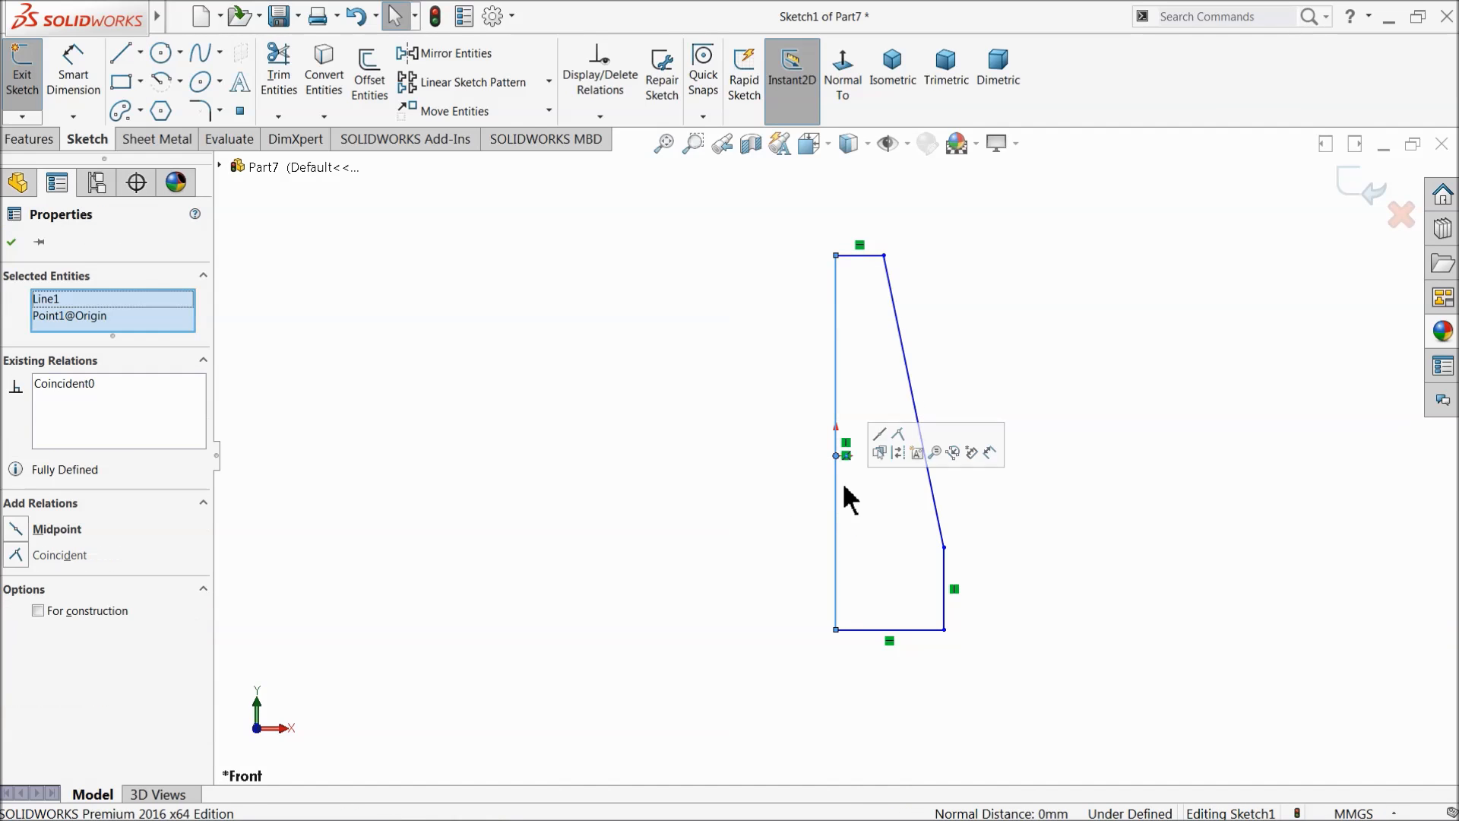
left_click(880, 435)
left_click(691, 433)
Step: Dimension the profile's long vertical line to 1100 mm
left_click(73, 68)
left_click(837, 422)
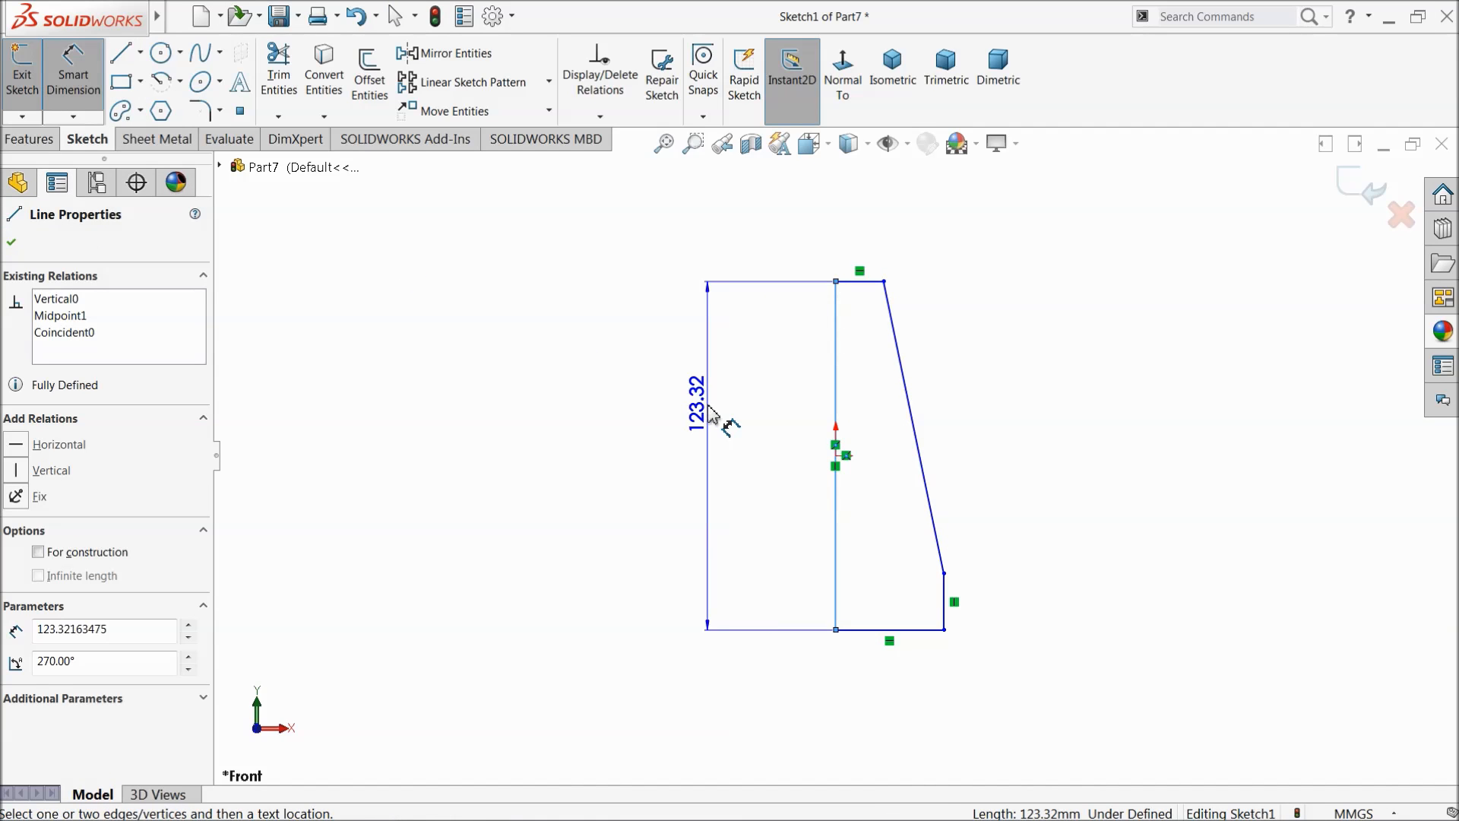
left_click(703, 418)
type("110")
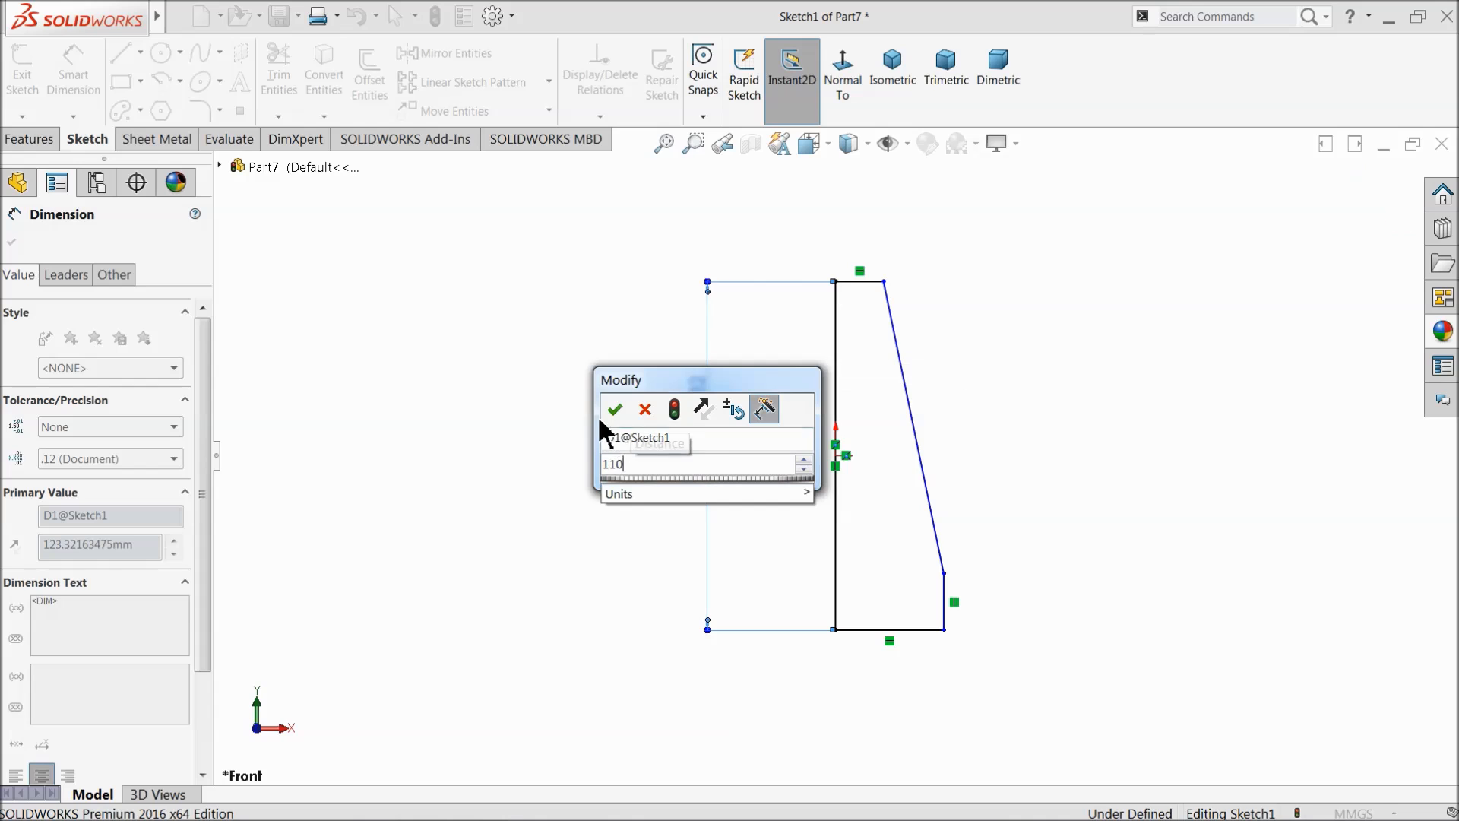
type("0")
left_click(616, 410)
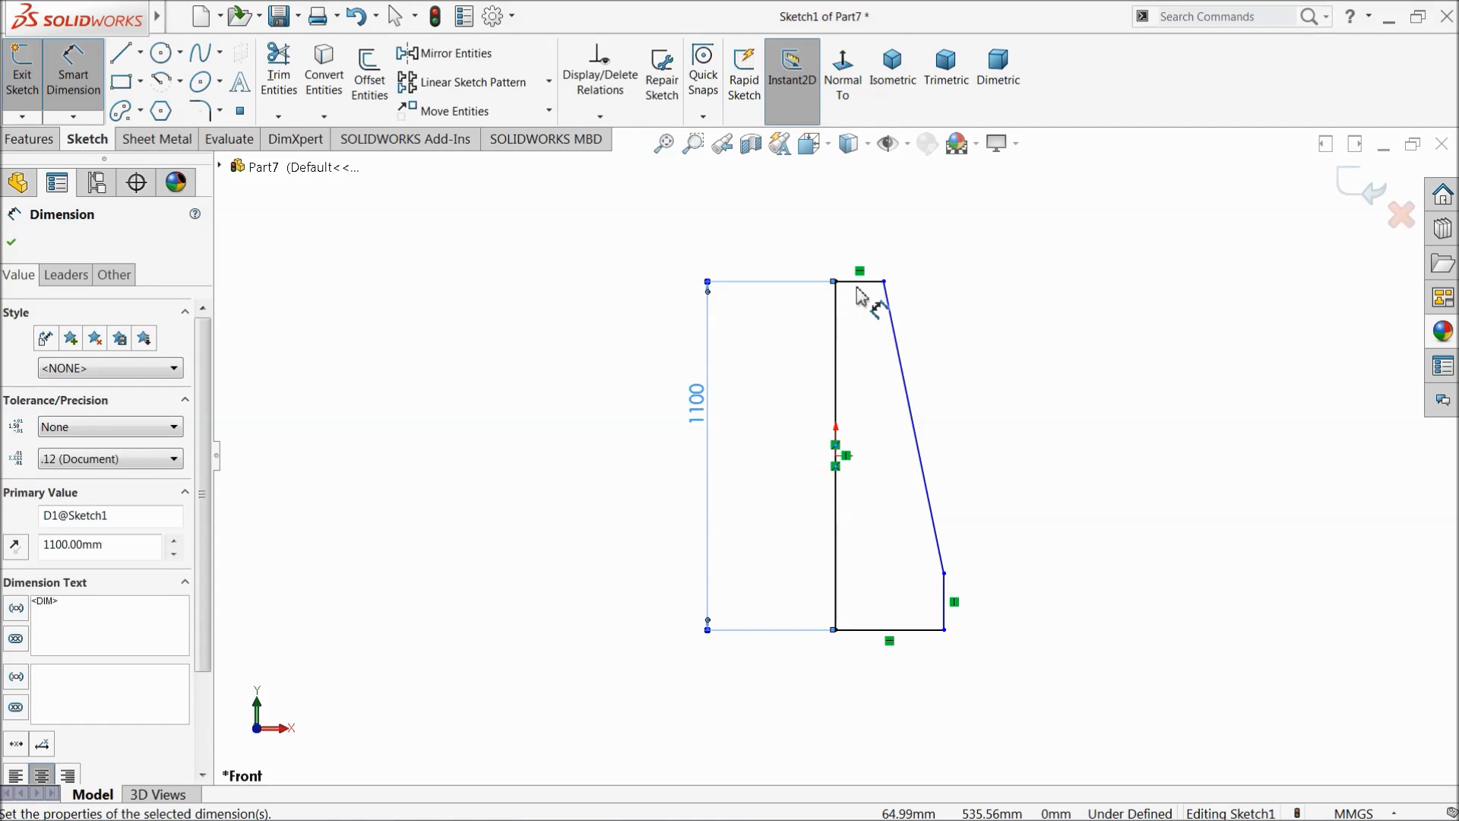
Step: Dimension the profile's top edge to 200 mm and its bottom edge to 350 mm
left_click(861, 282)
left_click(861, 266)
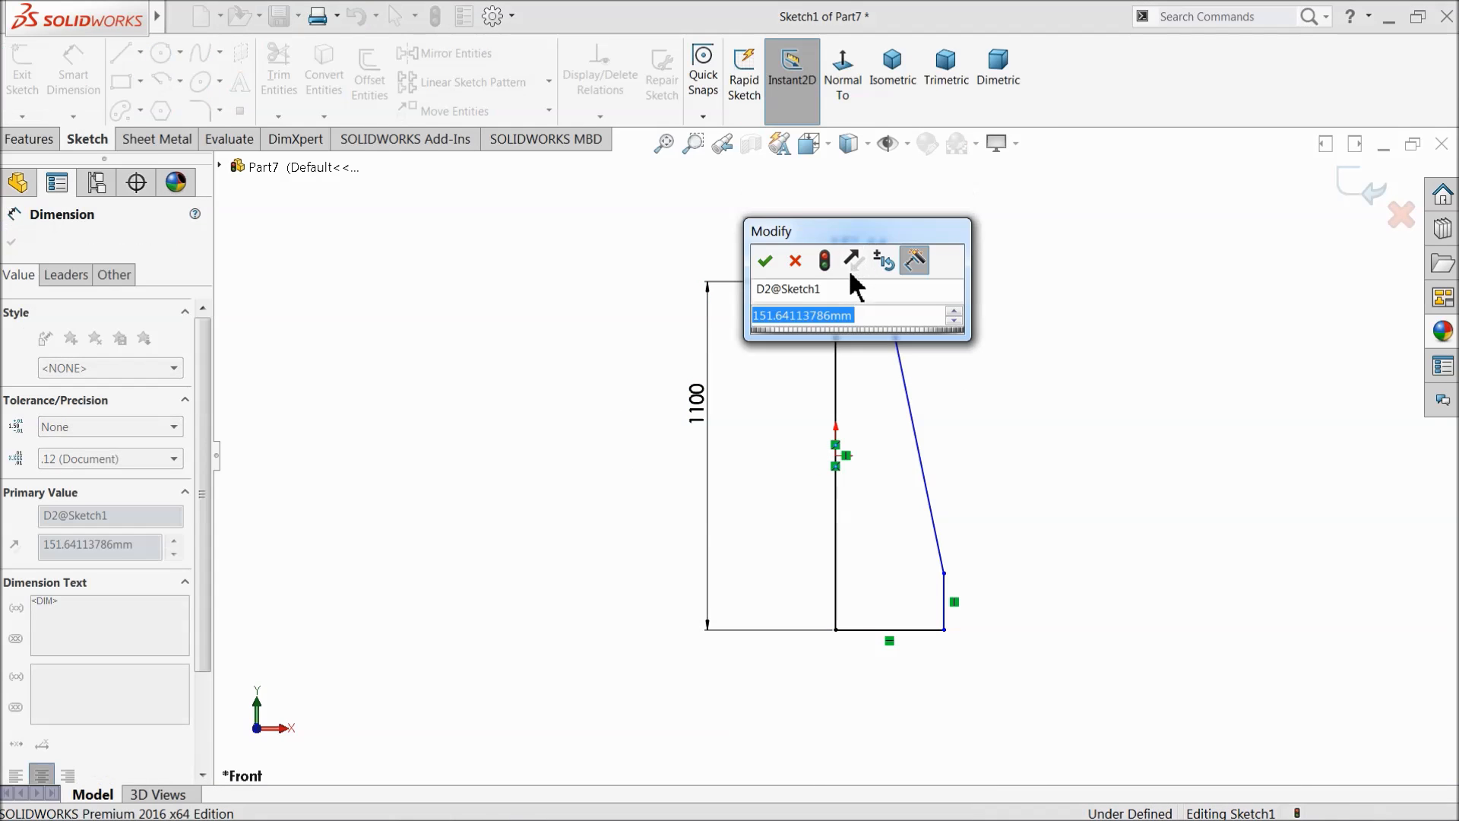
type("200")
left_click(765, 261)
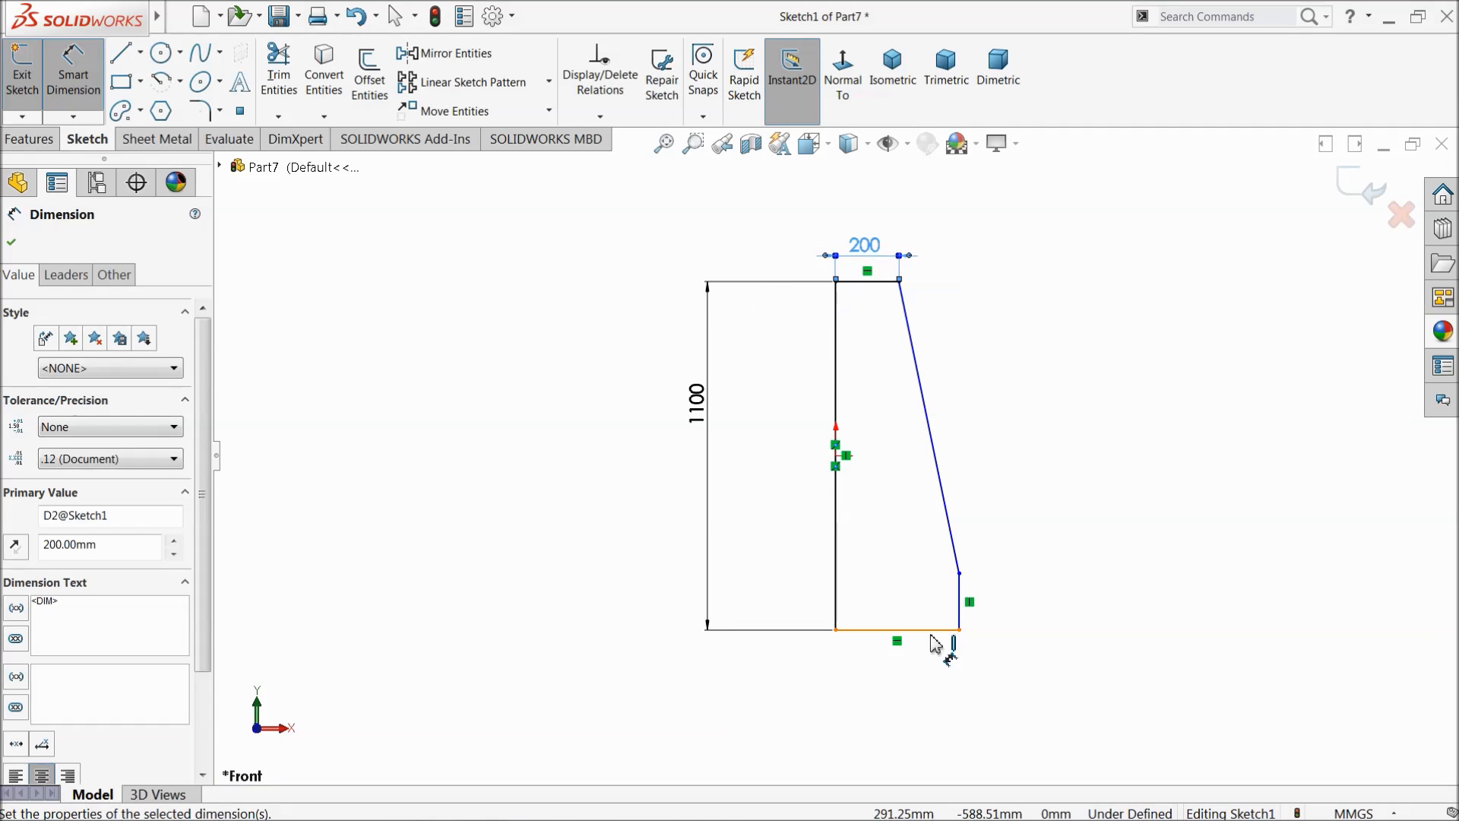
left_click(897, 632)
left_click(916, 684)
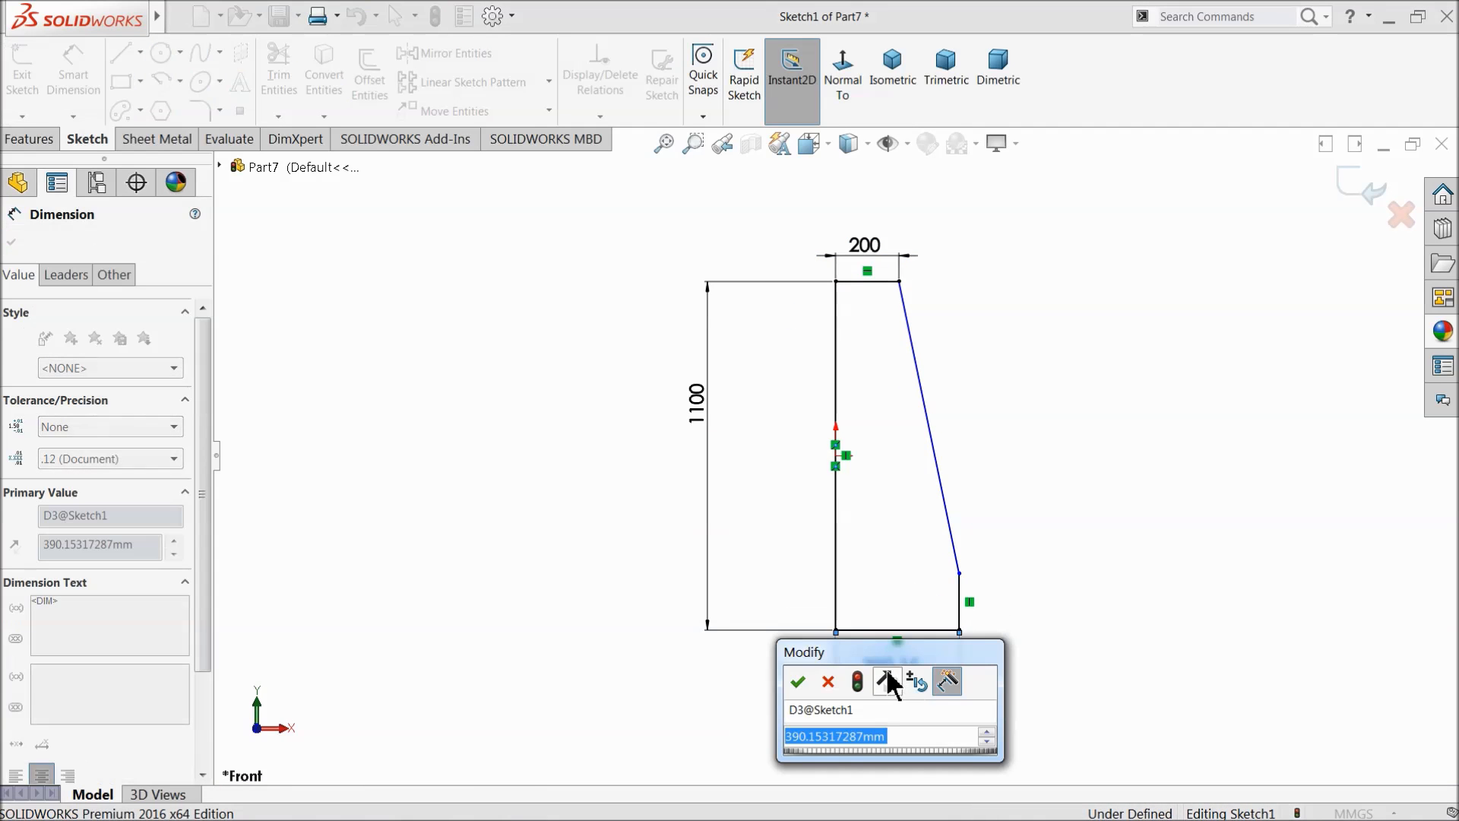
left_click(797, 681)
Step: Dimension the short vertical edge below the slanted line to 280 mm
left_click(948, 608)
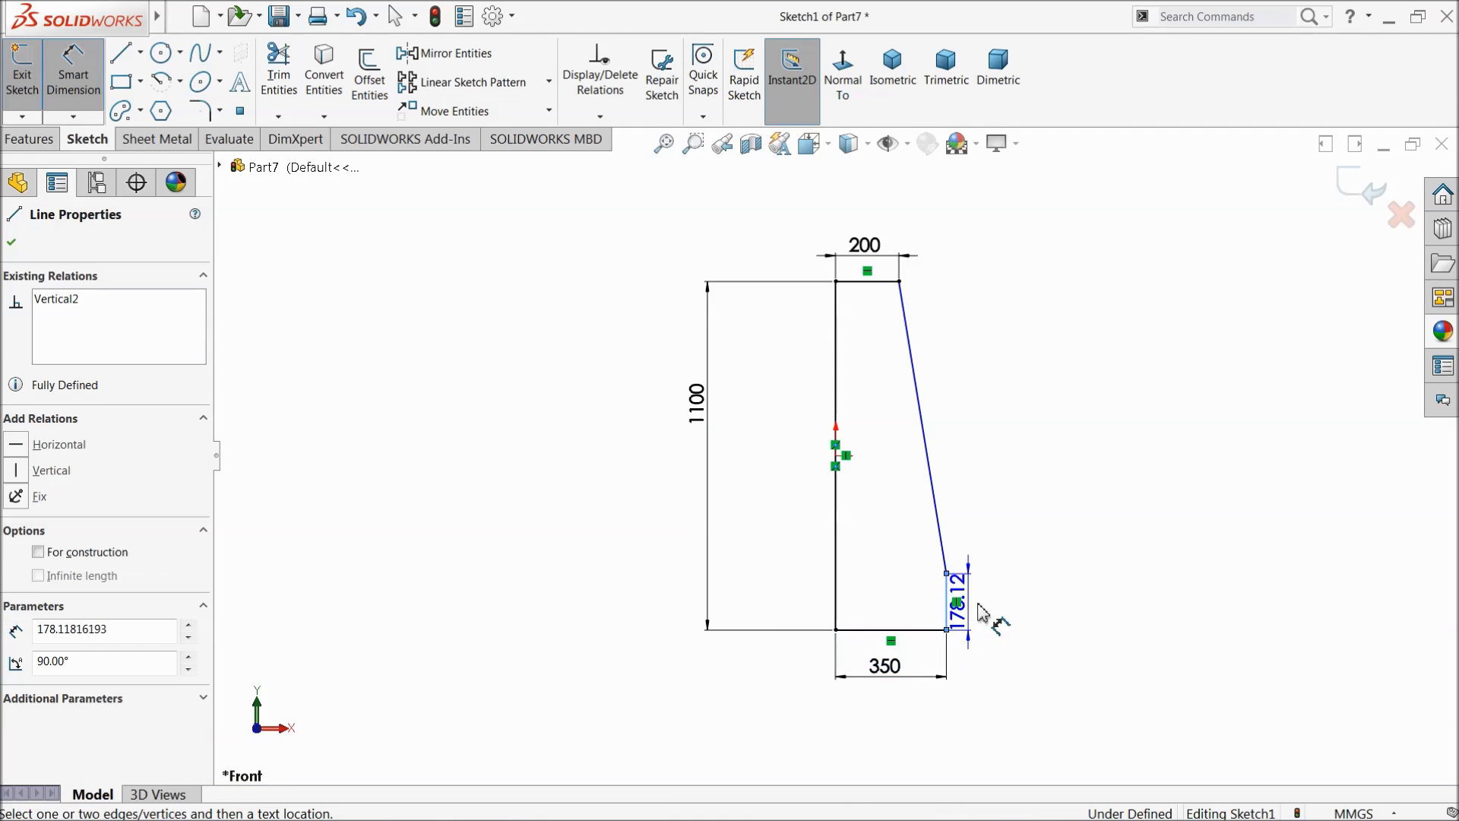
left_click(1019, 608)
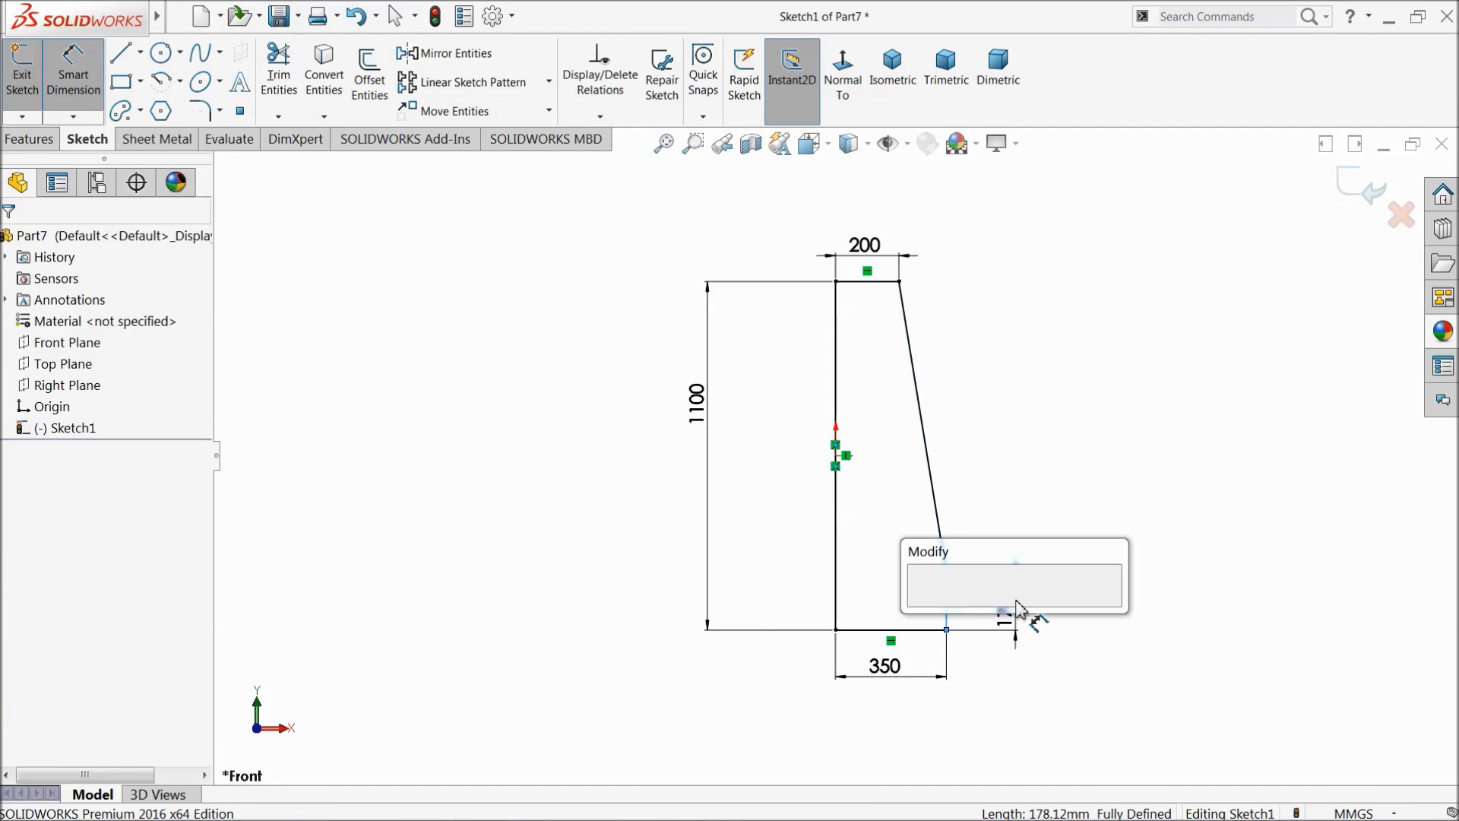
type("250")
key("BackSpace")
key("BackSpace")
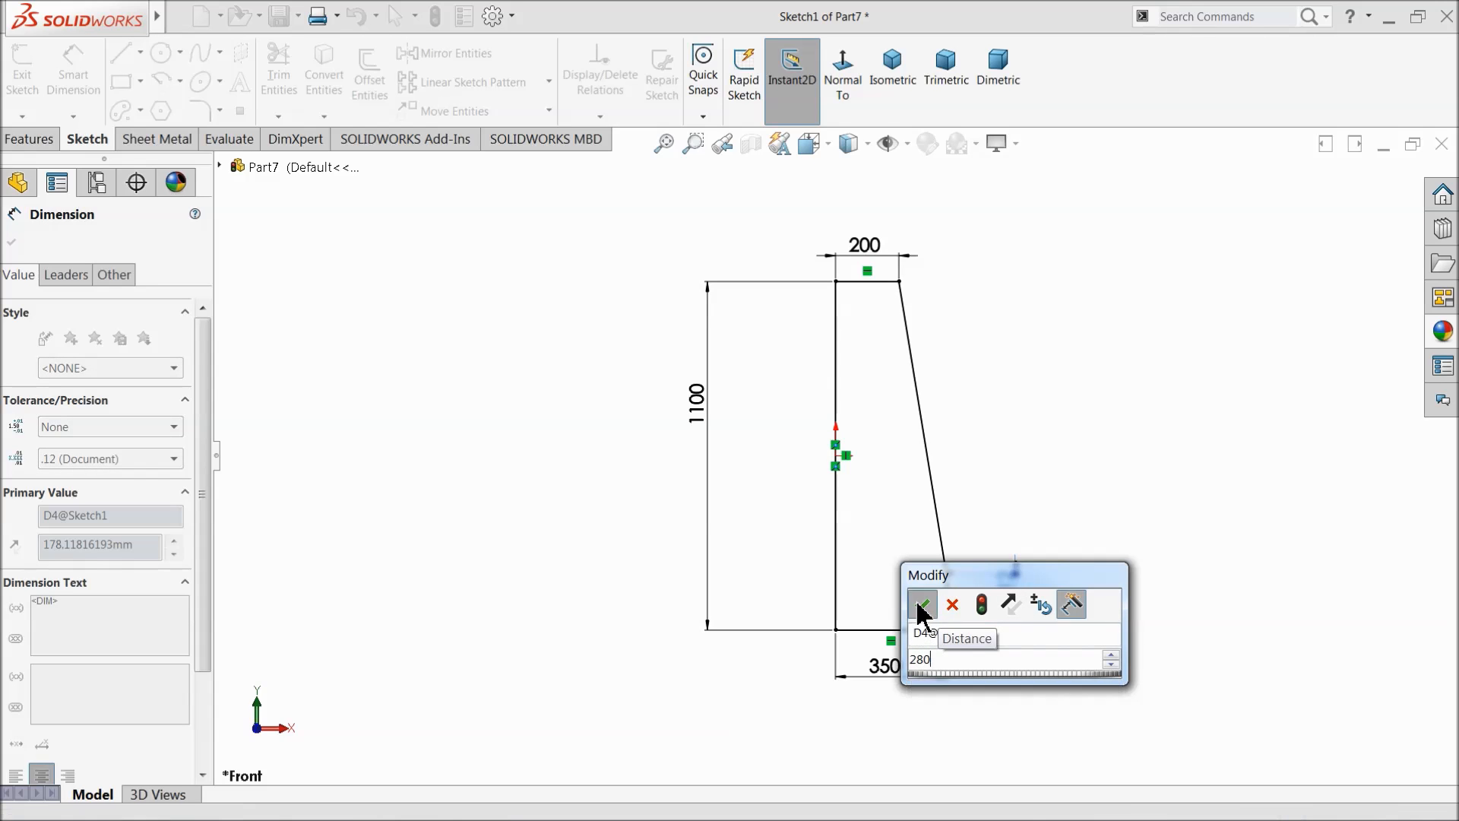
left_click(922, 605)
left_click(490, 477)
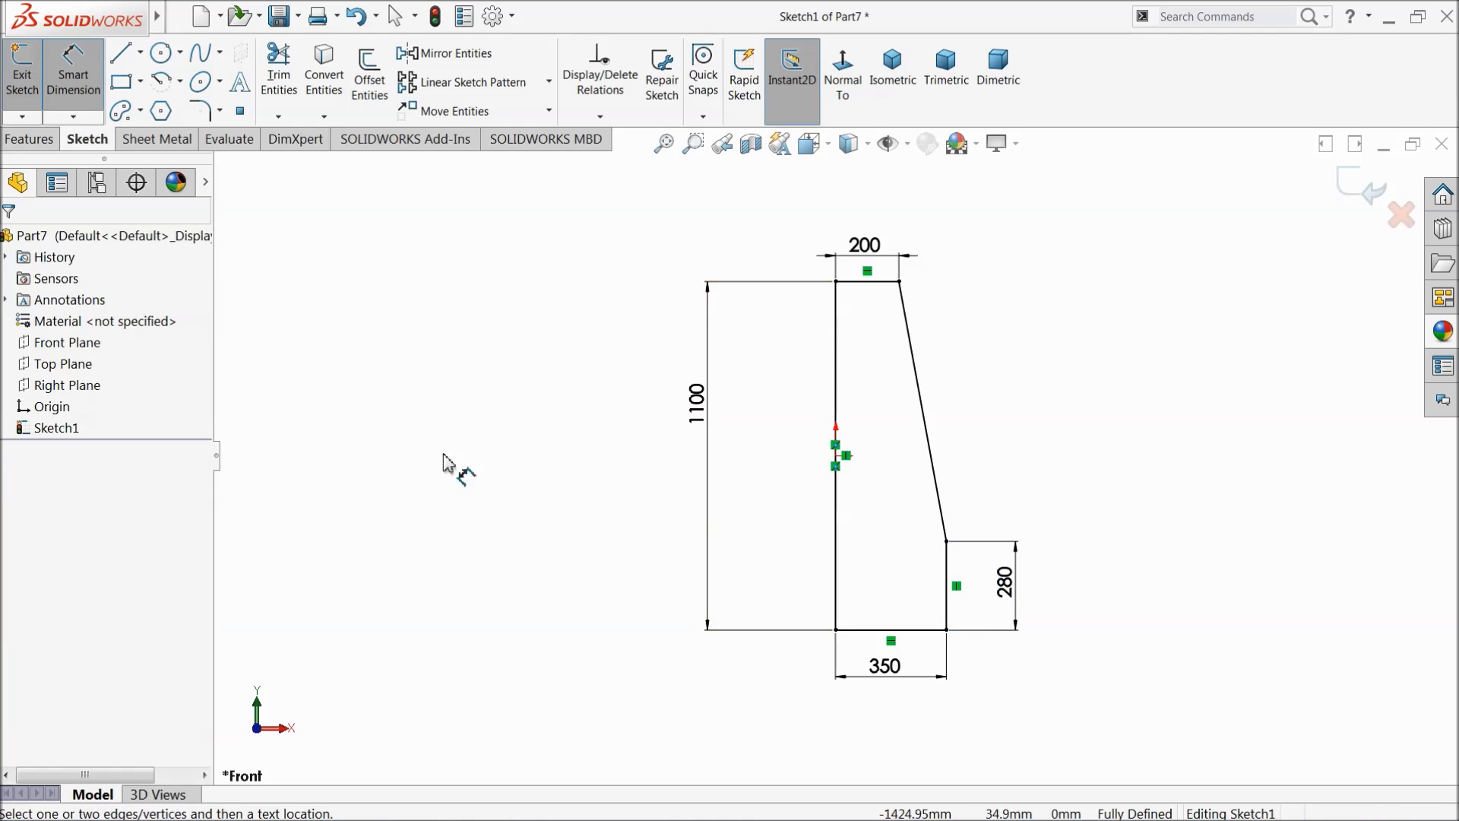
Step: Extrude the profile as a boss 980 mm deep with the Mid Plane end condition
left_click(28, 141)
left_click(30, 72)
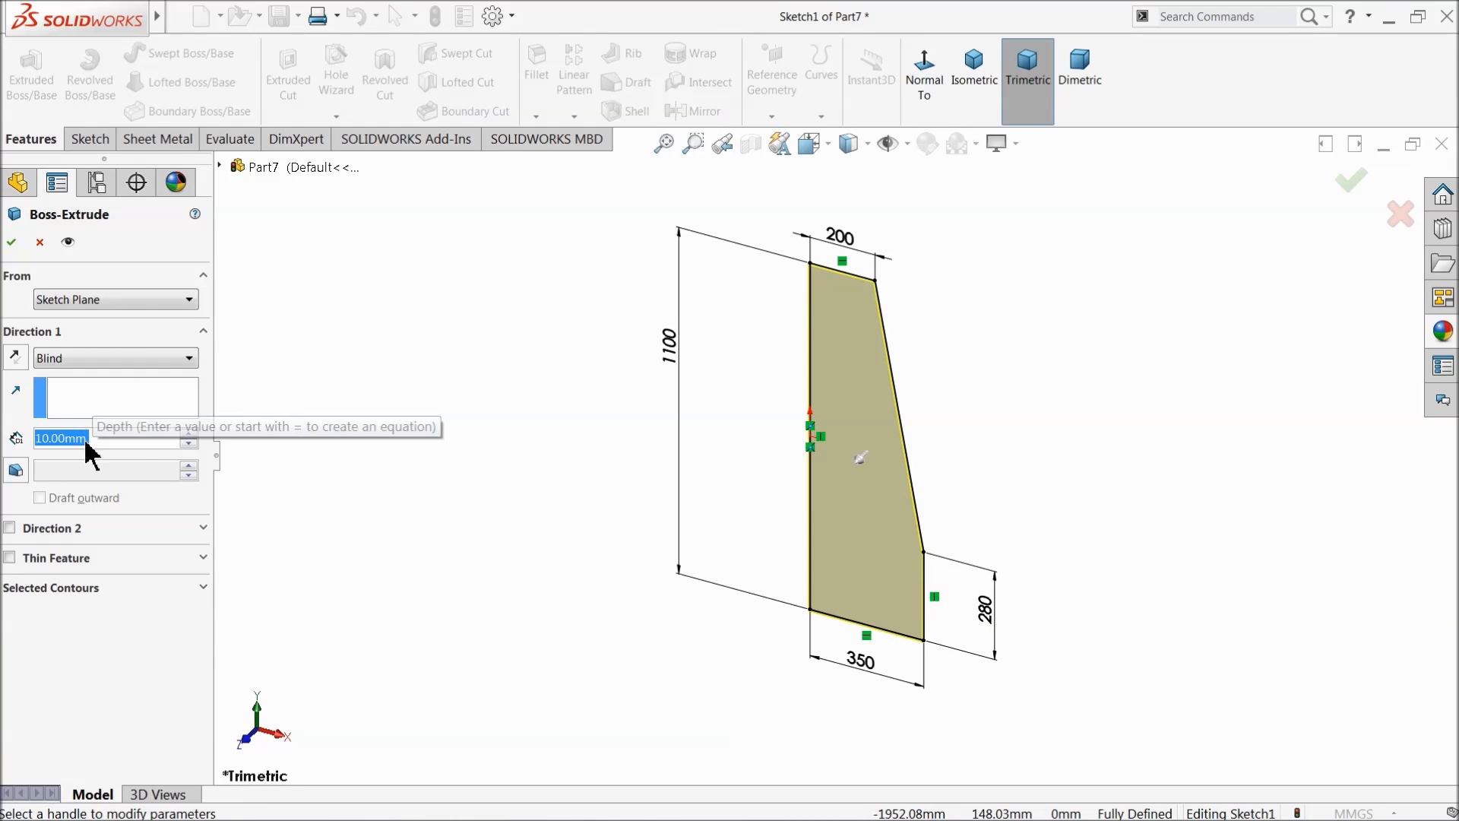
type("980")
key("Return")
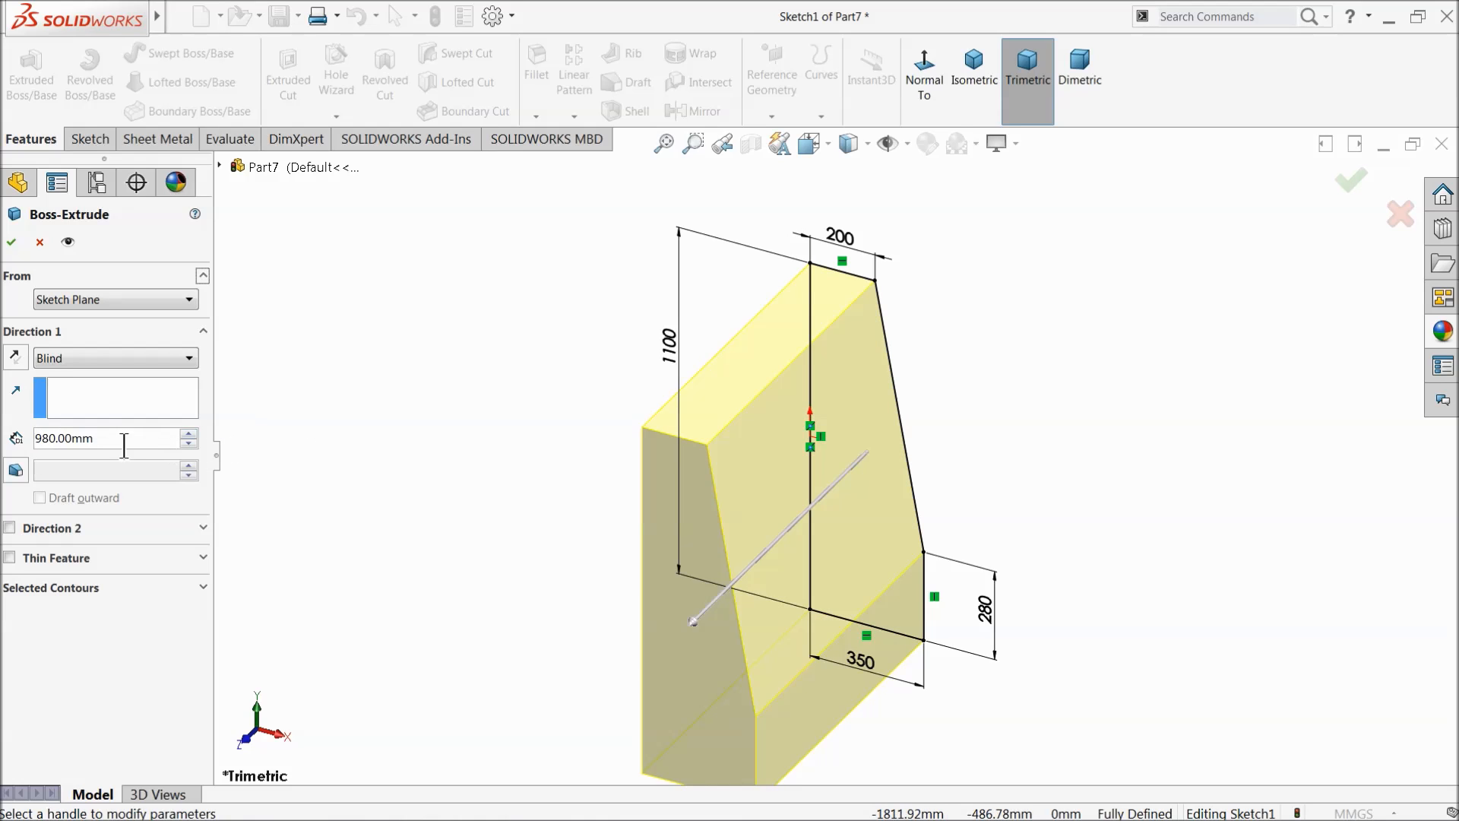
left_click(76, 358)
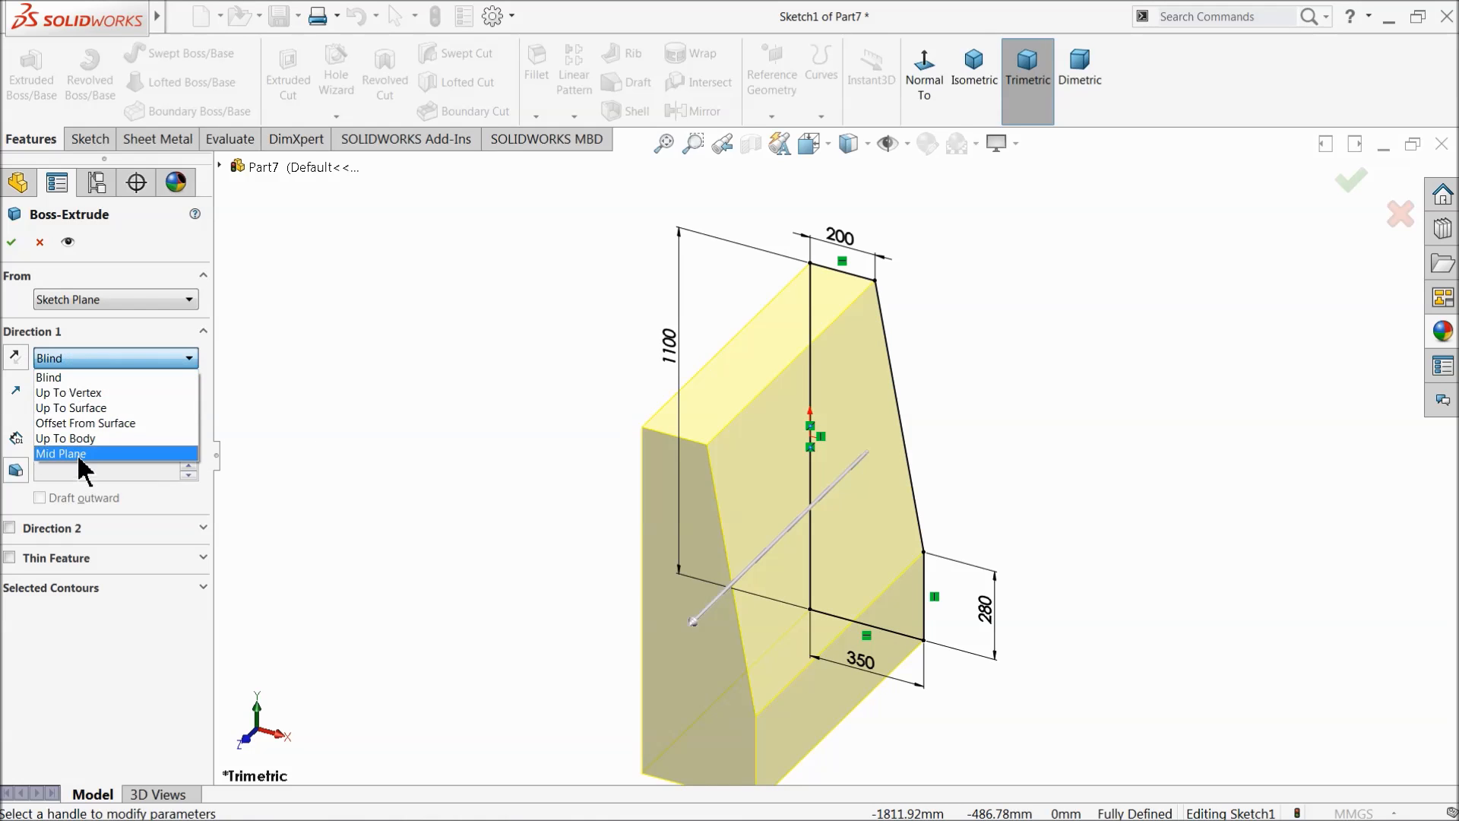
left_click(99, 456)
left_click(12, 242)
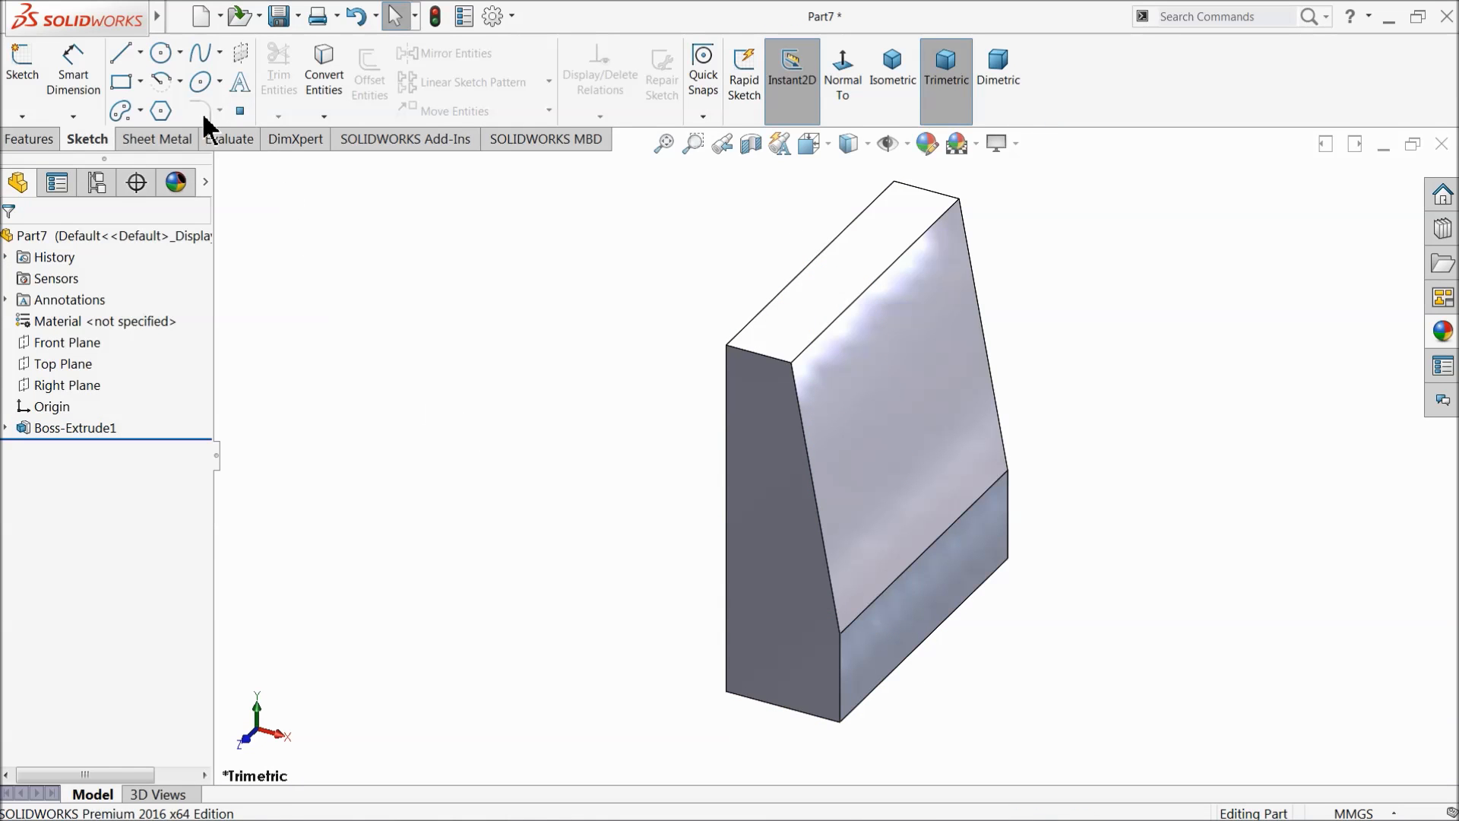
Step: Fillet the six outer edges around the sloped face and the lower front face with a 100 mm radius
left_click(53, 140)
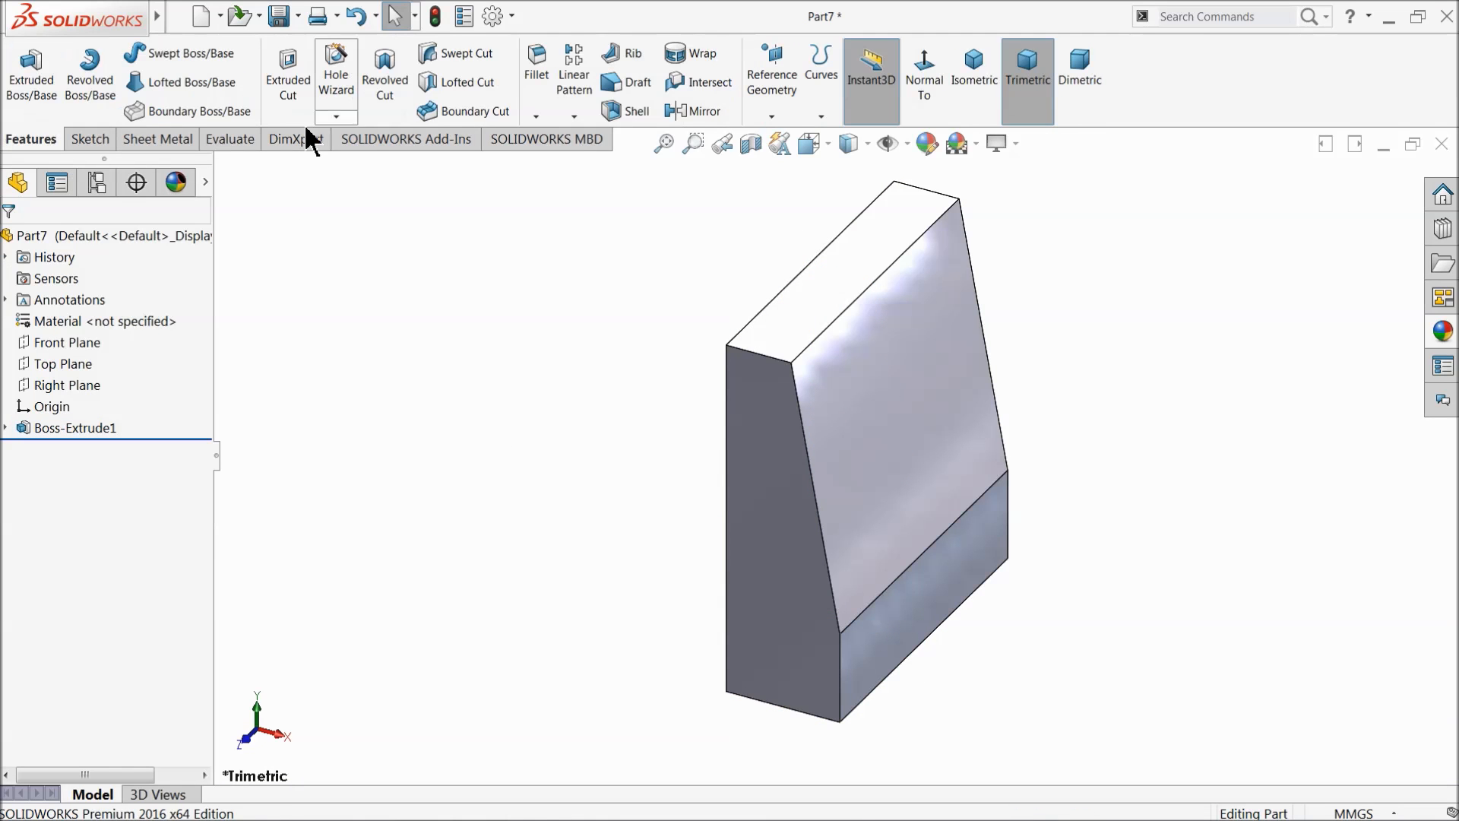
left_click(540, 76)
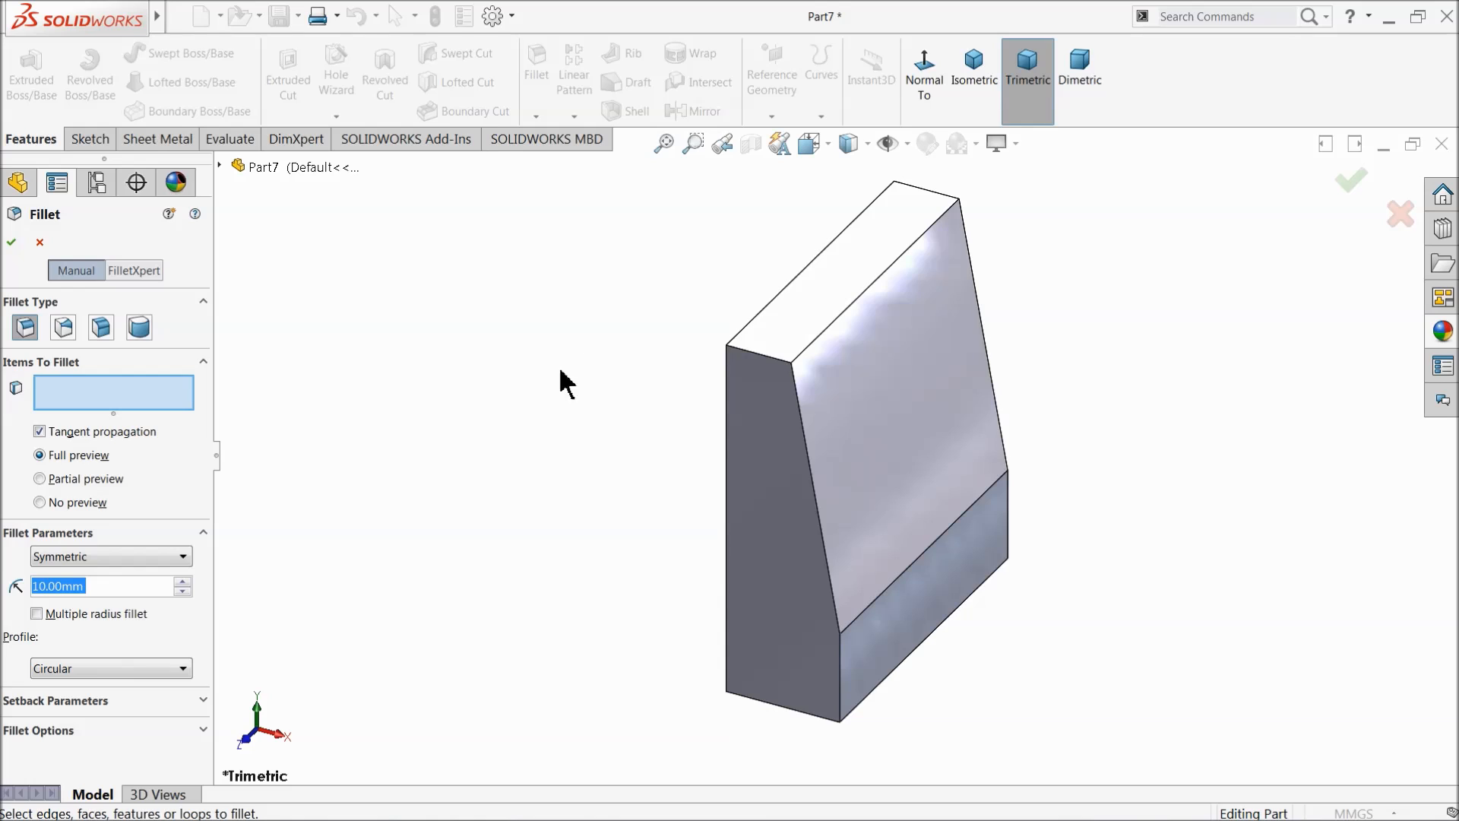
left_click(819, 335)
left_click(801, 440)
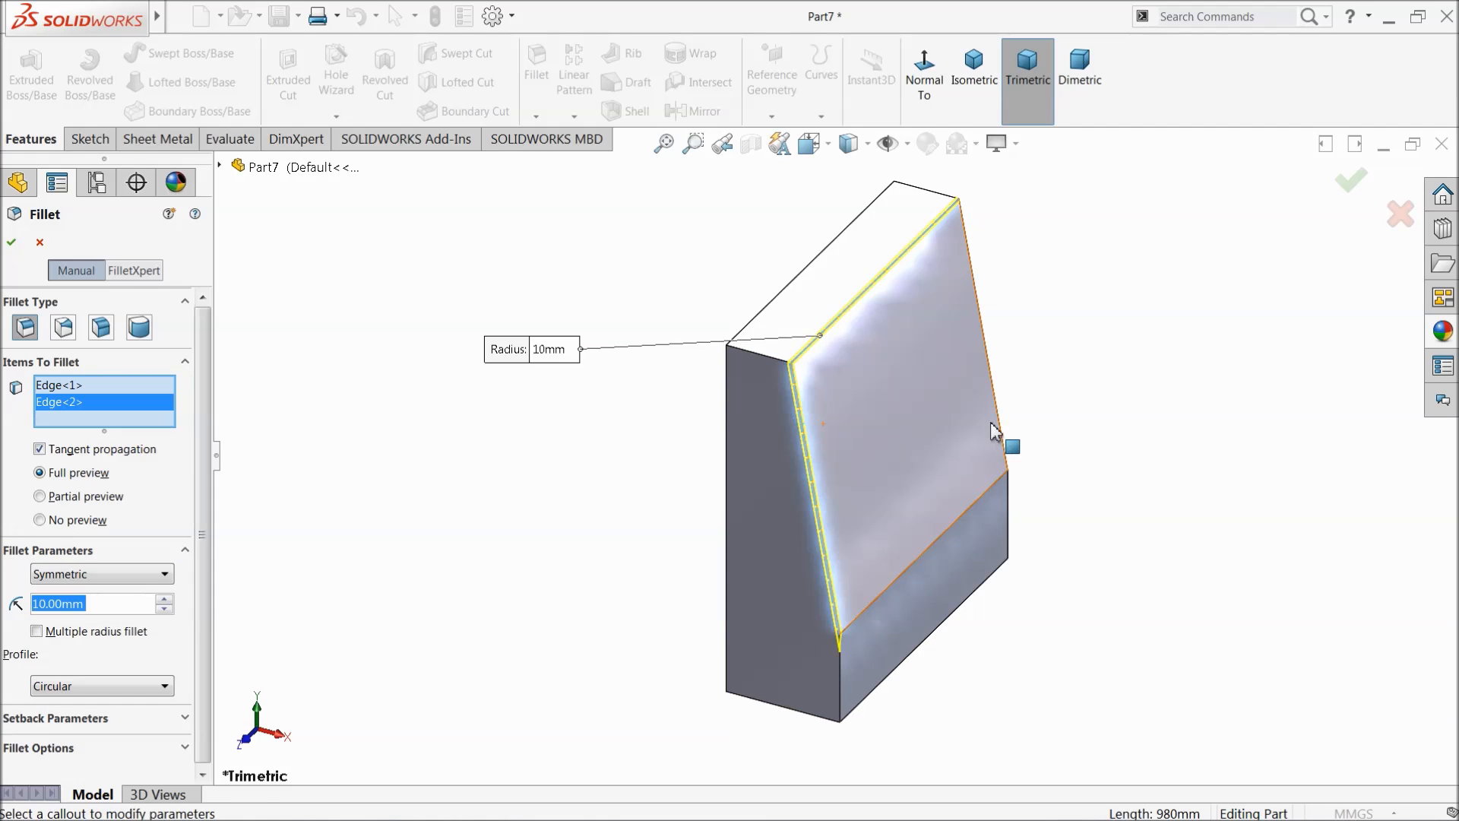
left_click(1003, 430)
left_click(1010, 532)
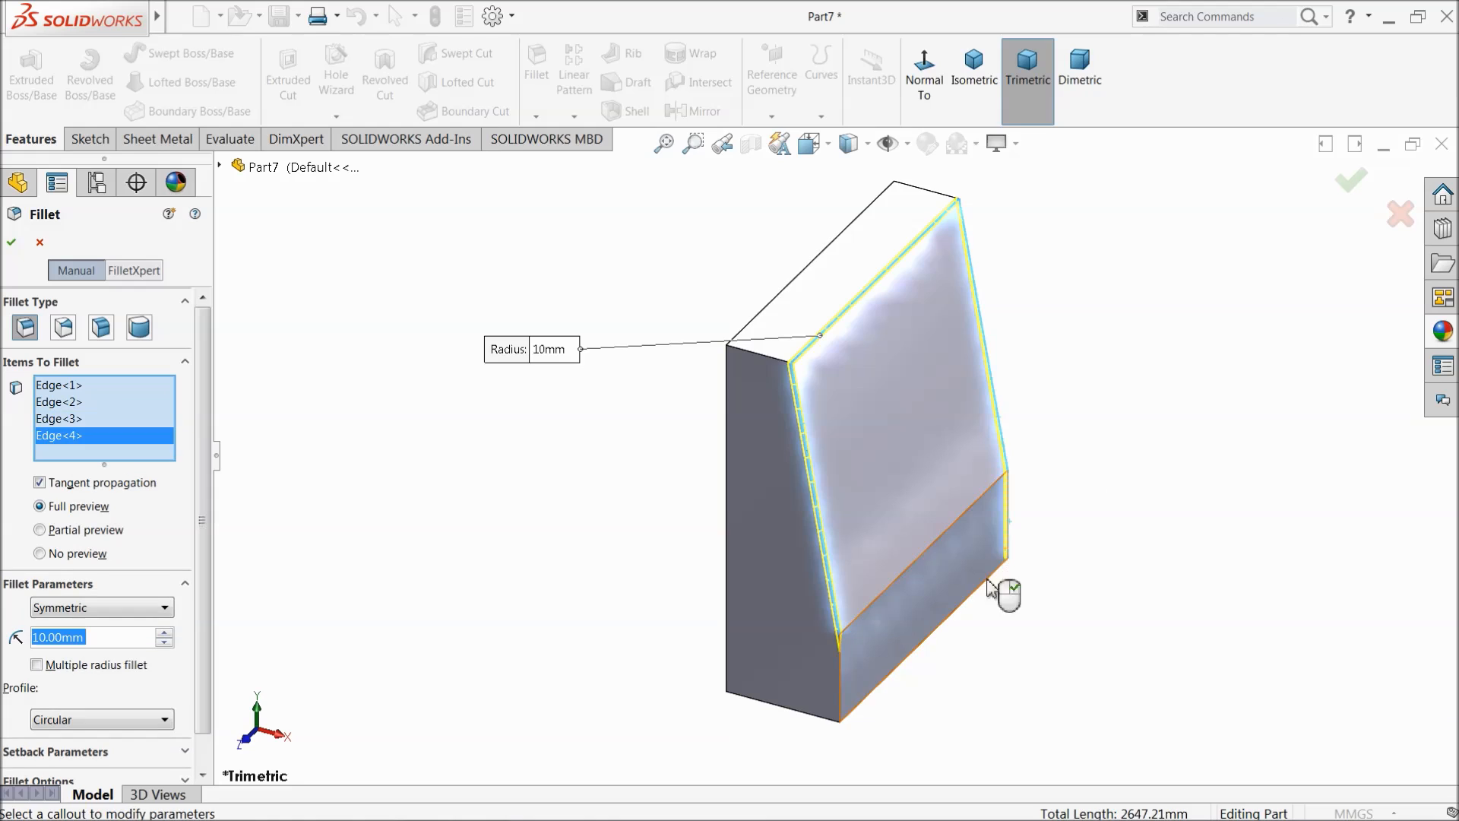
left_click(977, 597)
left_click(843, 682)
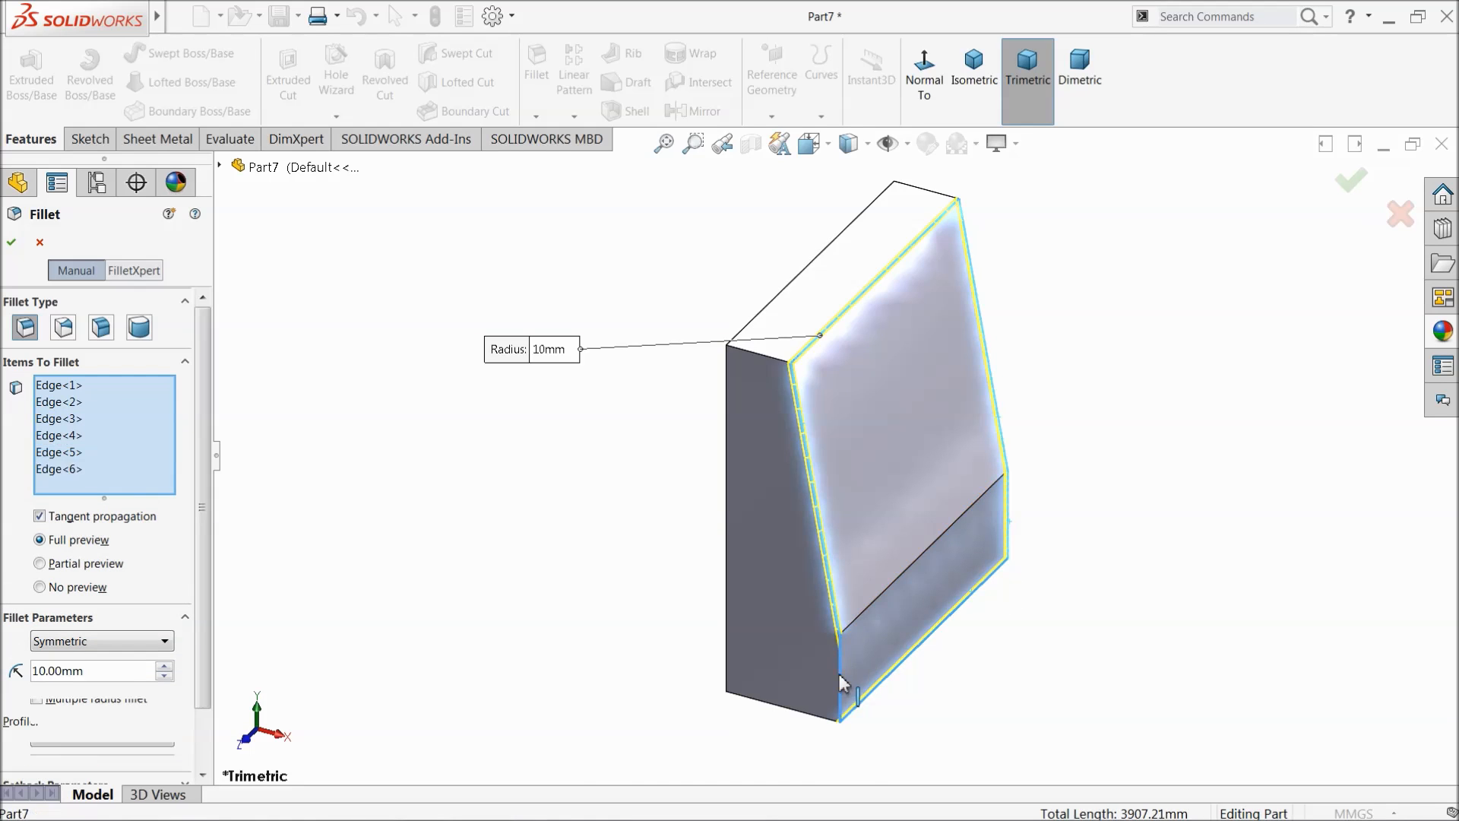
type("100")
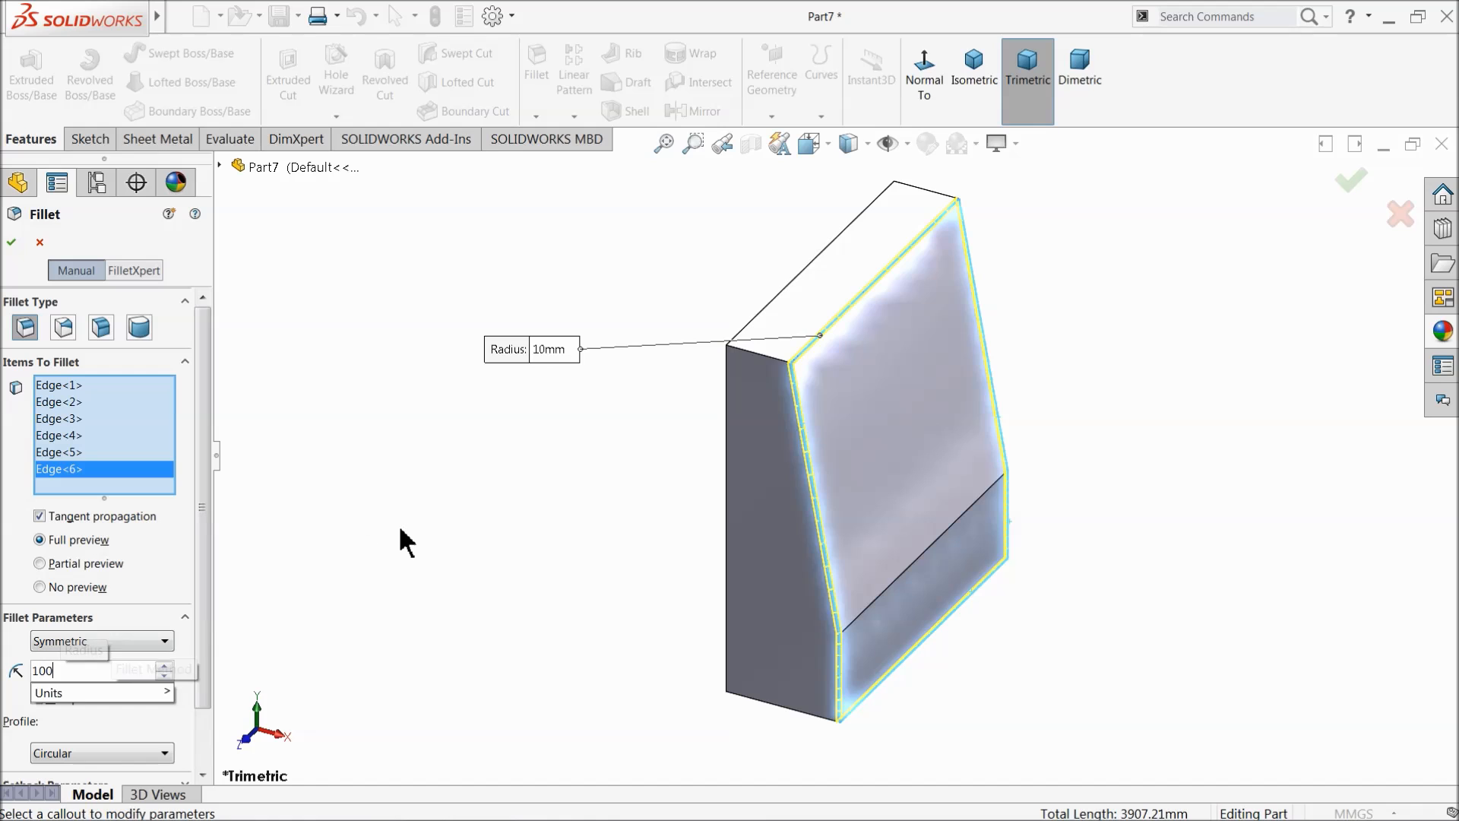
key("Return")
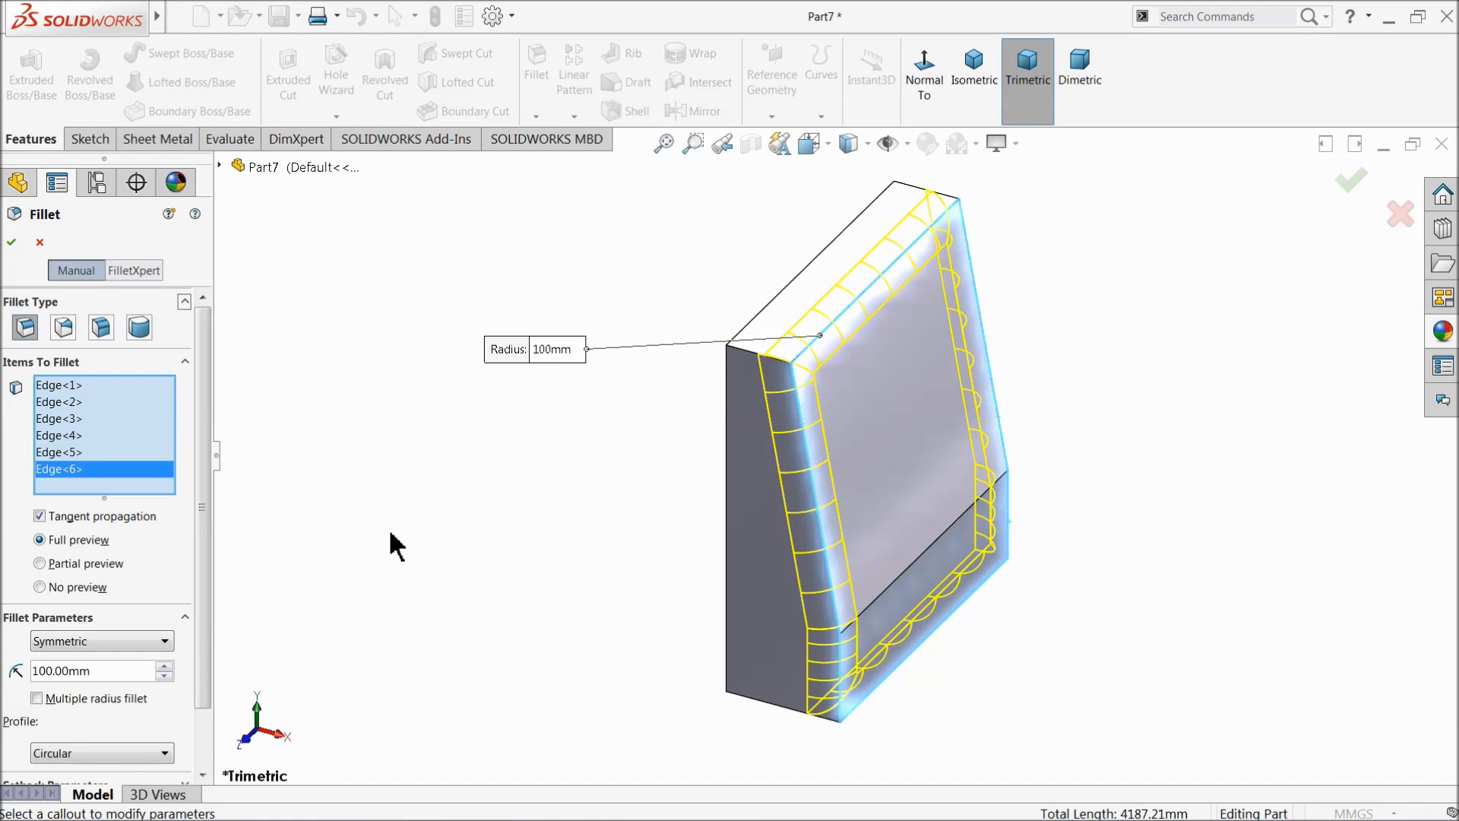
left_click(11, 243)
middle_click_drag(411, 475, 417, 430)
key("Escape")
Step: Apply a yellow colour appearance with RGB 255, 200, 0 to the whole part
left_click(85, 235)
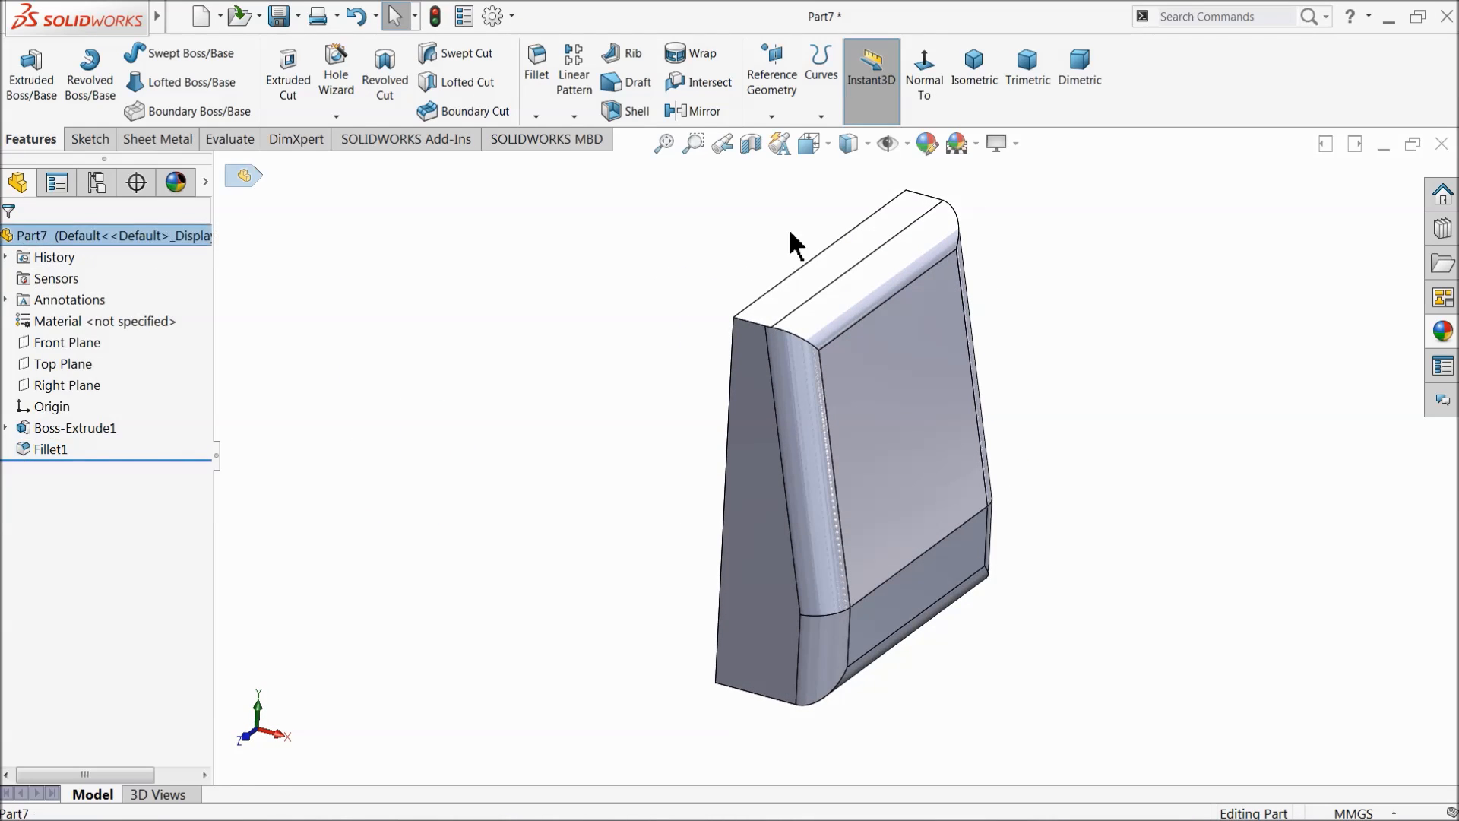
left_click(926, 143)
left_click_drag(205, 494, 195, 678)
type("255")
left_click(50, 499)
type("200")
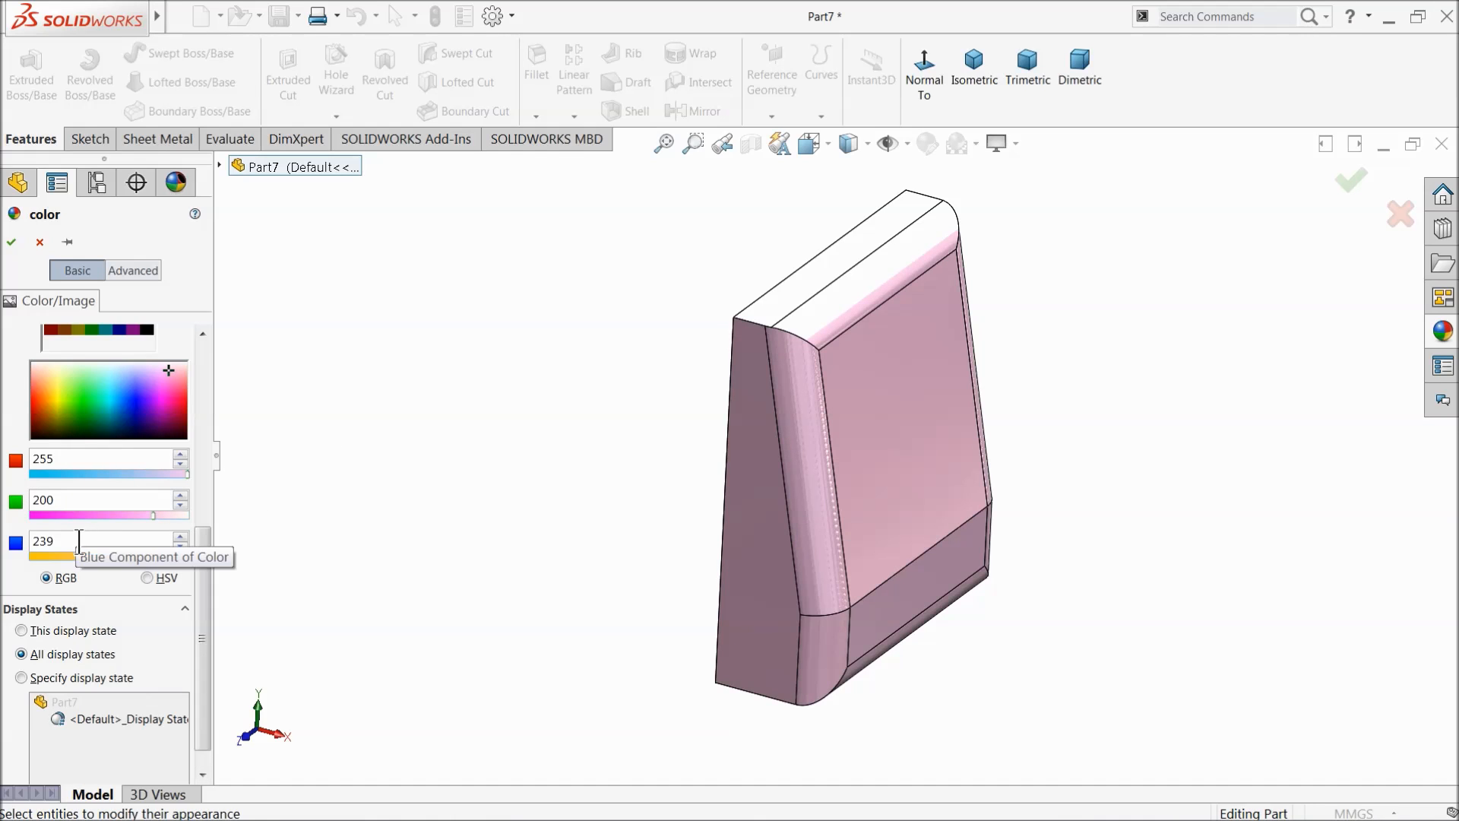
left_click_drag(70, 546, 25, 551)
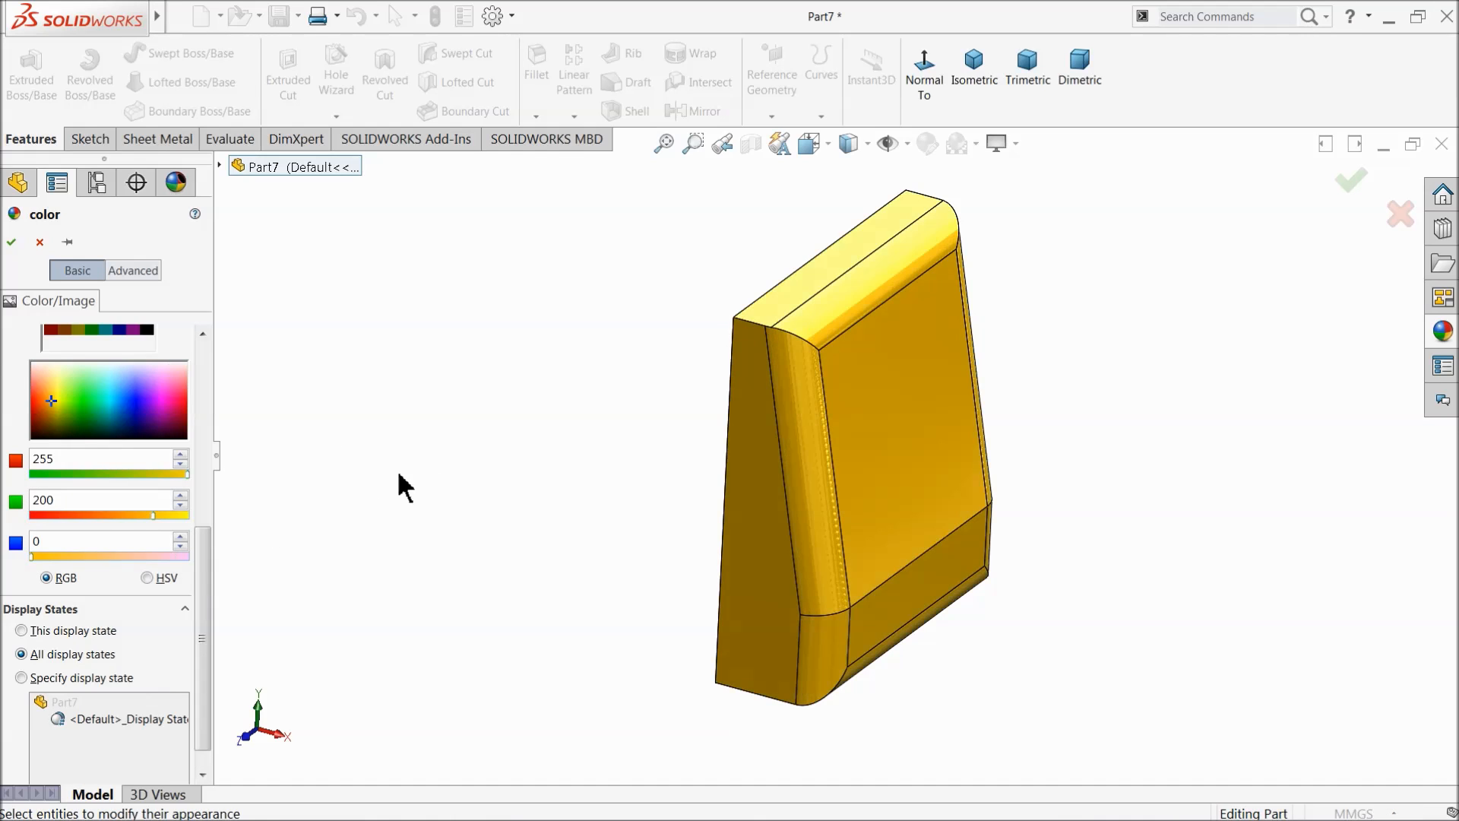
left_click(13, 244)
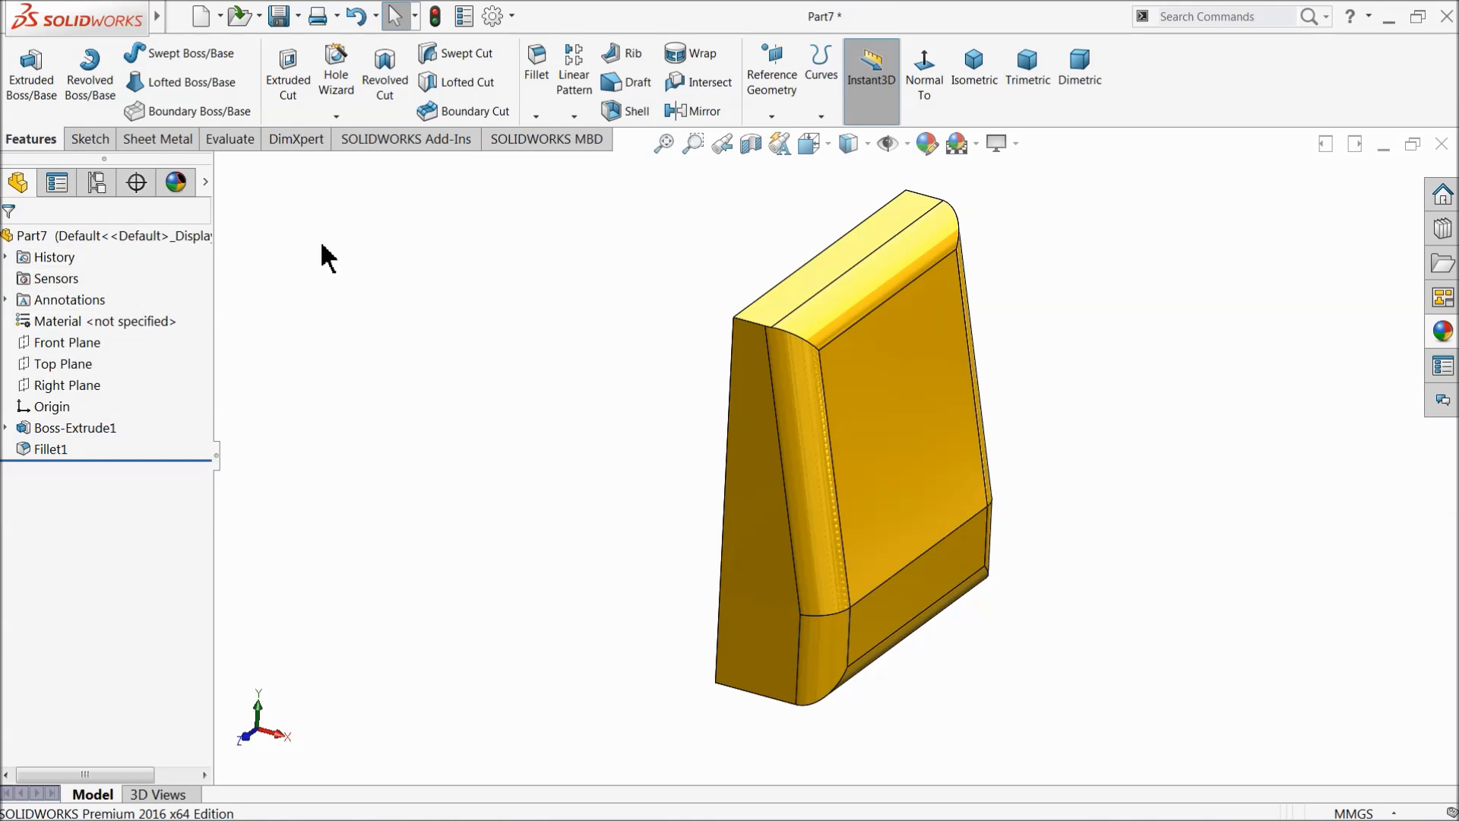
Step: Save the part as "15.Back support" in the BobCat folder
left_click(279, 17)
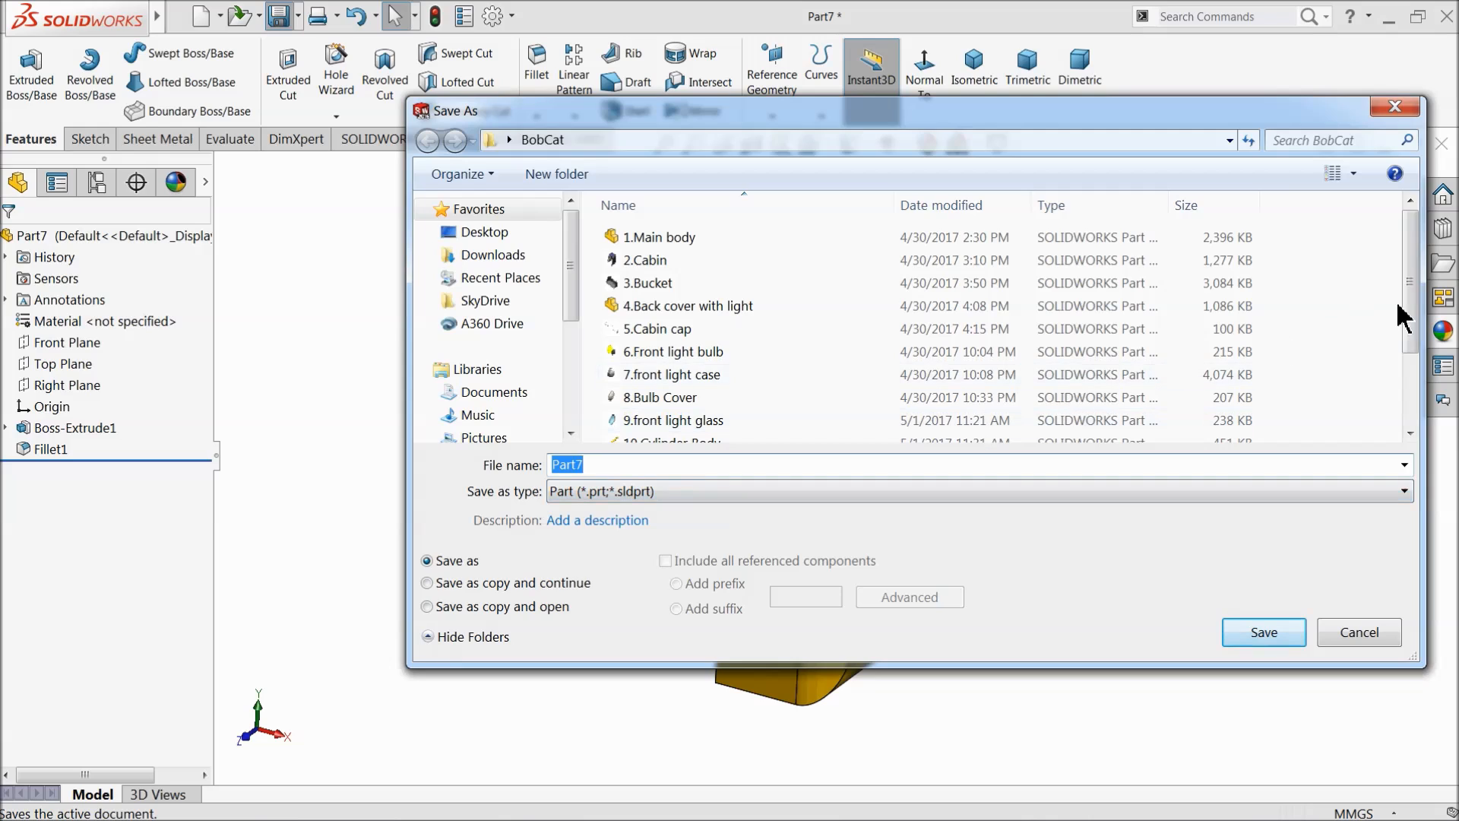
scroll(1407, 316, "down", 2)
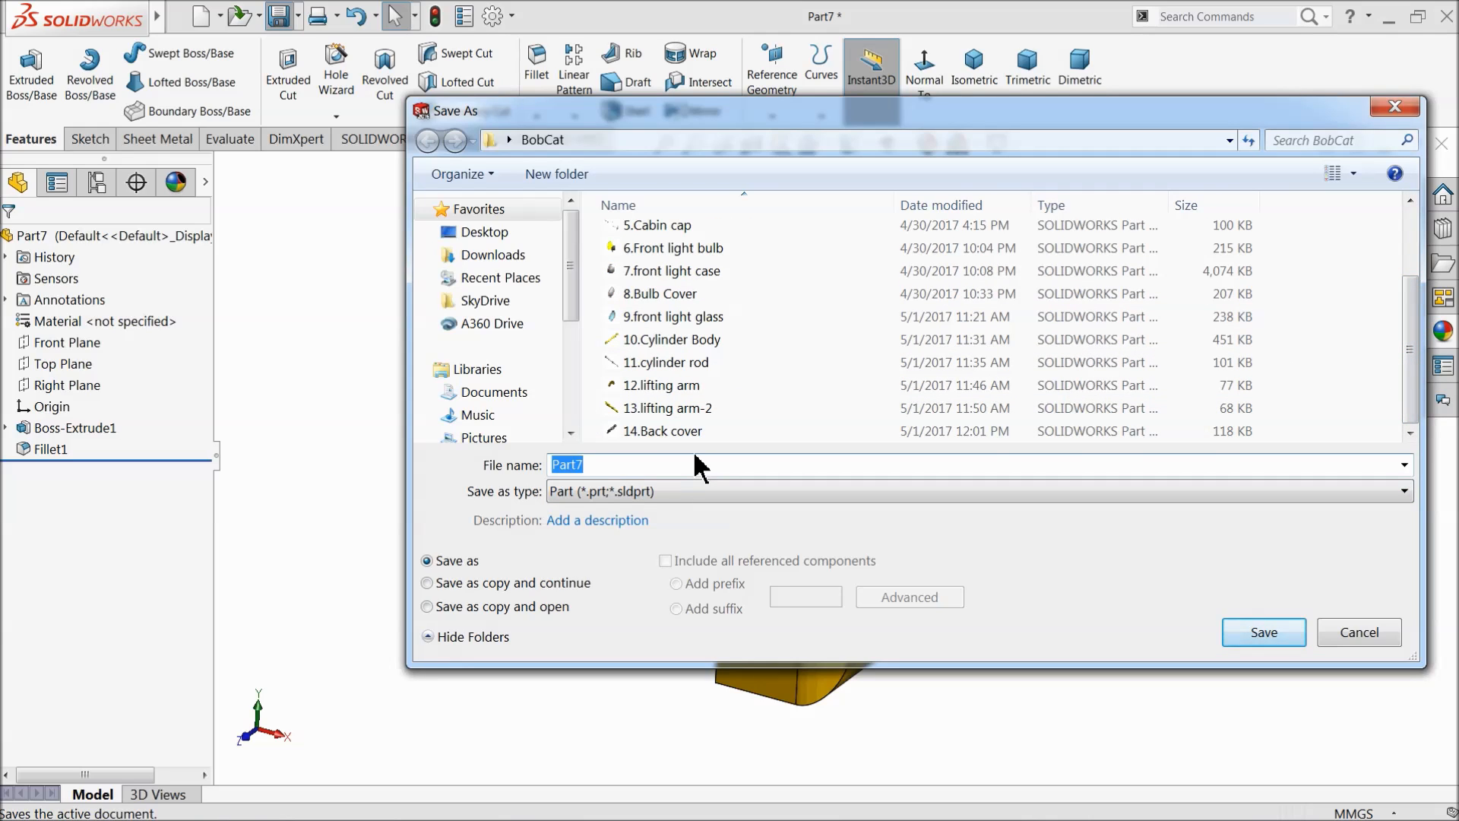
type("15.Back suppo")
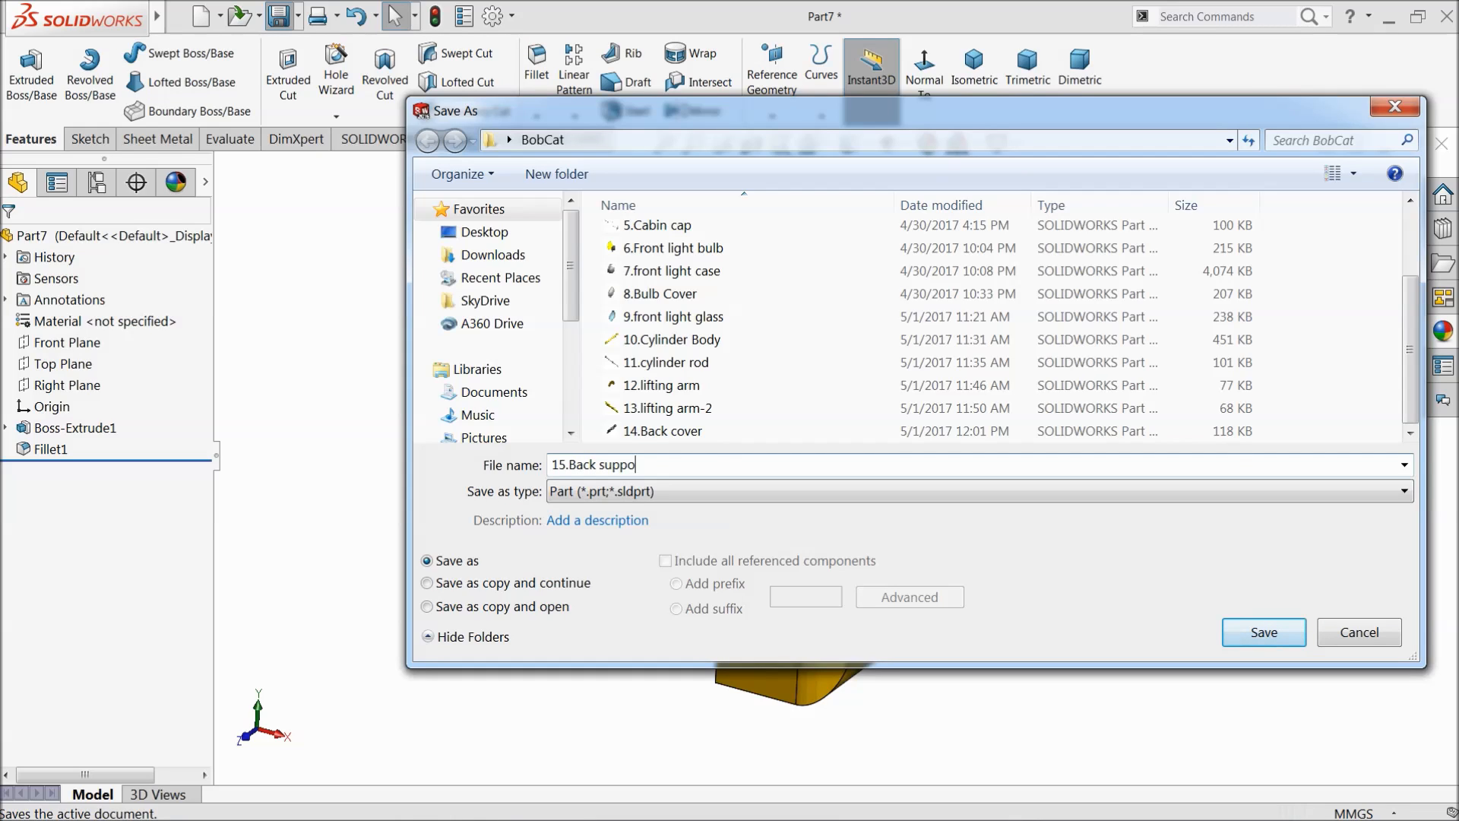
left_click(1263, 633)
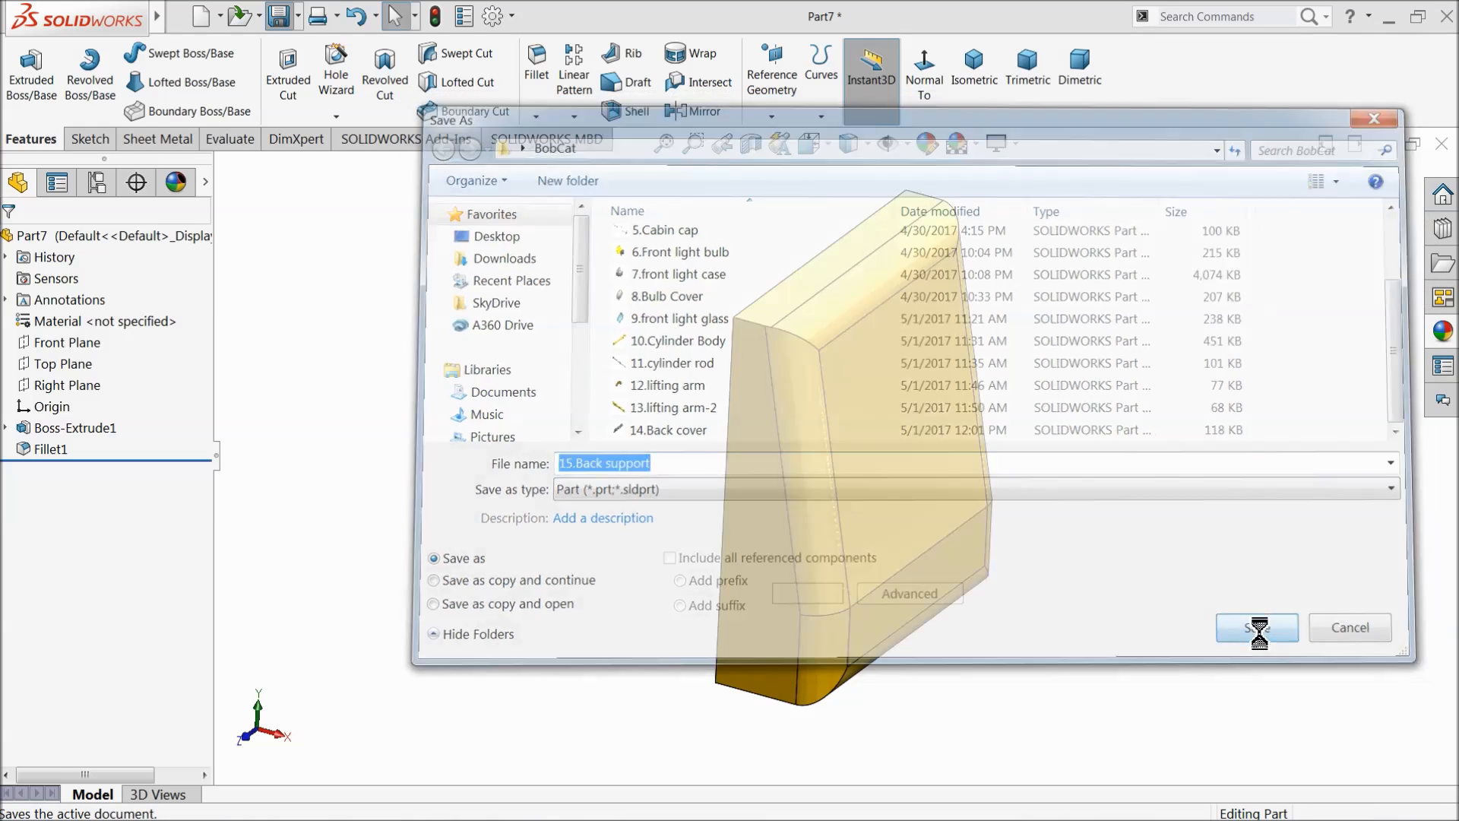
Step: In a new part, sketch on the Right Plane a slanted line about 78 mm long down from the origin, continued by a vertical line about 98 mm long
middle_click_drag(1094, 544, 1108, 505)
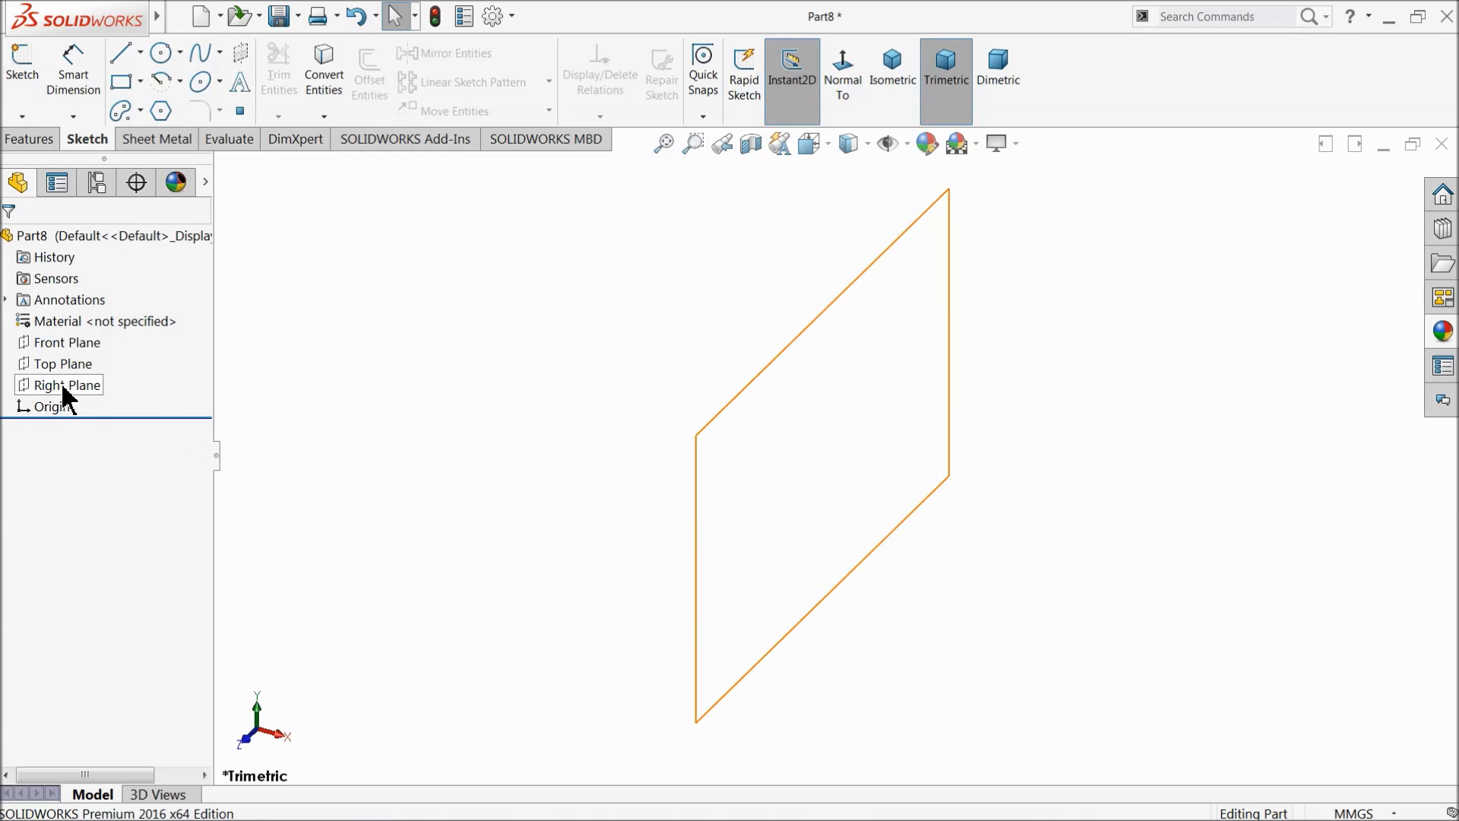
left_click(30, 385)
left_click(33, 364)
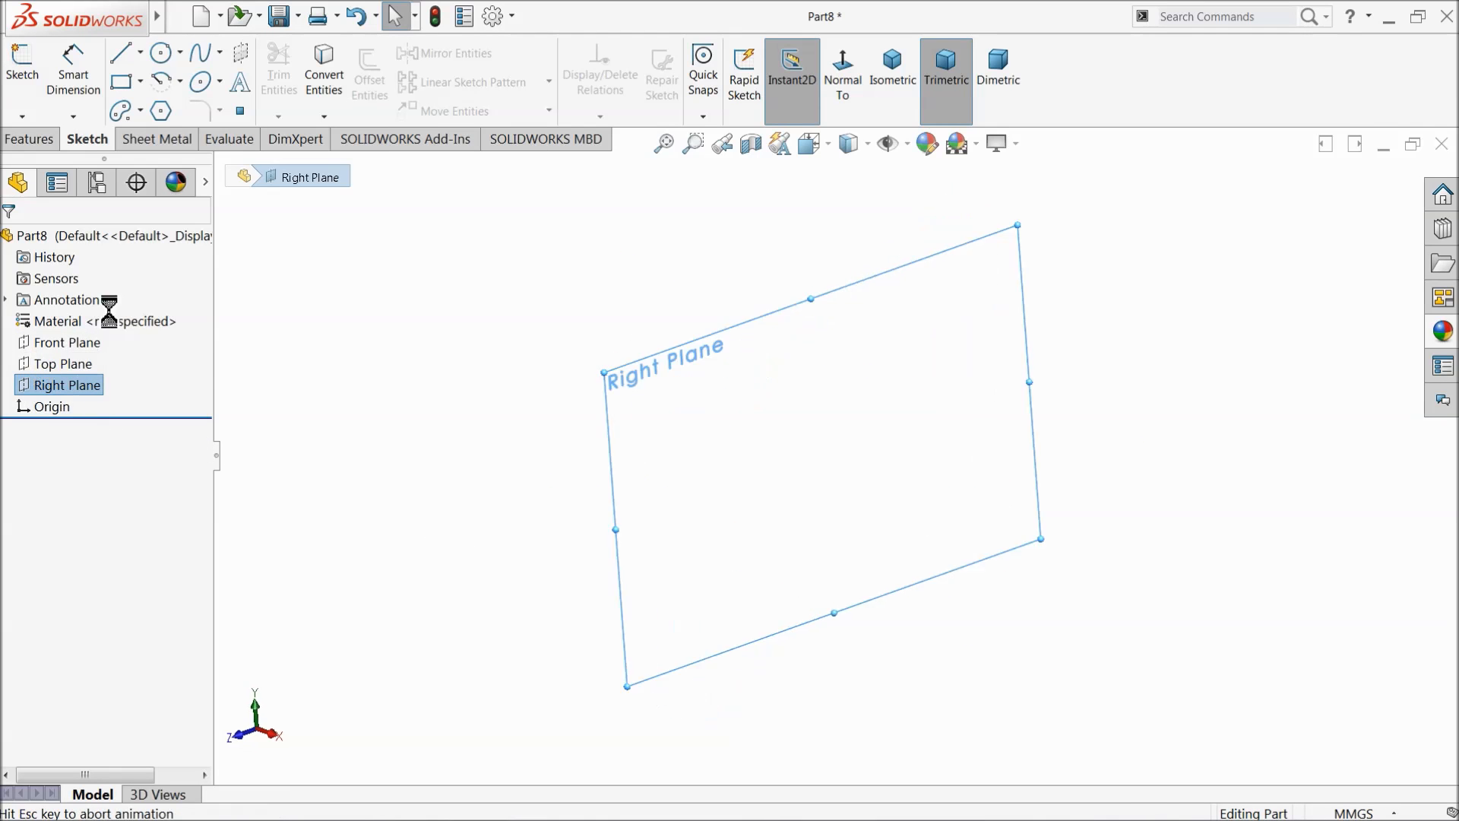
left_click(122, 52)
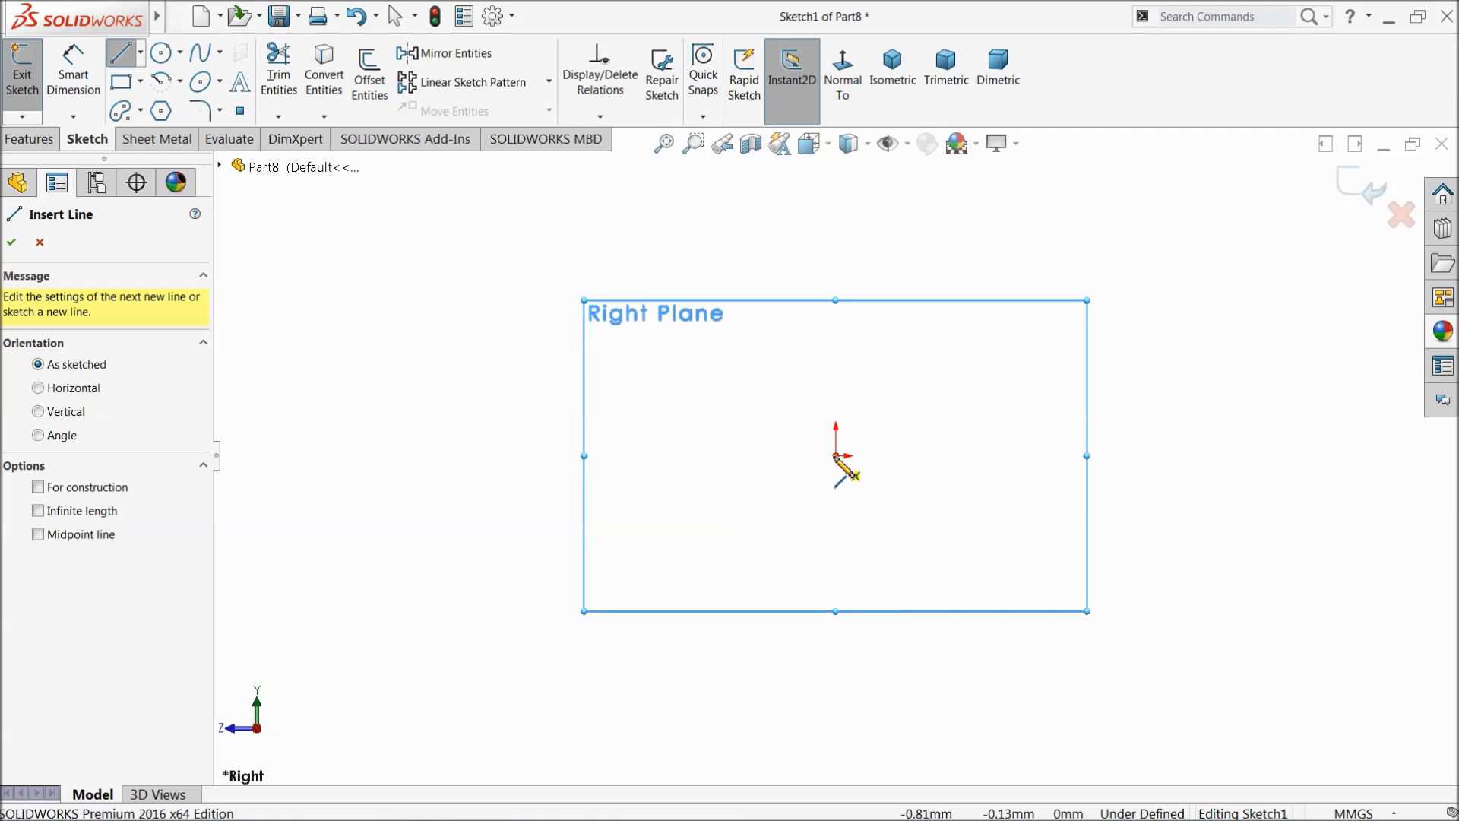
left_click(836, 456)
left_click(687, 564)
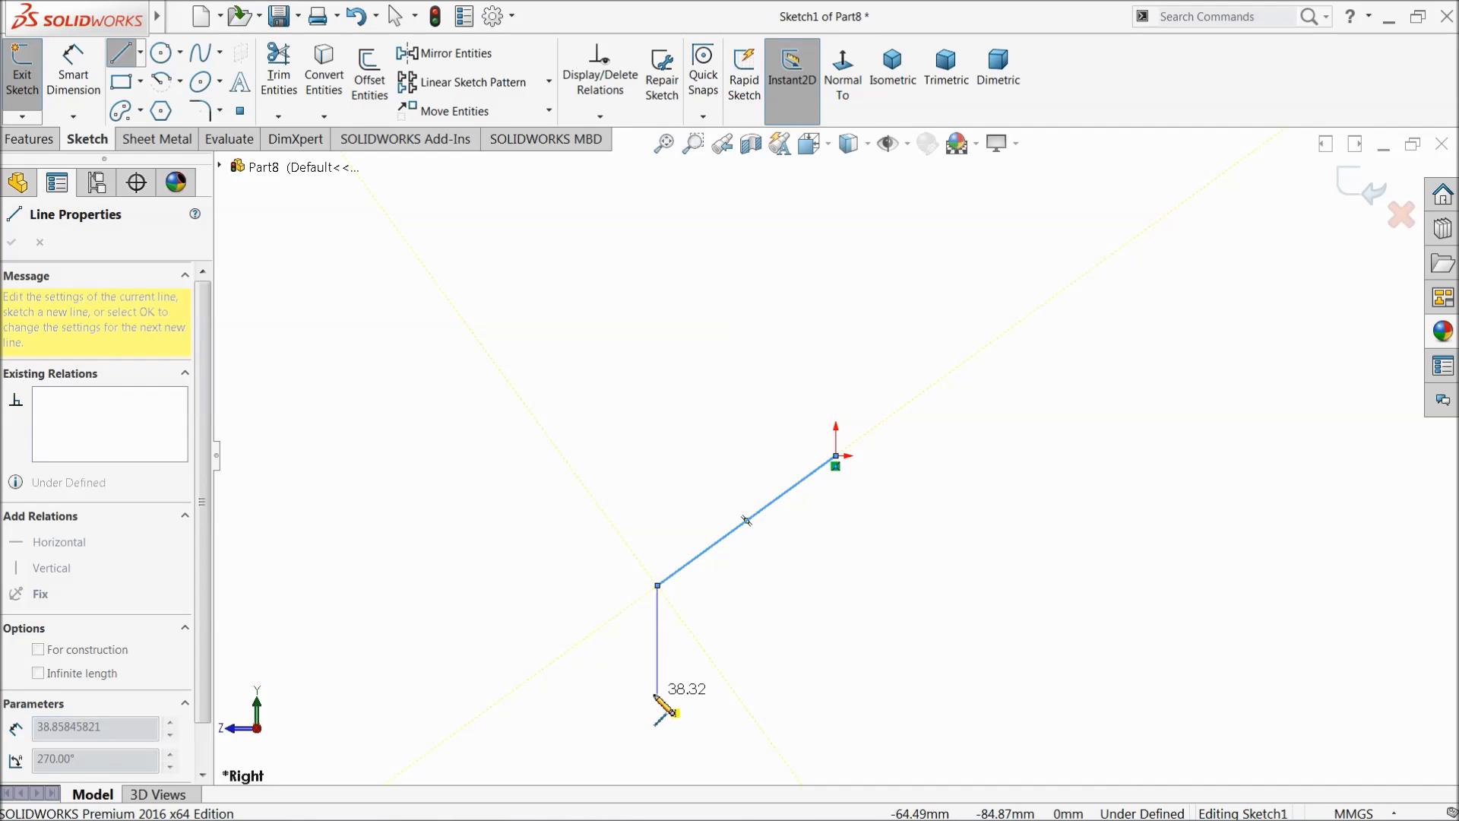
scroll(656, 711, "up", 2)
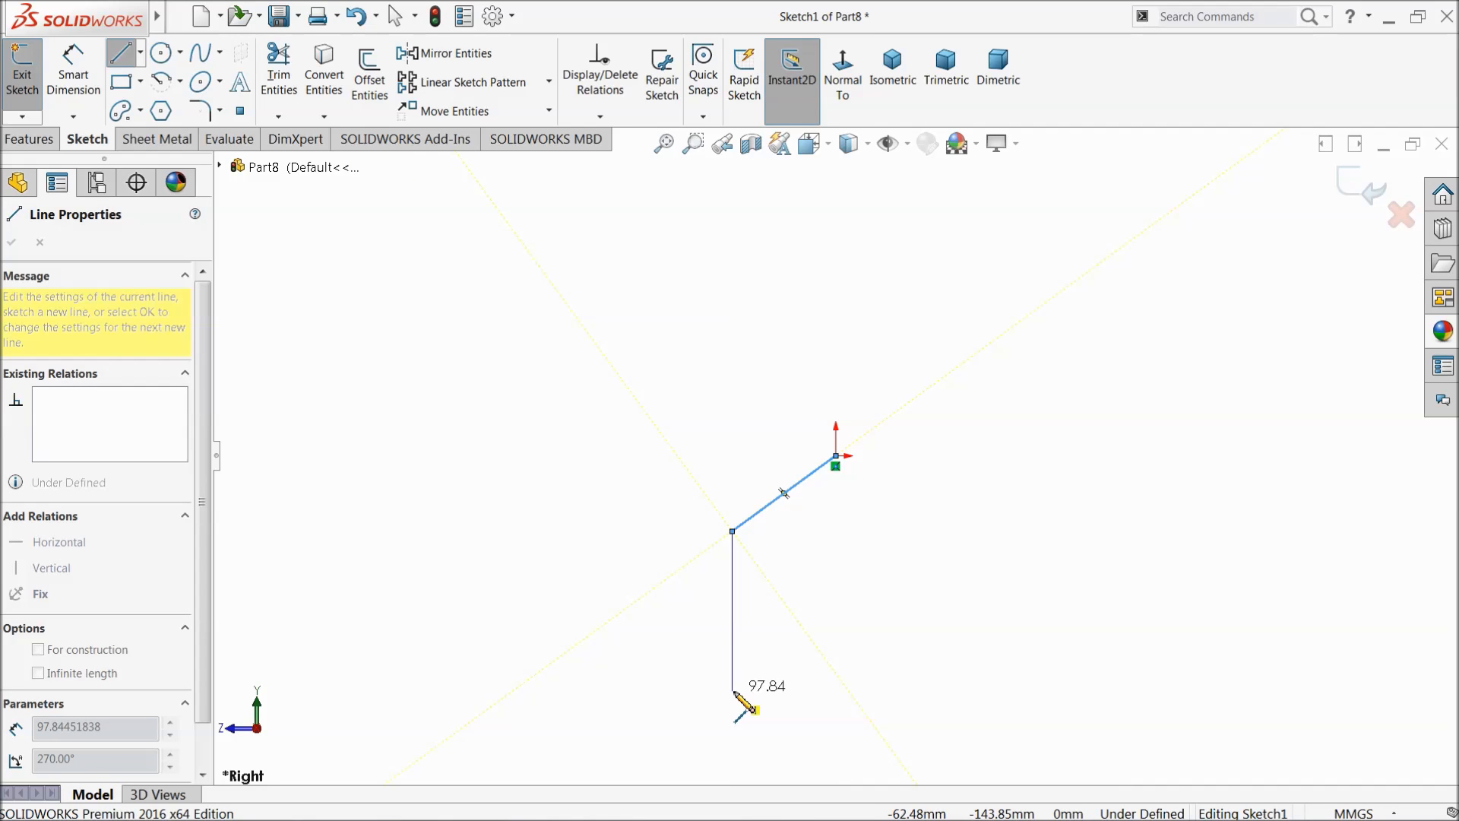
left_click(733, 692)
right_click(808, 510)
left_click(856, 597)
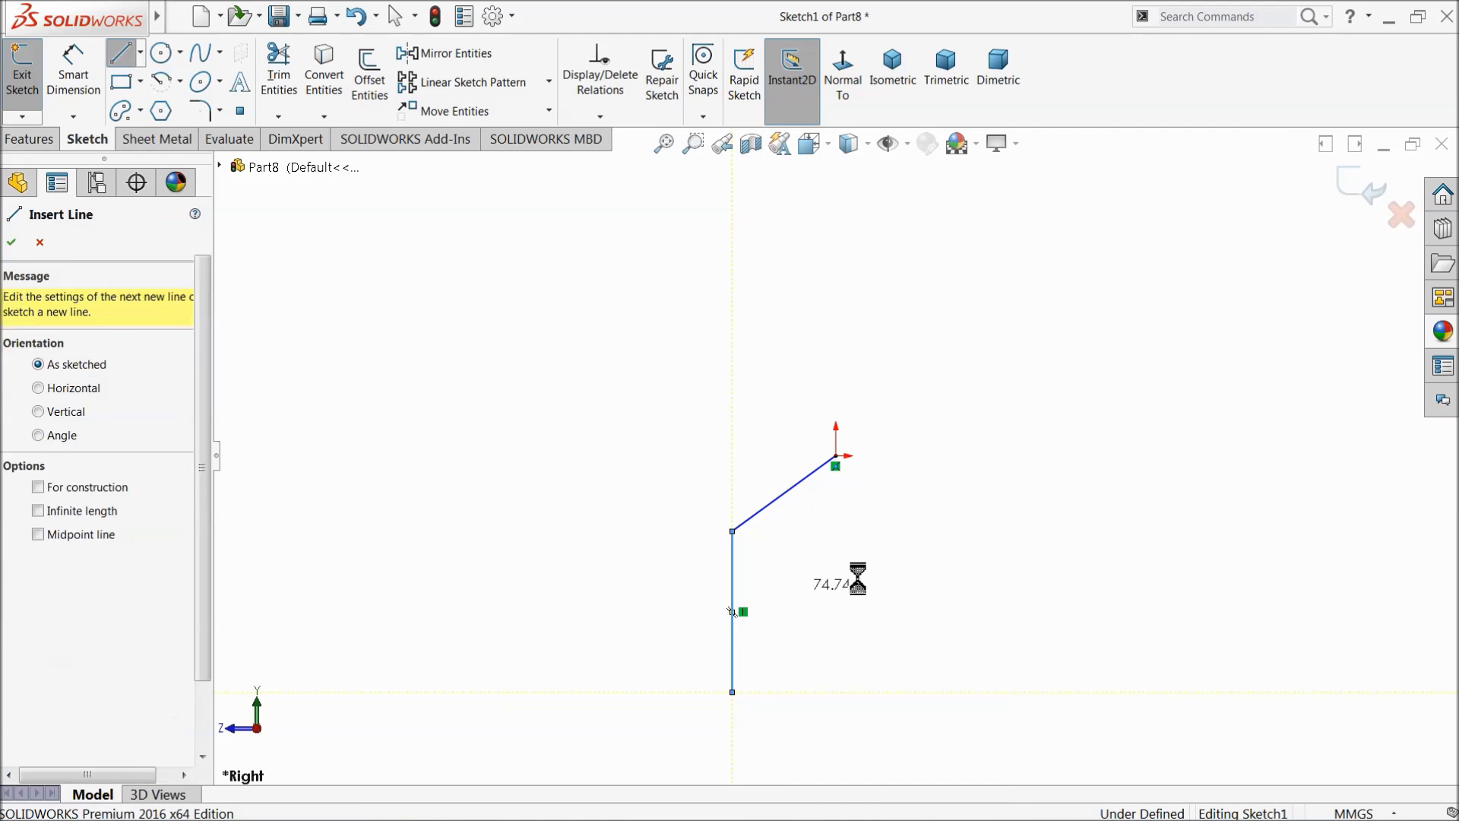
key("Escape")
key("f")
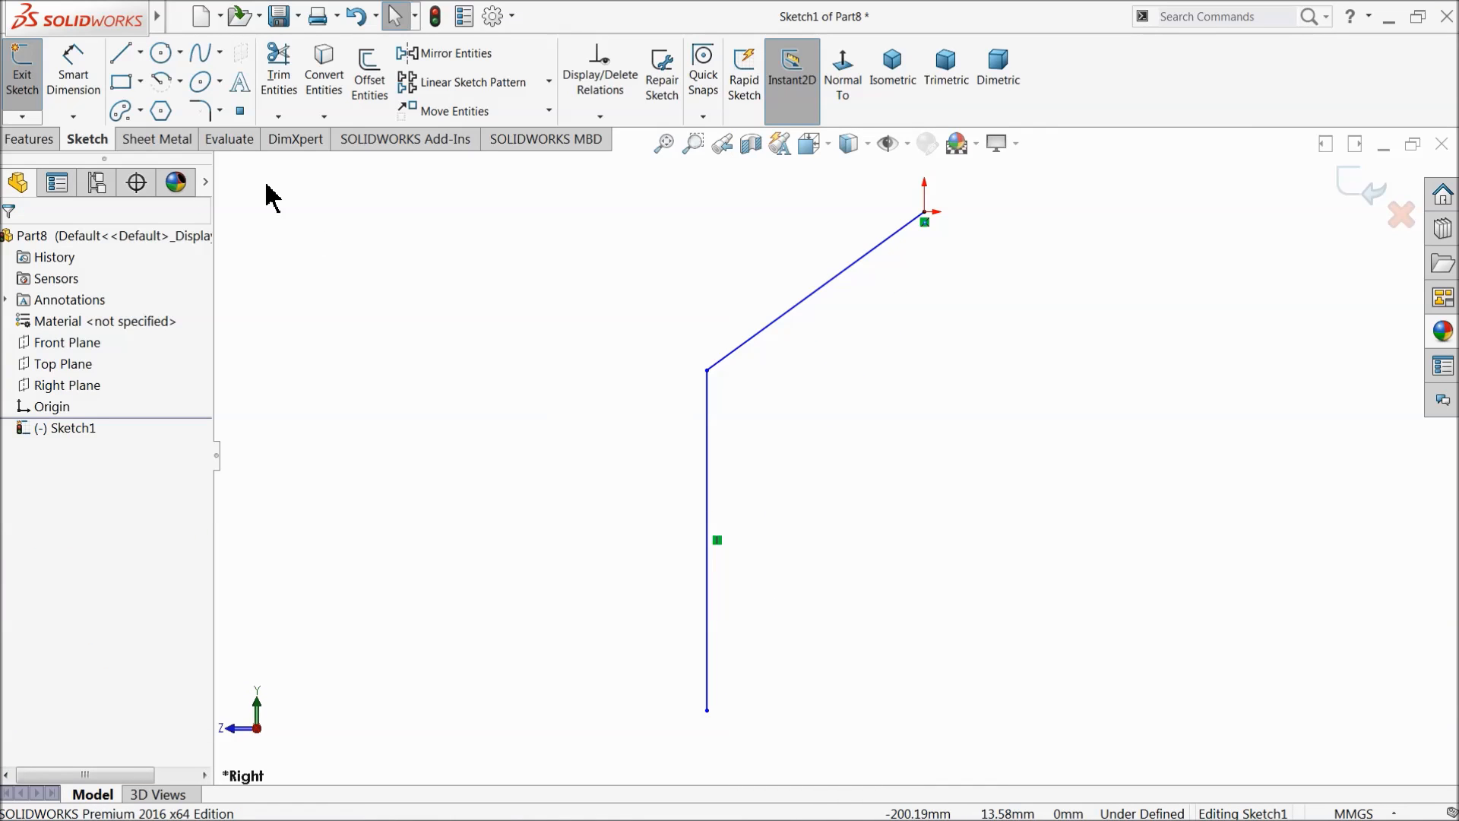
Step: Dimension the slanted line to 150 mm and the vertical line to 200 mm
left_click(73, 70)
left_click(823, 290)
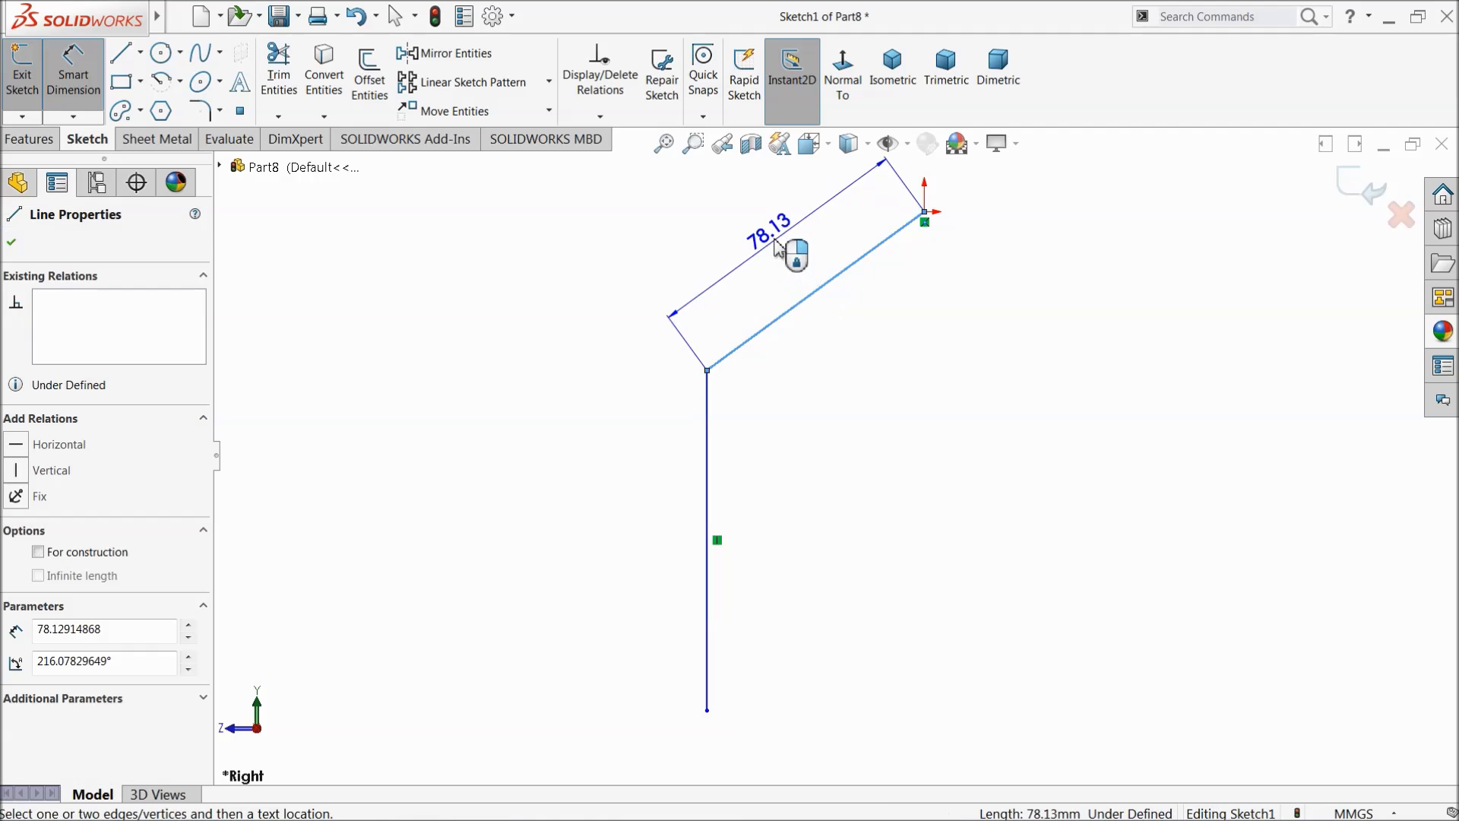
left_click(785, 244)
type("150")
key("Return")
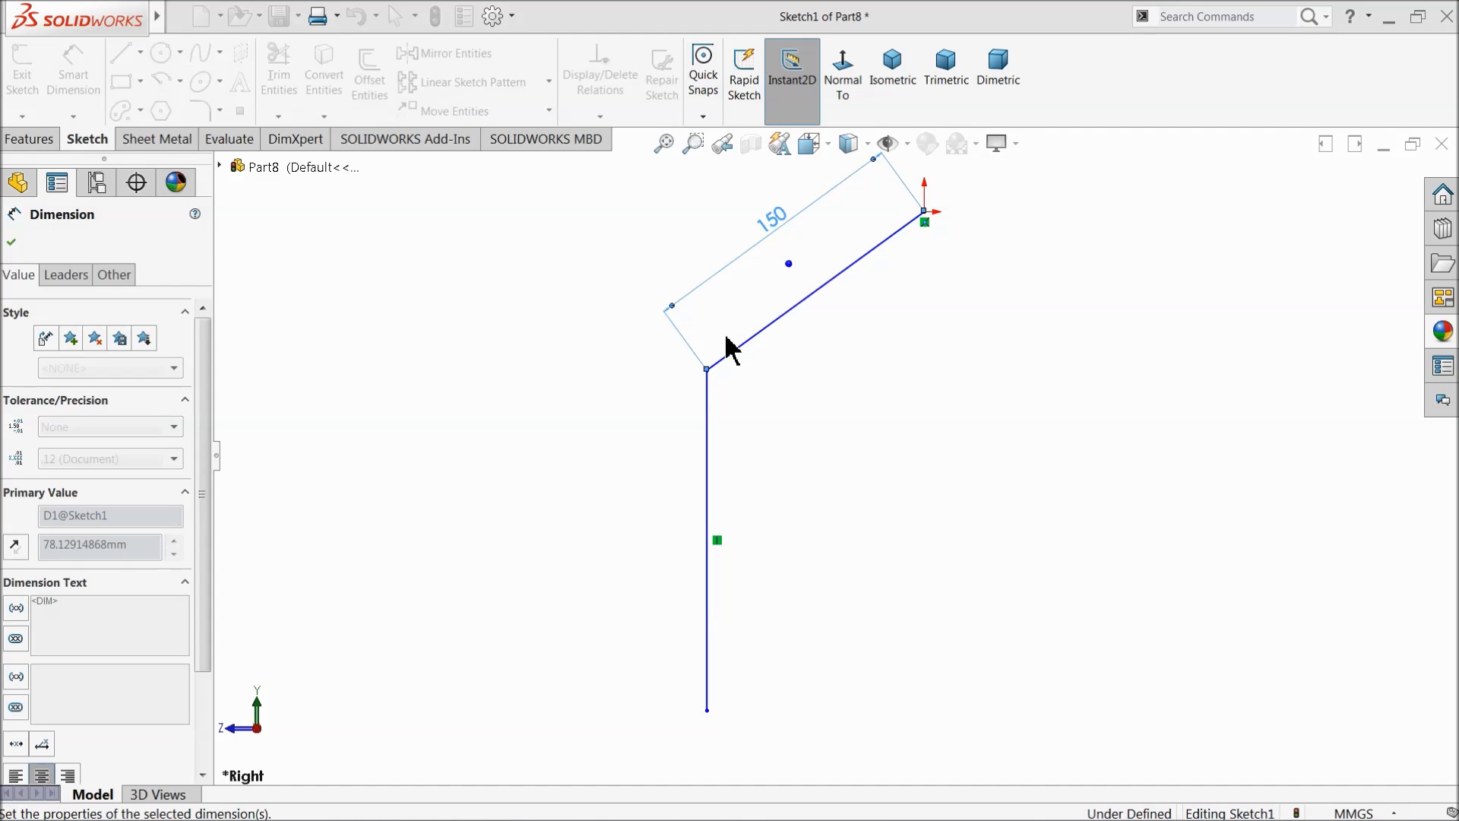
left_click(708, 488)
left_click(454, 477)
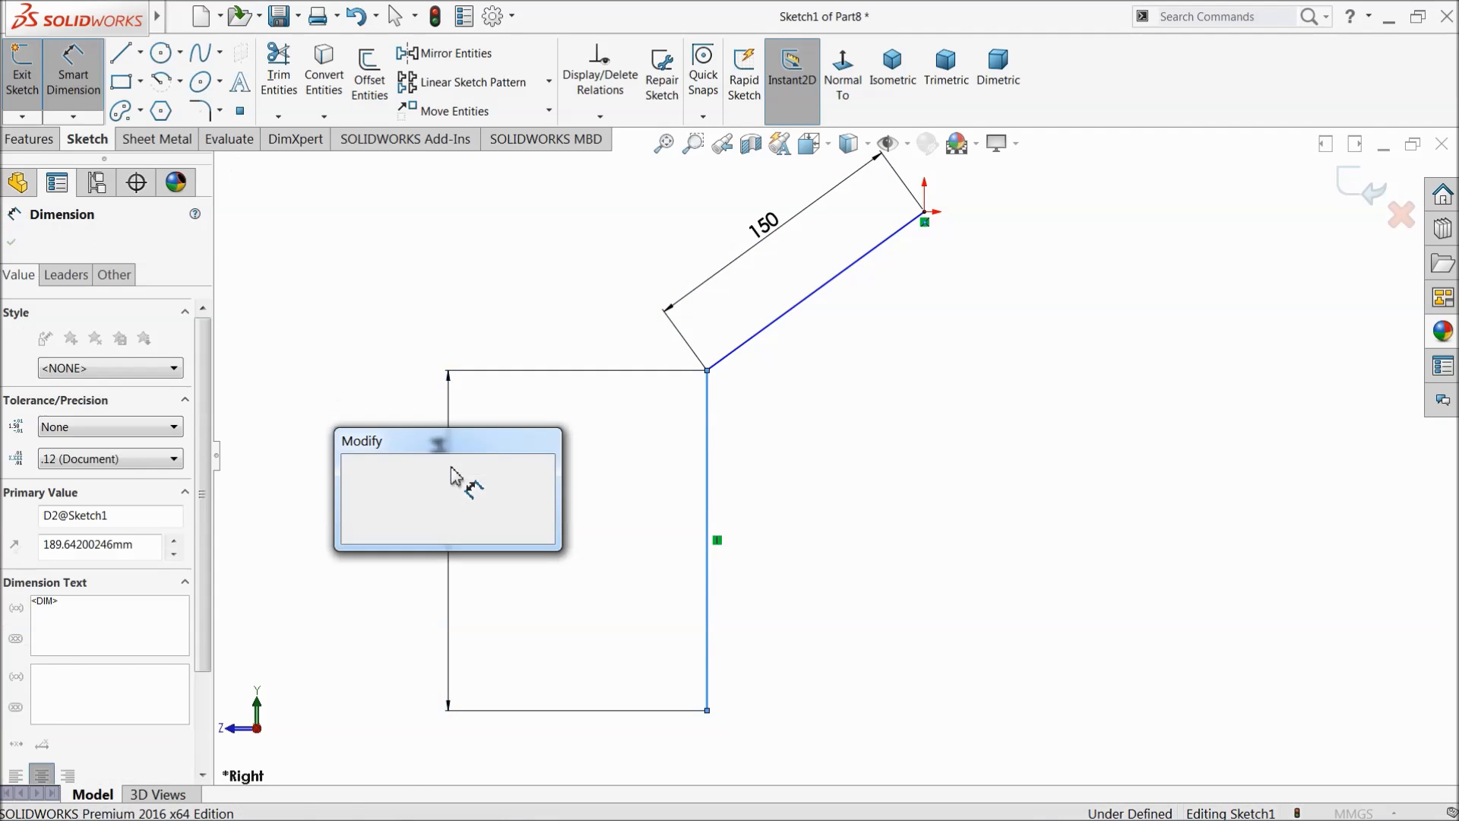
type("200")
left_click(357, 473)
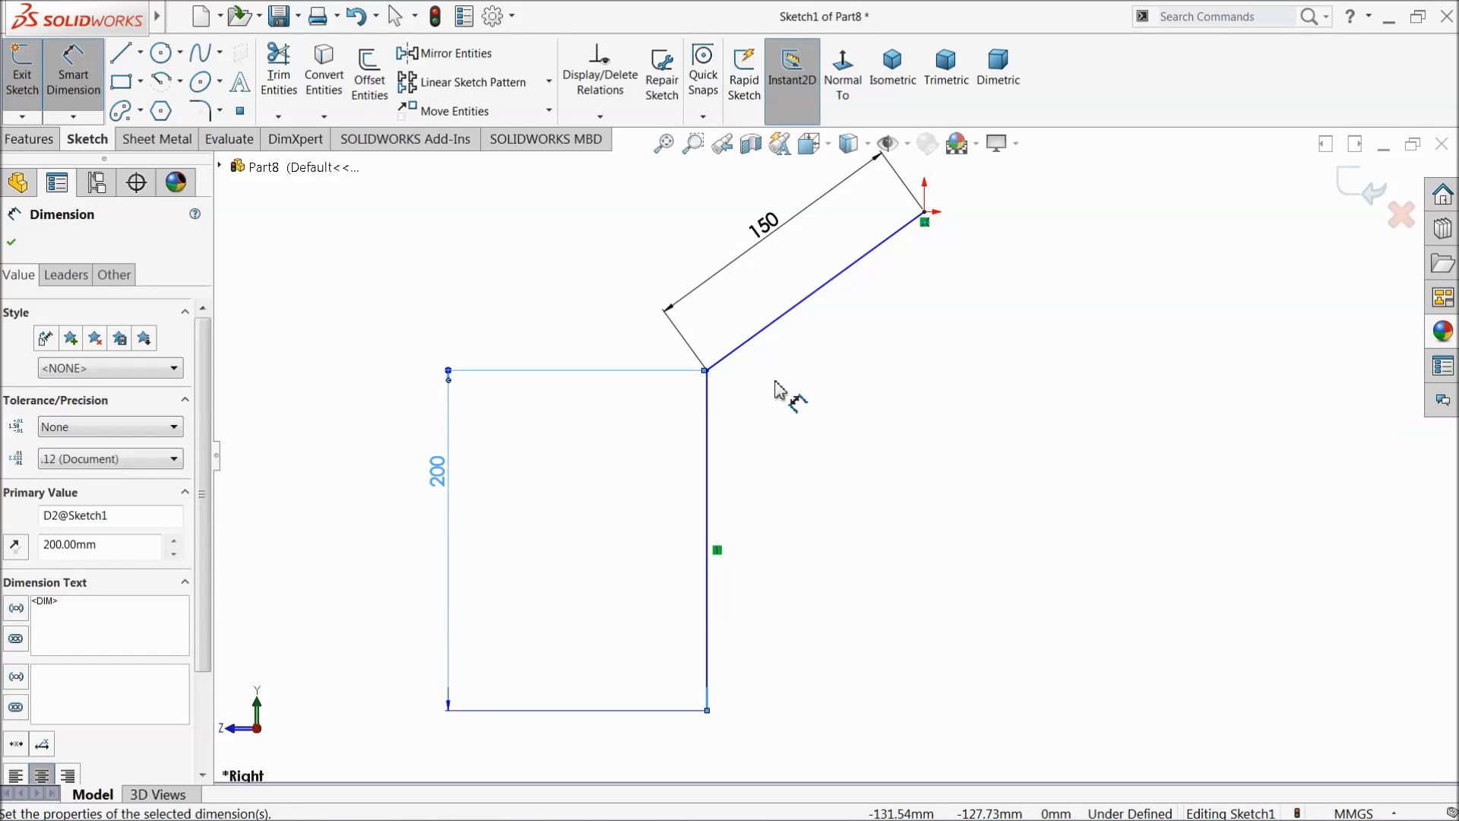
Step: Dimension the angle between the slanted and vertical lines to 130°
left_click(769, 326)
left_click(708, 438)
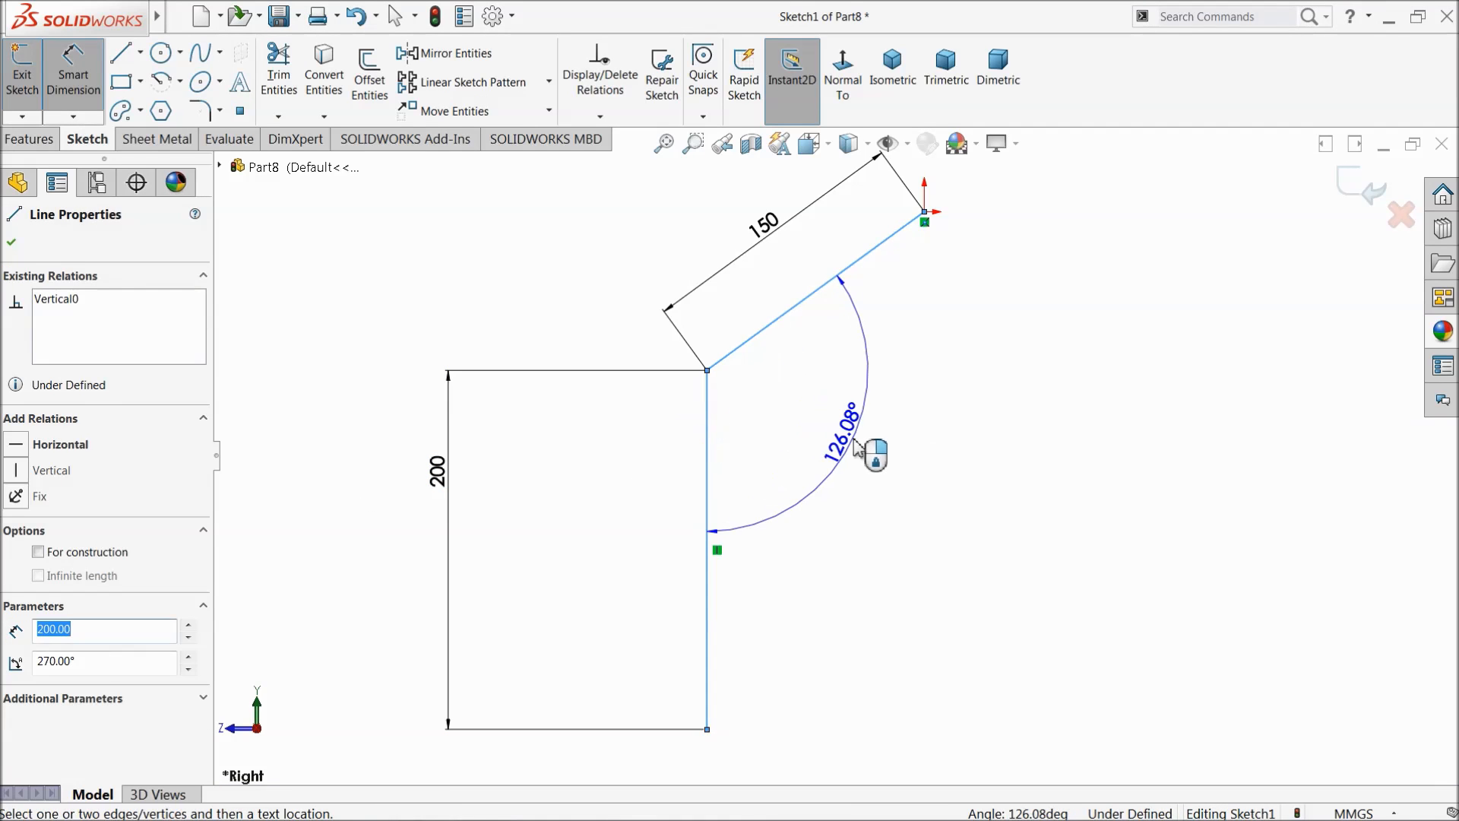
left_click(861, 448)
type("130")
left_click(762, 442)
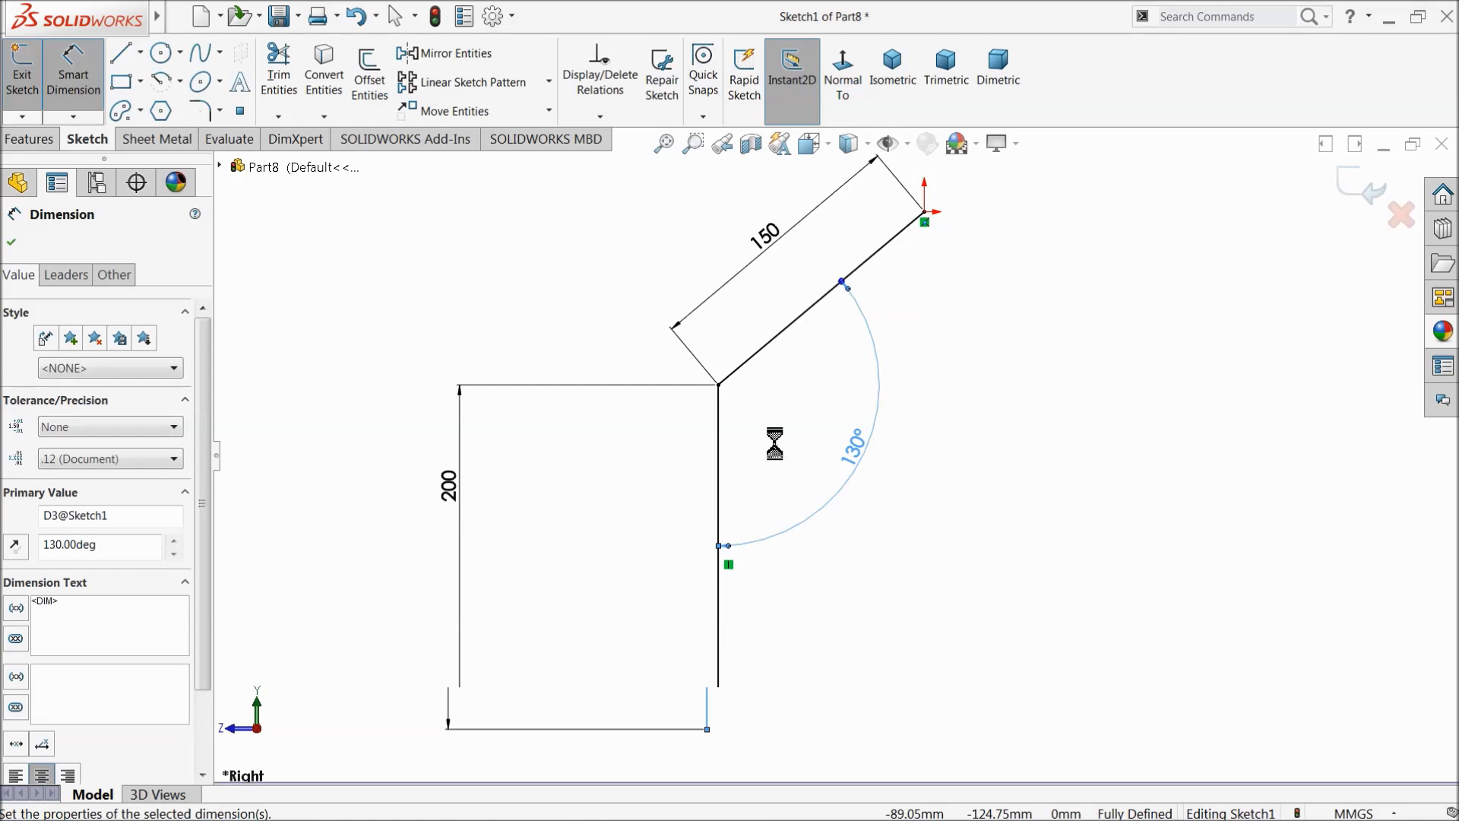
Step: Round the corner between the two lines with a 90 mm sketch fillet and close the sketch
left_click(200, 111)
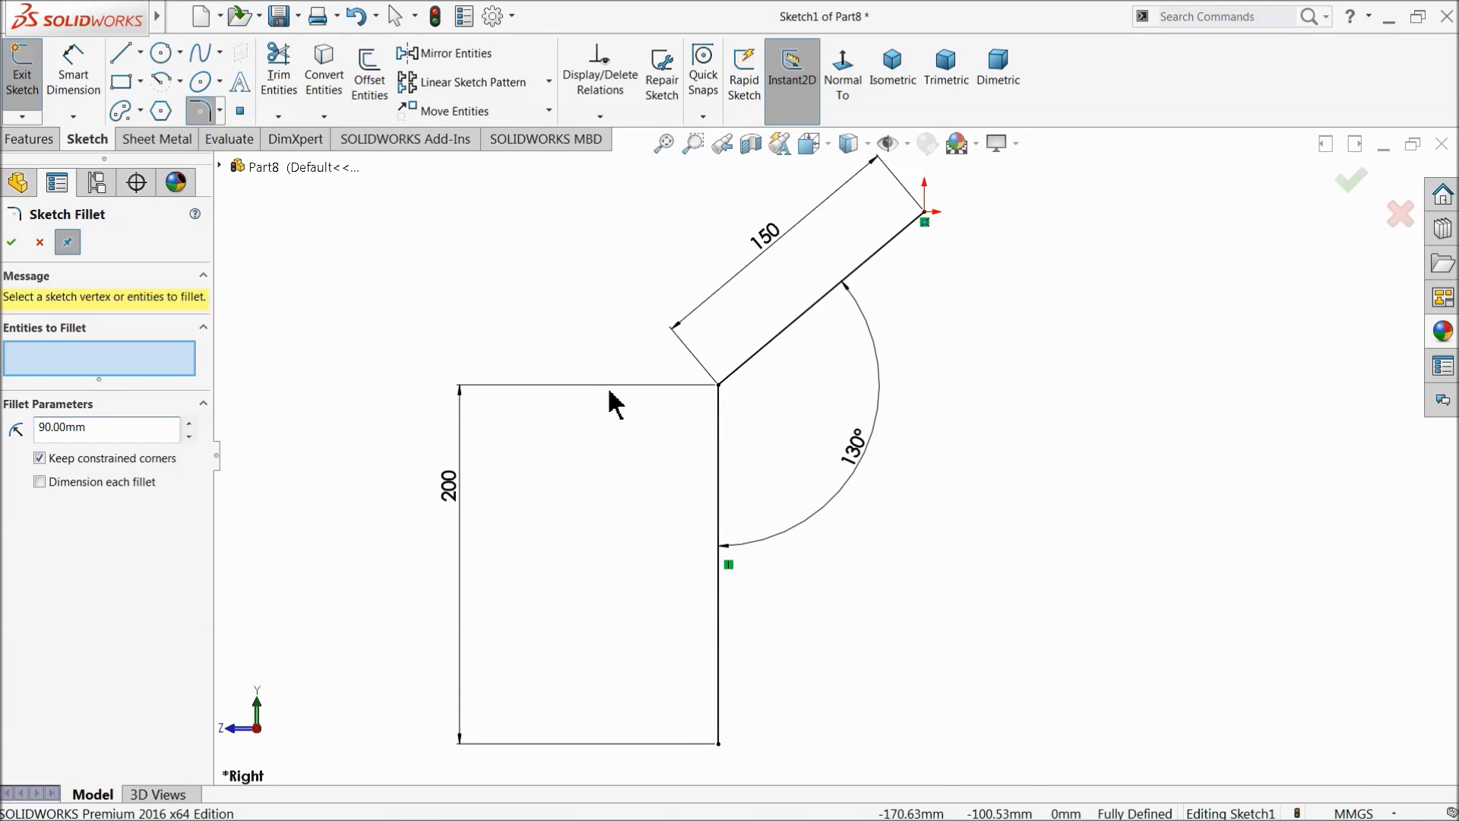
left_click(718, 392)
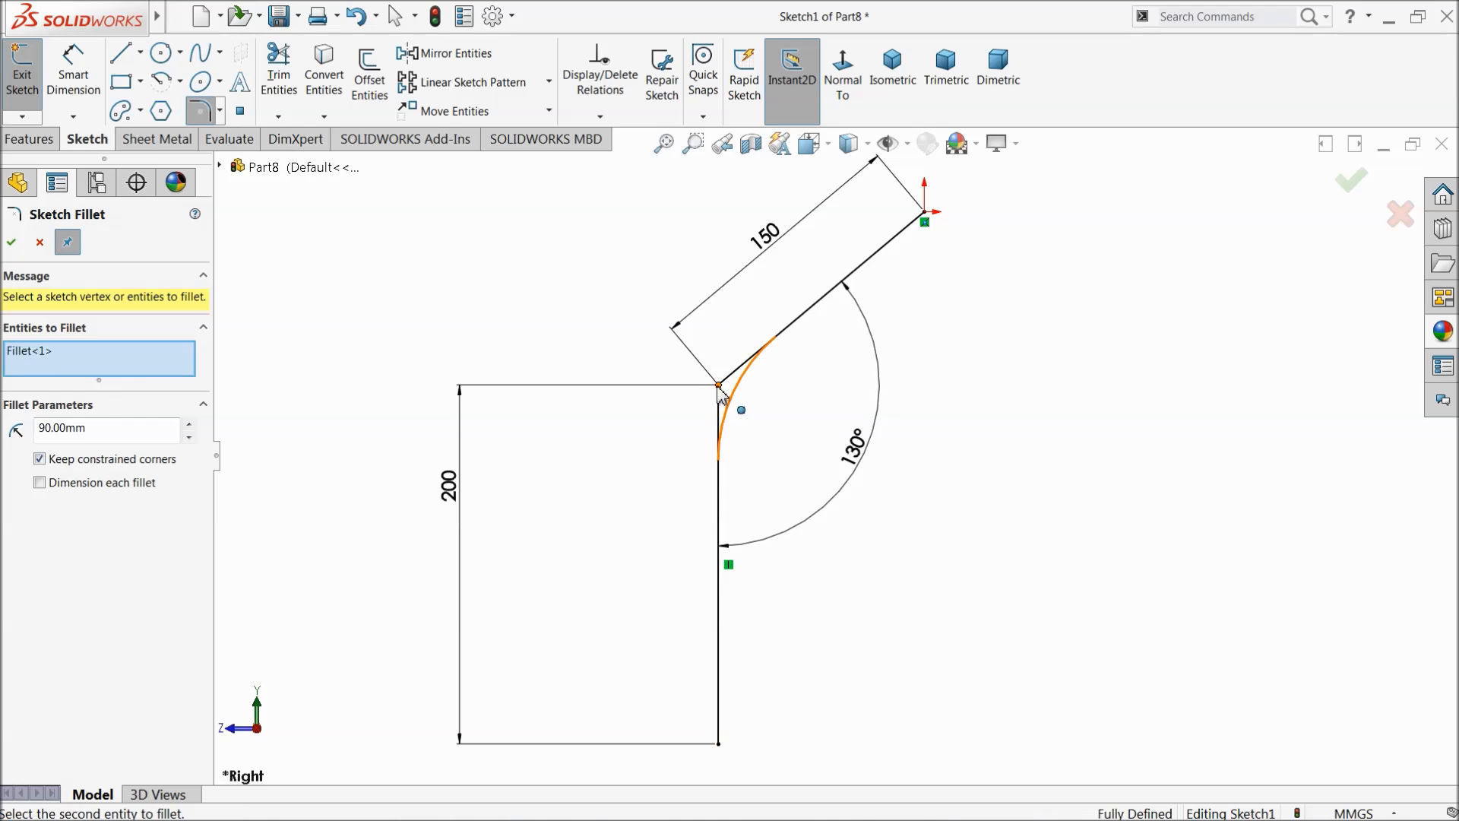
left_click(12, 243)
left_click(11, 243)
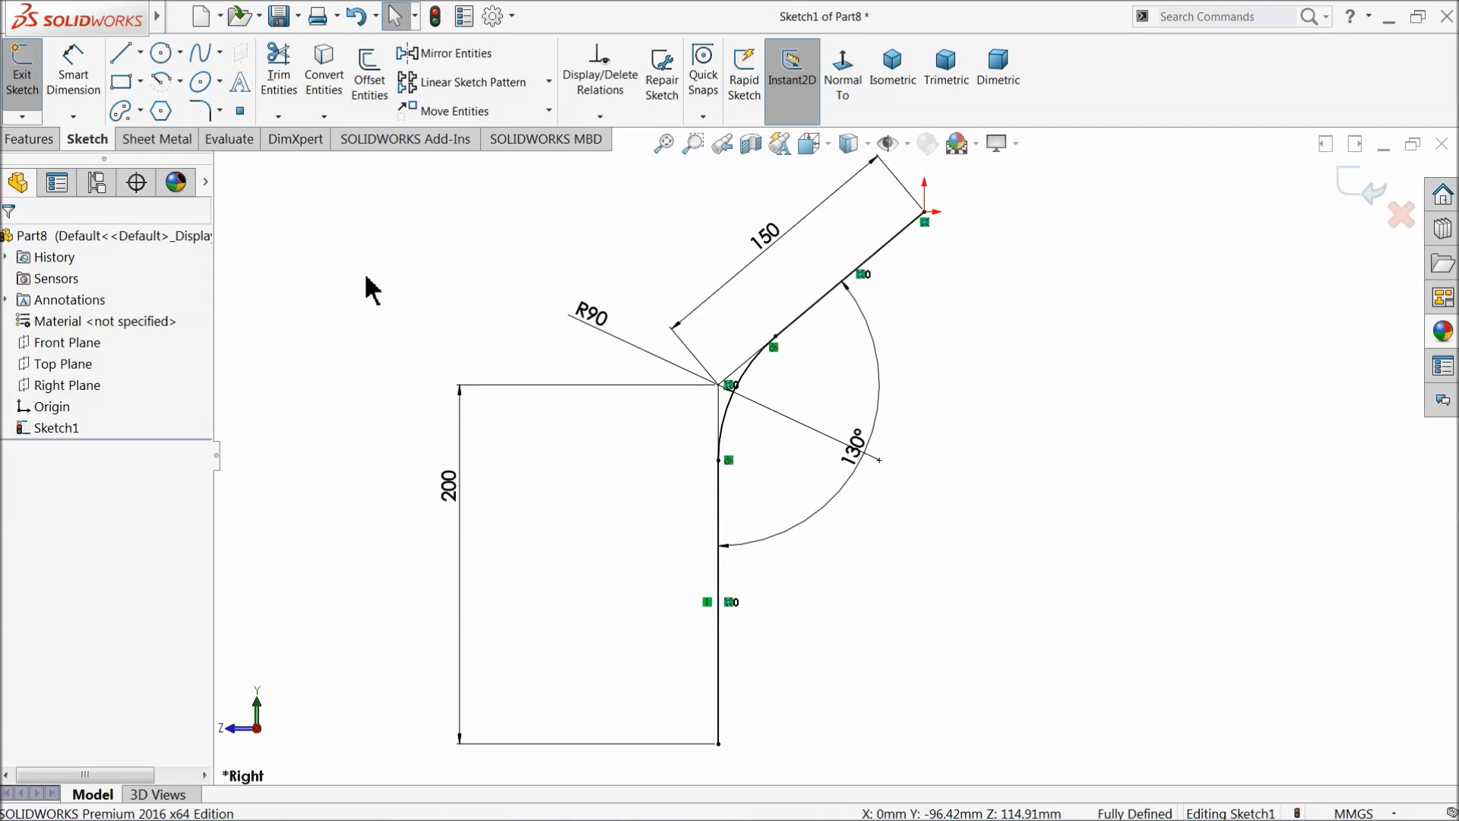
left_click(1344, 199)
Step: Create a reference plane perpendicular to the slanted line and coincident with its upper endpoint
mouse_move(929, 352)
middle_mouse_down()
mouse_move(870, 385)
mouse_move(907, 418)
mouse_move(867, 417)
middle_mouse_up()
left_click(691, 217)
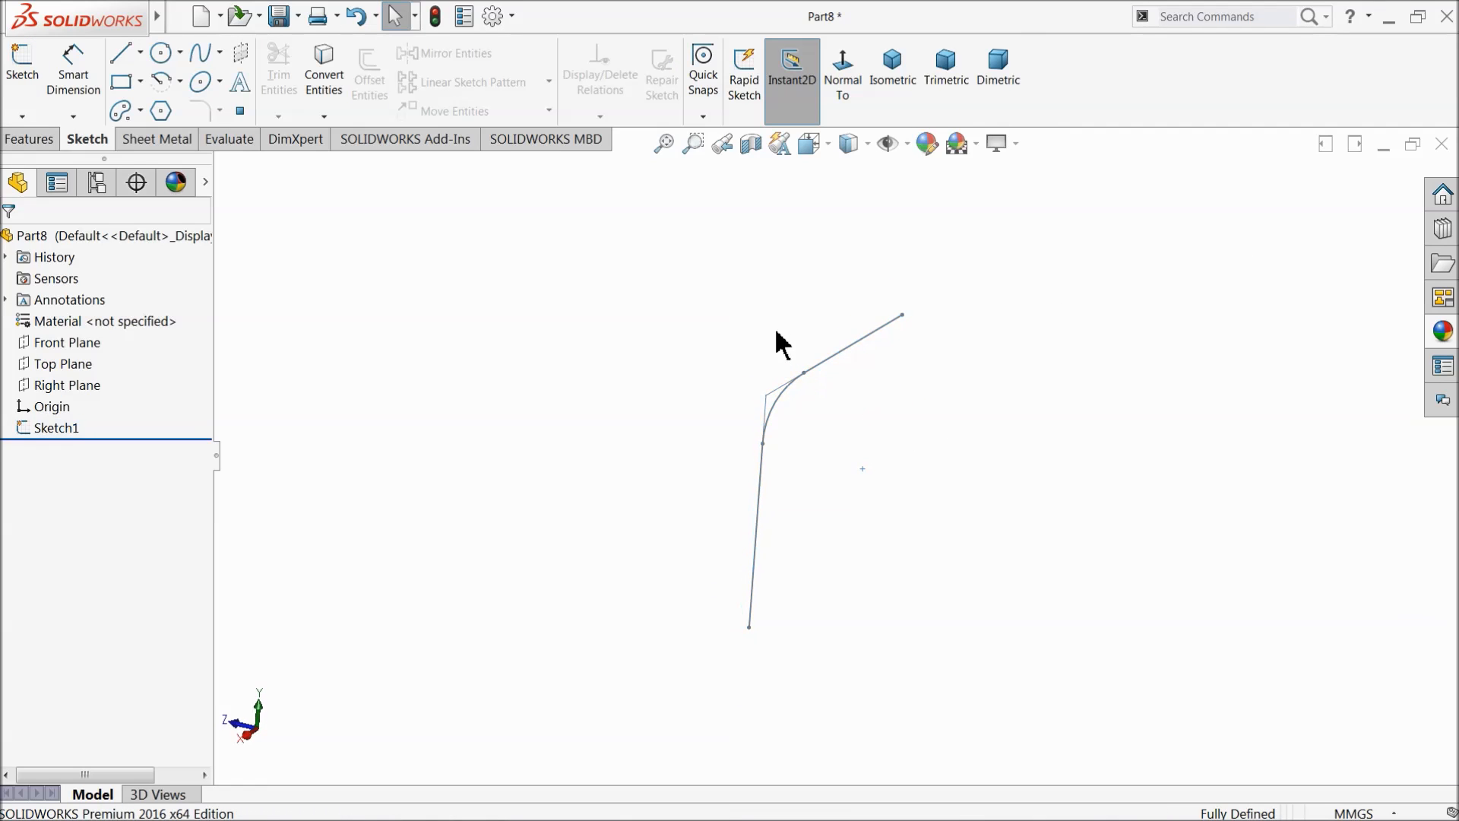
left_click(38, 143)
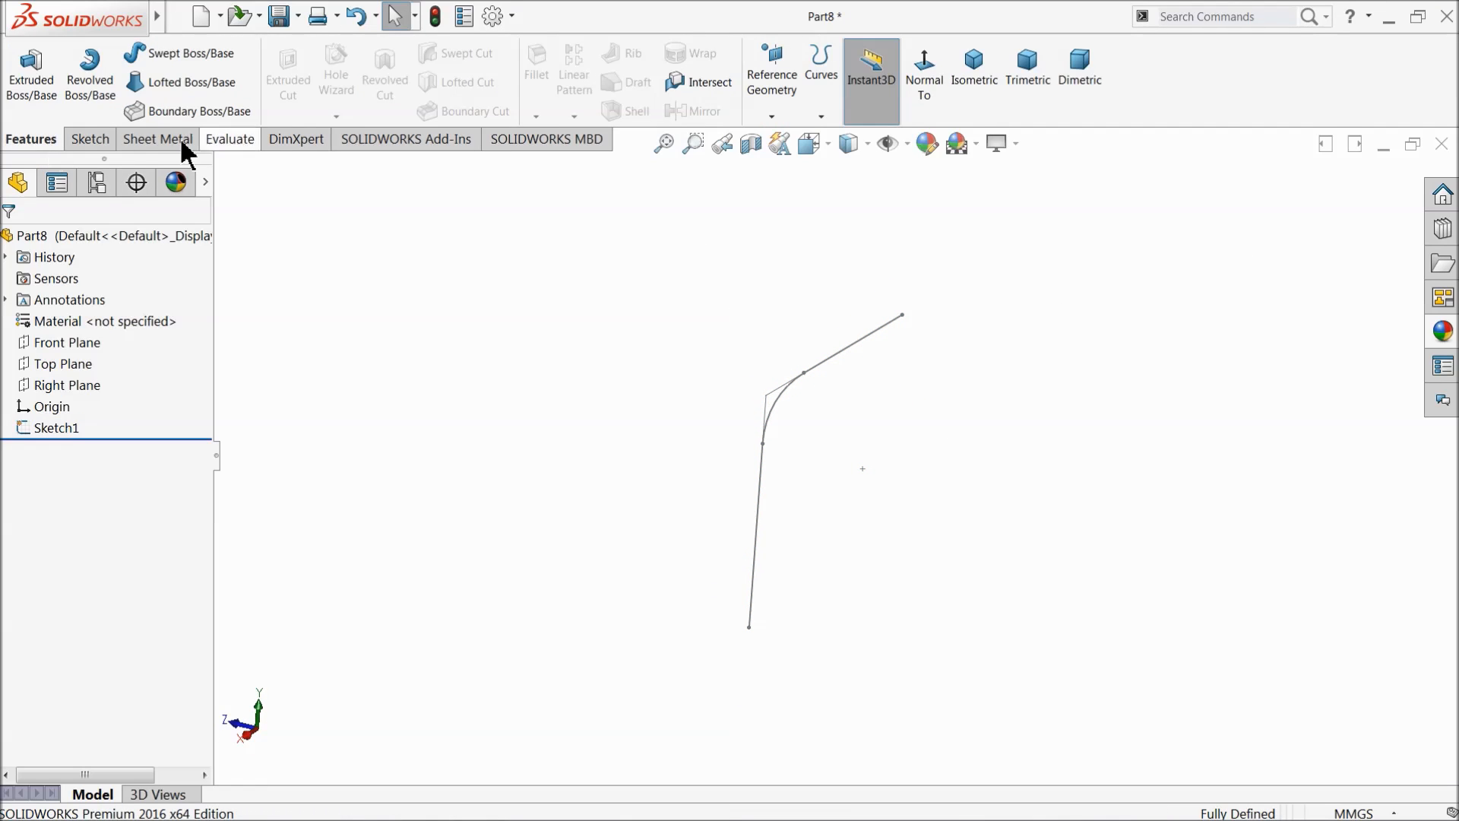
left_click(772, 116)
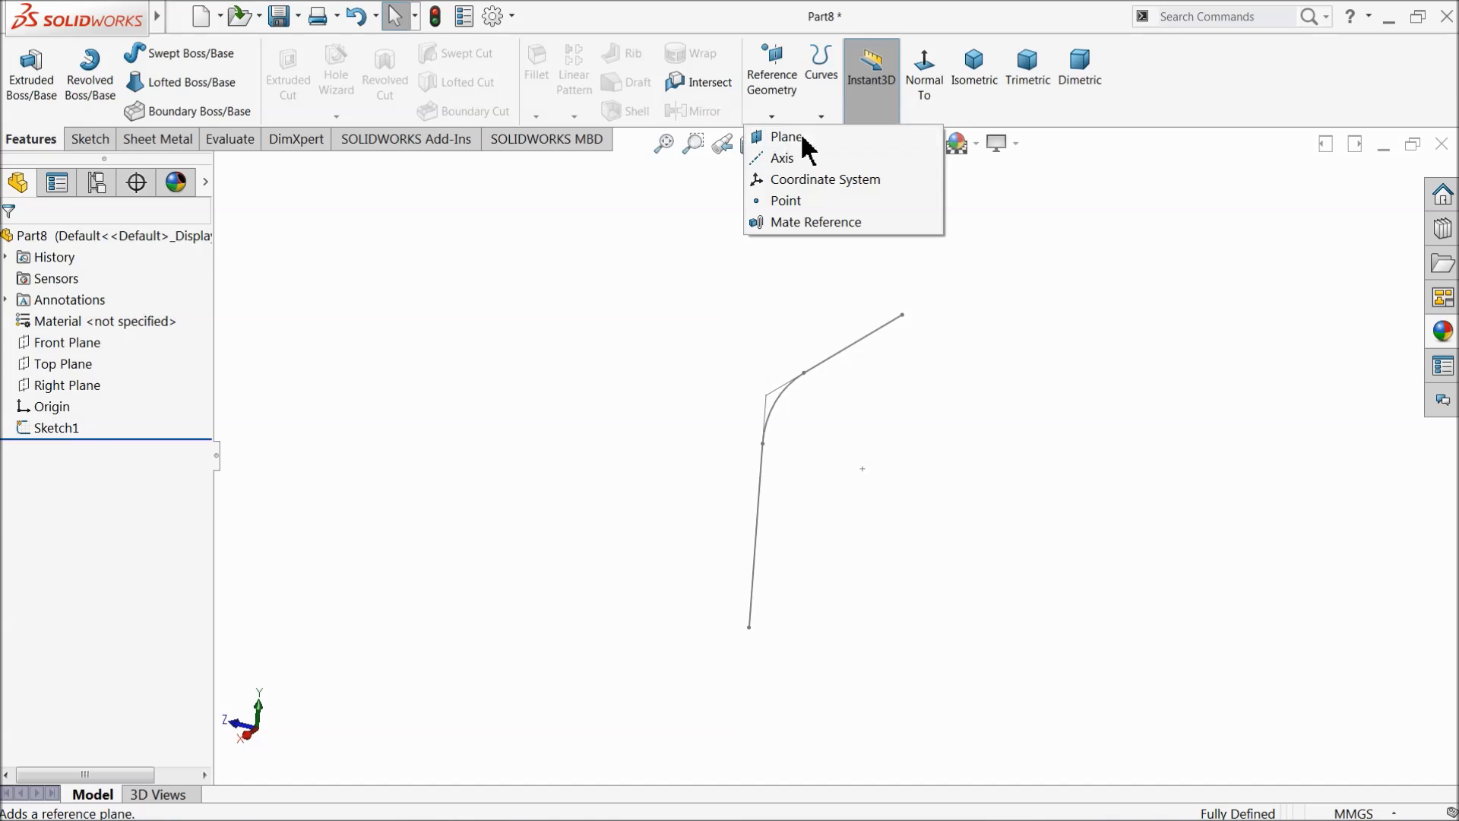
left_click(787, 137)
left_click(862, 348)
scroll(925, 335, "up", 4)
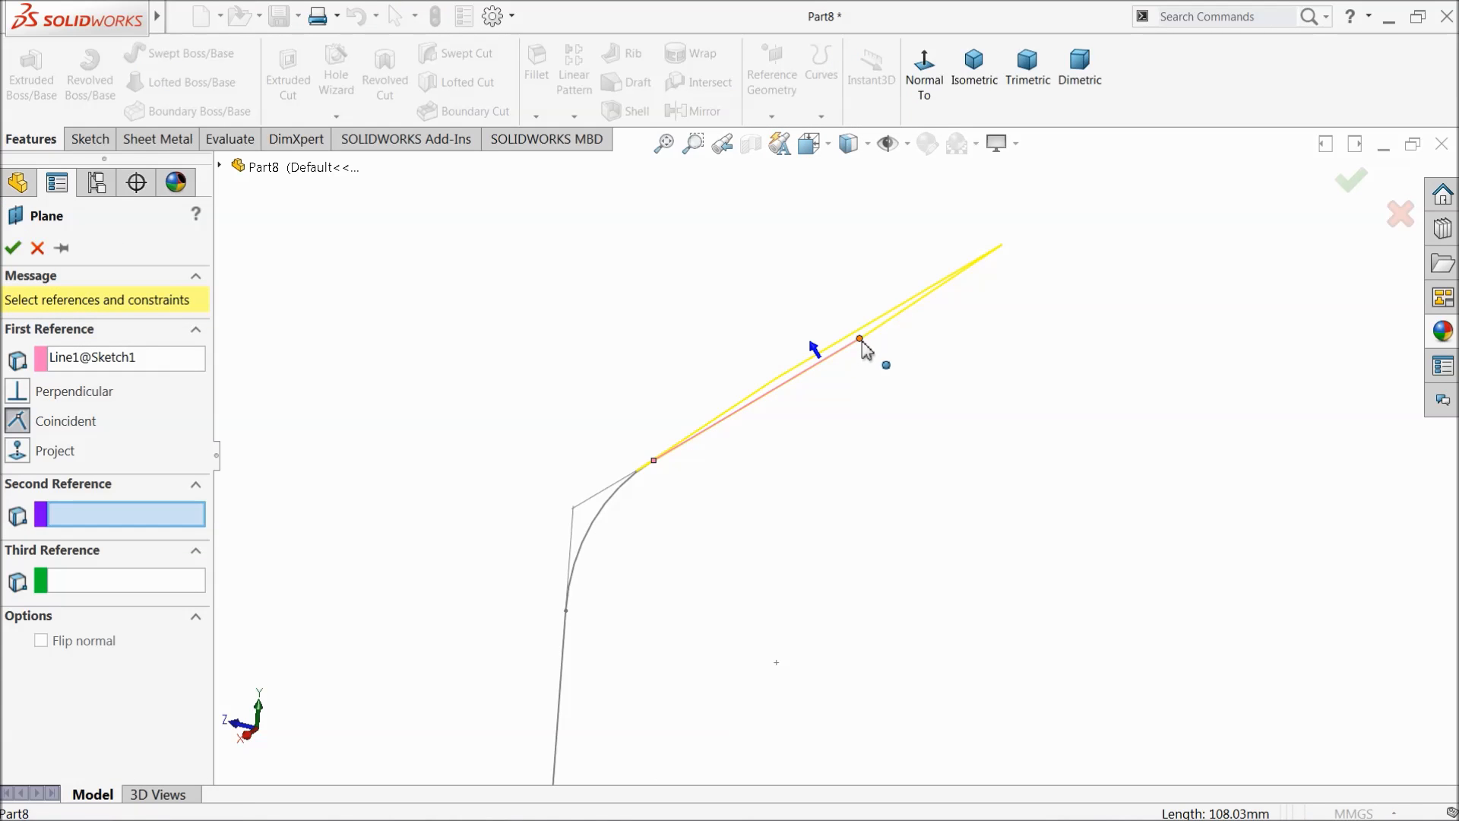
left_click(860, 339)
mouse_move(867, 348)
middle_mouse_down()
mouse_move(833, 376)
mouse_move(857, 396)
mouse_move(871, 340)
middle_mouse_up()
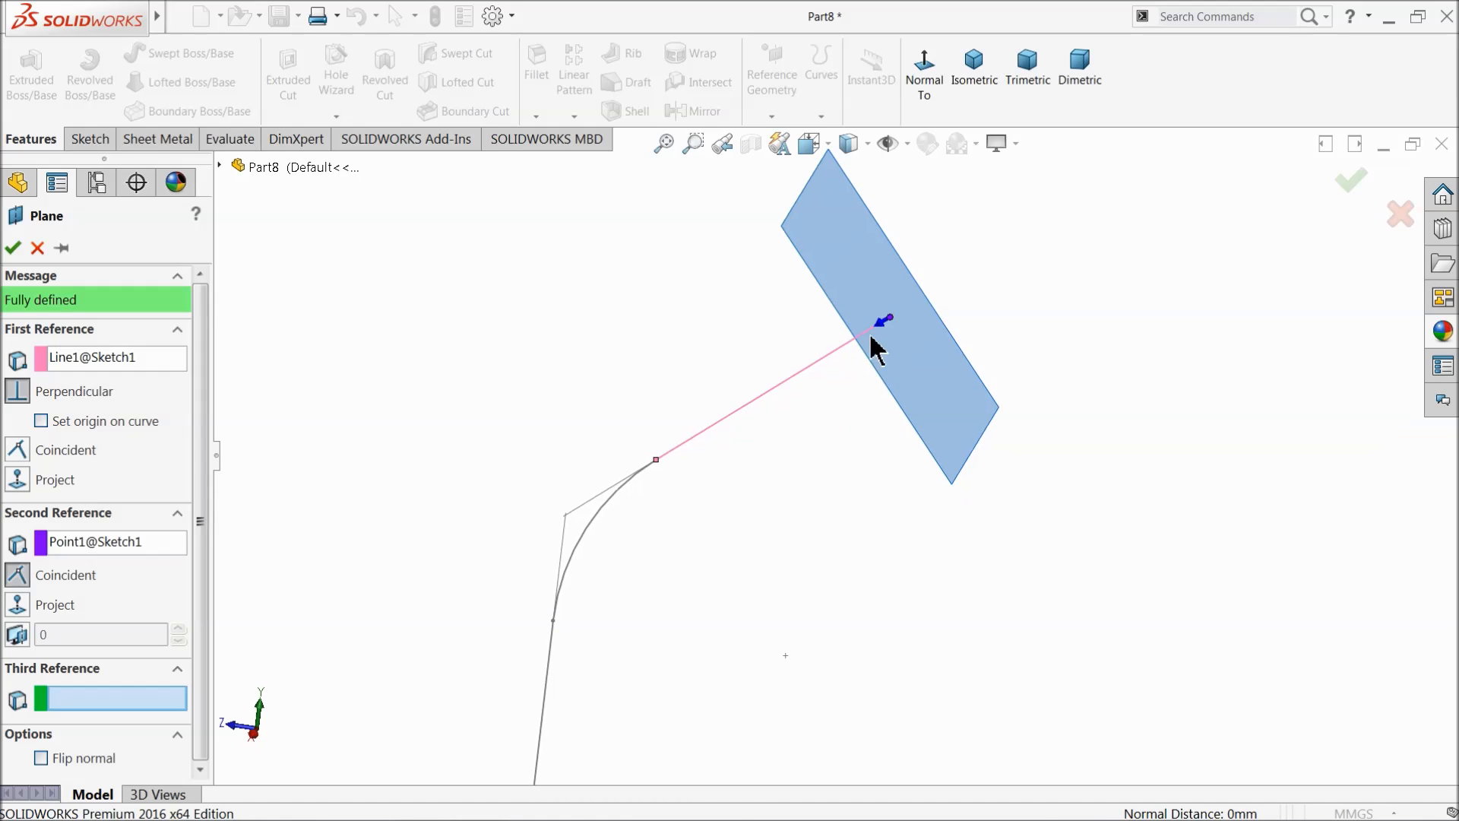
left_click(12, 248)
Step: On the new plane, sketch a circle of about 31 mm radius centred on the path's upper endpoint
left_click(90, 139)
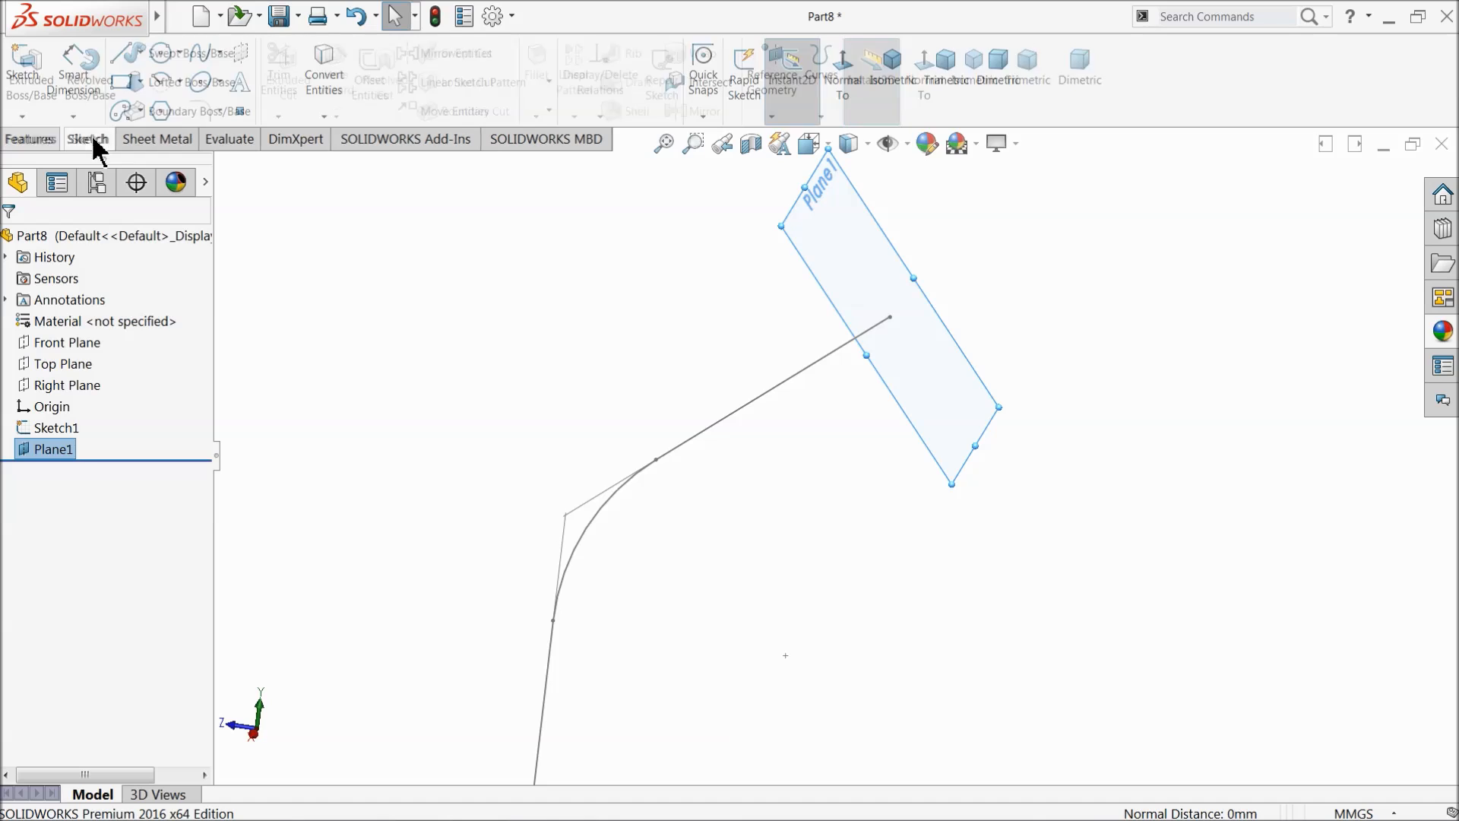
left_click(16, 84)
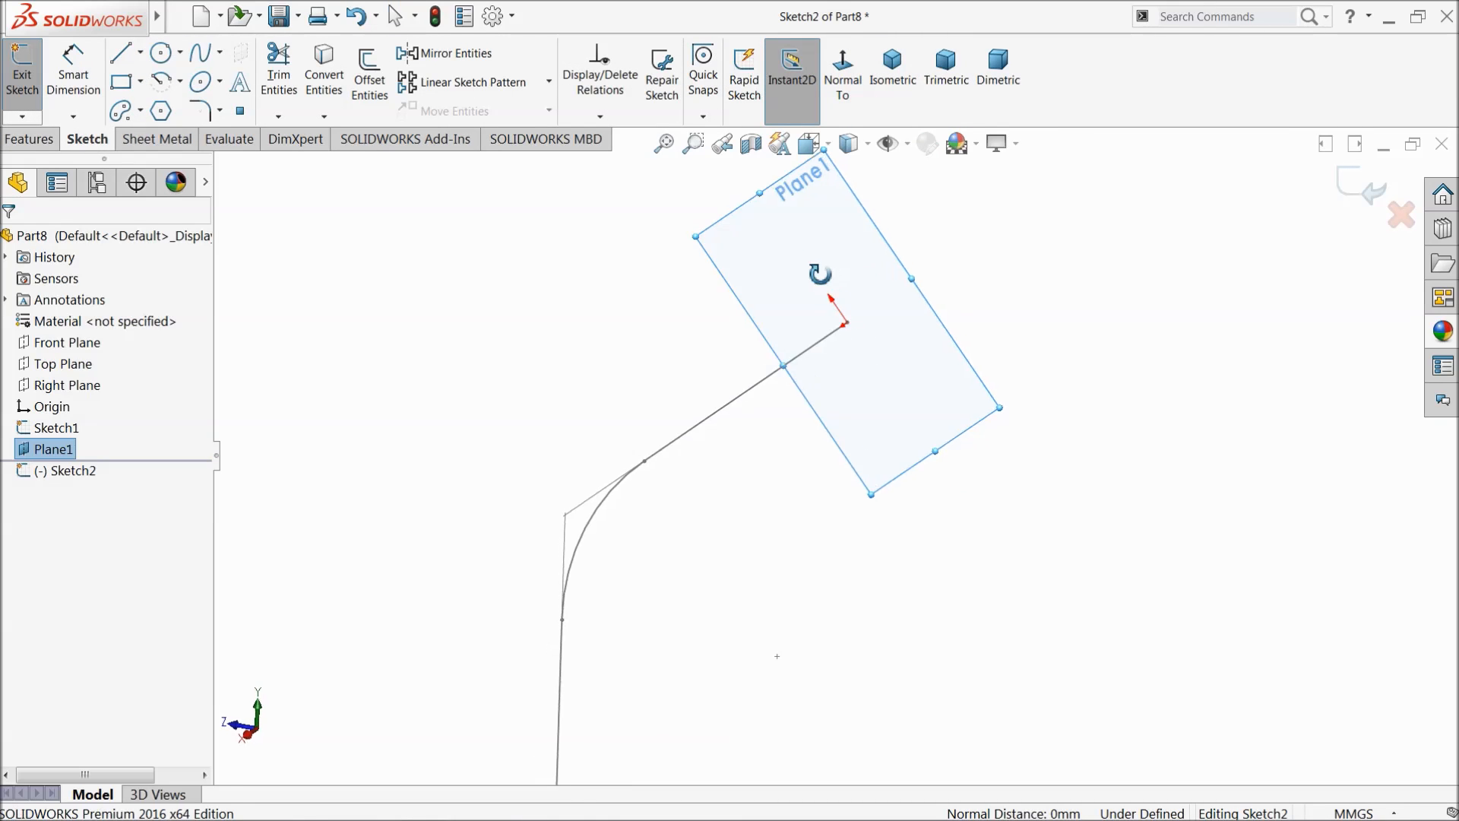
left_click(161, 52)
left_click_drag(751, 383, 736, 249)
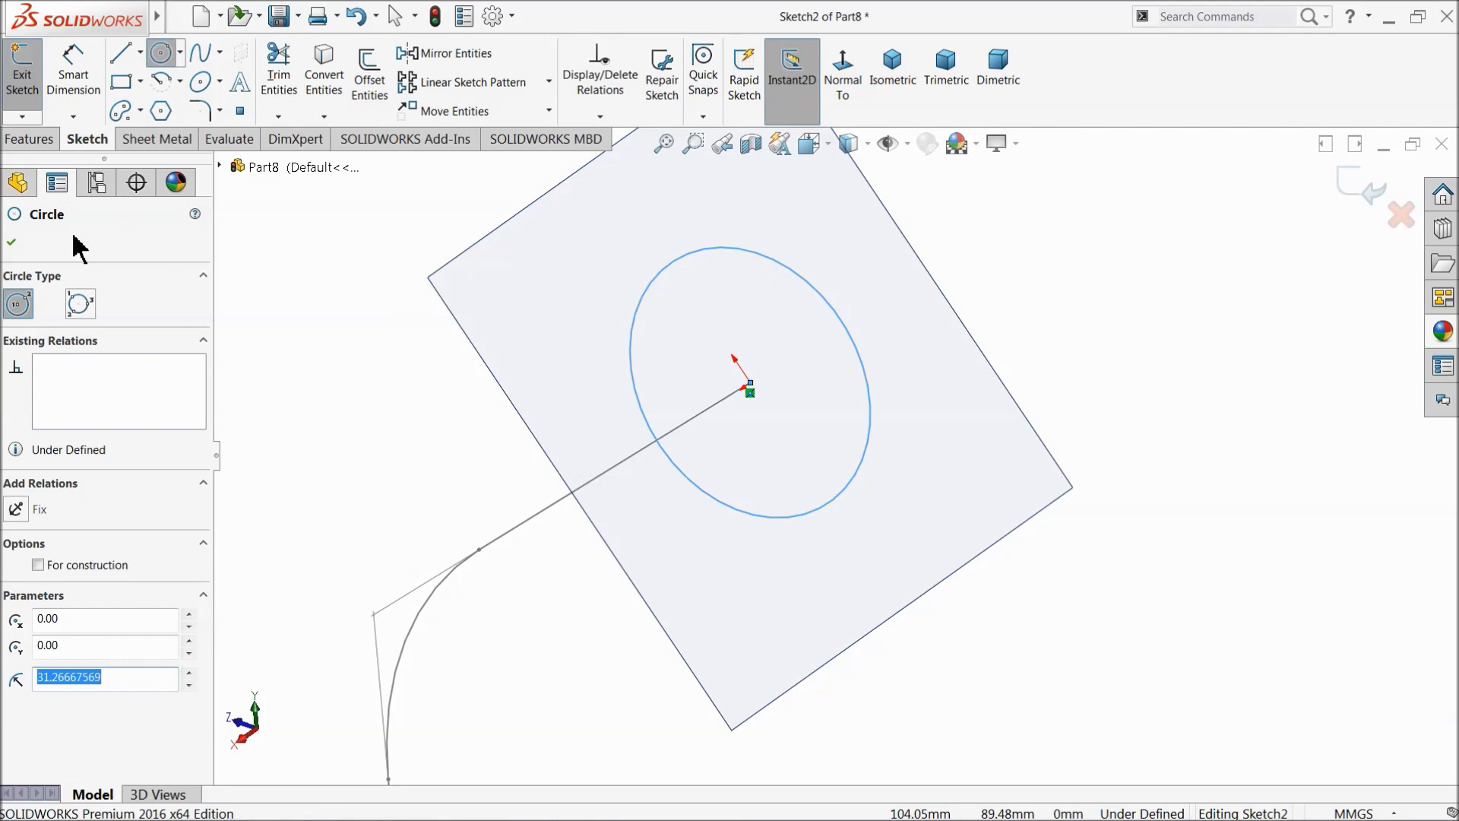
Step: Dimension the circle's diameter to 60 mm and close the sketch
left_click(87, 91)
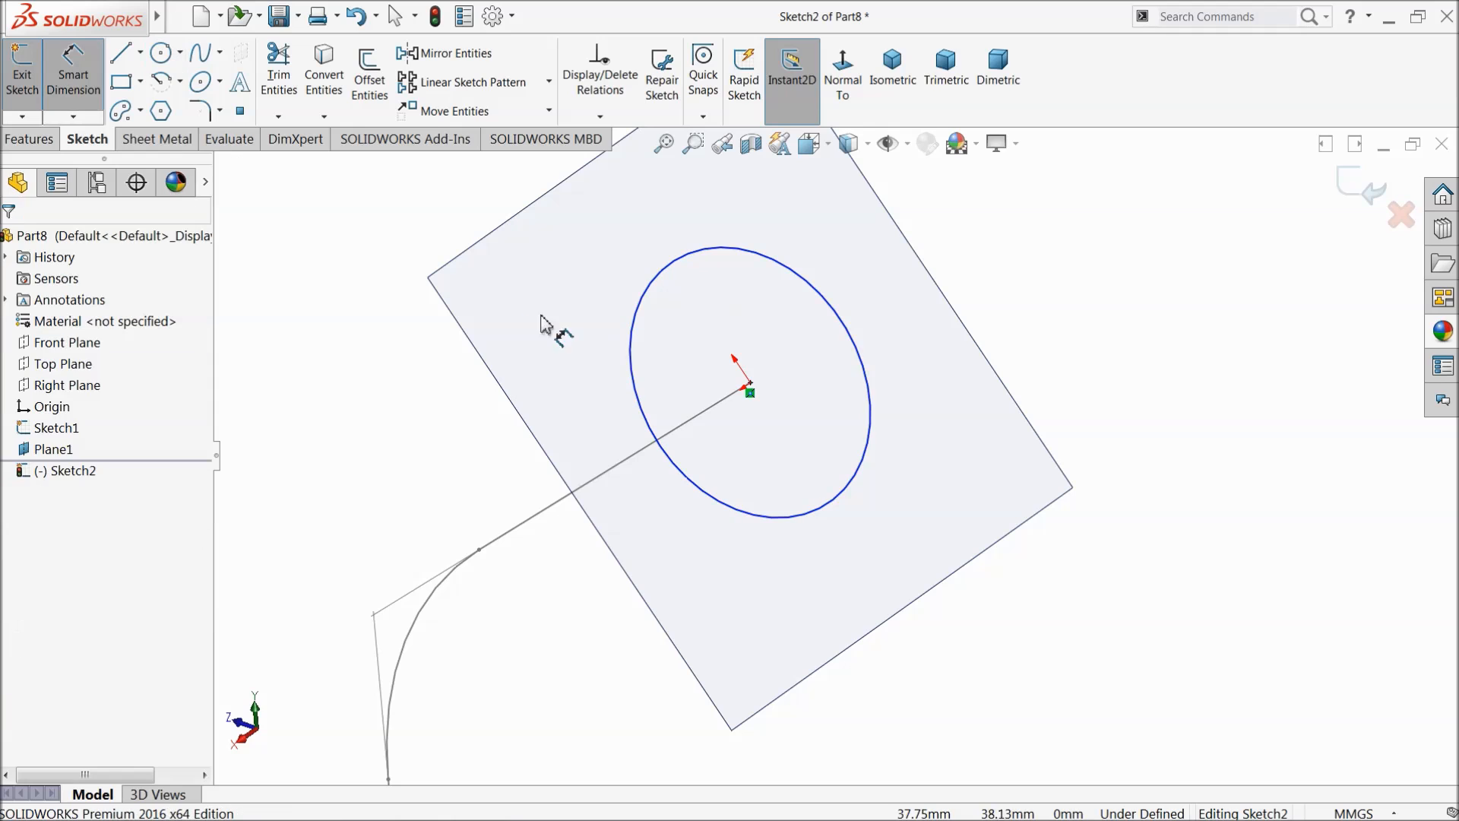
left_click(646, 283)
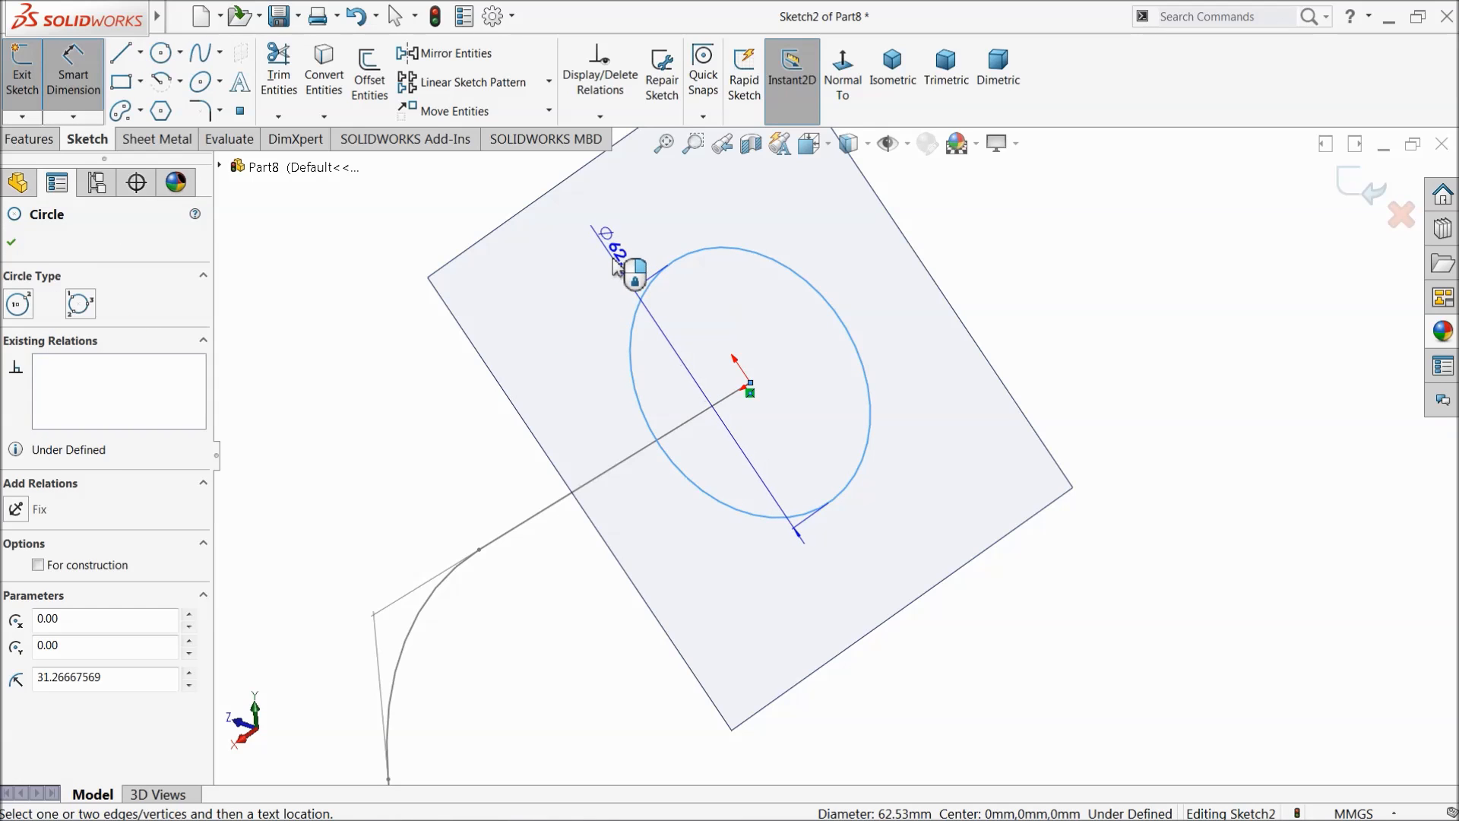
left_click(625, 268)
type("60")
left_click(520, 263)
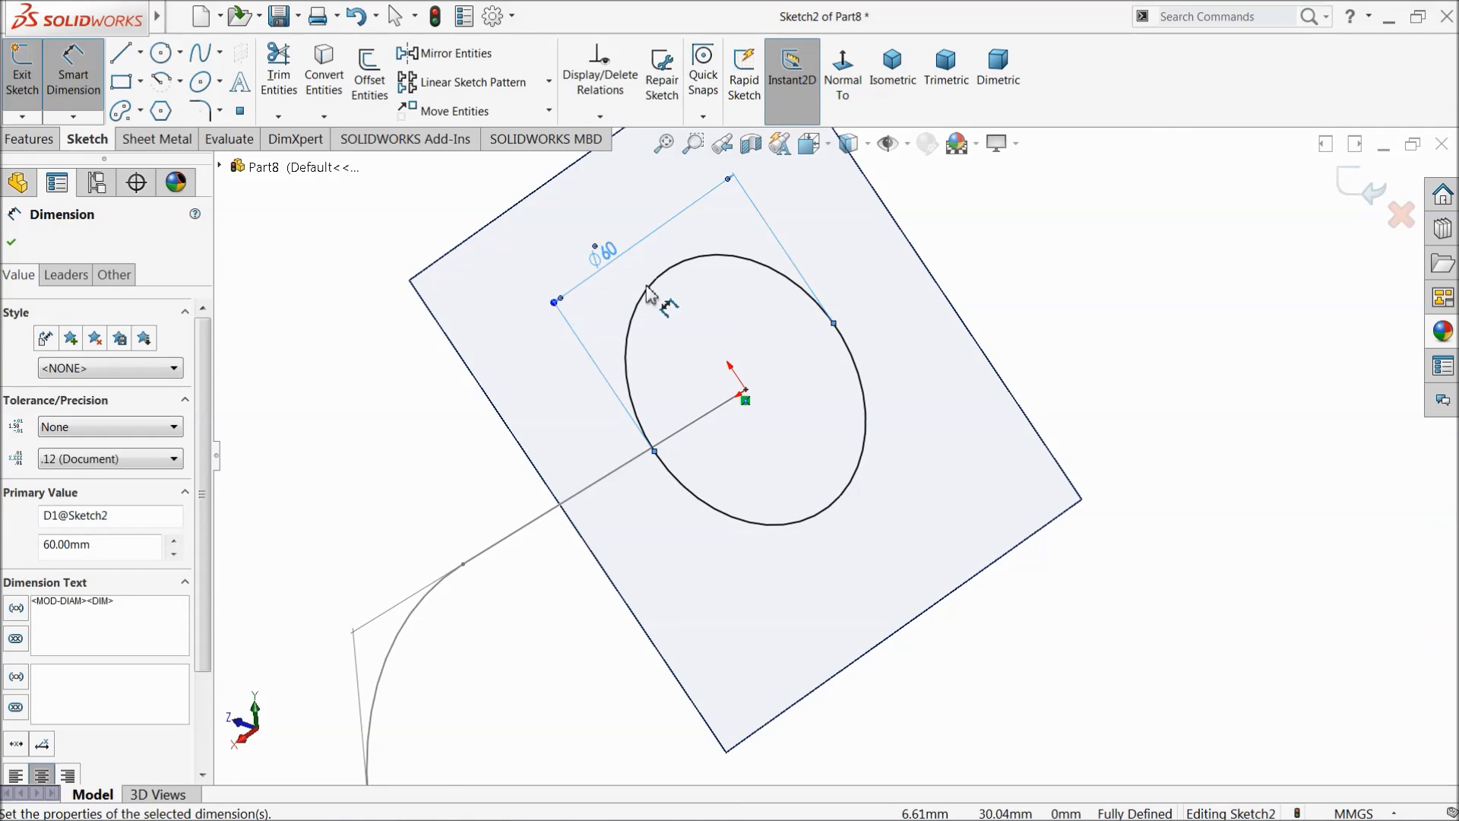
scroll(771, 287, "up", 3)
left_click(1361, 190)
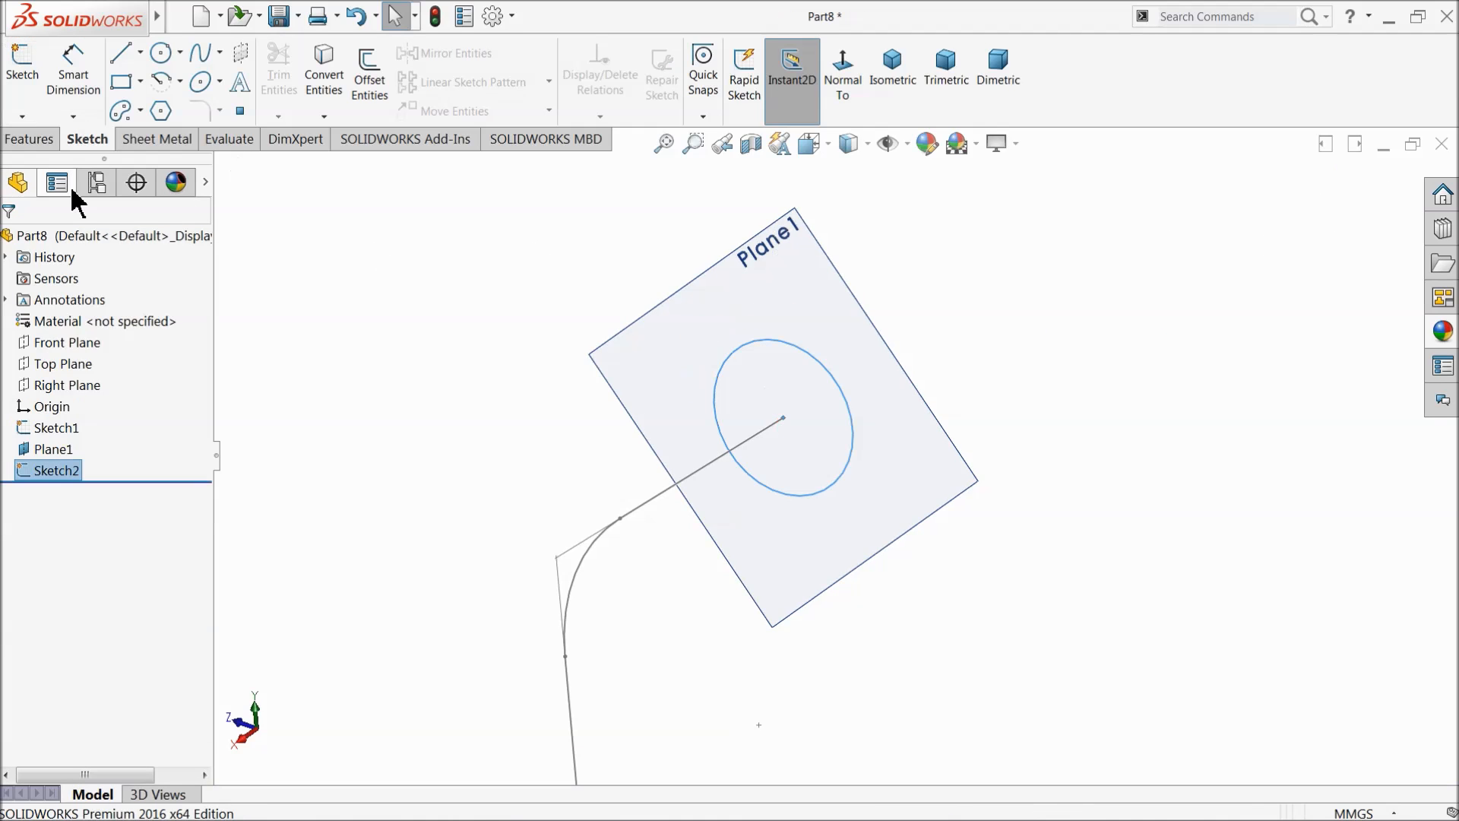
Step: Start a sweep using the circle sketch as the profile and the filleted line sketch as the path
left_click(32, 139)
left_click(174, 53)
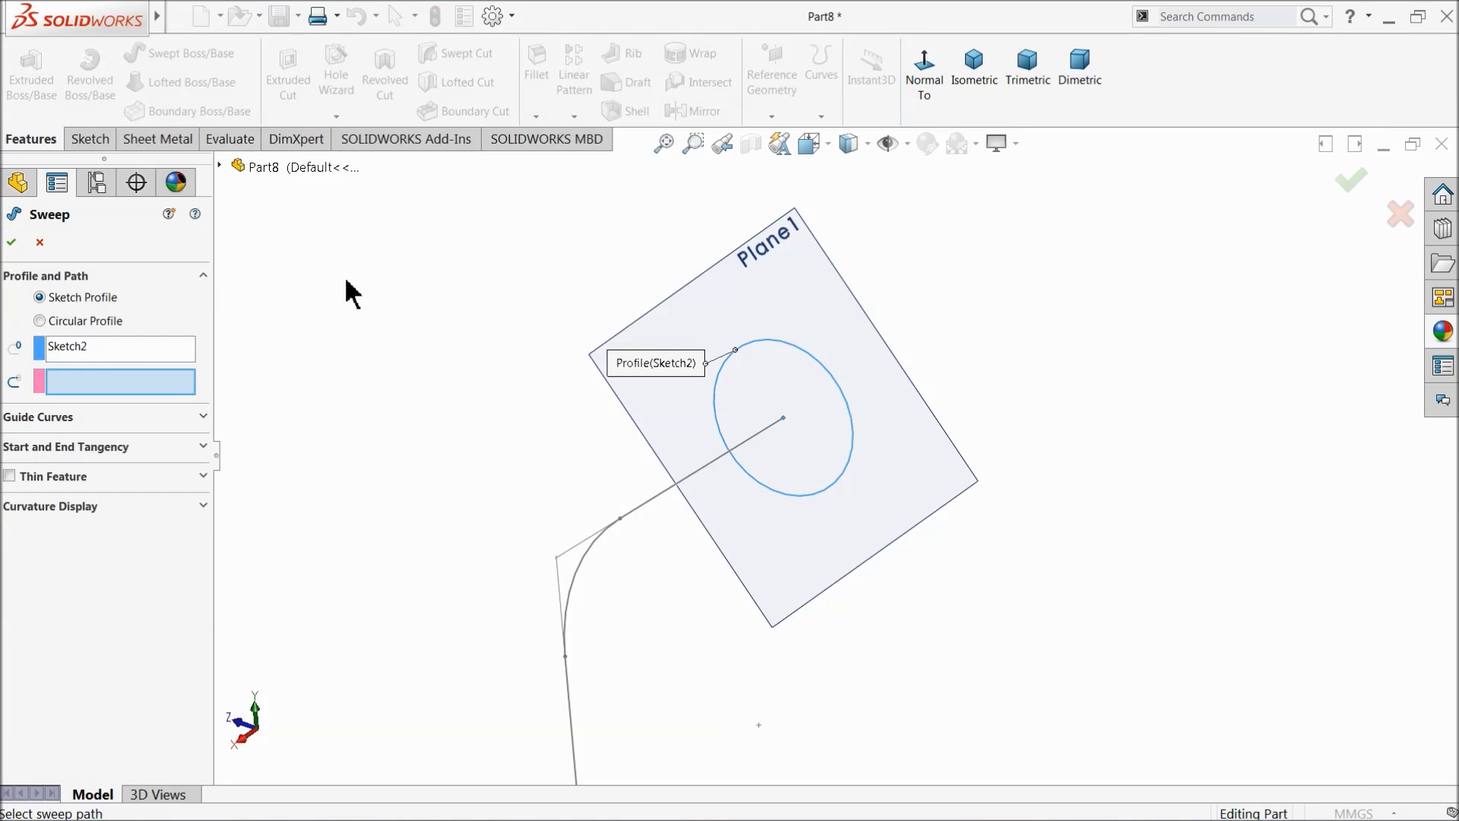
left_click(667, 507)
left_click(106, 350)
left_click(106, 381)
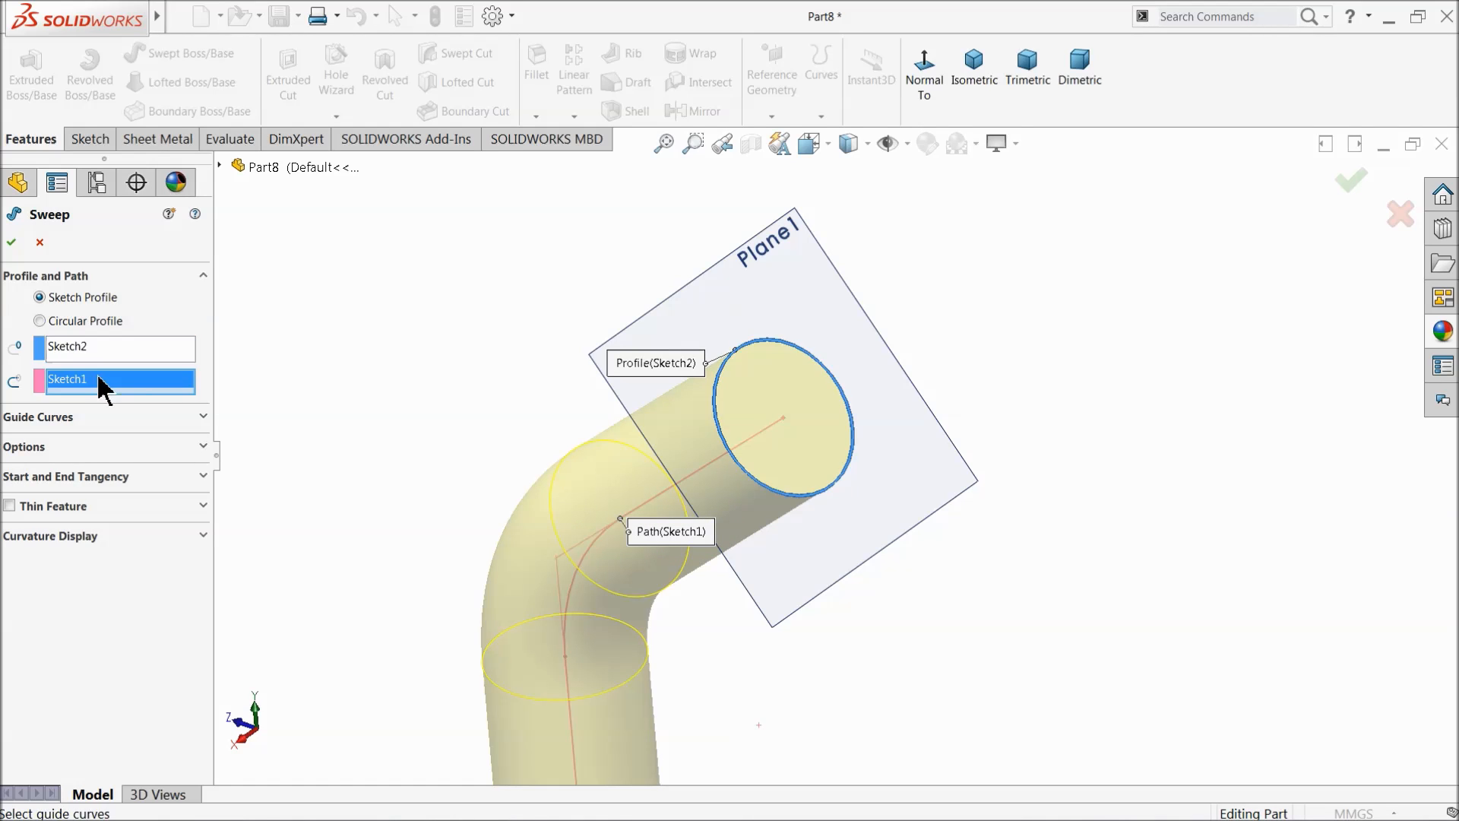
Step: Make the sweep a one-direction thin feature 3 mm thick with the thickness direction reversed, and accept it
left_click(9, 506)
scroll(482, 495, "up", 5)
middle_click_drag(505, 515, 608, 494)
scroll(829, 478, "down", 5)
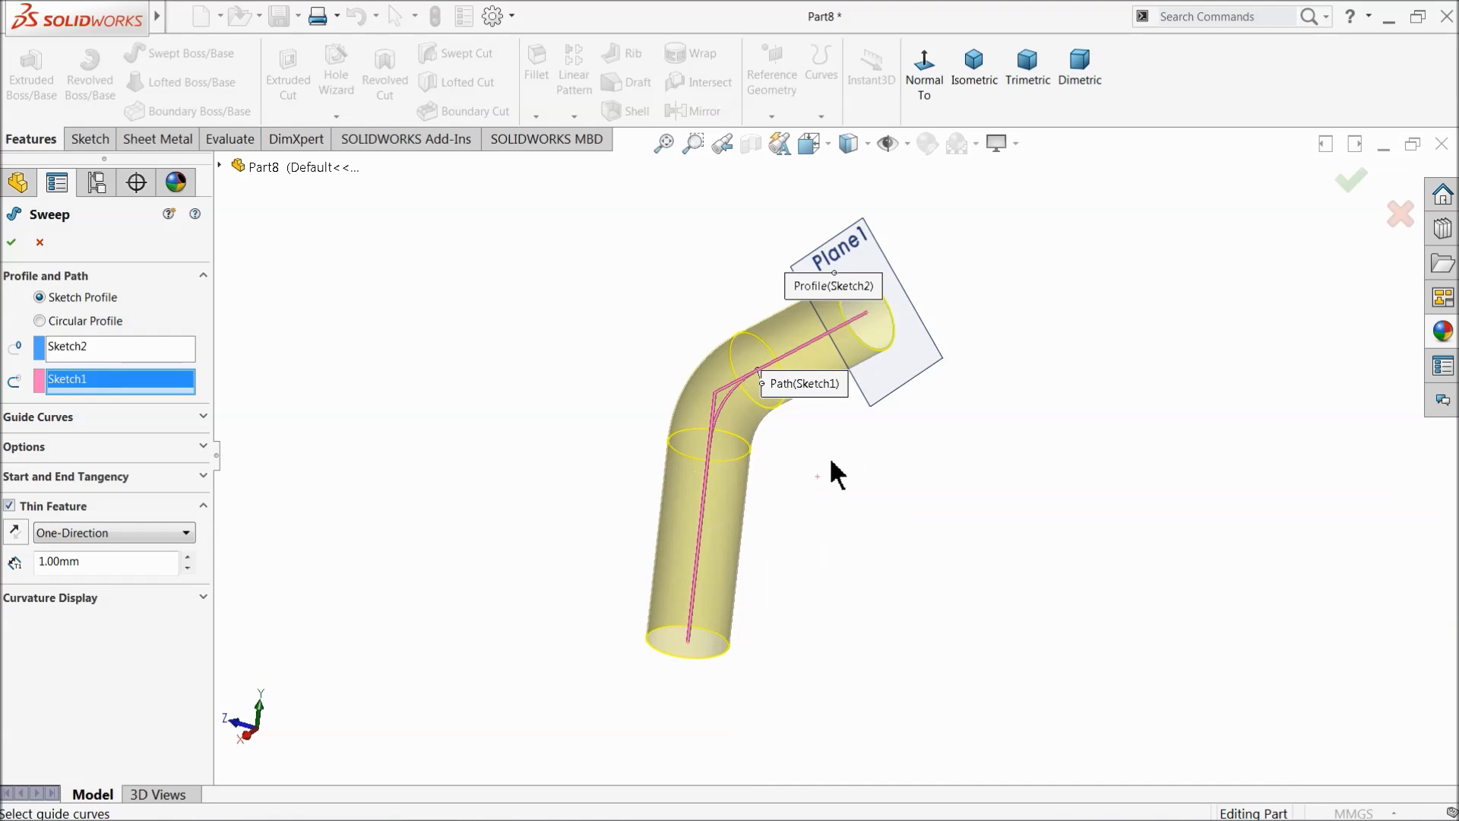
mouse_move(808, 486)
middle_mouse_down()
mouse_move(791, 456)
mouse_move(800, 486)
middle_mouse_up()
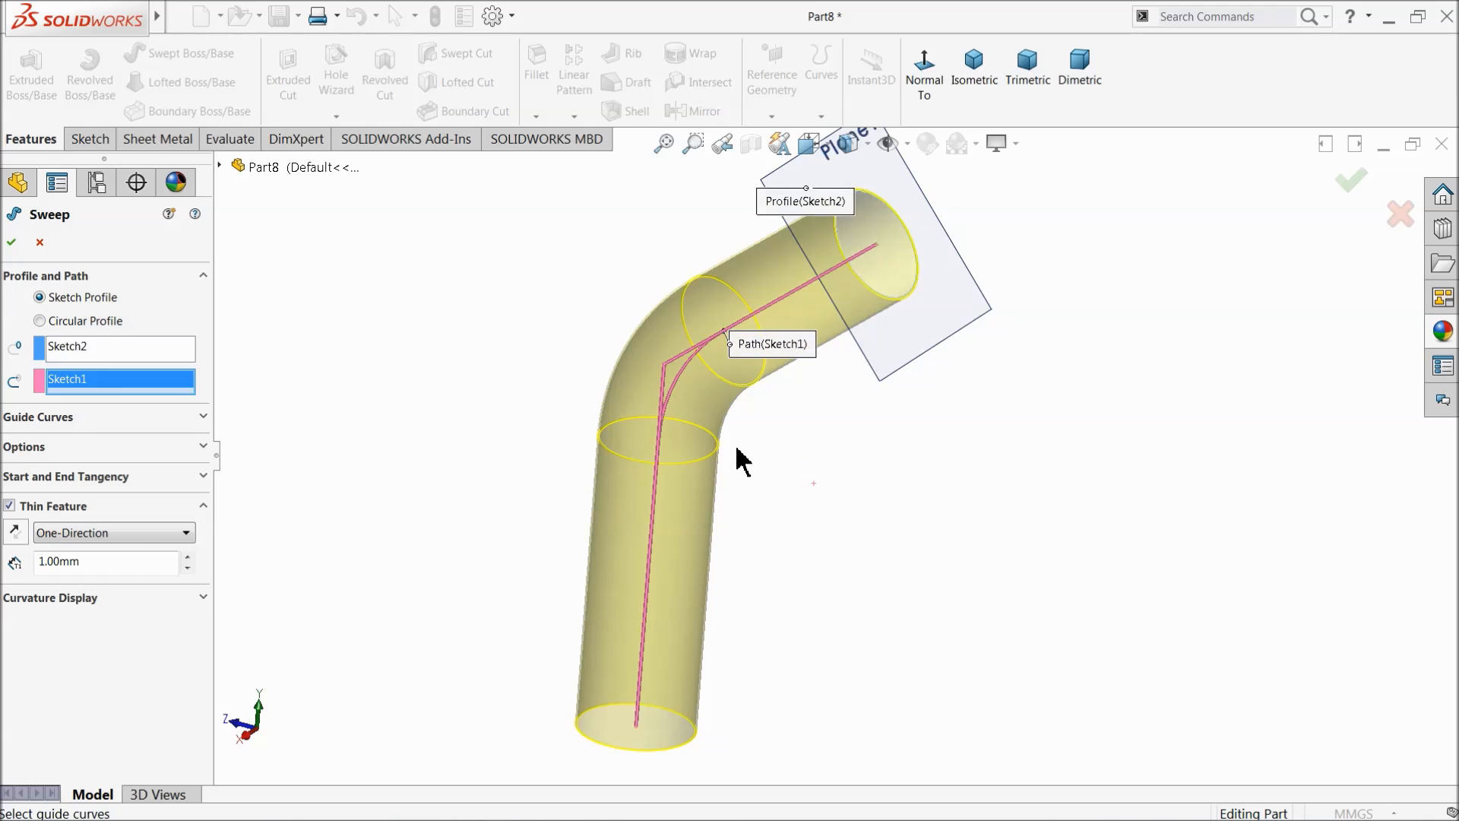
left_click_drag(85, 566, 17, 570)
key("Return")
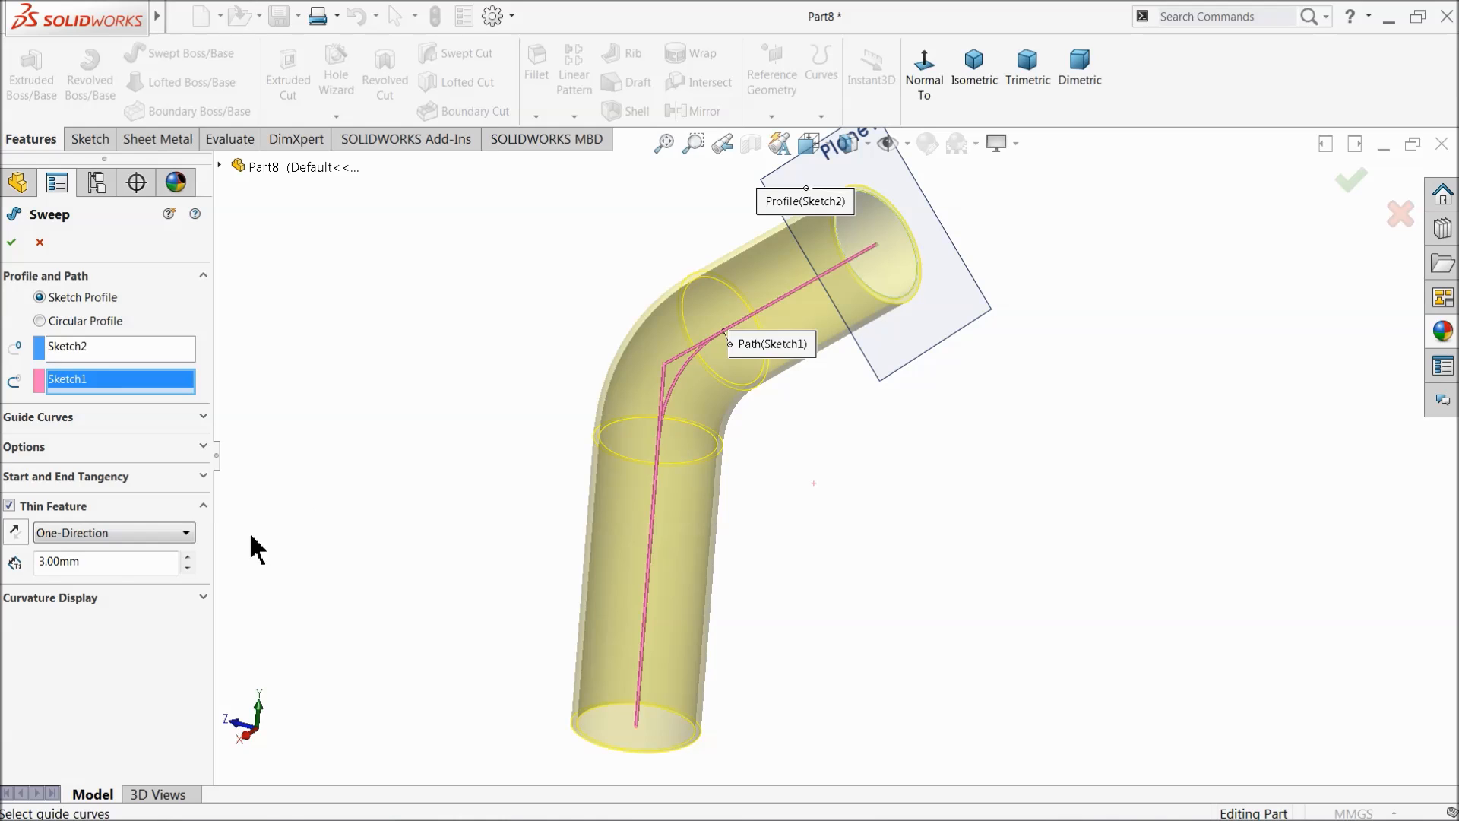
left_click(14, 531)
middle_click_drag(563, 496, 475, 510)
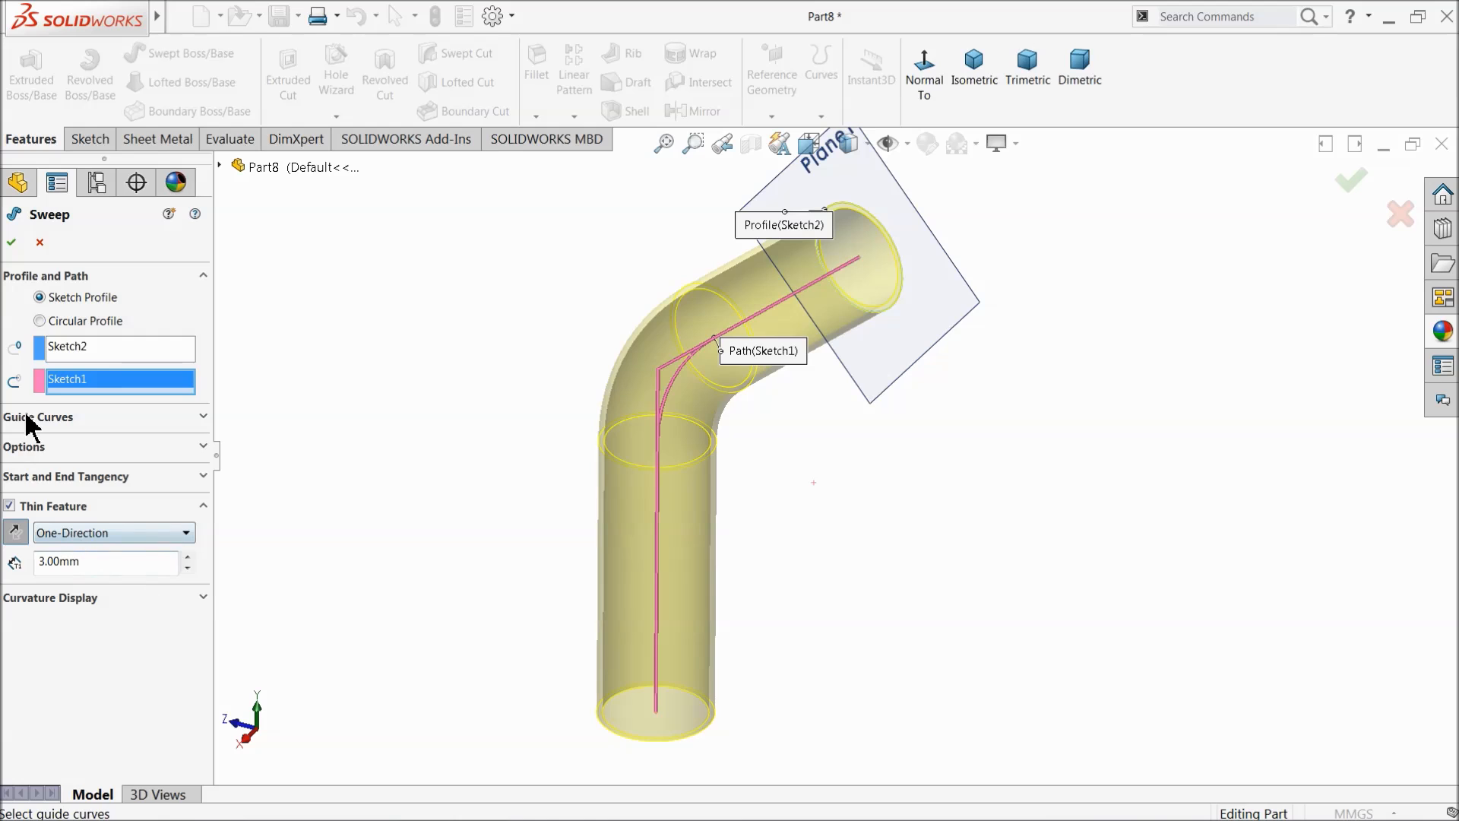
left_click(11, 242)
Step: Hide the reference plane at the pipe's upper end
mouse_move(494, 425)
middle_mouse_down()
mouse_move(511, 388)
mouse_move(661, 434)
middle_mouse_up()
left_click(939, 368)
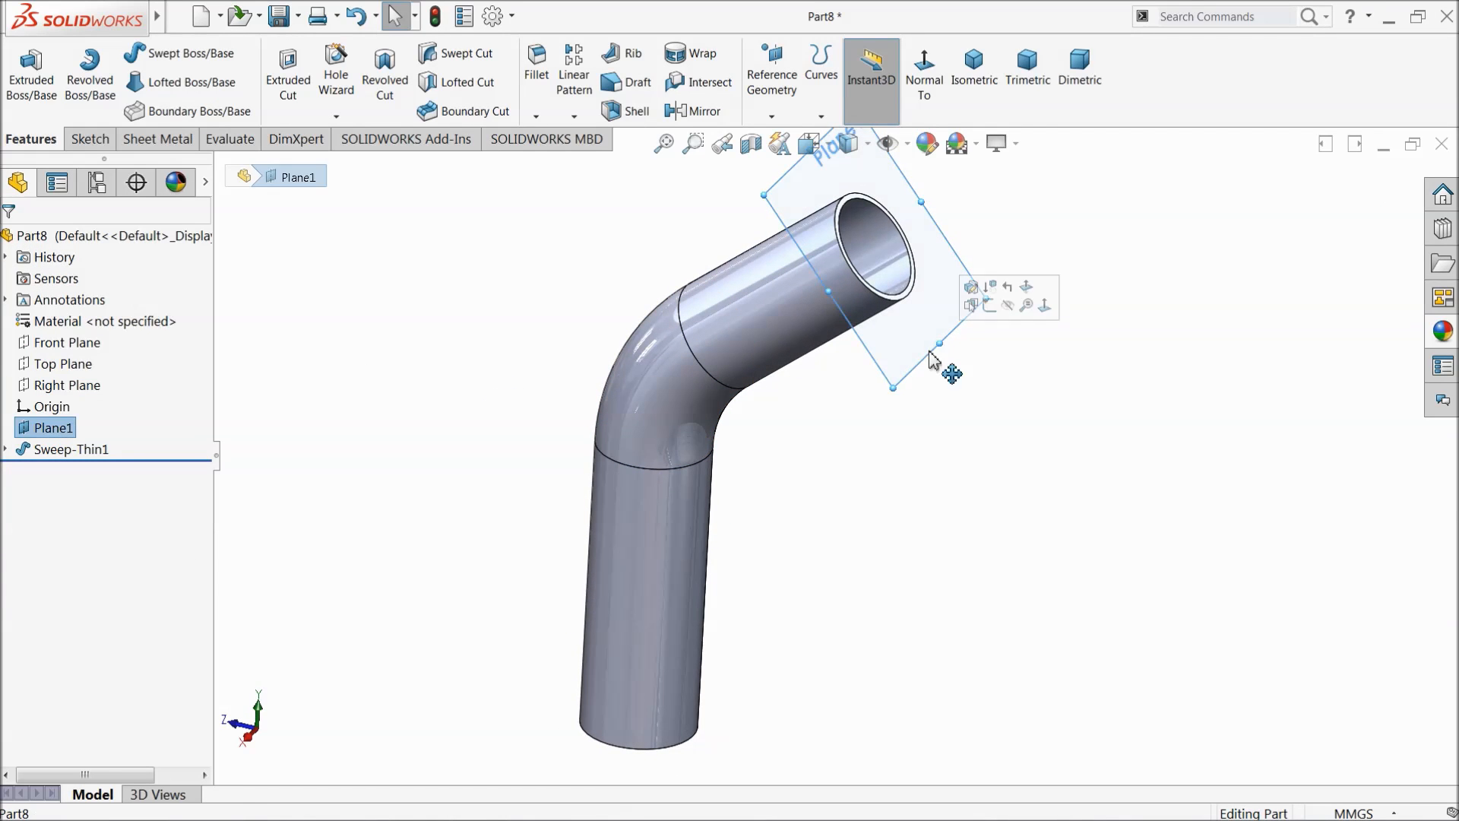
left_click(1008, 304)
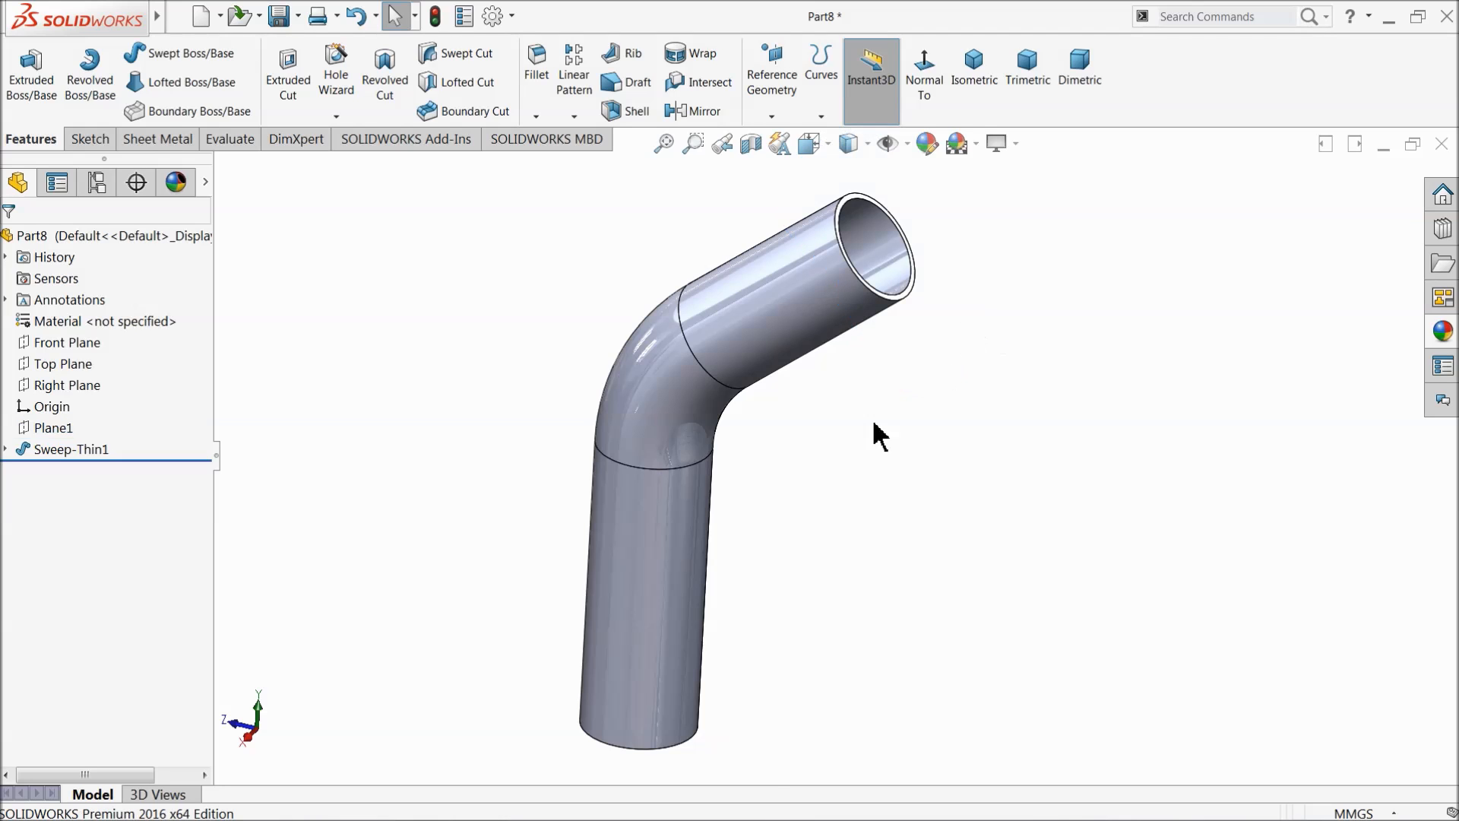
Step: On the Right Plane, sketch a corner rectangle about 78 by 97 mm starting at the upper corner of the pipe's slanted open end
left_click(38, 385)
left_click(33, 368)
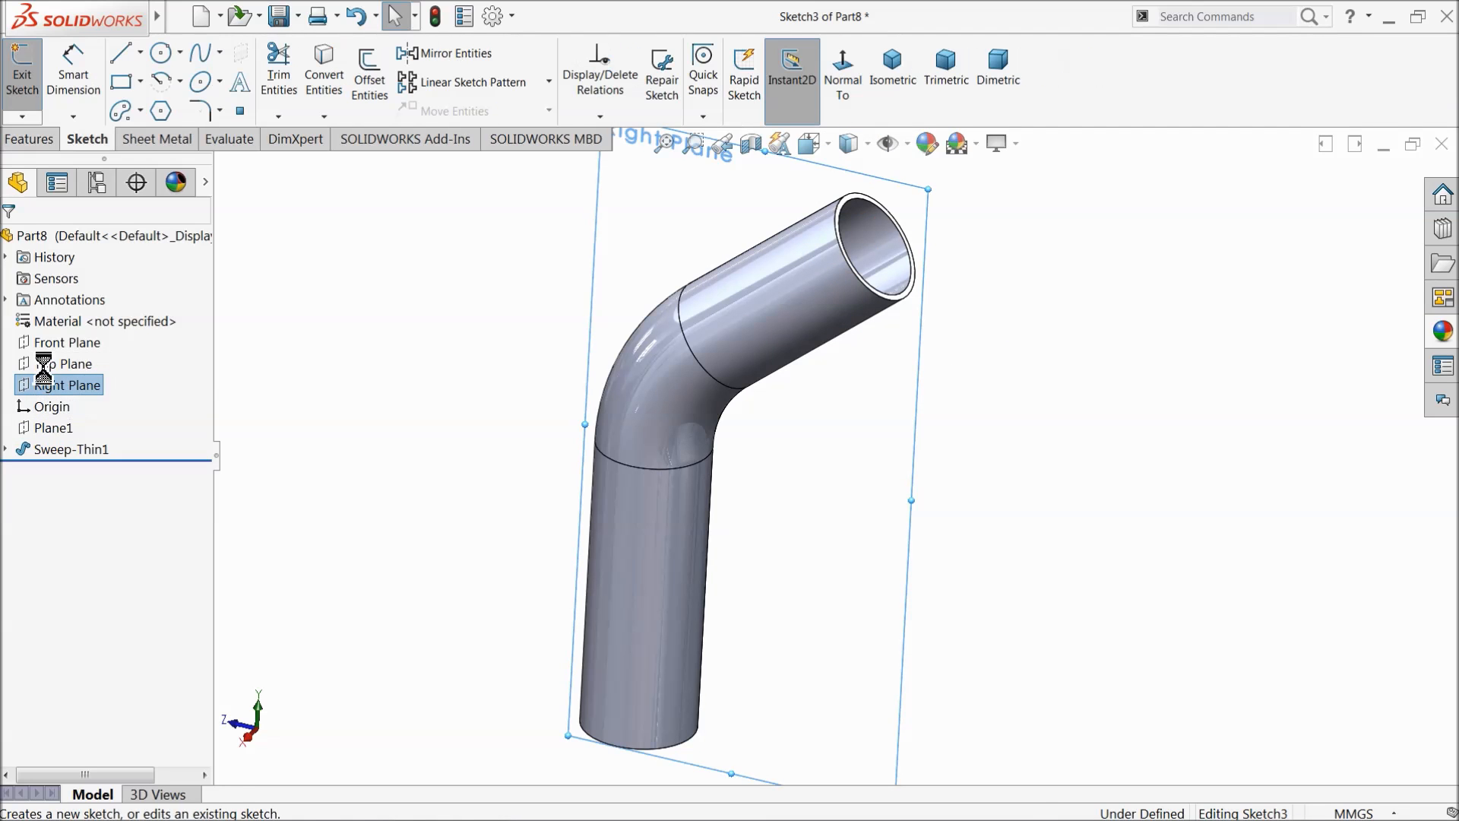
left_click(843, 76)
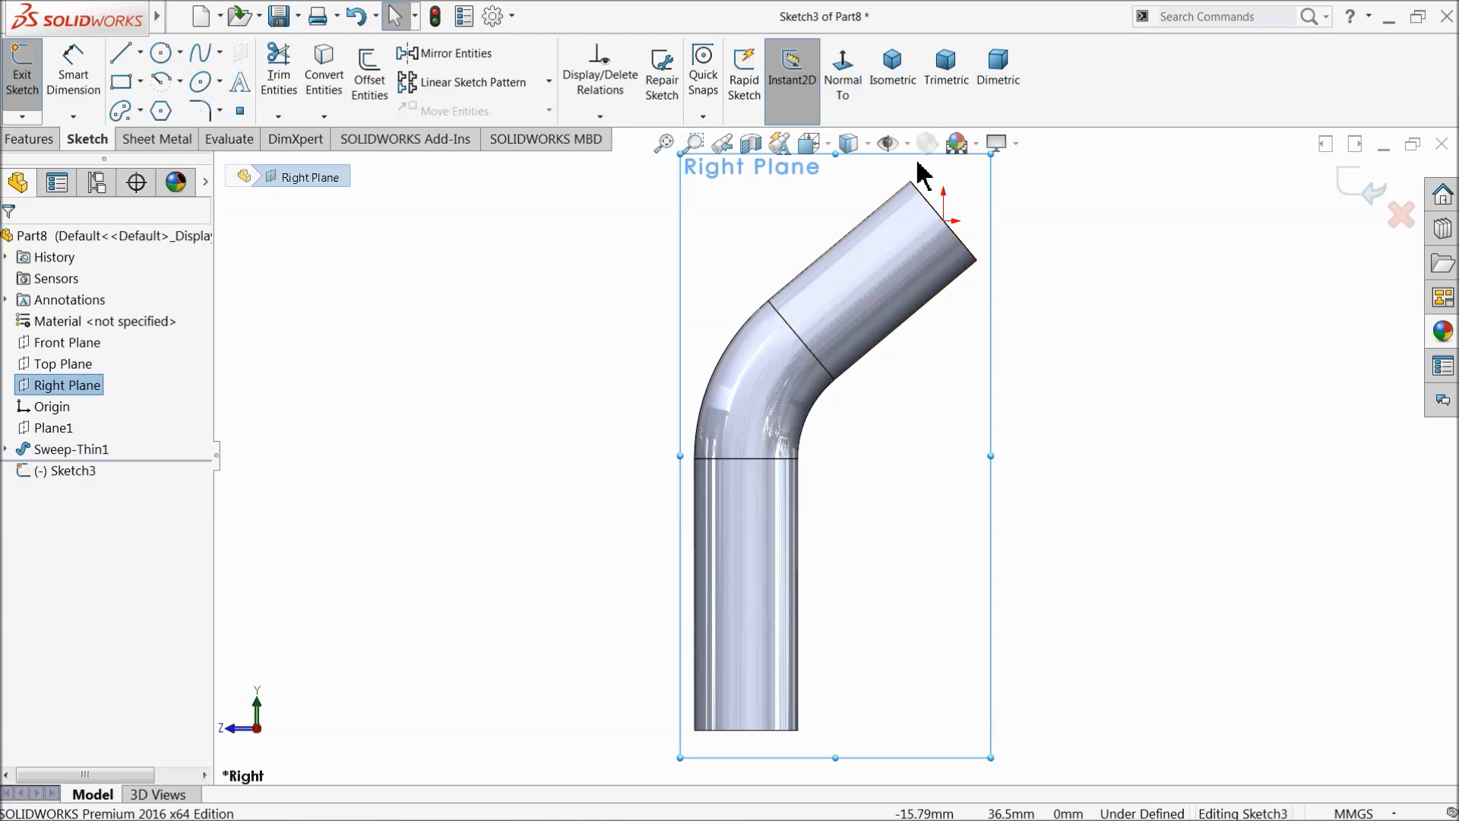
left_click(120, 82)
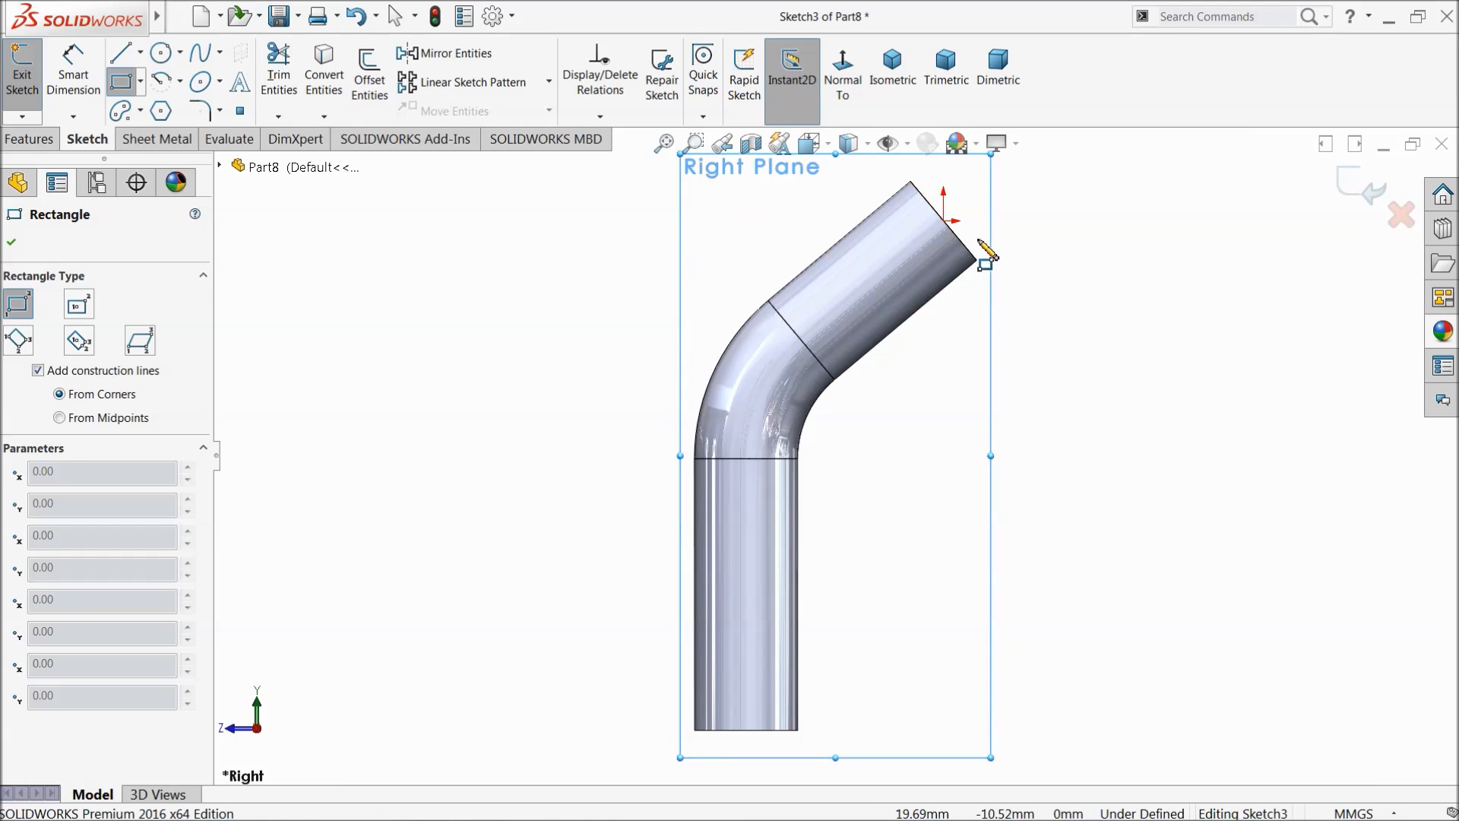
scroll(973, 247, "up", 3)
left_click(806, 202)
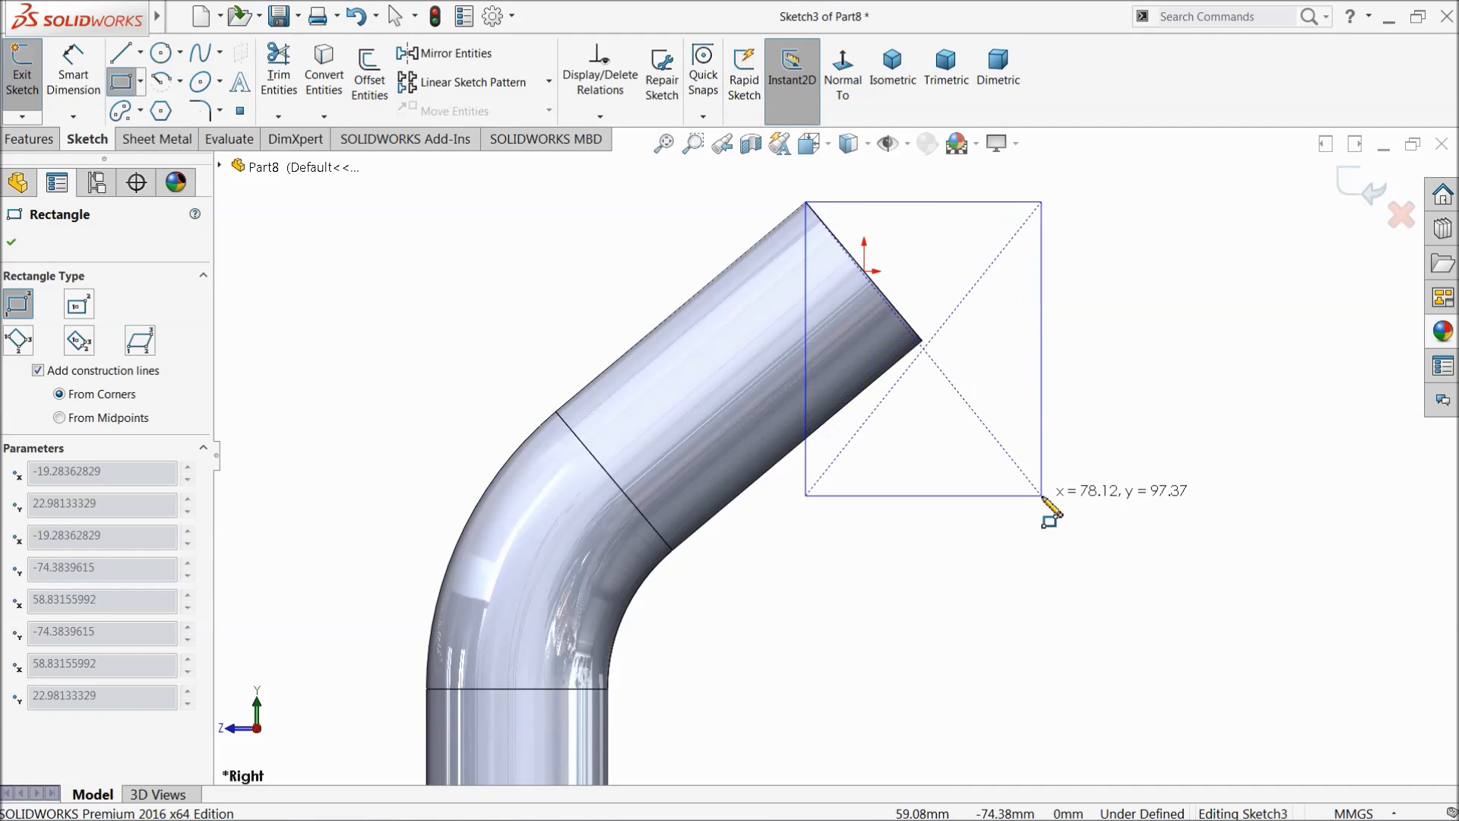
left_click(1042, 496)
Step: Trim the pipe's slanted end vertically with a Mid Plane extruded cut of the rectangle, deep enough to span the pipe's full width
left_click(56, 142)
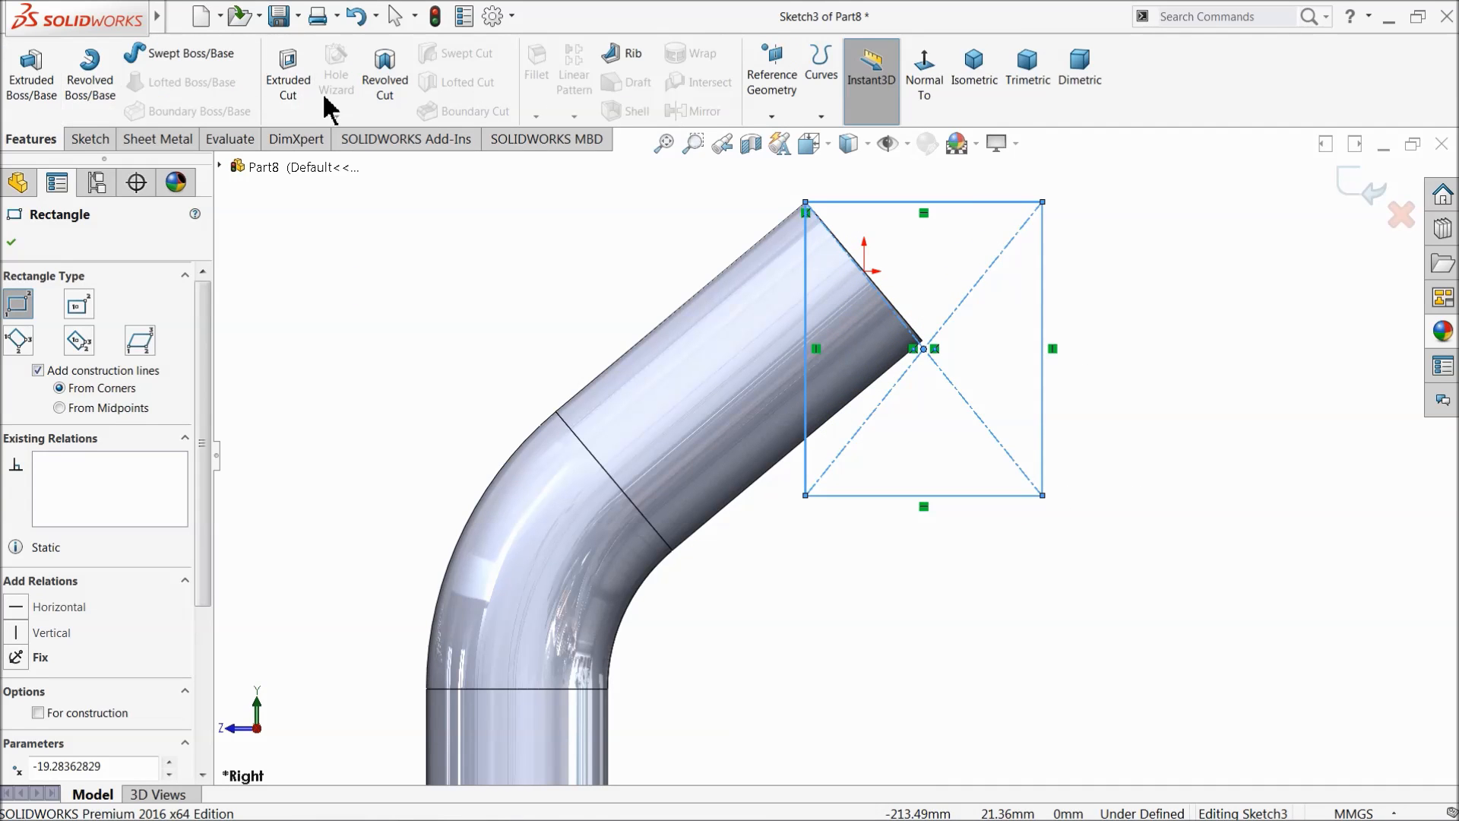
left_click(289, 76)
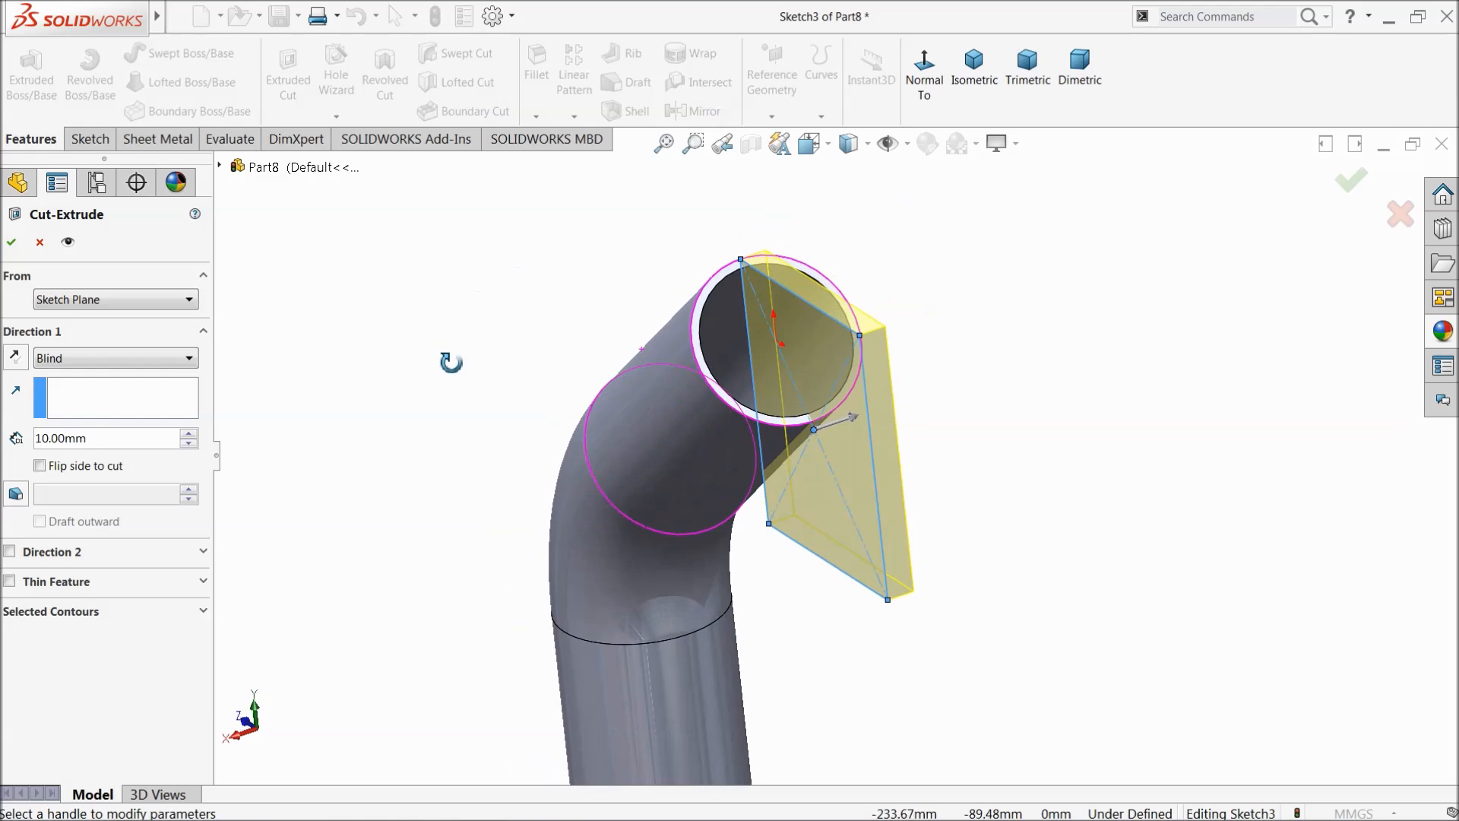
left_click(95, 358)
left_click(86, 499)
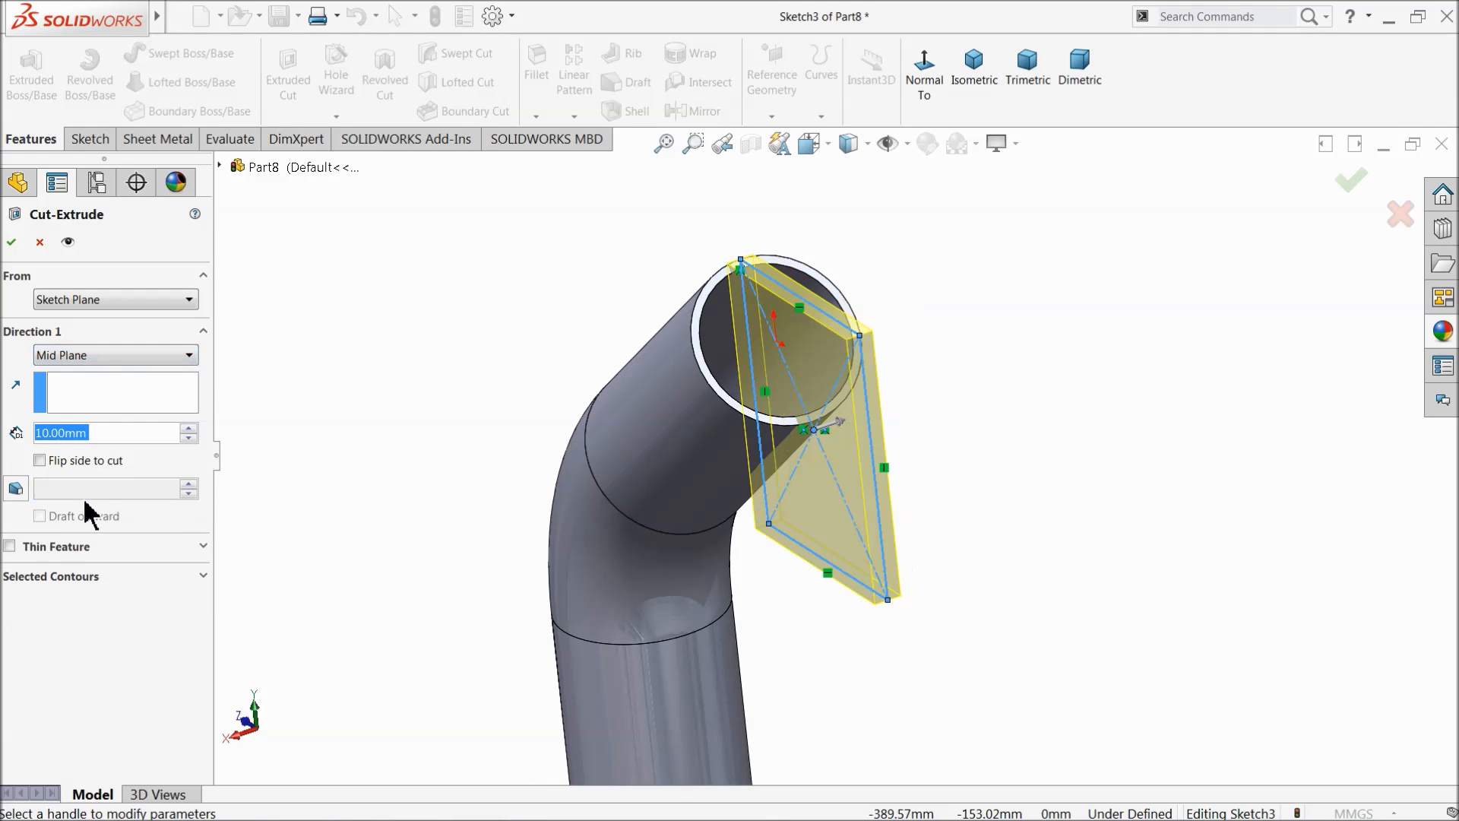
left_click(188, 427)
left_click(188, 428)
left_click(188, 428)
left_click(187, 428)
left_click(187, 428)
left_click(188, 428)
left_click(188, 428)
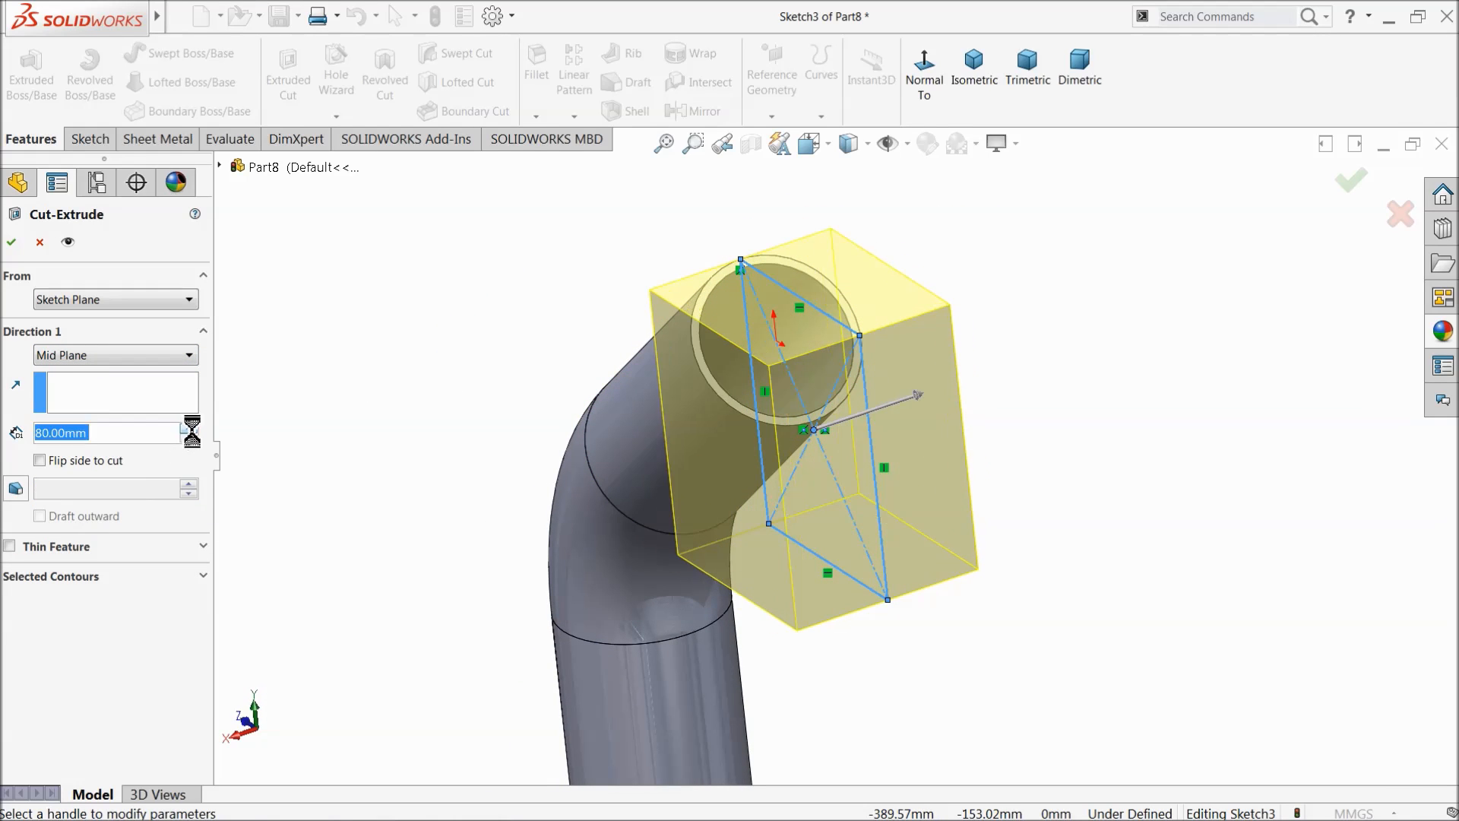
left_click(188, 428)
mouse_move(422, 437)
middle_mouse_down()
mouse_move(482, 414)
mouse_move(434, 414)
middle_mouse_up()
left_click(11, 242)
left_click(454, 299)
Step: Color the whole pipe part medium grey from the standard color palette
scroll(456, 353, "up", 7)
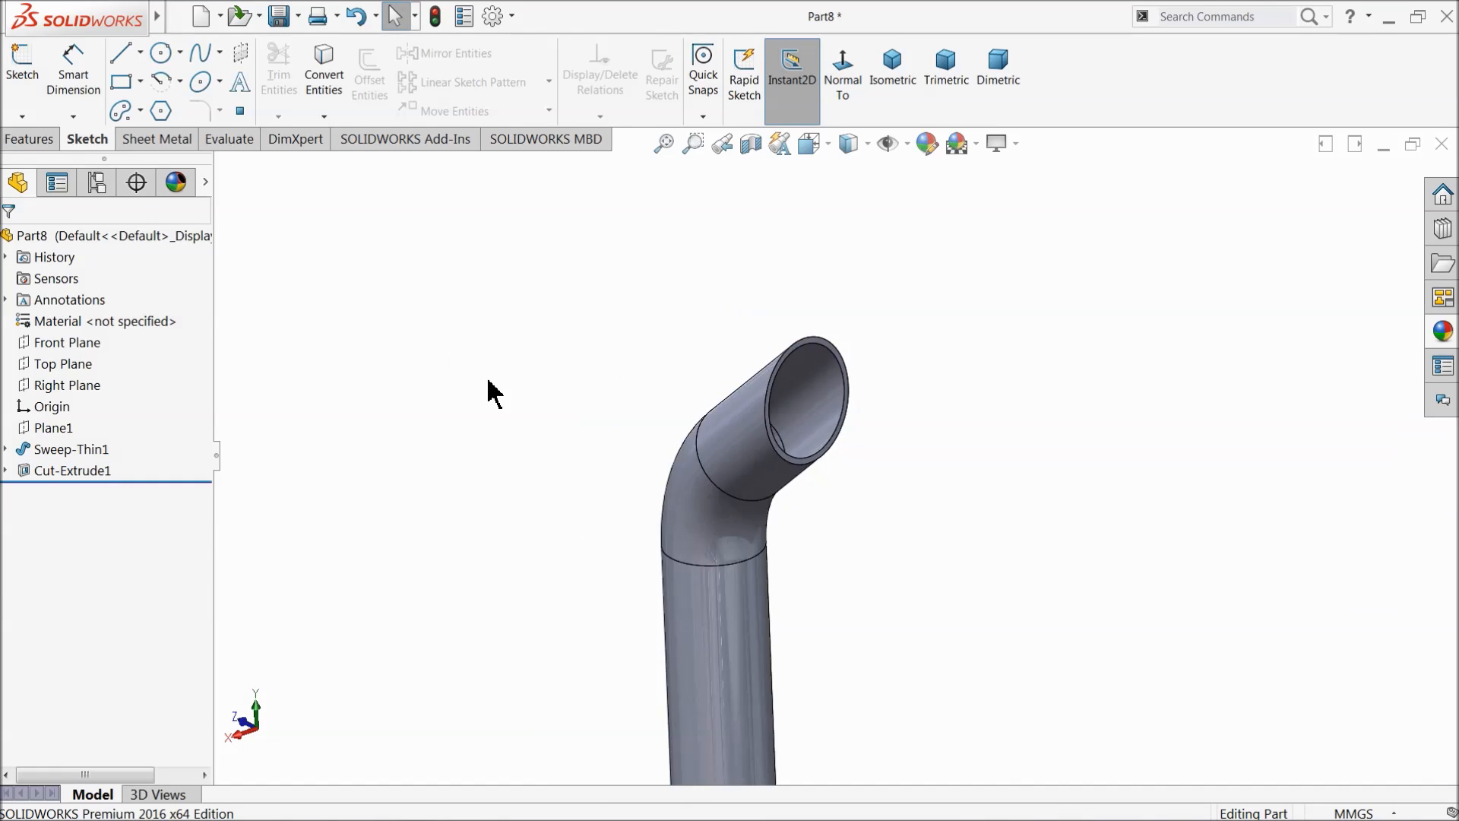
middle_click_drag(524, 407, 543, 402)
scroll(809, 536, "down", 6)
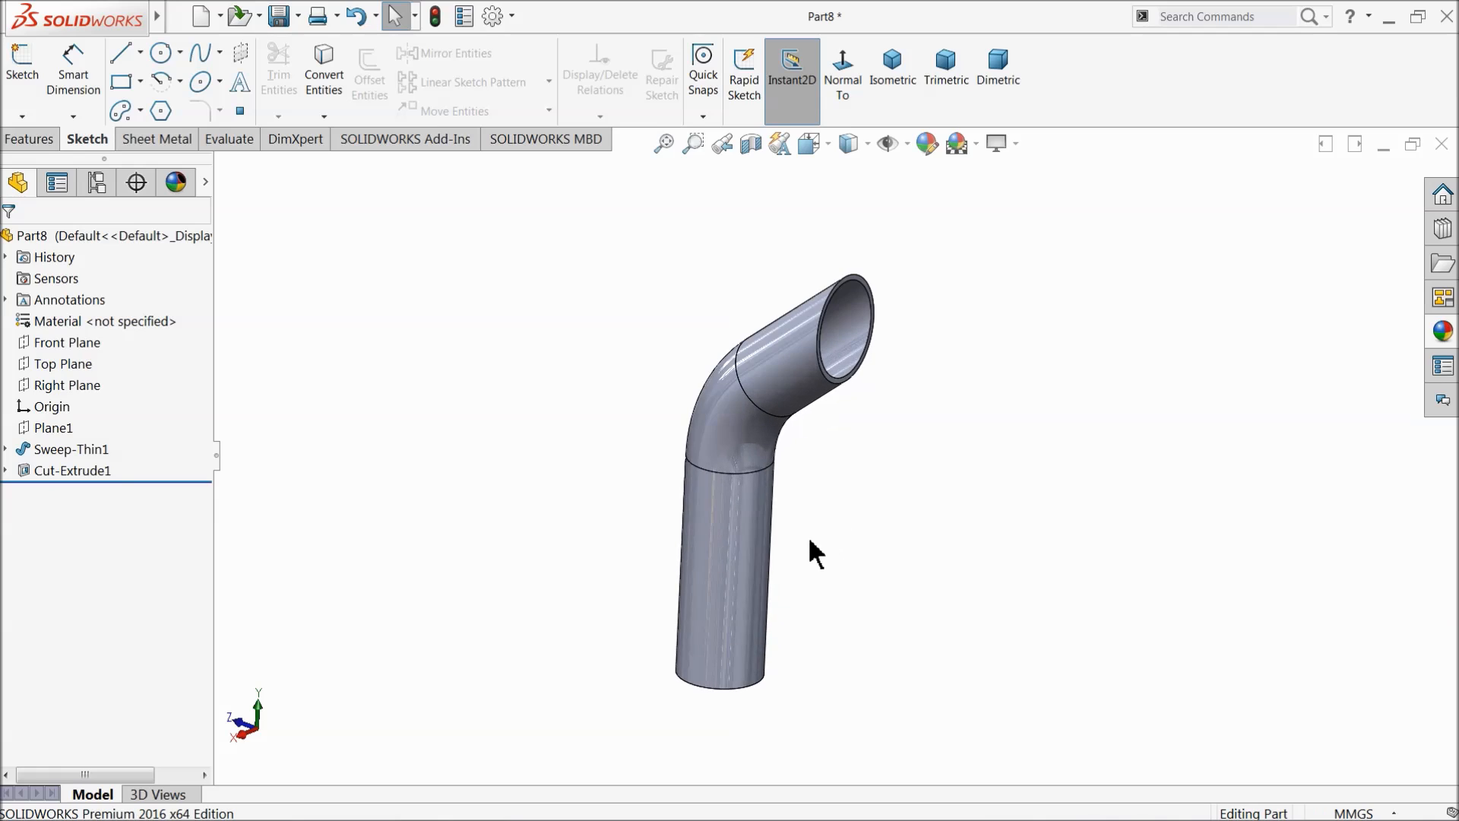
mouse_move(793, 519)
middle_mouse_down()
mouse_move(776, 489)
mouse_move(789, 518)
middle_mouse_up()
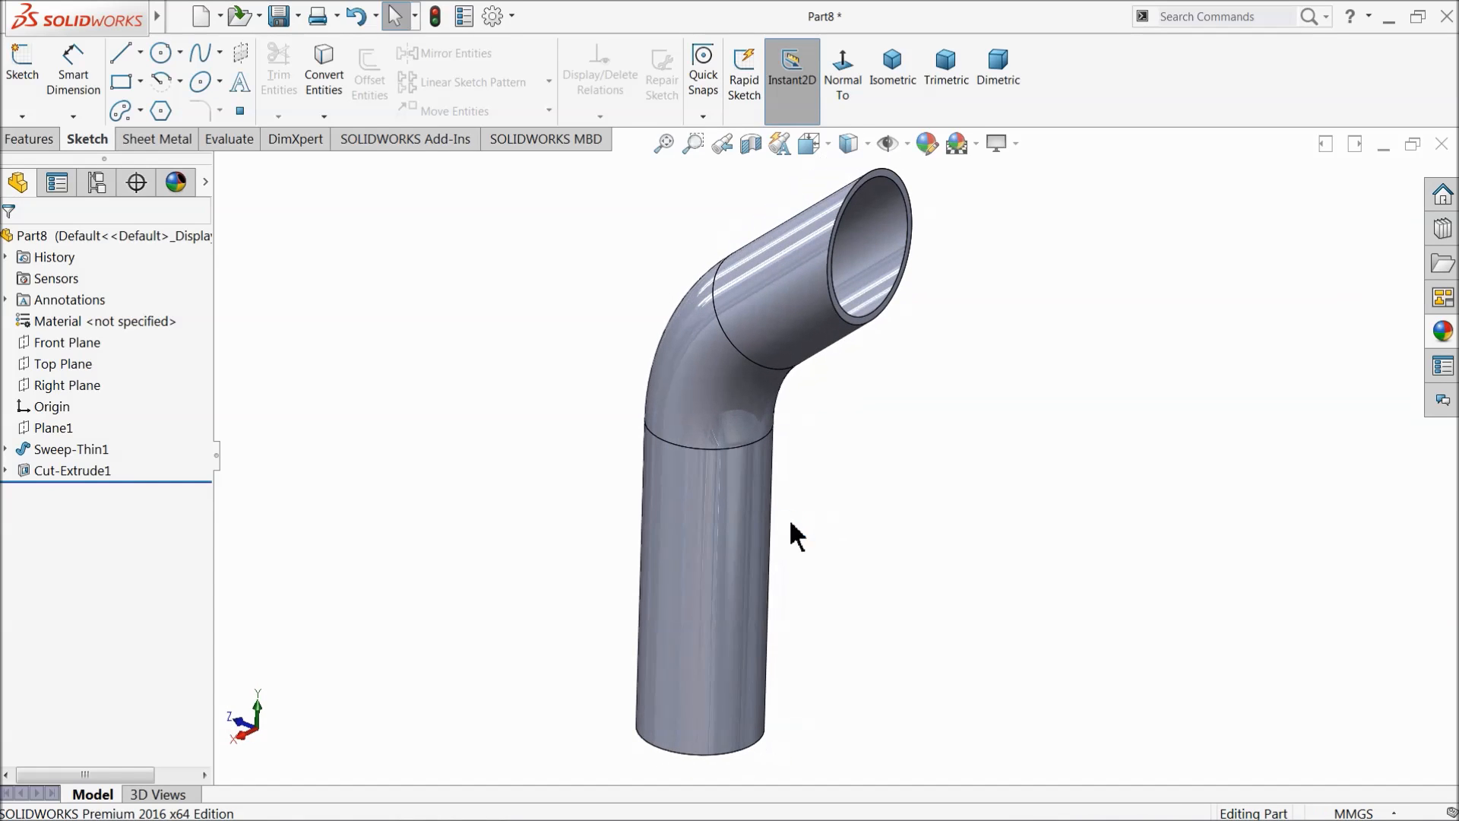
left_click(927, 143)
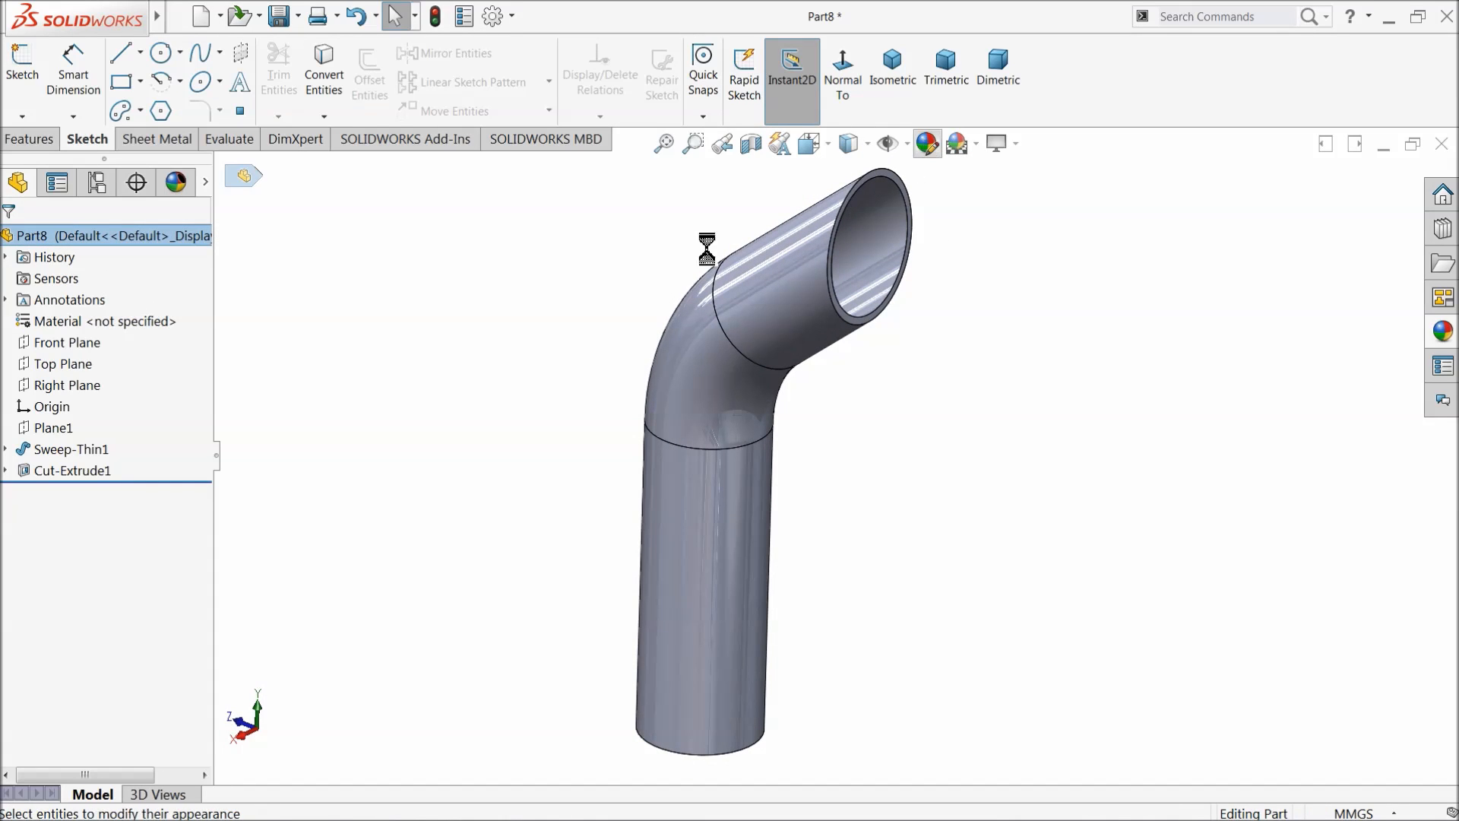
left_click(147, 688)
left_click(156, 663)
left_click(149, 673)
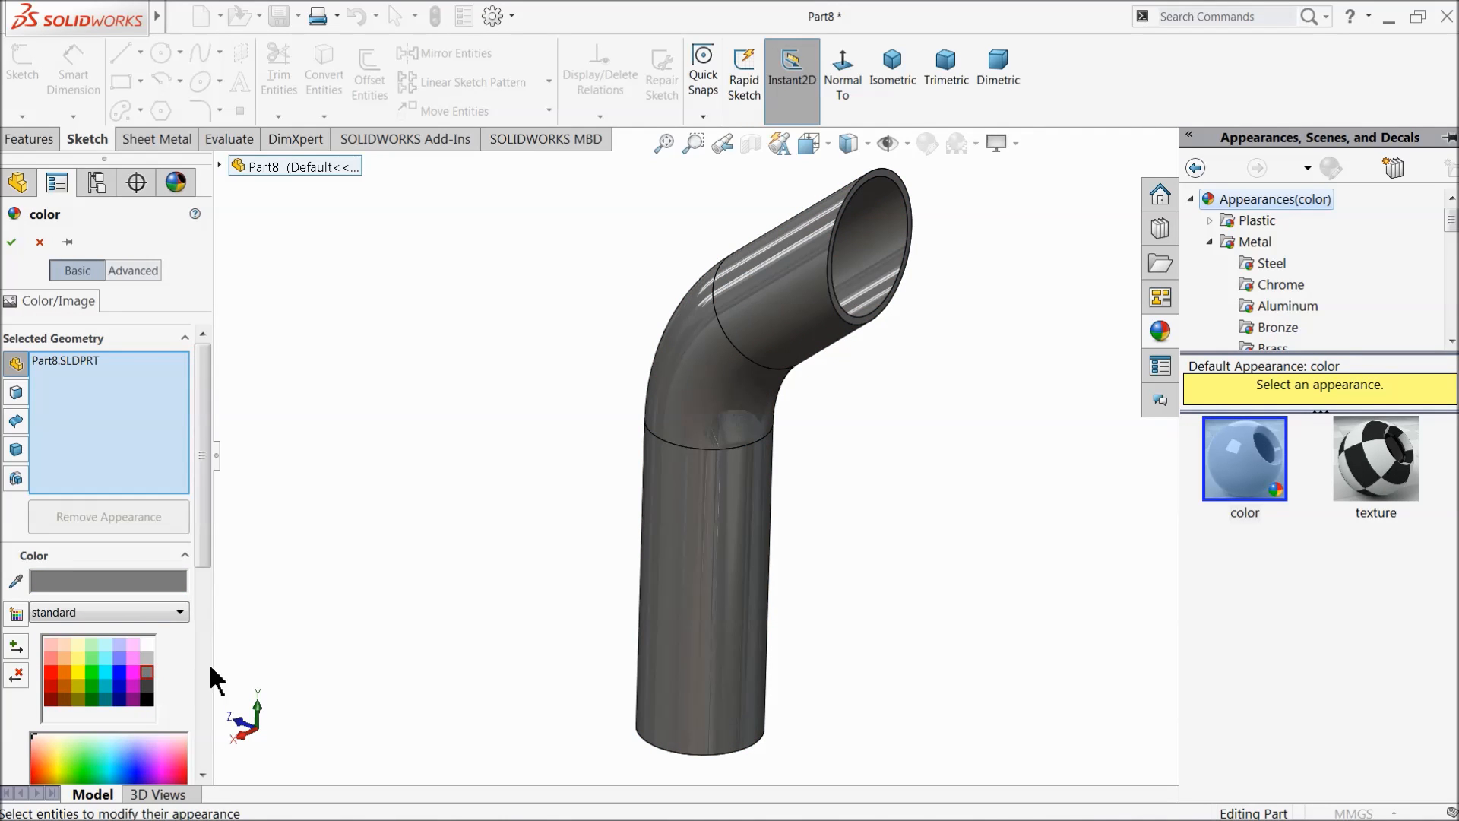
left_click(11, 242)
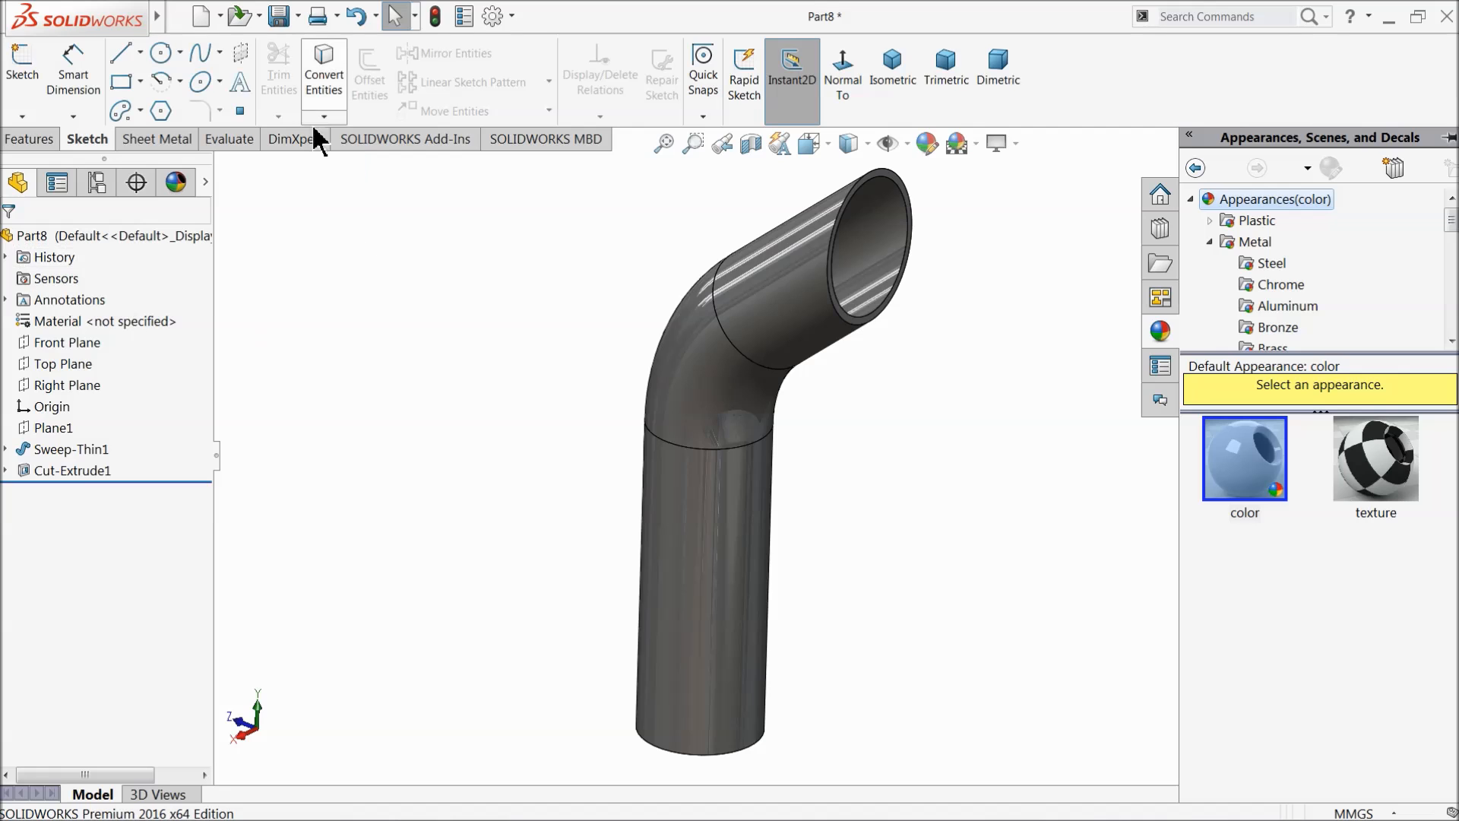
Step: Save the part as "16.exhaust pipe" in the BobCat folder
left_click(280, 15)
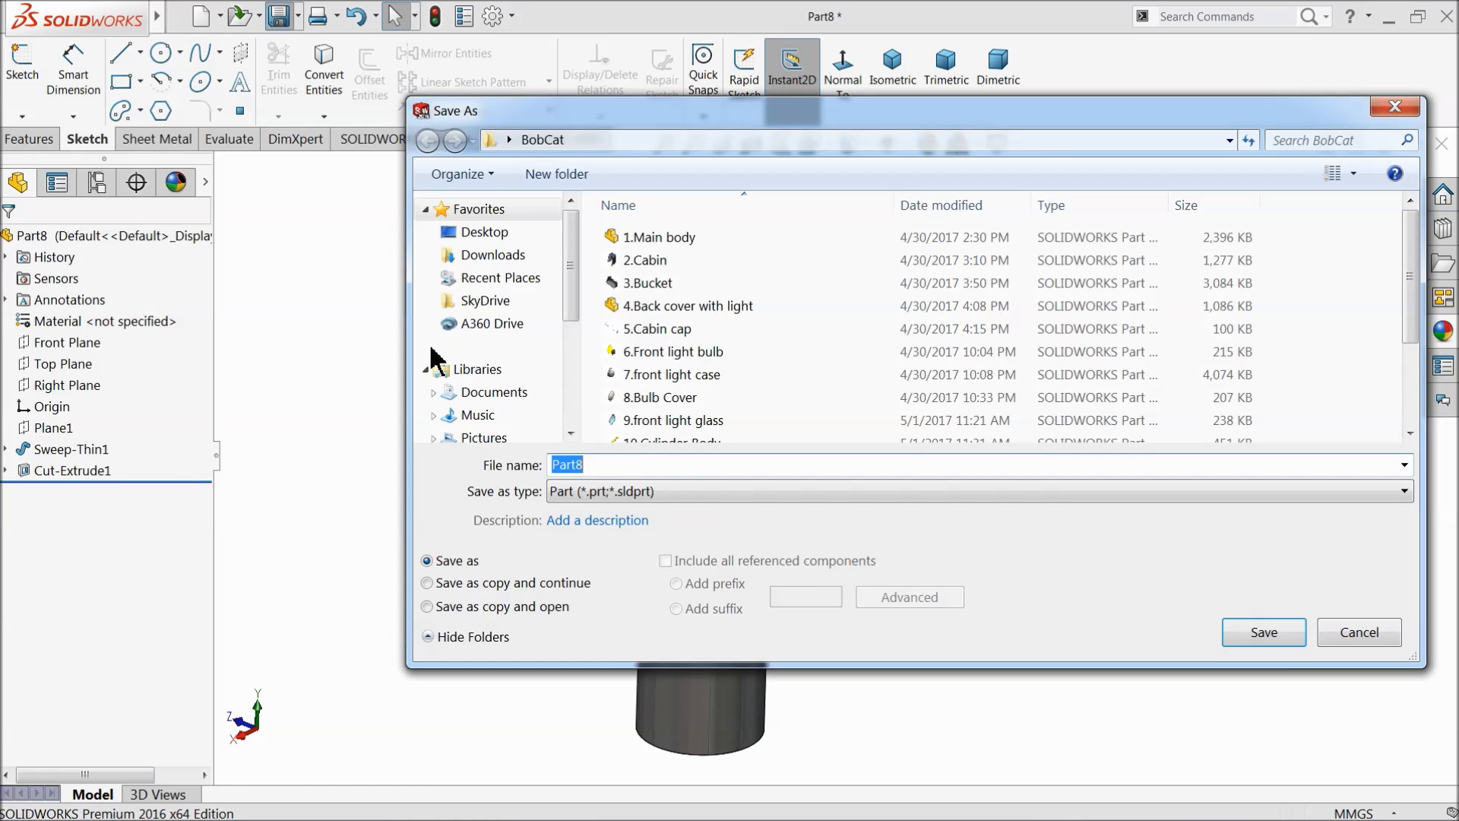
left_click_drag(1408, 318, 1404, 425)
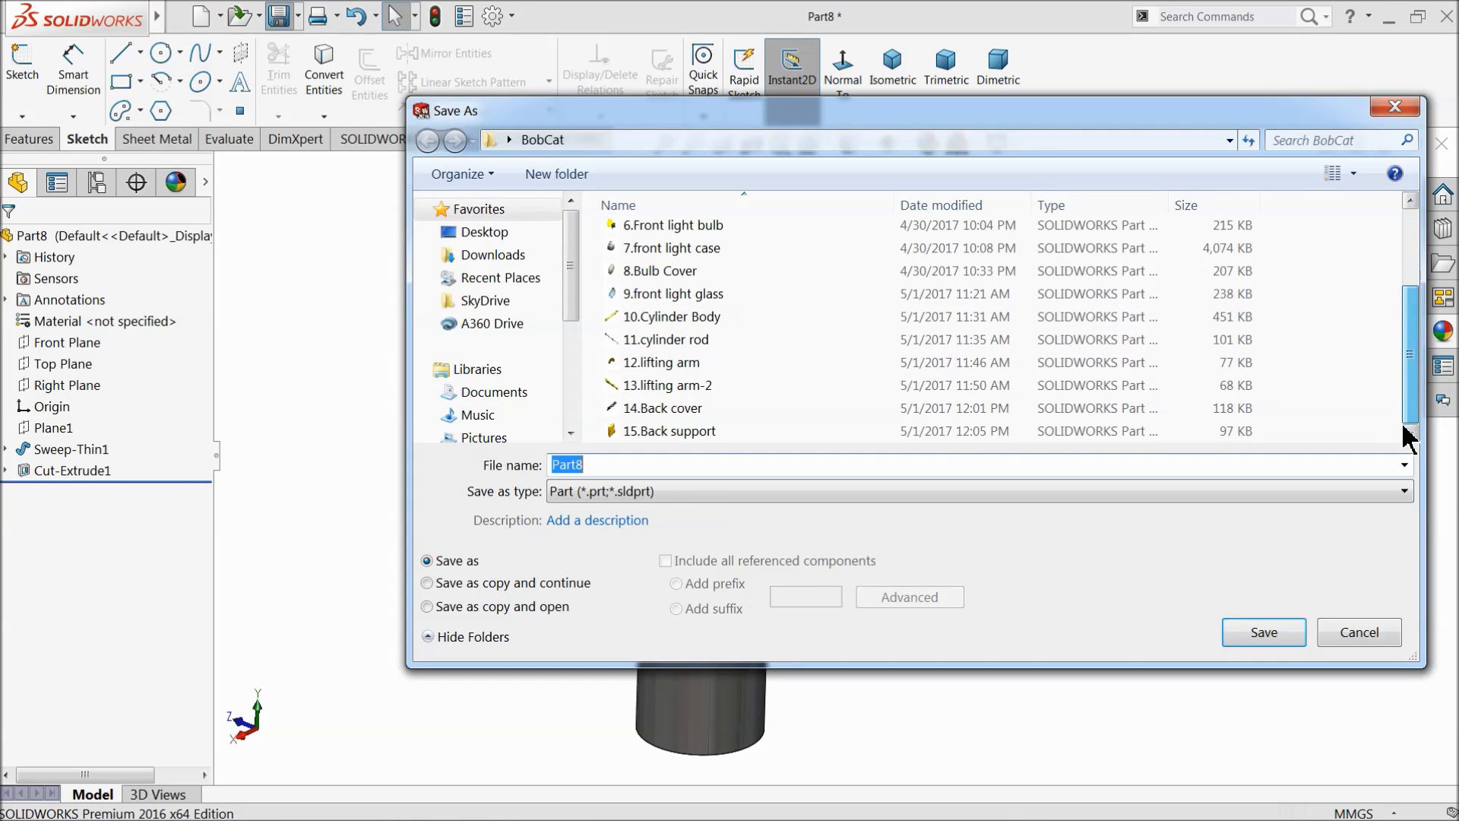
type("16.exhaust pipe")
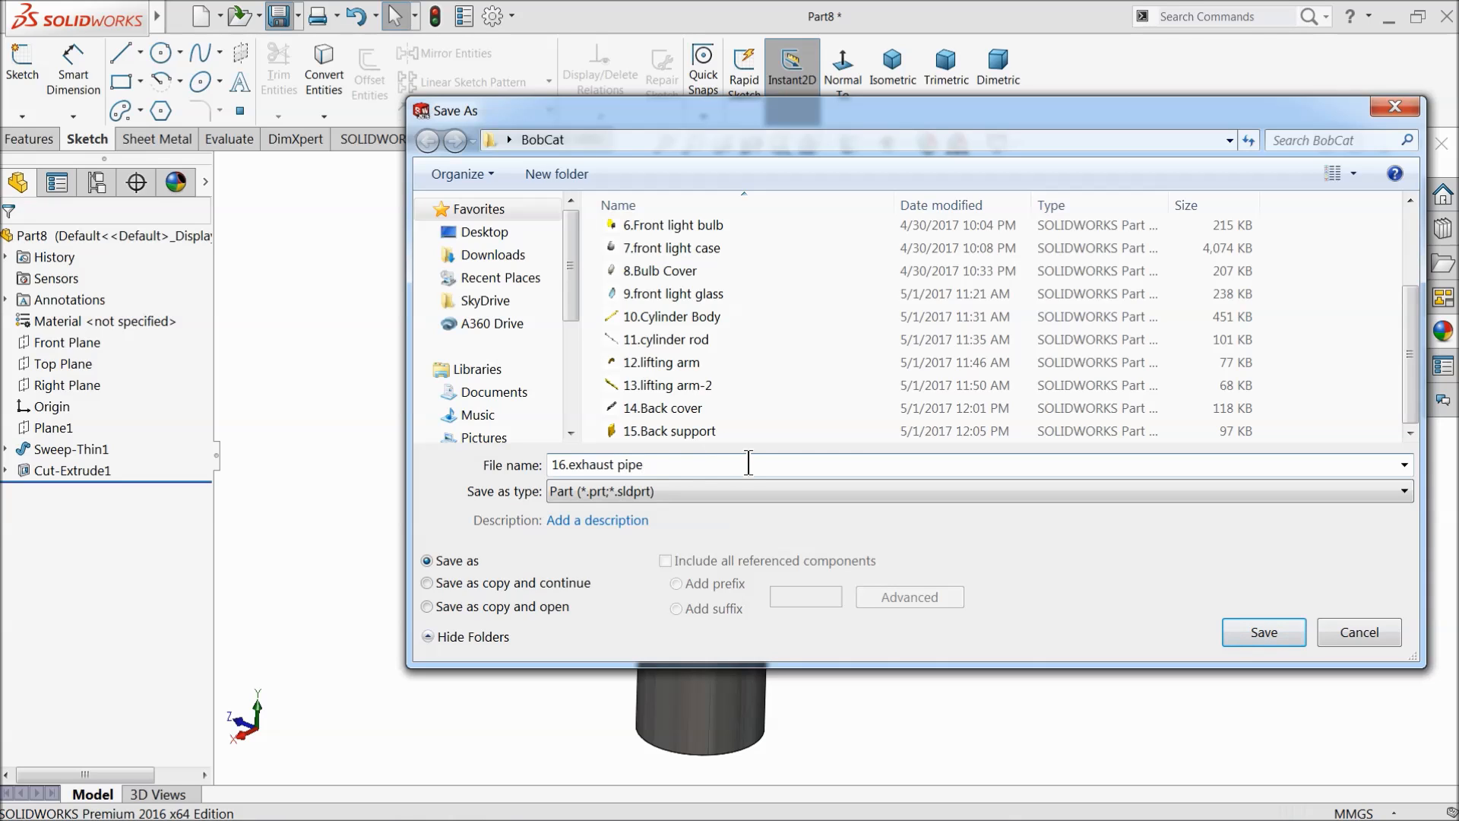
left_click(1241, 631)
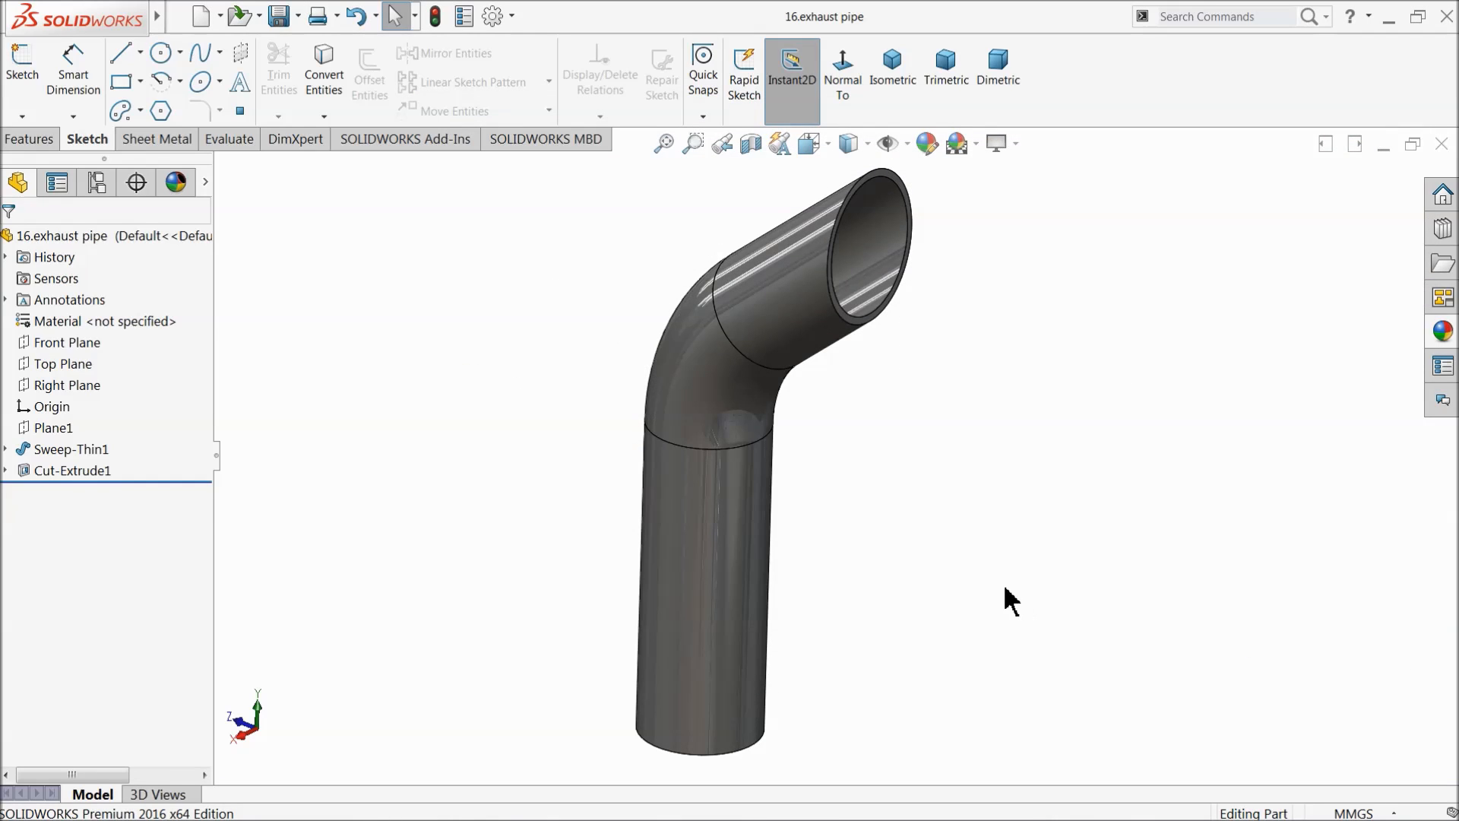
middle_click_drag(931, 558, 922, 527)
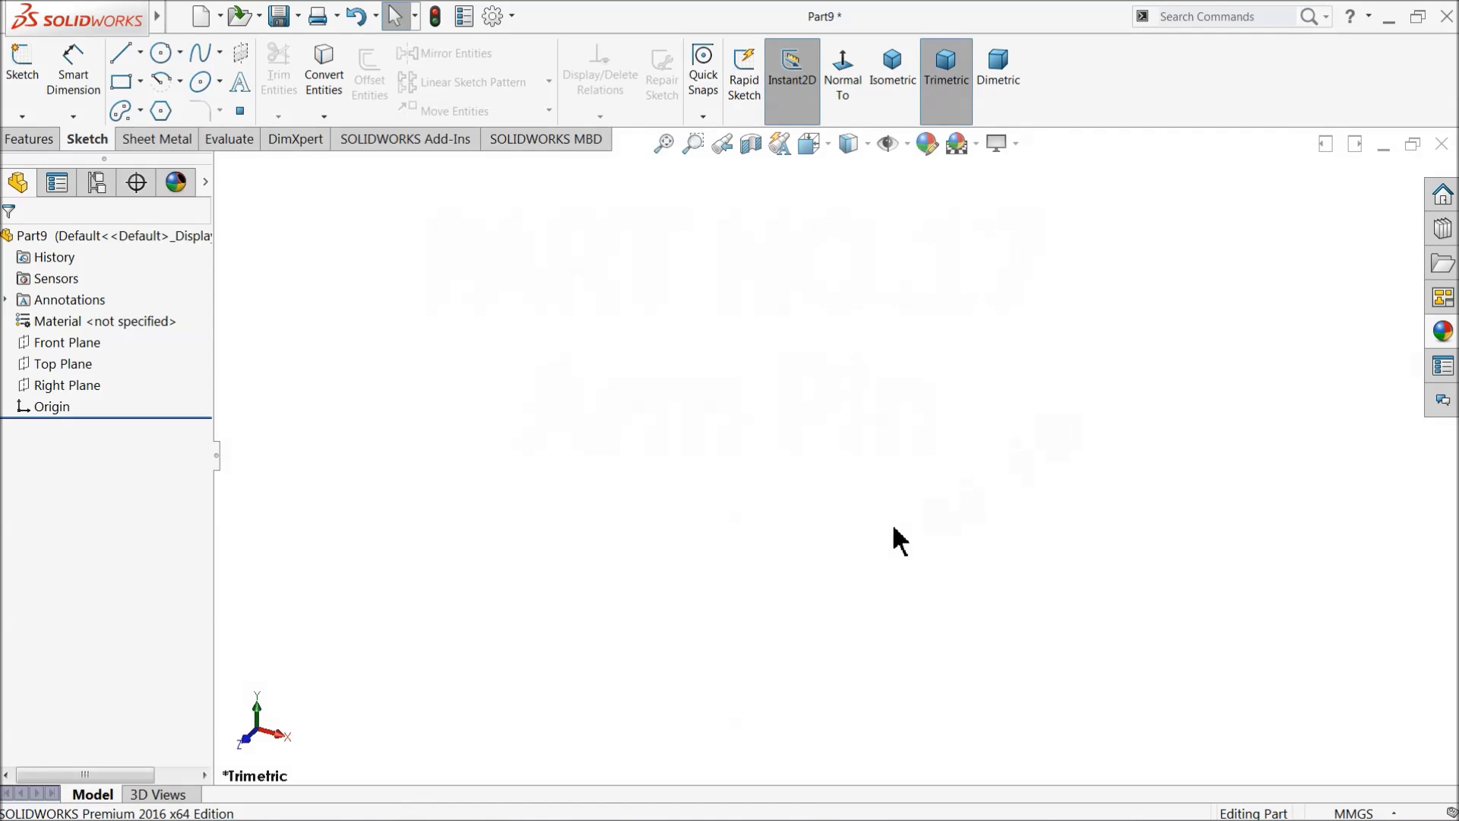
Step: On the Front Plane, sketch a closed stepped profile from the origin, about 169 mm long and 58 mm high, with a raised flange at each end
left_click(38, 343)
left_click(45, 323)
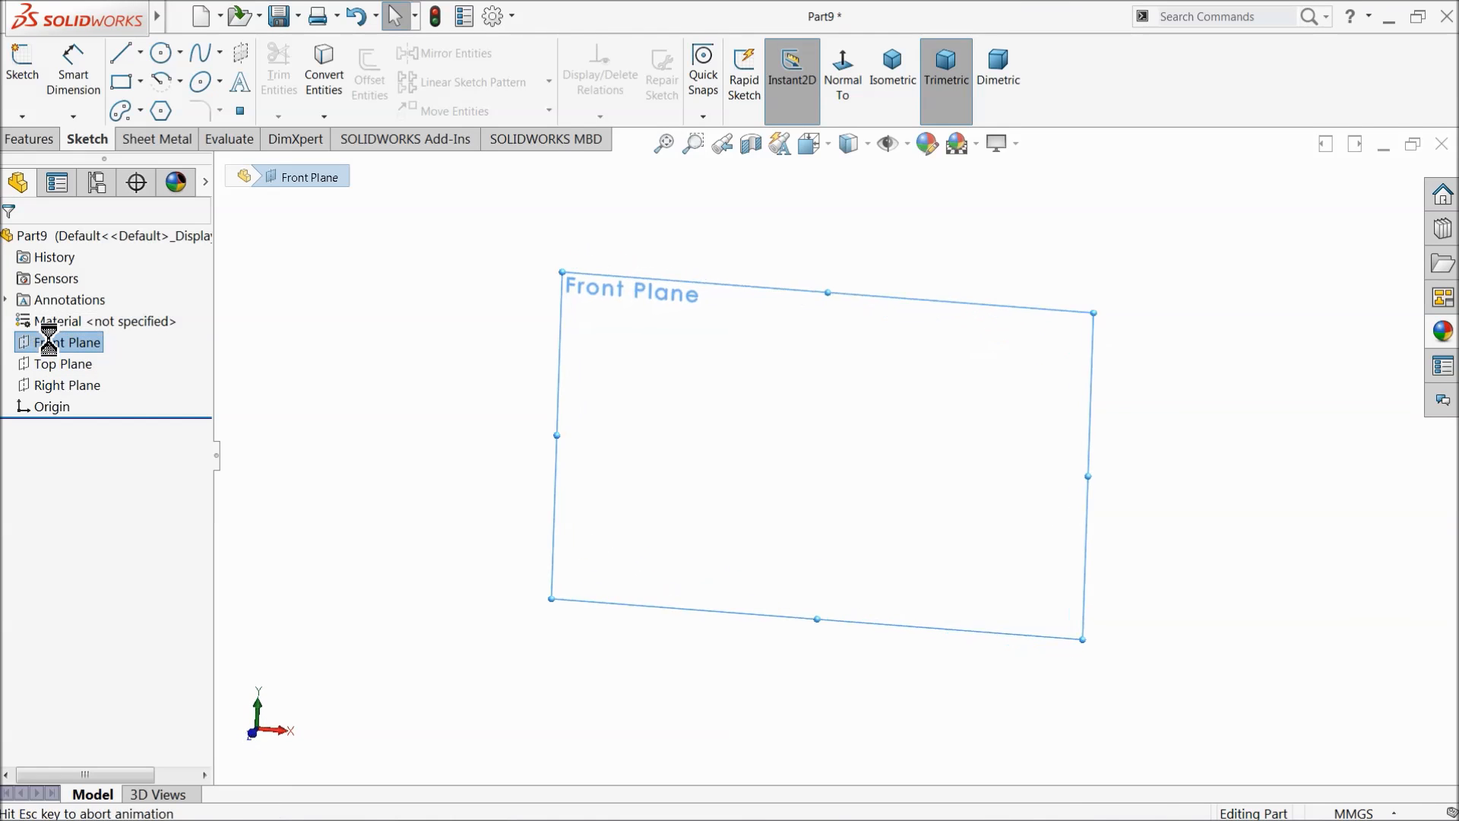
left_click(120, 55)
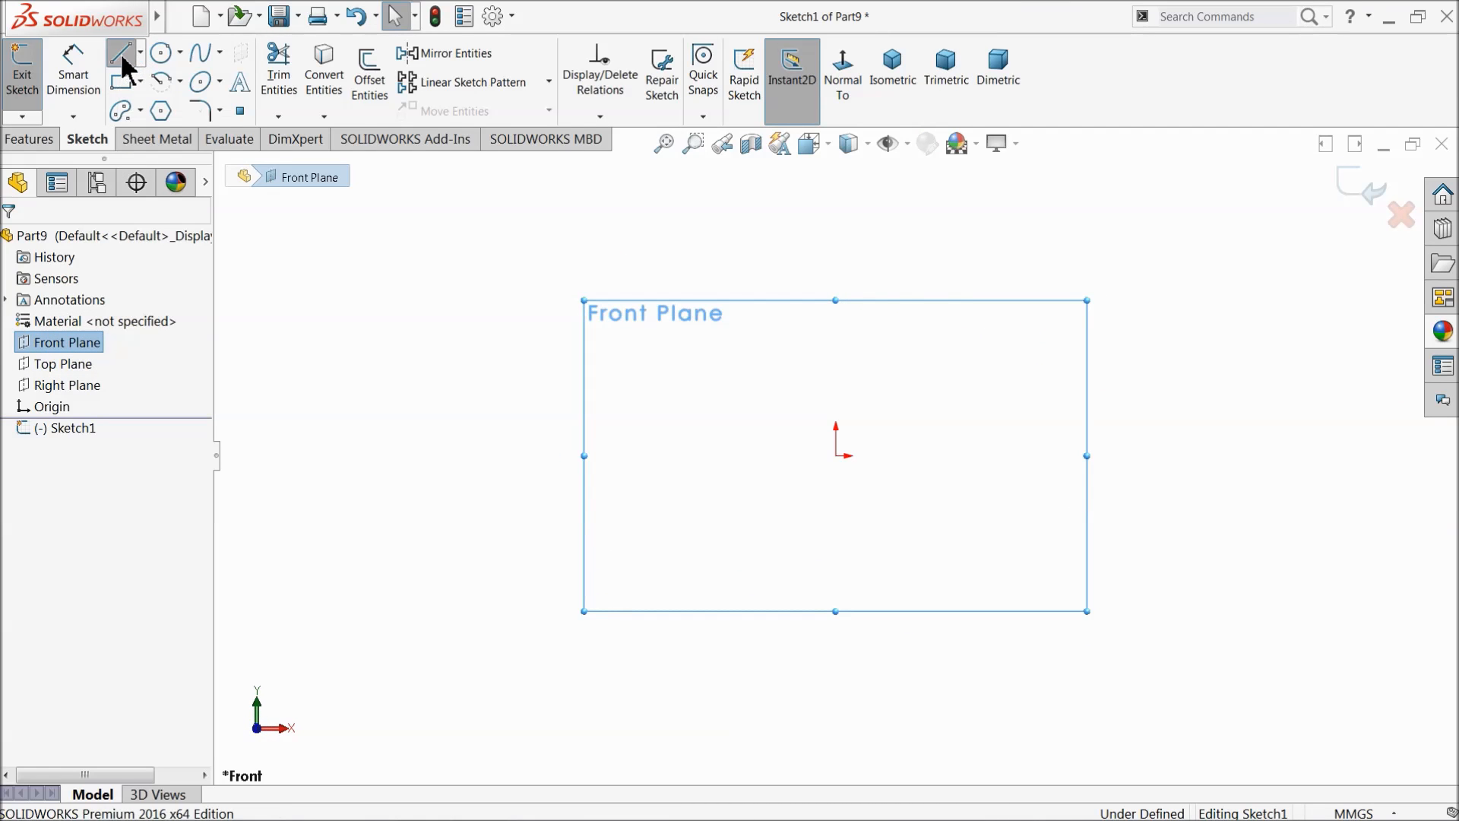
left_click(837, 456)
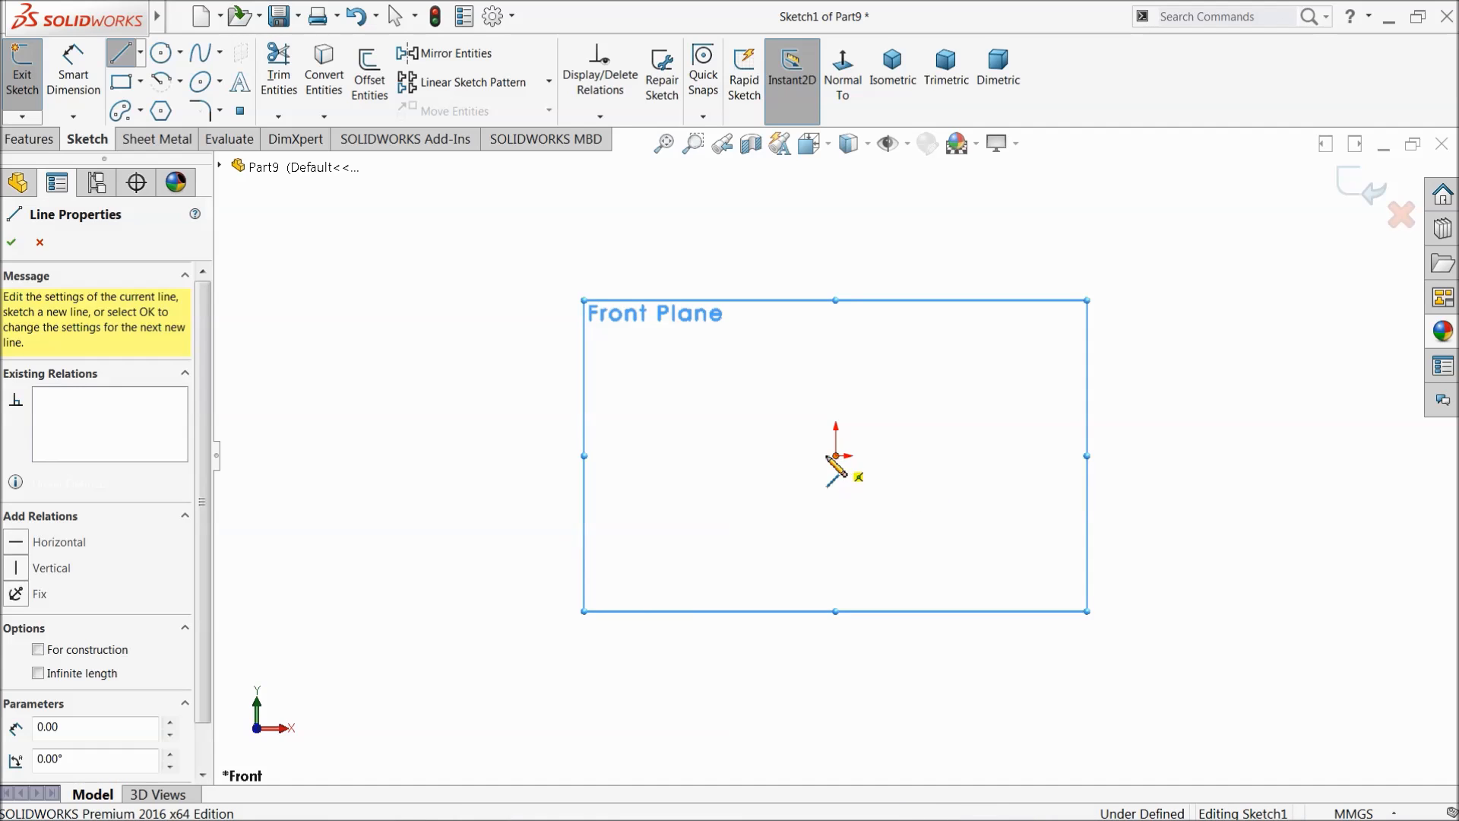
left_click(357, 456)
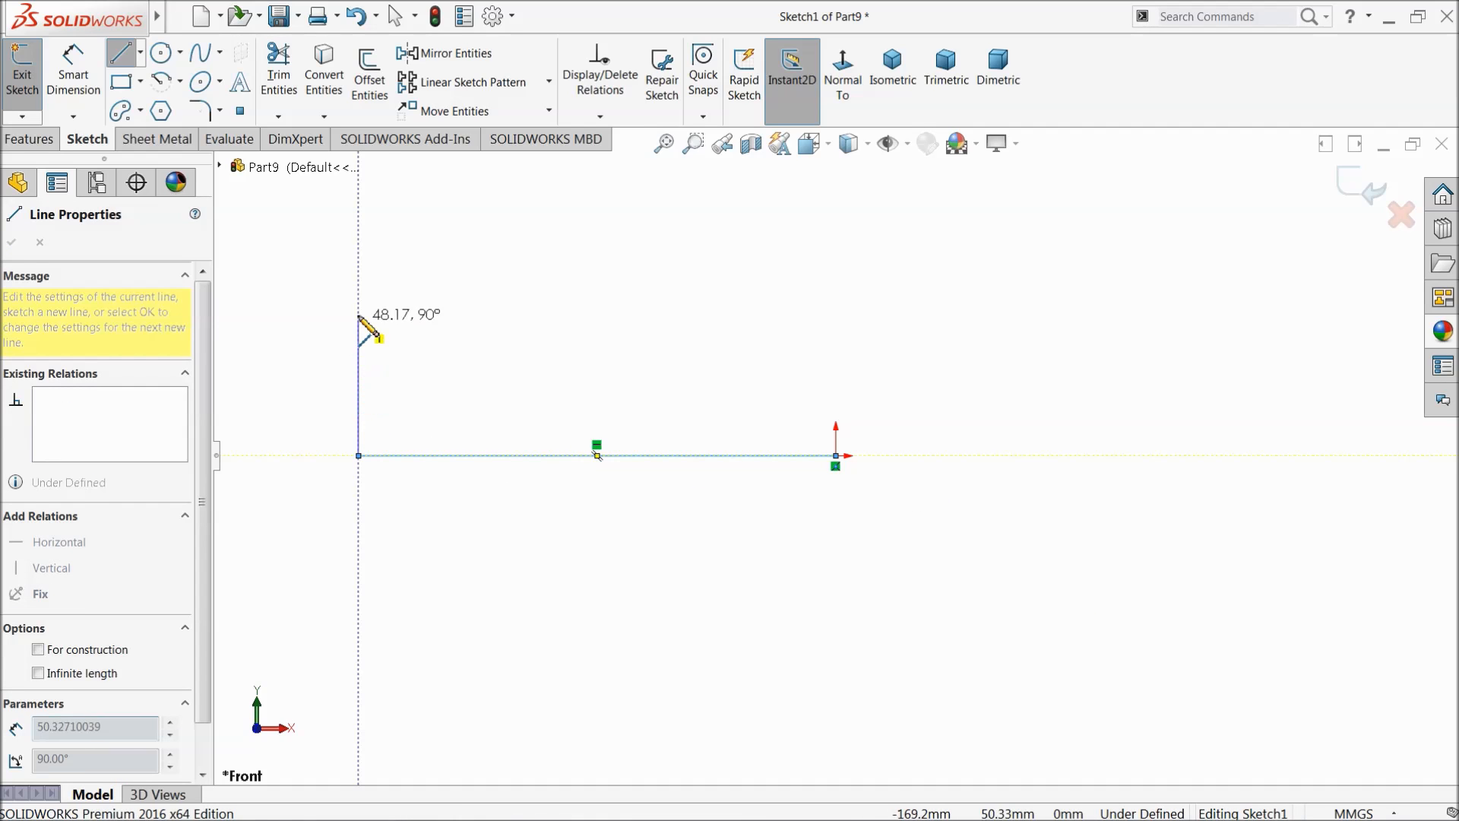
left_click(392, 291)
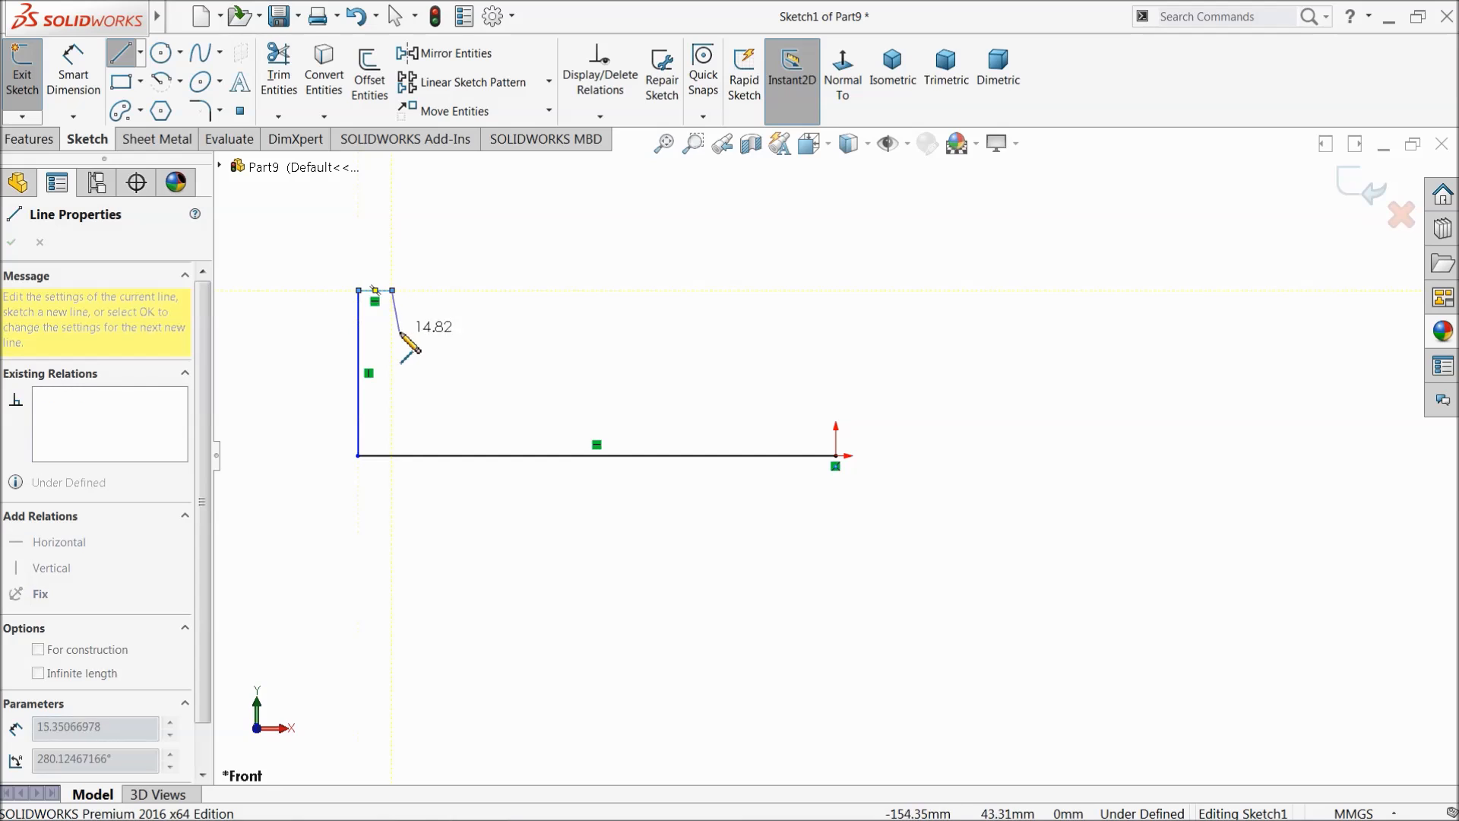
left_click(392, 336)
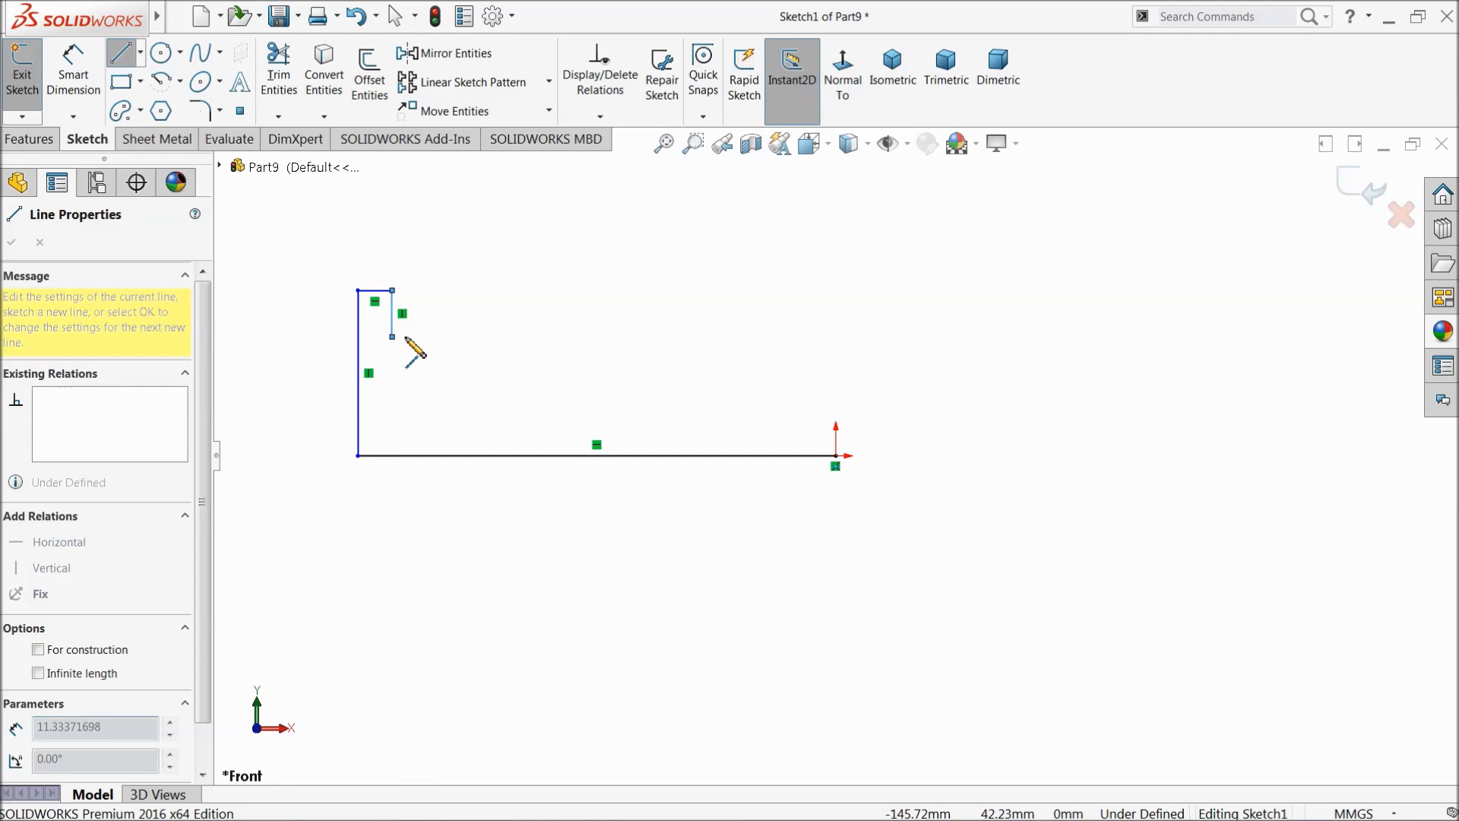
left_click(763, 336)
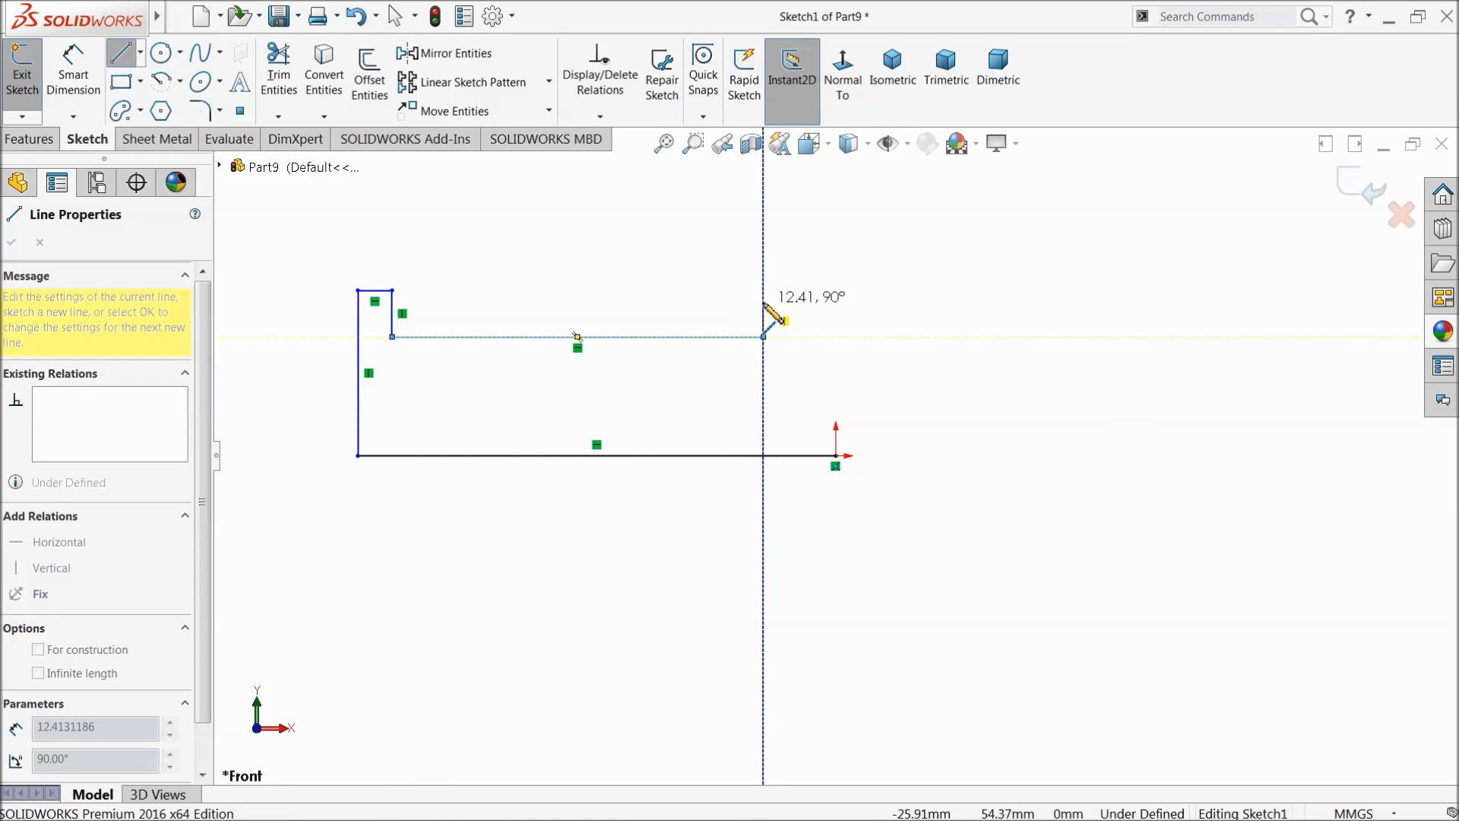
left_click(763, 290)
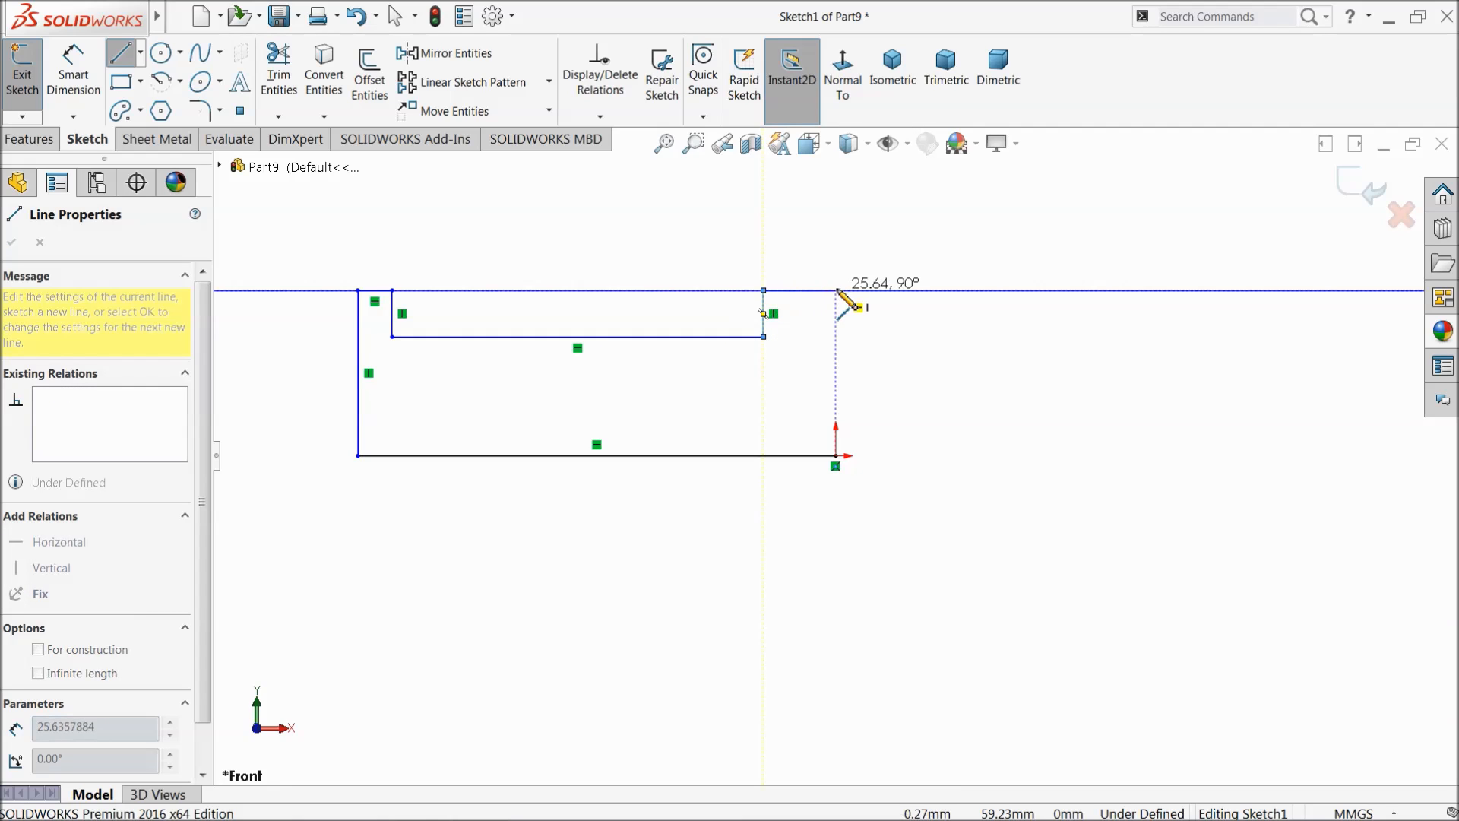
left_click(836, 290)
left_click(836, 455)
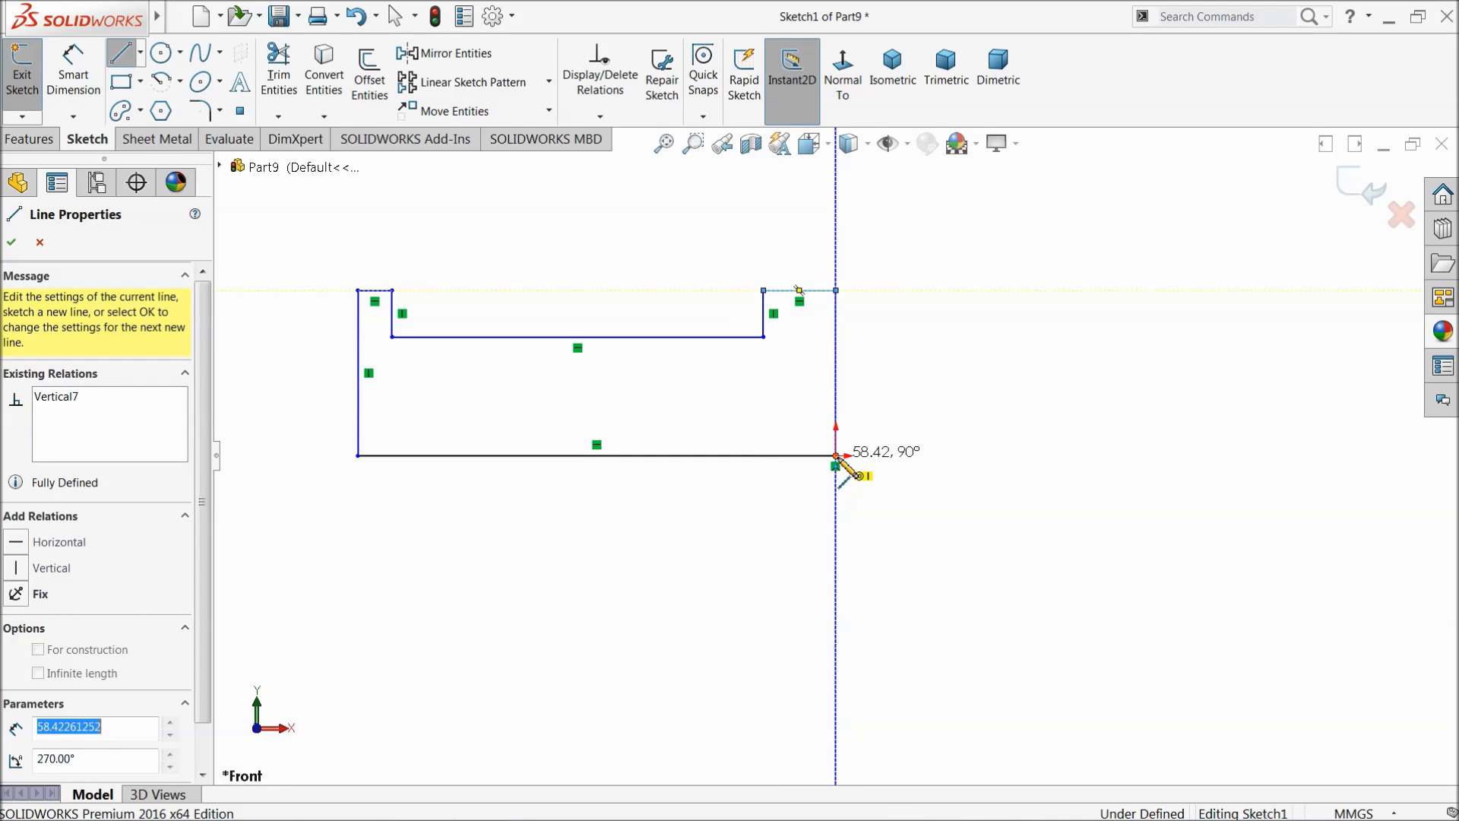
right_click(939, 348)
left_click(979, 345)
key("f")
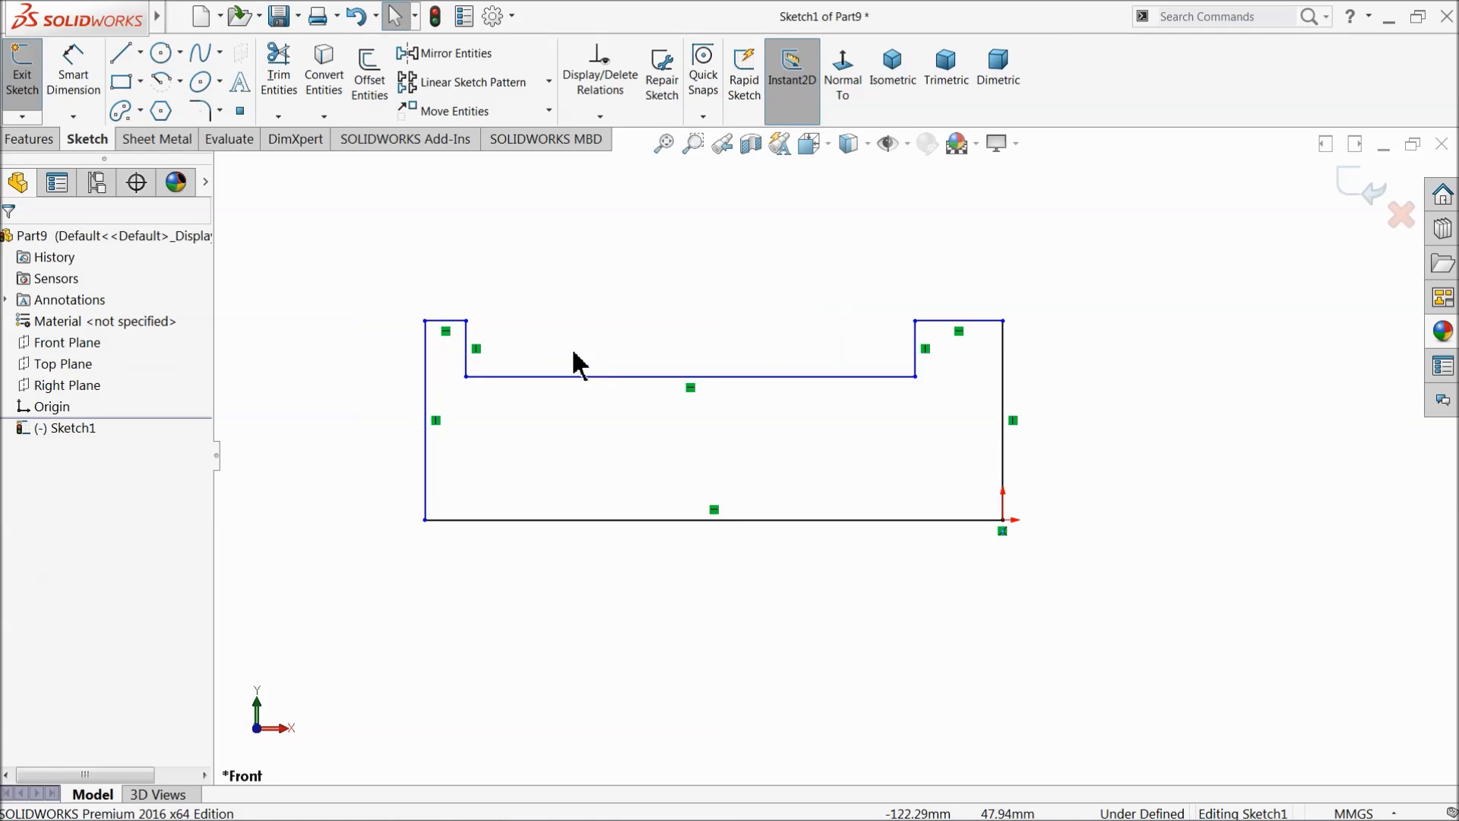
Step: Dimension the recessed horizontal line between the two flanges to 100 mm
left_click(73, 76)
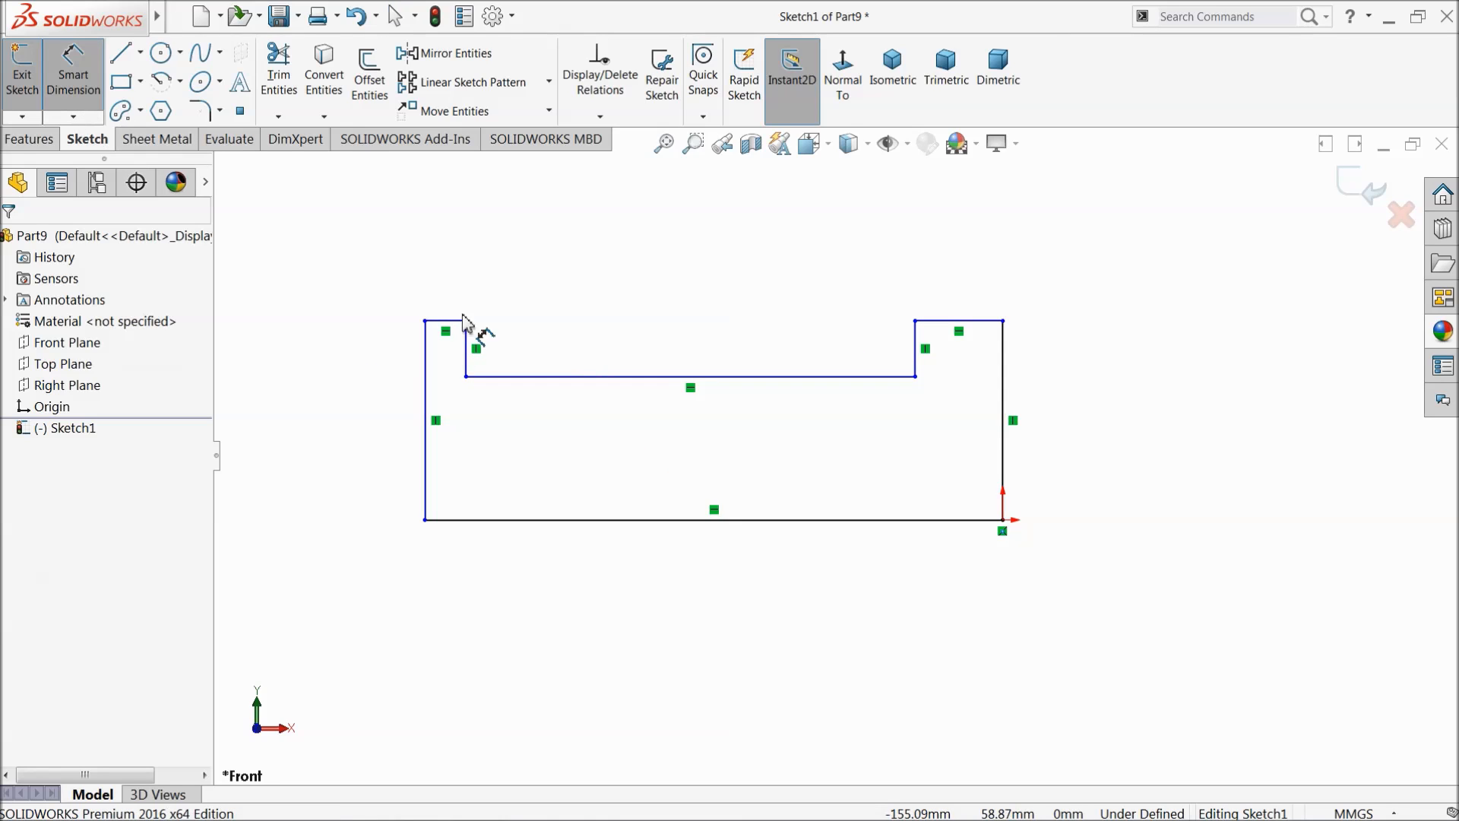
left_click(642, 378)
left_click(670, 298)
type("100")
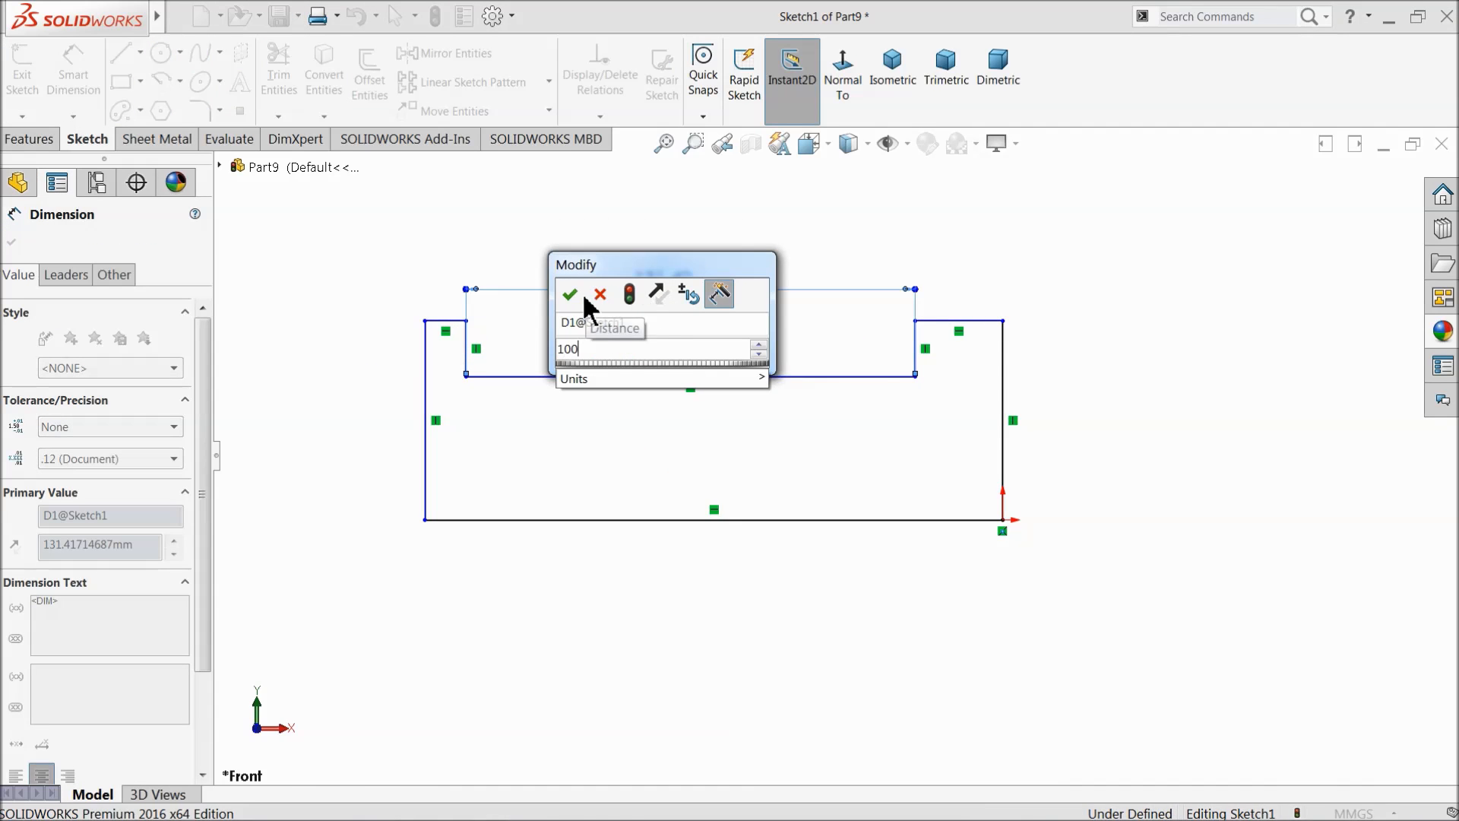
left_click(570, 295)
Step: Dimension the top lines of both end flanges to a width of 10 mm each
left_click(446, 321)
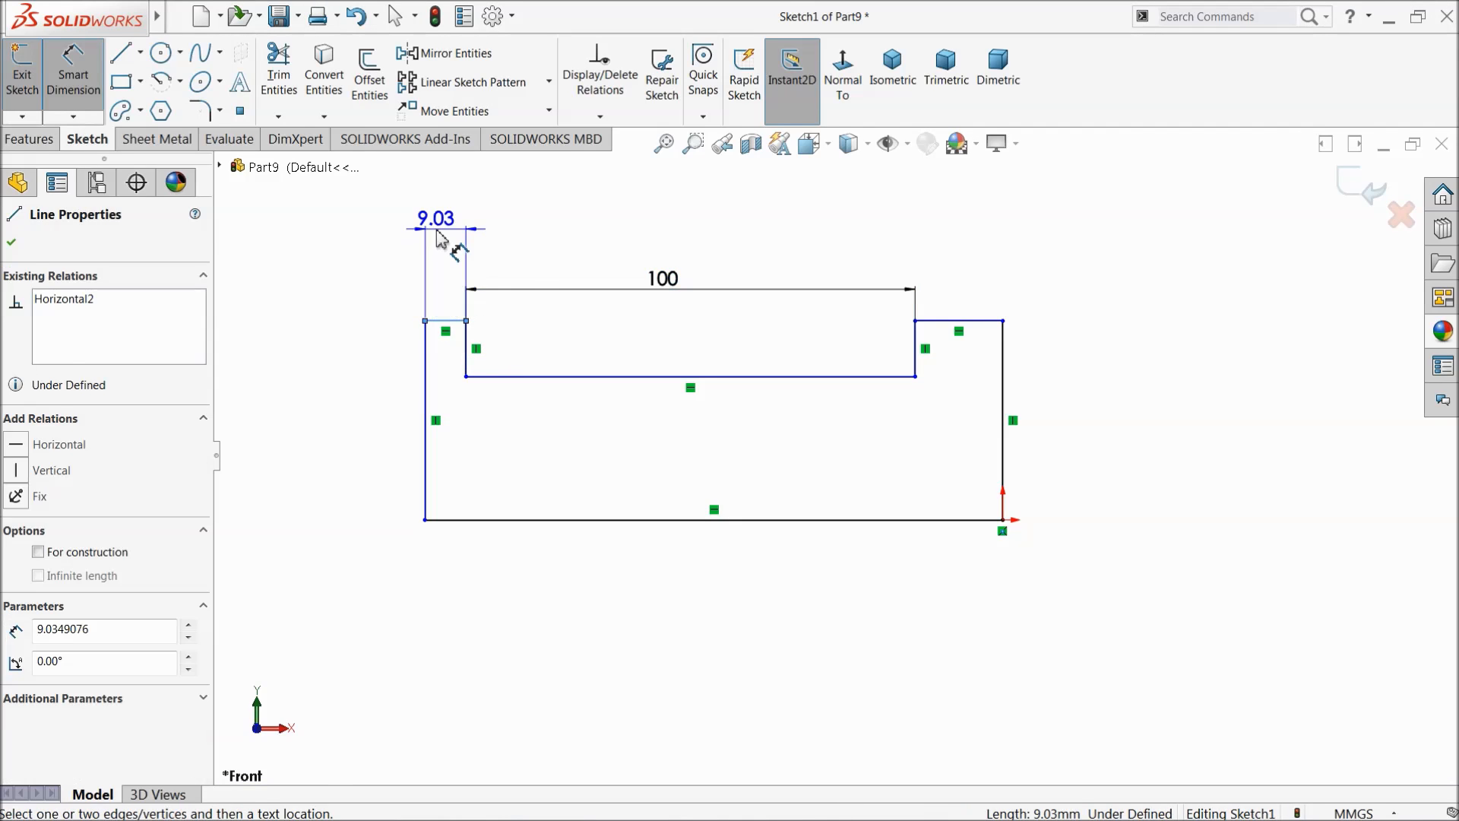
left_click(443, 247)
type("10.00mm")
left_click(343, 233)
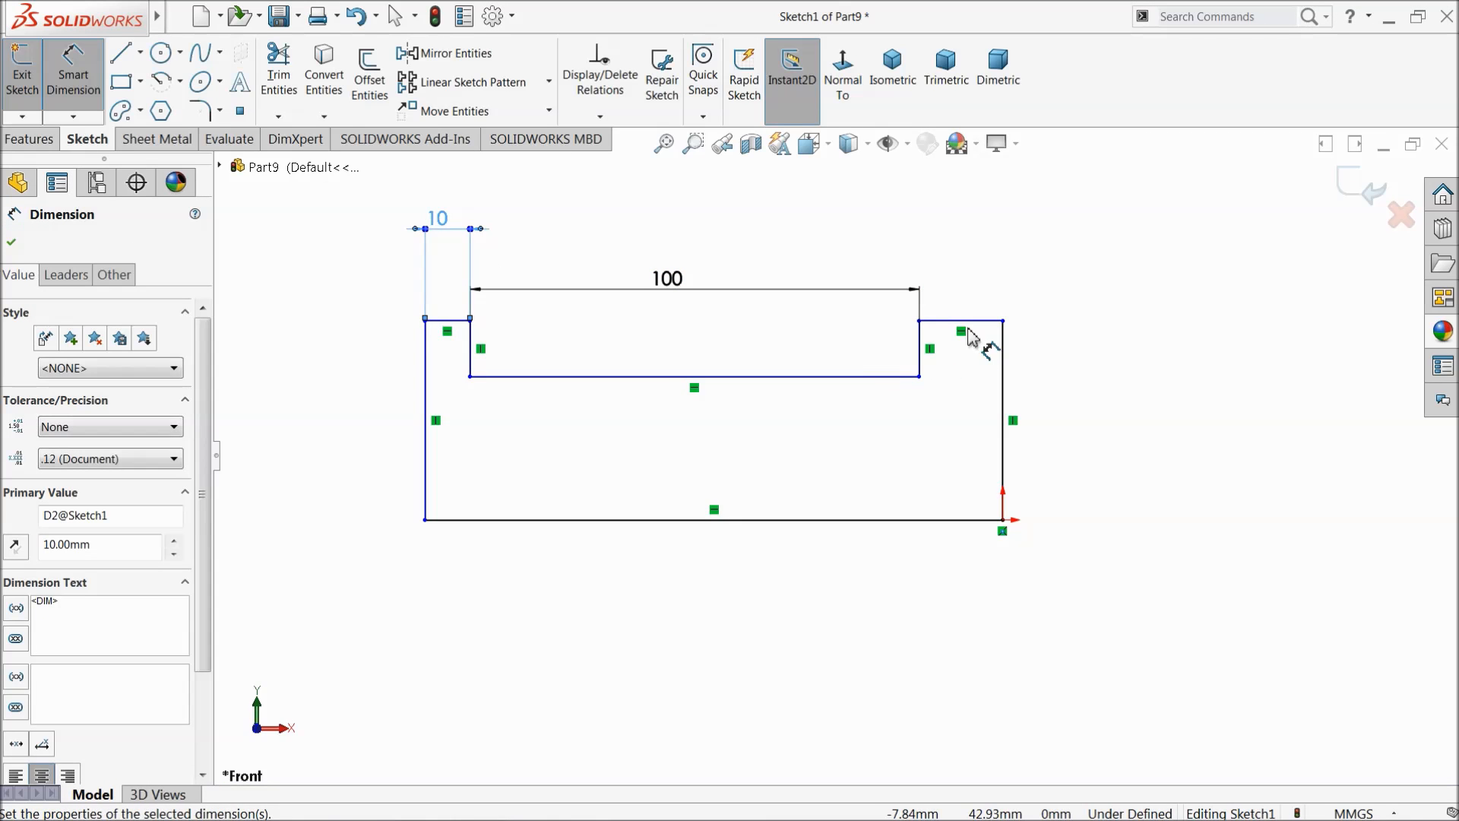
left_click(976, 320)
left_click(959, 280)
type("10")
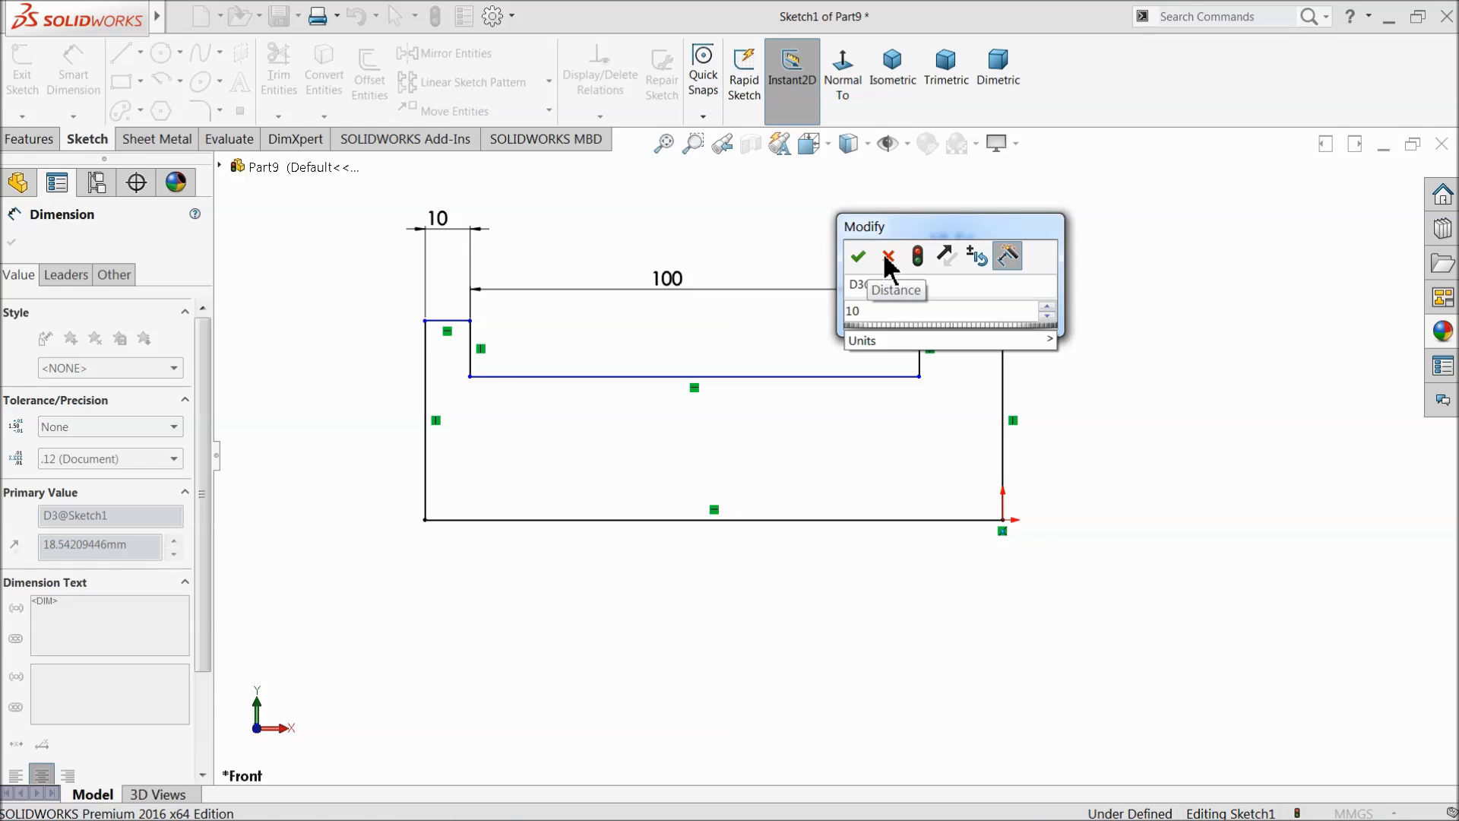
left_click(858, 258)
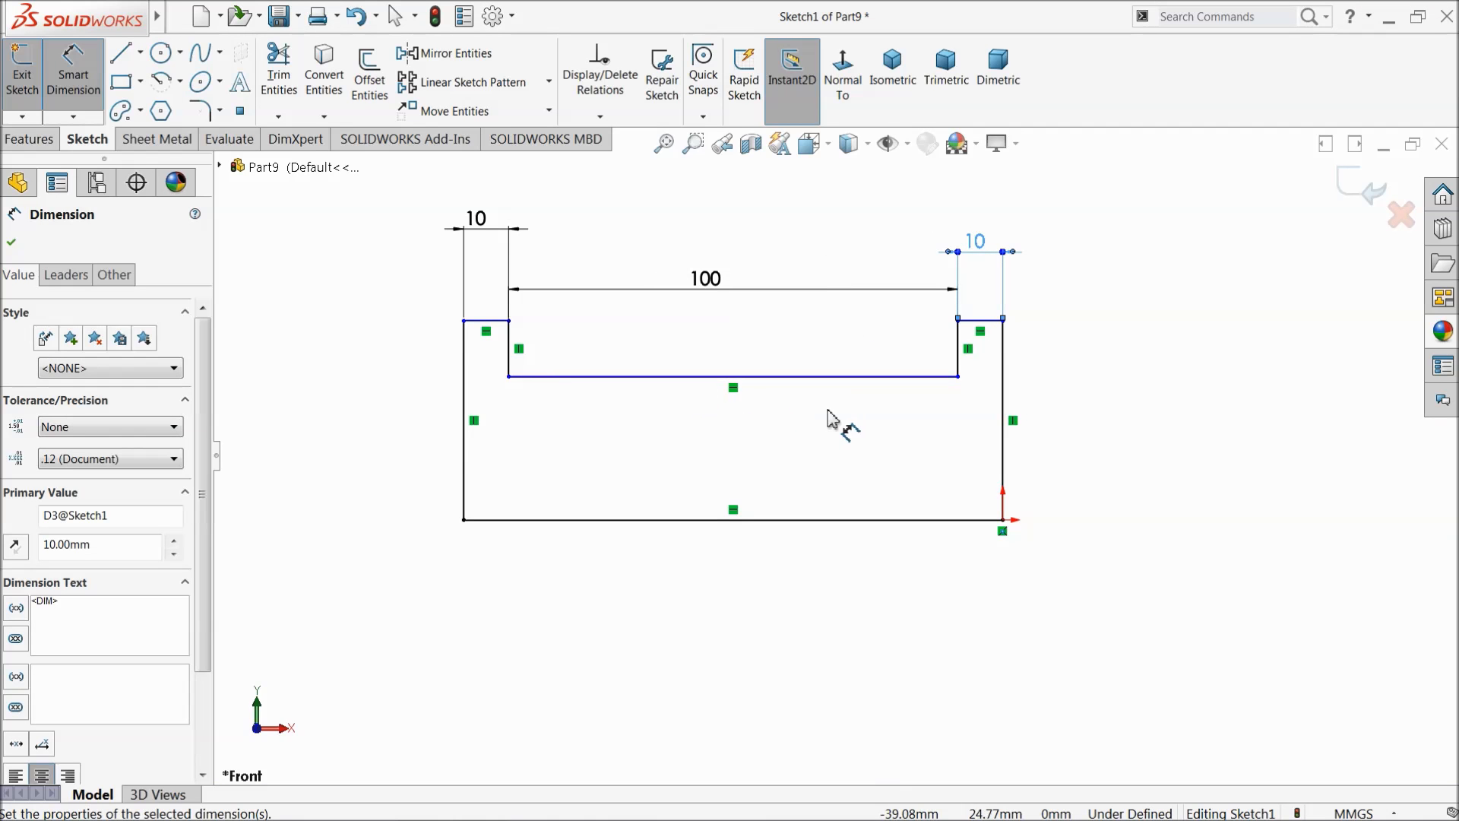
Step: Set the distance between the recessed line and the profile's base line to 15 mm
left_click(847, 377)
left_click(855, 520)
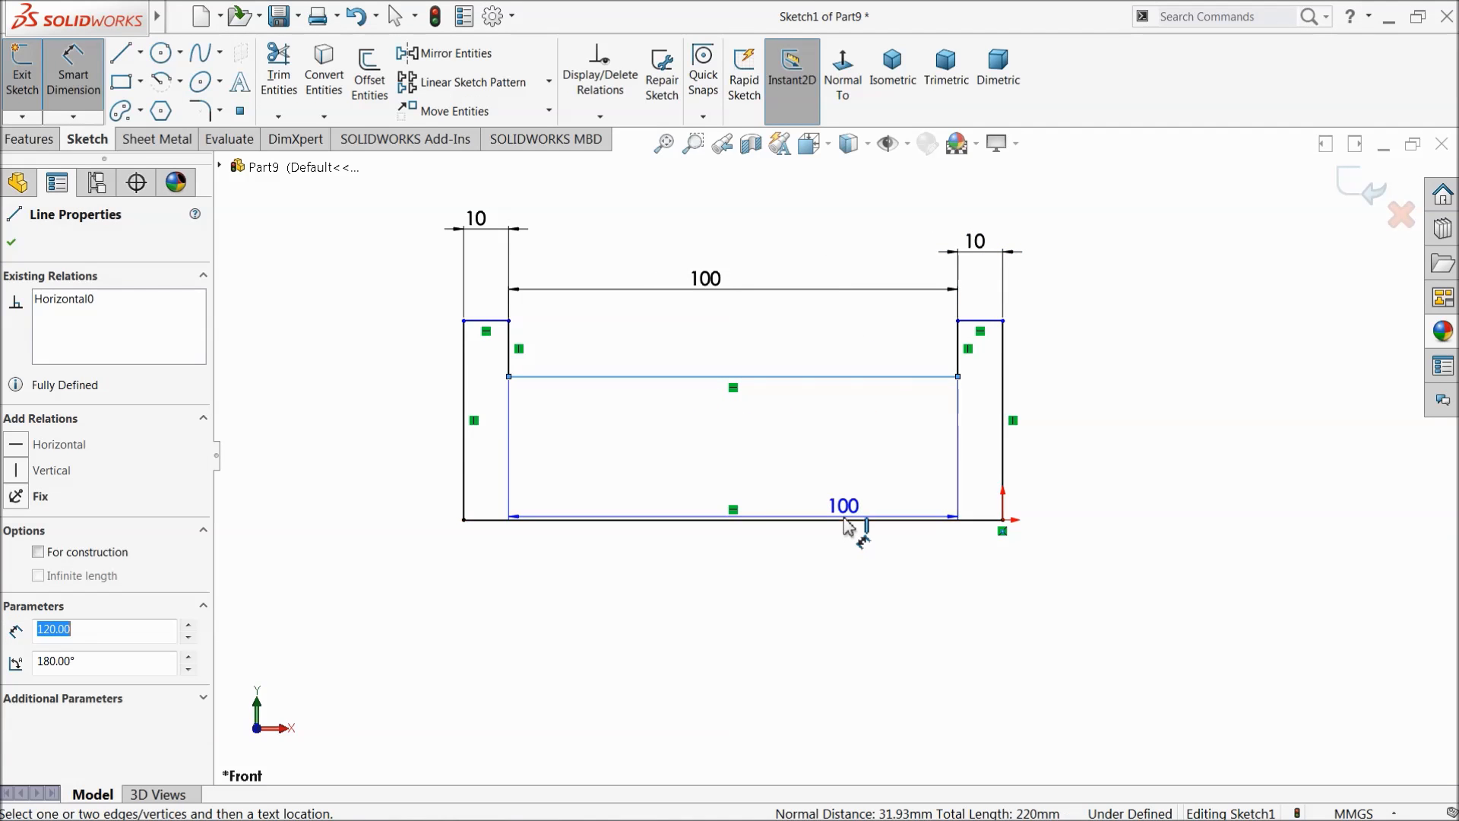
left_click(1099, 475)
type("1")
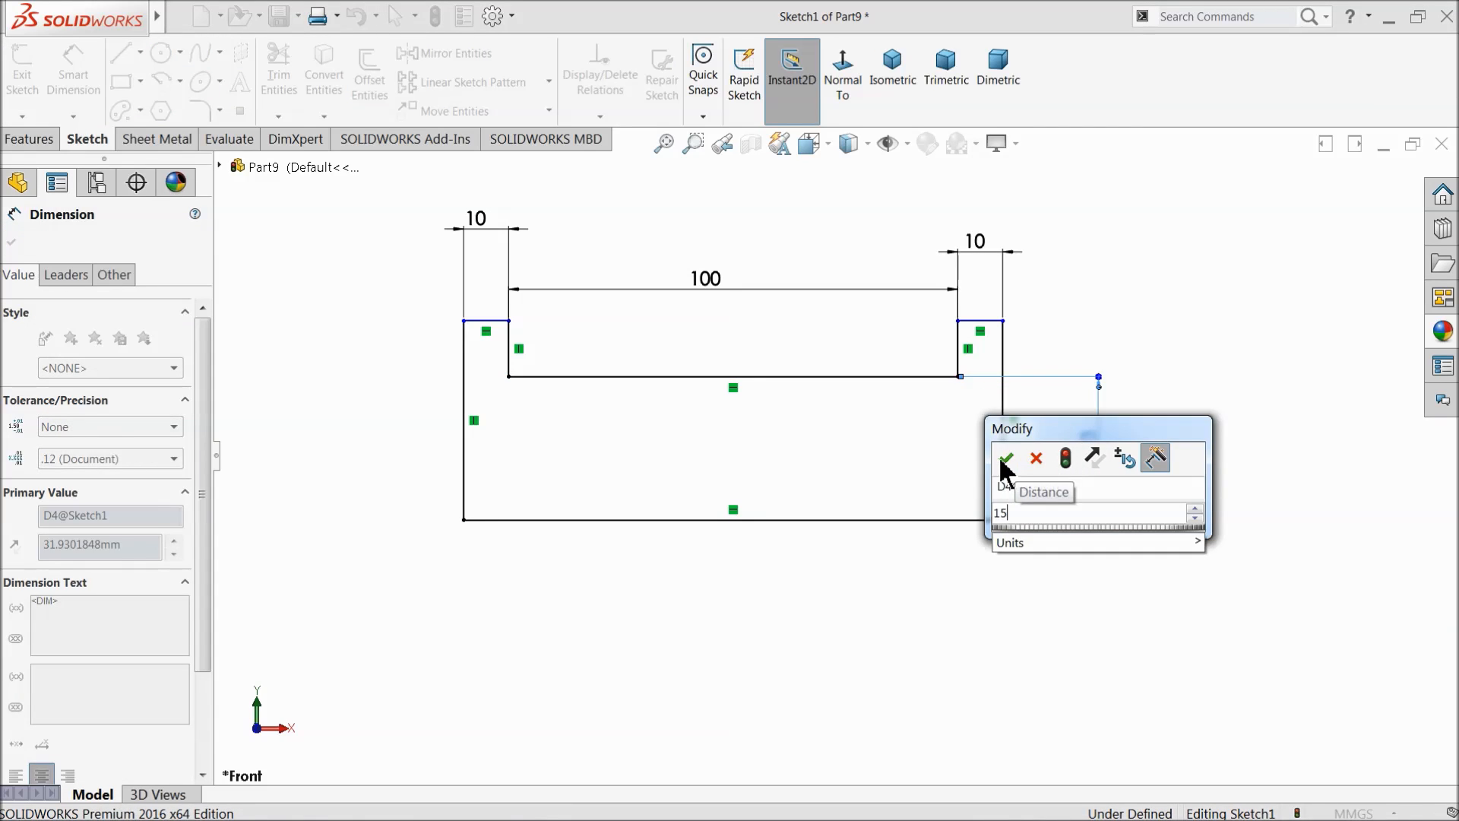
type("5")
left_click(1004, 460)
Step: Set the height of the flange at the origin end to 25 mm above the base line
left_click(982, 321)
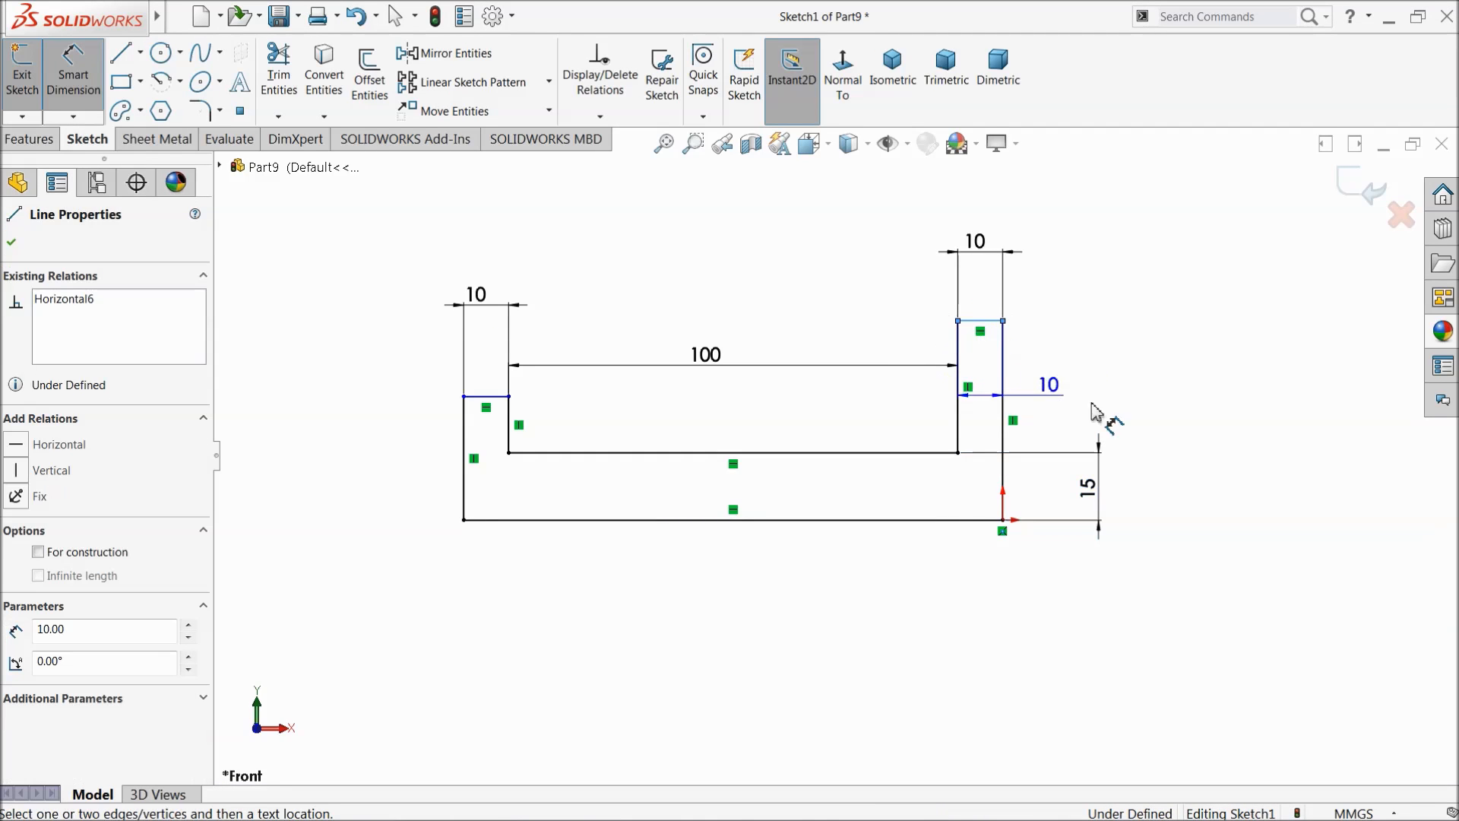
left_click(989, 522)
left_click(1178, 415)
type("25")
key("Return")
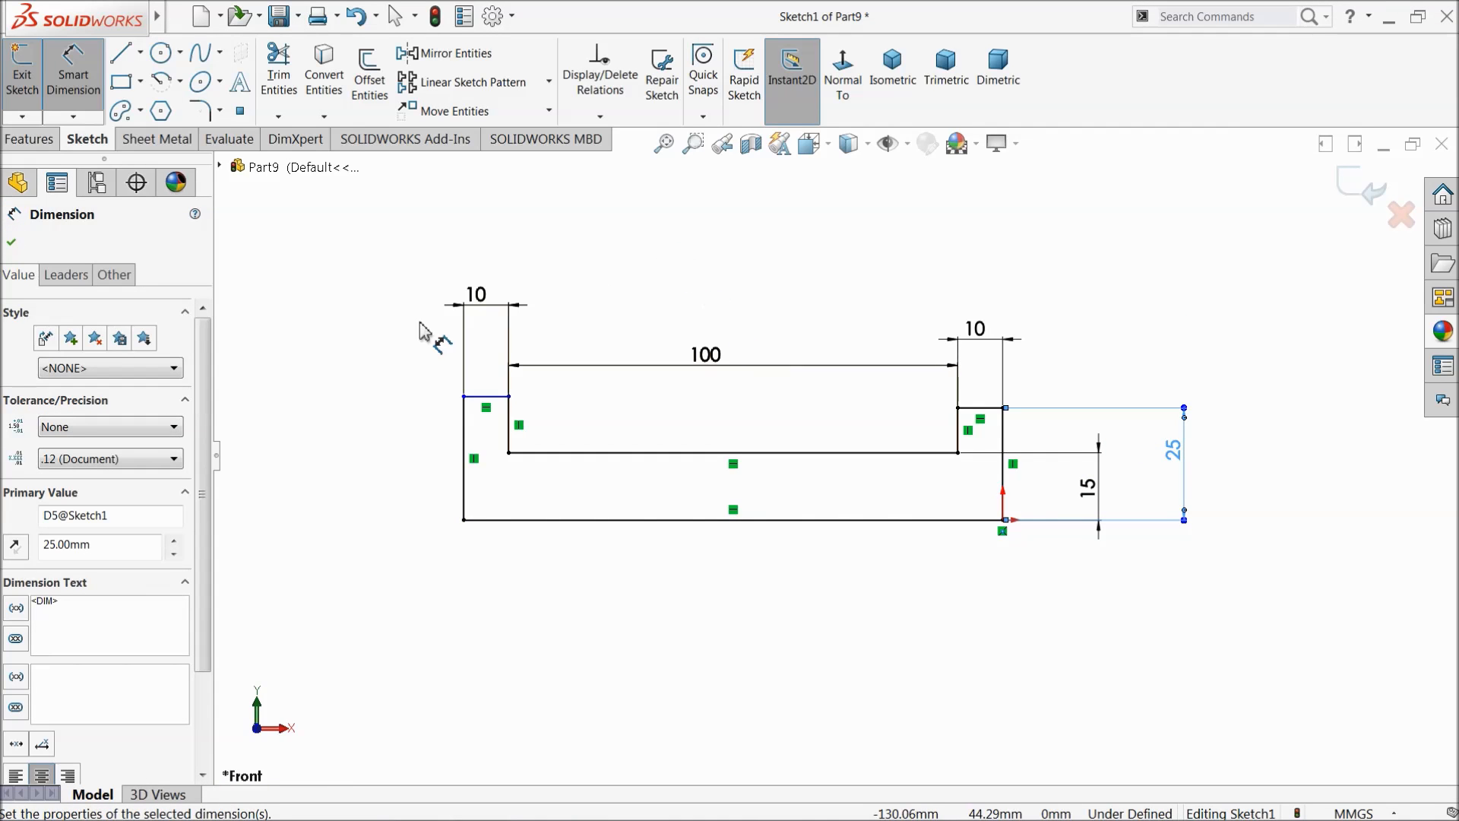
left_click(12, 242)
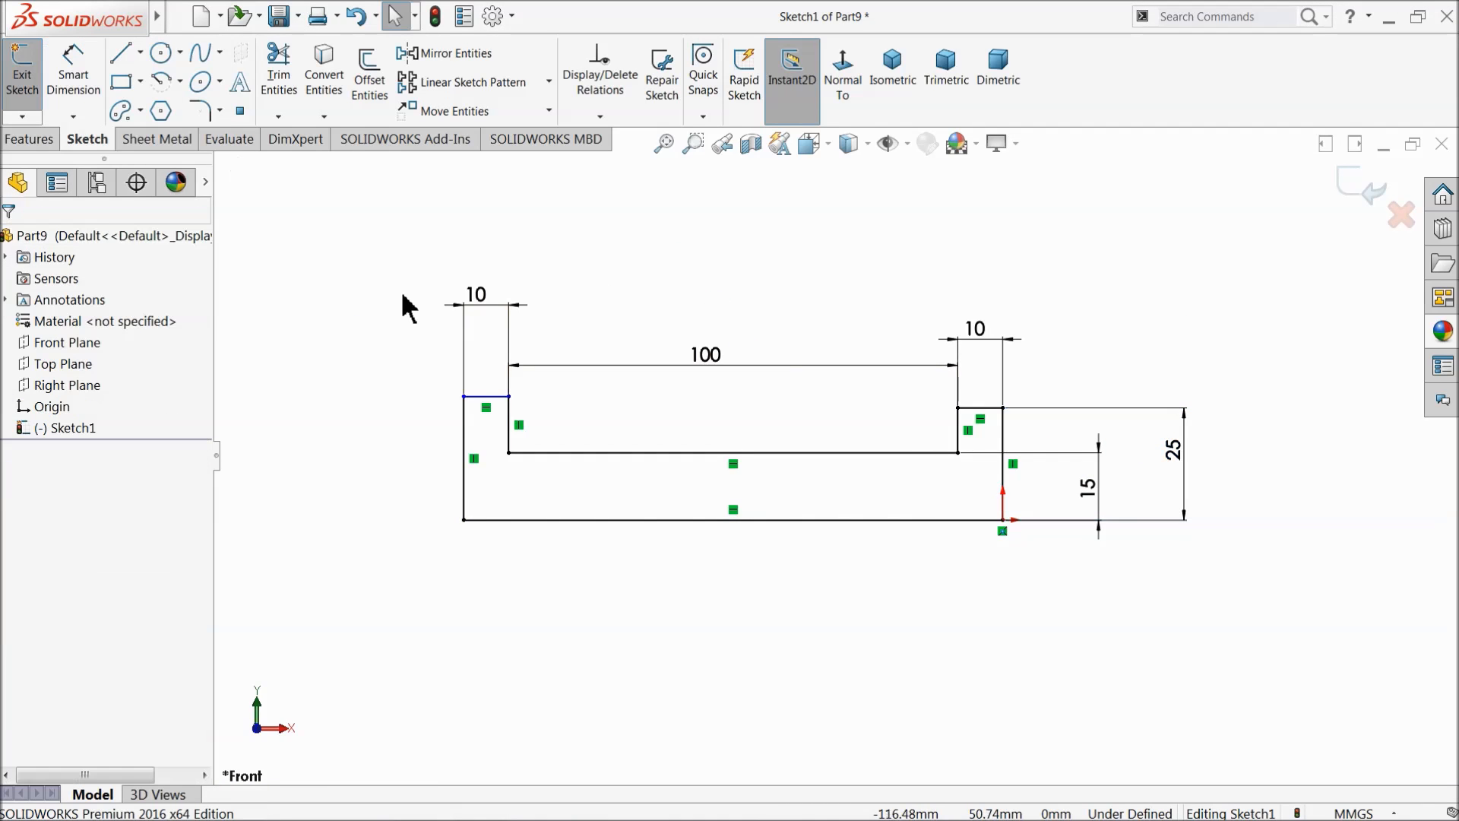
Step: Make the top lines of the two end flanges collinear
left_click(498, 396)
left_click(980, 411, "ctrl")
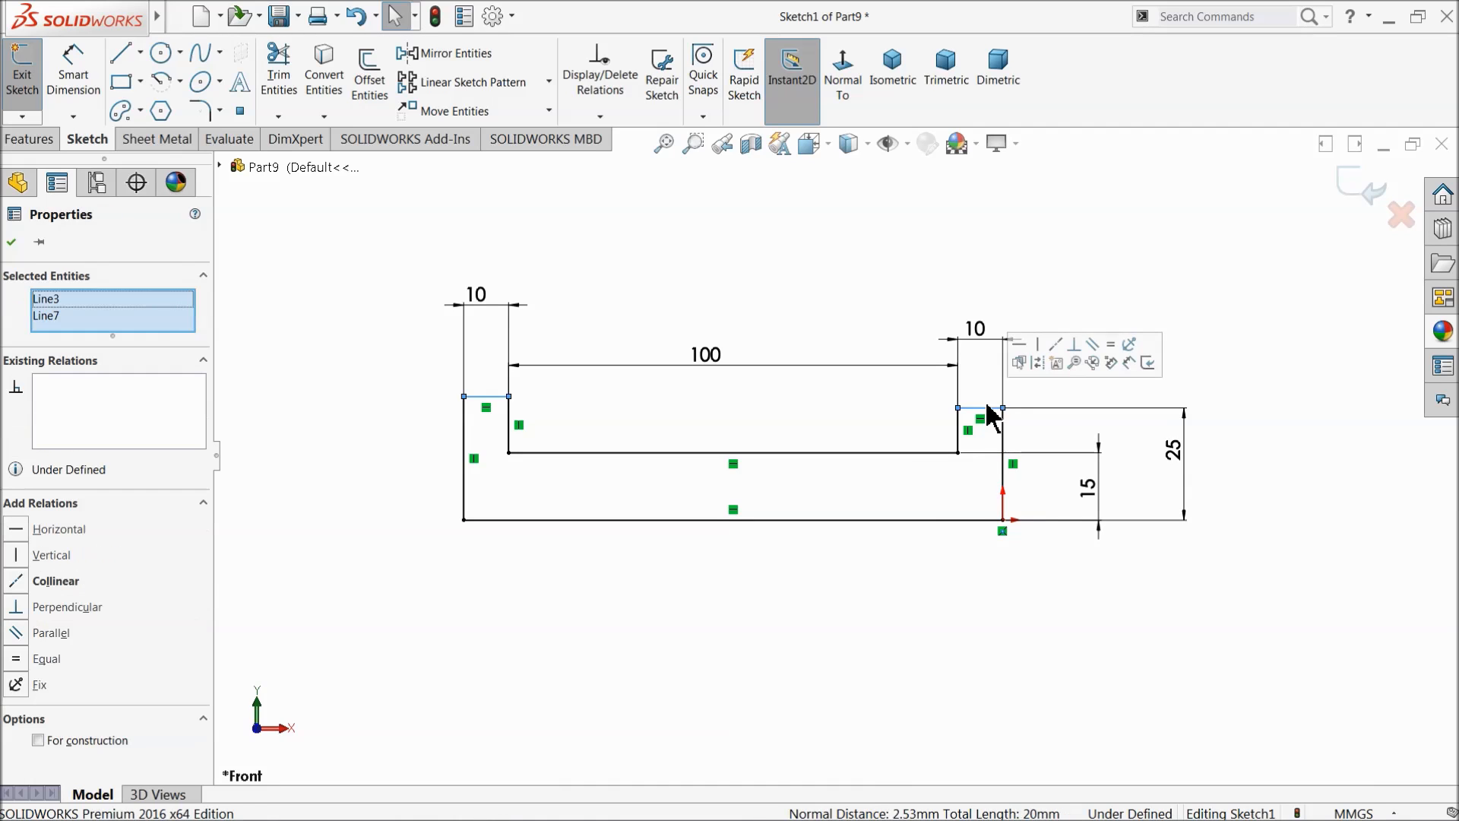
left_click(1057, 348)
left_click(863, 326)
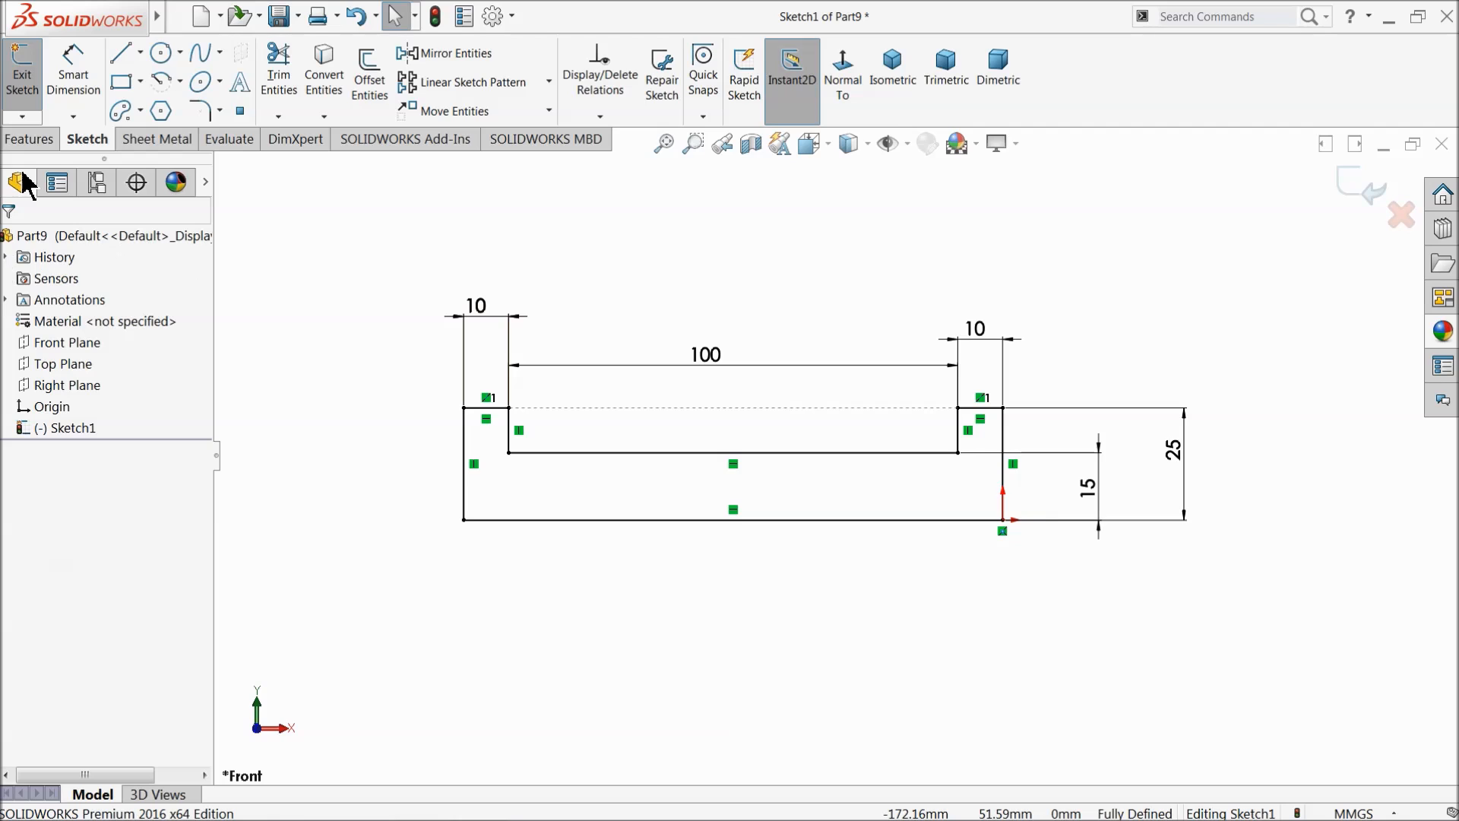
Step: Revolve the profile 360 degrees about its long base line to form the flanged pin
left_click(30, 139)
left_click(89, 80)
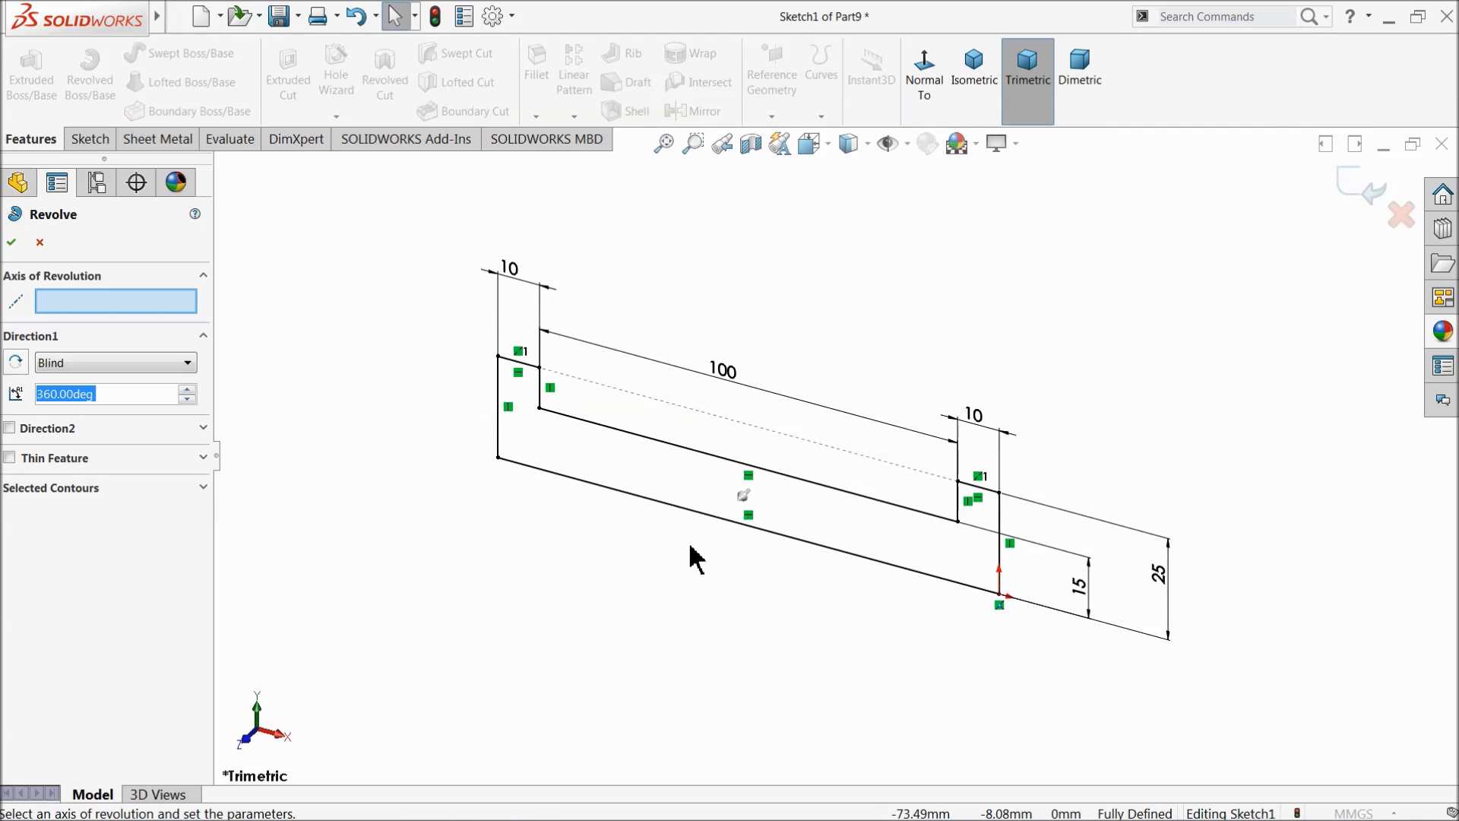
left_click(715, 518)
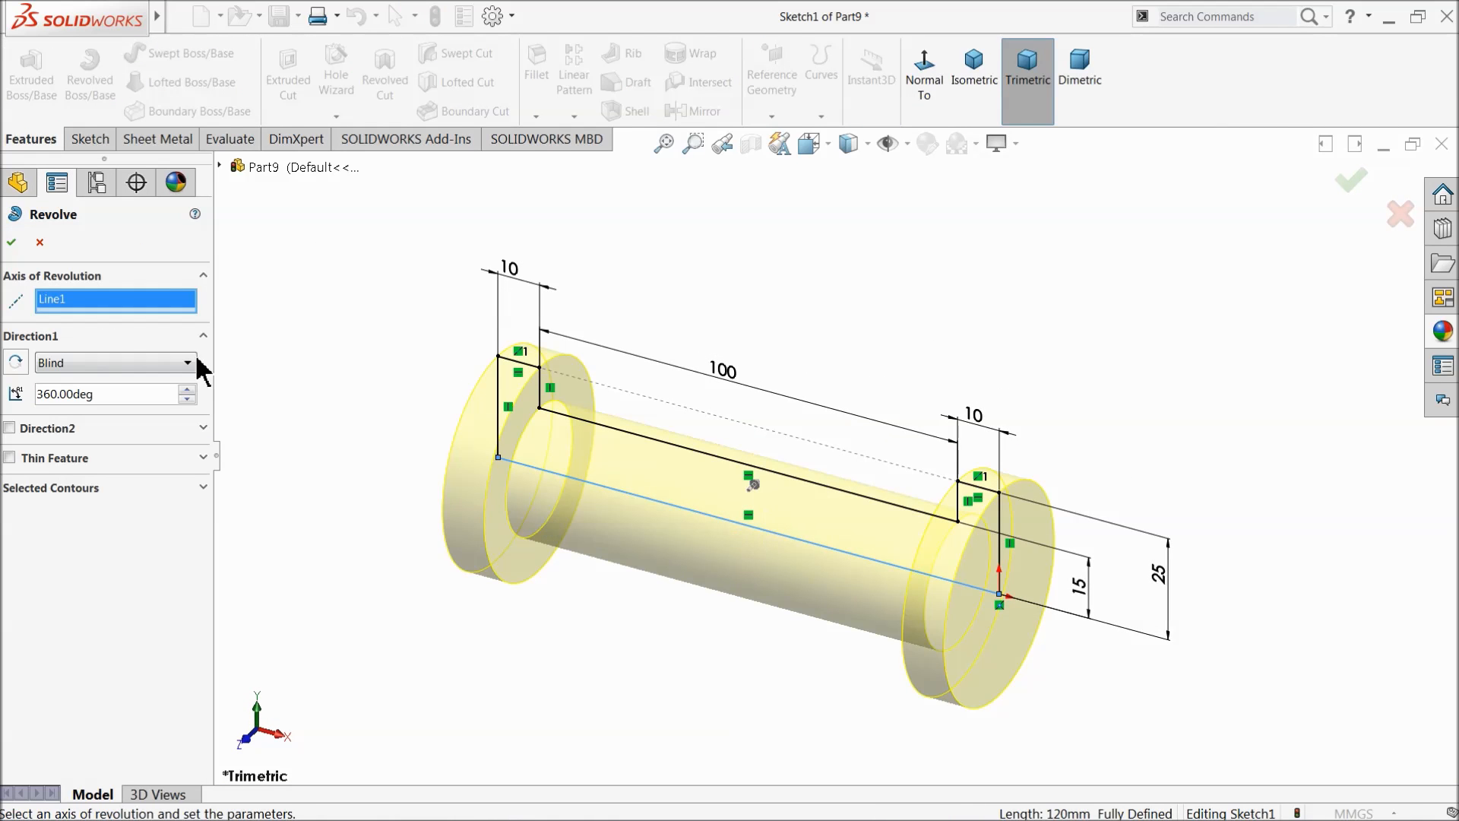
left_click(11, 244)
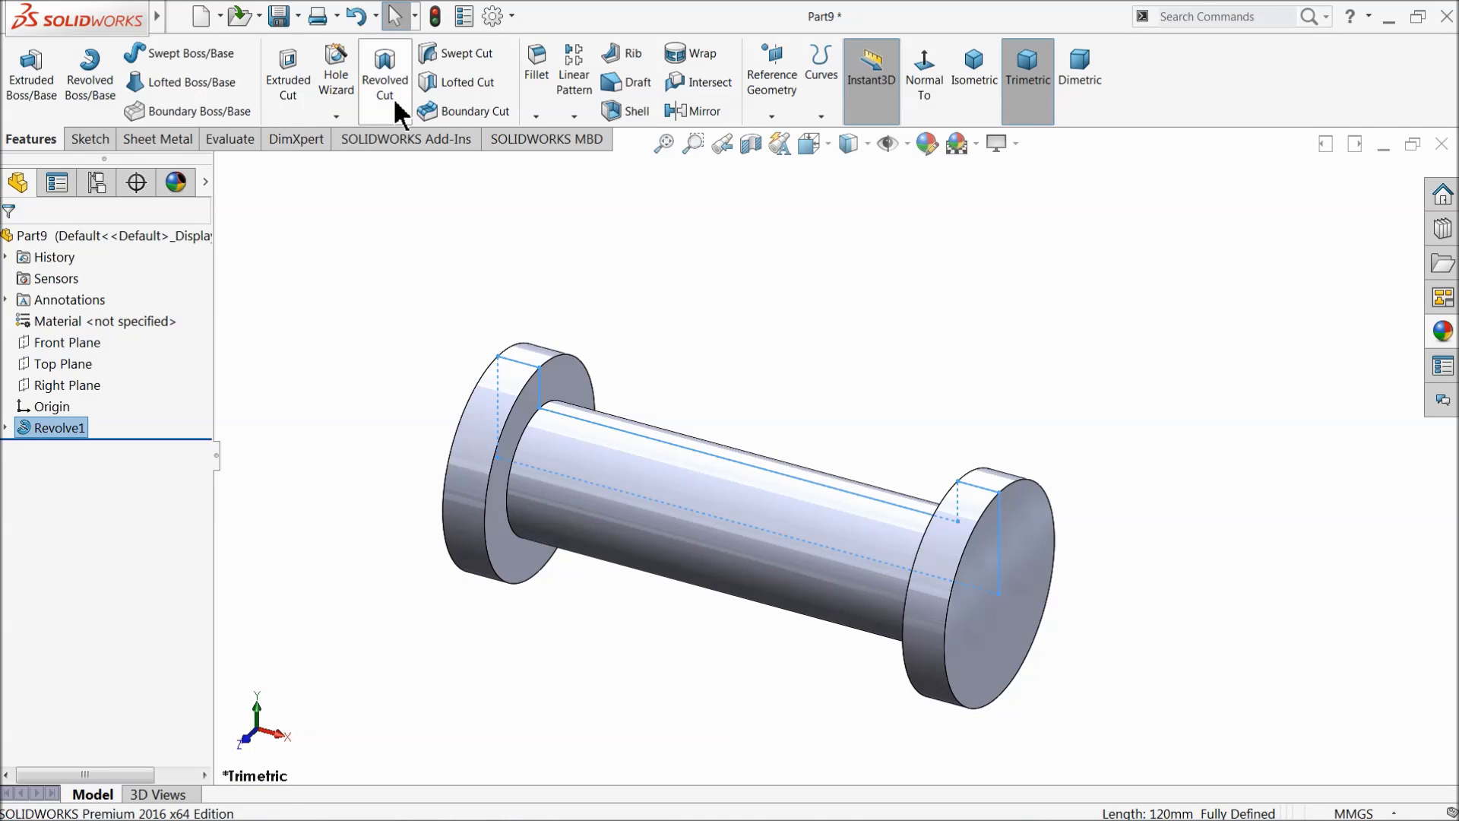
Step: Chamfer the outer circular edges of both end flanges with a 3 mm distance at 45 degrees
left_click(535, 118)
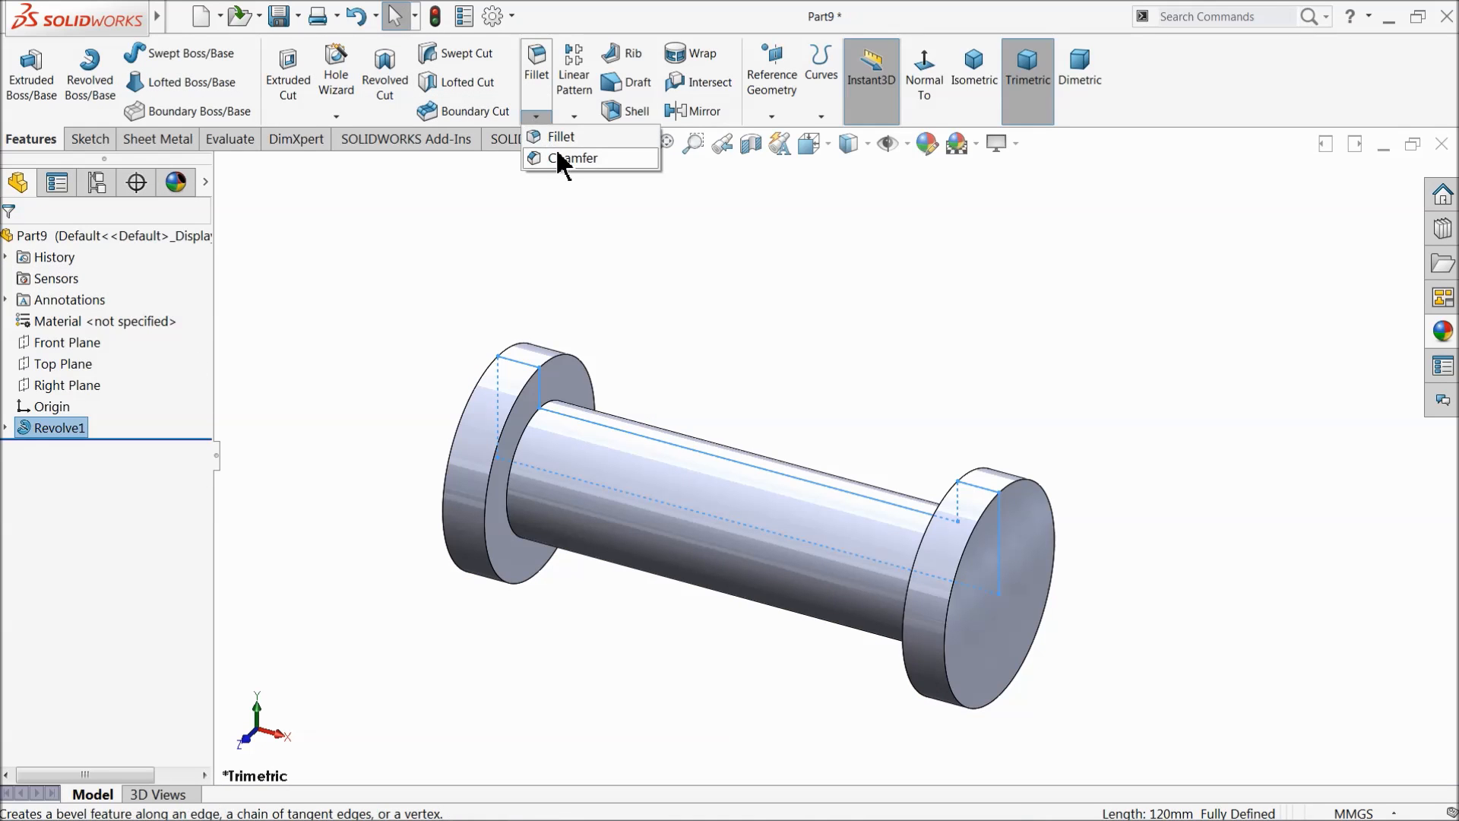
left_click(563, 158)
type("3.00mm")
left_click(1020, 595)
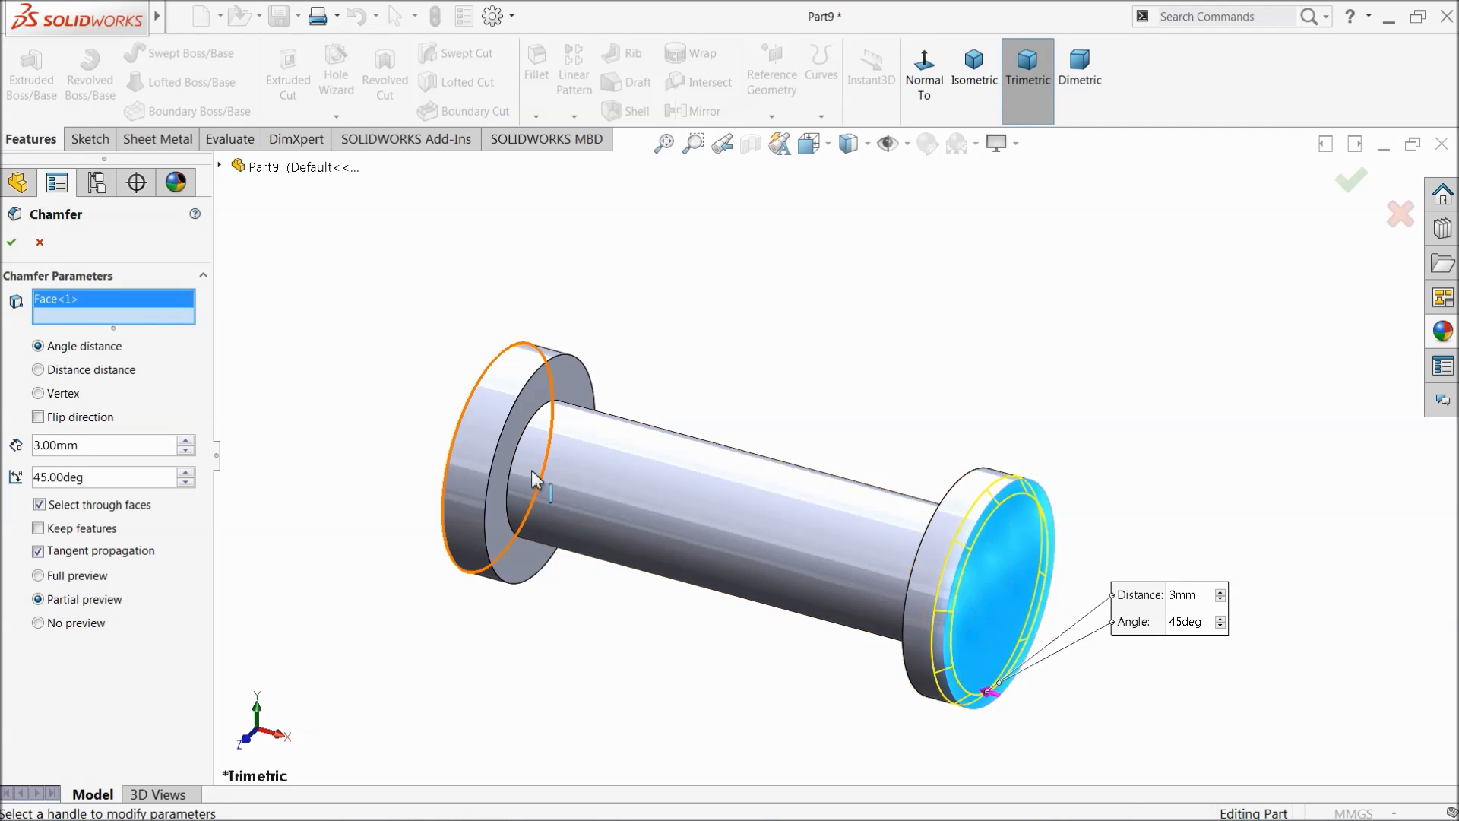
left_click(448, 433)
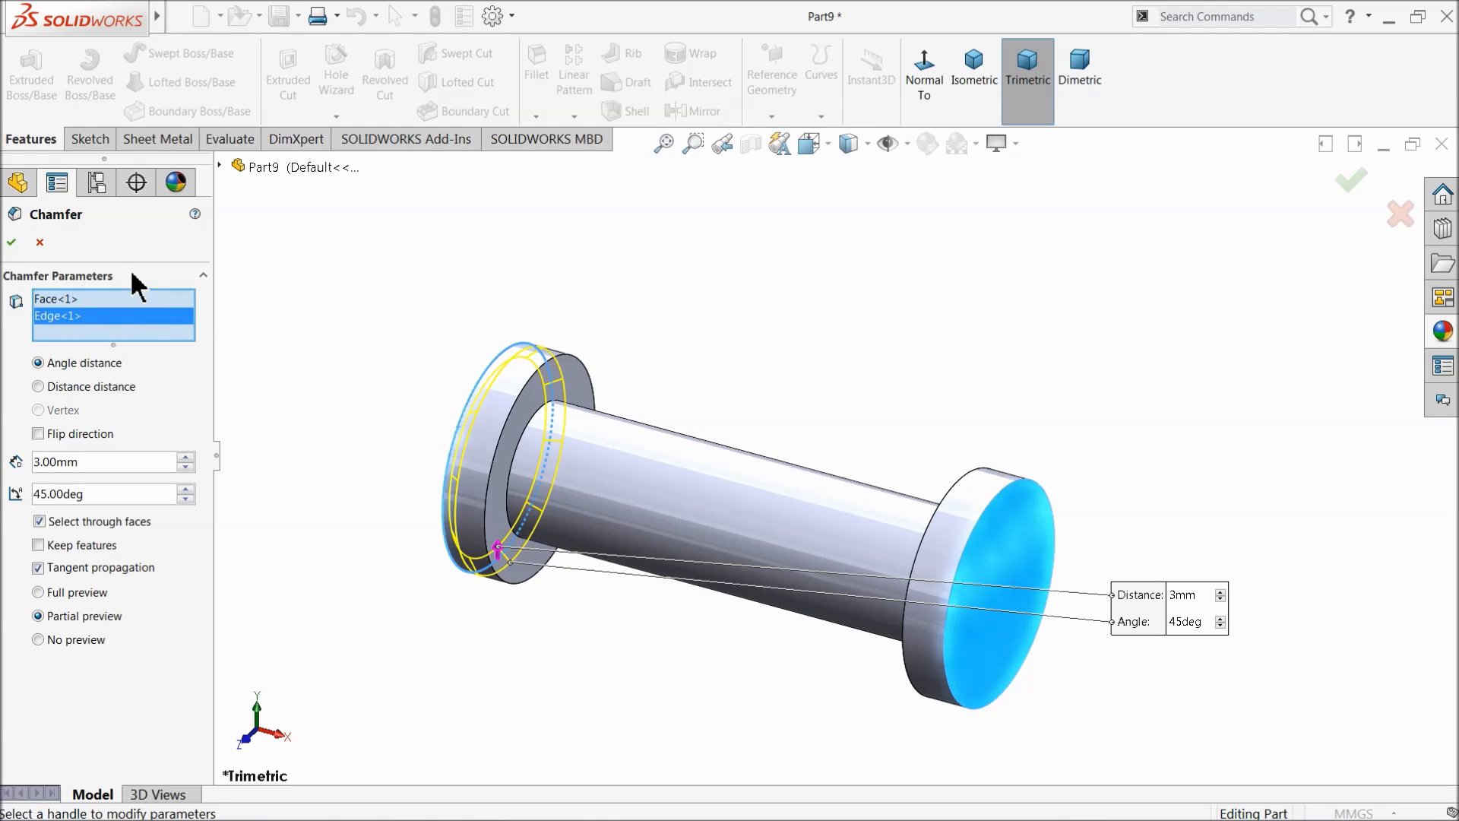
left_click(13, 242)
middle_click_drag(340, 354, 643, 505)
scroll(798, 612, "down", 3)
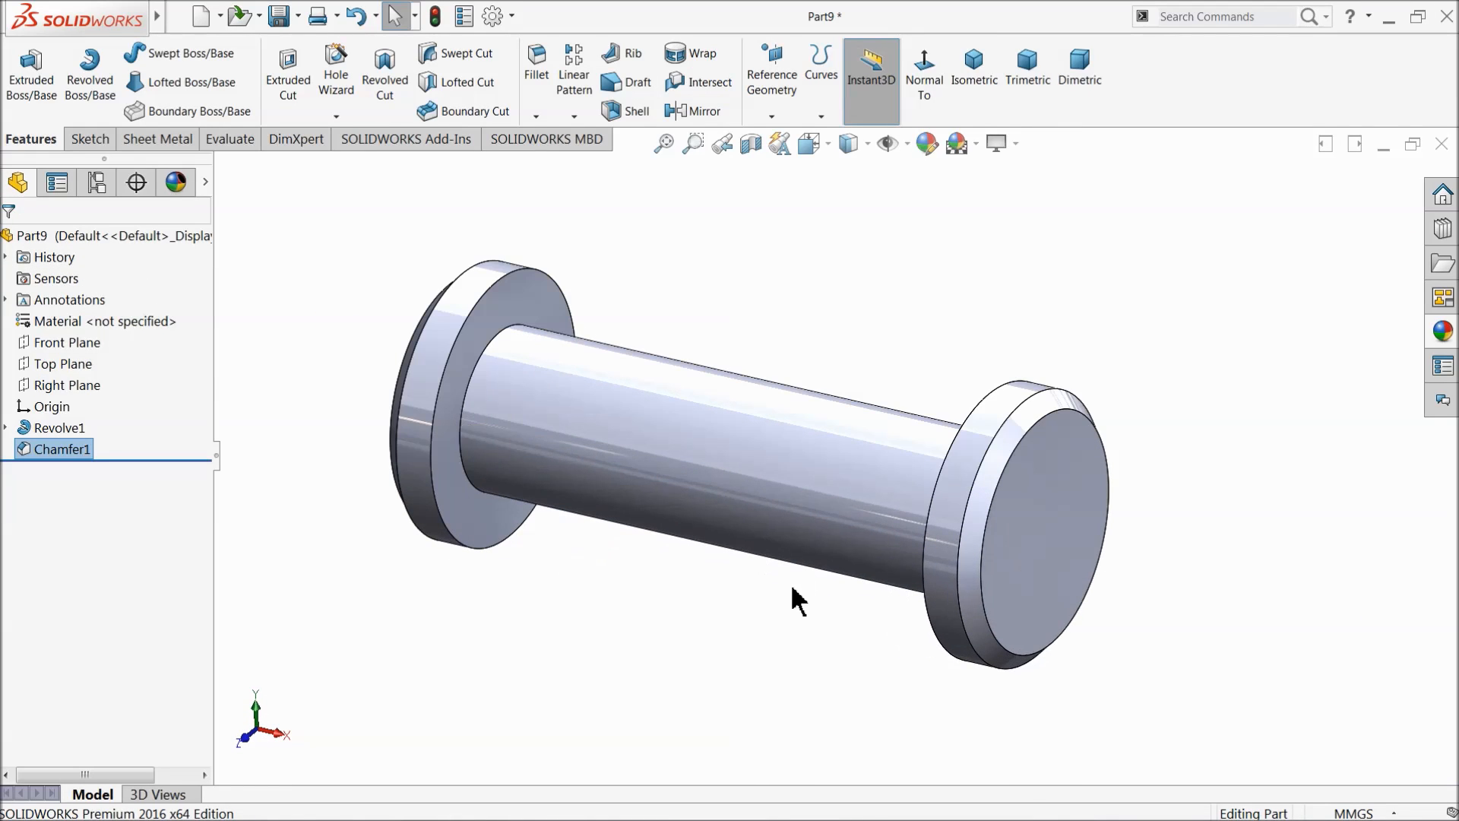
Step: Color the whole arm pin yellow with RGB values 255, 200 and 0
left_click(25, 237)
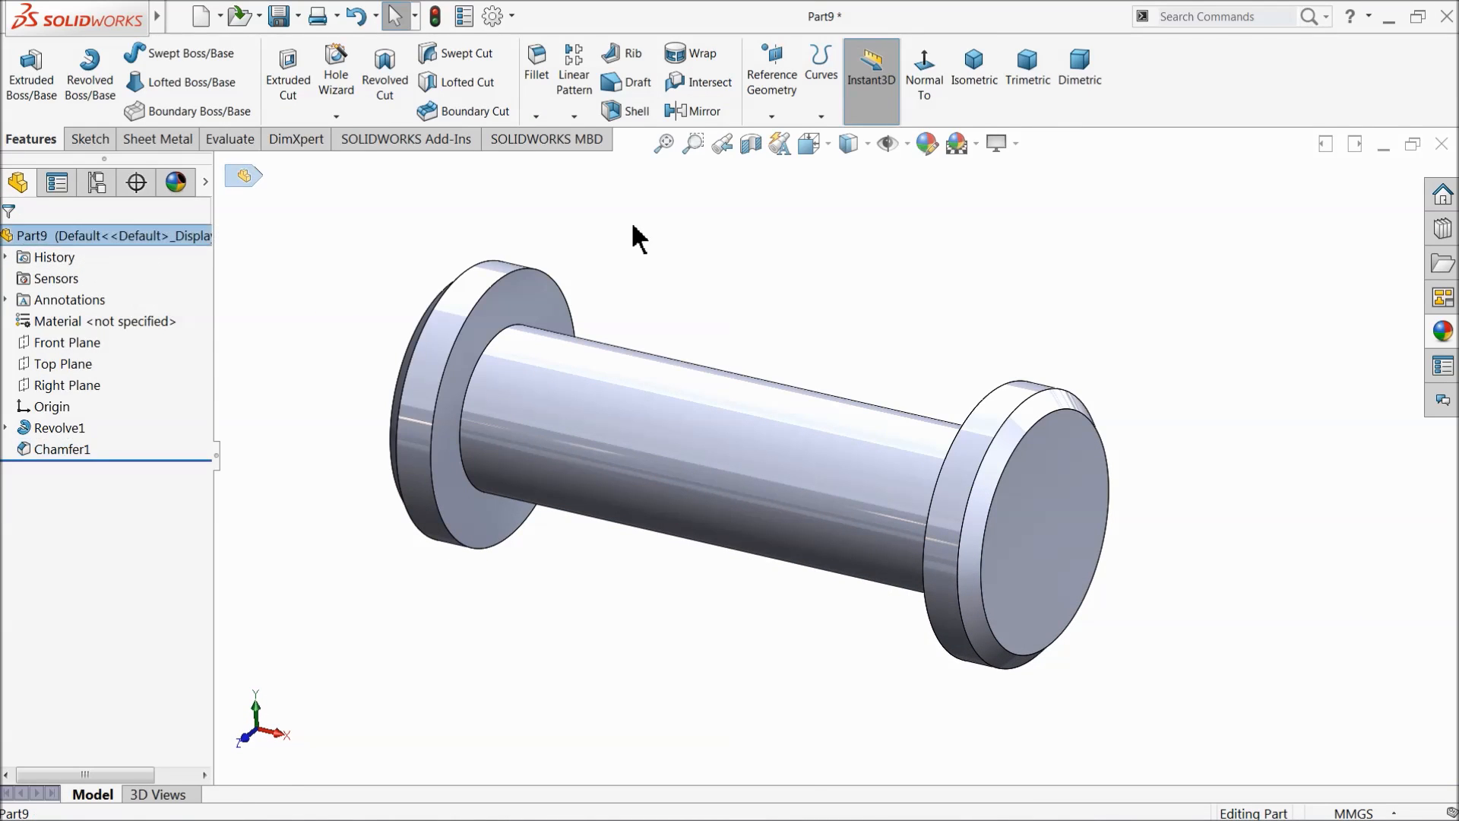
left_click(927, 143)
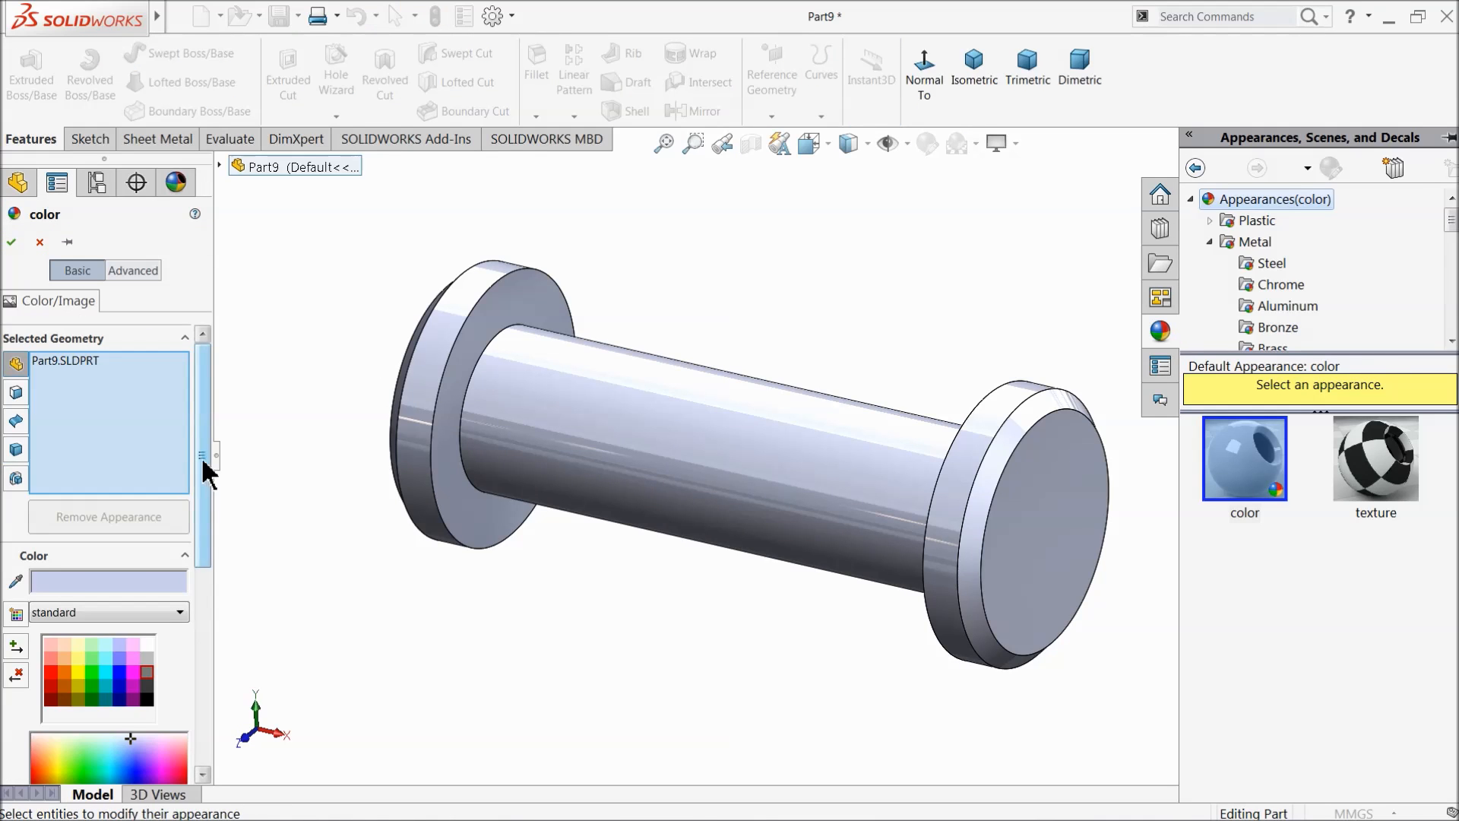
left_click_drag(202, 466, 202, 652)
left_click(68, 454)
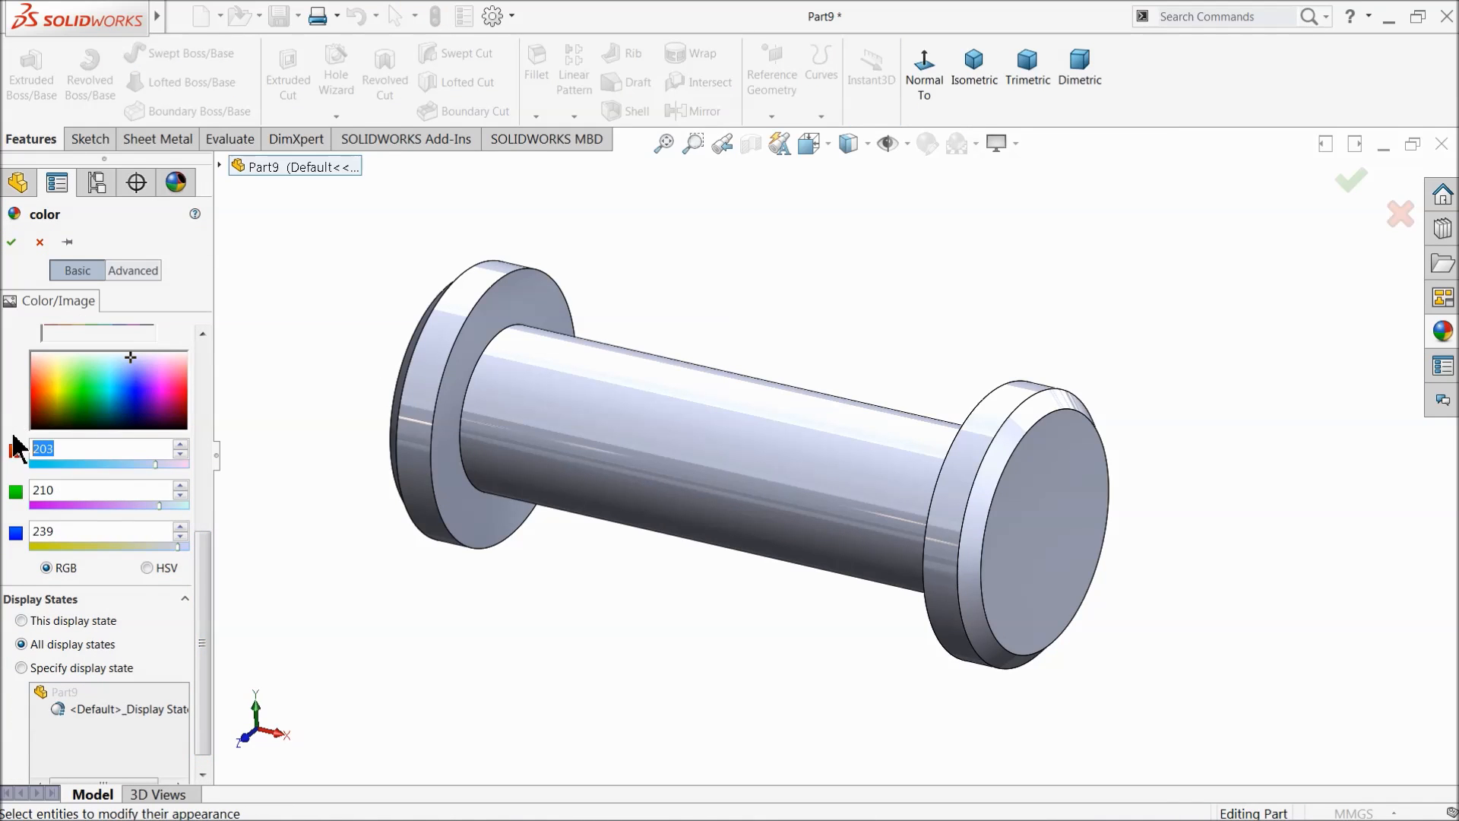
type("250")
key("Return")
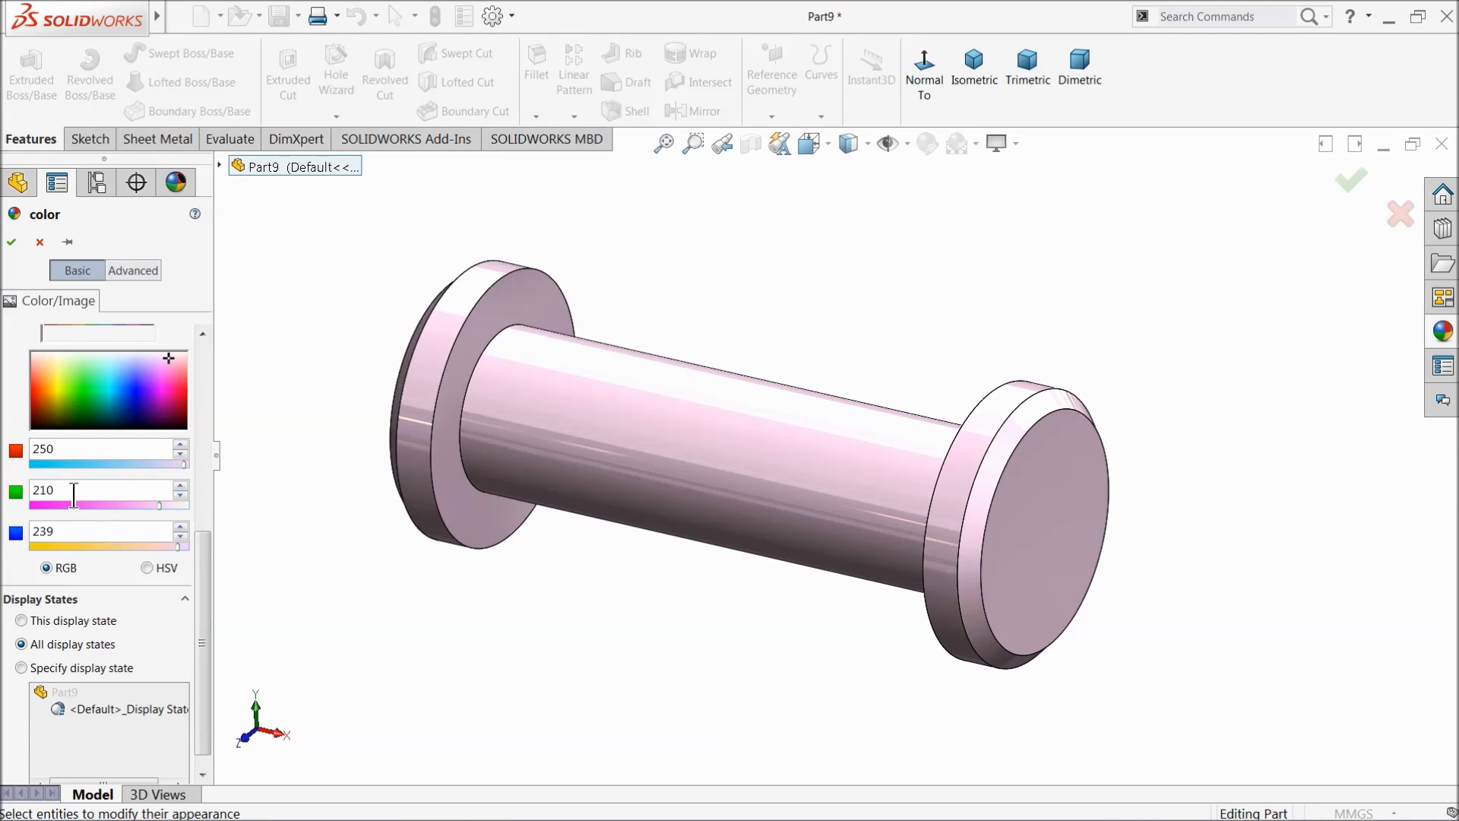
key("Return")
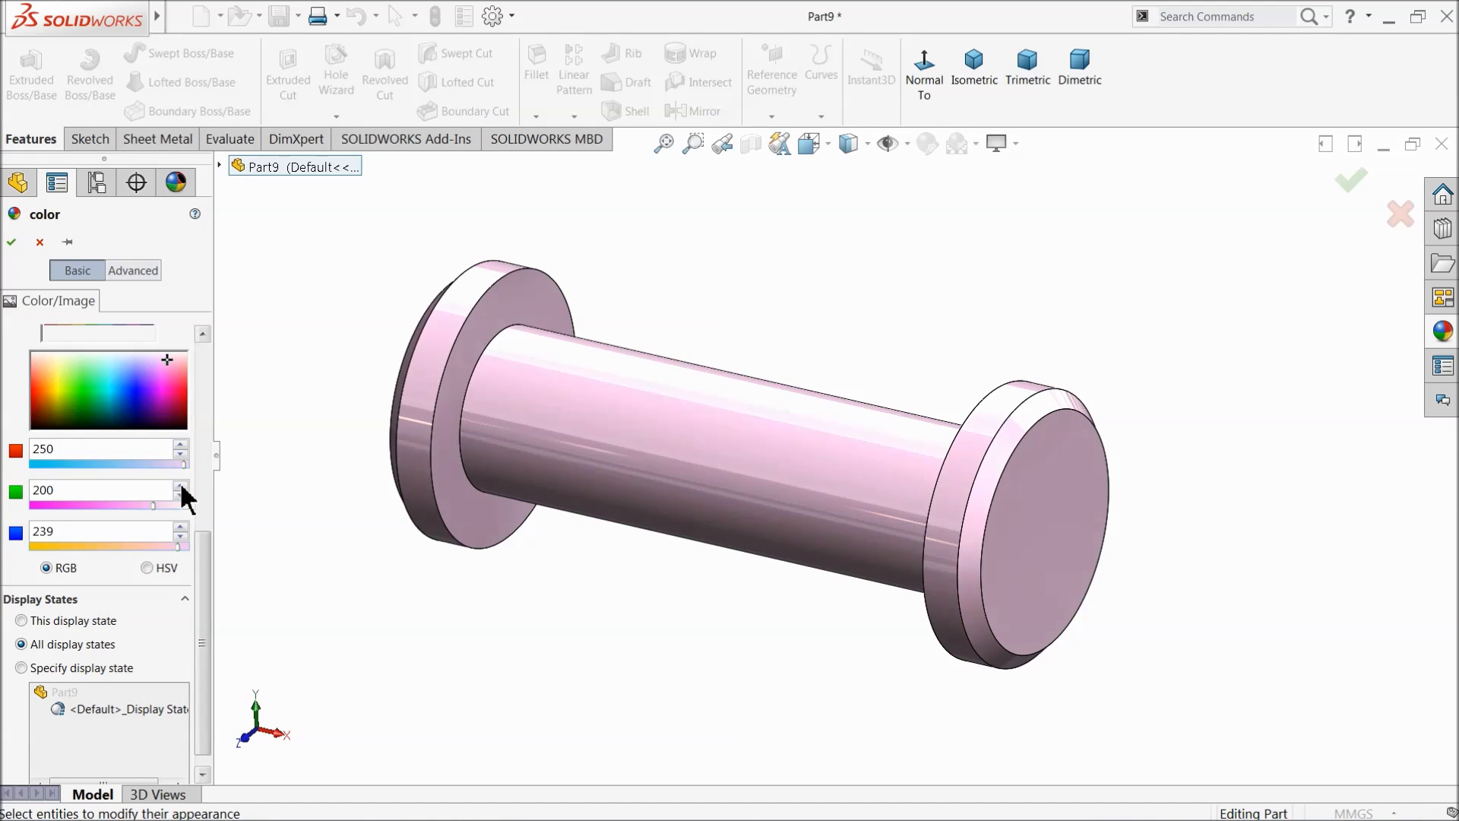
left_click(168, 535)
type("0")
key("Return")
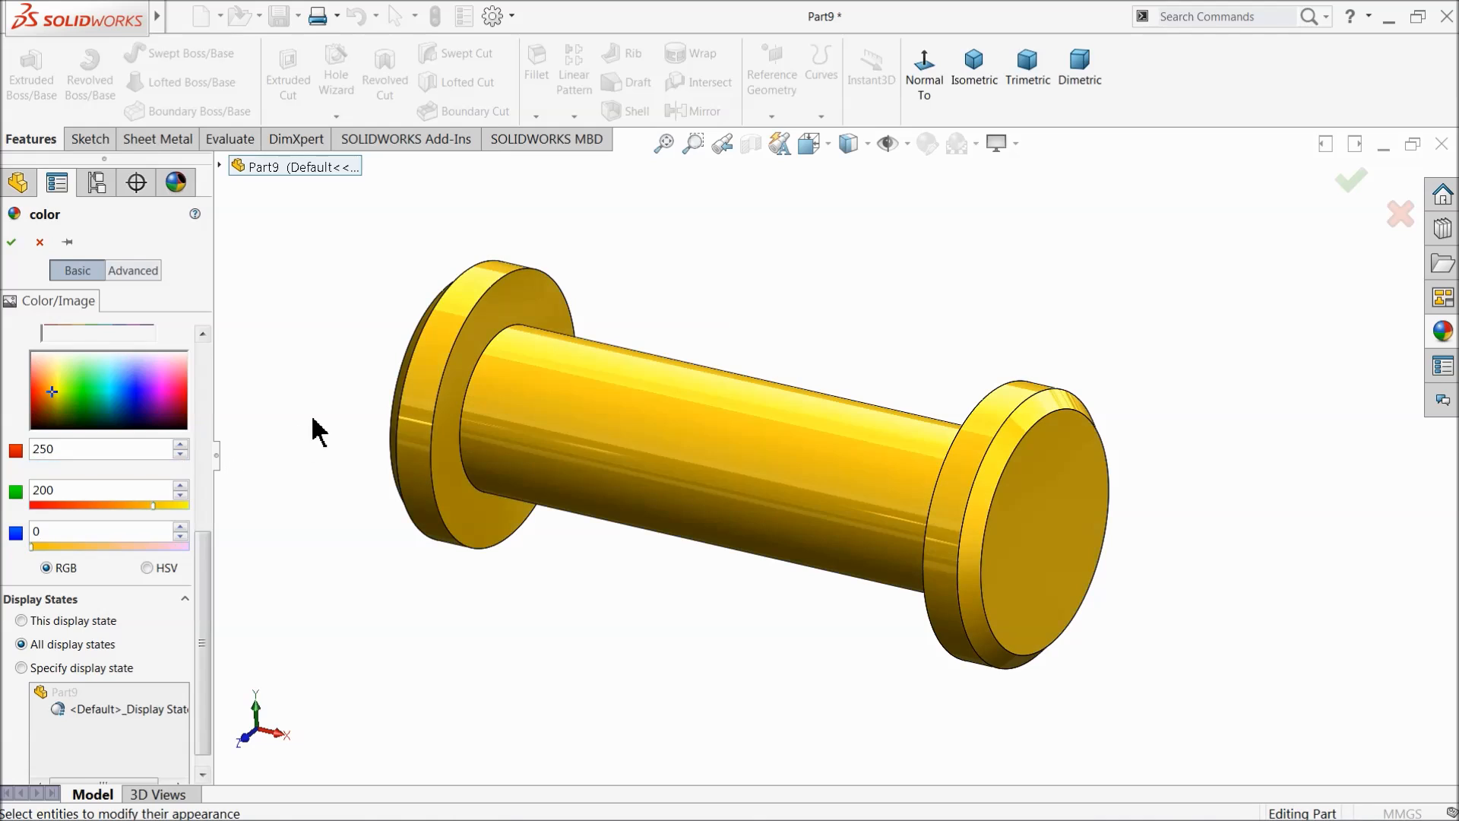
type("255")
key("Return")
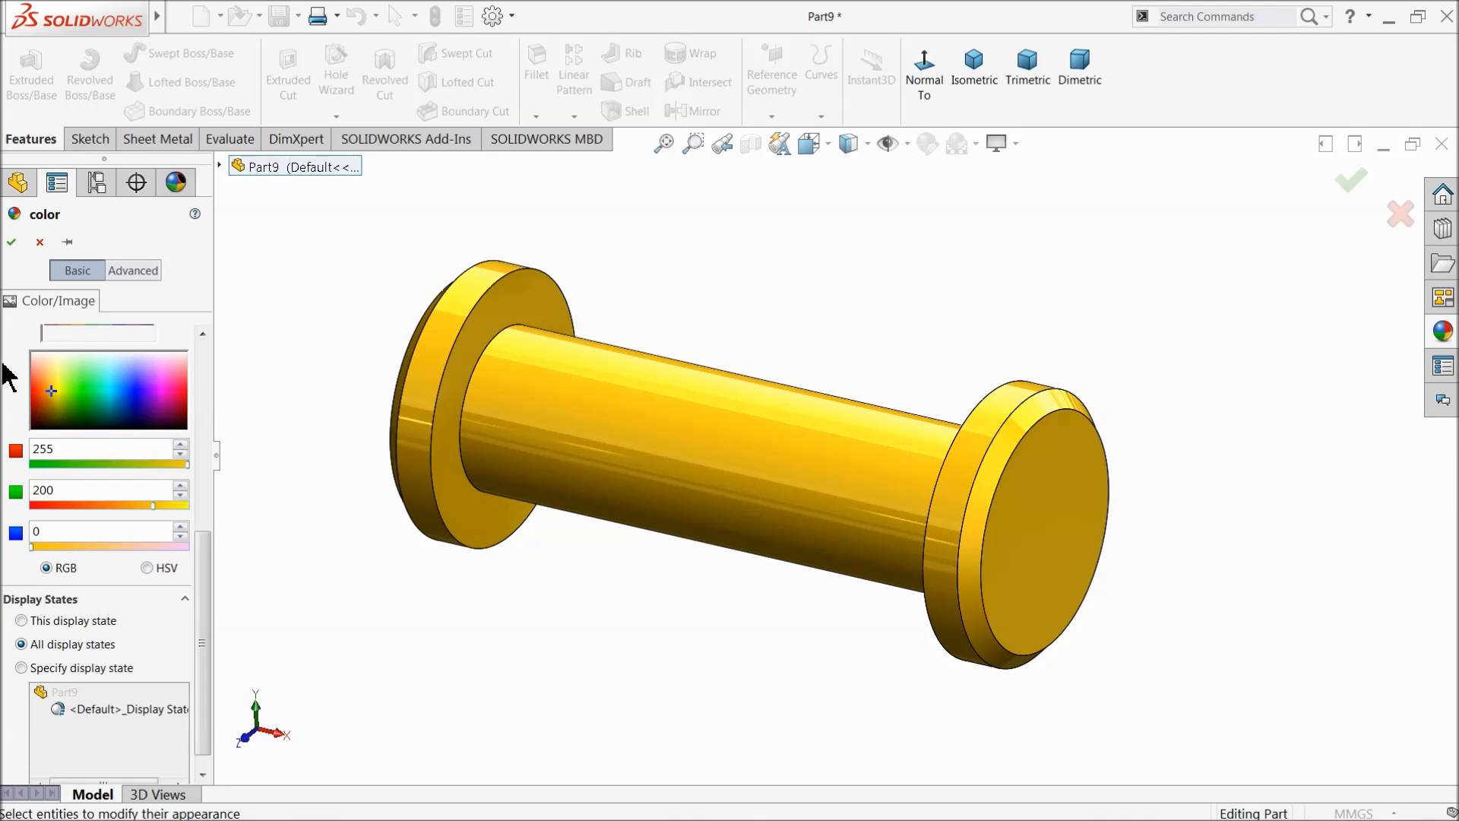
left_click(11, 242)
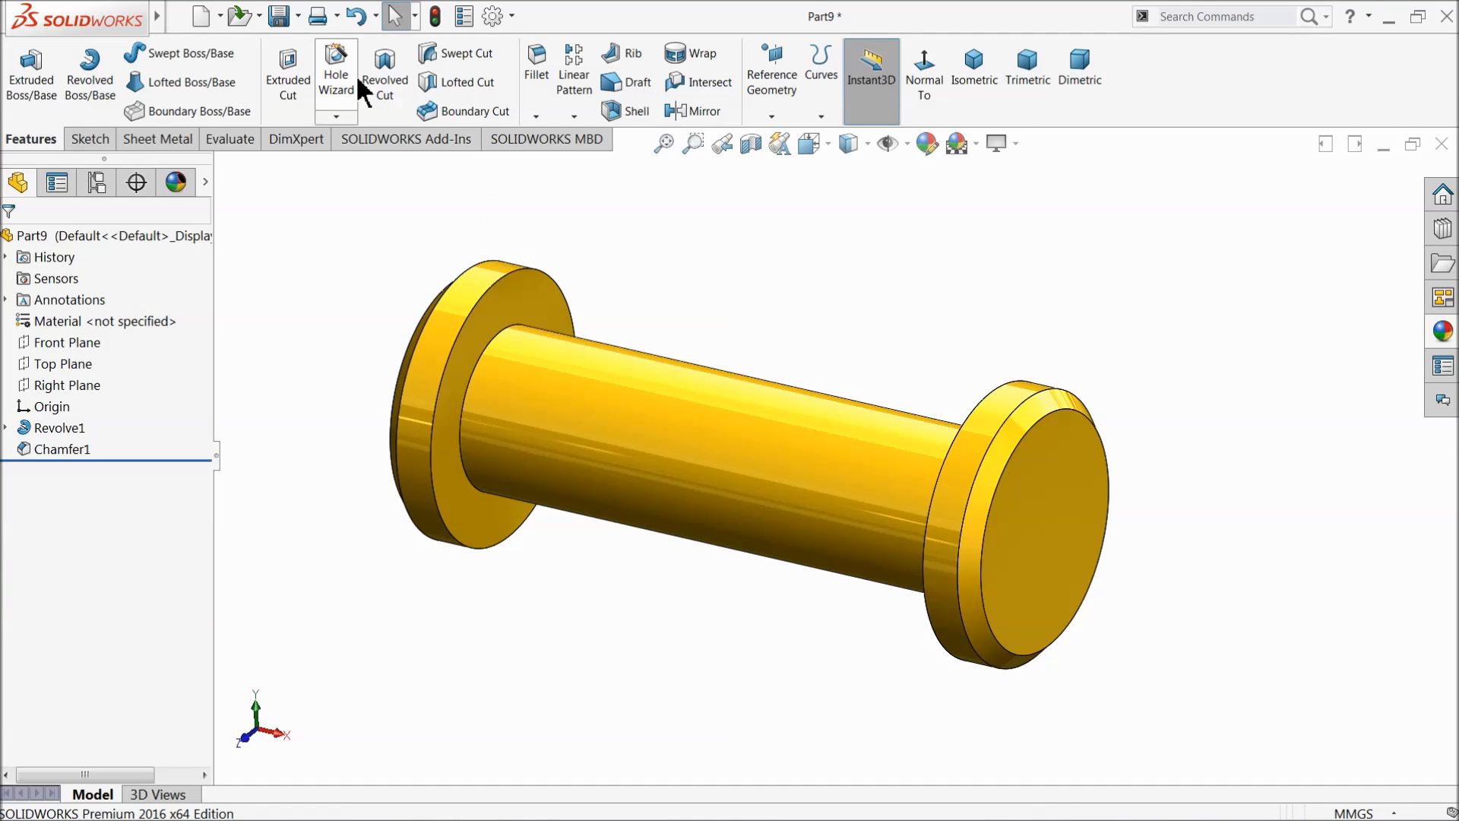
Step: Save the part as "17.Arm pin" in the BobCat folder
left_click(279, 15)
left_click_drag(1402, 278, 1407, 374)
type("17.Arm pi")
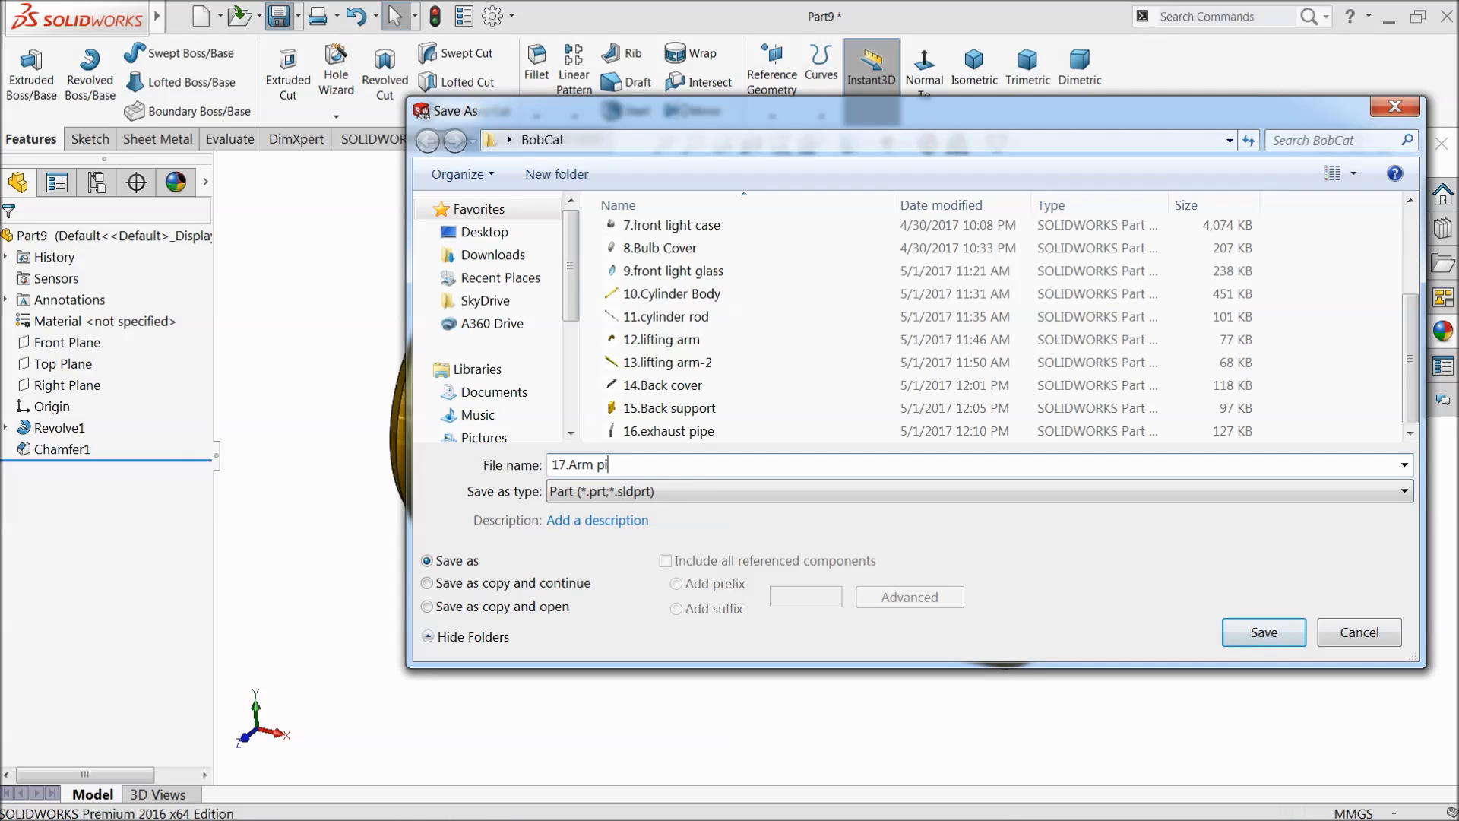
type("n")
left_click(1263, 634)
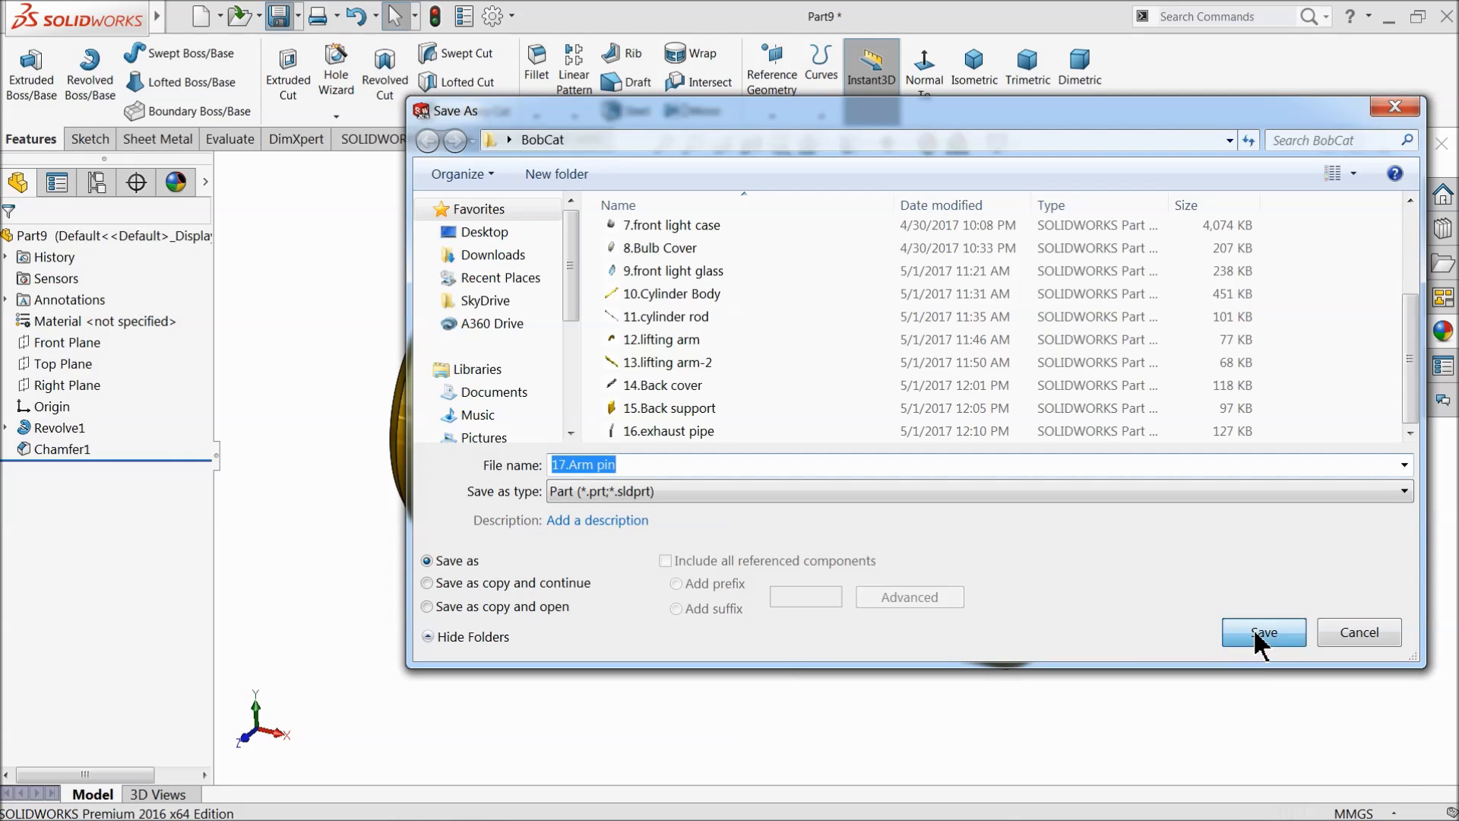
middle_click_drag(723, 500, 726, 464)
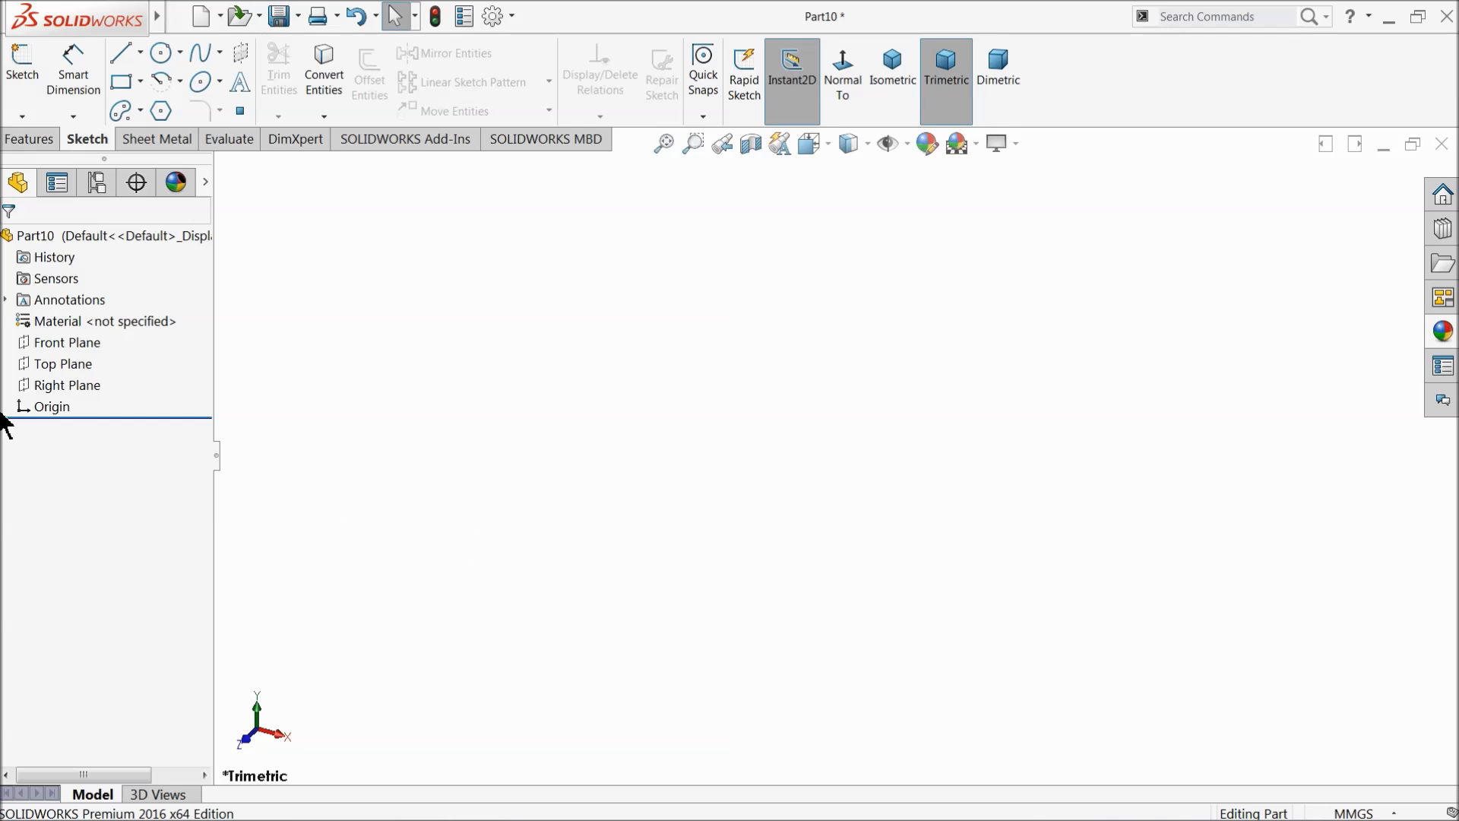
Step: On the Front Plane of the new part, sketch a stepped line chain from the origin: up, long horizontal, short up, short horizontal
left_click(43, 346)
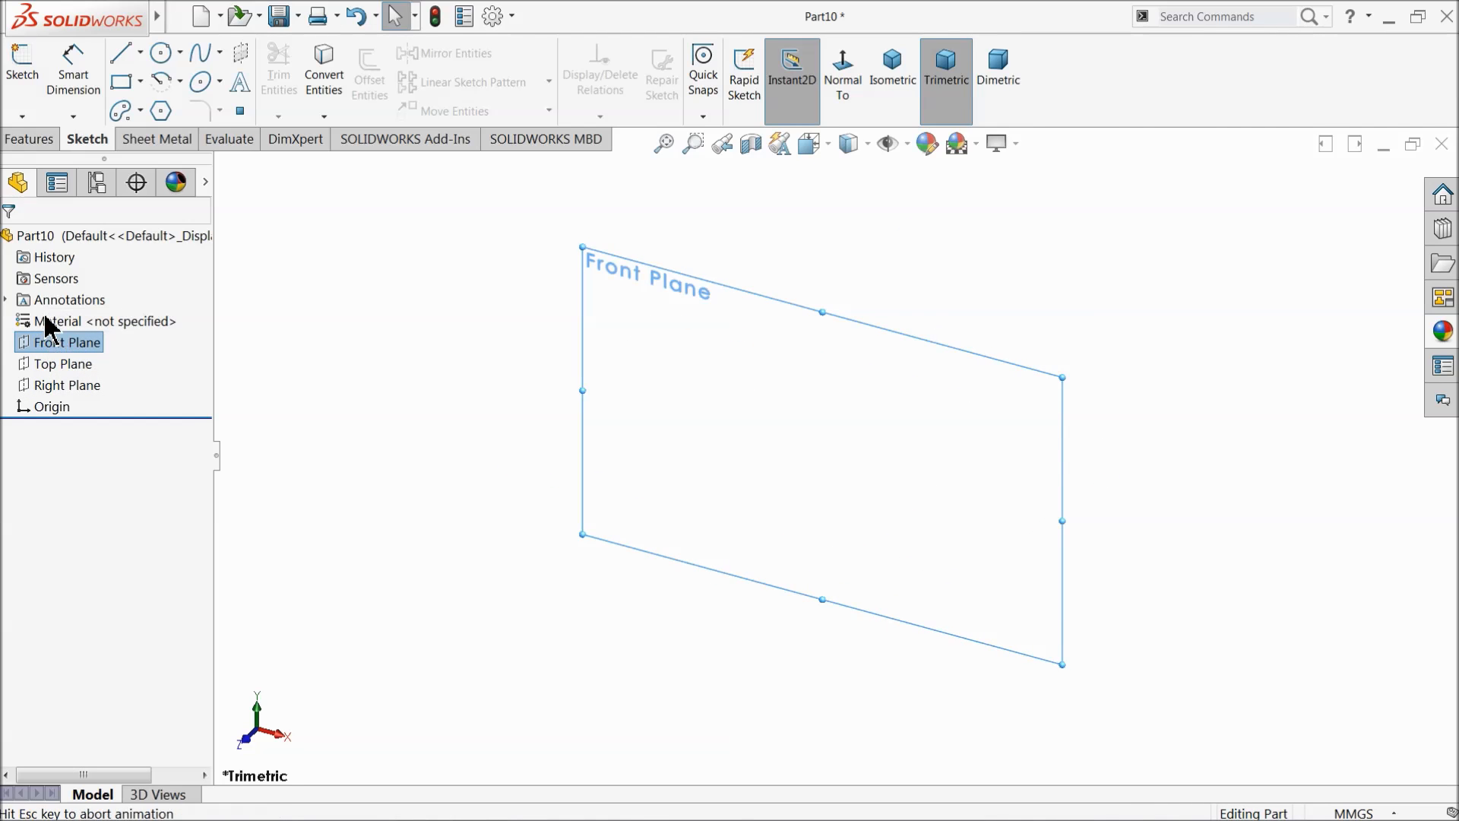
left_click(46, 326)
left_click(119, 55)
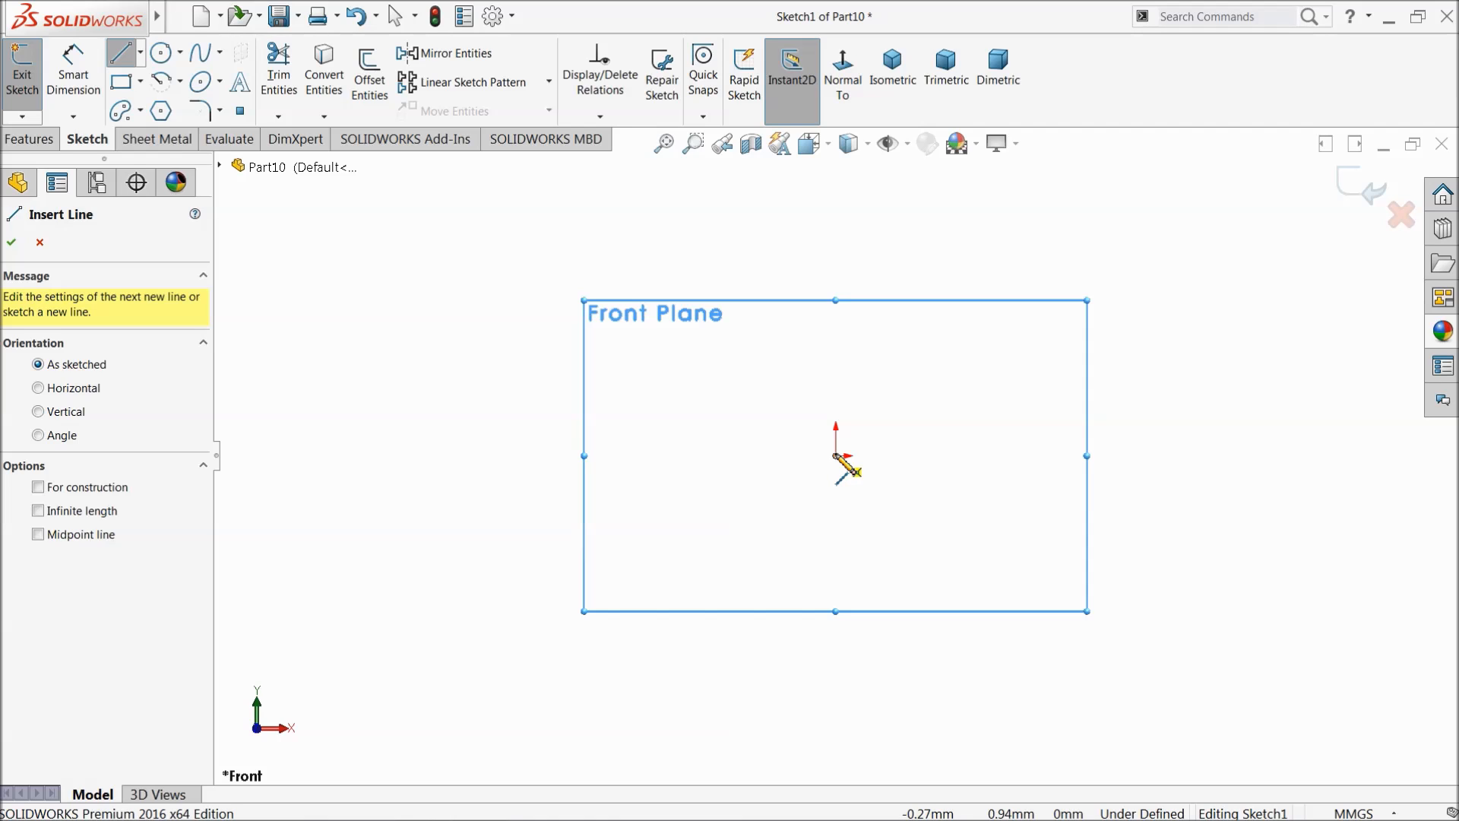
left_click(834, 455)
left_click(836, 289)
left_click(1091, 289)
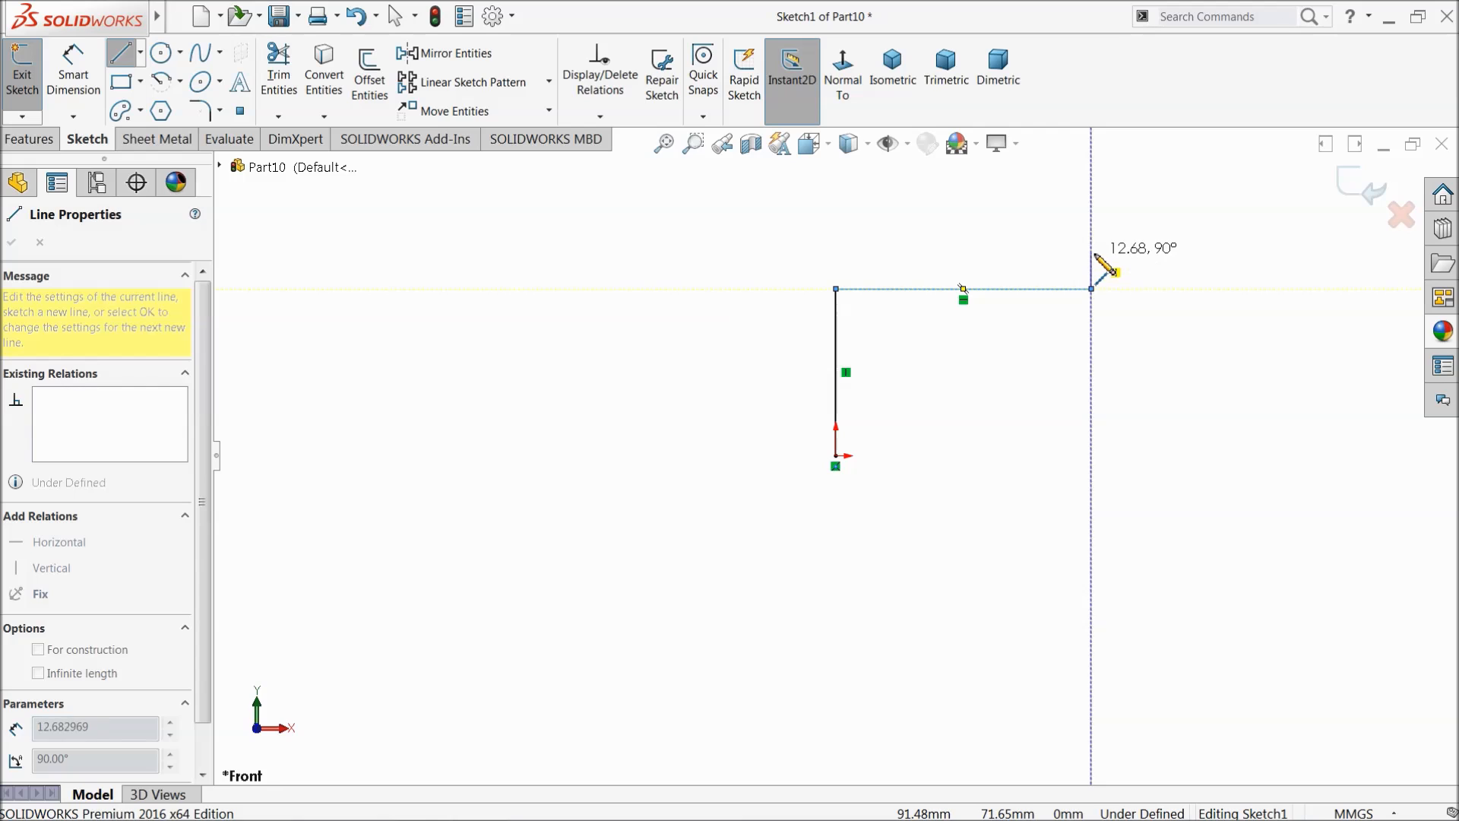
left_click(1091, 253)
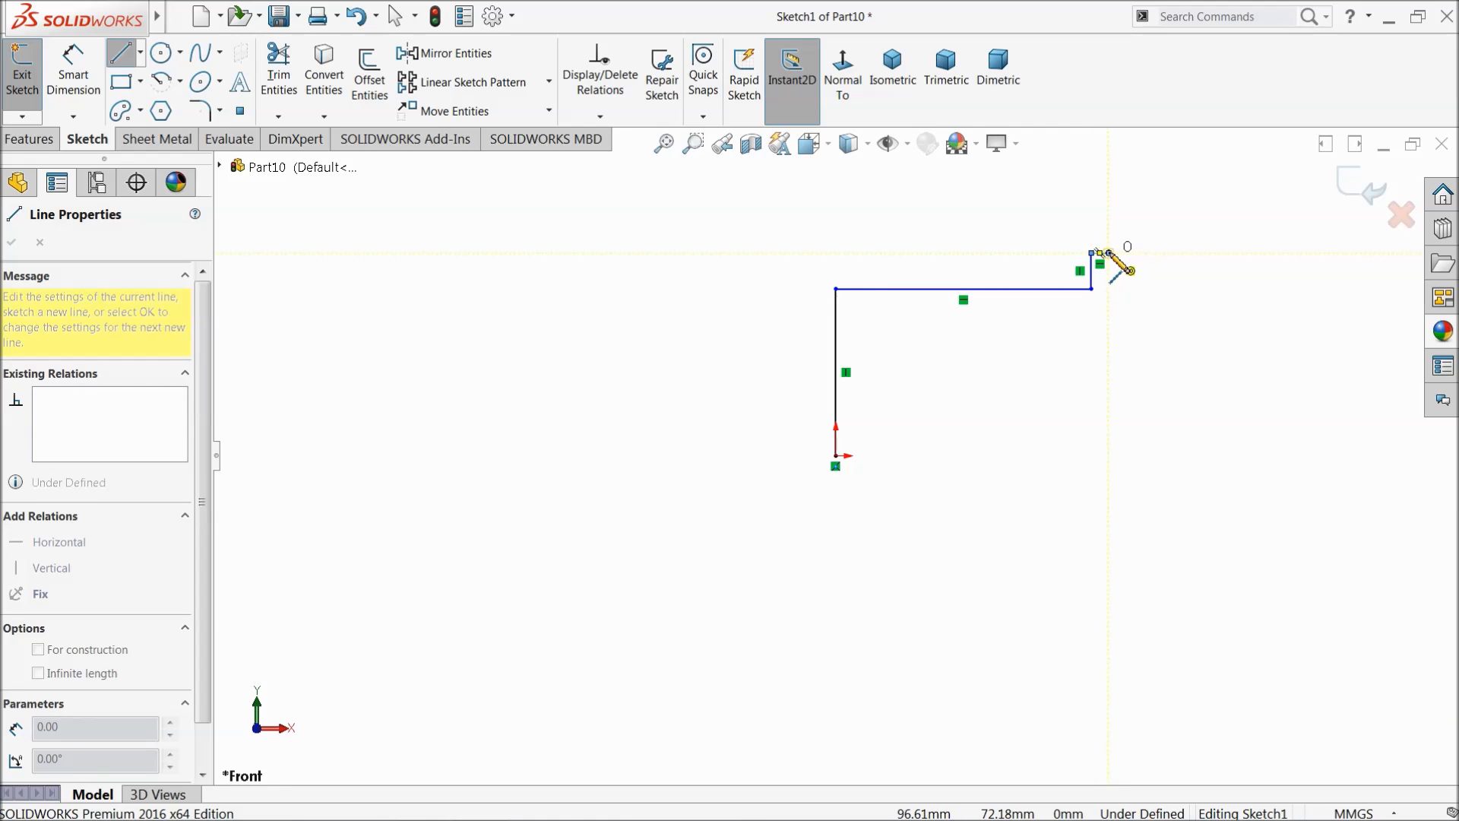
mouse_move(1109, 253)
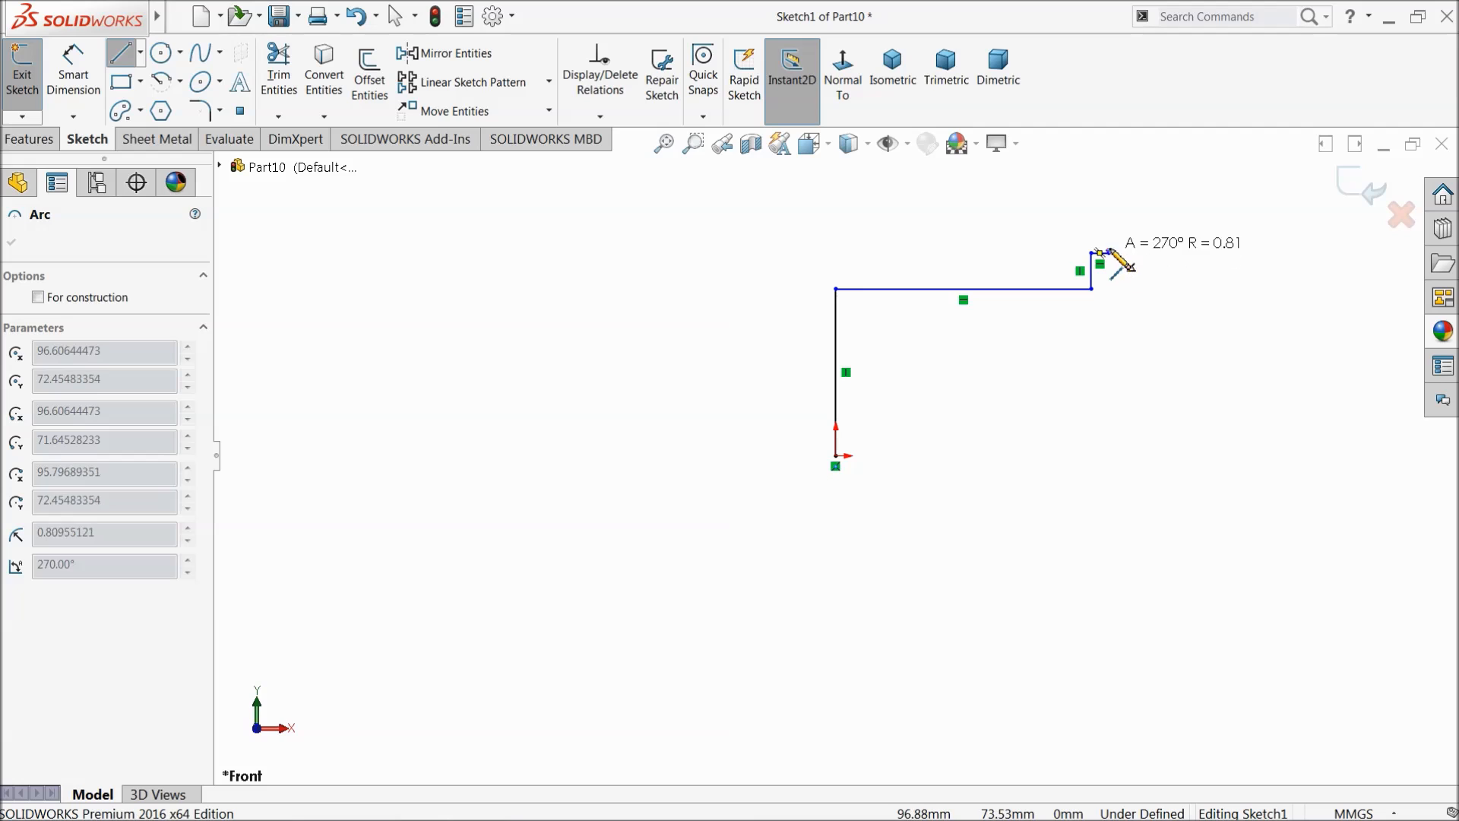
key("Escape")
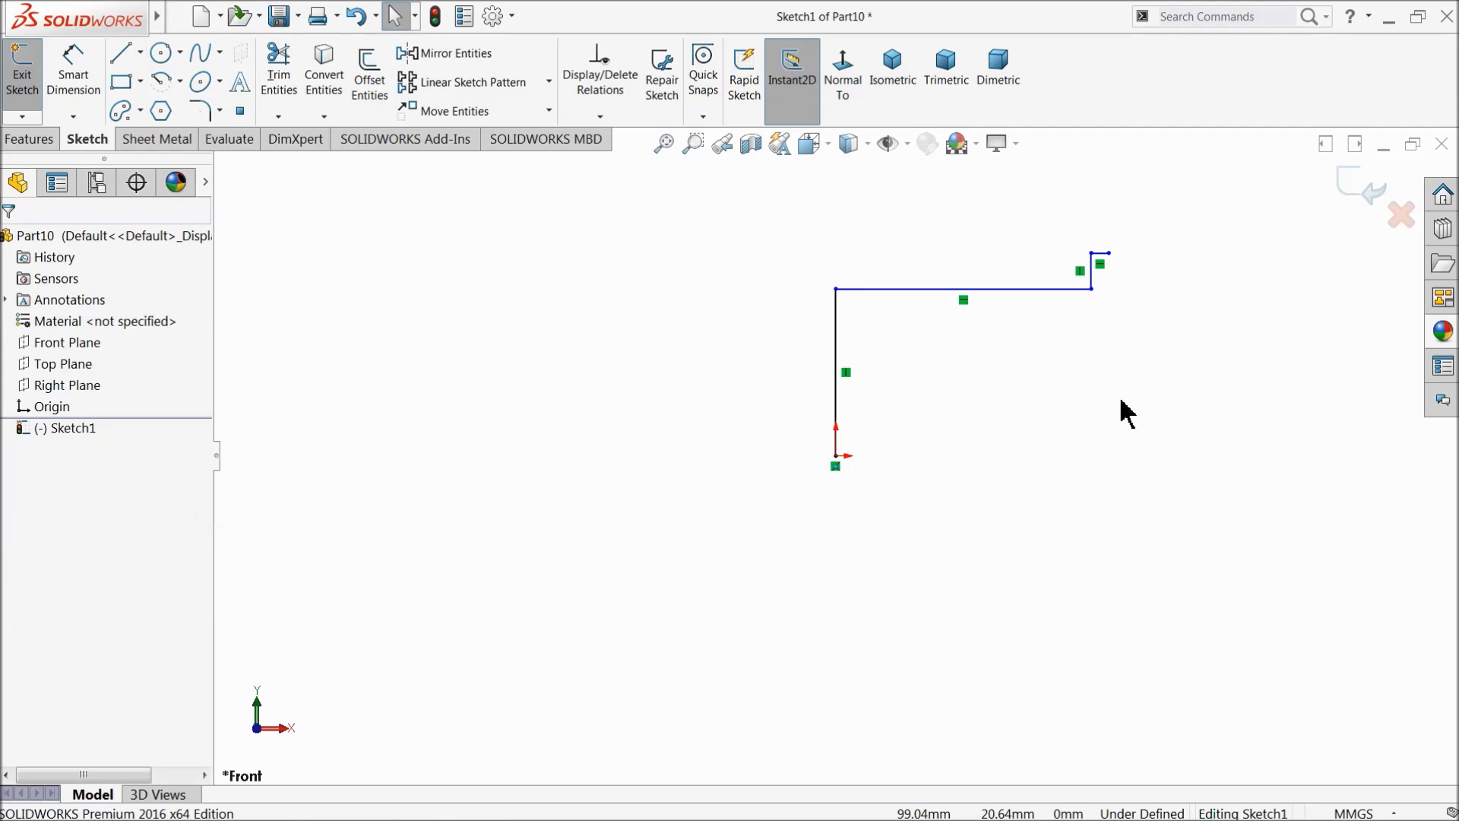
Step: Sketch a horizontal base line about 119 mm long from the origin and close the profile with an arc to the short top line's end
left_click(120, 55)
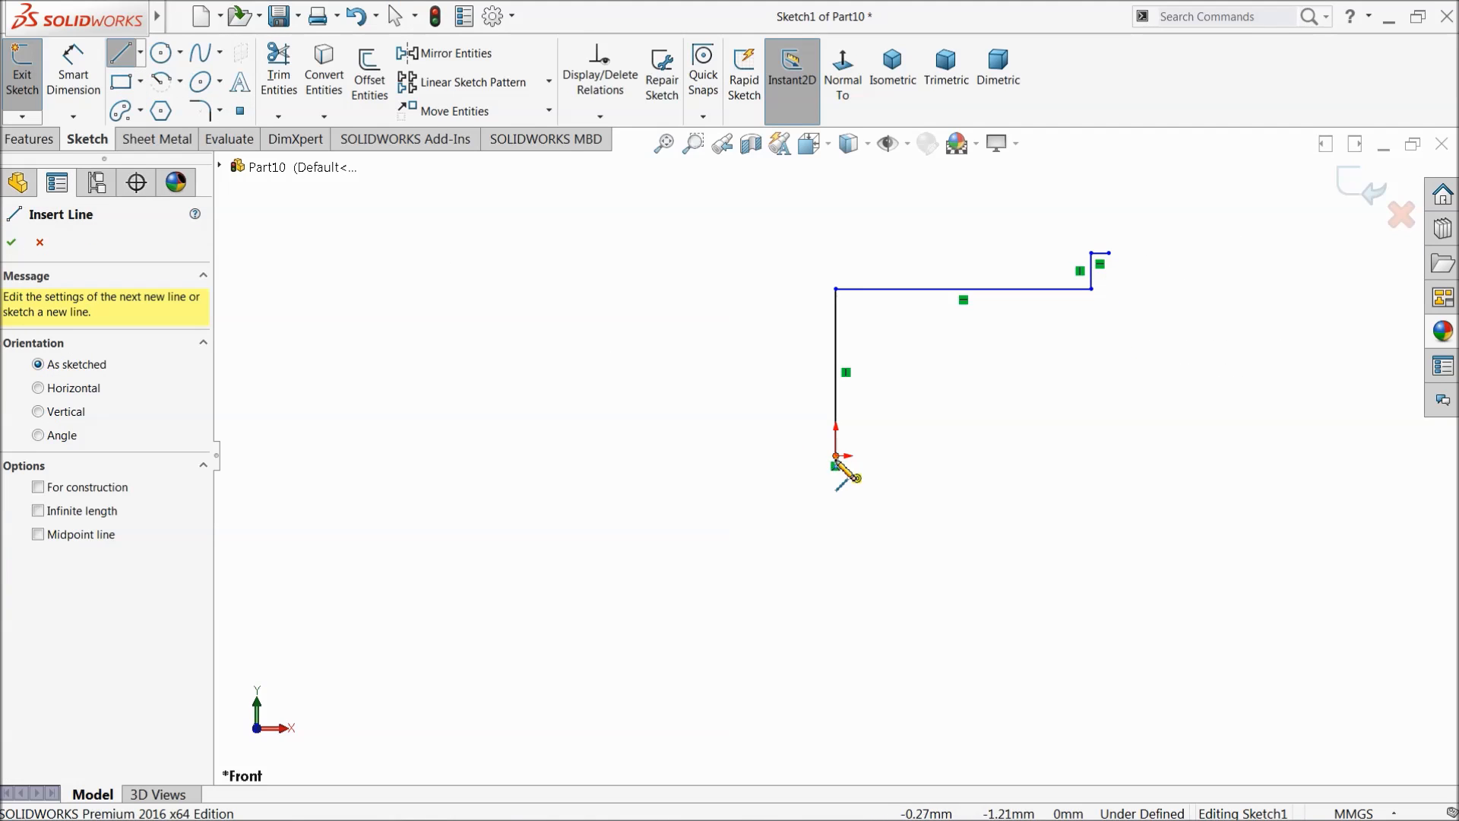
left_click(836, 456)
left_click(1173, 456)
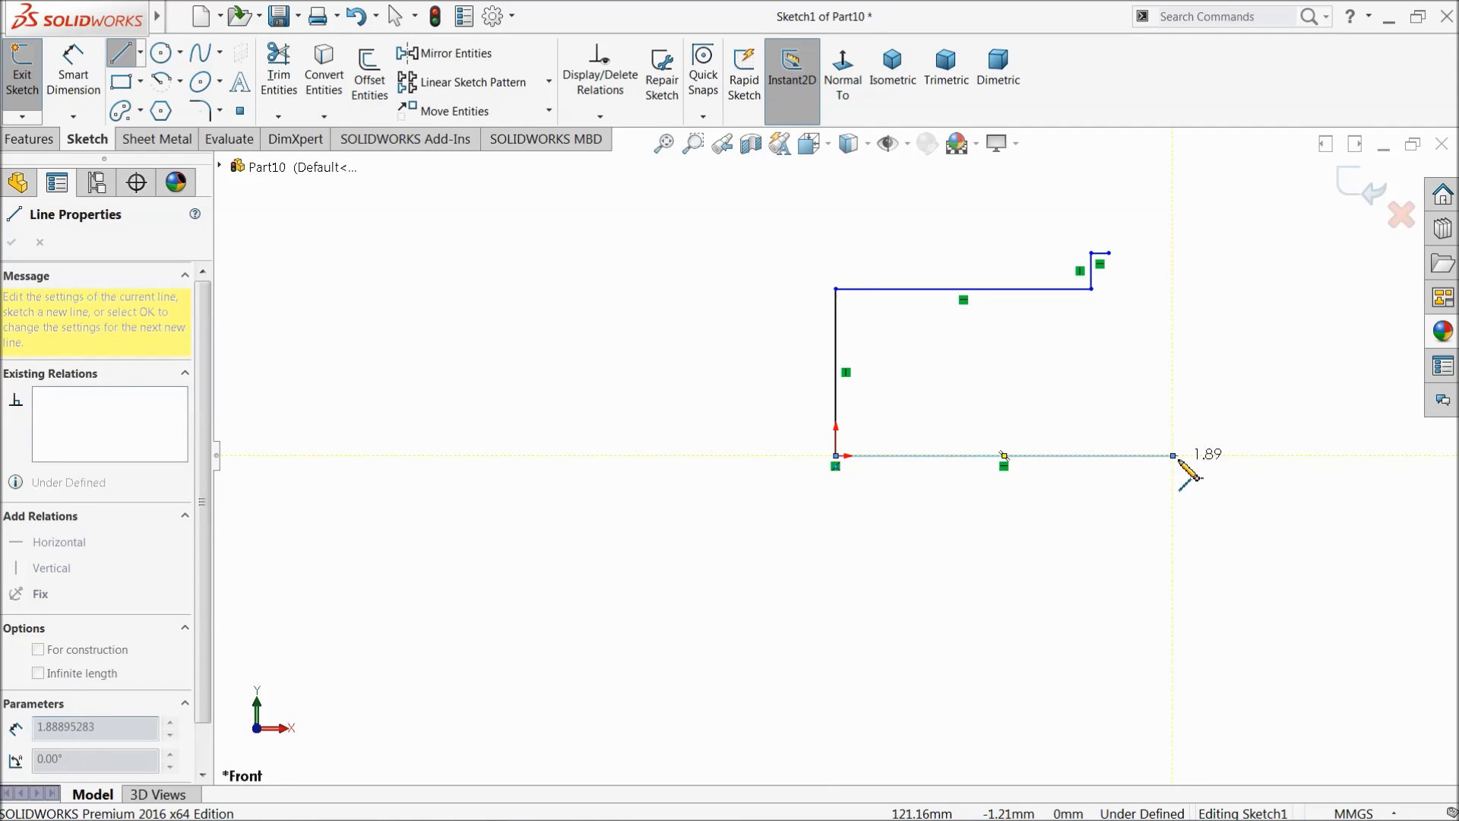
left_click(1109, 253)
right_click(1153, 212)
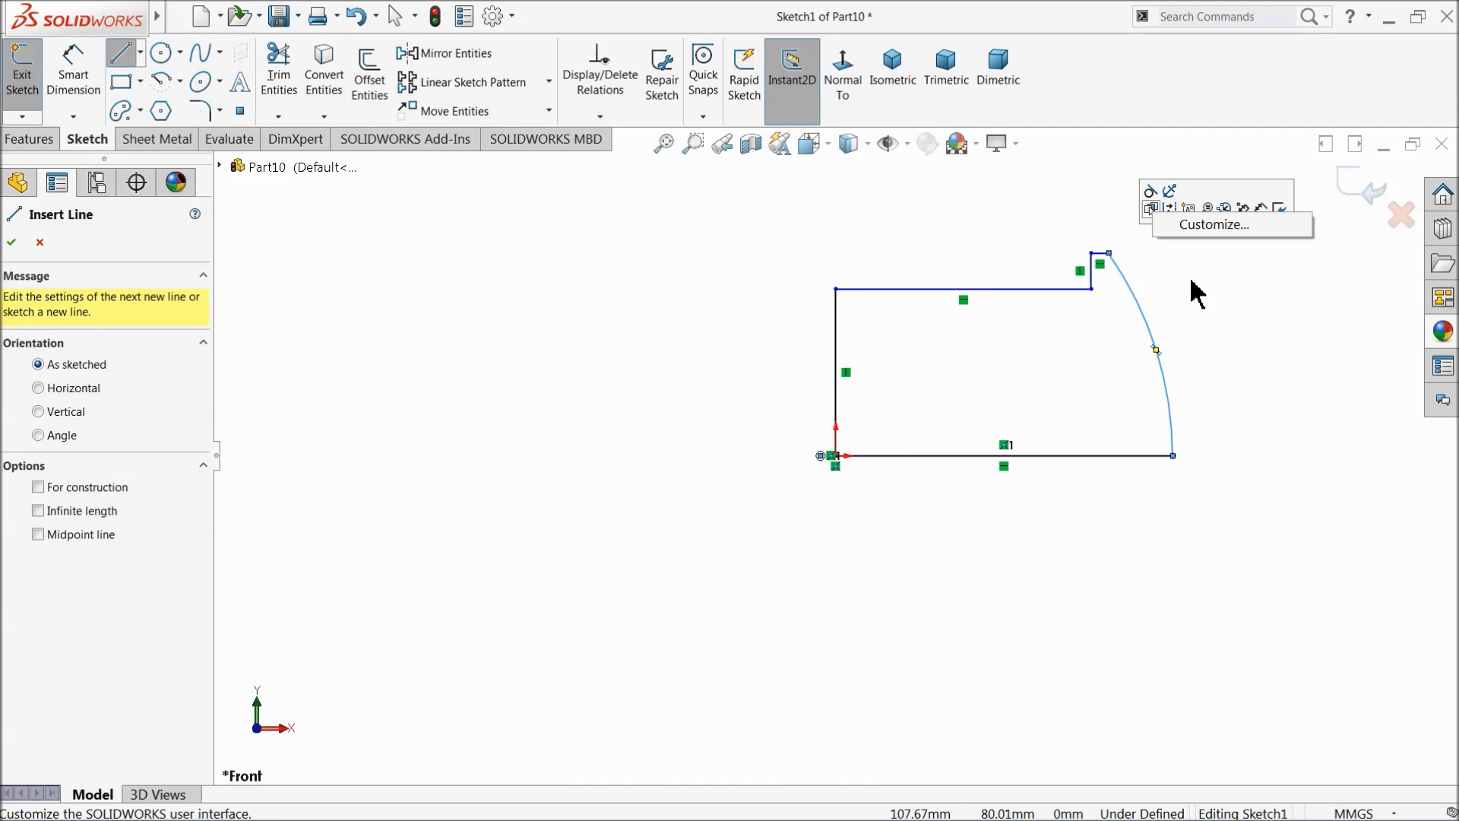
right_click(1198, 295)
left_click(1235, 287)
key("f")
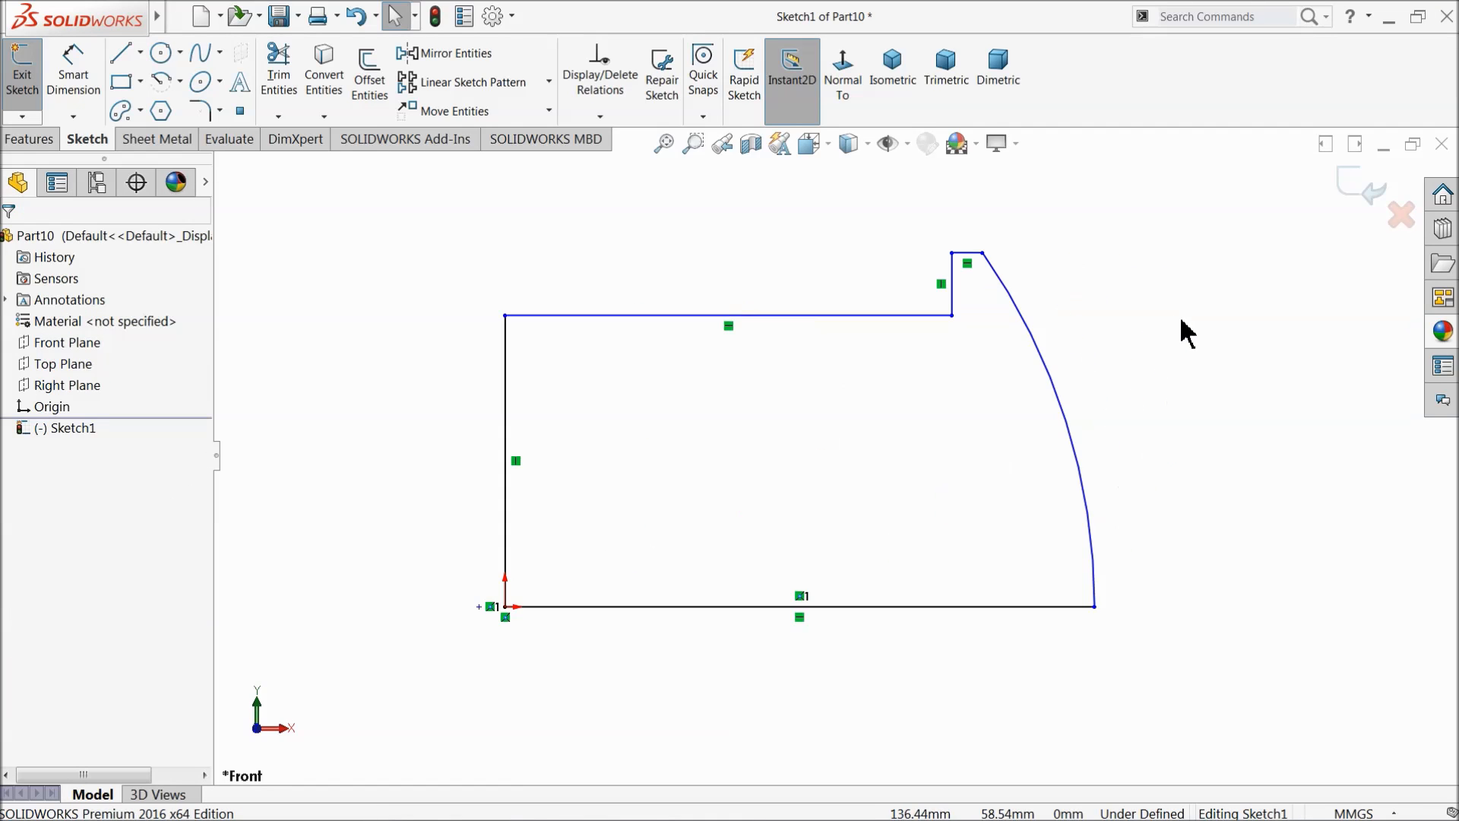
Step: Dimension the base line to 20 mm and the vertical line at the origin to 10 mm
left_click(69, 99)
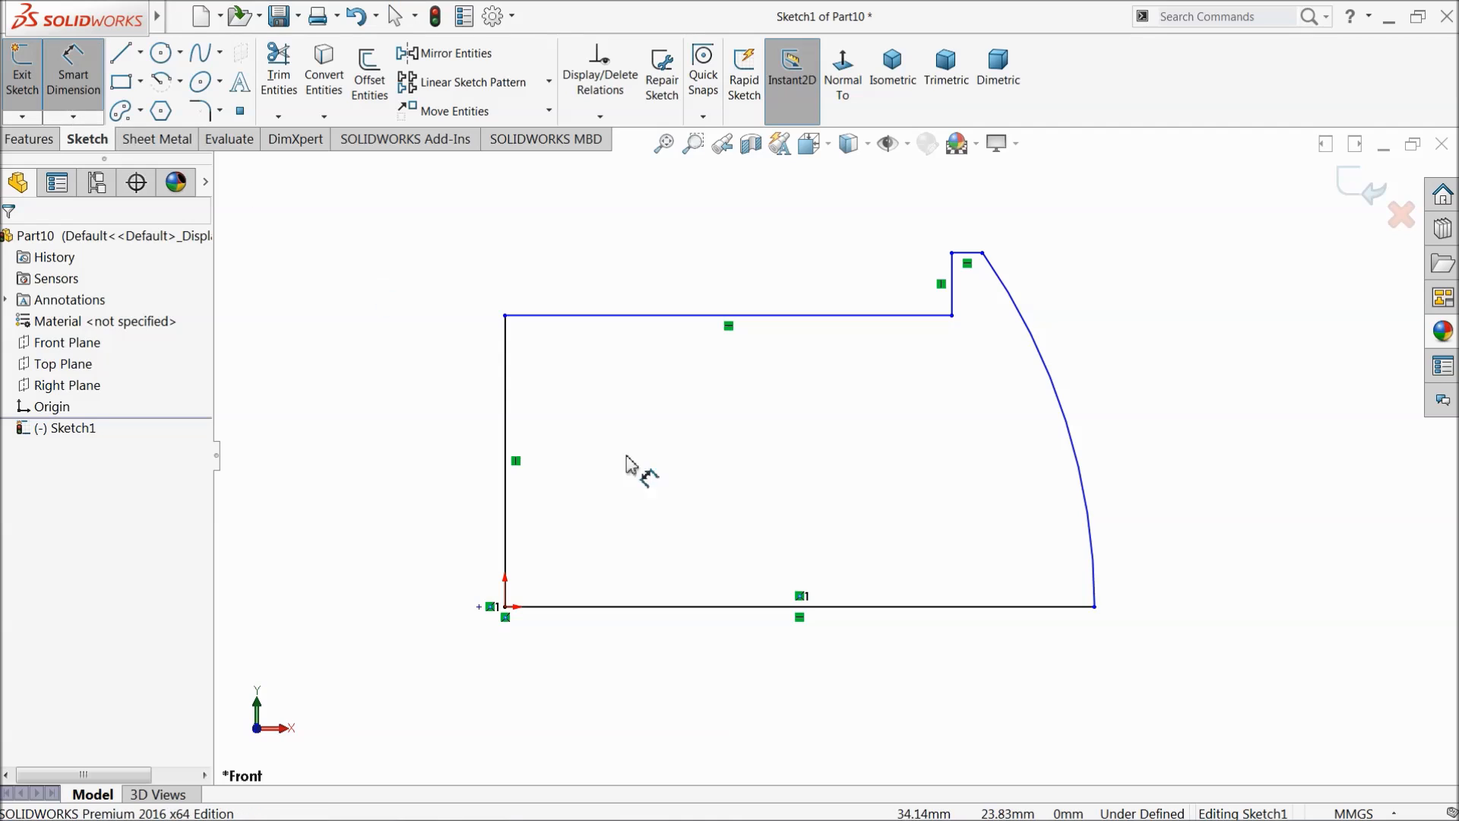
left_click(829, 607)
left_click(790, 668)
type("20")
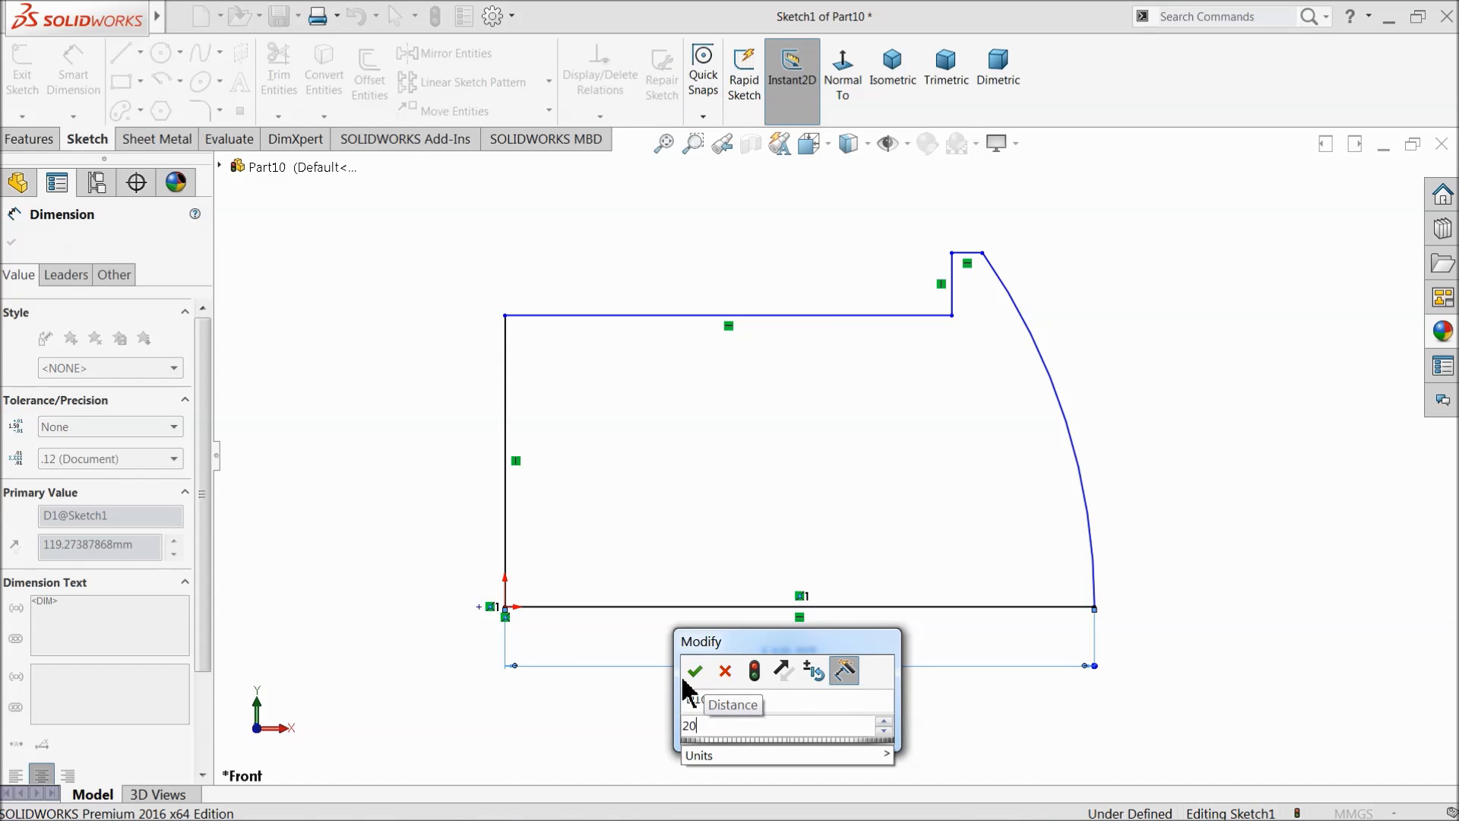
left_click(692, 669)
left_click(508, 487)
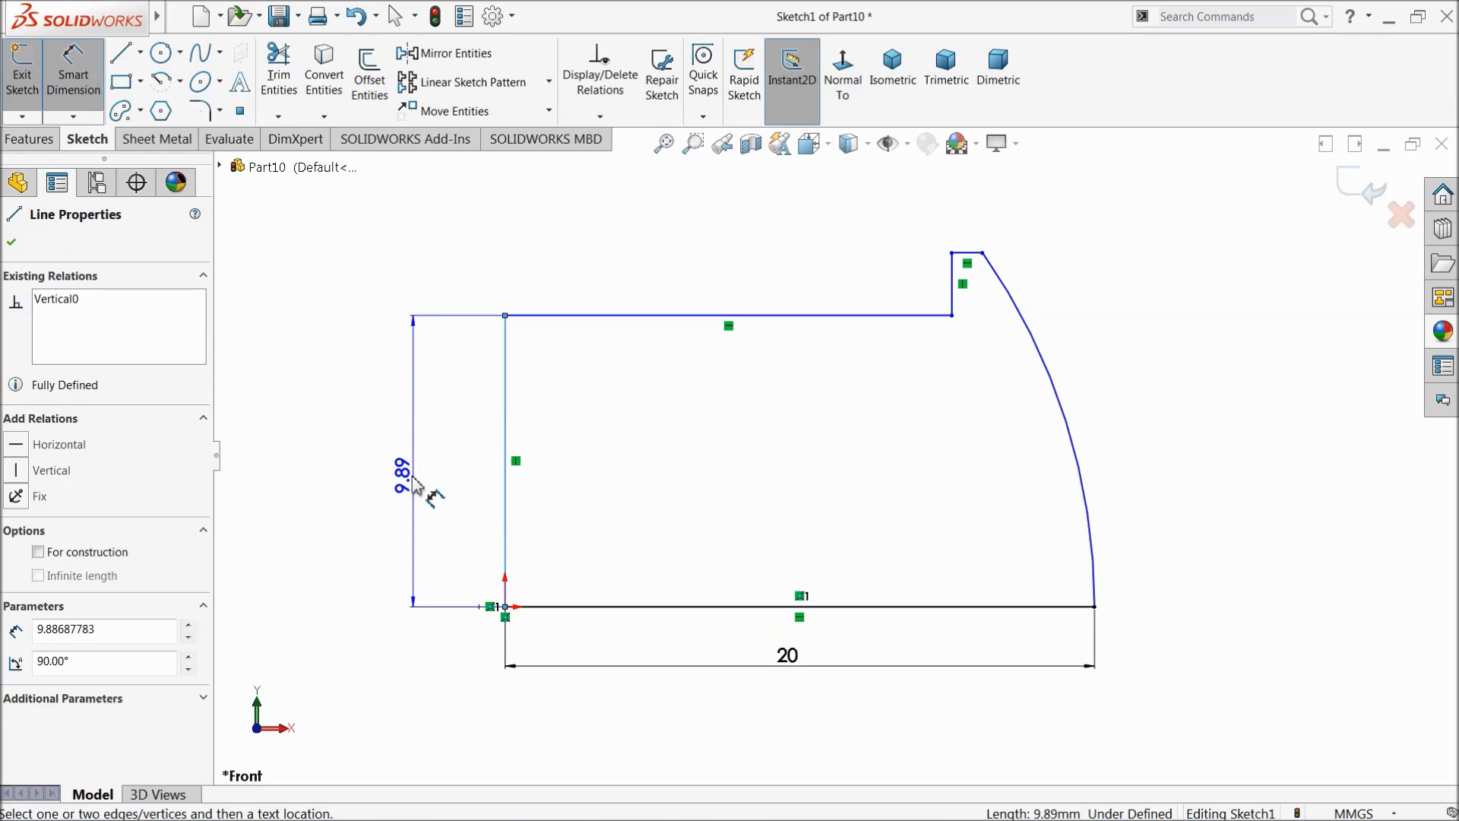
left_click(411, 487)
type("10")
left_click(318, 480)
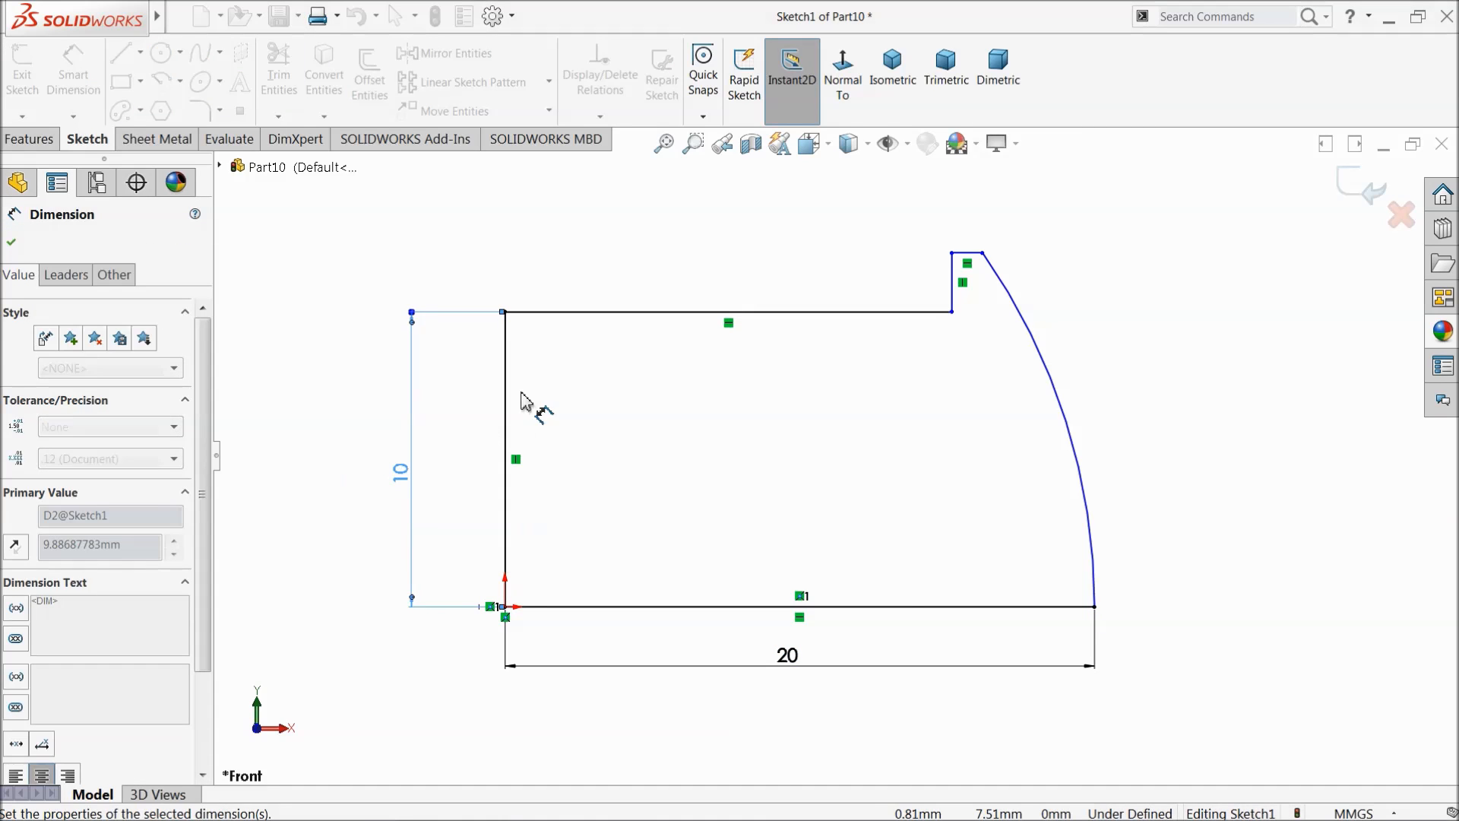
Step: Dimension the long upper horizontal line to 16 mm and the short vertical step line to 3 mm
left_click(646, 312)
left_click(636, 291)
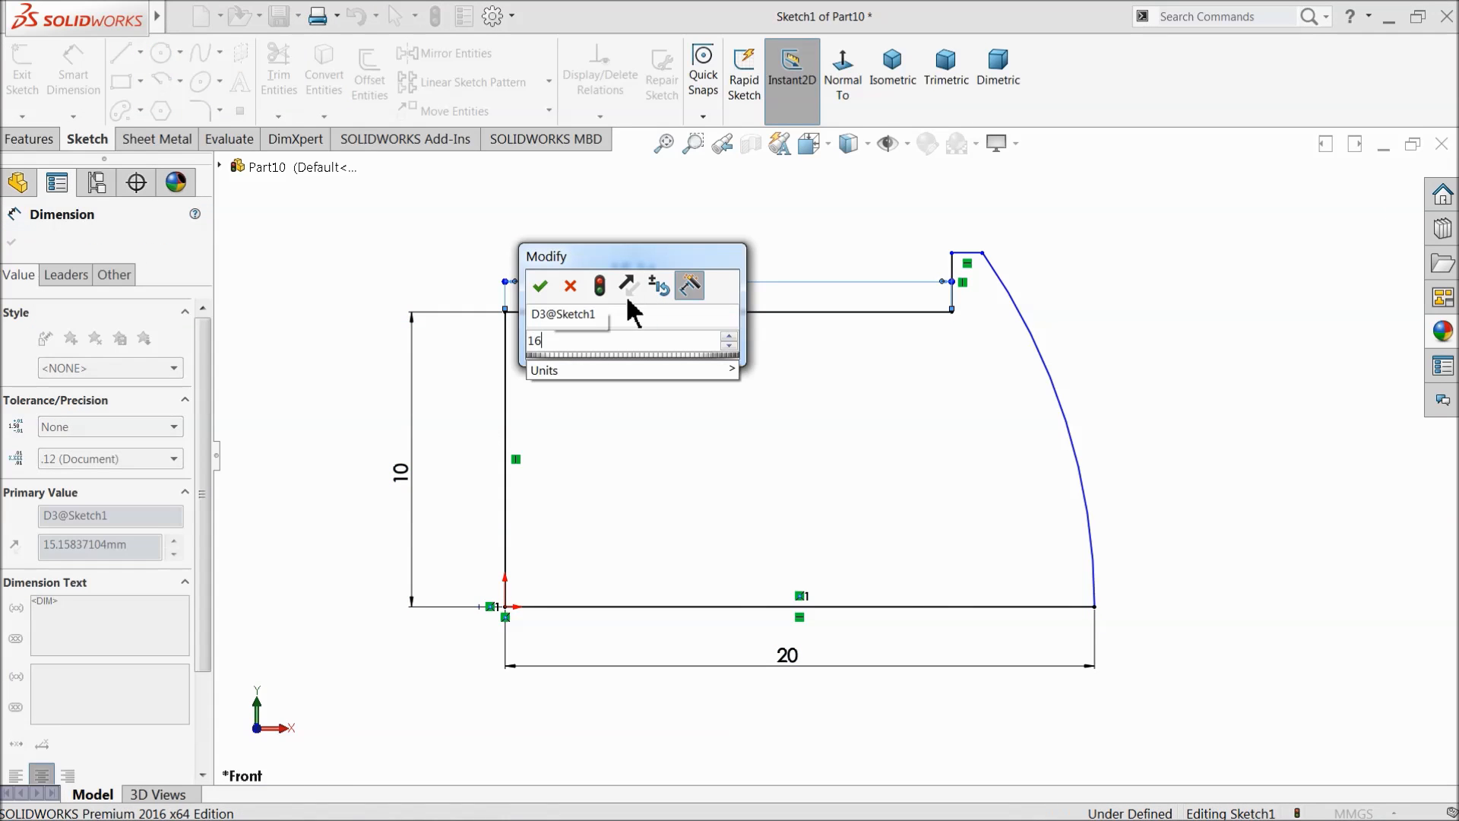
type("16")
key("Return")
scroll(1041, 319, "down", 3)
left_click(919, 304)
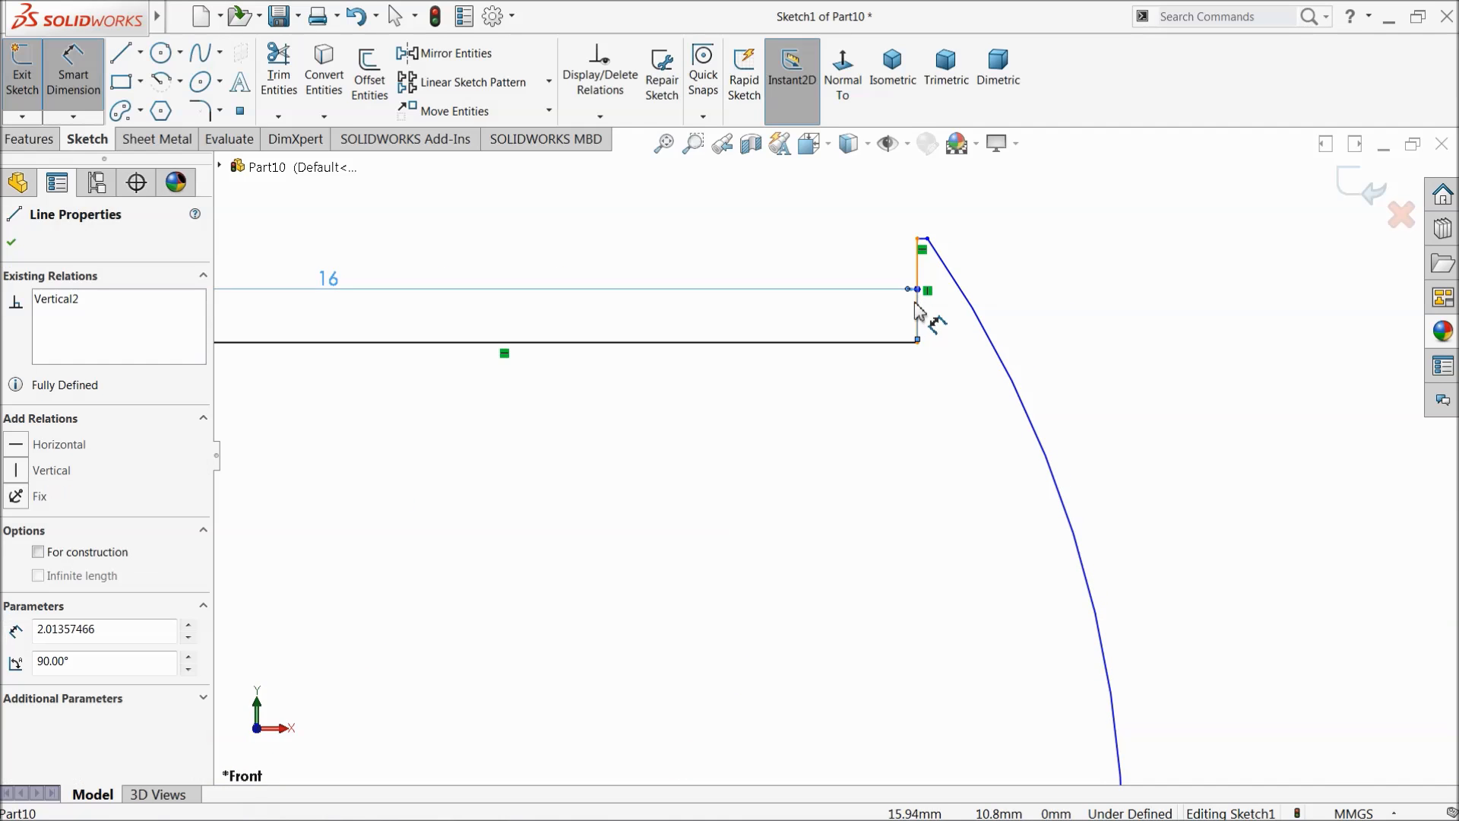
left_click(873, 308)
type("3")
key("Return")
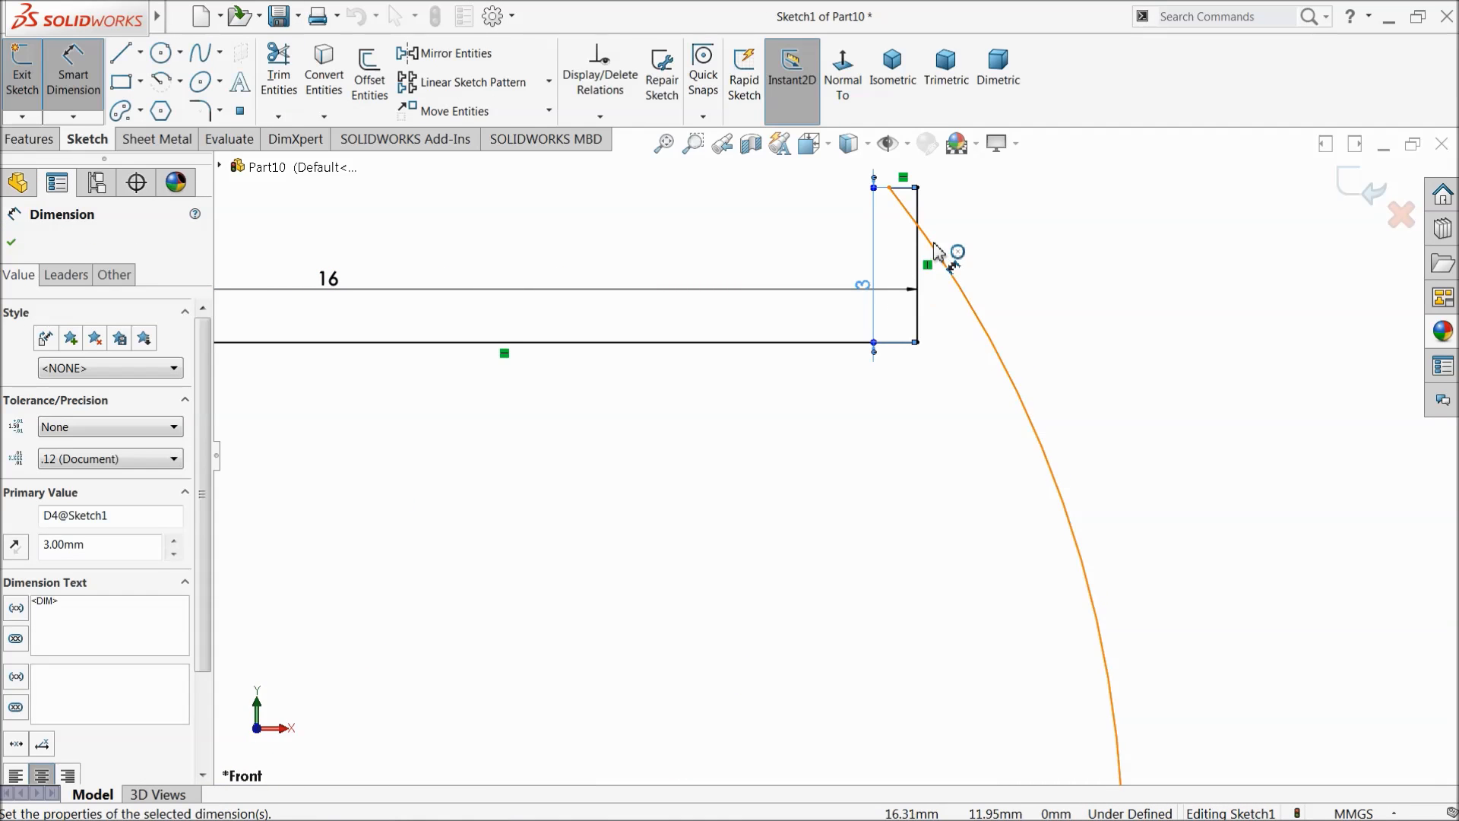
left_click(13, 243)
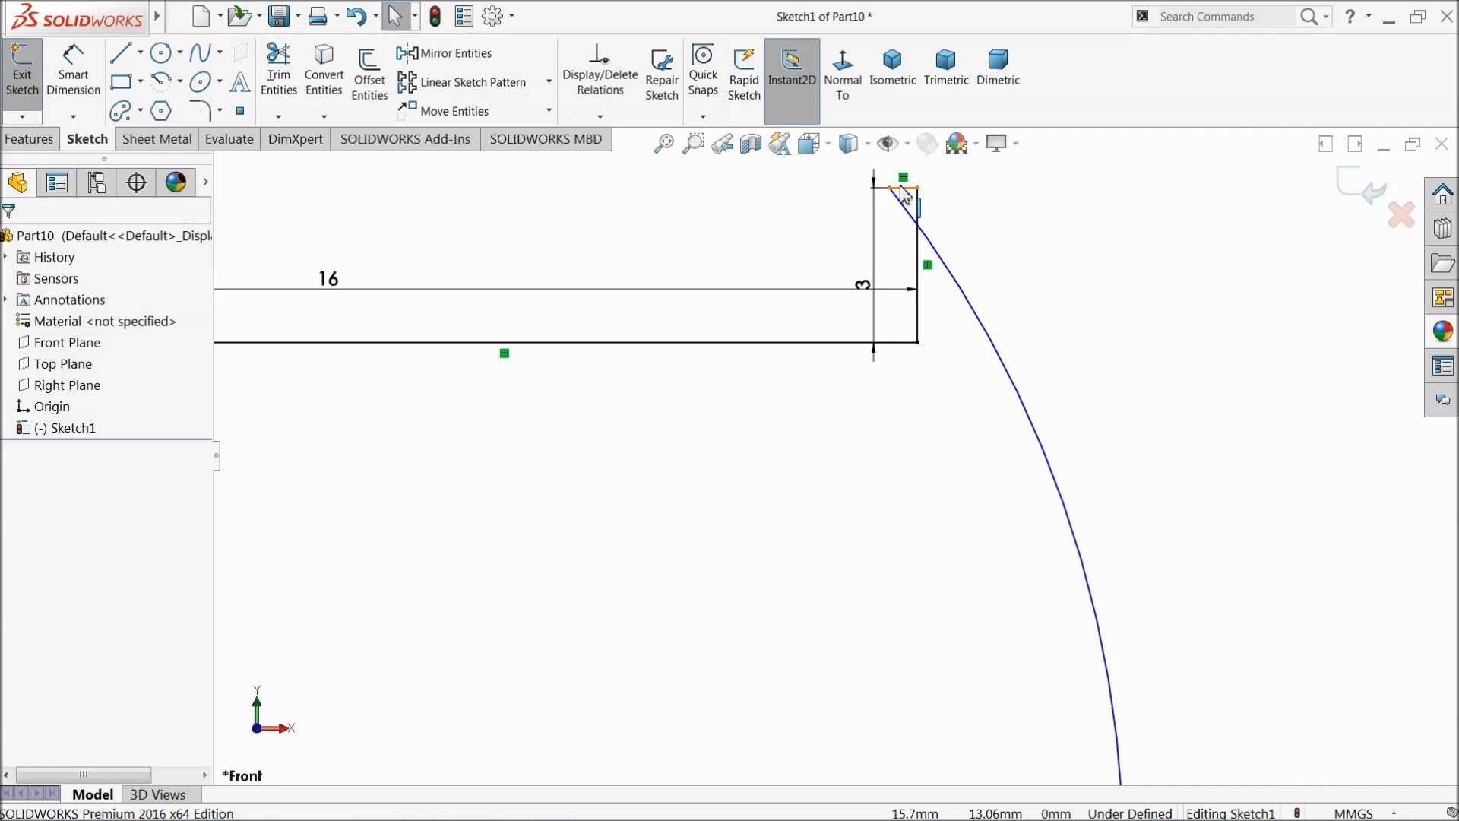
Step: Move the arc's upper endpoint to the outer side of the step line and set the short top line's length to 1 mm
left_click_drag(893, 187, 953, 188)
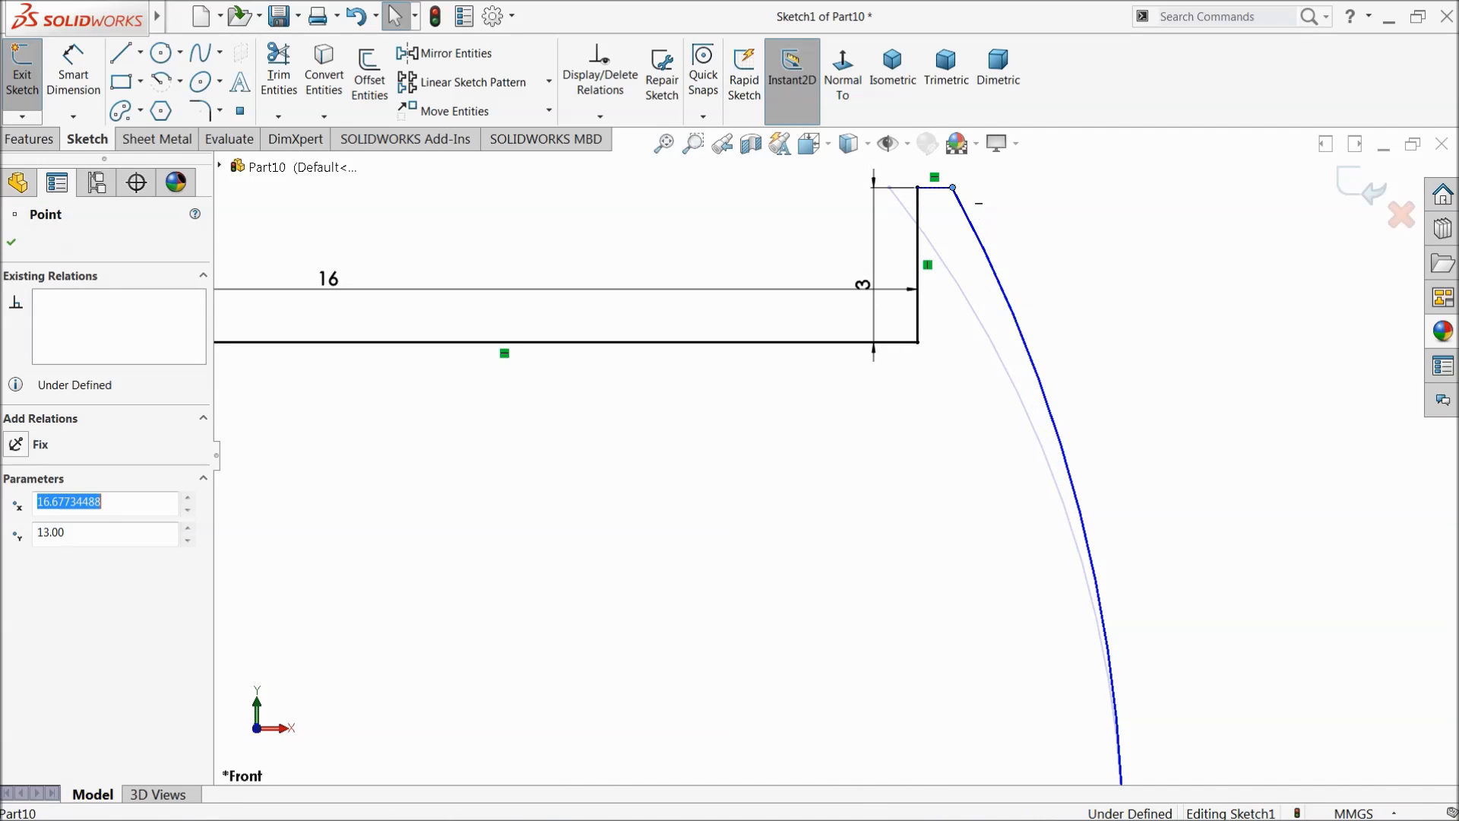
left_click(72, 59)
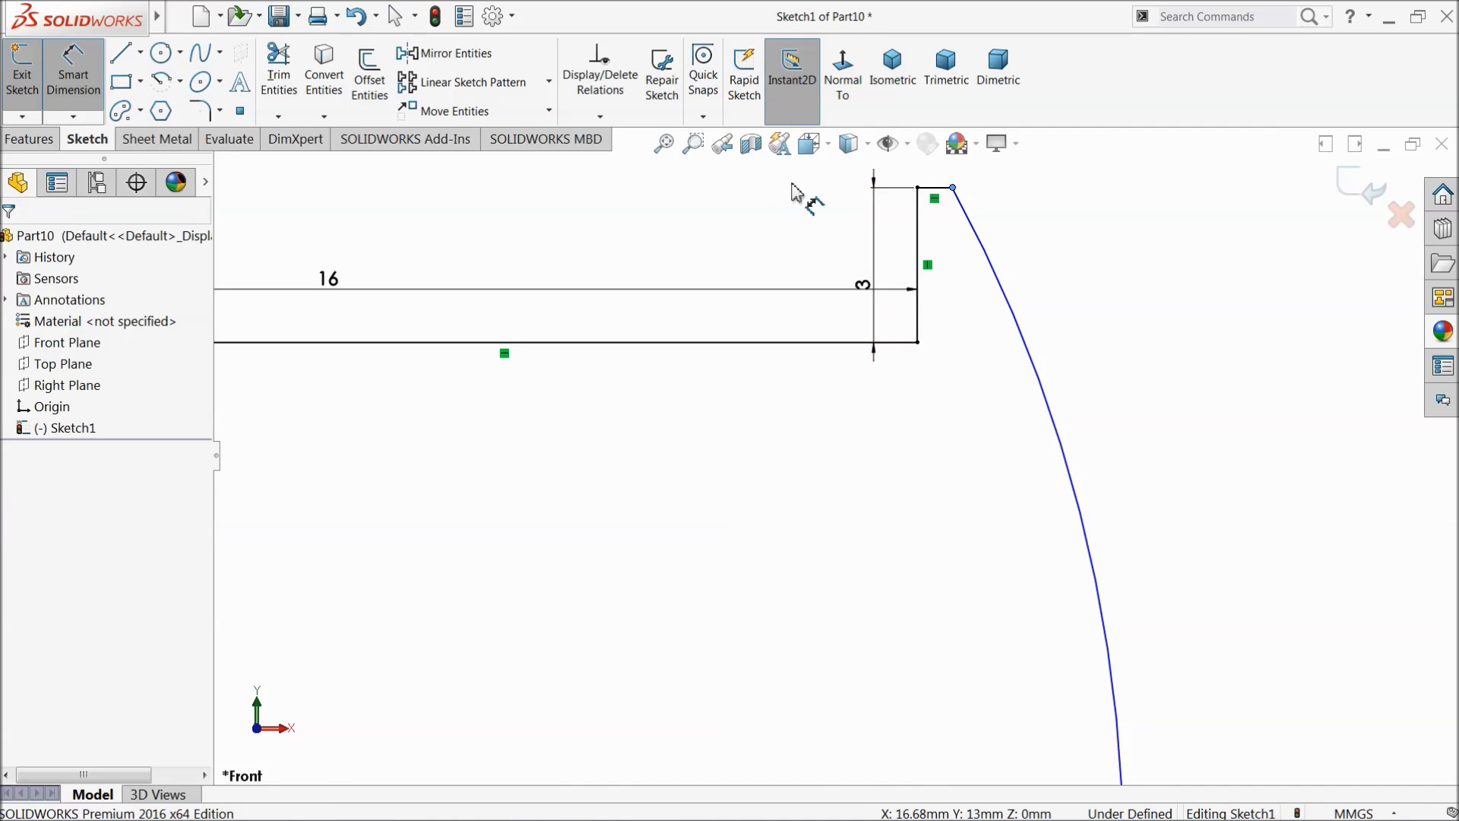
left_click(937, 188)
left_click(78, 80)
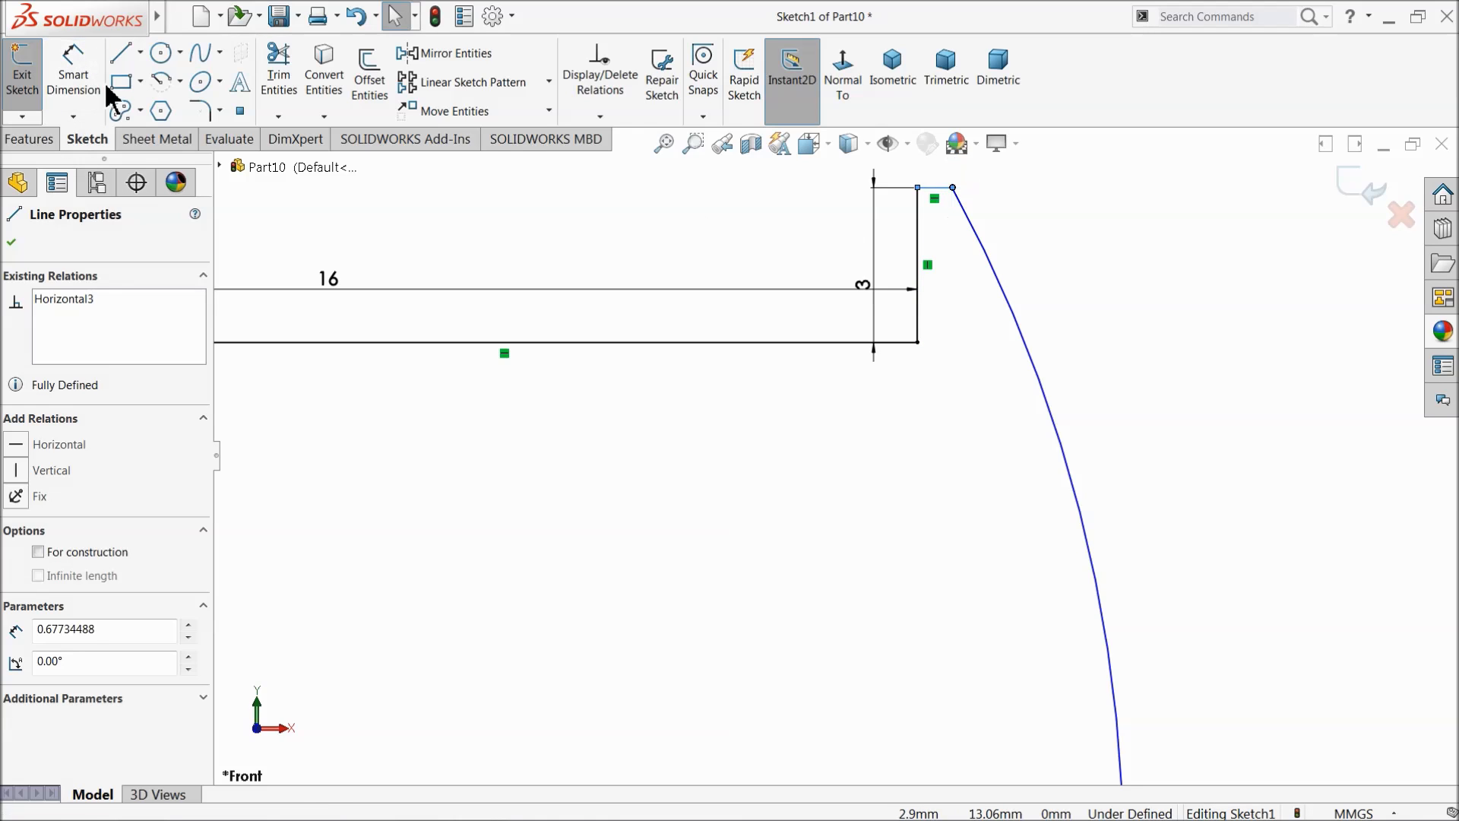
left_click(578, 255)
left_click(76, 80)
scroll(897, 259, "up", 2)
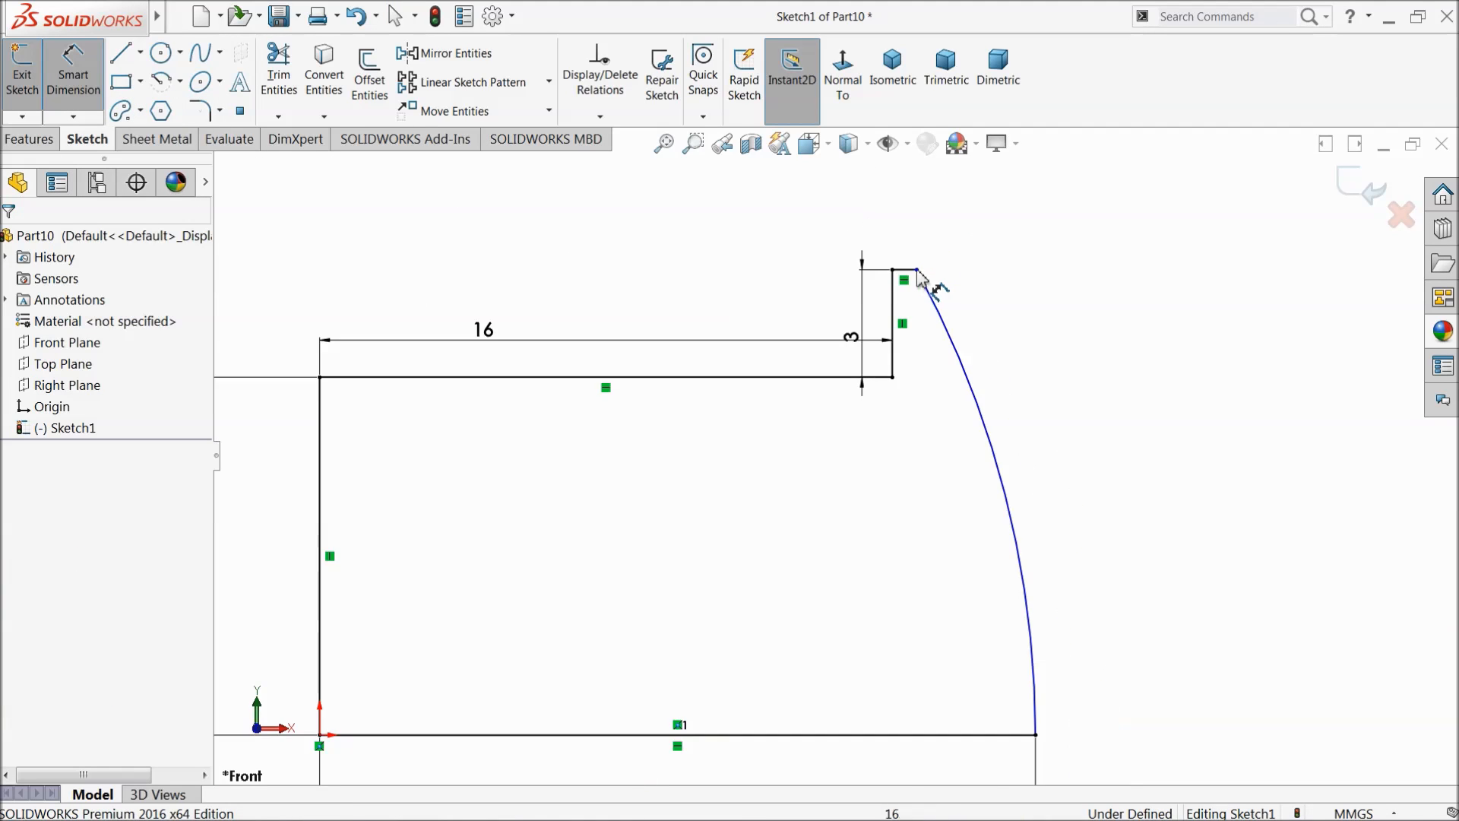
scroll(915, 270, "down", 3)
left_click(876, 302)
left_click(891, 265)
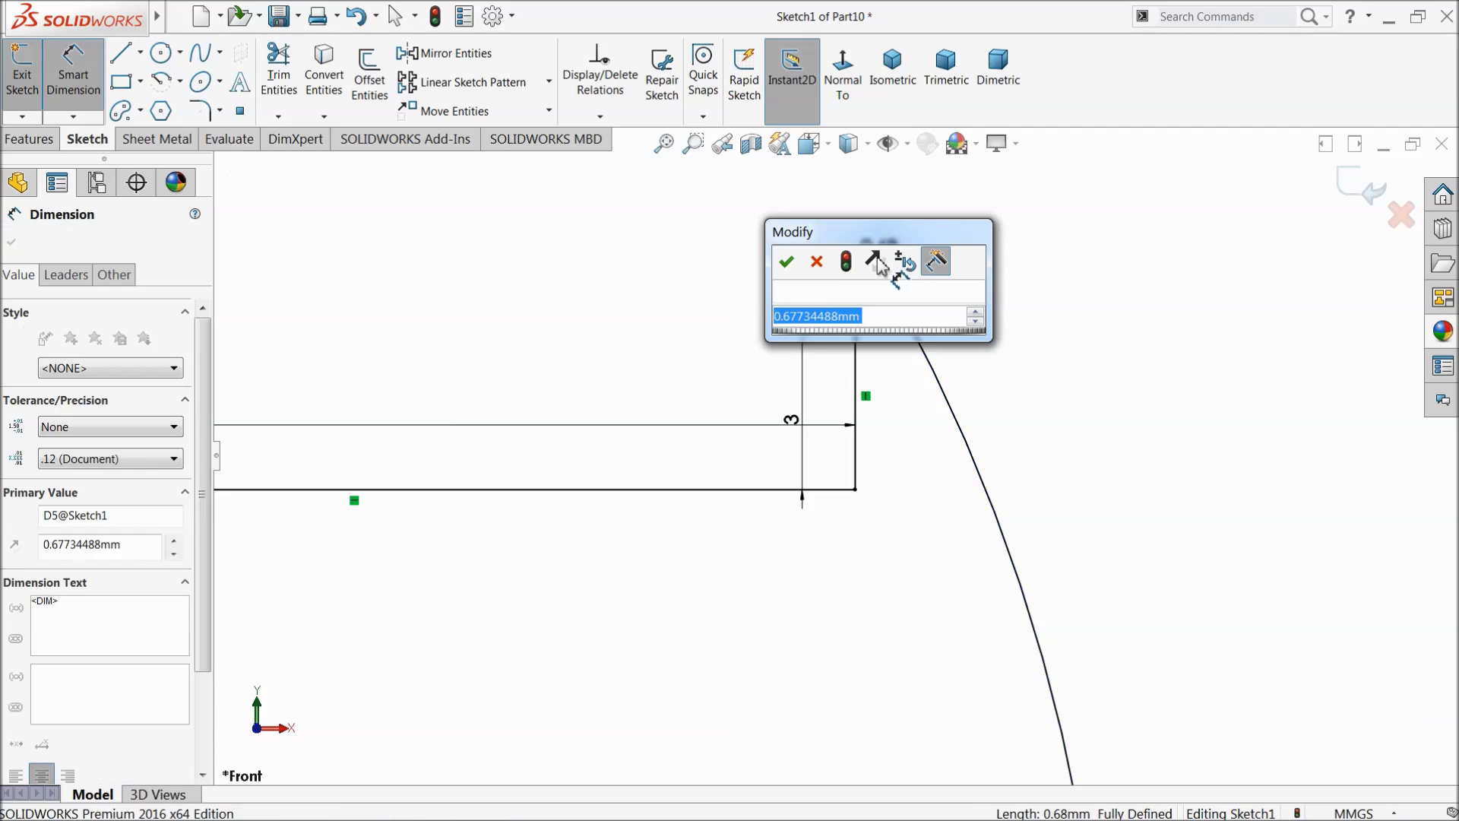
type("1")
left_click(788, 262)
scroll(814, 316, "up", 5)
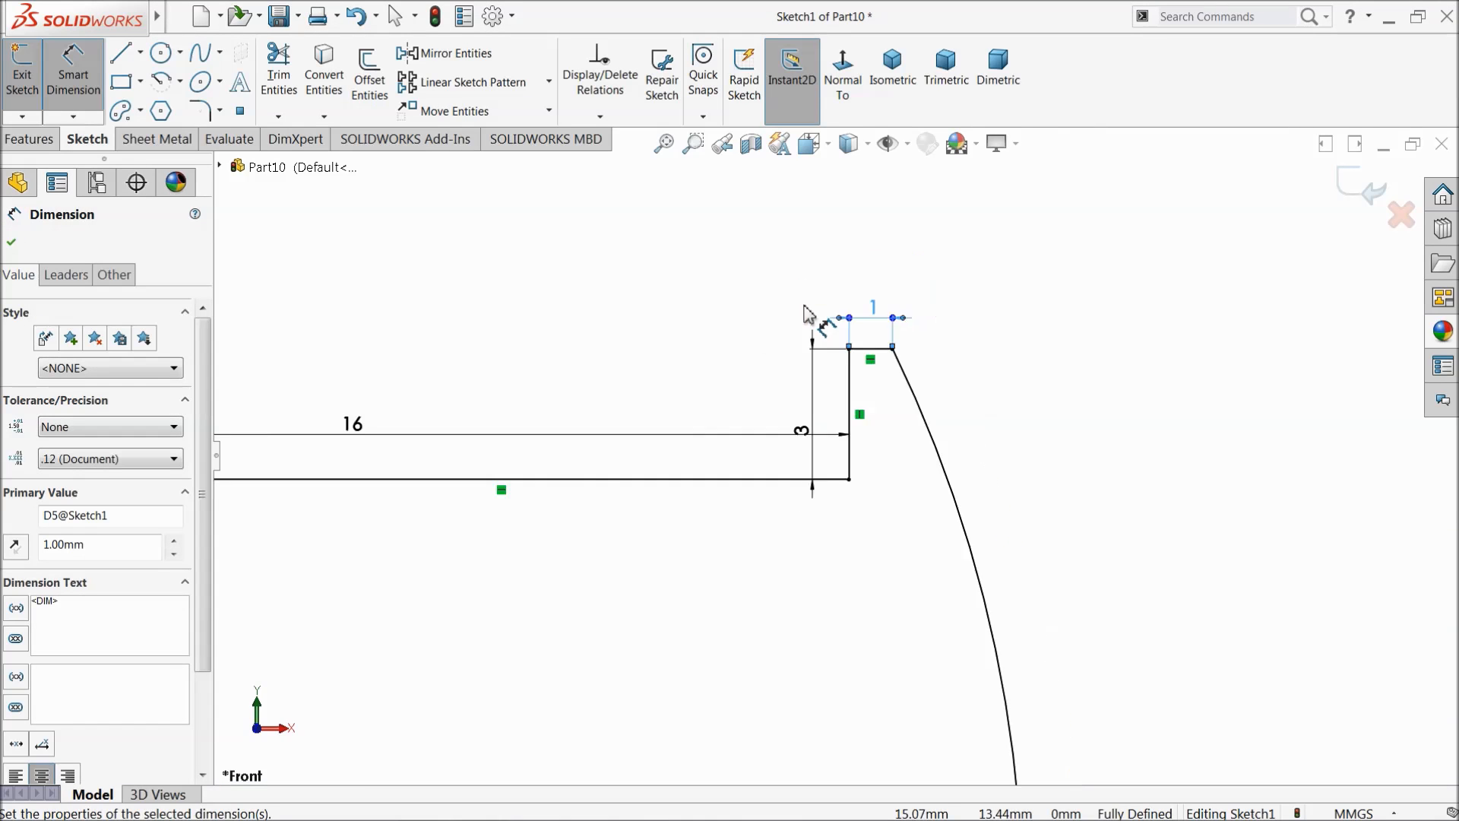
Step: Revolve the closed profile 360 degrees about its 20 mm horizontal base line
key("Escape")
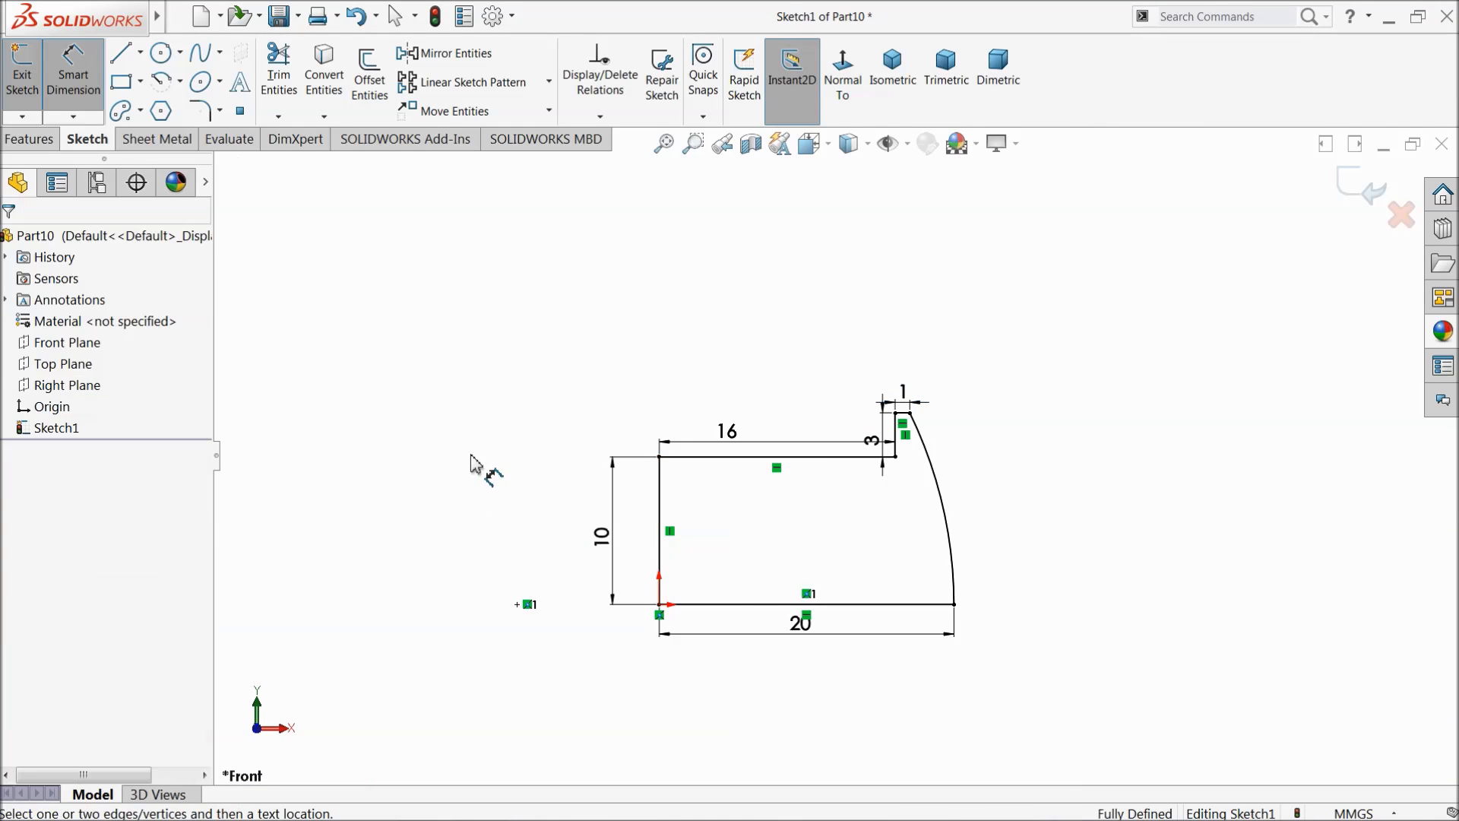
scroll(806, 525, "down", 4)
scroll(881, 551, "up", 2)
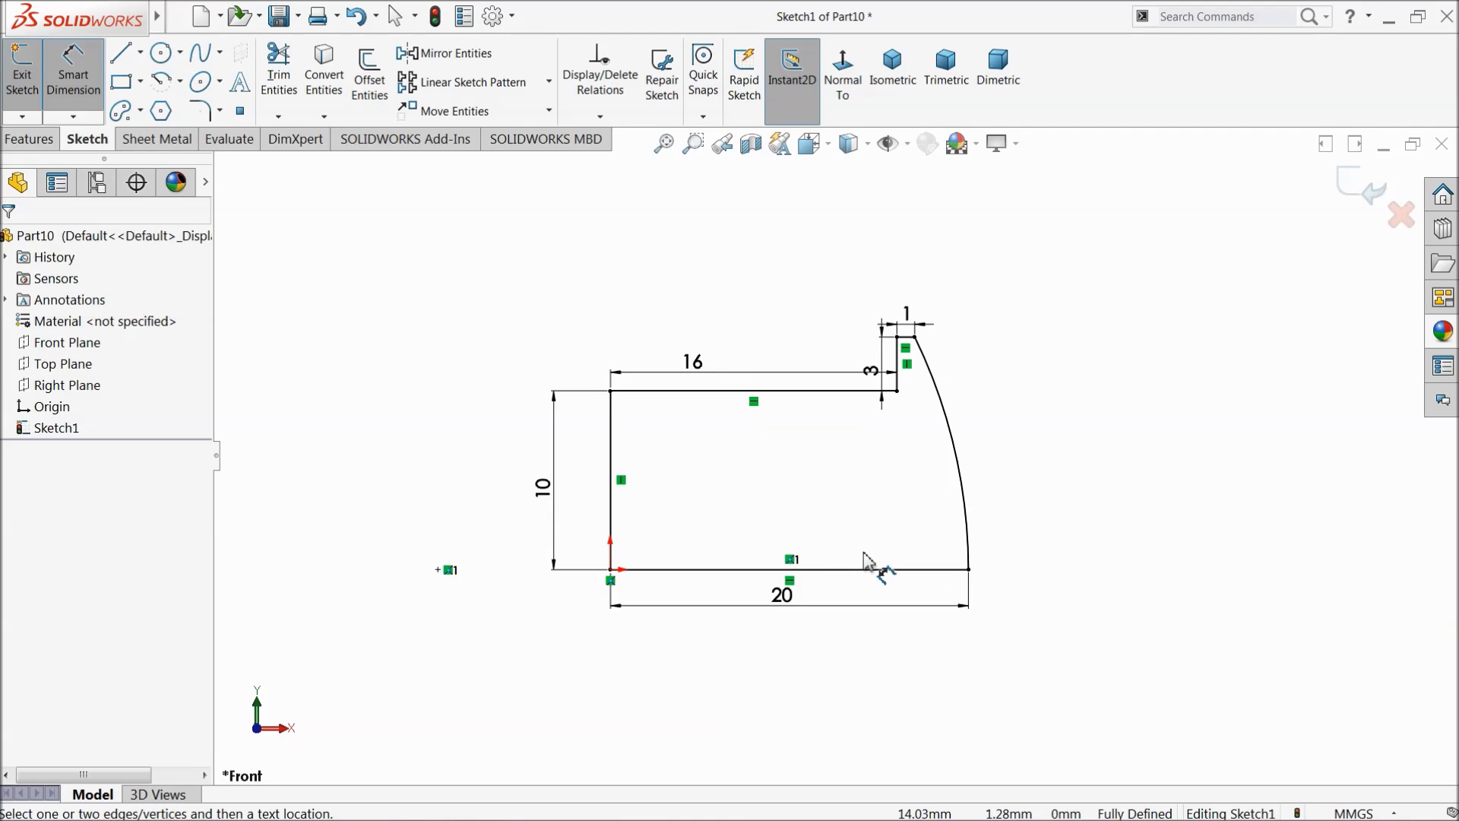
scroll(794, 548, "down", 2)
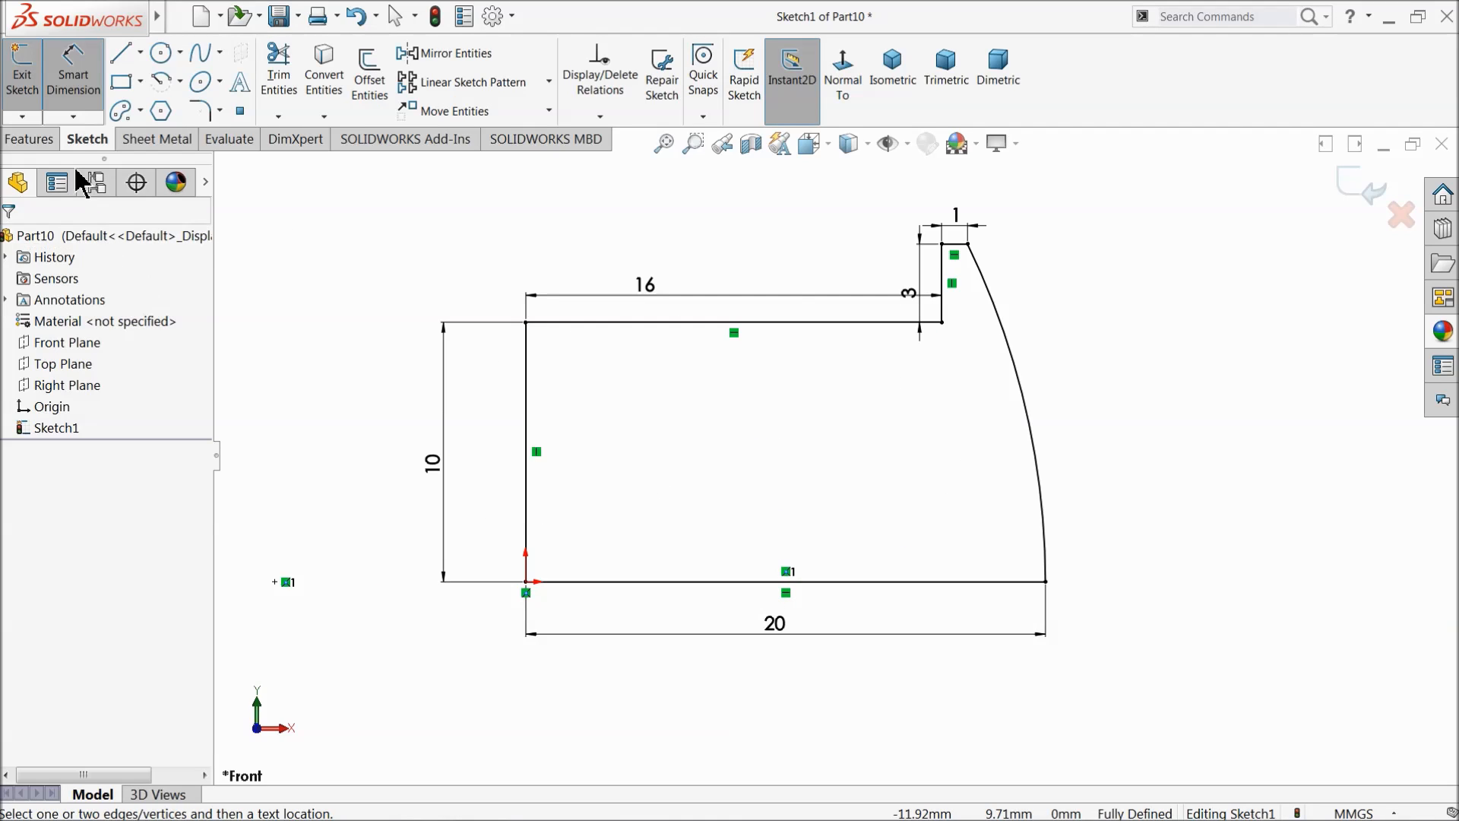
left_click(27, 139)
left_click(90, 84)
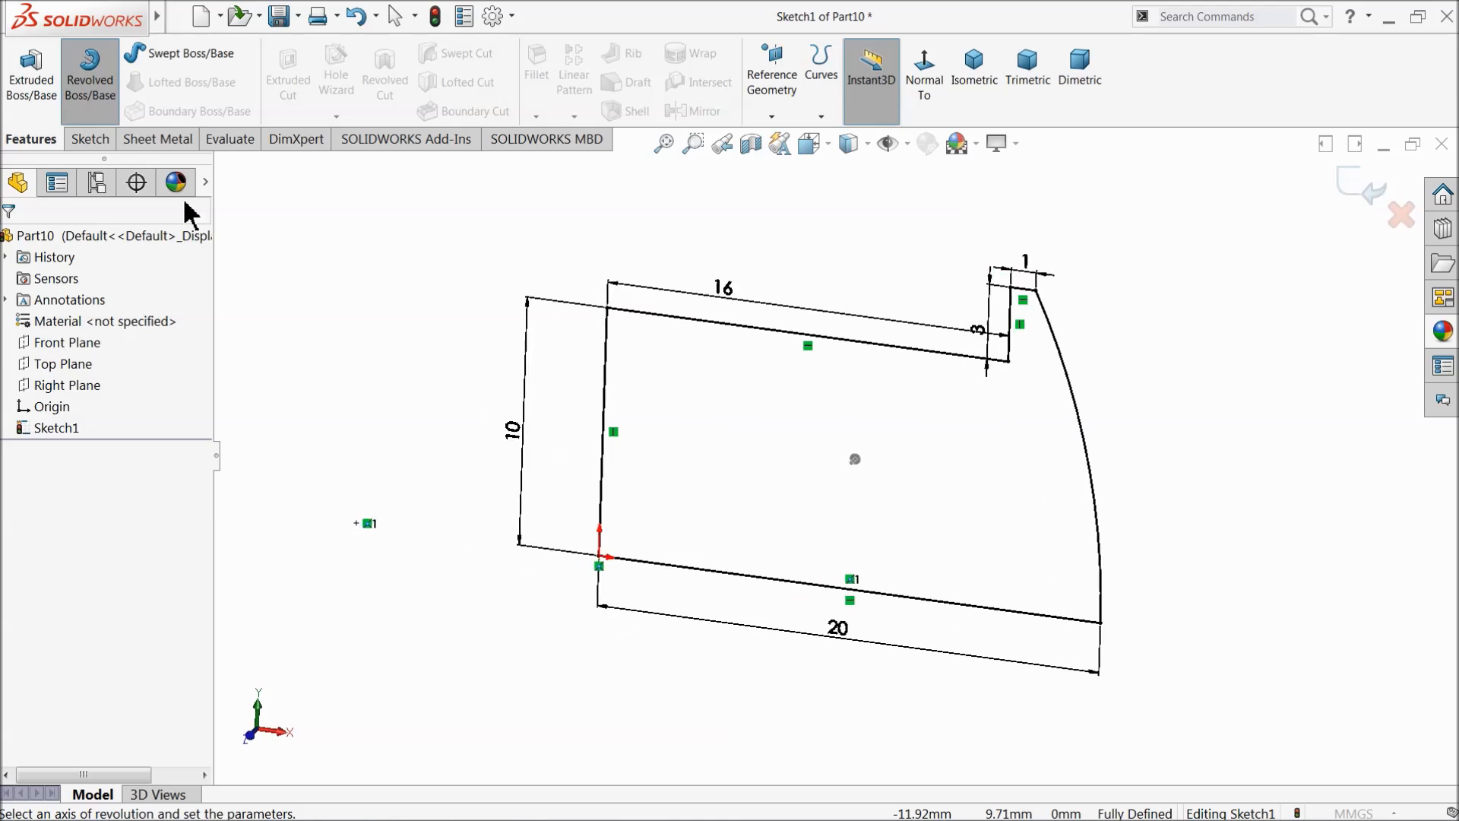
left_click(718, 562)
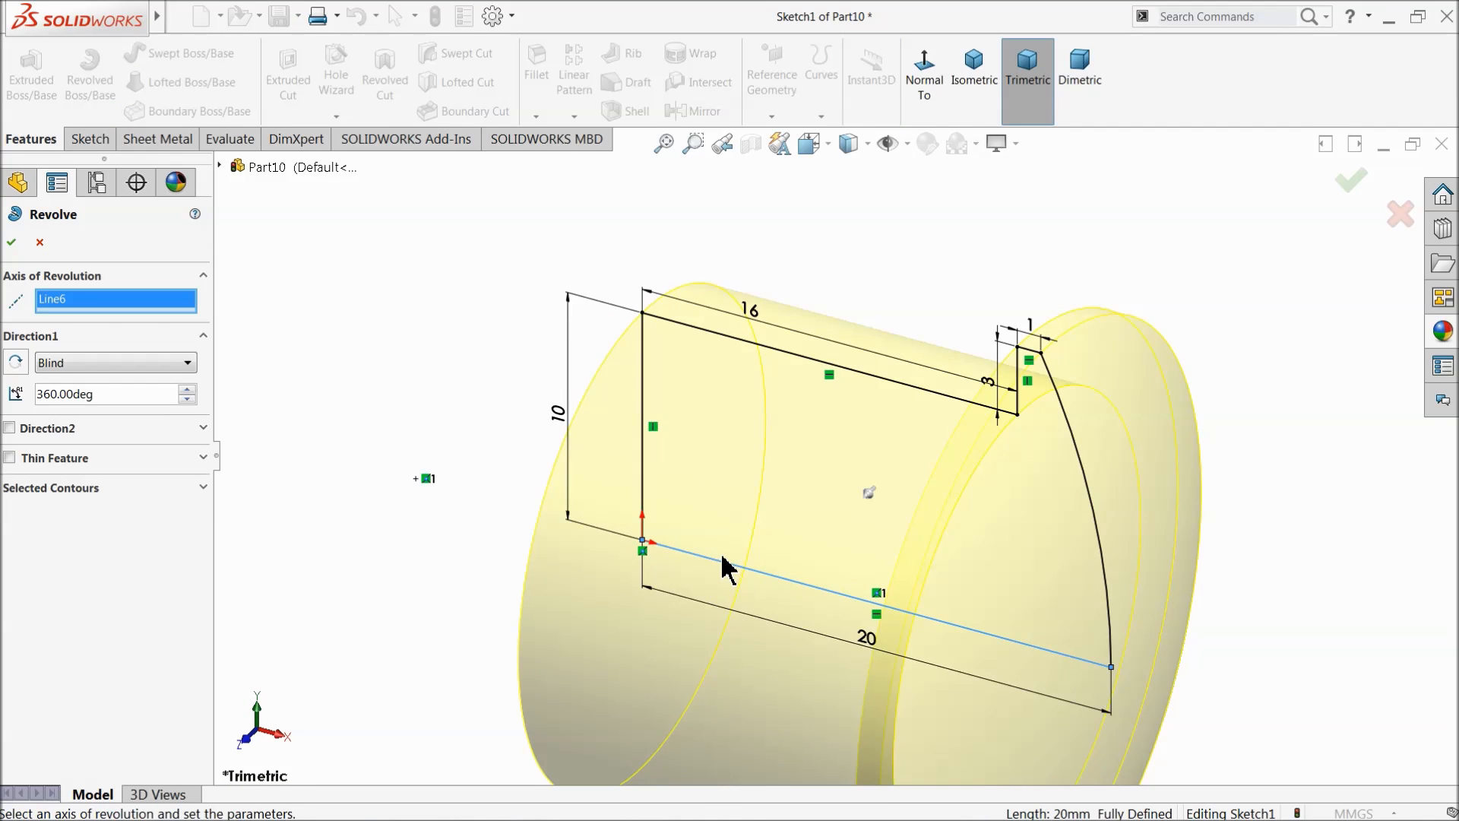
scroll(836, 581, "up", 4)
scroll(922, 596, "down", 2)
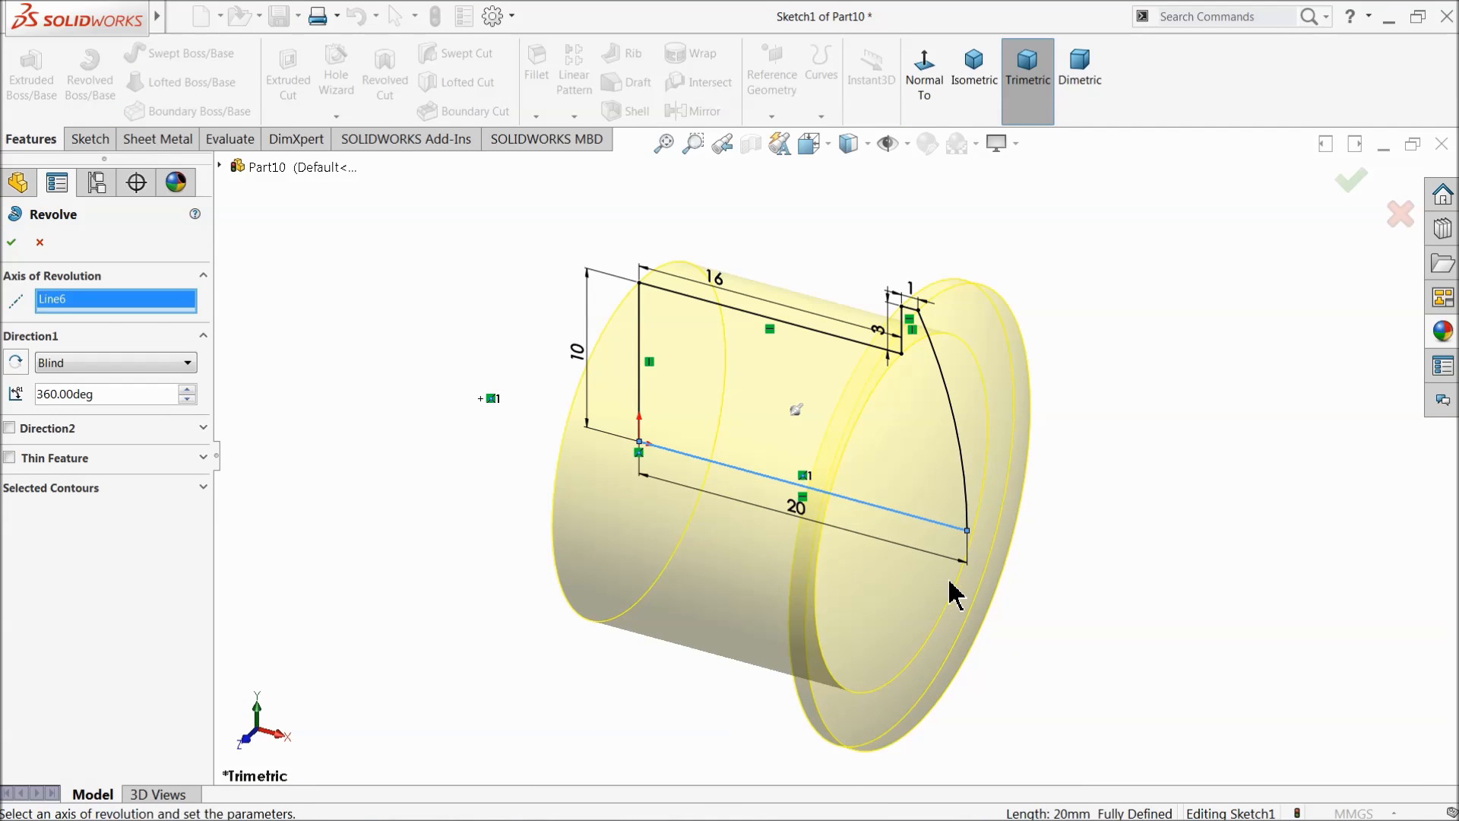
left_click(13, 242)
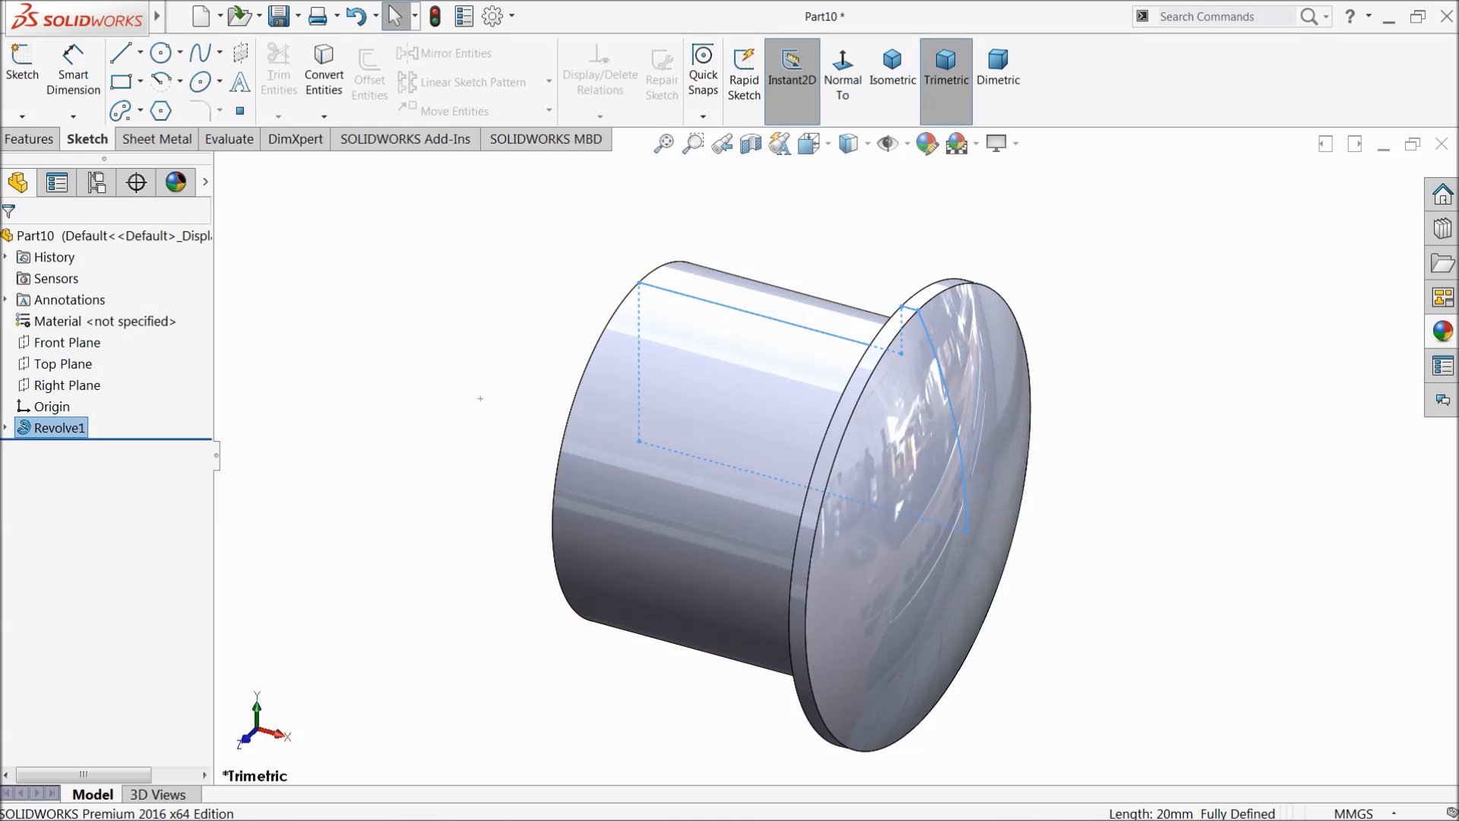
Step: Apply the satin finish stainless steel appearance from the metal steel collection to the revolved part
left_click(1443, 331)
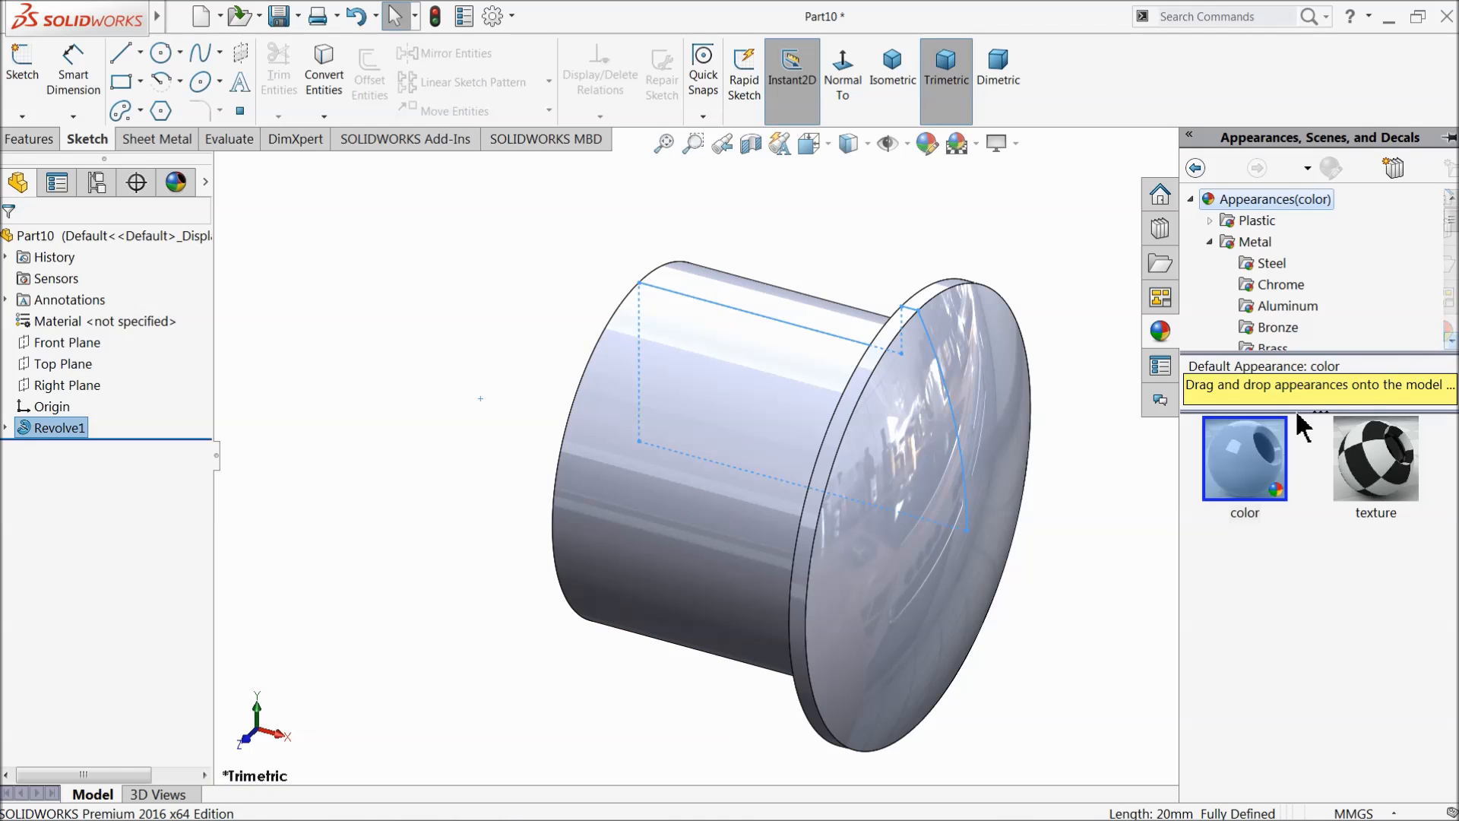
left_click(1268, 264)
double_click(1280, 608)
middle_click_drag(1059, 547, 1044, 528)
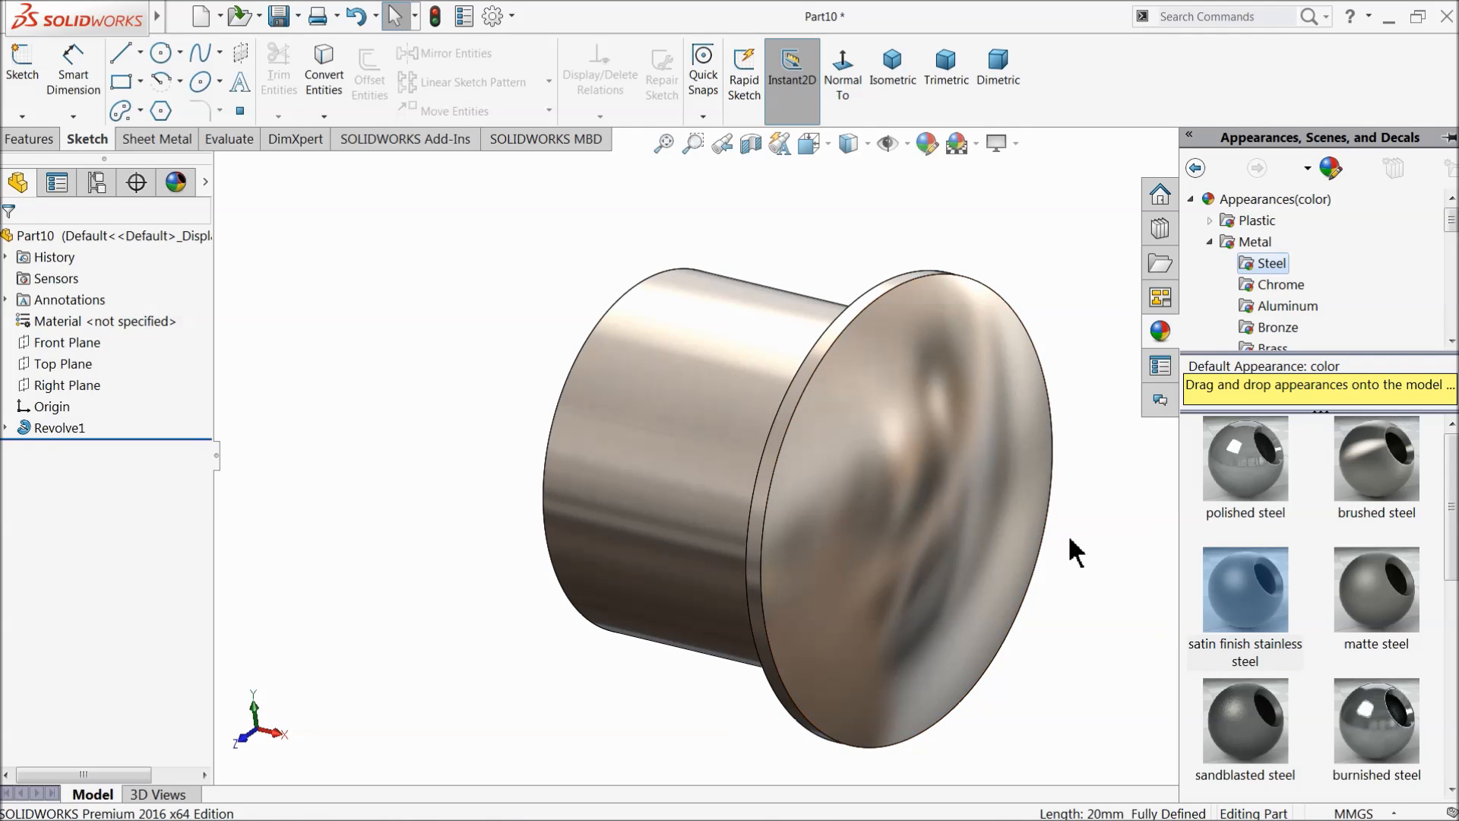
left_click(590, 213)
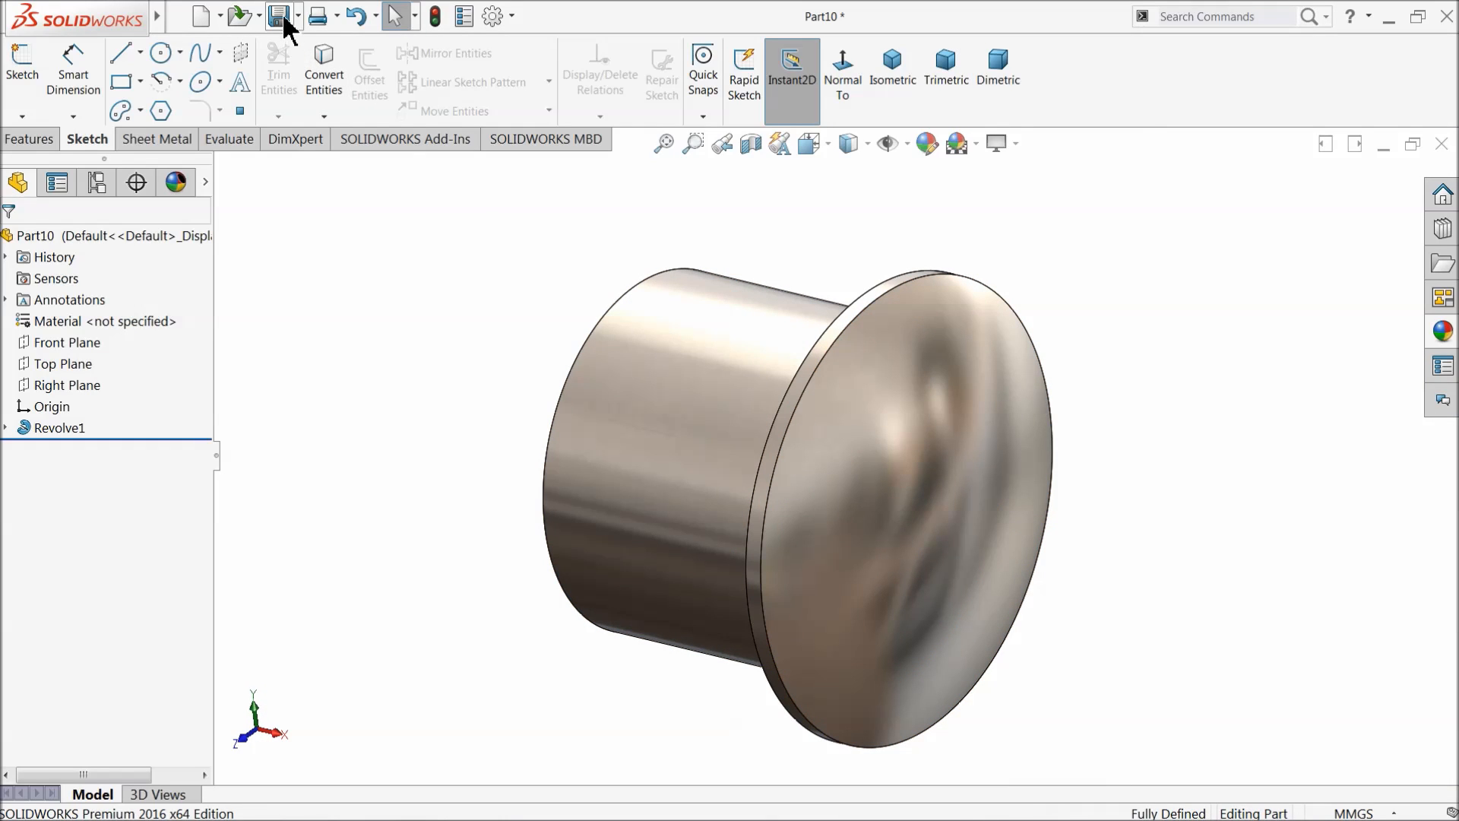
Step: Start saving the revolved part in the BobCat folder
left_click(285, 25)
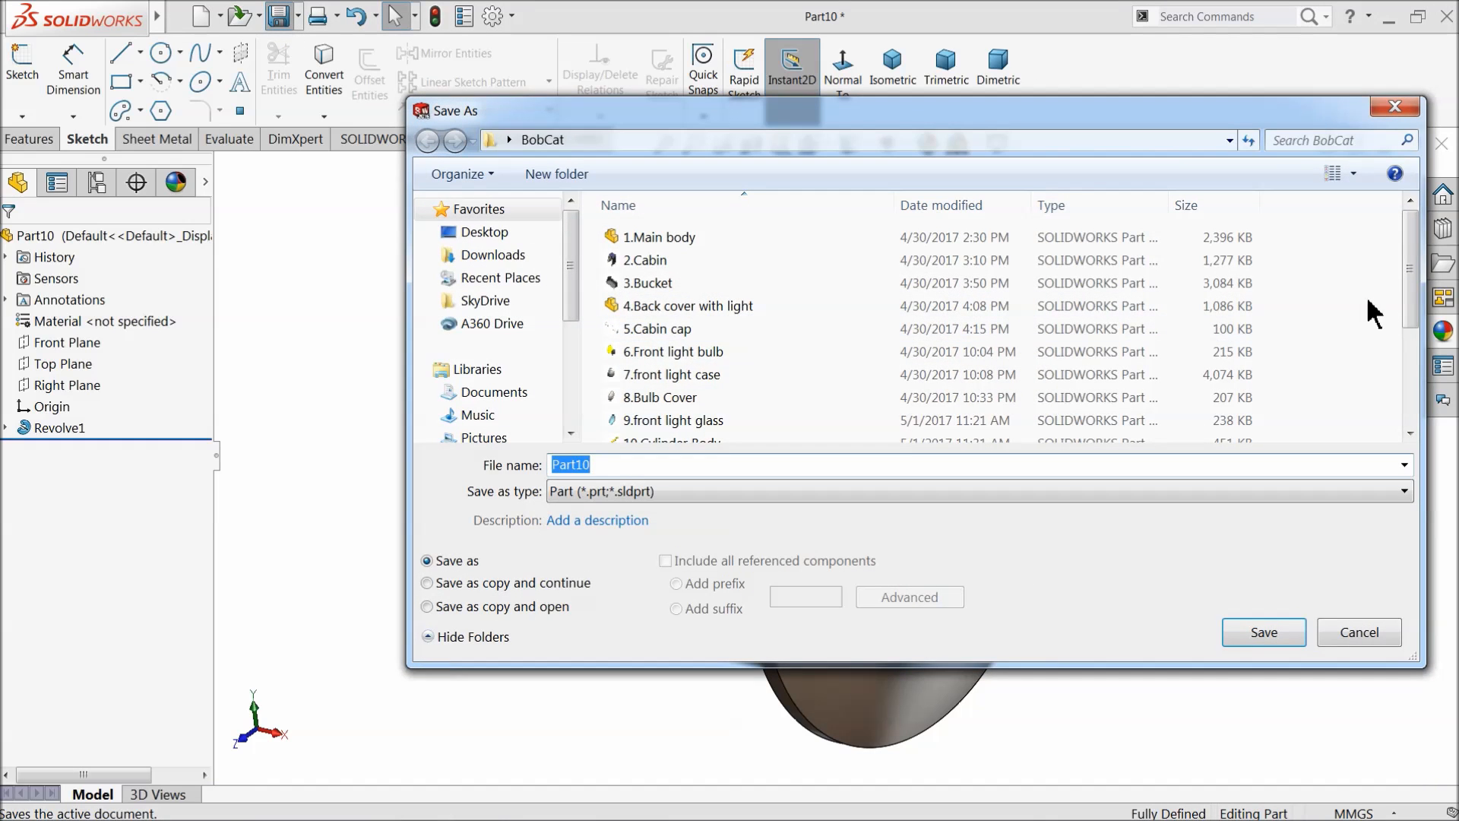
Step: Save the part in the BobCat folder under the file name 18.cabin pin
left_click_drag(1414, 285, 1401, 393)
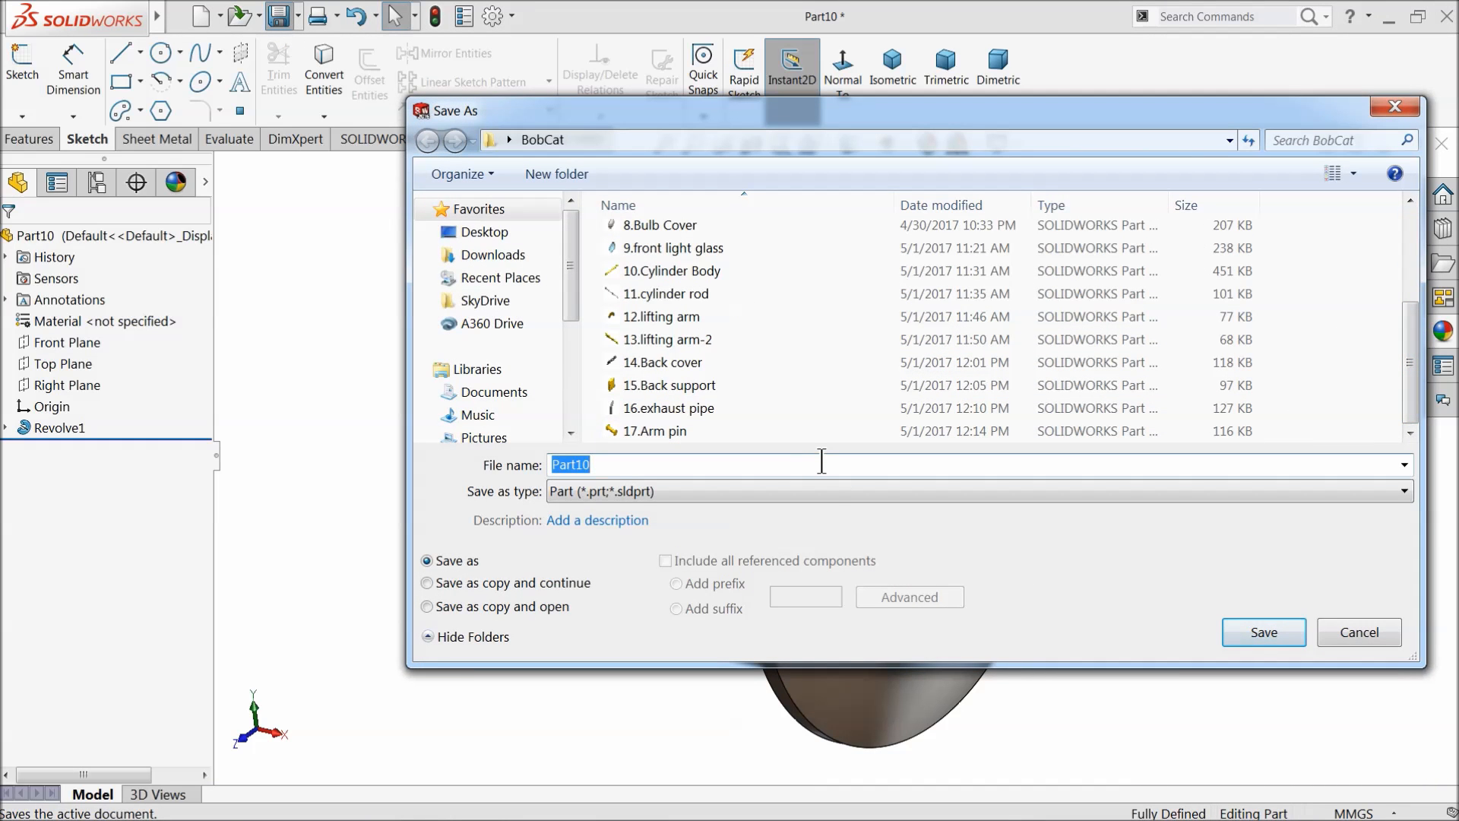
type("18.cabin pin")
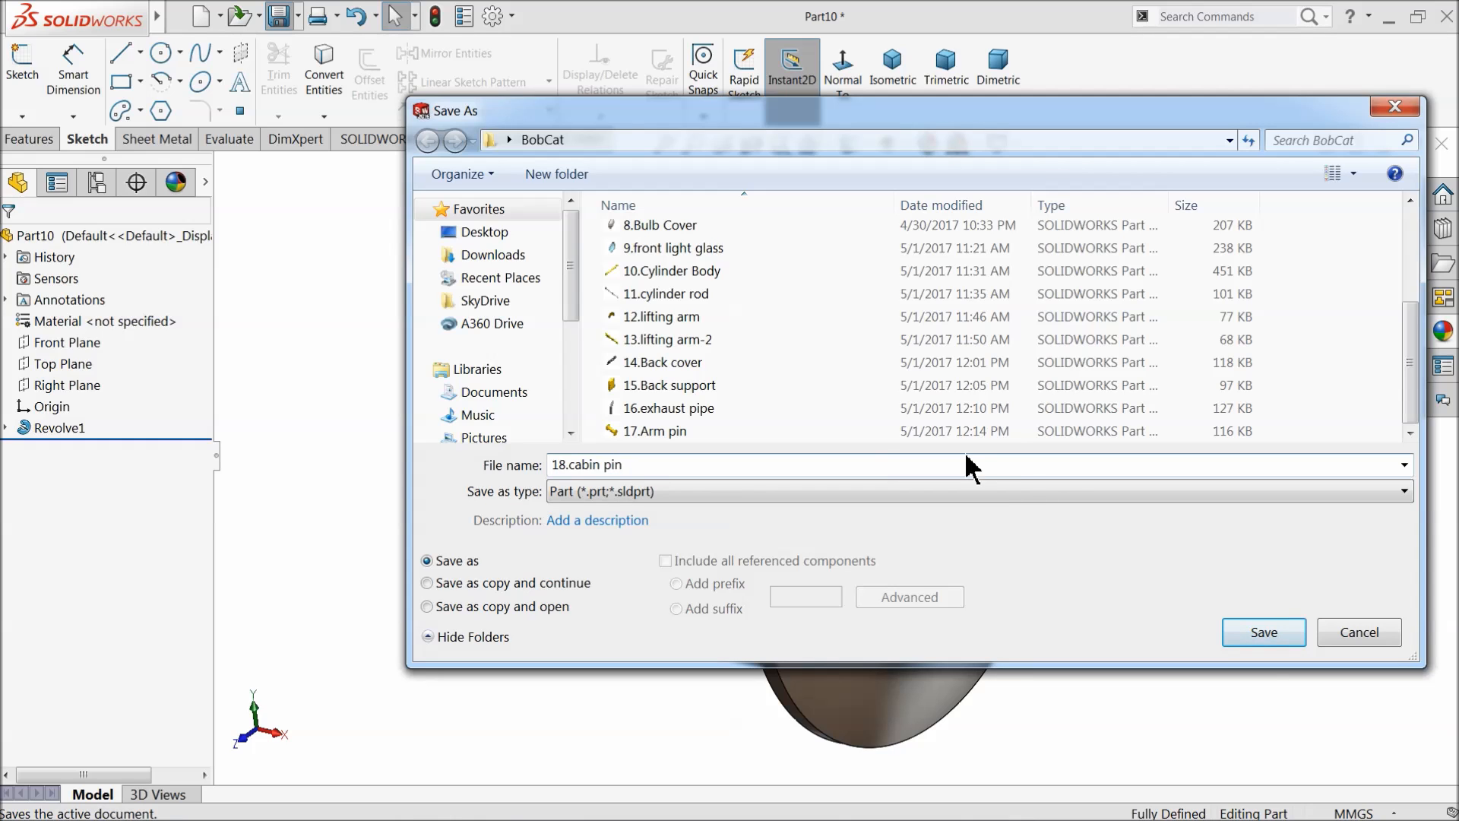
left_click(1263, 644)
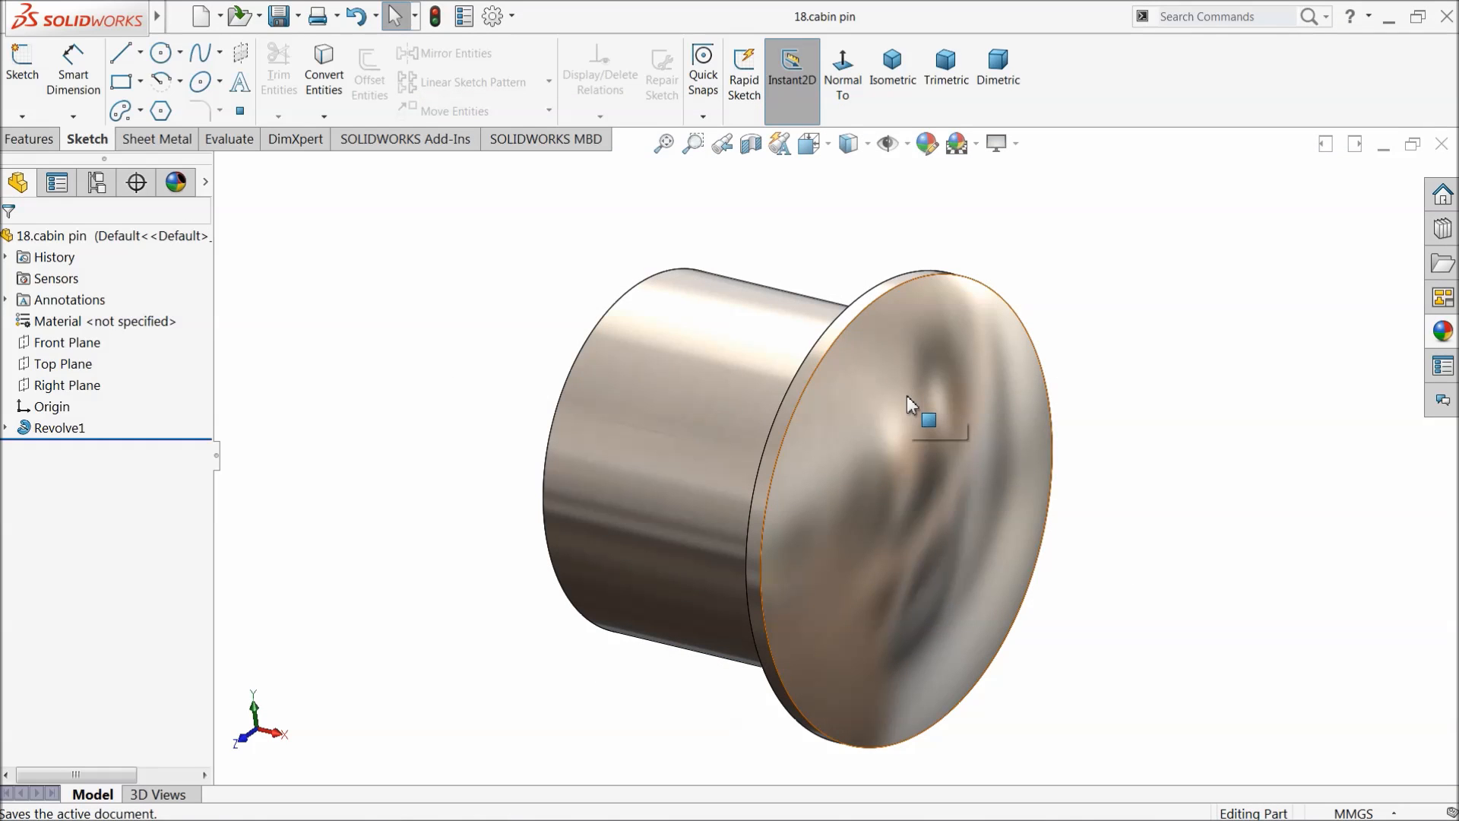
scroll(922, 466, "up", 2)
mouse_move(899, 504)
middle_mouse_down()
mouse_move(935, 527)
mouse_move(888, 520)
middle_mouse_up()
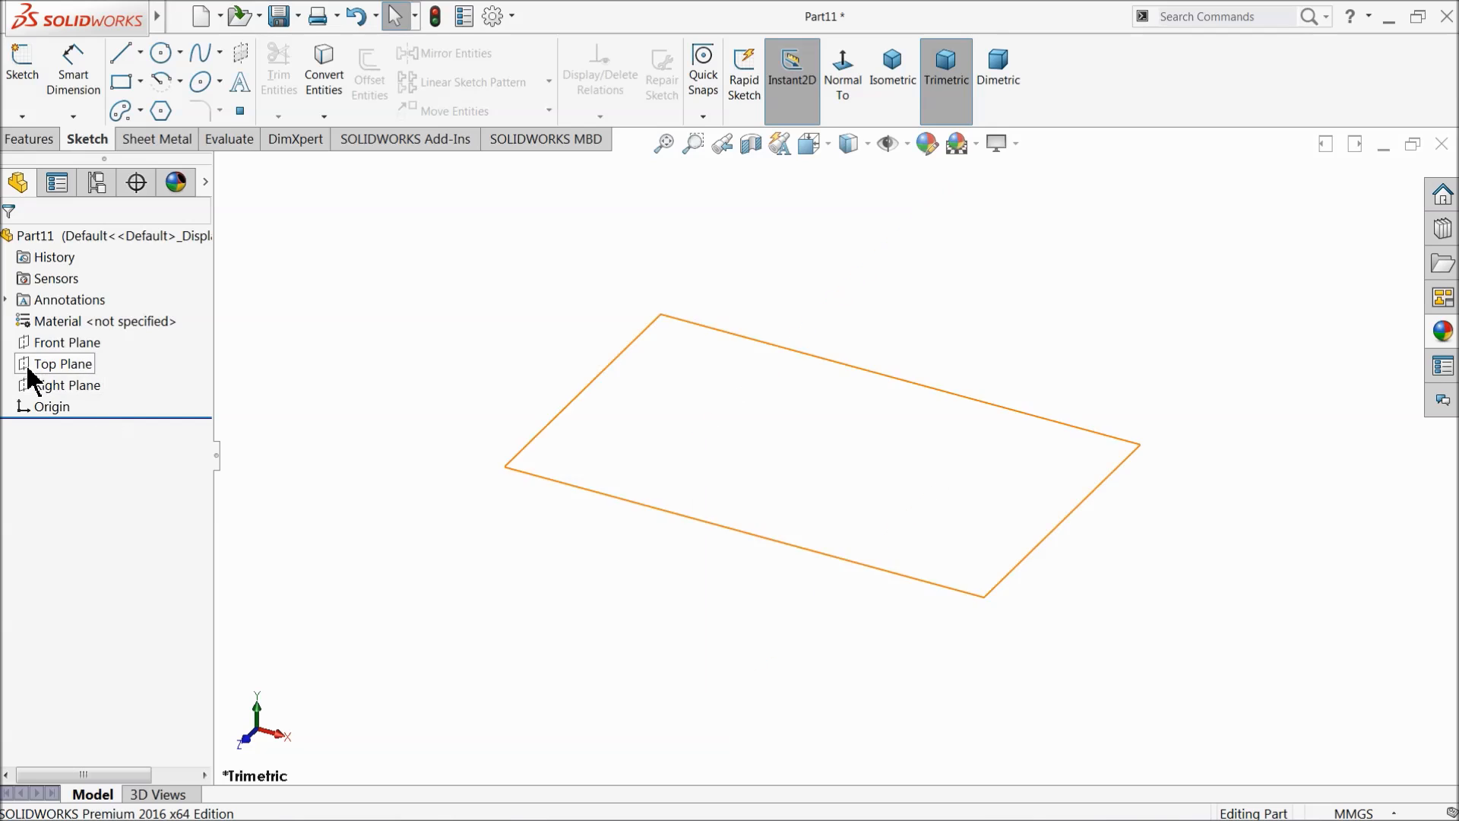
Step: On the Front Plane, sketch a closed stepped profile from the origin, about 118 mm wide at its base and about 70 mm along its upper edge
left_click(48, 342)
left_click(59, 323)
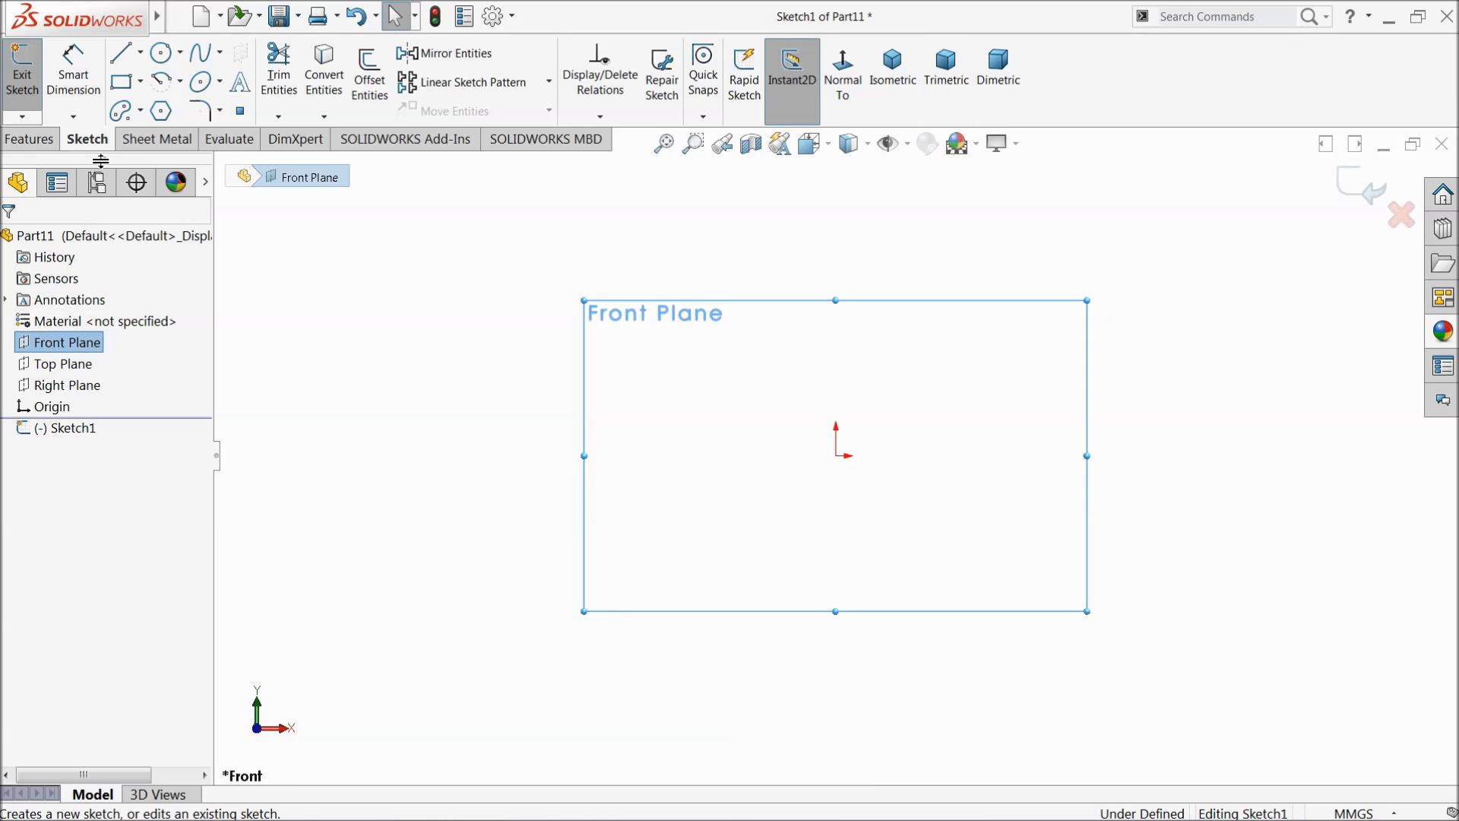
left_click(122, 55)
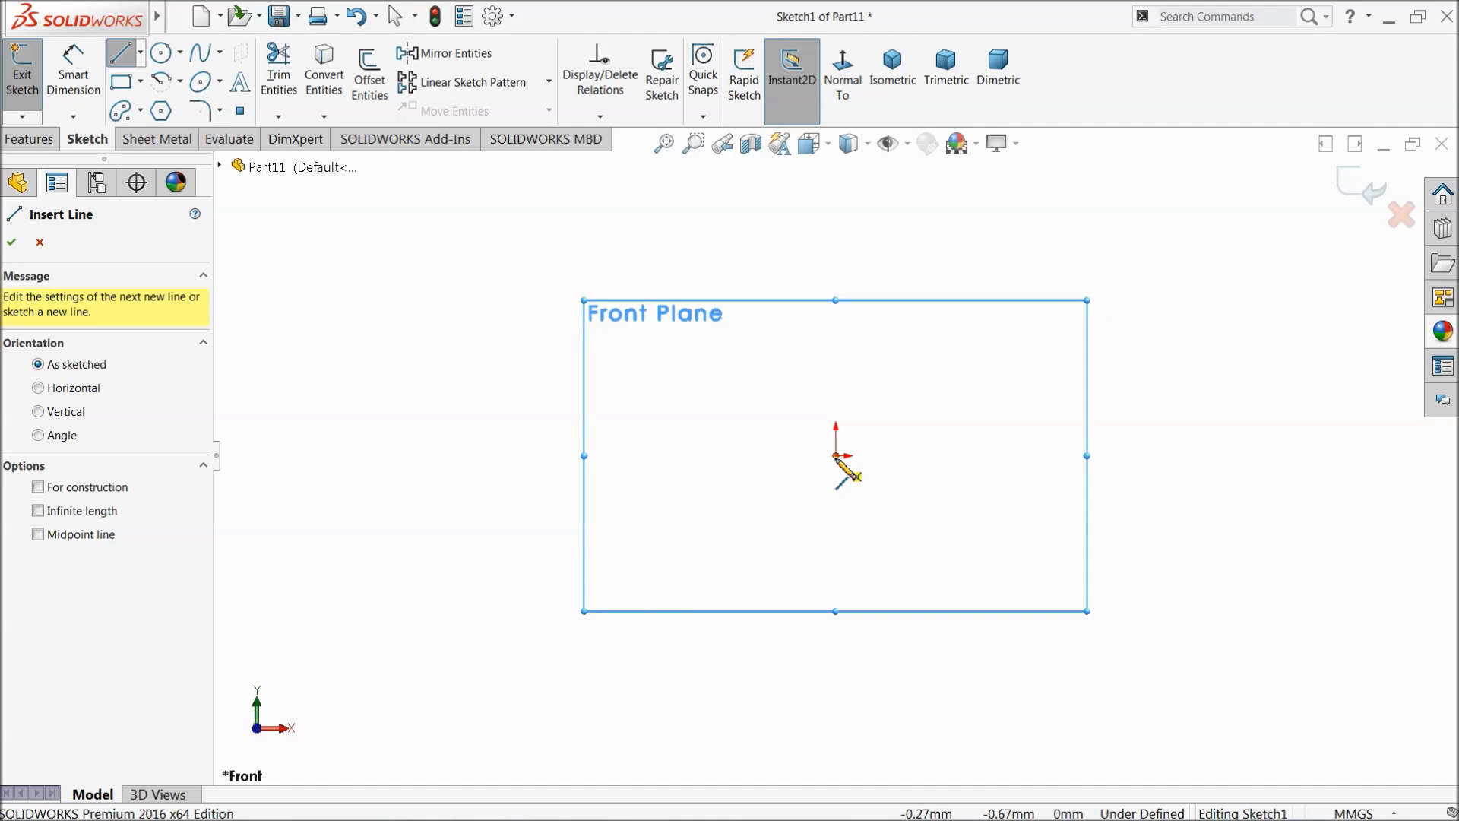
left_click(836, 222)
left_click(837, 456)
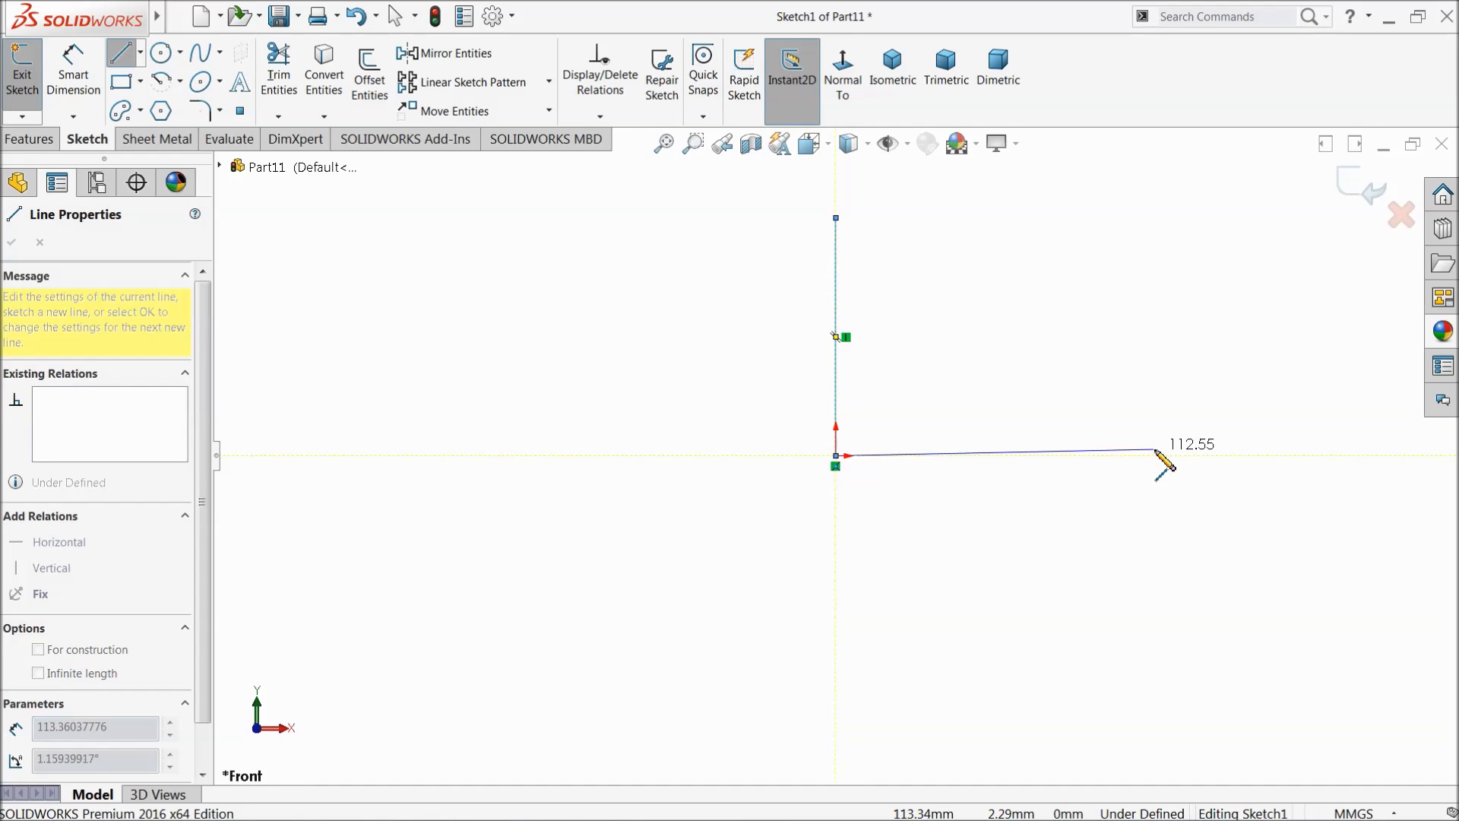
left_click(1170, 456)
left_click(1171, 291)
left_click(1035, 291)
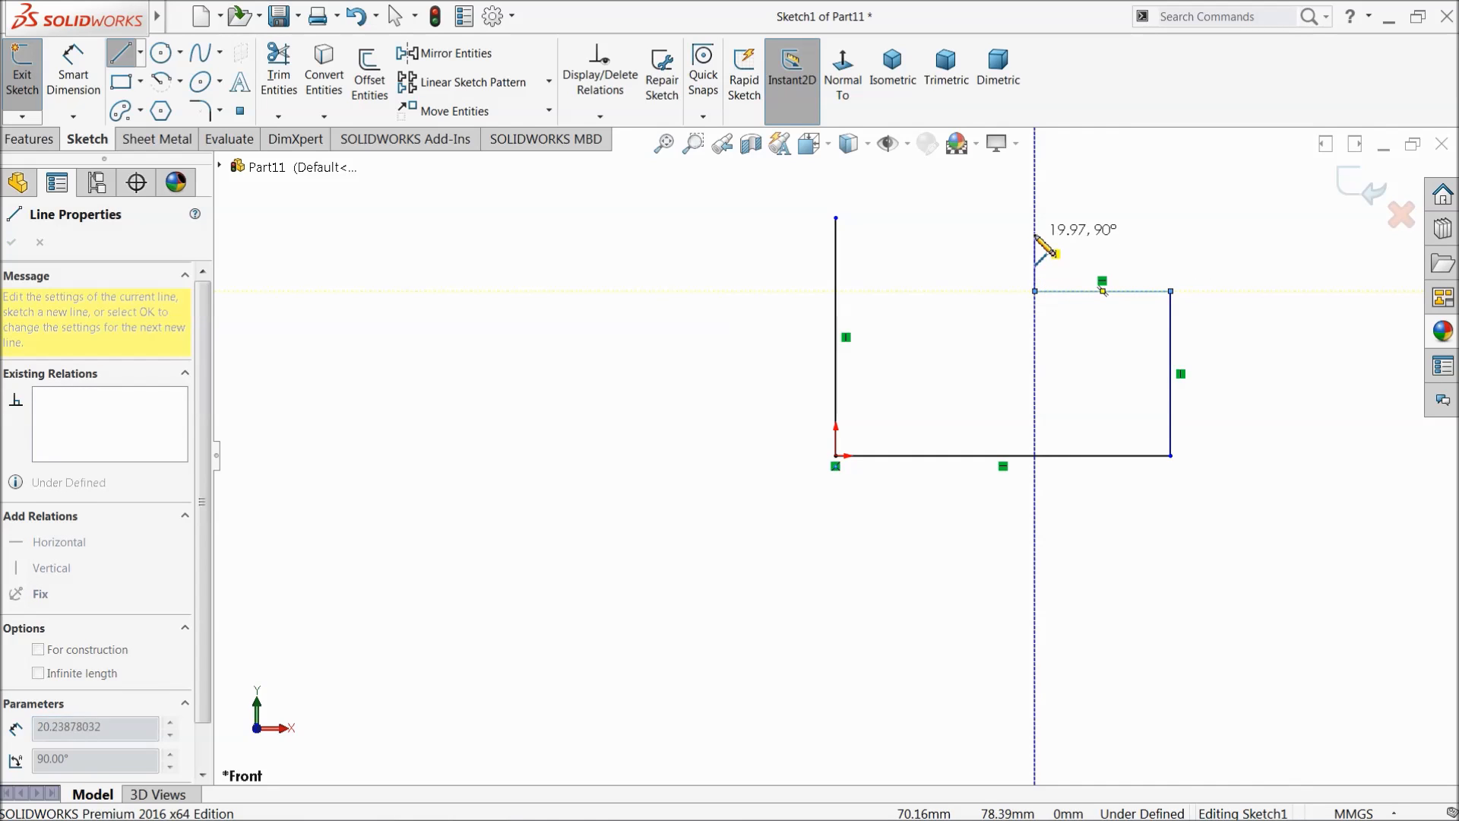
left_click(1035, 218)
left_click(836, 219)
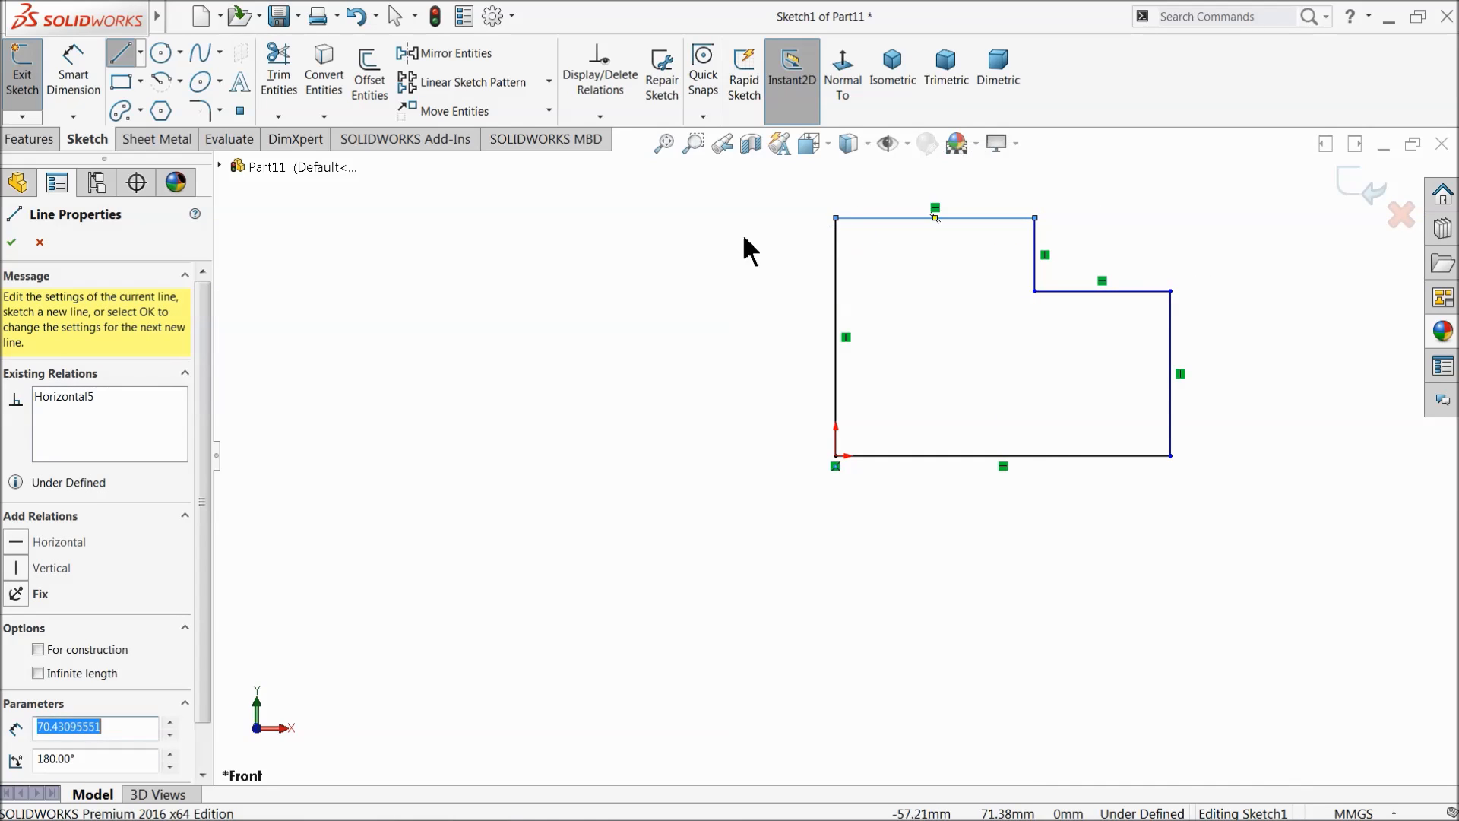
Step: Dimension the profile's base line at 180 mm and the shorter outer vertical line at 100 mm
left_click(73, 76)
scroll(836, 456, "down", 2)
scroll(955, 411, "up", 5)
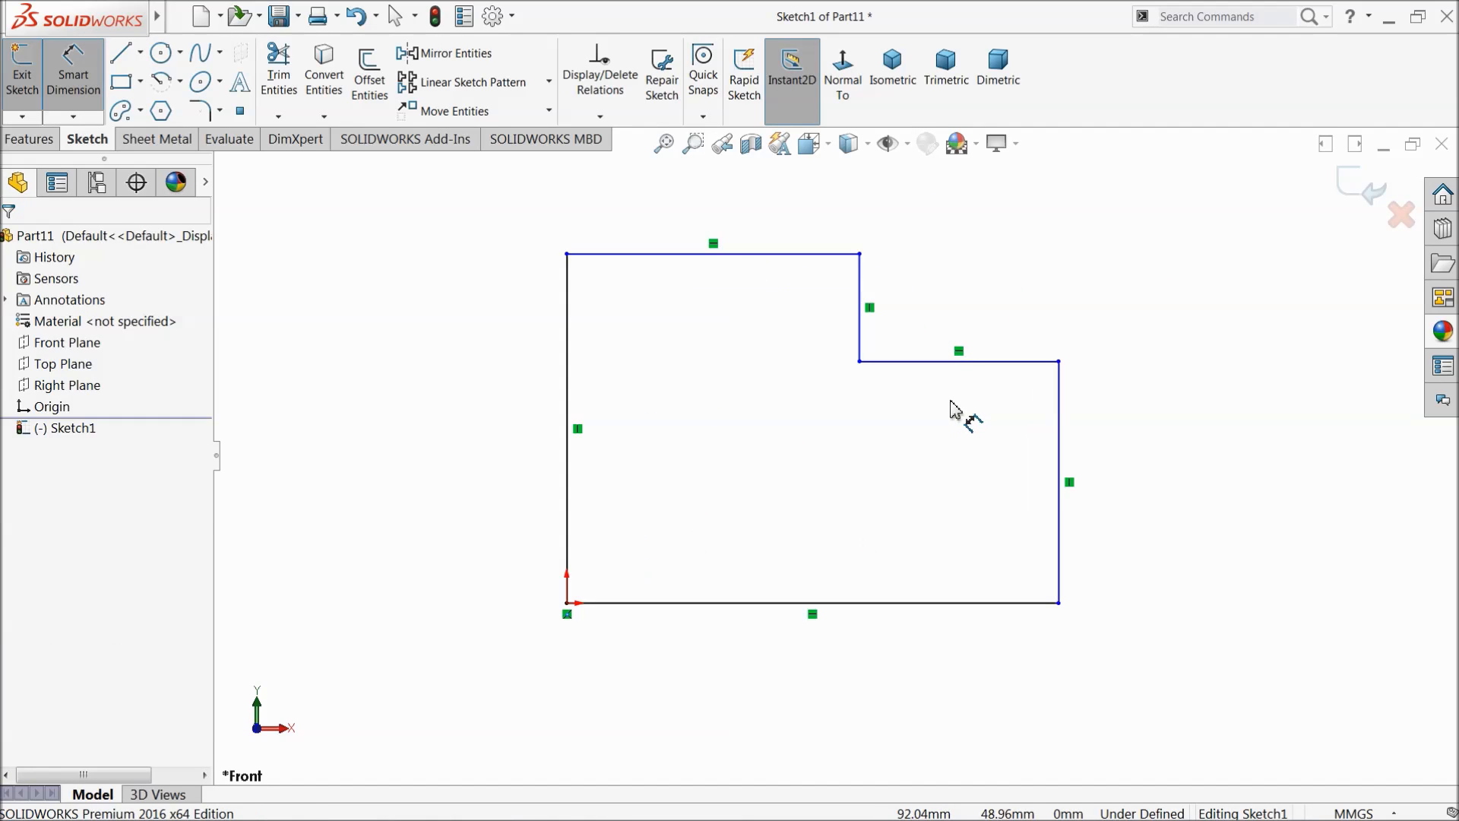
left_click(783, 636)
left_click(768, 689)
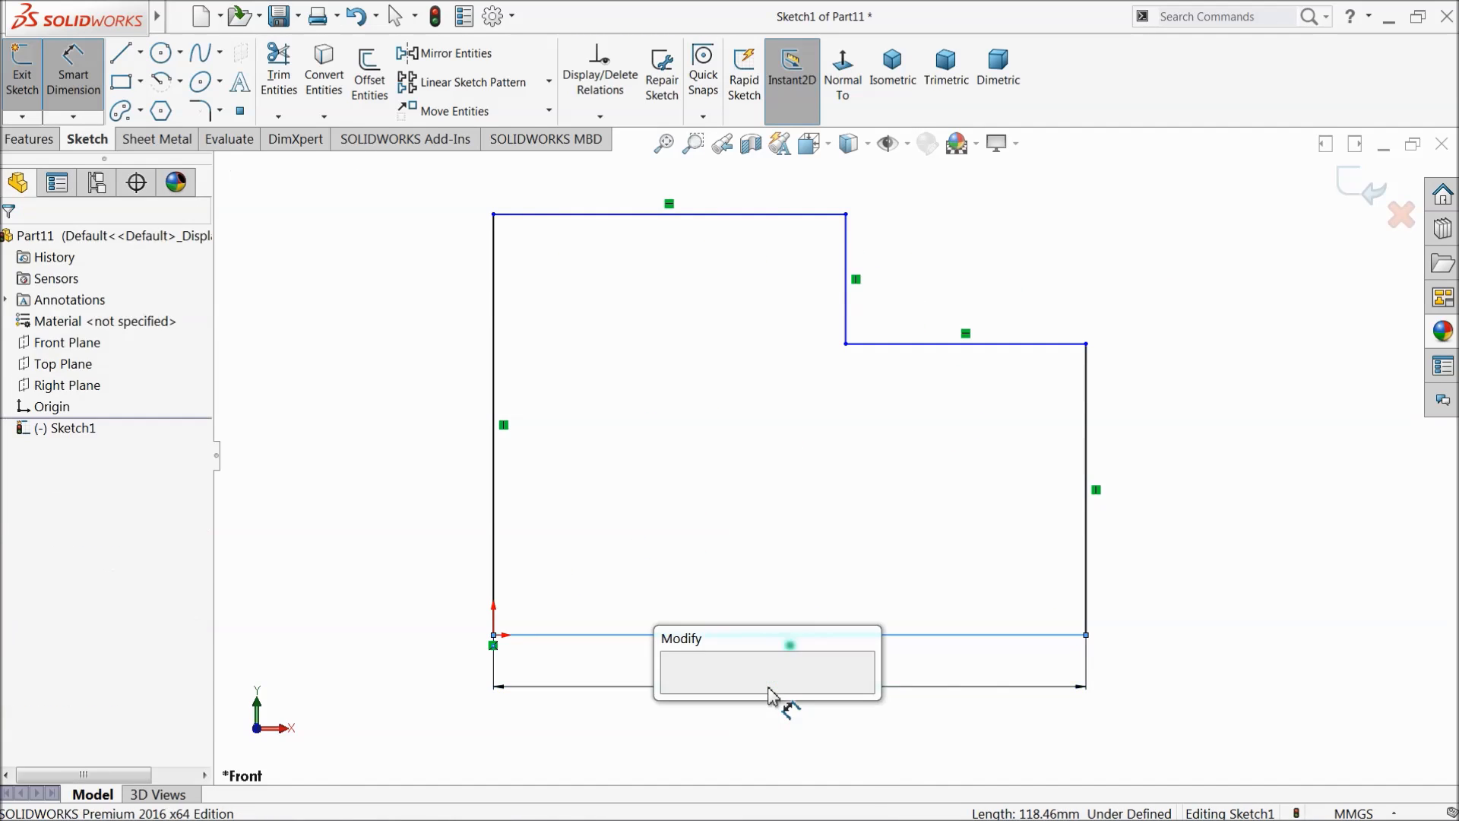
type("180")
left_click(675, 692)
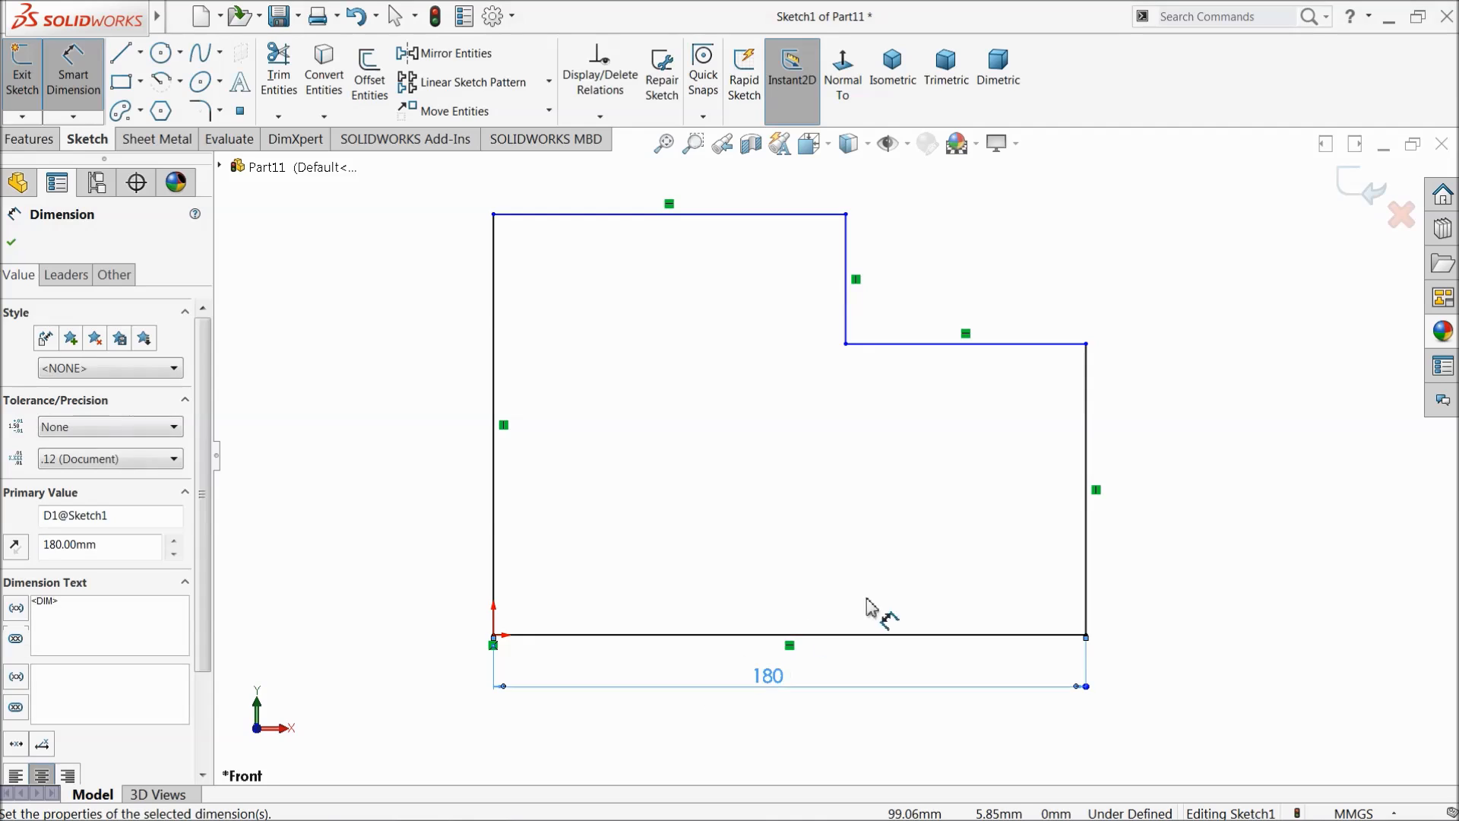
left_click(1090, 508)
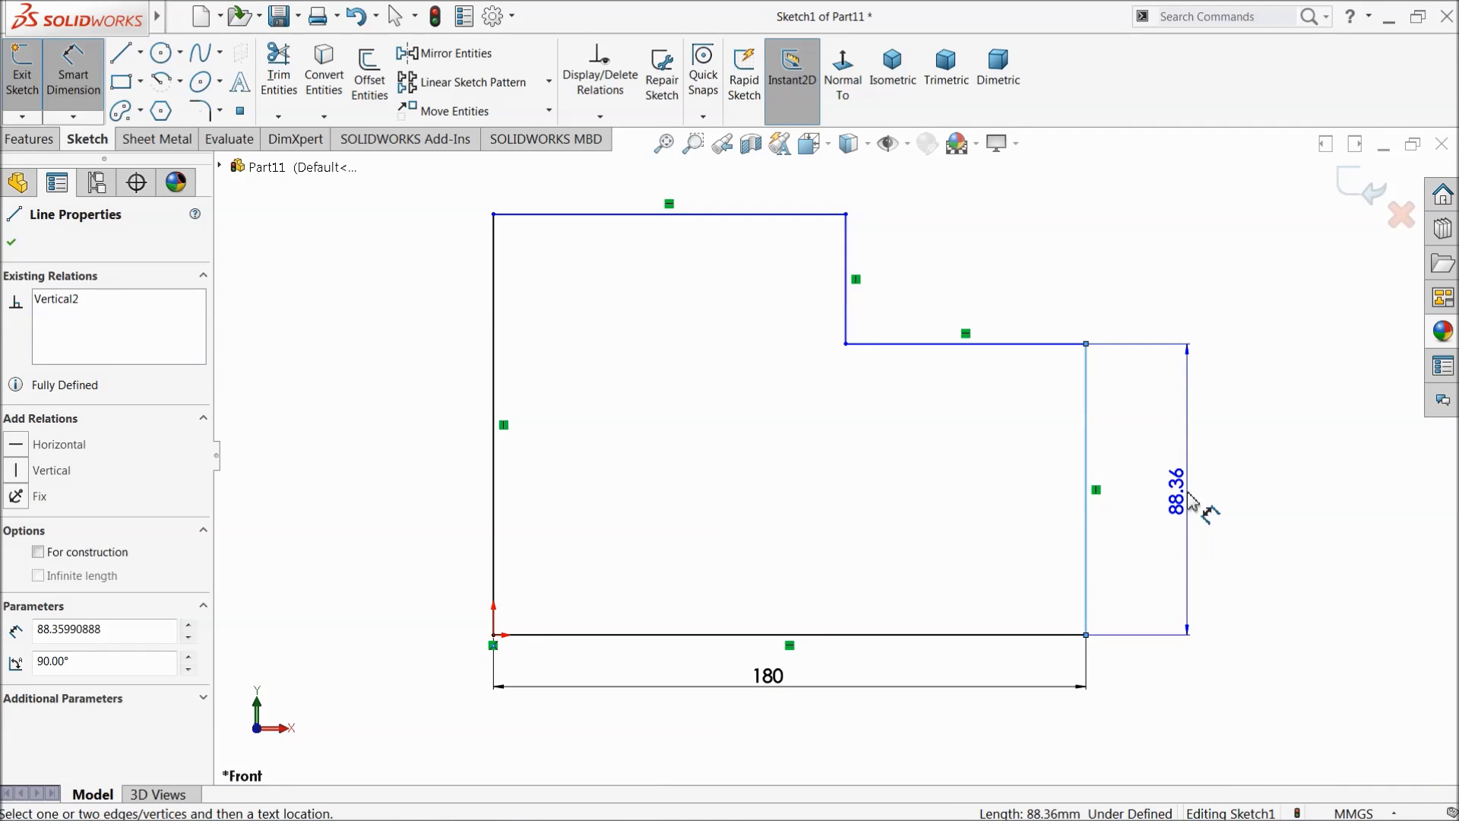
left_click(1191, 503)
type("100")
left_click(1093, 496)
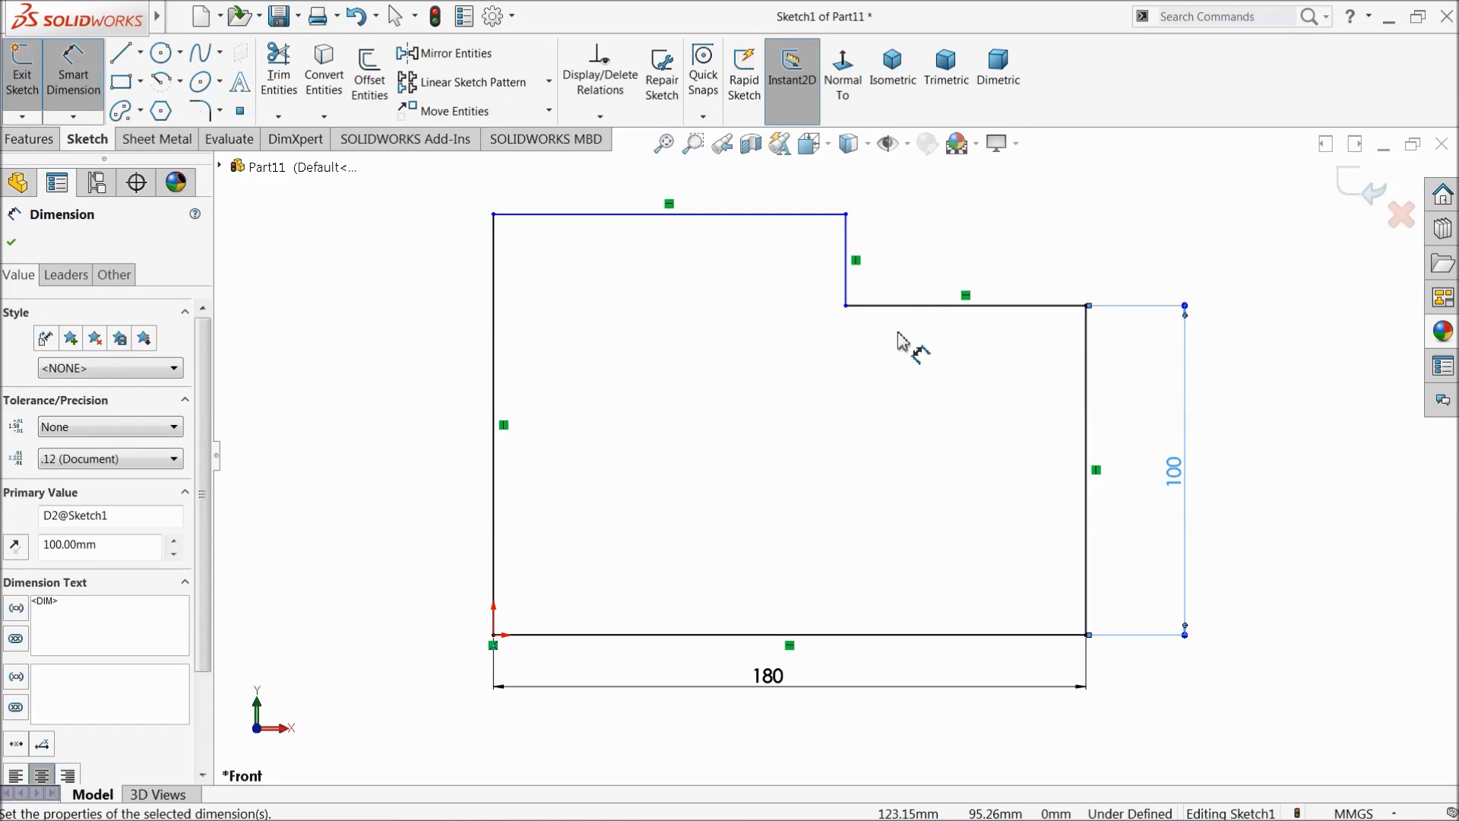
Step: Dimension the step's horizontal line at 80 mm and its short vertical line at 50 mm
left_click(921, 307)
left_click(928, 261)
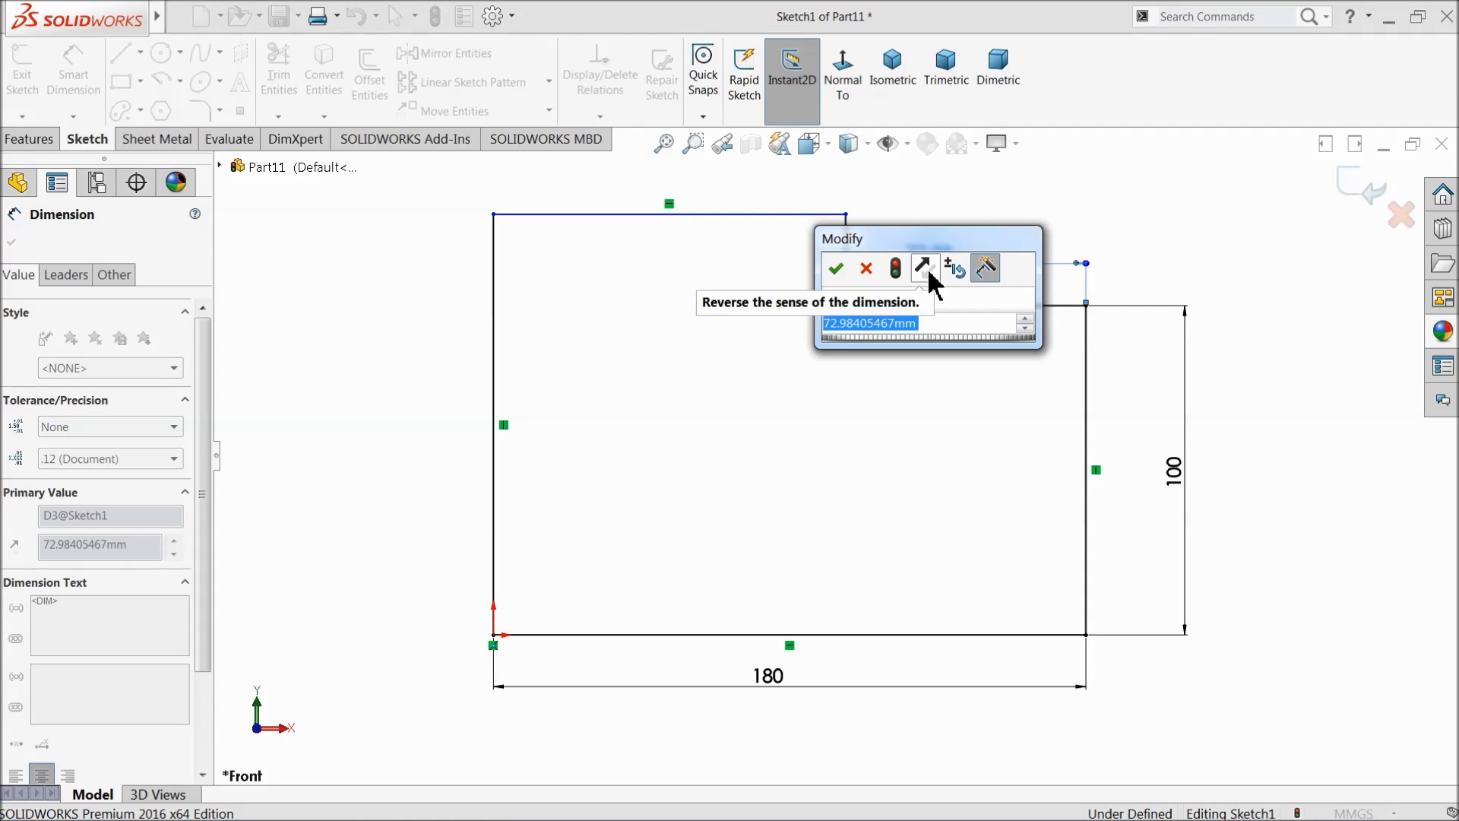
type("80")
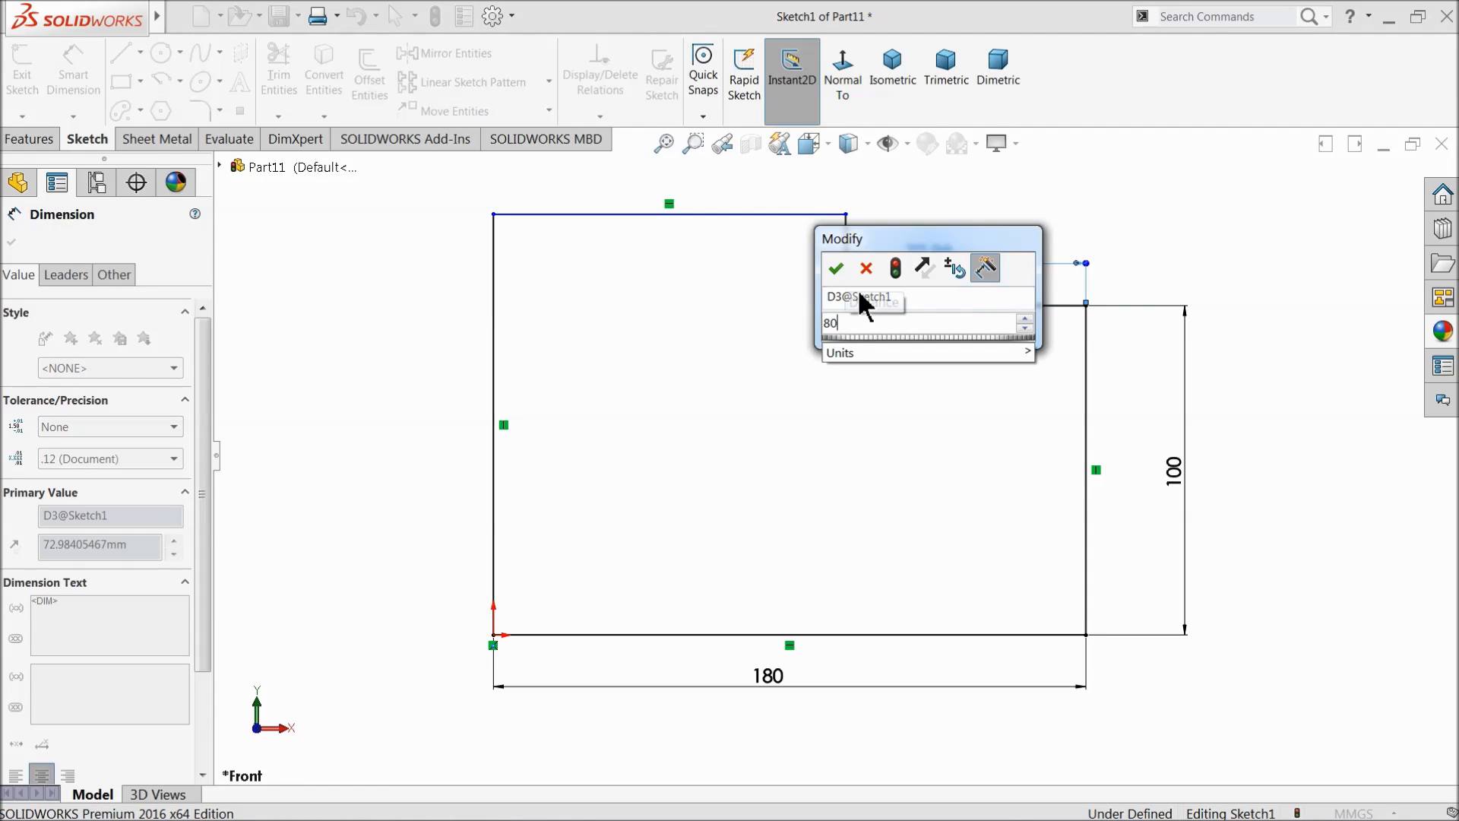
left_click(837, 269)
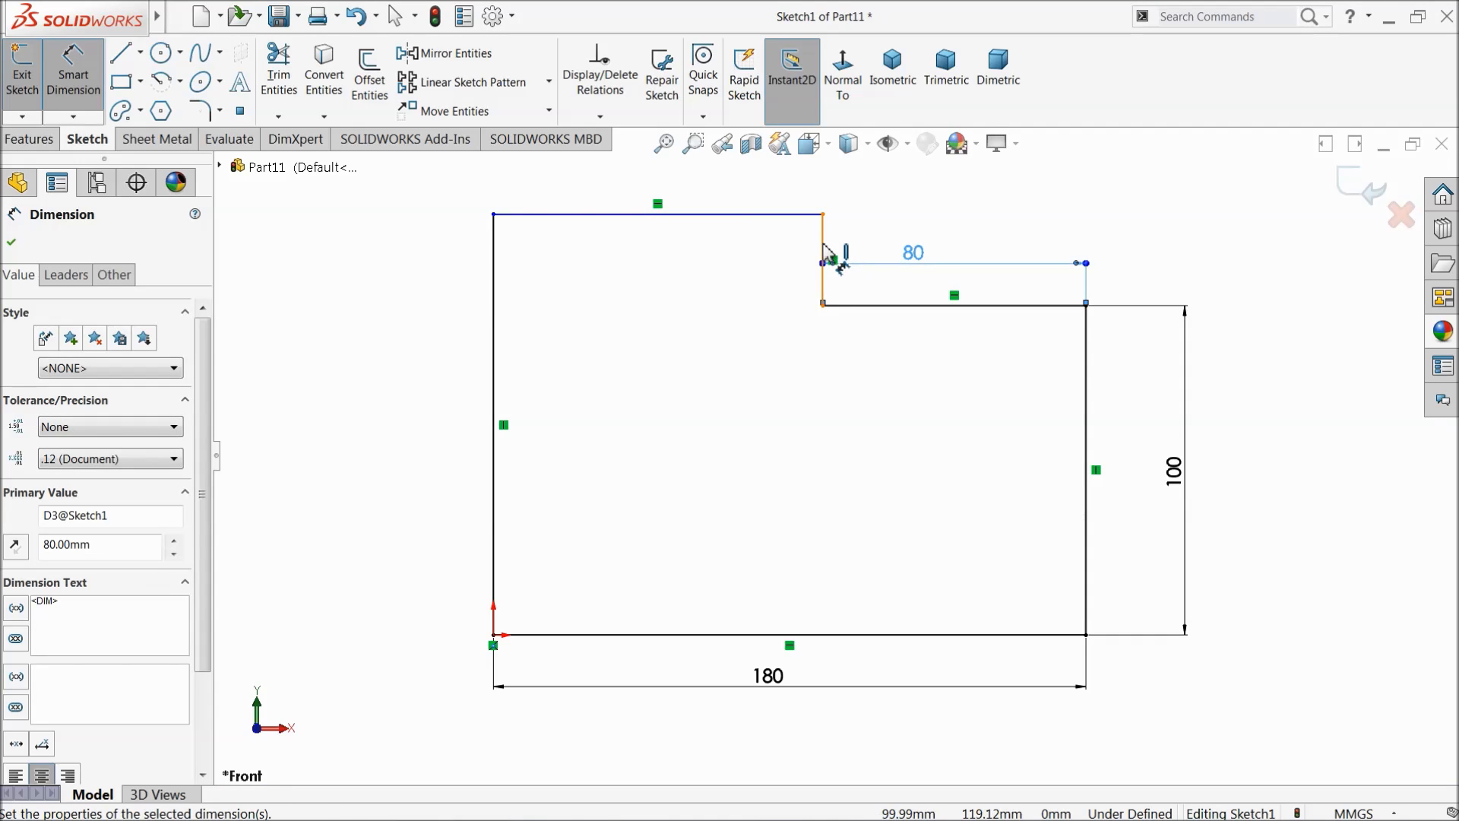
left_click(824, 255)
left_click(389, 264)
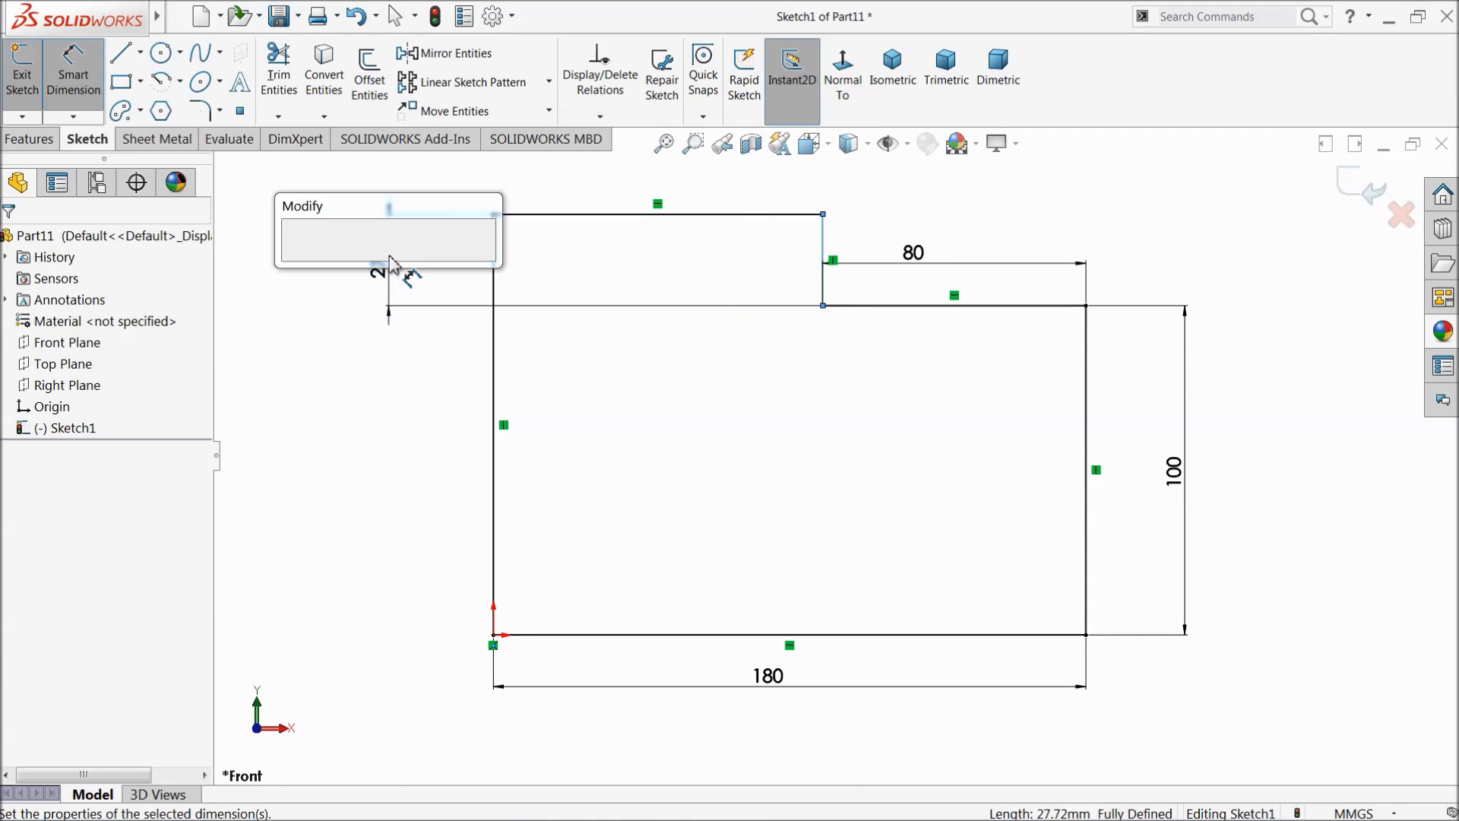
type("50")
left_click(297, 258)
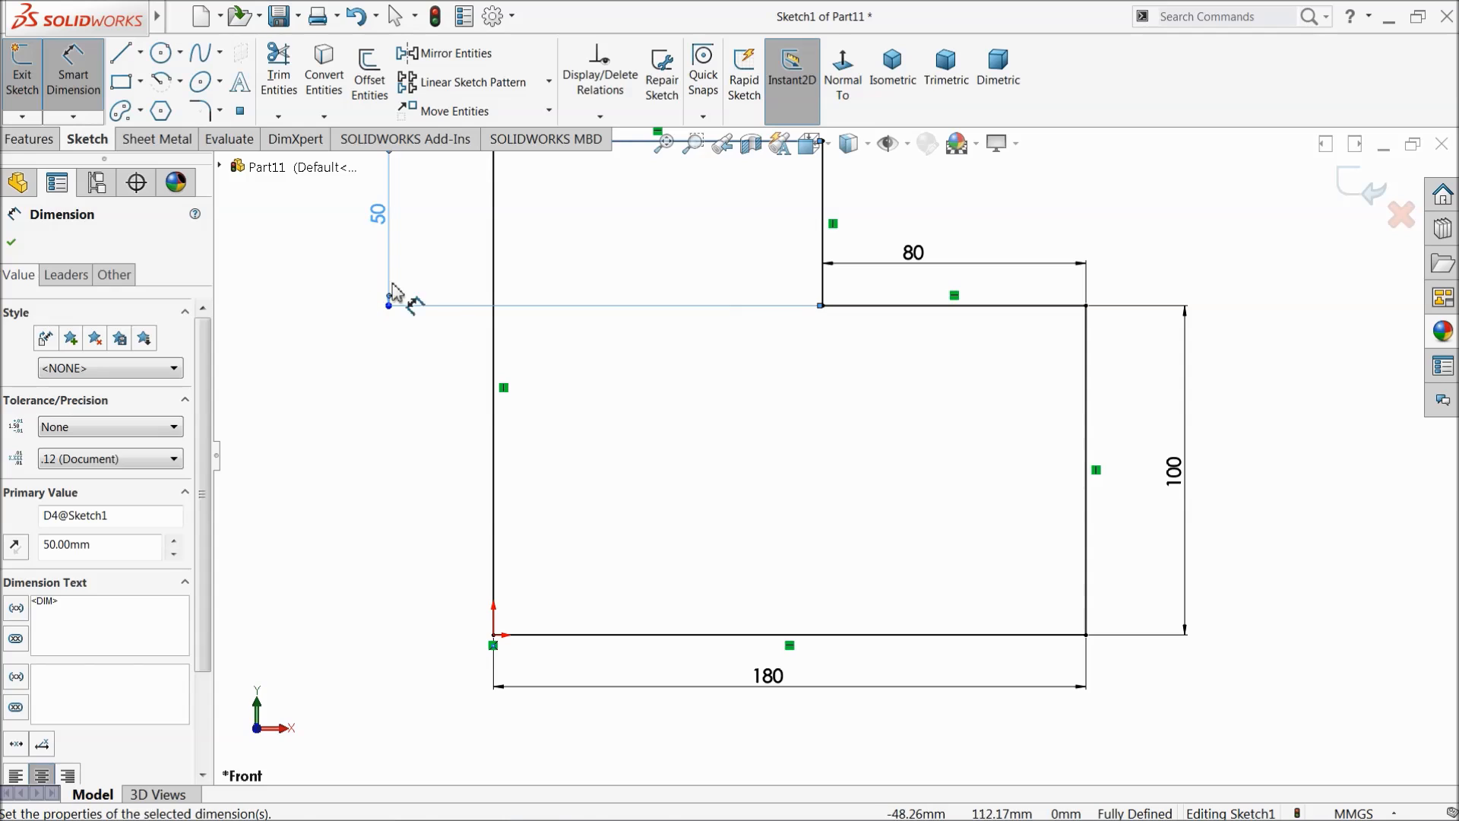
left_click(12, 245)
Step: Add a 15 mm equal-distance sketch chamfer to the outer corner between the 80 mm and 100 mm lines
left_click(219, 110)
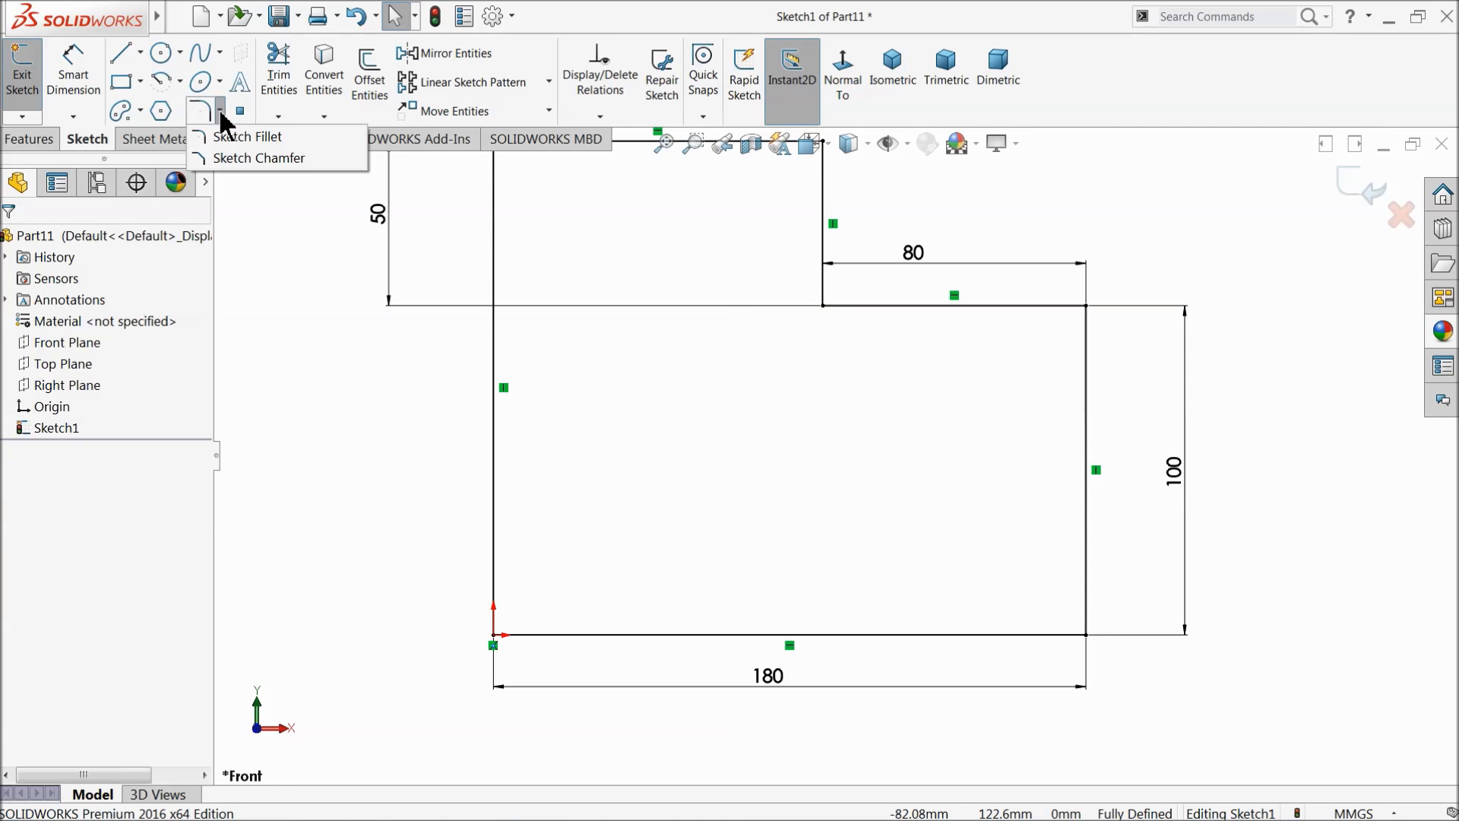
left_click(228, 159)
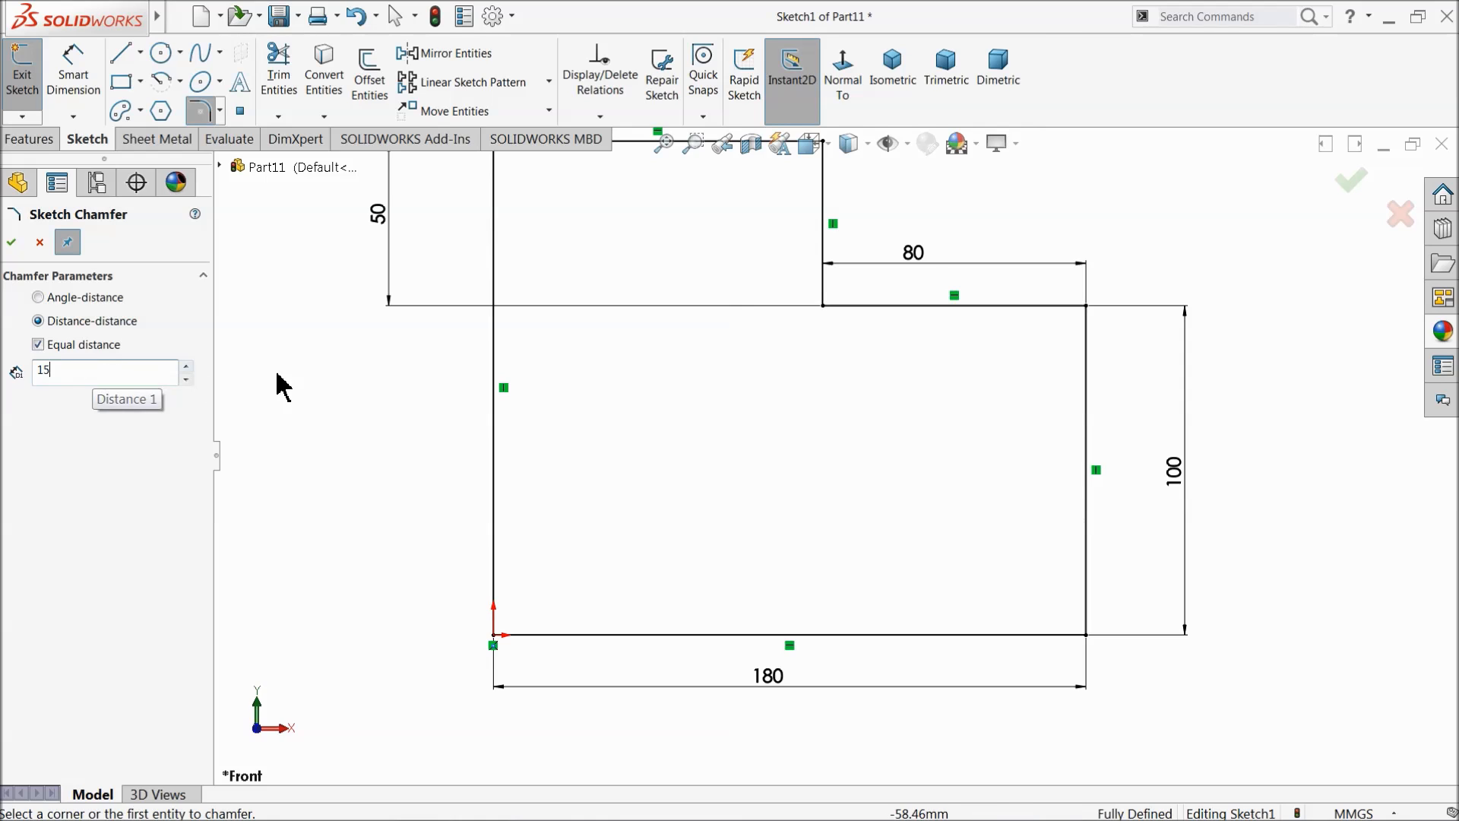
left_click(1087, 307)
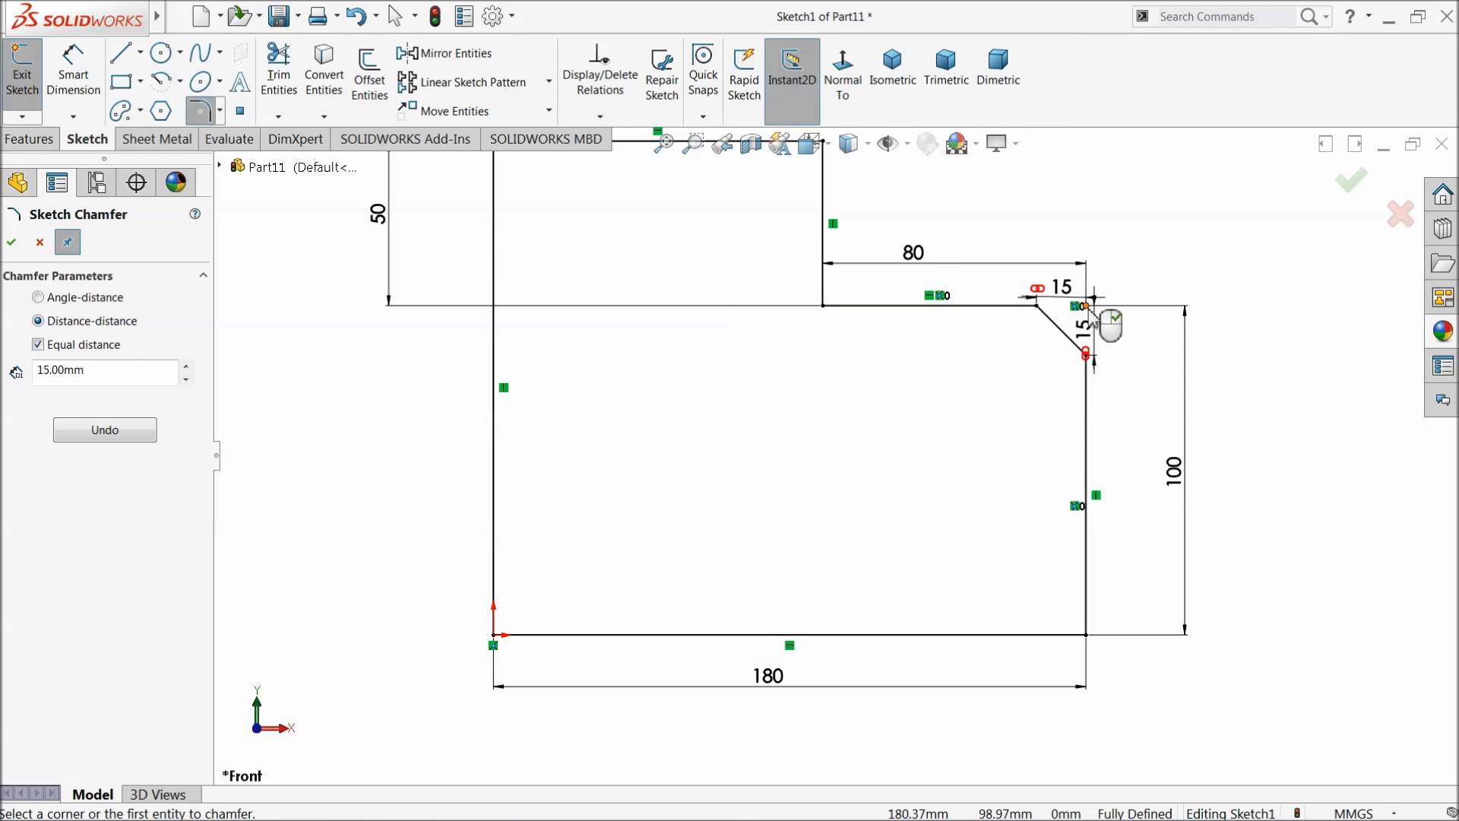
scroll(684, 441, "up", 4)
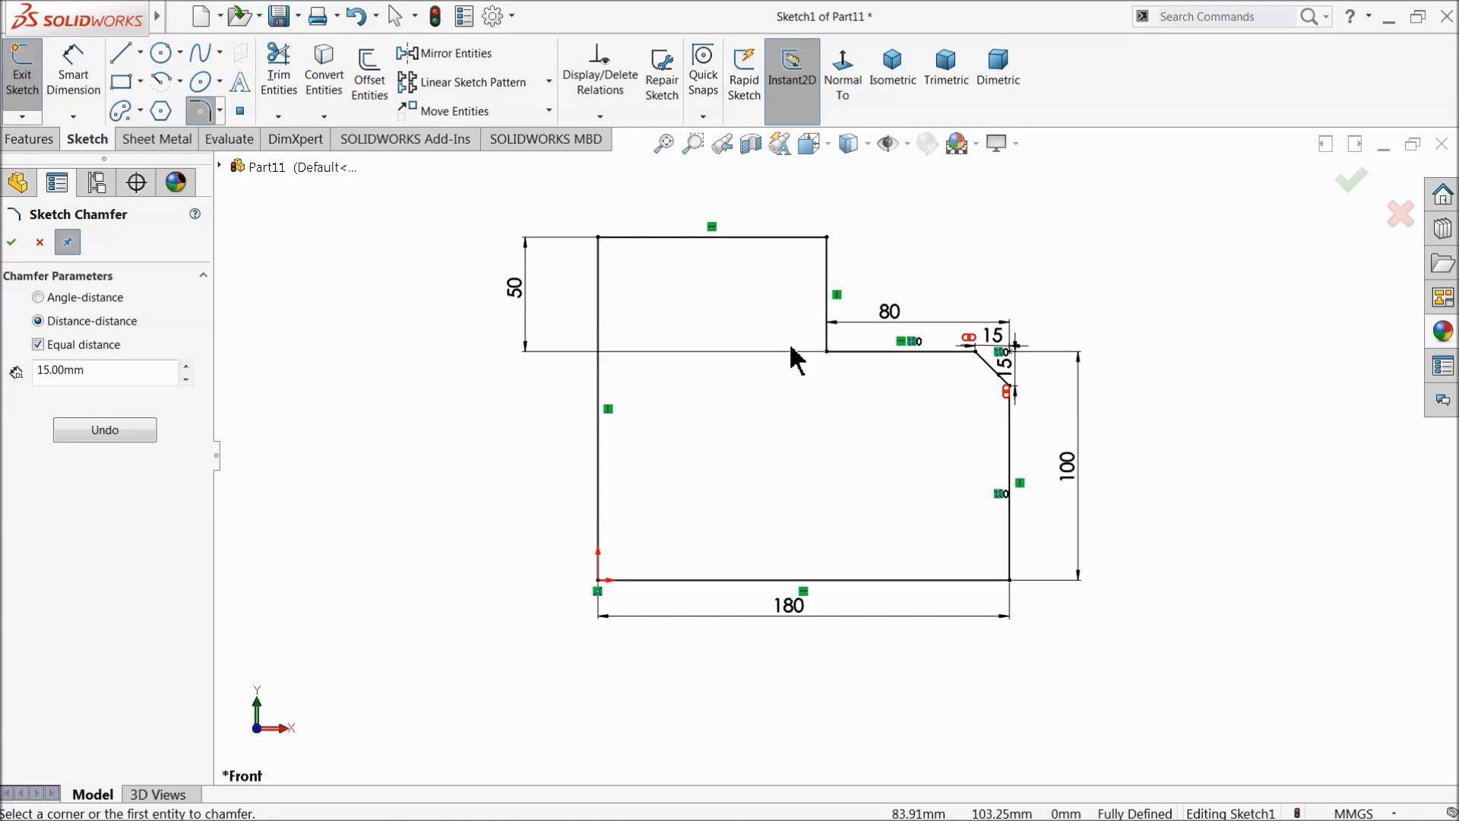
scroll(783, 380, "down", 2)
left_click(12, 241)
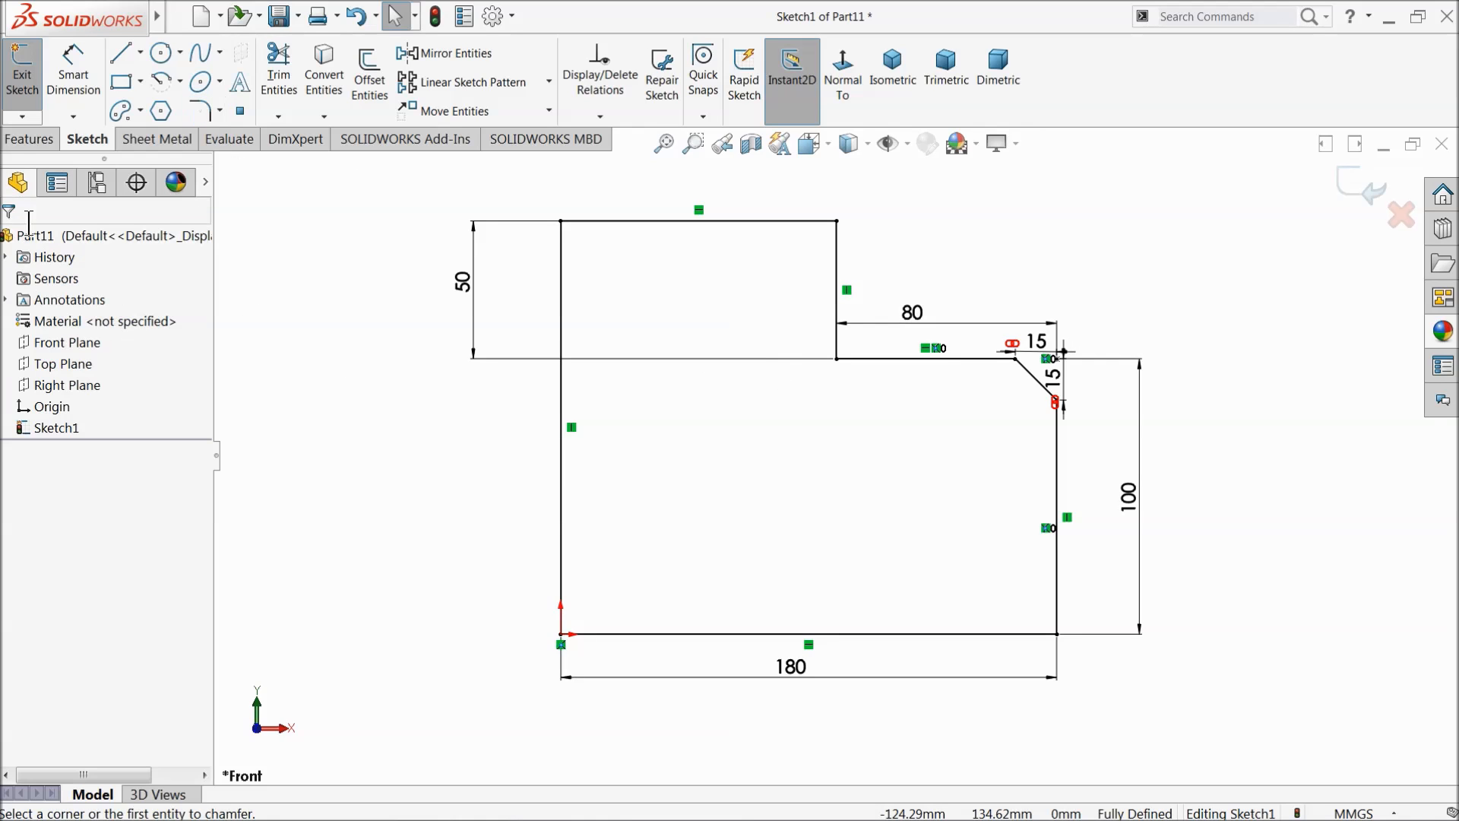
Step: Revolve the profile 360 degrees about its 180 mm base line
left_click(31, 139)
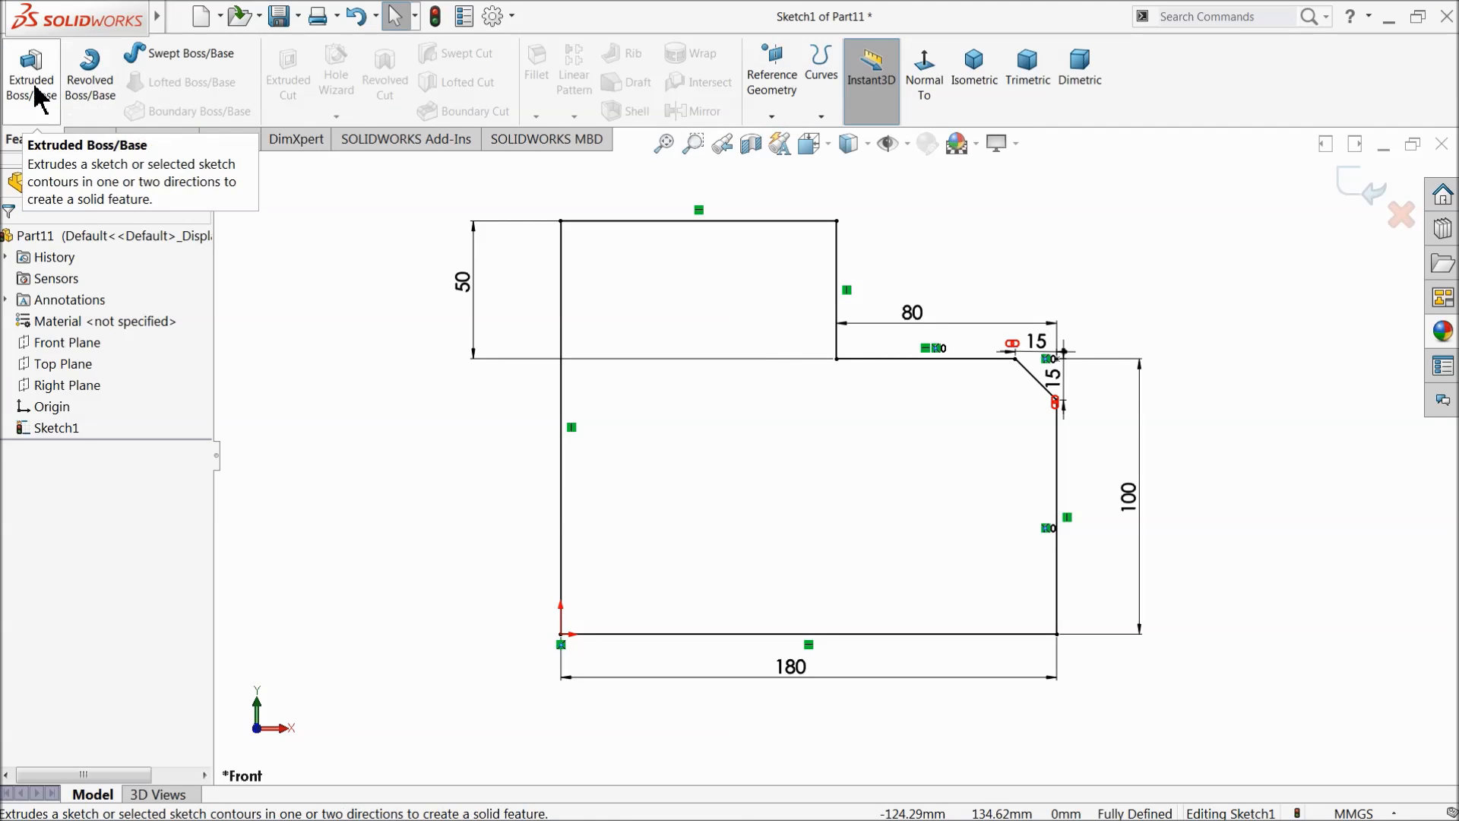
left_click(88, 80)
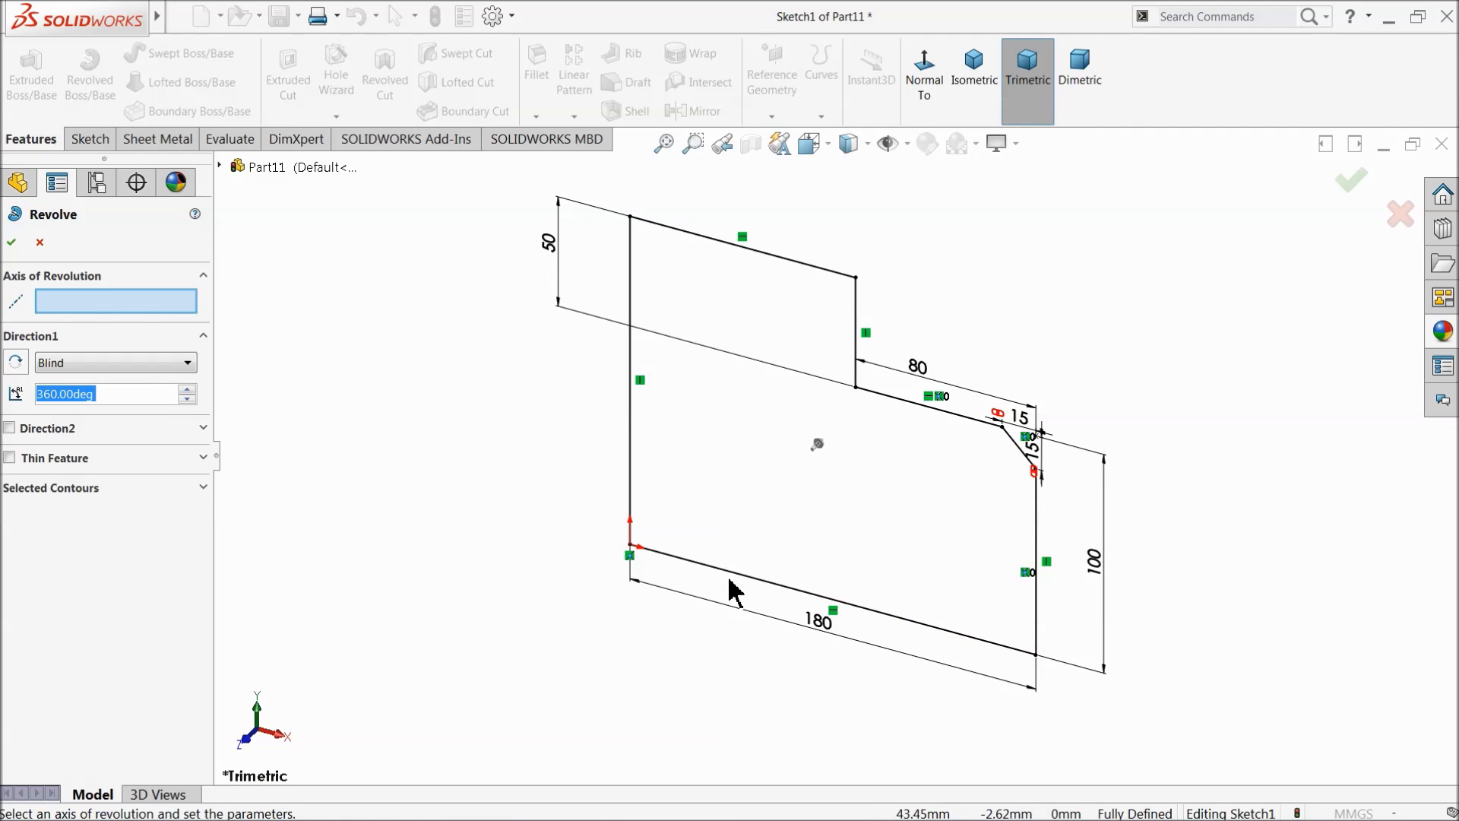
left_click(732, 582)
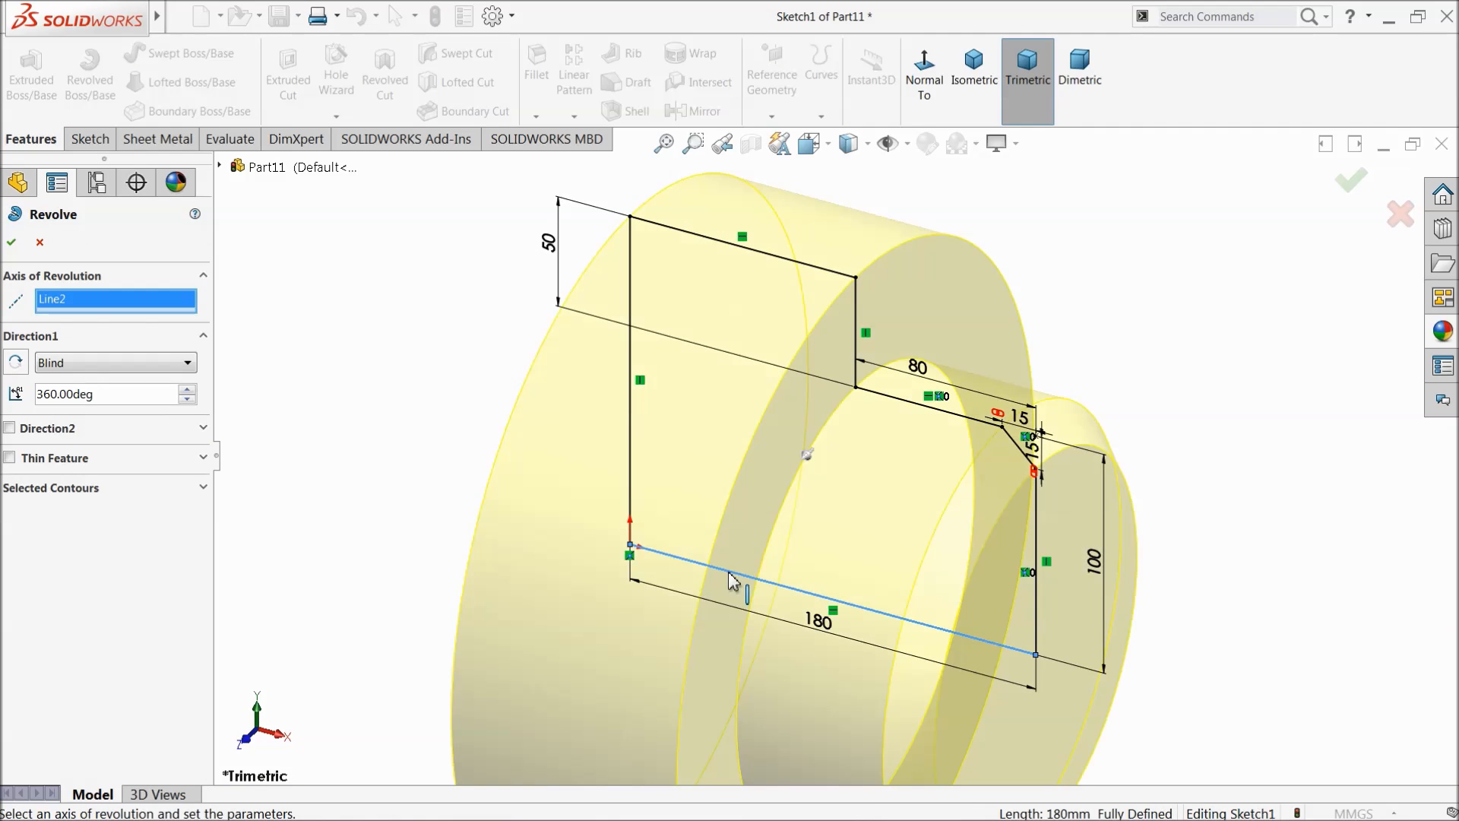
left_click(11, 242)
key("f")
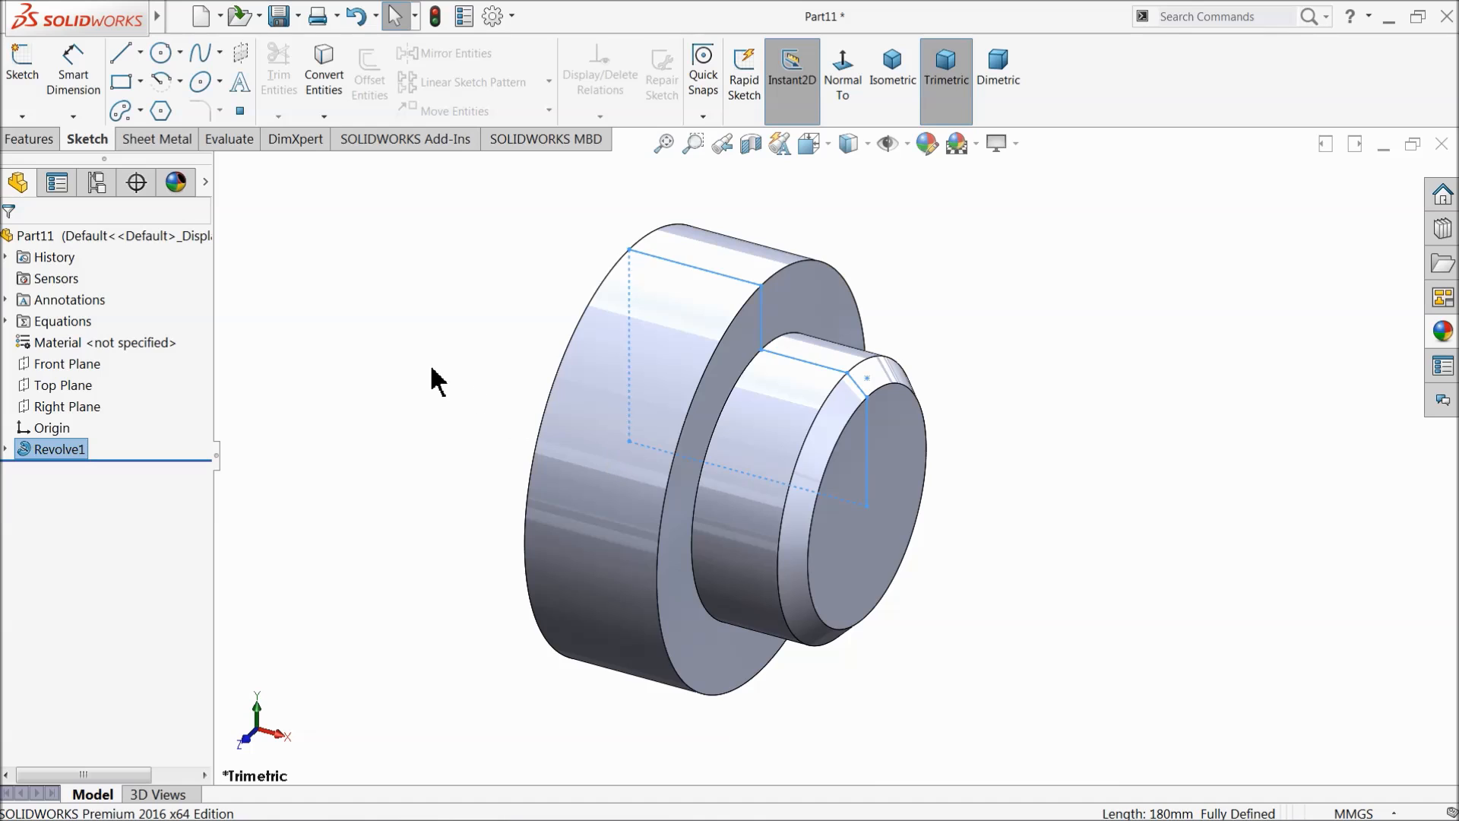
Step: Sketch a circle of about 60 mm radius centred on the origin on the revolved body's large flat end face
middle_click_drag(499, 403, 668, 472)
left_click(730, 464)
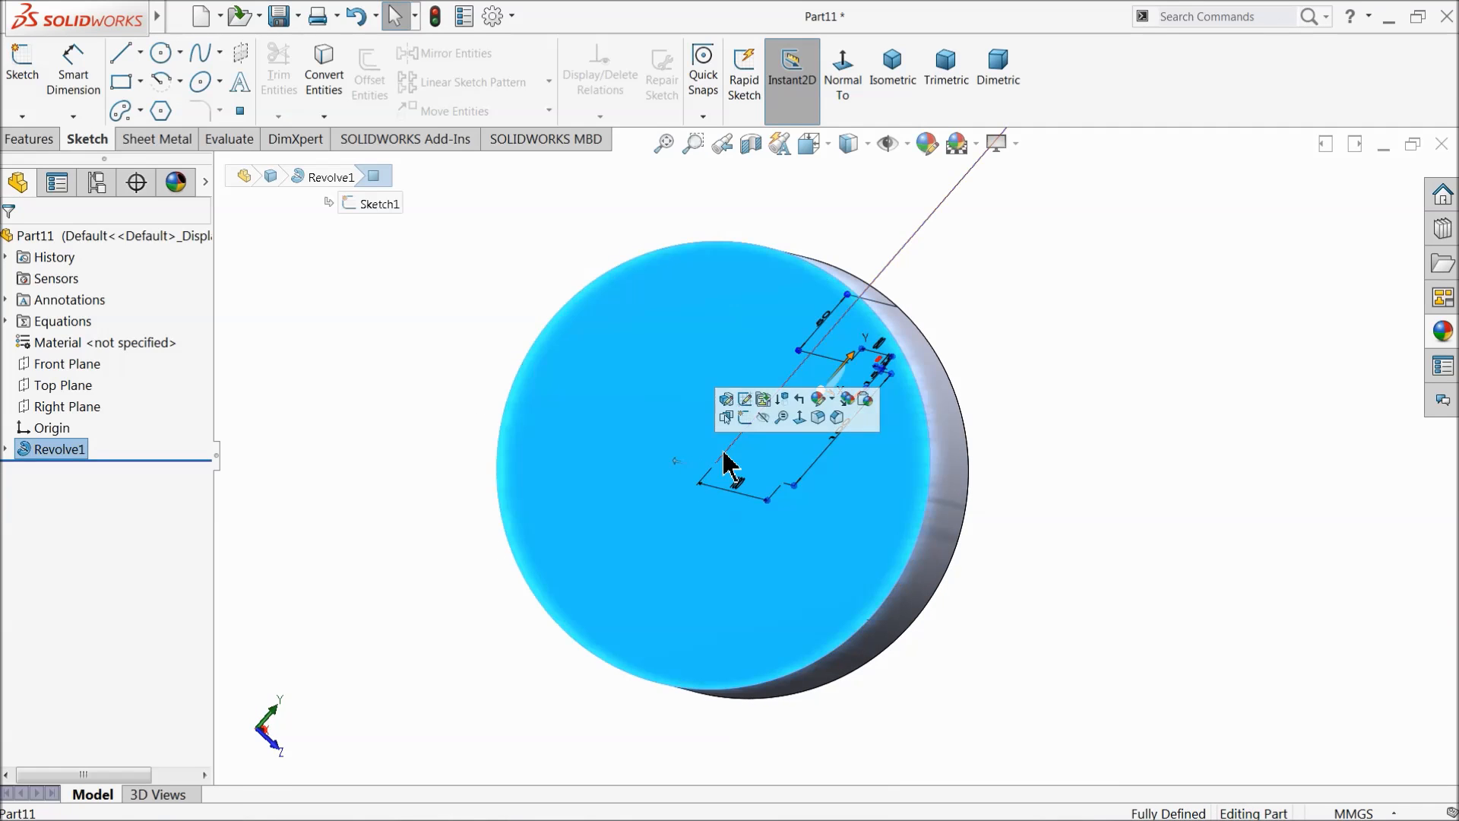
left_click(744, 417)
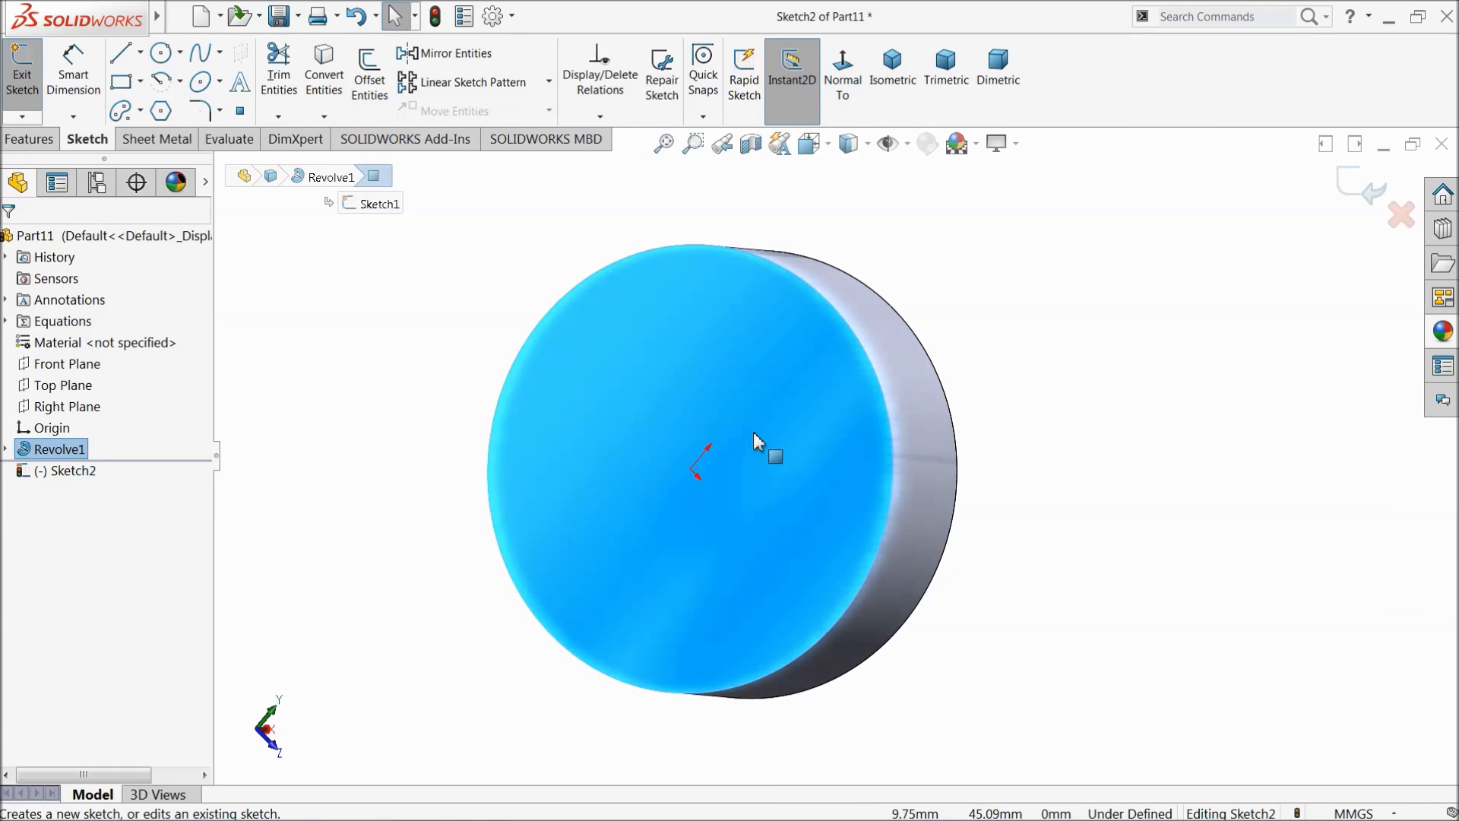
left_click(158, 54)
left_click(690, 469)
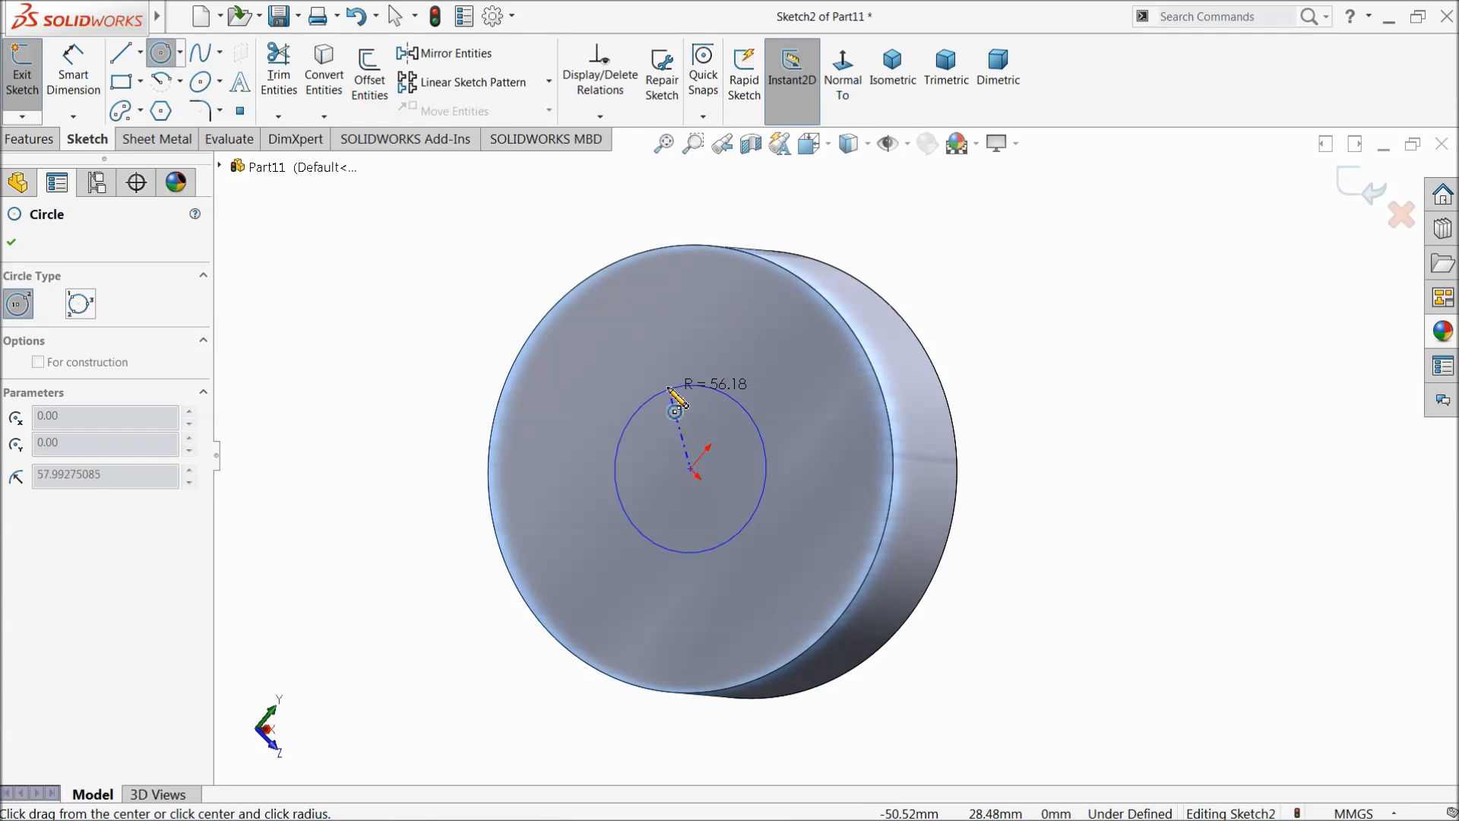
left_click(688, 385)
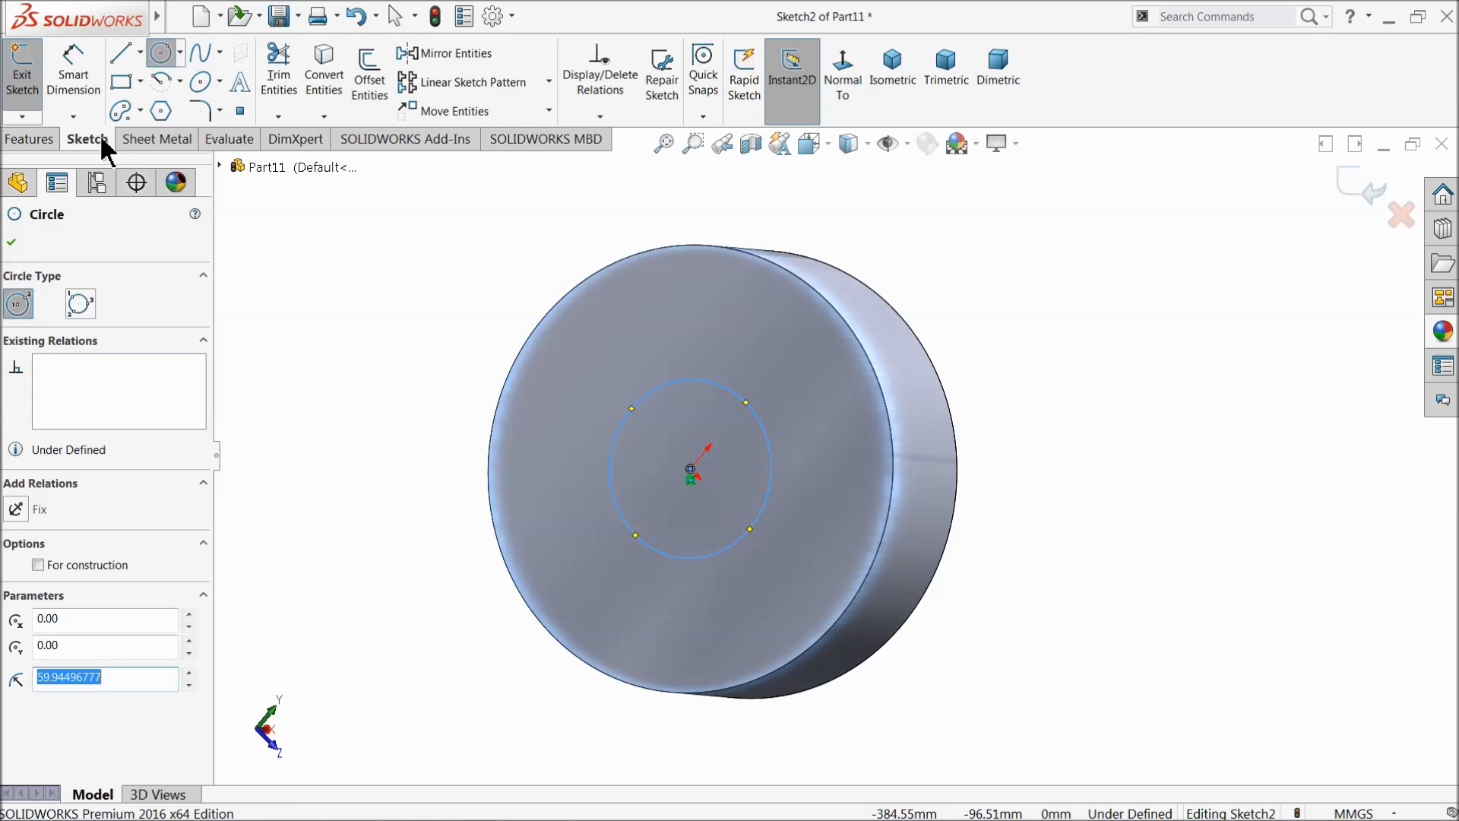
Step: Dimension the circle on the end face with a diameter of 80 mm
left_click(73, 70)
left_click(642, 411)
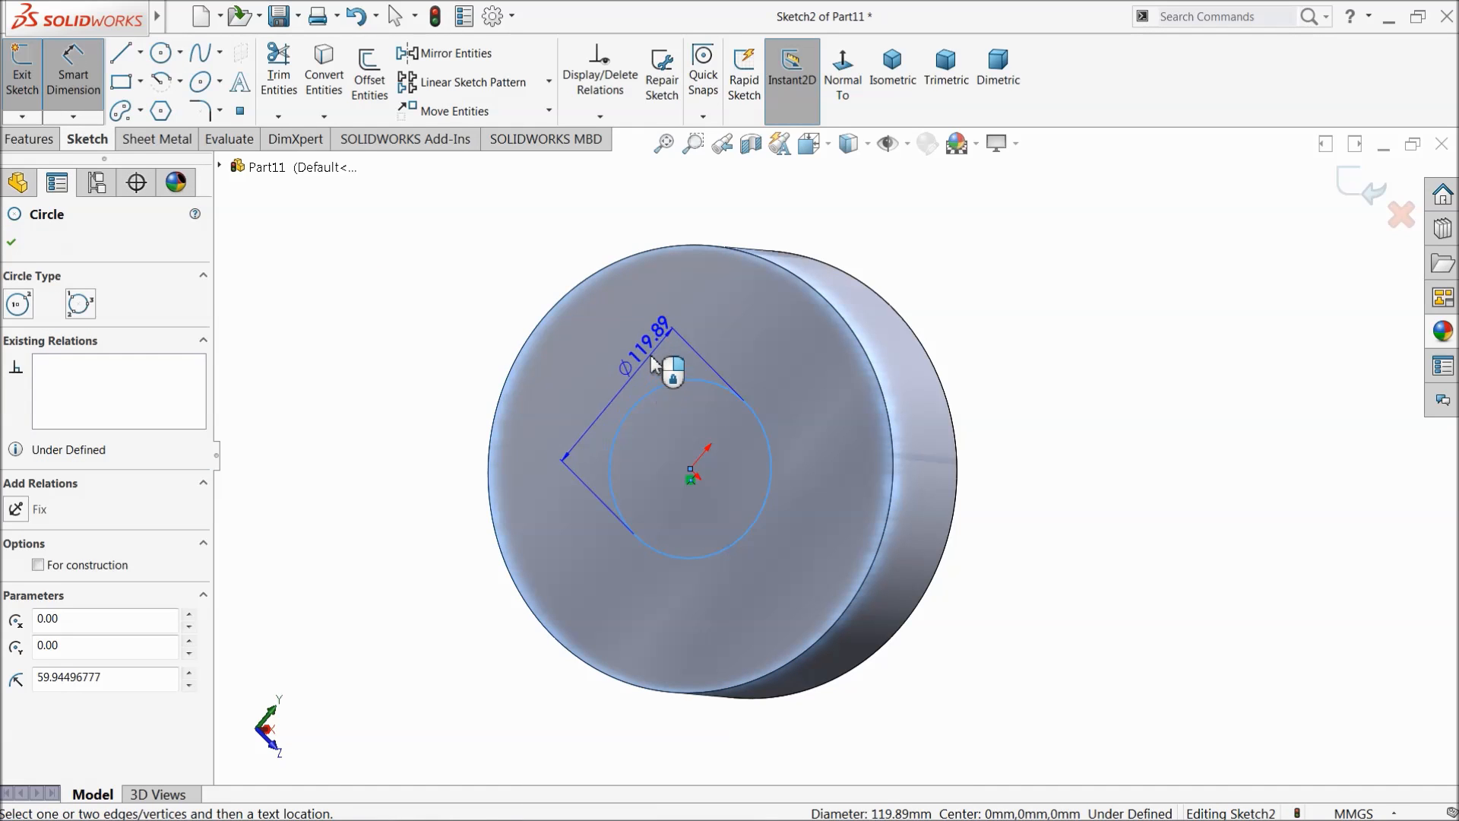
left_click(666, 368)
type("80")
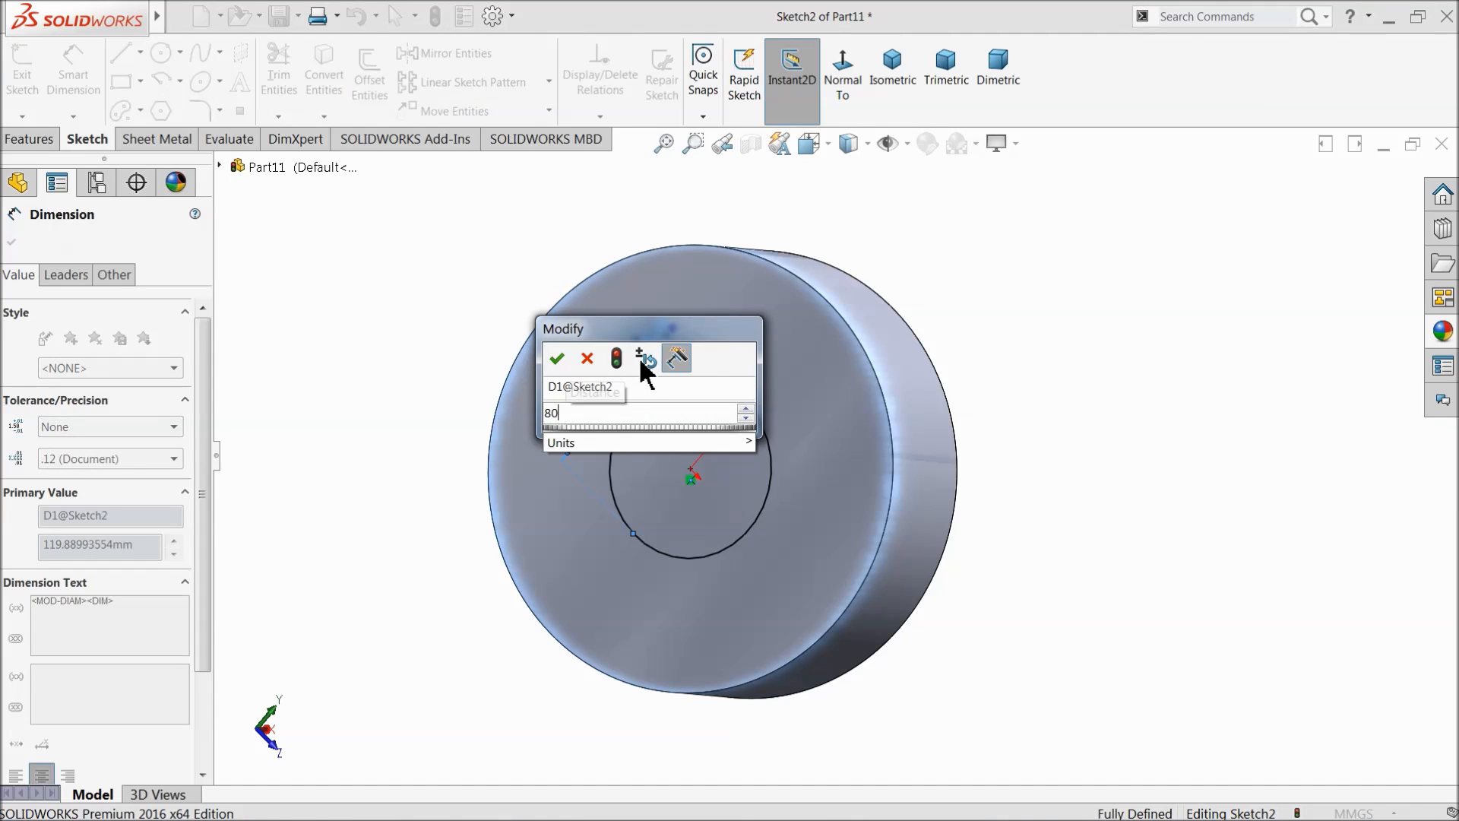
key("Return")
left_click(55, 138)
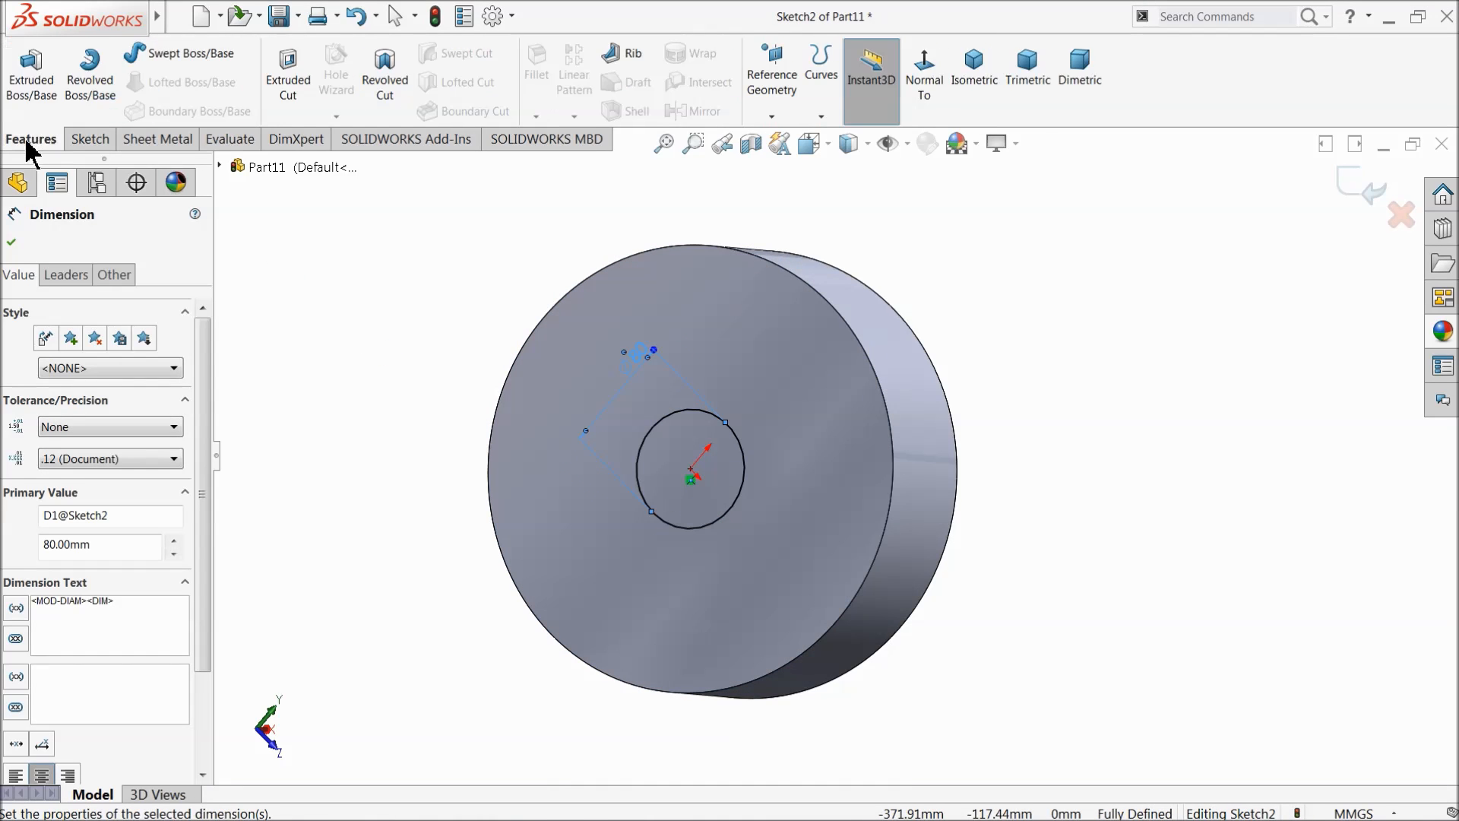
Step: Extrude the 80 mm circle 110 mm outward from the large end face, merged with the revolved body
left_click(30, 72)
type("110")
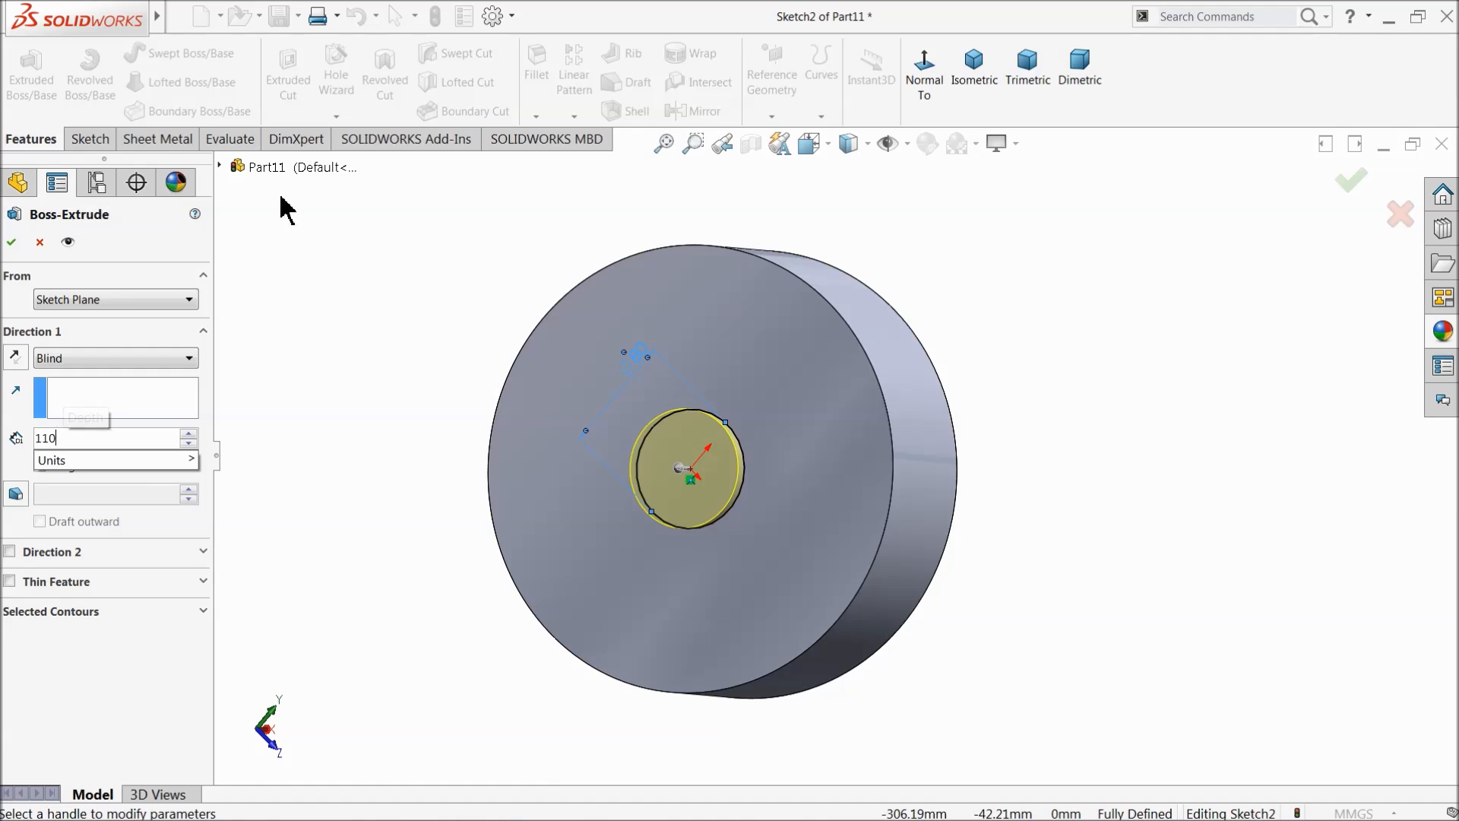
key("Return")
middle_click_drag(391, 313, 79, 287)
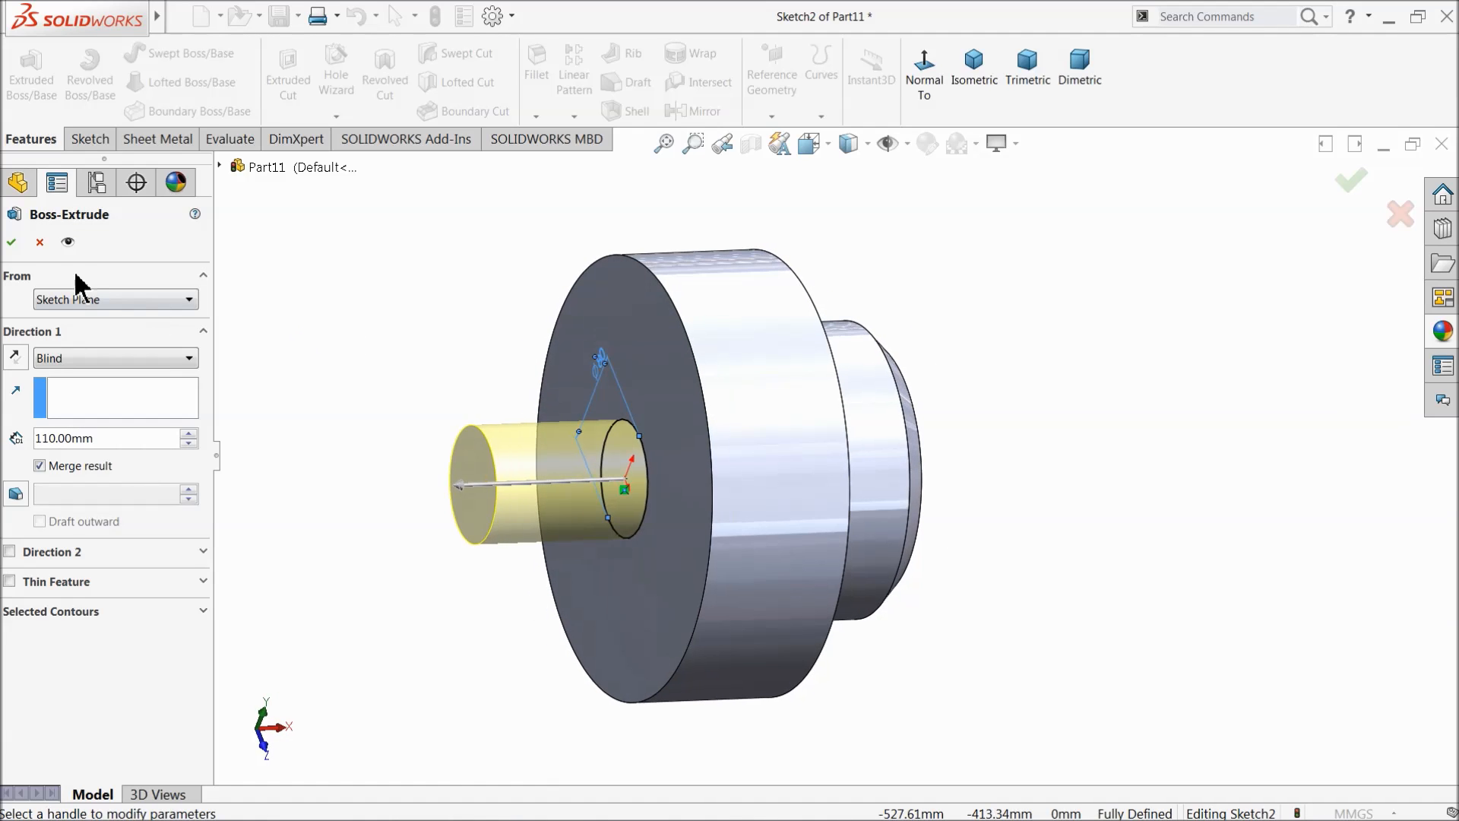
left_click(13, 243)
Step: Sketch a circle of about 13 mm radius on the small chamfered end face, centred about 80 mm directly above the origin
middle_click_drag(421, 329, 296, 385)
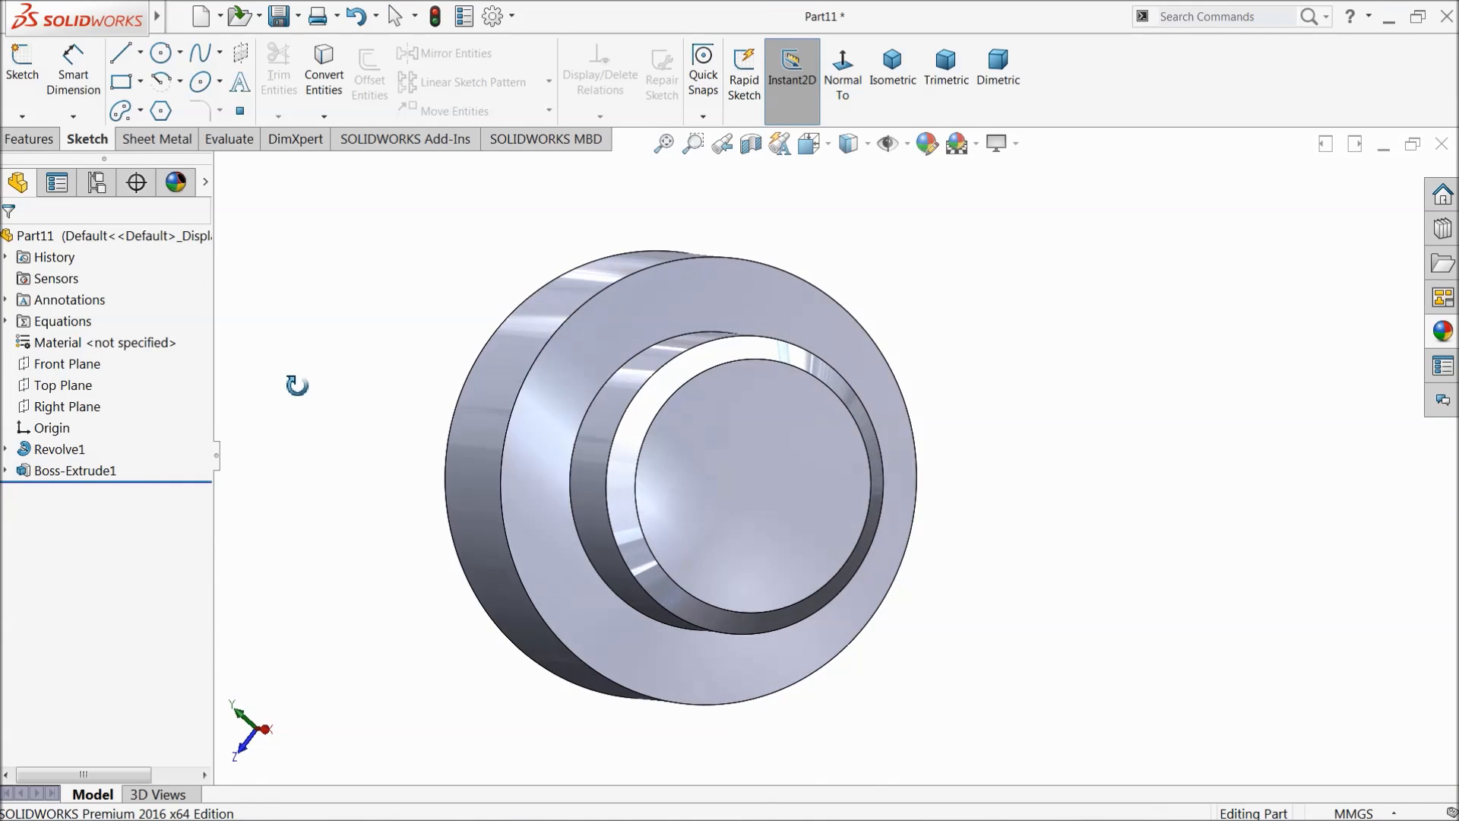
left_click(760, 493)
left_click(792, 429)
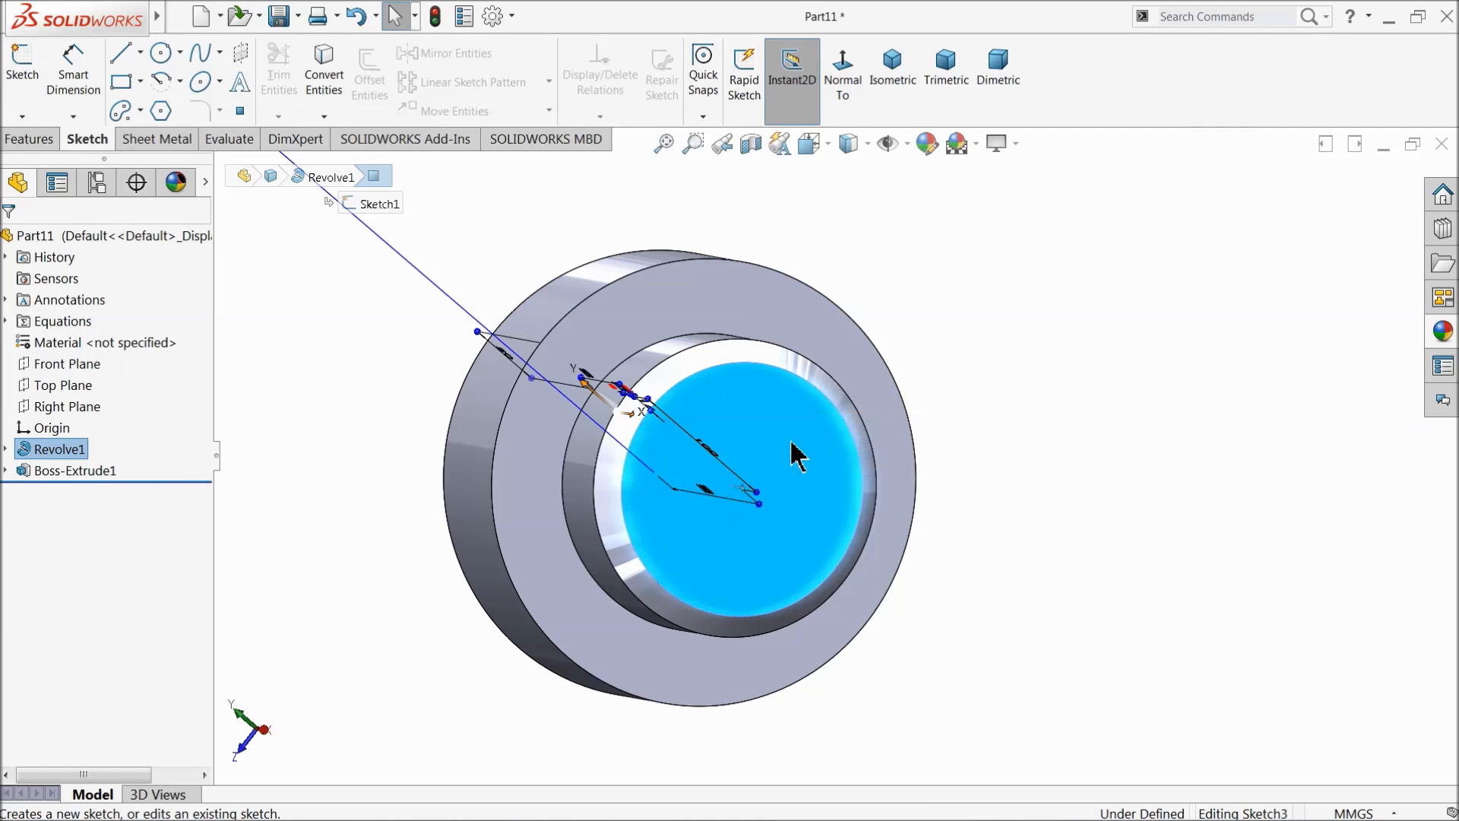
left_click(843, 76)
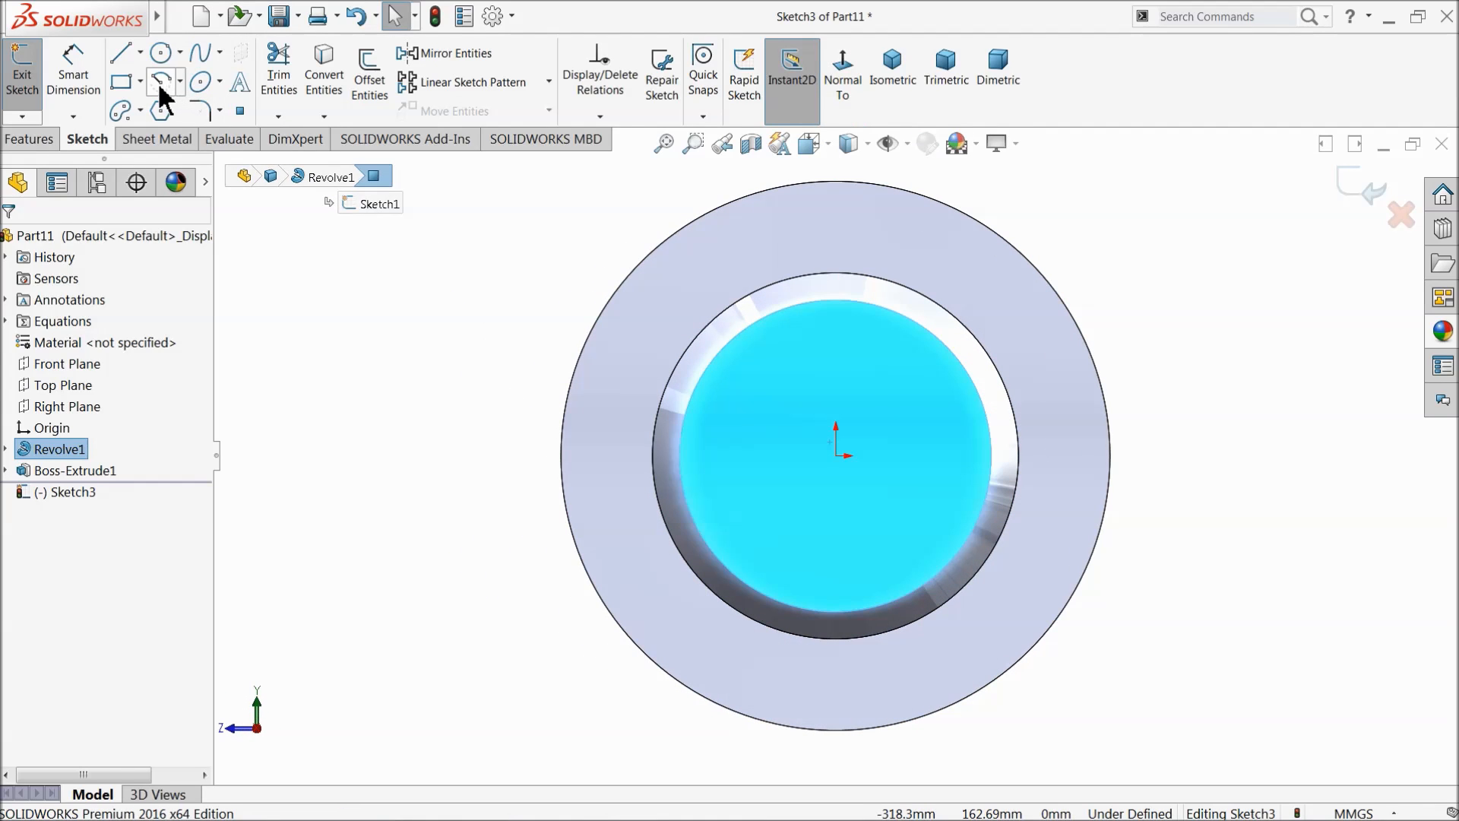
left_click(162, 57)
scroll(849, 346, "down", 3)
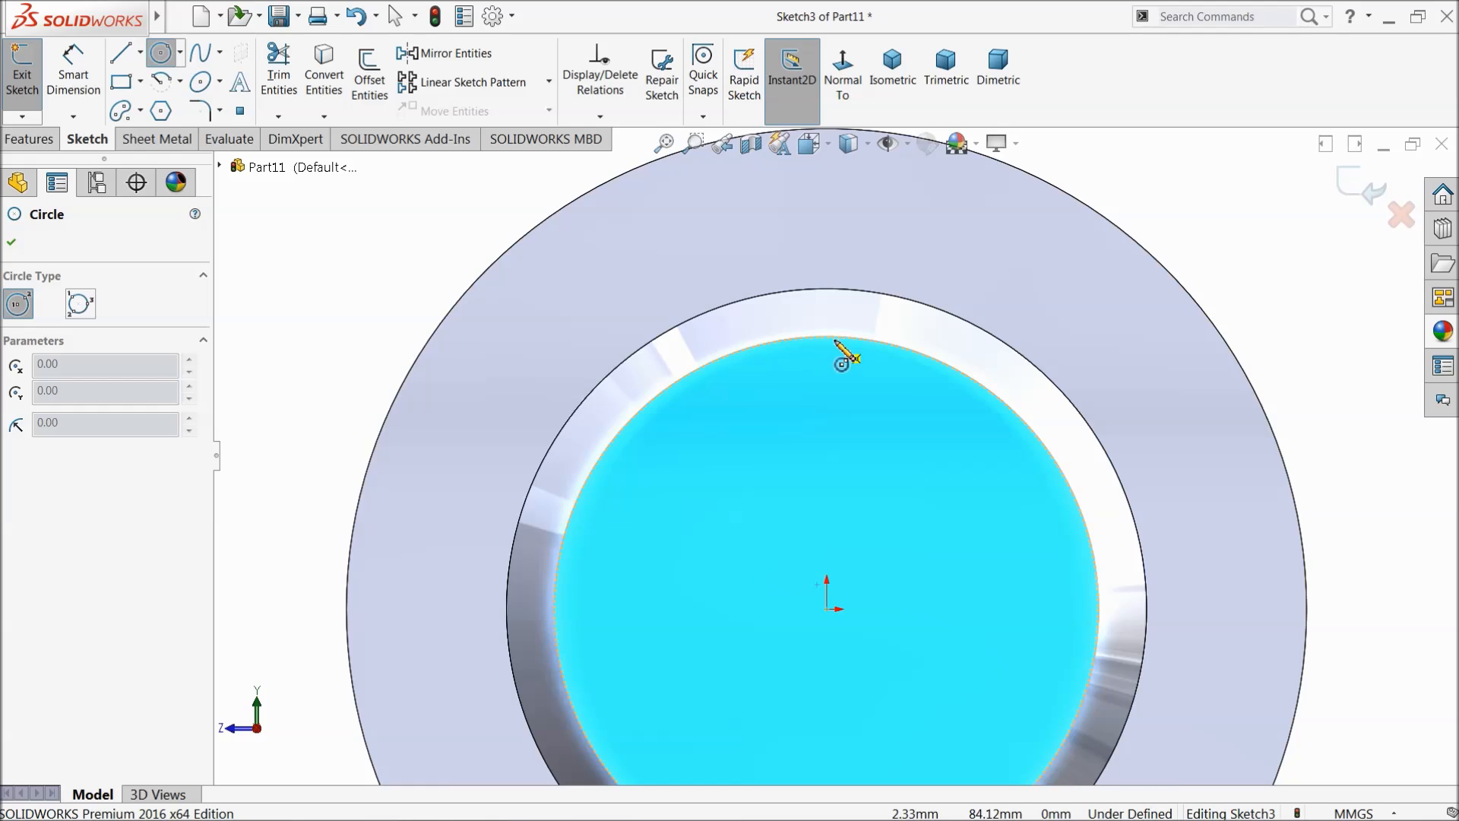
left_click(827, 353)
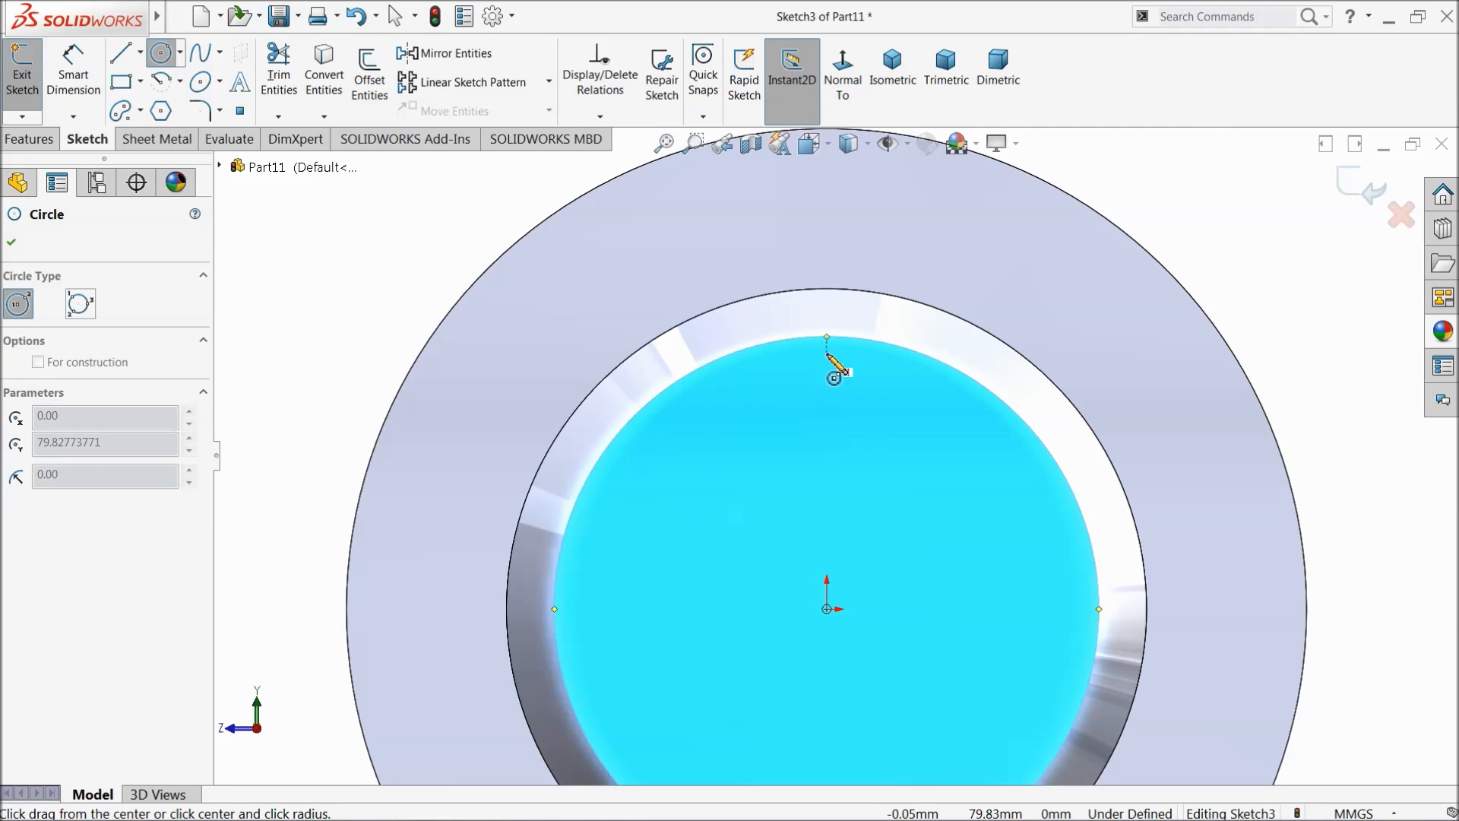
left_click(830, 313)
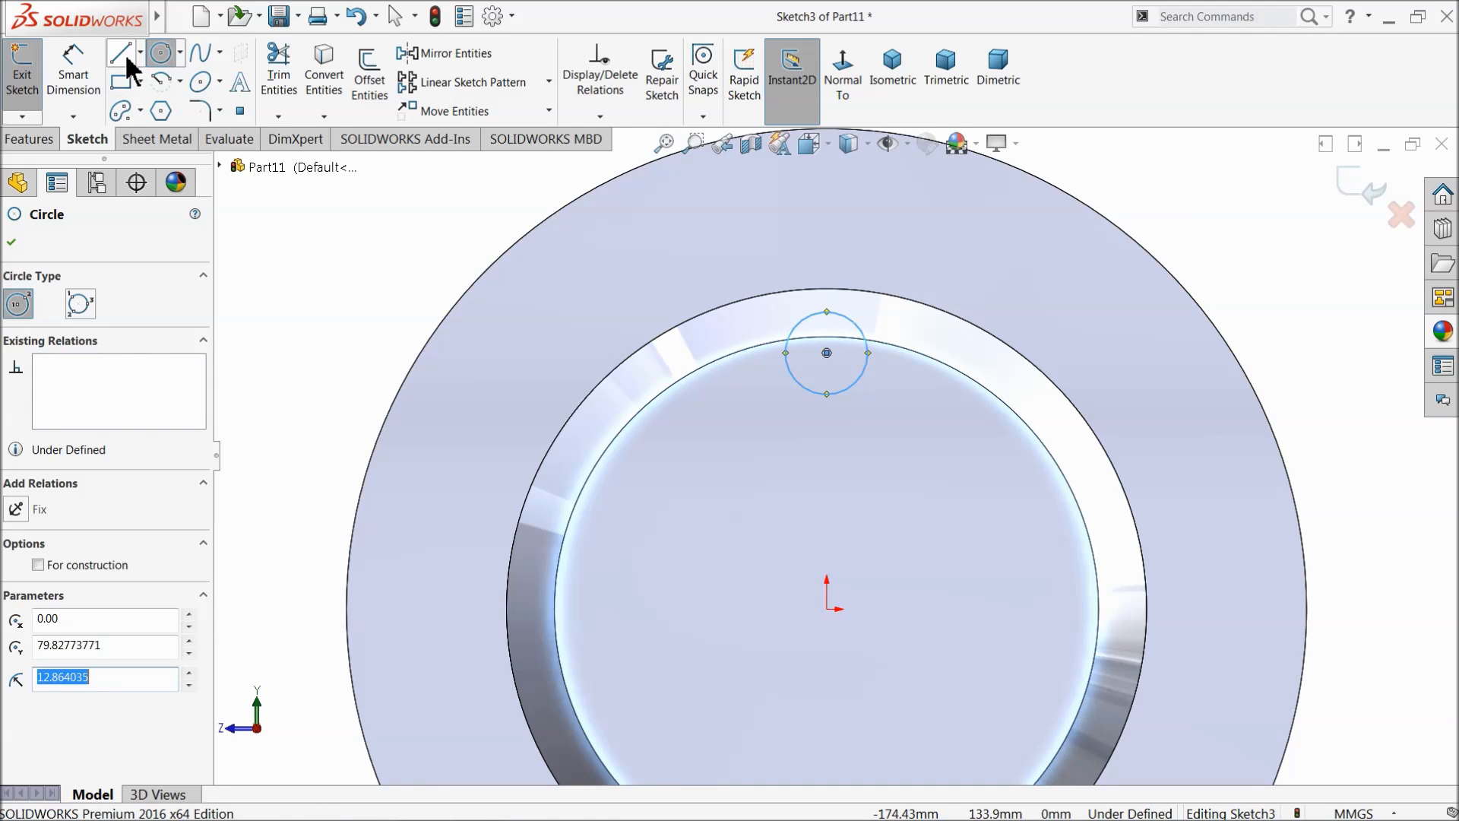
Step: Sketch a corner rectangle about 26 mm wide and 41 mm high, rising from the small circle's horizontal centreline
left_click(120, 81)
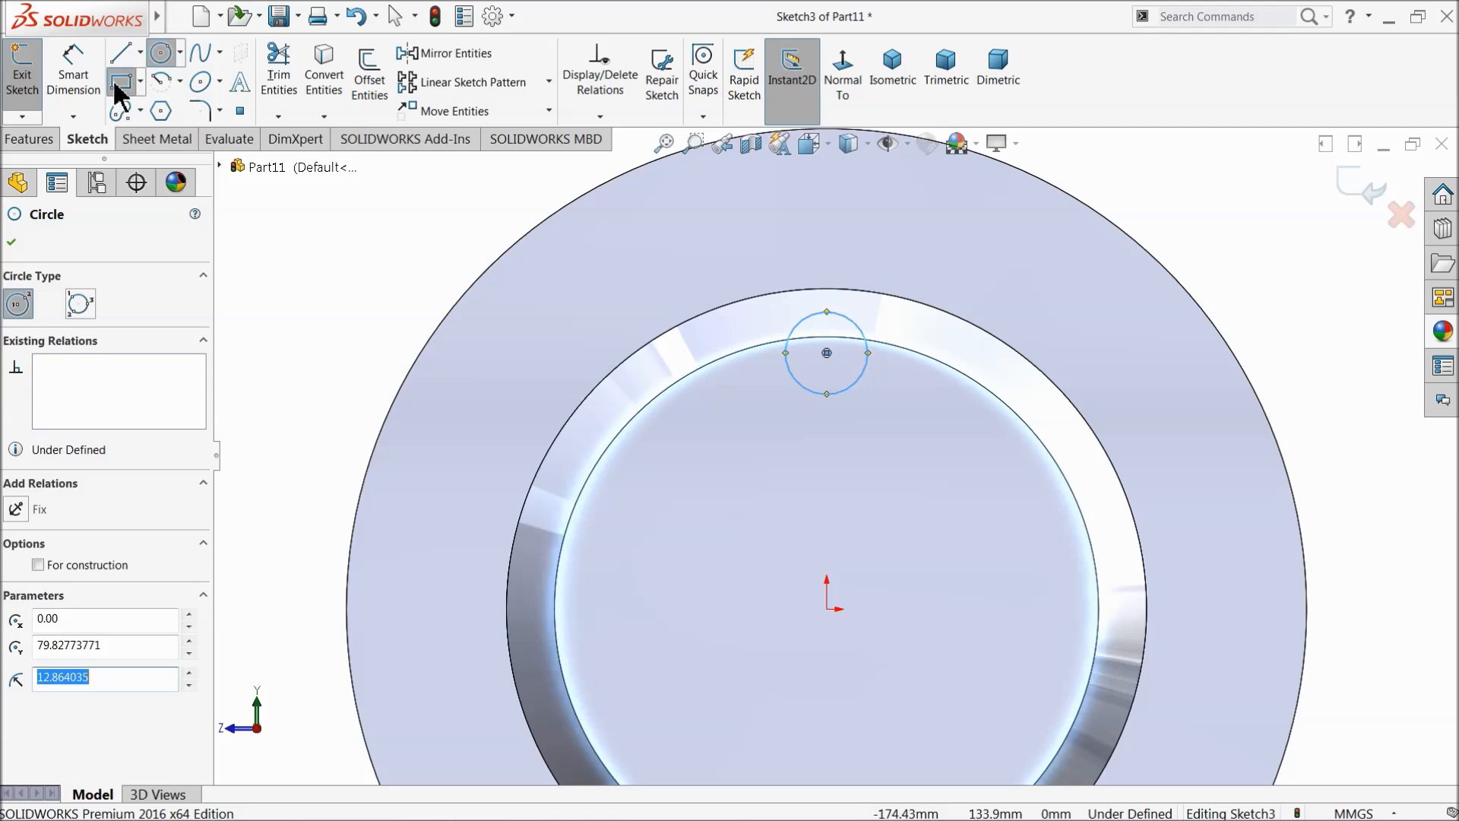
left_click(785, 353)
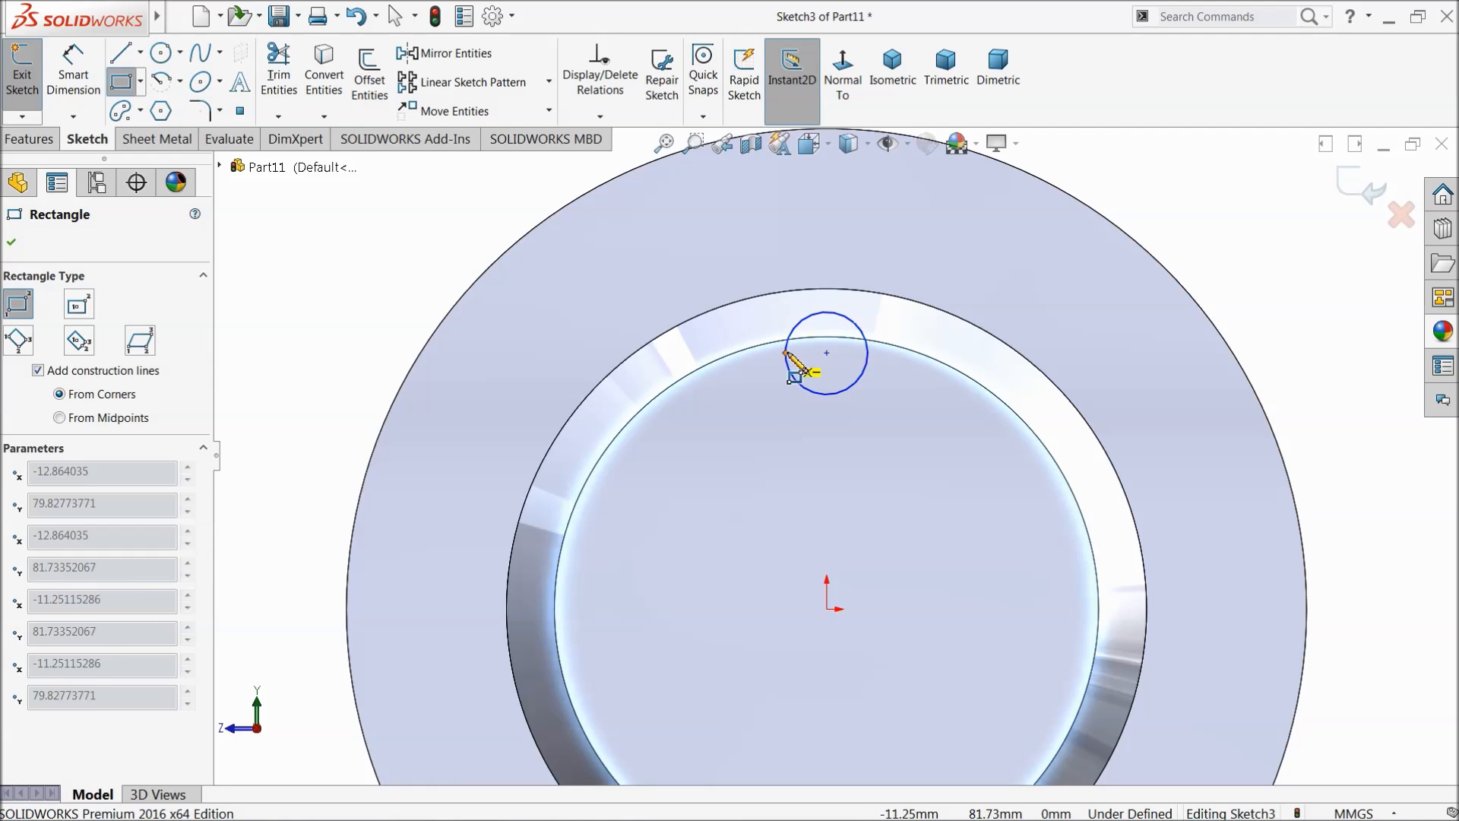
left_click(868, 221)
Step: Dimension the distance between the small circle's centre and the origin as 85 mm
left_click(71, 85)
scroll(835, 446, "up", 2)
scroll(906, 567, "down", 2)
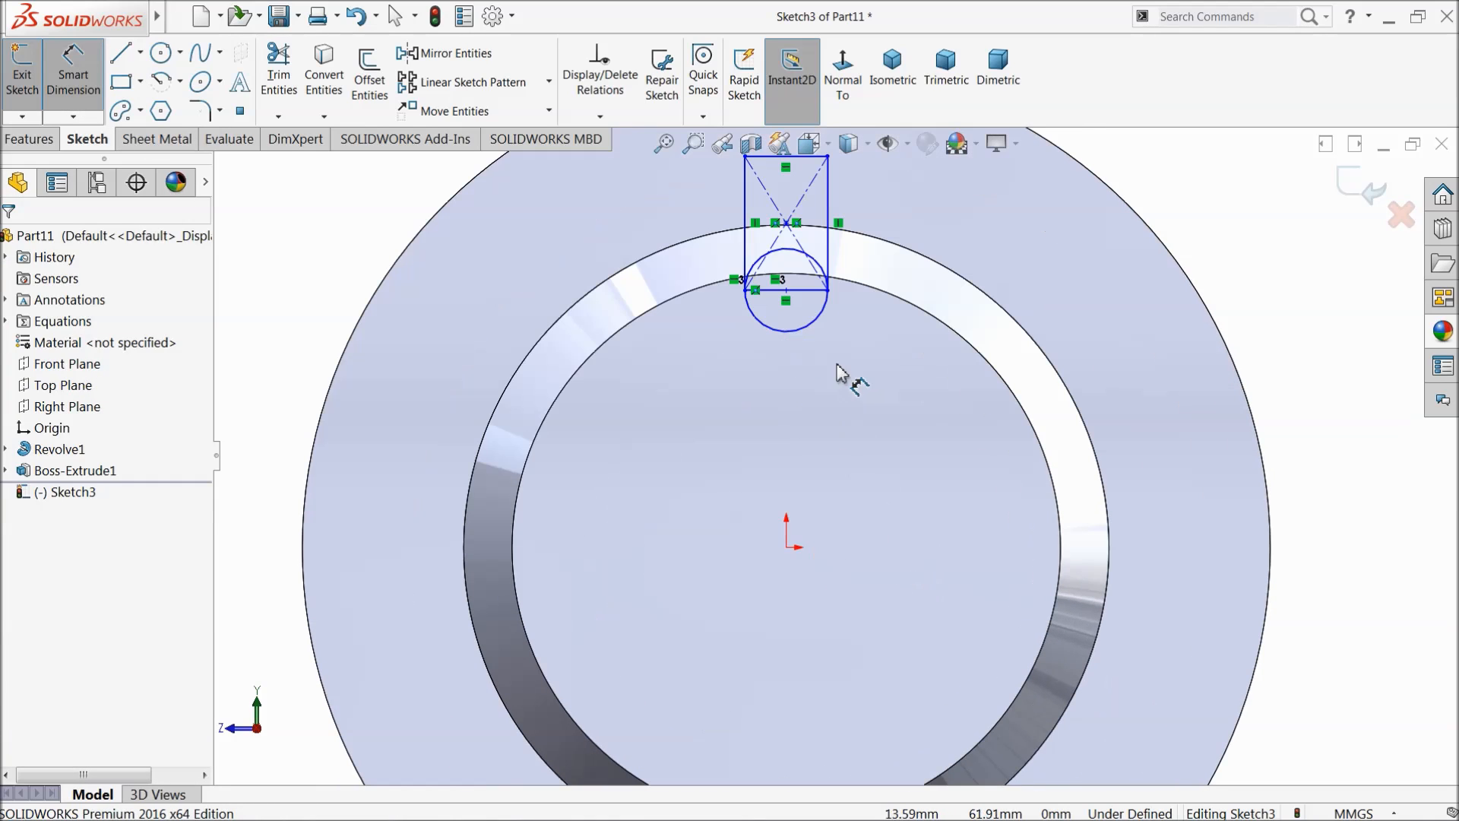
left_click(787, 292)
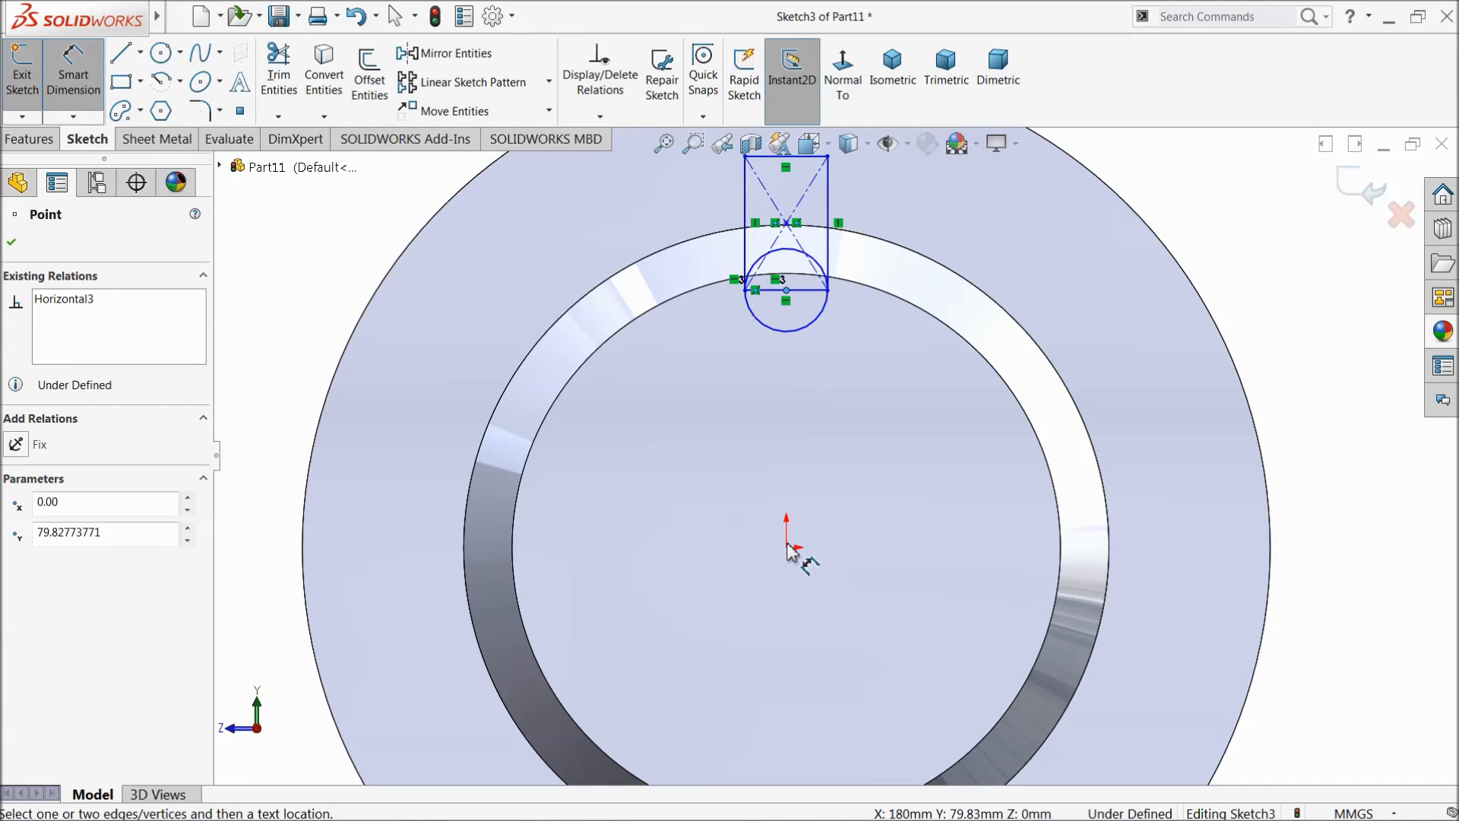
left_click(786, 547)
left_click(885, 459)
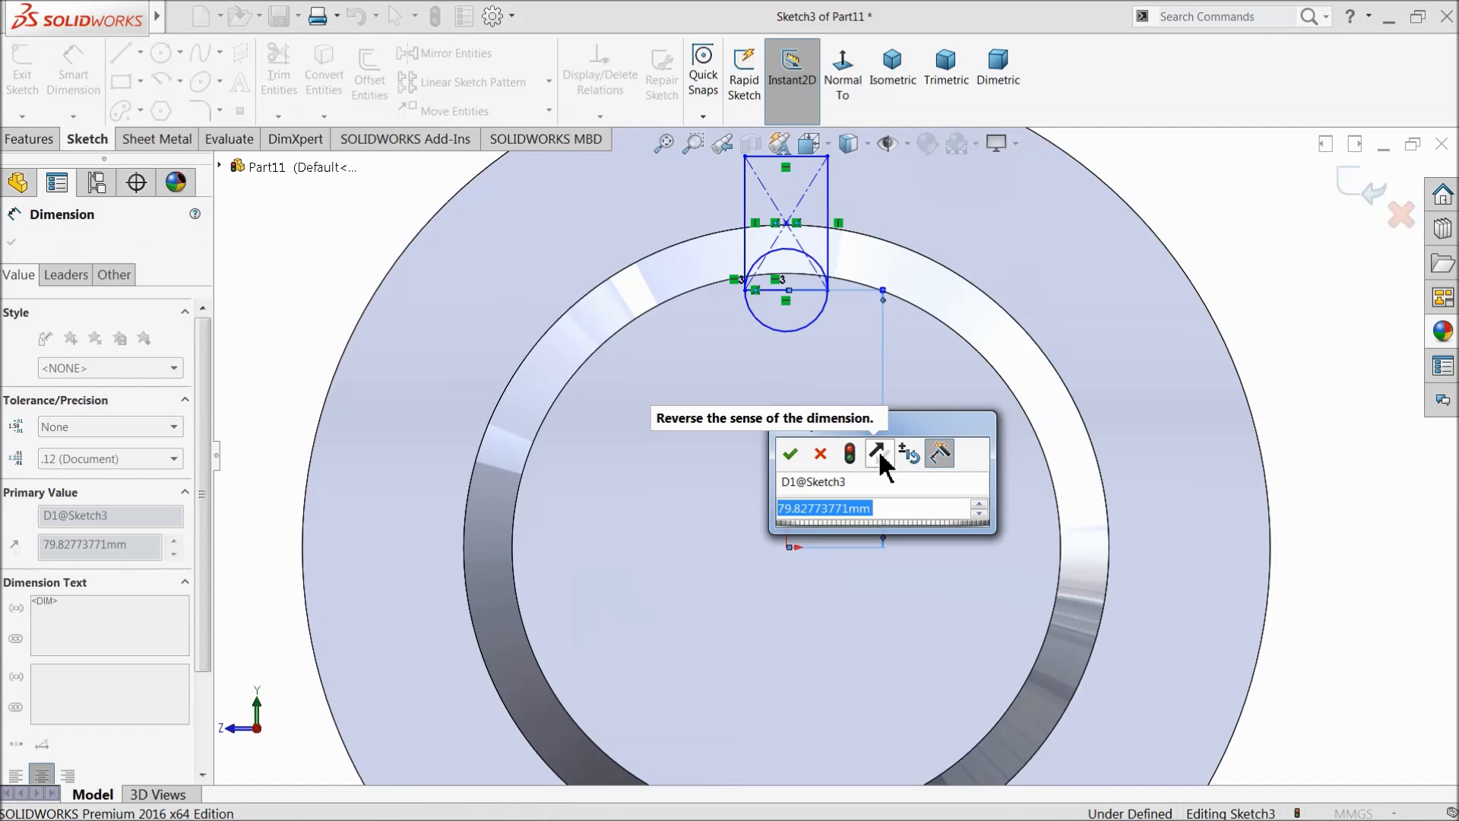
type("80")
key("Return")
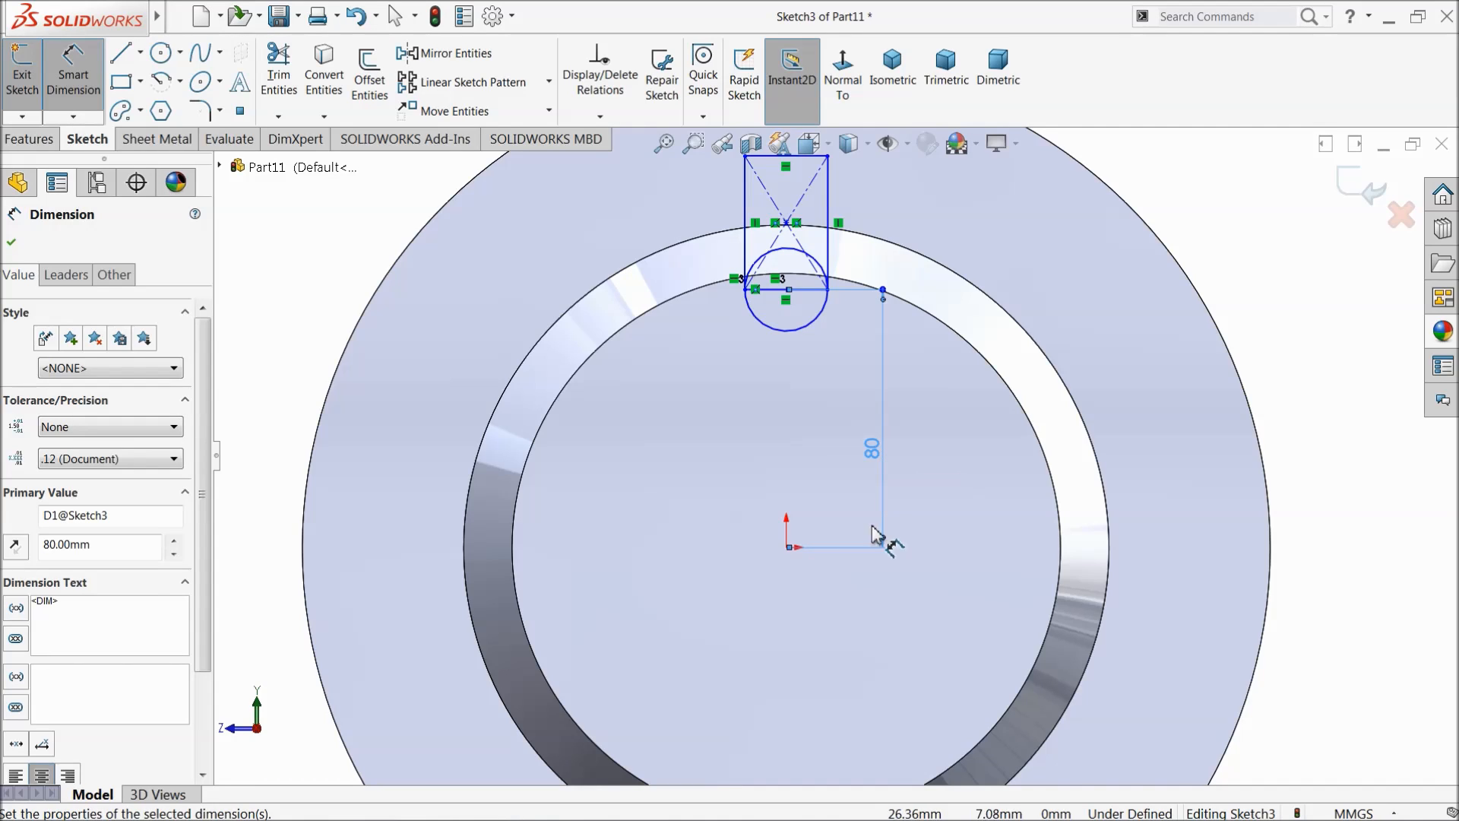
double_click(876, 450)
type("85")
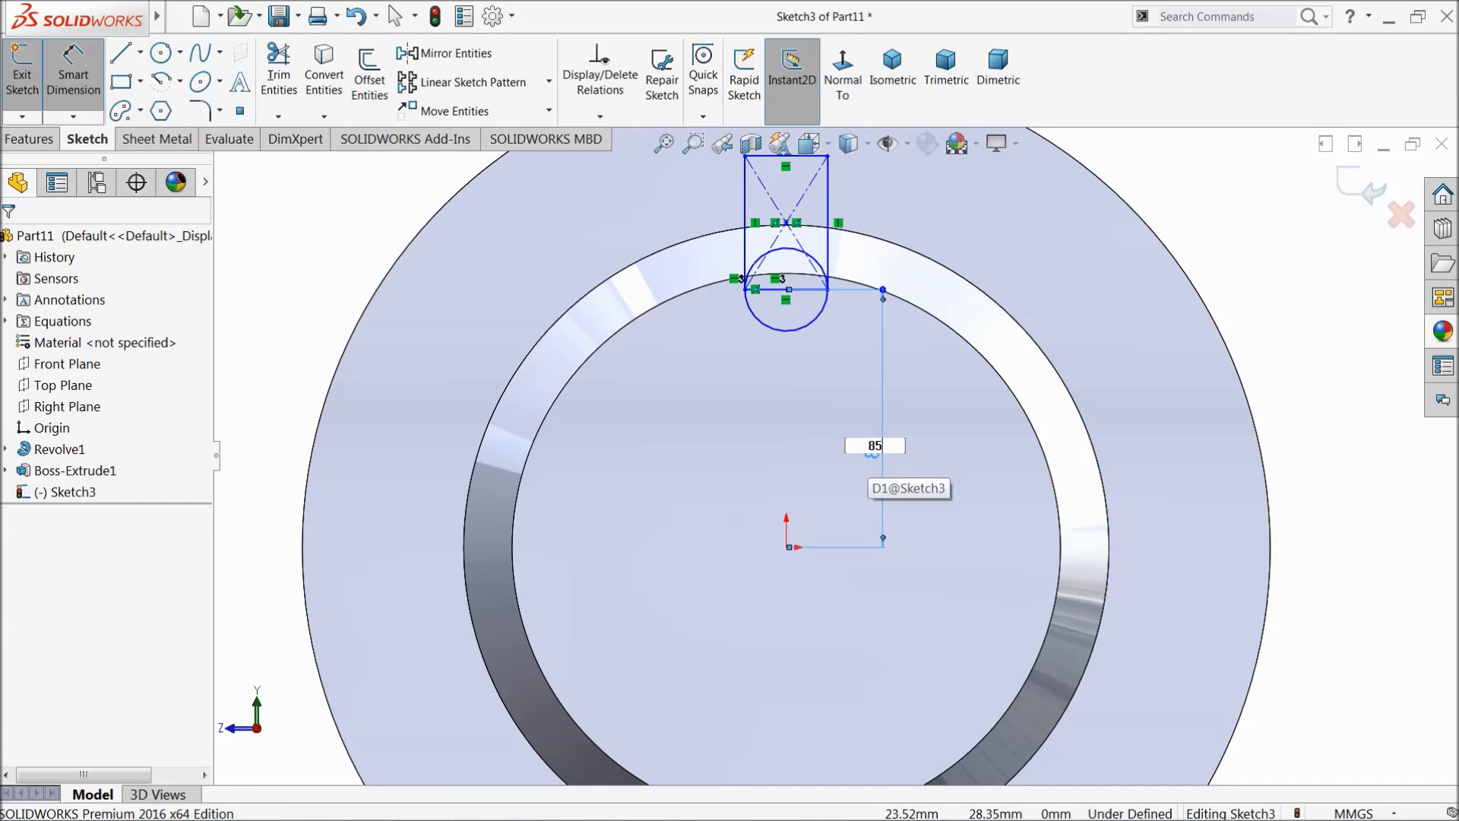
key("Return")
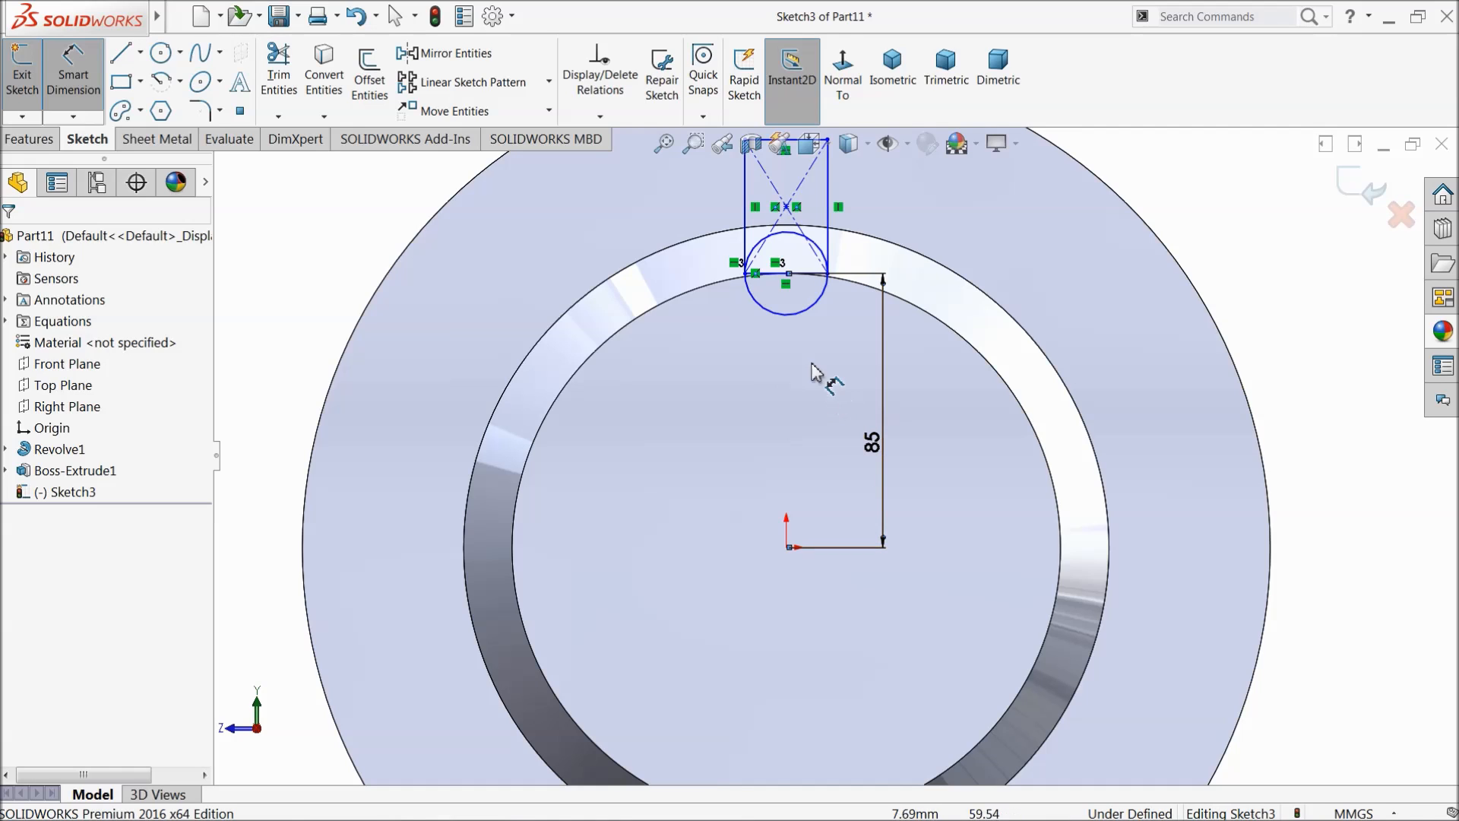
Step: Dimension the small circle with a diameter of 20 mm
left_click(807, 308)
left_click(785, 370)
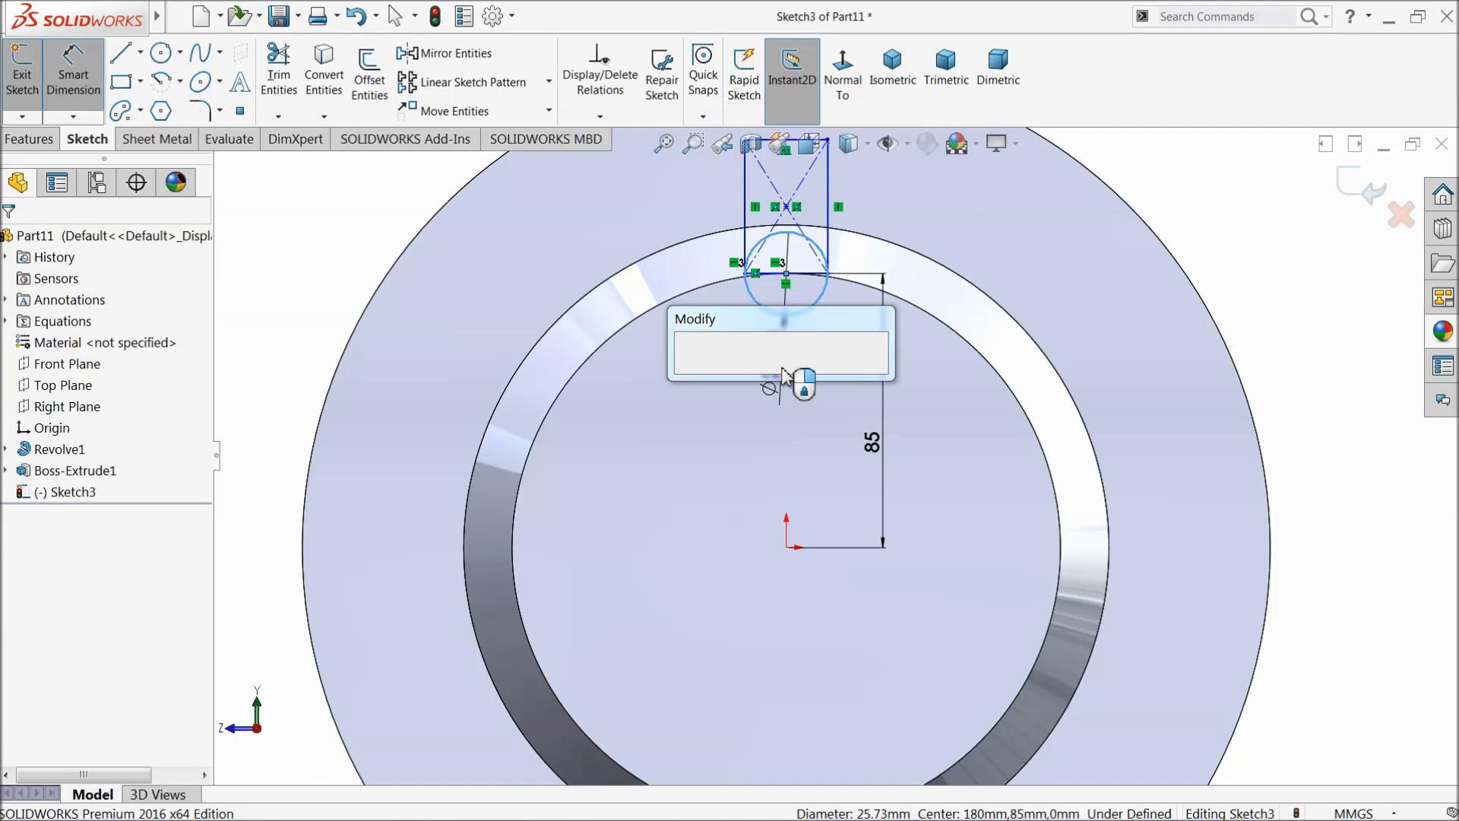
type("20")
key("Return")
Step: Dimension the rectangle's vertical side as 25 mm
scroll(806, 319, "down", 4)
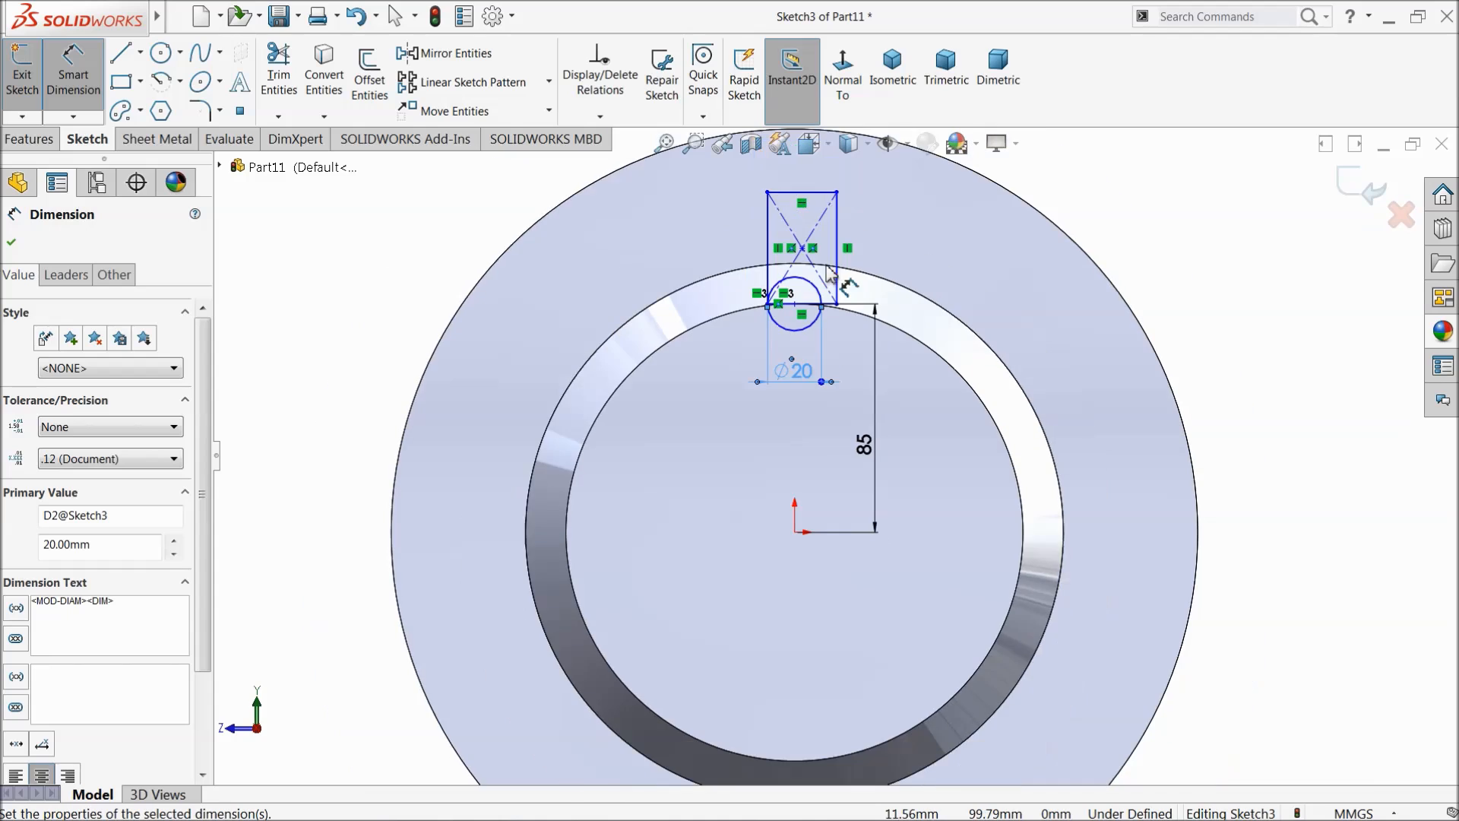
left_click(839, 276)
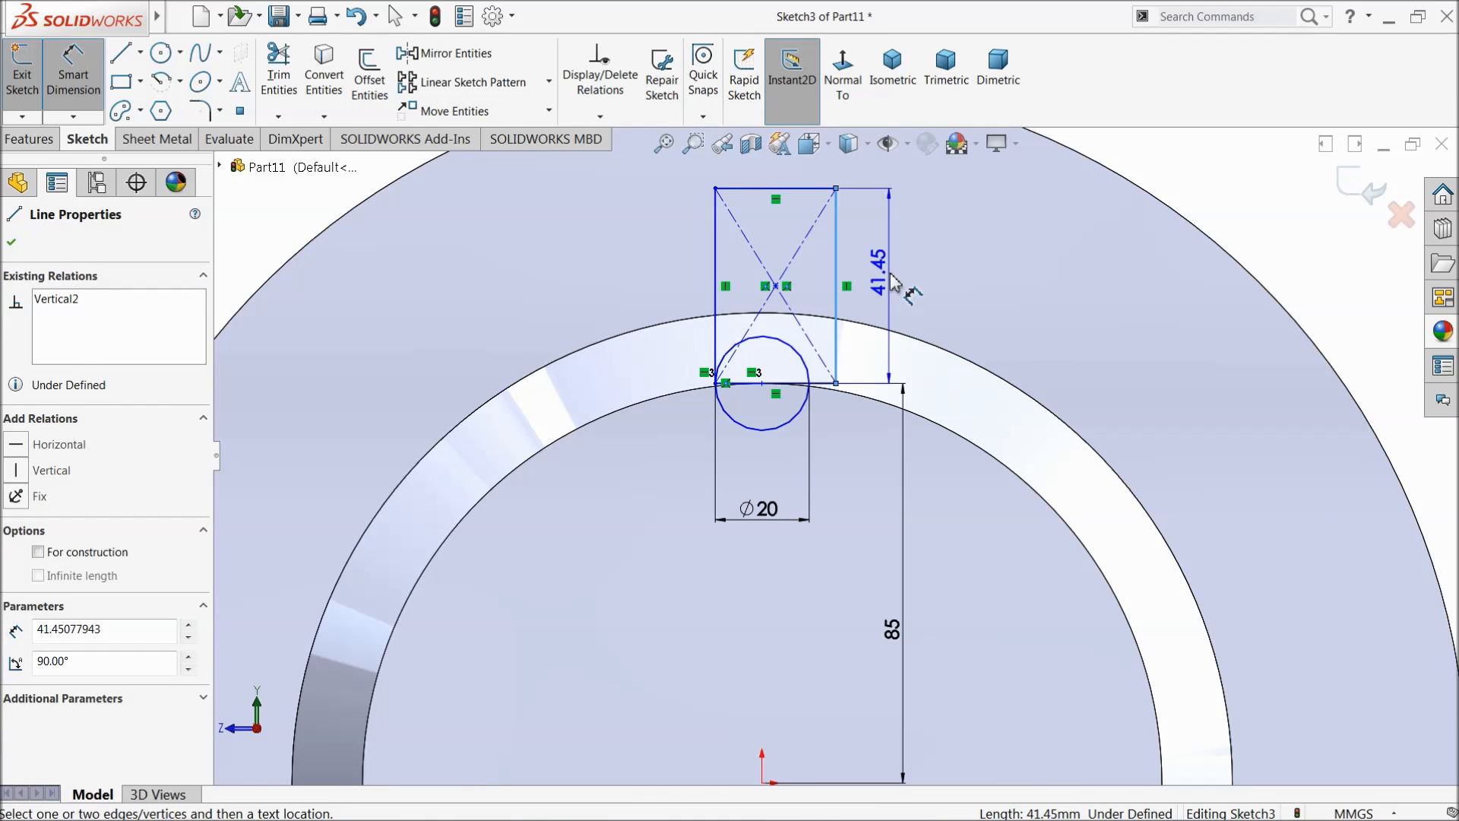
left_click(882, 281)
type("25")
key("Return")
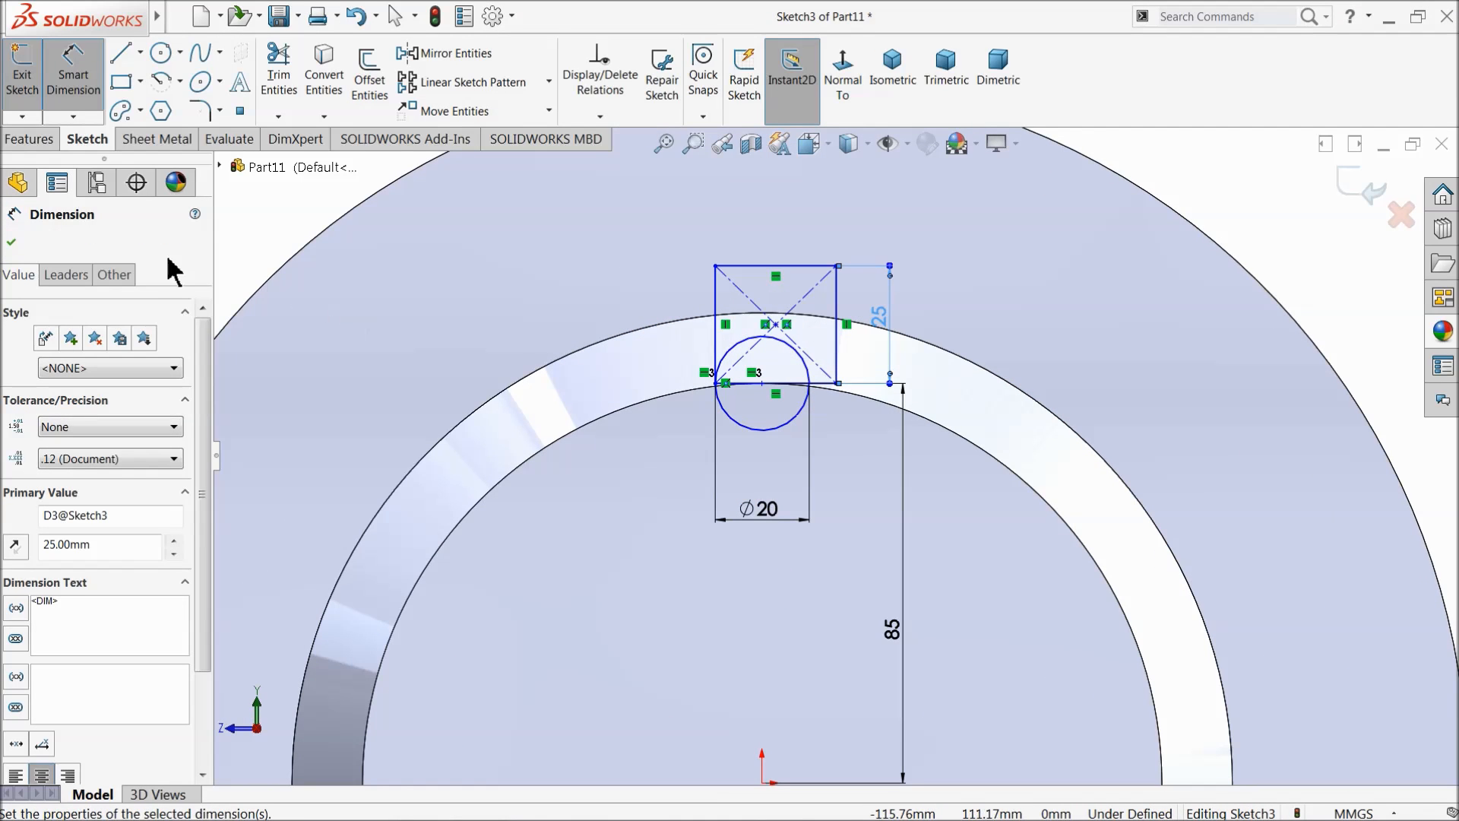
left_click(12, 244)
Step: Bring the rectangle's free lower corner close to the 20 mm circle and make it coincident with the circle
scroll(841, 433, "down", 5)
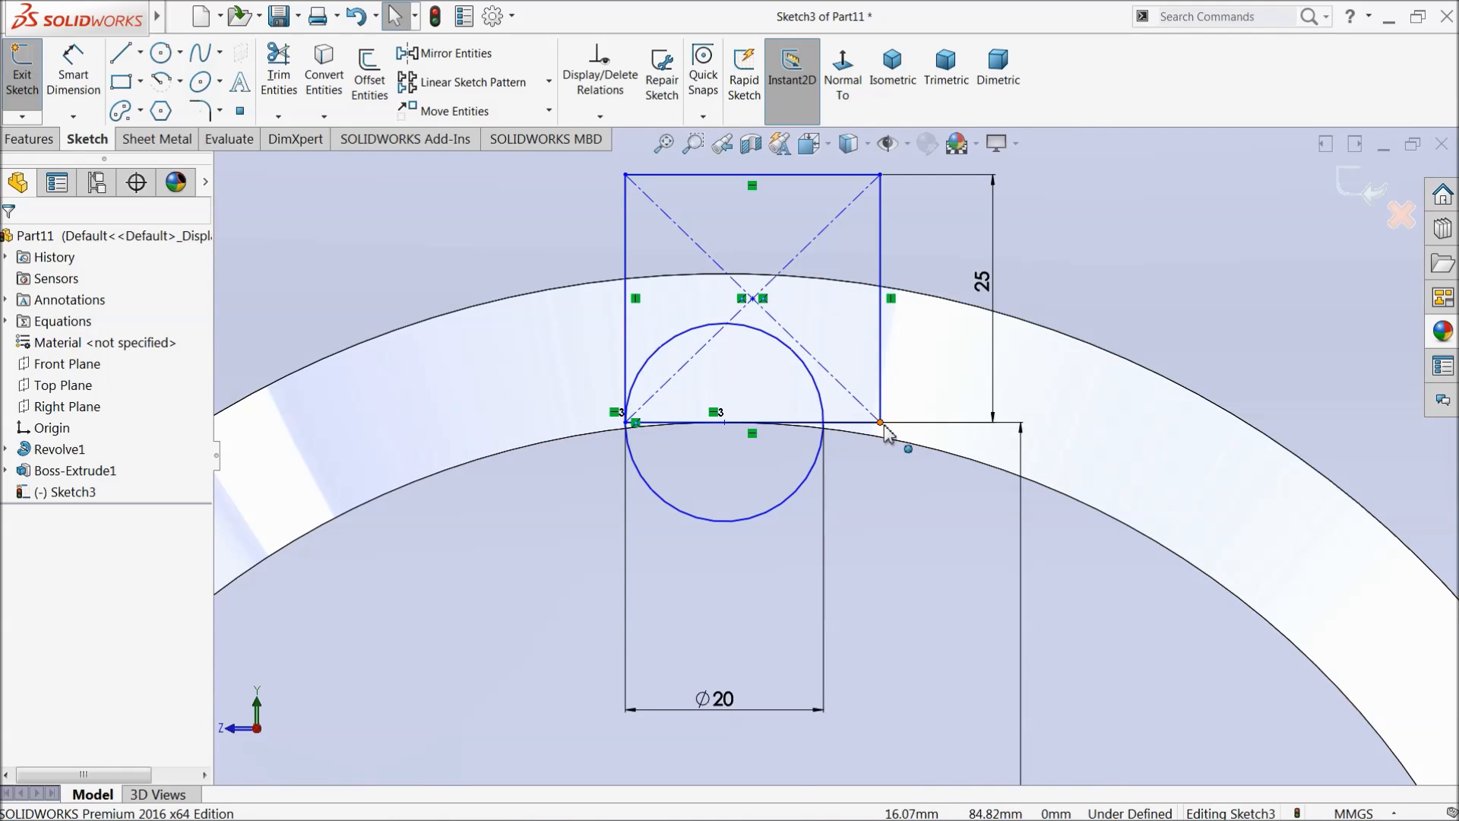
scroll(862, 433, "down", 4)
left_click_drag(874, 429, 815, 435)
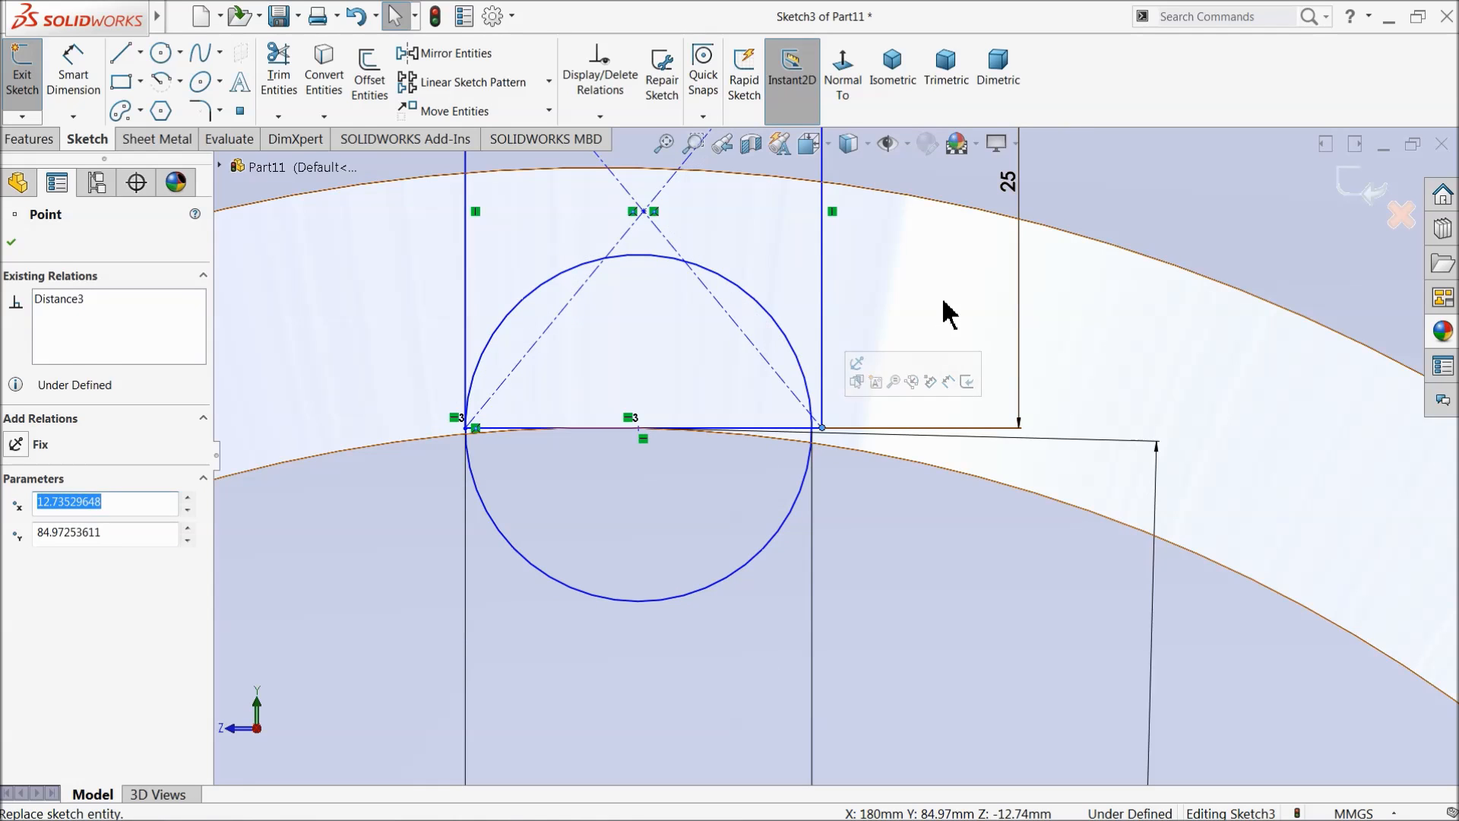
left_click(938, 335)
left_click(808, 475)
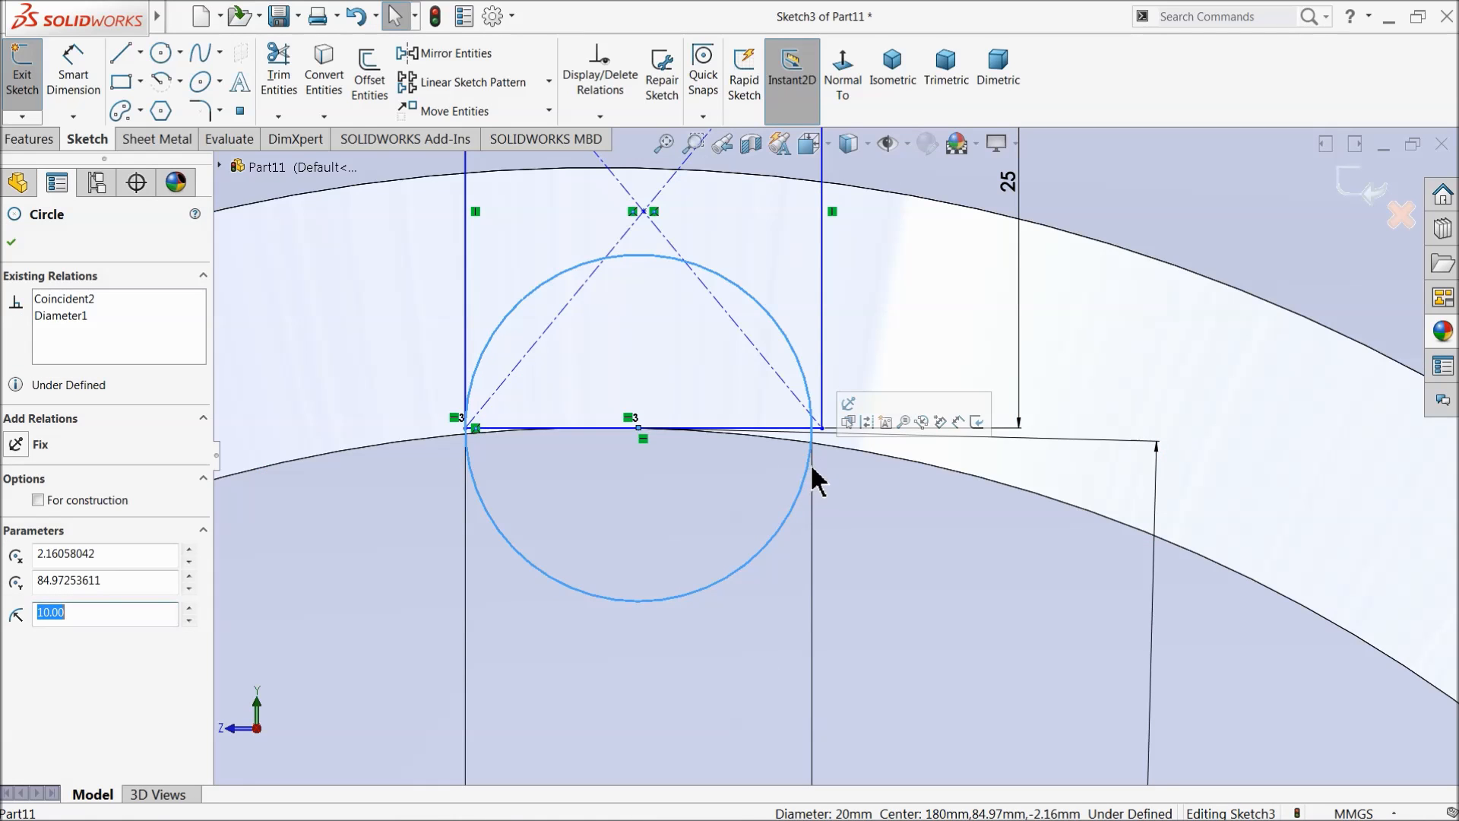
left_click(823, 429, "ctrl")
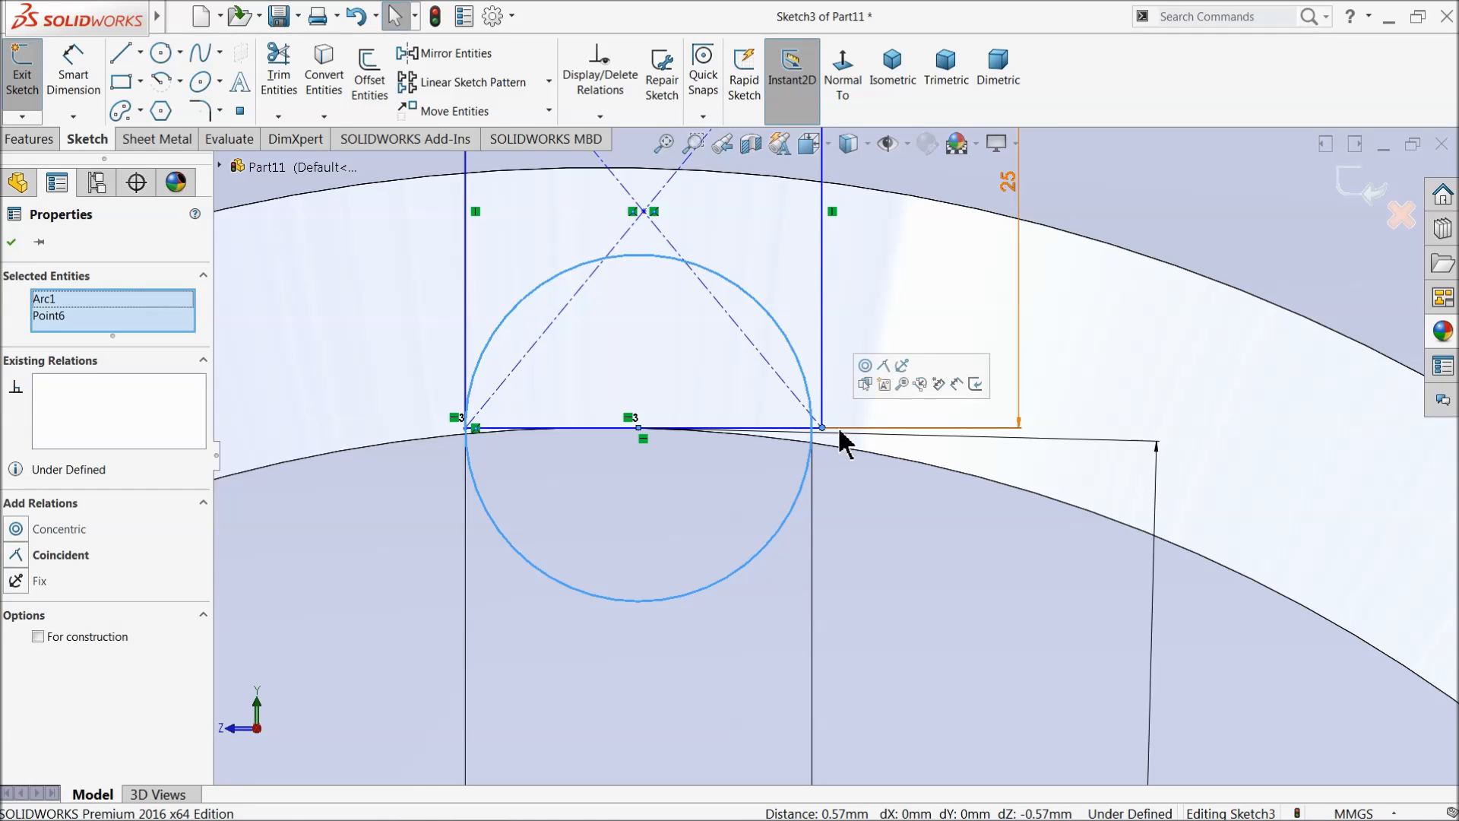
left_click(884, 366)
Step: Add a vertical relation between the 20 mm circle's centre and the origin
scroll(606, 458, "up", 3)
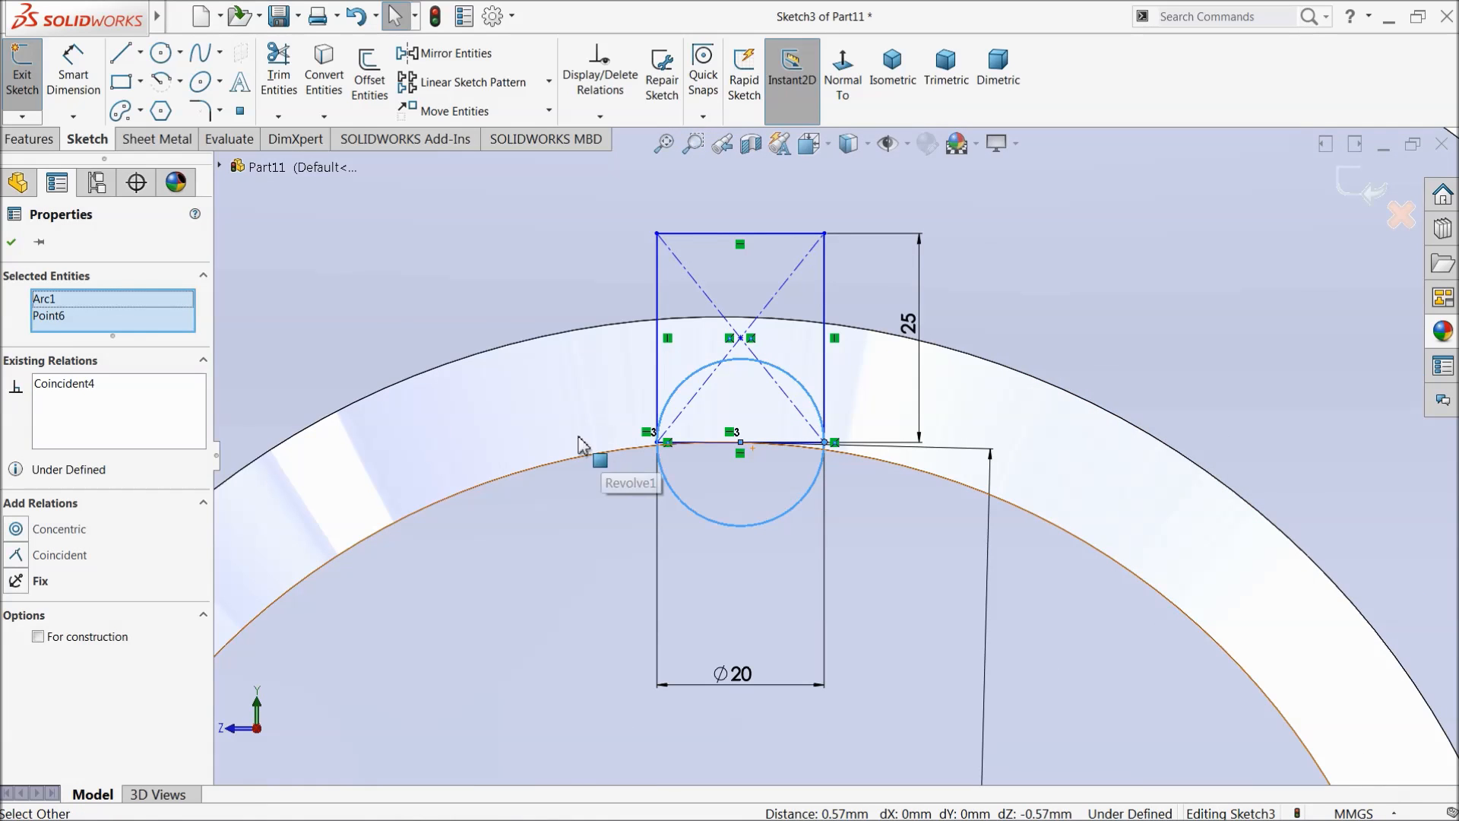
left_click(502, 319)
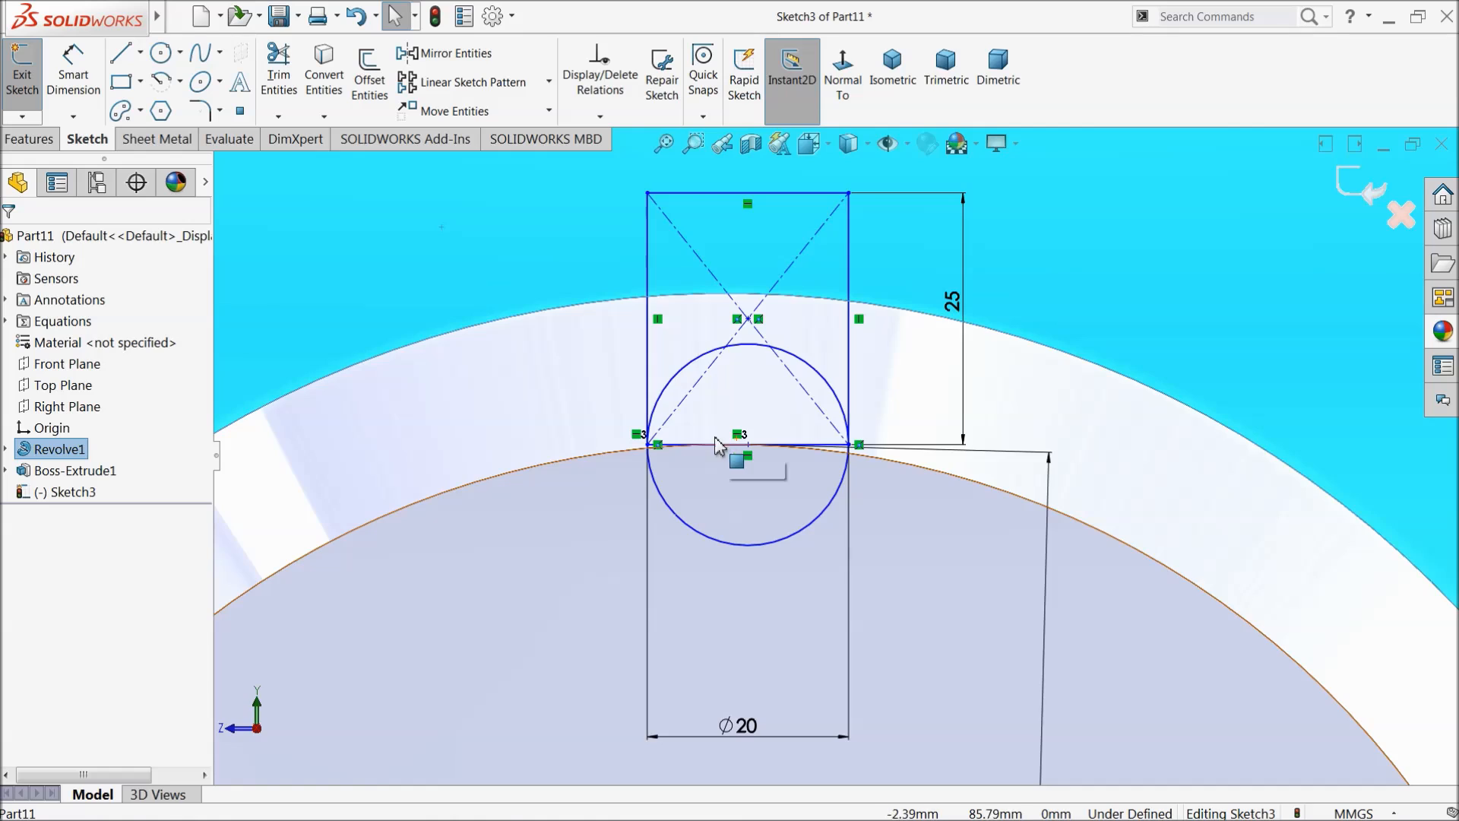
scroll(619, 368, "up", 3)
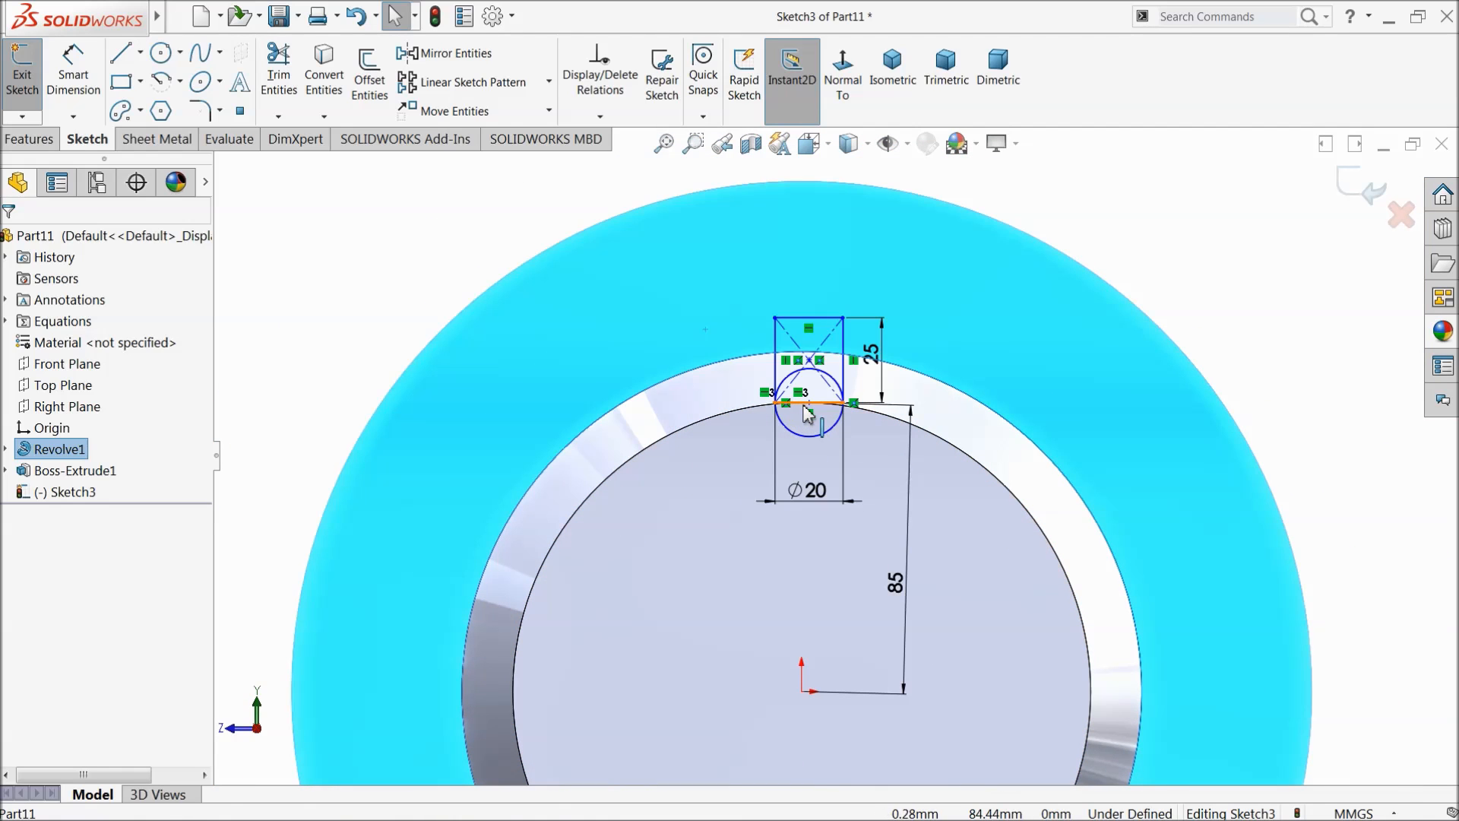
left_click(810, 403)
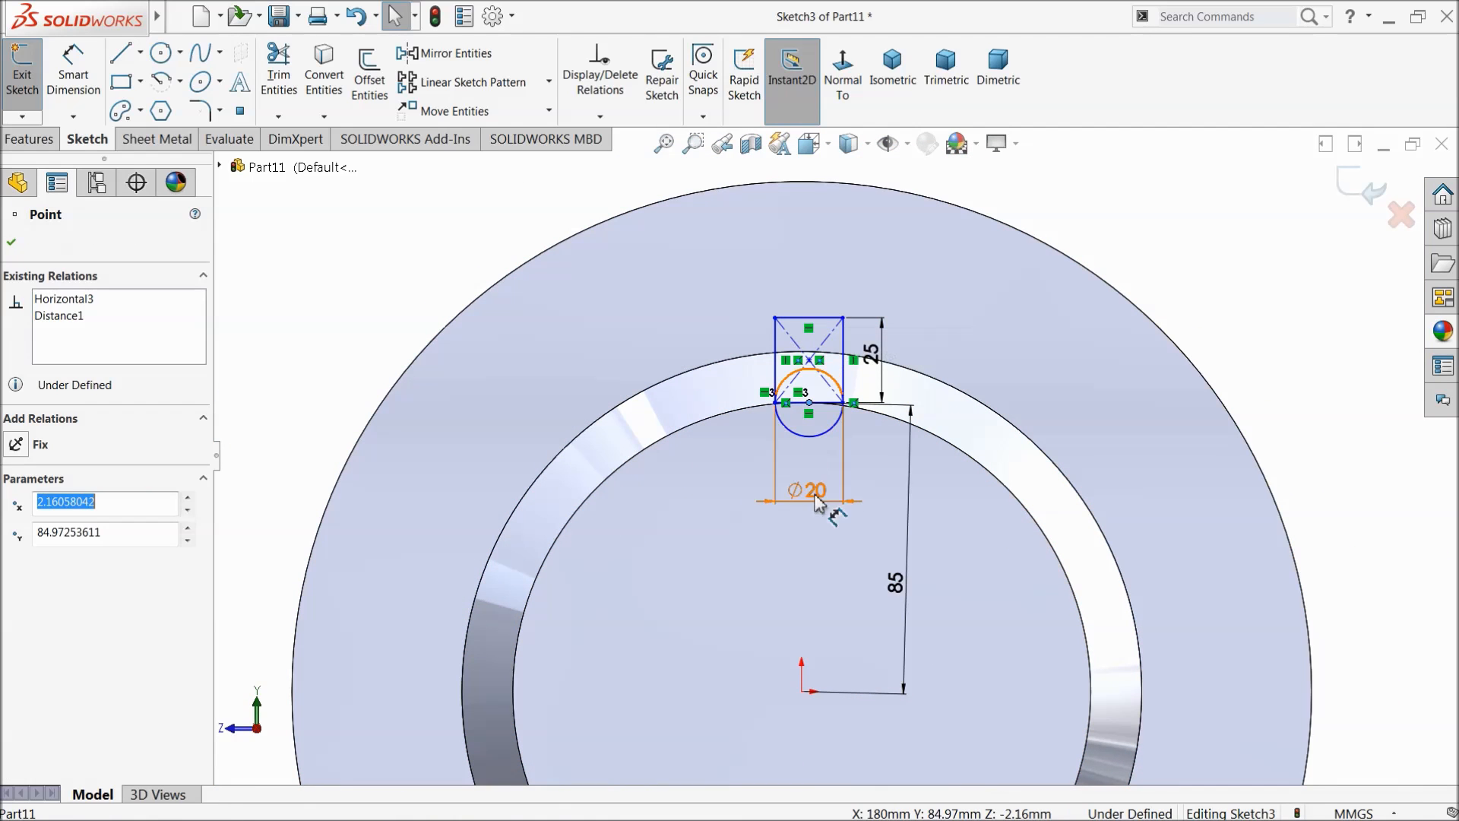
left_click(802, 691, "ctrl")
left_click(861, 628)
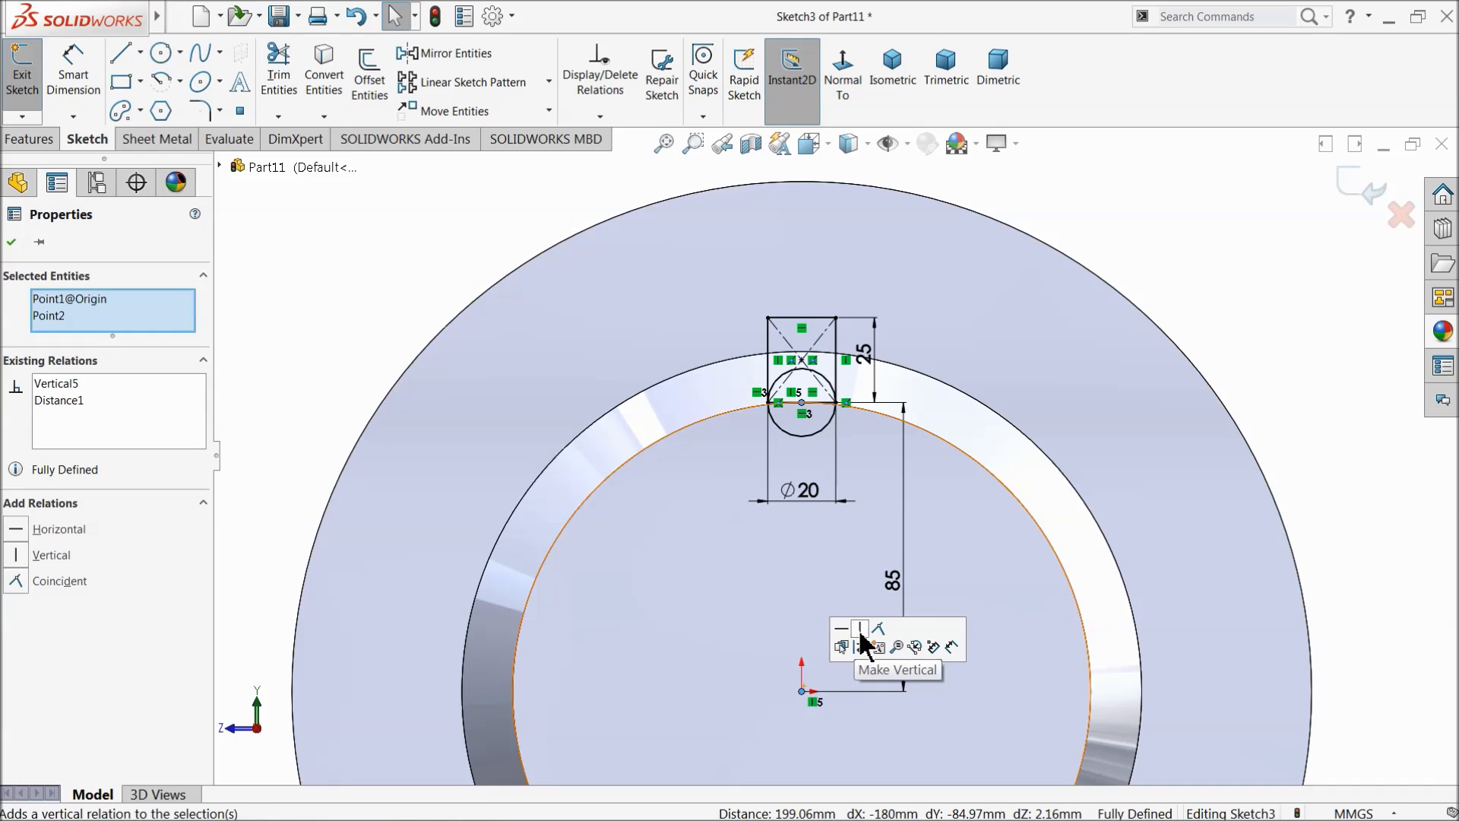
left_click(403, 228)
Step: Trim away the rectangle's lower edge and the circle's upper half to leave a round-bottomed slot outline
left_click(296, 84)
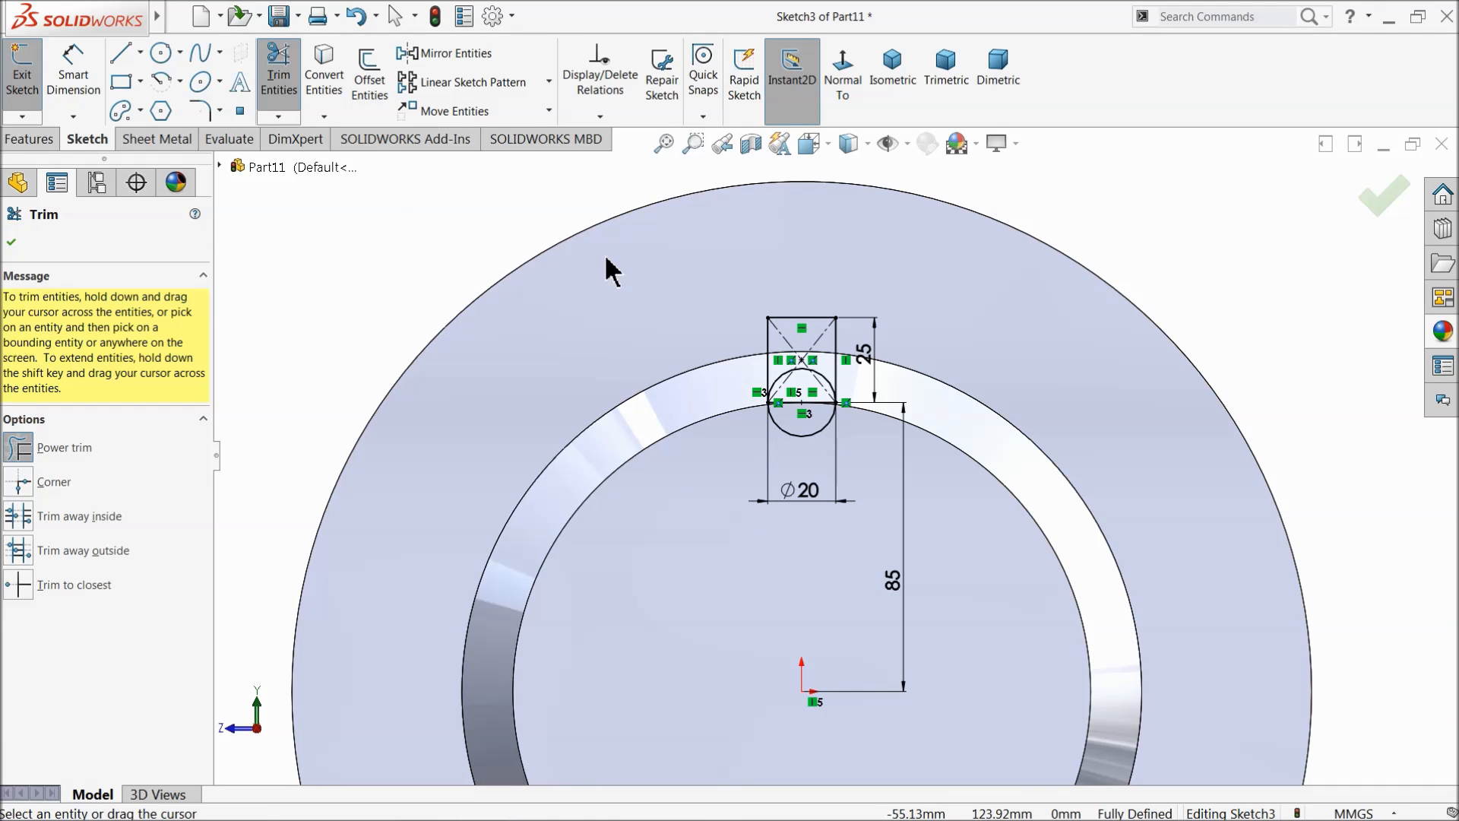
scroll(836, 411, "down", 5)
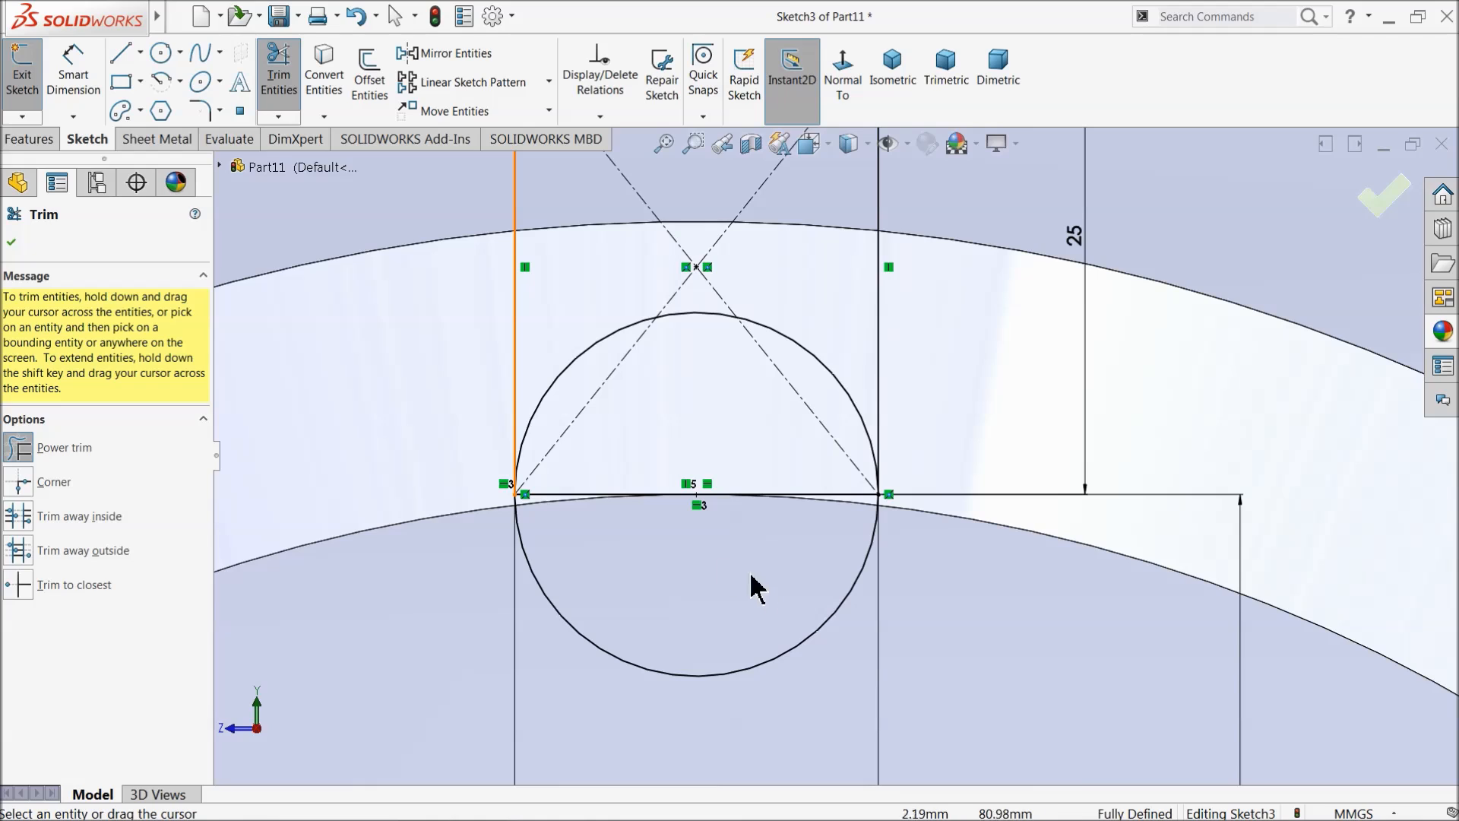
left_click_drag(660, 532, 730, 480)
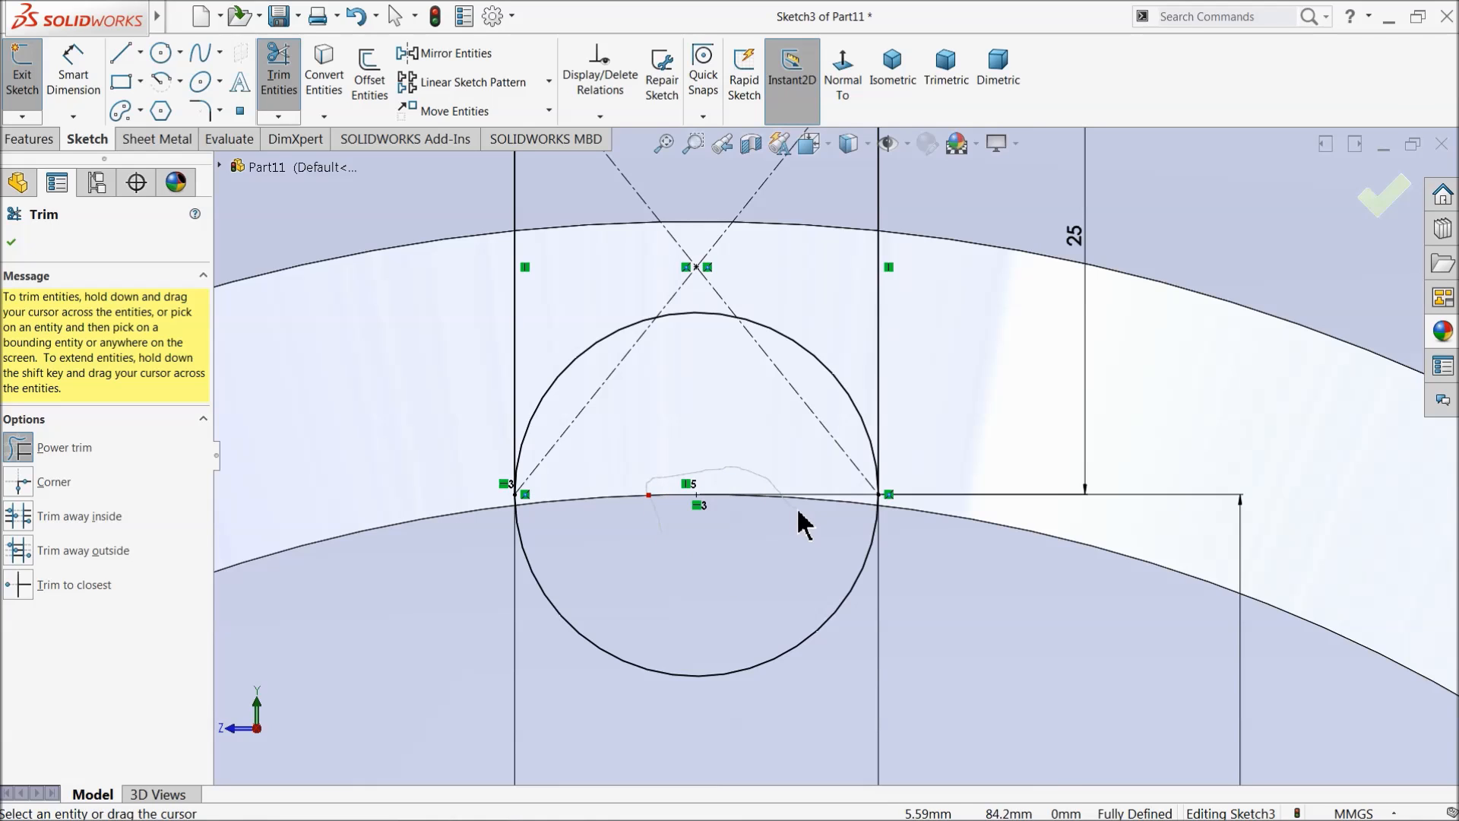
left_click_drag(818, 427, 839, 370)
mouse_move(672, 313)
left_mouse_down()
mouse_move(622, 334)
mouse_move(625, 394)
left_mouse_up()
scroll(723, 456, "up", 3)
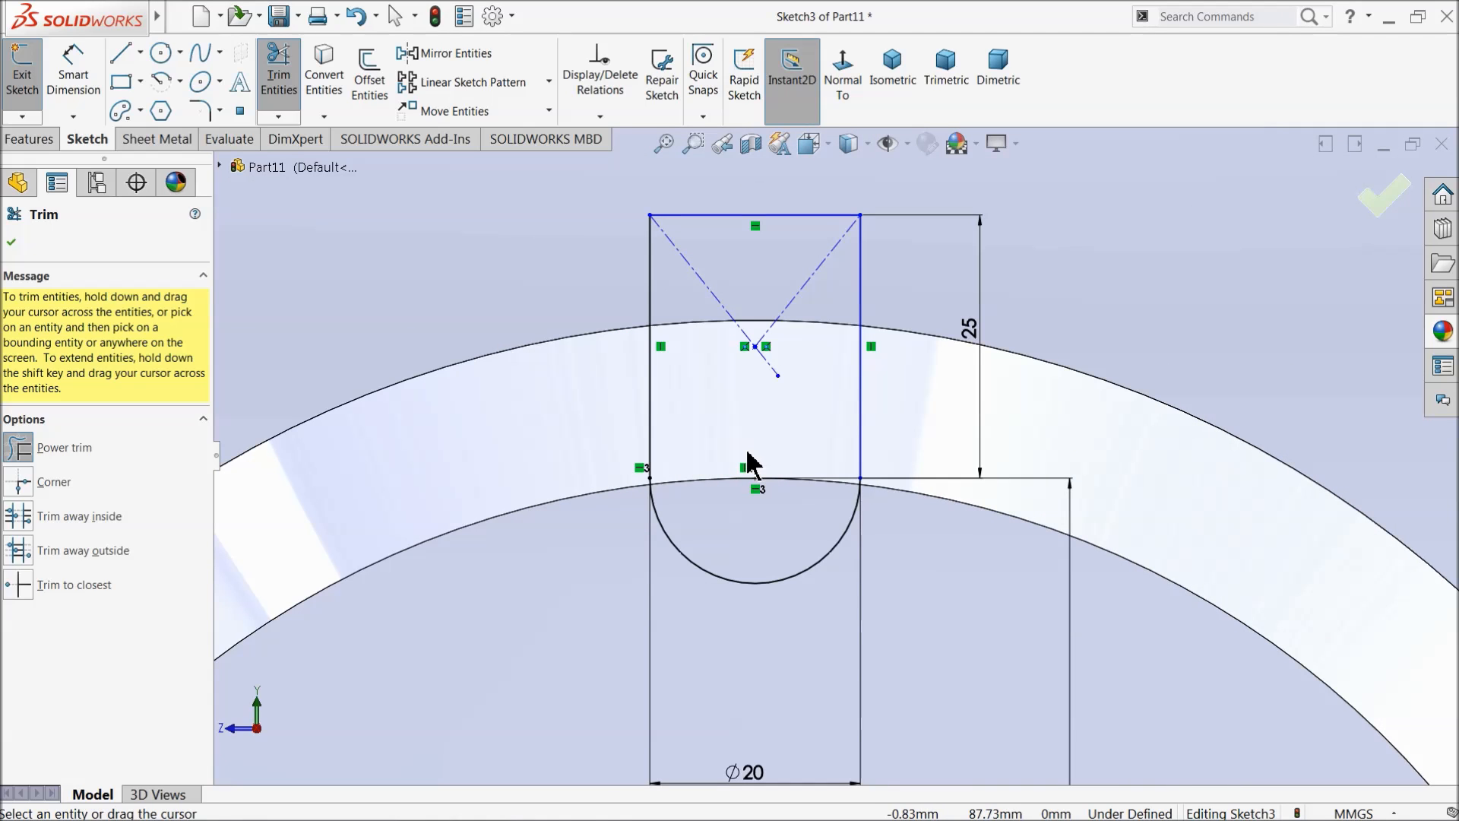
left_click(11, 242)
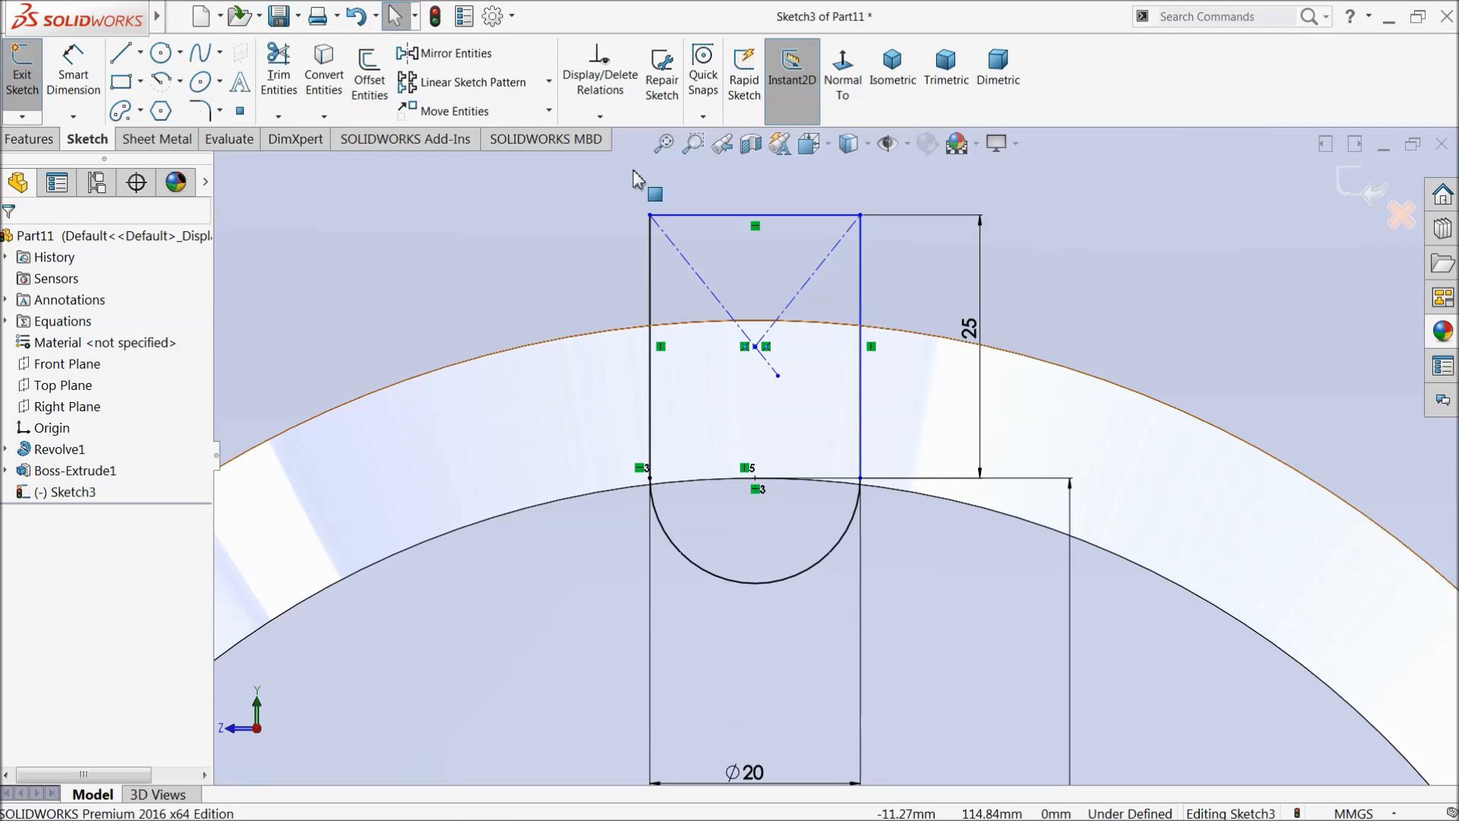
Step: Fully define the slot sketch by calculating the missing relations and dimensions for all entities in the sketch
left_click(600, 115)
left_click(639, 179)
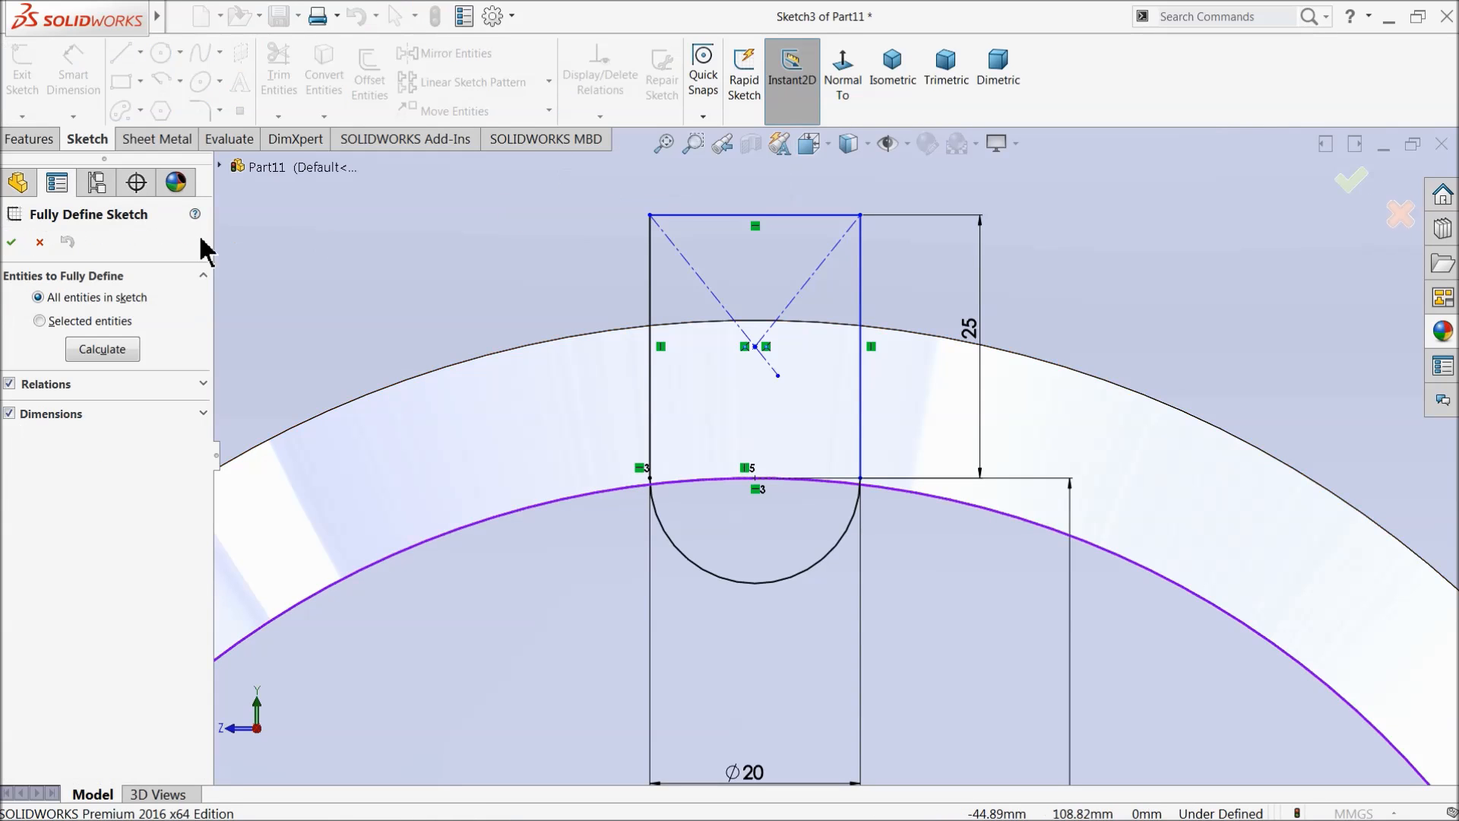
left_click(92, 352)
left_click(12, 242)
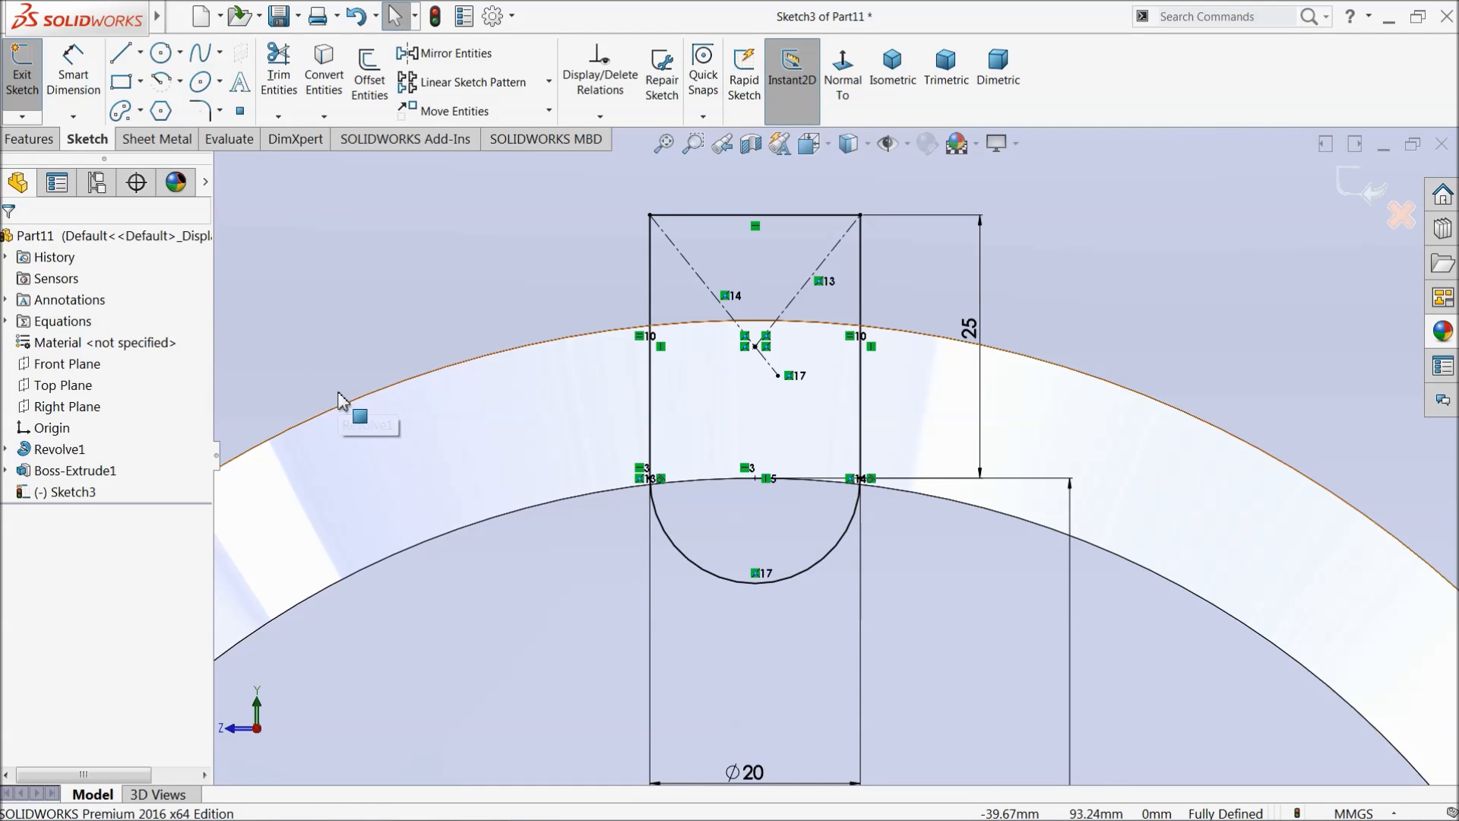
Step: Cut the round-bottomed slot profile into the shaft end as a blind extruded cut 18 mm deep
left_click(32, 140)
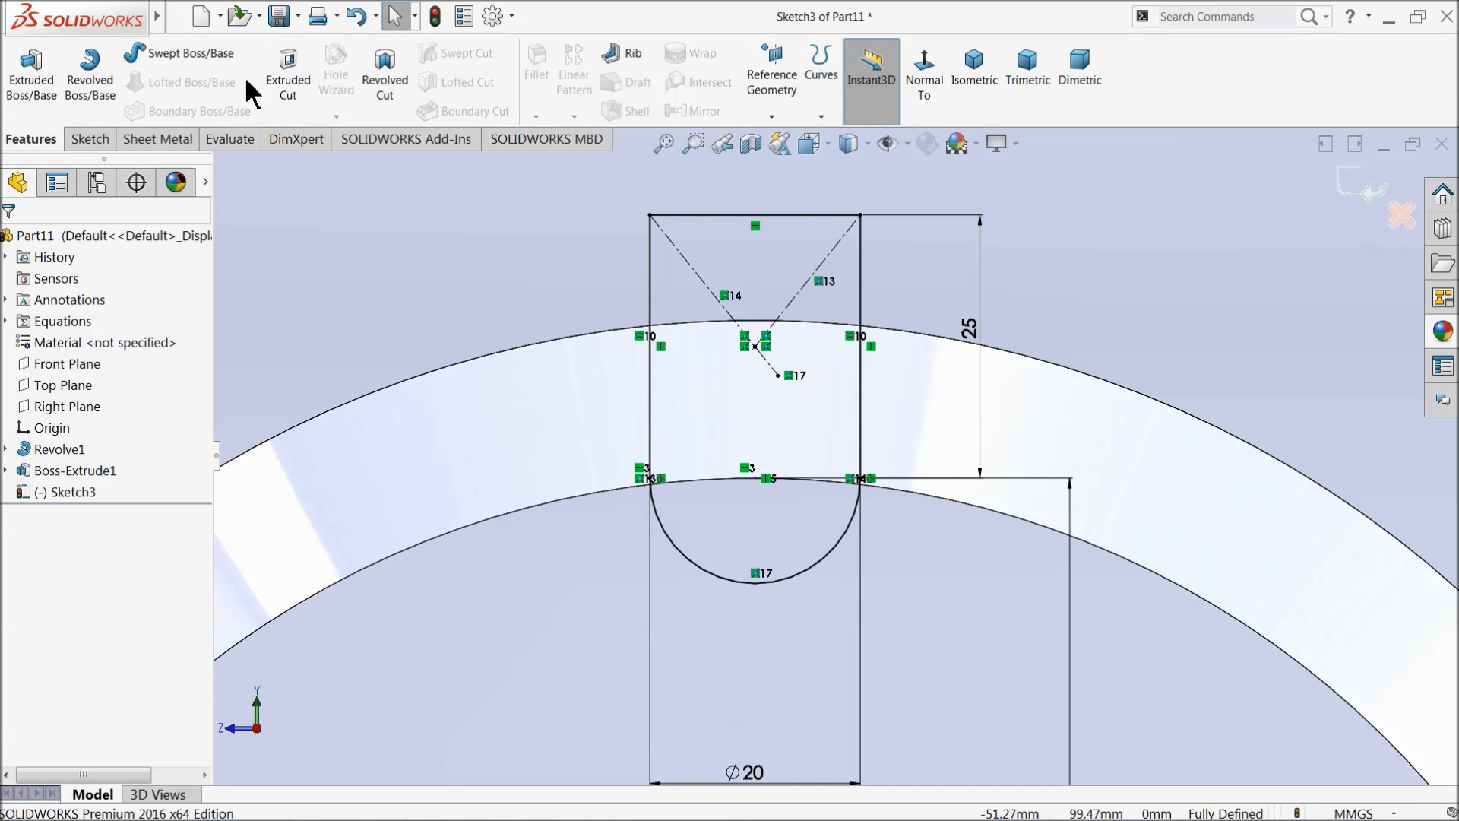
left_click(288, 76)
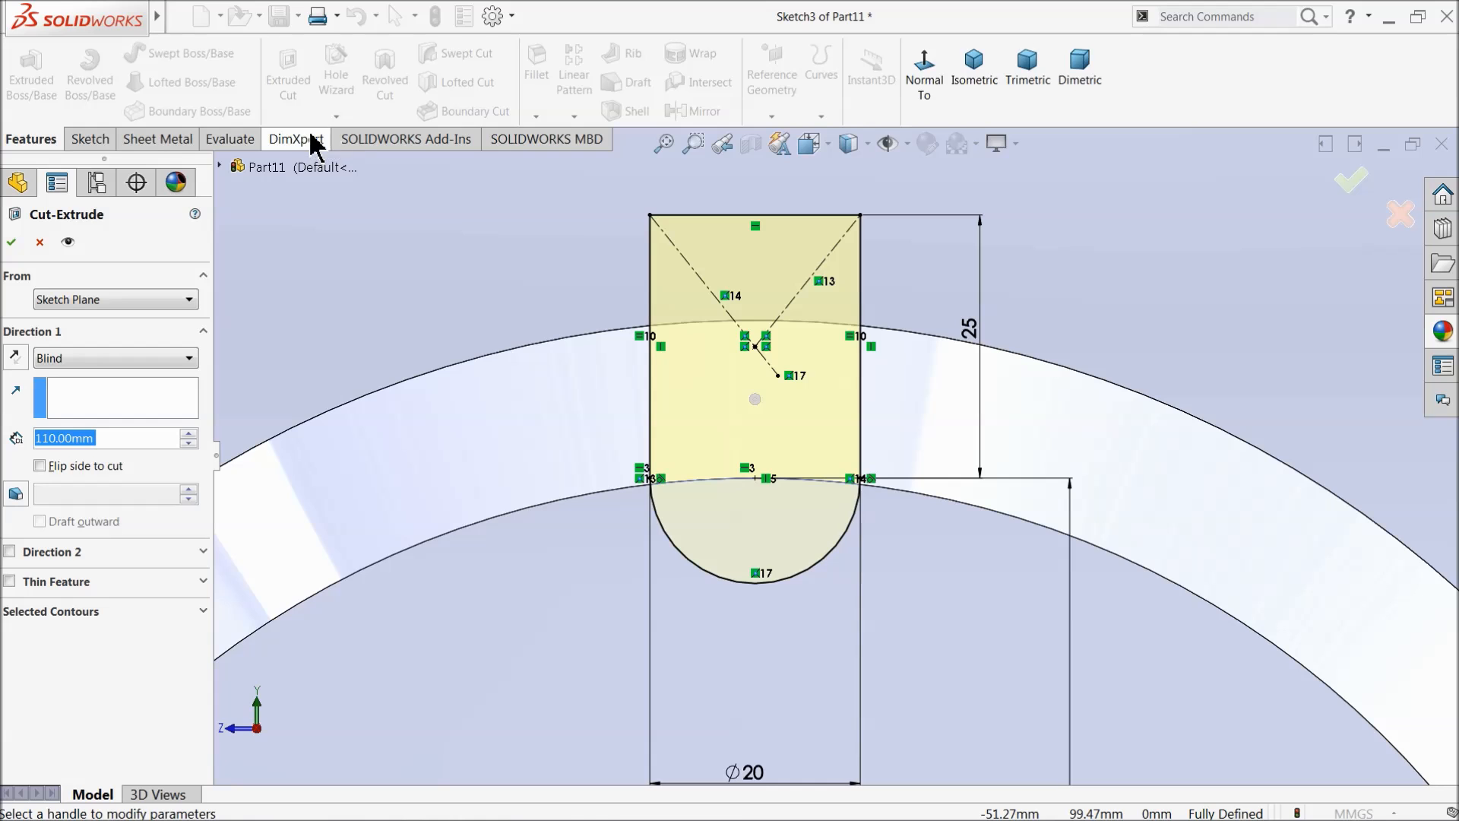
type("18")
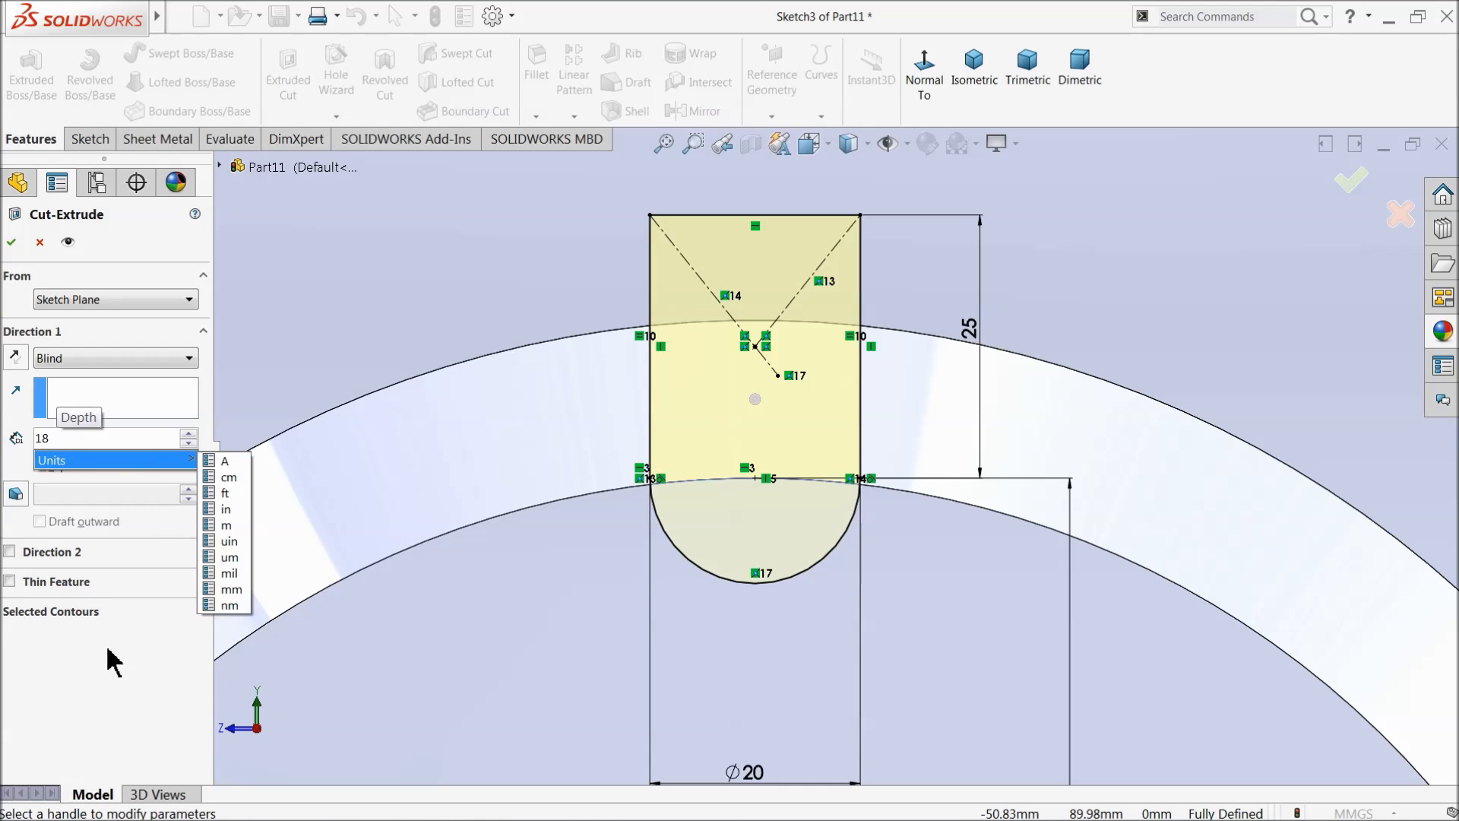
mouse_move(547, 570)
middle_mouse_down()
mouse_move(665, 494)
mouse_move(664, 532)
mouse_move(653, 500)
mouse_move(637, 500)
middle_mouse_up()
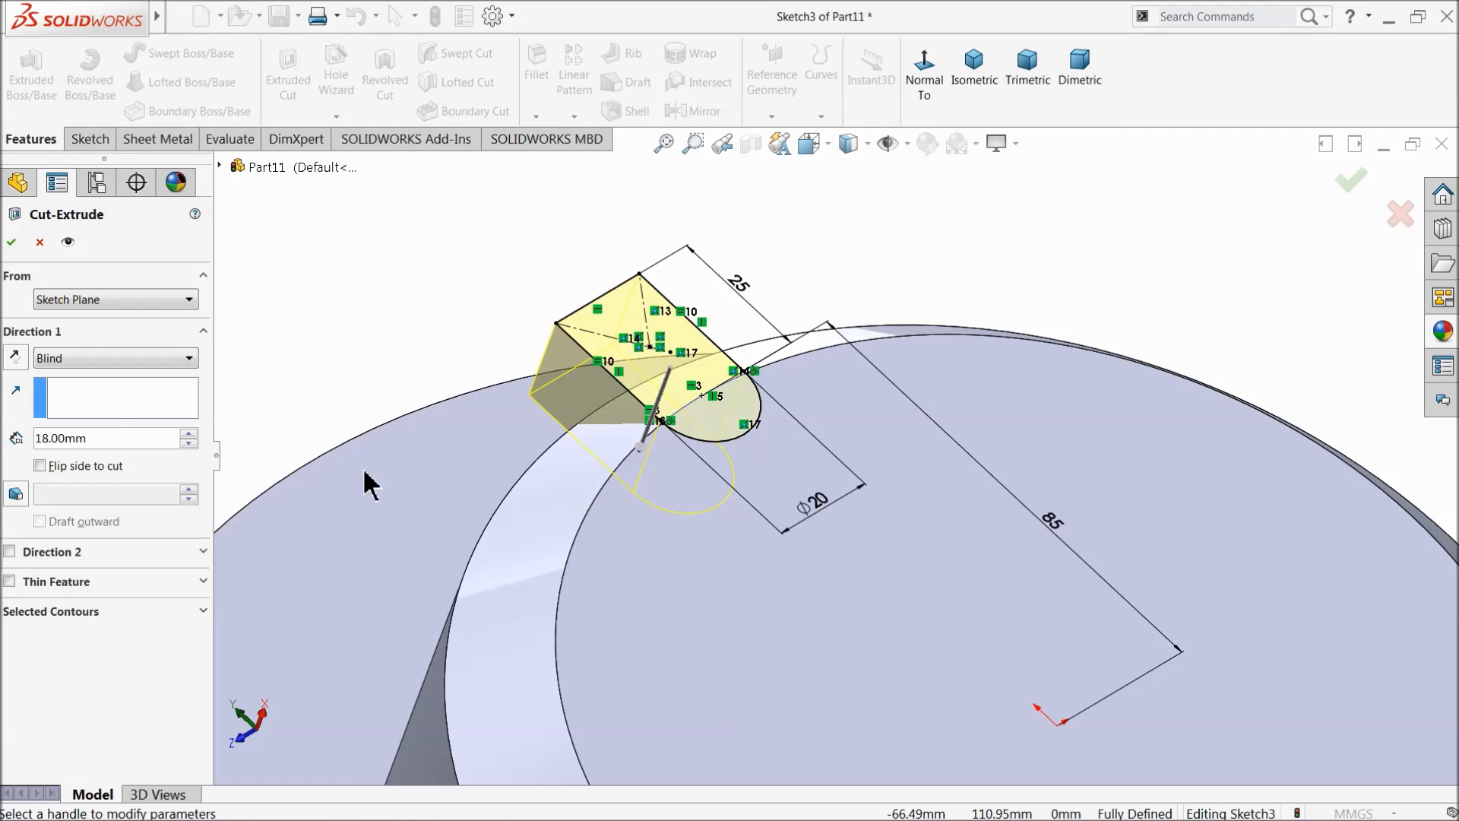
left_click(12, 244)
mouse_move(489, 530)
middle_mouse_down()
mouse_move(570, 505)
mouse_move(587, 513)
mouse_move(600, 576)
mouse_move(616, 476)
middle_mouse_up()
scroll(615, 581, "up", 4)
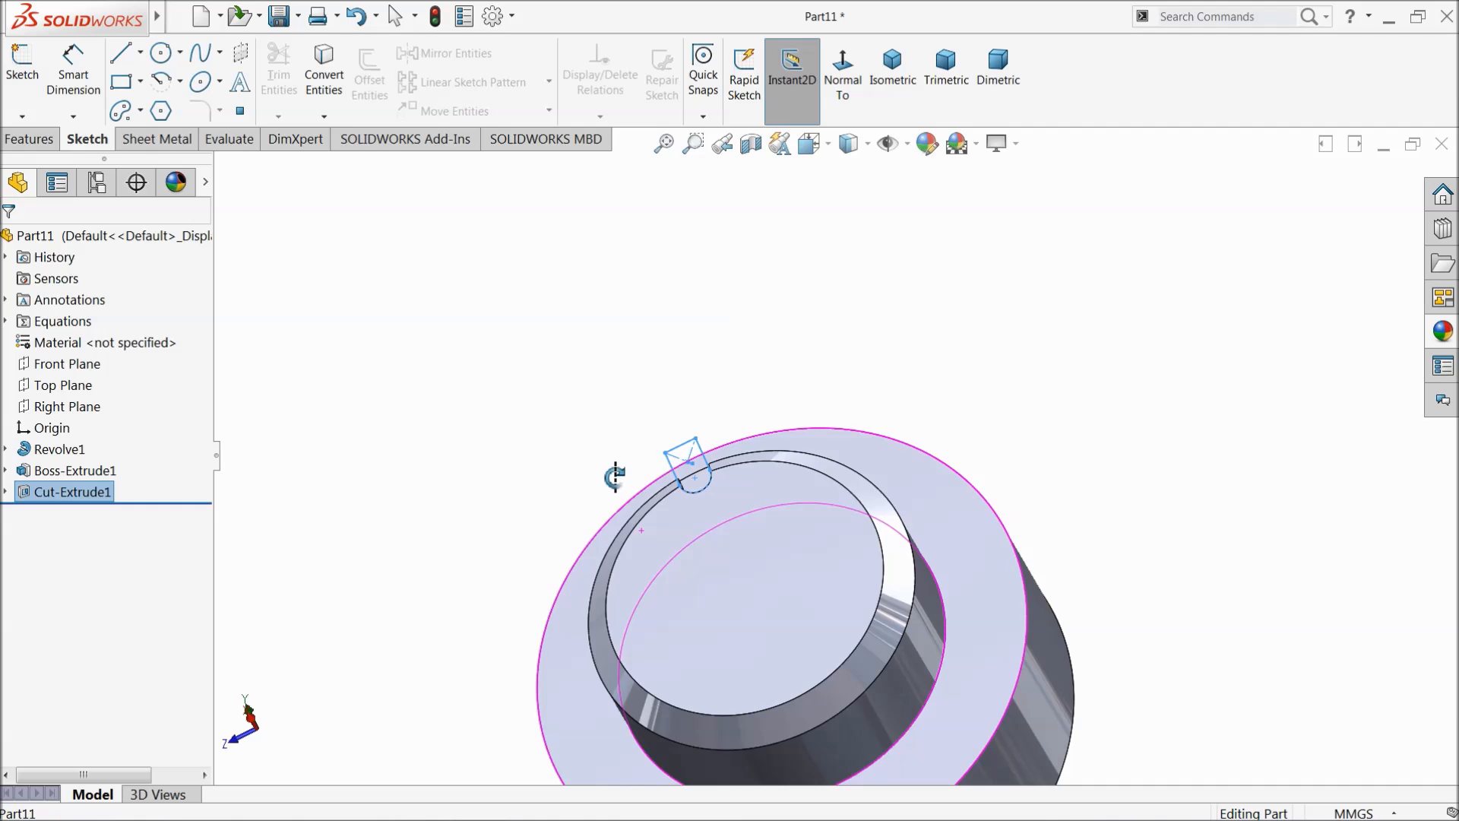
Step: Start a fillet on the slot's flat floor face and set its radius to 3 mm
left_click(541, 387)
middle_click_drag(541, 386, 605, 630)
scroll(714, 490, "down", 6)
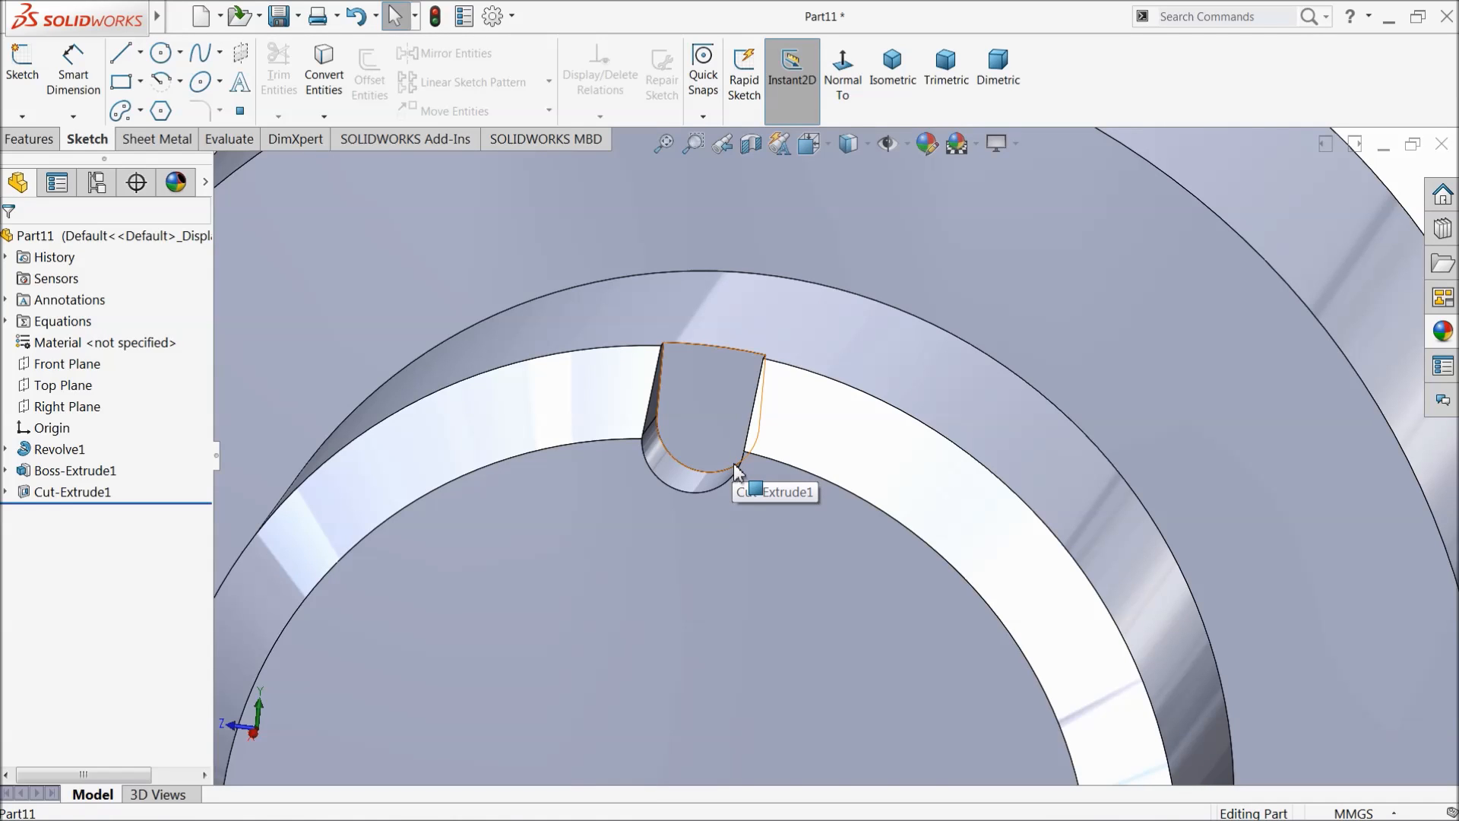
scroll(707, 456, "down", 2)
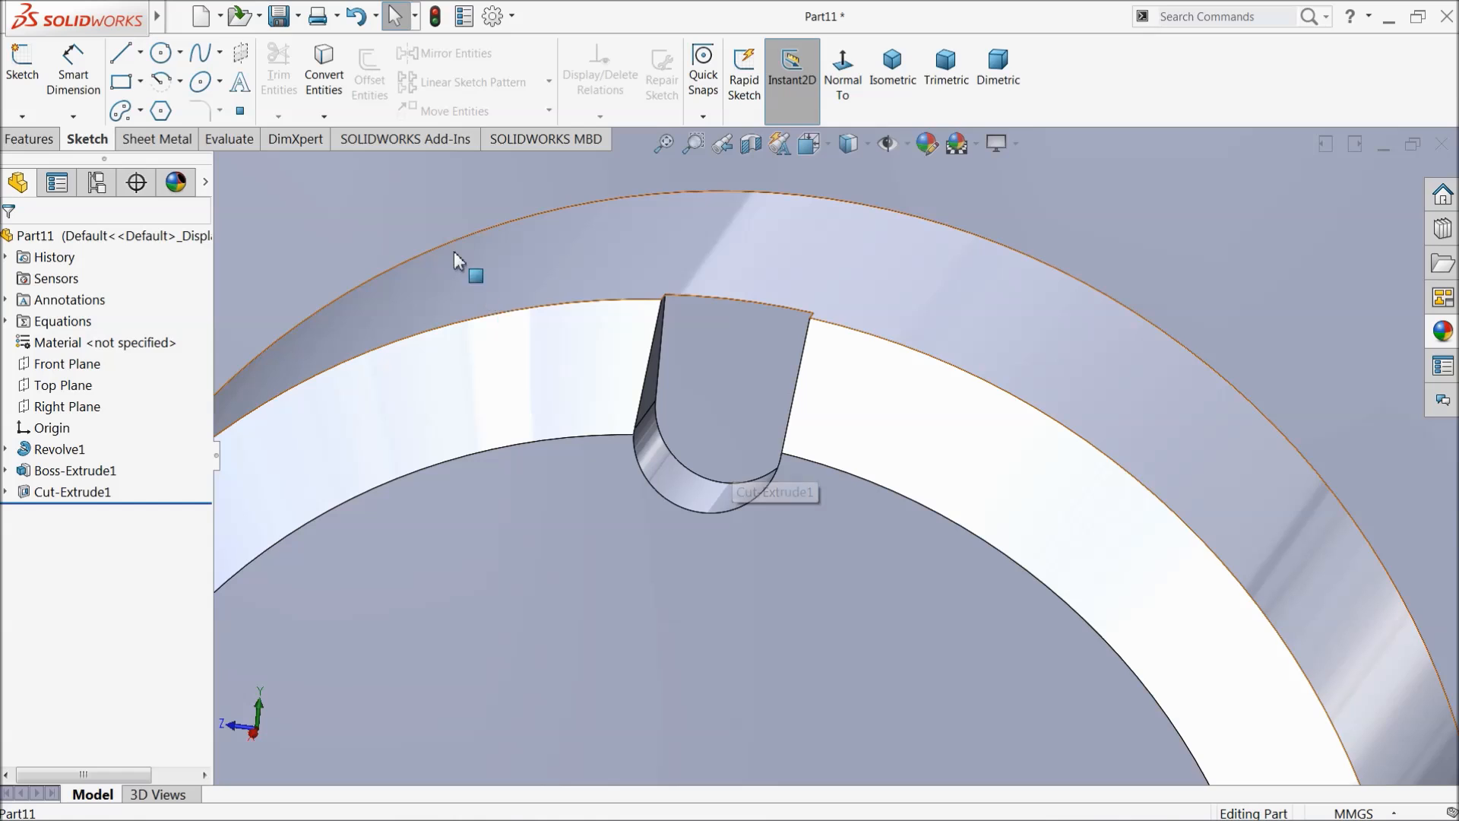
left_click(29, 138)
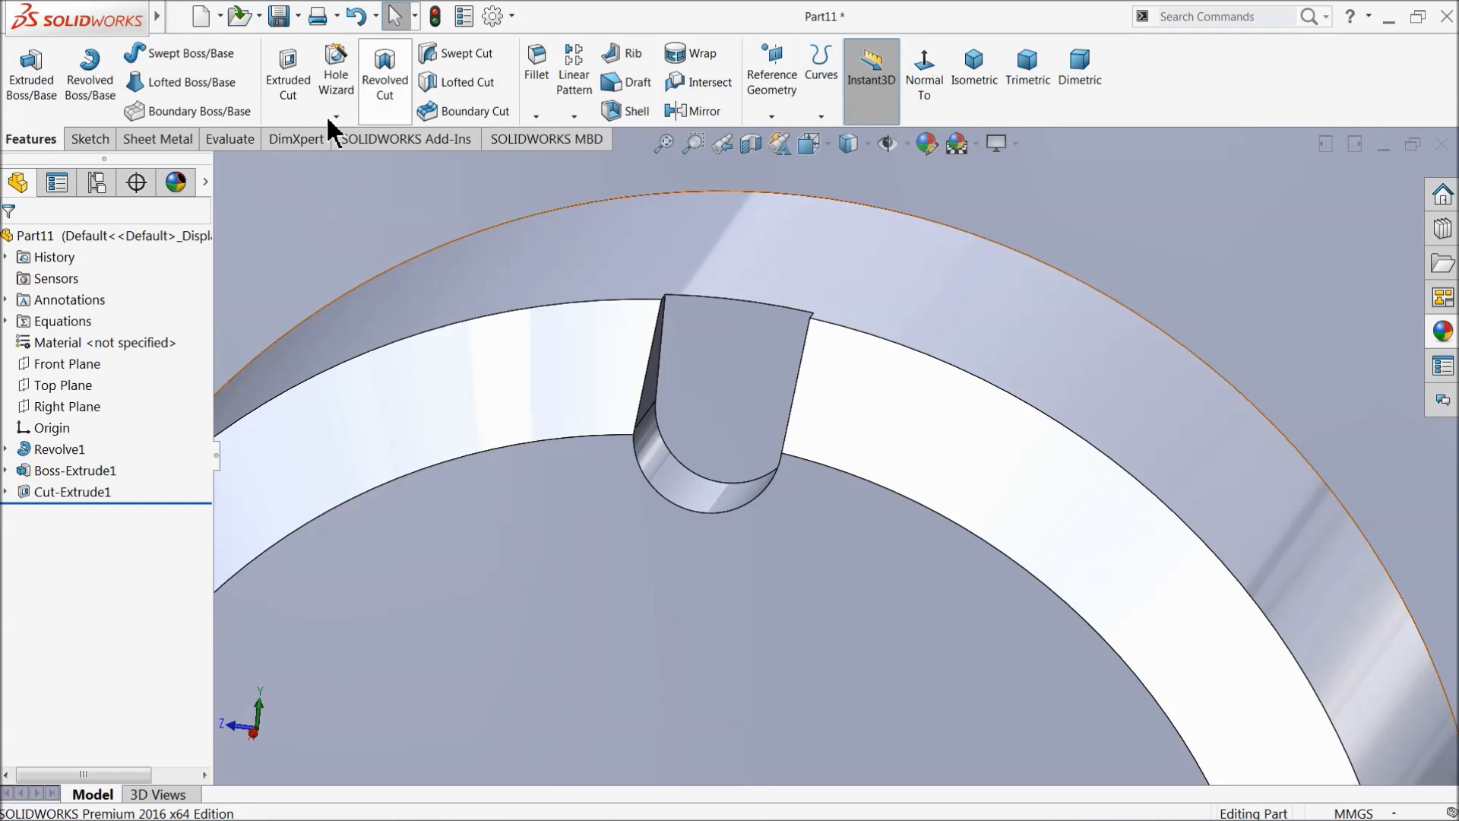
left_click(537, 73)
left_click(744, 414)
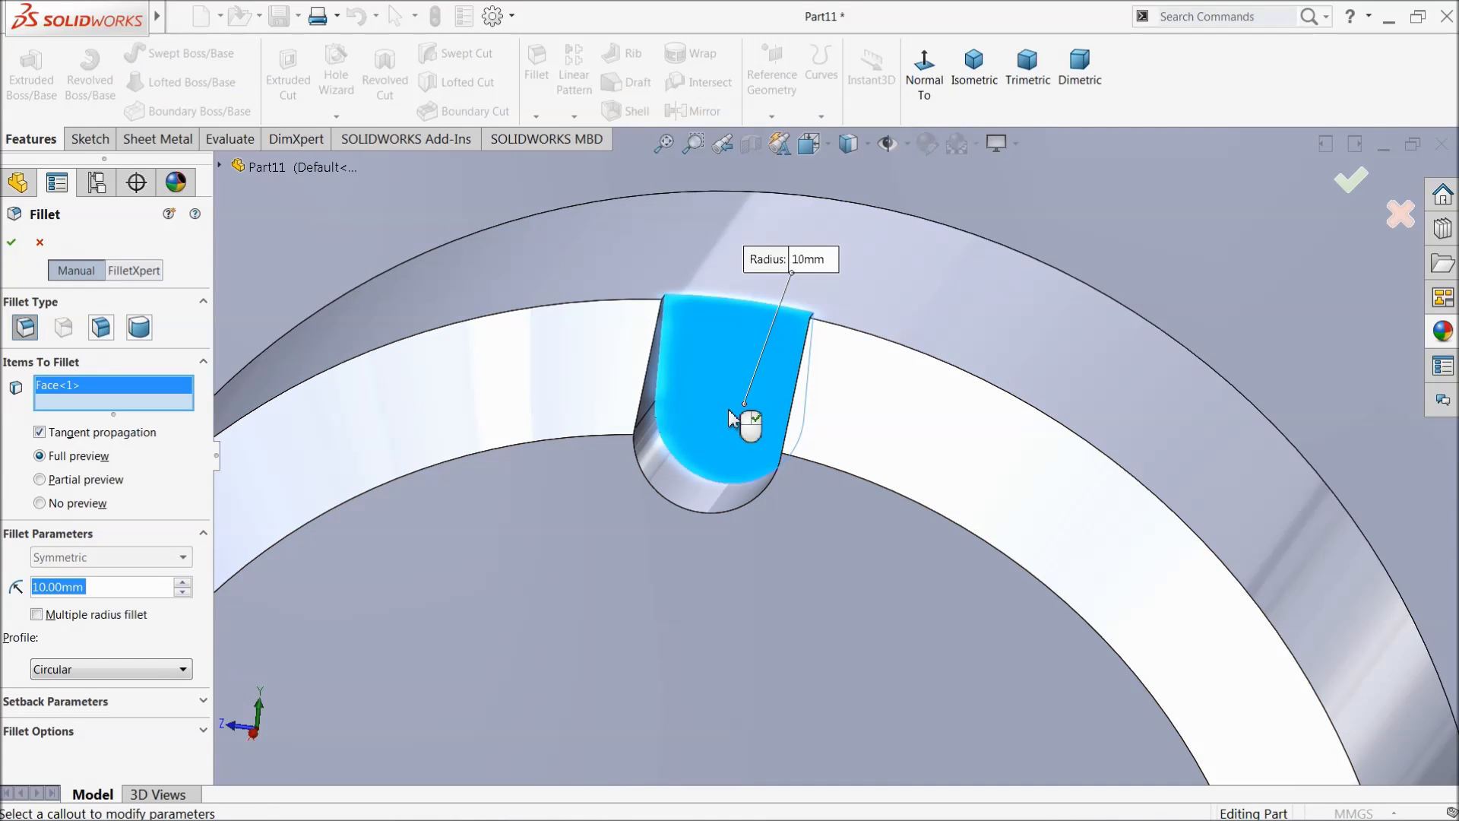
type("3")
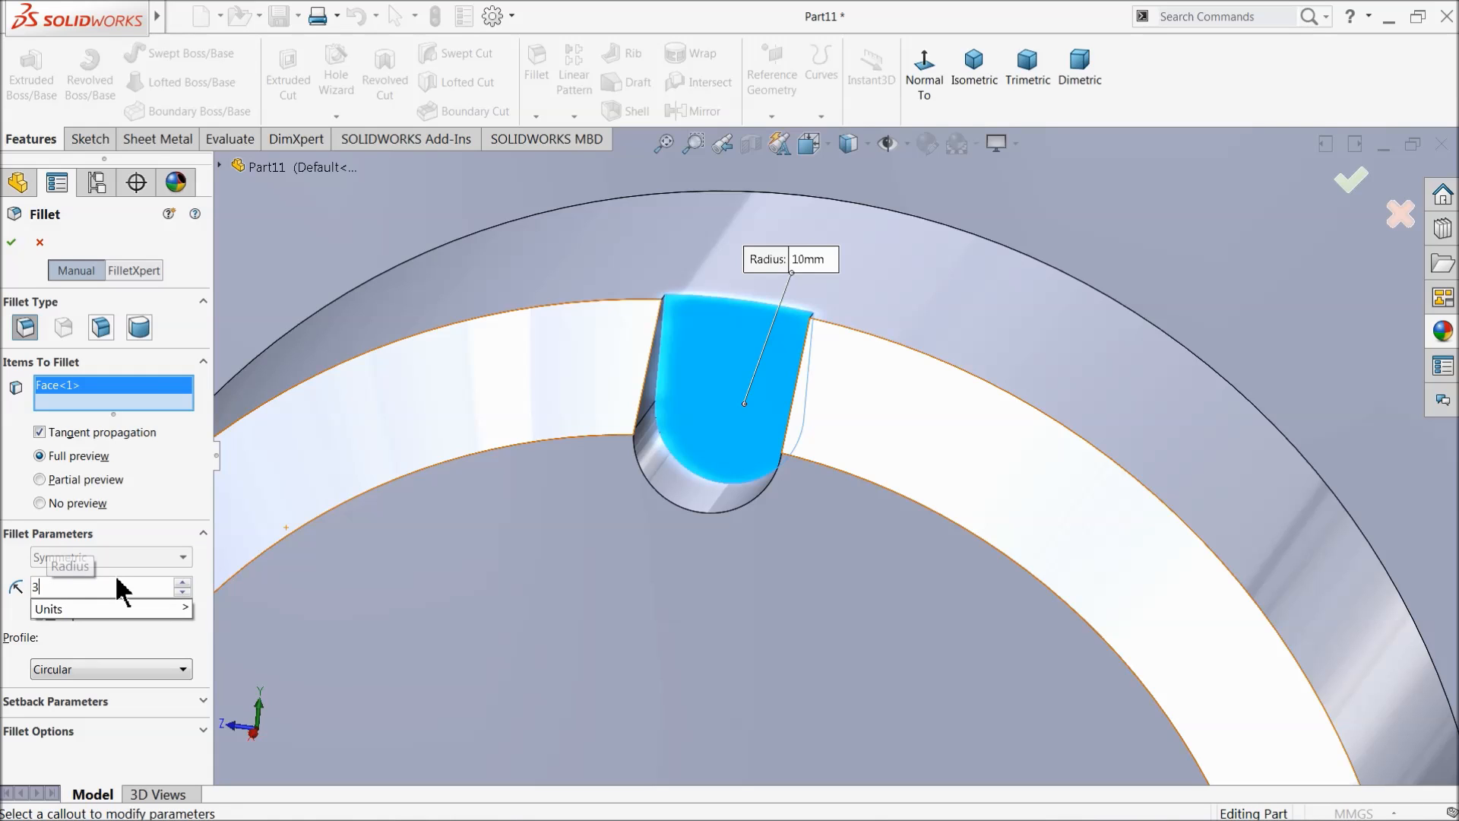
key("Return")
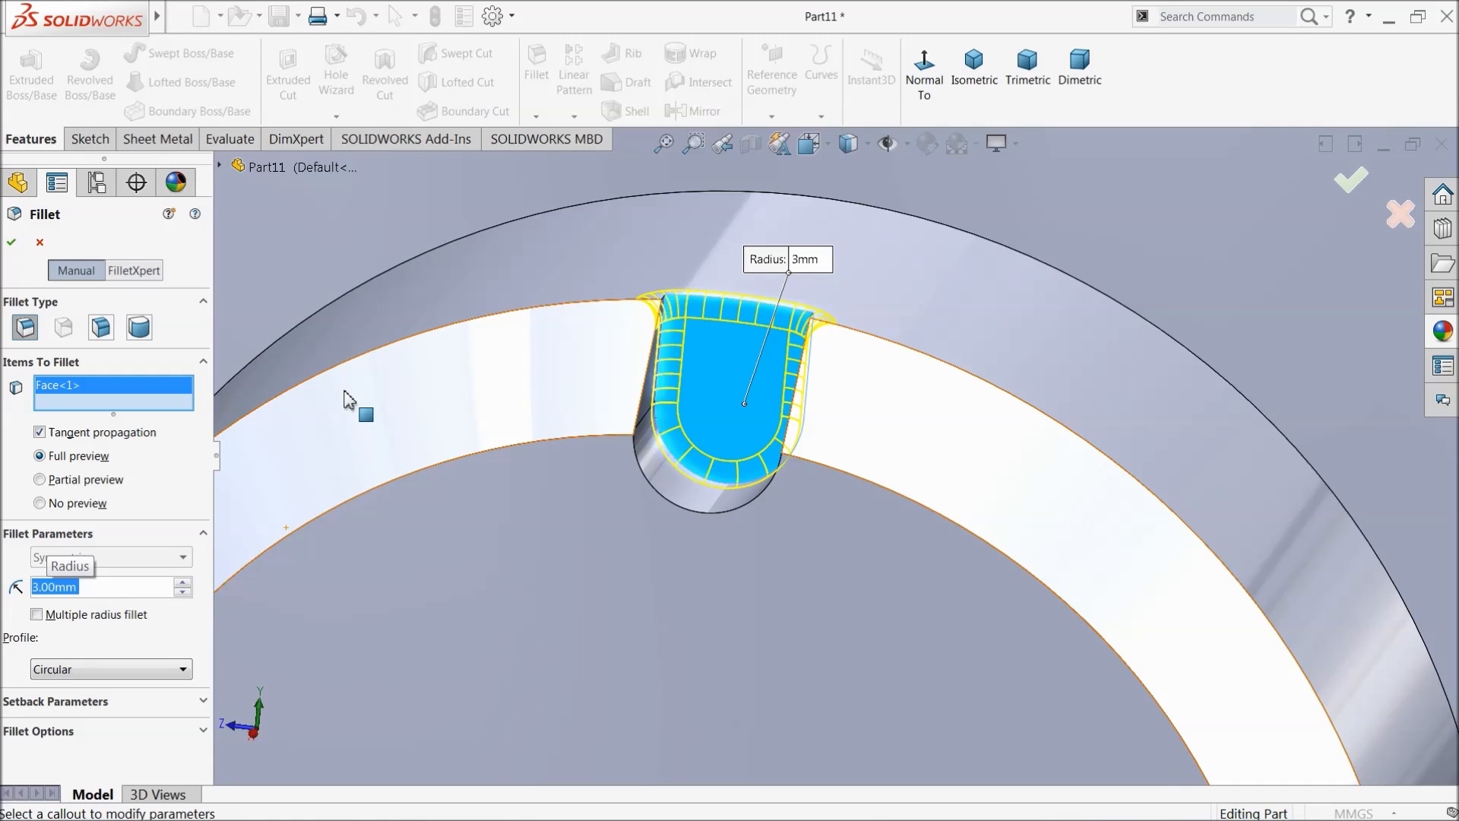
left_click(720, 515)
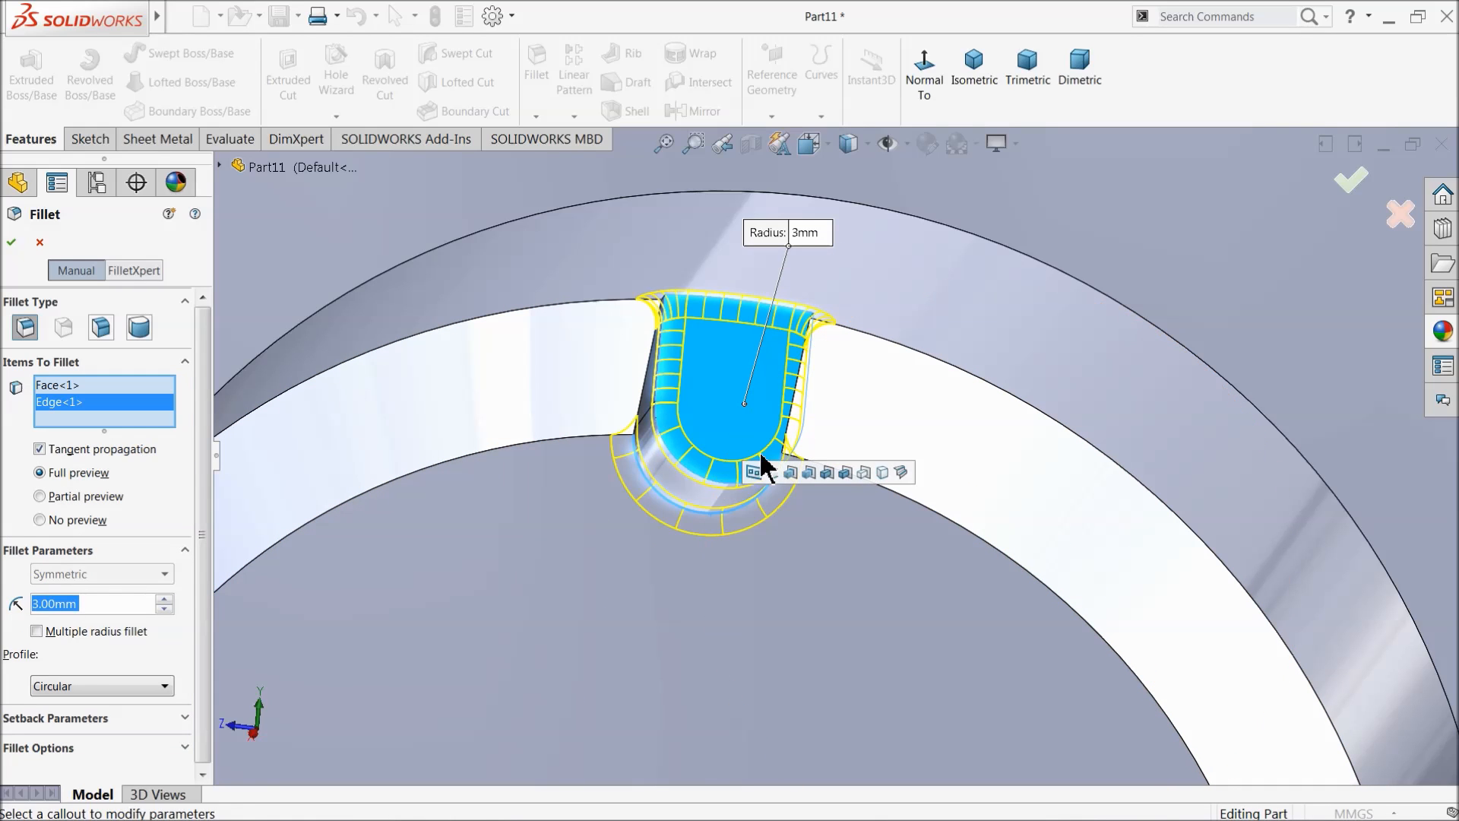
left_click(647, 394)
middle_click_drag(703, 420, 711, 372)
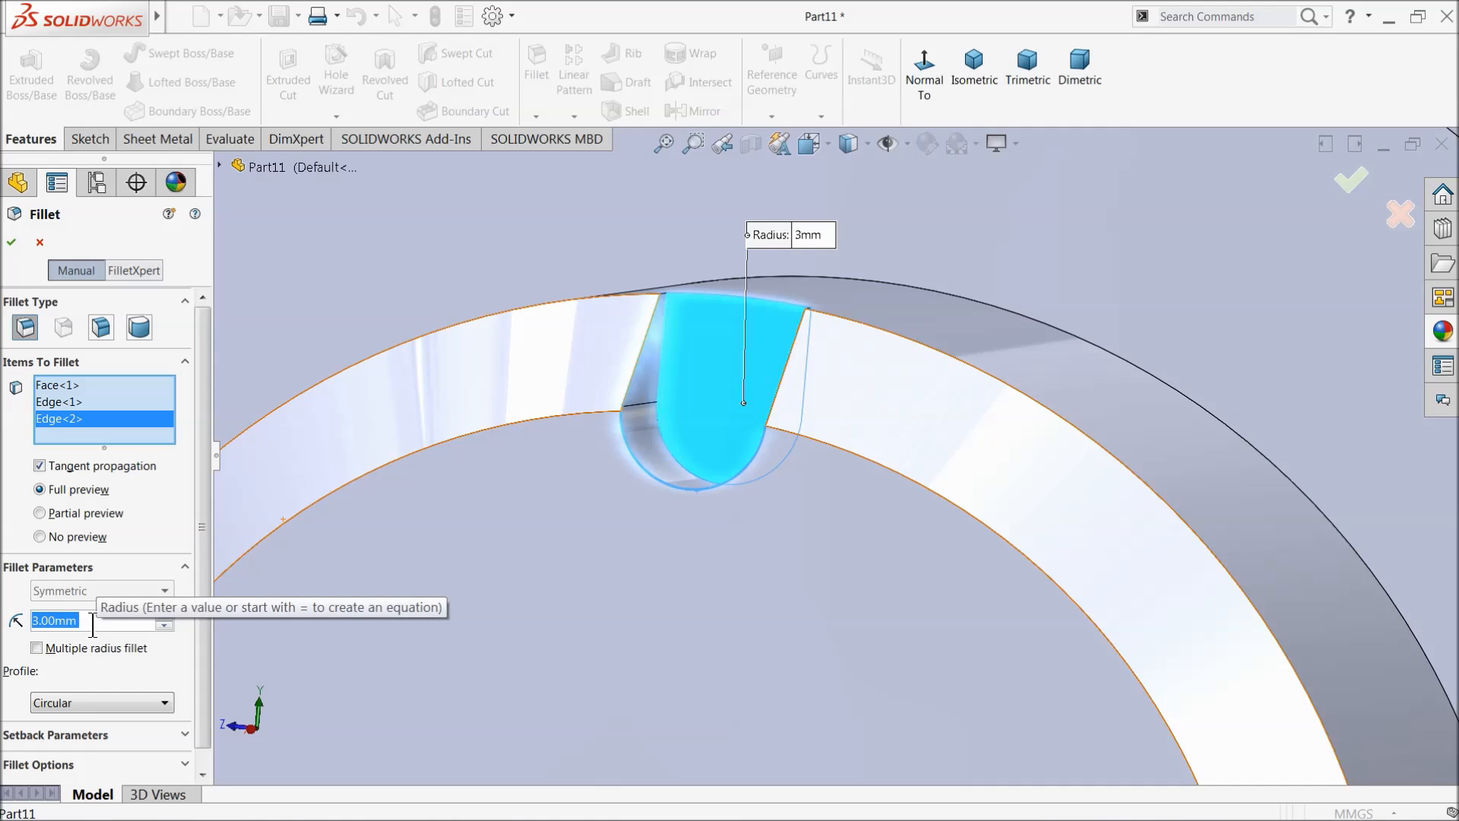
right_click(76, 423)
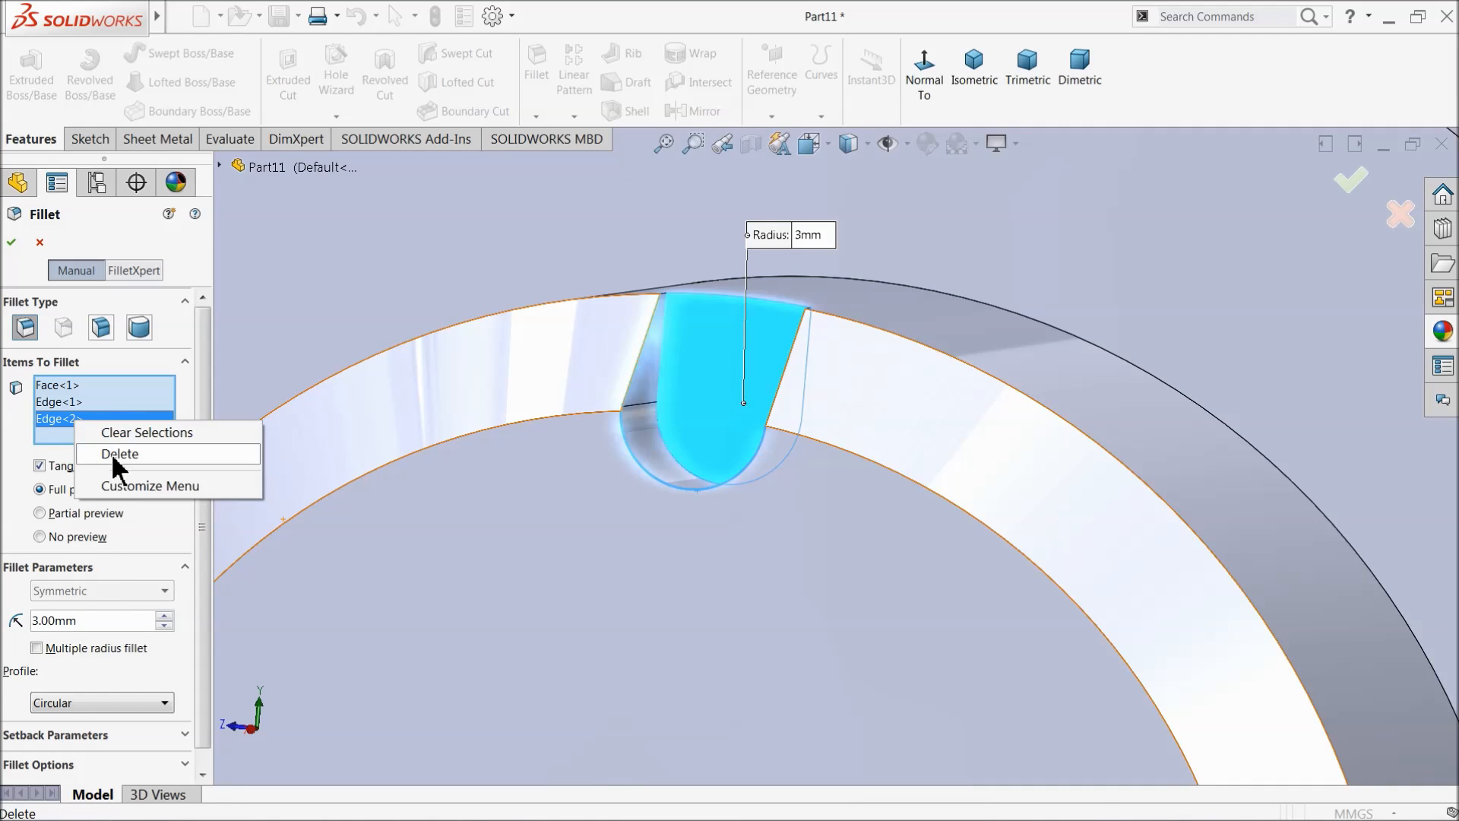
left_click(114, 454)
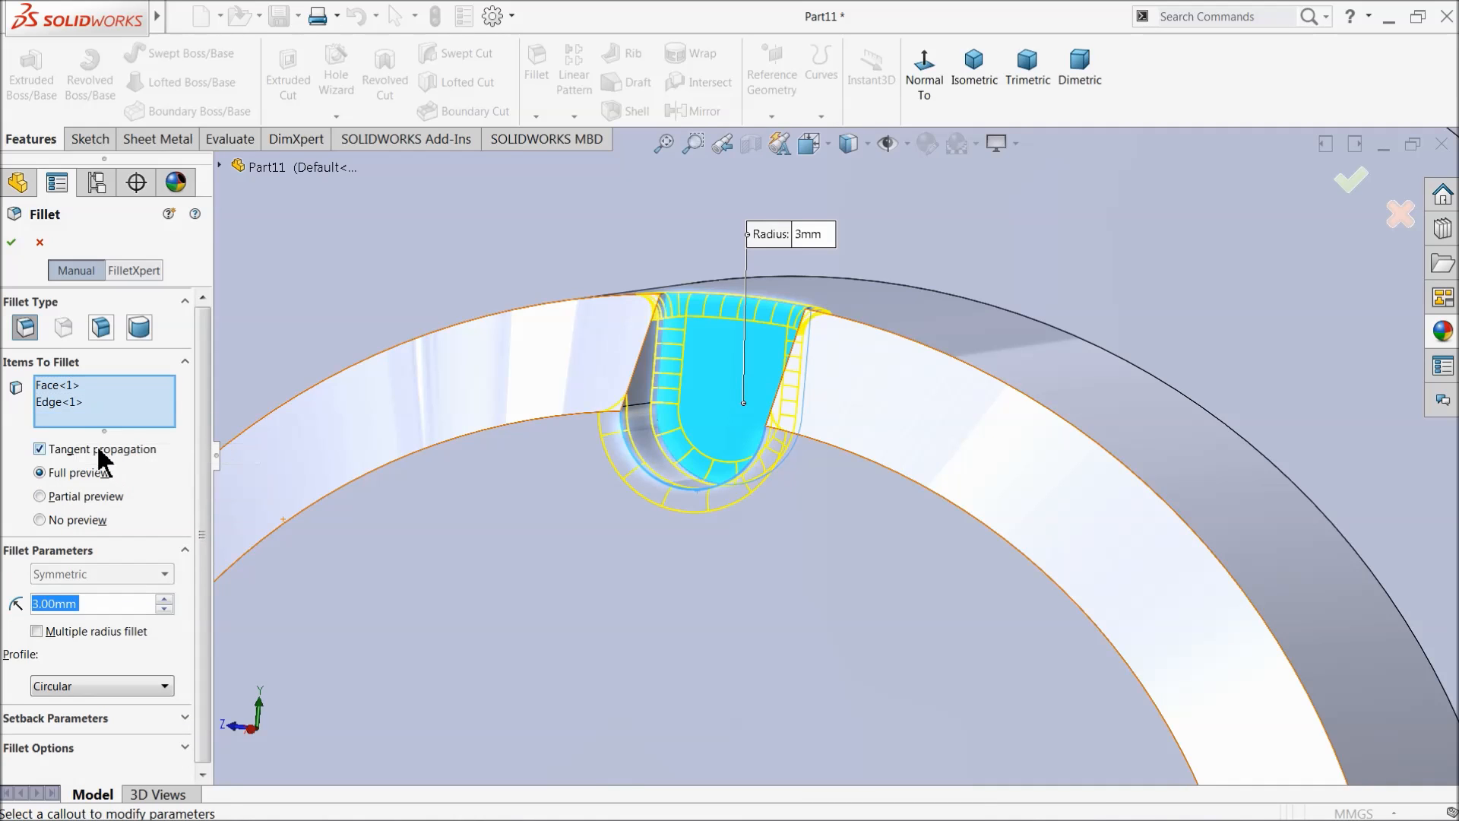
left_click(63, 405)
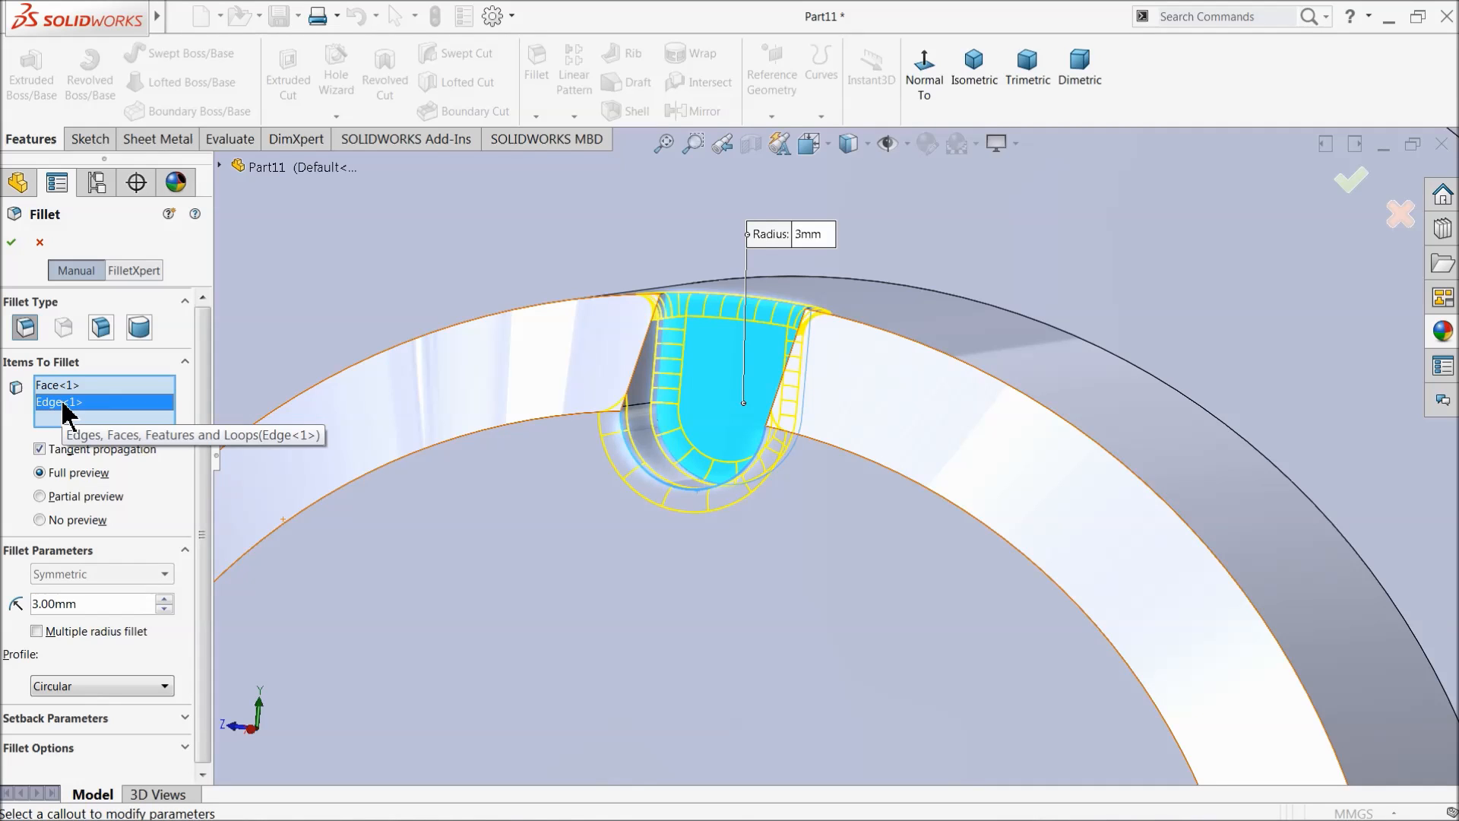
right_click(63, 403)
left_click(106, 436)
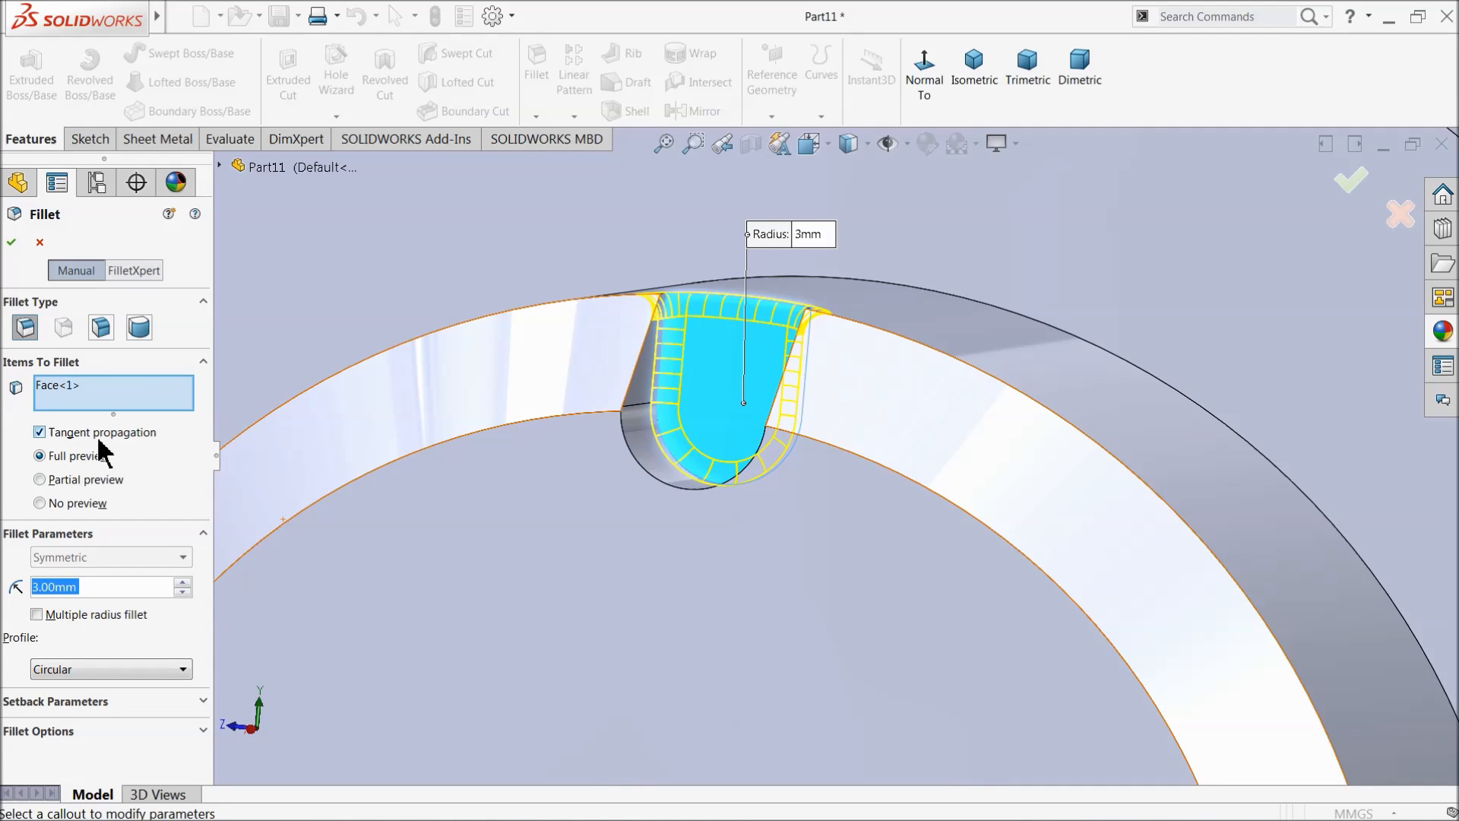
Step: Apply the 3 mm fillet to the slot's floor face
left_click(11, 243)
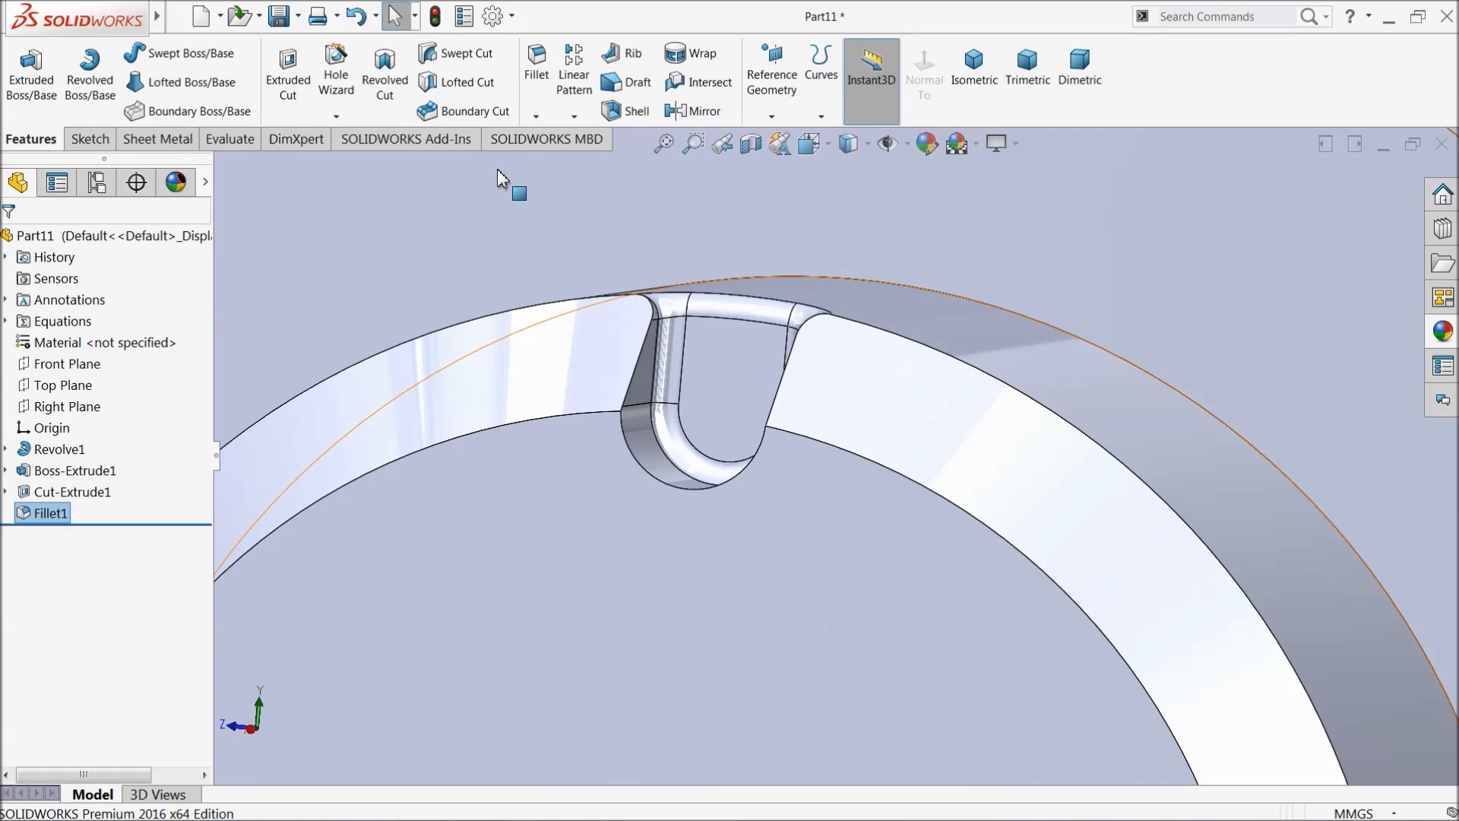
Step: Start another fillet with a radius of 1 mm
left_click(534, 96)
type("1")
key("Return")
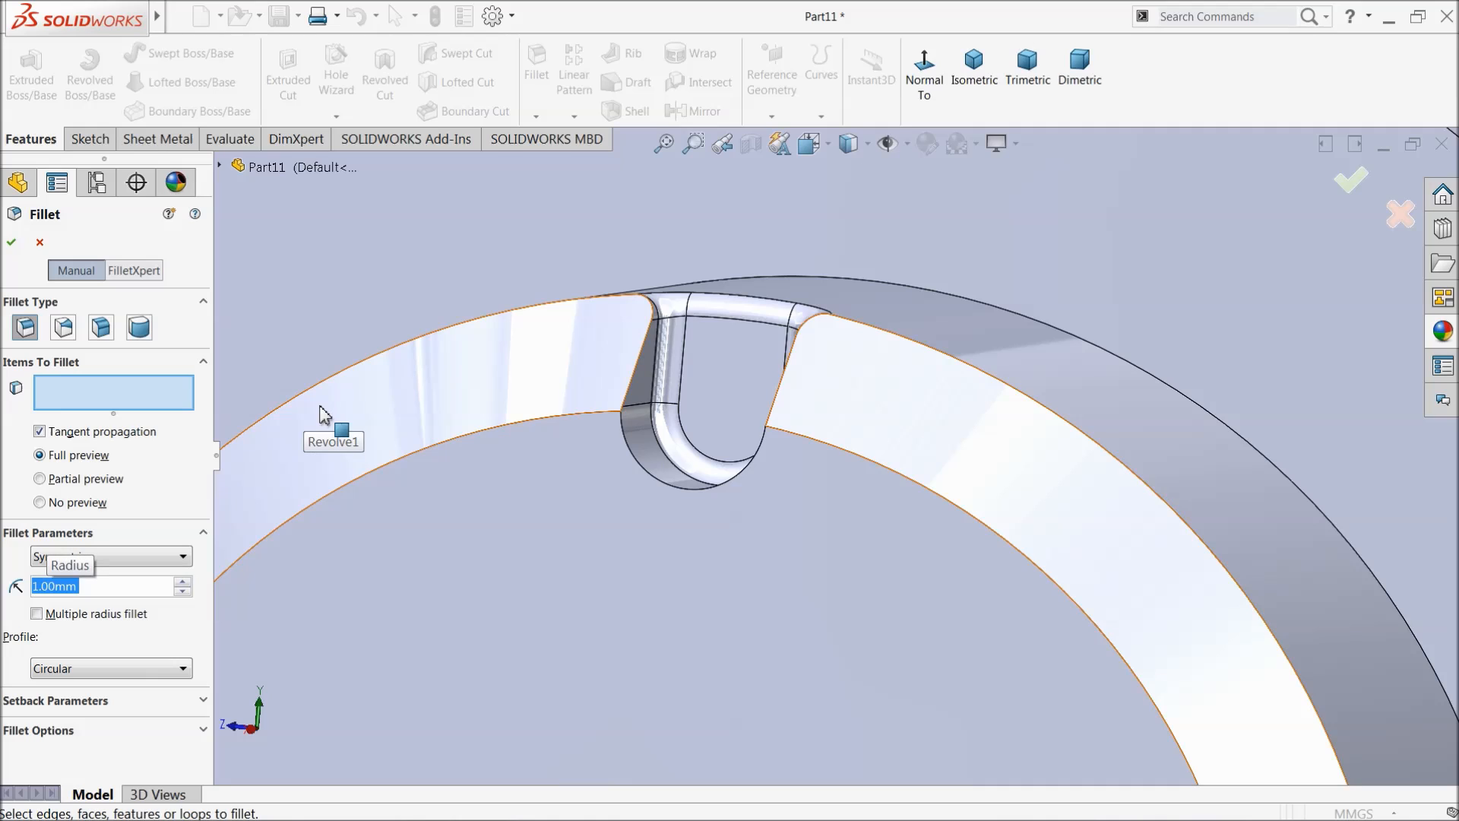
left_click(630, 399)
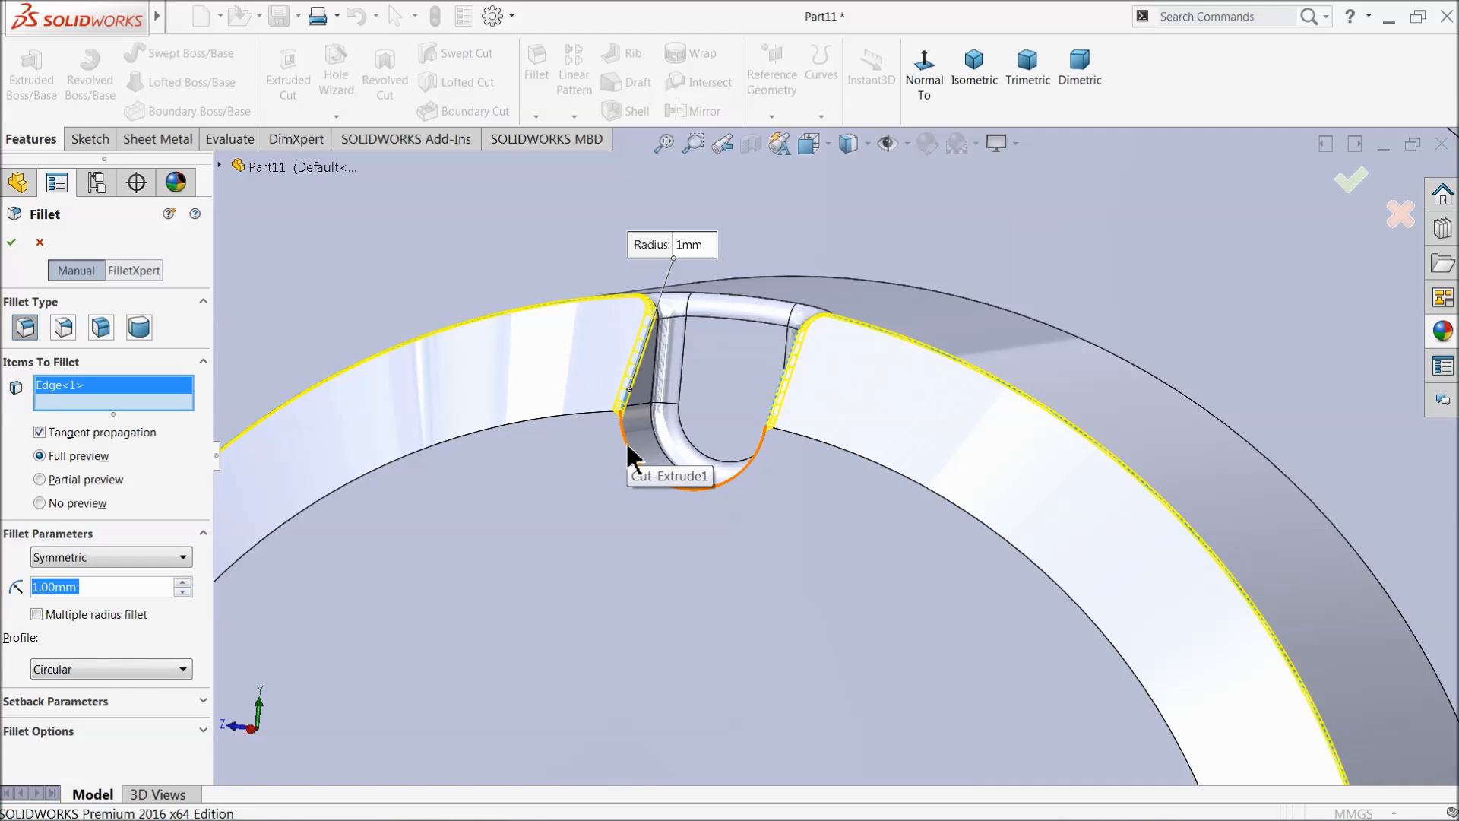
right_click(76, 403)
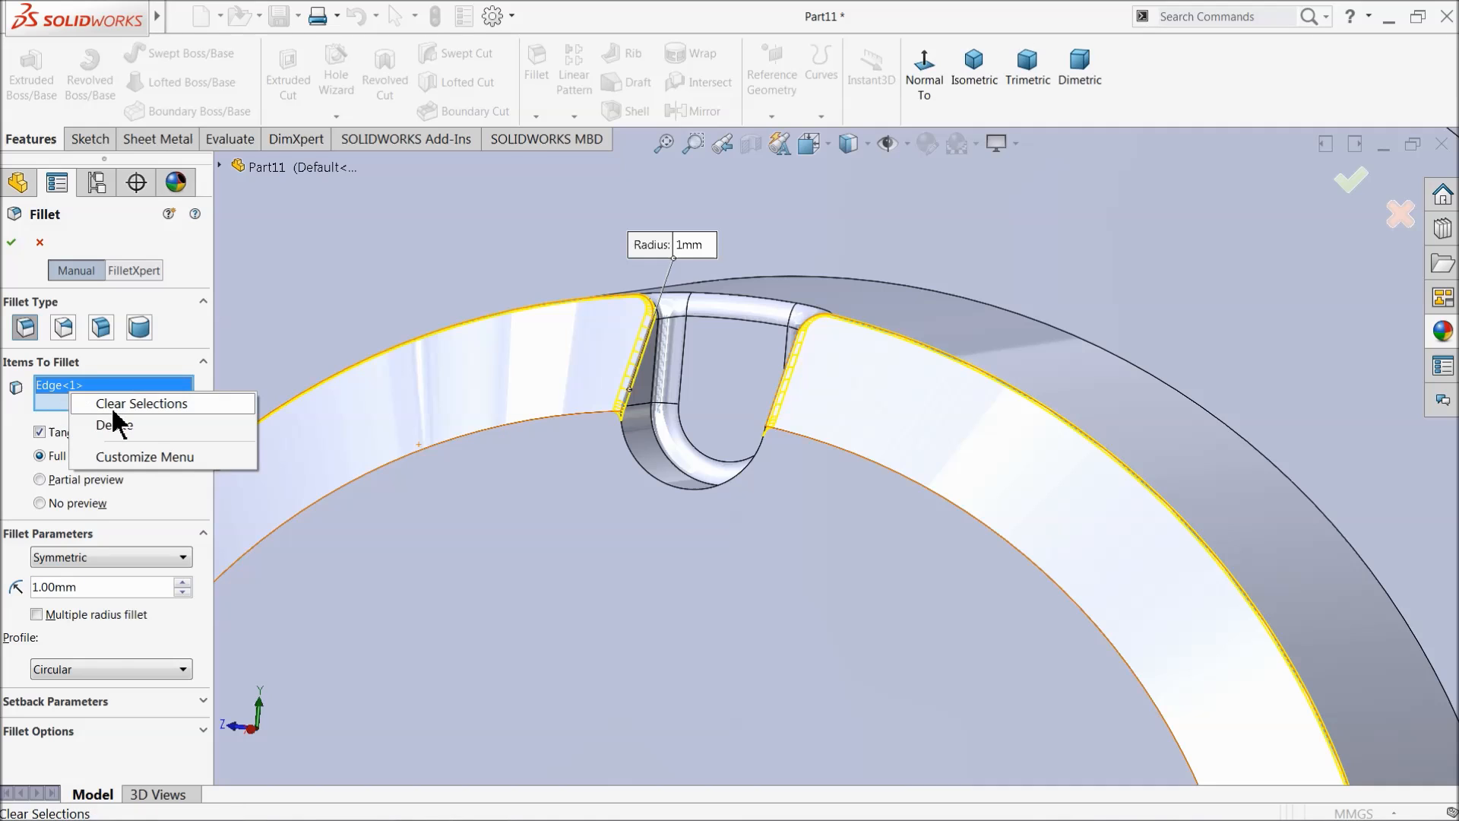
left_click(159, 404)
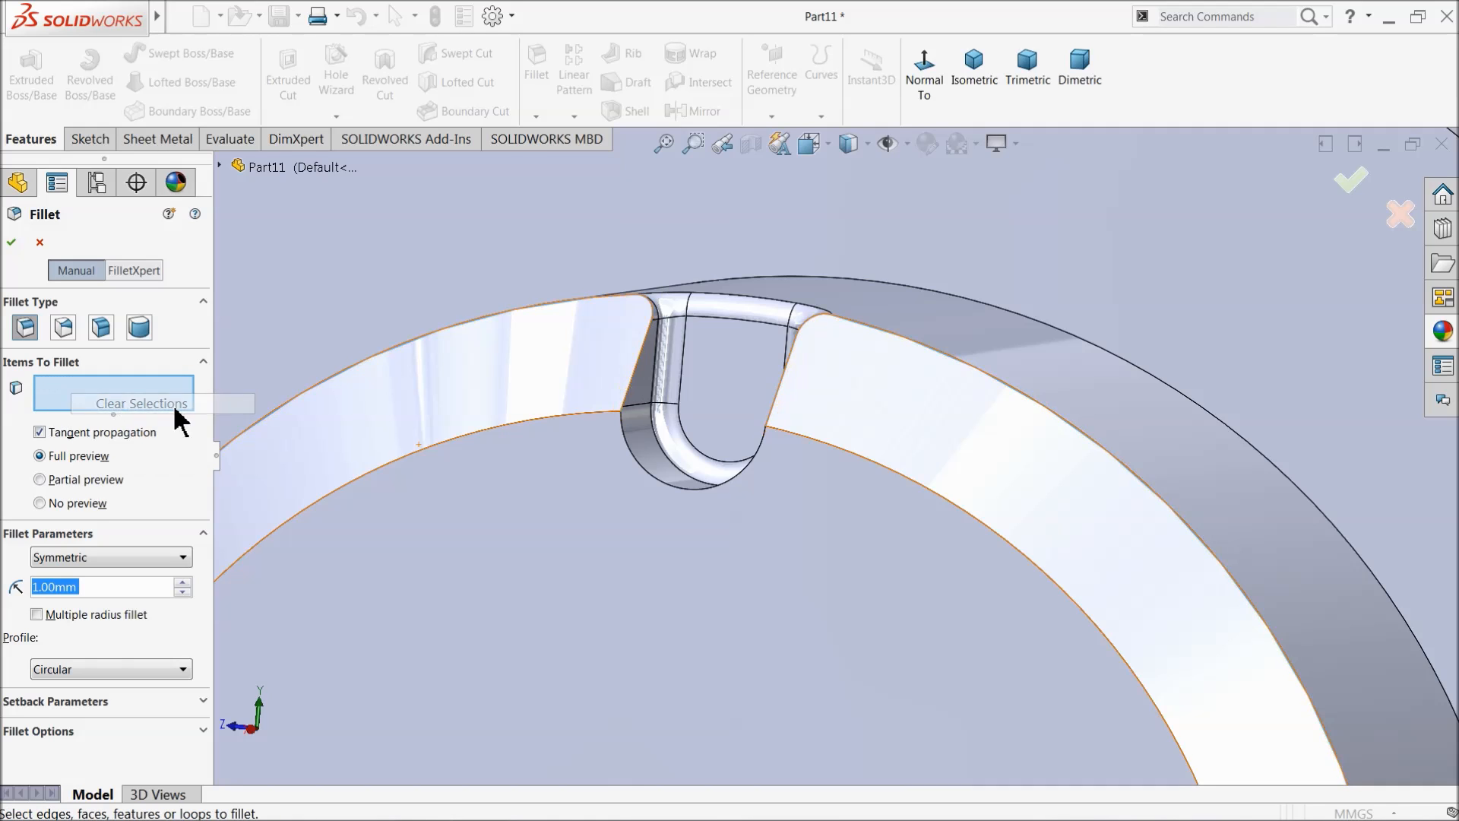
Step: Apply the 1 mm fillet to the slot's curved edge on the shaft's end face
left_click(673, 493)
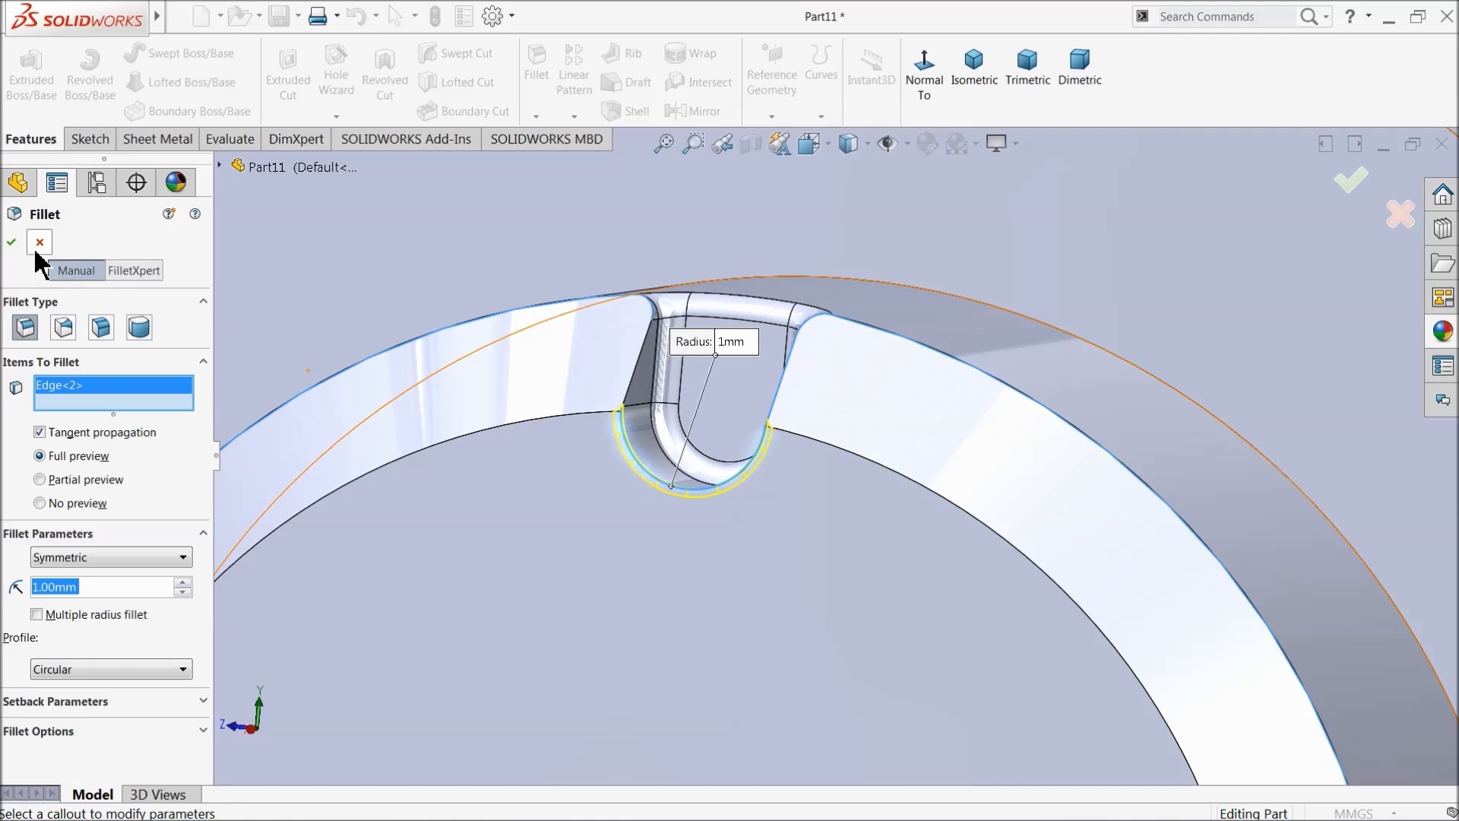
left_click(12, 242)
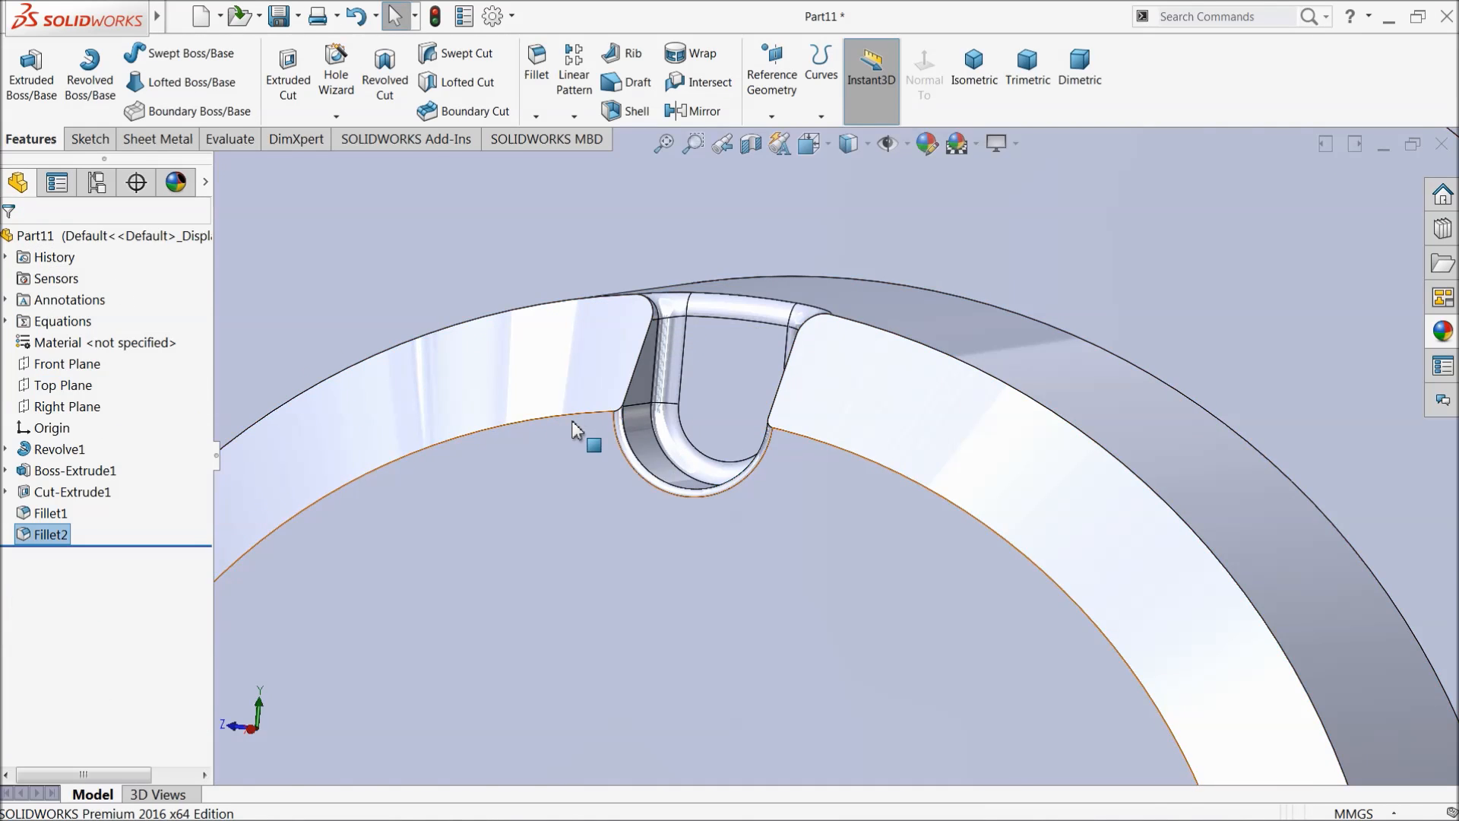
Step: Start a circular pattern with the 1 mm edge fillet and the slot cut as the features to pattern
scroll(707, 459, "up", 5)
scroll(789, 511, "up", 1)
mouse_move(791, 511)
middle_mouse_down()
mouse_move(835, 436)
mouse_move(811, 492)
middle_mouse_up()
scroll(792, 507, "up", 4)
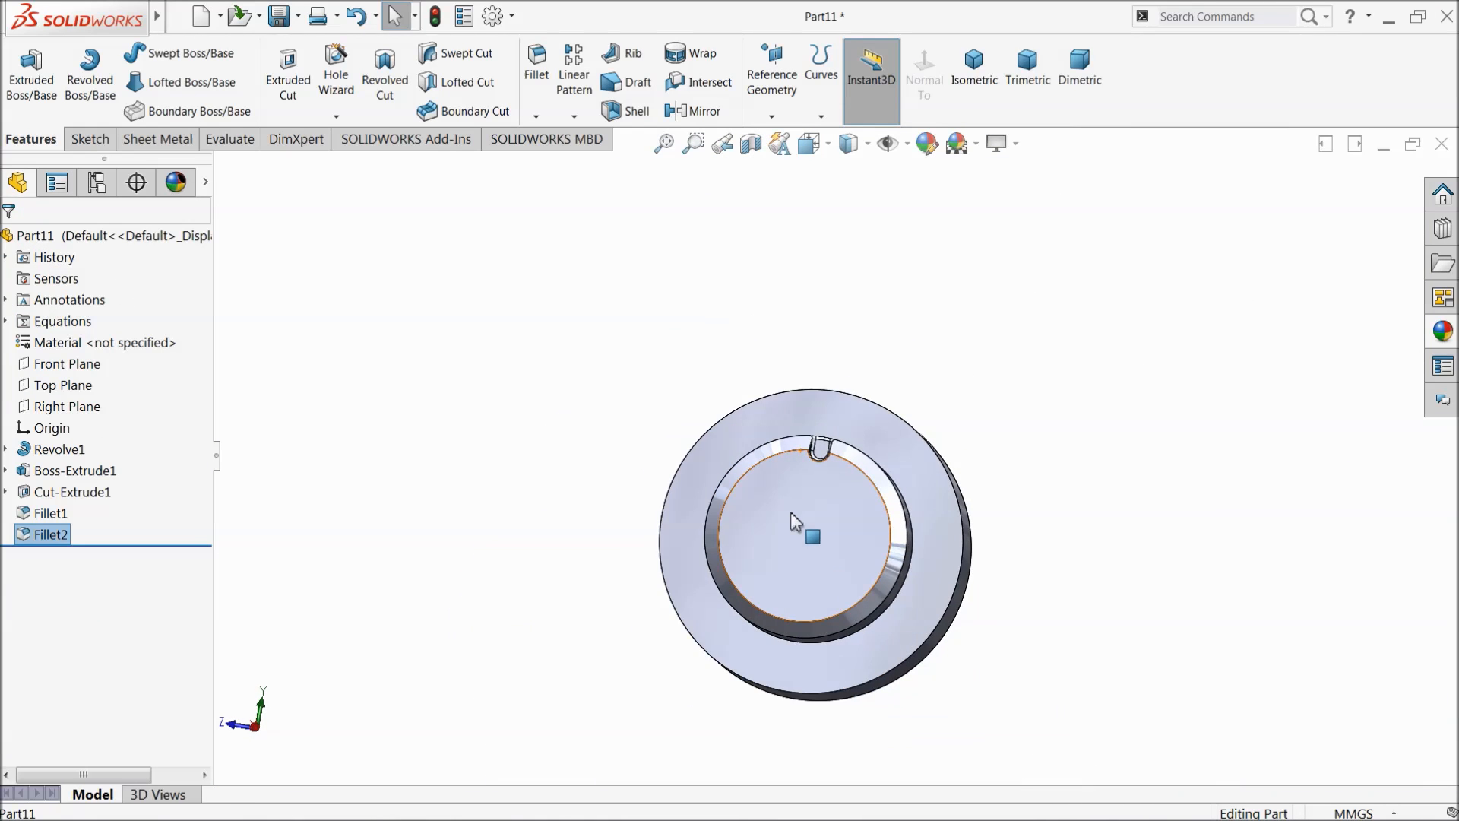
scroll(839, 562, "down", 3)
left_click(574, 116)
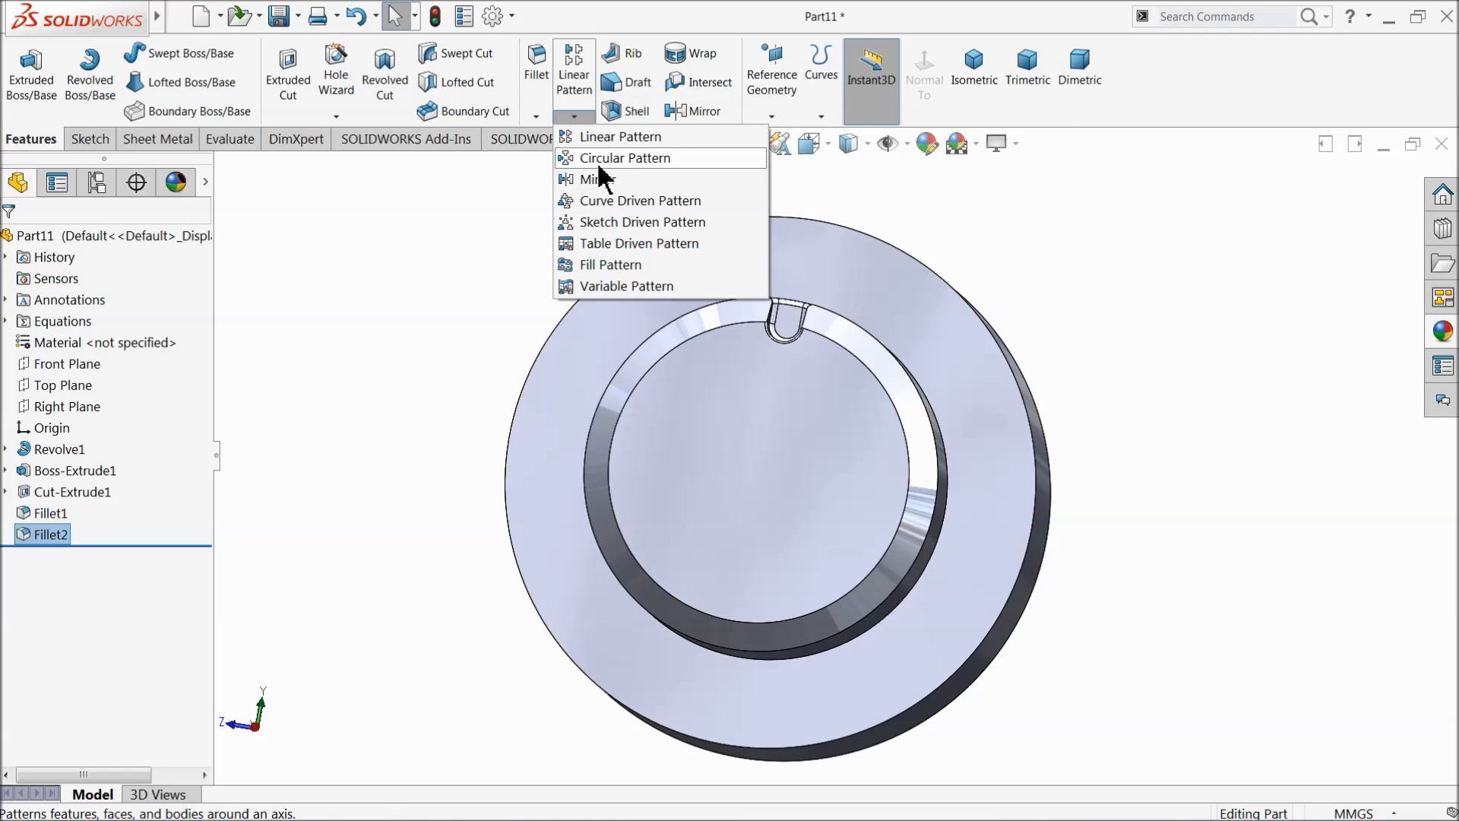
left_click(597, 159)
middle_click_drag(575, 280, 549, 412)
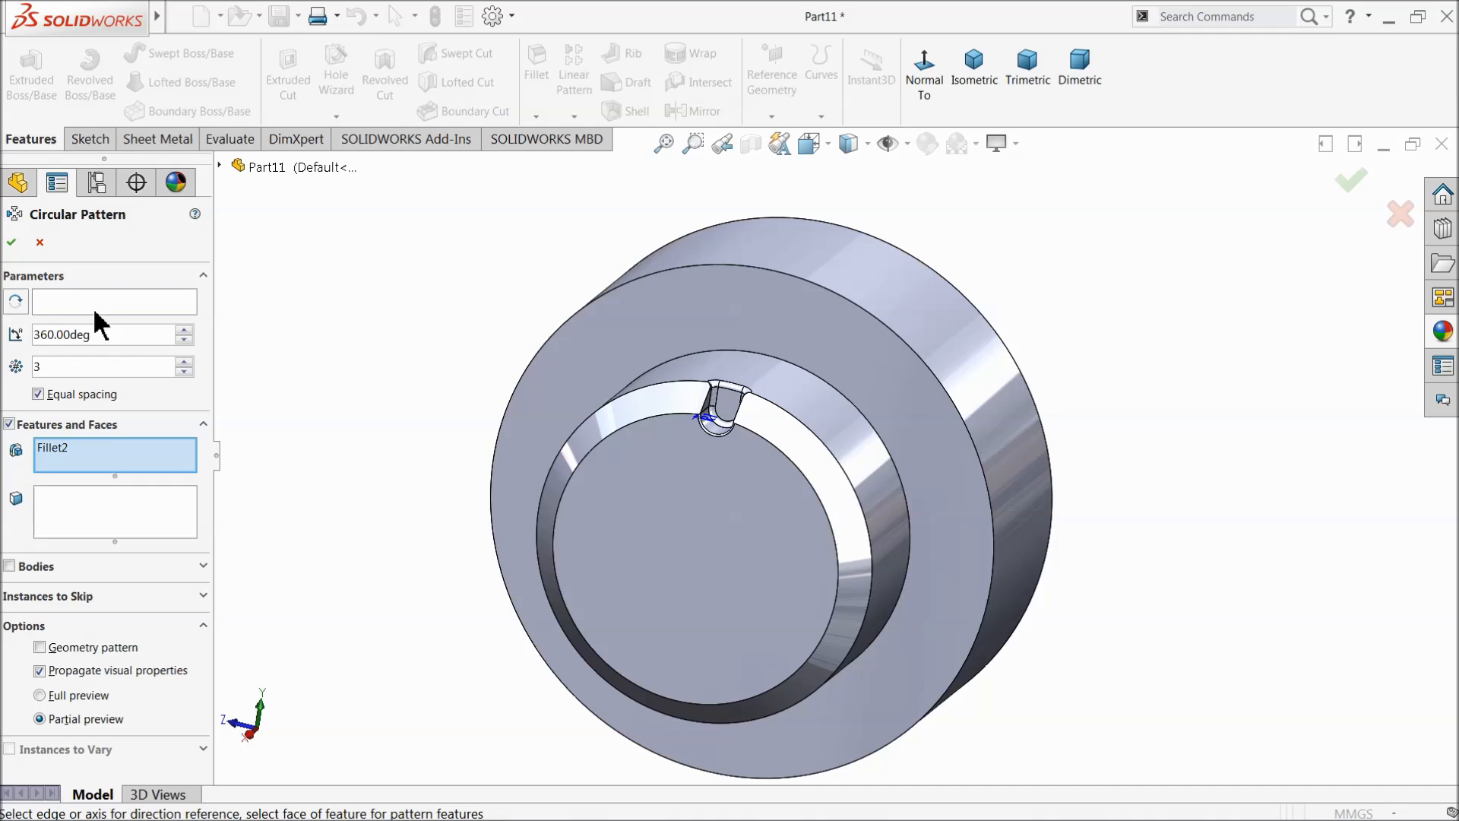
scroll(631, 464, "down", 3)
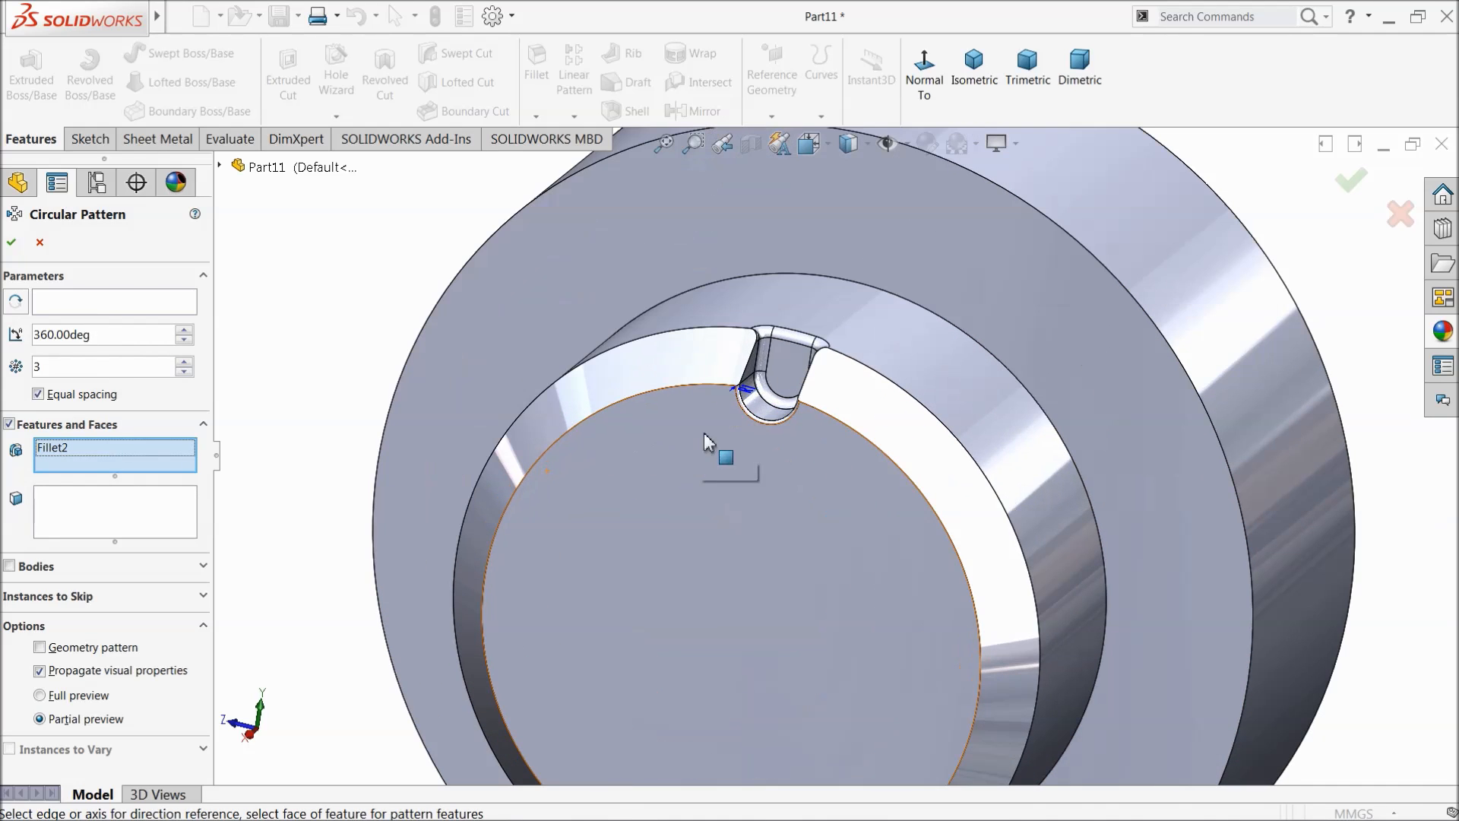
left_click(764, 414)
Step: Pattern the slot cut and 1 mm edge fillet around the shaft's outer cylindrical face as 8 equally spaced instances over 360 degrees
left_click(73, 303)
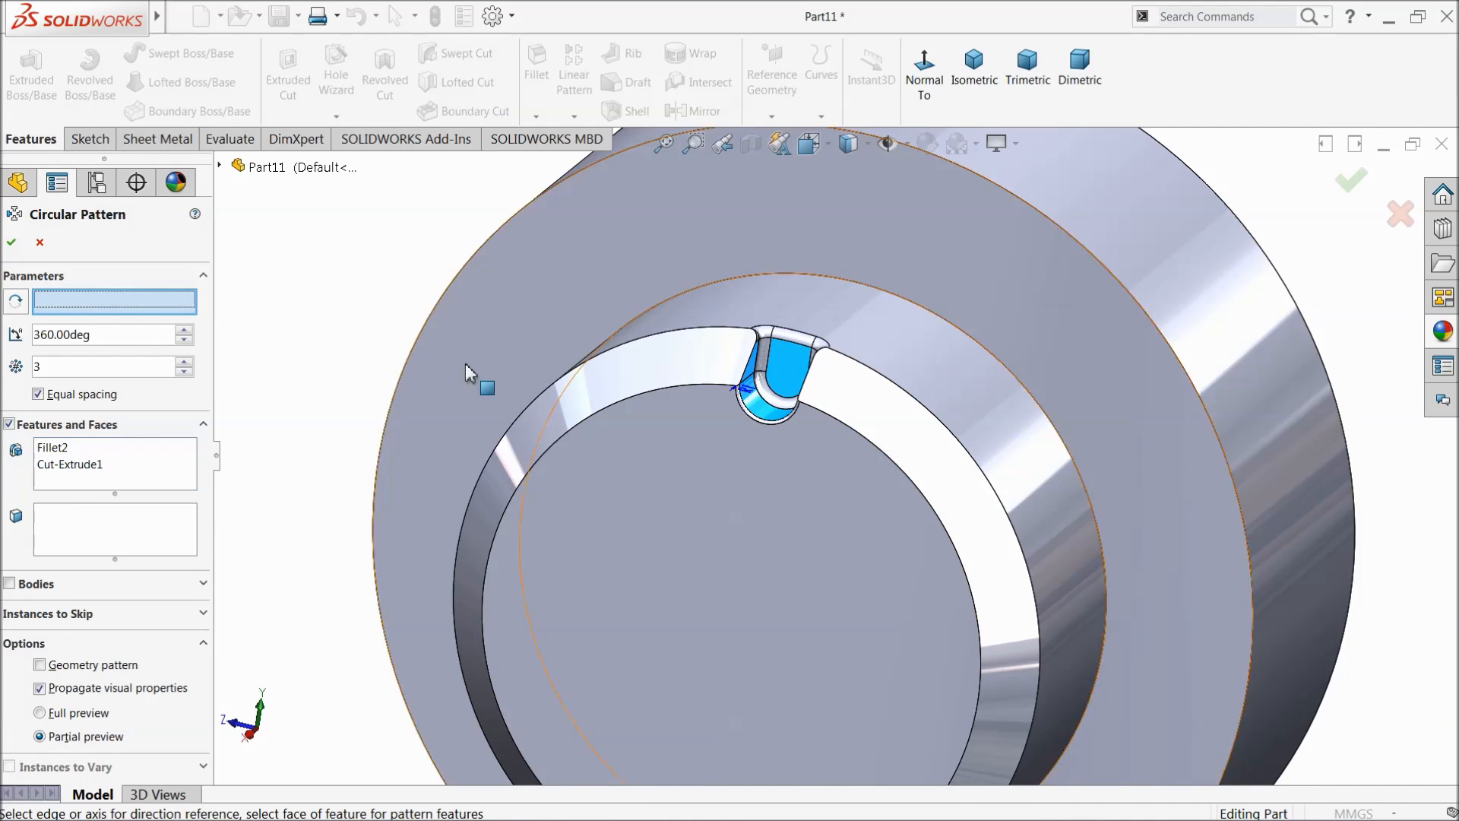
left_click(943, 403)
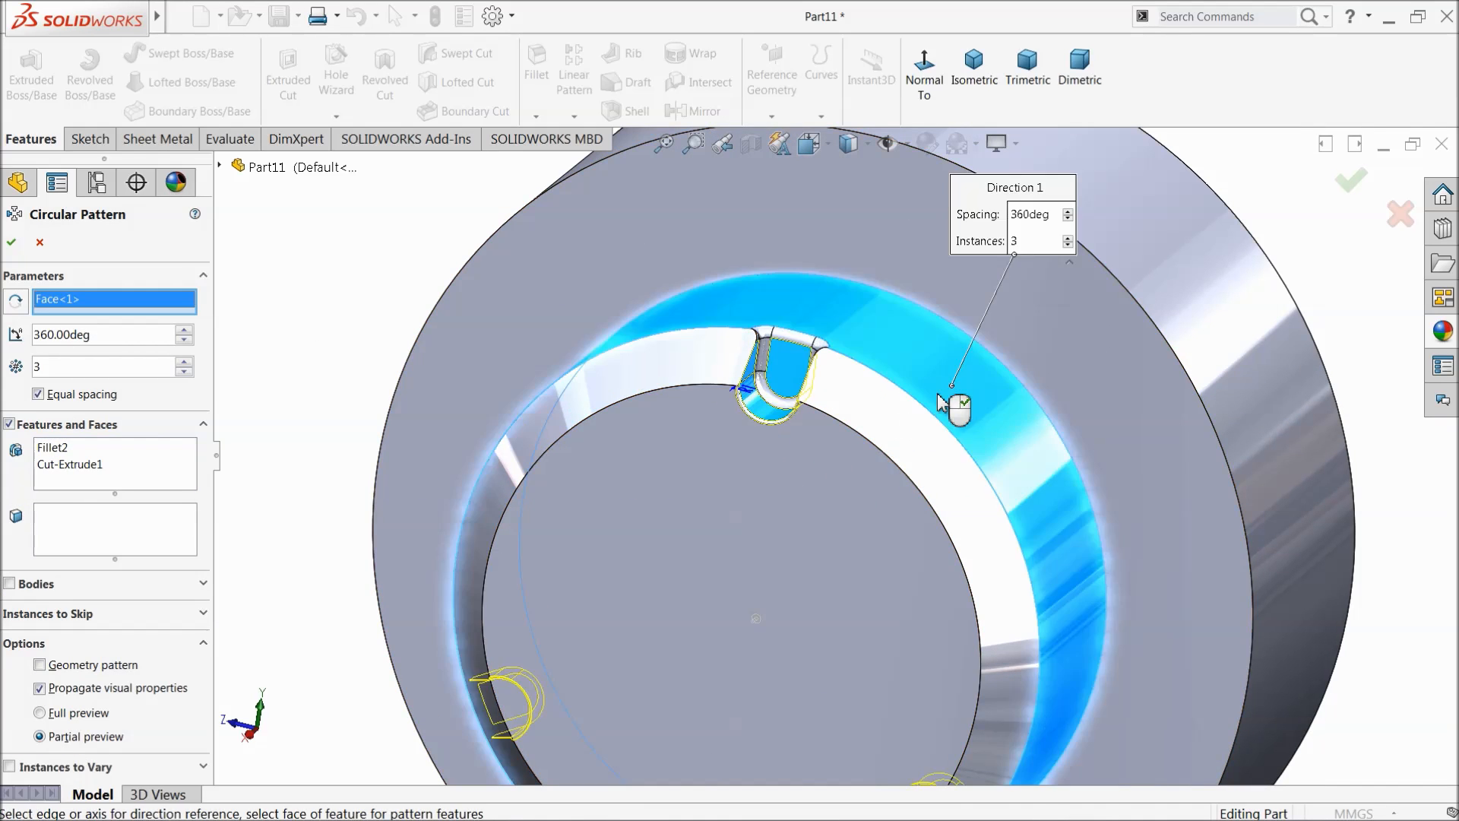
left_click(183, 362)
left_click(183, 362)
left_click(183, 363)
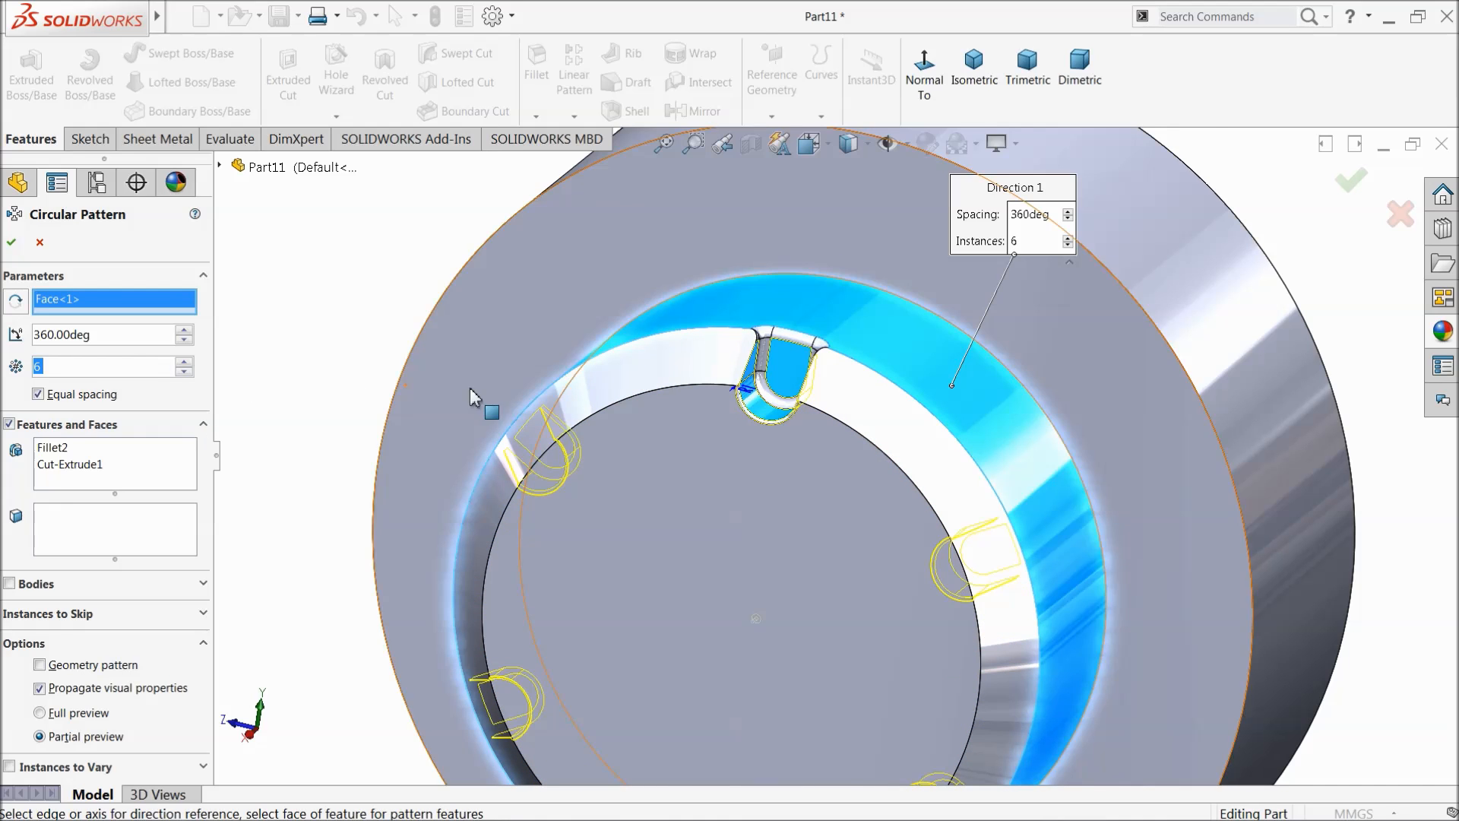
key("f")
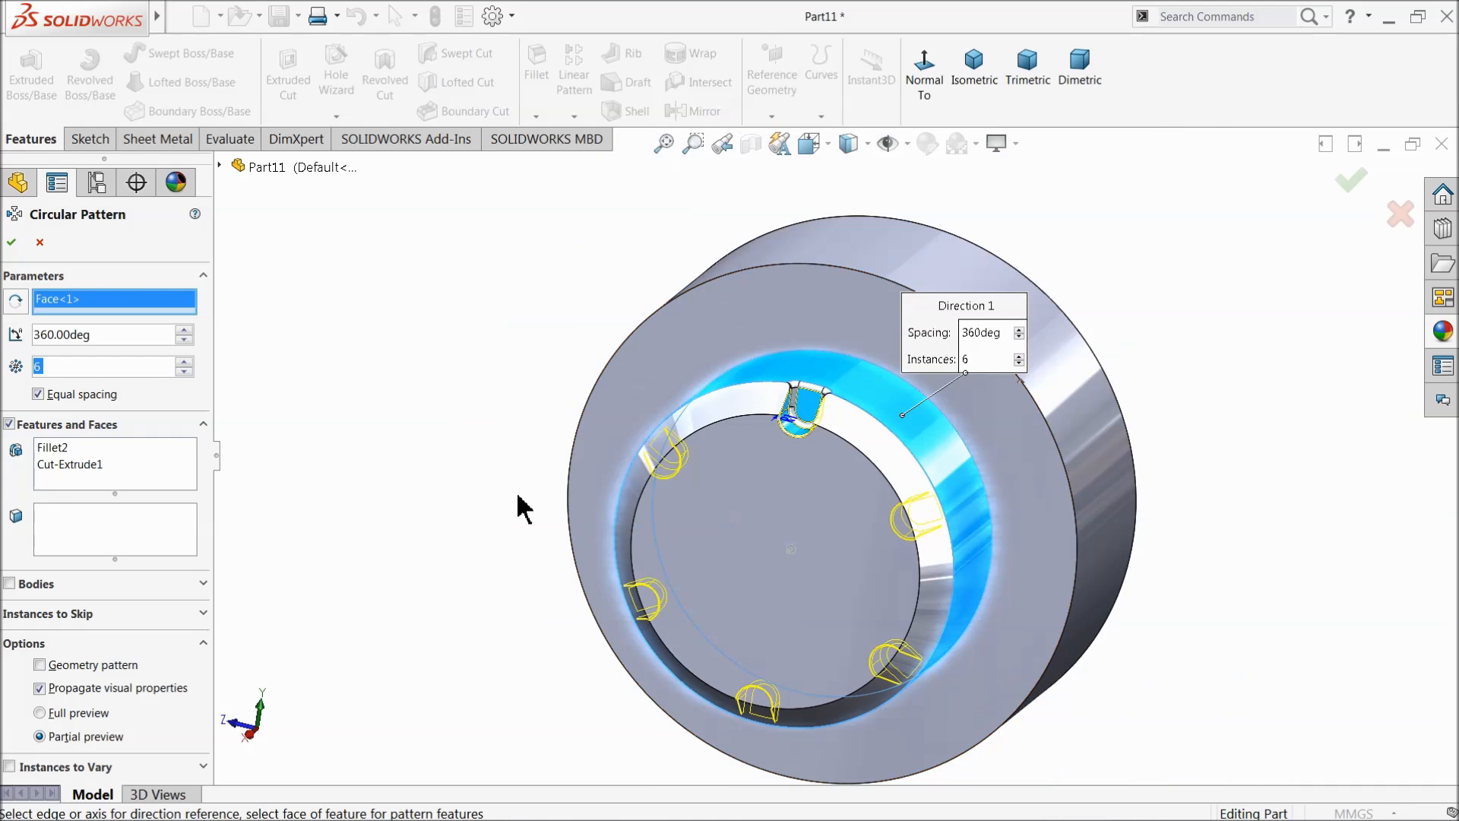
left_click(183, 362)
left_click(183, 362)
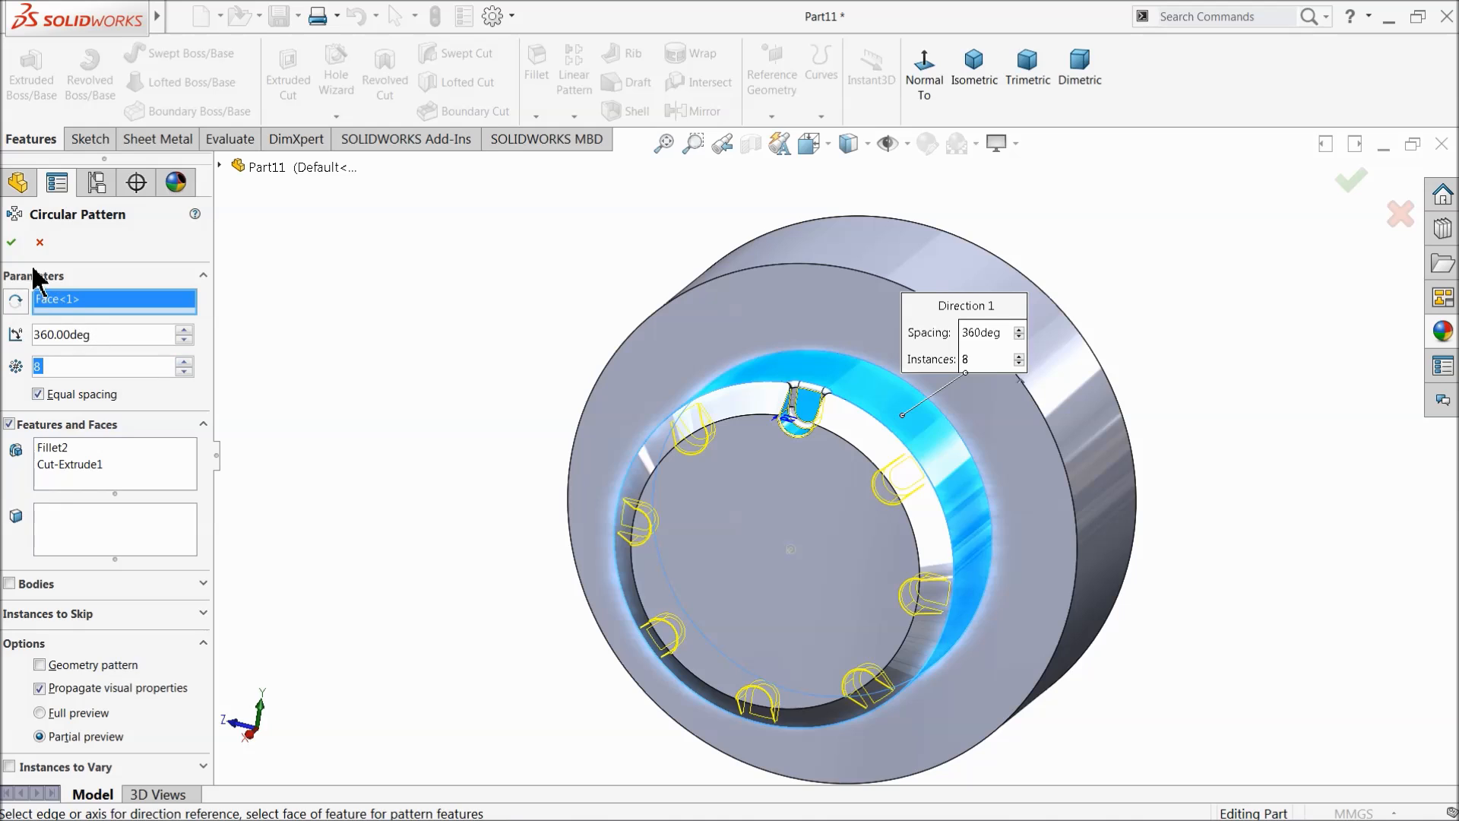
left_click(13, 243)
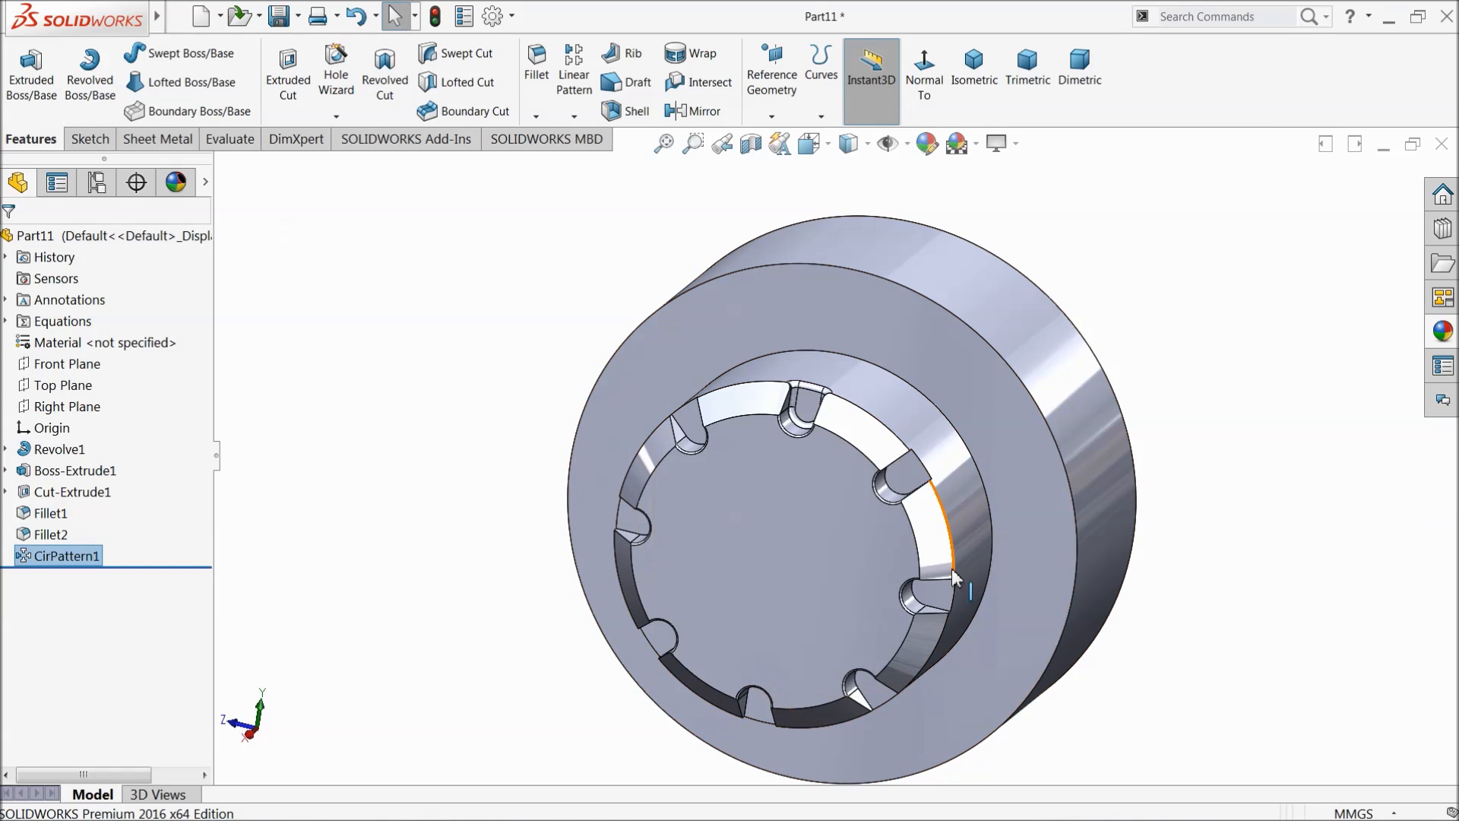
Step: Edit the circular pattern to also include the 3 mm slot floor fillet among its patterned features
scroll(942, 591, "down", 2)
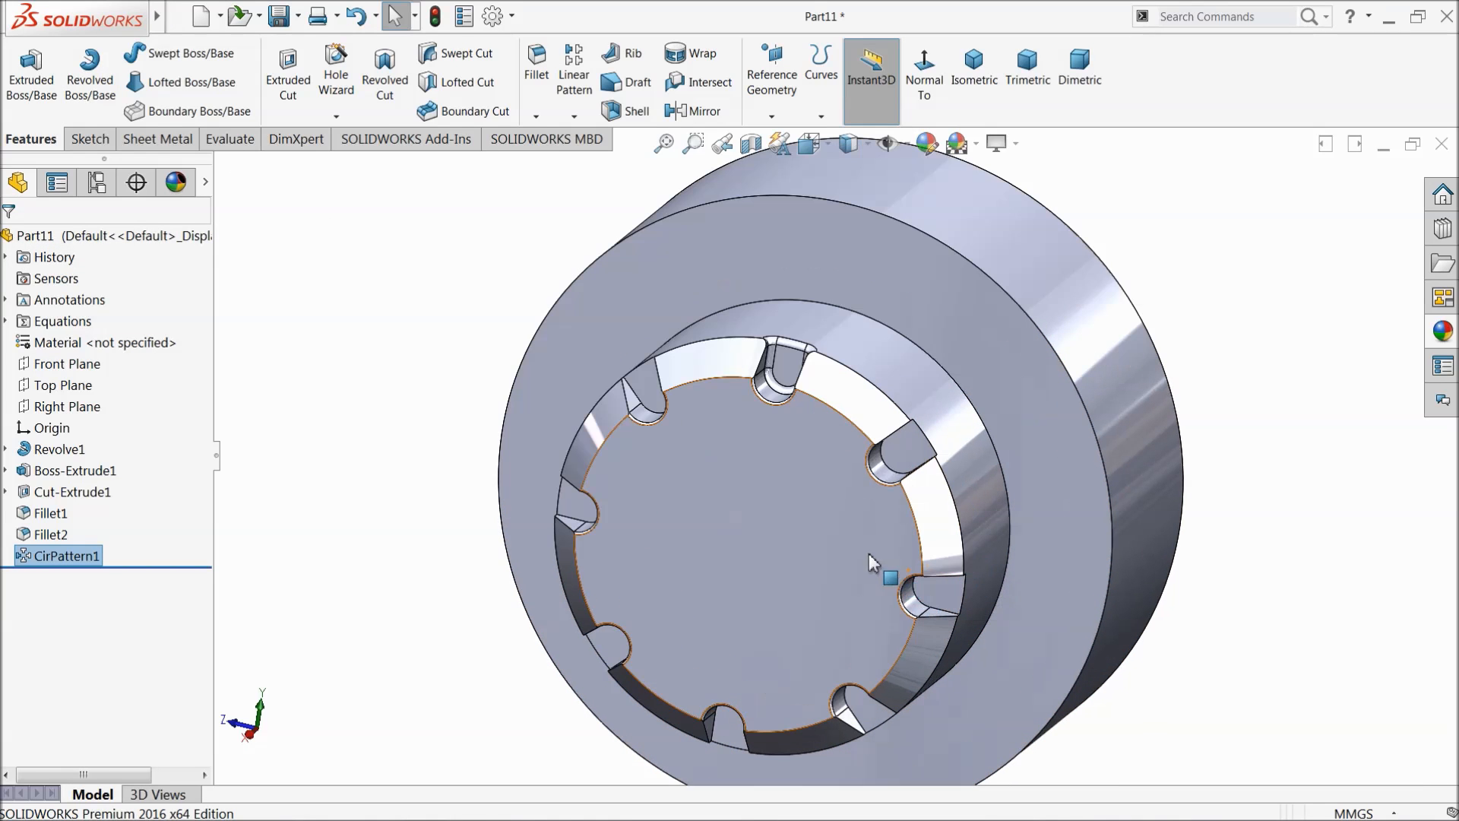
left_click(31, 559)
left_click(34, 511)
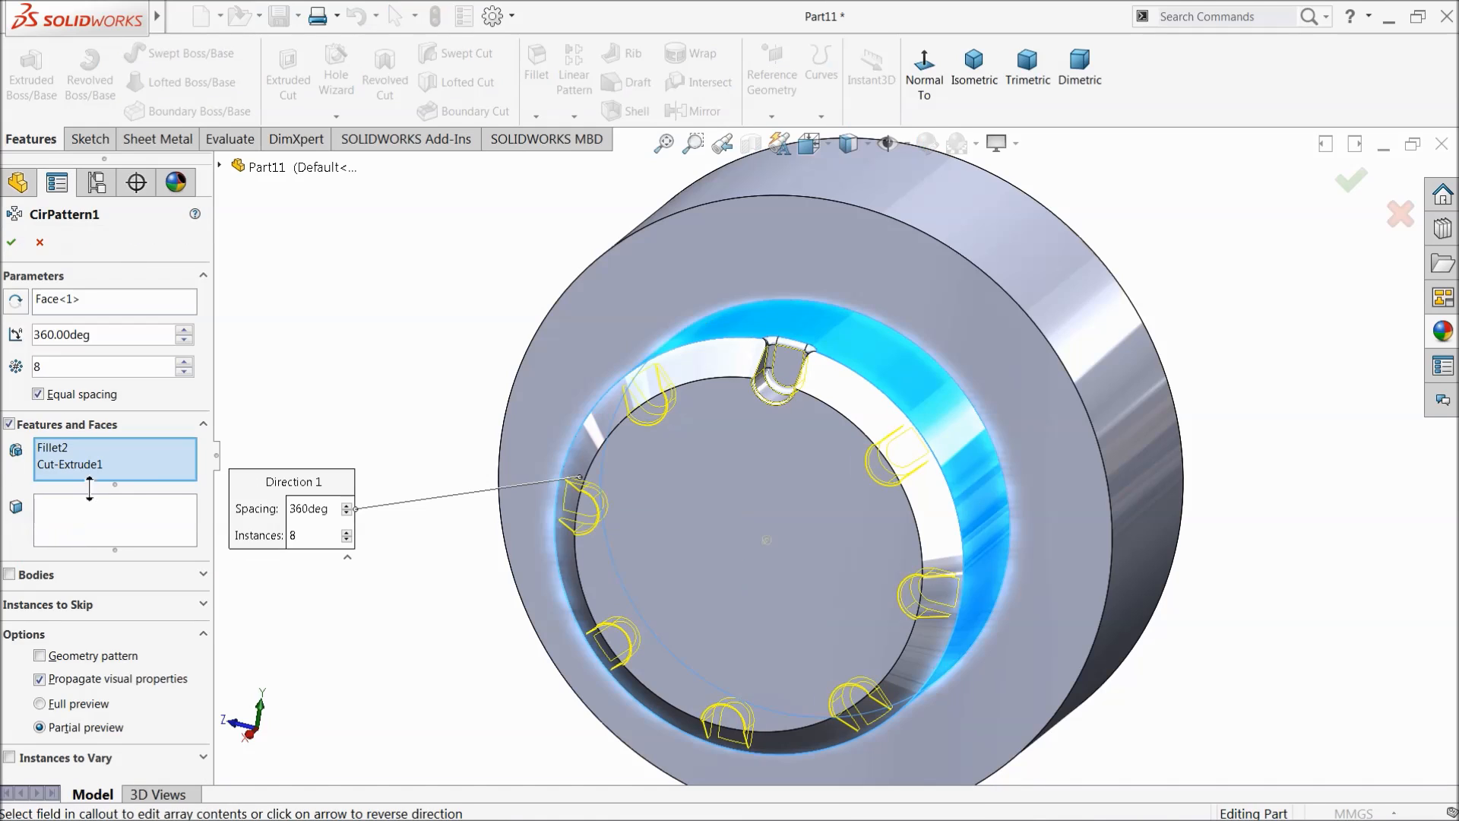
left_click(262, 167)
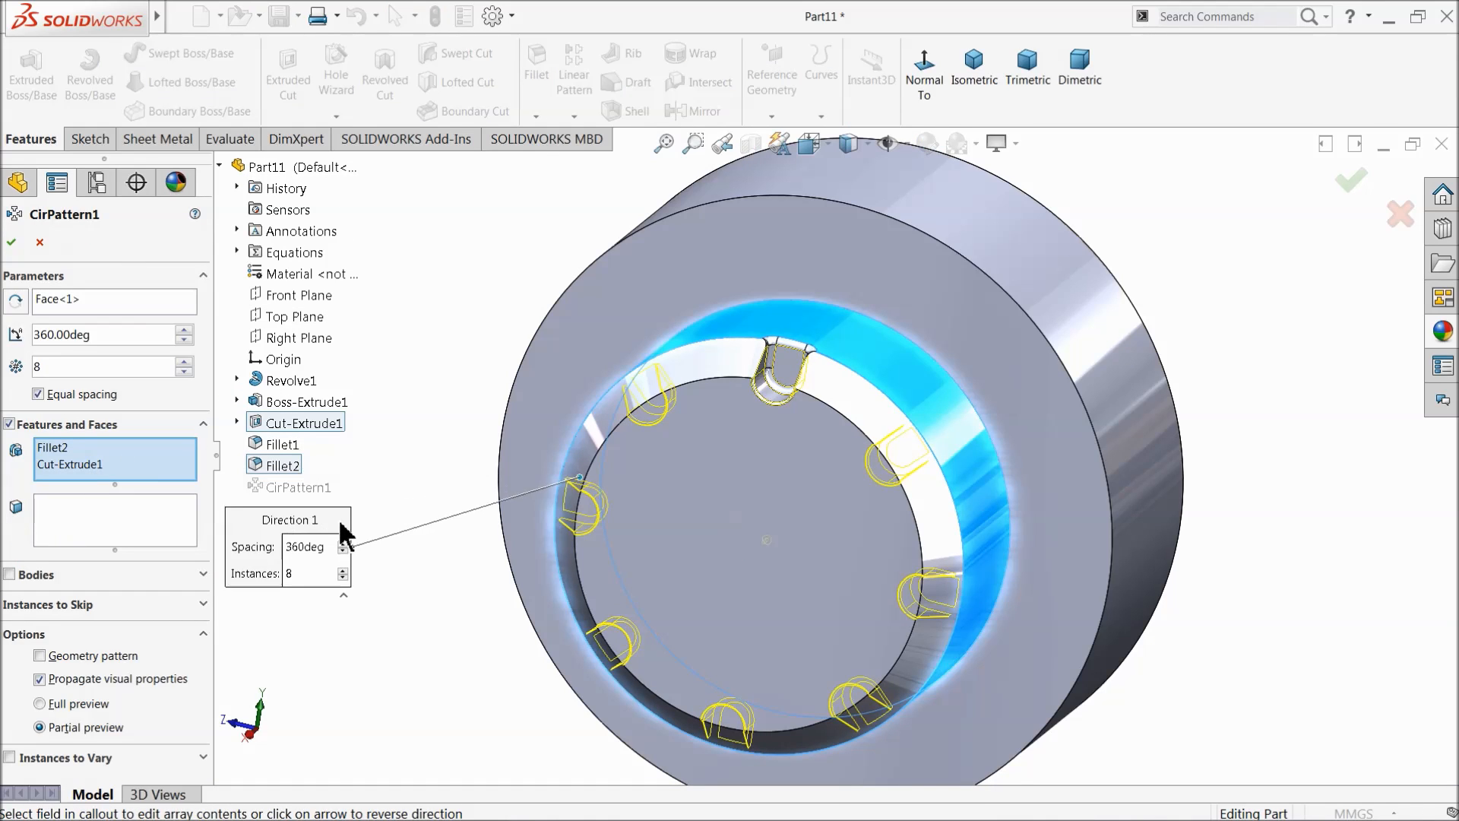
left_click(289, 447)
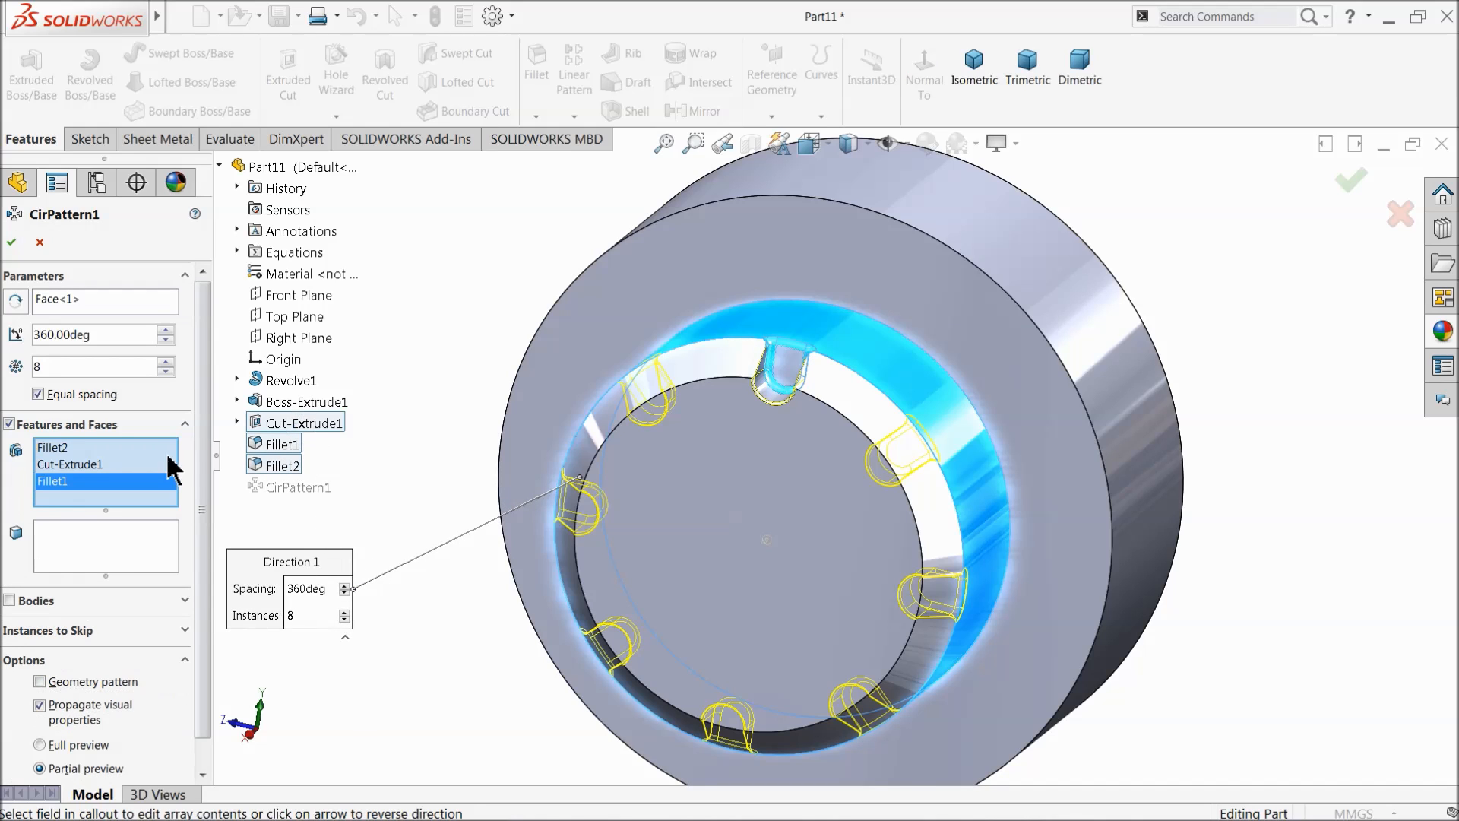
left_click(14, 242)
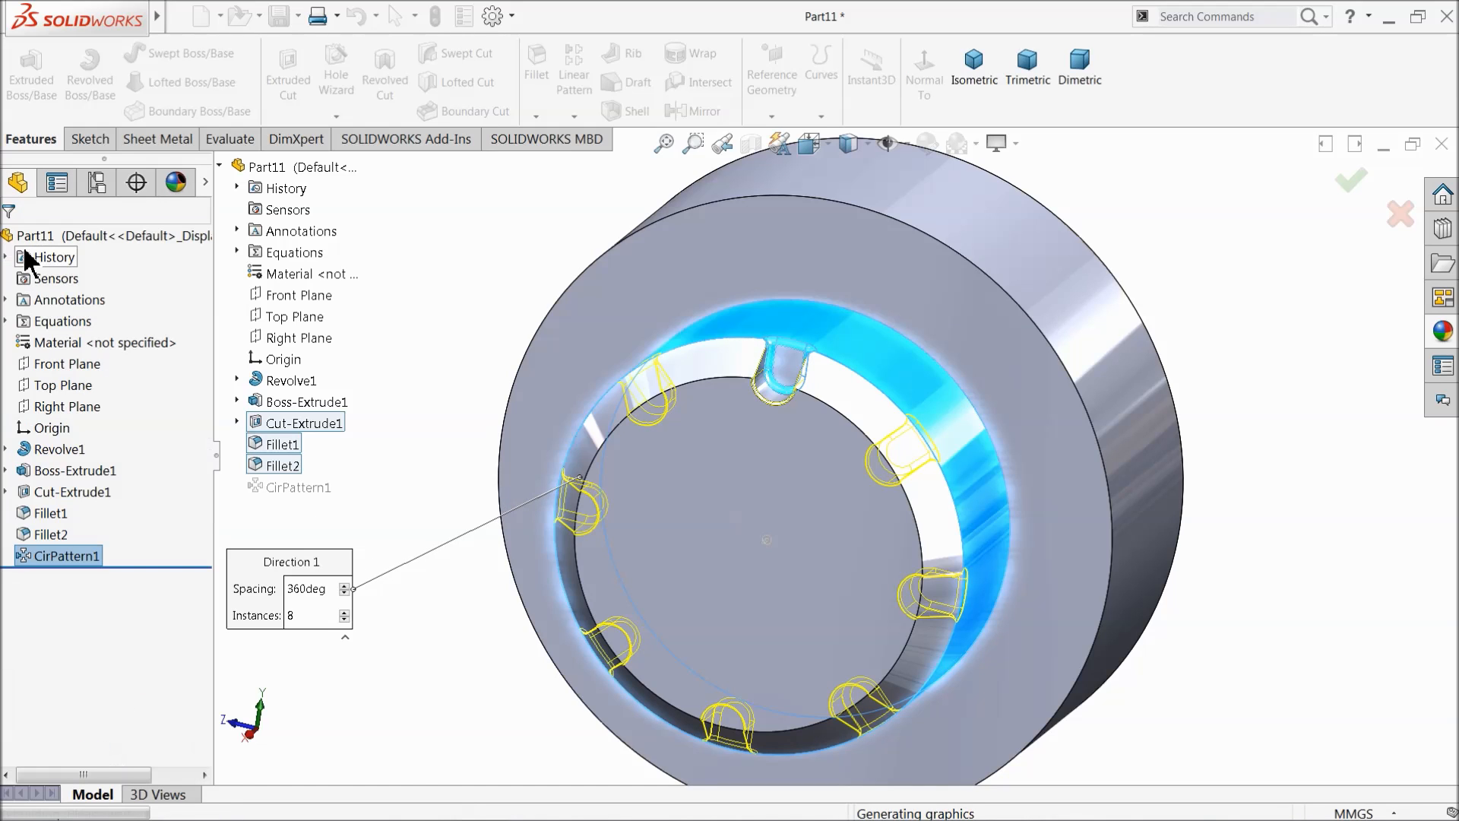
Step: Sketch a circle about 29 mm in diameter on the large annular face, about 121 mm directly above the origin
middle_click_drag(385, 375, 418, 339)
left_click(852, 227)
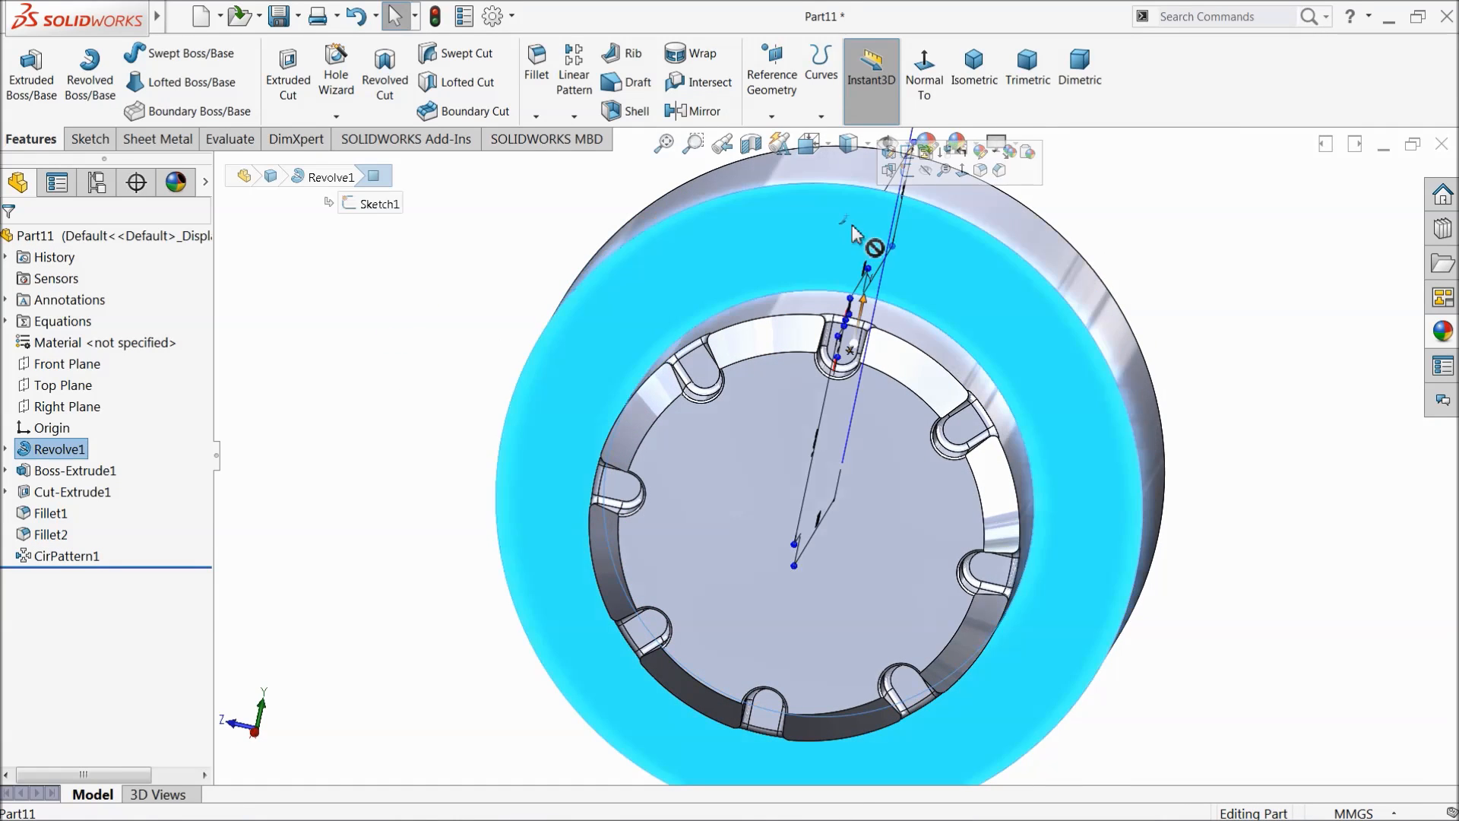
left_click(908, 169)
left_click(843, 76)
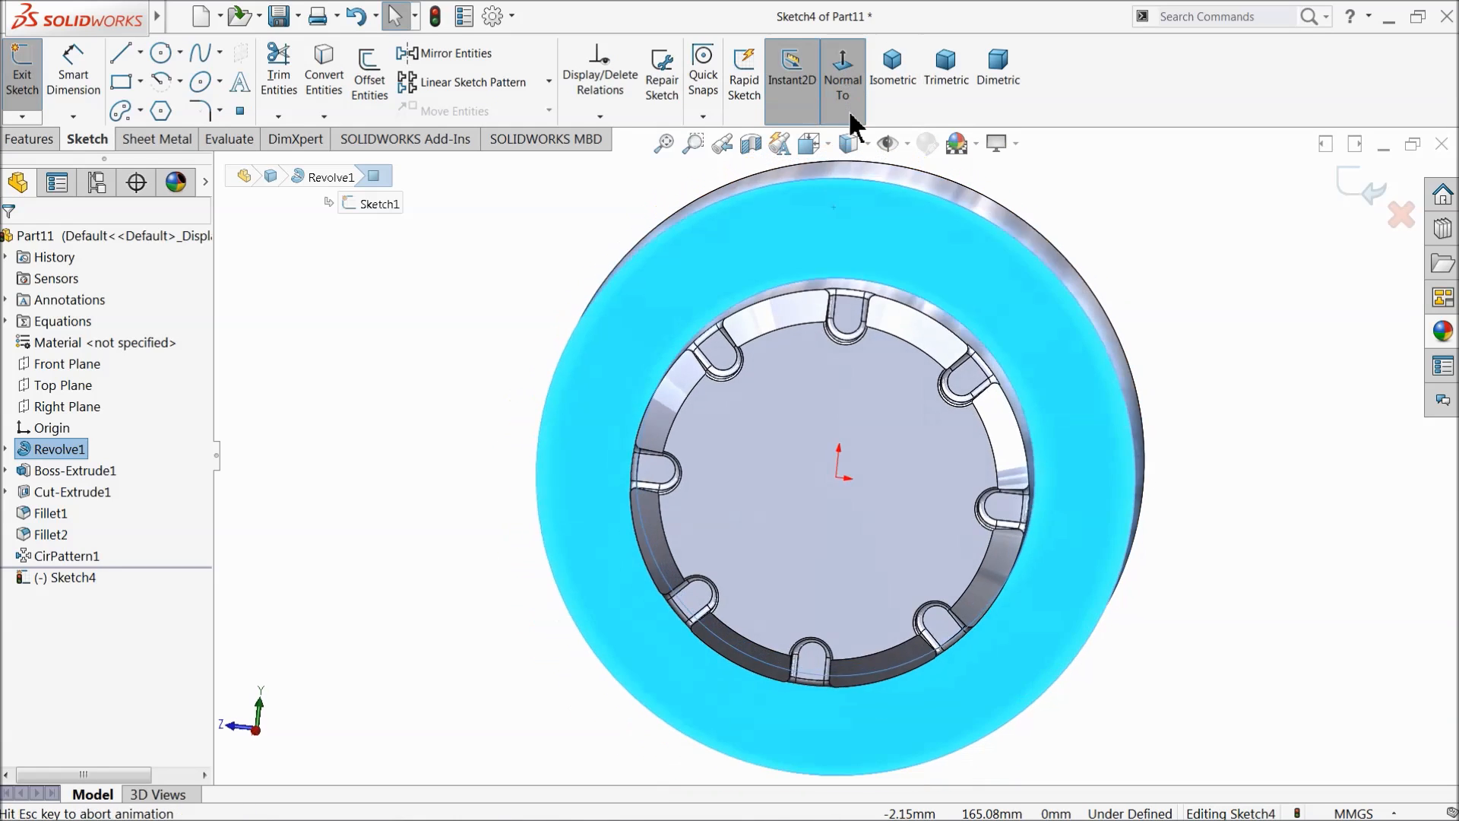
left_click(161, 54)
scroll(839, 255, "up", 2)
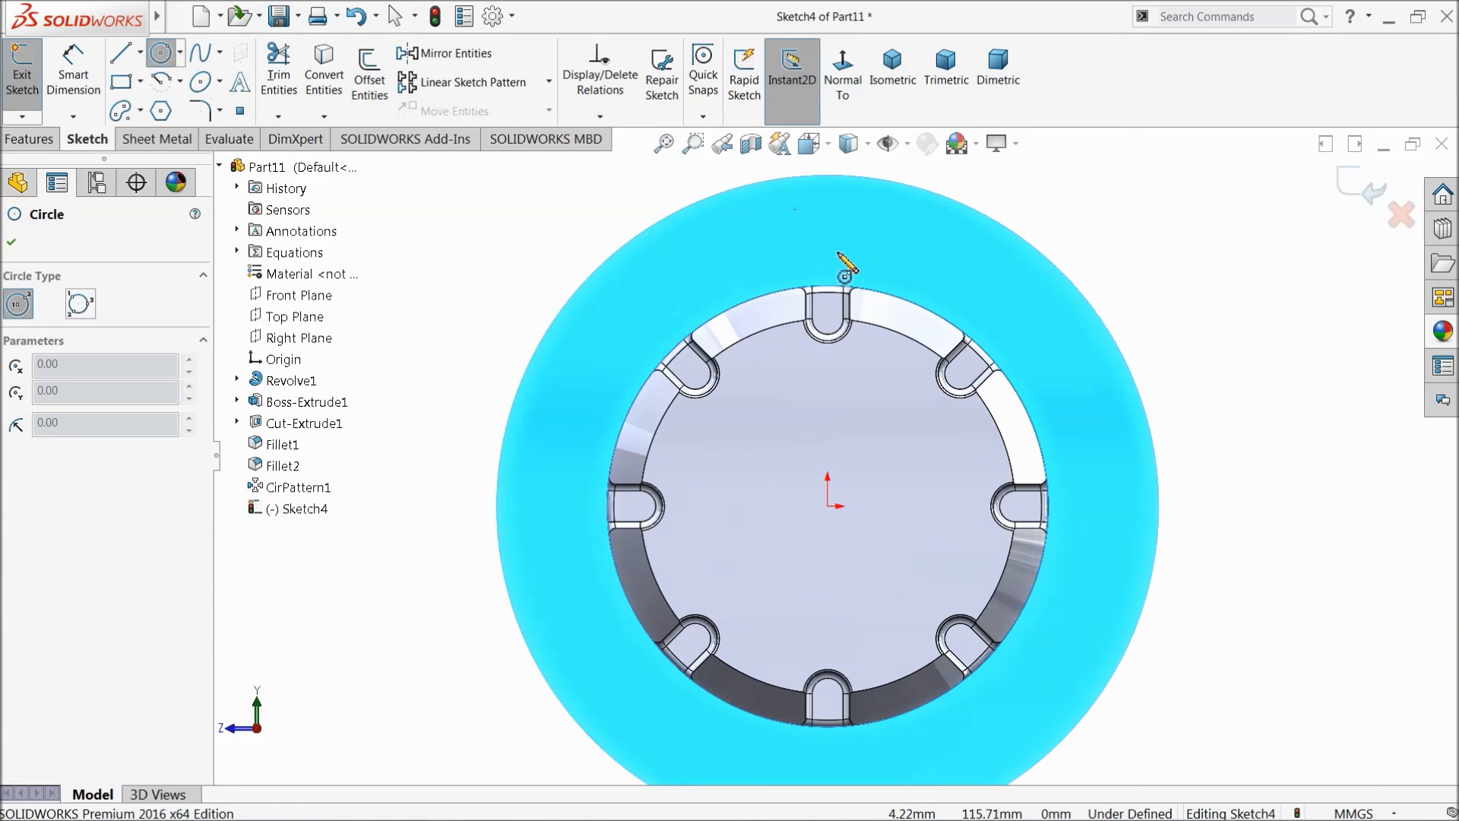
left_click(828, 240)
left_click(851, 218)
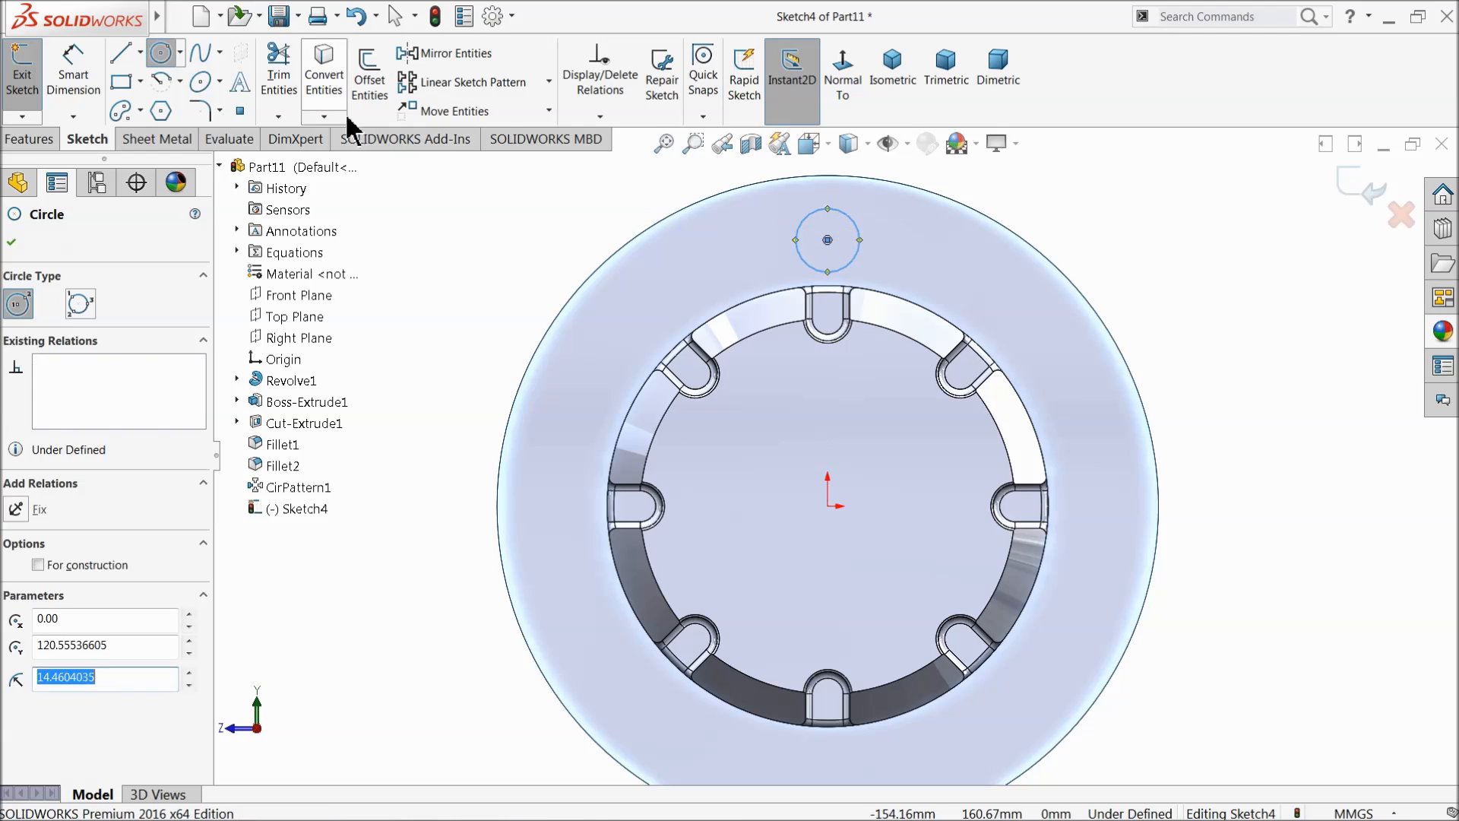
Step: Dimension the circle's centre 130 mm vertically from the origin
left_click(98, 72)
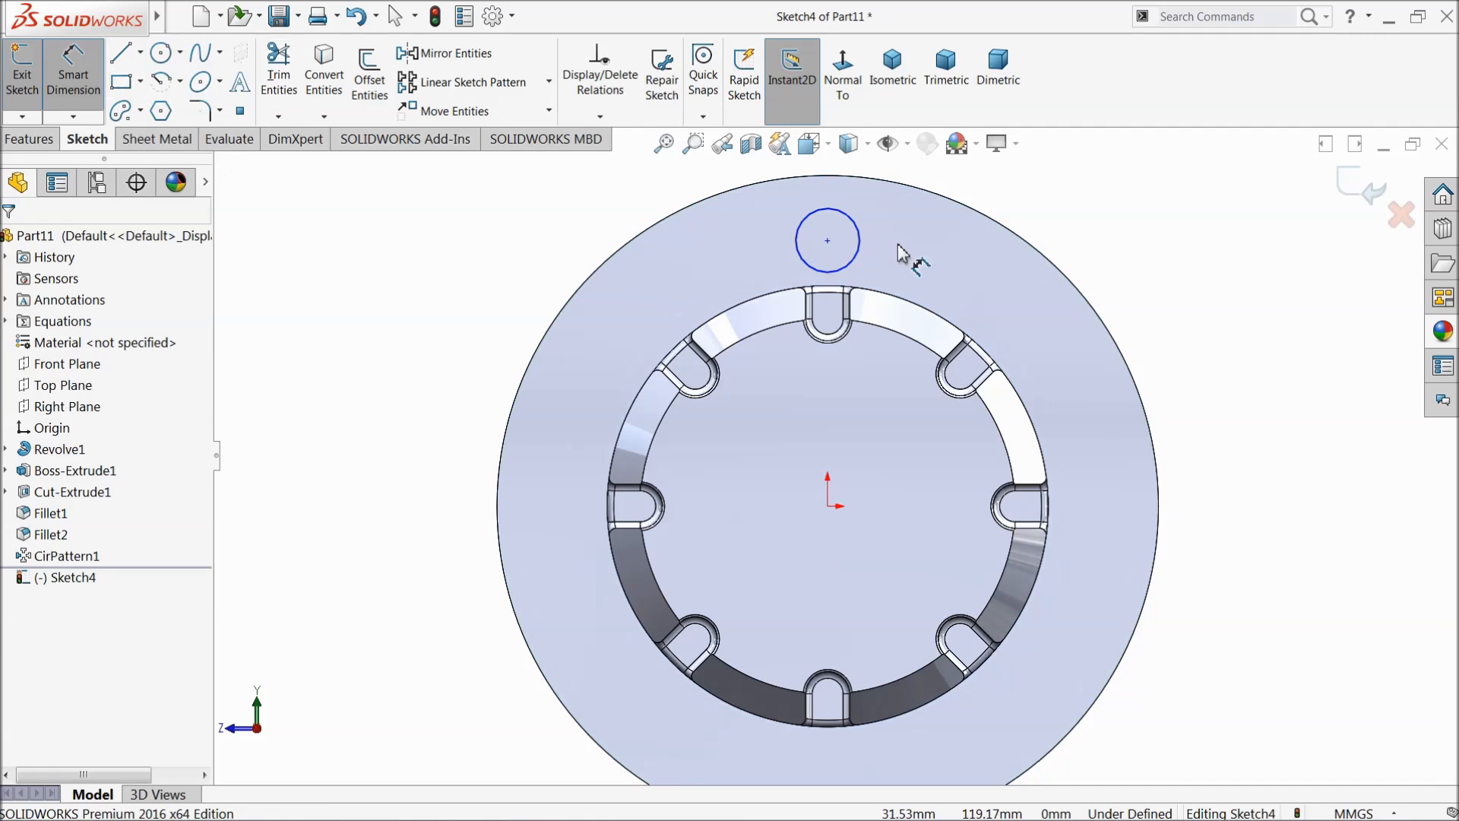
left_click(828, 241)
left_click(828, 506)
left_click(1040, 334)
type("130")
key("Return")
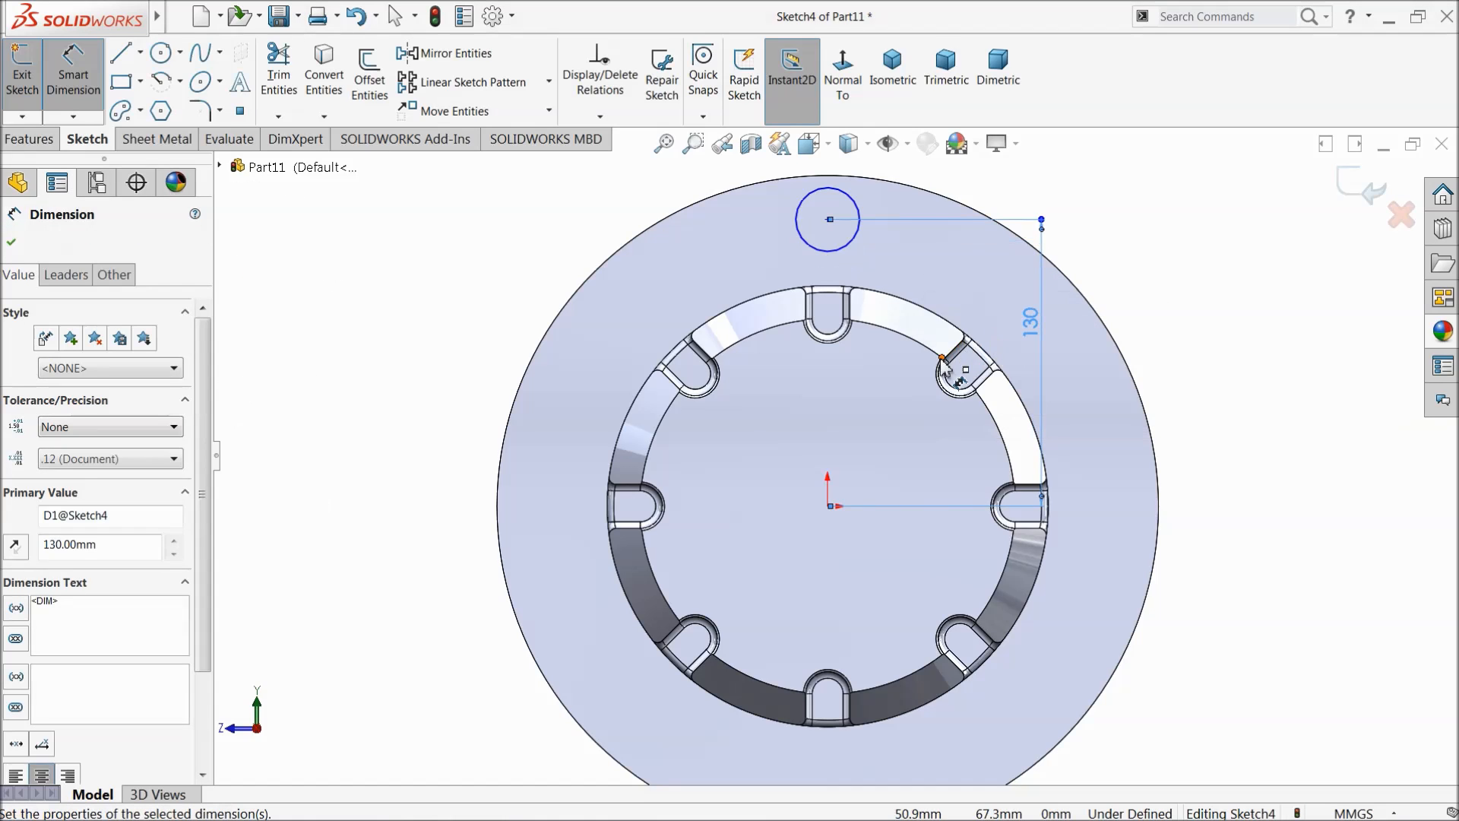
Step: Set the sketched circle's diameter to 16 mm
scroll(846, 287, "down", 5)
left_click(841, 288)
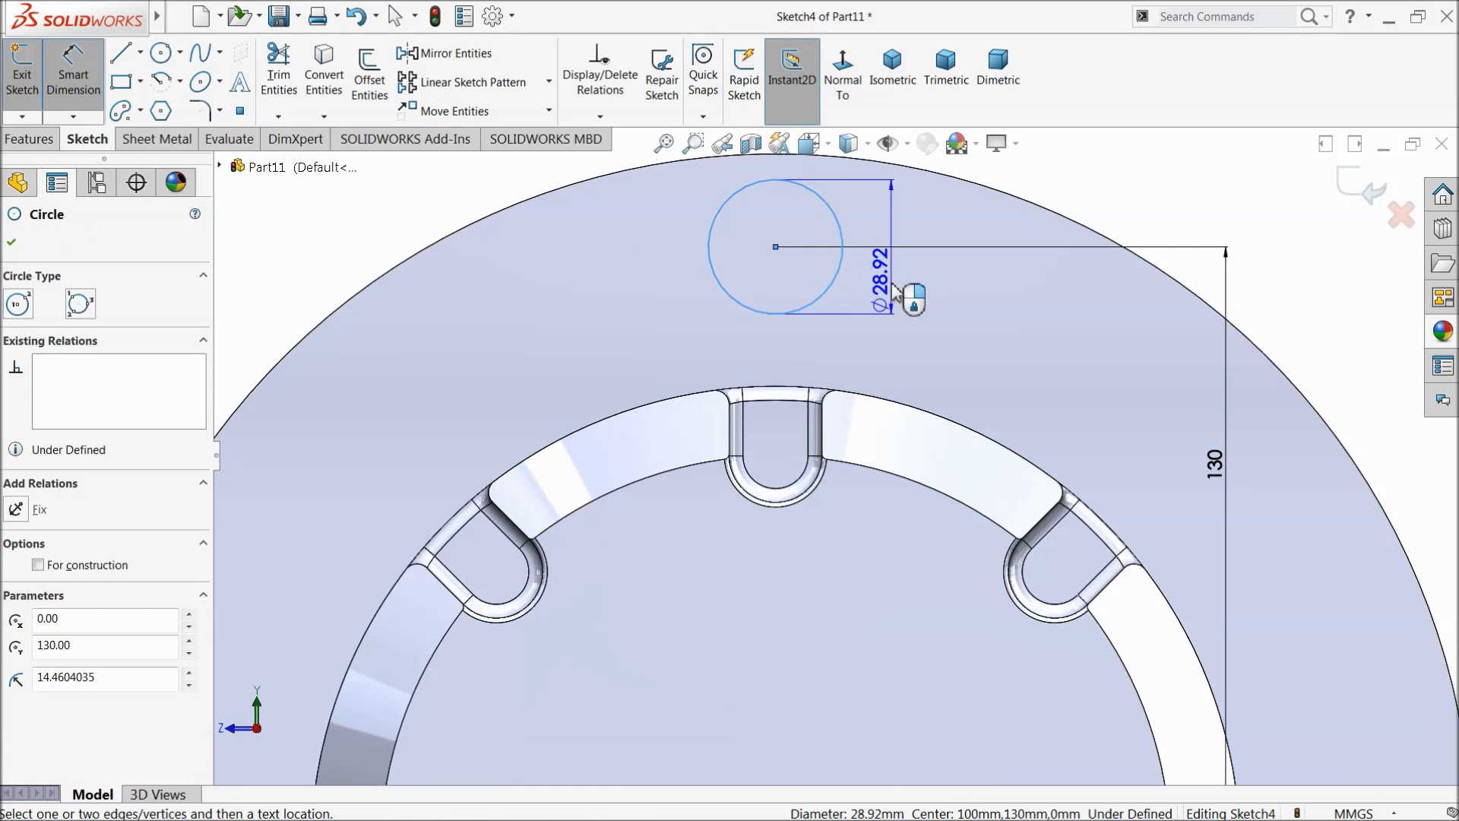
left_click(897, 293)
type("16")
key("Return")
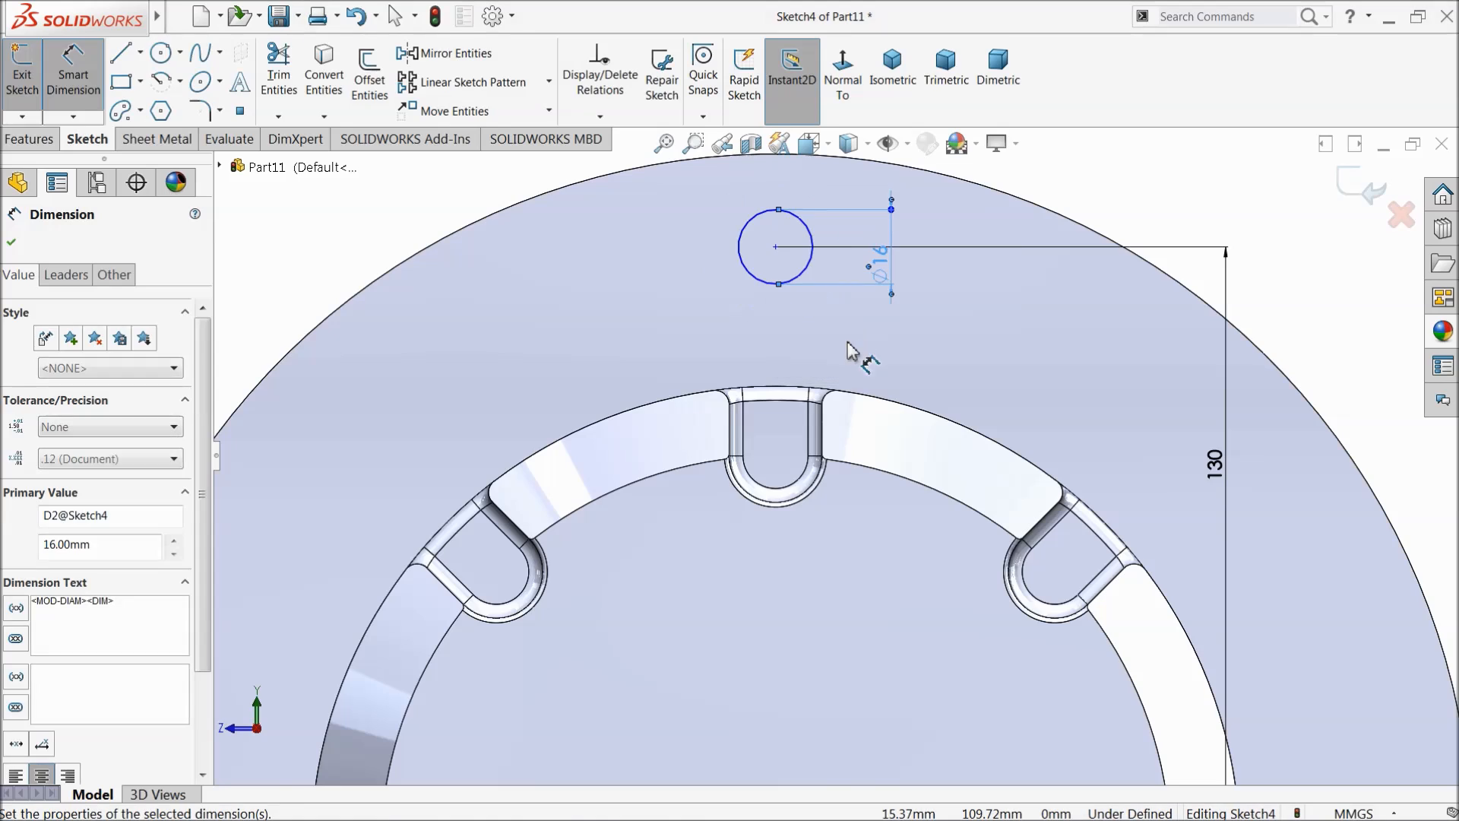
left_click(12, 241)
key("Escape")
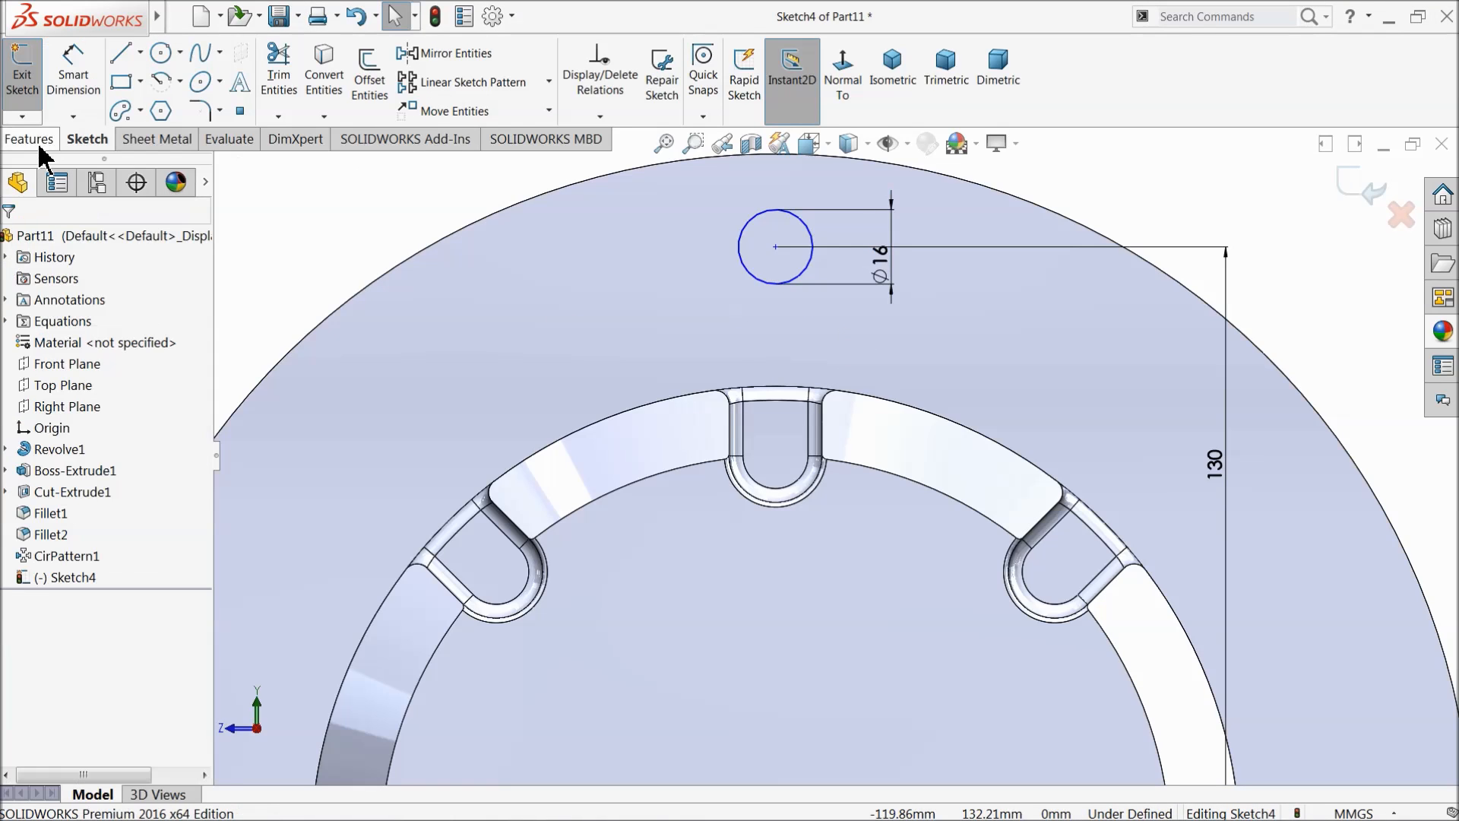
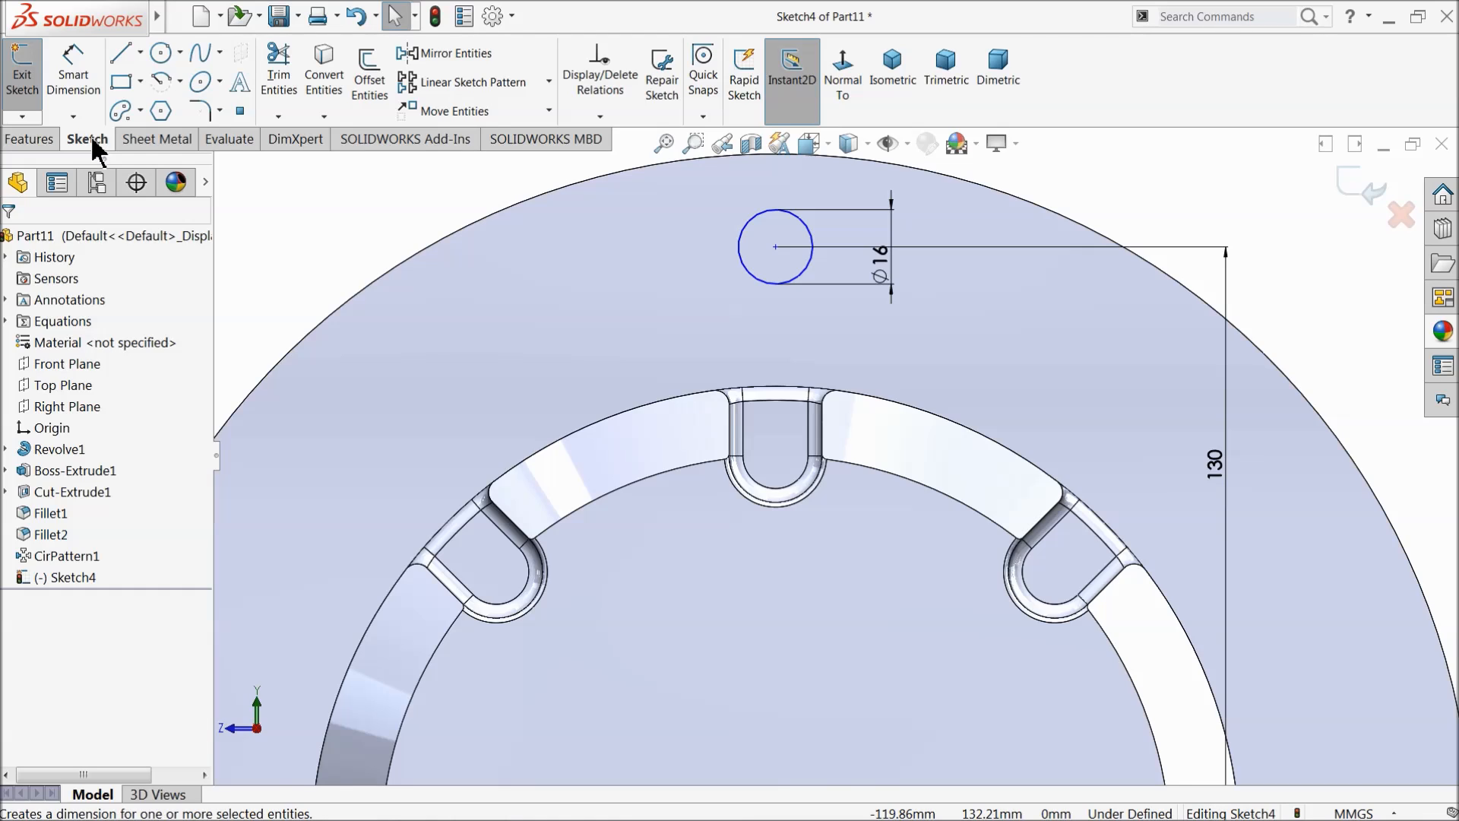
Step: Extrude the 16 mm circle as a 30 mm blind boss to form a pin on the annular face
left_click(28, 139)
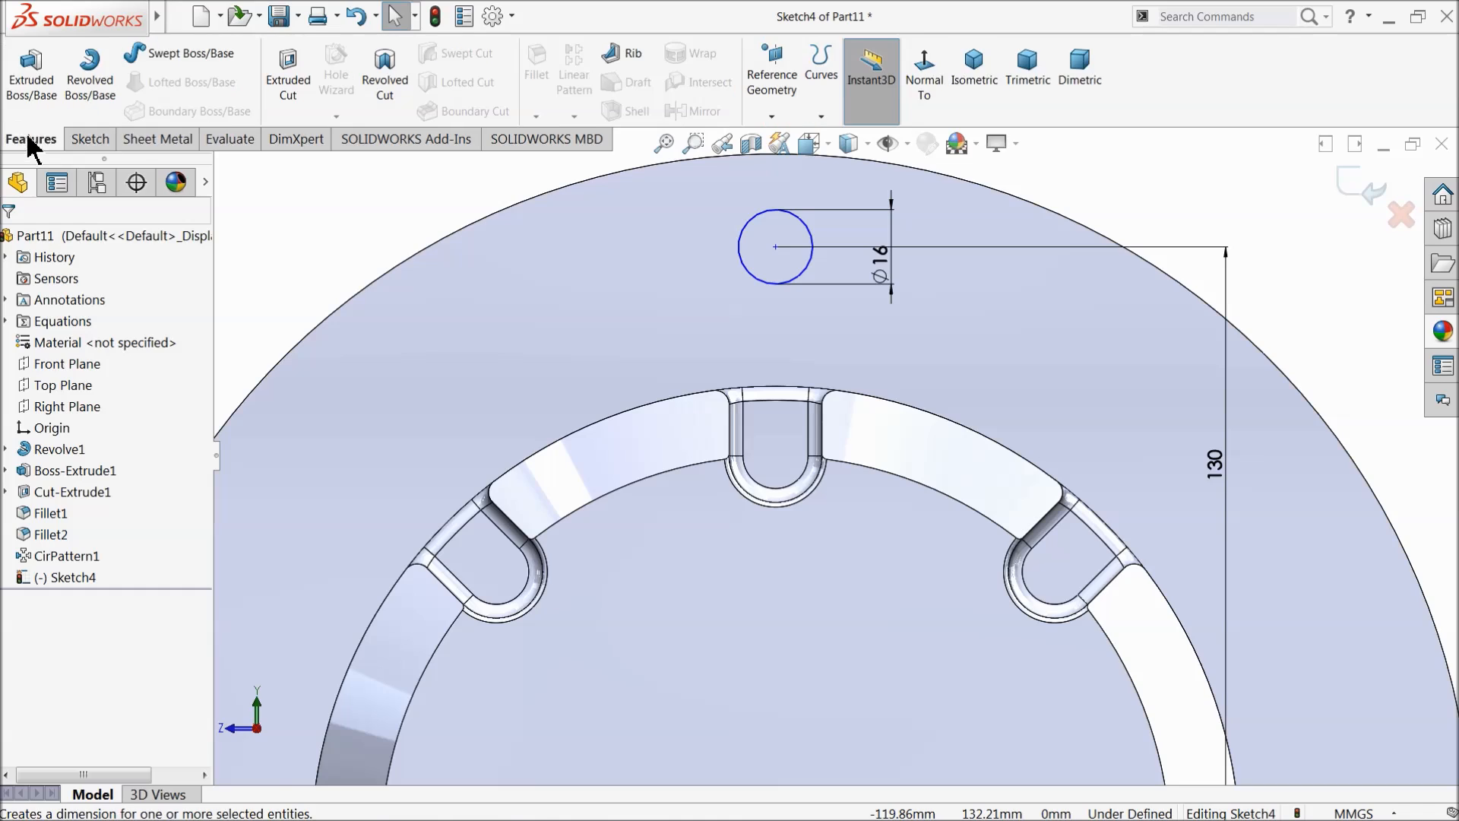
left_click(34, 96)
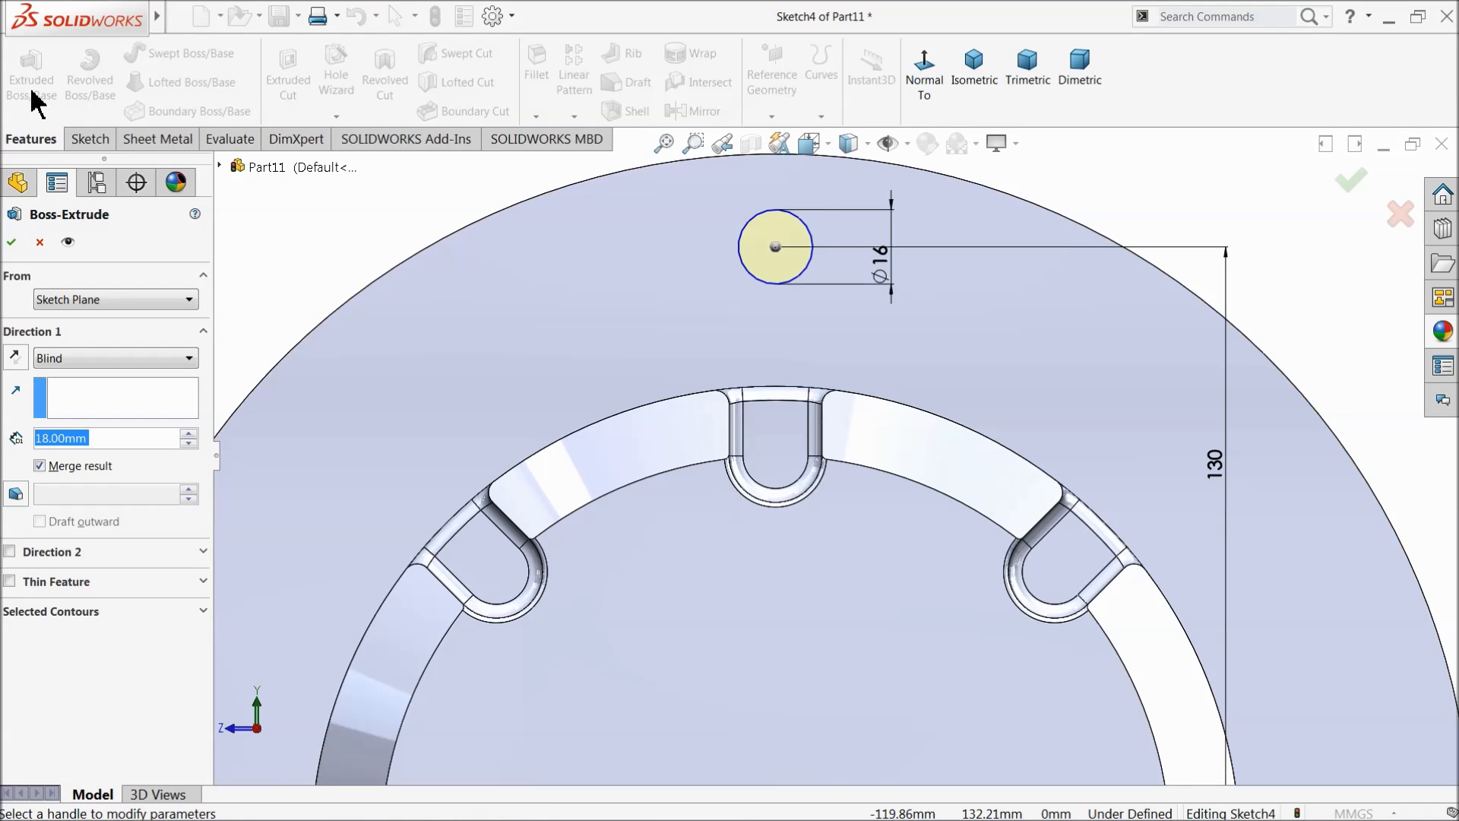
type("30")
key("Return")
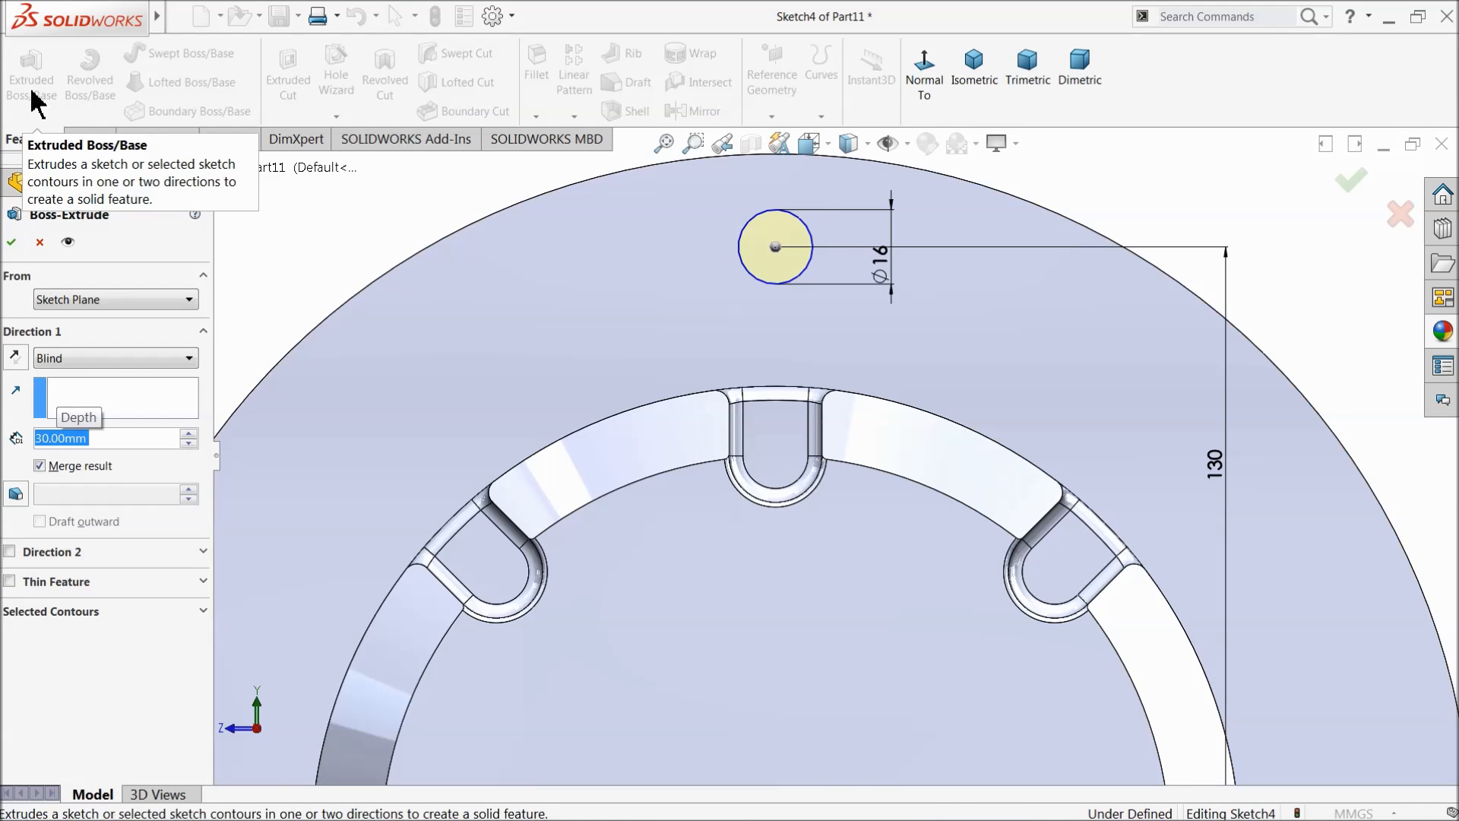
middle_click_drag(660, 299, 403, 328)
left_click(12, 242)
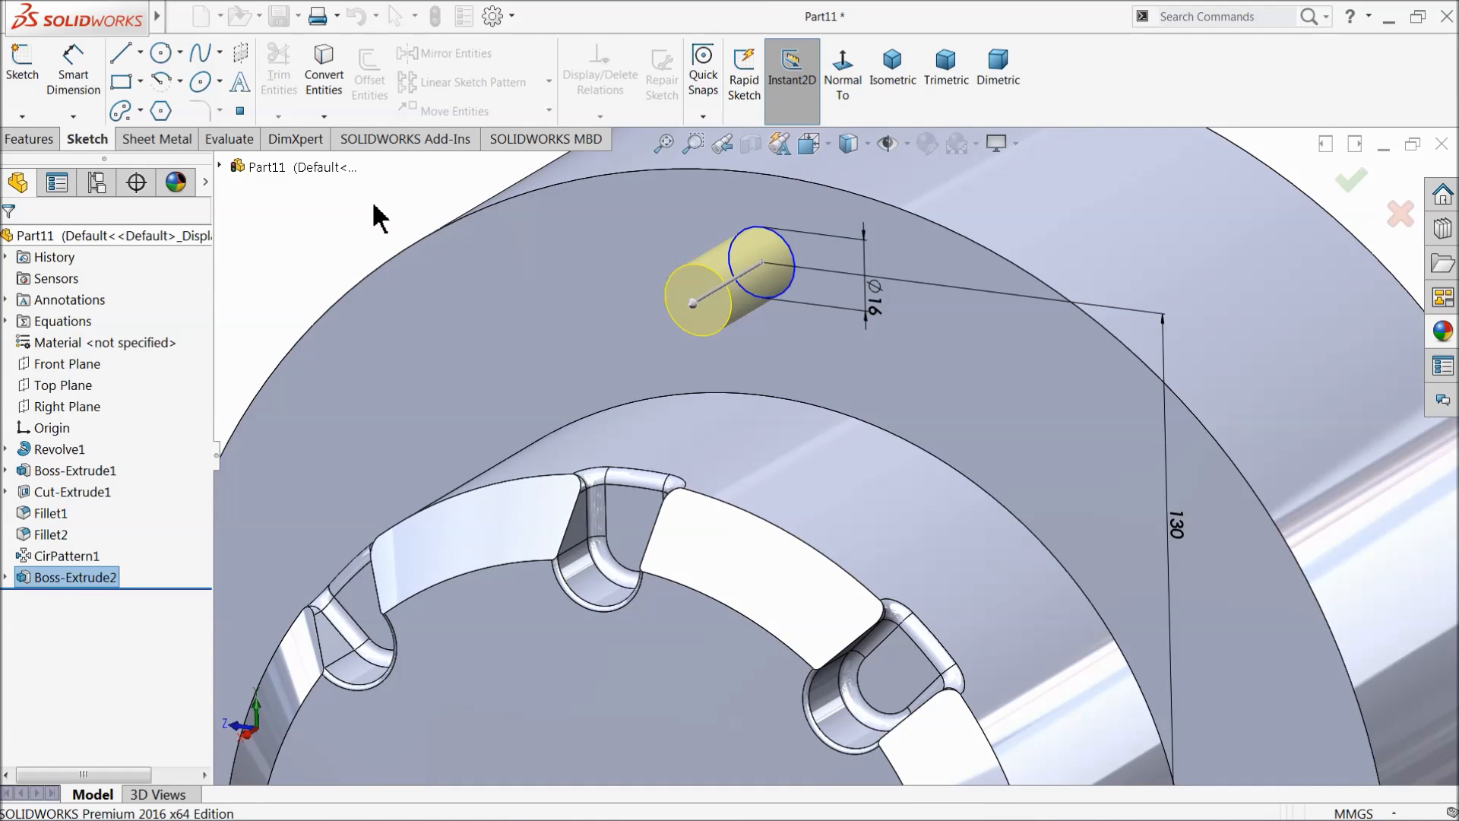
Step: Chamfer the pin's free end edge by 2 mm at 45 degrees
left_click(29, 139)
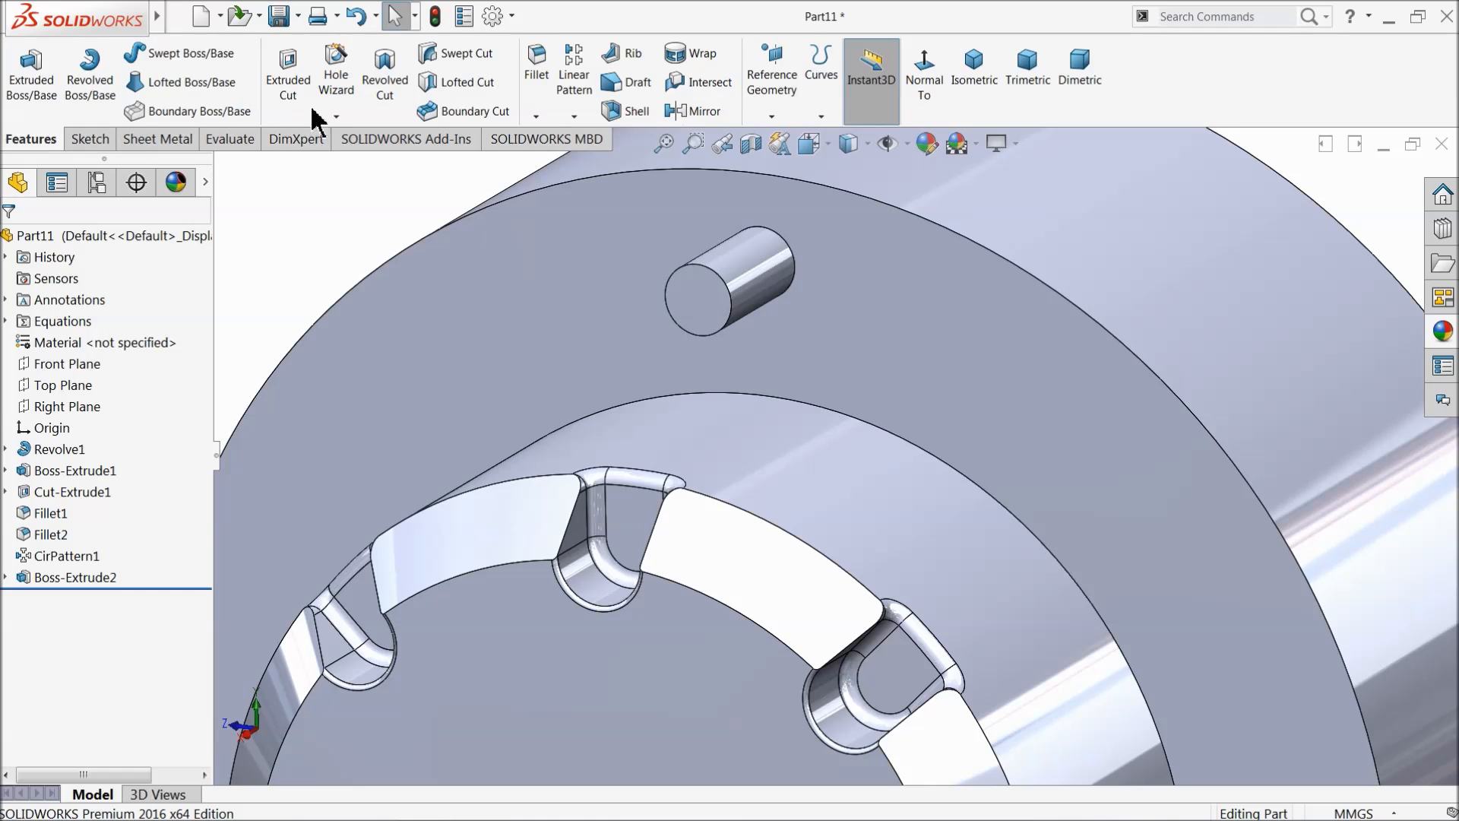
left_click(536, 116)
left_click(562, 158)
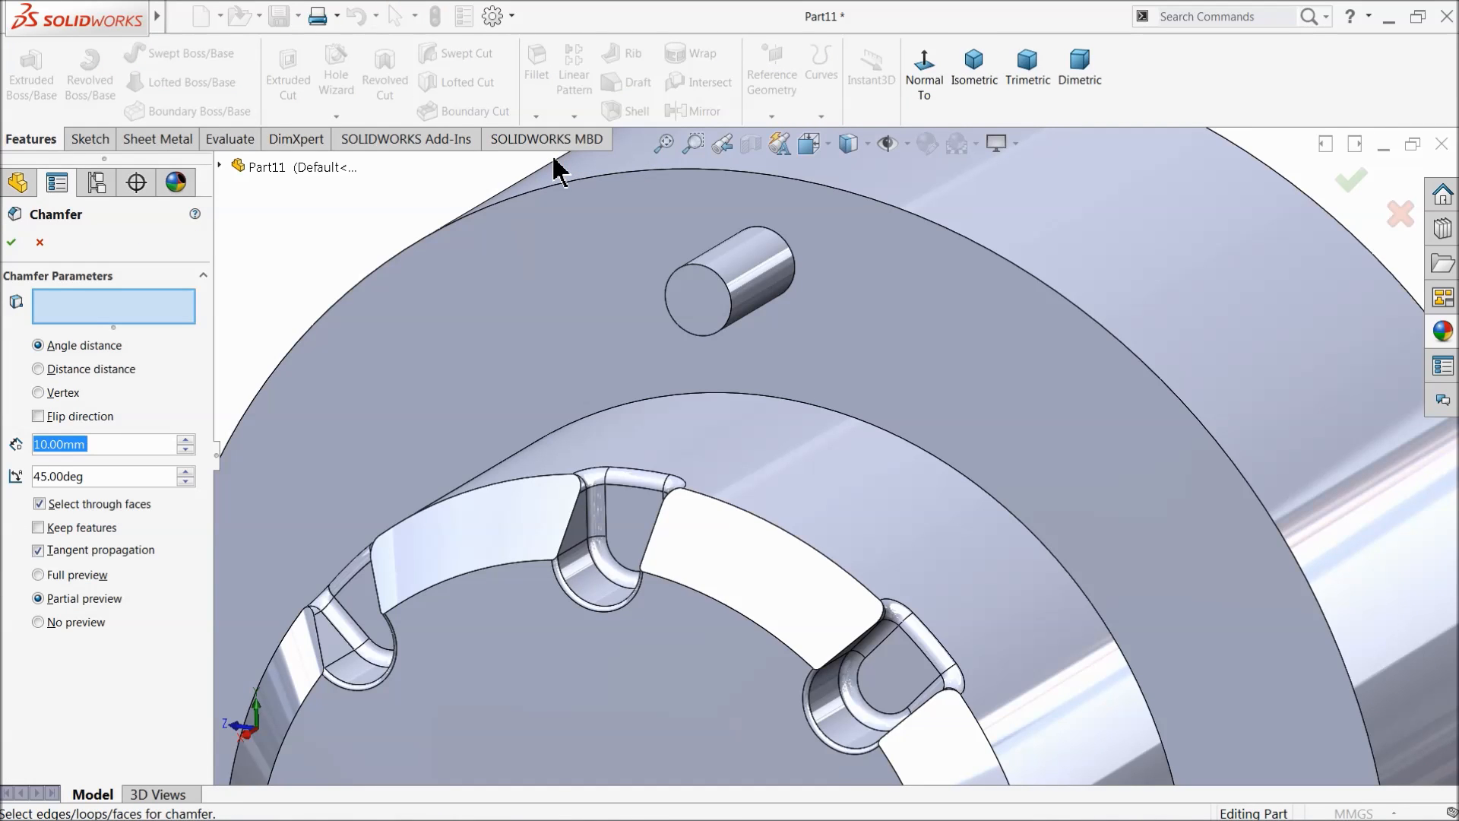
type("2")
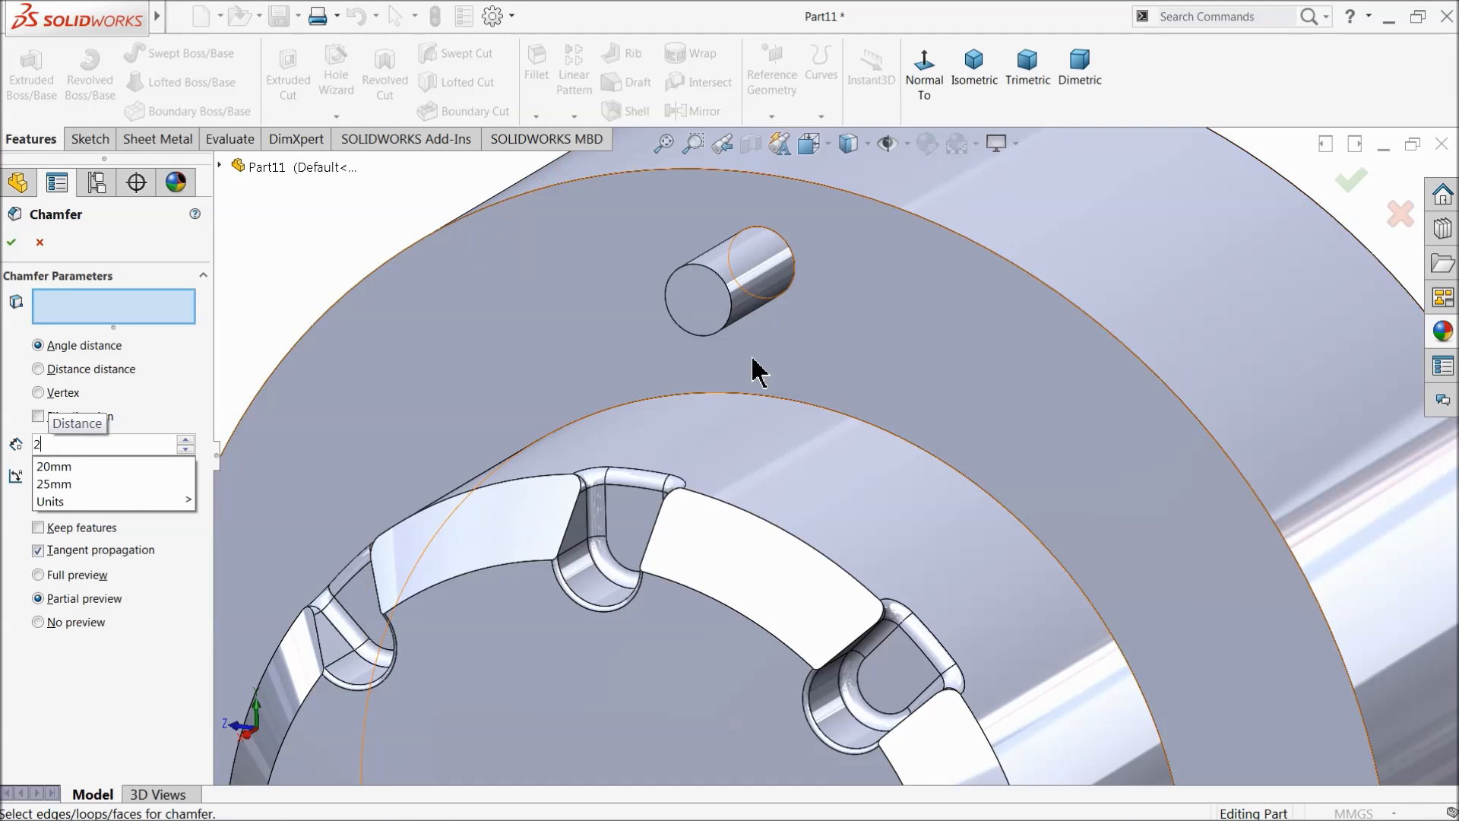
key("Return")
left_click(722, 326)
left_click(12, 243)
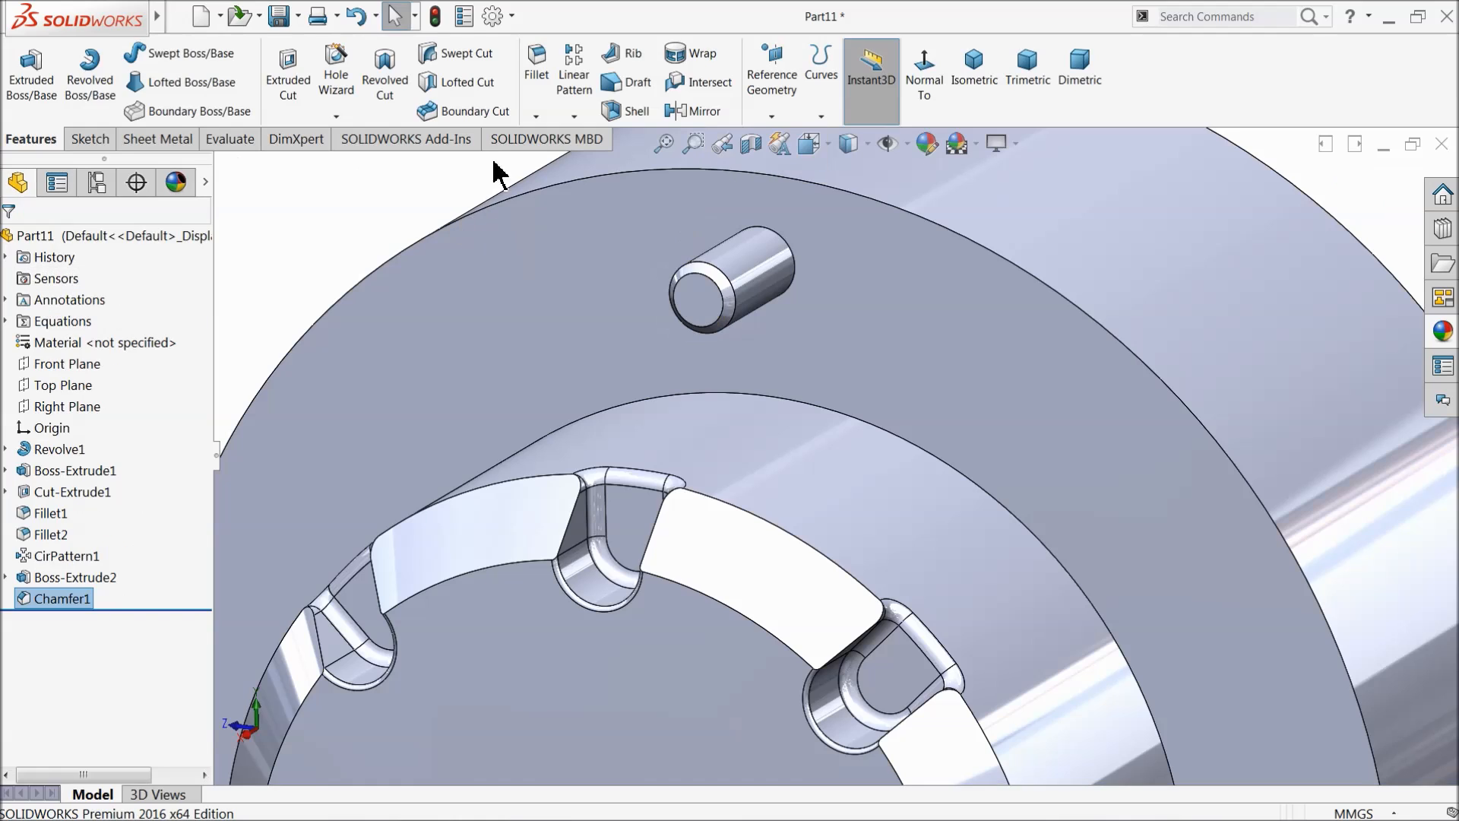
Step: Circular-pattern the pin boss and its chamfer about the hub's cylindrical face, with 10 equally spaced instances over 360 degrees
left_click(574, 116)
left_click(608, 151)
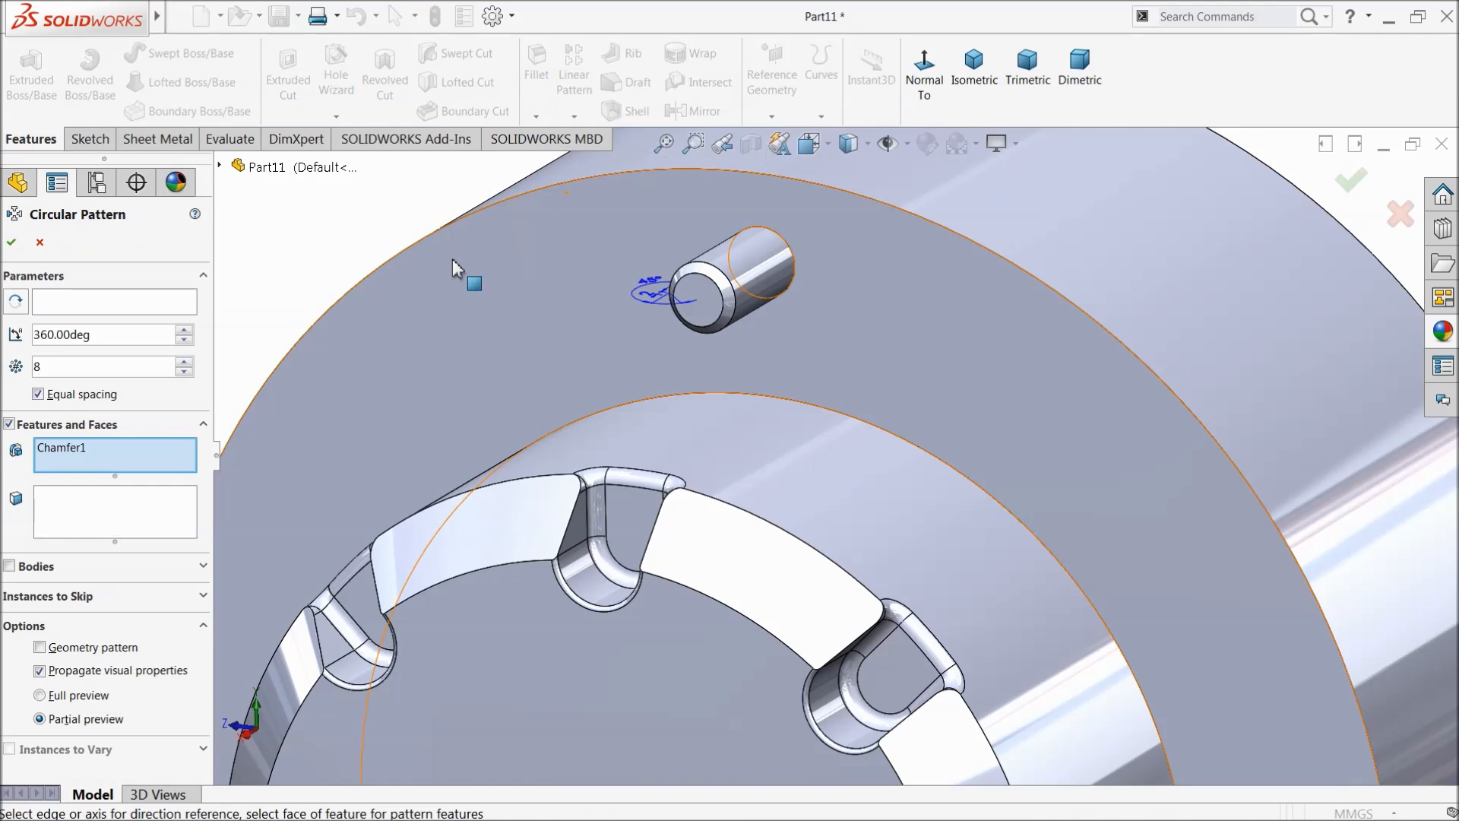
left_click(220, 165)
left_click(301, 508)
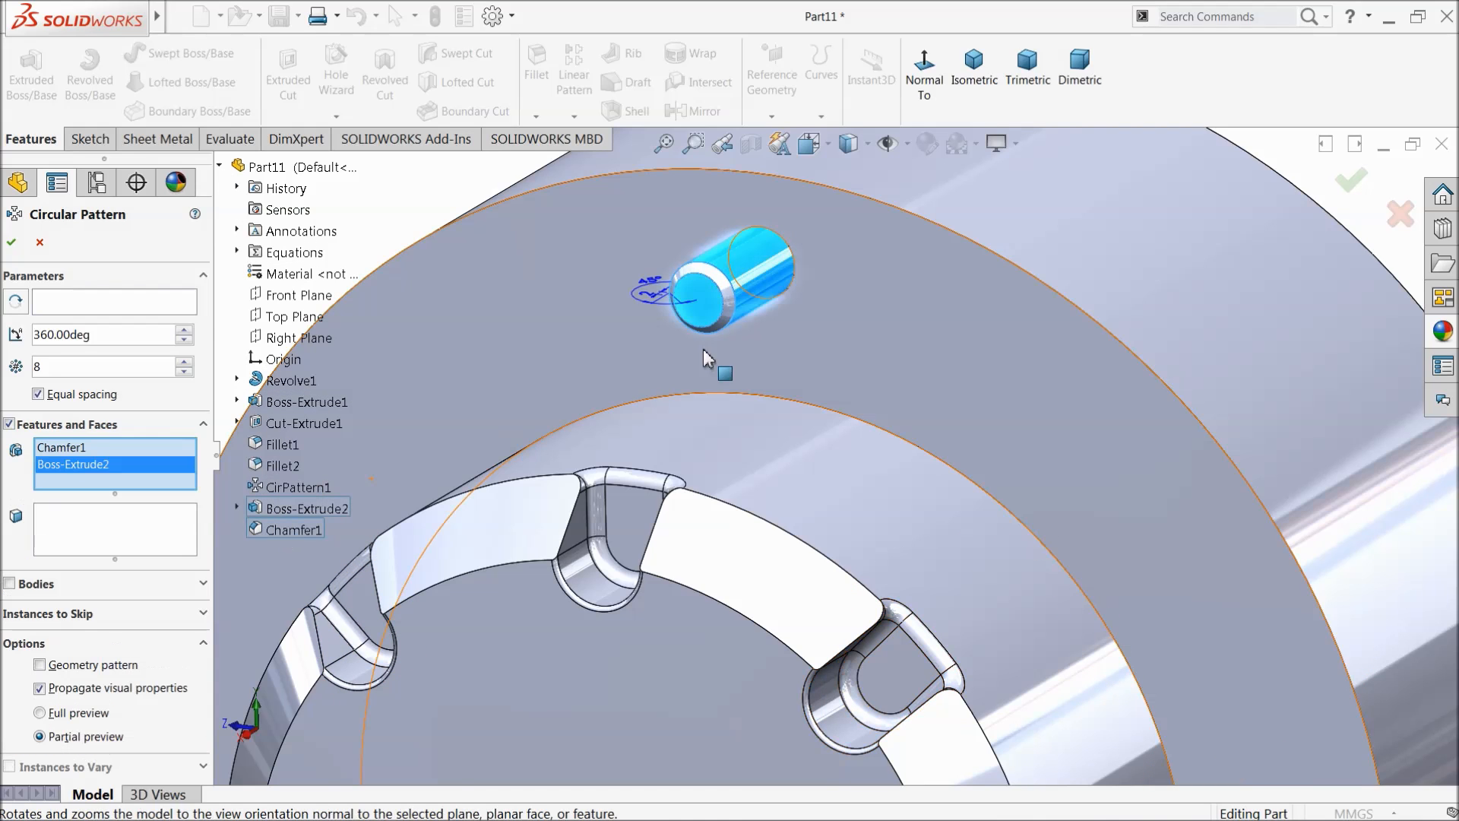
left_click(38, 301)
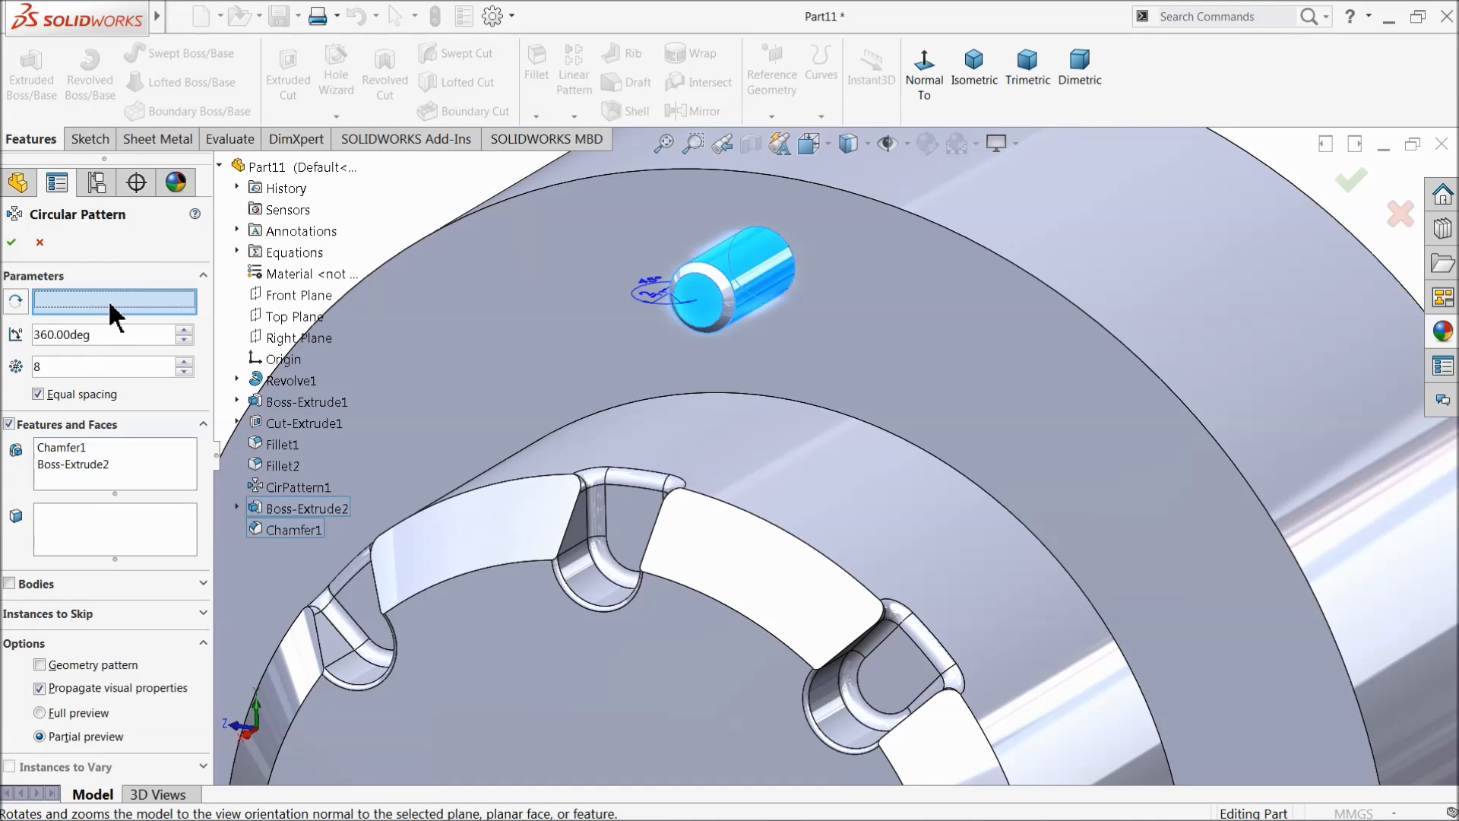
left_click(728, 423)
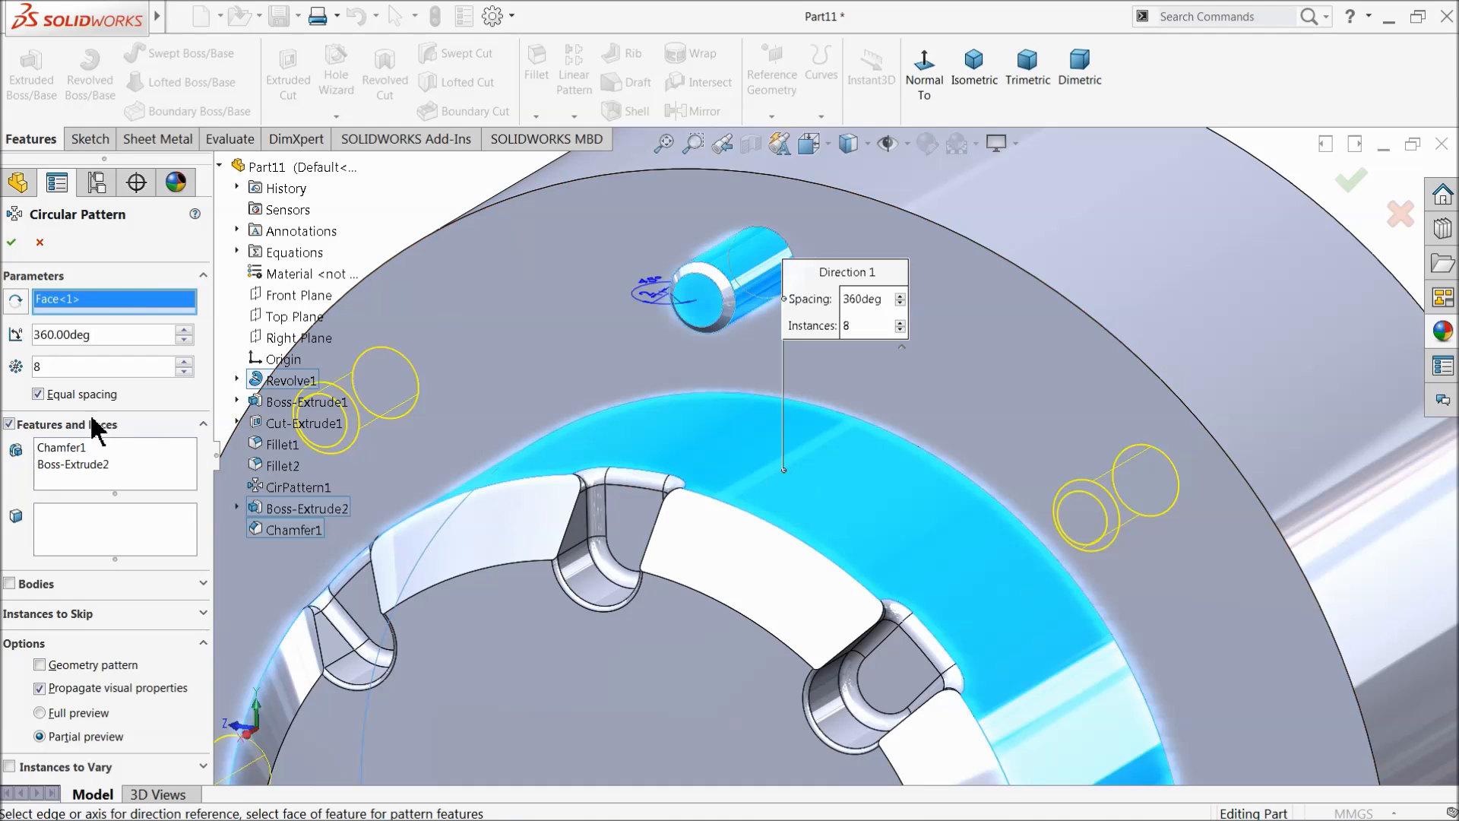
scroll(459, 426, "up", 9)
scroll(916, 570, "down", 4)
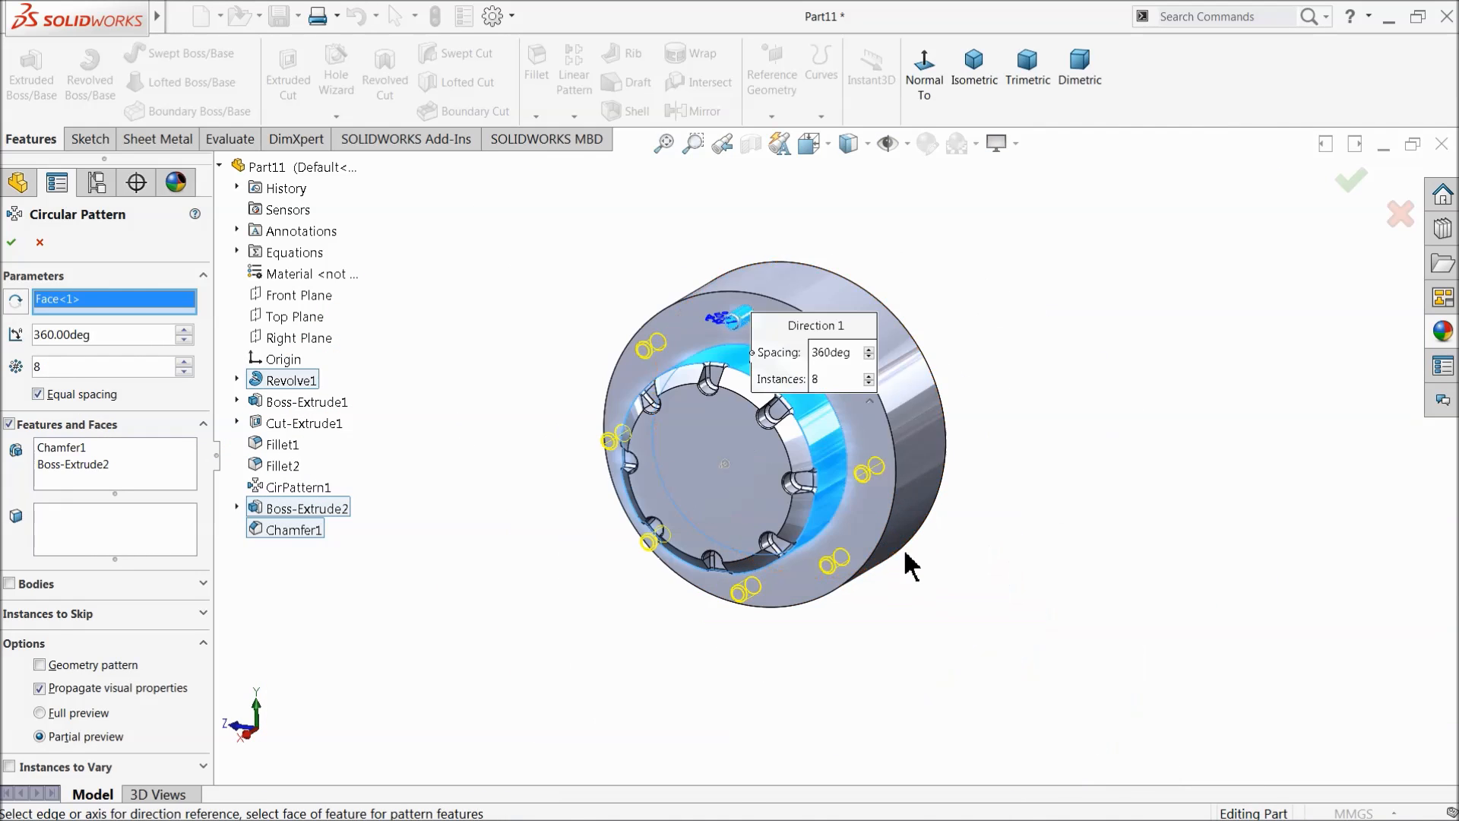
scroll(732, 407, "down", 2)
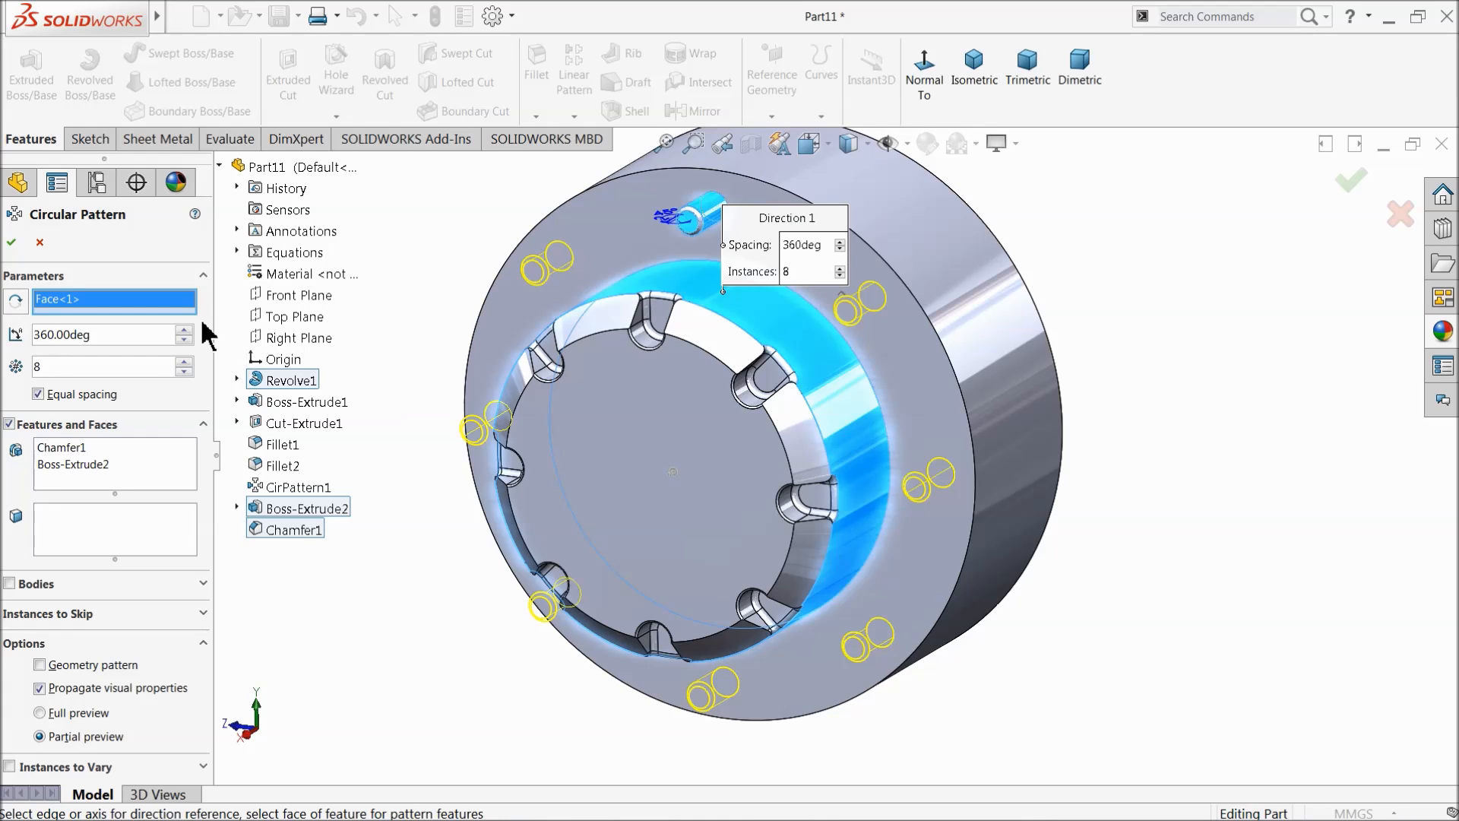
left_click(183, 361)
left_click(183, 362)
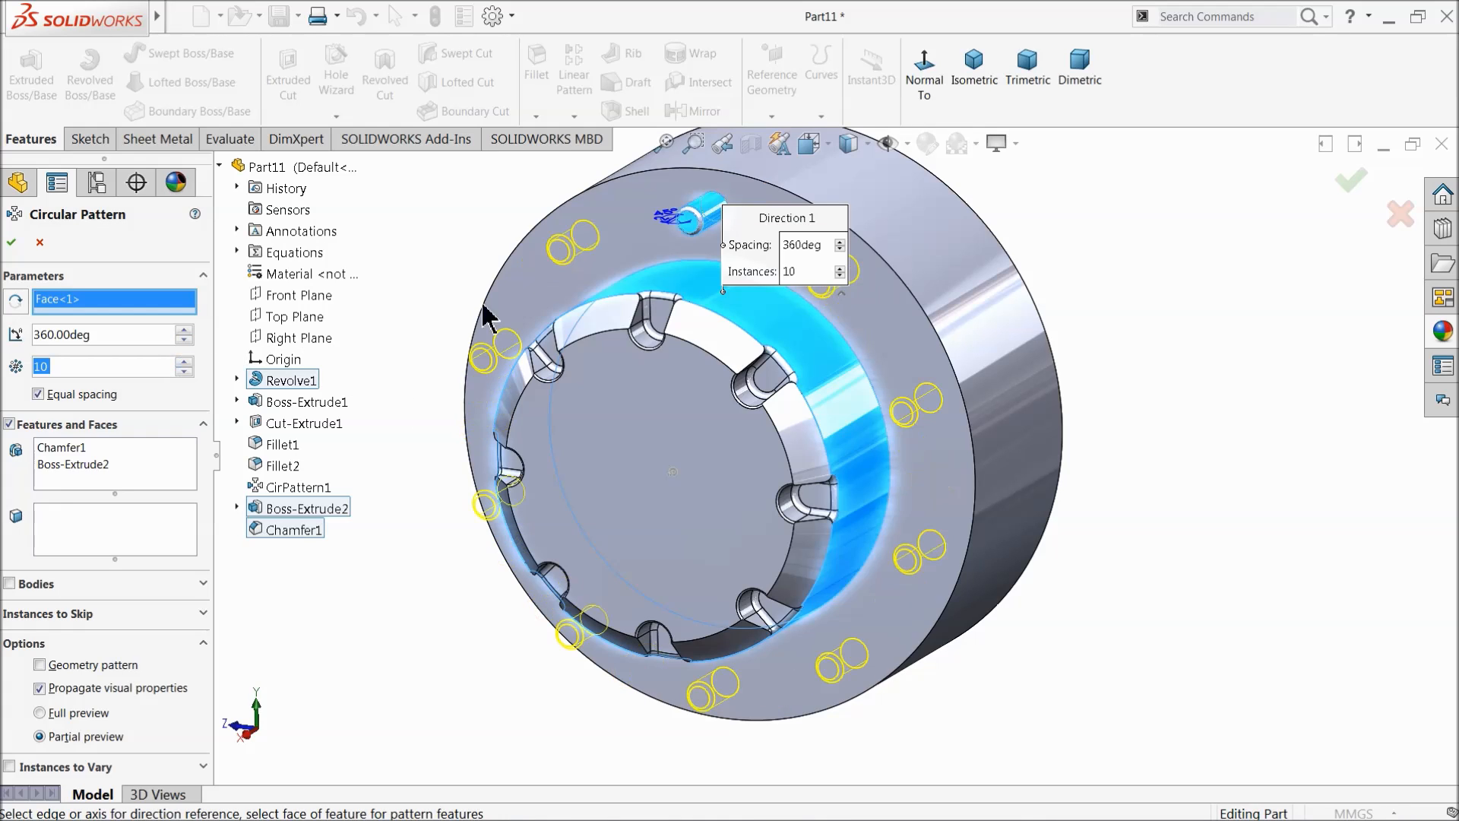
left_click(12, 244)
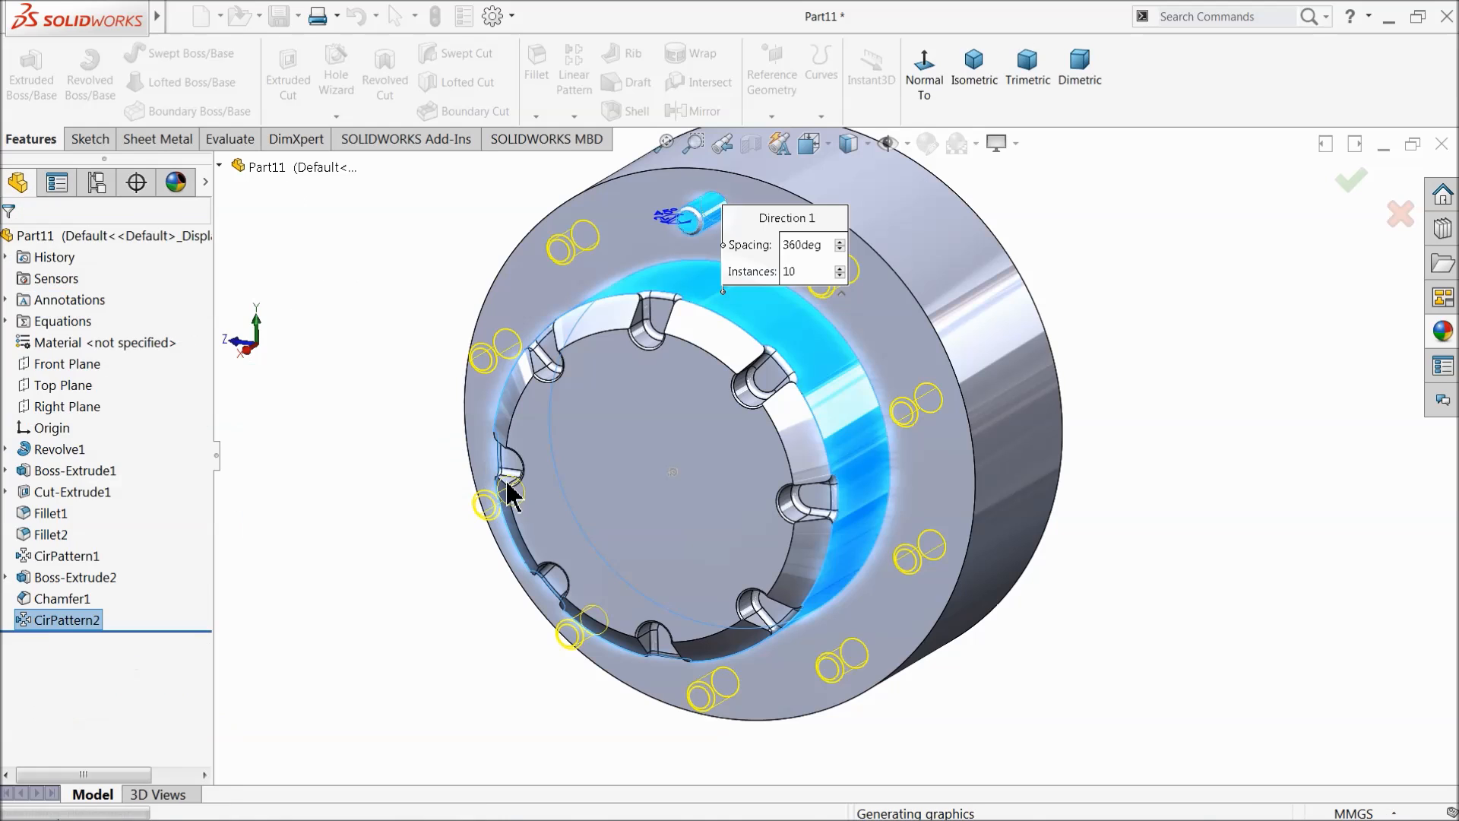
Step: Start a sketch on the round central face and draw a circle about 11.4 mm in diameter inside the slot directly above the origin
middle_click_drag(447, 507, 467, 517)
left_click(688, 487)
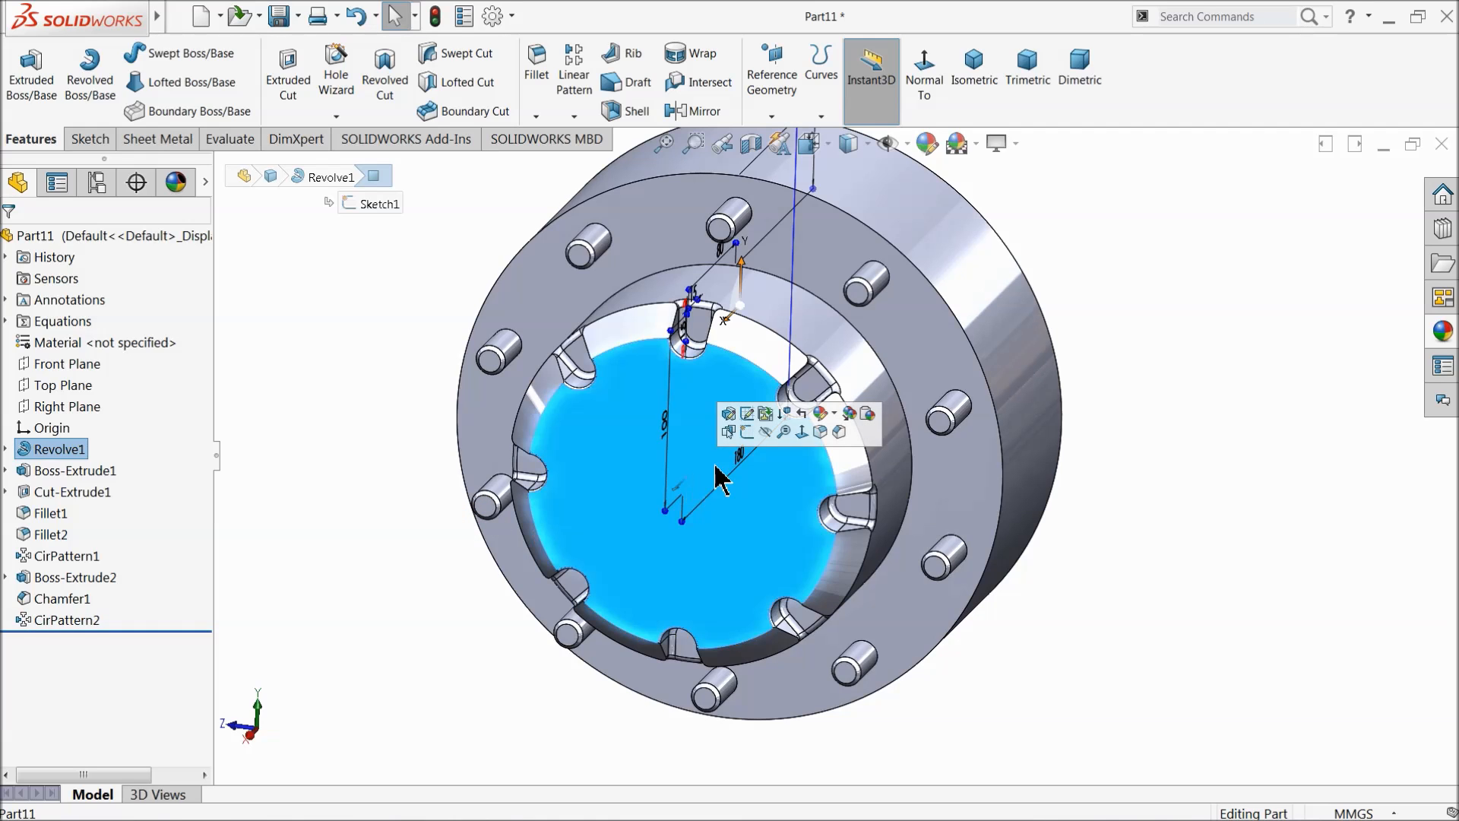
left_click(749, 439)
left_click(844, 83)
scroll(807, 403, "down", 5)
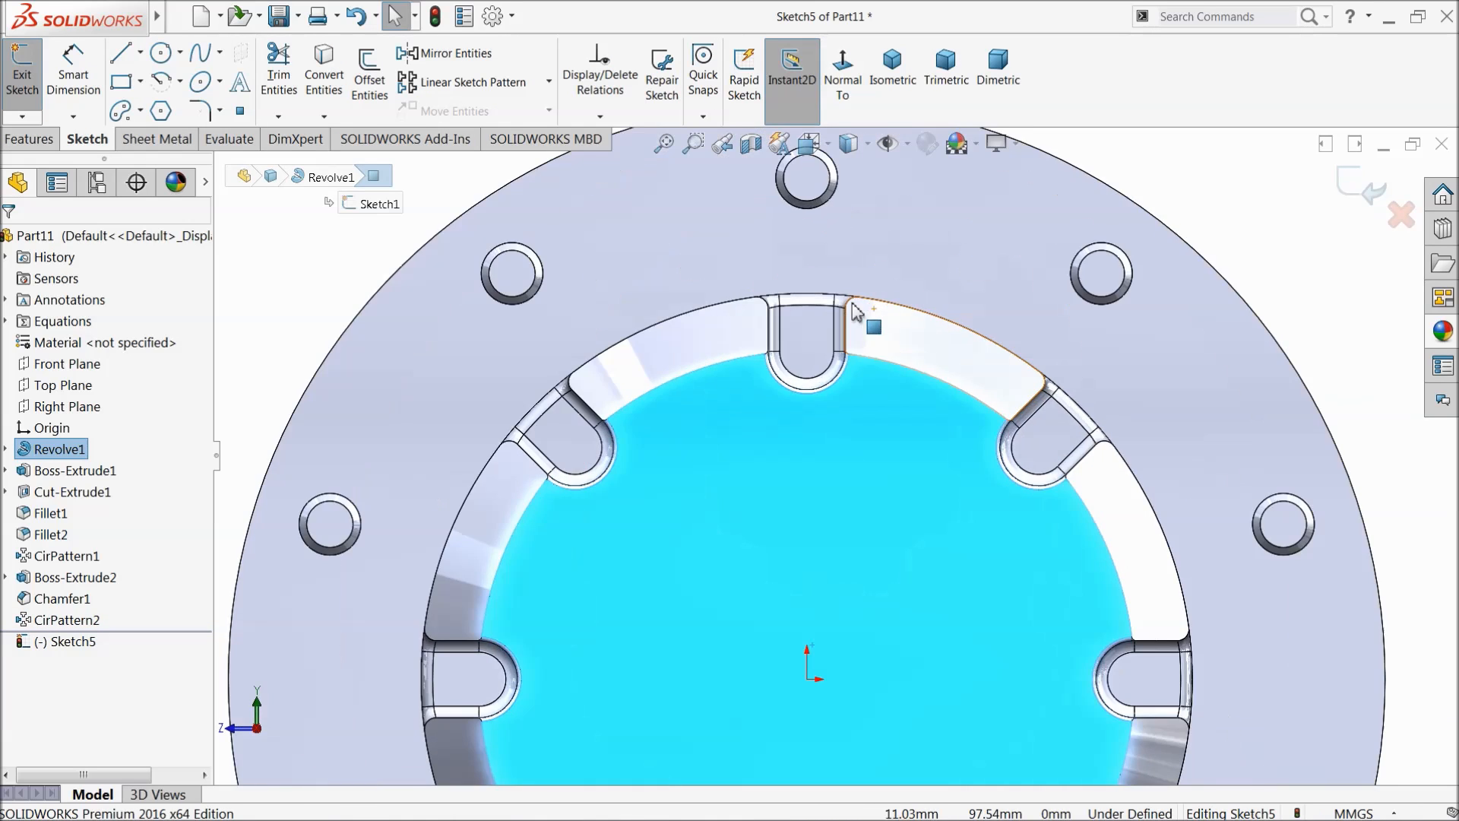
left_click(161, 52)
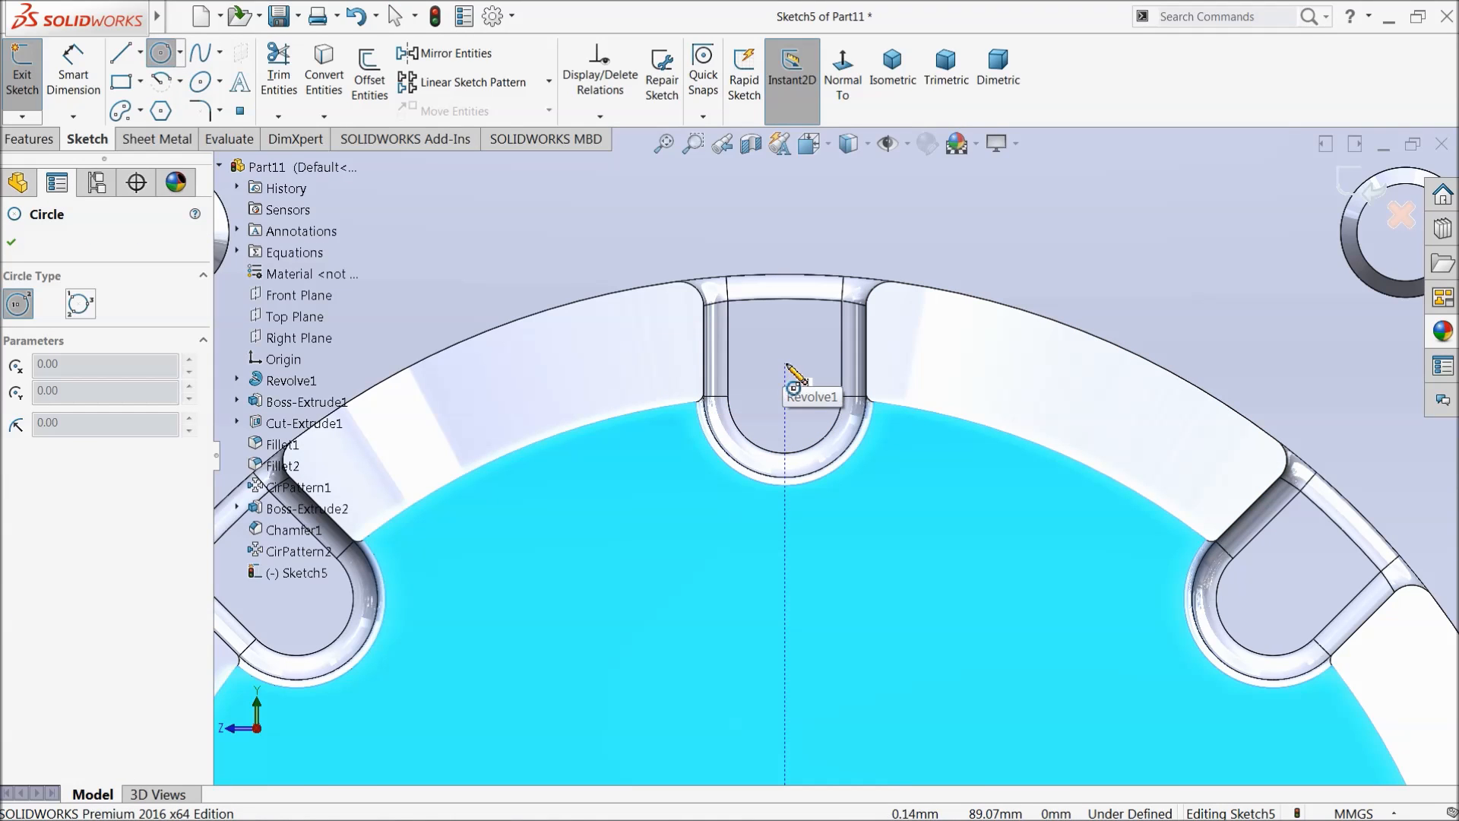
left_click_drag(785, 363, 793, 319)
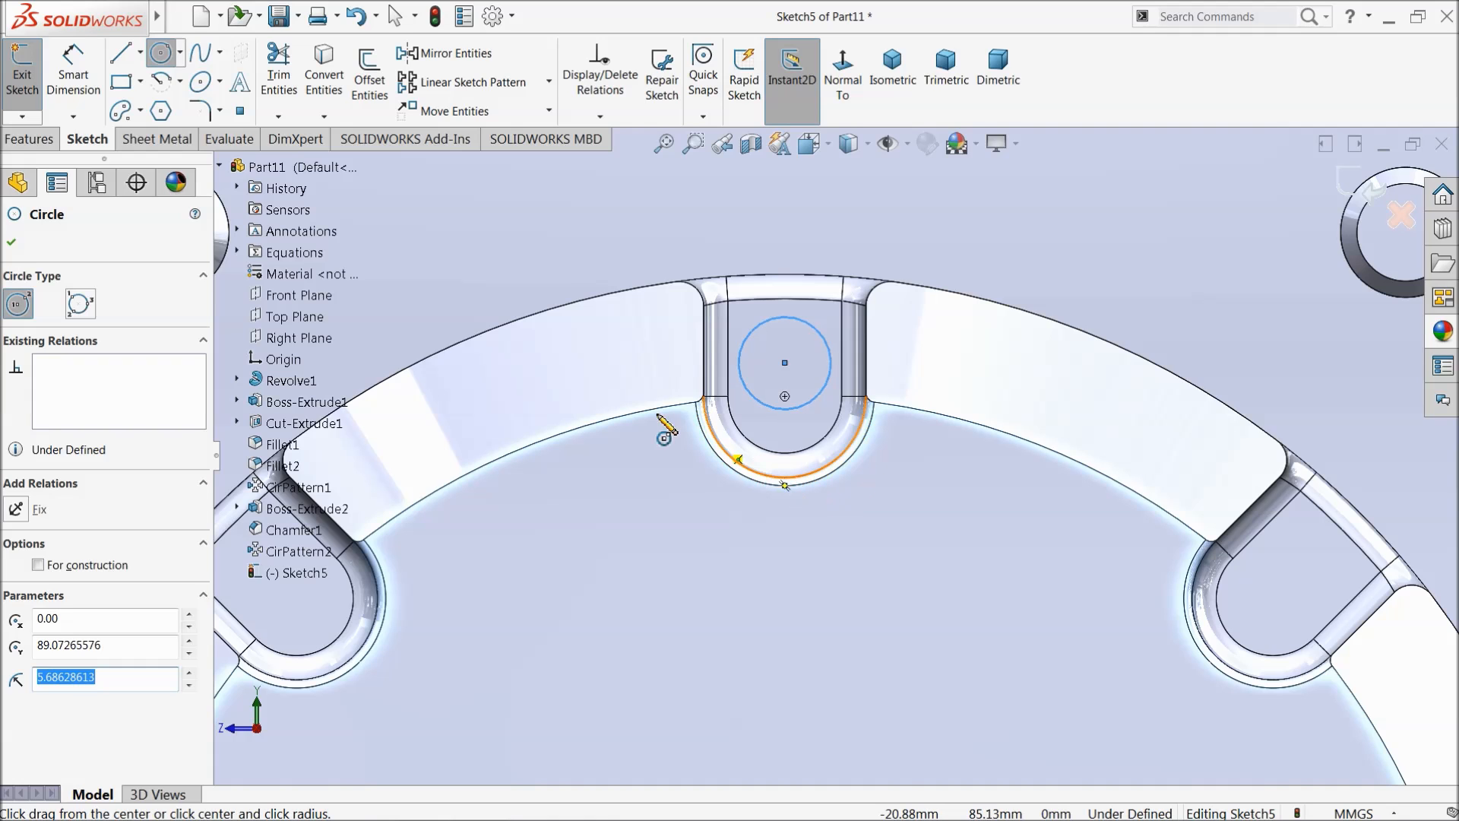
Step: Dimension the circle's centre 90 mm vertically from the origin
left_click(74, 72)
key("f")
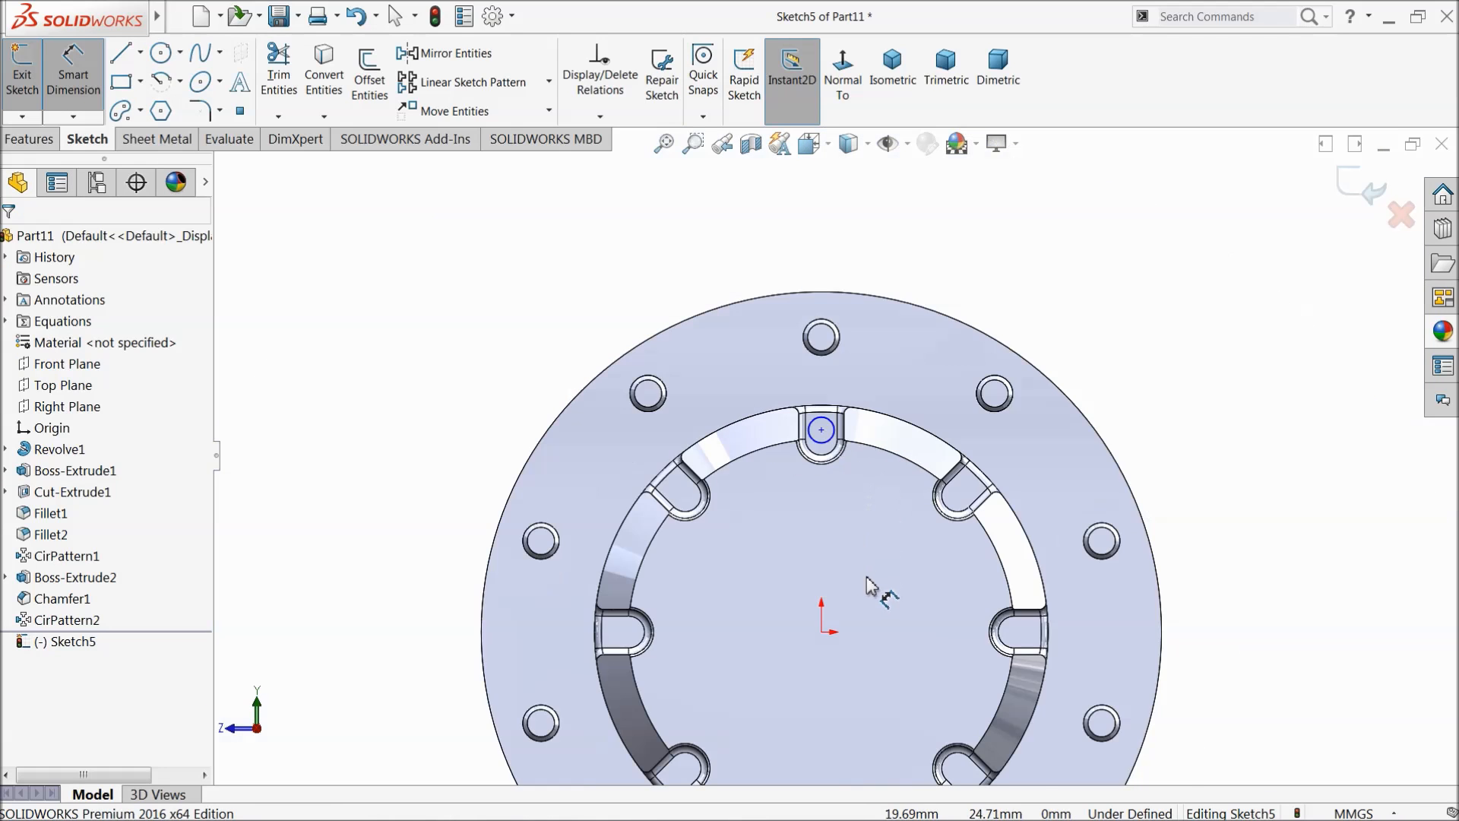
scroll(867, 585, "down", 3)
left_click(799, 642)
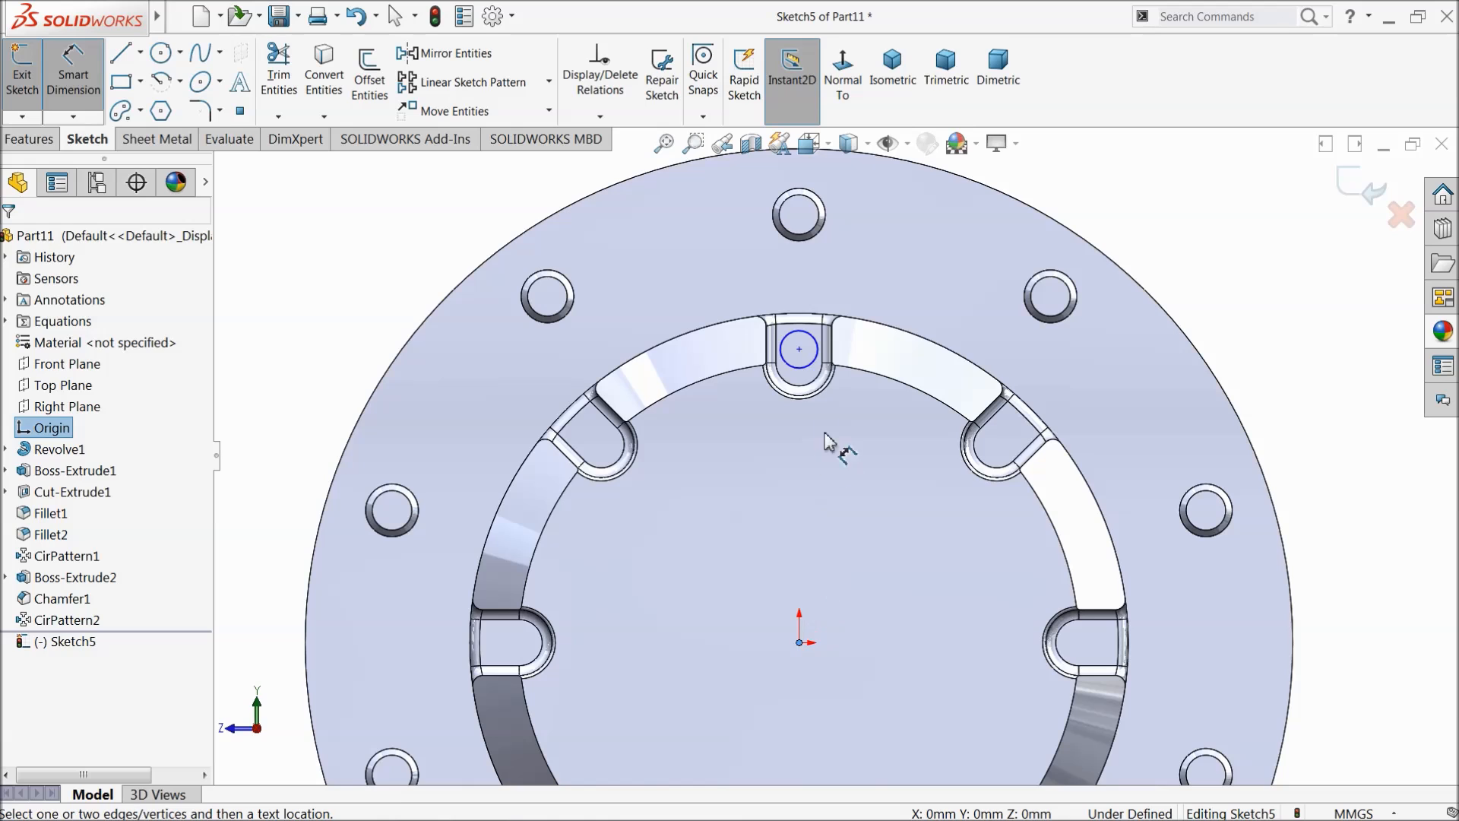
left_click(799, 349)
left_click(877, 465)
type("90")
key("Return")
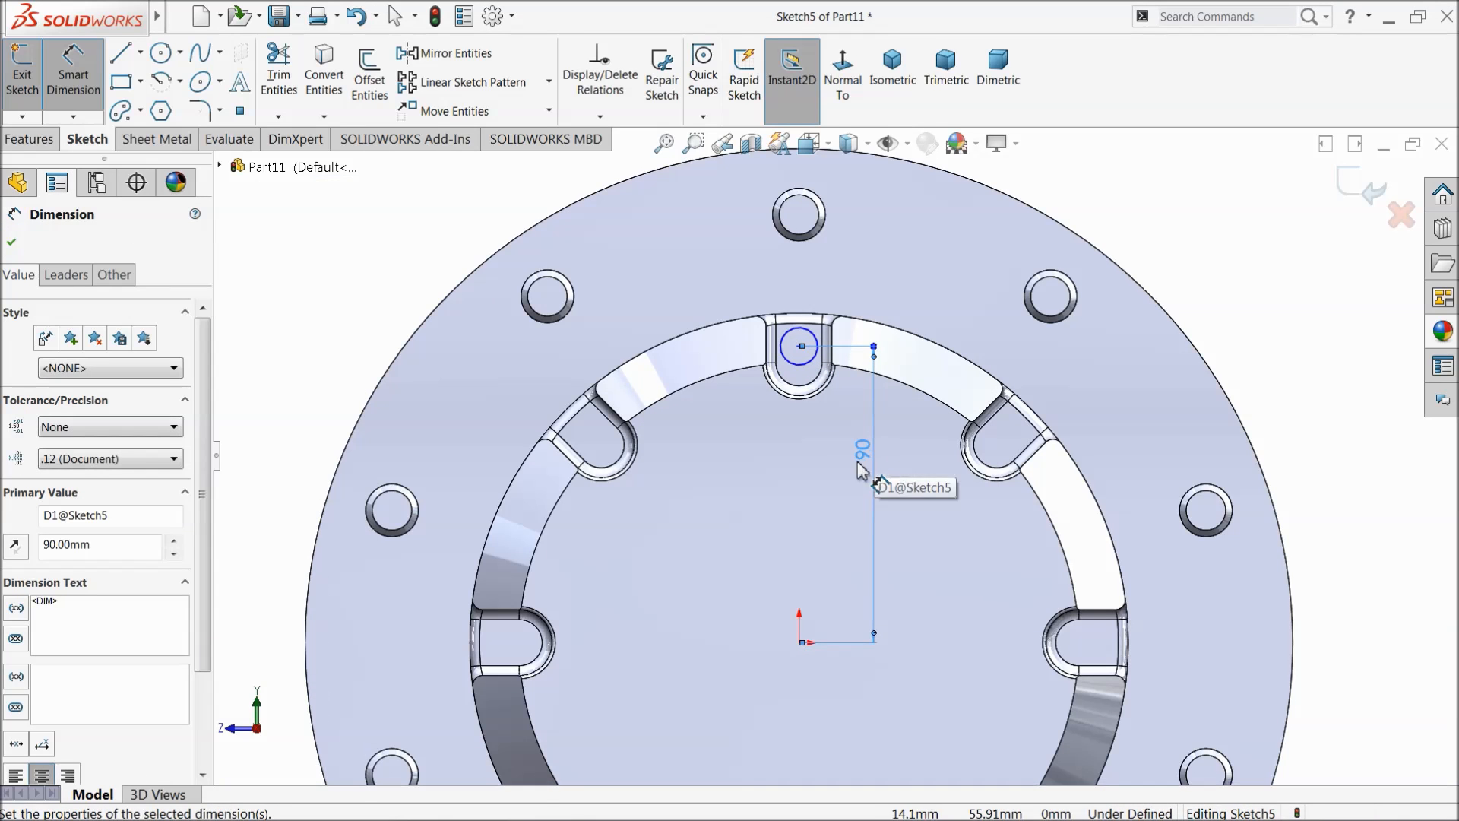
Step: Add a vertical relation between the origin and the circle's centre
left_click(76, 83)
scroll(753, 403, "down", 3)
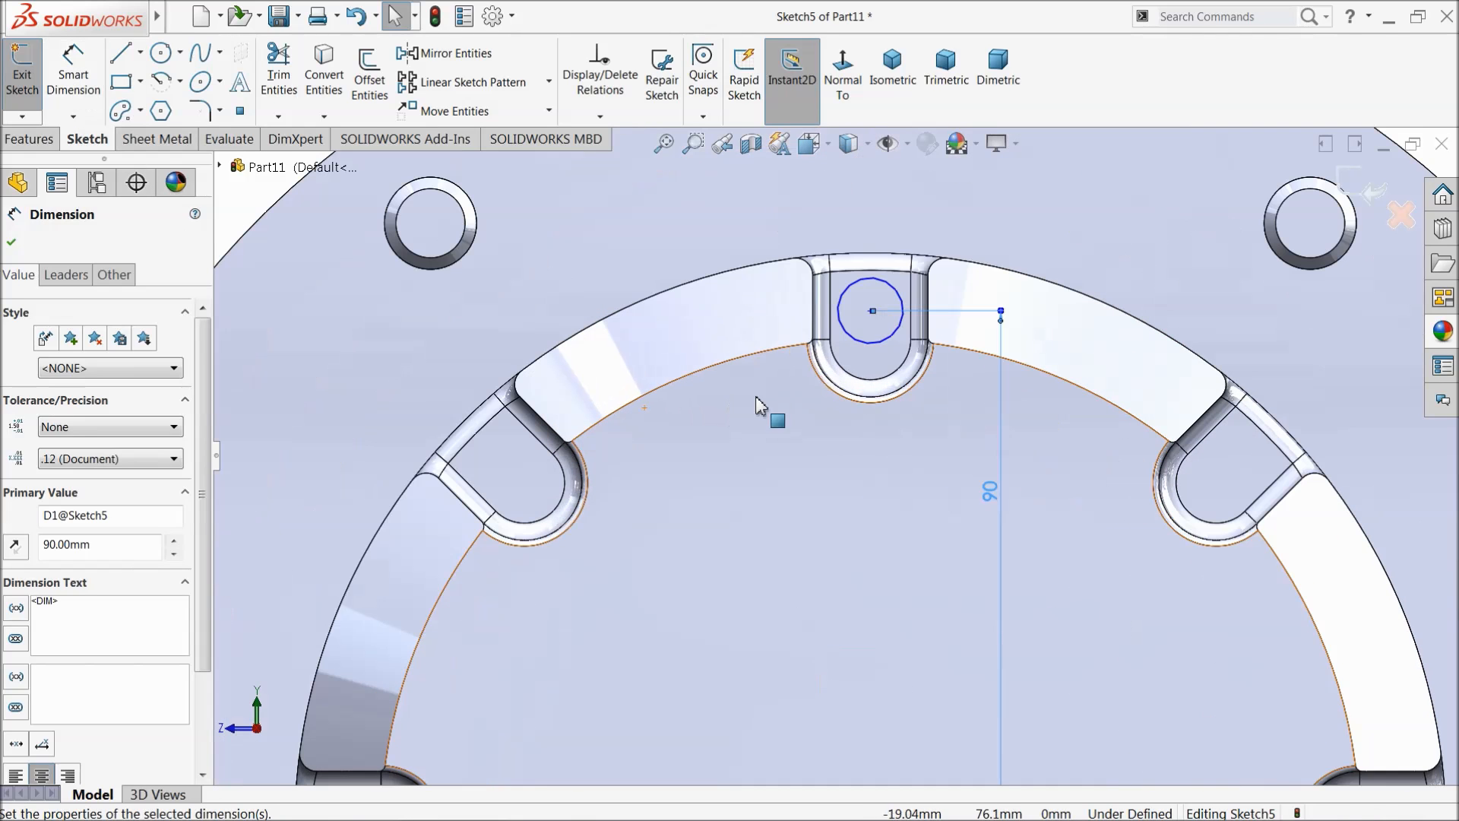
left_click(648, 231)
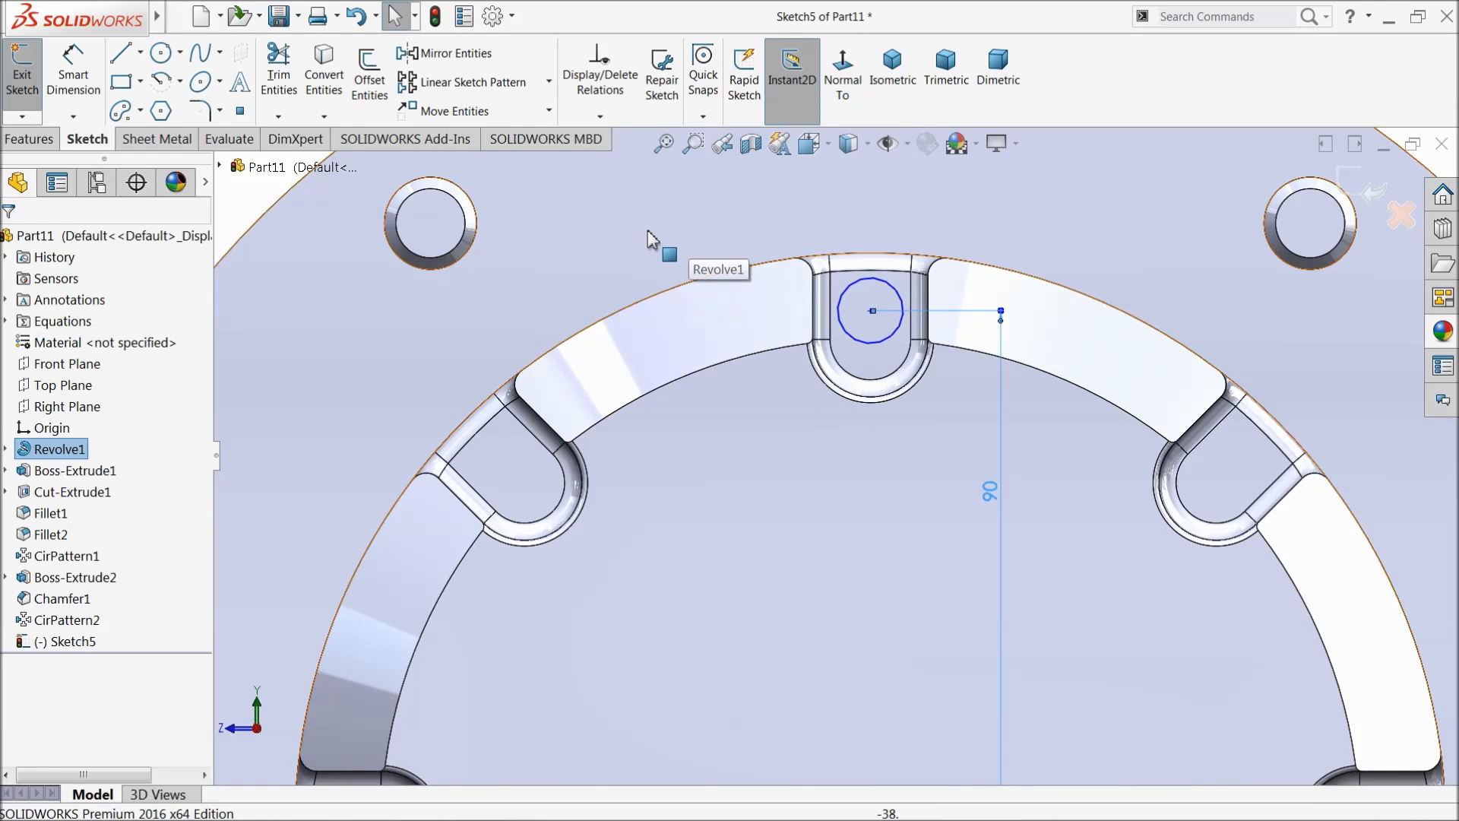
scroll(648, 231, "up", 4)
scroll(868, 559, "down", 2)
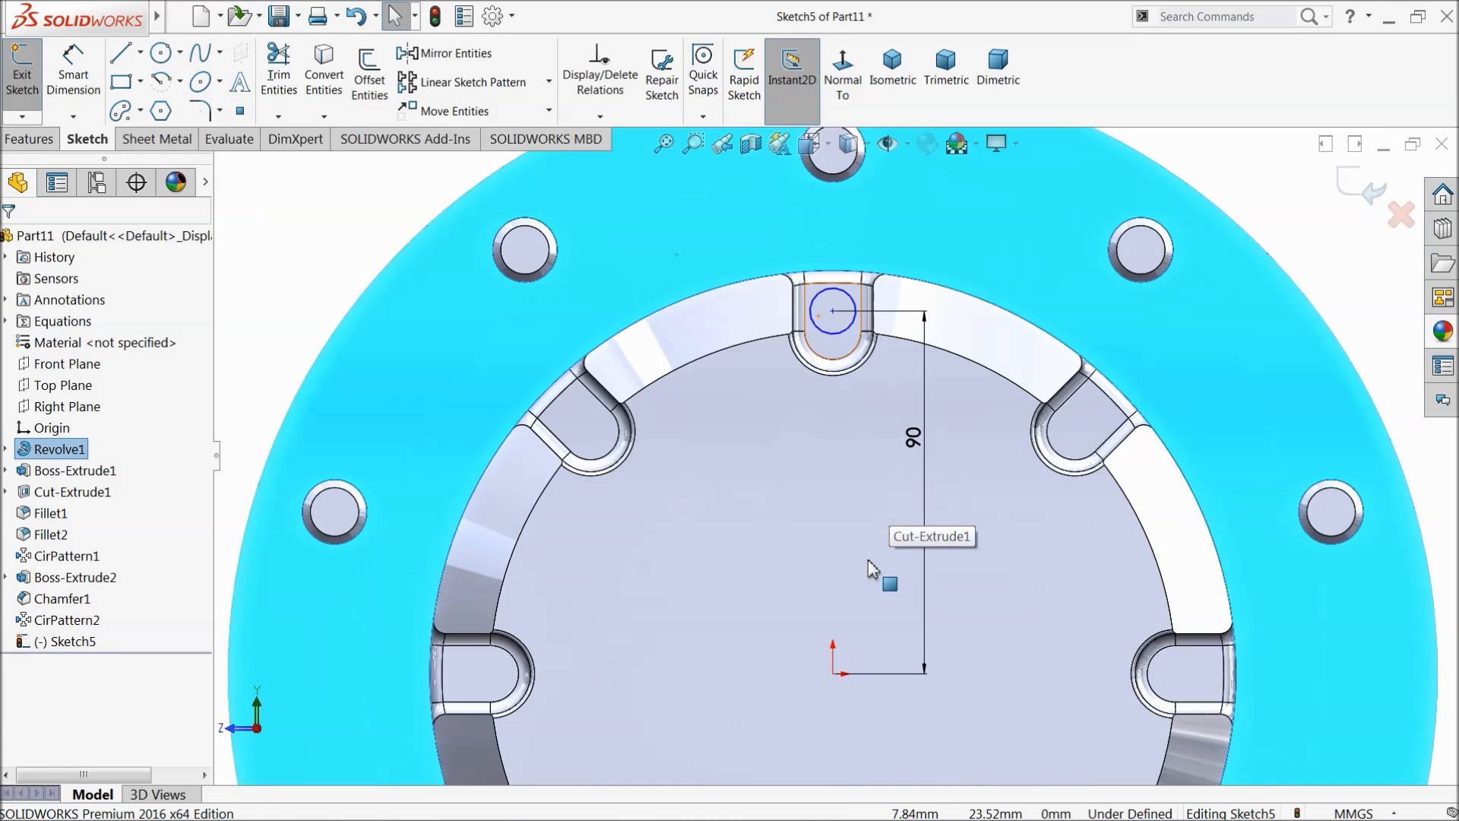
left_click(834, 675)
left_click(833, 312, "ctrl")
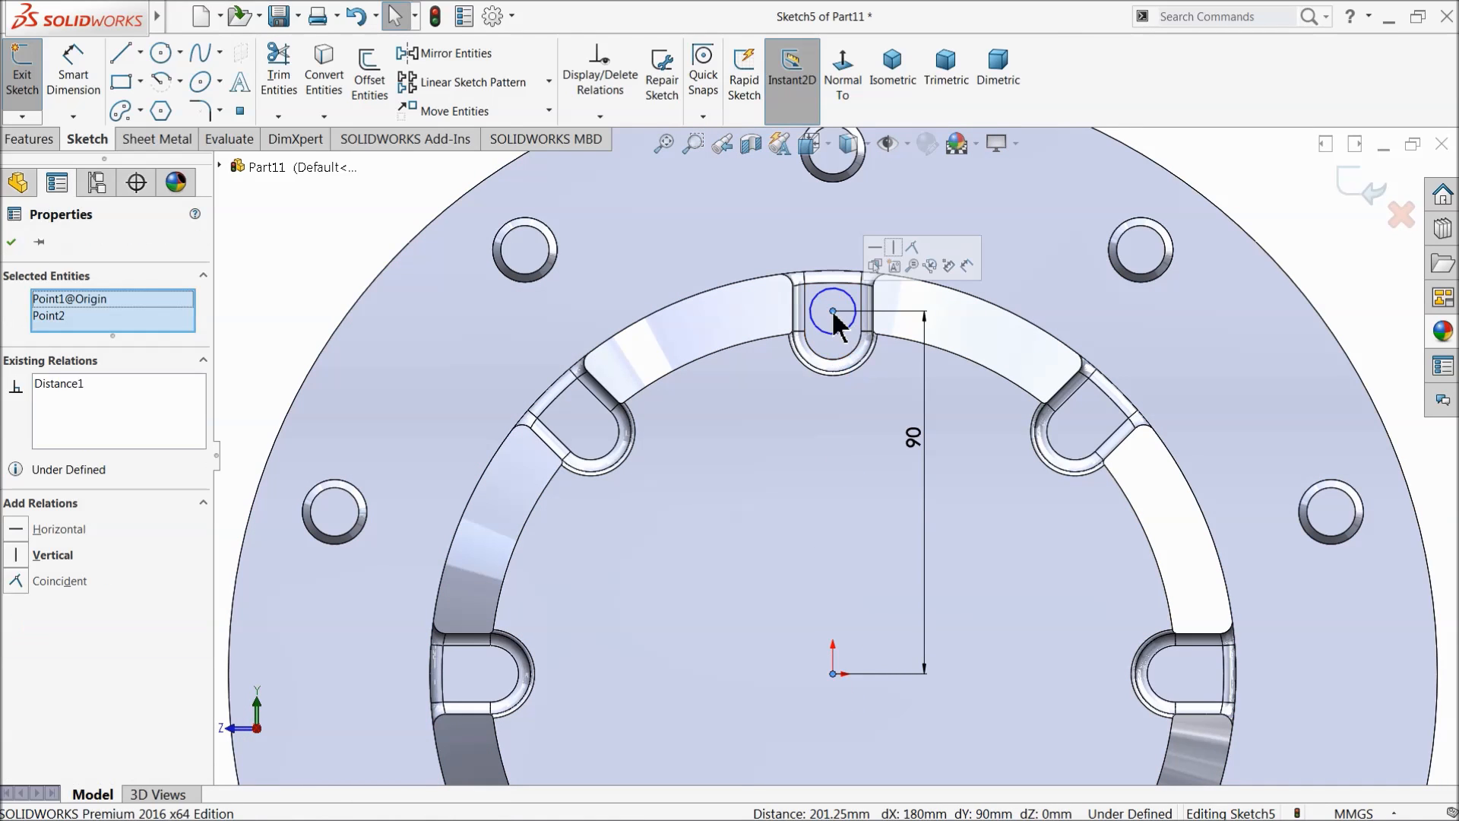
left_click(894, 247)
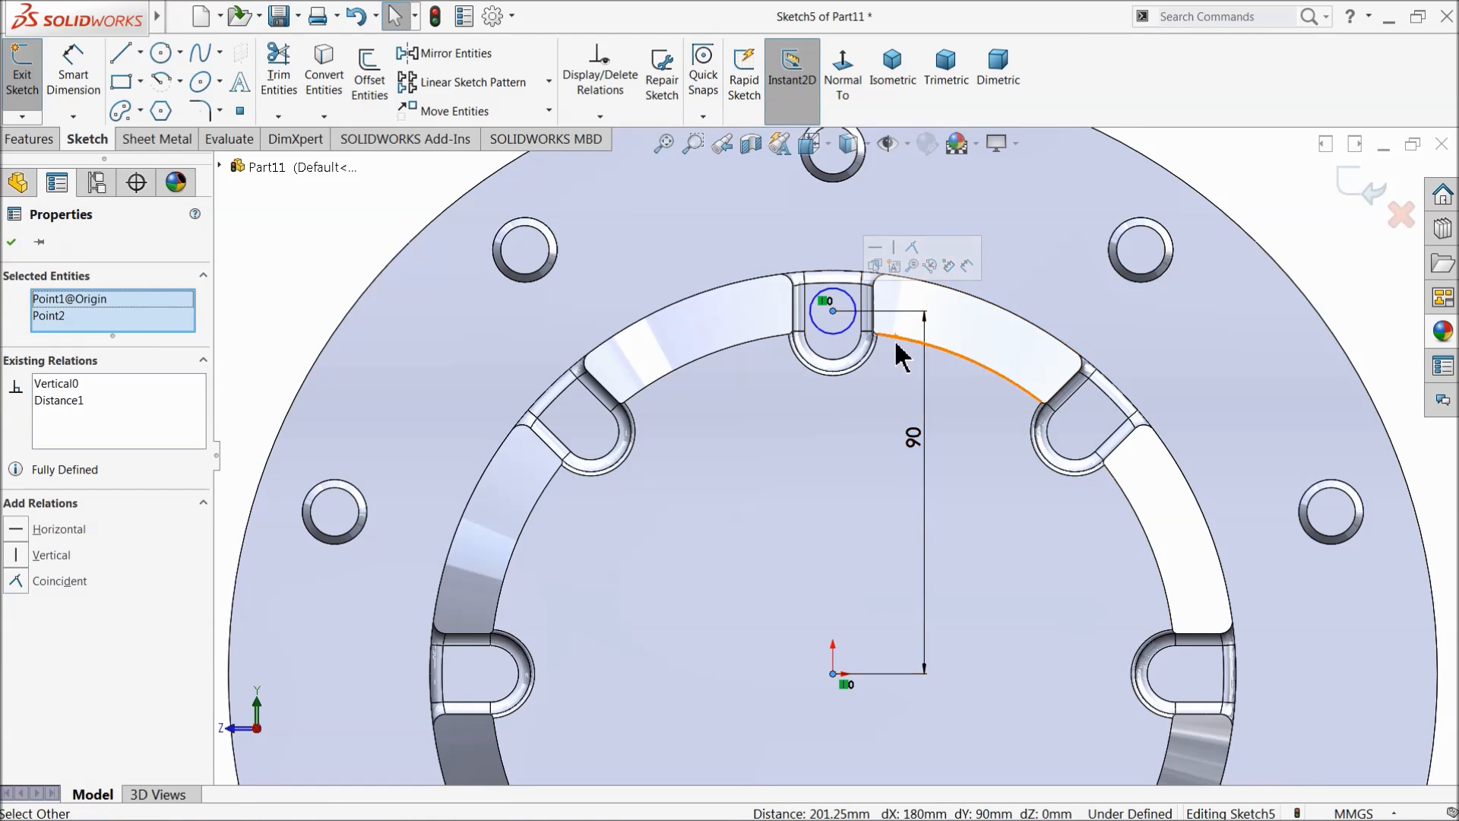
Step: Set the diameter of the circle in the slot to 12 mm
left_click(76, 74)
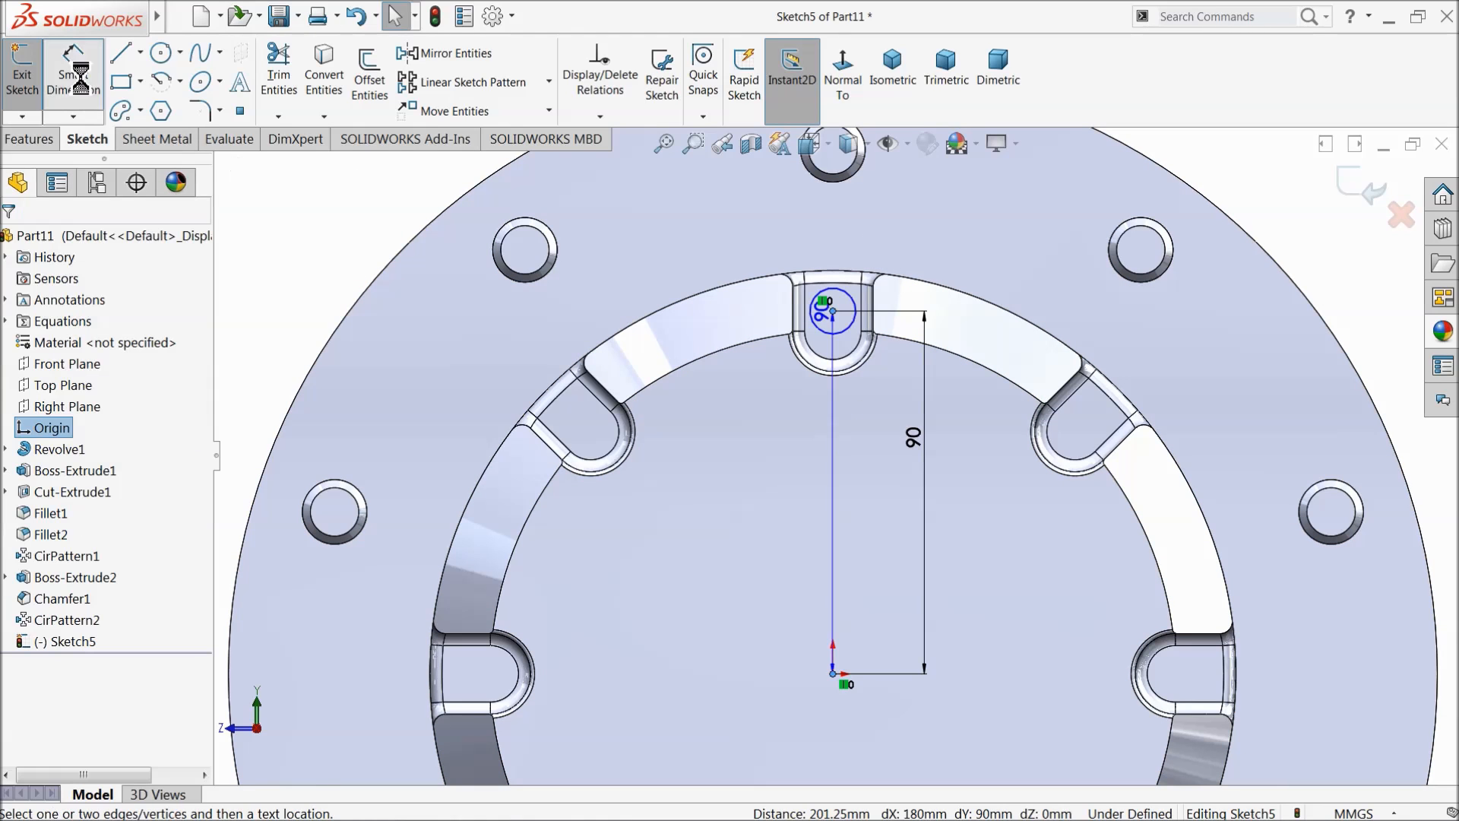
key("Escape")
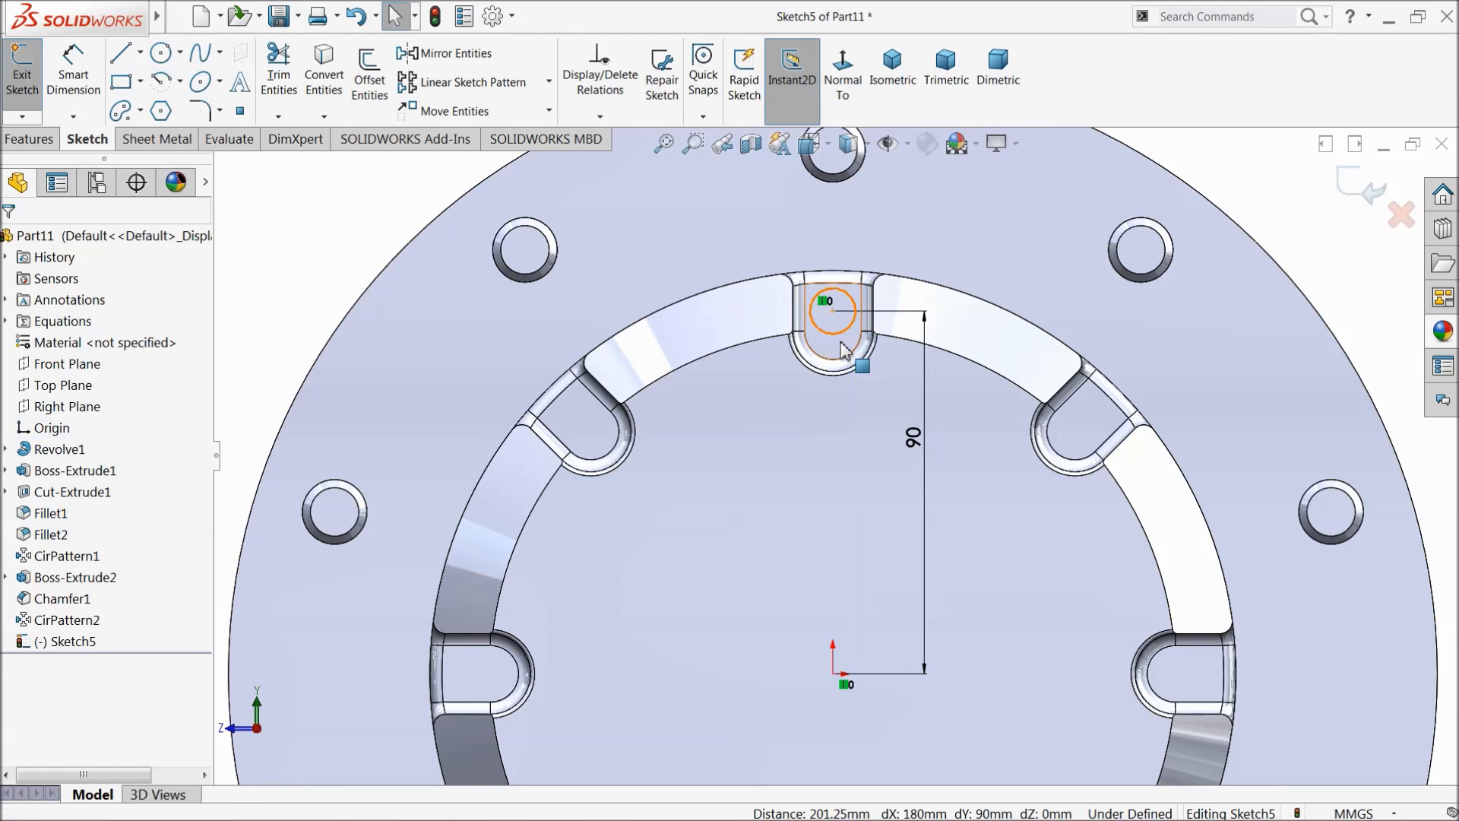
left_click(73, 89)
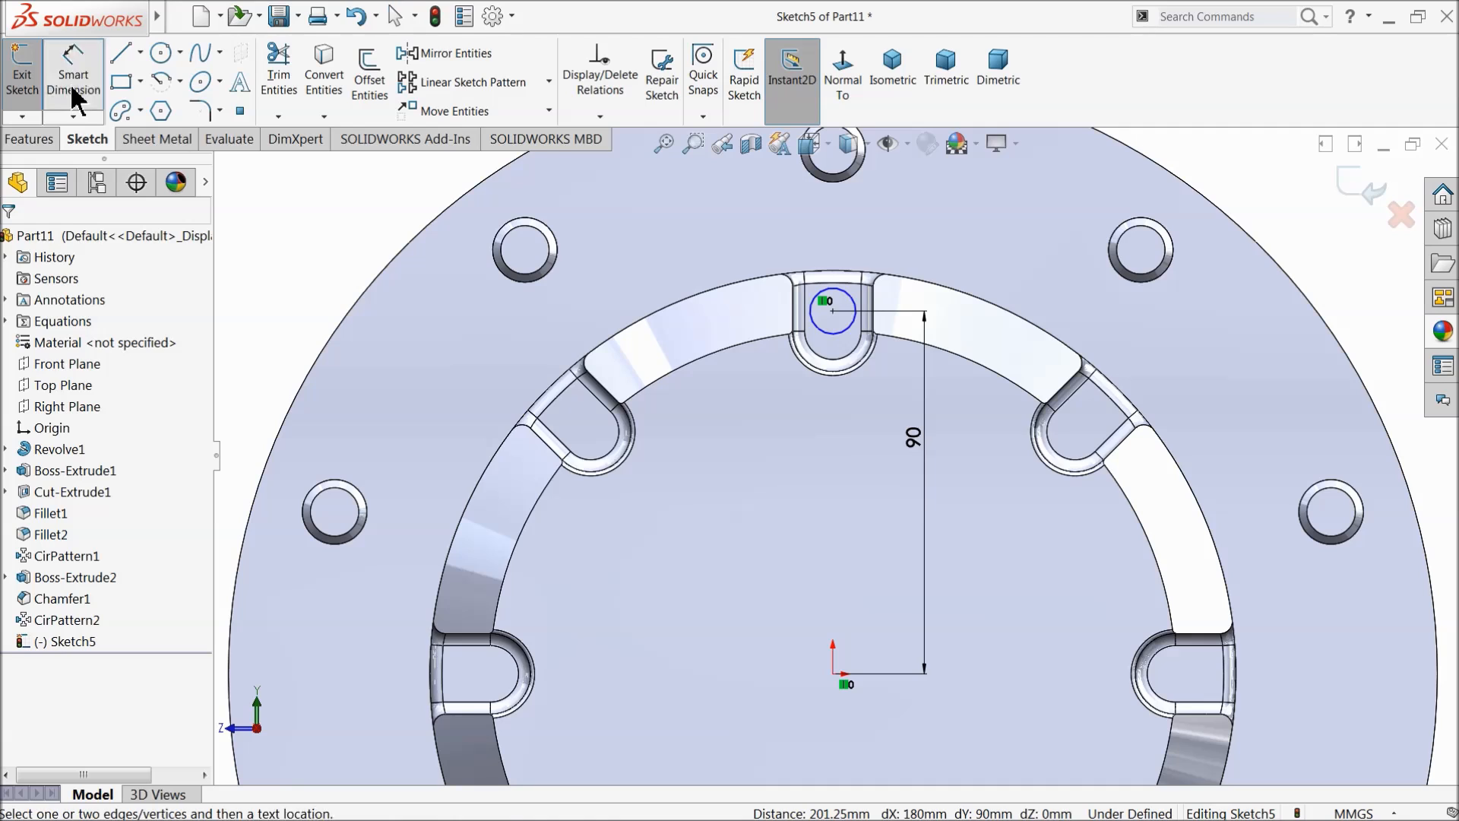
left_click(836, 336)
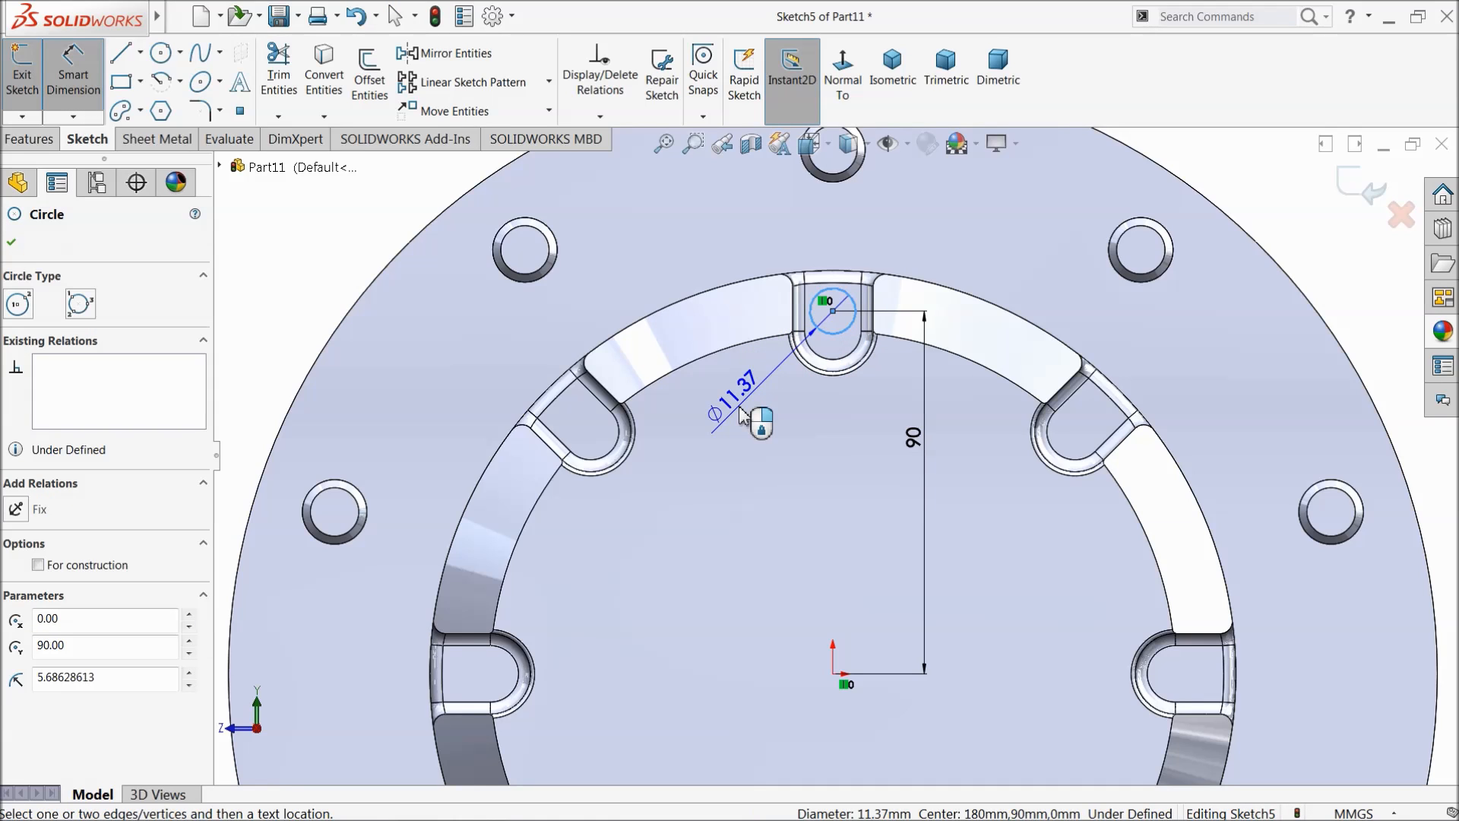
left_click(741, 414)
type("12")
key("Return")
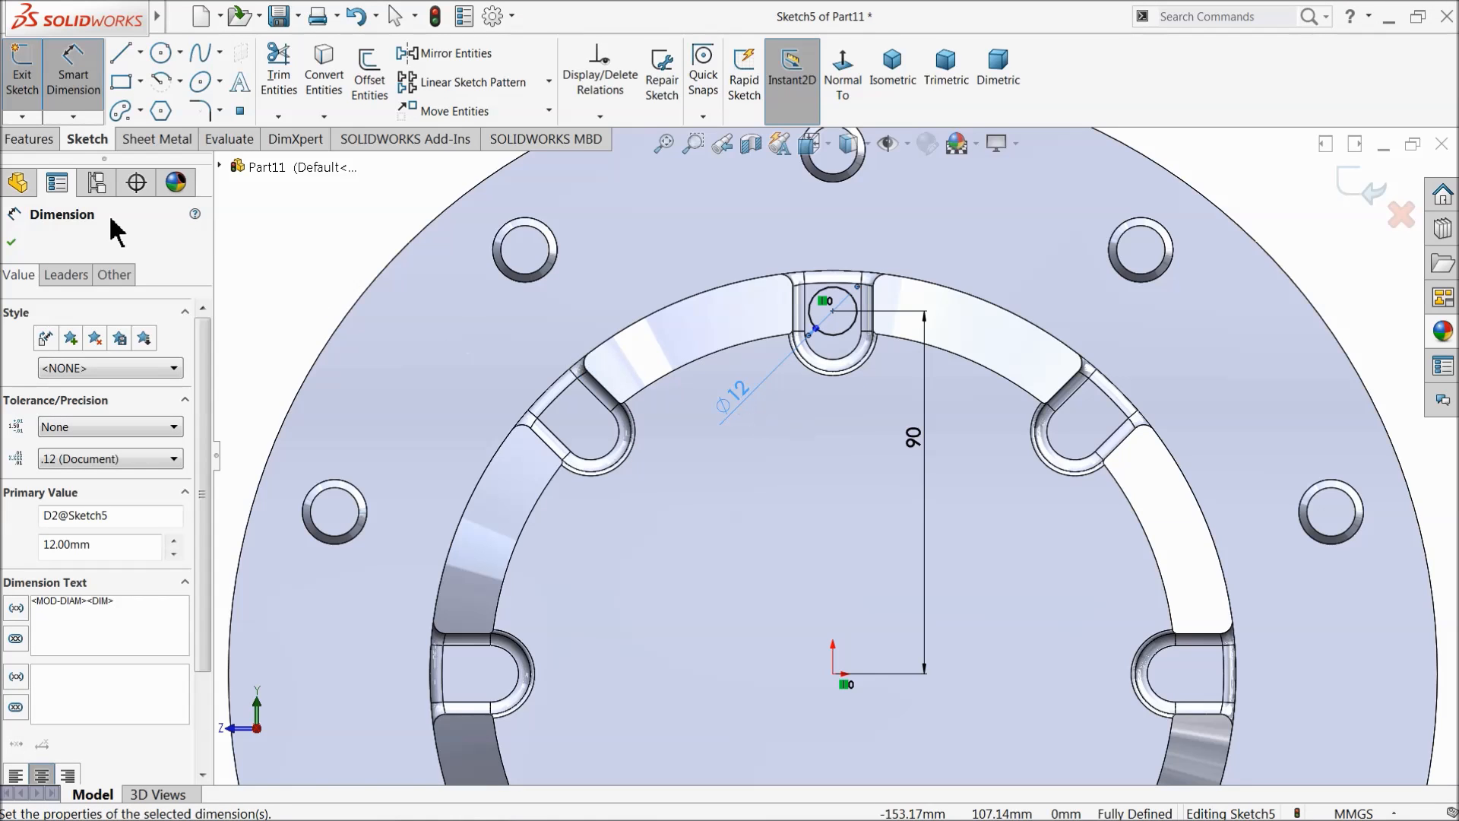
left_click(12, 245)
Step: Cut-extrude the 12 mm circle to a blind depth of 35 mm to make a hole in the slot
left_click(28, 140)
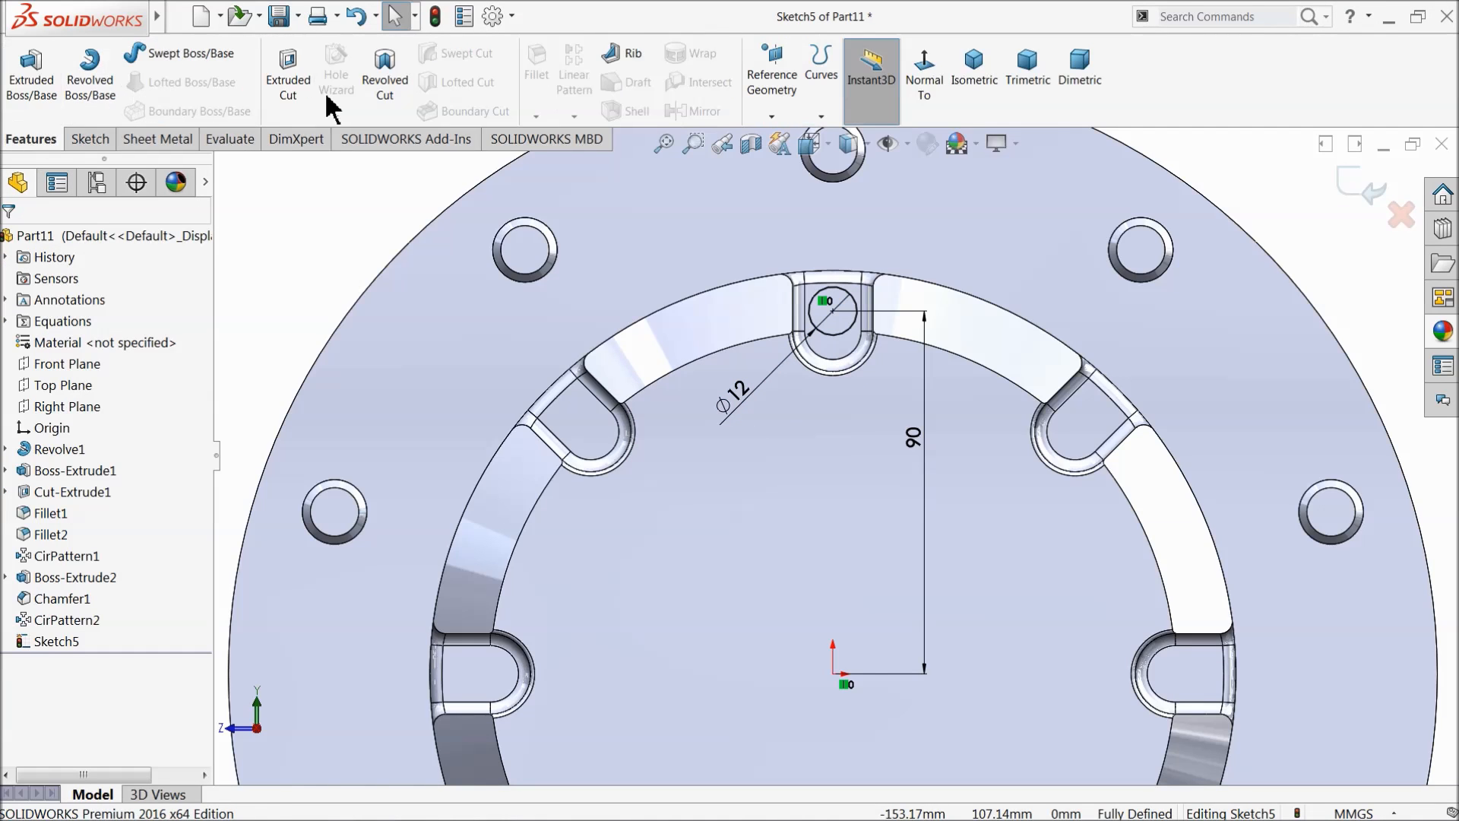
left_click(288, 98)
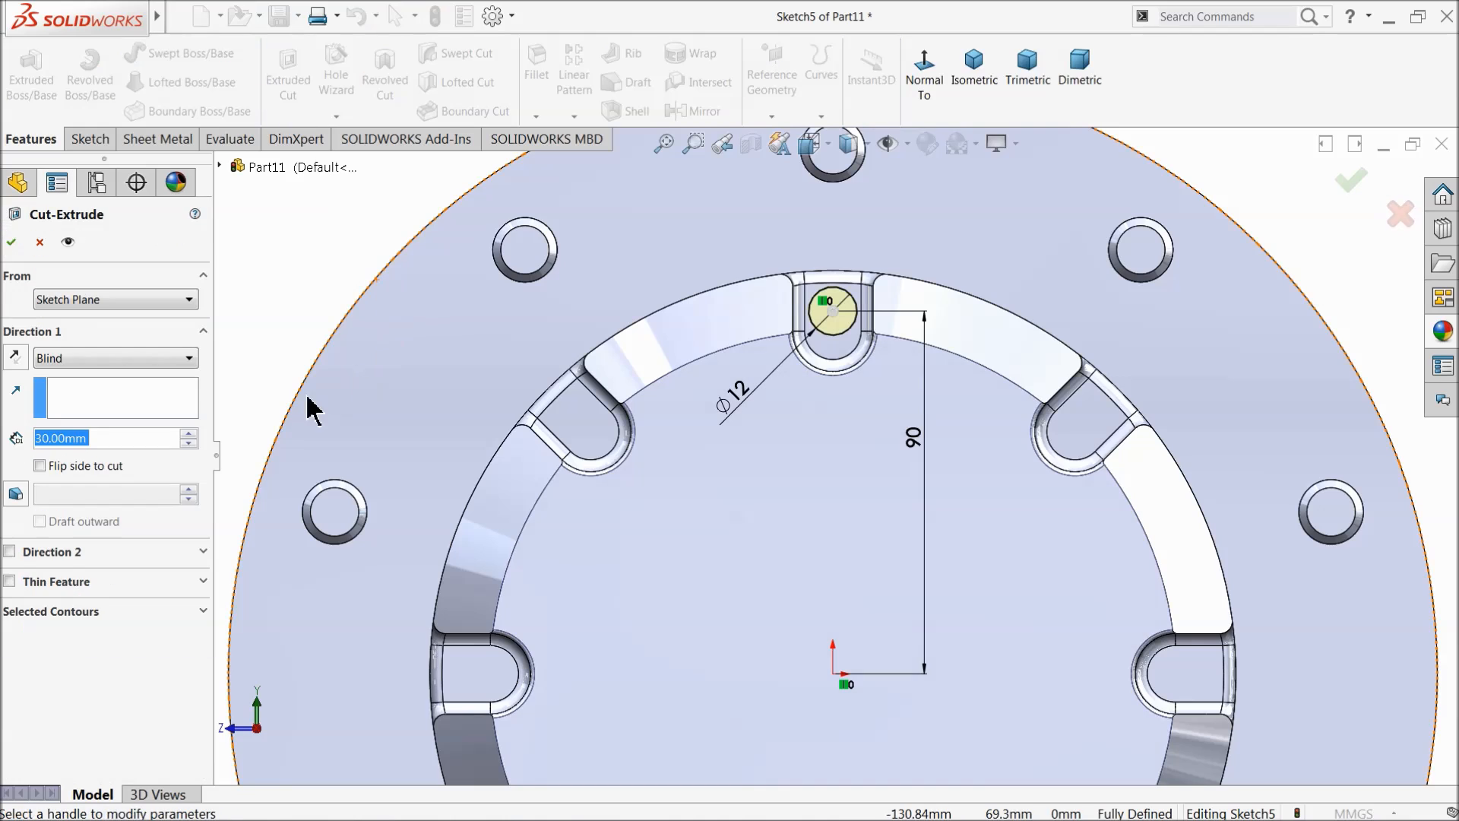
type("35")
key("Return")
middle_click_drag(874, 391, 856, 498)
left_click(11, 242)
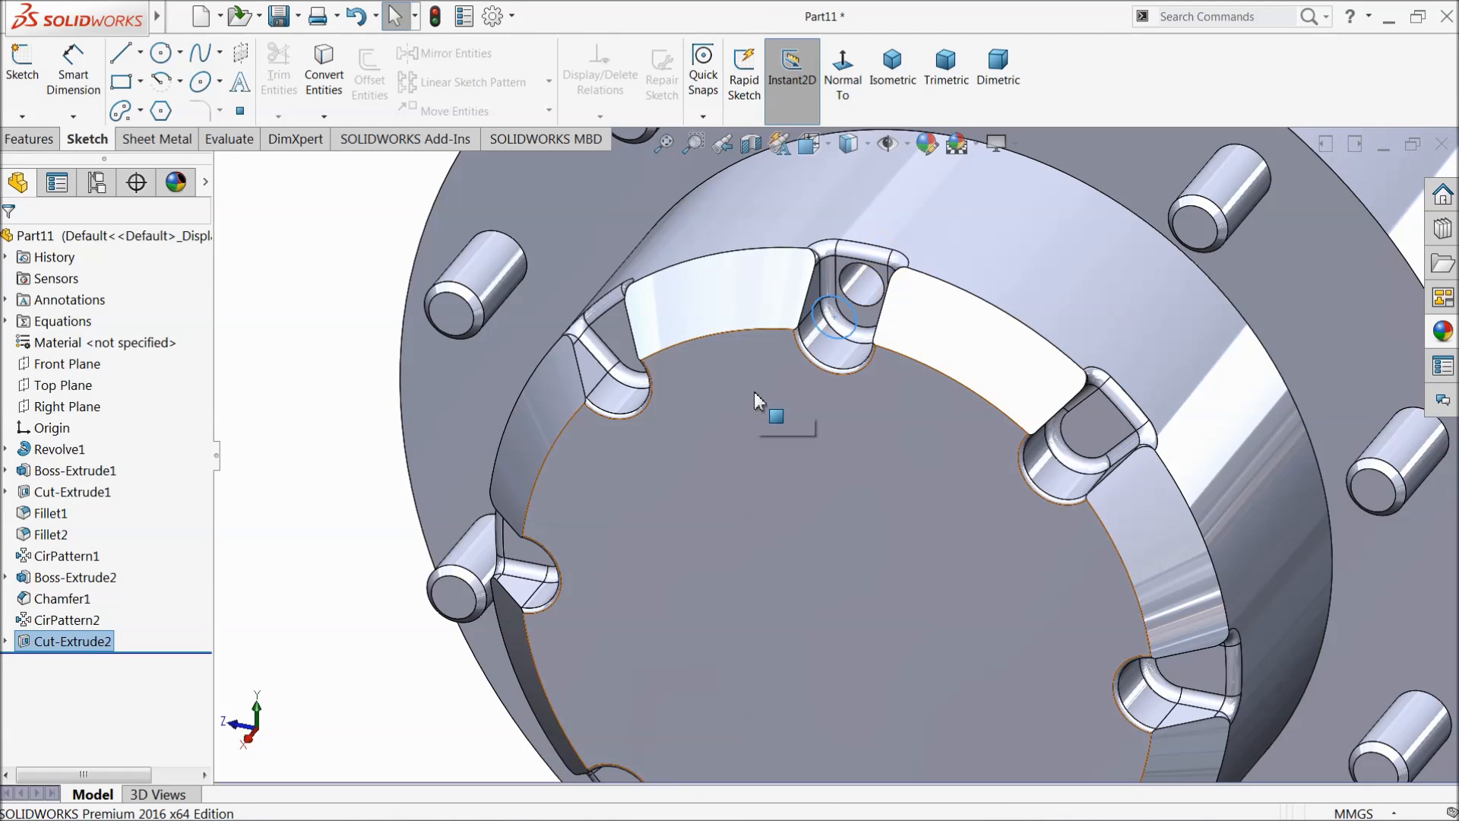
Step: Fillet all 76 edges of the revolved hub feature, including the edges beside the slots, with a symmetric 1 mm radius
middle_click_drag(891, 371, 868, 423)
scroll(868, 423, "up", 6)
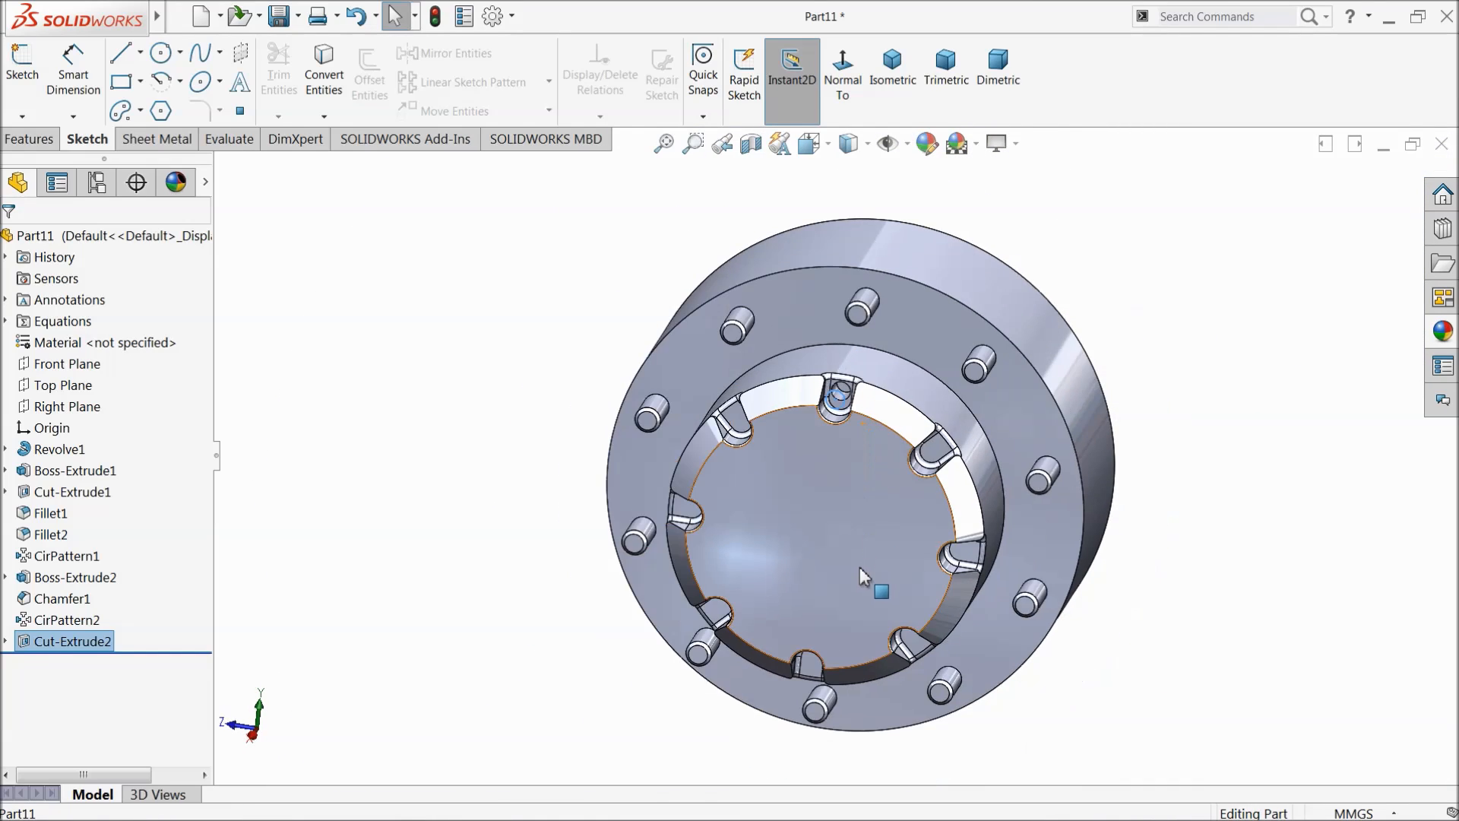
scroll(852, 540, "down", 5)
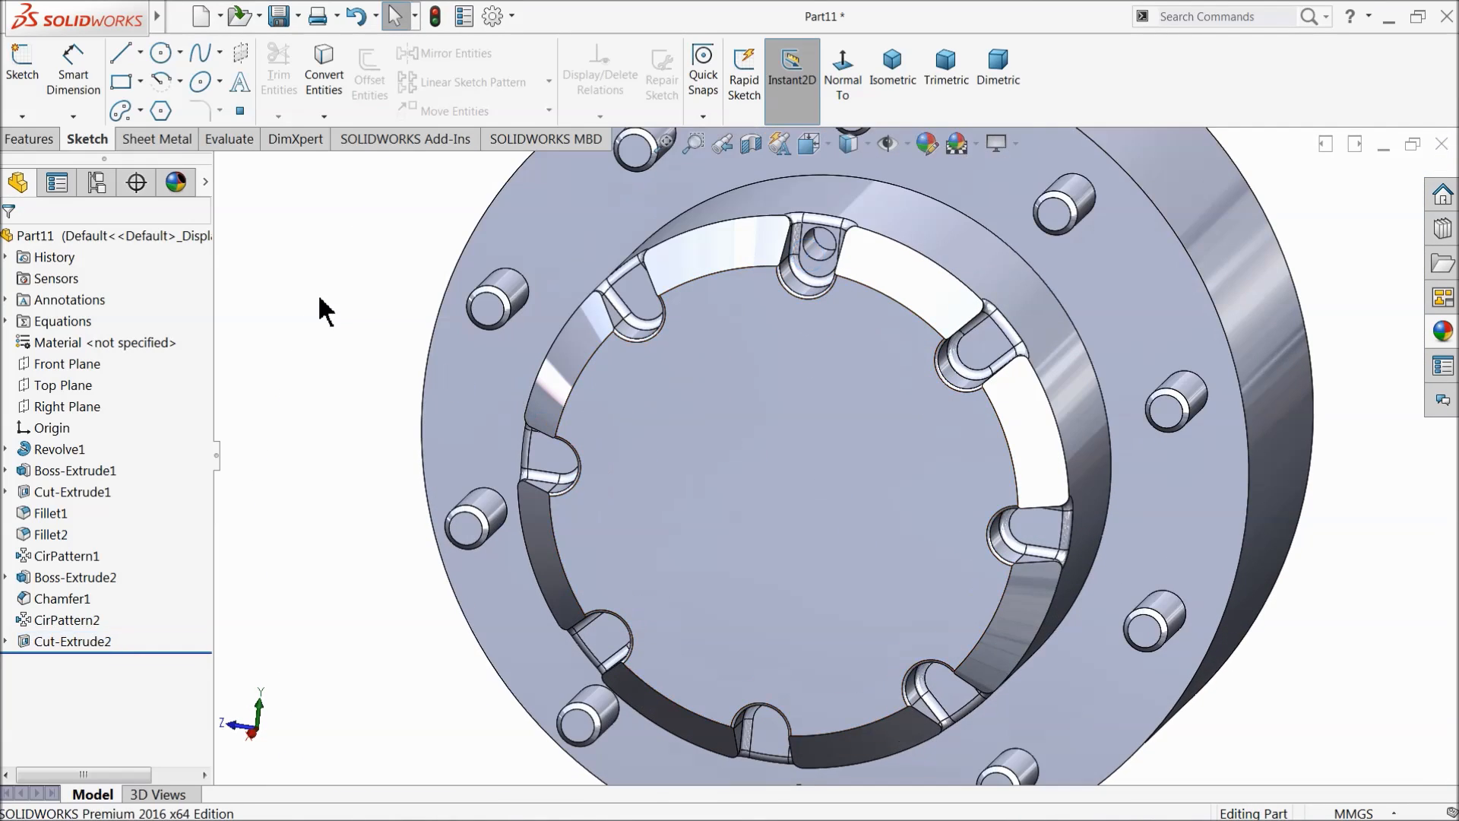
left_click(28, 139)
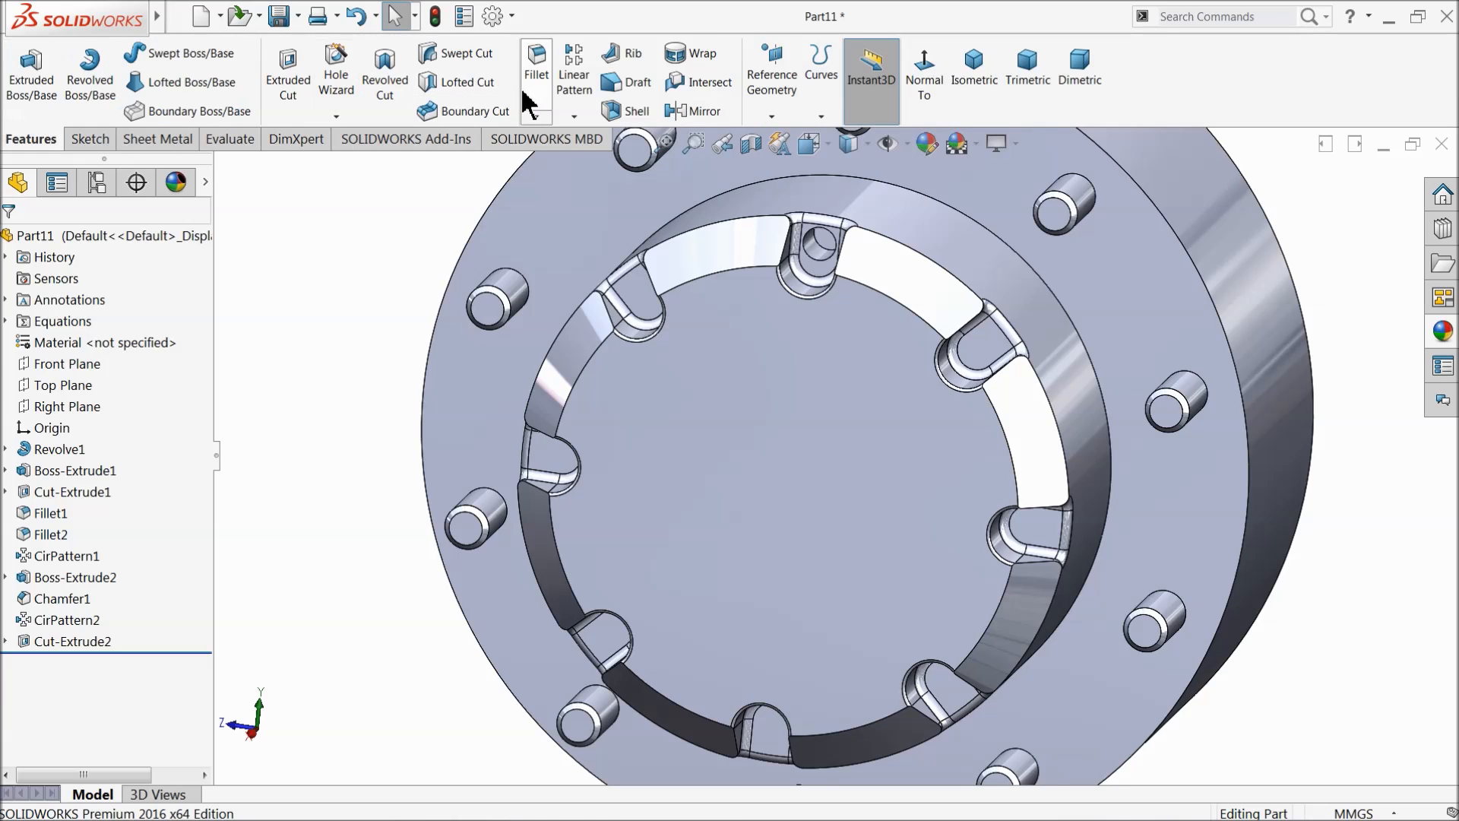
left_click(537, 76)
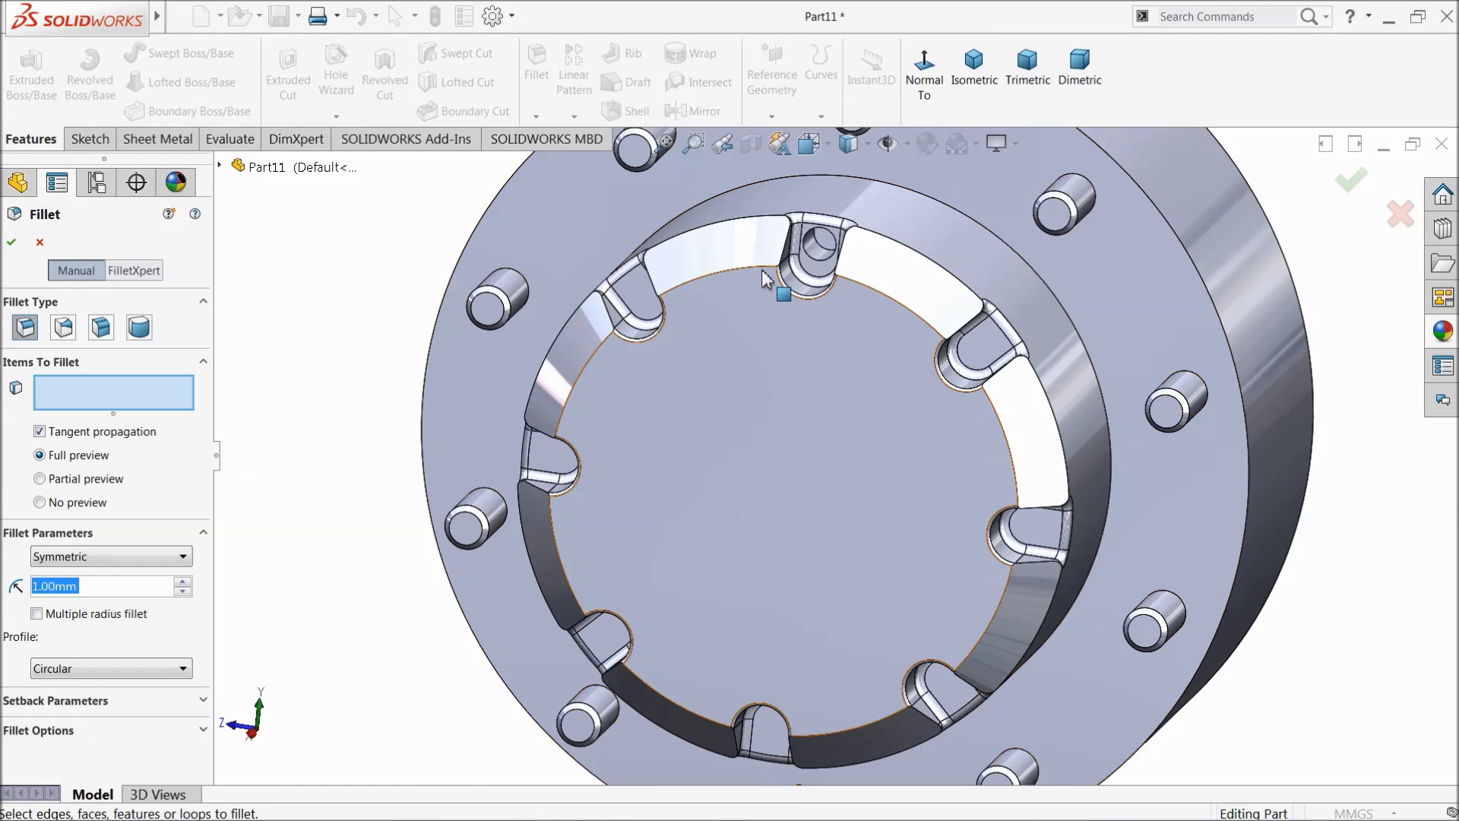
scroll(842, 295, "down", 4)
left_click(819, 281)
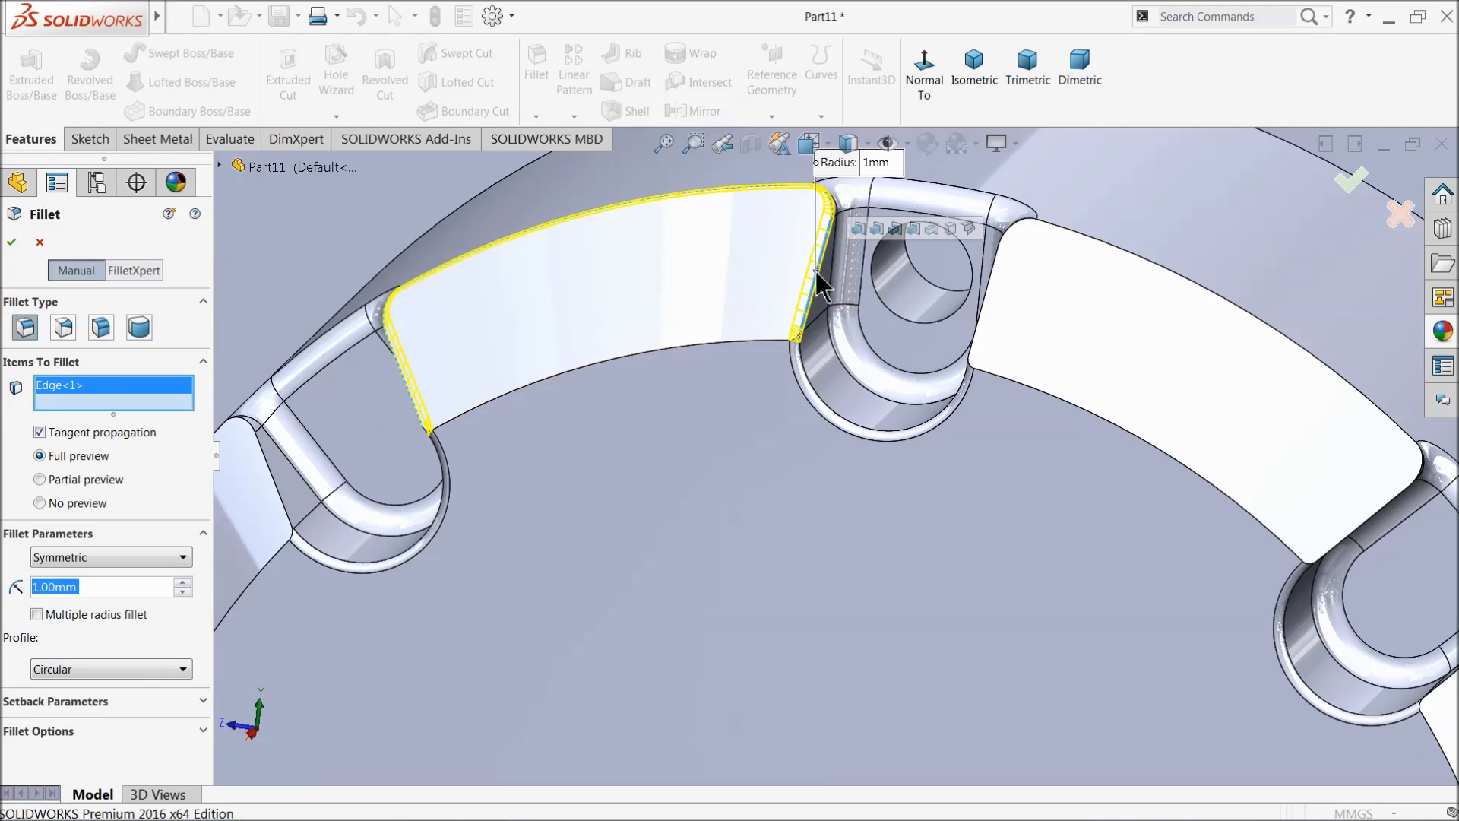
left_click(983, 319)
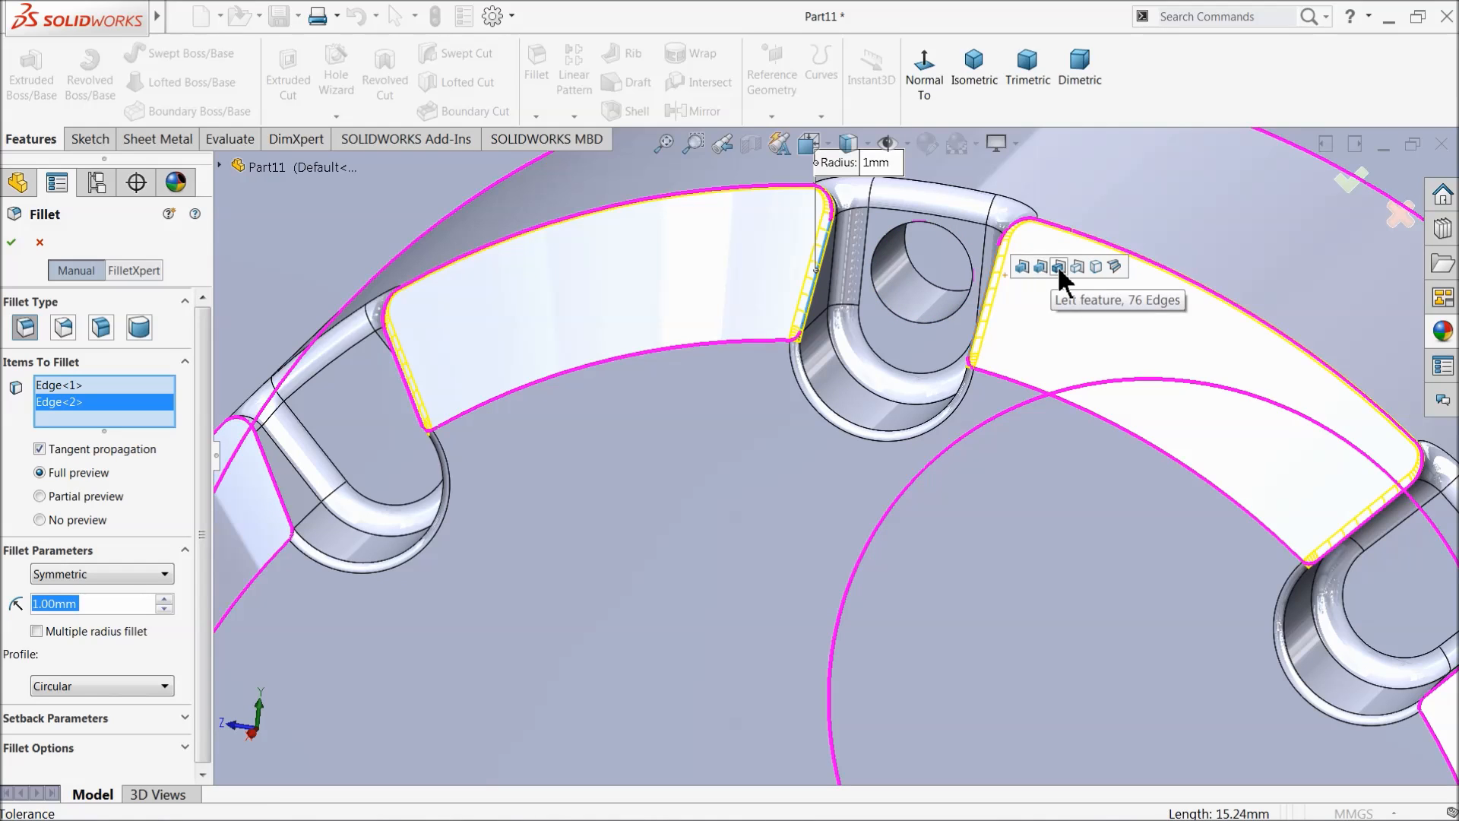
left_click(1059, 267)
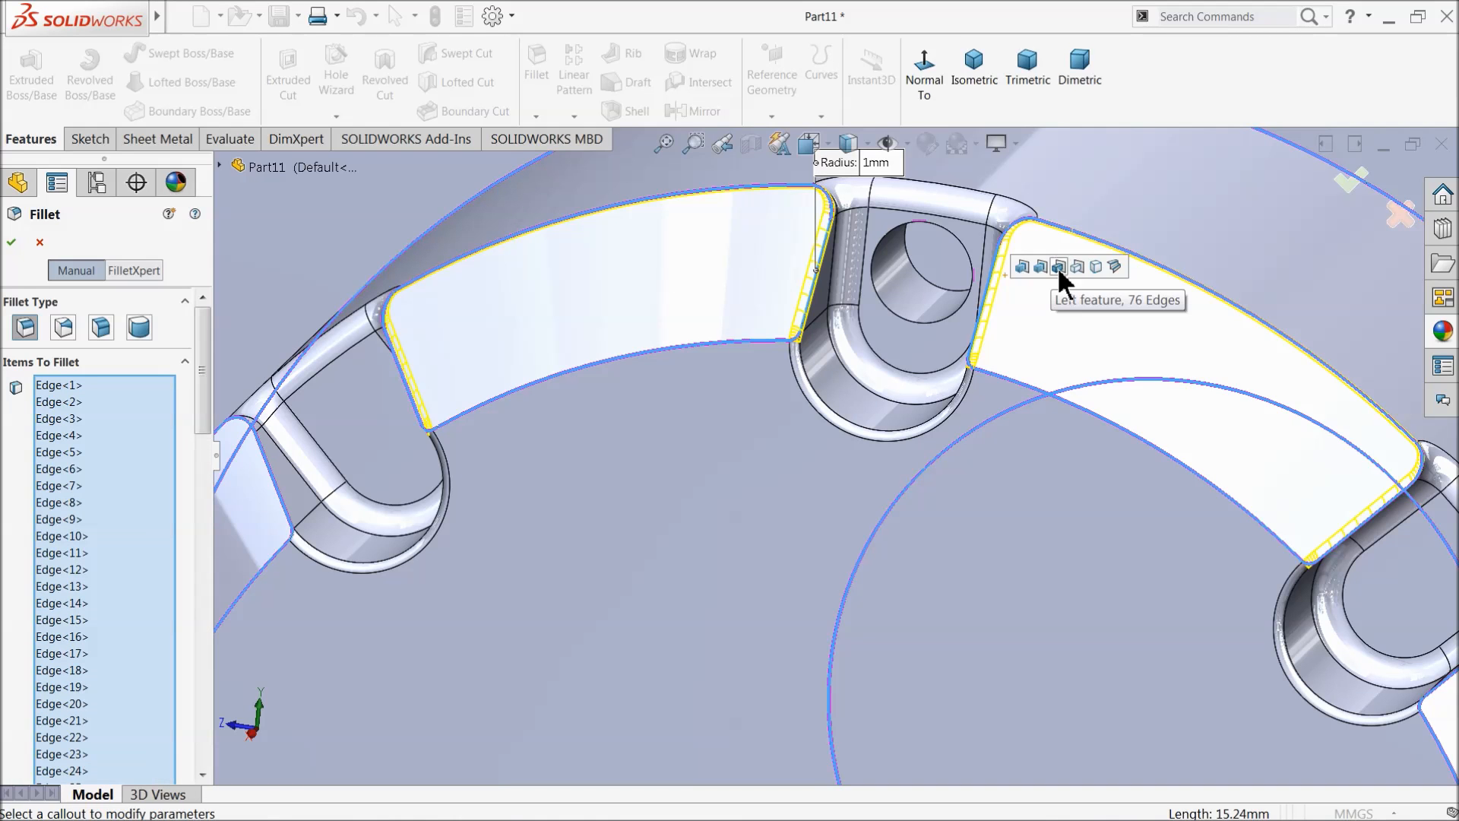
scroll(772, 417, "up", 6)
middle_click_drag(773, 417, 863, 528)
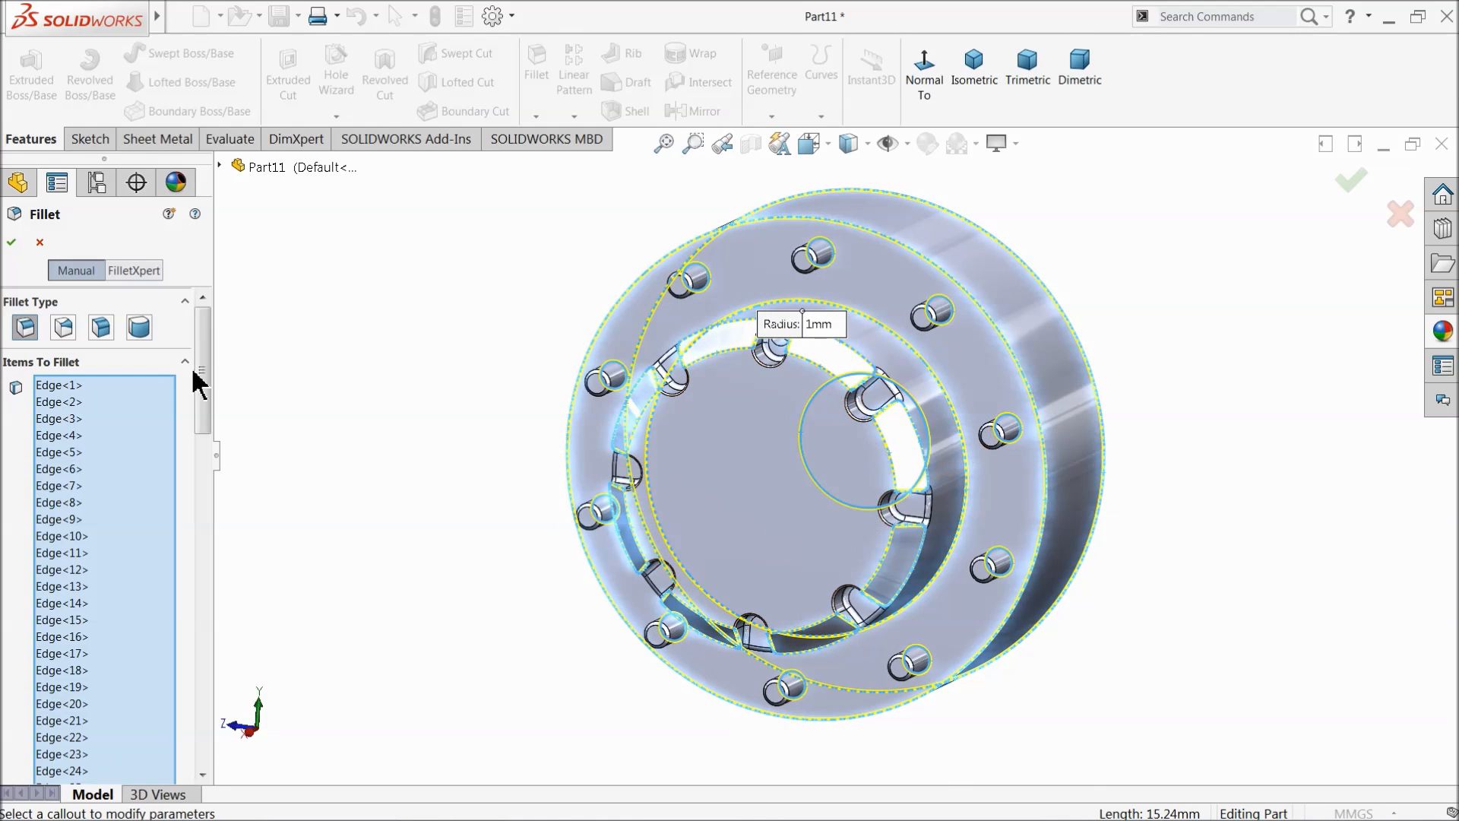
left_click(12, 243)
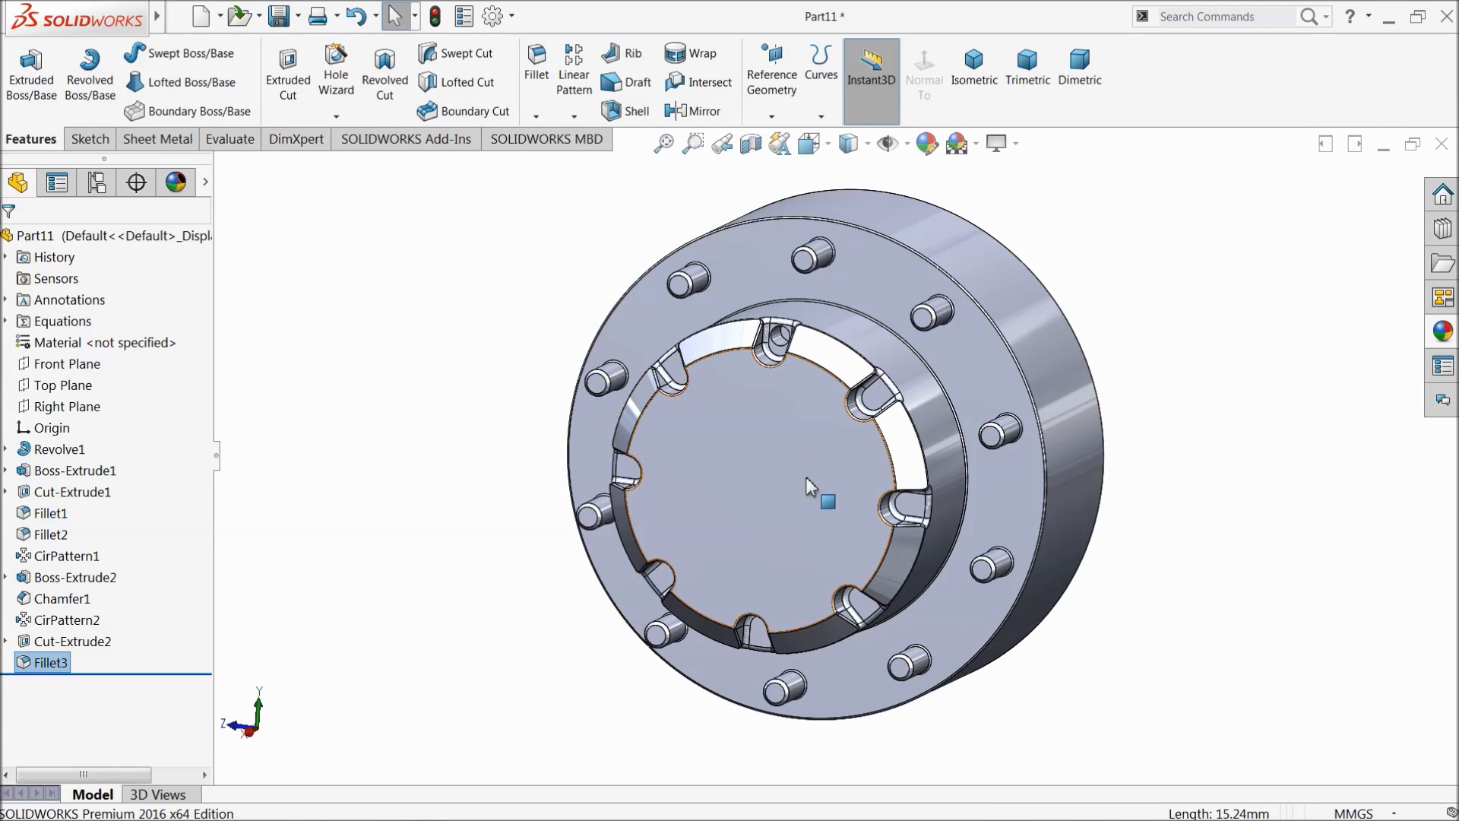
Step: Apply a grey colour from the standard palette to the whole part
middle_click_drag(811, 510, 951, 609)
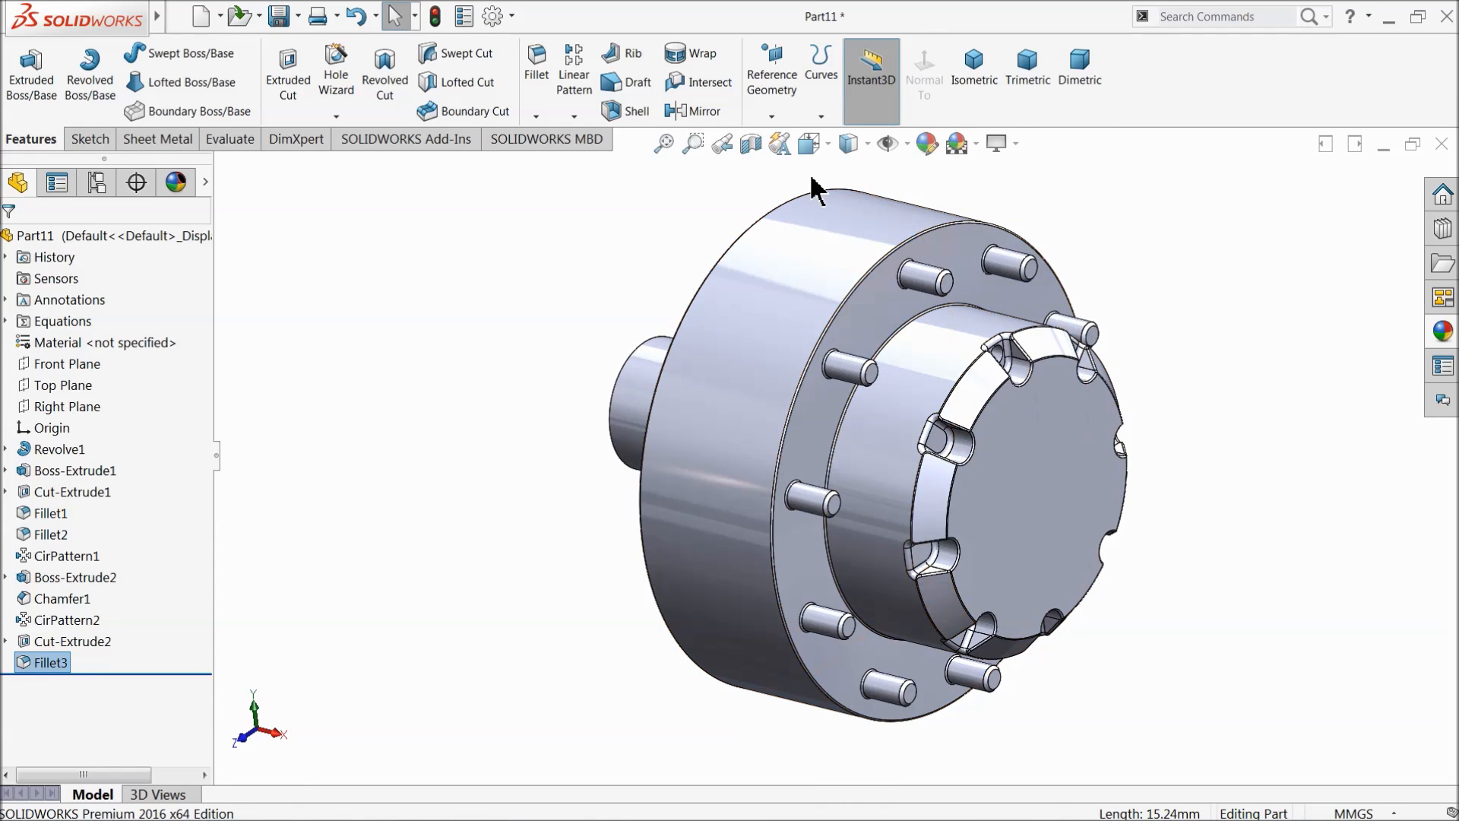
left_click(127, 238)
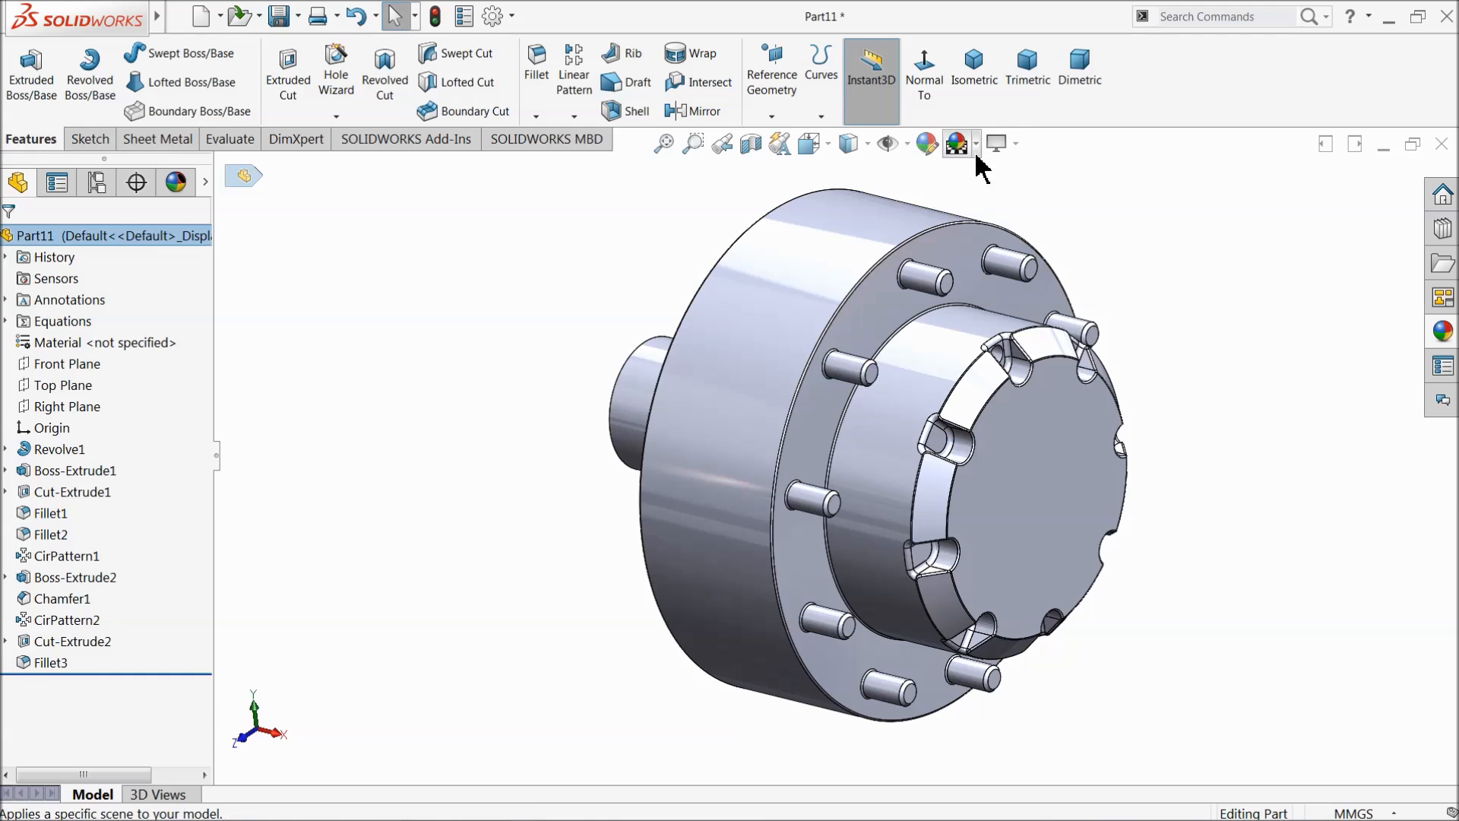
left_click(928, 149)
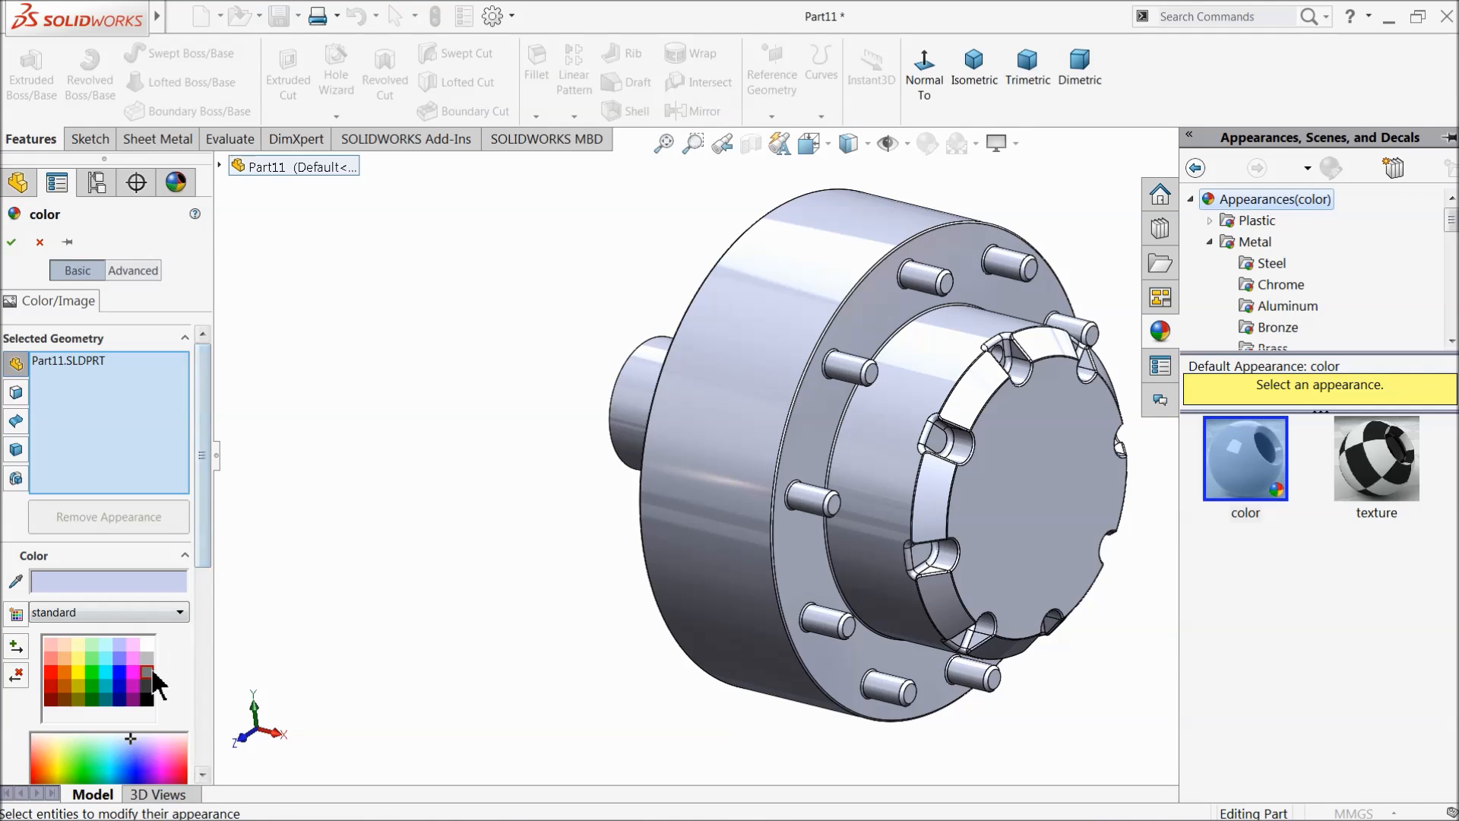
left_click(149, 673)
middle_click_drag(513, 503, 482, 488)
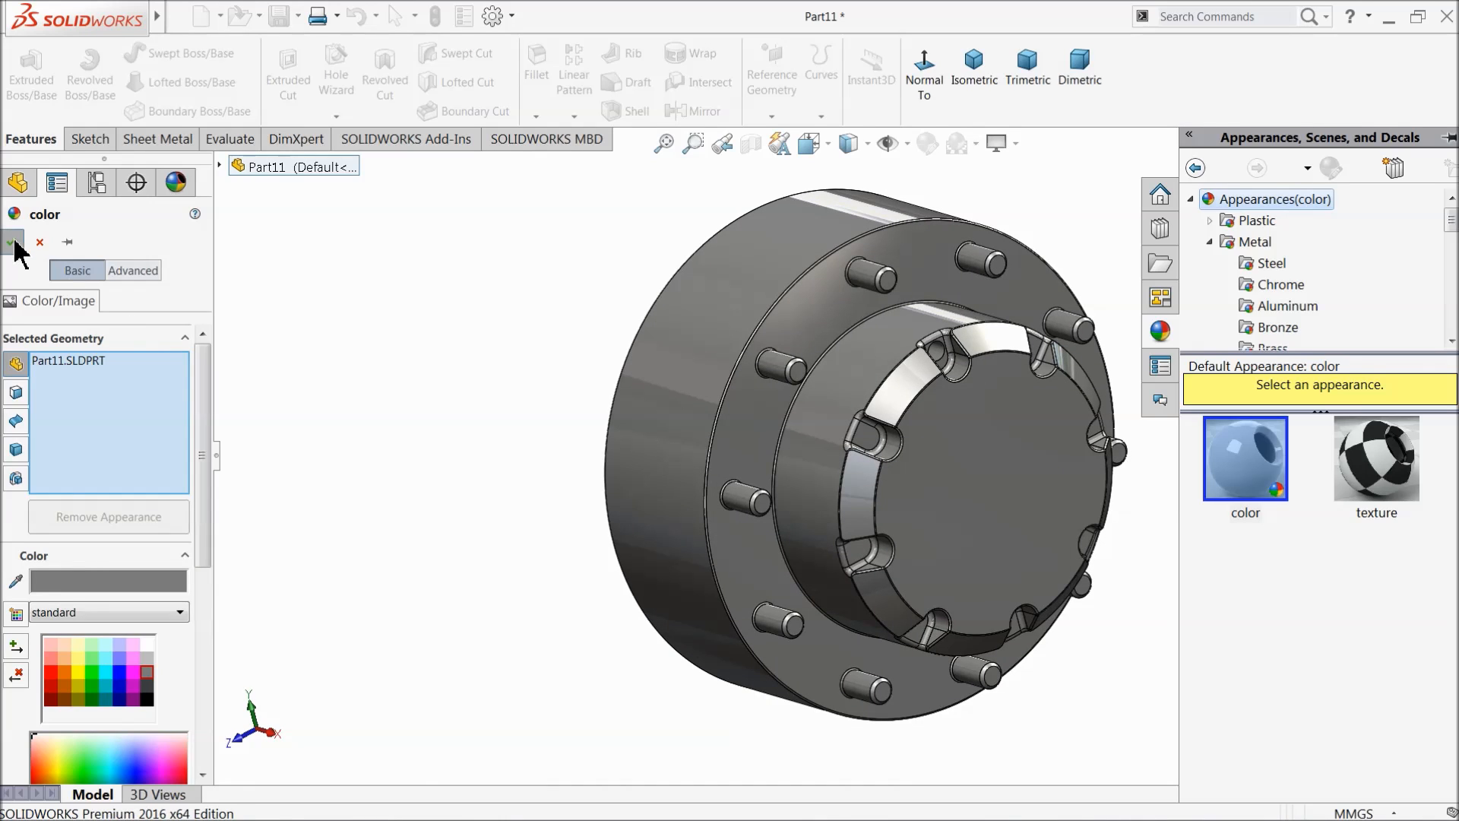
left_click(12, 242)
Step: Sketch two concentric circles about 96 mm and 55 mm in diameter, centred on the origin, on the hub's flat end face
middle_click_drag(450, 444, 387, 424)
left_click(840, 465)
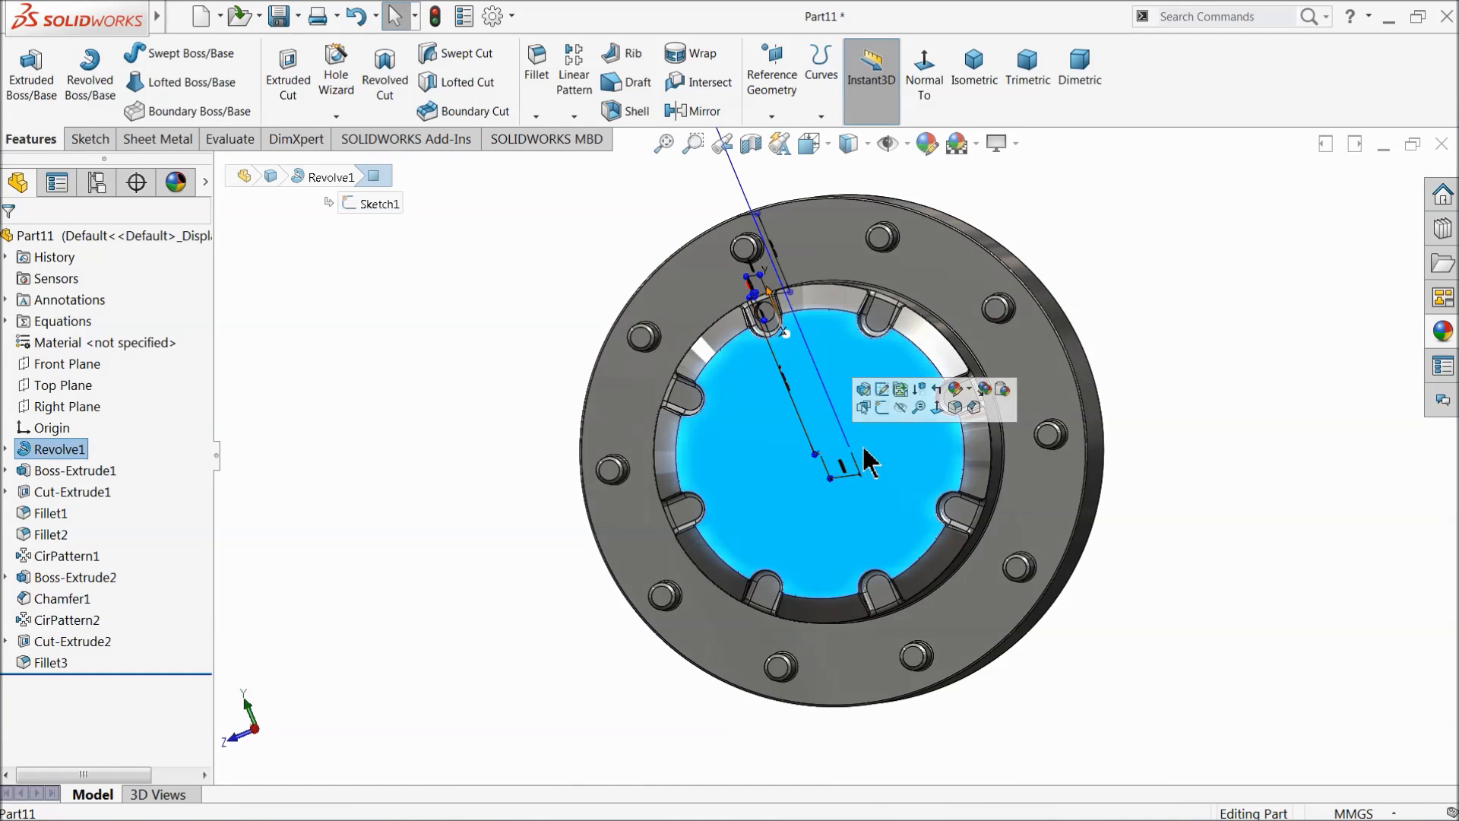
left_click(889, 420)
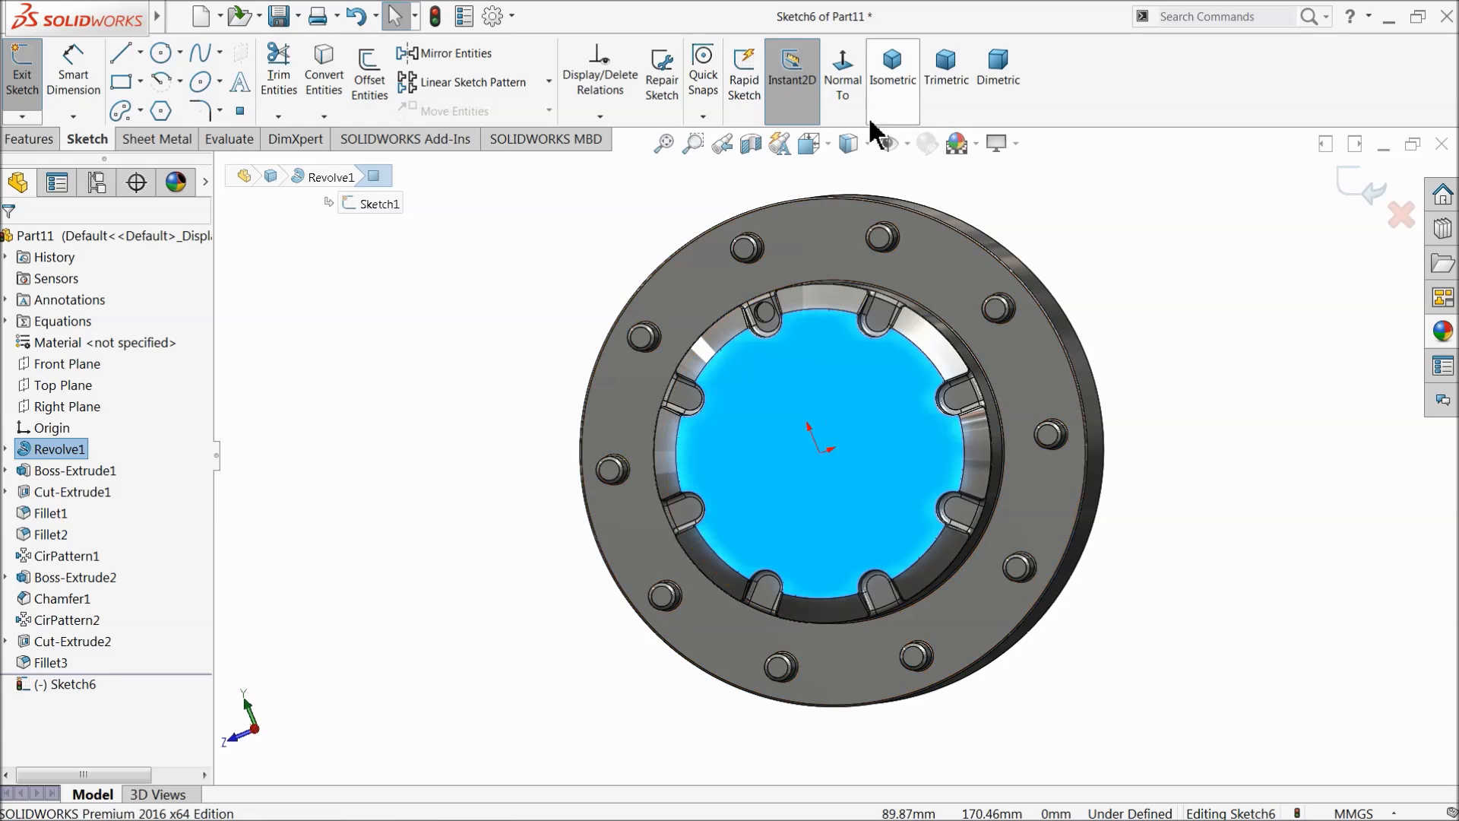
scroll(988, 432, "down", 2)
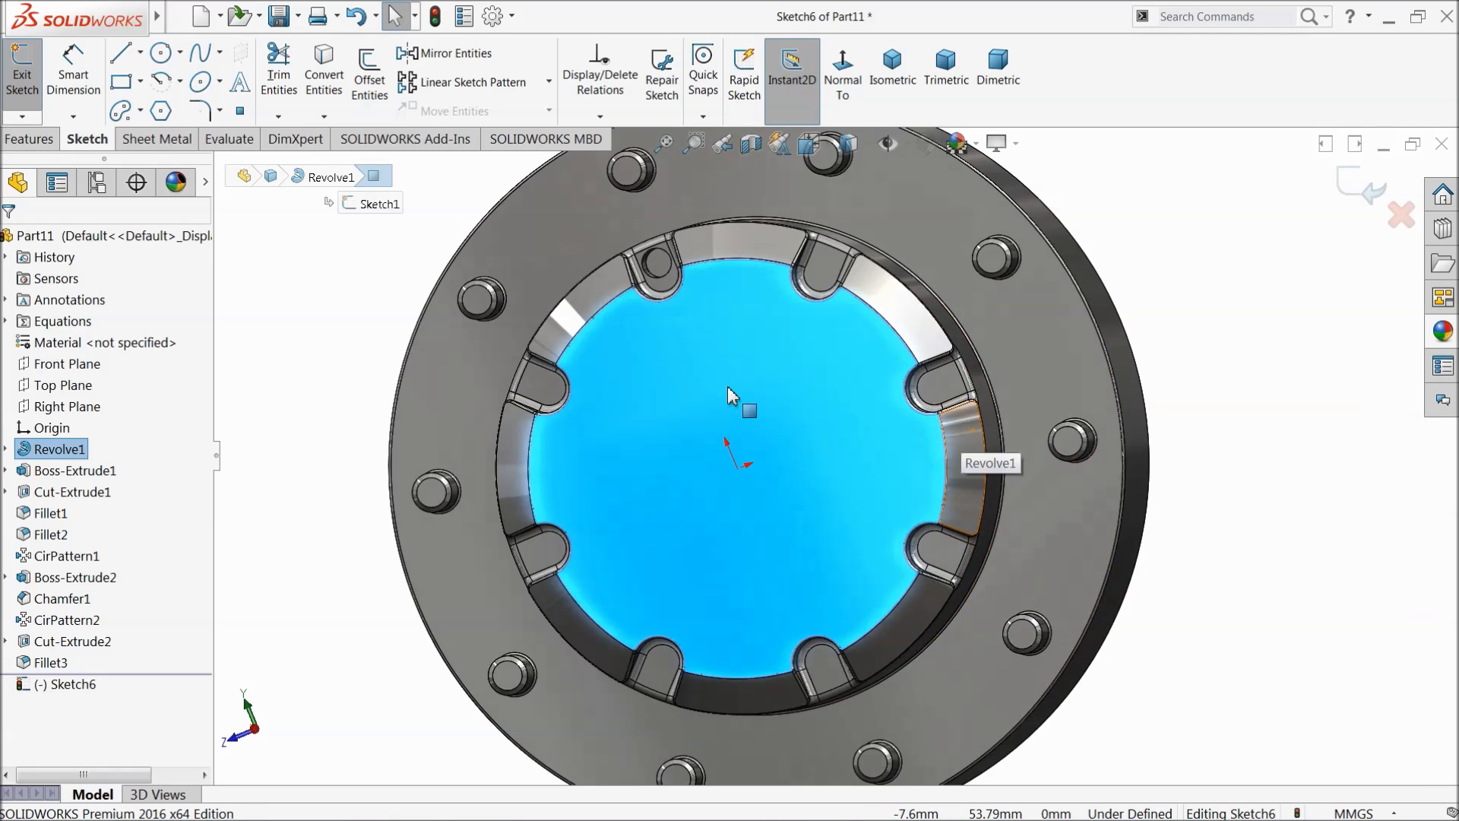
left_click(161, 55)
left_click_drag(737, 469, 692, 357)
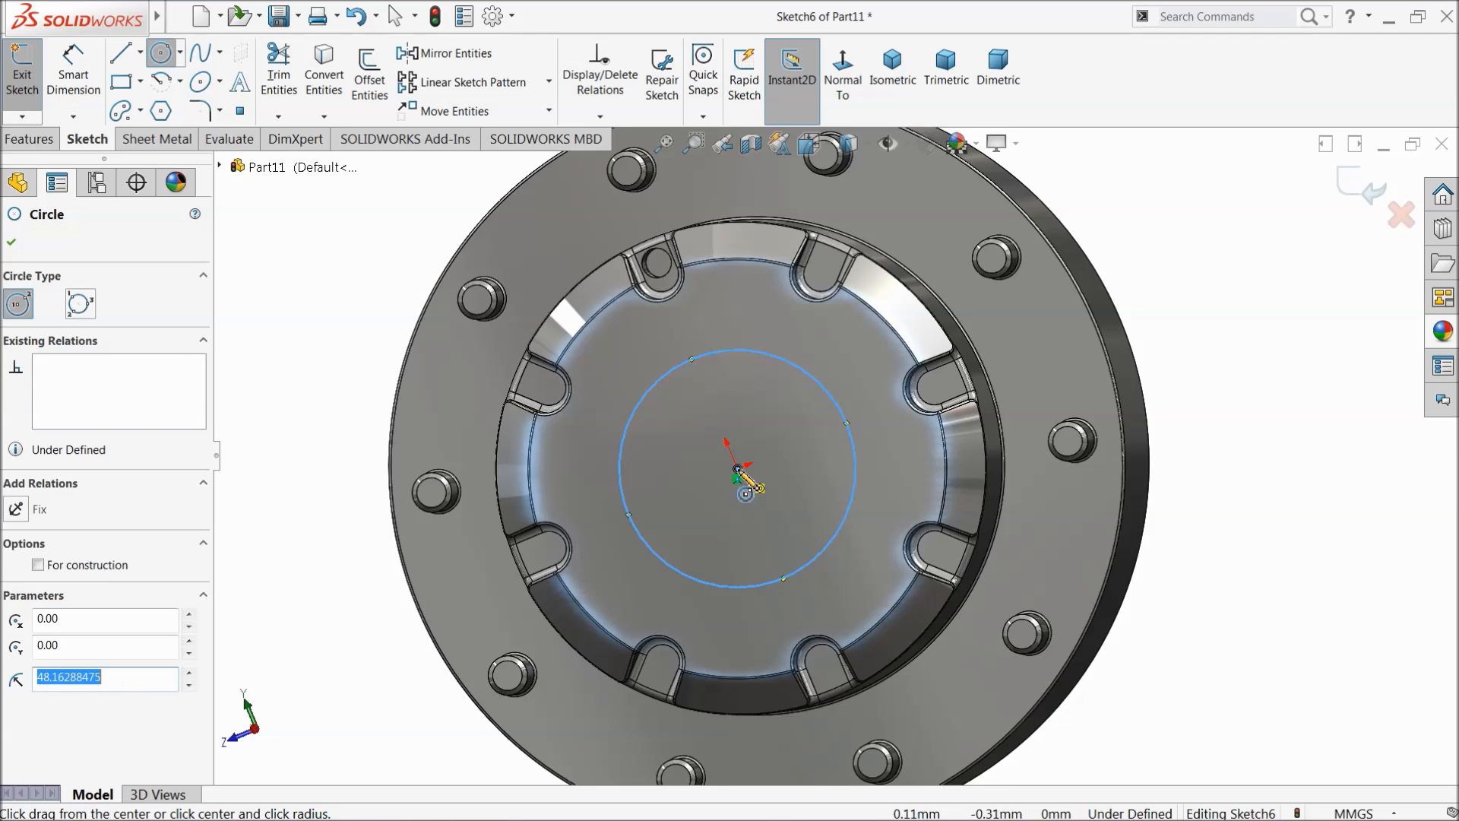
left_click(737, 469)
left_click(726, 403)
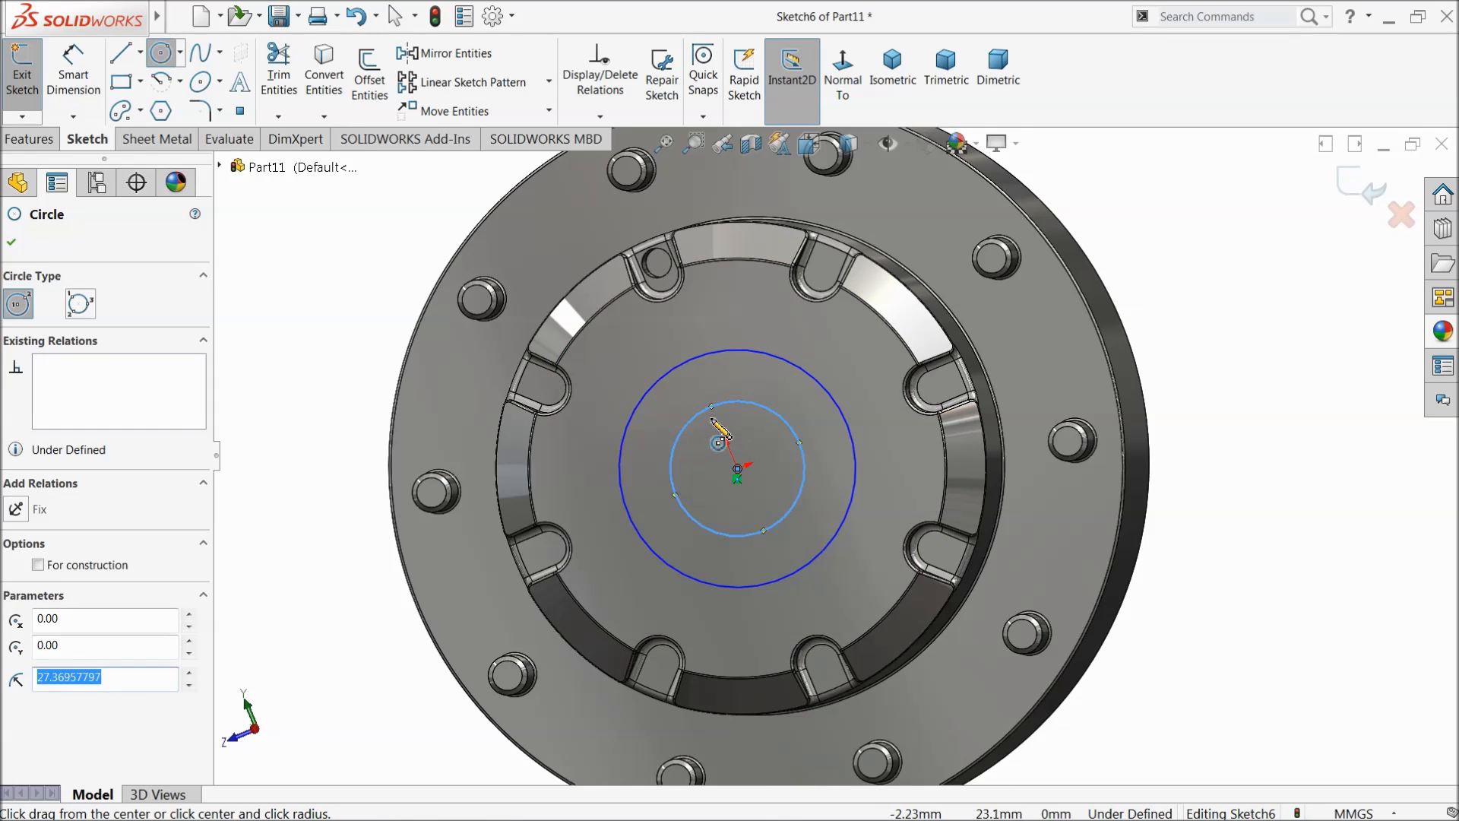
Step: Set the outer circle's diameter to 95 mm and the inner circle's diameter to 50 mm
left_click(73, 72)
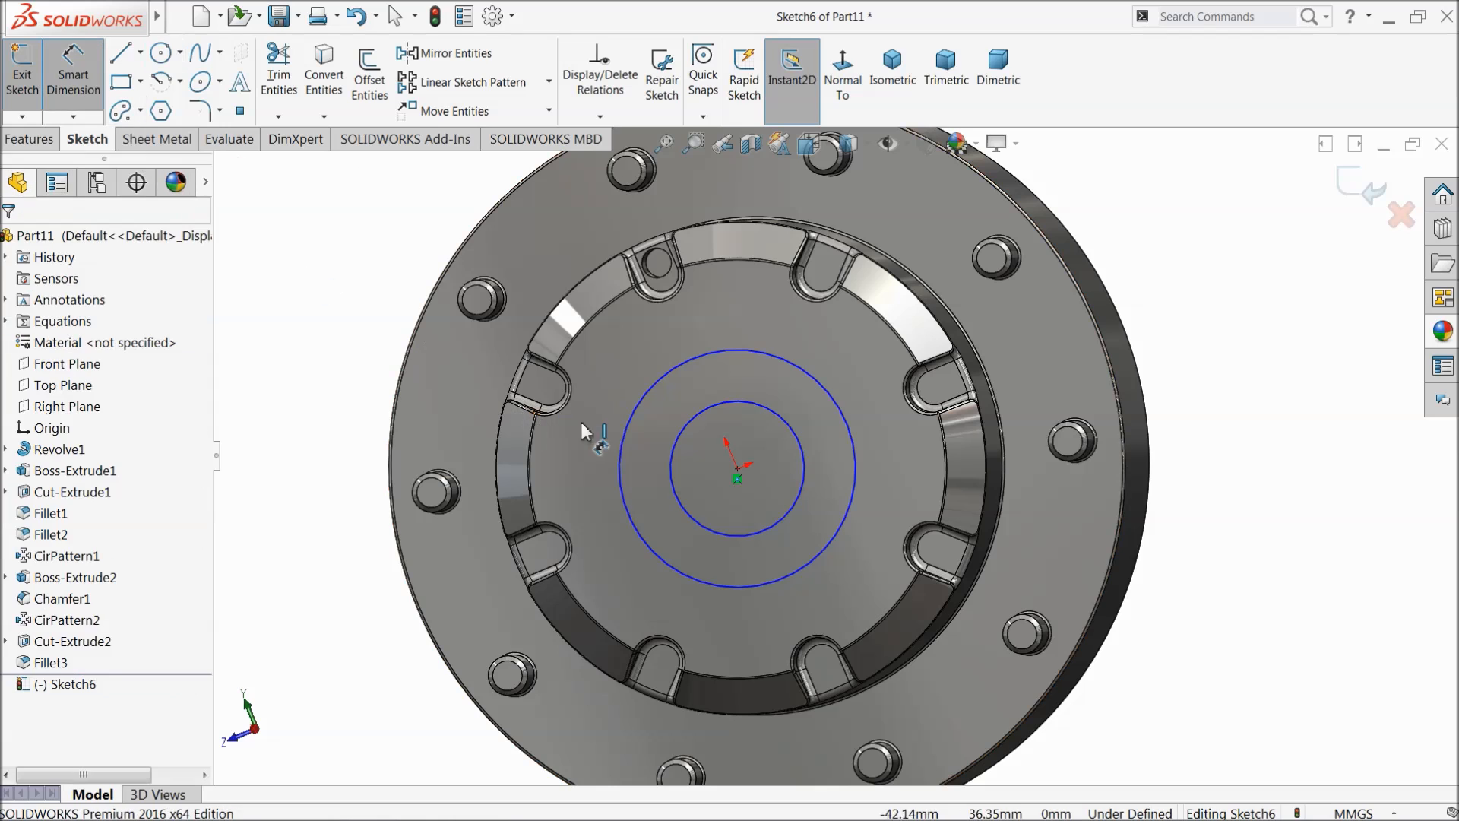
left_click(625, 433)
left_click(593, 478)
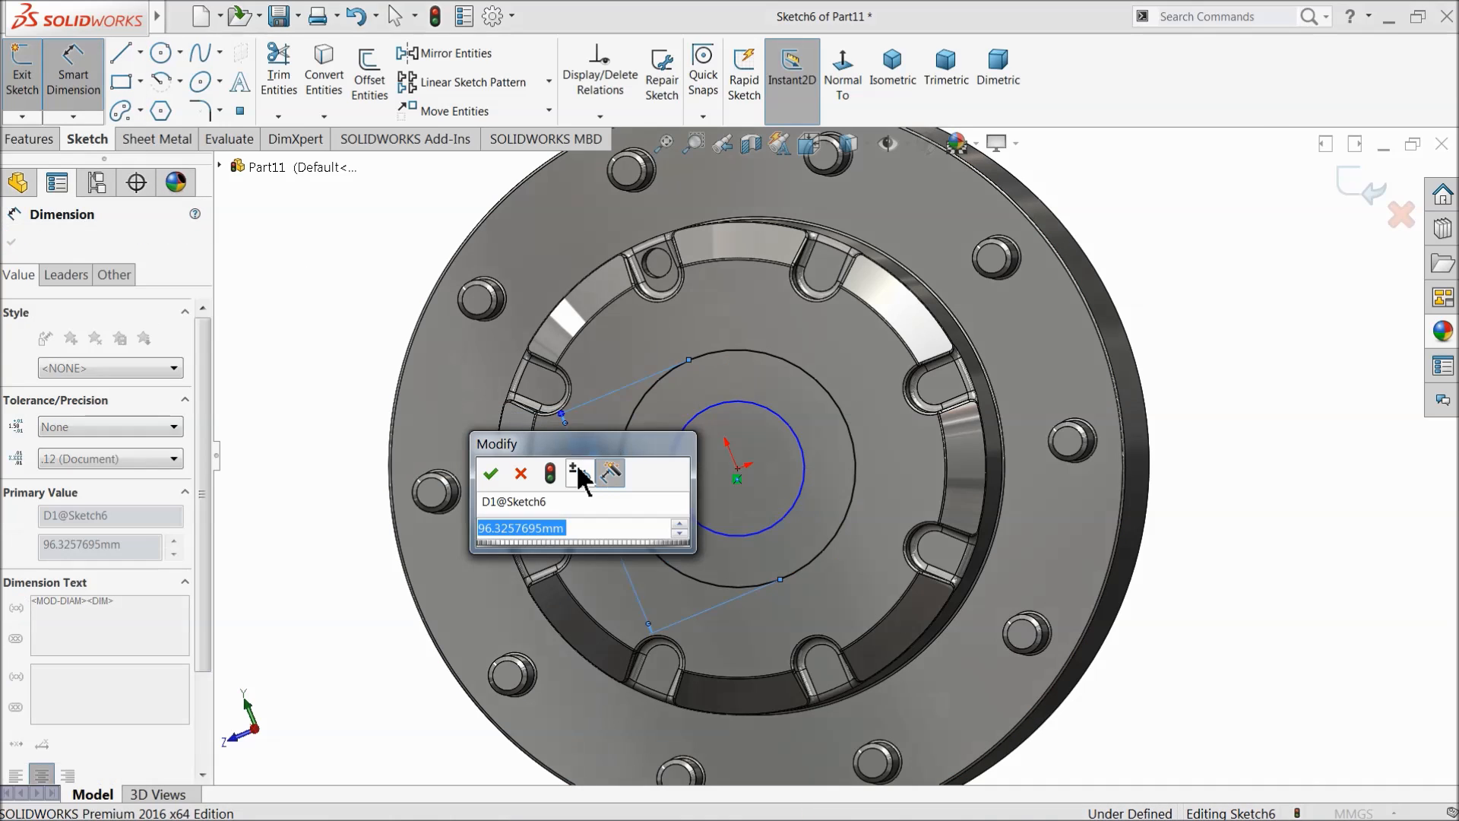
key("Return")
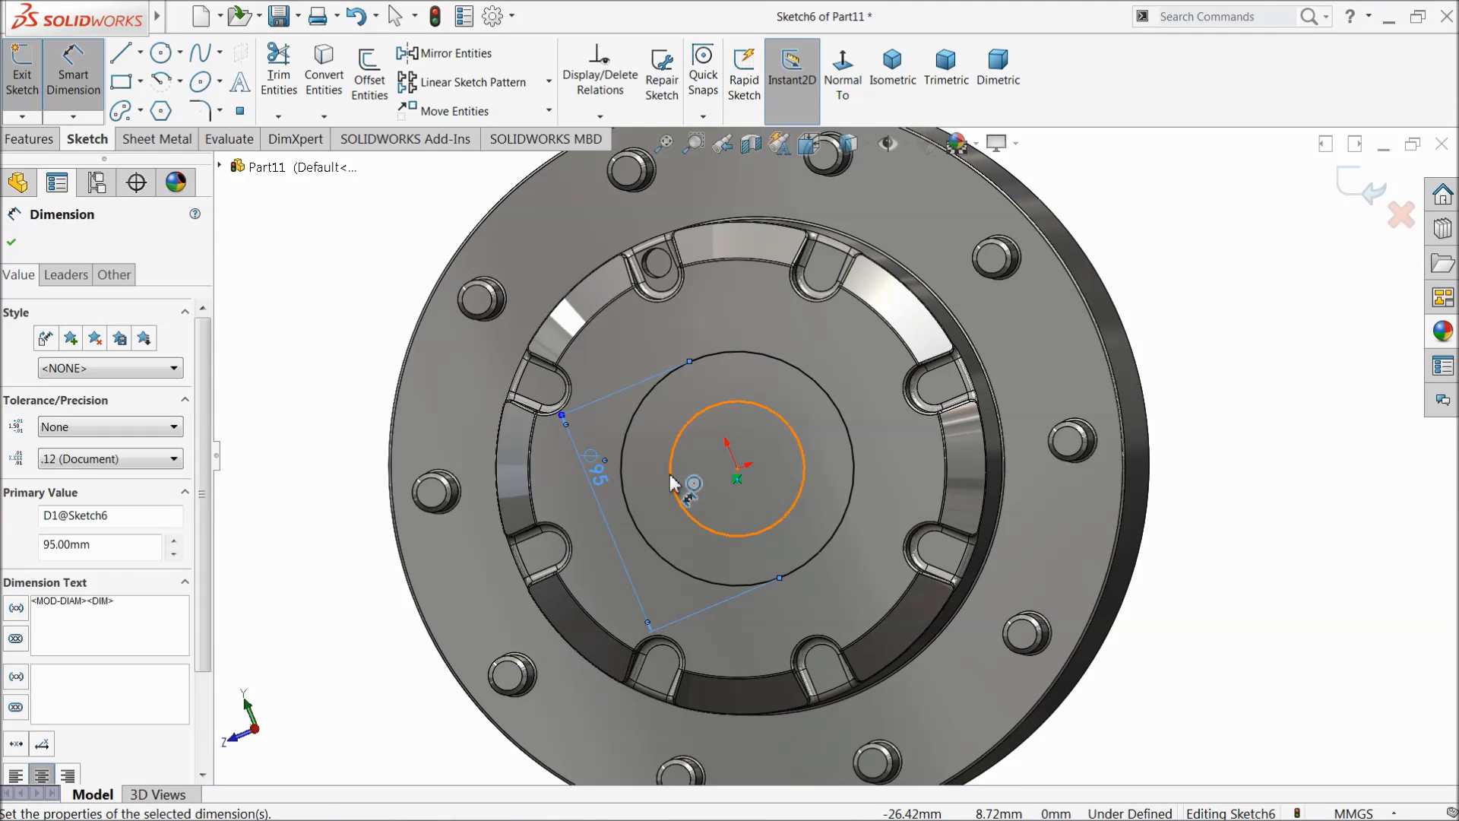
left_click(673, 482)
left_click(698, 485)
type("50")
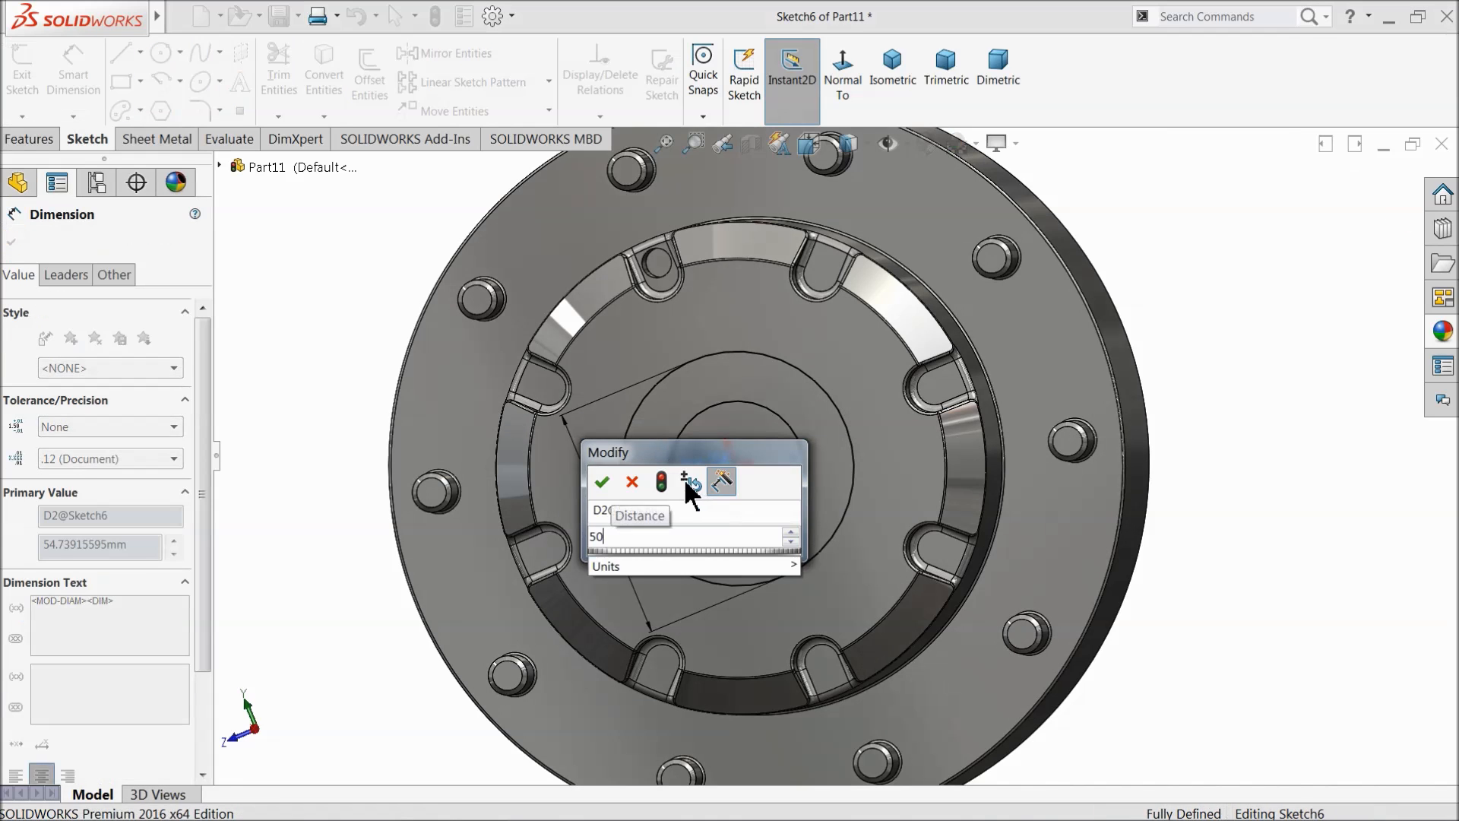
key("Return")
left_click(12, 244)
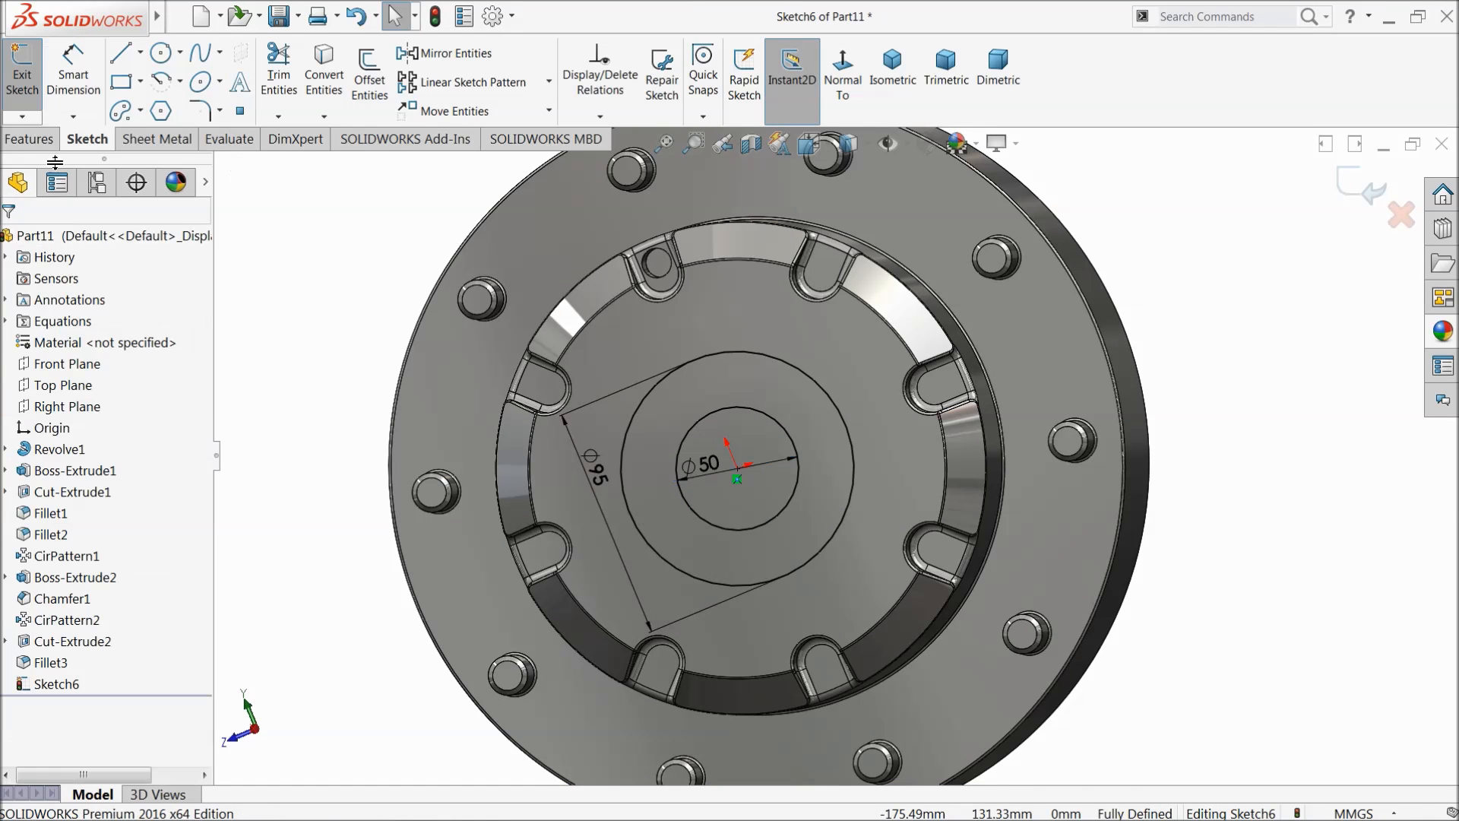
Step: Cut-extrude the ring between the two circles to a blind depth of 2 mm in the hub's end face
left_click(38, 139)
left_click(285, 84)
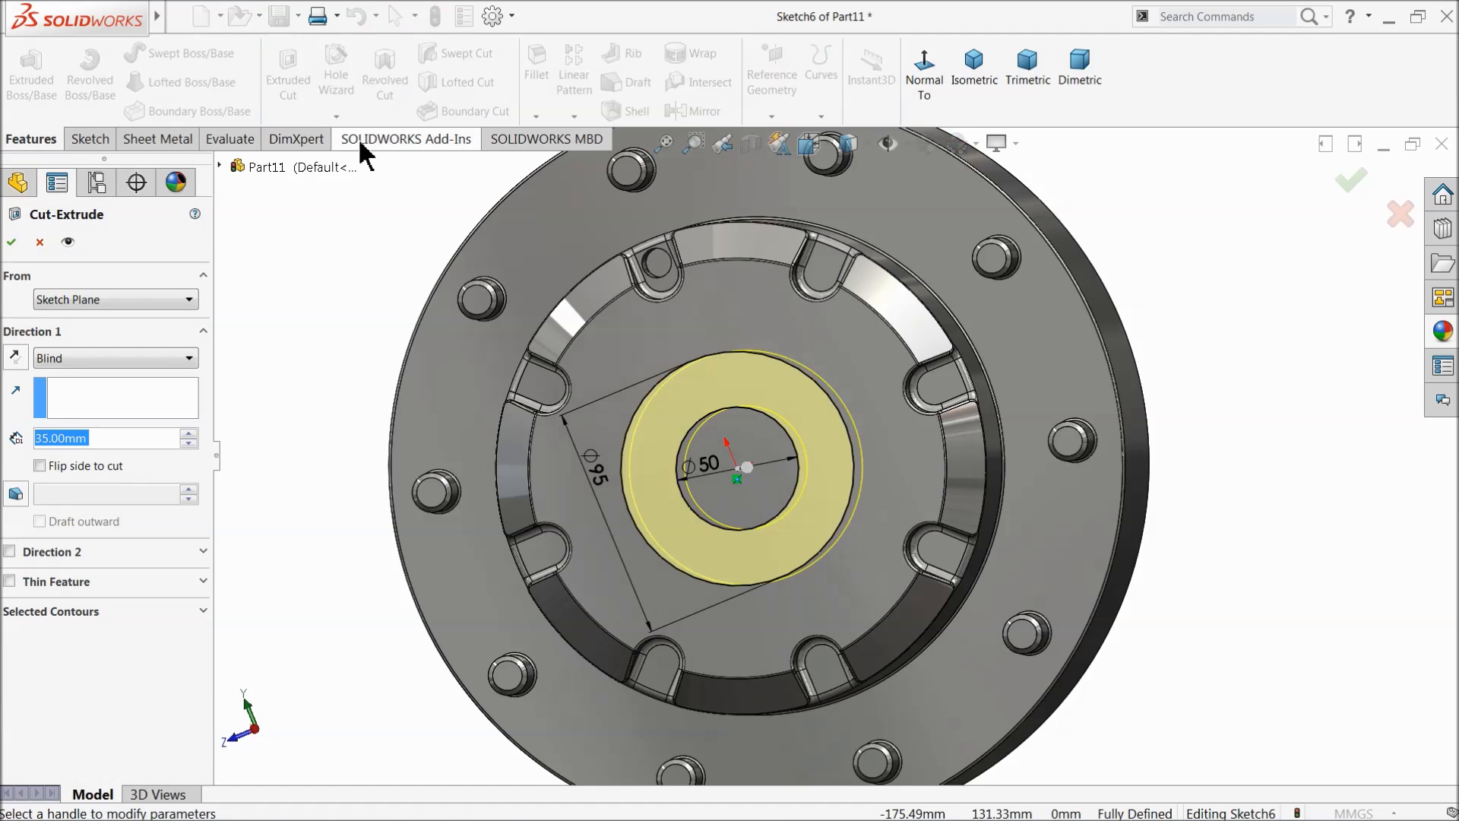
middle_click_drag(453, 400, 388, 452)
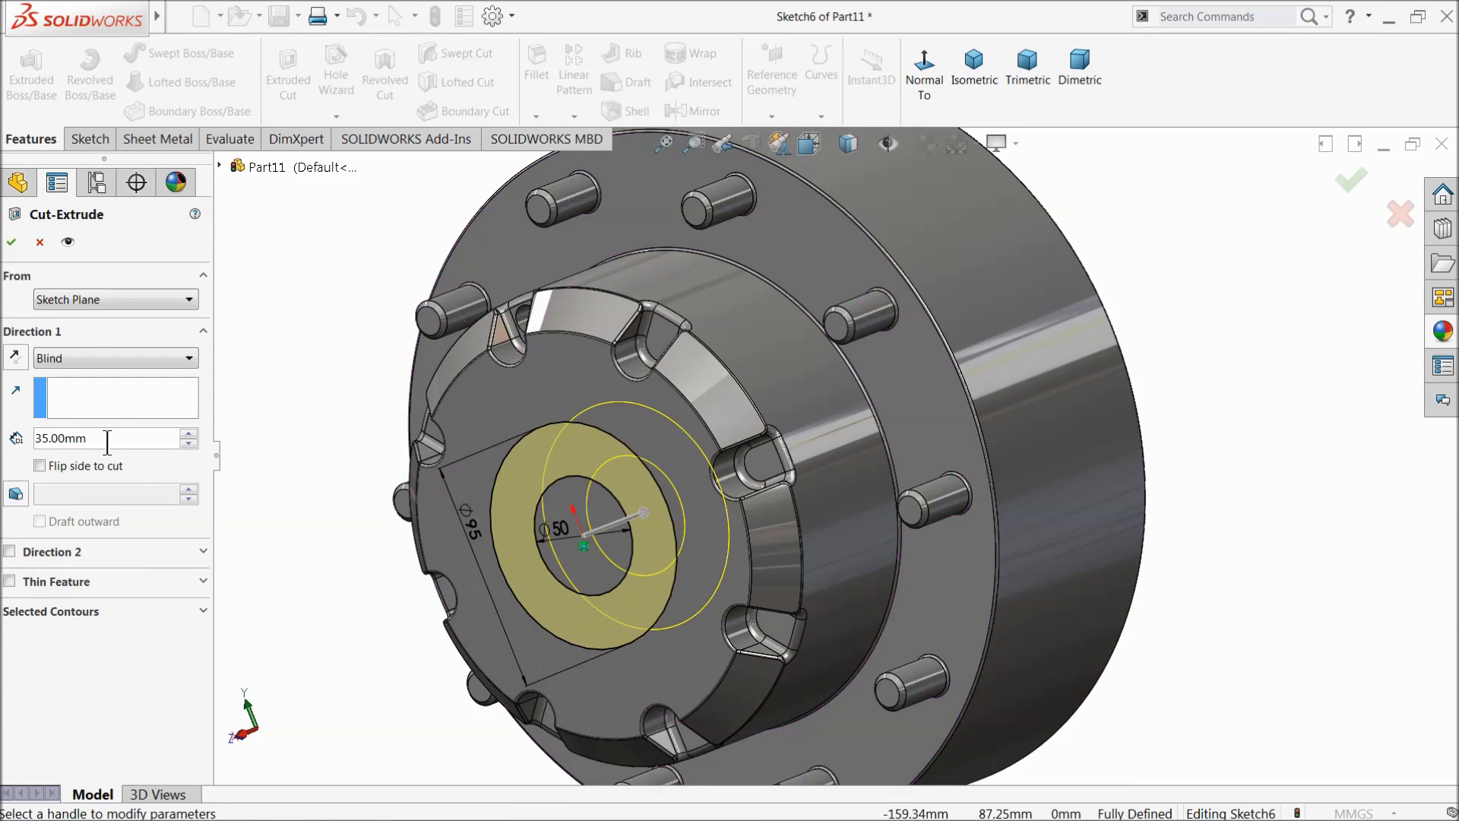
type("2")
key("Return")
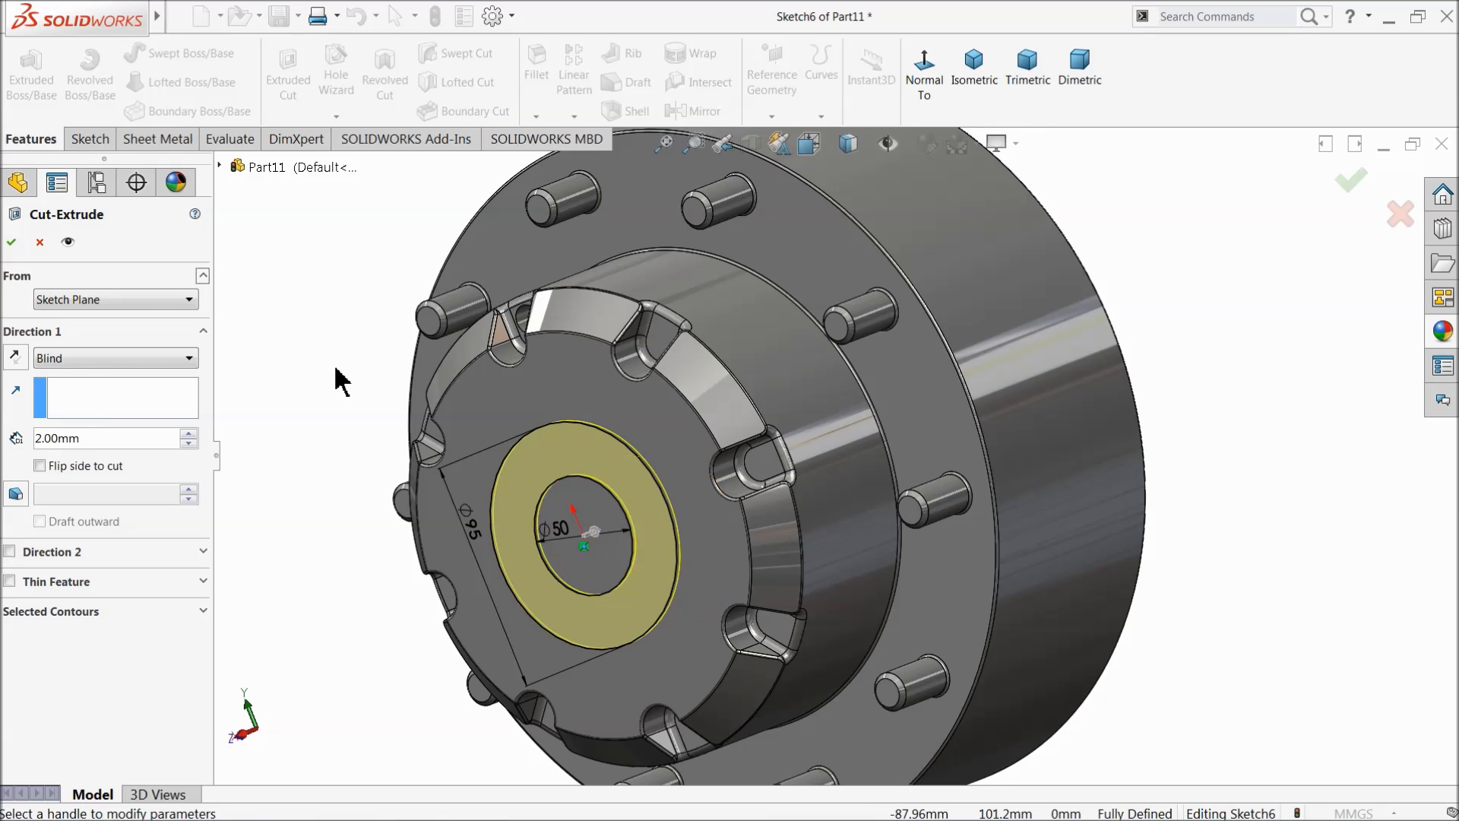
left_click(11, 243)
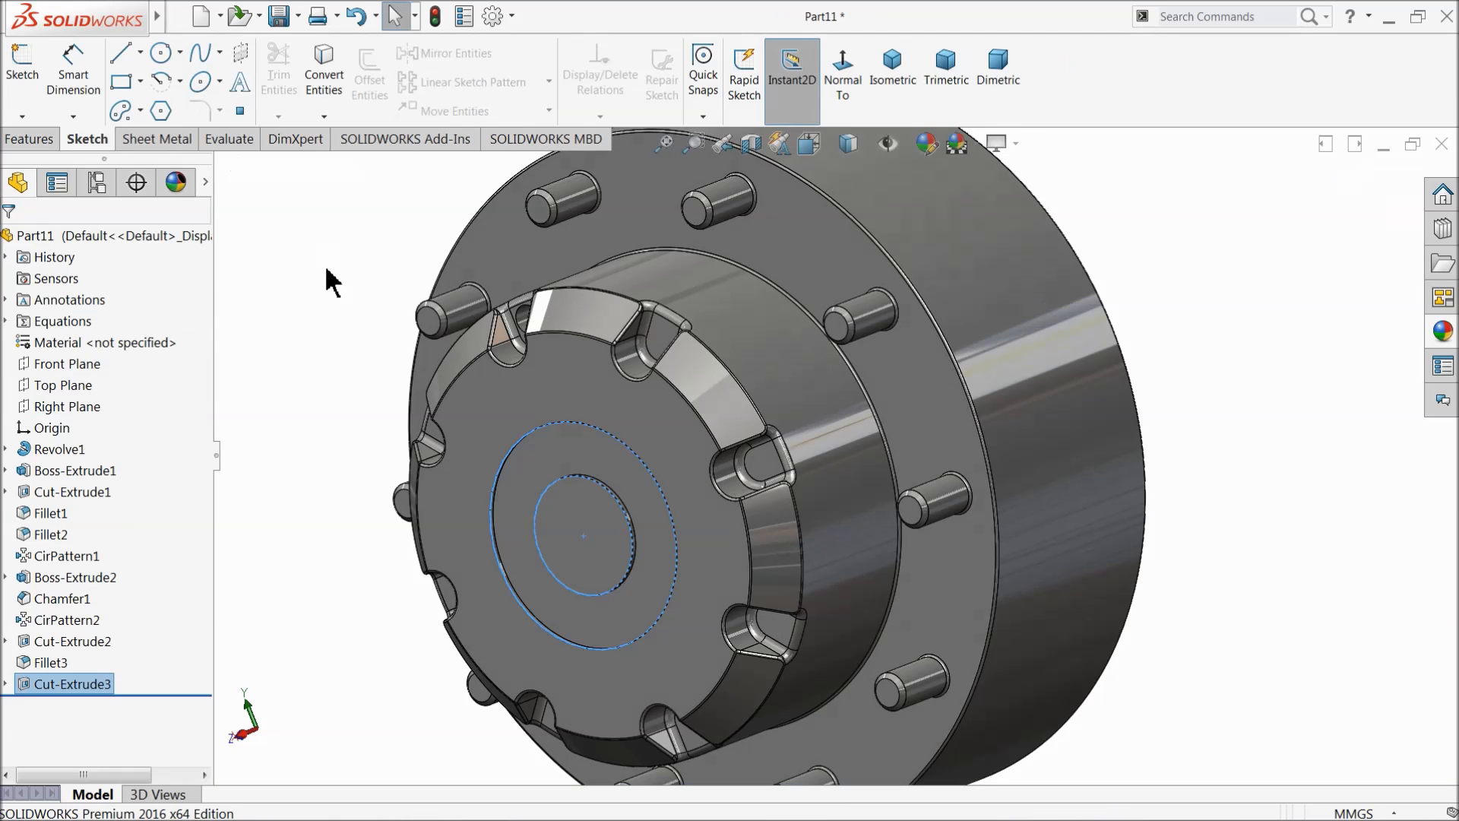
Step: Save the part as 19.Axle in the BobCat folder
middle_click_drag(391, 349, 514, 388)
scroll(512, 365, "up", 5)
scroll(680, 361, "down", 2)
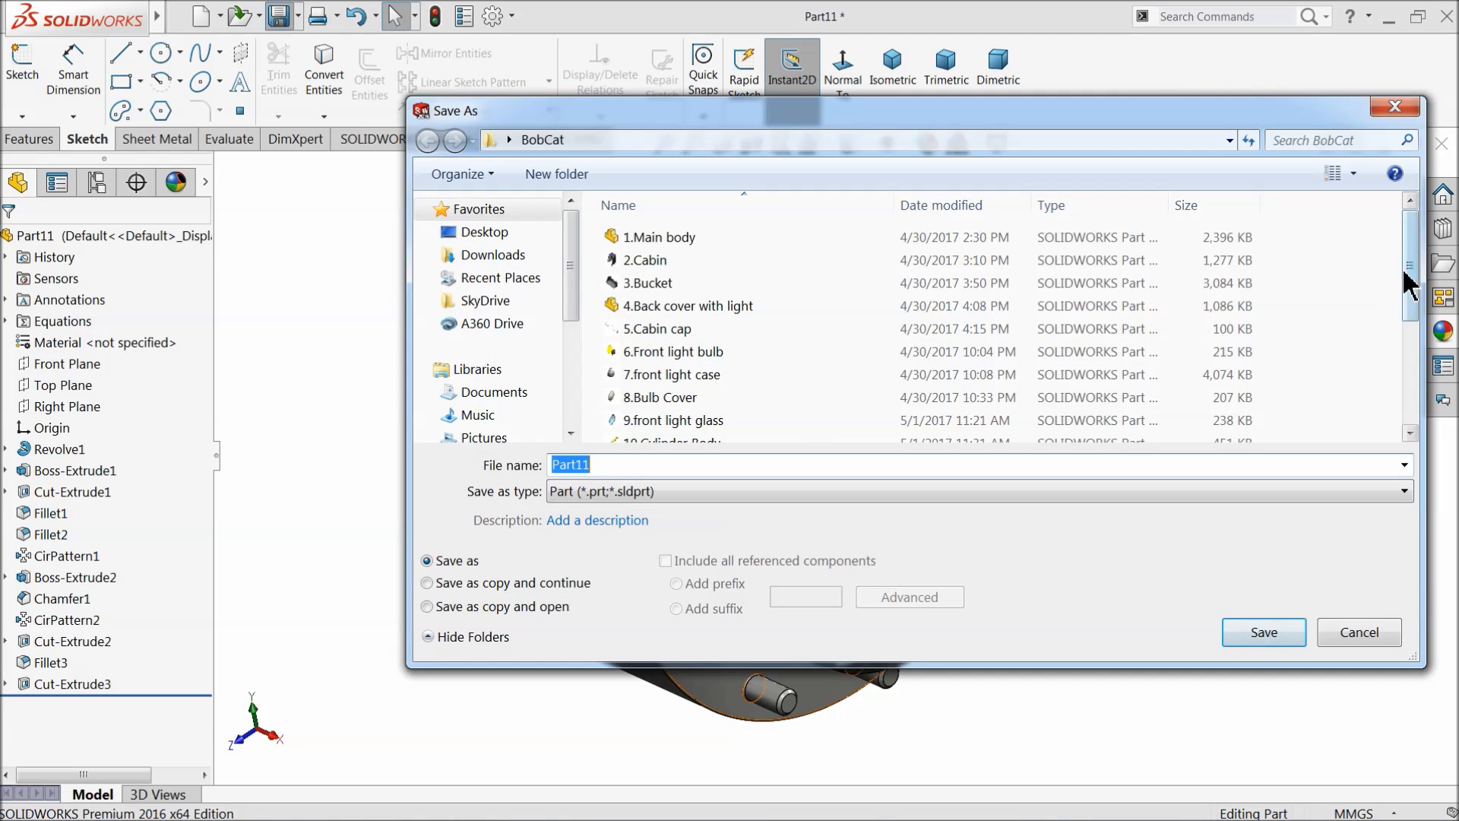
left_click_drag(1410, 285, 1407, 391)
type("19.Axle")
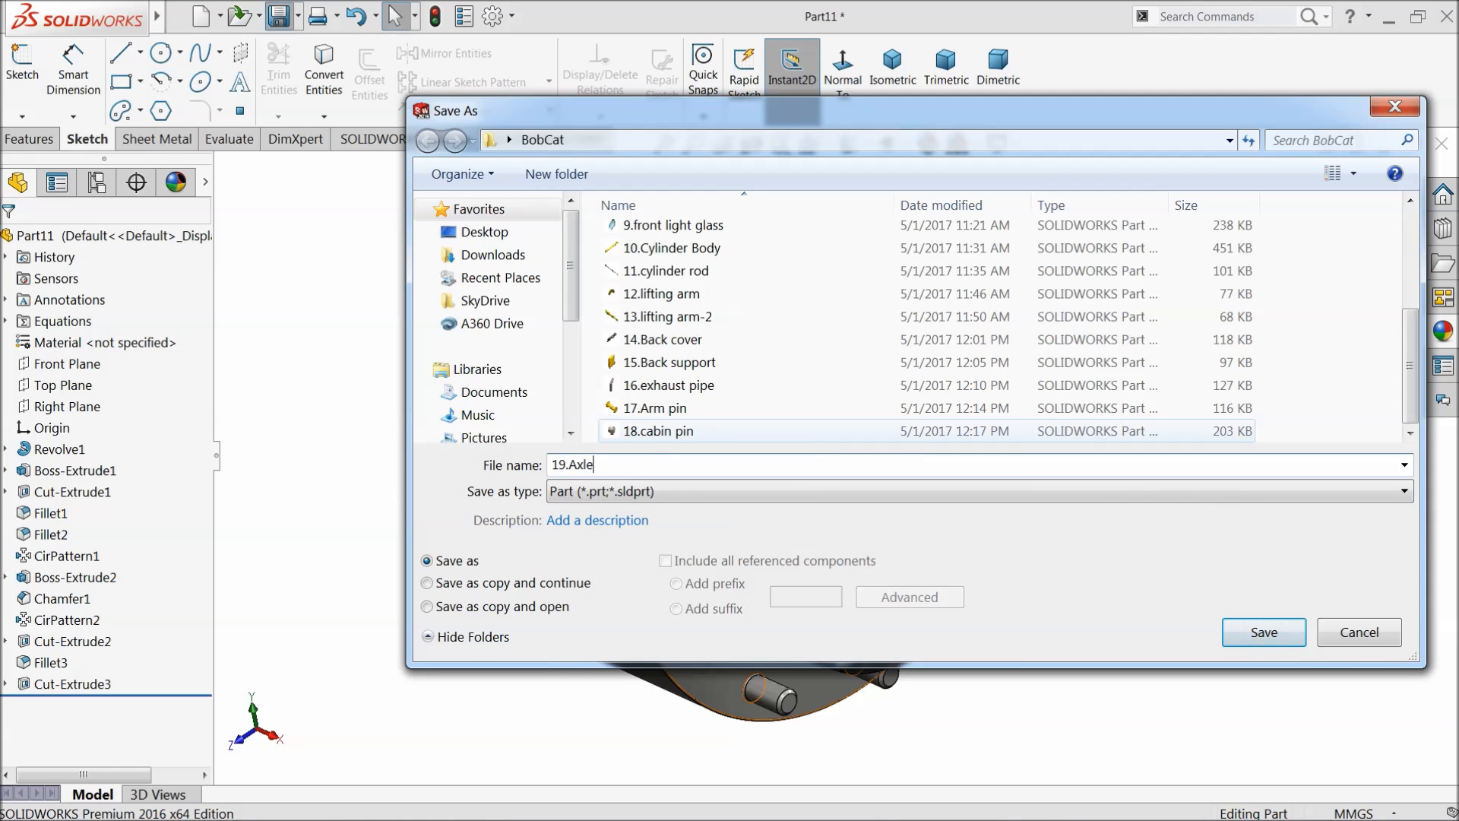
left_click(1277, 641)
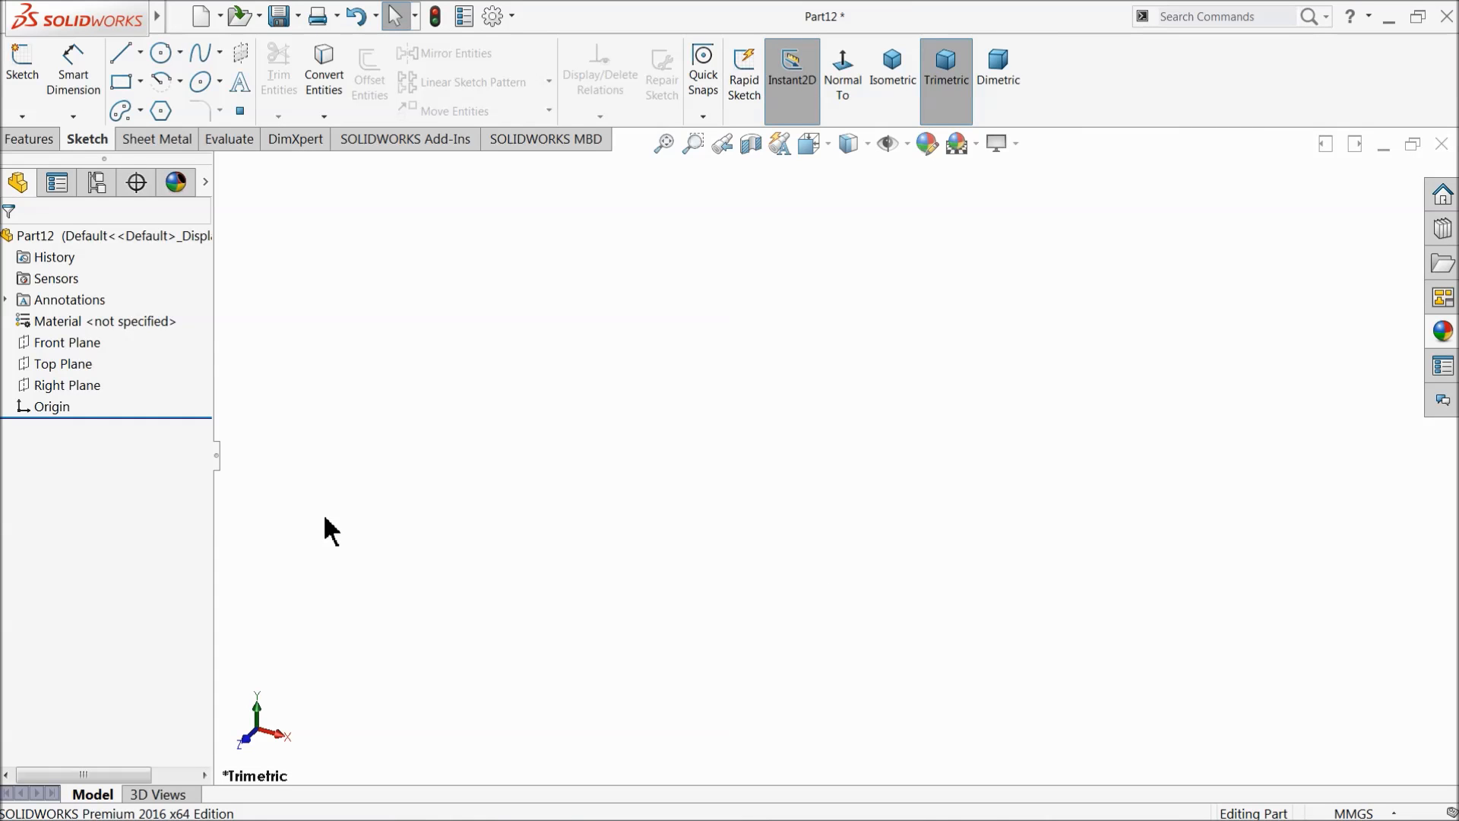
Step: Start a sketch on the Front Plane of the new part and draw a vertical and a horizontal centerline meeting at the origin
left_click(31, 345)
left_click(45, 322)
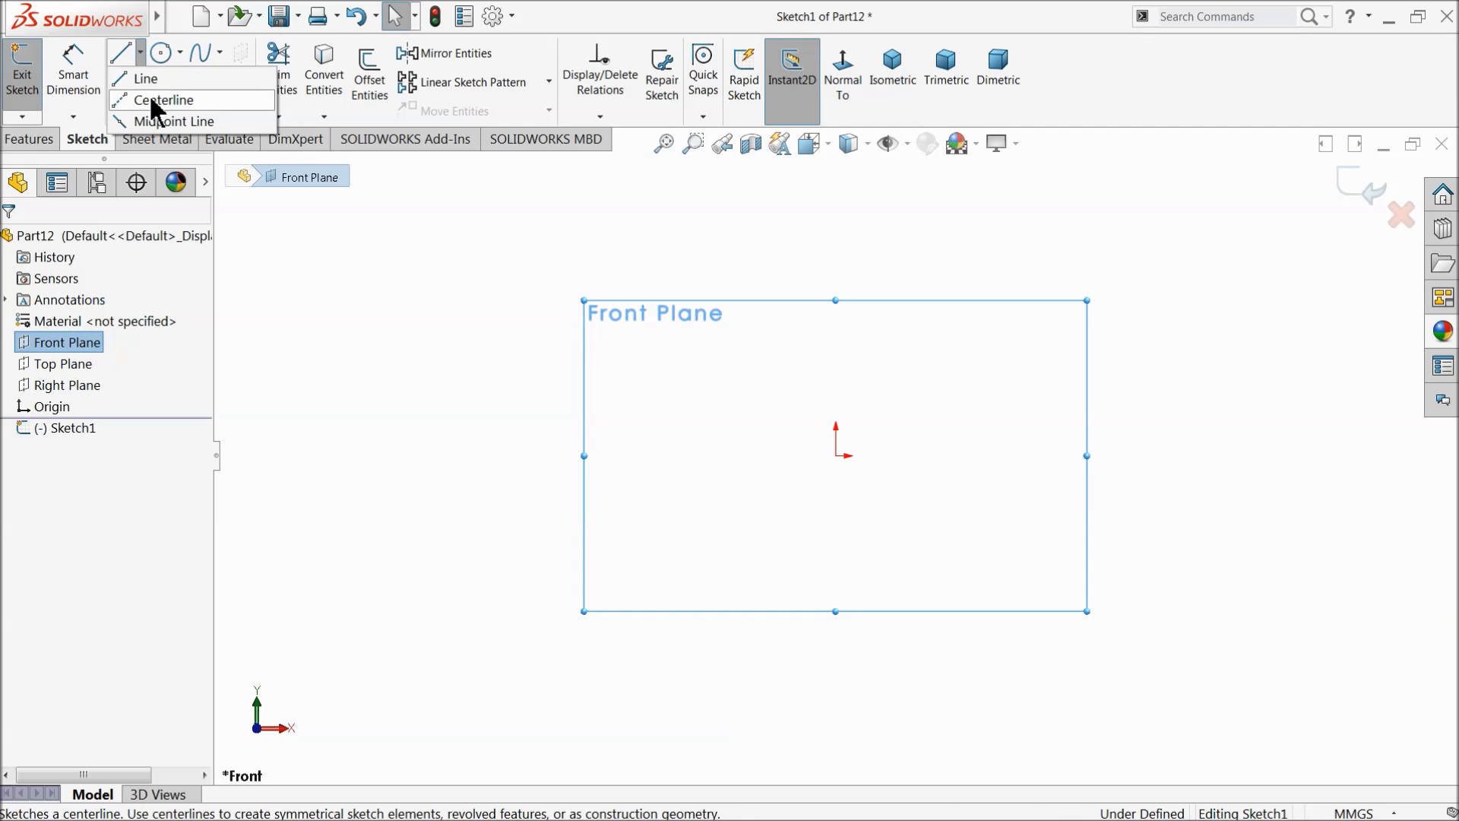
left_click(156, 102)
left_click(836, 225)
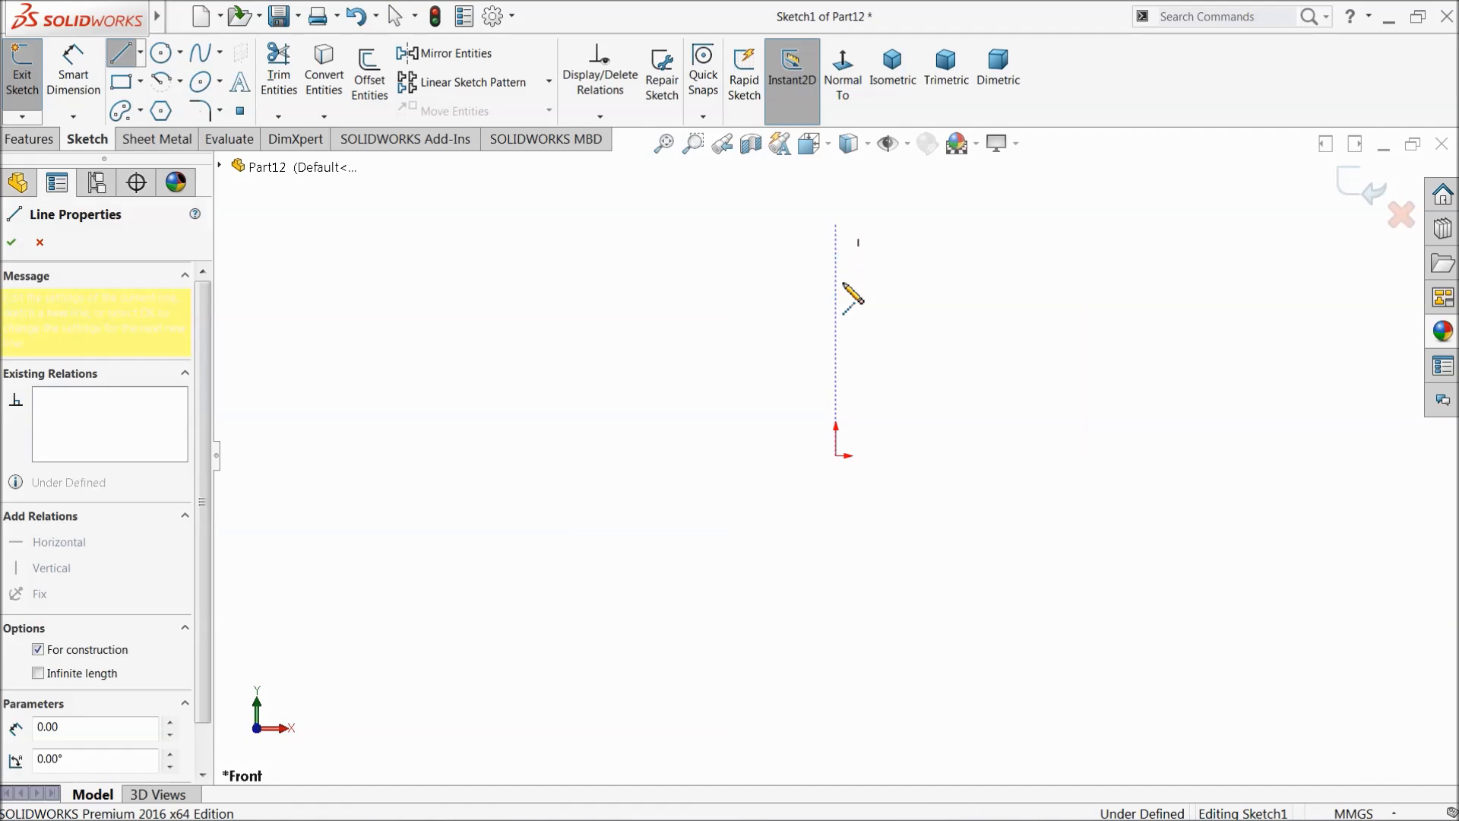
left_click(836, 456)
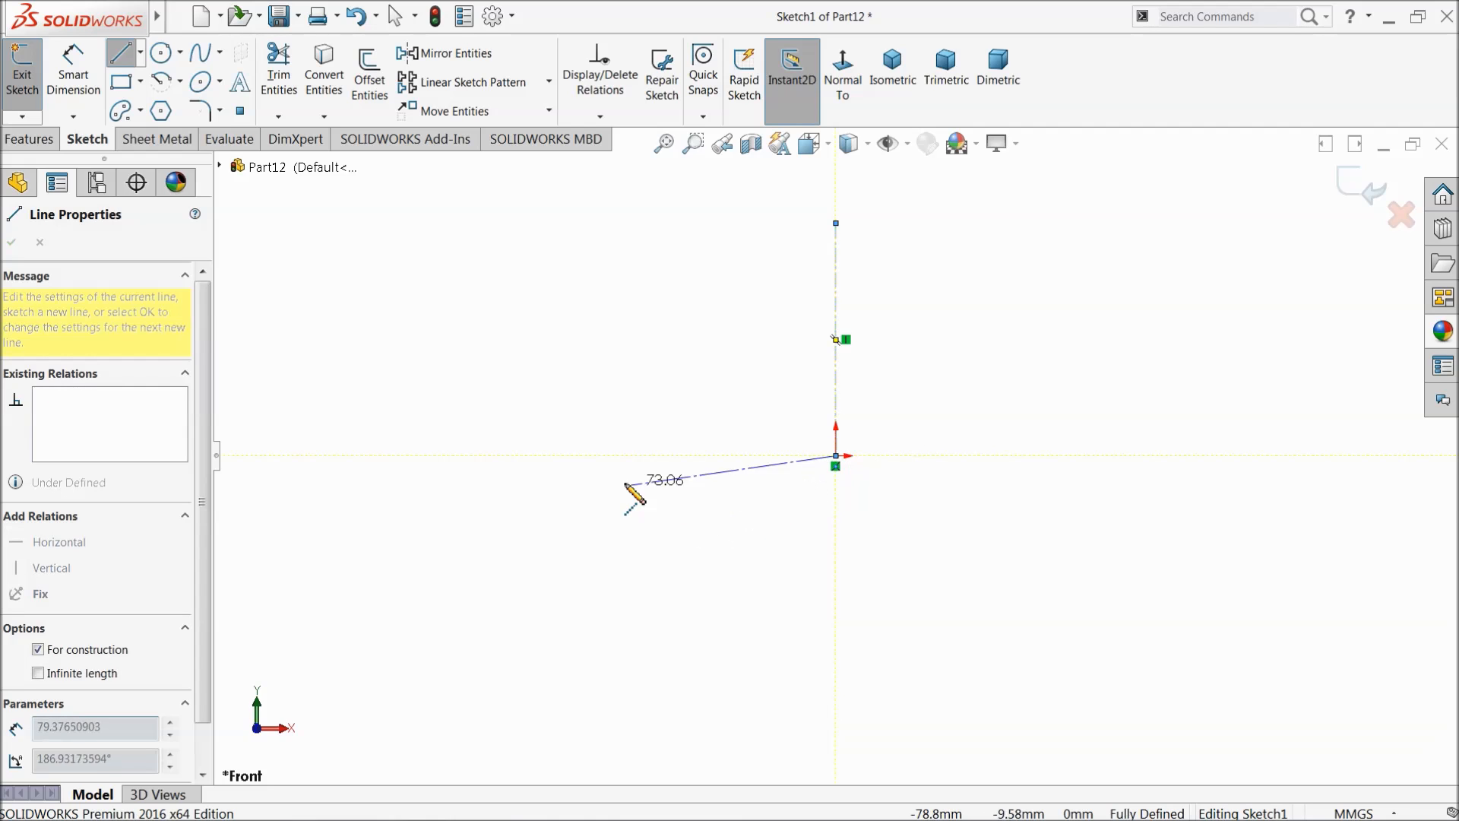
left_click(441, 456)
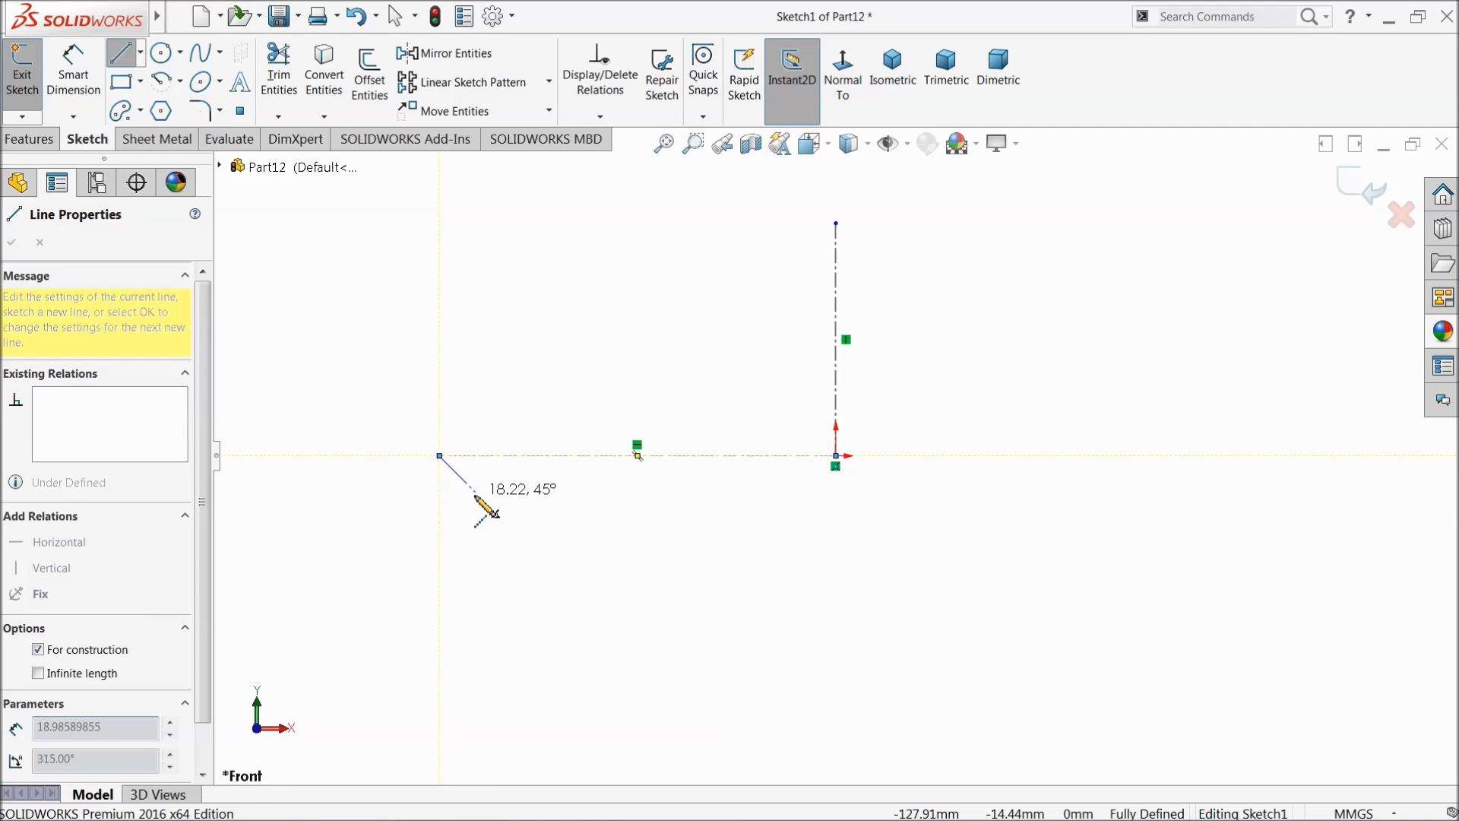
right_click(340, 304)
left_click(386, 314)
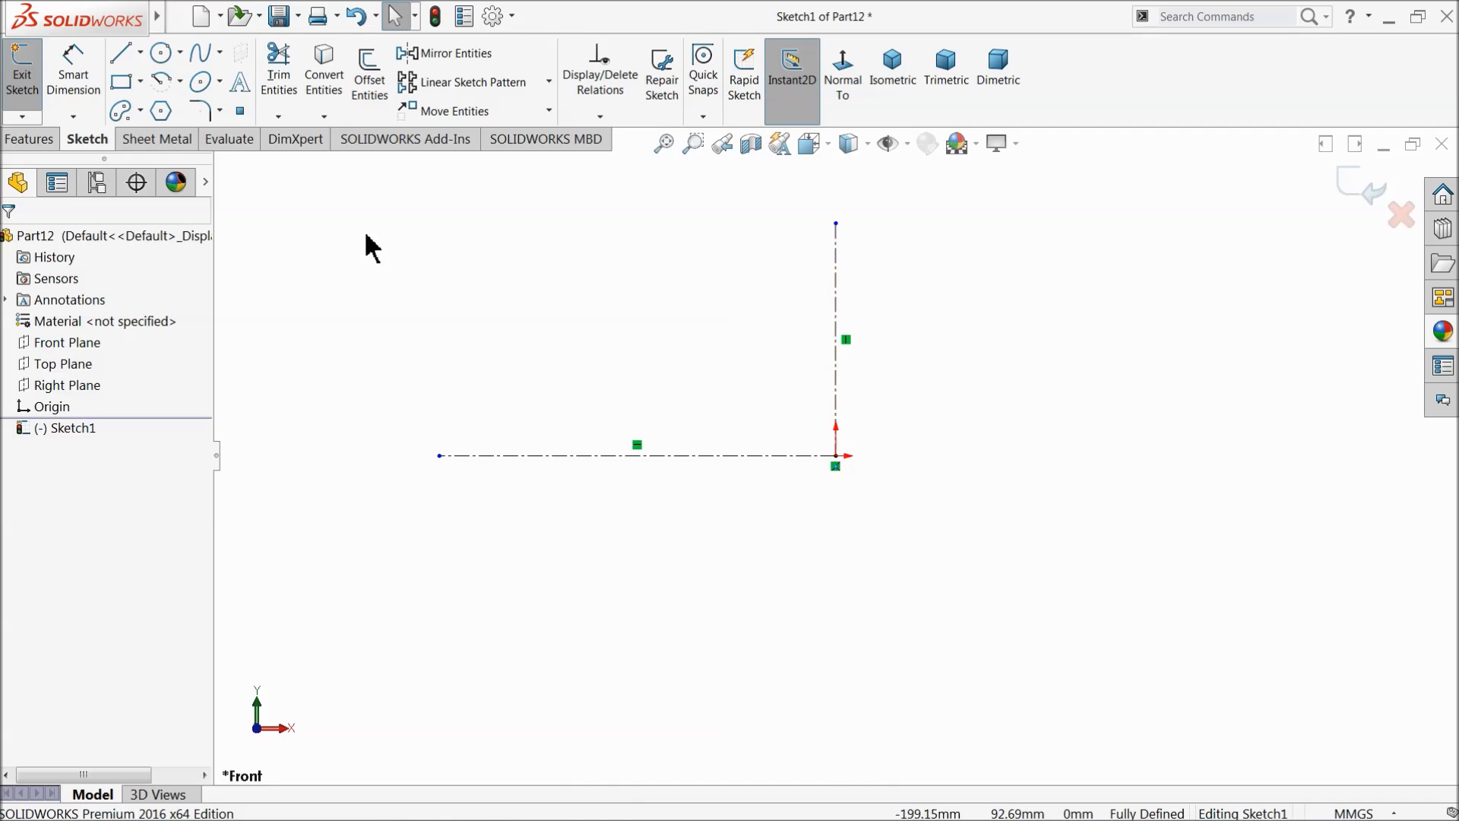
Step: Draw a stepped chain of five lines: short vertical, sloped, horizontal, sloped, and horizontal ending on the vertical centerline
left_click(120, 55)
scroll(781, 316, "down", 4)
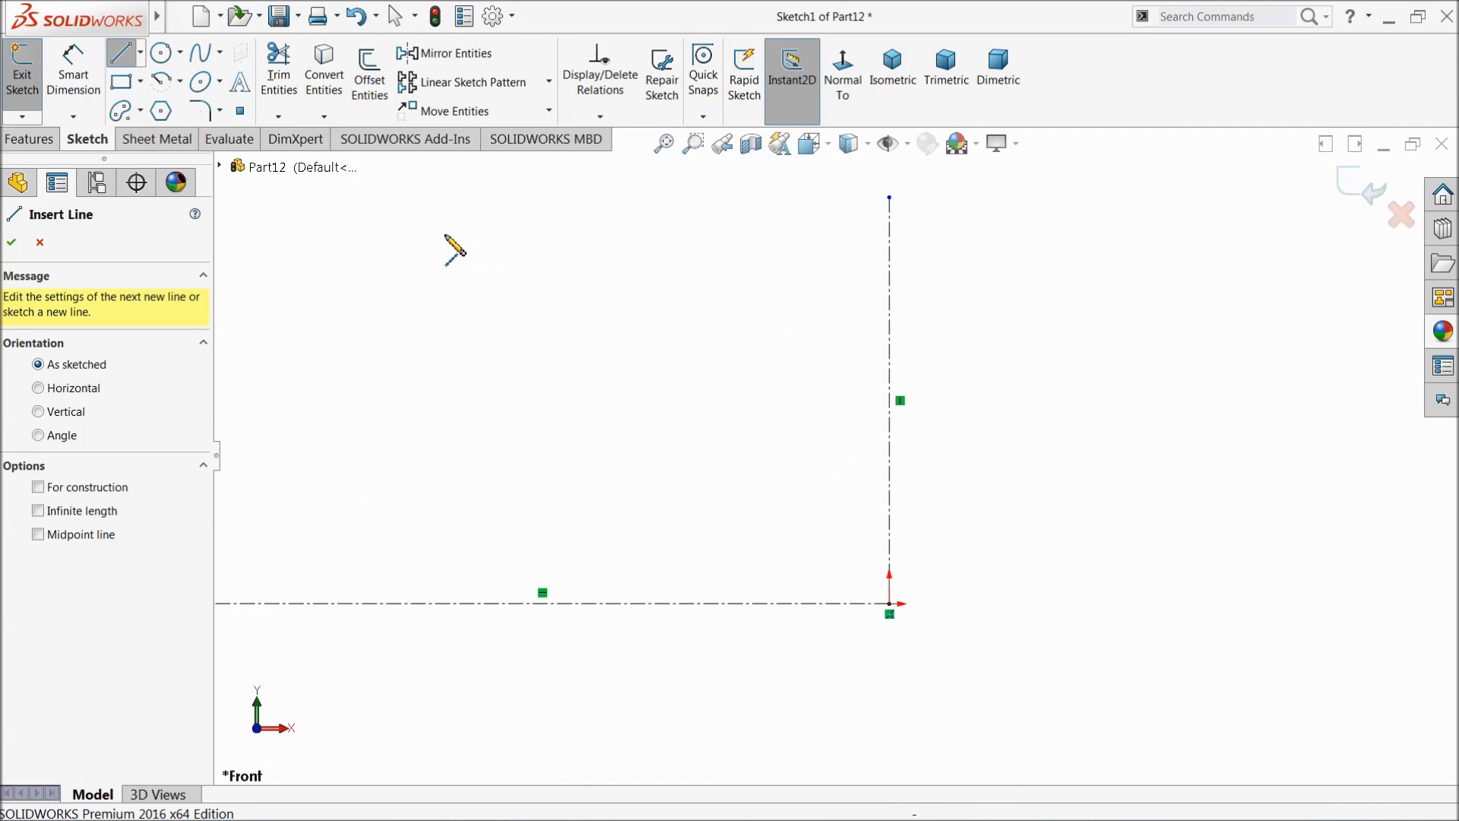
left_click(422, 179)
left_click(422, 217)
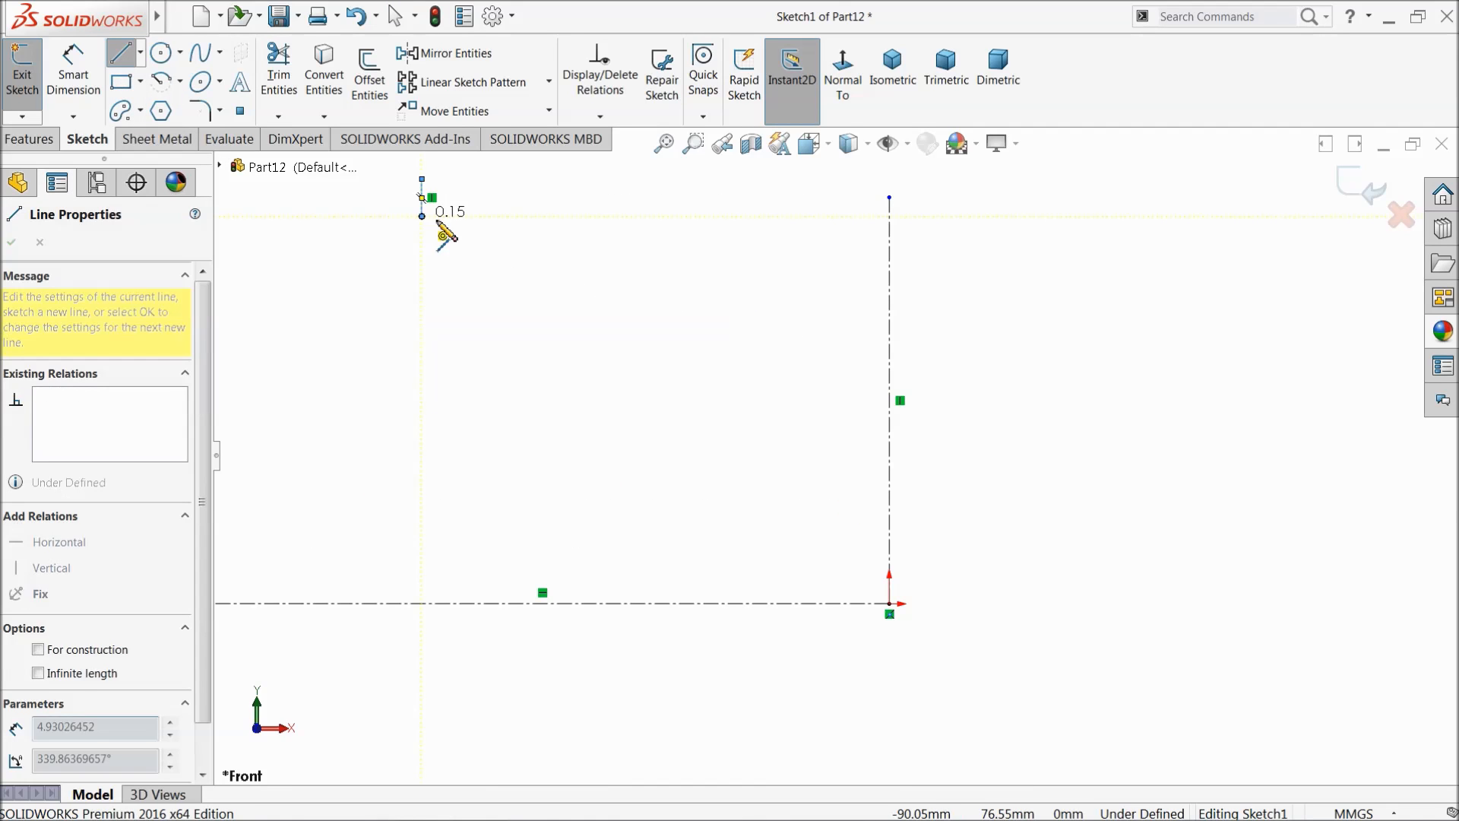
left_click(493, 258)
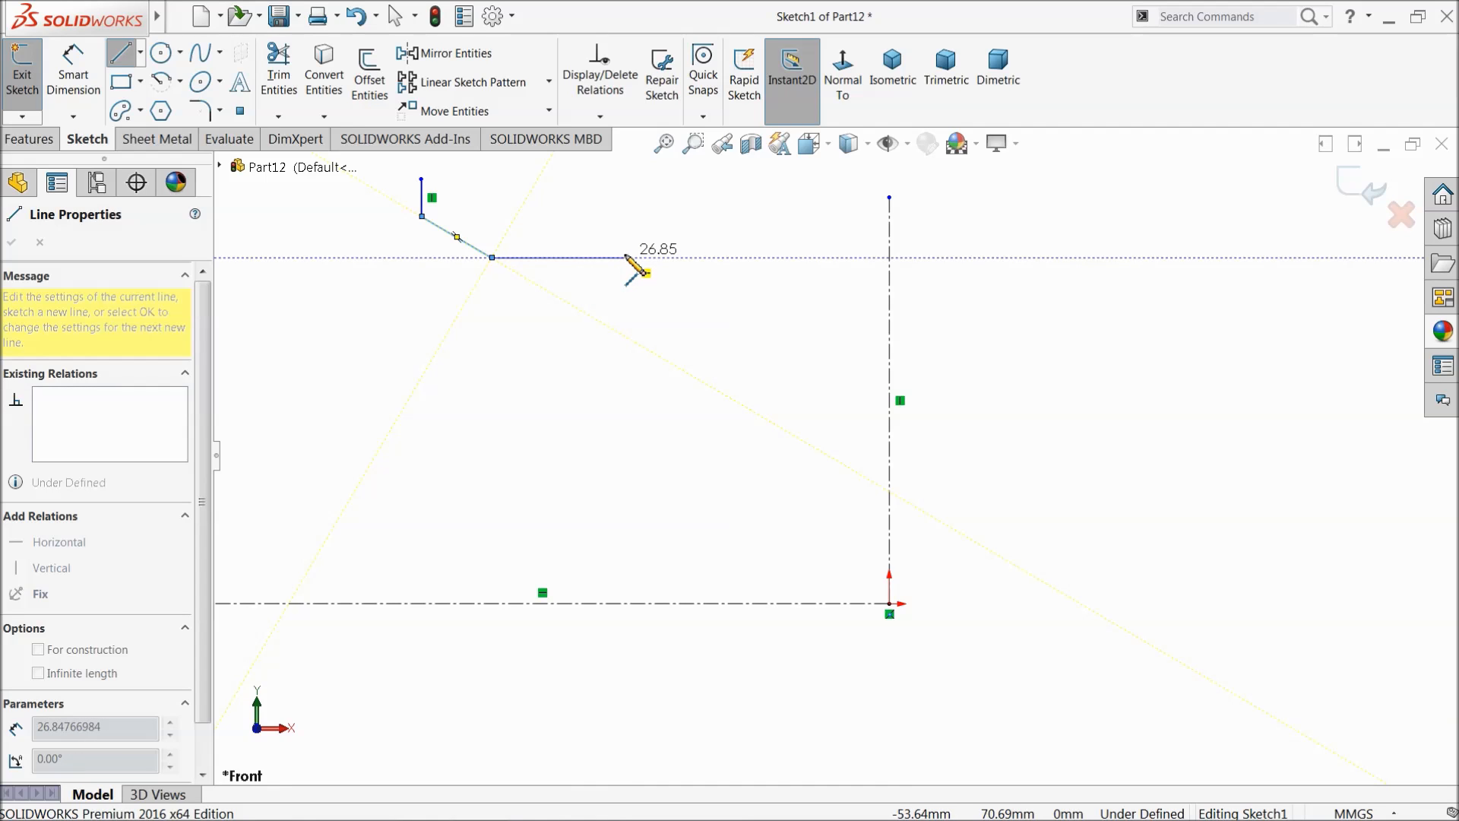
left_click(657, 257)
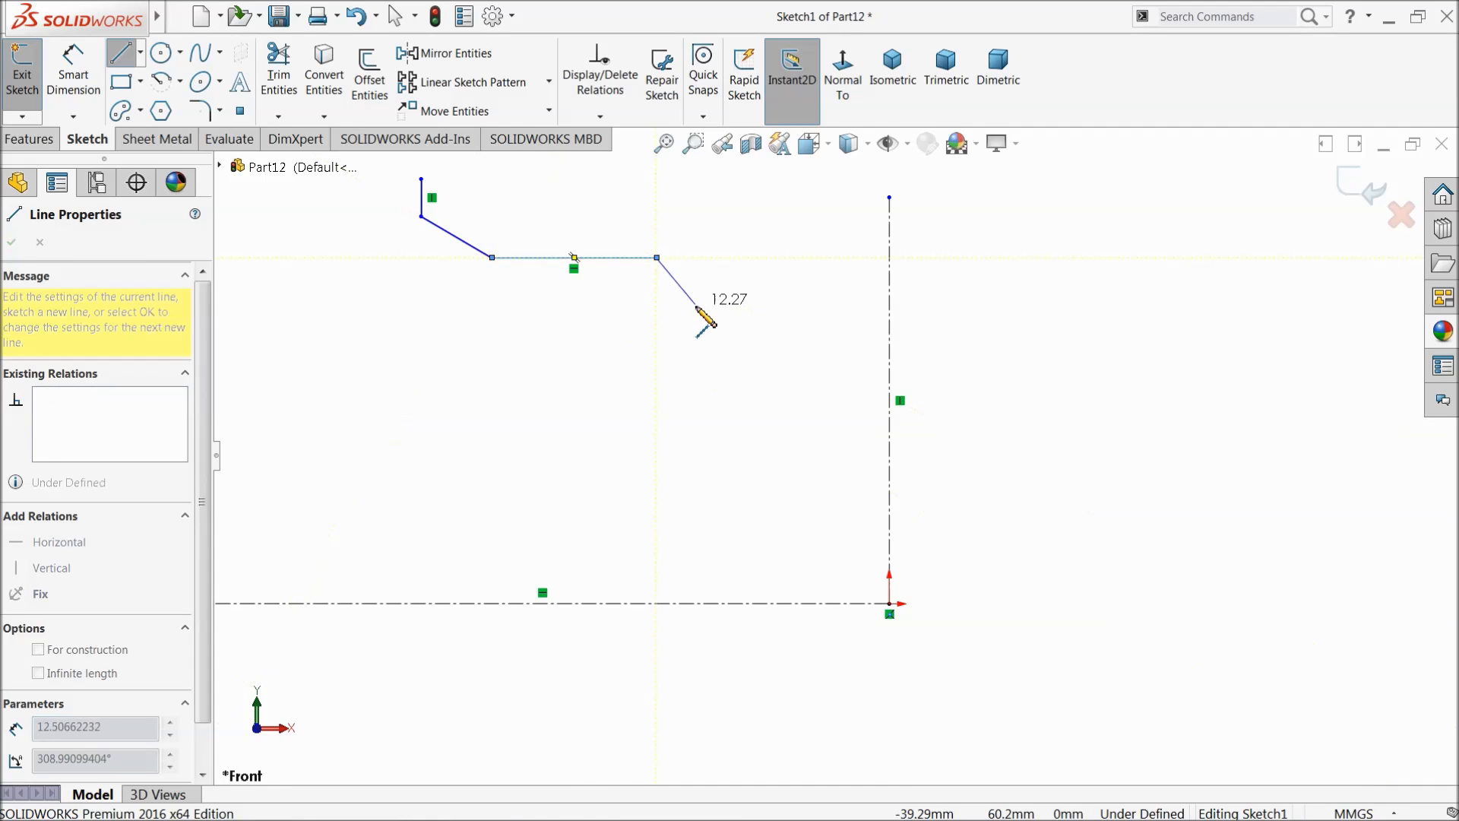
left_click(696, 306)
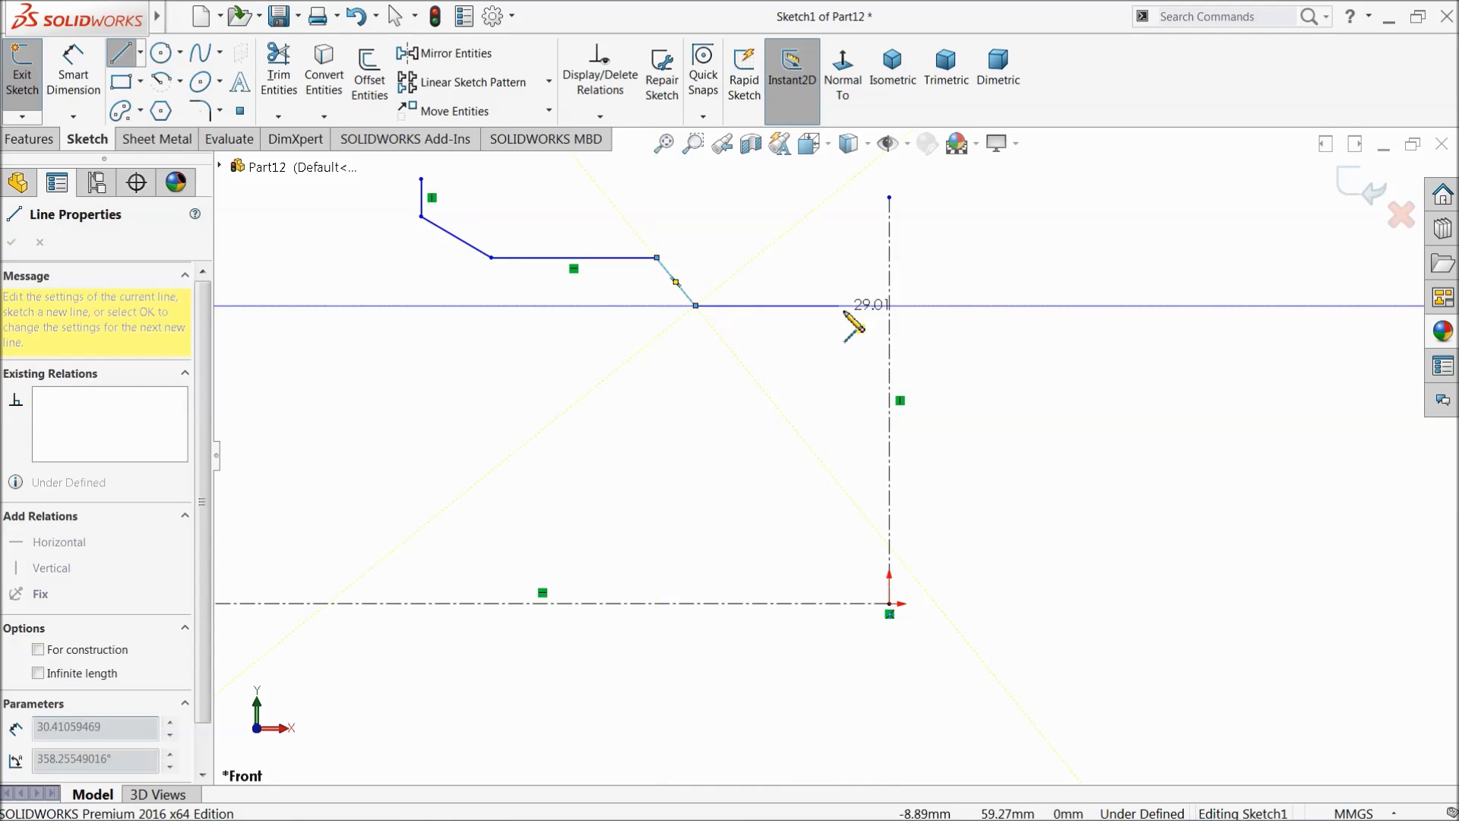
left_click(890, 305)
right_click(928, 258)
left_click(964, 257)
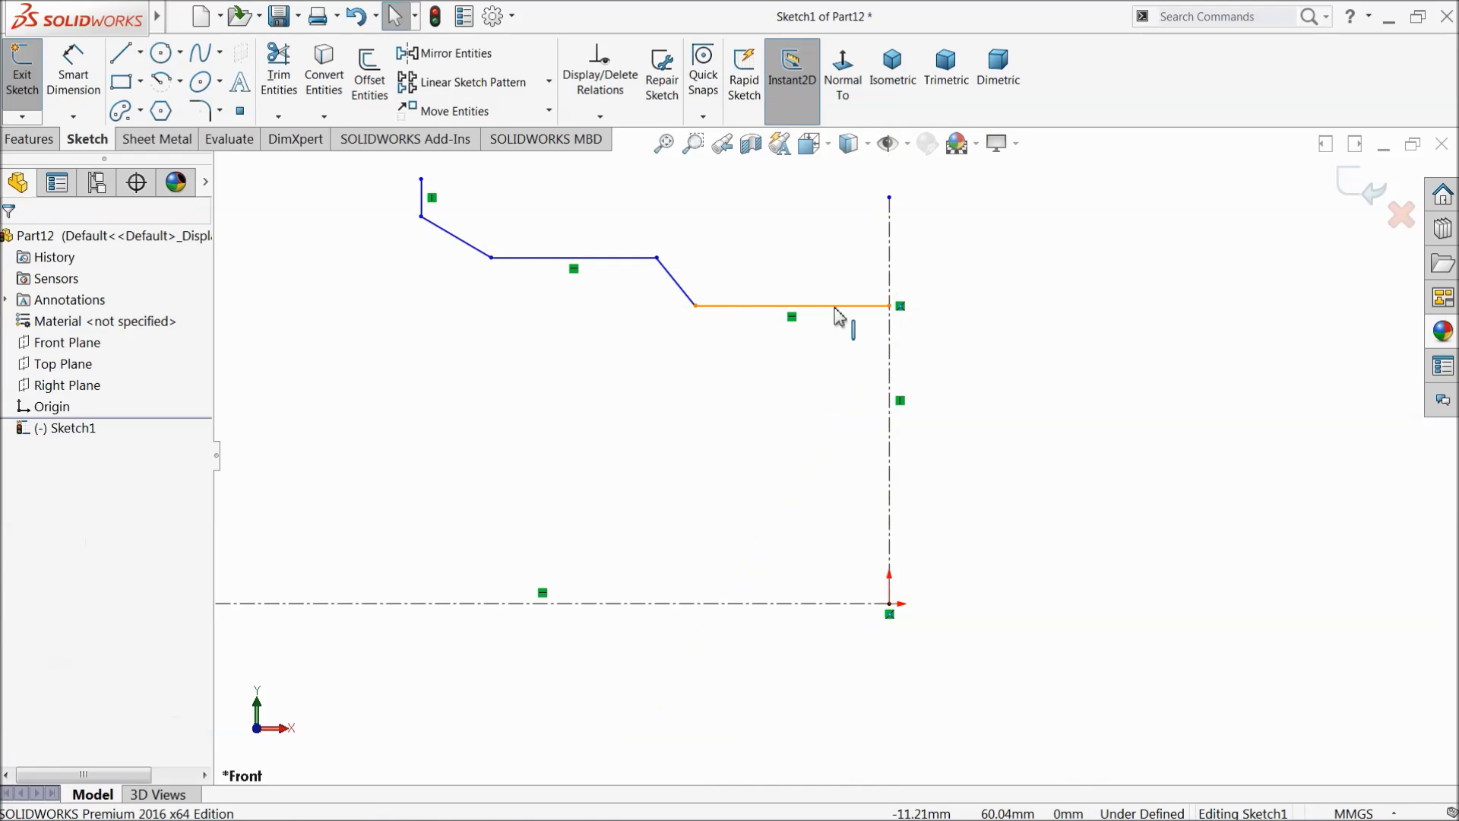
Step: Dimension the height from the profile's top endpoint to the horizontal centerline as 250 mm
scroll(666, 371, "up", 3)
scroll(667, 371, "down", 2)
left_click(69, 76)
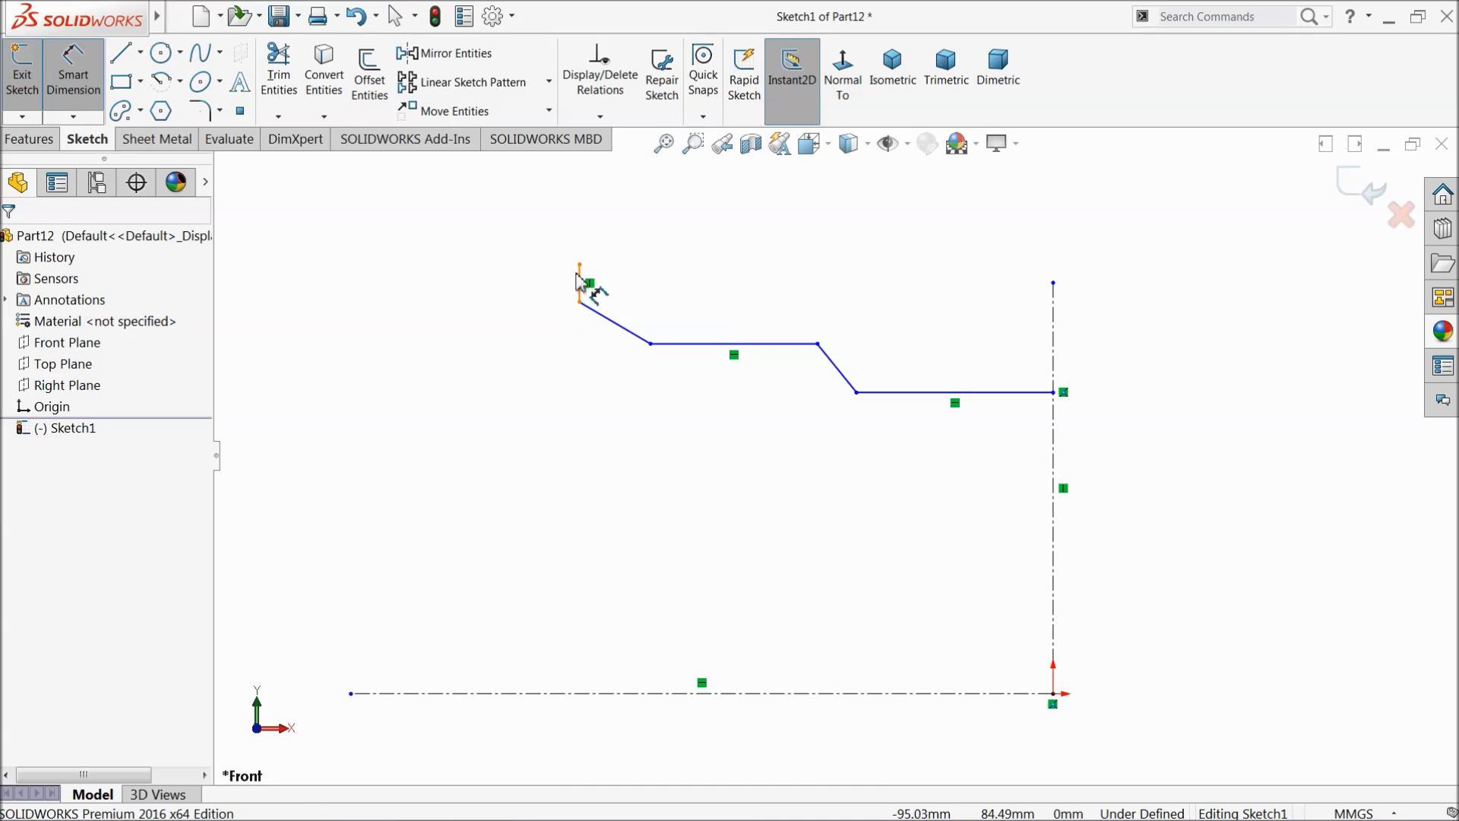
left_click(580, 265)
left_click(531, 693)
left_click(383, 516)
type("25")
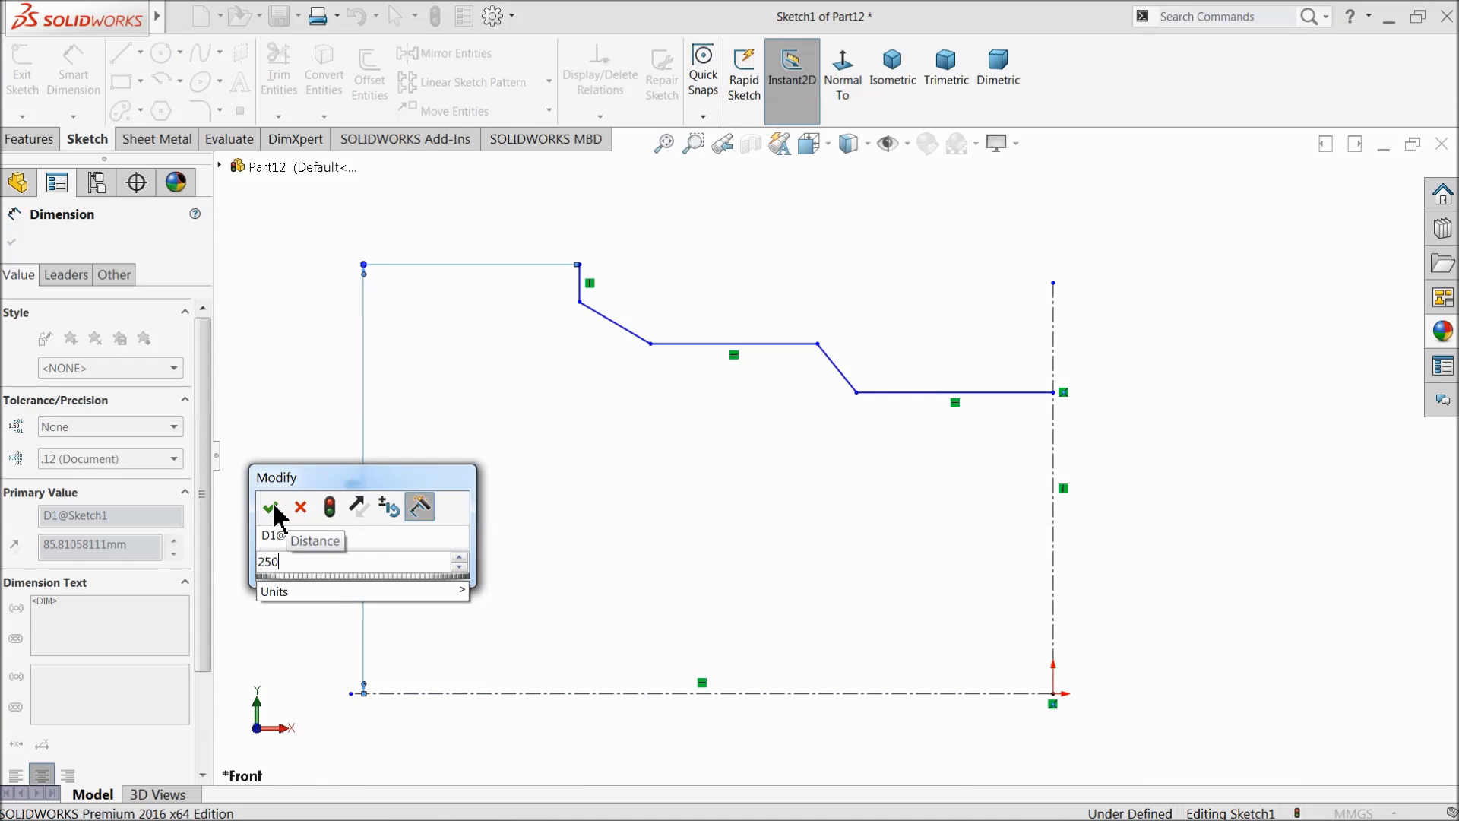
type("0")
left_click(271, 508)
Step: Set the length of the short vertical line at the profile's upper end to 15 mm
scroll(603, 302, "down", 3)
left_click(619, 305)
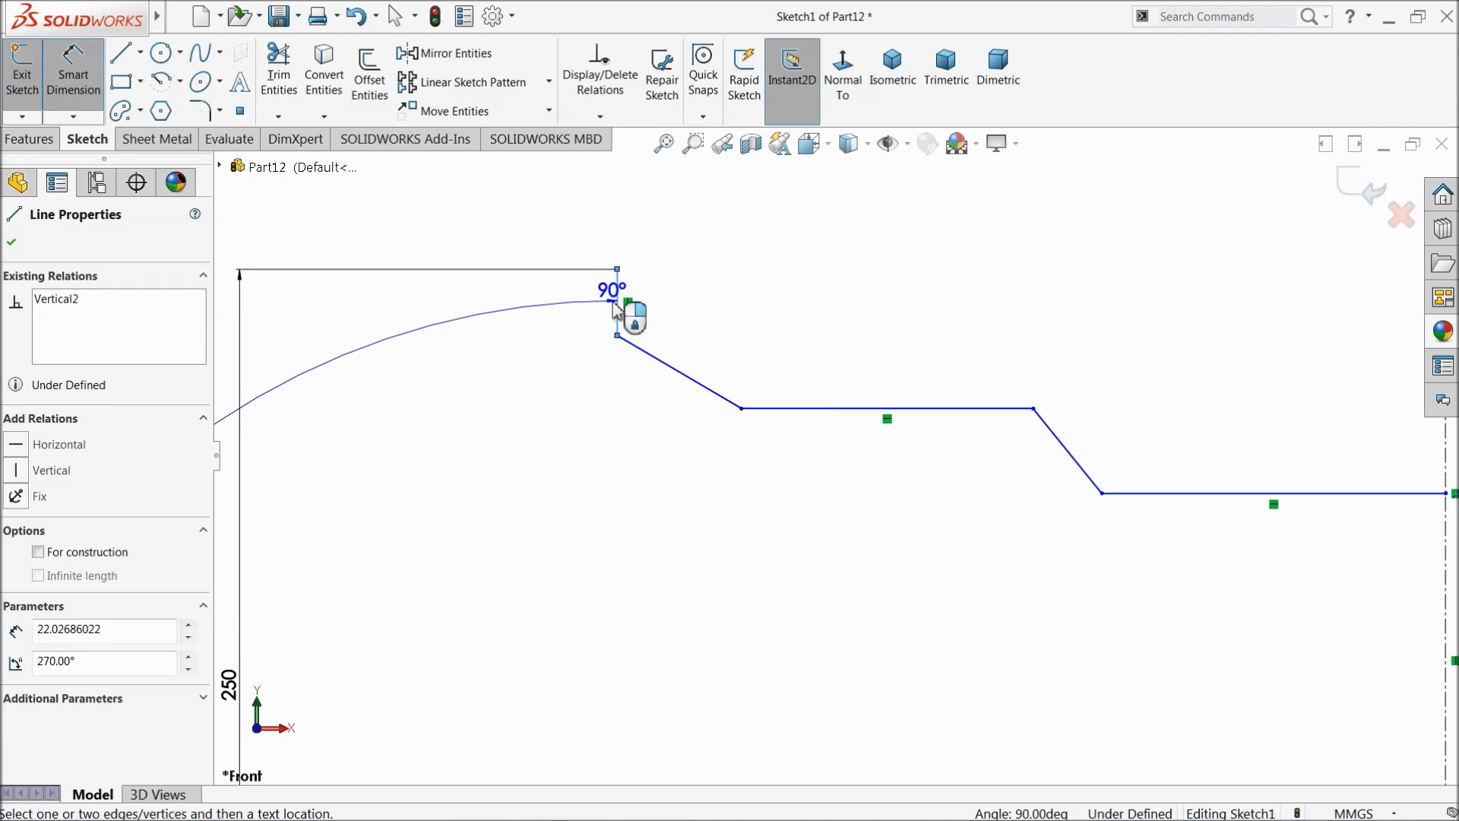
left_click(604, 304)
key("Escape")
left_click(614, 314)
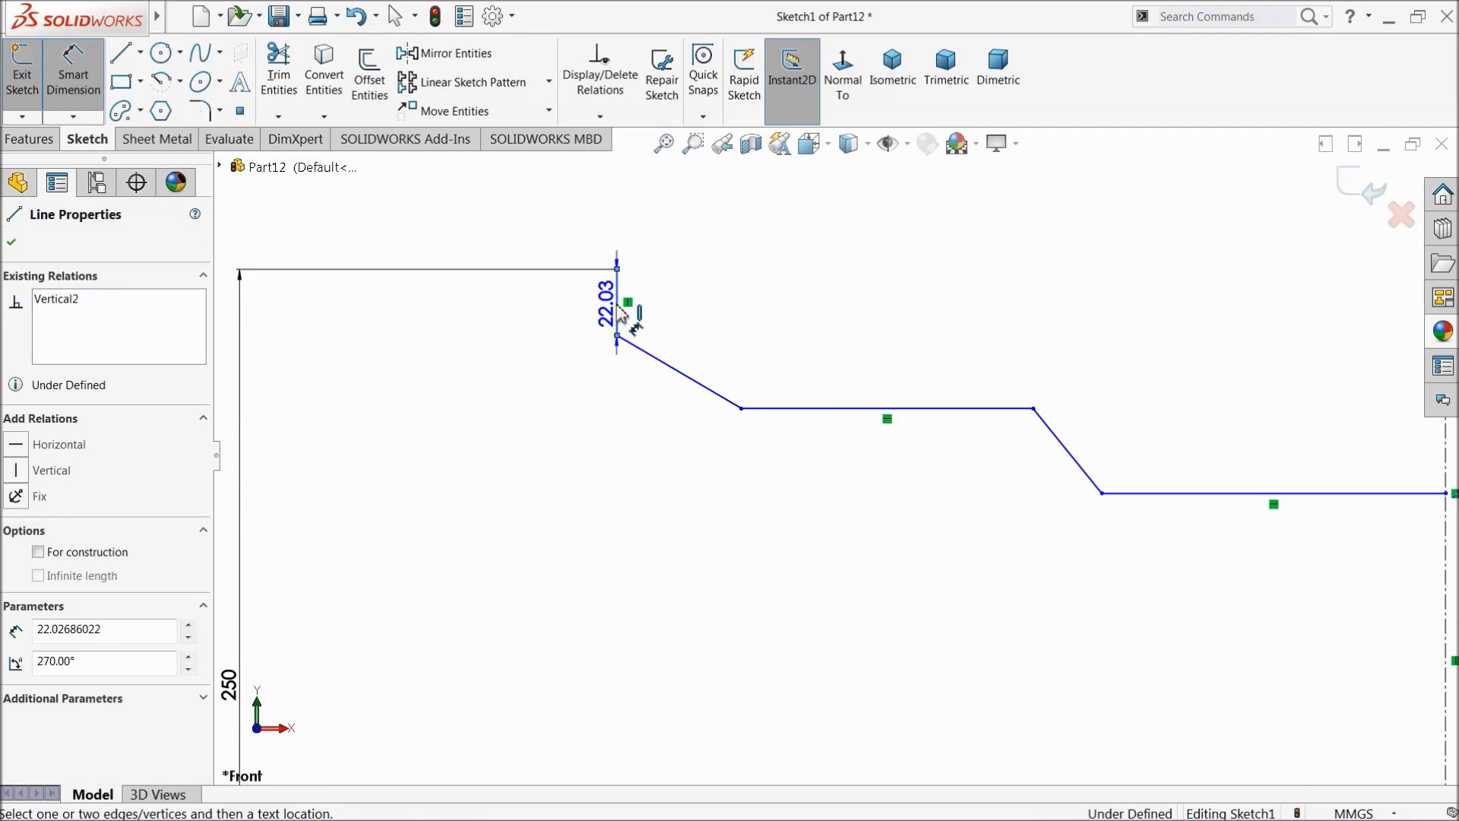
left_click(591, 303)
type("15")
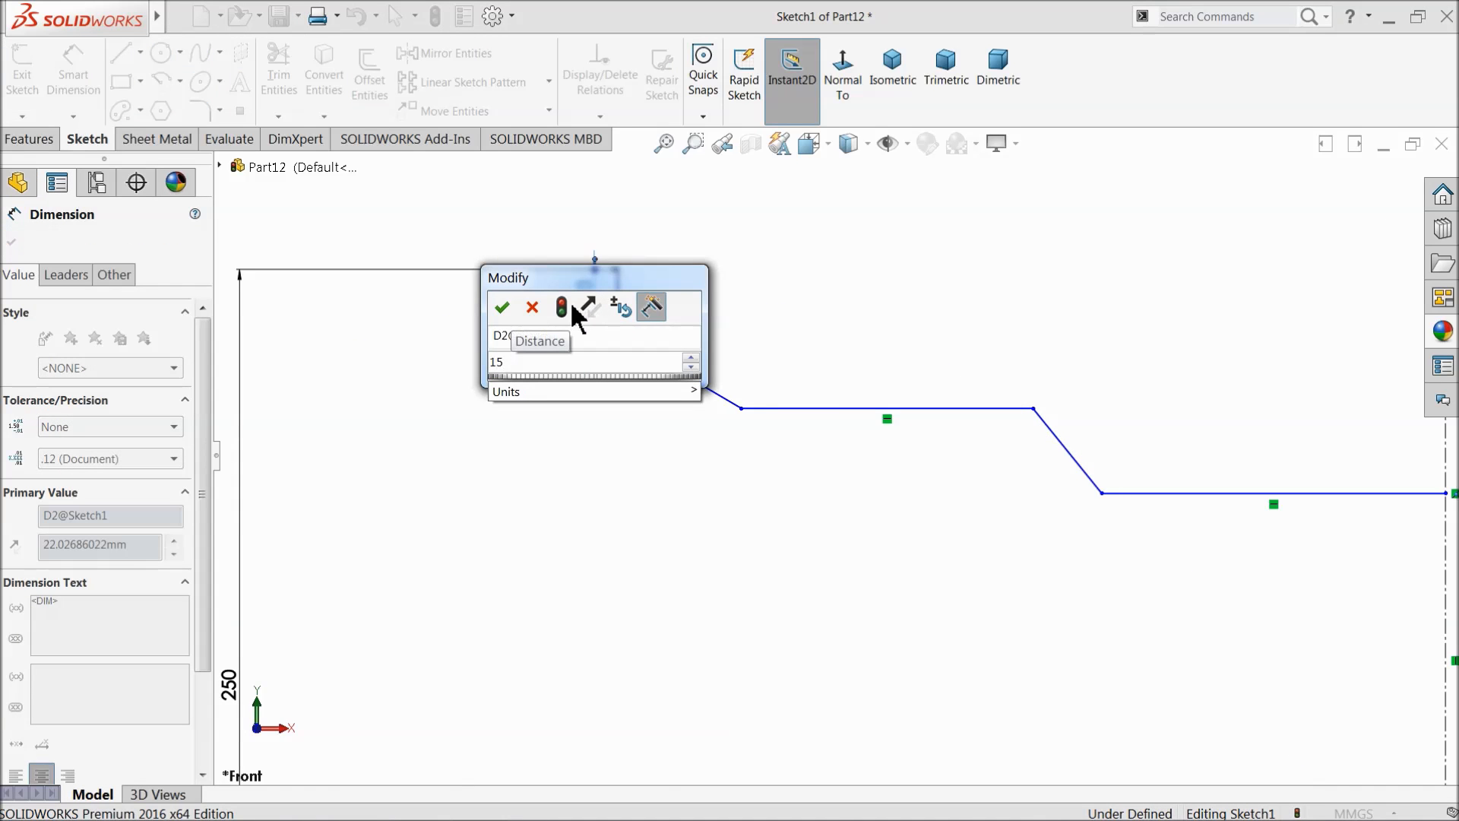
left_click(501, 307)
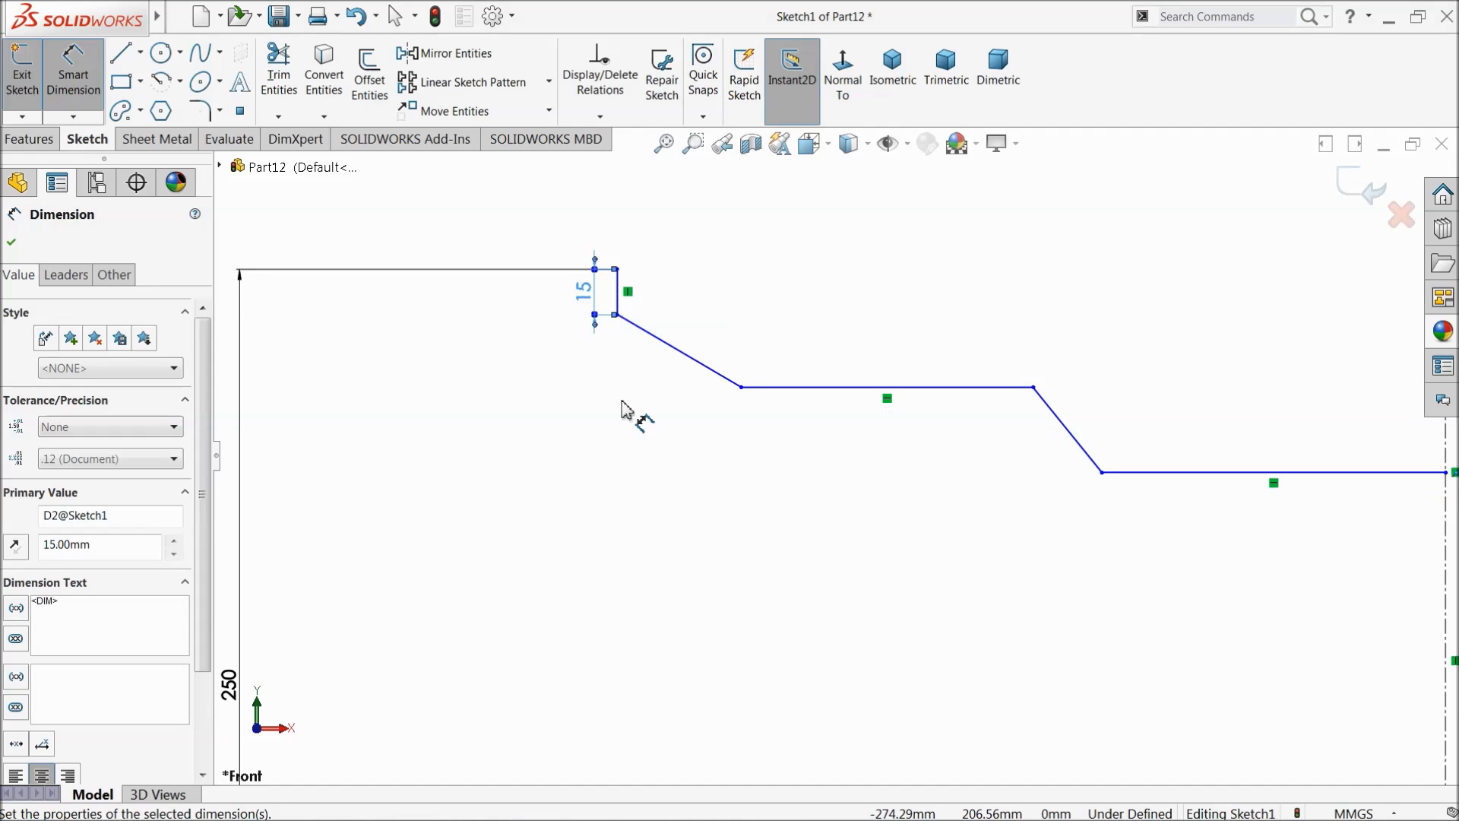
Step: Dimension the first sloped line's horizontal span as 30 mm and the upper horizontal line's length as 60 mm
left_click(681, 354)
left_click(688, 508)
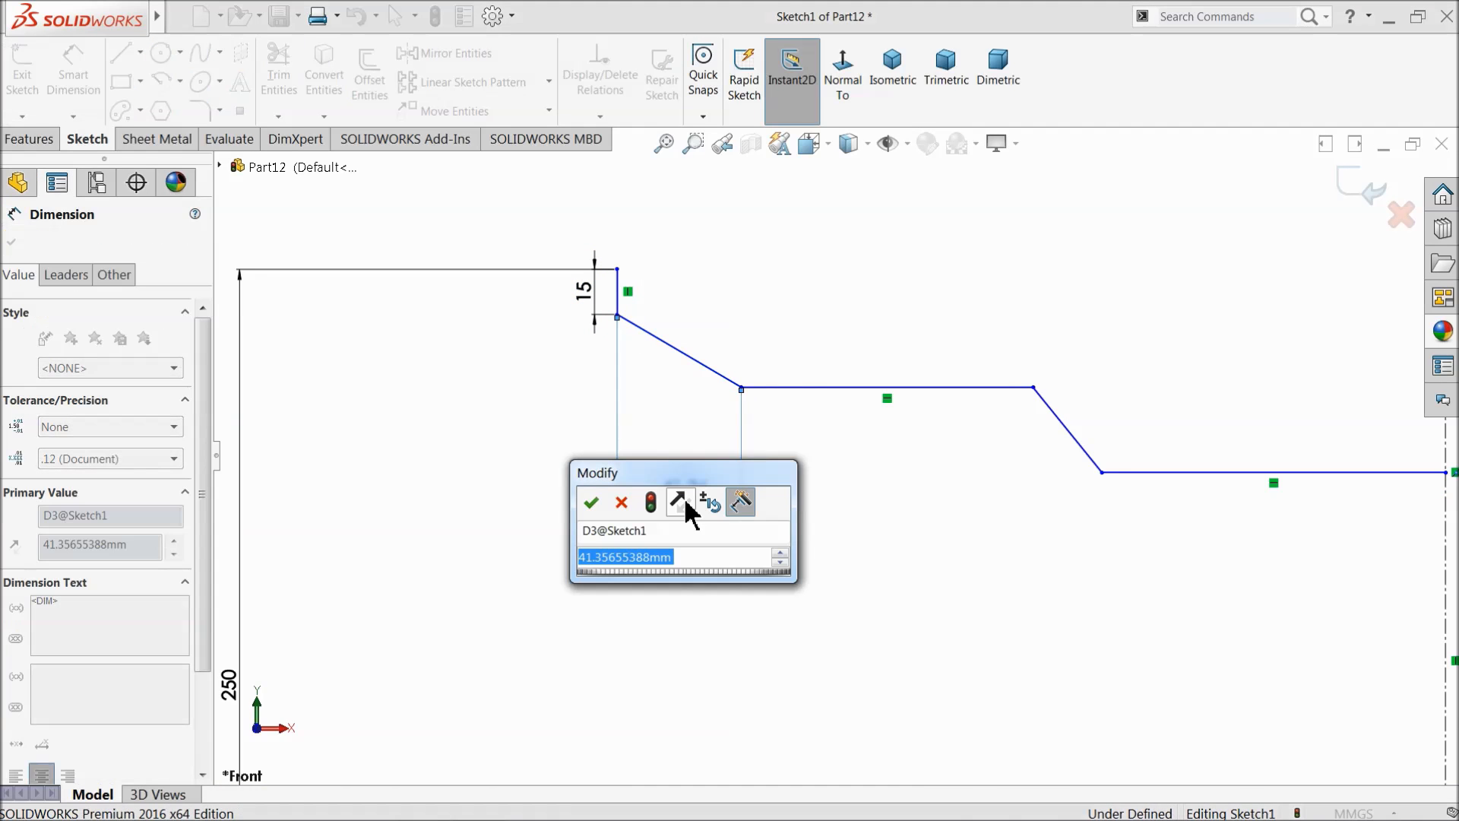
type("30")
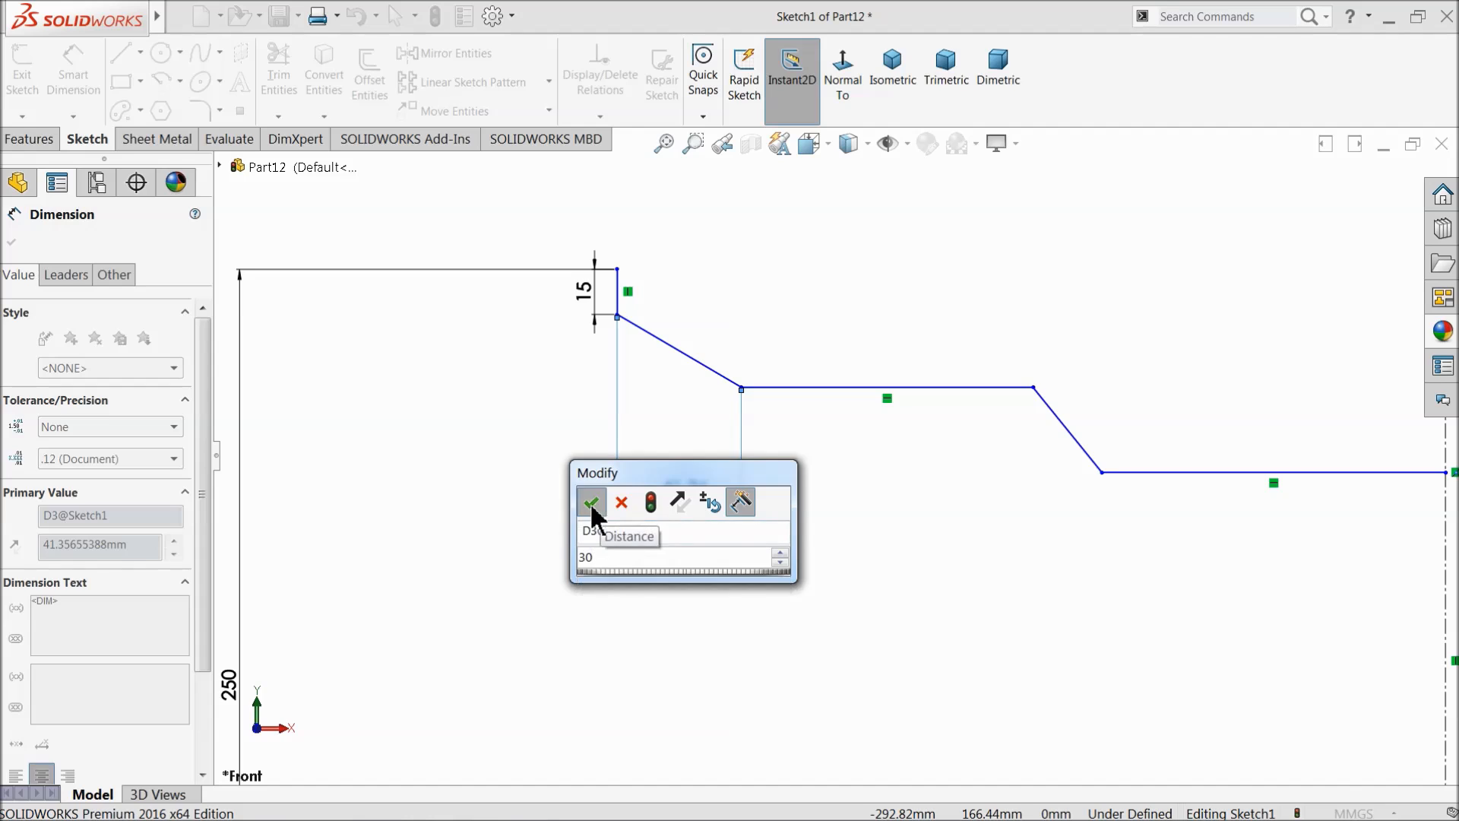
left_click(591, 502)
left_click(859, 389)
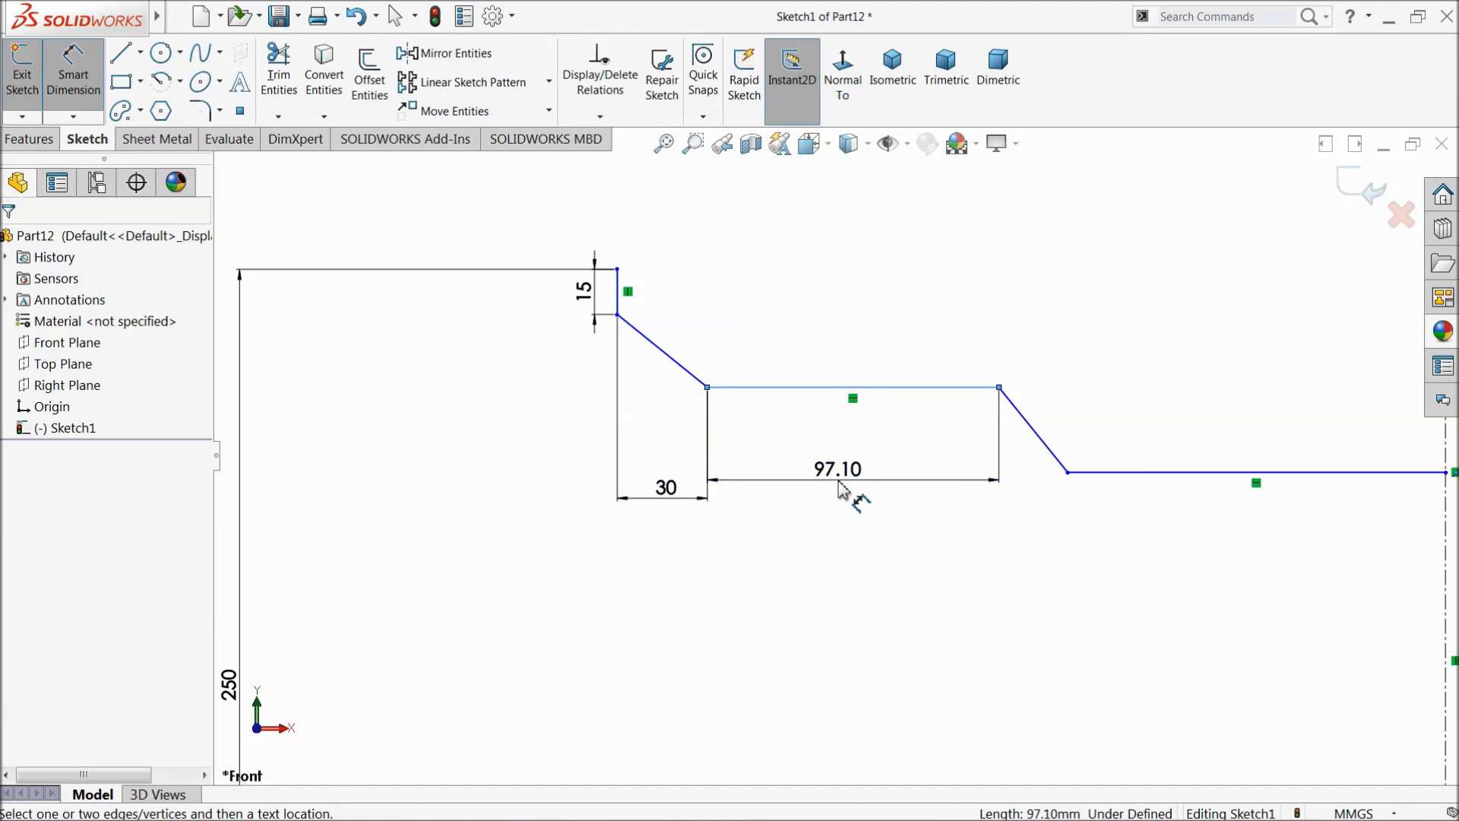
left_click(842, 490)
type("60")
left_click(743, 482)
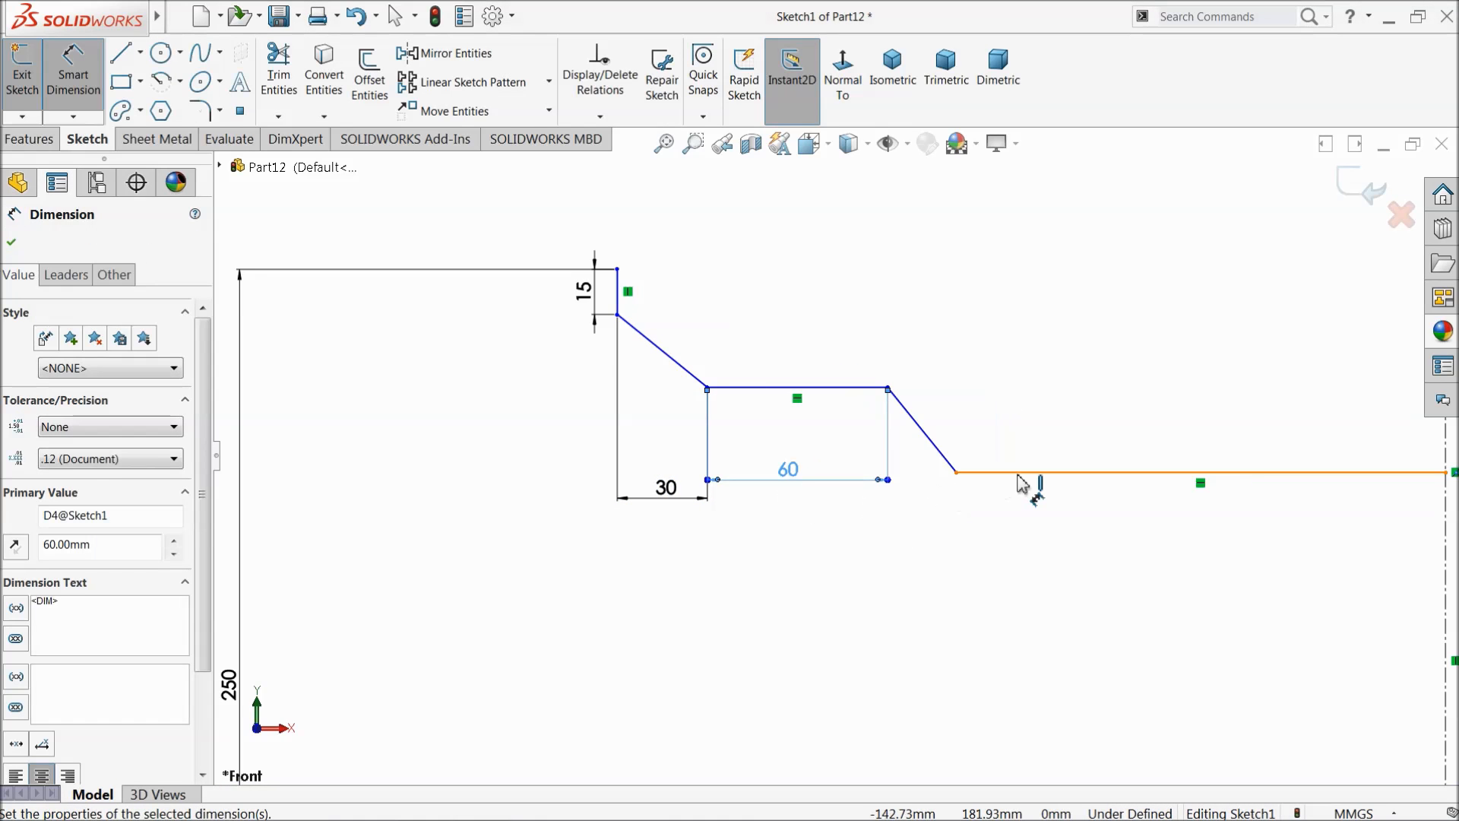
Step: Dimension the horizontal span of the second sloped line as 20 mm
left_click(943, 456)
left_click(934, 532)
type("20")
left_click(833, 540)
Step: Dimension the lower horizontal line that ends on the vertical centerline and set its length to 40 mm
key("f")
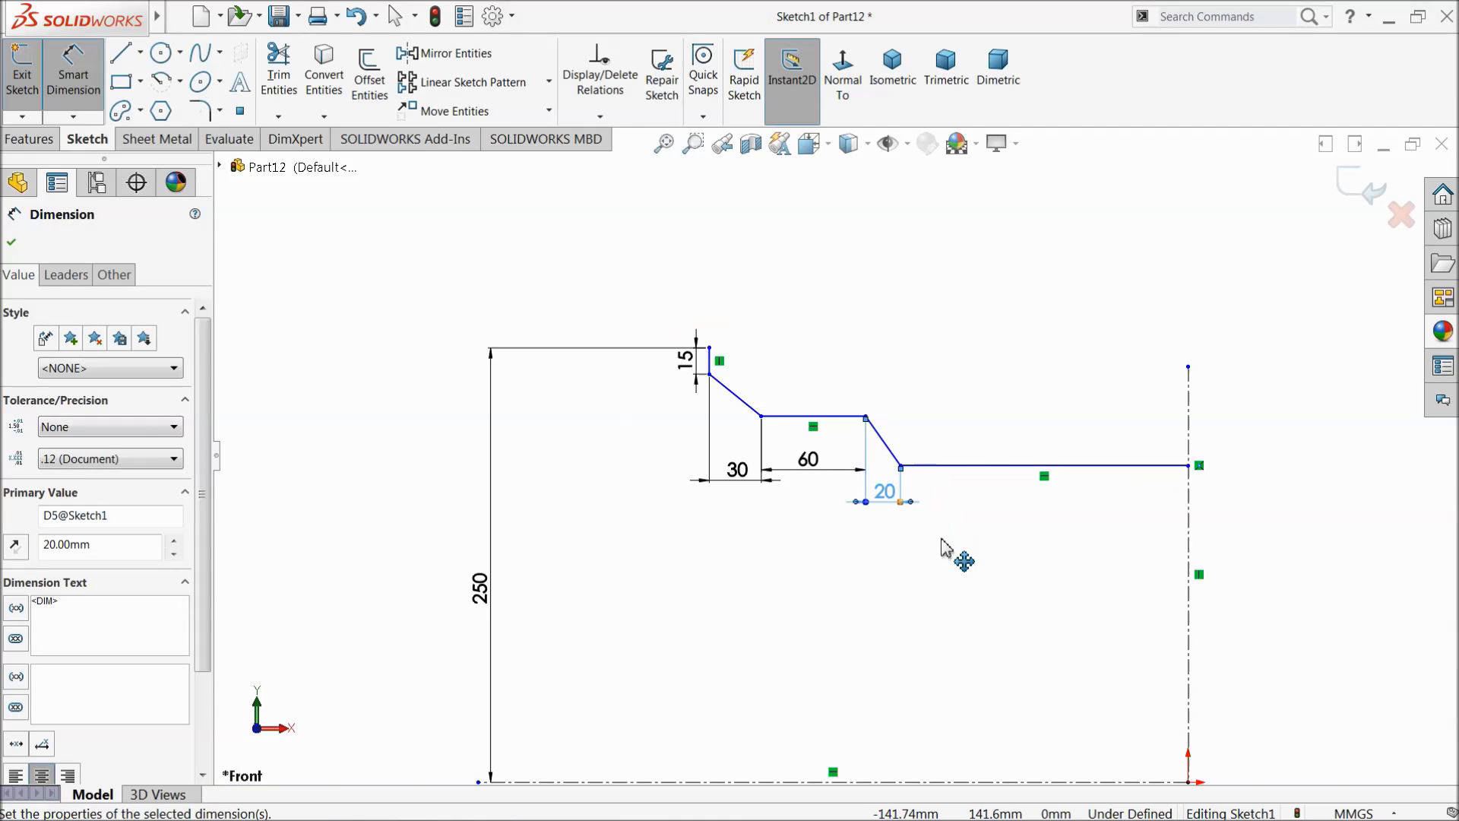
left_click(1034, 473)
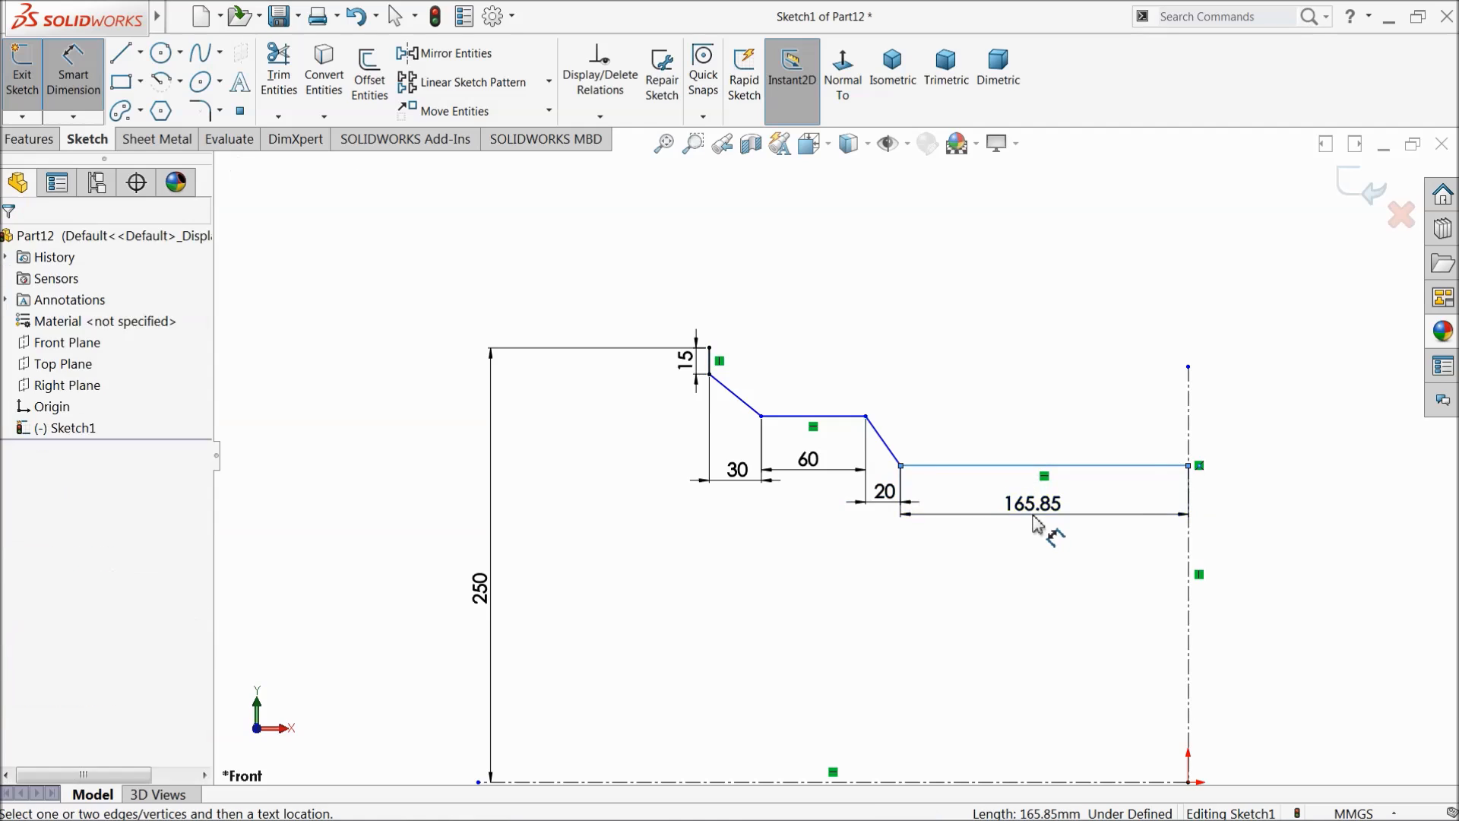
left_click(1042, 525)
type("10")
left_click(938, 519)
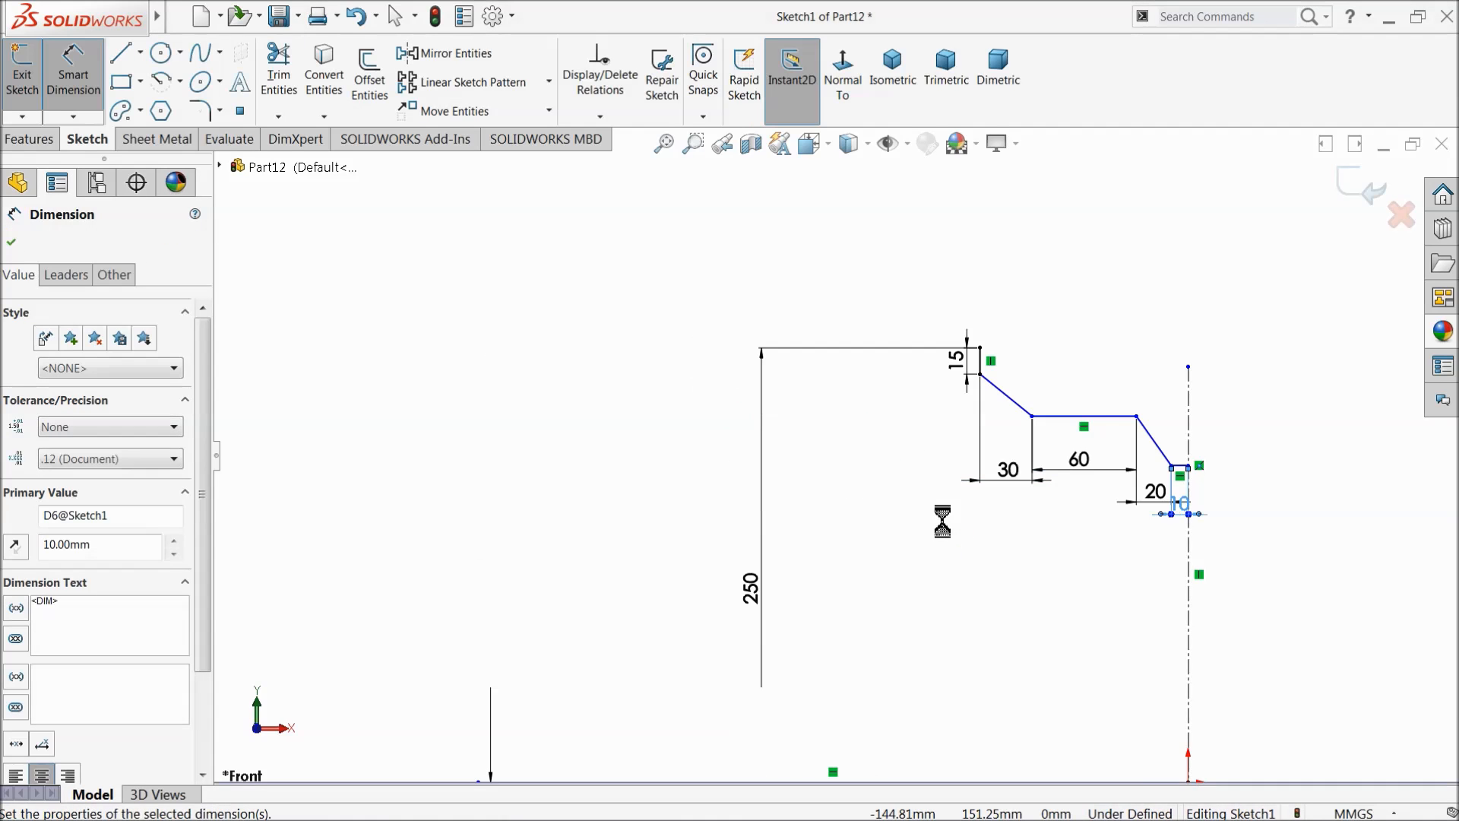
scroll(1201, 515, "down", 5)
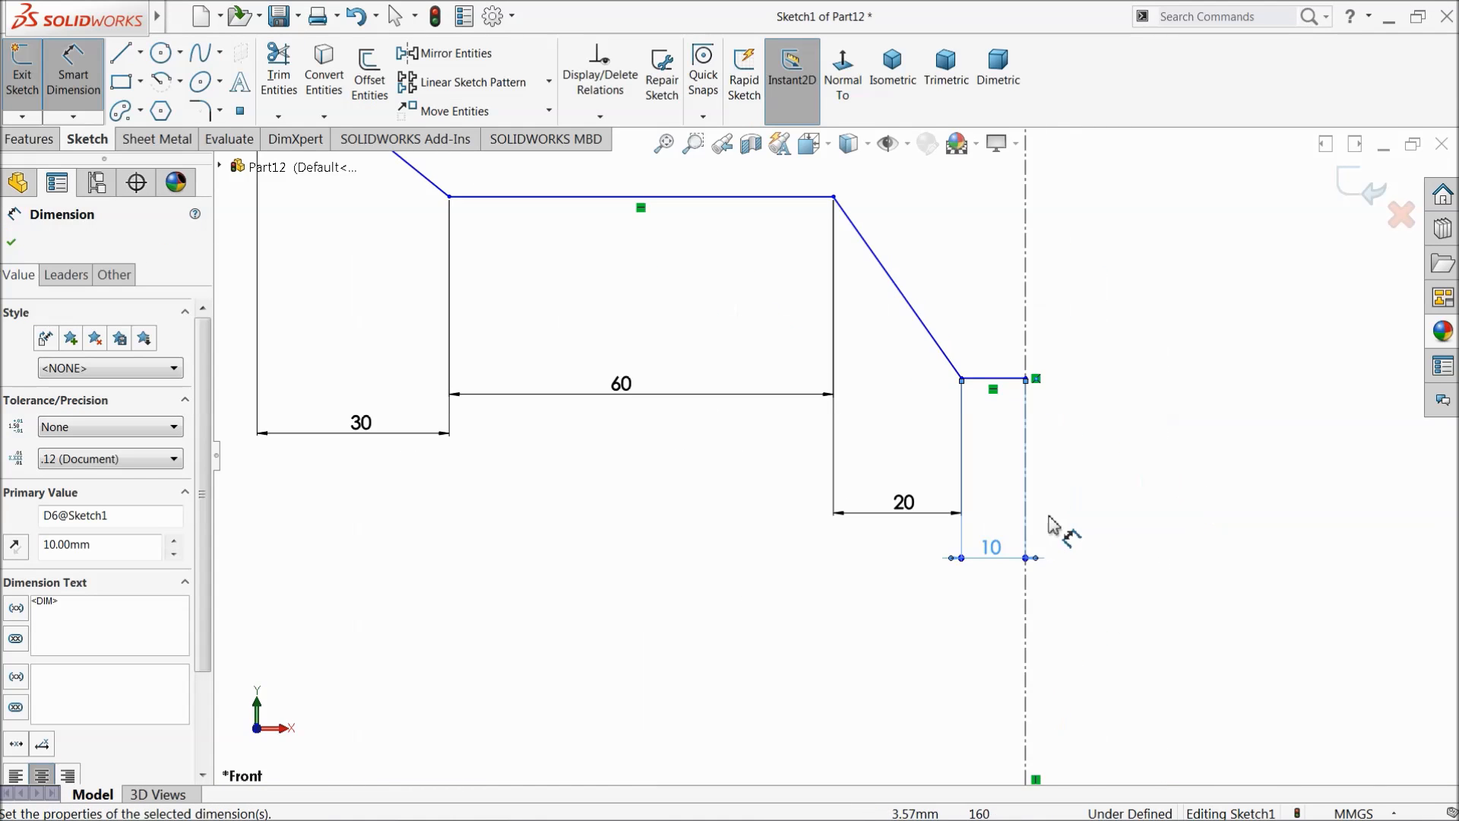
double_click(995, 549)
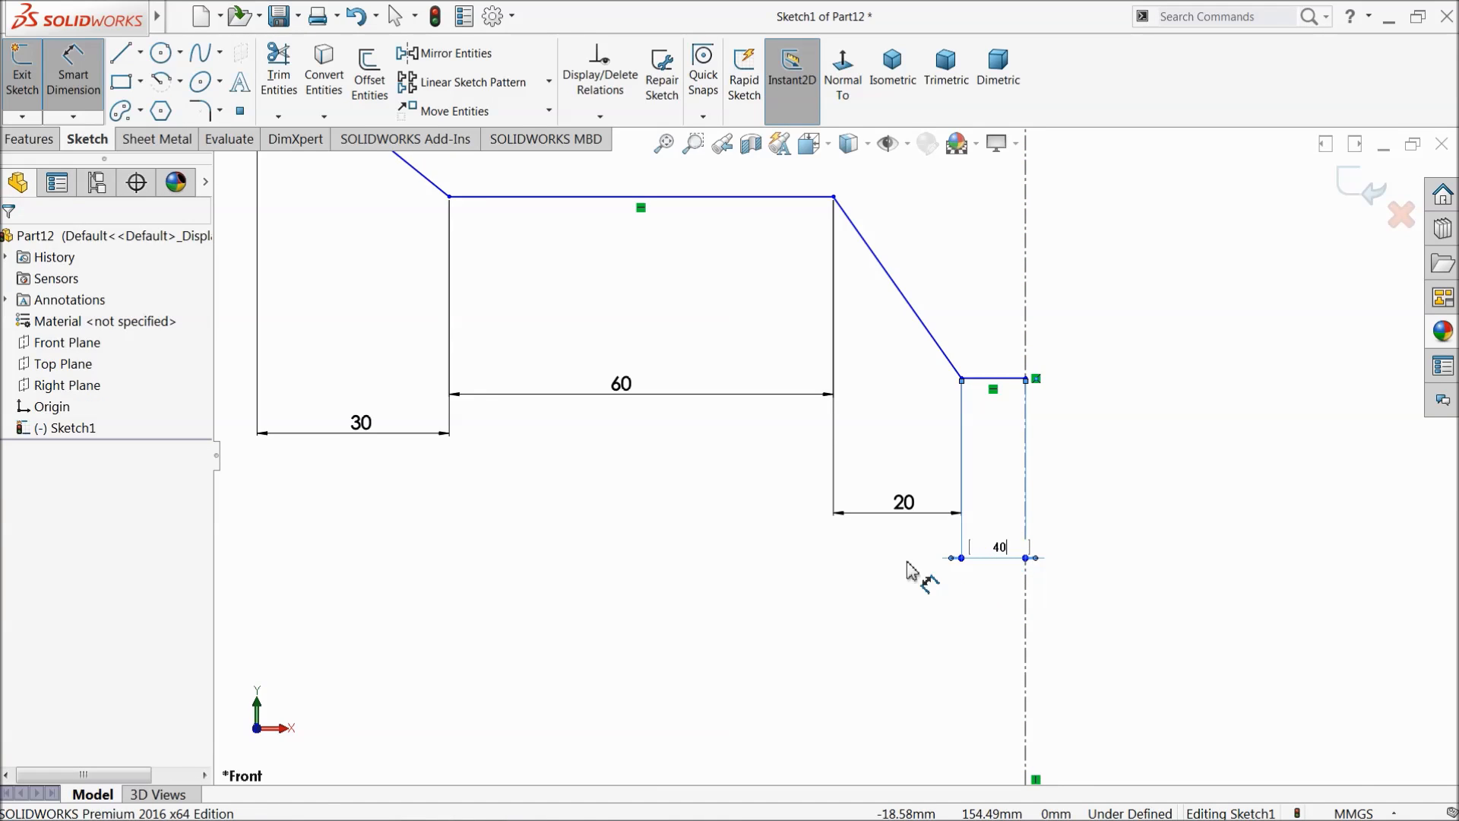
type("40")
key("Return")
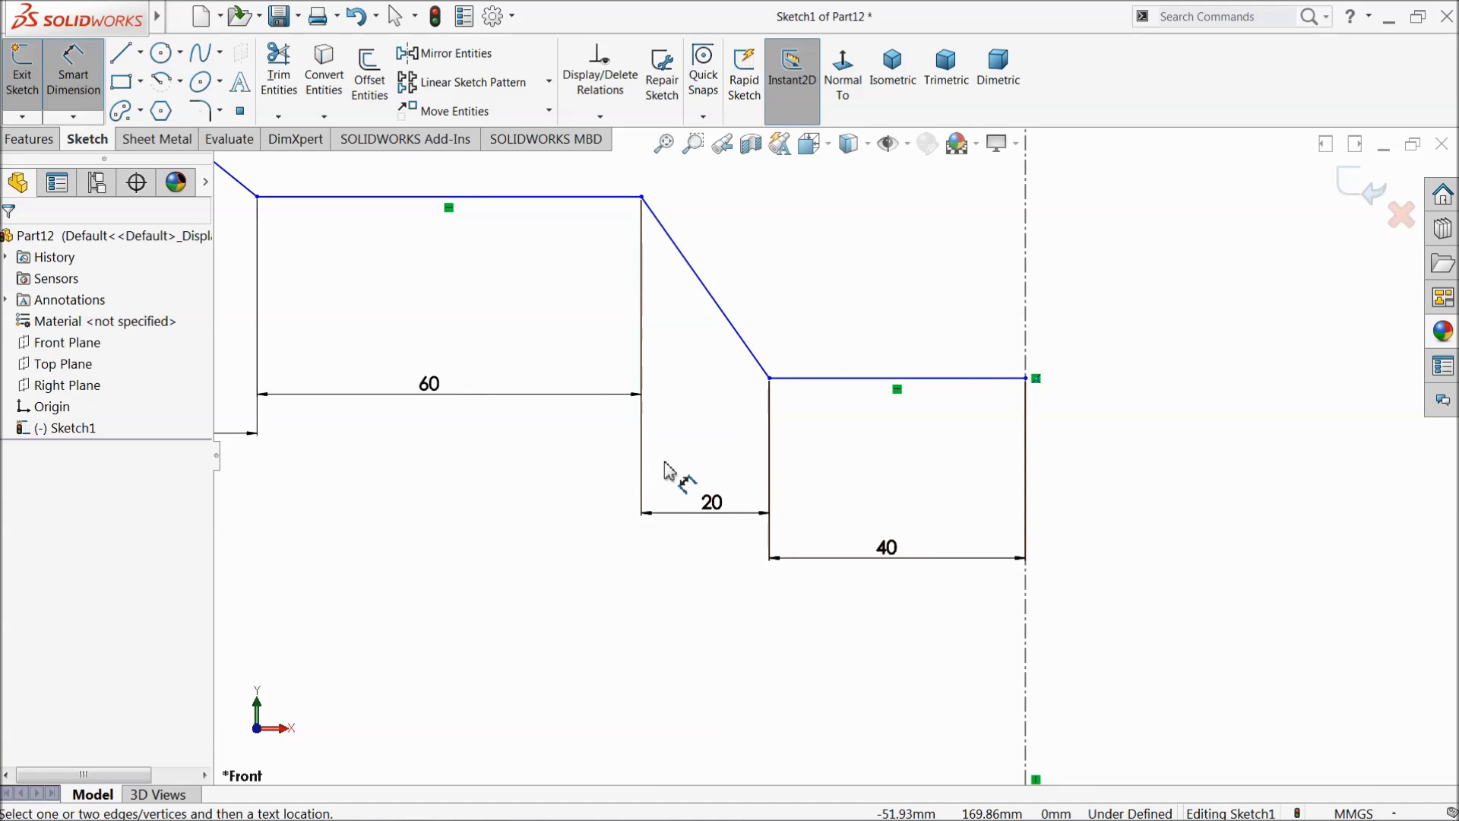
Step: Set the angle between the short vertical line and the first sloped line to 135 degrees
scroll(847, 323, "up", 3)
scroll(641, 329, "down", 2)
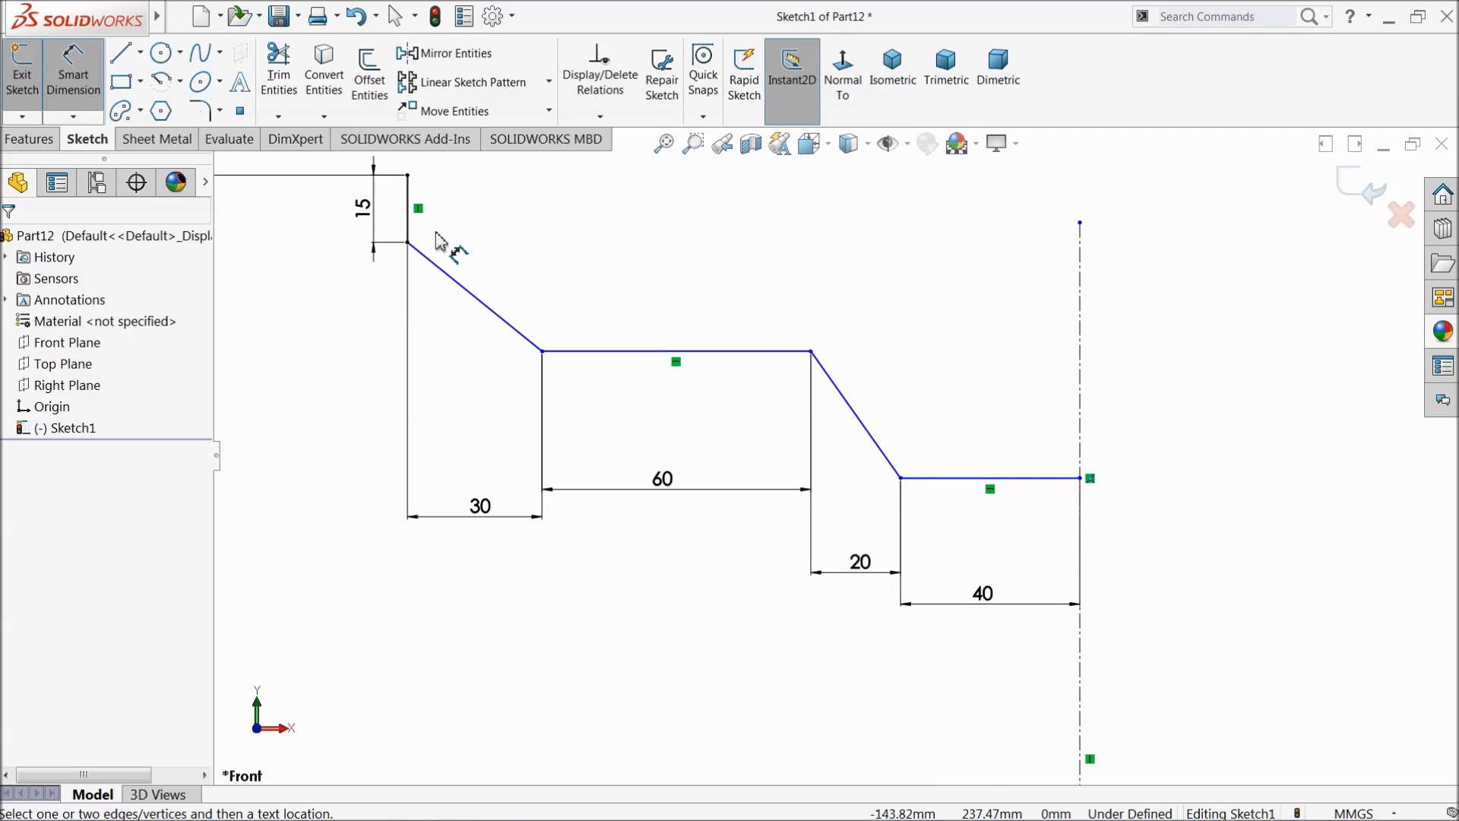
left_click(409, 228)
left_click(420, 254)
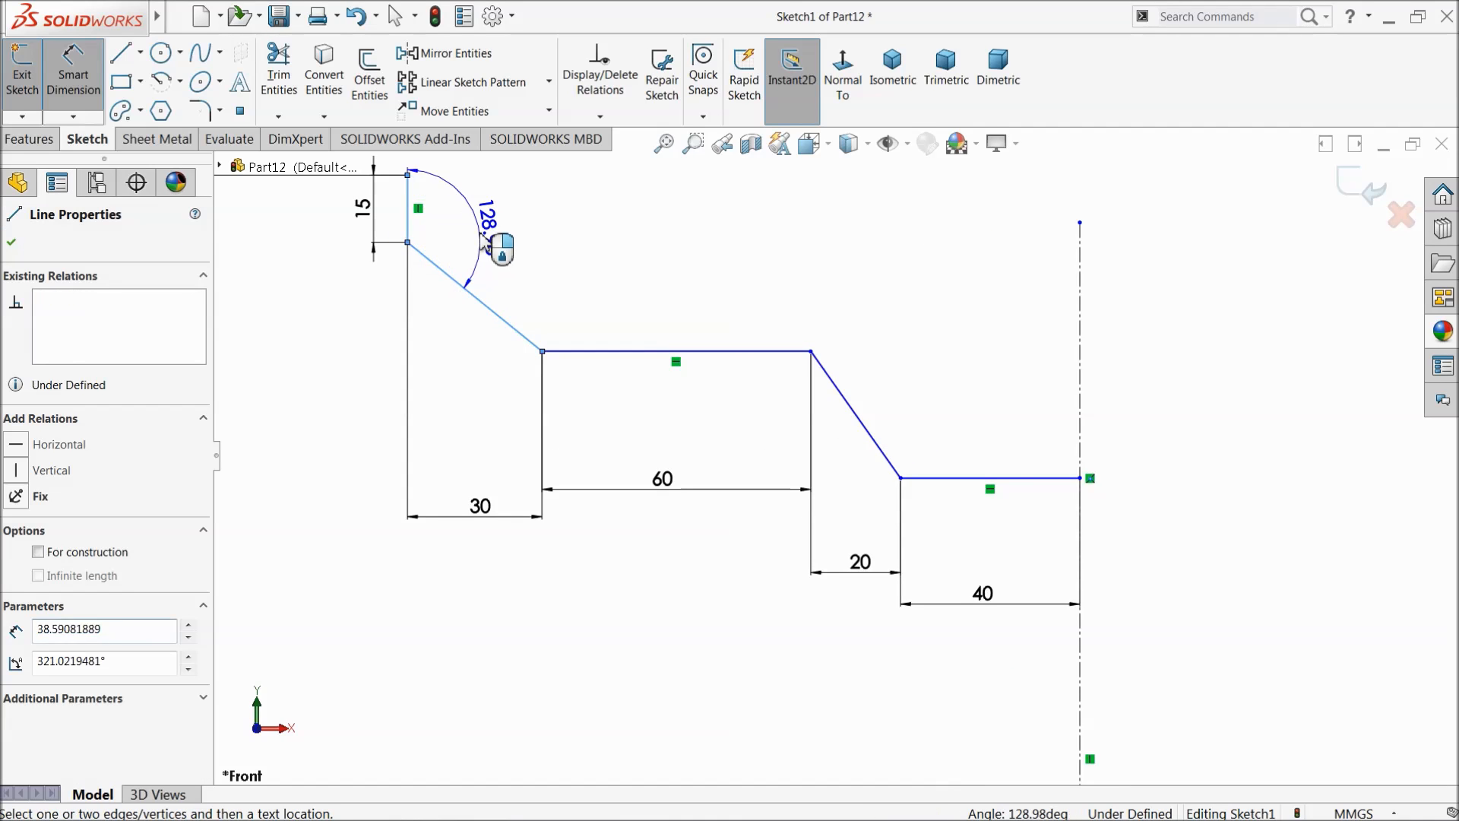
left_click(480, 240)
type("135")
left_click(387, 237)
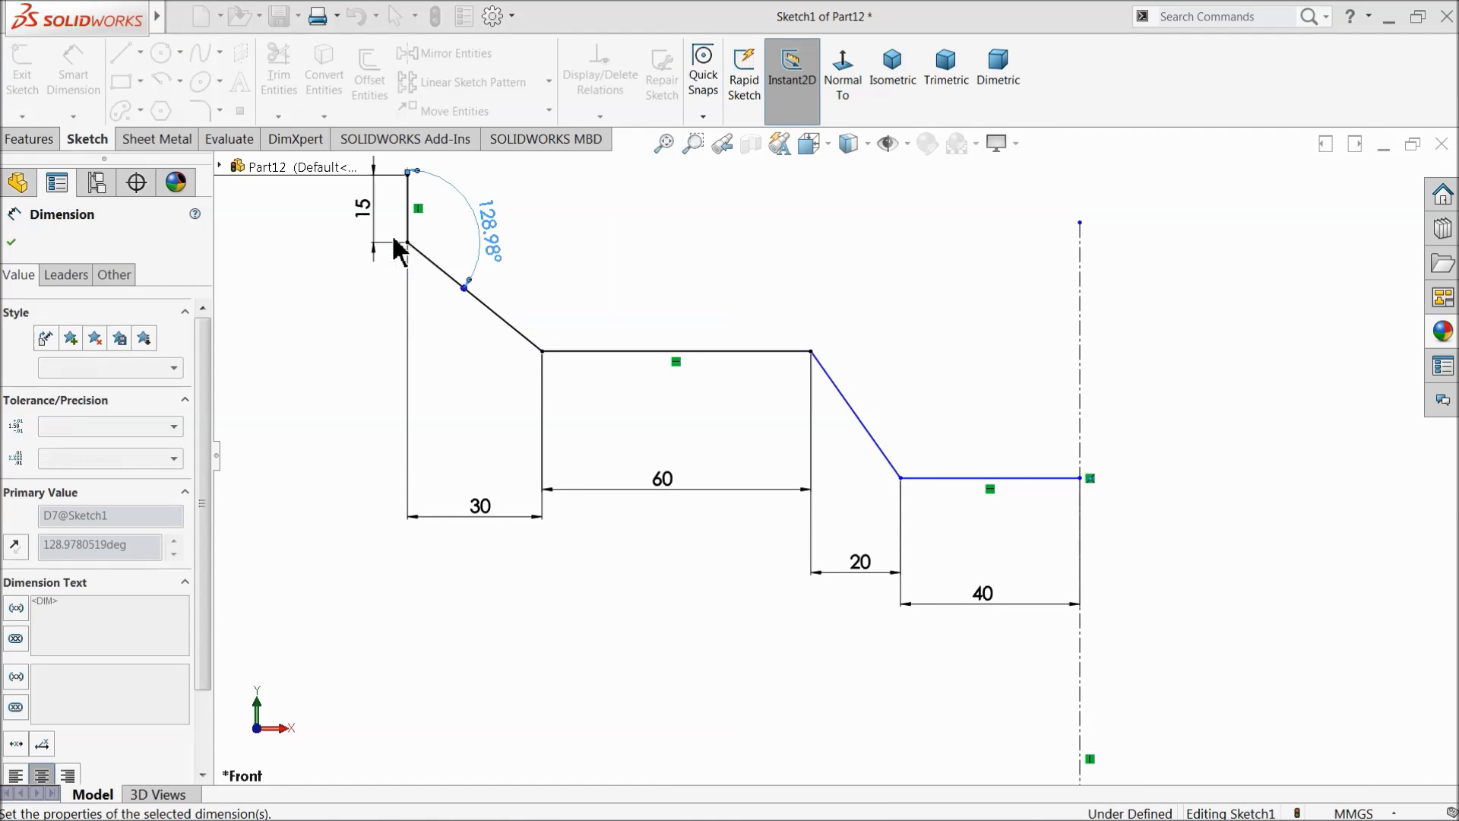
Step: Add a driven angle dimension between the first sloped line and the upper horizontal line
left_click(575, 380)
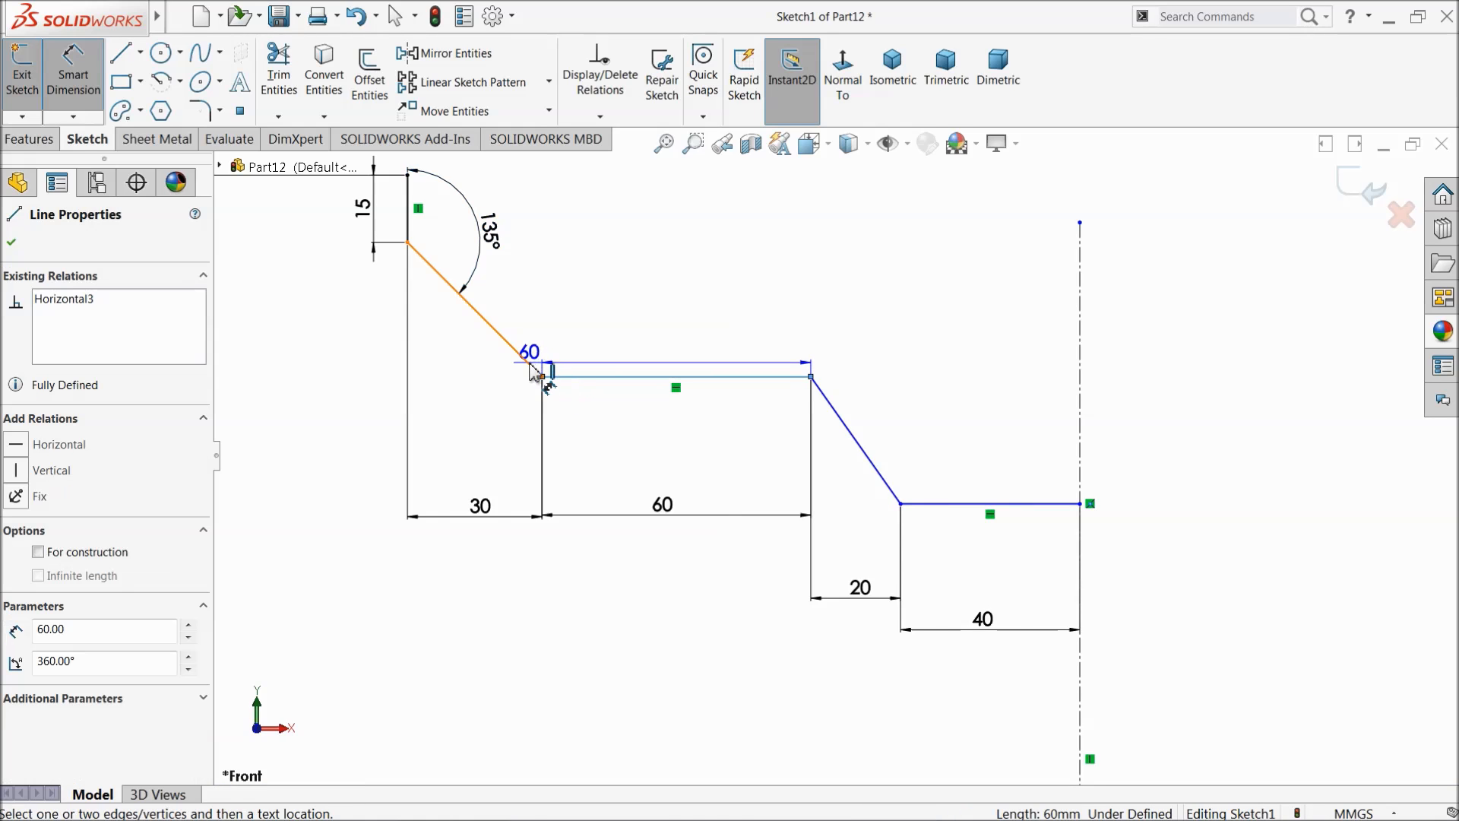
left_click(531, 366)
left_click(583, 316)
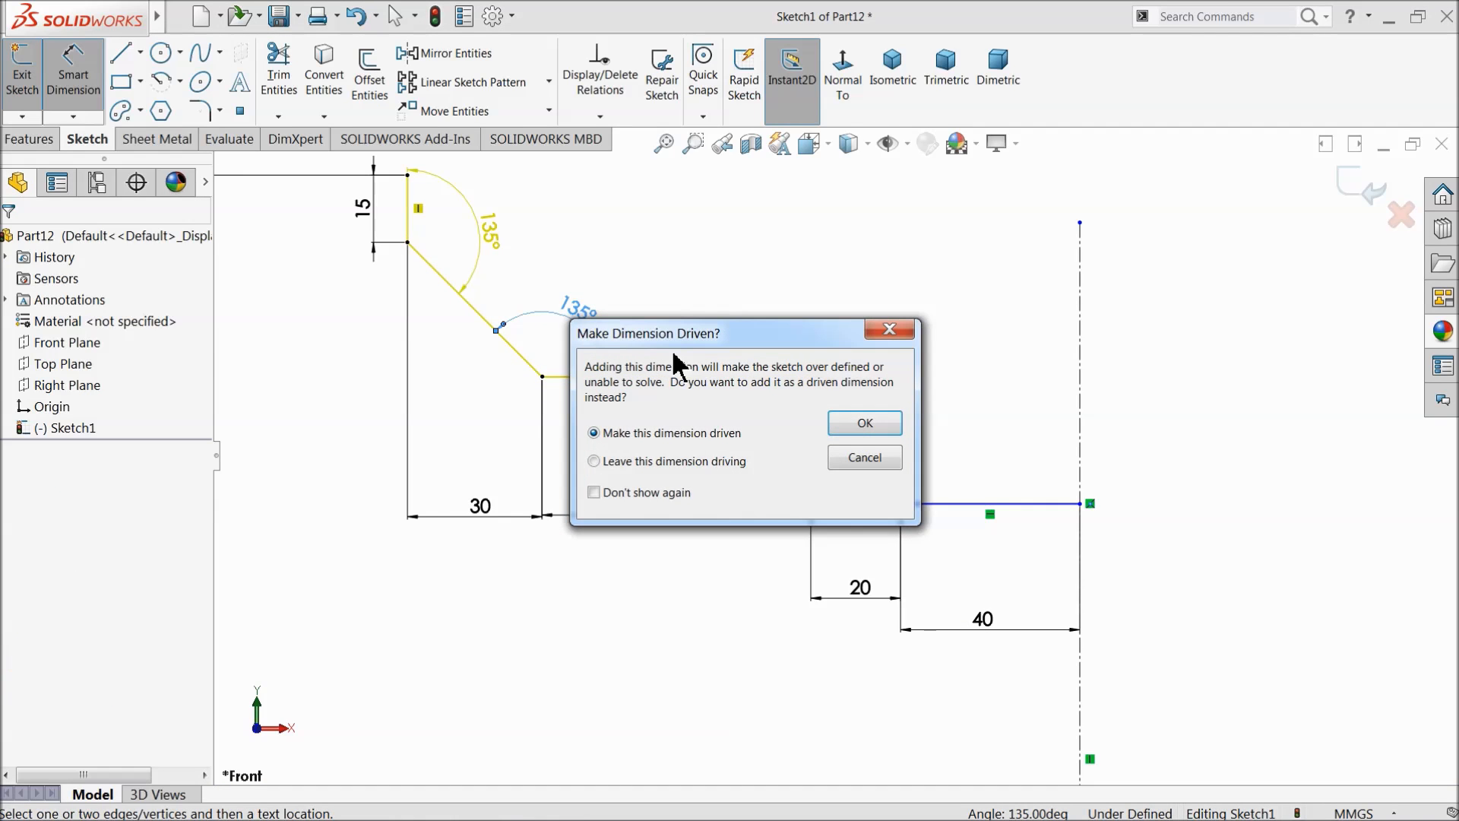
left_click(857, 424)
Step: Set the angle between the upper horizontal line and the second sloped line to 135 degrees
left_click(876, 472)
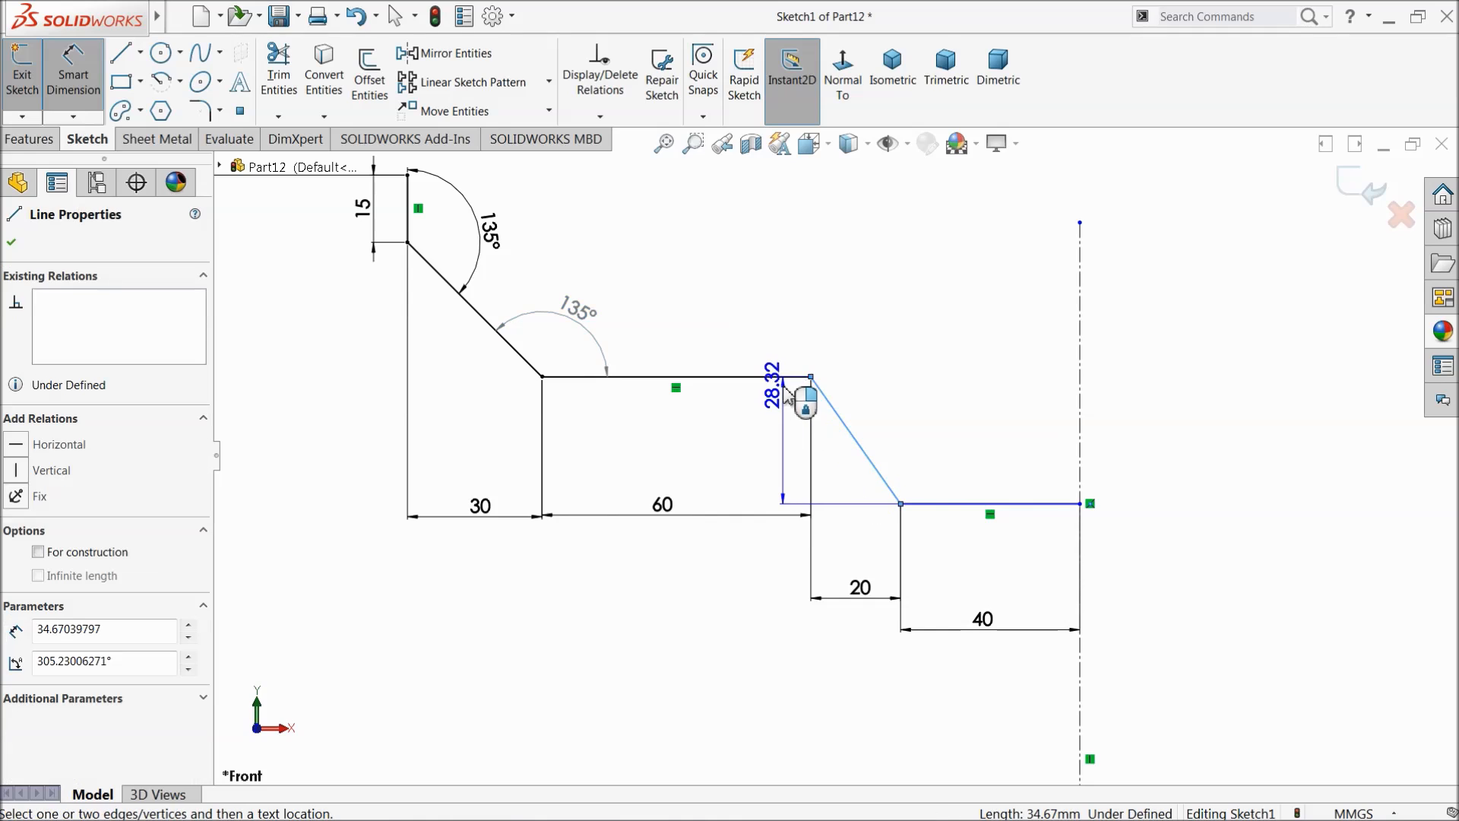
left_click(785, 378)
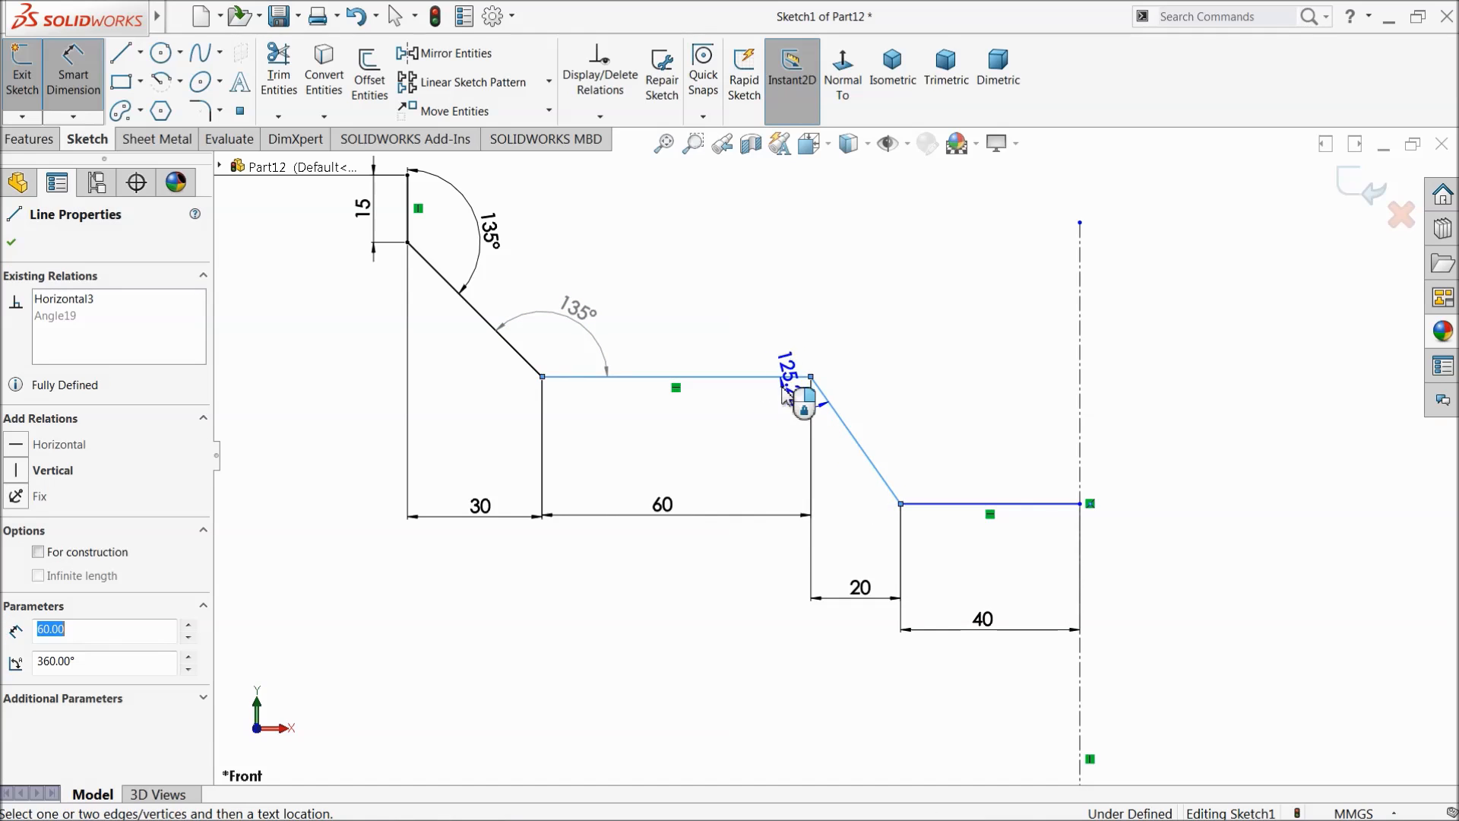
left_click(794, 445)
type("135")
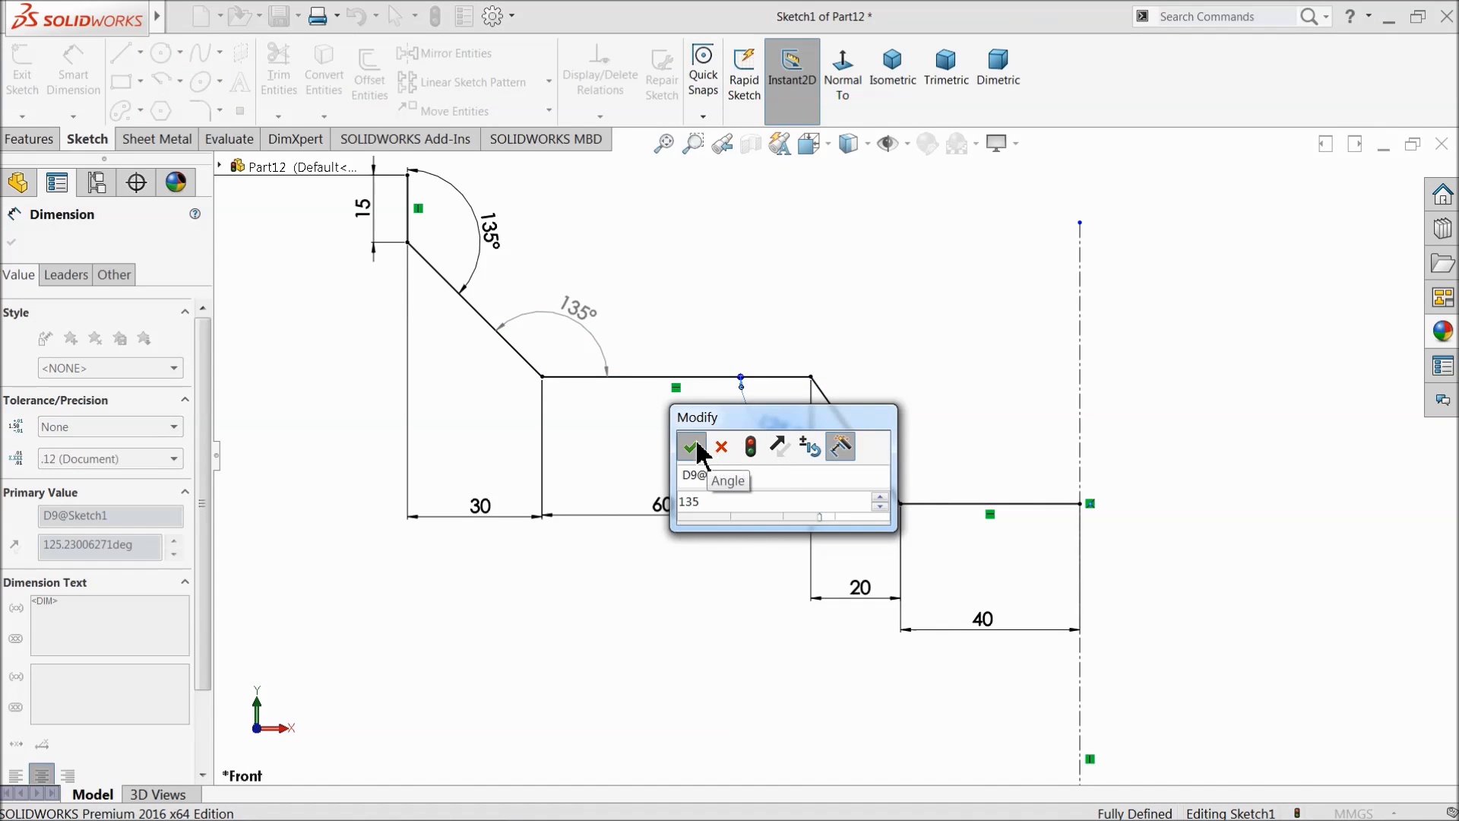
left_click(691, 447)
Step: Add a driven angle dimension between the second sloped line and the lower horizontal line, and finish dimensioning
left_click(960, 417)
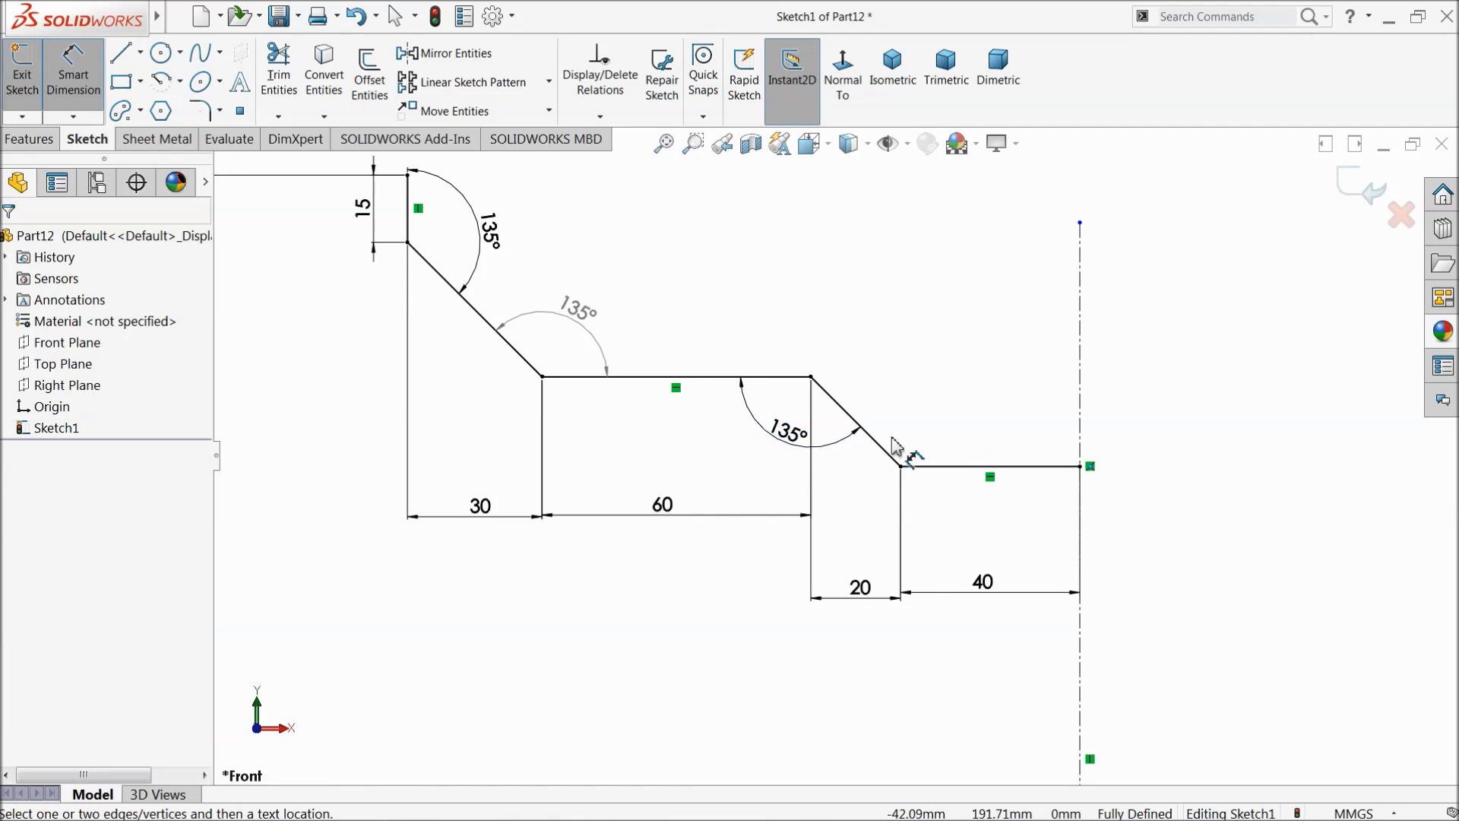
left_click(881, 450)
left_click(955, 467)
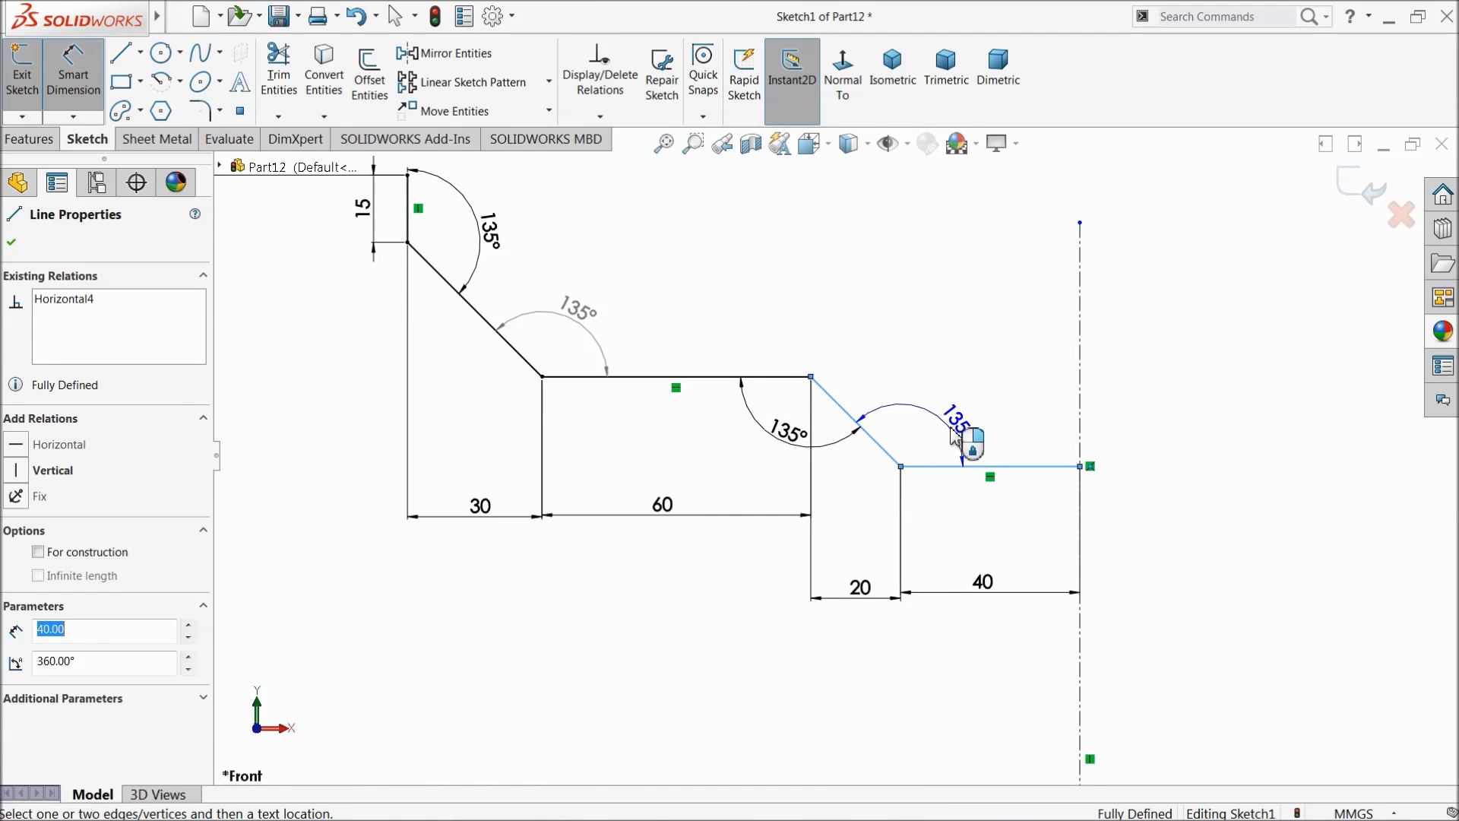
left_click(952, 421)
left_click(864, 418)
scroll(829, 434, "up", 4)
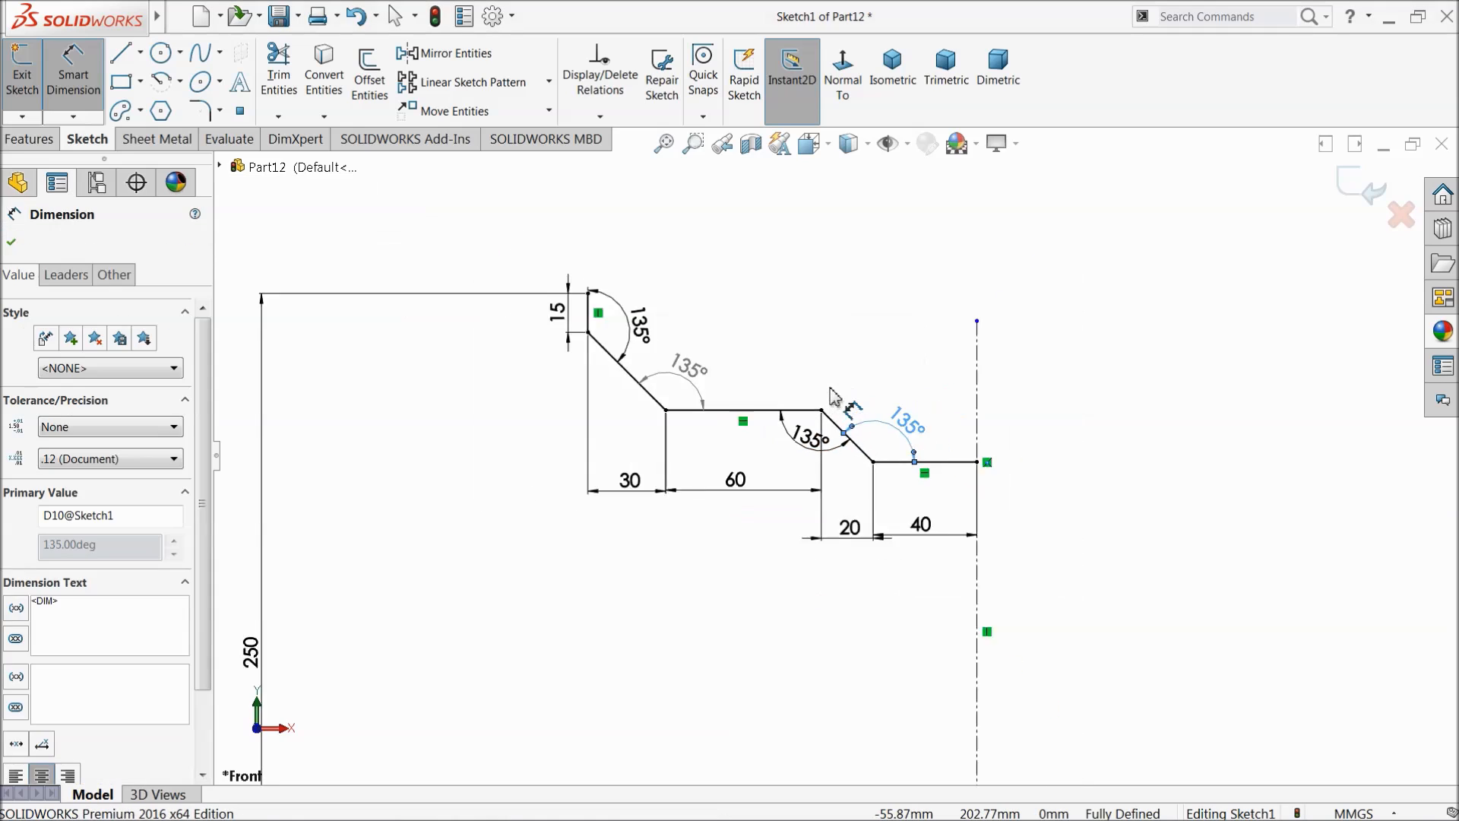
scroll(844, 437, "up", 3)
scroll(893, 477, "down", 5)
scroll(772, 414, "up", 3)
scroll(655, 357, "down", 2)
left_click(13, 245)
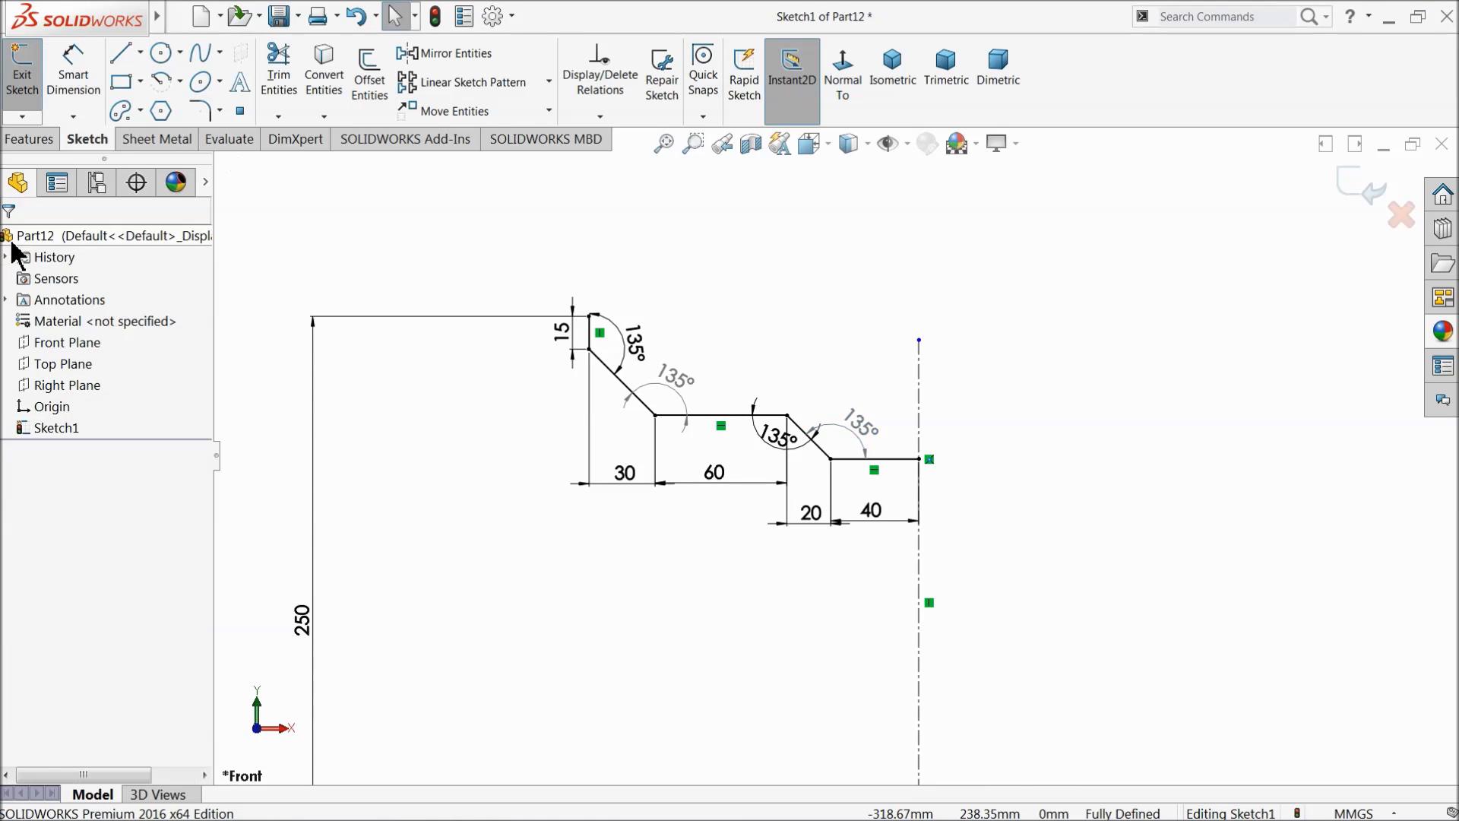
Step: Mirror all five lines of the stepped profile about the vertical centerline
left_click(449, 53)
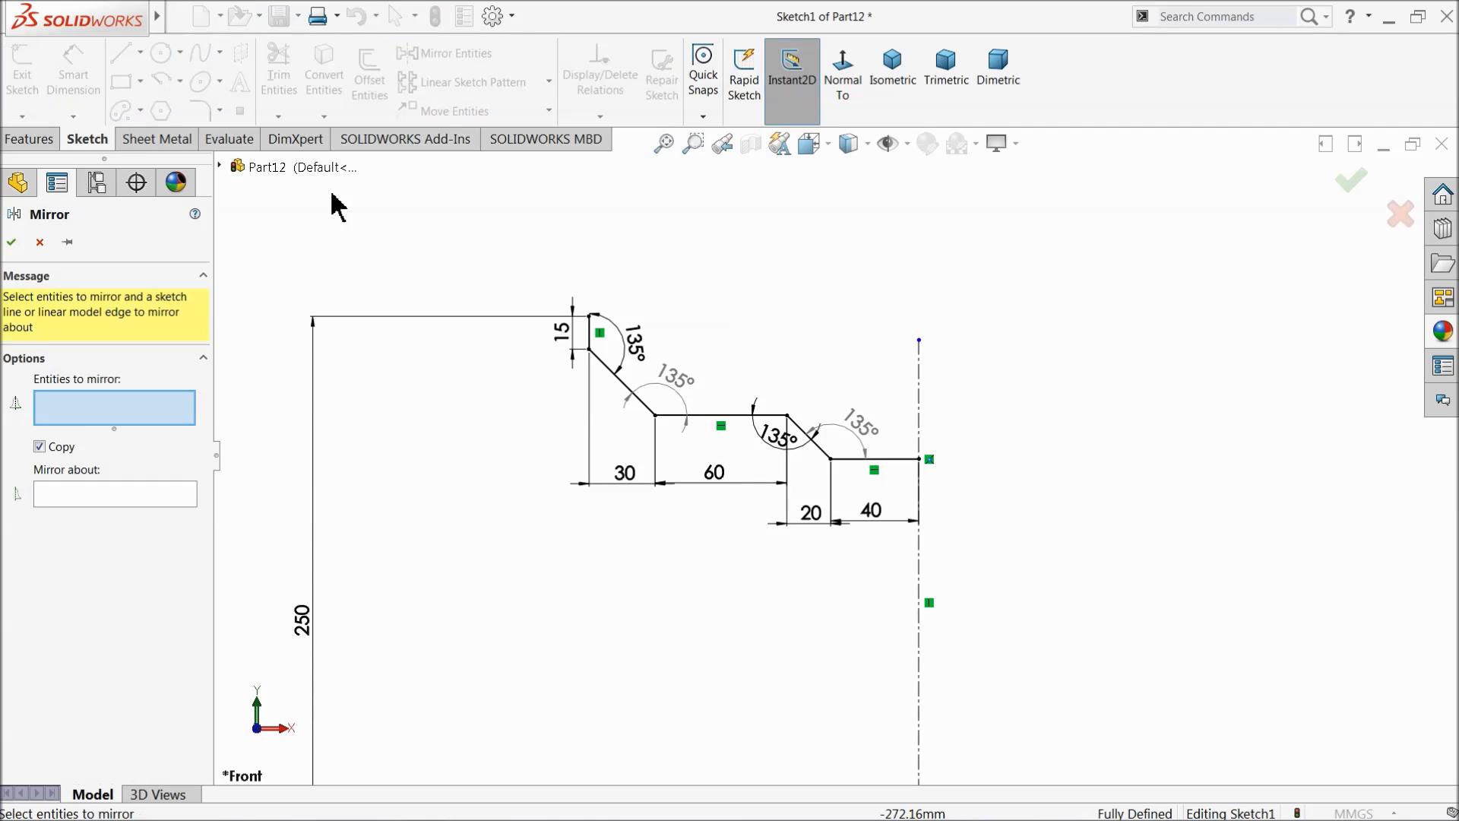
mouse_move(541, 282)
left_mouse_down()
mouse_move(811, 515)
mouse_move(891, 546)
mouse_move(880, 551)
left_mouse_up()
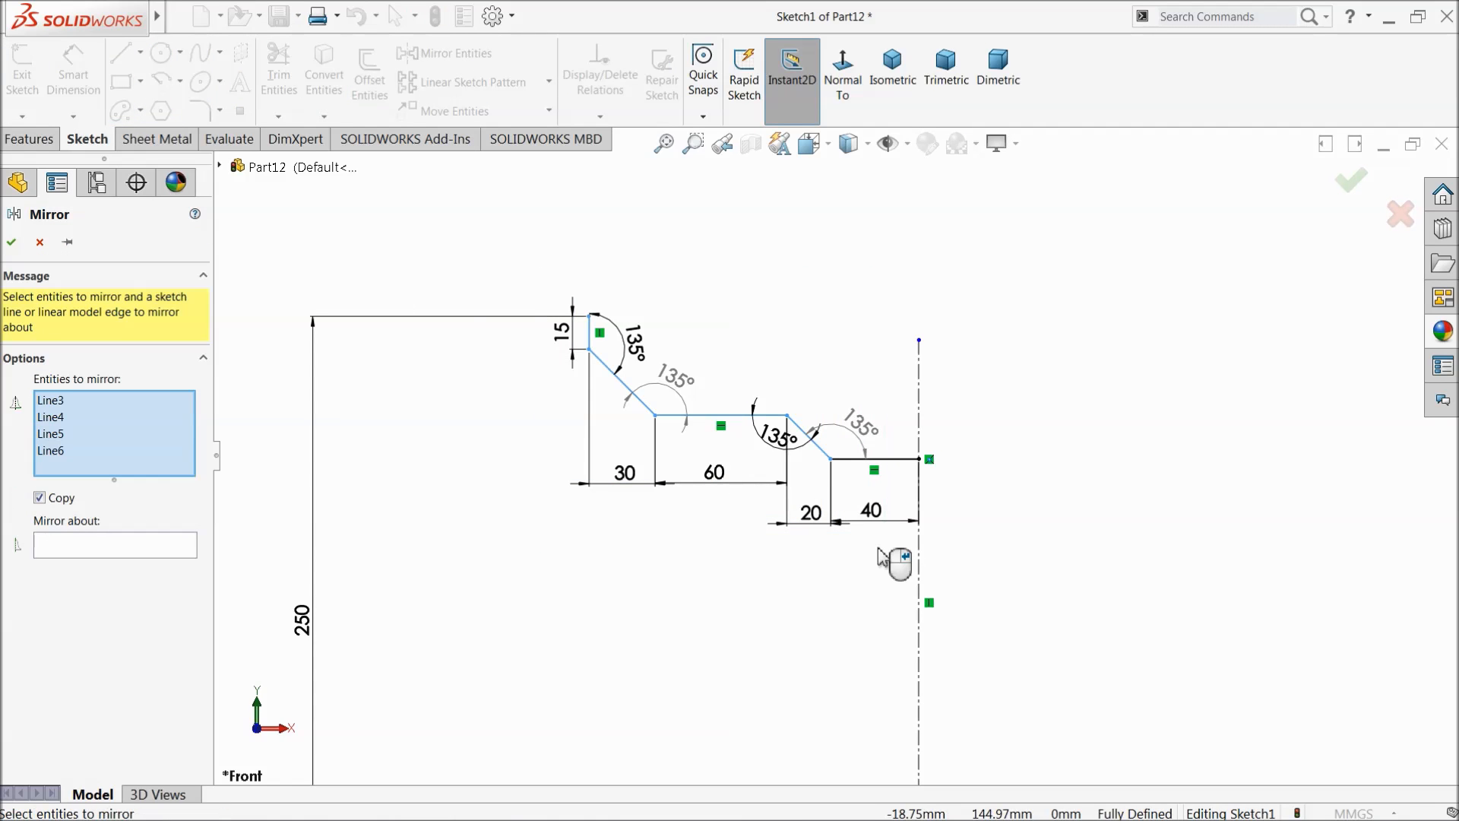
left_click(874, 460)
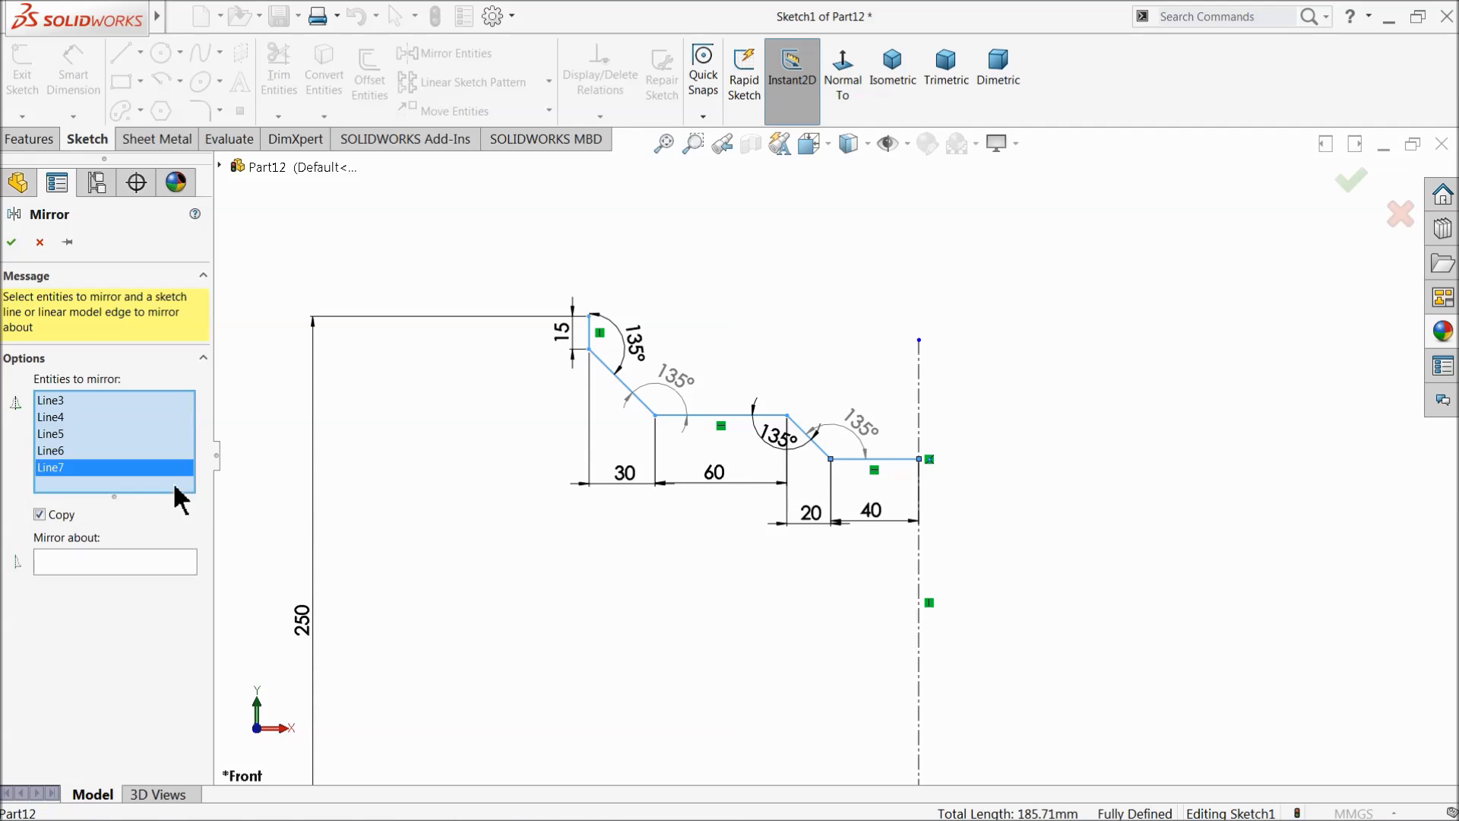
left_click(106, 569)
left_click(921, 407)
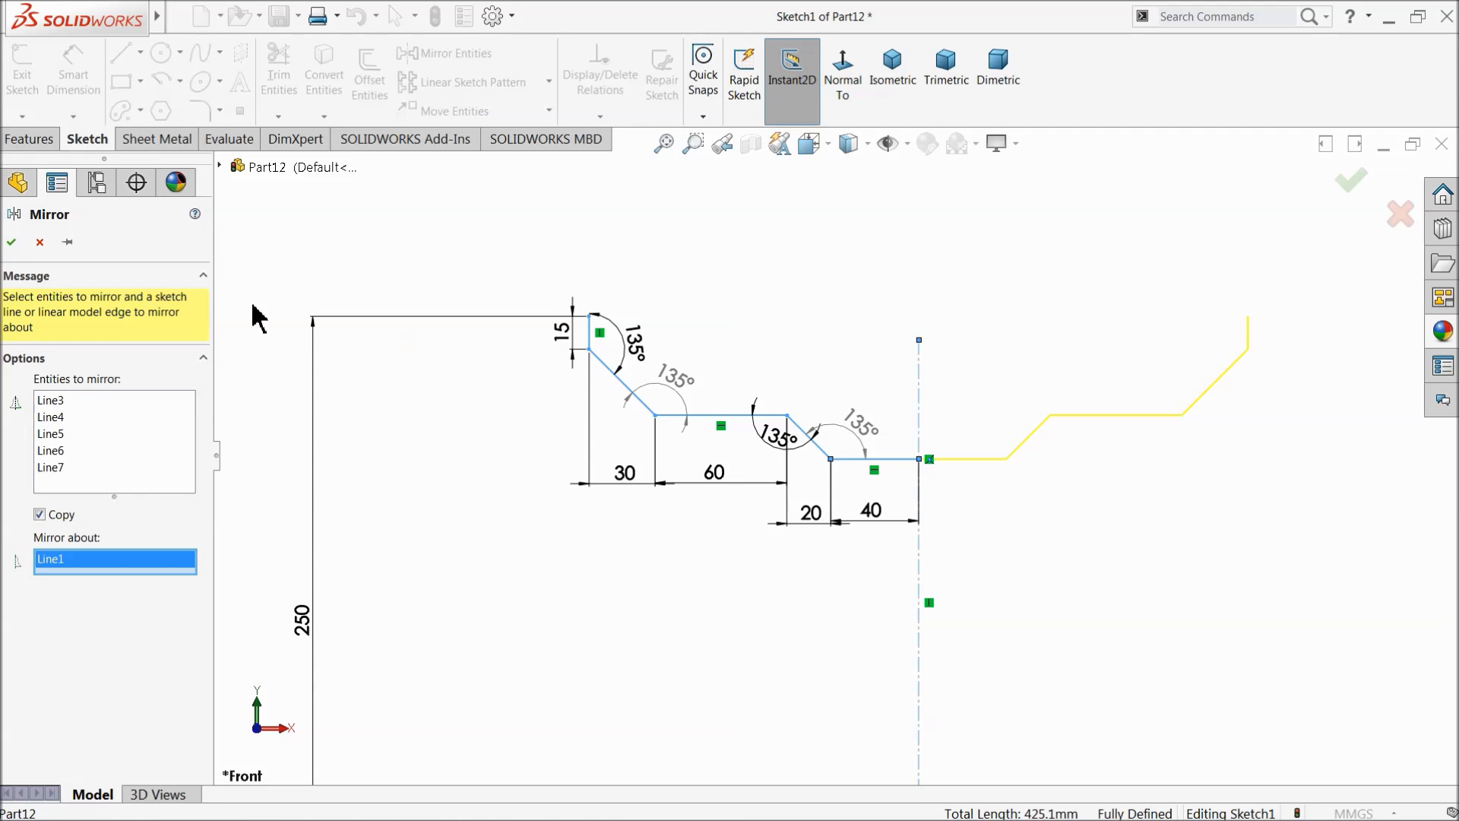
left_click(10, 242)
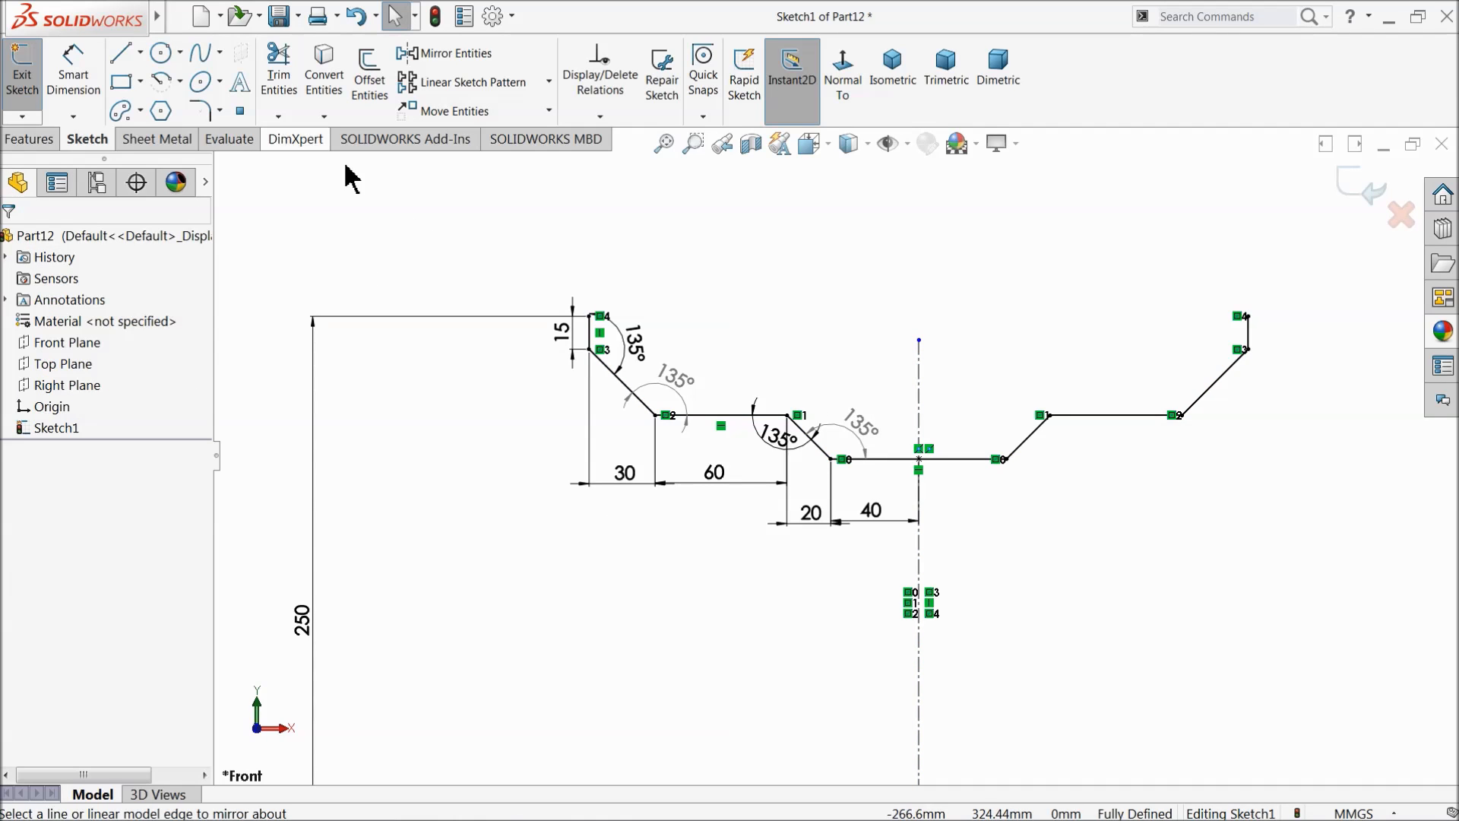
Step: Offset the whole stepped profile chain by 5 mm toward its upper, inner side, using the reversed direction
left_click(377, 99)
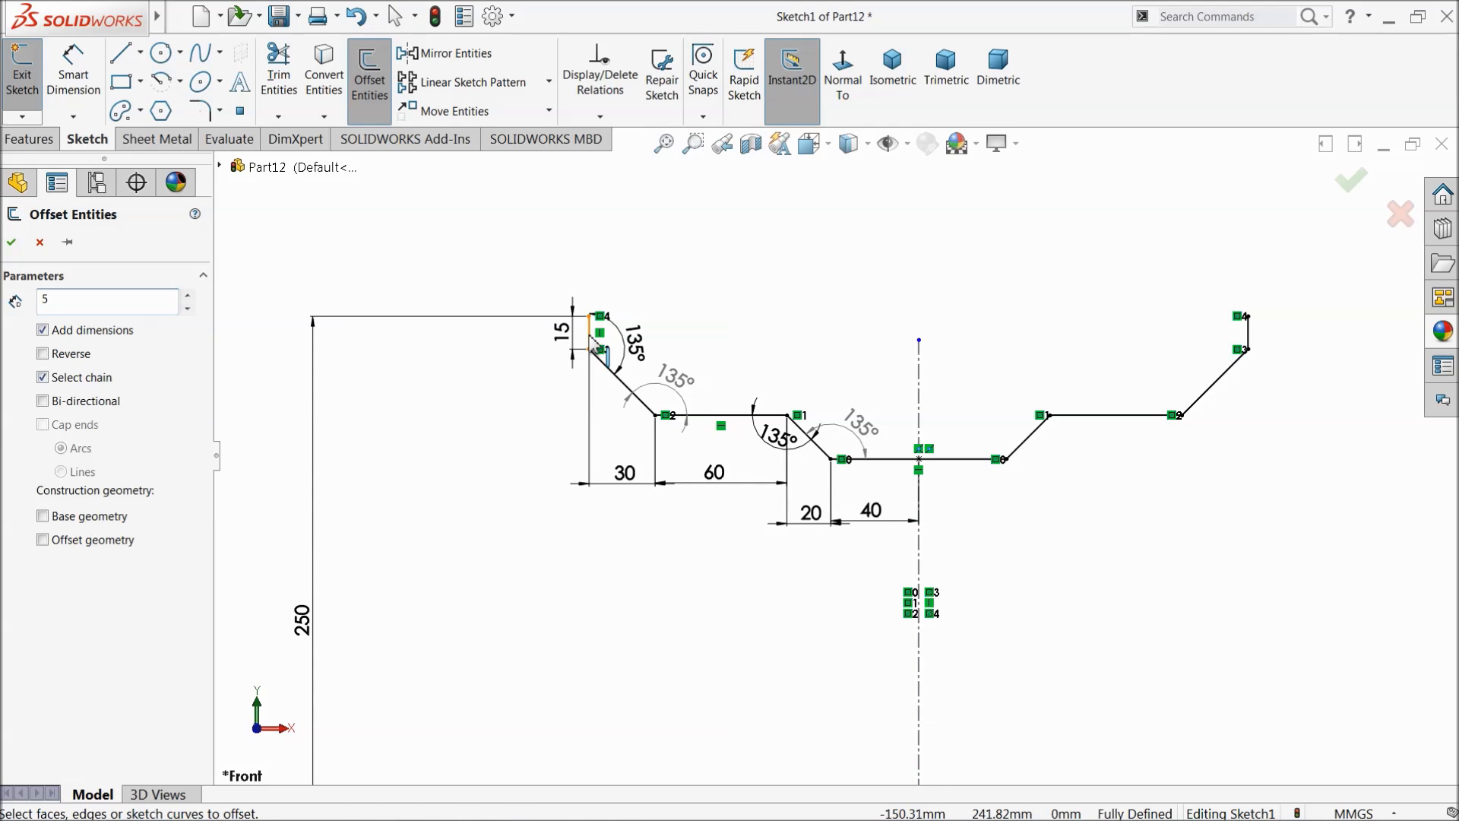
left_click(590, 339)
left_click(54, 356)
scroll(859, 434, "down", 2)
scroll(825, 443, "up", 2)
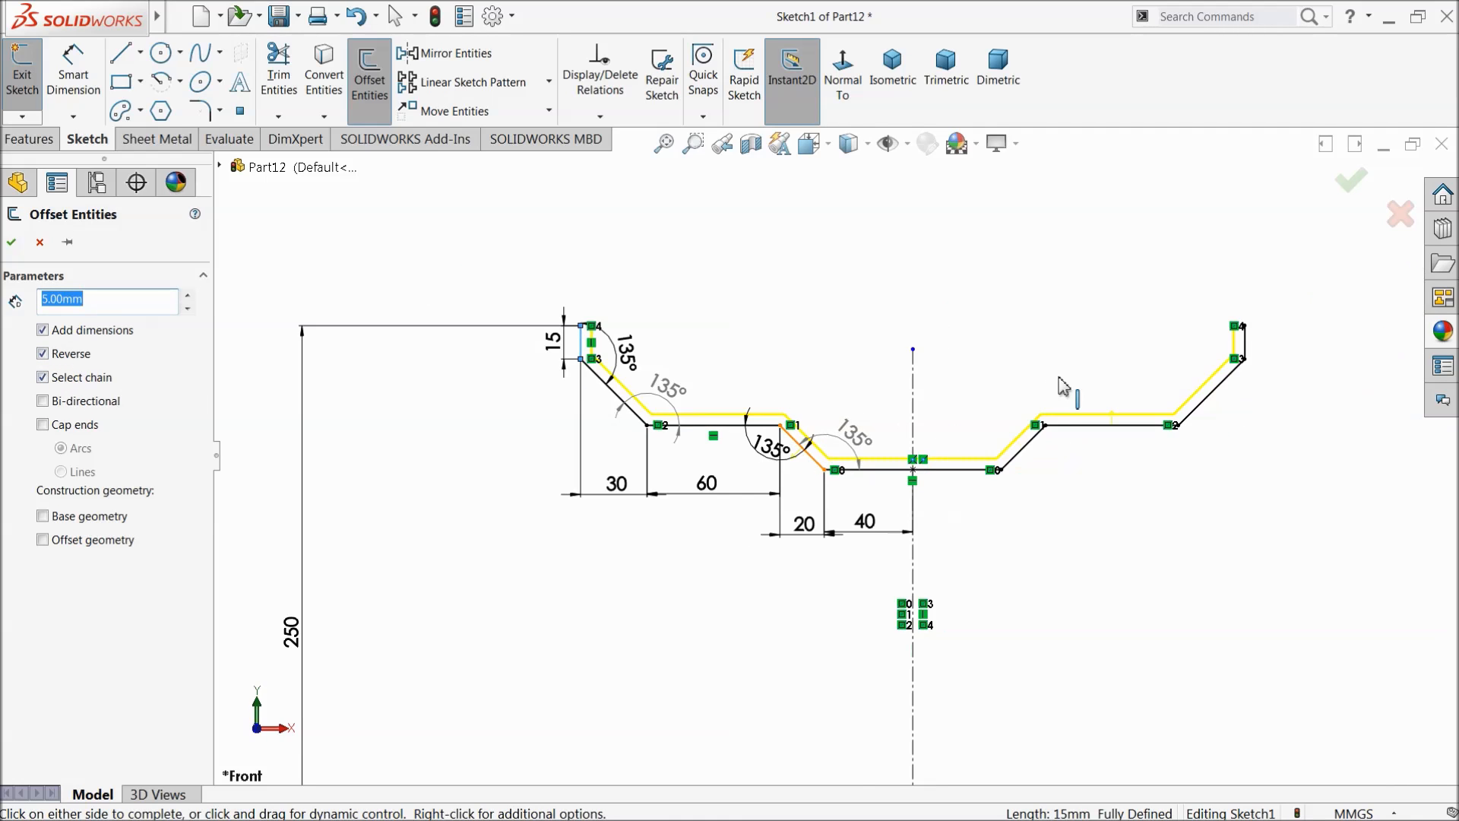
scroll(1059, 379, "down", 1)
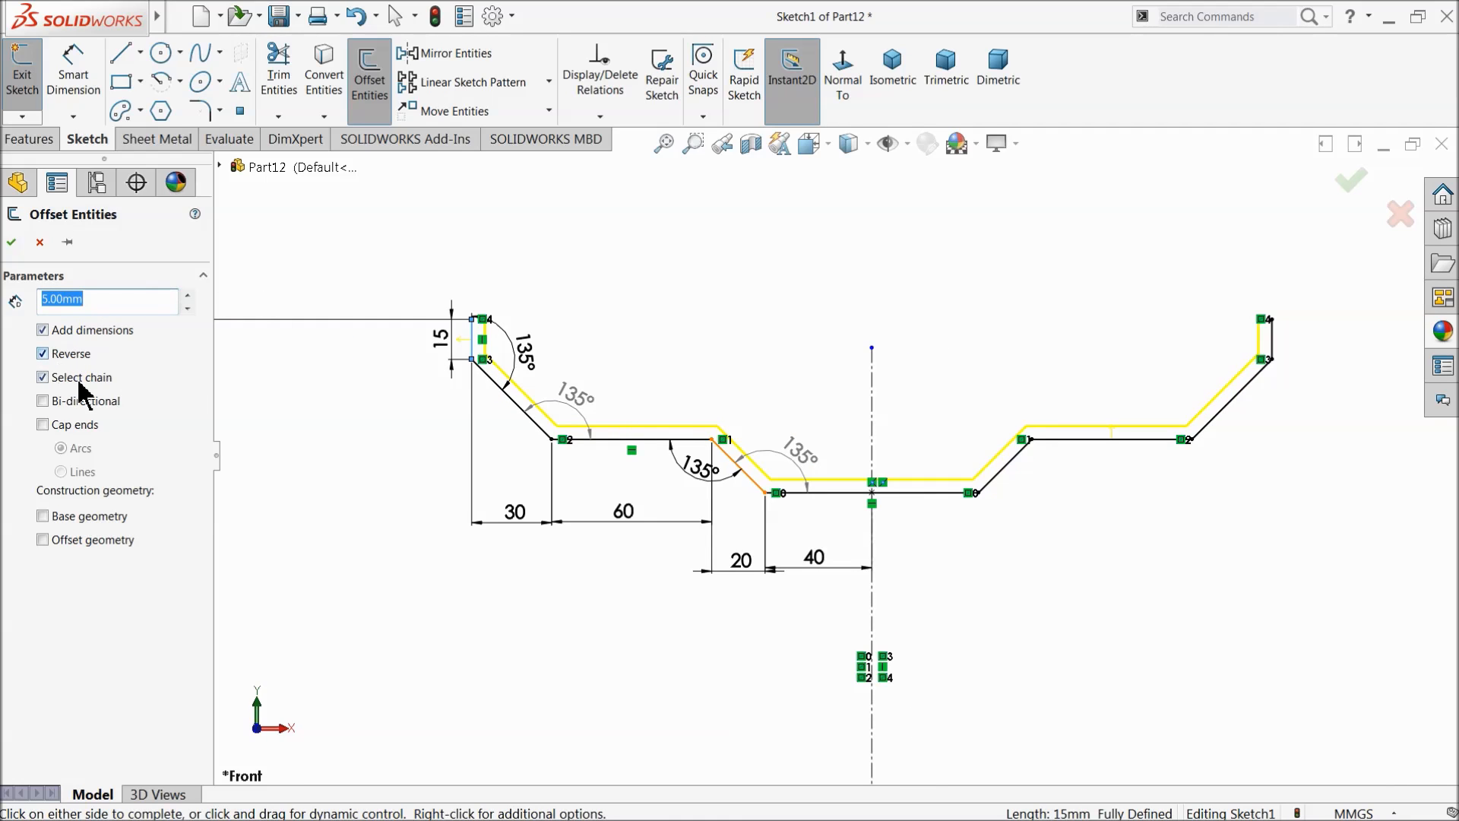
left_click(11, 243)
Step: Close the left end of the offset profile with a 5 mm horizontal line between the two top endpoints
left_click(122, 68)
scroll(453, 305, "down", 6)
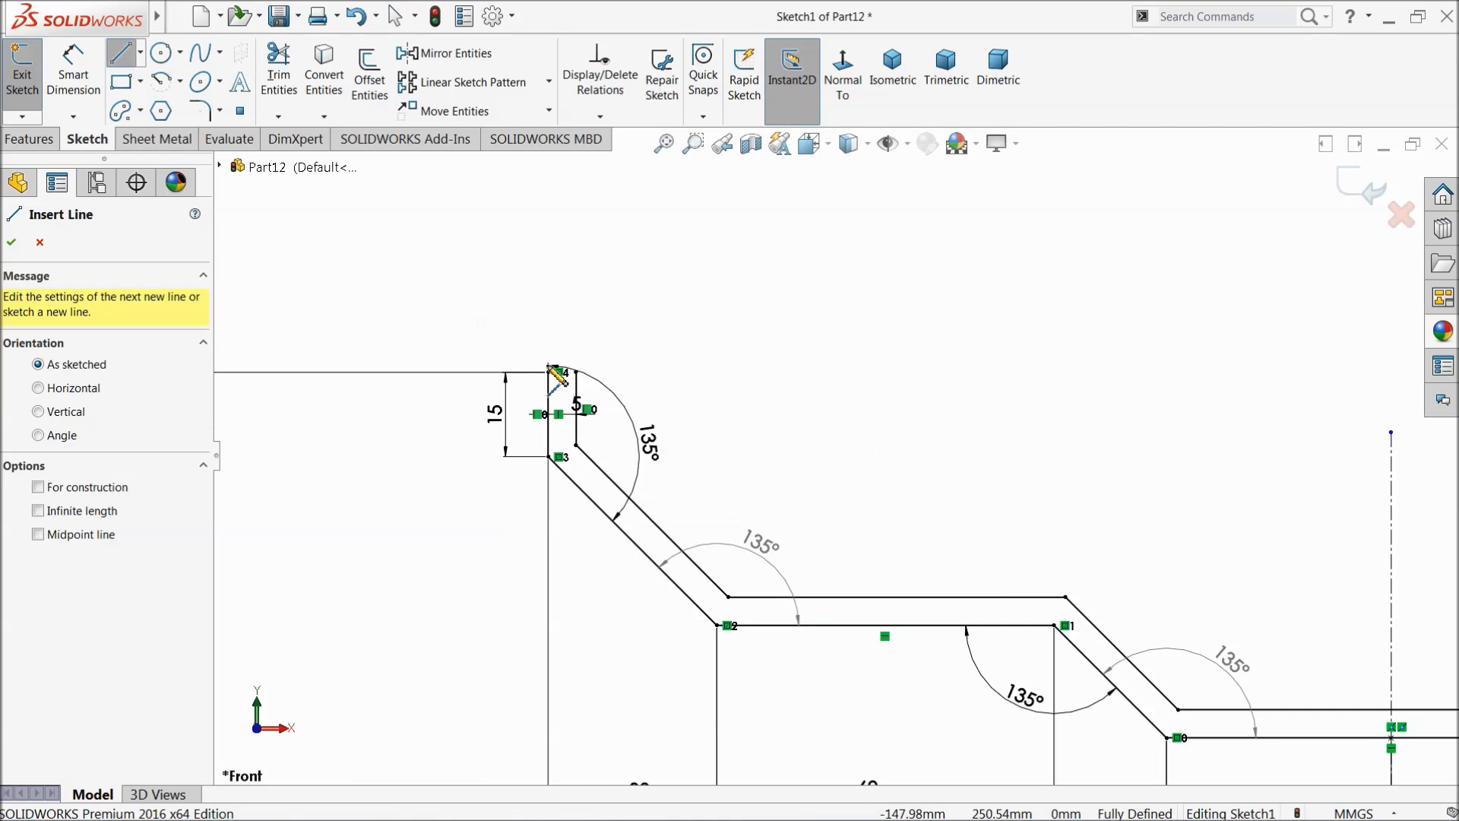
left_click(592, 388)
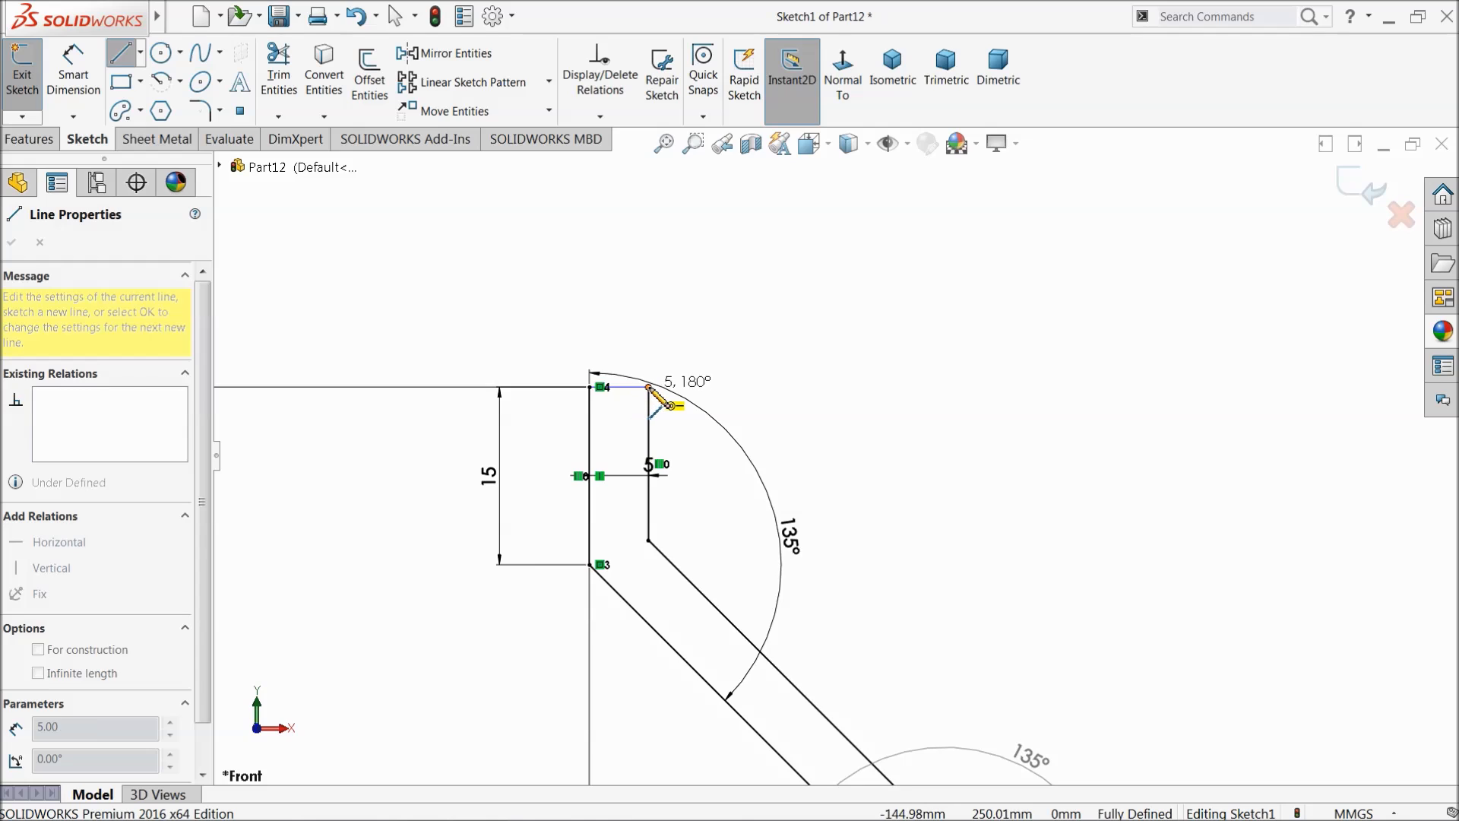
left_click(650, 387)
Step: Close the right end of the offset profile with a 5 mm horizontal line and finish the Line command
scroll(487, 417, "up", 8)
scroll(995, 403, "down", 4)
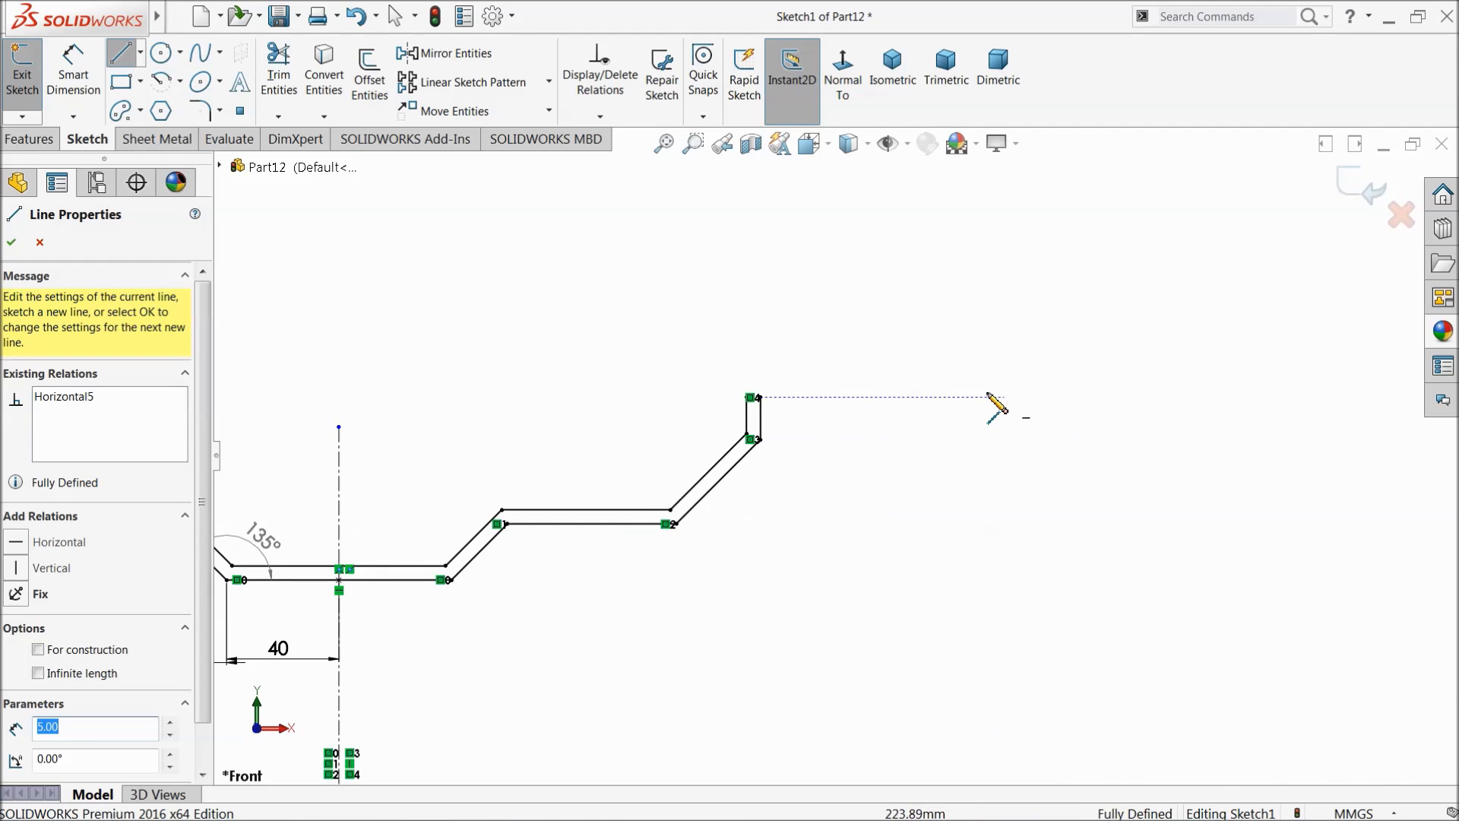
scroll(950, 396, "down", 3)
left_click(637, 422)
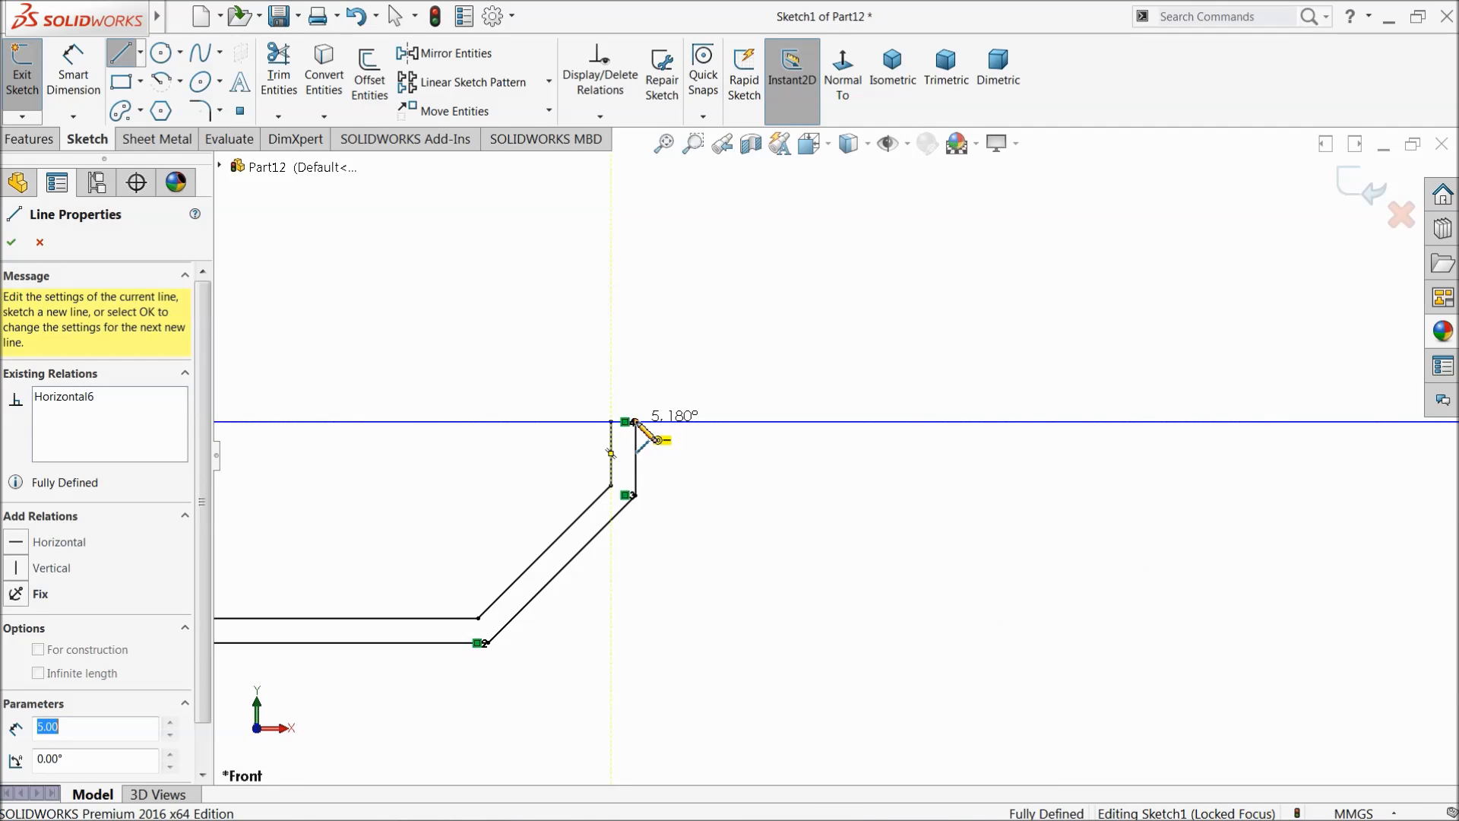
right_click(679, 329)
left_click(723, 314)
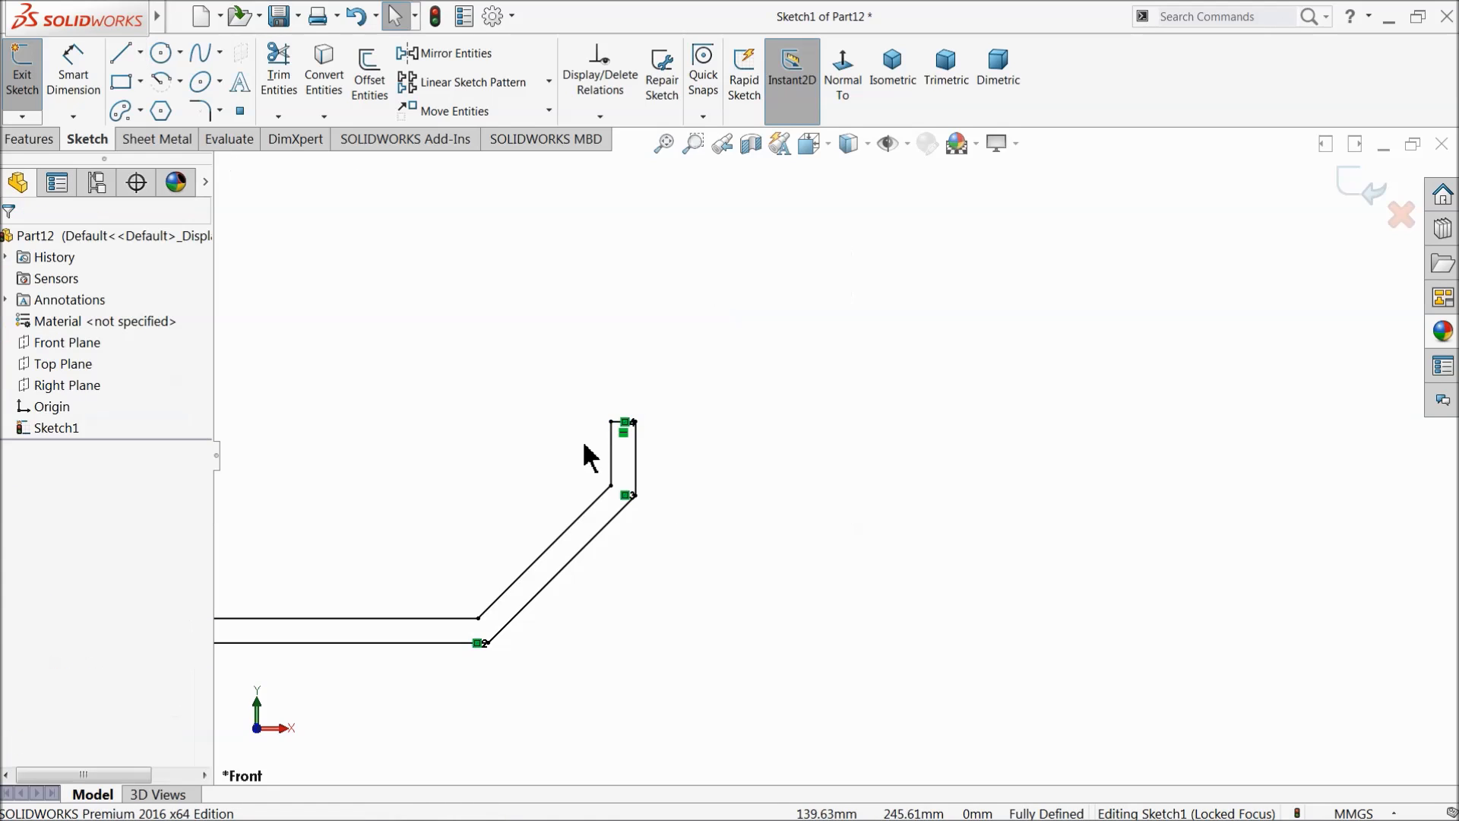
scroll(637, 437, "down", 8)
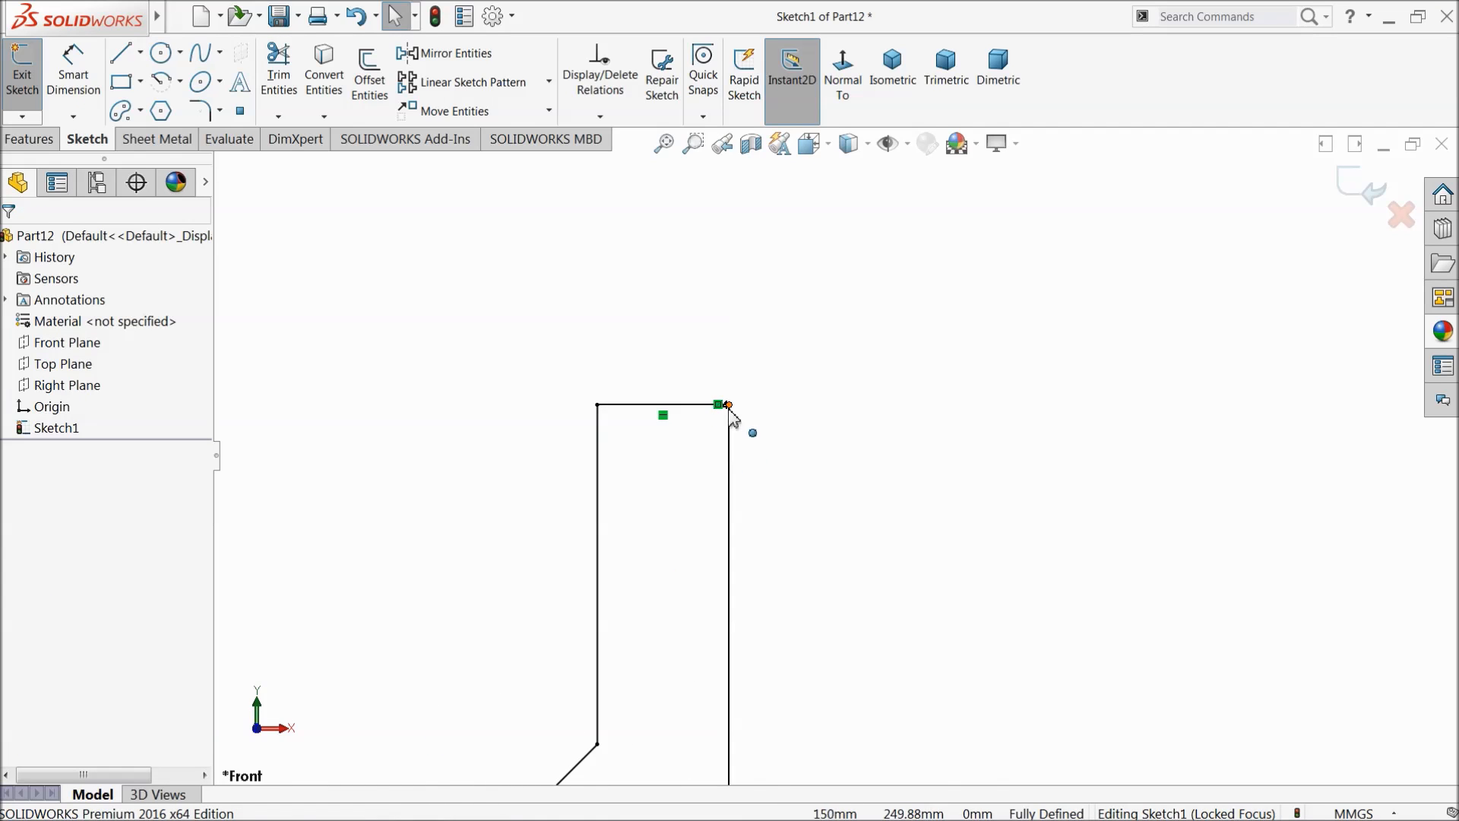
scroll(732, 418, "down", 5)
scroll(674, 488, "up", 12)
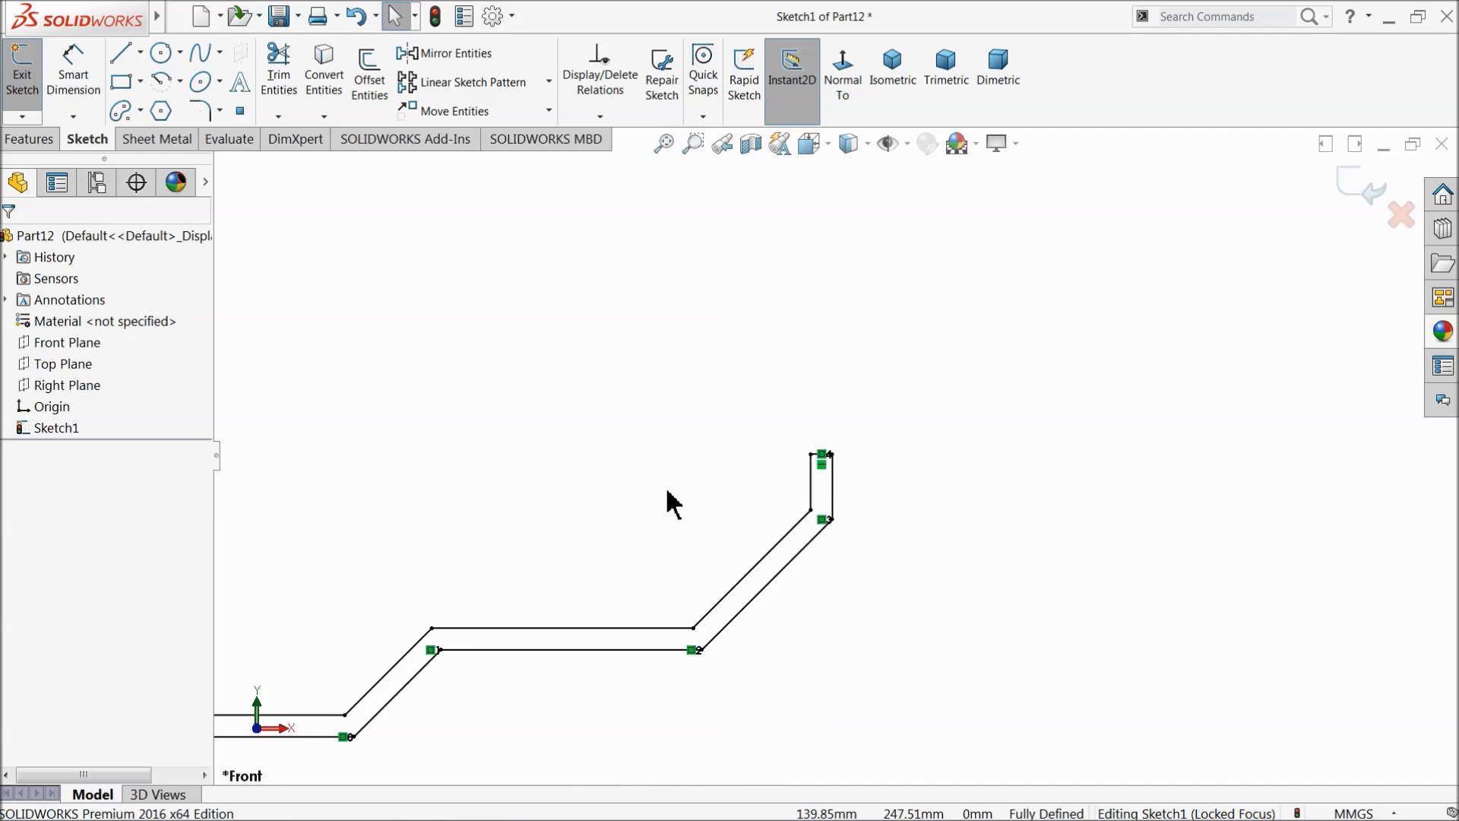
Step: Sketch a tall corner rectangle about 12 mm wide across the vertical centerline, extending down from the profile's lowest horizontal line
scroll(698, 619, "down", 5)
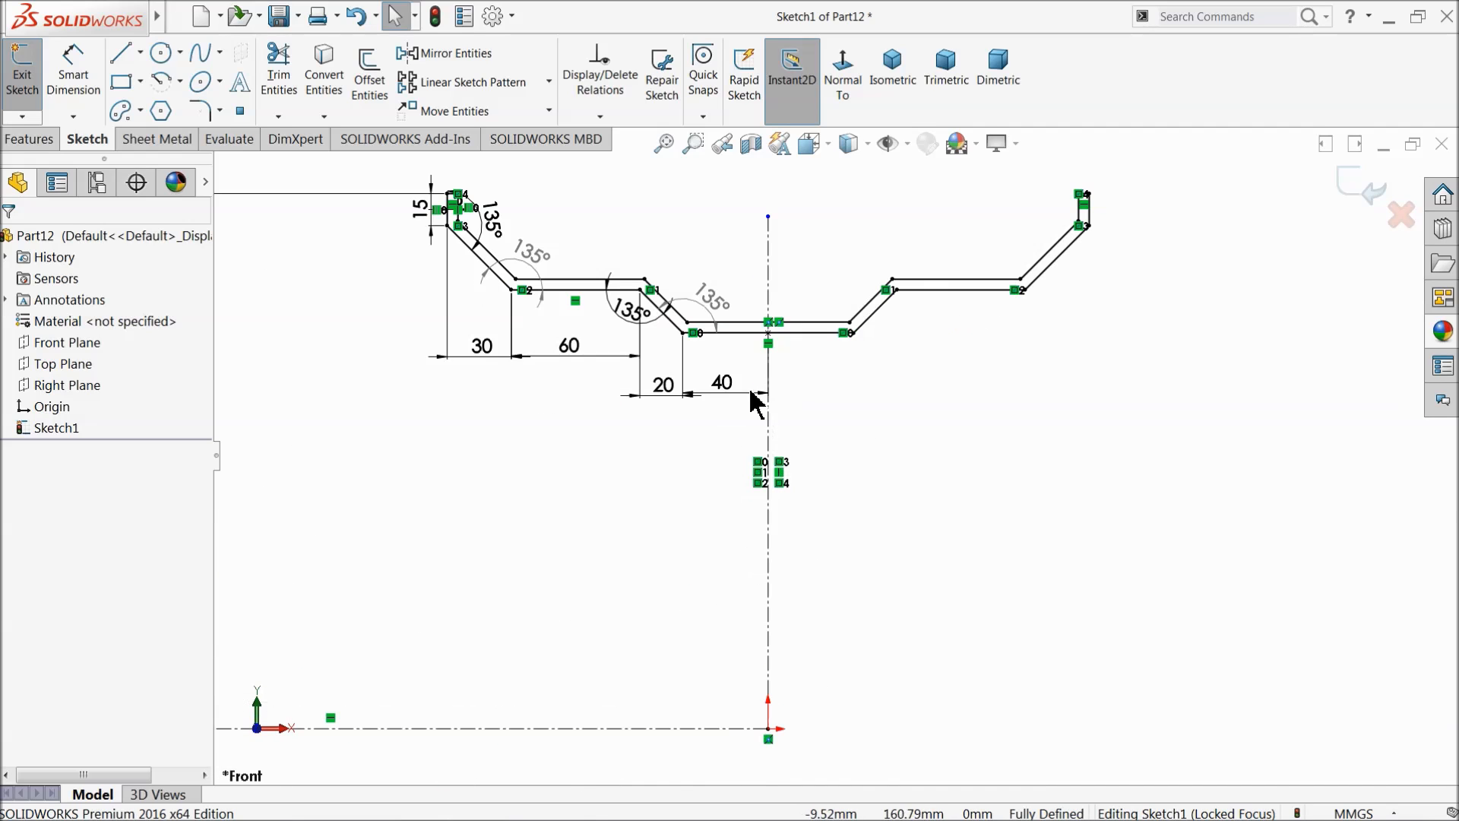
left_click(120, 82)
scroll(743, 352, "down", 5)
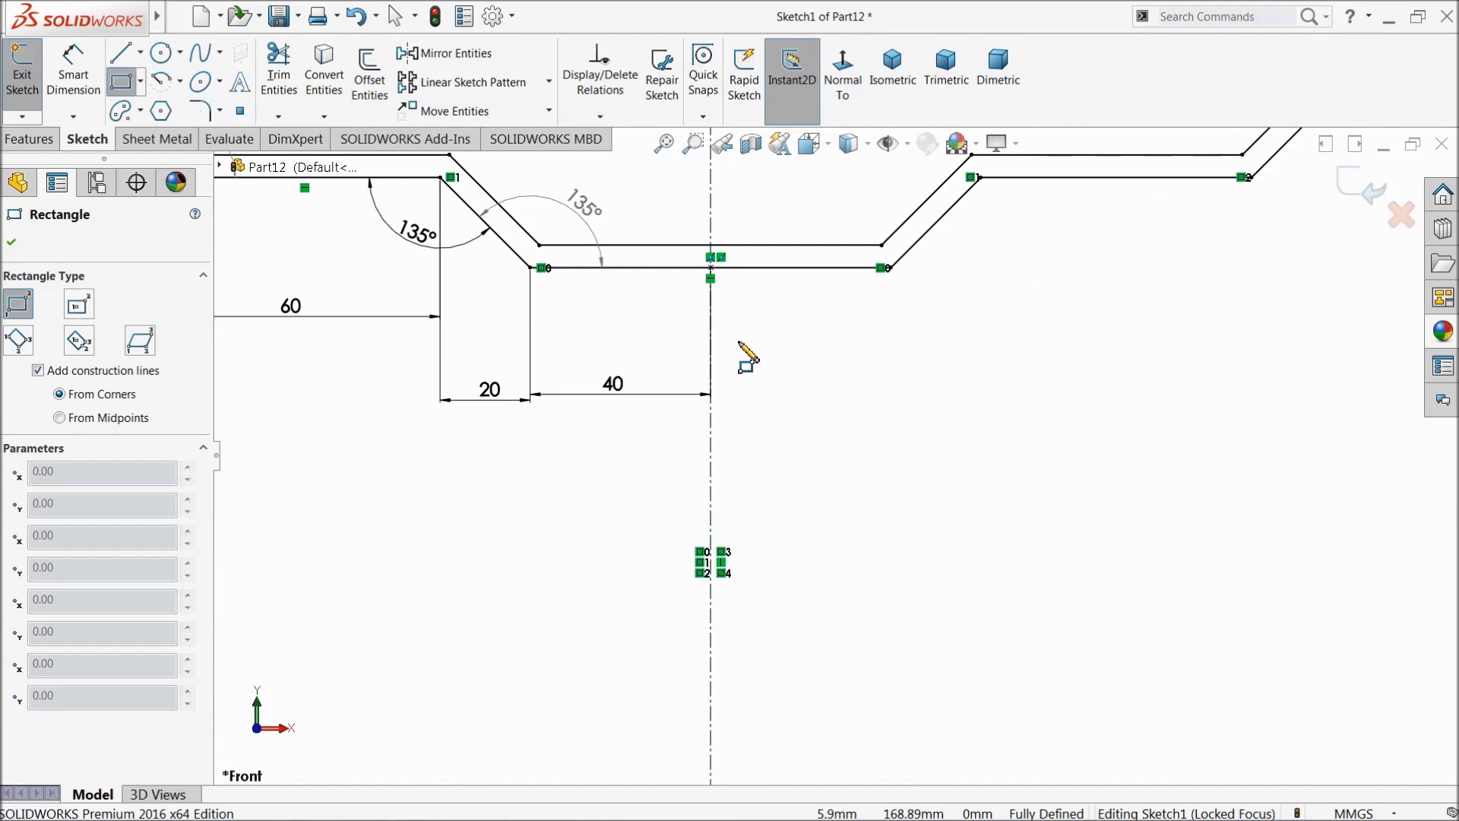
mouse_move(676, 237)
left_mouse_down()
mouse_move(775, 593)
mouse_move(769, 636)
left_mouse_up()
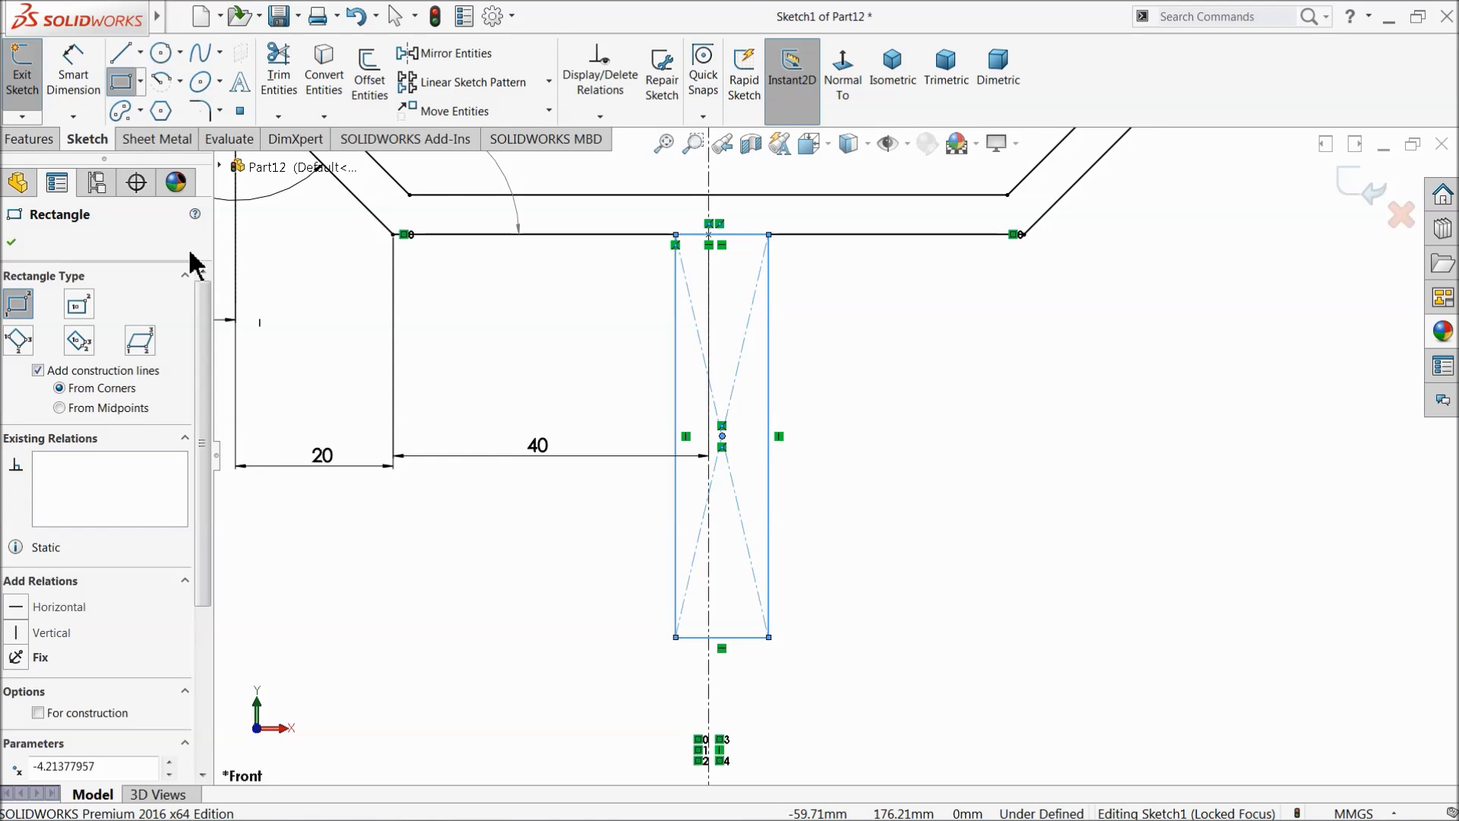
Step: Set the width of the rectangle's bottom edge to 10 mm
left_click(85, 98)
scroll(776, 629, "up", 2)
scroll(781, 526, "down", 4)
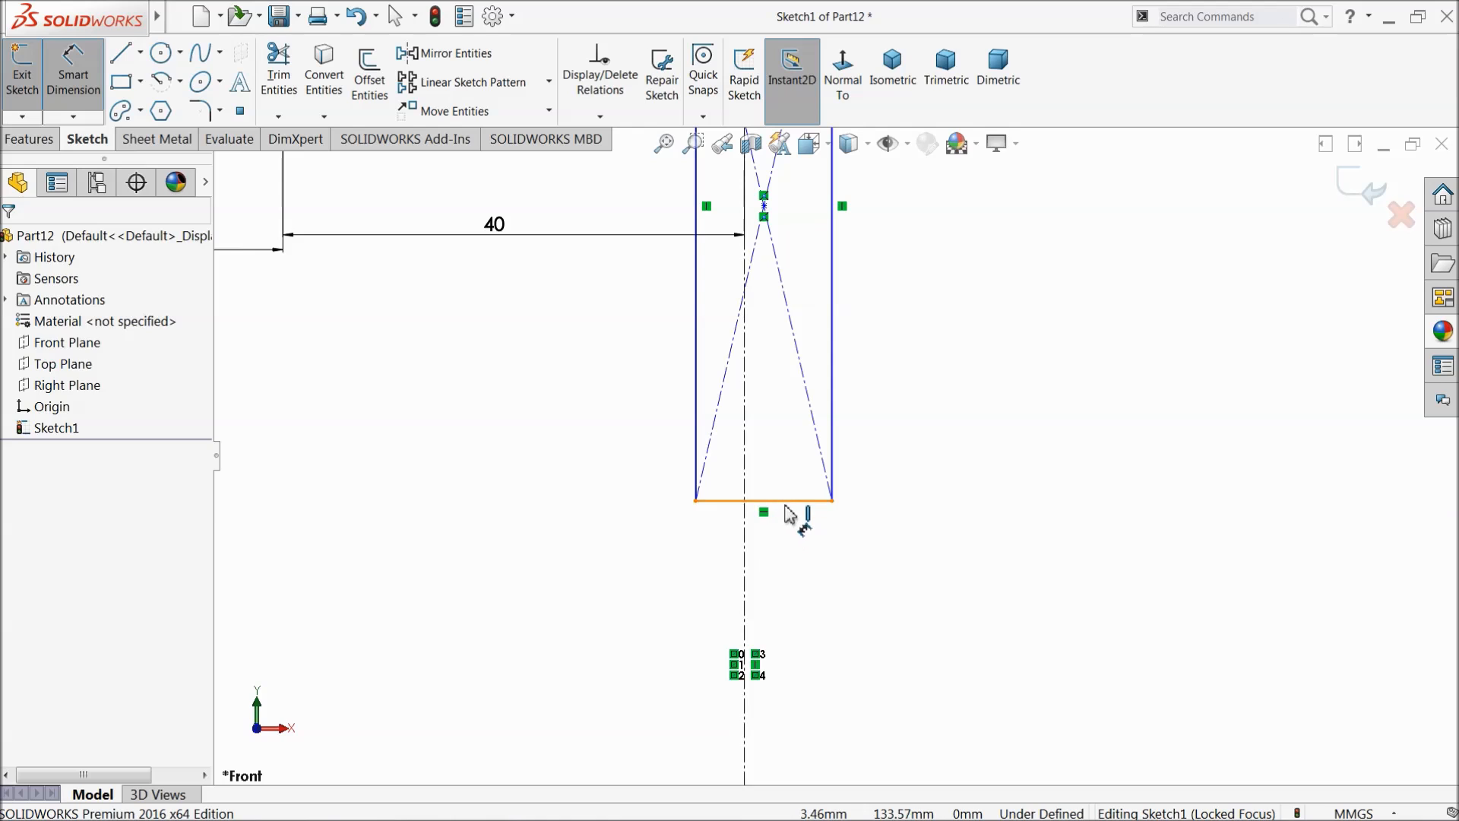
left_click(788, 508)
left_click(787, 575)
type("10")
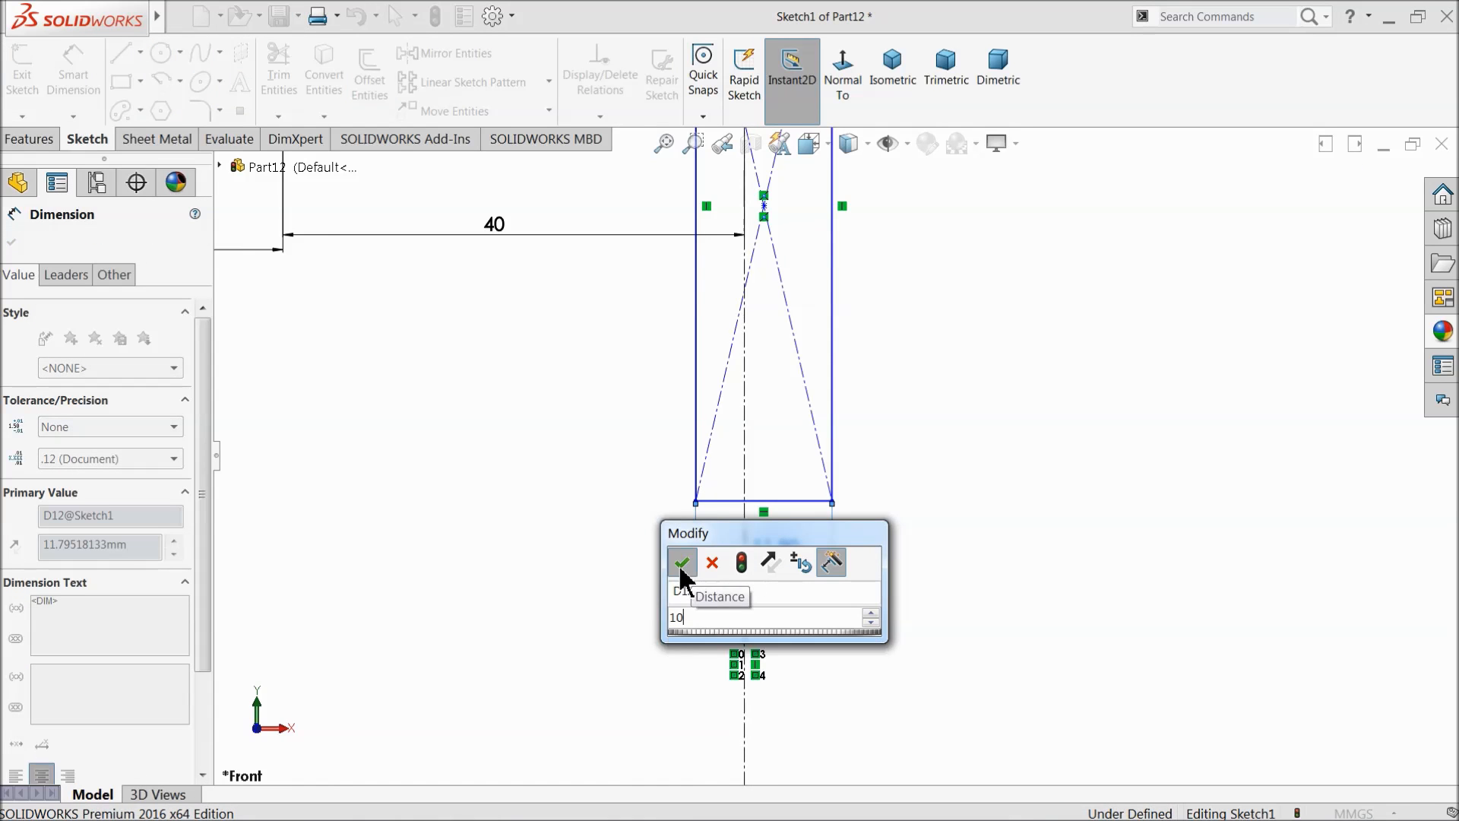
left_click(682, 564)
Step: Set the distance between the vertical centerline and the rectangle's right edge to 5 mm
left_click(745, 545)
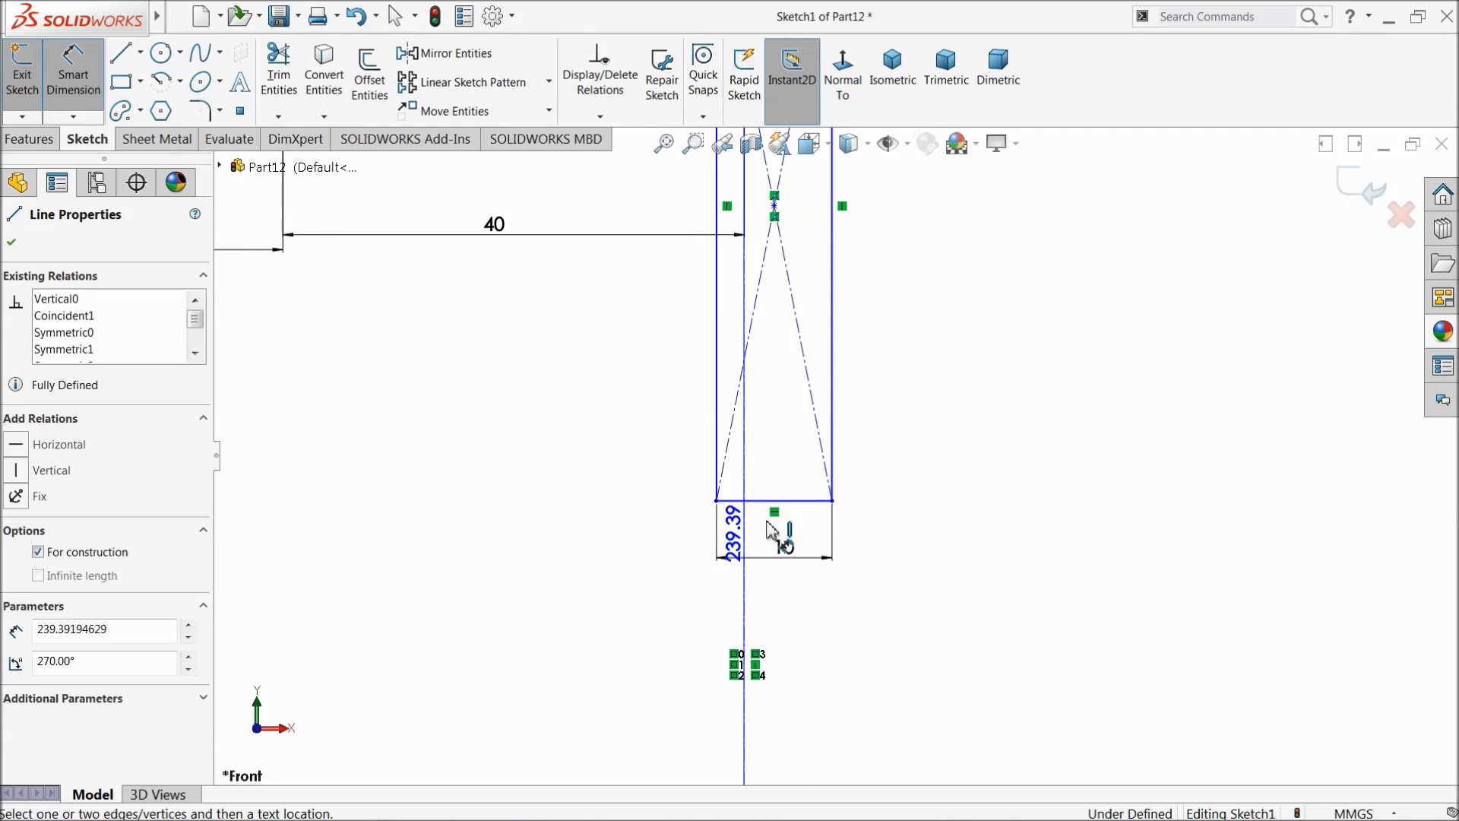
left_click(836, 482)
left_click(822, 631)
type("5")
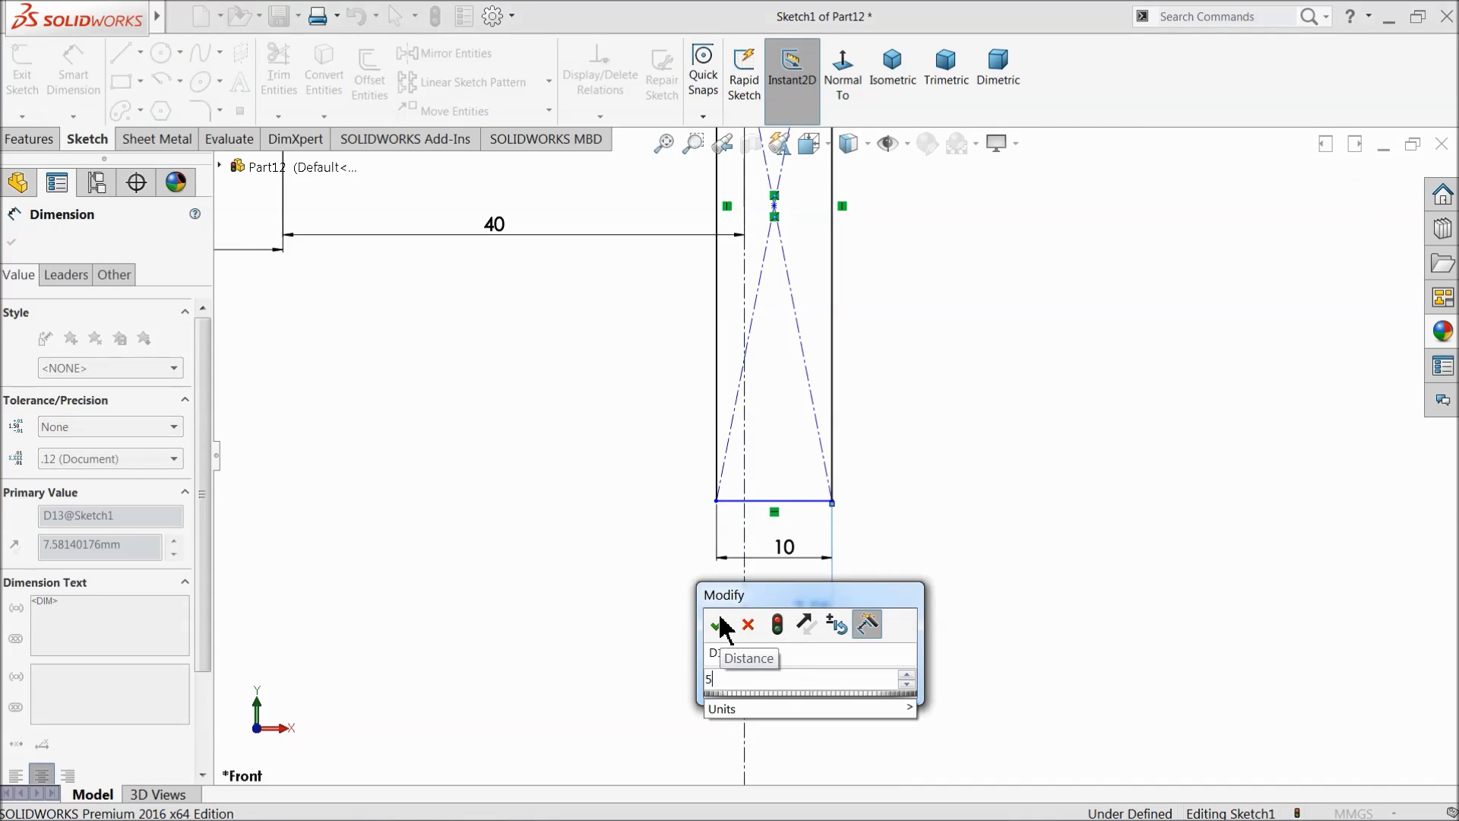
left_click(718, 625)
scroll(790, 589, "up", 8)
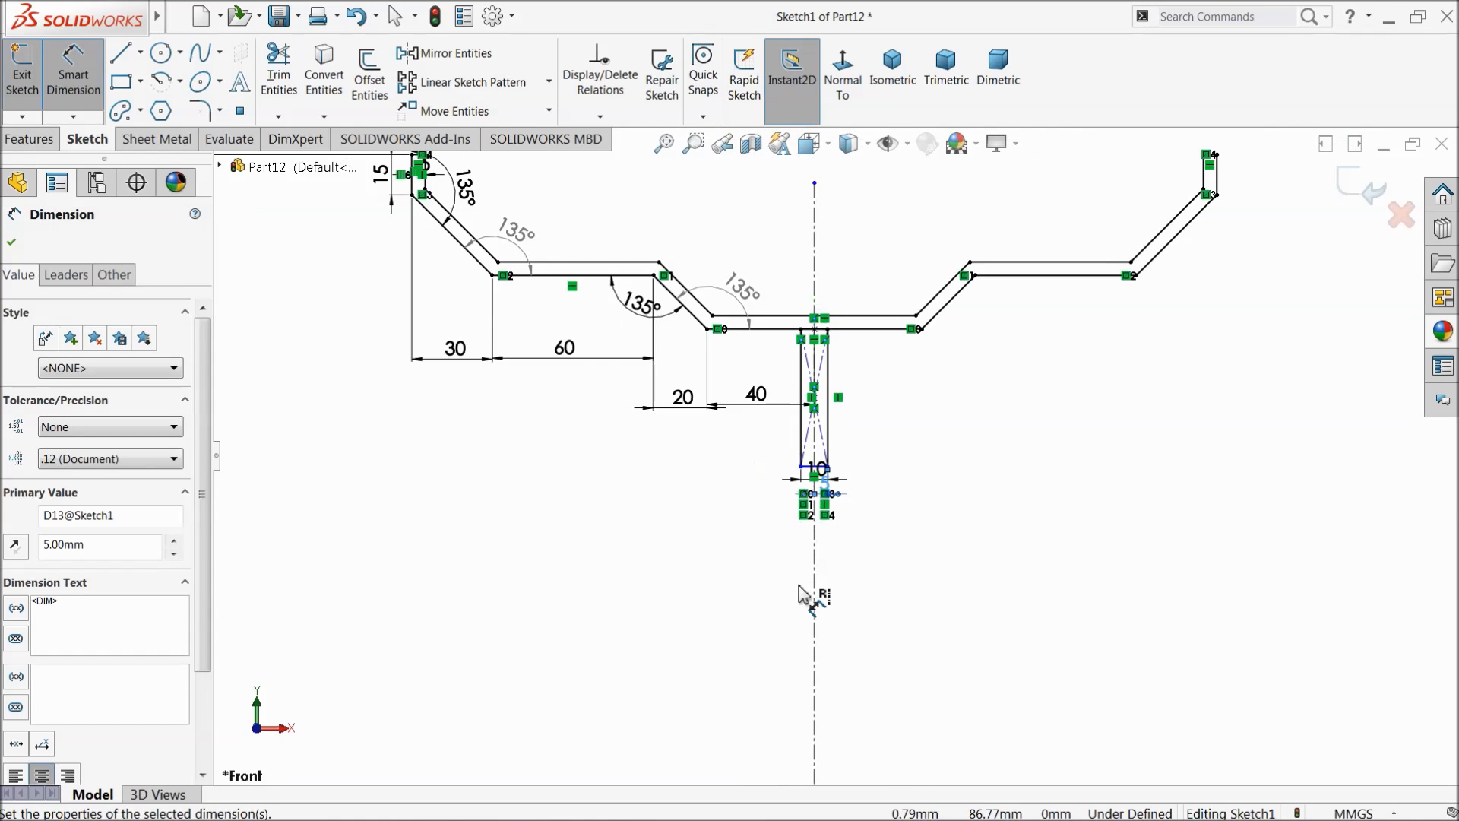
scroll(803, 595, "up", 3)
scroll(798, 449, "down", 4)
scroll(755, 316, "down", 3)
scroll(724, 245, "down", 3)
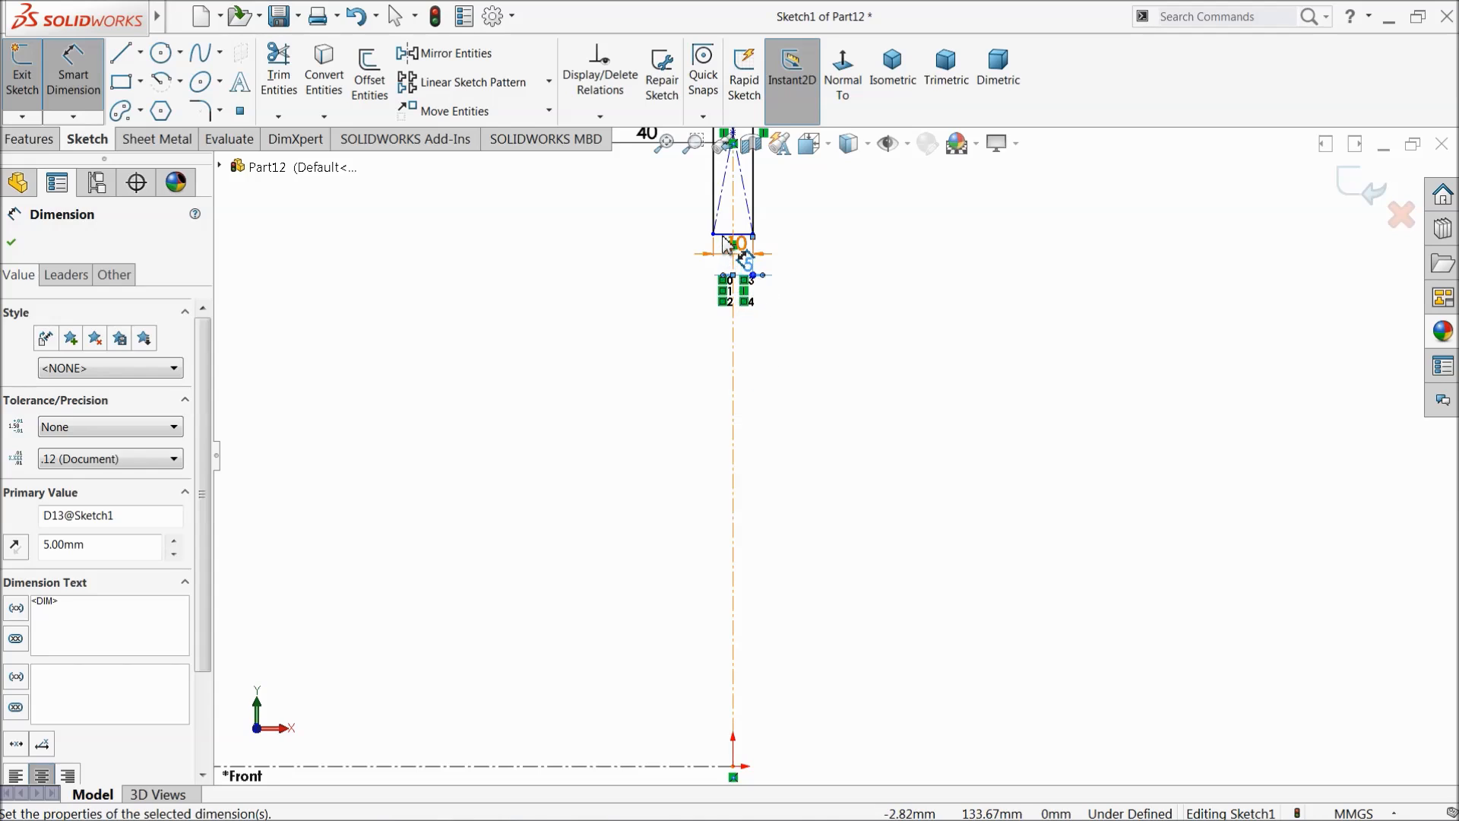
left_click(723, 253)
left_click(782, 430)
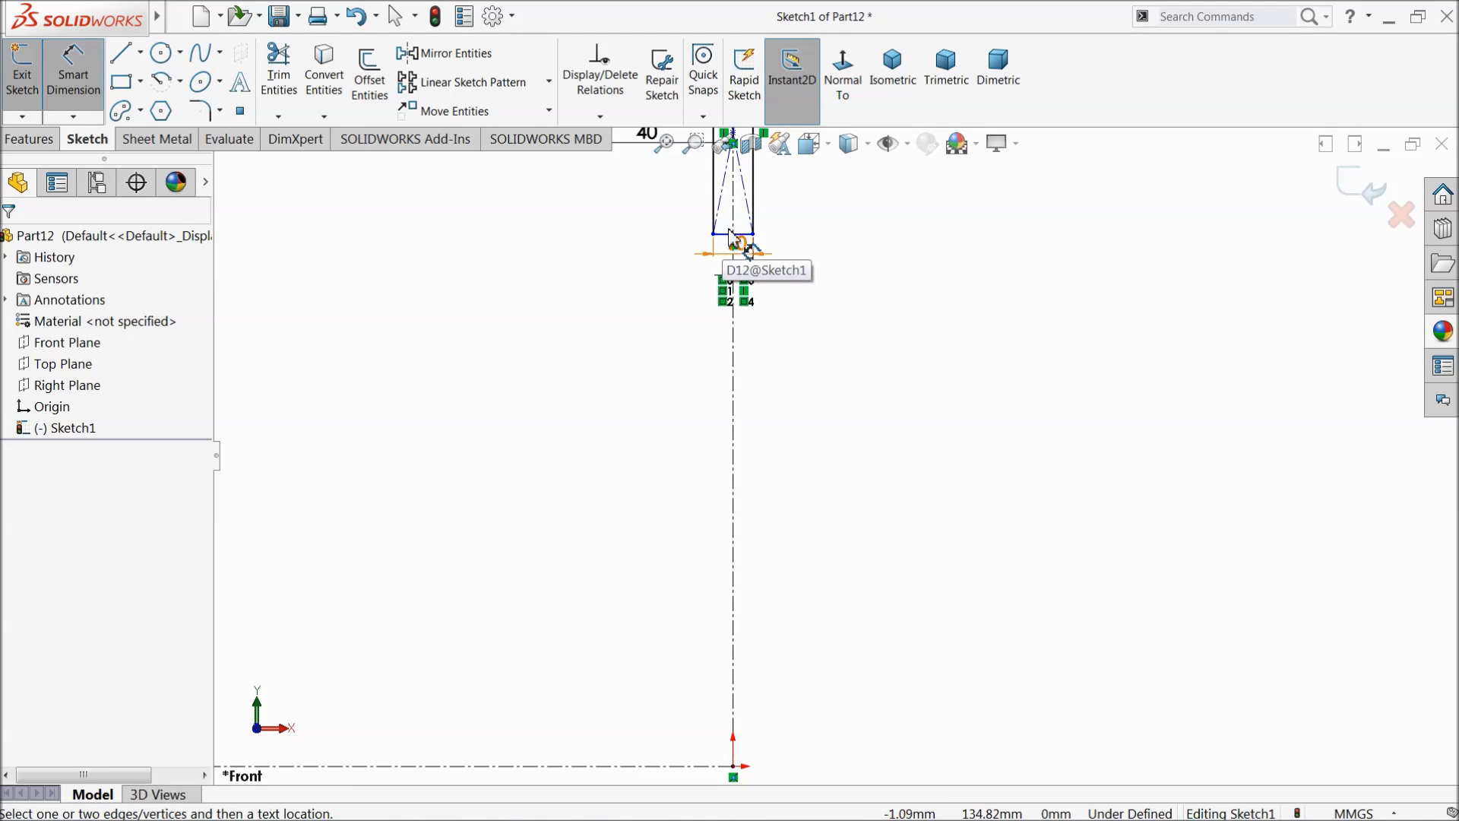
scroll(874, 384, "up", 1)
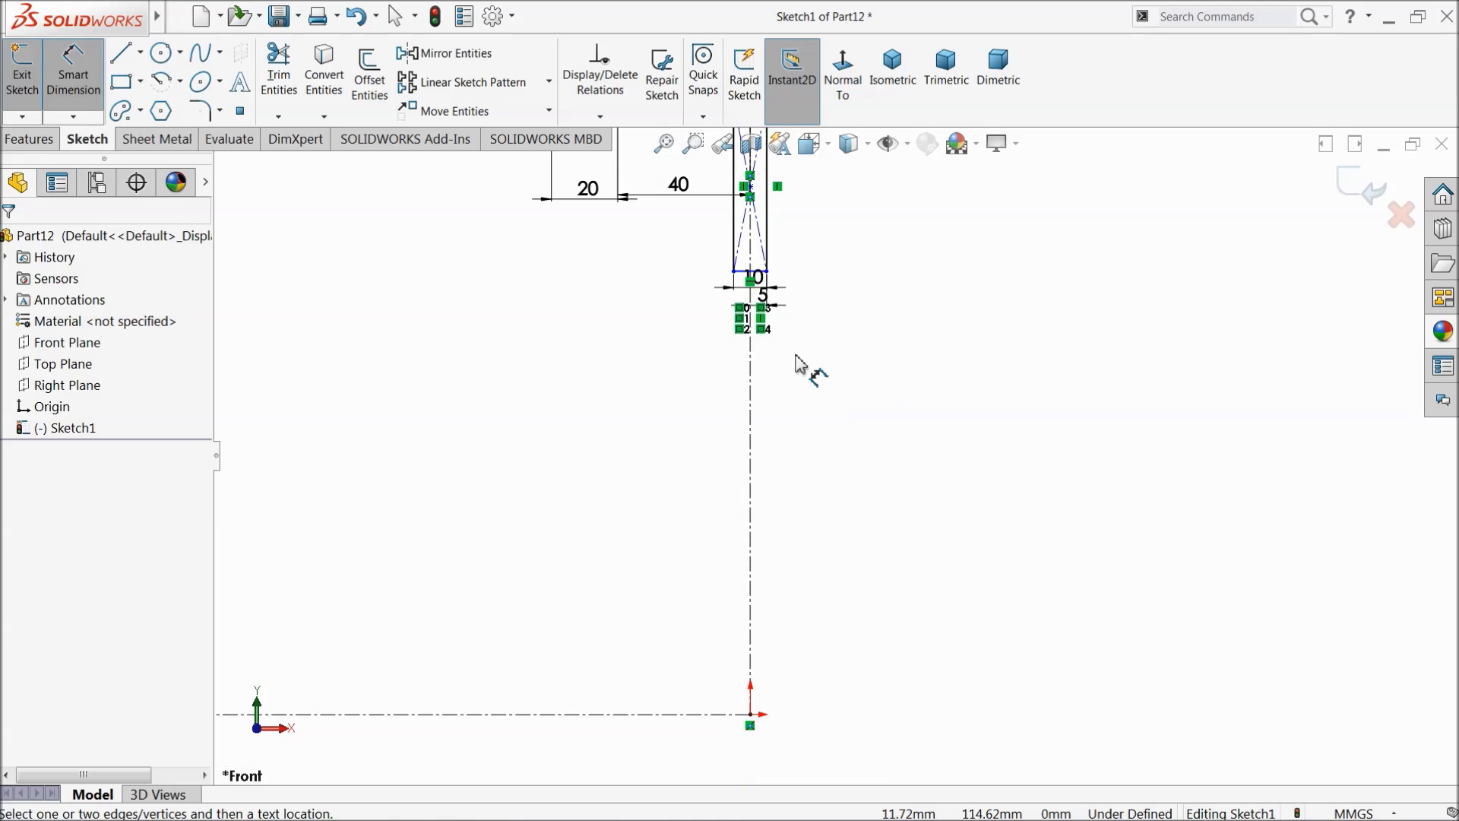
Step: Set the vertical distance from the rectangle's bottom edge to the origin to 100 mm and finish dimensioning
scroll(777, 318, "down", 3)
left_click(734, 279)
scroll(798, 352, "up", 6)
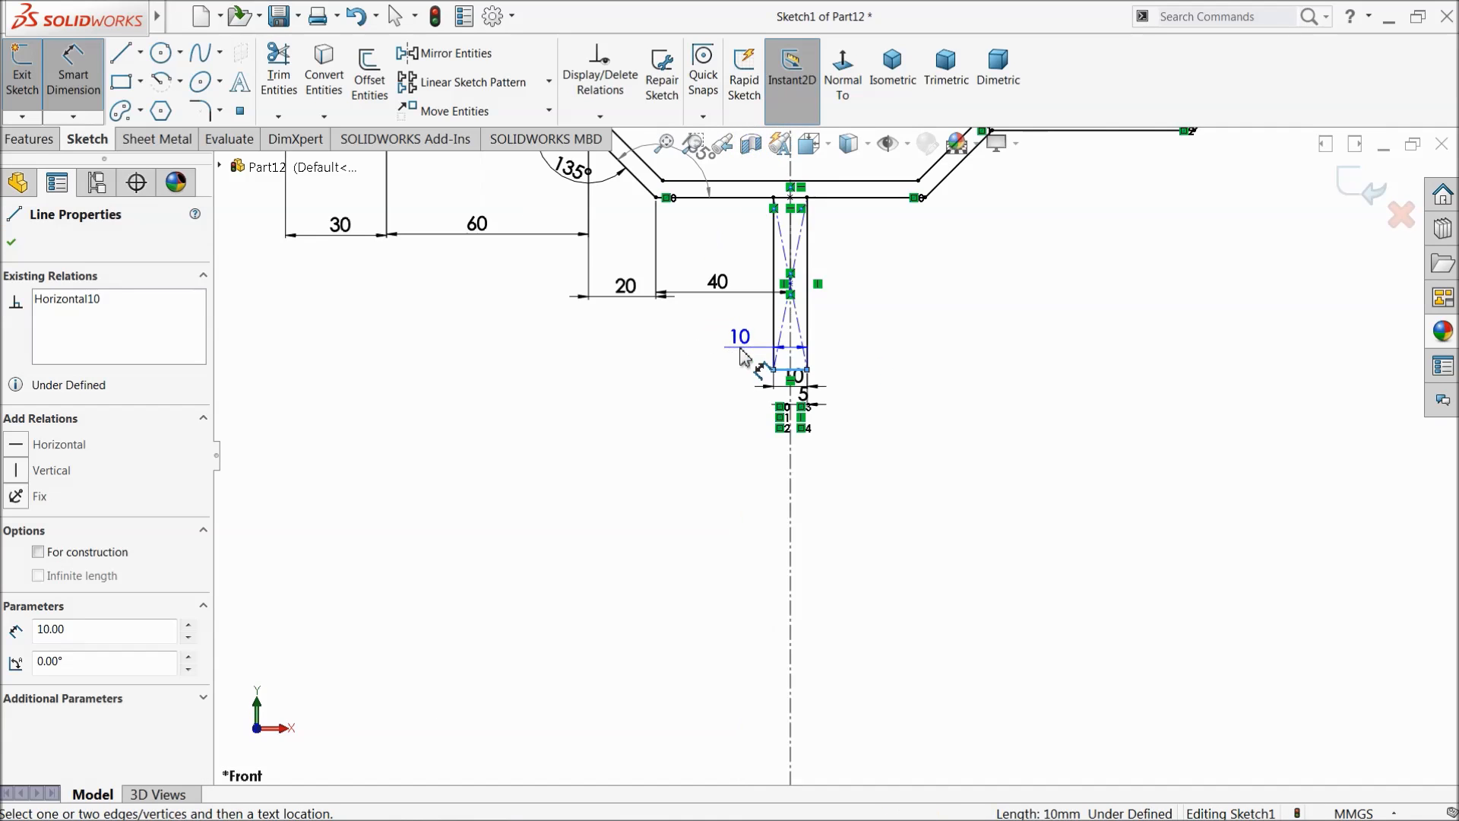
scroll(804, 446, "down", 2)
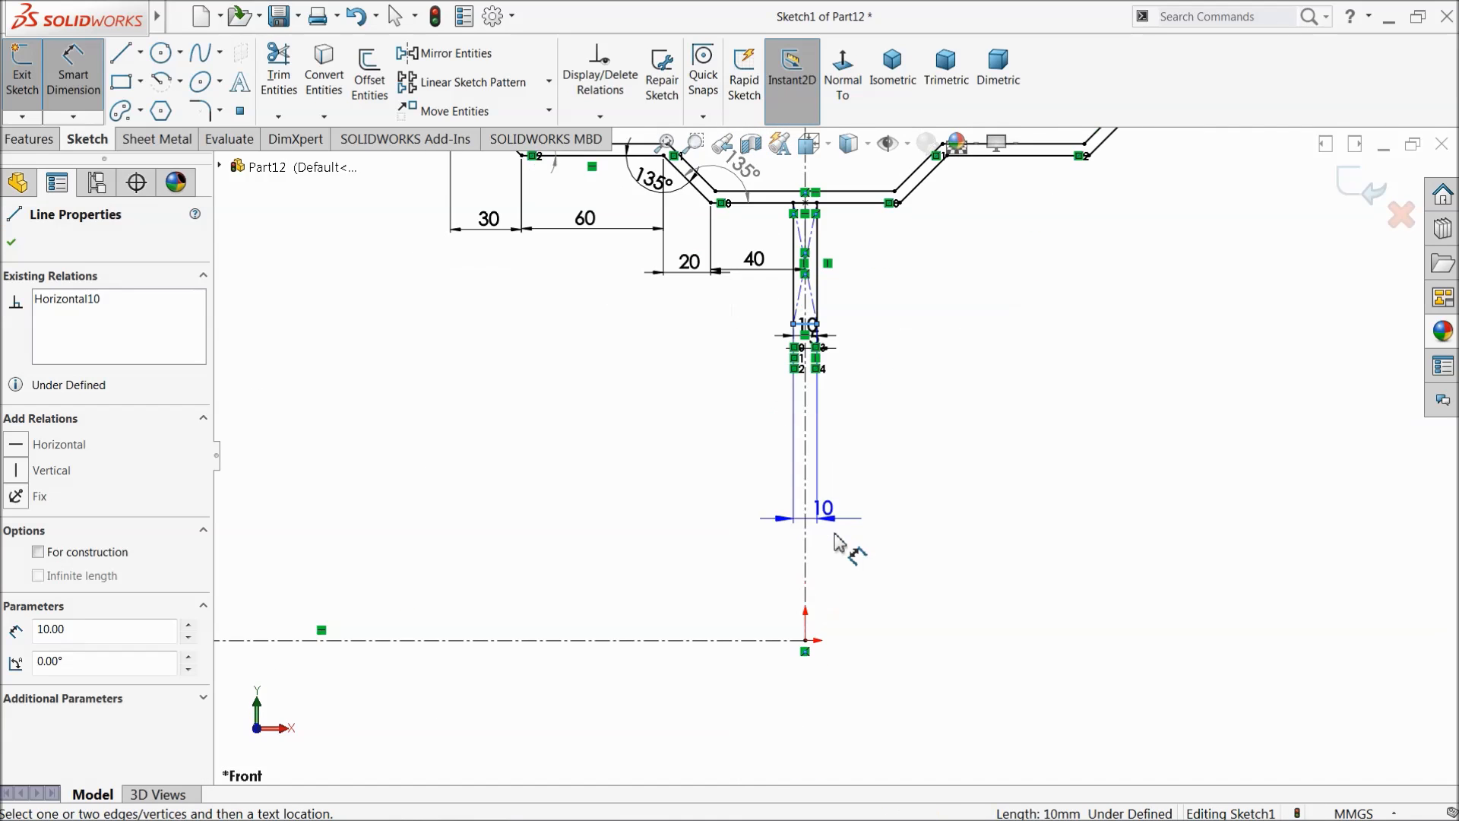
left_click(808, 642)
left_click(895, 456)
type("100")
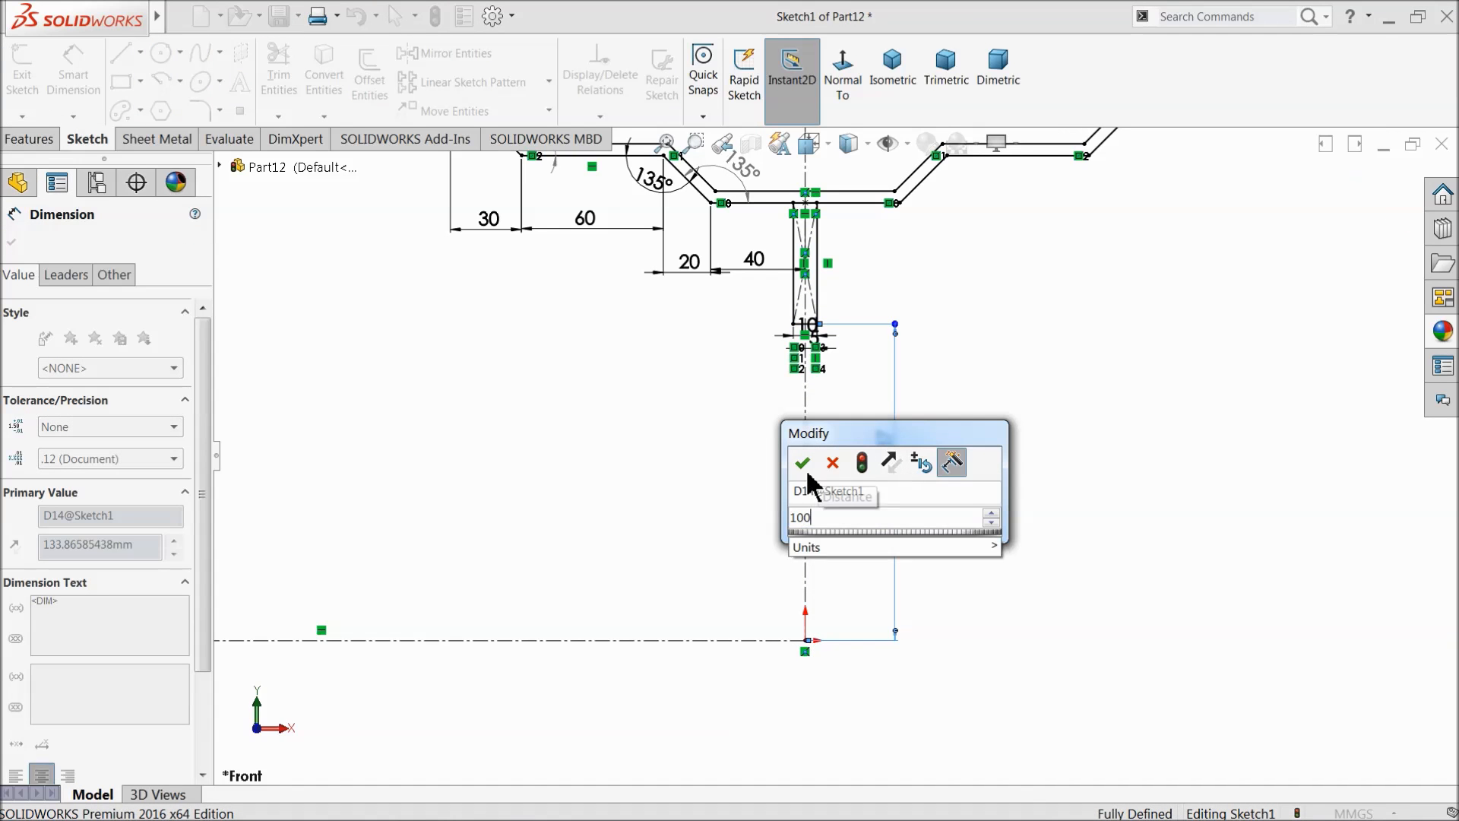
left_click(803, 462)
scroll(772, 464, "up", 2)
scroll(847, 327, "up", 3)
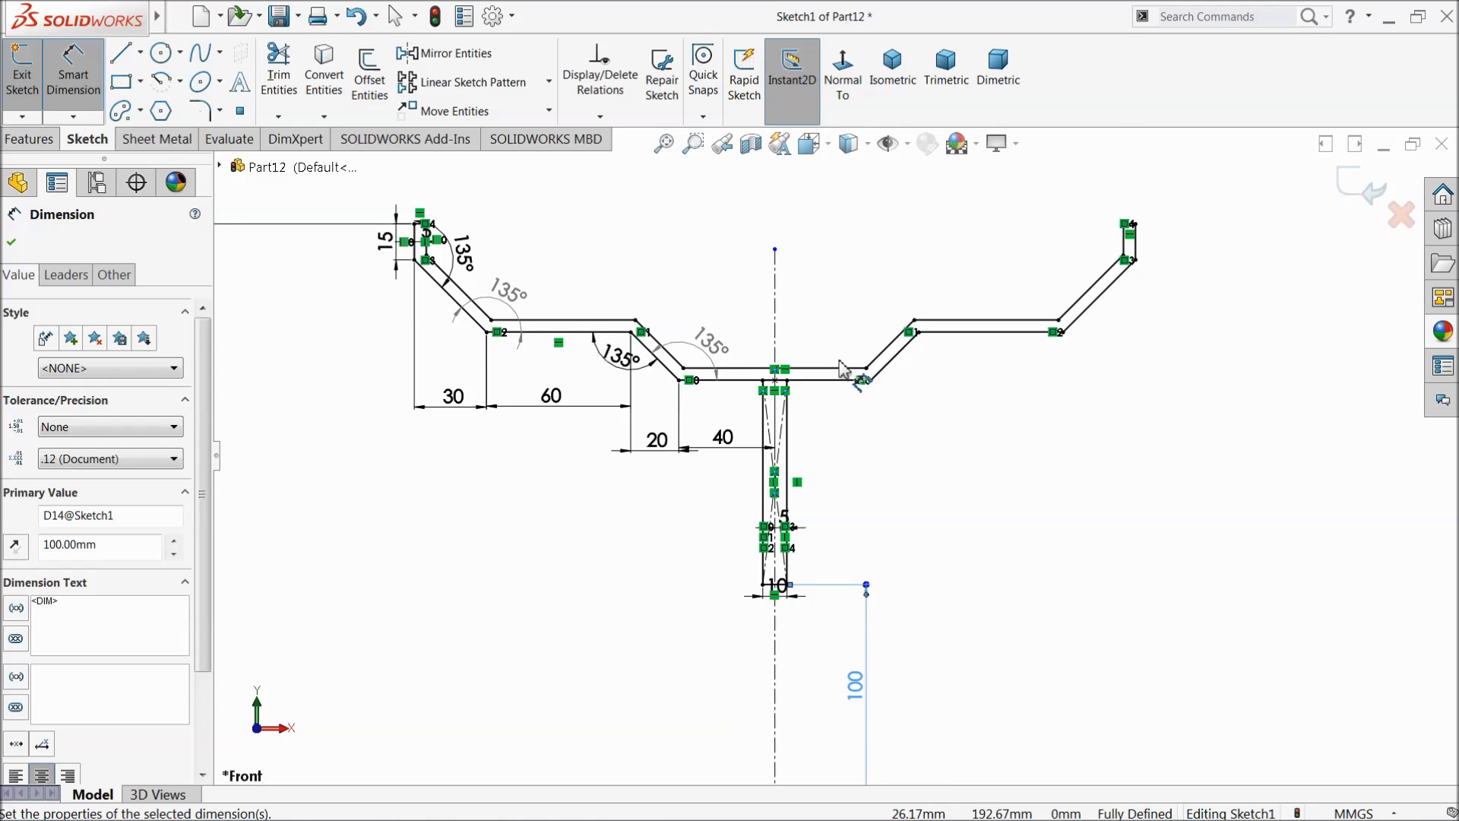
left_click(11, 243)
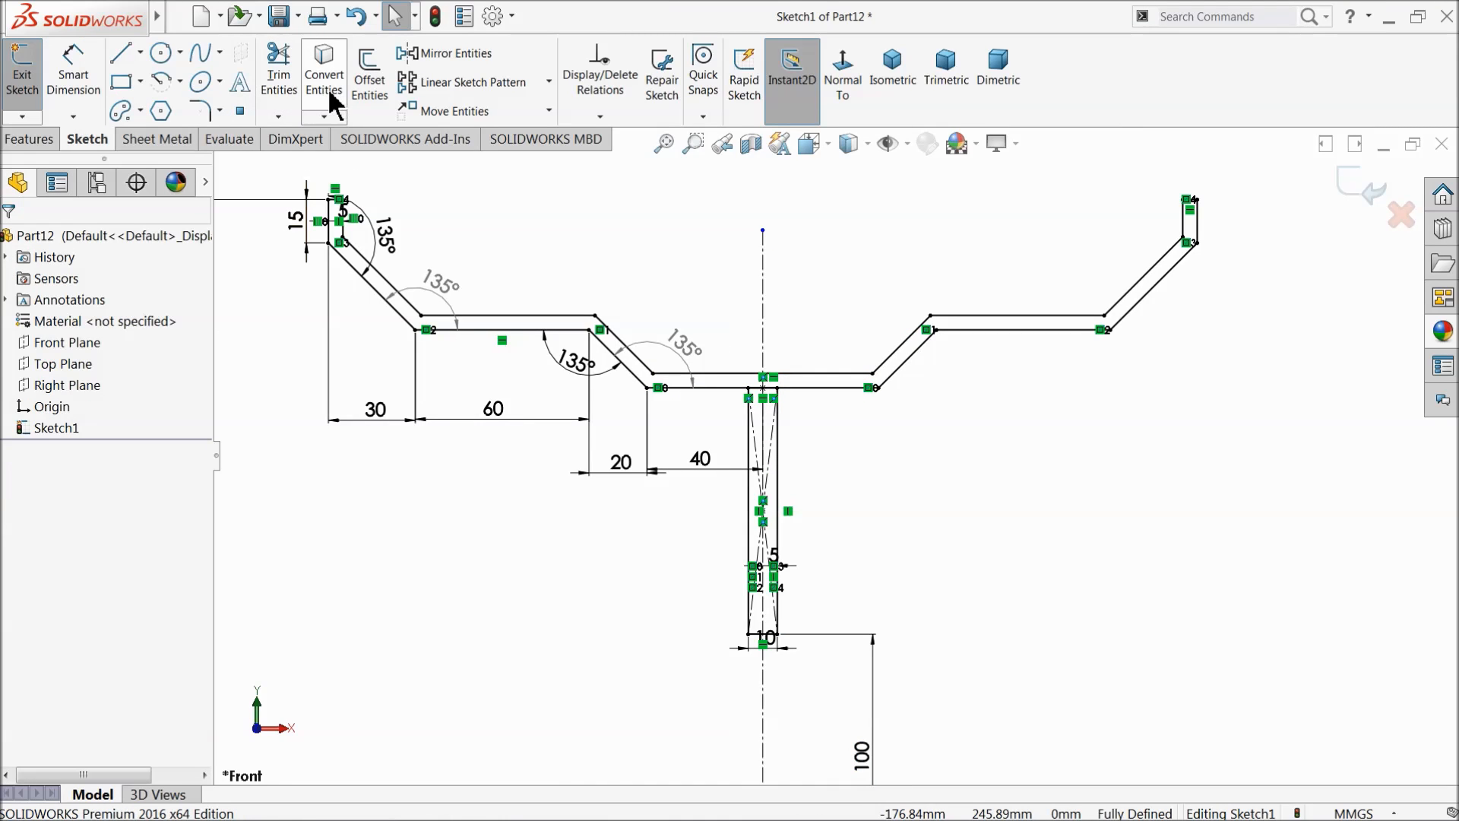
Step: Trim away the segments of the profile's lowest horizontal line and the rectangle's top edge between the rectangle's vertical sides
left_click(280, 76)
scroll(732, 369, "up", 3)
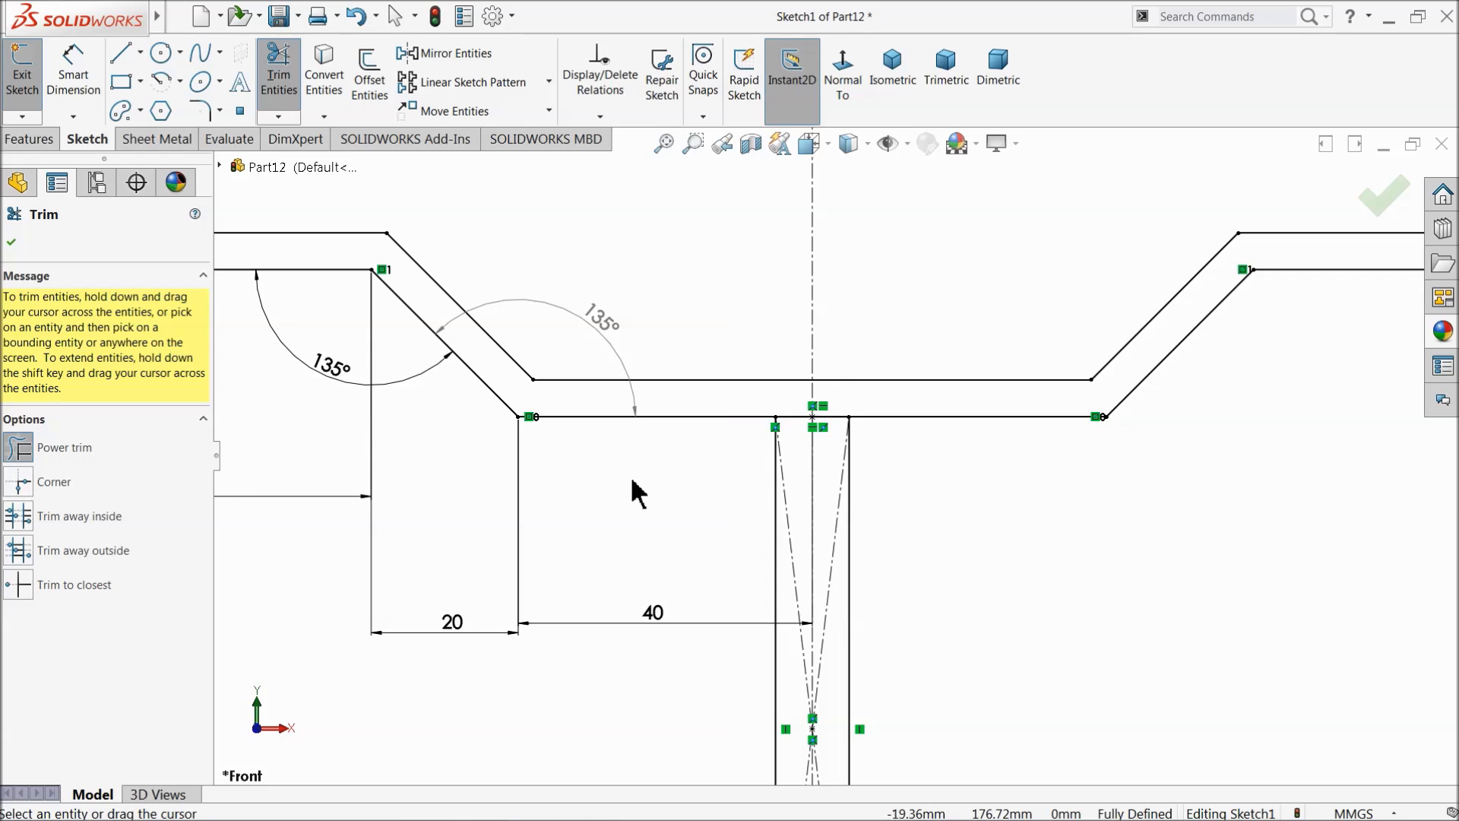
scroll(764, 442, "up", 3)
mouse_move(847, 446)
left_mouse_down()
mouse_move(840, 385)
mouse_move(912, 447)
left_mouse_up()
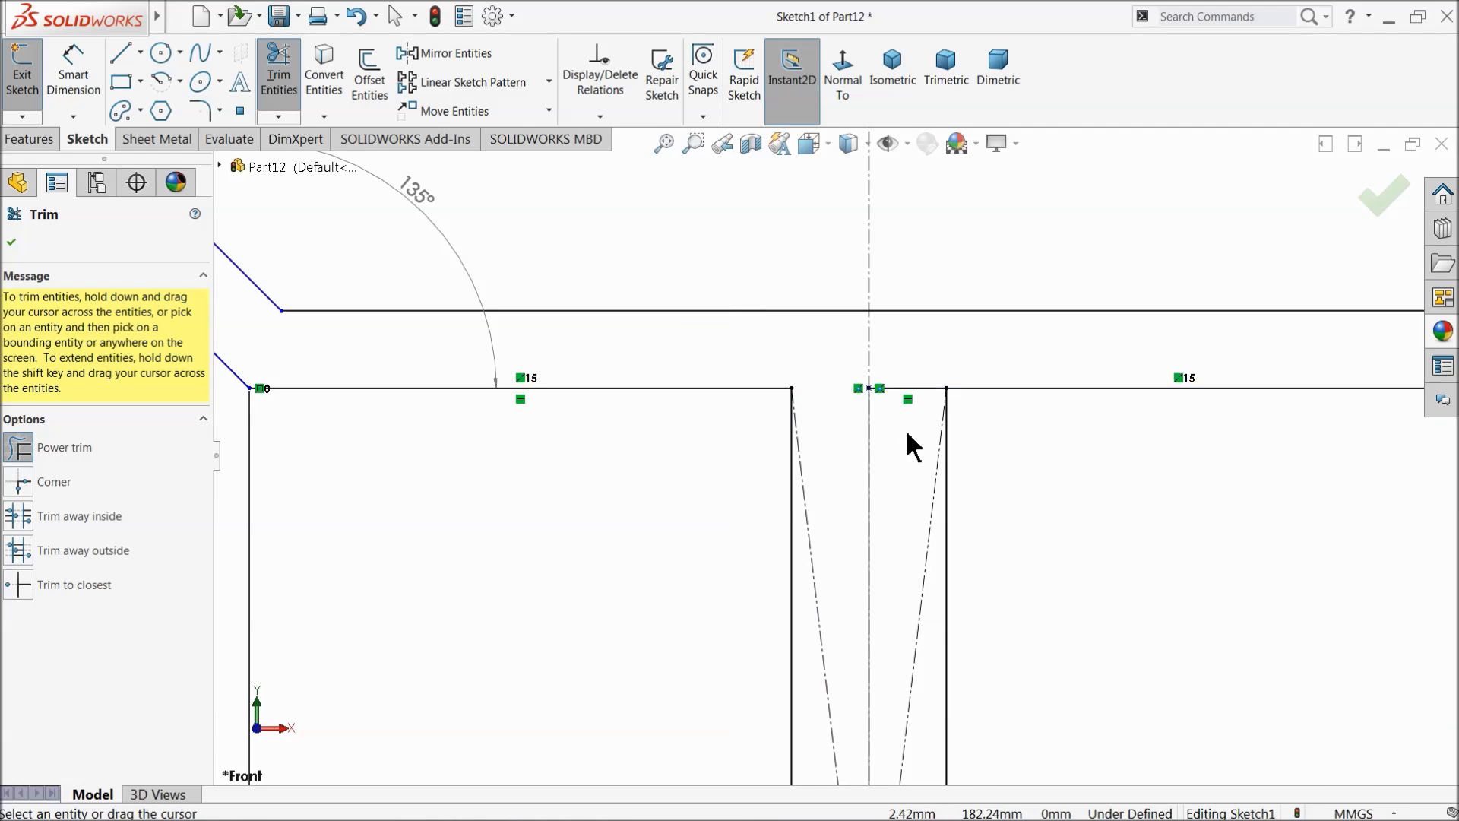
scroll(905, 441, "down", 6)
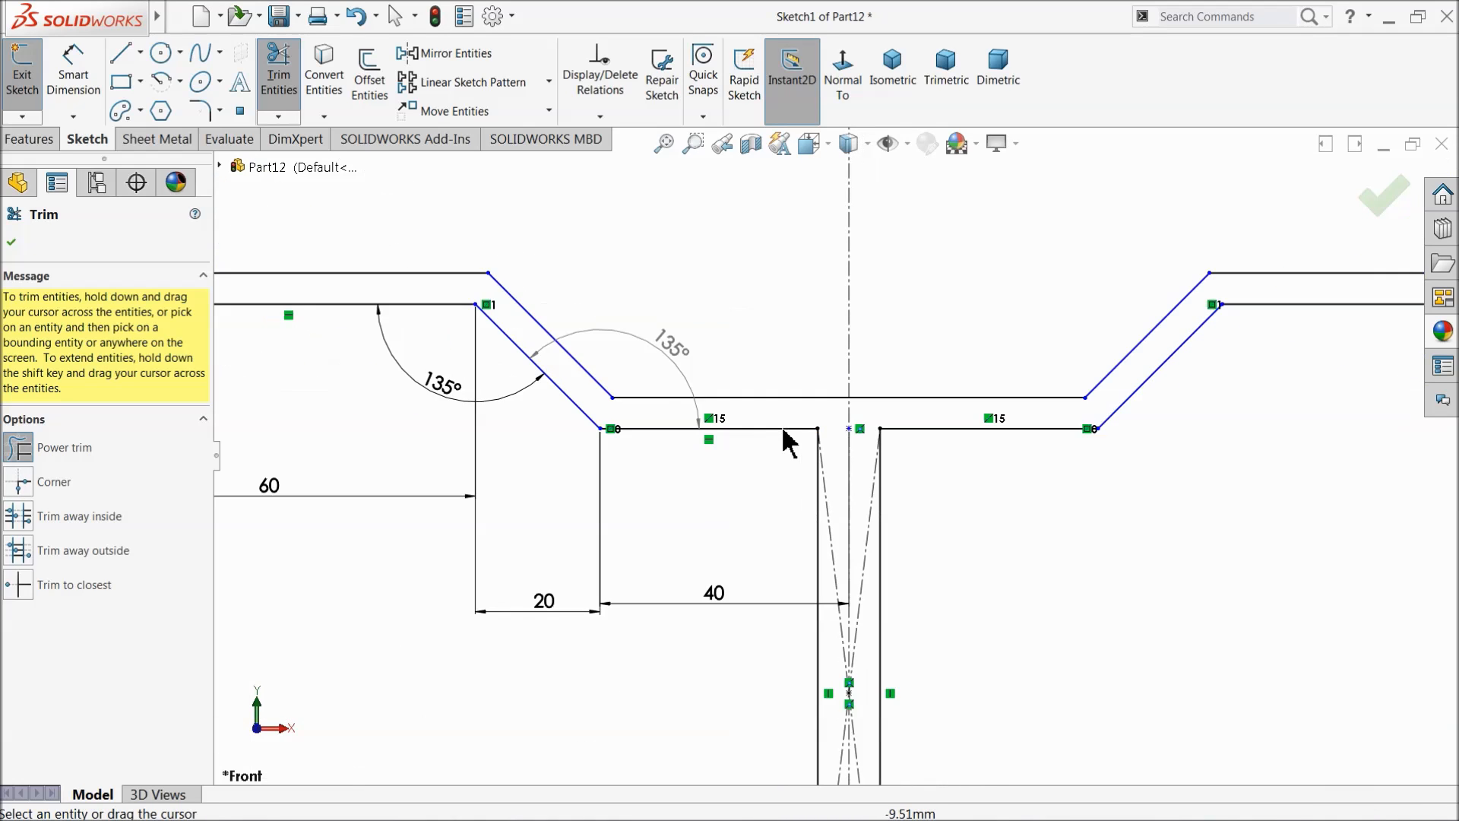
left_click(12, 244)
Step: Try to fully define all entities in the sketch with automatically calculated relations and dimensions
left_click(600, 116)
left_click(619, 179)
left_click(83, 349)
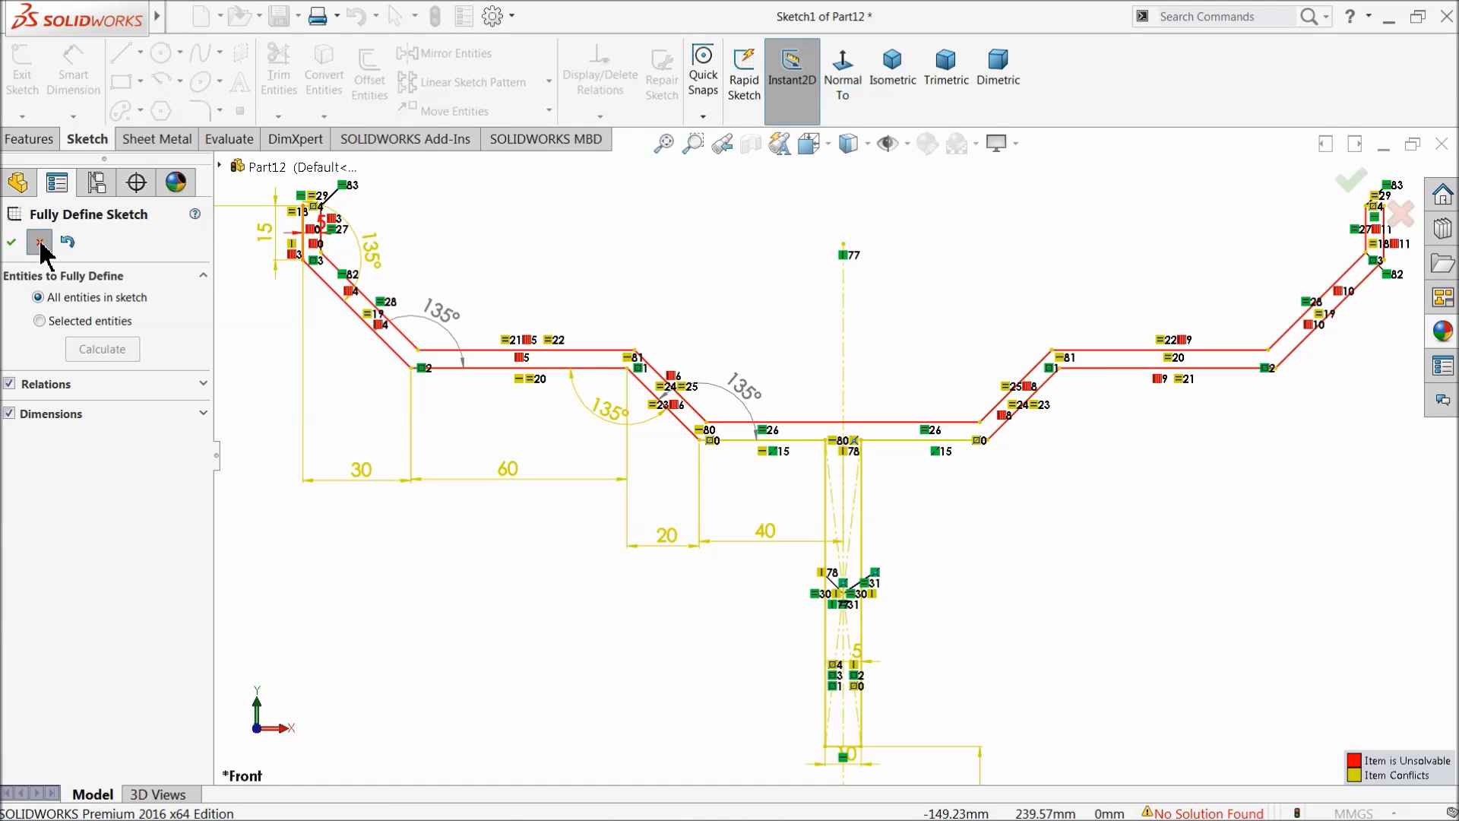
left_click(39, 243)
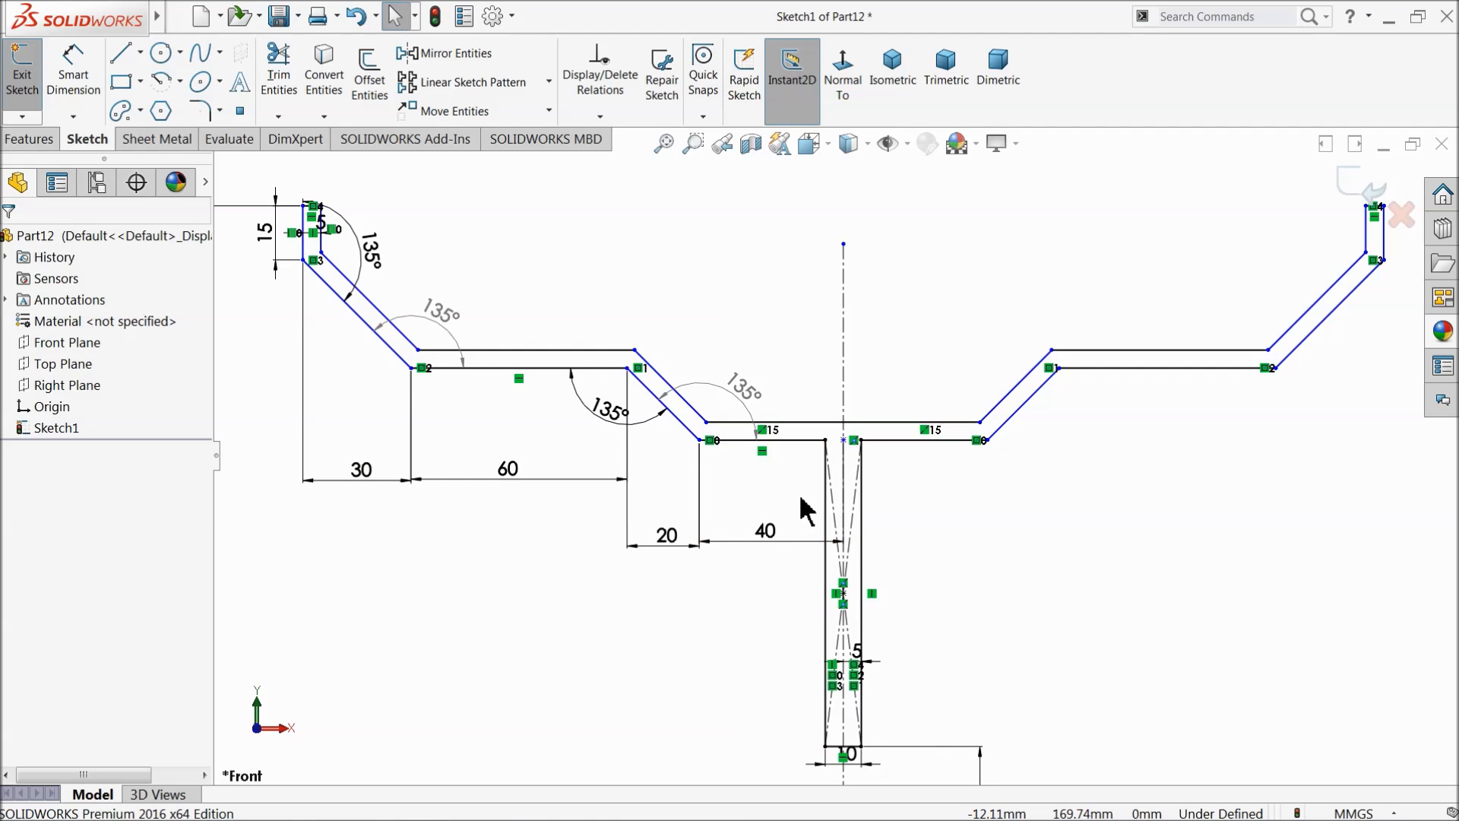
Step: Revolve the stepped profile with its stem 360 degrees around the horizontal centerline
scroll(792, 475, "down", 1)
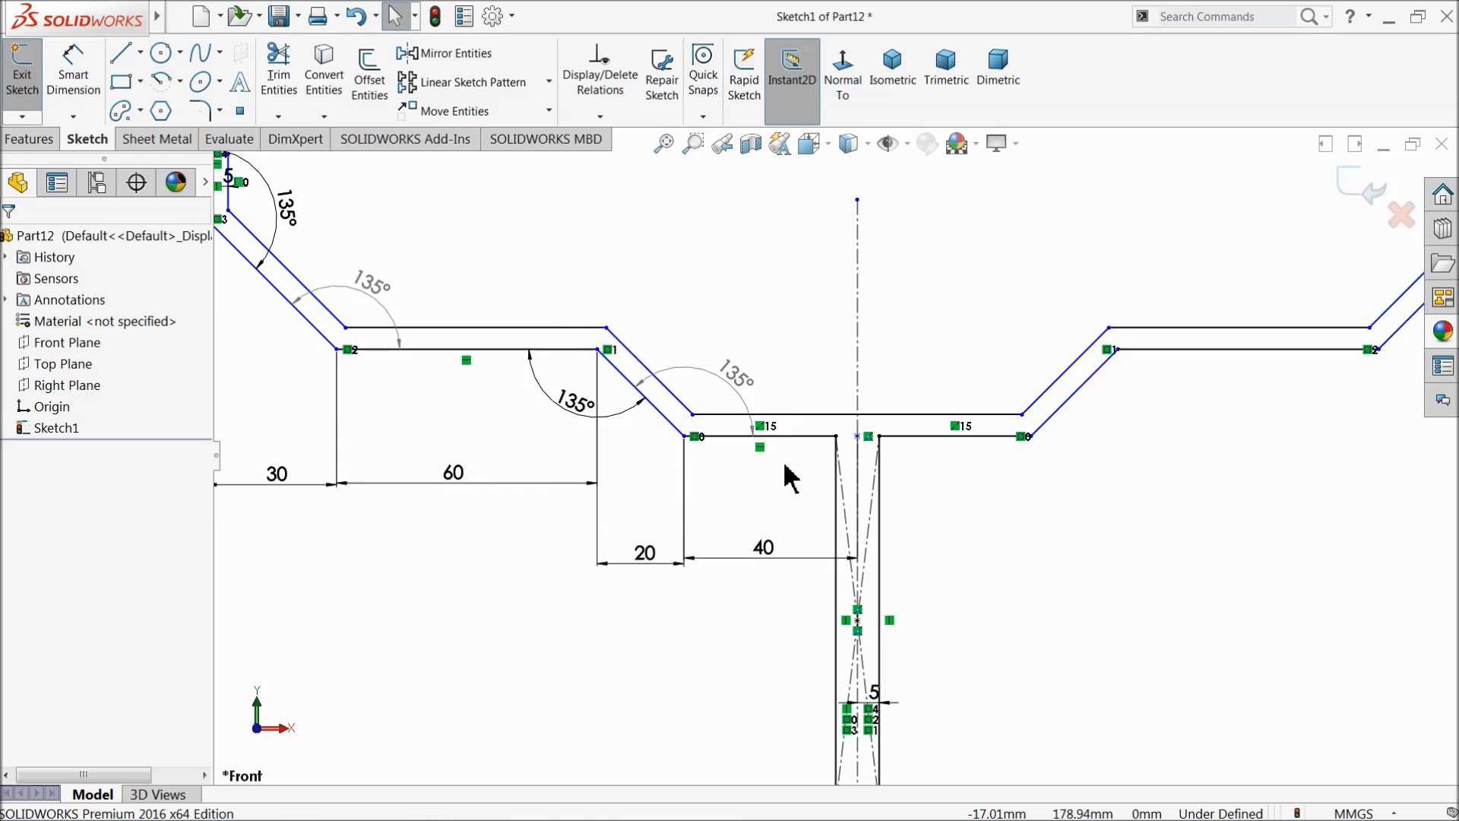
left_click(763, 389)
scroll(791, 347, "up", 5)
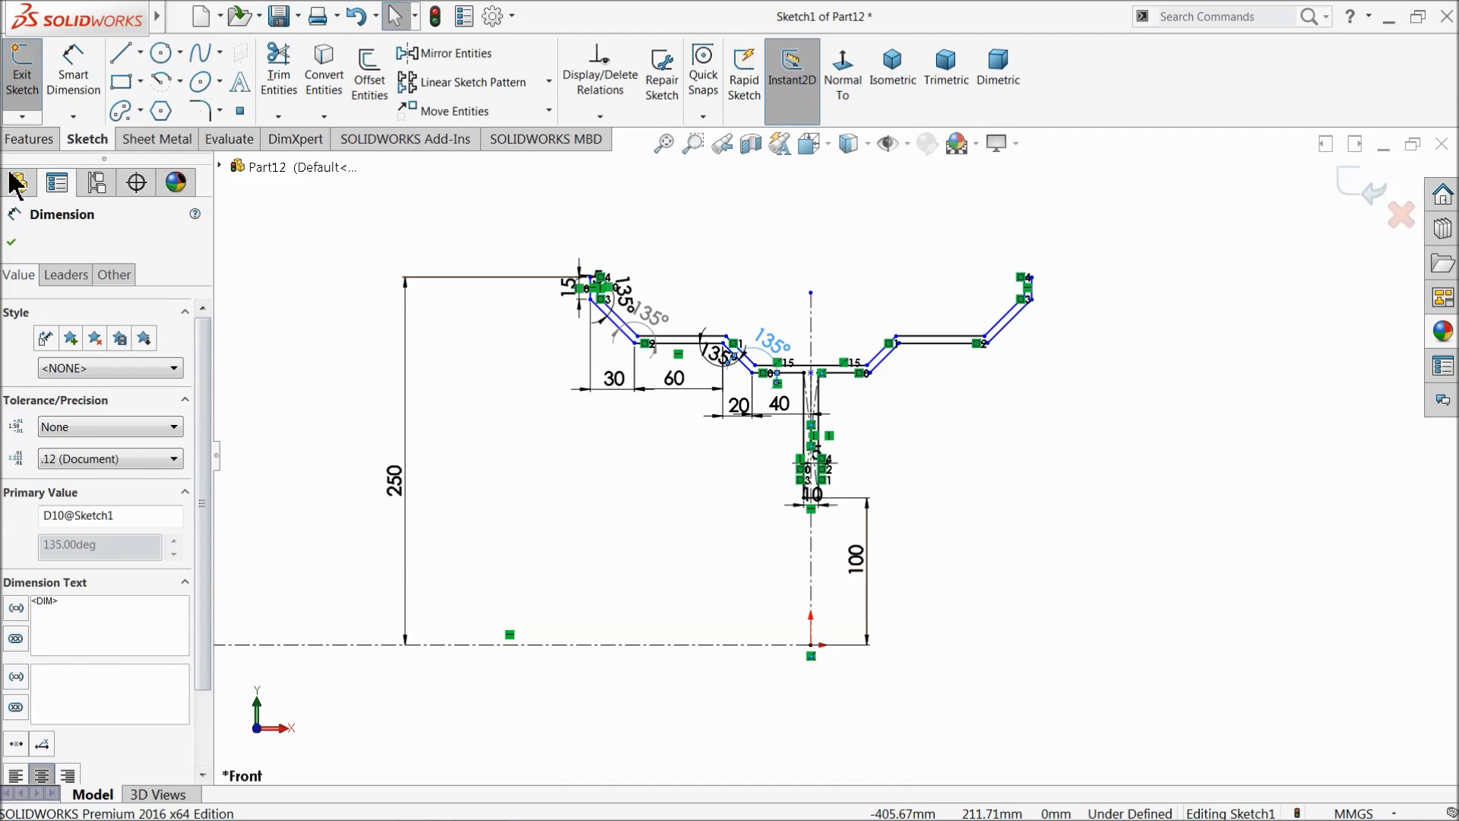
left_click(27, 140)
left_click(90, 88)
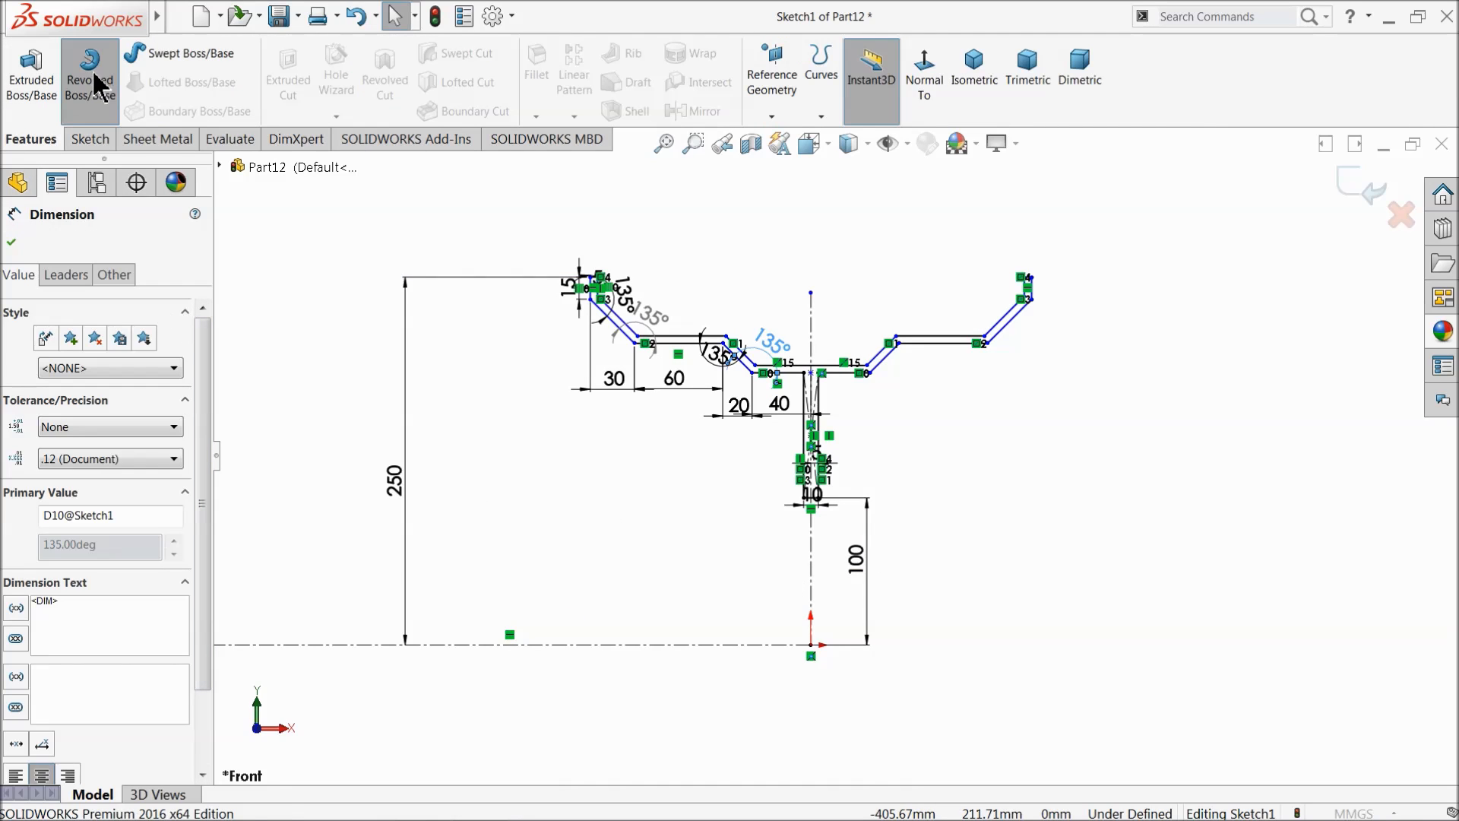
left_click(812, 612)
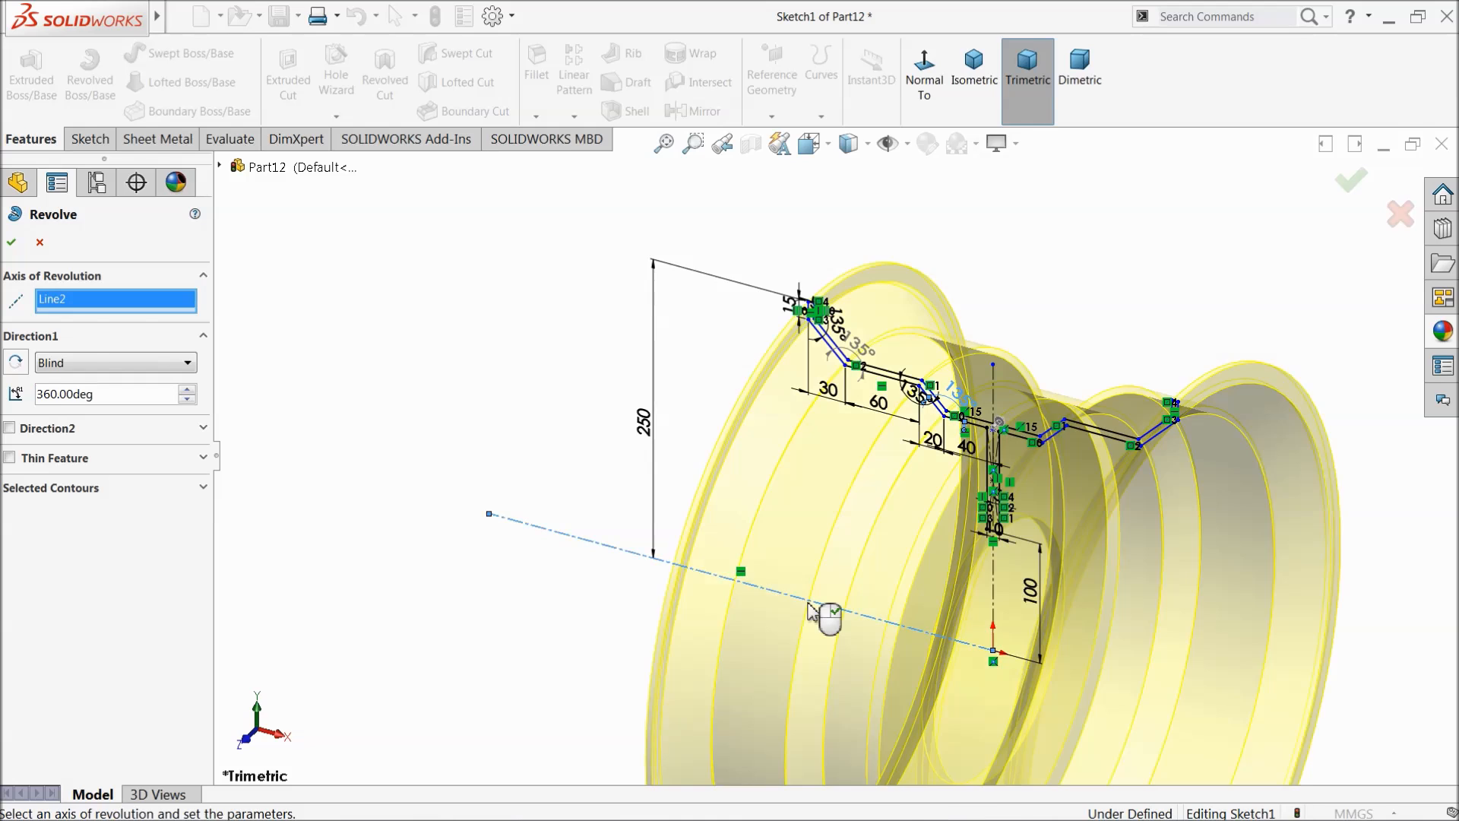
scroll(785, 598, "up", 3)
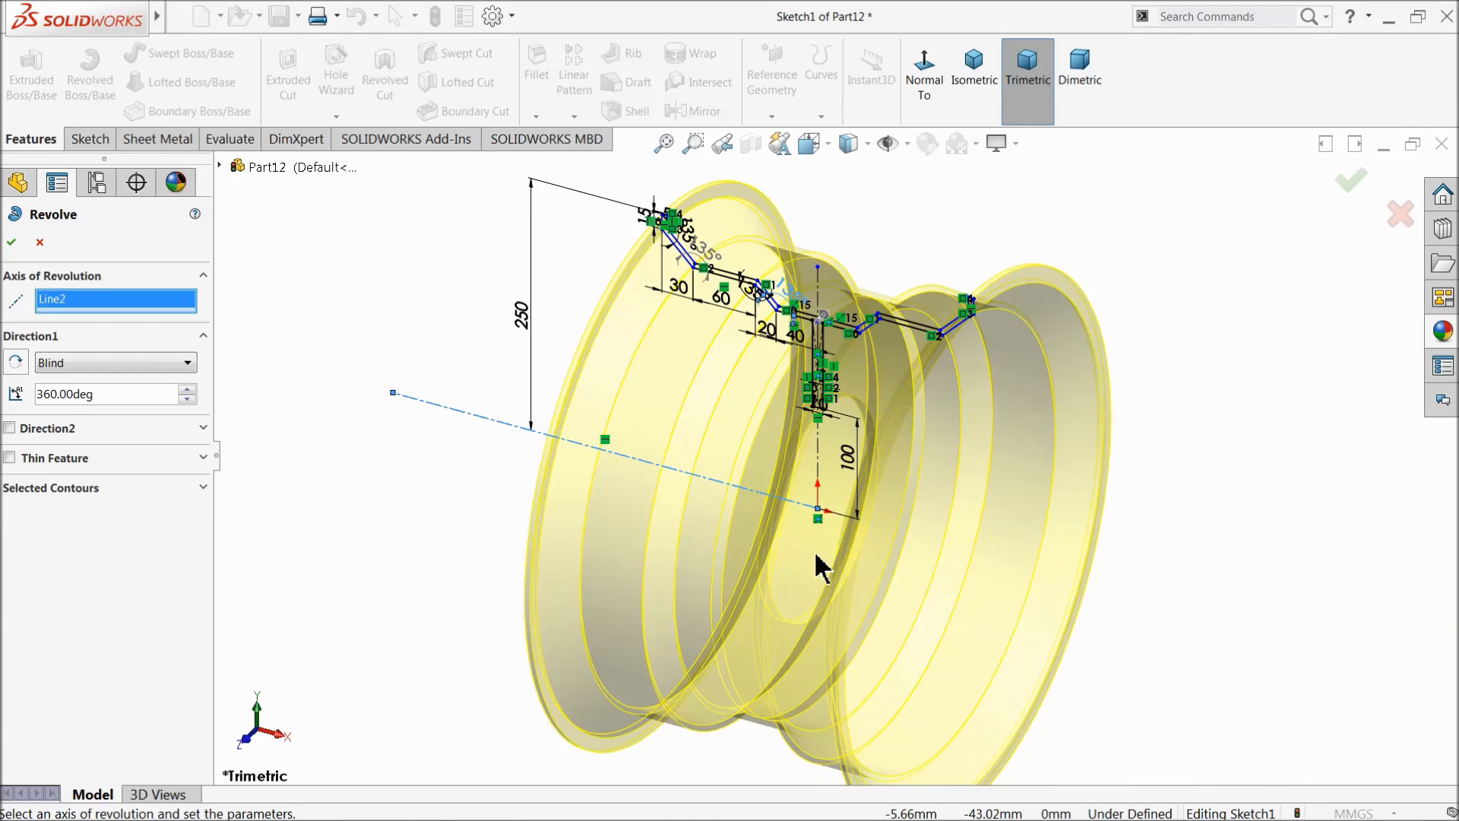
left_click(11, 242)
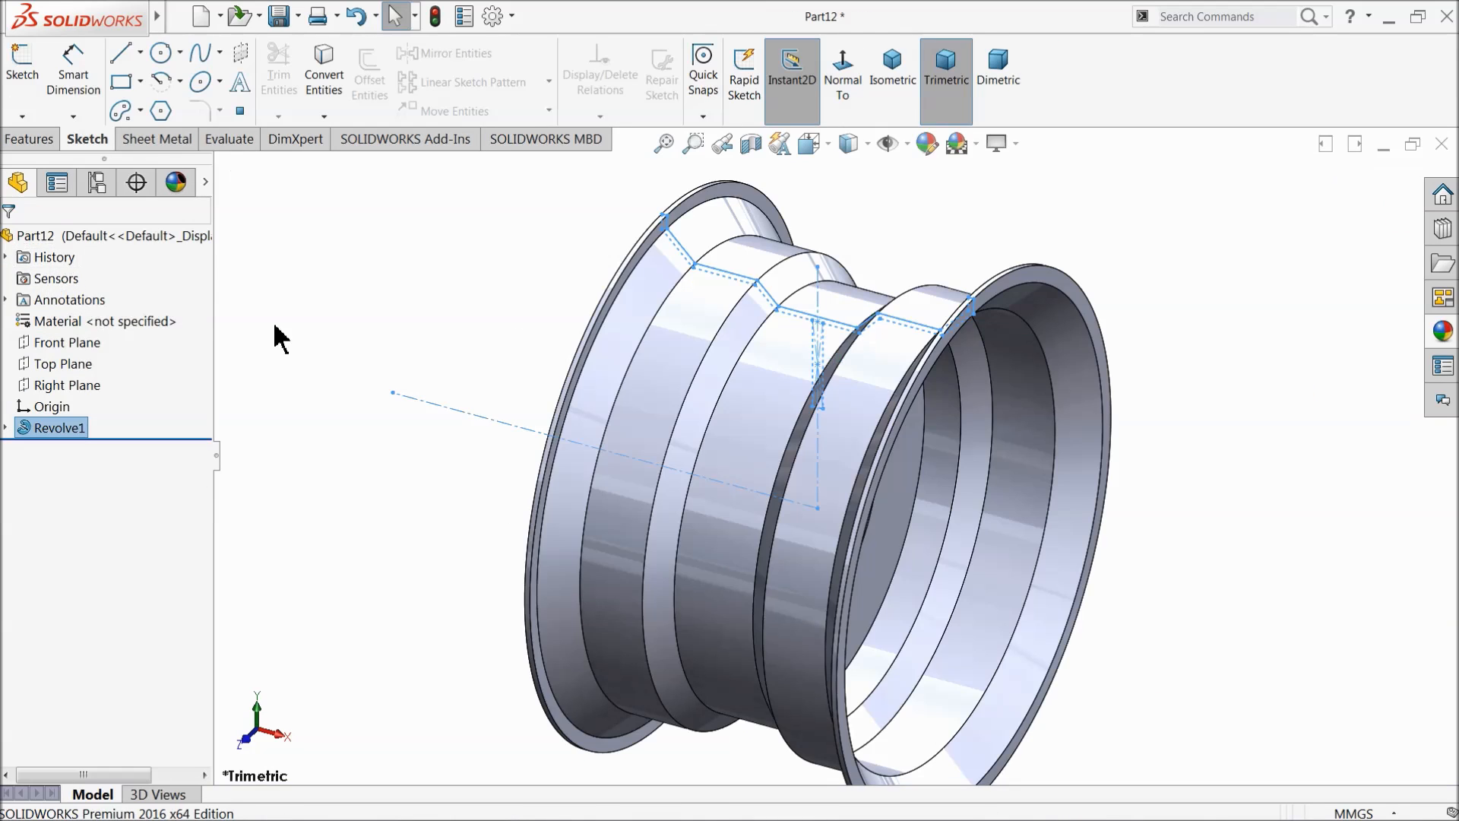
Step: Start a fillet with a 20 mm radius and select the four circular step edges on one half of the rim
left_click(44, 142)
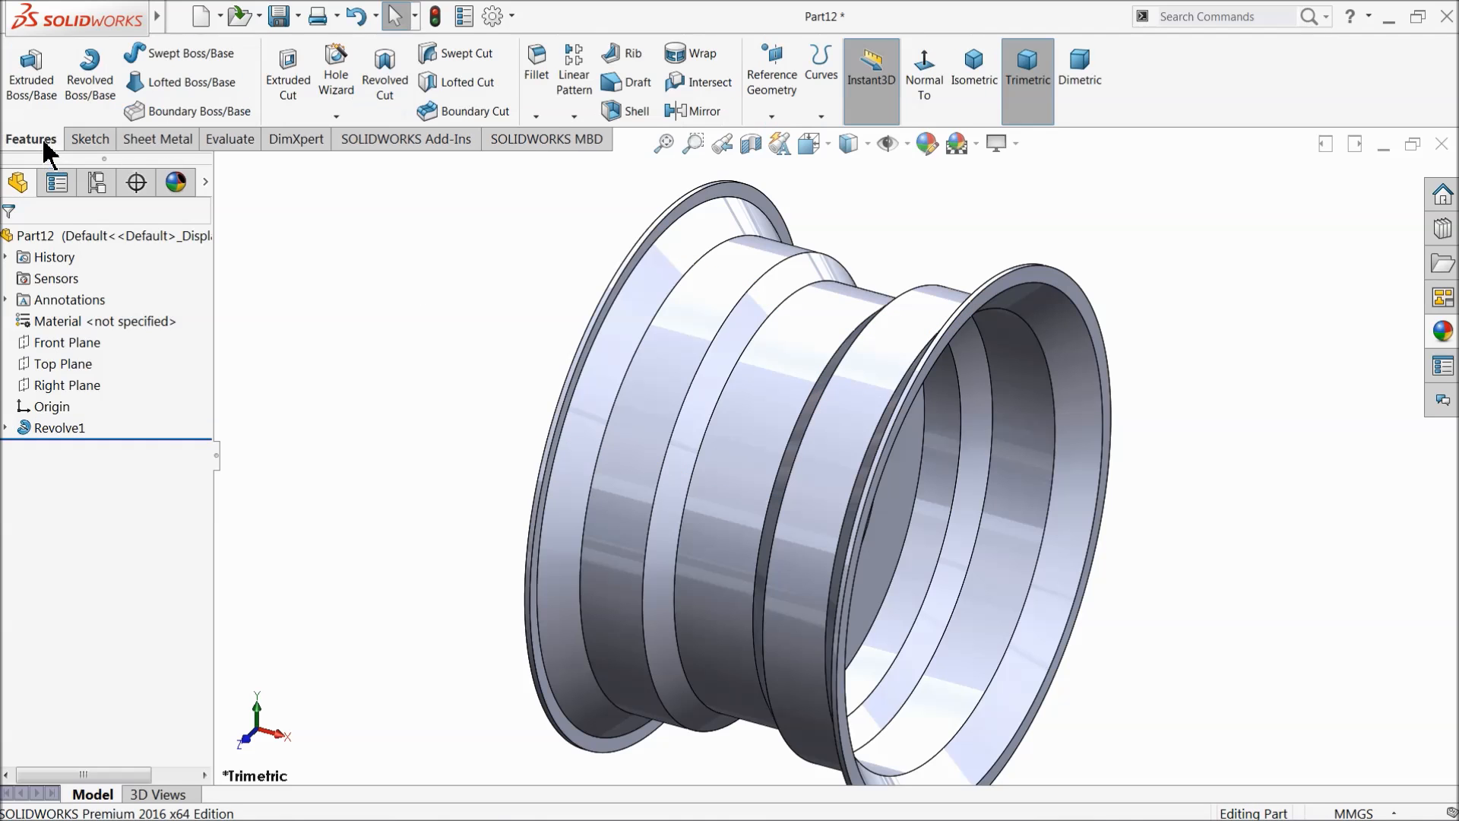
left_click(536, 76)
scroll(694, 276, "down", 5)
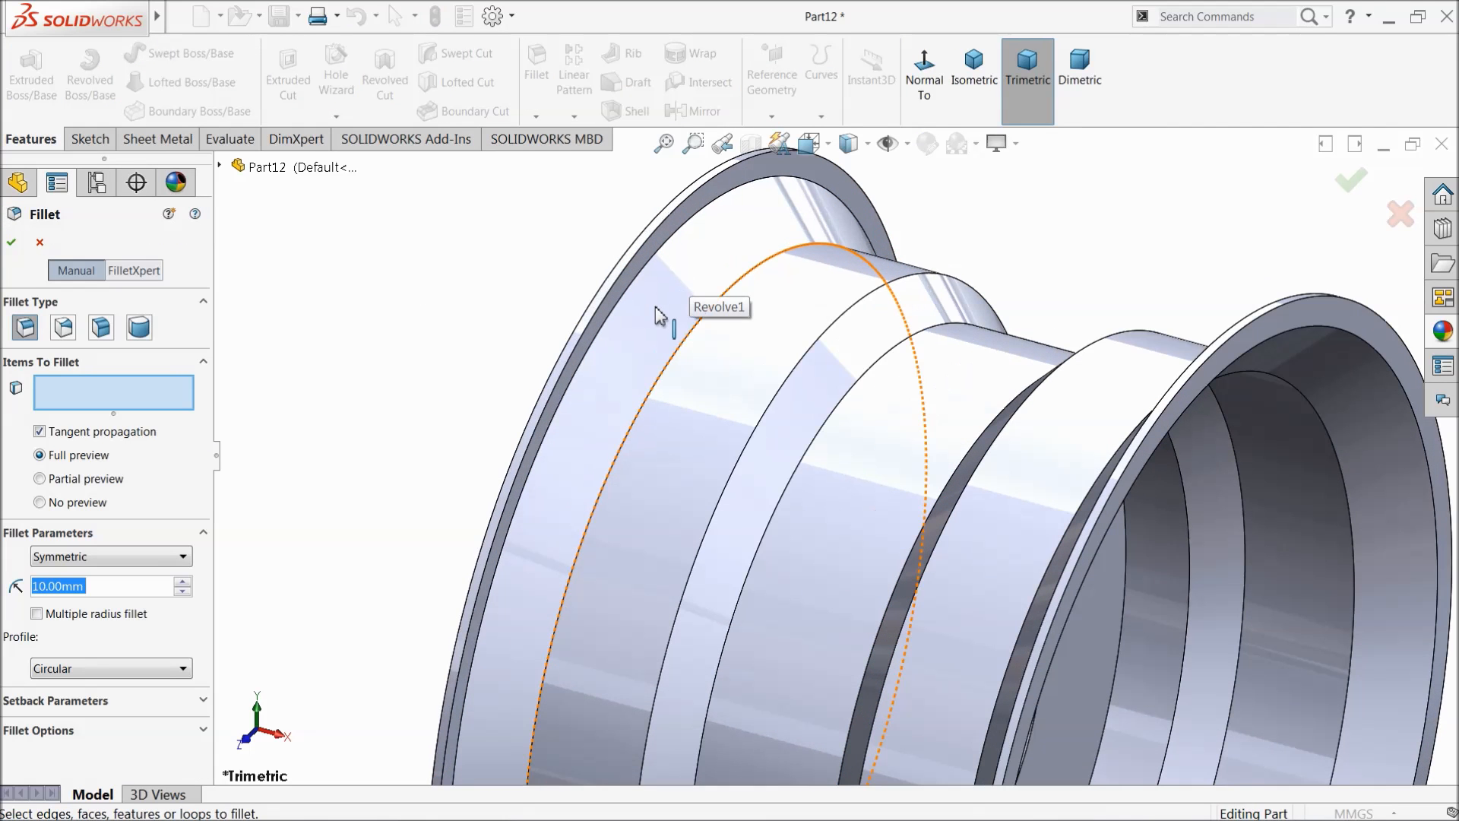
type("20")
key("Return")
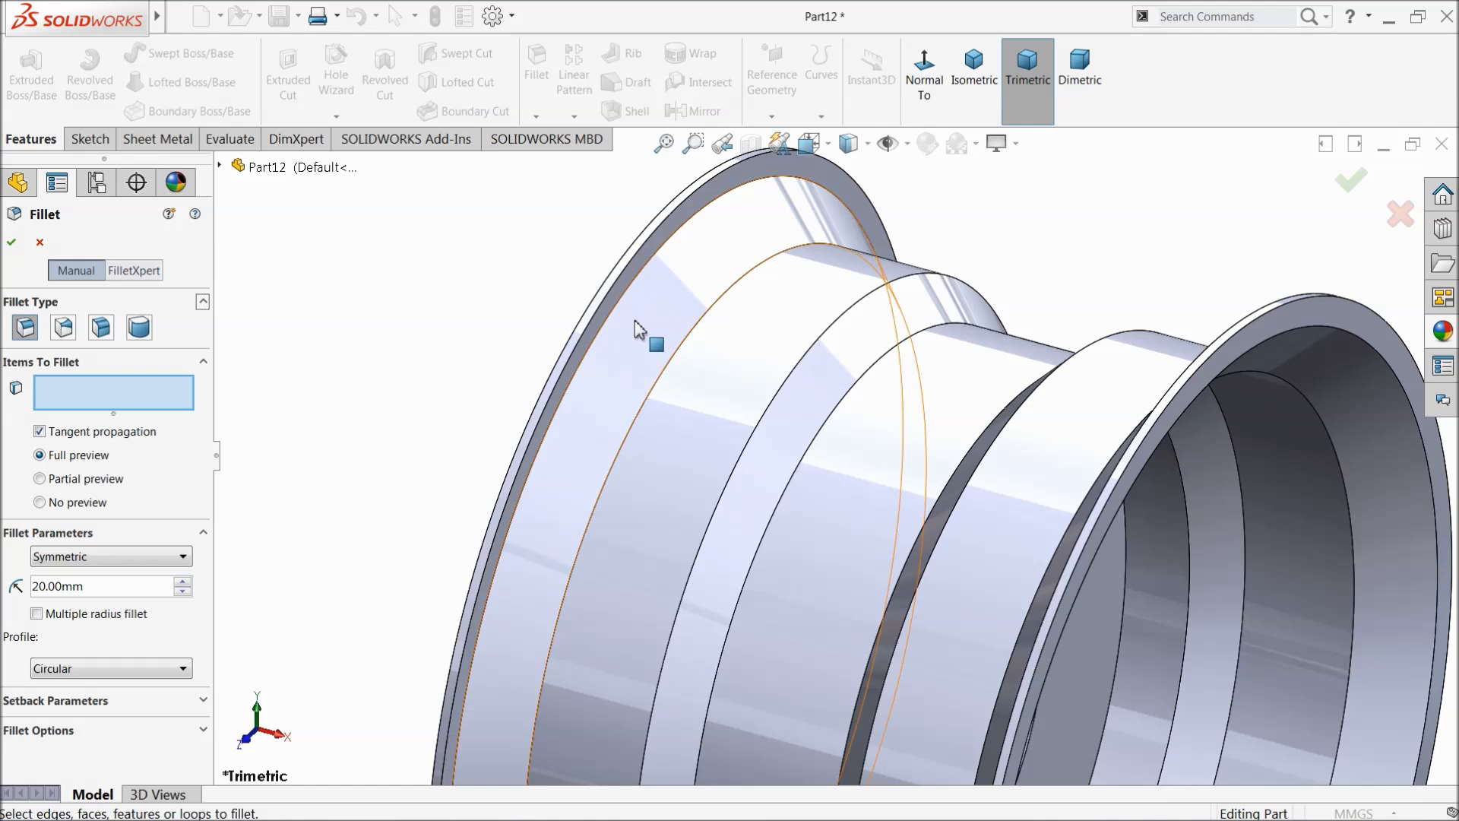
left_click(628, 297)
left_click(694, 333)
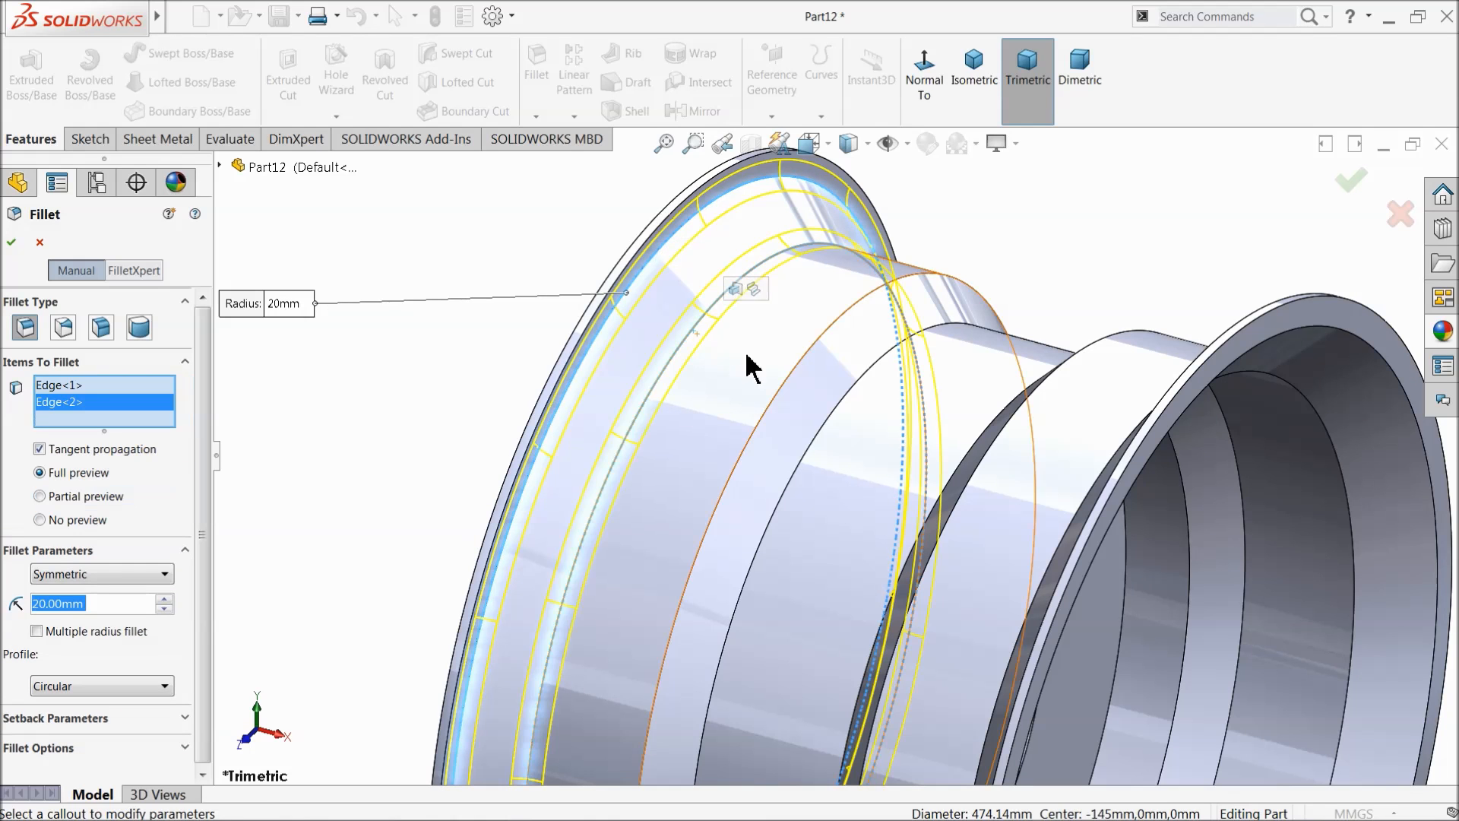
left_click(786, 391)
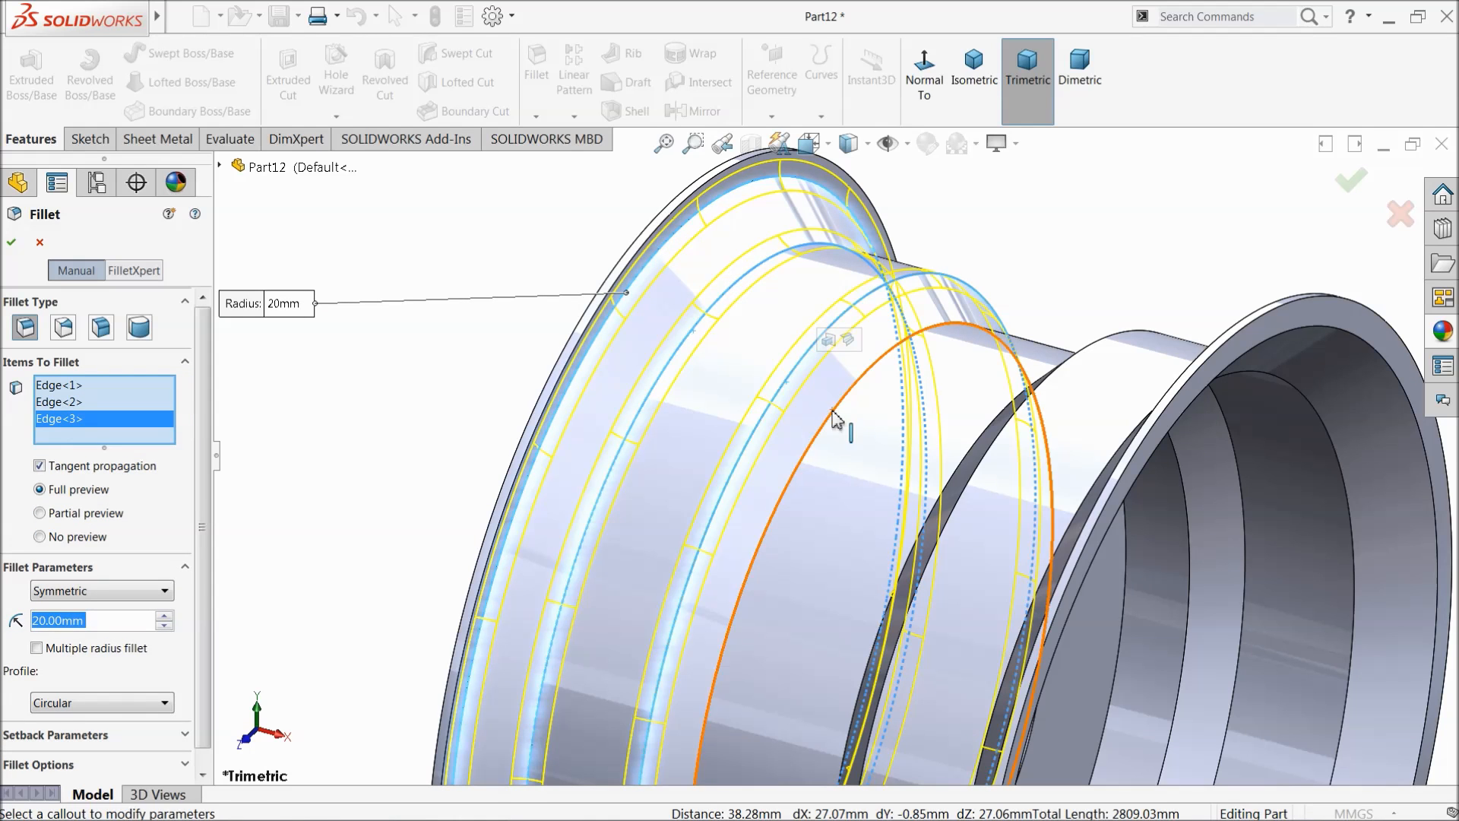
left_click(894, 436)
middle_click_drag(894, 435, 1065, 472)
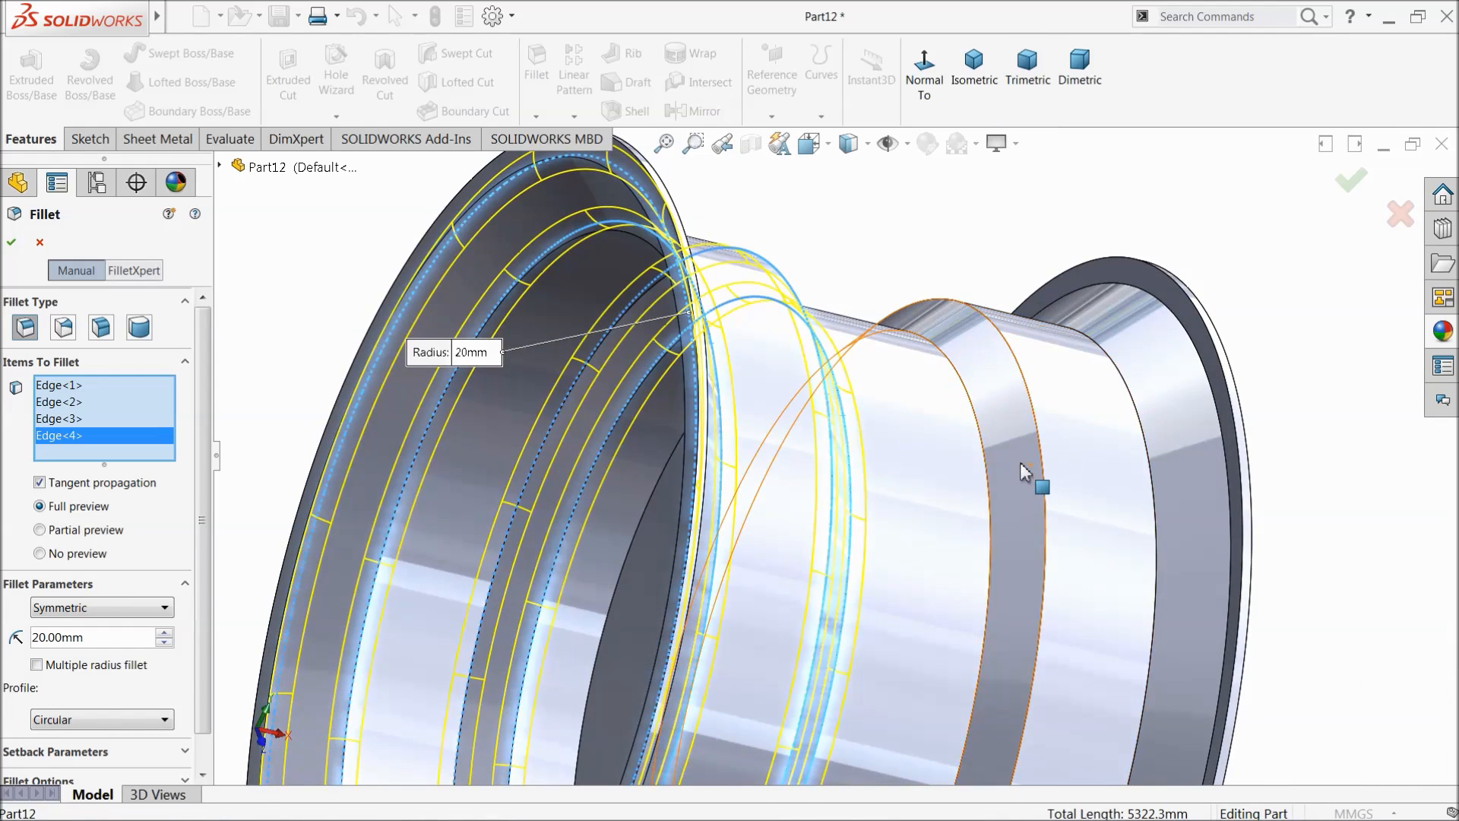
Step: Add the two sloped faces on the rim's other half to the fillet and apply it
left_click(1033, 473)
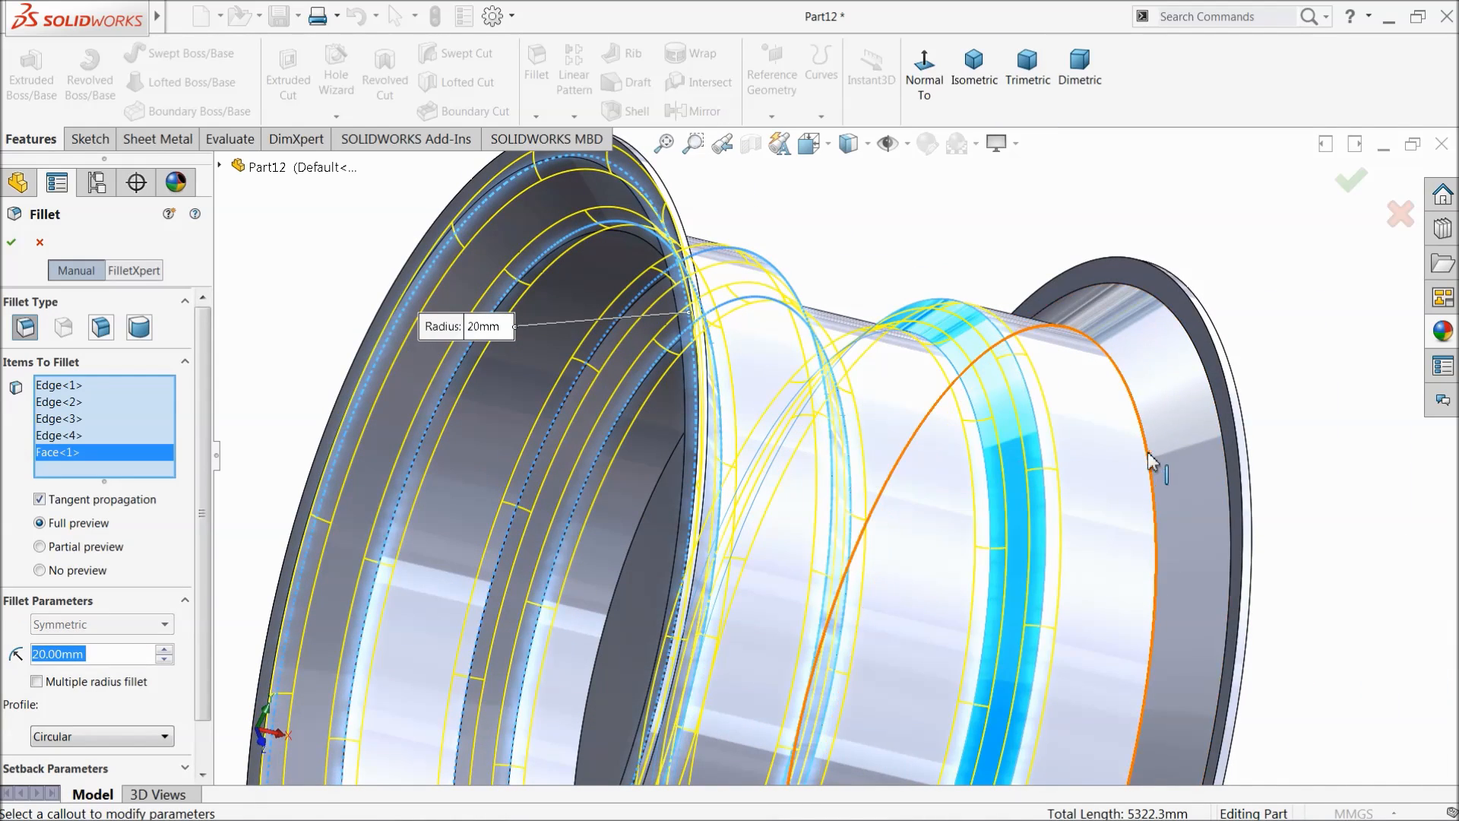
left_click(1192, 454)
middle_click_drag(1082, 466, 988, 455)
left_click(12, 242)
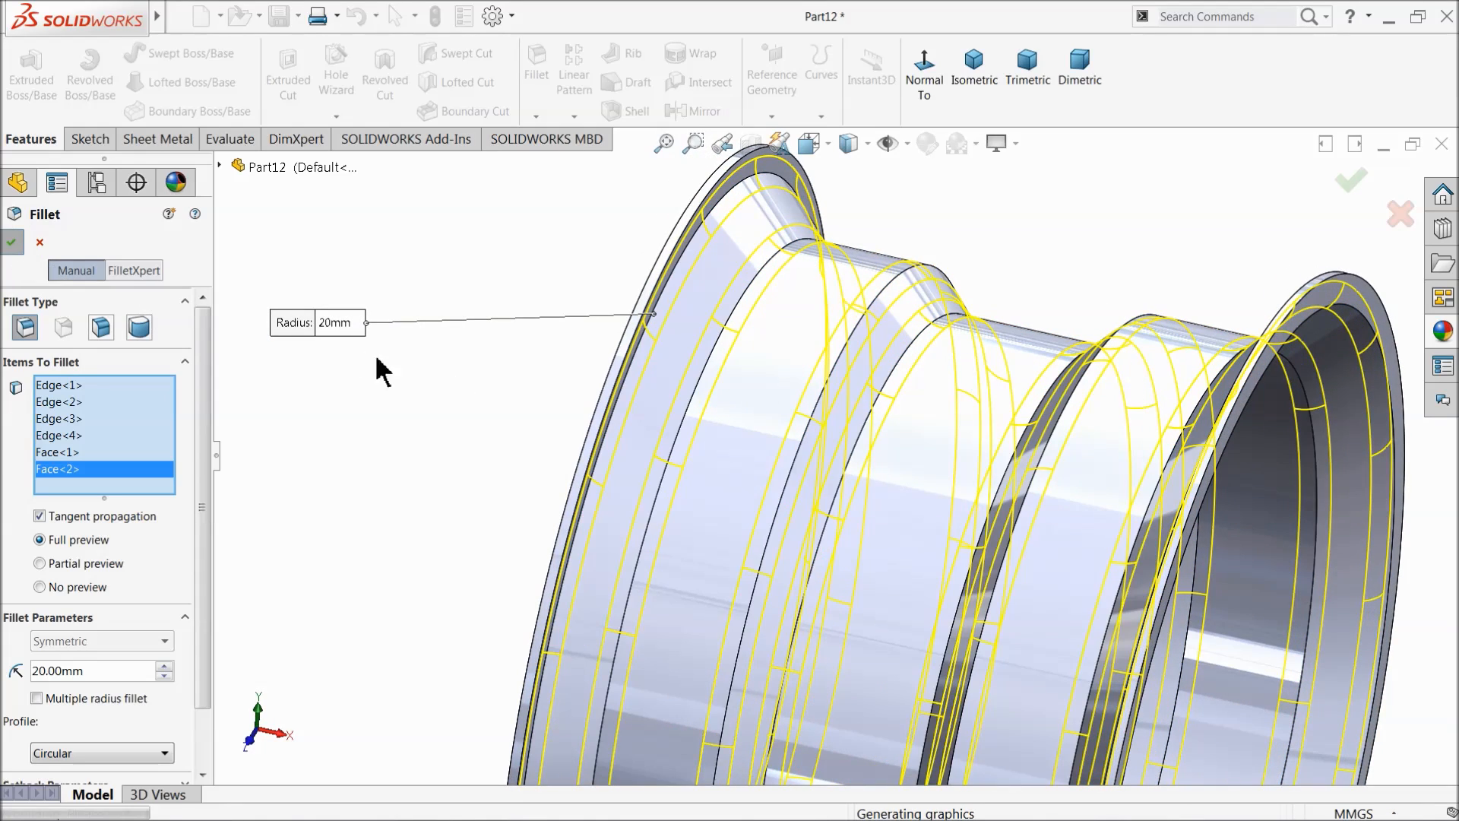
Step: Start a sketch on the flat ring face inside the wheel rim and view it straight on
middle_click_drag(507, 416, 652, 375)
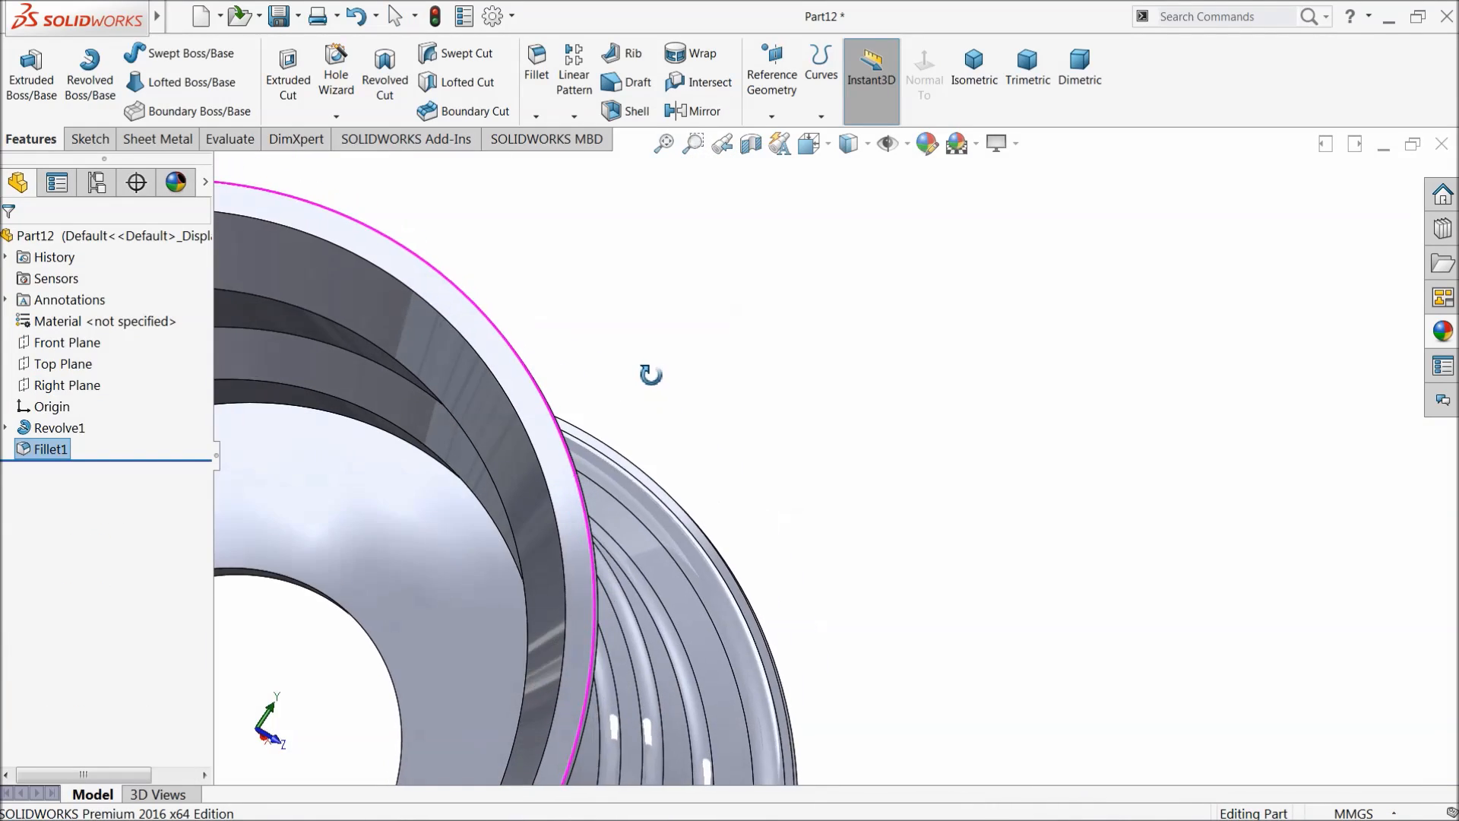
scroll(613, 423, "up", 5)
middle_click_drag(628, 456, 420, 569)
scroll(669, 517, "down", 4)
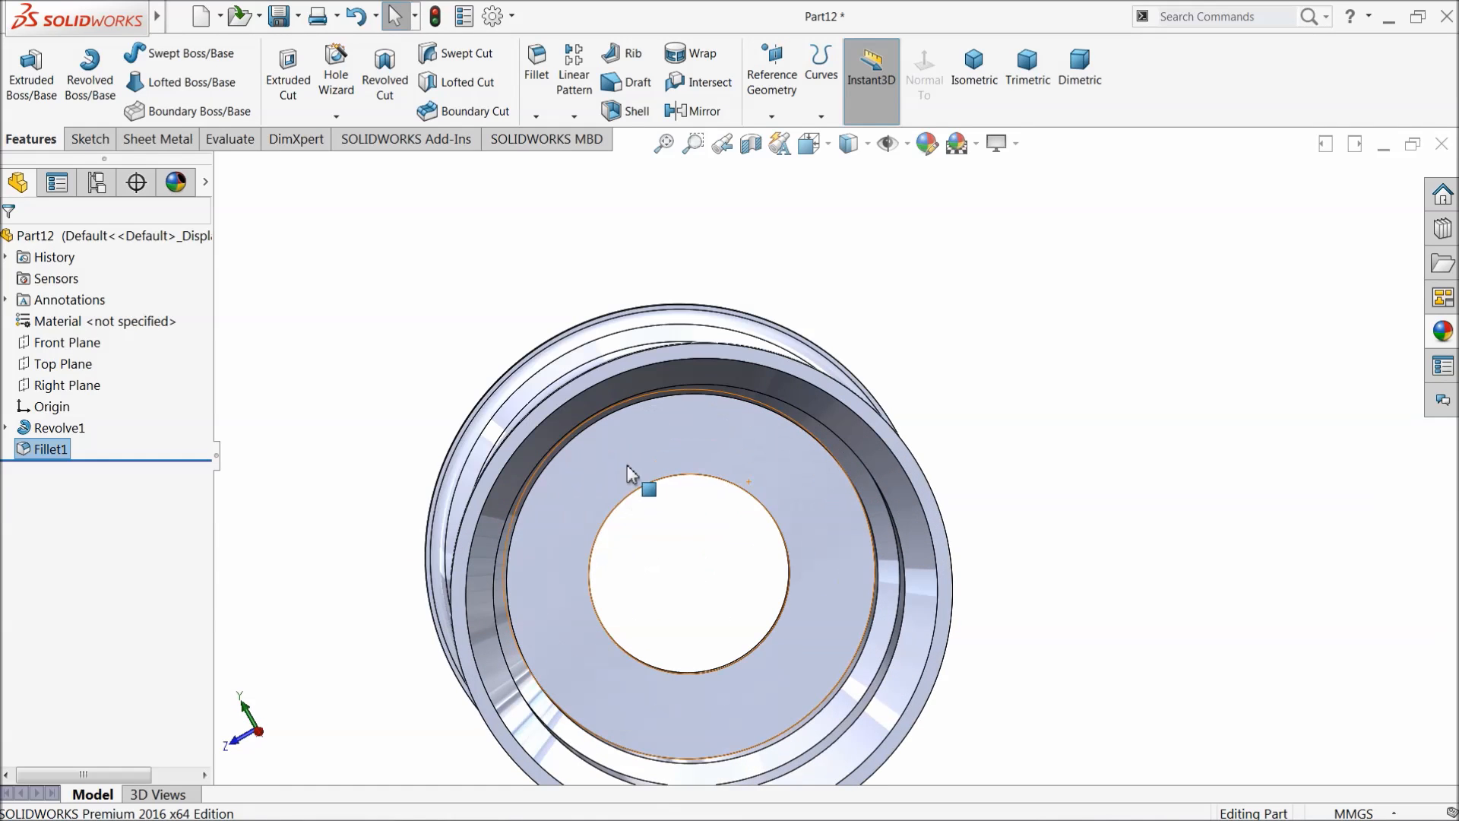
left_click(627, 466)
left_click(694, 409)
left_click(841, 83)
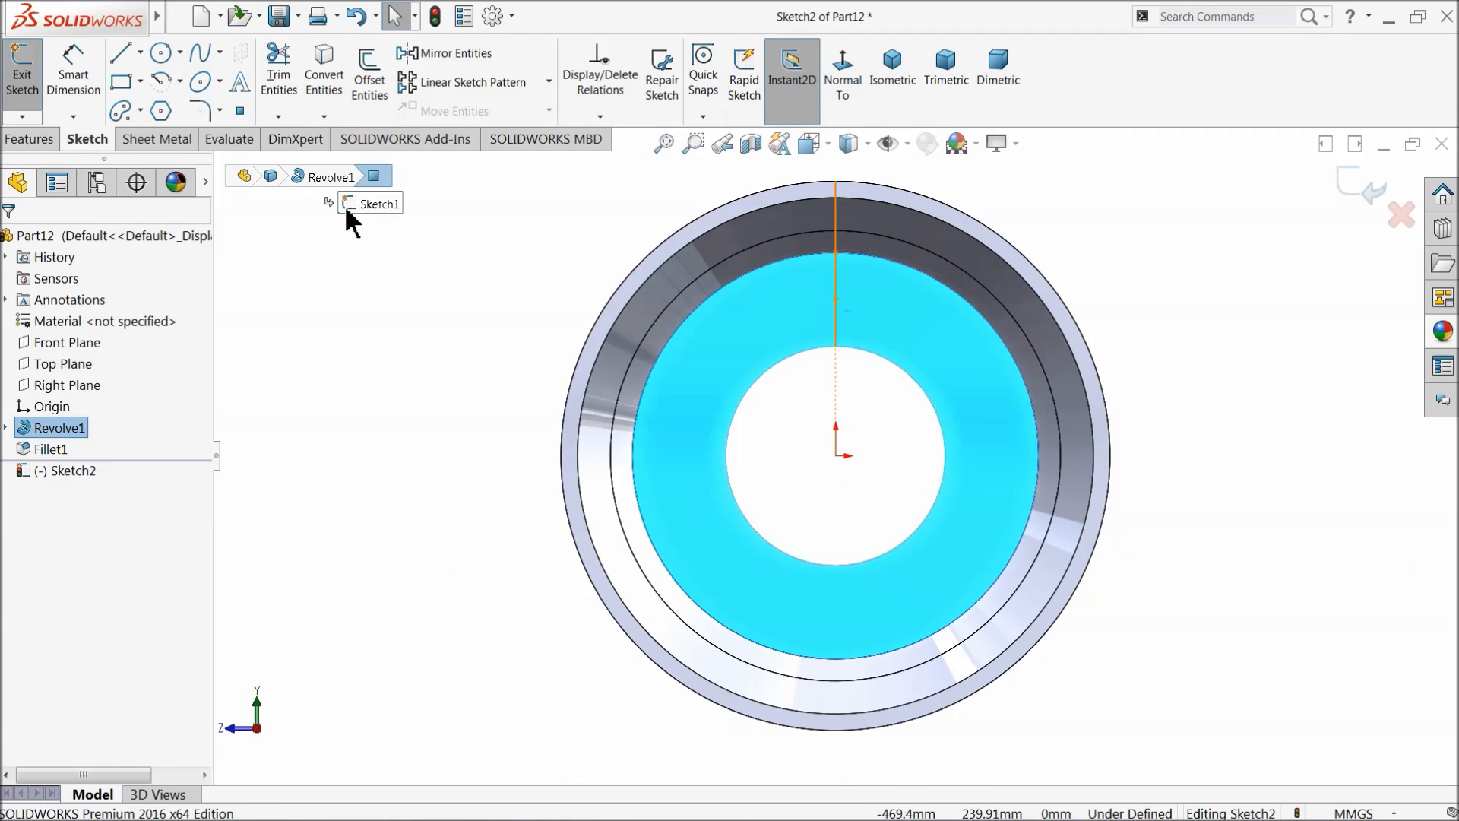
Step: Sketch a circle of about 17 mm radius on the ring face, directly above the origin
left_click(160, 53)
scroll(881, 429, "down", 3)
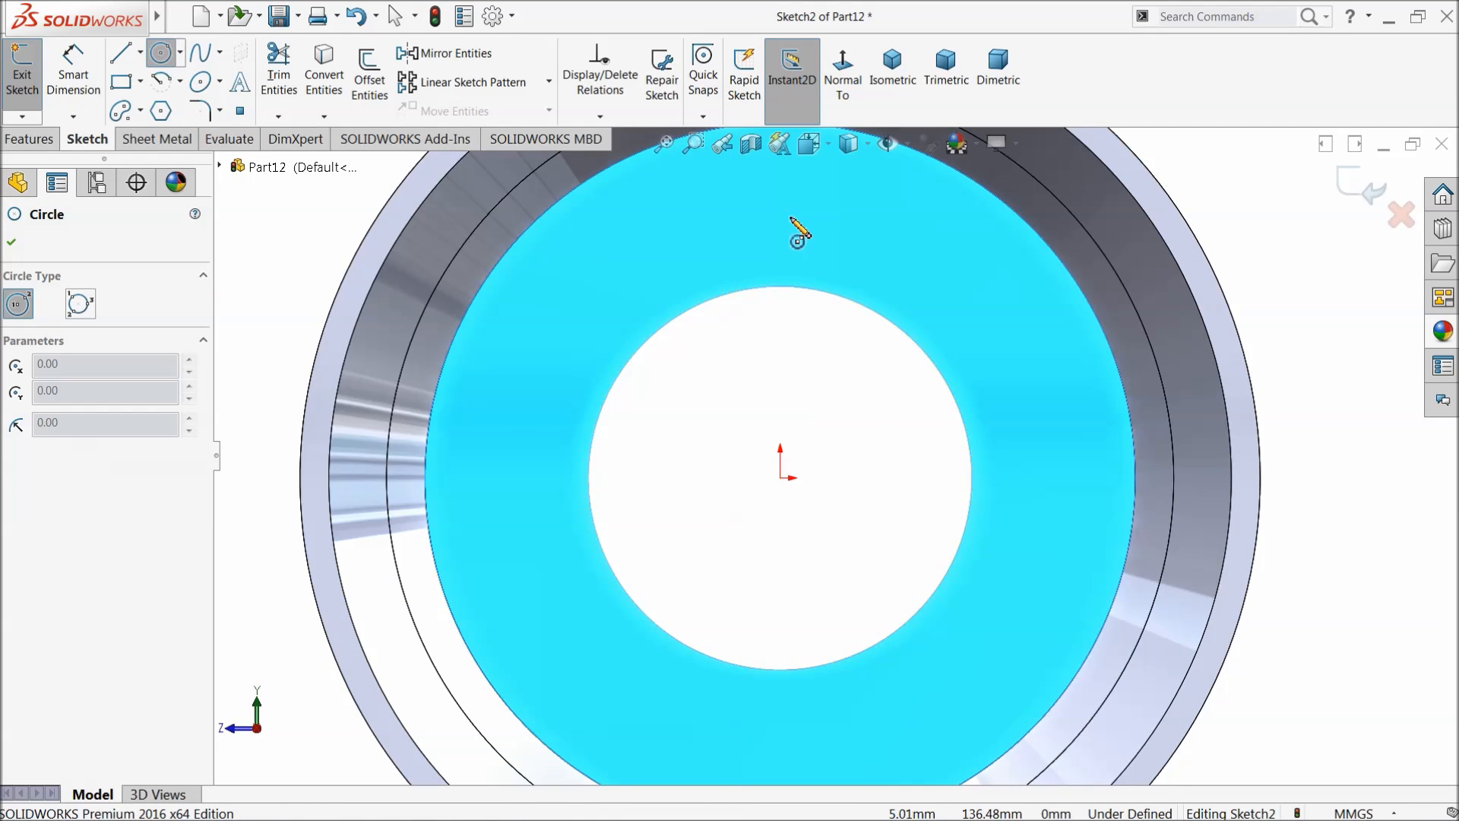
left_click(781, 209)
left_click(812, 219)
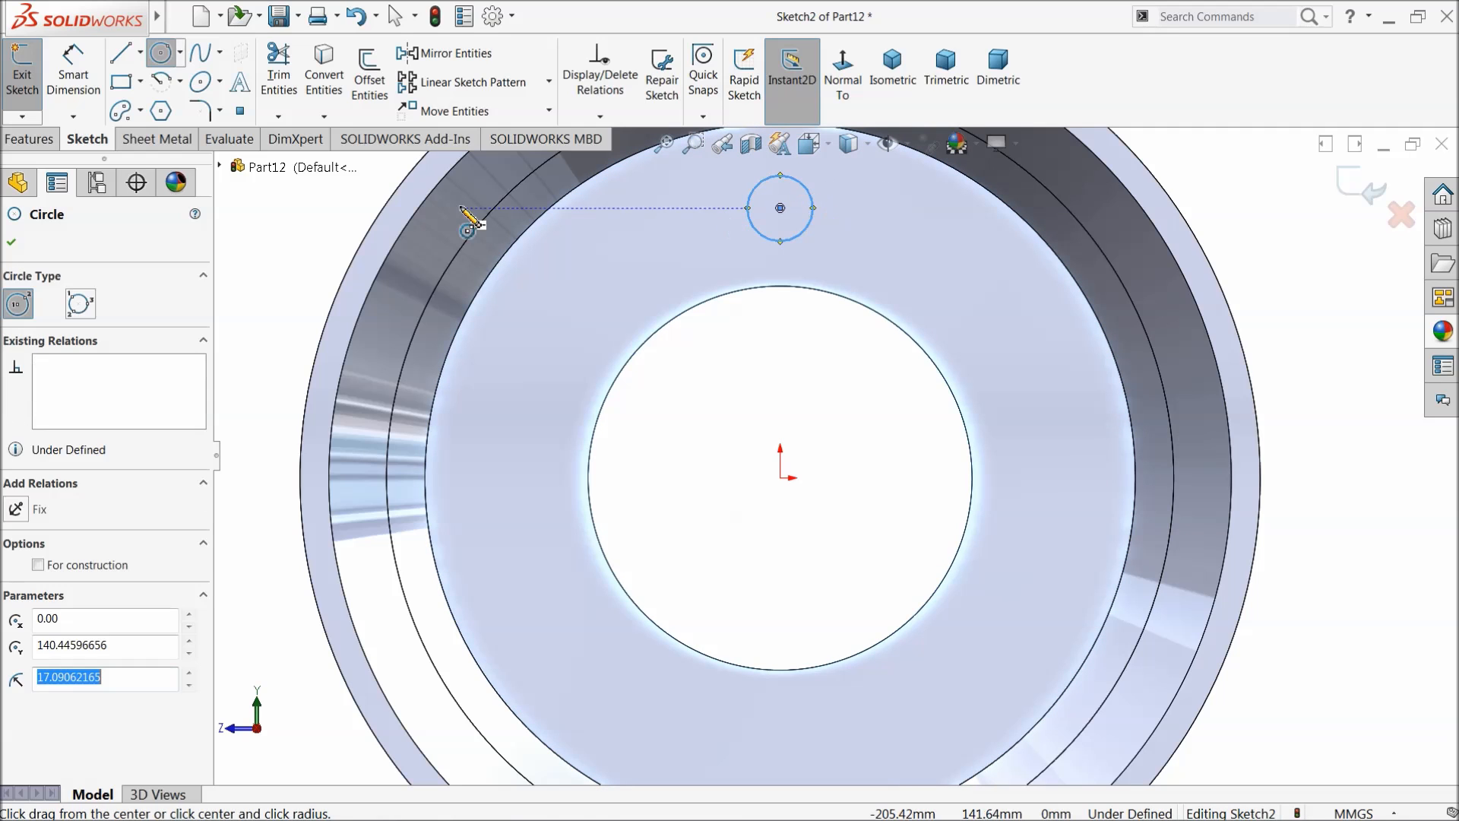
Step: Set the distance between the circle's center and the origin to 130 mm
left_click(73, 69)
left_click(781, 209)
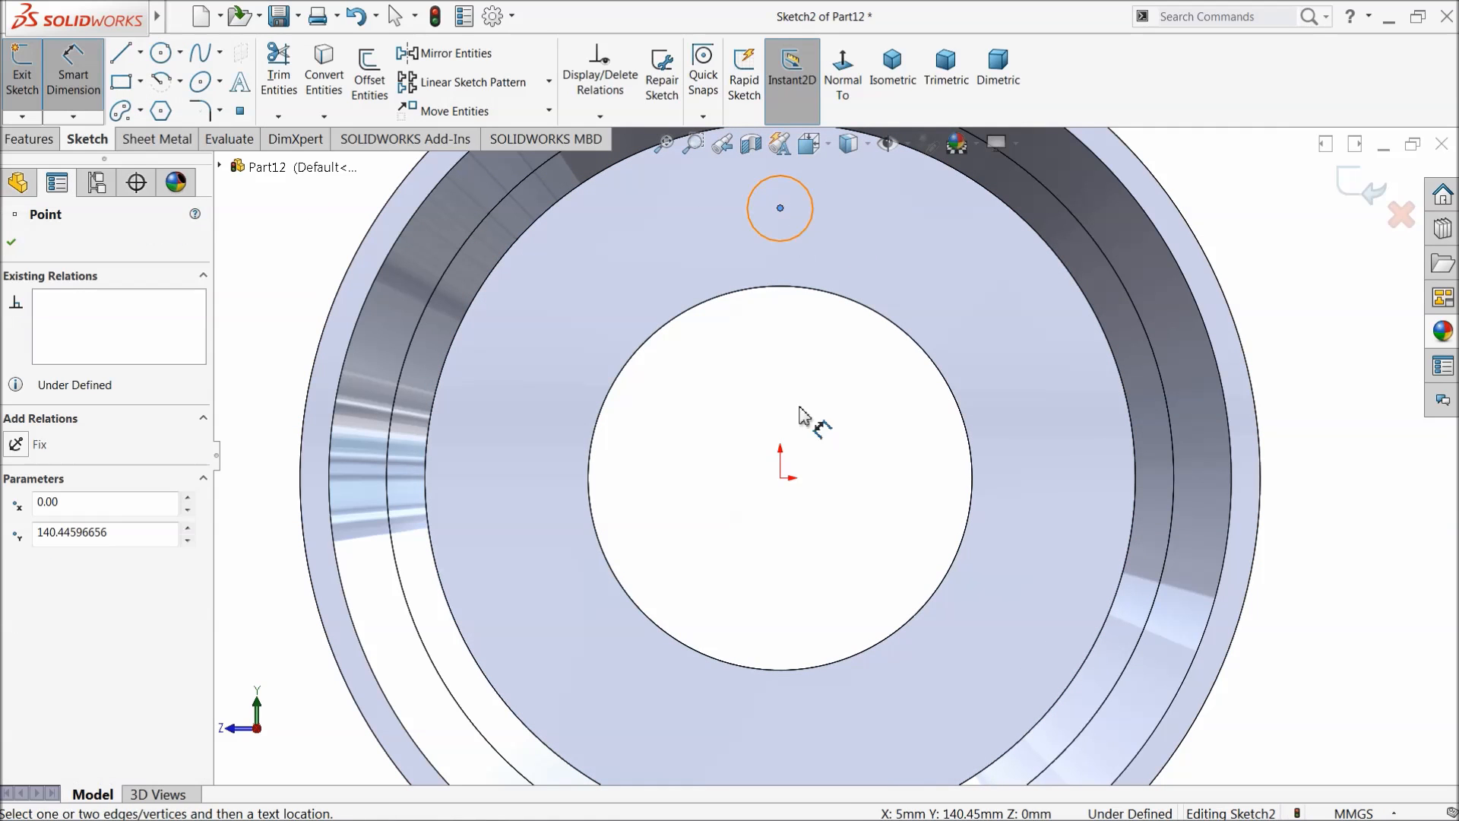
left_click(781, 478)
left_click(841, 373)
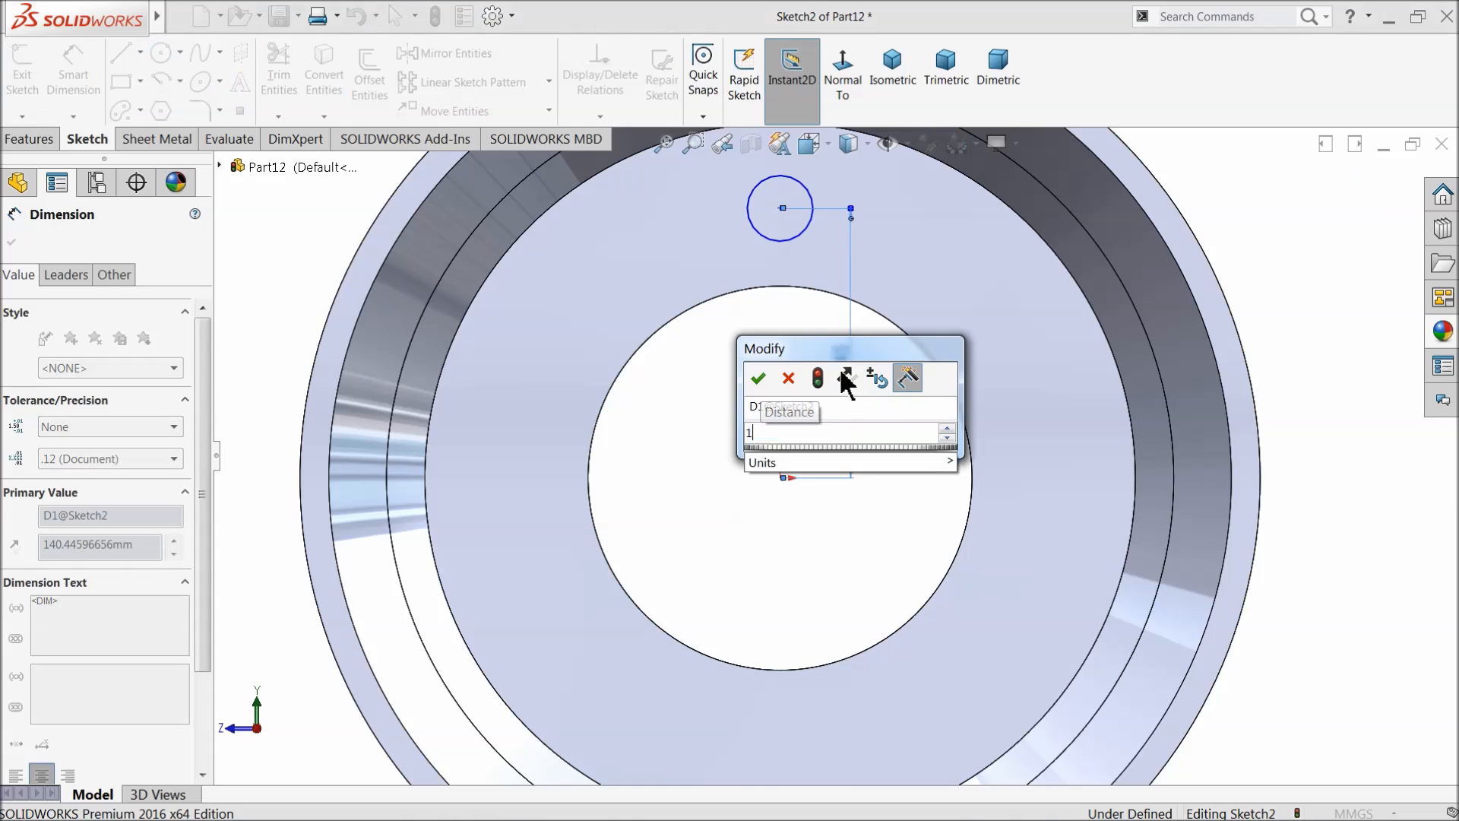
key("Return")
Step: Set the circle's diameter to 16 mm and finish dimensioning
left_click(798, 258)
left_click(918, 264)
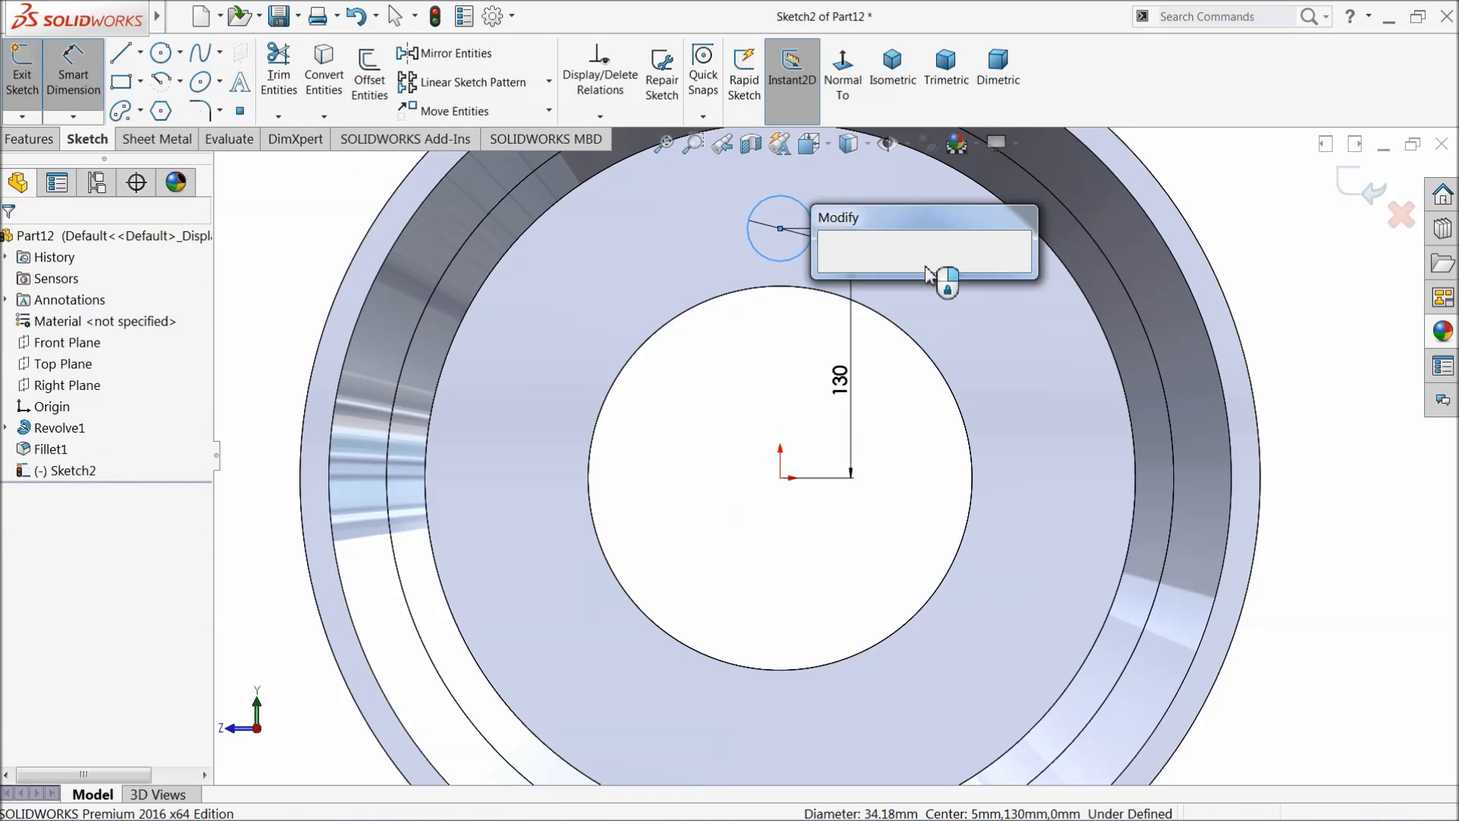
type("16")
key("Return")
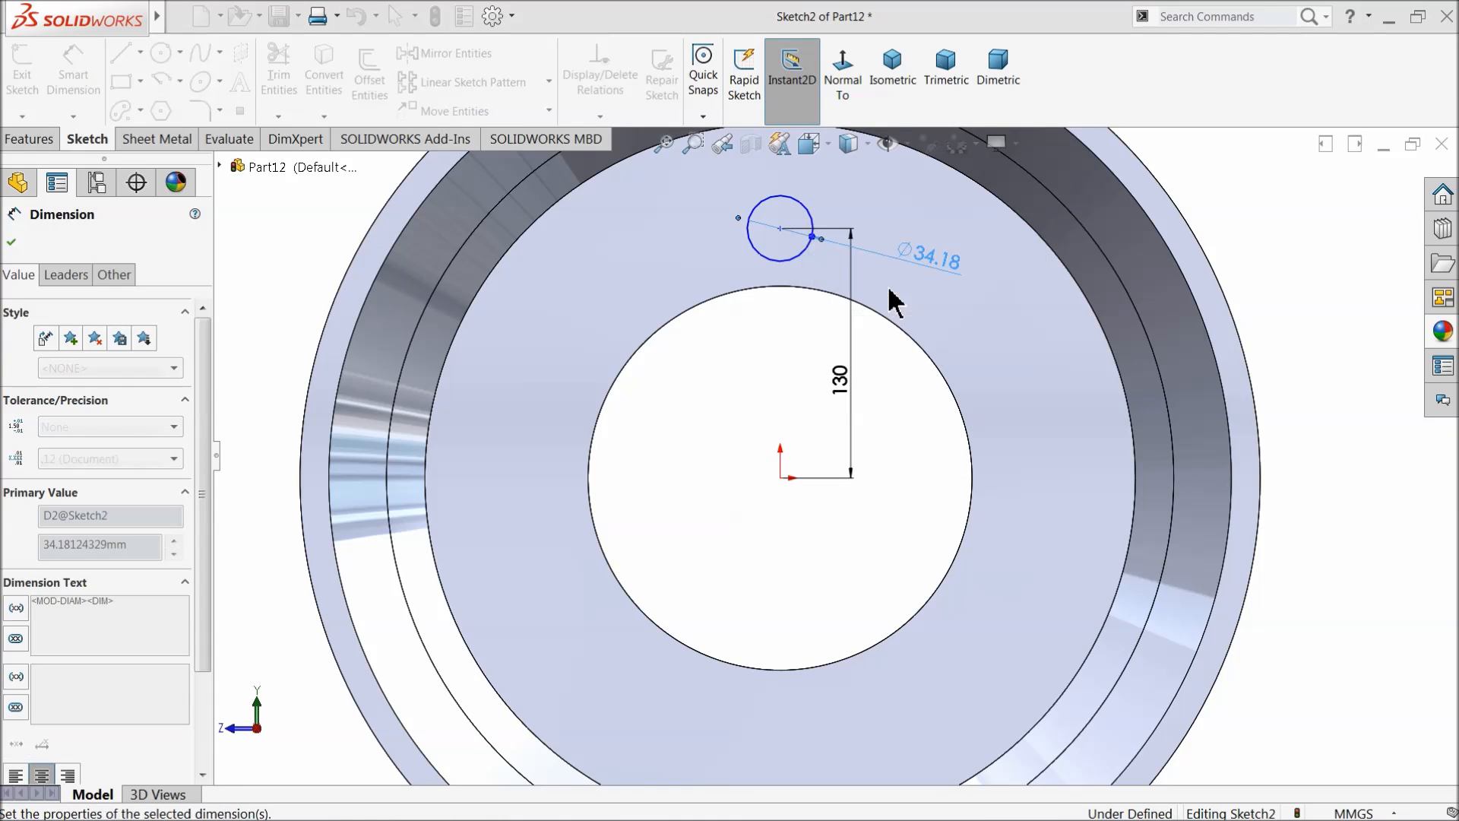
left_click(11, 239)
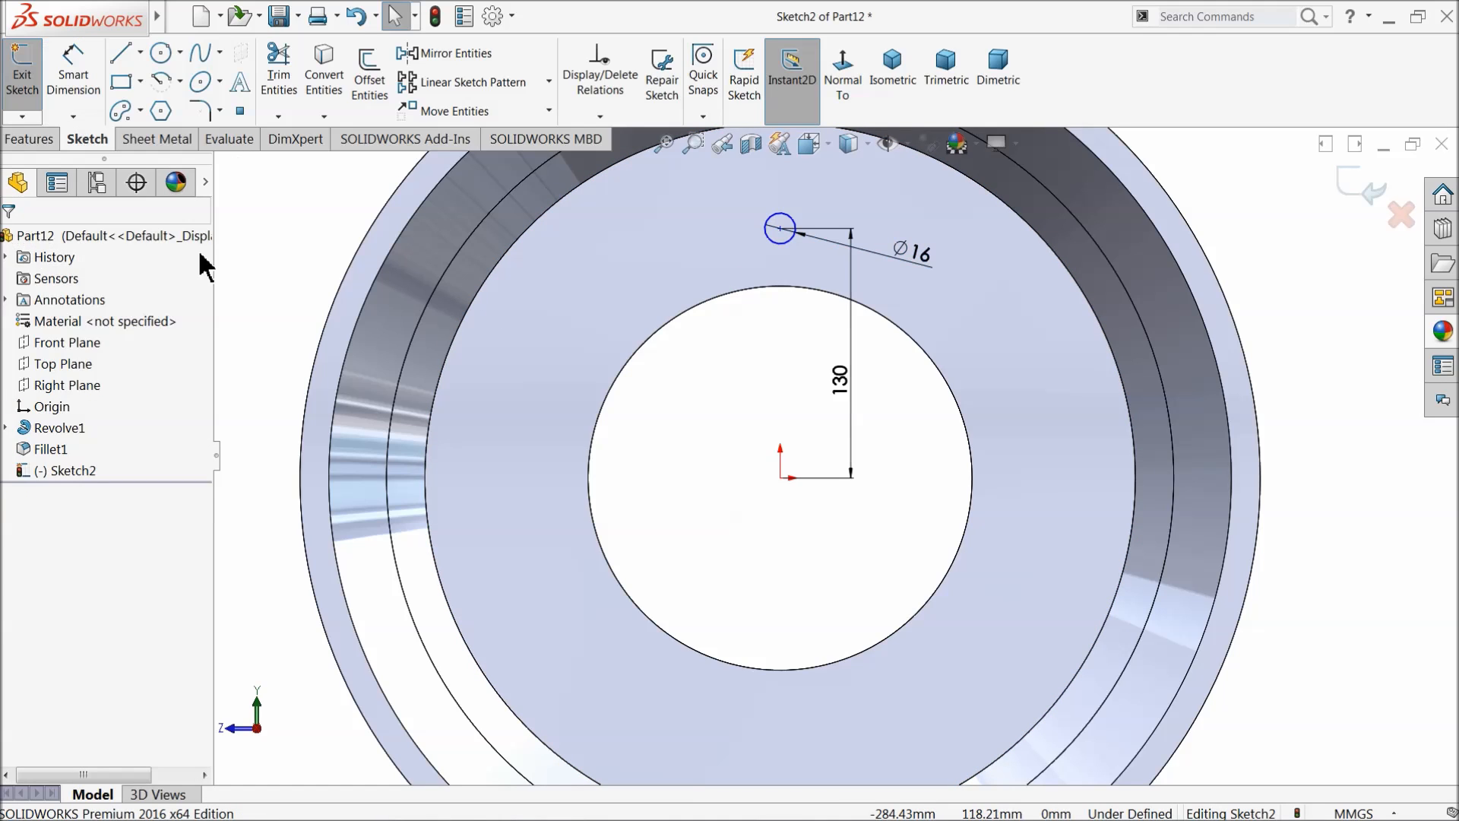
Step: Add a vertical relation between the circle's center and the origin
left_click(781, 228)
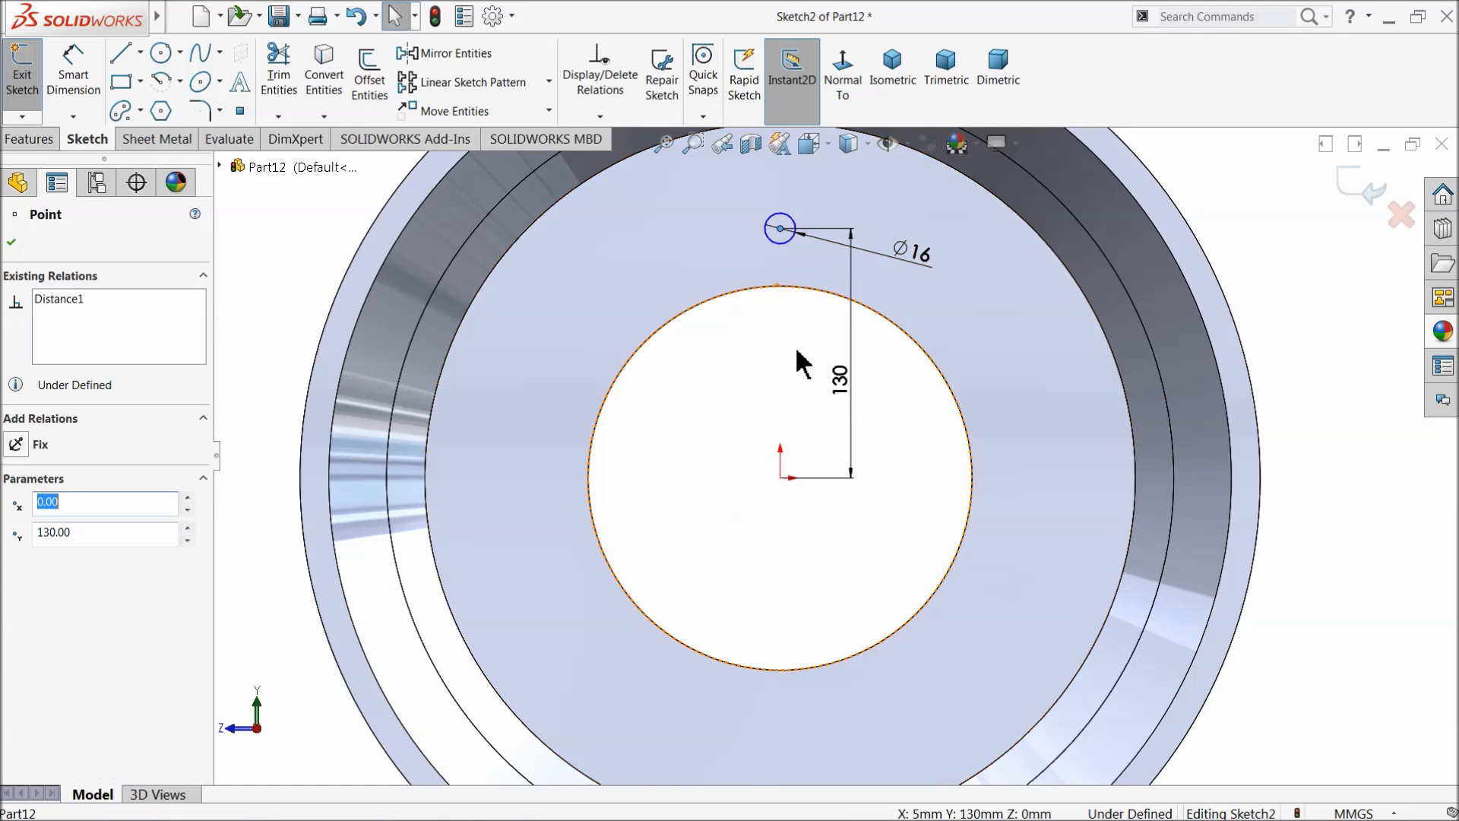
left_click(781, 479, "ctrl")
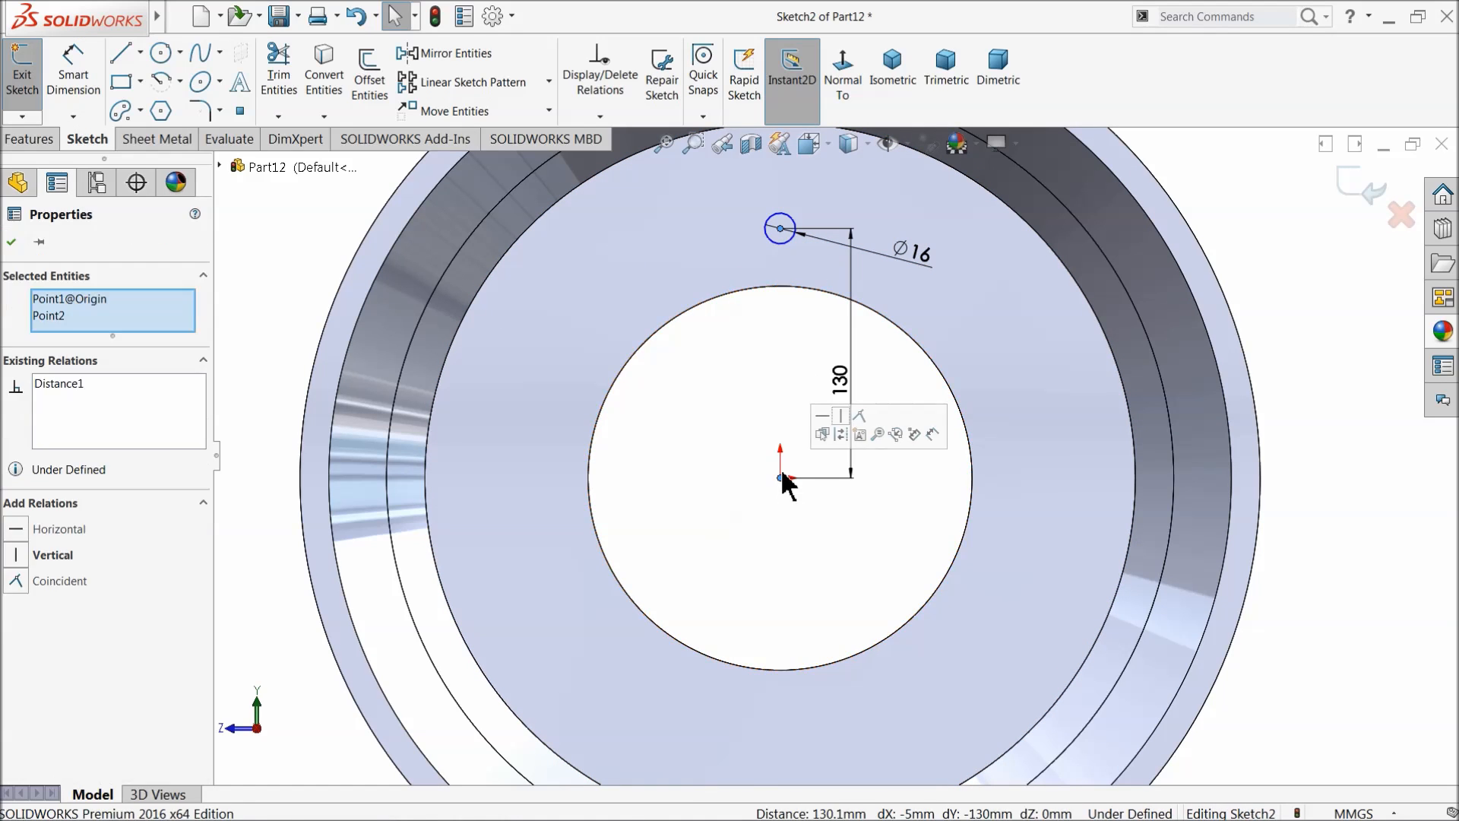
left_click(841, 416)
left_click(722, 432)
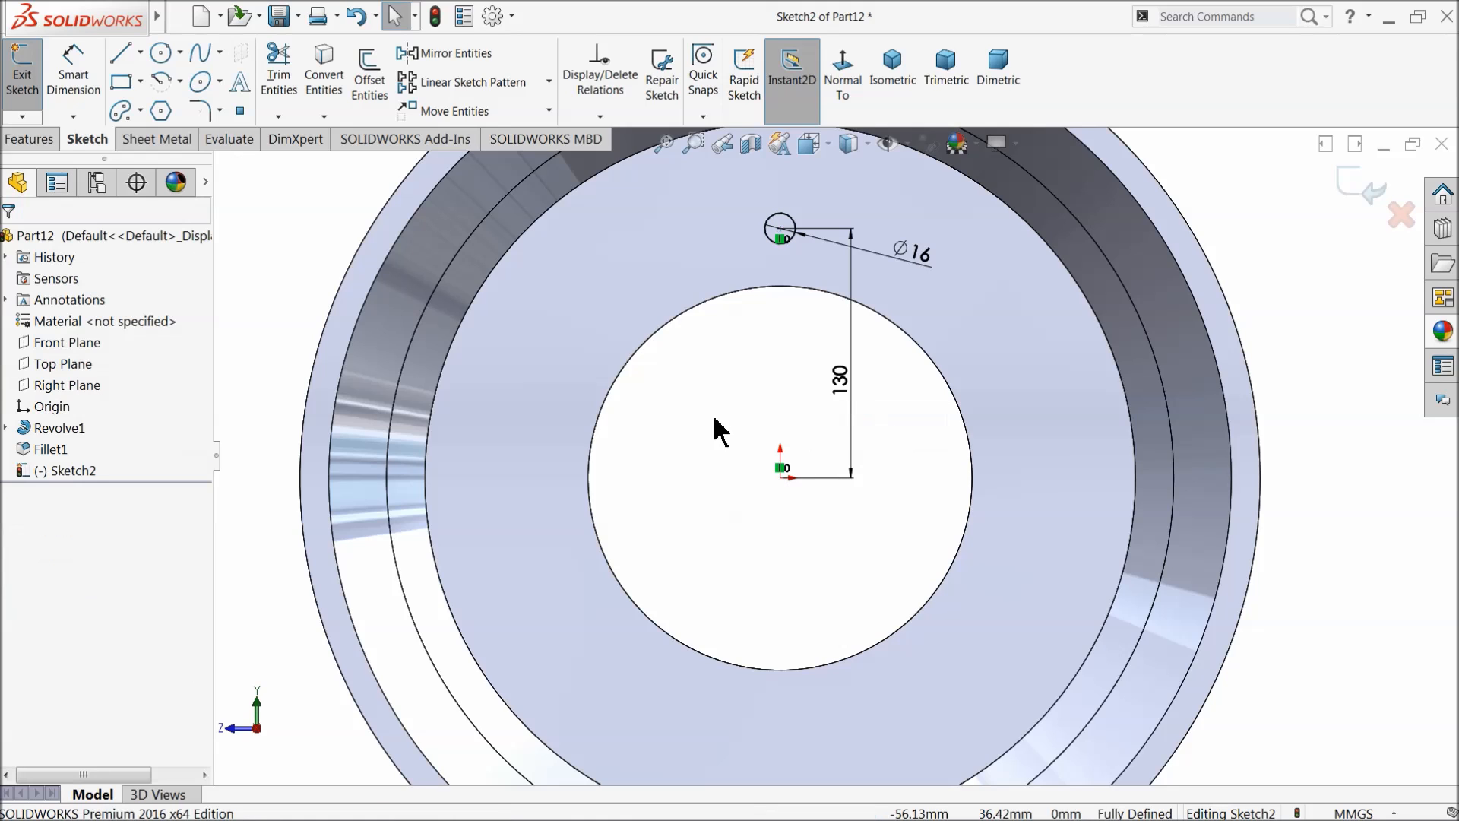
Step: Cut the circle into the wheel's disc as a hole with a blind depth of 10 mm
left_click(48, 139)
left_click(289, 80)
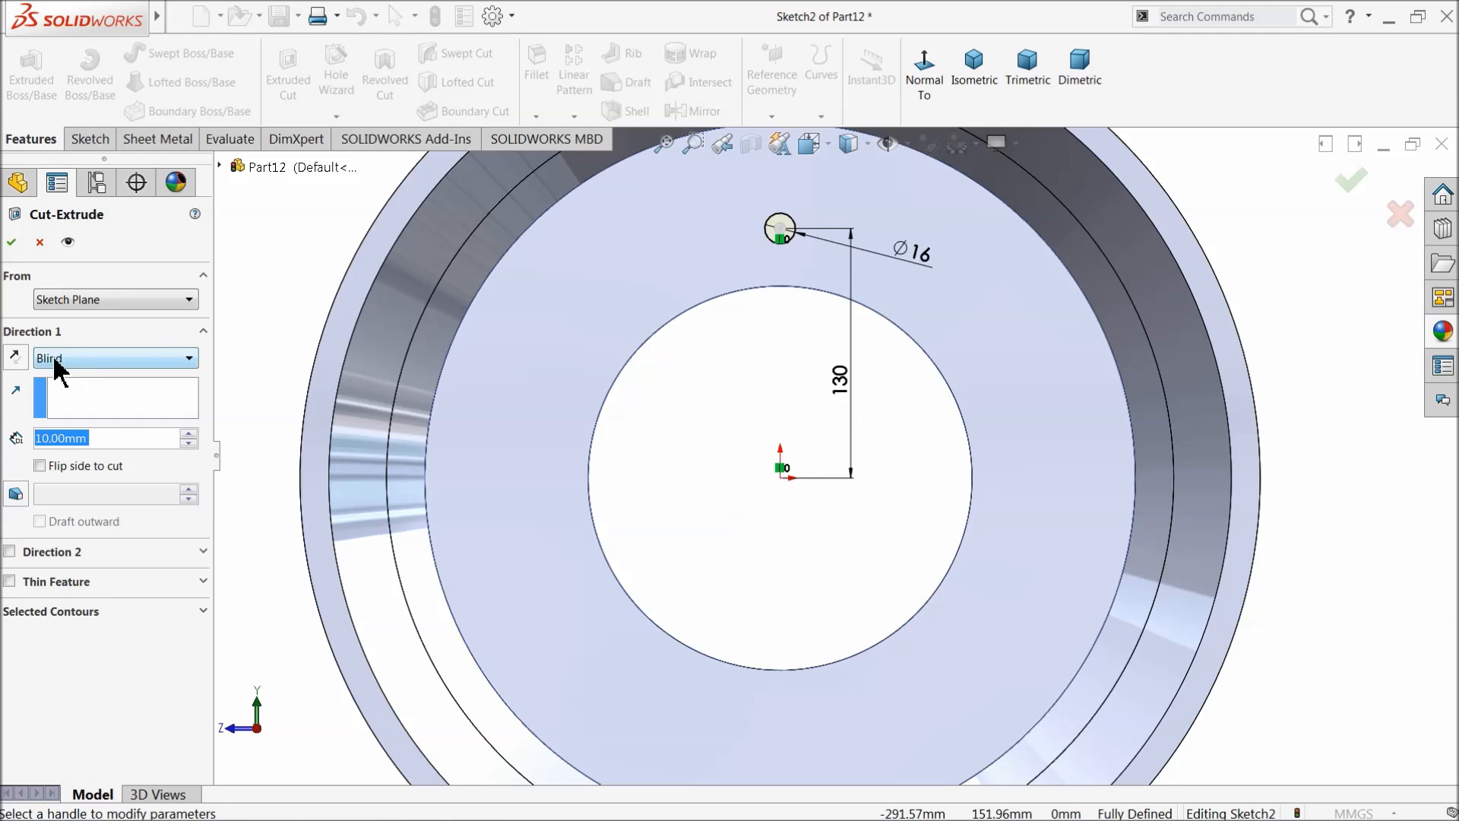
left_click(12, 241)
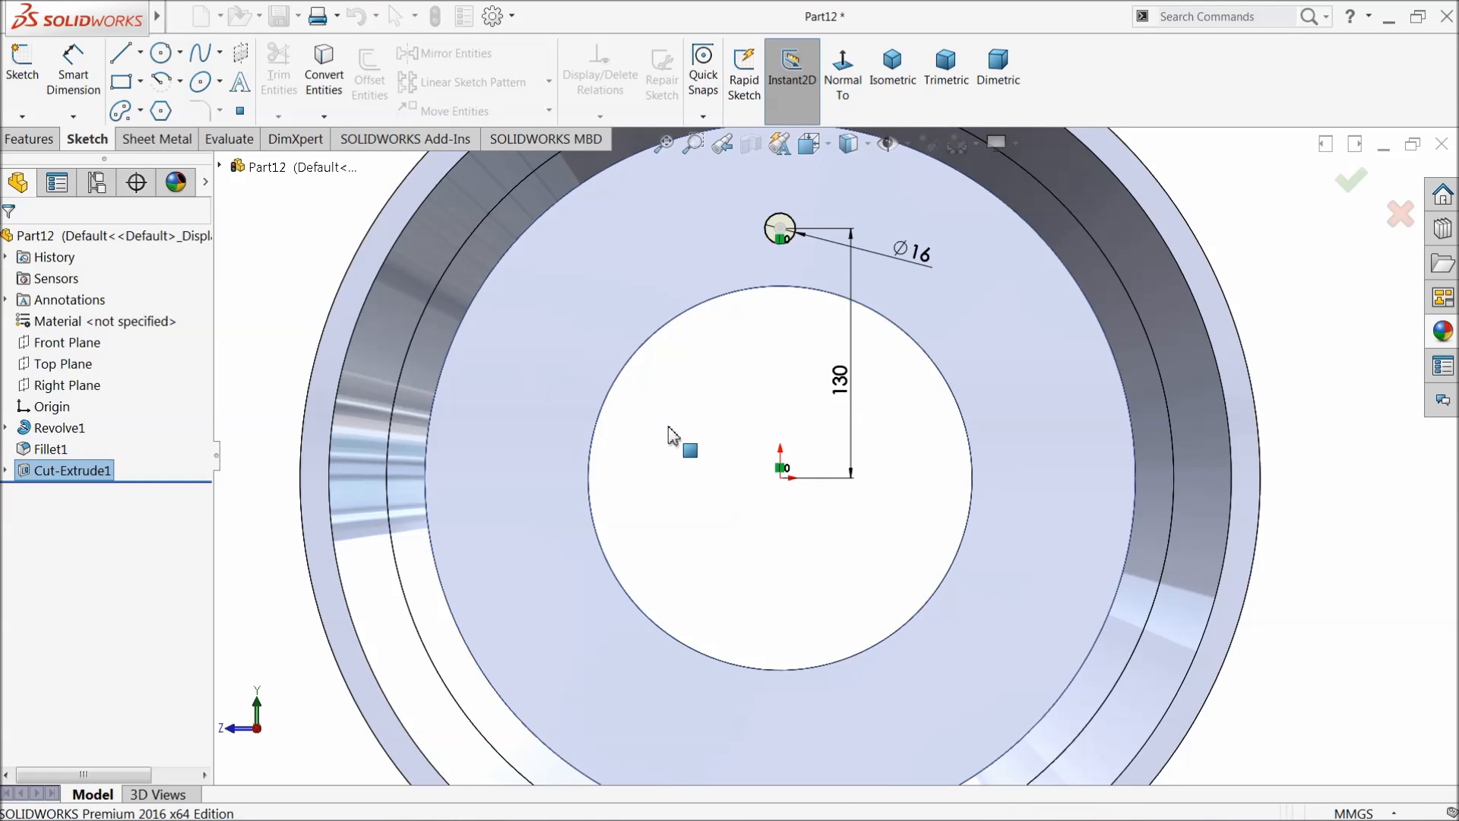
middle_click_drag(710, 433, 717, 449)
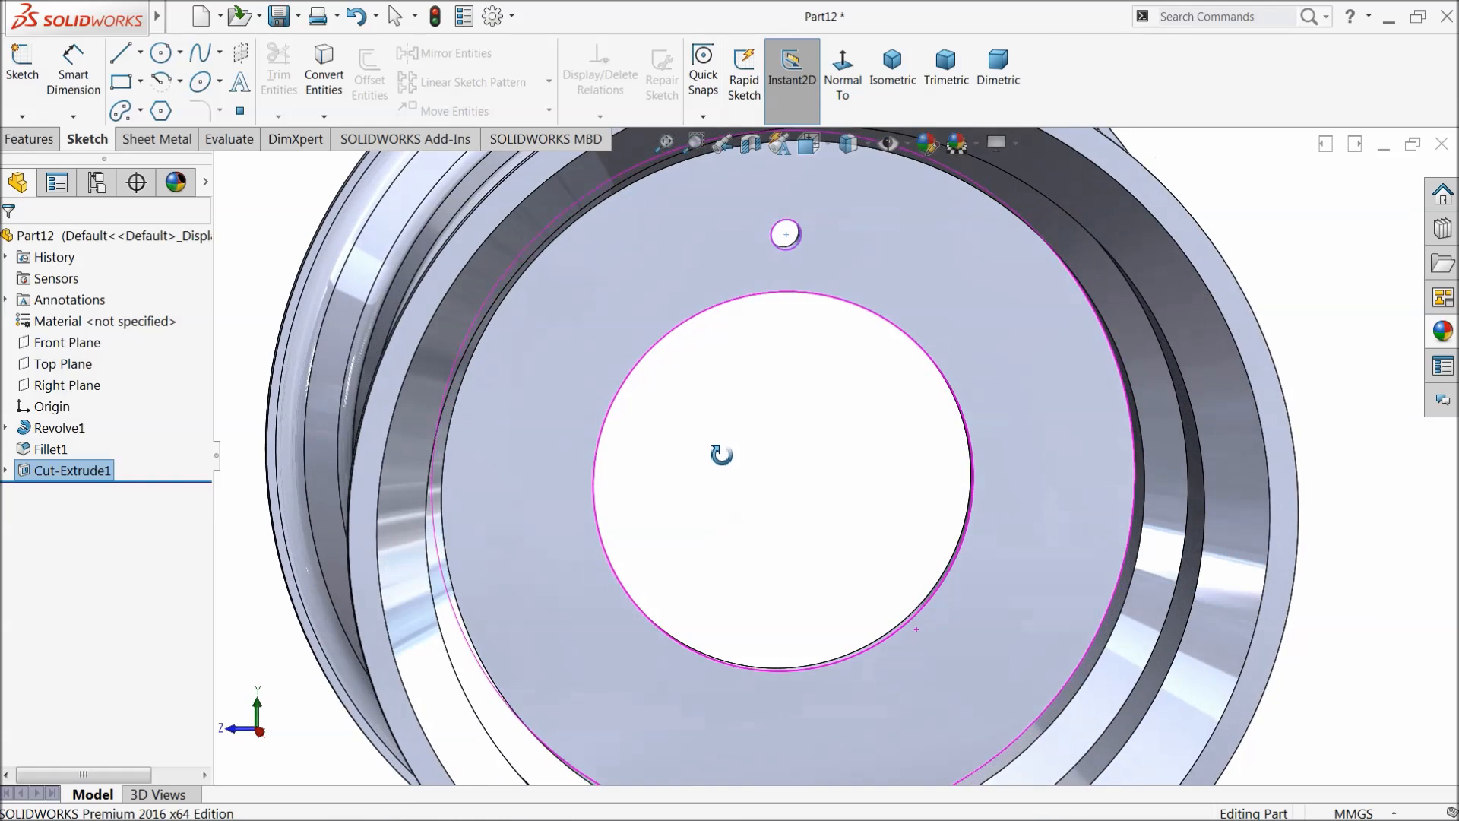
left_click(717, 456)
Step: Circular-pattern the hole cut around the disc's central opening with 10 equally spaced instances over 360 degrees
left_click(42, 140)
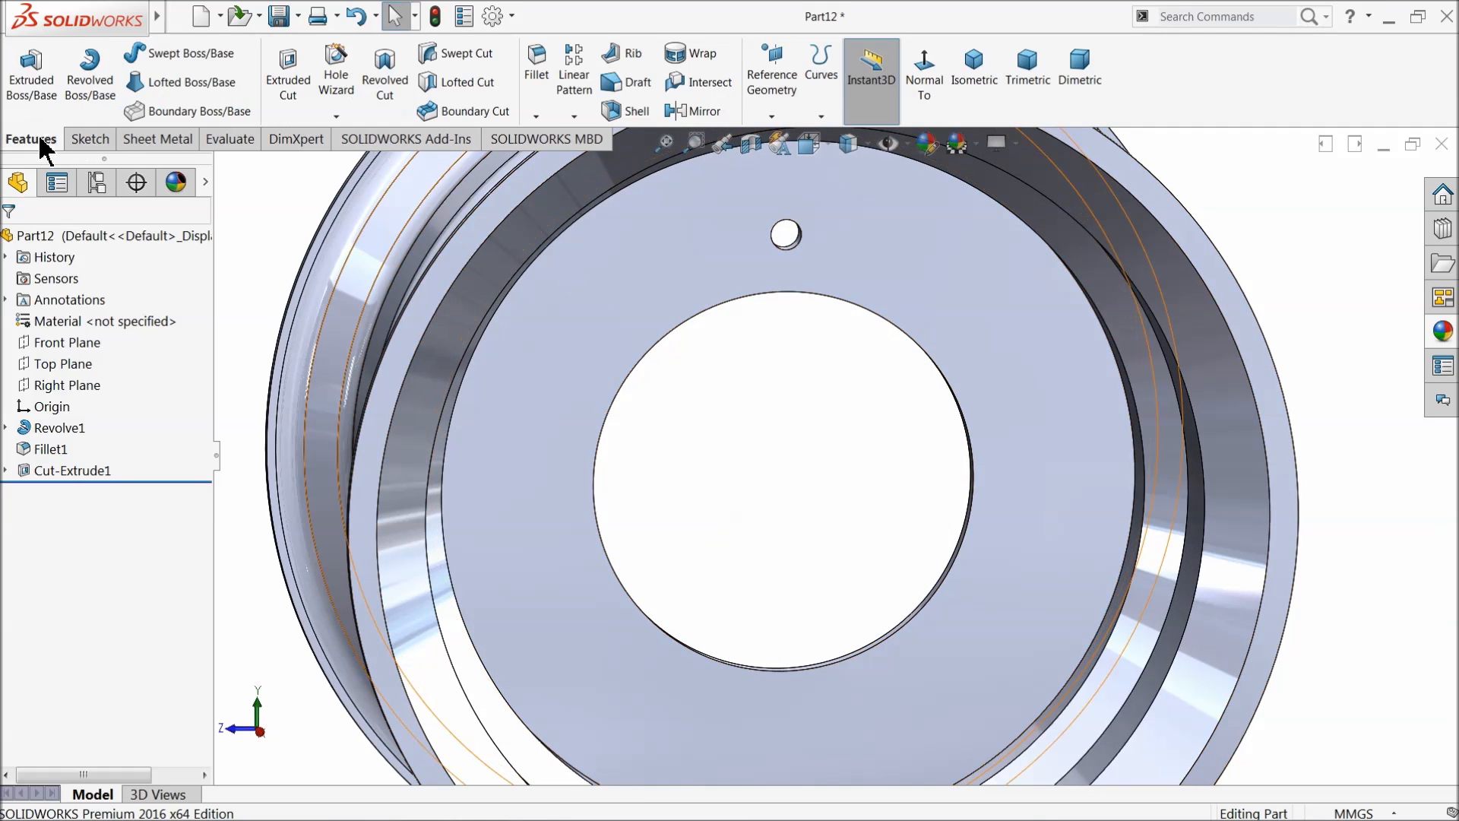
left_click(574, 116)
left_click(596, 160)
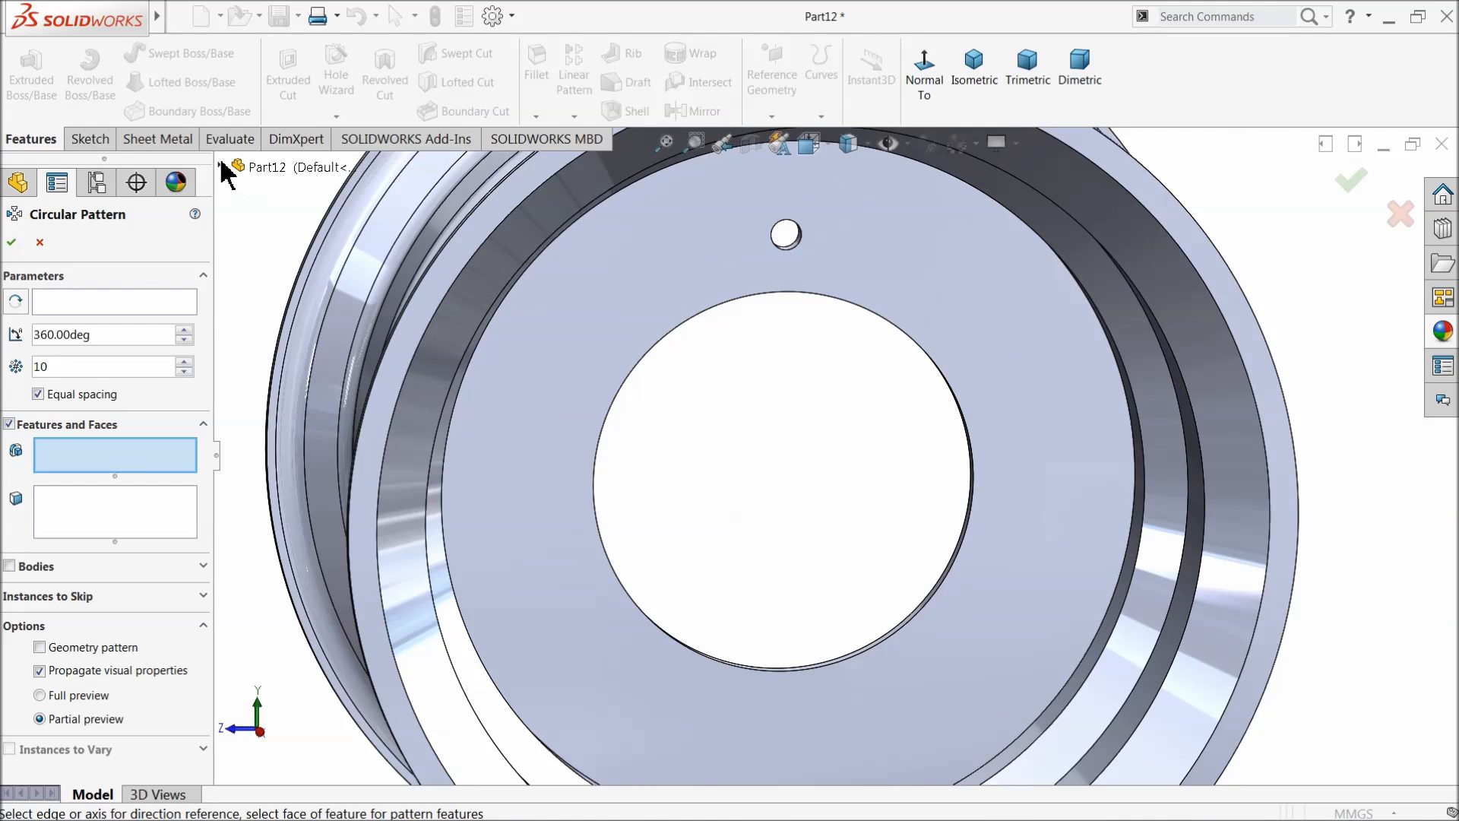
left_click(262, 166)
left_click(268, 403)
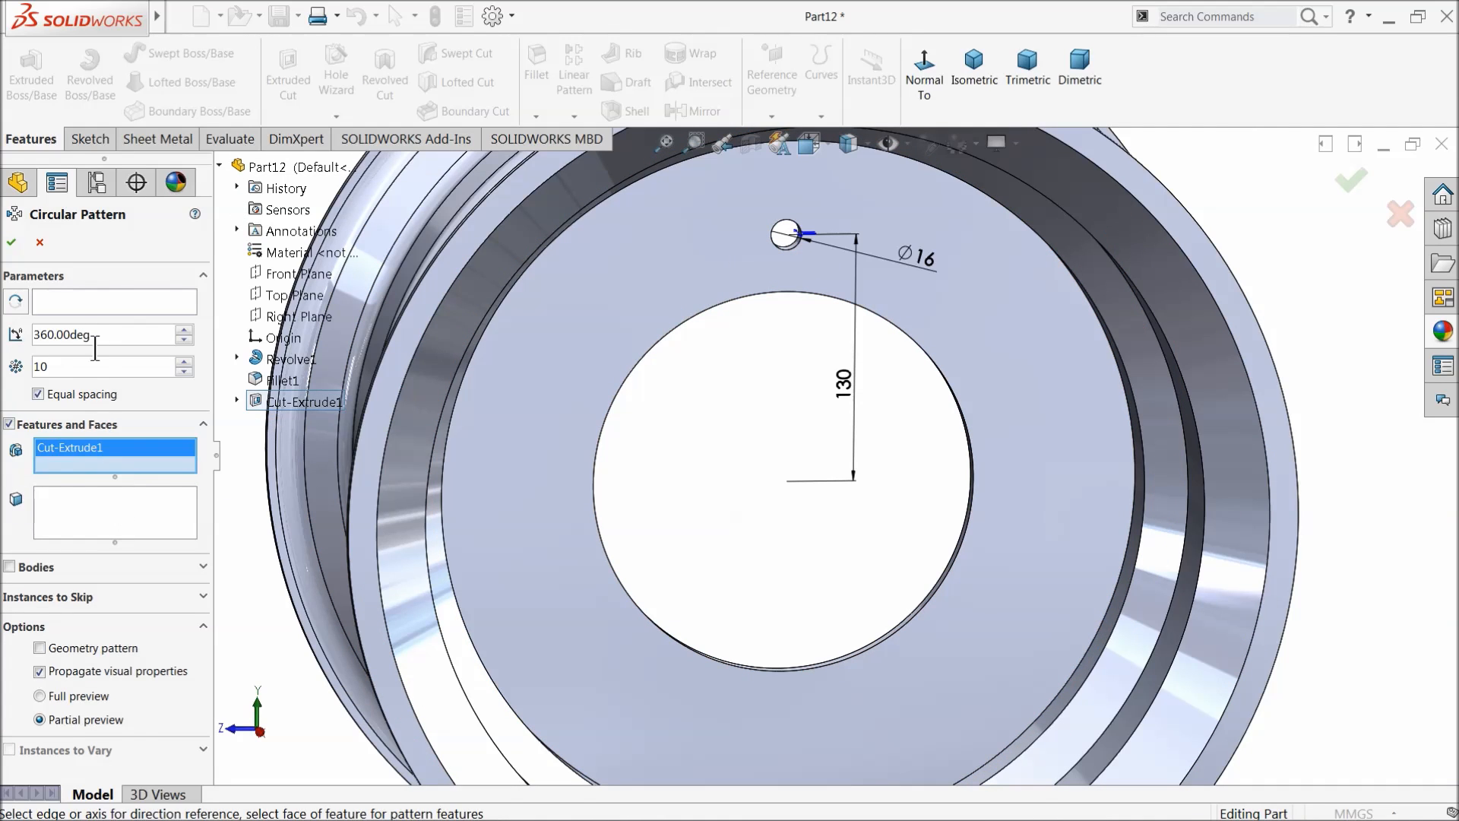
left_click(128, 308)
left_click(619, 414)
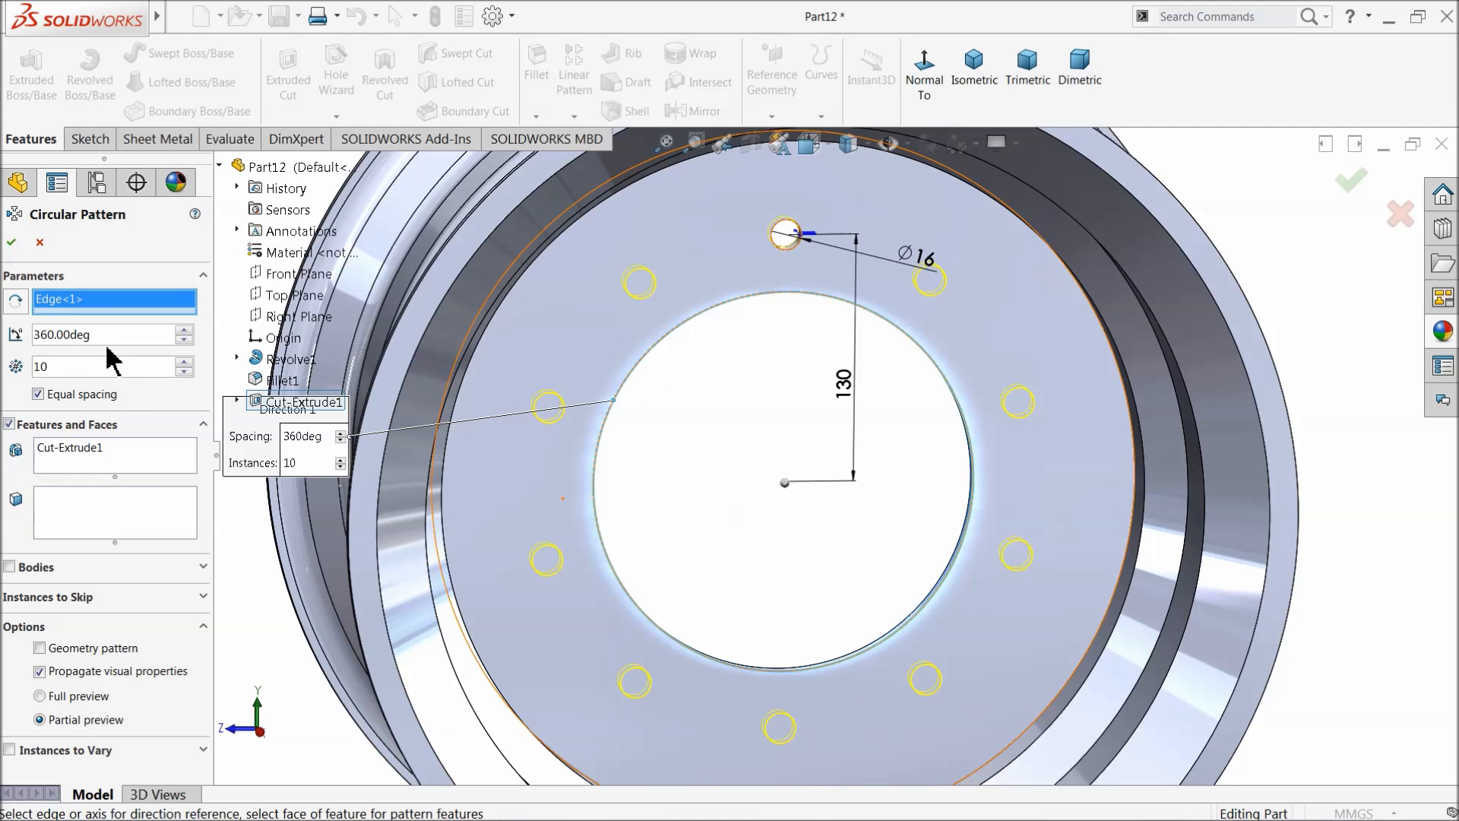
left_click(12, 244)
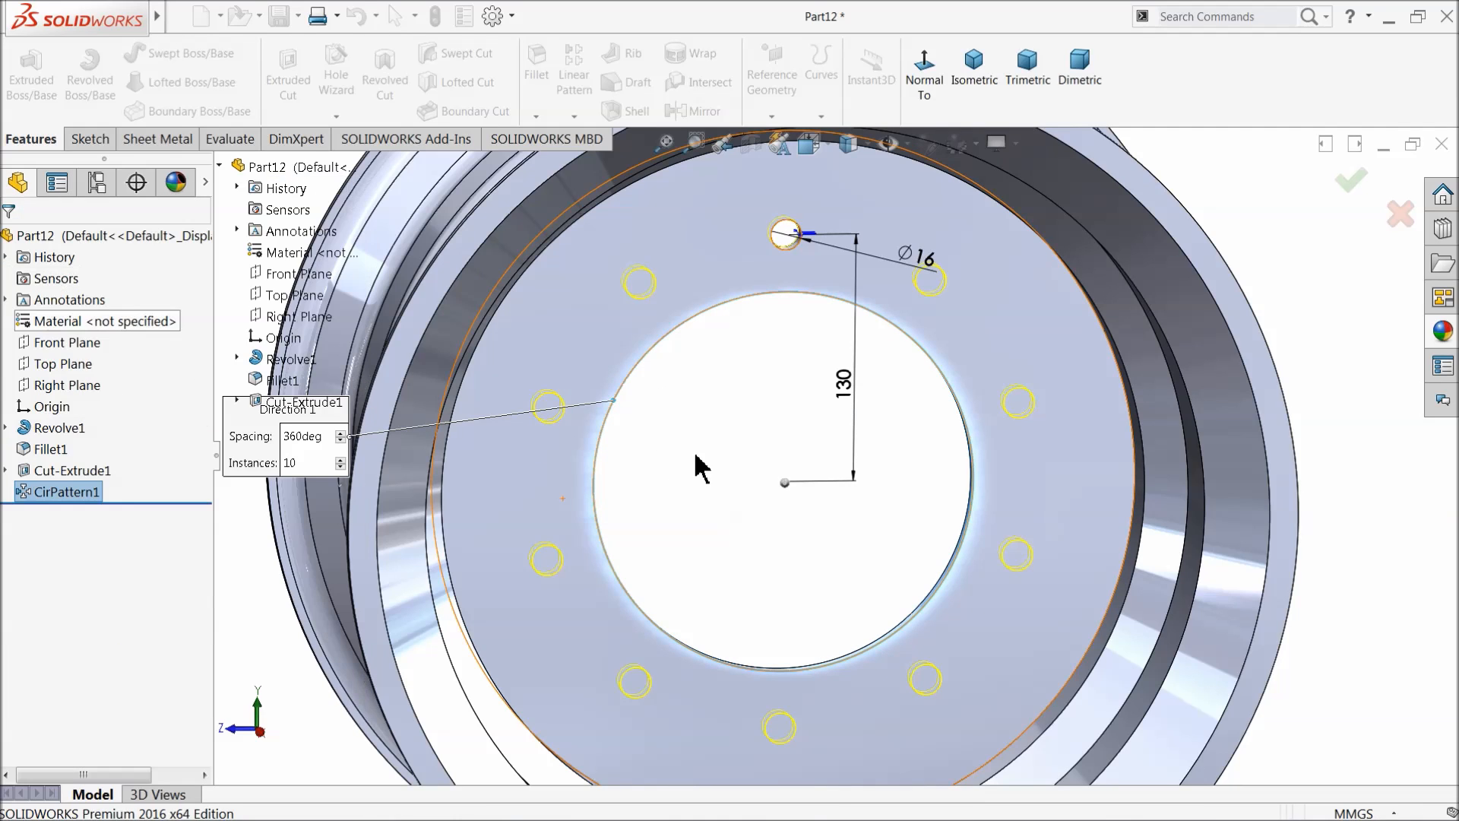
Step: Change the whole wheel rim's appearance to a golden yellow, with red at 255 and green at 200
middle_click_drag(742, 459, 834, 512)
scroll(772, 482, "up", 5)
left_click(51, 245)
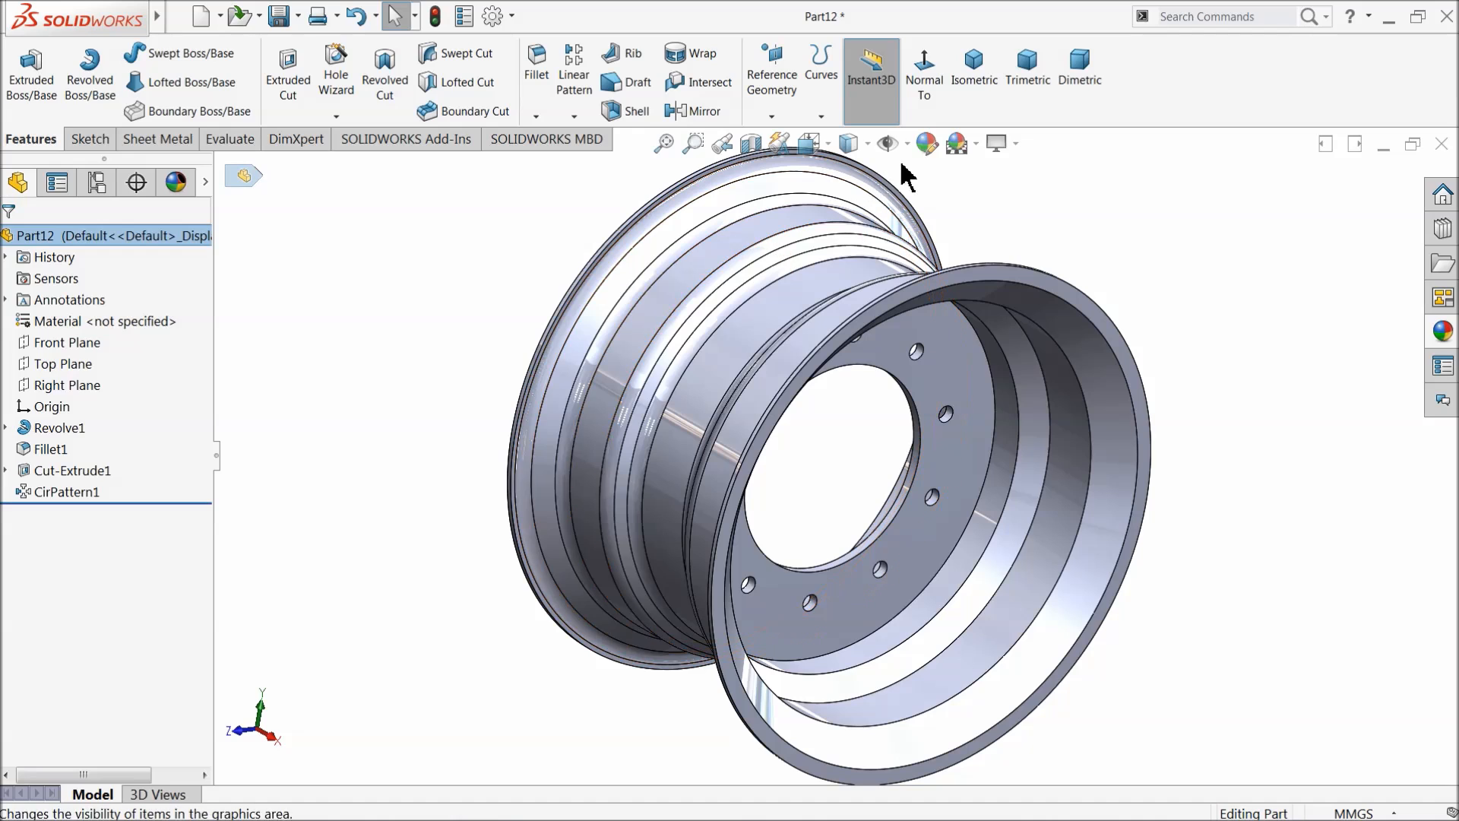
left_click(927, 143)
left_click_drag(201, 525, 188, 690)
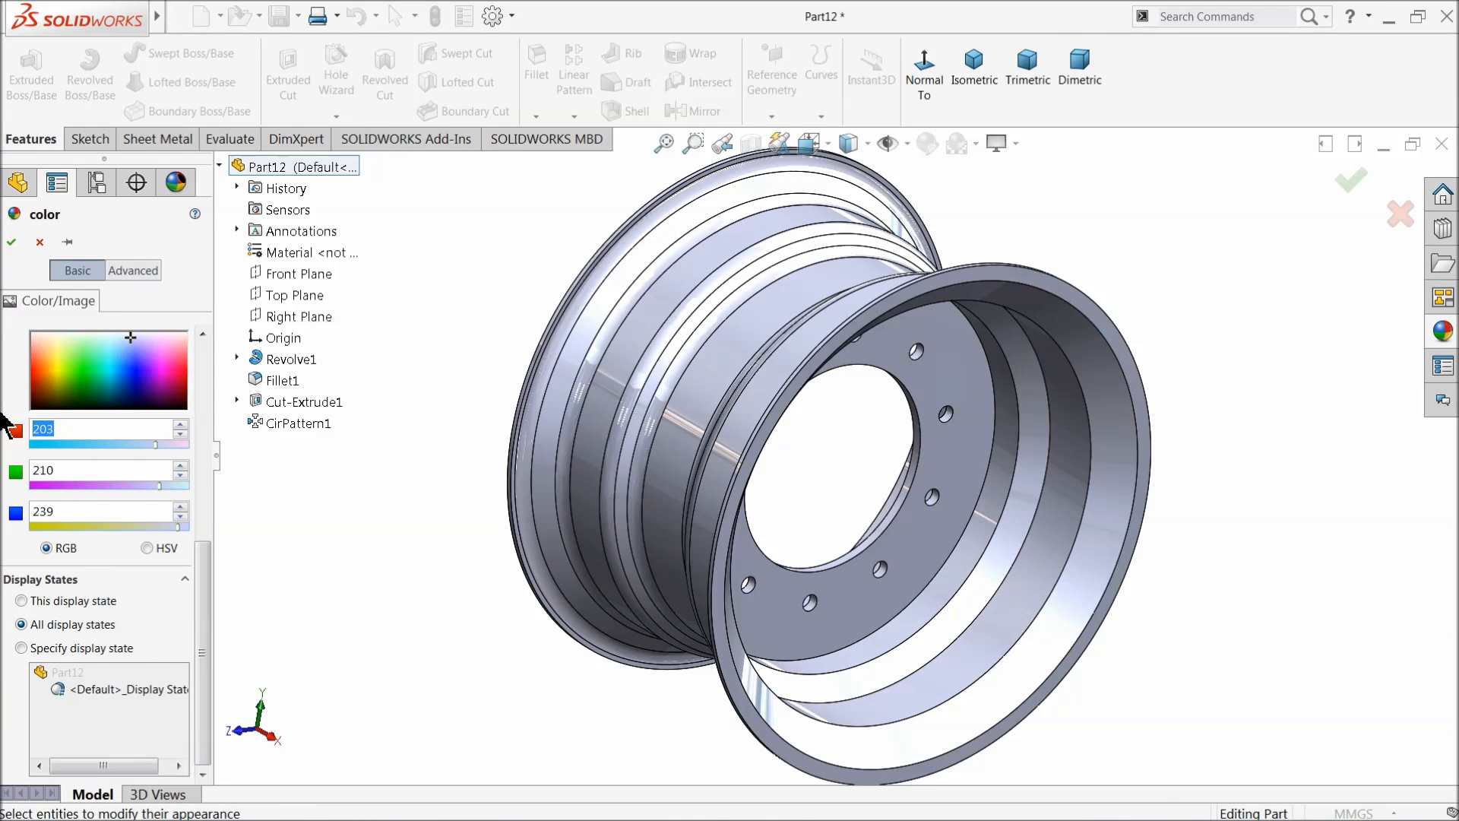
left_click(324, 565)
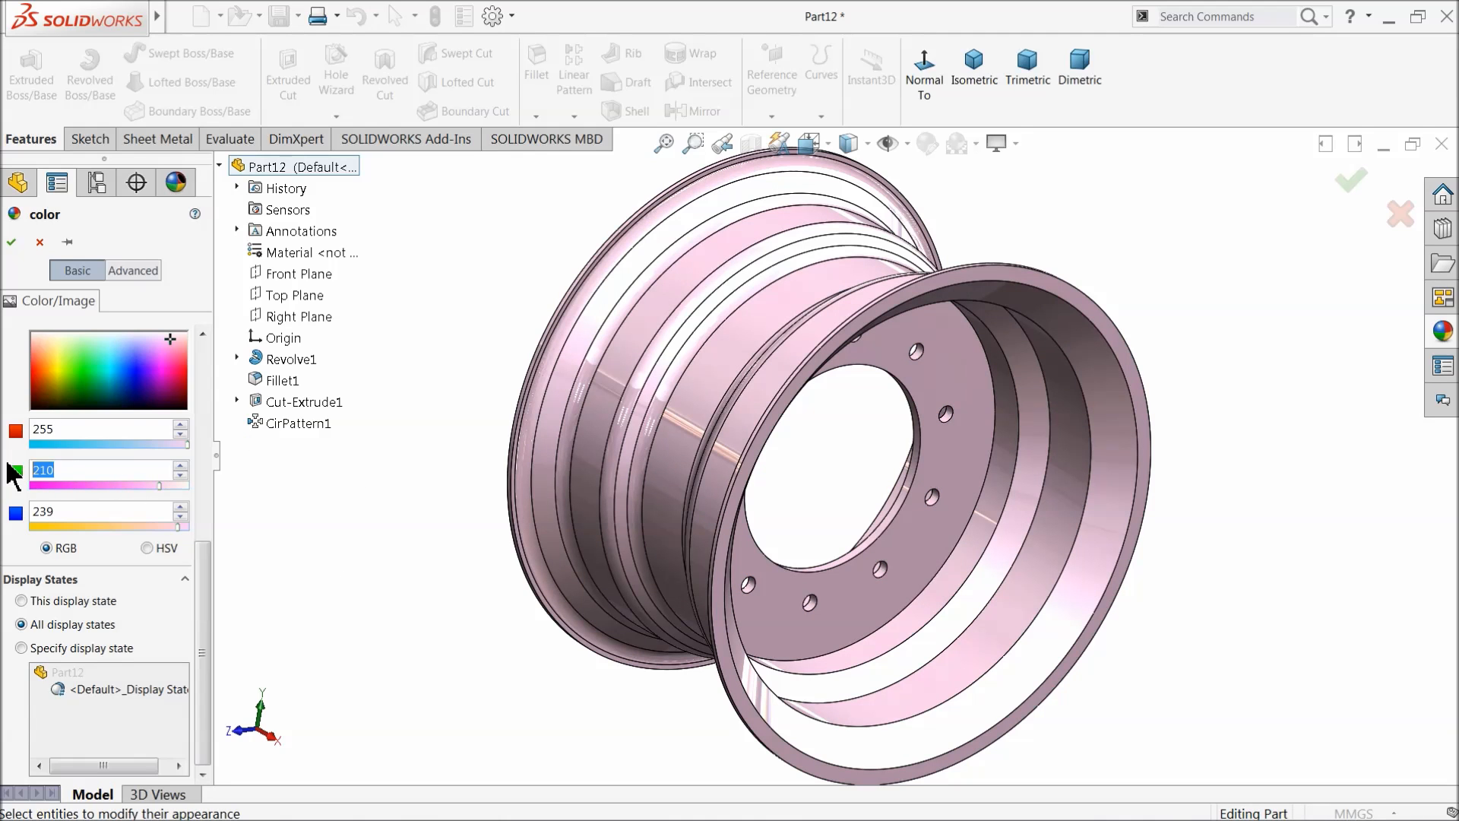
left_click(293, 537)
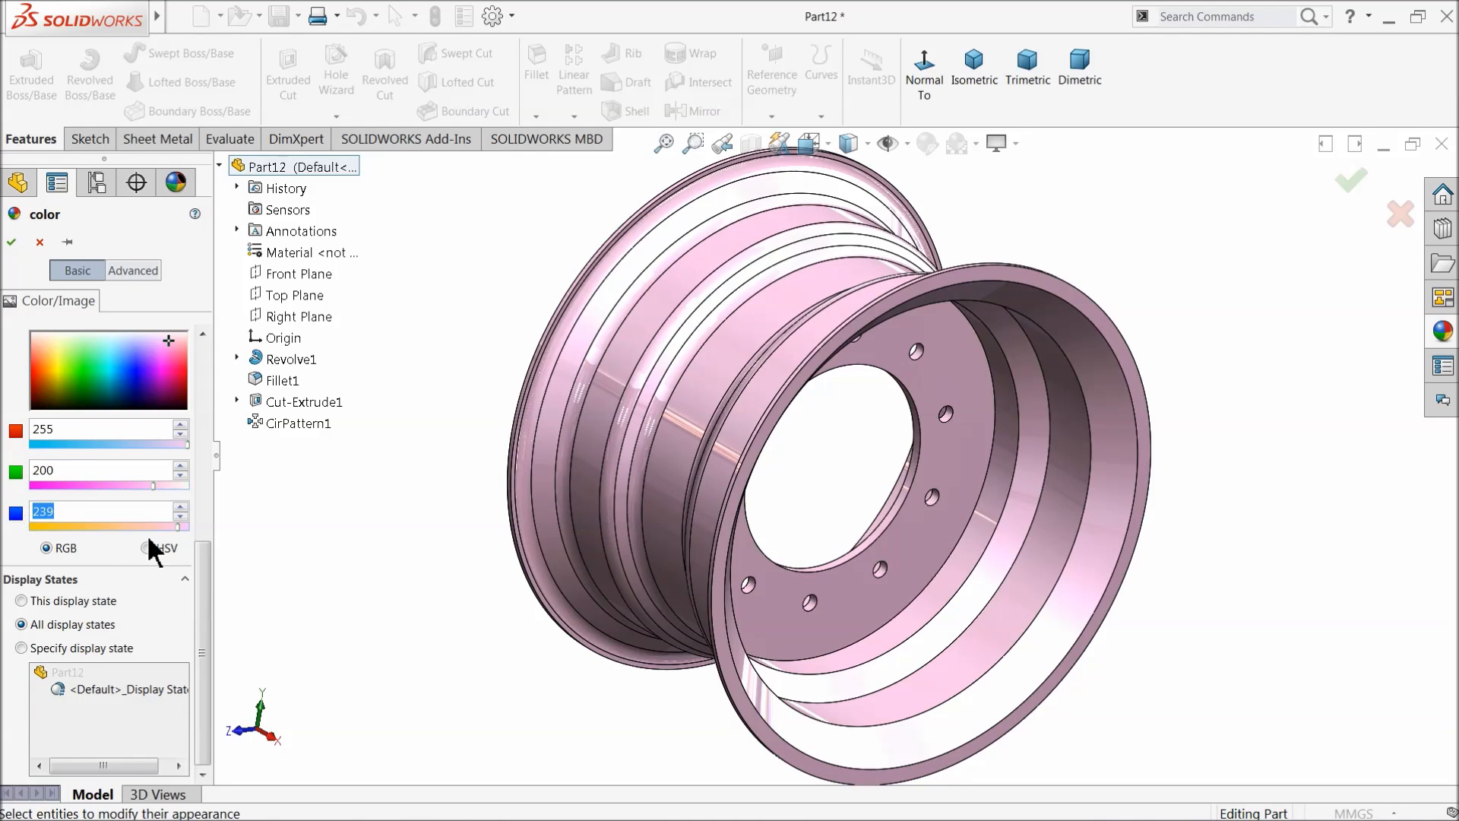
left_click(337, 567)
left_click(12, 241)
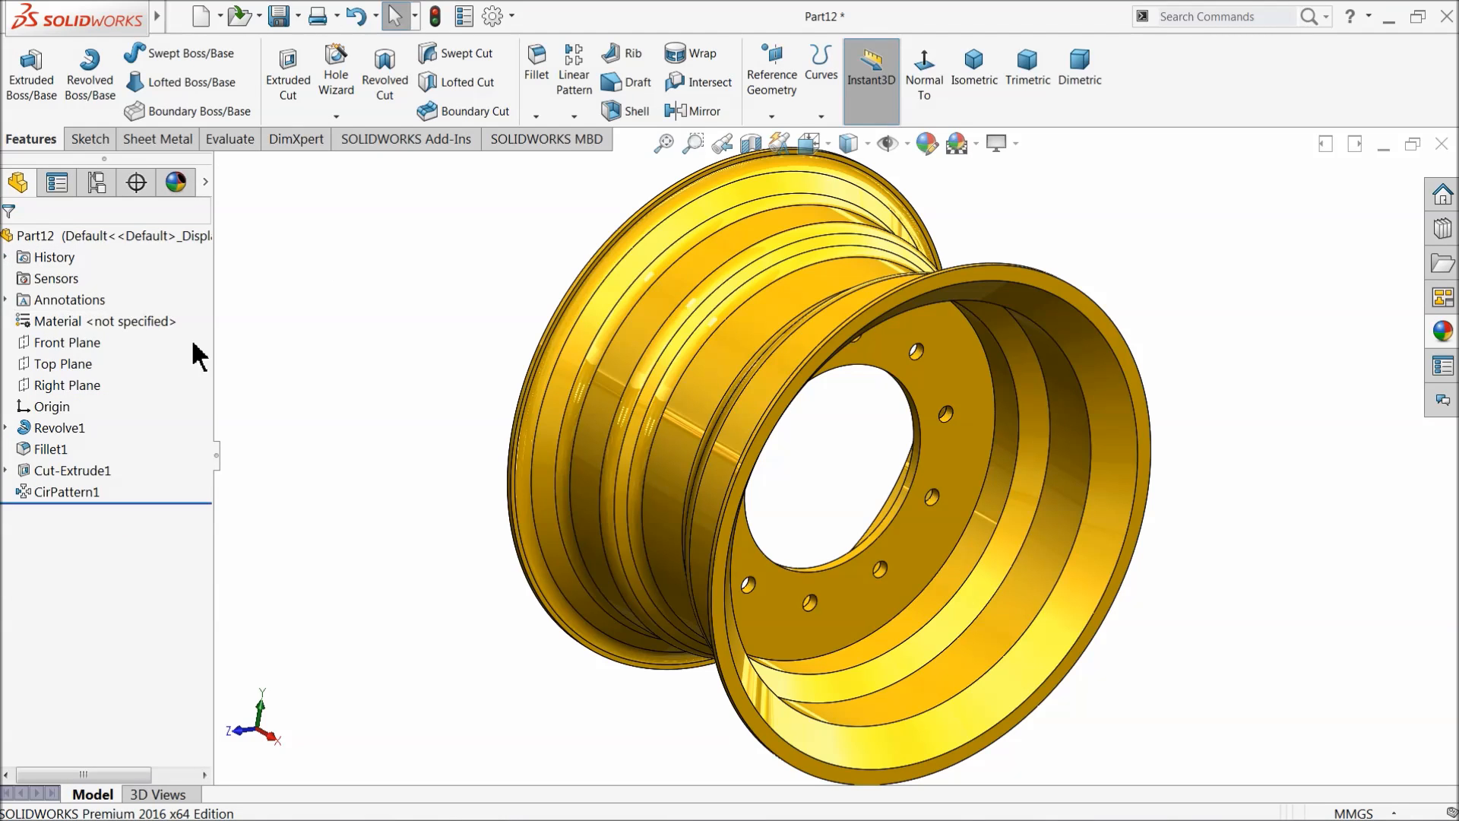
Step: Save the wheel rim part in the BobCat folder under the file name 20
left_click(279, 23)
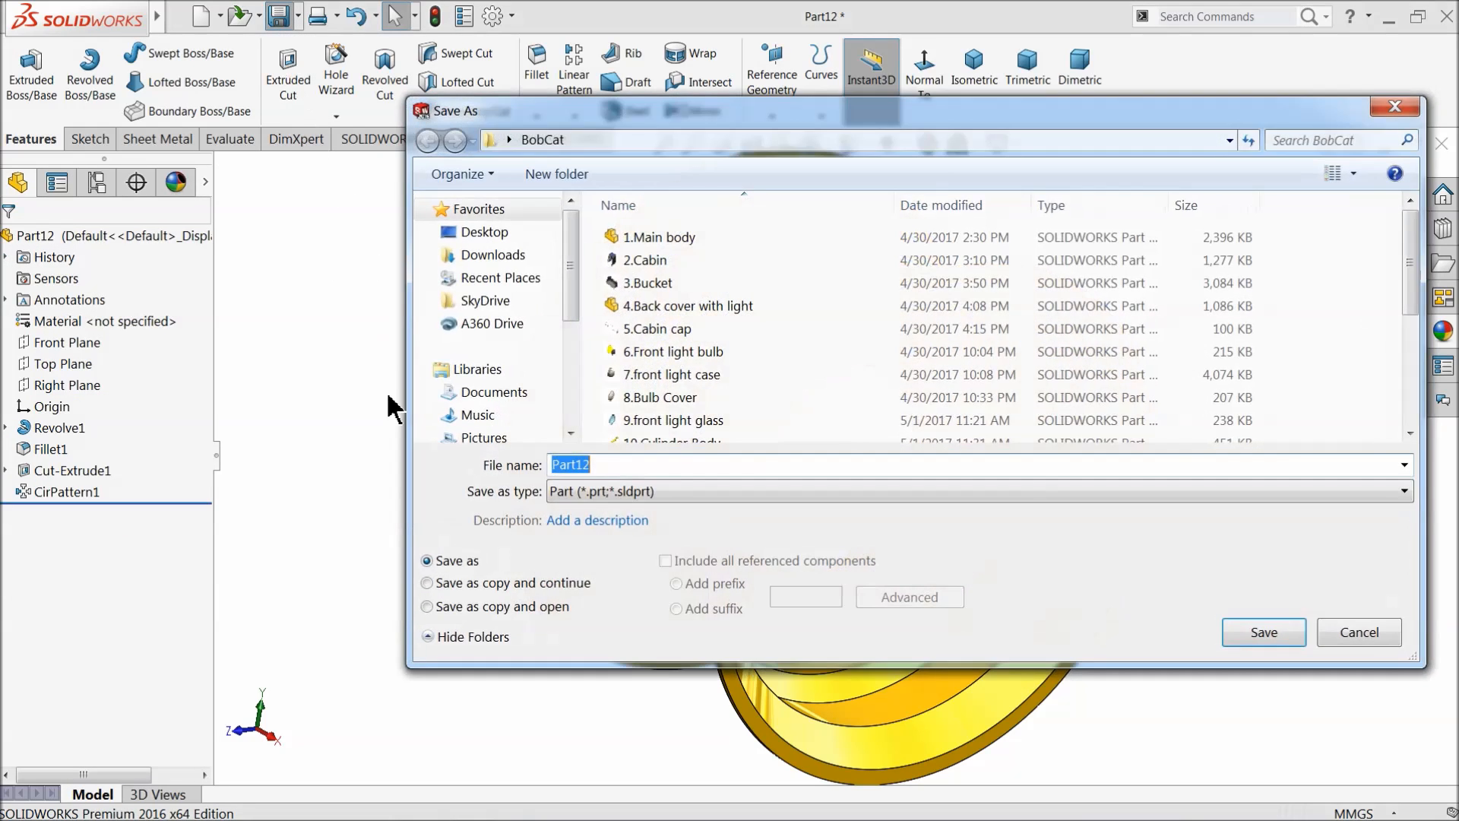
left_click_drag(1406, 302, 1401, 381)
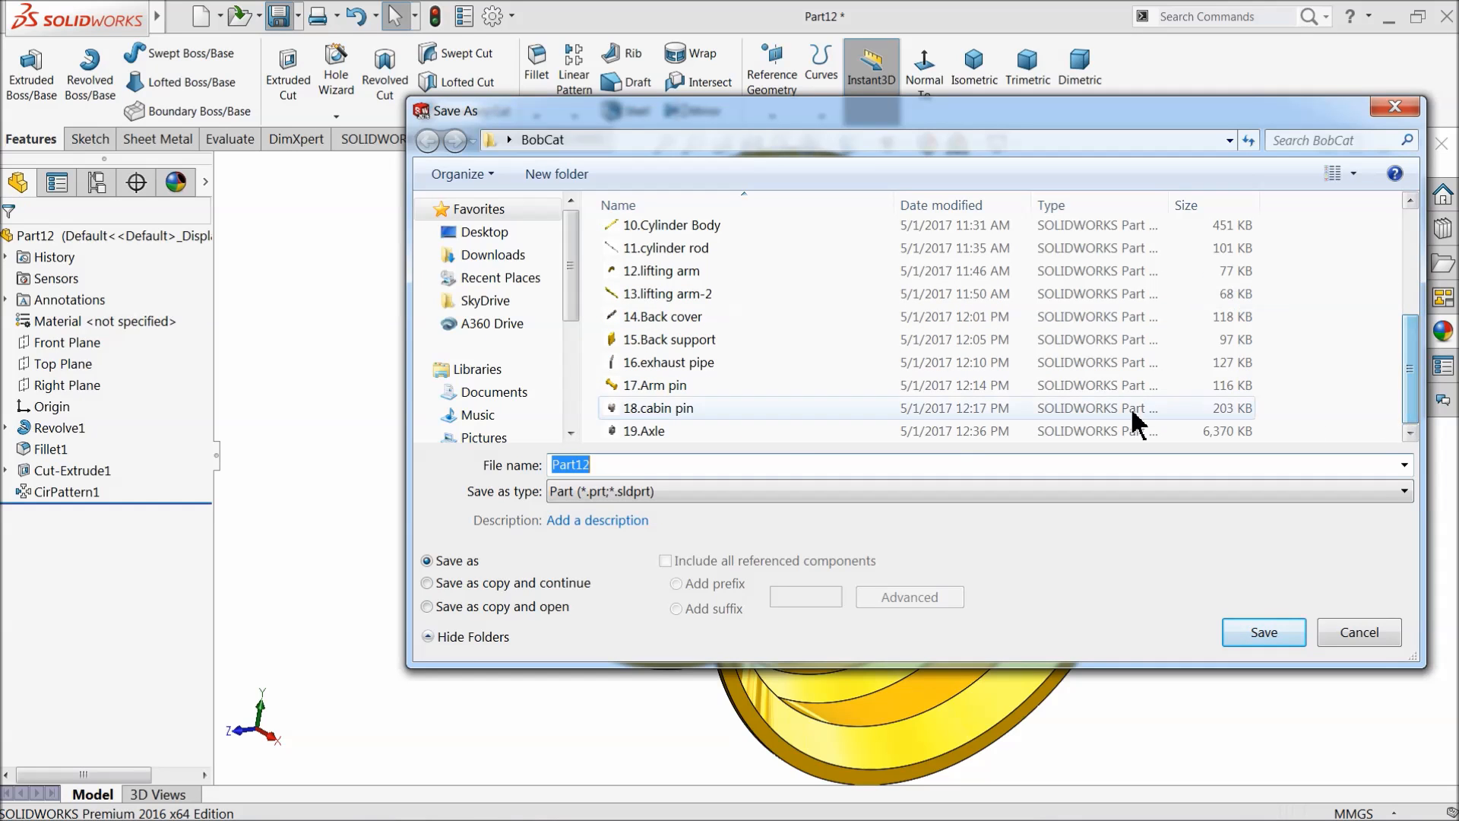
type("20")
key("Return")
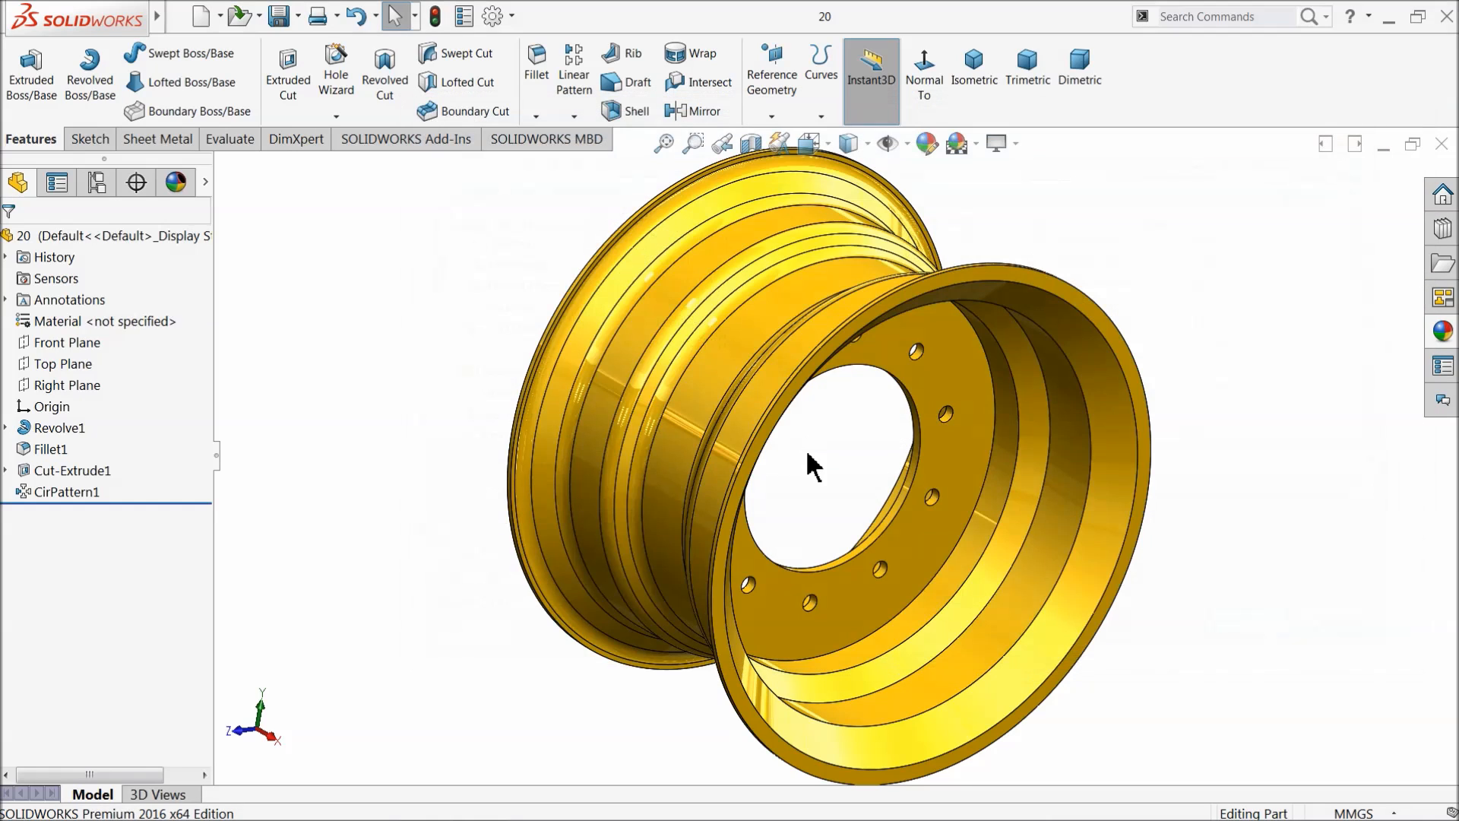
mouse_move(782, 465)
middle_mouse_down()
mouse_move(735, 407)
mouse_move(759, 397)
mouse_move(772, 417)
mouse_move(885, 455)
mouse_move(782, 433)
mouse_move(786, 452)
mouse_move(831, 466)
mouse_move(768, 449)
middle_mouse_up()
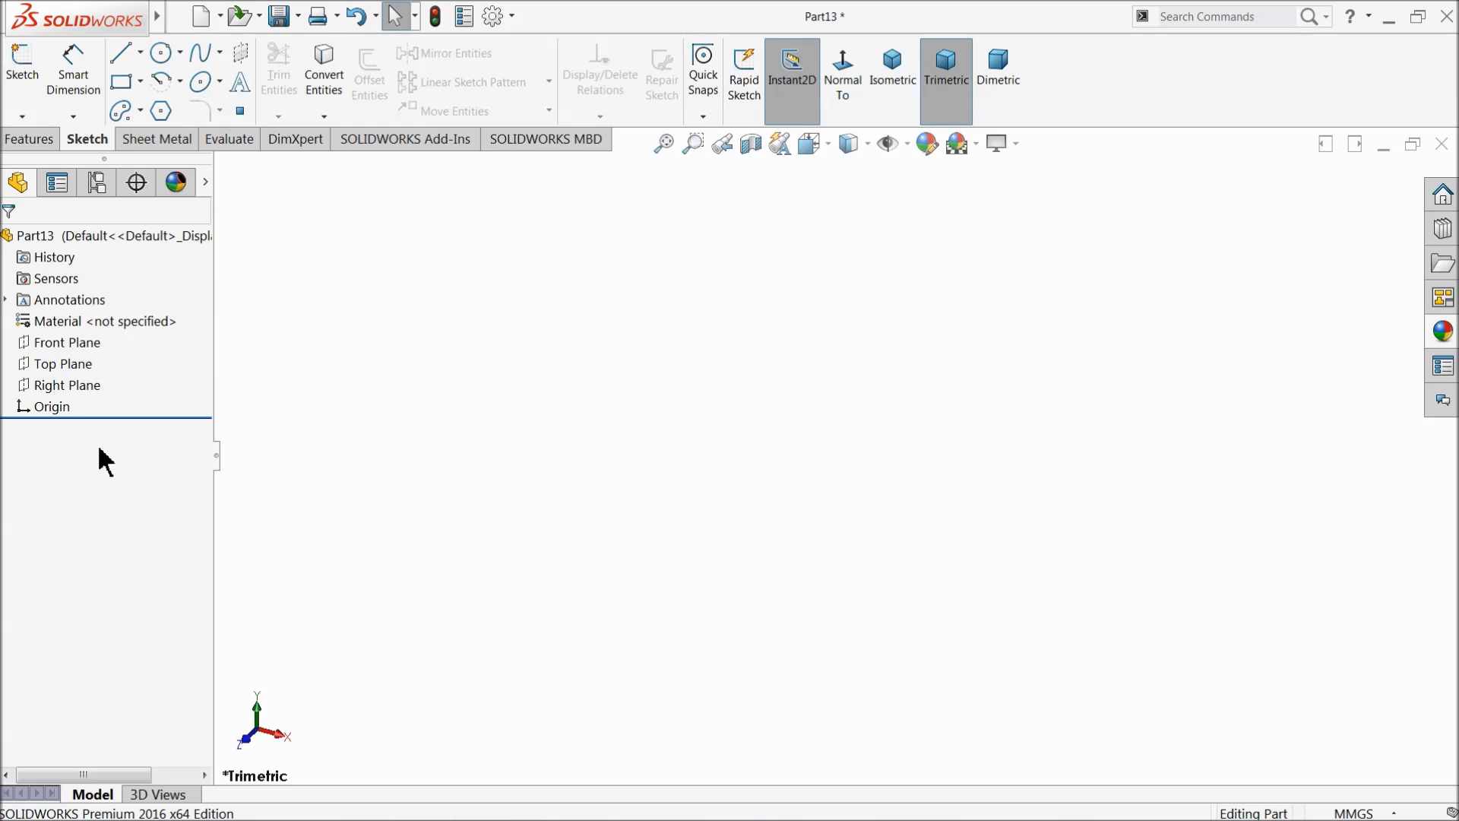
Step: Start a Front Plane sketch in the new part and draw a vertical centerline about 92 mm long and a horizontal centerline meeting at the origin
left_click(38, 343)
left_click(137, 322)
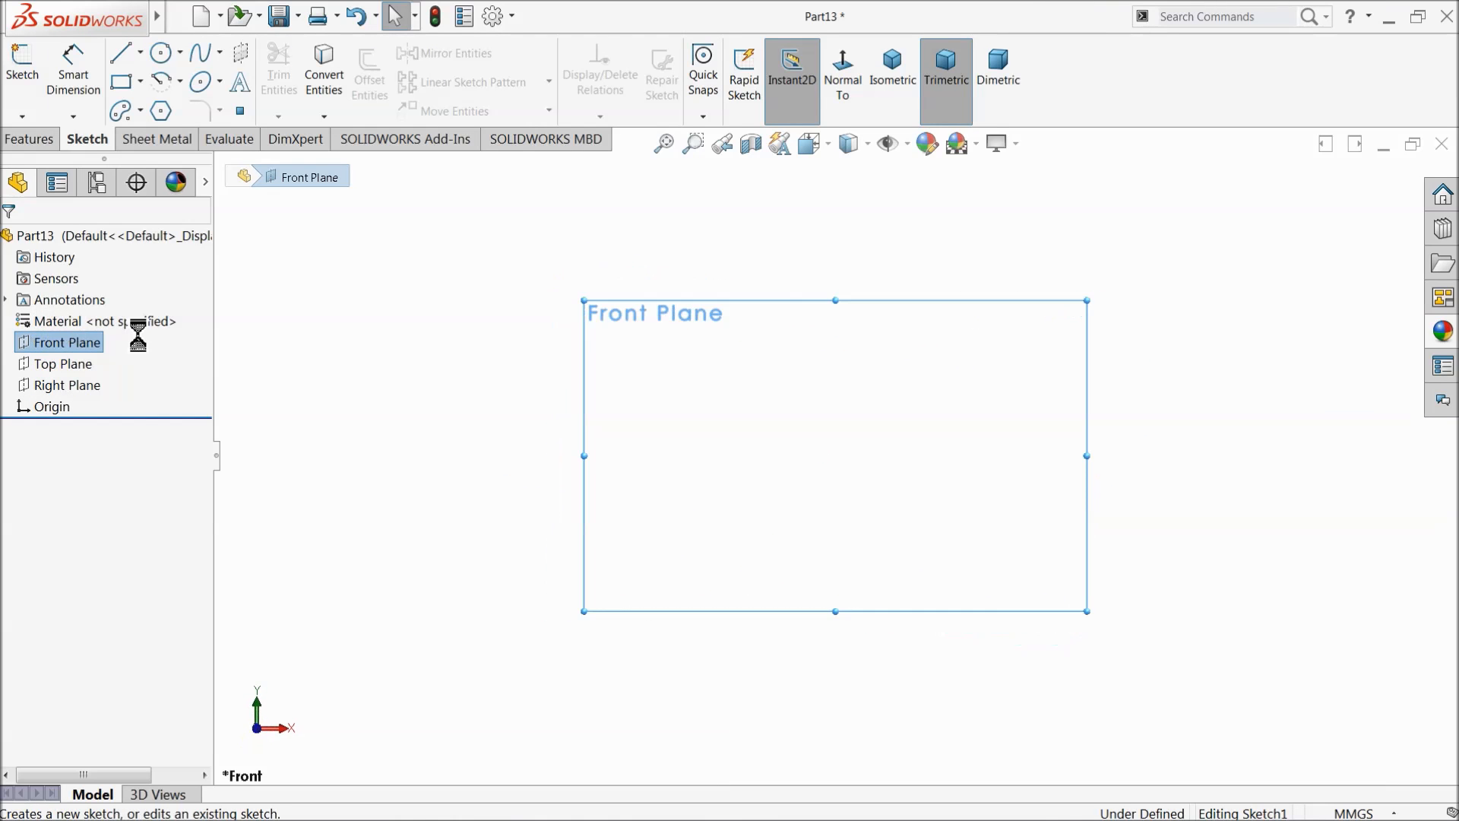
left_click(140, 51)
left_click(162, 98)
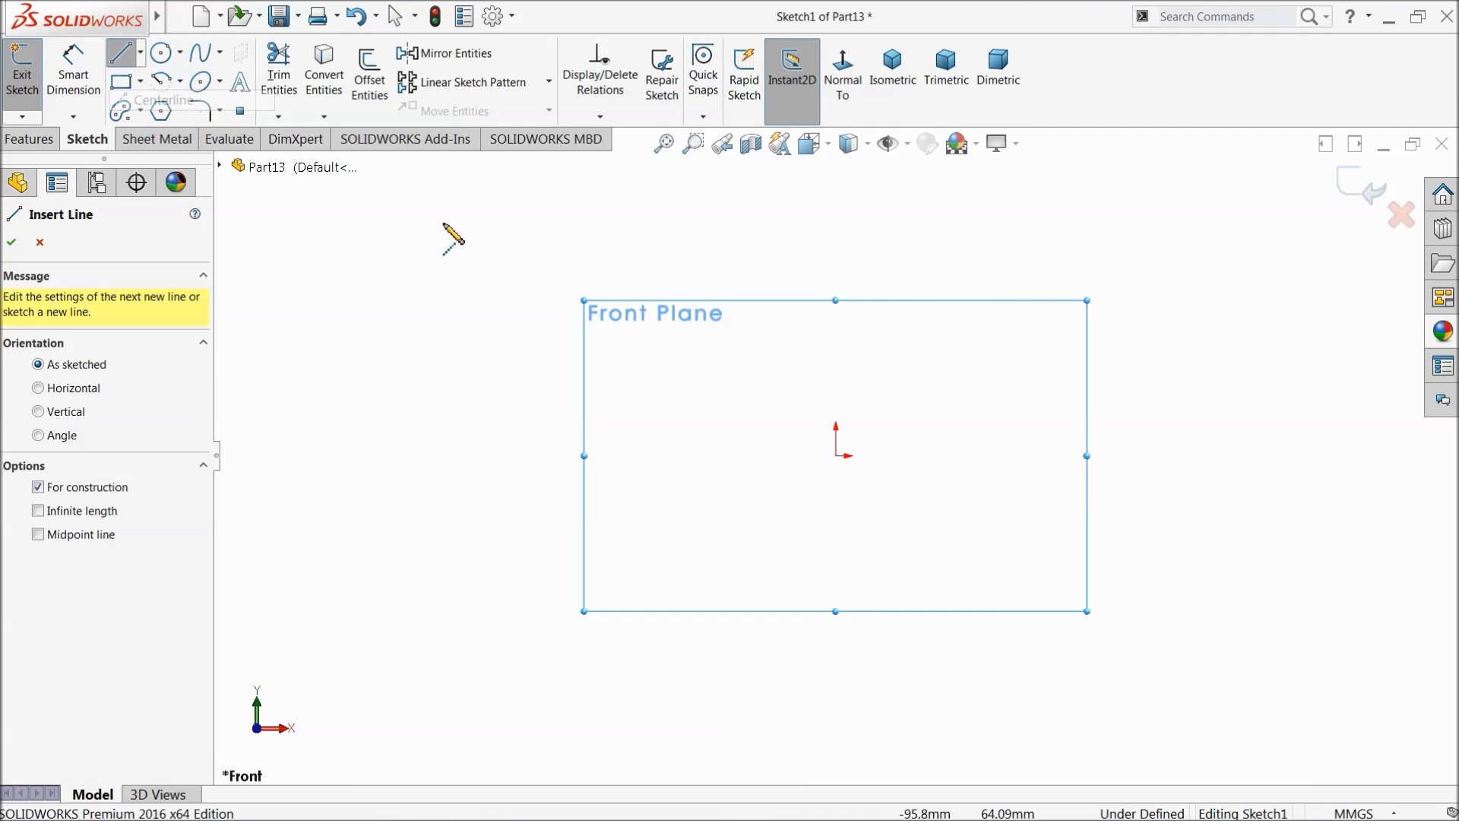
left_click(837, 195)
left_click(836, 456)
left_click(563, 457)
right_click(538, 345)
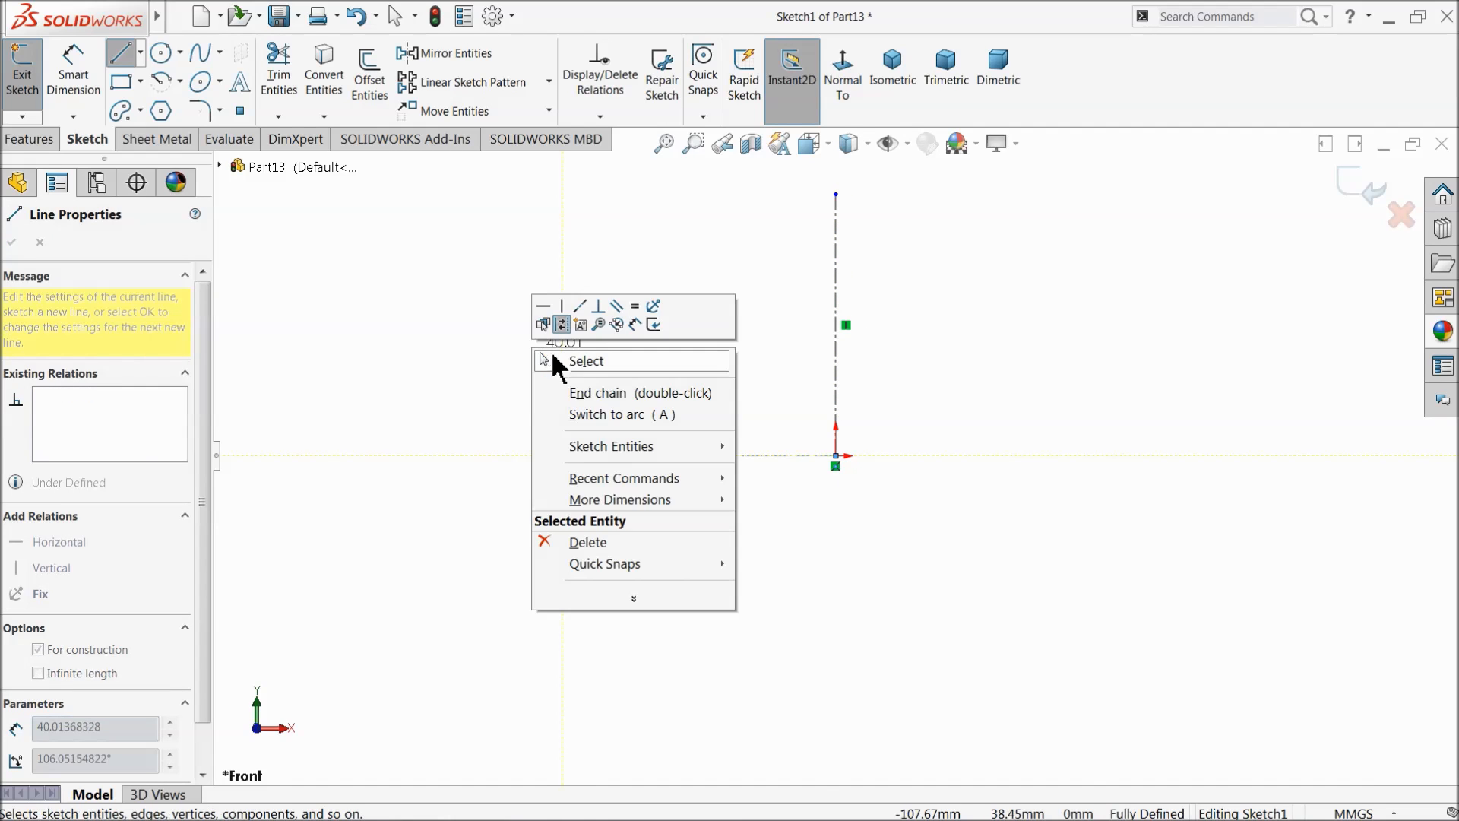
left_click(550, 356)
scroll(826, 435, "up", 3)
scroll(809, 391, "down", 3)
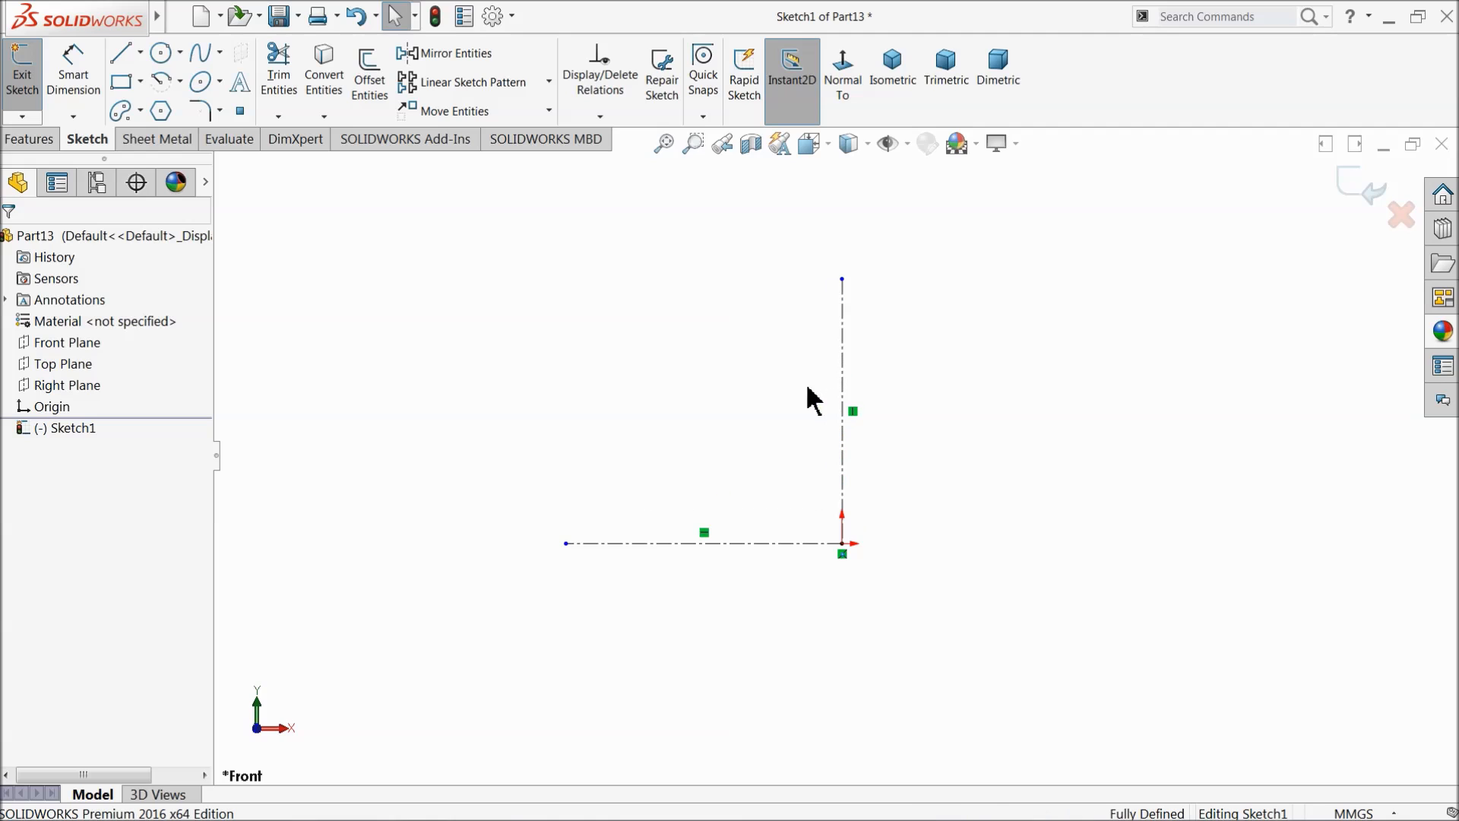
Step: Draw a corner rectangle about 111 mm wide across the upper end of the vertical centerline
left_click(120, 82)
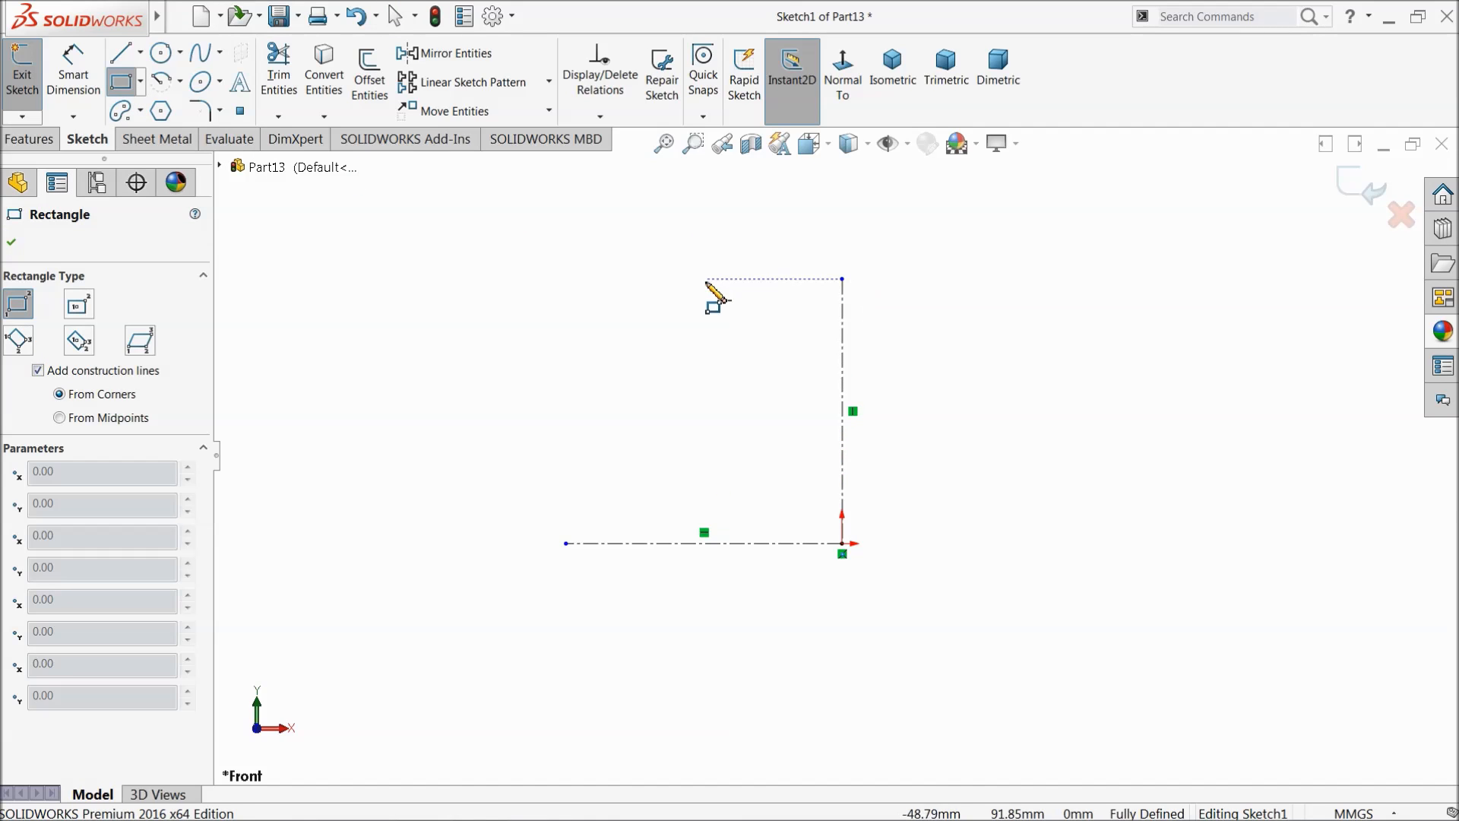
left_click(685, 216)
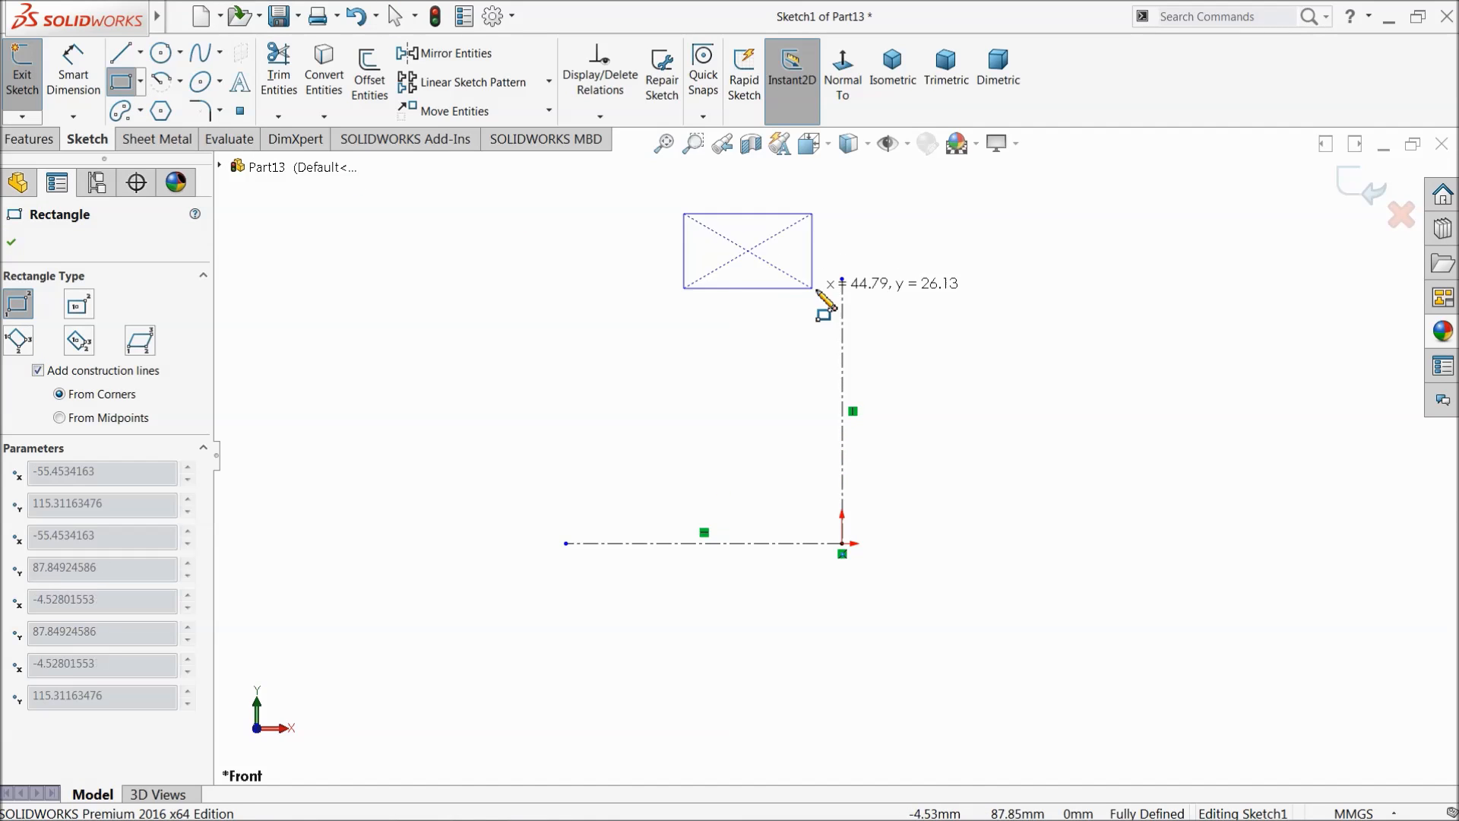
left_click(998, 280)
right_click(1049, 247)
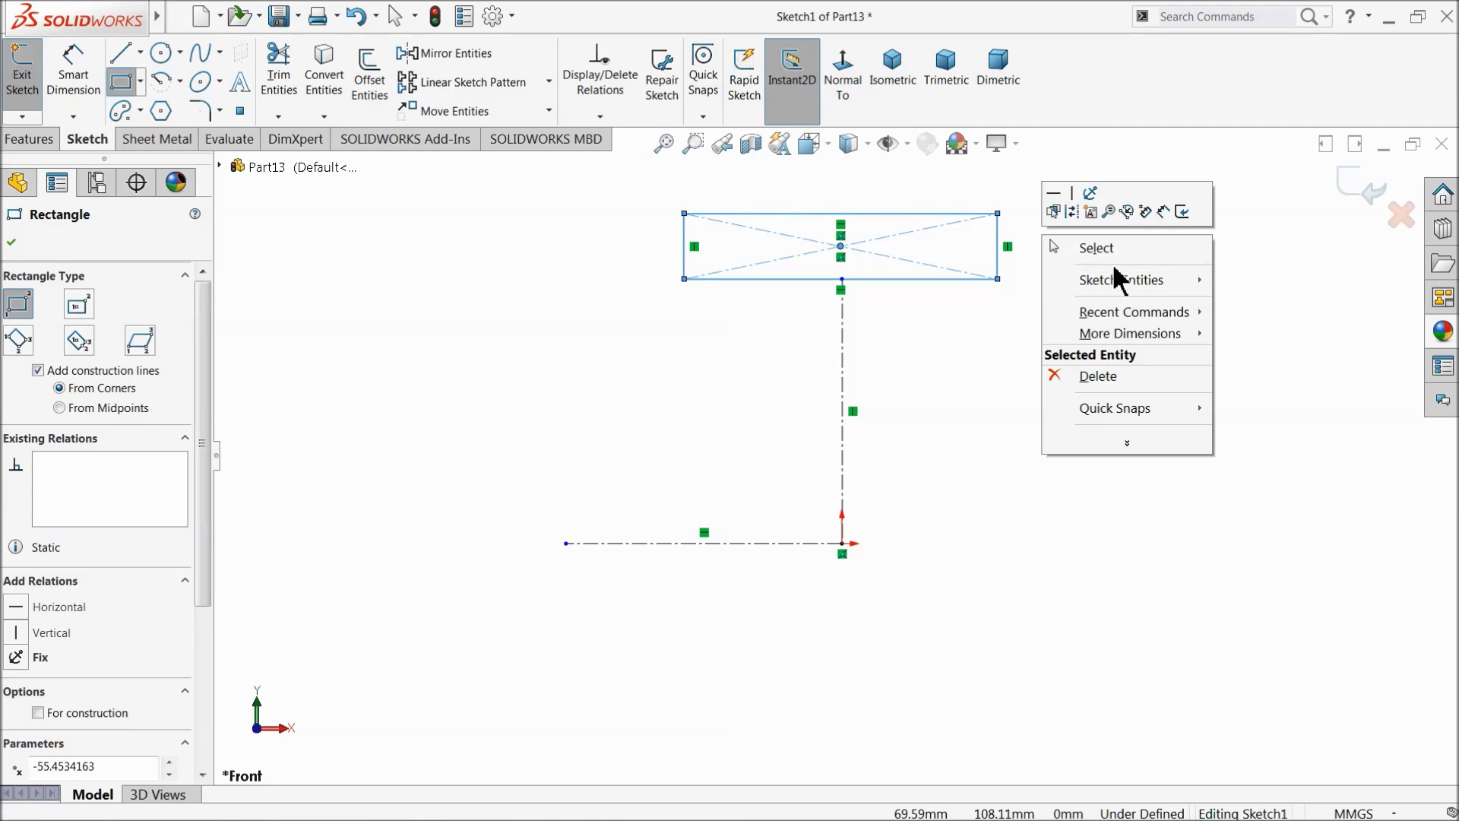
left_click(1099, 249)
scroll(950, 282, "down", 2)
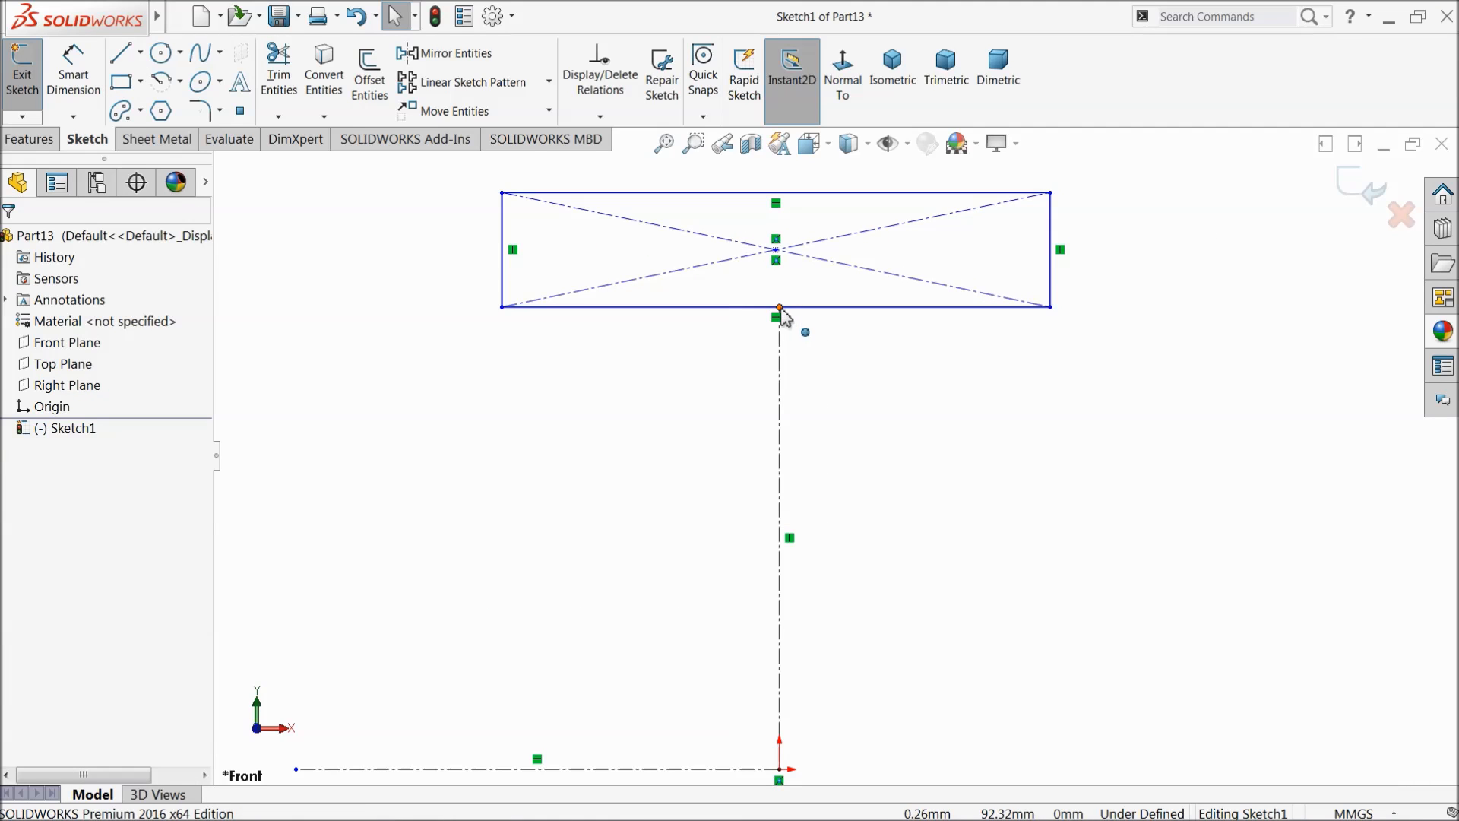
Step: Add a midpoint relation between the vertical centerline's upper endpoint and the rectangle's lower edge
left_click(780, 308)
left_click(827, 307, "ctrl")
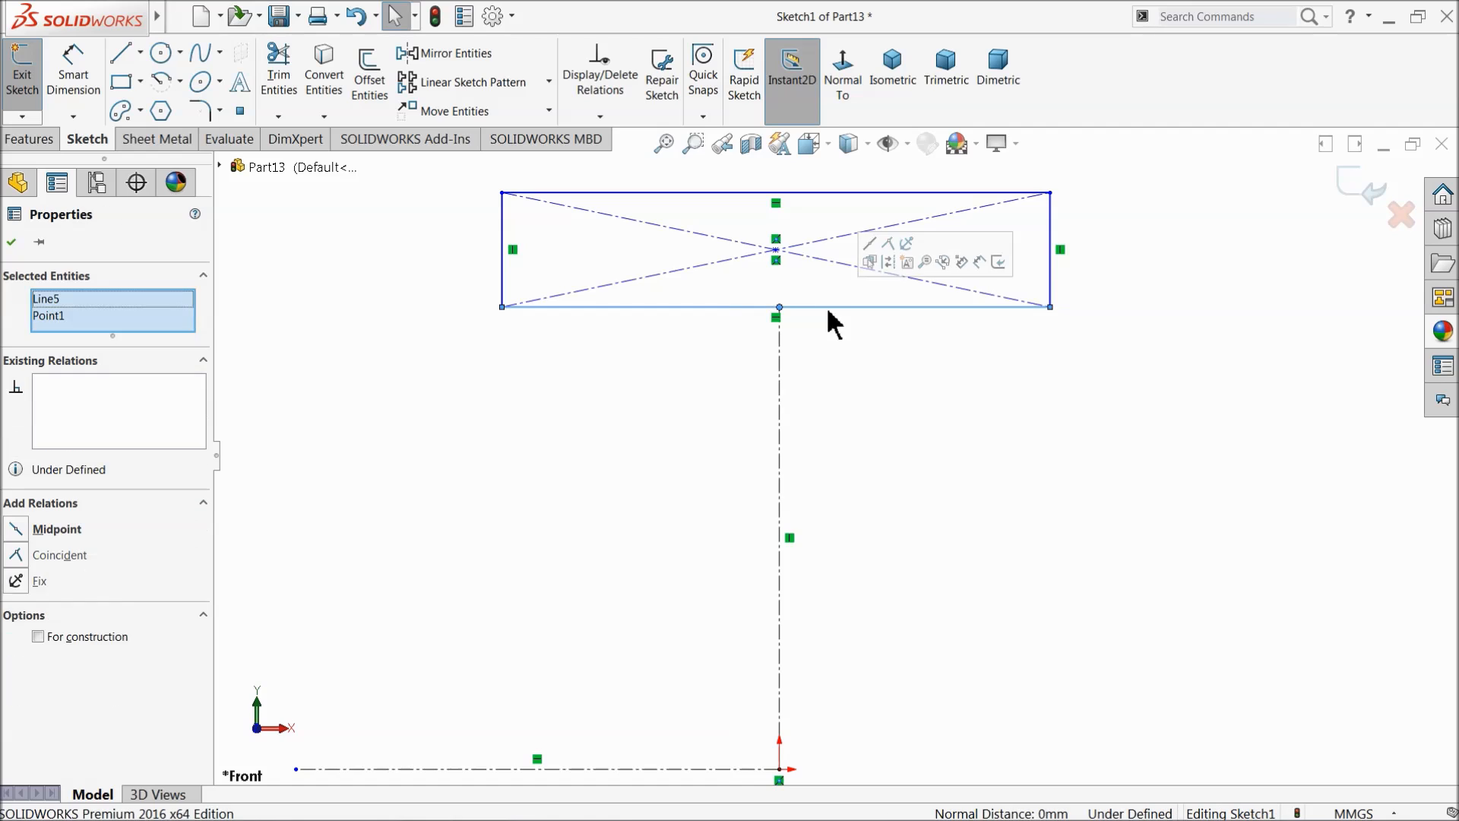
left_click(871, 247)
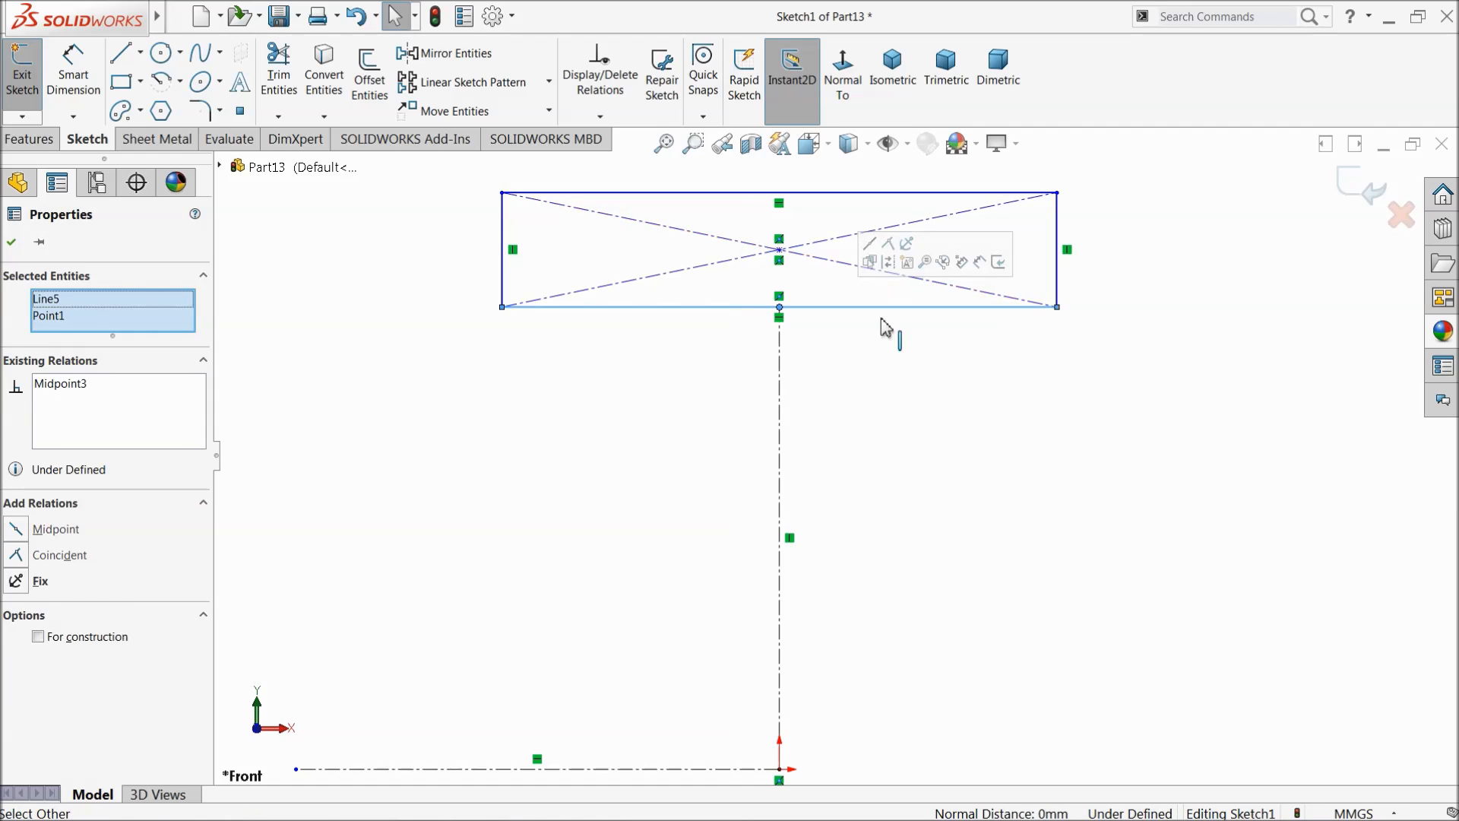
left_click(888, 405)
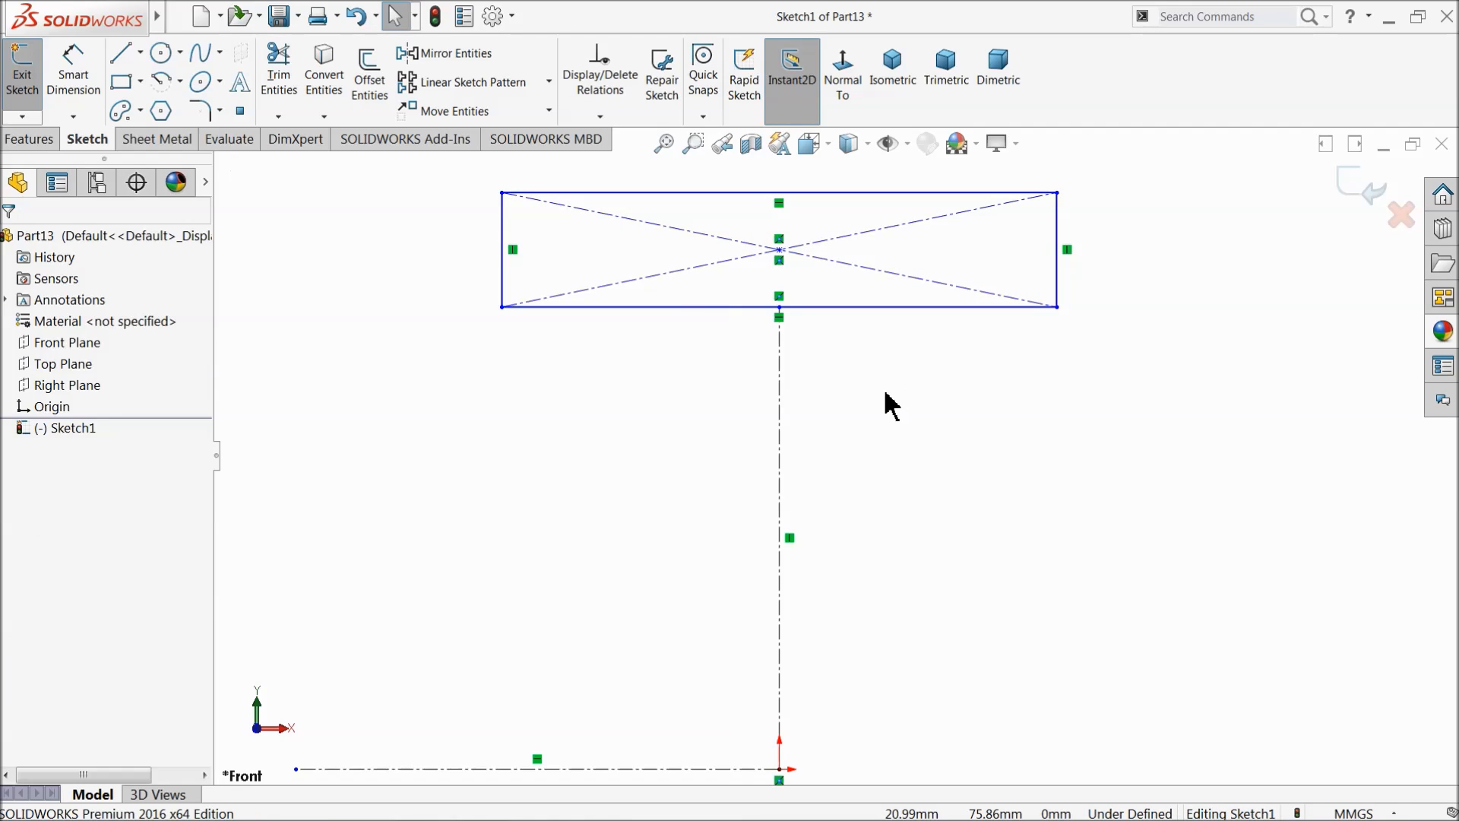
Step: Dimension the rectangle to 288 mm wide and 90 mm high
scroll(878, 401, "up", 2)
left_click(73, 72)
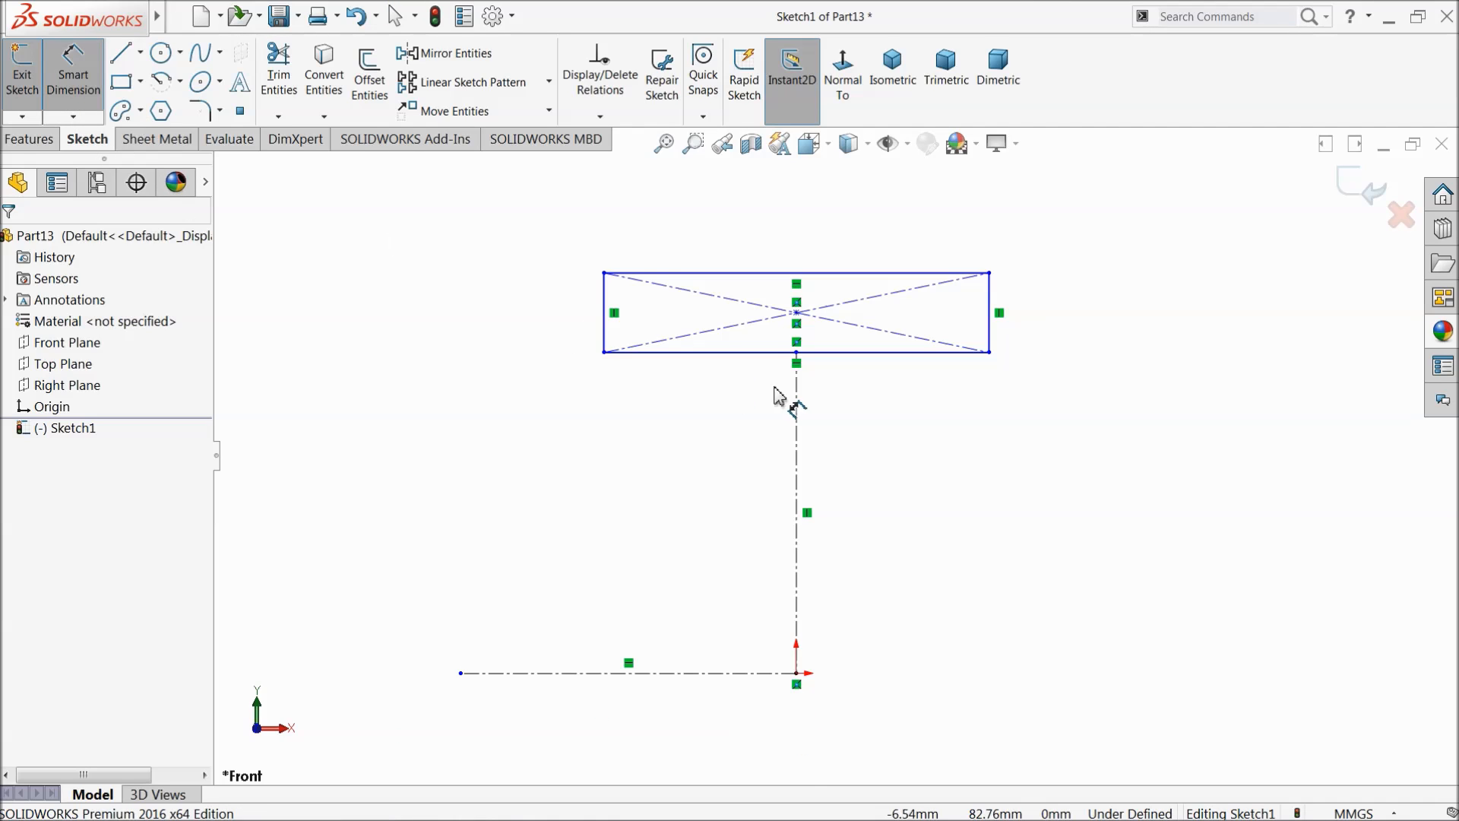
scroll(780, 392, "down", 2)
left_click(791, 229)
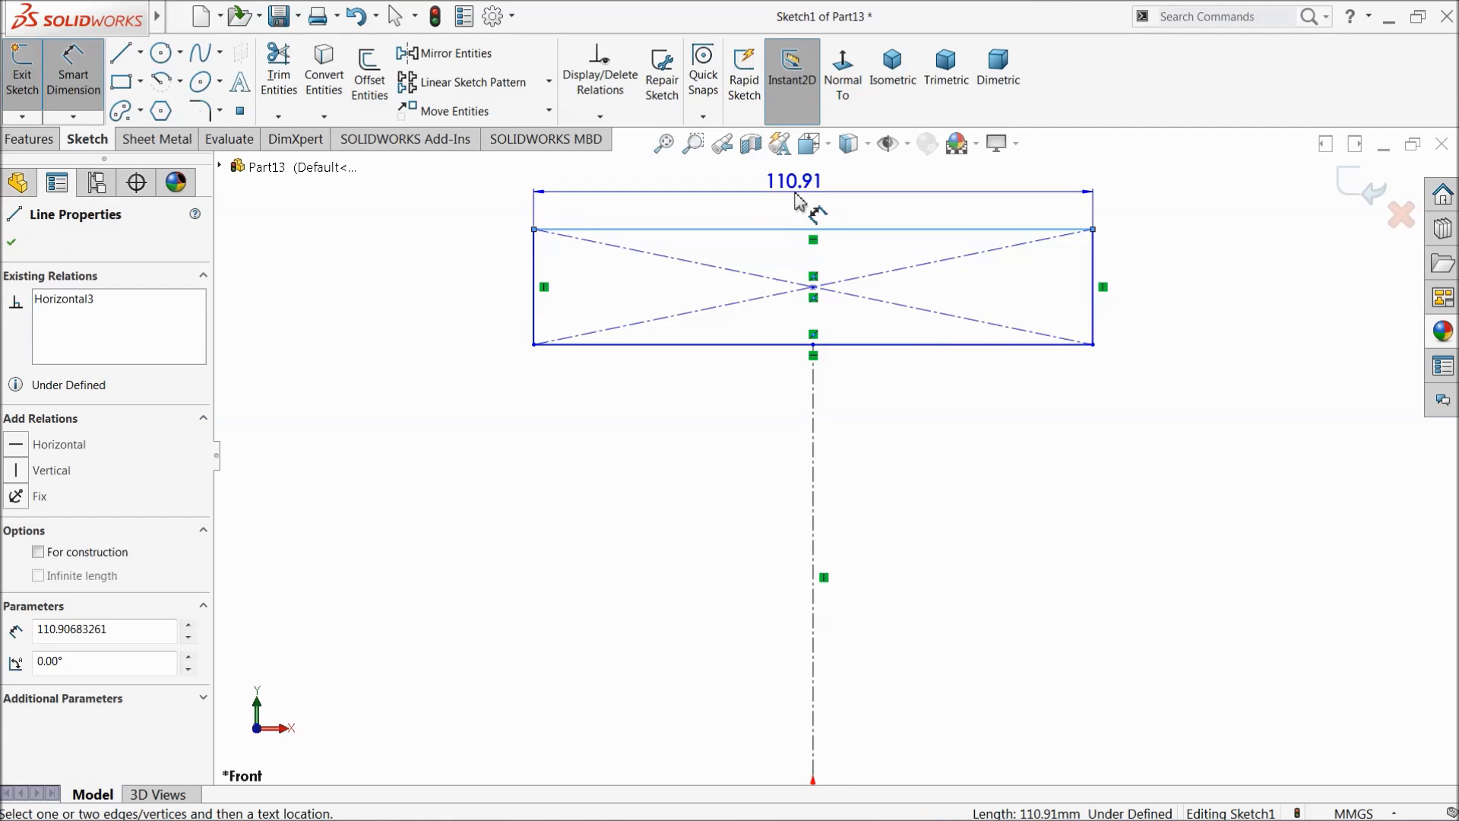
left_click(796, 197)
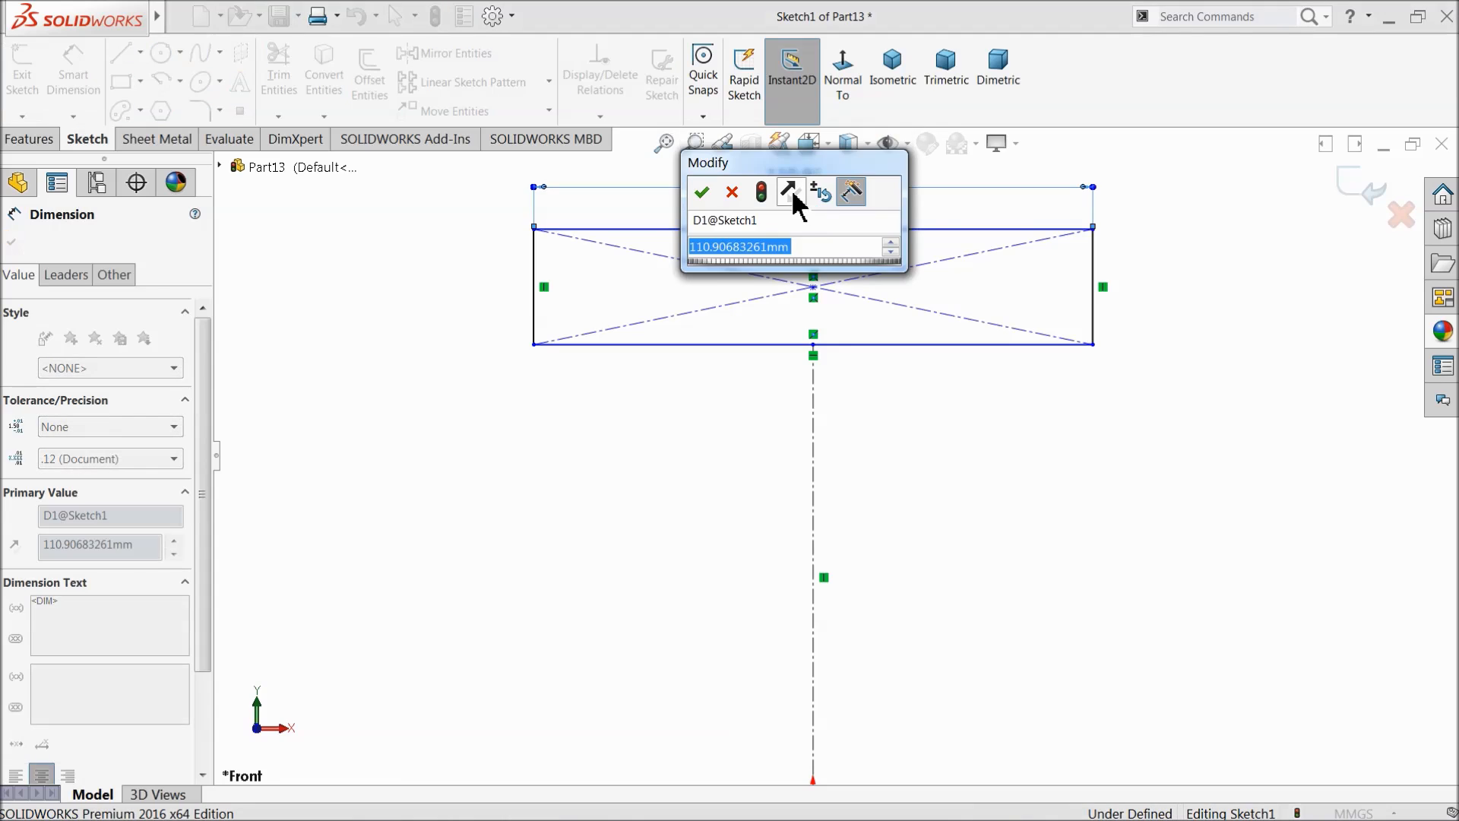
type("288")
key("Return")
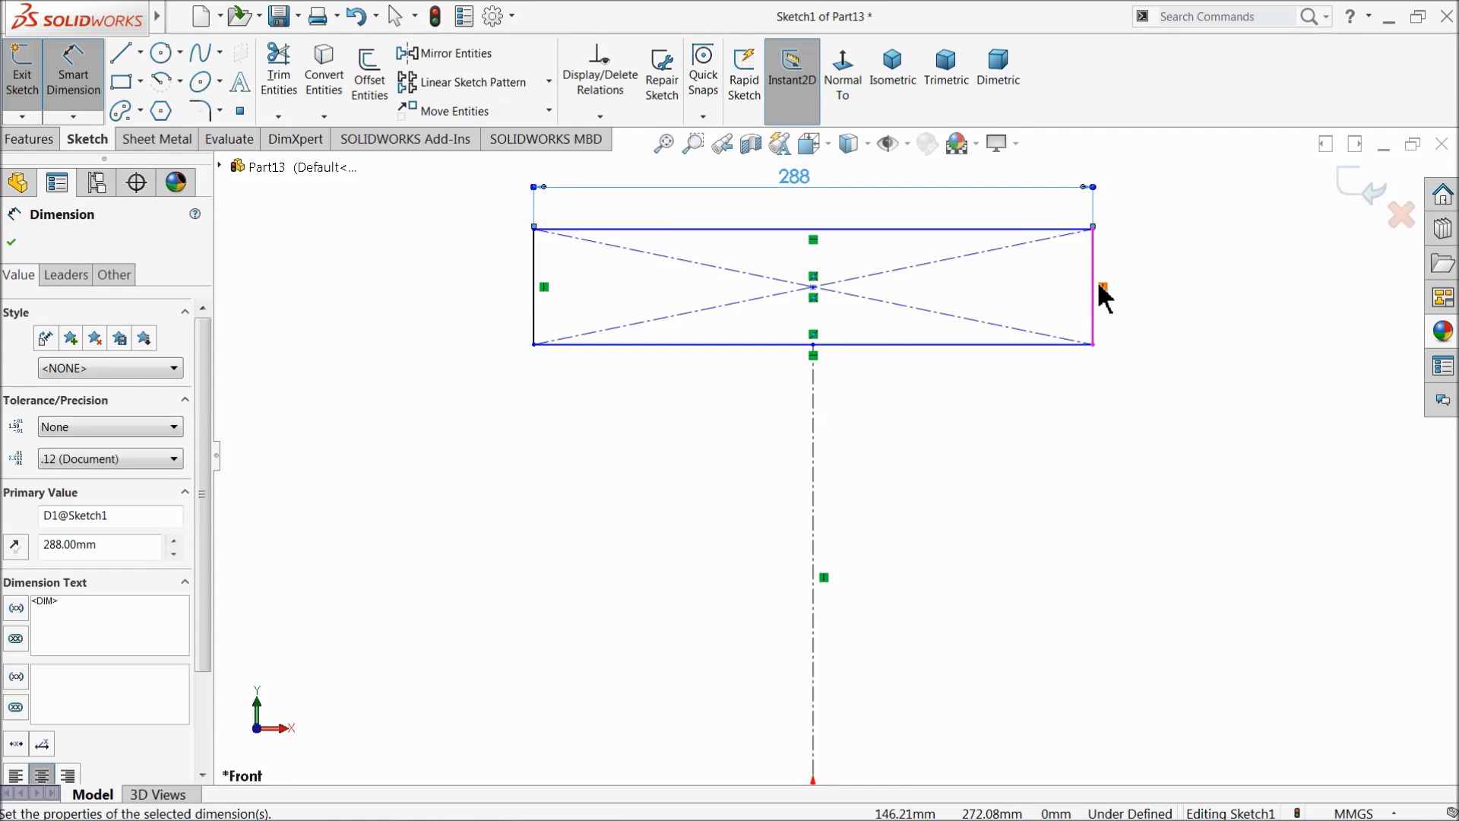
left_click(1094, 294)
left_click(1147, 297)
type("90")
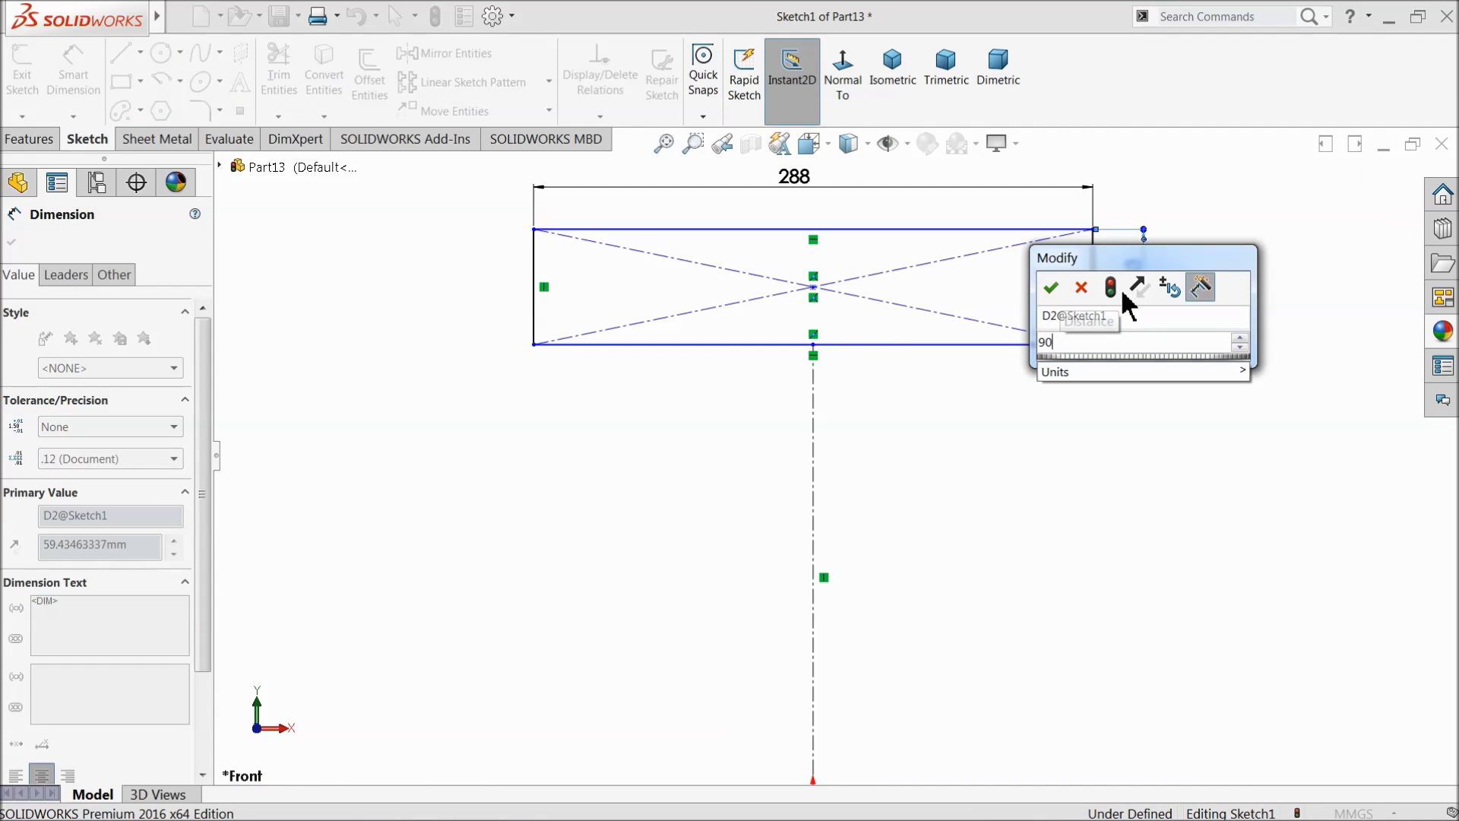
key("Return")
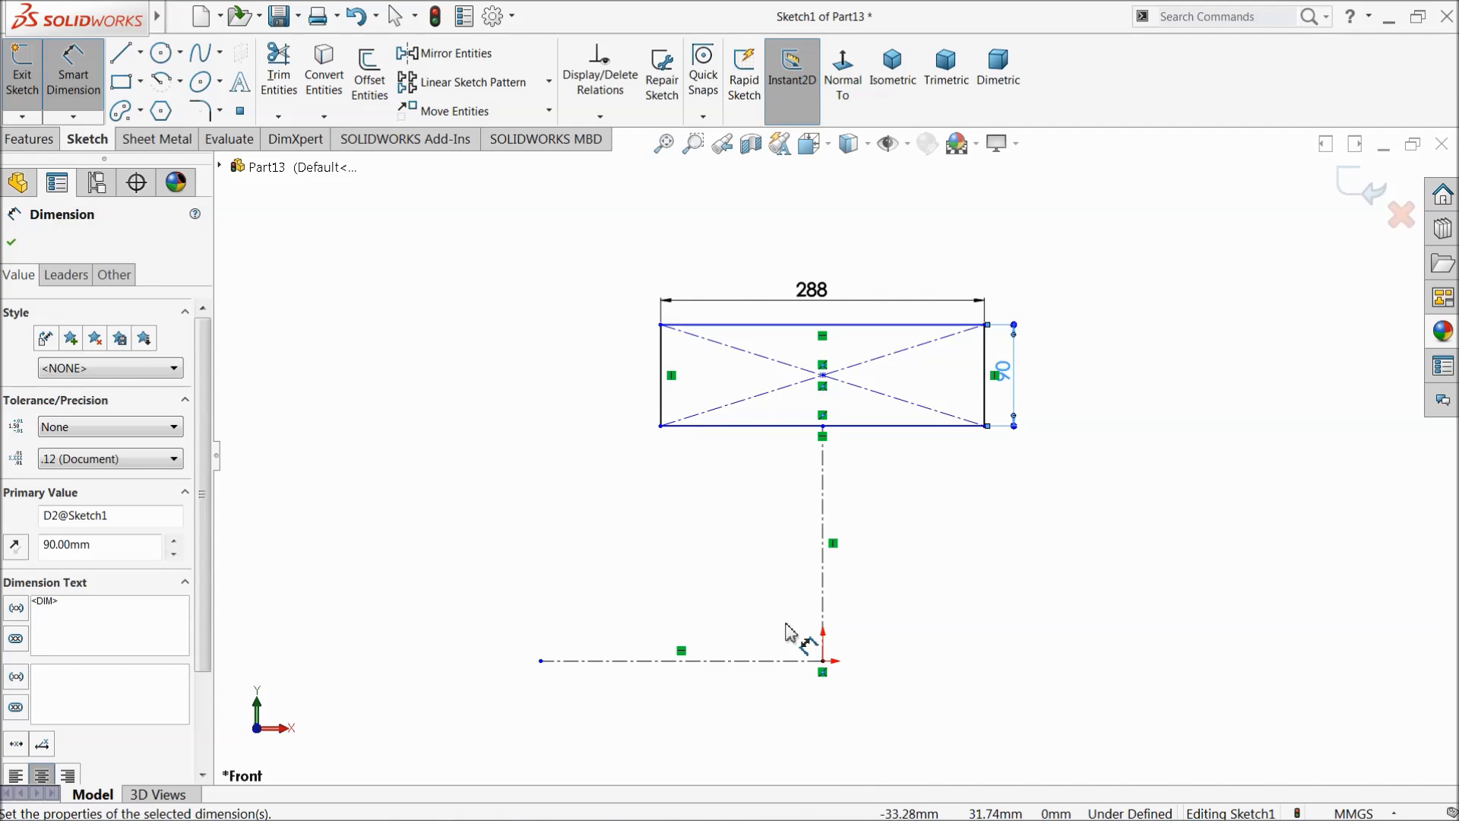
Step: Set the distance between the horizontal centerline and the rectangle's lower edge to 240 mm
left_click(790, 660)
left_click(848, 376)
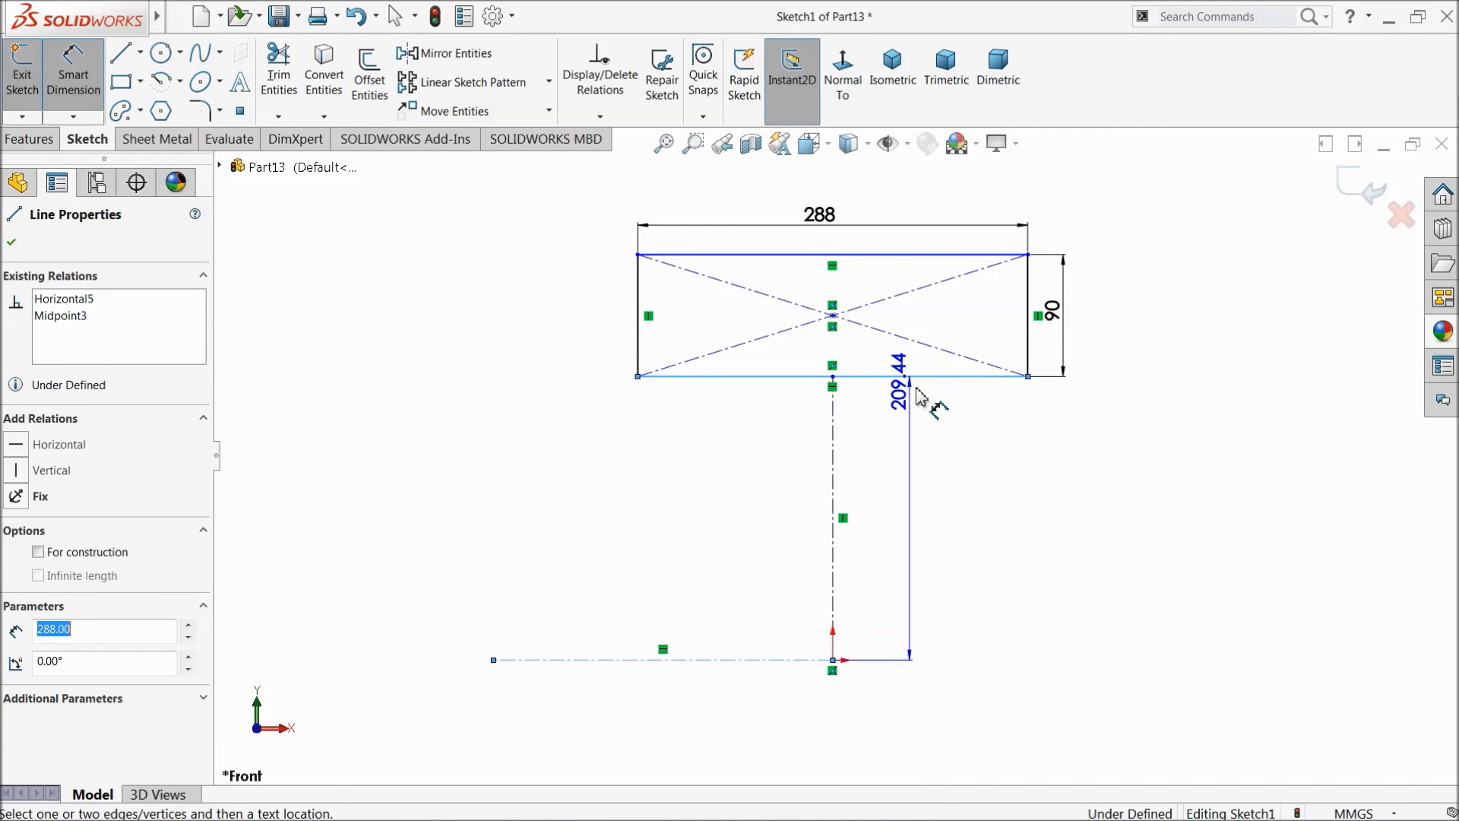
left_click(1133, 486)
type("24")
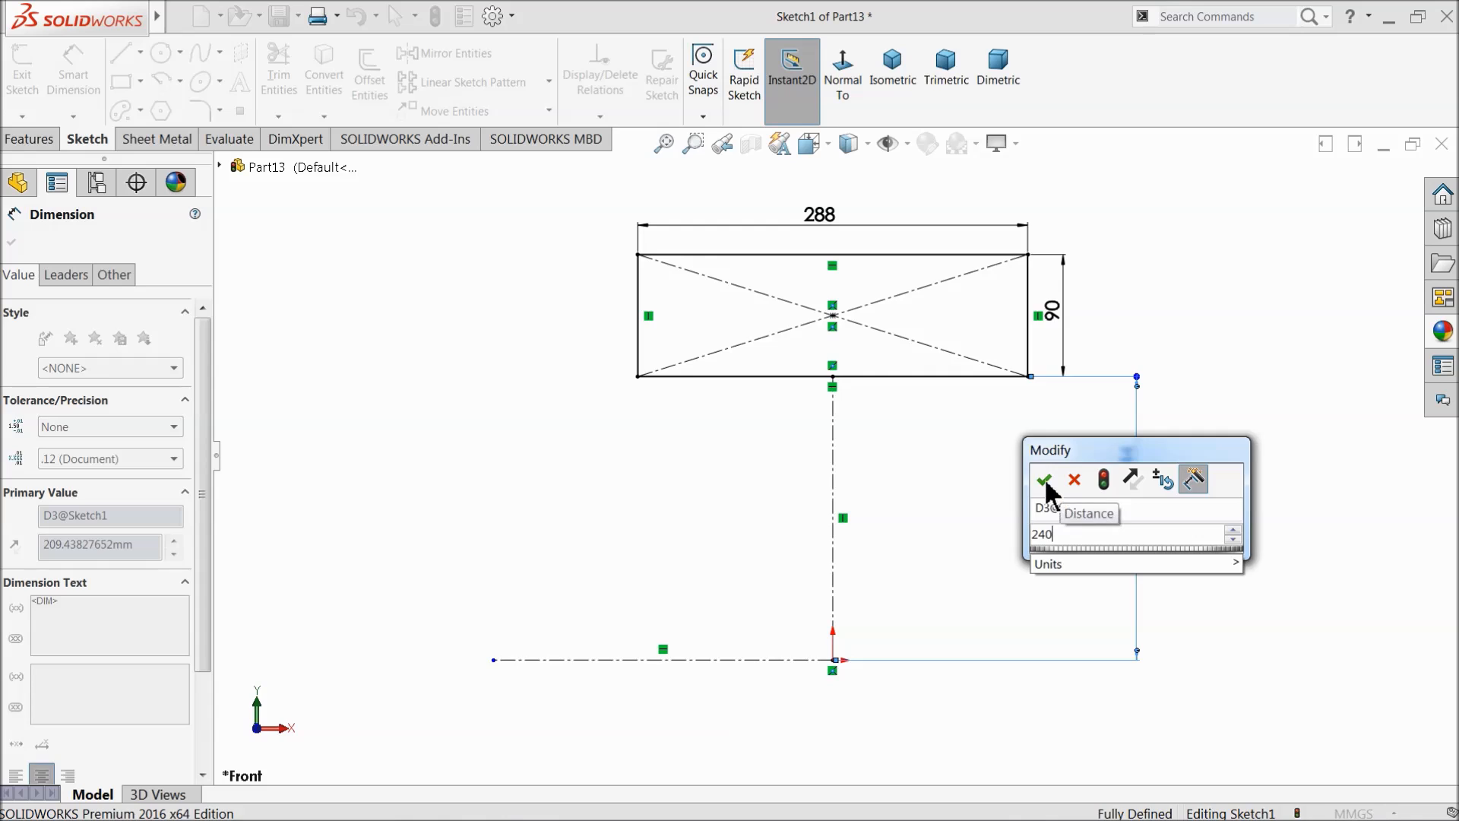
type("0")
left_click(1044, 480)
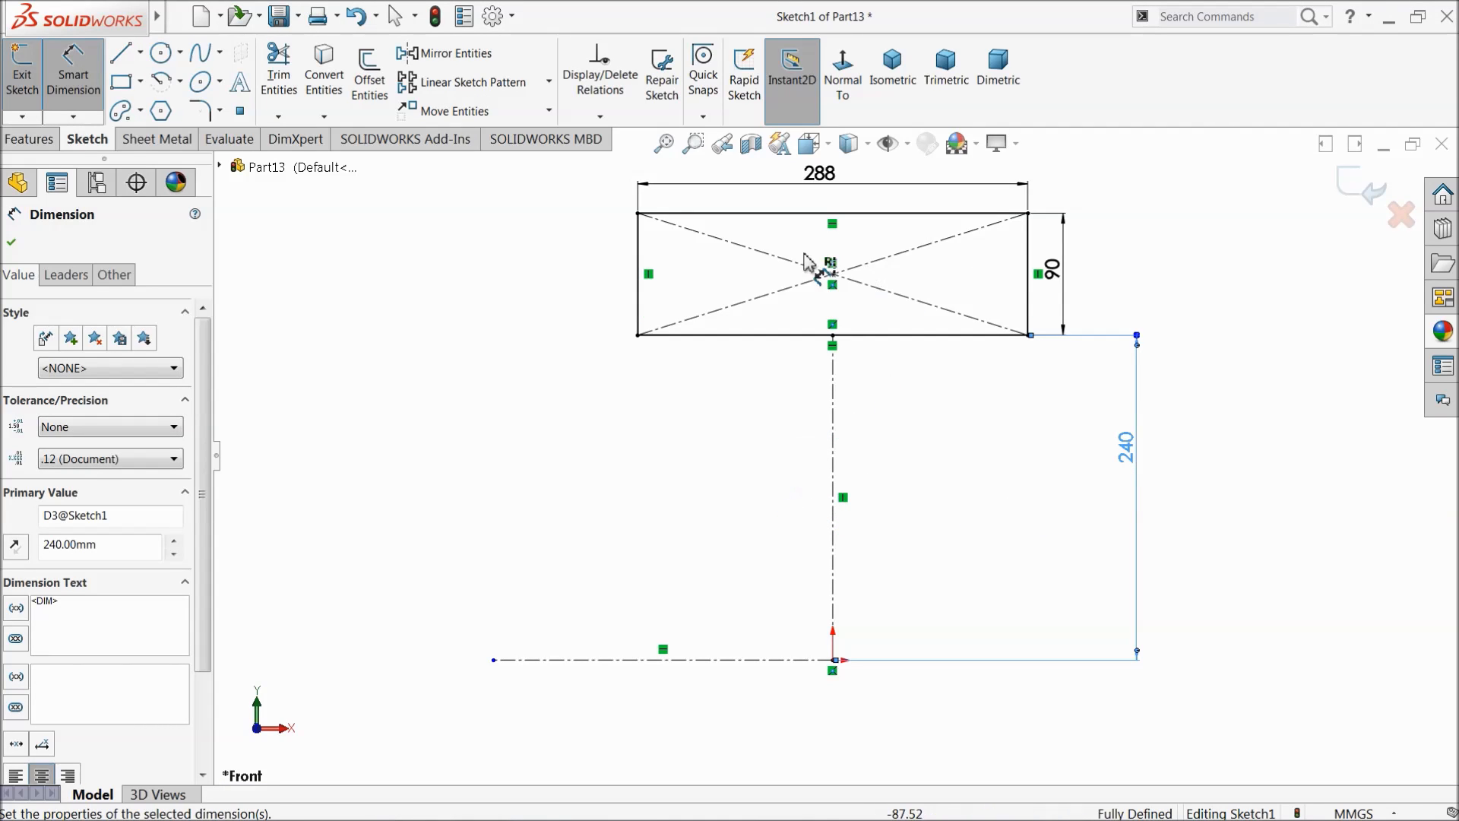
Step: Draw a three-point arc of about 731 mm radius between the rectangle's two upper corners, bulging above its upper edge
left_click(181, 81)
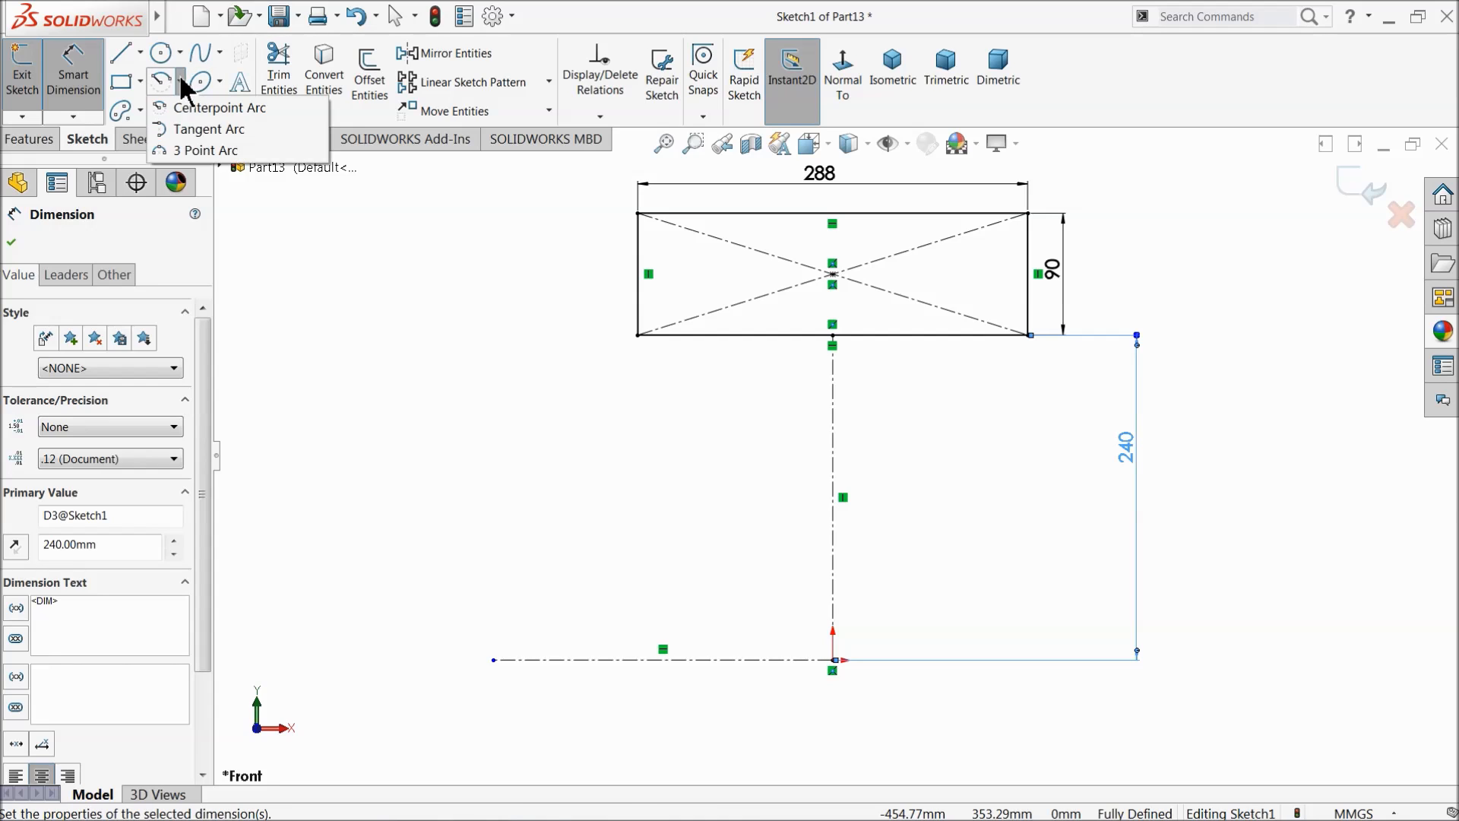
left_click(190, 150)
key("z")
scroll(937, 253, "down", 3)
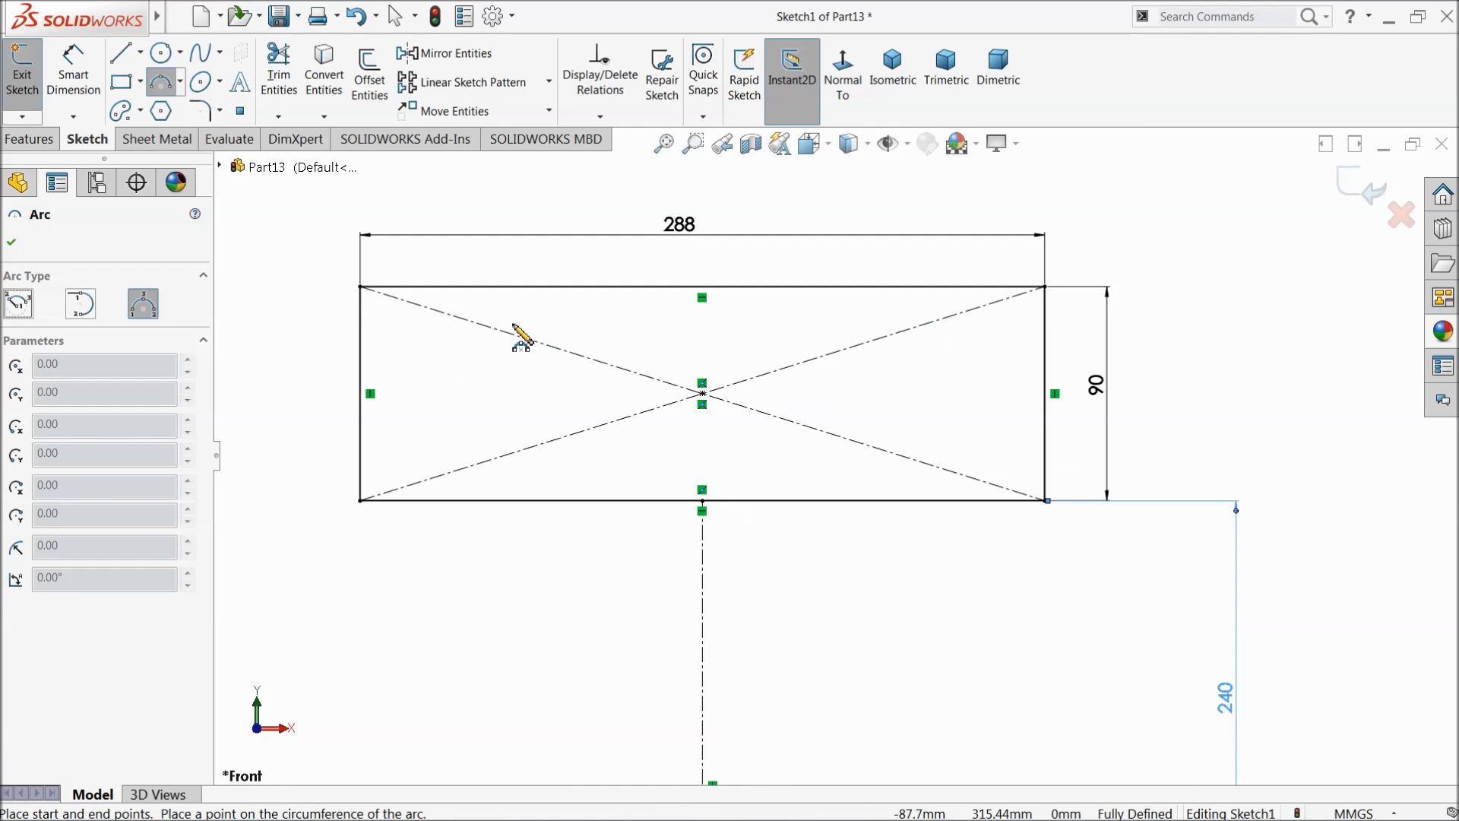
left_click(360, 286)
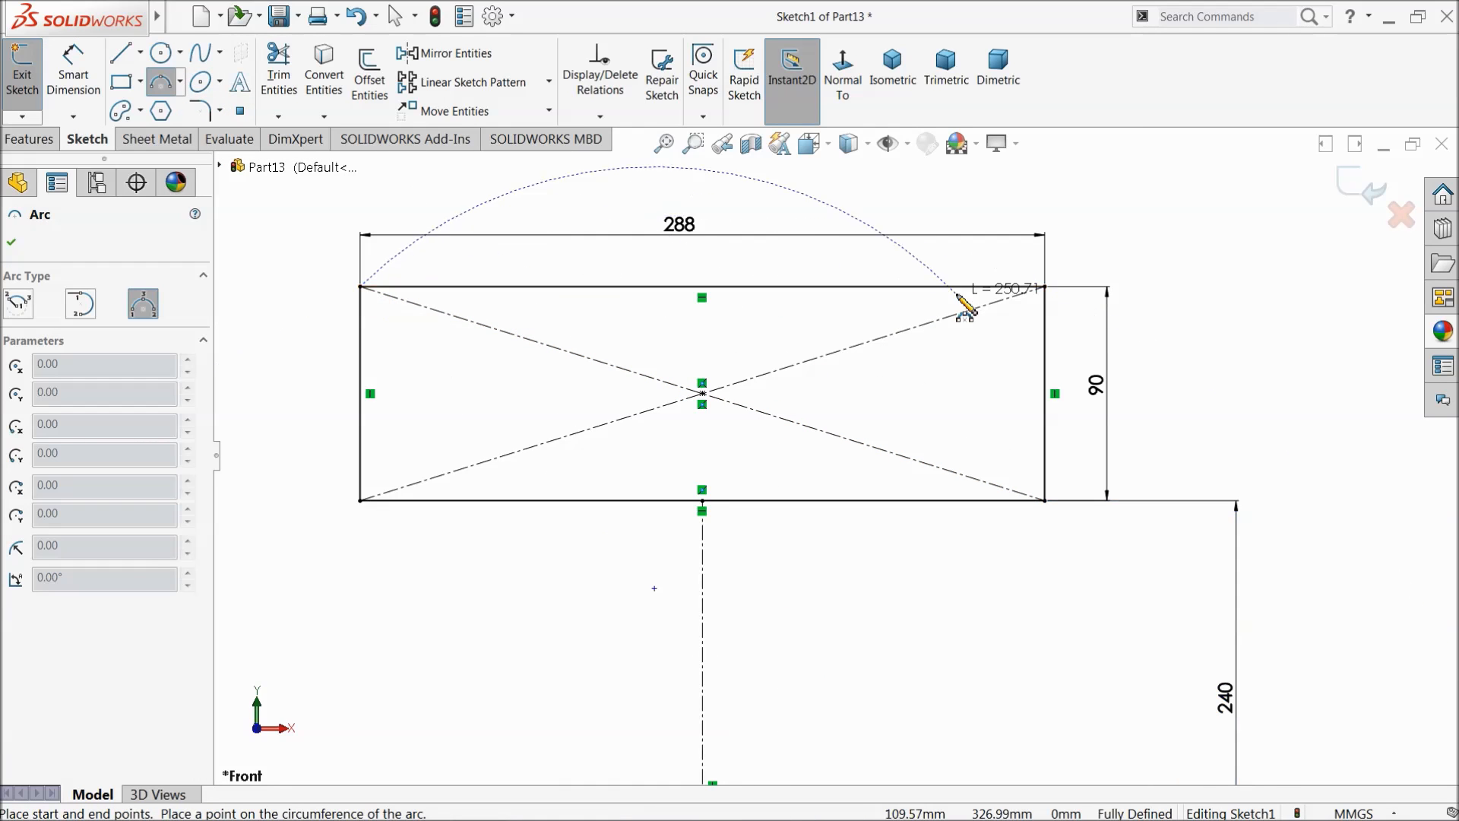
left_click(1046, 286)
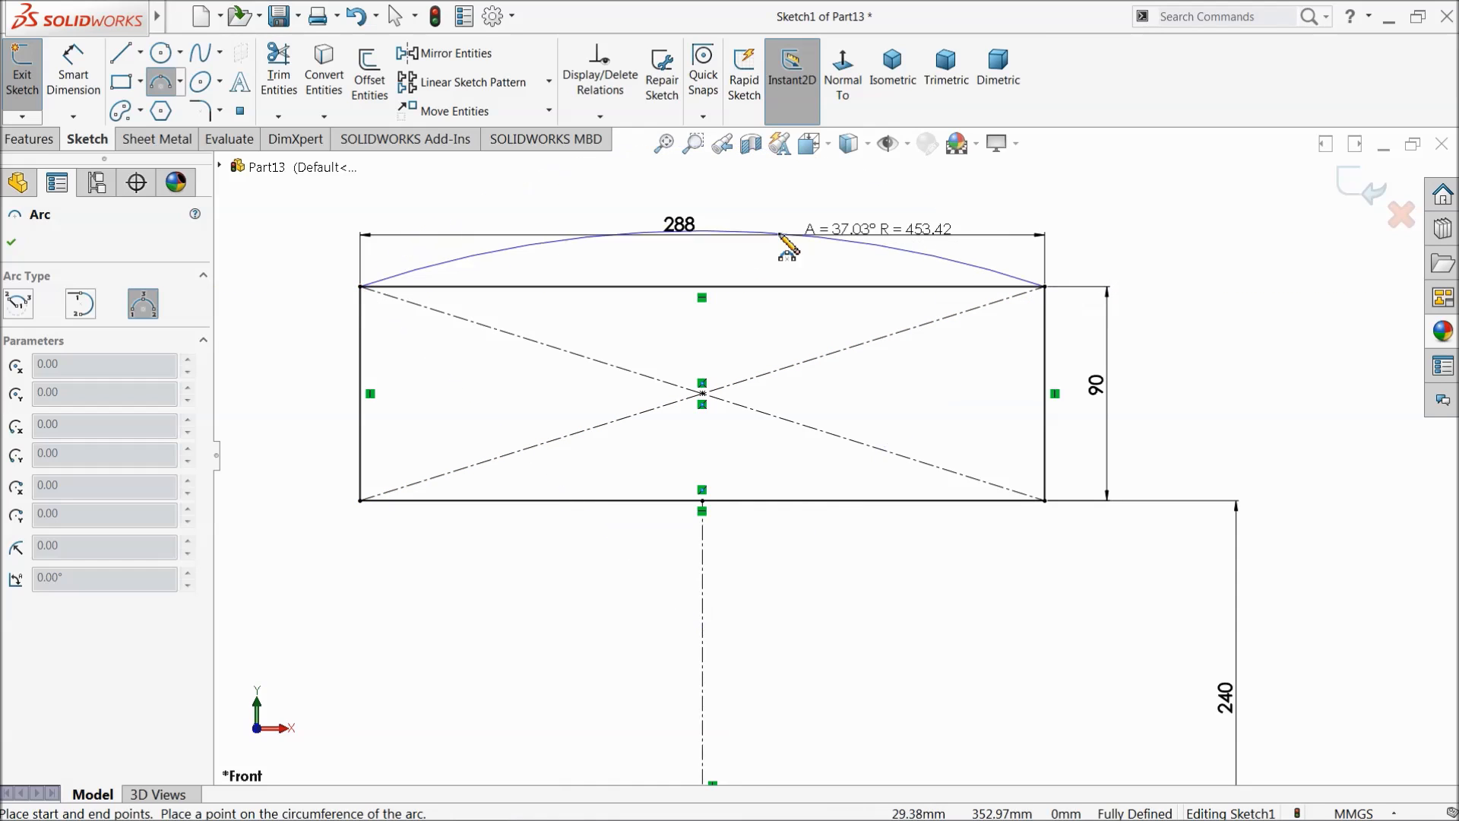
left_click(702, 252)
Step: Draw outward-bulging three-point arcs of about 100 mm radius between the corners of the rectangle's left and right sides
left_click(360, 286)
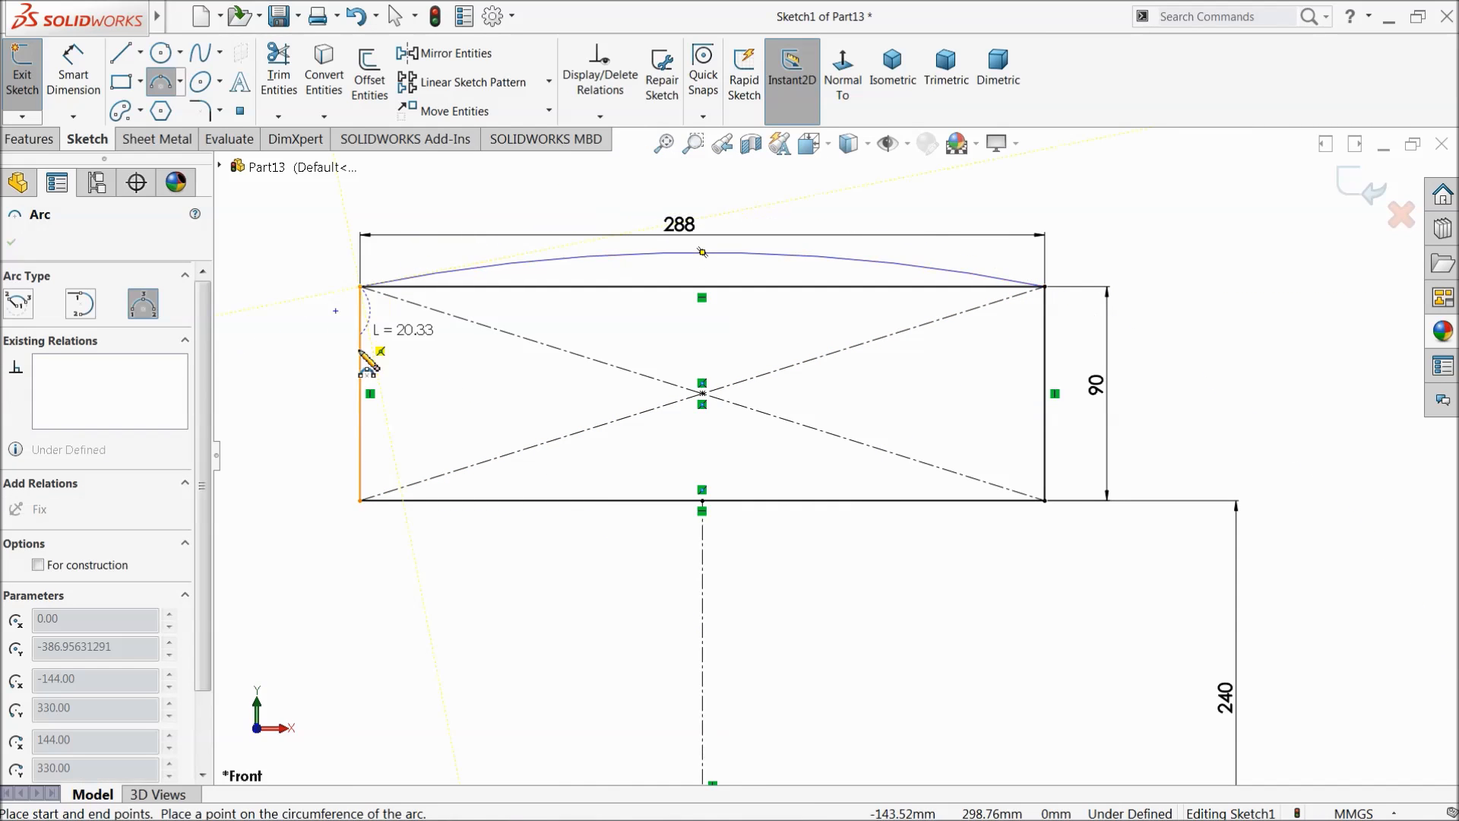
left_click(360, 500)
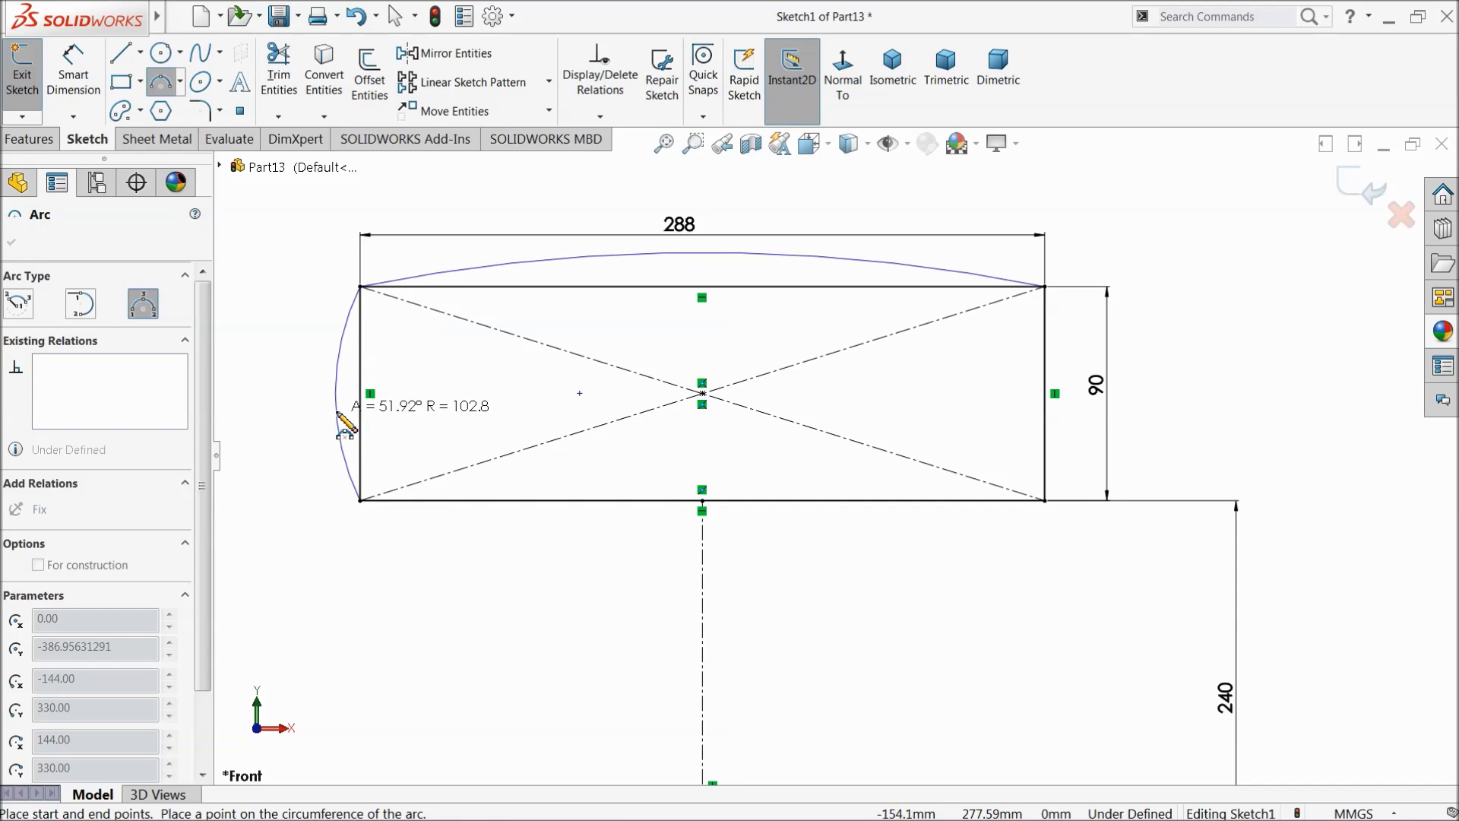
left_click(335, 393)
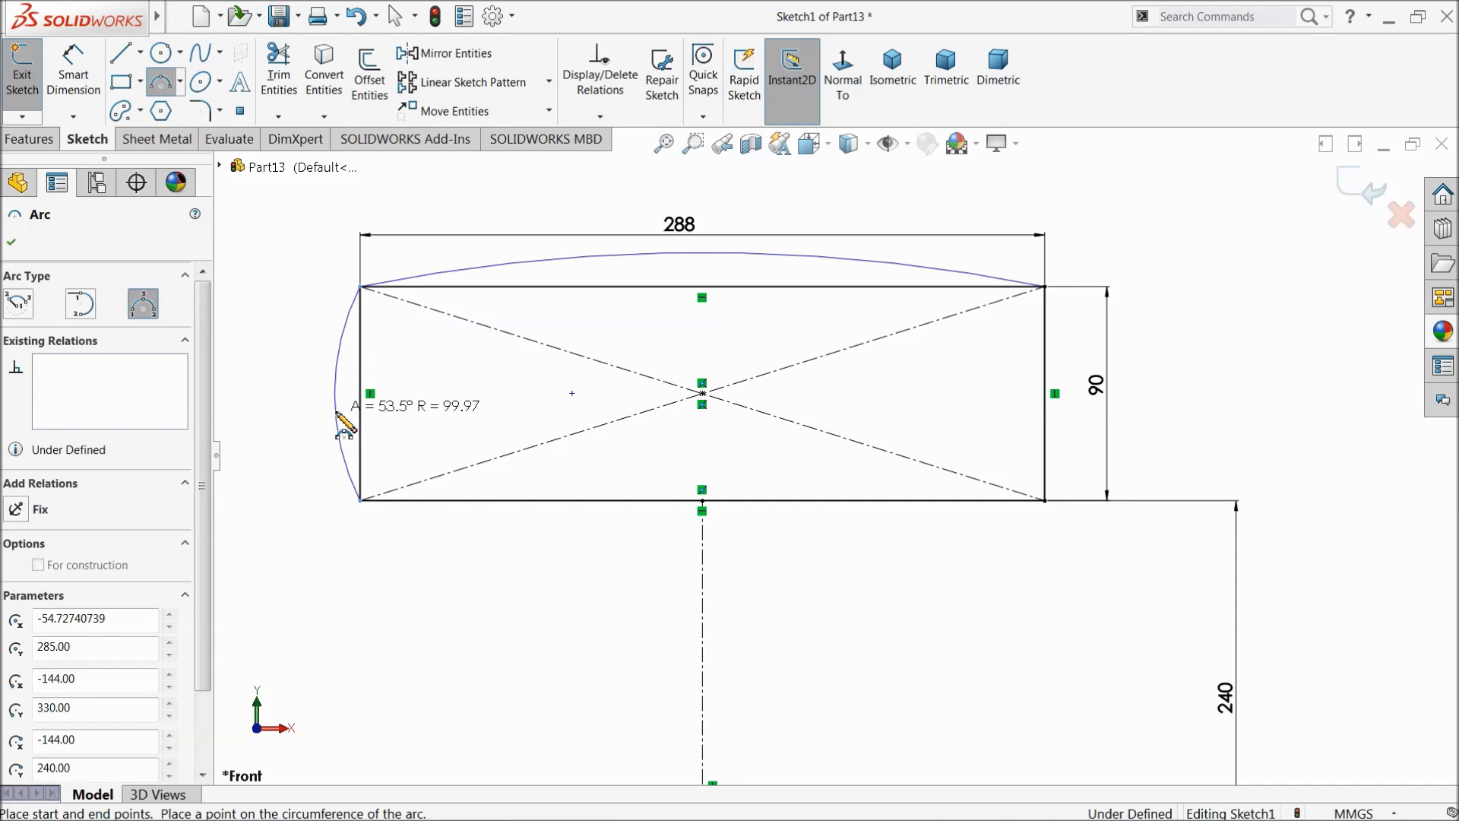
left_click(1046, 286)
left_click(1046, 501)
left_click(1072, 393)
right_click(290, 231)
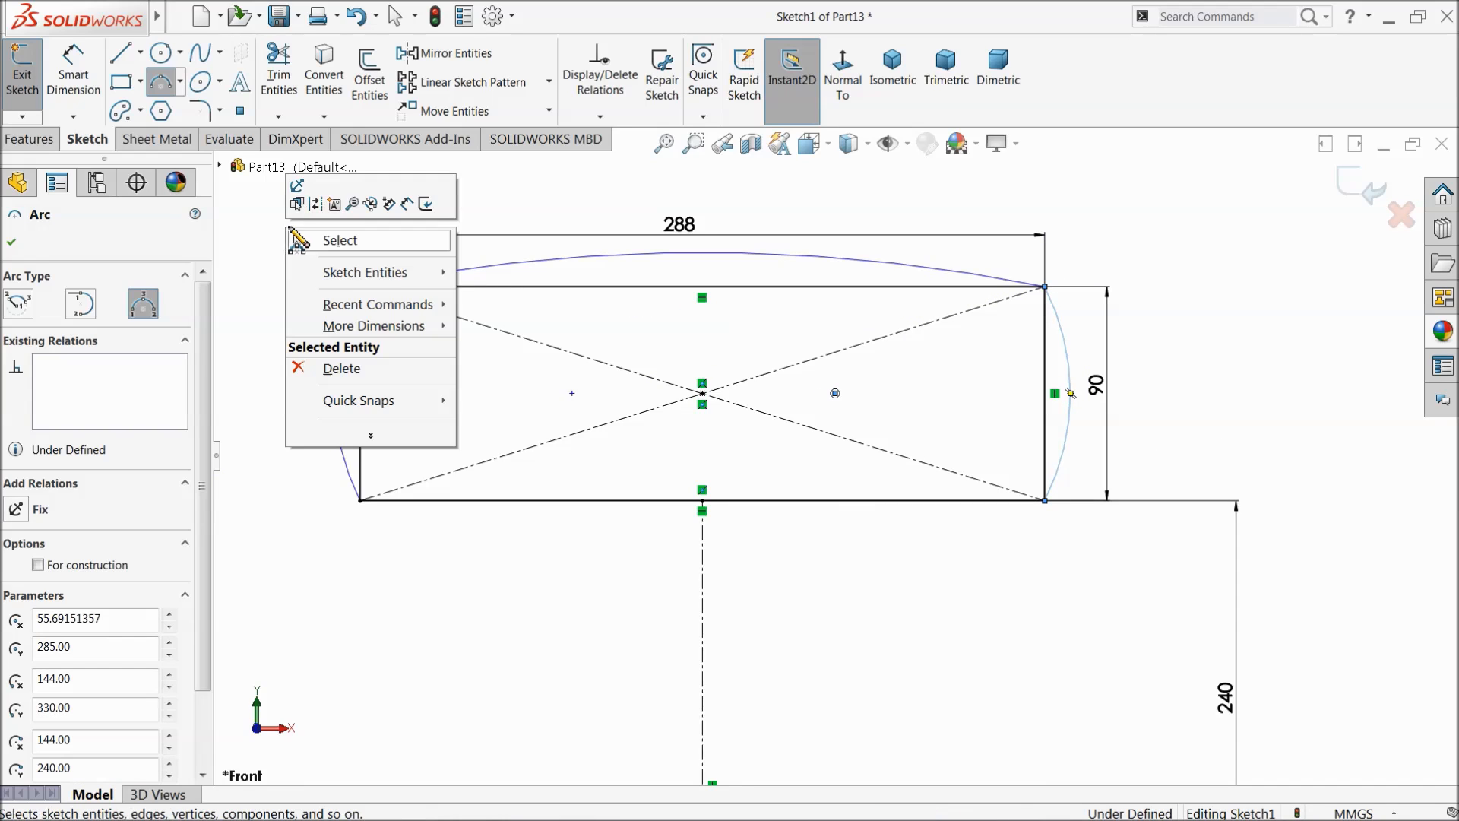
left_click(331, 242)
Step: Delete the rectangle's upper edge and both vertical side edges
left_click(488, 288)
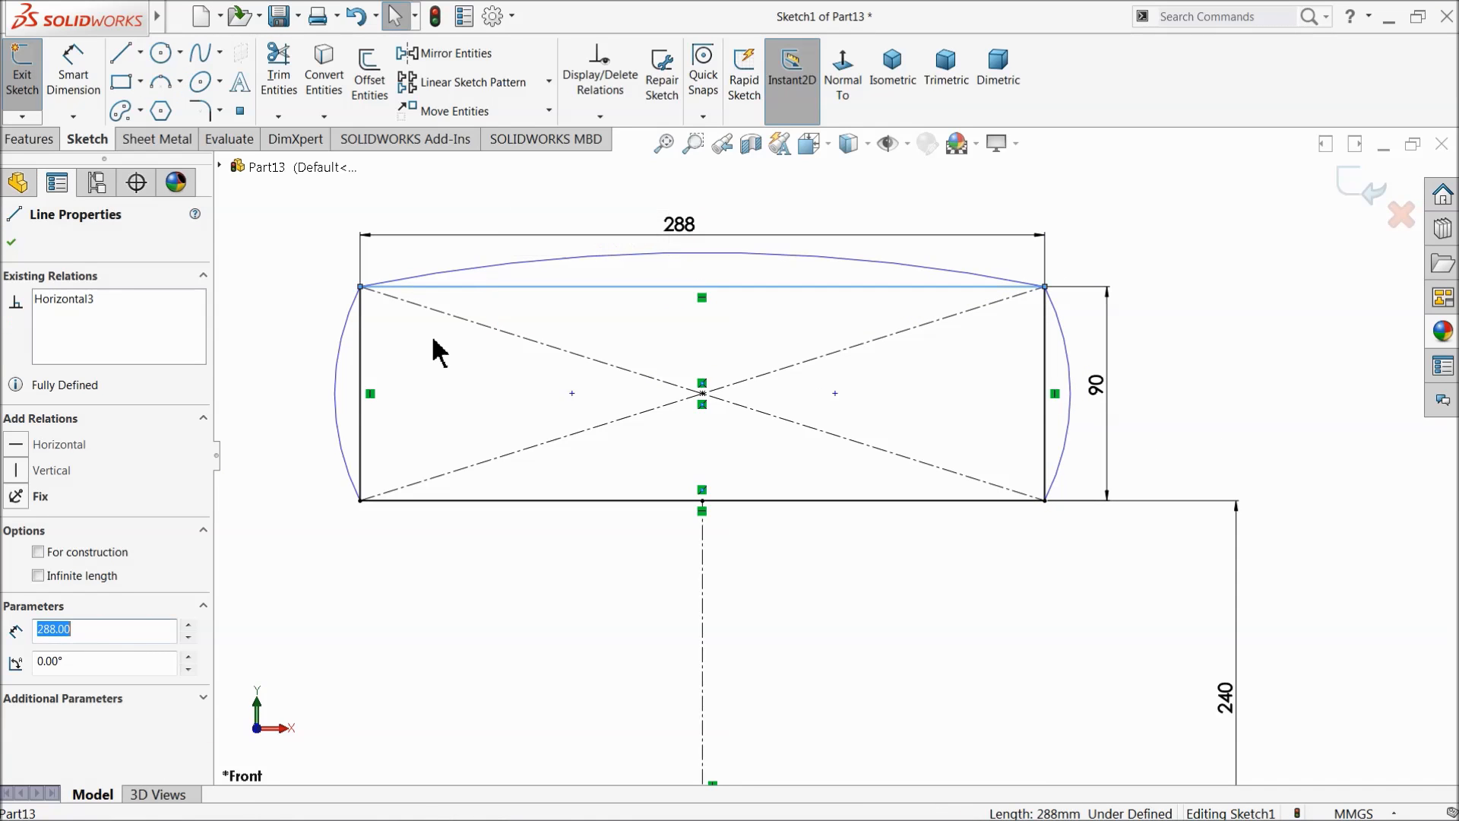
left_click(367, 400, "ctrl")
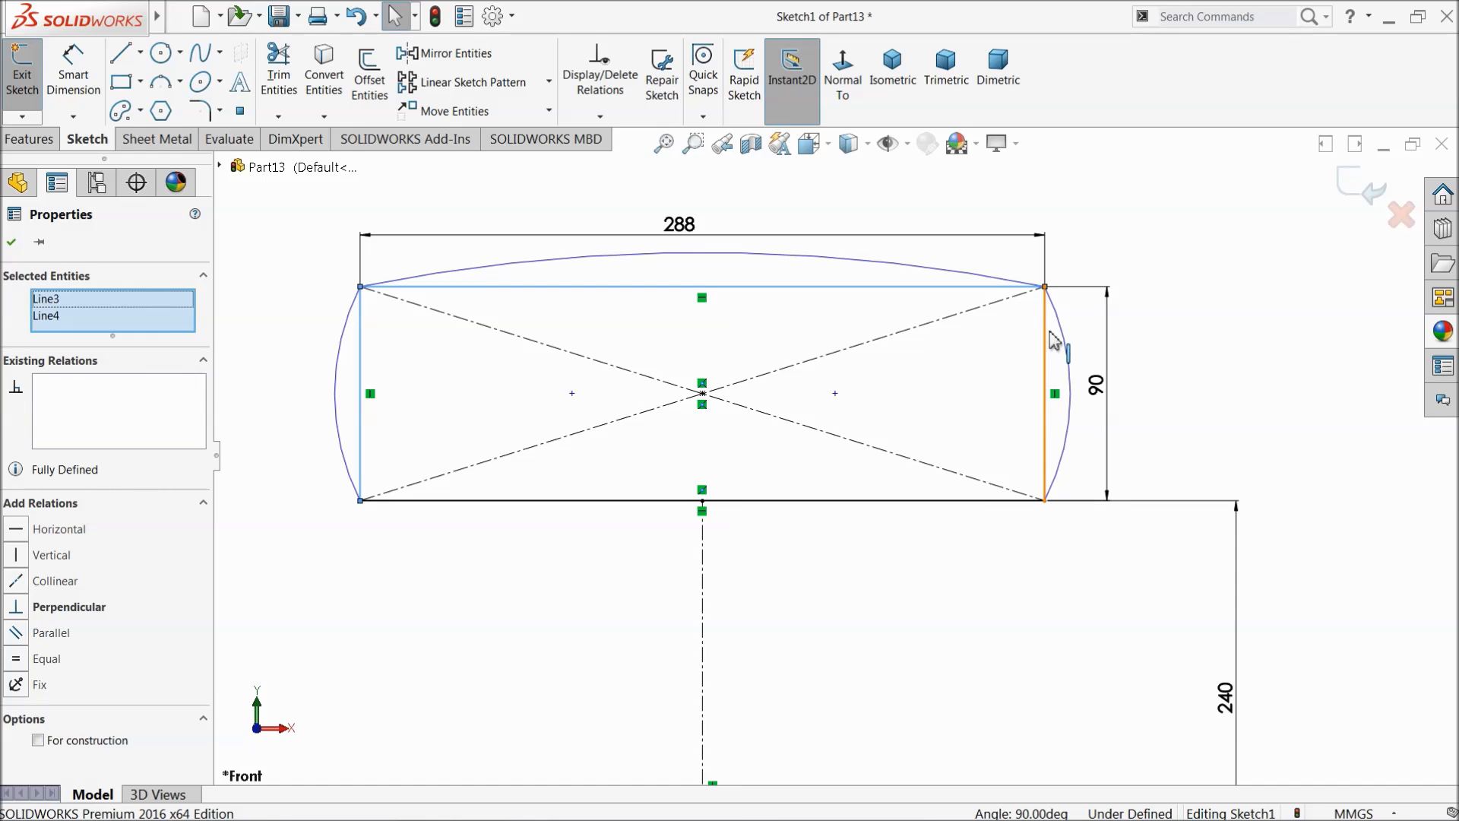
left_click(1046, 357, "ctrl")
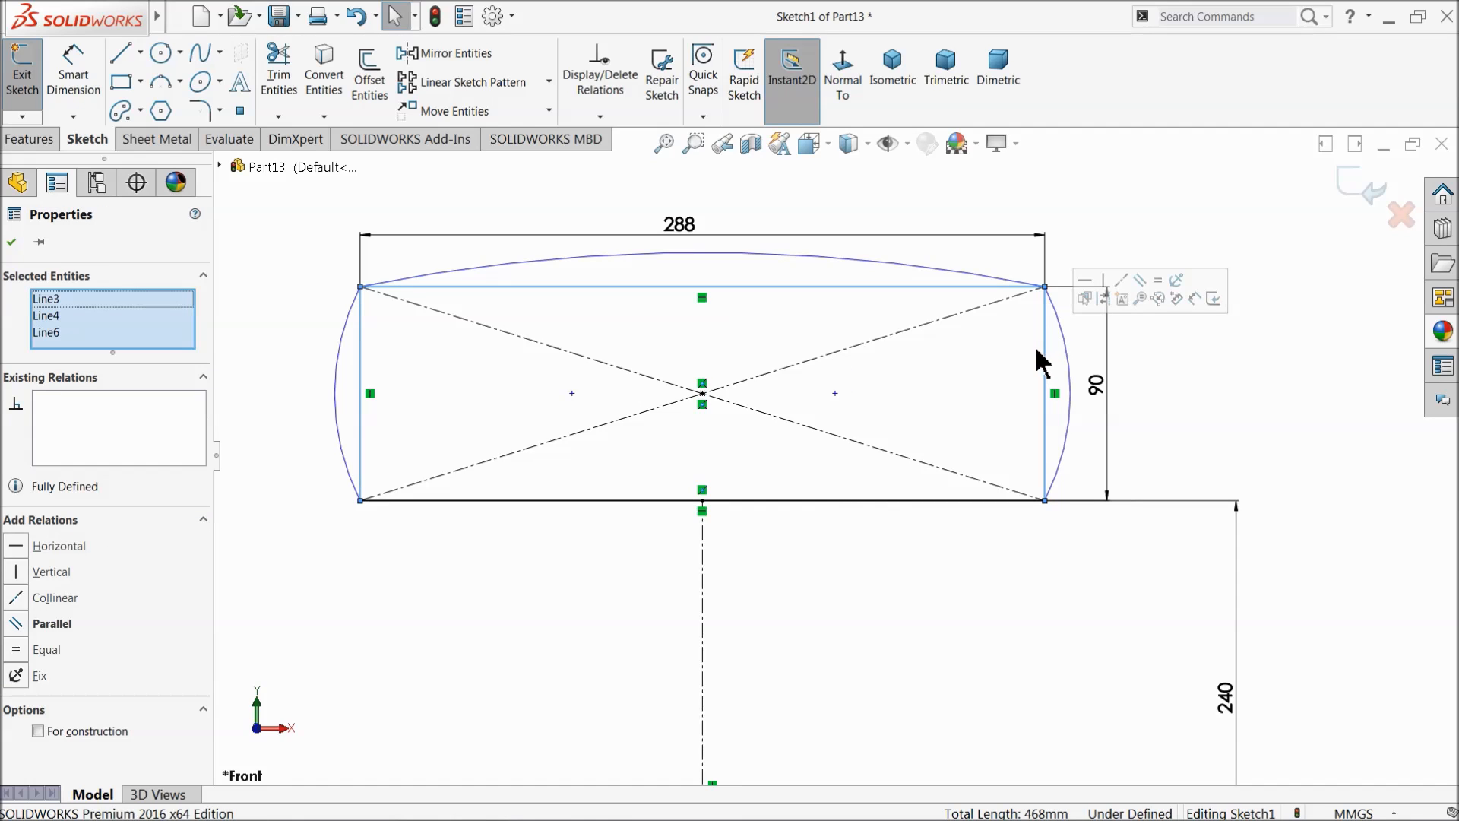
key("Delete")
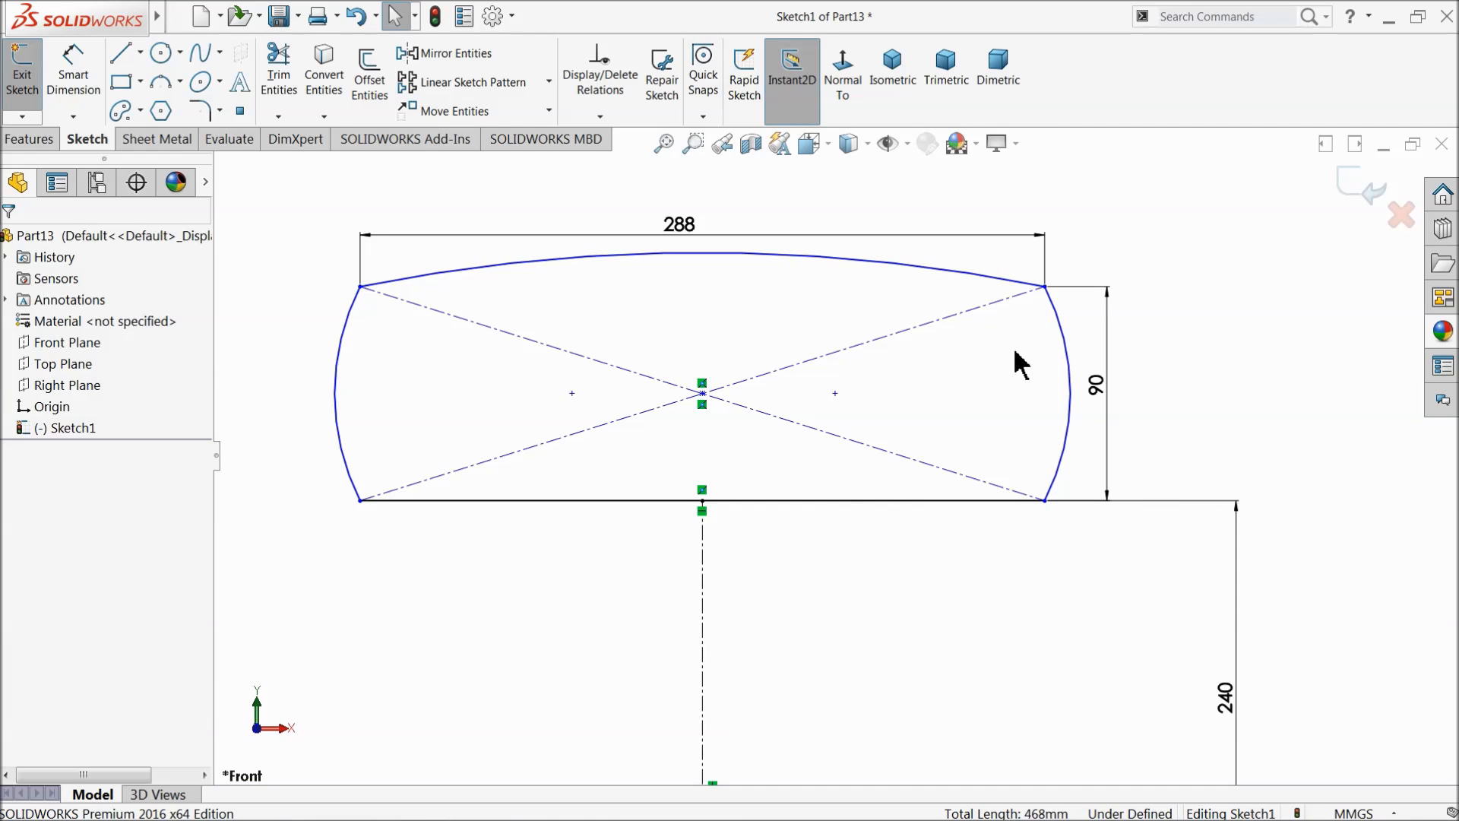
Step: Dimension both side arcs to a 120 mm radius
left_click(63, 91)
left_click(336, 400)
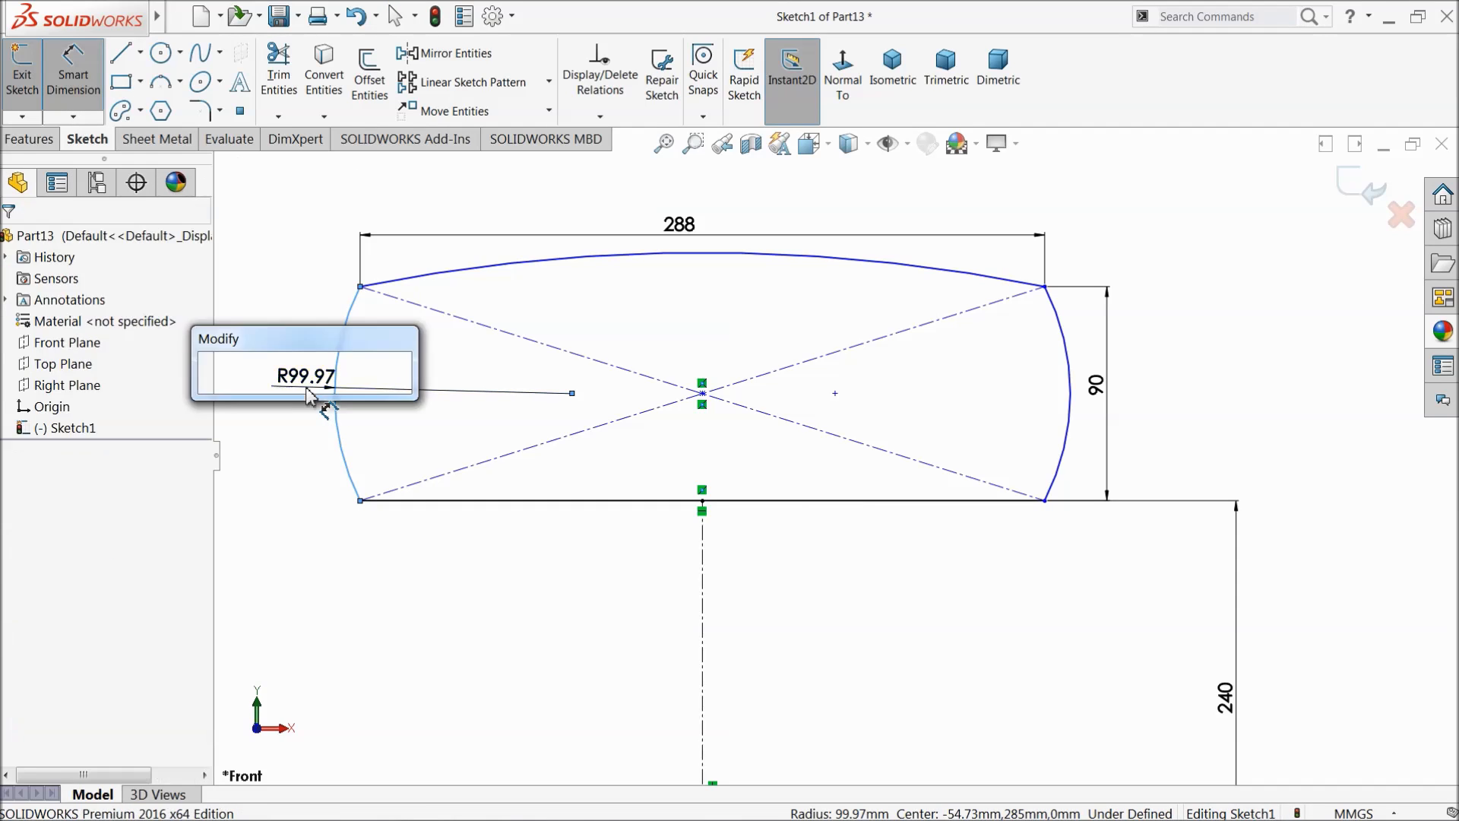
left_click(308, 391)
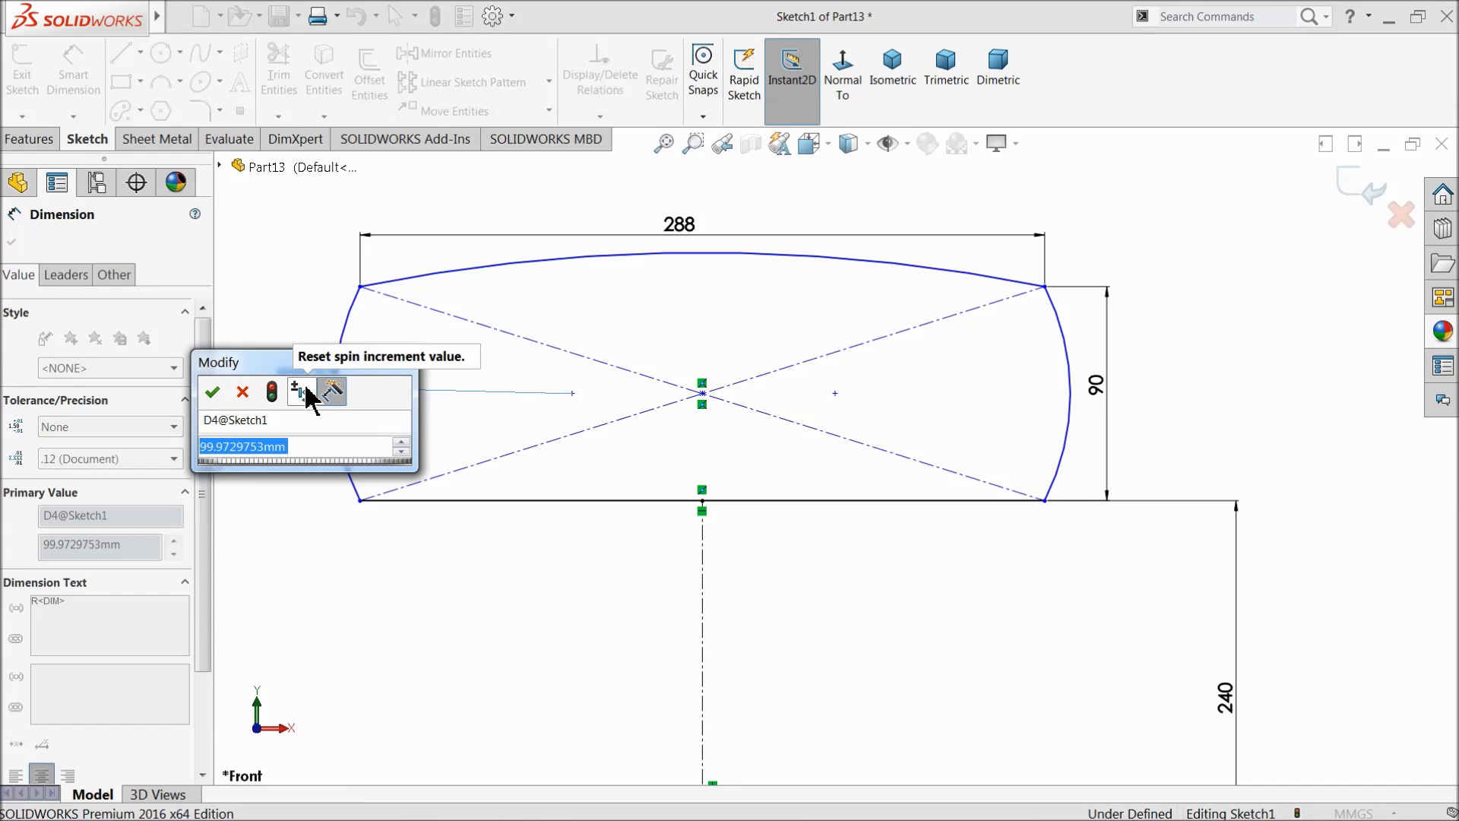
type("120")
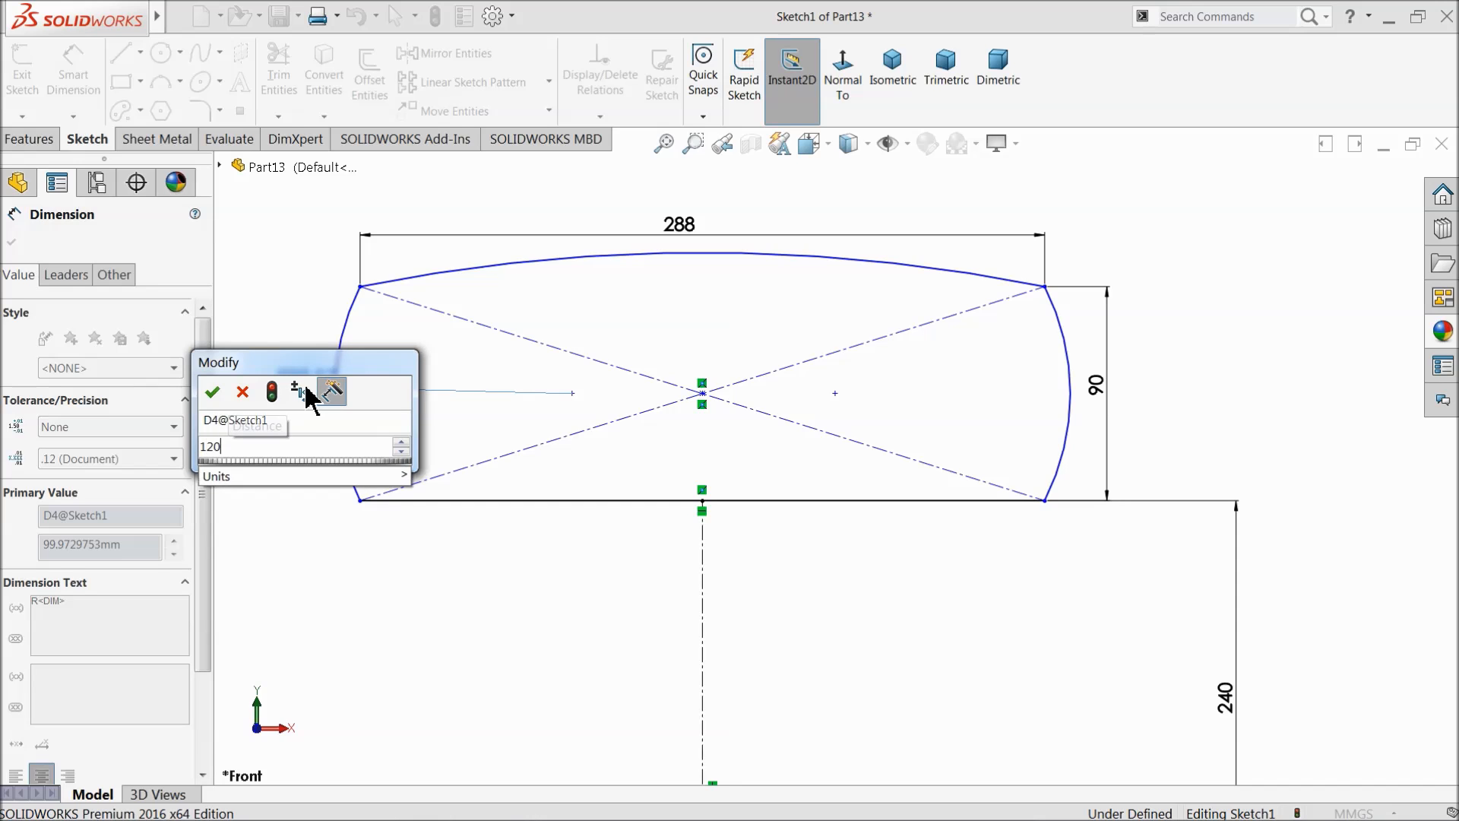
key("Return")
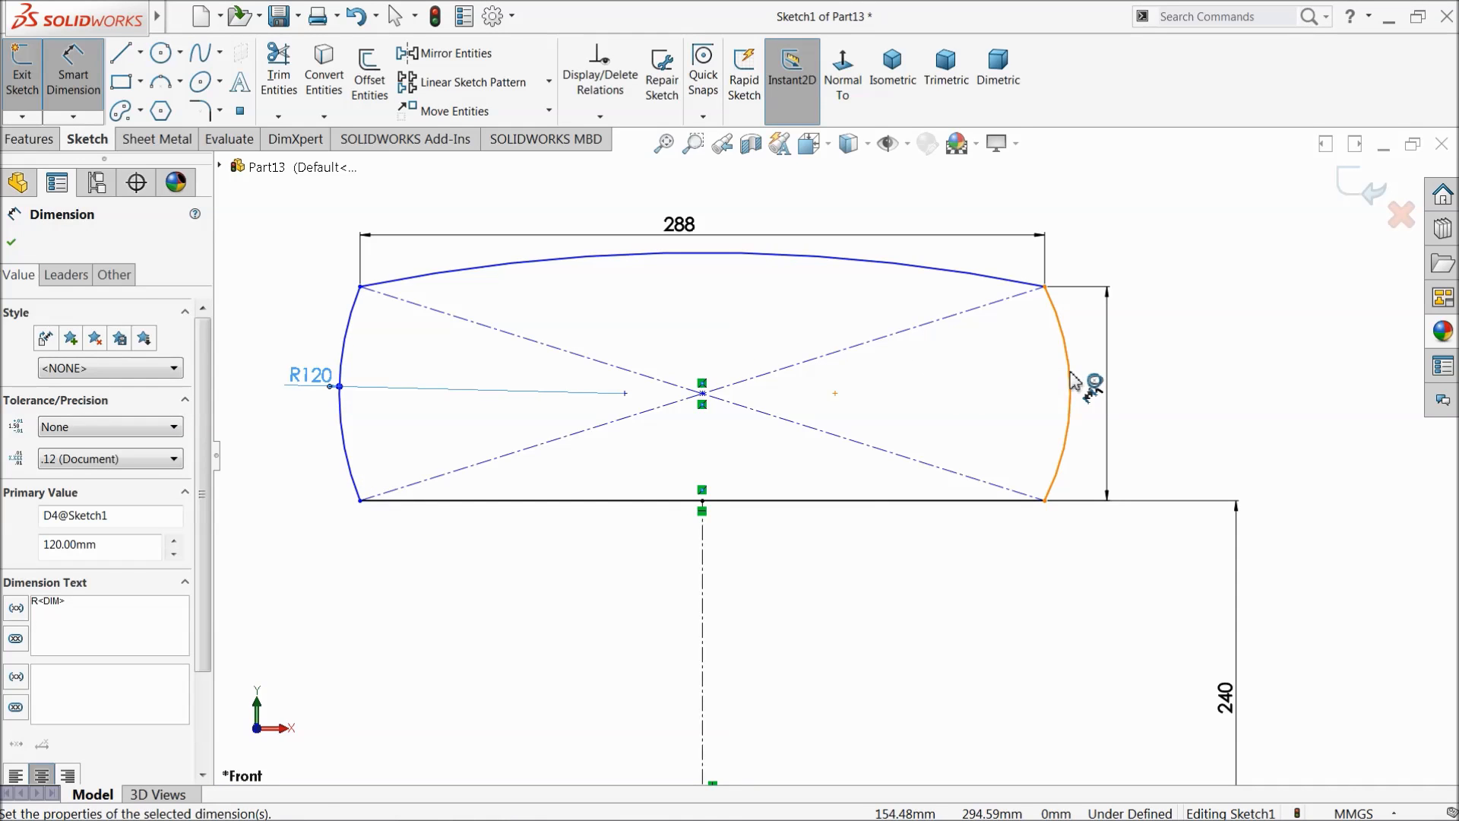
left_click(1072, 380)
left_click(1160, 376)
type("130")
key("Return")
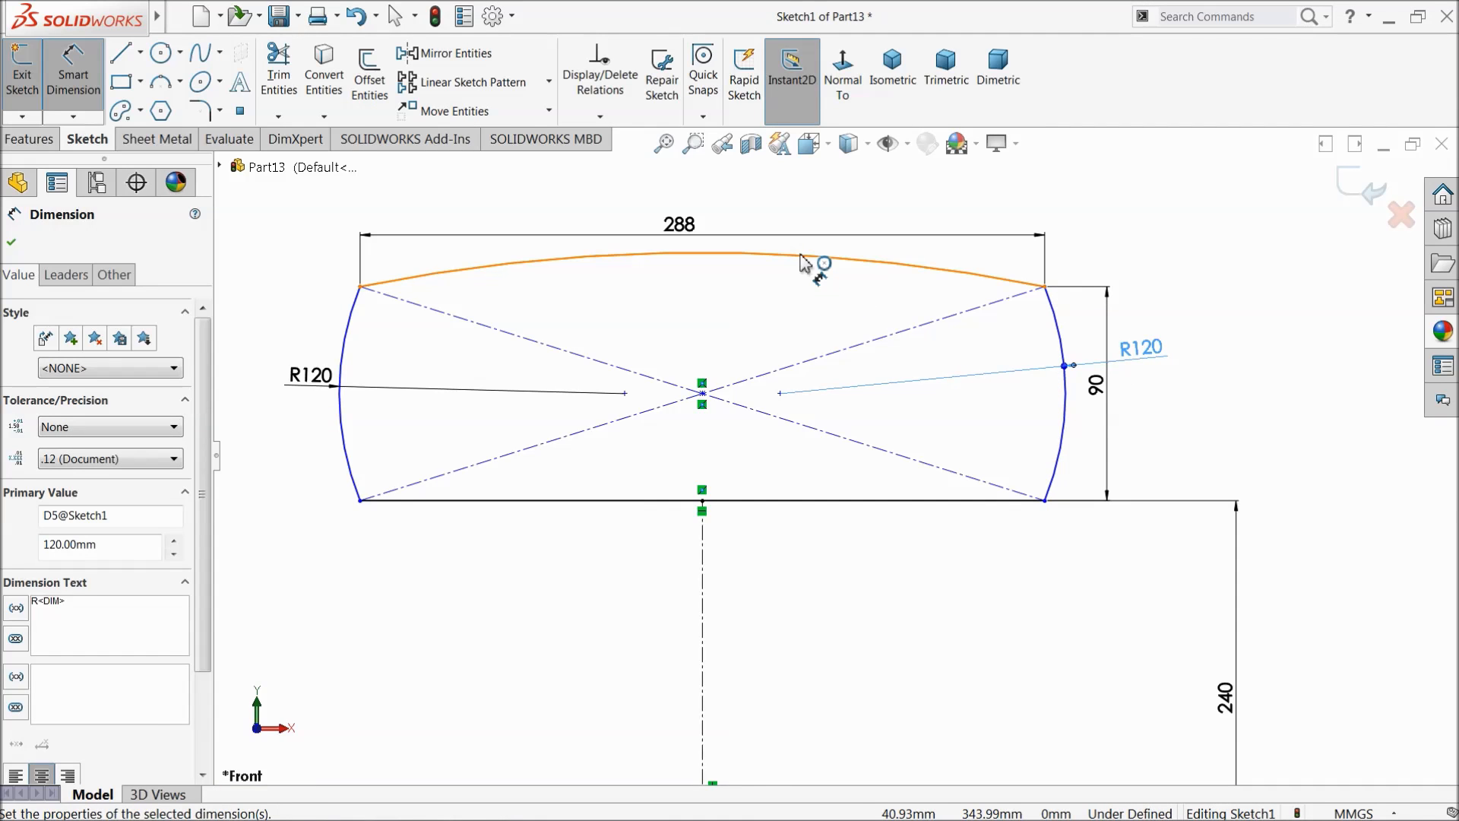
Step: Dimension the upper arc to a 400 mm radius
left_click(804, 262)
left_click(833, 216)
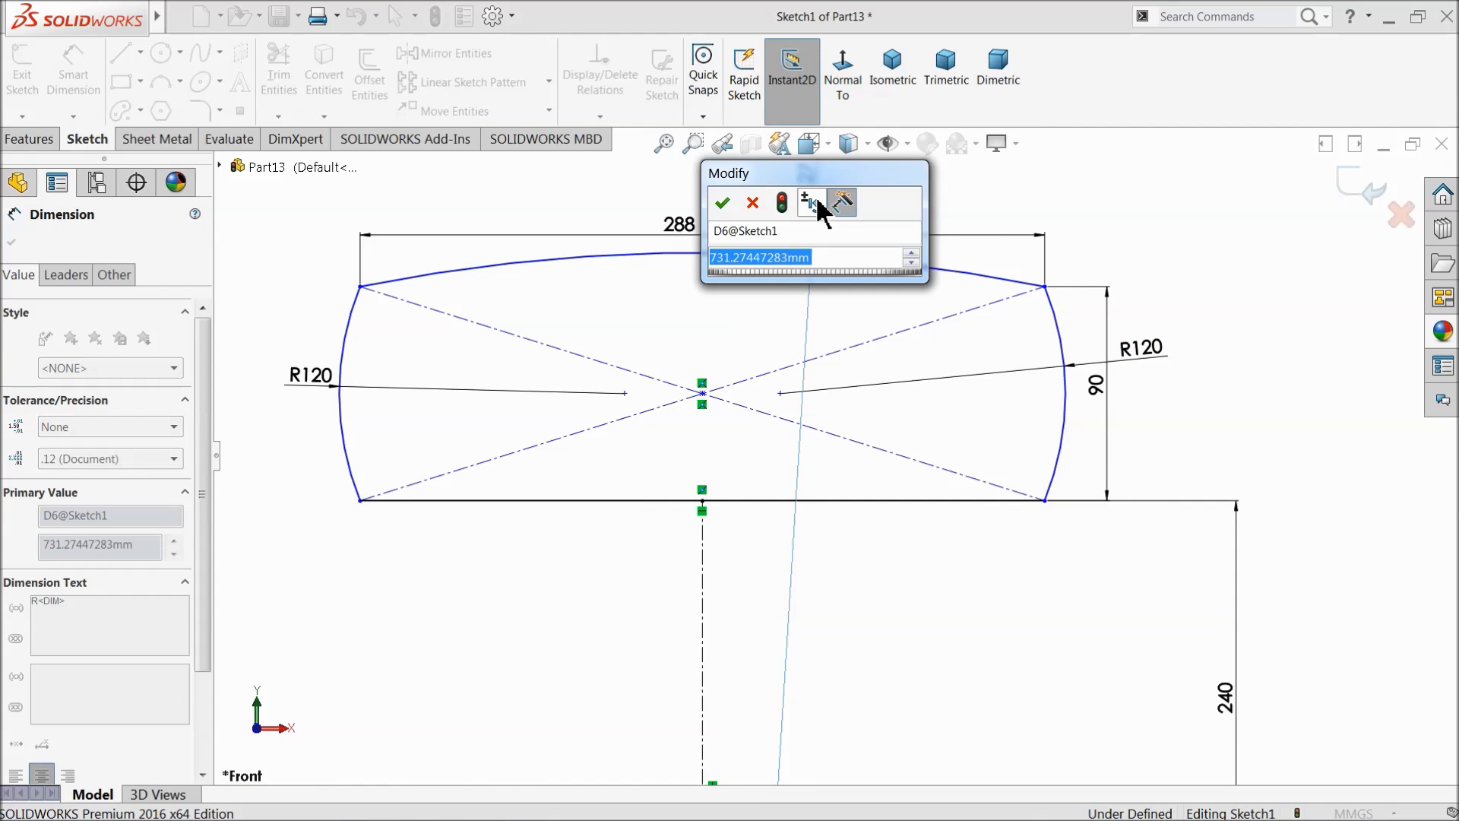
type("400")
left_click(722, 204)
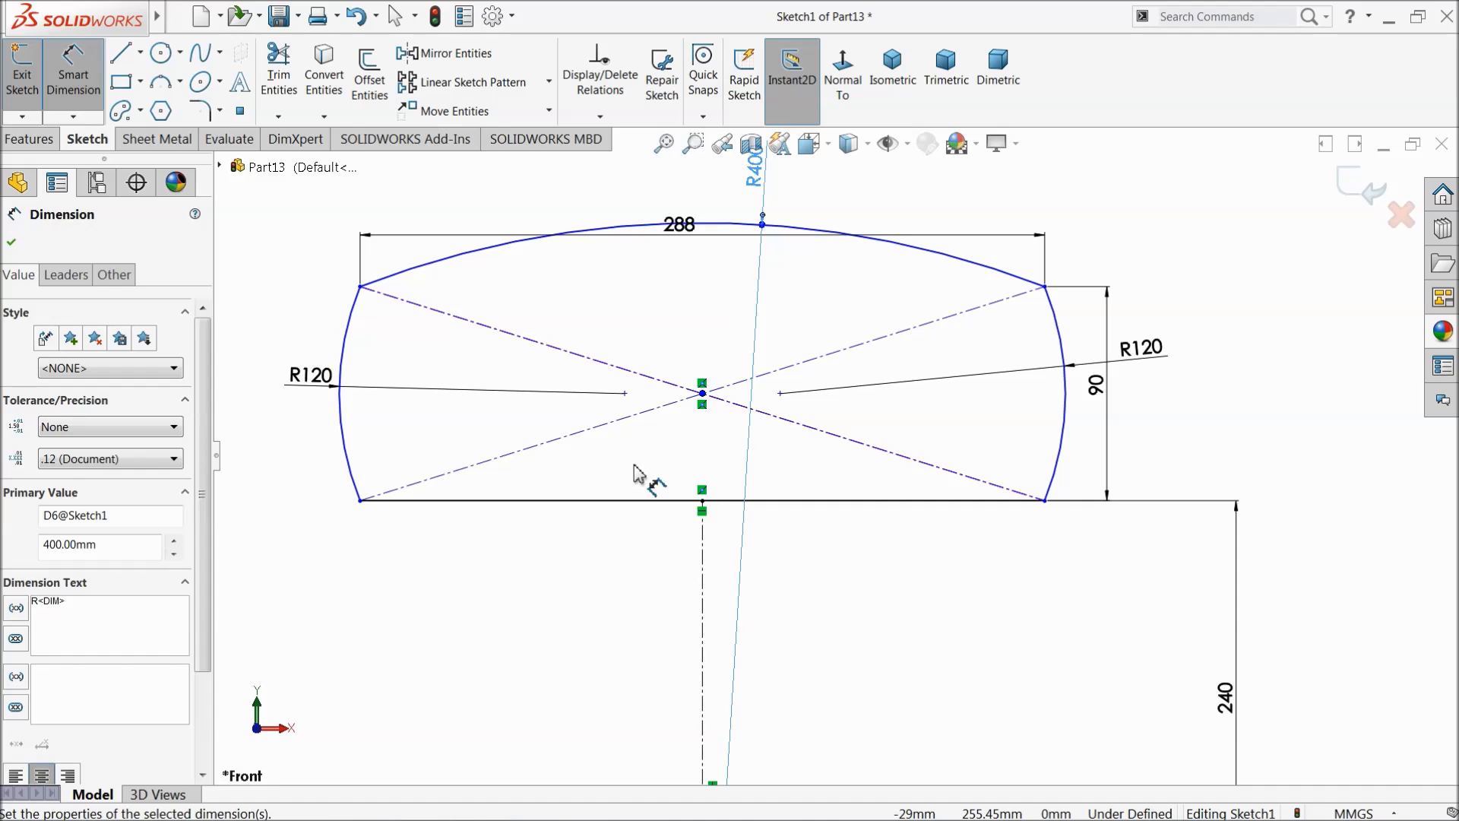
Step: Revolve the closed profile 360° about the horizontal centerline
scroll(634, 475, "up", 3)
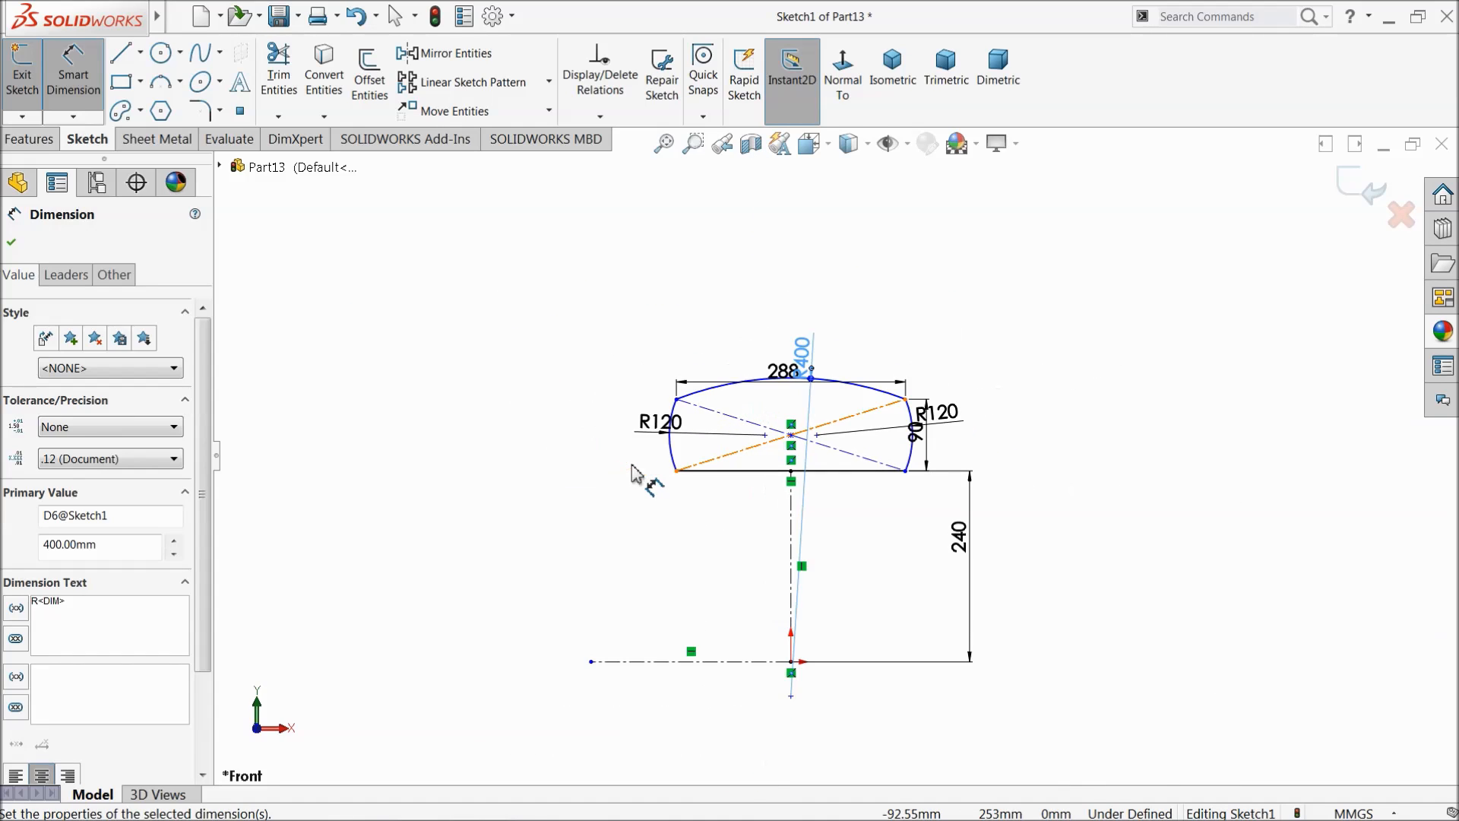
scroll(637, 473, "down", 2)
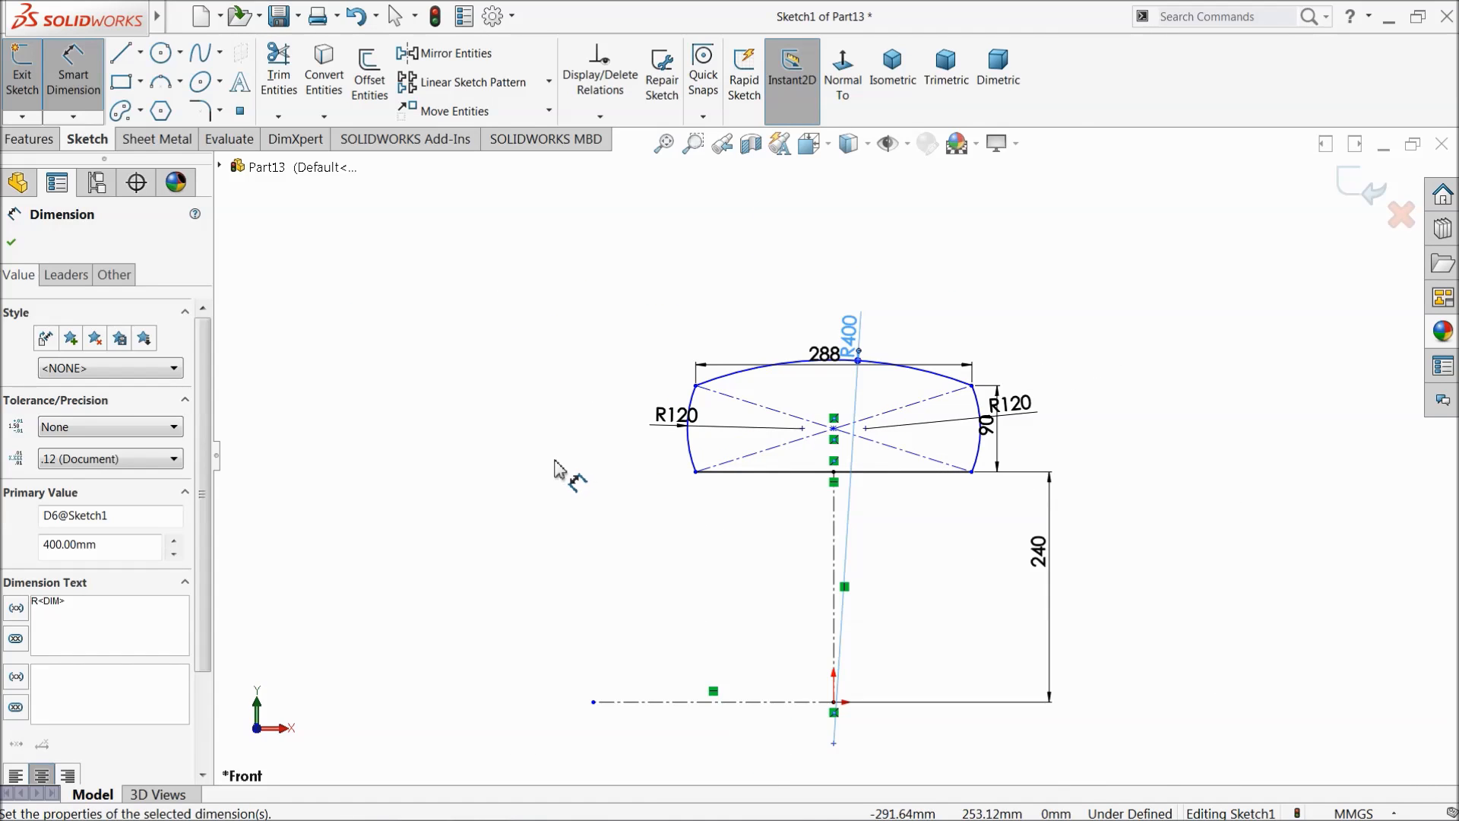
left_click(19, 140)
left_click(111, 98)
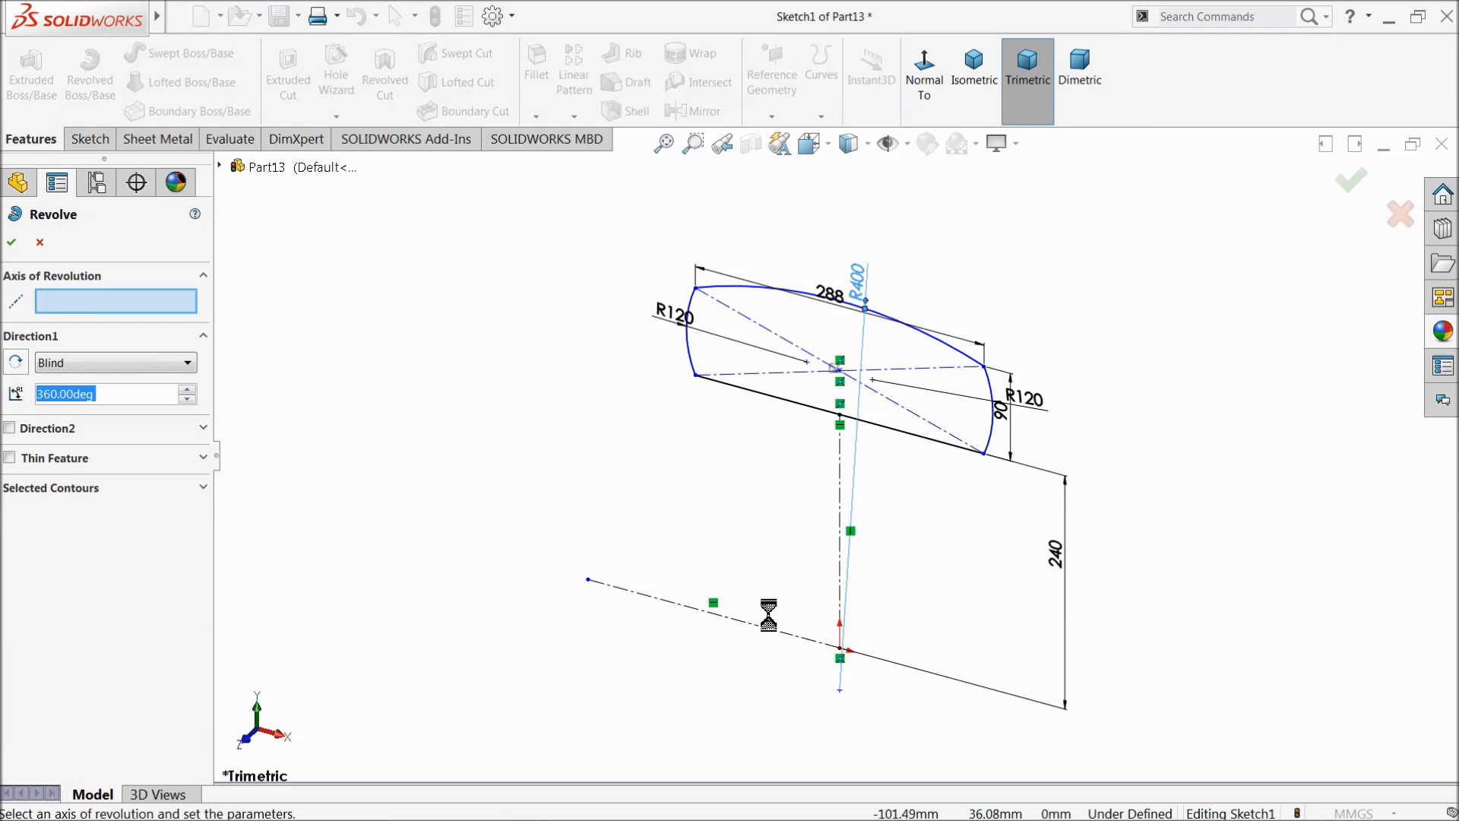
left_click(751, 626)
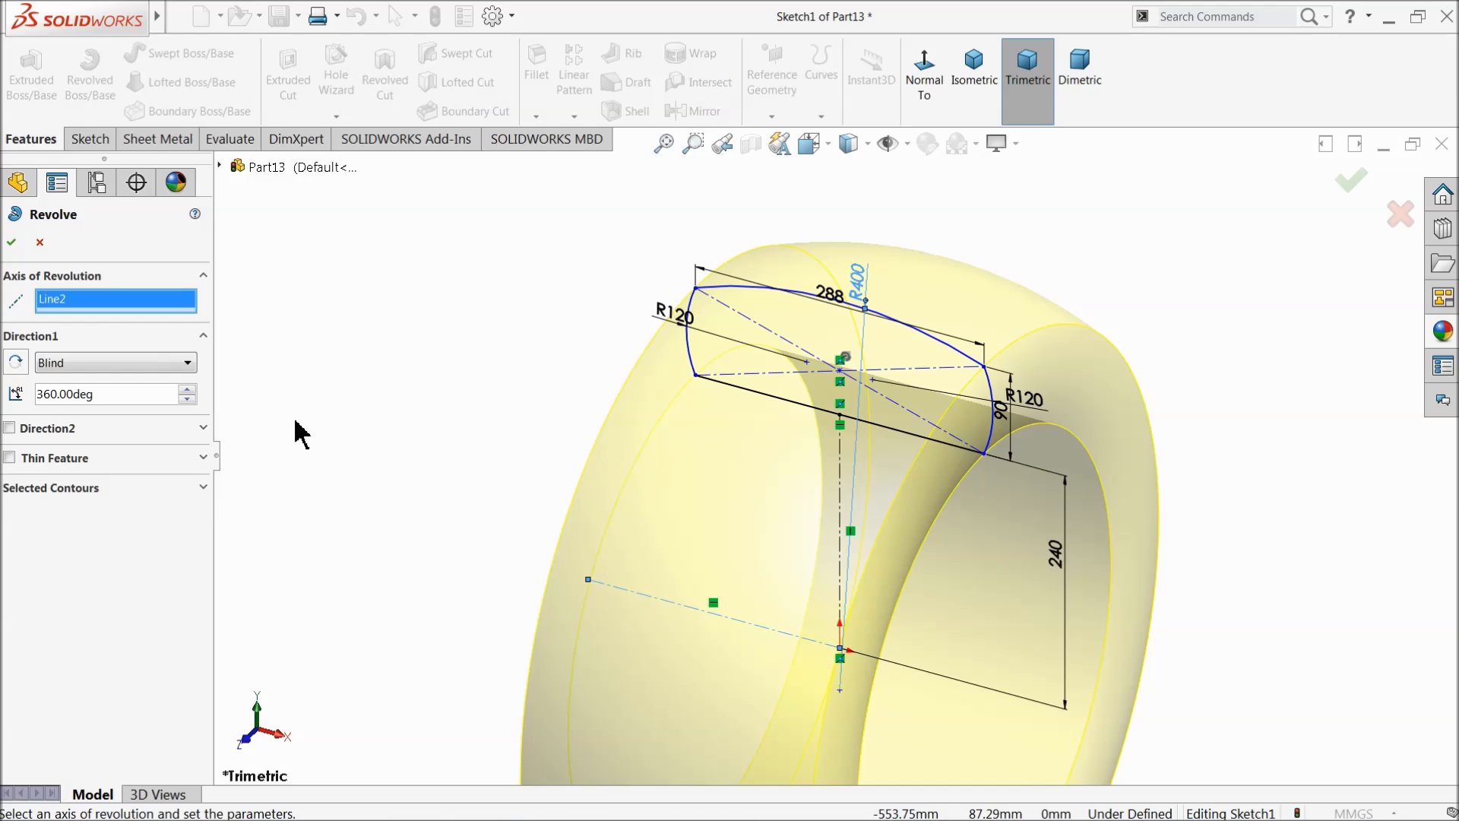
left_click(12, 242)
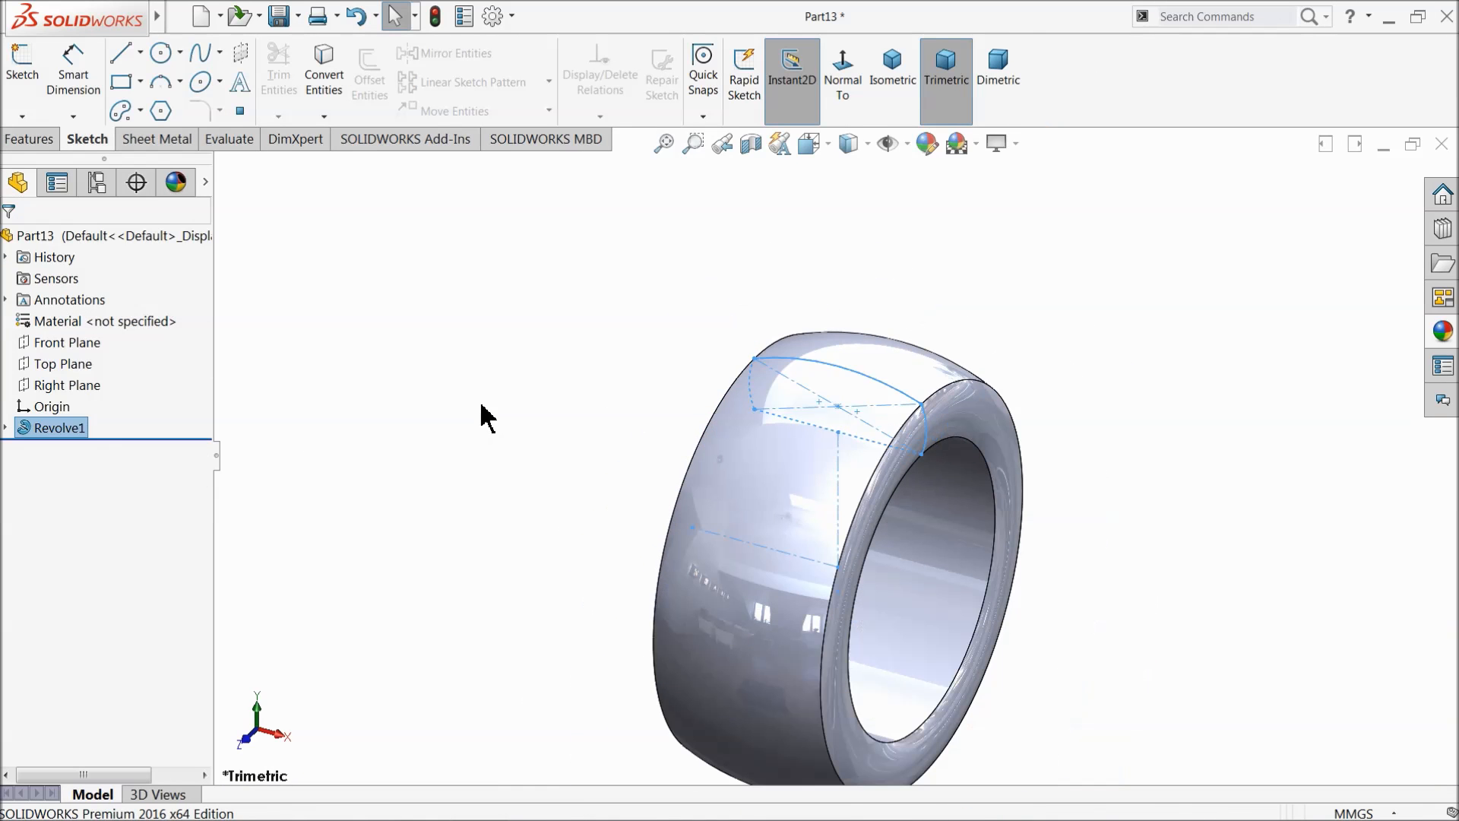
Step: Fillet the edges of the revolved ring's outer circumferential face with a 60 mm radius
left_click(27, 138)
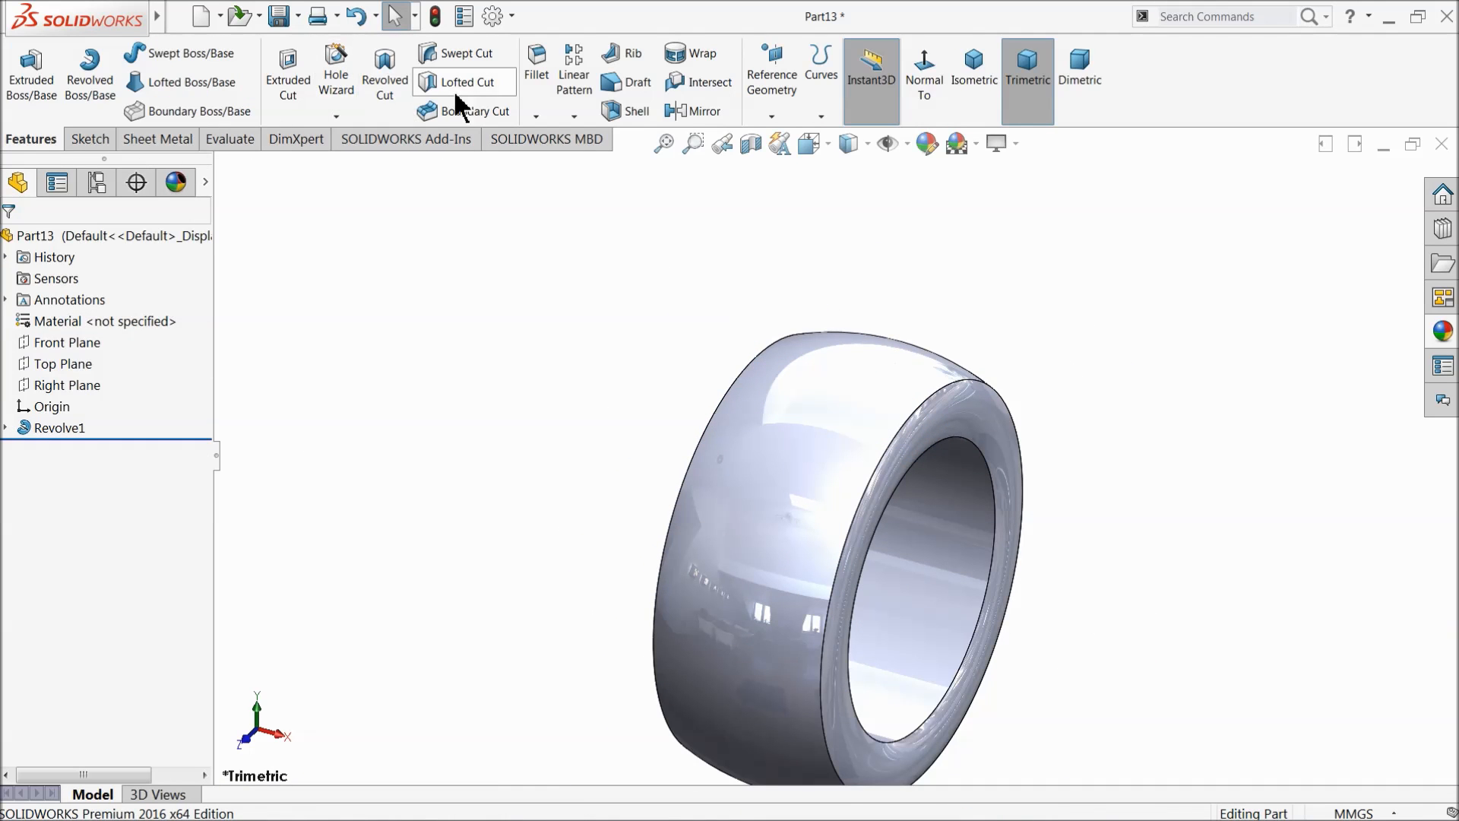
left_click(532, 74)
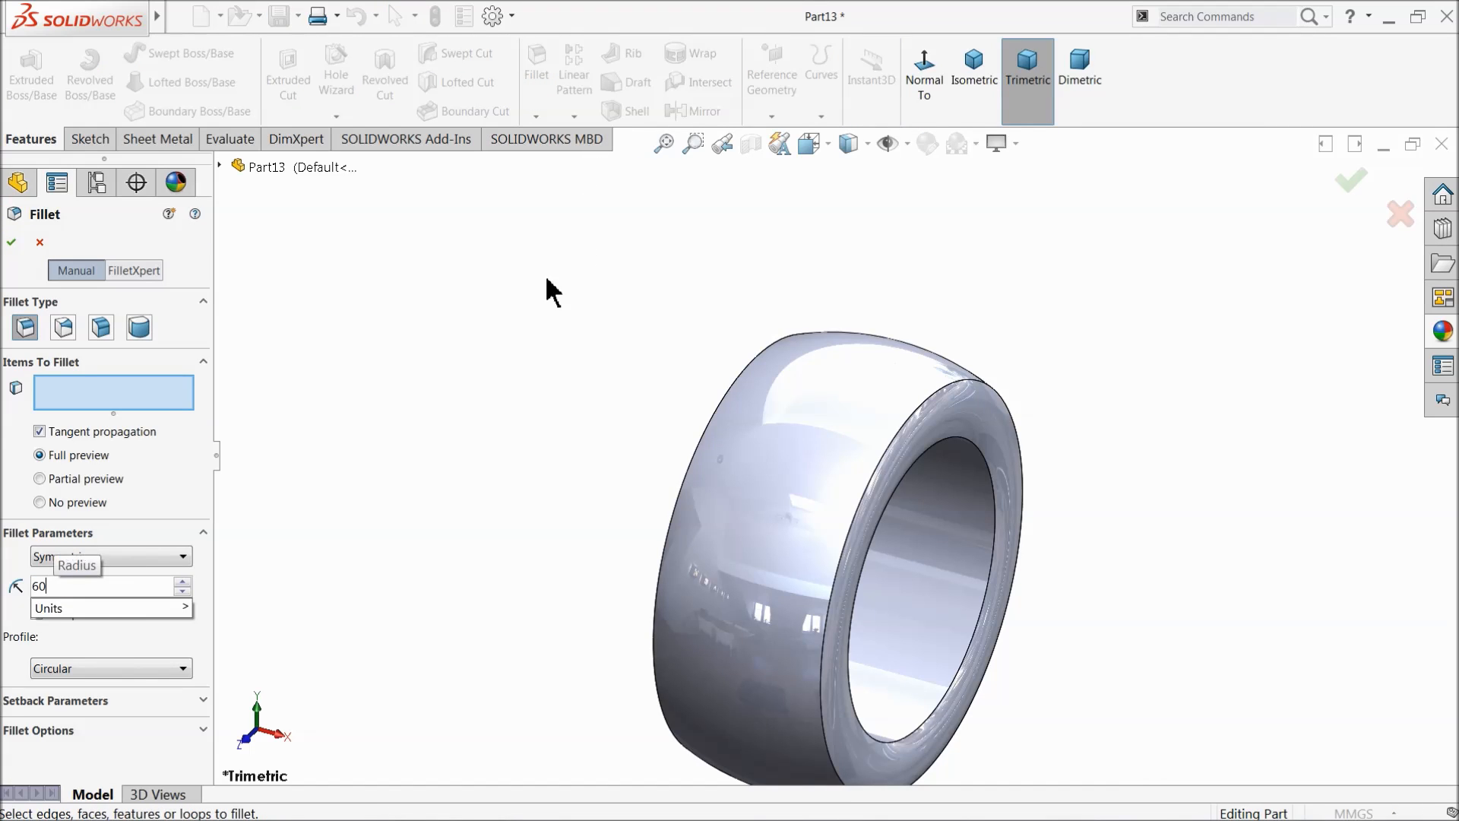
left_click(770, 498)
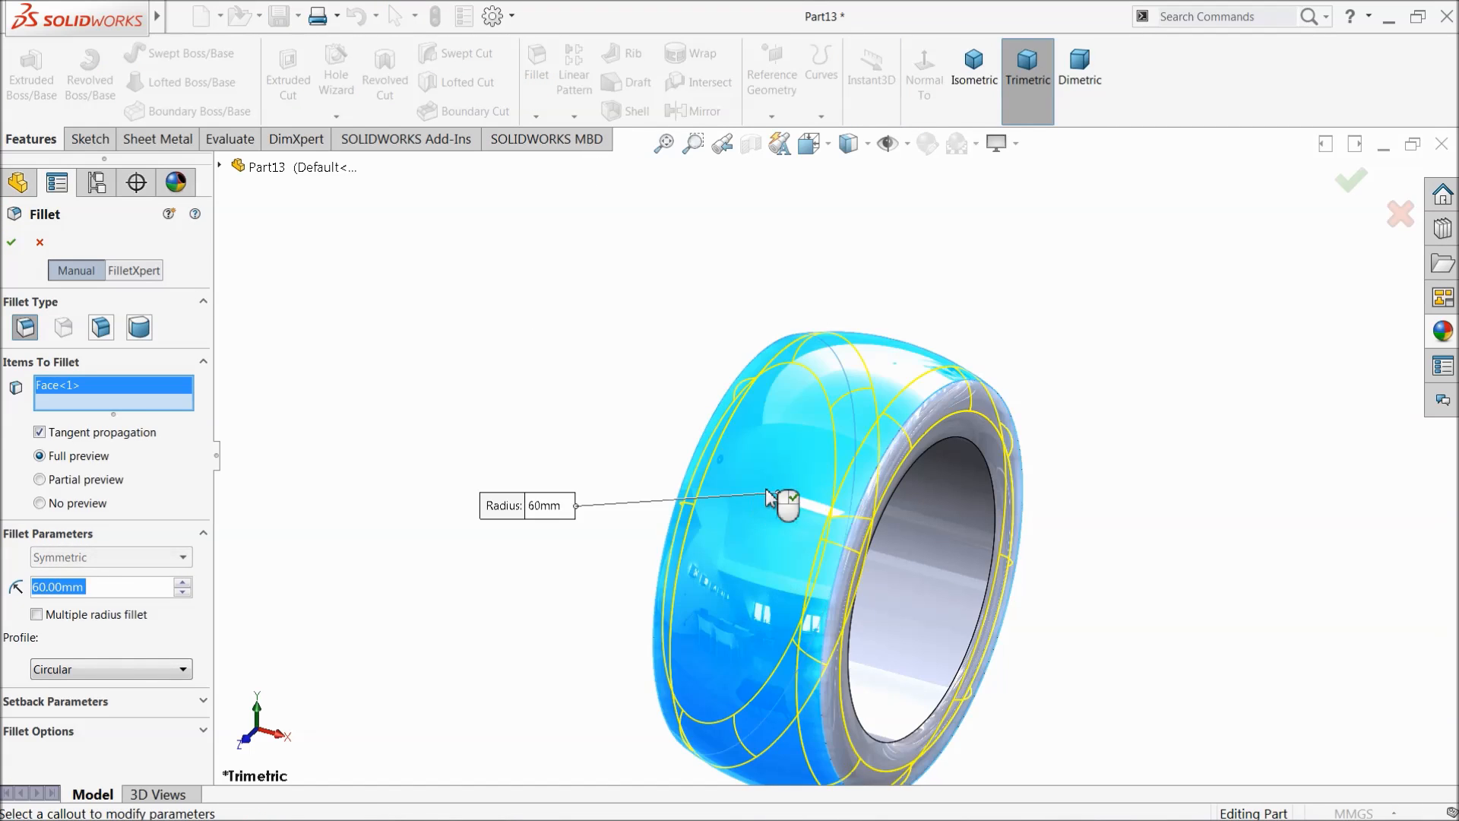
left_click(12, 242)
Step: Create a reference plane offset 280 mm above the Top Plane
mouse_move(470, 353)
middle_mouse_down()
mouse_move(387, 312)
mouse_move(459, 365)
middle_mouse_up()
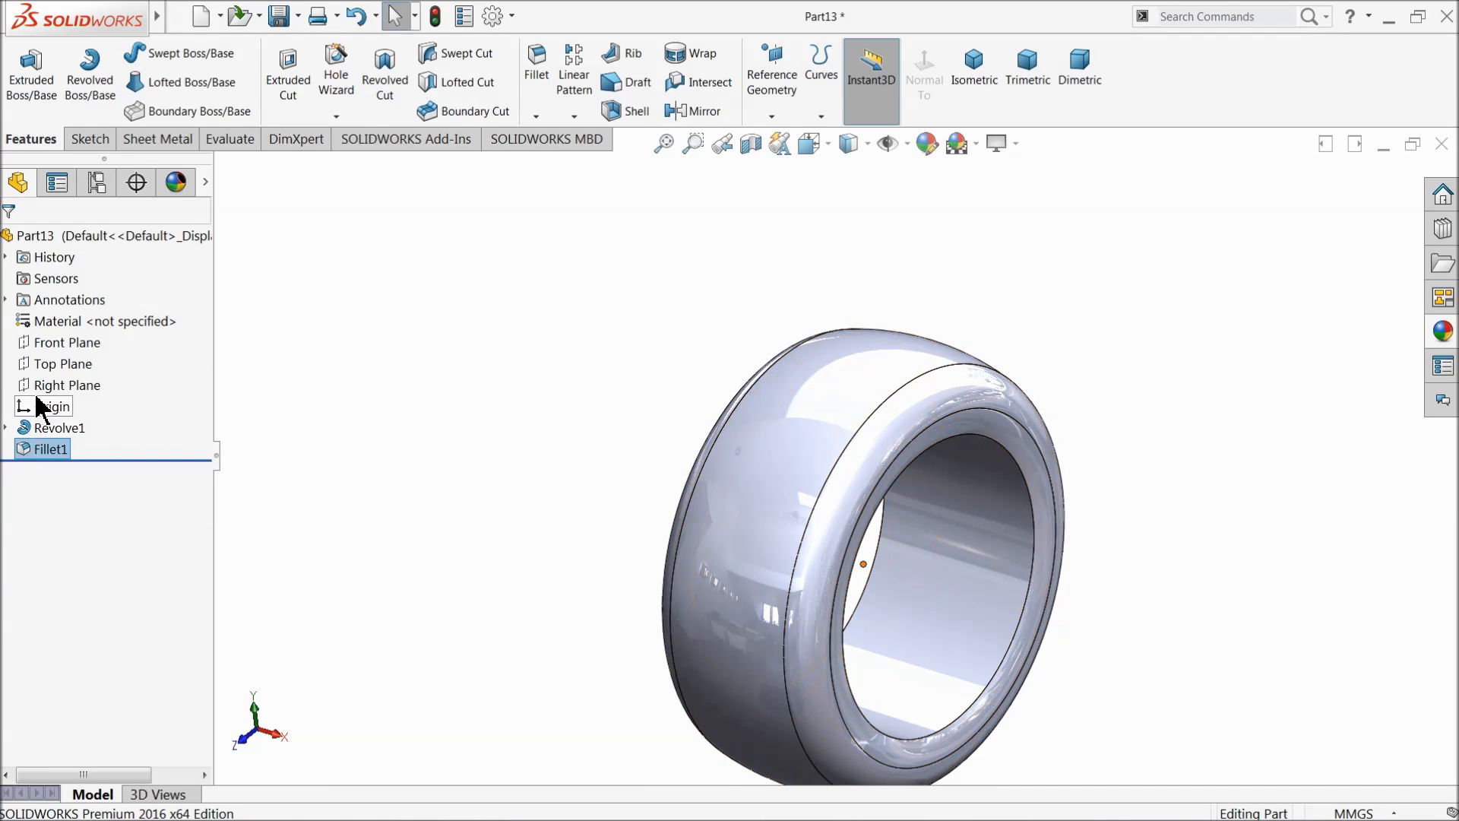
left_click(47, 365)
left_click(772, 114)
left_click(787, 138)
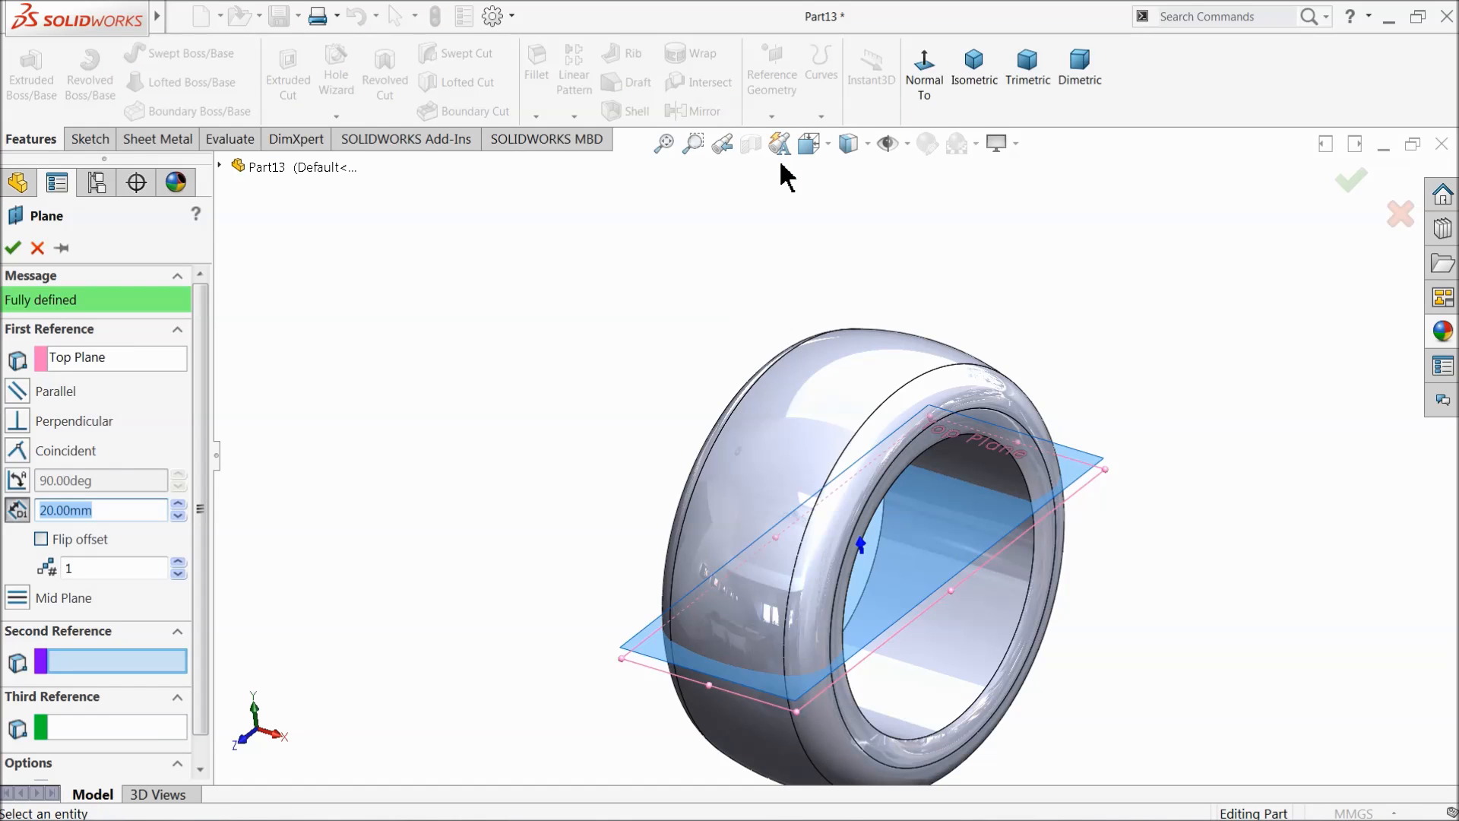
type("280")
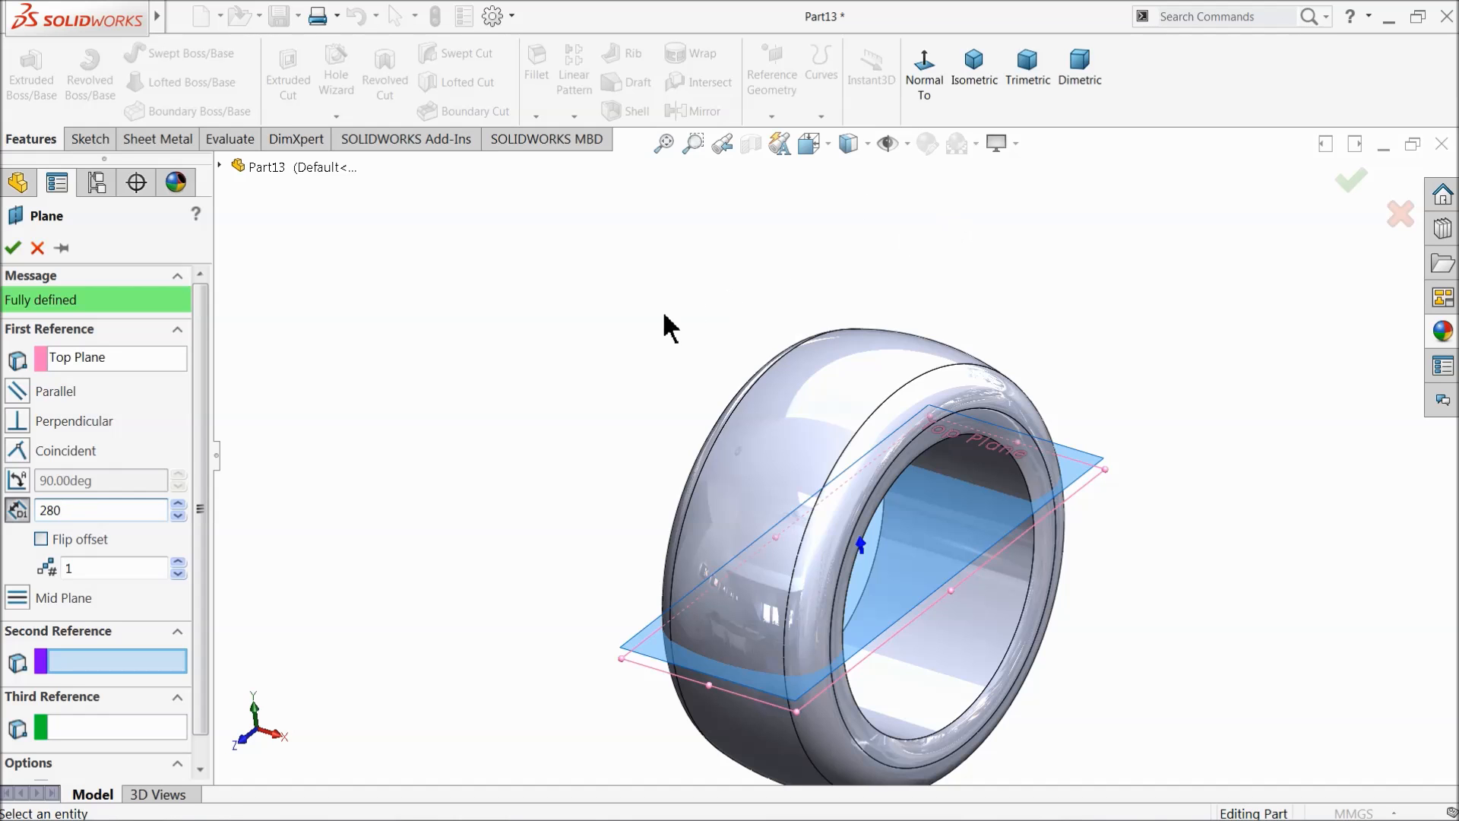
key("Return")
mouse_move(502, 393)
middle_mouse_down()
mouse_move(502, 374)
mouse_move(519, 403)
middle_mouse_up()
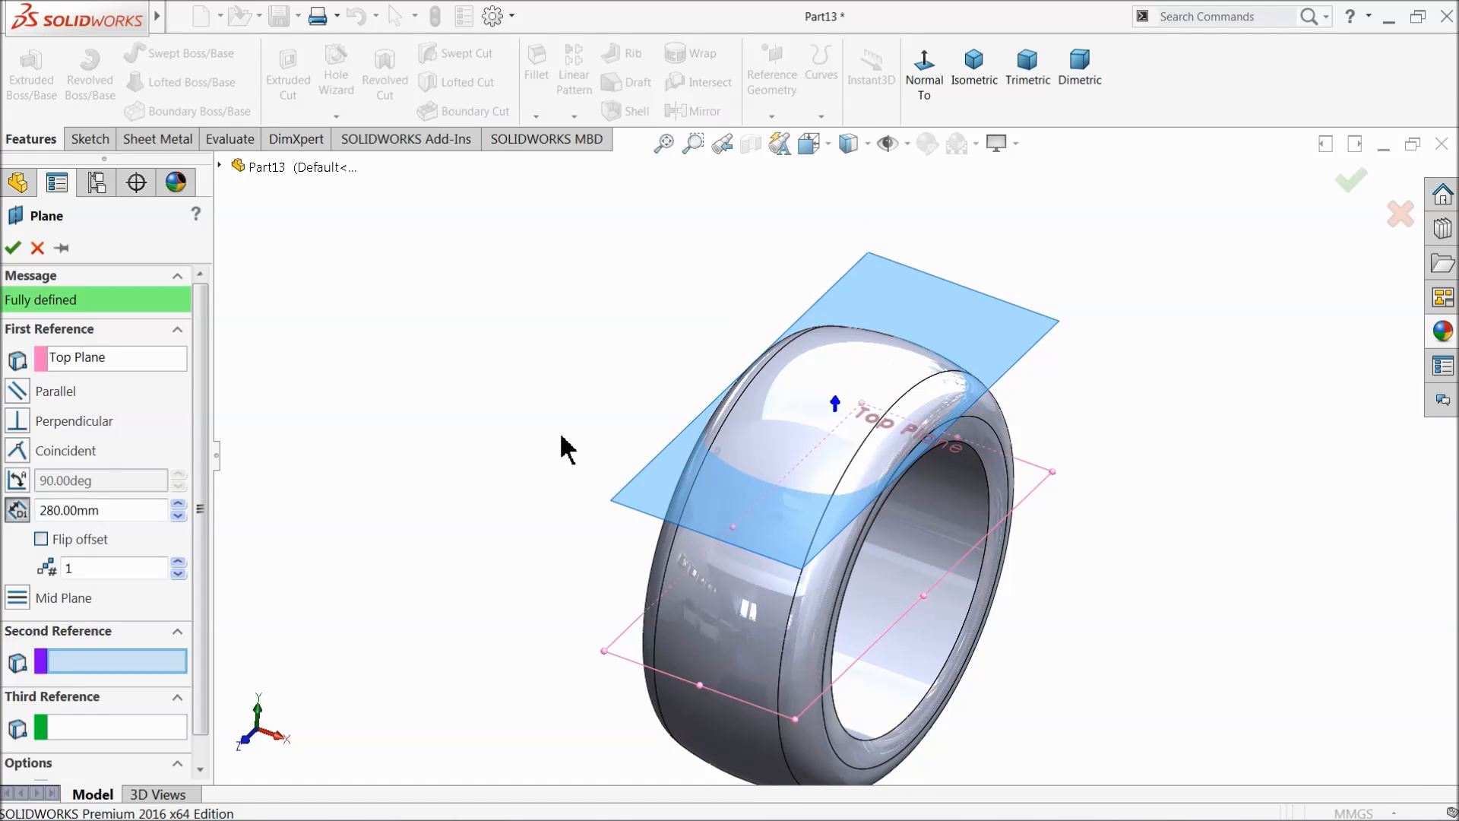
left_click(15, 249)
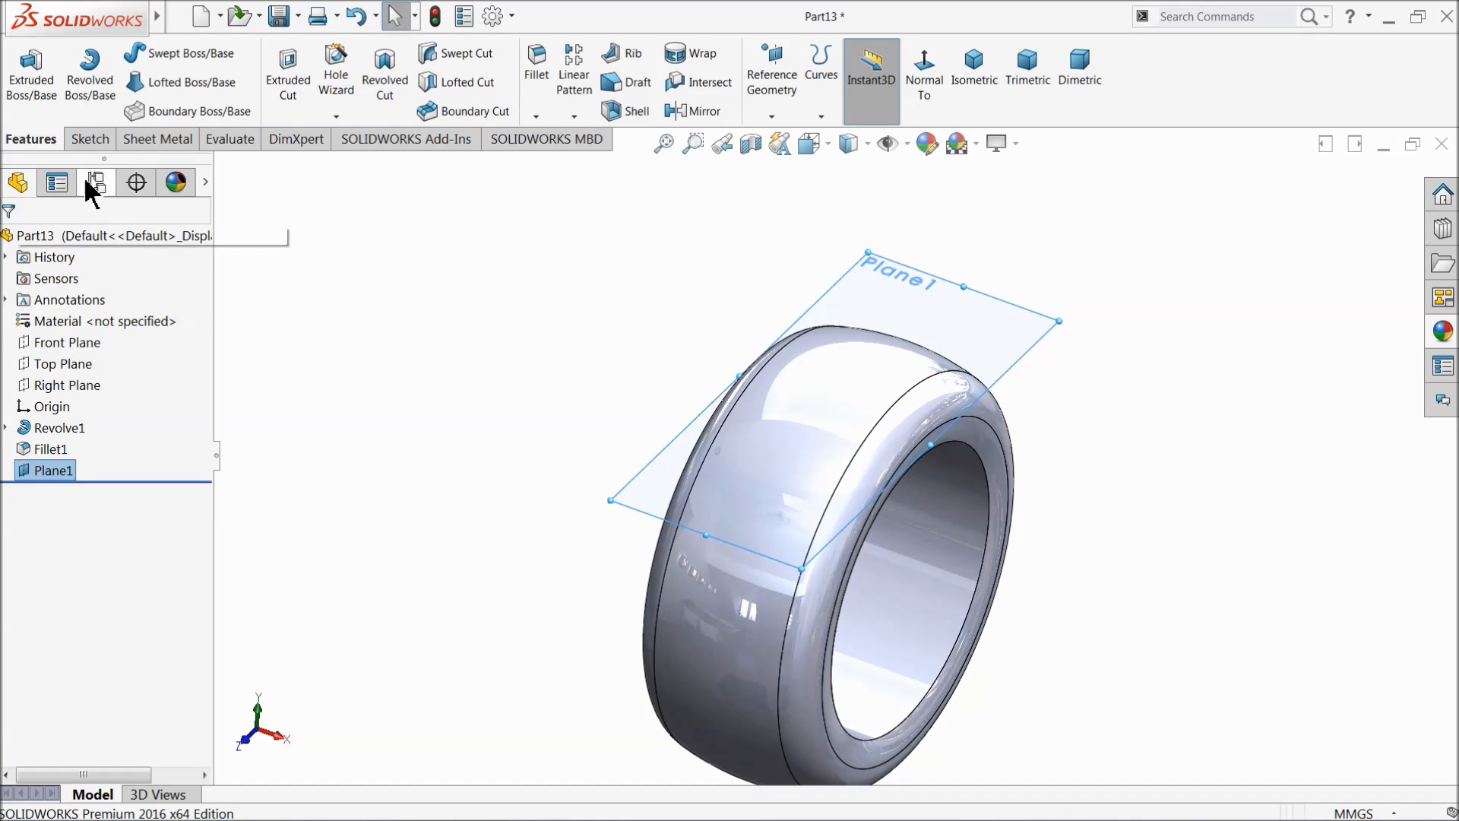
Step: Start a new sketch on the offset plane and orient the view normal to it
left_click(90, 142)
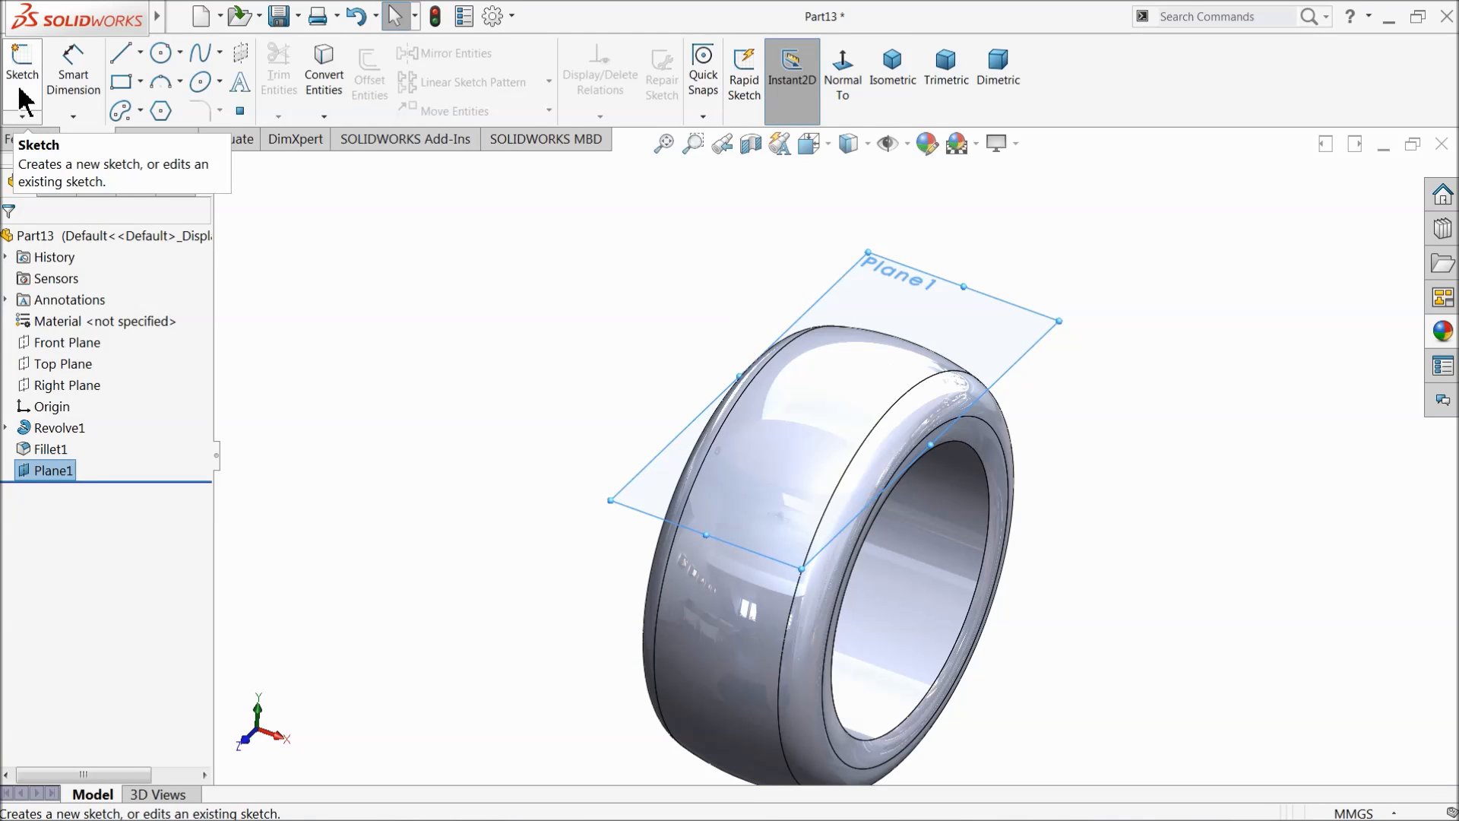
left_click(25, 98)
left_click(842, 72)
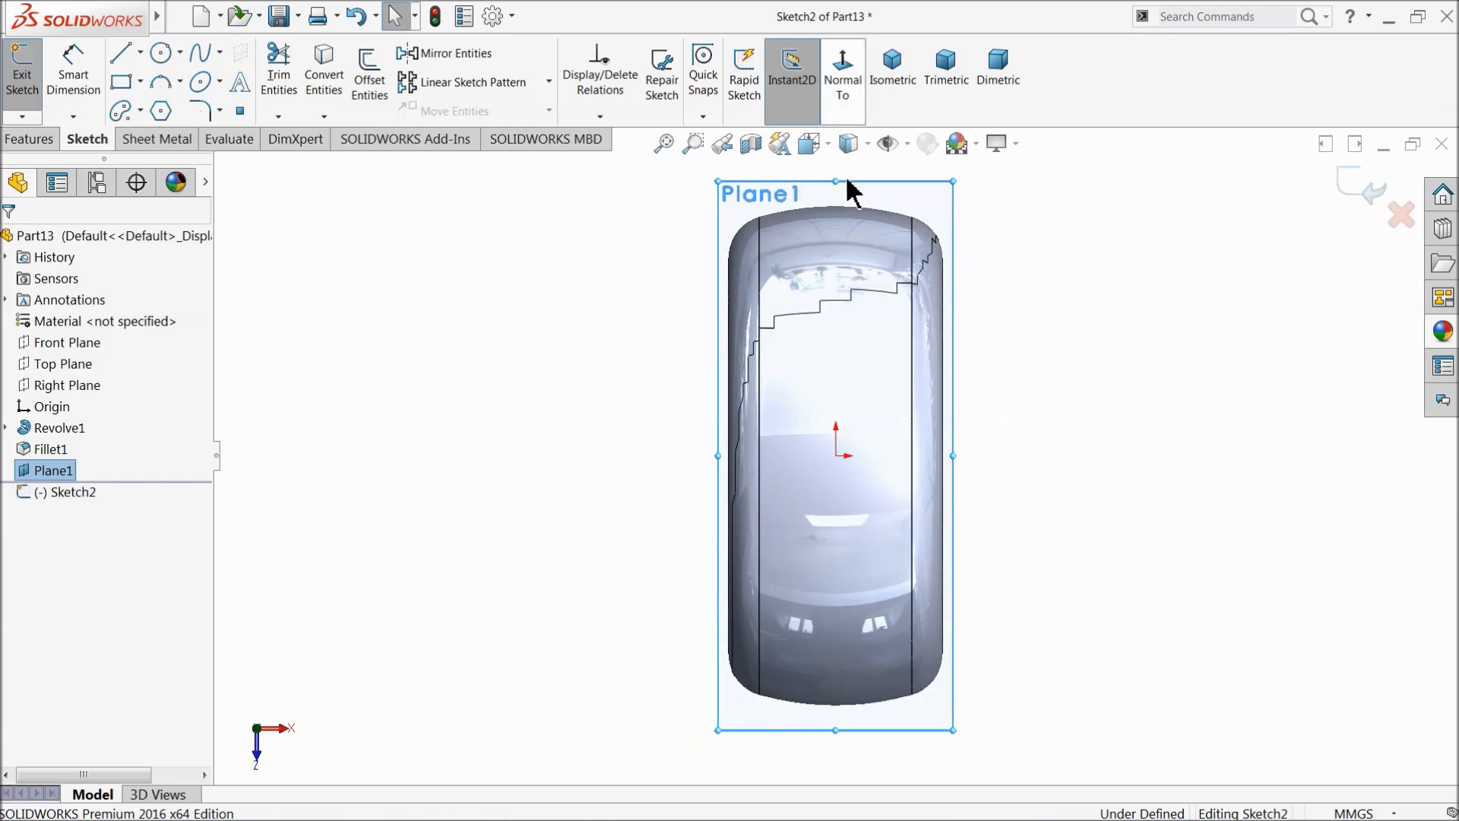
scroll(873, 482, "down", 1)
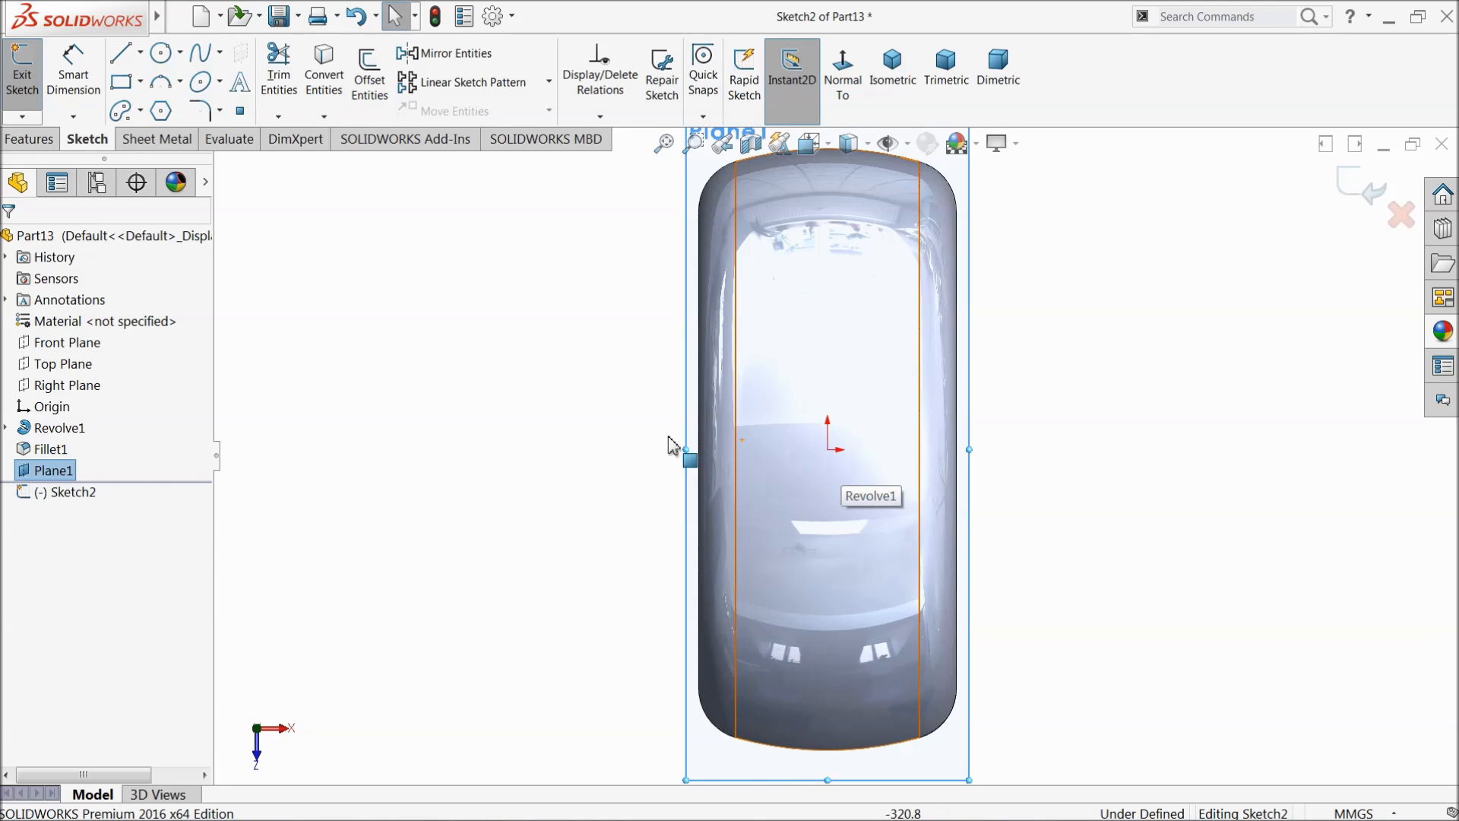
Step: Sketch a vertical construction centerline through the origin, extending above and below it on the tire's tread face
left_click(140, 52)
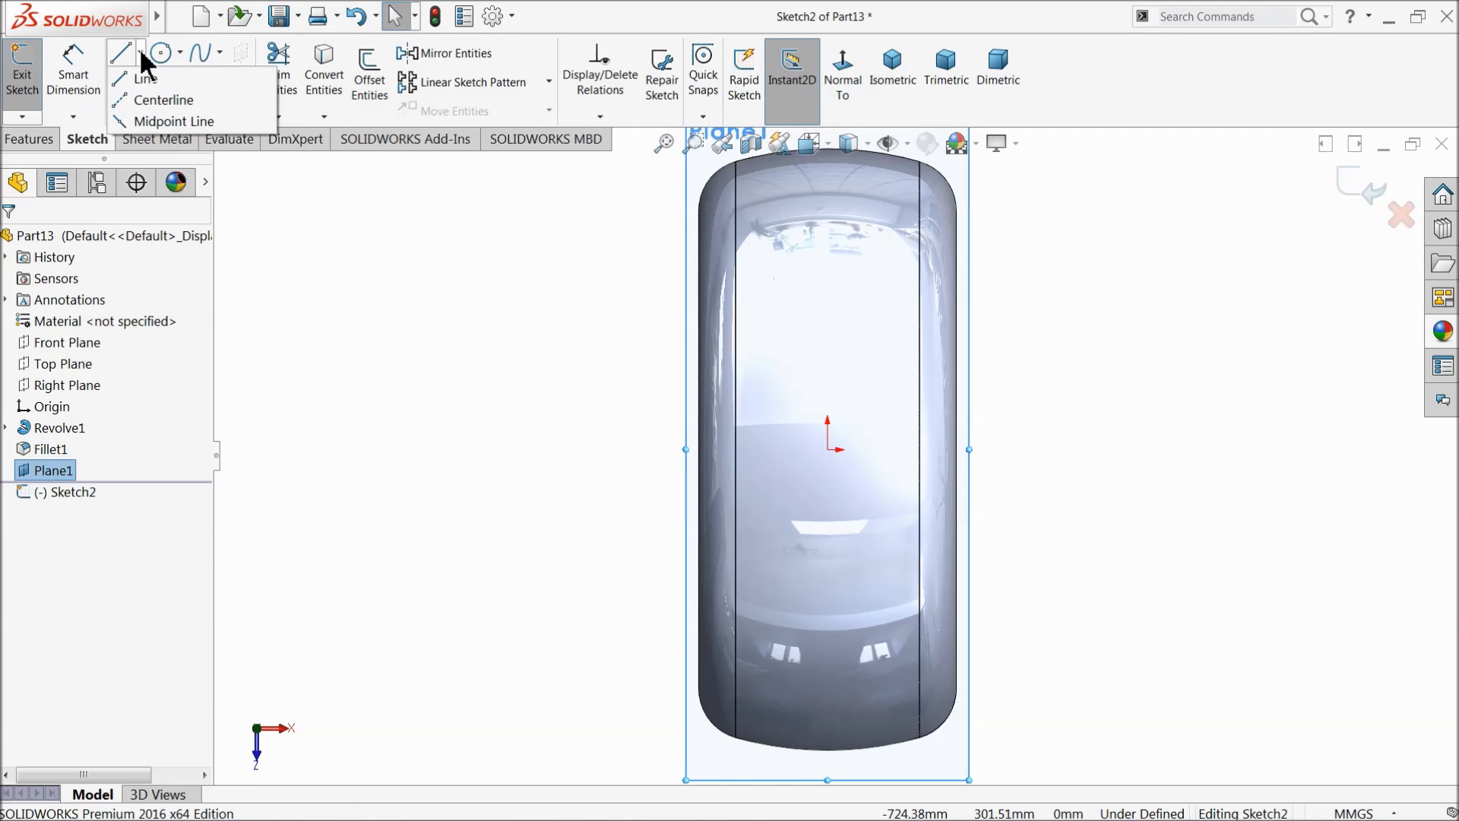
left_click(161, 99)
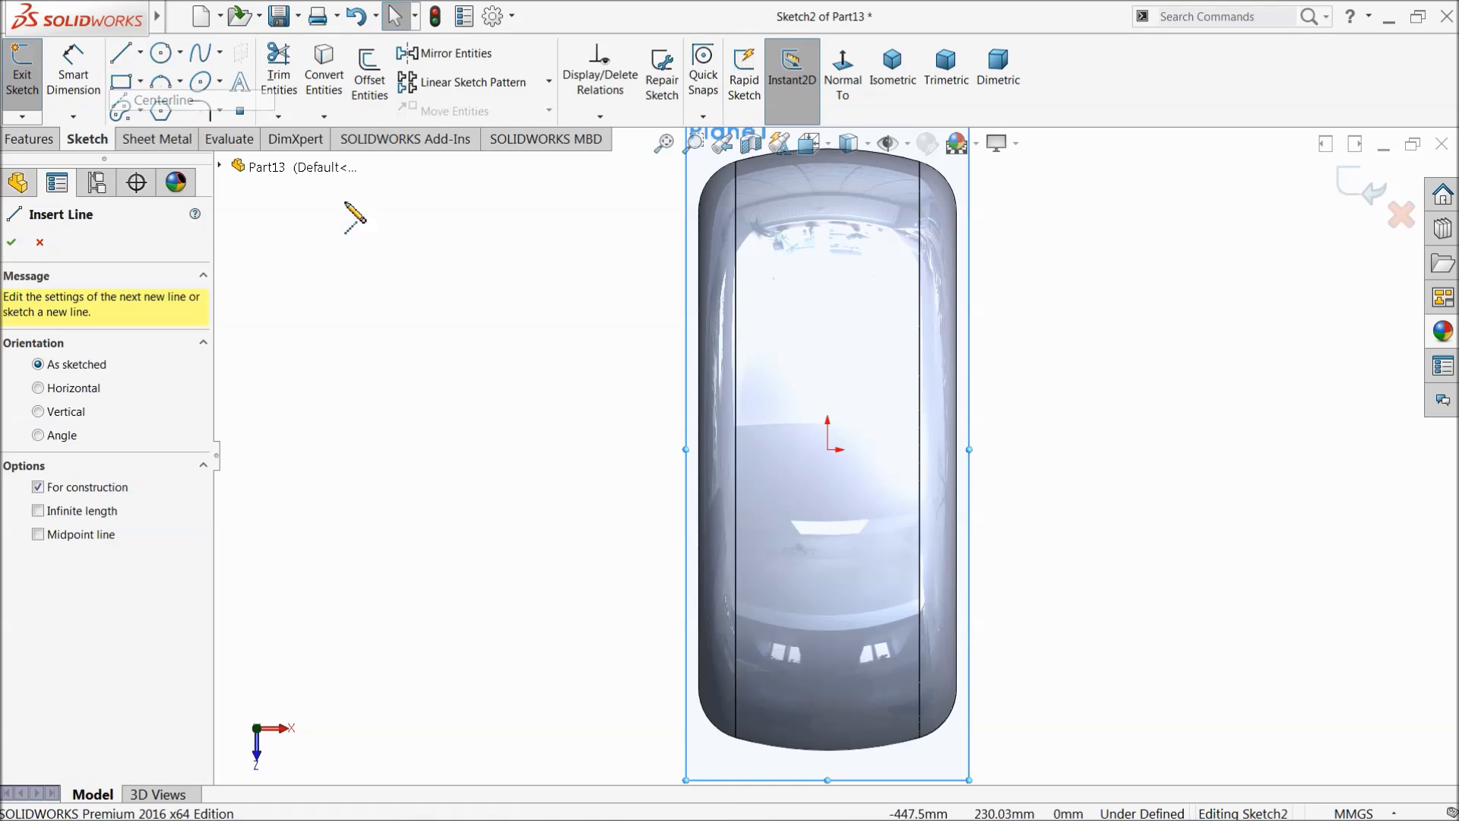
left_click(827, 335)
left_click(828, 540)
right_click(894, 478)
left_click(937, 490)
scroll(866, 513, "down", 3)
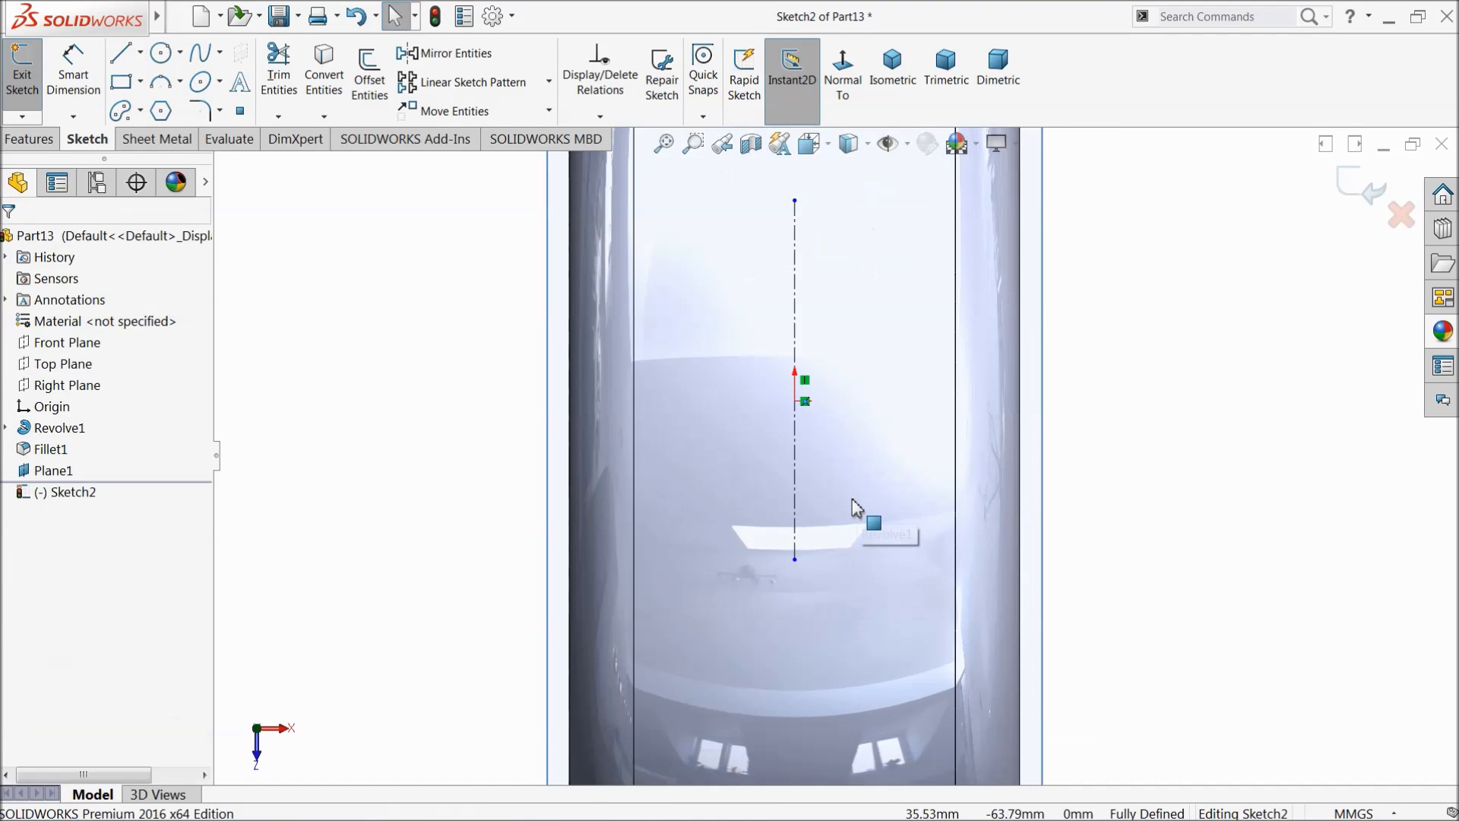
Step: Sketch a closed, stepped nine-line tread profile from just past the centerline to the tire's left shoulder, with a sloped upper edge about 37 mm long
left_click(120, 53)
scroll(764, 372, "down", 1)
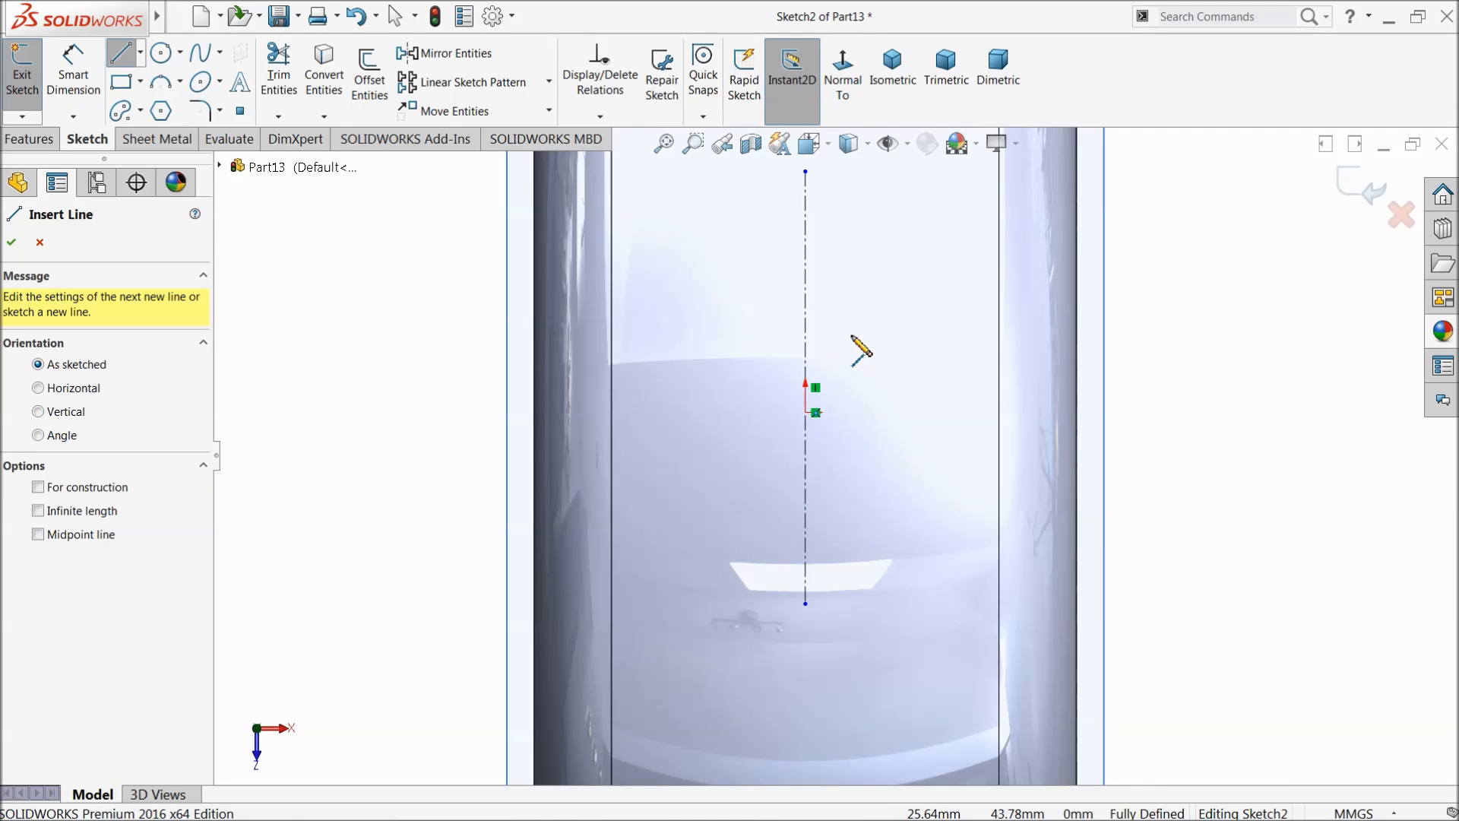
left_click(851, 334)
left_click(851, 396)
left_click(756, 396)
left_click(699, 479)
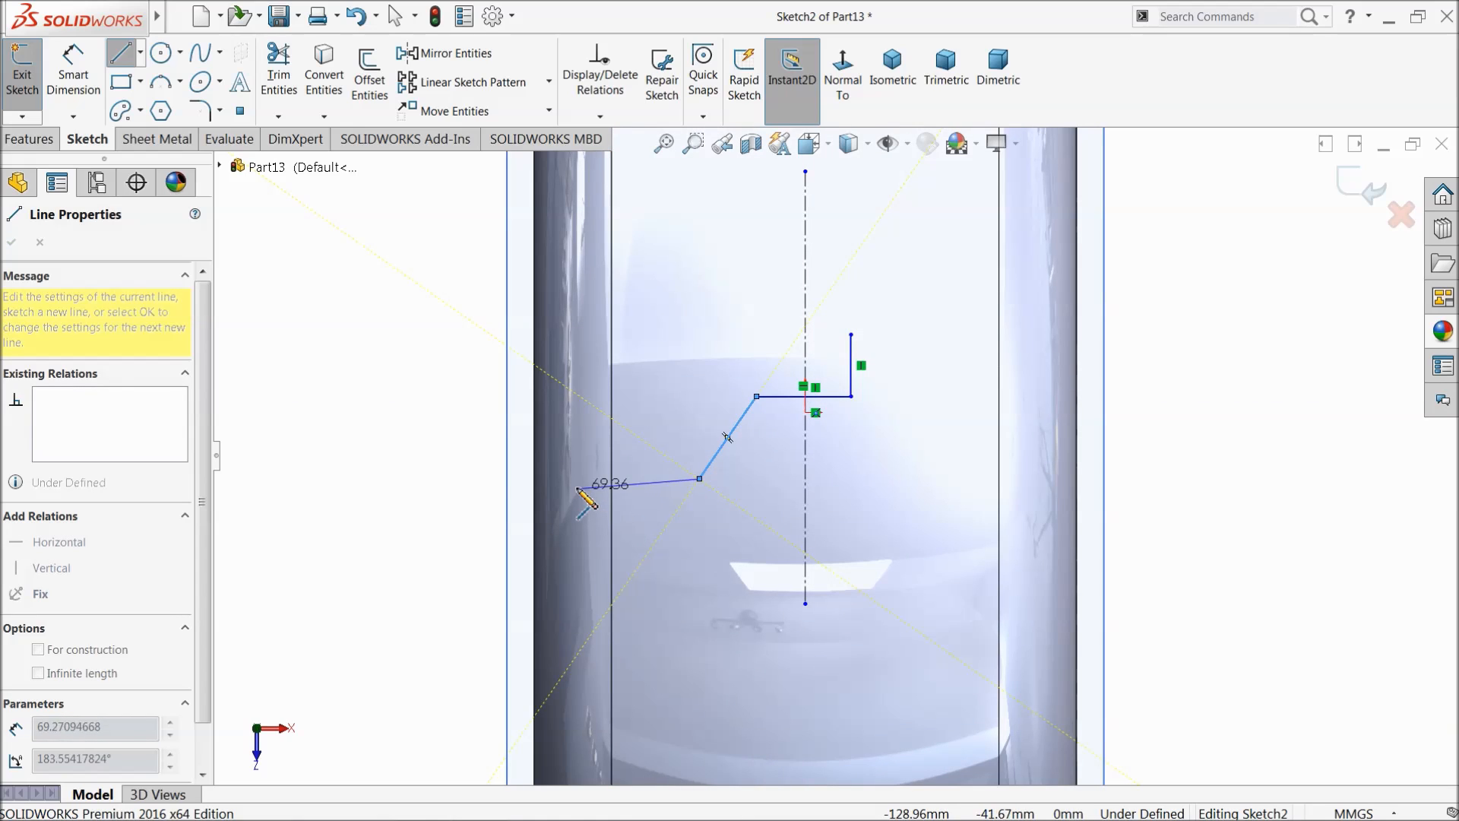
left_click(565, 479)
left_click(565, 438)
left_click(657, 438)
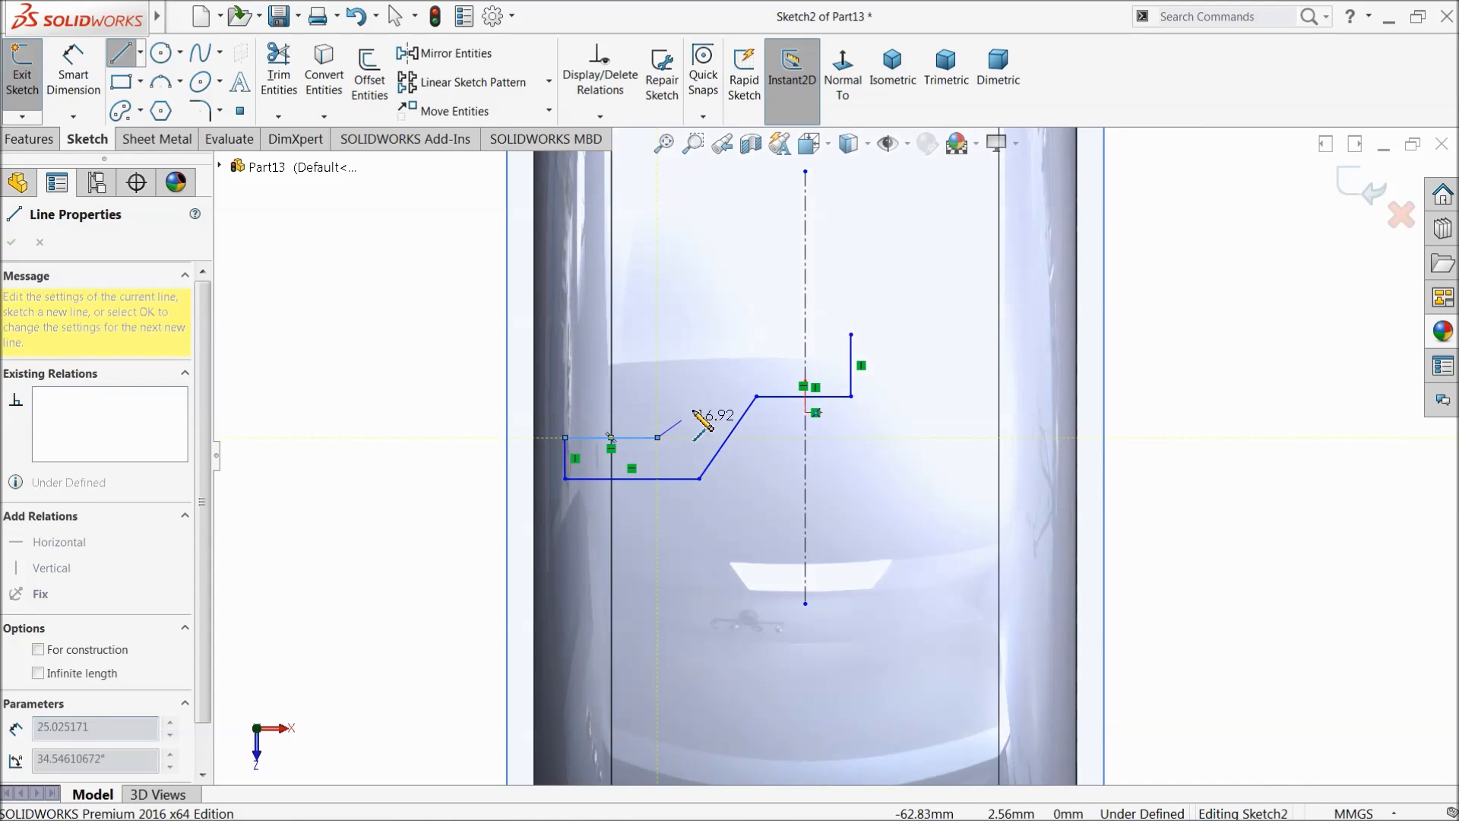
left_click(720, 356)
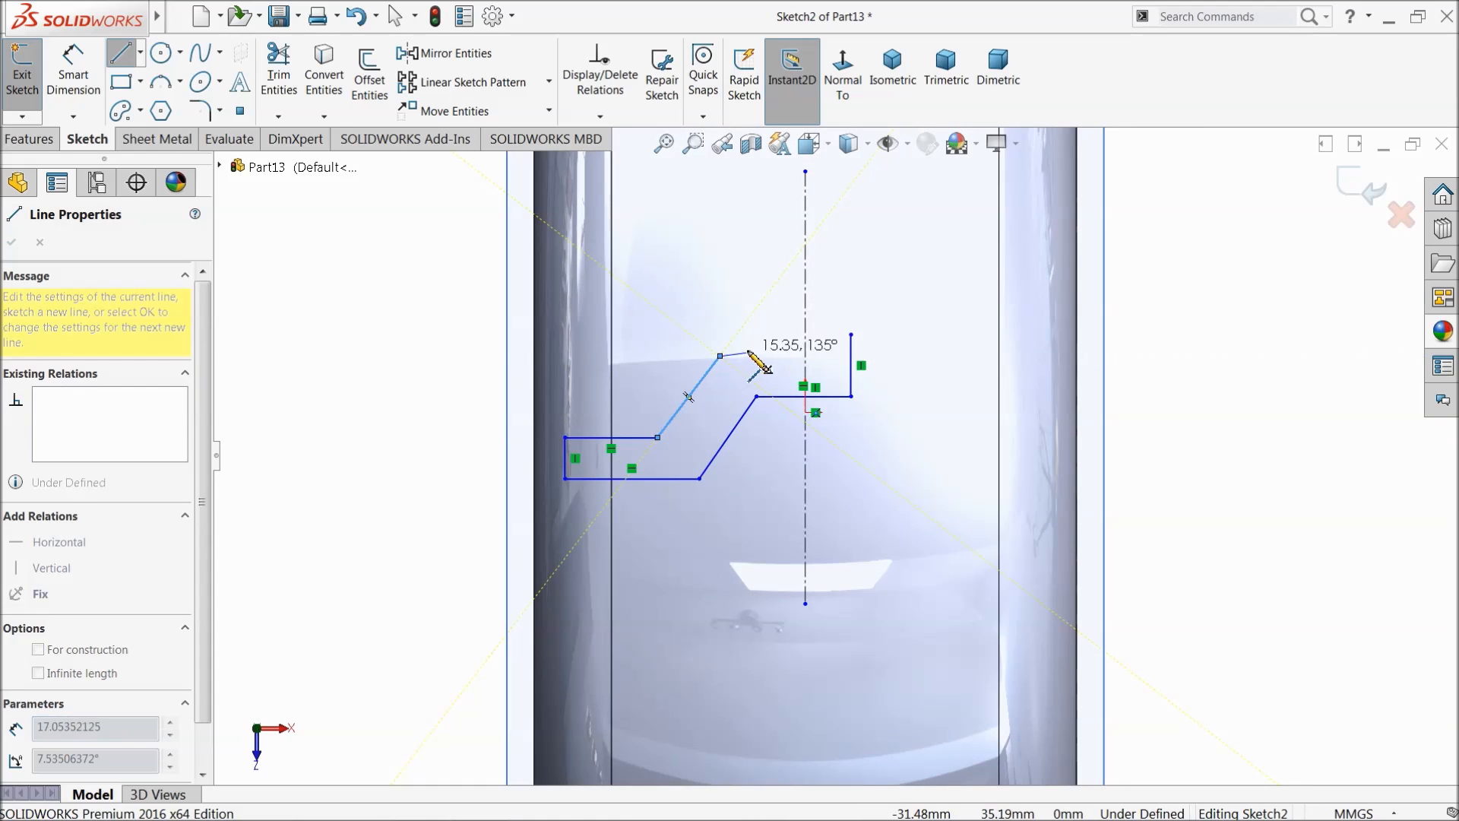
left_click(789, 357)
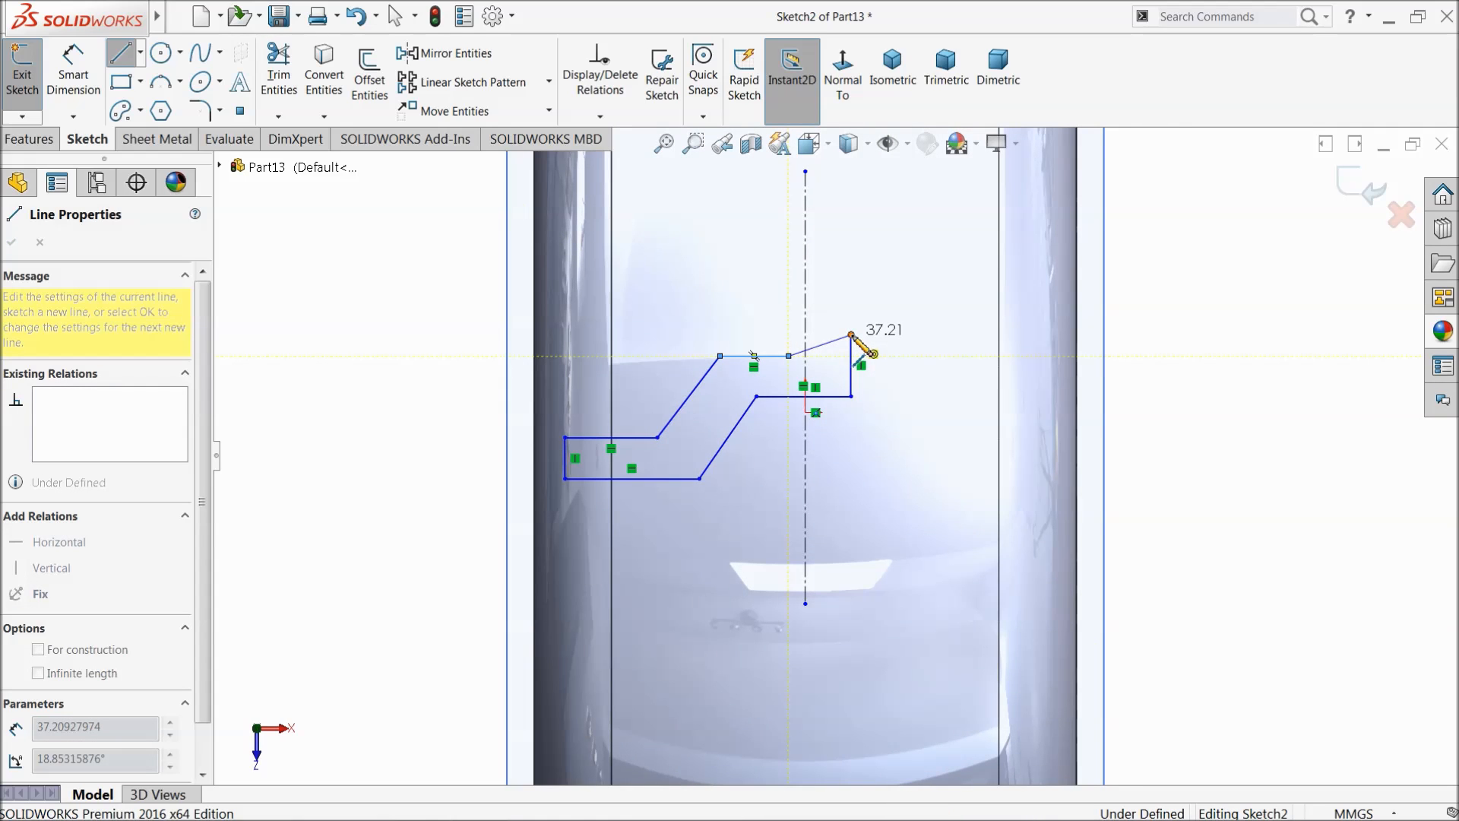
left_click(852, 335)
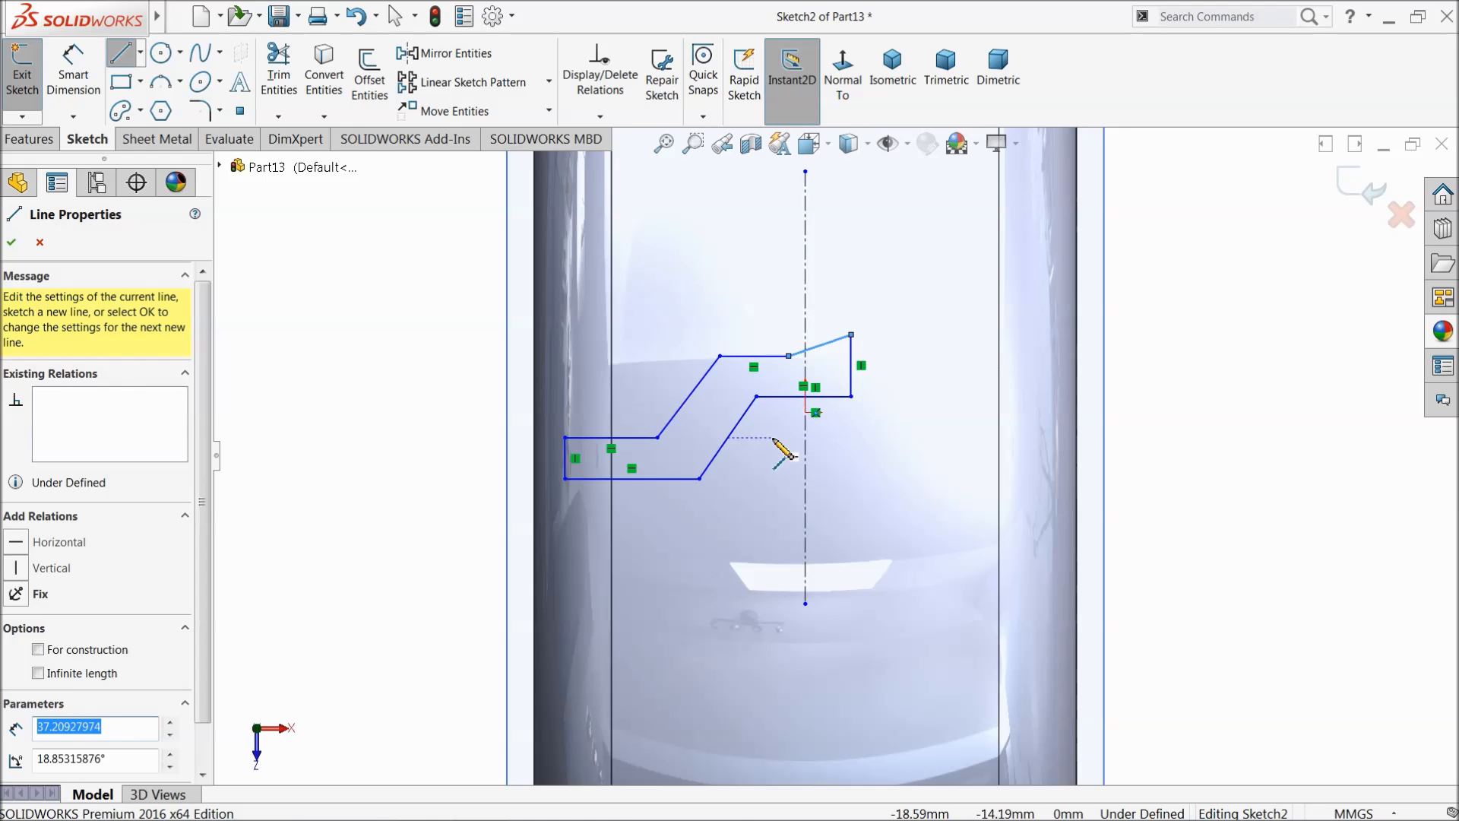
Step: Begin a second tread profile below the first with a horizontal line across the centerline, ending in line with the first profile's vertical right edge
left_click(658, 438)
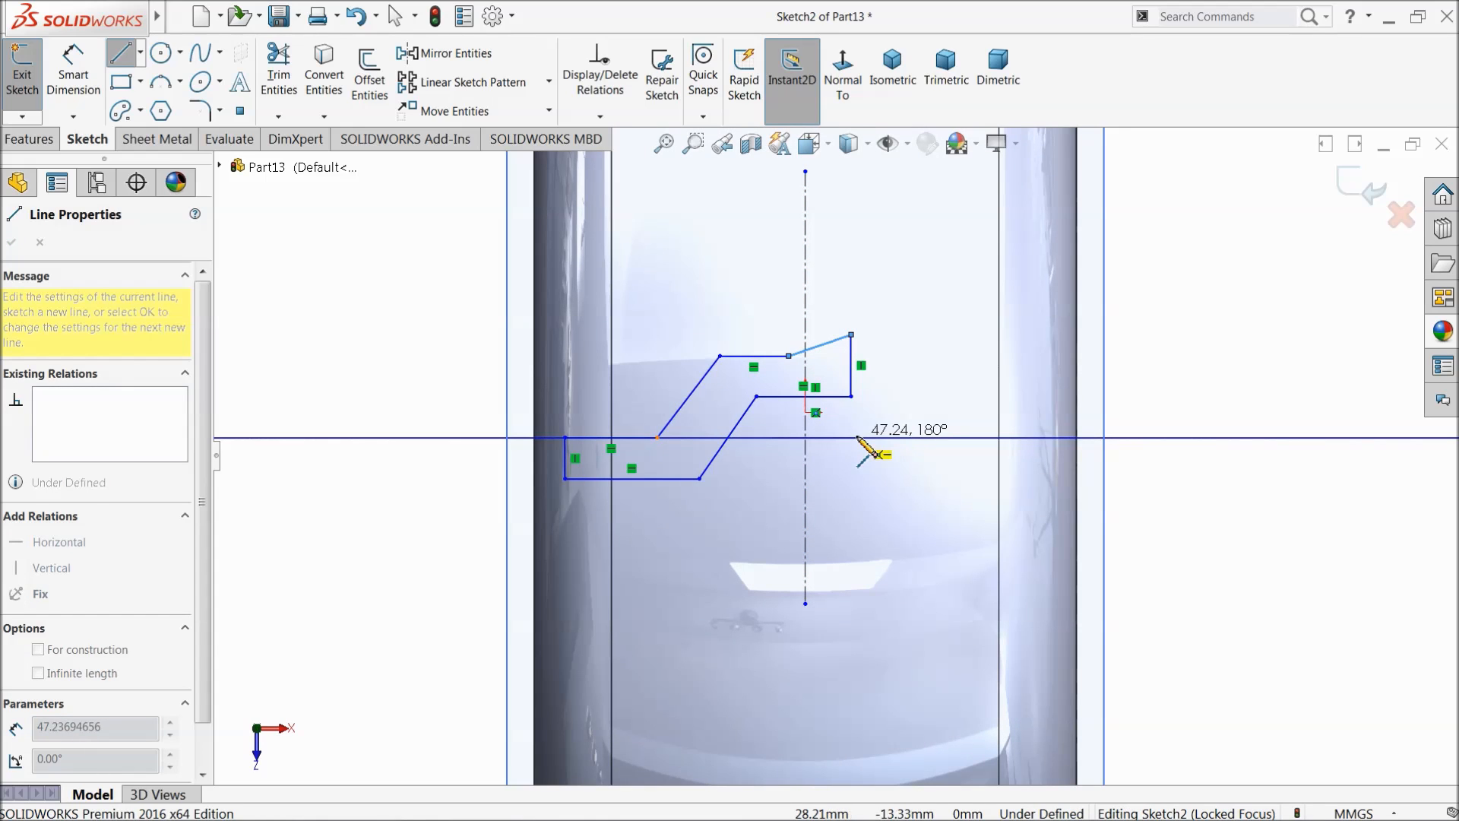
left_click(852, 438)
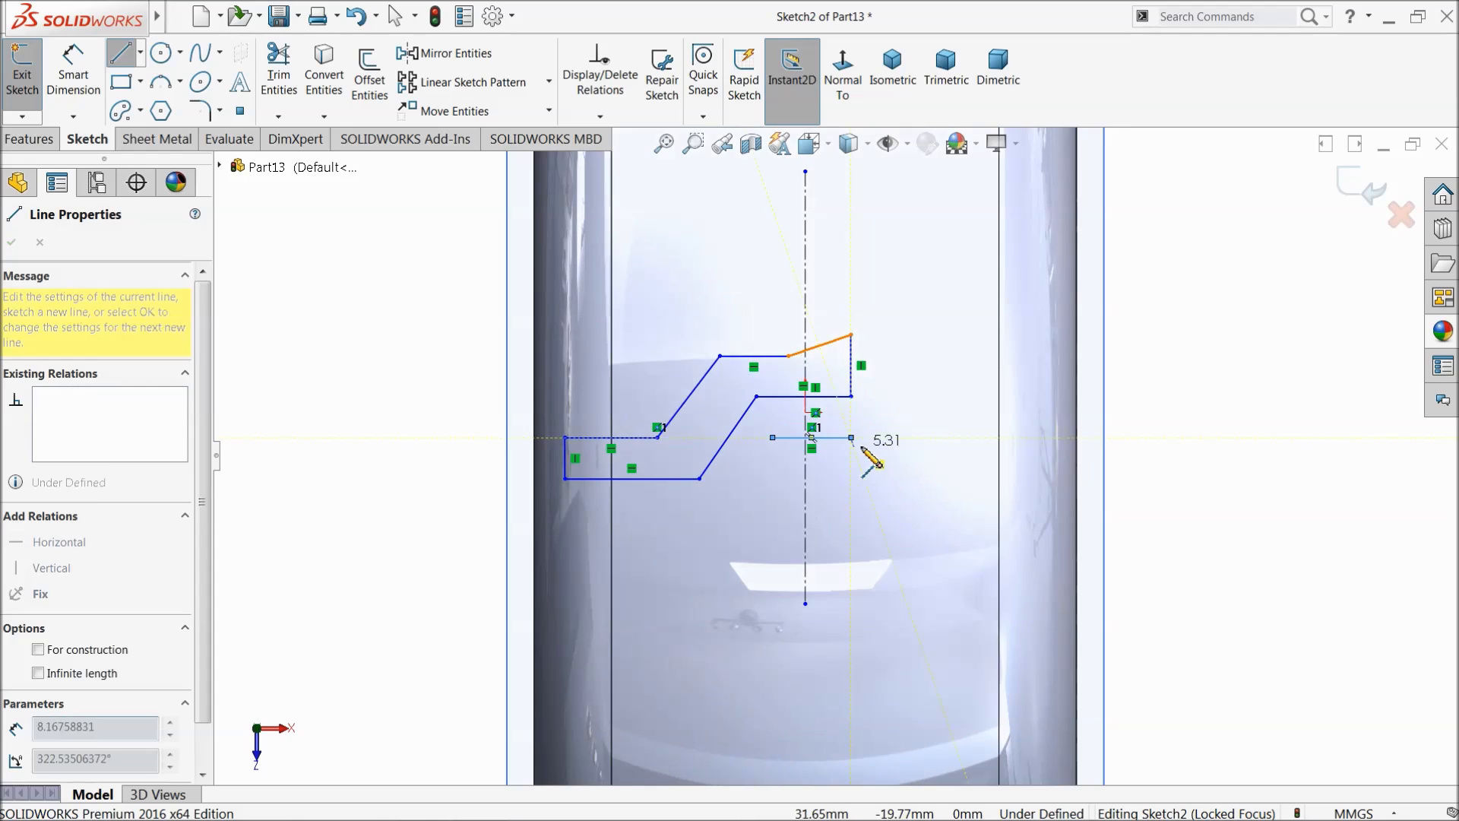
Step: Continue the lower lug outline with a downward slope, a horizontal run, a second parallel slope and a vertical outer end
left_click(928, 479)
left_click(999, 479)
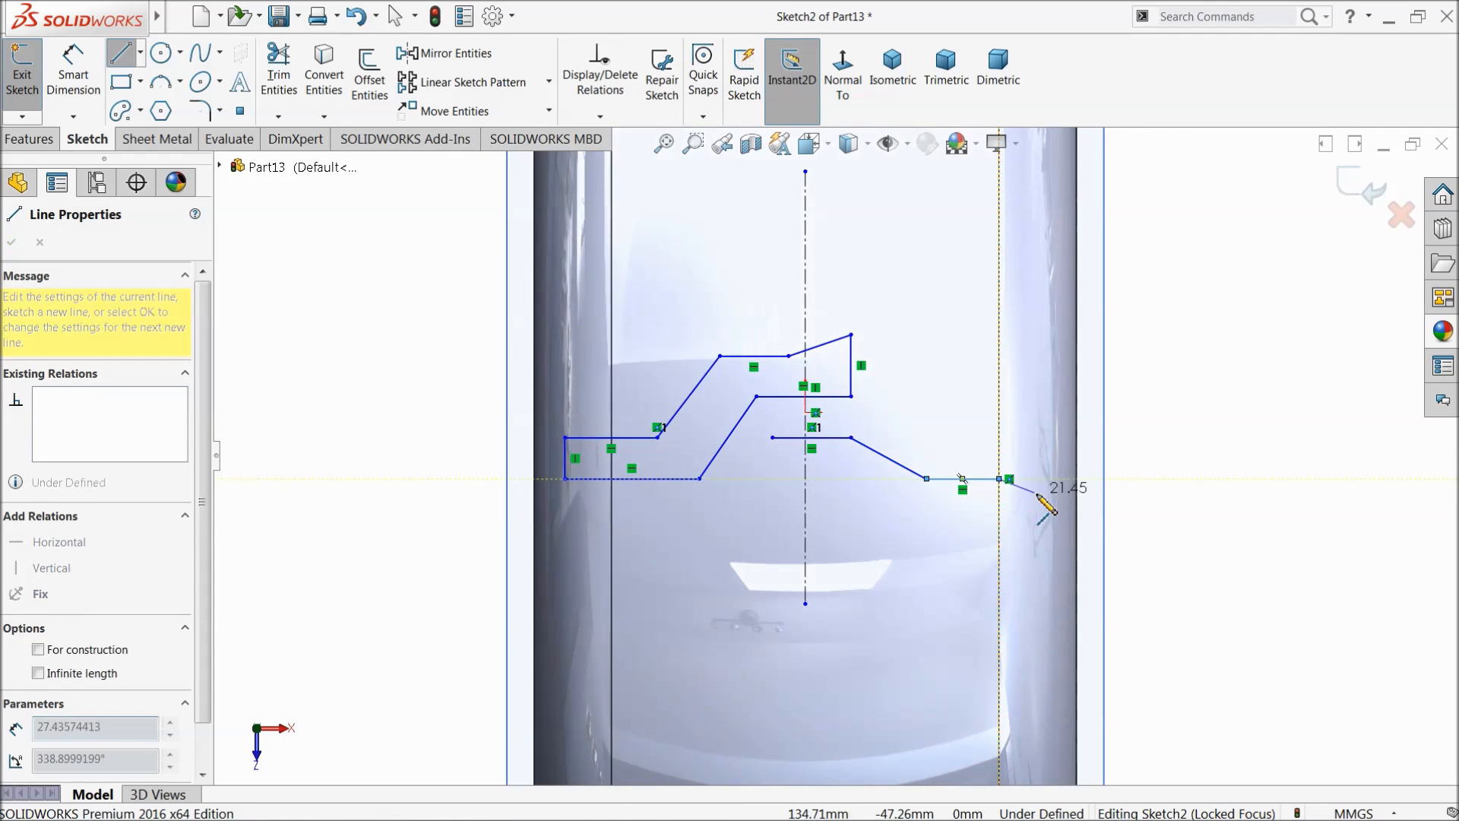
left_click(1064, 516)
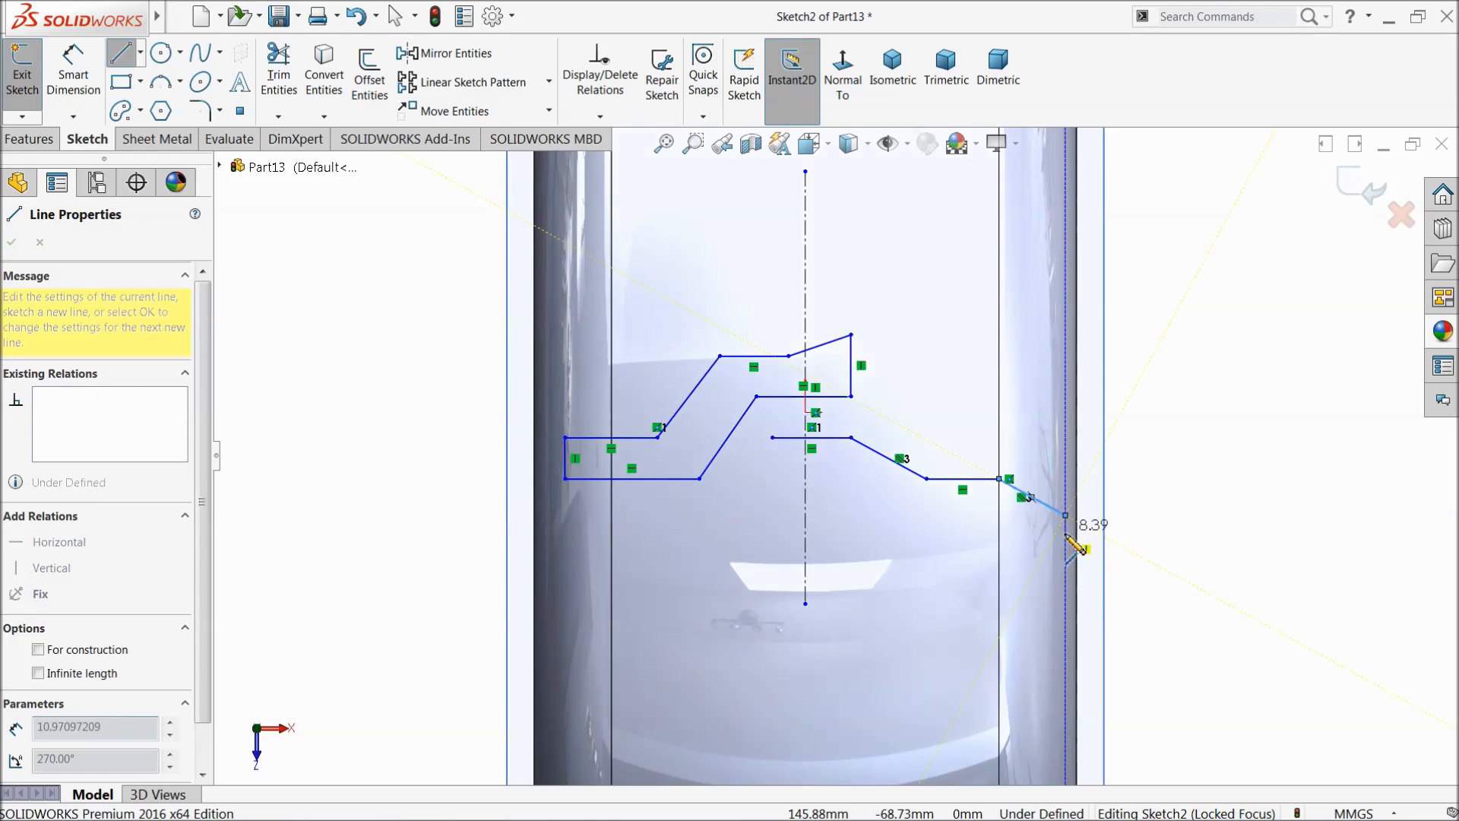
left_click(1065, 561)
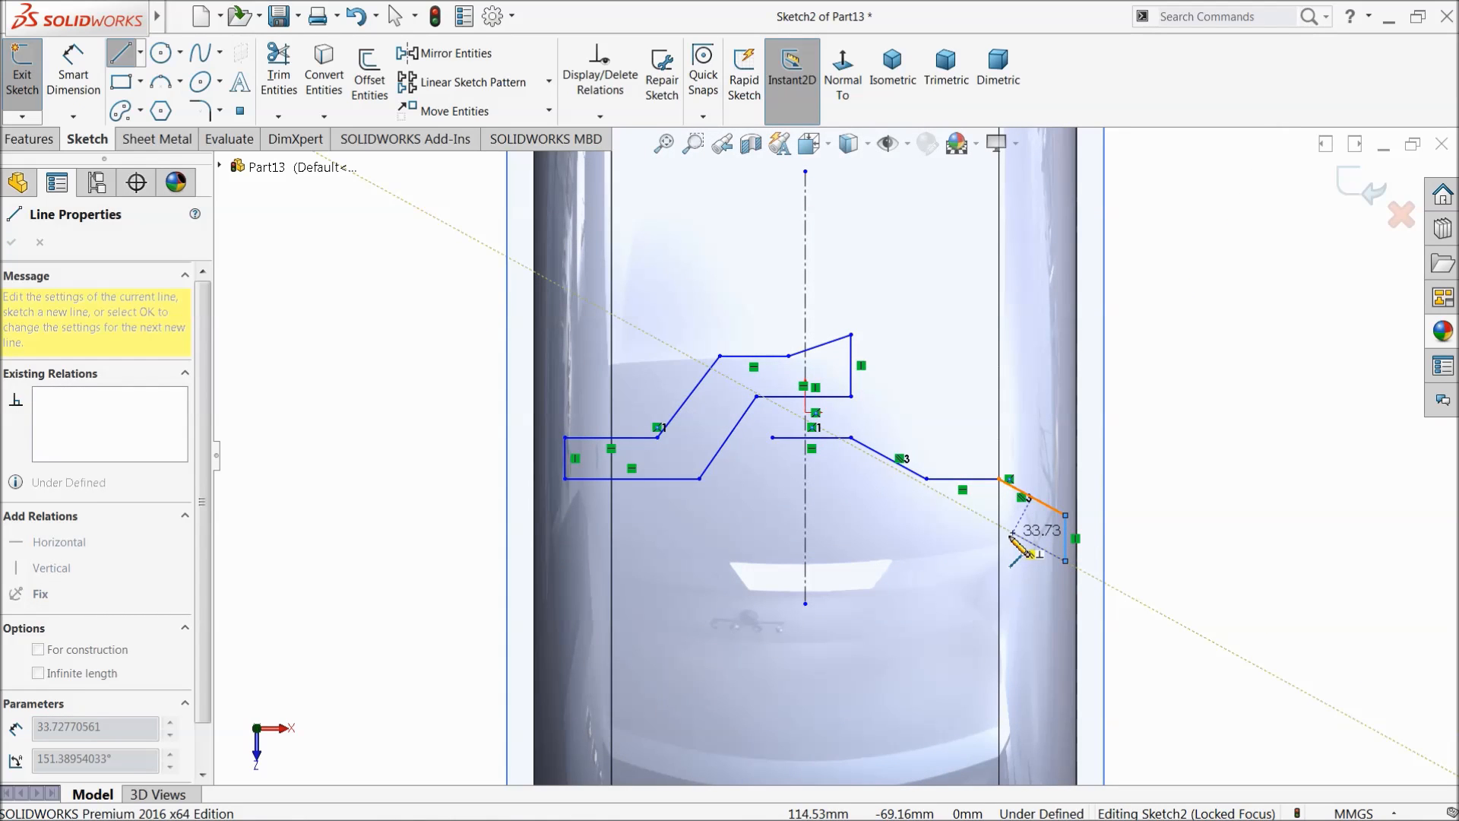
Step: Close the lower lug outline with a stepped bottom edge, horizontal runs of about 47 and 44 mm, and a 29 mm vertical inner end
left_click(1000, 526)
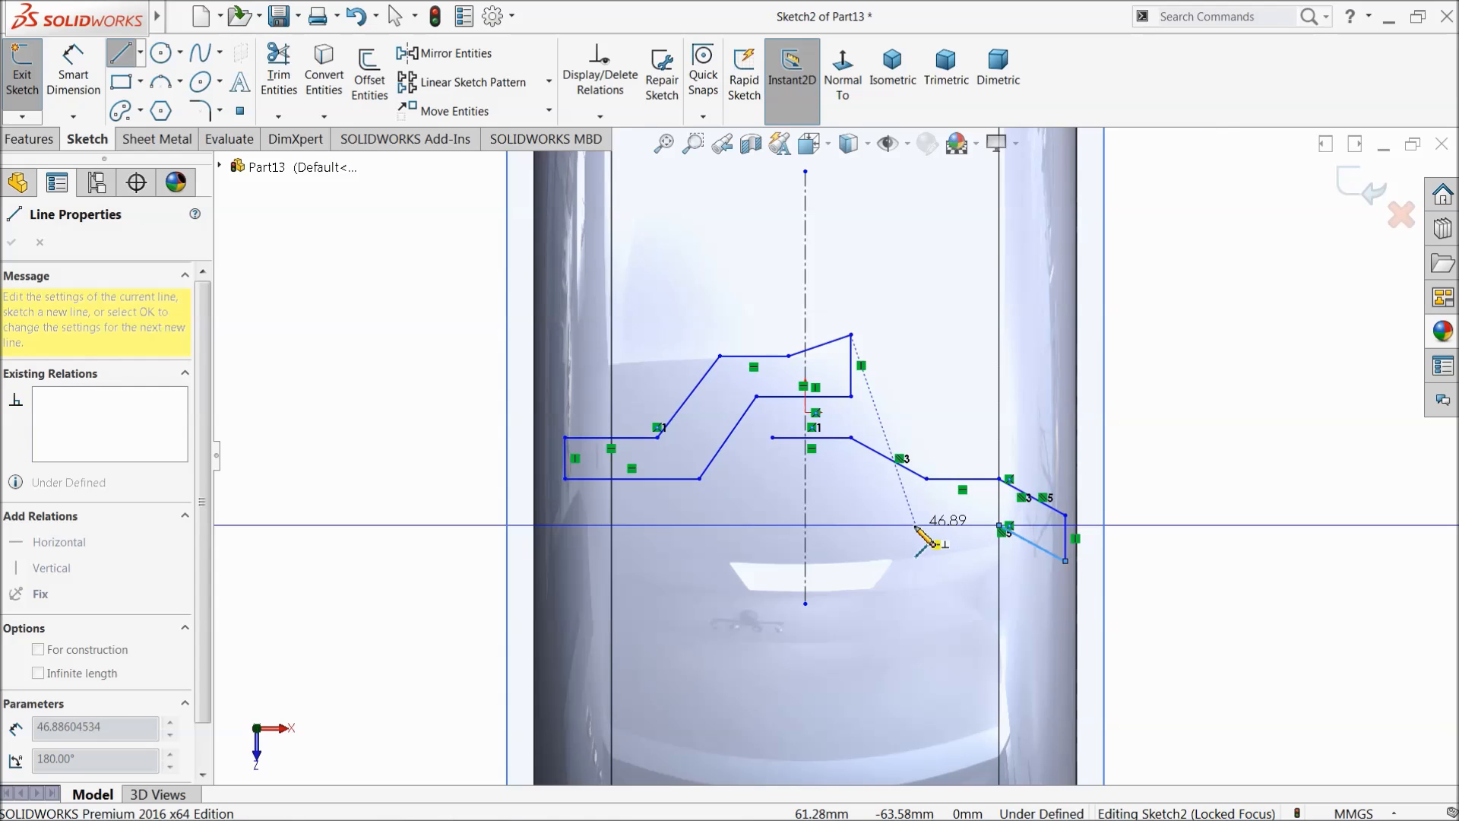
left_click(916, 525)
left_click(851, 490)
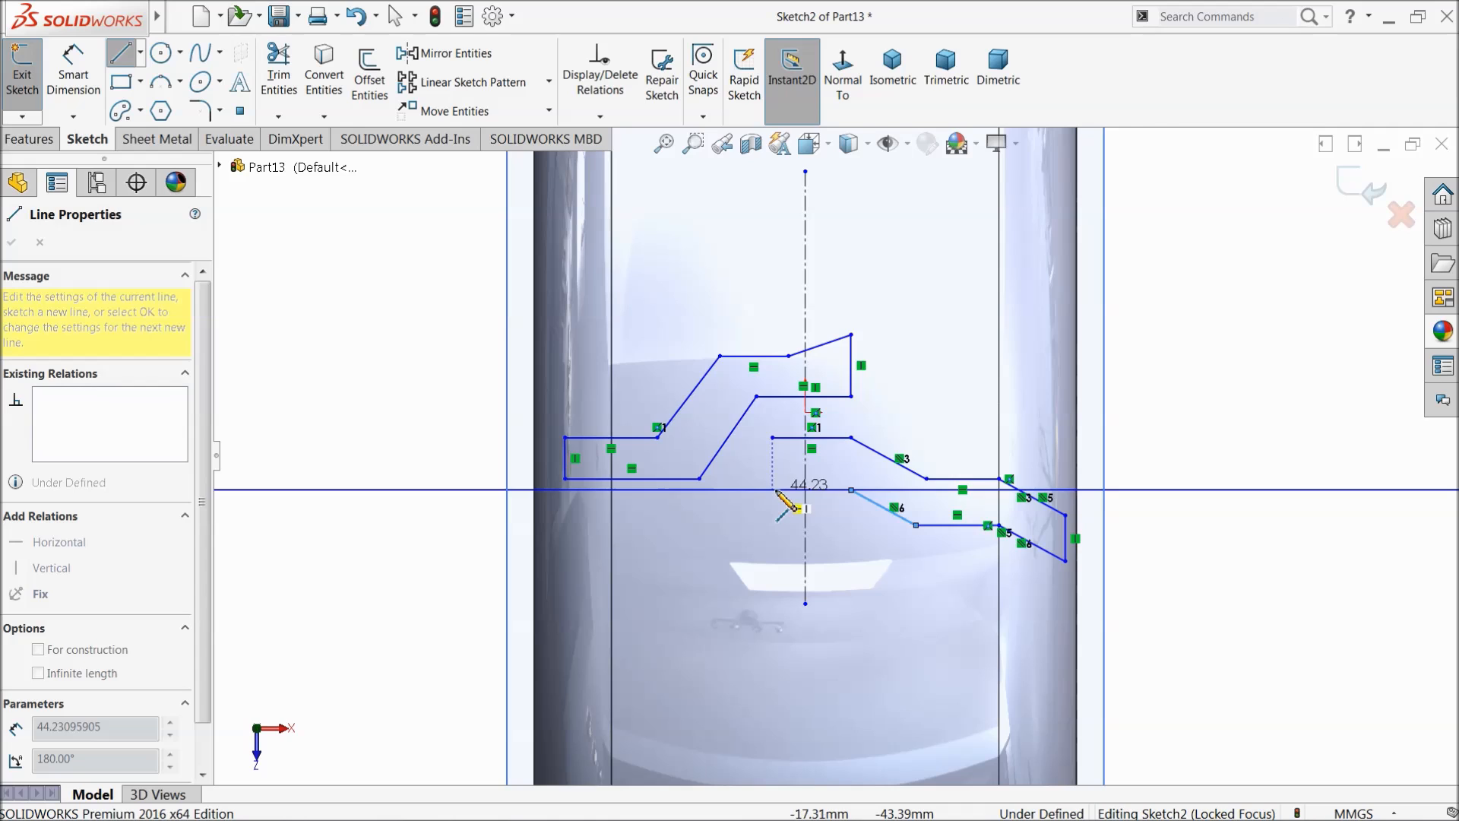
left_click(773, 490)
left_click(773, 438)
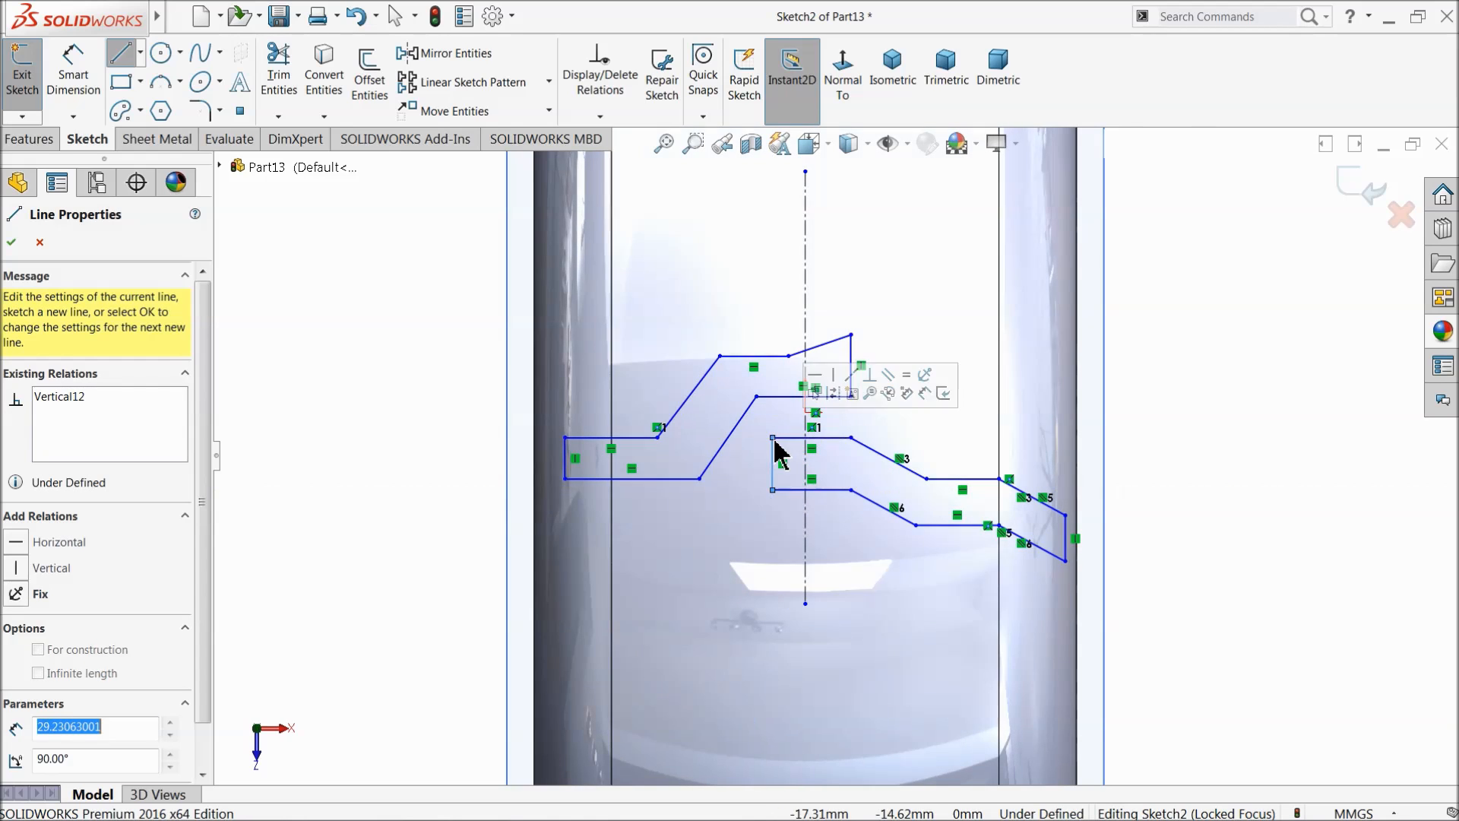
left_click(12, 243)
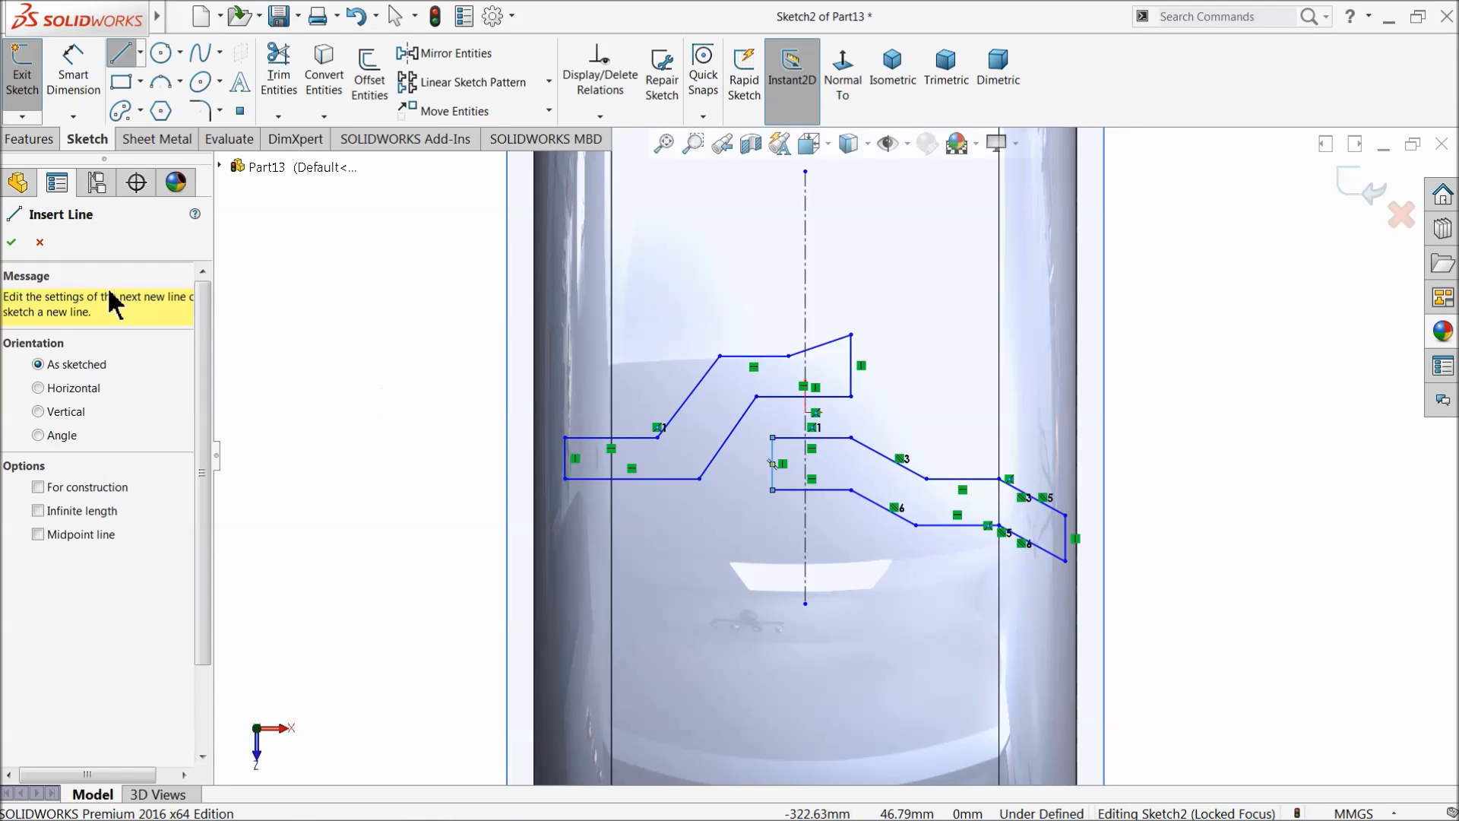
left_click(13, 243)
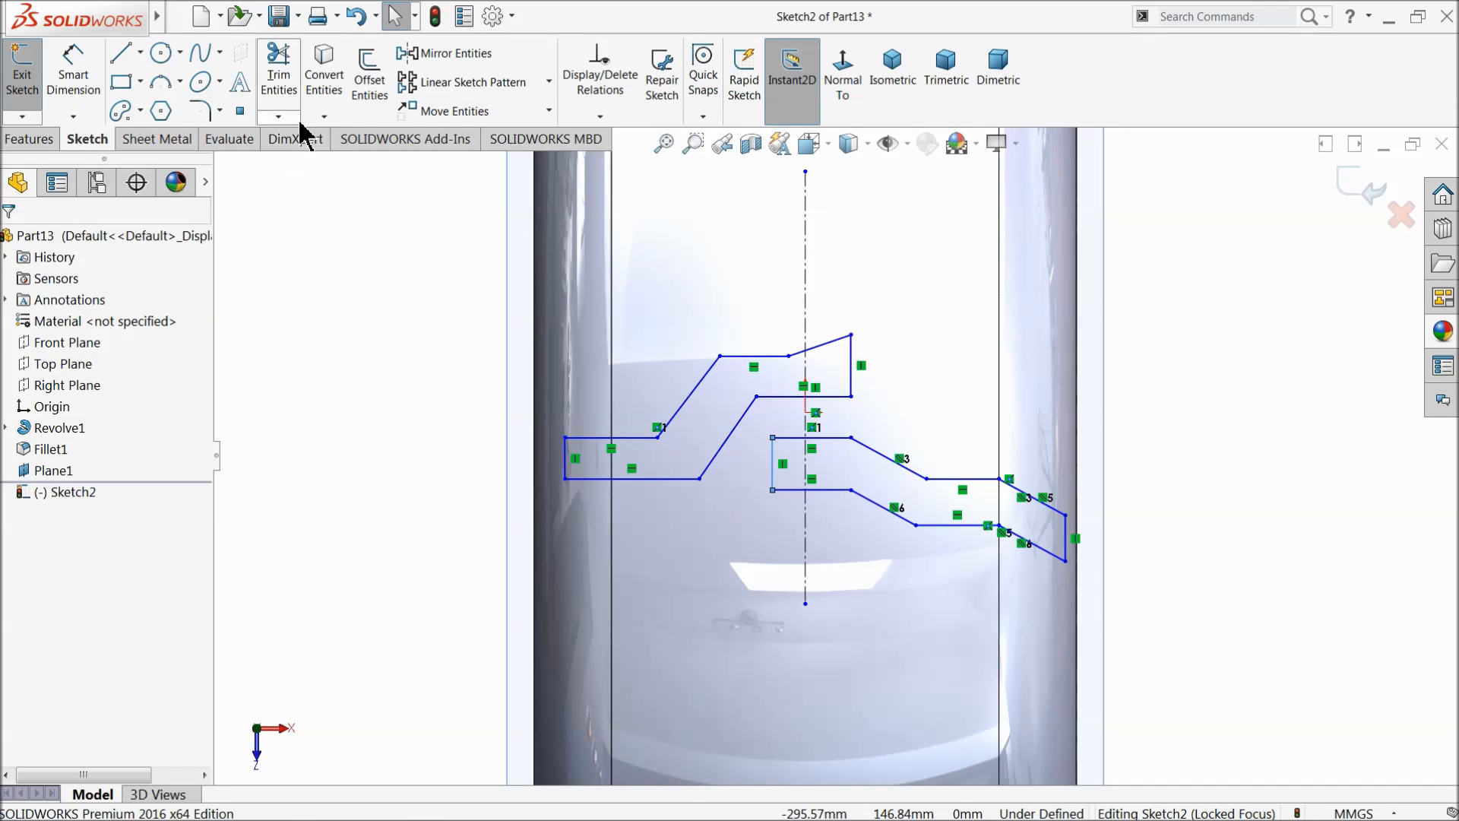
Step: Set up a sketch fillet with a 10 mm radius and clear the wrongly paired fillet selection
left_click(199, 111)
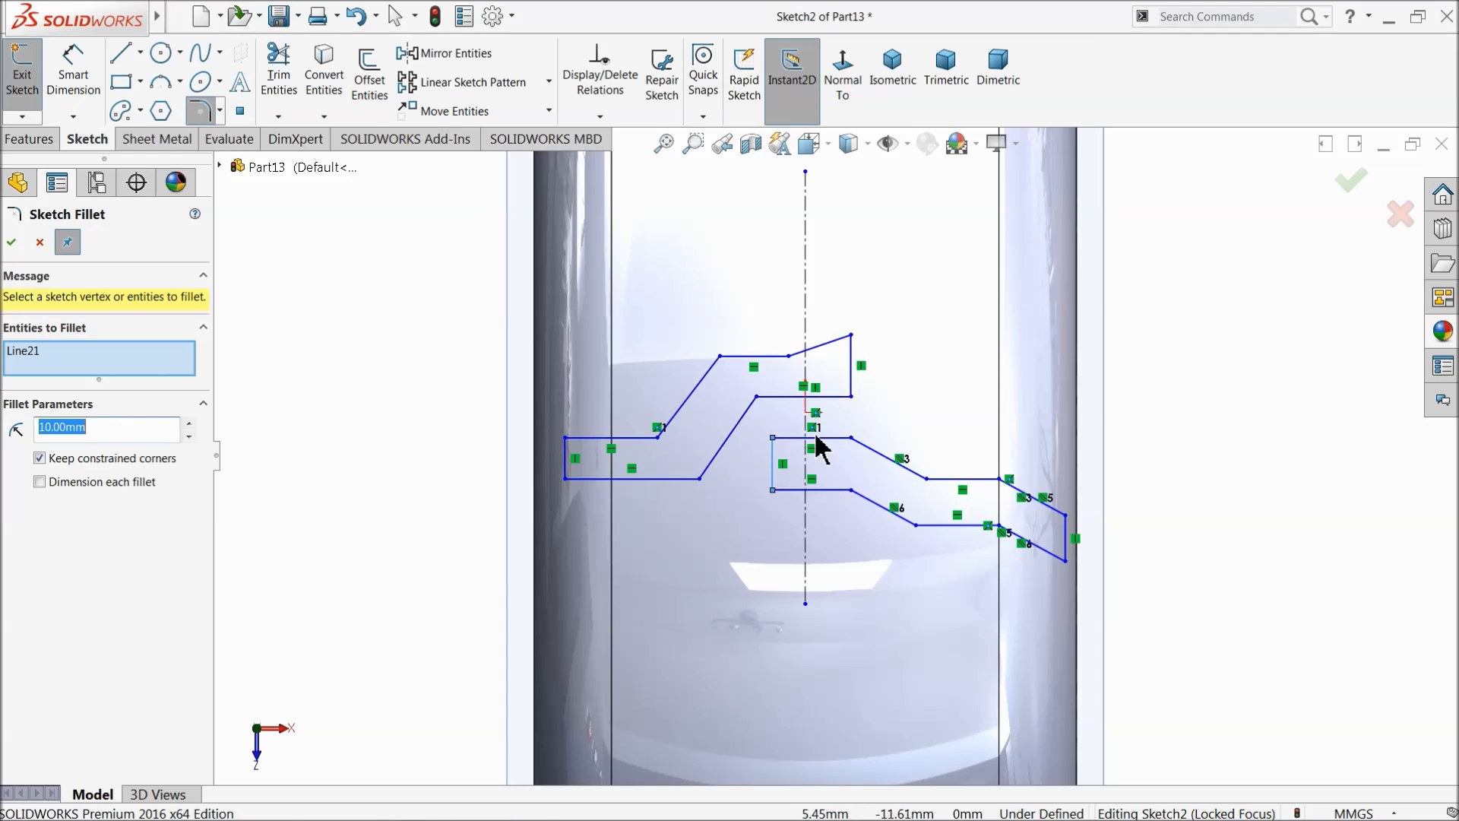
scroll(814, 408, "down", 2)
type("2")
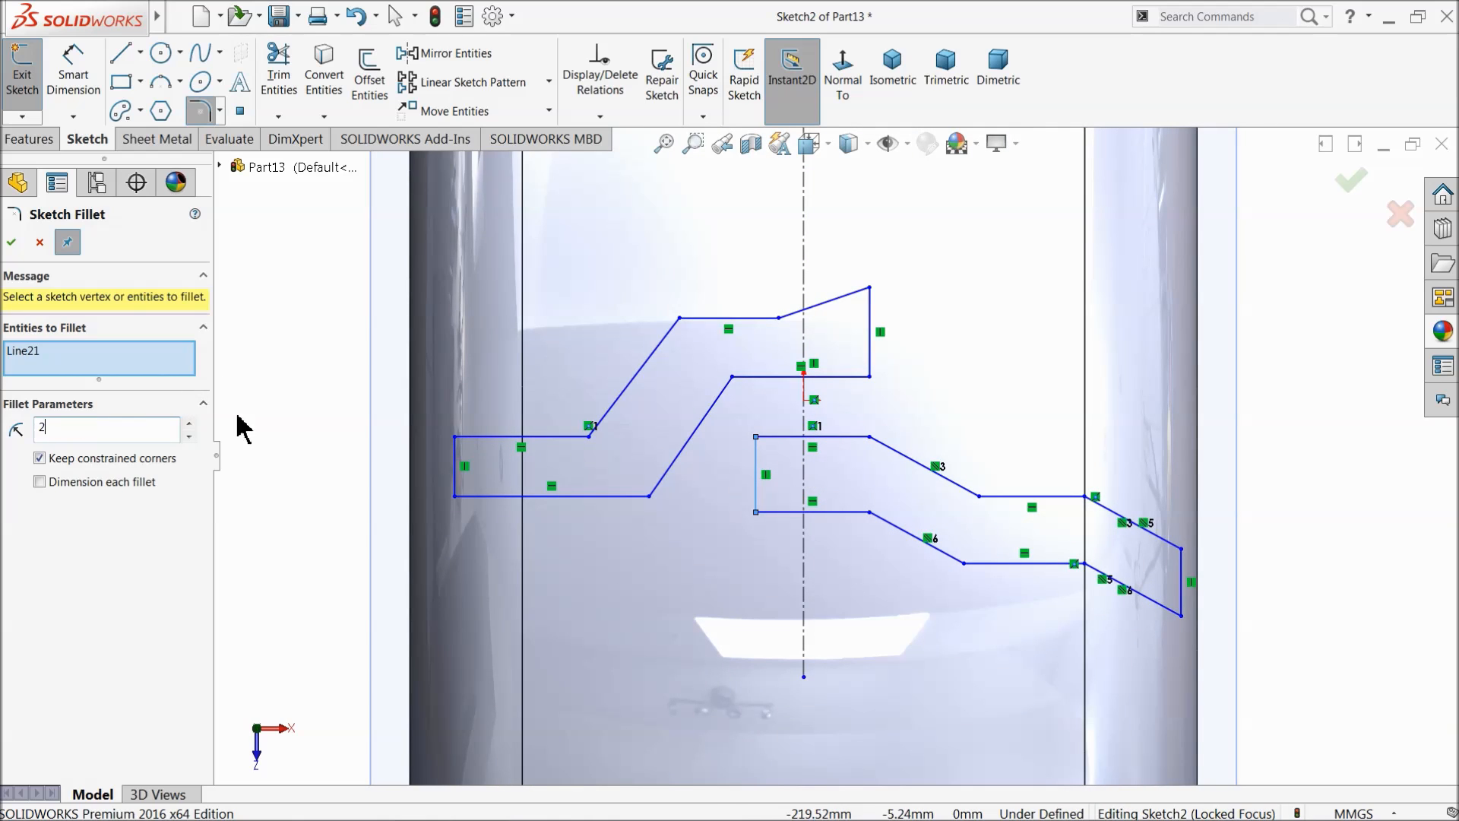
left_click(459, 445)
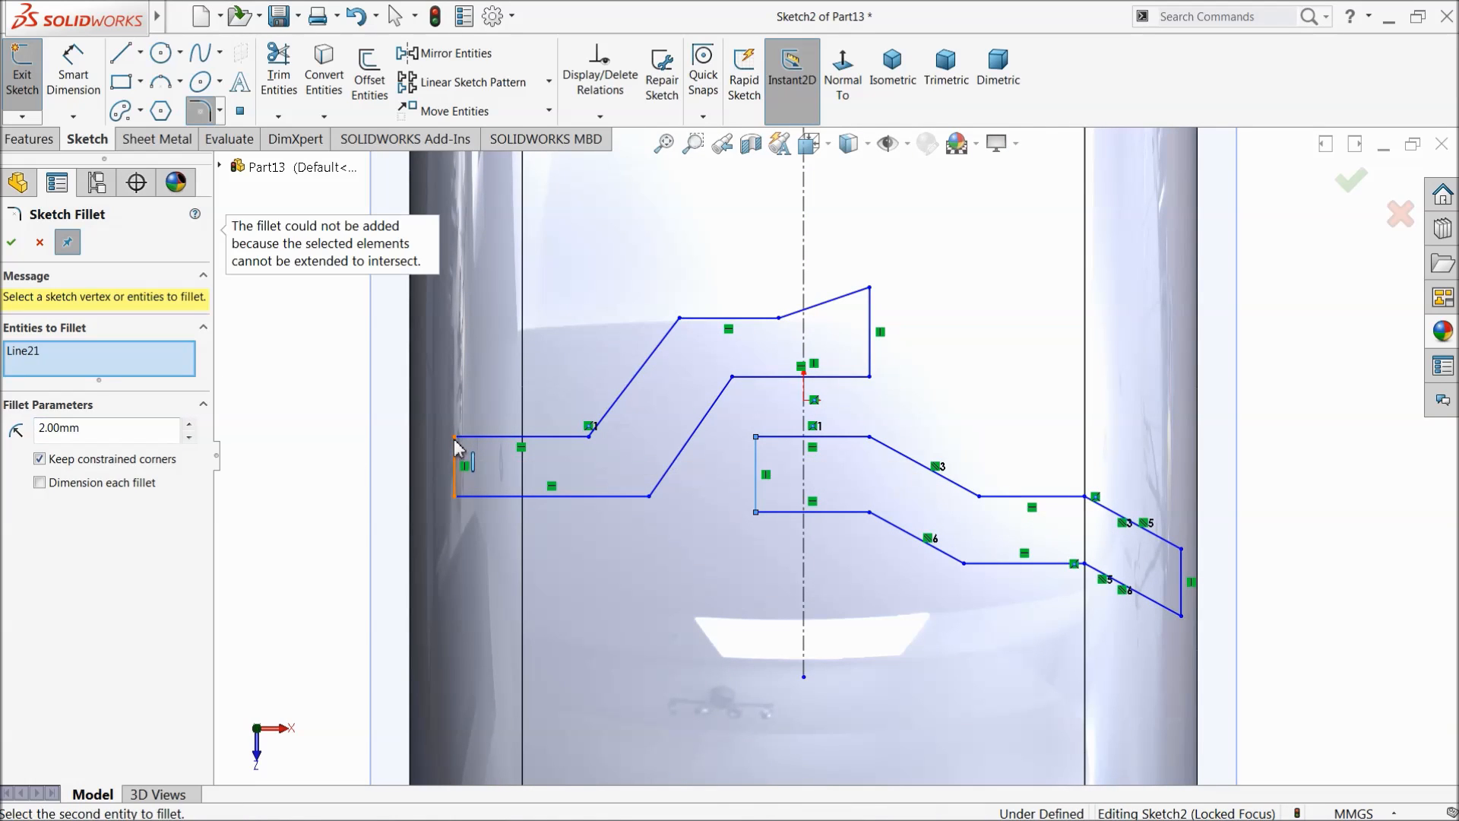
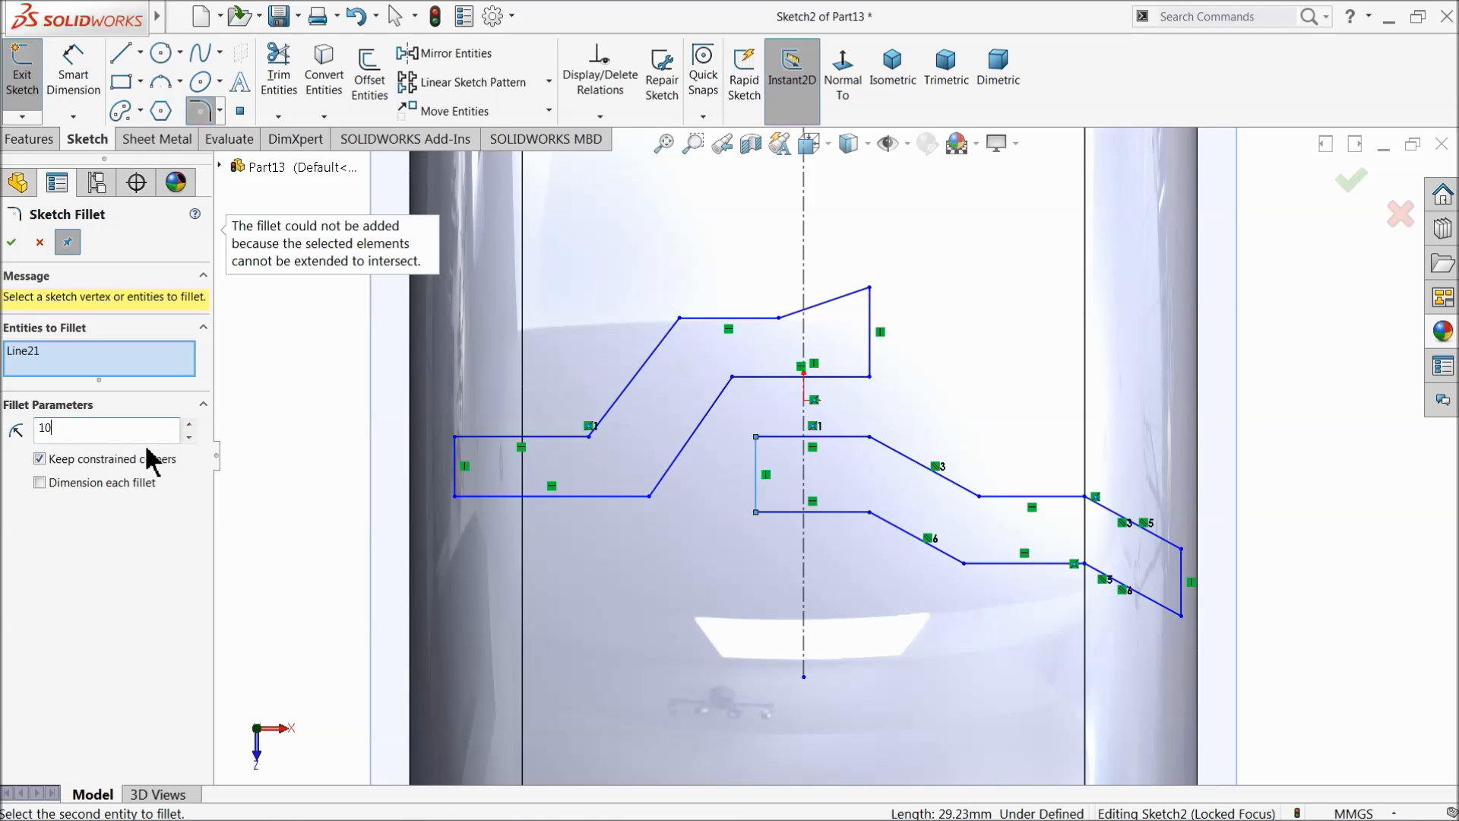
left_click(455, 442)
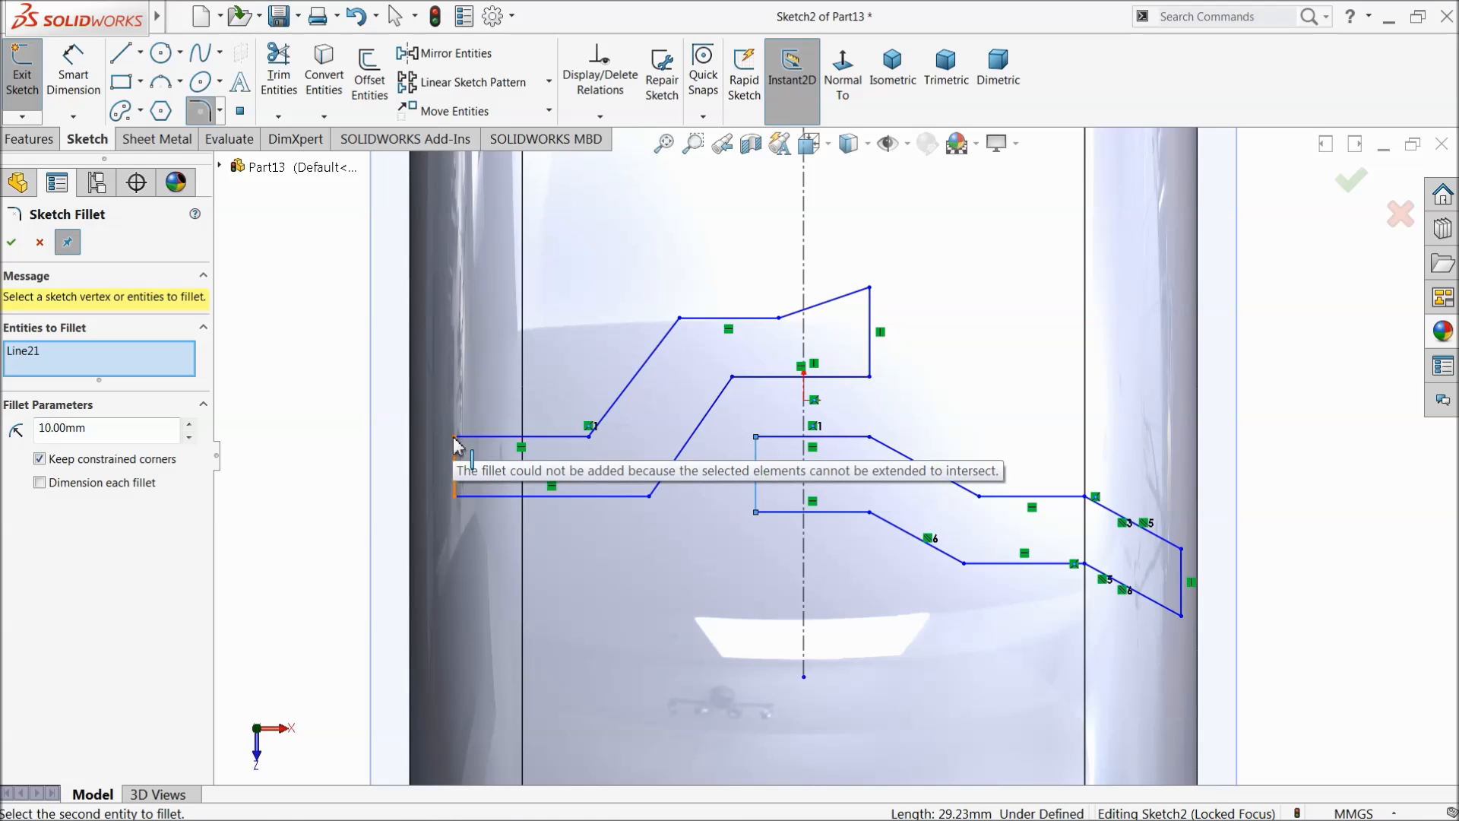
left_click(472, 438)
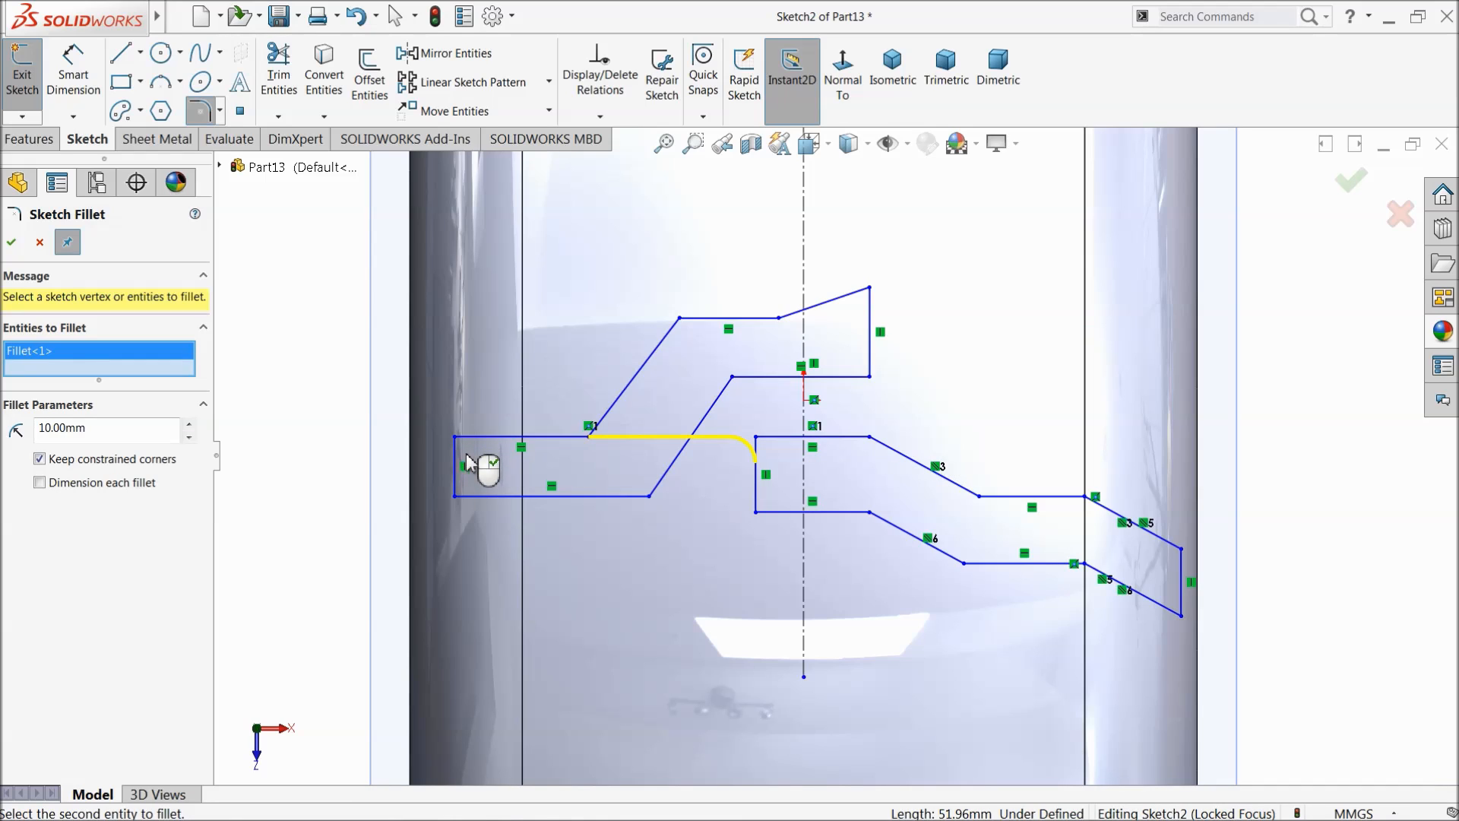
right_click(74, 375)
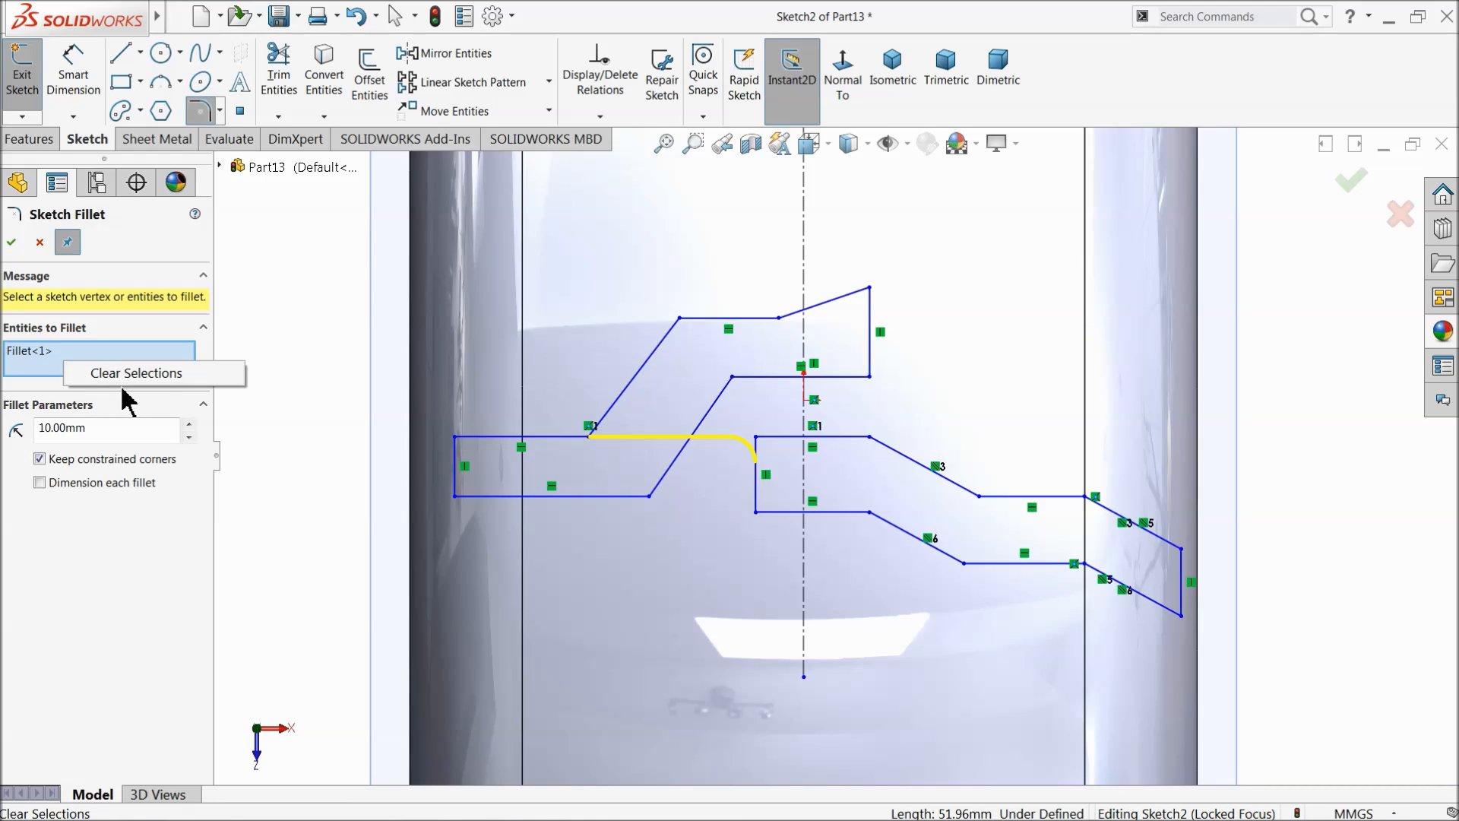
left_click(124, 382)
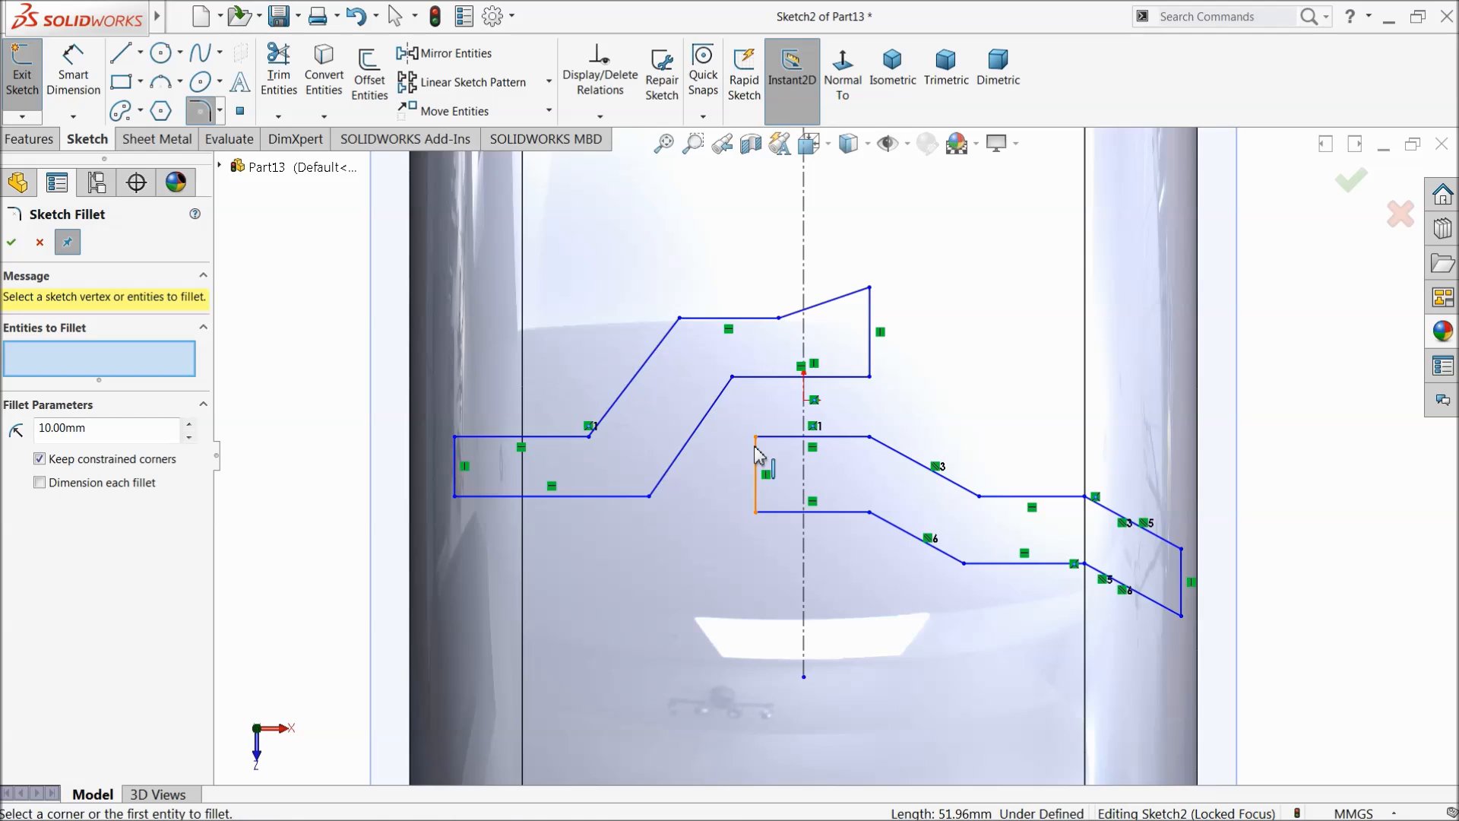
Step: Select for 10 mm fillets the lower outline's inner-end corners and the upper outline's inner-end corners and five bends
left_click(758, 477)
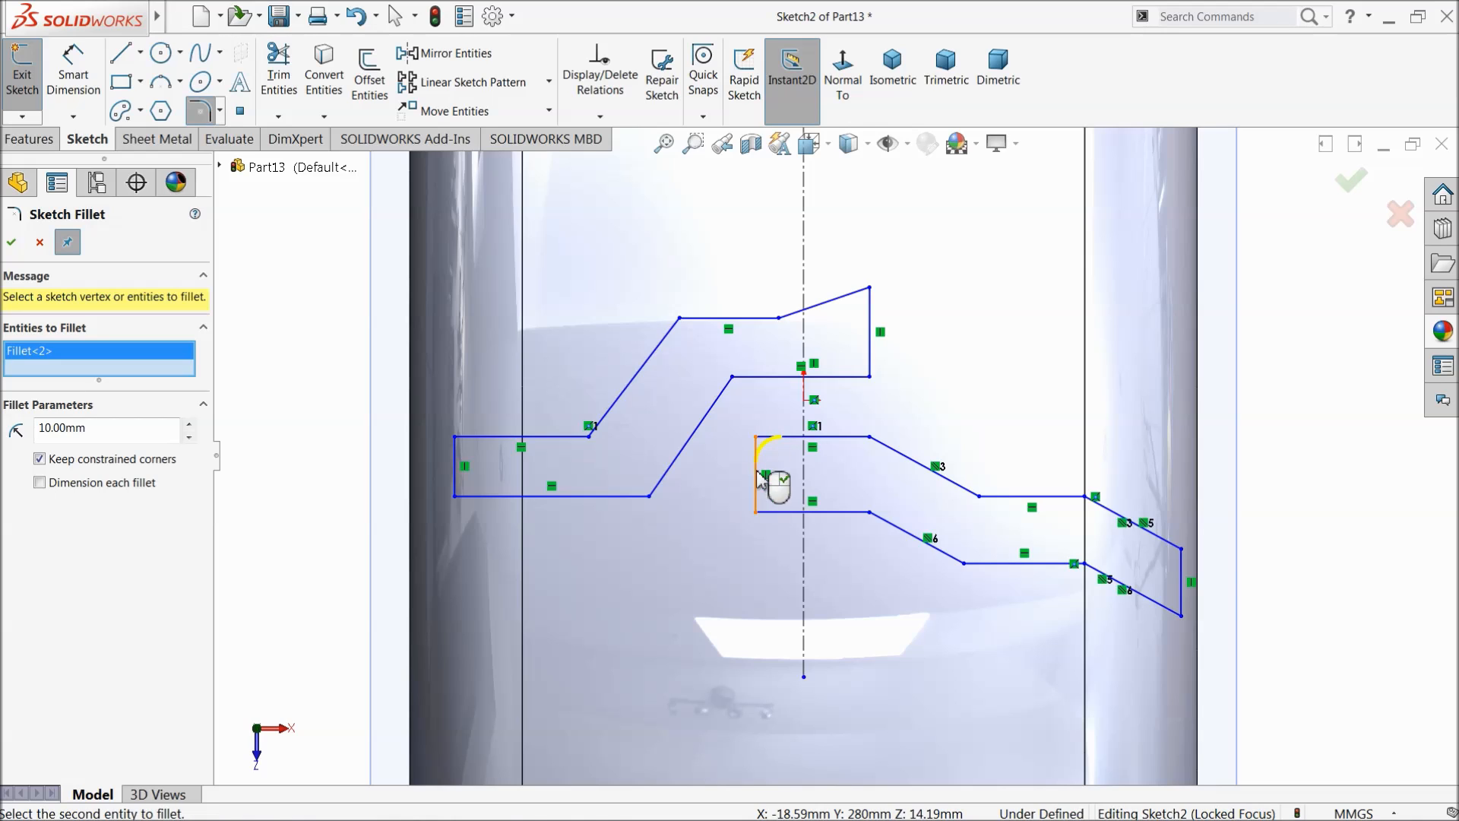
left_click(768, 513)
left_click(870, 377)
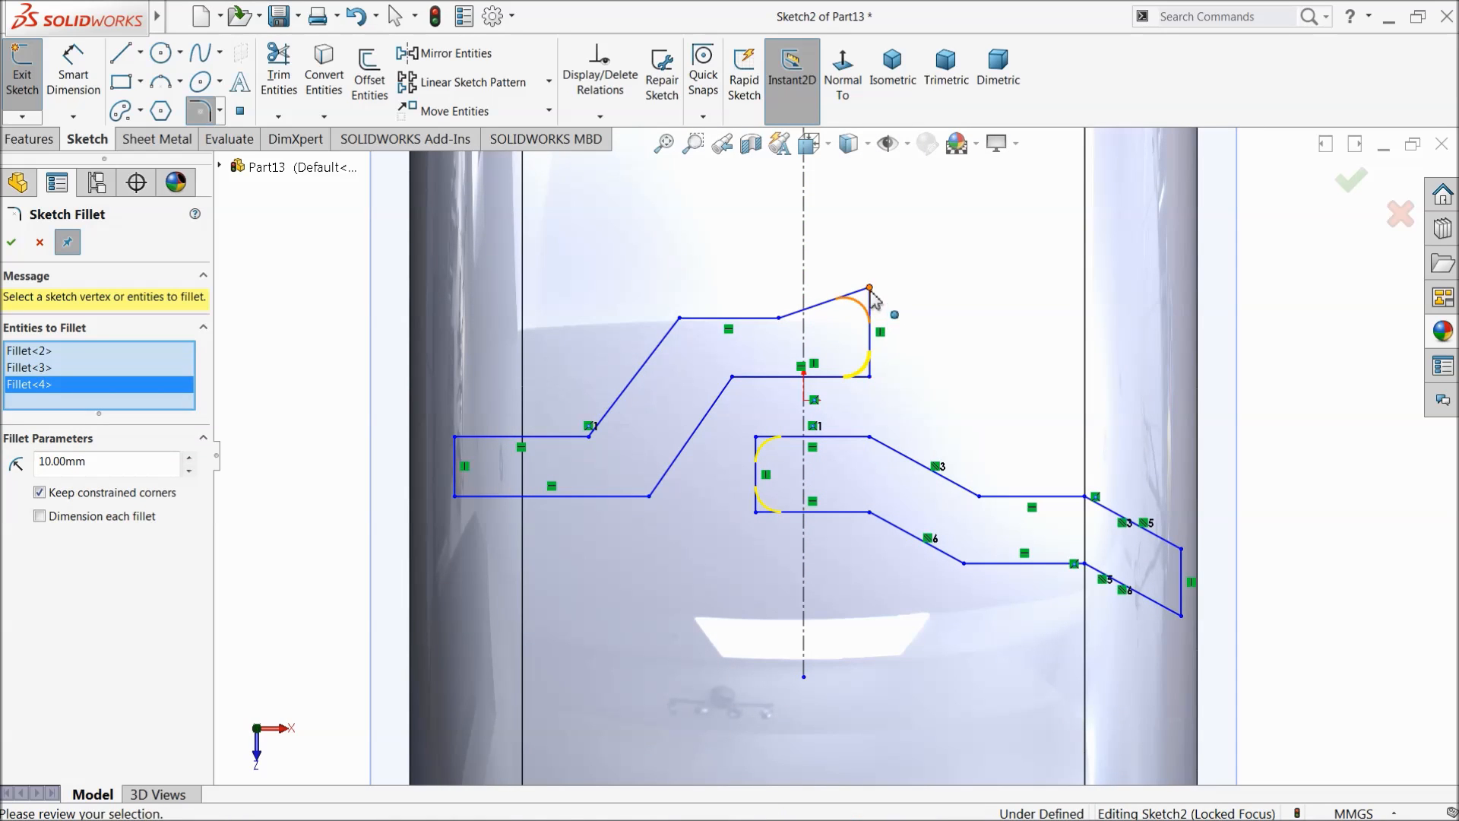
left_click(869, 291)
left_click(779, 320)
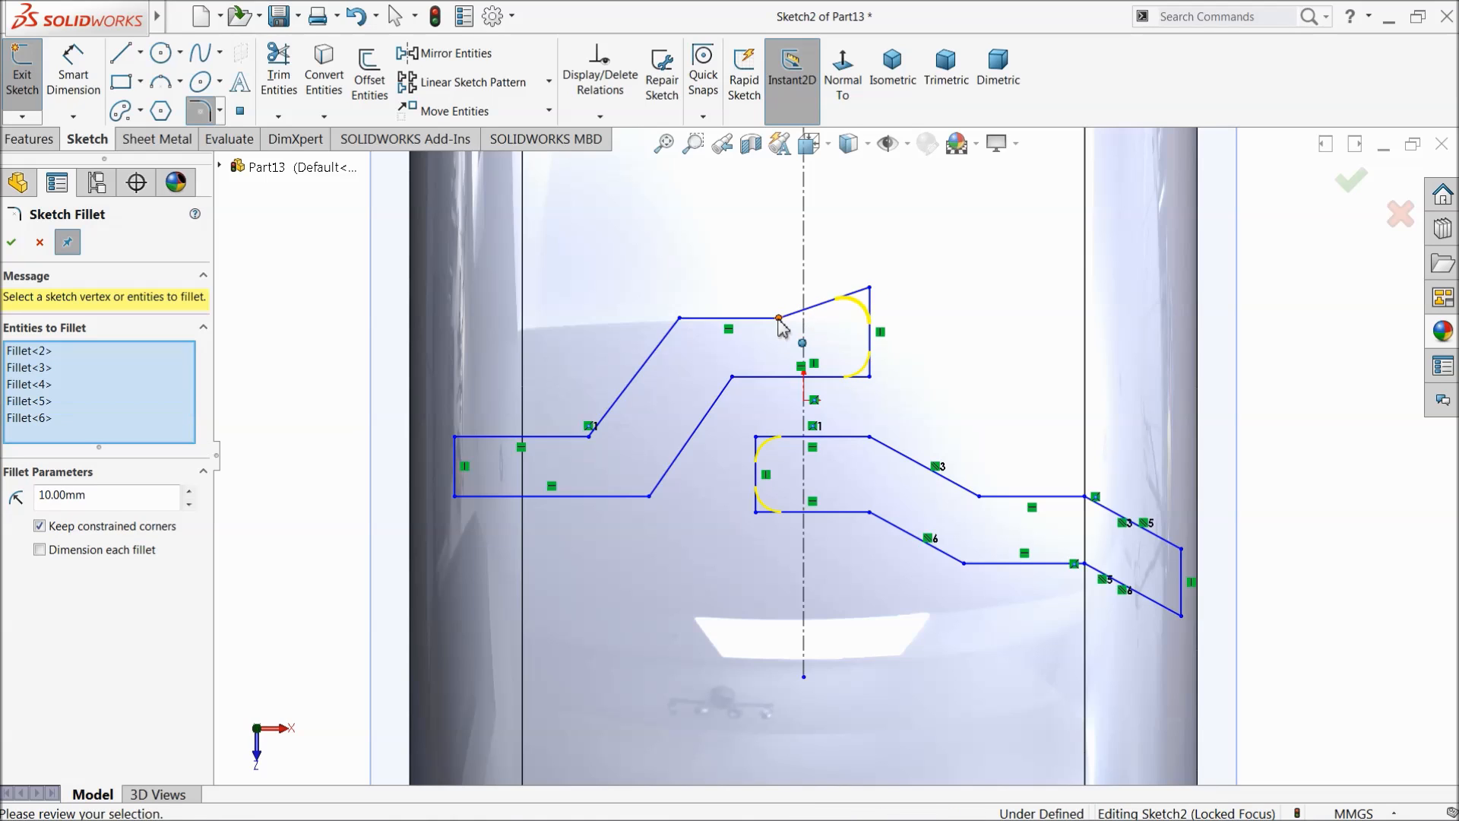
left_click(681, 320)
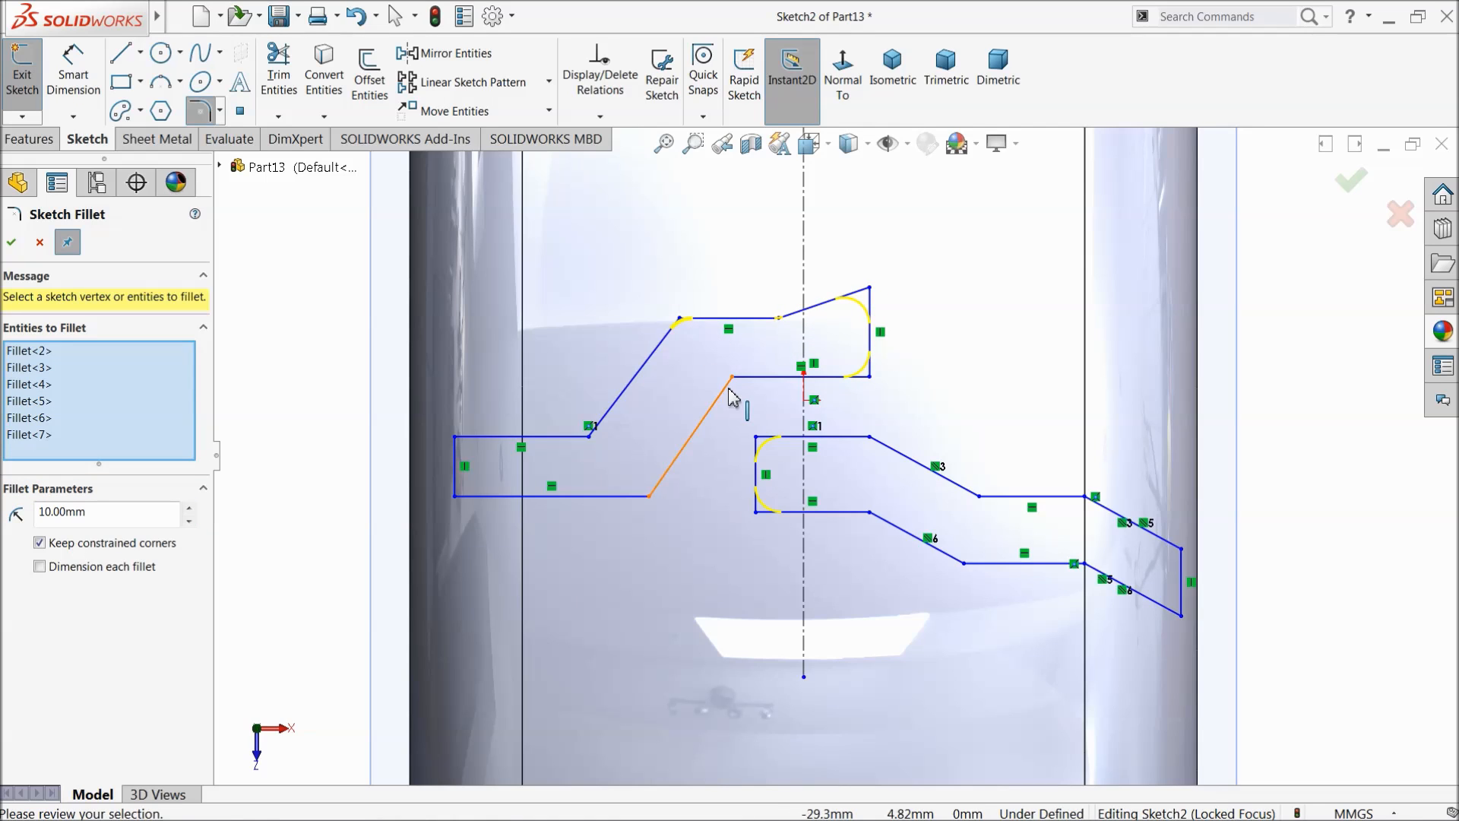
left_click(732, 378)
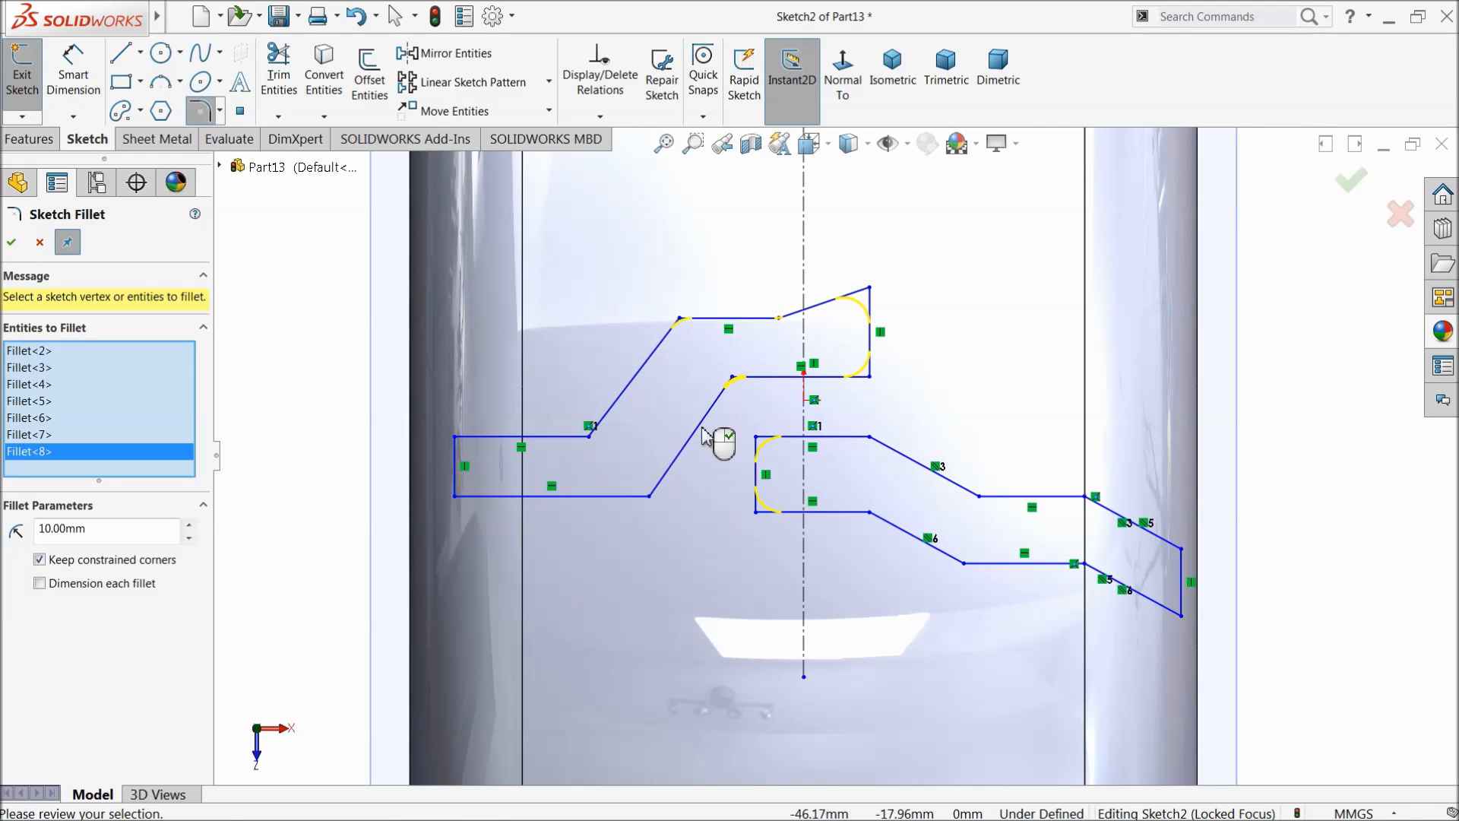
left_click(652, 500)
left_click(592, 437)
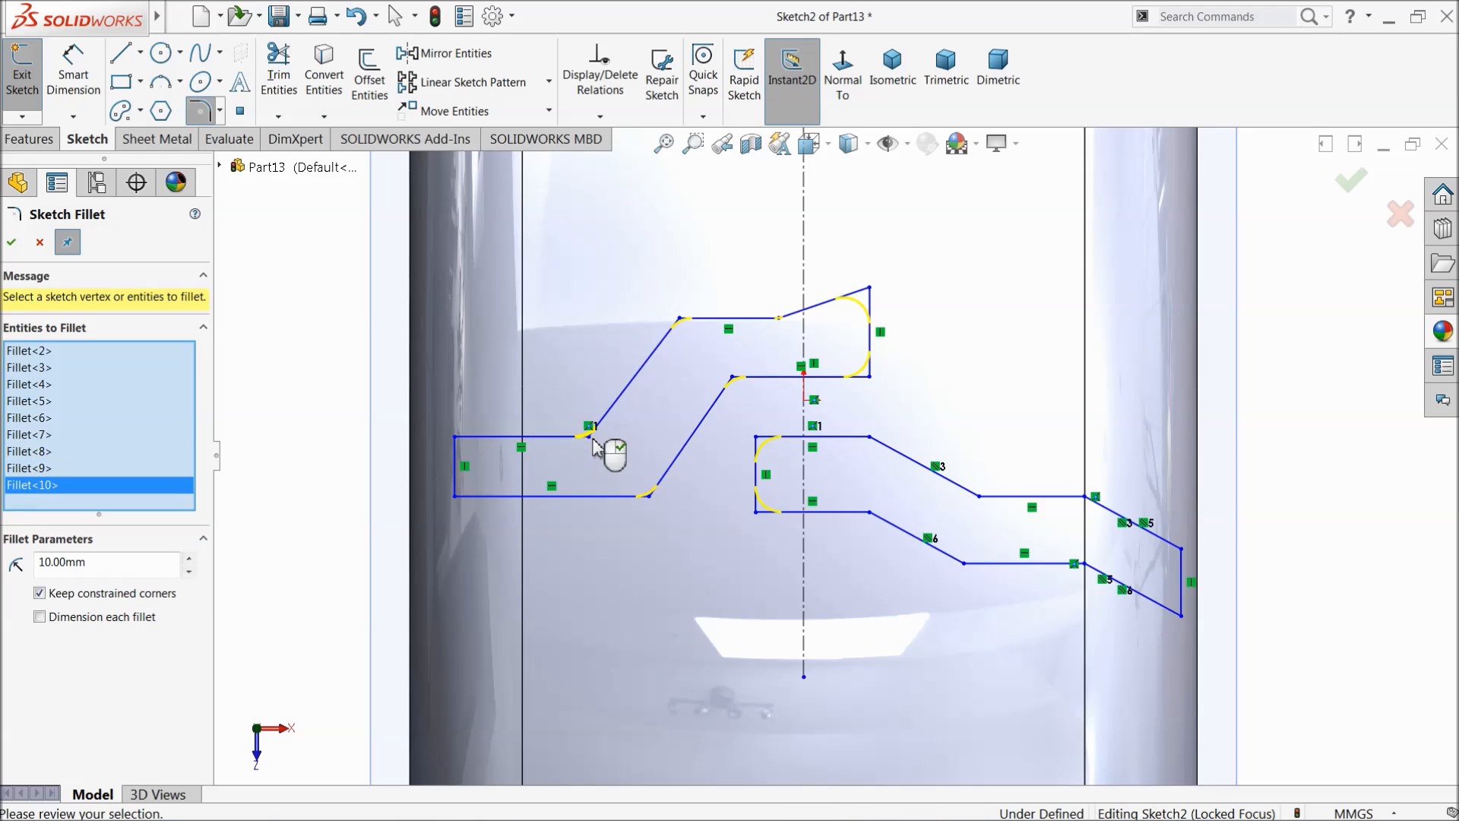
Step: Add the lower outline's outer-end corners, its top bend near the centerline and both middle bends, and apply the 10 mm fillets
left_click(871, 438)
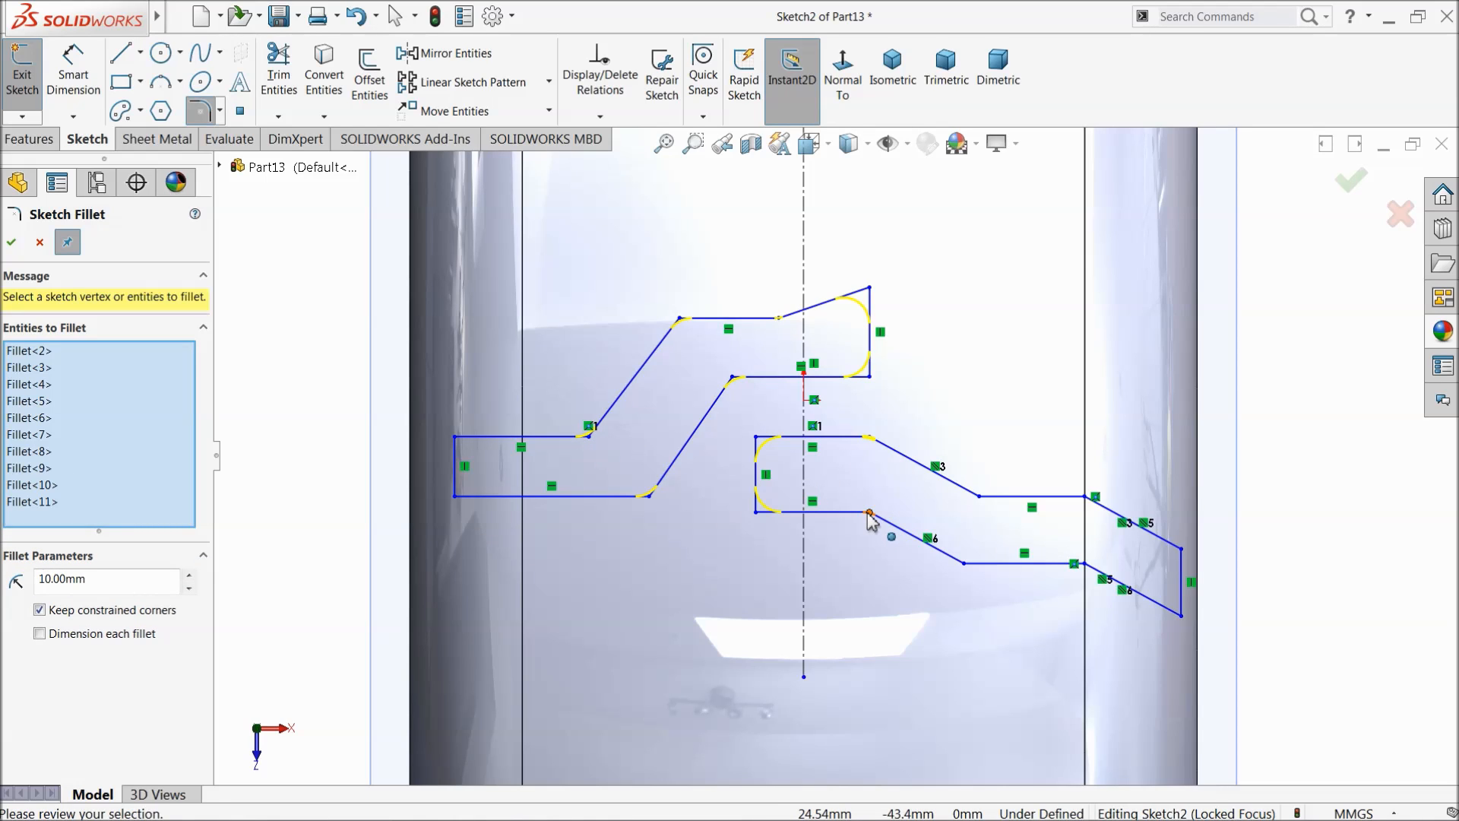
left_click(1182, 551)
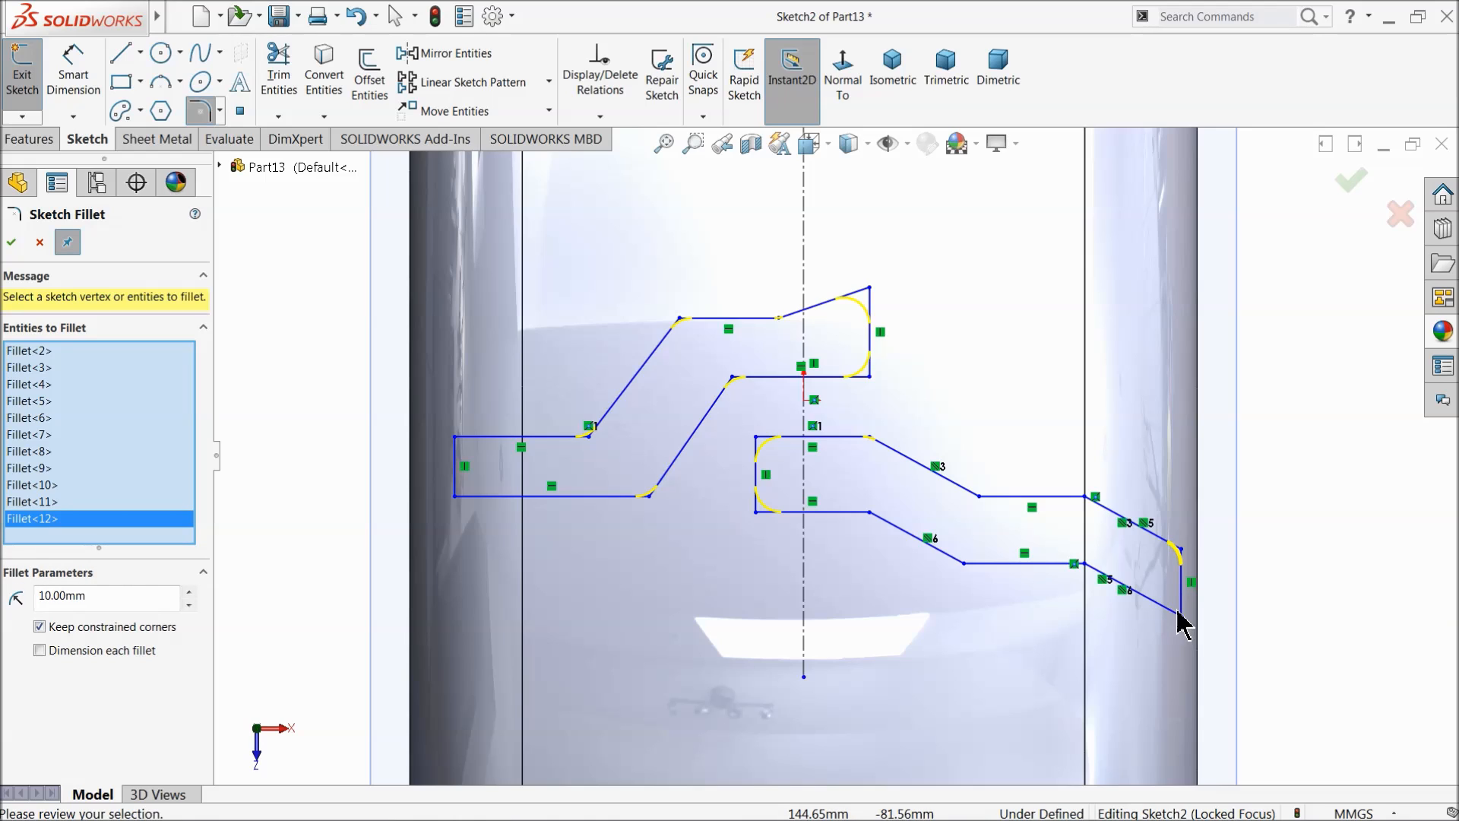
left_click(1182, 617)
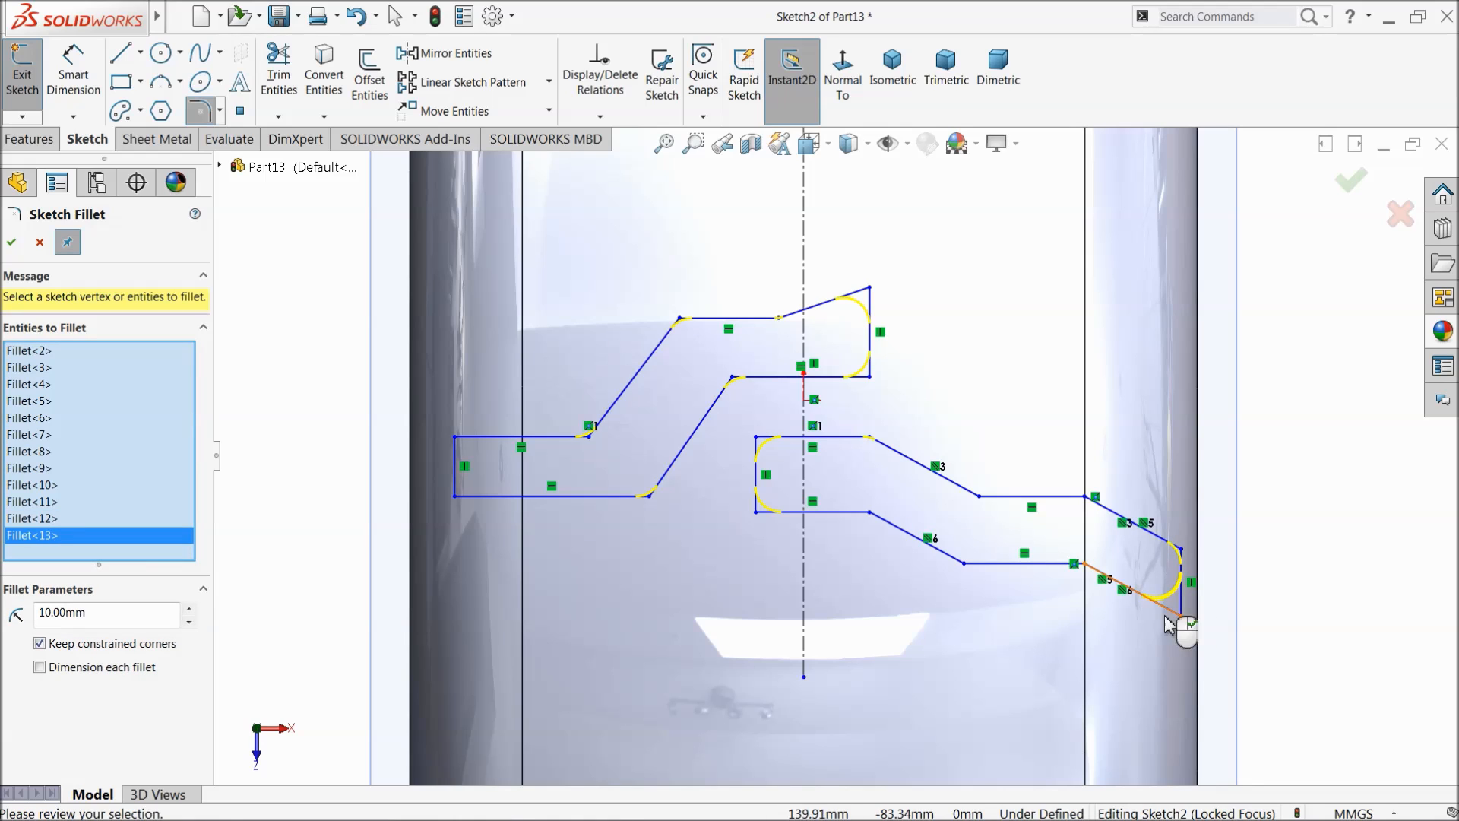
left_click(965, 564)
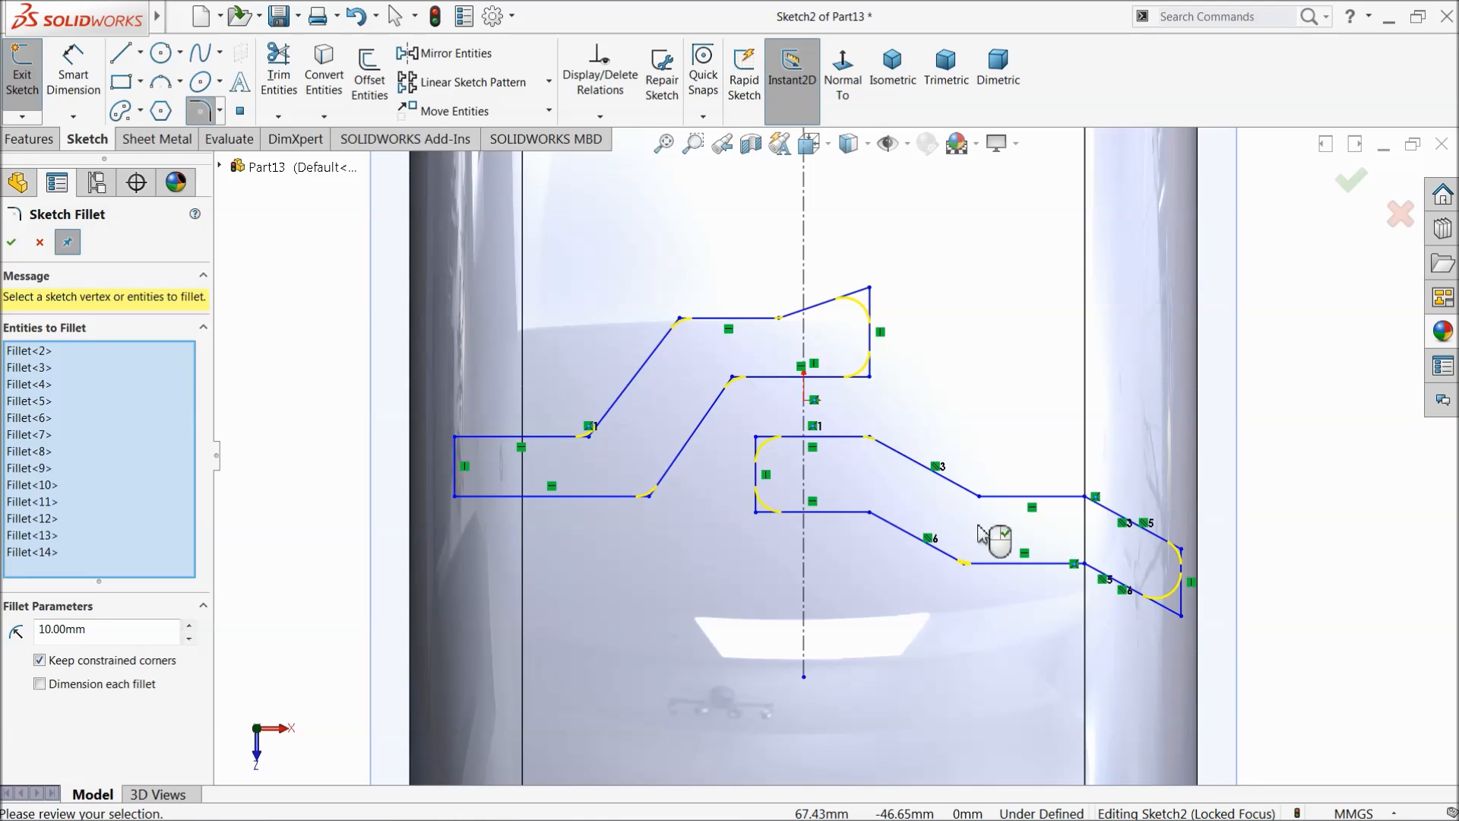
left_click(980, 497)
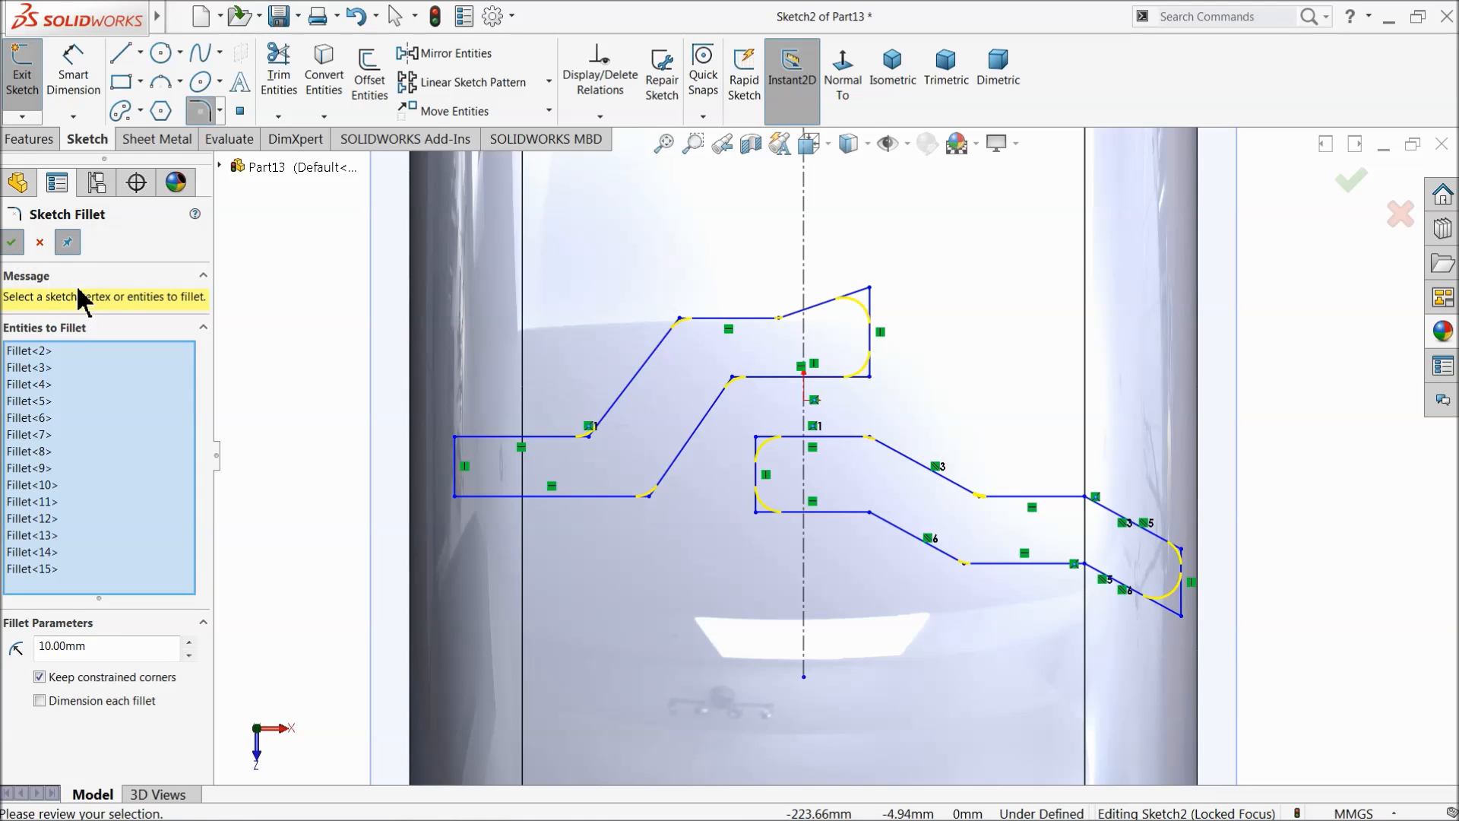
key("Return")
scroll(732, 472, "up", 4)
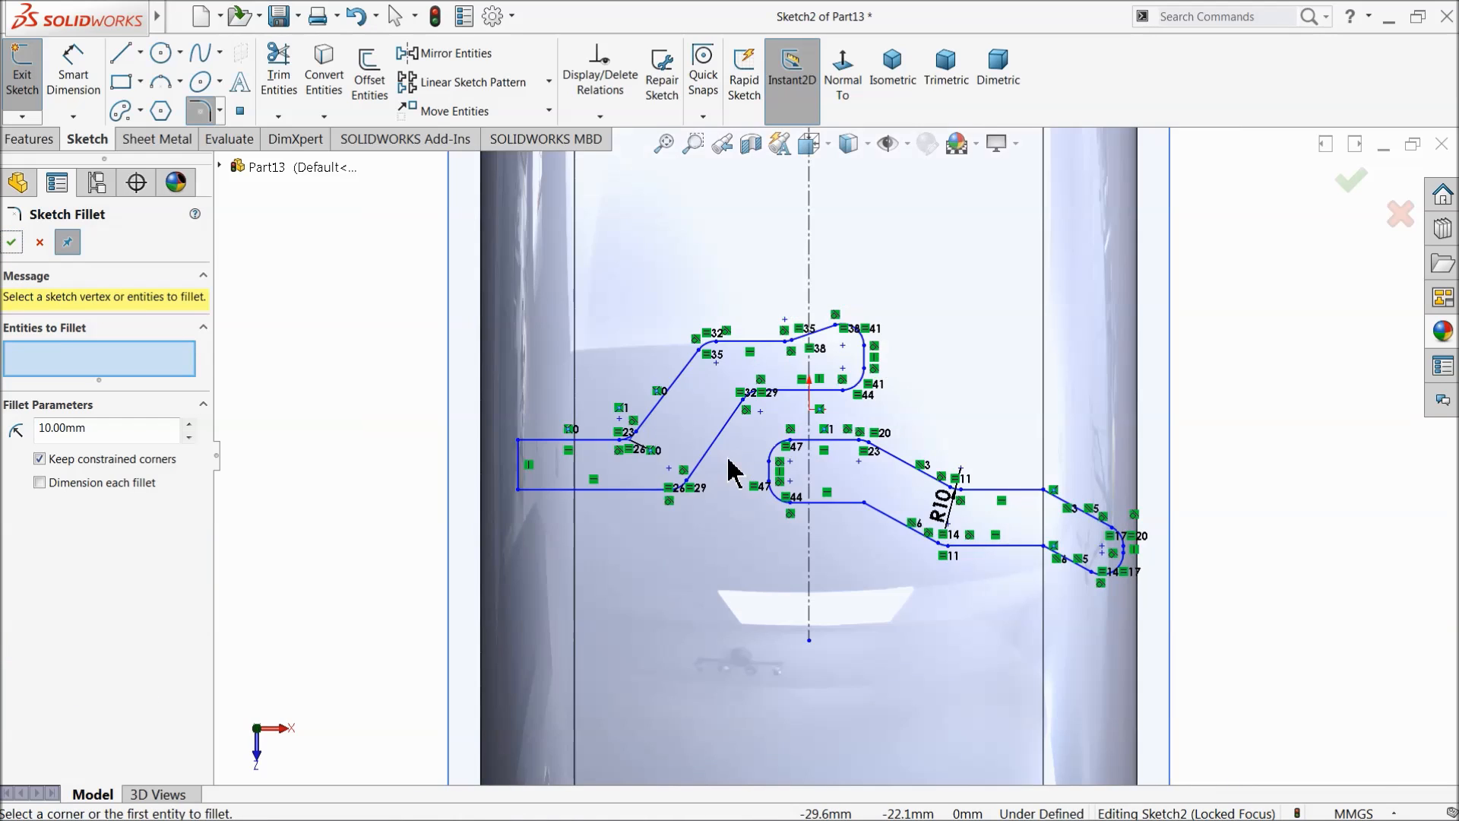
scroll(722, 487, "down", 1)
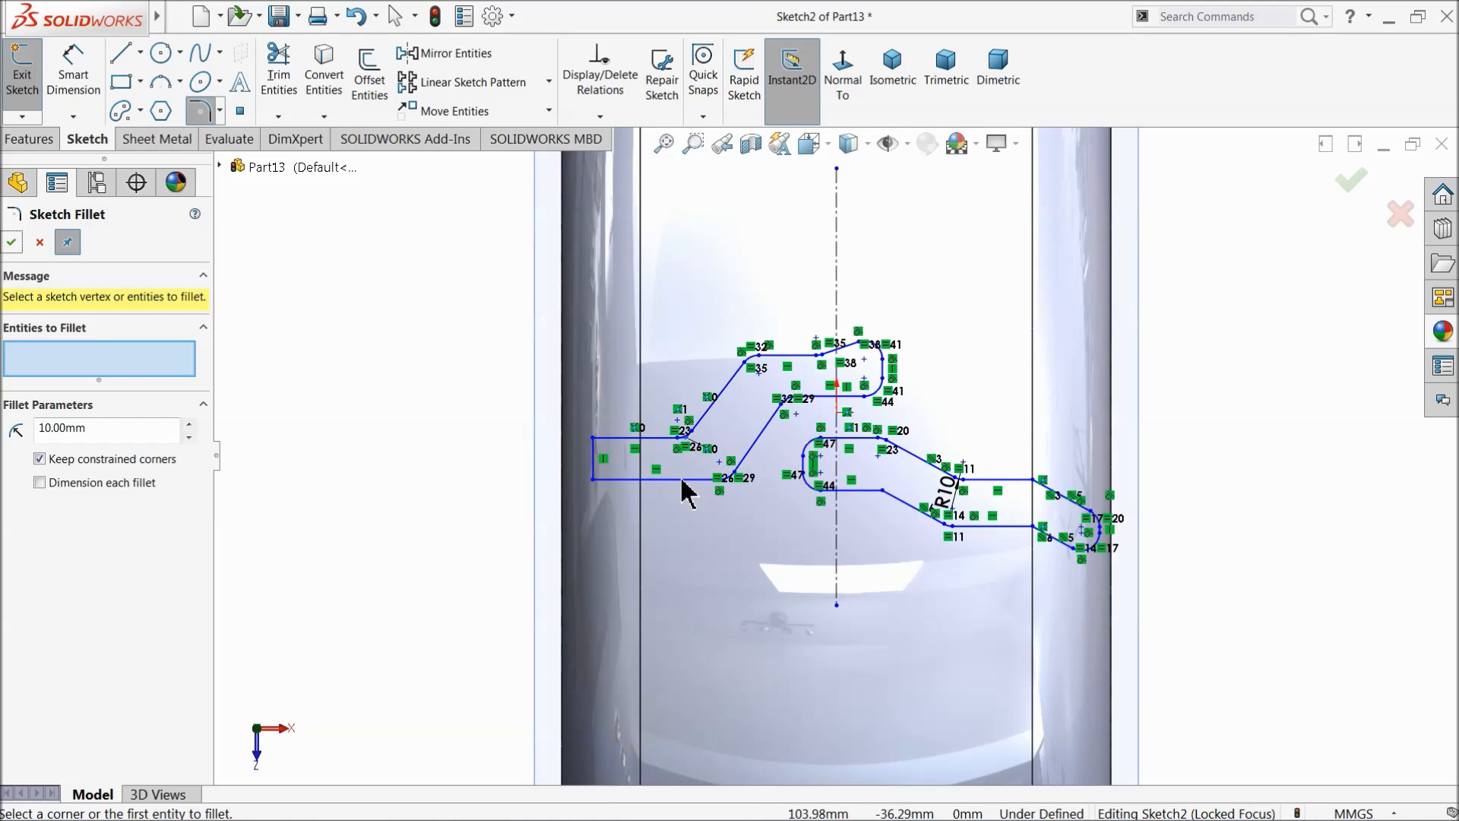
left_click(11, 243)
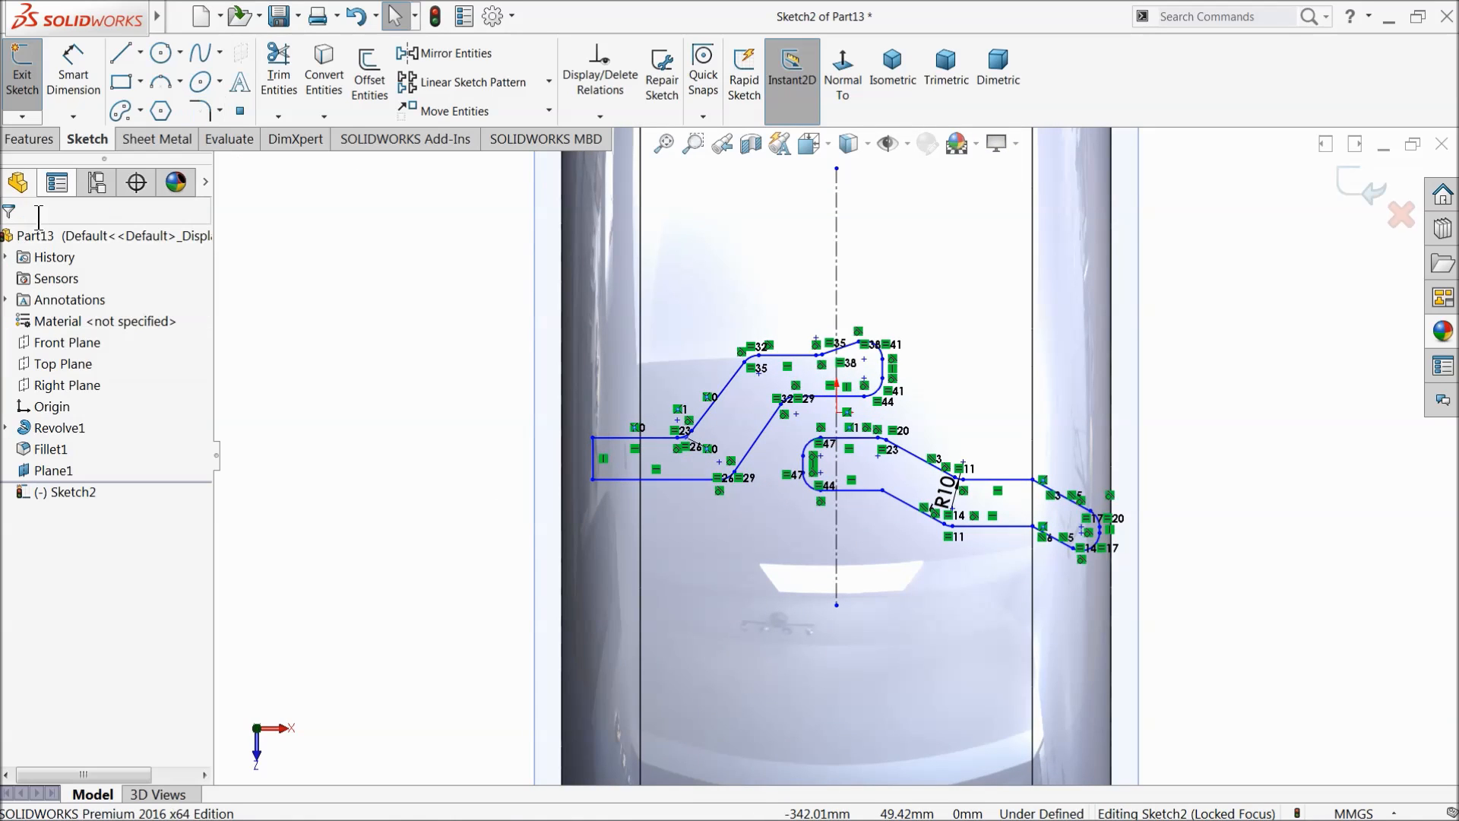
Step: Extrude both lug outlines as a blind boss 120 mm deep, merged with the ring body
left_click(31, 139)
left_click(32, 76)
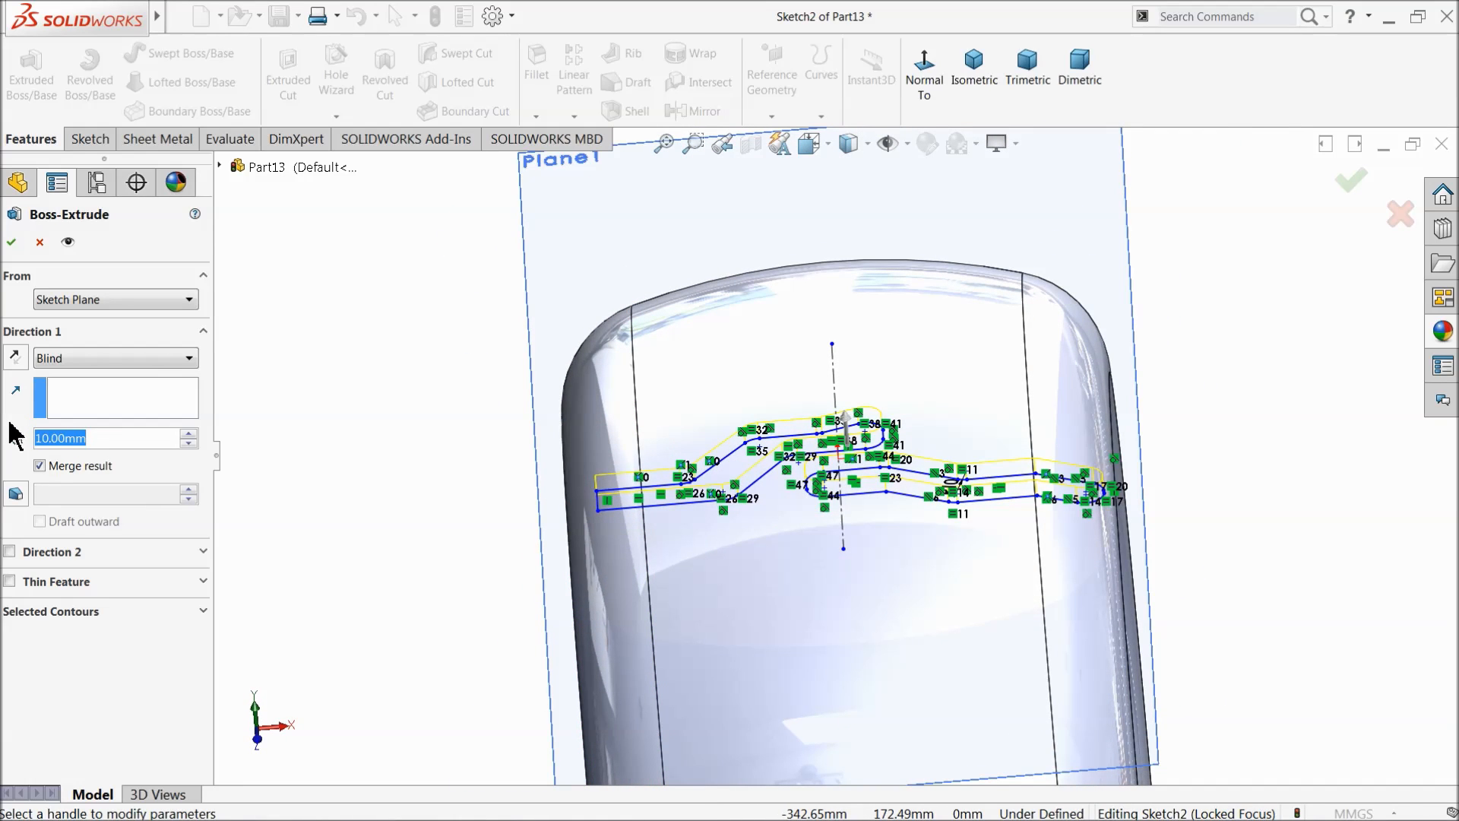
type("120")
key("Return")
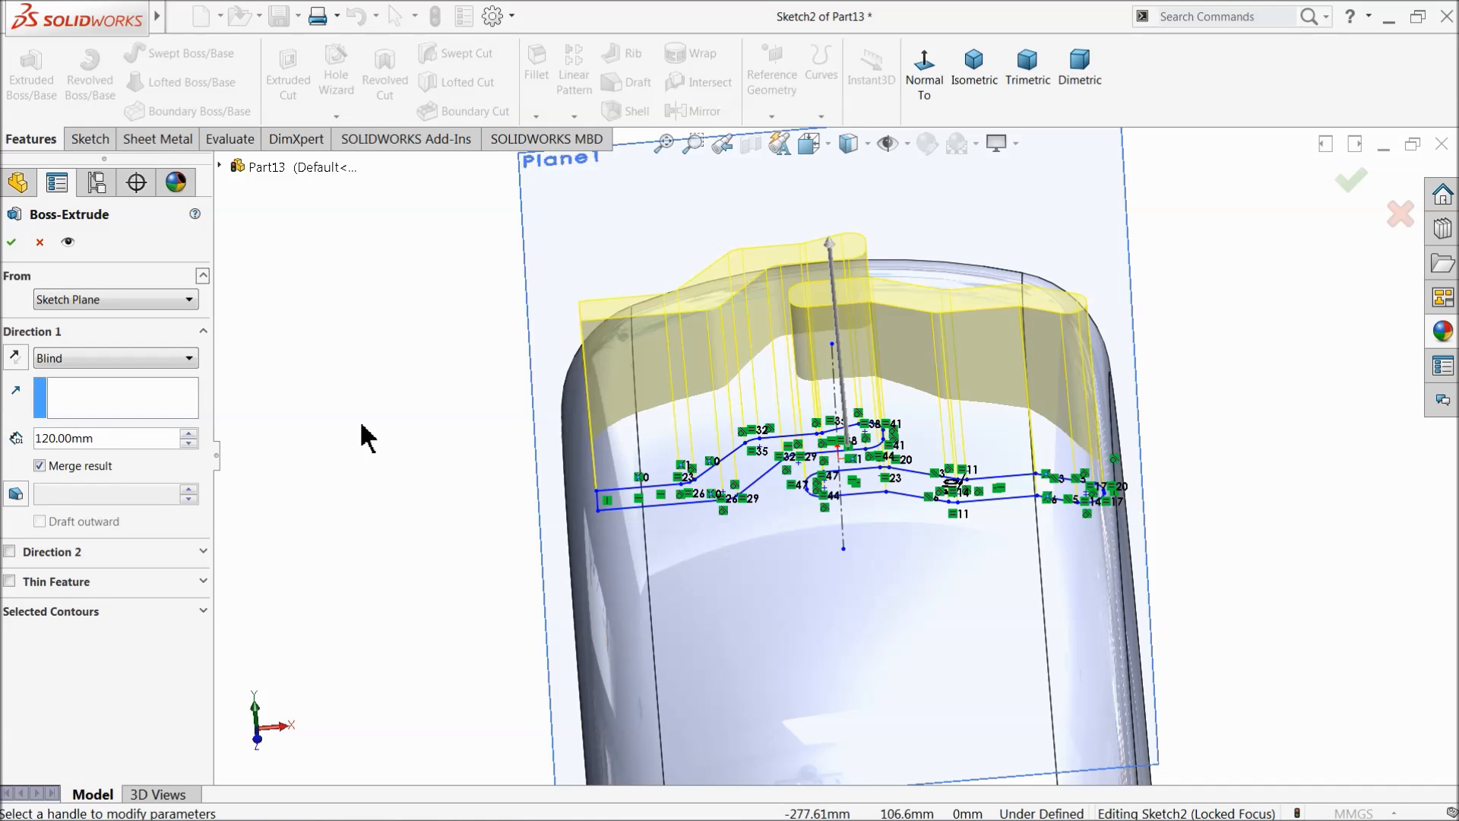
left_click(12, 242)
left_click(312, 414)
Step: Hide the reference plane Plane1 used for the lug sketch
mouse_move(313, 414)
middle_mouse_down()
mouse_move(336, 384)
mouse_move(382, 424)
mouse_move(426, 319)
middle_mouse_up()
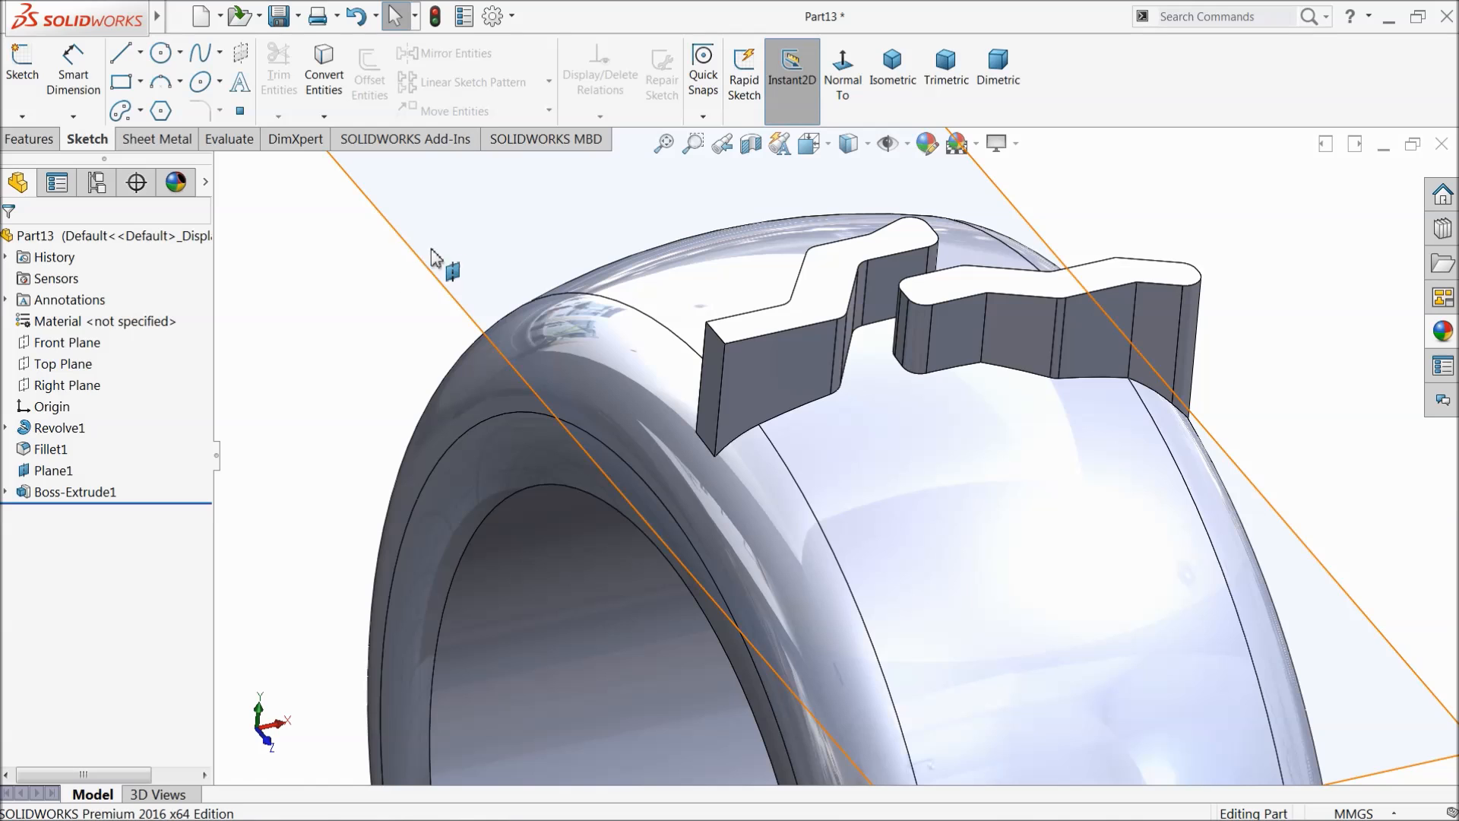
left_click(432, 257)
left_click(514, 200)
scroll(399, 383, "up", 3)
middle_click_drag(399, 383, 432, 363)
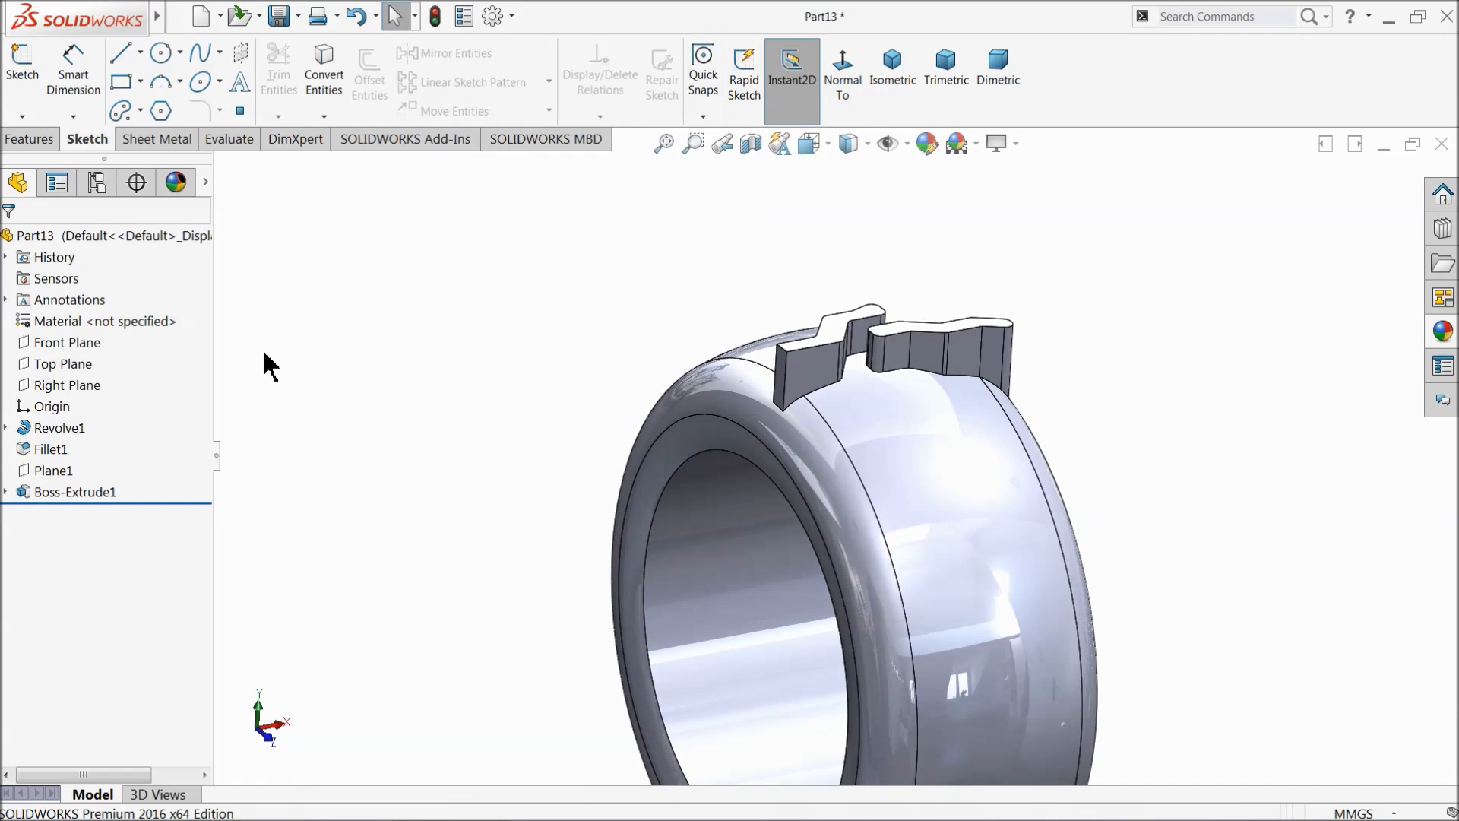
left_click(45, 342)
left_click(42, 321)
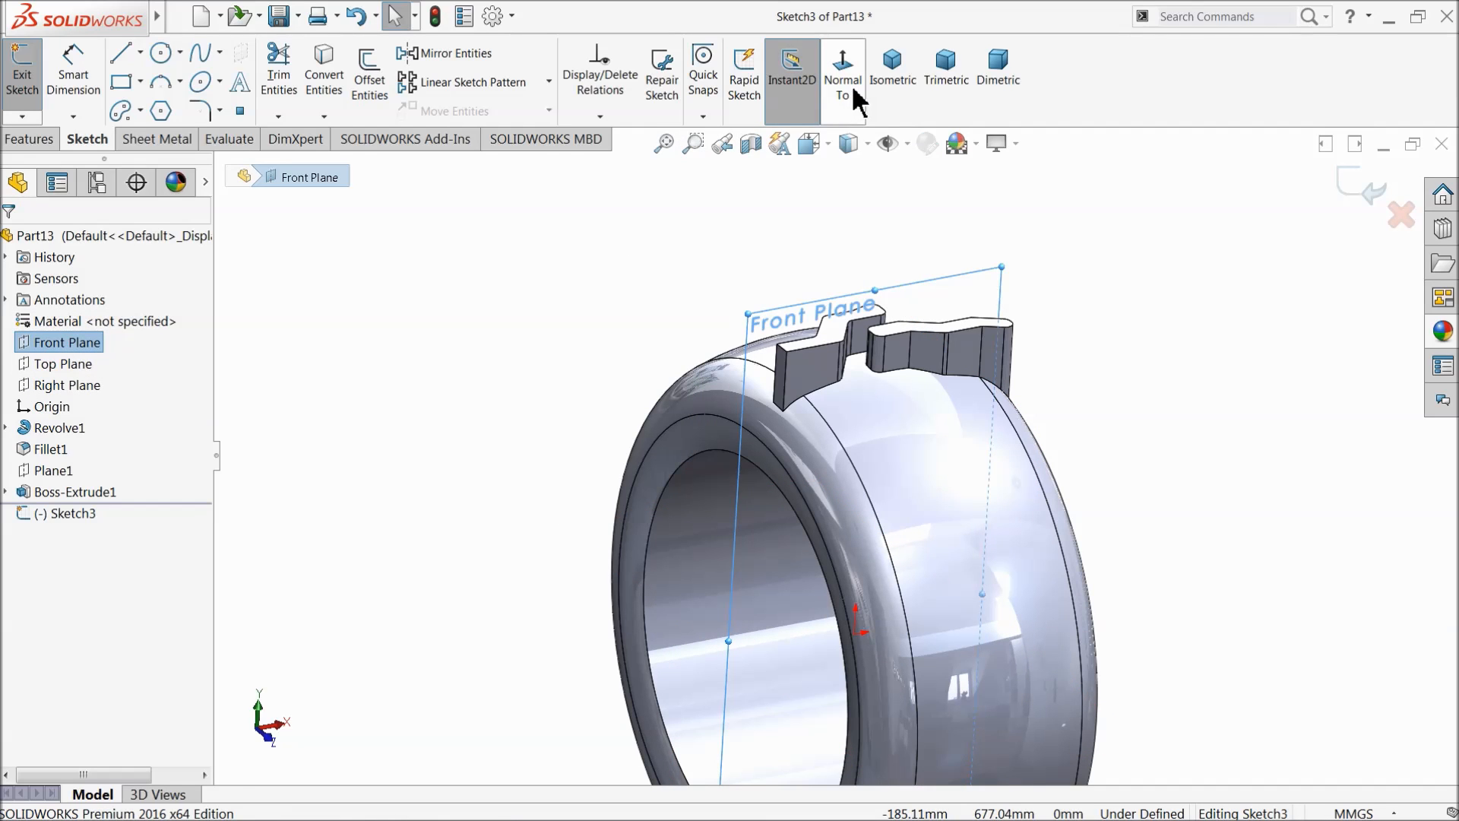
left_click(1382, 193)
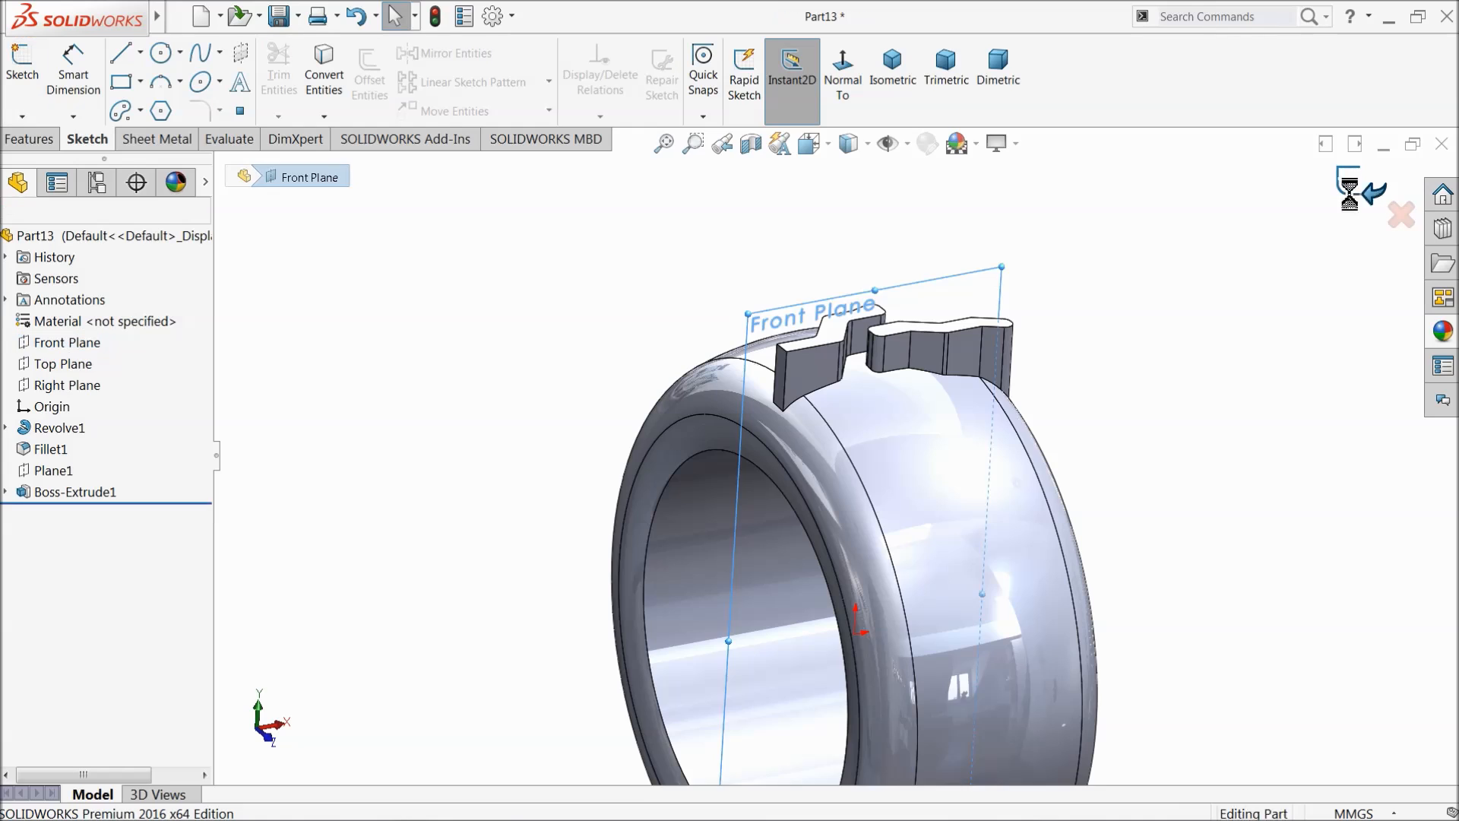
Step: Set up a circular pattern of the two-lug extrusion around the ring's inner cylindrical face
left_click(30, 138)
left_click(573, 115)
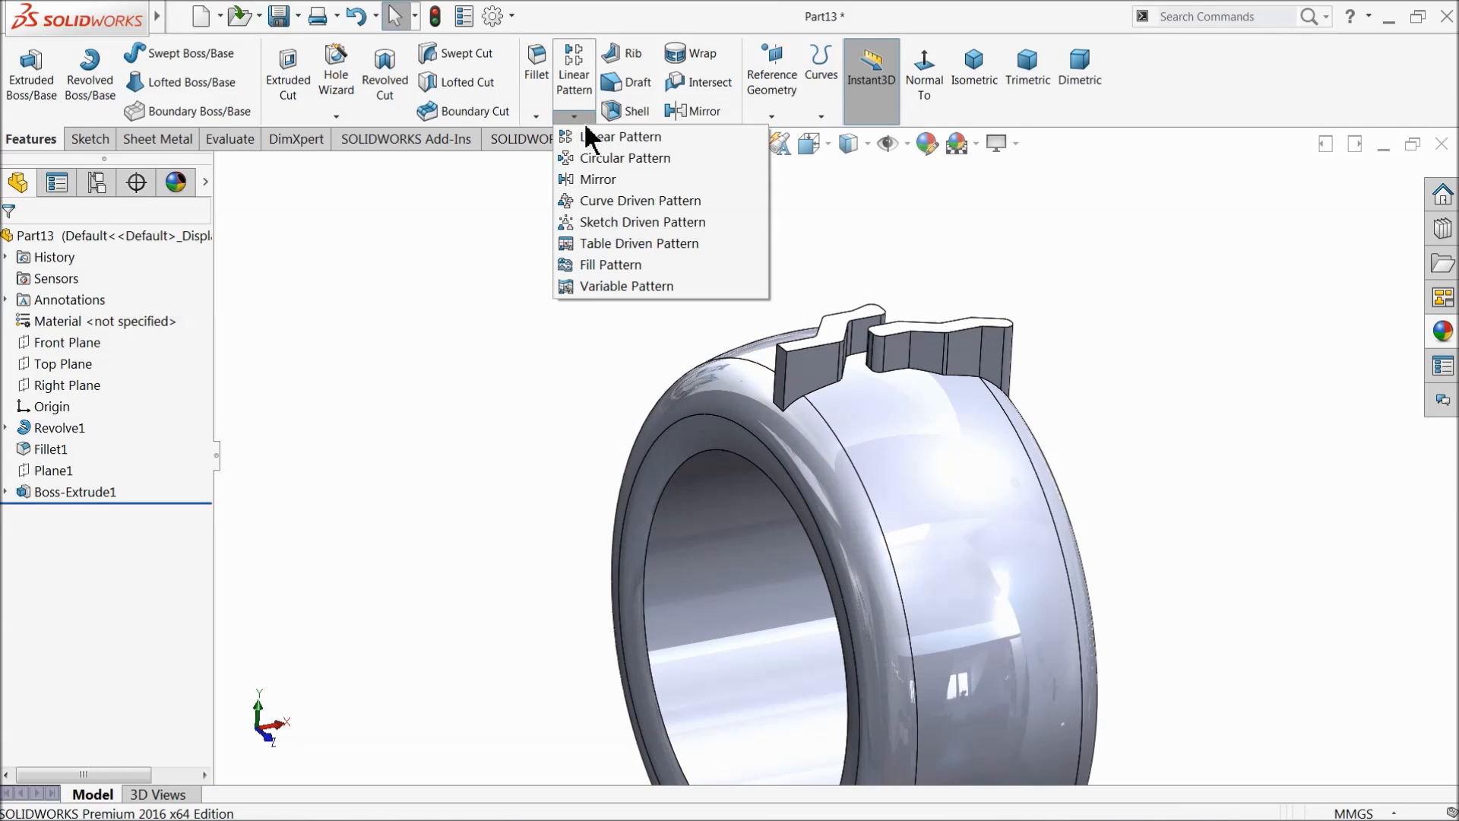
left_click(601, 160)
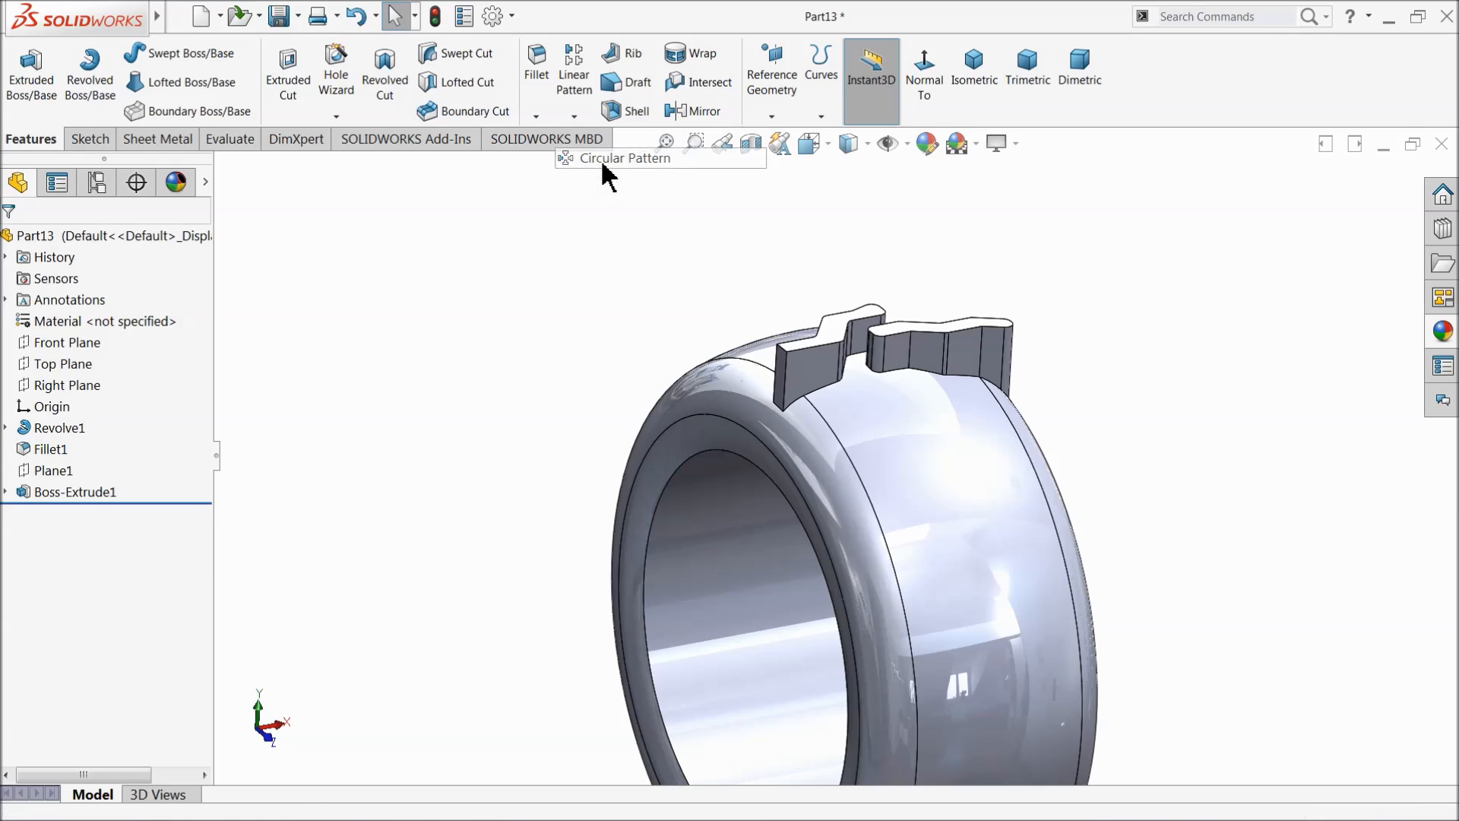
left_click(717, 532)
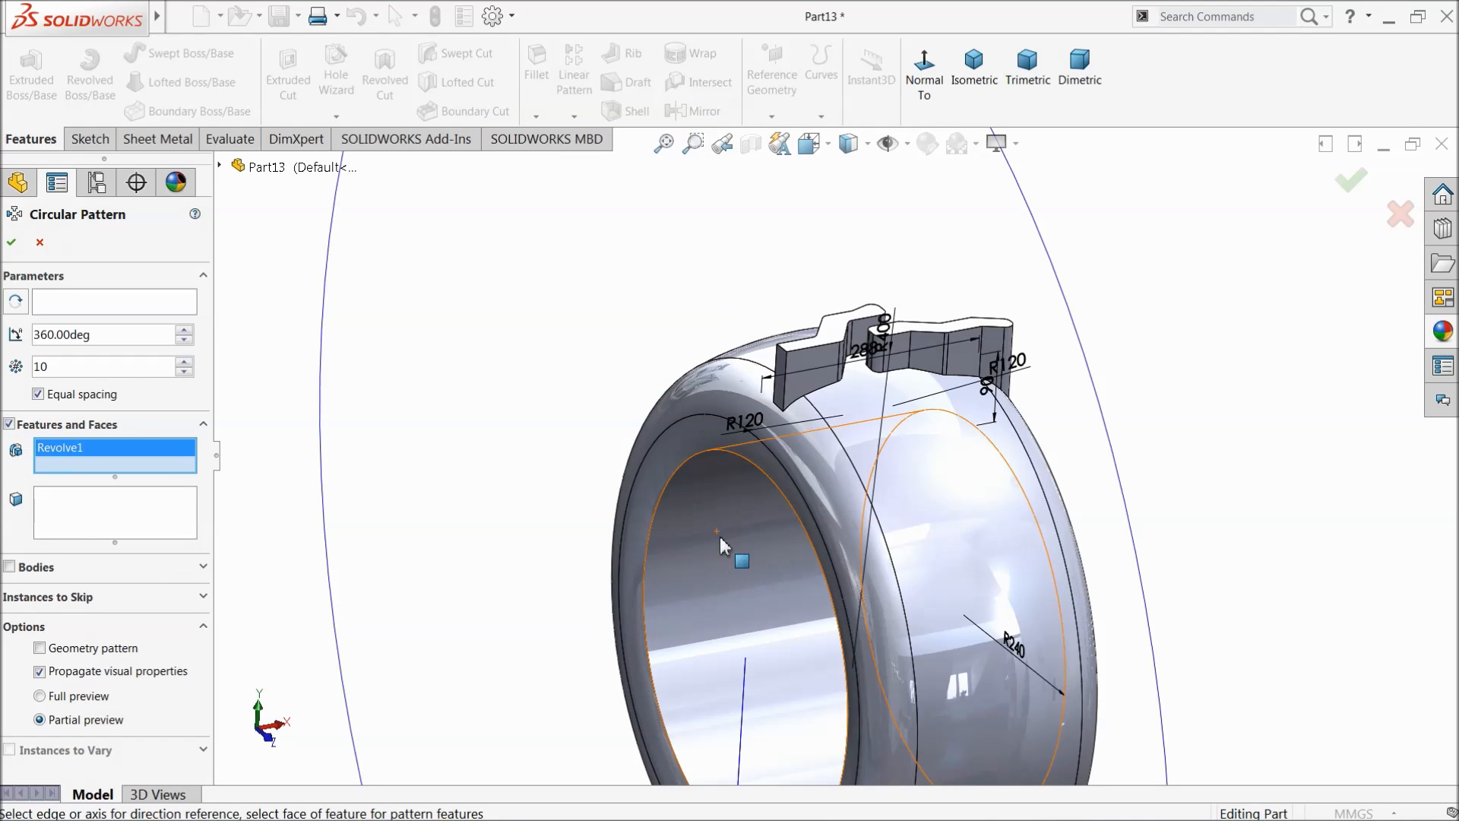
right_click(97, 458)
left_click(138, 462)
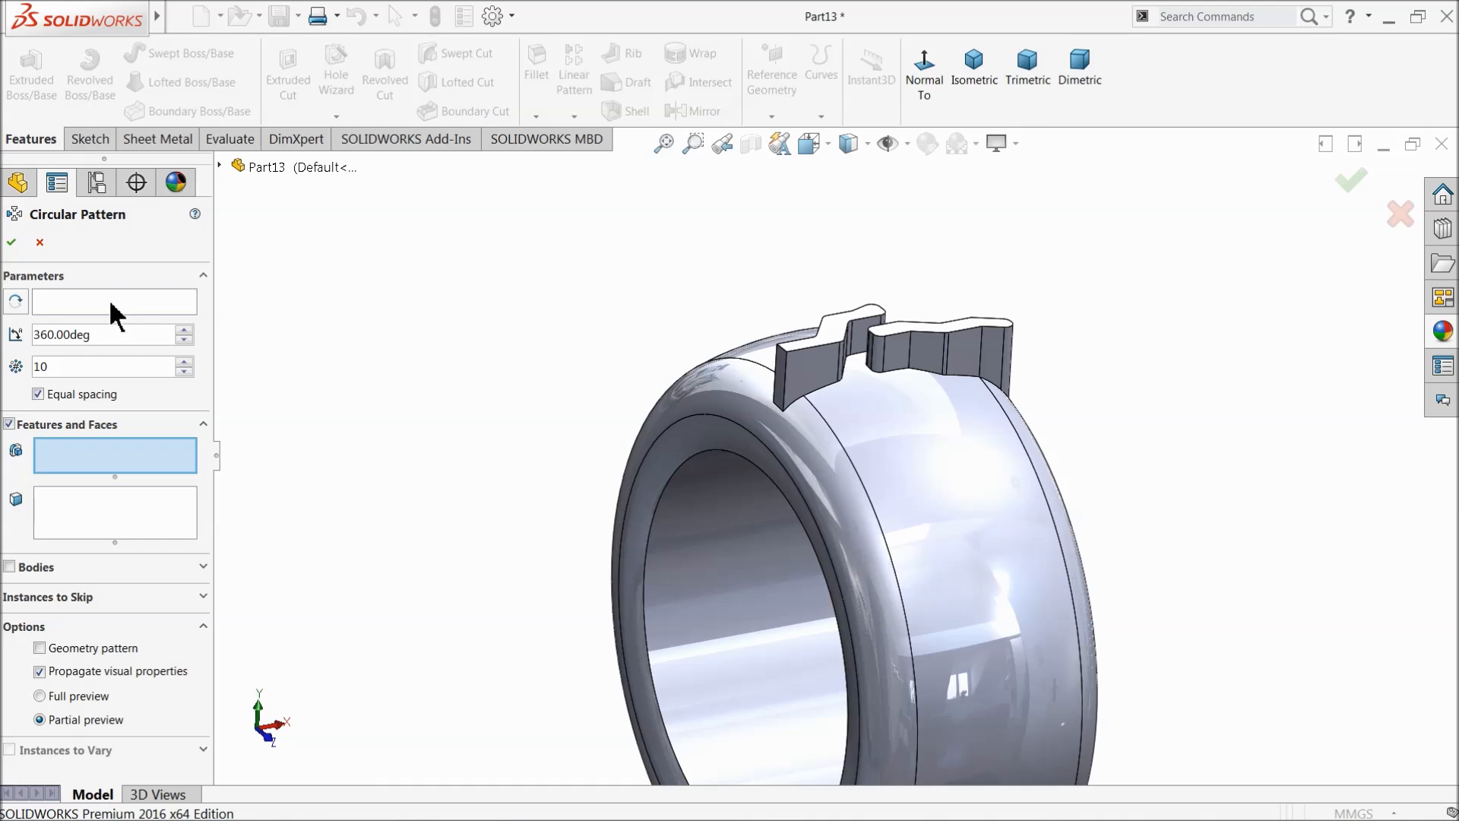
left_click(108, 299)
left_click(706, 552)
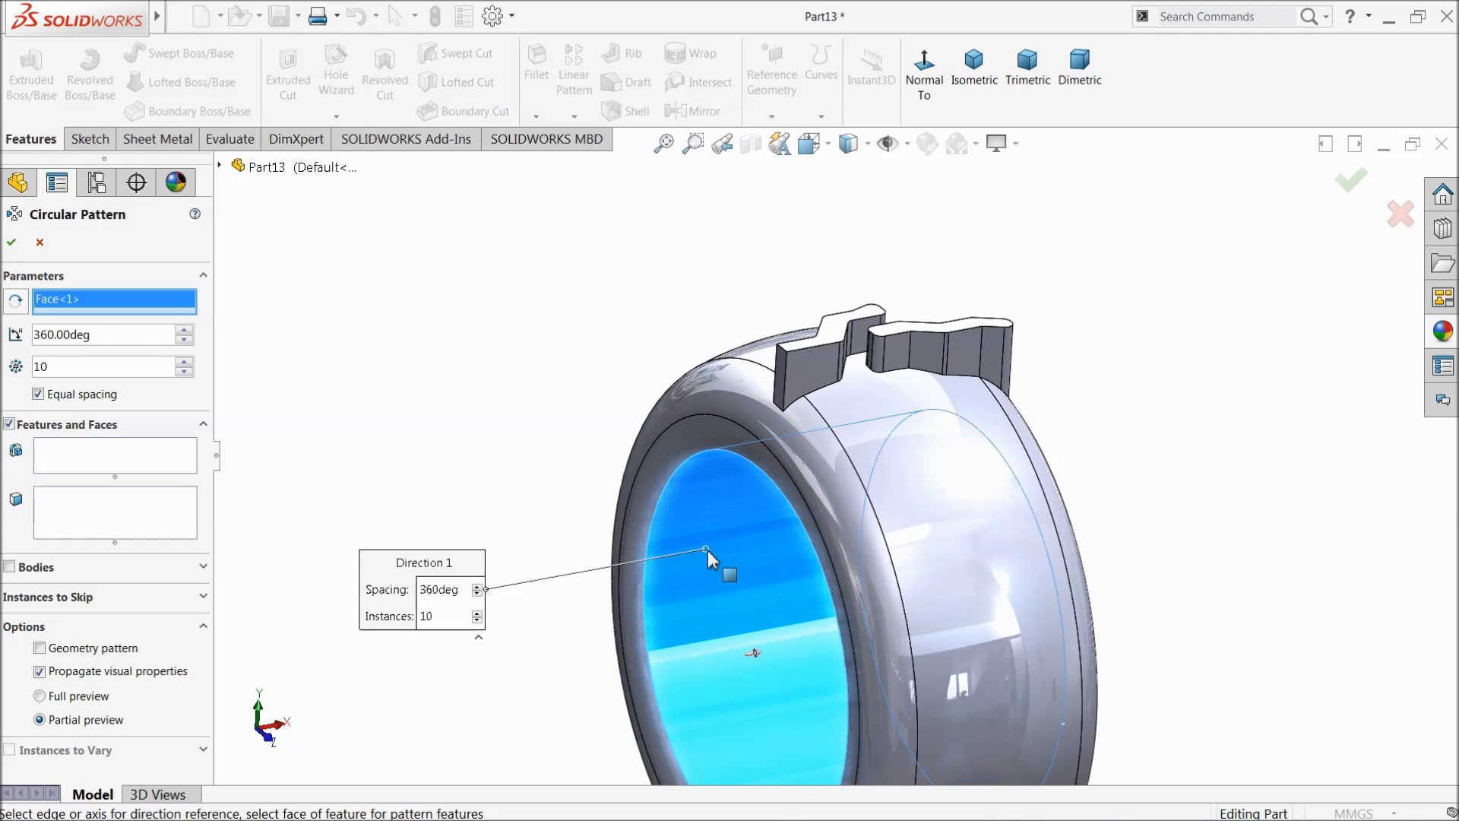
left_click(105, 457)
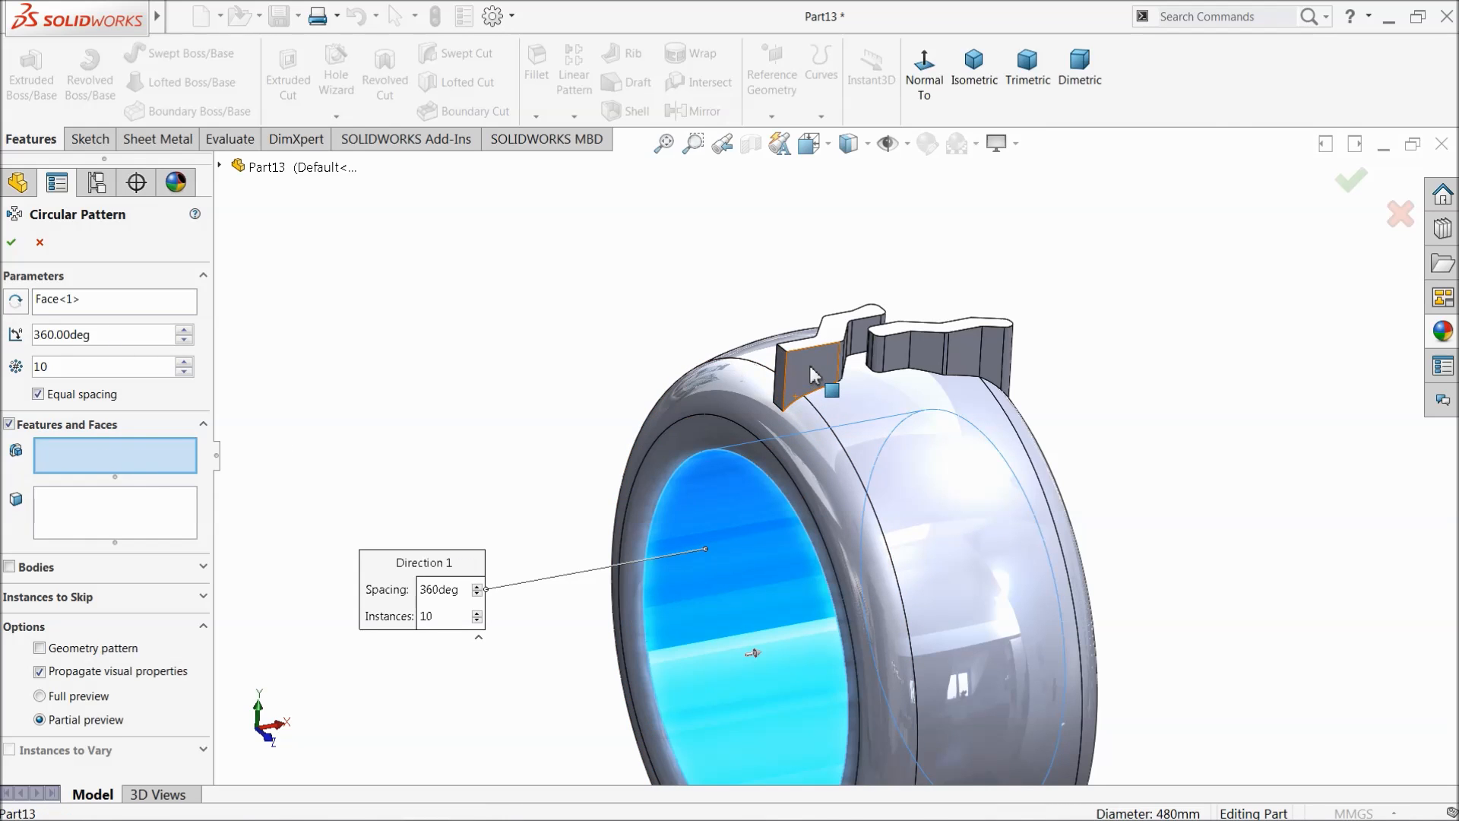
left_click(833, 384)
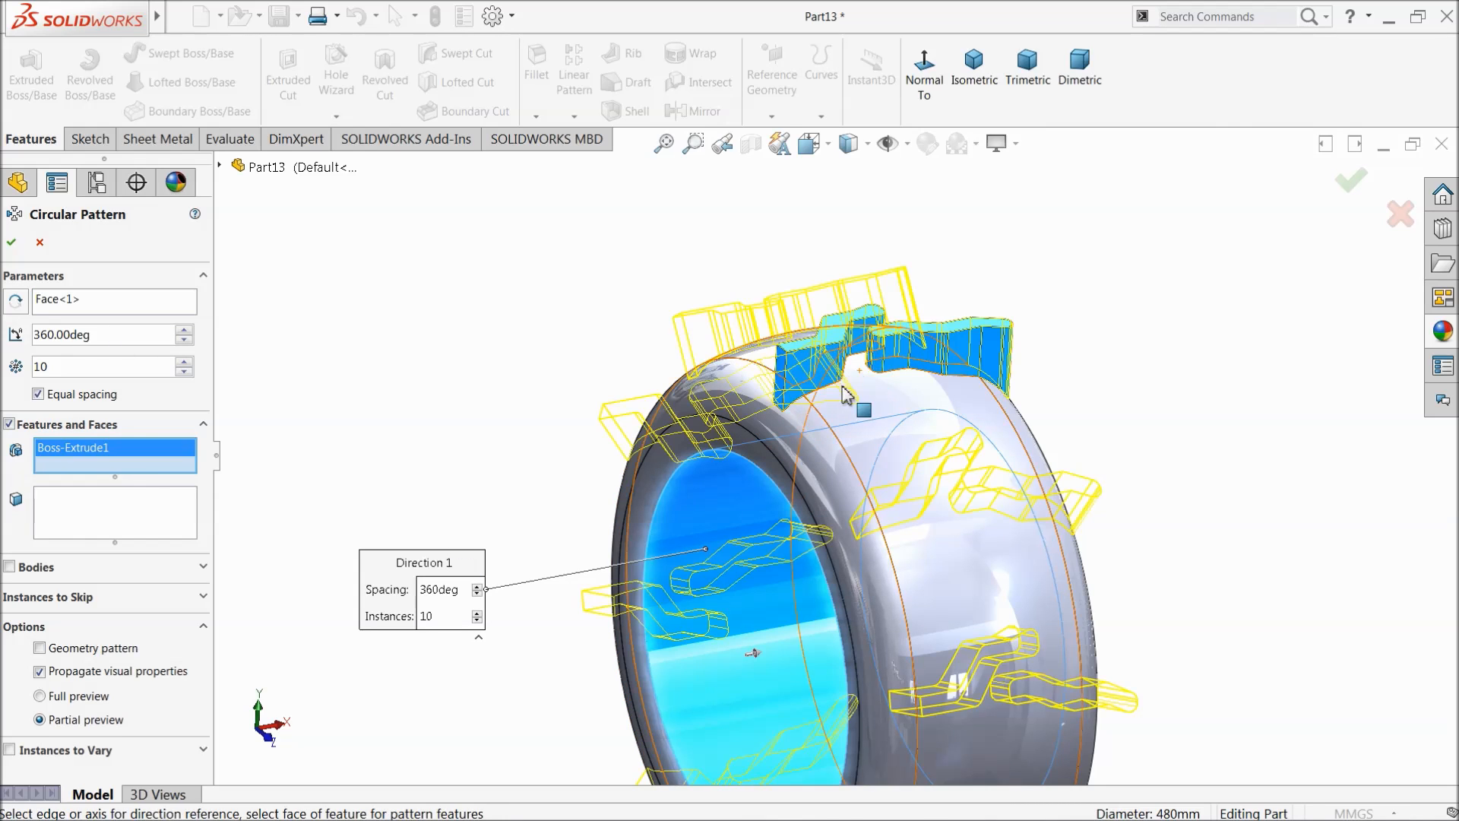
Step: Set the circular pattern to 20 equally spaced instances over 360 degrees and create it
left_click(183, 361)
left_click(183, 361)
left_click(183, 361)
left_click(183, 361)
left_click(183, 361)
scroll(476, 422, "up", 3)
middle_click_drag(475, 433, 540, 388)
scroll(887, 541, "down", 3)
middle_click_drag(797, 461, 792, 606)
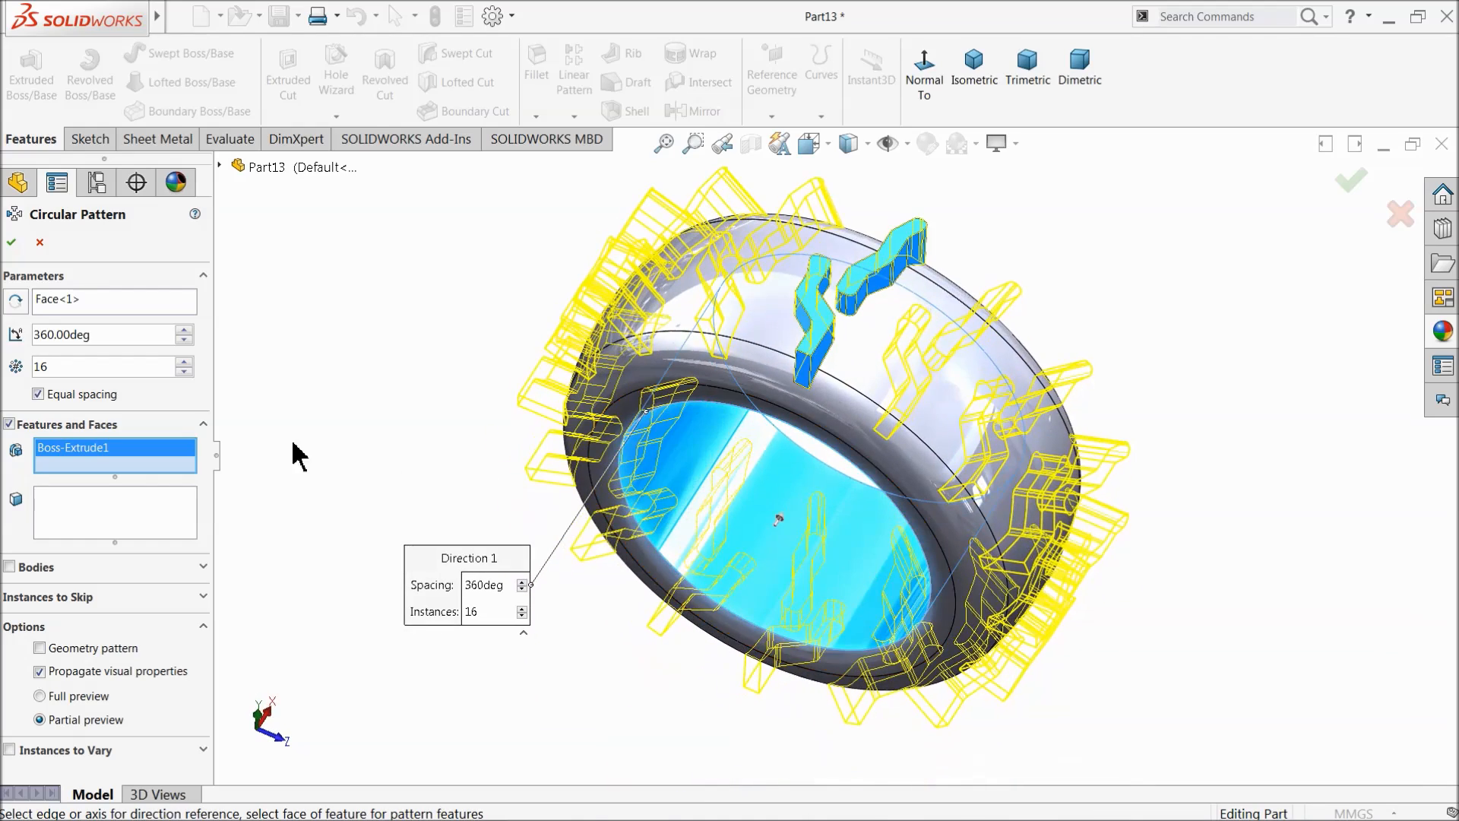
left_click(183, 362)
left_click(183, 362)
left_click(183, 361)
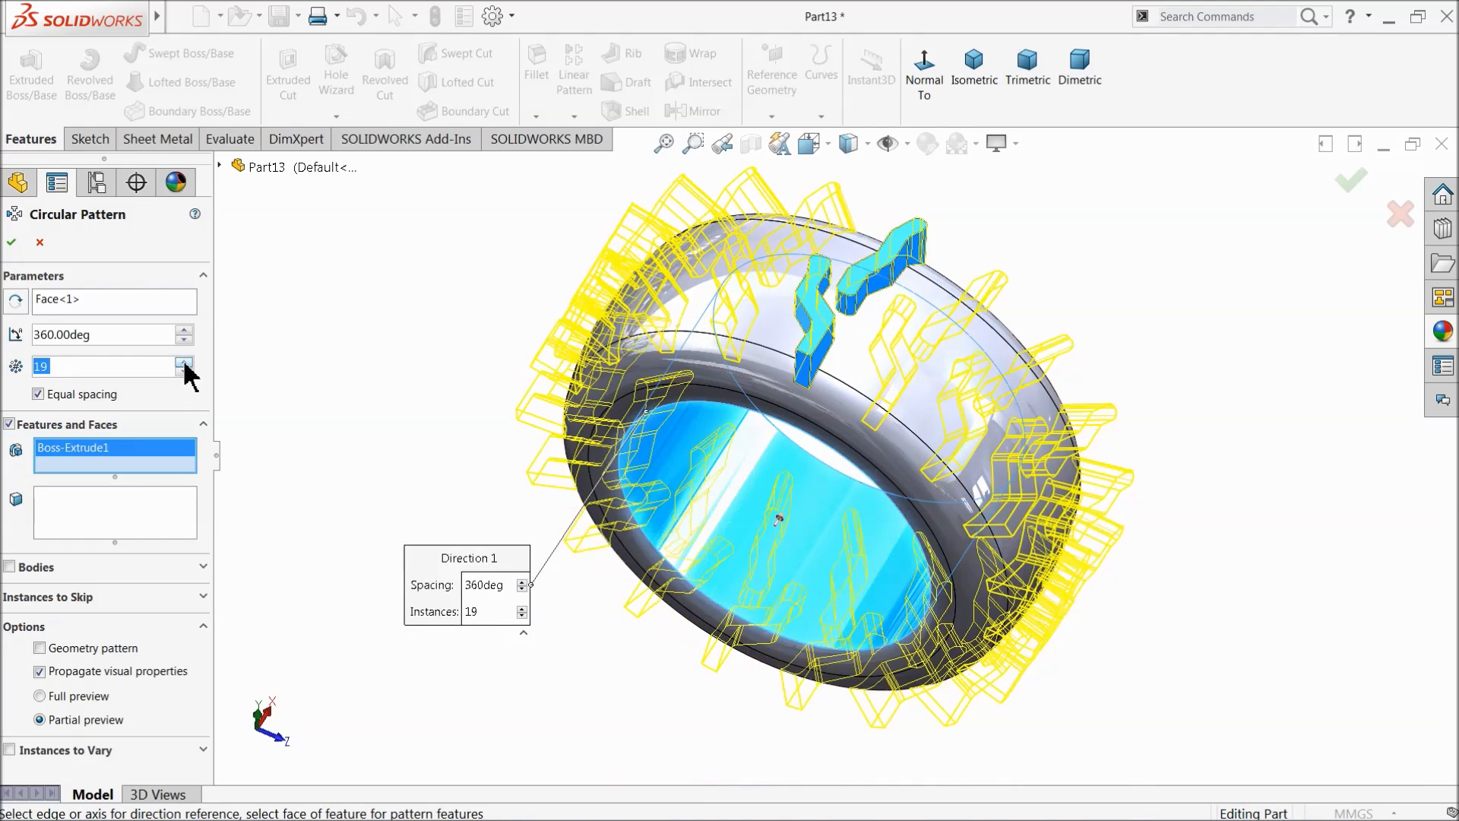
left_click(183, 362)
middle_click_drag(433, 338, 414, 235)
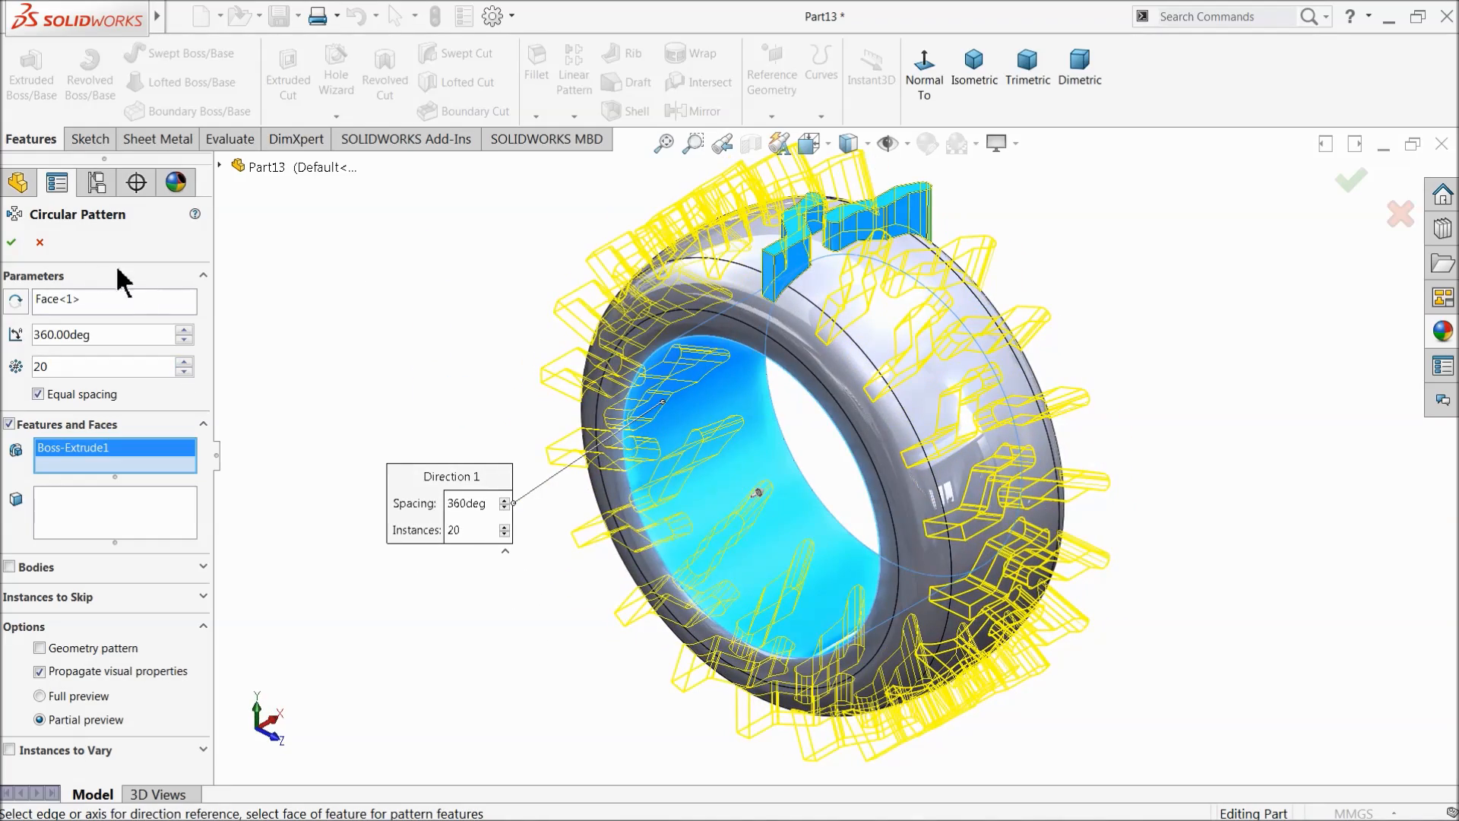
left_click(12, 243)
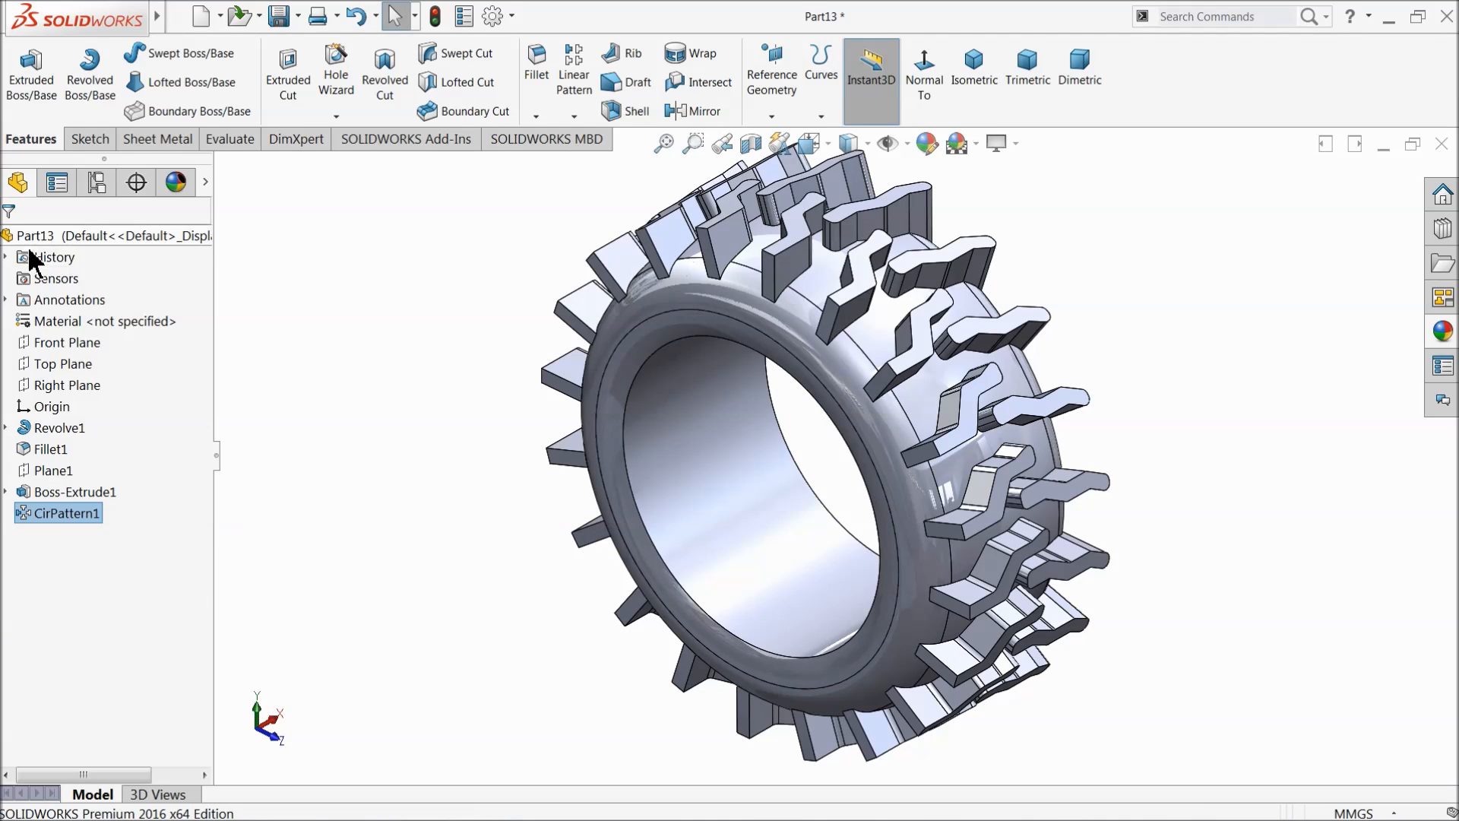
Step: Start a new sketch on the Front Plane and view it straight on
middle_click_drag(411, 434, 453, 393)
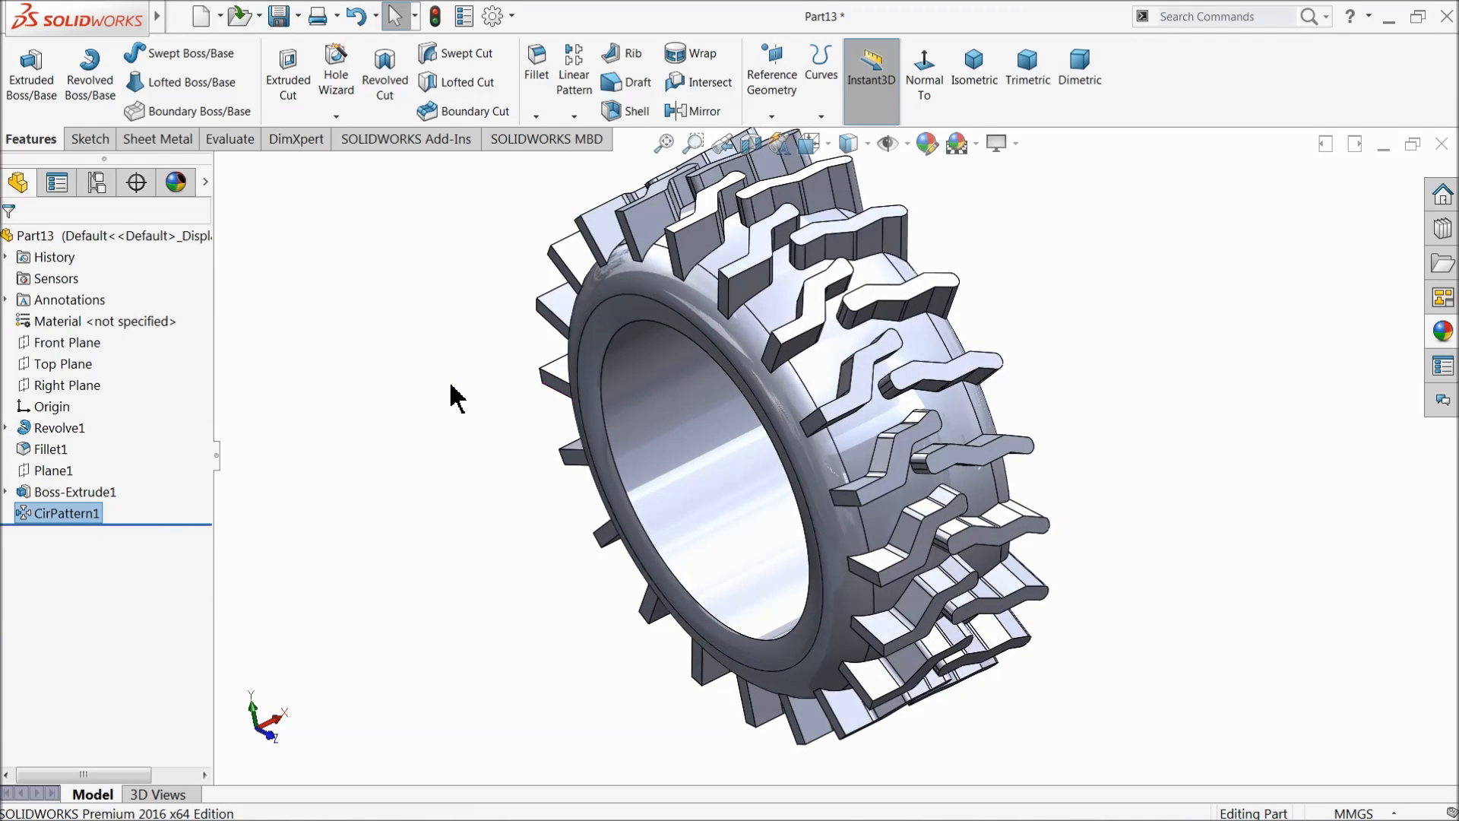
scroll(617, 428, "up", 3)
scroll(843, 384, "down", 5)
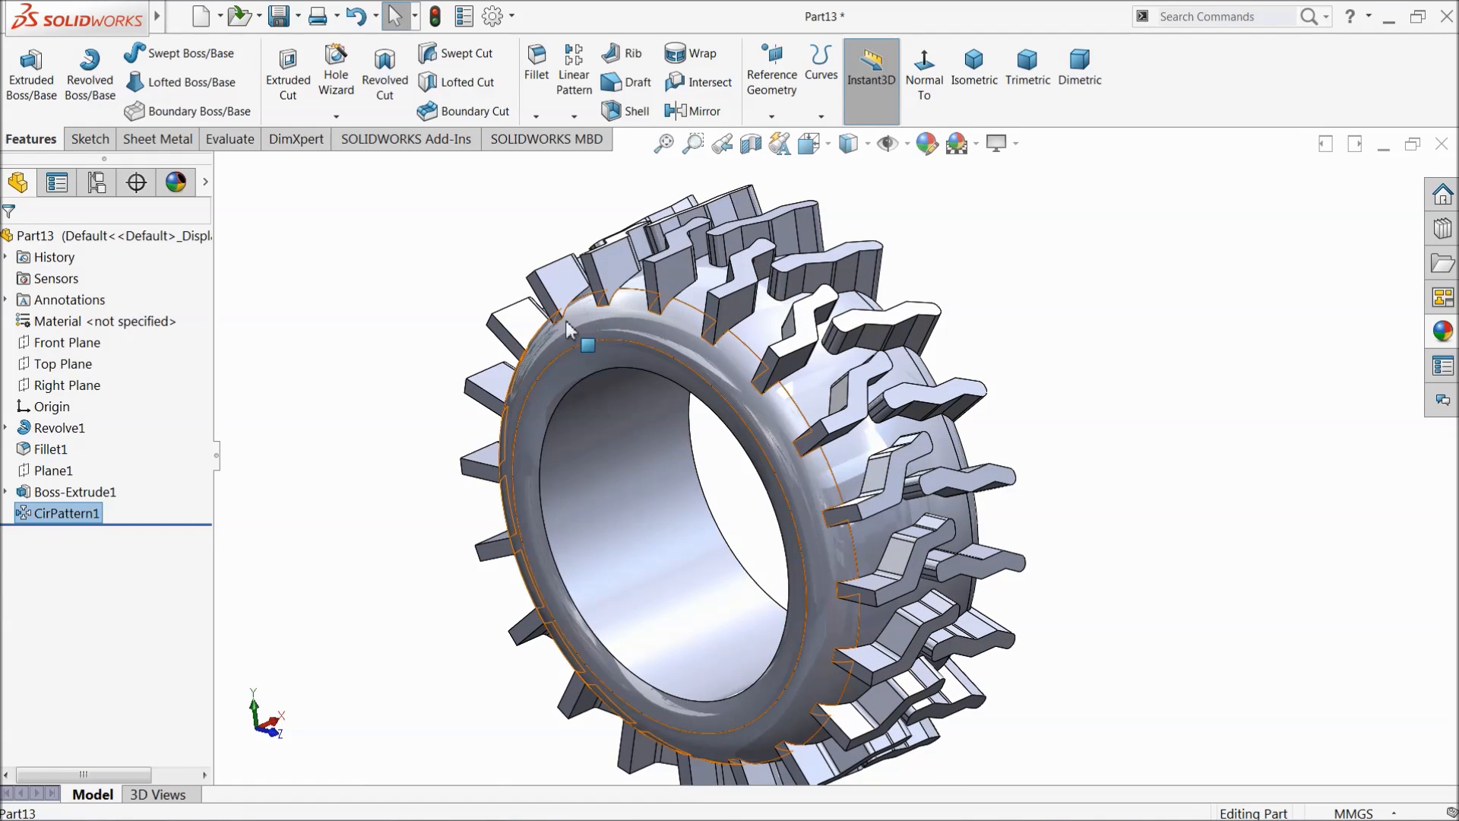
left_click(320, 376)
left_click(46, 343)
left_click(41, 325)
left_click(831, 71)
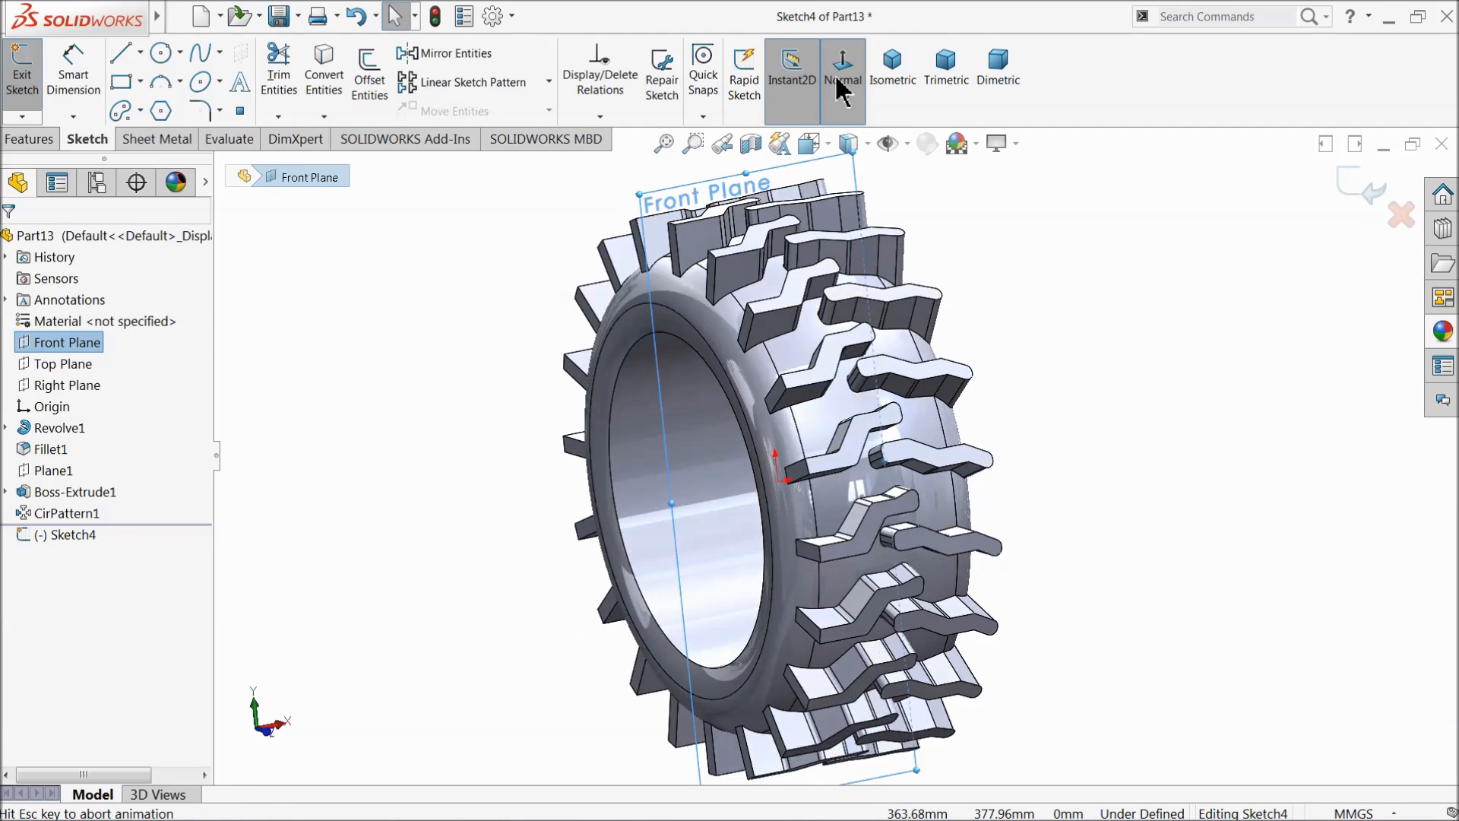
left_click(490, 286)
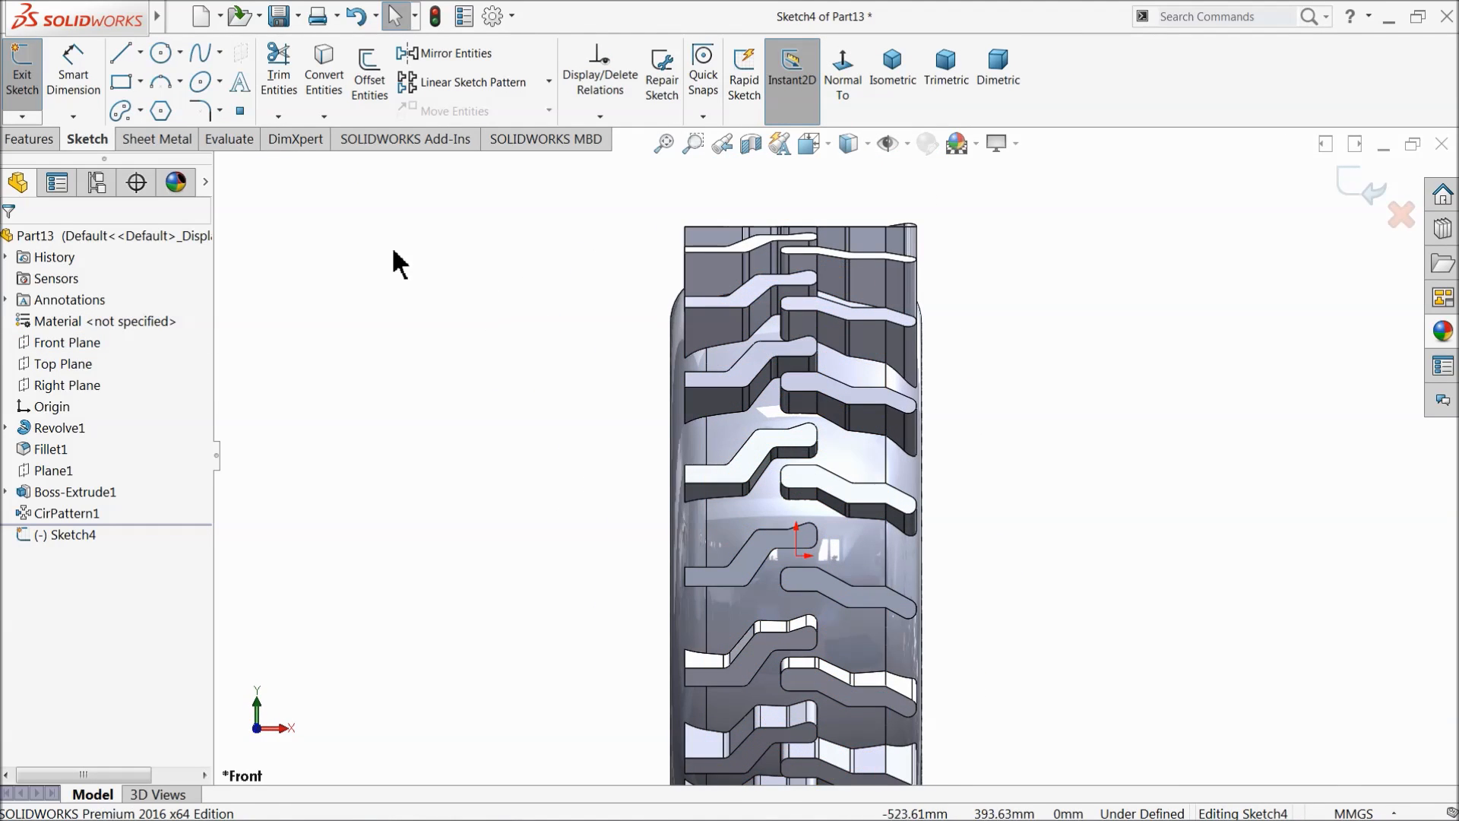
scroll(464, 289, "up", 1)
Step: Draw a closed inverted-U line profile about 146 mm tall left of the tyre, with a recess about 60 mm deep in its underside
left_click(119, 53)
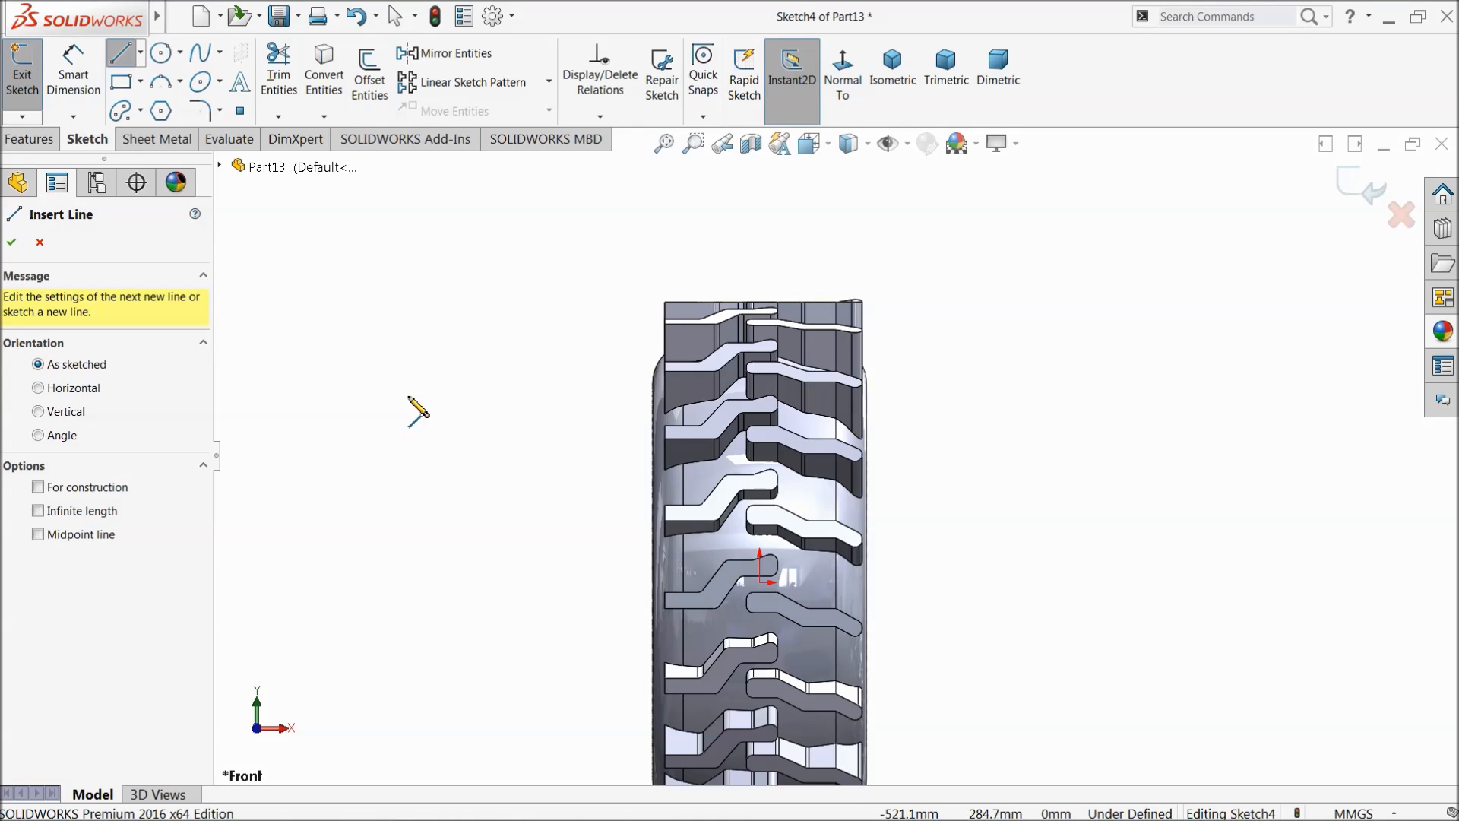
left_click(292, 291)
left_click(581, 291)
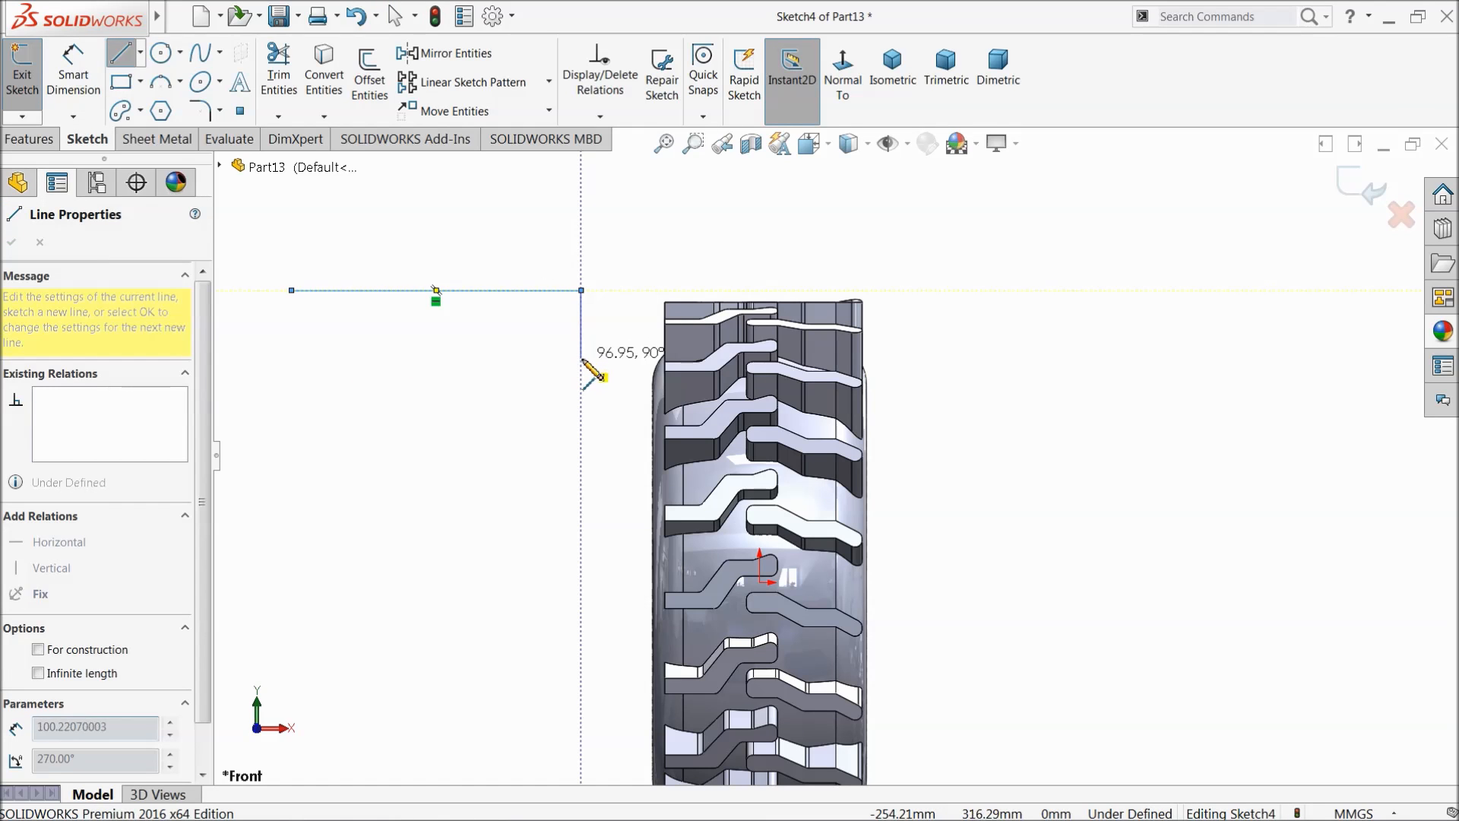
left_click(581, 392)
left_click(531, 393)
left_click(531, 351)
left_click(349, 350)
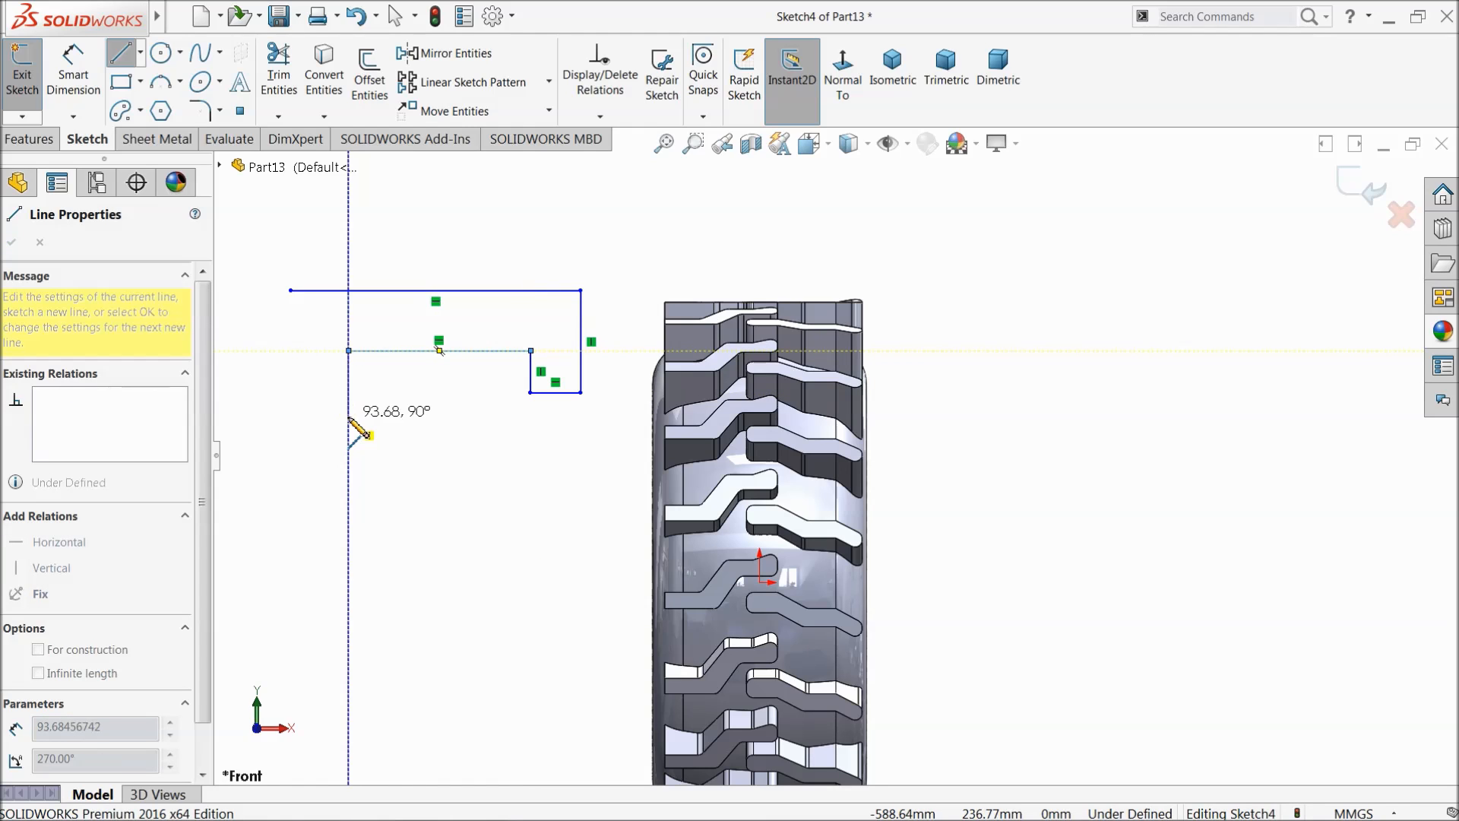
left_click(349, 392)
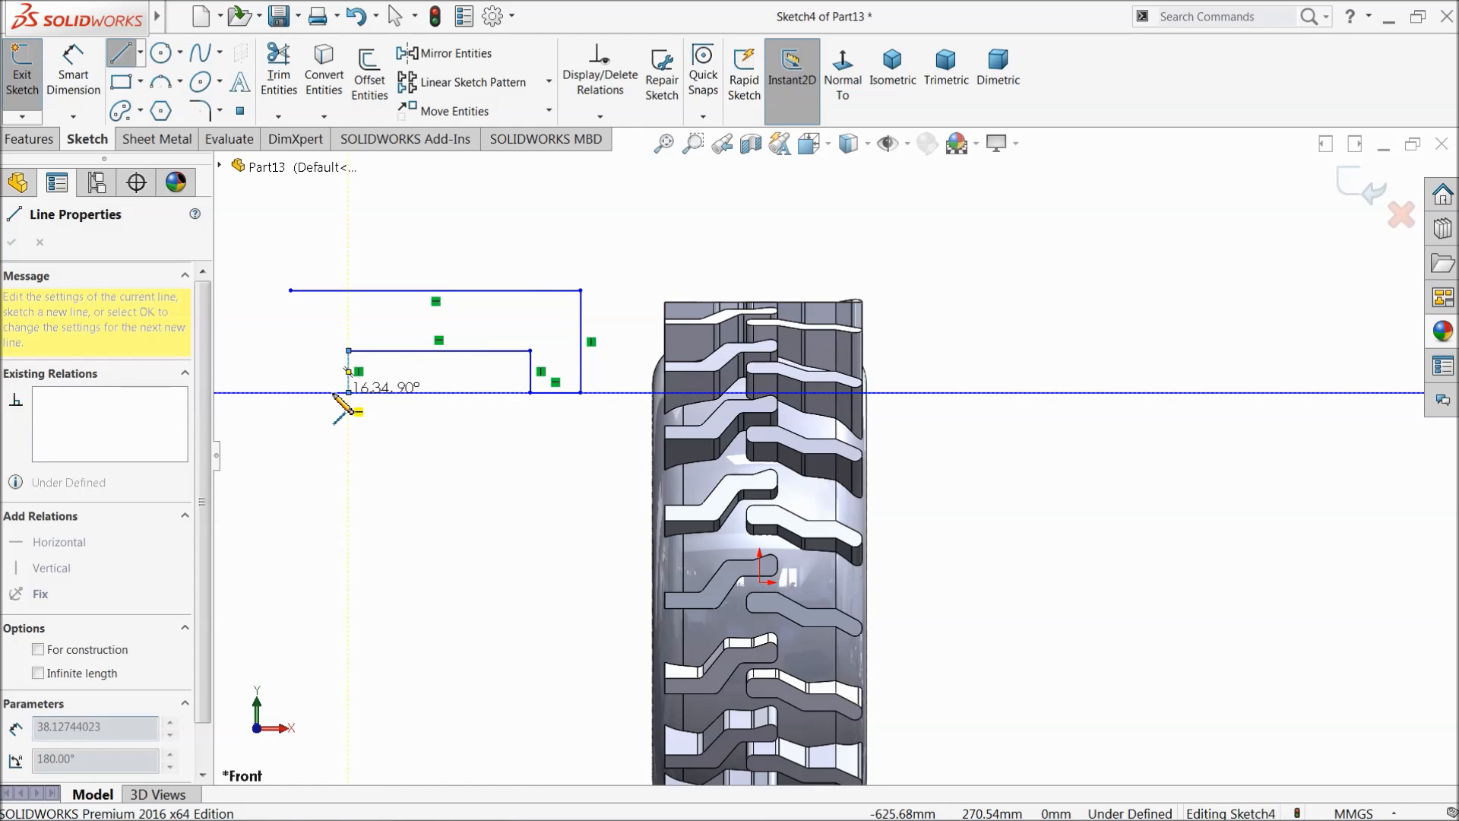
left_click(292, 393)
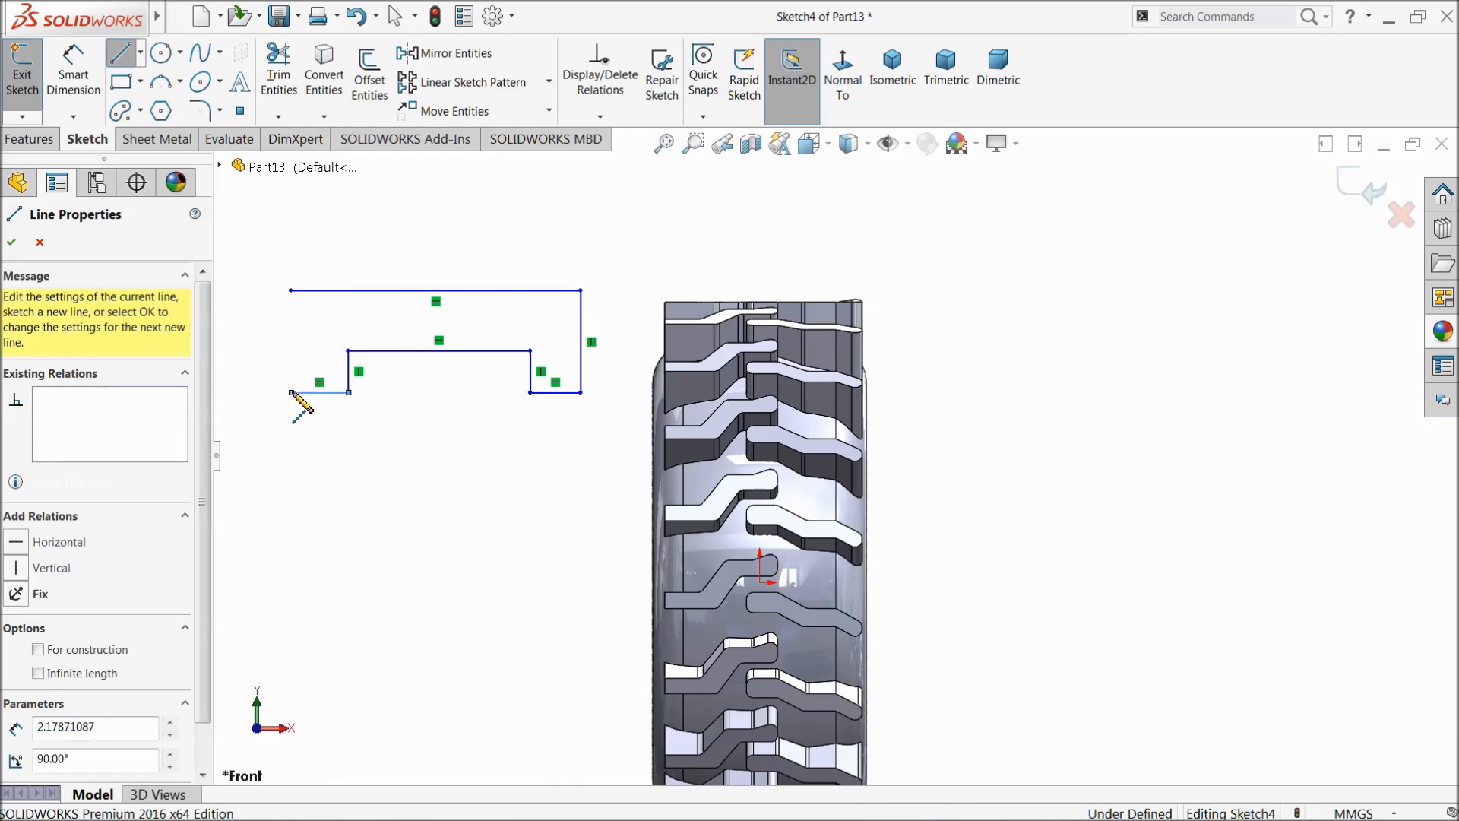
left_click(292, 290)
right_click(304, 193)
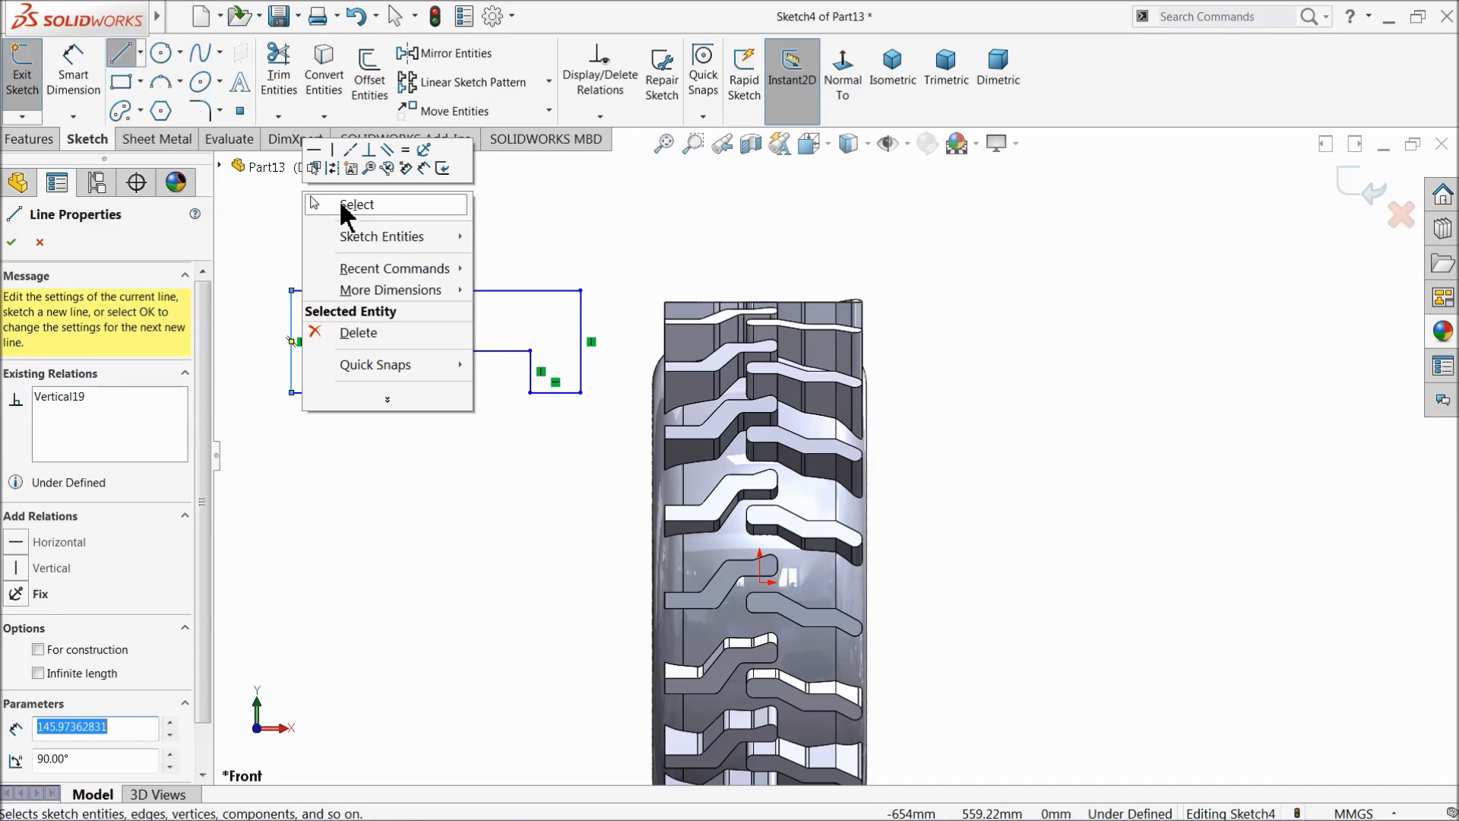
left_click(339, 199)
Step: Dimension the profile's right leg 50 mm wide at its bottom edge and 40 mm high along its inner side
left_click(60, 100)
scroll(560, 332, "down", 1)
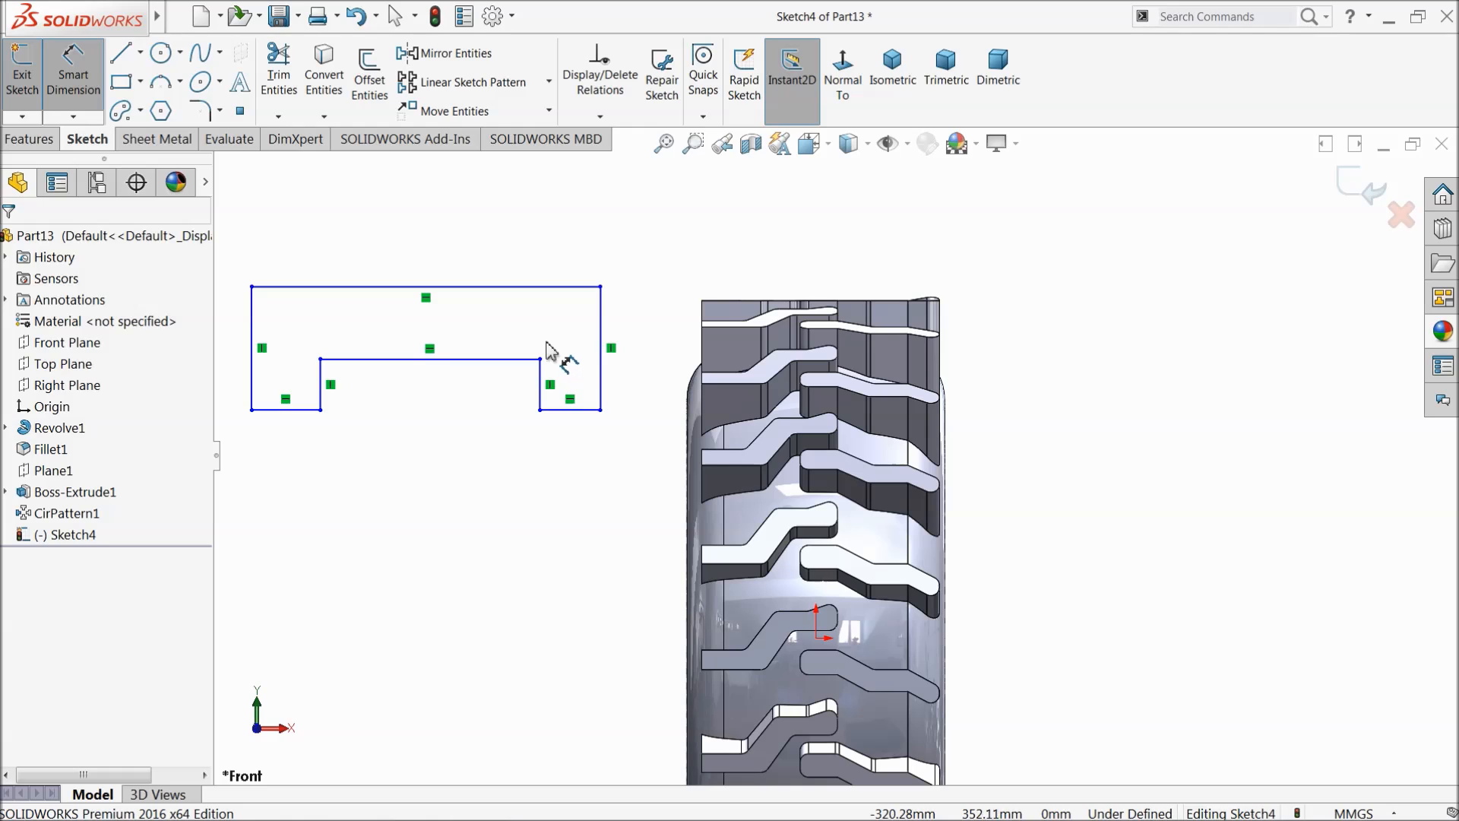
left_click(573, 413)
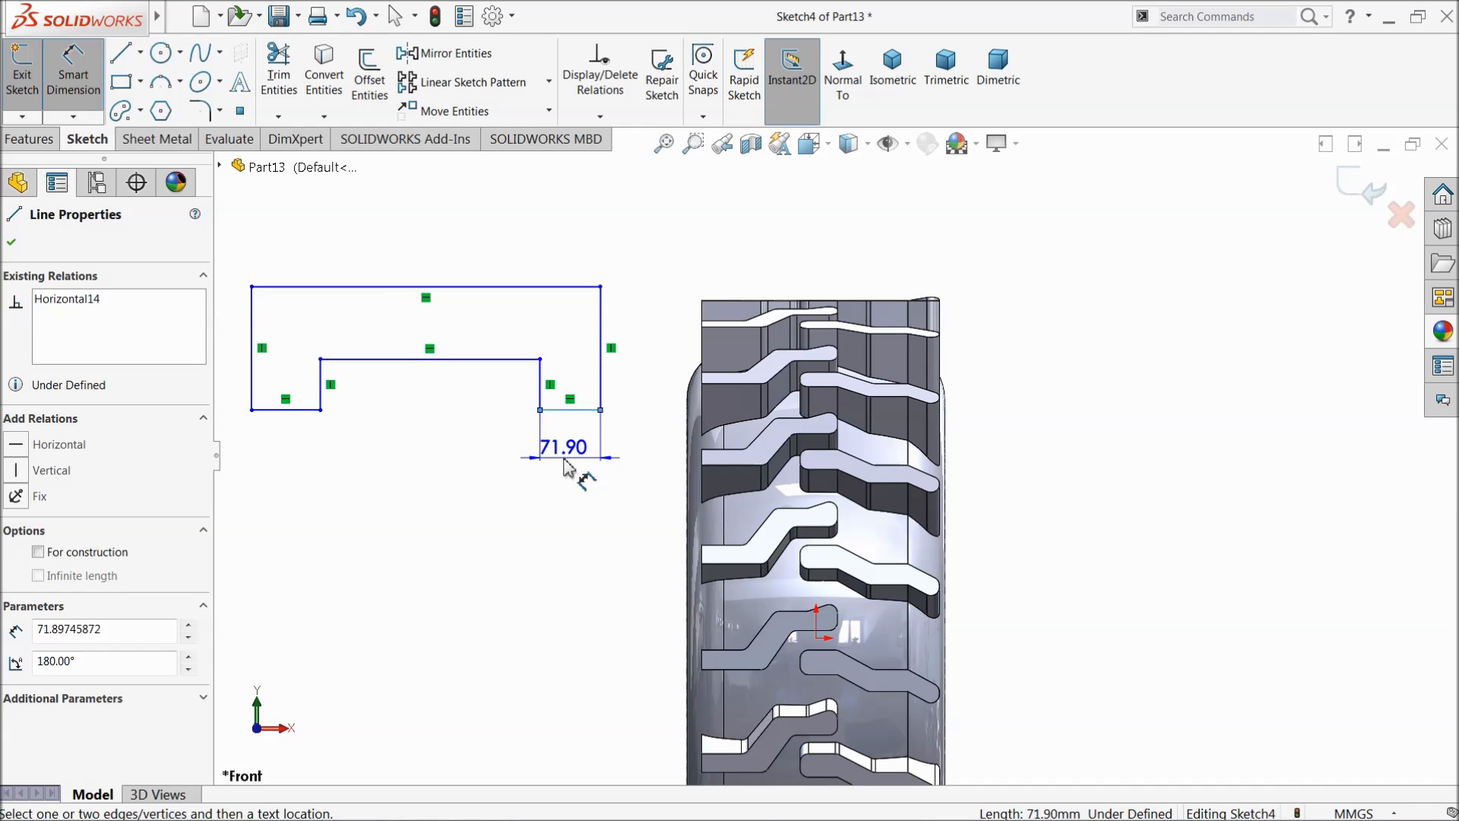
left_click(563, 455)
type("50")
key("Return")
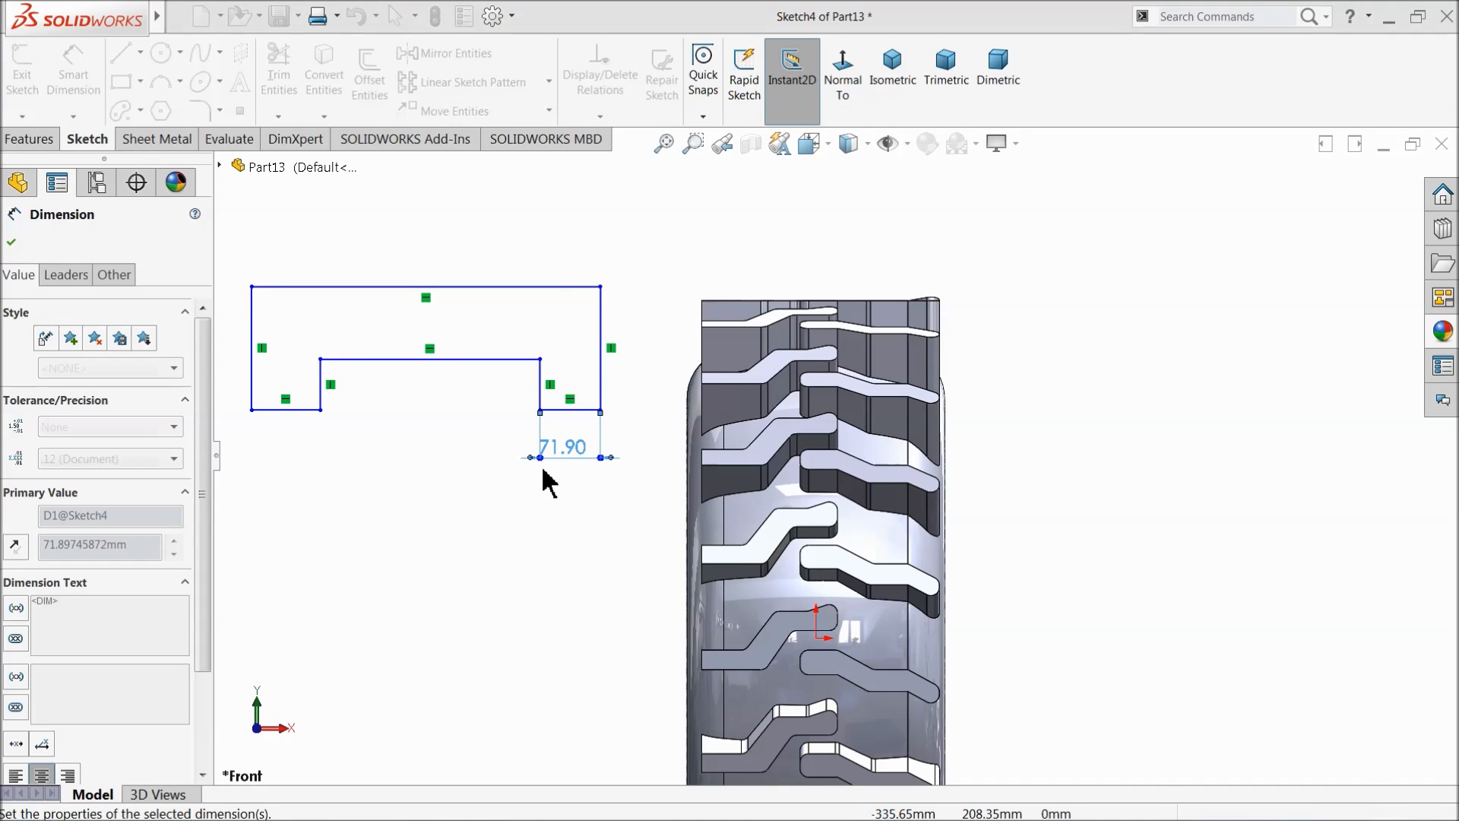
left_click(545, 399)
left_click(508, 390)
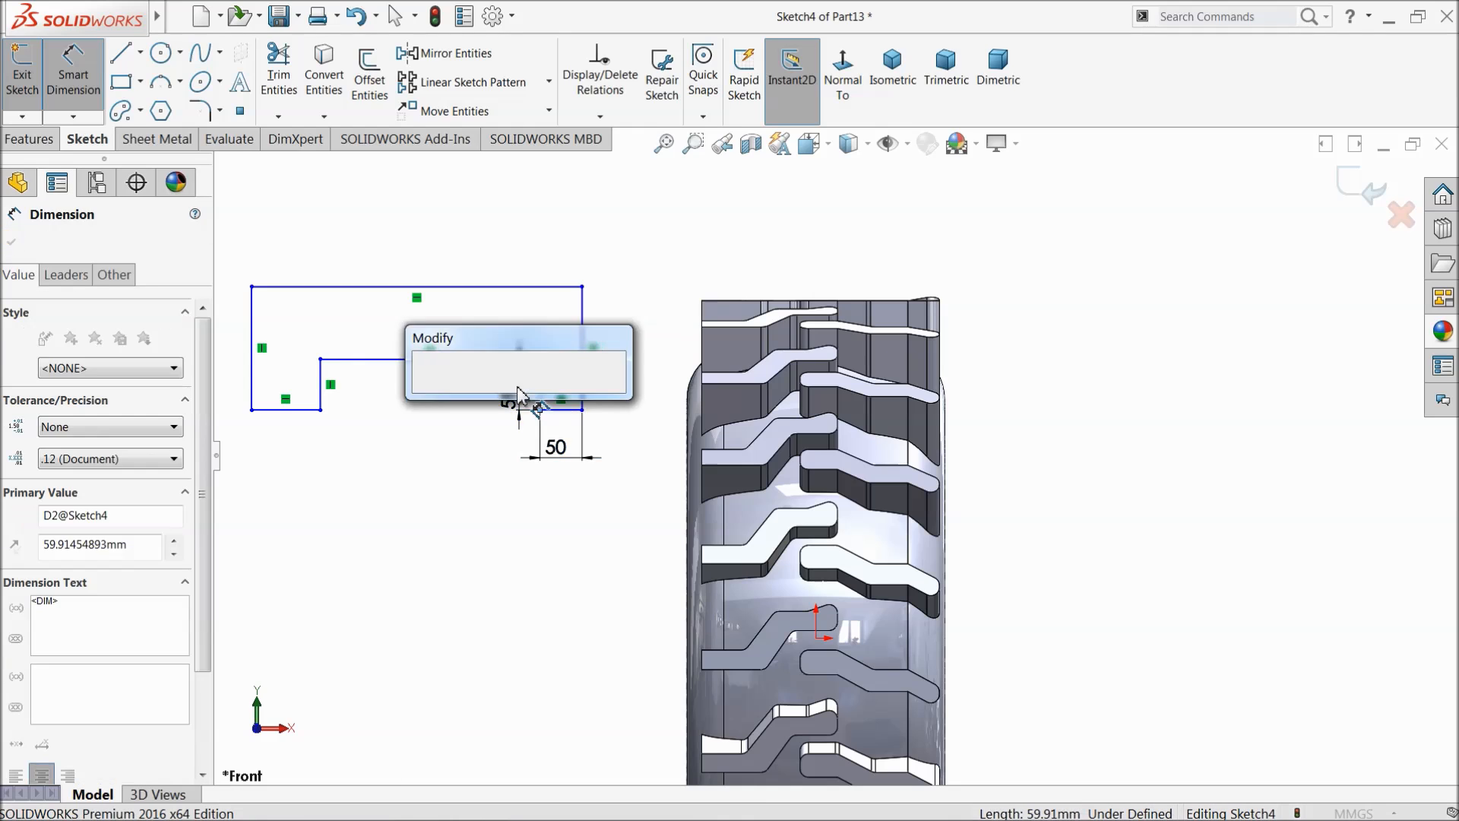
type("40")
key("Return")
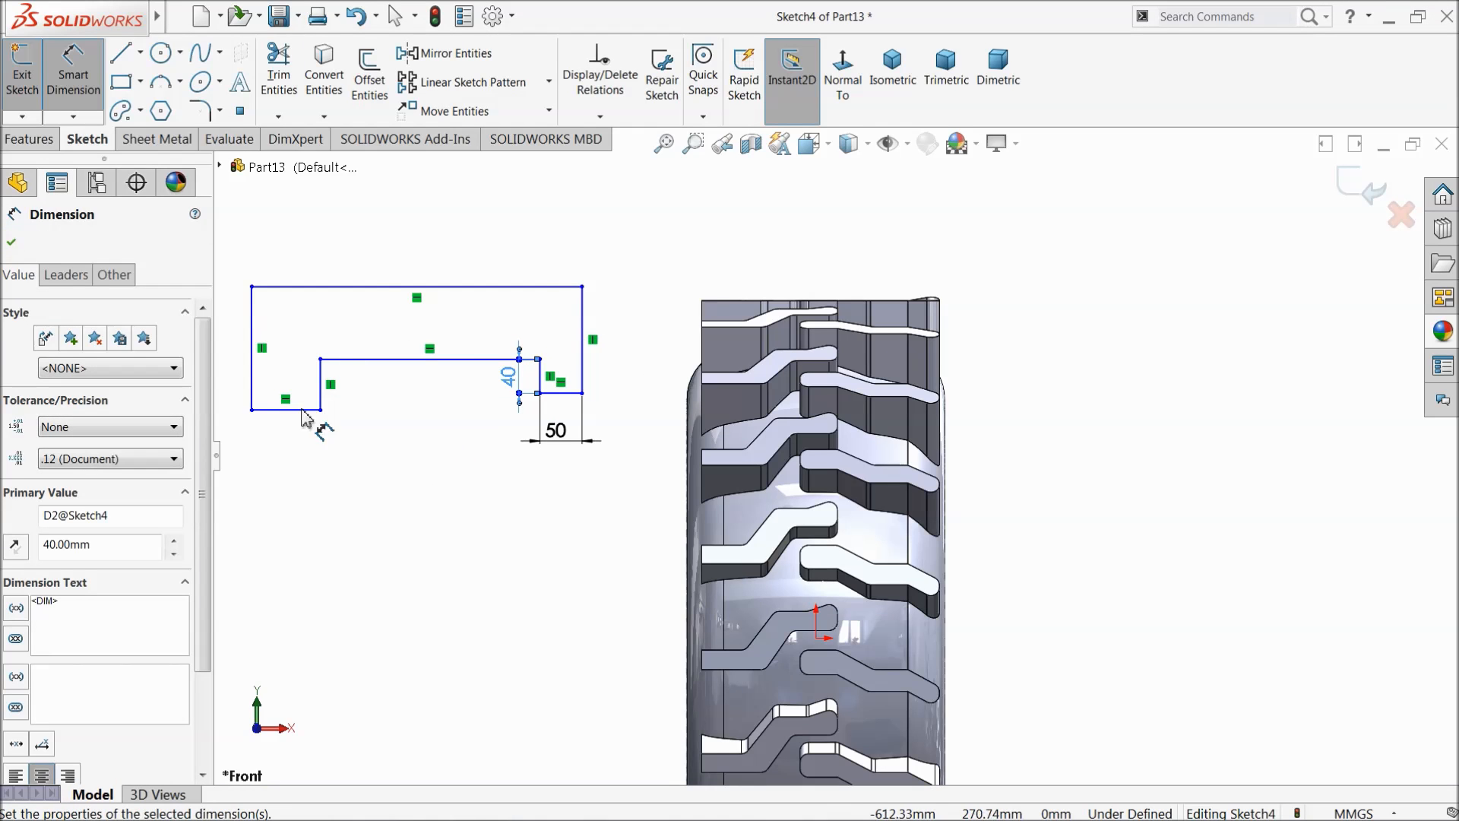
Step: Dimension the profile's left leg 50 mm wide at its bottom edge and 40 mm high along its inner side
left_click(281, 415)
left_click(284, 451)
type("50")
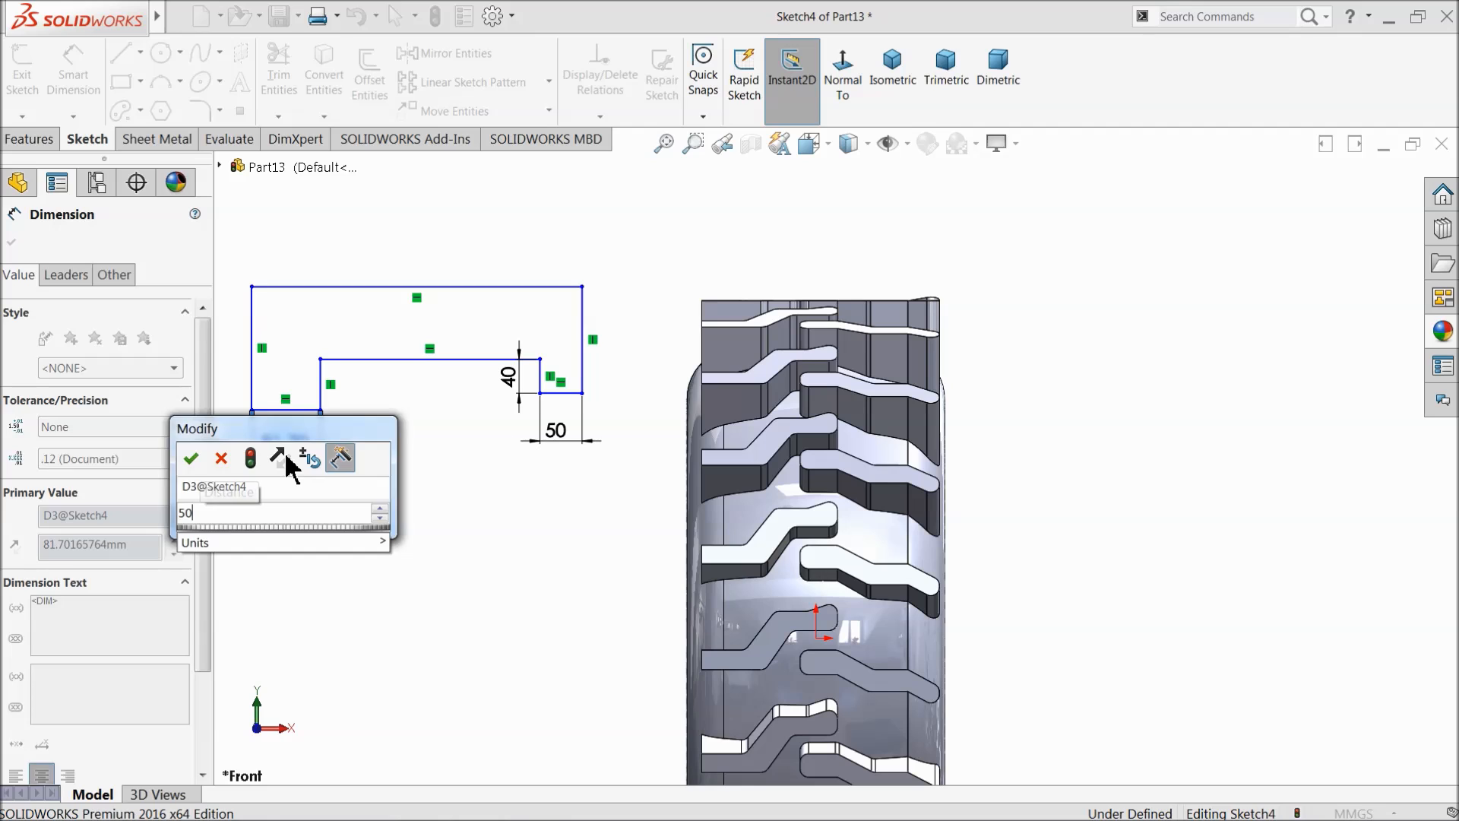
key("Return")
left_click(295, 384)
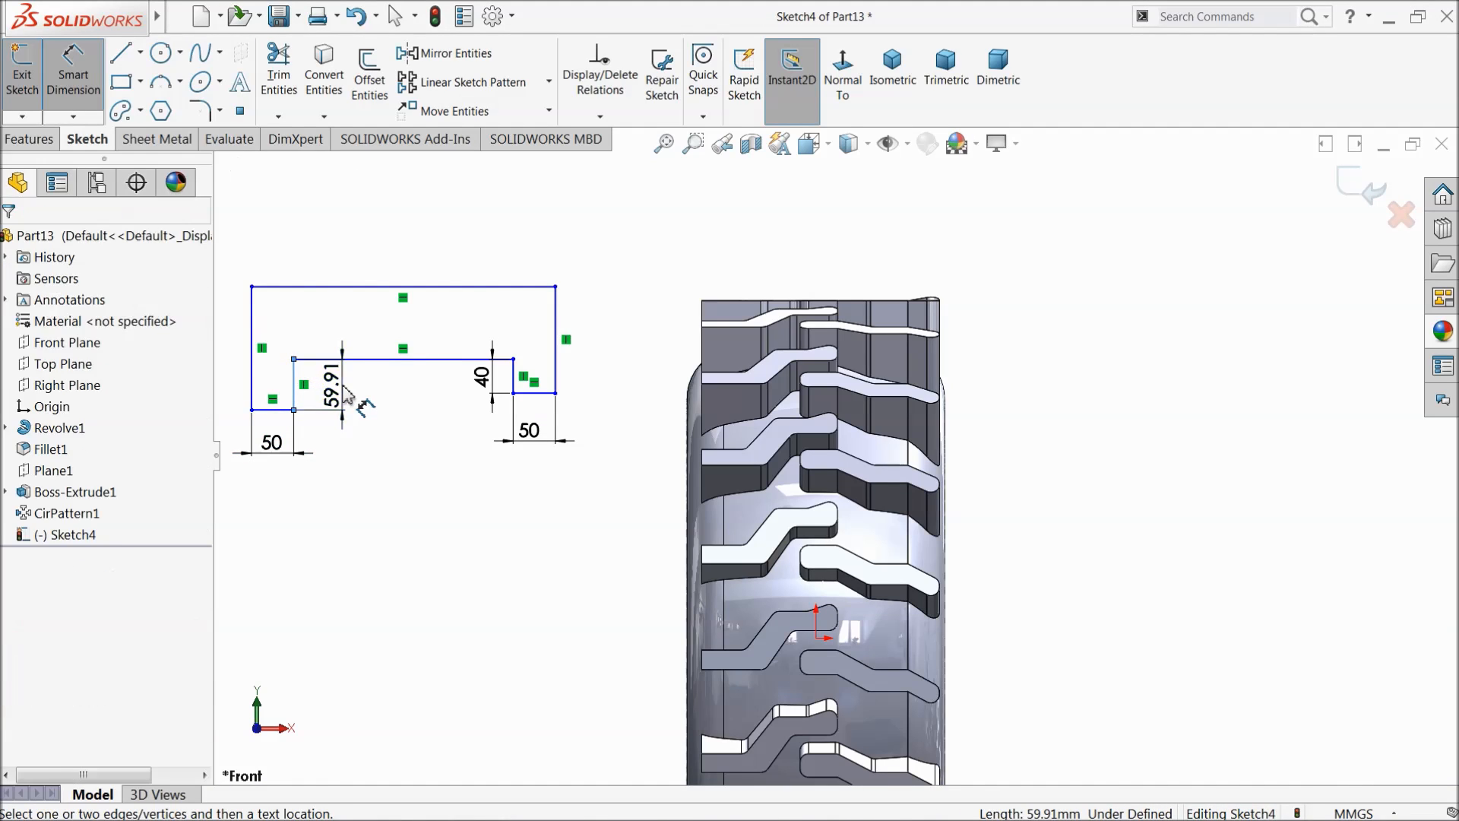
left_click(327, 384)
type("40")
key("Return")
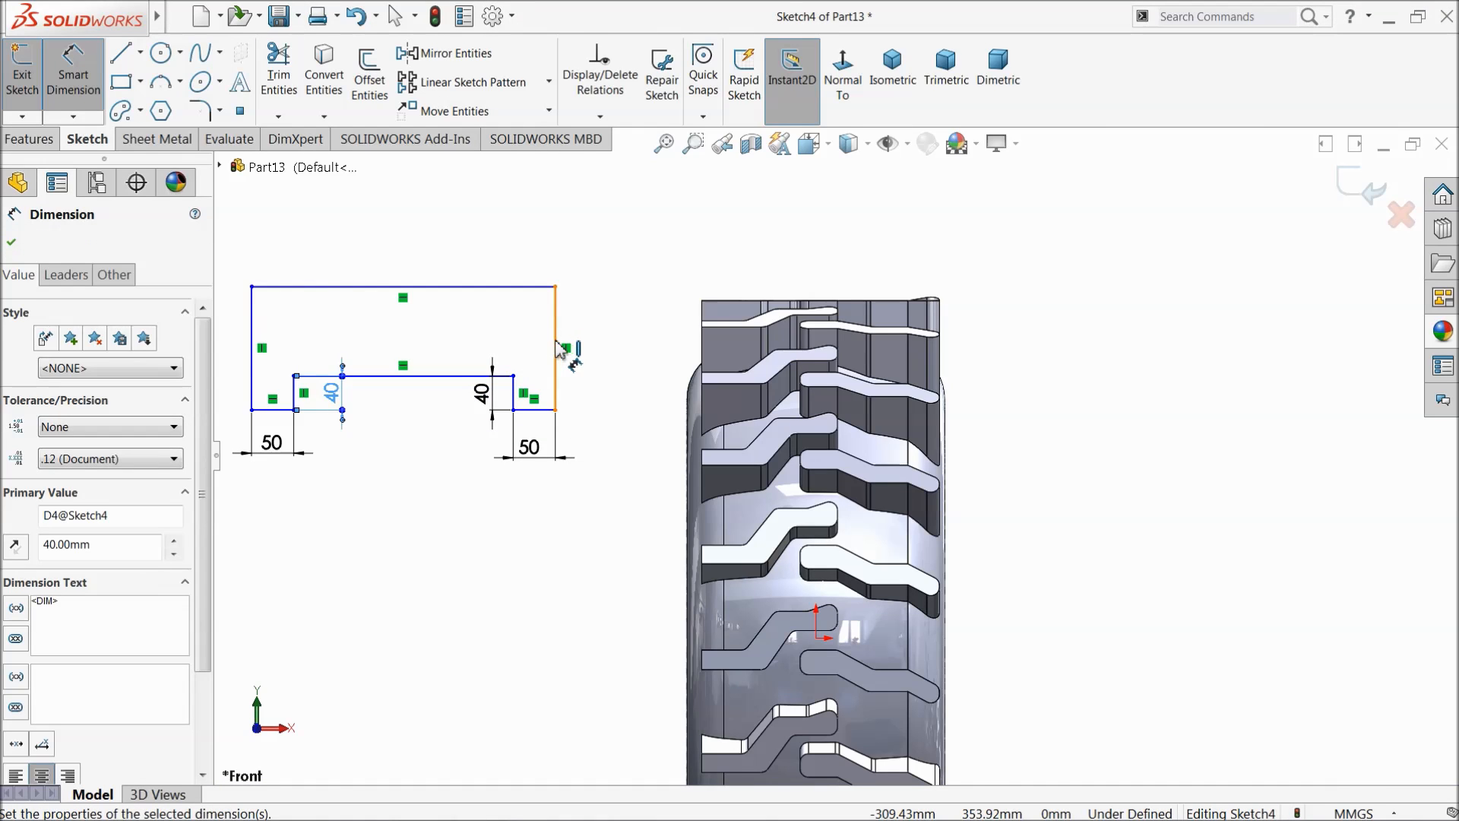
Step: Dimension the profile's outer right edge to an overall height of 120 mm
left_click(556, 348)
left_click(594, 348)
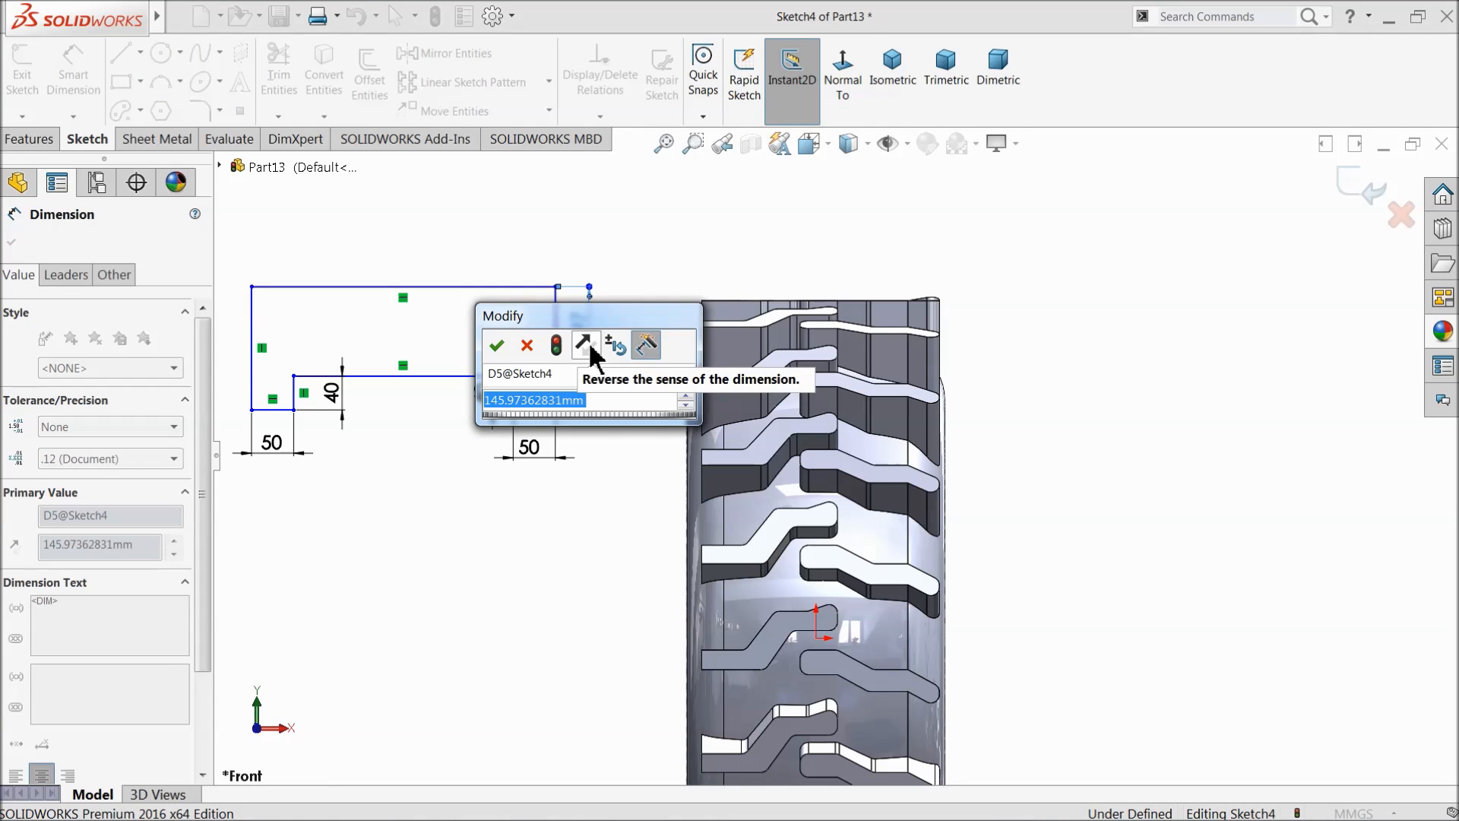
type("1")
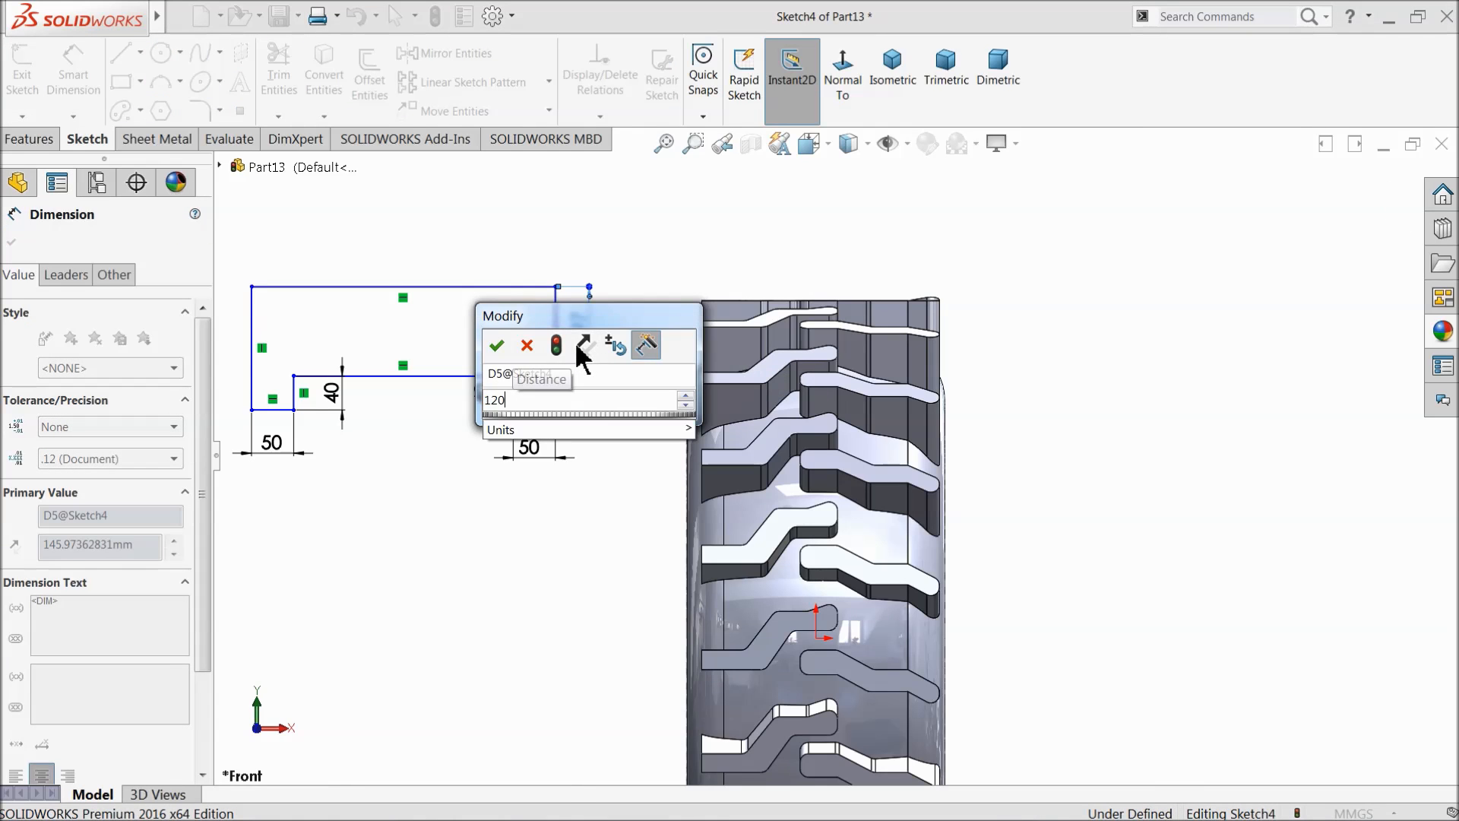
type("20")
key("Return")
scroll(677, 478, "up", 5)
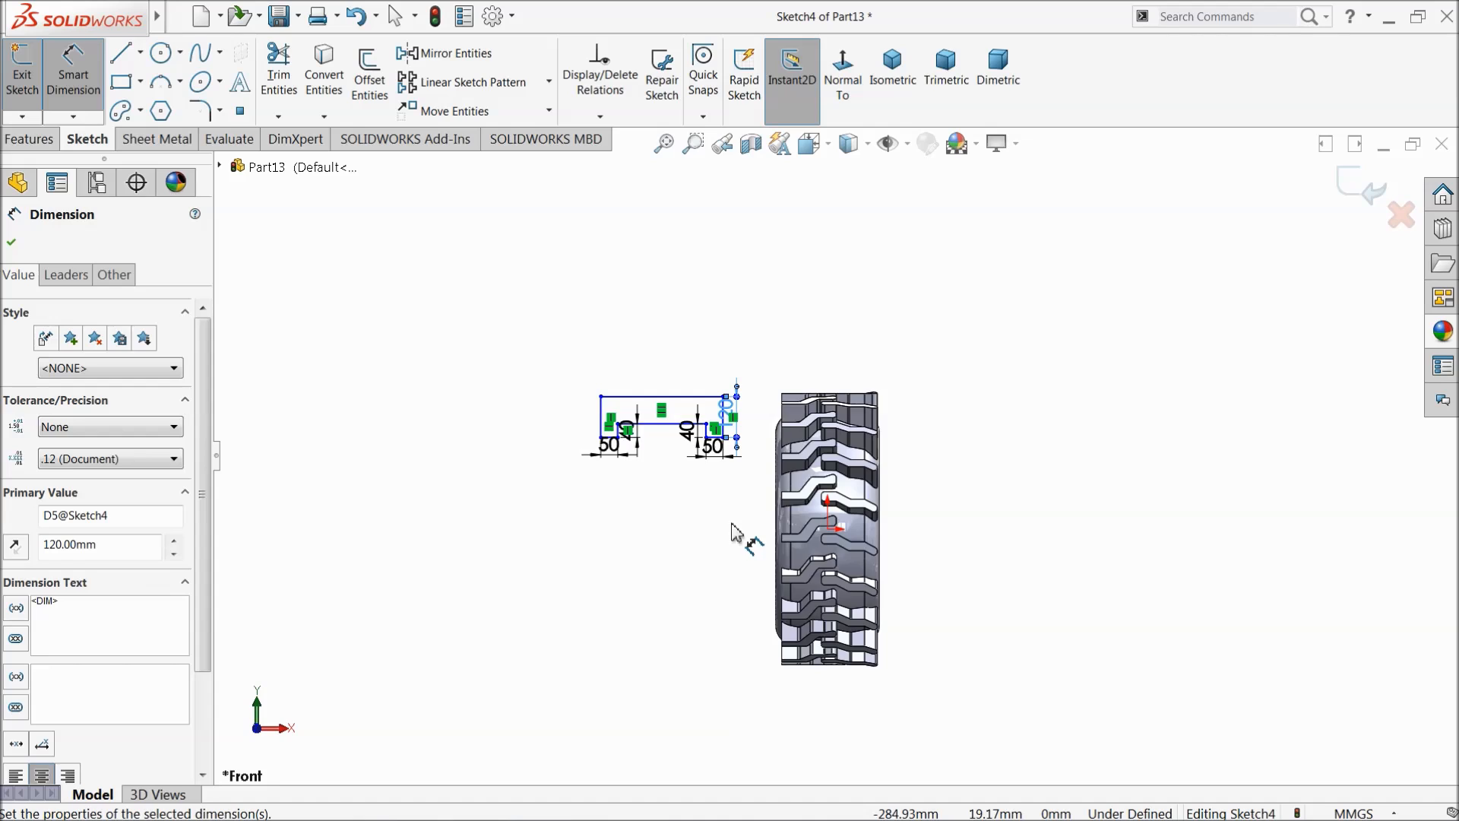
scroll(731, 532, "down", 4)
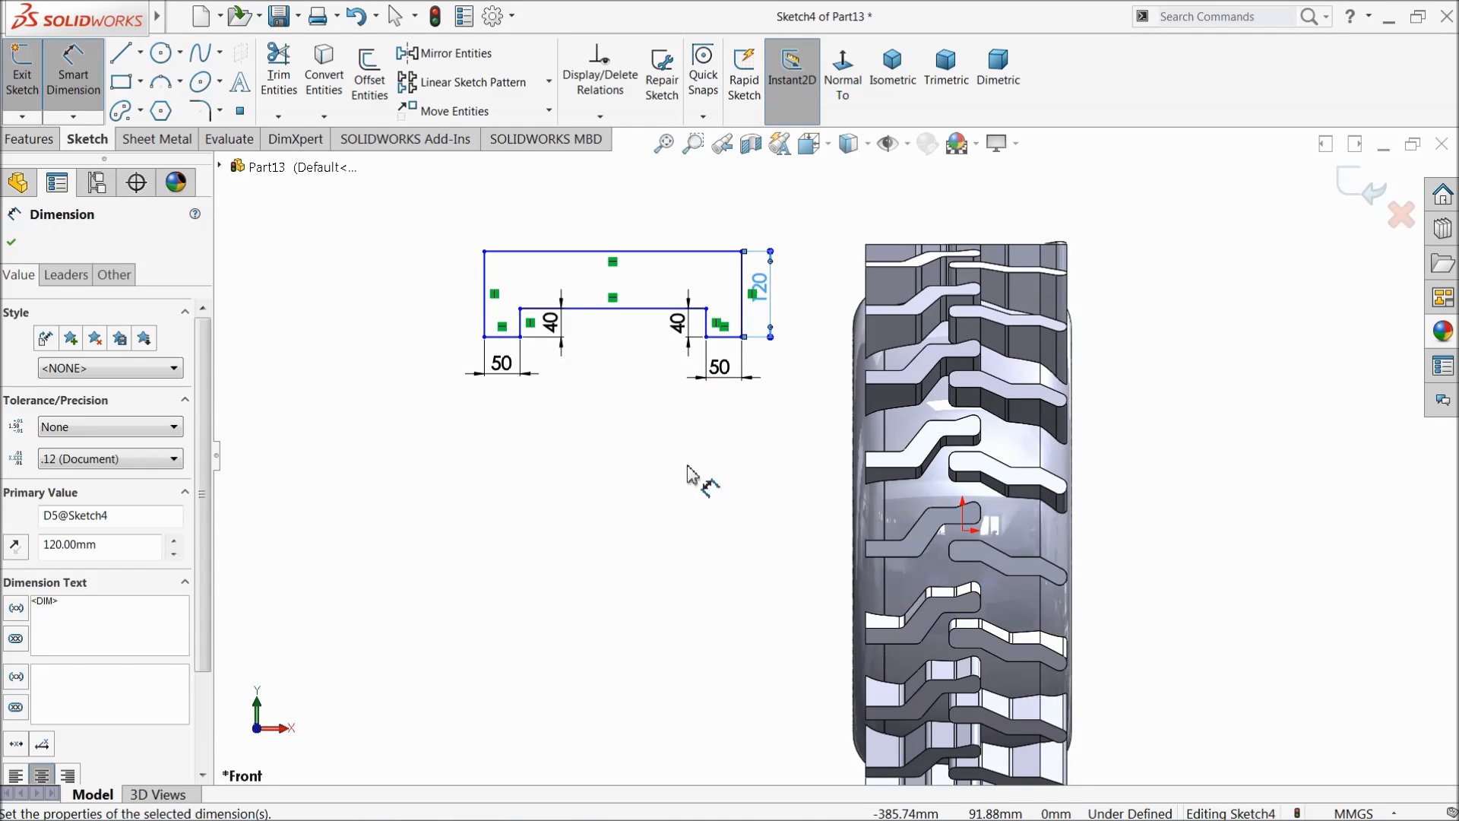
Step: Dimension the right leg's bottom edge 344 mm above the origin
key("Escape")
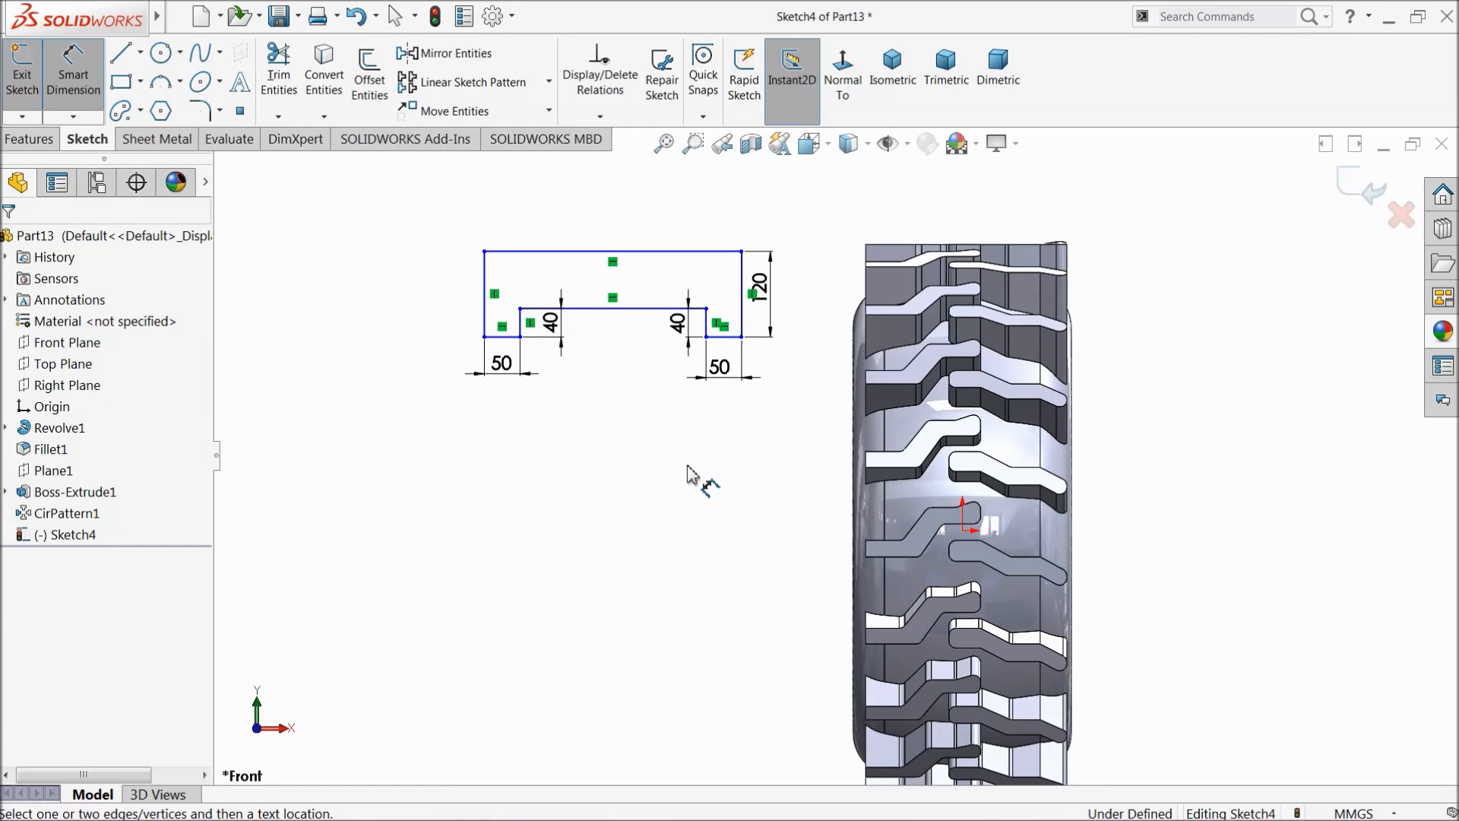
left_click(727, 337)
left_click(964, 532)
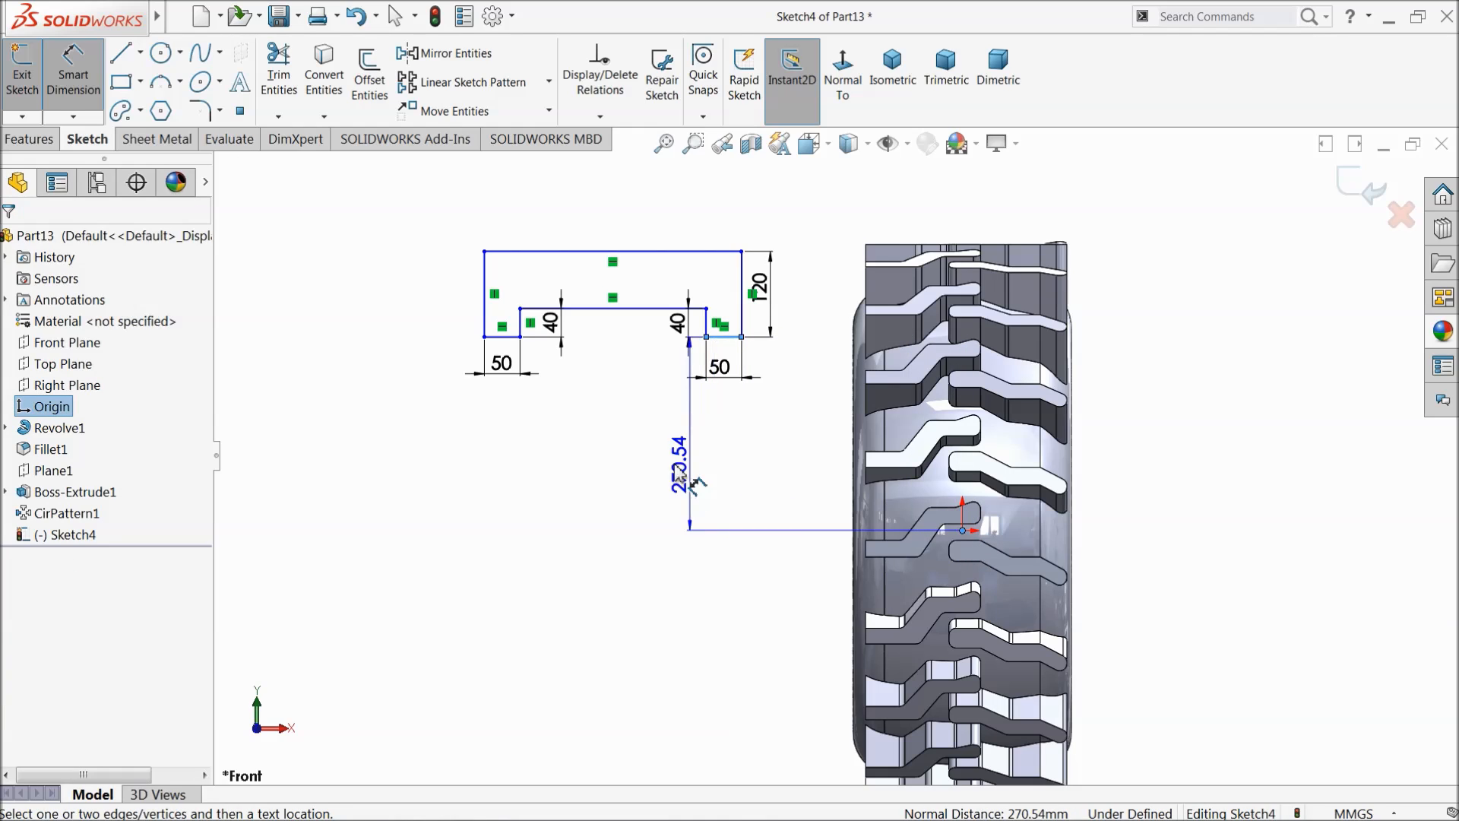
left_click(399, 449)
type("34")
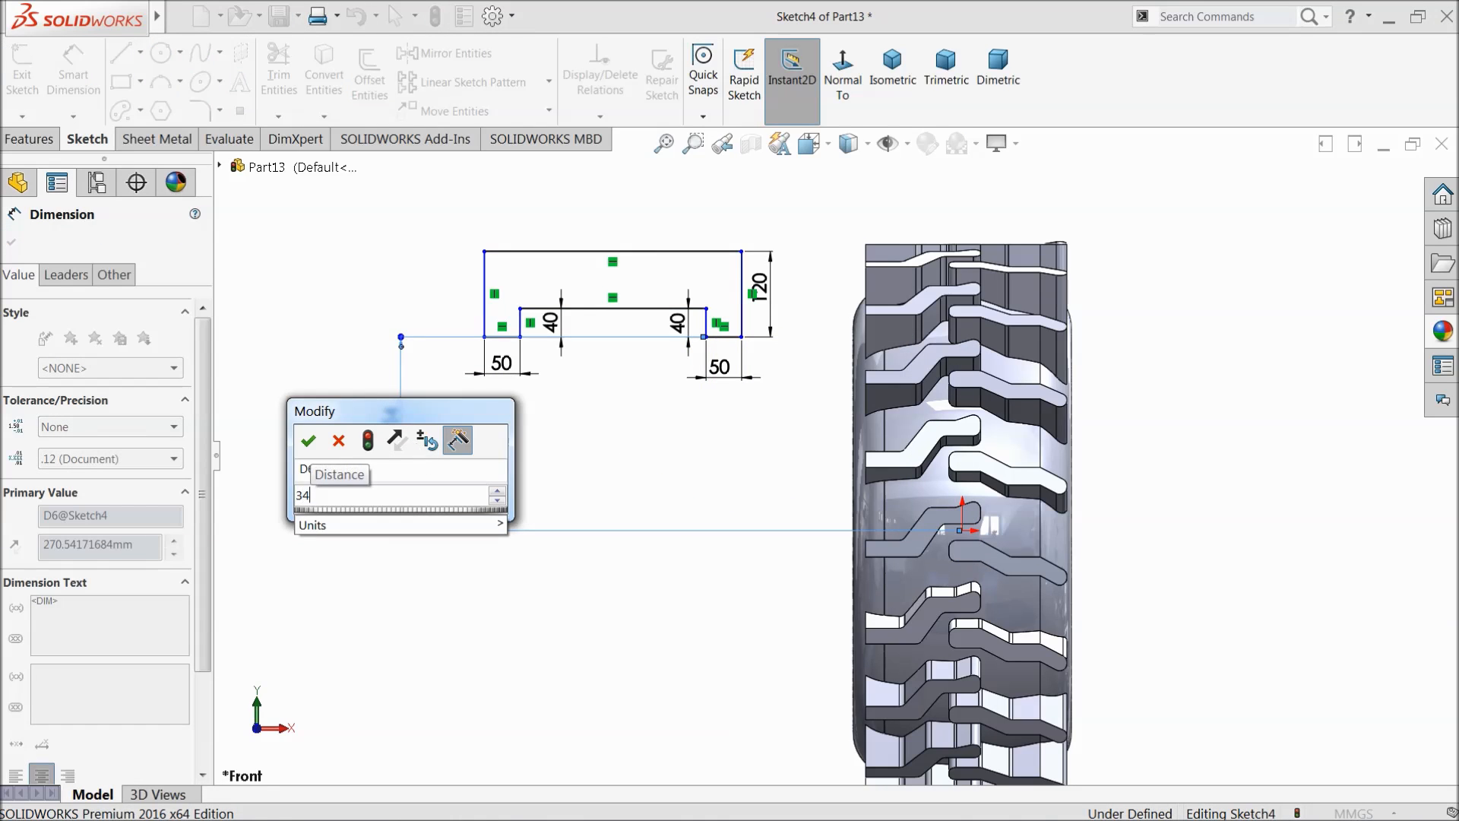
type("4")
key("Return")
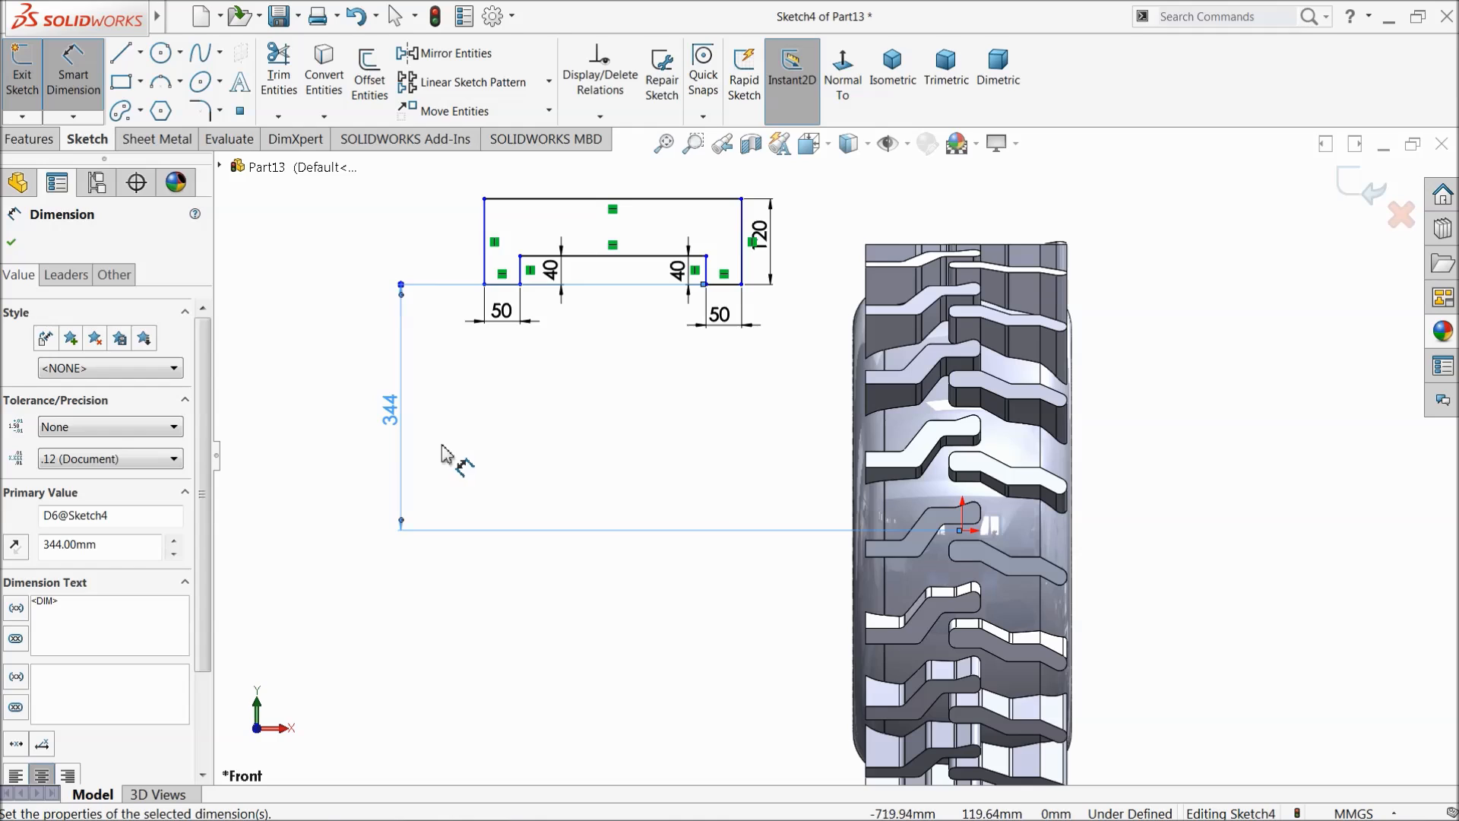
left_click(12, 243)
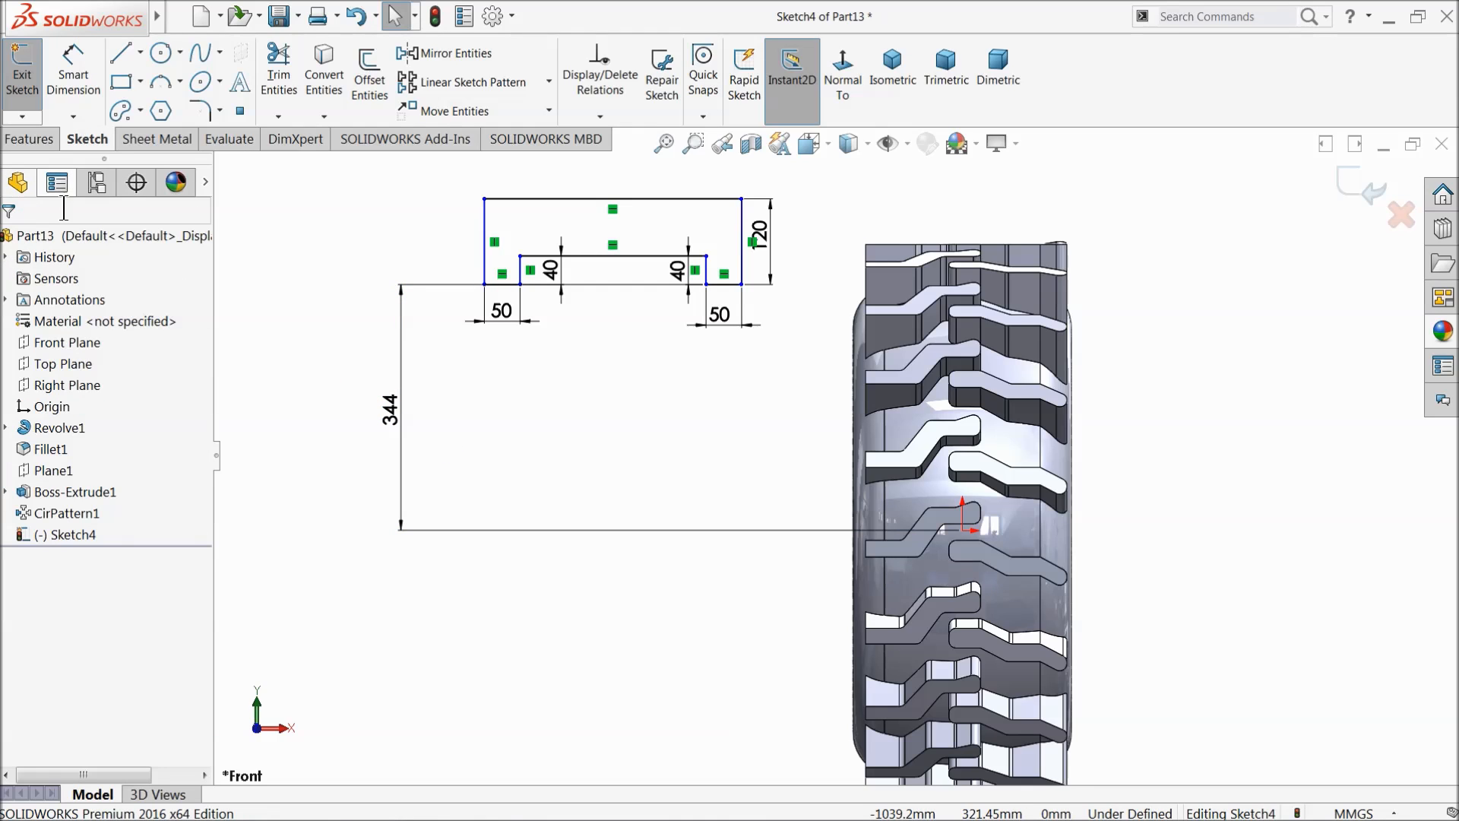
Step: Fillet the two inner corners of the profile's recess with a 30 mm radius
left_click(202, 111)
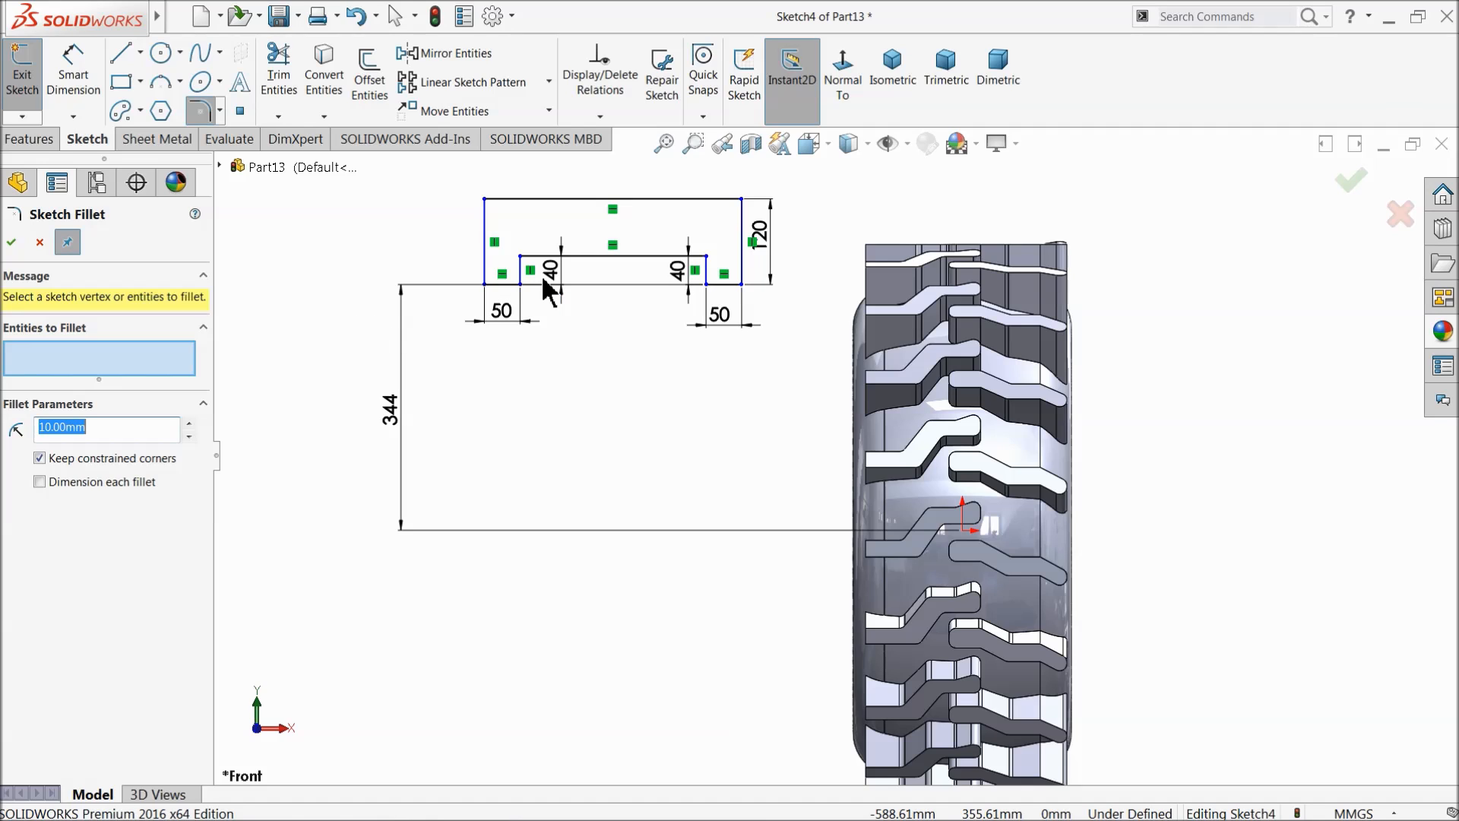
type("30")
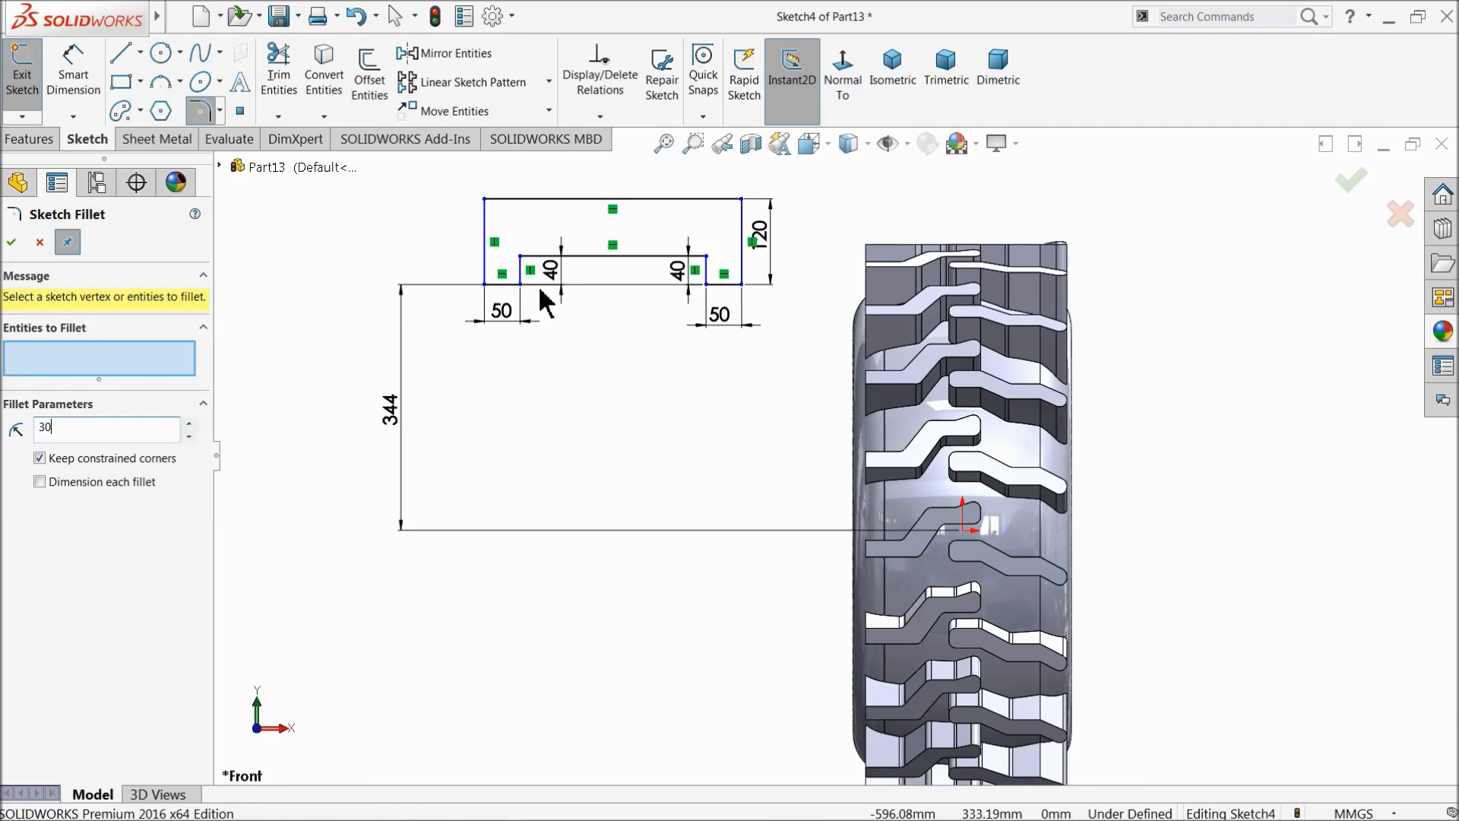
scroll(568, 310, "up", 3)
scroll(568, 310, "up", 1)
left_click(568, 292)
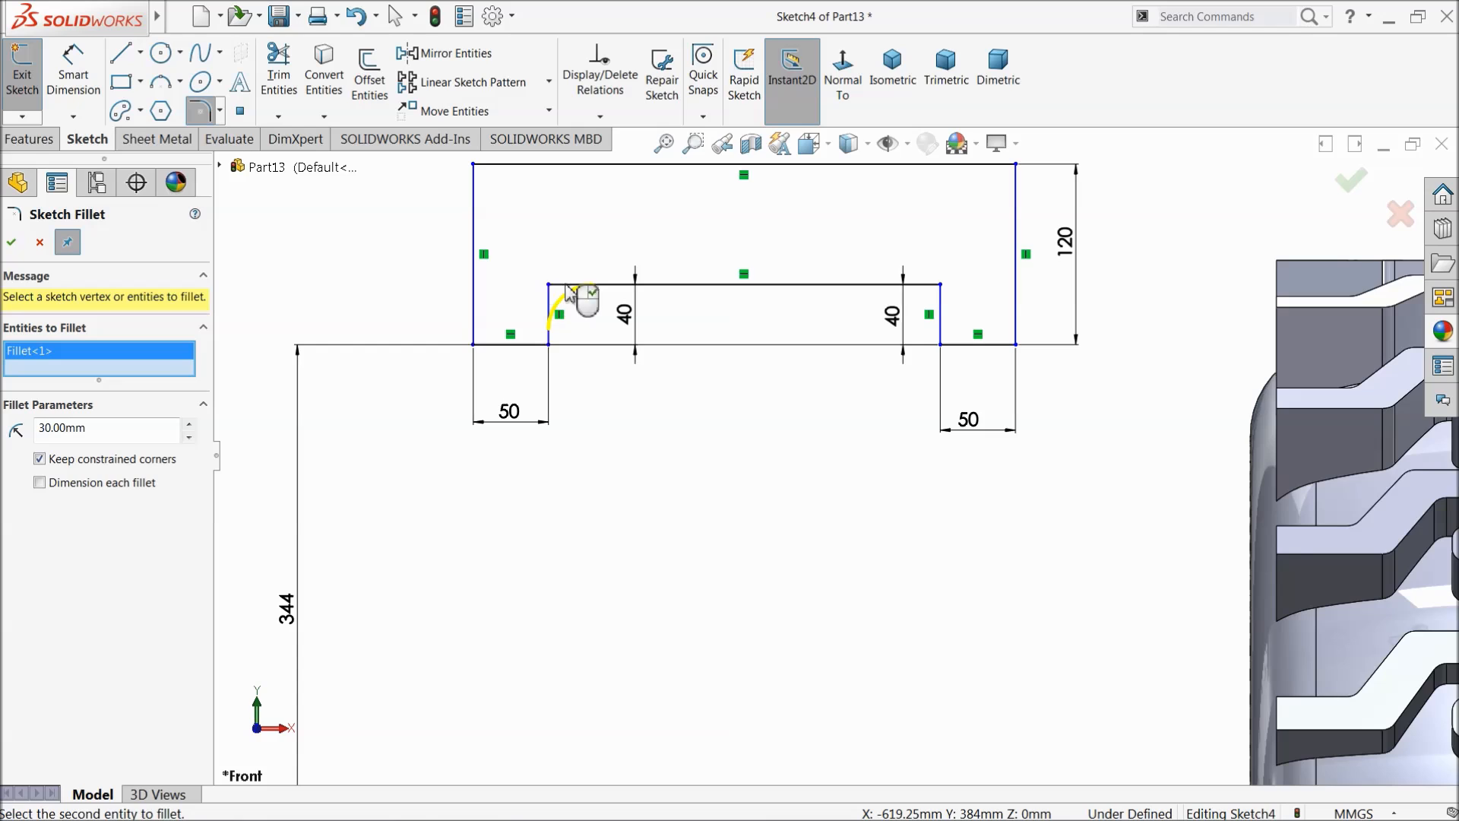
left_click(932, 291)
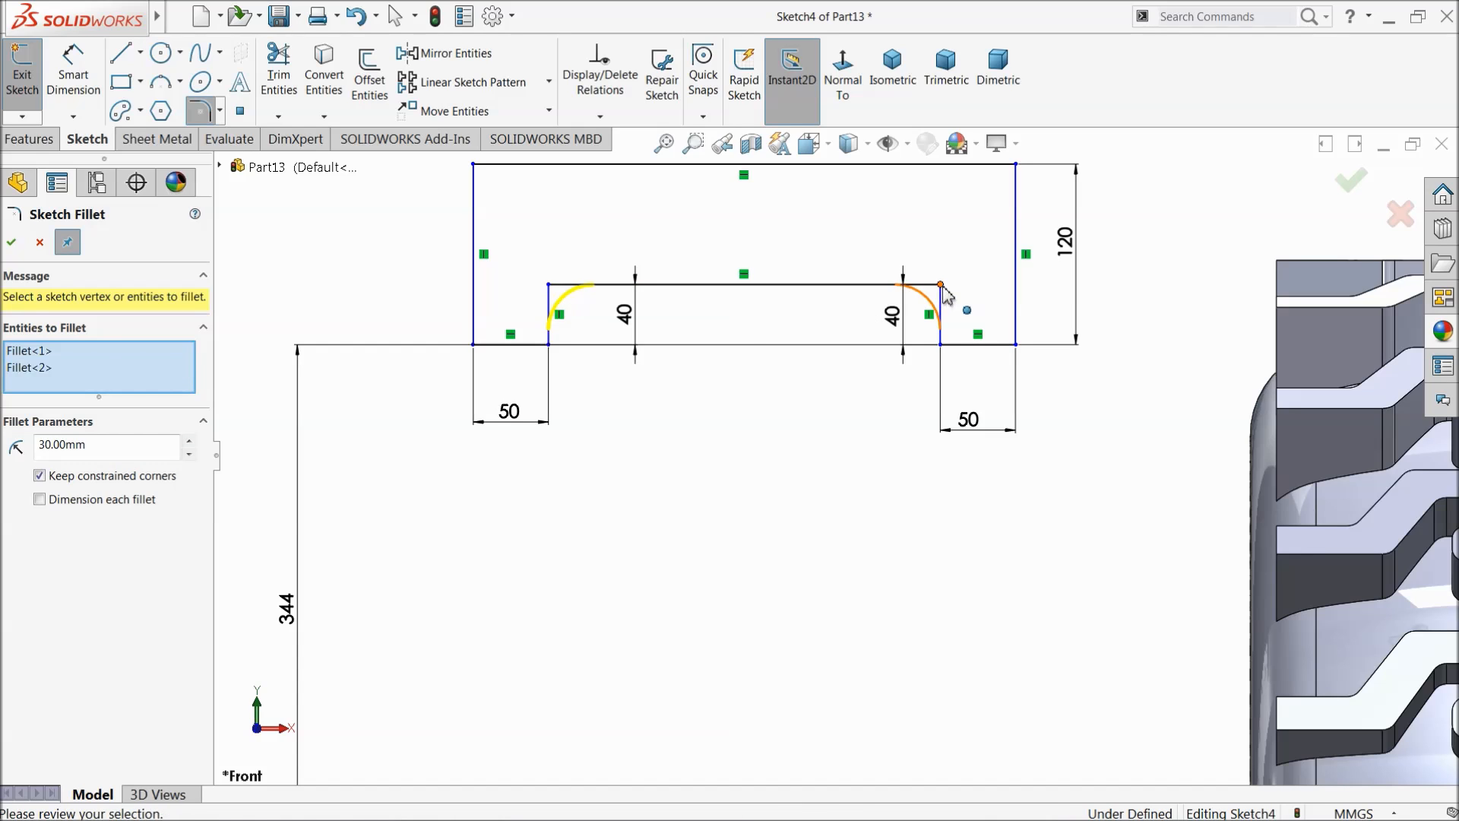
left_click(12, 241)
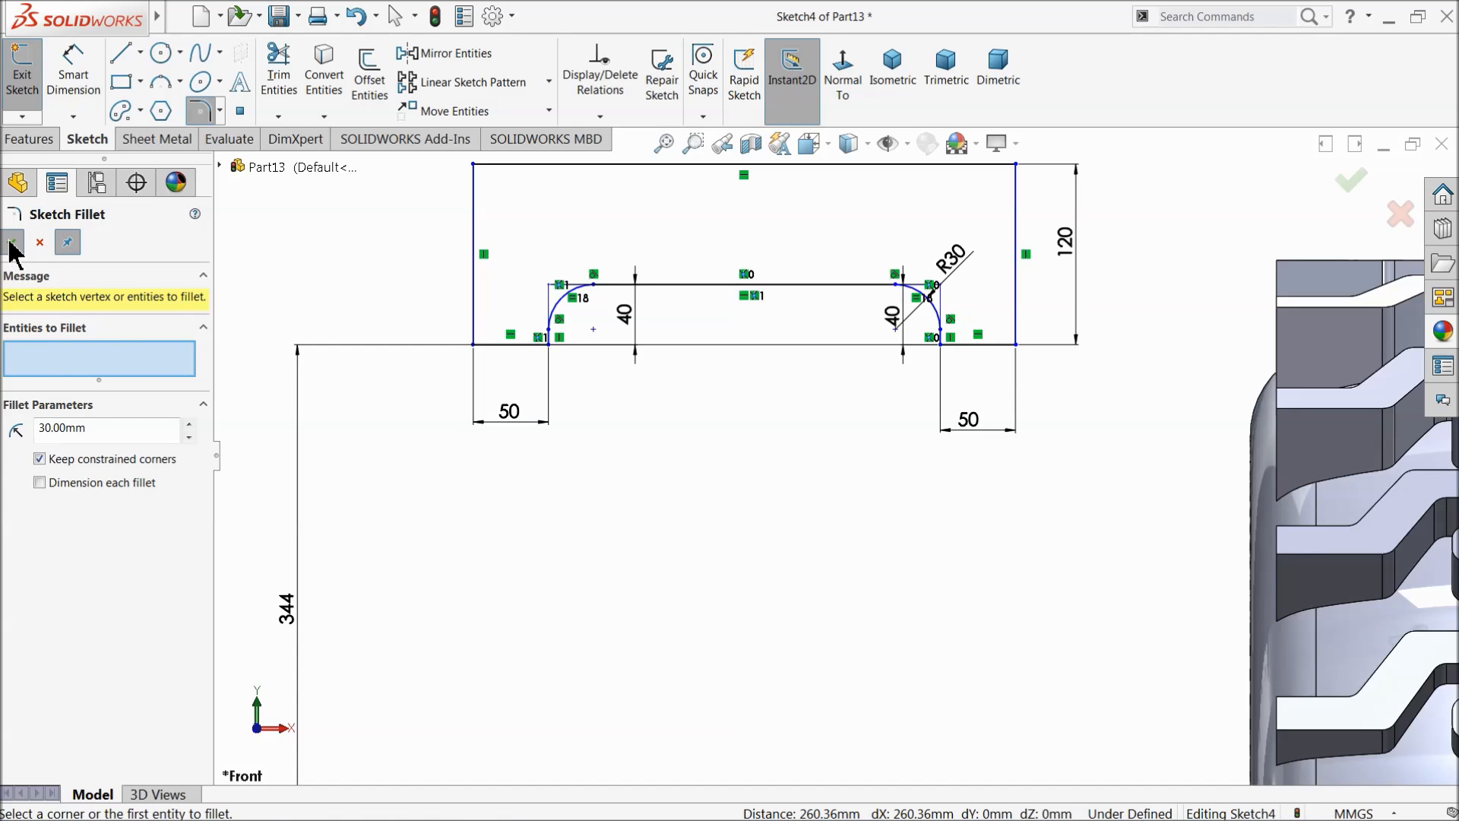
left_click(12, 243)
Step: Move the profile over the tyre so it straddles the tread, placing the left leg's inner bottom corner at the lugs' left outer edge
scroll(753, 397, "down", 6)
scroll(827, 414, "up", 2)
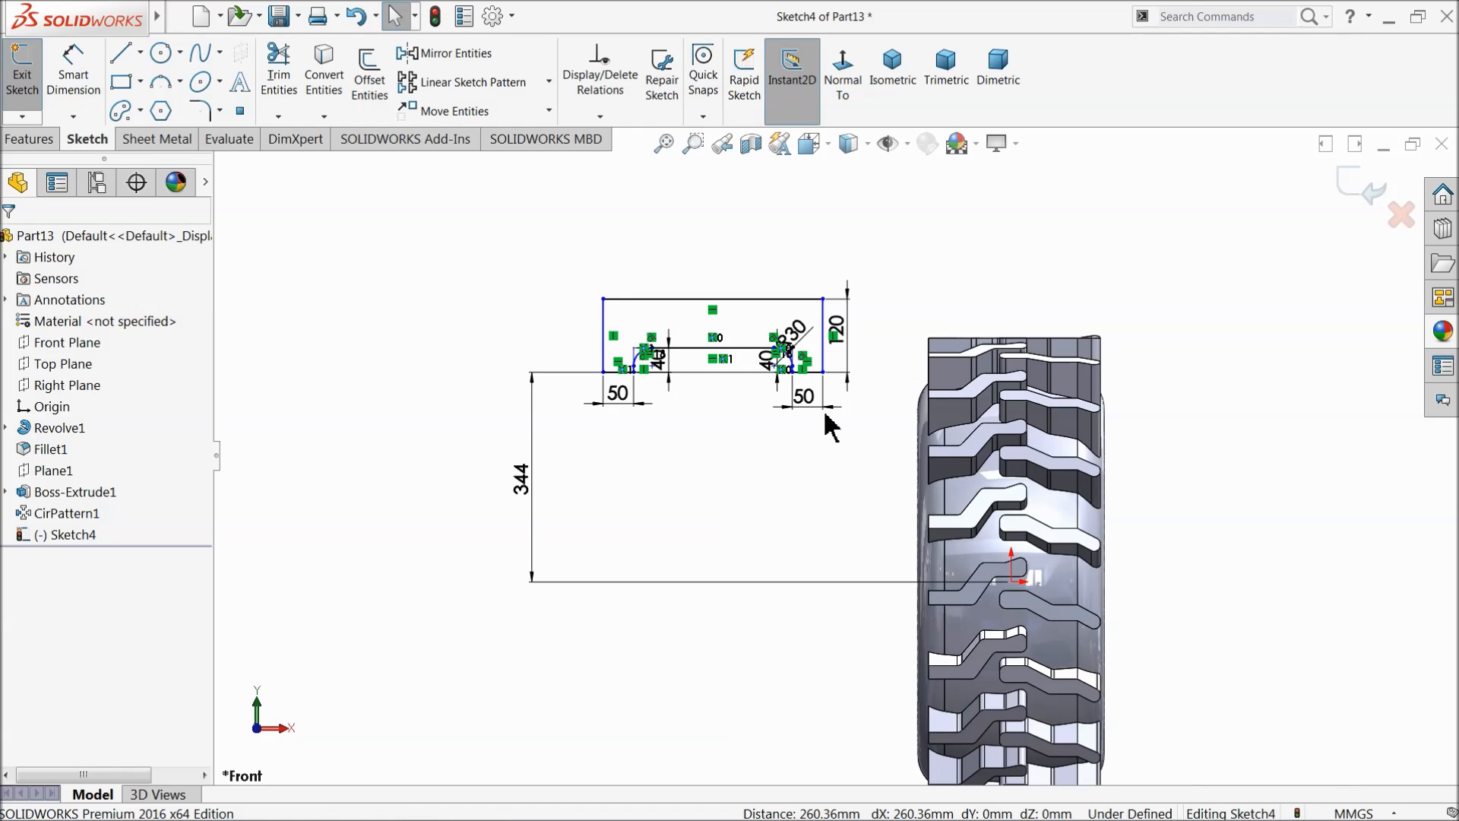
left_click_drag(825, 376, 963, 380)
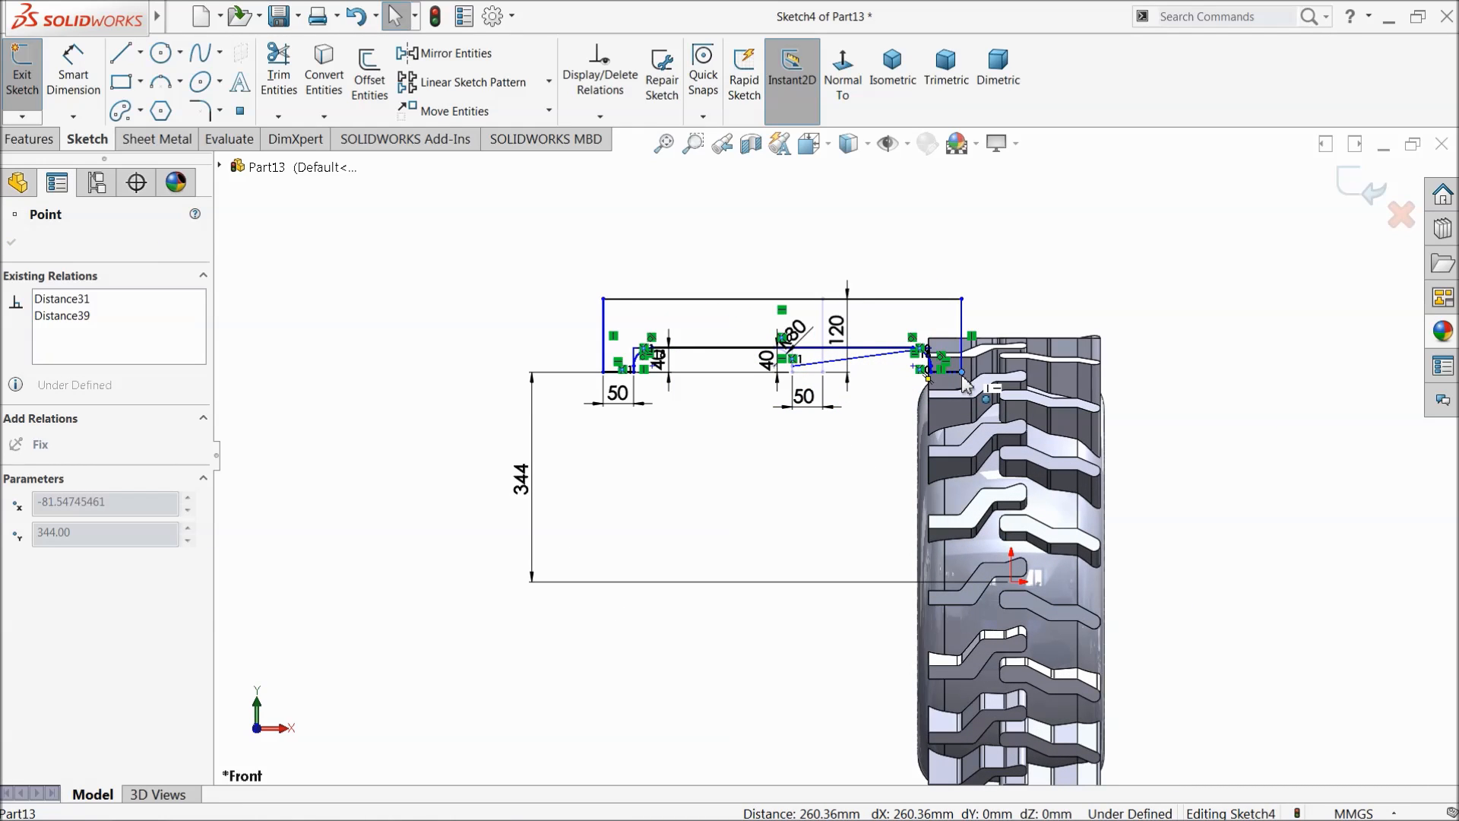
left_click_drag(964, 384, 1169, 395)
scroll(620, 395, "down", 2)
mouse_move(641, 378)
left_mouse_down()
mouse_move(956, 373)
mouse_move(1001, 387)
left_mouse_up()
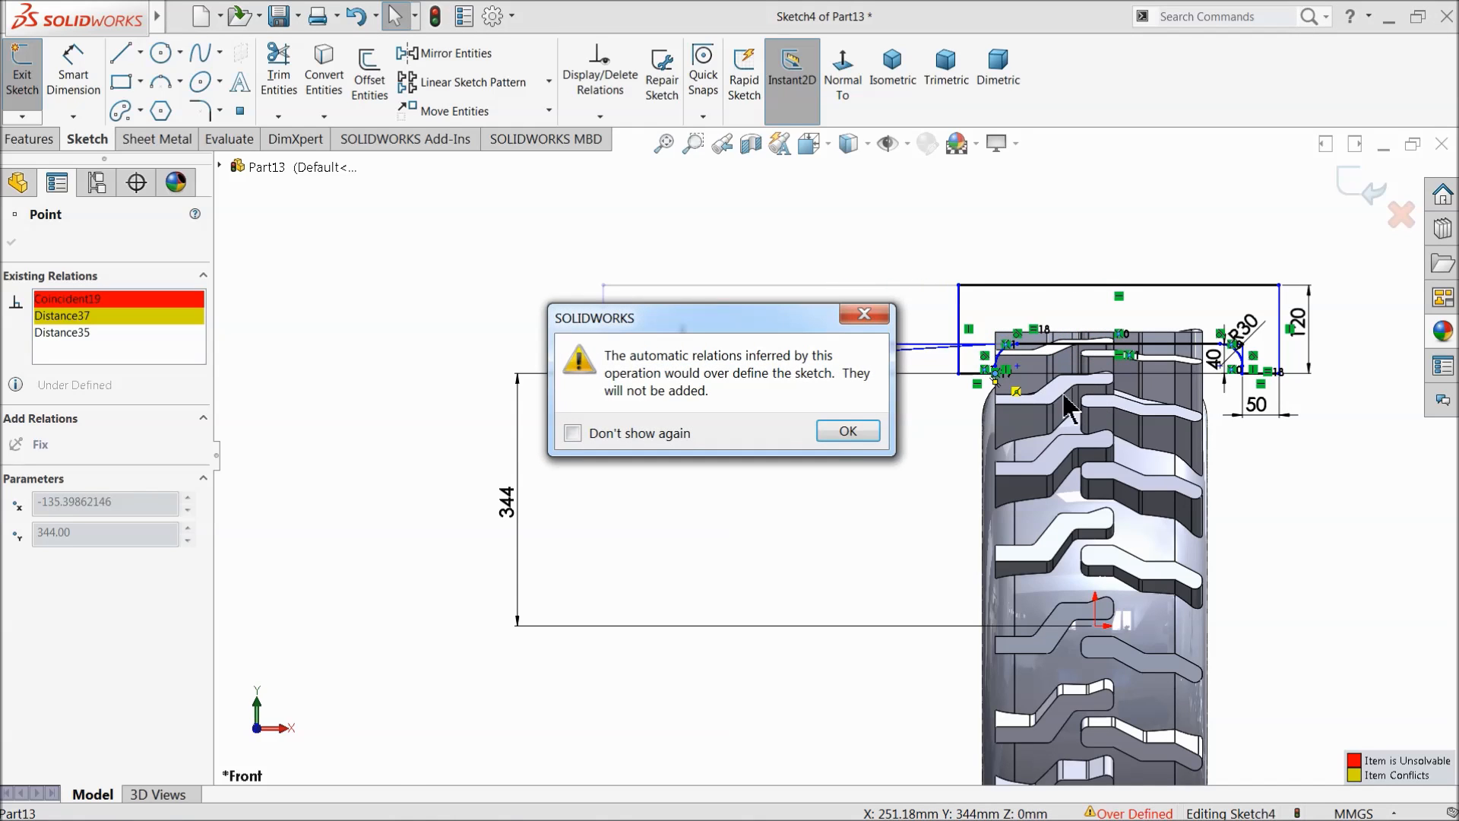
left_click(864, 317)
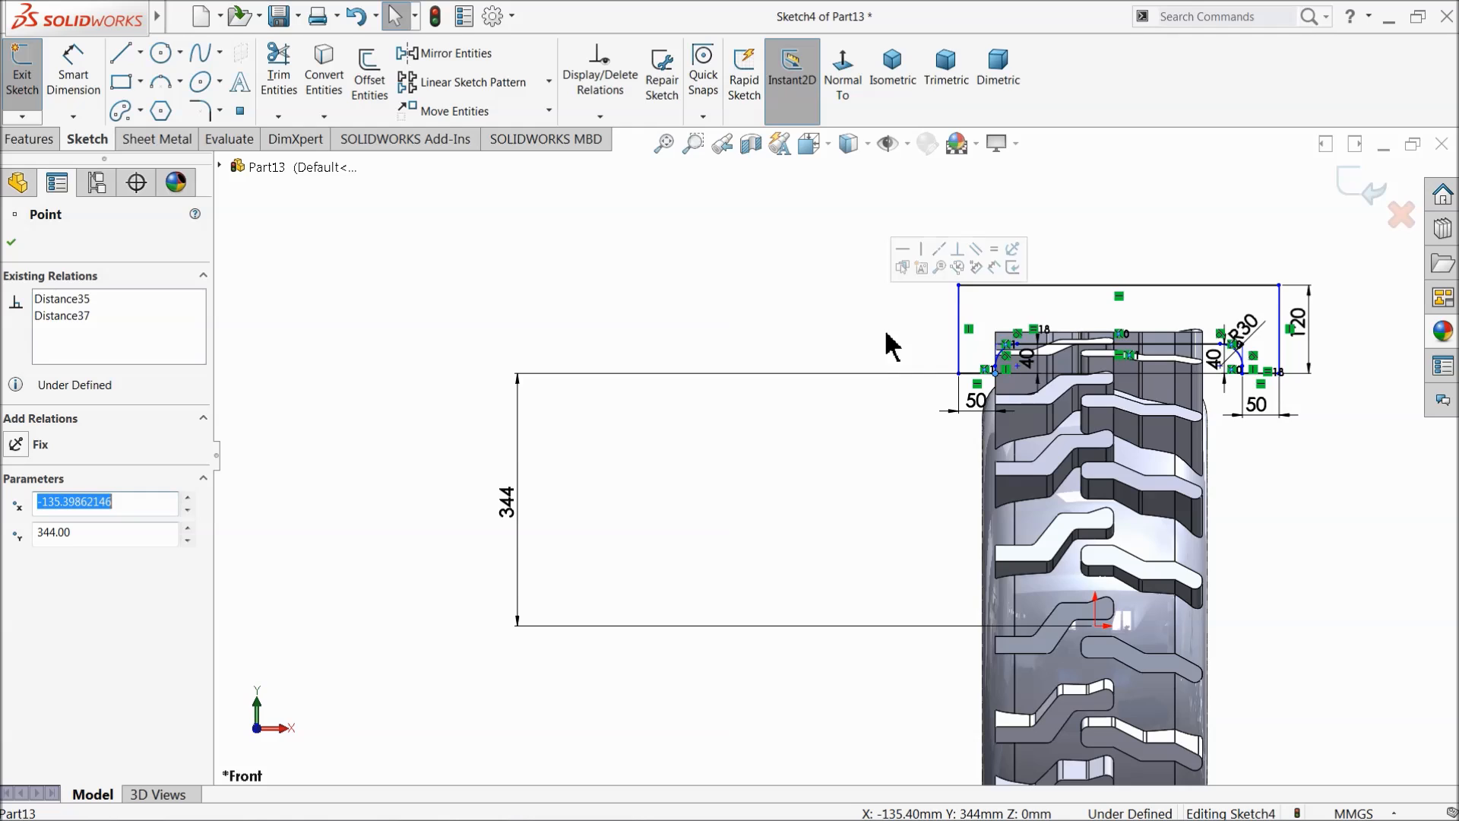
Step: Make the right leg's inner bottom corner coincident with the outer right edge of the tread lugs
scroll(886, 339, "up", 5)
scroll(773, 395, "up", 2)
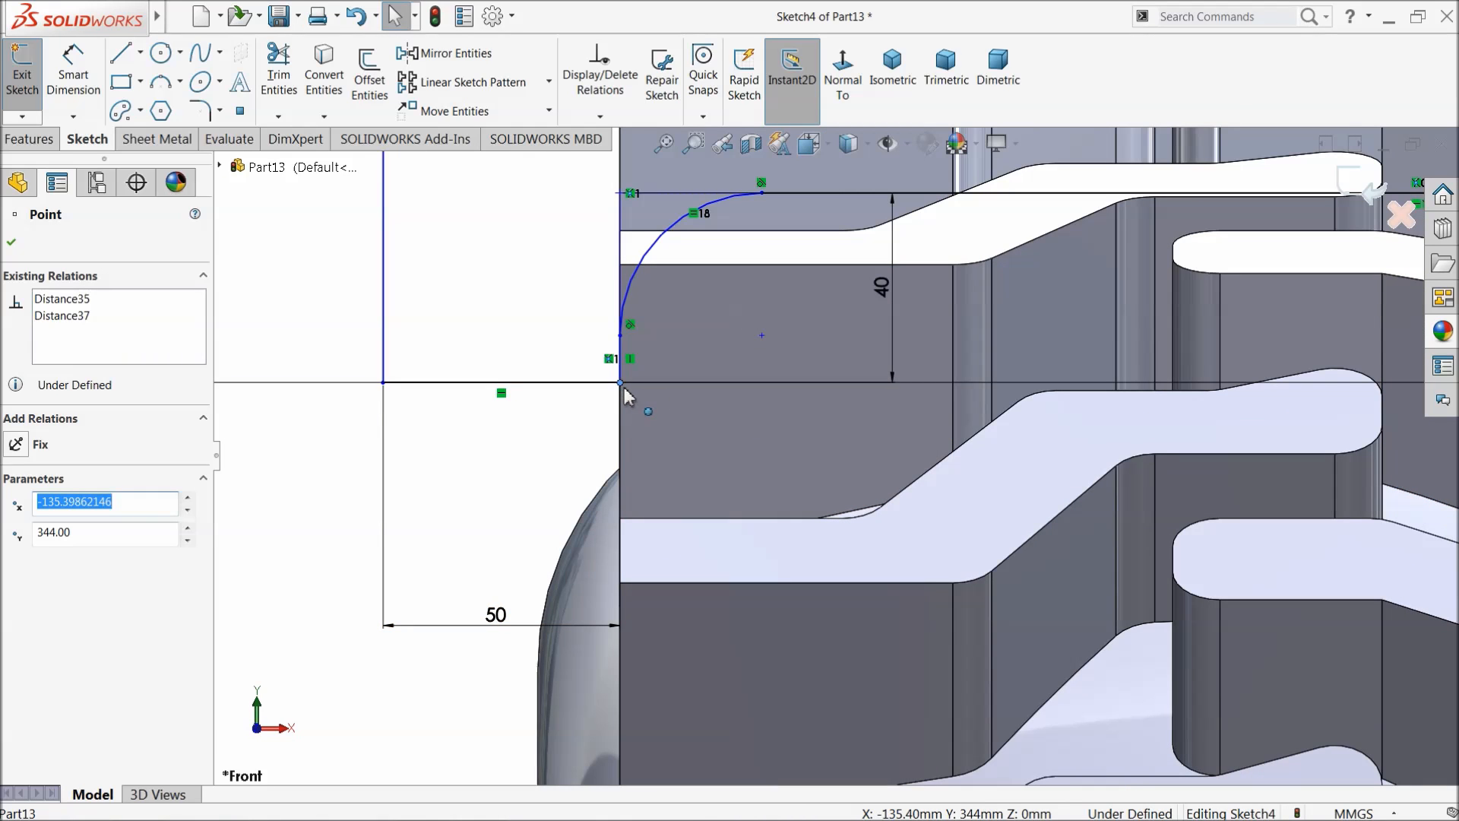
scroll(538, 423, "down", 5)
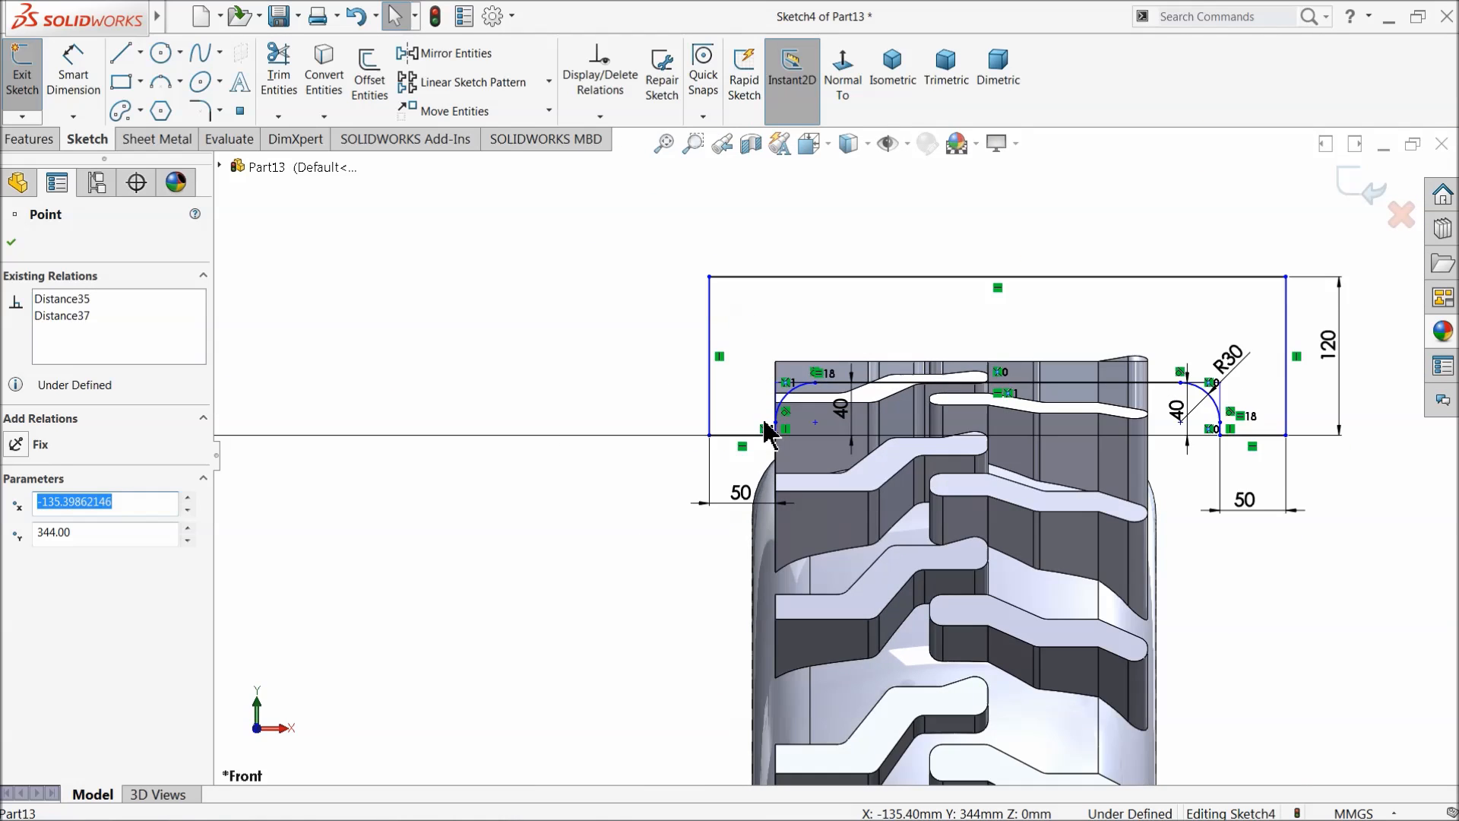
scroll(1207, 447, "up", 5)
left_click_drag(1067, 522, 755, 528)
scroll(857, 472, "down", 3)
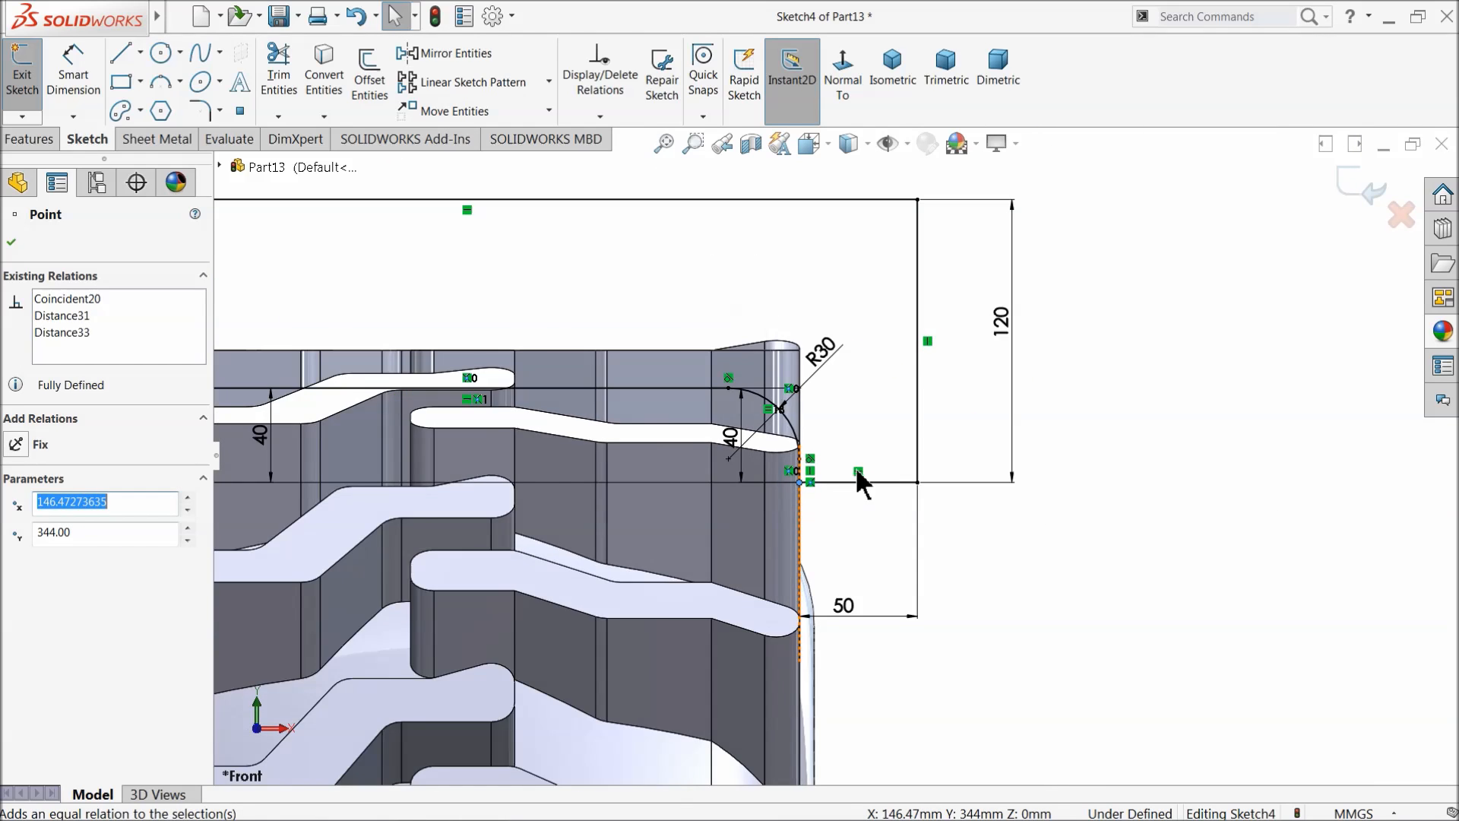
scroll(856, 467, "down", 3)
scroll(573, 486, "up", 5)
mouse_move(520, 433)
left_mouse_down()
mouse_move(492, 435)
mouse_move(520, 439)
left_mouse_up()
left_click(408, 369)
scroll(591, 423, "down", 3)
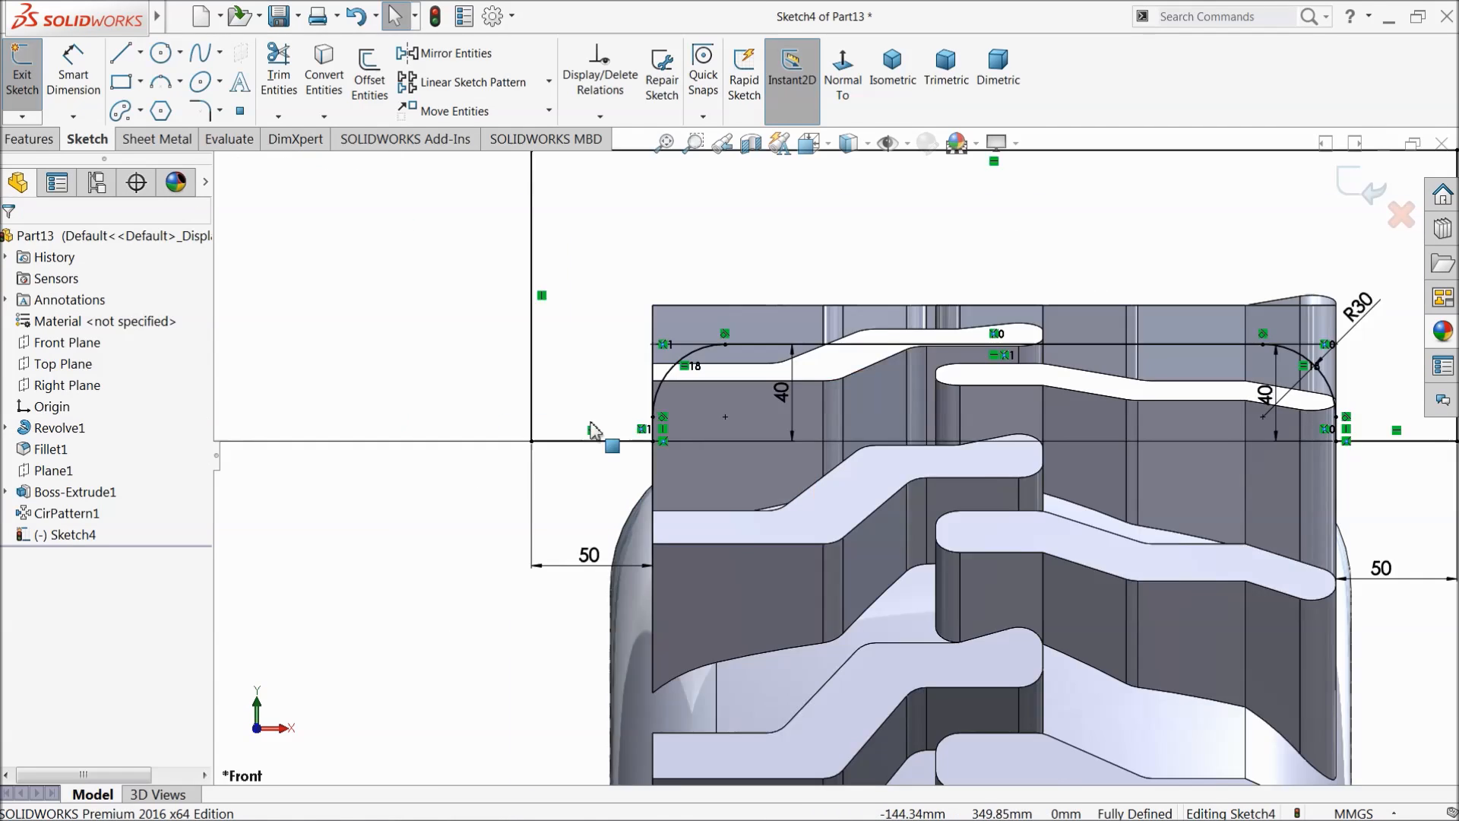
Step: Move the 344 mm height dimension close to the tyre's left side
scroll(594, 430, "down", 2)
scroll(920, 464, "down", 2)
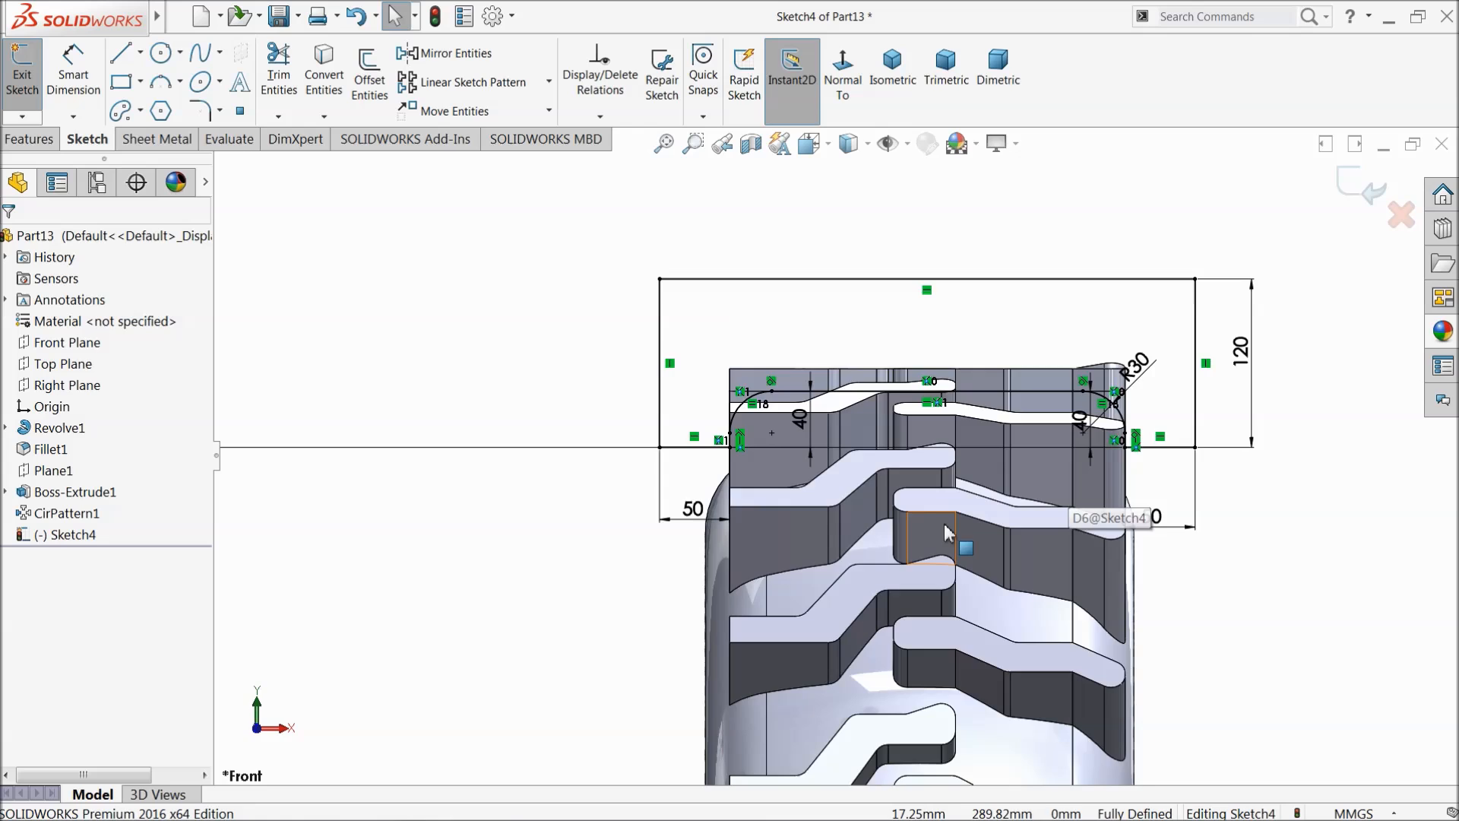
scroll(947, 532, "down", 2)
scroll(948, 532, "down", 1)
scroll(948, 532, "up", 1)
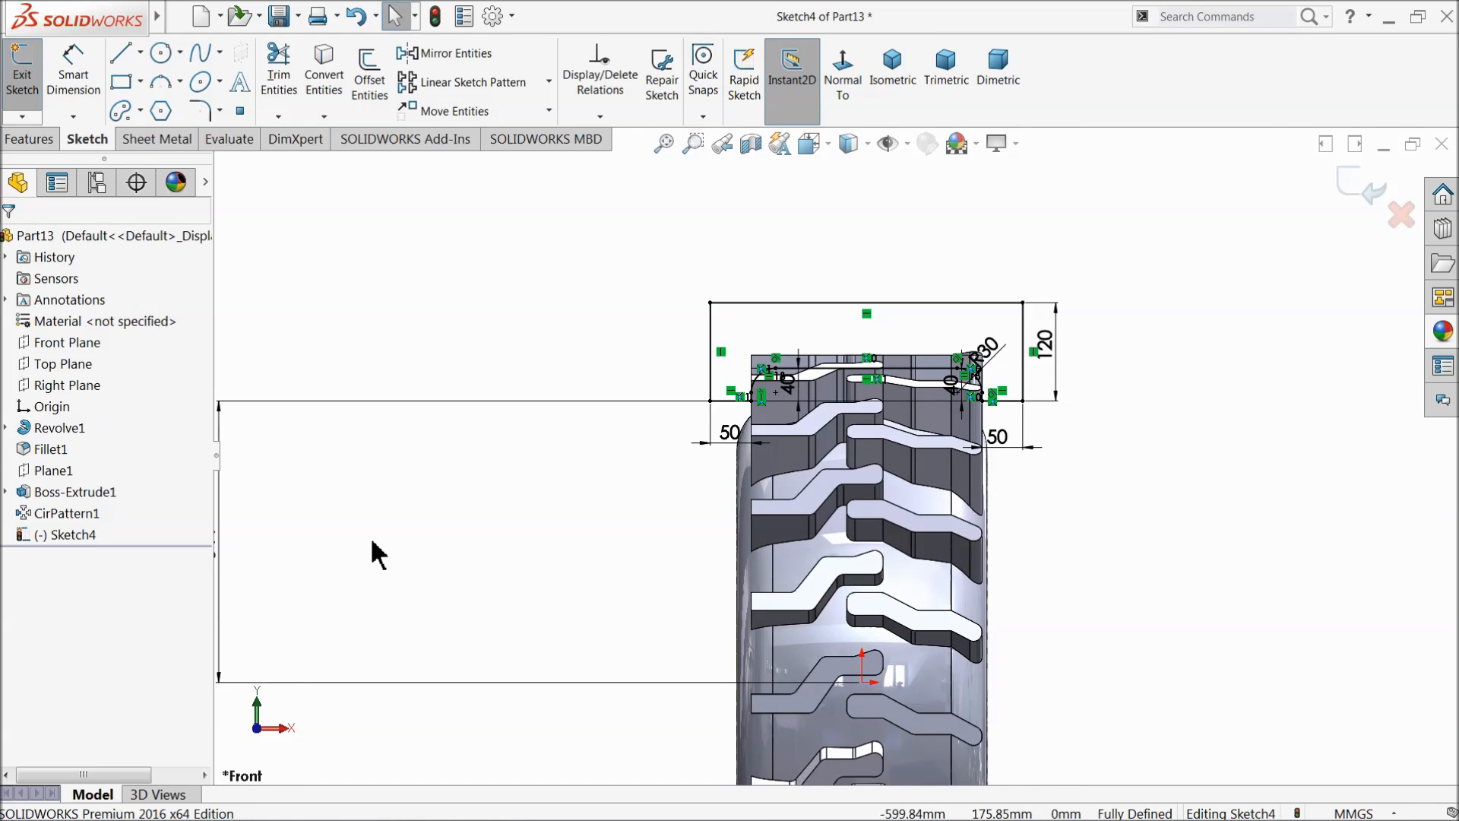
scroll(372, 542, "down", 1)
left_click_drag(321, 529, 681, 542)
scroll(681, 546, "down", 1)
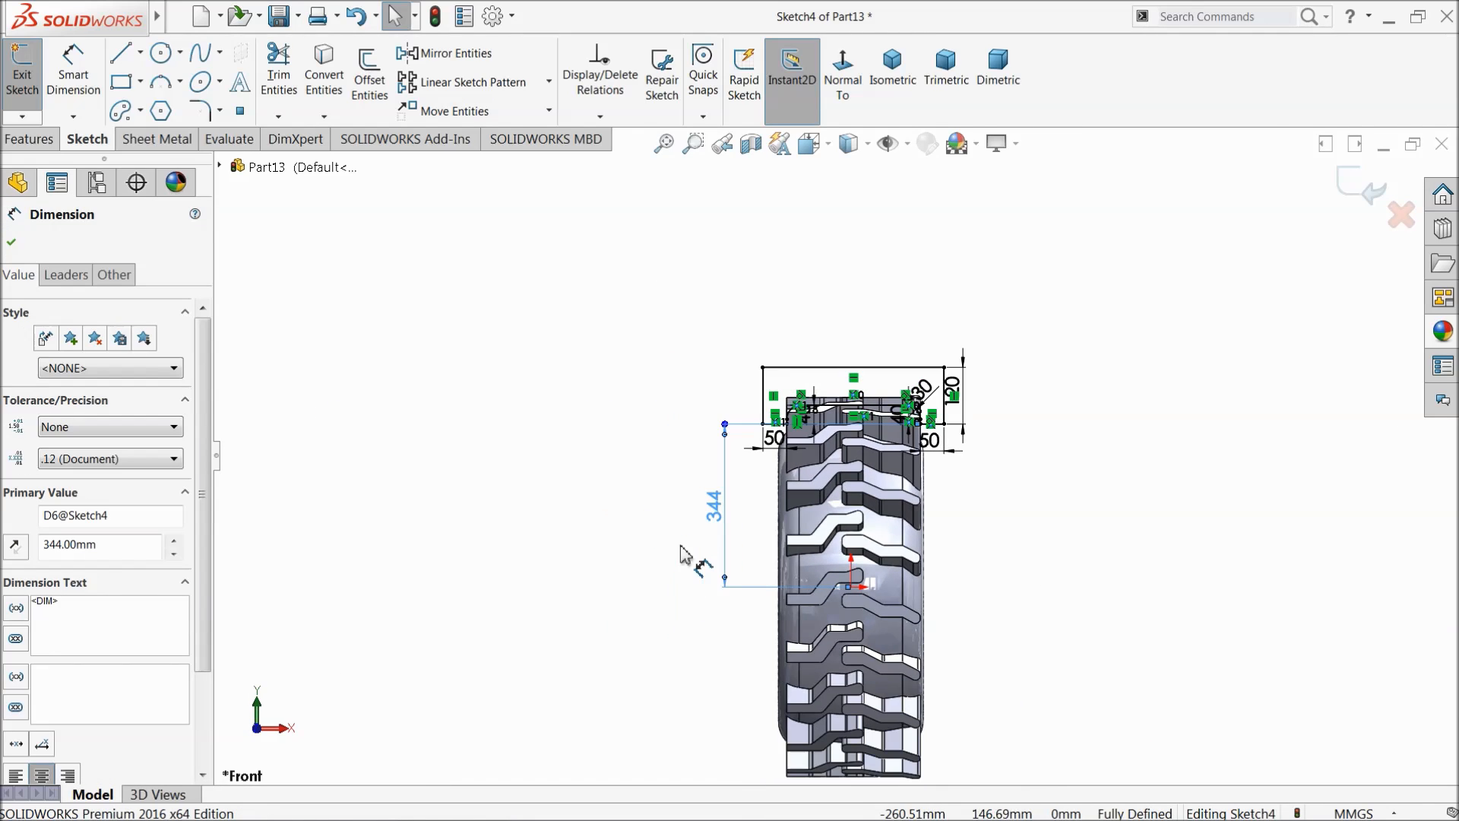
scroll(919, 600, "up", 2)
left_click(405, 352)
Step: Draw a horizontal centerline from the origin out past the tyre's right side
left_click(140, 55)
left_click(152, 98)
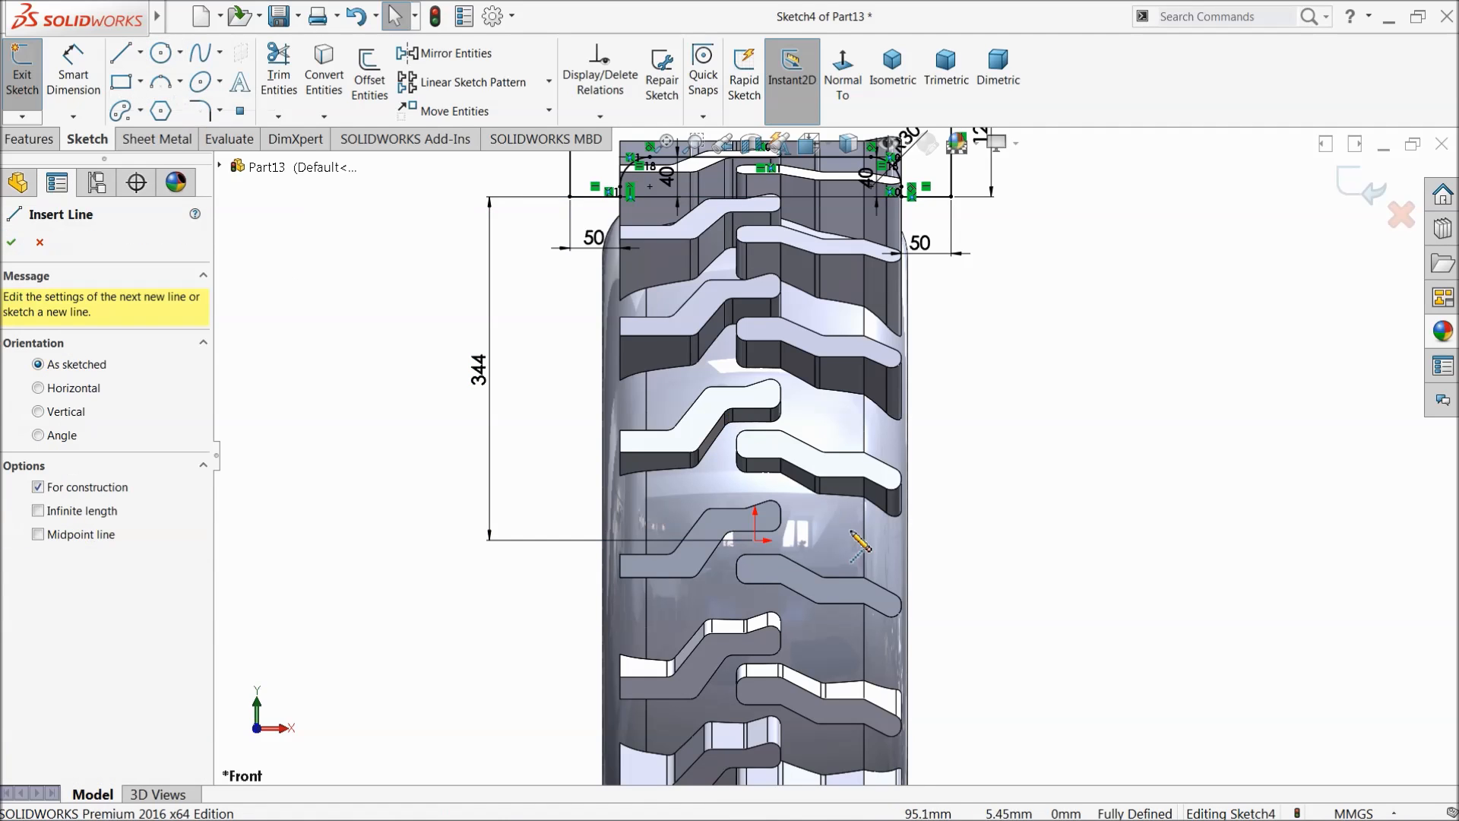
left_click(756, 540)
left_click(1028, 541)
right_click(1040, 458)
left_click(1095, 467)
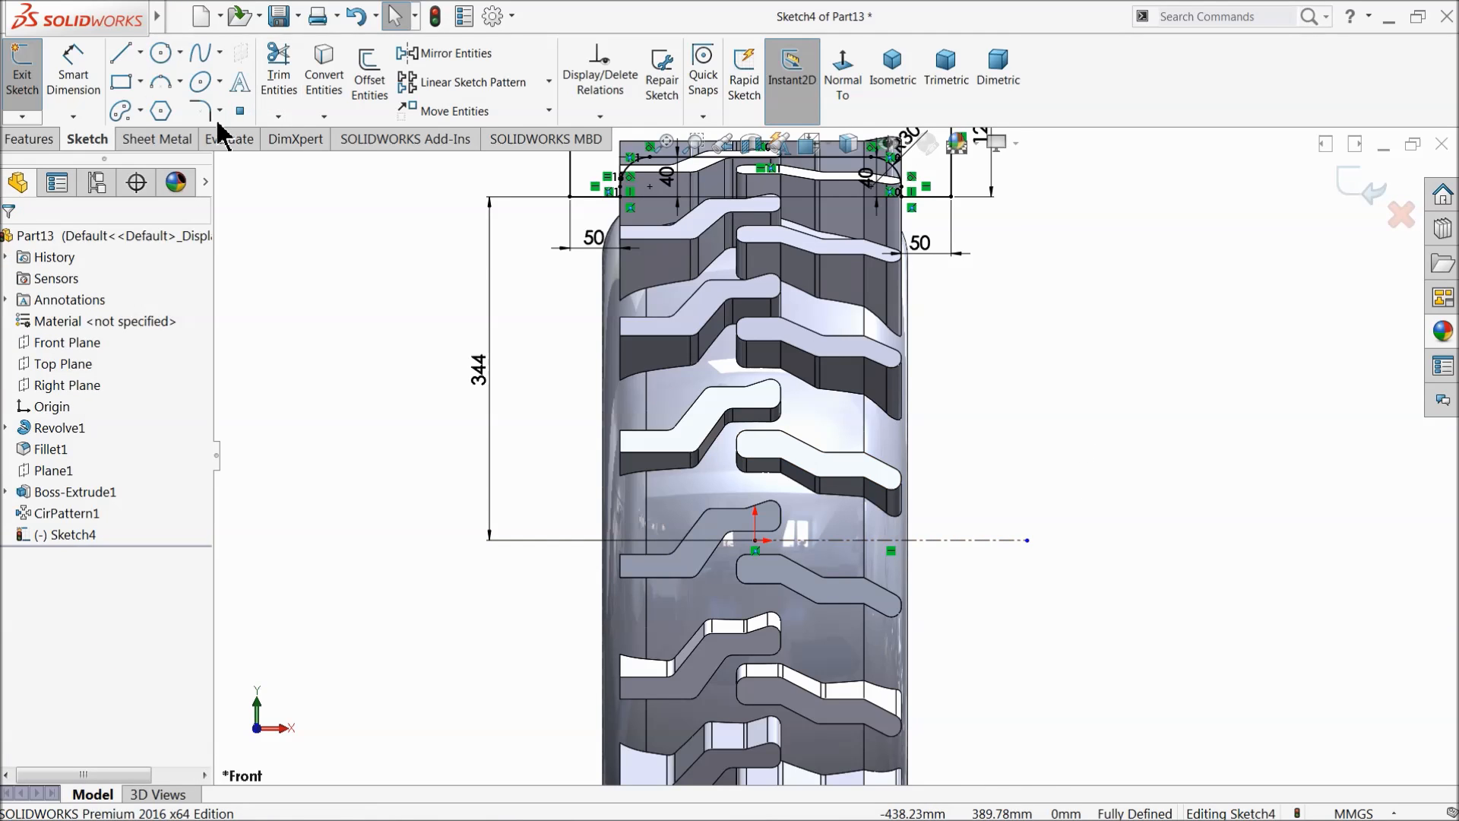
Step: Cut the tread lugs with a 360-degree revolved cut of the profile about the horizontal centerline
left_click(50, 140)
left_click(384, 76)
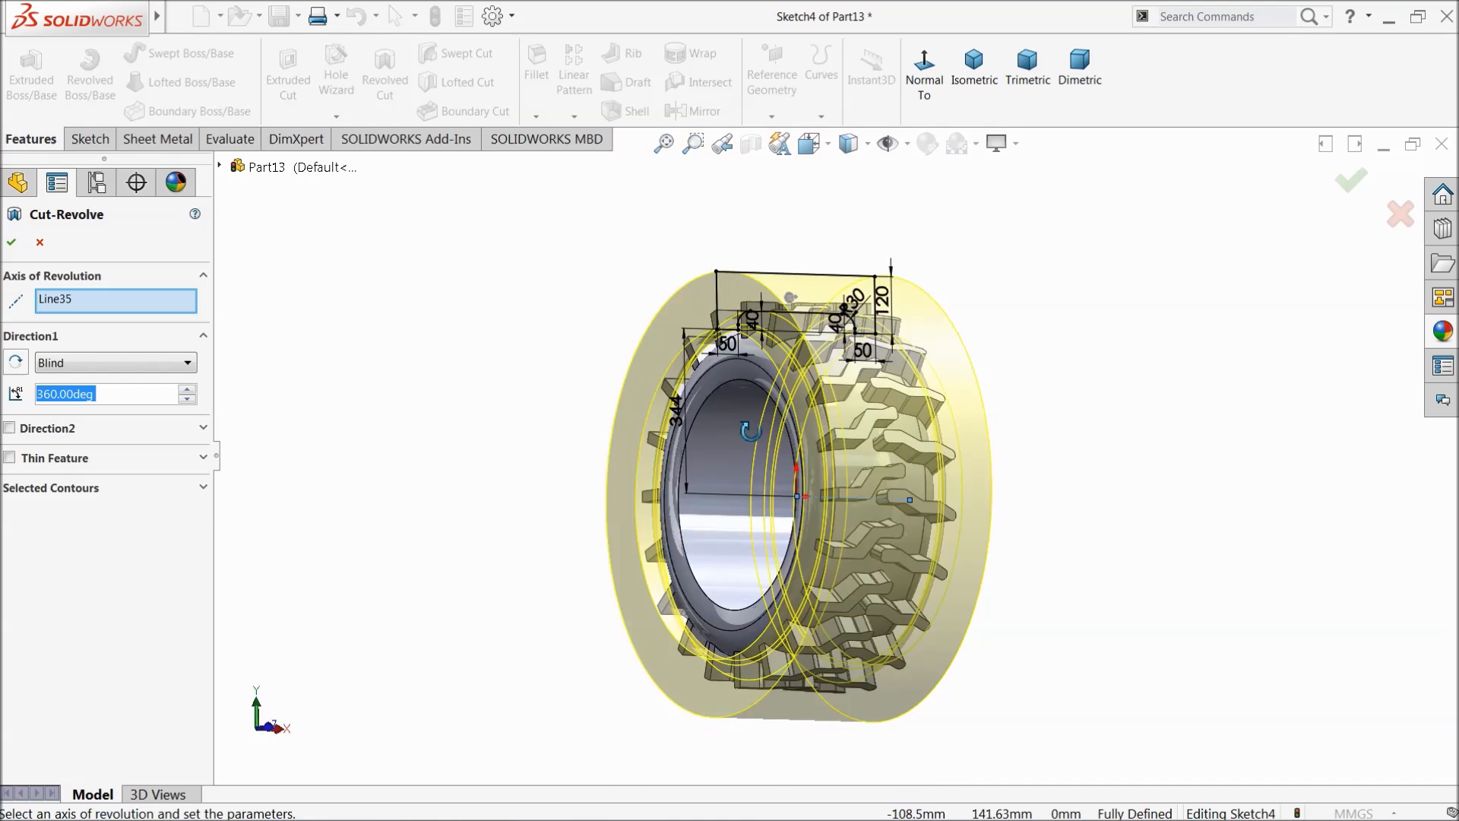
scroll(857, 503, "down", 2)
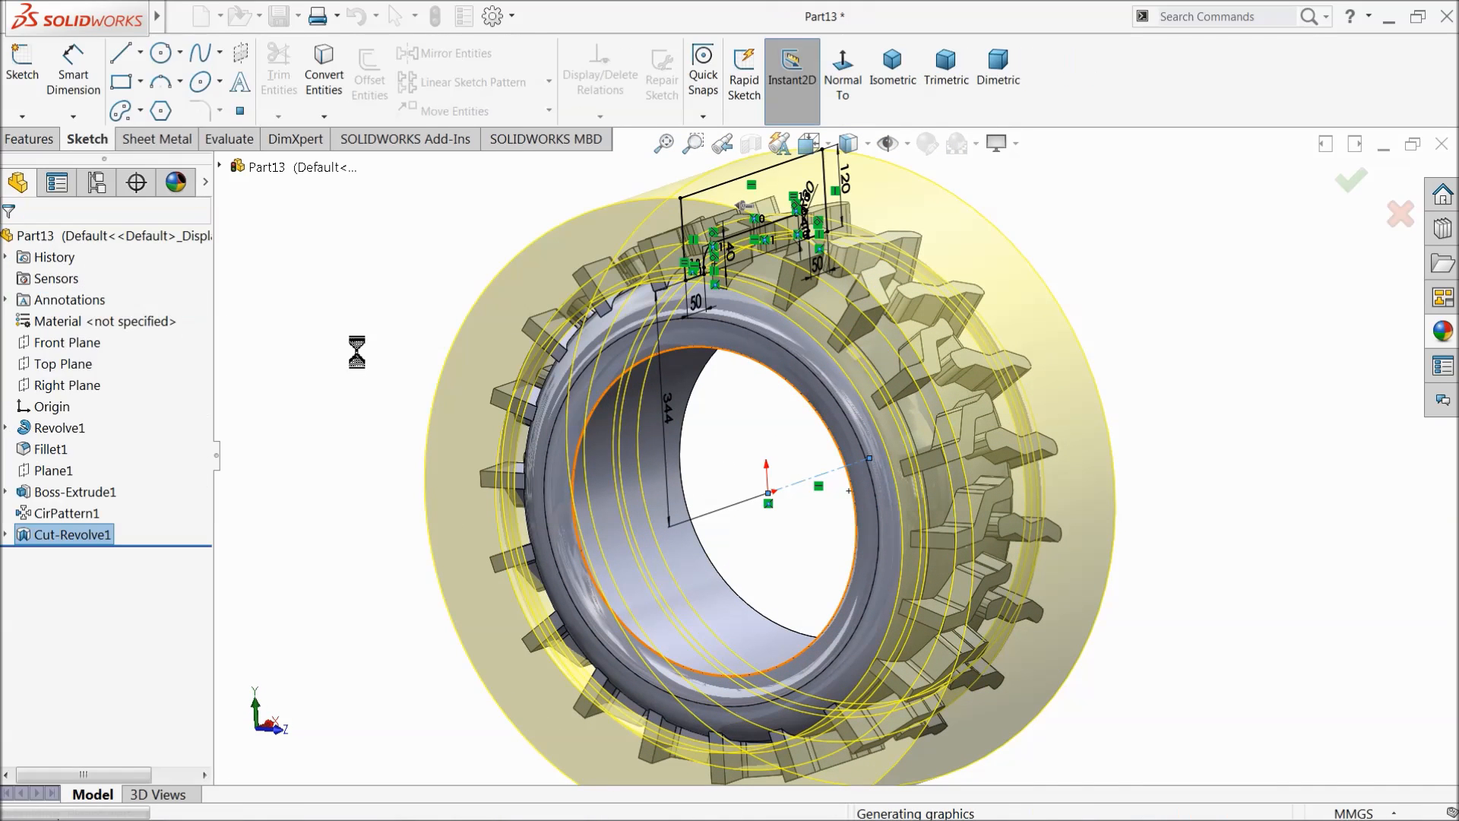
middle_click_drag(401, 355, 365, 398)
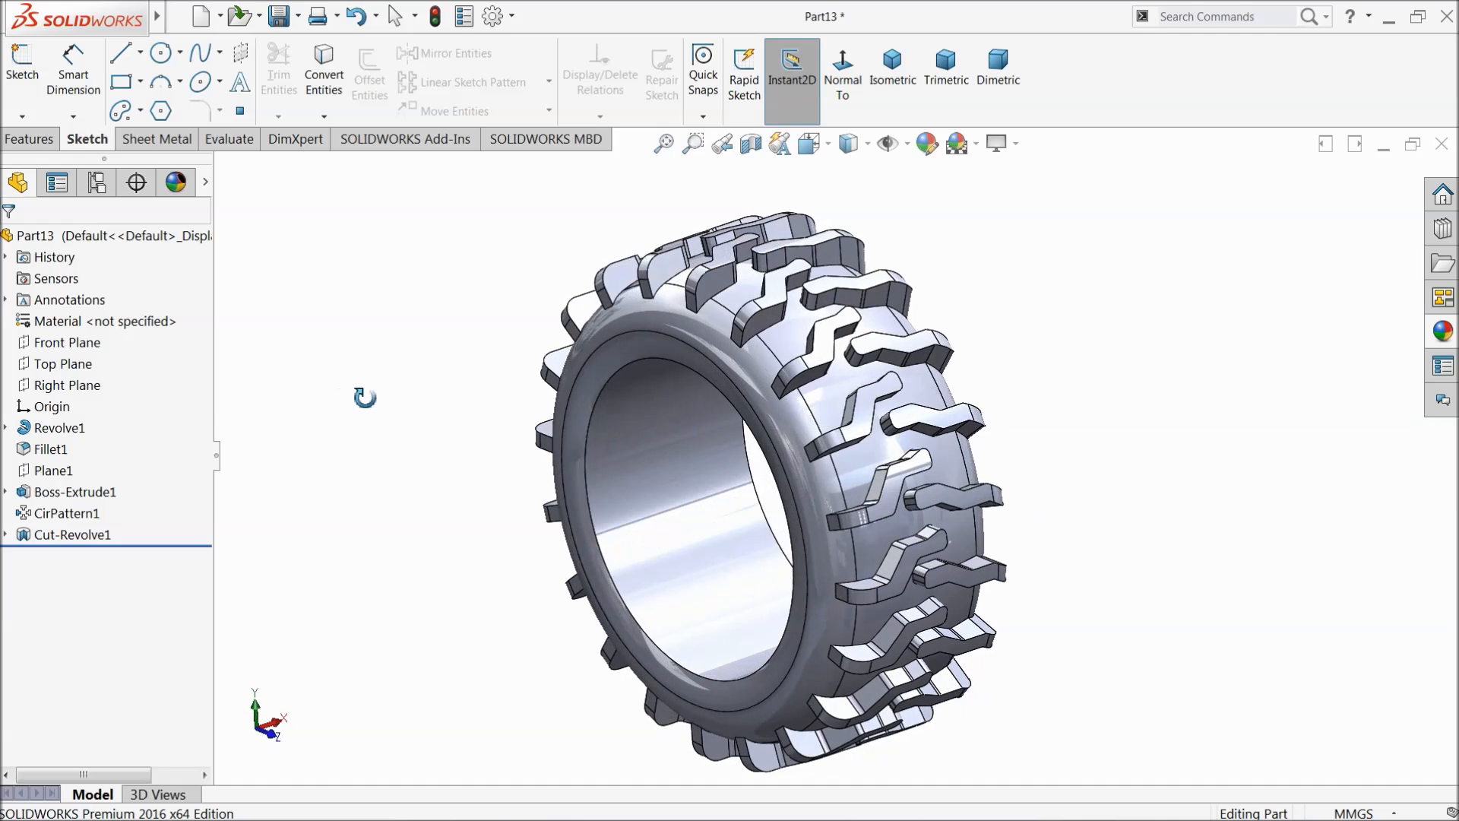
Step: Edit the revolved cut's sketch, set the profile's height above the origin to 320 mm, and rebuild the part
left_click(6, 534)
left_click(45, 553)
left_click(57, 509)
left_click(842, 80)
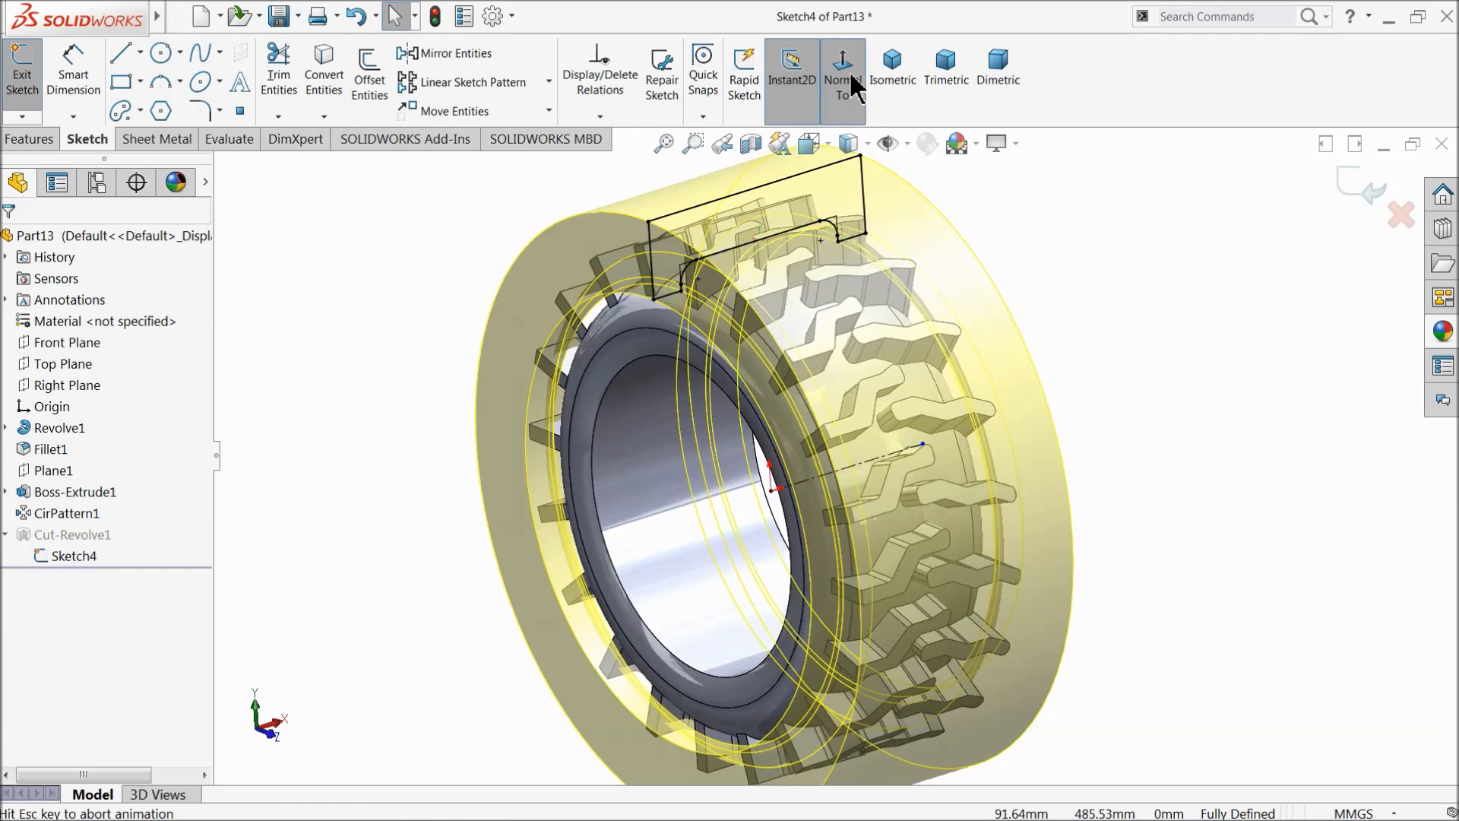
left_click(670, 354)
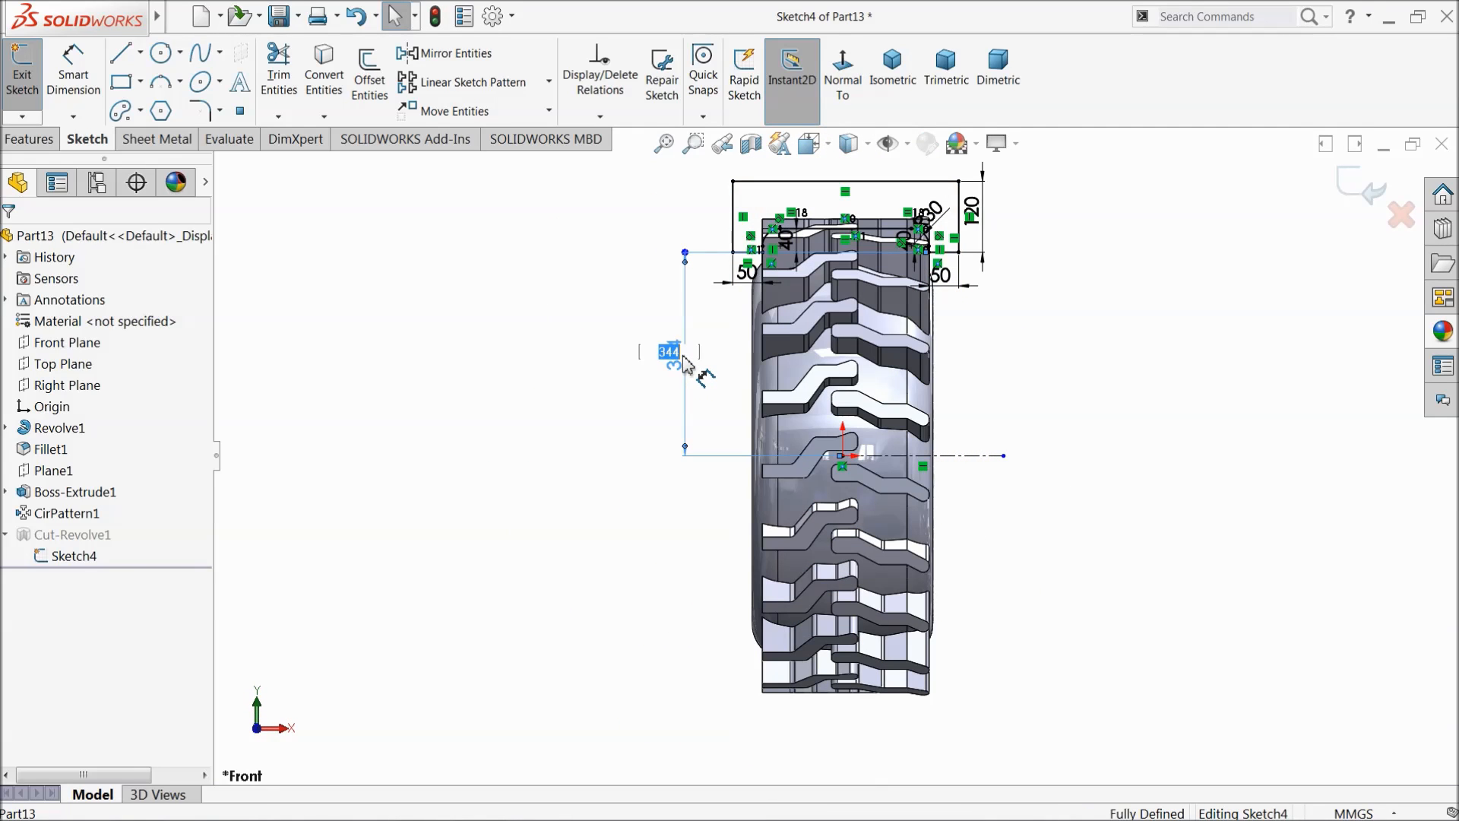
key("Return")
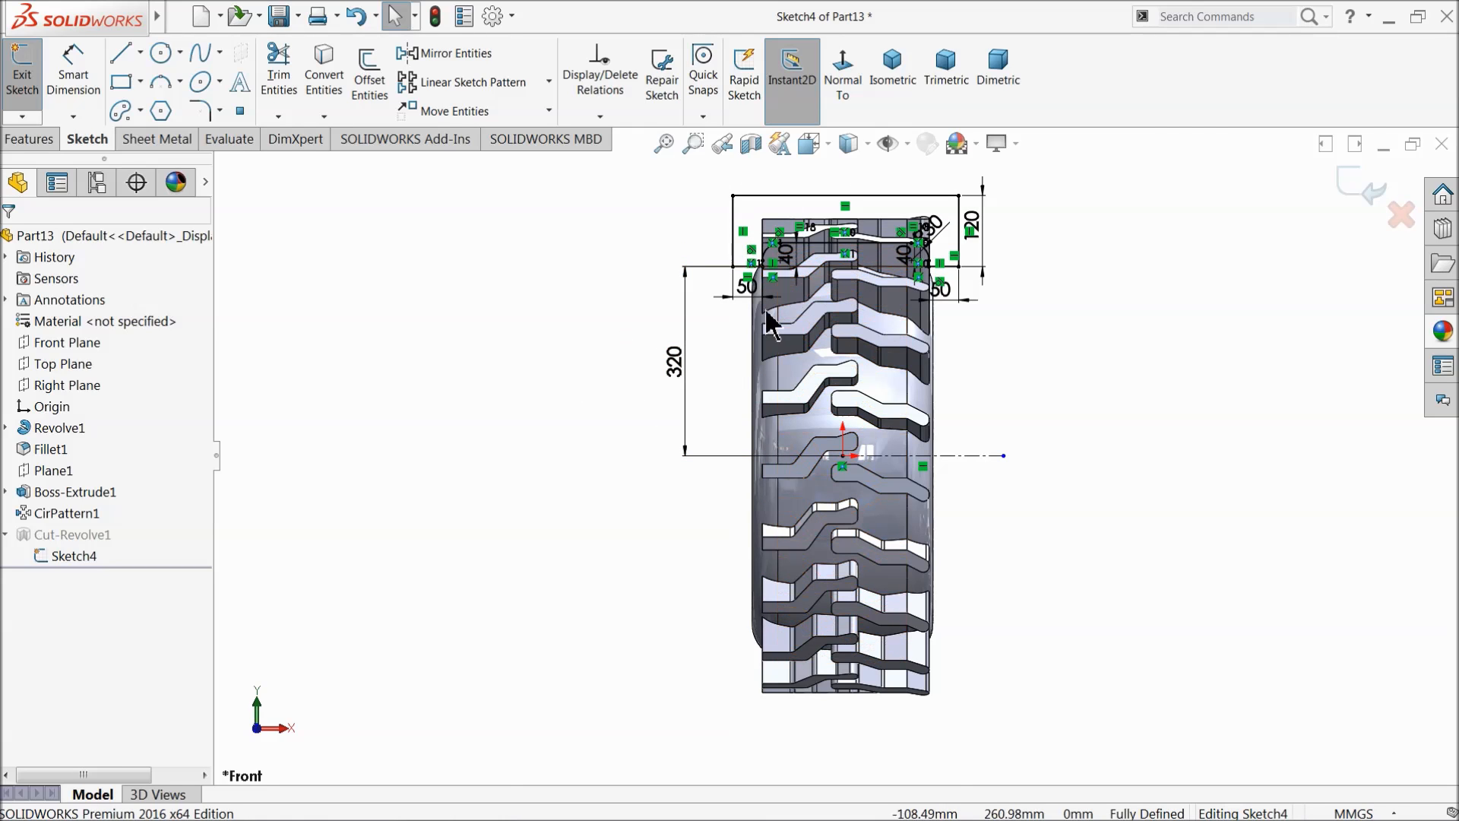
scroll(794, 276, "down", 6)
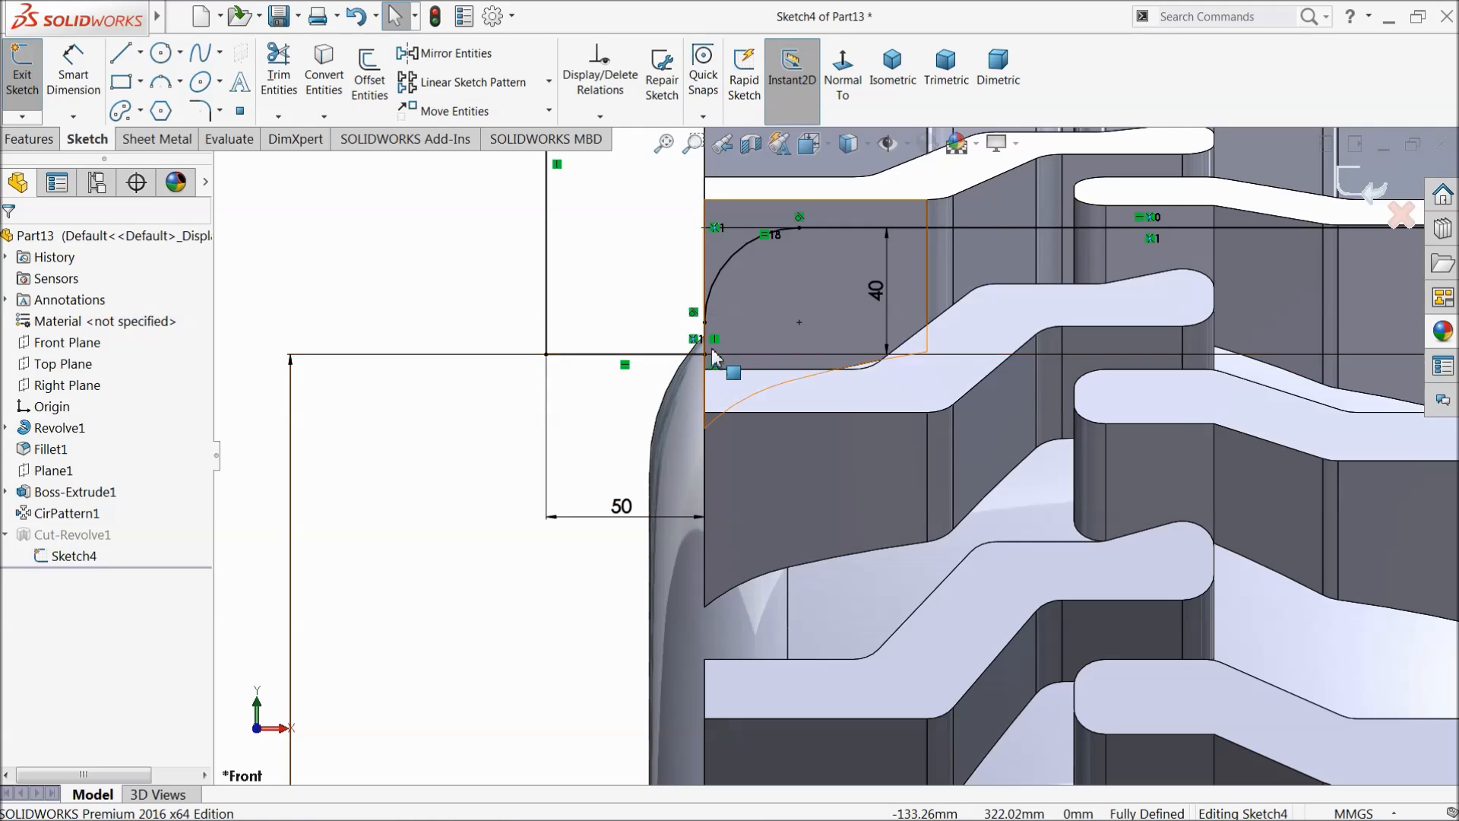
scroll(714, 366, "up", 8)
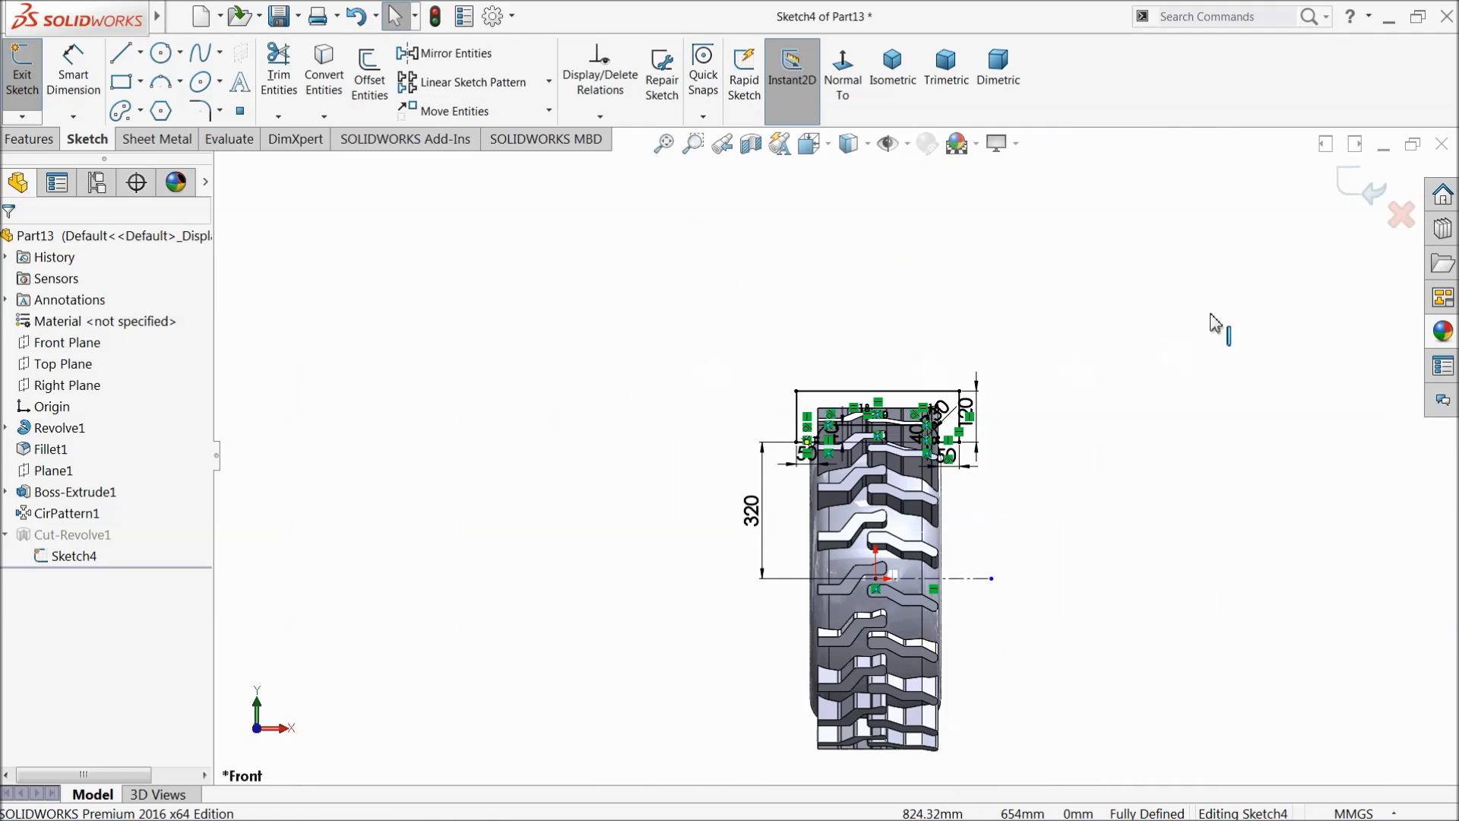
left_click(1373, 196)
mouse_move(1019, 489)
middle_mouse_down()
mouse_move(1087, 509)
mouse_move(1107, 599)
mouse_move(1064, 599)
middle_mouse_up()
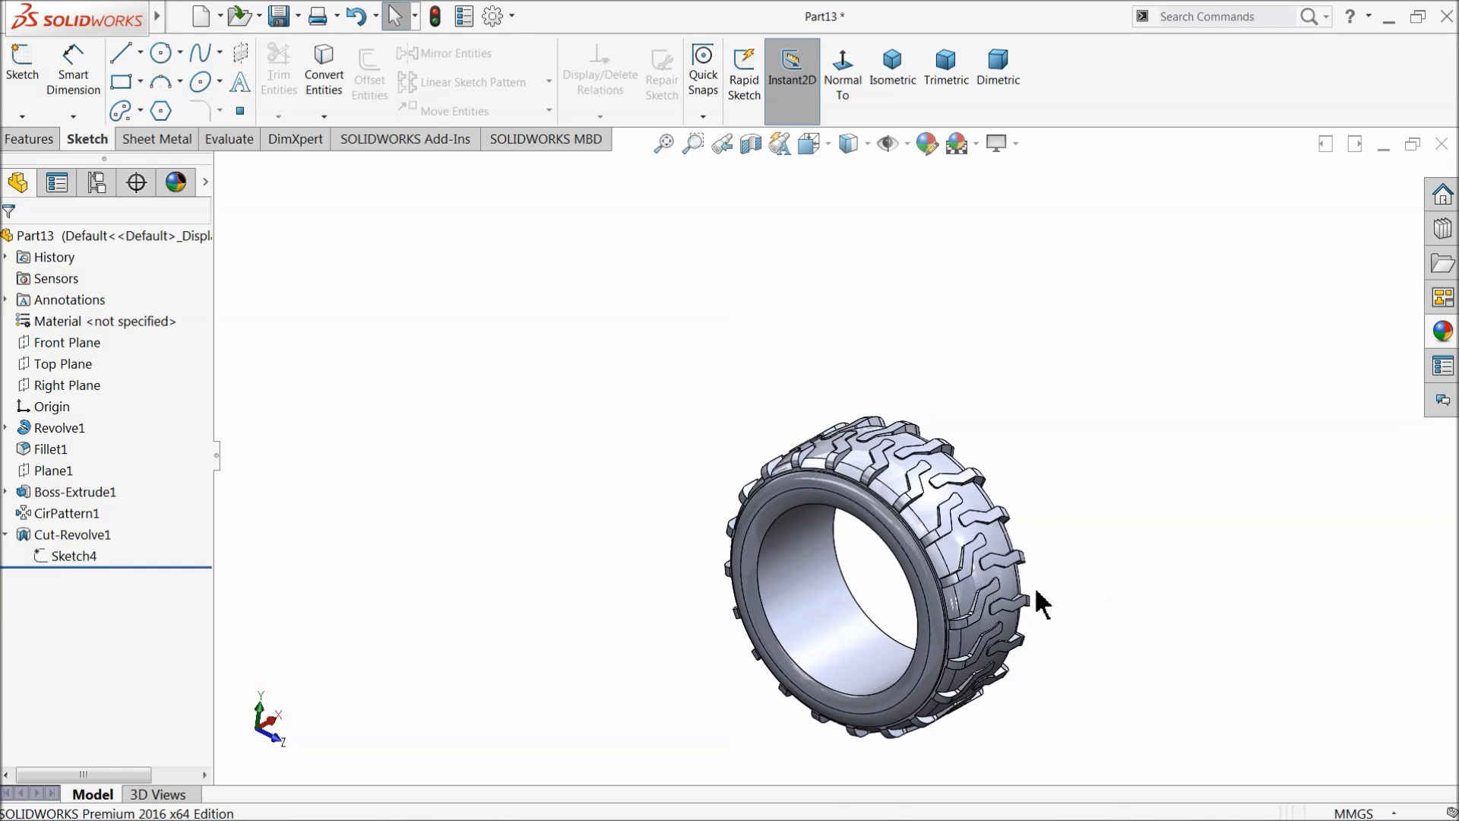
scroll(907, 519, "down", 5)
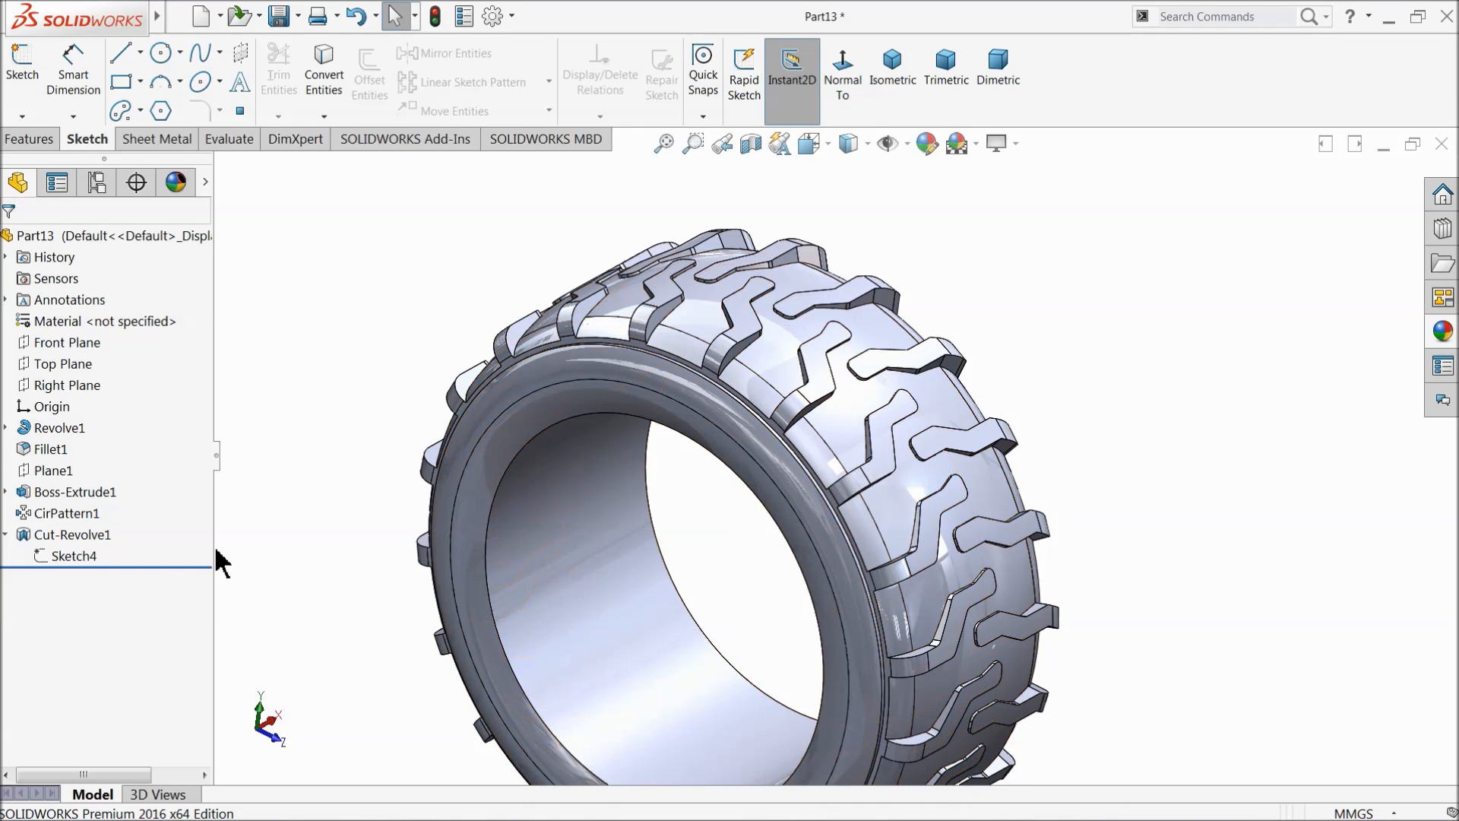
Step: Edit the revolved cut's sketch, set the profile's height above the origin to 325 mm, and rebuild the part
left_click(44, 560)
left_click(54, 523)
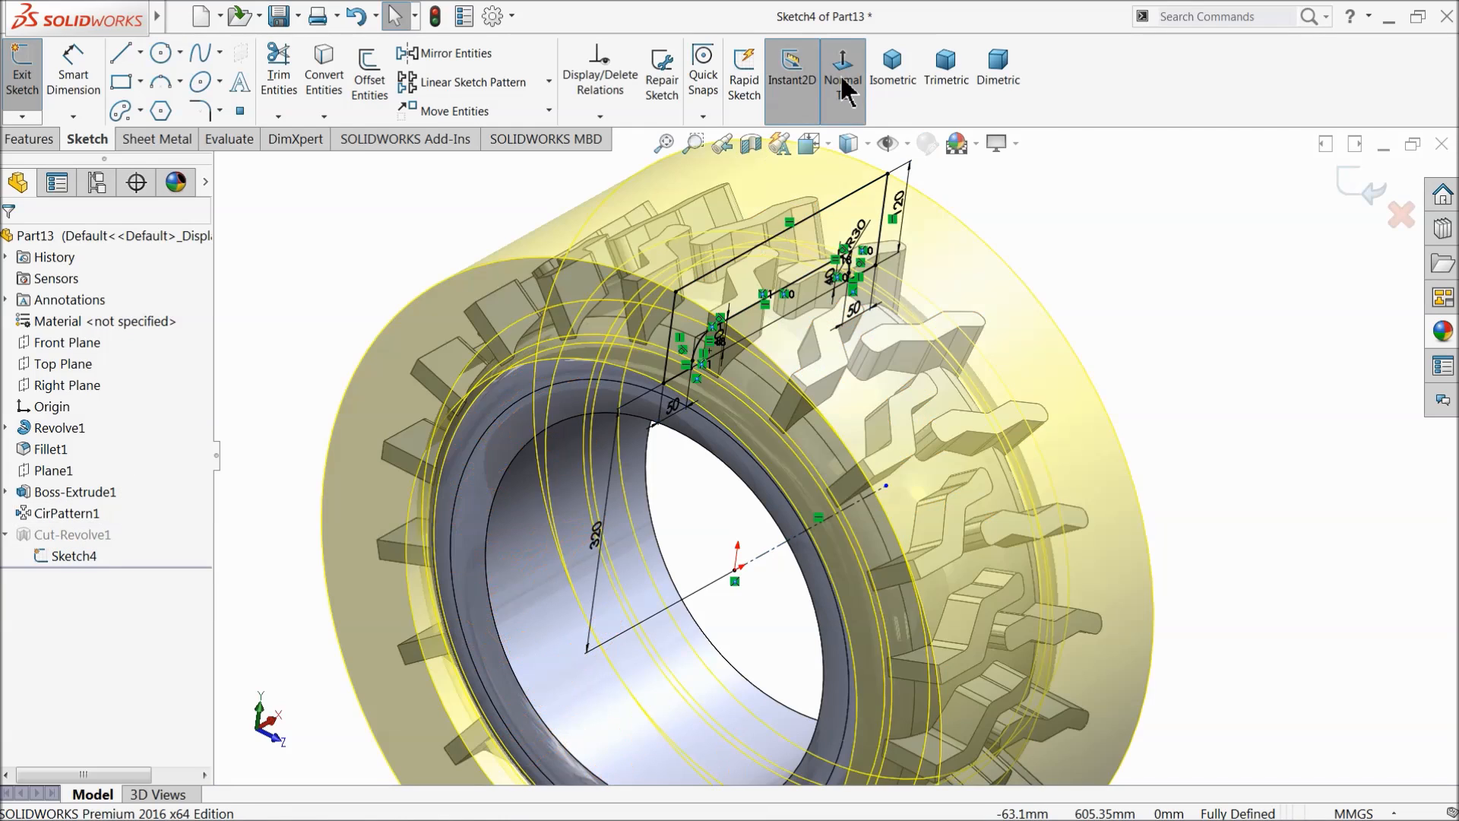
left_click(842, 76)
left_click(664, 357)
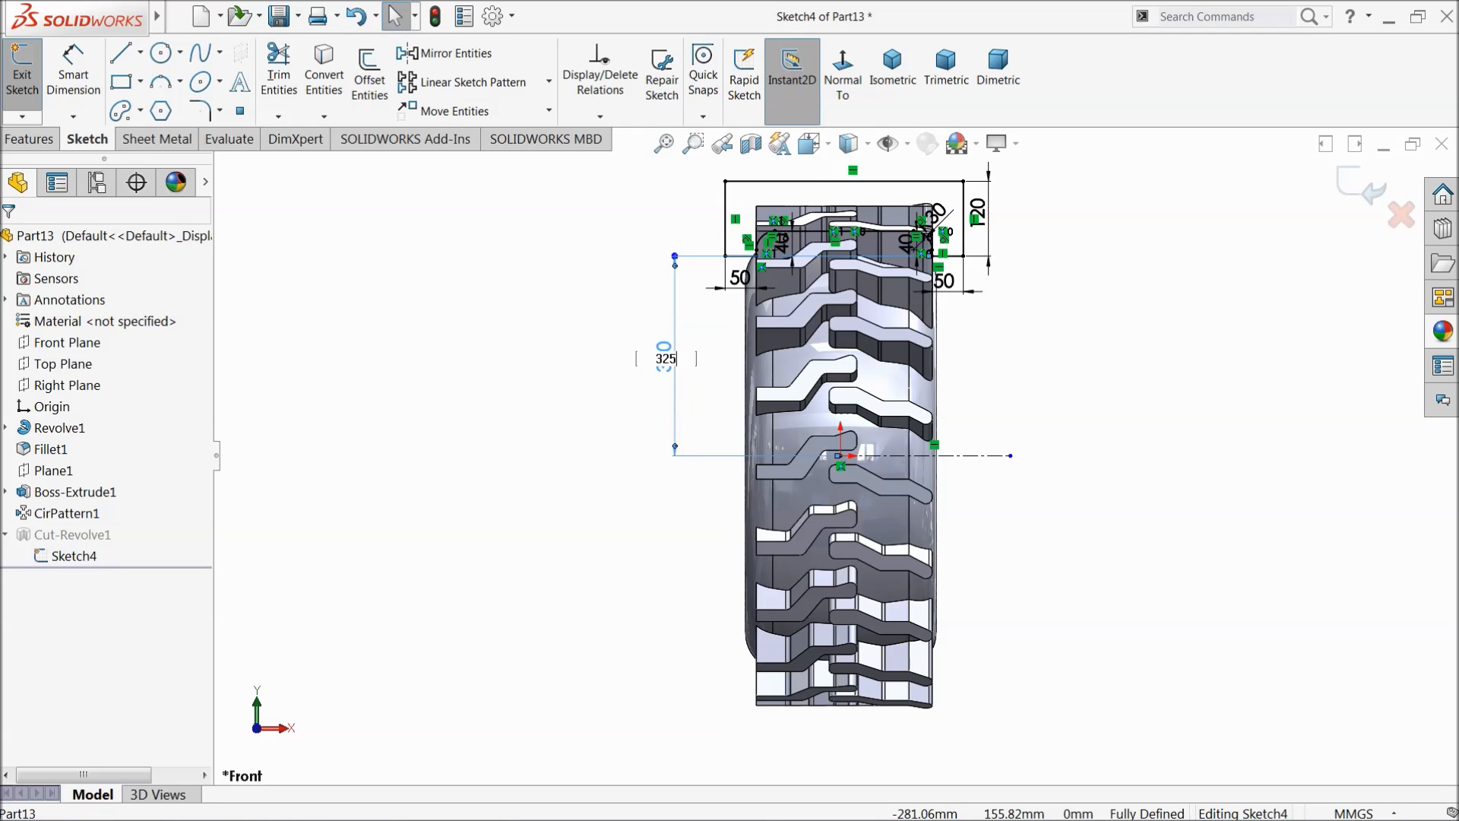
key("Return")
left_click(1369, 200)
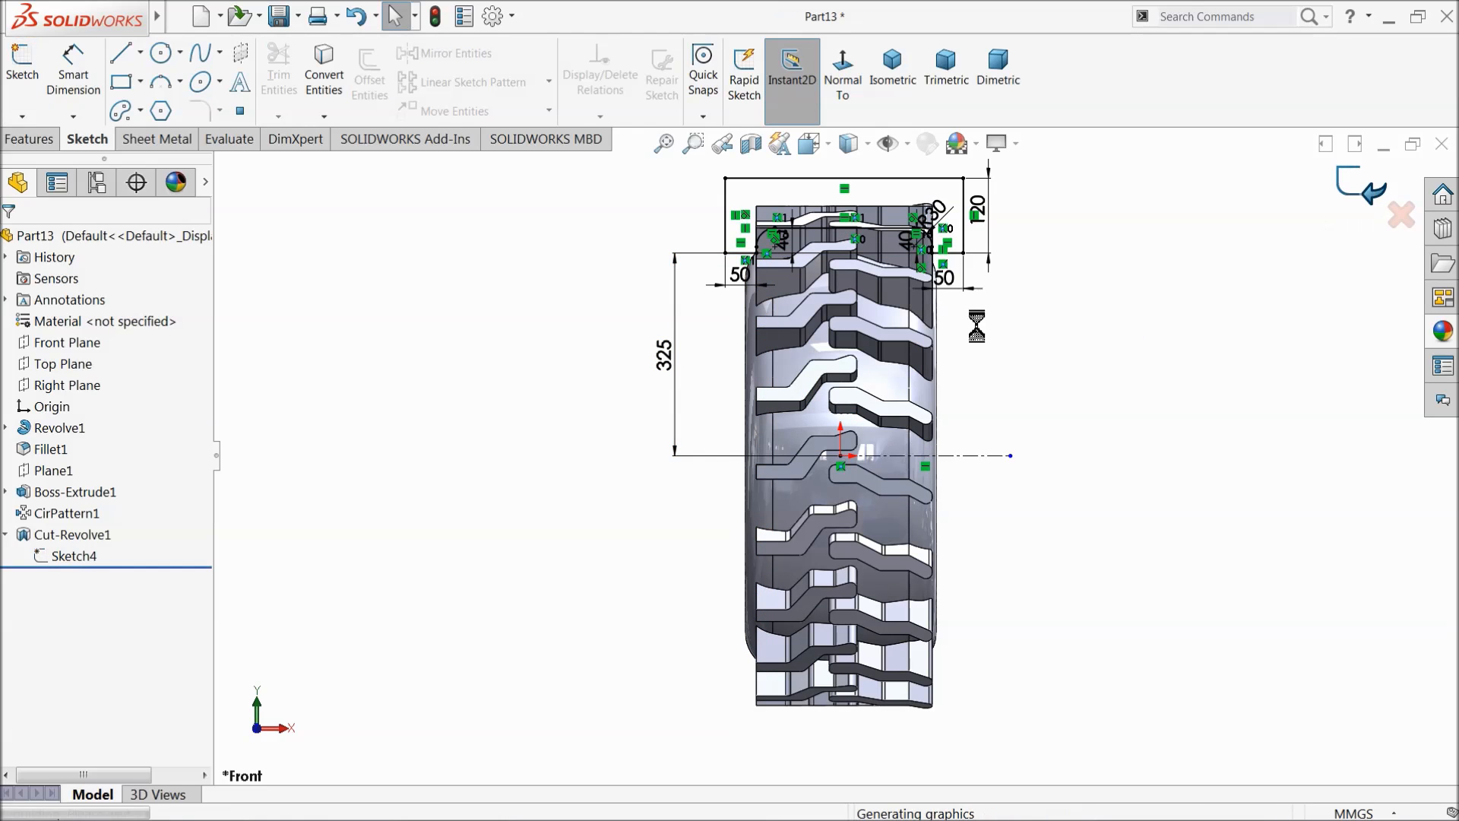
mouse_move(987, 339)
middle_mouse_down()
mouse_move(1069, 387)
mouse_move(1092, 470)
middle_mouse_up()
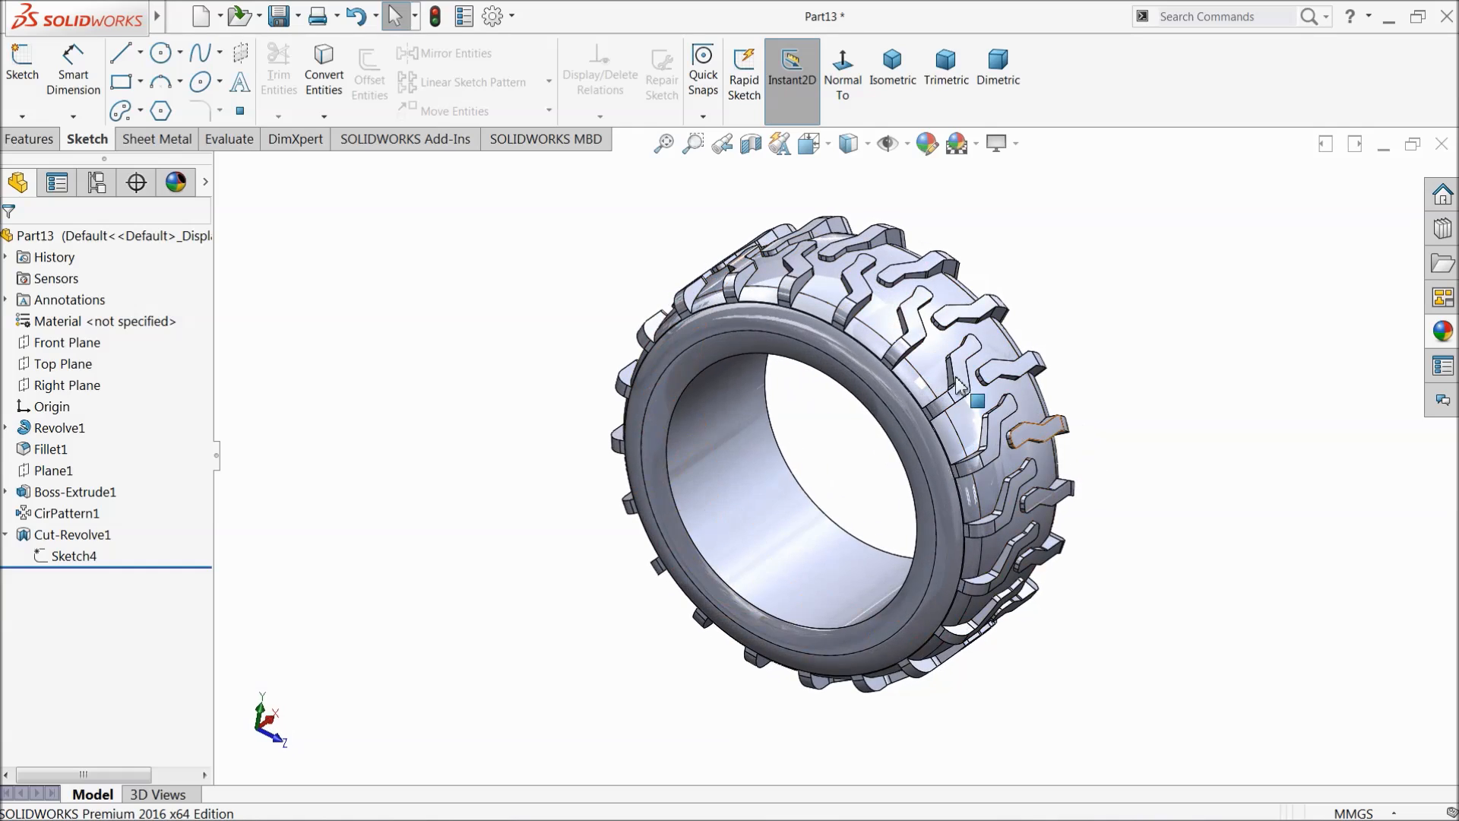
middle_click_drag(961, 385, 899, 368)
Step: Try the tire tread and textured rubber appearances from the Rubber Texture category on the whole part
left_click(190, 235)
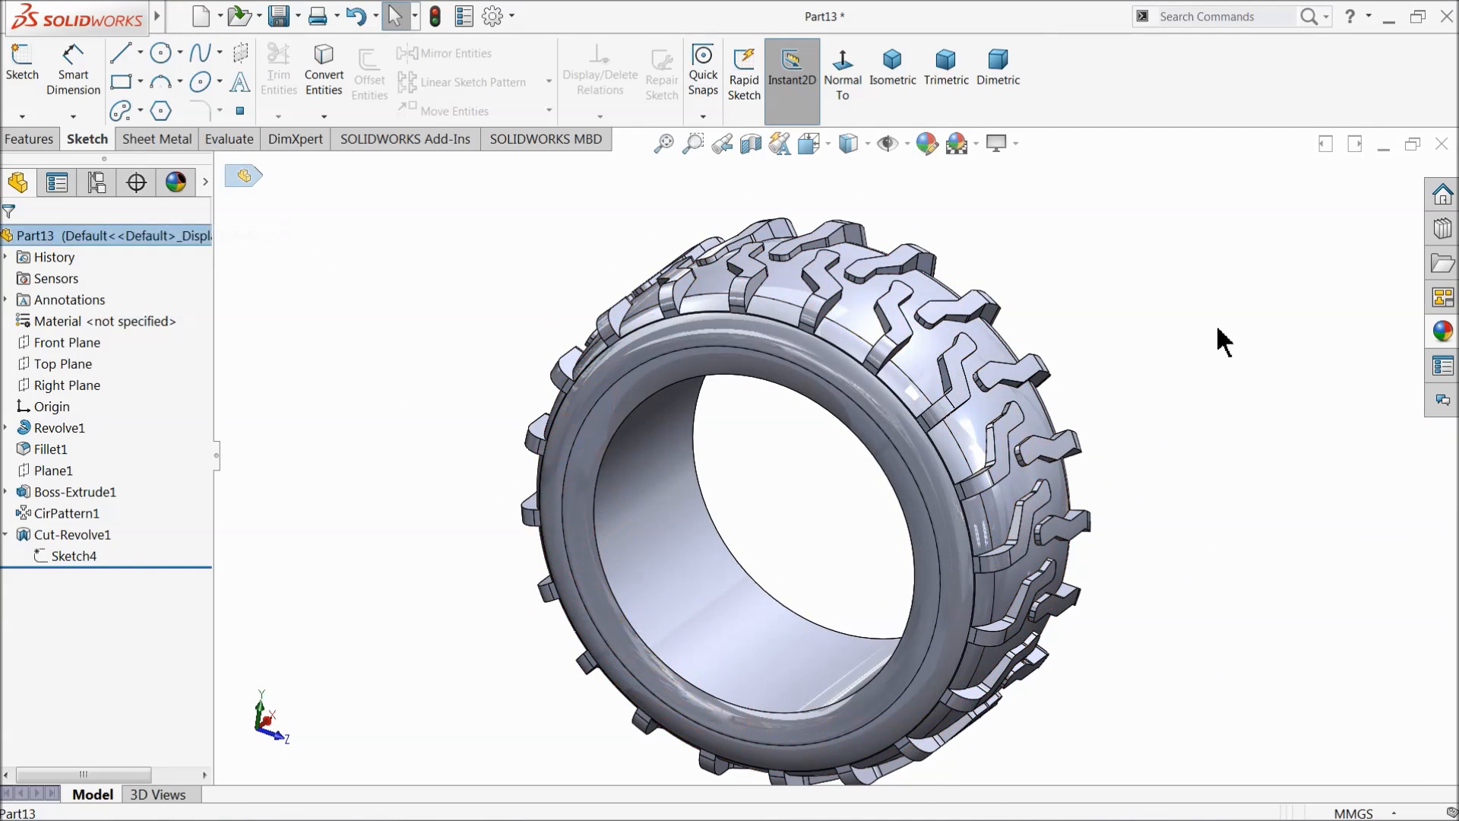
left_click(1442, 331)
scroll(1275, 290, "down", 2)
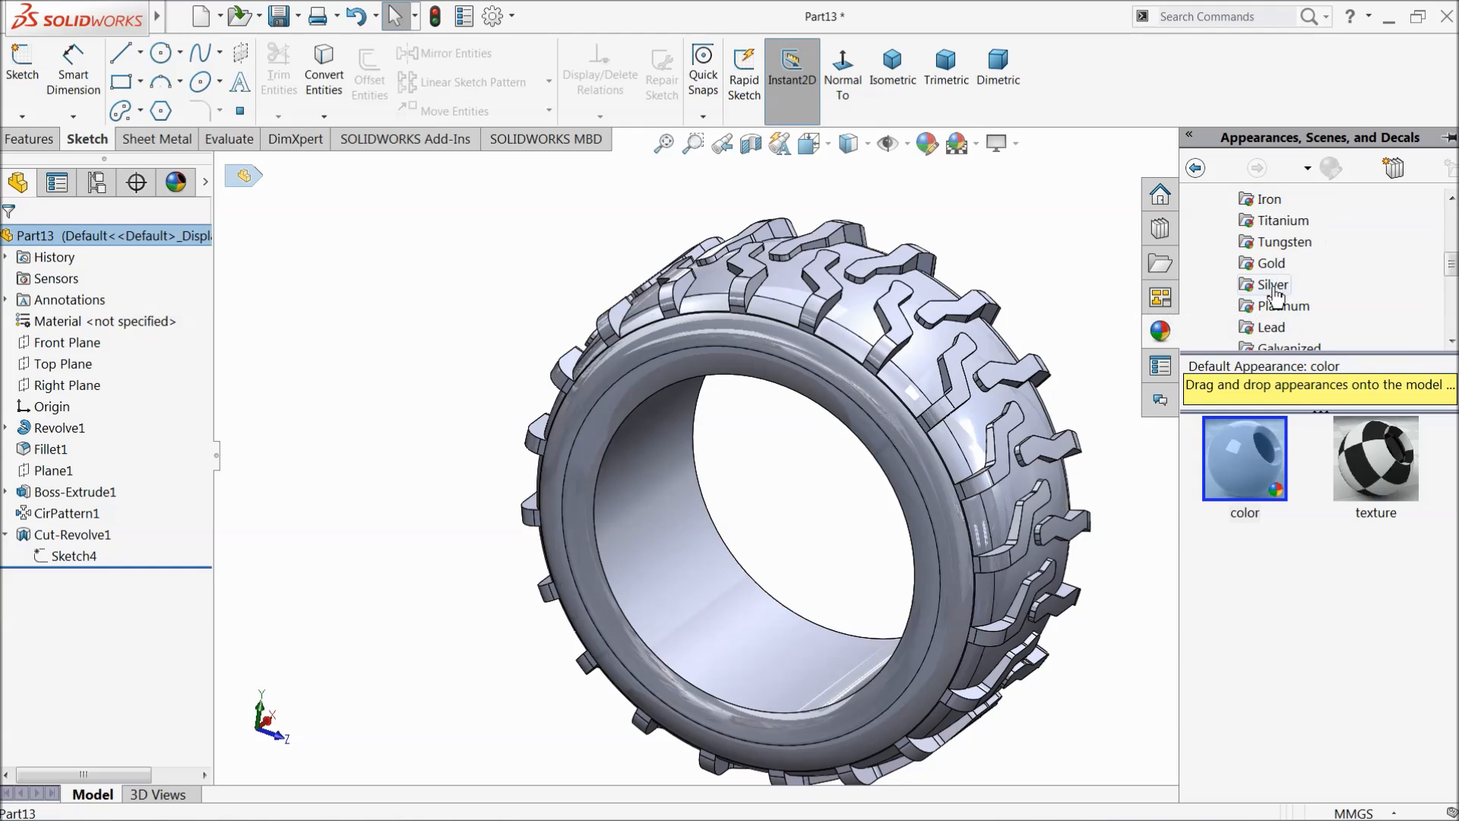
scroll(1285, 327, "down", 1)
scroll(1262, 334, "down", 1)
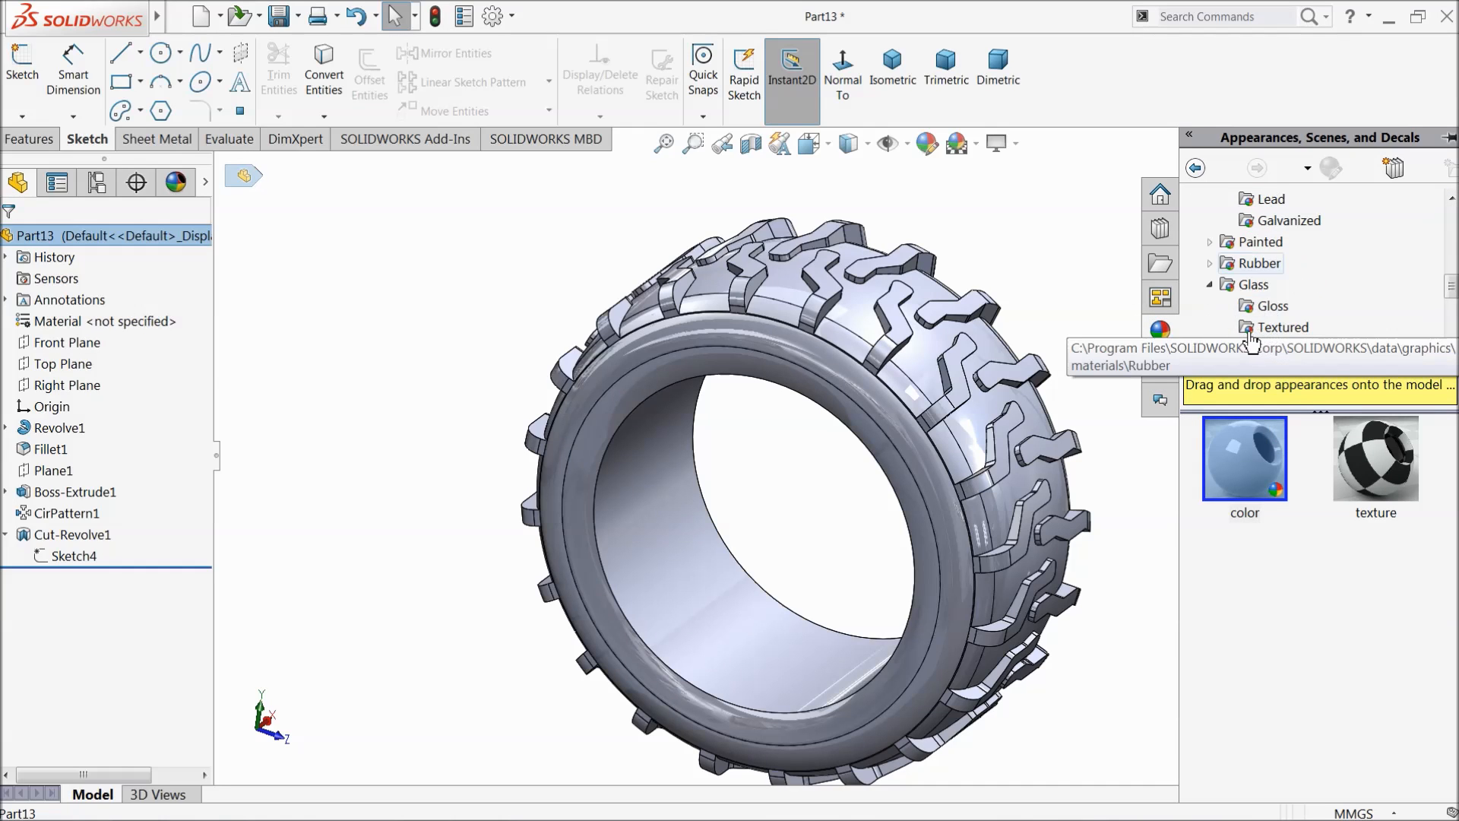
left_click(1306, 332)
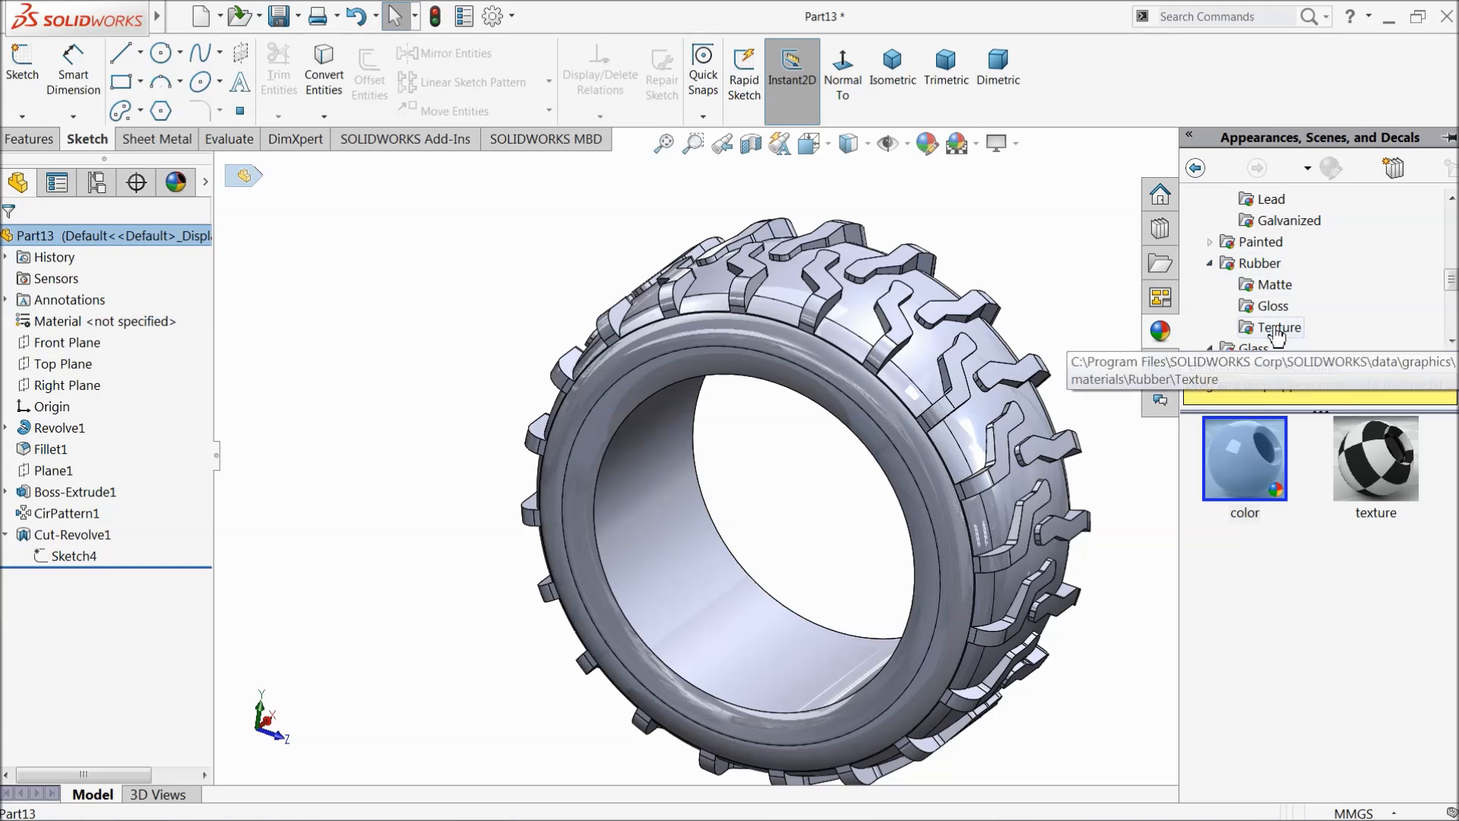
left_click(1249, 497)
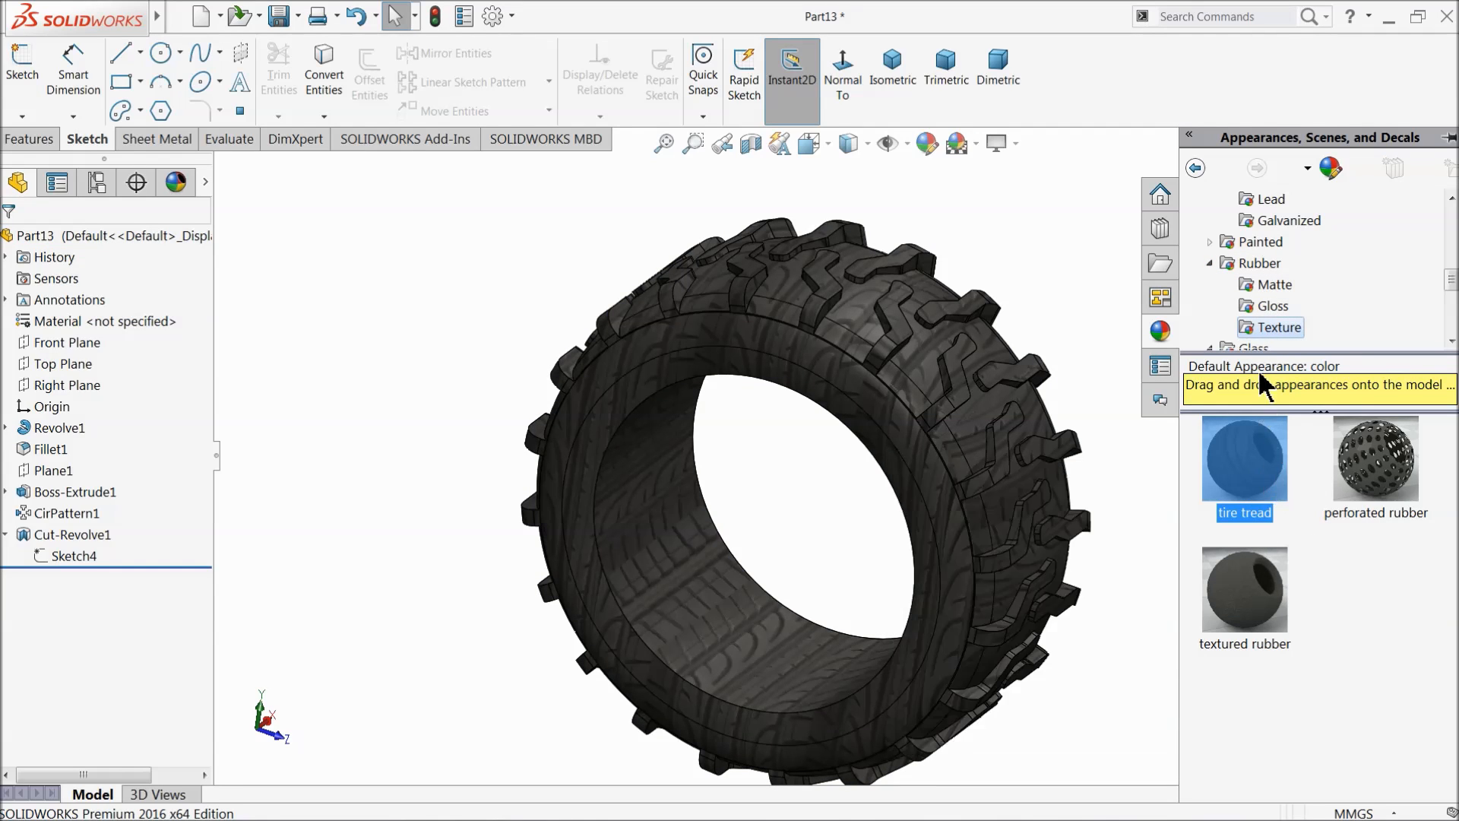
left_click(1251, 589)
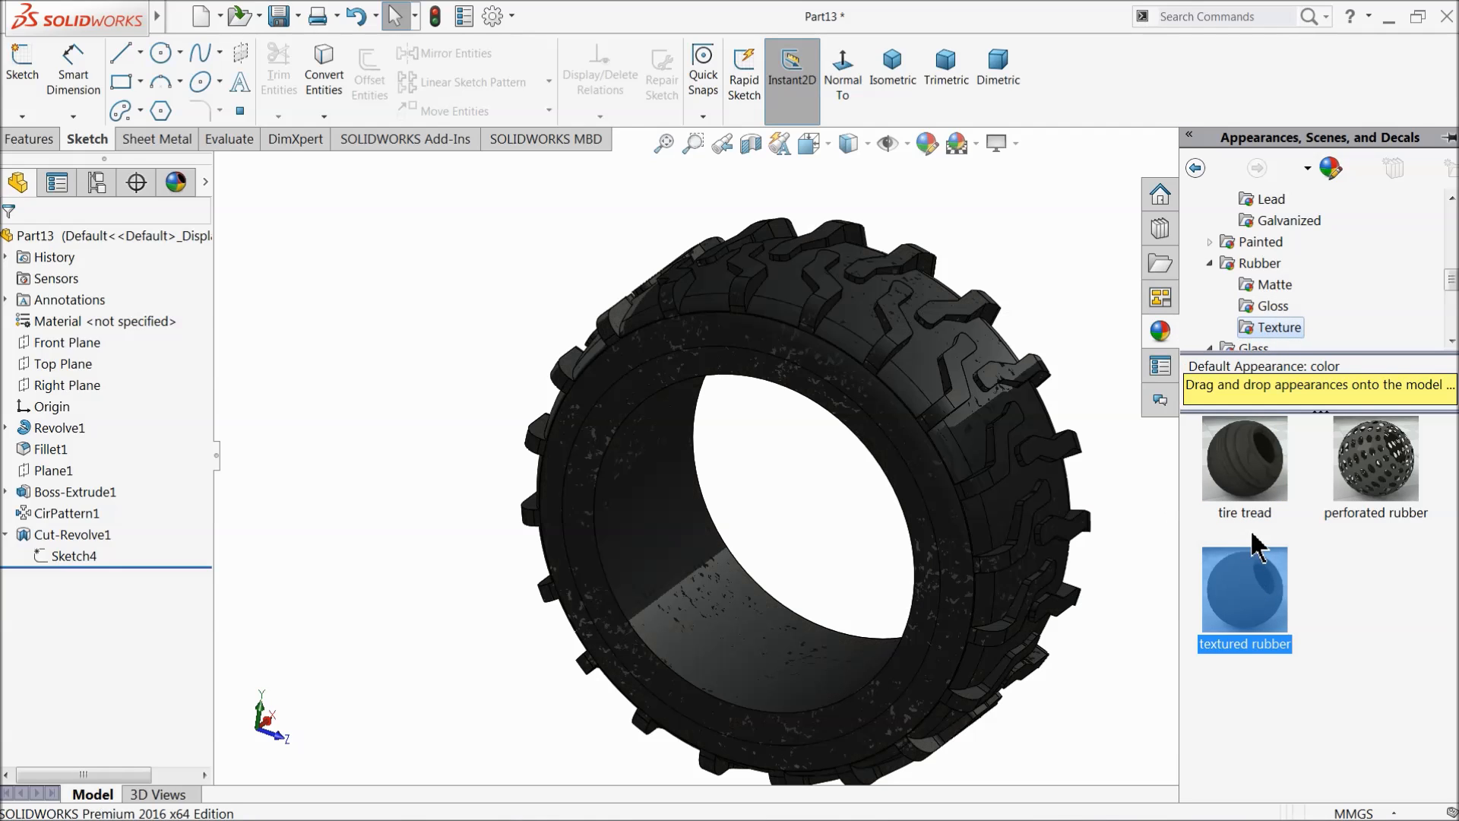
Step: Apply a matte rubber appearance to the whole tyre
left_click(1273, 308)
left_click(1264, 292)
left_click_drag(1245, 456, 1093, 505)
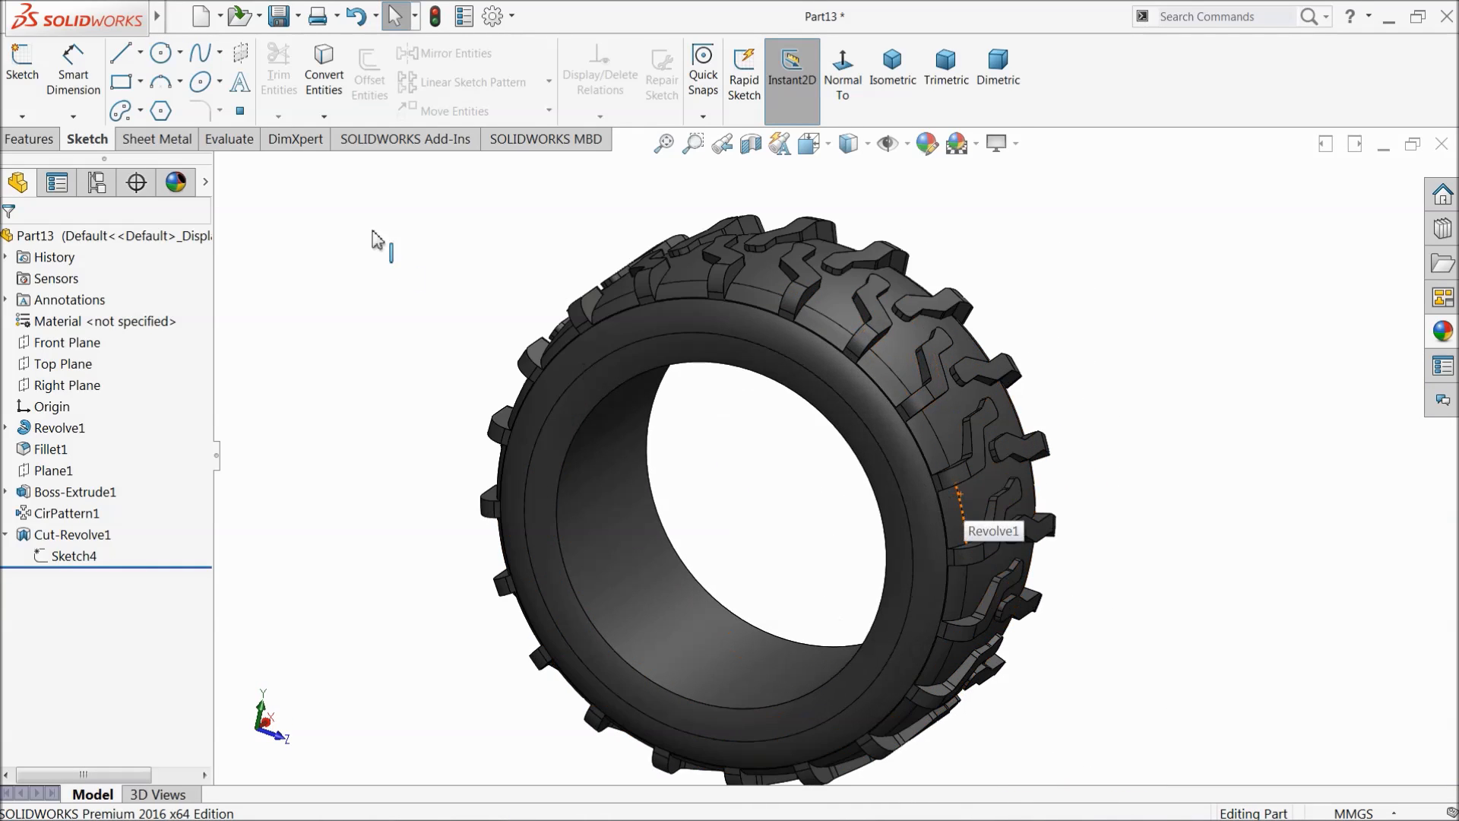
Step: Save the part as 21.Tire in the BobCat folder
left_click(280, 15)
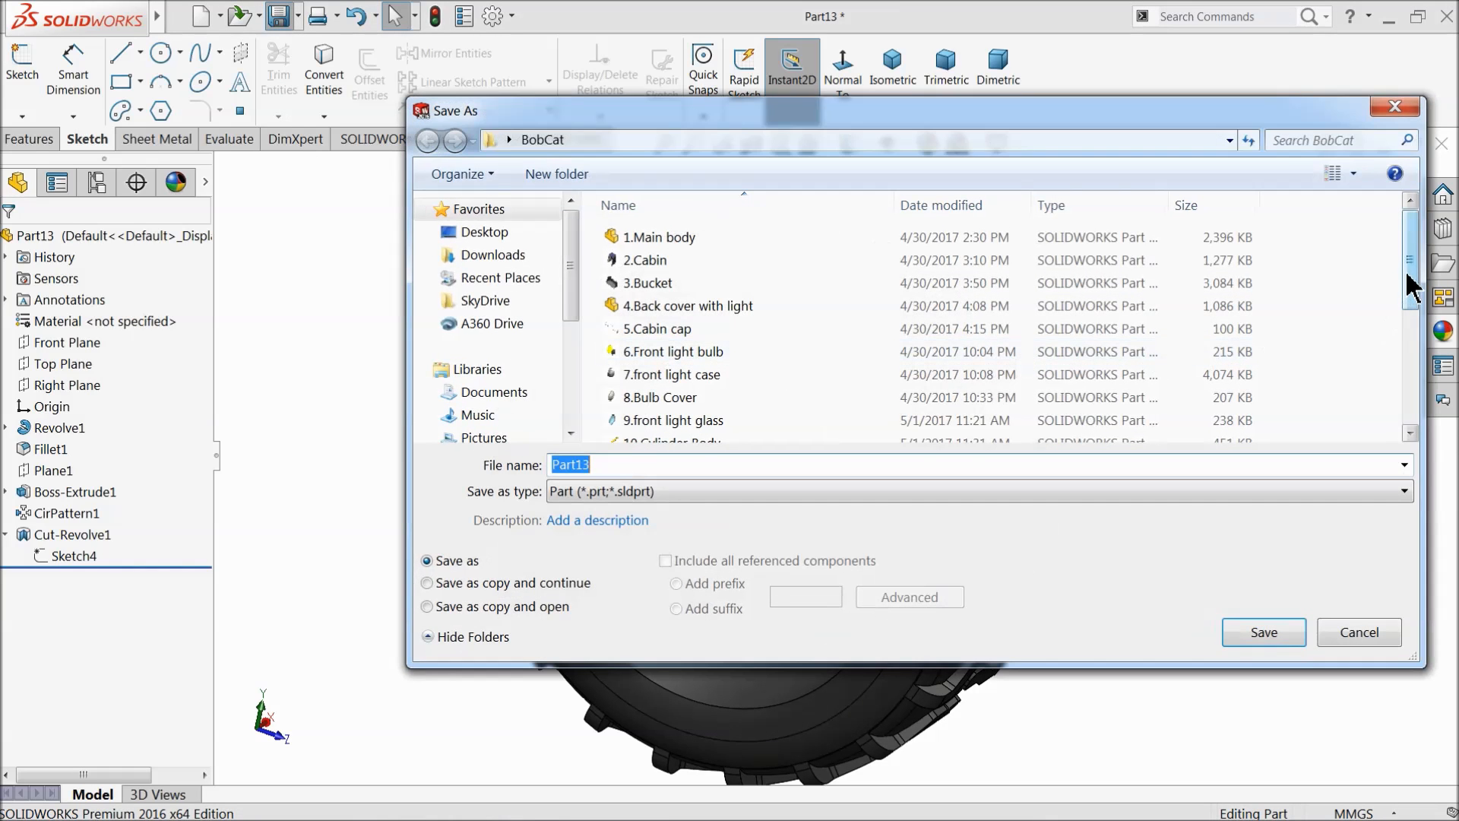
scroll(1410, 287, "down", 4)
type("21.Tire")
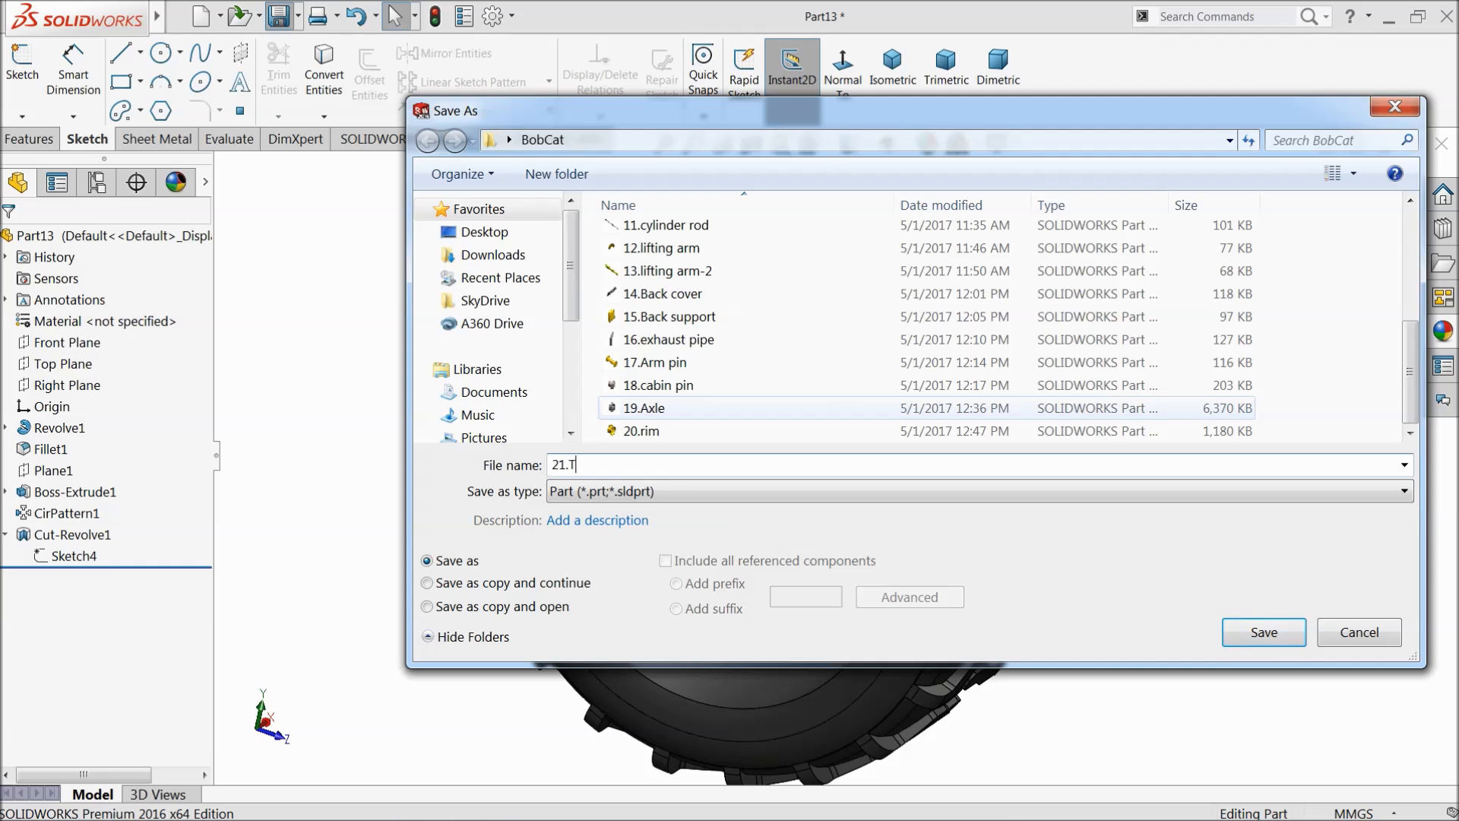
left_click(1280, 631)
scroll(1065, 511, "up", 2)
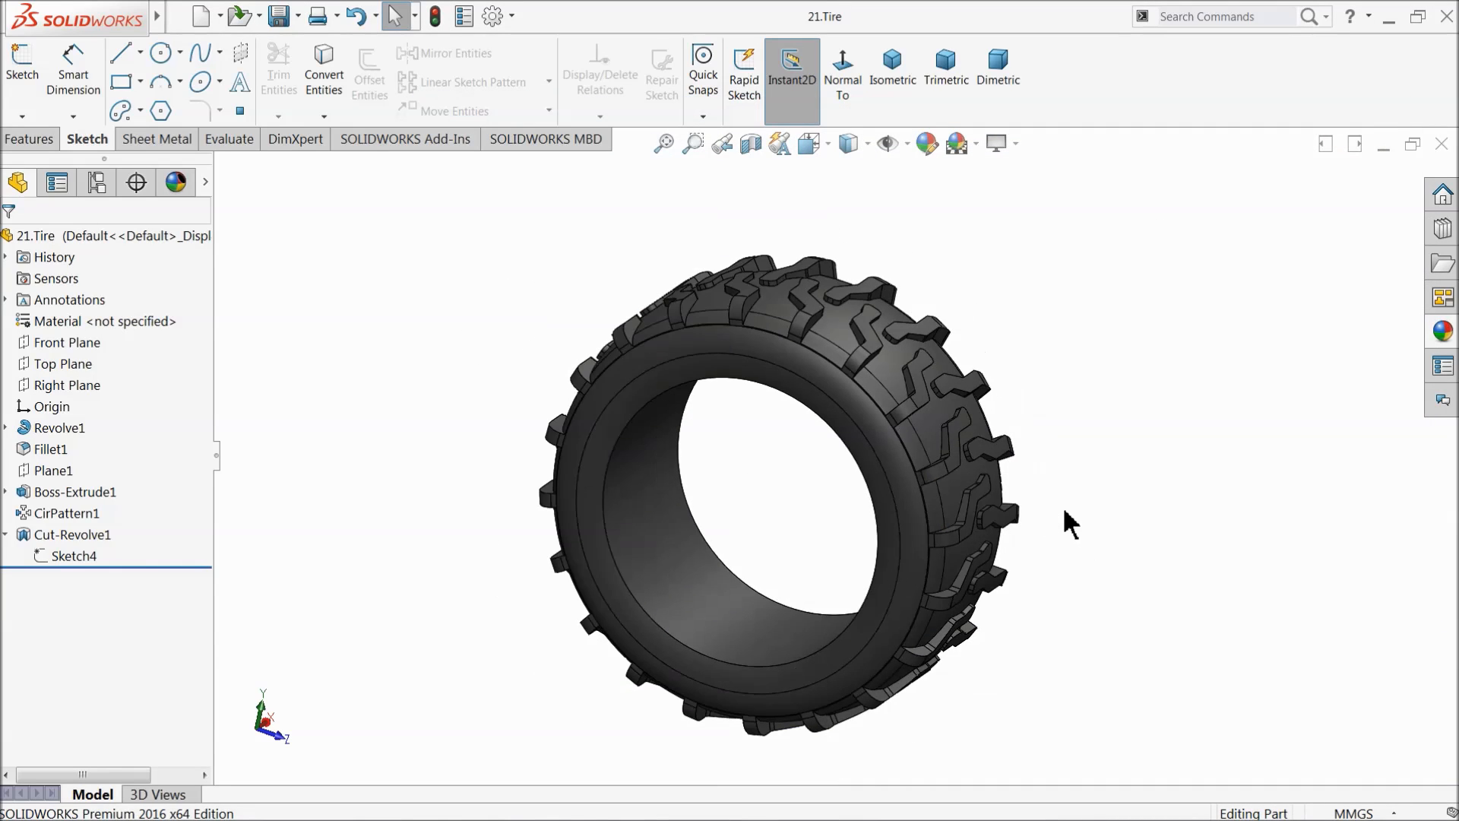
middle_click_drag(783, 548, 707, 580)
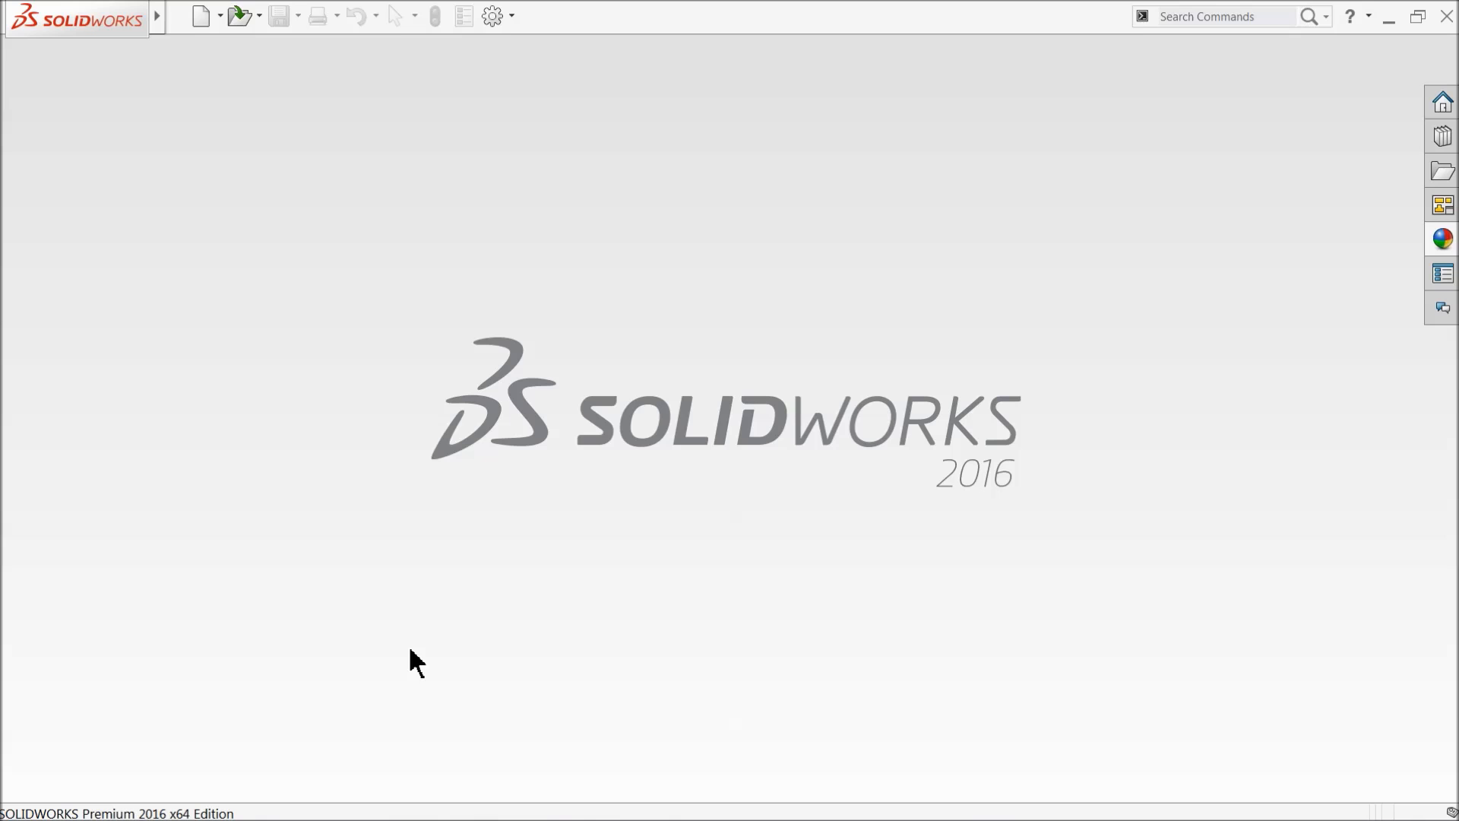
Step: Create a new assembly document
left_click(200, 22)
left_click(569, 380)
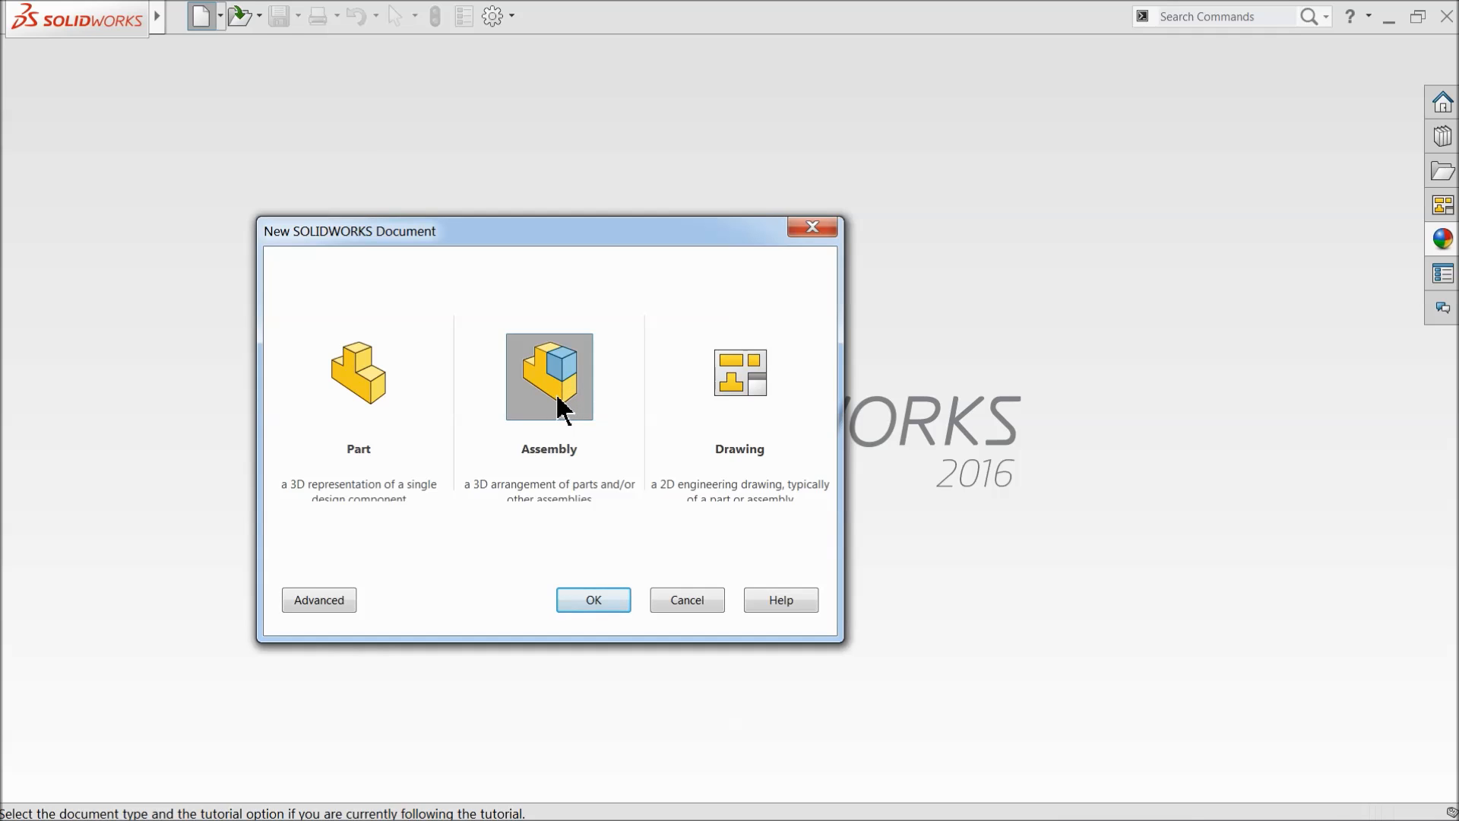
left_click(591, 602)
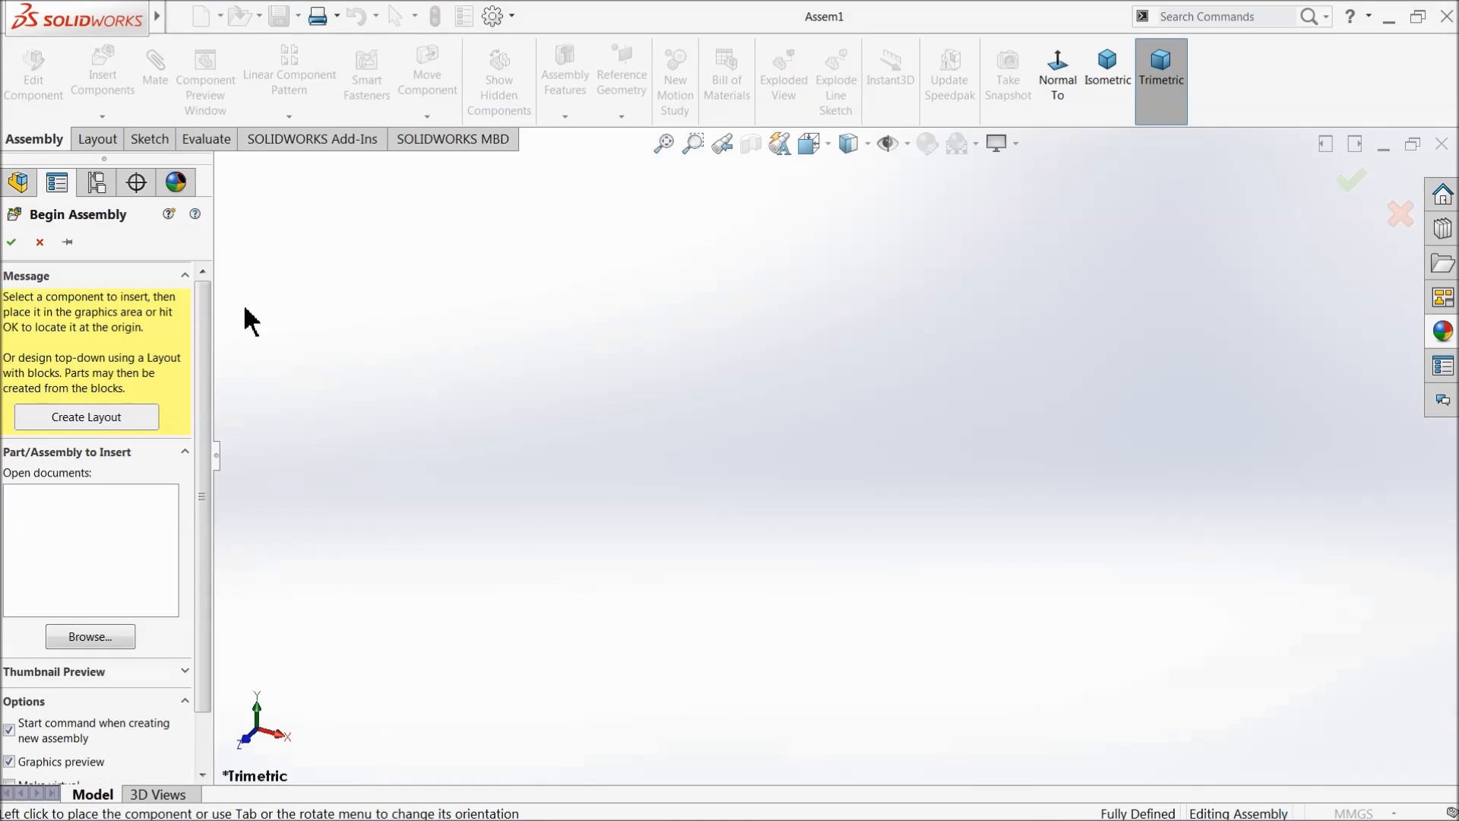
Step: Browse for components in the BobCat folder and show the files as large icons
left_click(88, 639)
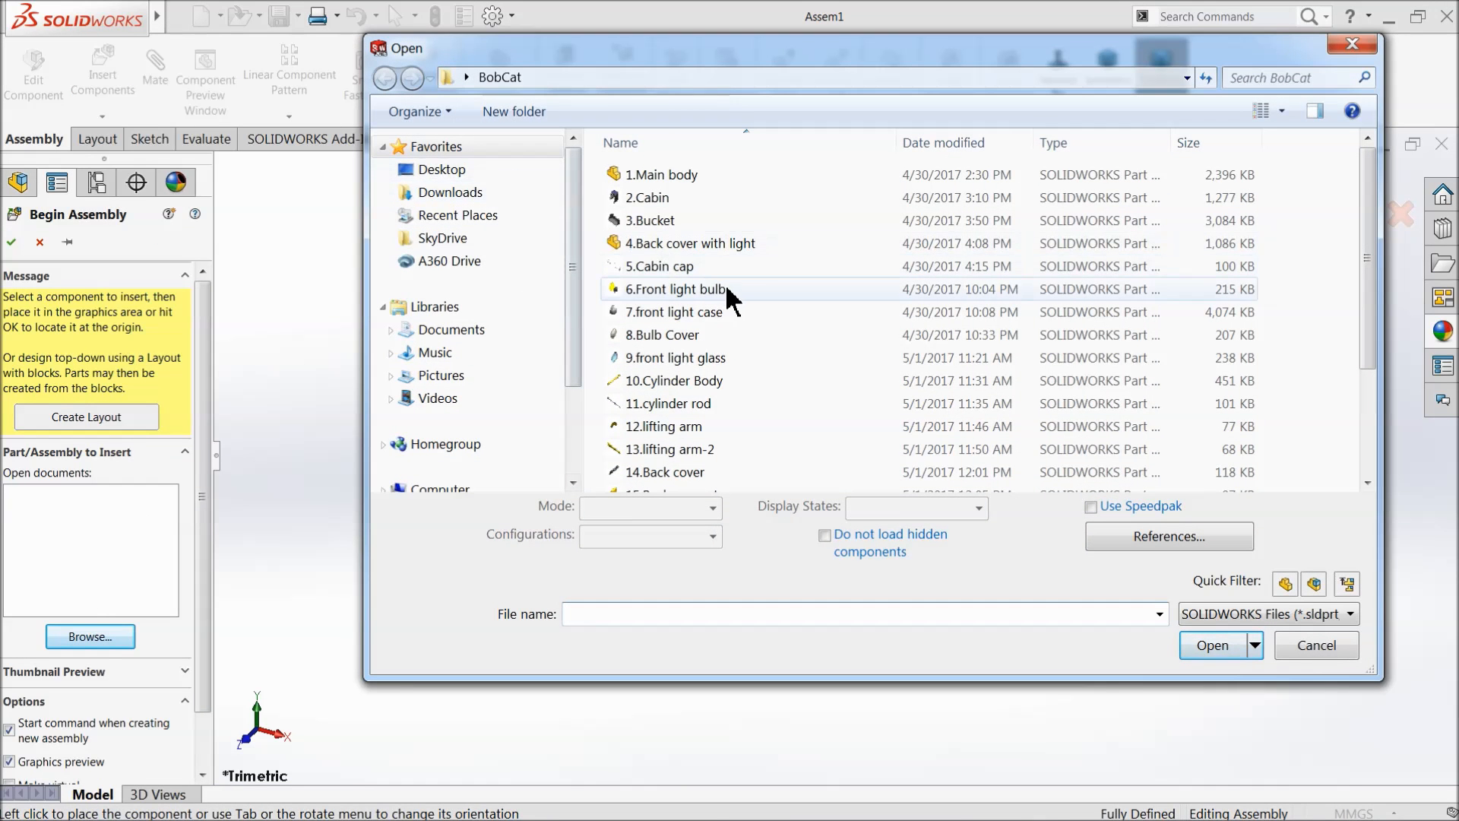
left_click(1282, 111)
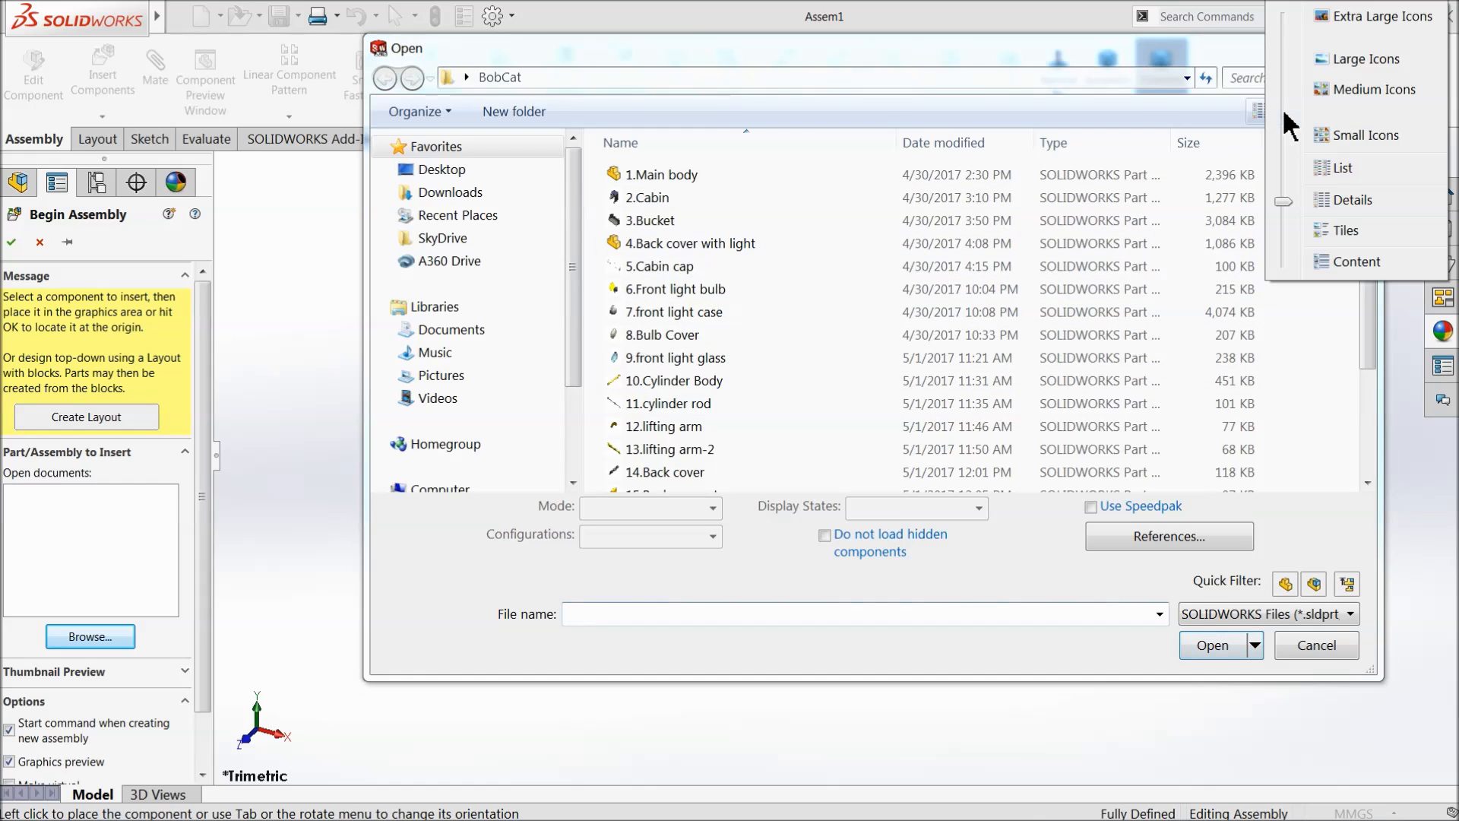
left_click(1306, 59)
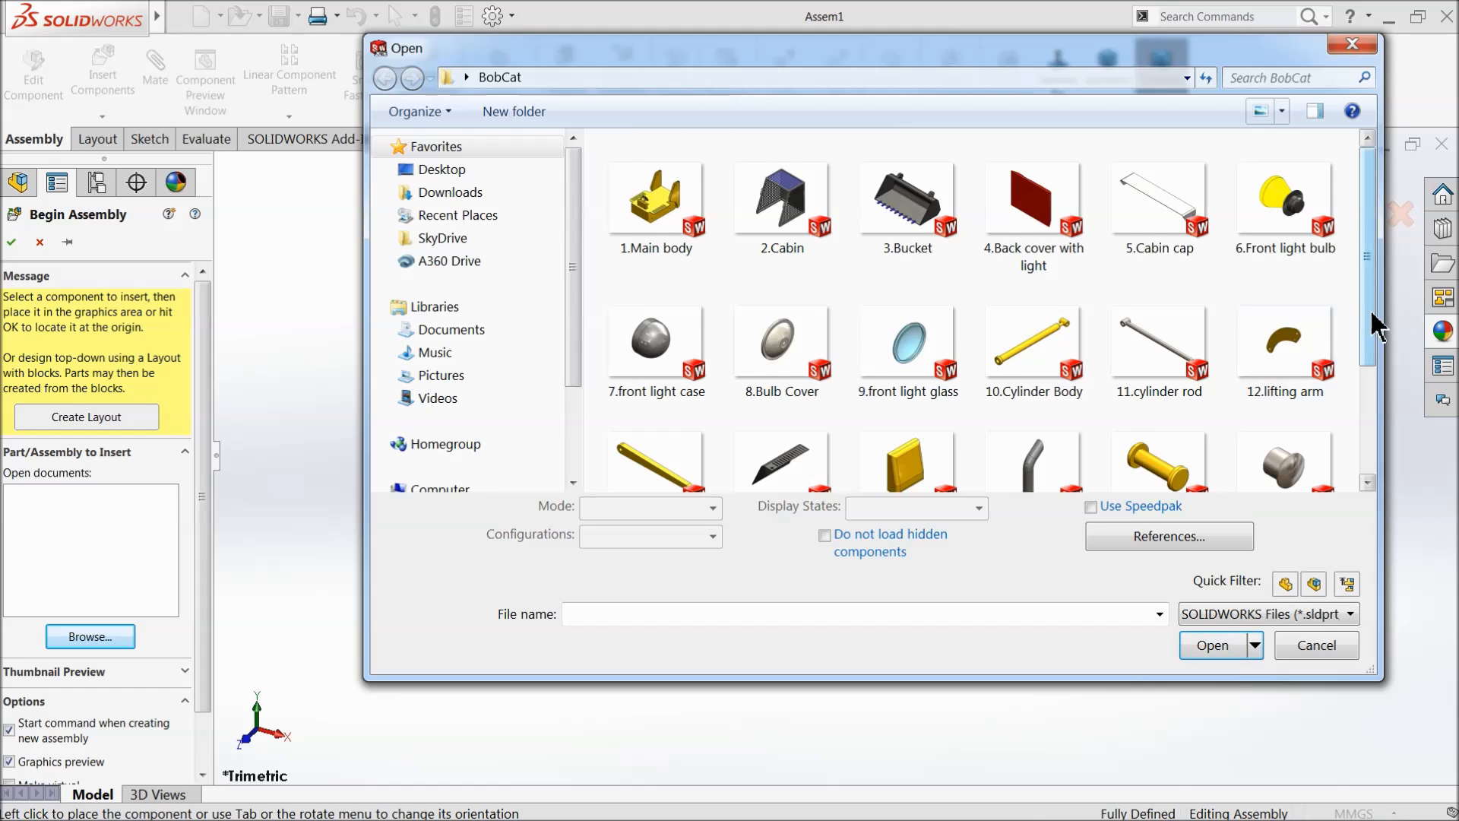
Step: Insert the 8.Bulb Cover and 6.Front light bulb parts together and place them in the assembly
left_click(764, 384)
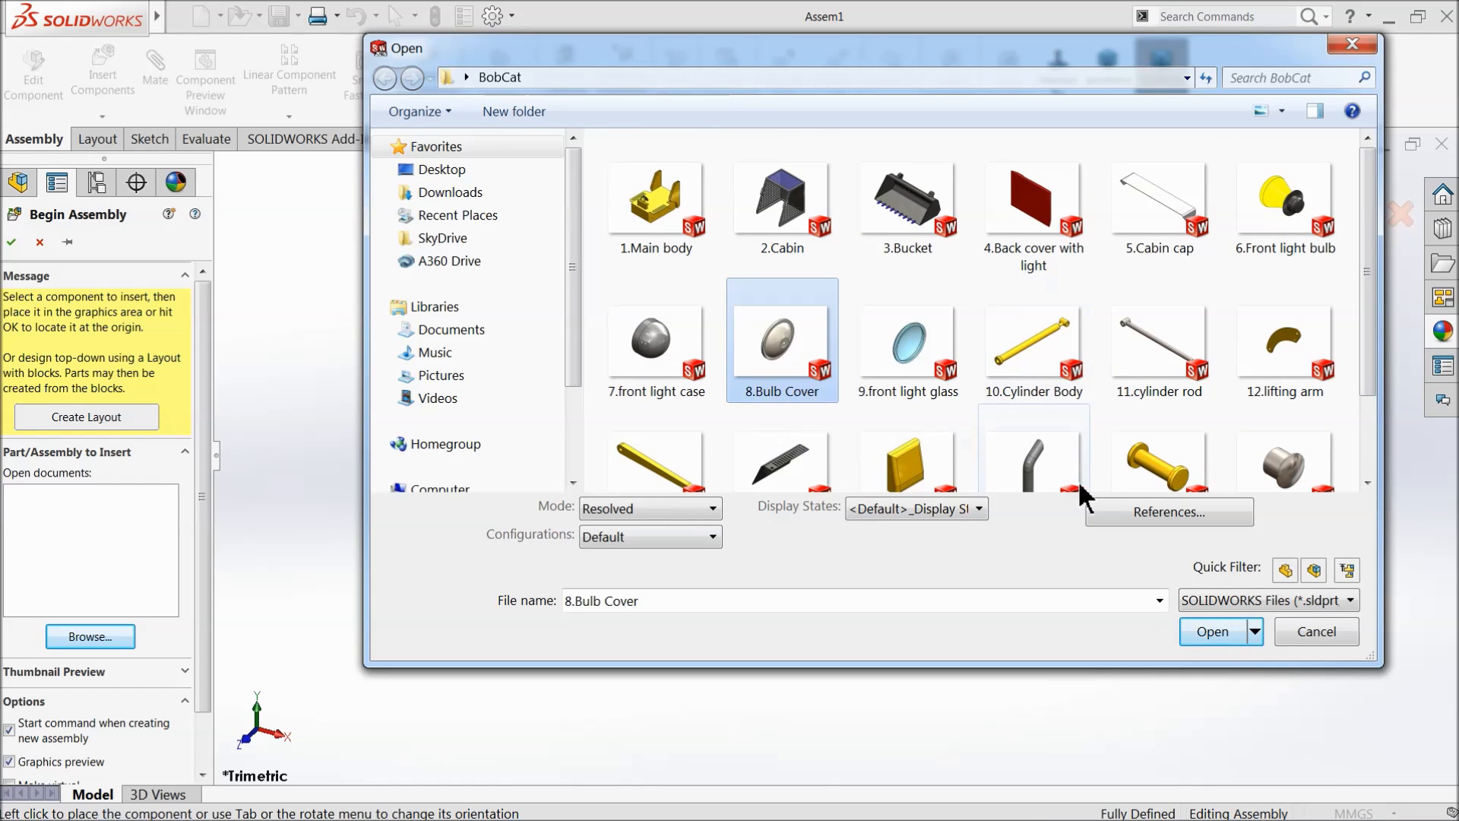
left_click(1257, 251, "ctrl")
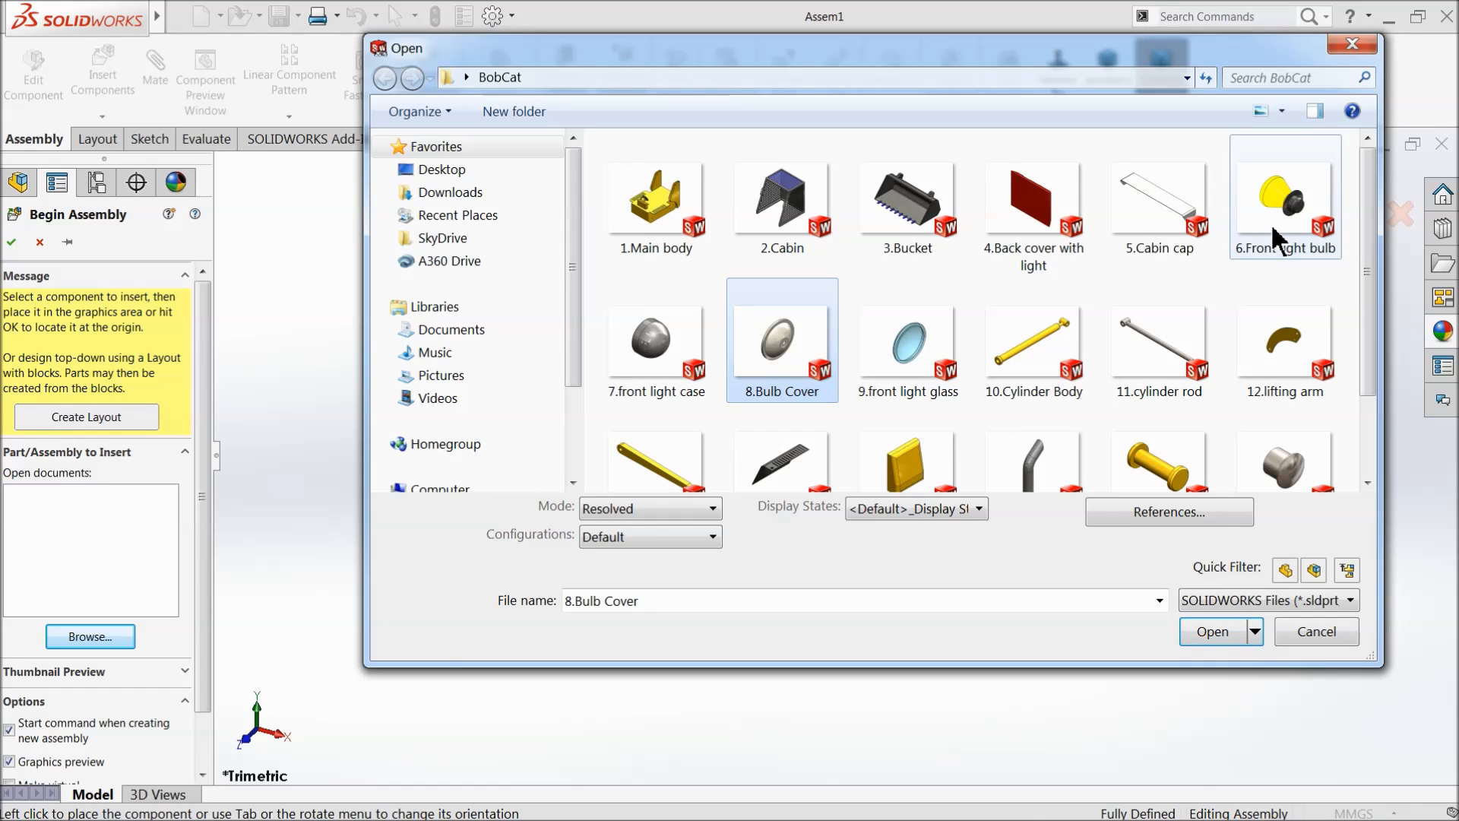
left_click(1226, 648)
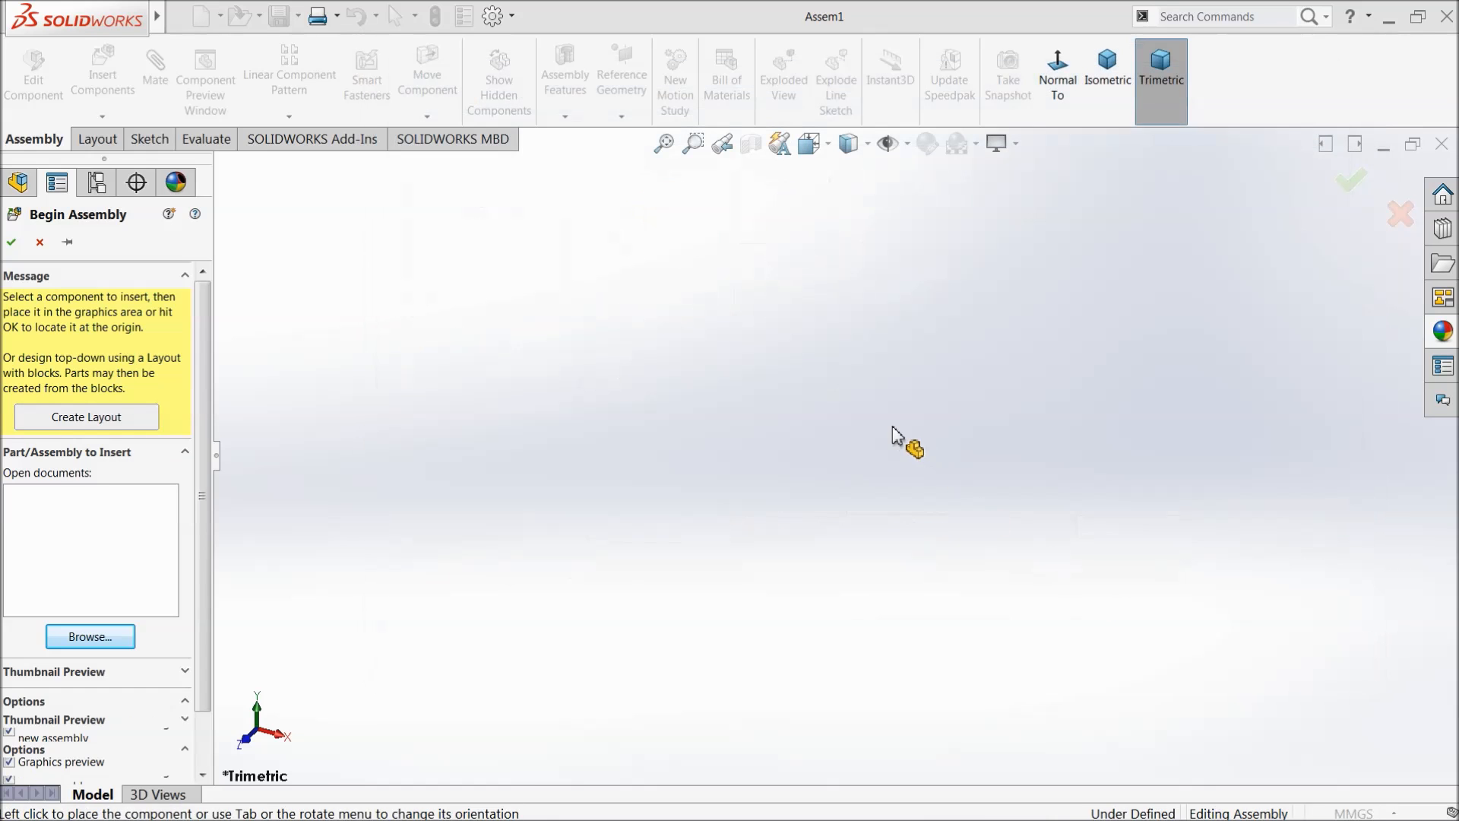
left_click(728, 382)
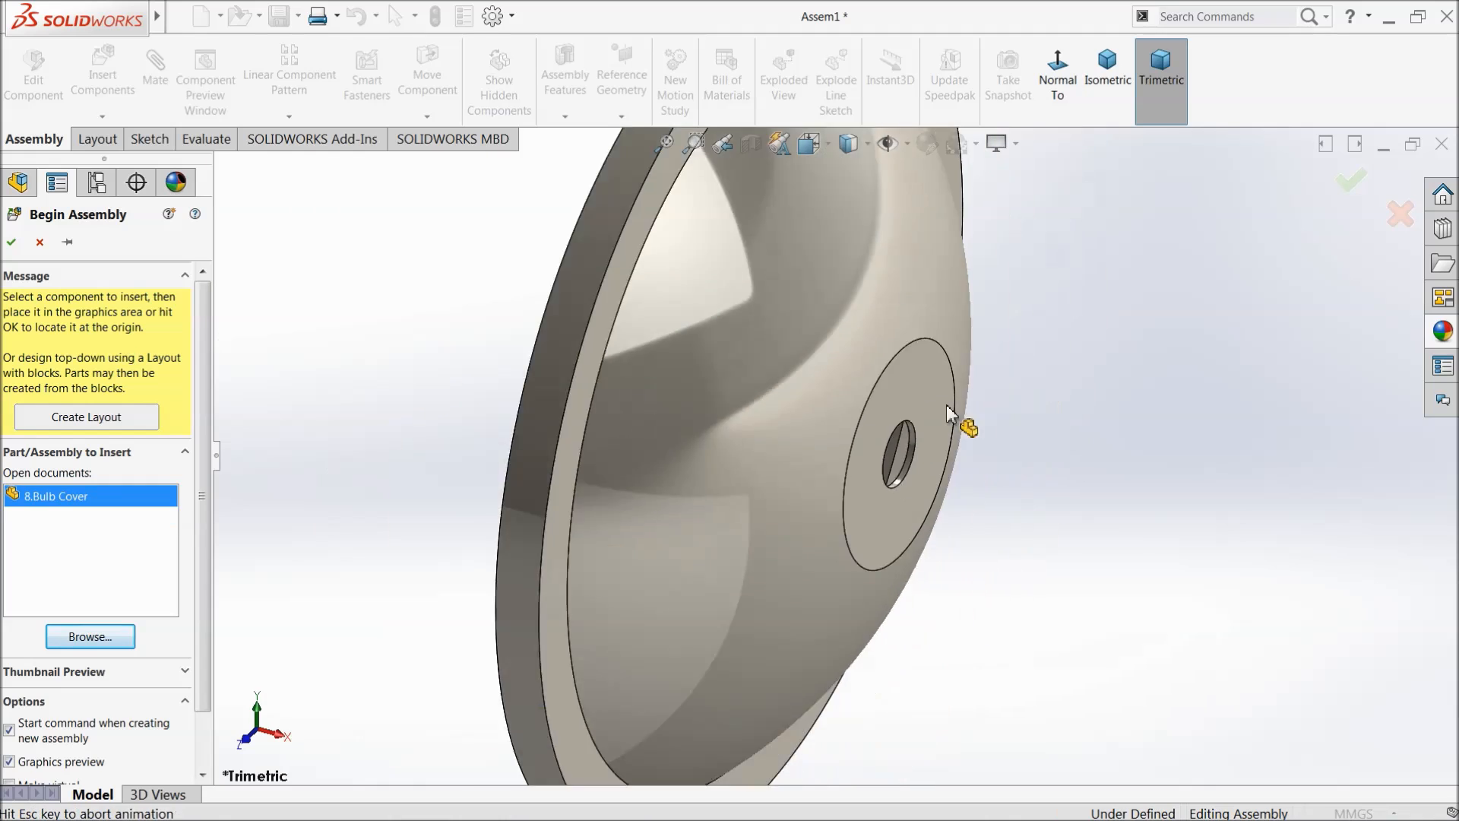
left_click(996, 426)
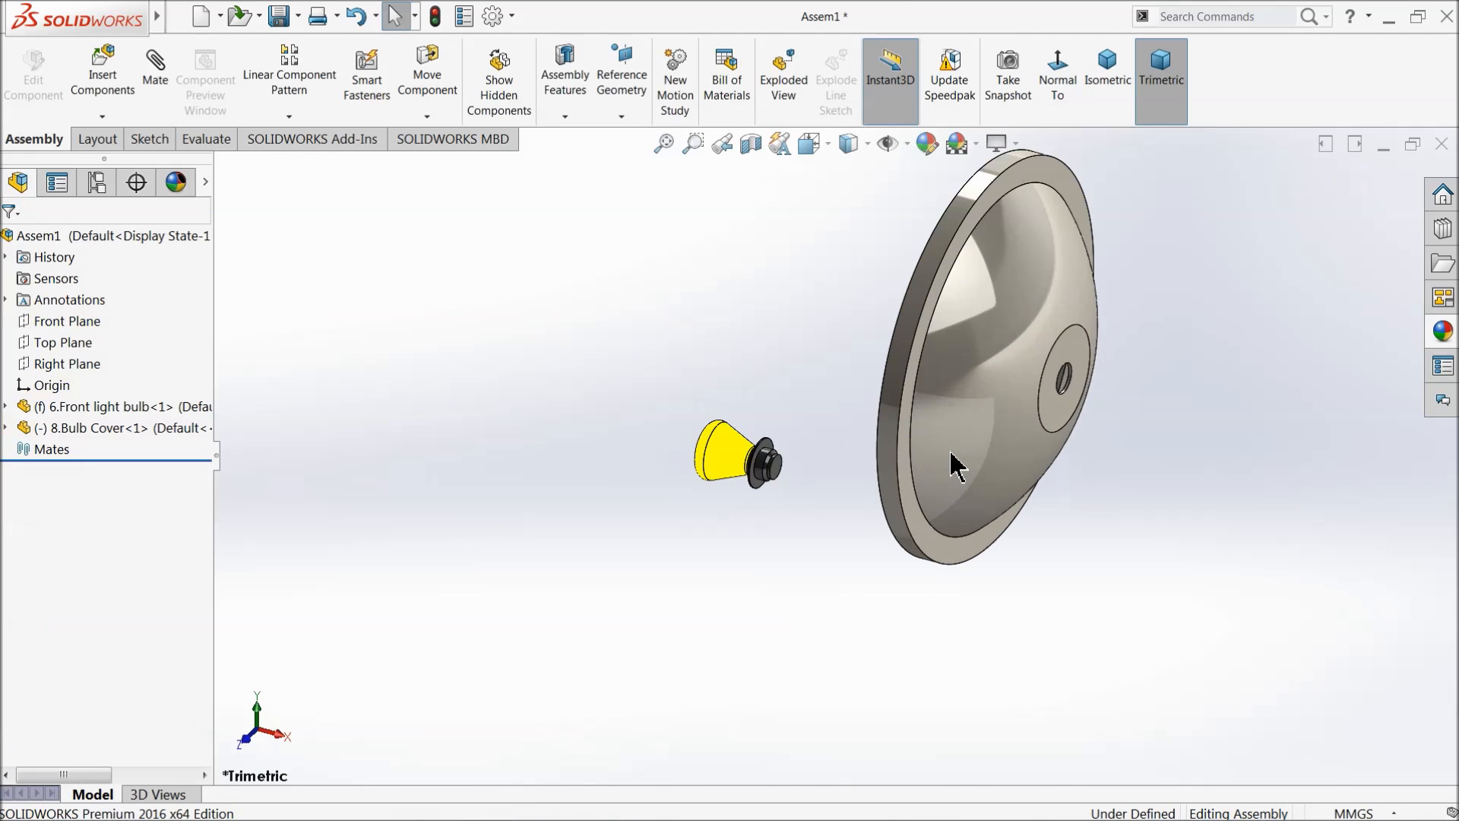
Step: Fix the bulb cover in place and float the front light bulb
right_click(954, 449)
left_click(997, 402)
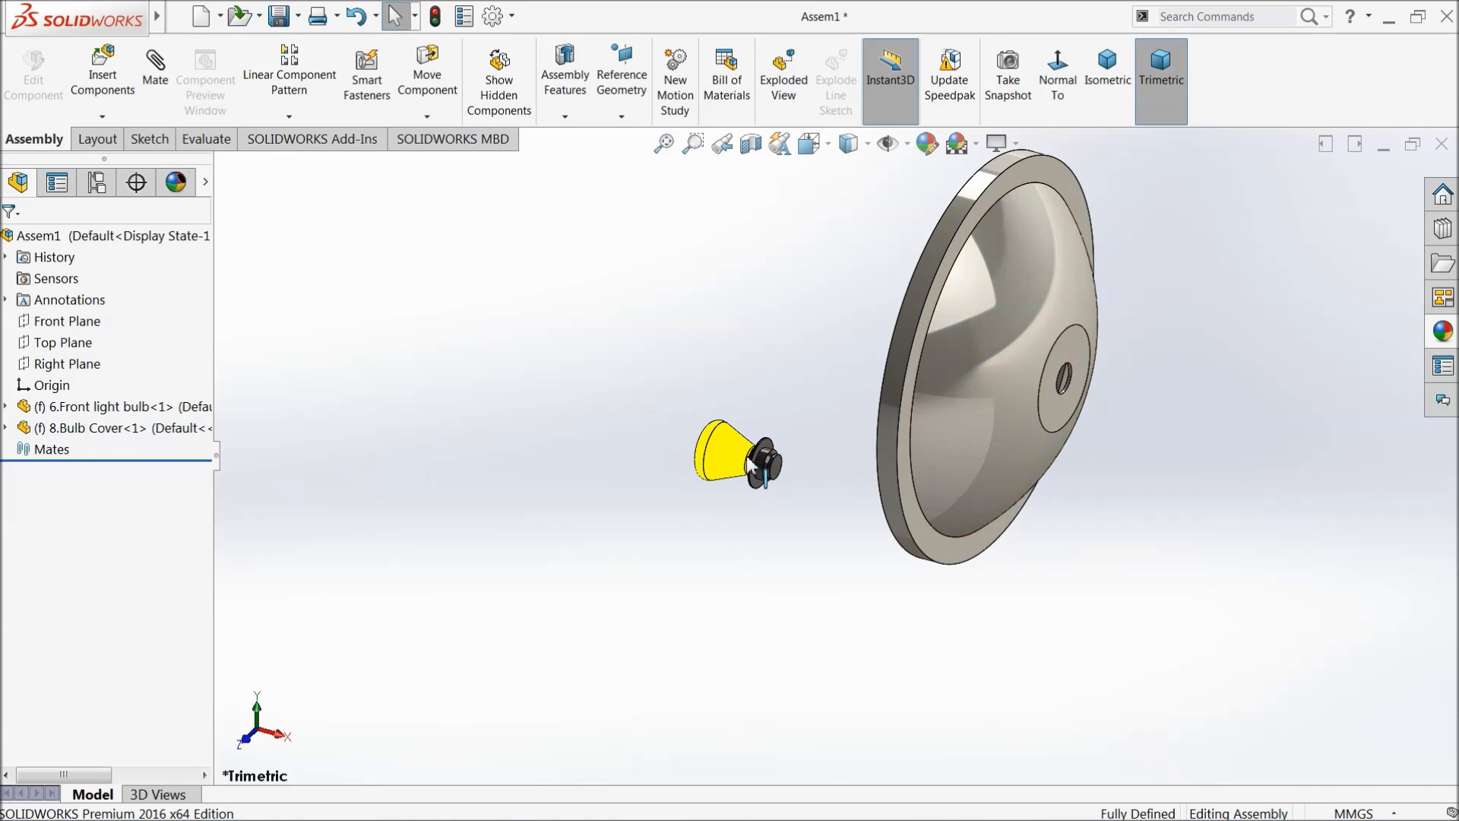
right_click(759, 455)
left_click(791, 423)
Step: Switch the assembly's scene to a plain white background
middle_click_drag(791, 440, 842, 642)
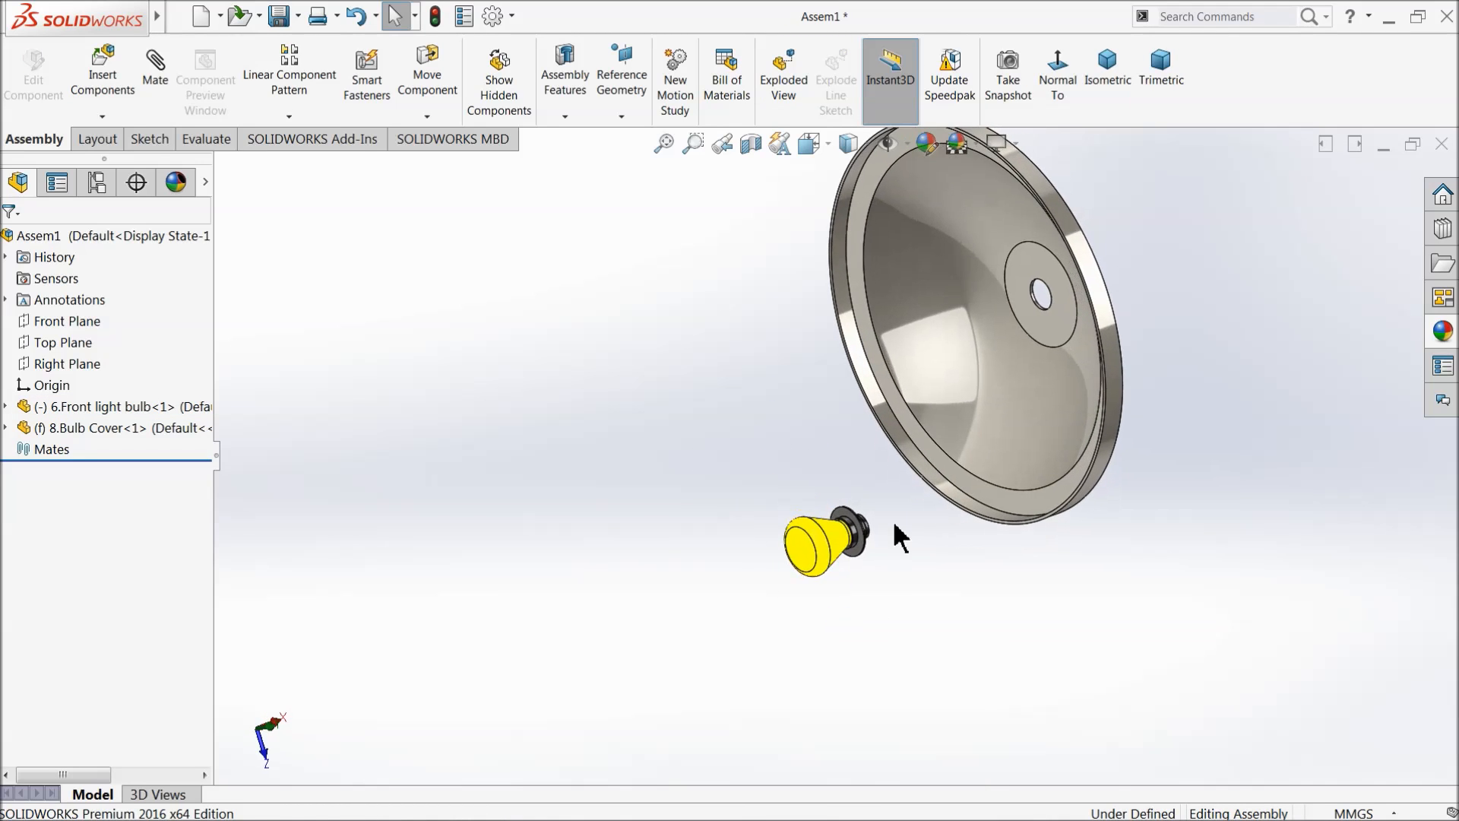
scroll(889, 536, "down", 4)
scroll(798, 456, "up", 4)
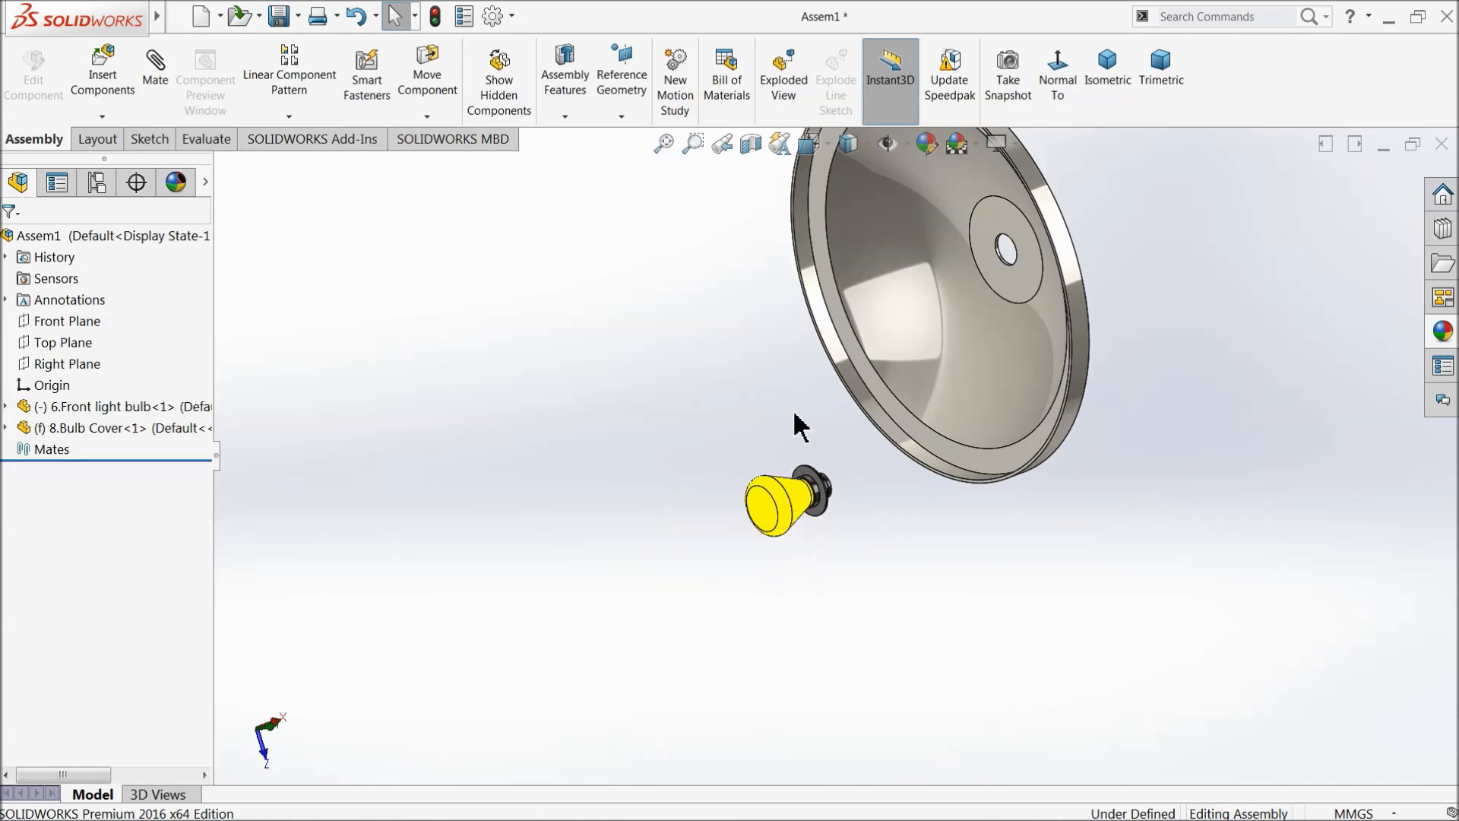
left_click(976, 145)
left_click(997, 64)
scroll(924, 322, "up", 4)
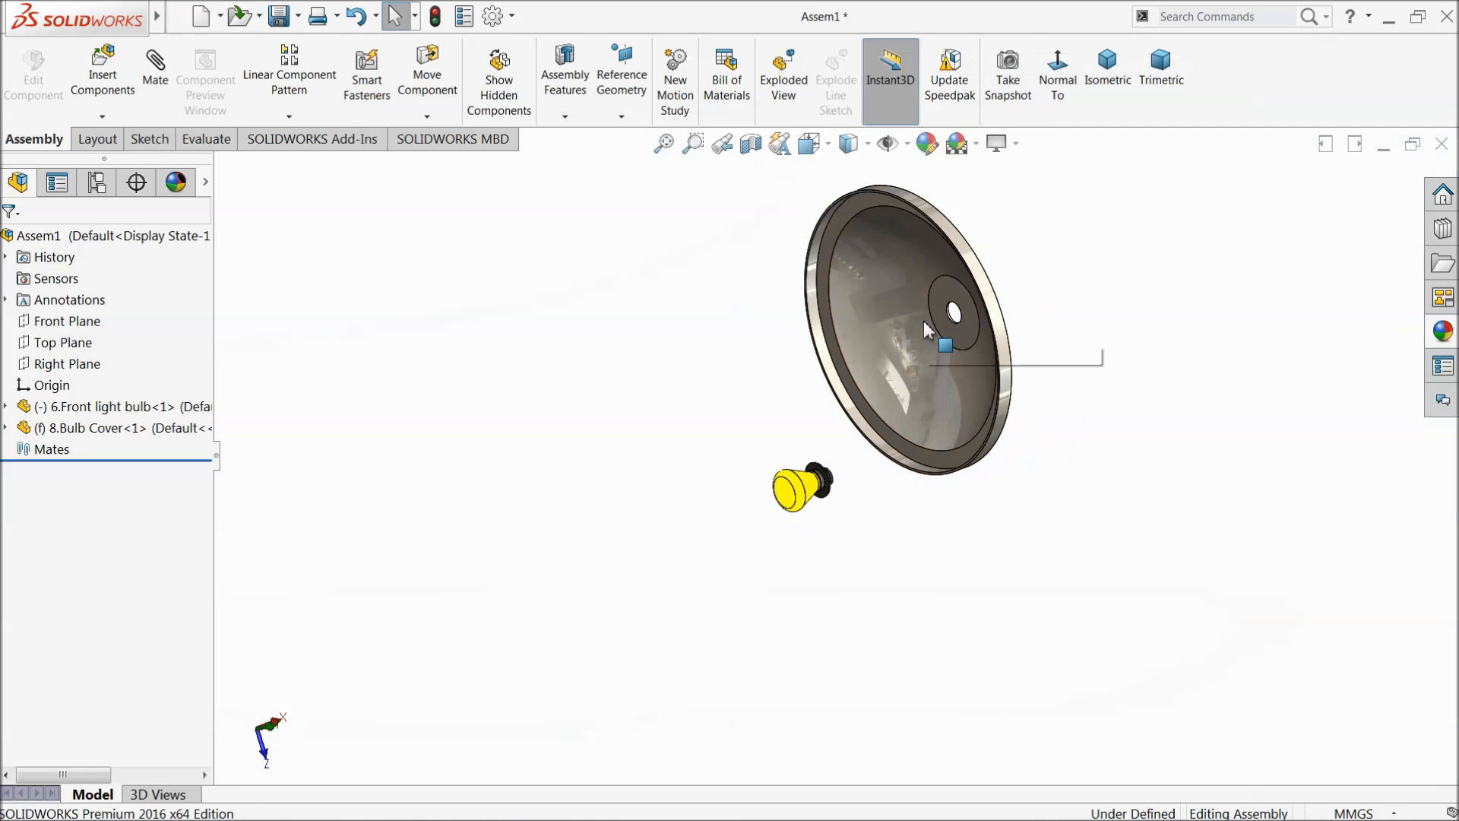
Step: Move the front light bulb closer to the bulb cover's central hole
scroll(925, 322, "down", 4)
left_click_drag(711, 655, 821, 414)
scroll(1019, 365, "down", 3)
scroll(662, 414, "down", 2)
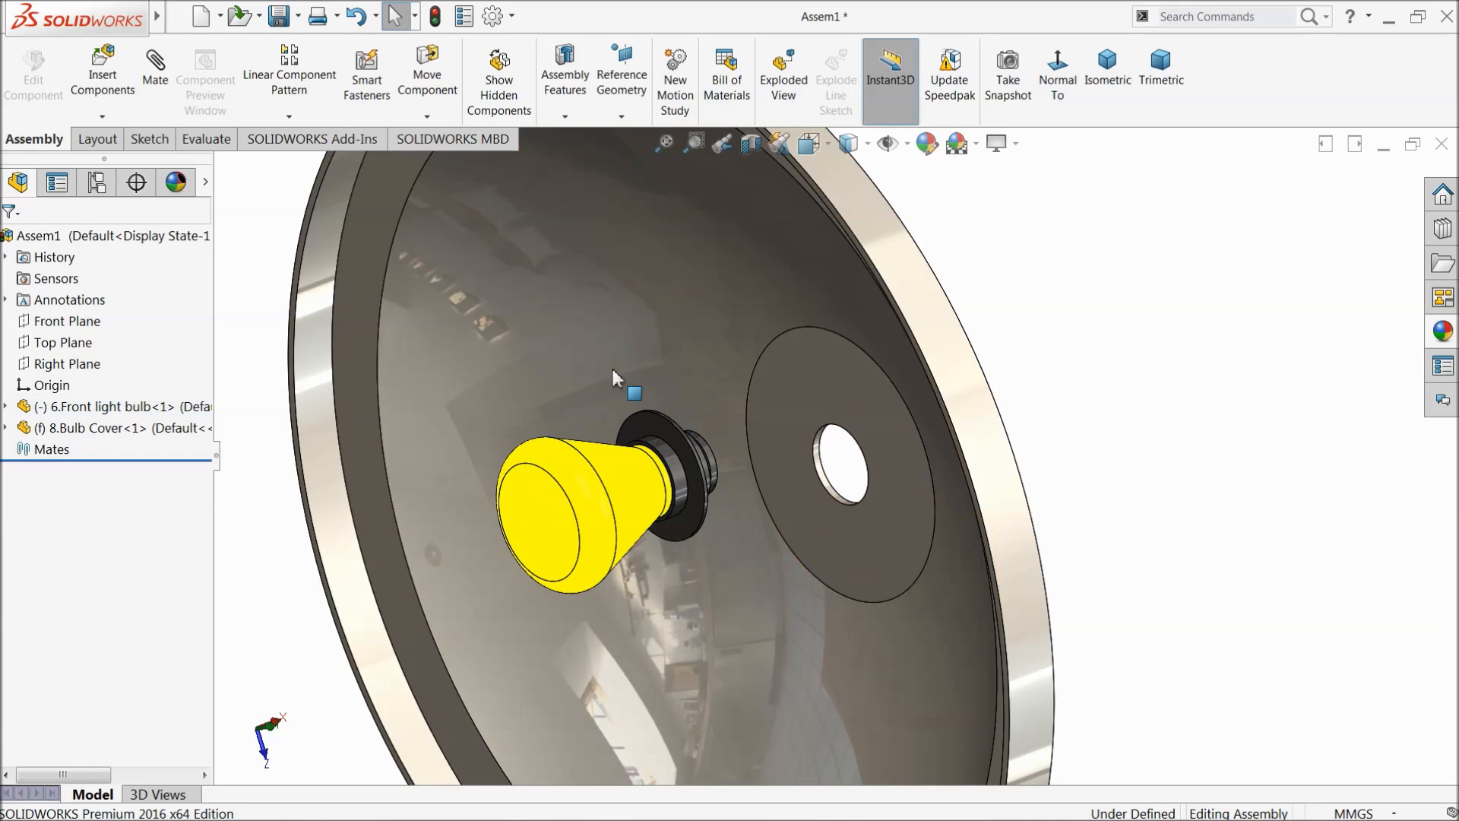
Step: Add a concentric mate between the bulb's cylindrical neck and the hole in the bulb cover
scroll(679, 447, "down", 3)
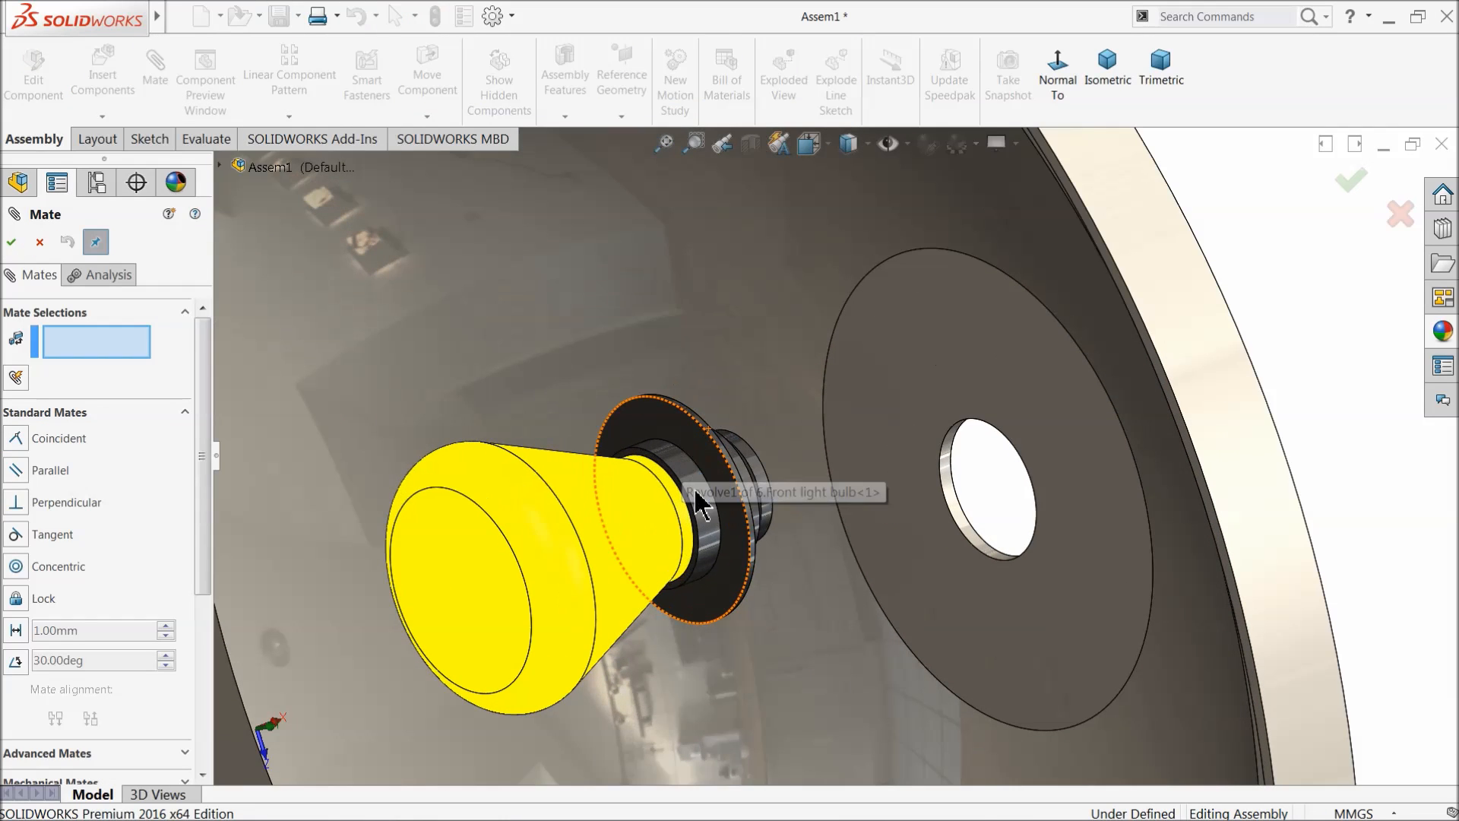
left_click(696, 492)
left_click(954, 502)
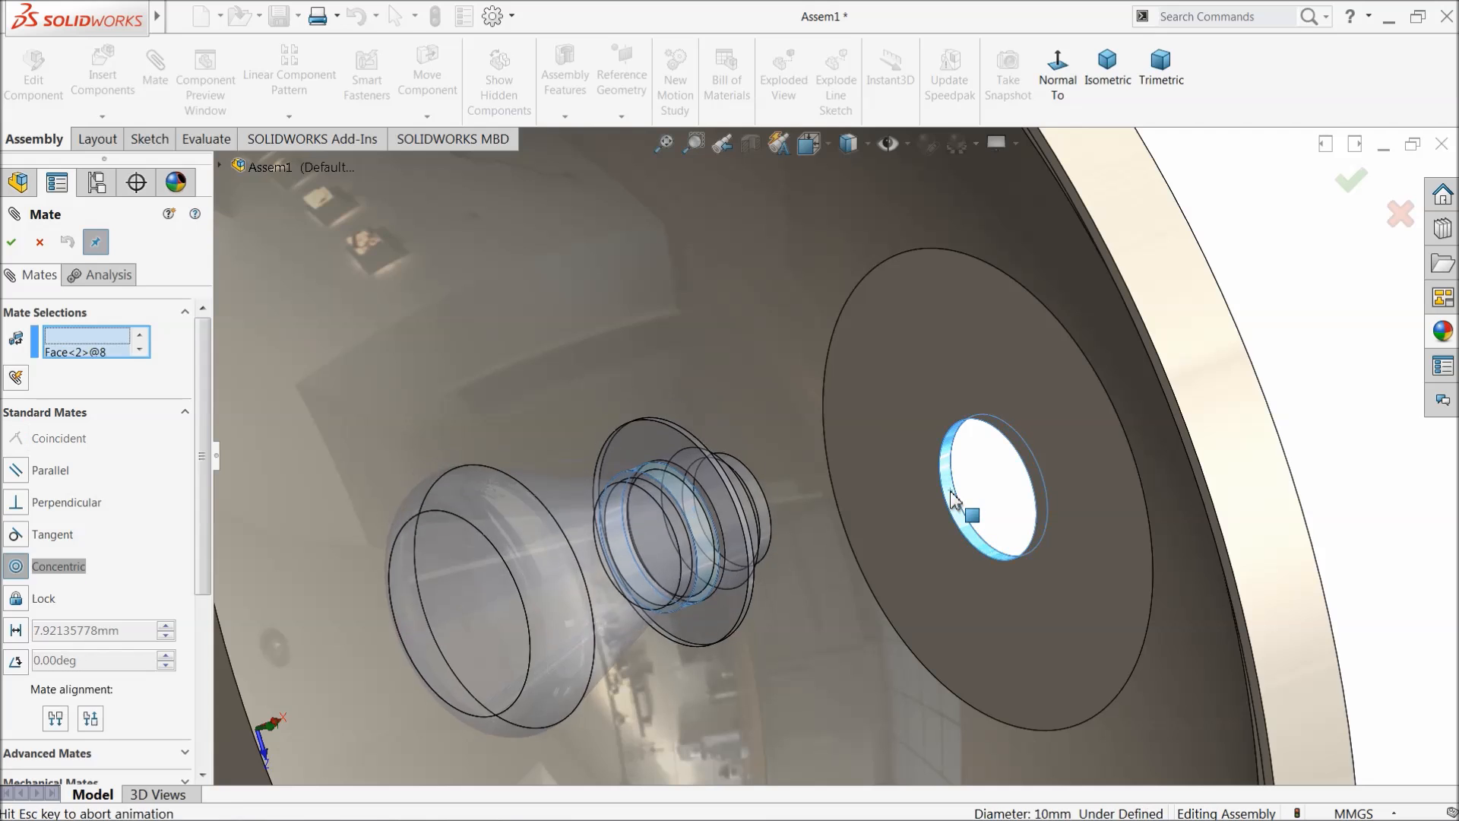
left_click(1213, 520)
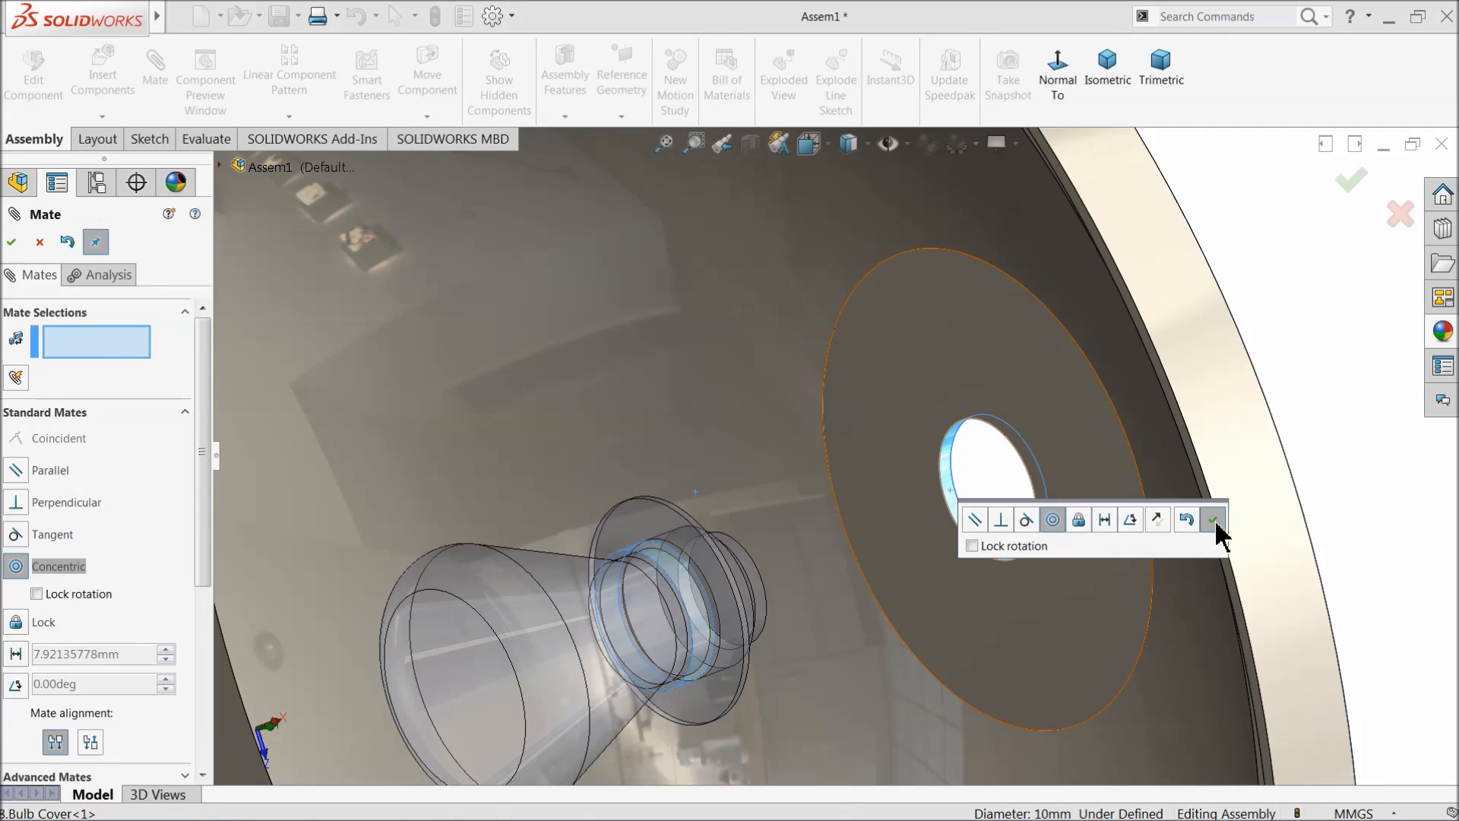
Step: Add a coincident mate between the flat ring face around the bulb cover's hole and the front light bulb's flange face
left_click(959, 556)
middle_click_drag(907, 560, 841, 560)
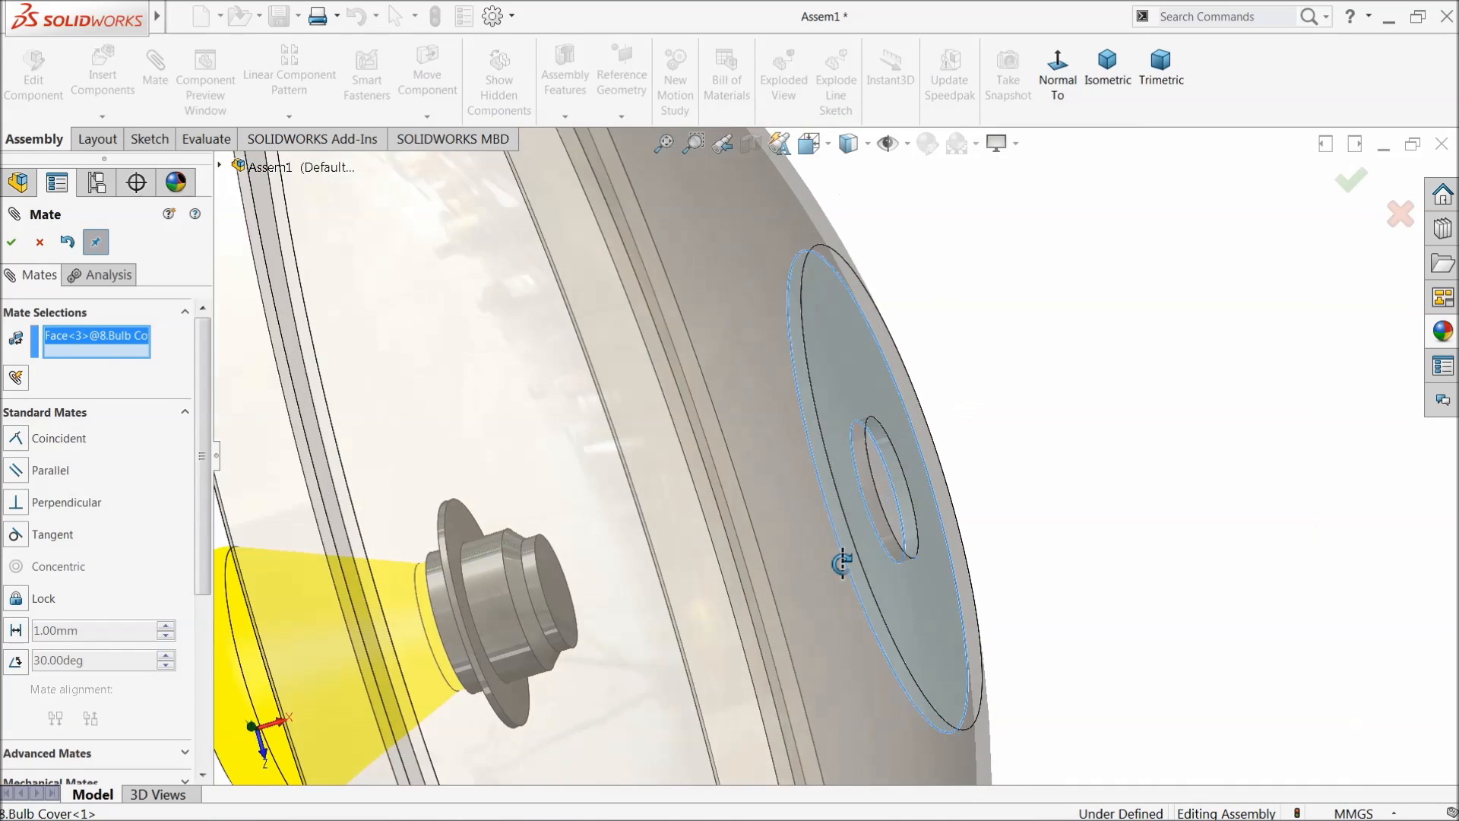
left_click(459, 524)
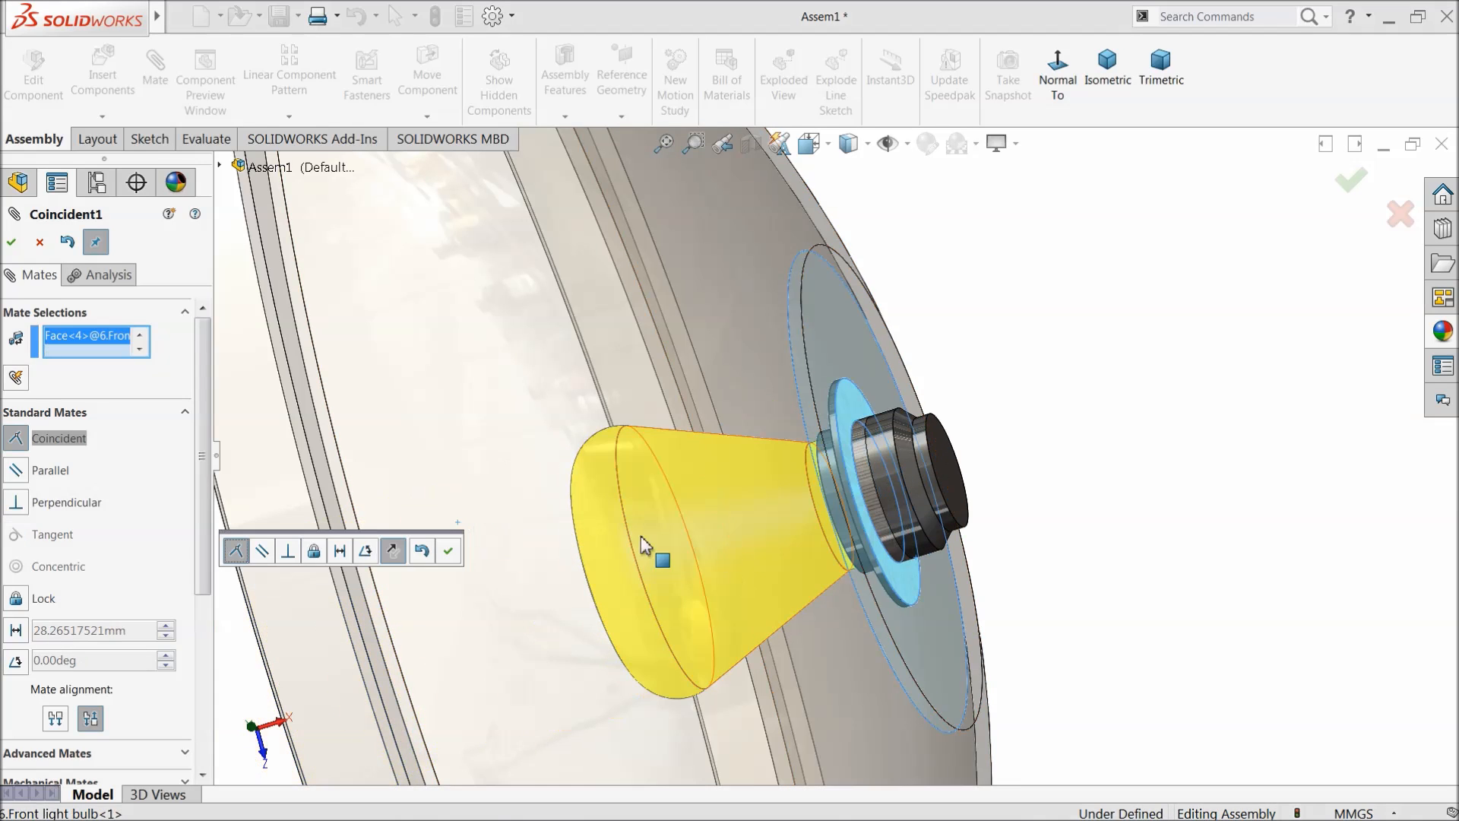
left_click(450, 555)
middle_click_drag(668, 525, 864, 498)
scroll(648, 491, "up", 4)
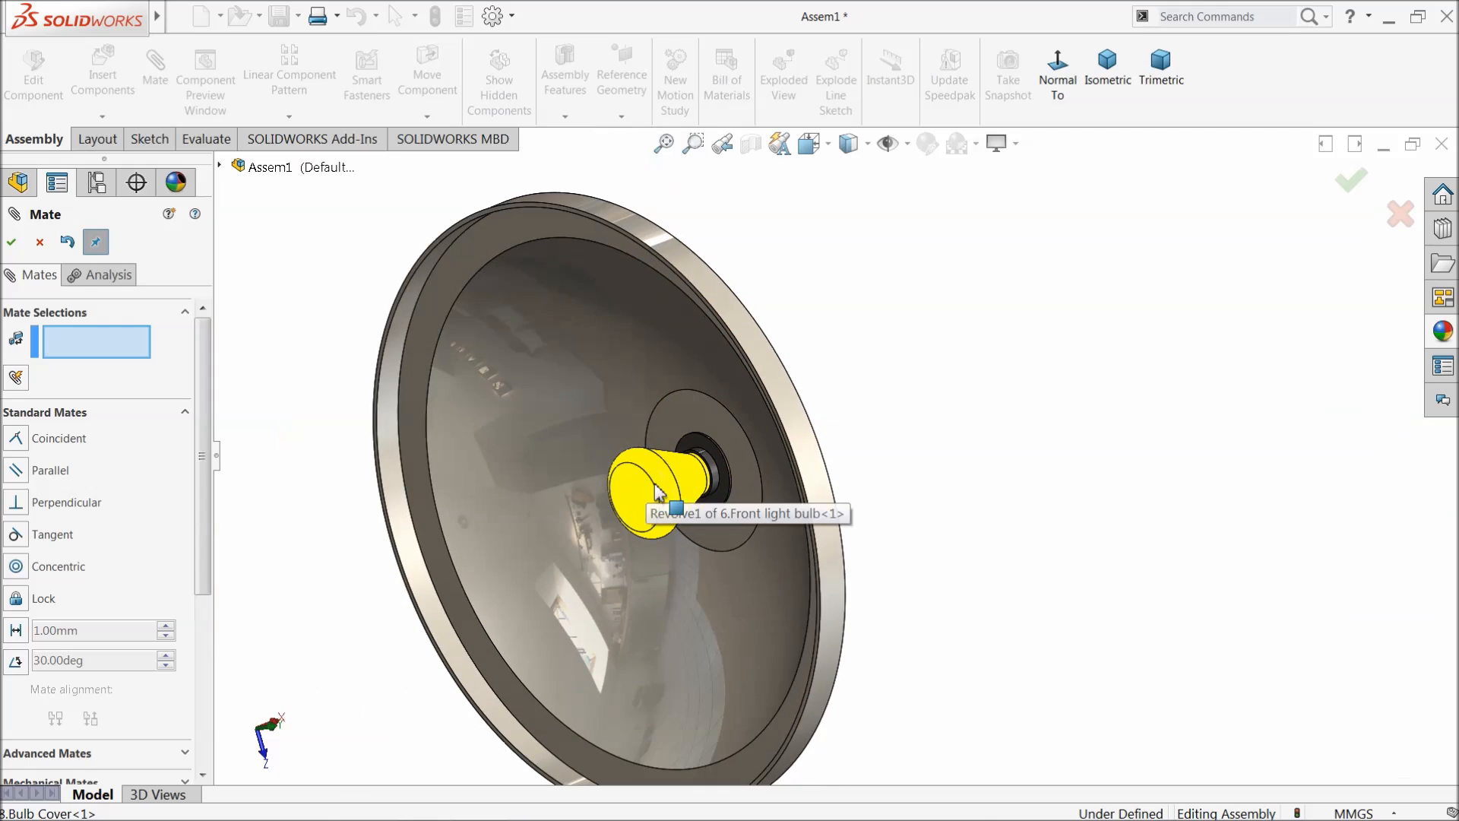
middle_click_drag(659, 495, 701, 478)
left_click(39, 242)
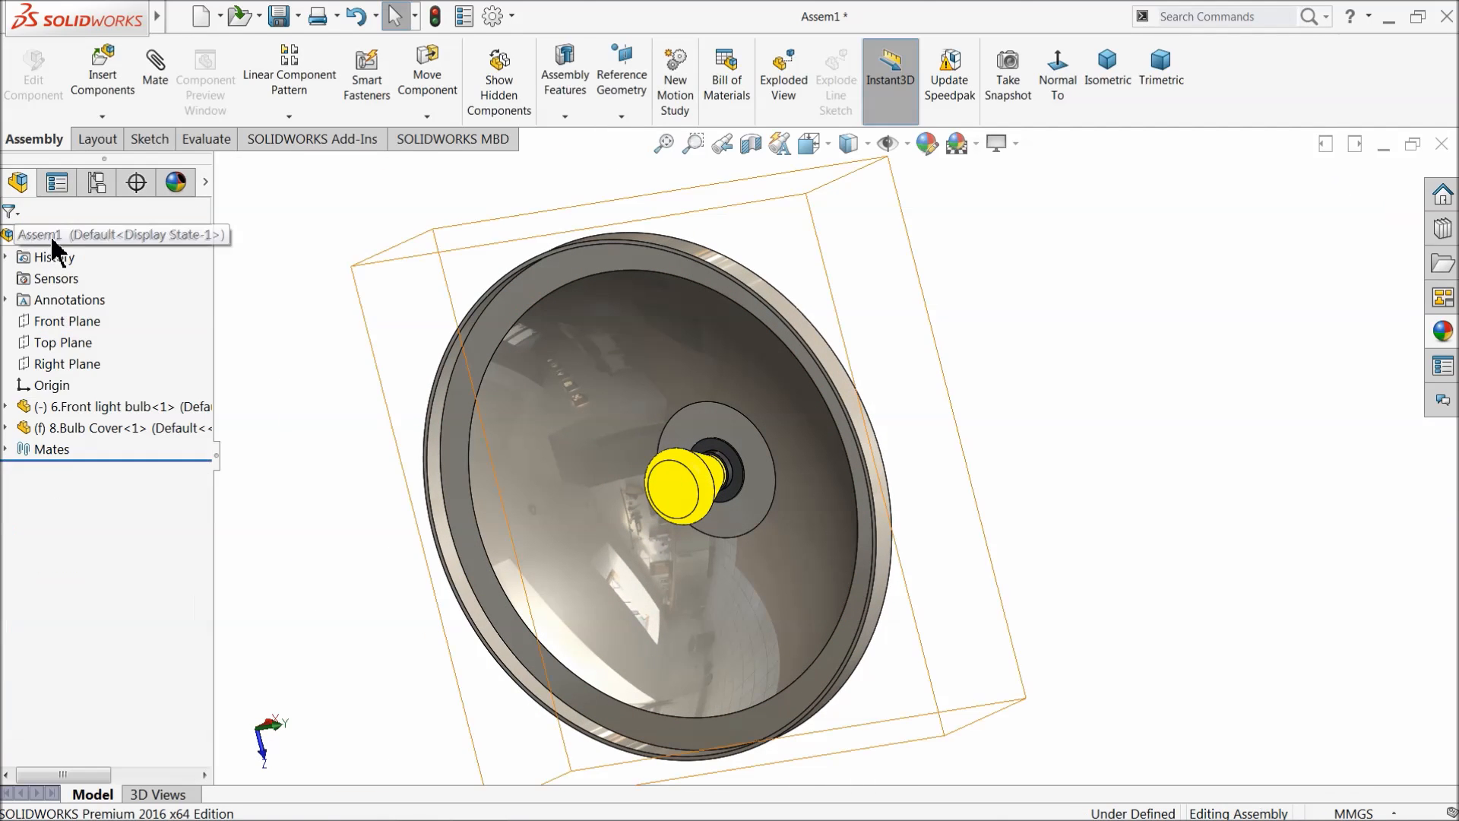
Step: Insert the 7.front light case and 9.front light glass parts on either side of the bulb cover
left_click(102, 65)
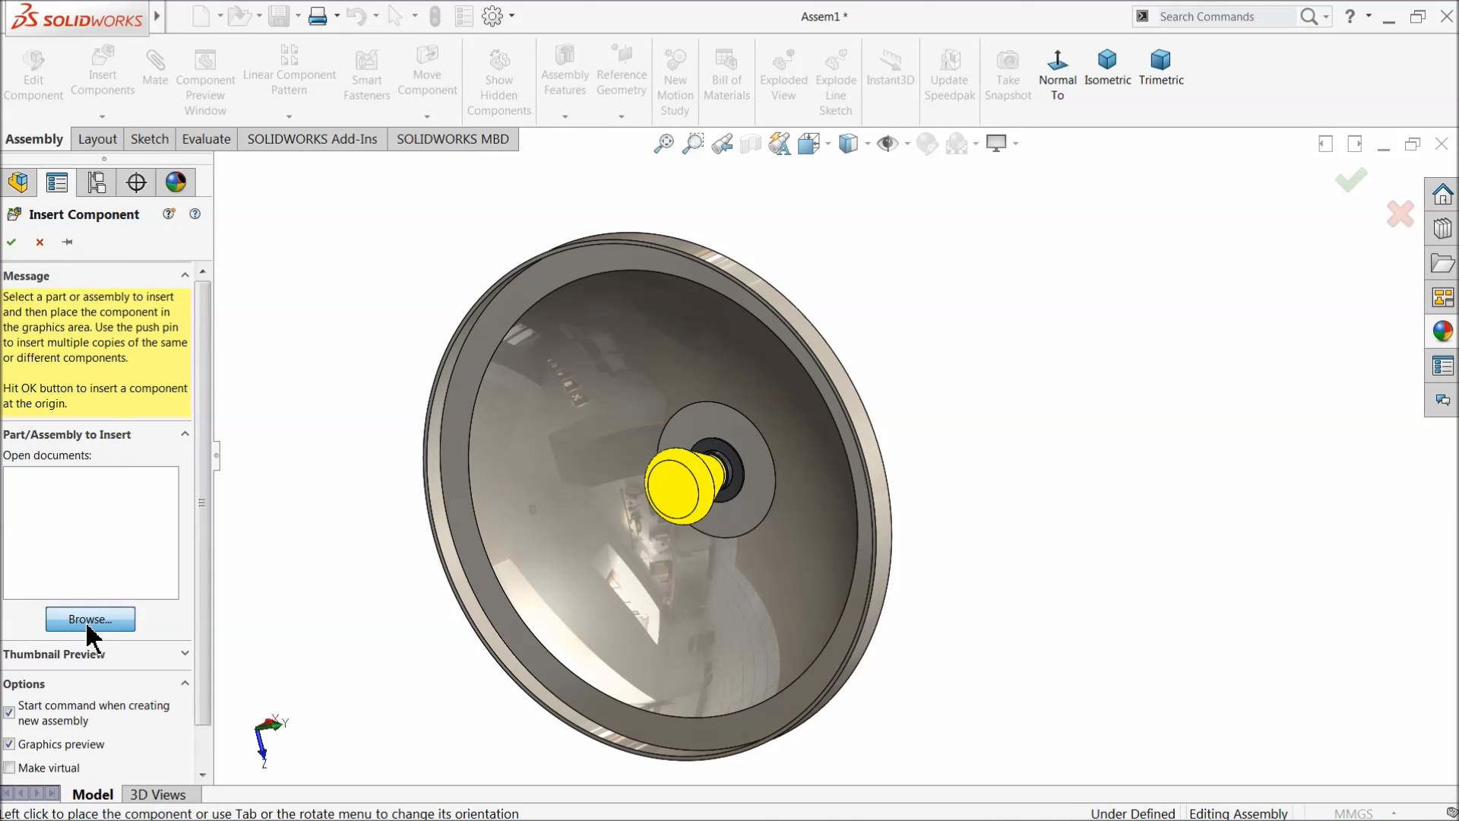
left_click(88, 624)
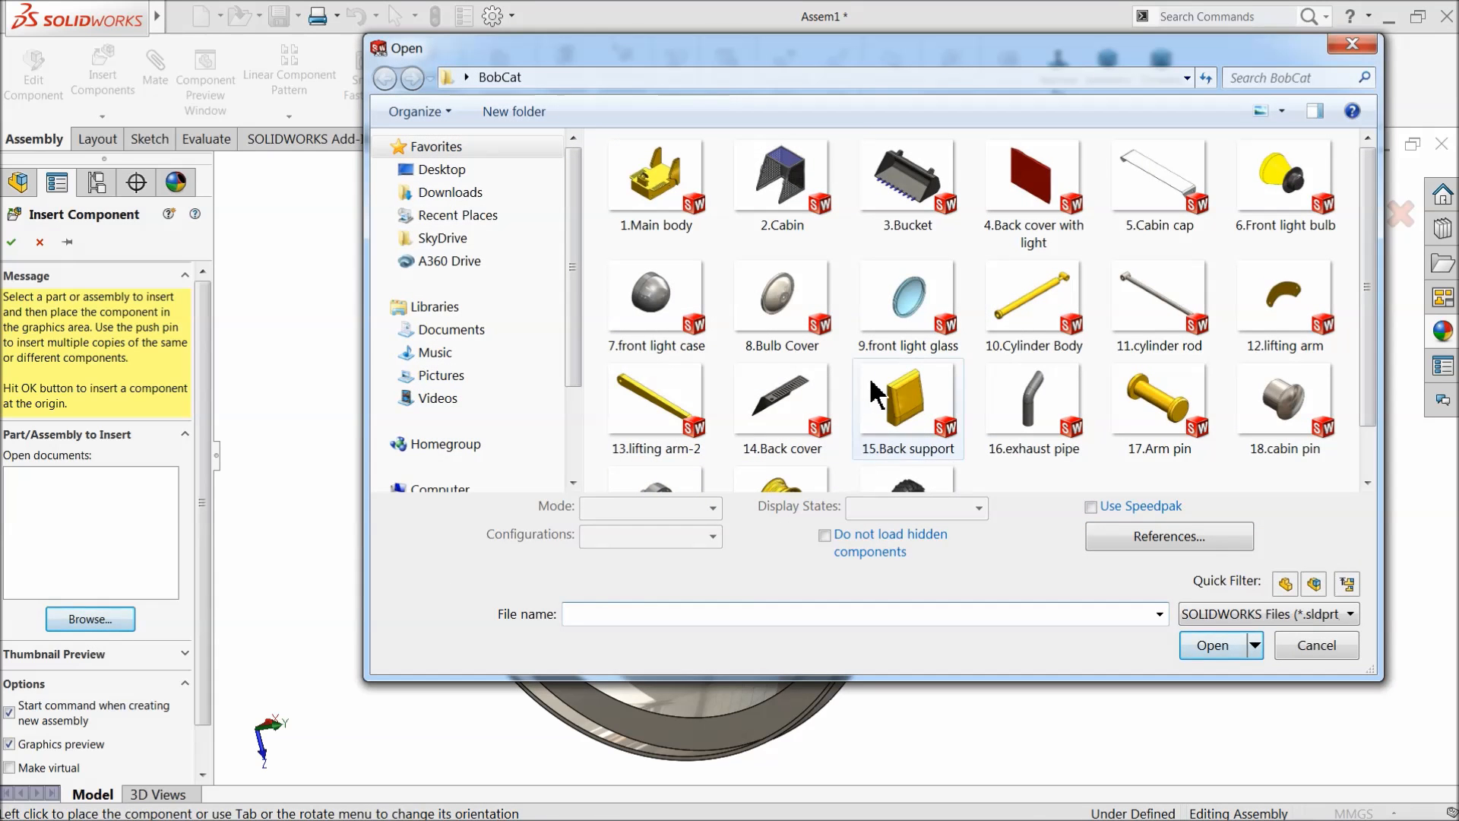
left_click(903, 313)
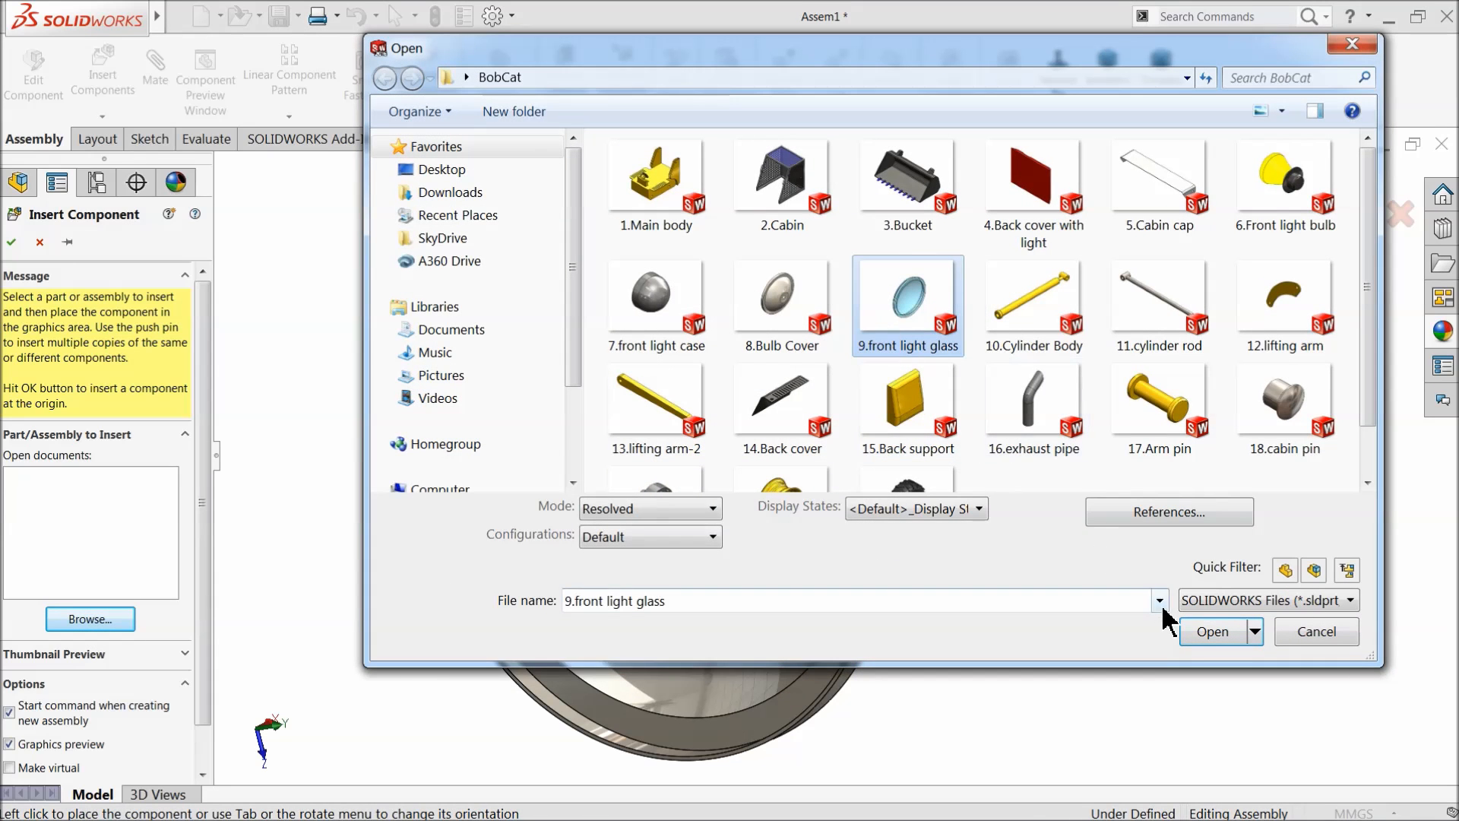
left_click(654, 304, "ctrl")
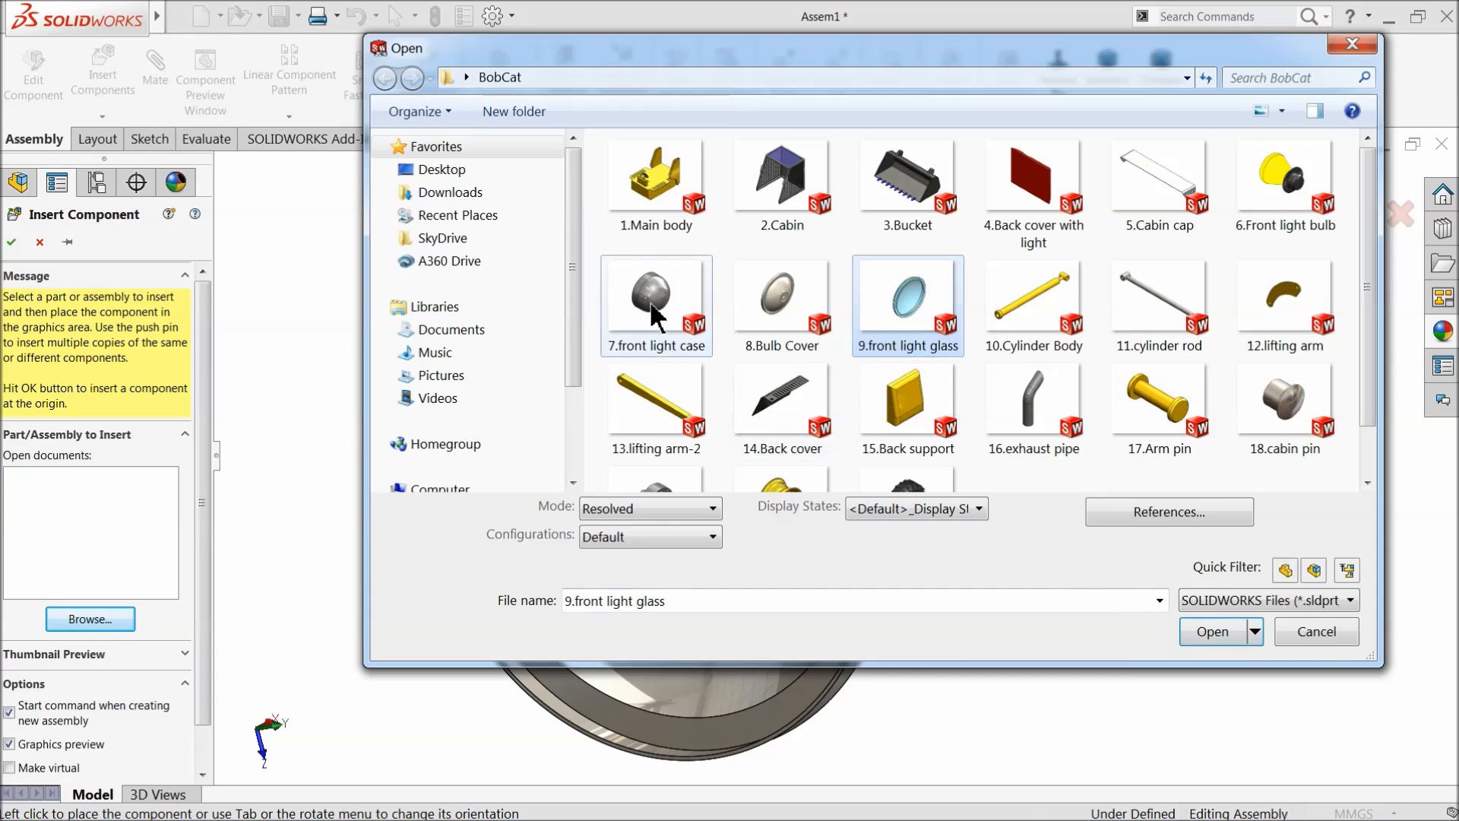
left_click(1216, 647)
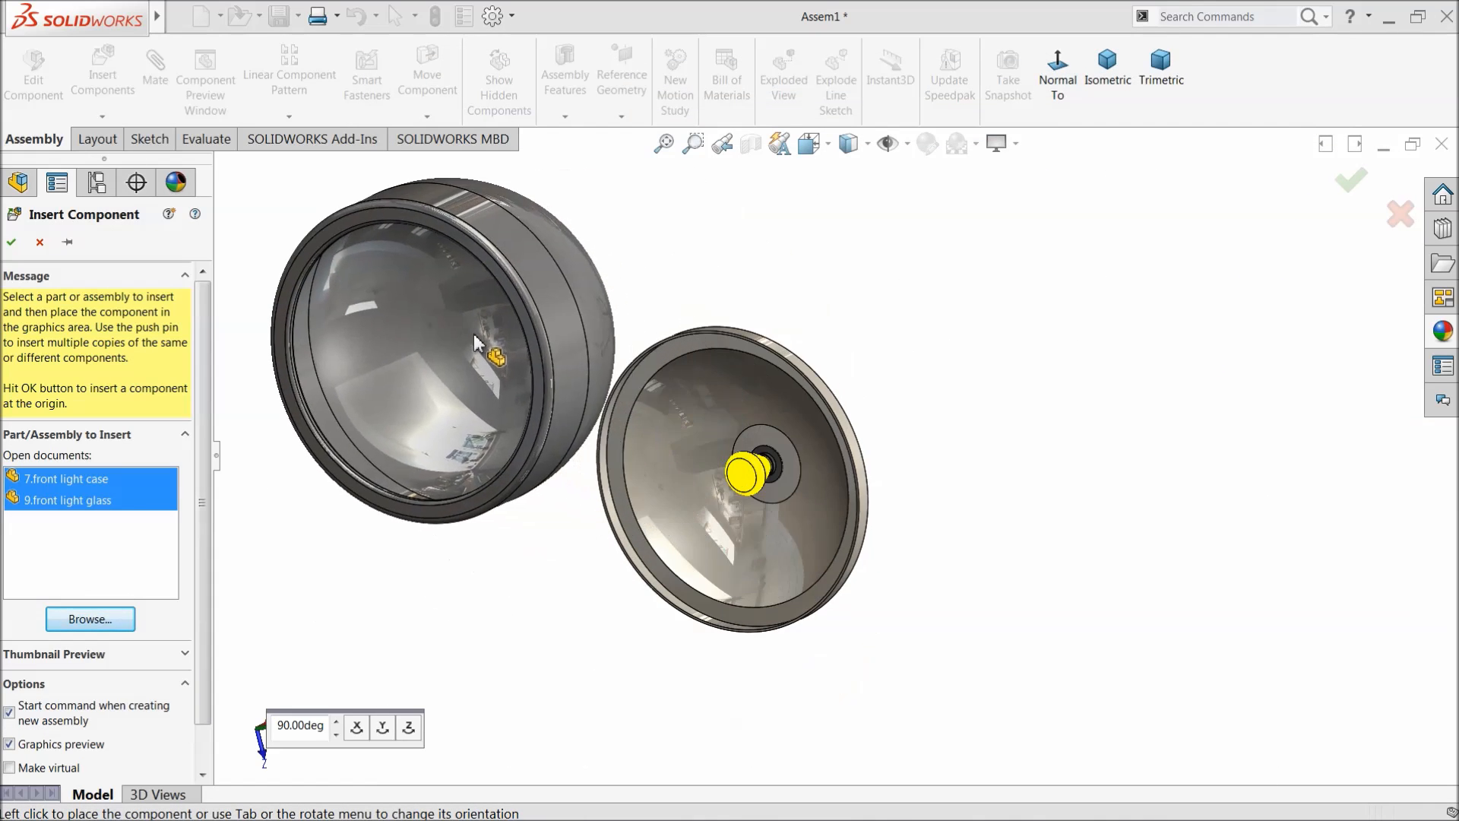
left_click(636, 464)
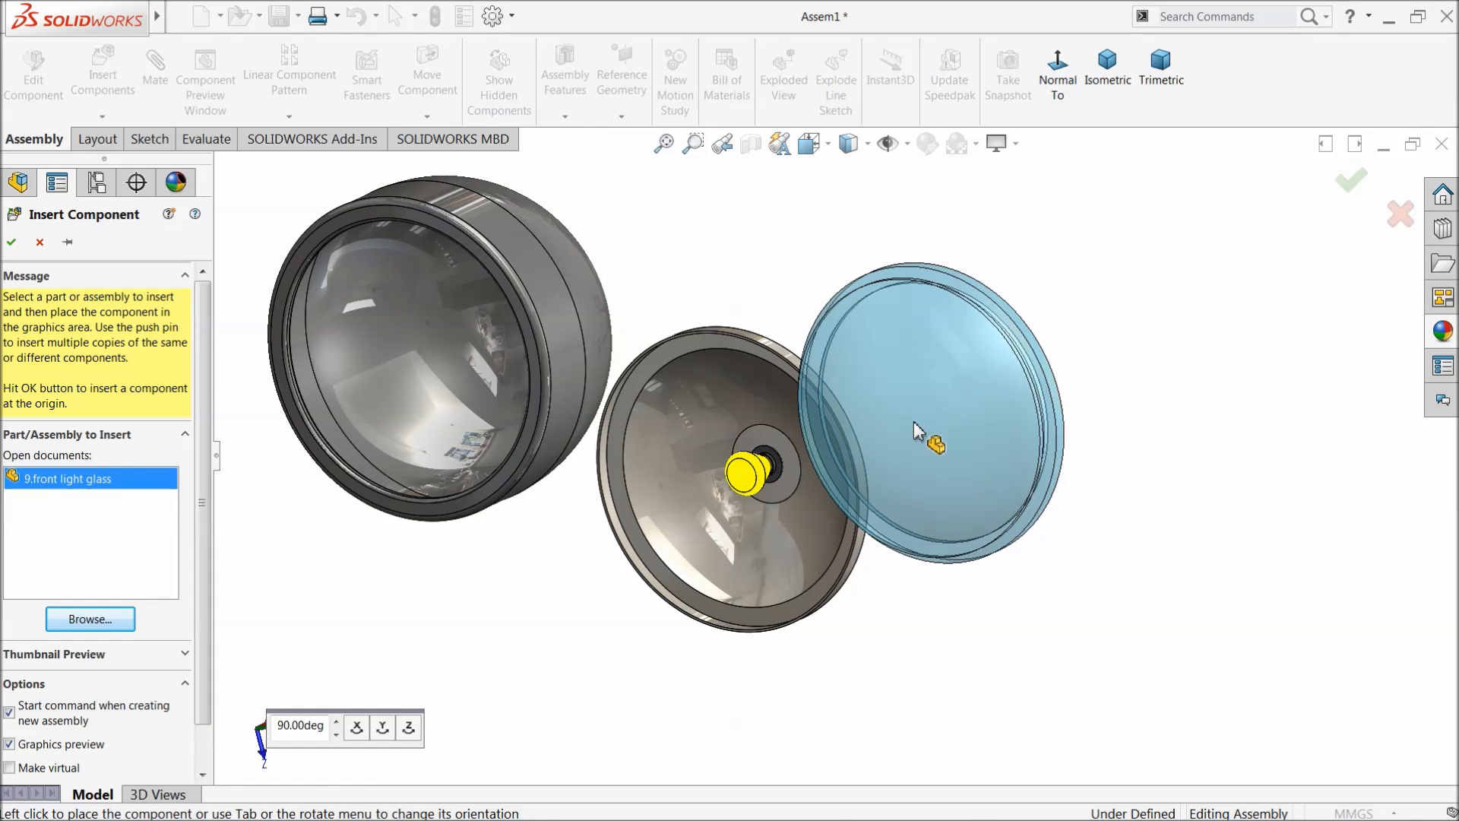
left_click(897, 445)
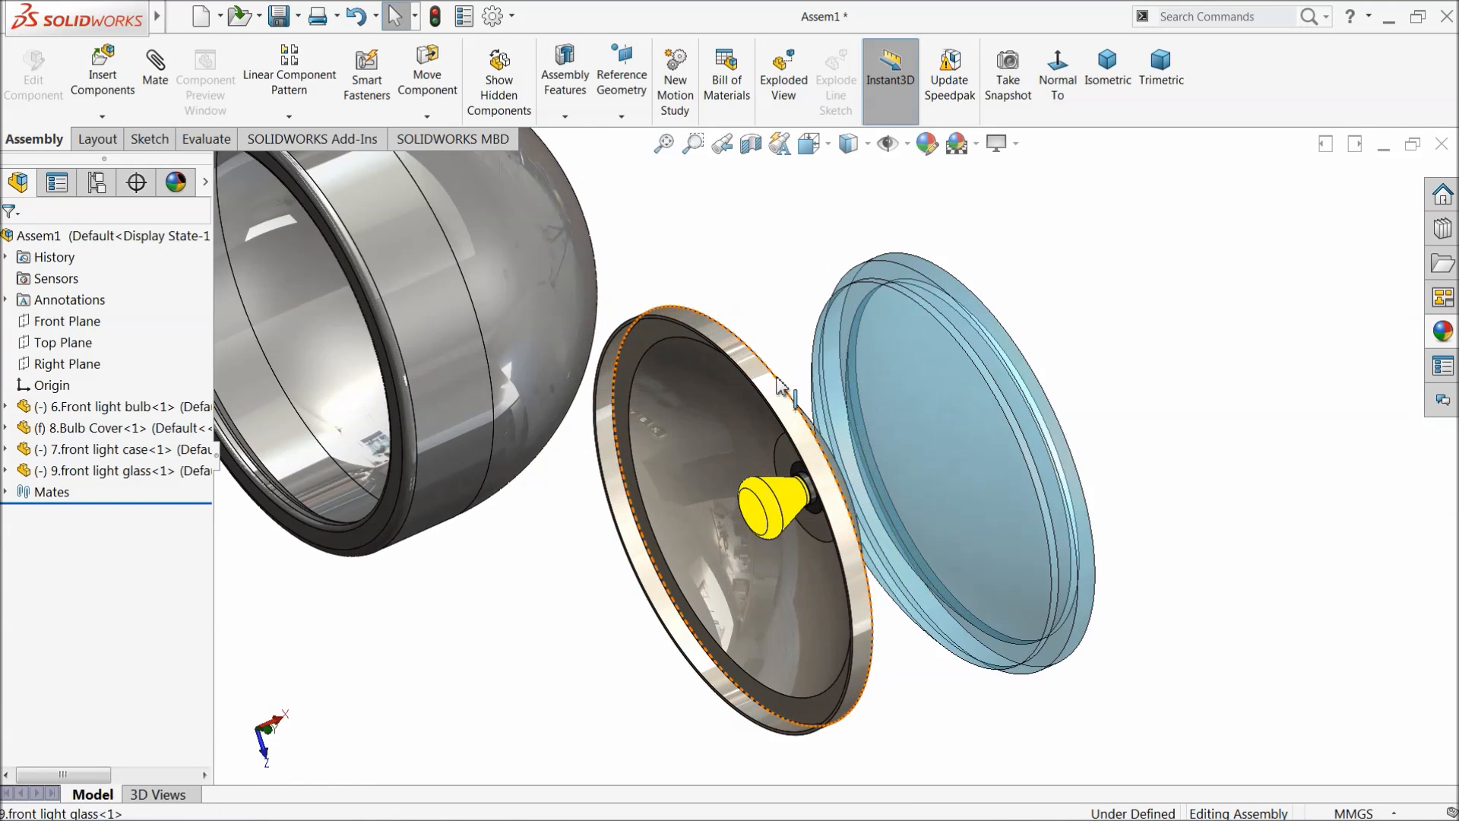
Step: Add a concentric mate between the bulb cover's outer cylindrical rim and the front light glass's outer cylindrical face
left_click(155, 62)
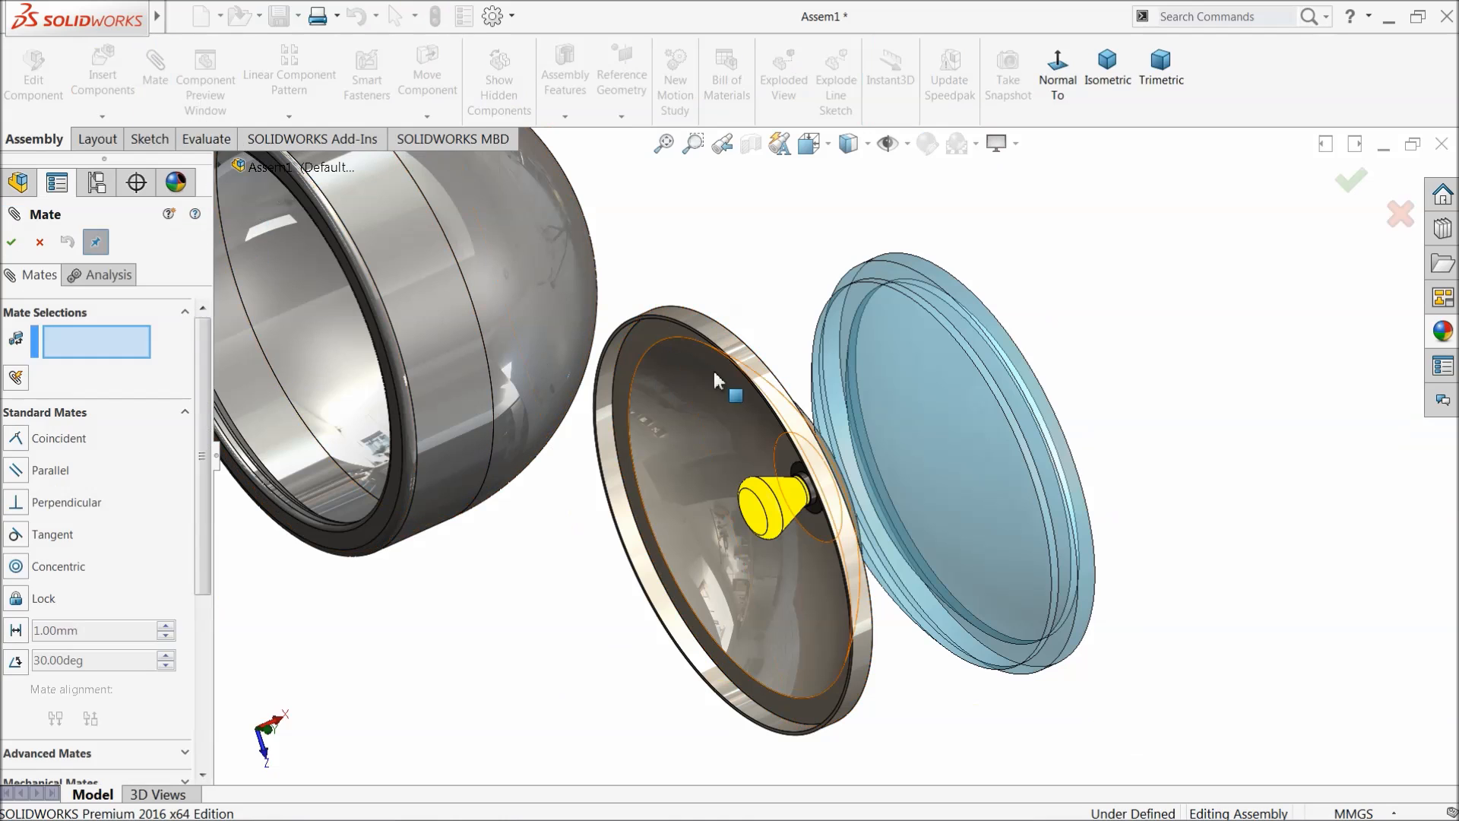
left_click(752, 375)
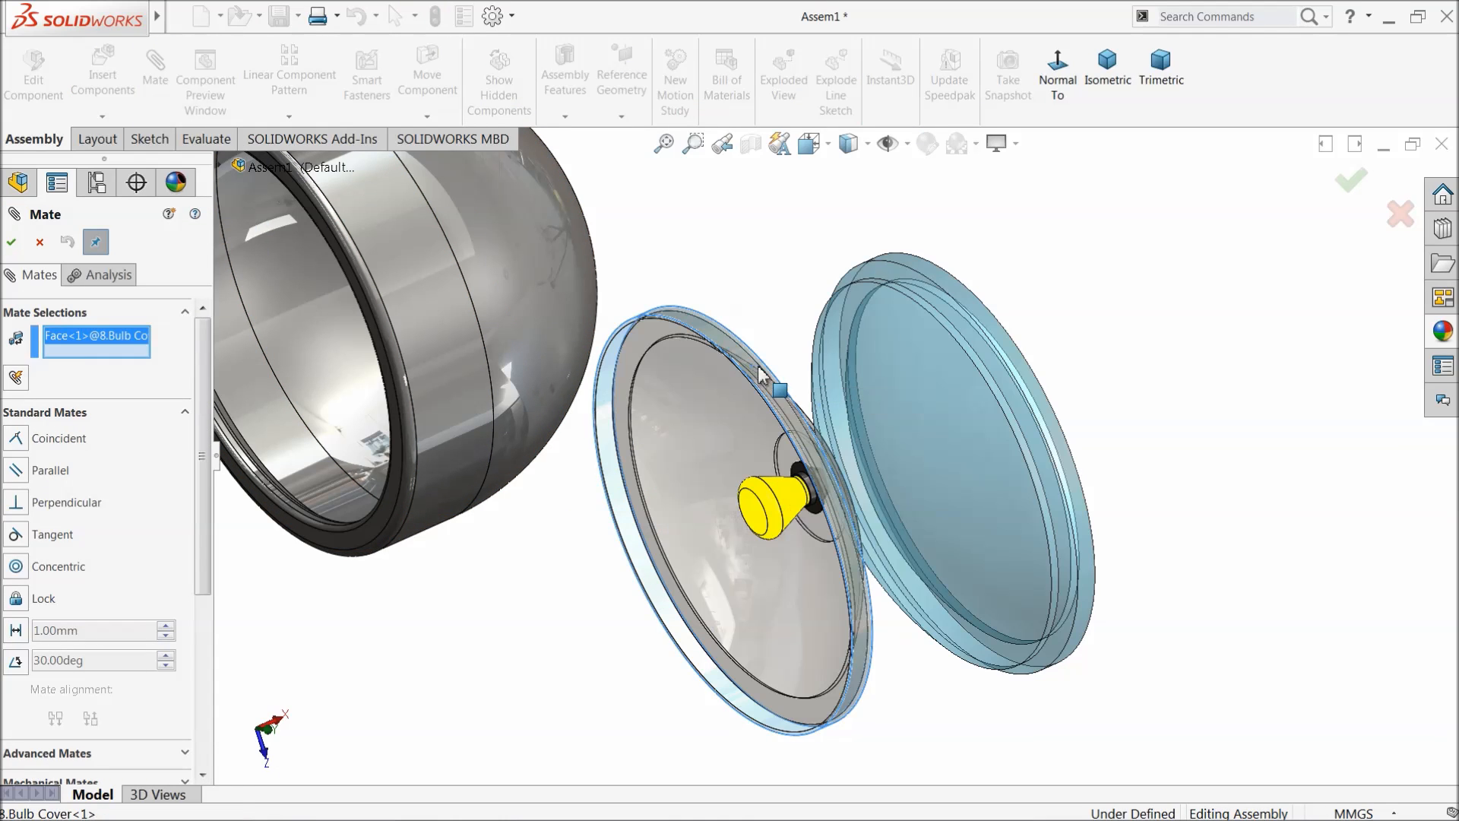
left_click(944, 285)
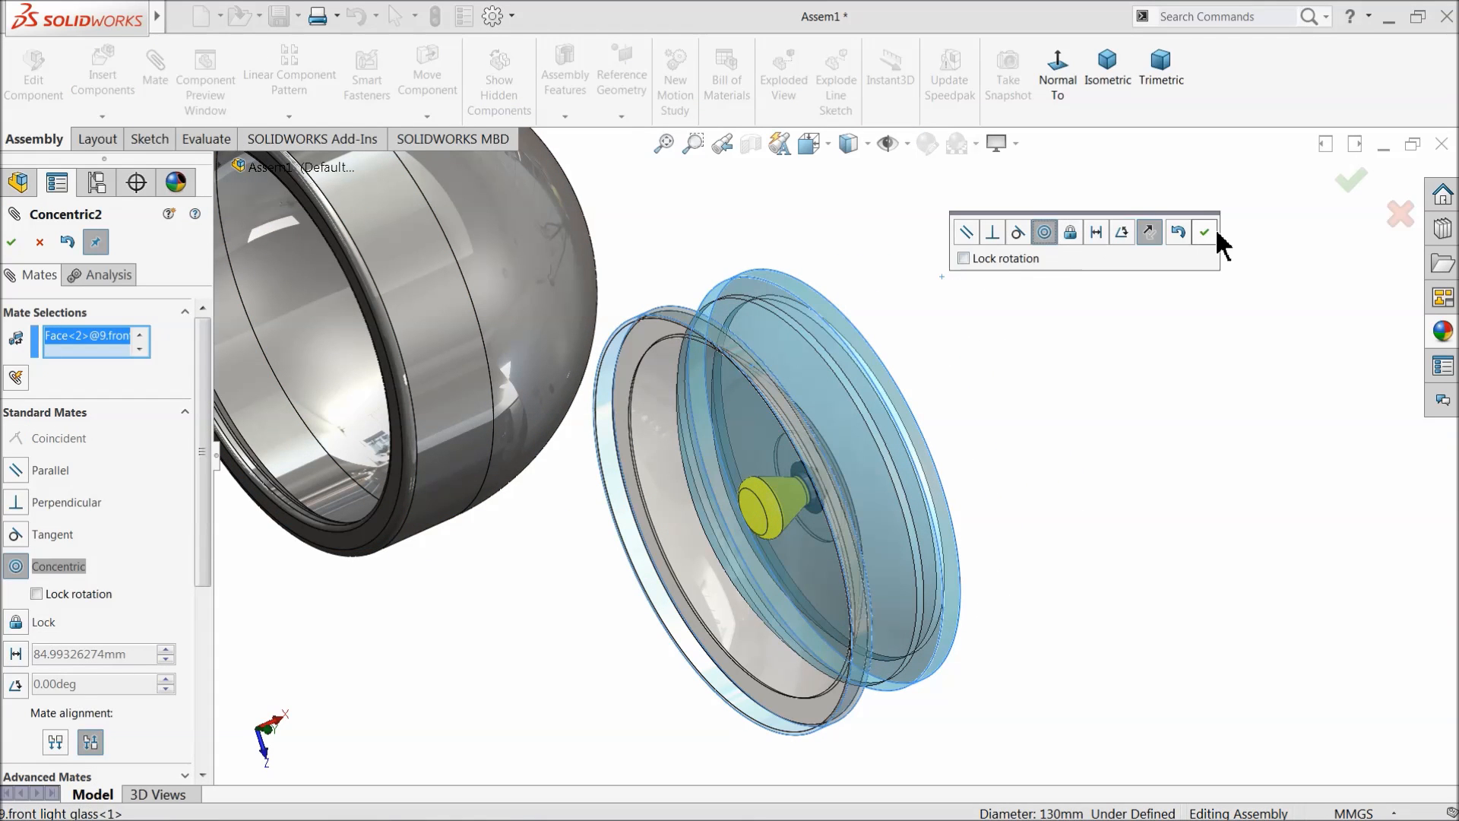
left_click(1205, 234)
Step: Add a coincident mate between the bulb cover's front rim face and the flat rim face of the front light glass
scroll(684, 346, "down", 5)
left_click(734, 361)
middle_click_drag(735, 360, 943, 351)
left_click(945, 354)
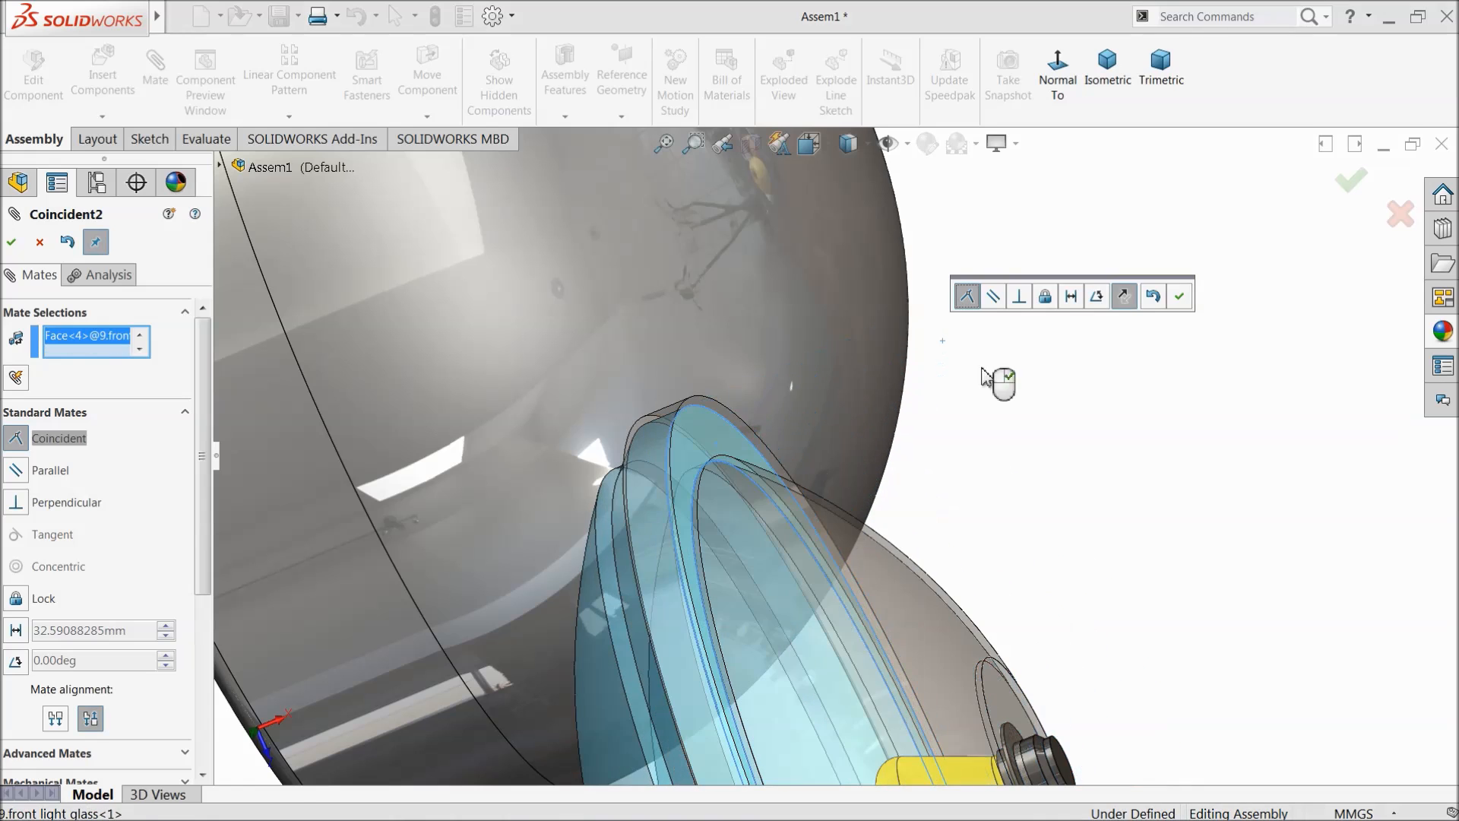
left_click(1175, 298)
middle_click_drag(1173, 303, 989, 410)
scroll(986, 446, "up", 3)
middle_click_drag(860, 515, 901, 555)
scroll(812, 595, "down", 3)
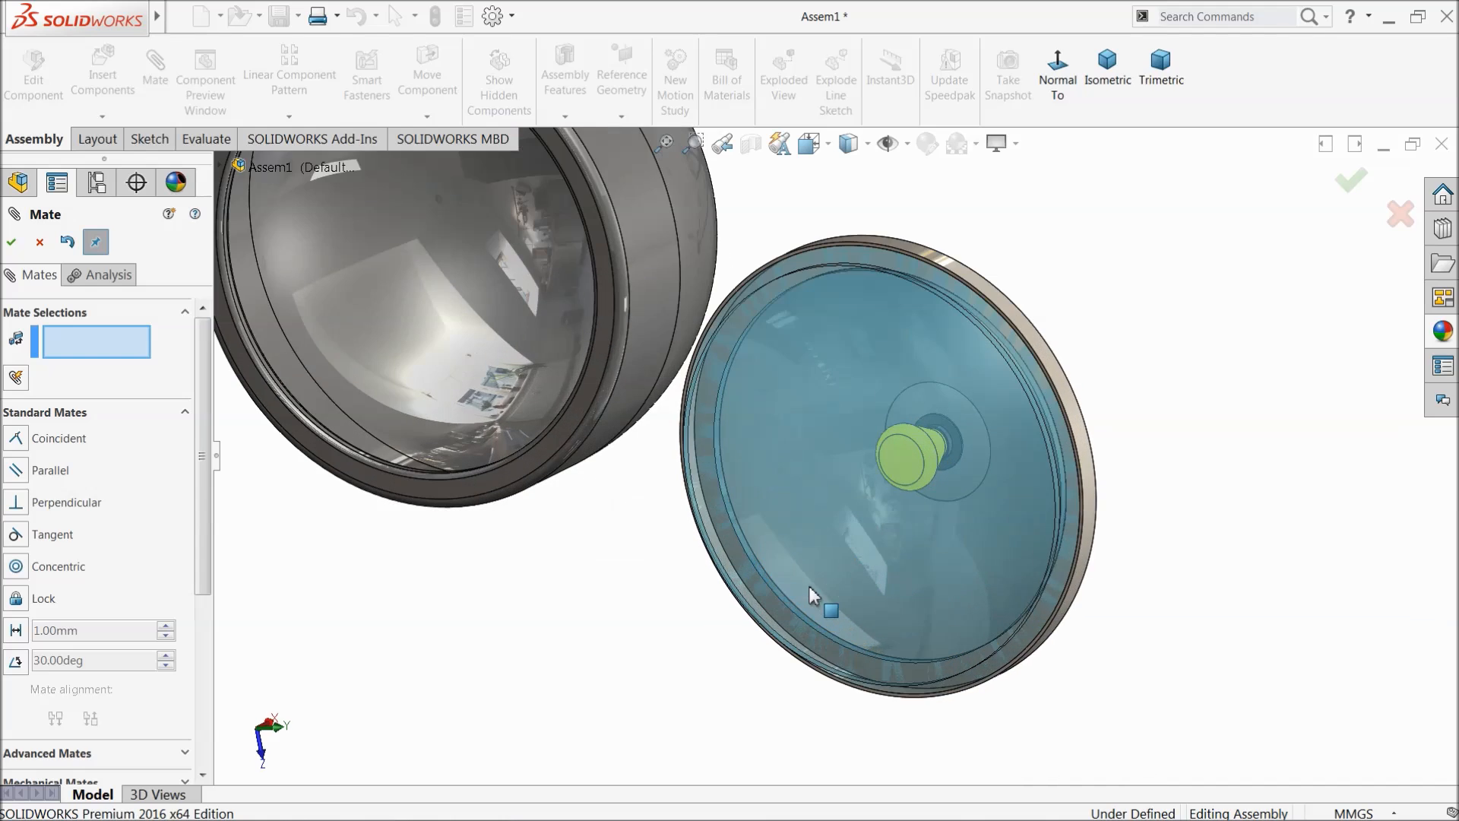
left_click(40, 242)
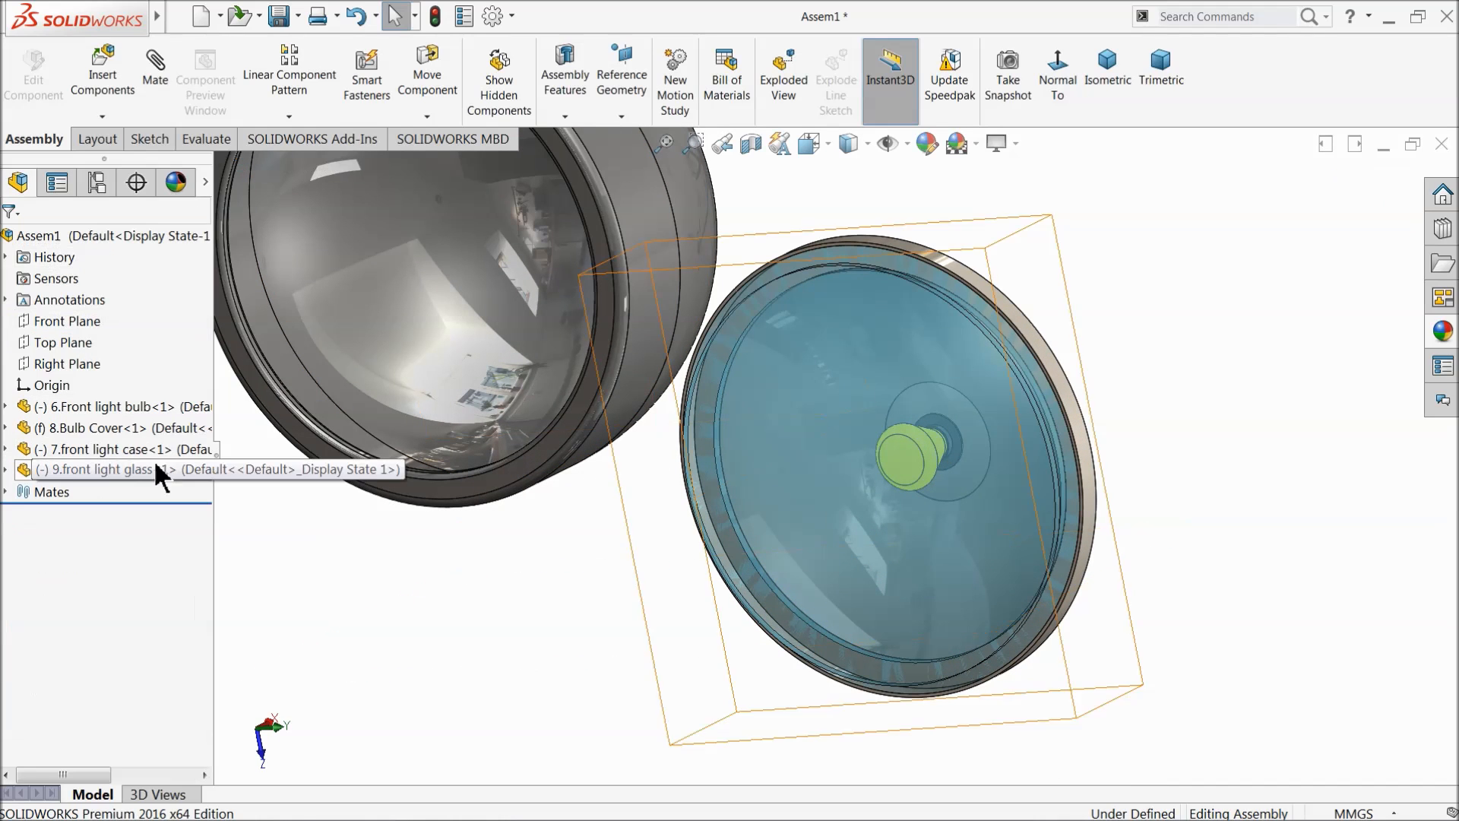
left_click(93, 475)
middle_click_drag(945, 431, 912, 441)
scroll(928, 453, "down", 2)
left_click(1111, 303)
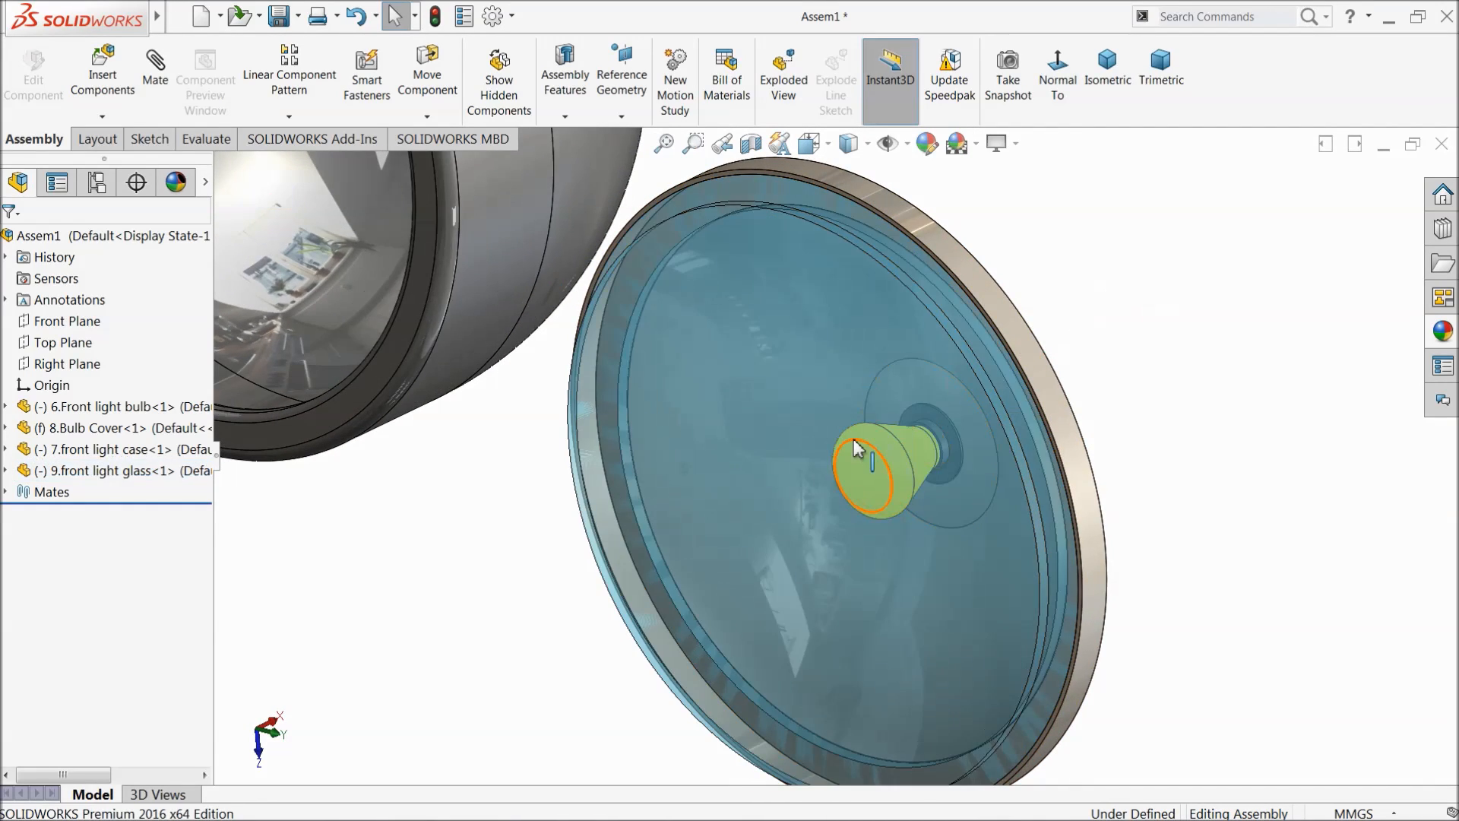
Step: Add a concentric mate between the front light case's outer cylindrical face and the bulb cover's outer rim
scroll(842, 426, "up", 3)
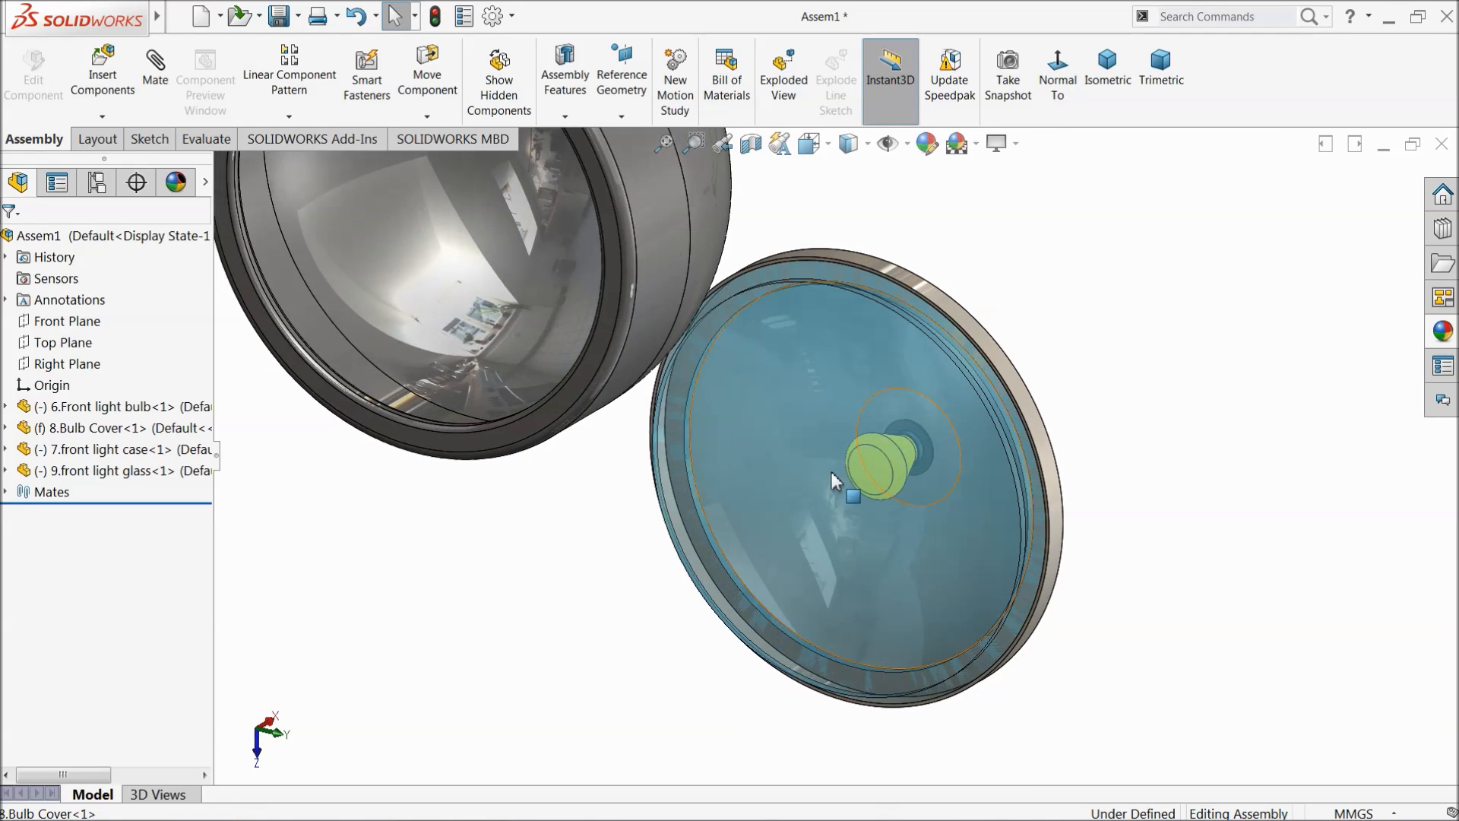
scroll(831, 469, "up", 2)
left_click(739, 328)
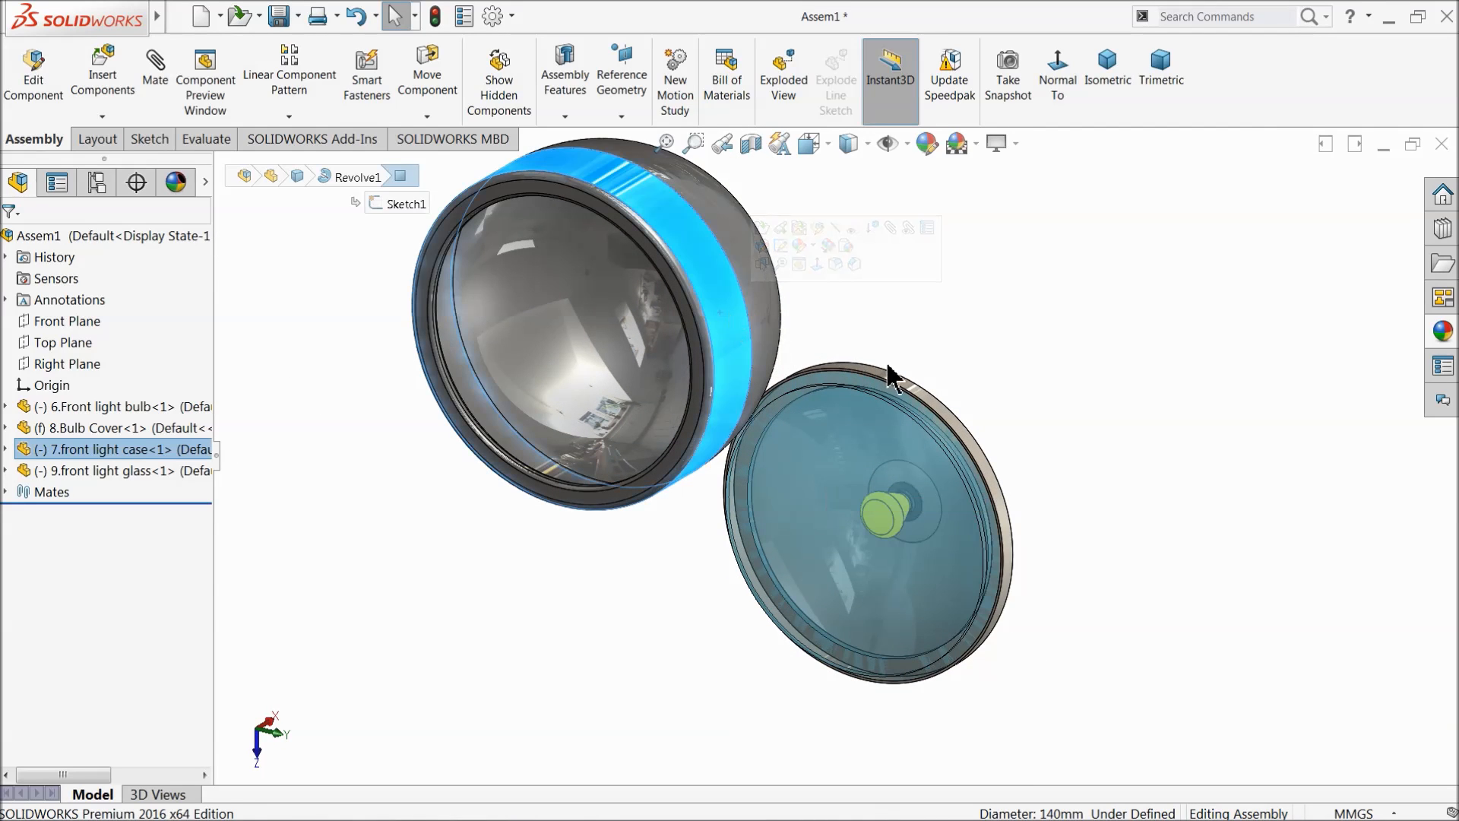
scroll(889, 387, "down", 5)
left_click(156, 76)
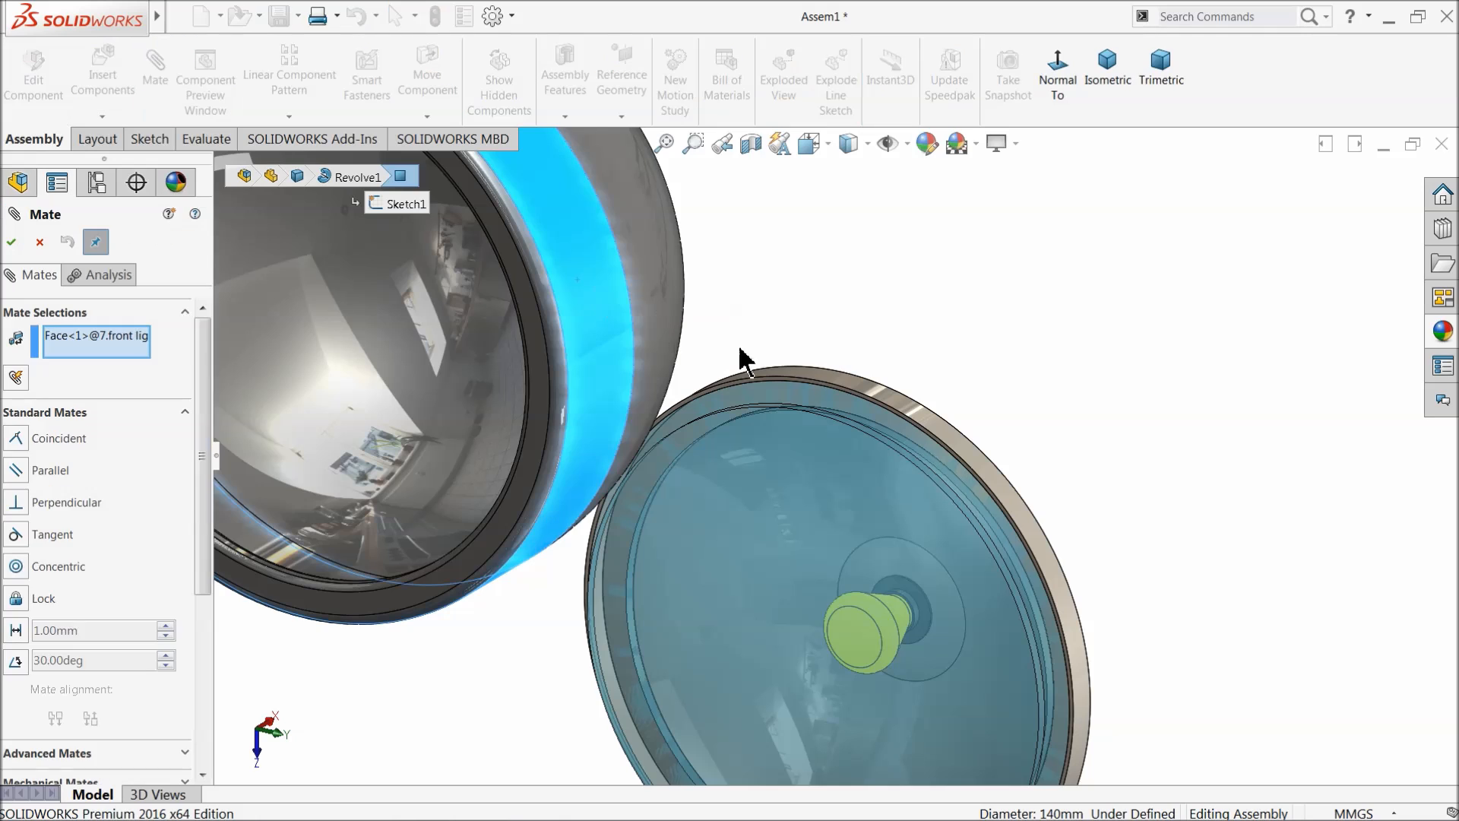
left_click(872, 398)
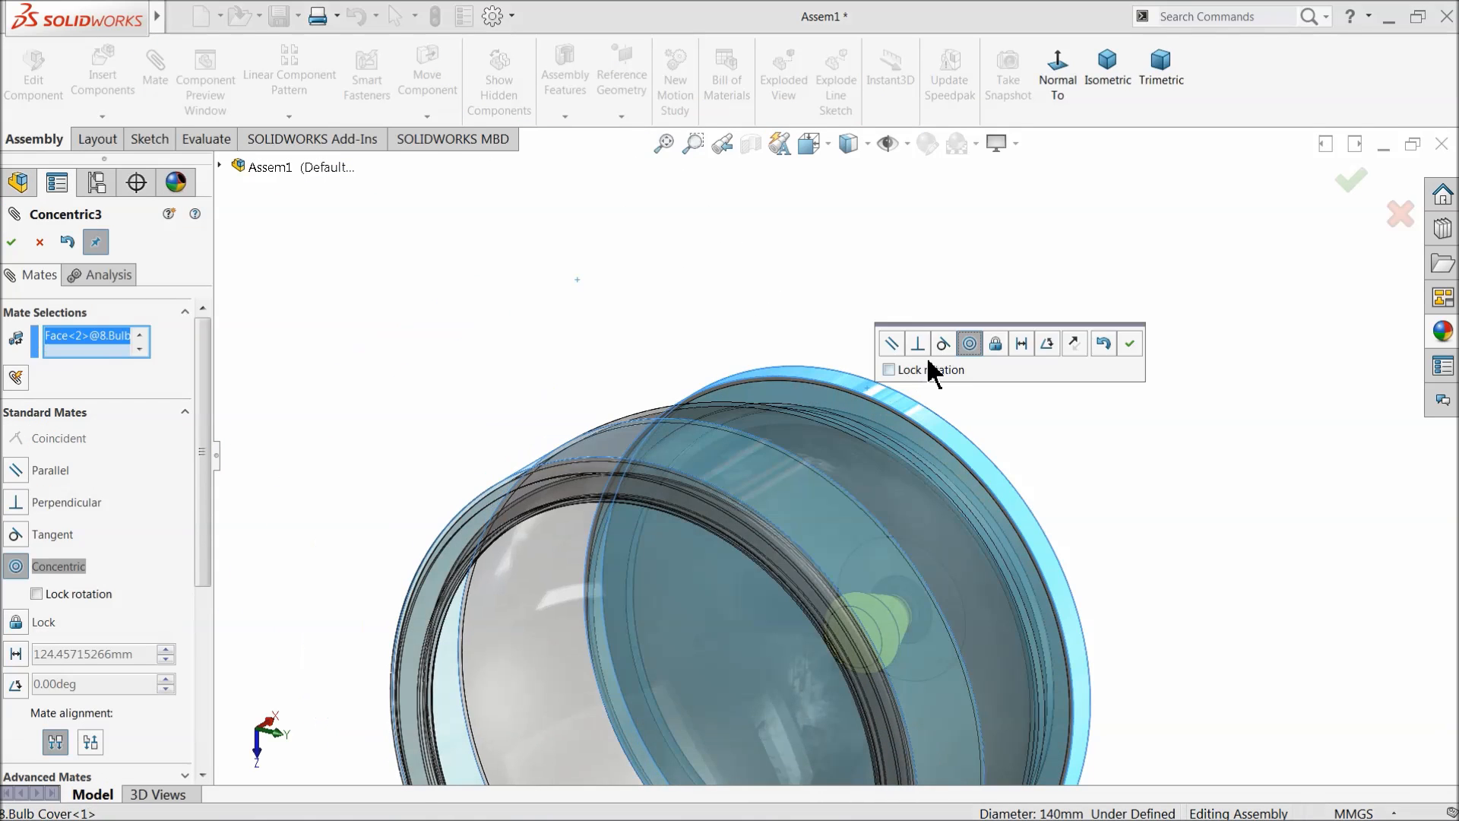
left_click(1129, 346)
middle_click_drag(622, 569, 560, 511)
scroll(669, 456, "down", 5)
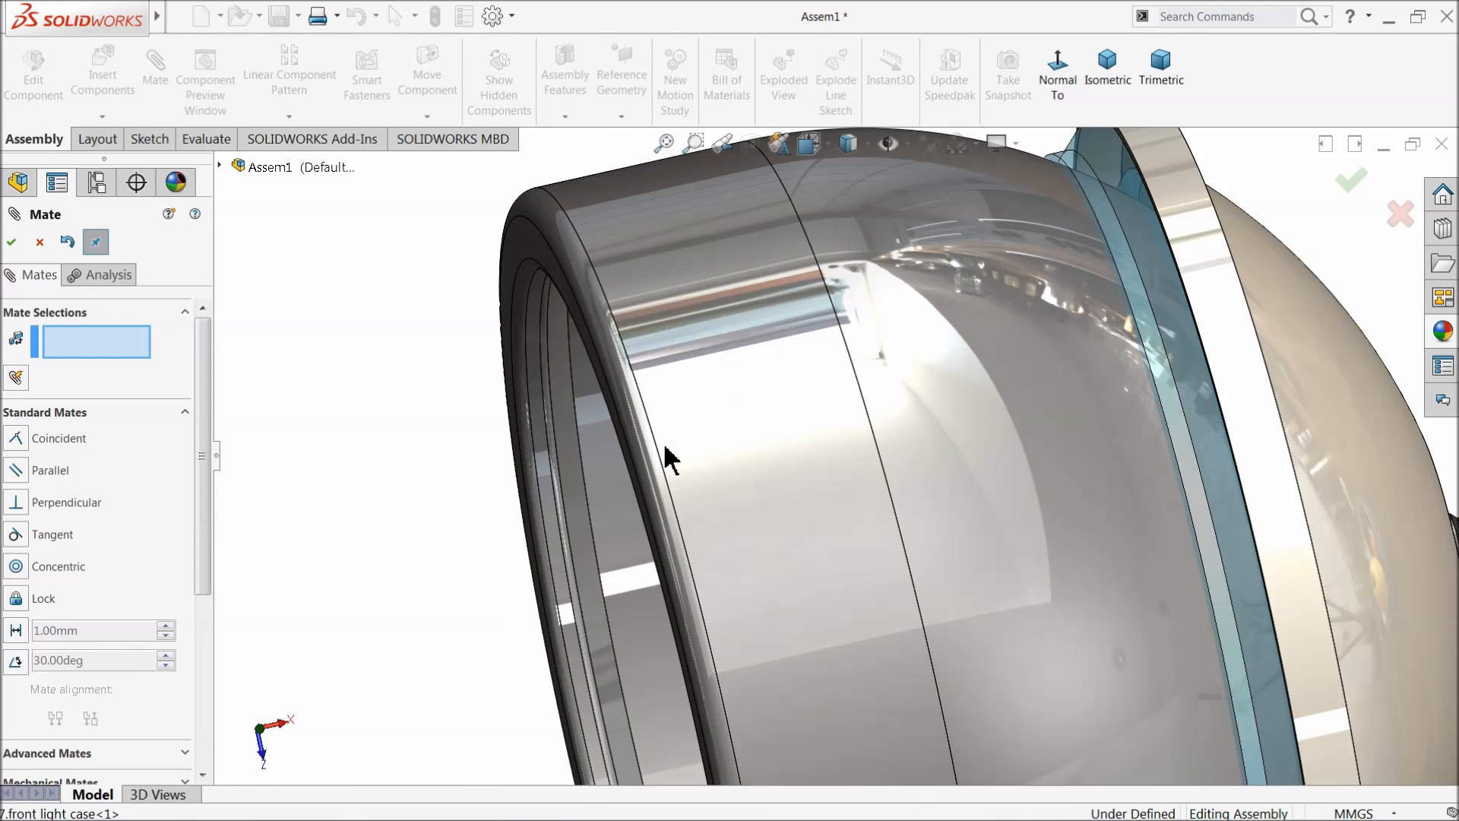
middle_click_drag(625, 454, 684, 468)
left_click(39, 242)
scroll(578, 345, "up", 6)
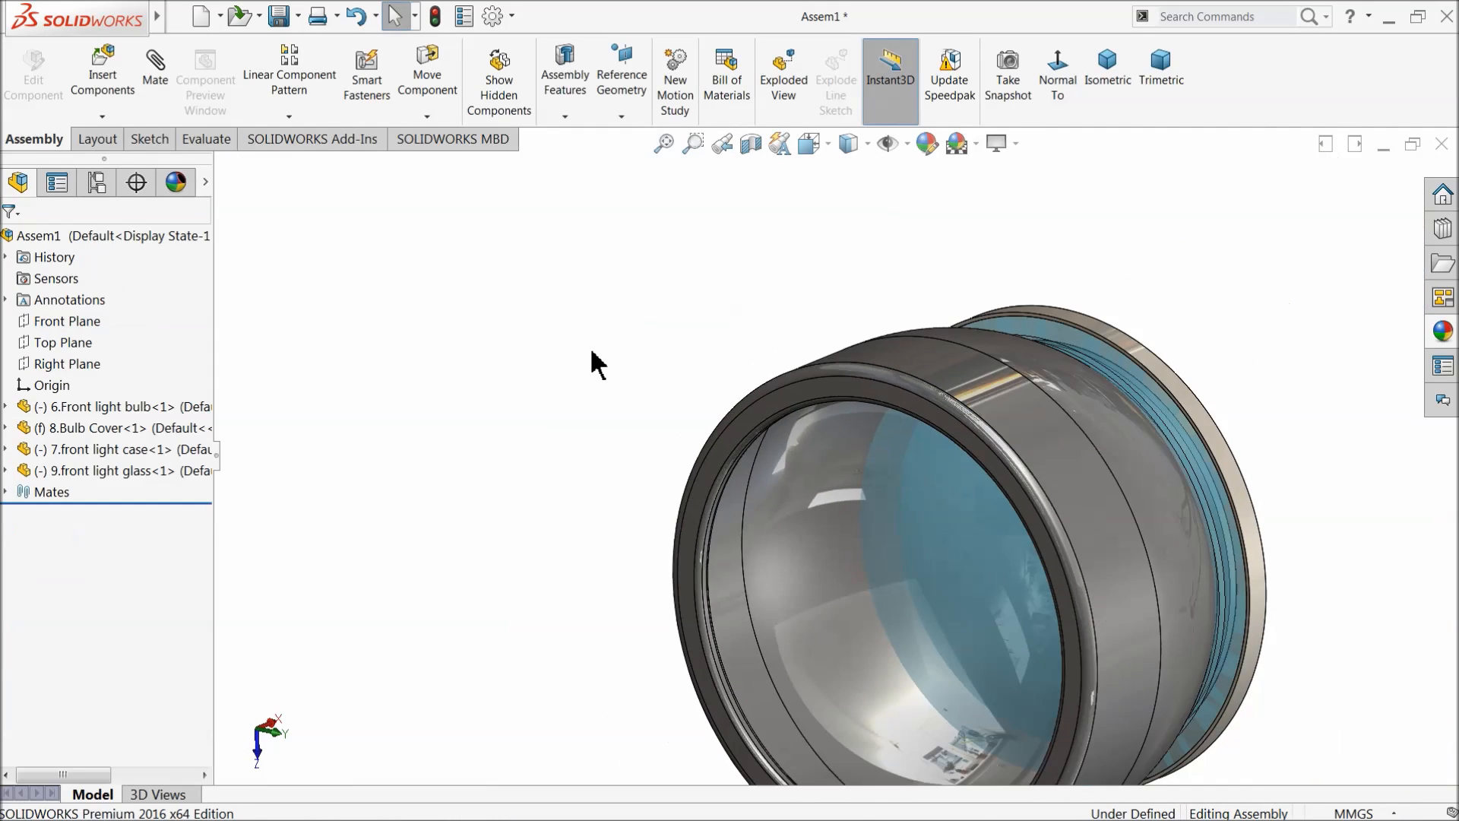
scroll(1036, 472, "down", 2)
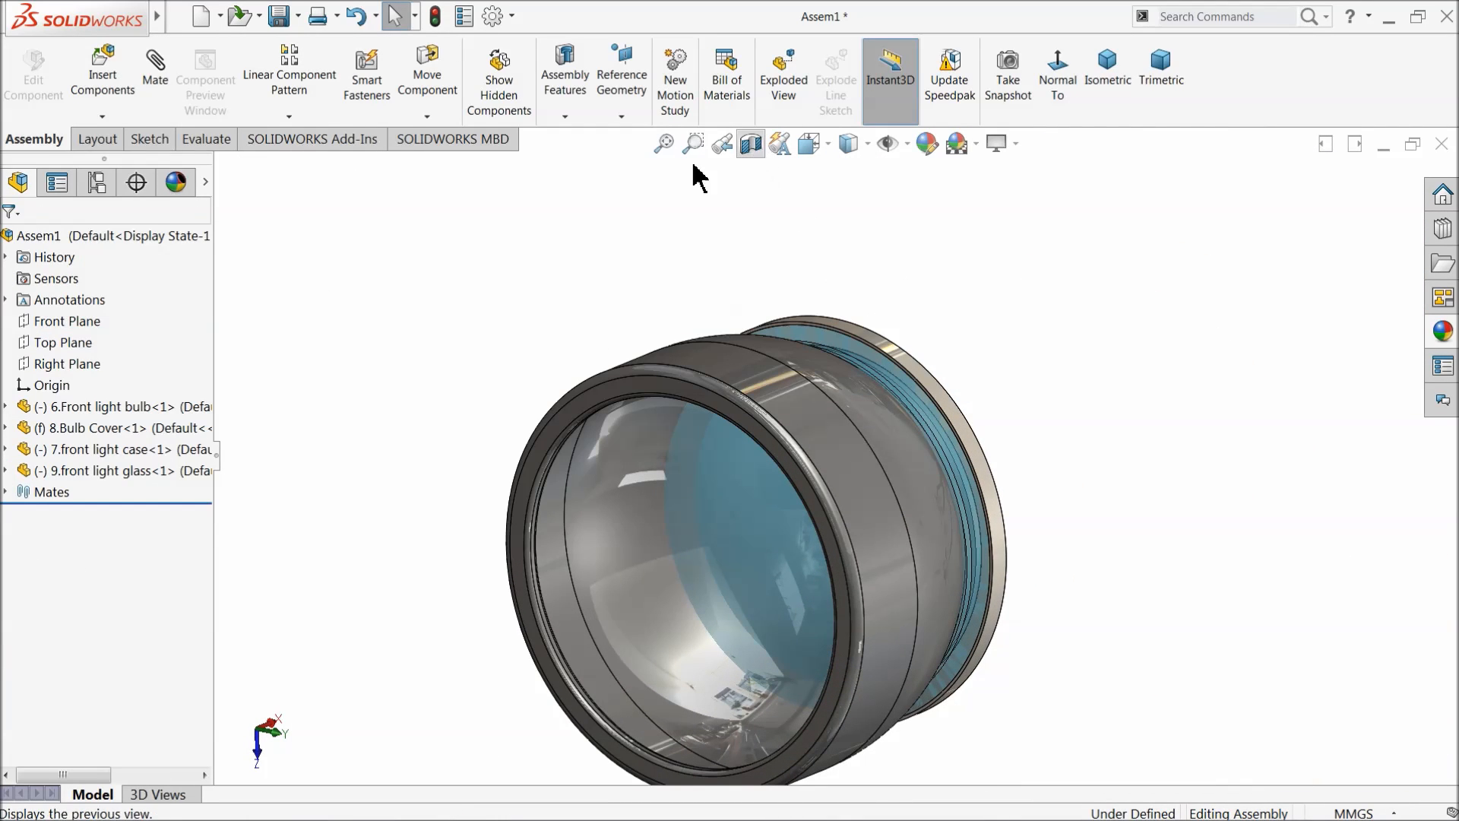
left_click(152, 70)
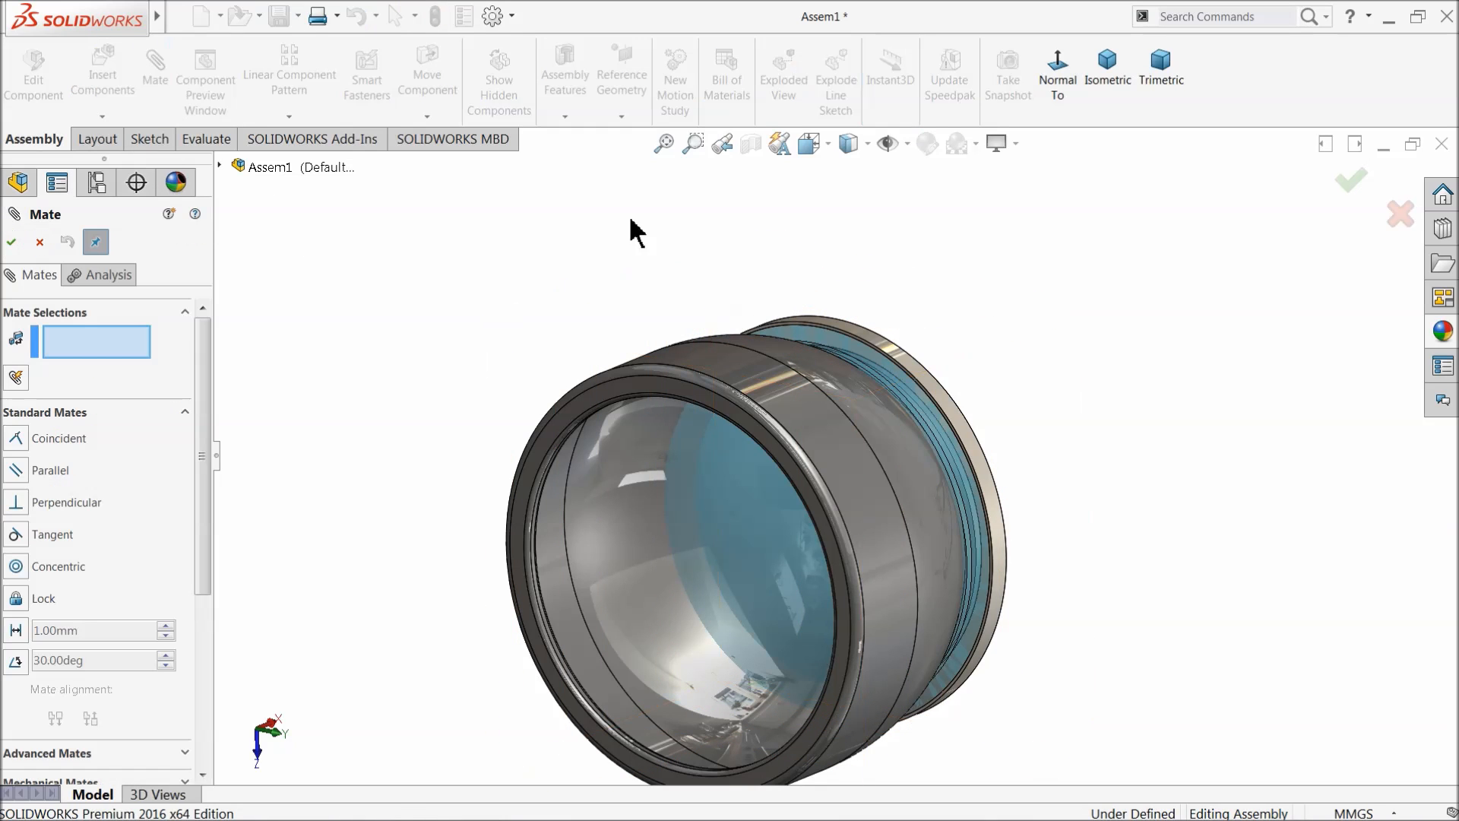
left_click(40, 241)
Step: Add a coincident mate between the front light case's inner circular edge at the open end and the bulb cover's inner front rim edge
scroll(791, 414, "down", 3)
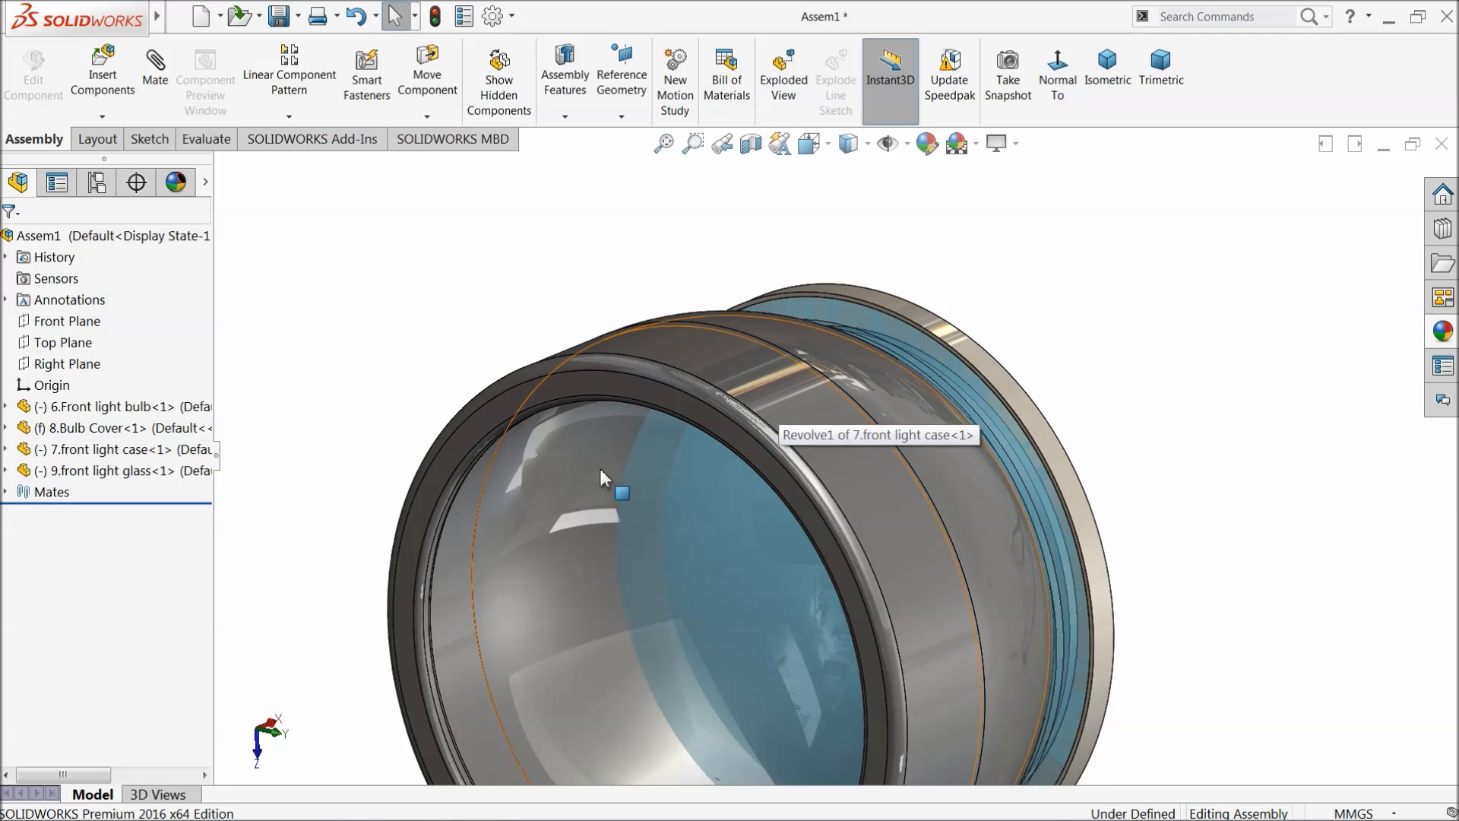
middle_click_drag(804, 411, 759, 369)
scroll(660, 517, "down", 3)
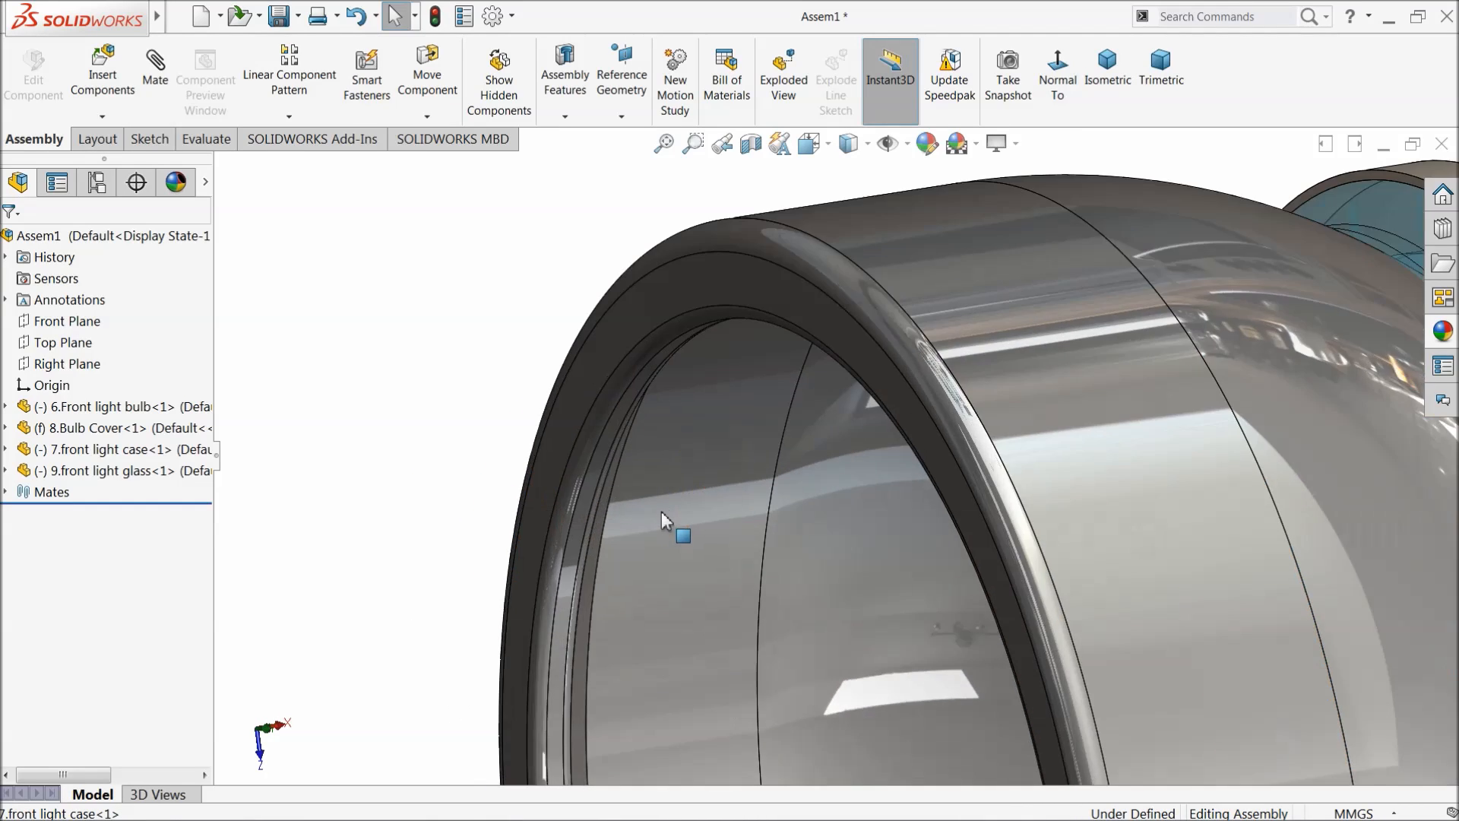
scroll(627, 500, "down", 5)
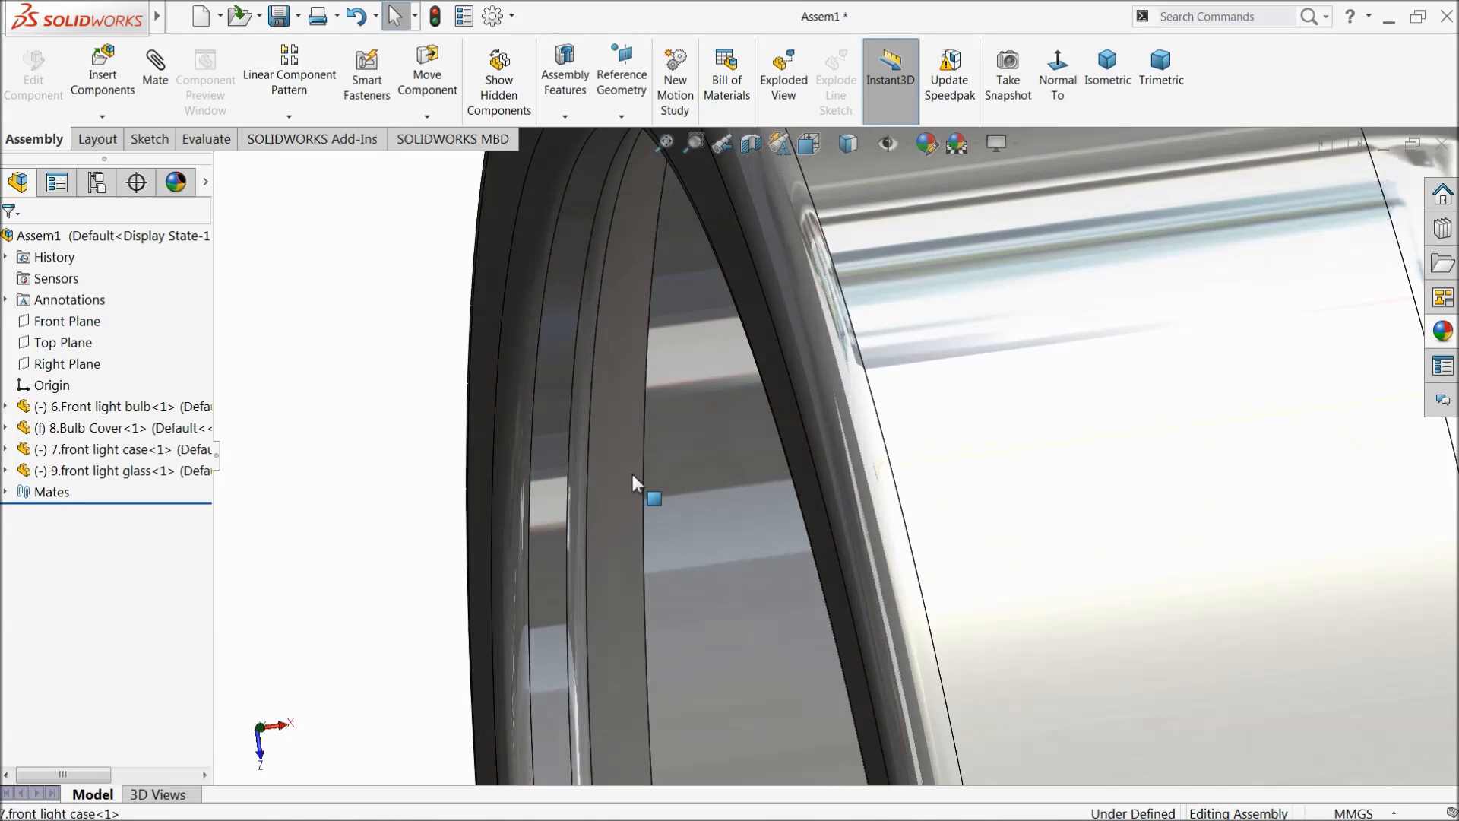
scroll(631, 477, "down", 1)
left_click(670, 475)
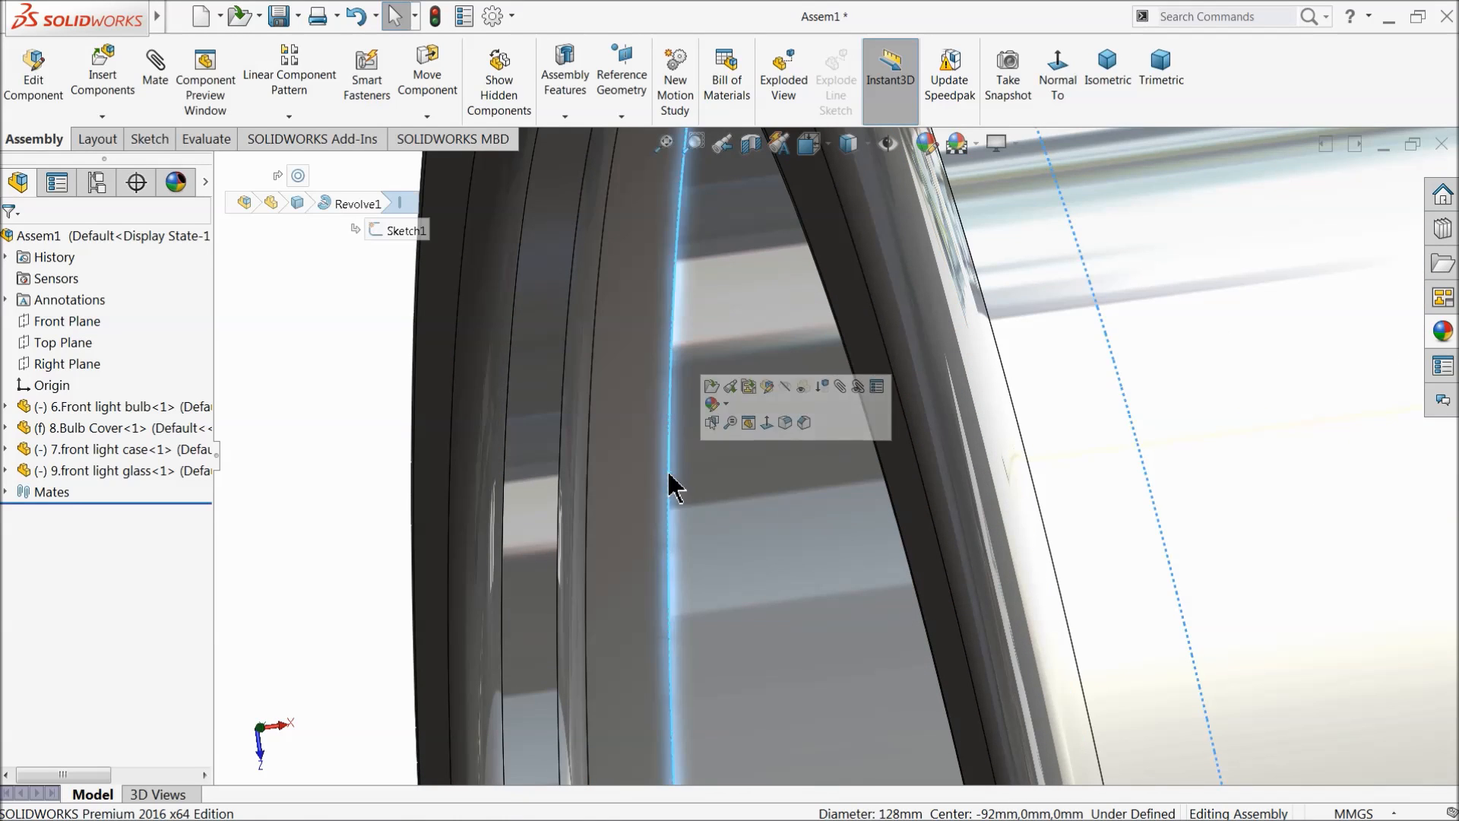
scroll(603, 472, "up", 8)
middle_click_drag(638, 453, 704, 505)
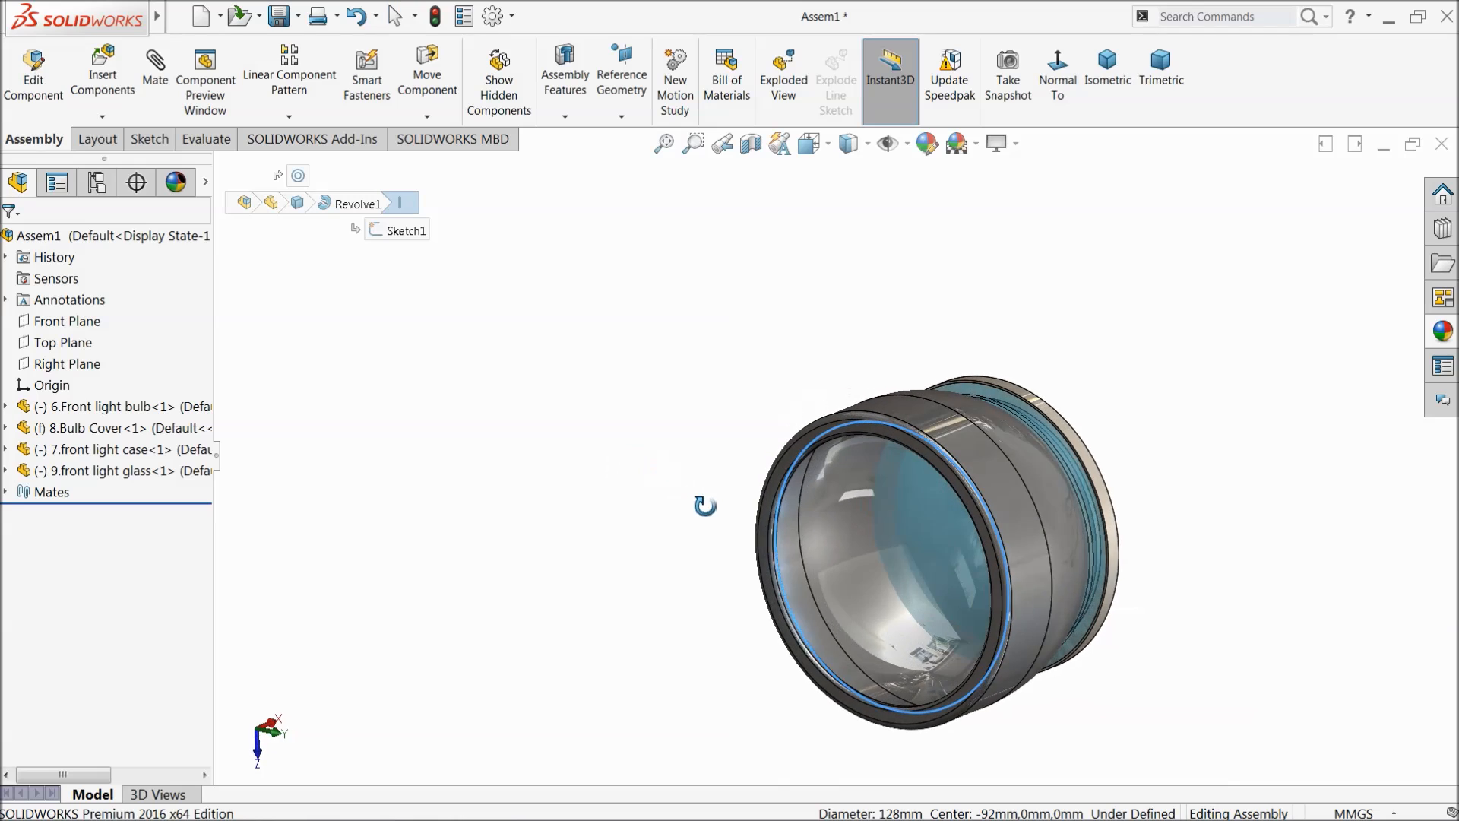
scroll(950, 498, "down", 4)
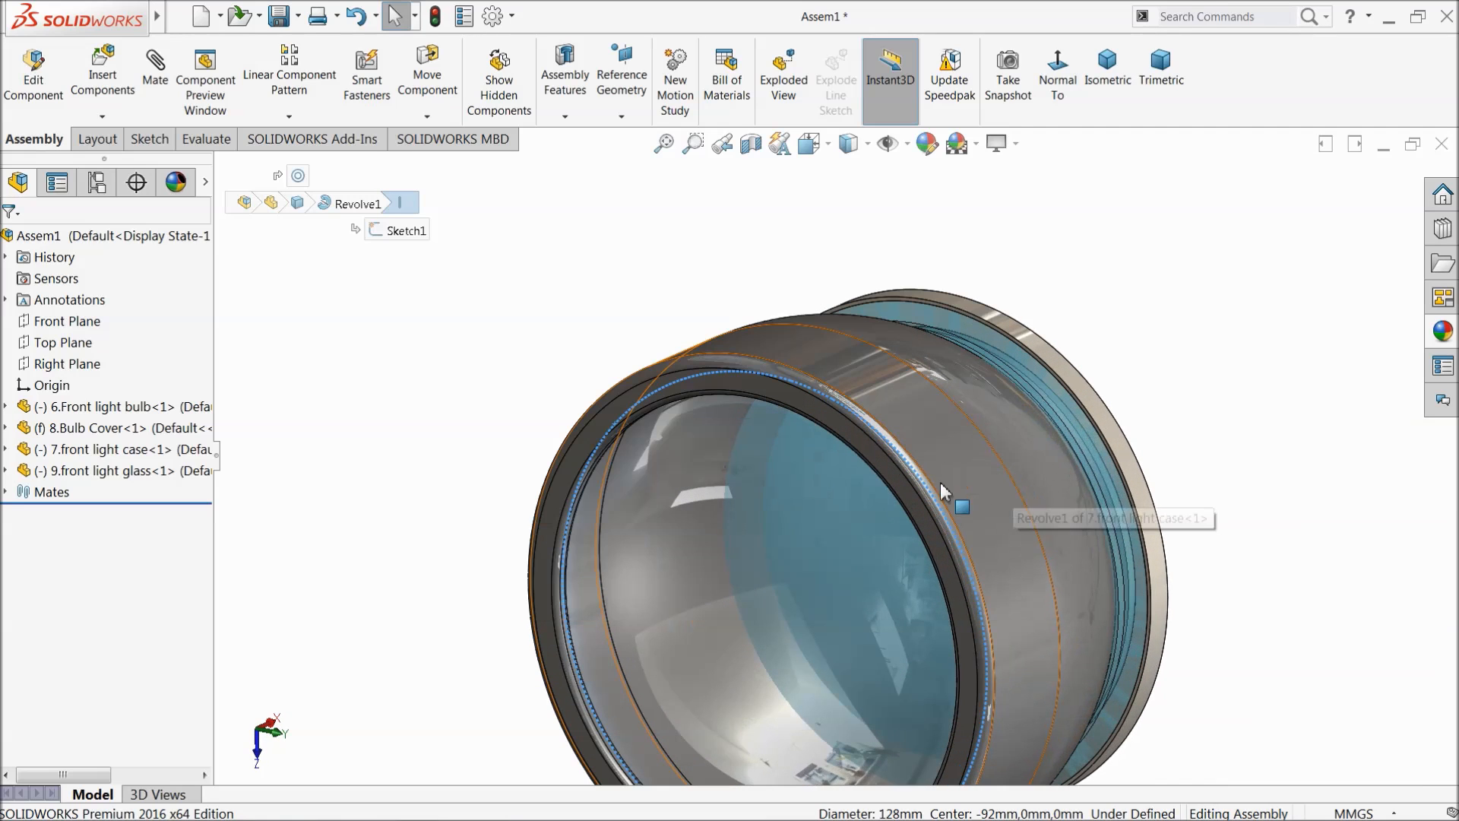
left_click(156, 80)
scroll(950, 342, "down", 5)
scroll(933, 336, "down", 2)
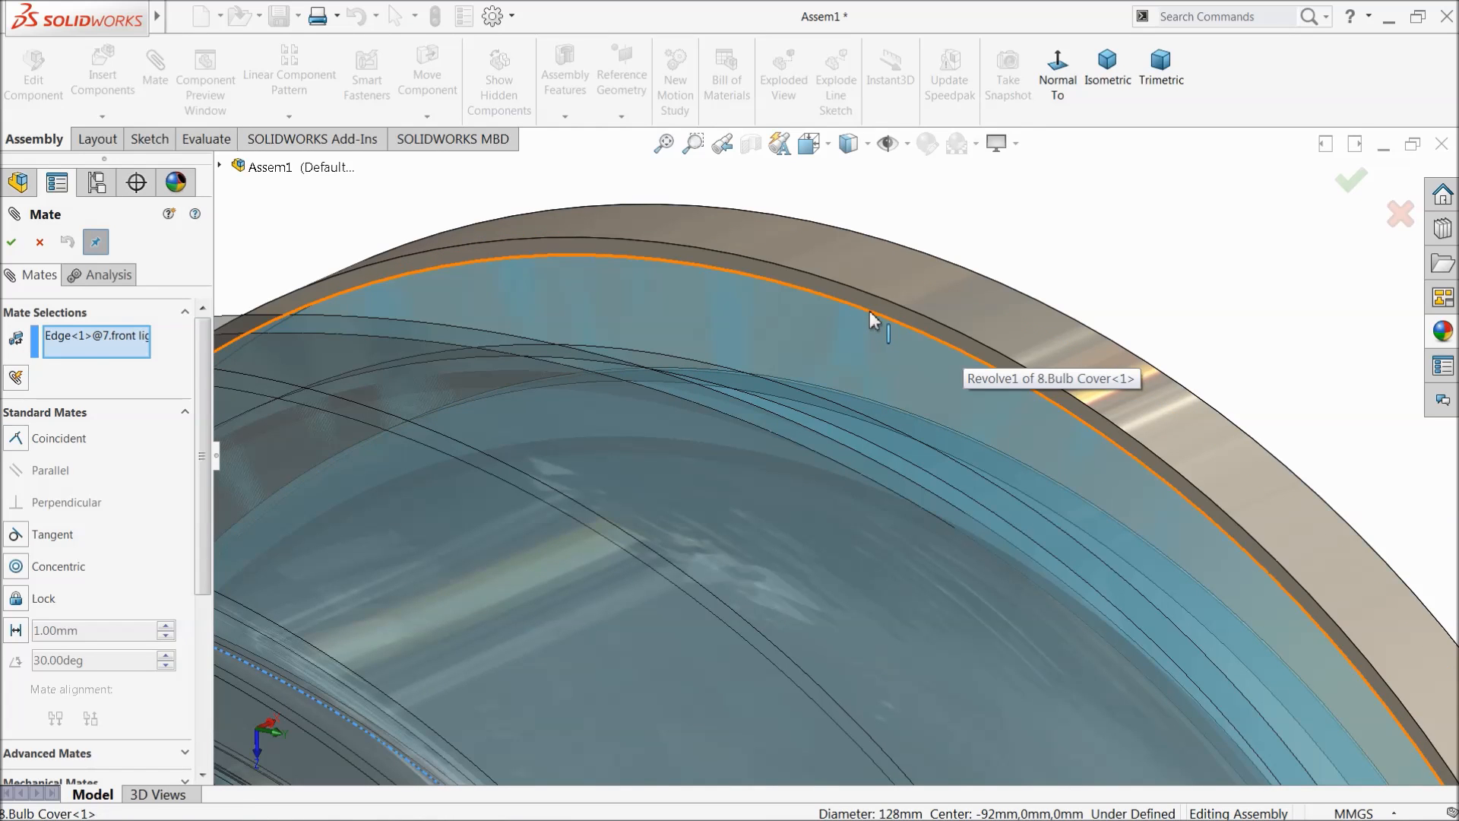
left_click(874, 319)
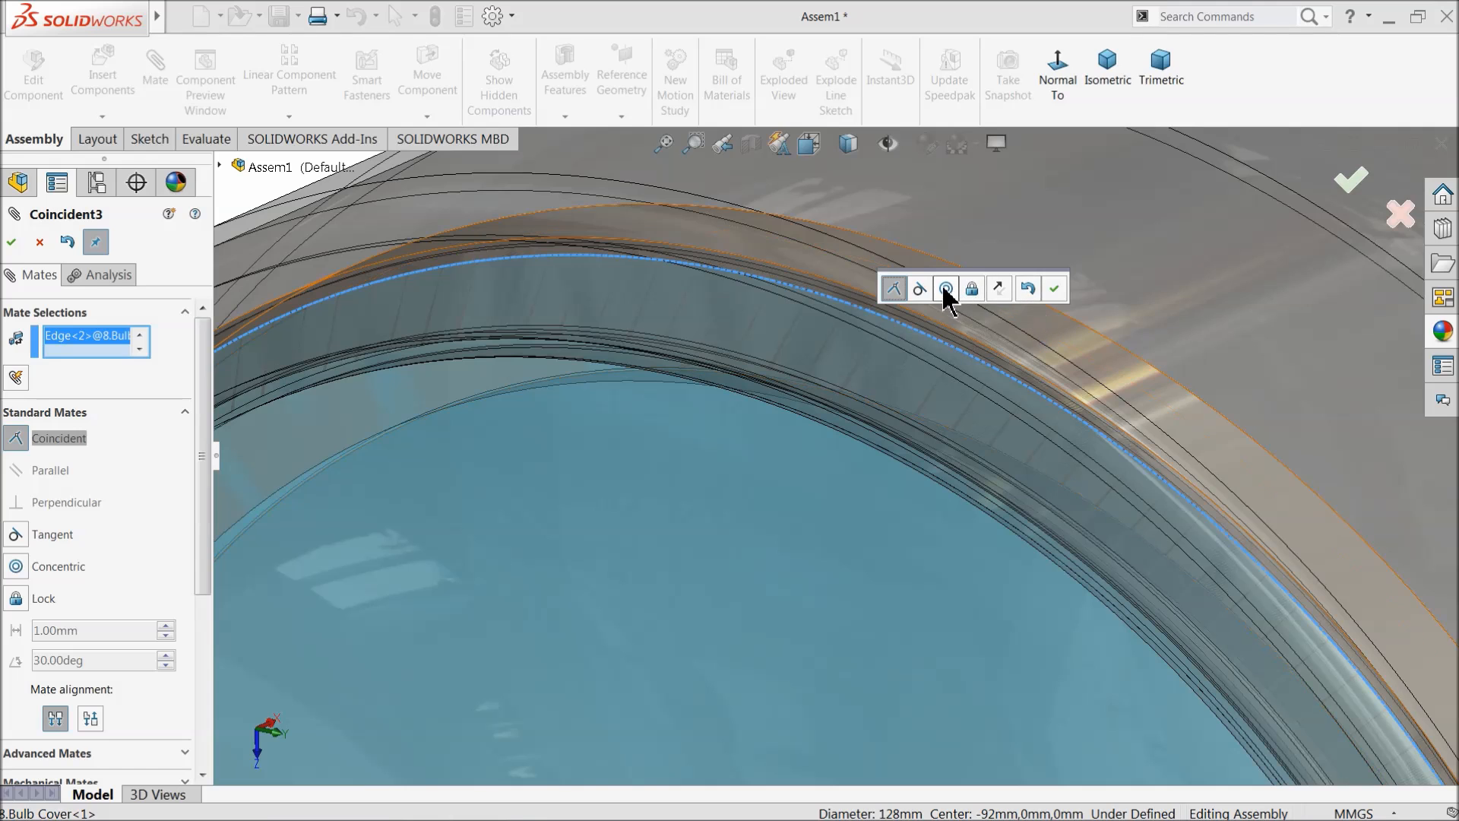
left_click(945, 290)
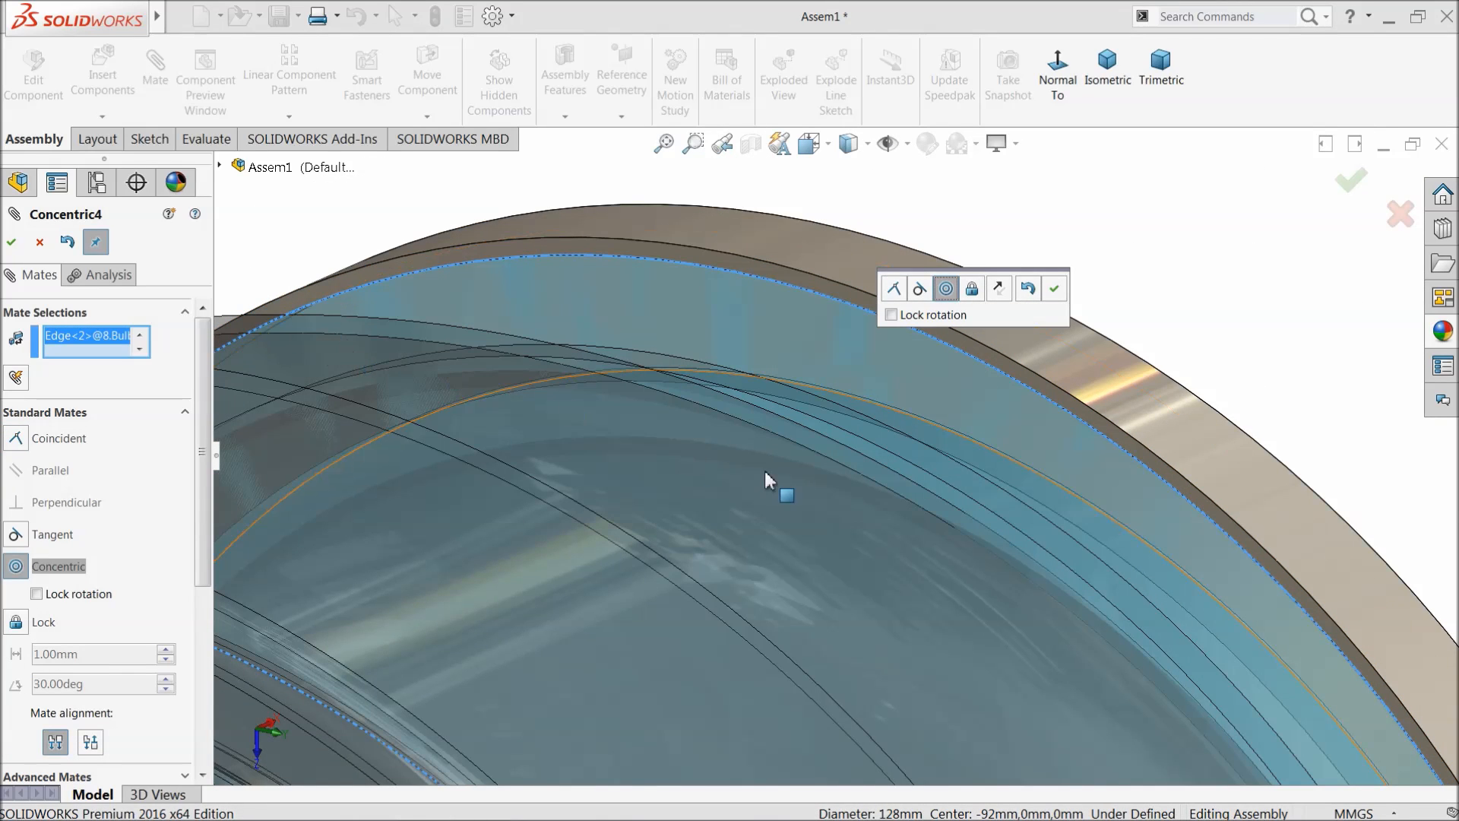
scroll(765, 471, "up", 10)
middle_click_drag(678, 549, 707, 561)
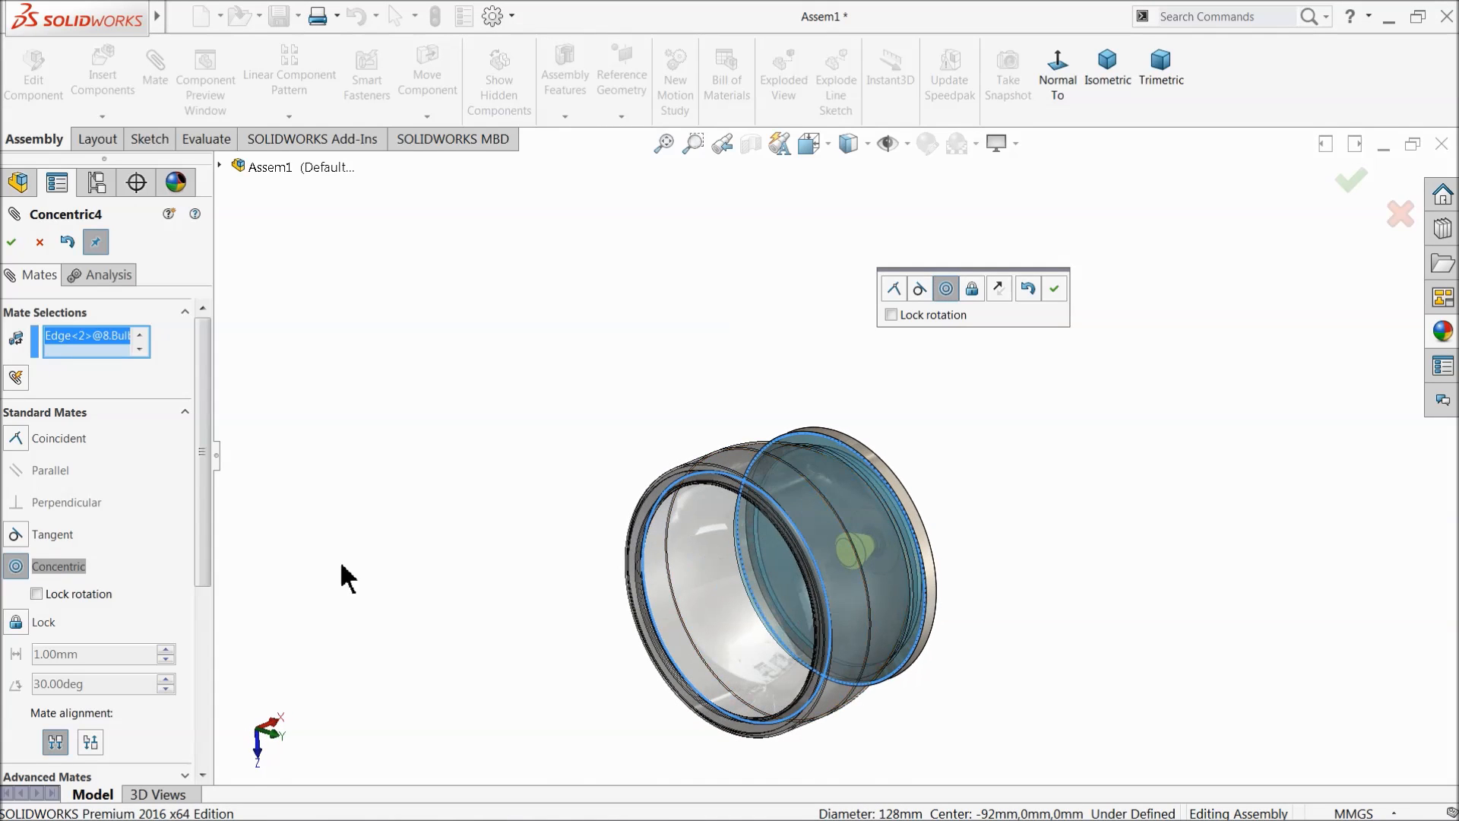
left_click(18, 439)
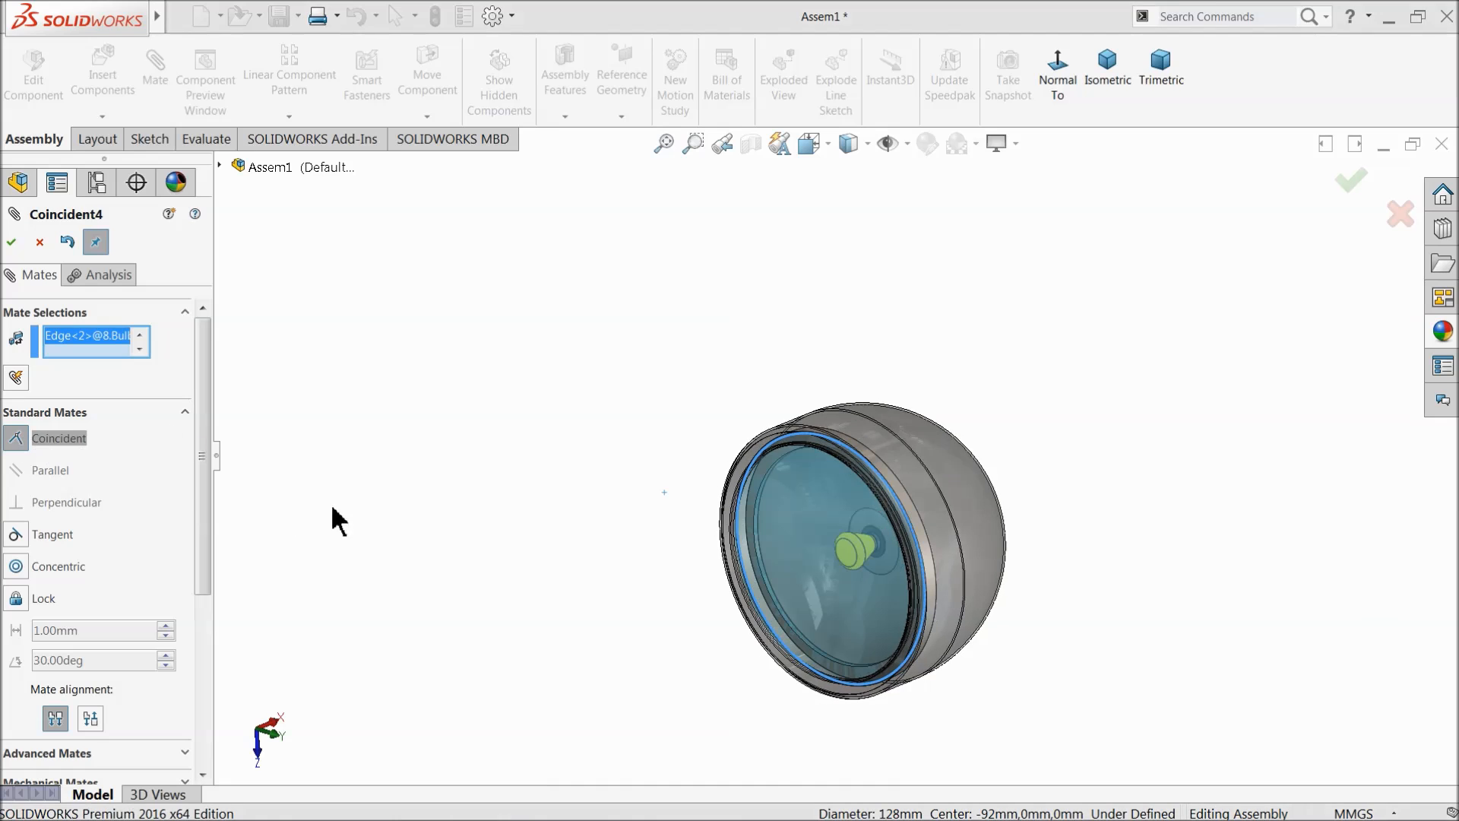
left_click(11, 242)
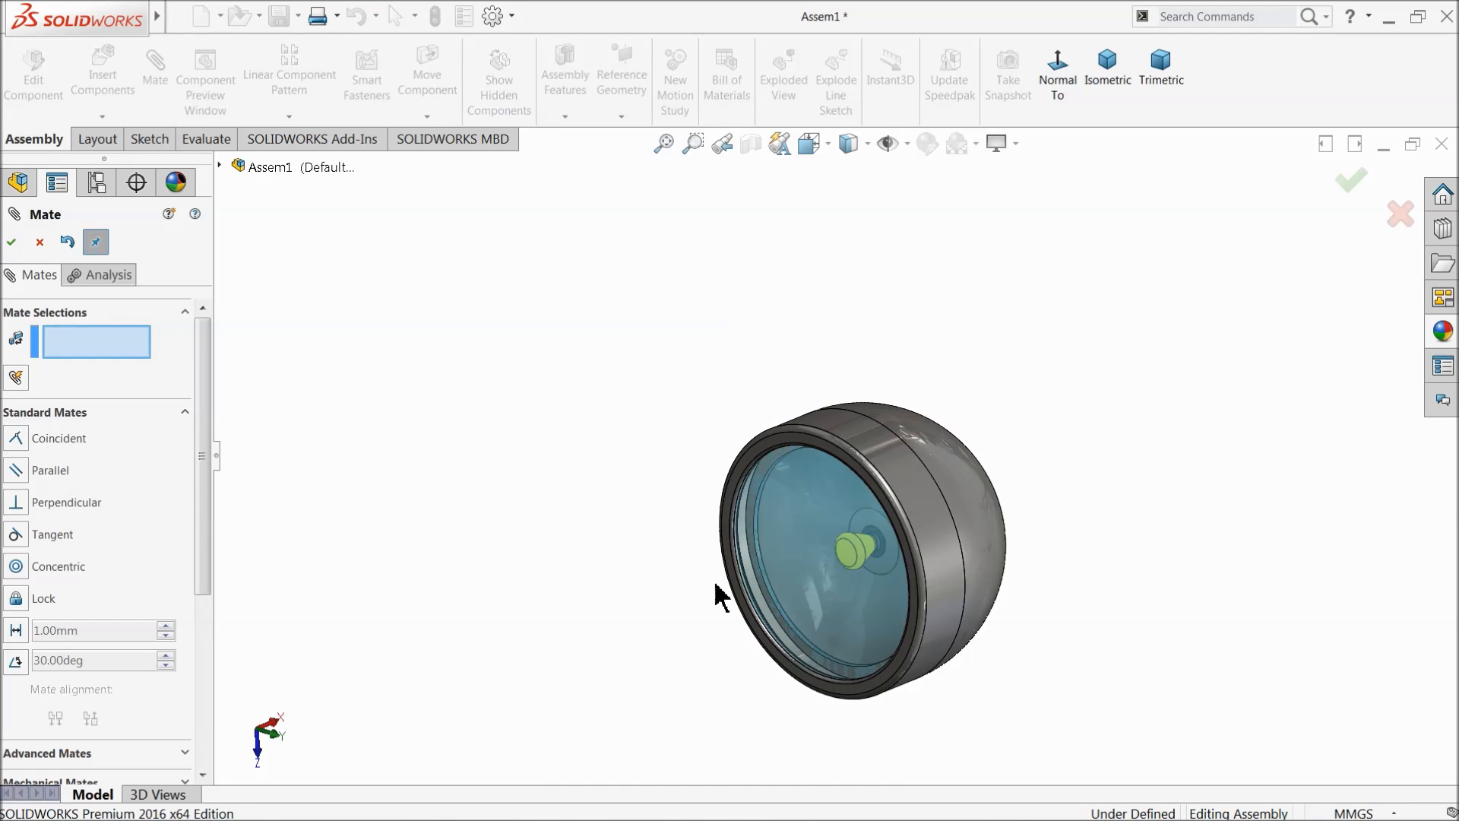
scroll(854, 605, "down", 3)
middle_click_drag(854, 605, 777, 631)
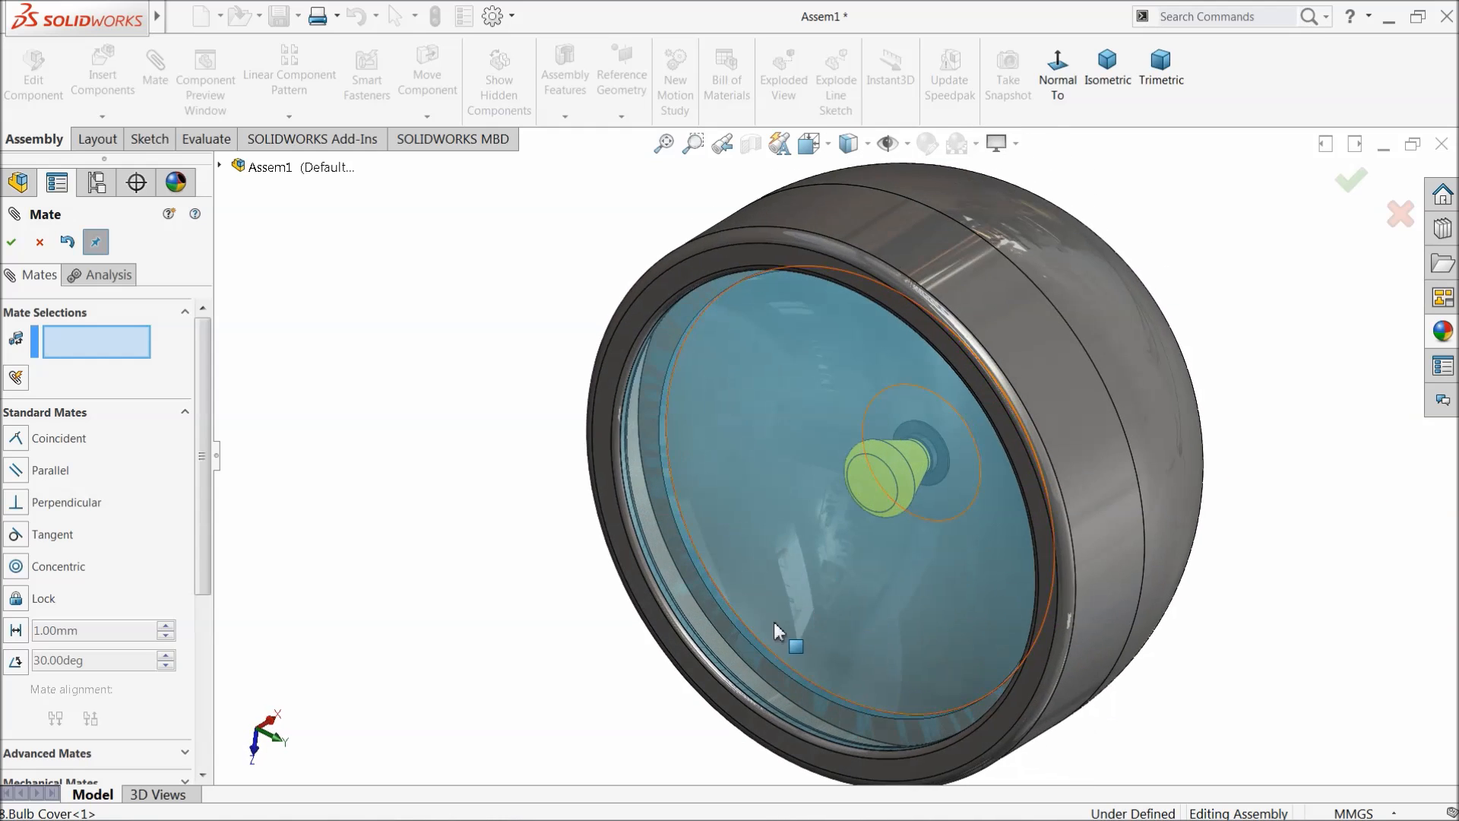
scroll(777, 631, "up", 3)
scroll(1072, 462, "down", 4)
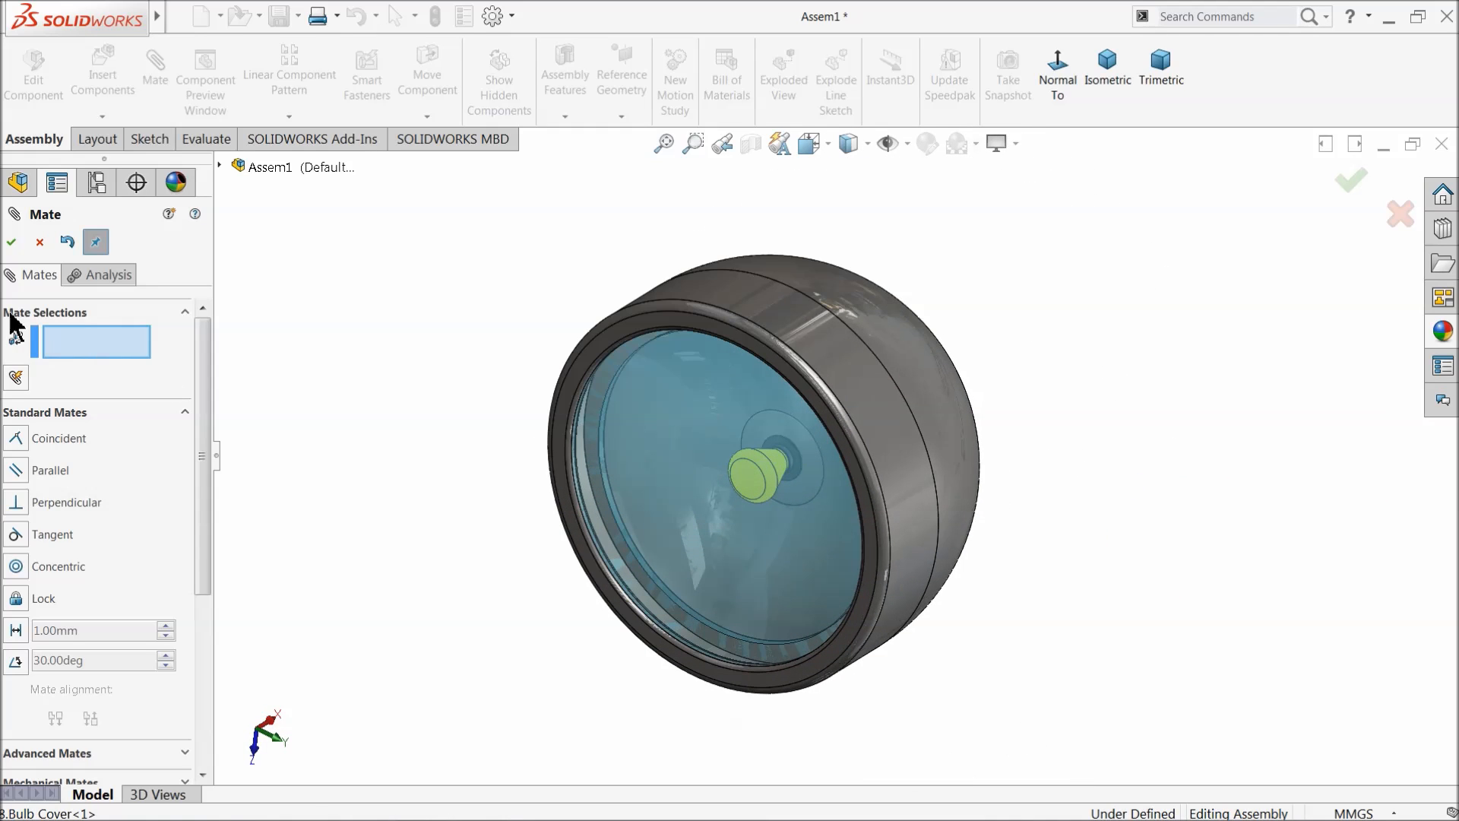
left_click(12, 243)
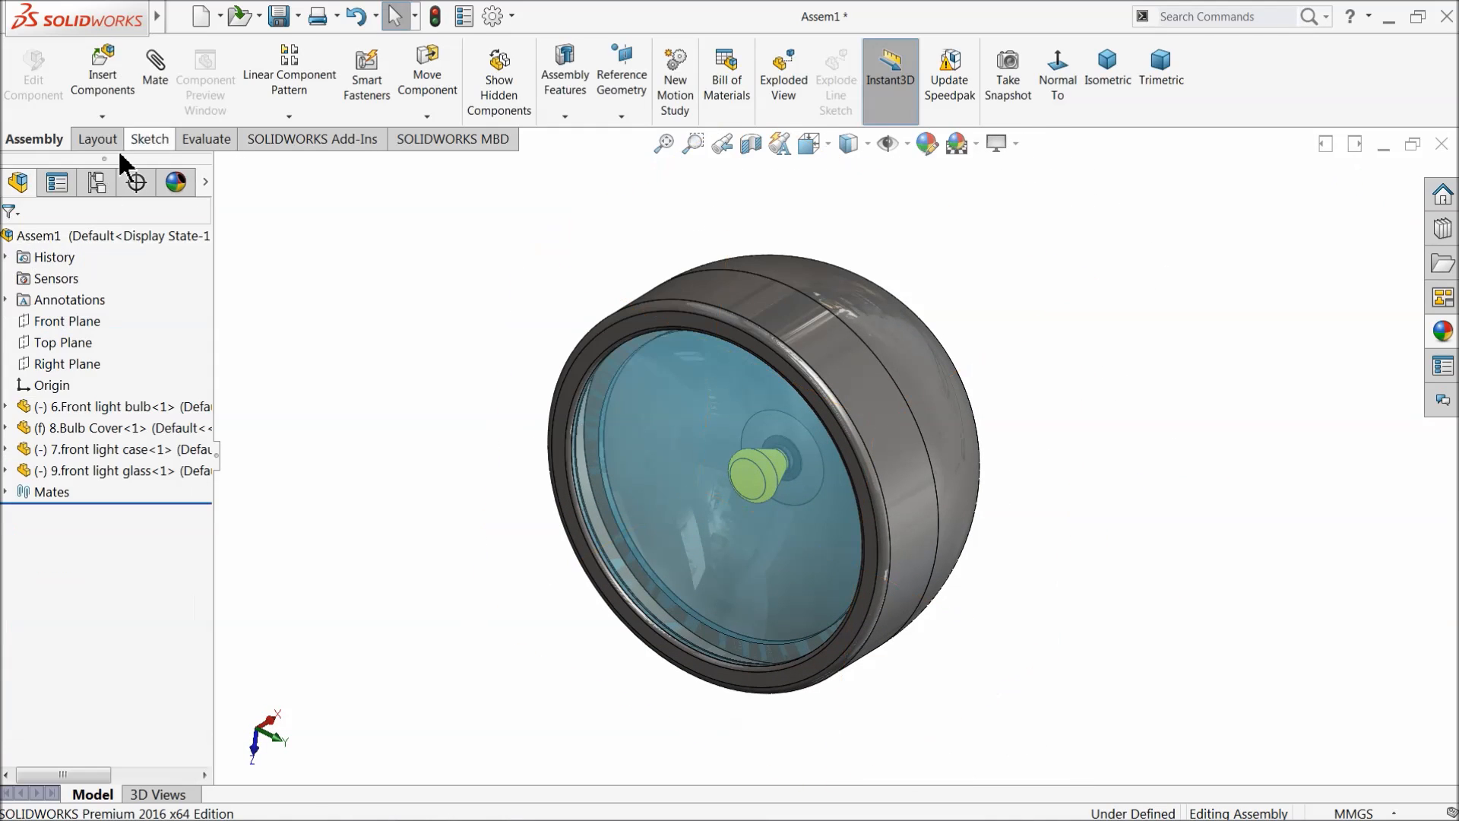
Step: Save the front light assembly in the BobCat folder as 22.sub Assembly Light
left_click(279, 15)
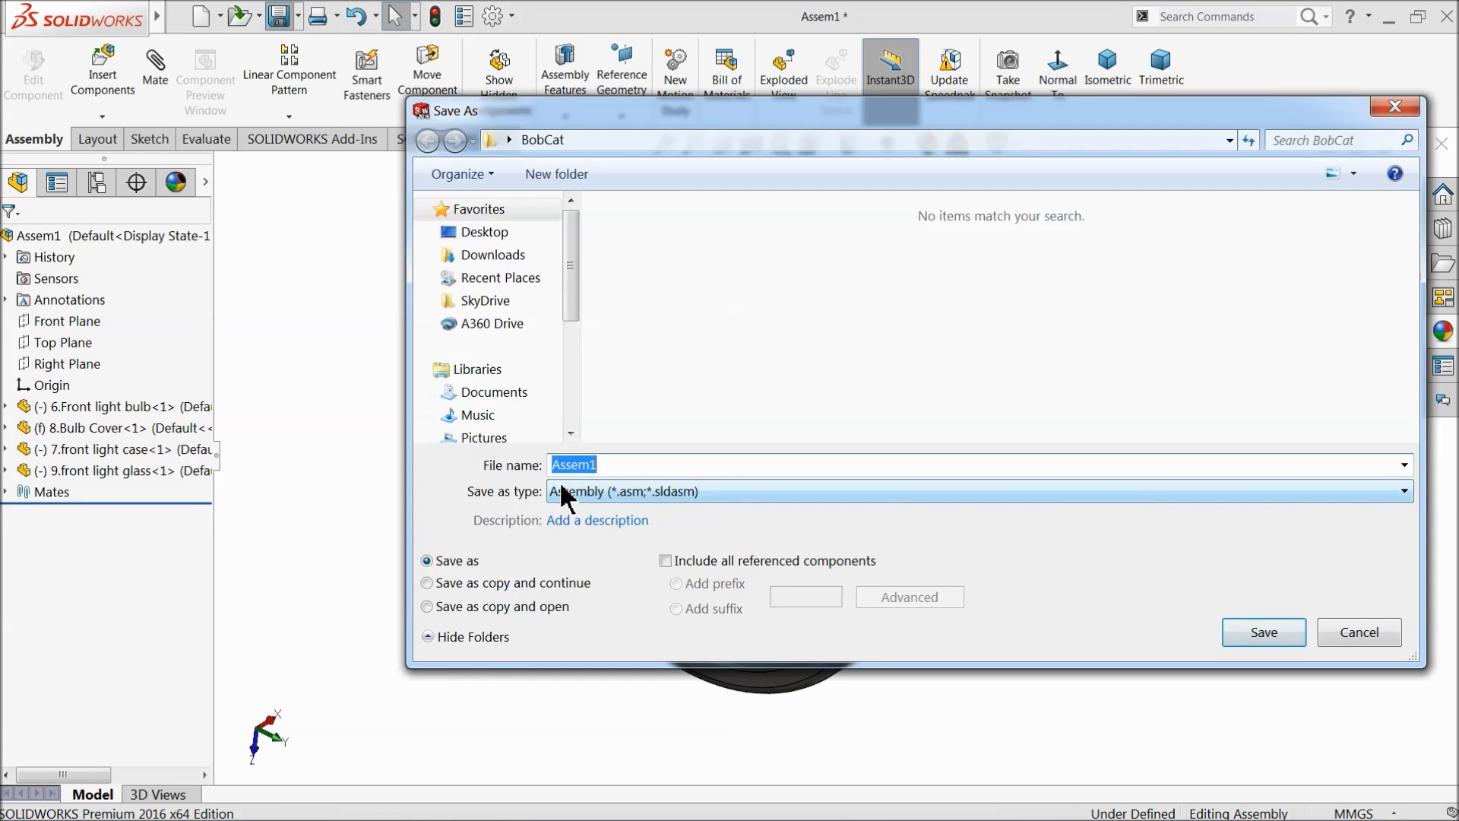
type("sub")
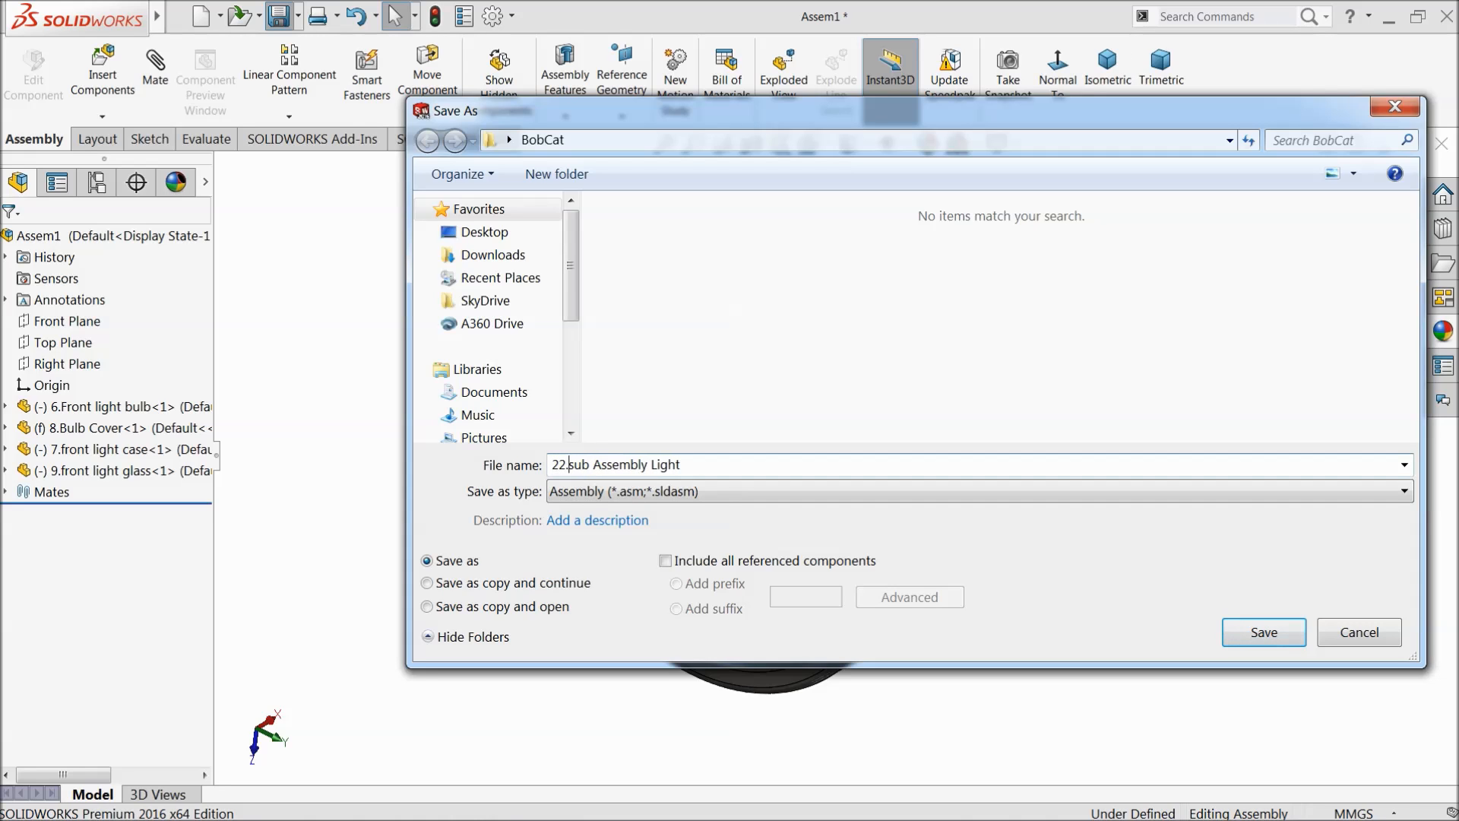
left_click(1251, 646)
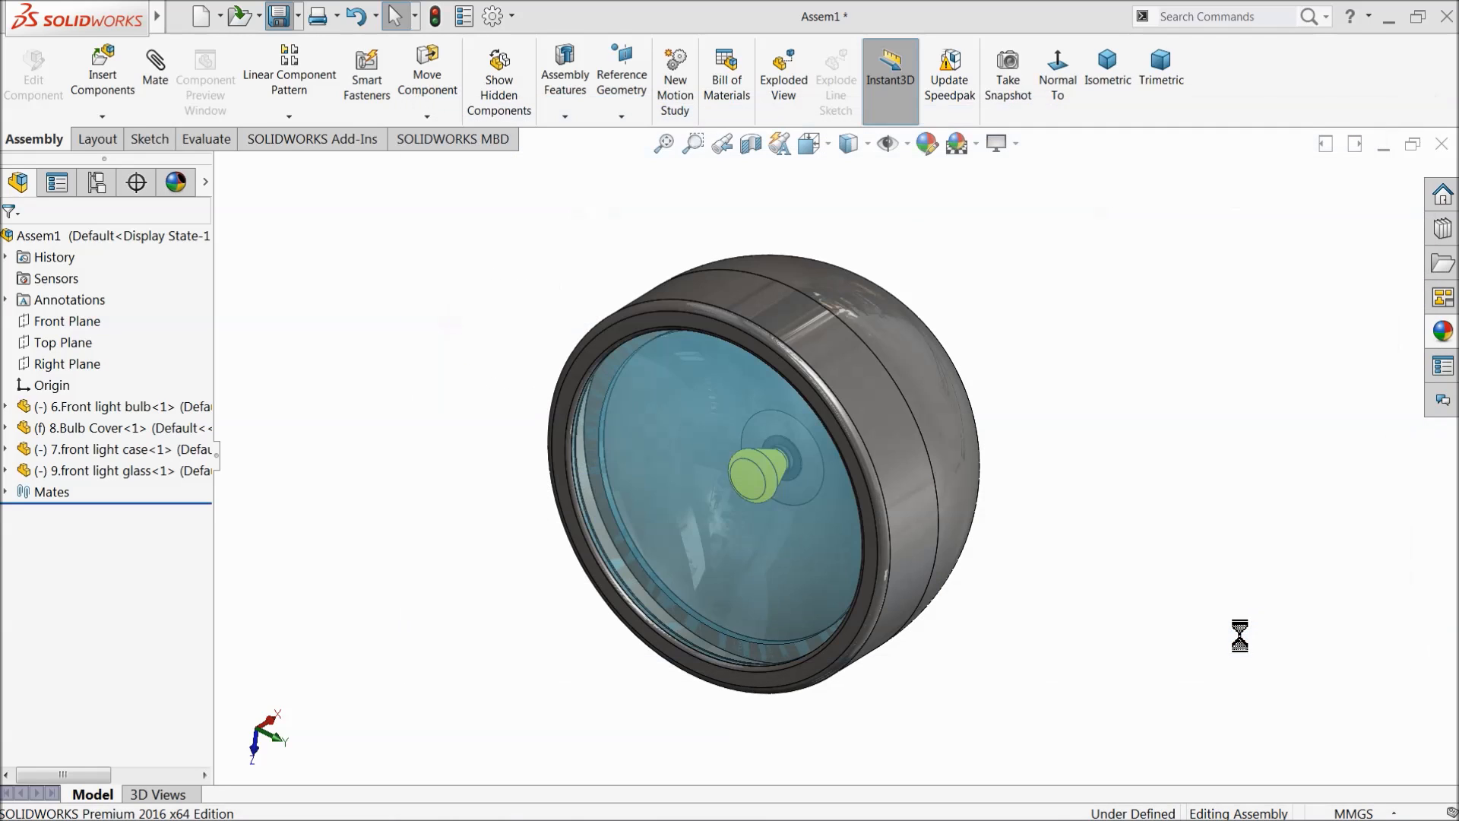
middle_click_drag(967, 549, 925, 453)
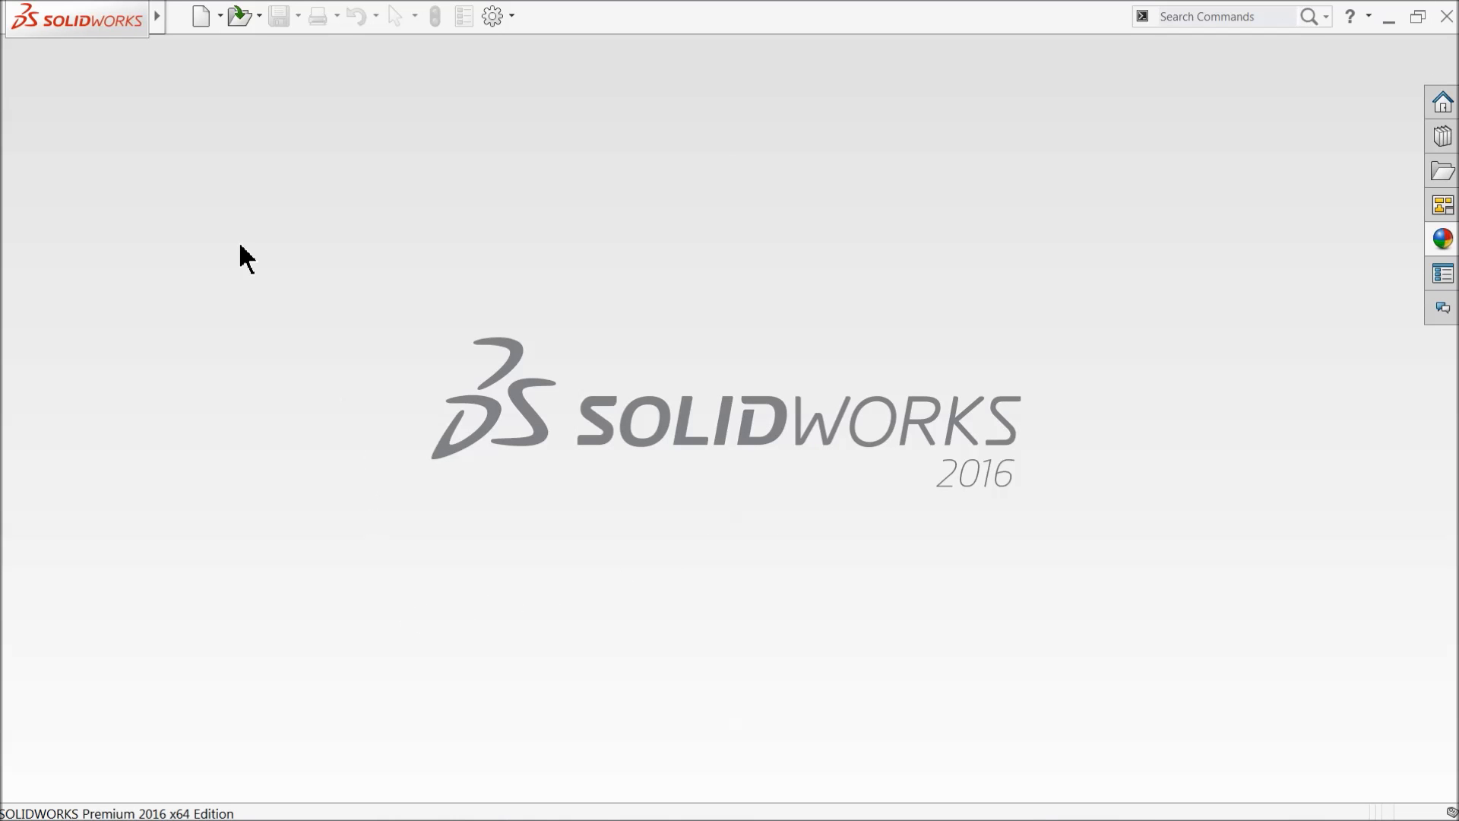
Step: Create a new assembly and place the 19.Axle part as its first component
left_click(202, 17)
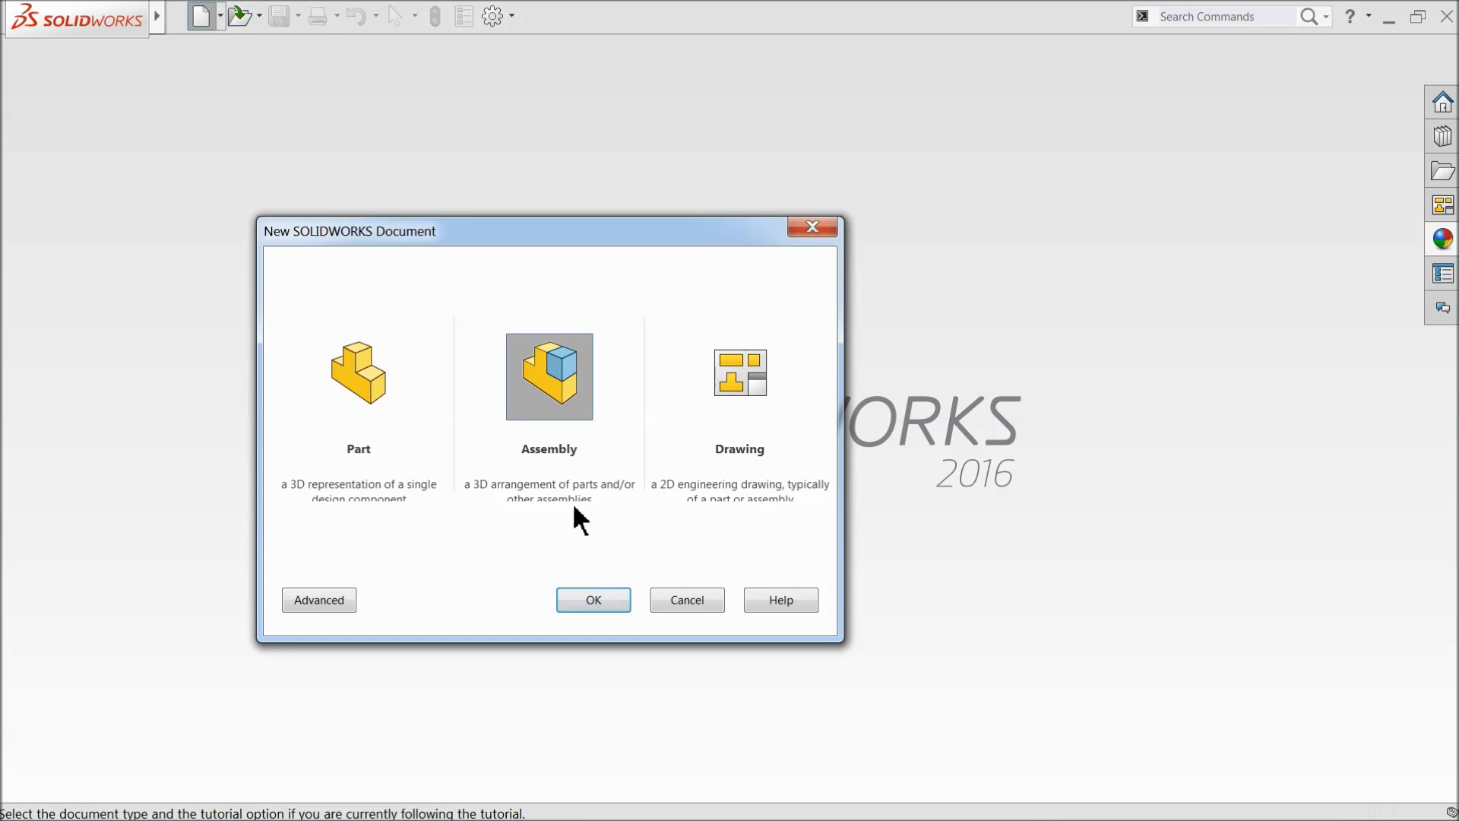
left_click(592, 600)
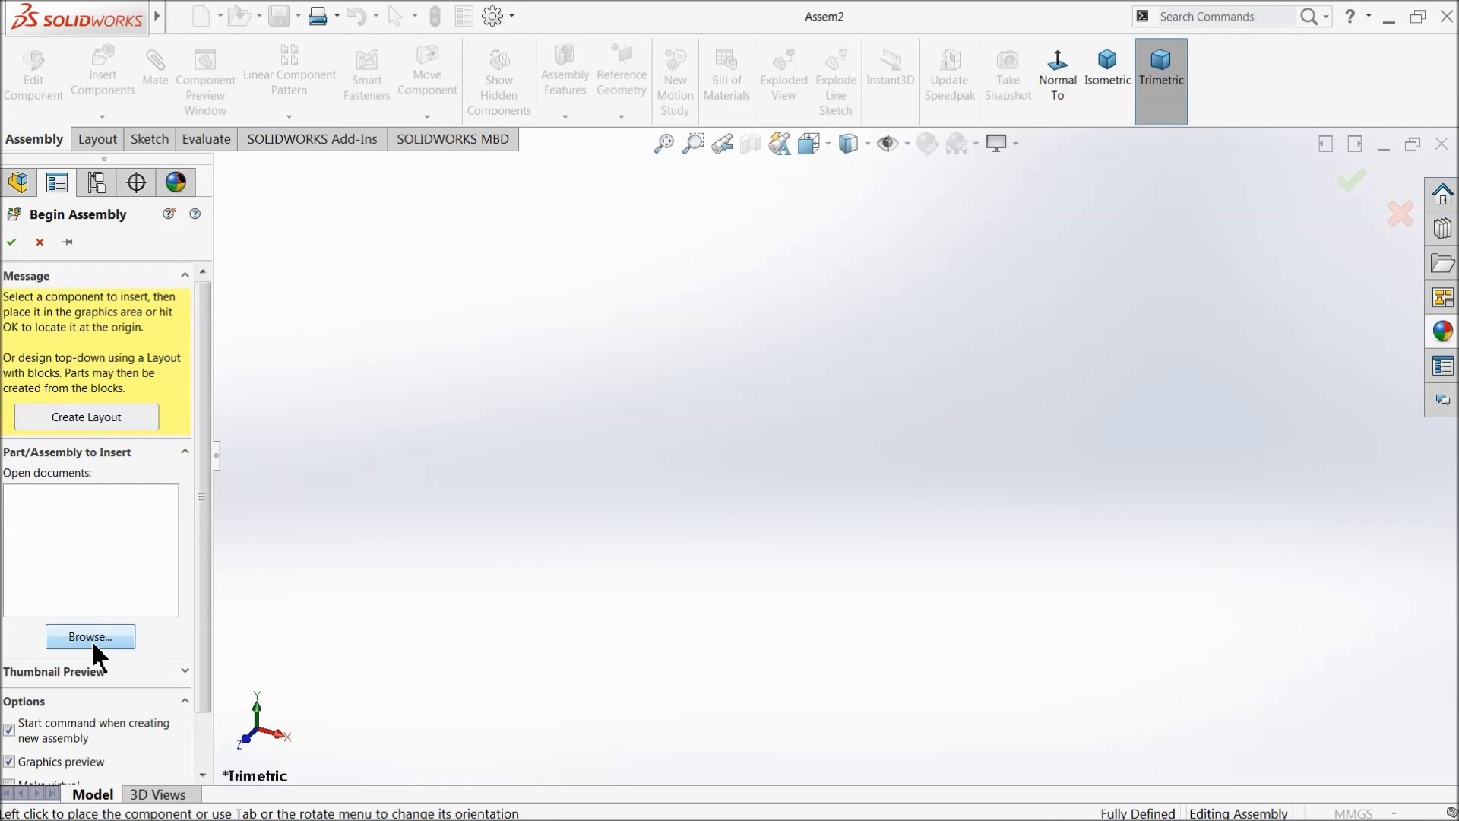
left_click(91, 637)
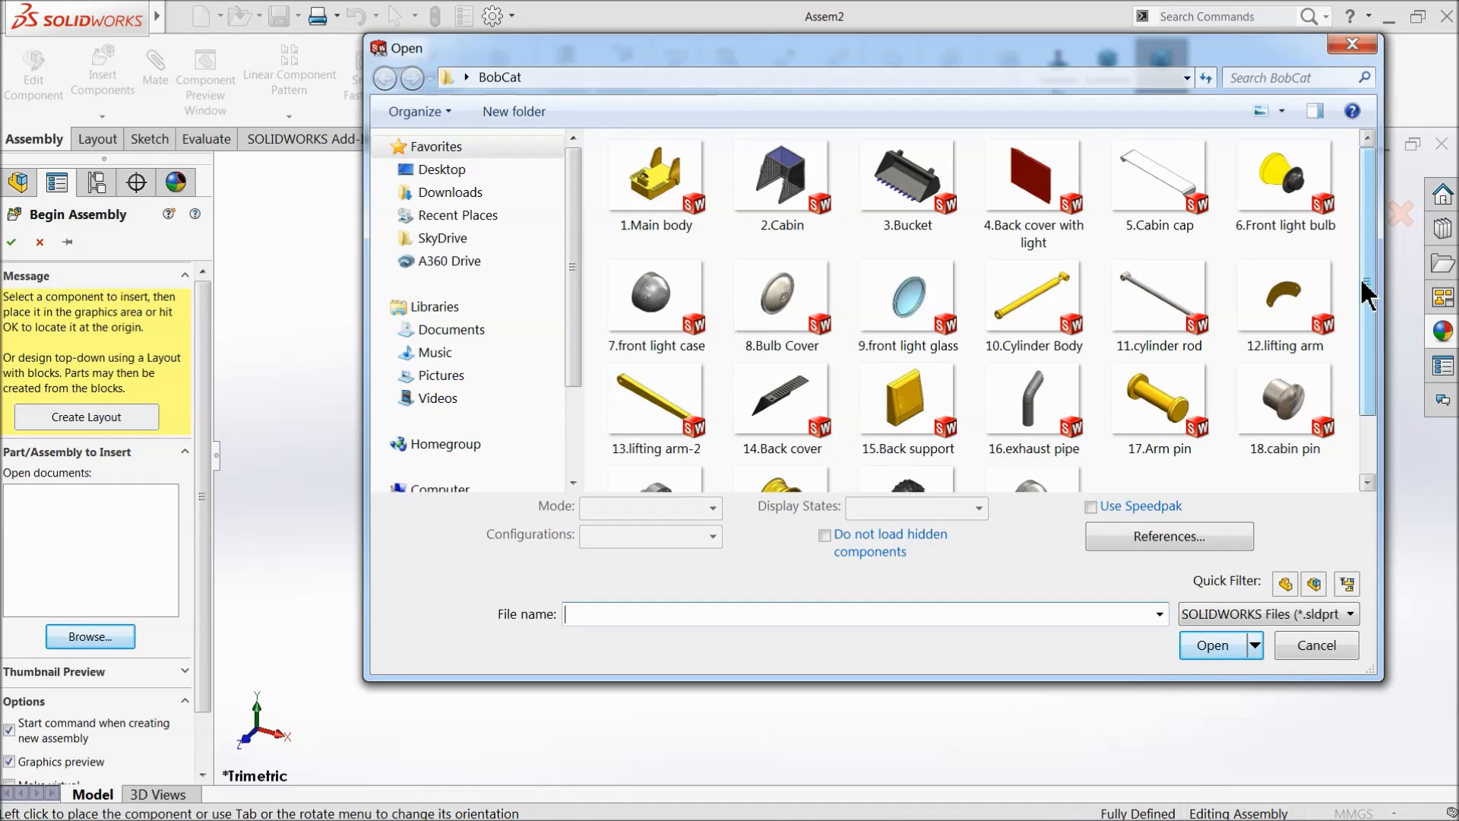
scroll(1369, 311, "down", 2)
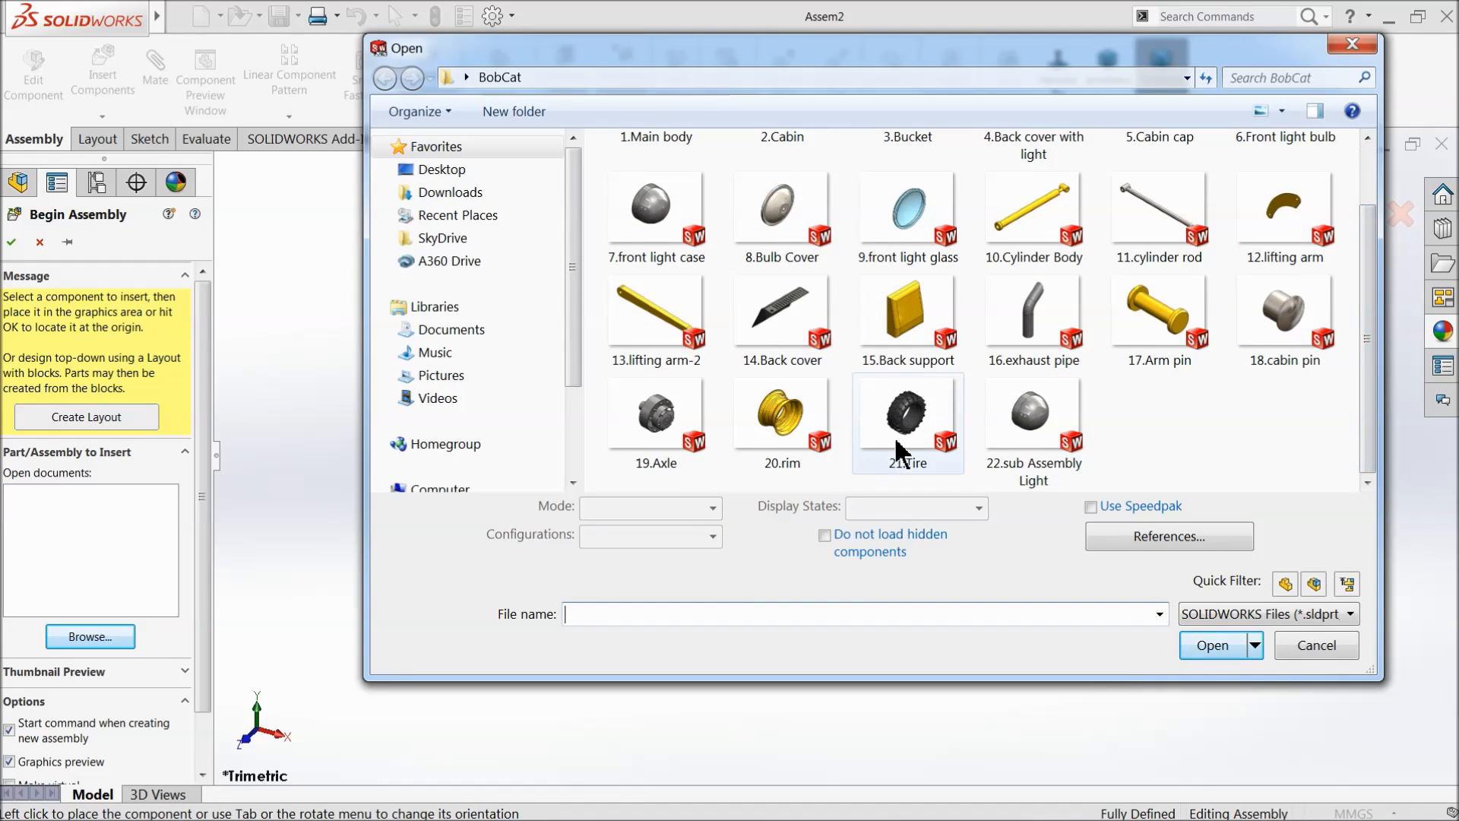
left_click(677, 448)
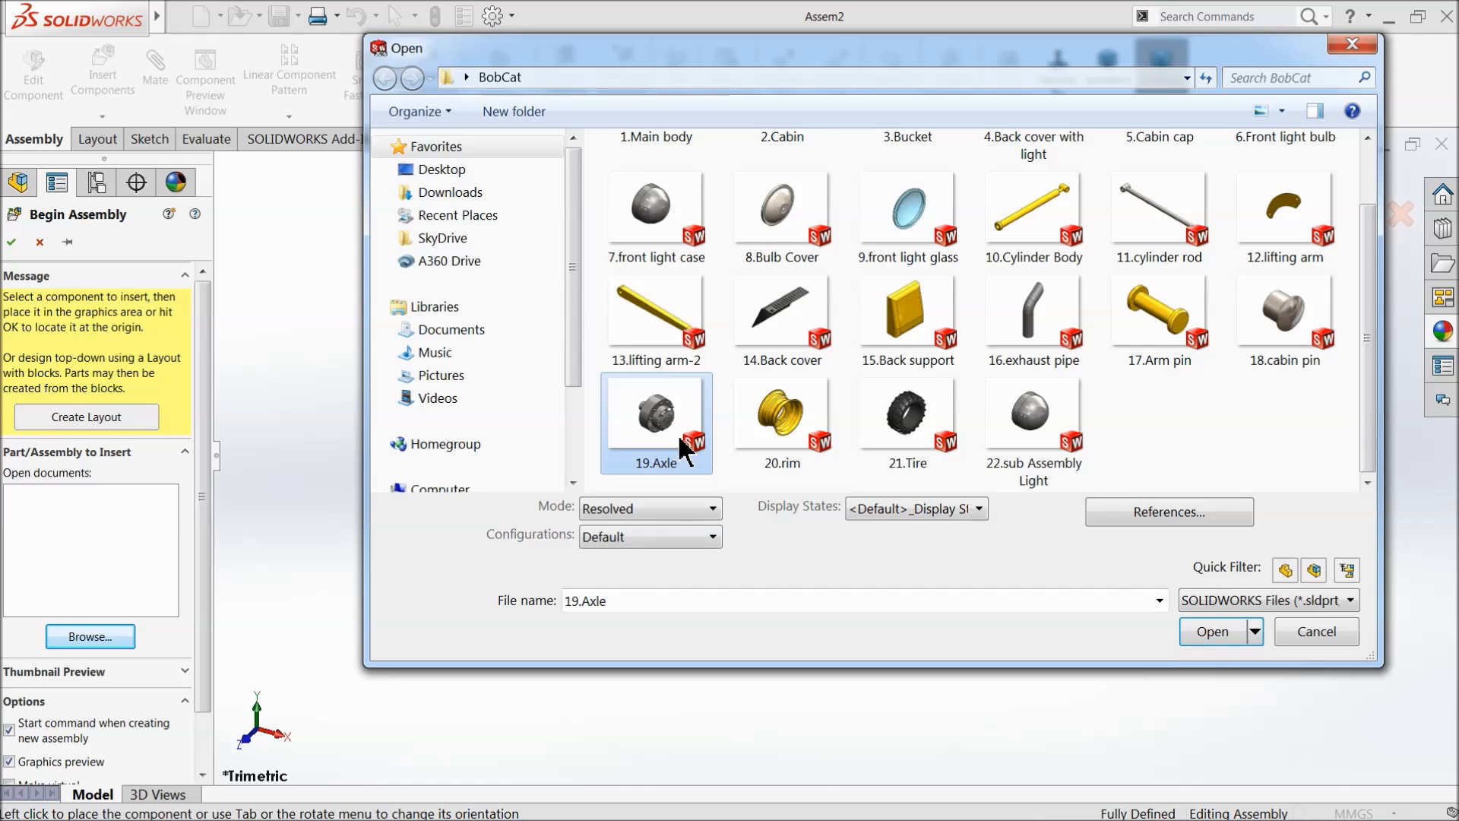
left_click(1201, 634)
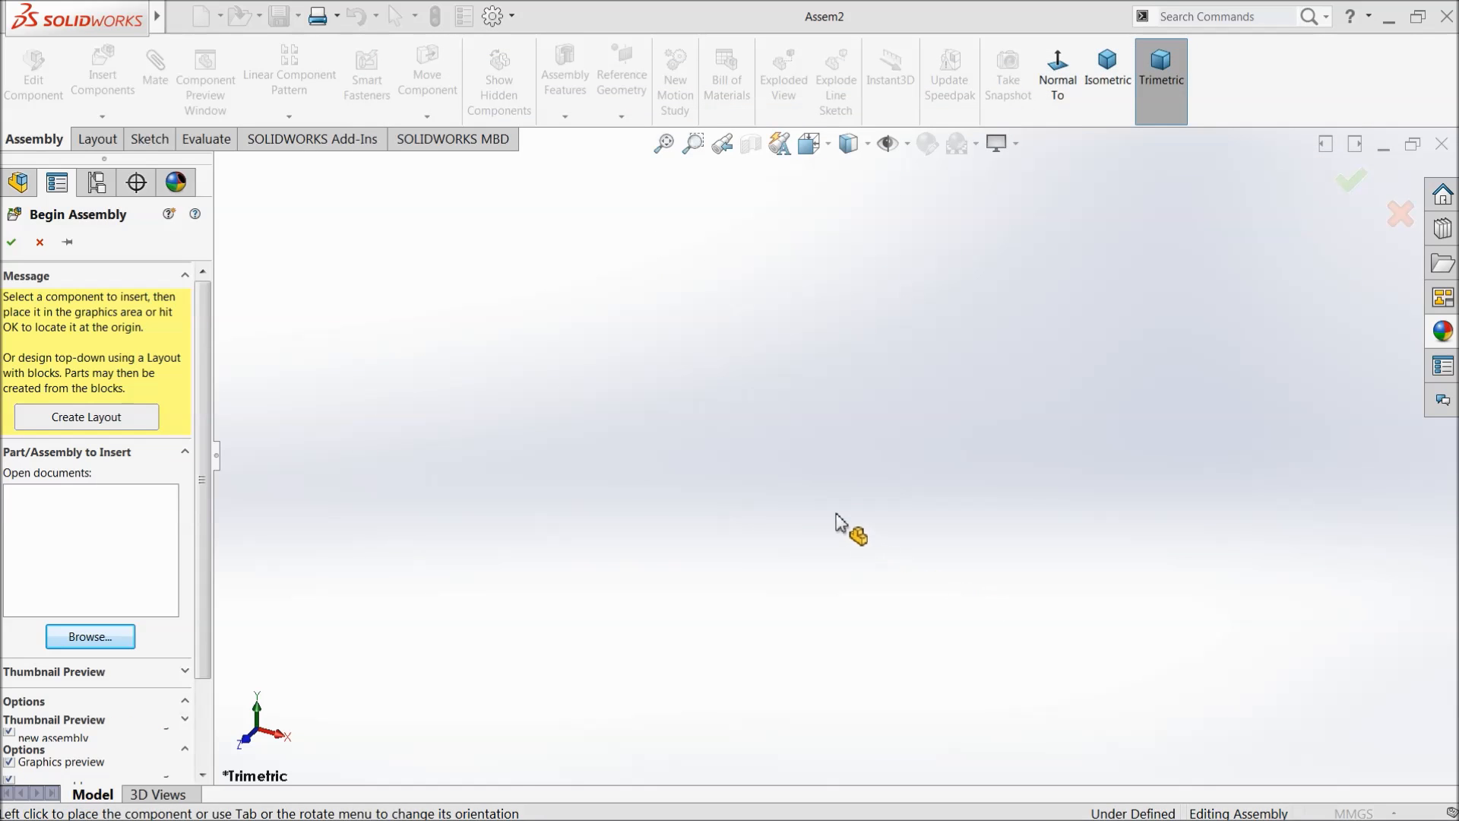
left_click(827, 477)
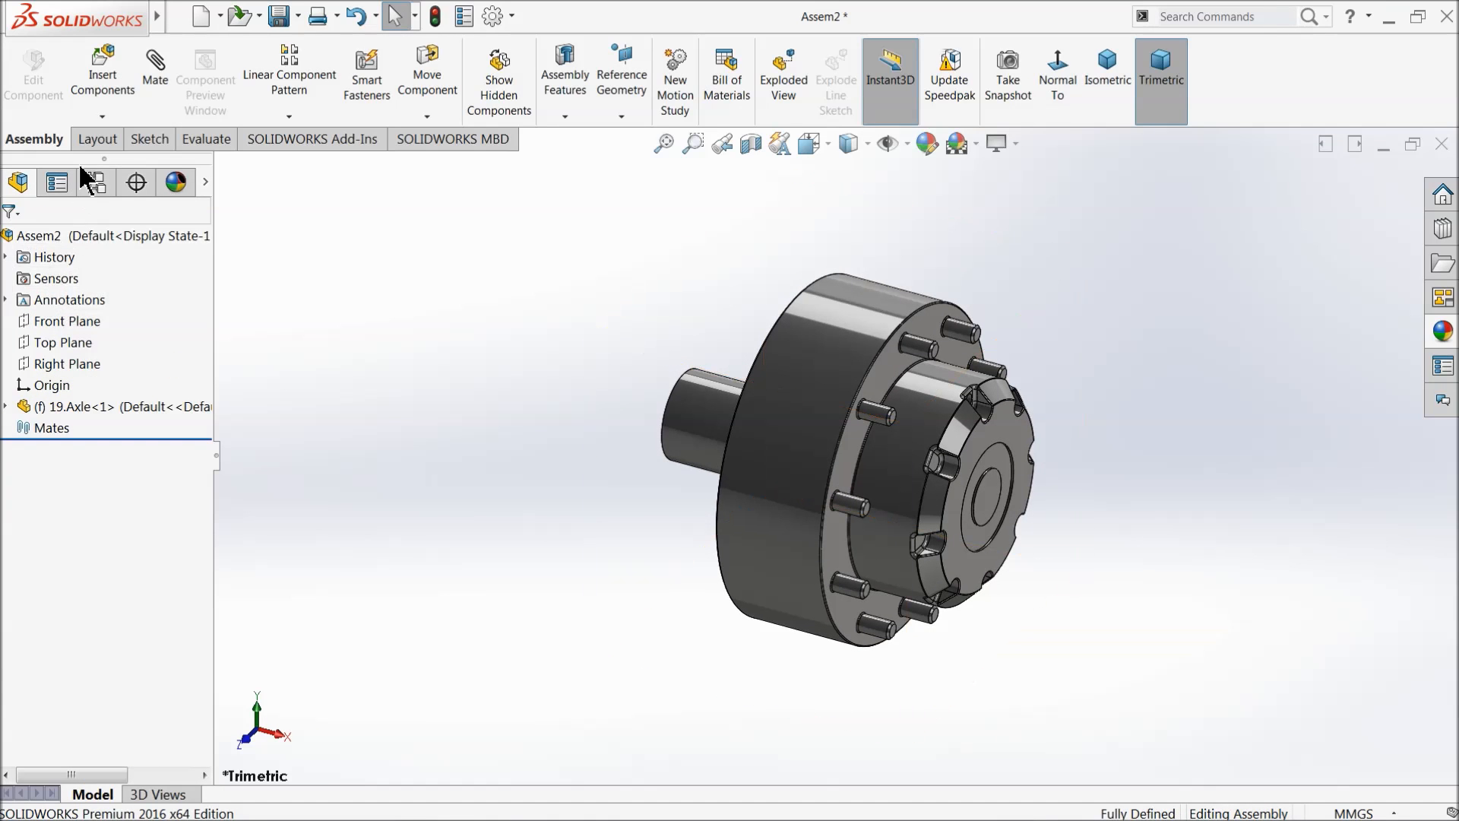
Step: Insert the 20.rim and 21.Tire parts together and place them in a row beside the axle's shaft end
left_click(102, 76)
left_click(97, 619)
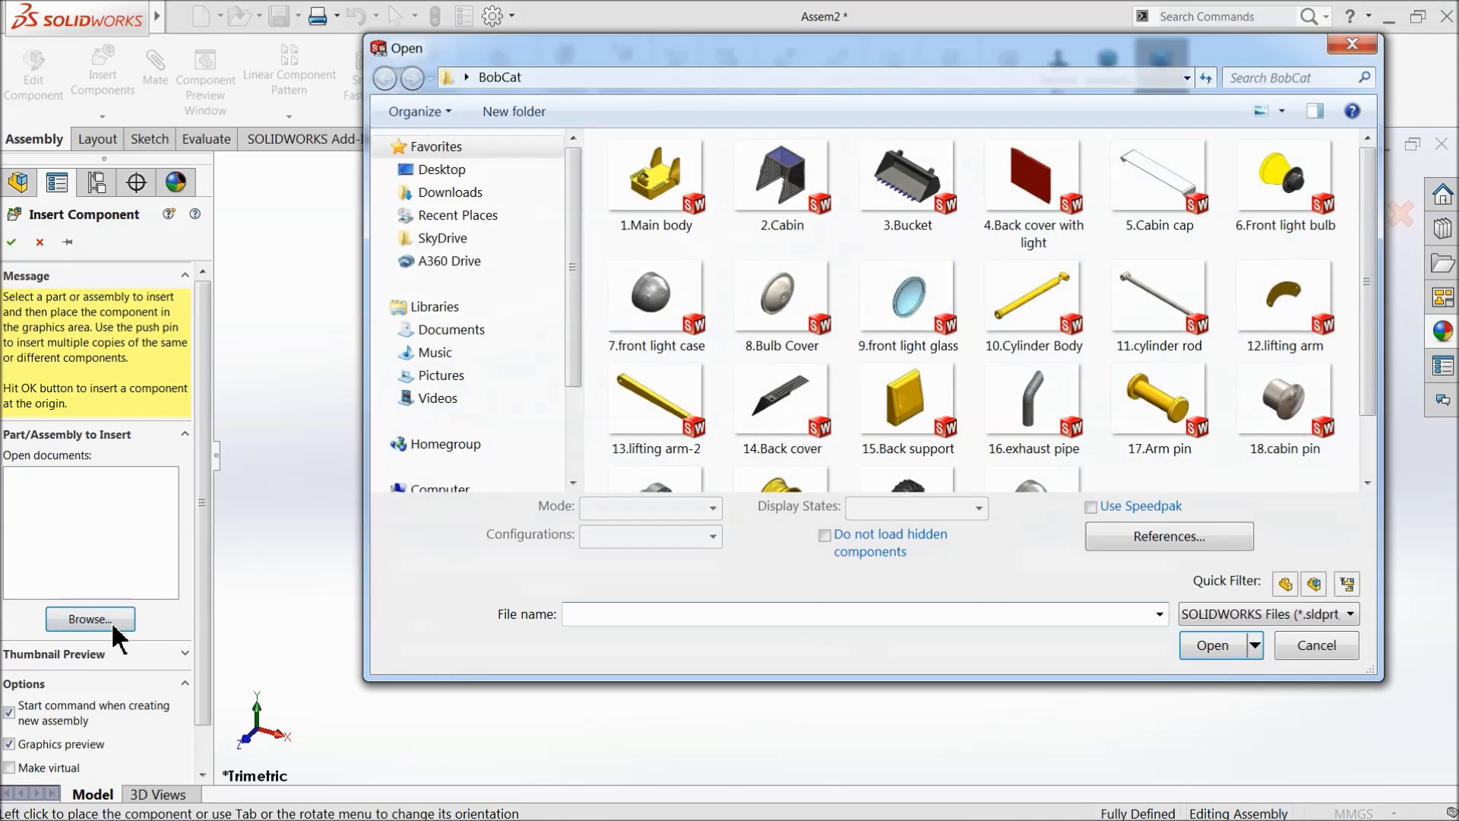
scroll(1370, 342, "down", 2)
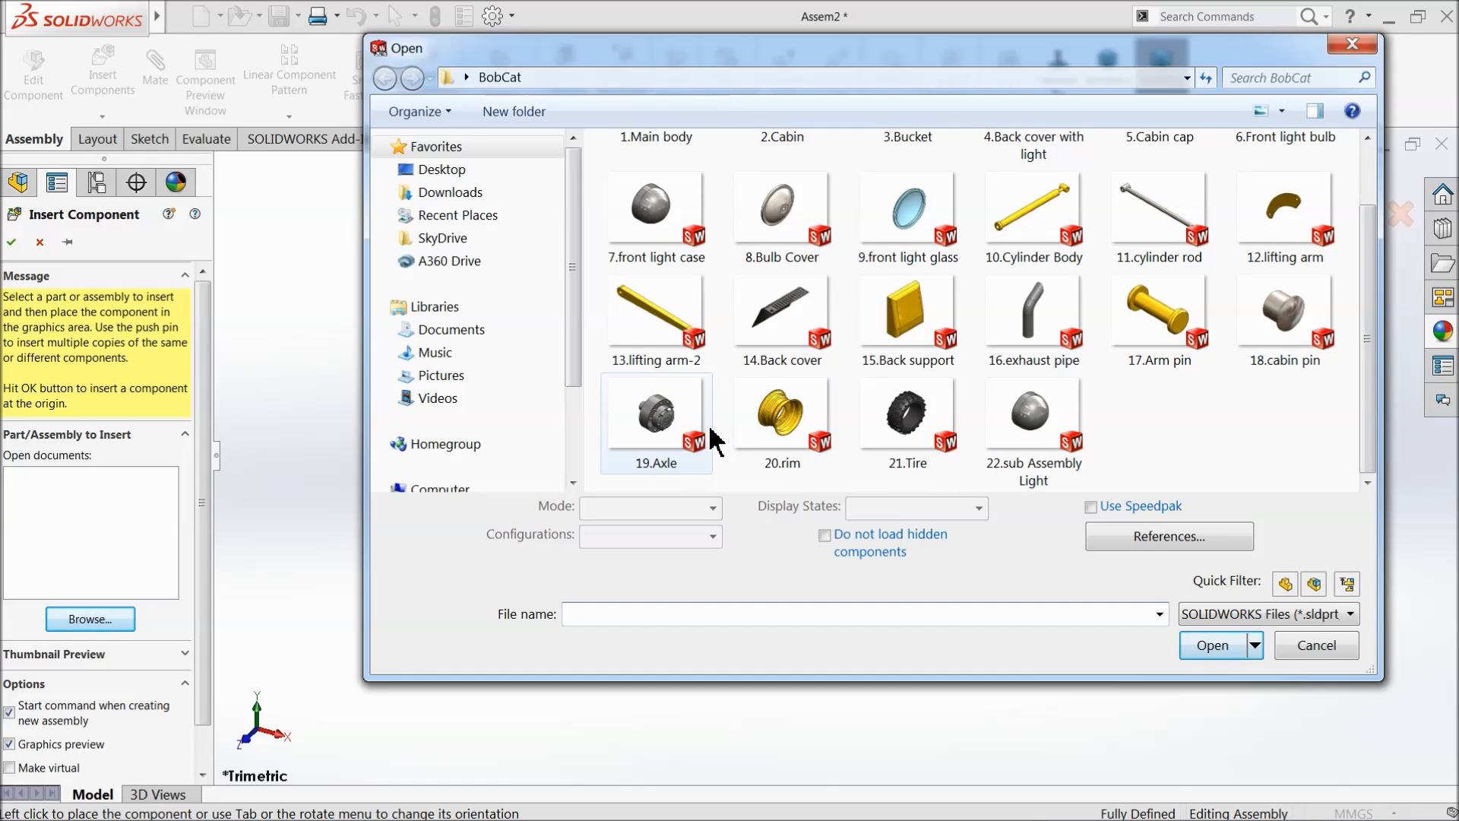
left_click(802, 426)
left_click(916, 441, "ctrl")
left_click(1216, 648)
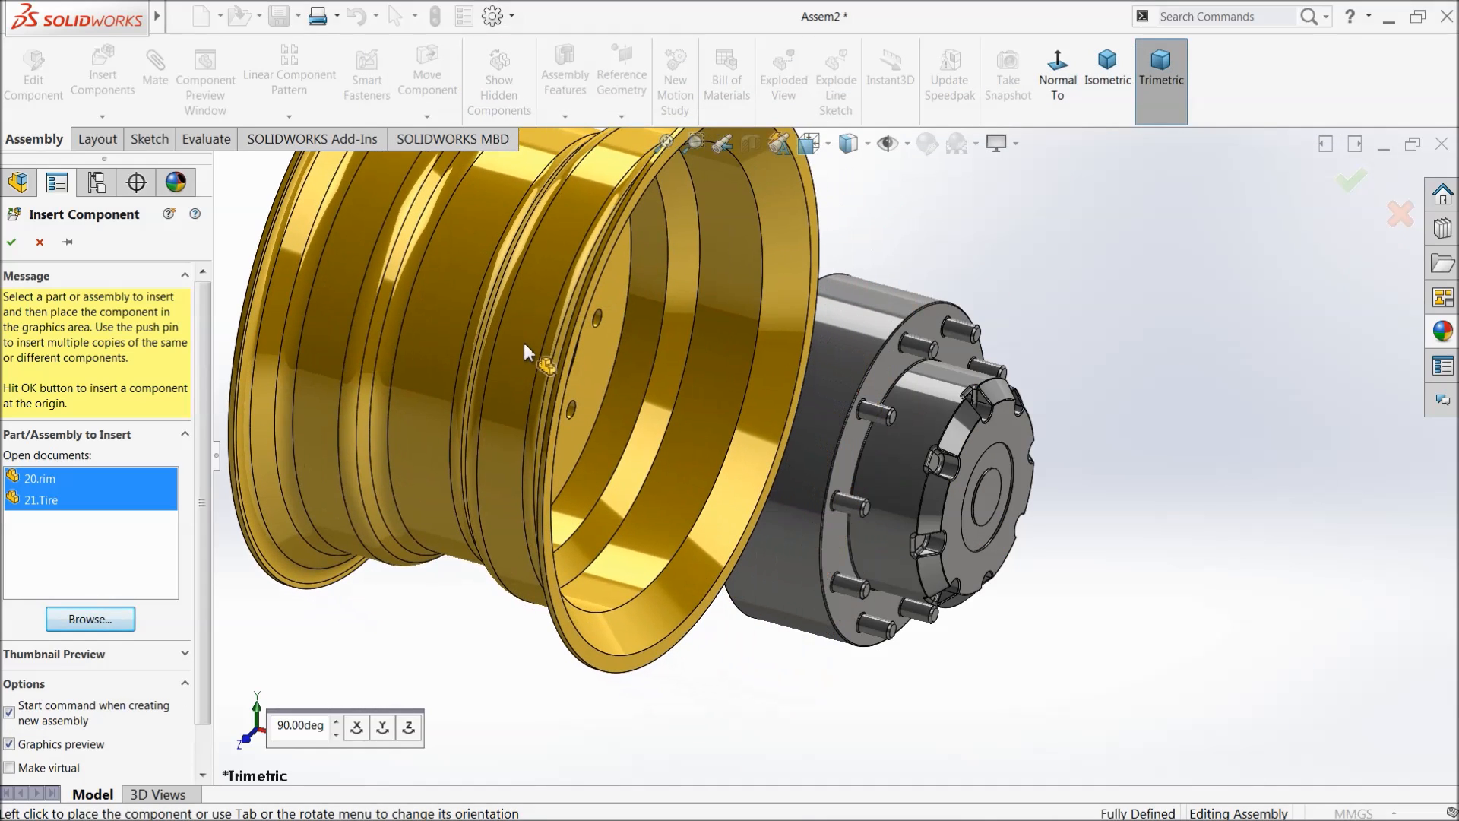
left_click(527, 351)
scroll(564, 456, "up", 3)
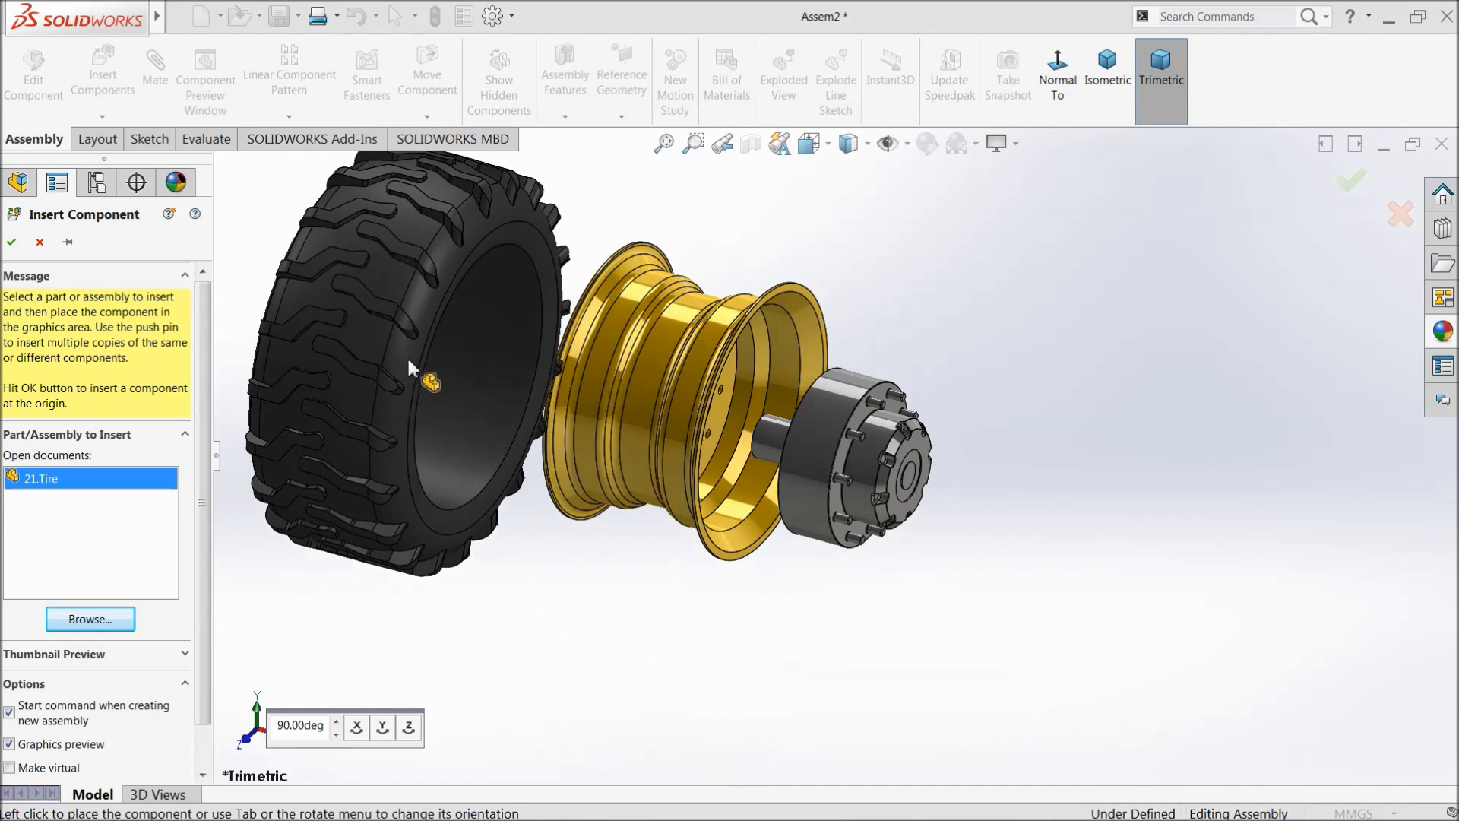
left_click(442, 366)
scroll(491, 351, "down", 2)
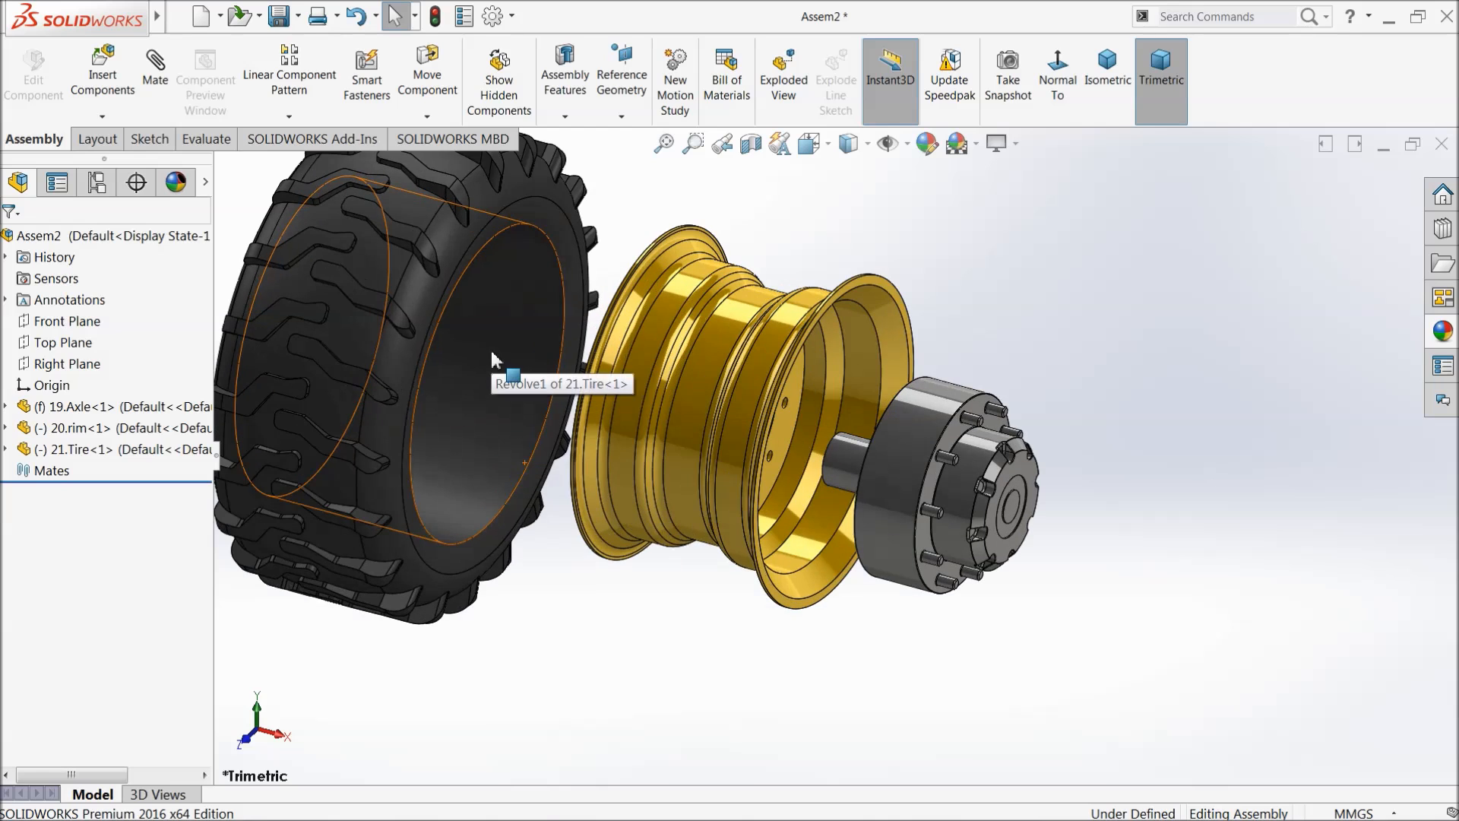
Step: Add a concentric mate between the tire's inner cylindrical face and the narrow outer cylindrical face of the rim's flange near the axle
left_click(496, 263)
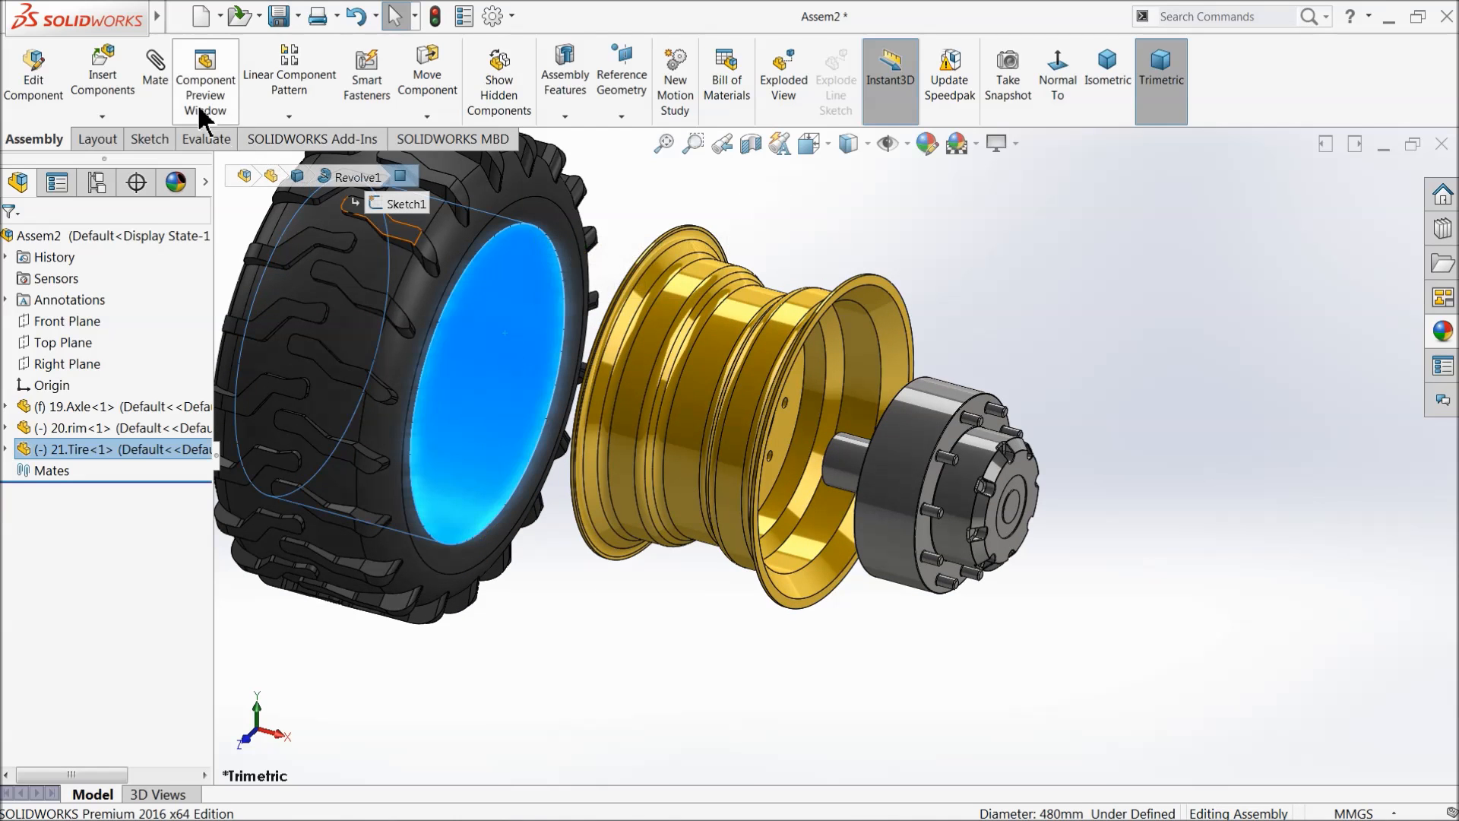
left_click(156, 76)
scroll(824, 368, "down", 6)
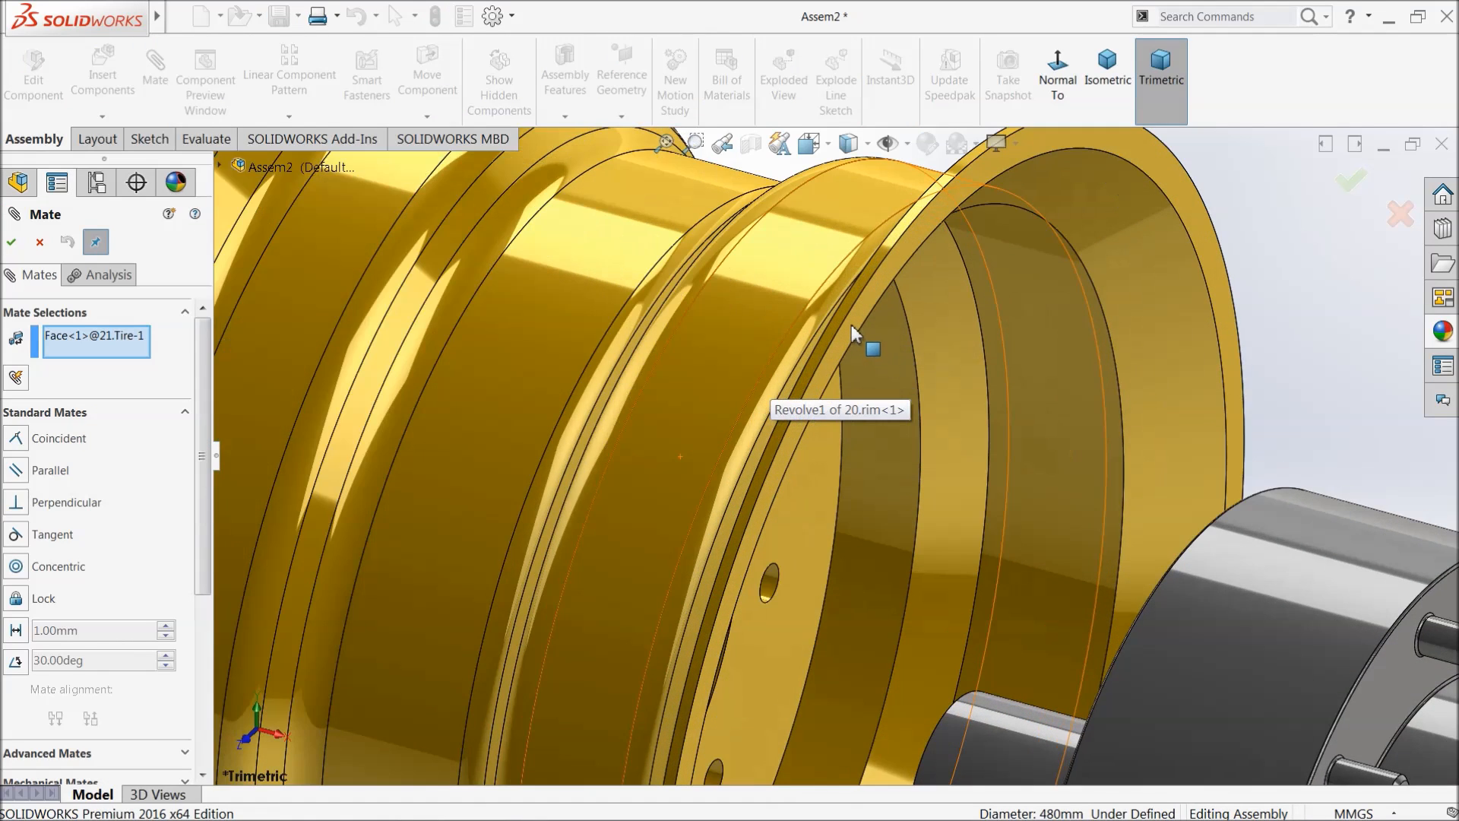
left_click(852, 300)
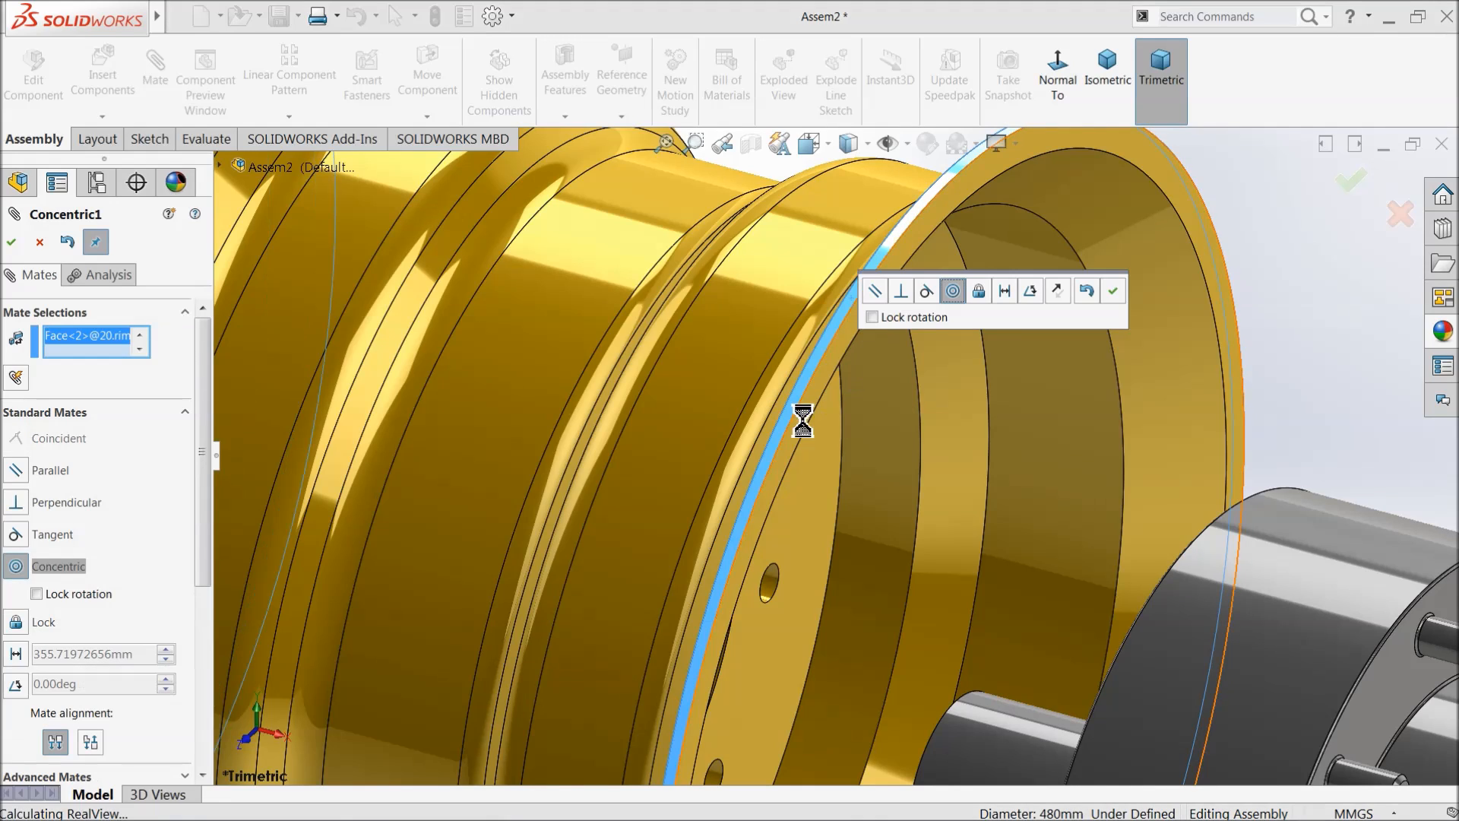
scroll(873, 408, "up", 8)
left_click(1112, 290)
scroll(771, 440, "down", 4)
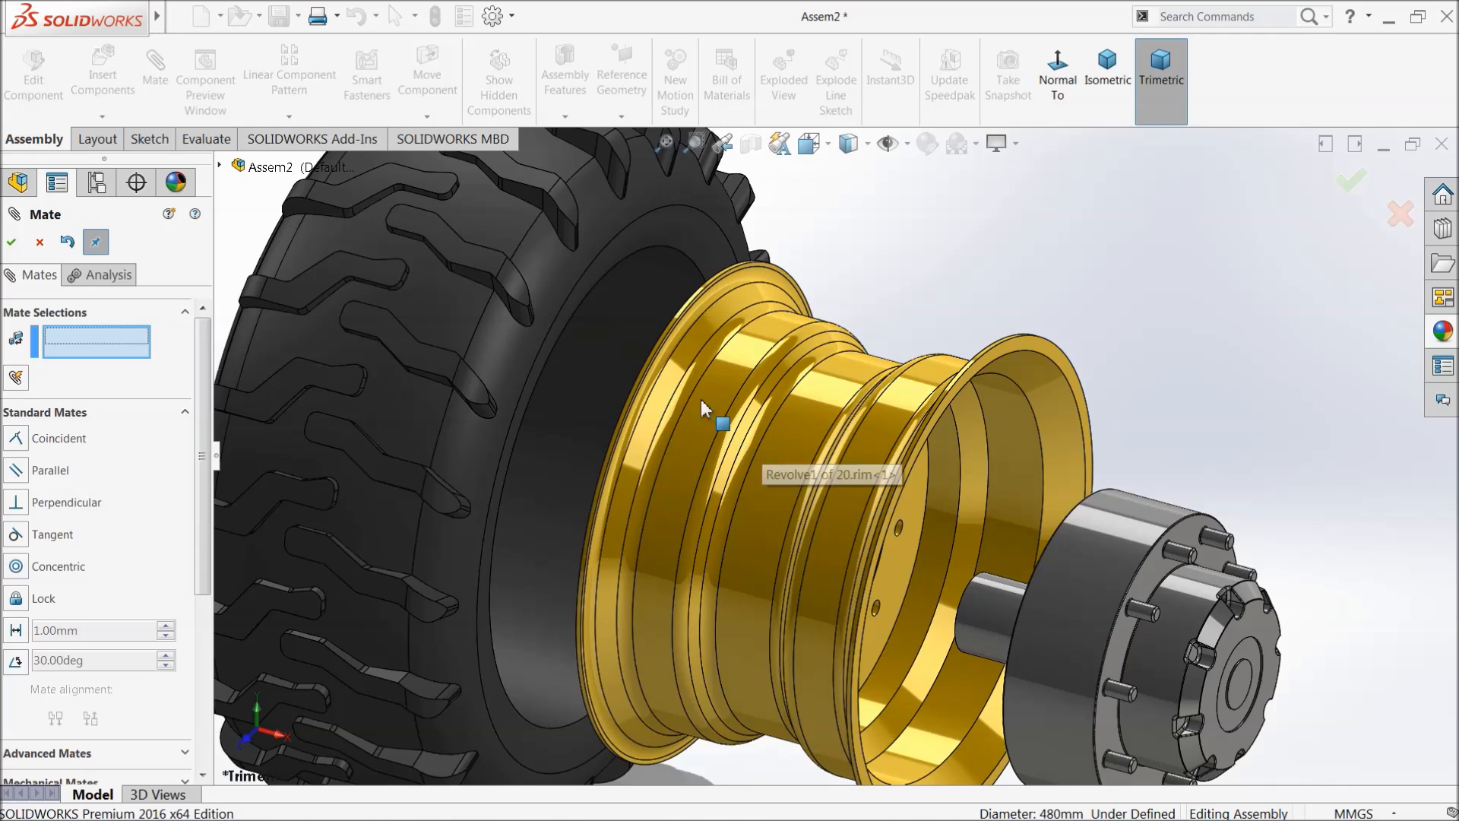
left_click(549, 348)
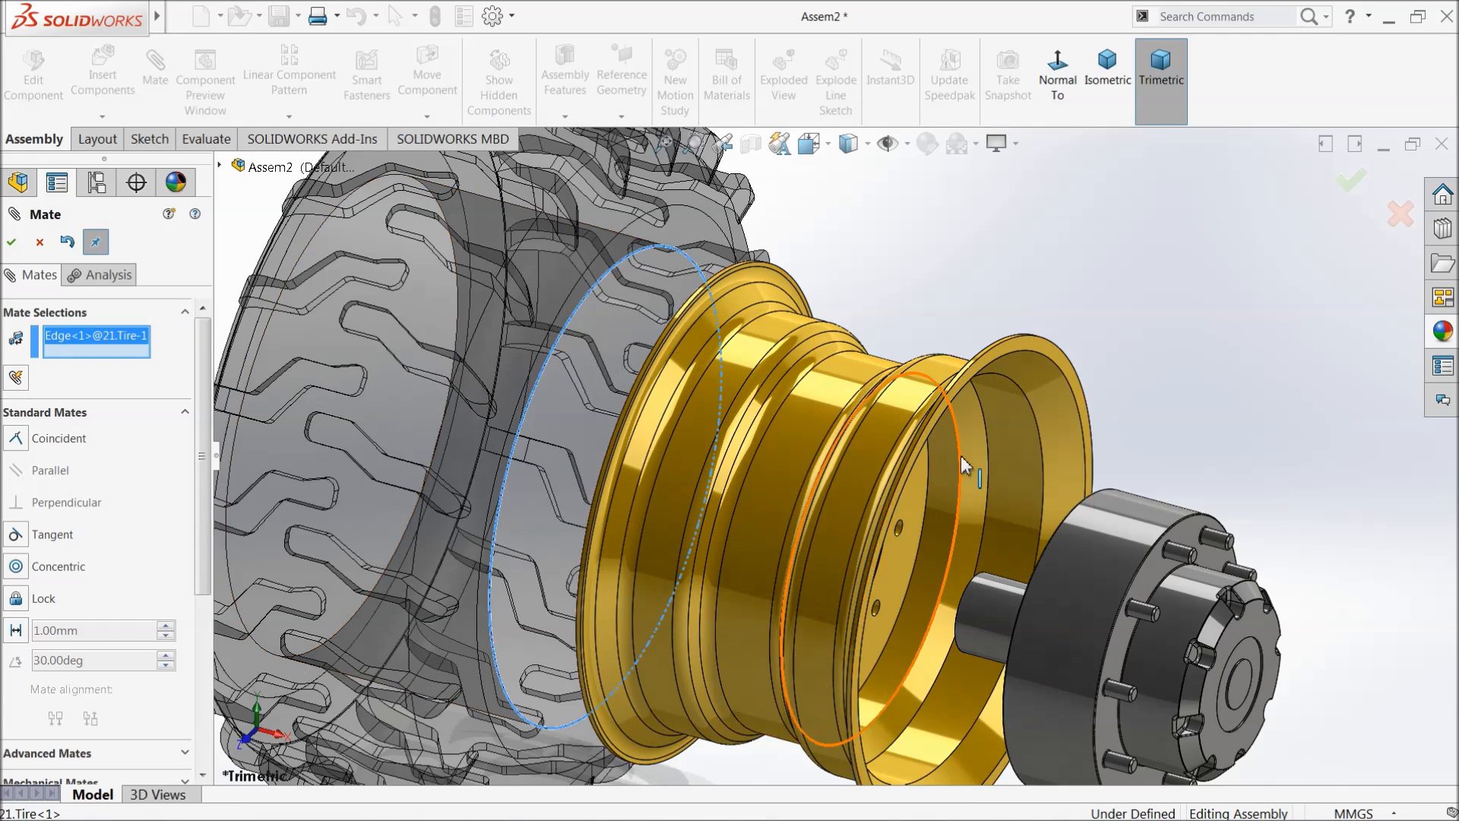
scroll(890, 407, "down", 5)
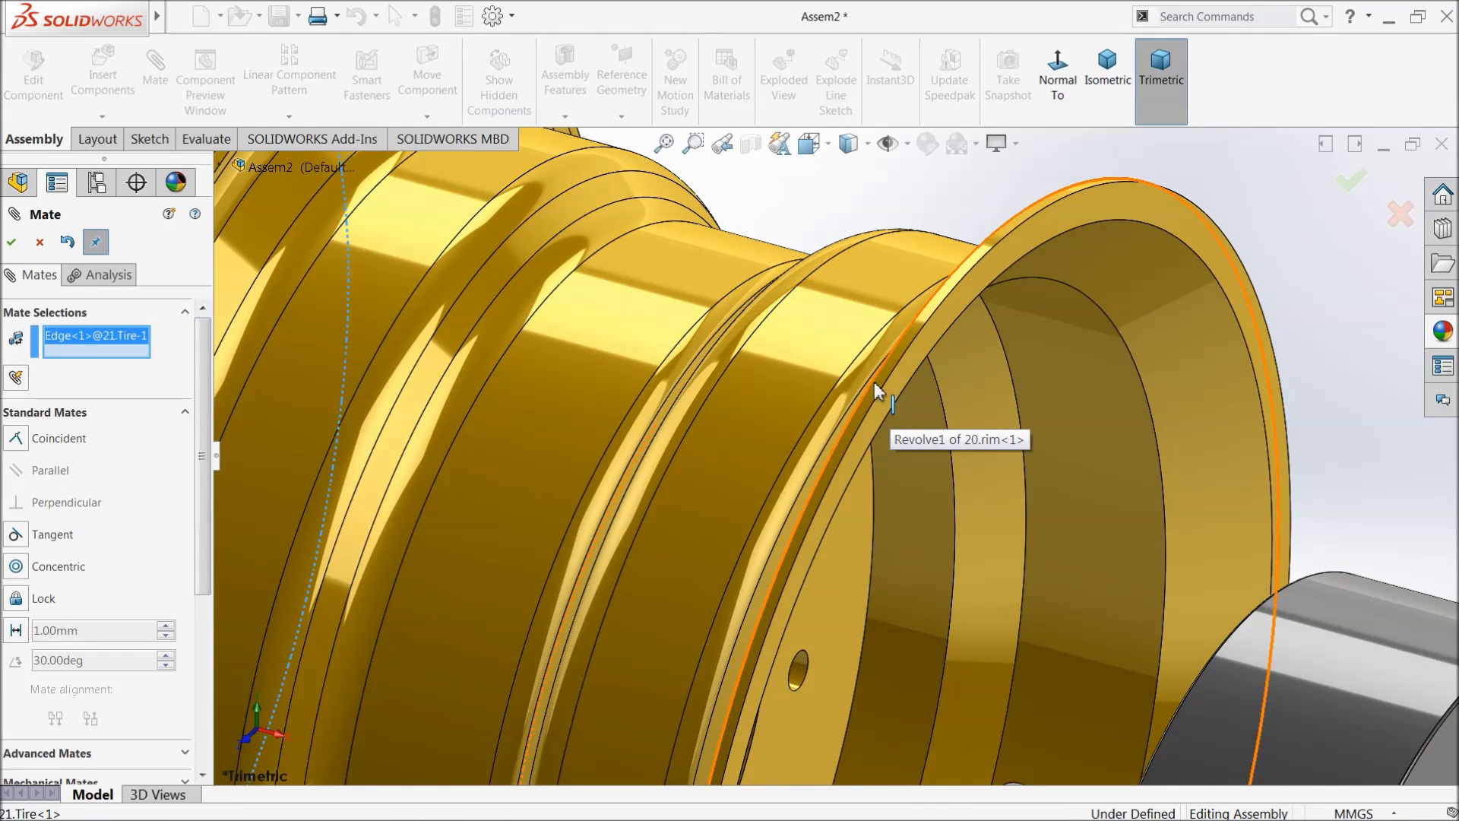
left_click(879, 392)
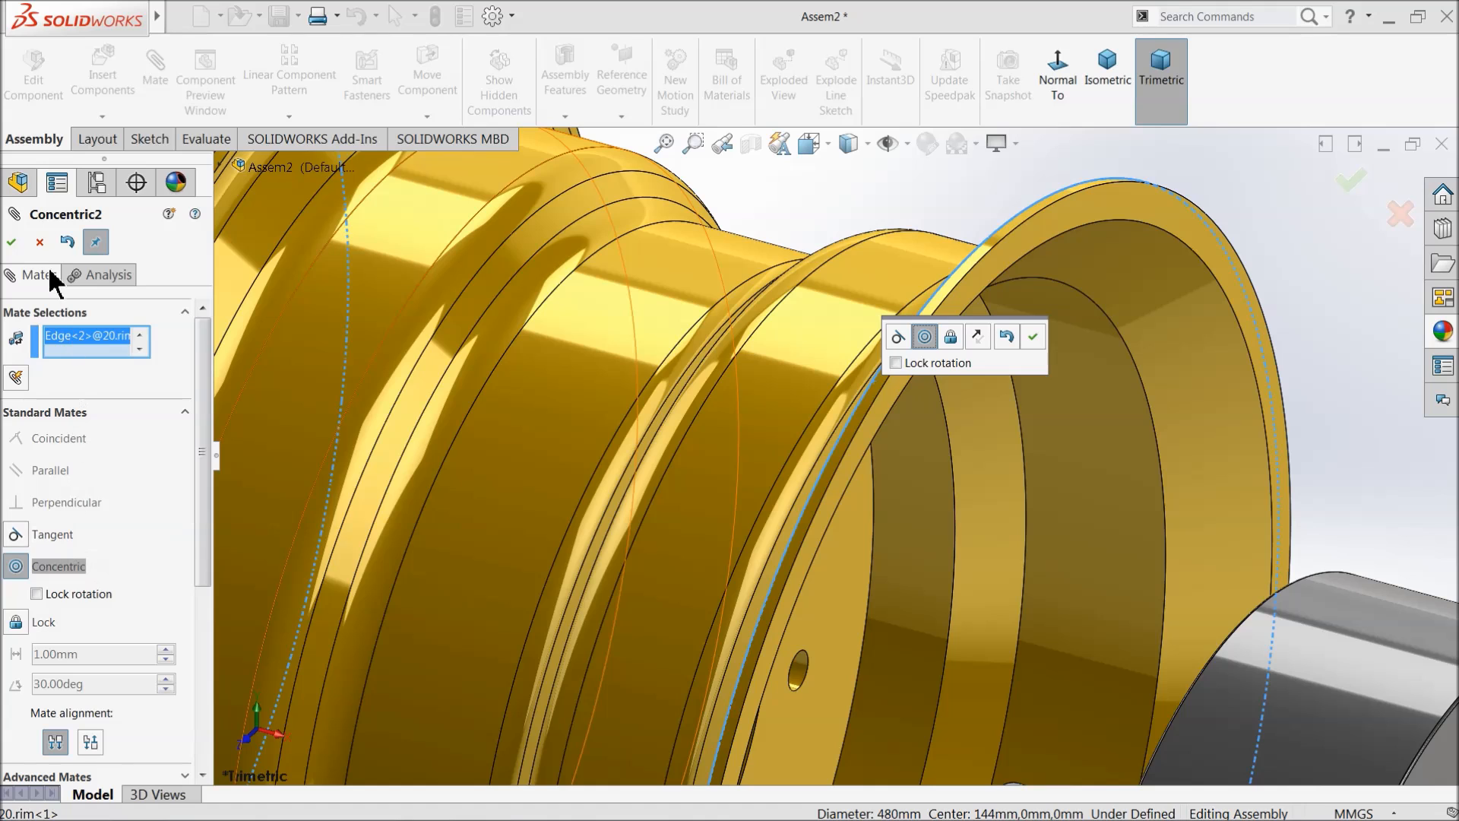
left_click(40, 243)
scroll(970, 438, "up", 6)
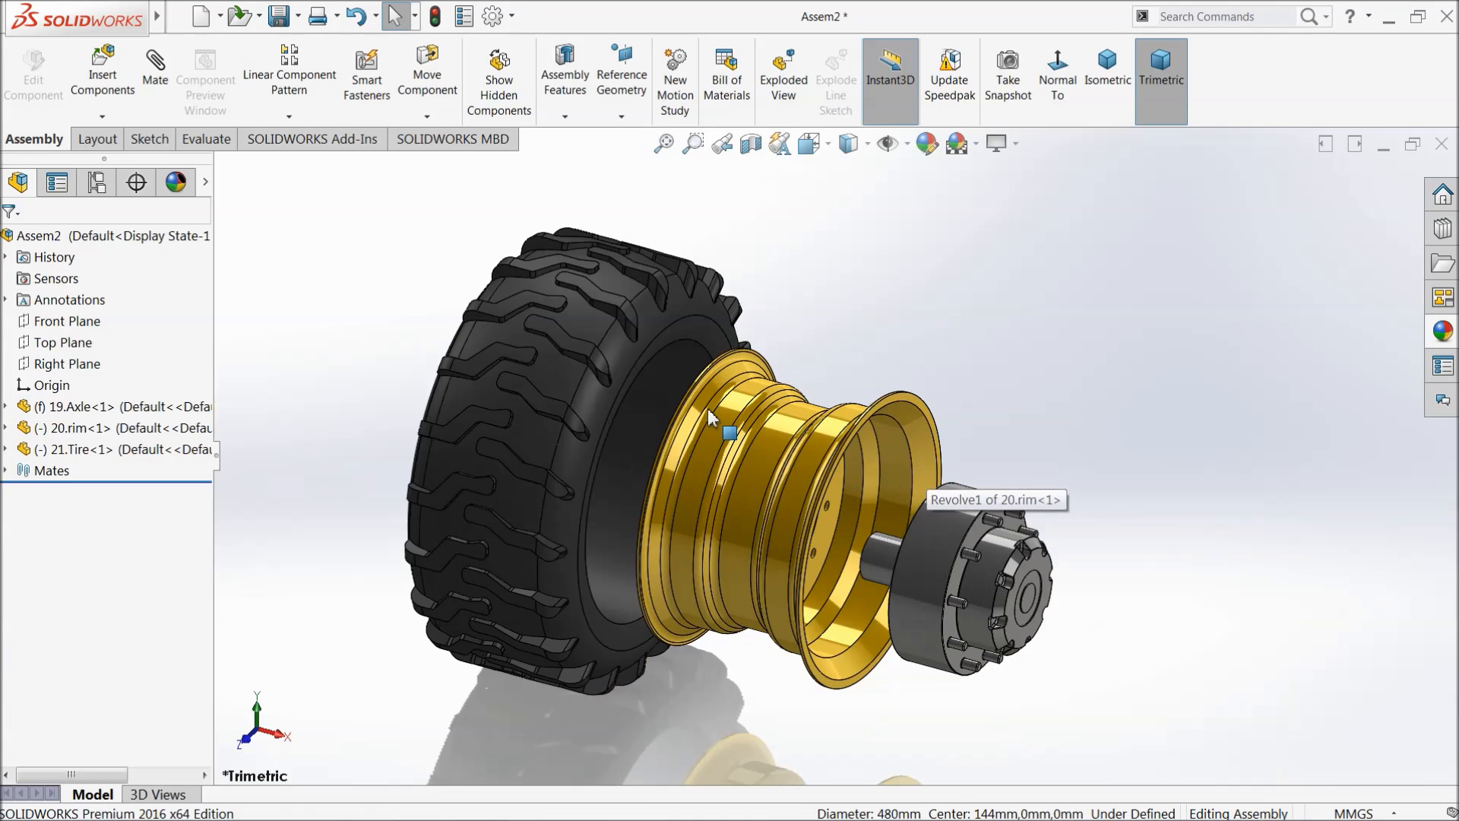
Step: Slide the rim along its axis into the tire's opening, leaving its outer flange protruding slightly from the tire
scroll(706, 369, "down", 3)
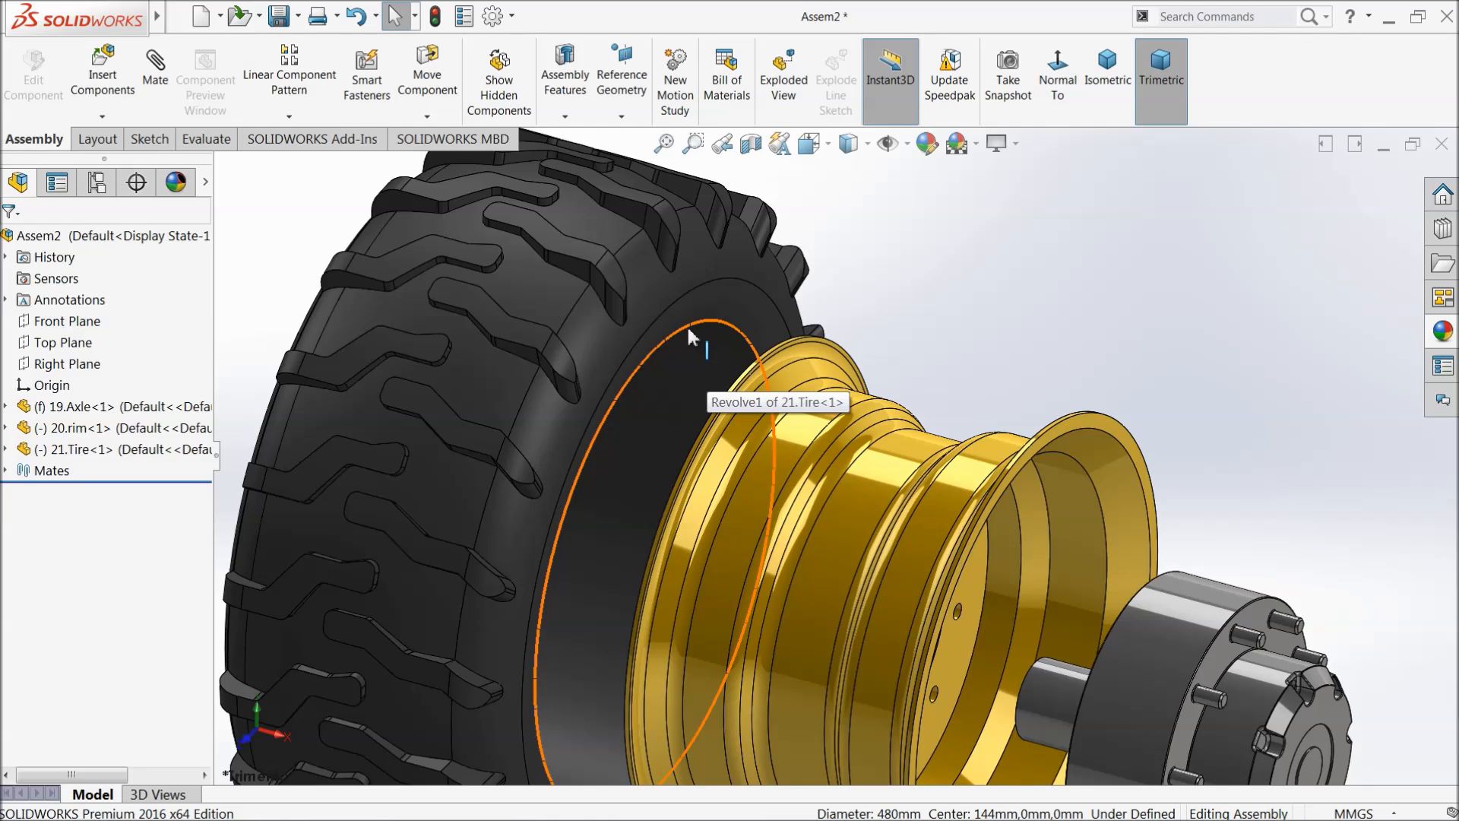
scroll(686, 327, "up", 3)
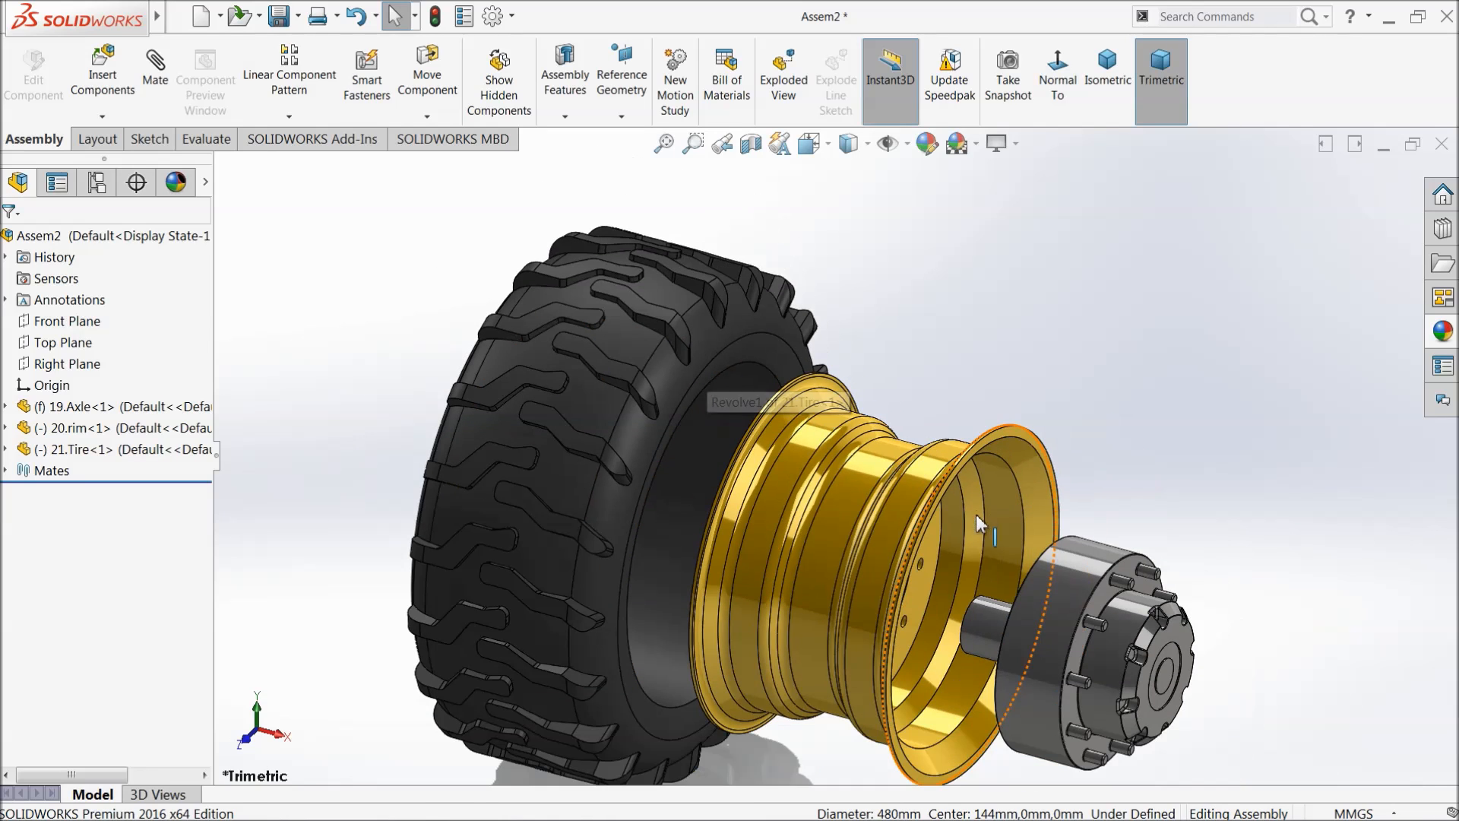
left_click_drag(892, 523, 683, 390)
scroll(683, 390, "down", 5)
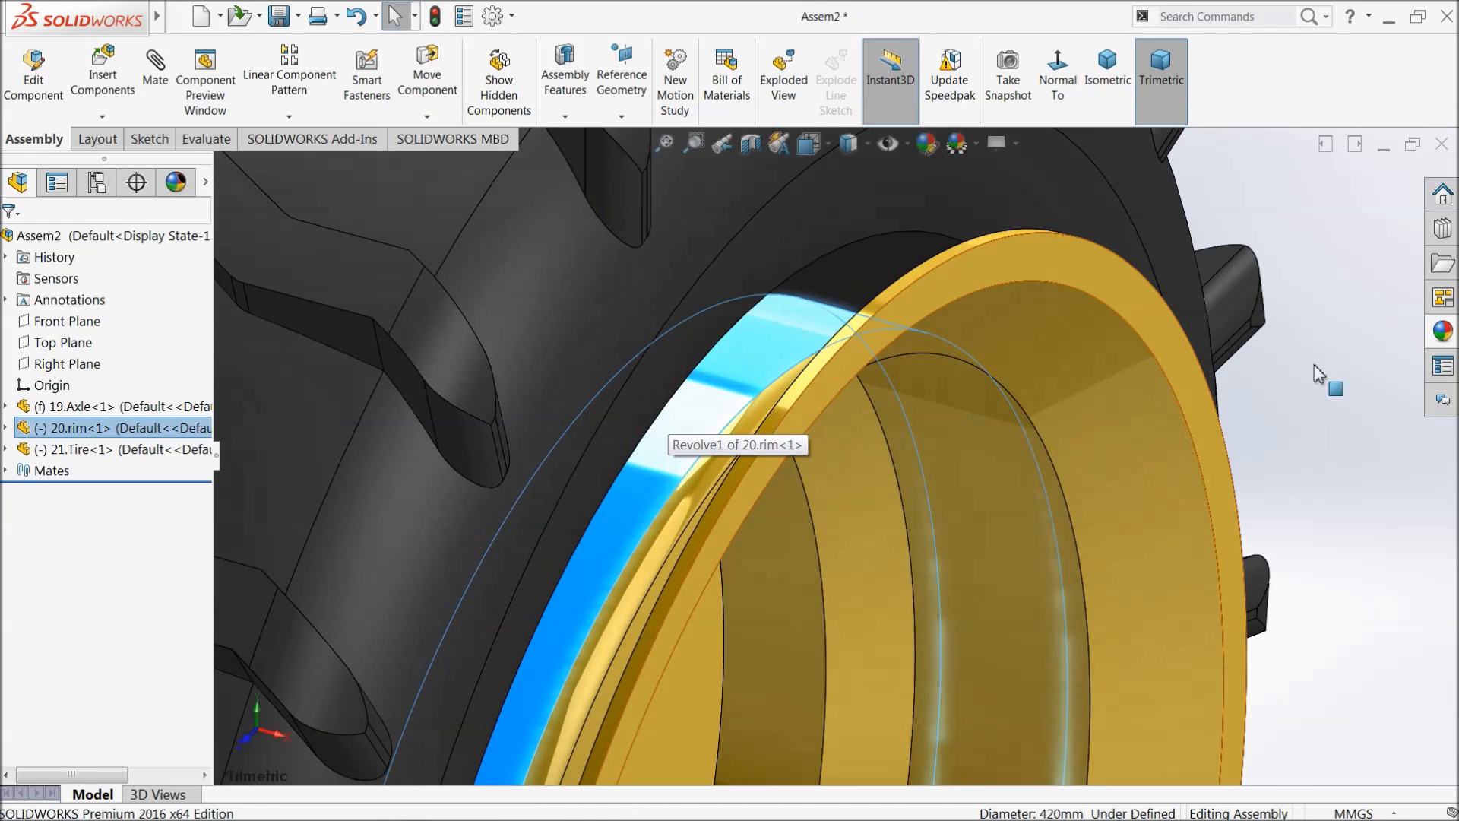
left_click(1258, 418)
scroll(932, 392, "up", 2)
scroll(786, 393, "down", 3)
middle_click_drag(791, 398, 808, 456)
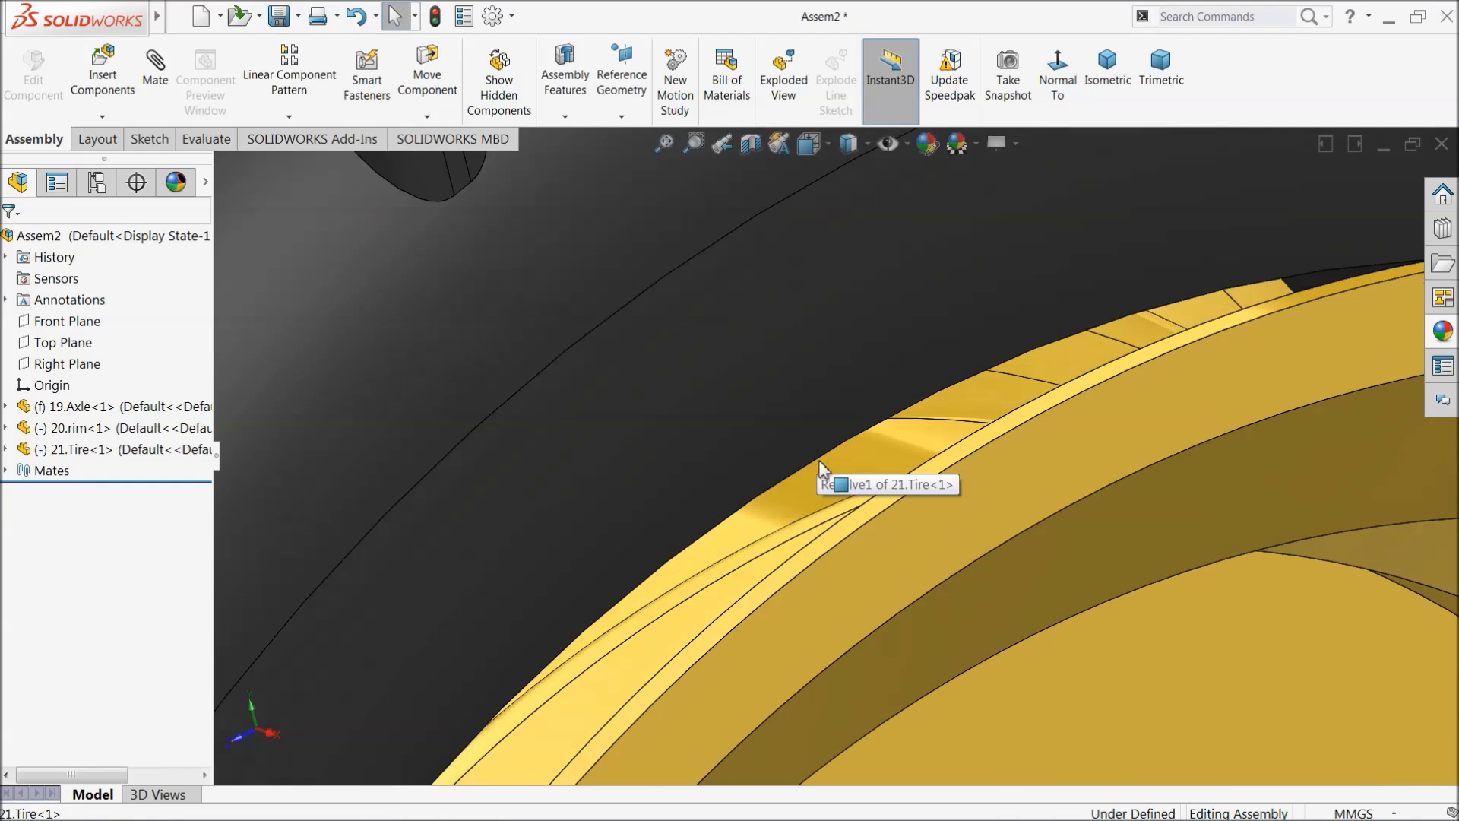
Step: Try to add a tangent mate between the tire's inner circular edge and the circular edge of the rim's outer flange
left_click(820, 462)
scroll(928, 482, "up", 5)
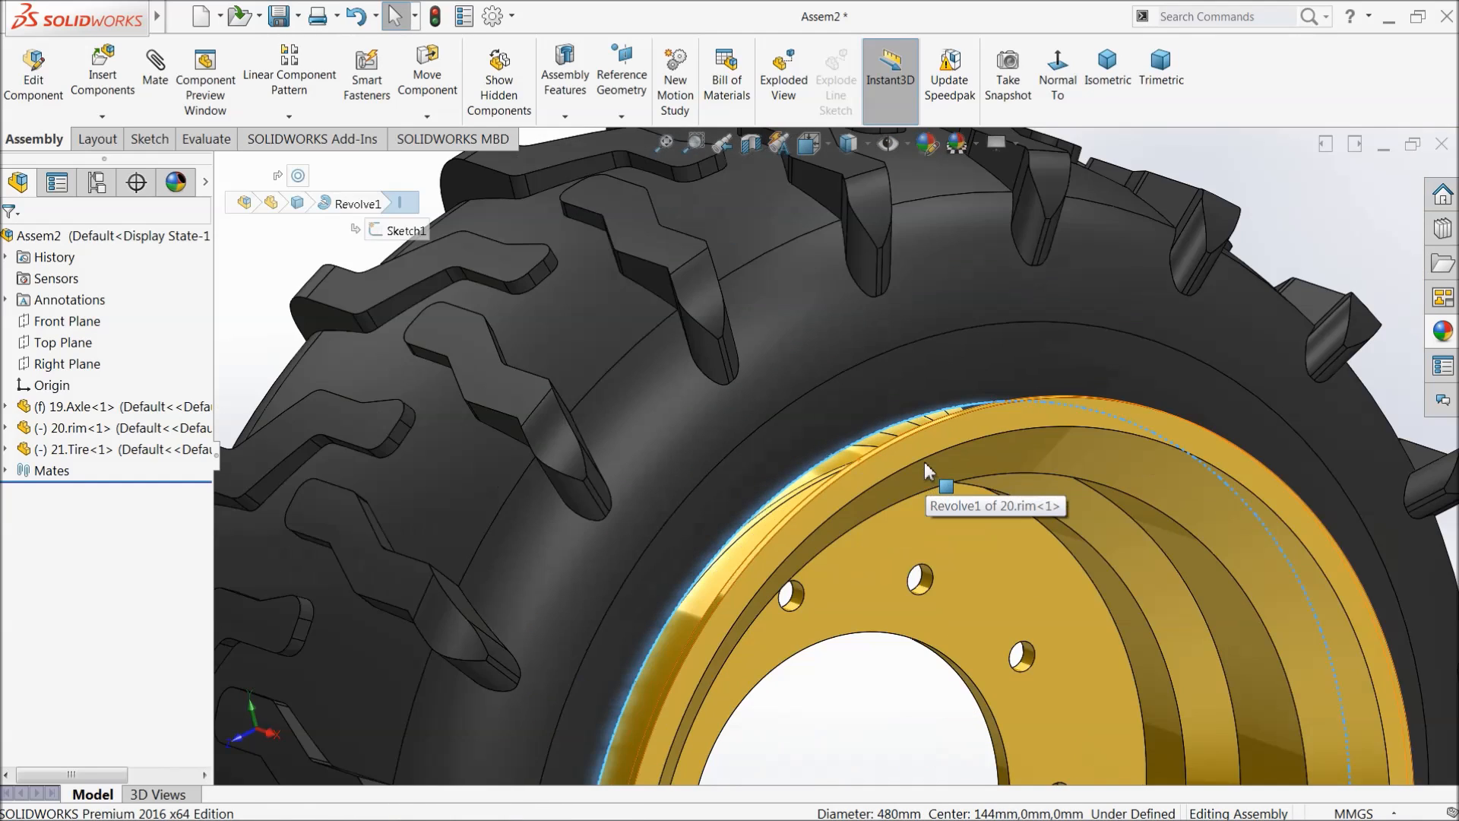
middle_click_drag(924, 462, 988, 547)
left_click(145, 85)
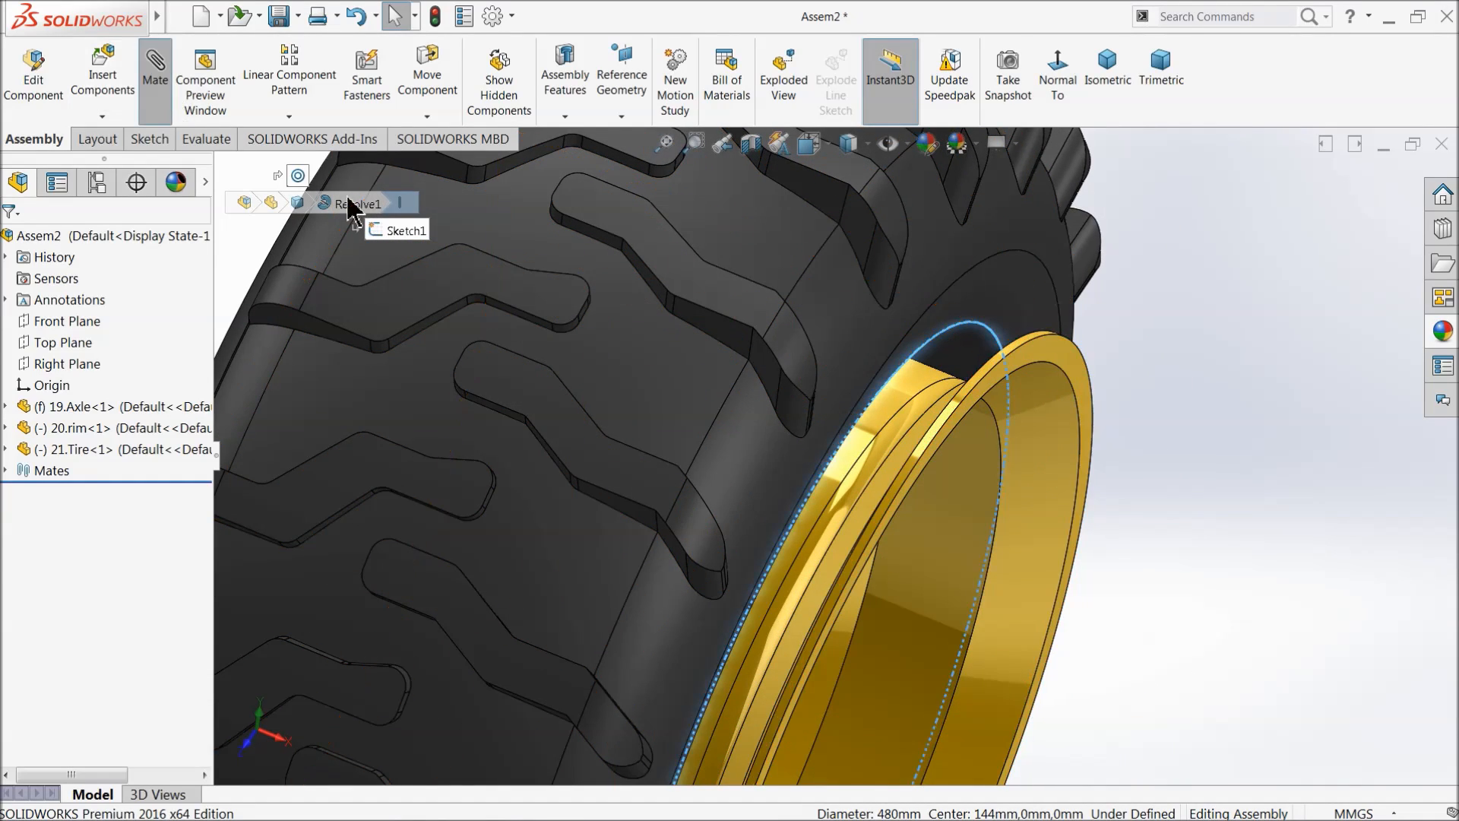
scroll(913, 425, "down", 3)
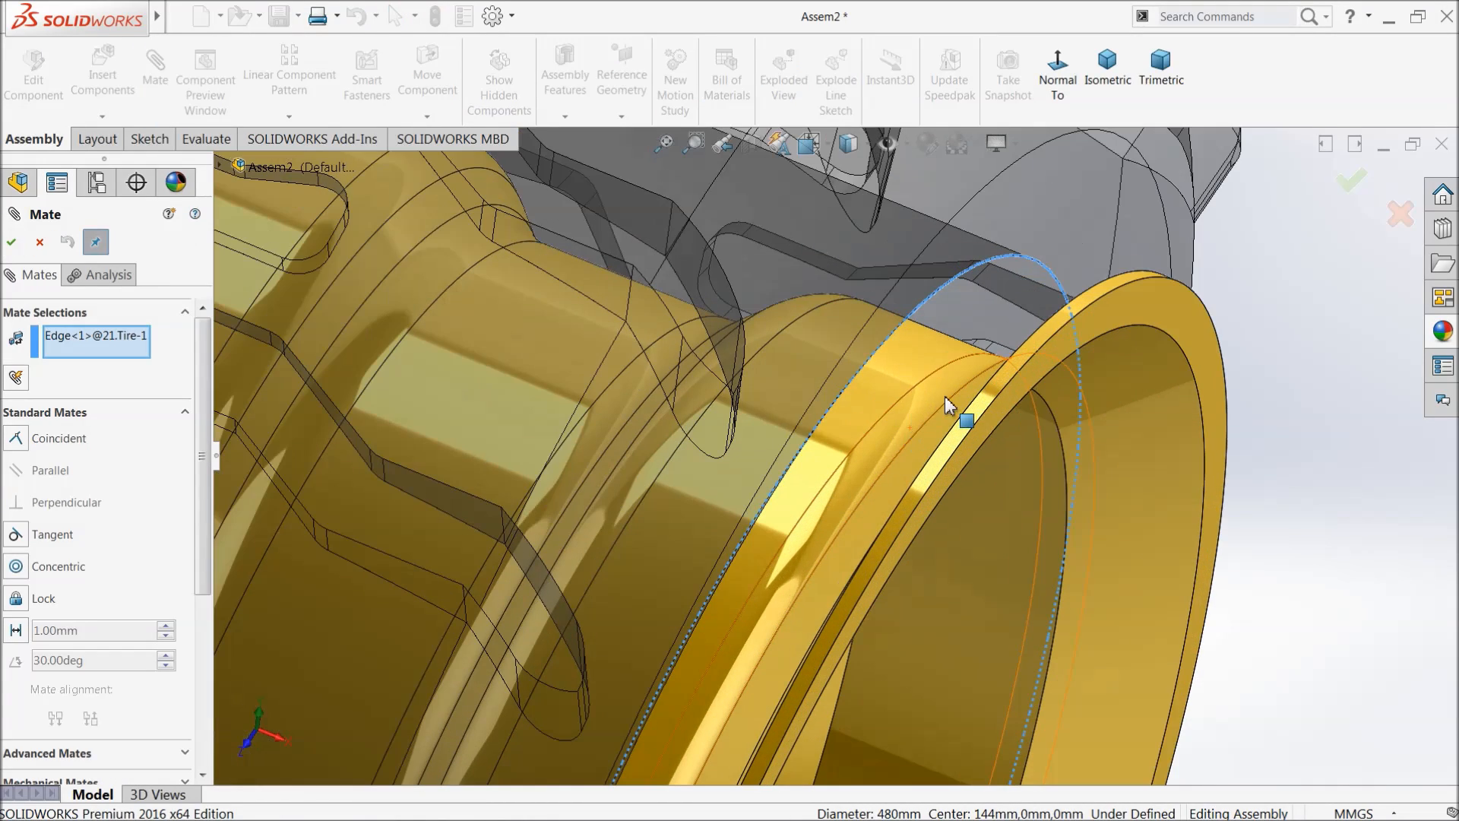
left_click(1030, 351)
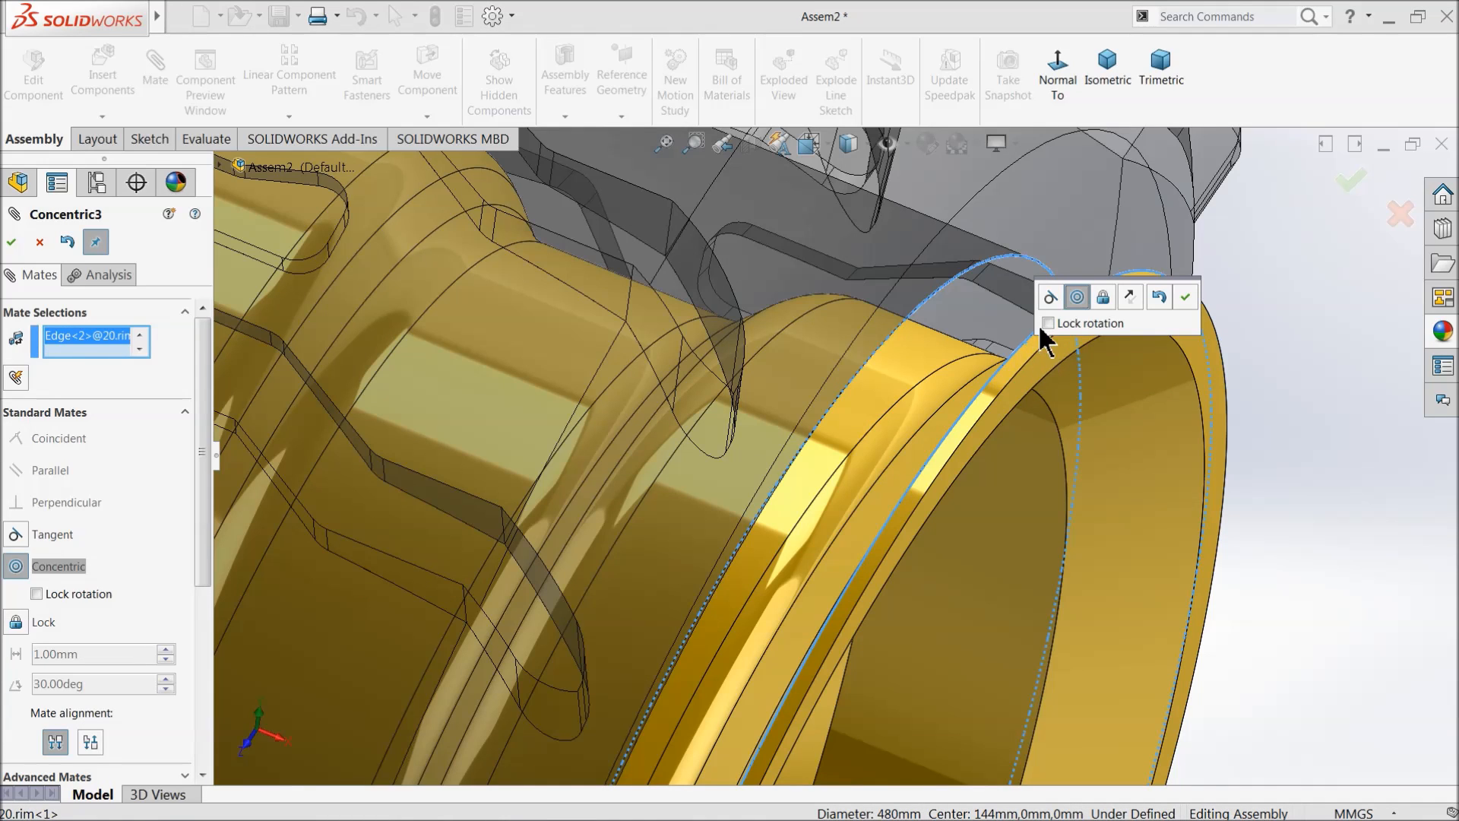
left_click(1051, 298)
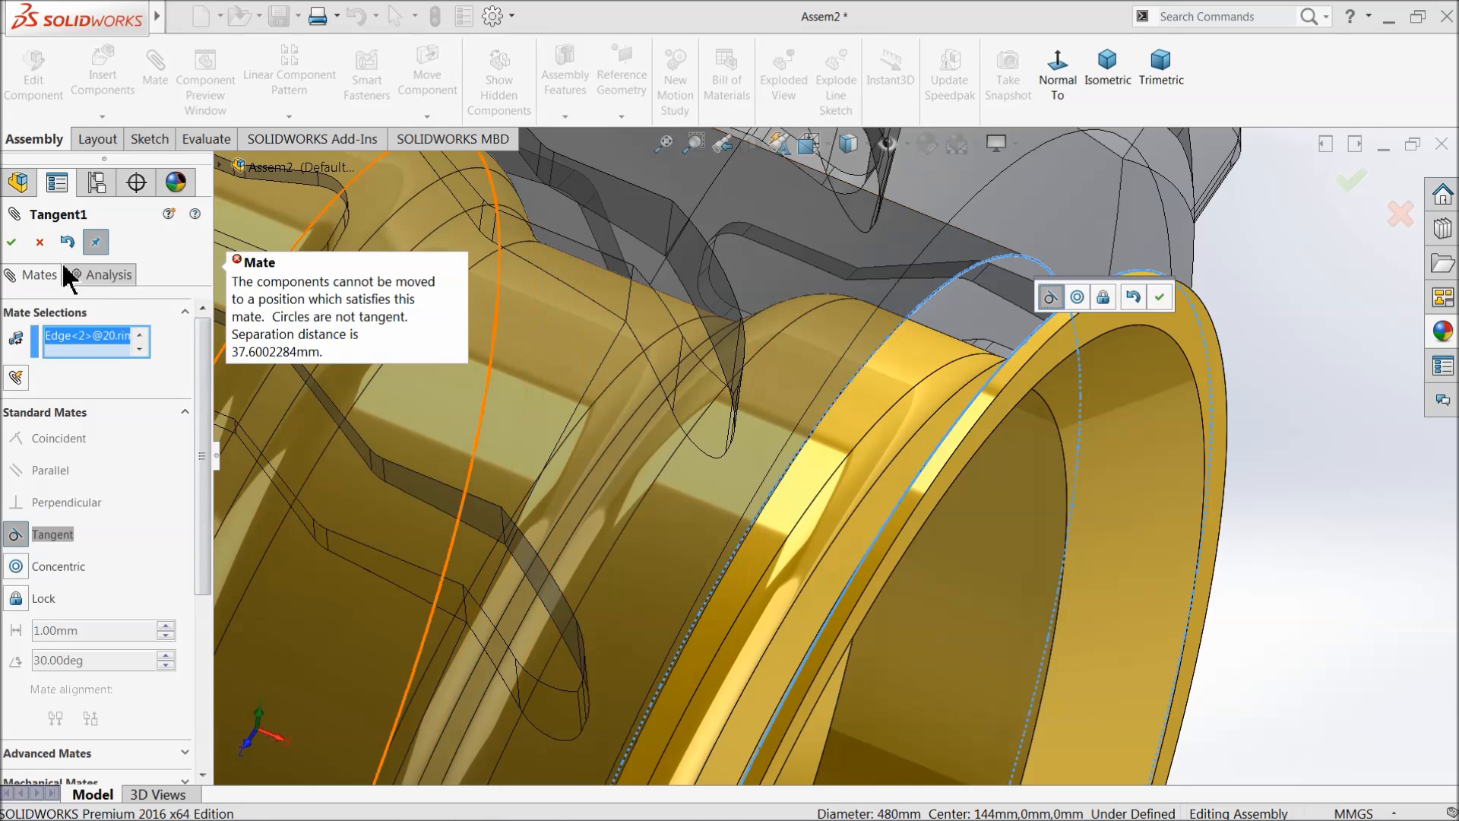
left_click(38, 240)
scroll(1188, 395, "up", 5)
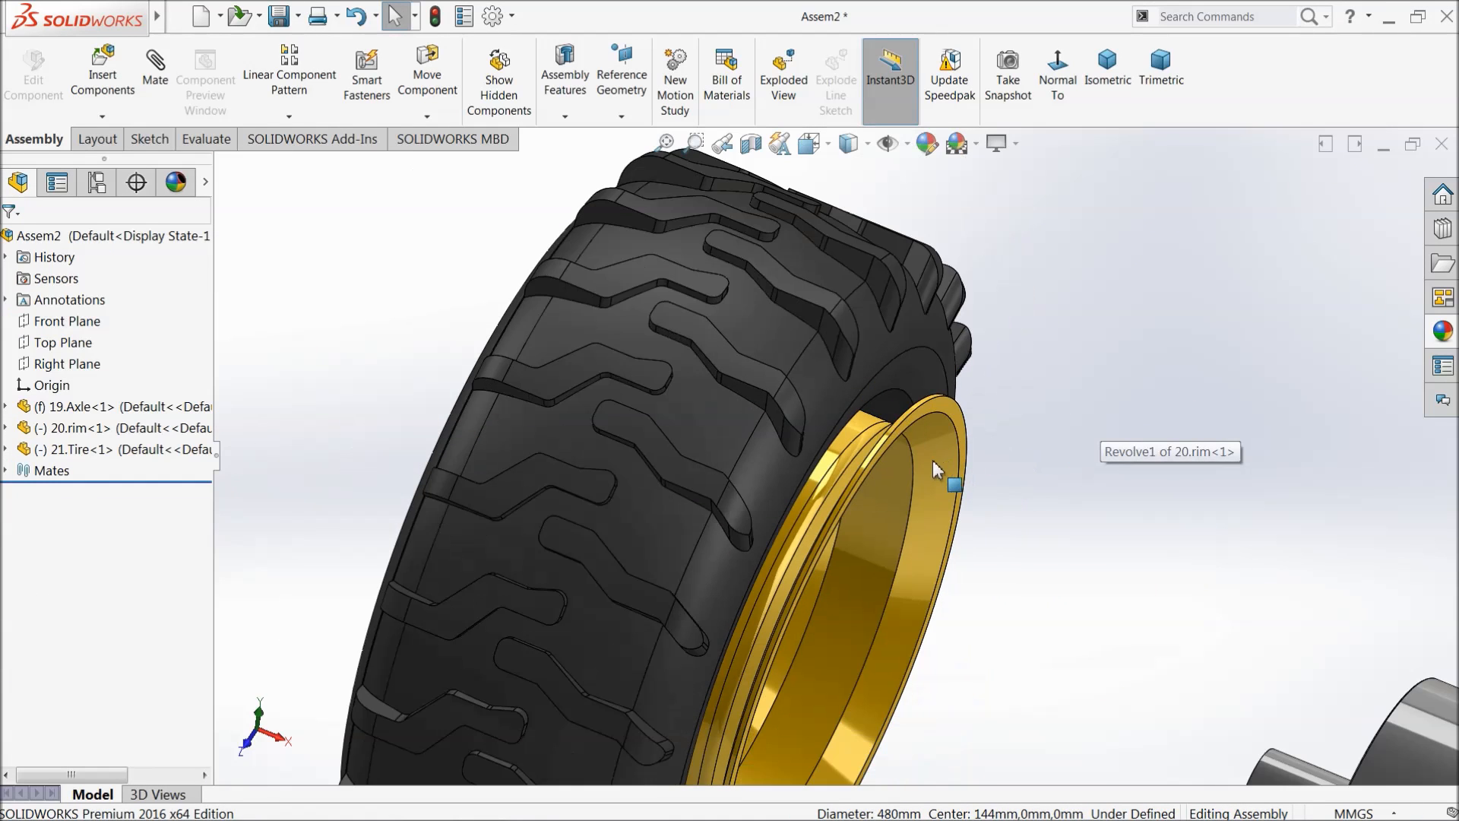
Step: Change the assembly's scene to a plain white background
scroll(863, 456, "up", 3)
scroll(844, 461, "down", 3)
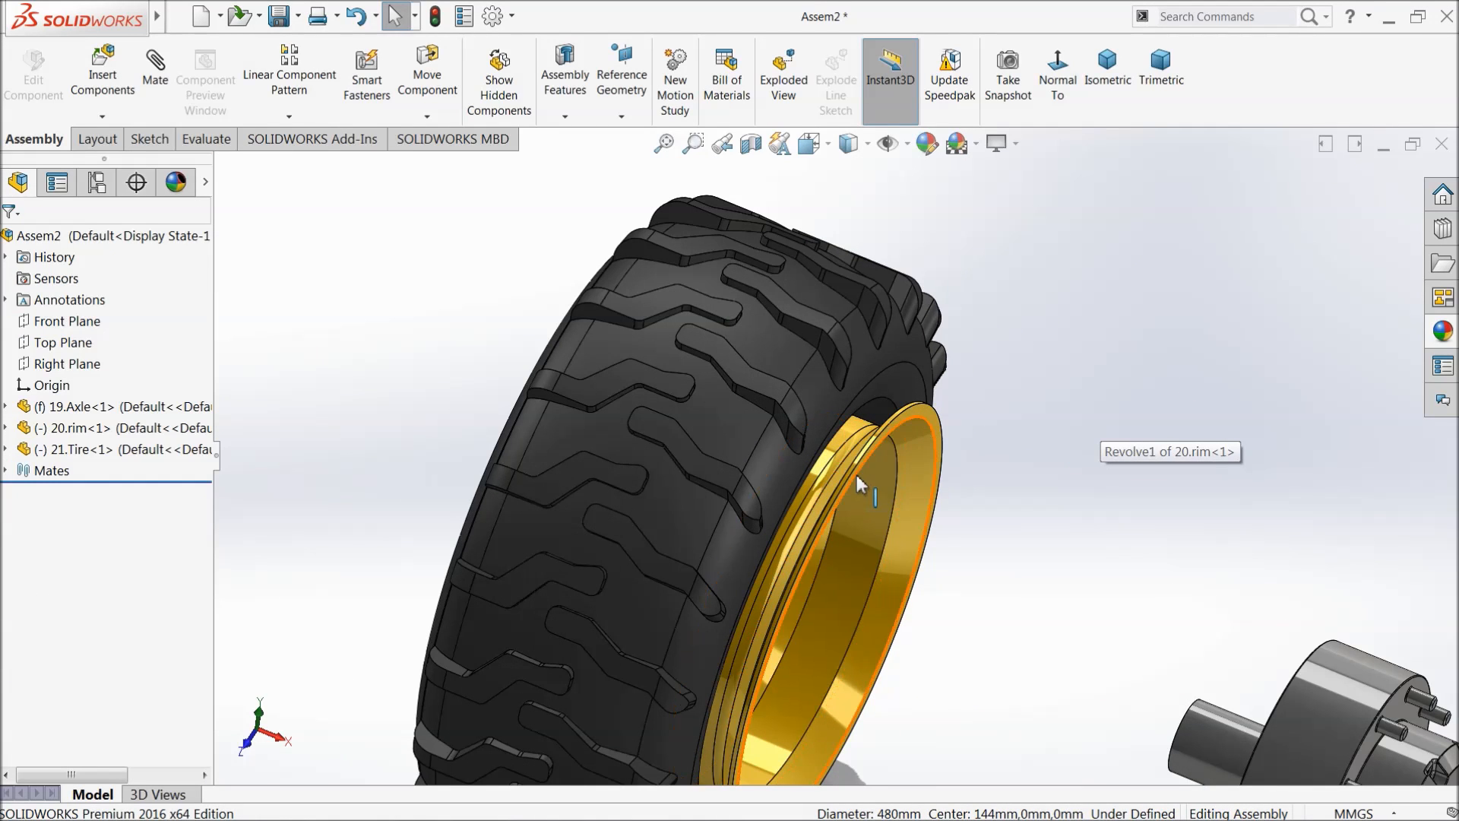
scroll(870, 448, "down", 3)
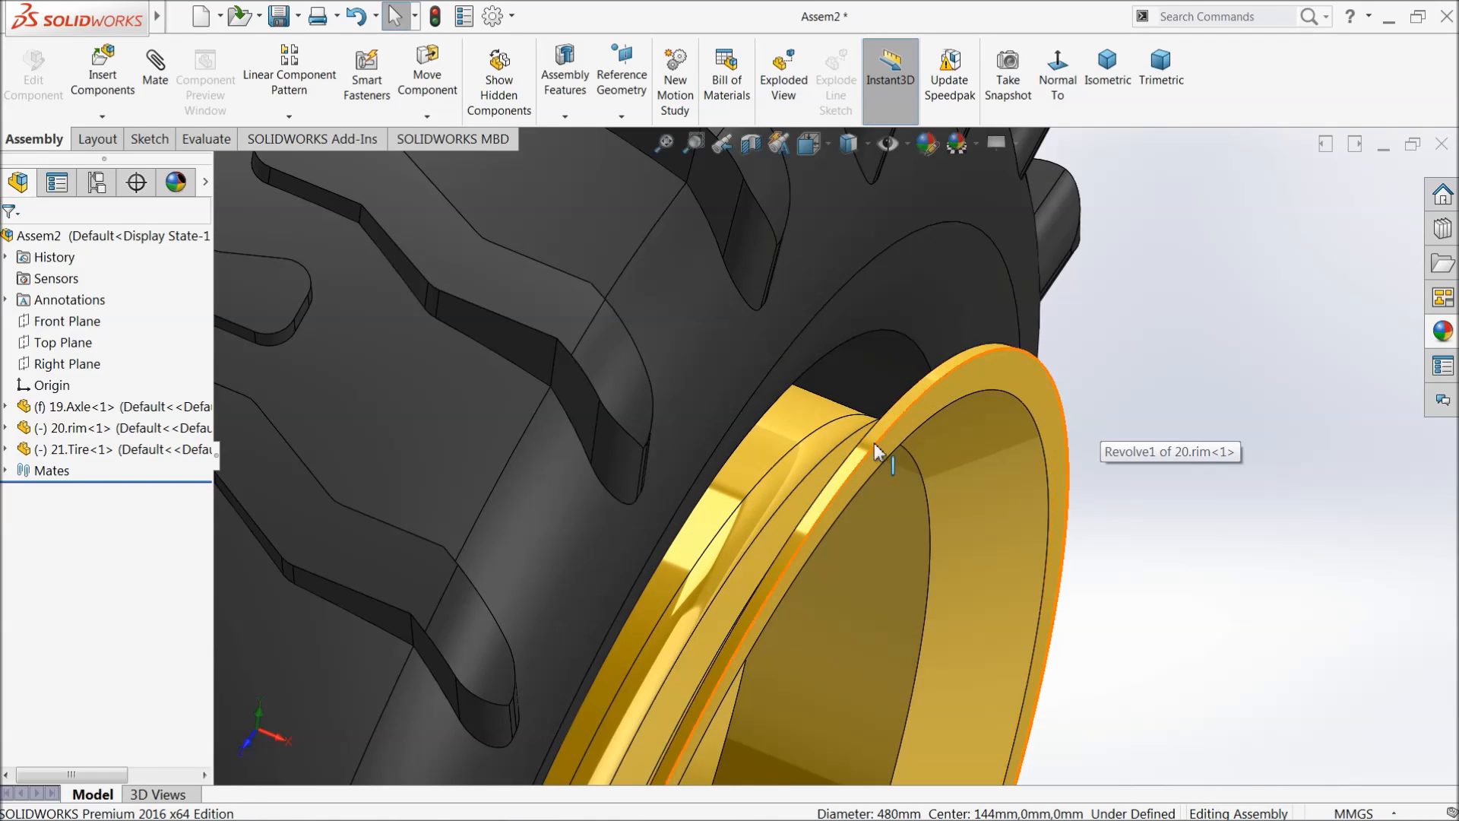
scroll(863, 456, "up", 3)
scroll(850, 479, "up", 3)
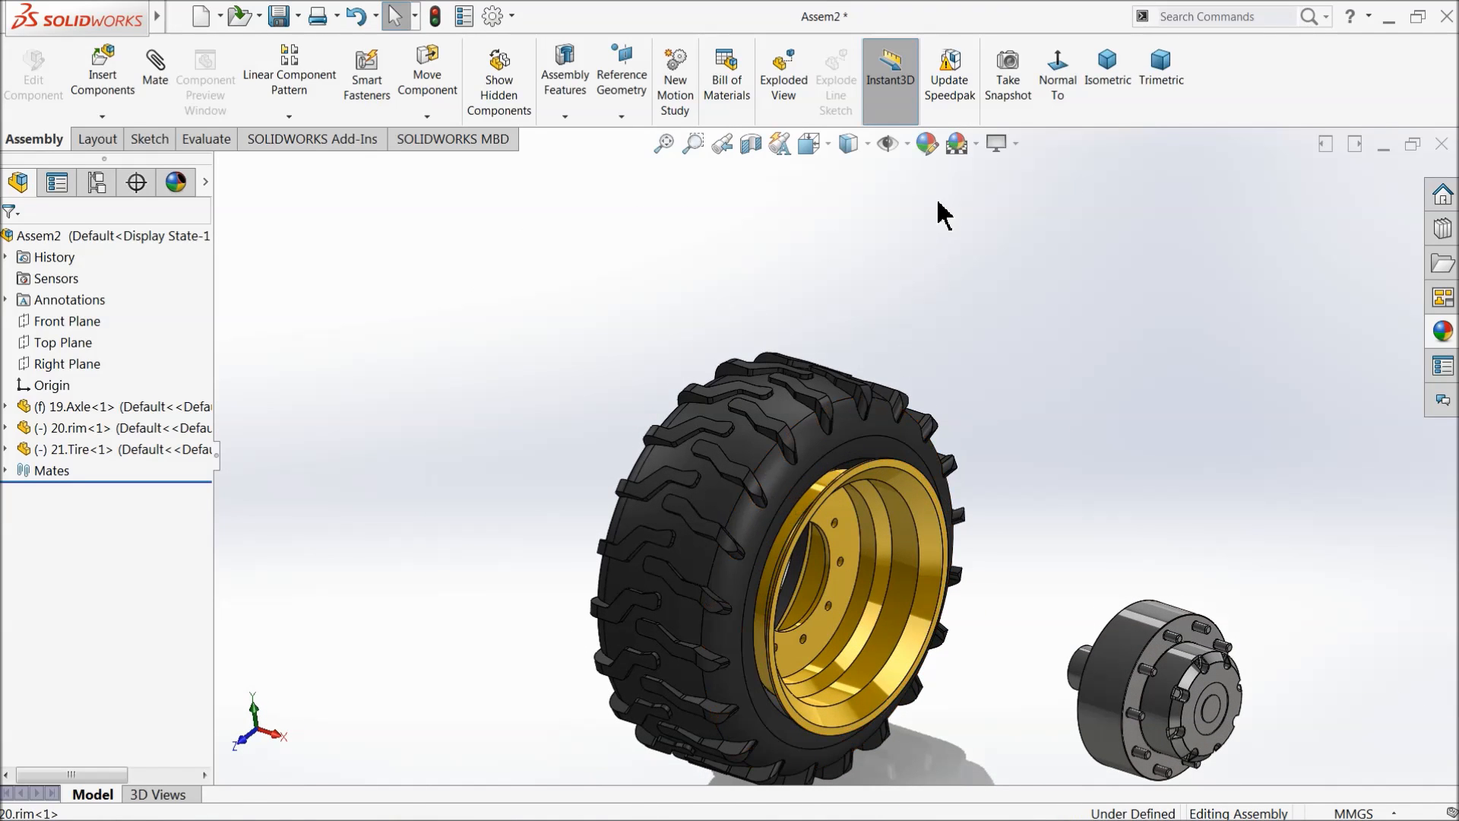
left_click(977, 144)
left_click(988, 55)
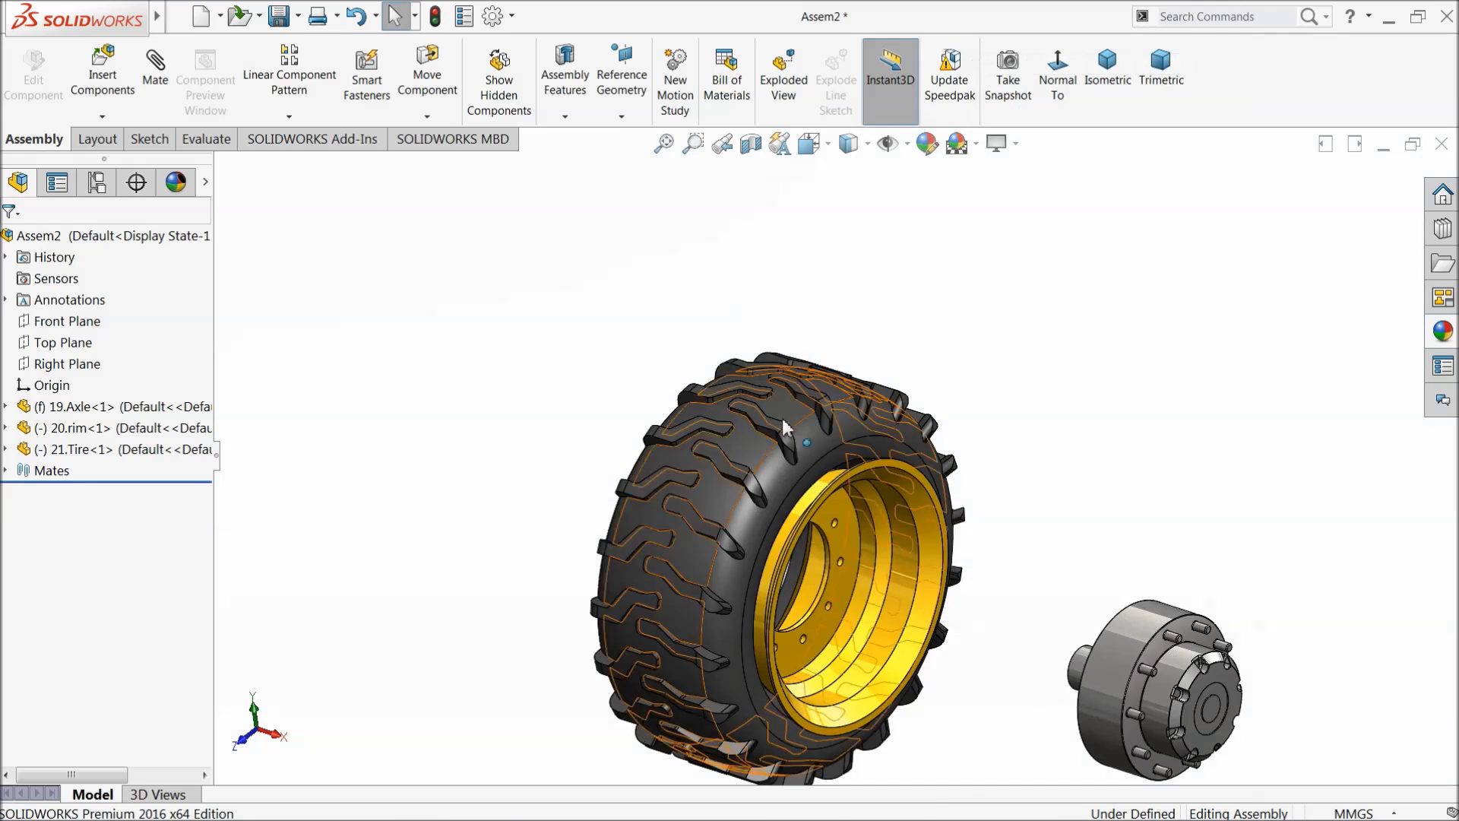
scroll(871, 567, "up", 3)
scroll(870, 566, "down", 6)
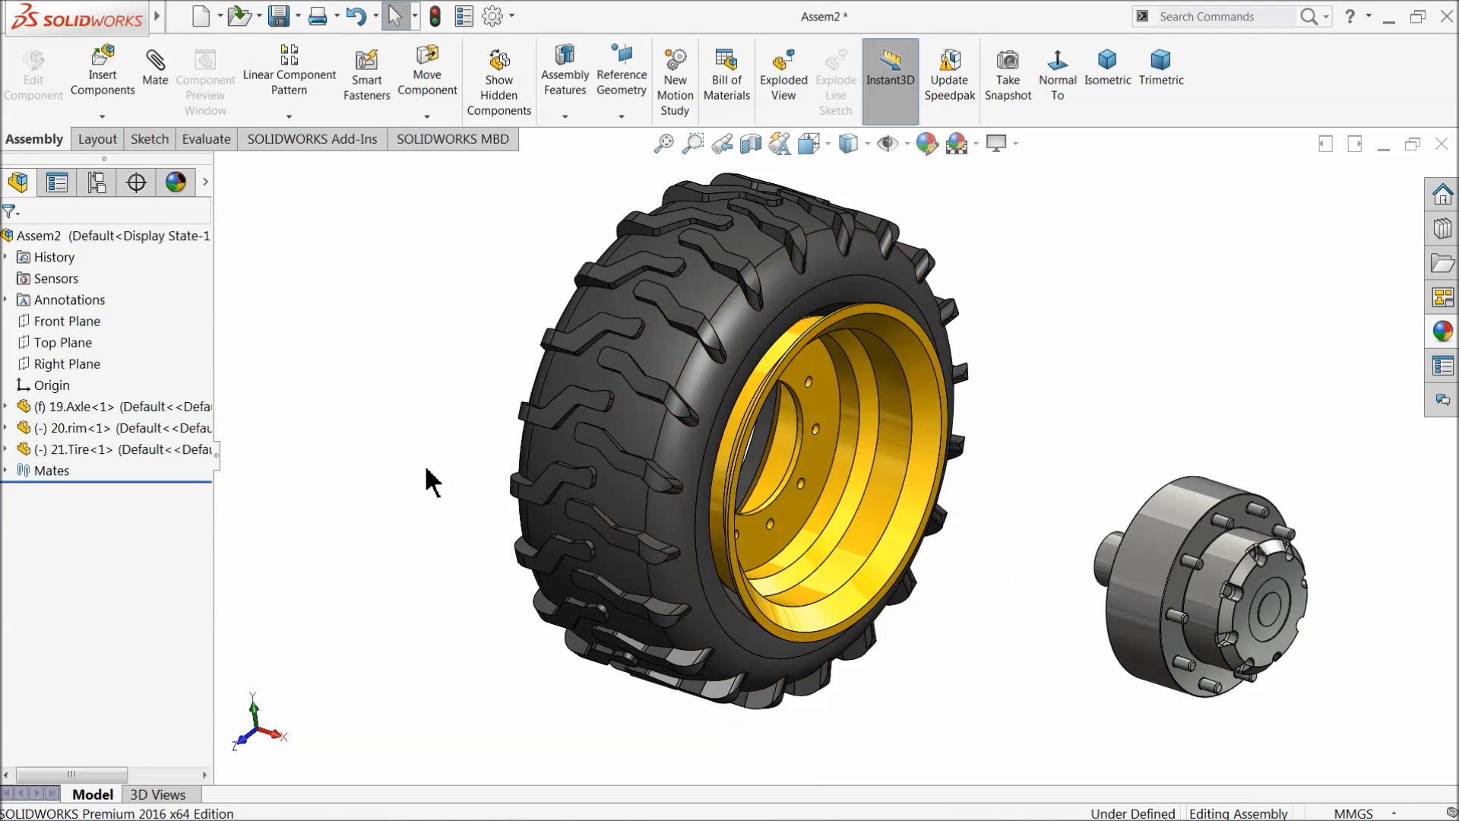
Step: Add a coincident mate between the Right Plane of 20.rim and the Right Plane of 21.Tire
left_click(7, 429)
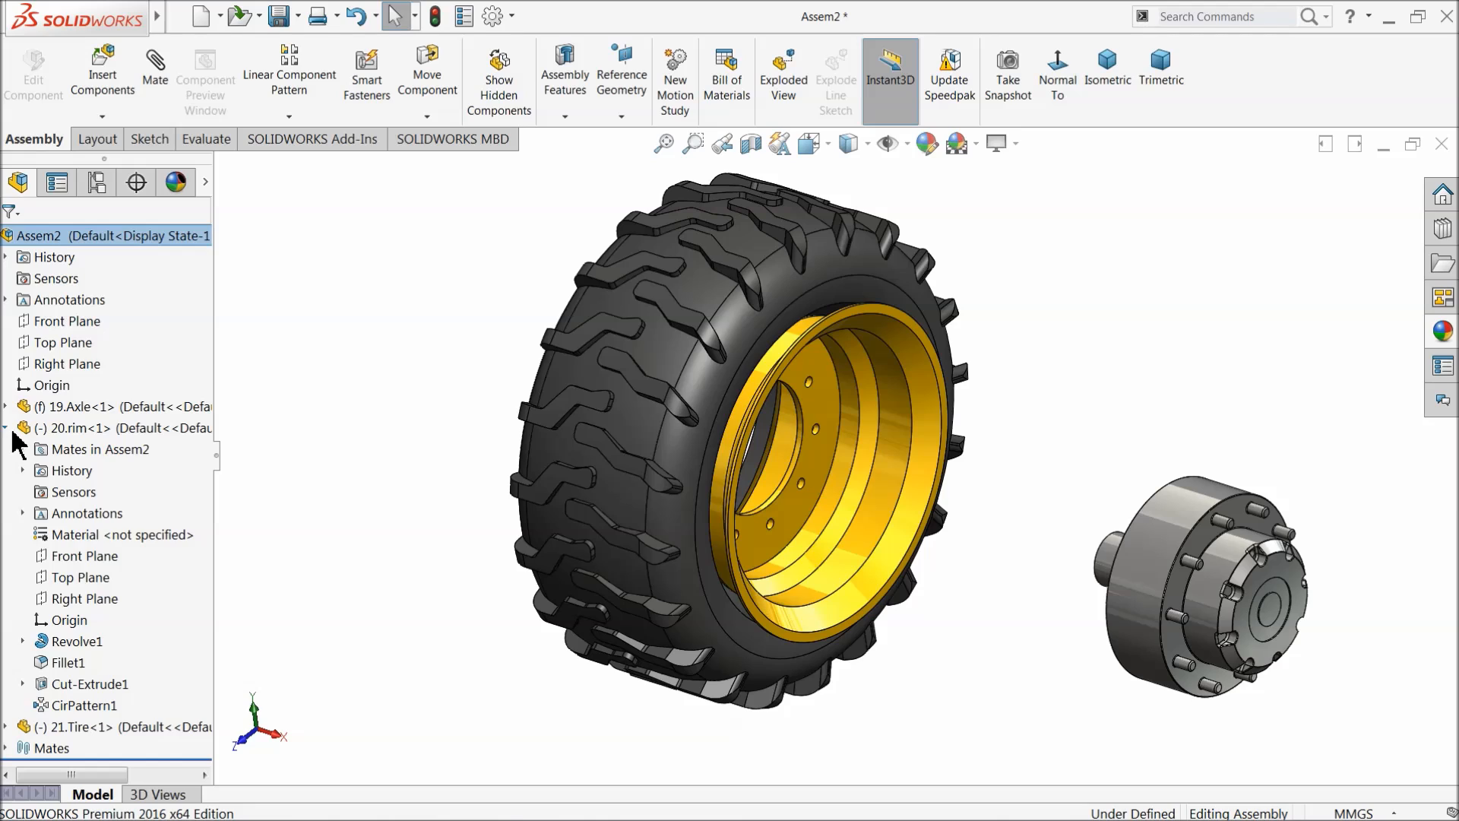
left_click(82, 599)
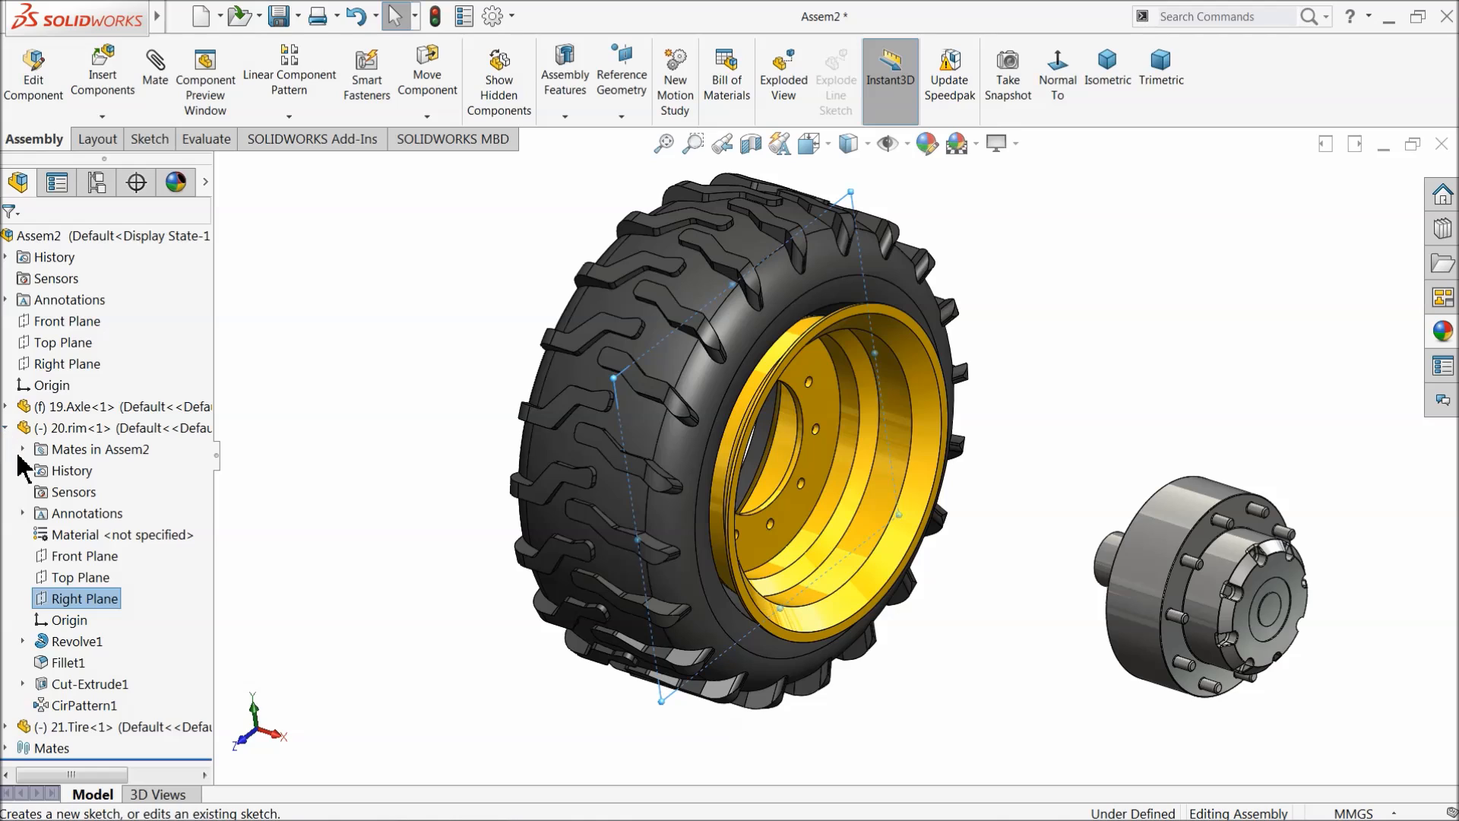
left_click(6, 726)
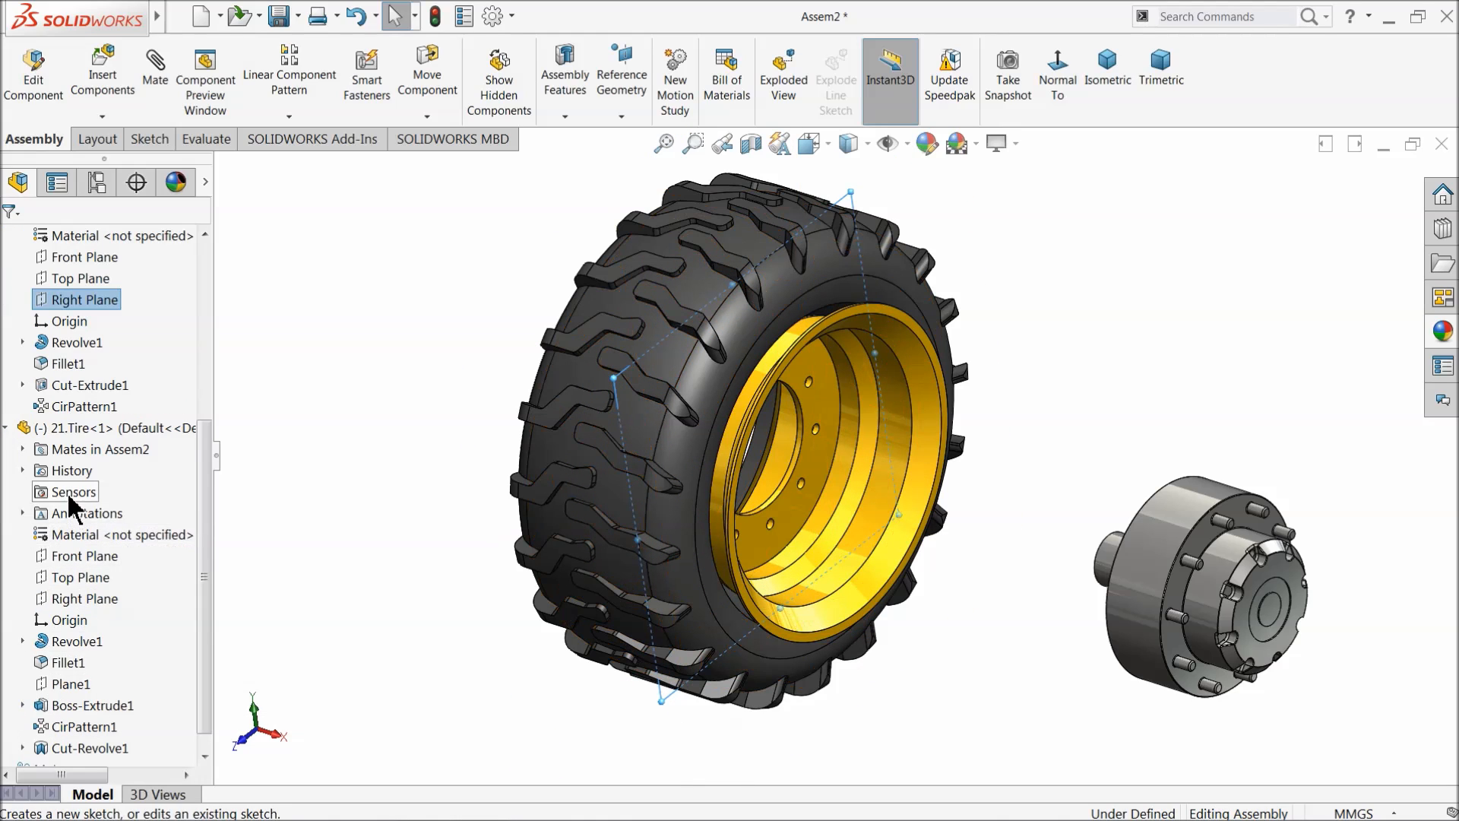
left_click(79, 605, "ctrl")
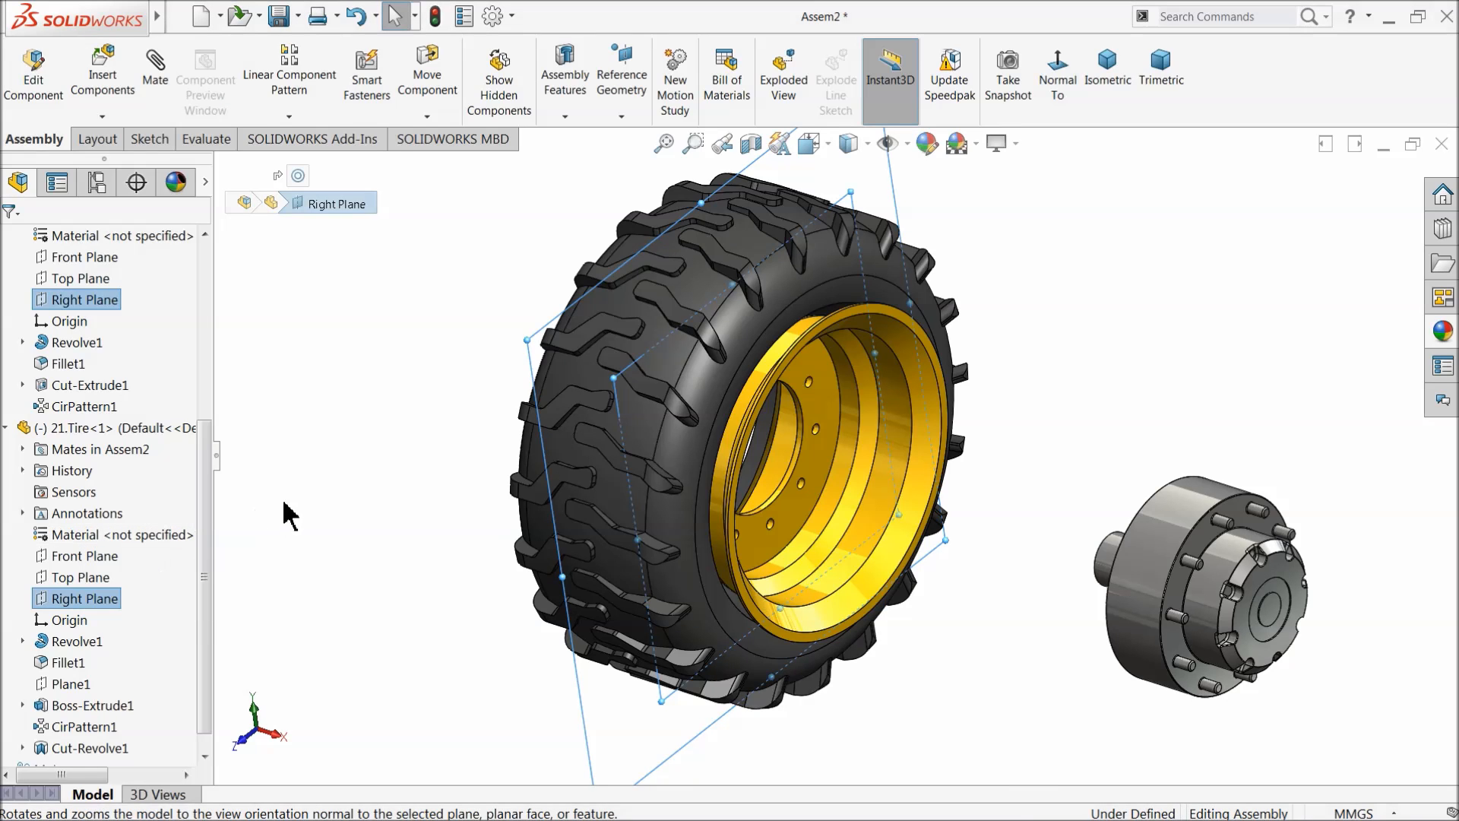
mouse_move(528, 450)
middle_mouse_down()
mouse_move(655, 449)
mouse_move(530, 446)
middle_mouse_up()
left_click(159, 84)
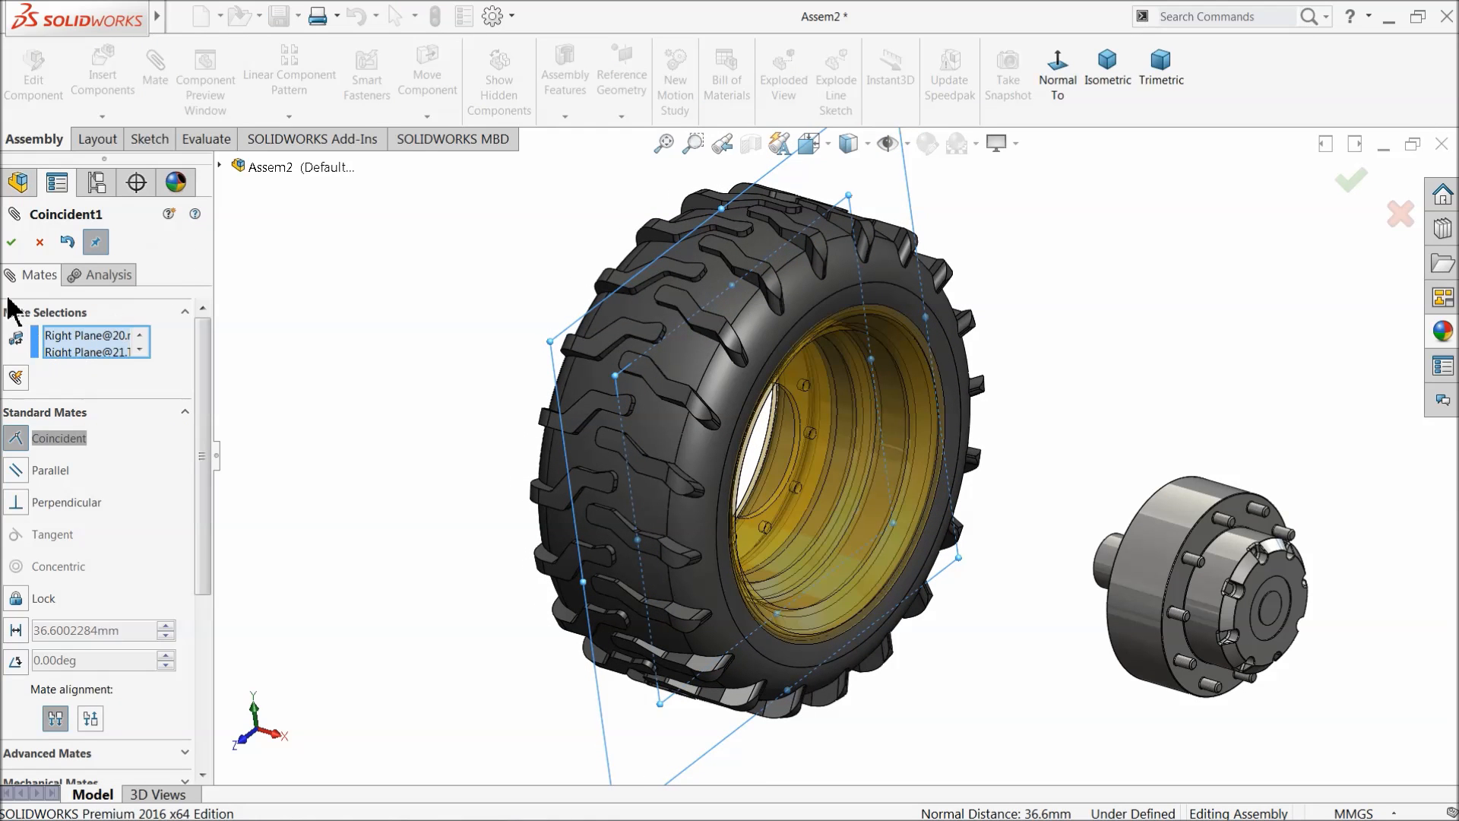
left_click(11, 242)
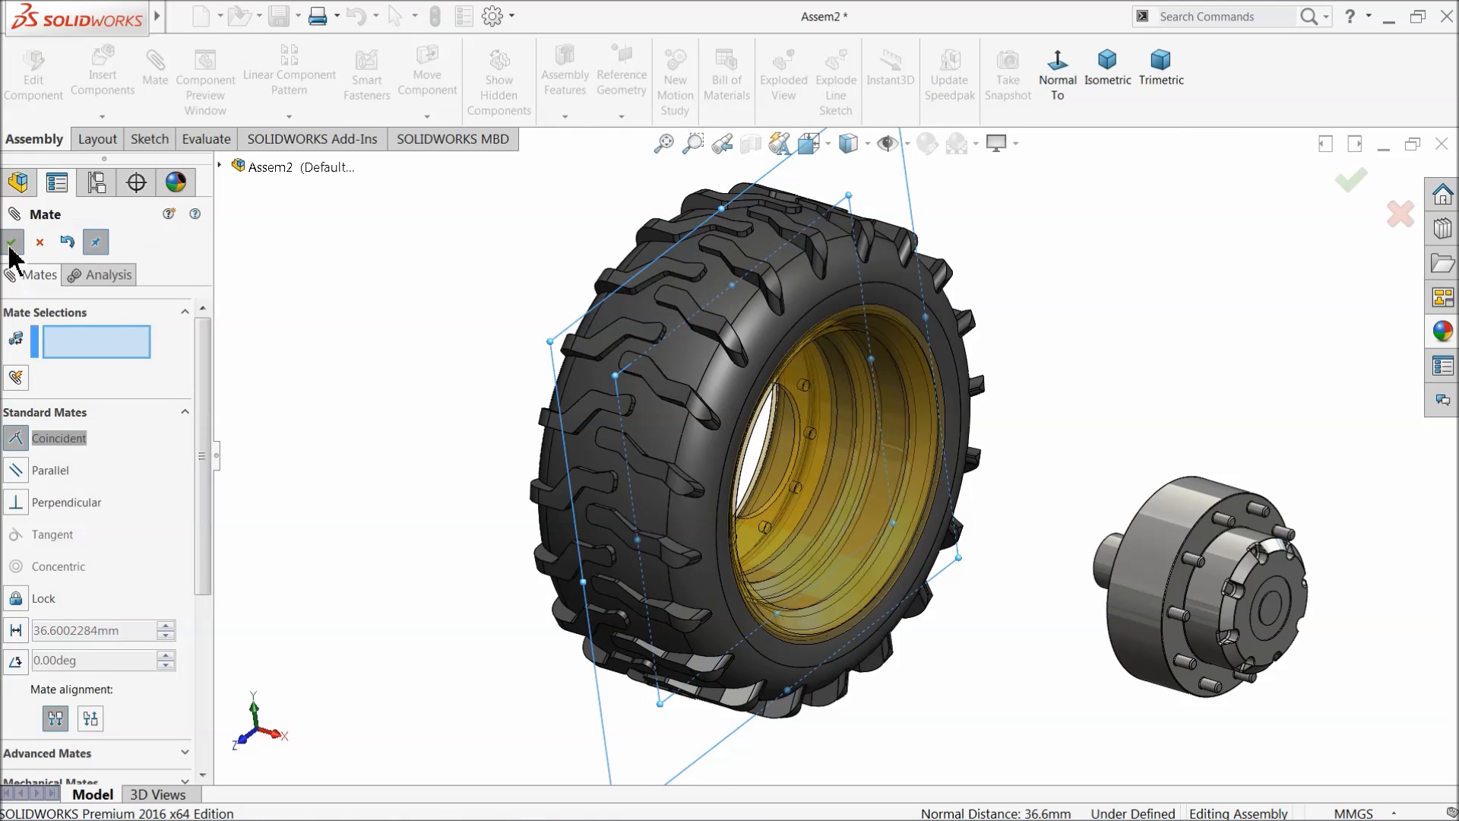
Step: Add a concentric mate between the rim's central hole and the large outer cylindrical face of the axle hub
middle_click_drag(339, 434, 346, 358)
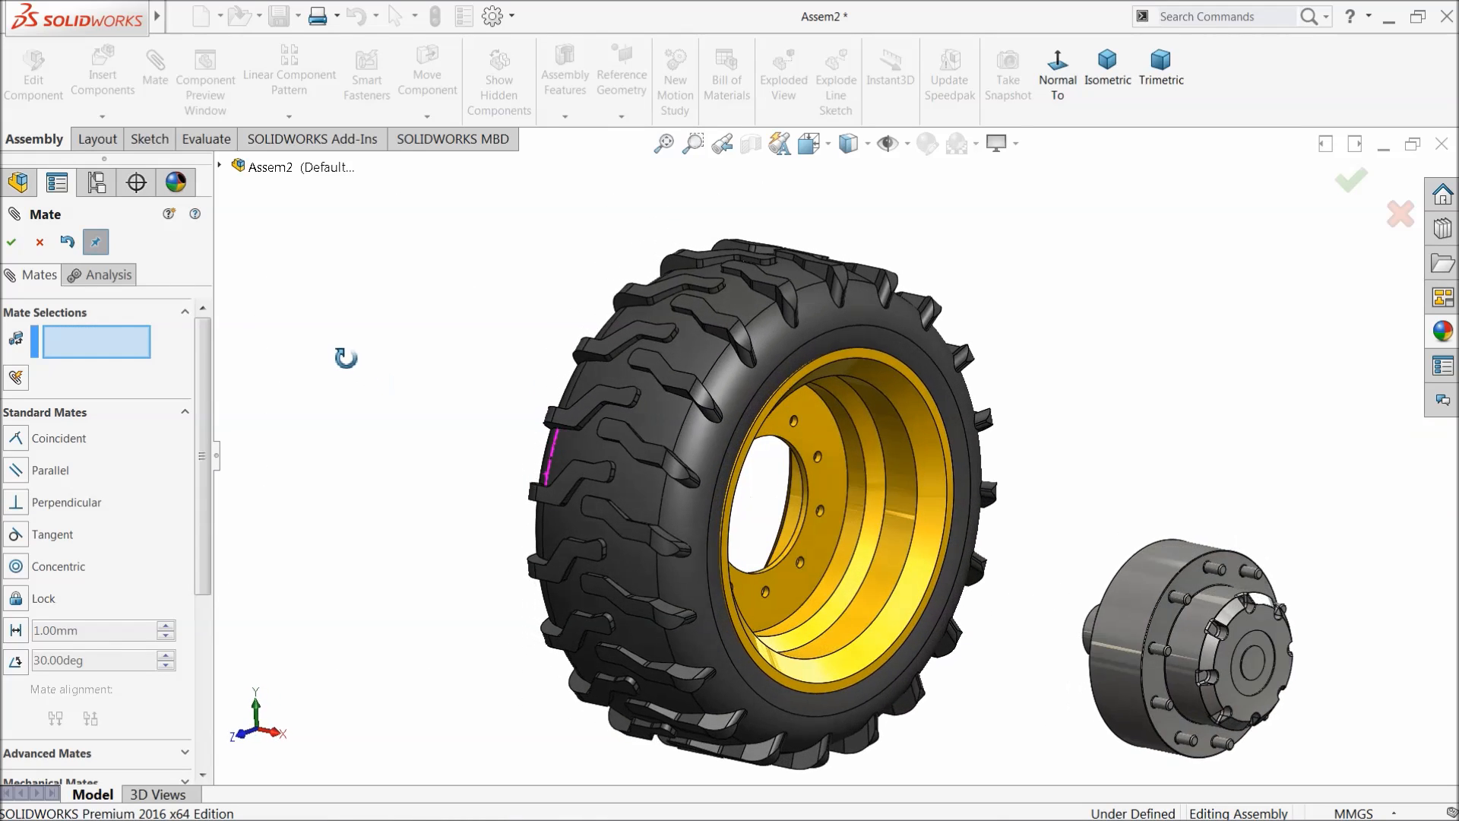
scroll(403, 399, "up", 2)
scroll(1038, 526, "down", 4)
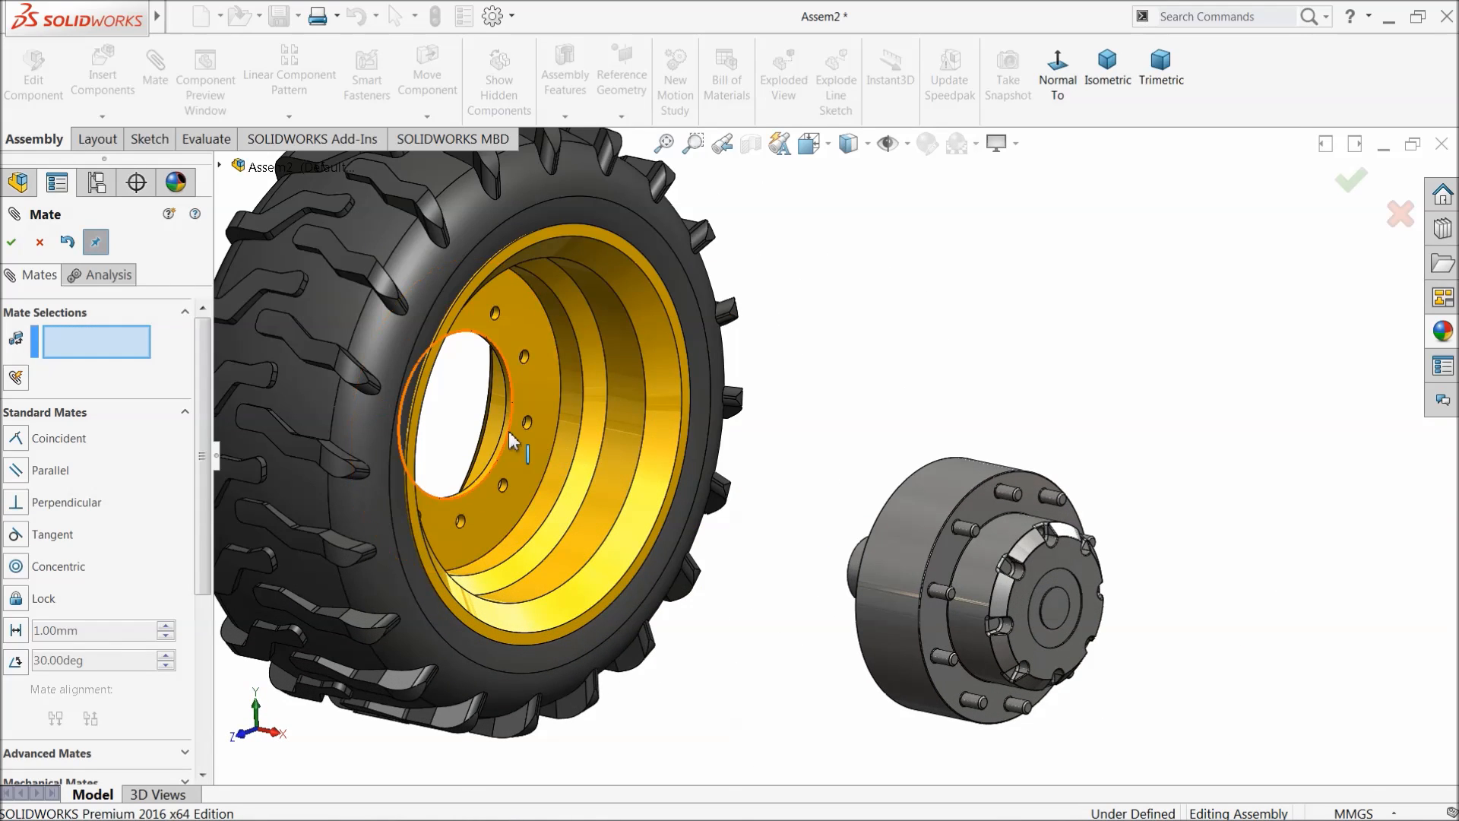
scroll(499, 438, "down", 3)
scroll(600, 475, "up", 1)
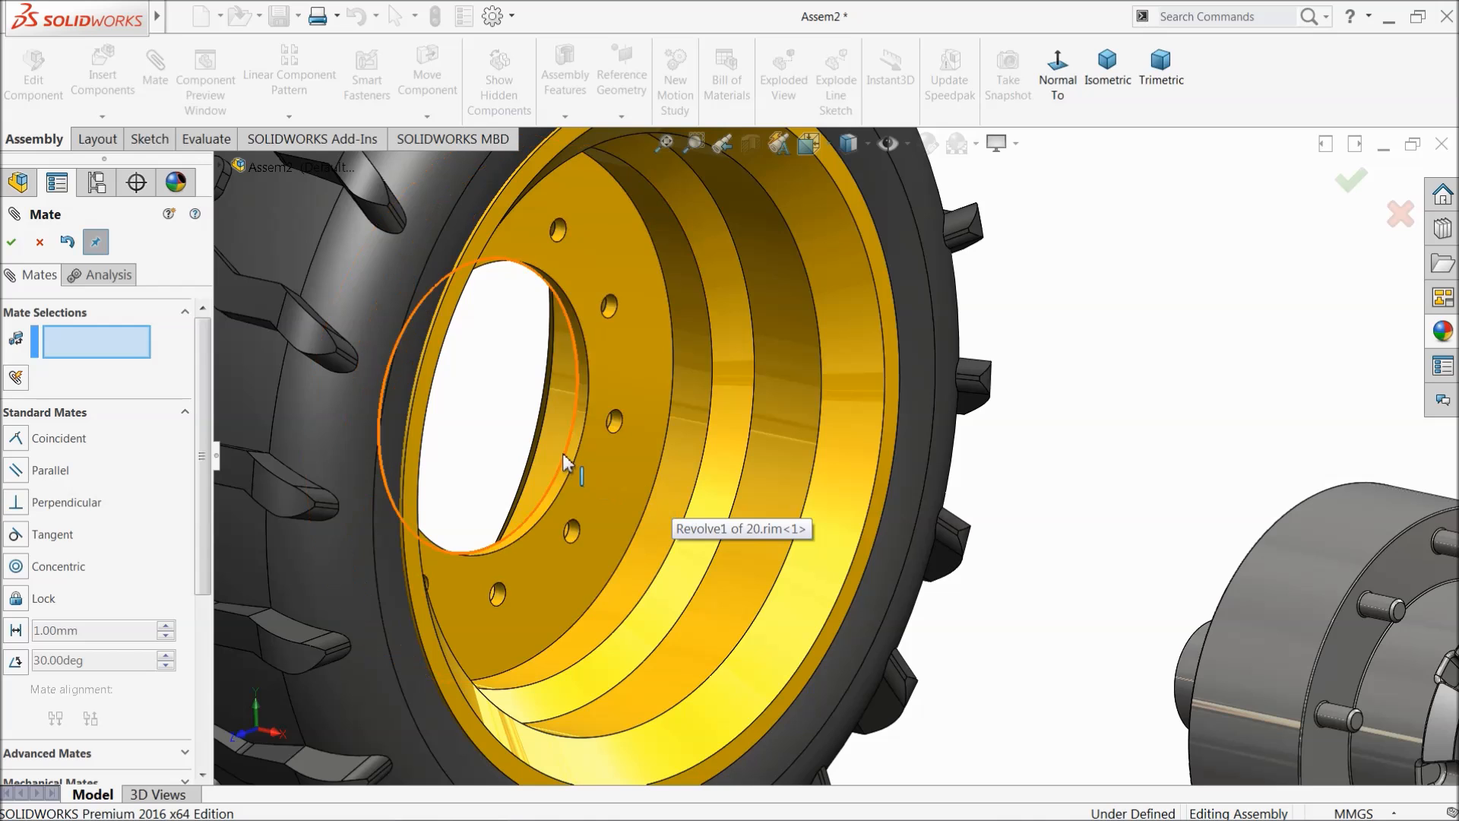
left_click(571, 461)
scroll(568, 456, "up", 4)
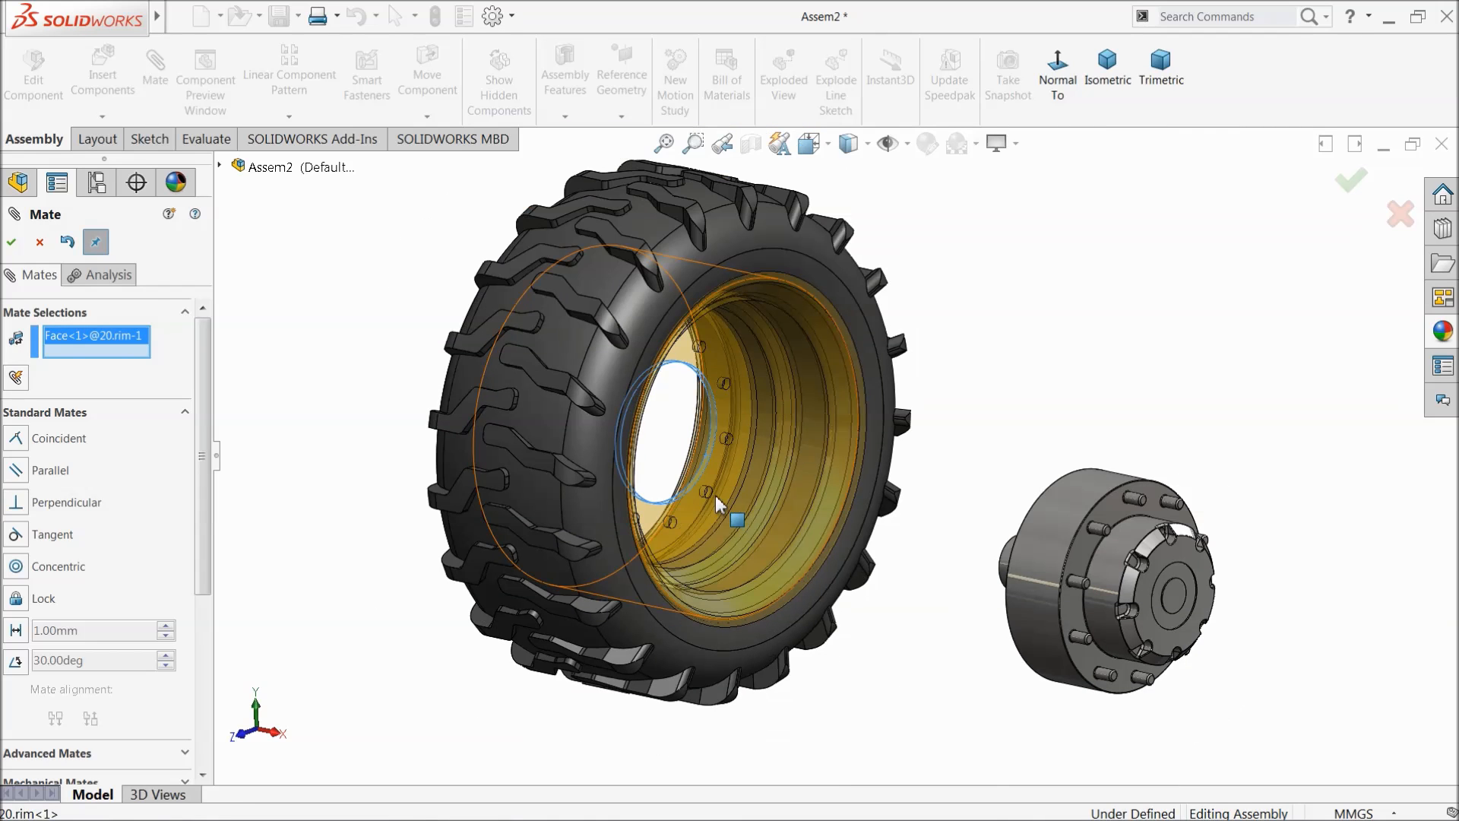
left_click(1045, 561)
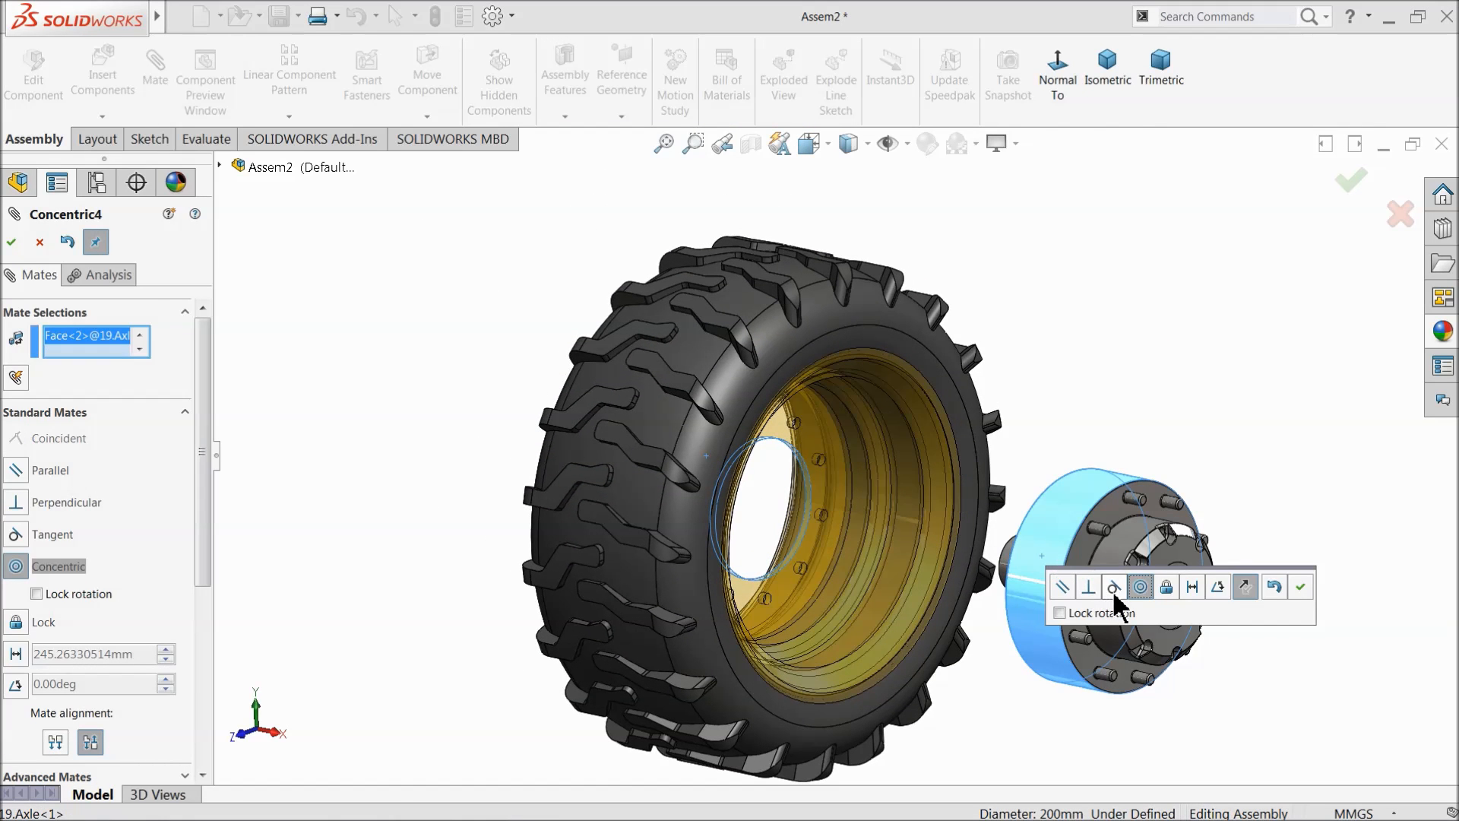
left_click(1301, 586)
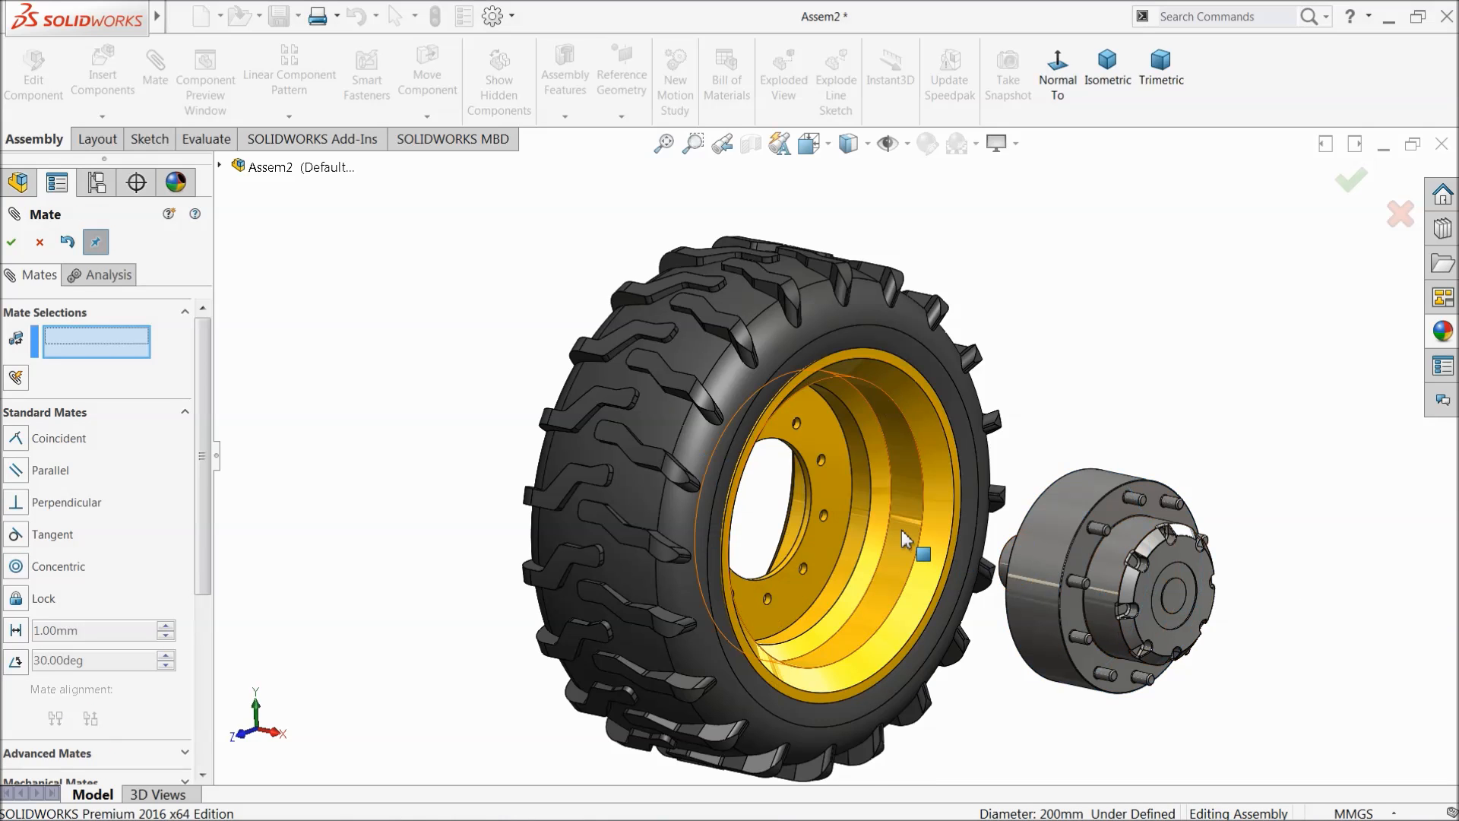
Step: Add a coincident mate between the axle hub's flat stud-side face and the rear face of the rim's bolt-hole disc
scroll(909, 538, "down", 4)
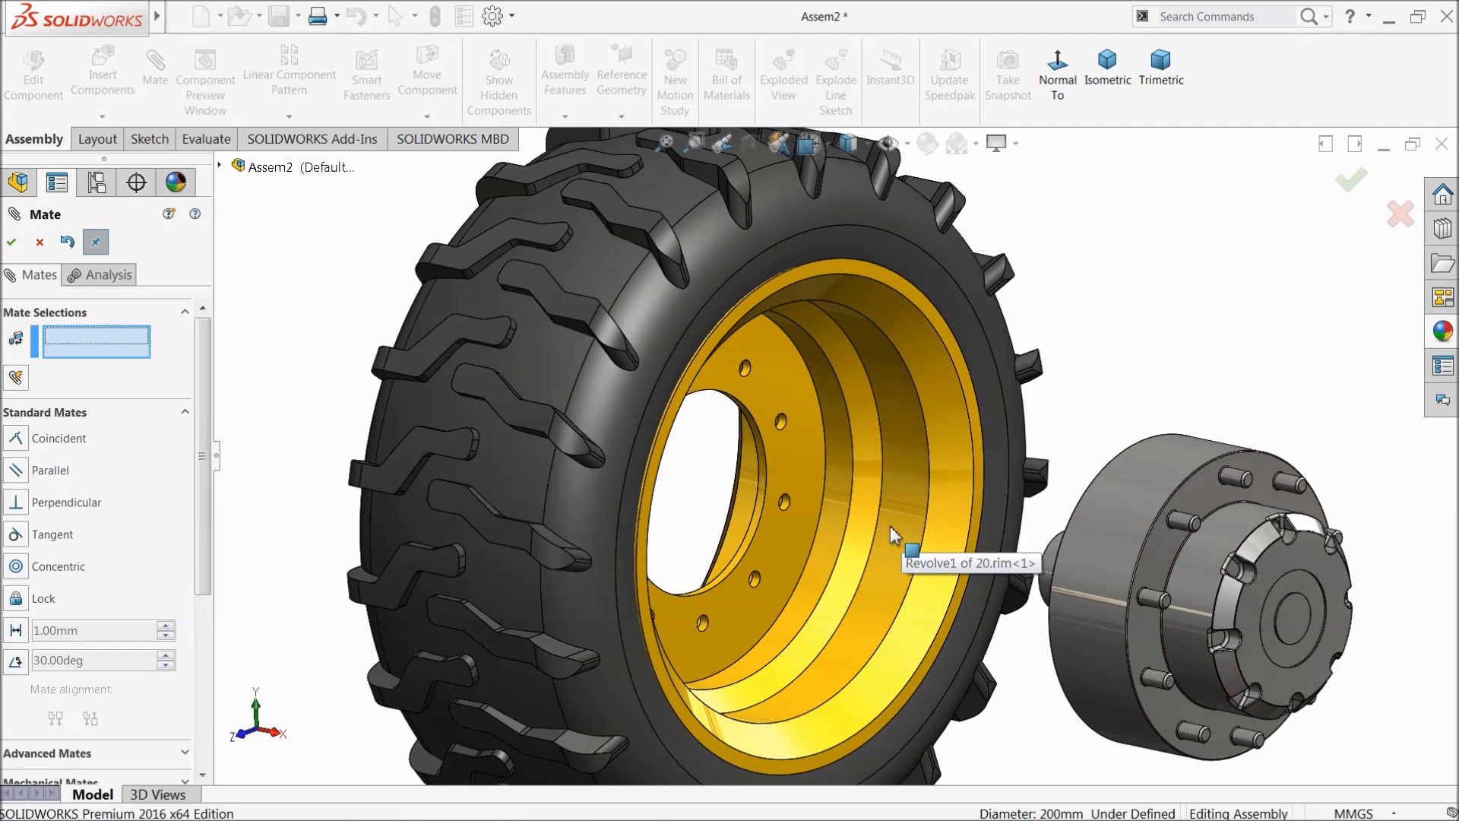
left_click(1159, 547)
left_click(811, 481)
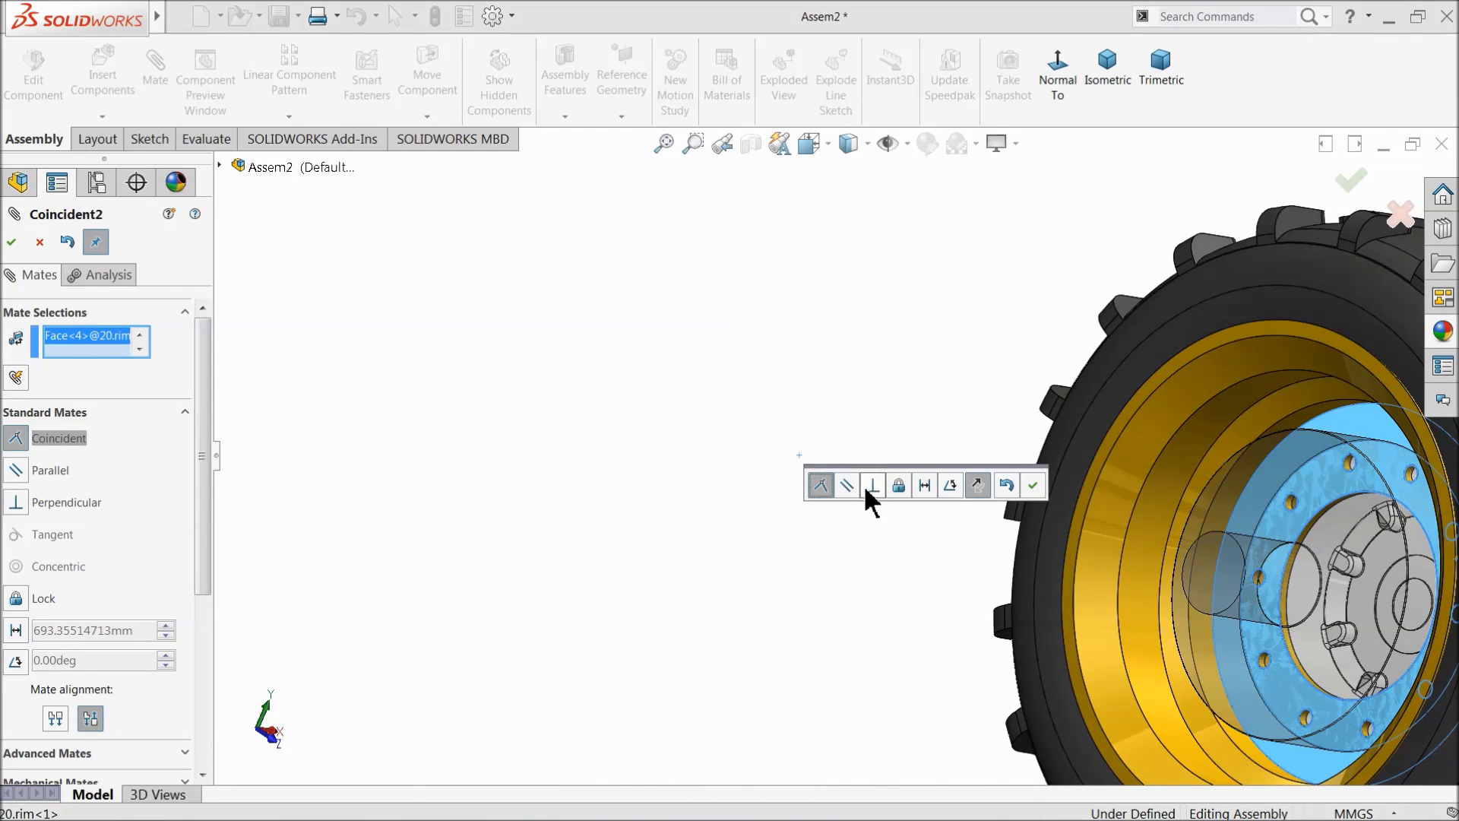
left_click(1033, 485)
middle_click_drag(1221, 554, 984, 494)
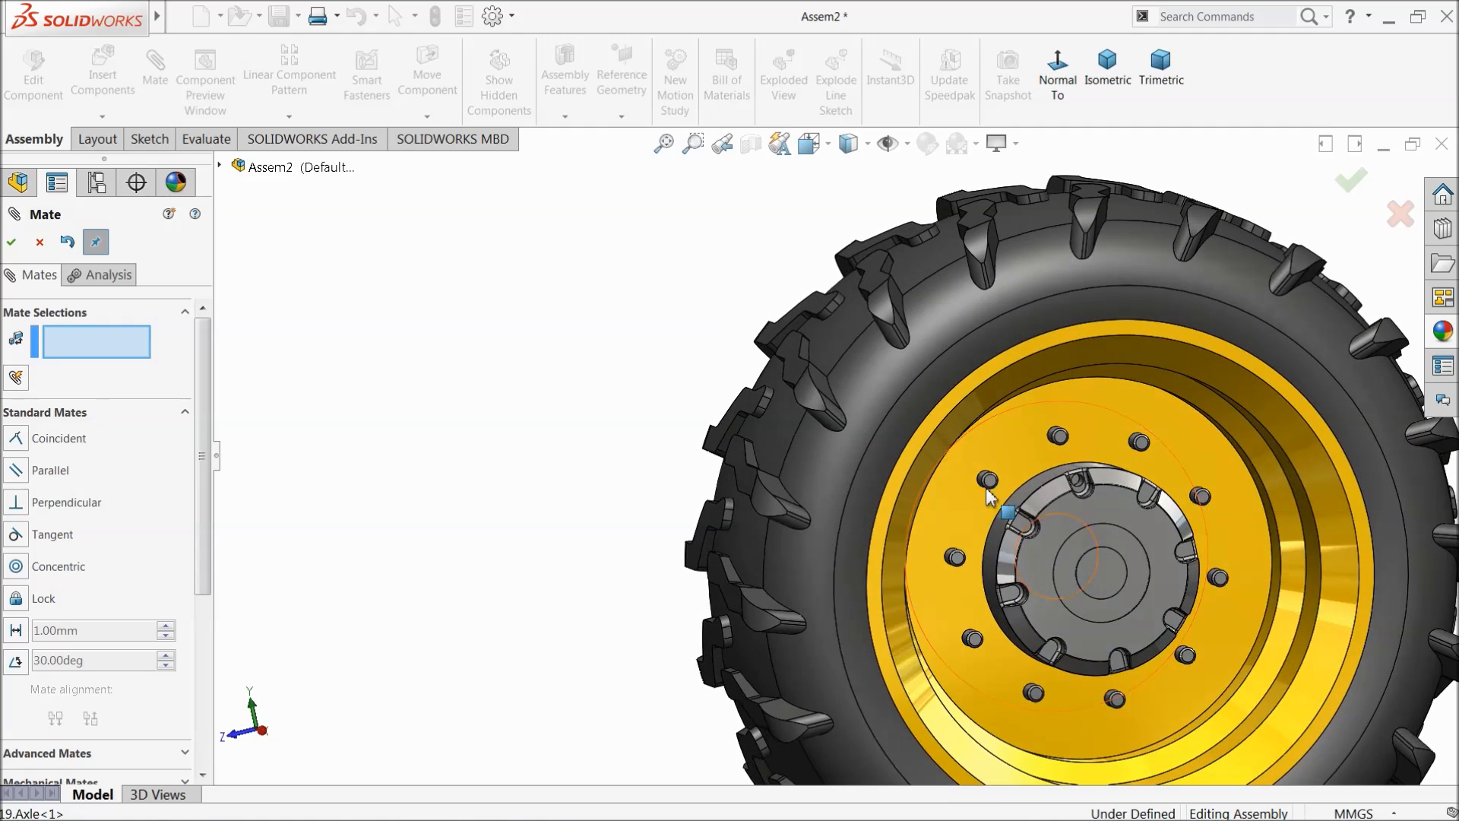
scroll(988, 472, "down", 3)
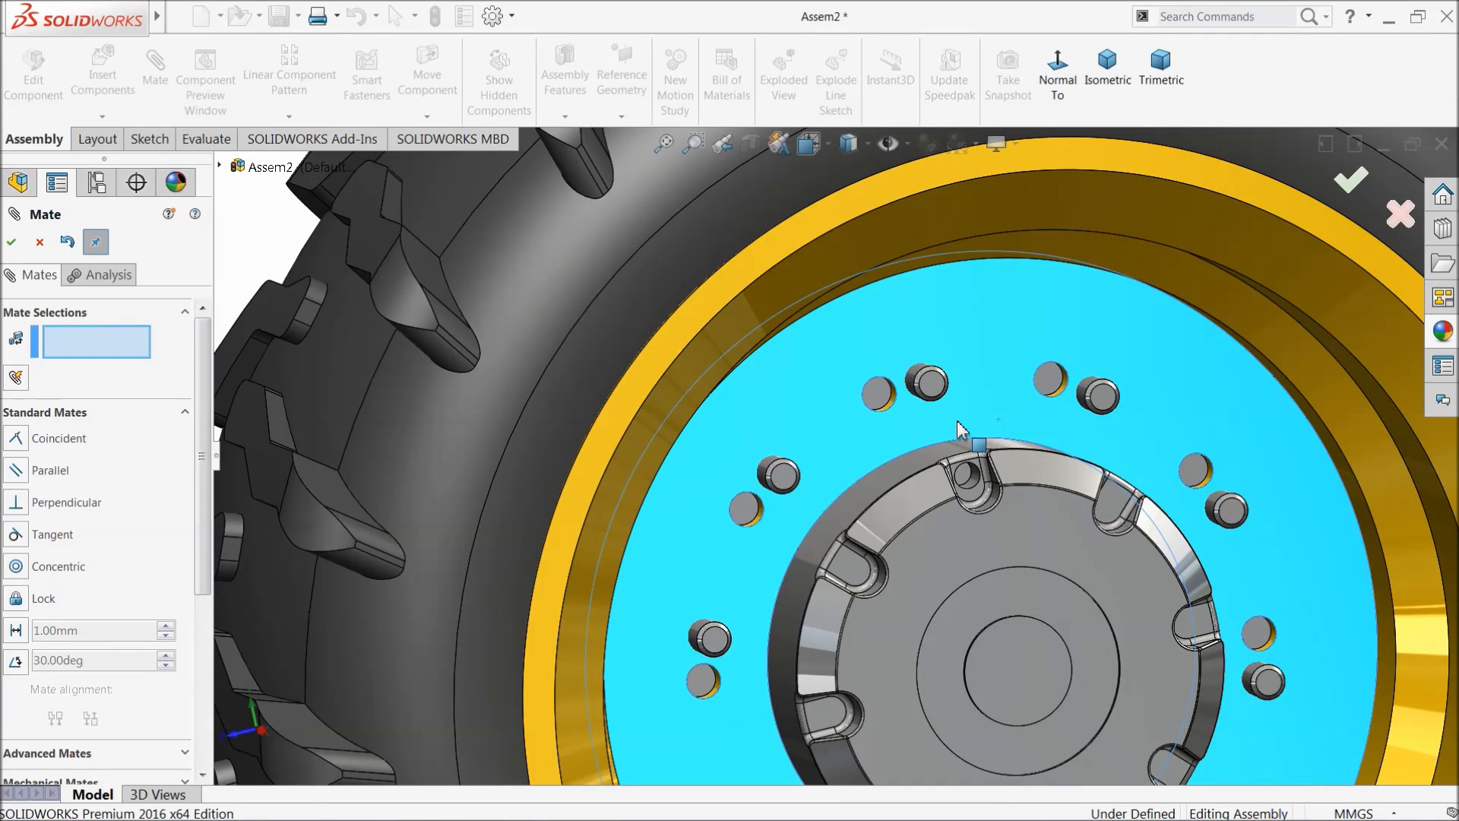
Step: Add a concentric mate between one of the rim's bolt holes and the adjacent axle stud, and finish mating
scroll(912, 426, "down", 3)
scroll(912, 426, "down", 2)
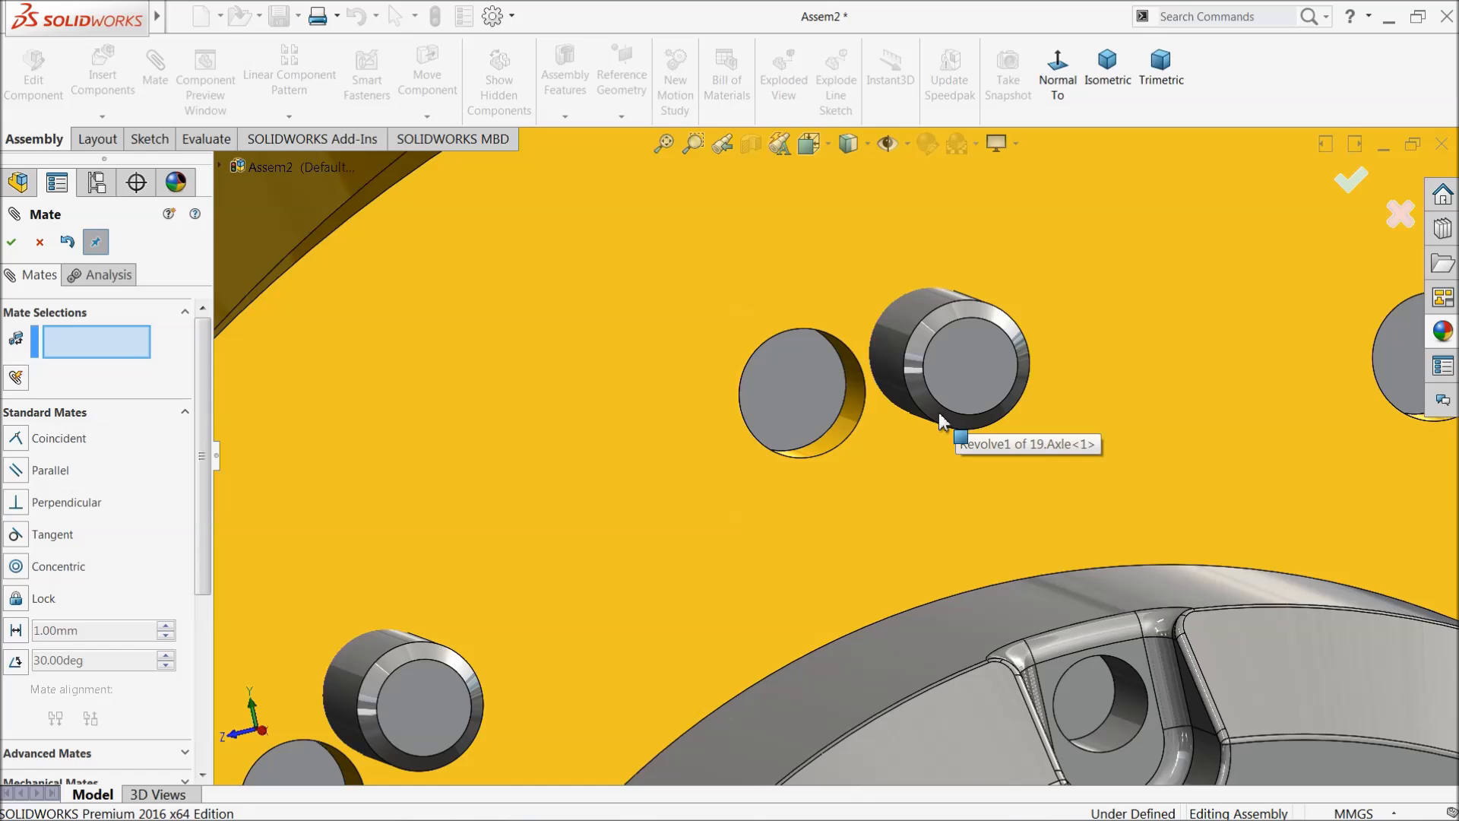
left_click(867, 422)
left_click(910, 322)
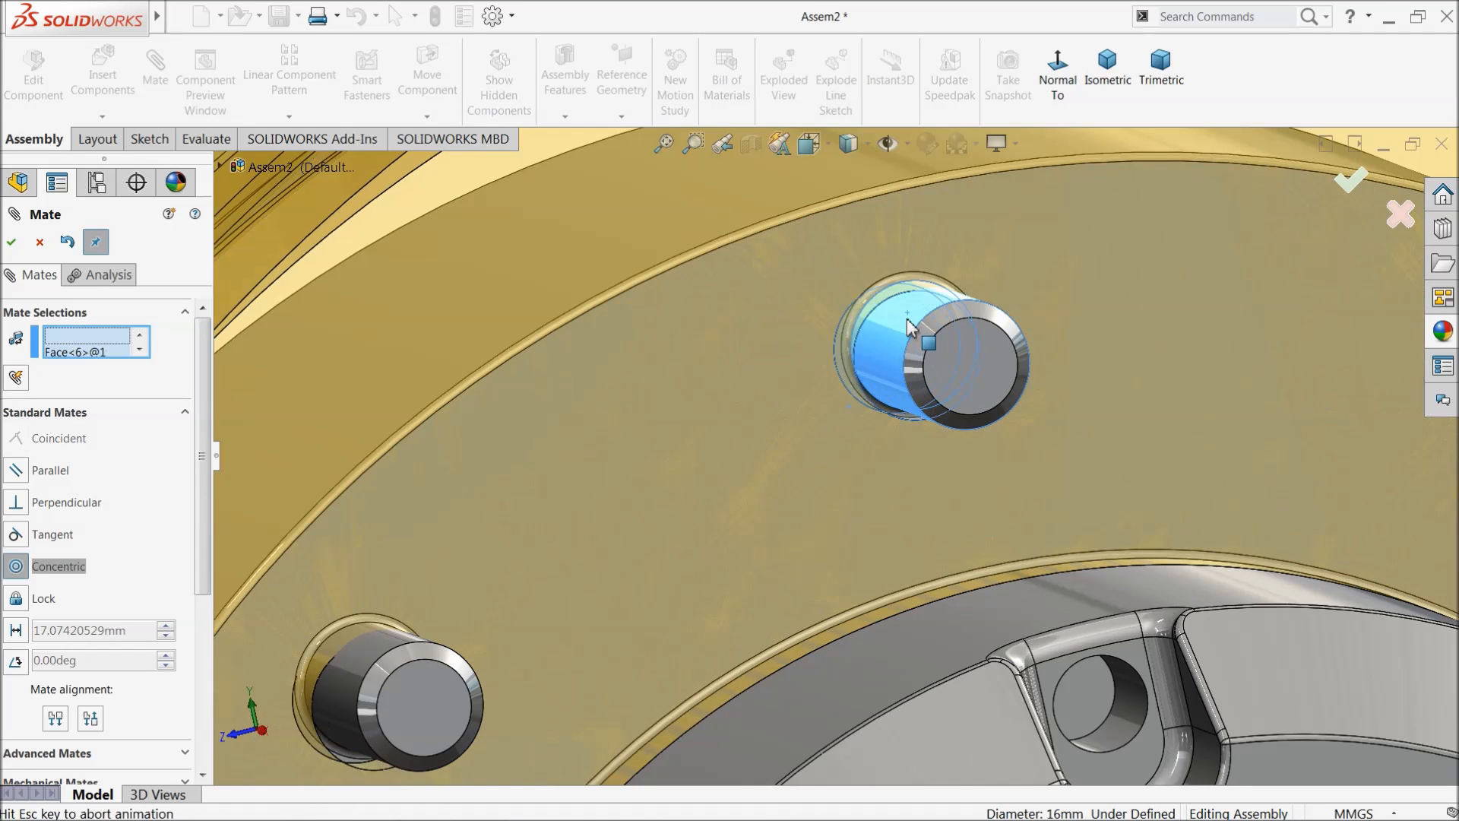
left_click(1169, 297)
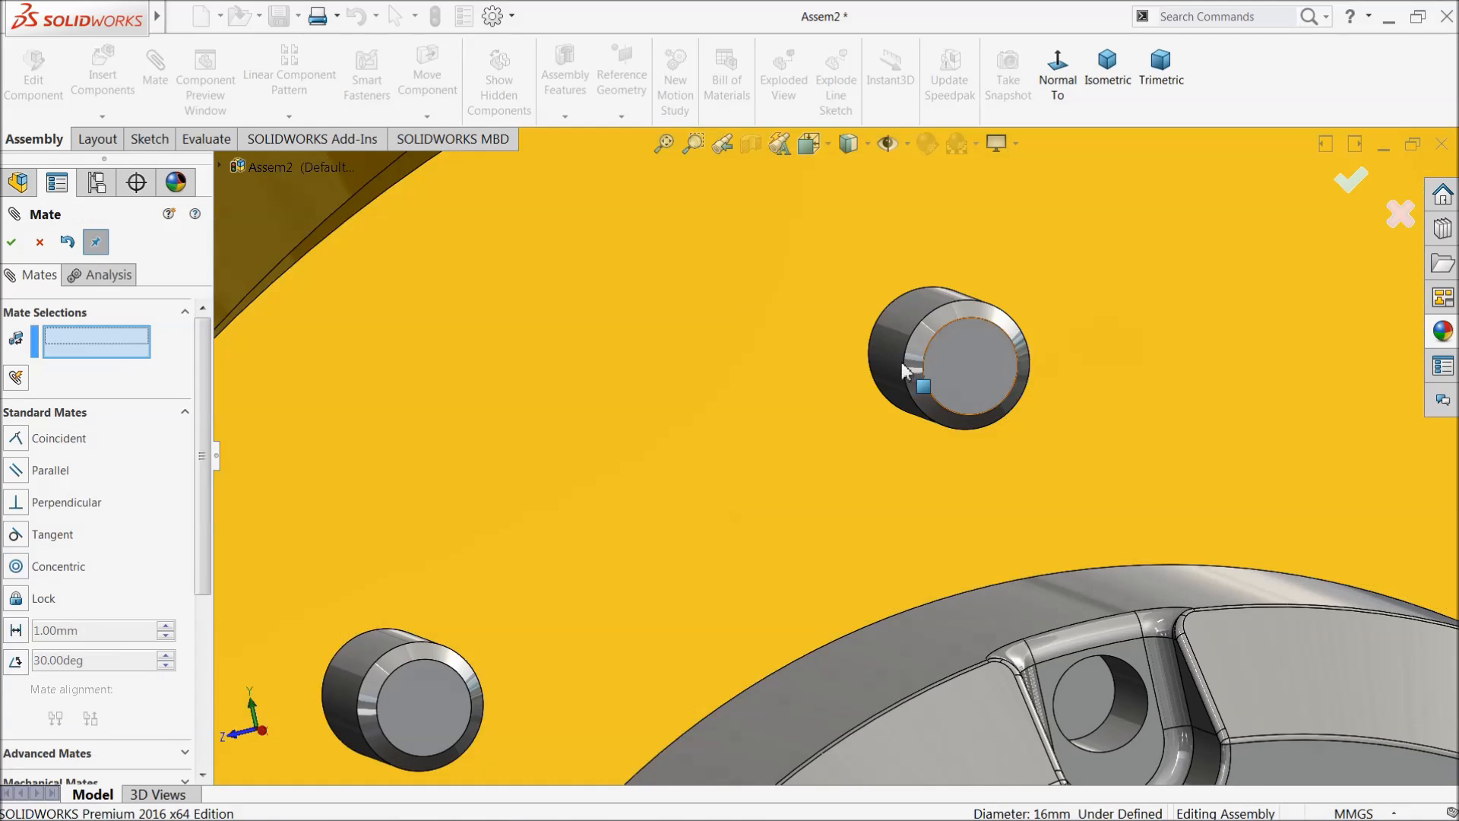
scroll(749, 479, "up", 6)
middle_click_drag(844, 525, 876, 523)
left_click(39, 241)
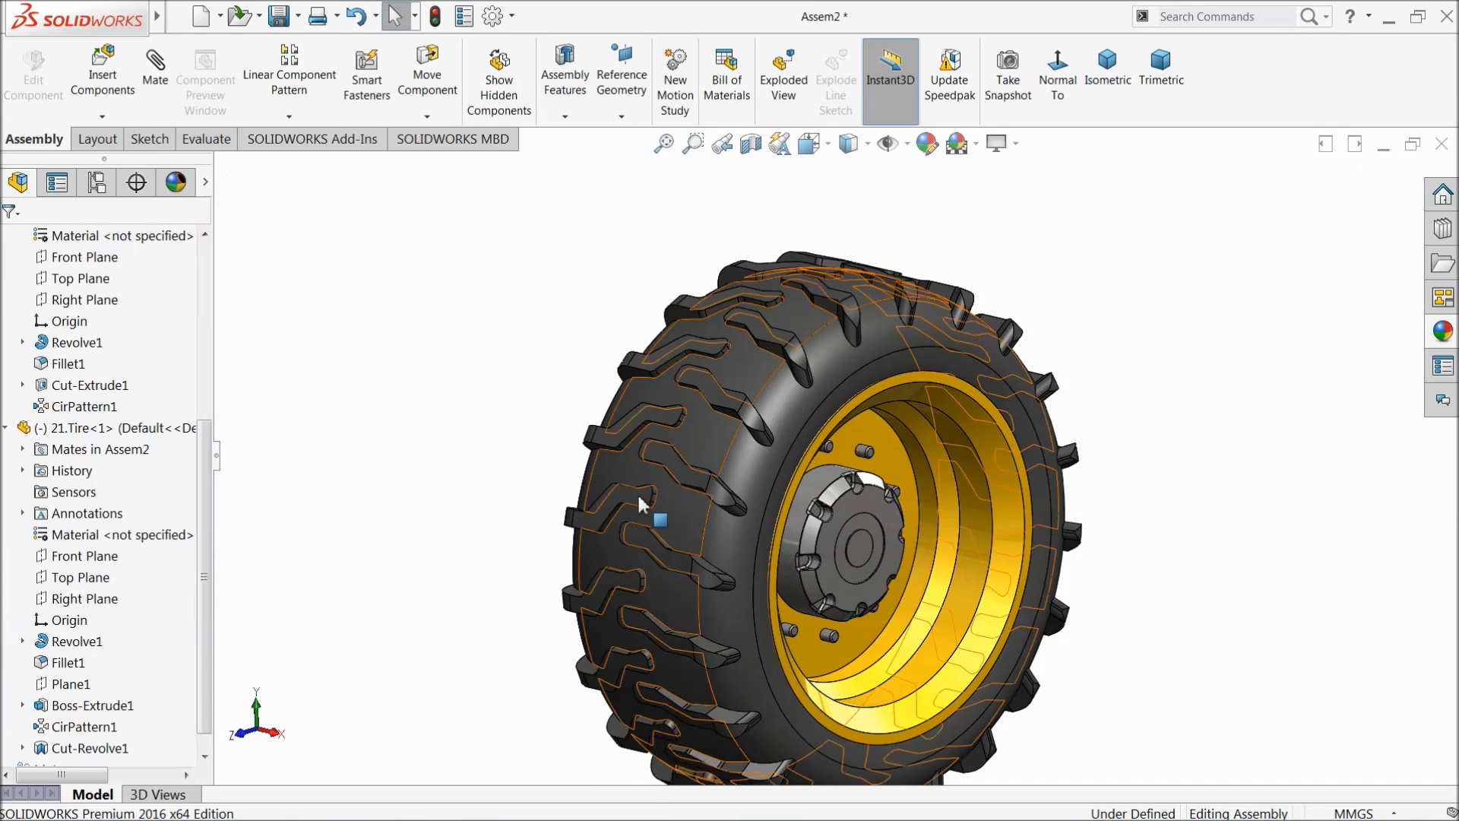
Step: Collapse the expanded component entries in the assembly's feature tree
scroll(637, 491, "up", 3)
middle_click_drag(626, 498, 591, 499)
scroll(881, 541, "down", 3)
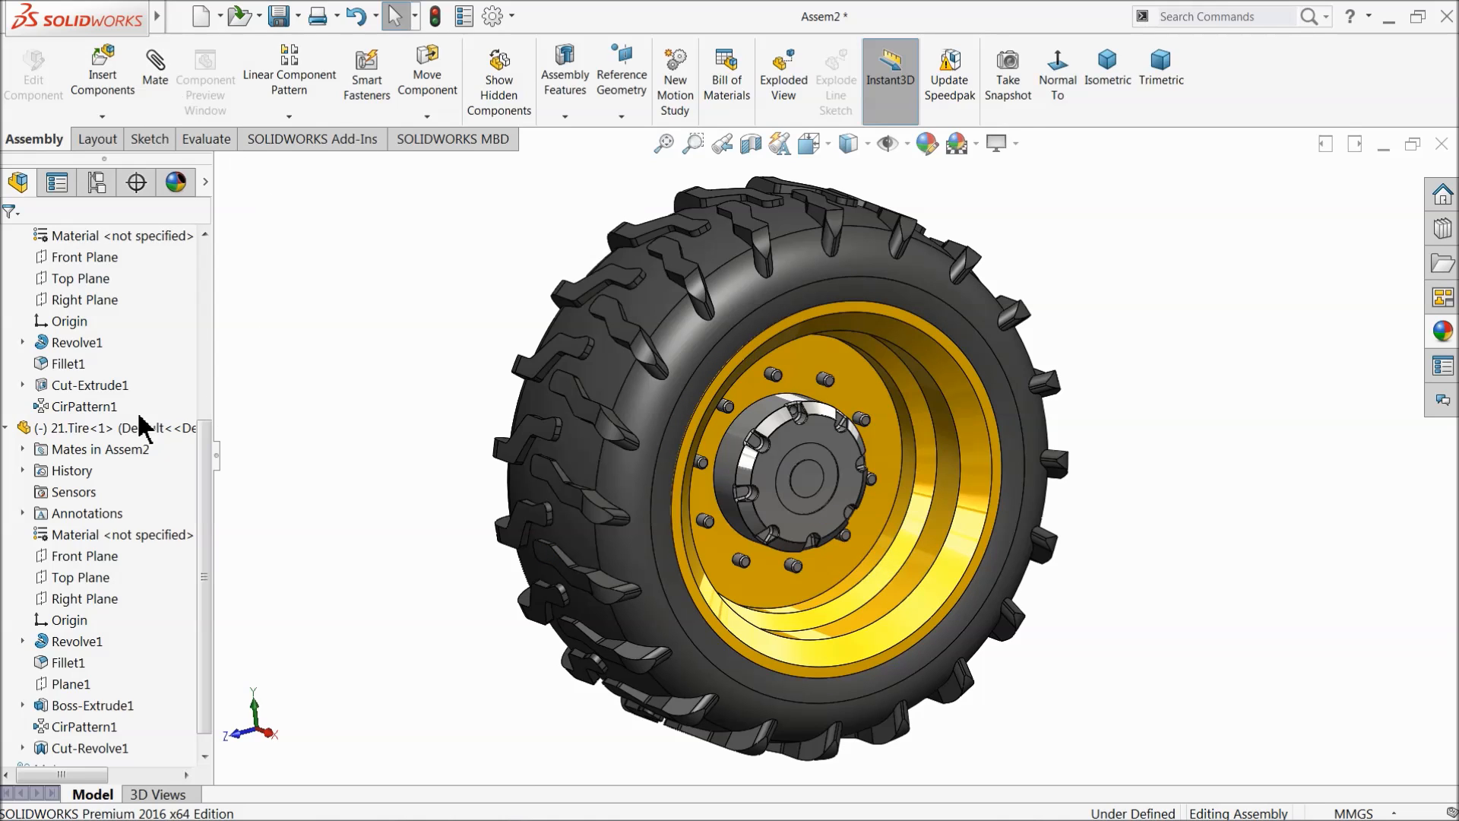
left_click(5, 429)
left_click(5, 429)
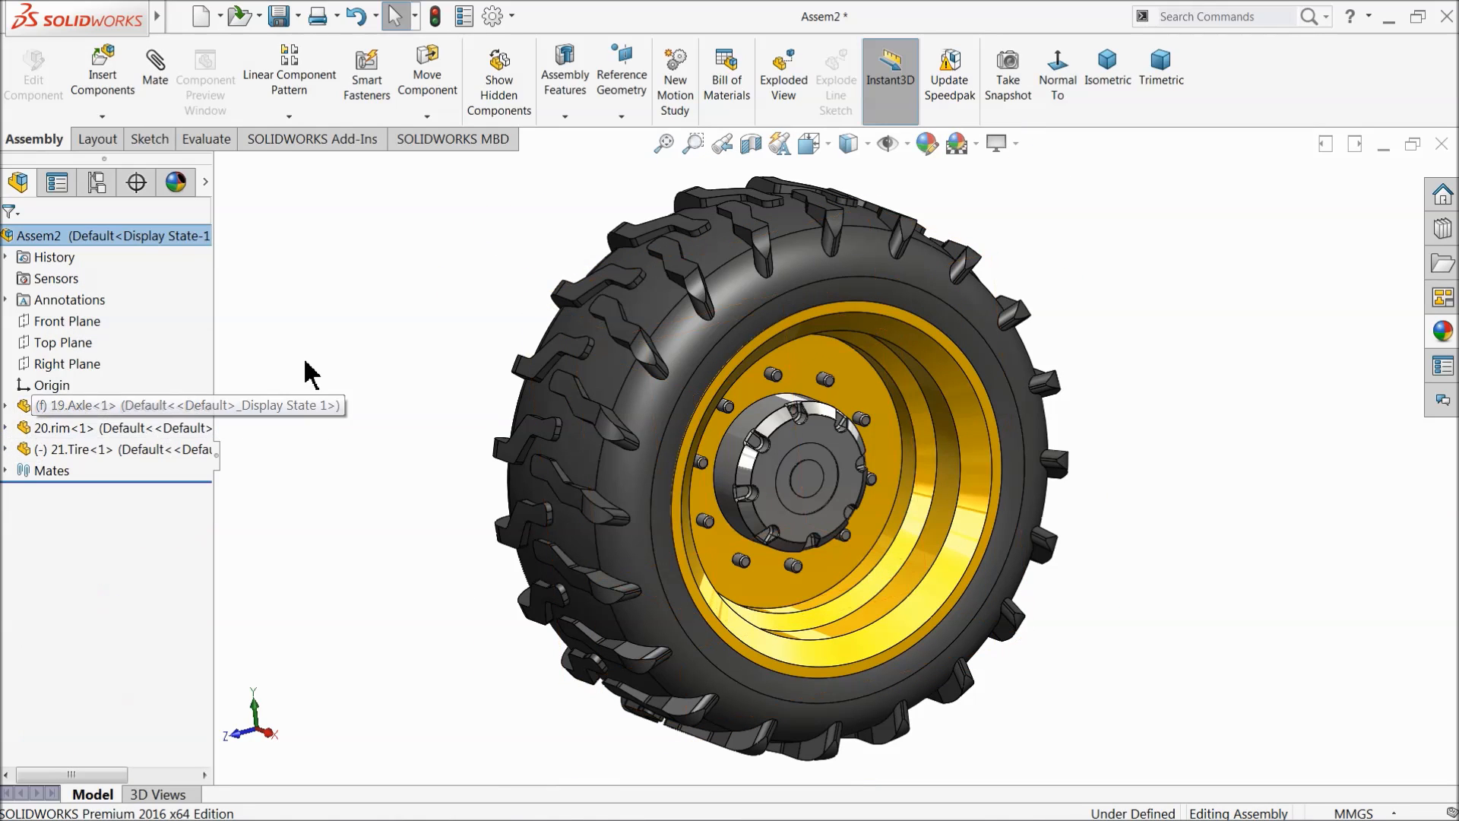
Step: Add in Toolbox from the Design Library and open its ANSI Metric hex nuts
middle_click_drag(833, 468, 798, 452)
scroll(799, 450, "down", 2)
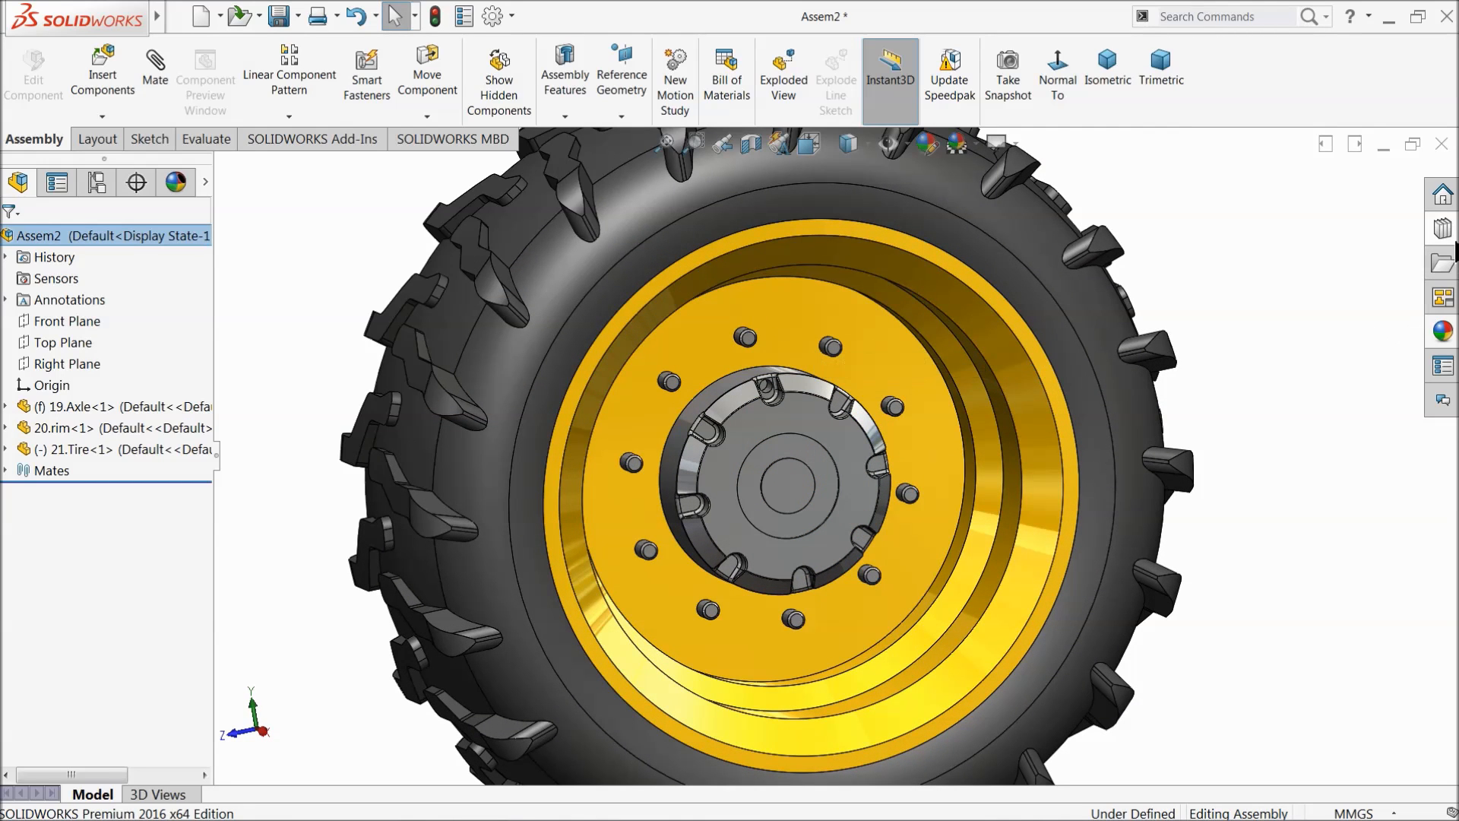
left_click(1444, 232)
left_click(1241, 225)
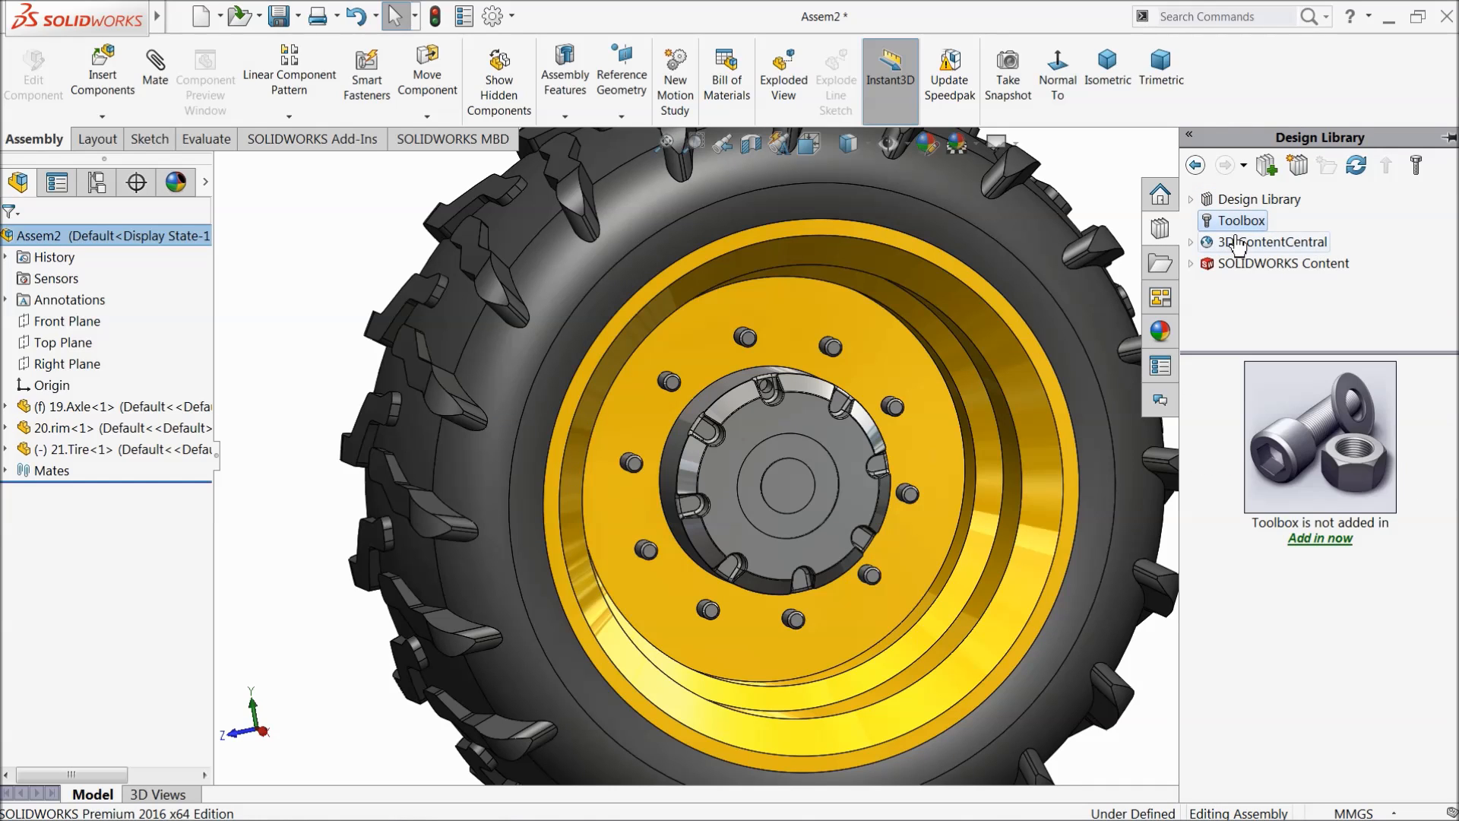
left_click(1319, 540)
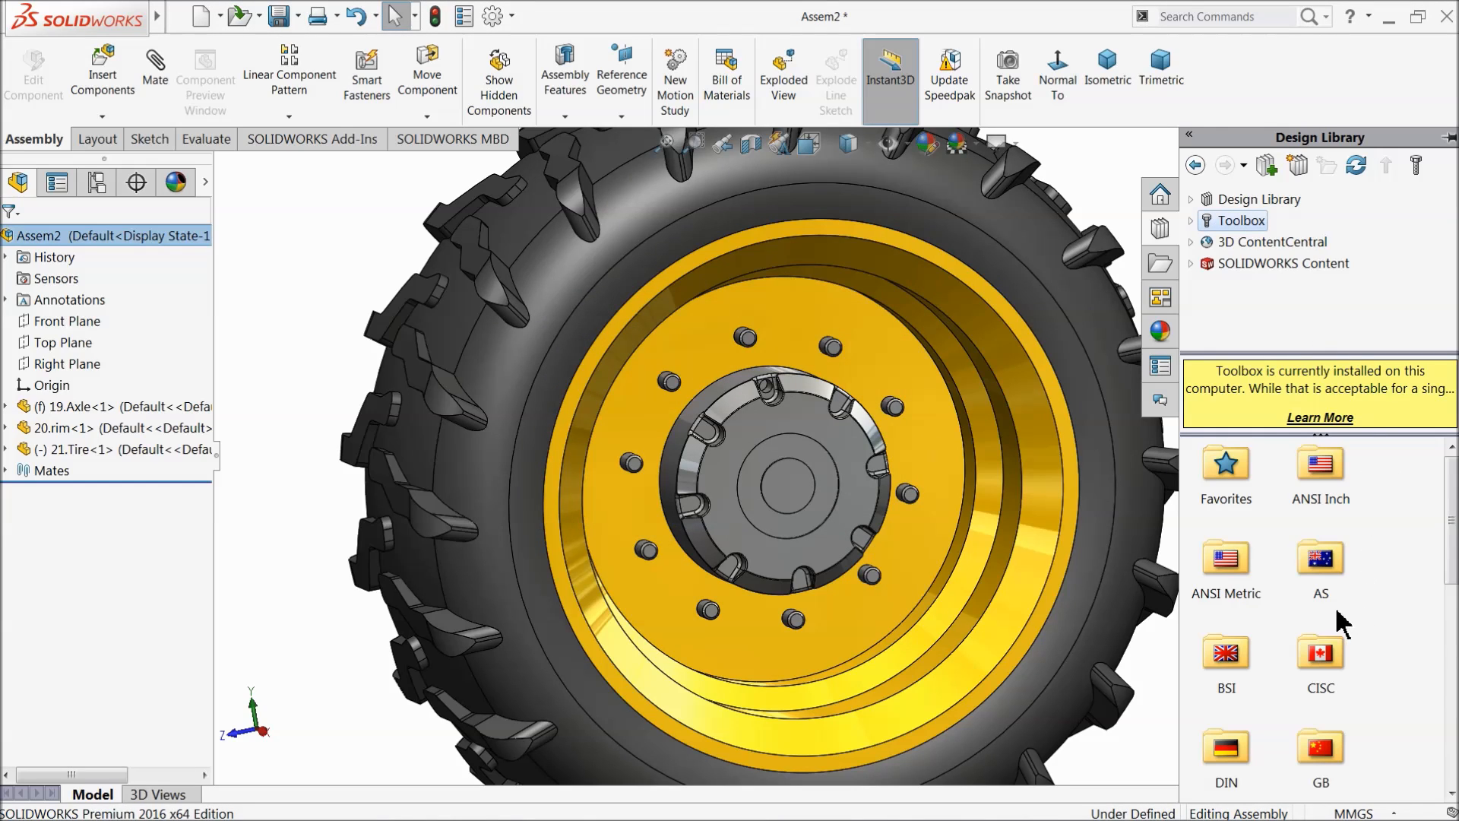
left_click(1236, 571)
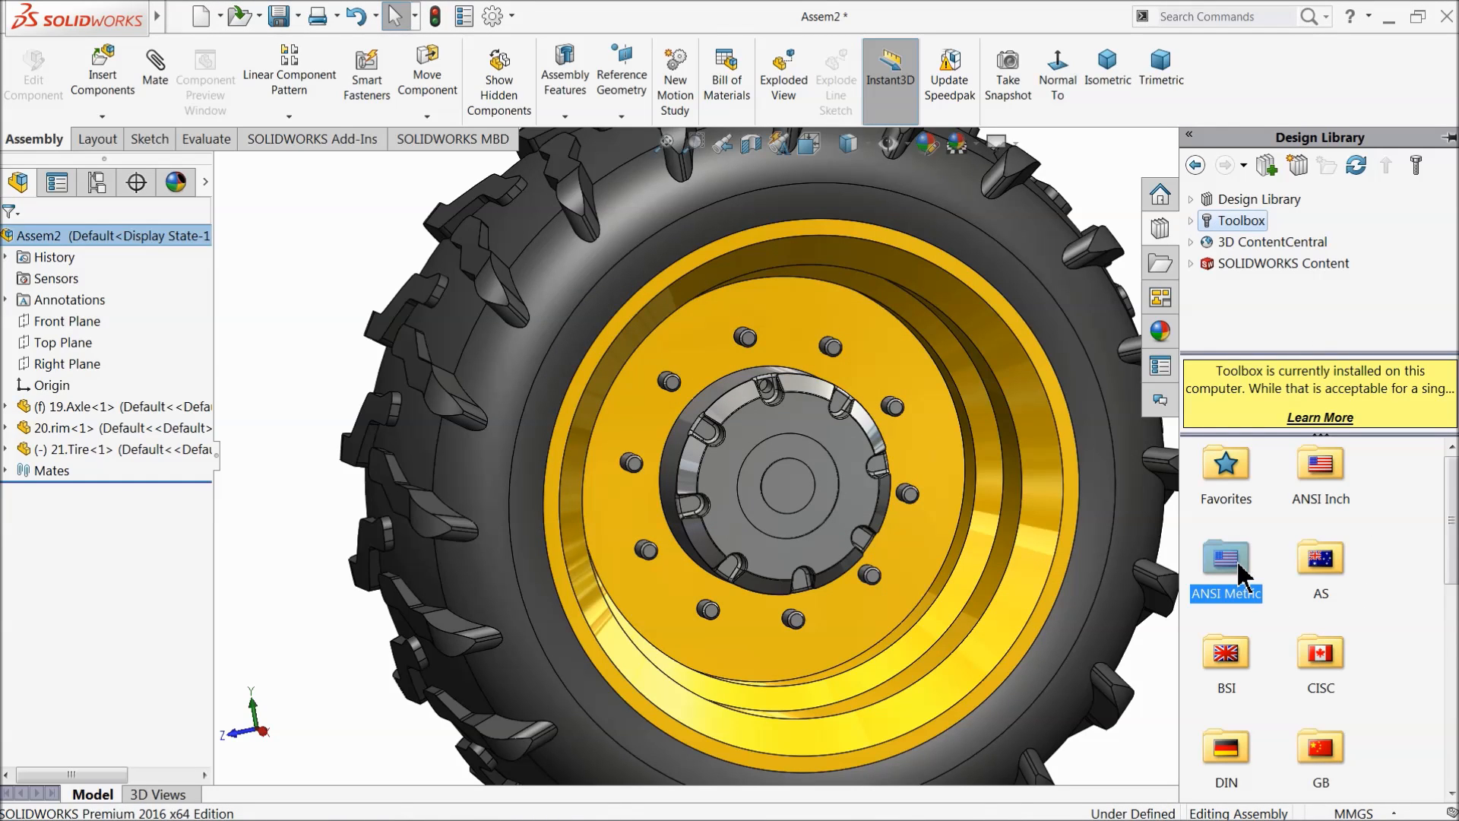
double_click(1238, 564)
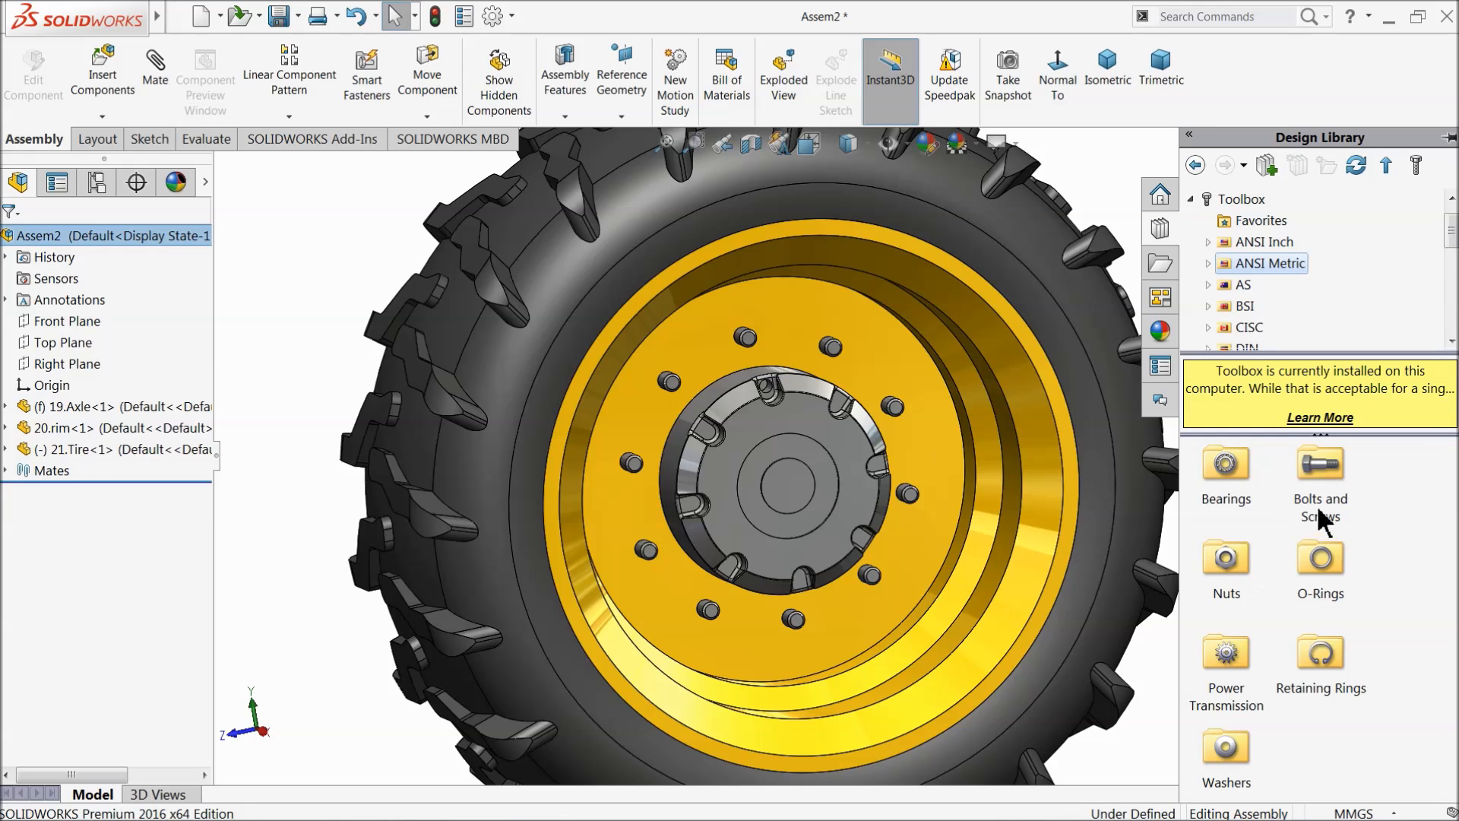
double_click(1227, 582)
double_click(1226, 466)
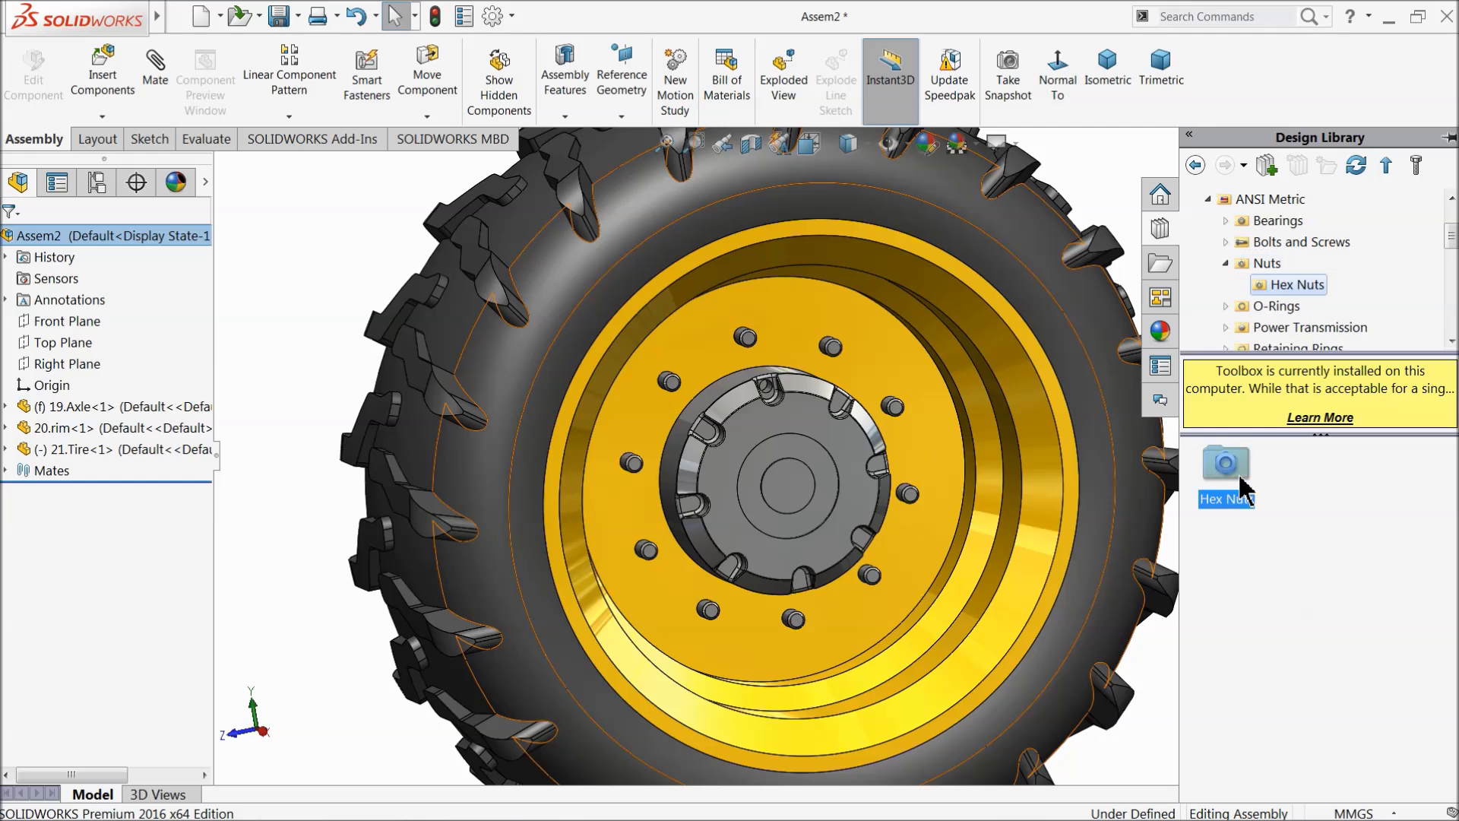
left_click_drag(1228, 561, 981, 490)
middle_click_drag(979, 482, 931, 497)
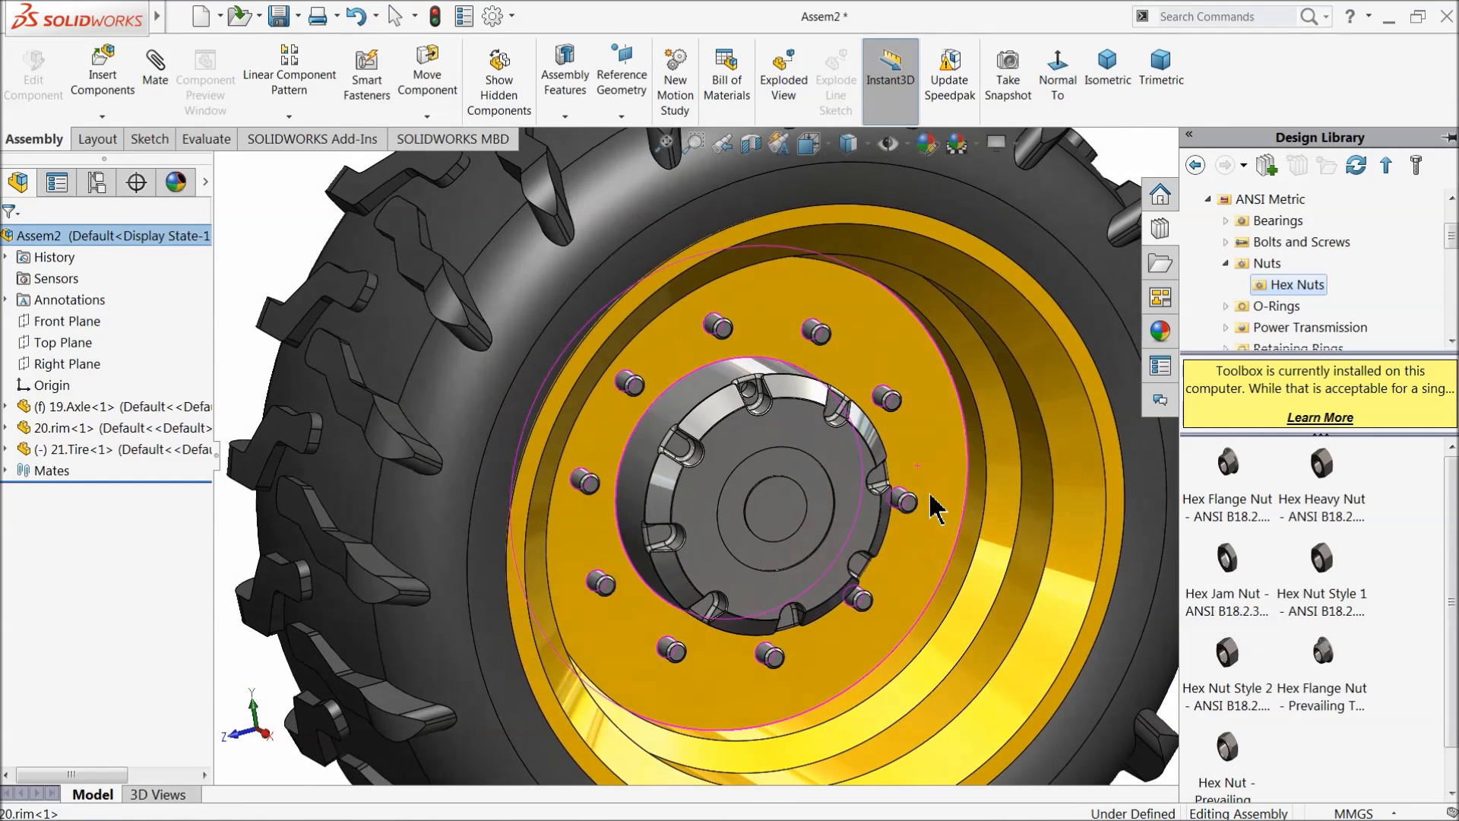
scroll(852, 352, "down", 5)
left_click_drag(855, 386, 1193, 532)
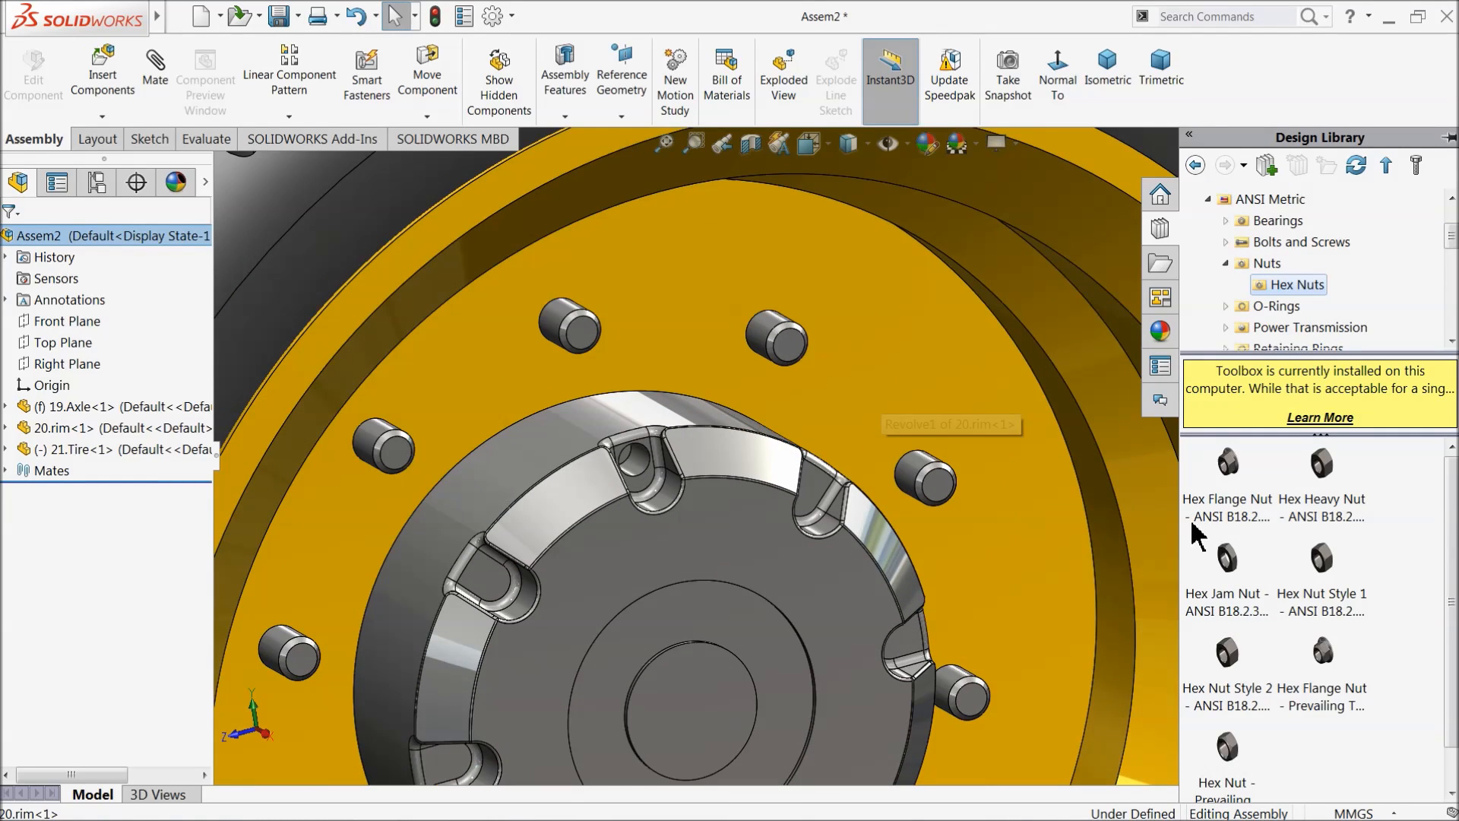
left_click(1238, 511)
left_click_drag(779, 357, 766, 346)
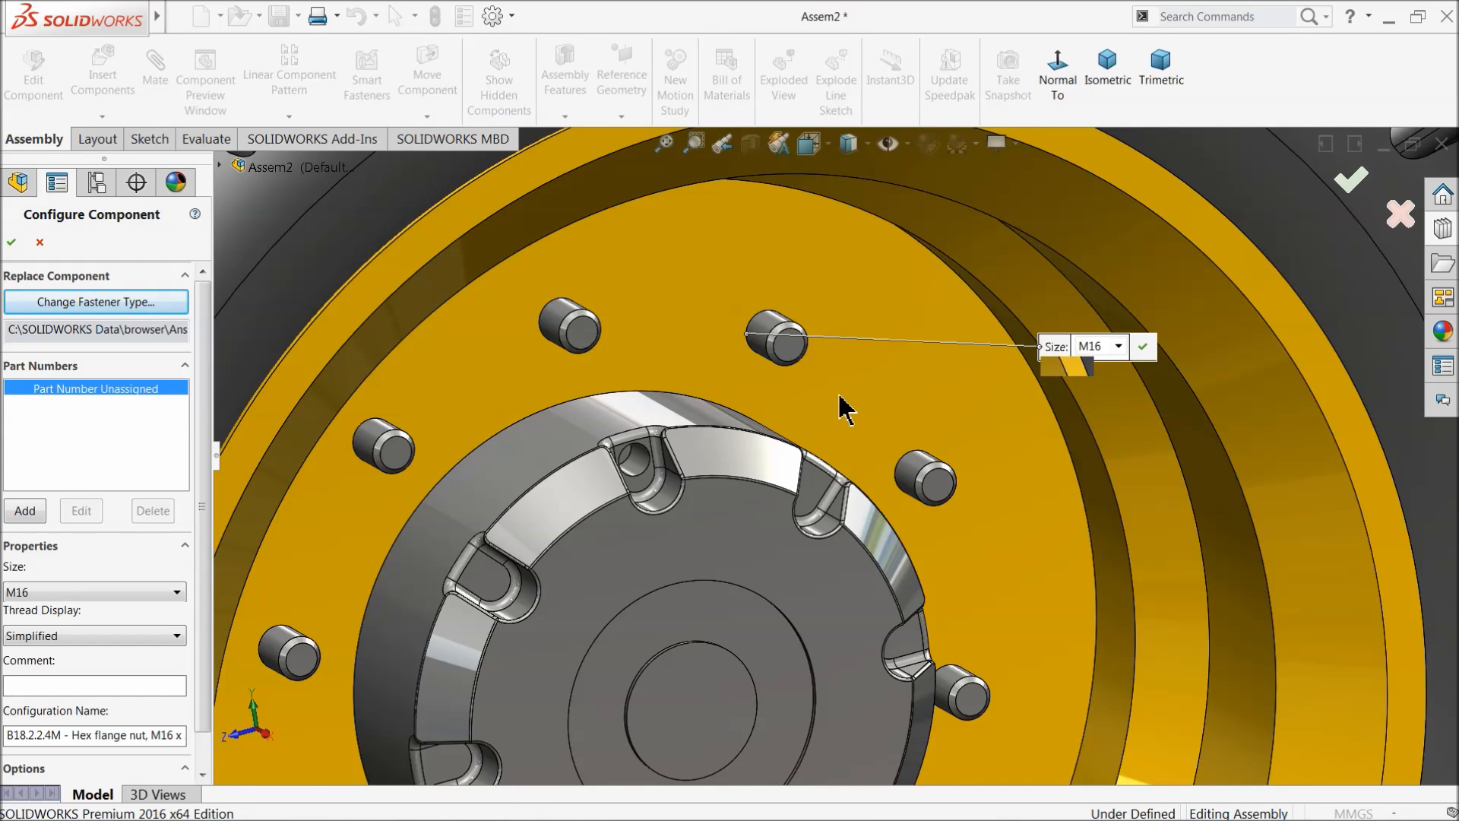
scroll(844, 411, "up", 10)
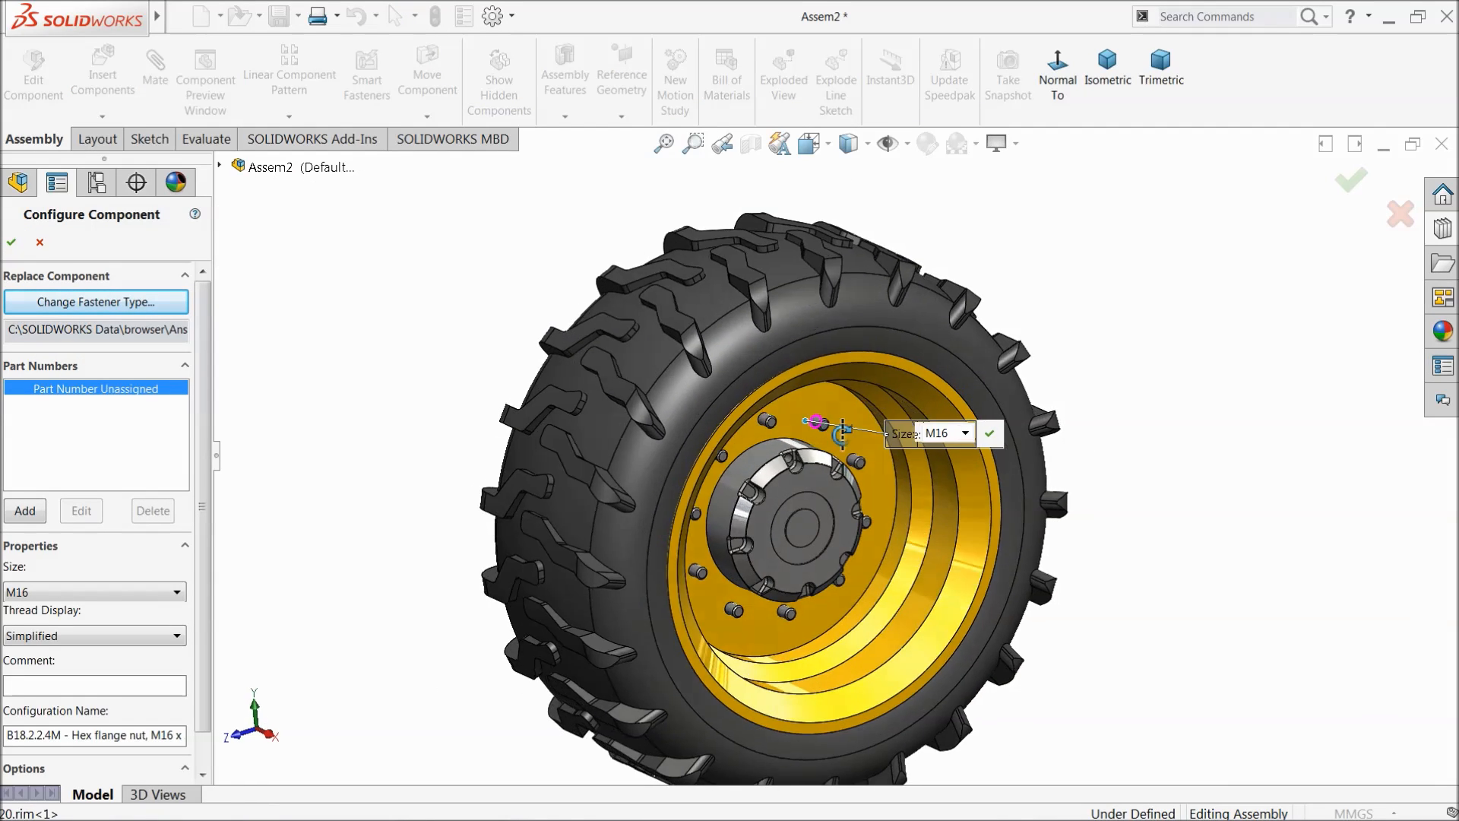
mouse_move(842, 434)
middle_mouse_down()
mouse_move(993, 505)
mouse_move(967, 522)
mouse_move(781, 447)
mouse_move(821, 429)
middle_mouse_up()
scroll(834, 431, "down", 3)
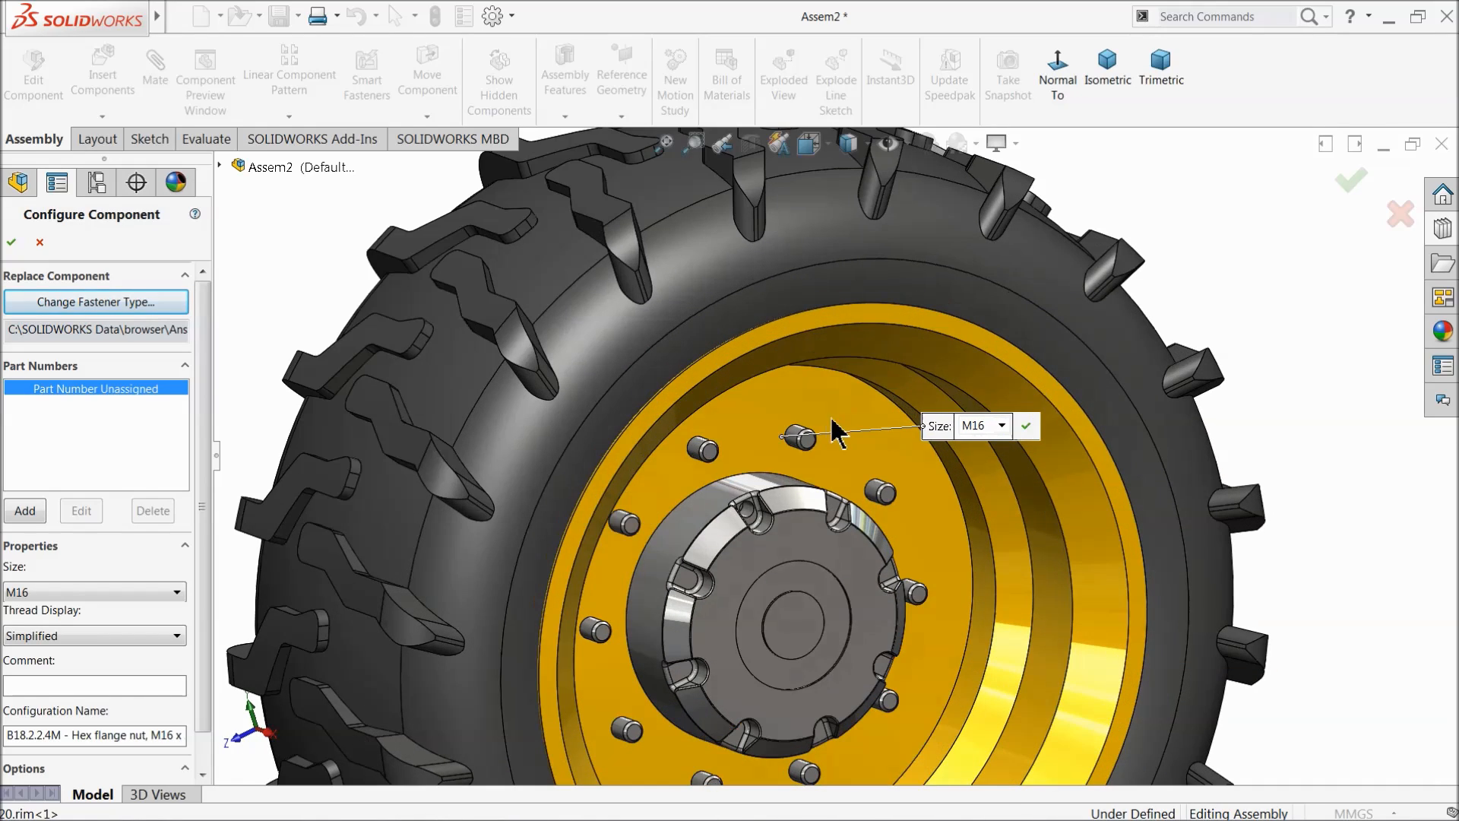
left_click(39, 242)
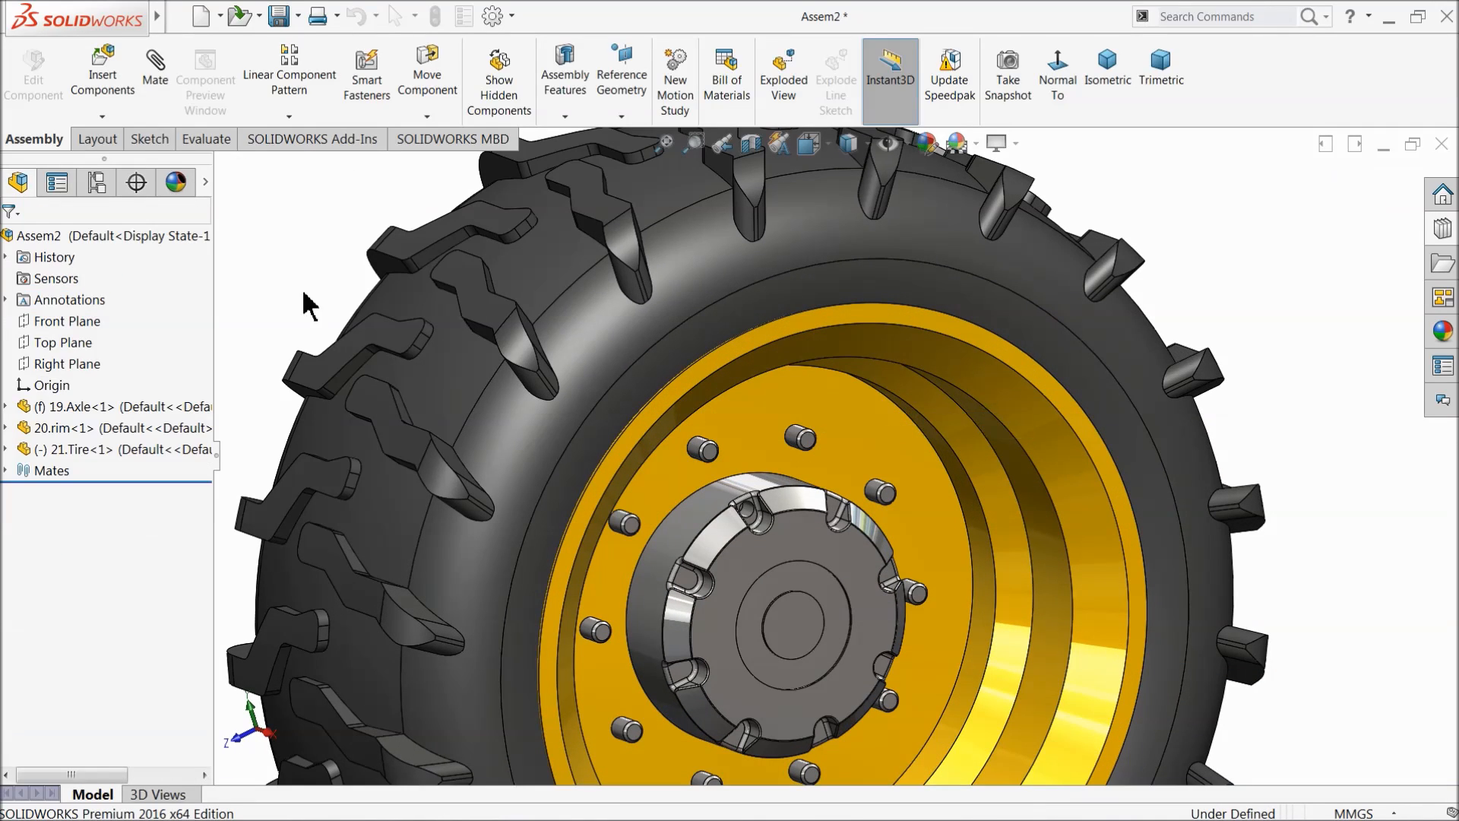
Step: Insert an ANSI Metric Hex Flange Nut from Toolbox onto one of the upper axle studs, against the rim disc
left_click(1442, 229)
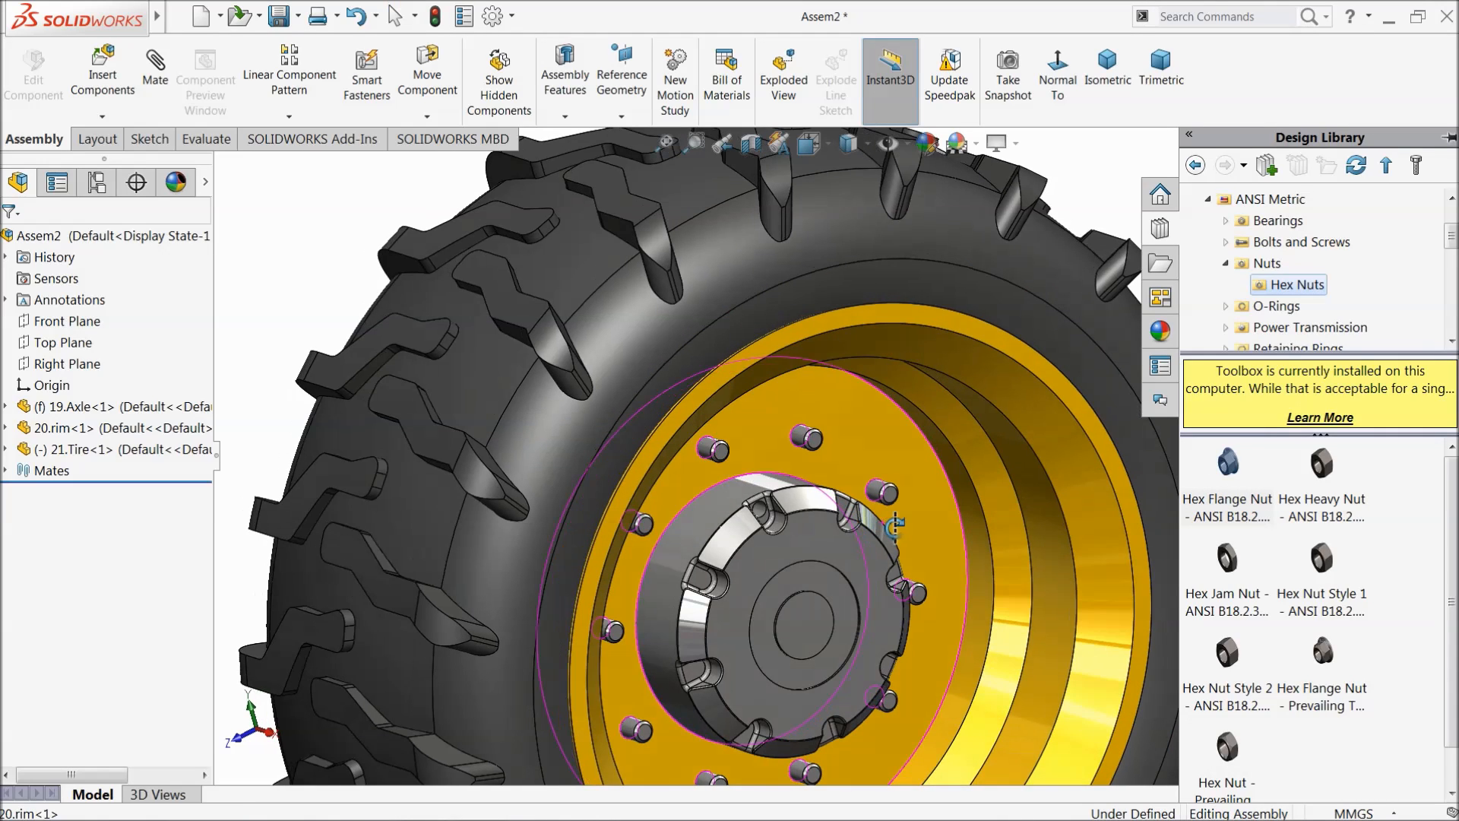
scroll(1097, 546, "down", 2)
left_click_drag(1230, 465, 761, 393)
left_click_drag(672, 394, 626, 381)
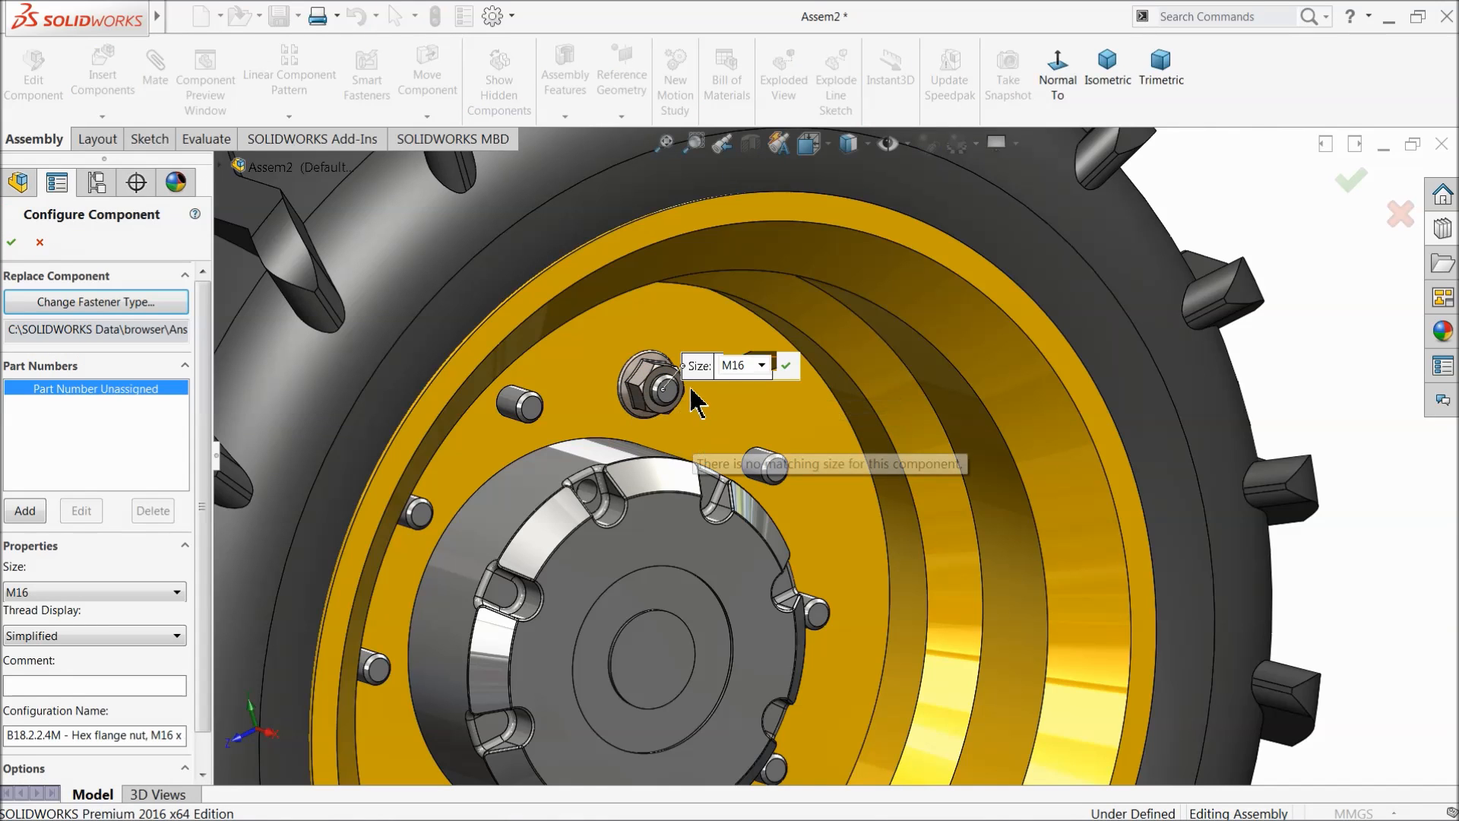
Step: Accept the flange nut's configuration with size M16 and Simplified thread display
scroll(694, 403, "down", 5)
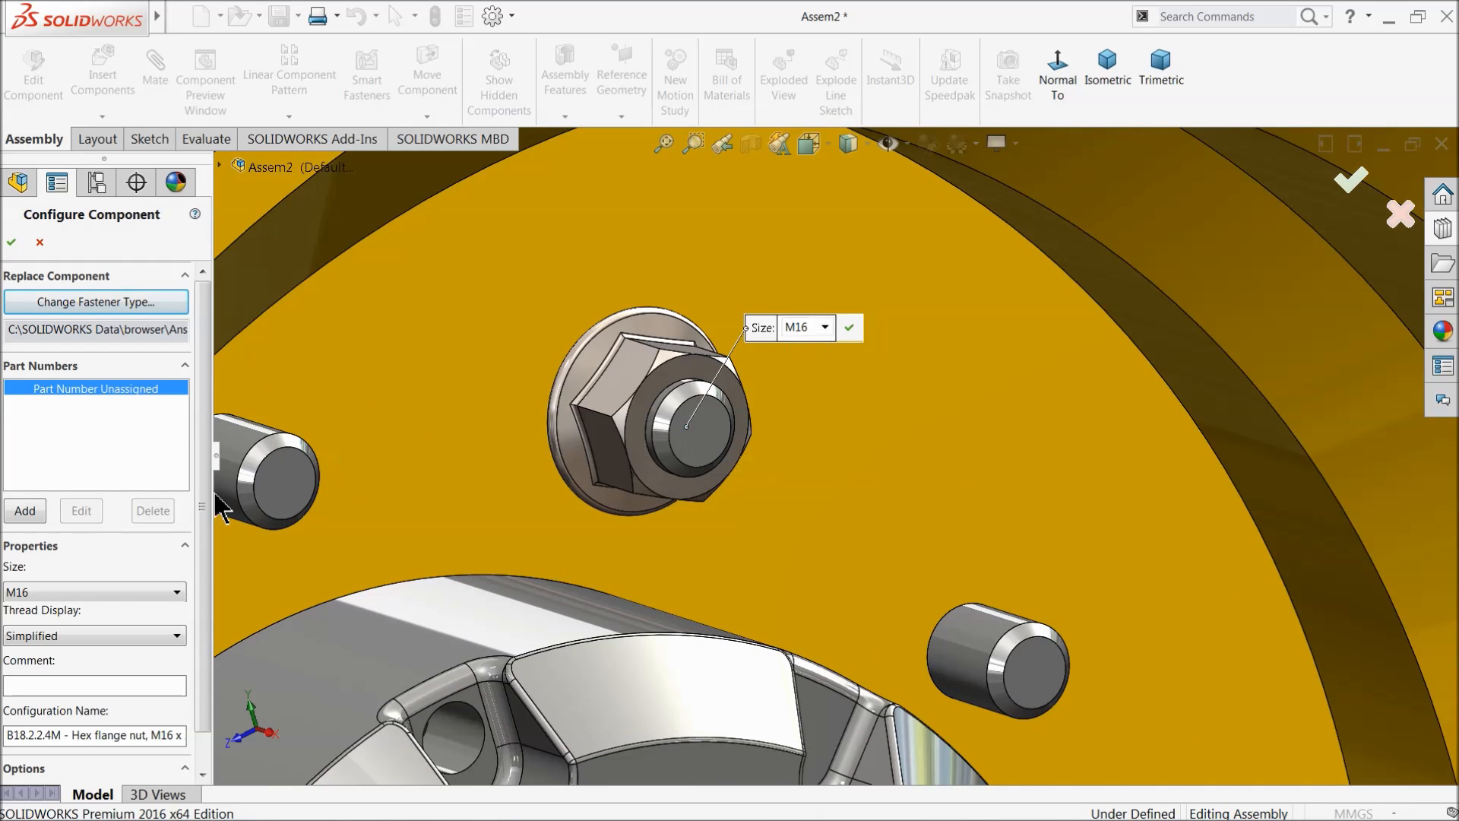
left_click_drag(201, 524, 201, 577)
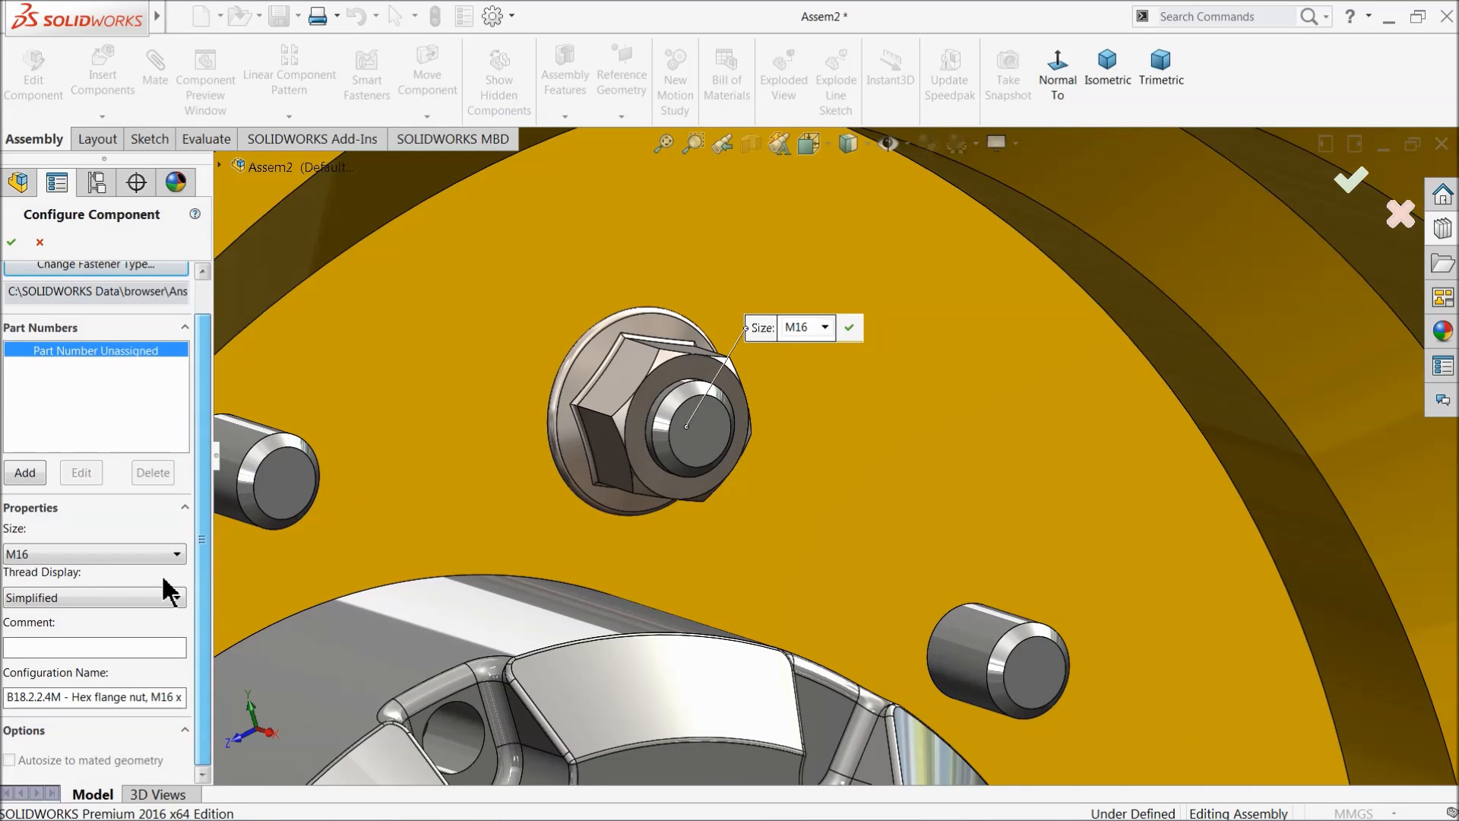
left_click(91, 595)
left_click(90, 595)
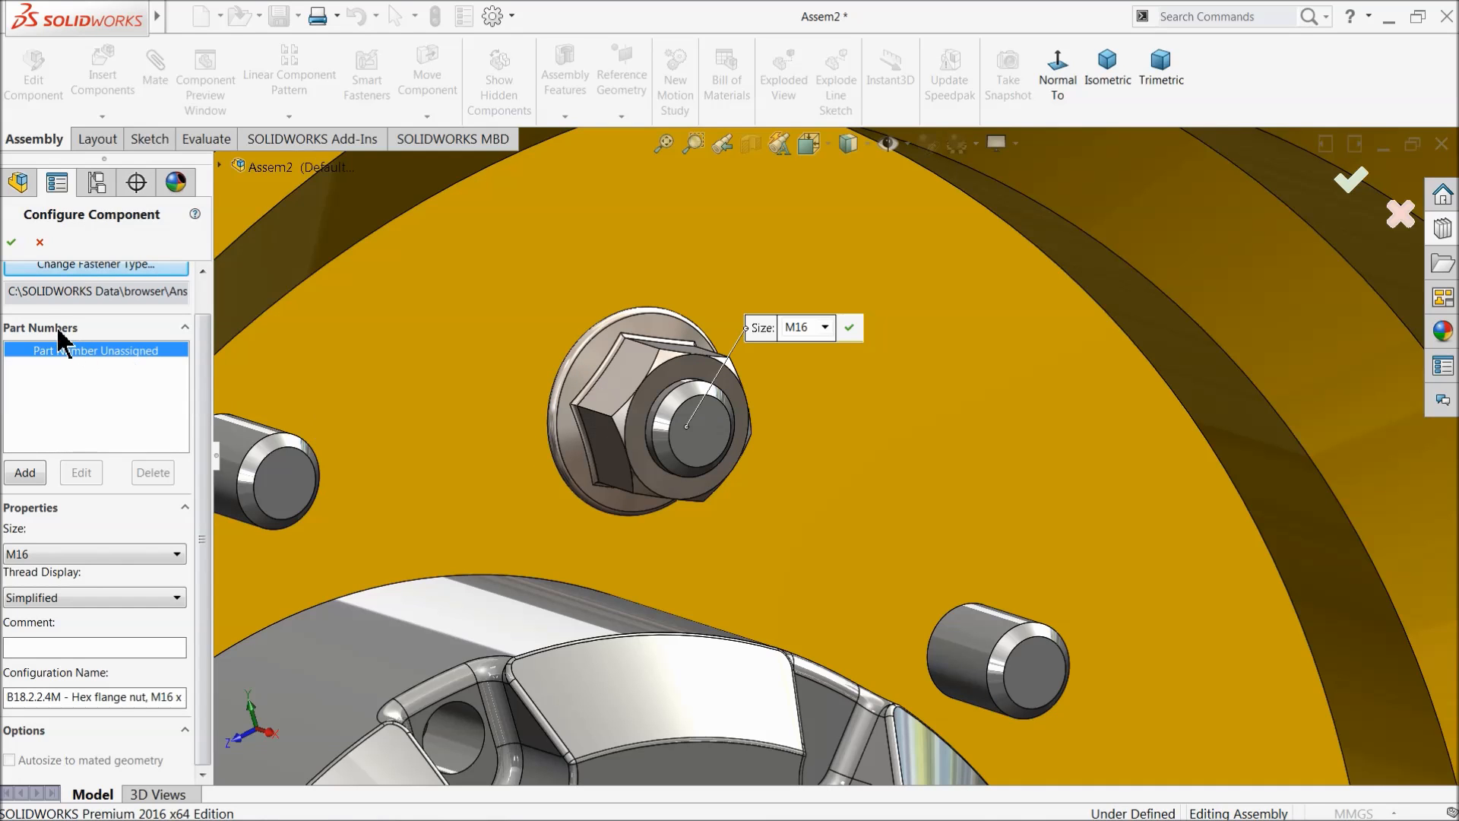
left_click(9, 244)
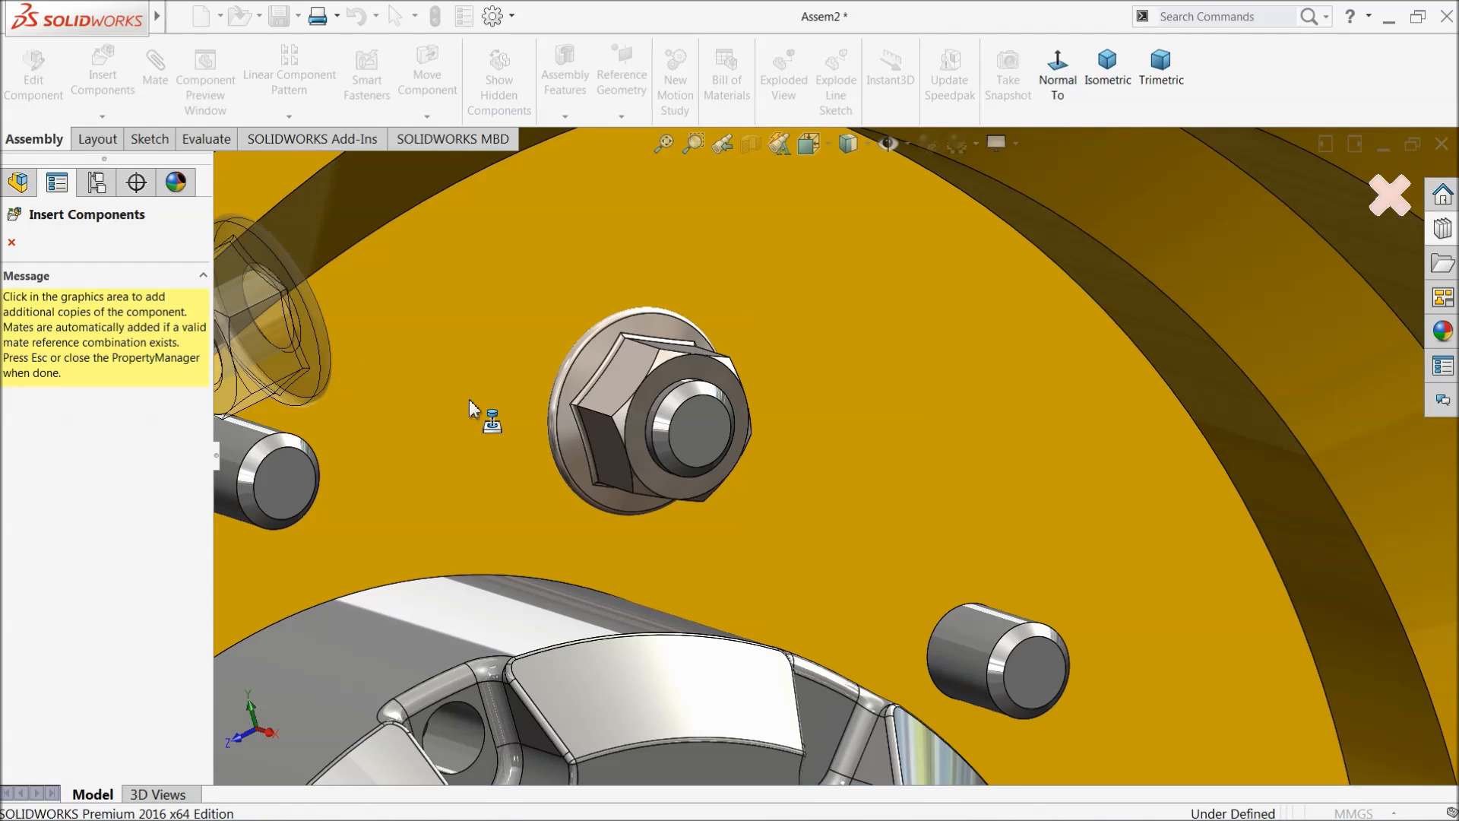
Step: Place copies of the flange nut on the two studs on either side of the first nut
scroll(558, 432, "up", 1)
left_click(557, 431)
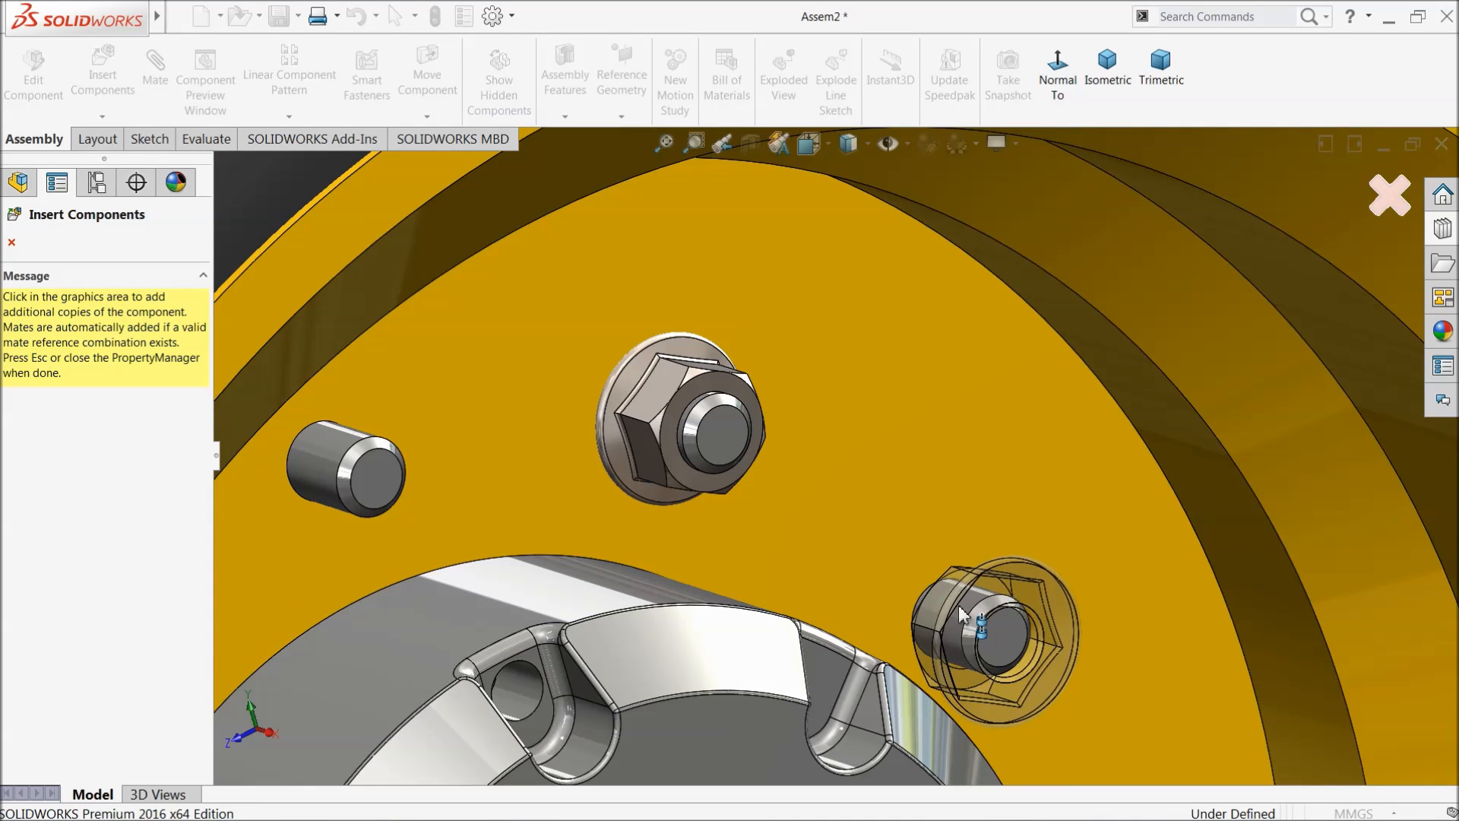
left_click(950, 577)
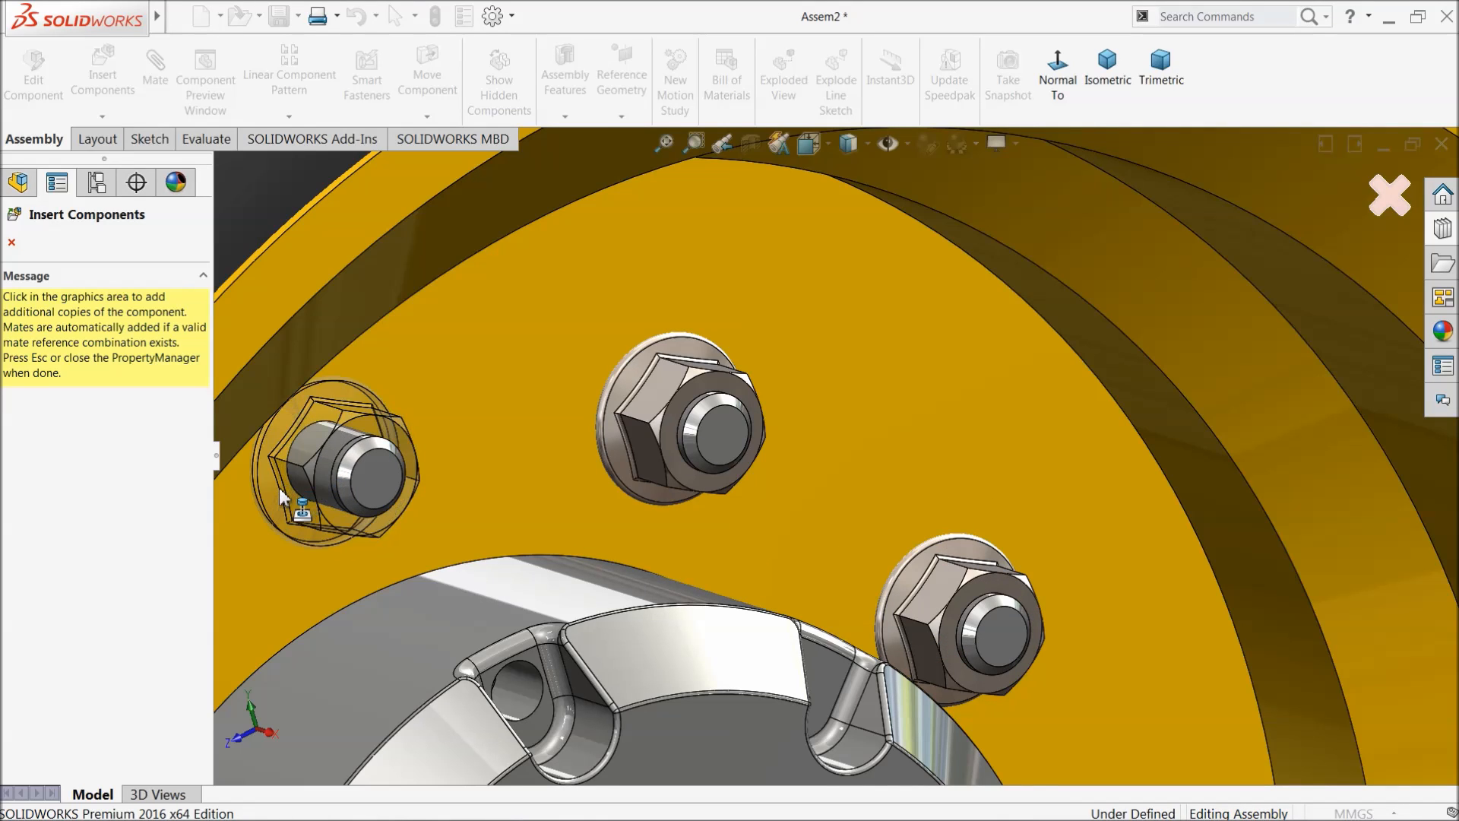
left_click(280, 487)
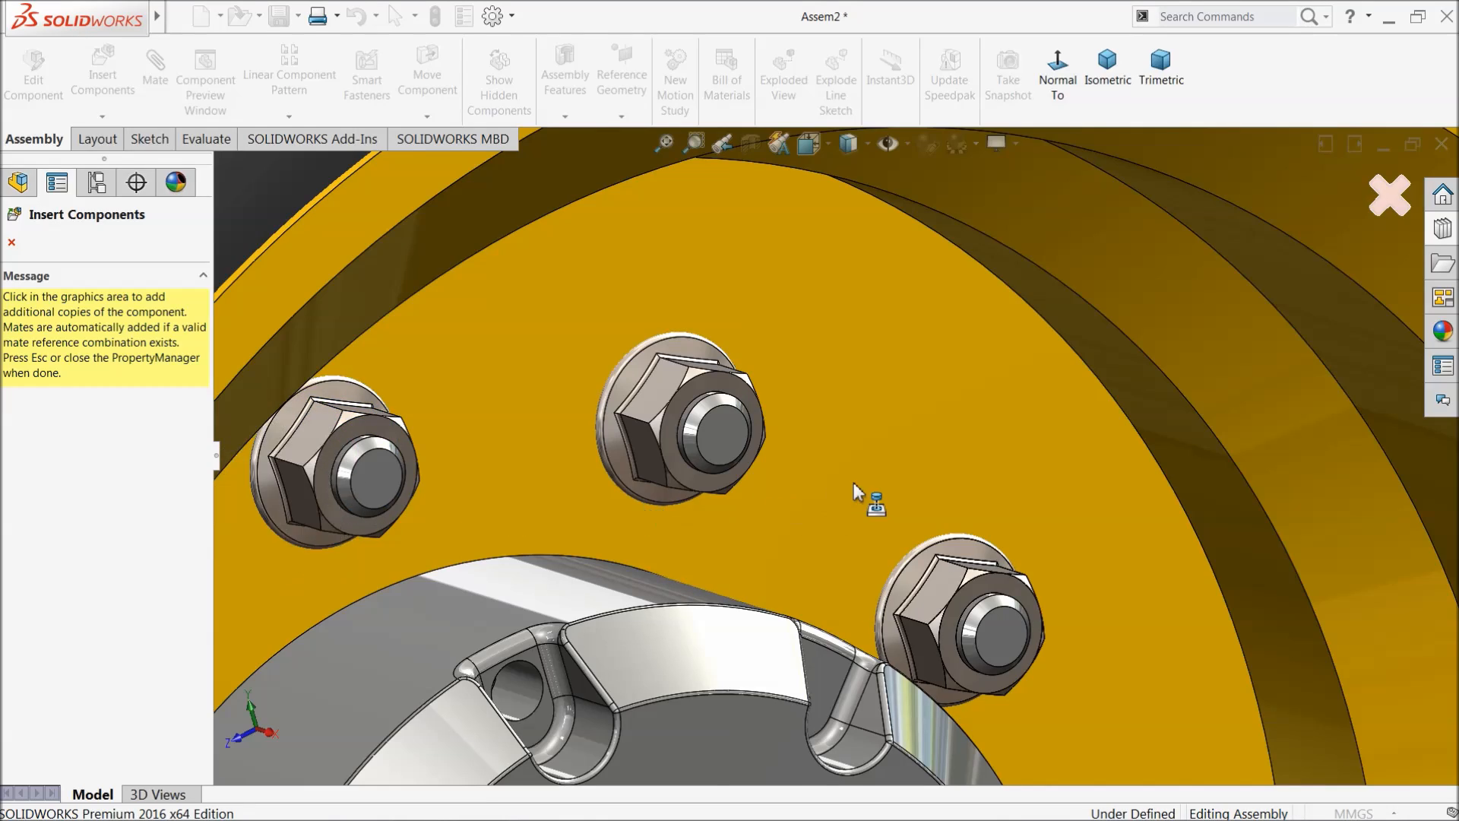
Step: Place four more flange nut copies, on the next two studs along each side of the hub
scroll(947, 494, "up", 6)
scroll(947, 499, "up", 3)
scroll(789, 530, "down", 5)
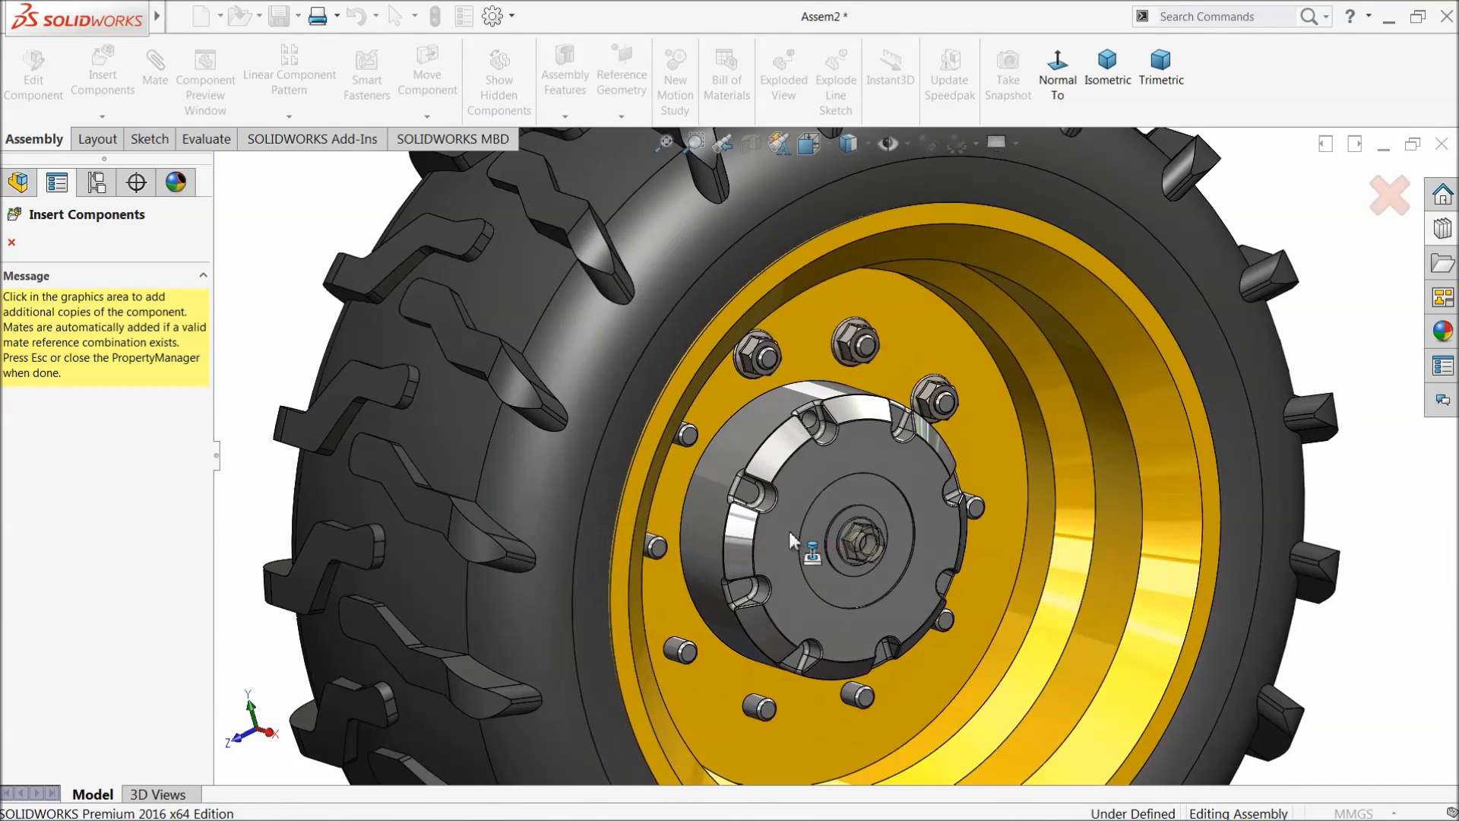
scroll(710, 459, "down", 3)
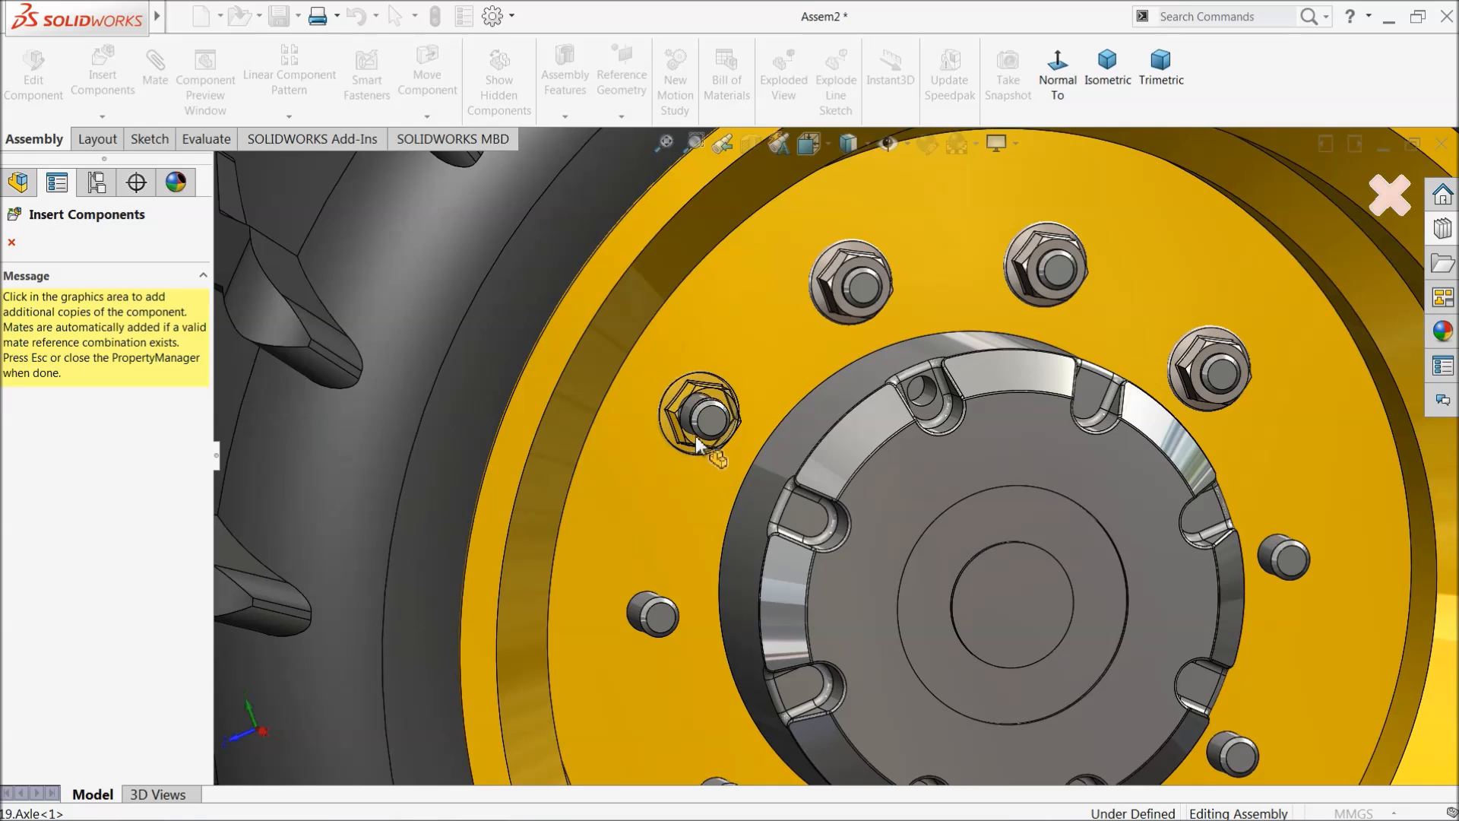
left_click(707, 399)
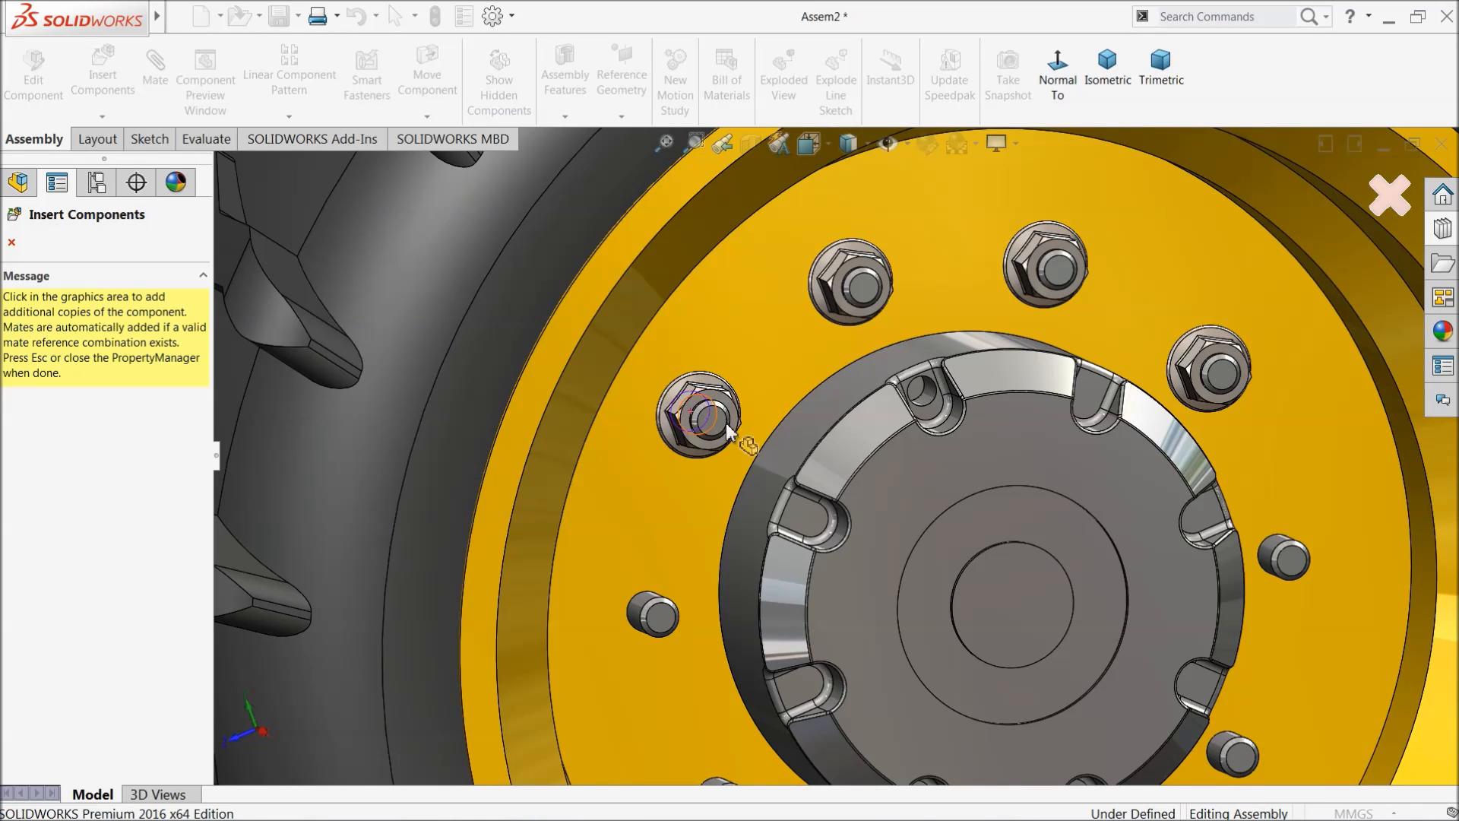
left_click(646, 615)
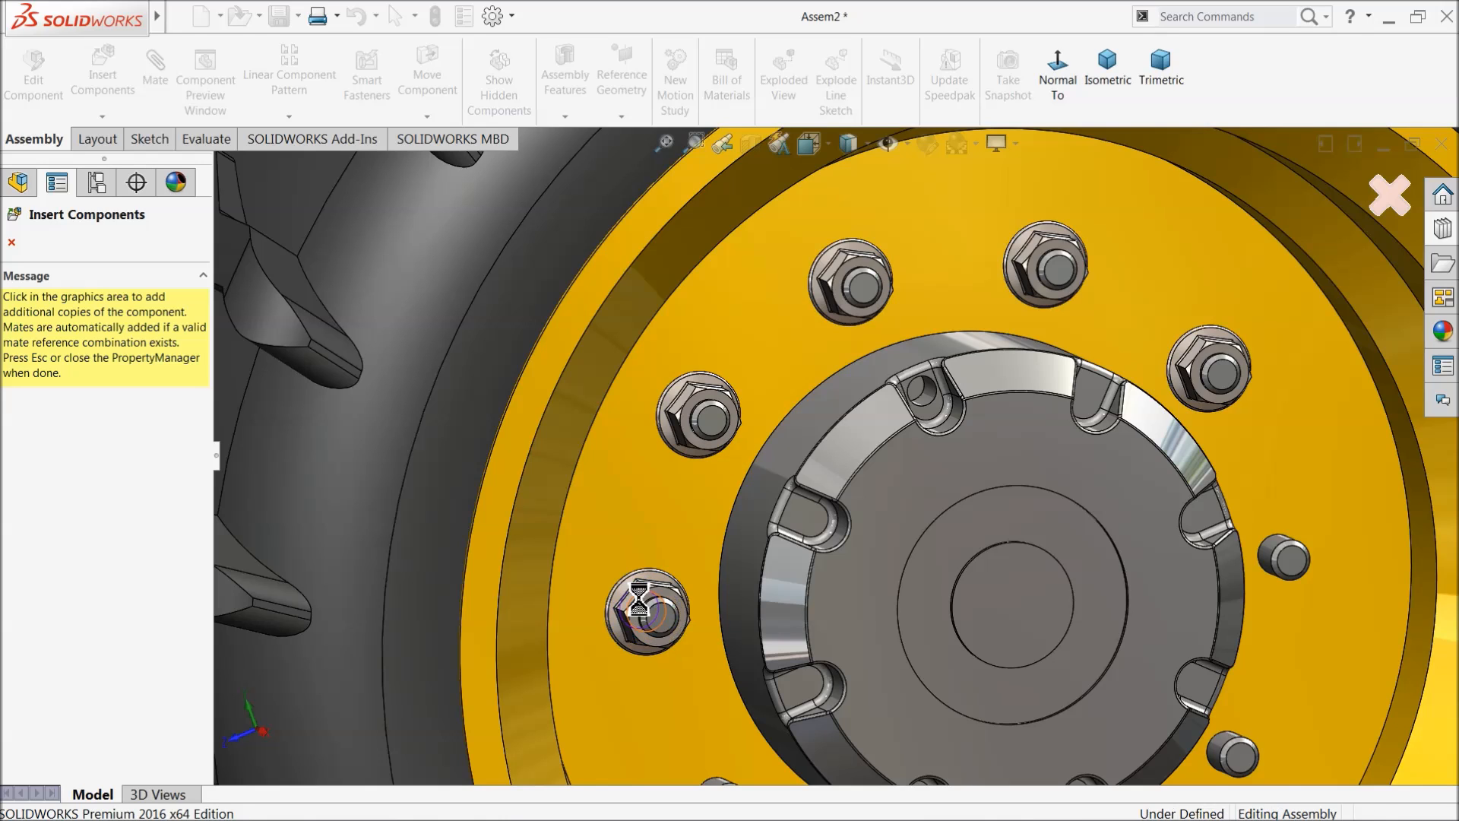
left_click(1281, 532)
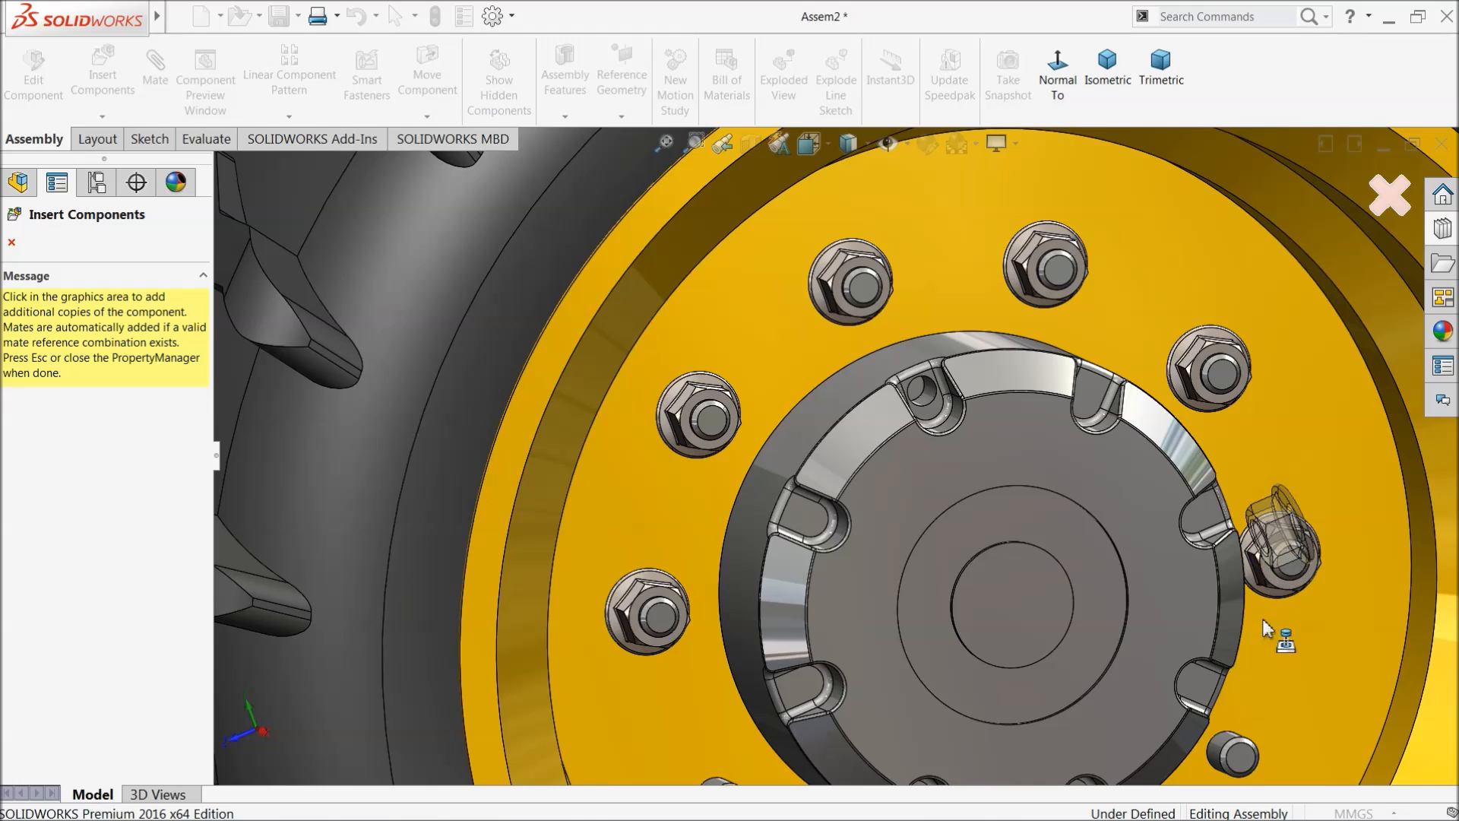
left_click(1229, 727)
Step: Place flange nut copies on the two studs at the lower left of the hub
scroll(874, 513, "up", 5)
scroll(796, 589, "down", 8)
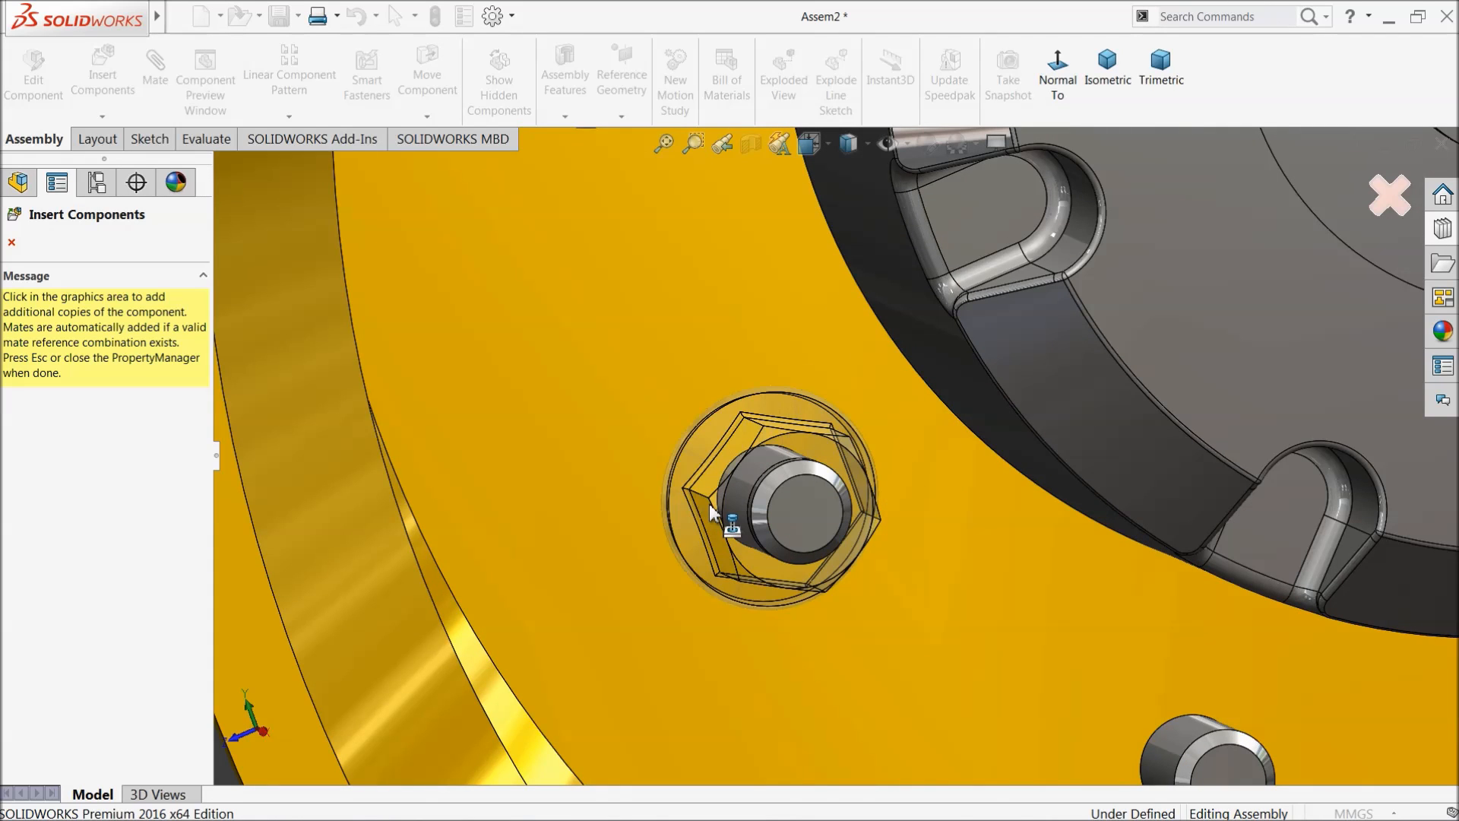
left_click(988, 595)
scroll(1110, 605, "up", 3)
scroll(1072, 654, "down", 3)
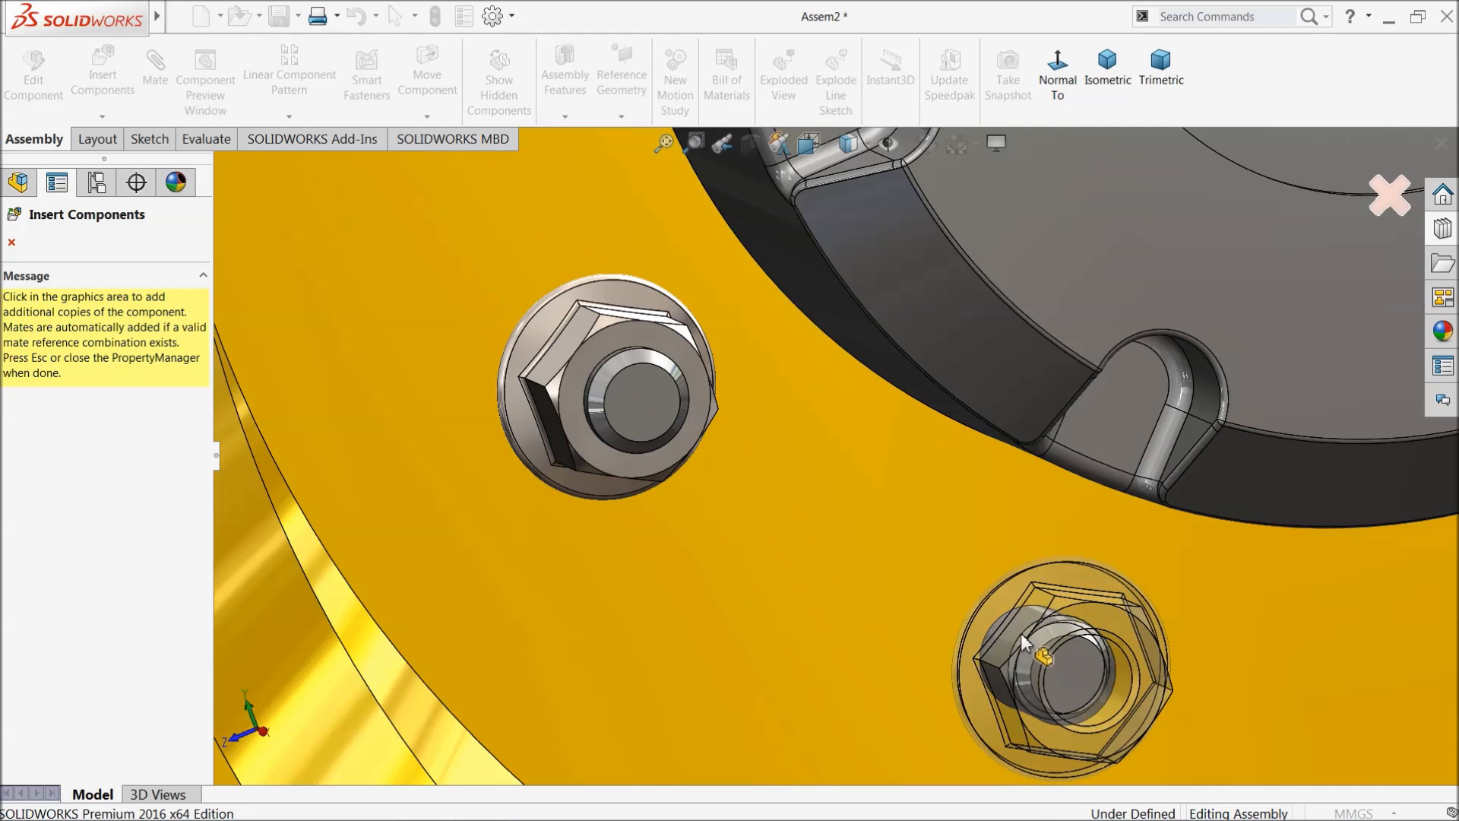
left_click(1025, 619)
scroll(1182, 618, "up", 3)
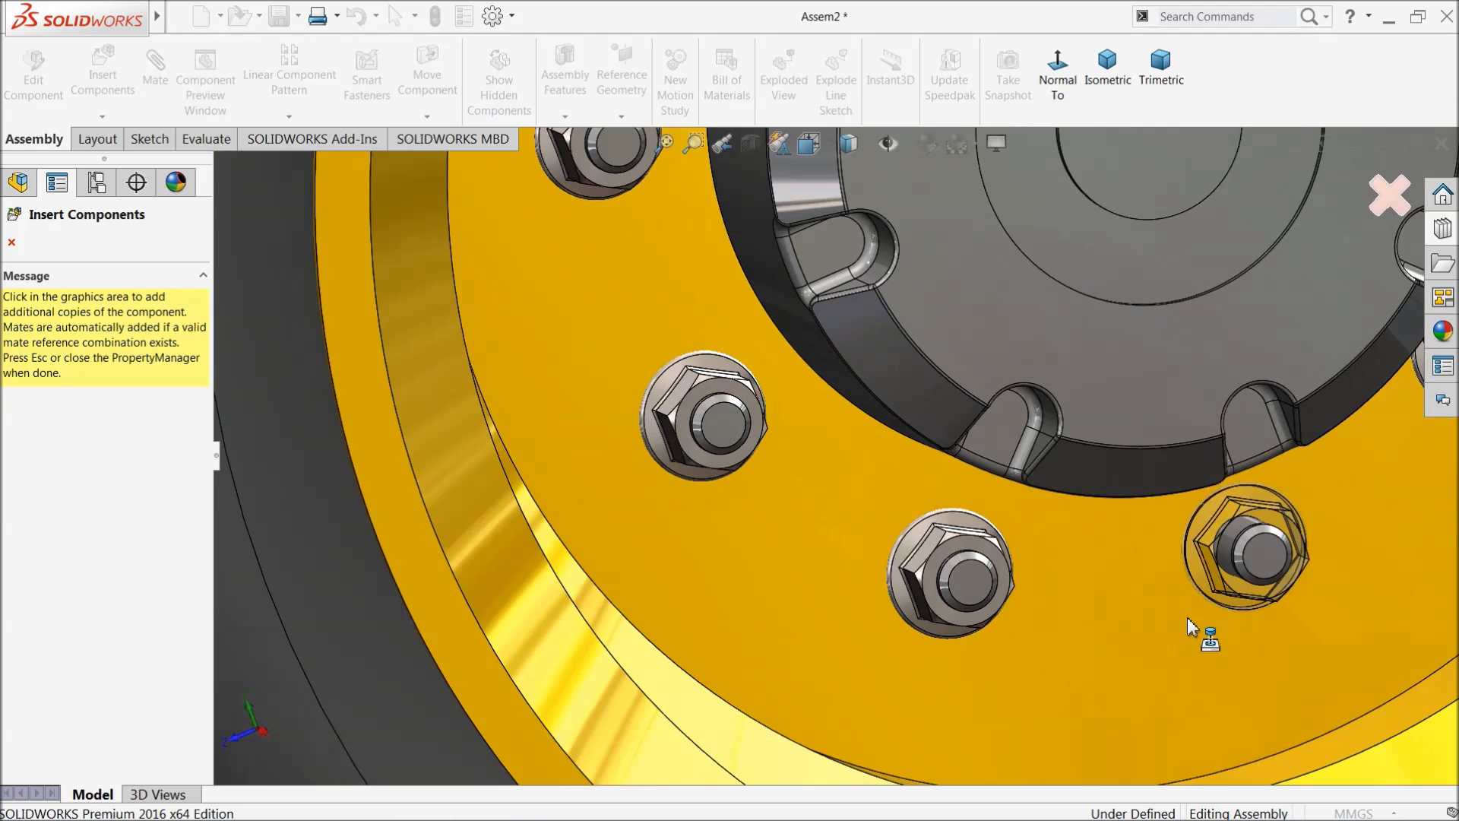
Step: Place the last flange nut copy on the remaining empty stud of the hub and finish inserting nuts
left_click(1219, 539)
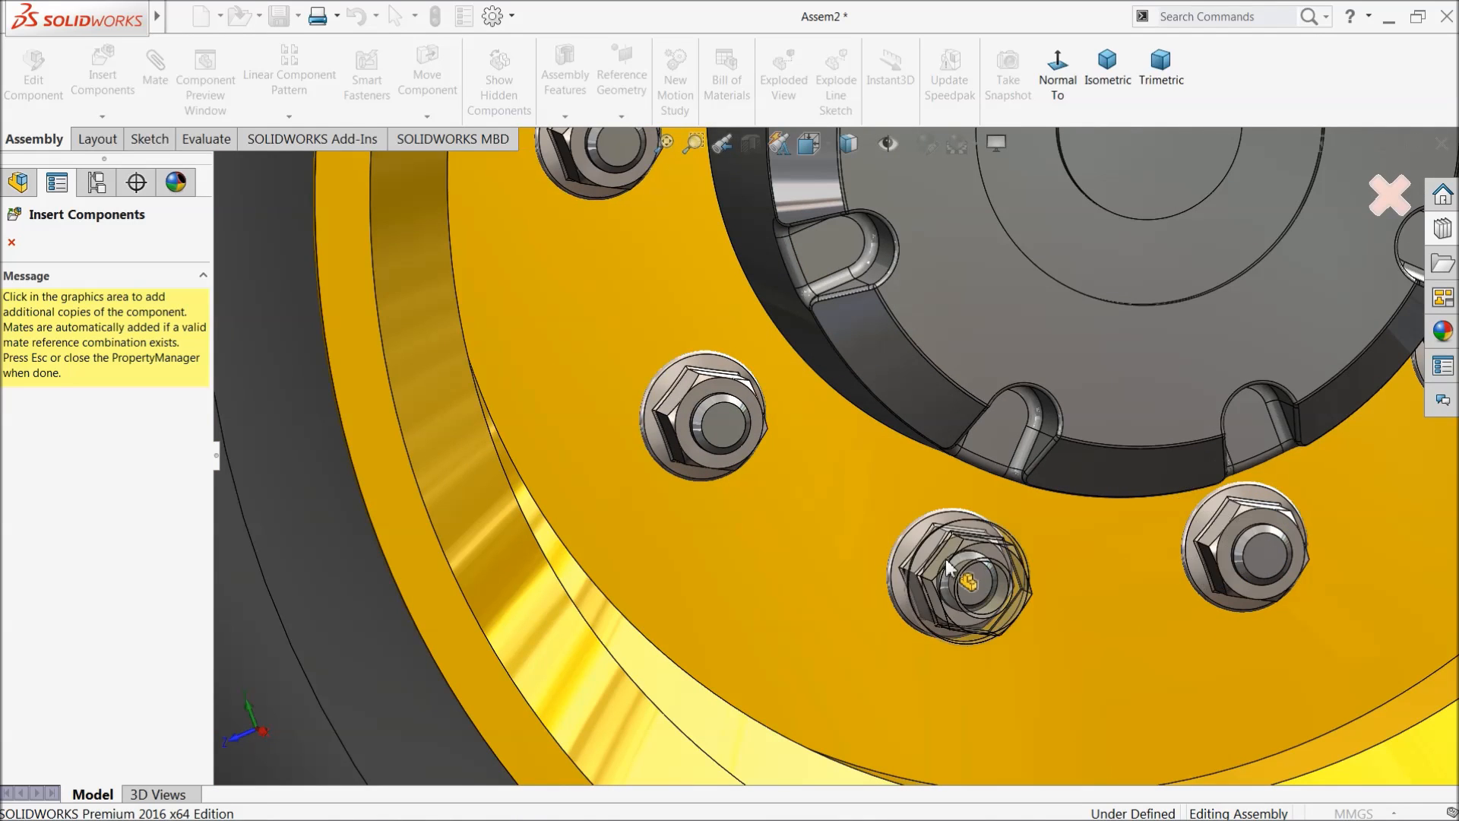
scroll(945, 559, "up", 3)
left_click(946, 559)
scroll(944, 540, "up", 5)
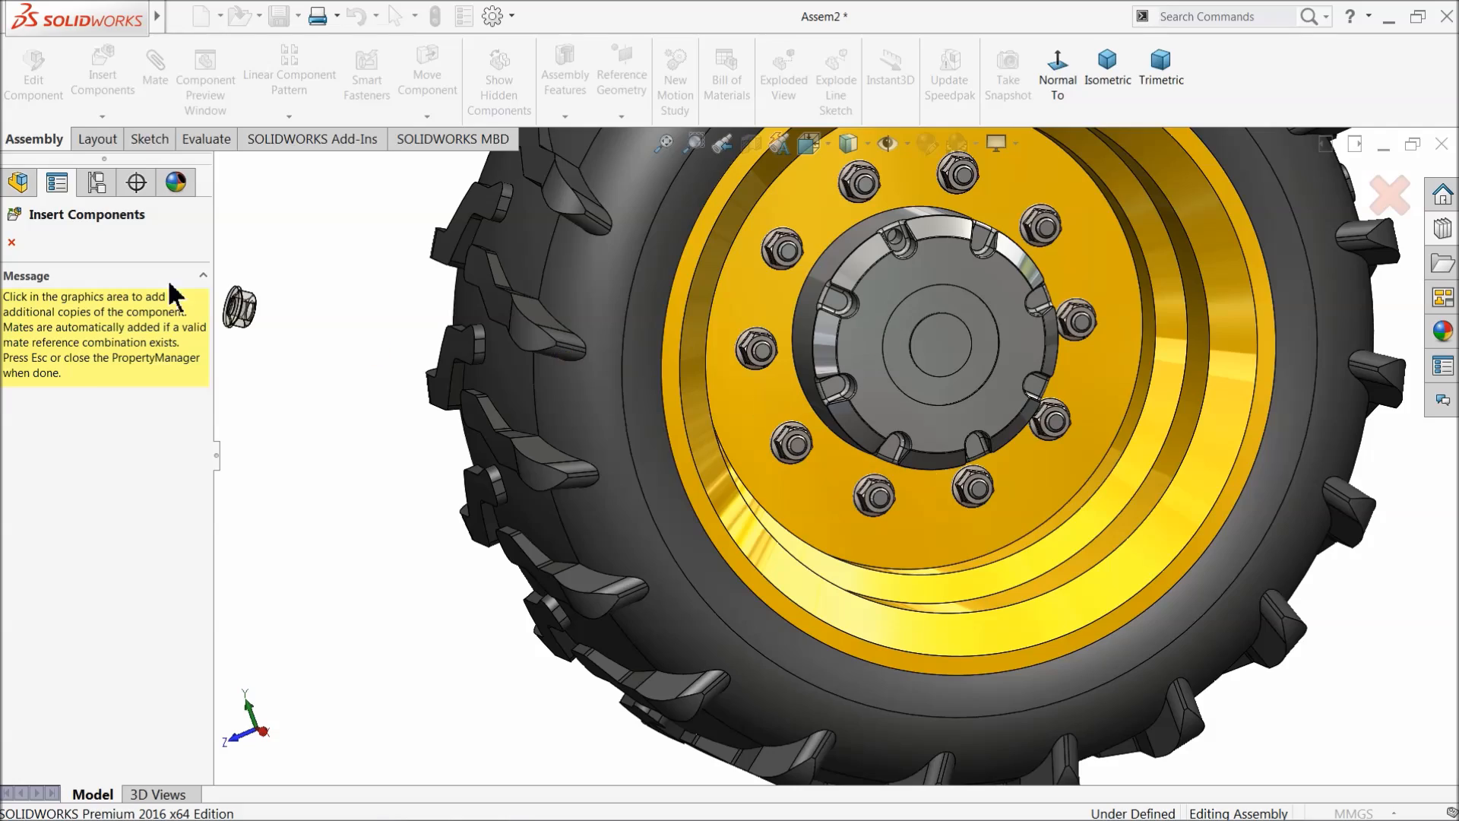
left_click(13, 243)
scroll(912, 335, "up", 3)
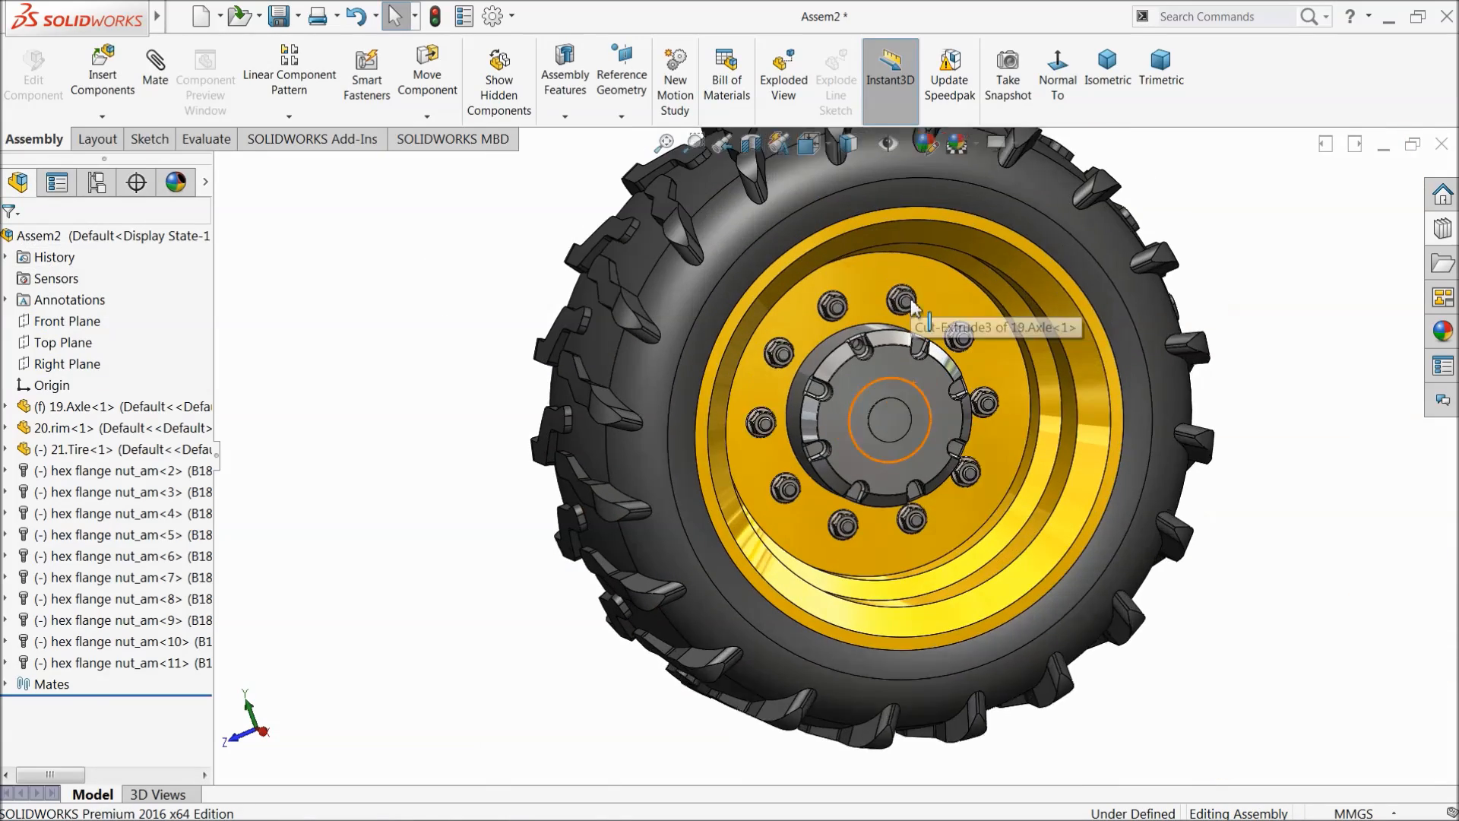
Step: Examine the wheel assembly from several angles, checking the flange nuts around the hub
scroll(829, 312, "down", 2)
middle_click_drag(727, 454, 765, 504)
scroll(881, 335, "down", 4)
middle_click_drag(768, 363, 792, 463)
scroll(749, 427, "up", 3)
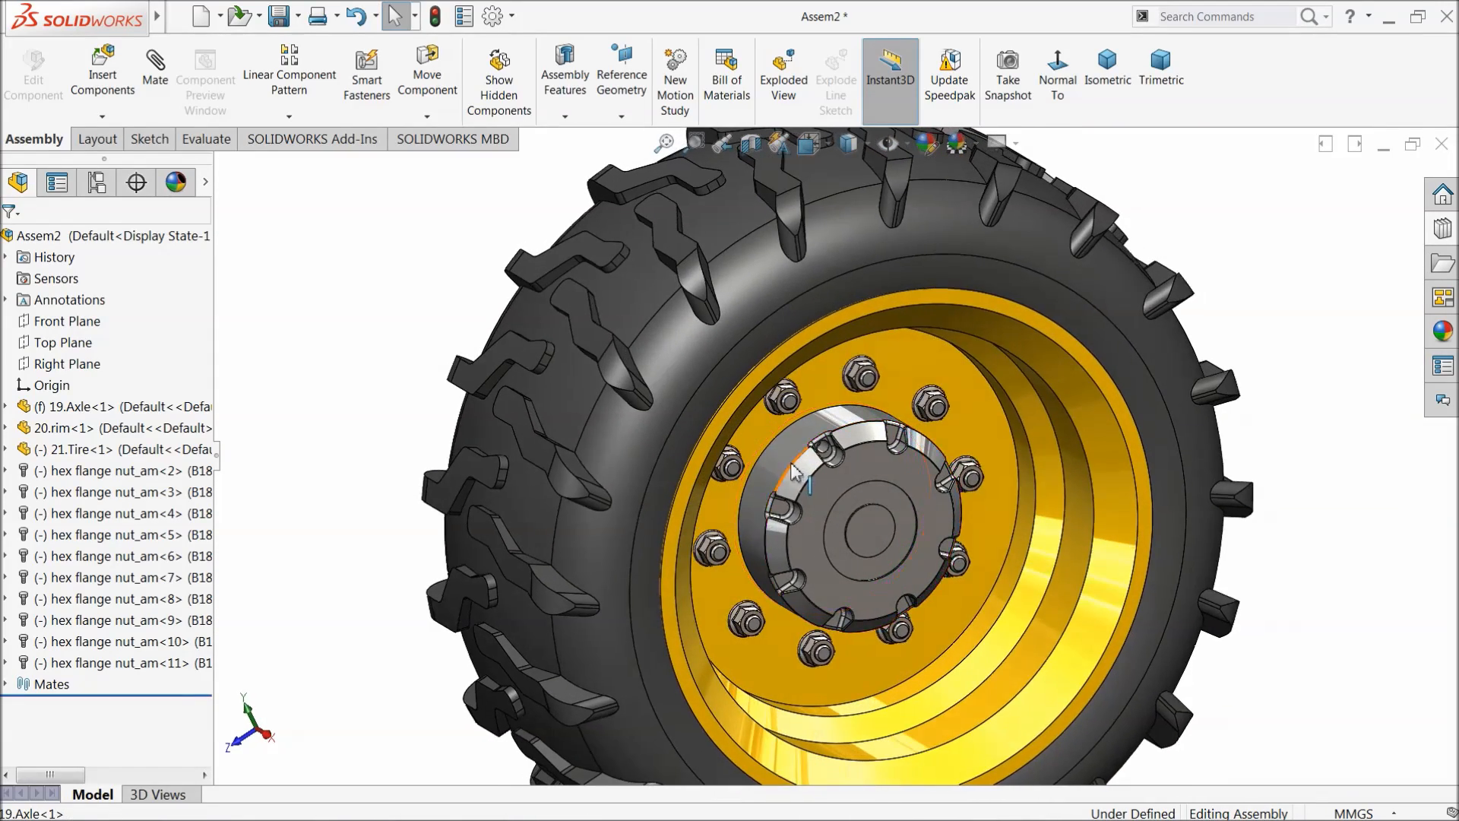
scroll(791, 462, "up", 3)
middle_click_drag(898, 502, 885, 495)
scroll(926, 522, "down", 1)
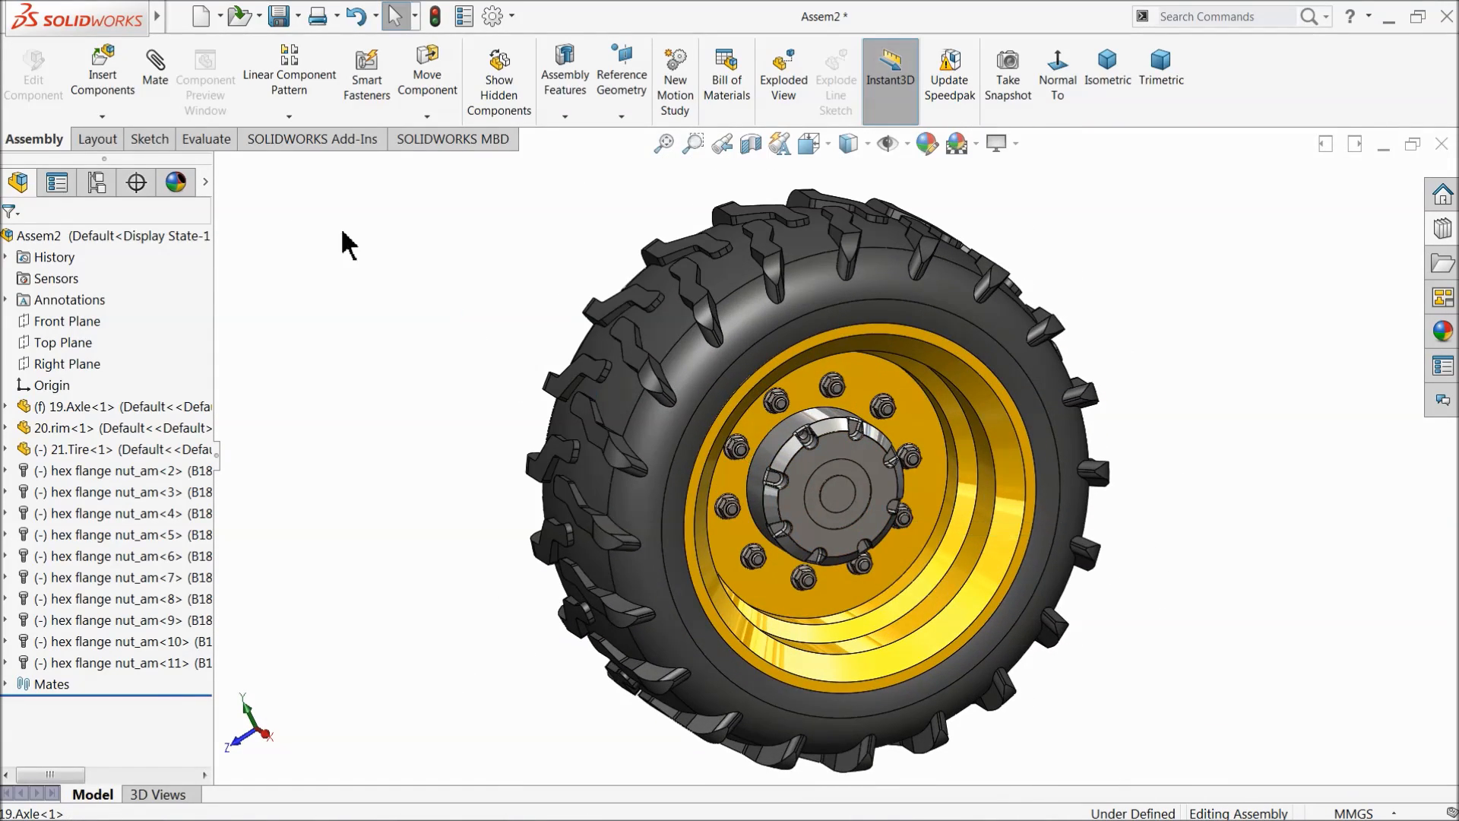
Step: Rebuild the assembly and save it in the BobCat folder as "23.tire assembly"
left_click(278, 15)
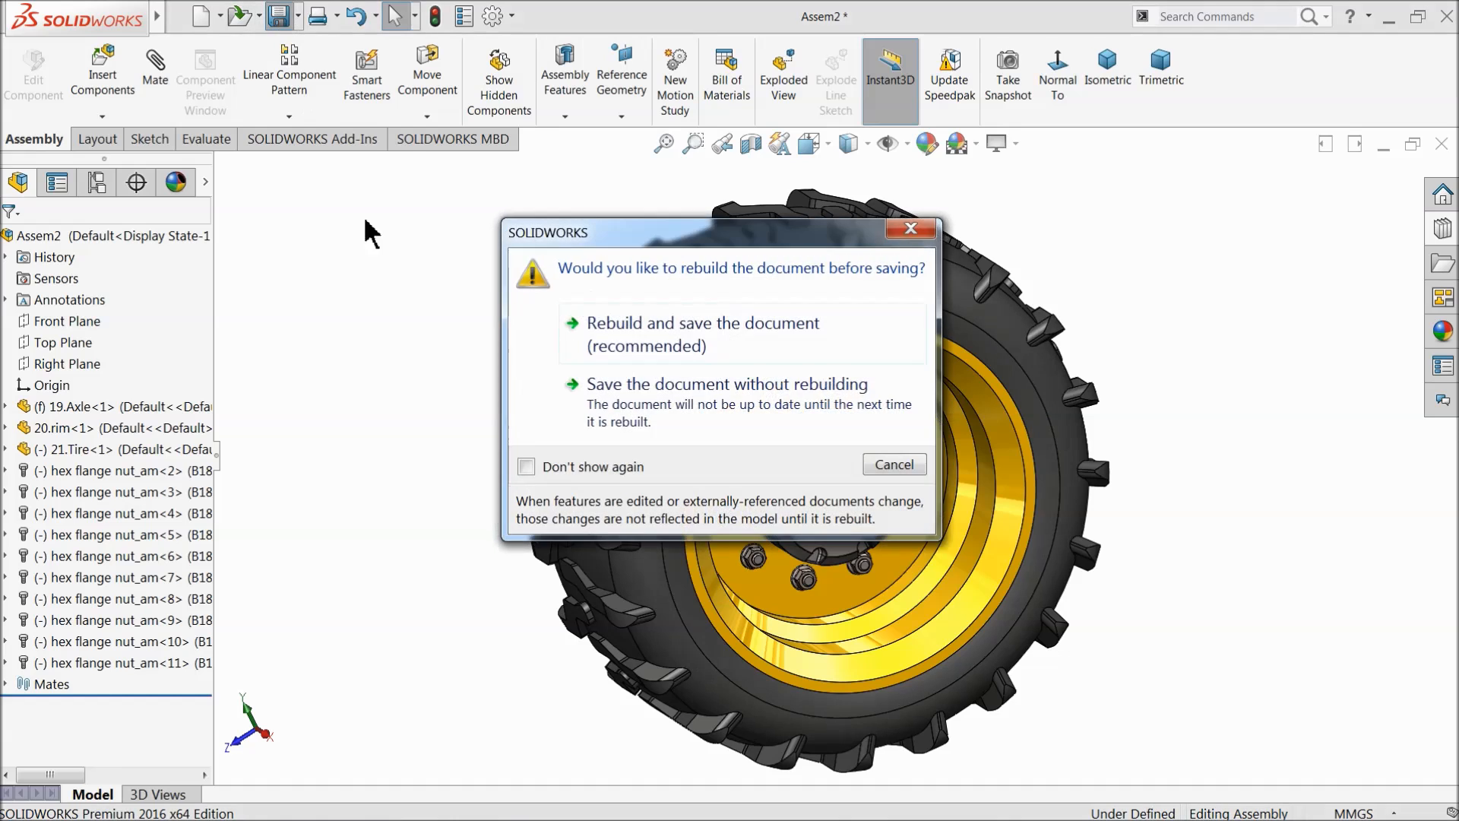
left_click(660, 346)
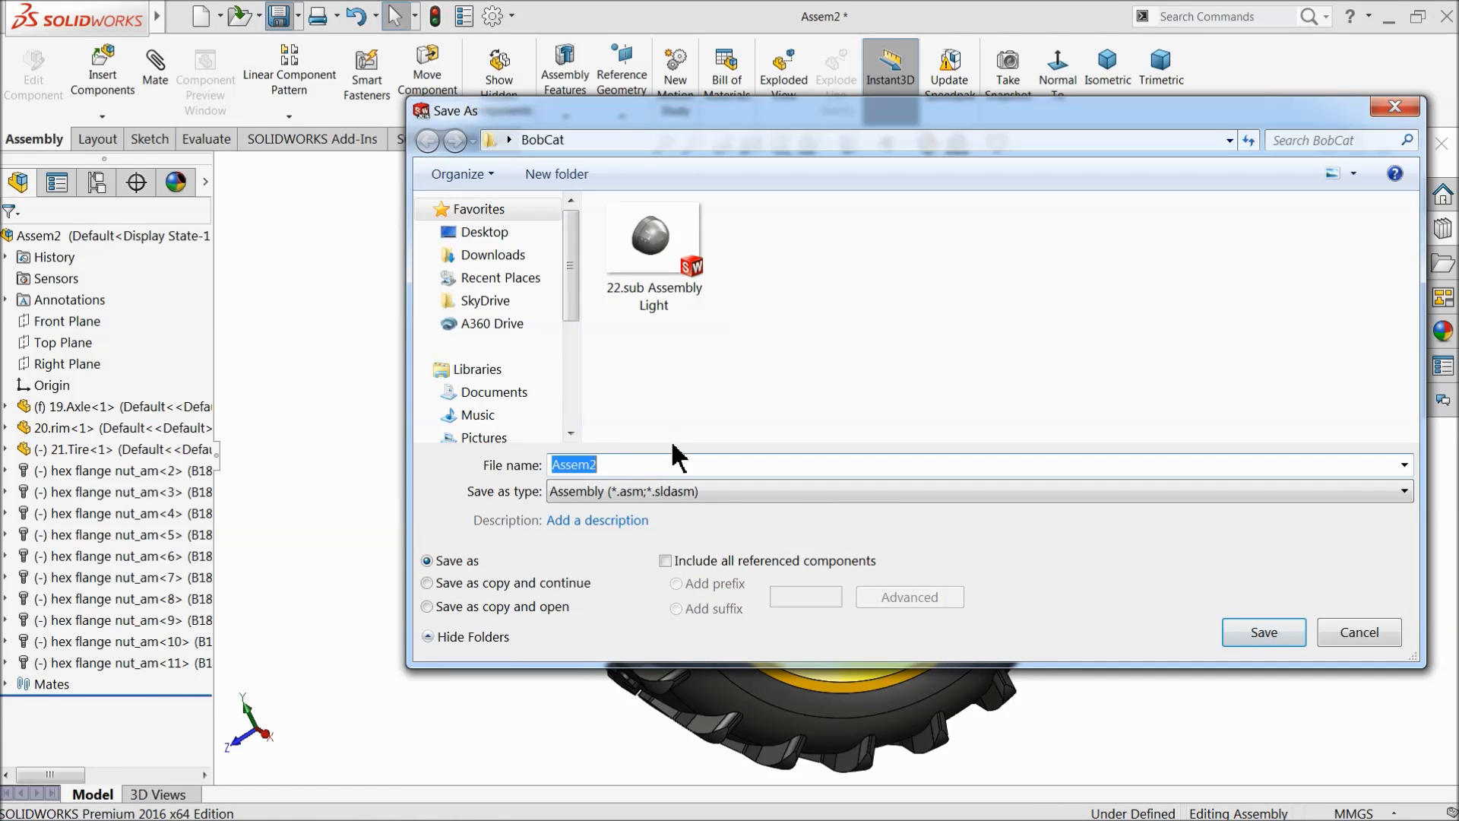
type("23.tire a")
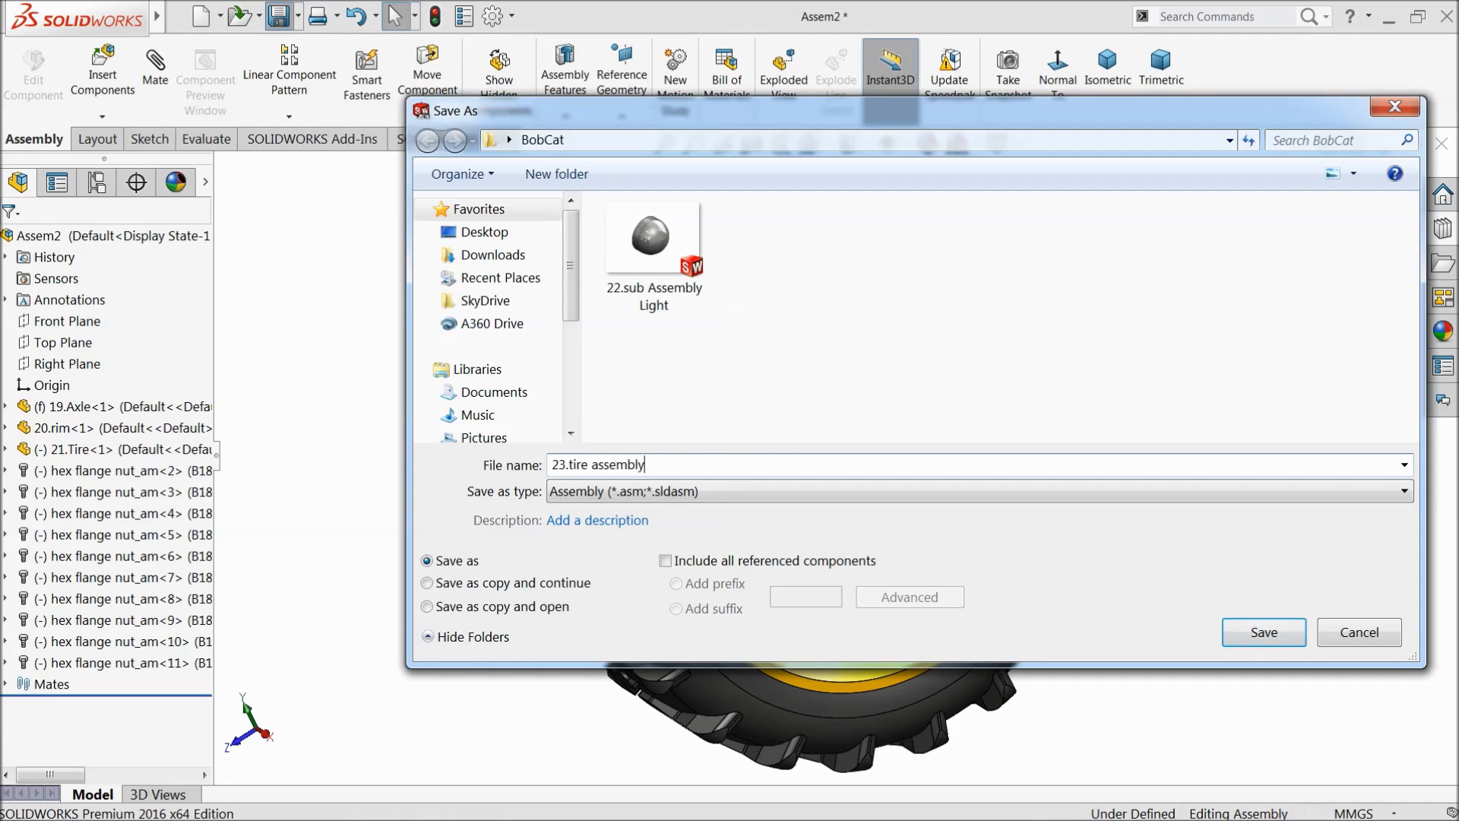
left_click(1278, 635)
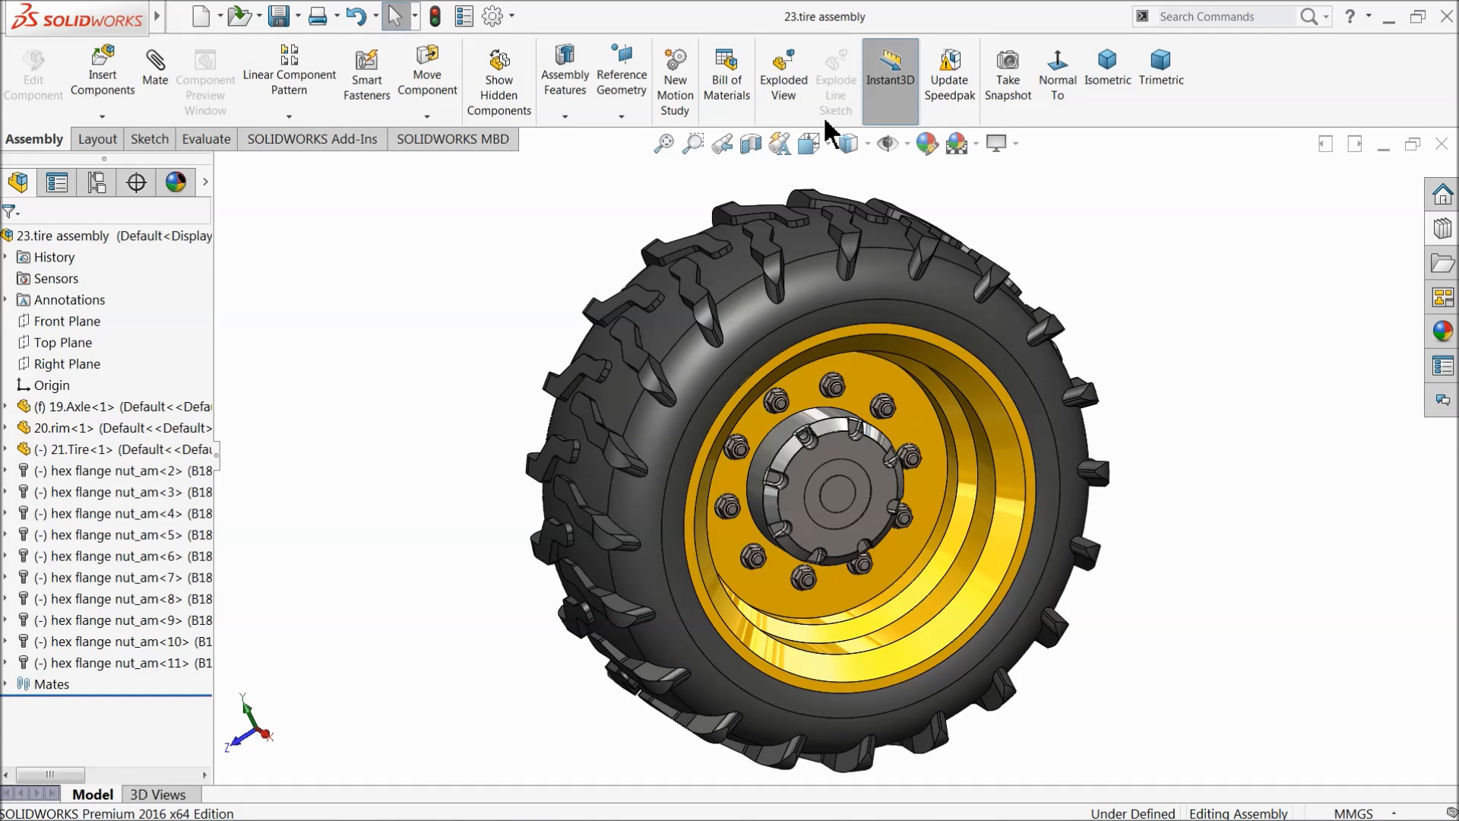
middle_click_drag(437, 460, 472, 456)
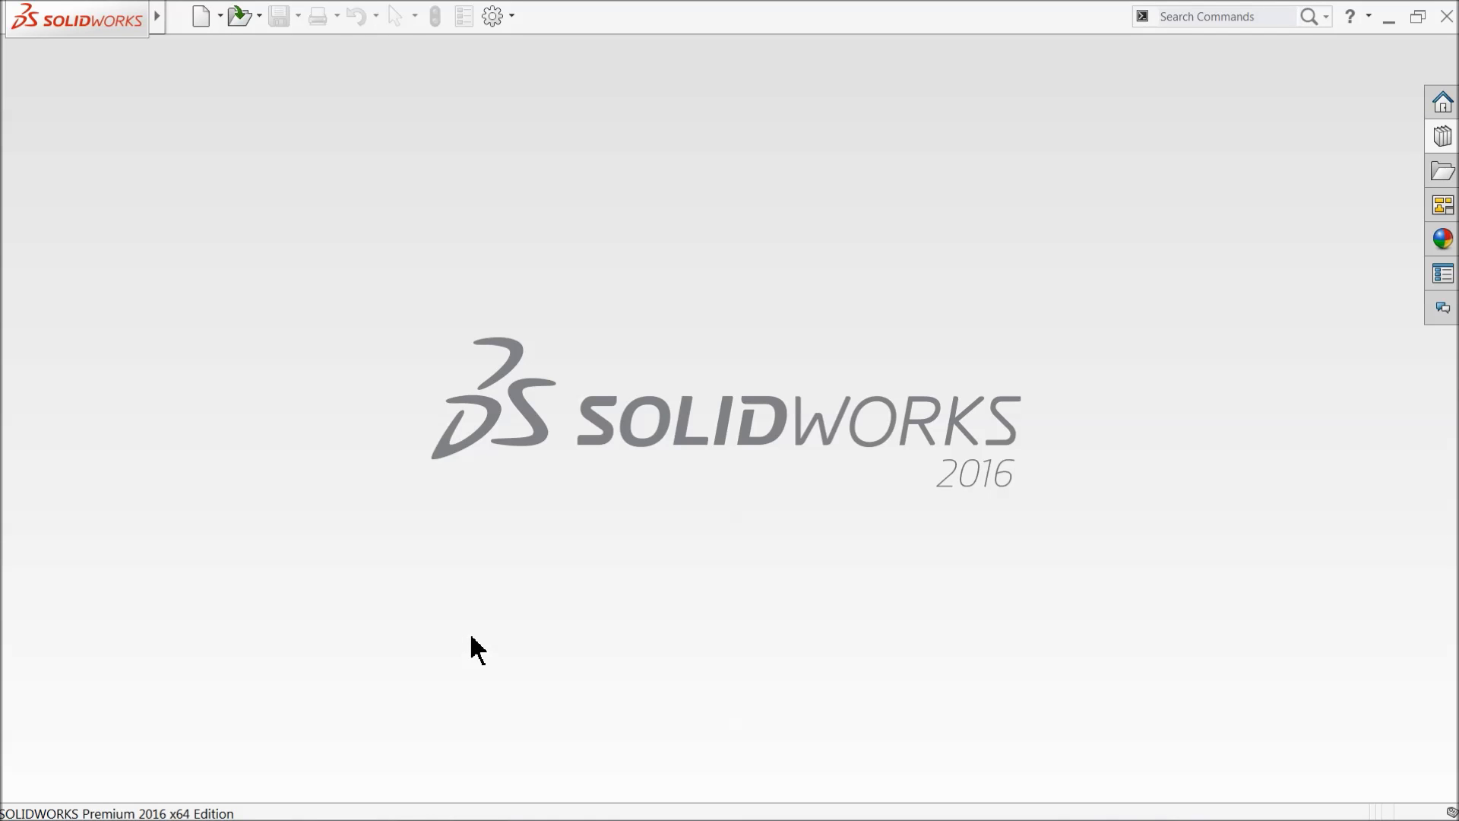
Step: Create a new assembly and load the part 1.Main body from the desktop's BobCat folder as its first component
left_click(202, 16)
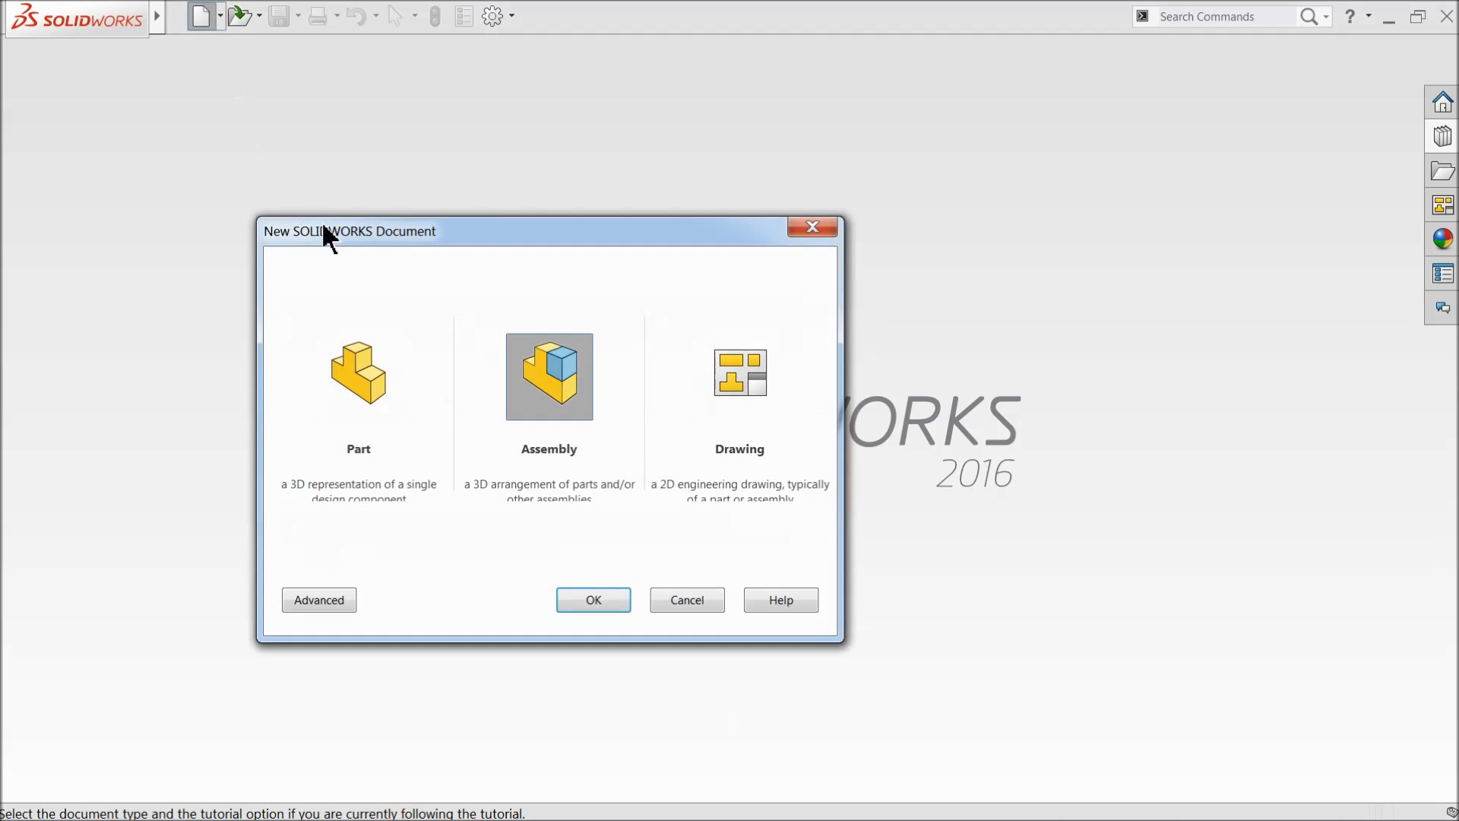
double_click(565, 407)
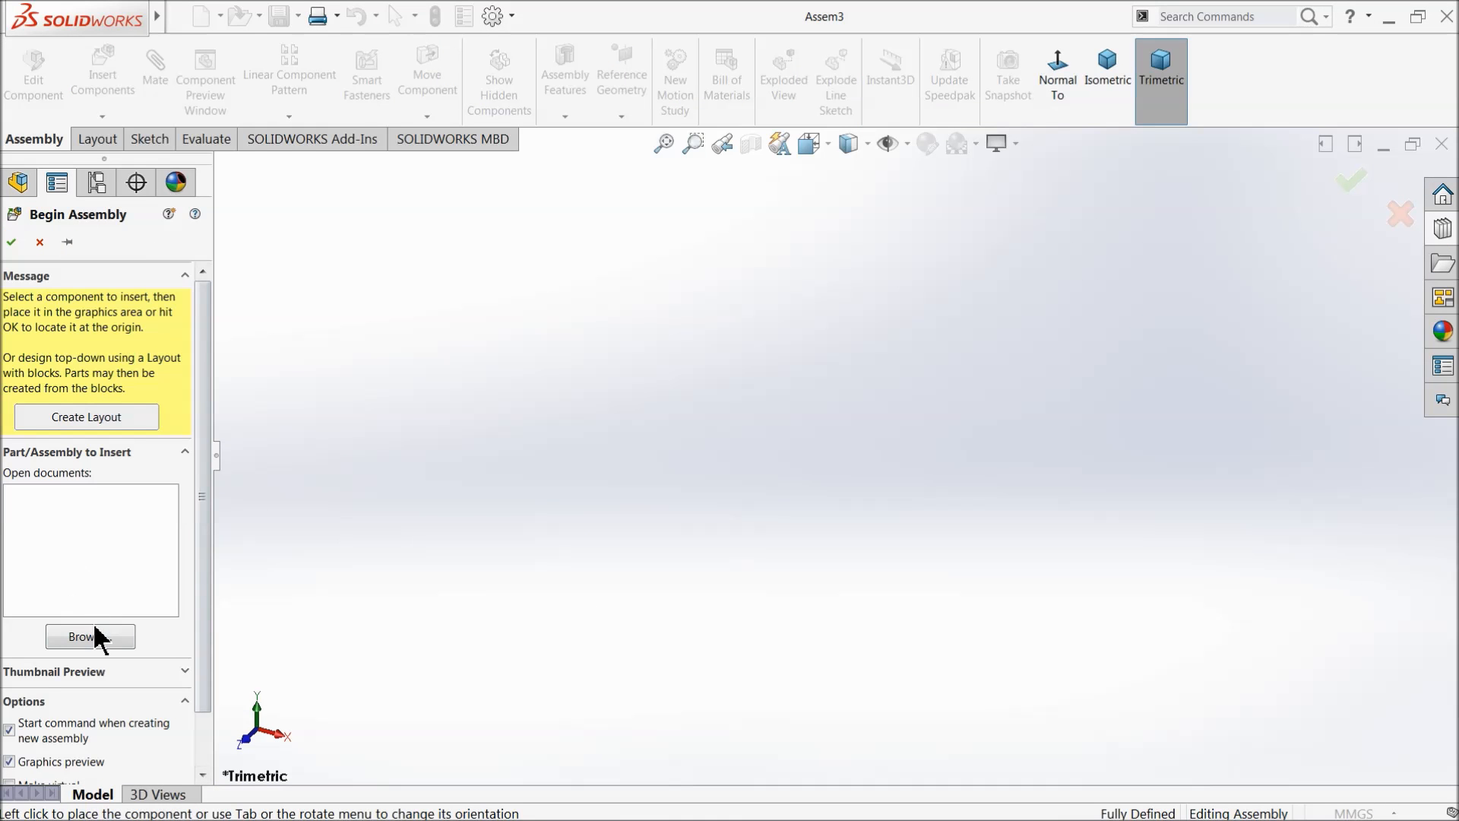
left_click(91, 637)
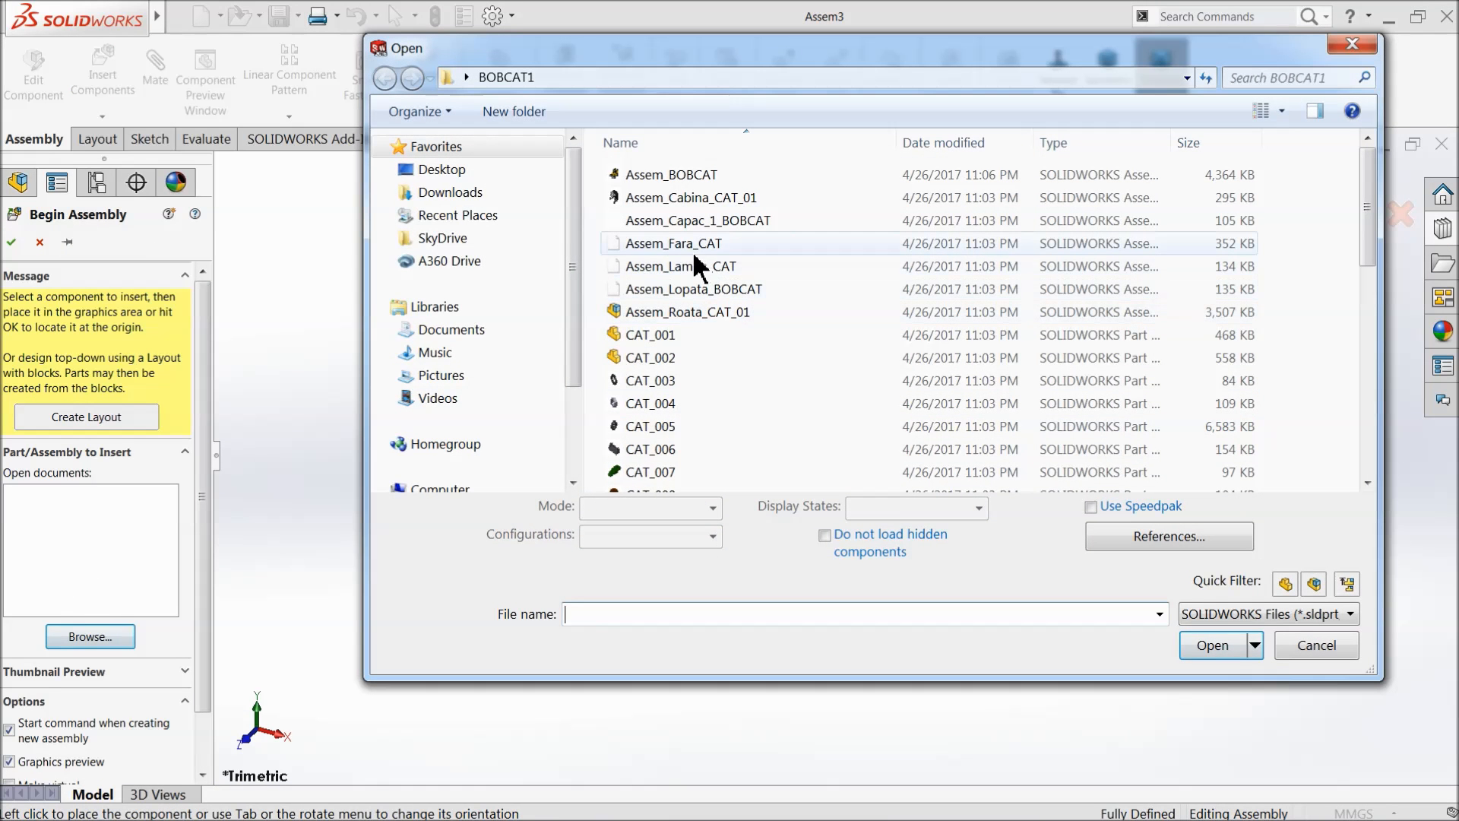
left_click(490, 169)
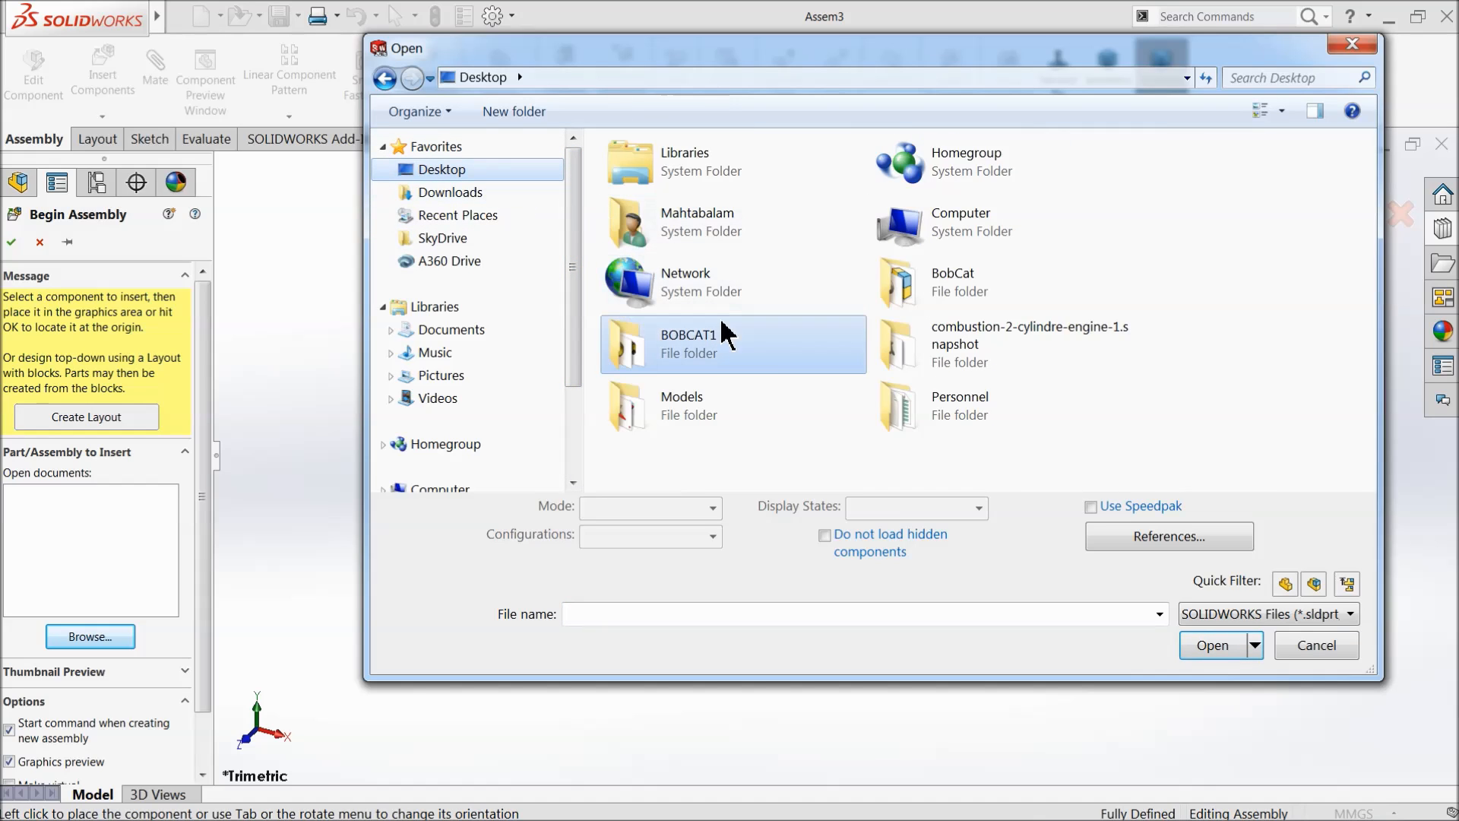
double_click(959, 301)
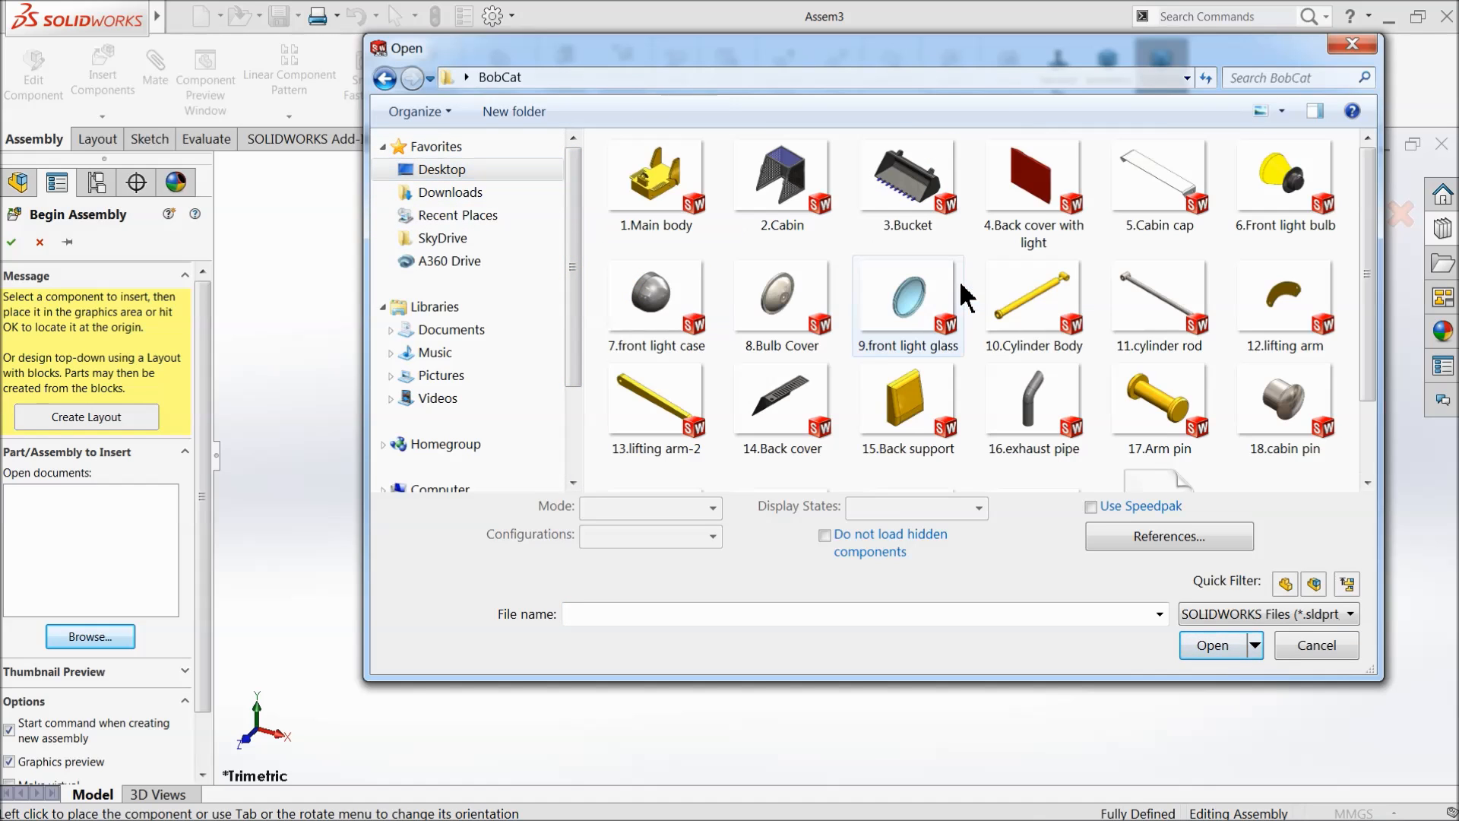
left_click(667, 221)
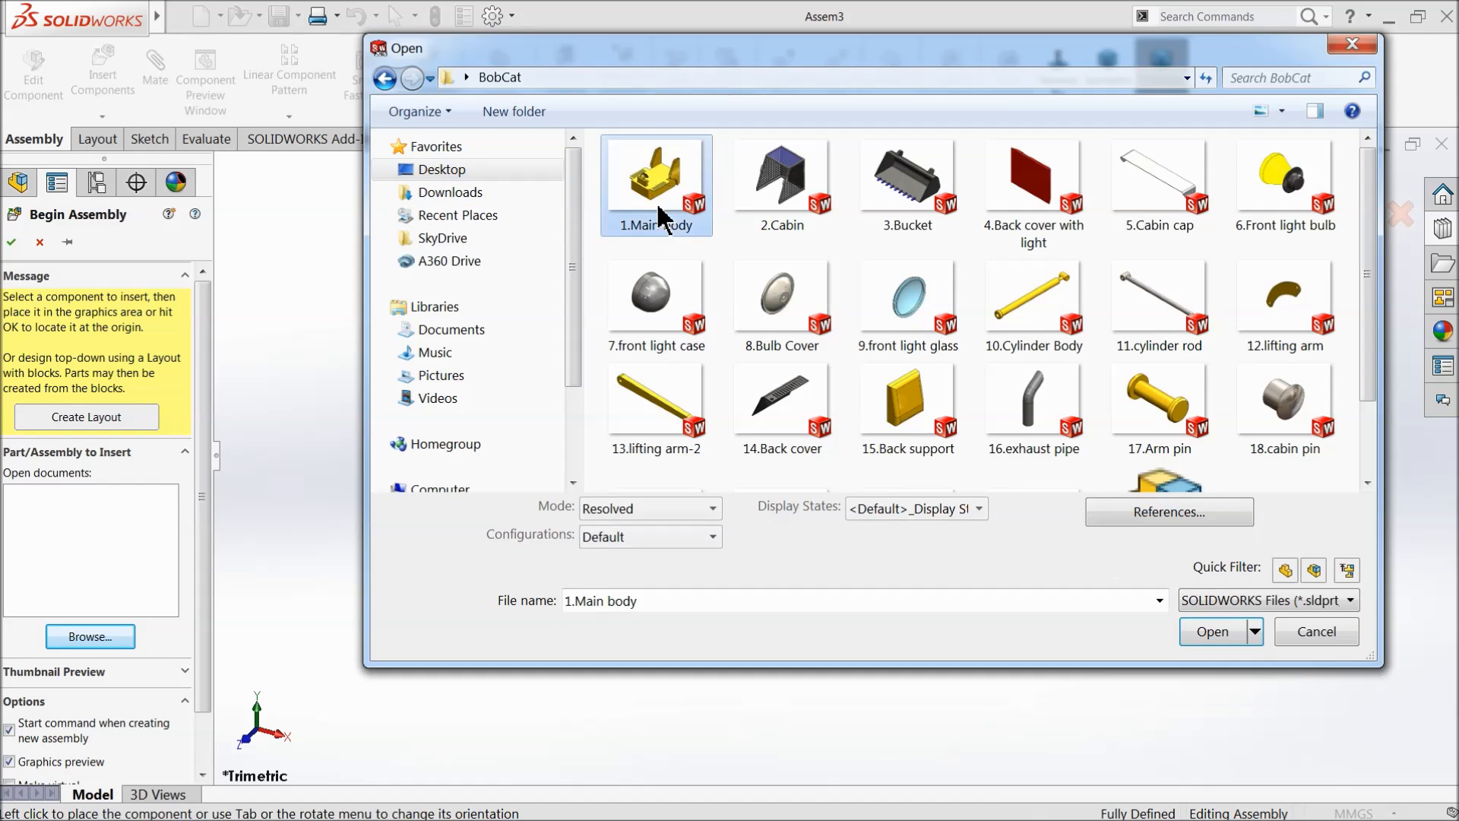
left_click(1213, 631)
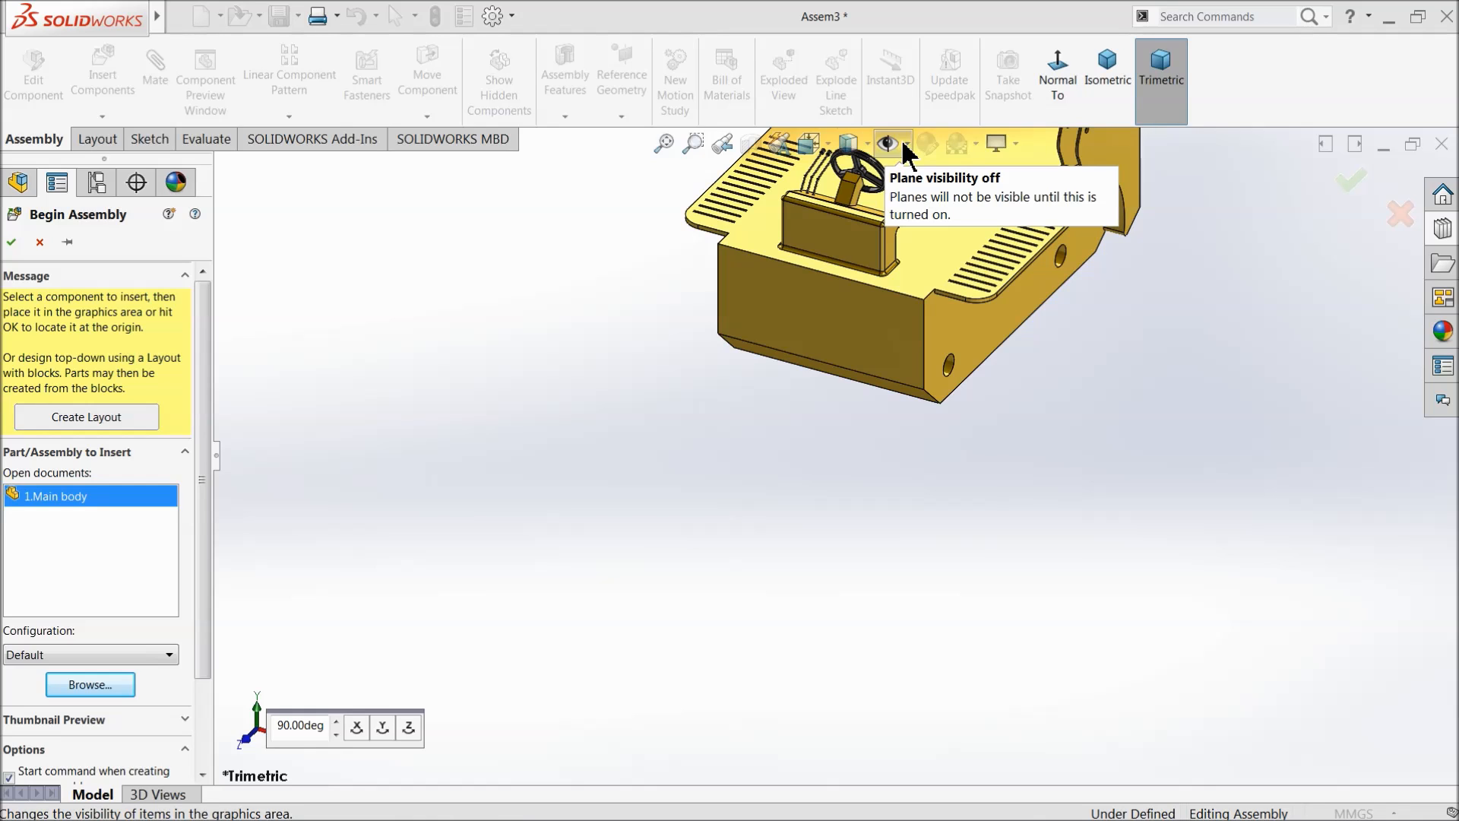
Step: Place the main body on the assembly's origin with origins displayed, and apply a plain white background scene
left_click(906, 145)
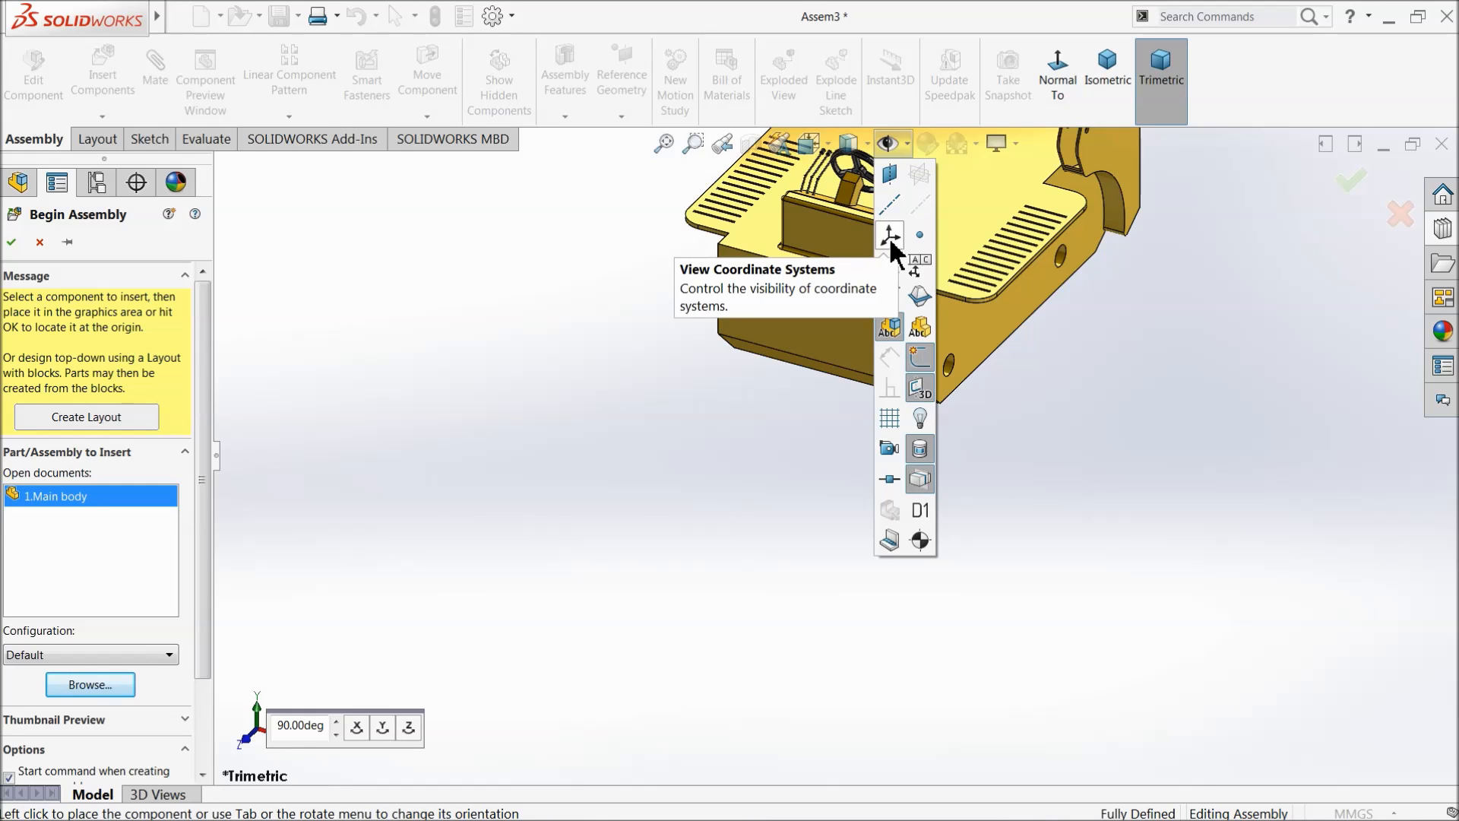
left_click(887, 272)
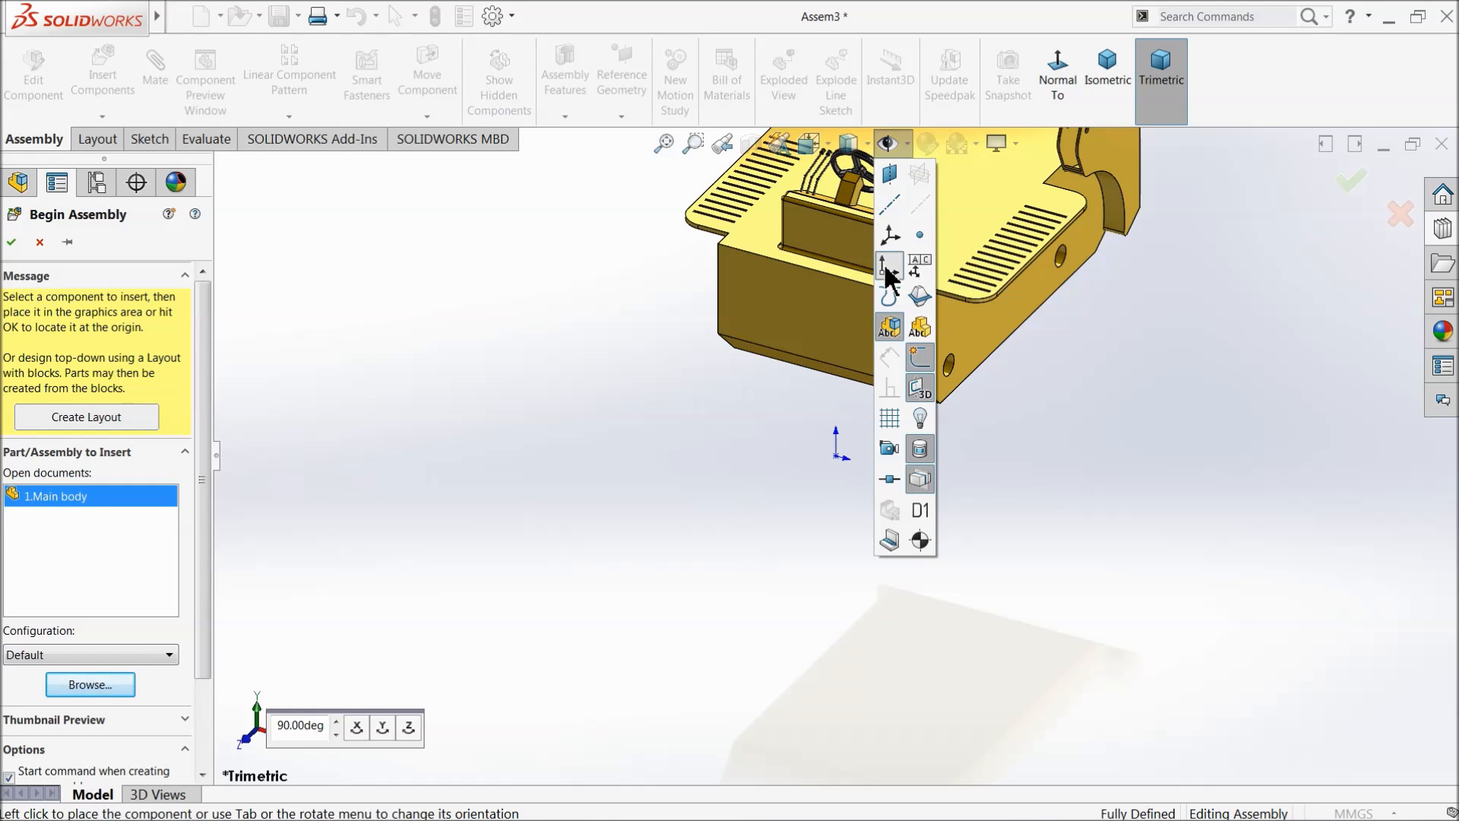
left_click(900, 145)
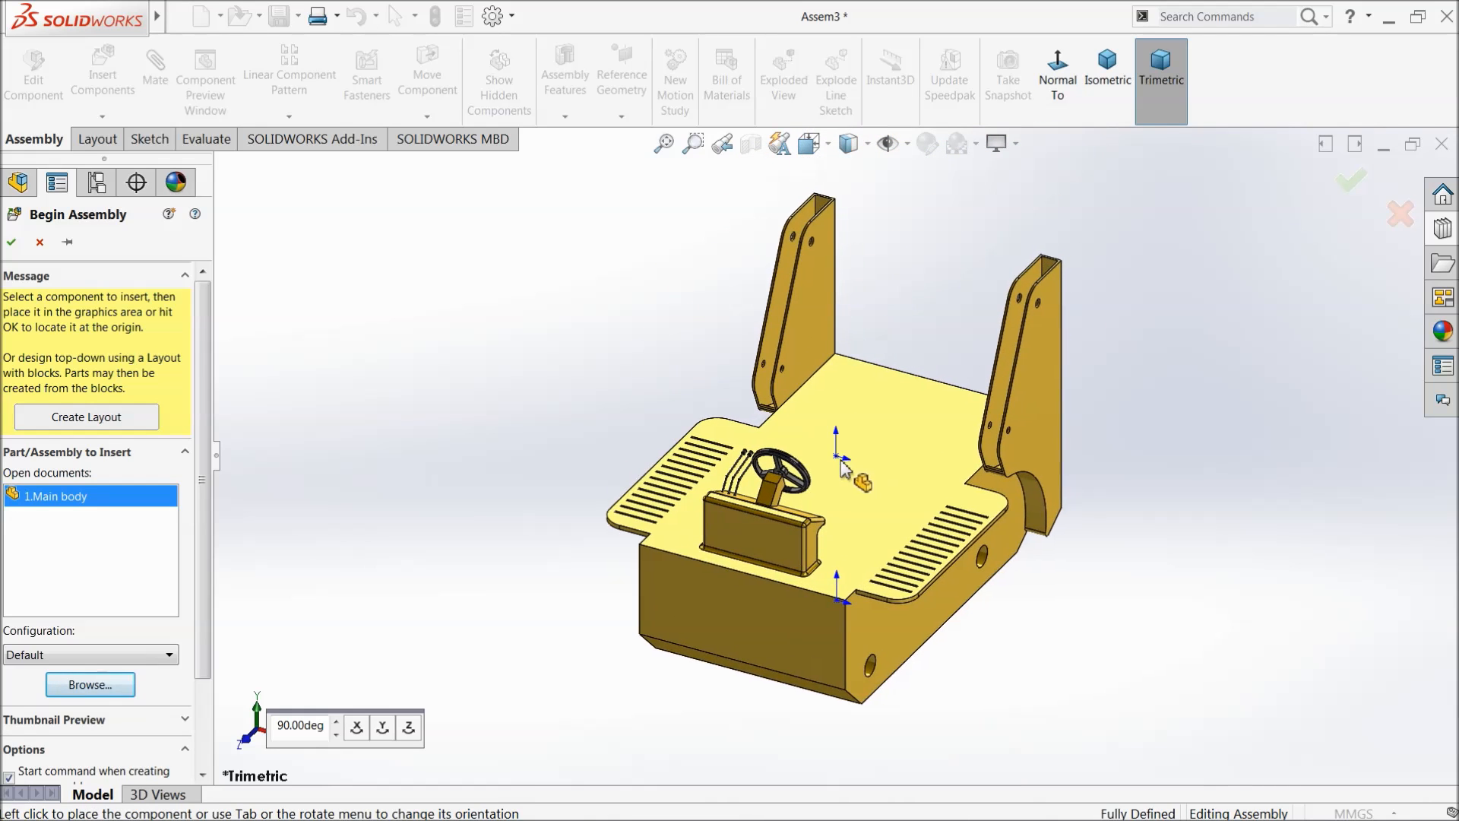
left_click(825, 455)
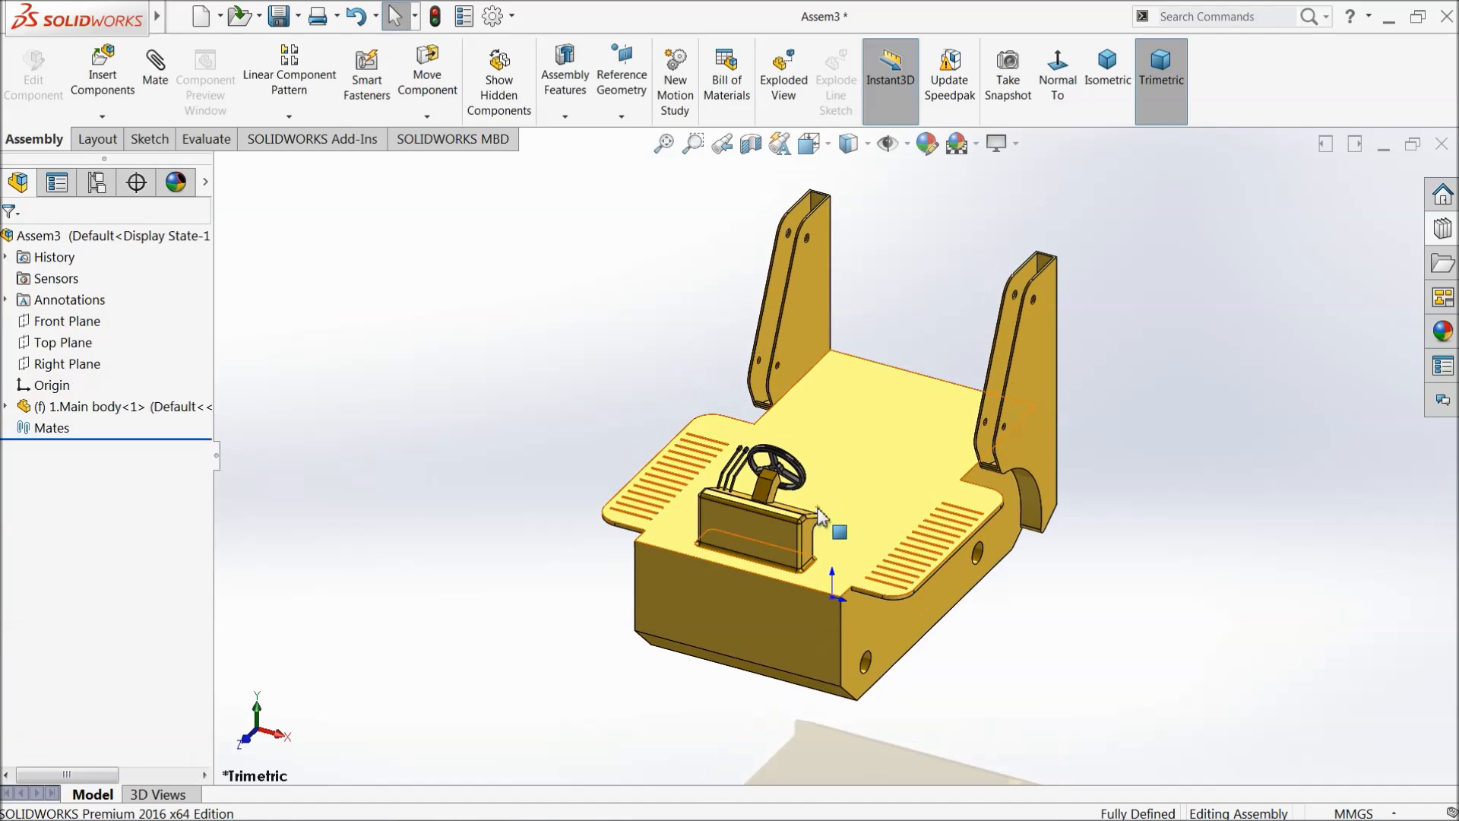
left_click(977, 145)
left_click(1000, 67)
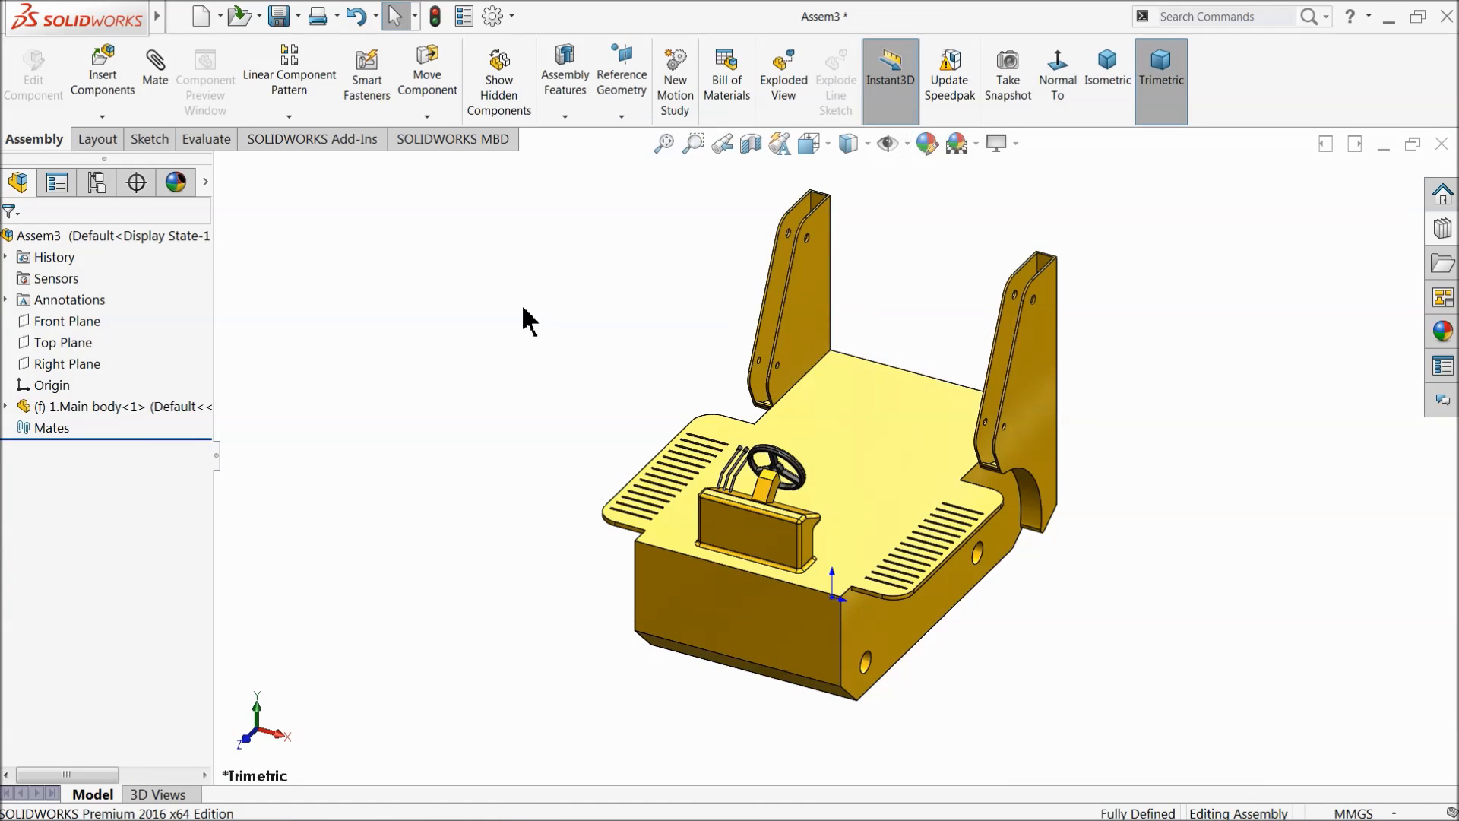
Step: Examine the assembly's Front, Top and Right planes in relation to the main body
left_click(65, 326)
middle_click_drag(466, 512, 419, 497)
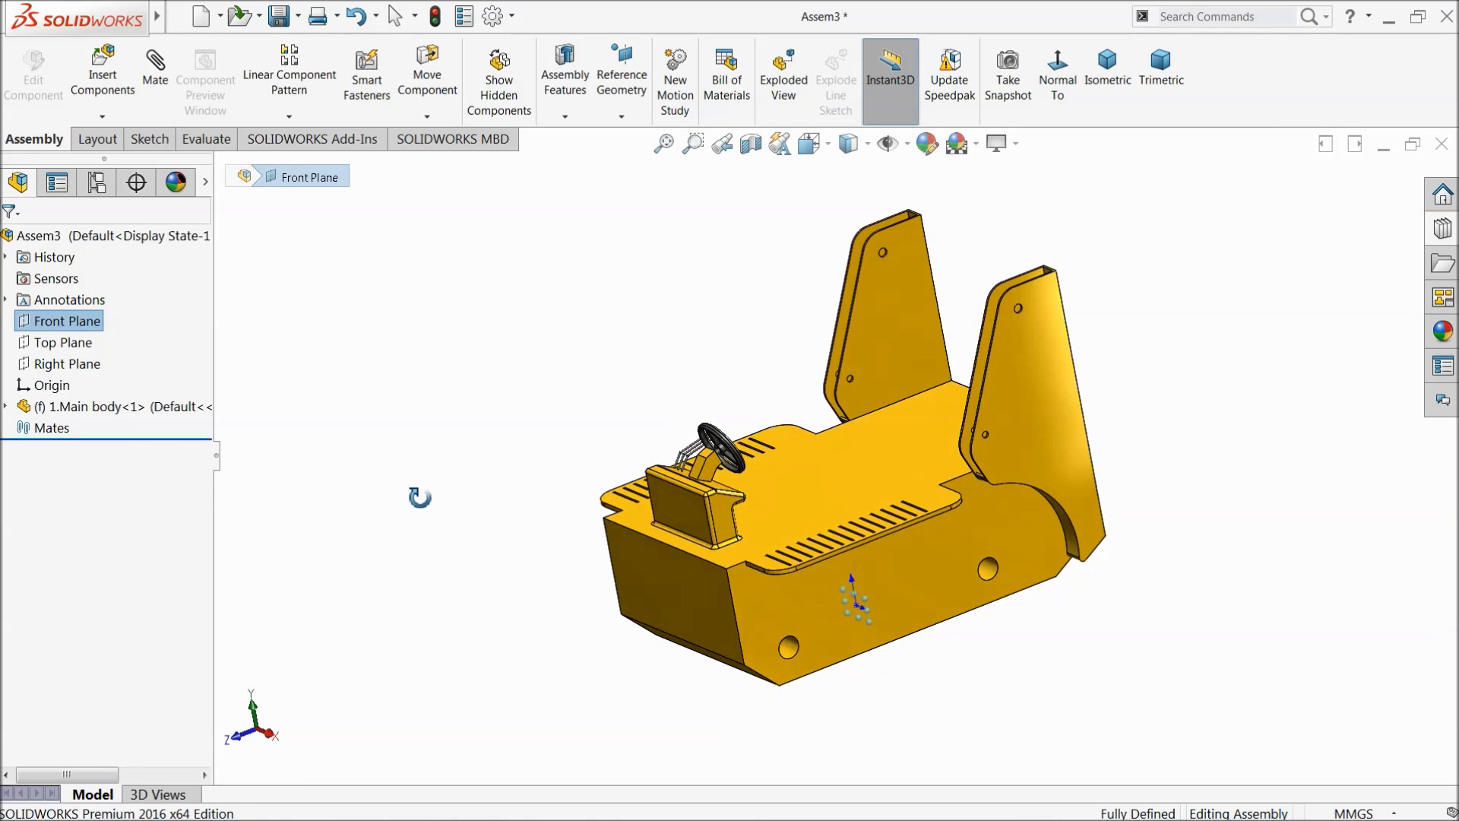
left_click(56, 344)
left_click(65, 368)
middle_click_drag(446, 443, 722, 562)
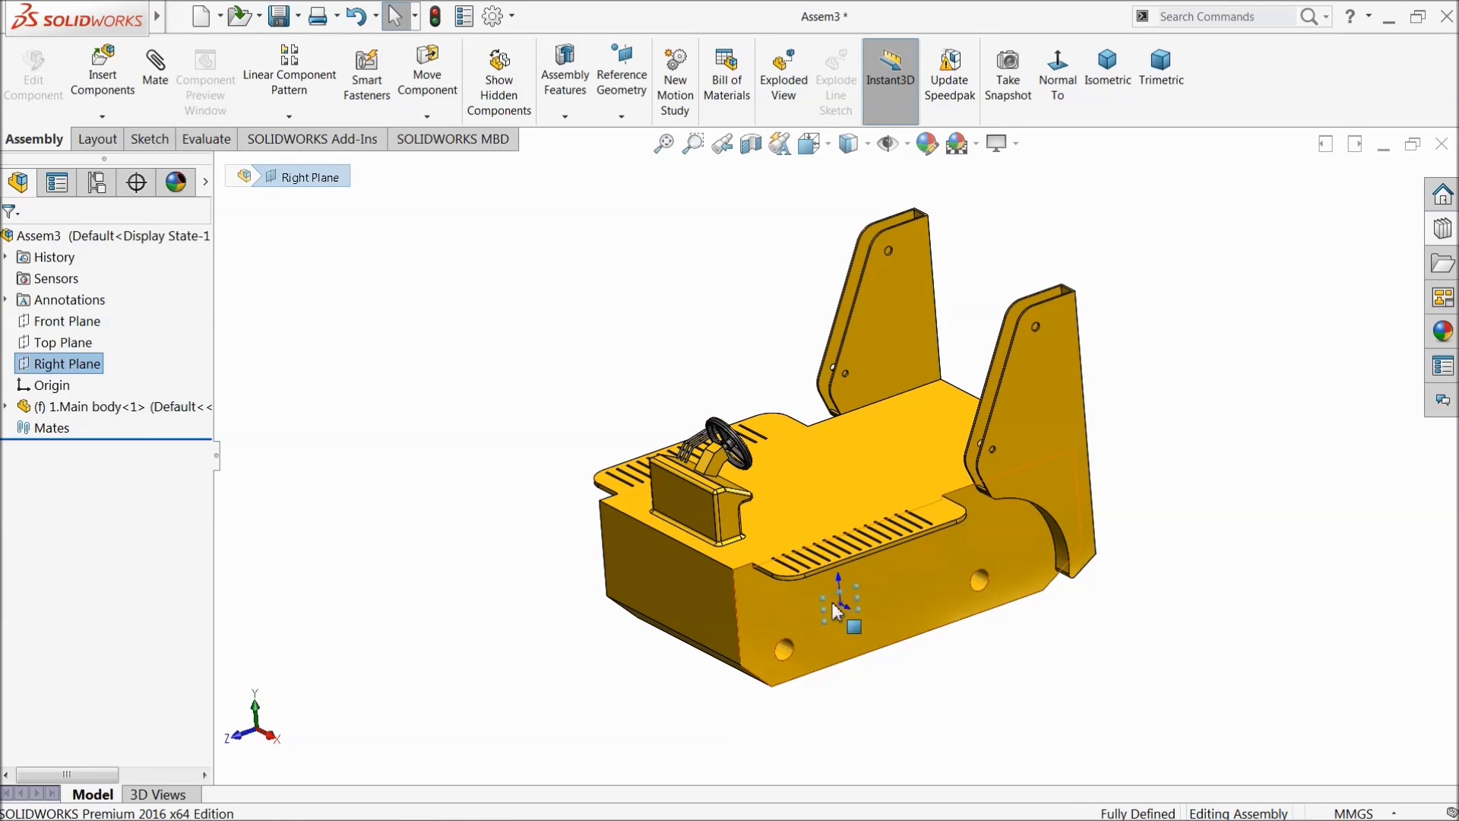
Step: Resize the Right Plane's border so that it surrounds the whole main body
left_click_drag(824, 599, 472, 399)
left_click_drag(863, 614, 1206, 677)
key("f")
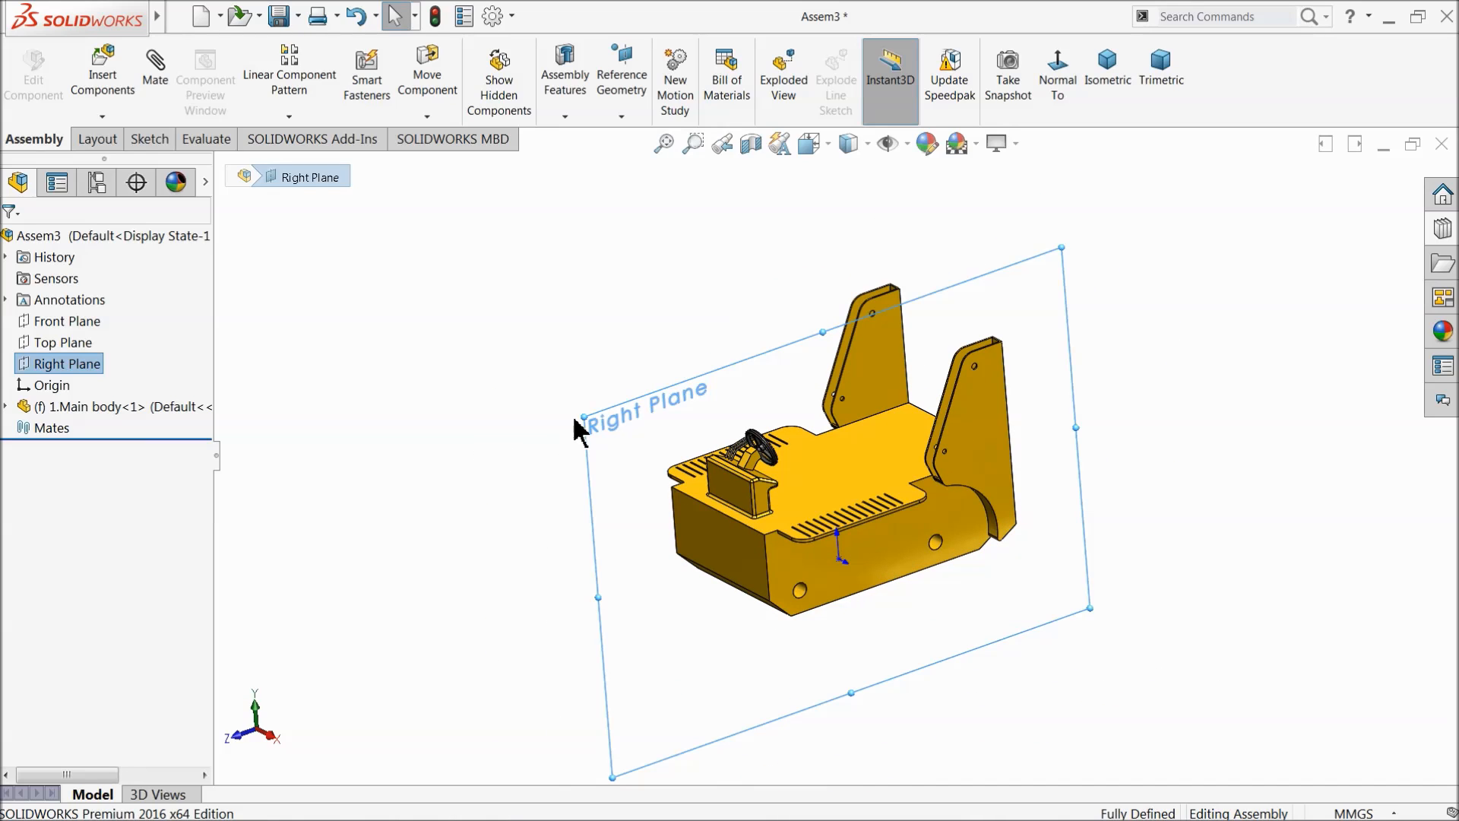
left_click_drag(583, 418, 639, 407)
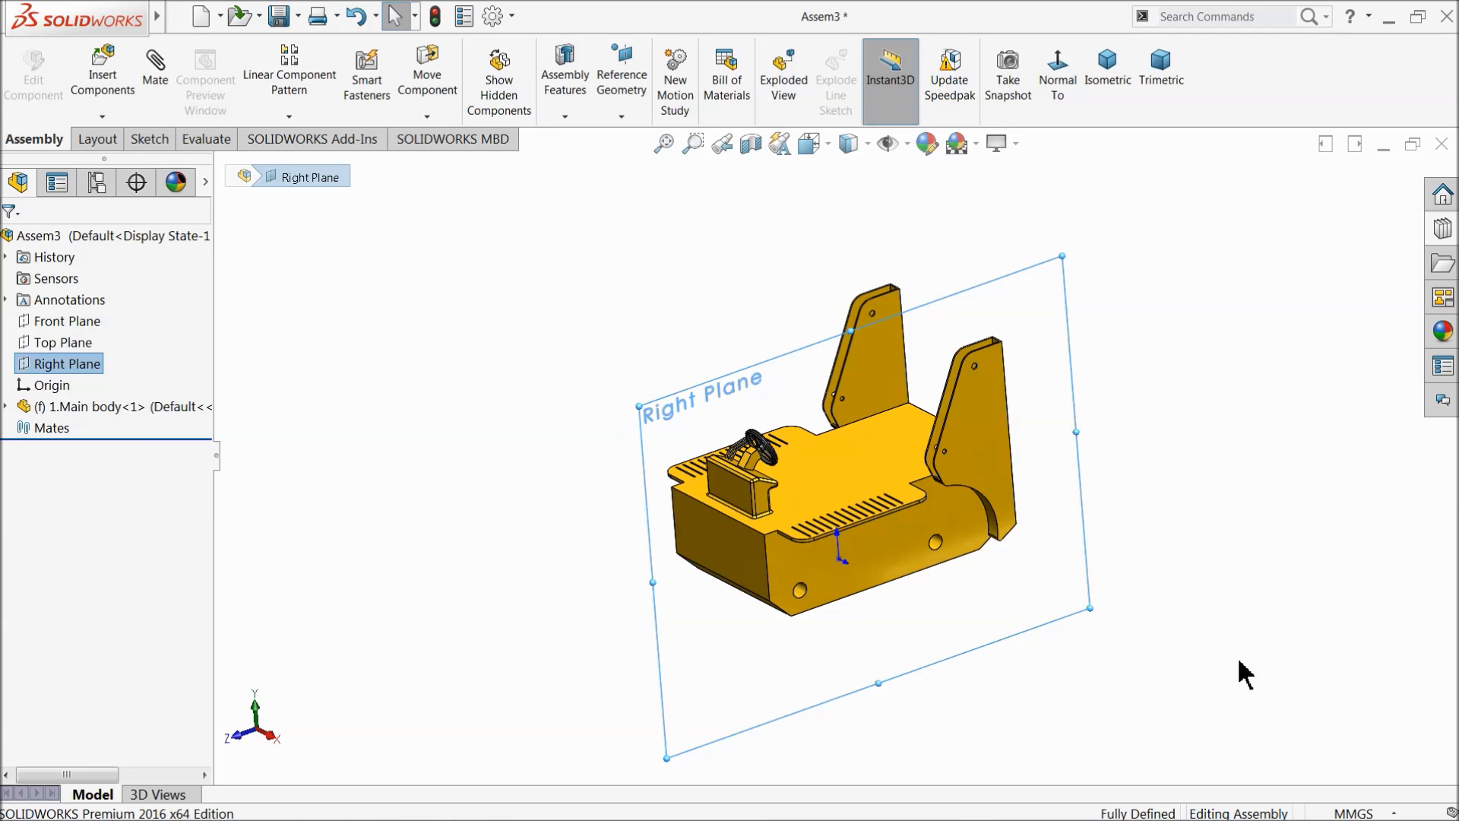
left_click_drag(1091, 609, 1064, 592)
middle_click_drag(859, 551, 929, 570)
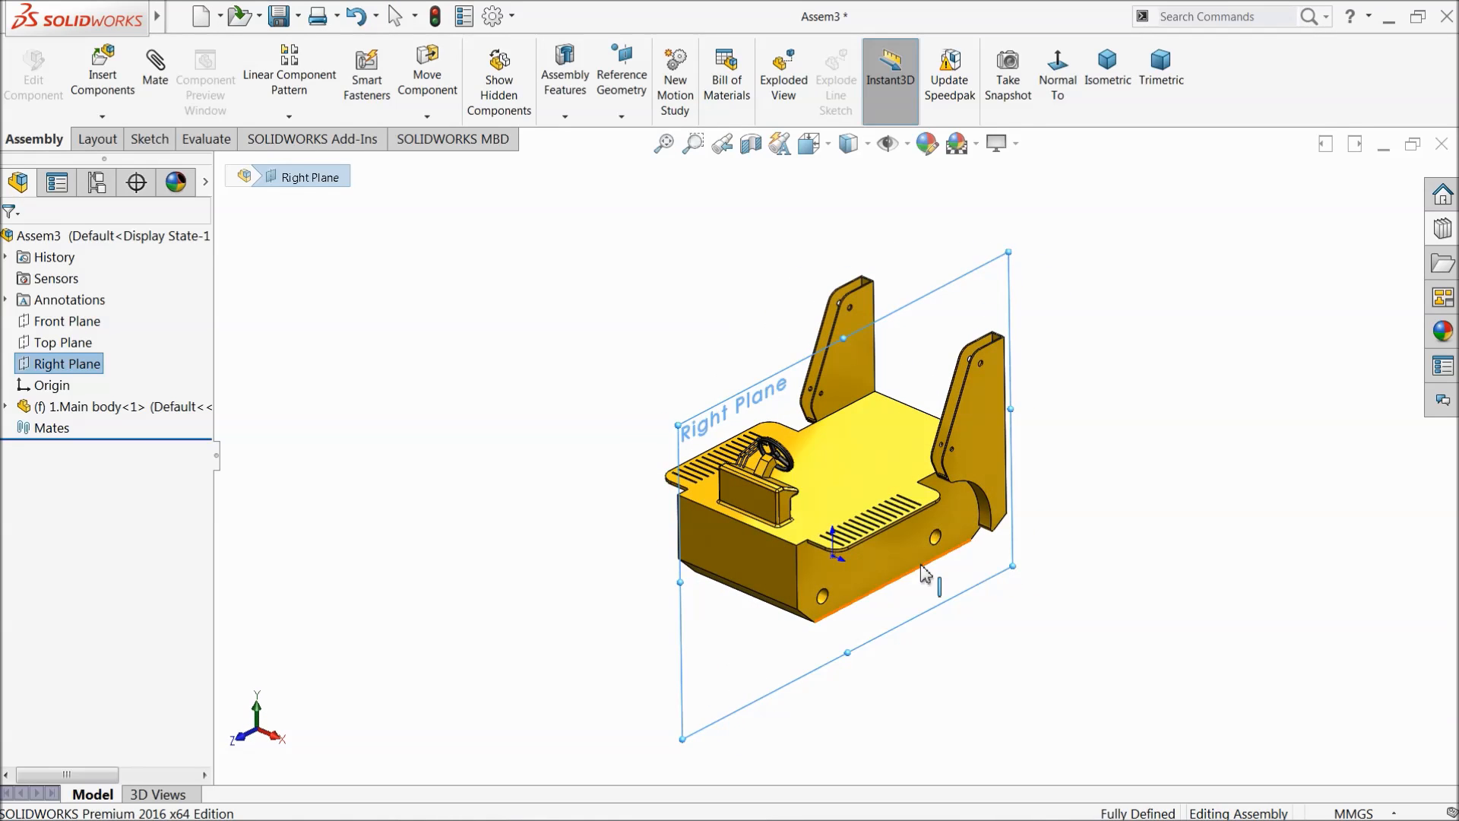
left_click(539, 363)
mouse_move(577, 455)
middle_mouse_down()
mouse_move(570, 379)
mouse_move(568, 451)
middle_mouse_up()
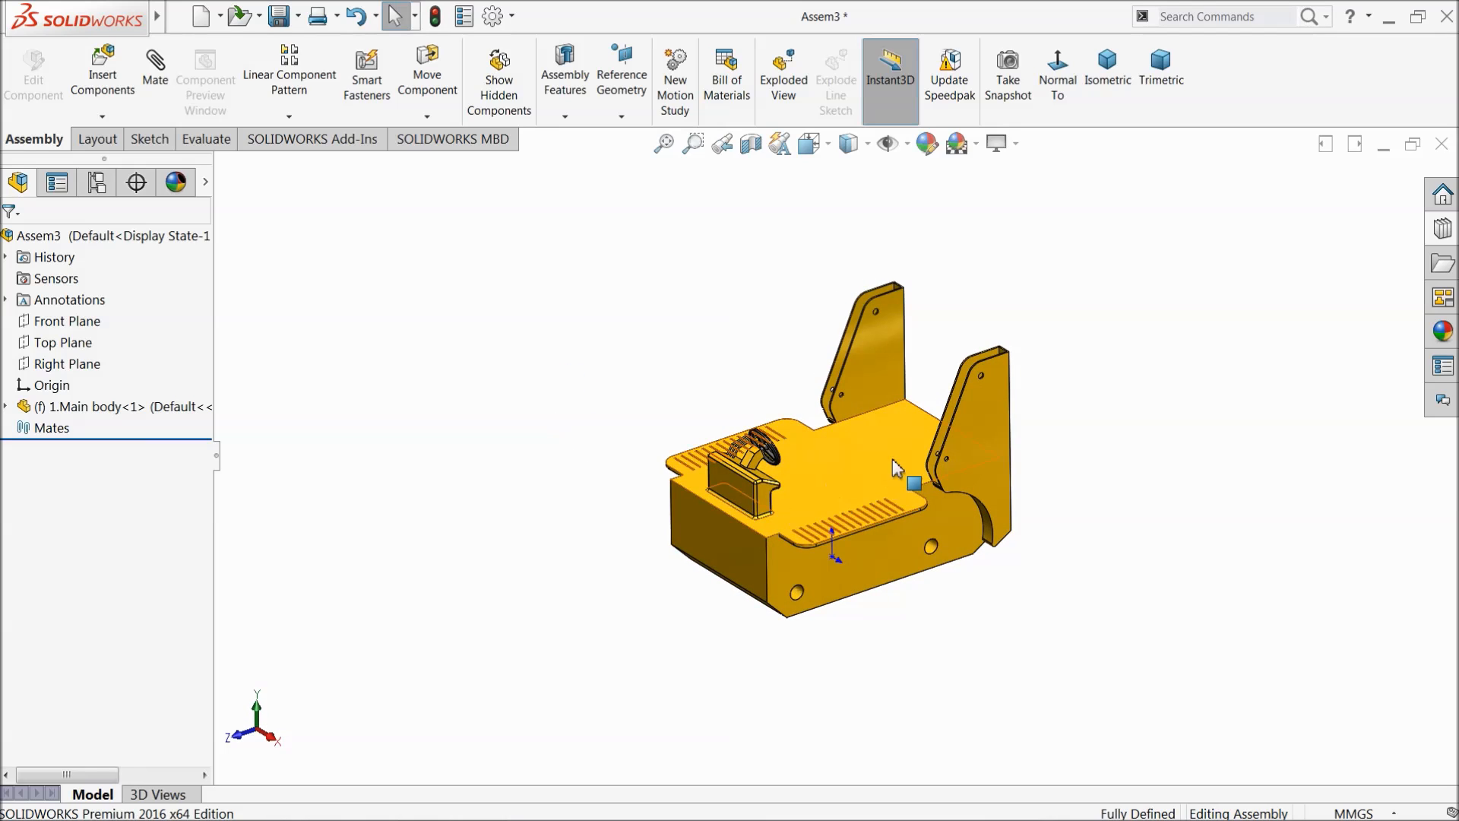
Step: Hide the origins in the assembly view
scroll(885, 461, "down", 2)
left_click(908, 144)
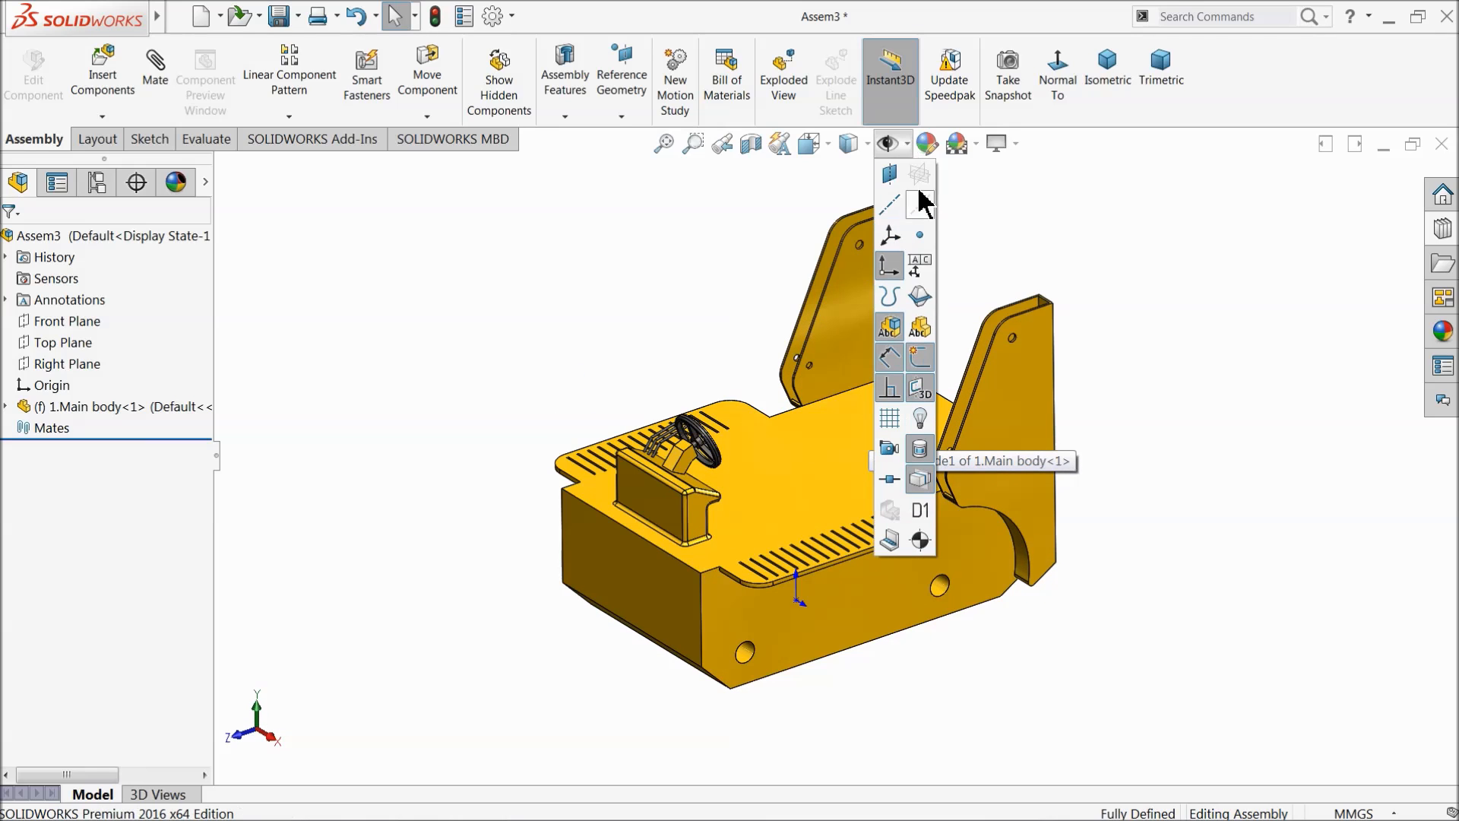
left_click(889, 267)
Step: Insert the part 2.Cabin from the BobCat folder and place it loosely above the main body's deck
mouse_move(532, 370)
middle_mouse_down()
mouse_move(550, 381)
mouse_move(515, 358)
middle_mouse_up()
left_click(103, 80)
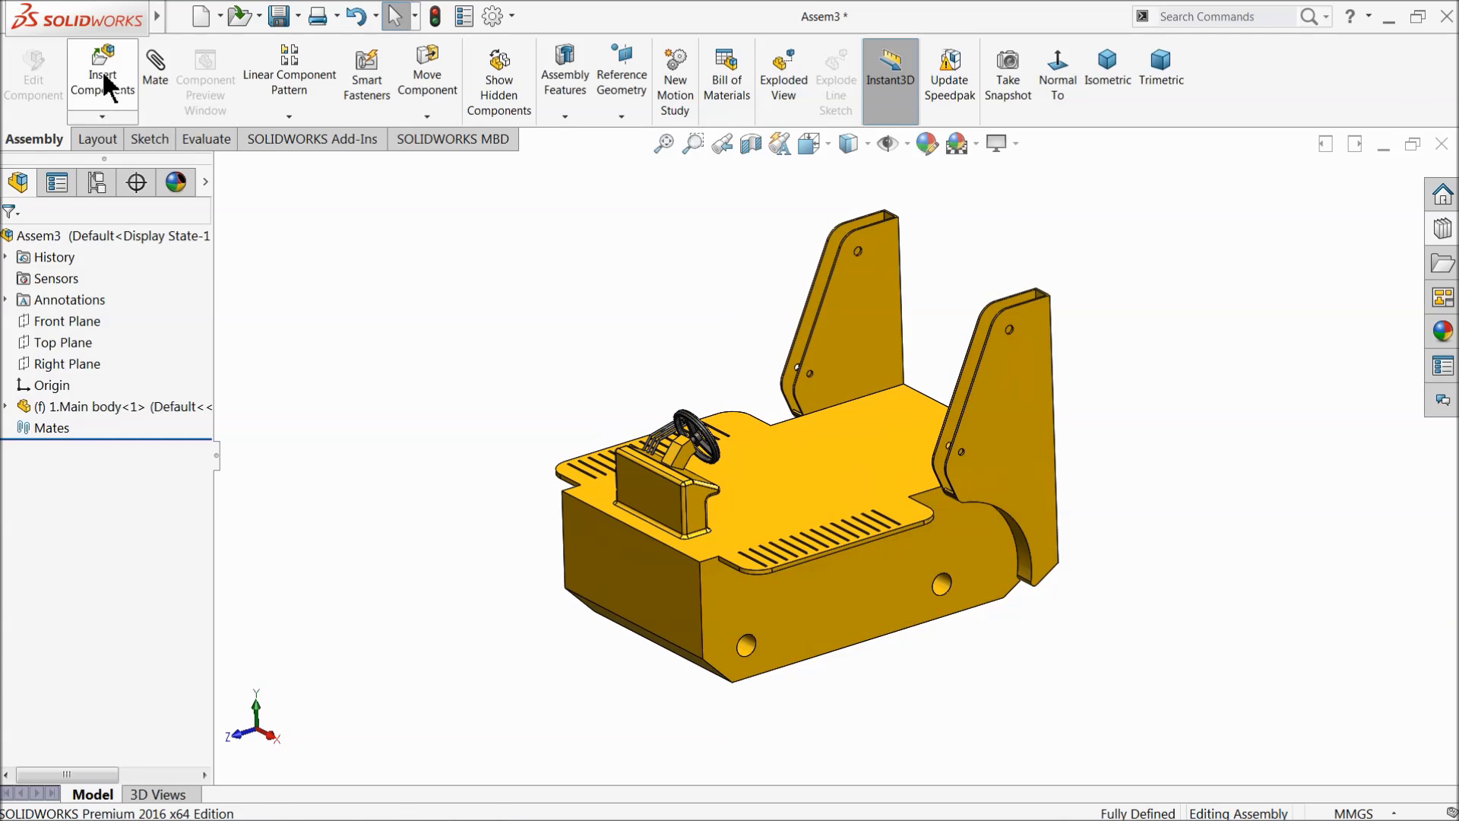
left_click(78, 628)
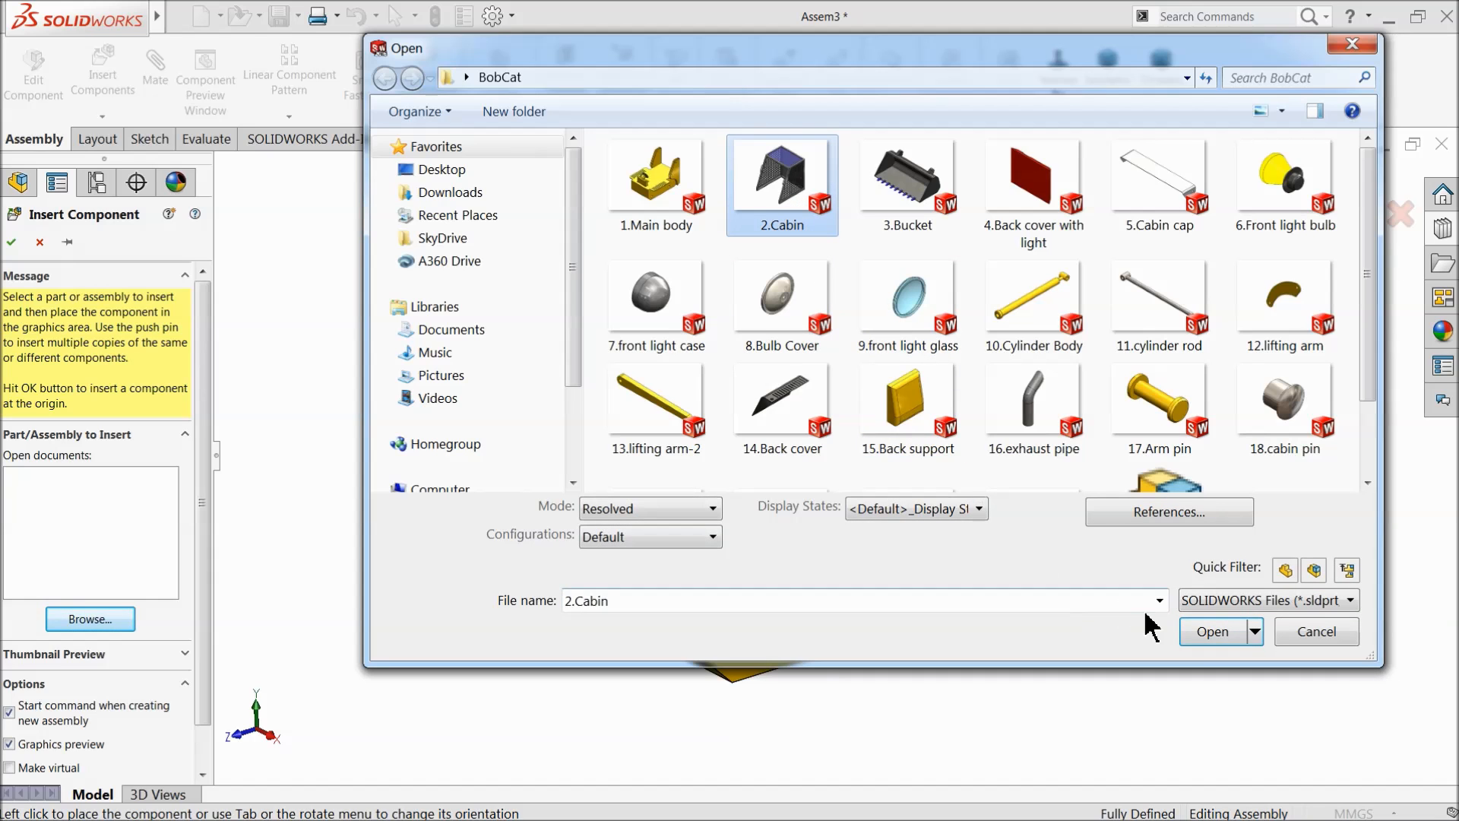
left_click(1231, 633)
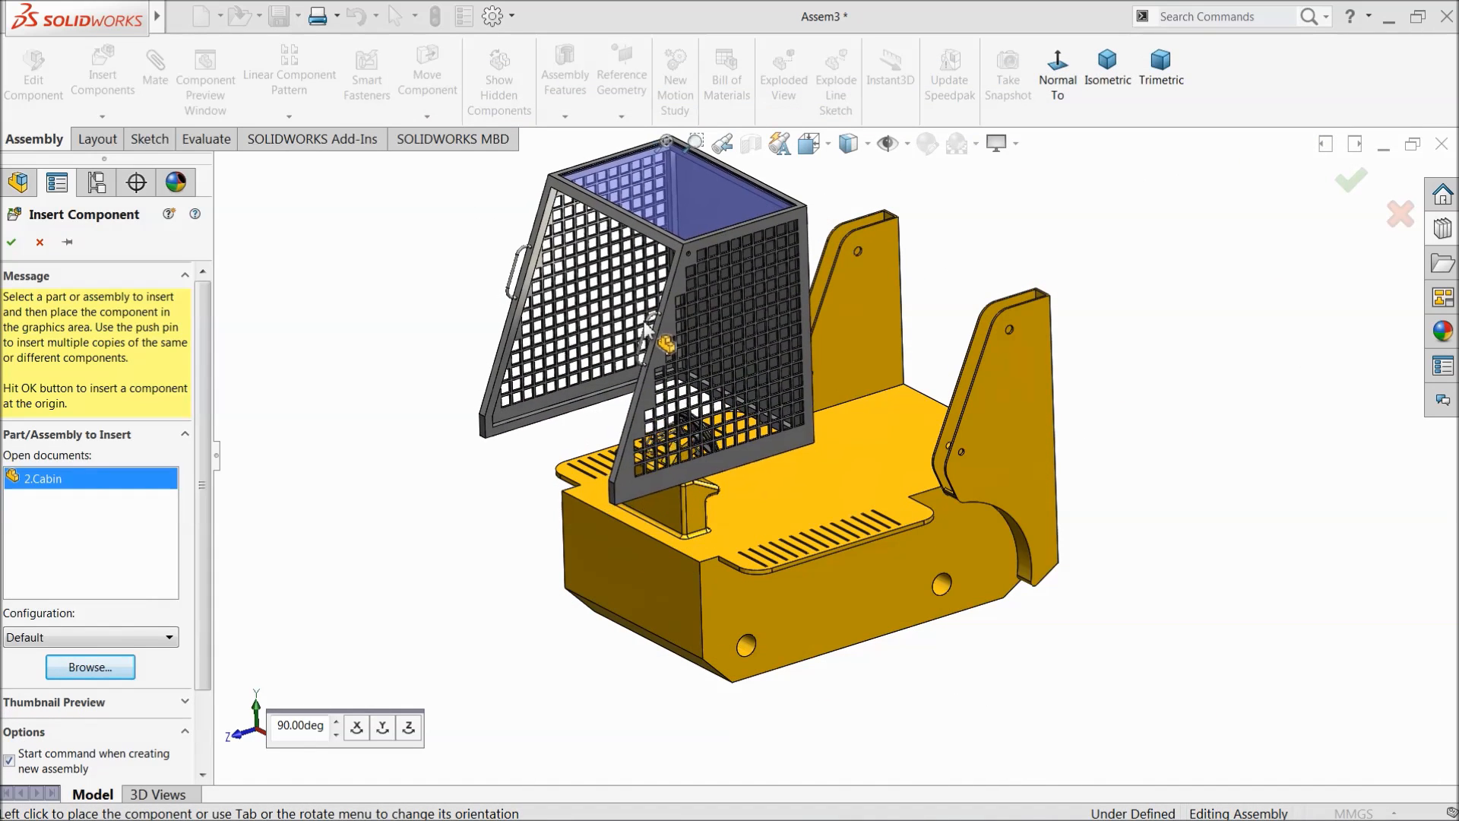
left_click(698, 335)
Step: Mate the underside of the cabin's side frame coincident with the top deck face of the main body
scroll(711, 532, "down", 5)
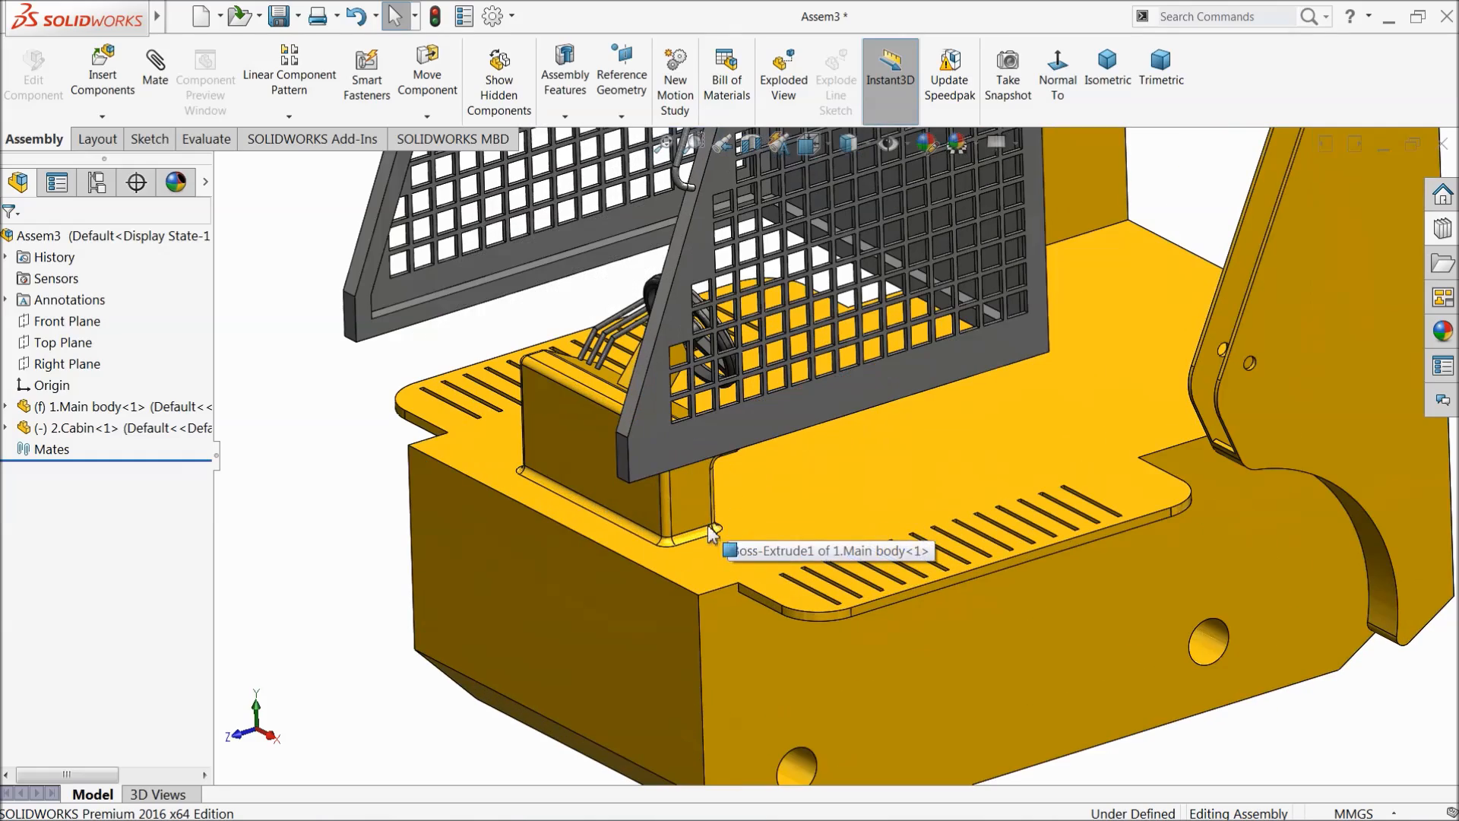
left_click(160, 64)
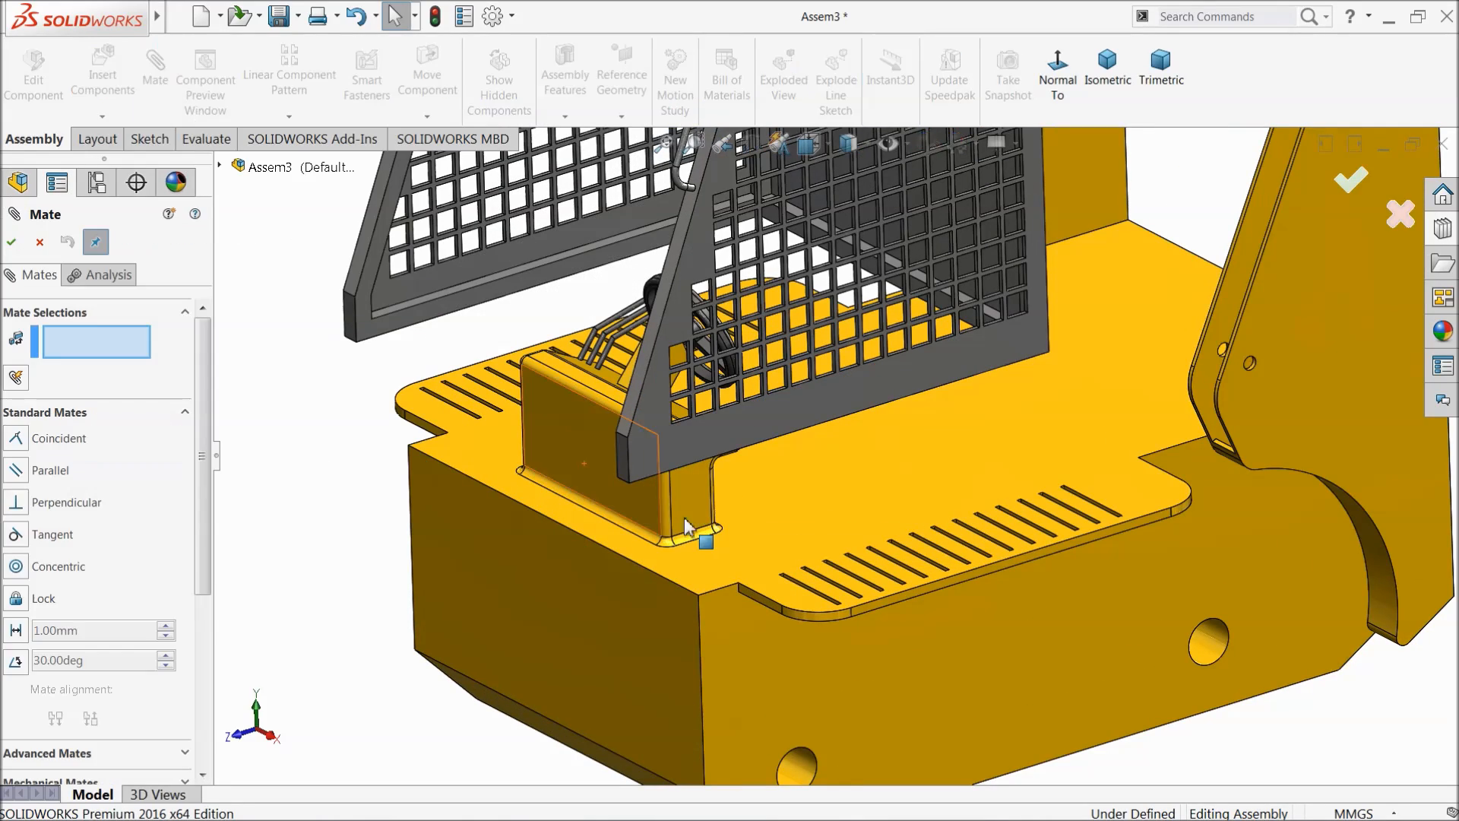
middle_click_drag(750, 537, 592, 591)
left_click(644, 397)
scroll(593, 591, "up", 7)
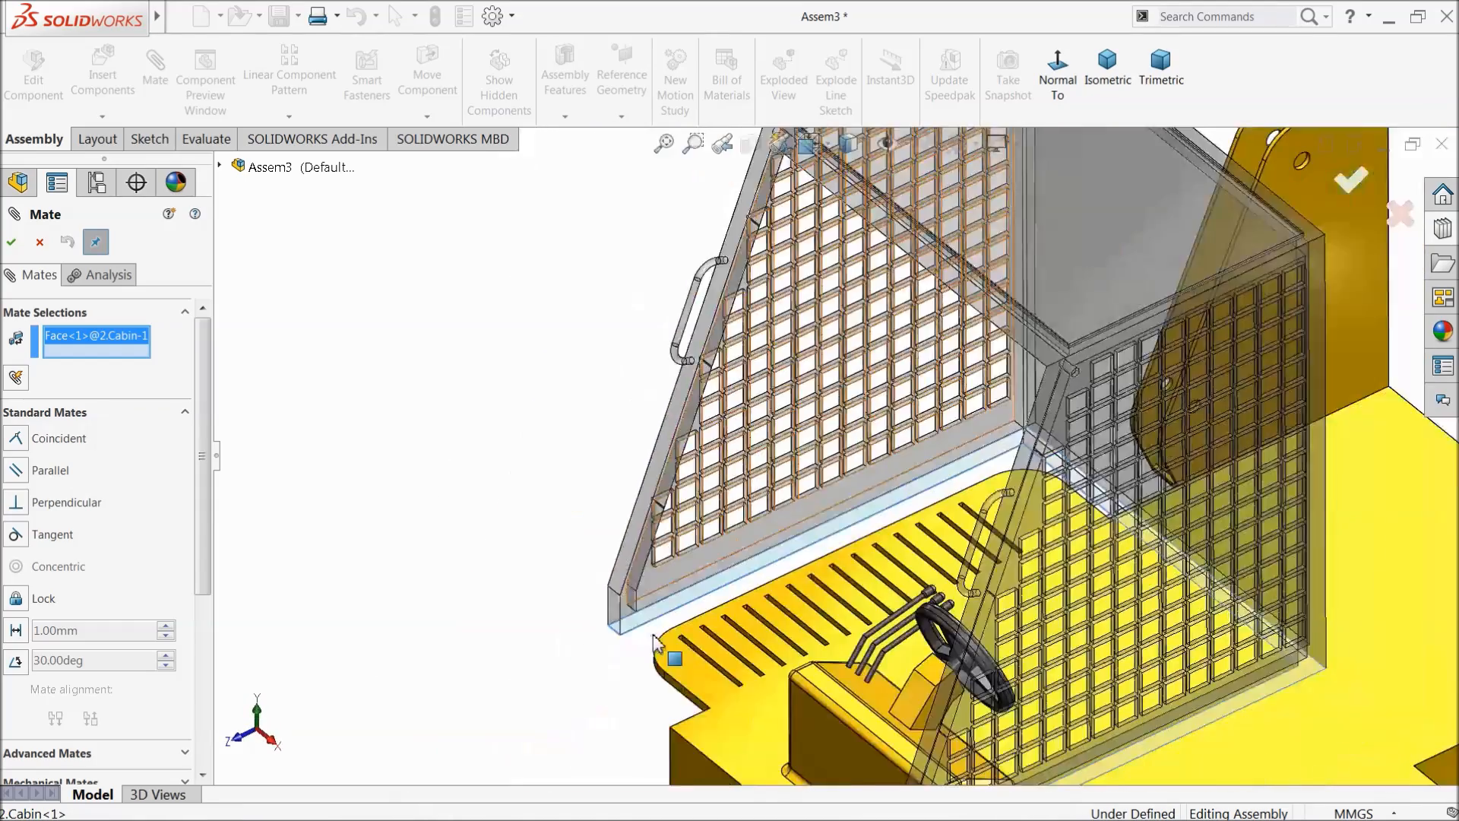
scroll(973, 688, "down", 4)
left_click(904, 603)
left_click(904, 603)
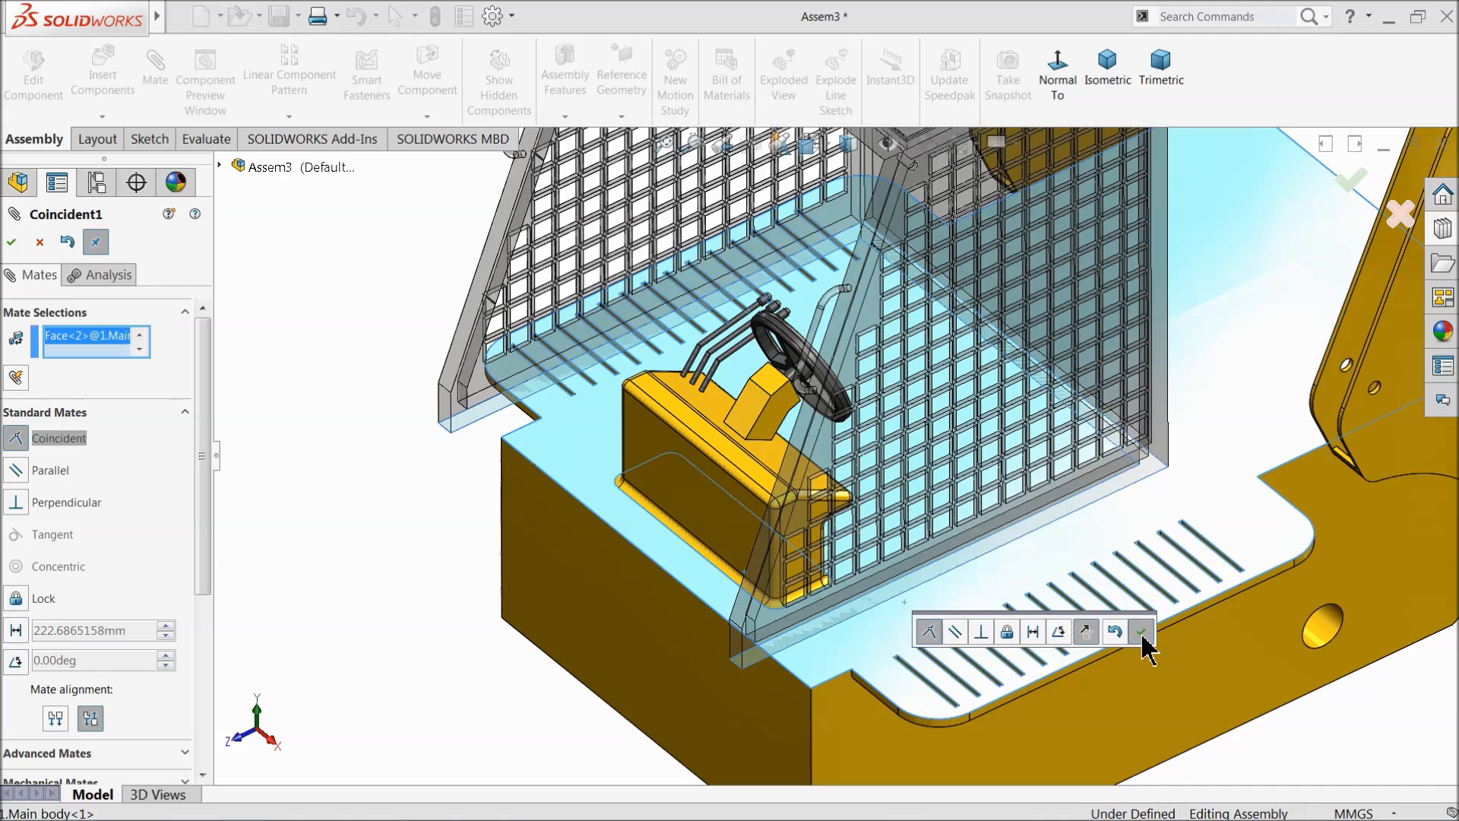
left_click(1142, 633)
Step: Mate the cabin frame's small front end face coincident with the front face of the main body's slotted side step
scroll(768, 658, "down", 3)
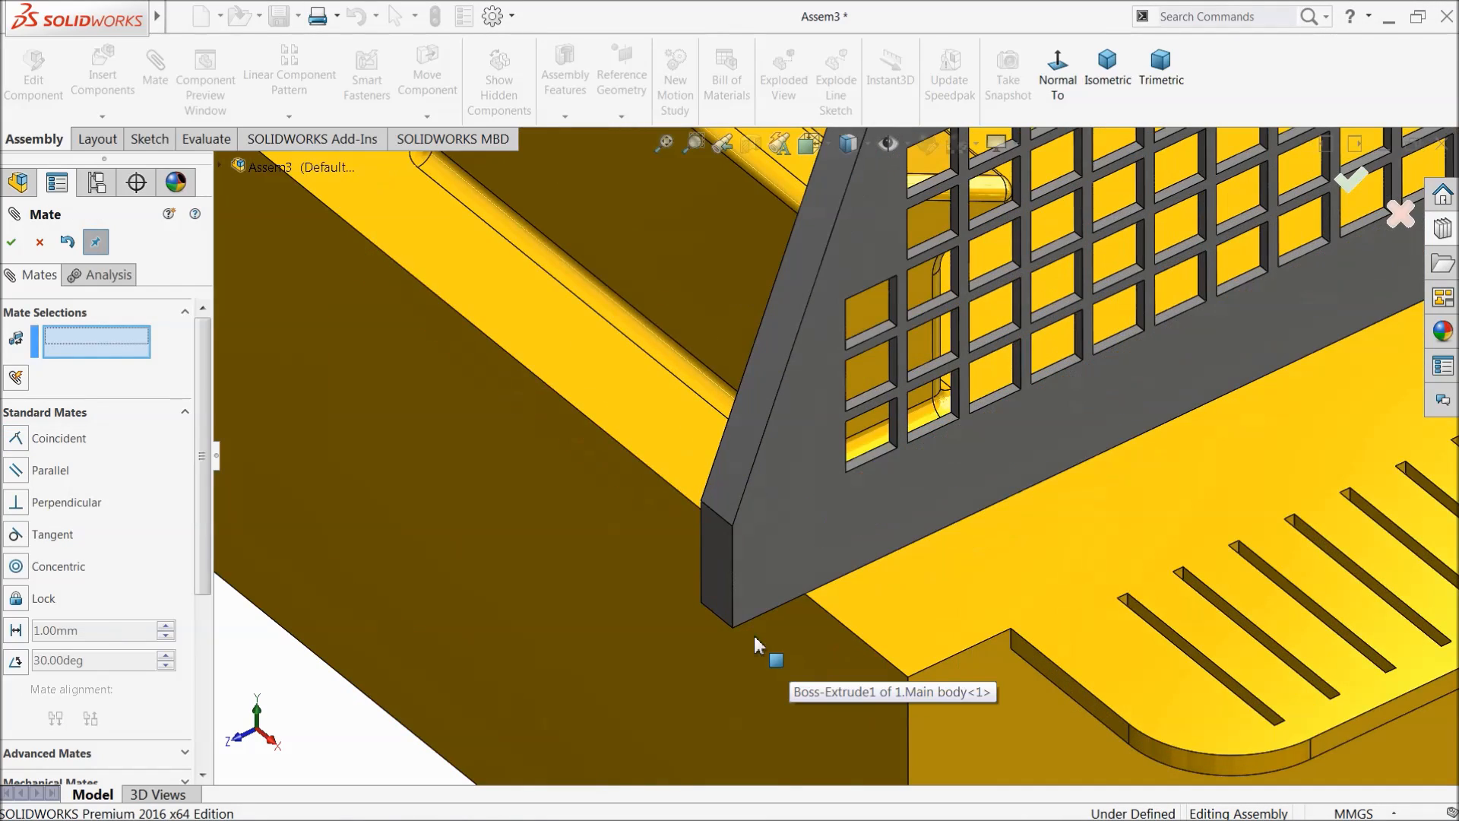
left_click(718, 579)
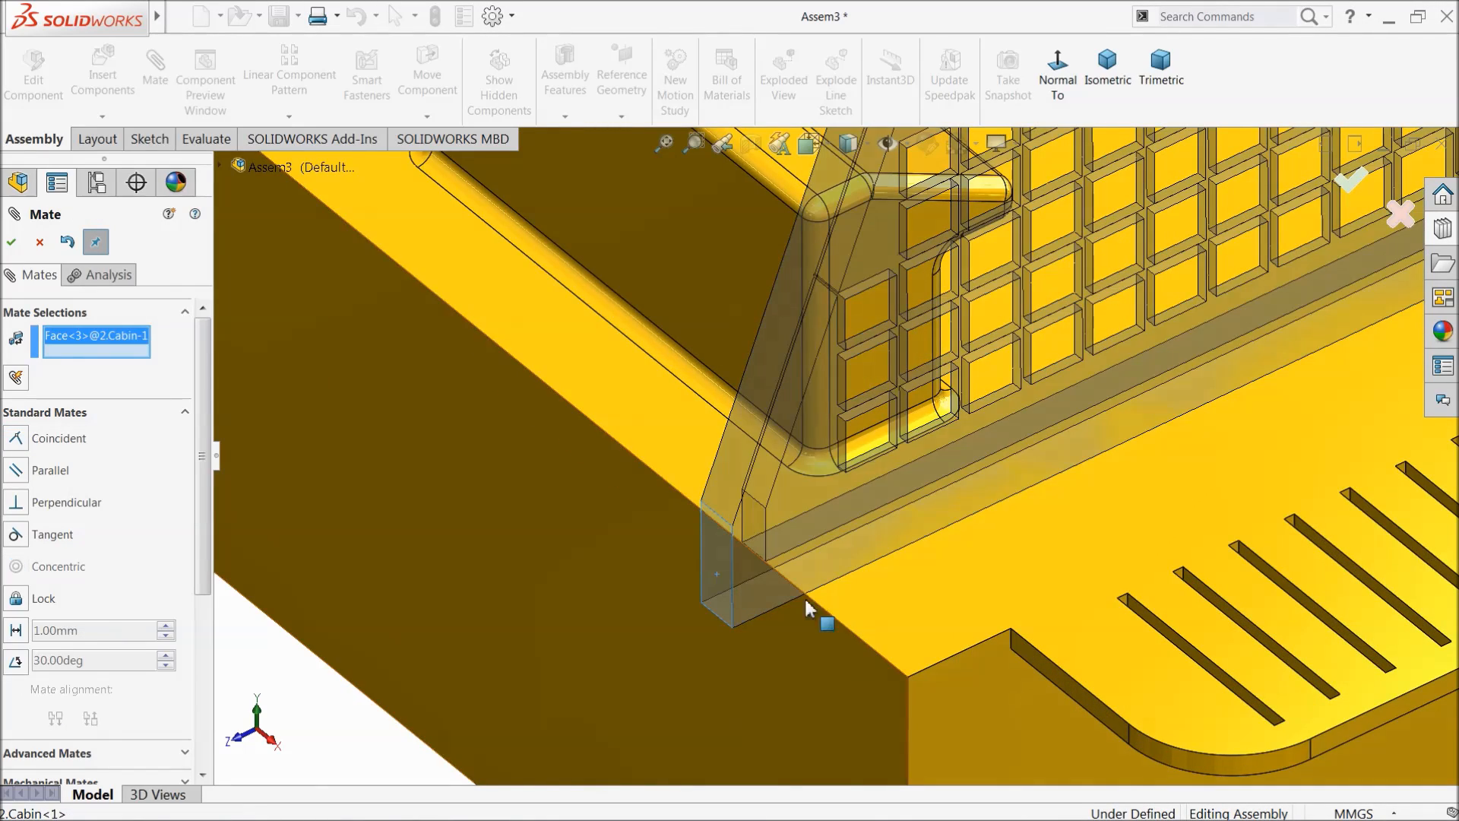
left_click(1041, 674)
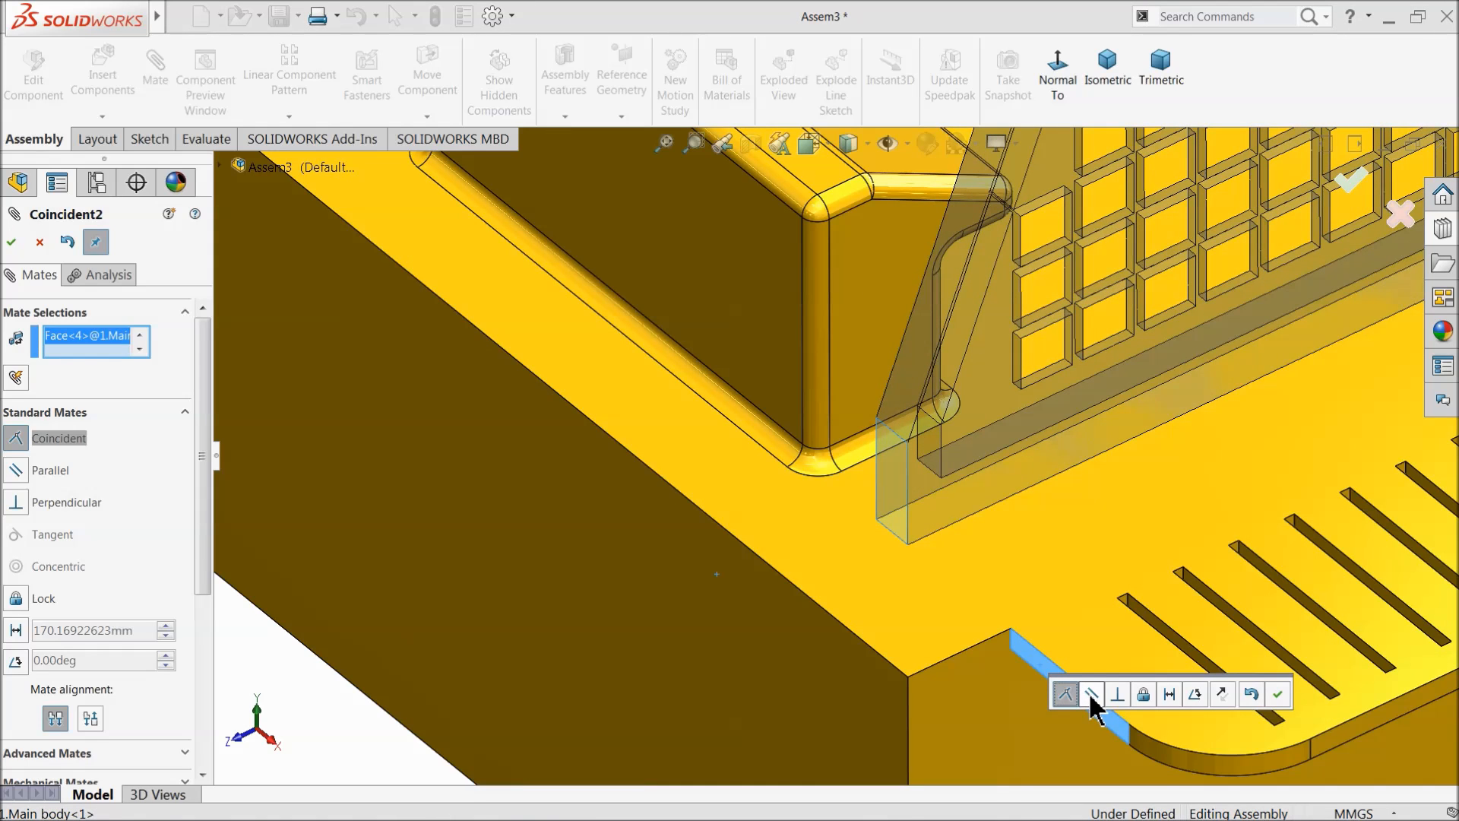
left_click(1091, 695)
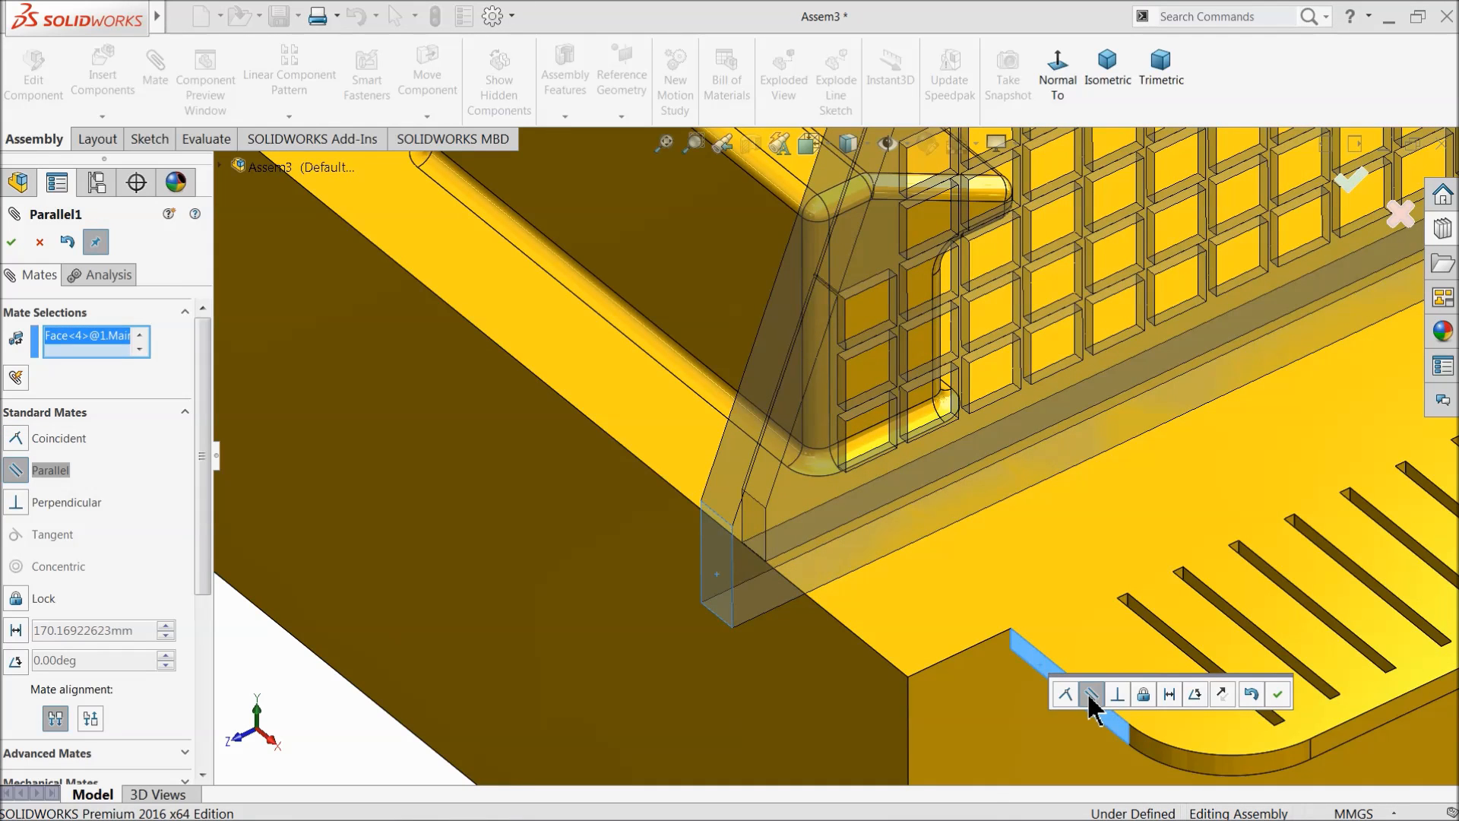
left_click(1067, 695)
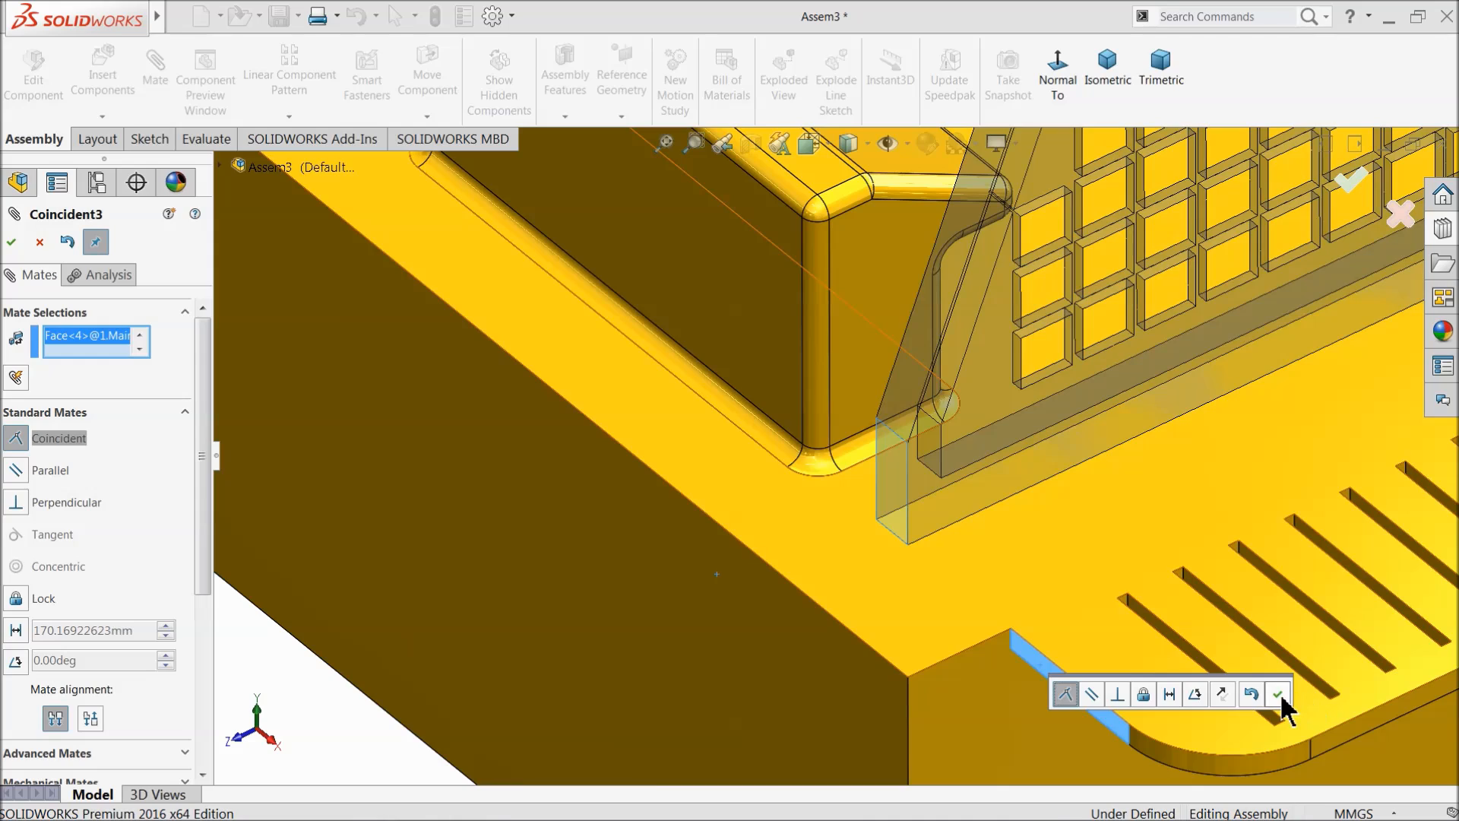
left_click(1278, 694)
Step: Start a Width mate with the Centered constraint, using the main body's two outer side faces as width references
scroll(963, 580, "up", 8)
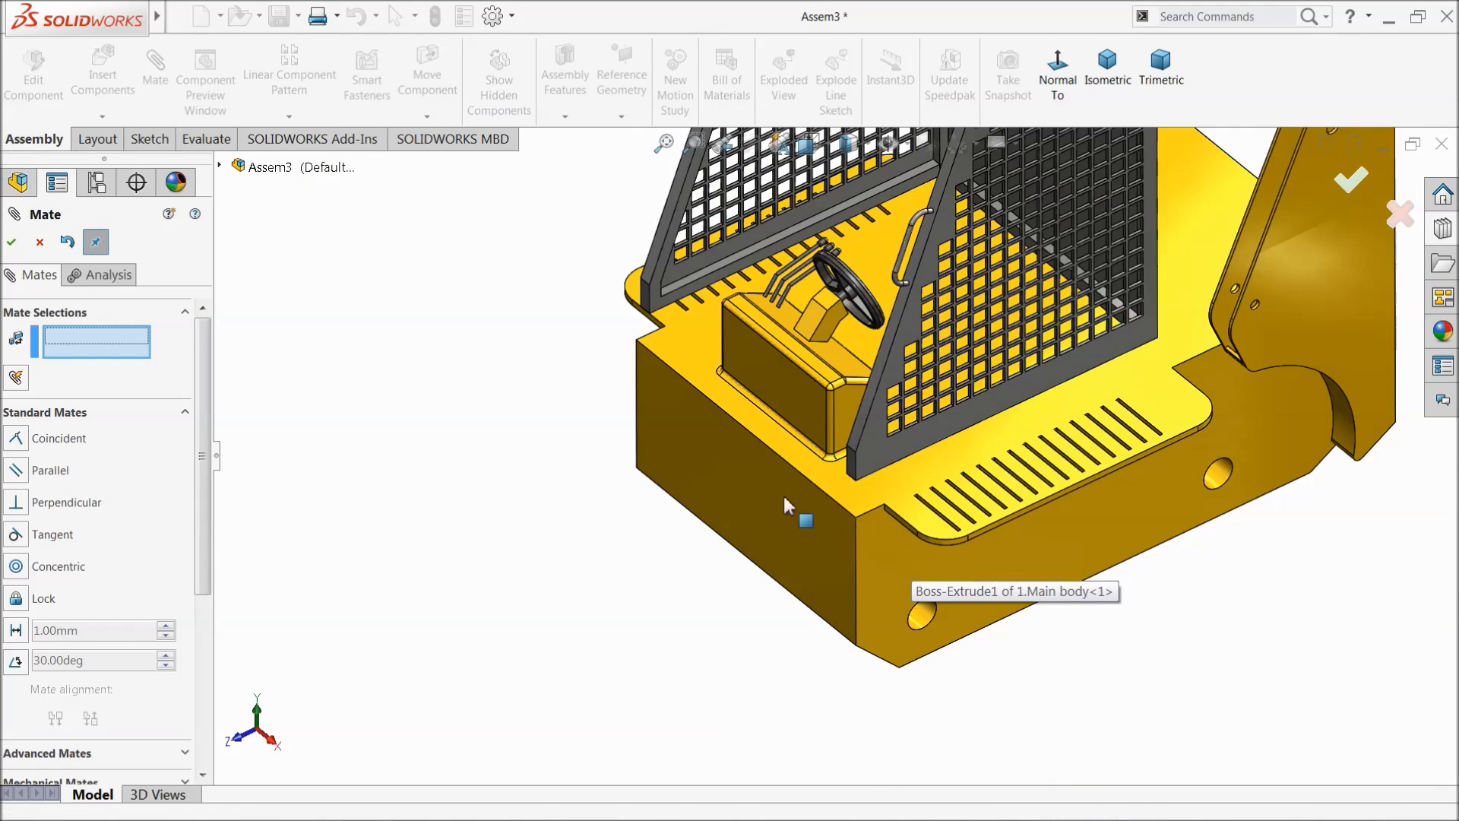
middle_click_drag(791, 512, 876, 505)
left_click(105, 412)
left_click(82, 439)
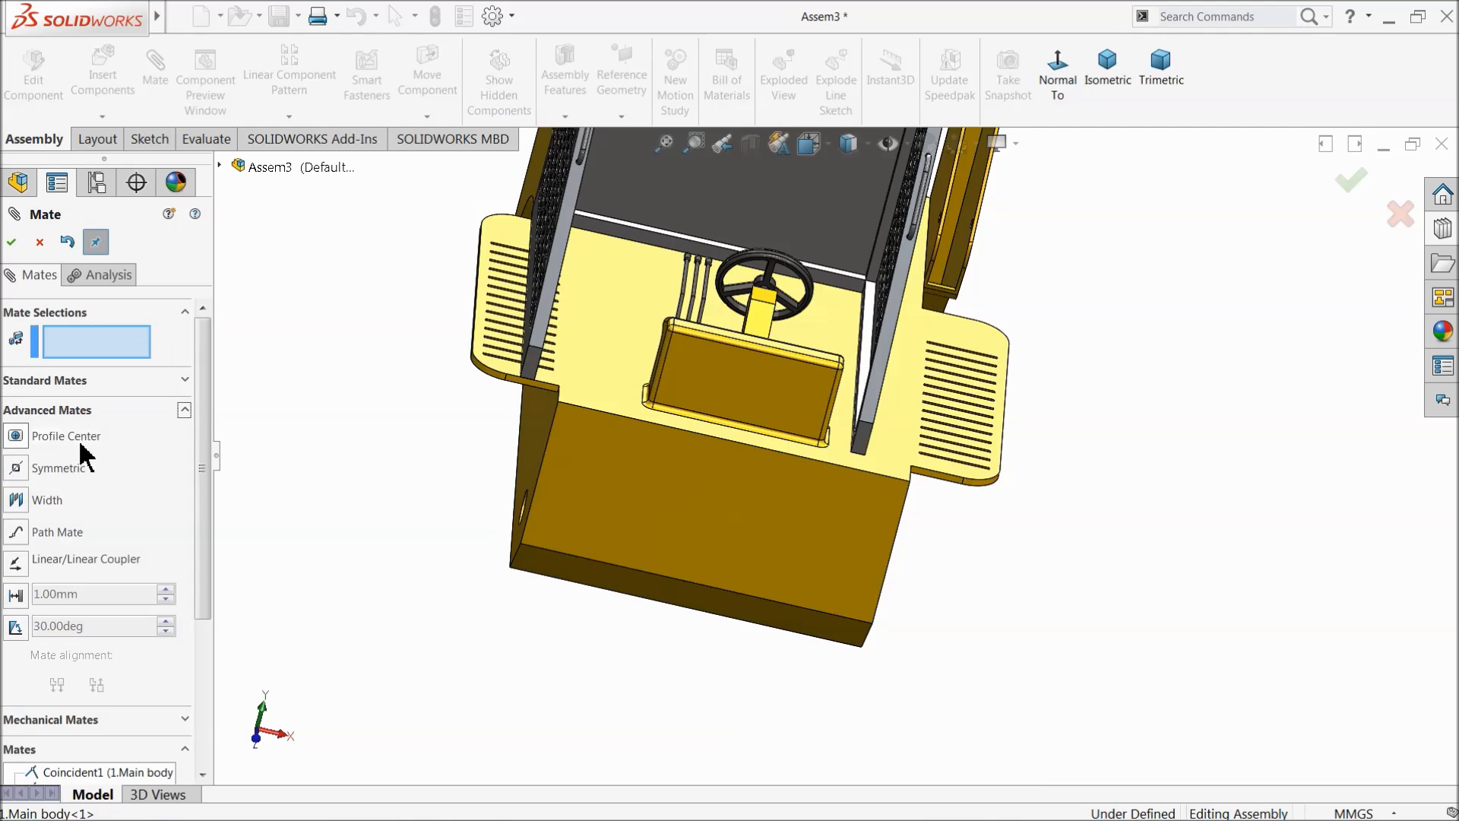
left_click(44, 502)
left_click(535, 427)
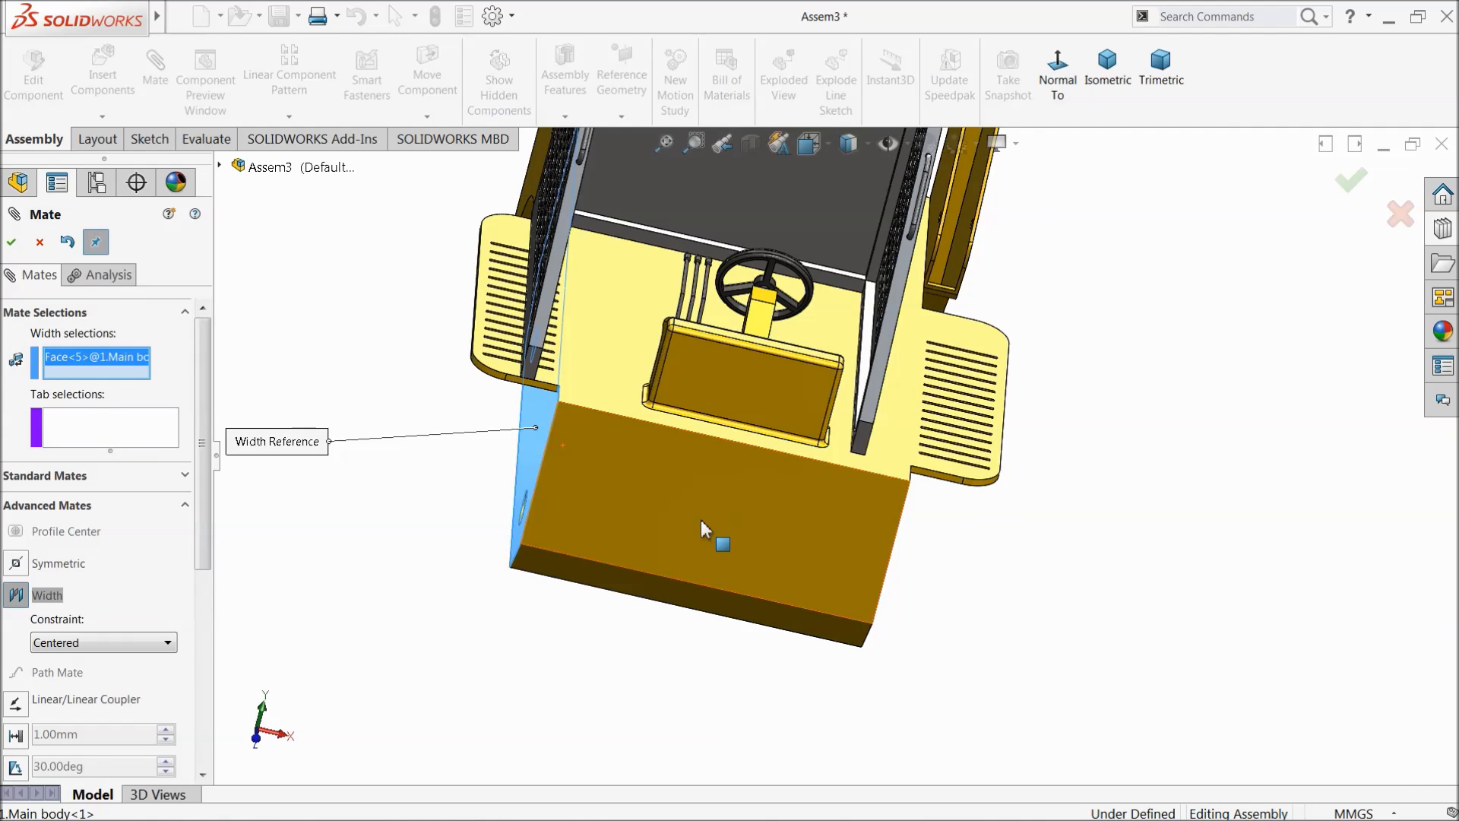
middle_click_drag(701, 520, 654, 485)
left_click(898, 531)
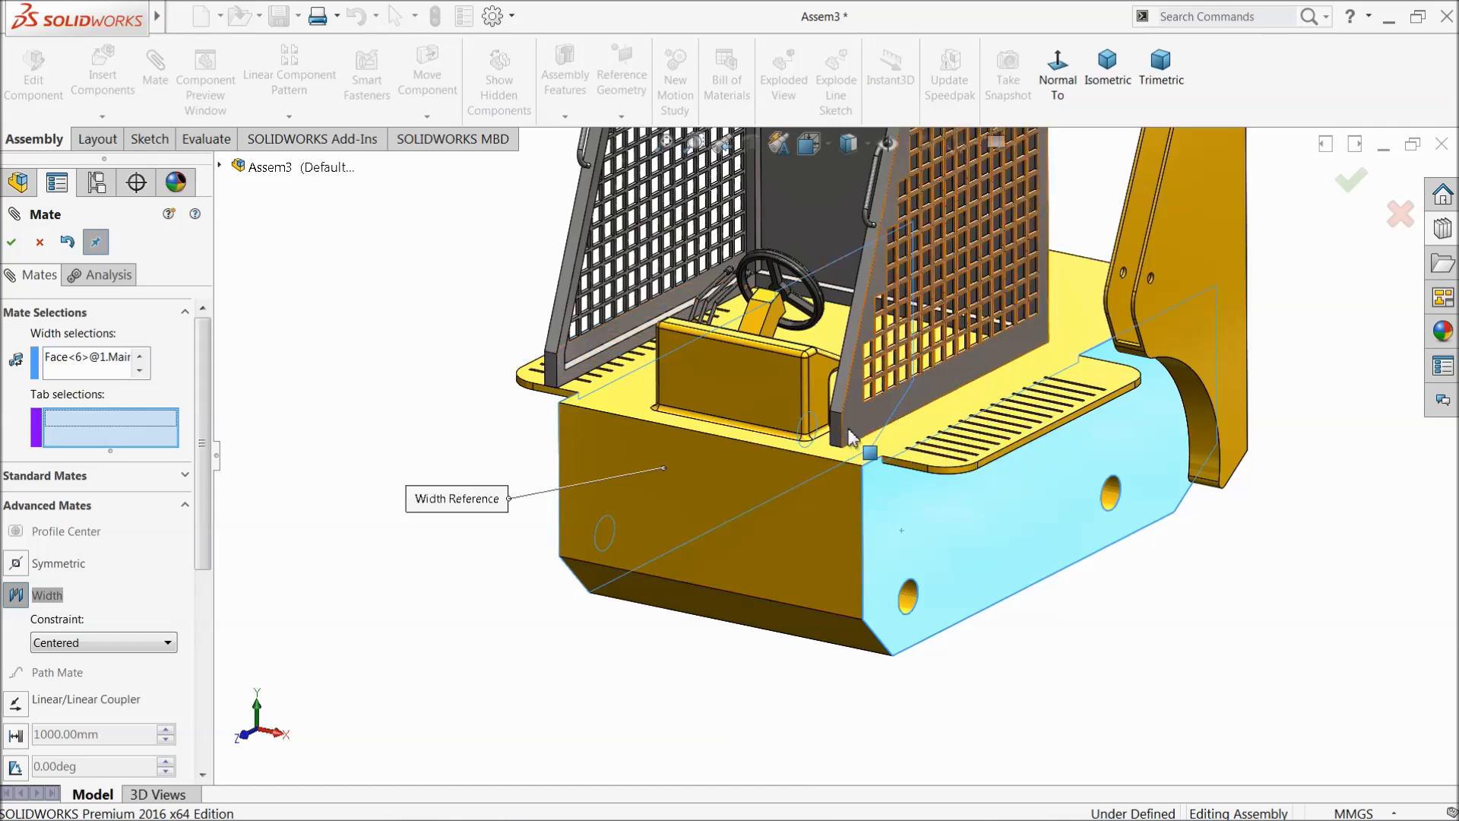
Step: Use the cabin's two outer side faces as tab references, apply the Width mate and finish mating the cabin
scroll(874, 494, "down", 4)
left_click(855, 426)
scroll(847, 480, "up", 5)
middle_click_drag(639, 544, 631, 463)
left_click(515, 356)
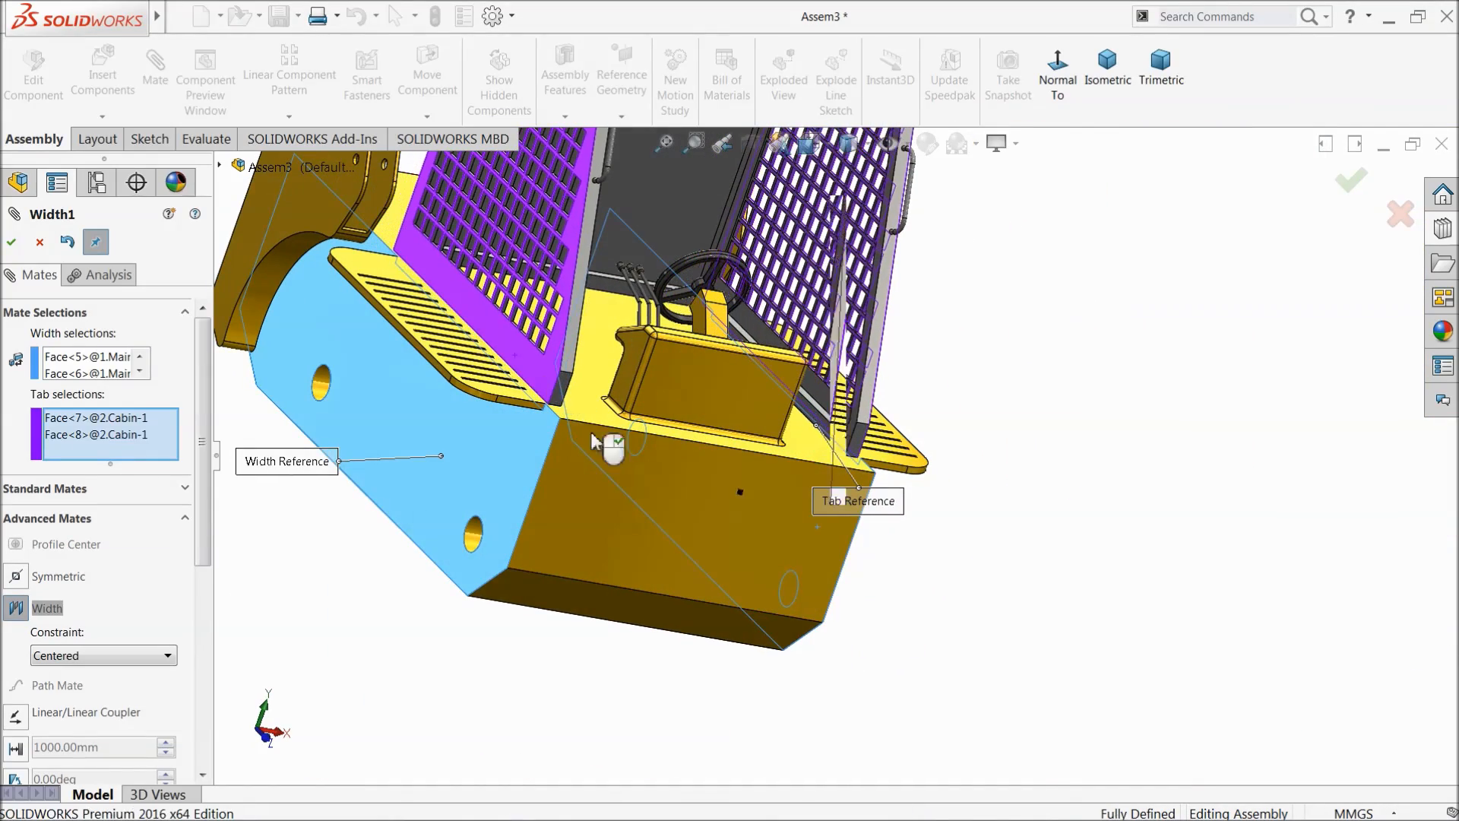
middle_click_drag(636, 536, 672, 456)
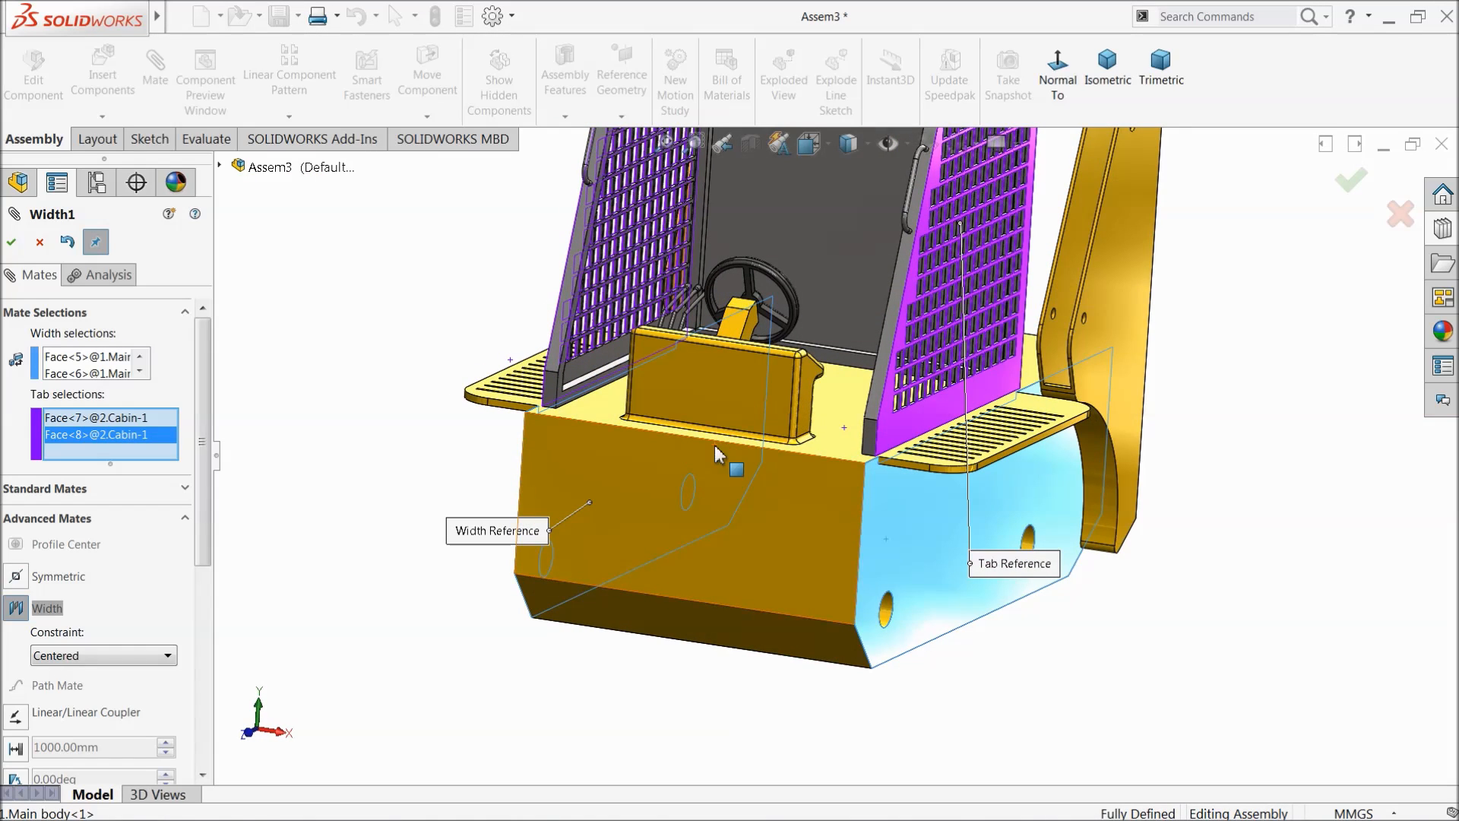
left_click(13, 243)
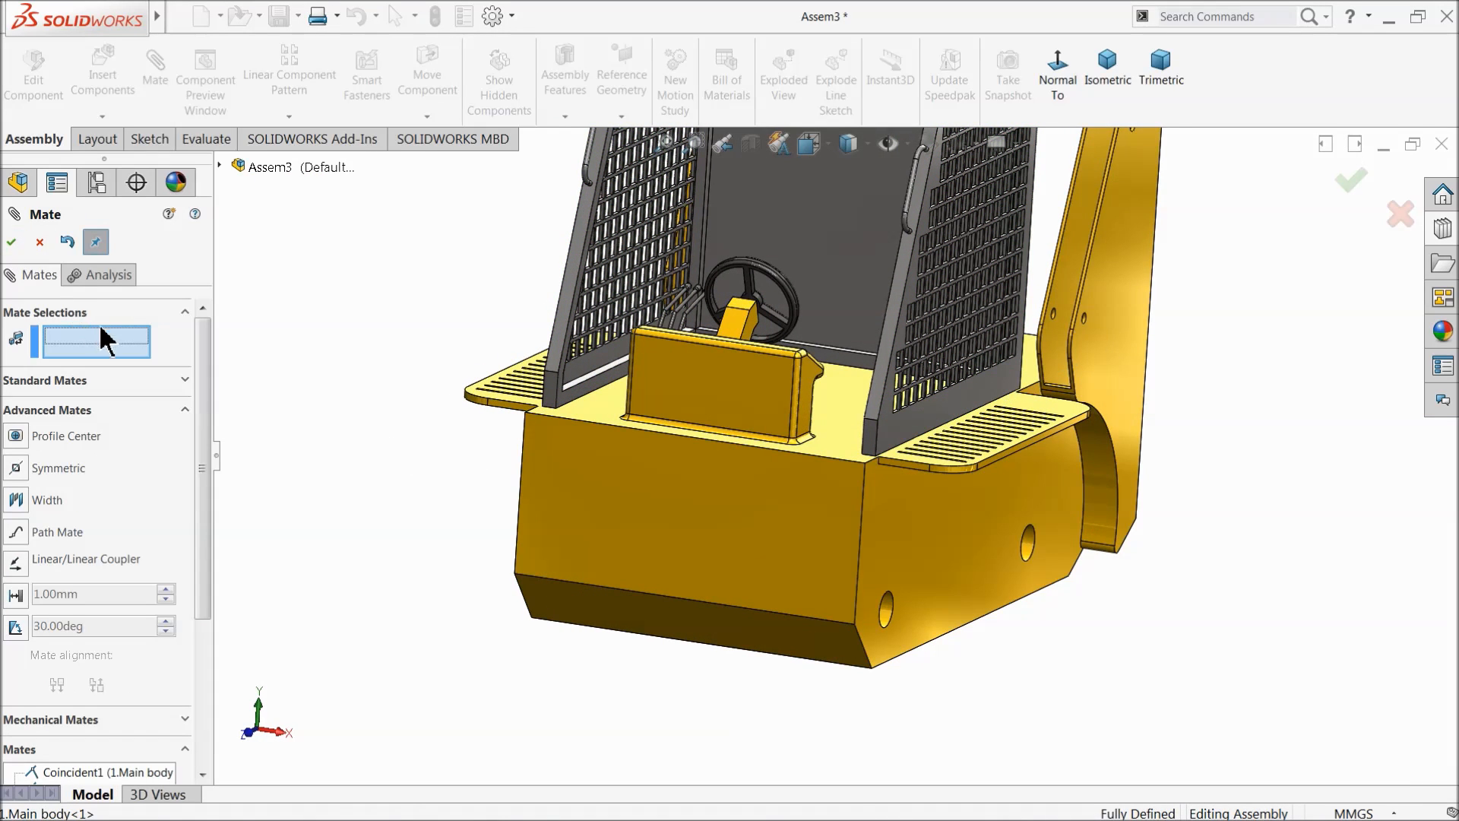
key("f")
middle_click_drag(681, 482, 646, 475)
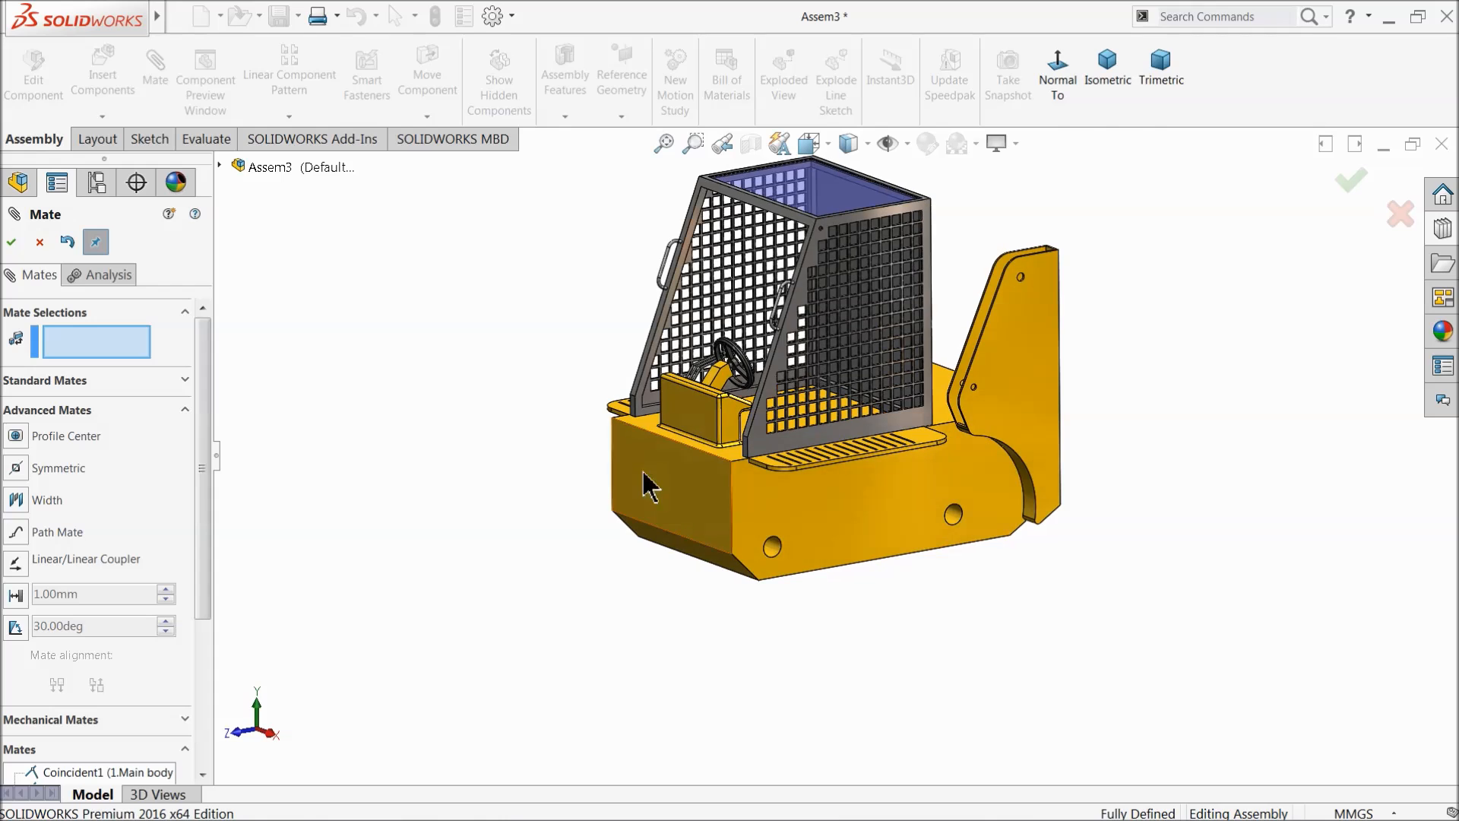
left_click(39, 242)
Step: Insert the part 15.Back support from the BobCat folder and place it loosely behind the cabin
middle_click_drag(638, 566, 669, 589)
scroll(866, 399, "down", 5)
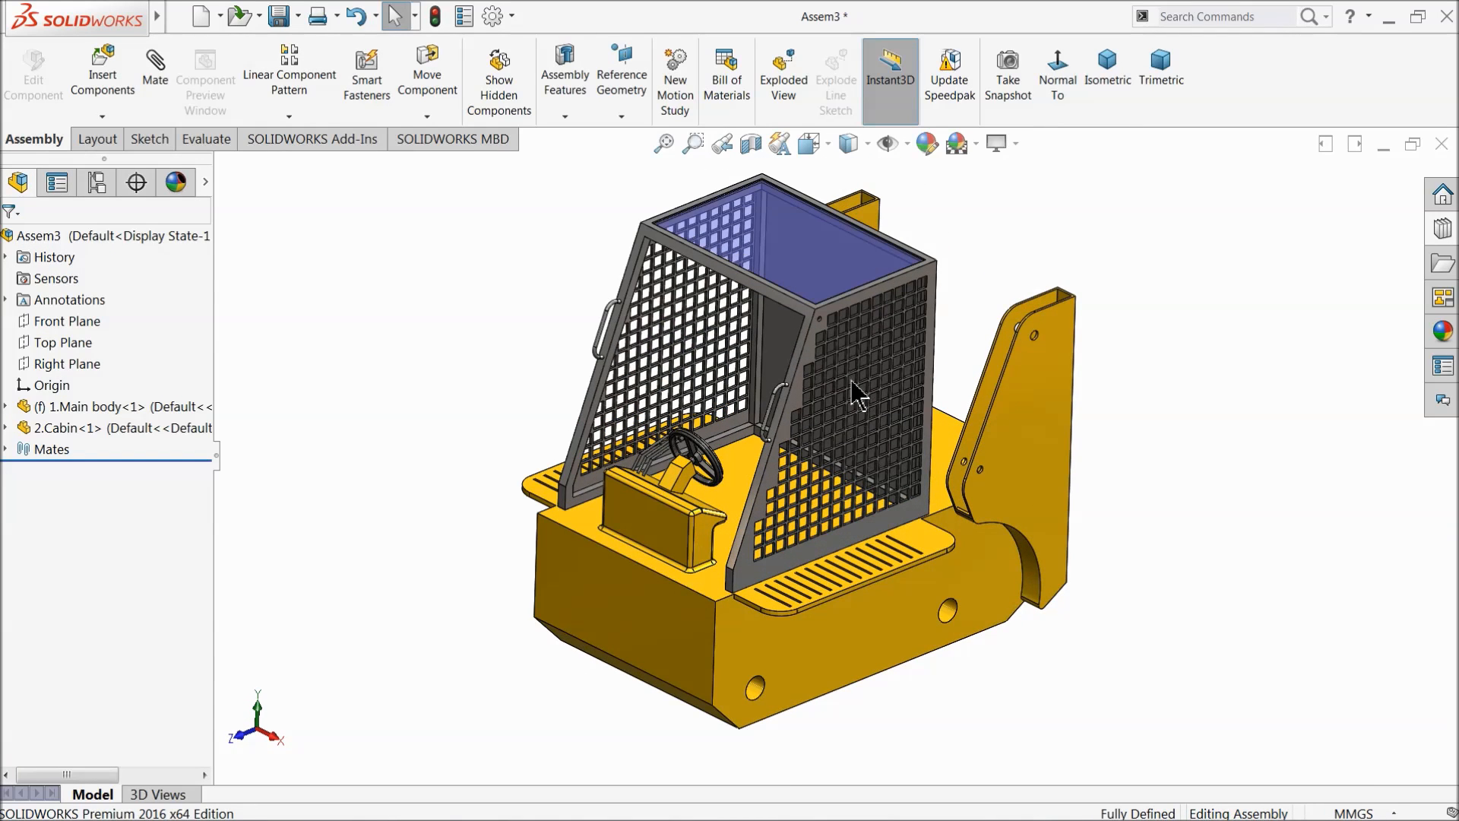
middle_click_drag(736, 546, 731, 522)
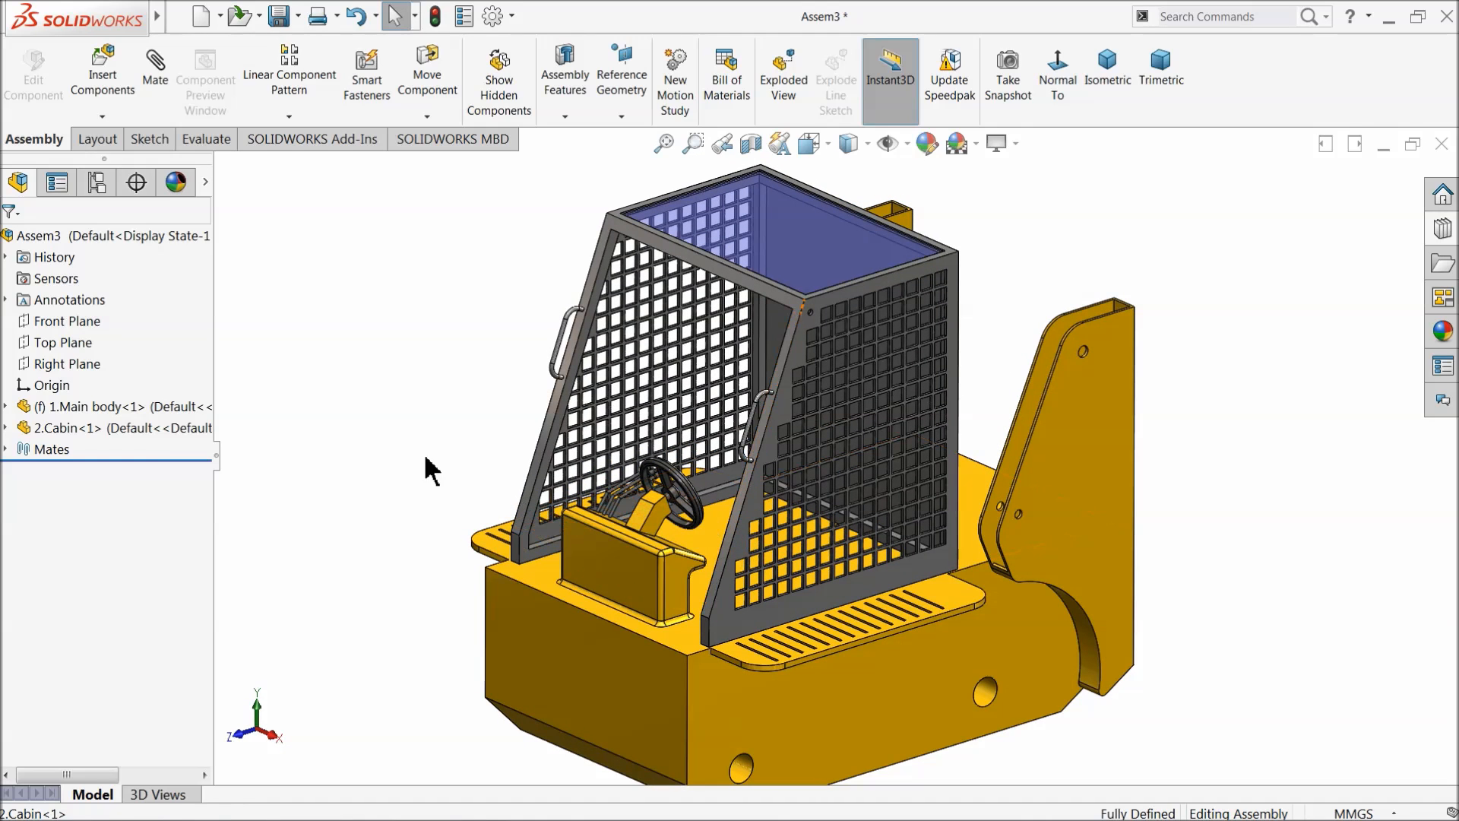
left_click(102, 76)
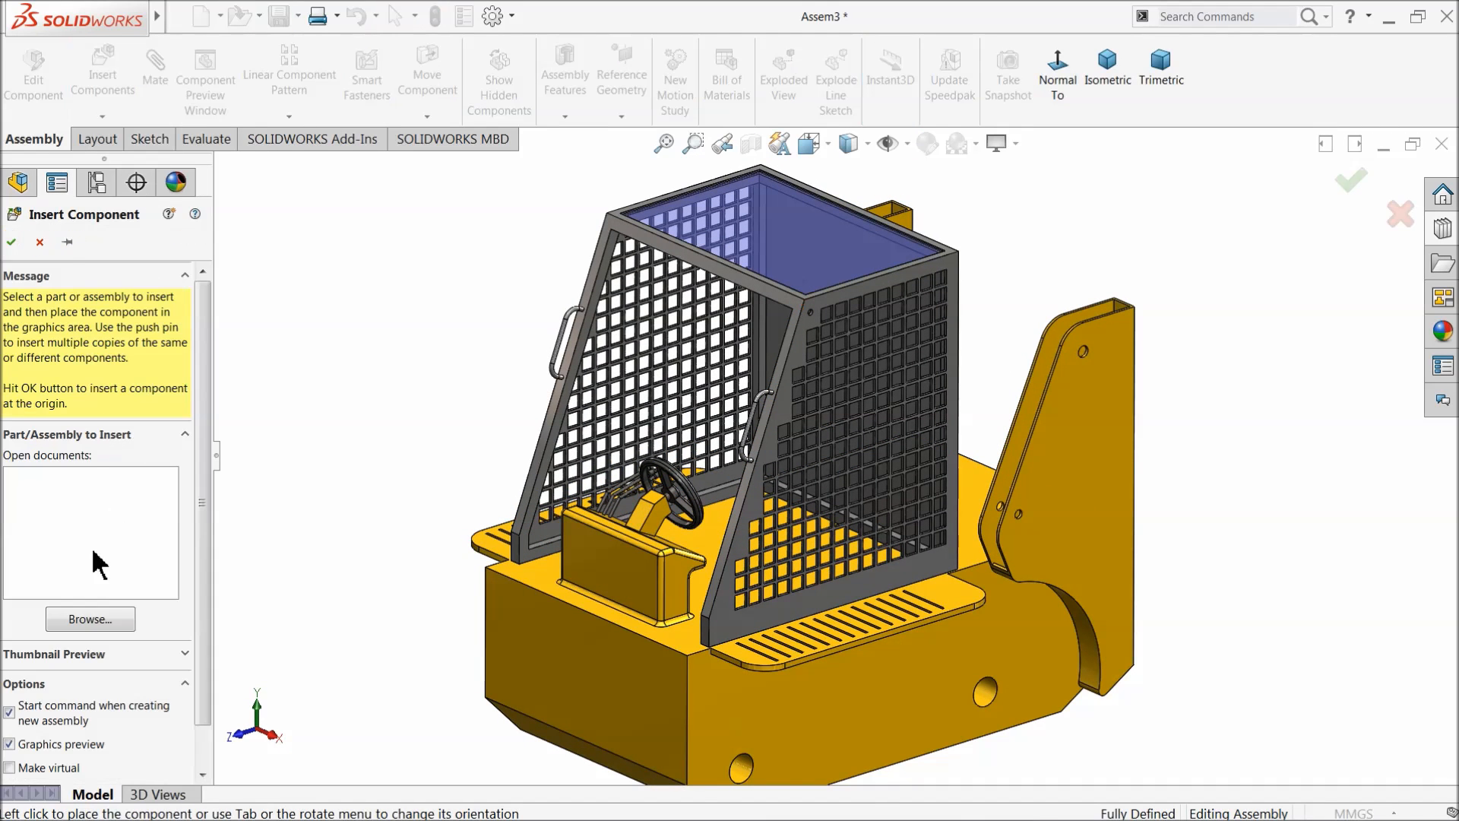
left_click(90, 618)
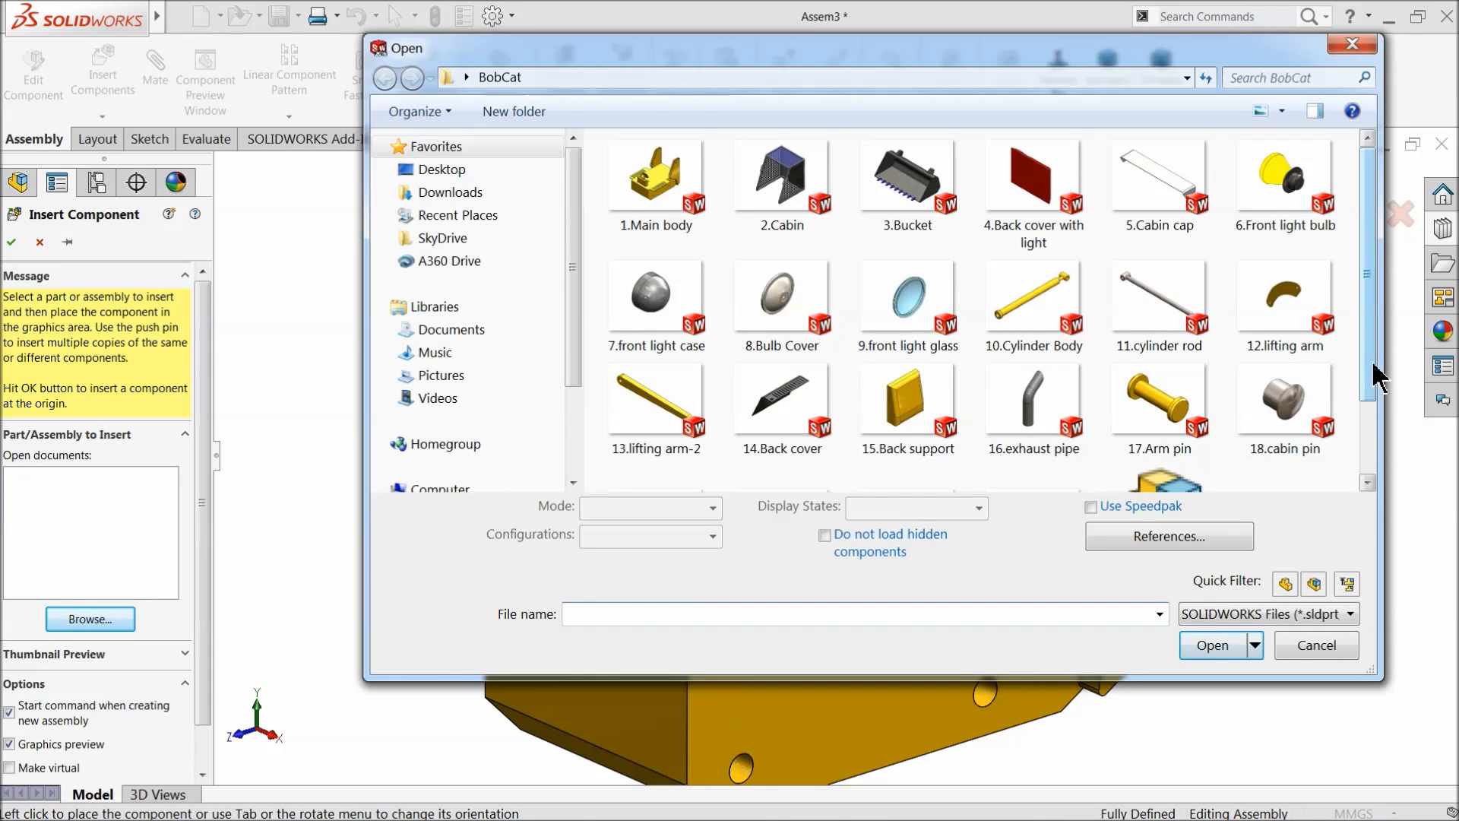
left_click_drag(1374, 366, 1373, 441)
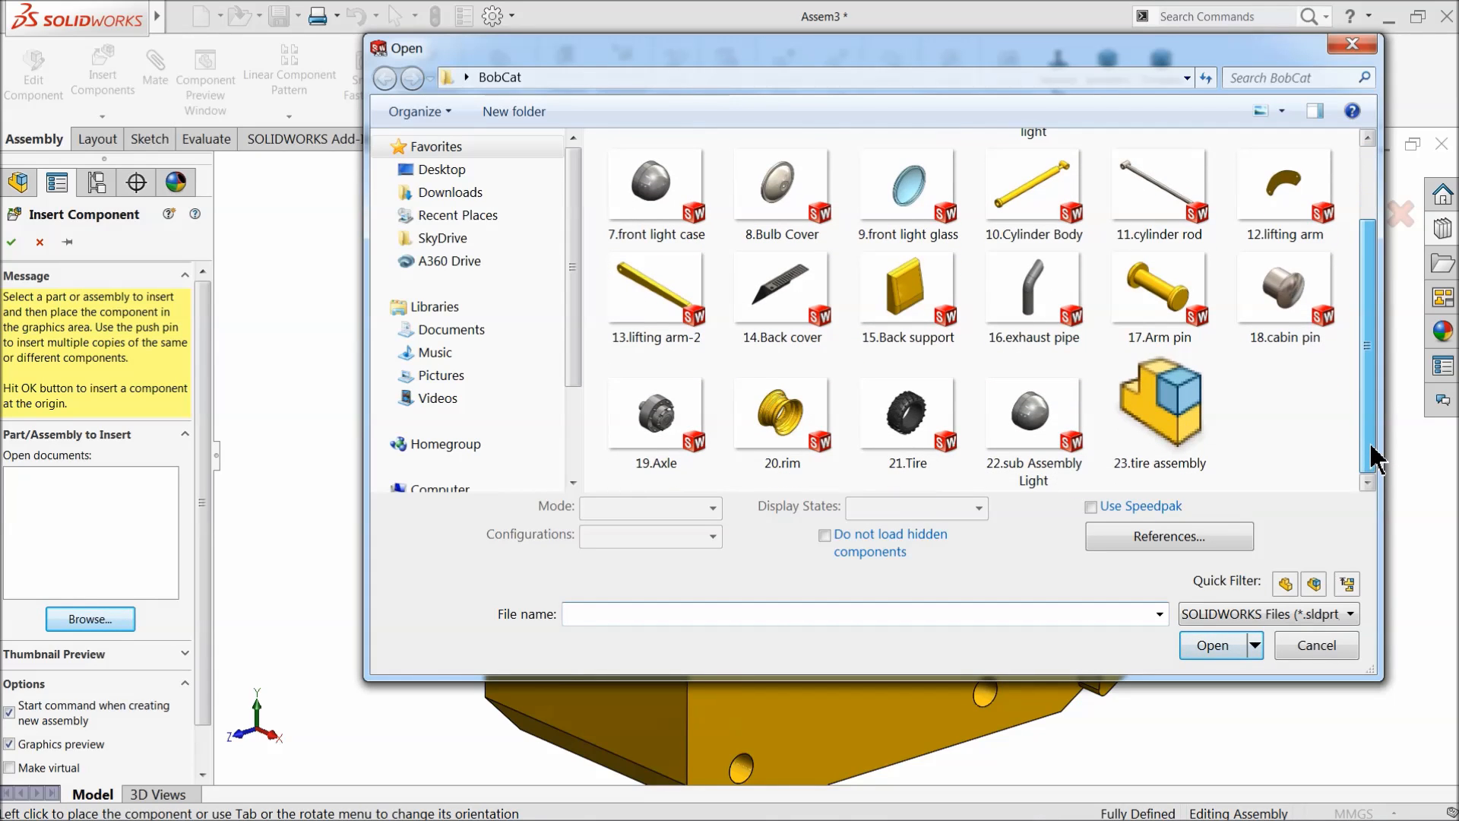
left_click_drag(1378, 455, 1378, 411)
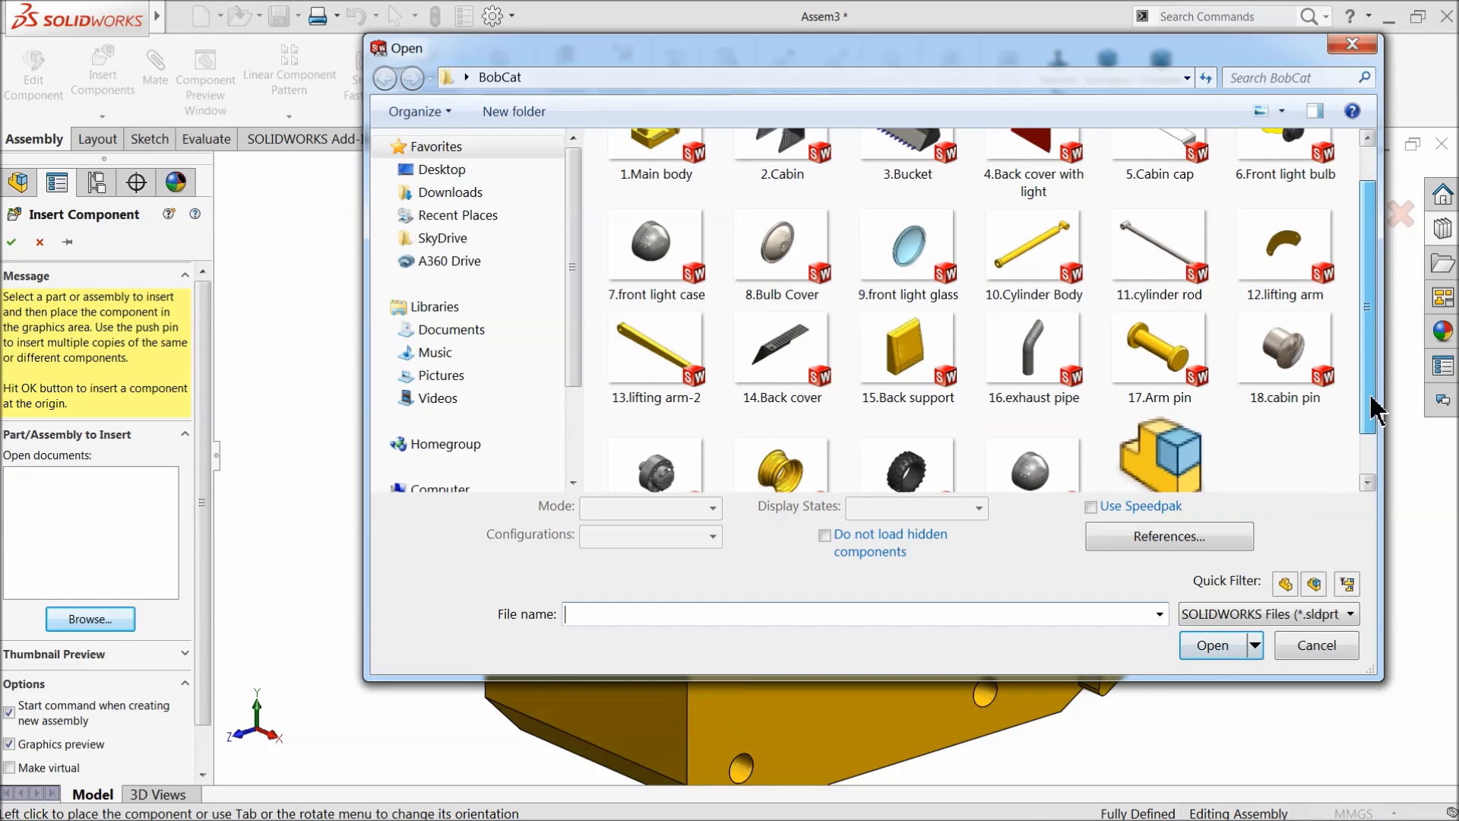
left_click(911, 363)
left_click(1207, 641)
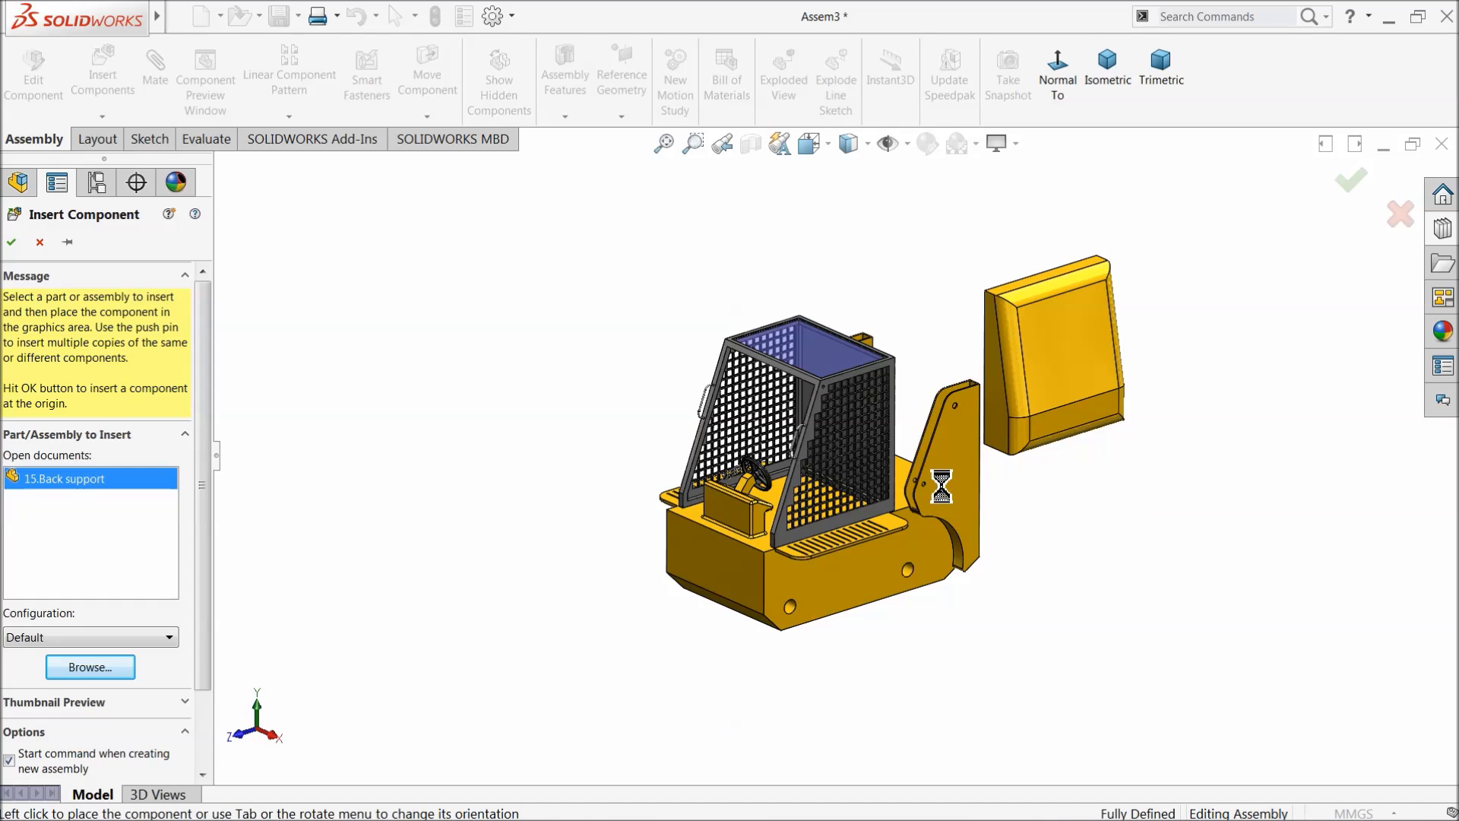
left_click(942, 487)
Step: Mate the back support's flat front face coincident with the cabin's rear face
middle_click_drag(942, 486, 866, 554)
mouse_move(781, 406)
middle_mouse_down()
mouse_move(770, 422)
mouse_move(766, 405)
middle_mouse_up()
left_click(767, 404)
middle_click_drag(859, 406, 1130, 451)
left_click(1156, 450)
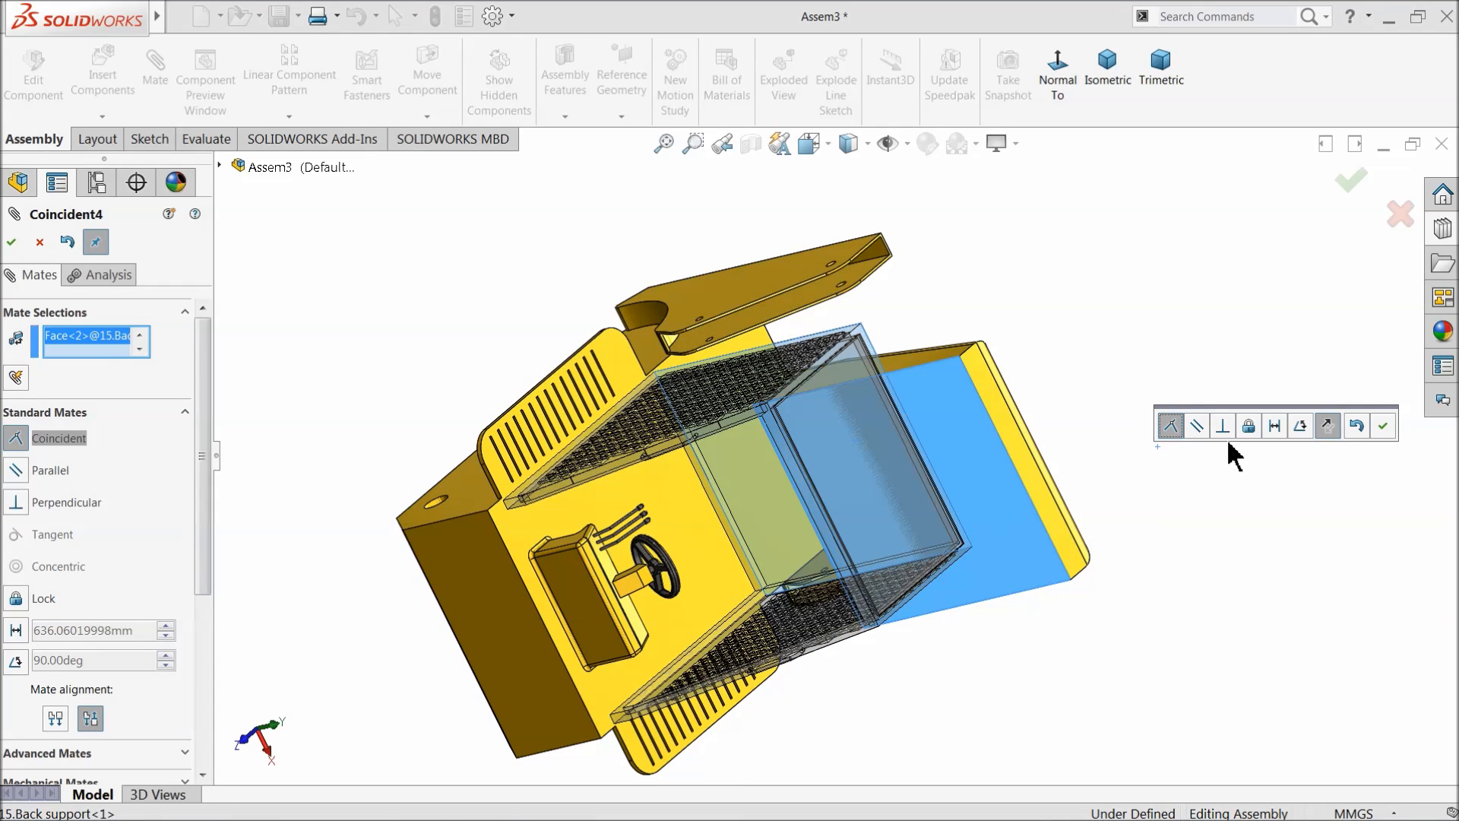
left_click(1383, 426)
Step: Mate the back support's top face coincident with the top face of the cabin frame
middle_click_drag(1110, 541, 993, 410)
scroll(808, 408, "down", 3)
scroll(807, 408, "down", 3)
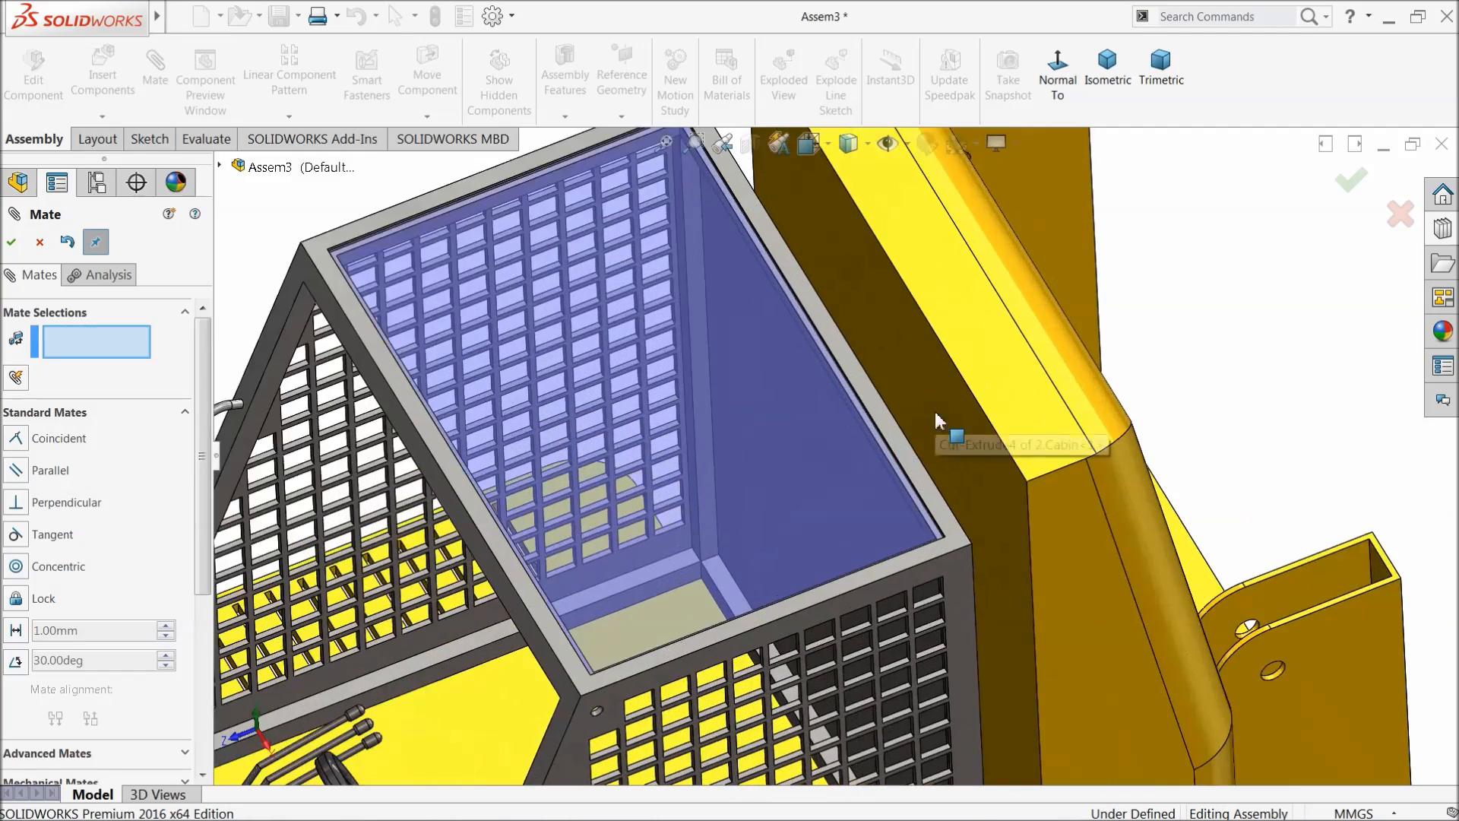
left_click(900, 444)
left_click(1026, 380)
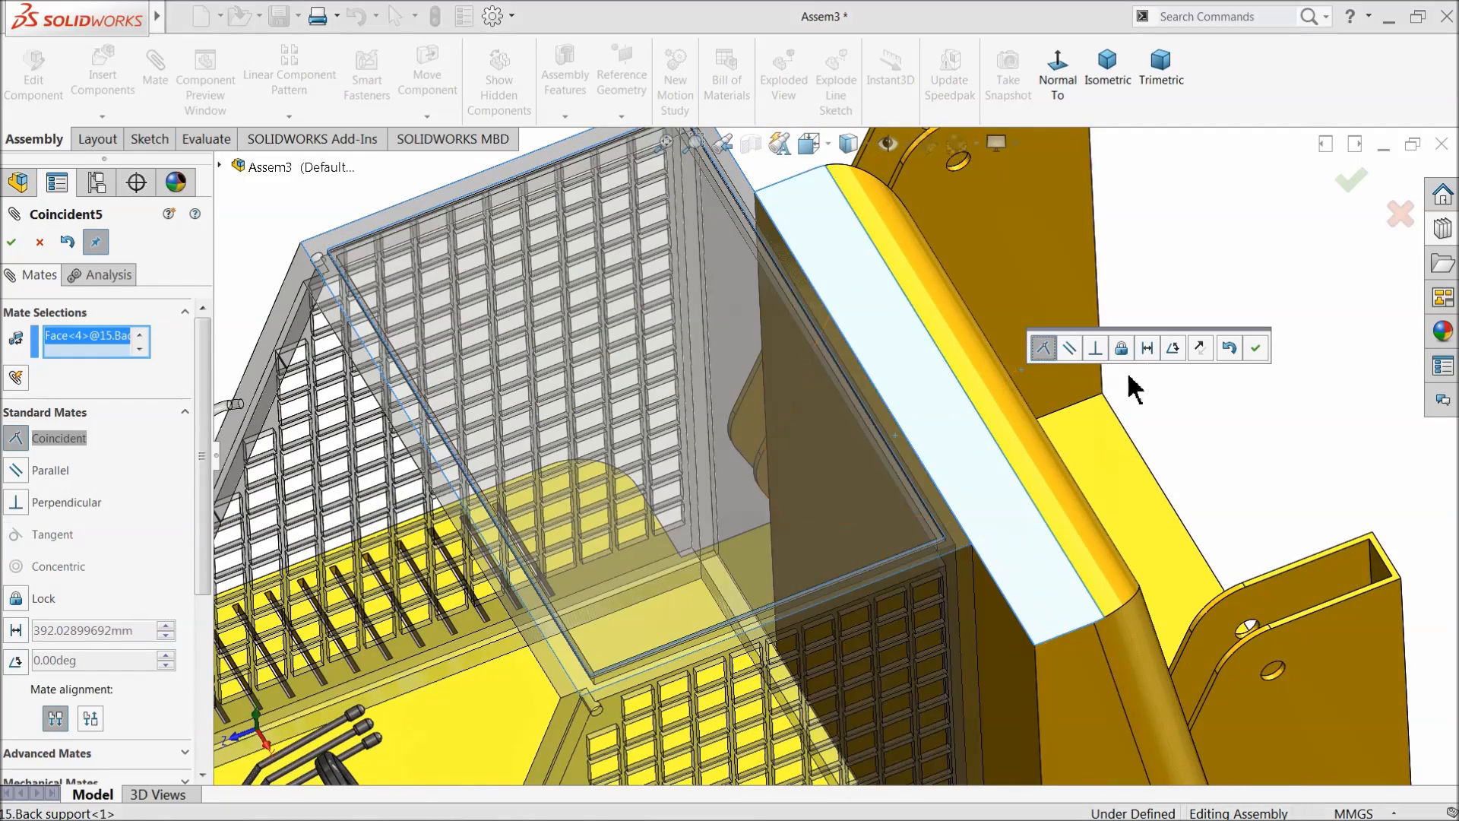
left_click(1256, 349)
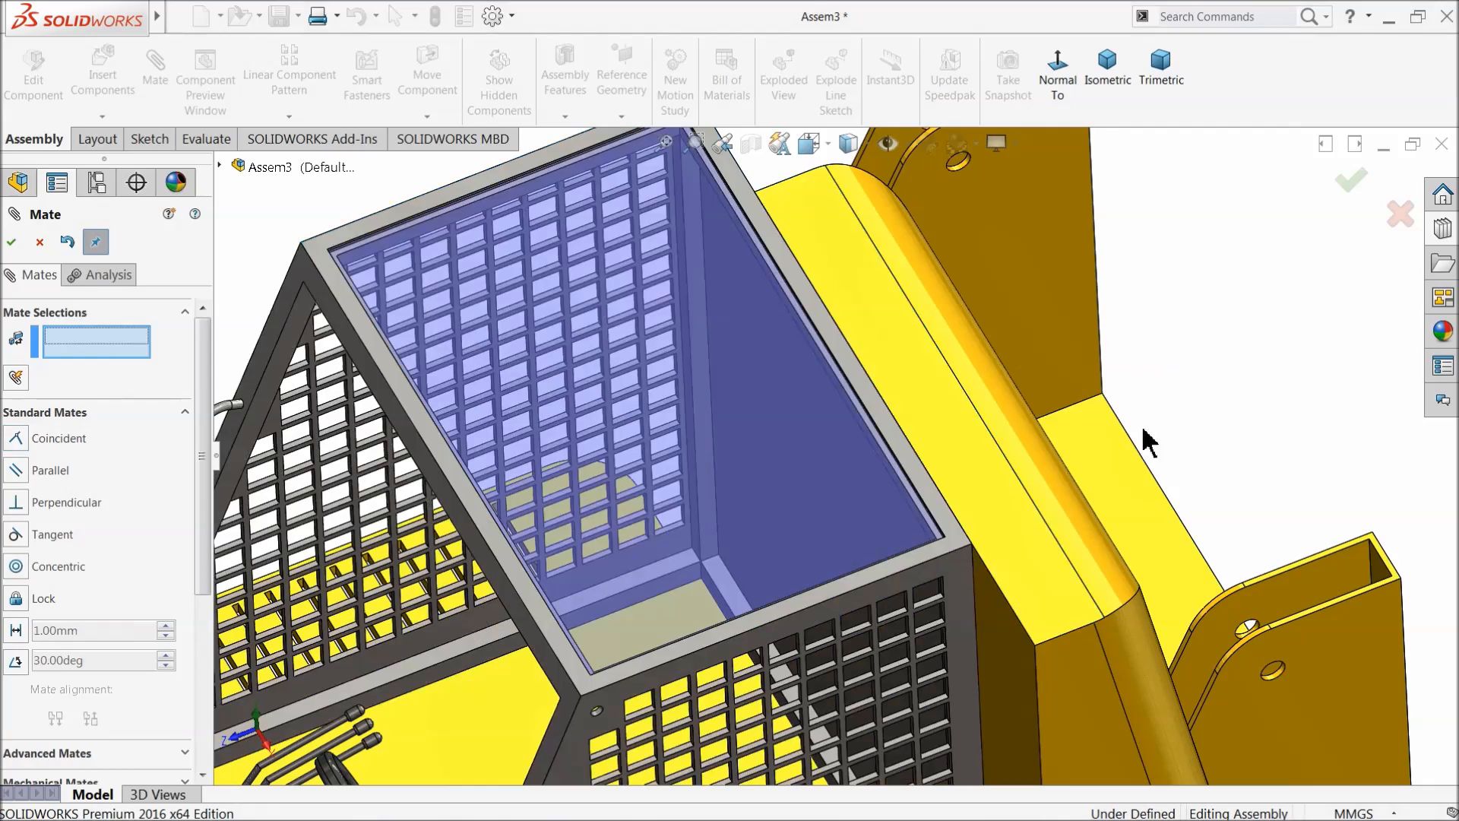
Step: Mate the back support's side face coincident with the cabin's outer side face and finish mating
left_click(977, 615)
left_click(1058, 667)
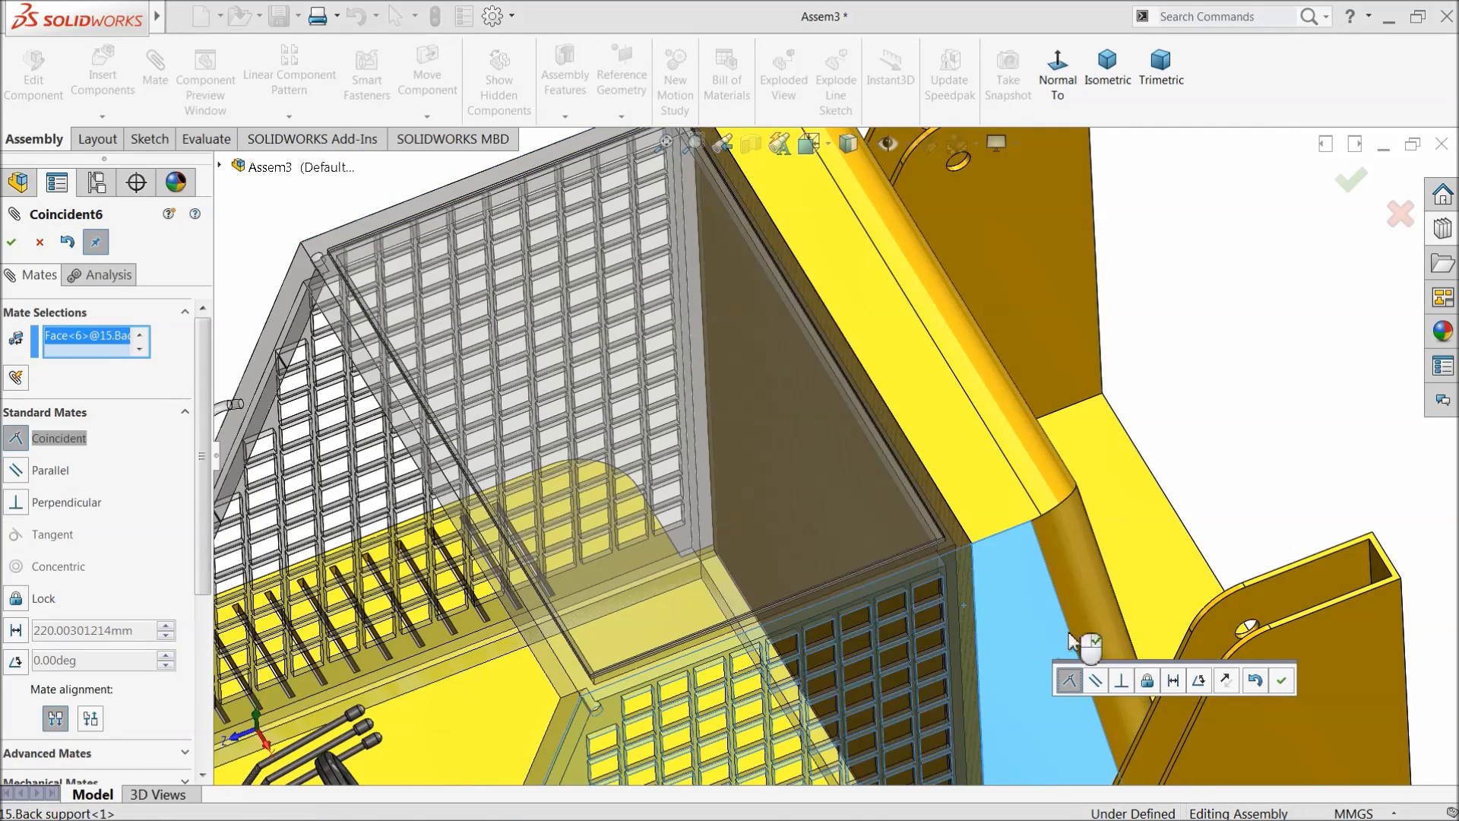
left_click(1281, 684)
scroll(905, 546, "up", 5)
middle_click_drag(919, 553, 902, 508)
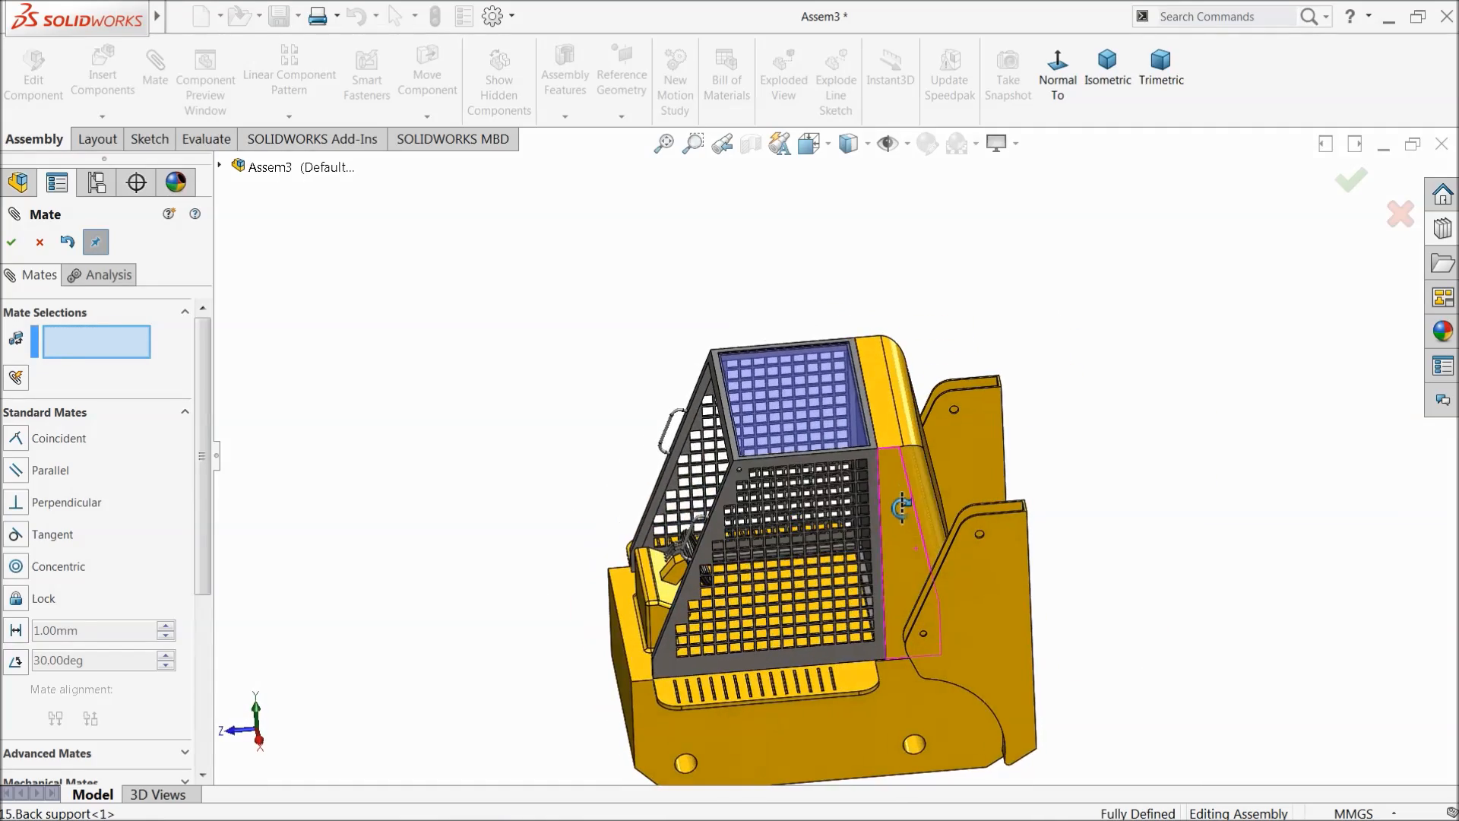
scroll(889, 558, "down", 2)
middle_click_drag(872, 583, 833, 640)
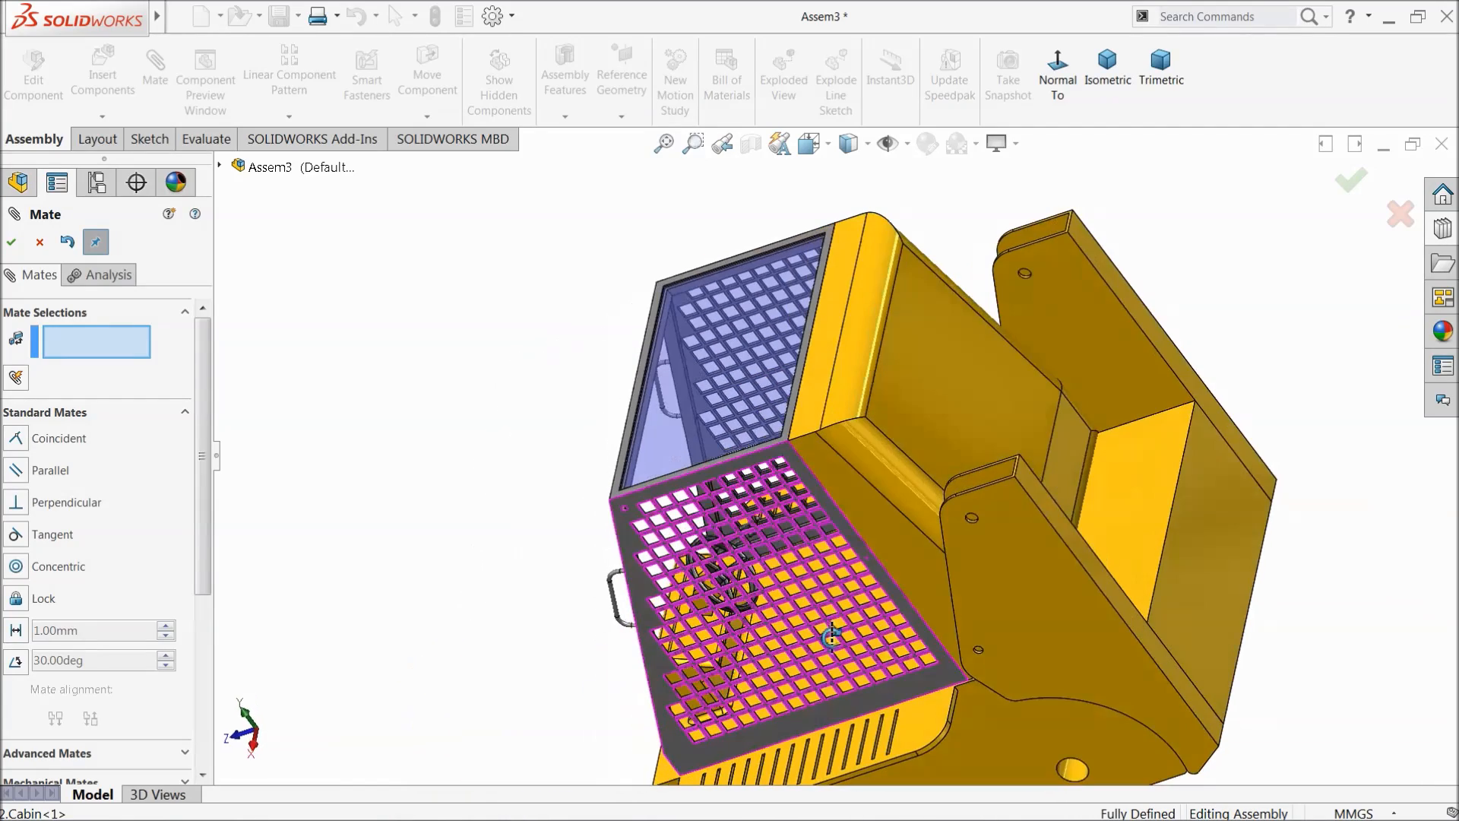
left_click(39, 243)
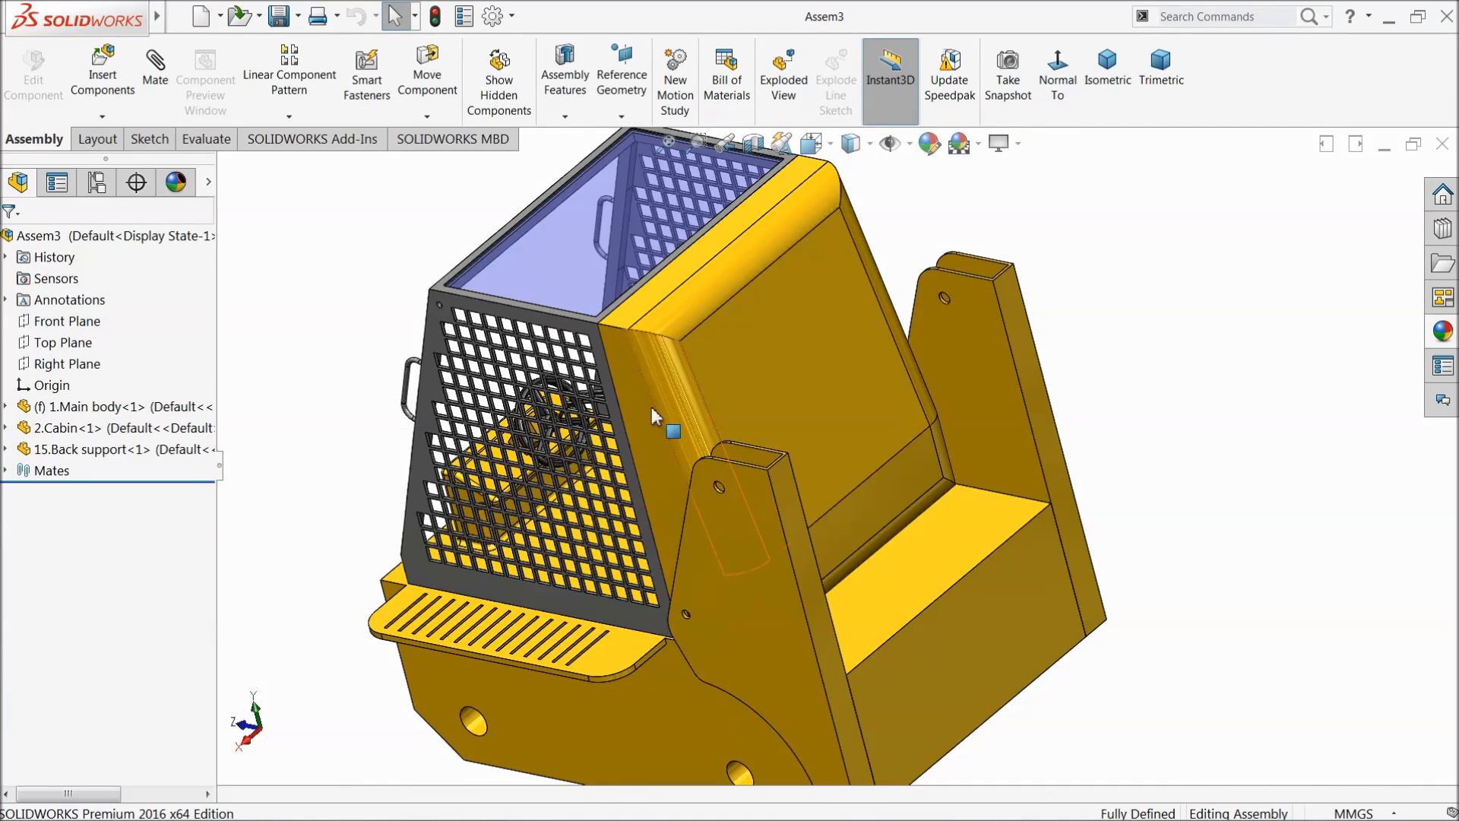
Step: Insert the part 4.Back cover with light from the BobCat folder and place it loosely between the main body's rear uprights
left_click(107, 80)
left_click(89, 620)
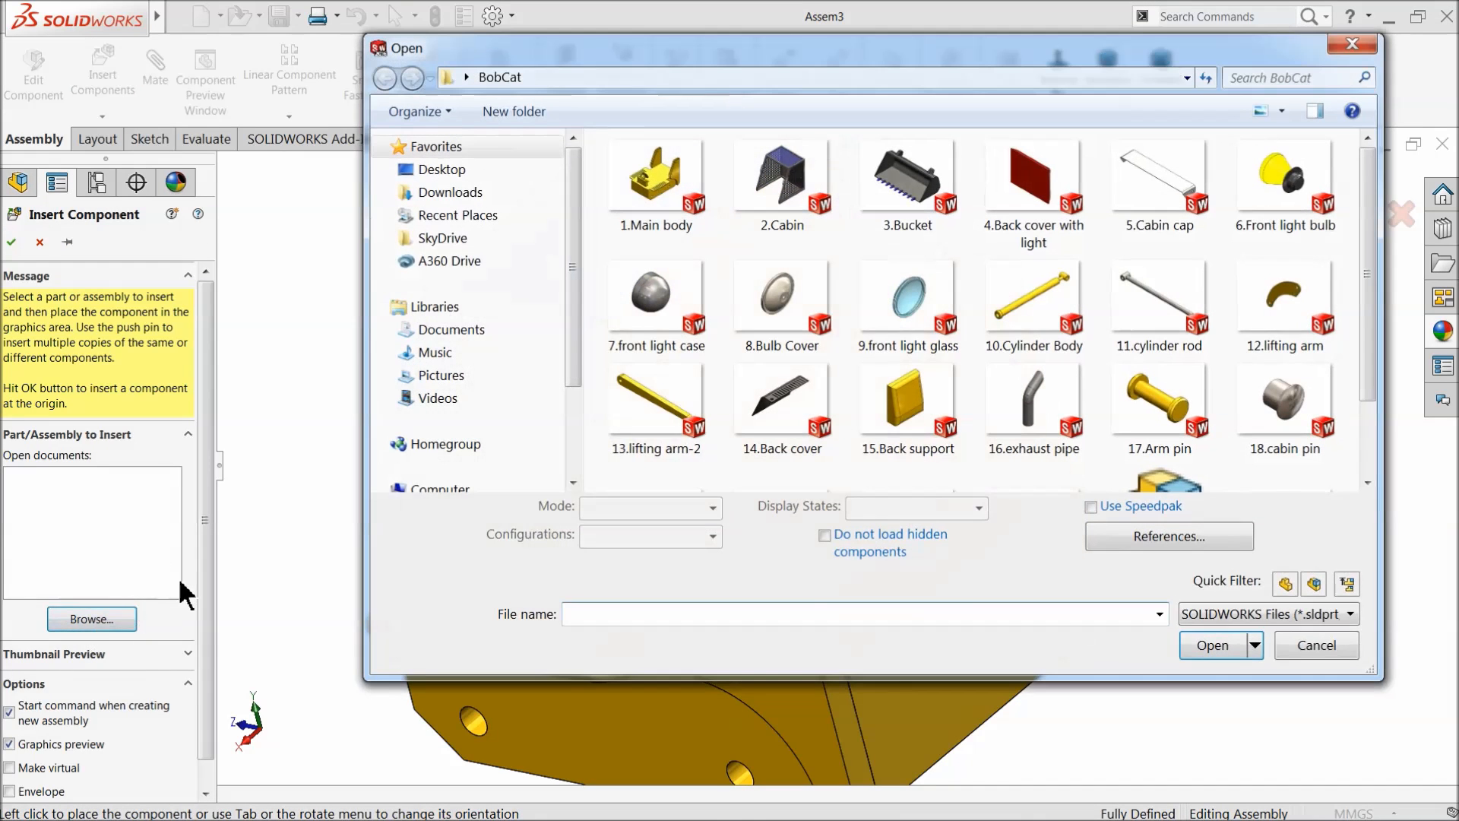
left_click(1034, 182)
left_click(1209, 643)
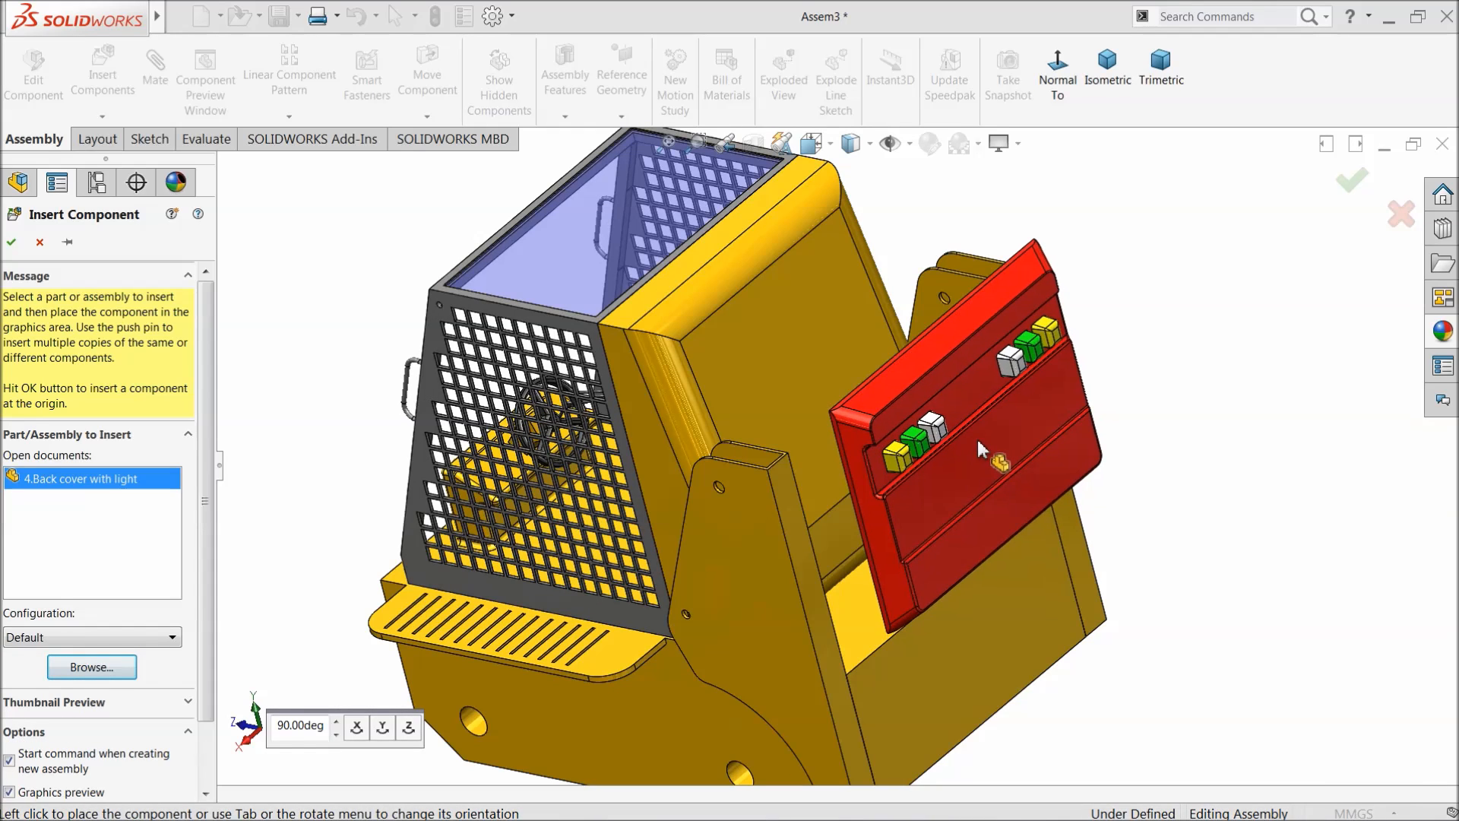
left_click(956, 494)
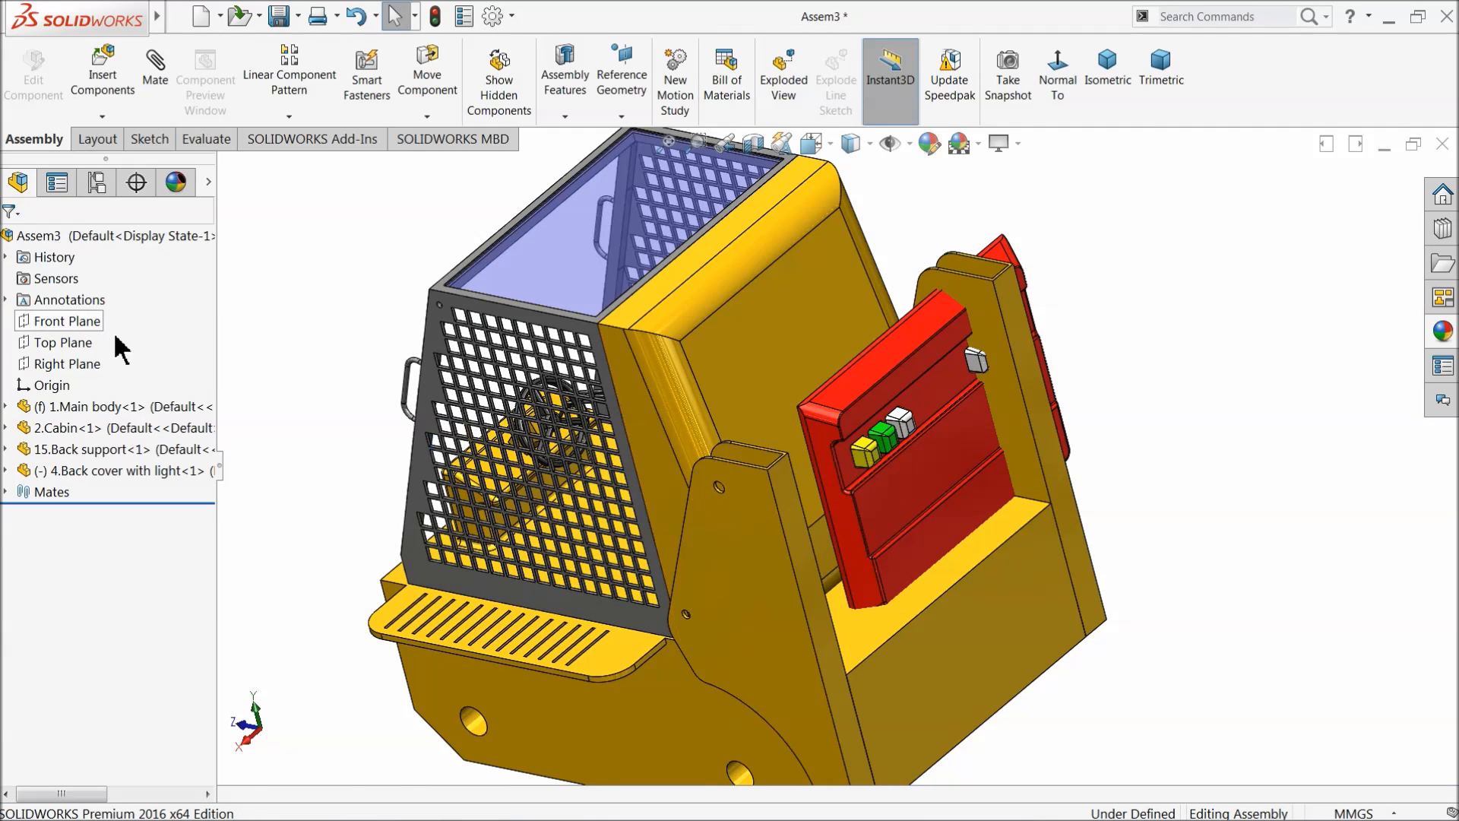
Step: Move the back cover with light rearward, clear of the main body's rear uprights, to expose its flat inner face
middle_click_drag(437, 409, 274, 343)
left_click_drag(792, 434, 735, 371)
scroll(608, 387, "down", 4)
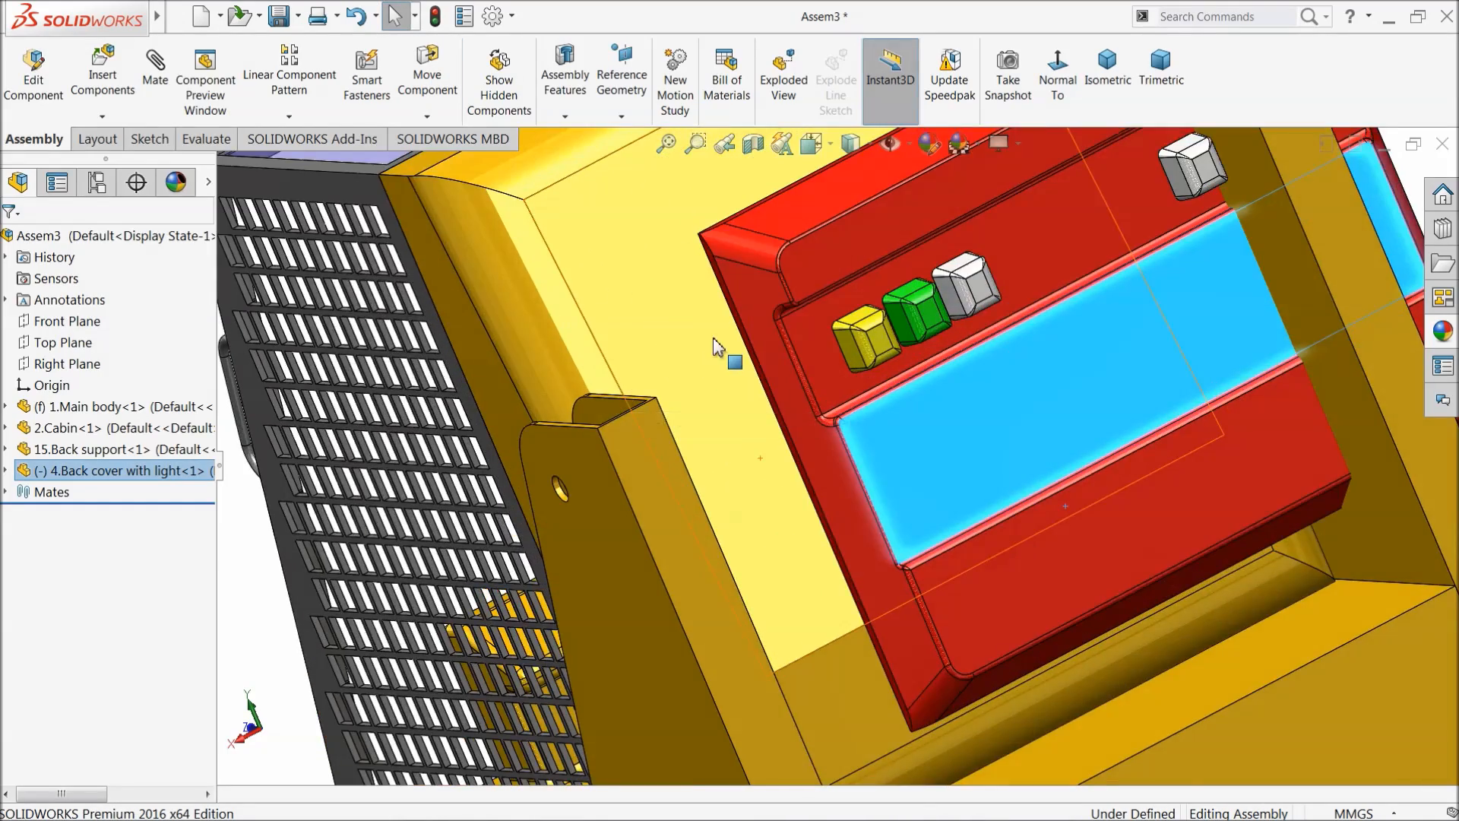
scroll(723, 351, "up", 3)
middle_click_drag(750, 359, 859, 432)
scroll(807, 359, "down", 3)
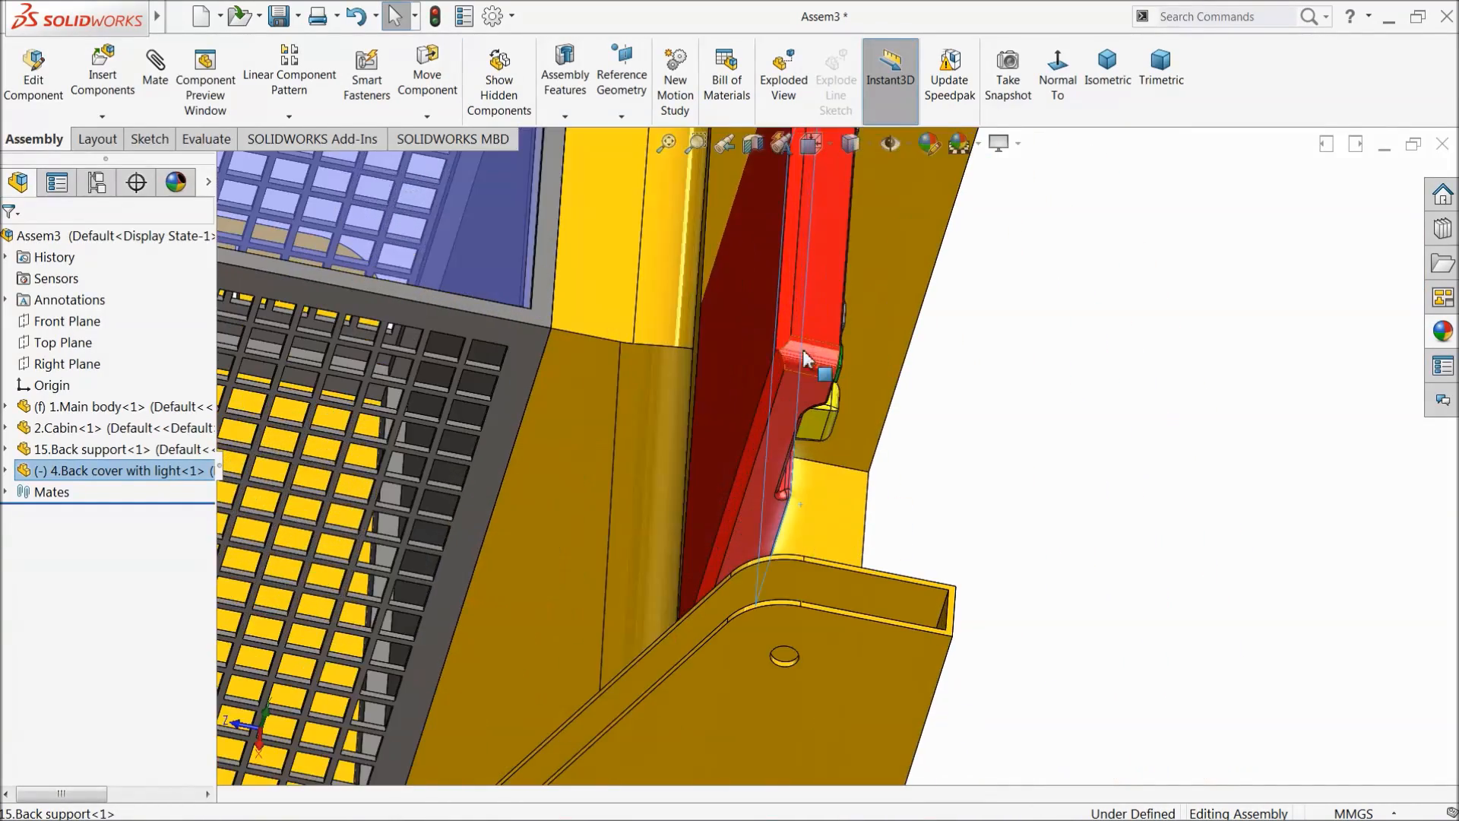
left_click_drag(807, 360, 1121, 368)
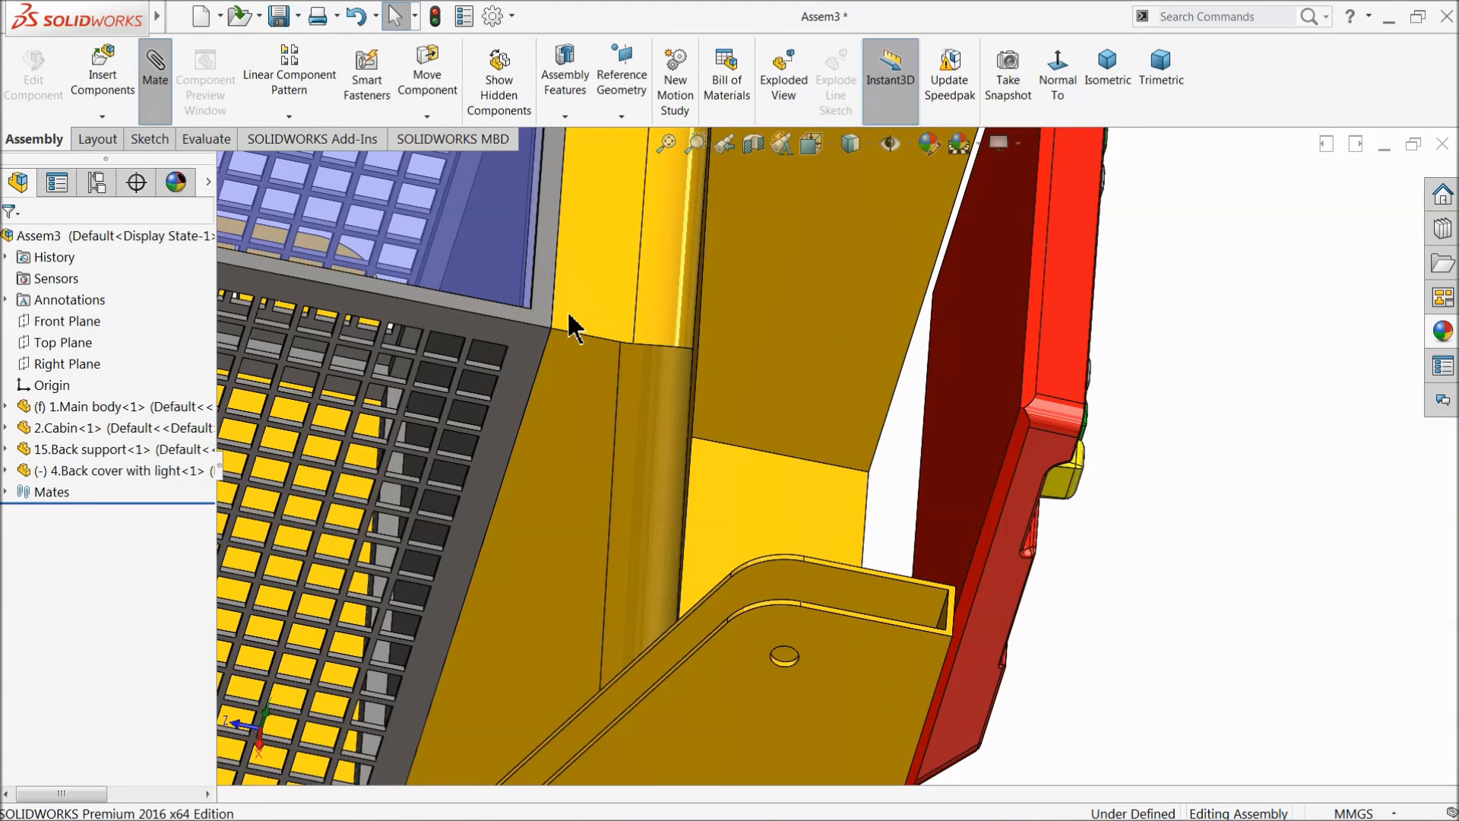
Step: Mate the flat inner face of the back cover with light coincident with the rear wall face inside the main body's upright
scroll(955, 530, "down", 3)
middle_click_drag(929, 607, 1042, 669)
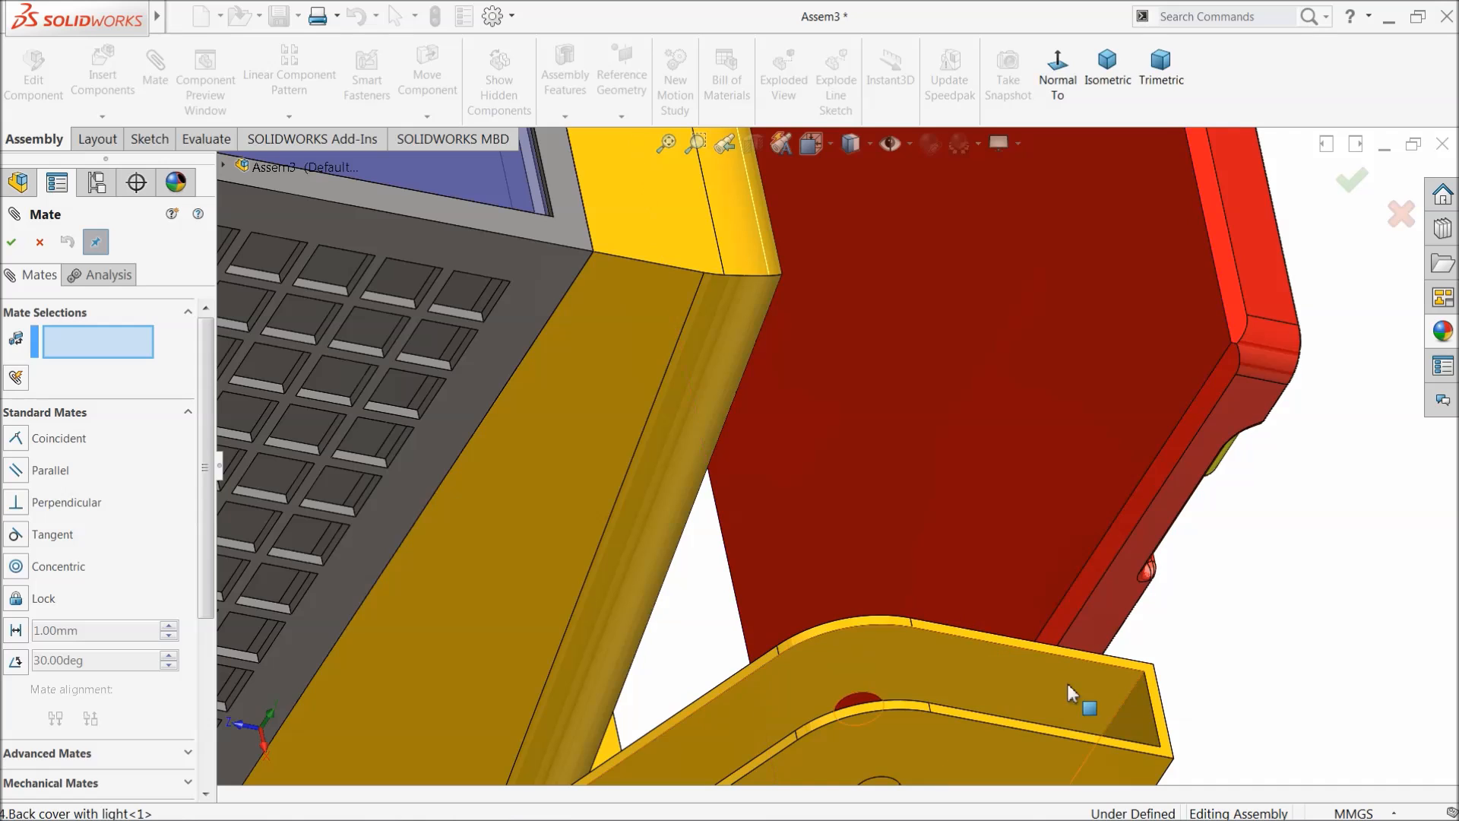
left_click(1137, 709)
left_click(1098, 467)
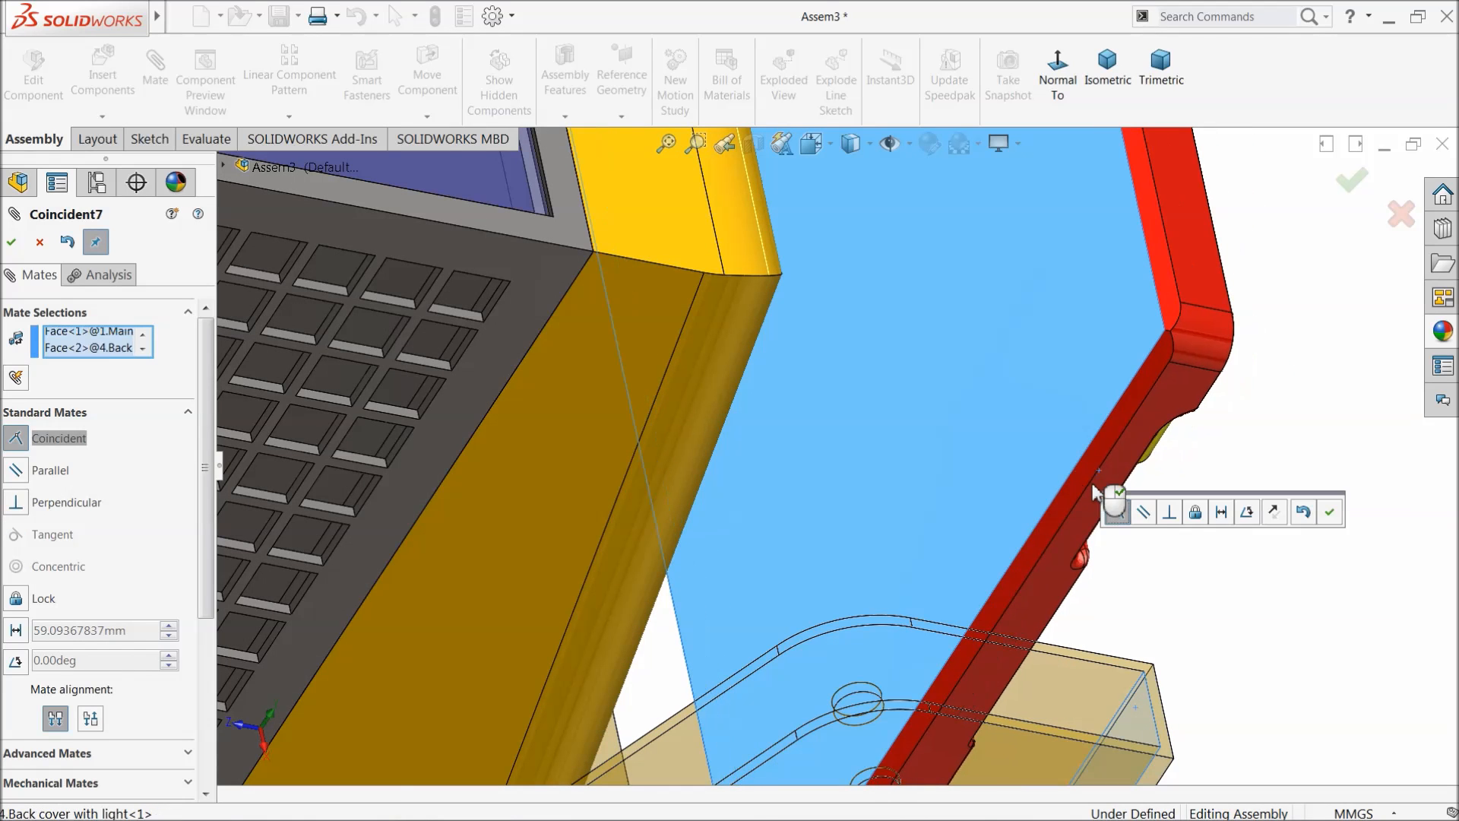
left_click(1330, 511)
Step: Mate the side face of the back cover with light coincident with the inner side face of the main body's upright
middle_click_drag(1161, 547, 1010, 550)
scroll(926, 383, "down", 3)
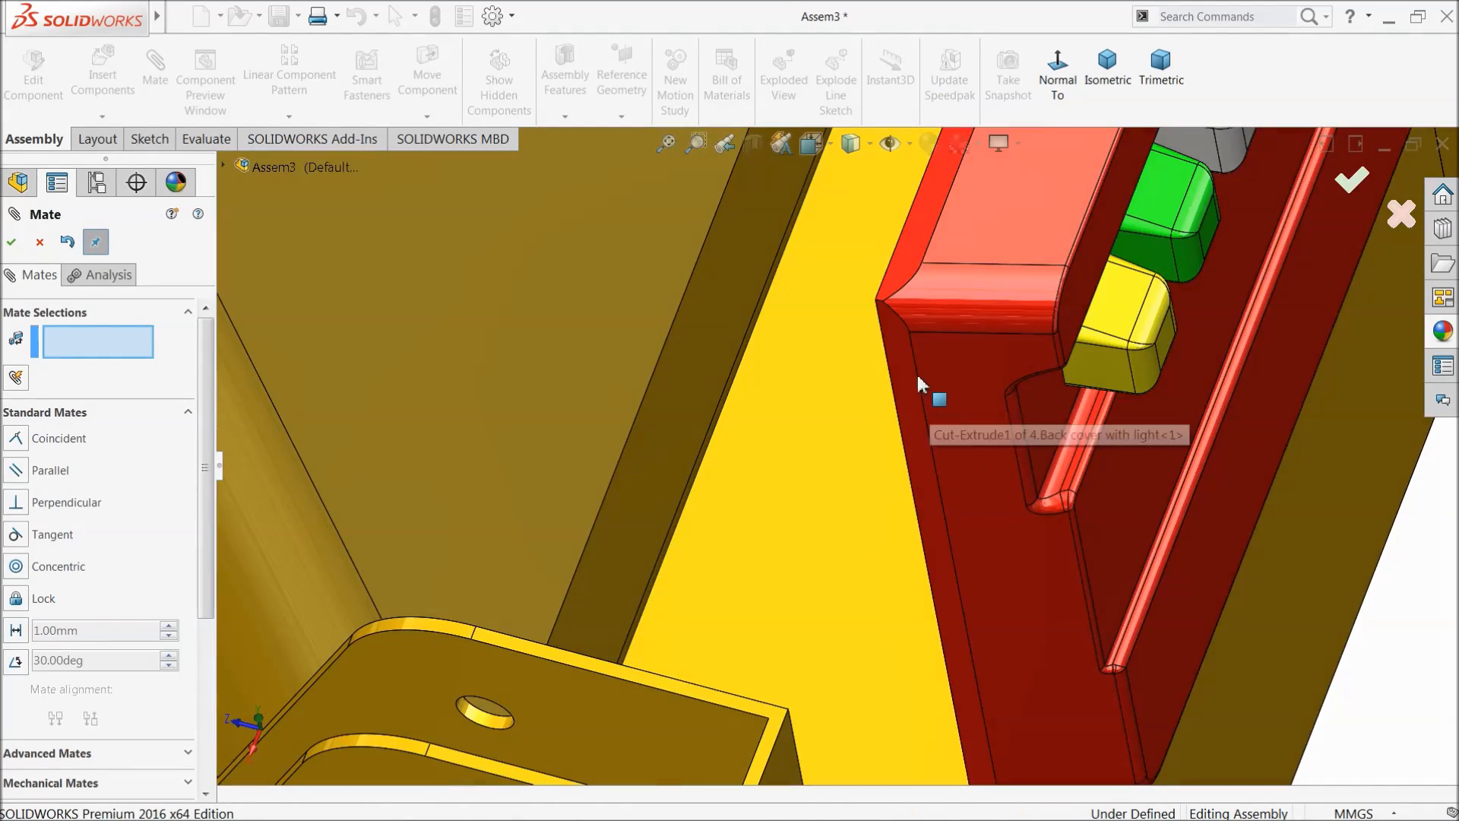
left_click(903, 364)
scroll(895, 402, "up", 1)
middle_click_drag(896, 403, 882, 555)
scroll(882, 555, "up", 5)
scroll(810, 637, "down", 5)
left_click(812, 643)
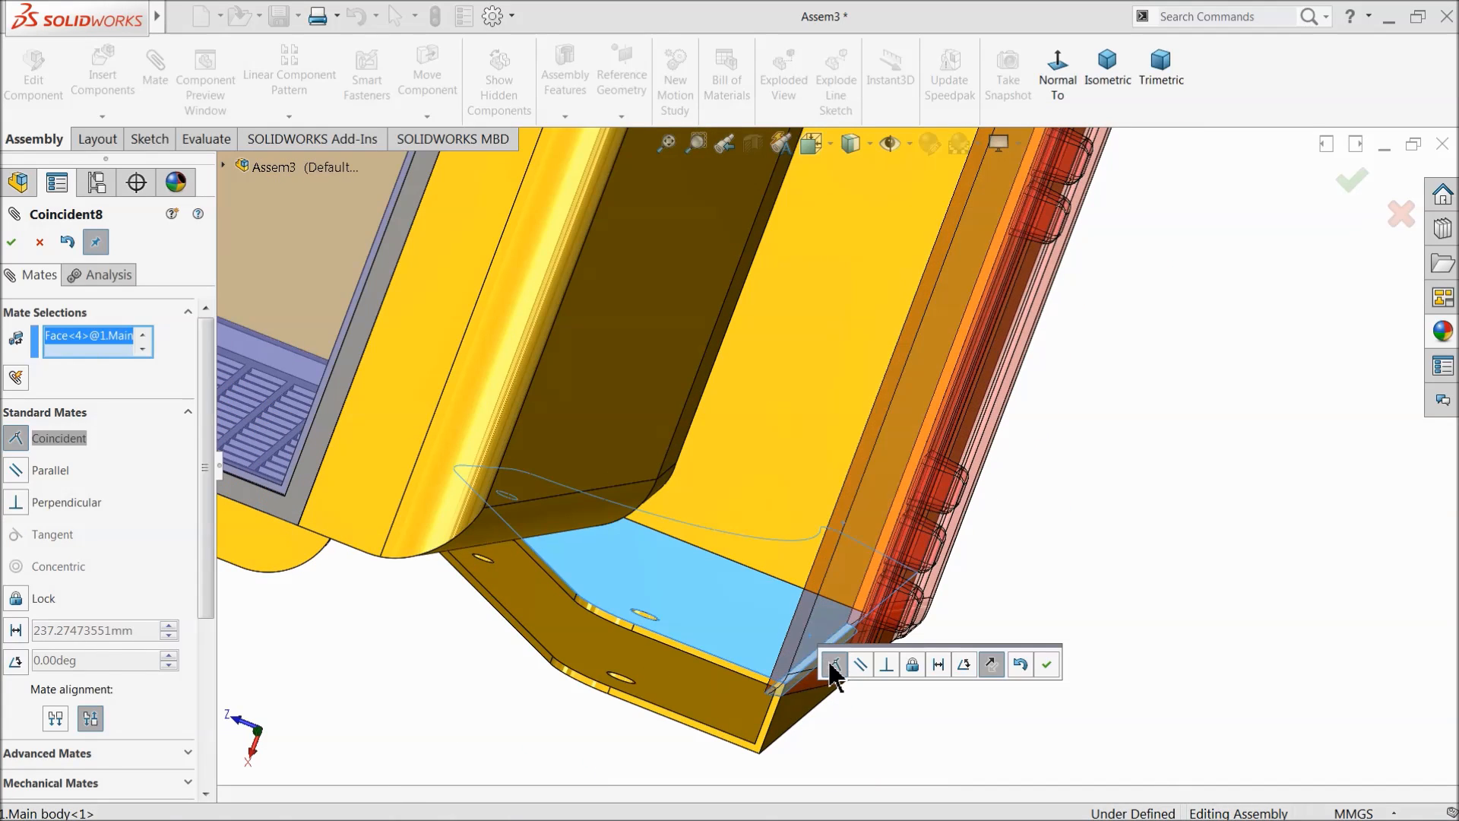
left_click(1047, 666)
Step: Mate the narrow top face of the back cover with light coincident with the upright's top face and finish mating
scroll(907, 629, "up", 3)
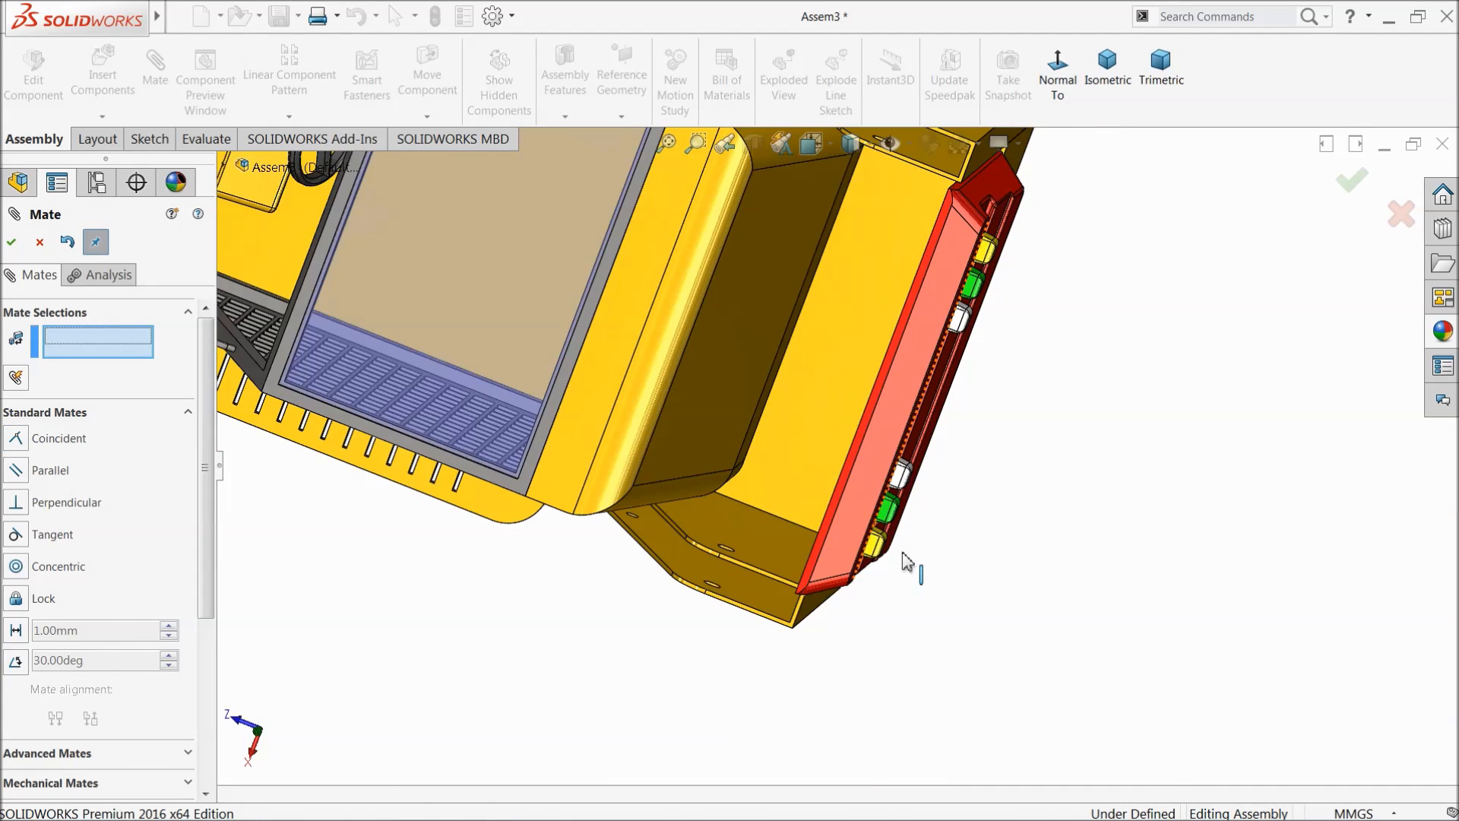
middle_click_drag(889, 475, 905, 401)
scroll(853, 509, "down", 5)
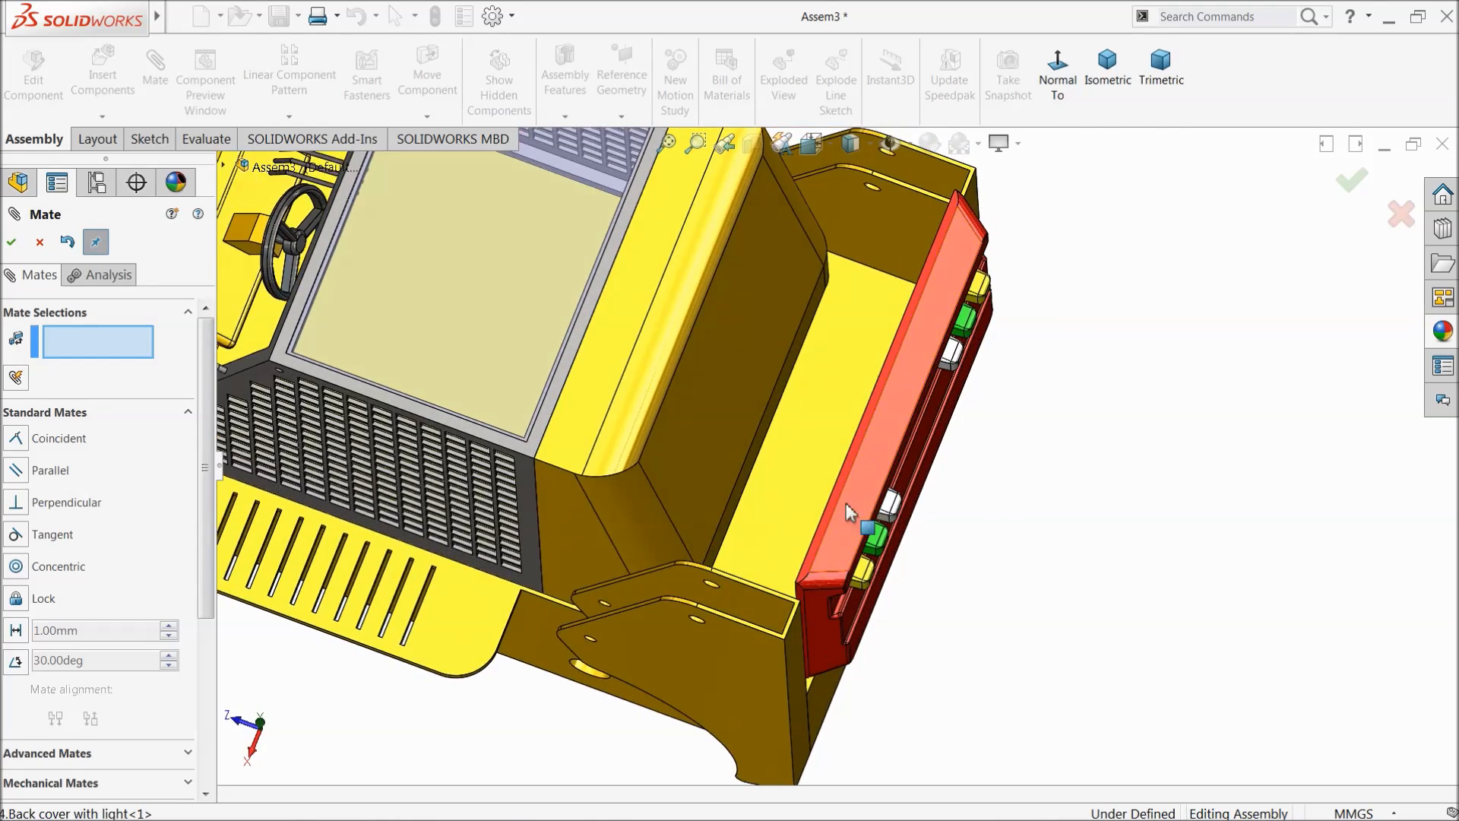
scroll(814, 591, "down", 3)
middle_click_drag(830, 520, 805, 612)
left_click(752, 715)
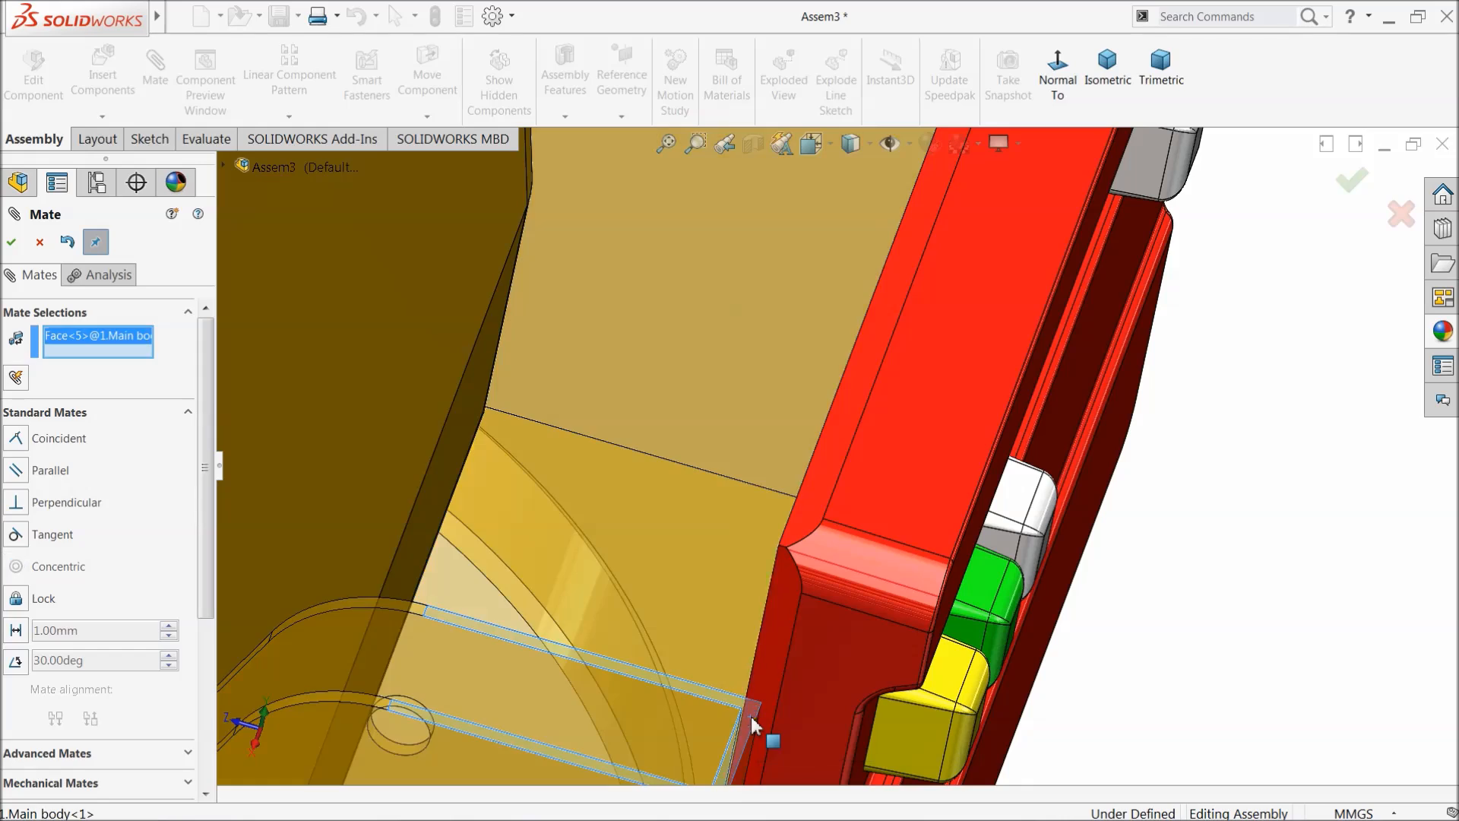
left_click(819, 505)
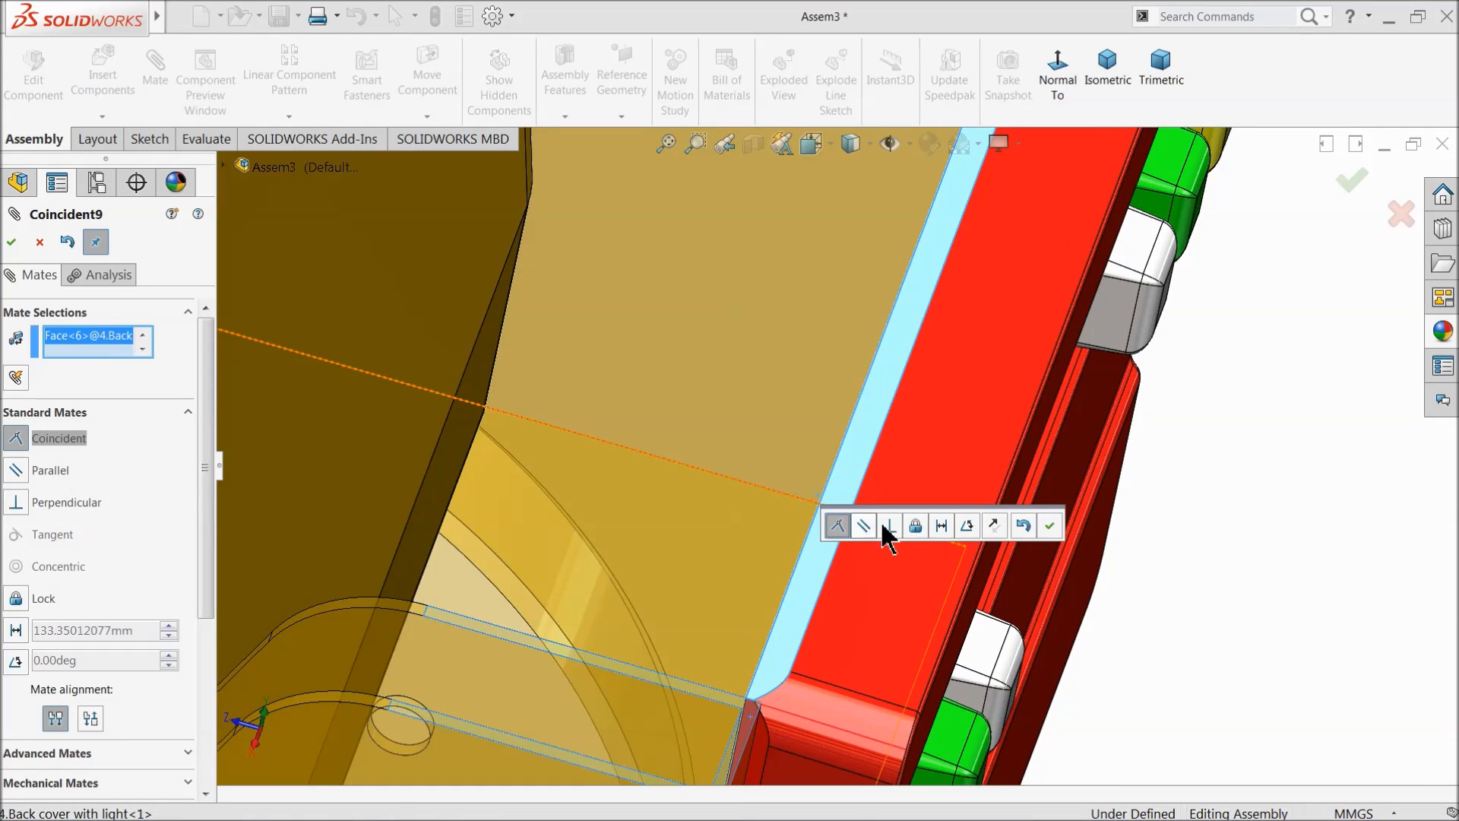
left_click(1049, 526)
scroll(828, 530, "up", 7)
middle_click_drag(813, 576, 799, 542)
left_click(39, 241)
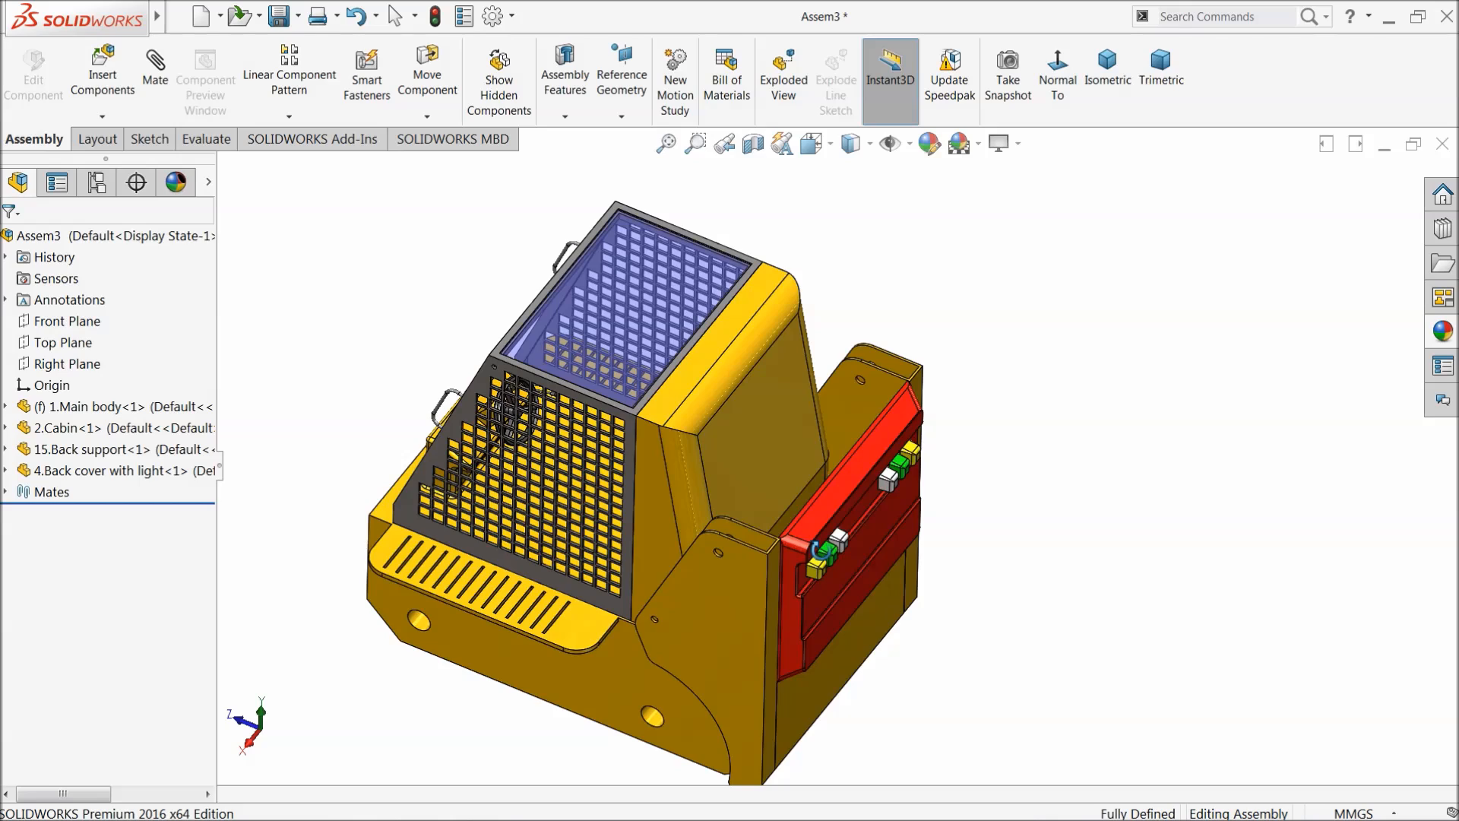
Step: Insert the parts 14.Back cover and 16.exhaust pipe from the BobCat folder and place them loosely above the rear of the machine
scroll(832, 446, "down", 5)
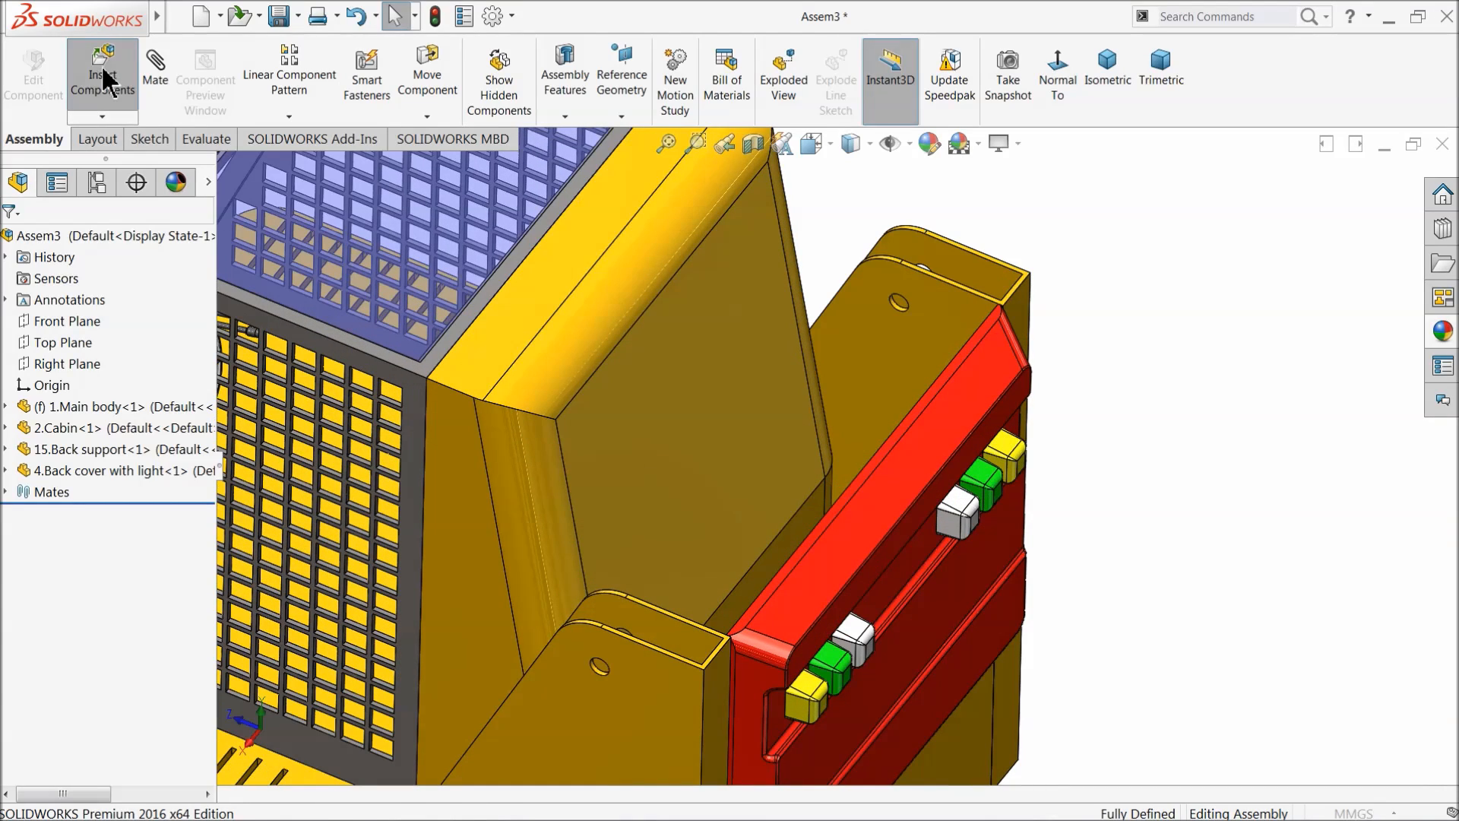
left_click(103, 76)
left_click(81, 623)
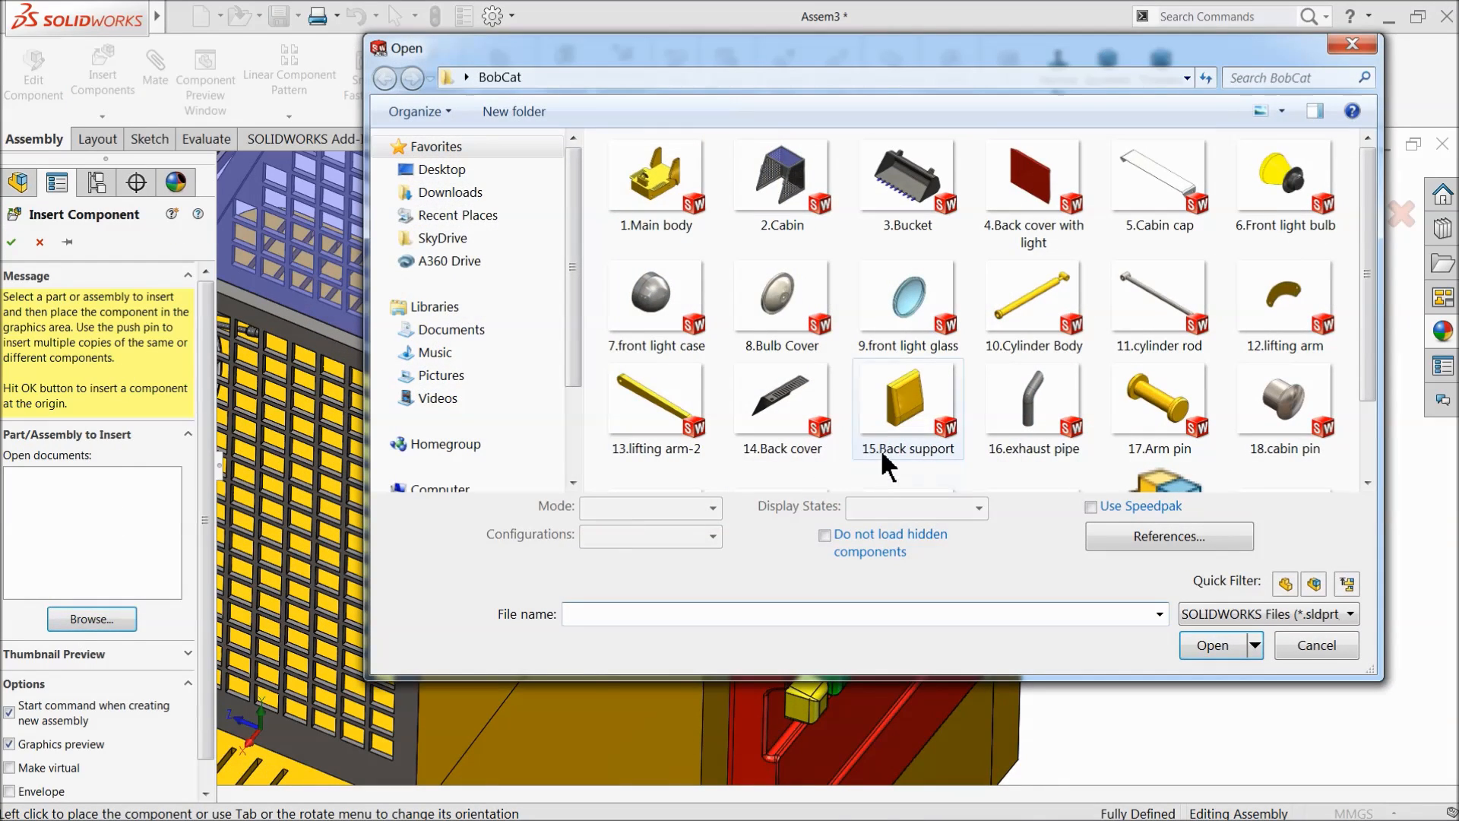
left_click(790, 424)
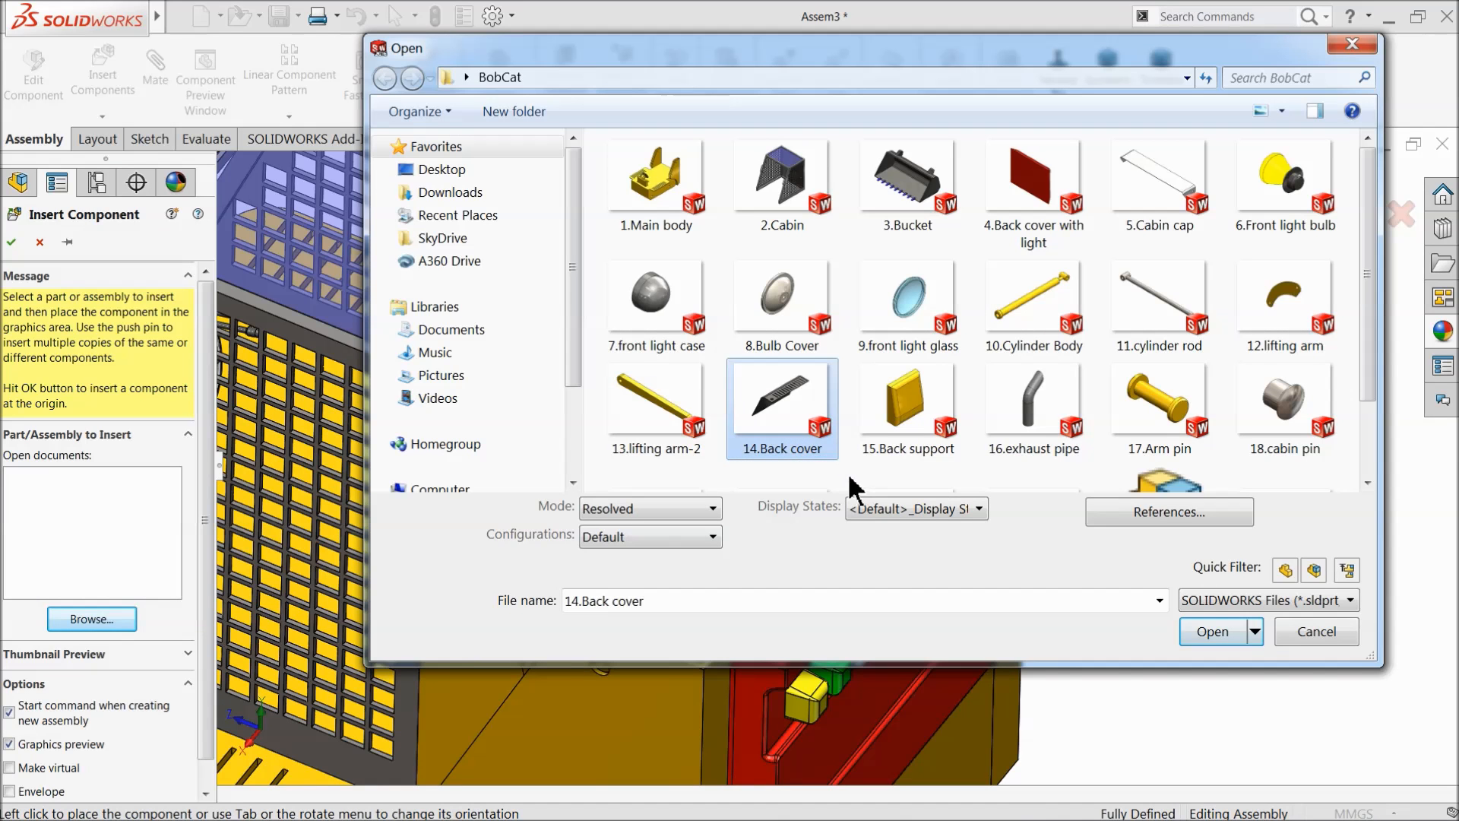
left_click(1041, 421, "ctrl")
left_click(1208, 646)
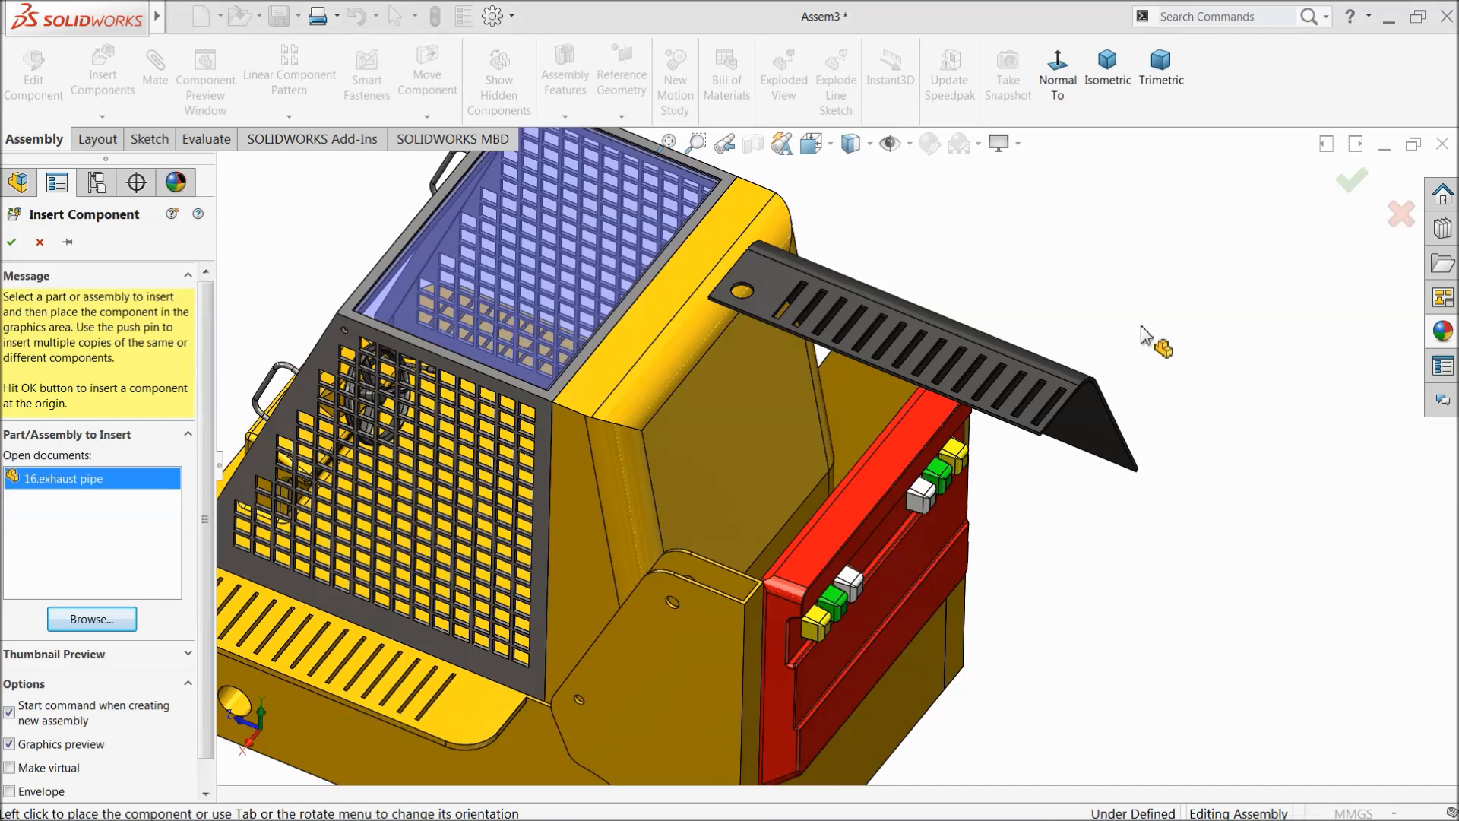
left_click(1137, 342)
Step: Rotate the slotted back cover so its length runs across the machine between the rear uprights
scroll(922, 387, "down", 3)
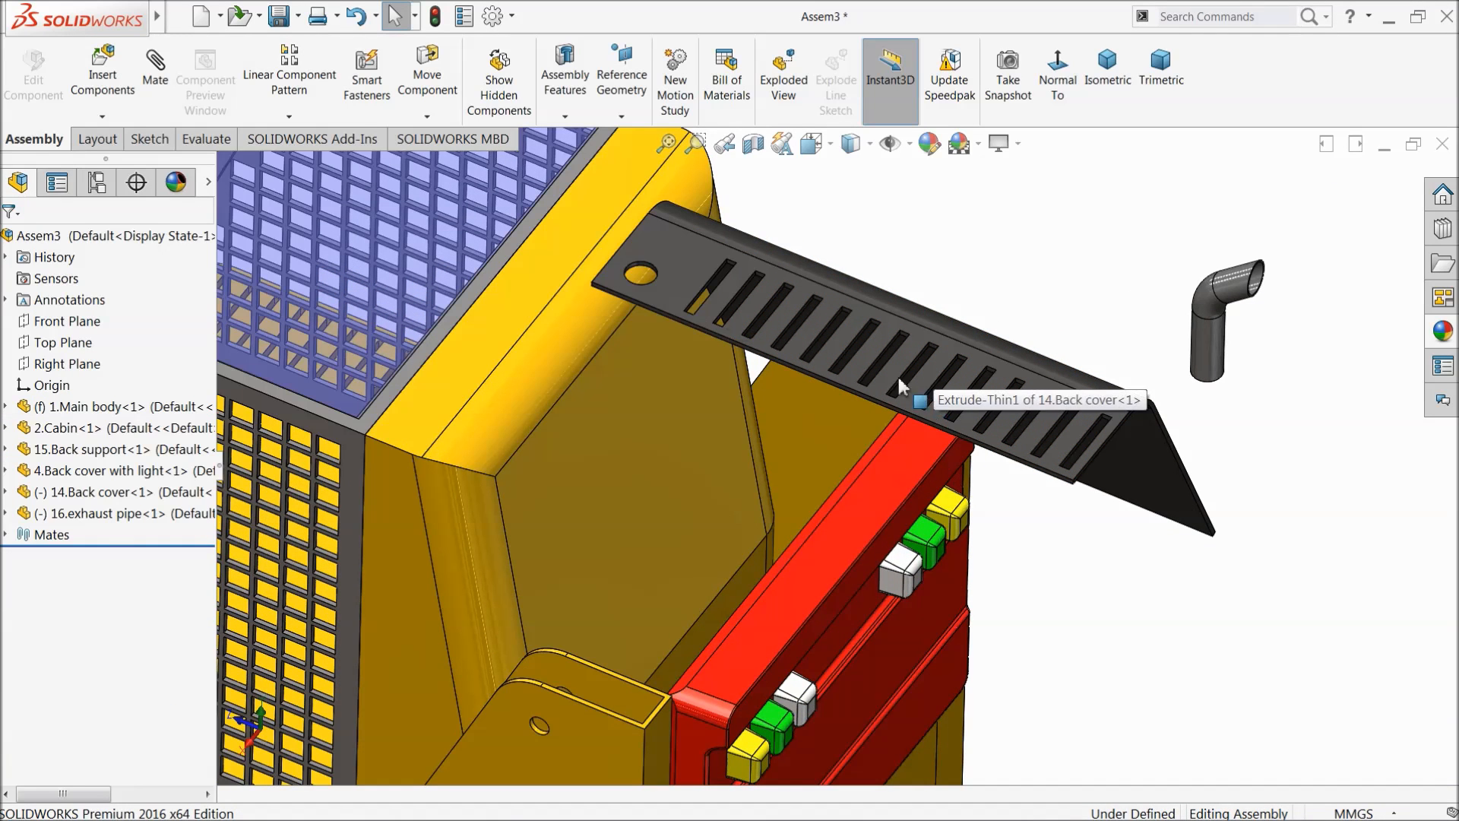
left_click(440, 158)
left_click_drag(760, 319, 736, 480)
left_click(11, 243)
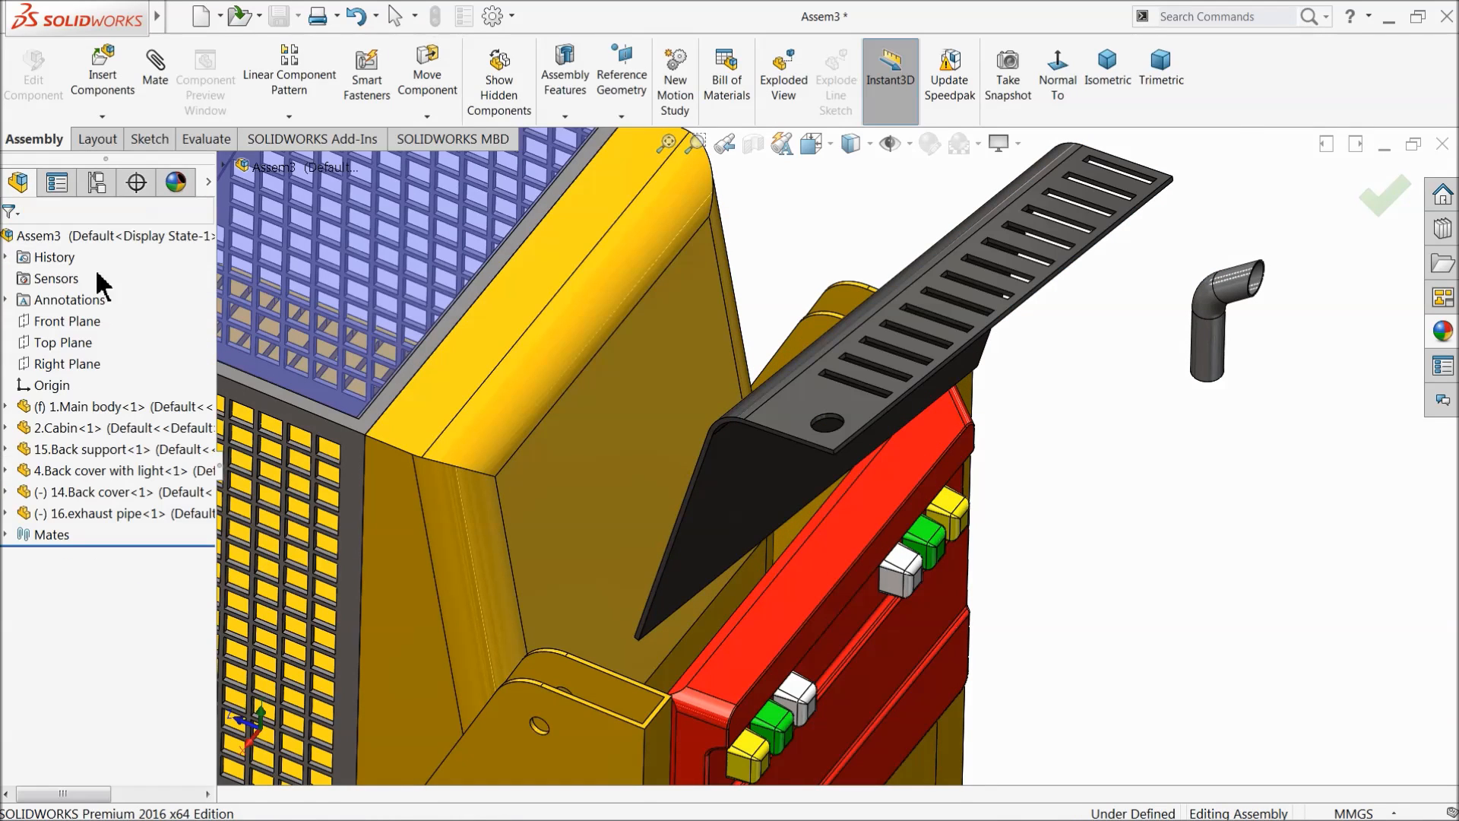
scroll(798, 483, "down", 2)
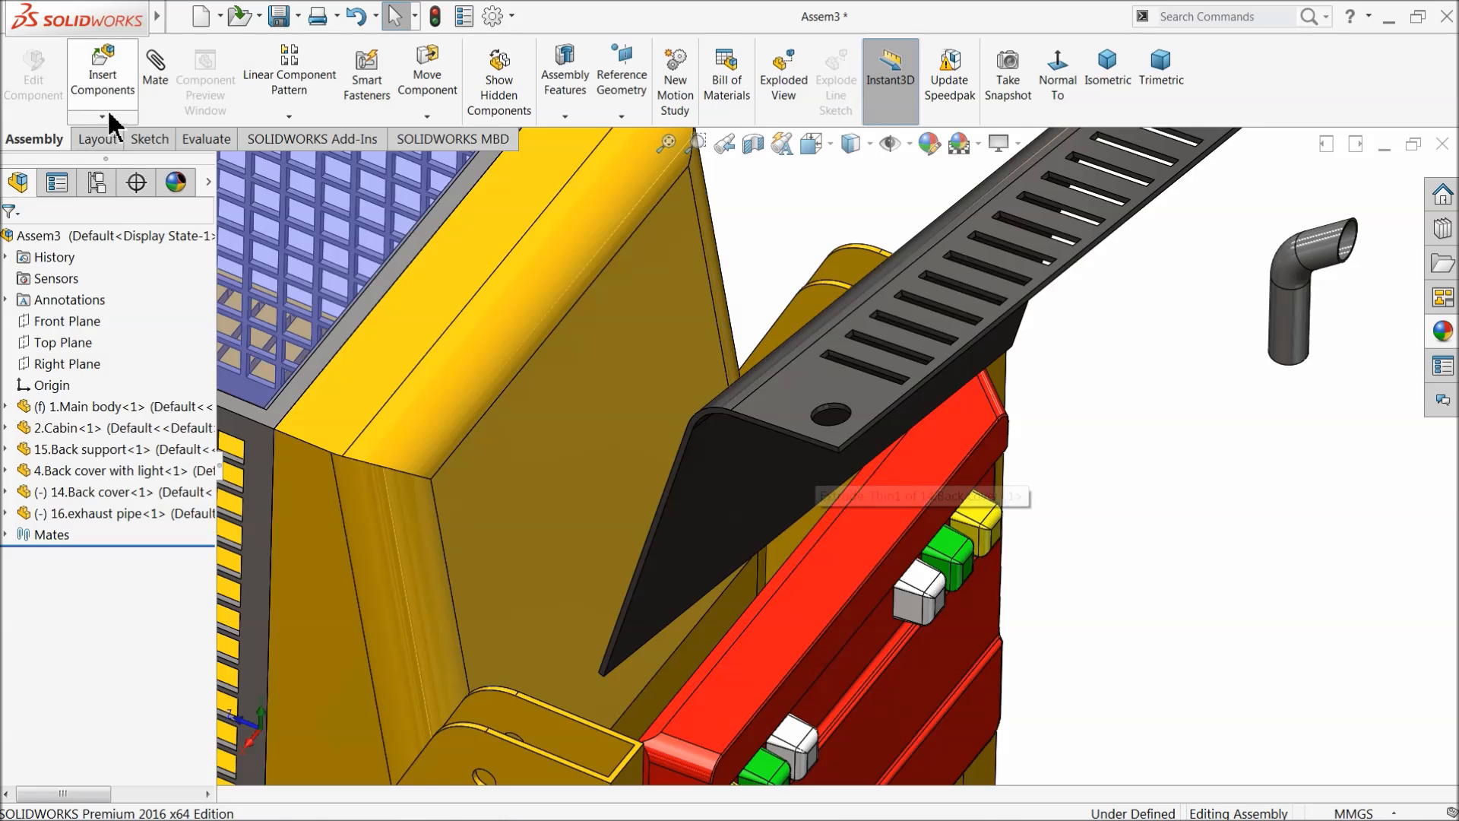
left_click(96, 74)
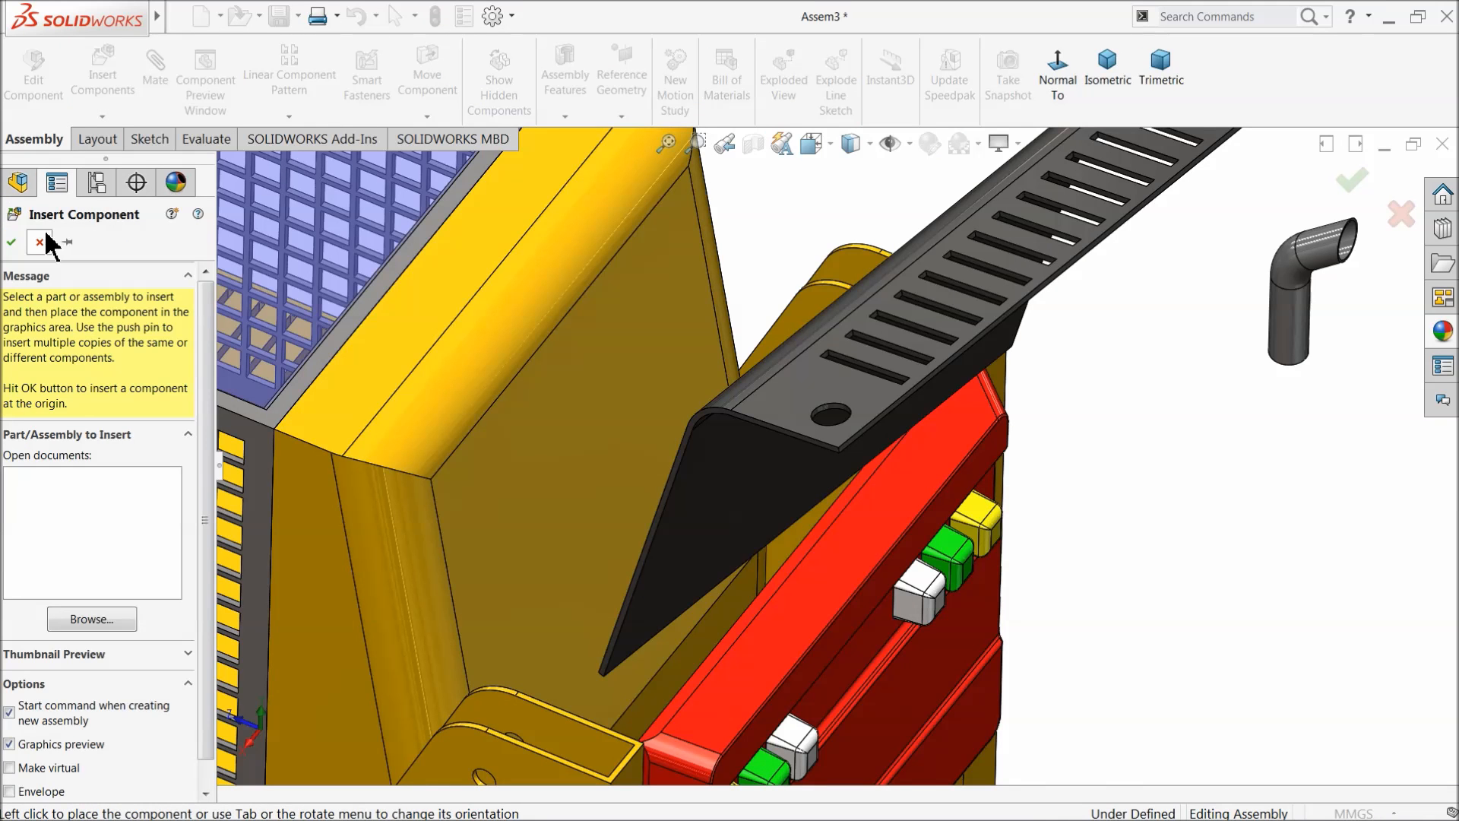
left_click(46, 236)
Step: Mate the slotted top face of the back cover coincident with the top face of the main body's rear upright
left_click(156, 69)
scroll(731, 586, "down", 5)
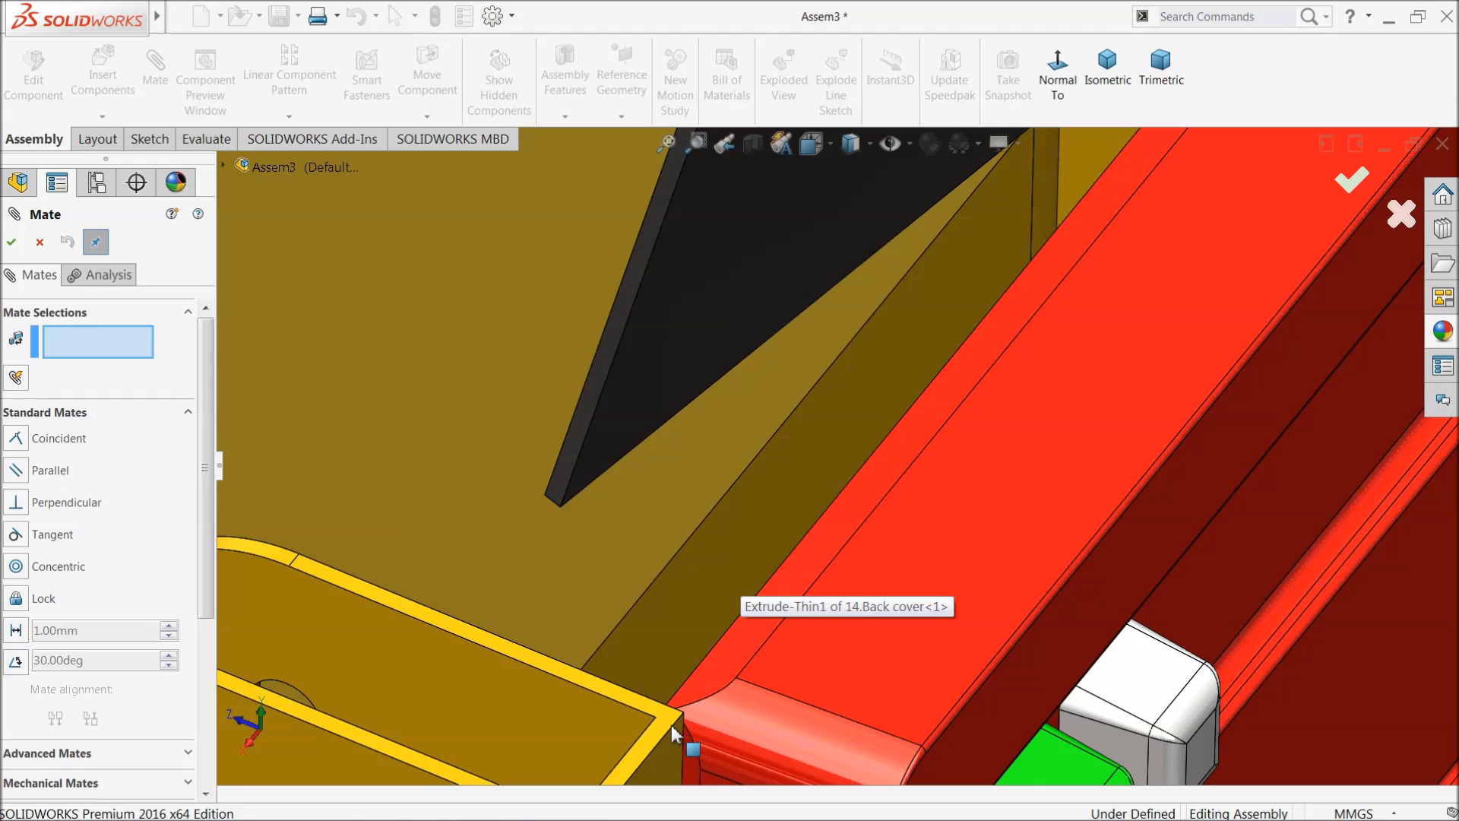
left_click(667, 718)
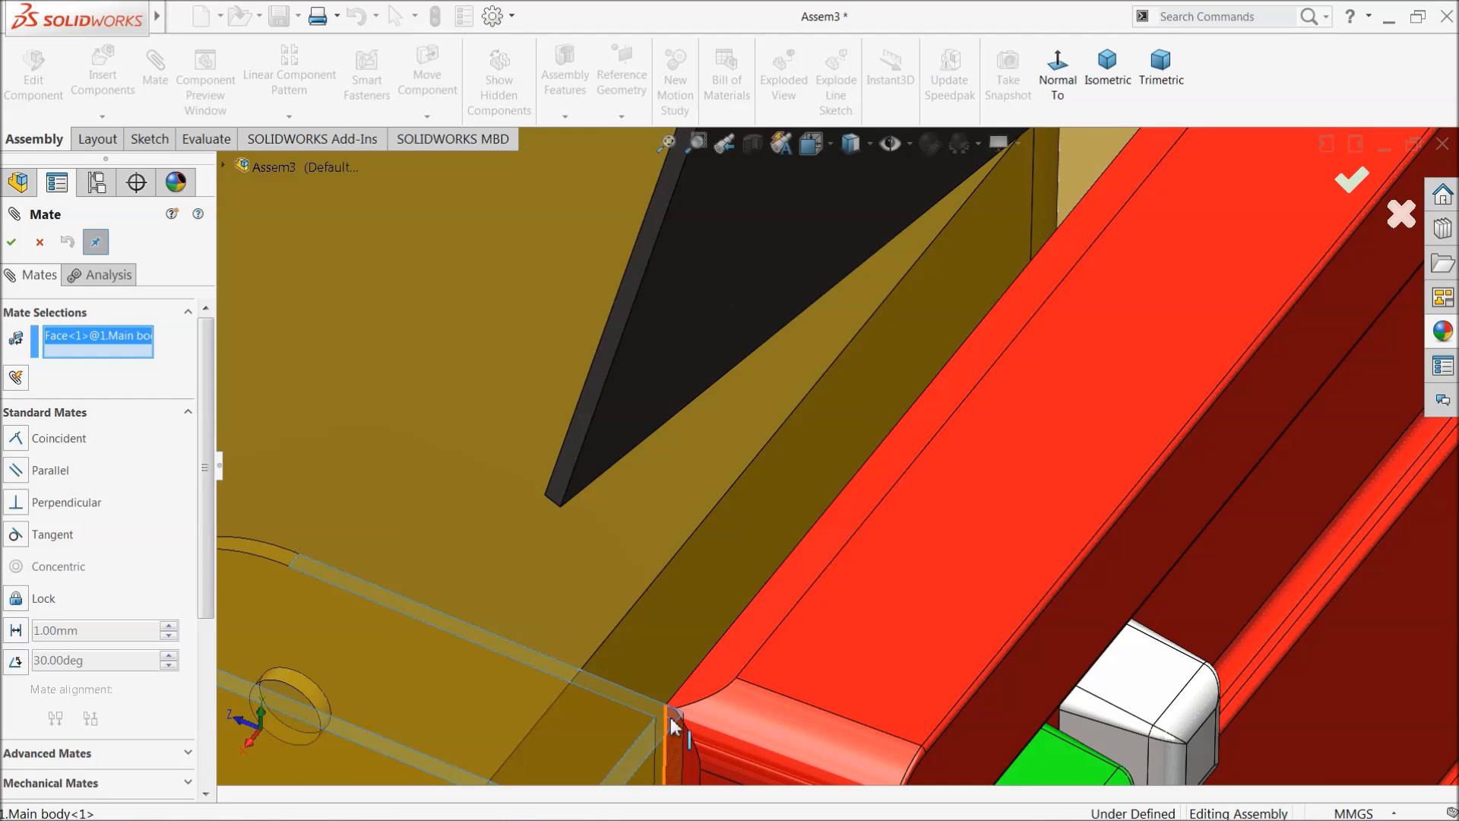
scroll(763, 526, "up", 5)
left_click(924, 196)
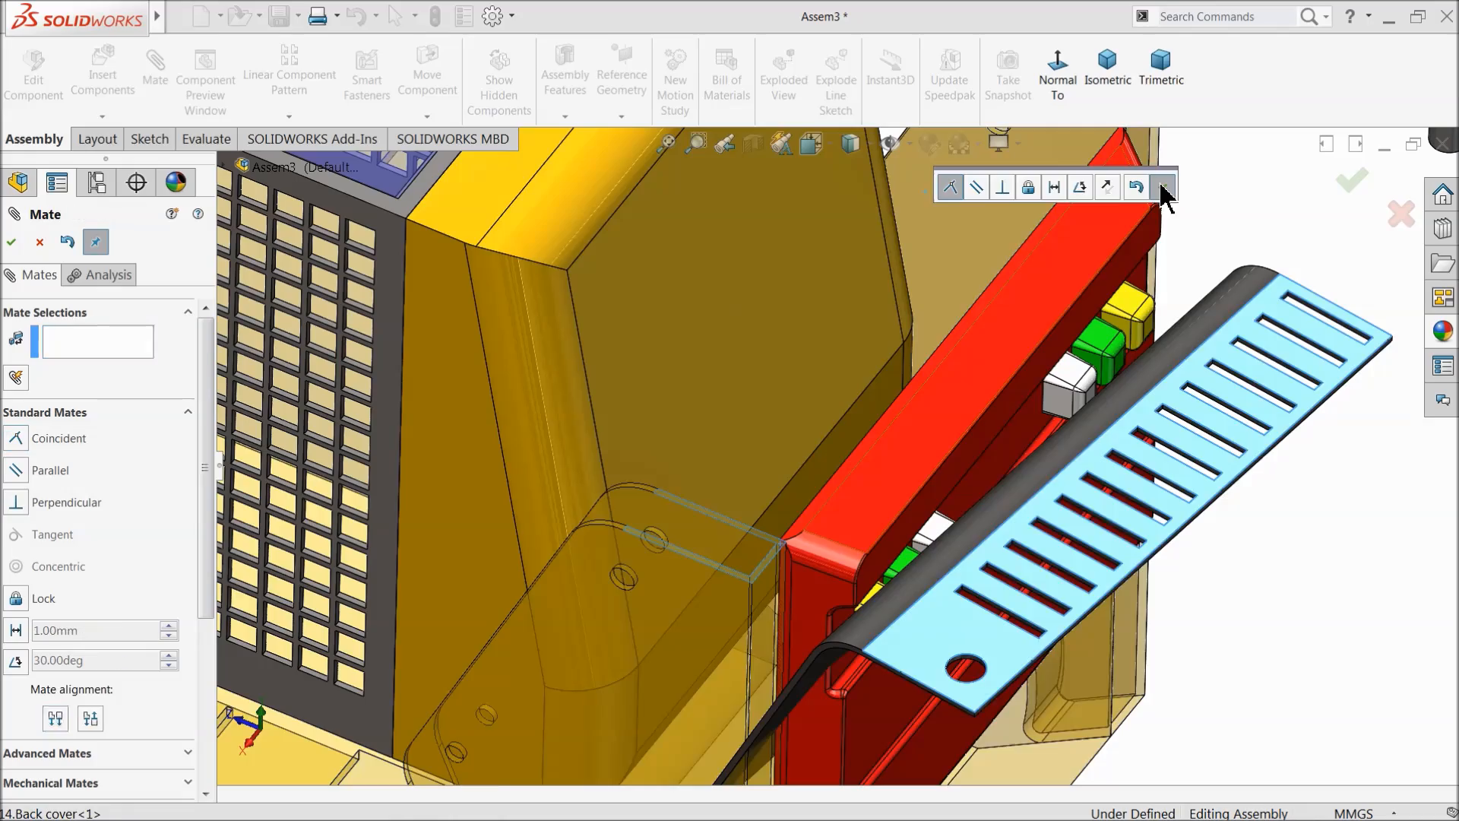
Step: Mate the slotted back cover's long rear edge face coincident with the inner face of the back cover with light
scroll(909, 576, "down", 3)
scroll(901, 576, "up", 4)
middle_click_drag(899, 565, 857, 553)
scroll(916, 632, "down", 4)
left_click(884, 552)
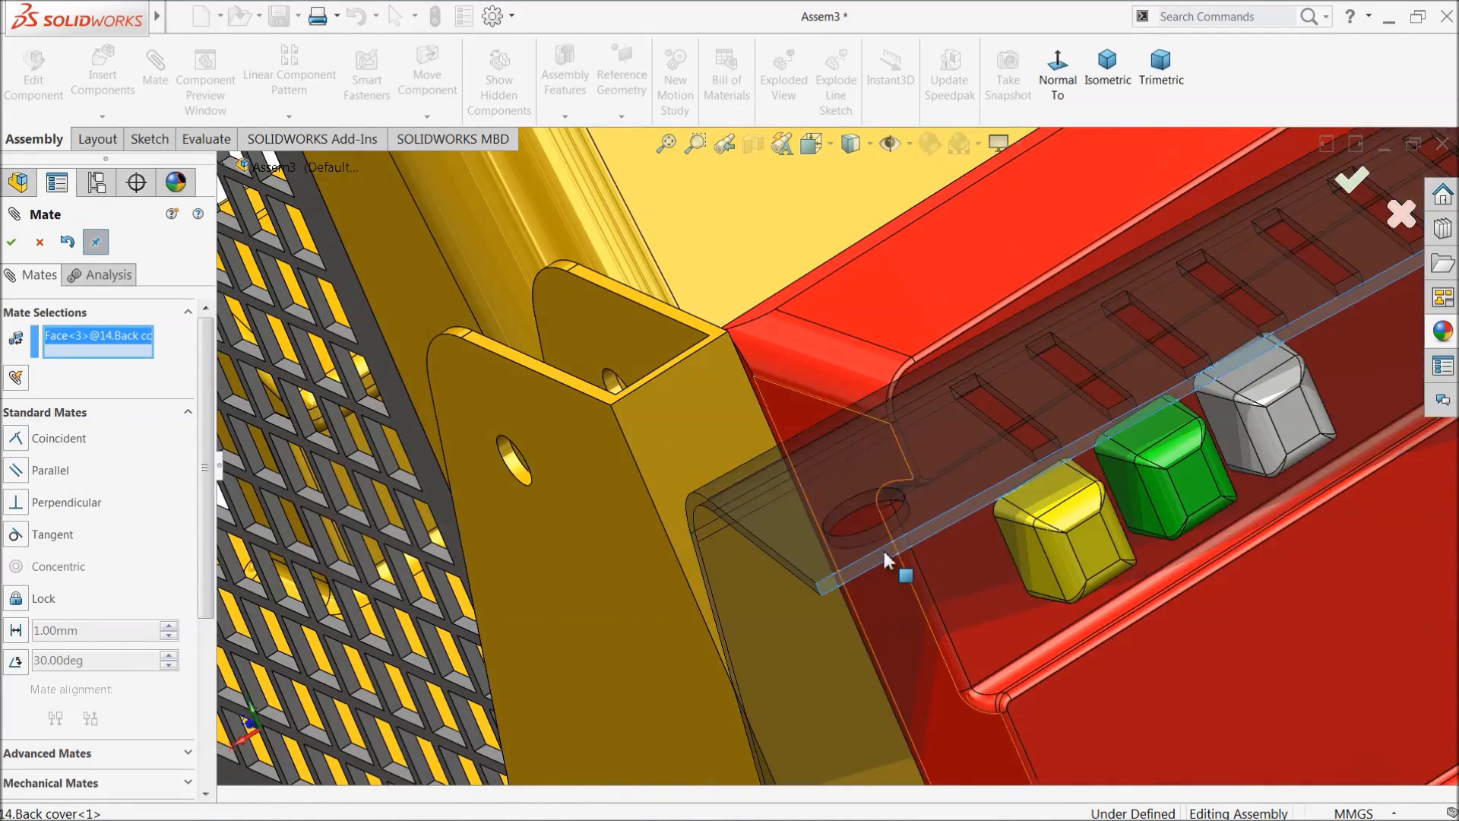
scroll(884, 551, "up", 4)
middle_click_drag(847, 398, 931, 491)
left_click(774, 324)
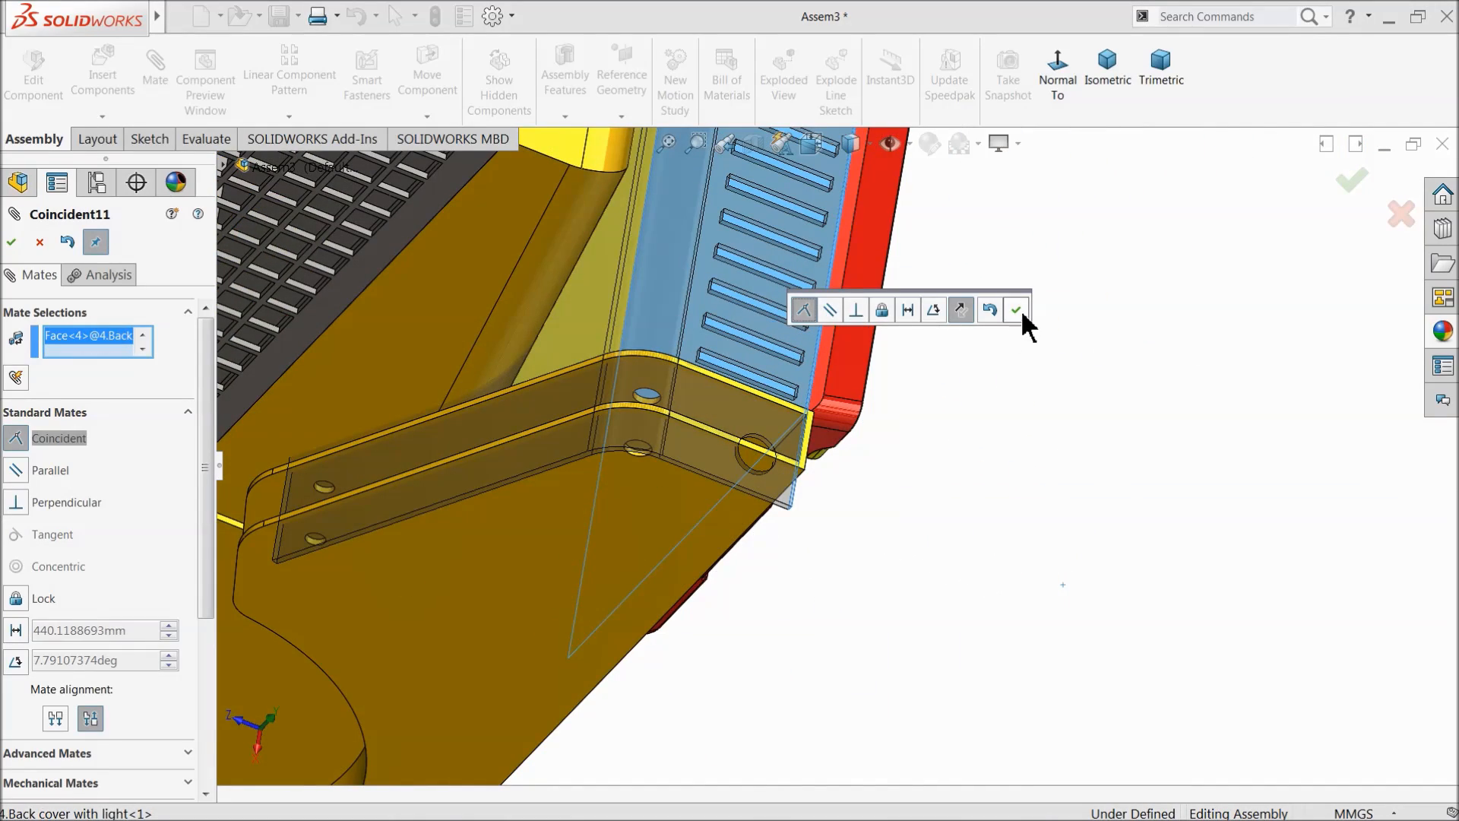
left_click(1016, 310)
Step: Mate the slotted back cover's end face coincident with the inner side face of the main body's upright
middle_click_drag(951, 349, 783, 411)
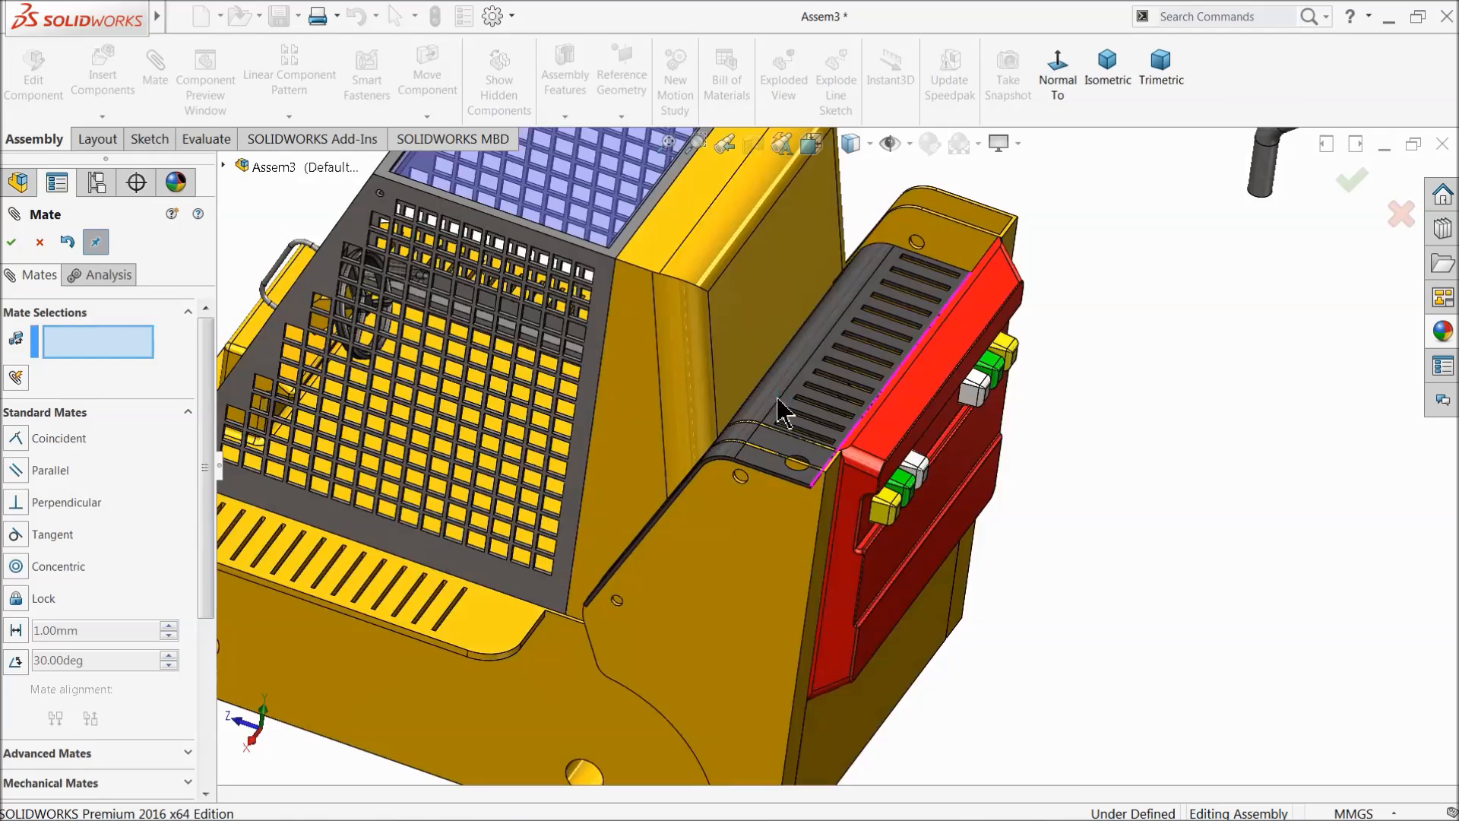
scroll(804, 421, "down", 2)
scroll(823, 407, "up", 2)
scroll(973, 228, "down", 4)
scroll(954, 282, "up", 2)
scroll(959, 277, "down", 5)
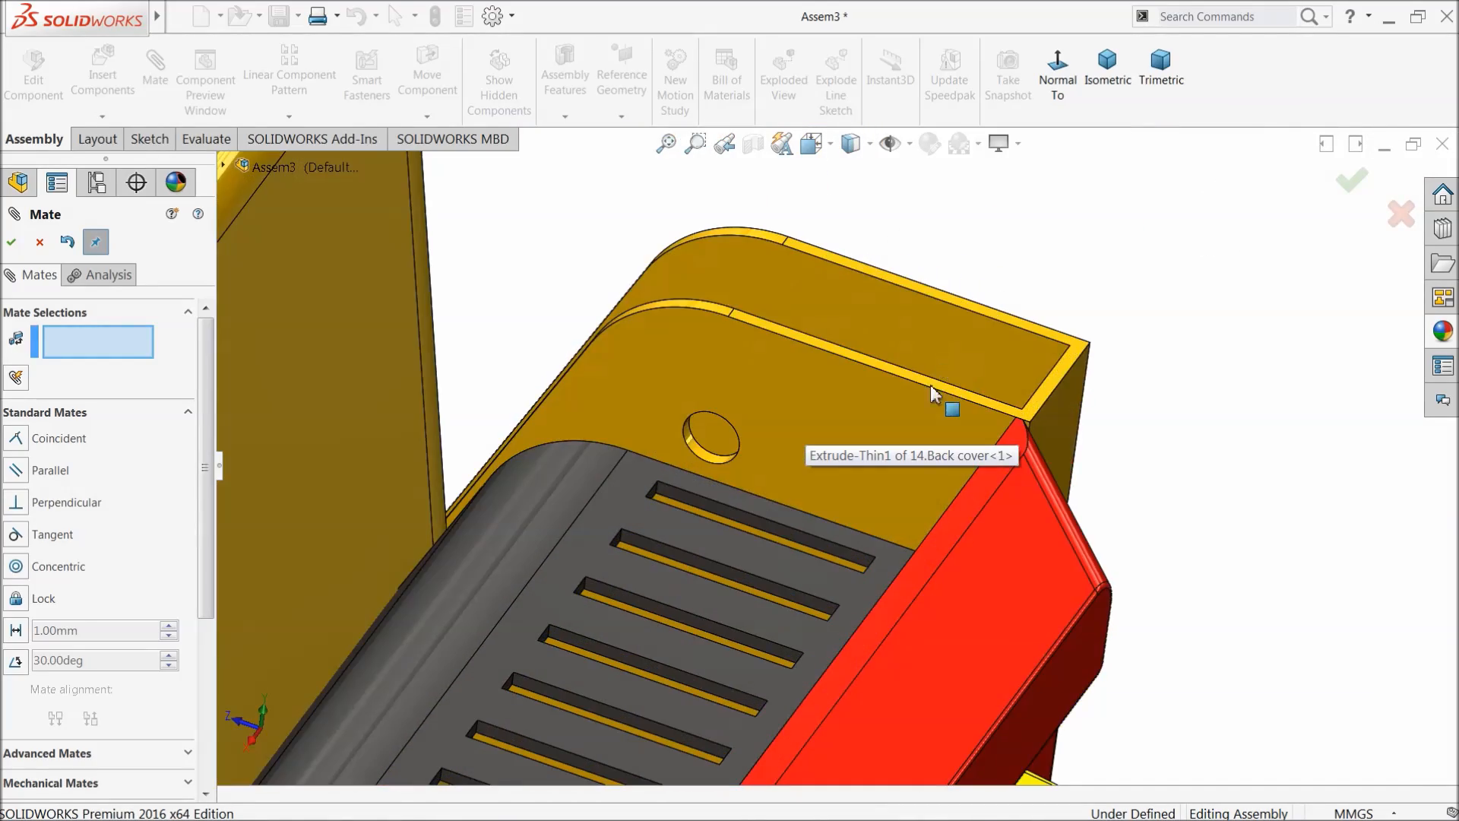
middle_click_drag(883, 415, 786, 625)
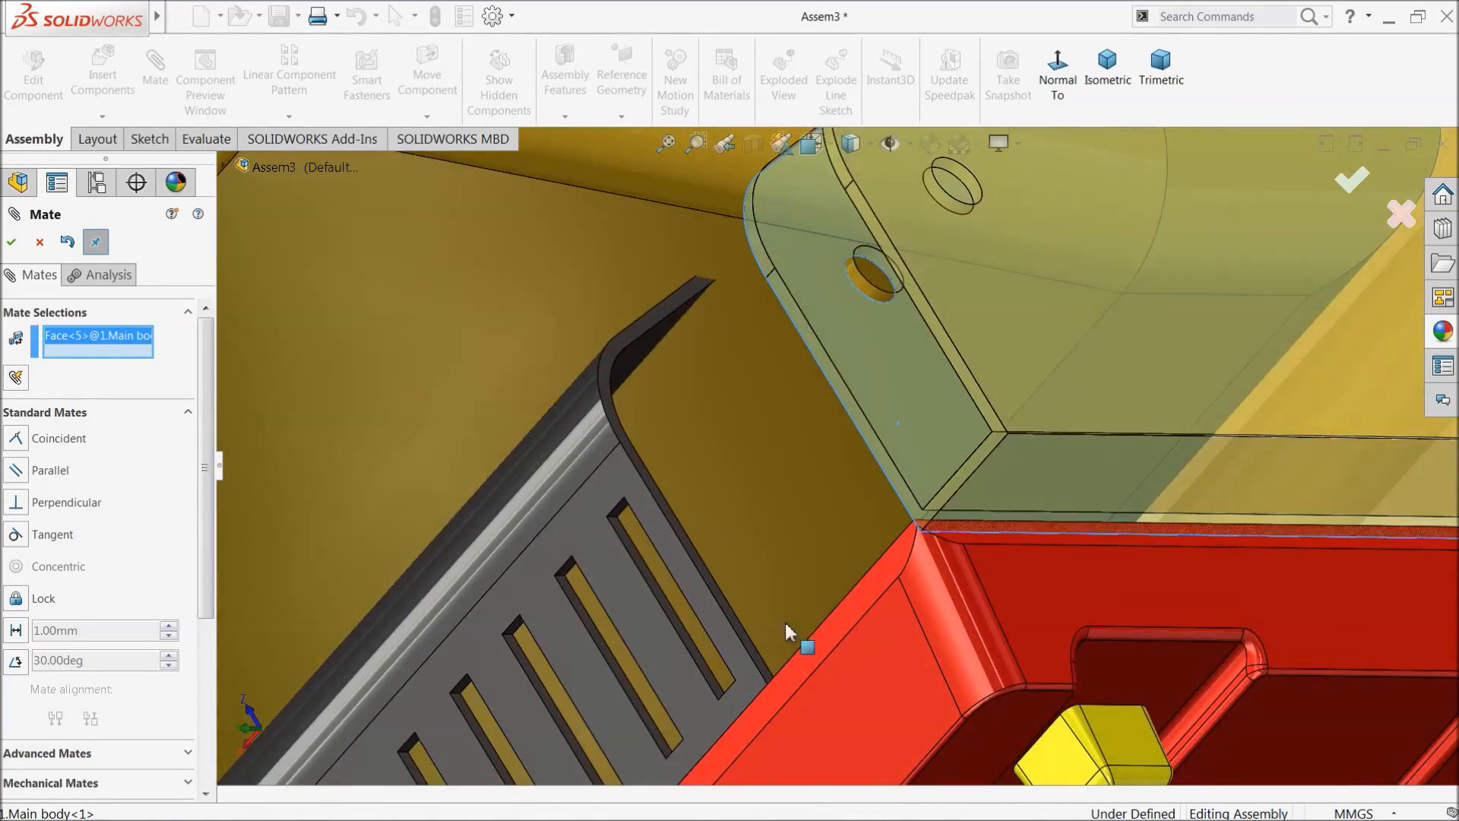
scroll(716, 534, "down", 5)
left_click(676, 522)
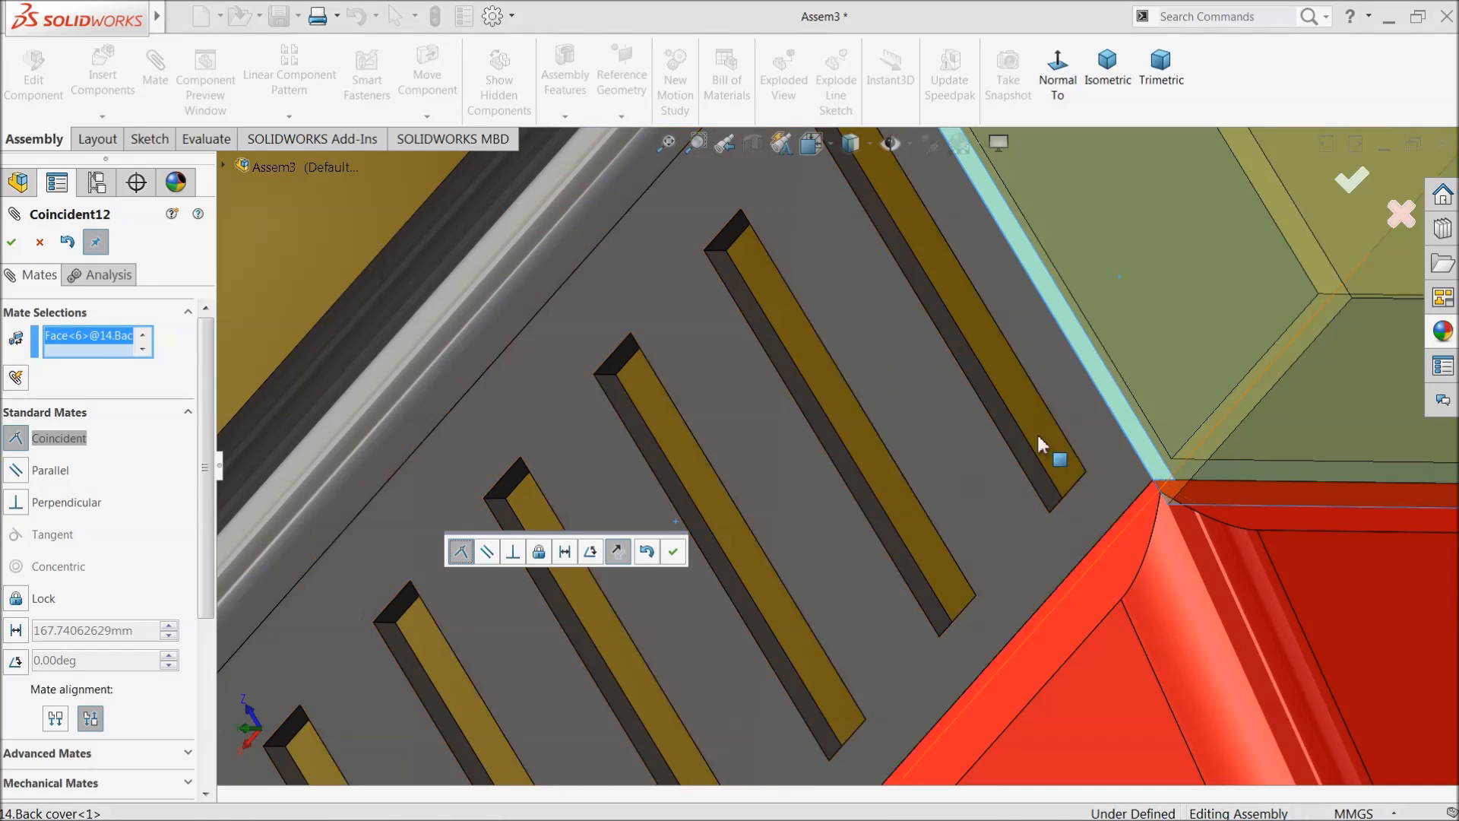
left_click(674, 552)
Step: Mate the exhaust pipe's straight cylindrical face concentric with the round hole in the slotted back cover
scroll(814, 563, "up", 6)
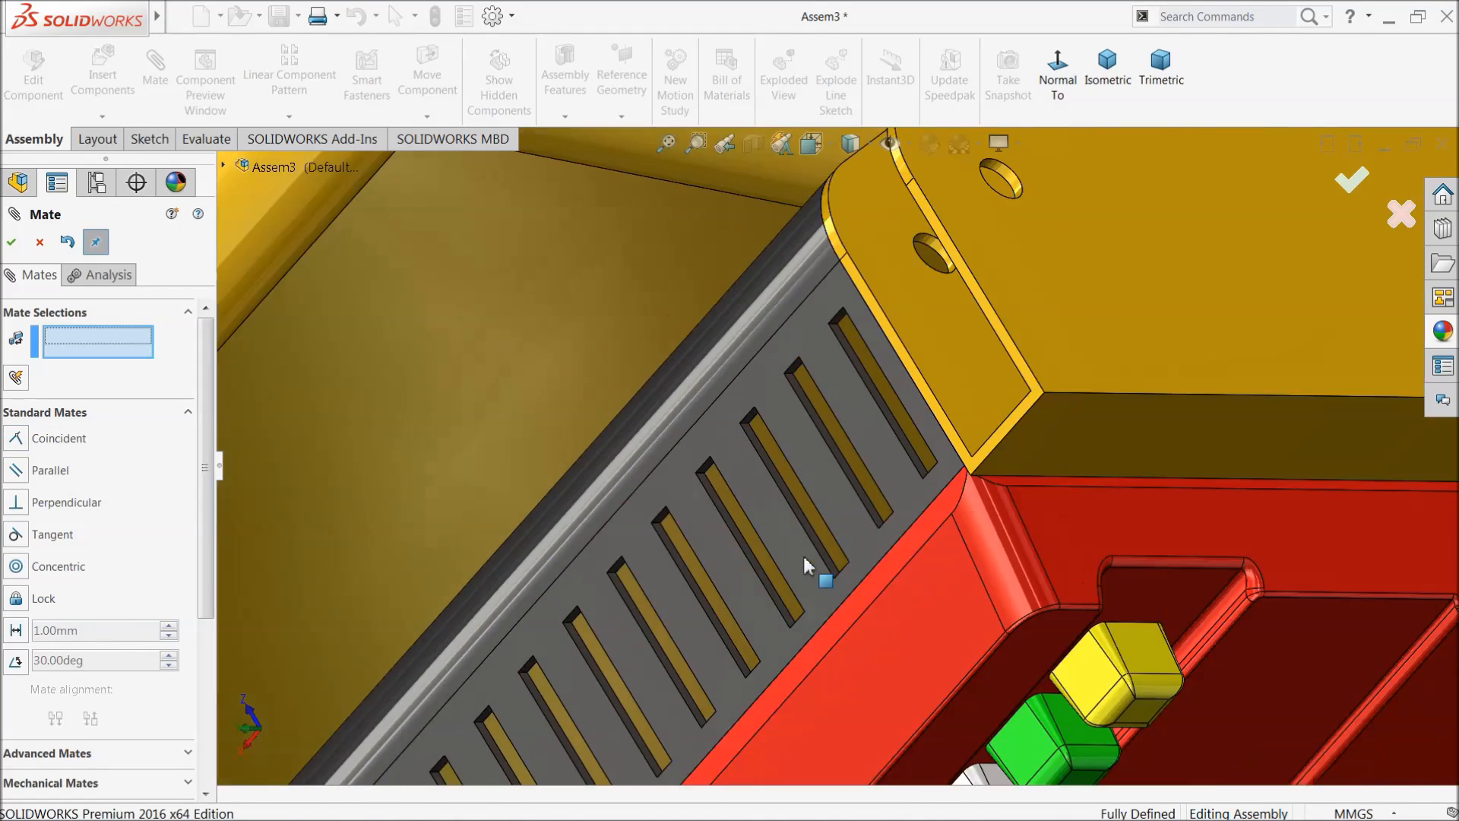
scroll(891, 487, "down", 3)
middle_click_drag(892, 486, 896, 452)
scroll(844, 486, "up", 4)
middle_click_drag(678, 632, 718, 615)
scroll(668, 552, "down", 3)
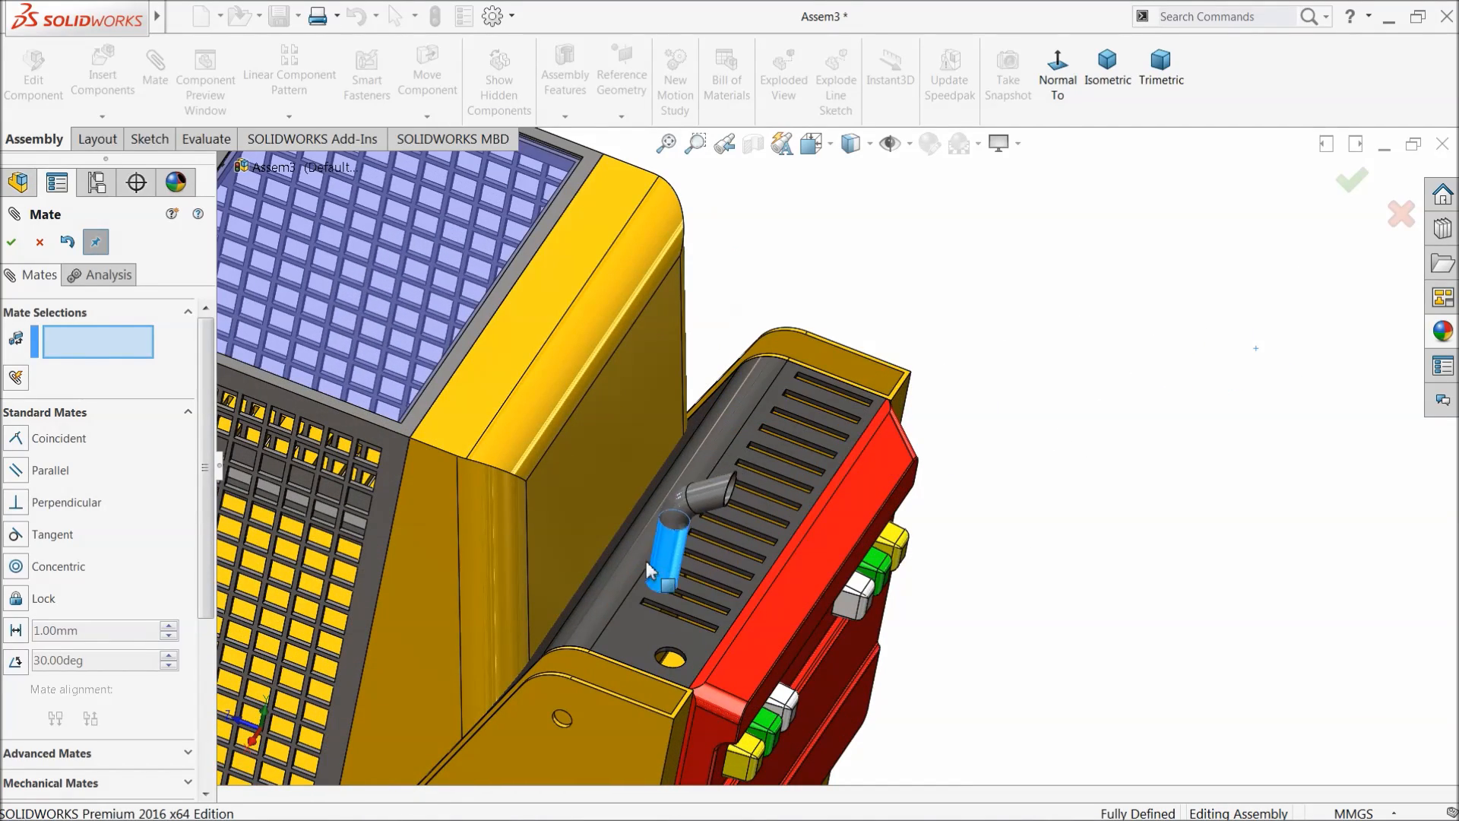
scroll(697, 646, "down", 3)
left_click(608, 508)
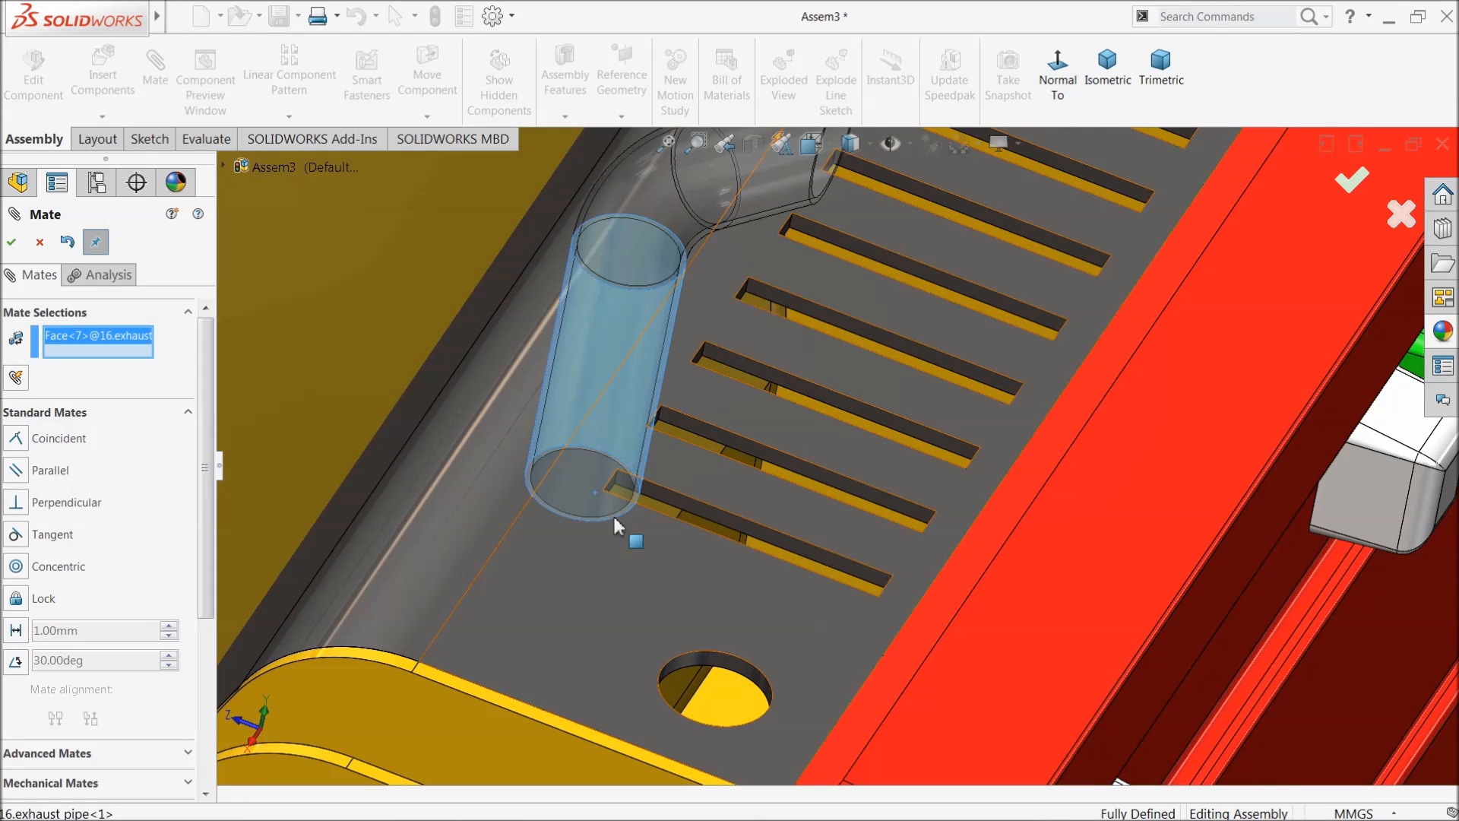
left_click(691, 659)
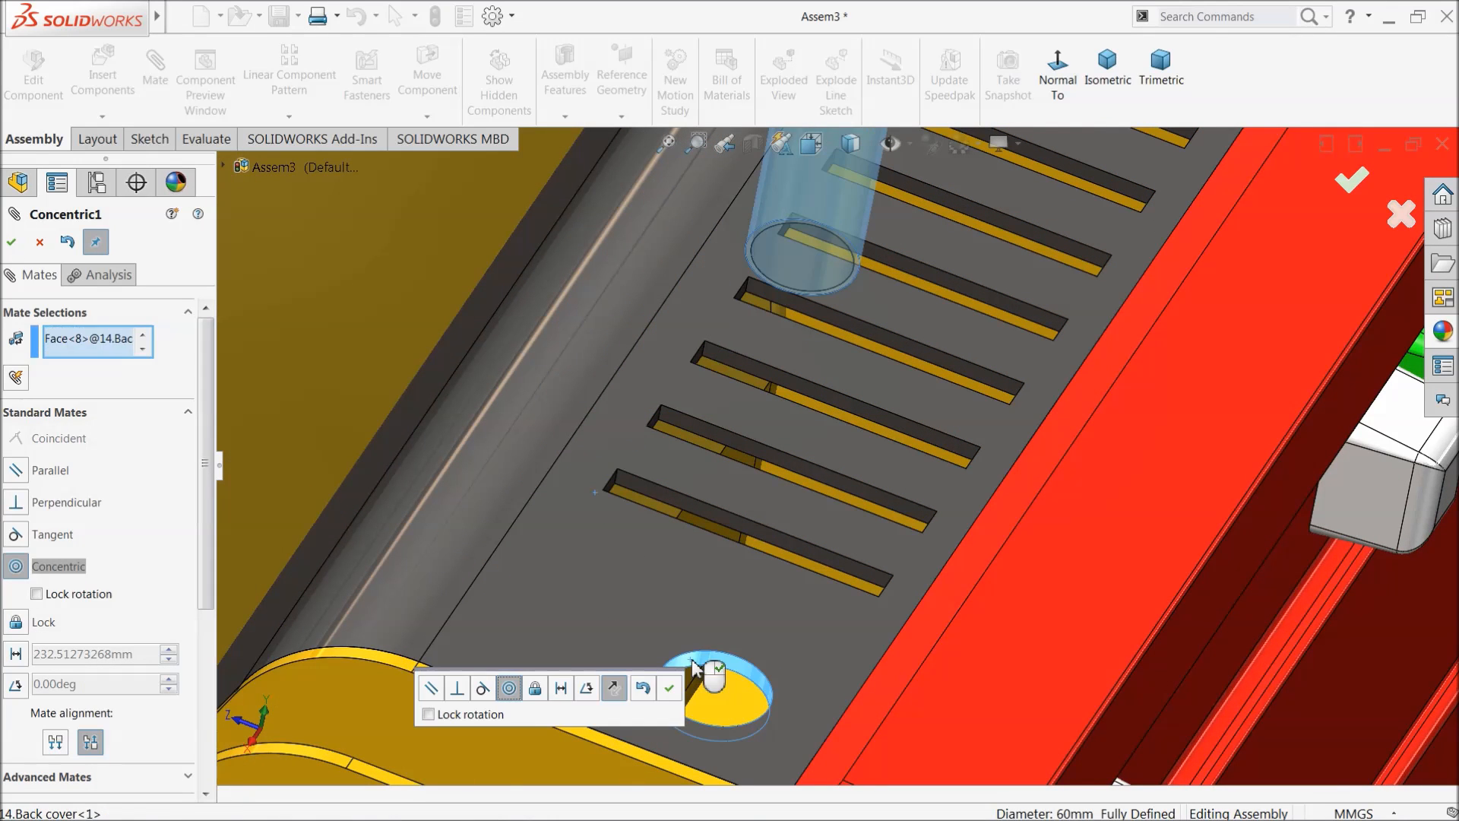
left_click(663, 685)
Step: Mate the exhaust pipe's lower end face to the slotted top face of the back cover
left_click(636, 634)
scroll(704, 564, "up", 10)
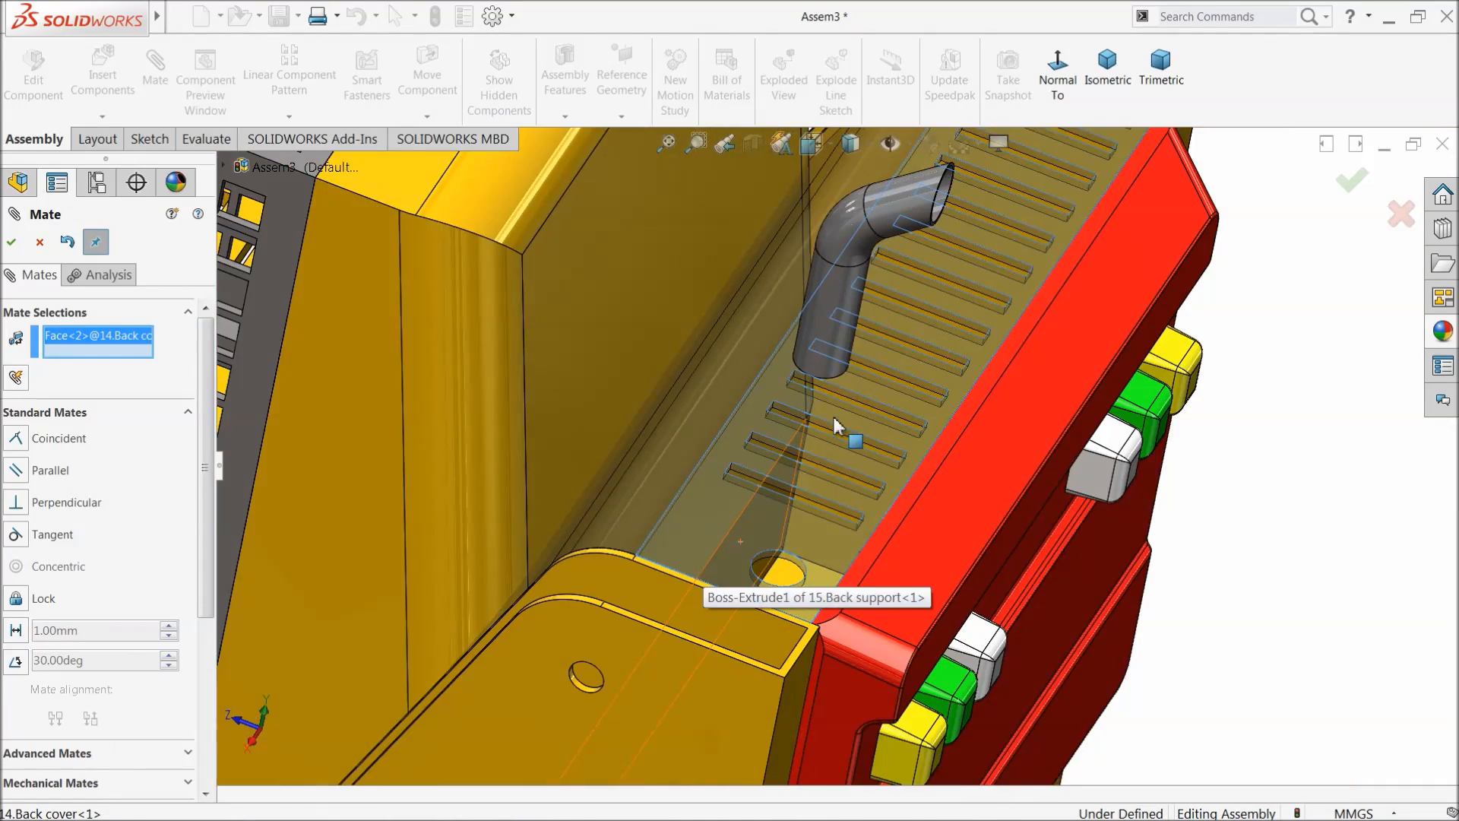
scroll(815, 384, "up", 2)
scroll(786, 209, "down", 6)
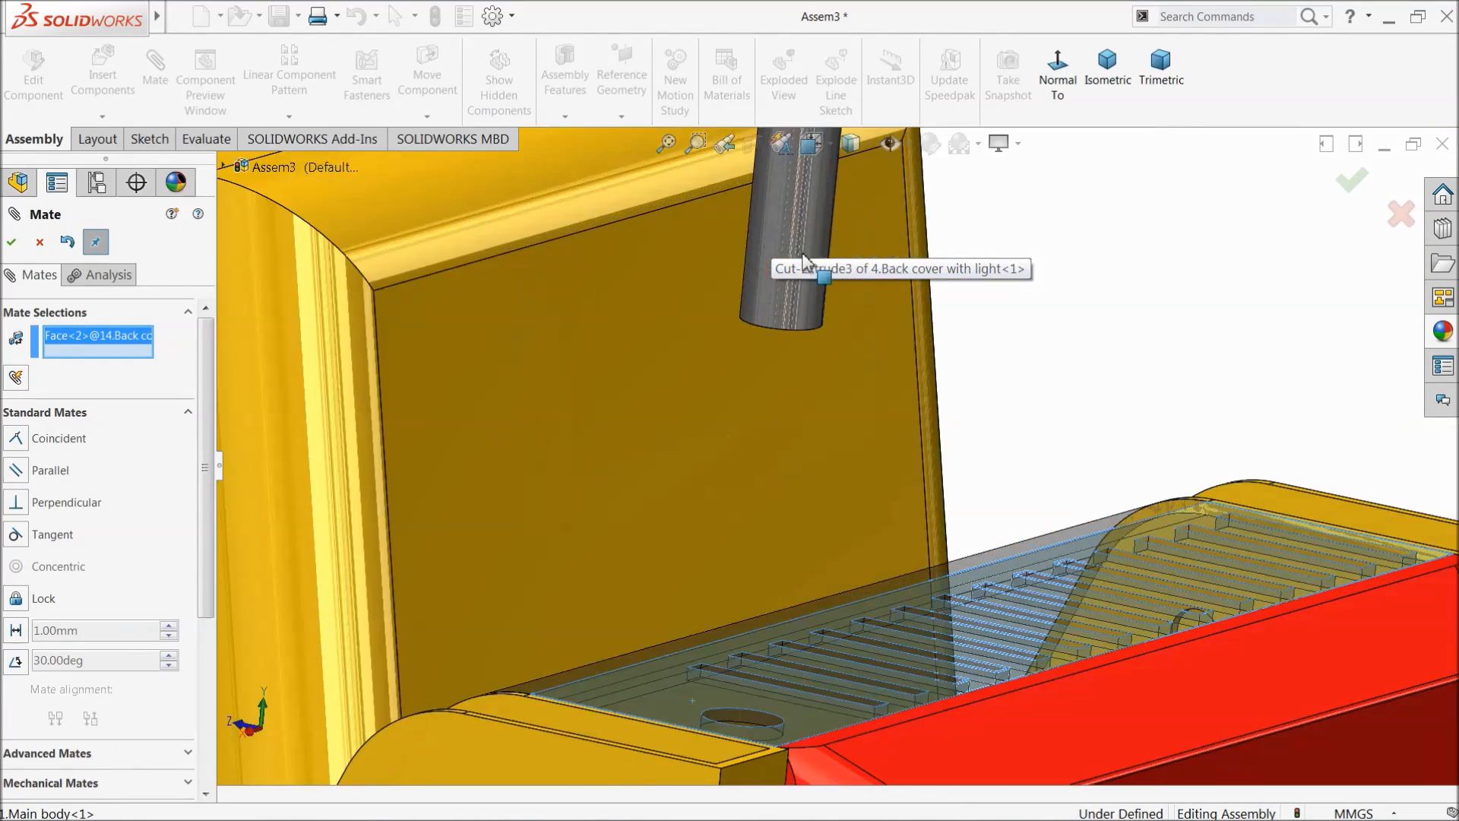
middle_click_drag(806, 346, 731, 288)
scroll(764, 369, "up", 4)
scroll(746, 266, "down", 4)
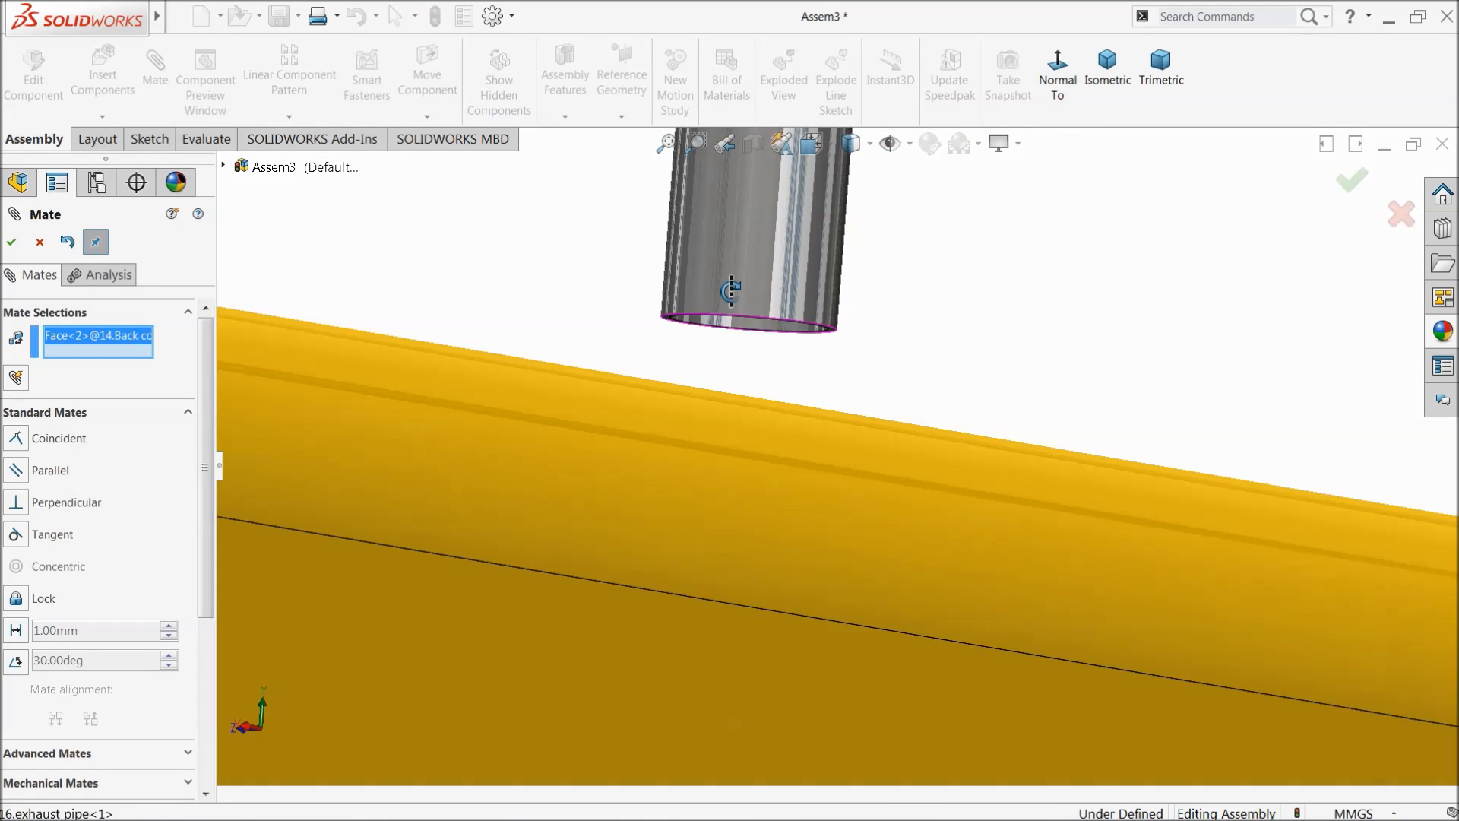
scroll(756, 403, "up", 3)
scroll(775, 466, "up", 3)
middle_click_drag(775, 466, 799, 380)
scroll(799, 380, "down", 4)
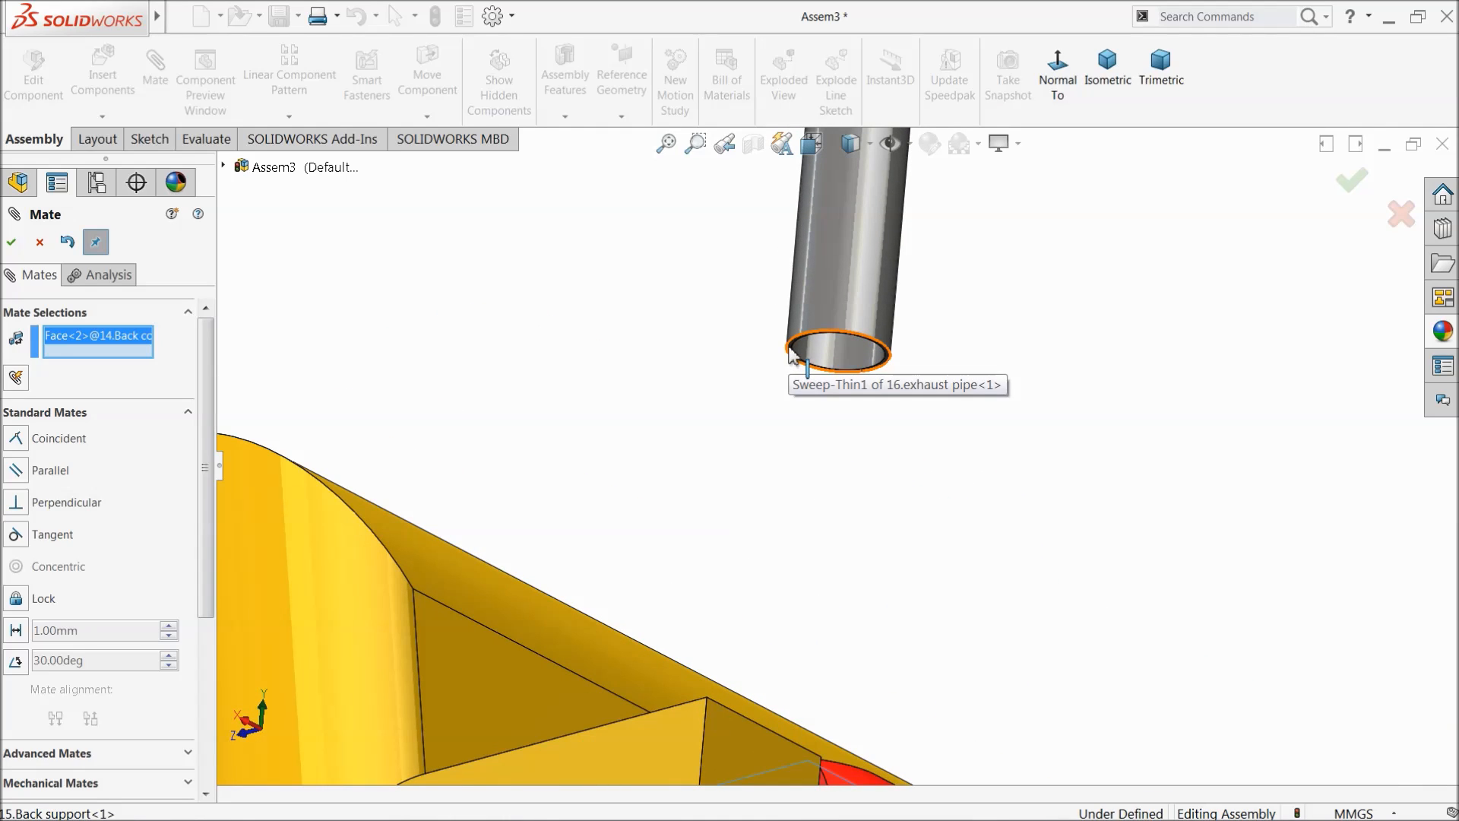
Step: Mate the exhaust pipe's bottom edge coincident with the back cover's face and finish mating
left_click(790, 350)
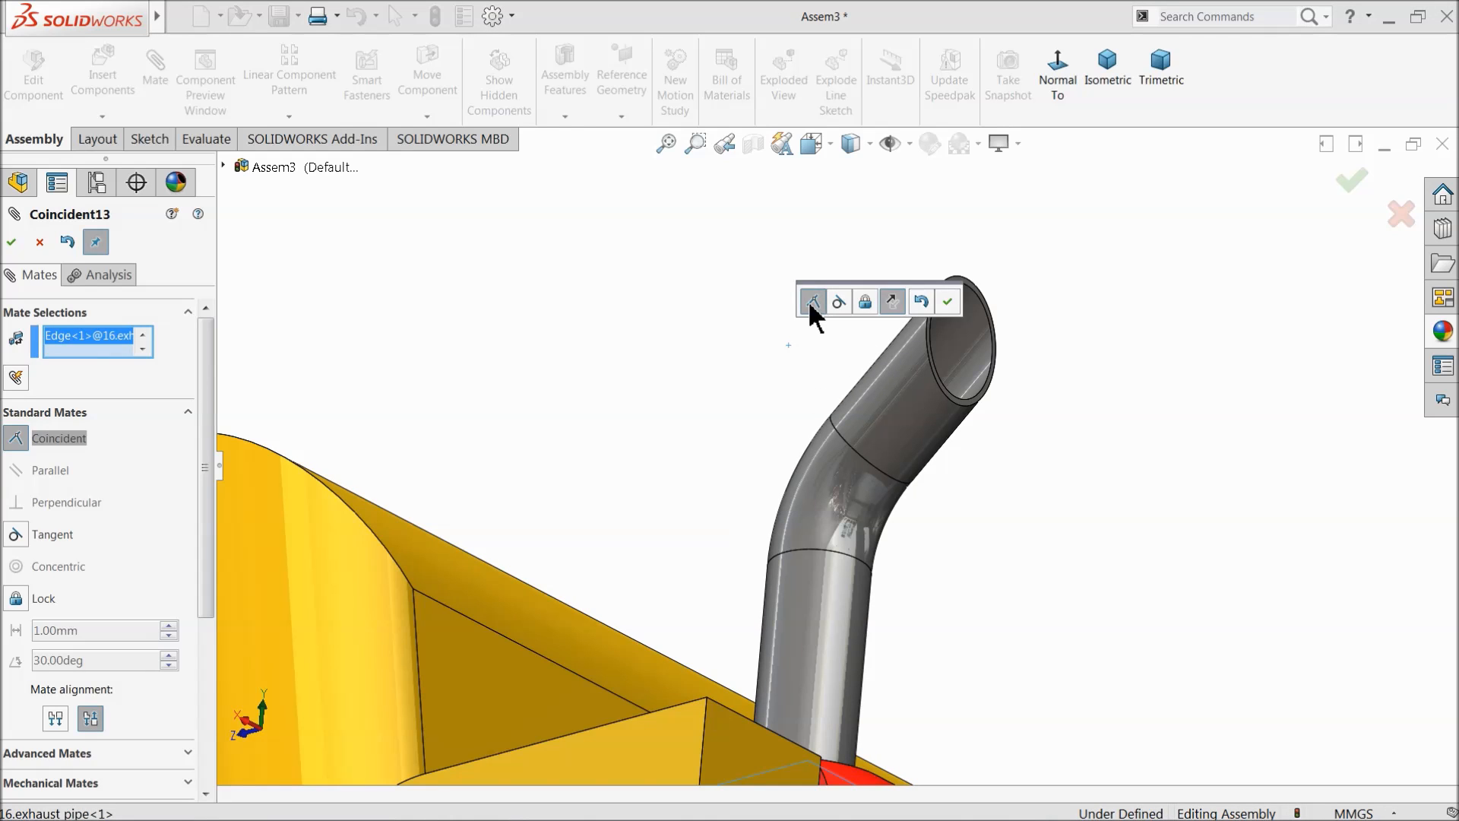
left_click(947, 304)
scroll(706, 452, "up", 6)
middle_click_drag(735, 414, 707, 651)
left_click(39, 242)
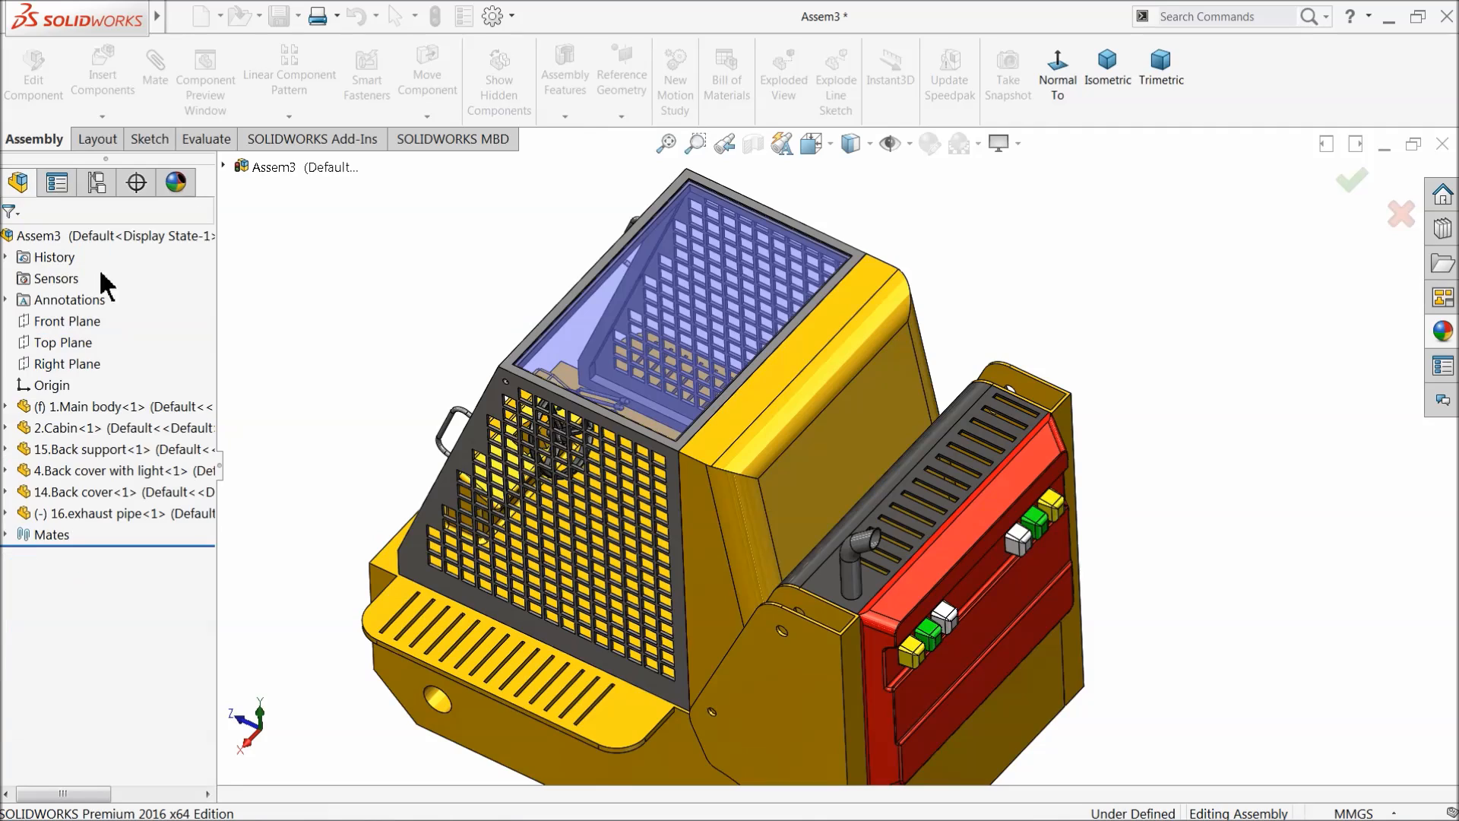
Step: Turn the exhaust pipe on the back cover to test its remaining freedom of movement
scroll(926, 581, "down", 4)
left_click(677, 477)
left_click_drag(677, 477, 628, 505)
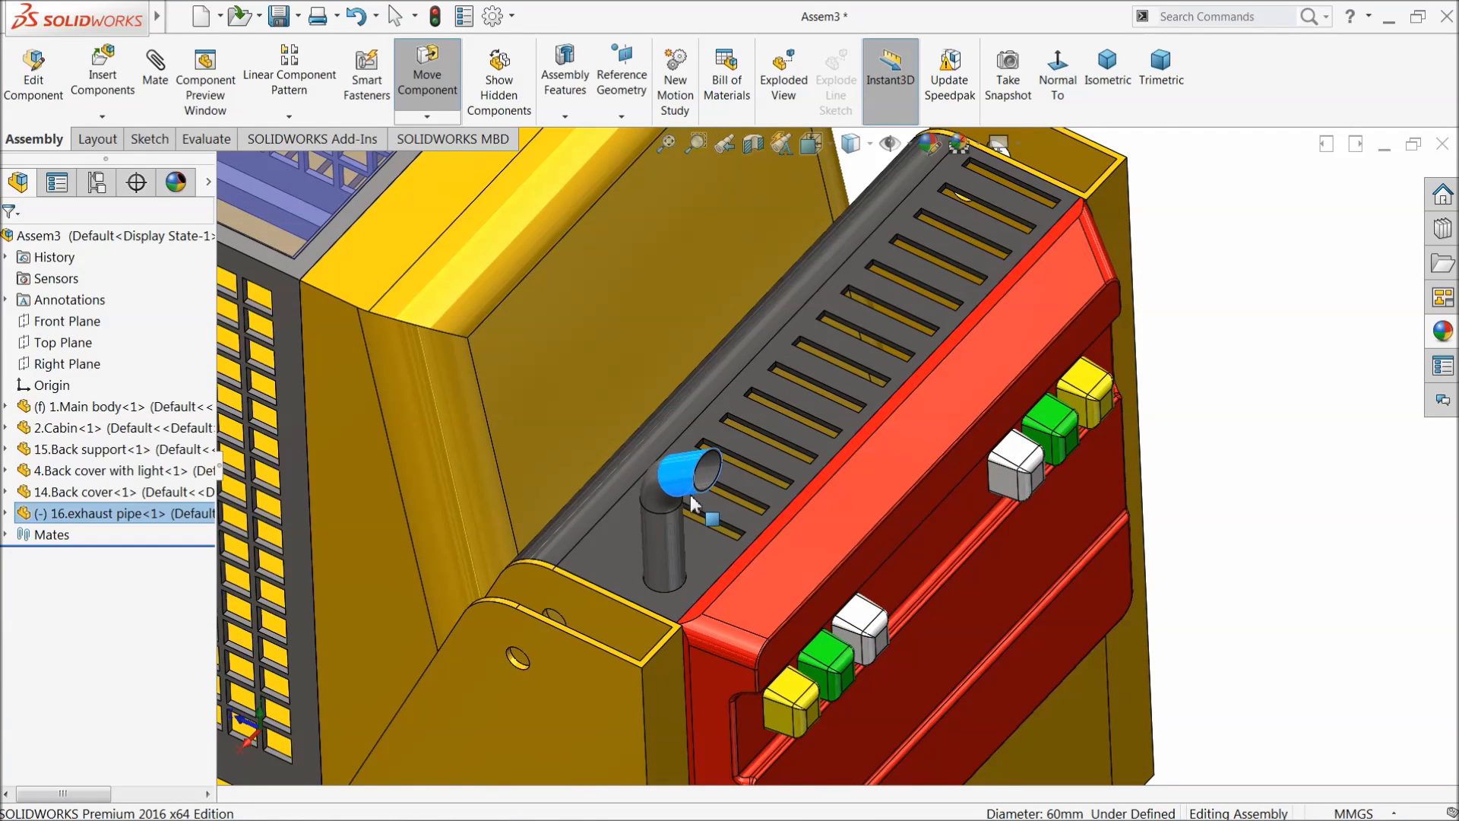
scroll(792, 528, "up", 6)
middle_click_drag(786, 501, 916, 471)
scroll(943, 424, "down", 3)
Step: Add a parallel mate between the exhaust pipe's Right Plane and the assembly's Right Plane
left_click(6, 514)
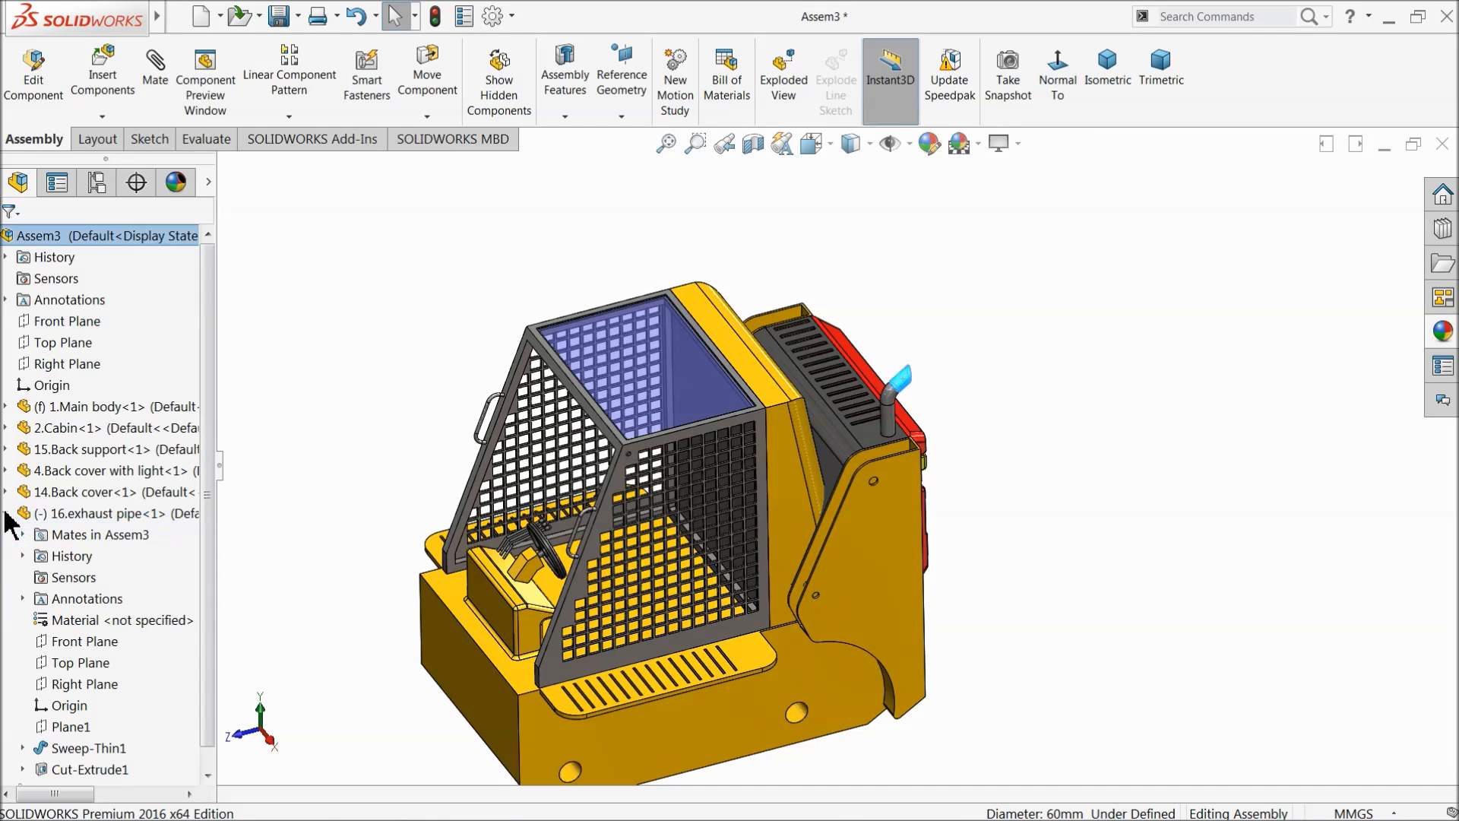
left_click(76, 684)
mouse_move(654, 515)
middle_mouse_down()
mouse_move(656, 456)
mouse_move(656, 513)
middle_mouse_up()
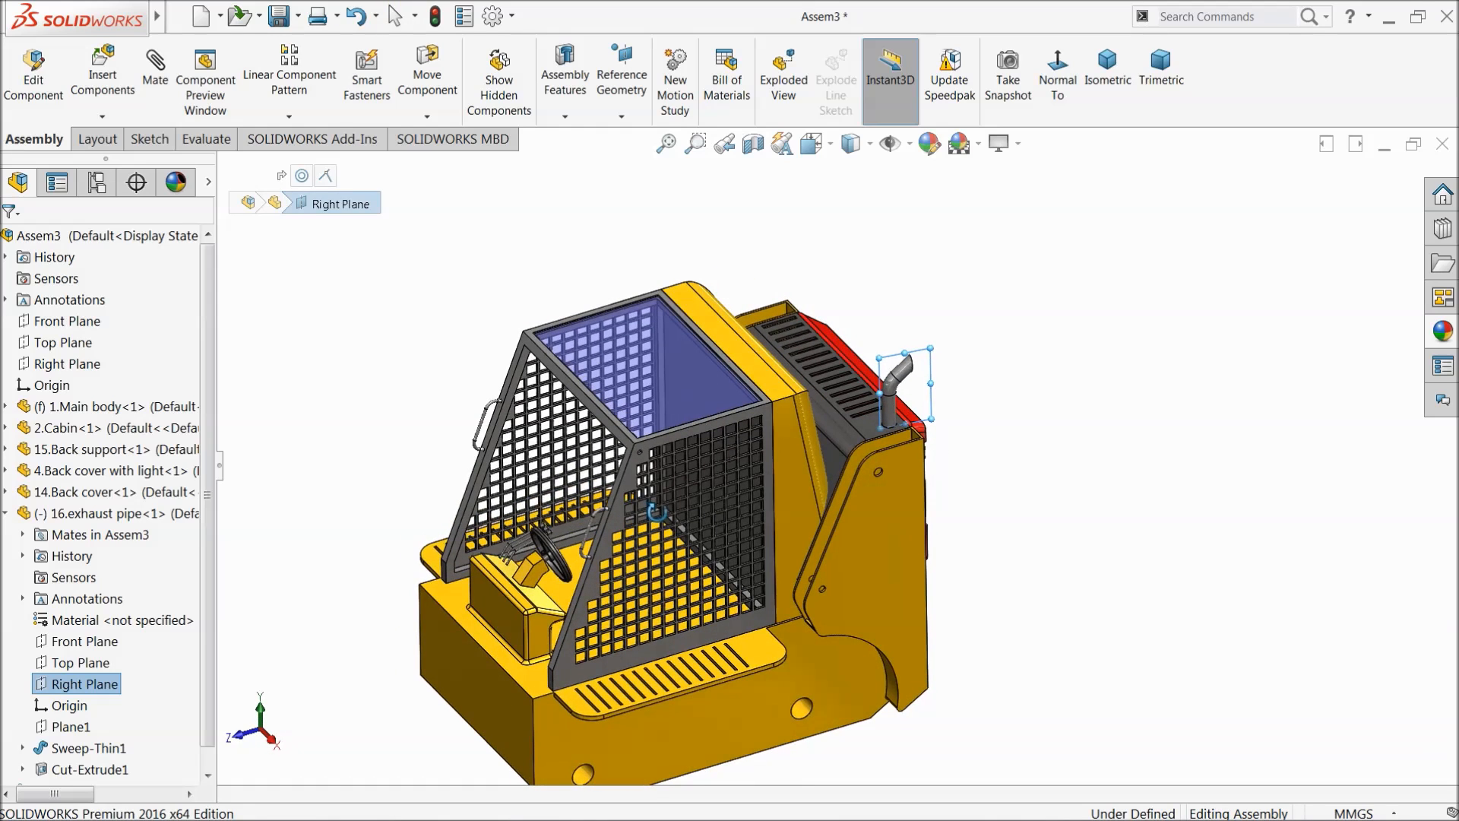
left_click(66, 366, "ctrl")
mouse_move(553, 472)
middle_mouse_down()
mouse_move(571, 465)
mouse_move(552, 458)
middle_mouse_up()
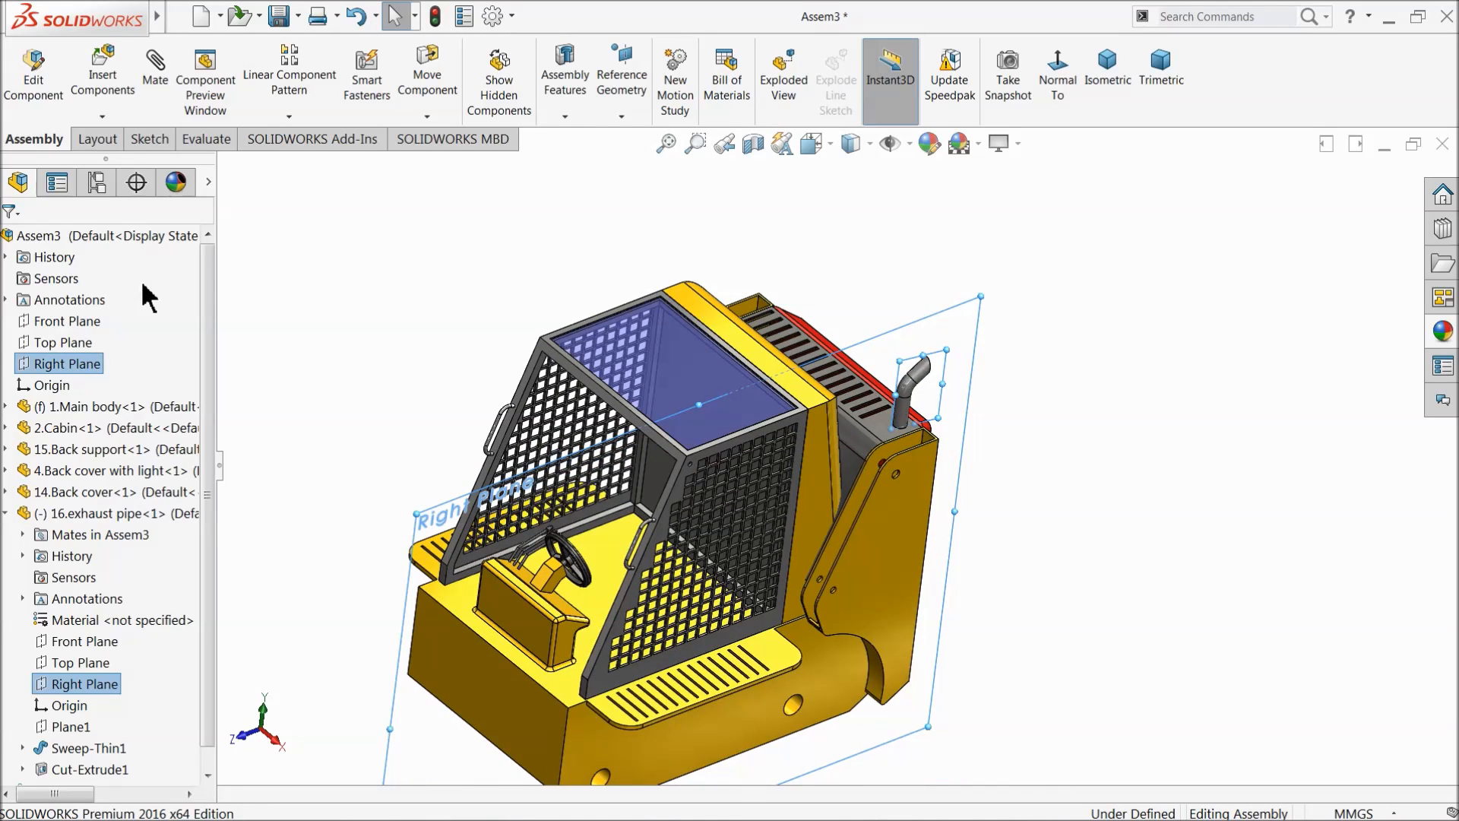
left_click(156, 79)
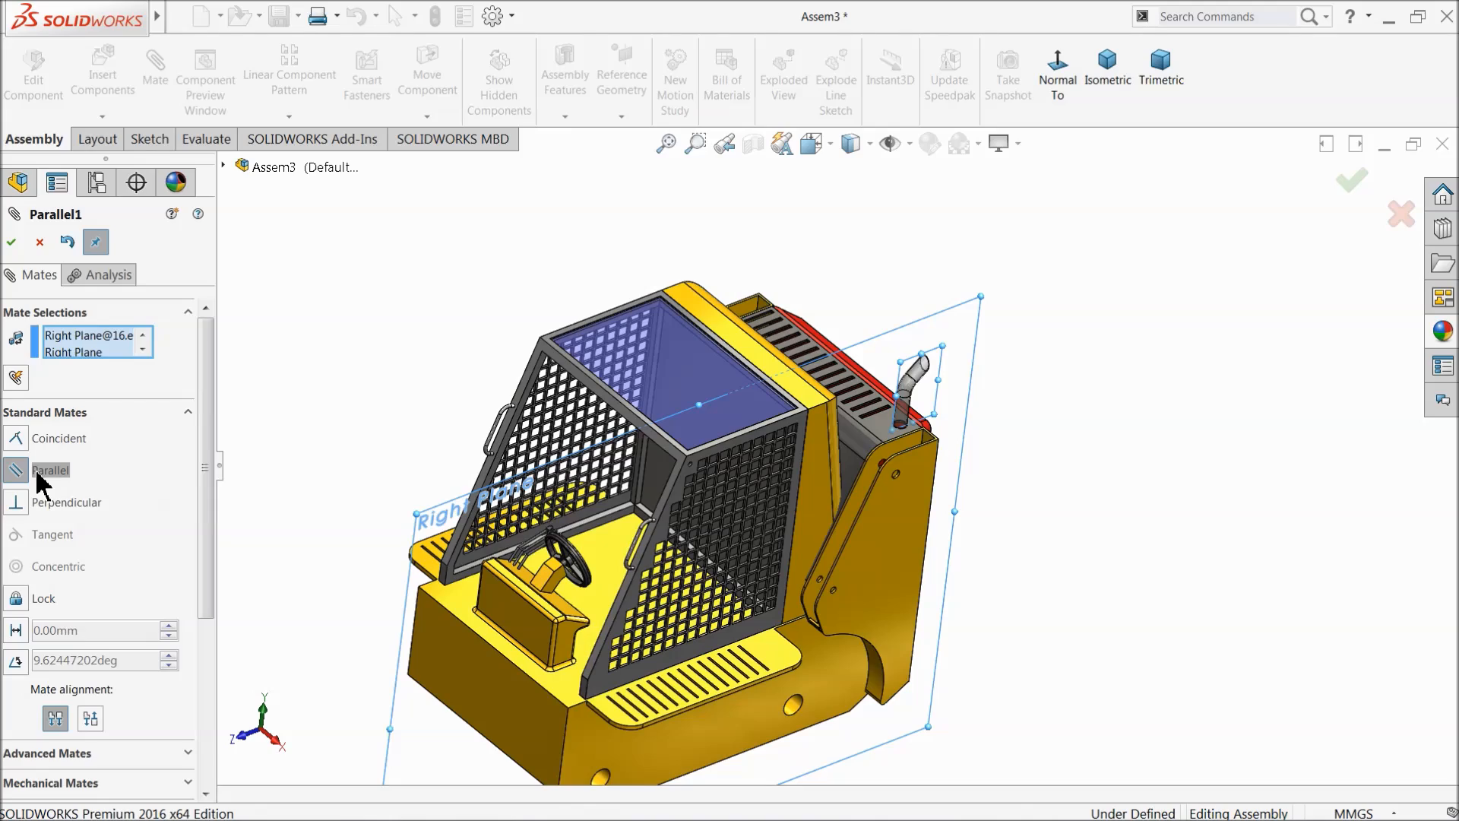
left_click(11, 252)
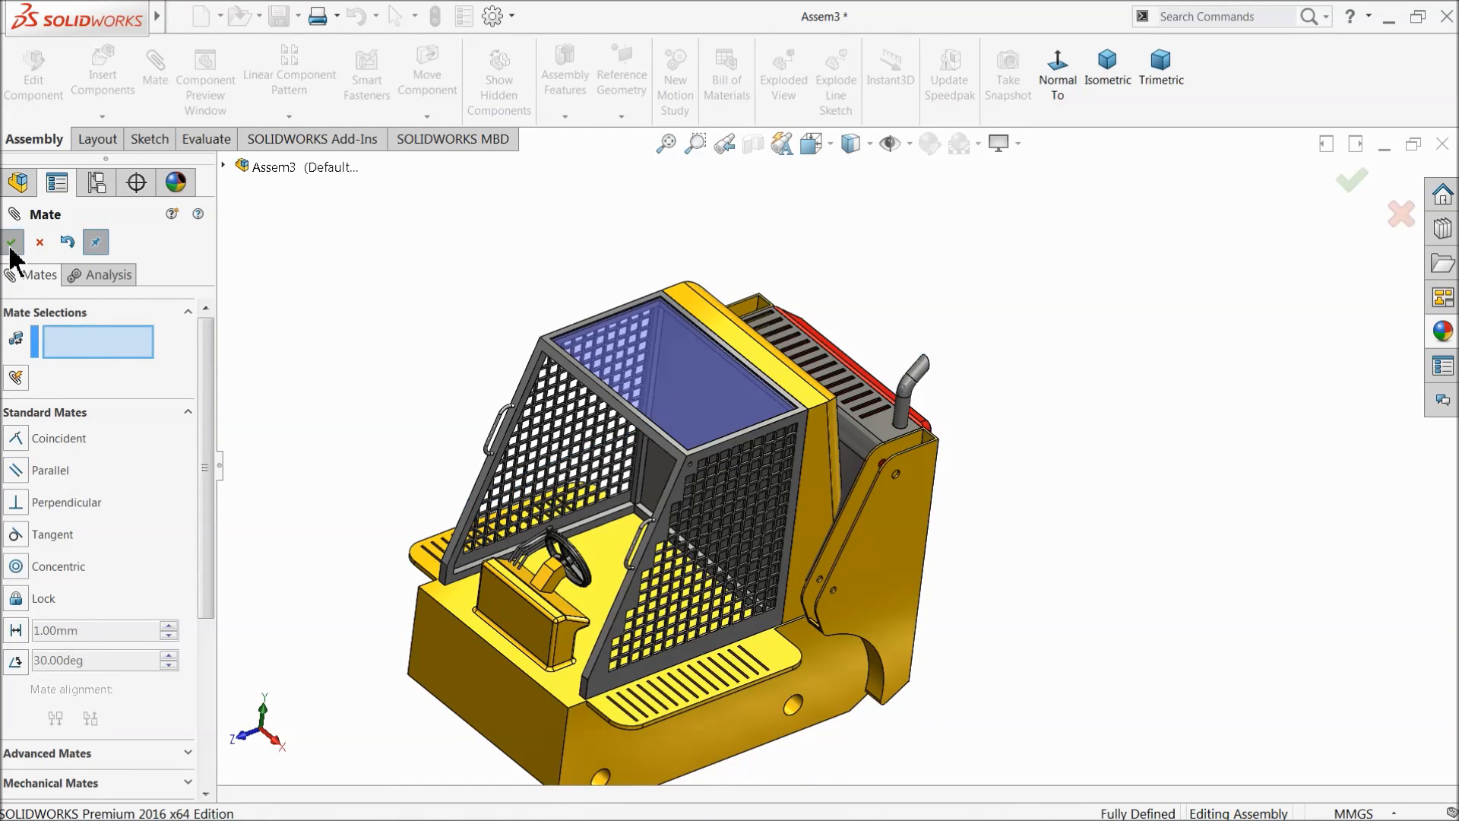
left_click(12, 242)
Step: Insert the parts 10.Cylinder Body and 13.lifting arm-2 from the BobCat folder and place both beside the cabin
middle_click_drag(540, 480, 825, 608)
scroll(625, 640, "up", 3)
scroll(625, 640, "down", 3)
middle_click_drag(800, 536, 781, 532)
scroll(862, 380, "down", 2)
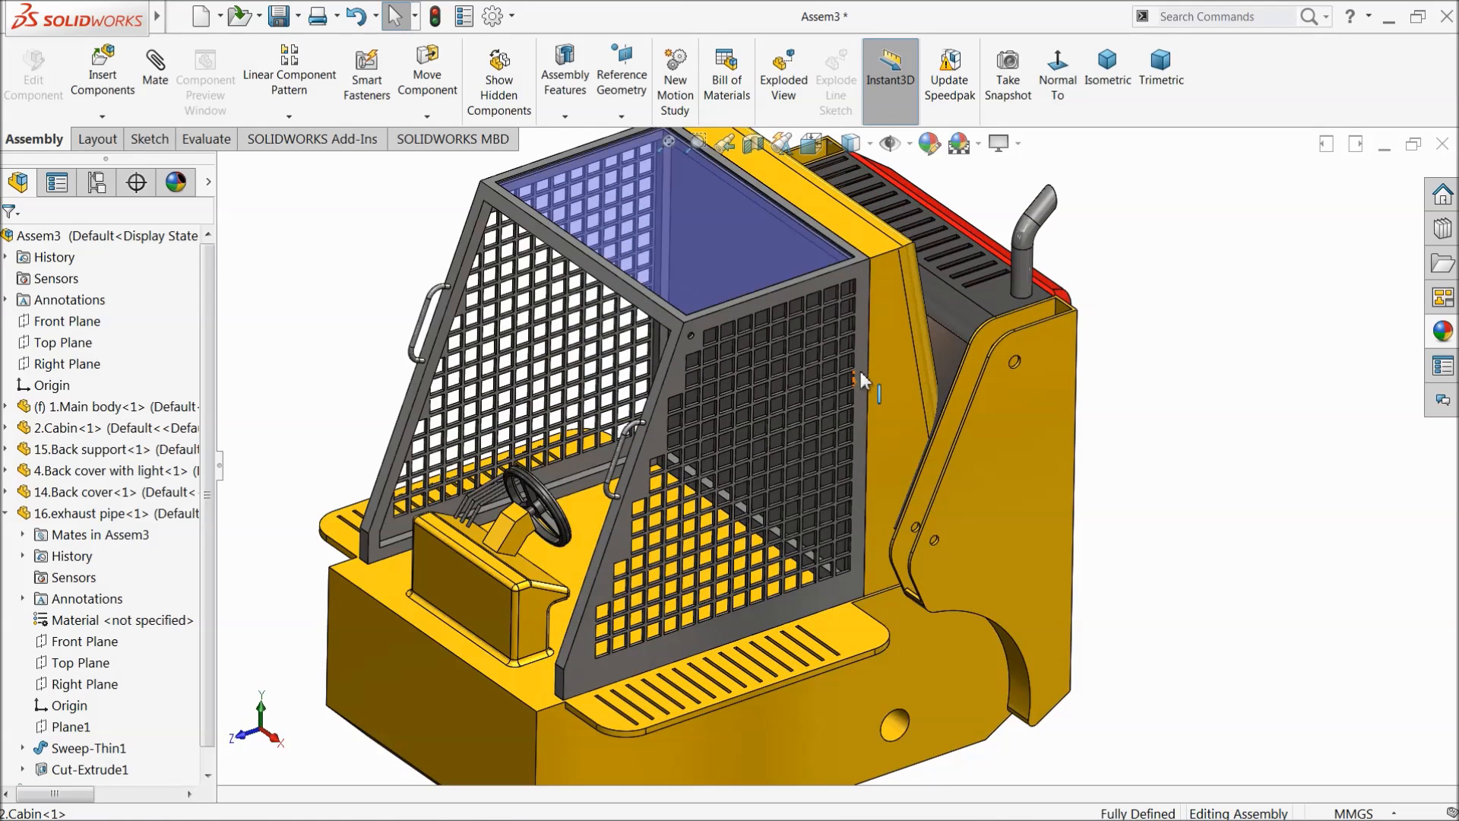
left_click(6, 513)
left_click(111, 89)
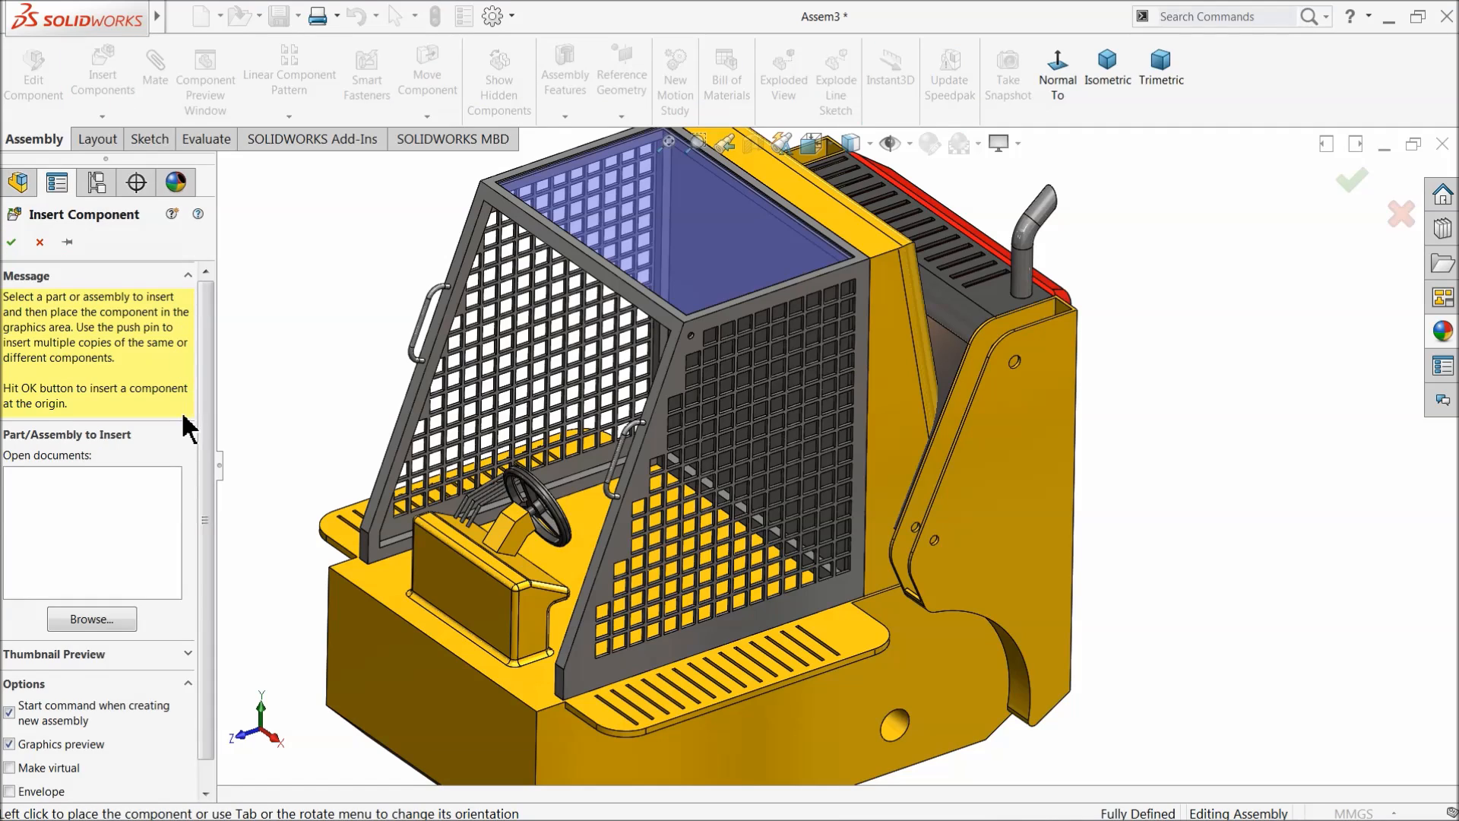
scroll(207, 445, "down", 1)
left_click(95, 592)
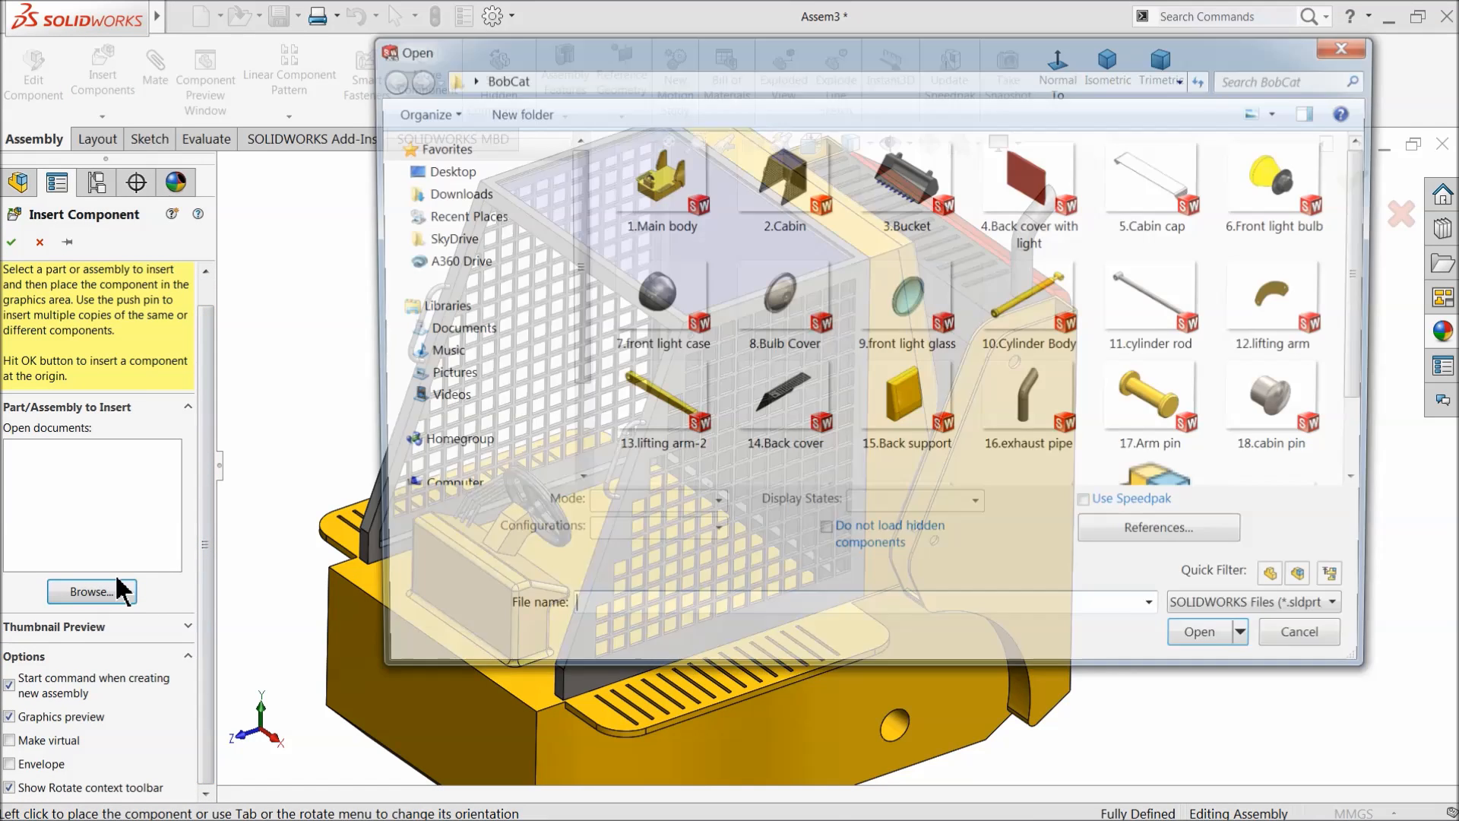
left_click(659, 425)
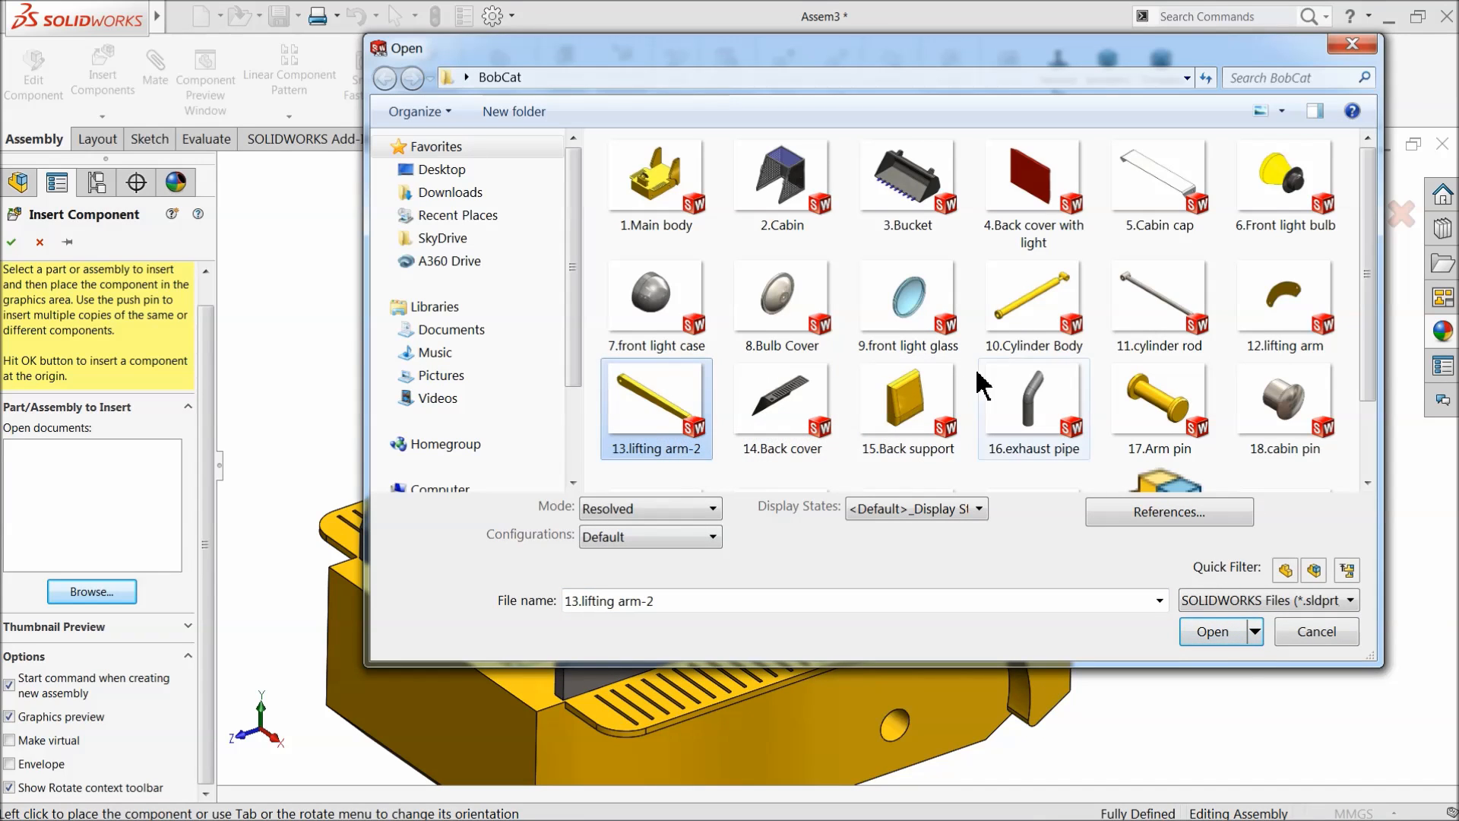
left_click(1016, 344, "ctrl")
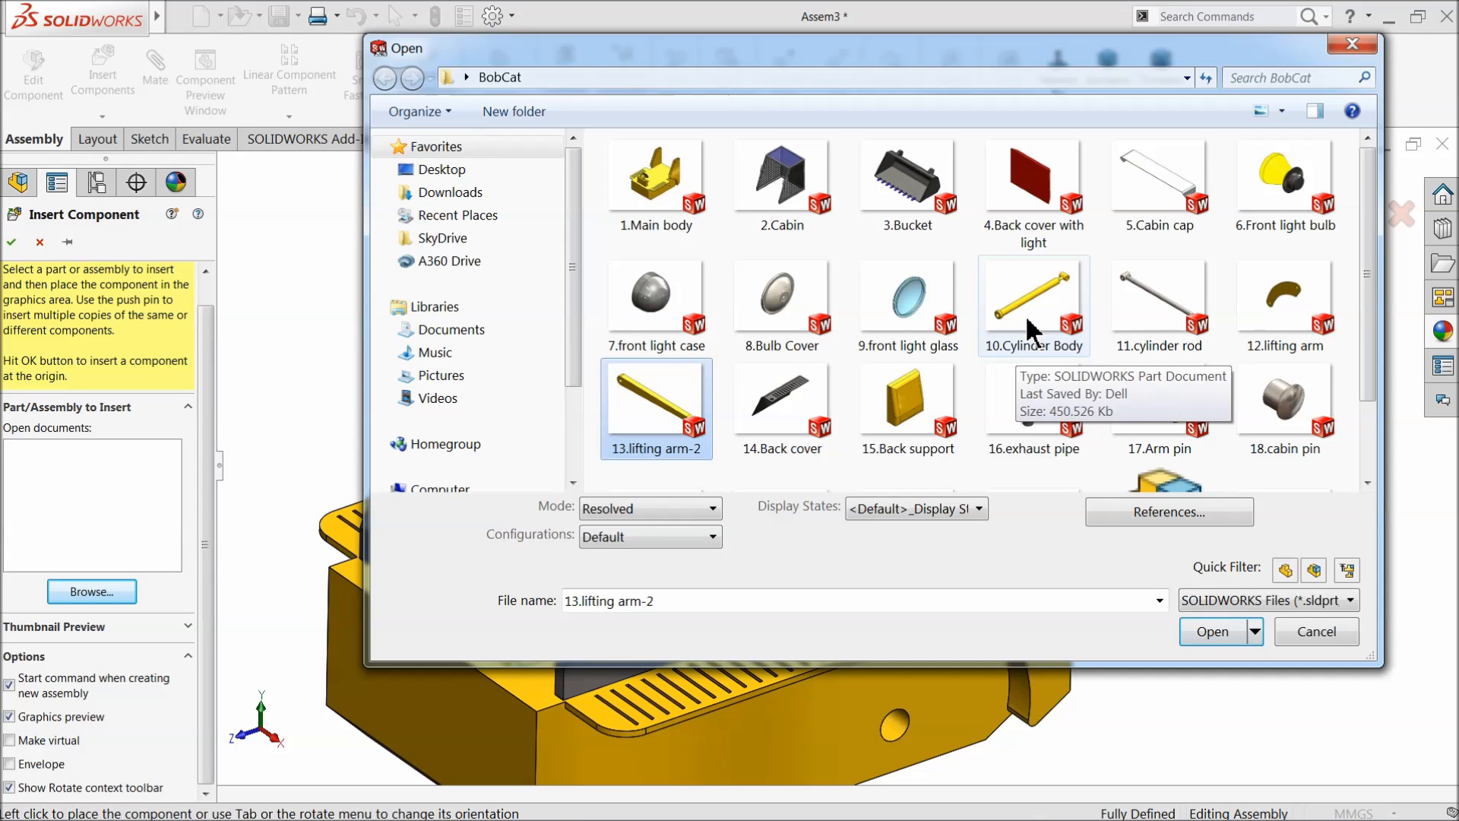
left_click(1213, 646)
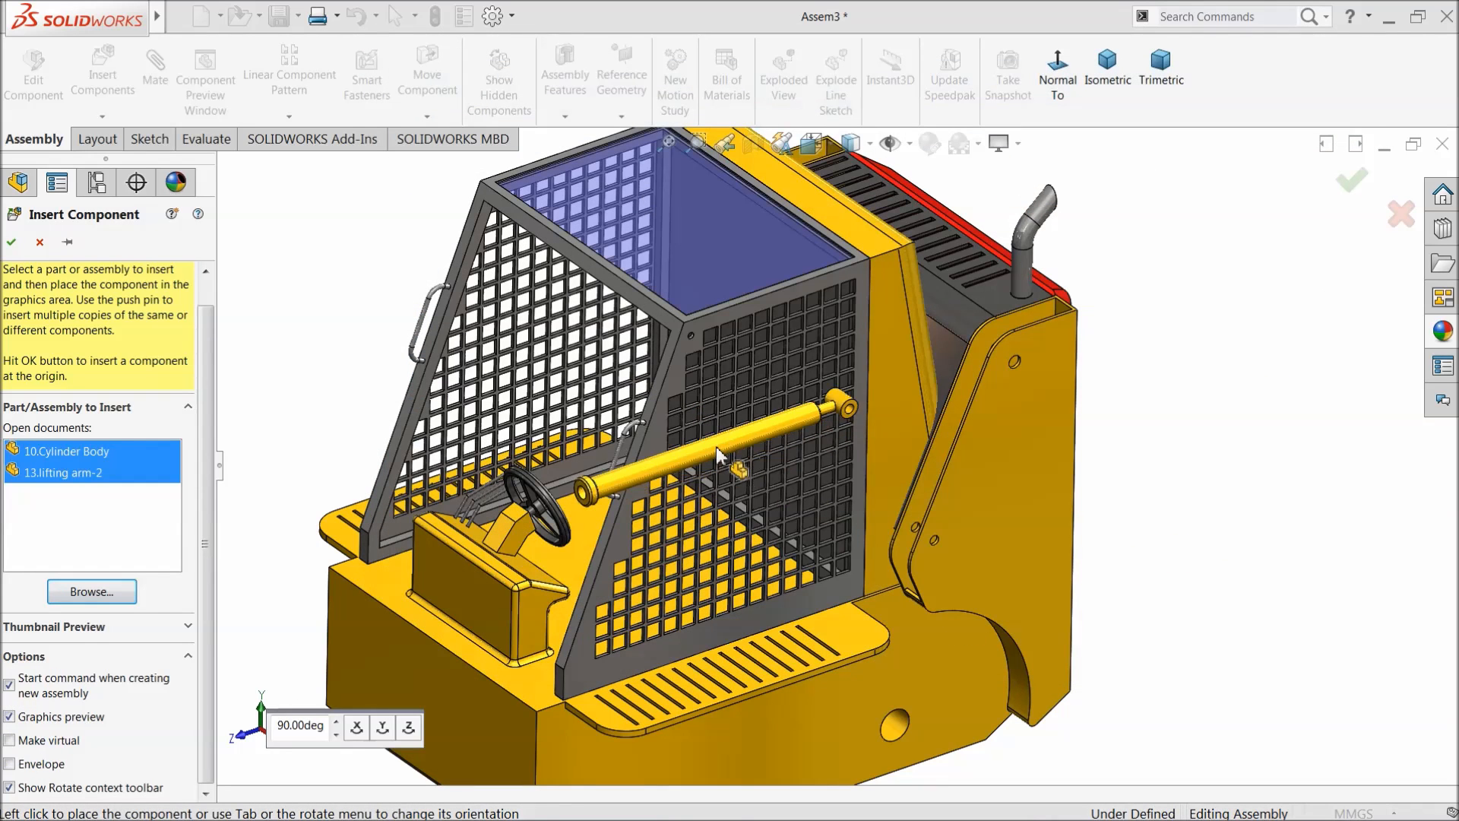
left_click(849, 568)
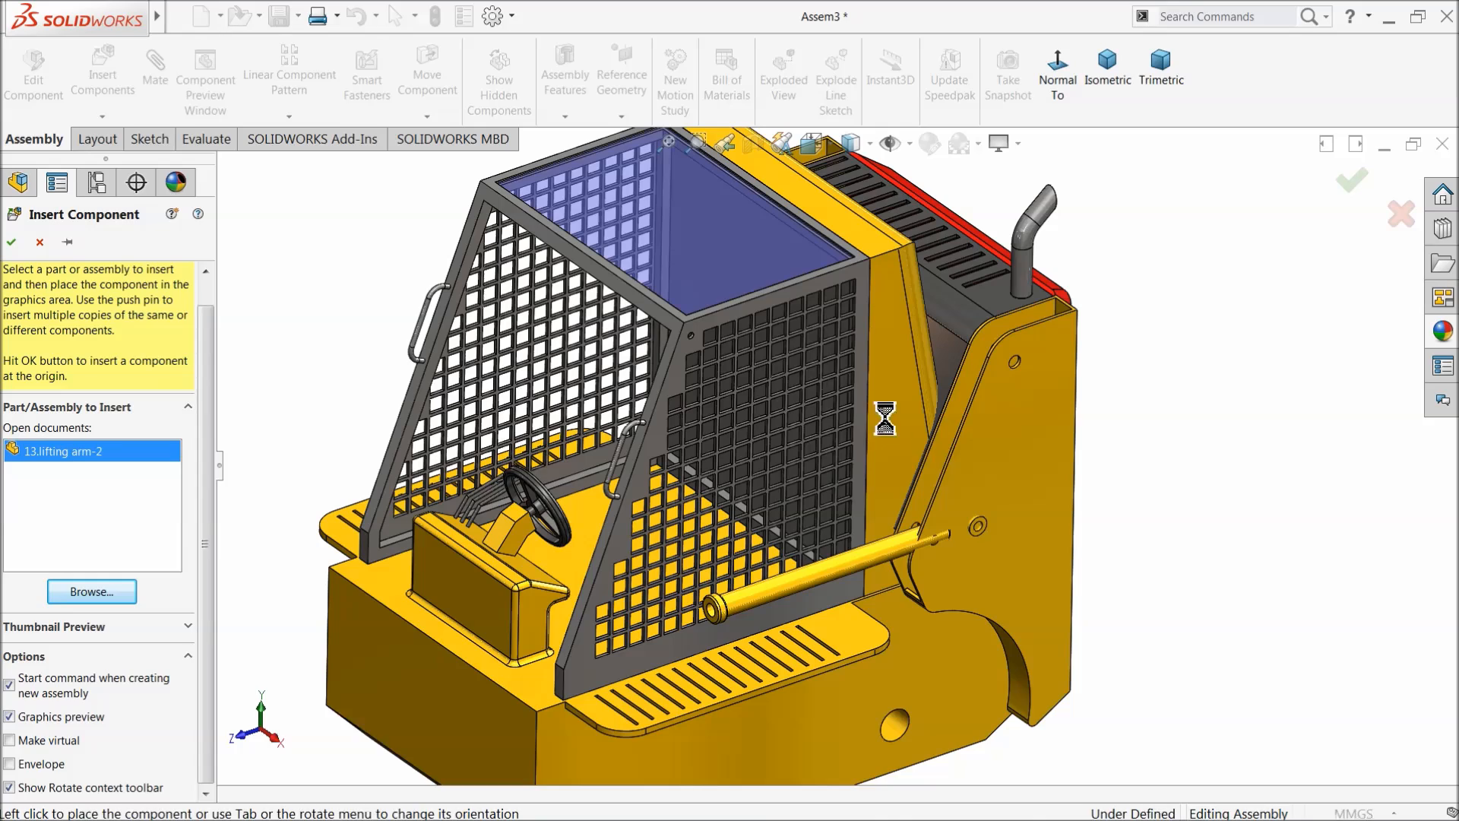
left_click(940, 417)
Step: Mate the lifting arm's rear end hole concentric with the upper hole in the main body's side plate
scroll(1016, 372, "down", 3)
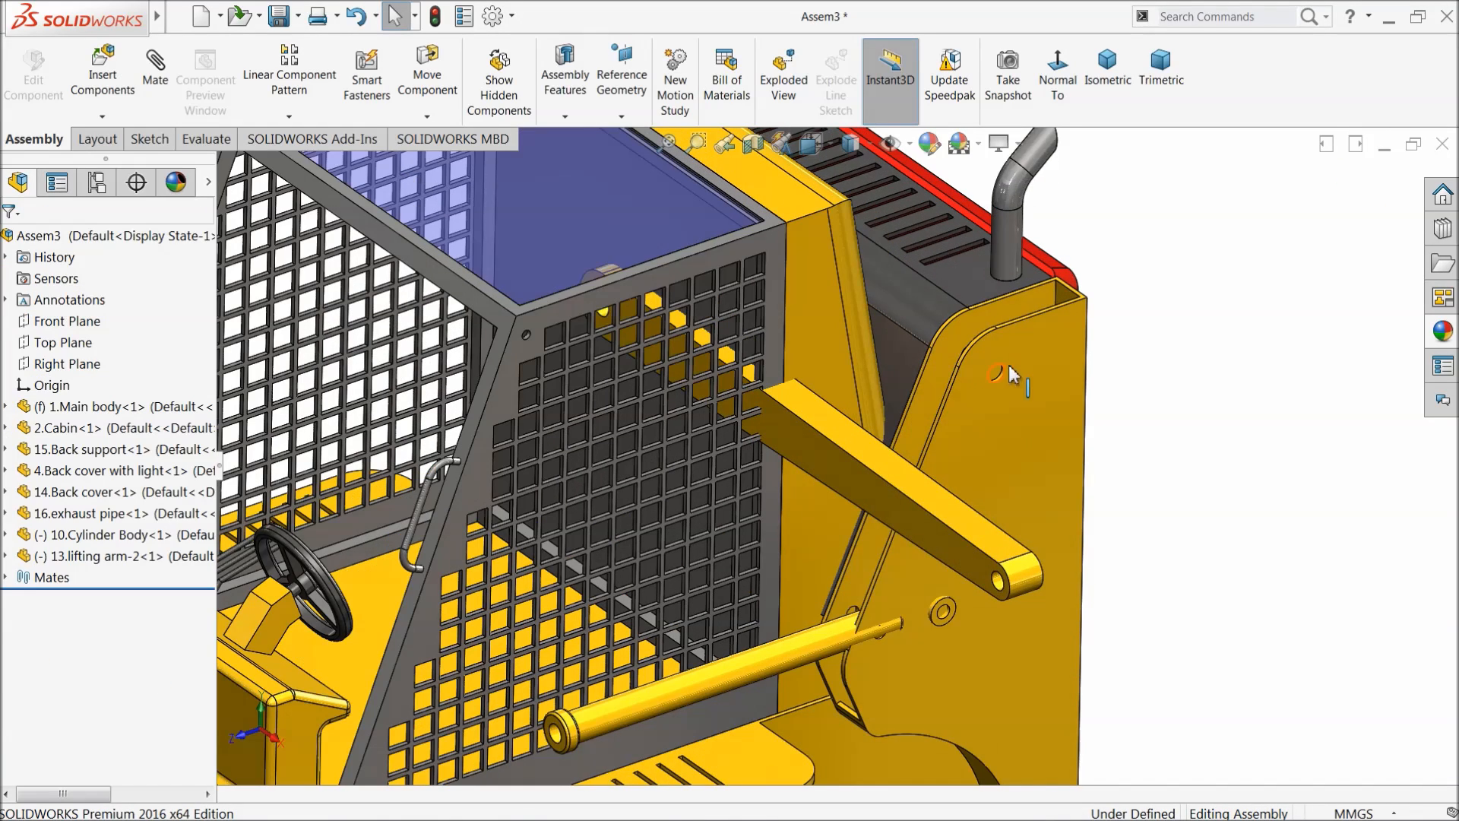
scroll(904, 458, "down", 3)
scroll(1047, 321, "down", 2)
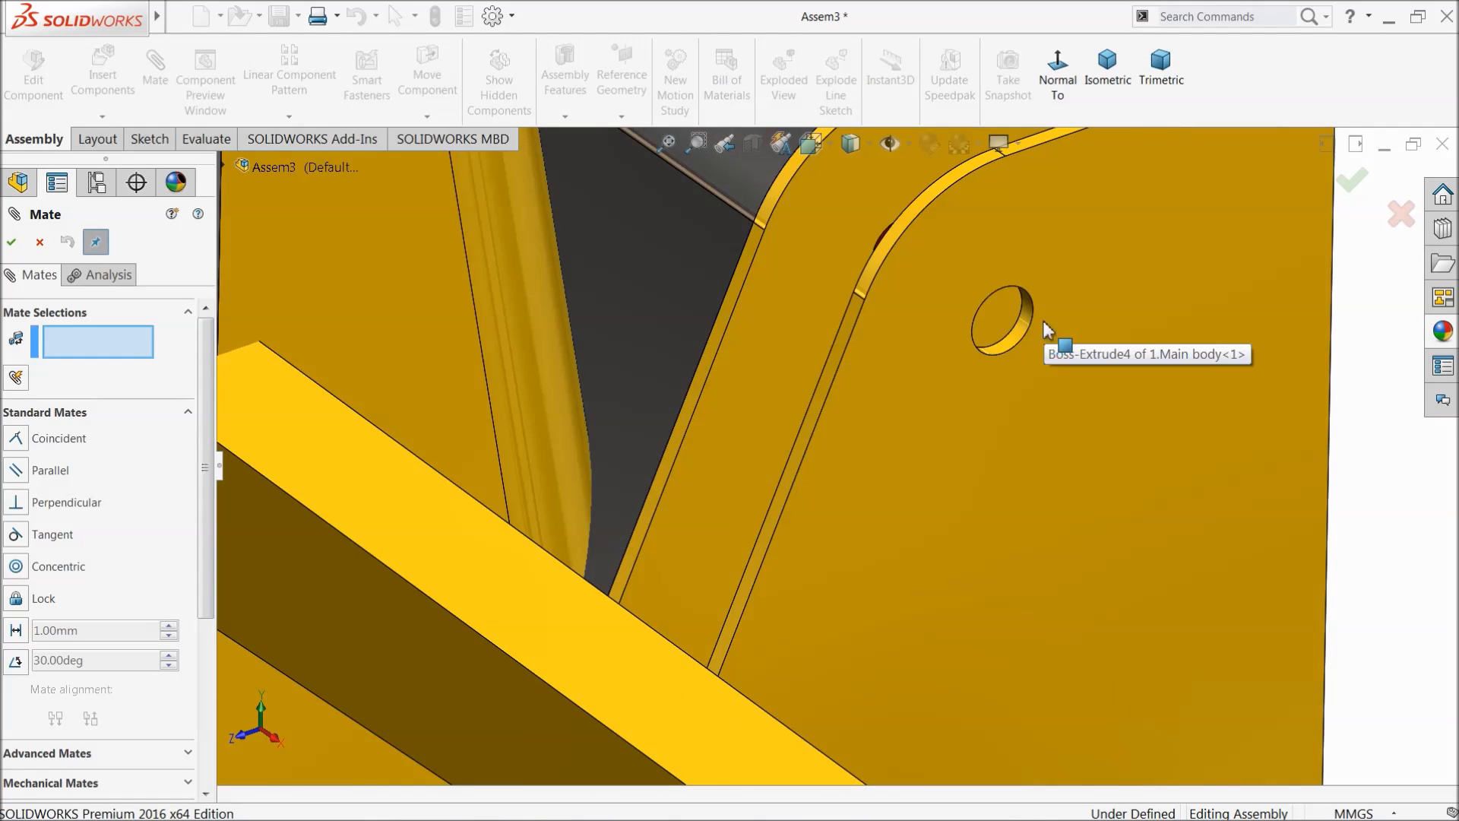
left_click(1024, 323)
scroll(927, 518, "up", 5)
scroll(928, 525, "down", 2)
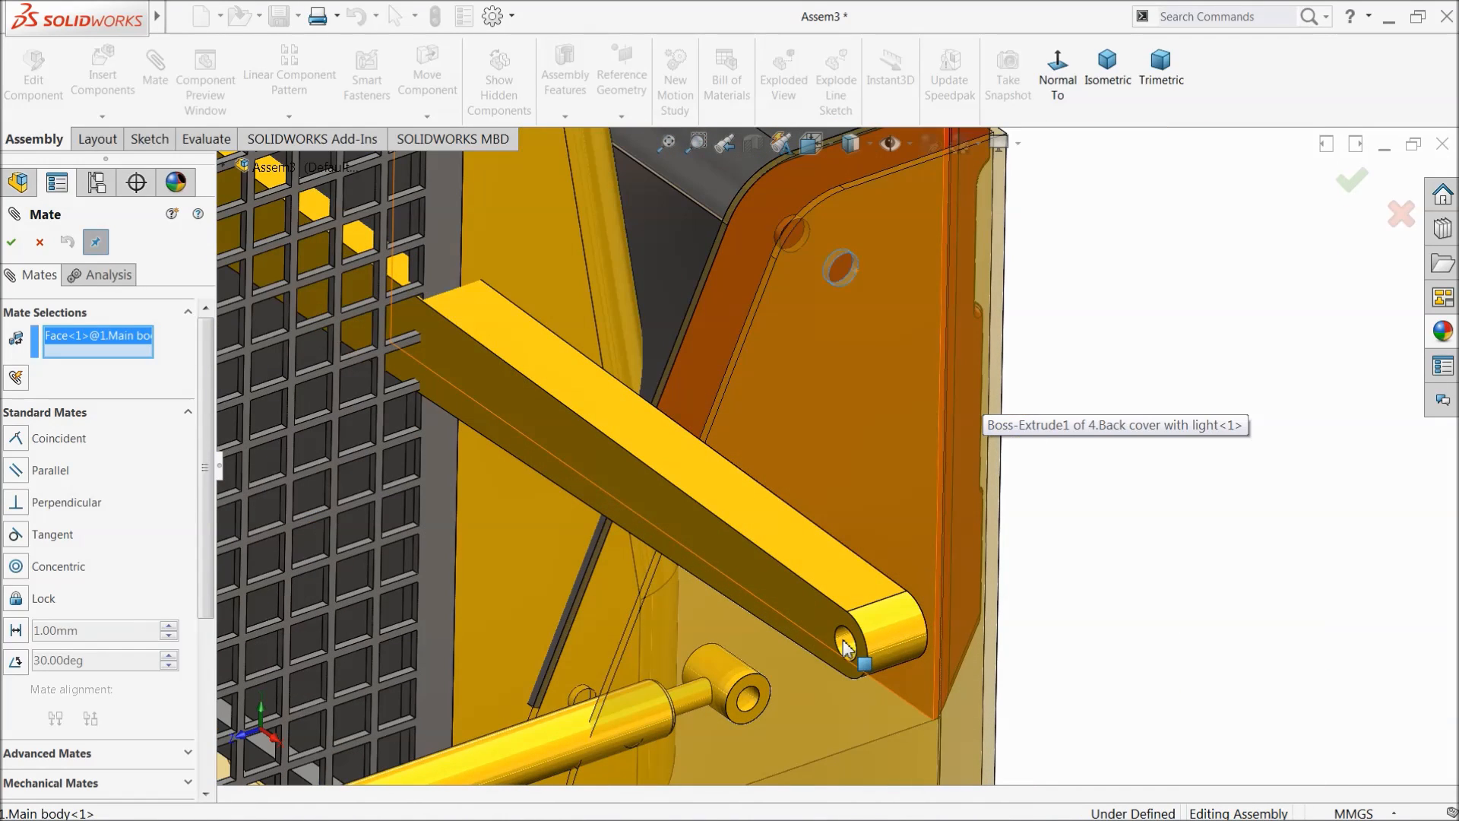
left_click(855, 642)
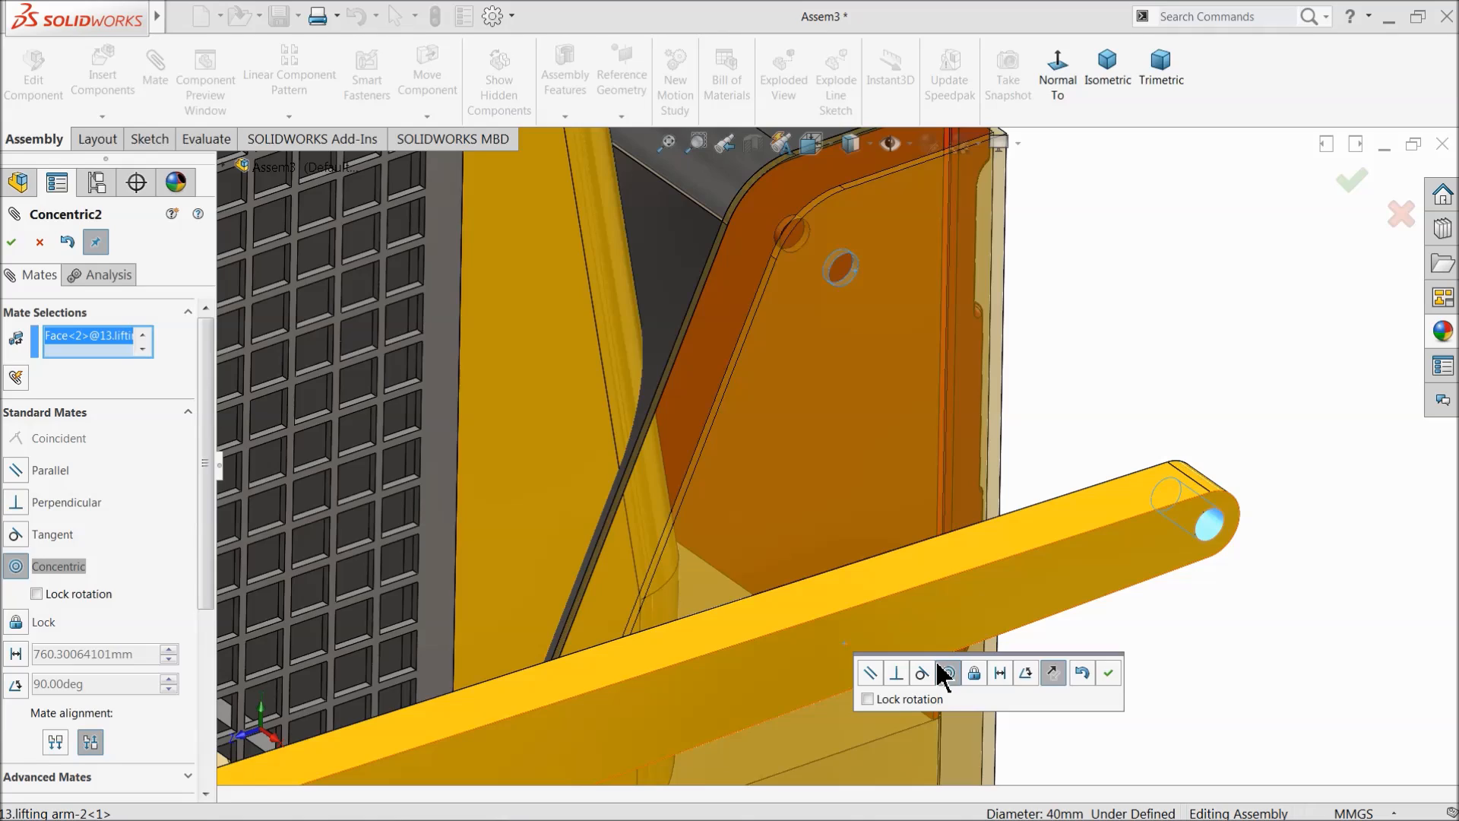
left_click(1108, 673)
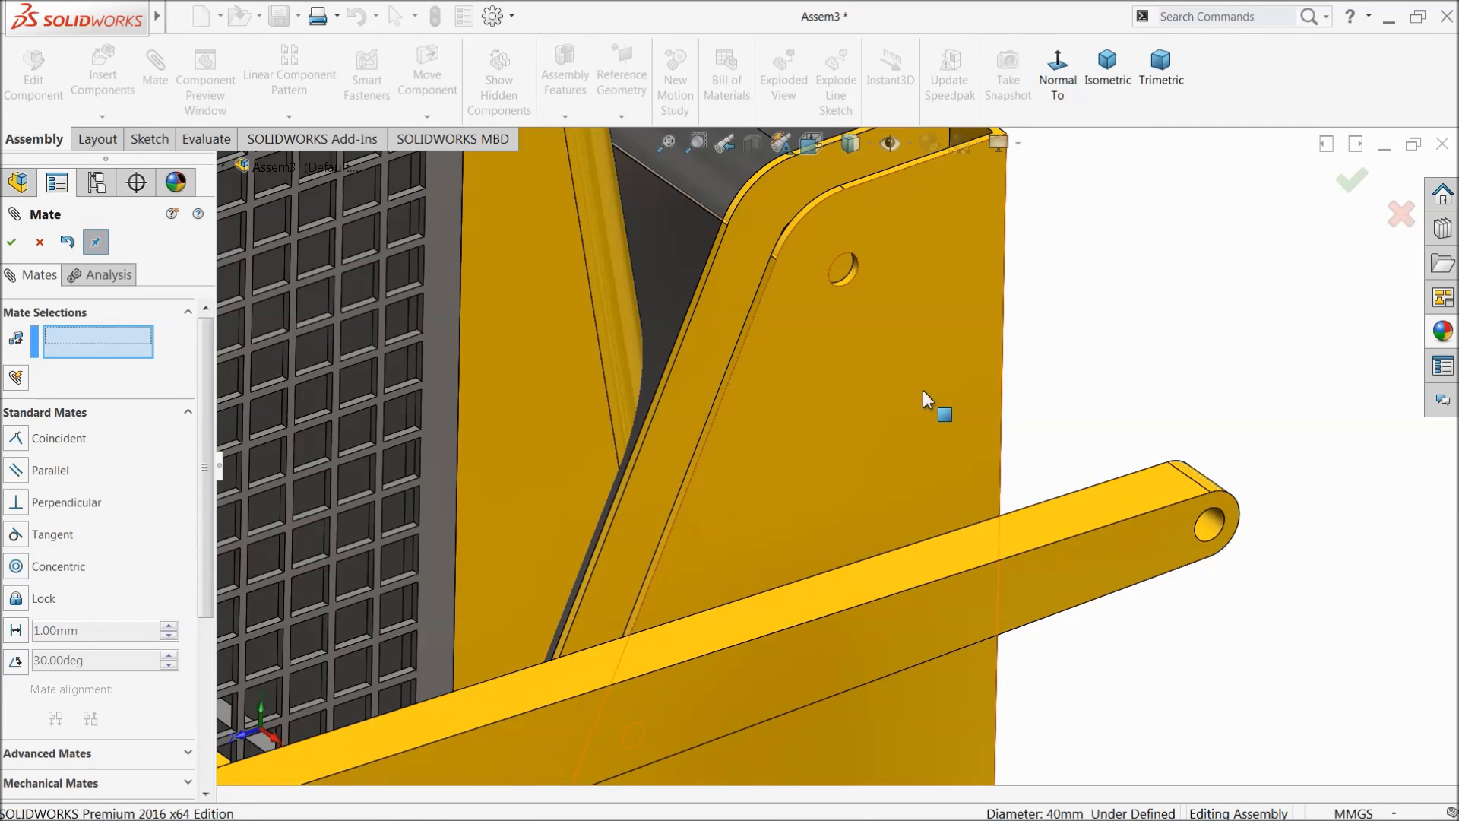
Step: Mate the lifting arm's cabin-facing side face coincident with the main body's side plate face
scroll(925, 390, "up", 3)
left_click(799, 280)
middle_click_drag(916, 327, 1182, 687)
left_click(1166, 672)
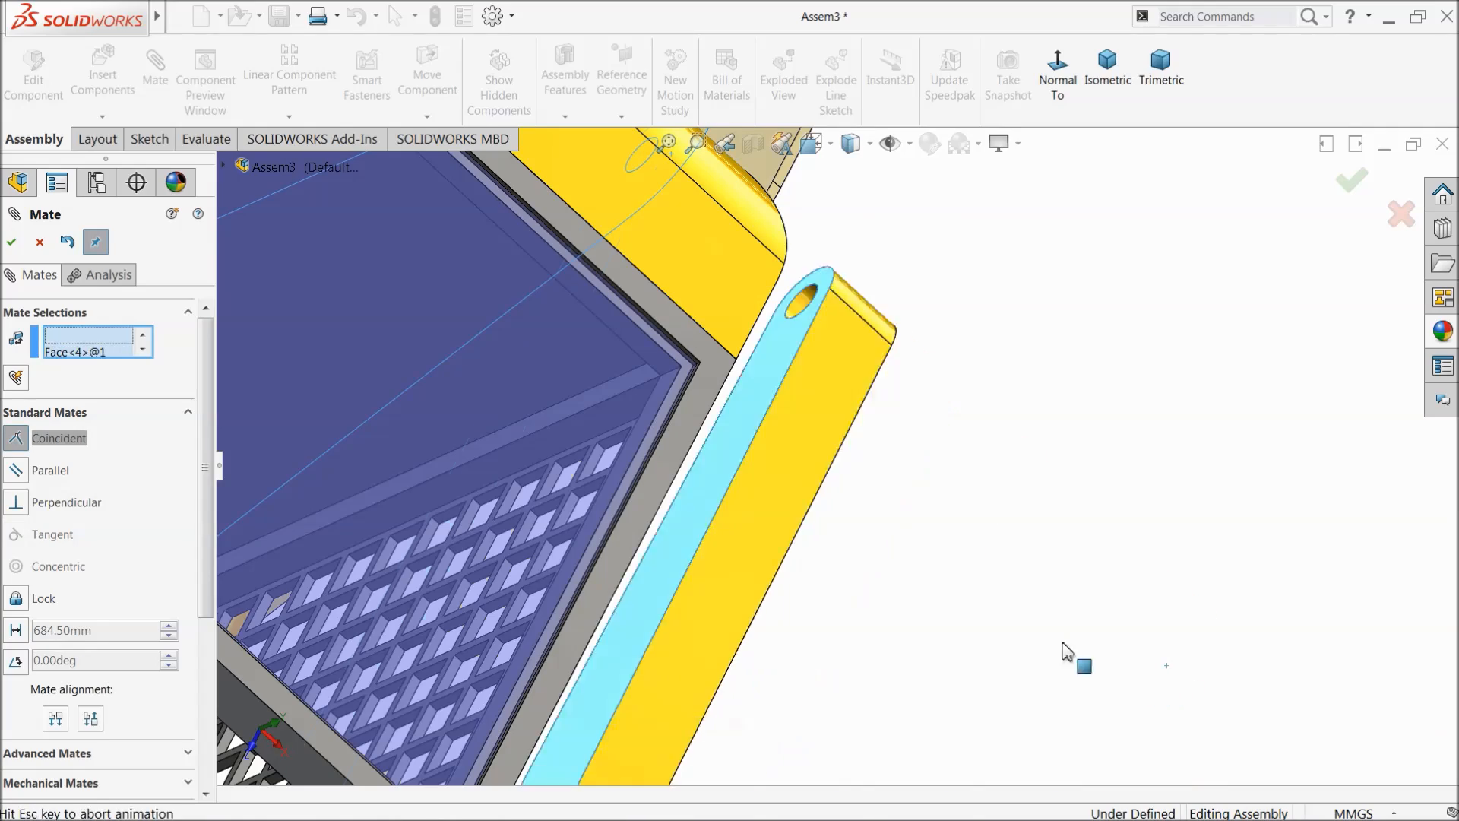
scroll(758, 589, "up", 4)
middle_click_drag(756, 608, 836, 486)
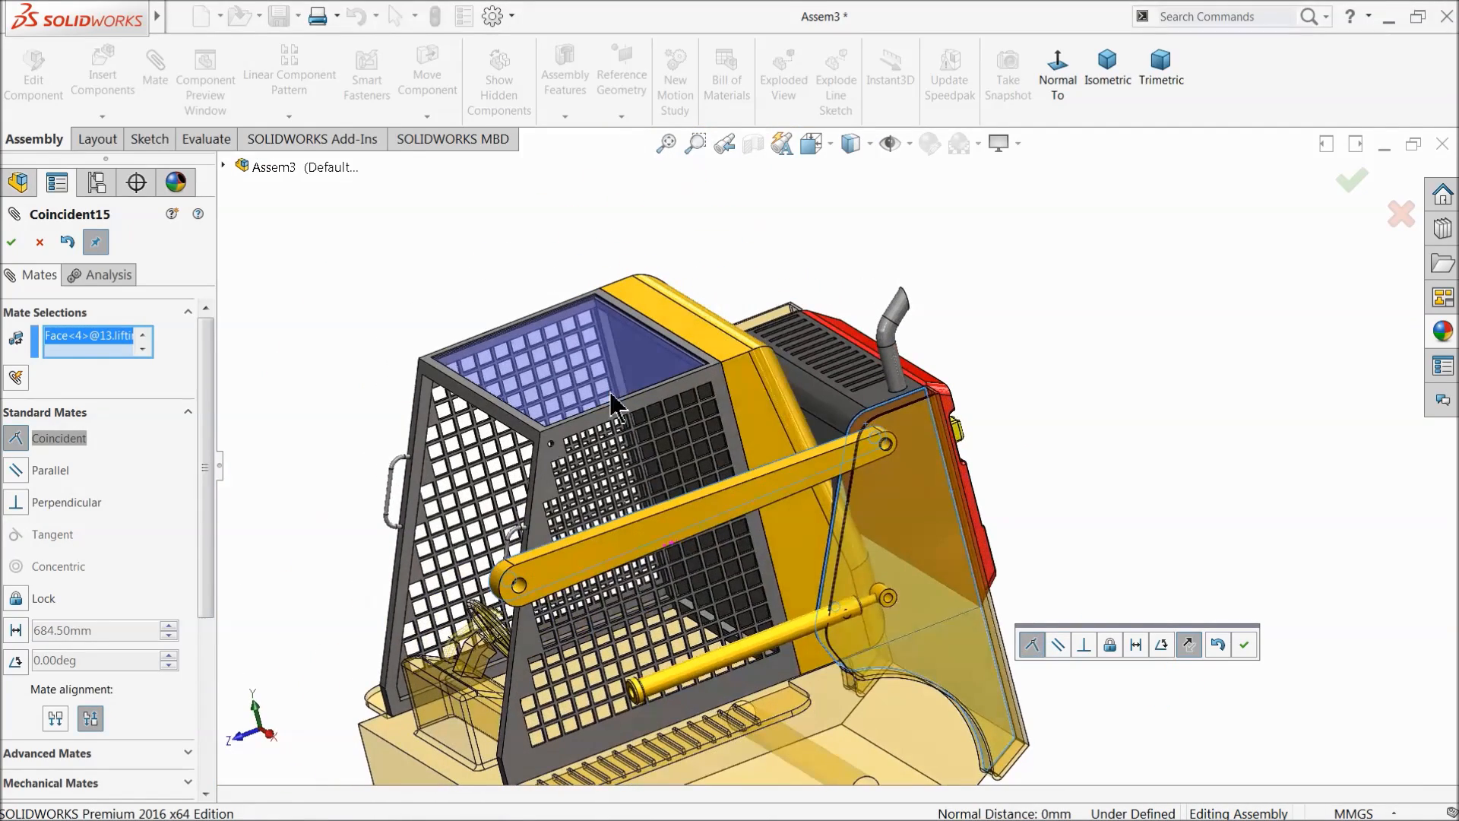
left_click(1243, 644)
Step: Move the cylinder body clear of the side plate and mate its rod-end hole concentric with the main body's lower 30 mm hole
scroll(553, 628, "down", 2)
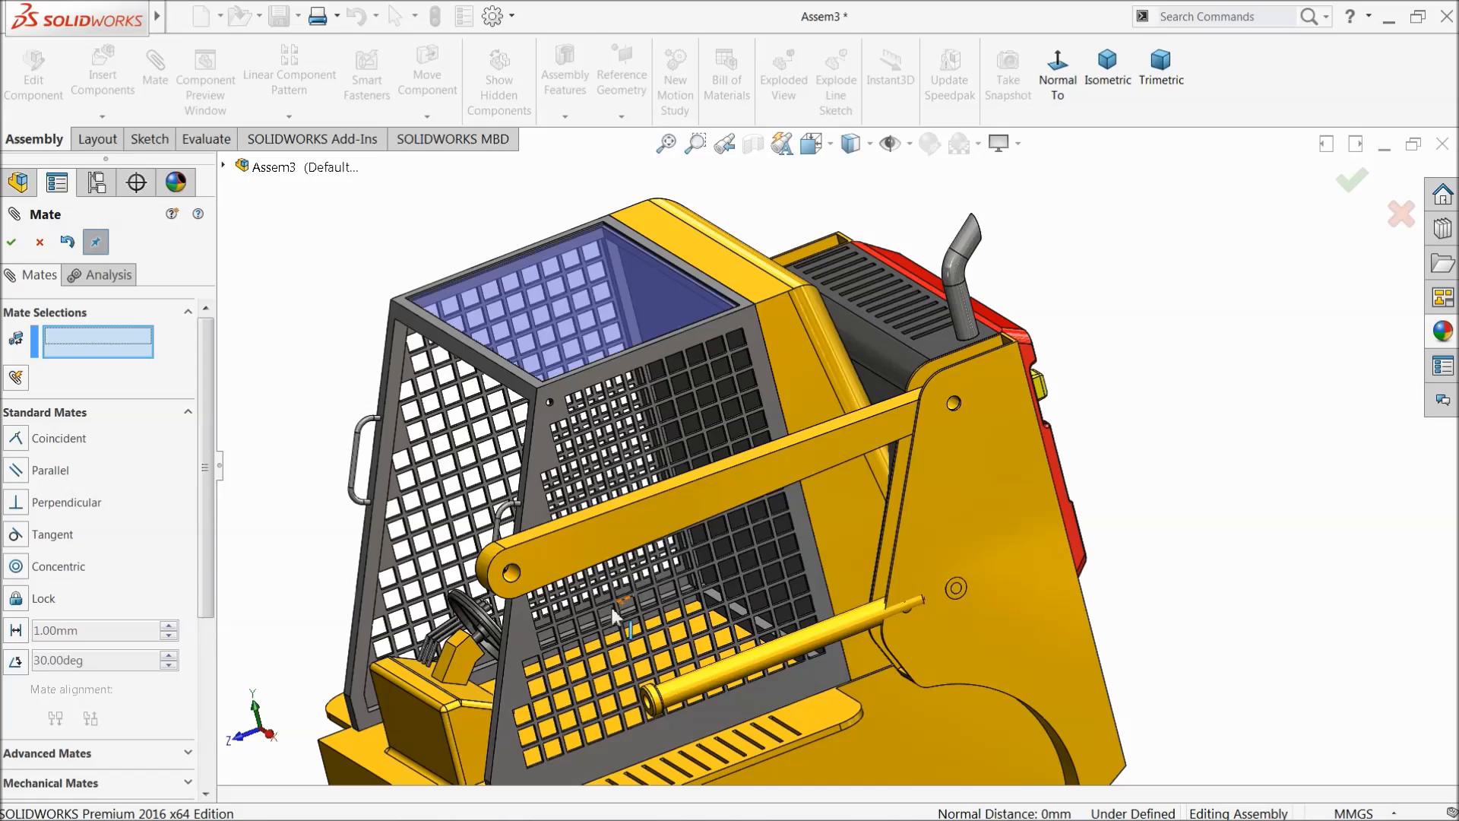
scroll(578, 502, "down", 3)
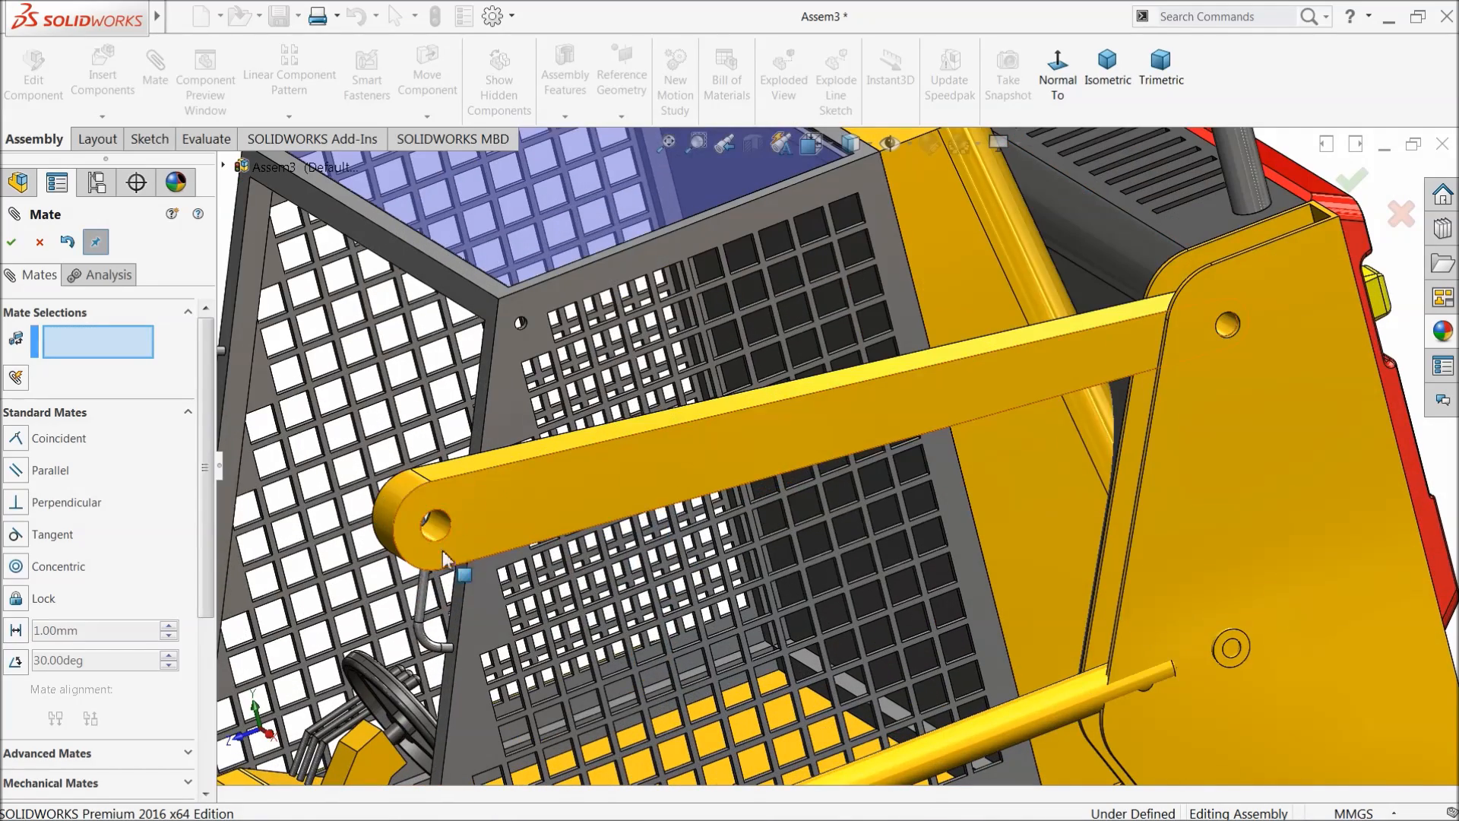
scroll(855, 495, "up", 5)
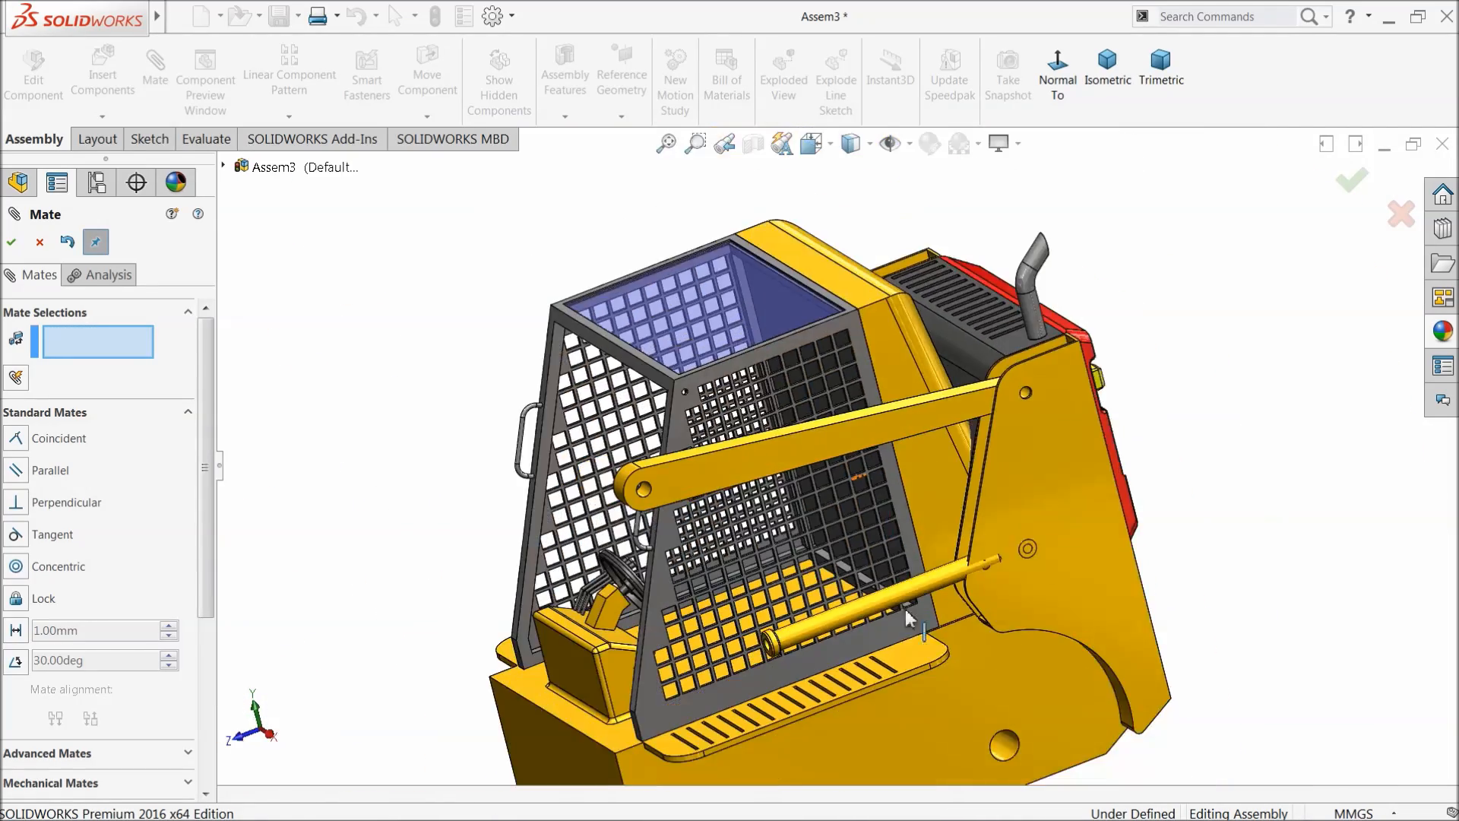
scroll(915, 563, "down", 5)
left_click_drag(909, 509, 745, 593)
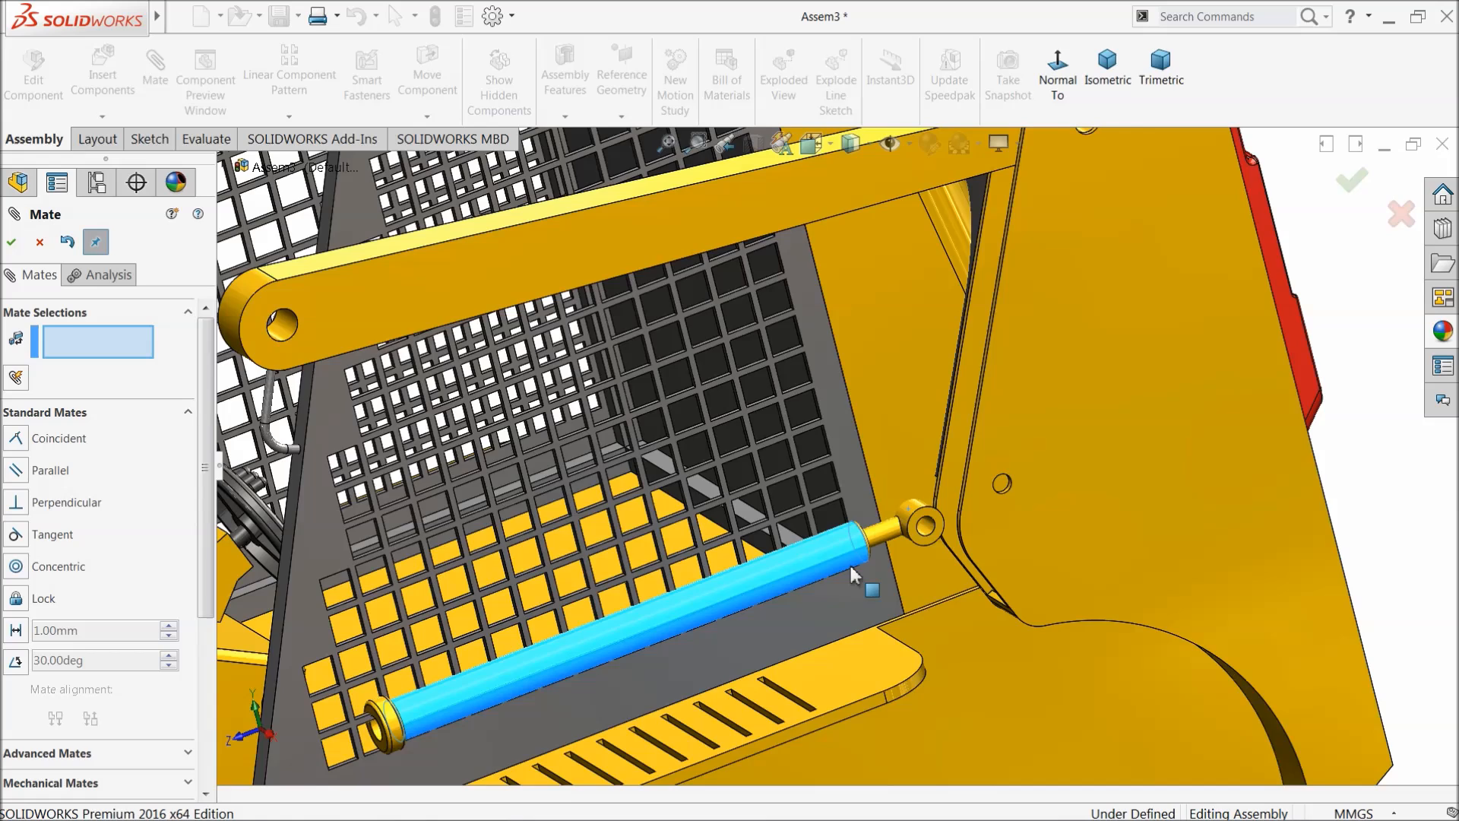
left_click_drag(853, 575, 855, 574)
scroll(926, 523, "down", 5)
left_click(928, 500)
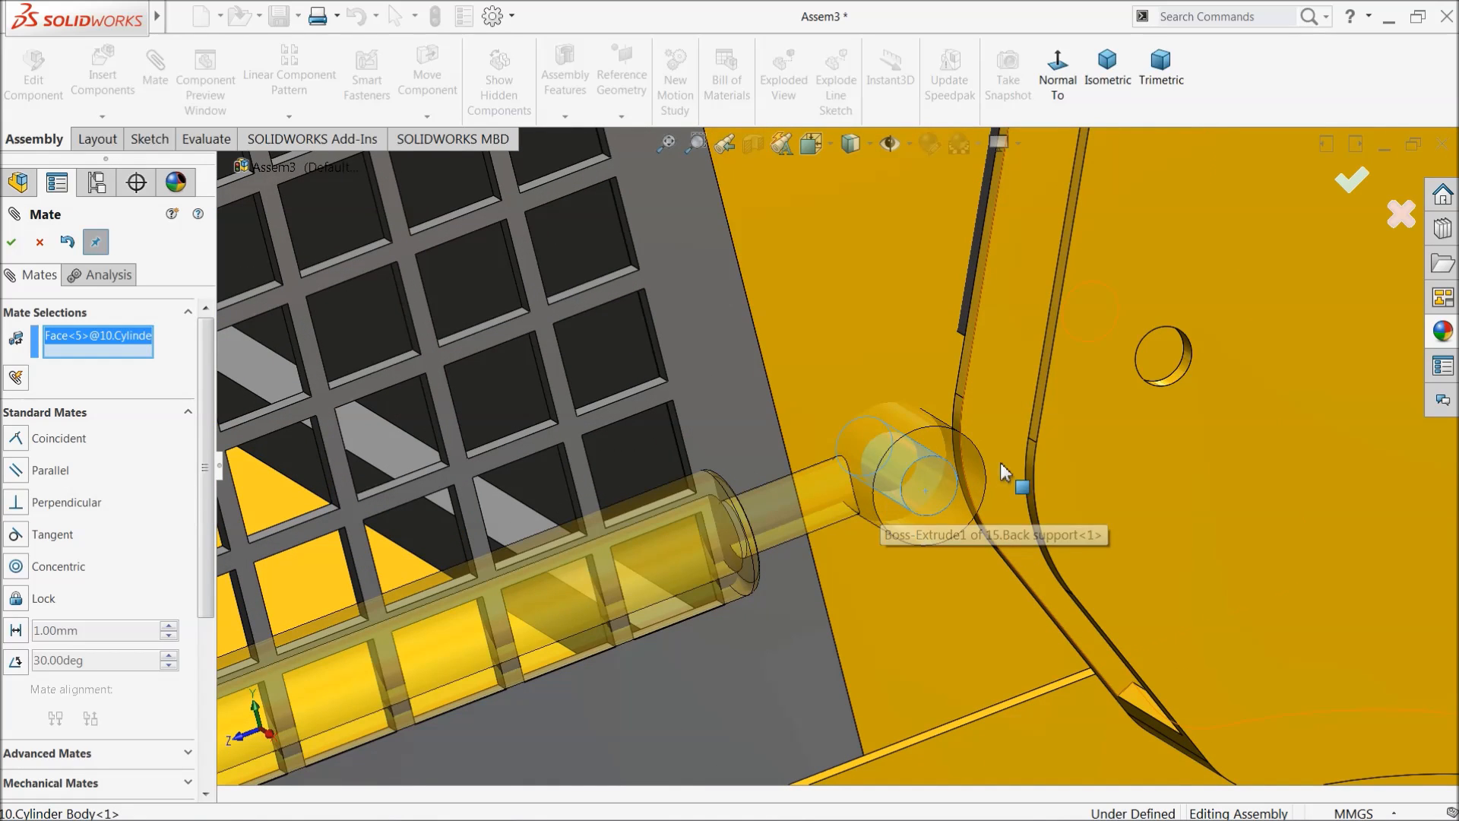
scroll(988, 399, "down", 5)
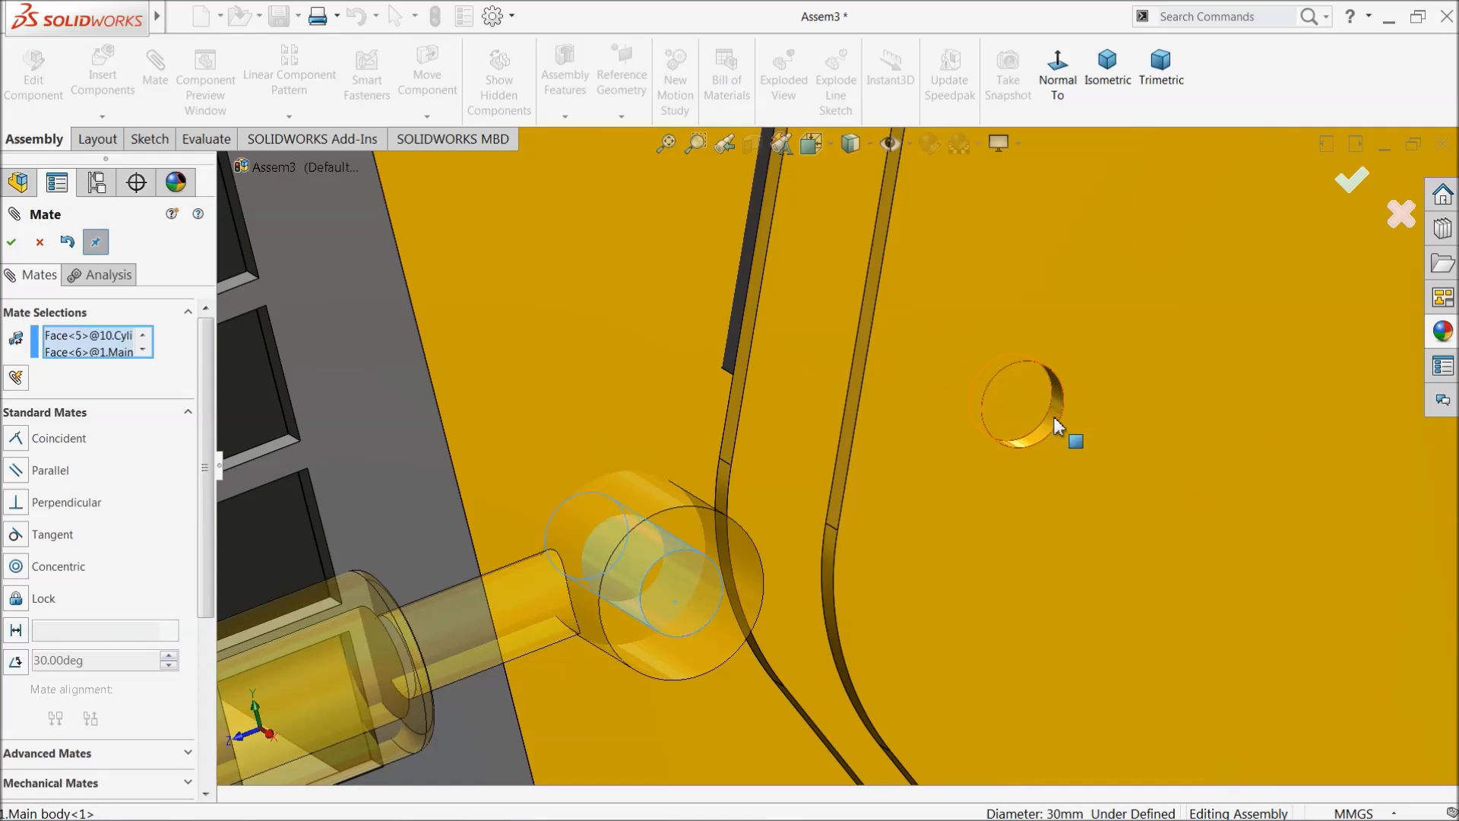
left_click(1059, 425)
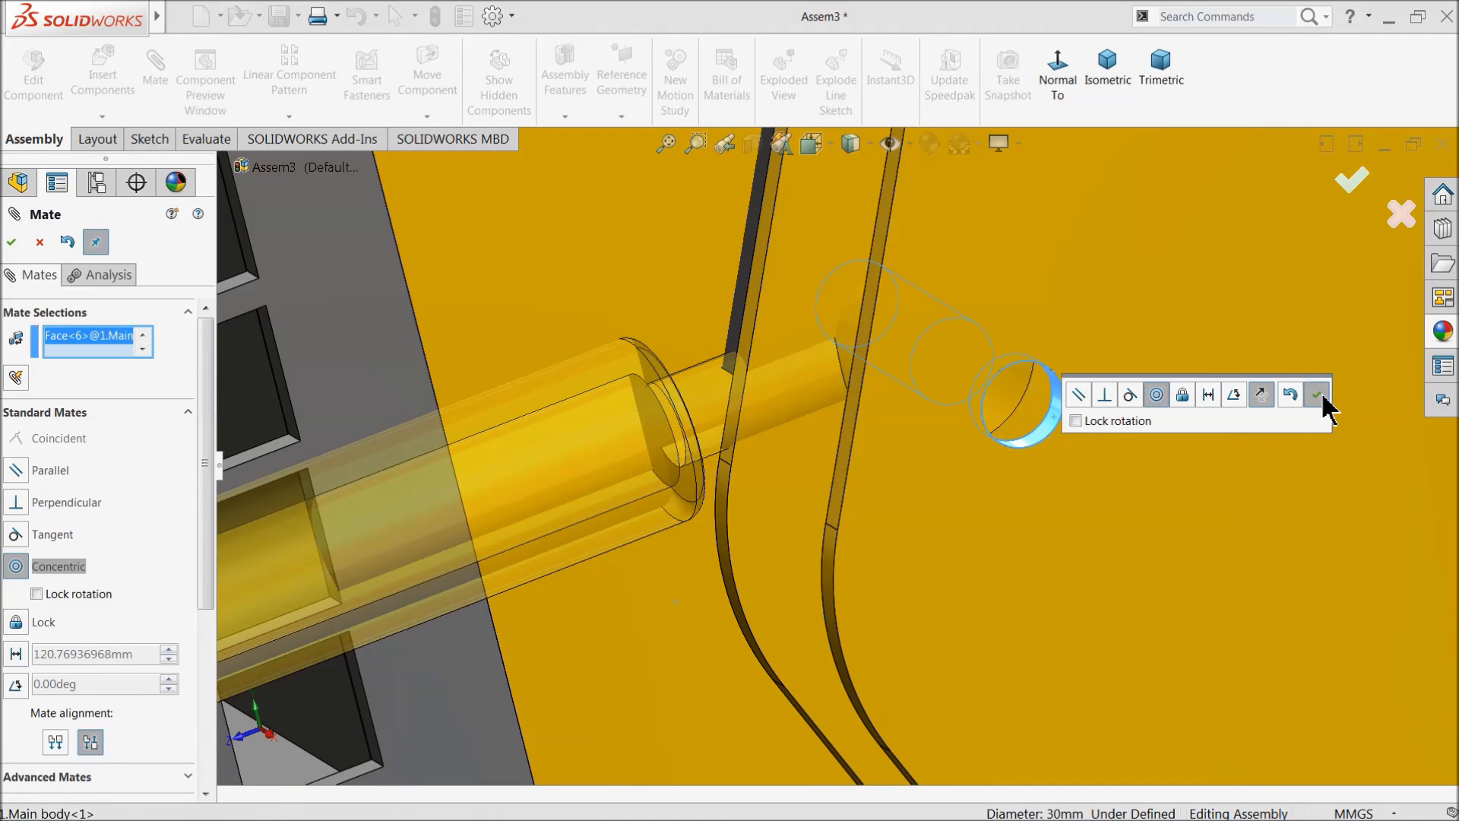
left_click(1324, 399)
Step: Mate the cylinder rod end's cabin-facing face coincident with the main body's side plate face and finish mating
middle_click_drag(941, 414, 994, 456)
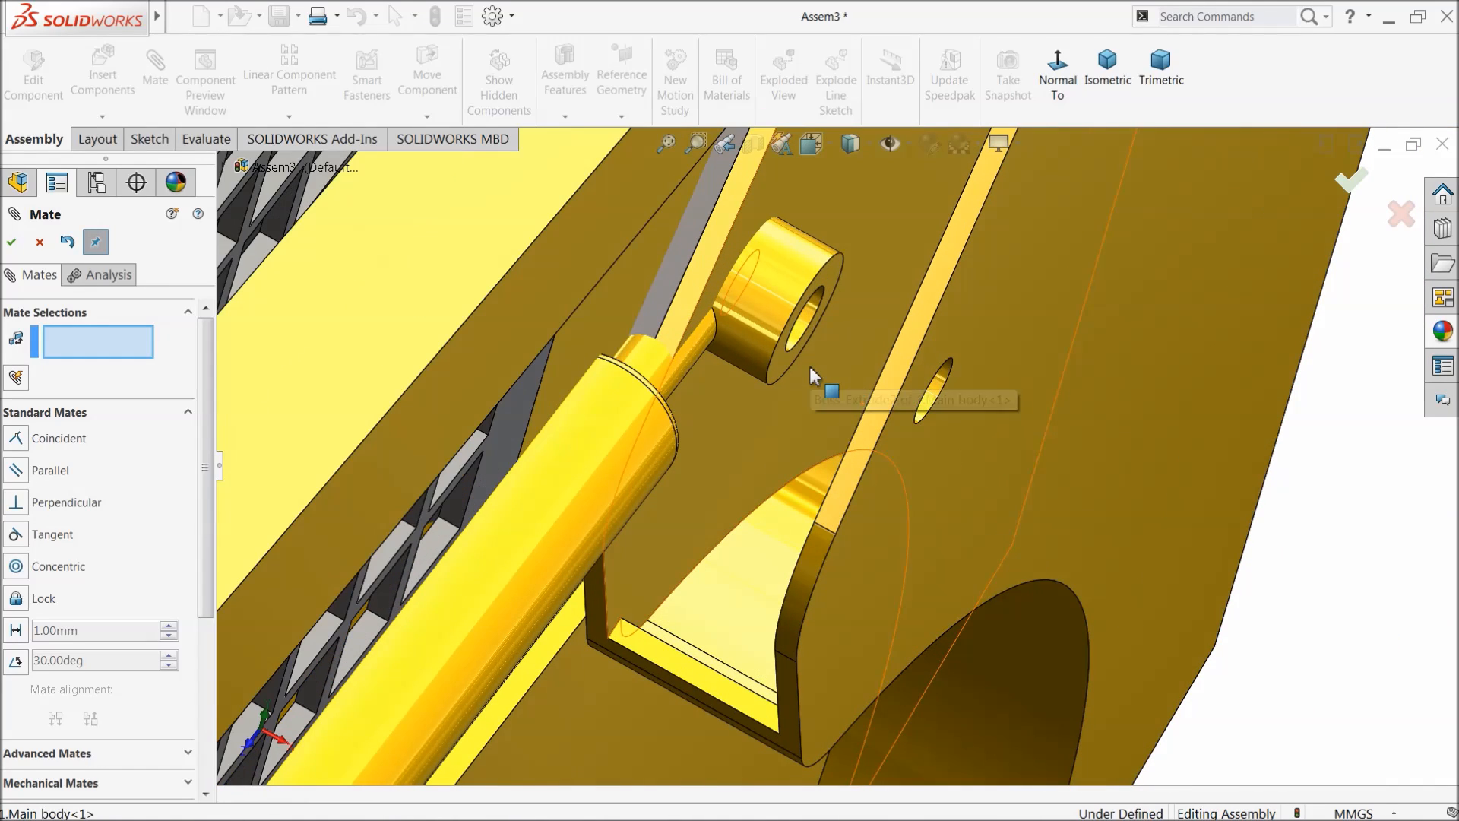
left_click_drag(760, 315, 1360, 645)
left_click(801, 344)
middle_click_drag(801, 344, 1072, 511)
scroll(1249, 525, "down", 4)
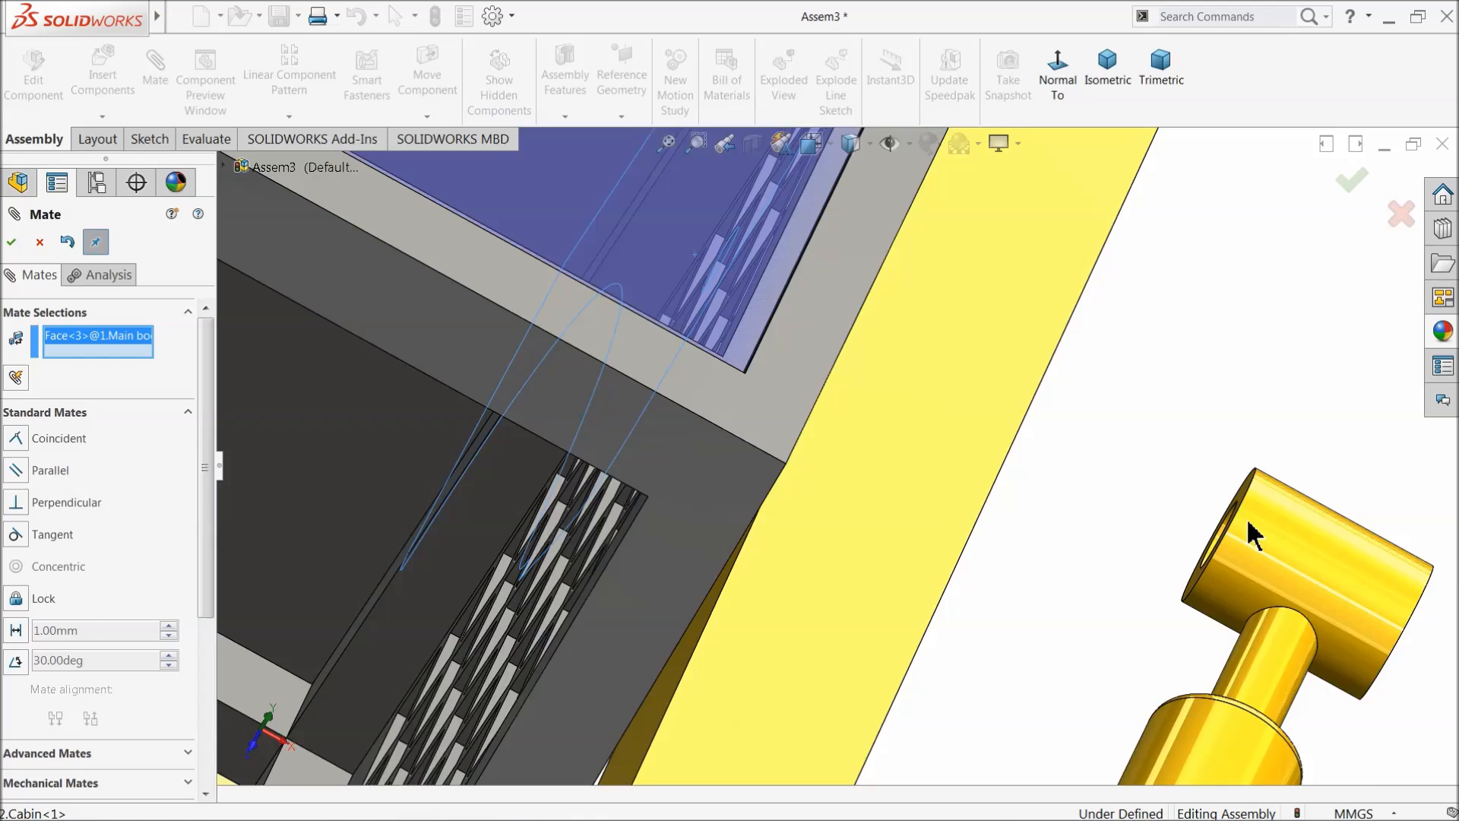
scroll(1238, 504, "down", 2)
left_click(1173, 466)
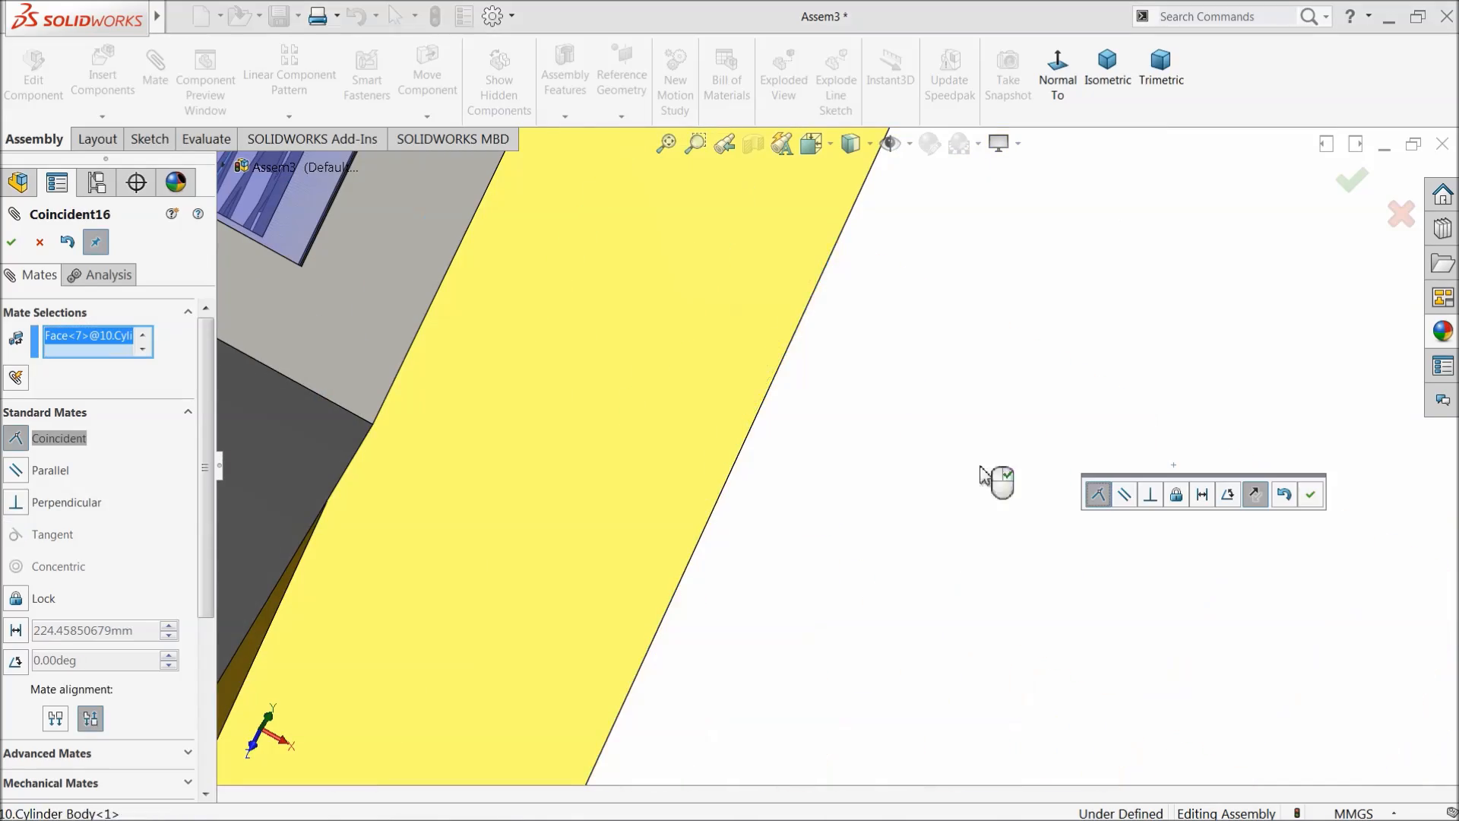
scroll(737, 463, "up", 6)
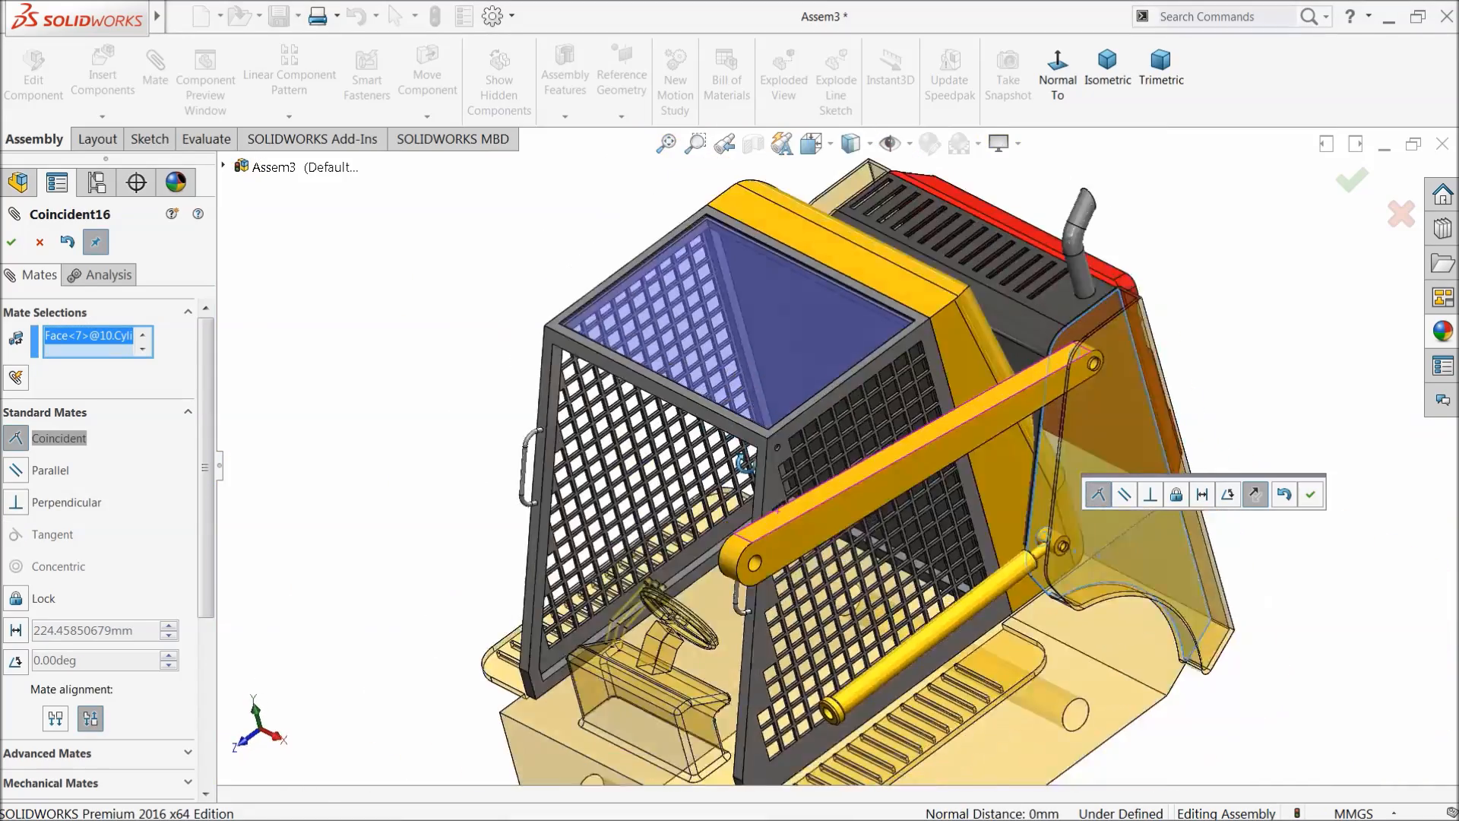
middle_click_drag(745, 461, 943, 537)
scroll(943, 537, "down", 6)
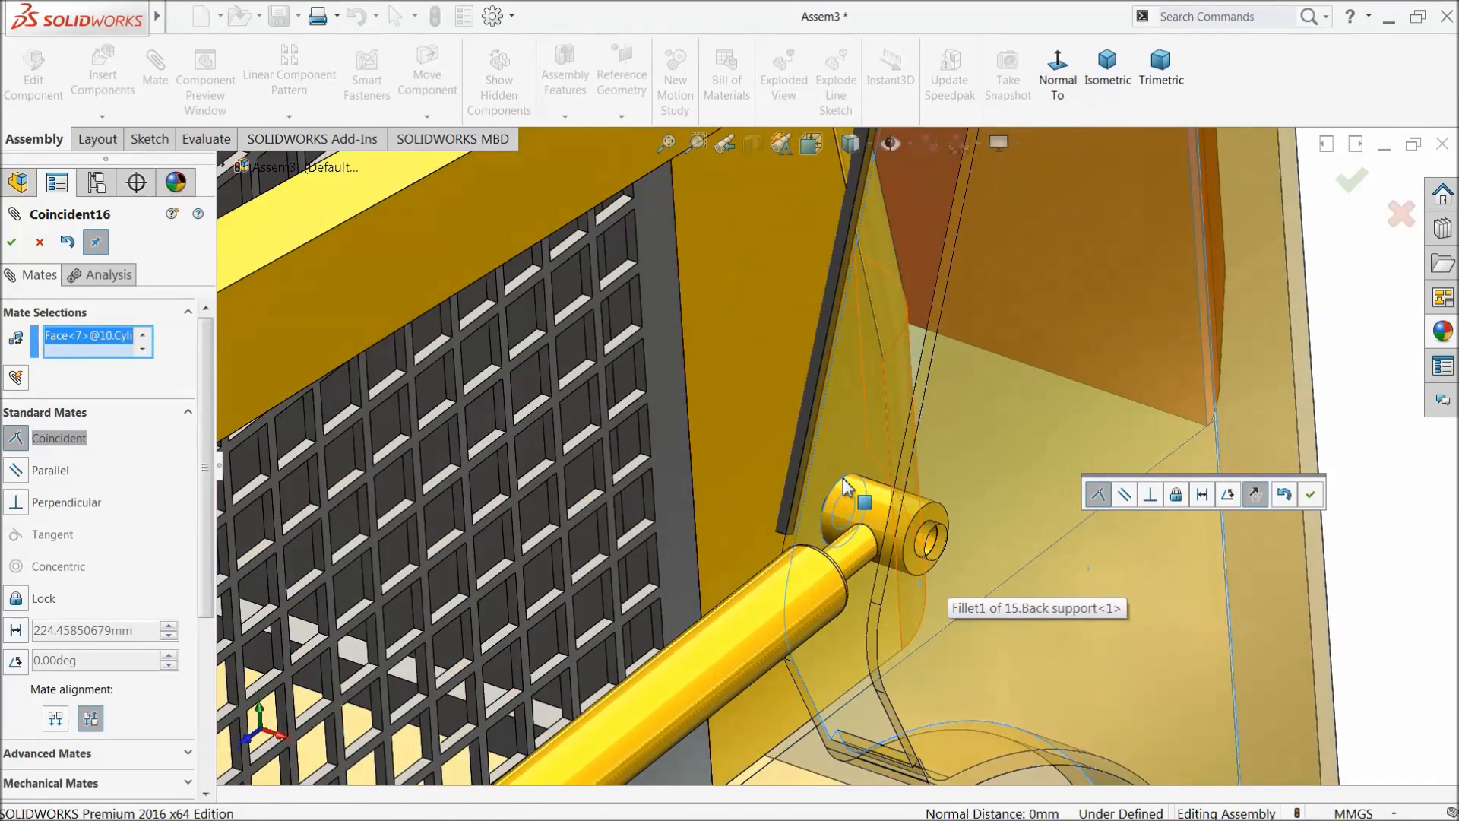
left_click(1309, 497)
left_click(38, 242)
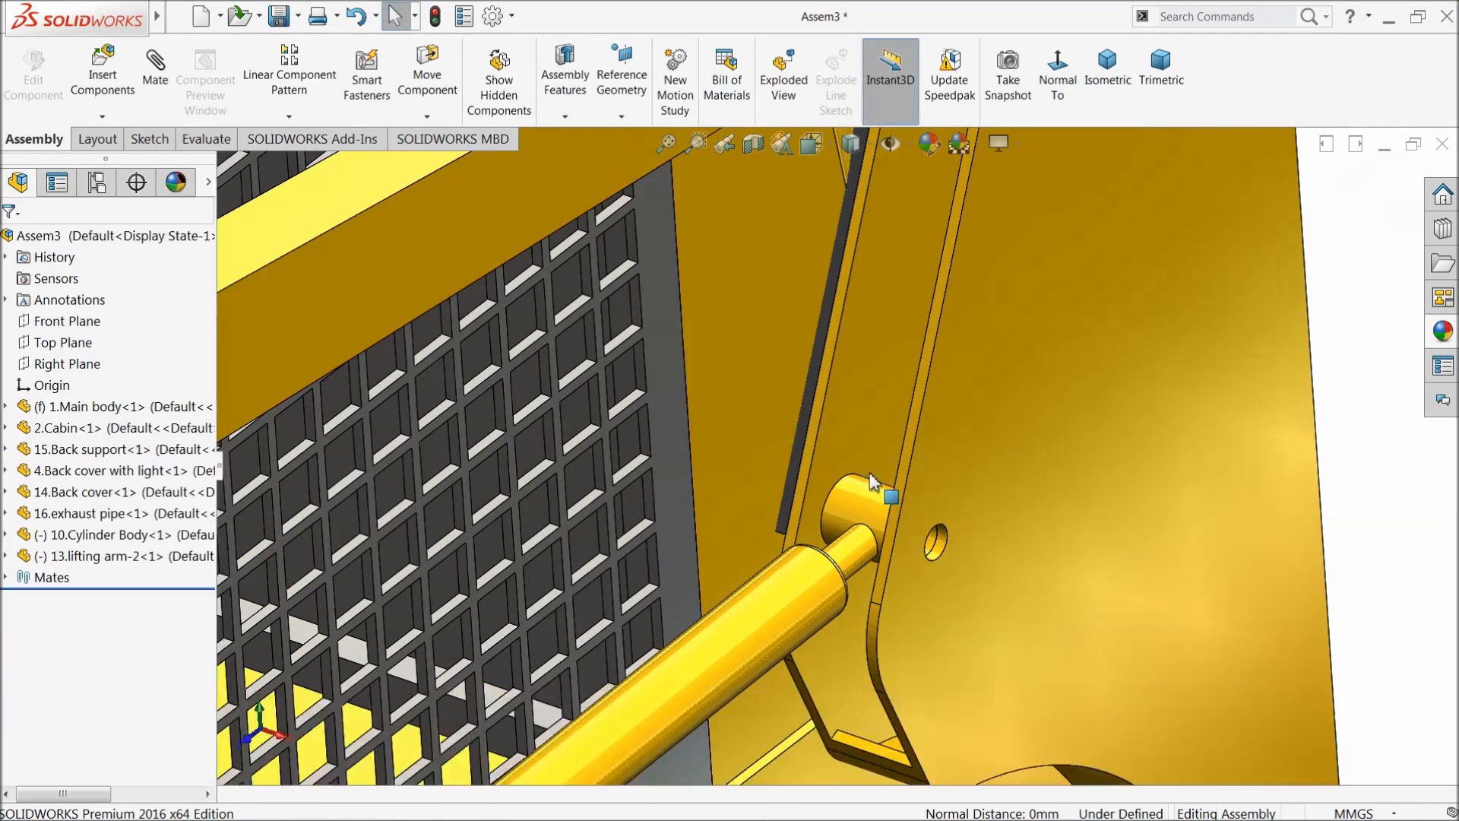
Step: Swing the lifting arm and the cylinder body slightly about their mated holes in the side plate
scroll(867, 485, "up", 8)
middle_click_drag(866, 485, 786, 466)
left_click_drag(719, 389, 741, 456)
scroll(749, 551, "down", 3)
mouse_move(731, 546)
left_mouse_down()
mouse_move(734, 482)
mouse_move(732, 526)
left_mouse_up()
left_click(1246, 378)
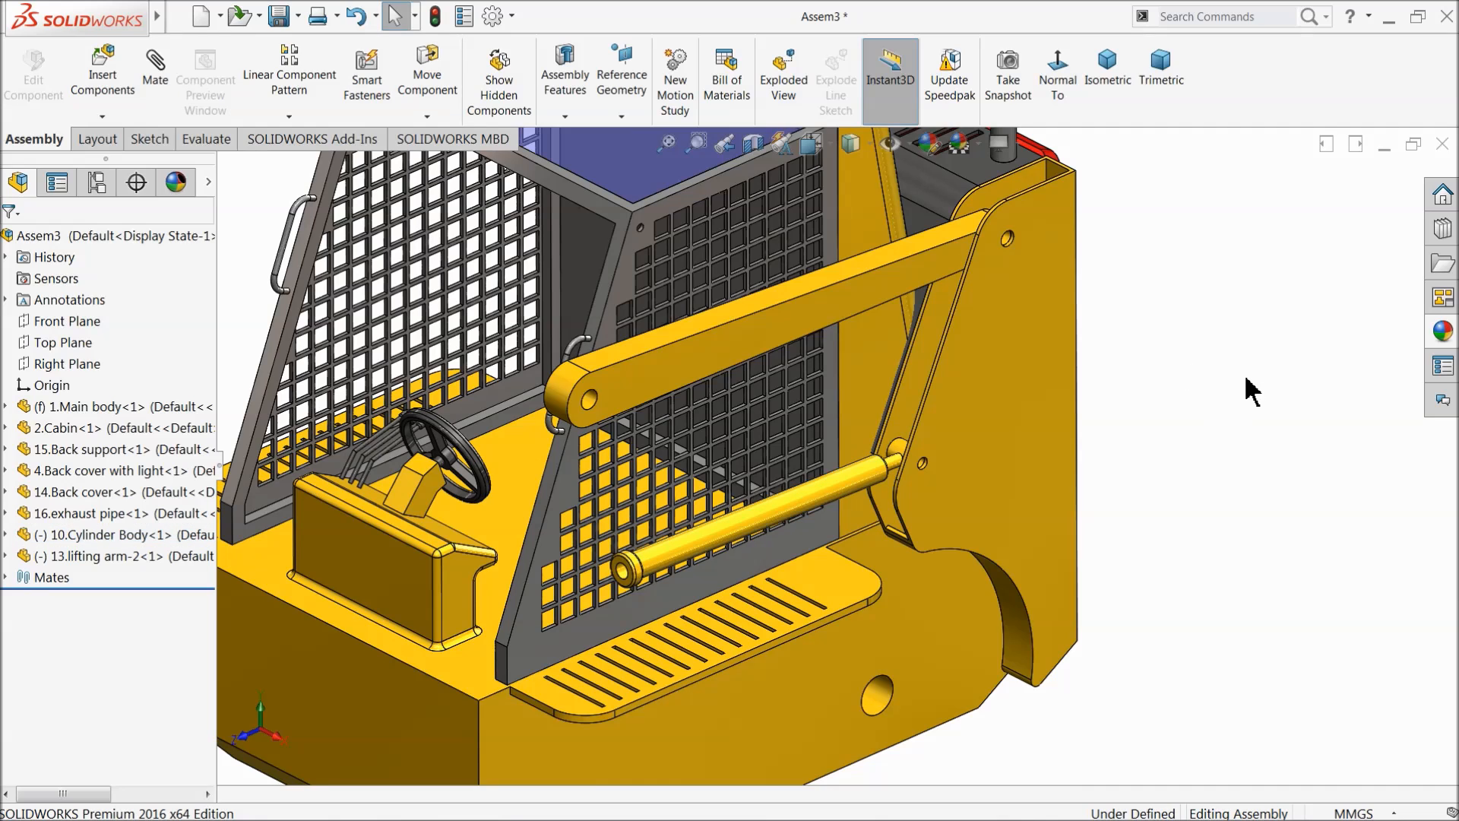
Step: Insert the 17.Arm pin part beside the main body's side plate and place a second copy next to it
left_click(101, 70)
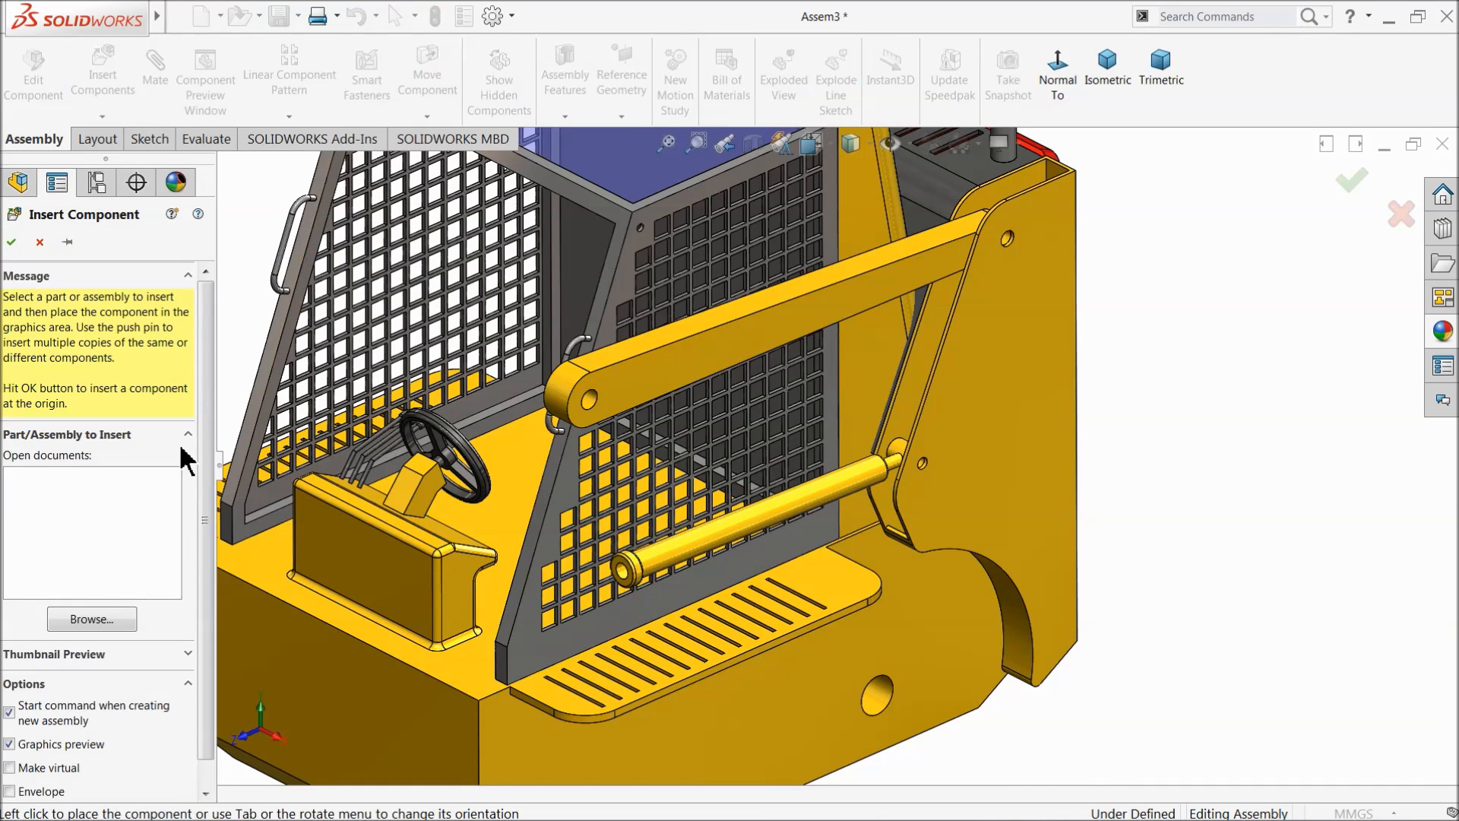
left_click(86, 621)
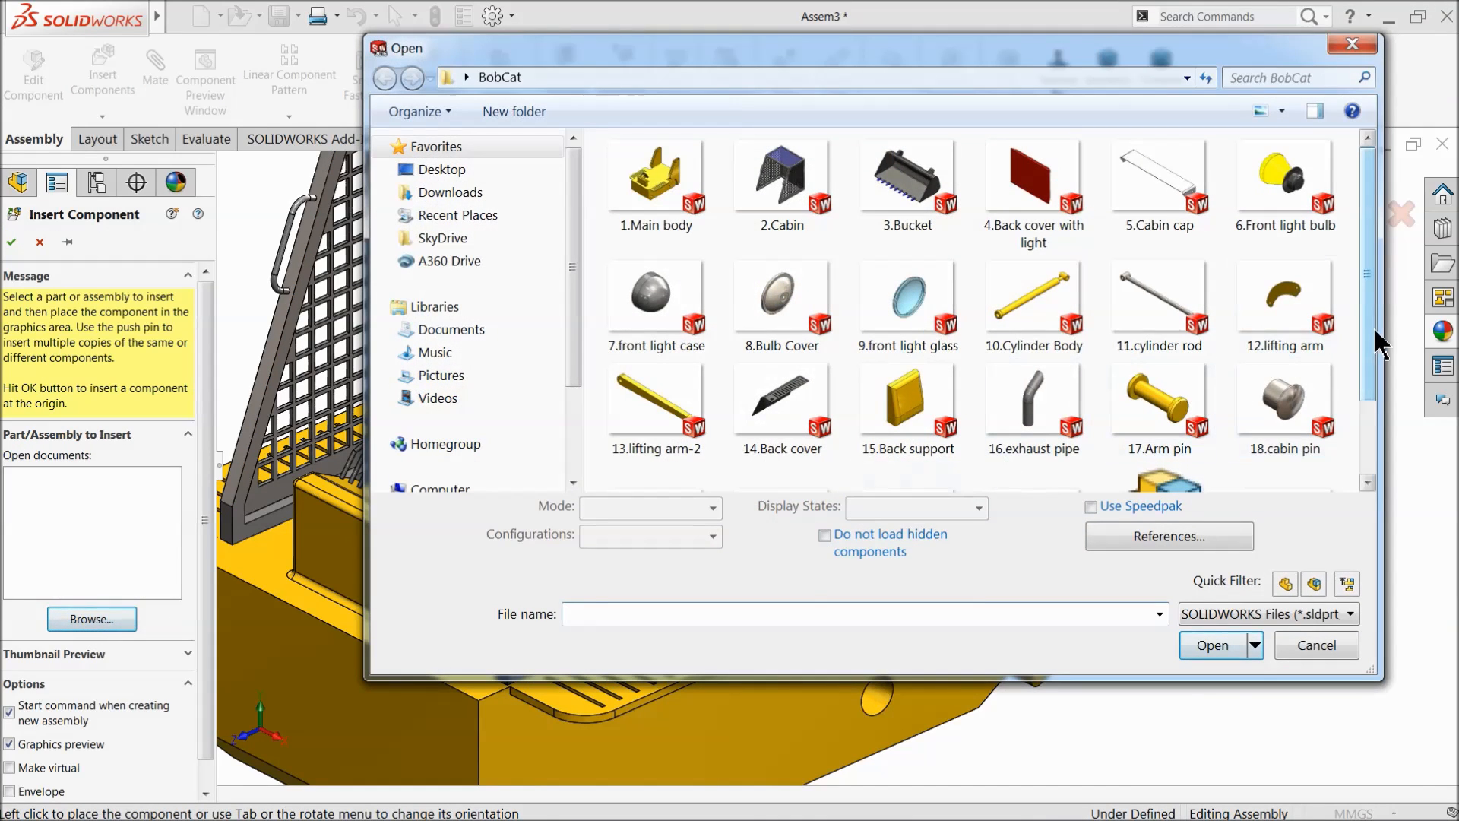
left_click(1160, 411)
left_click(1212, 645)
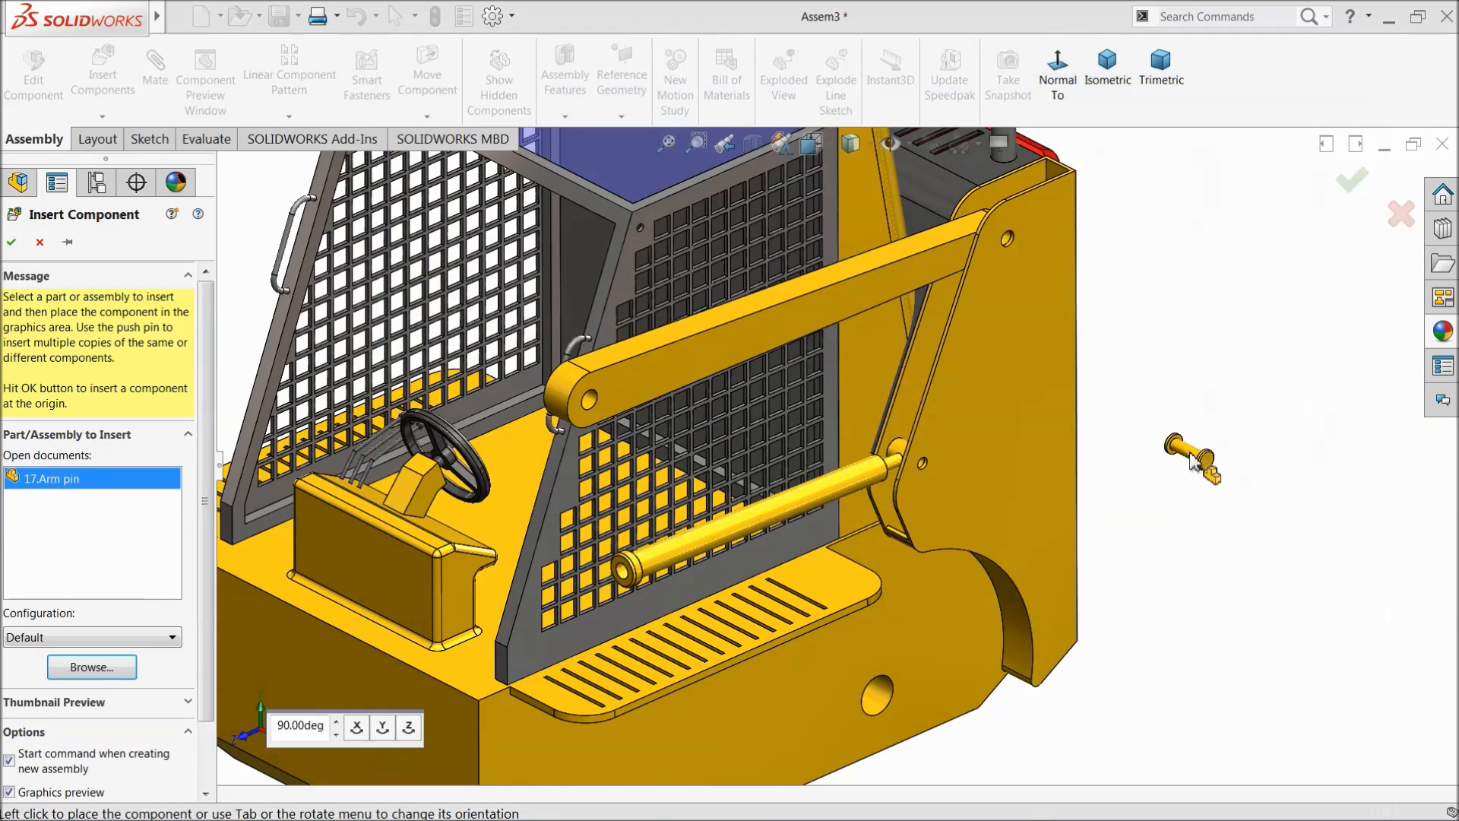
left_click(1043, 325)
scroll(1011, 358, "down", 5)
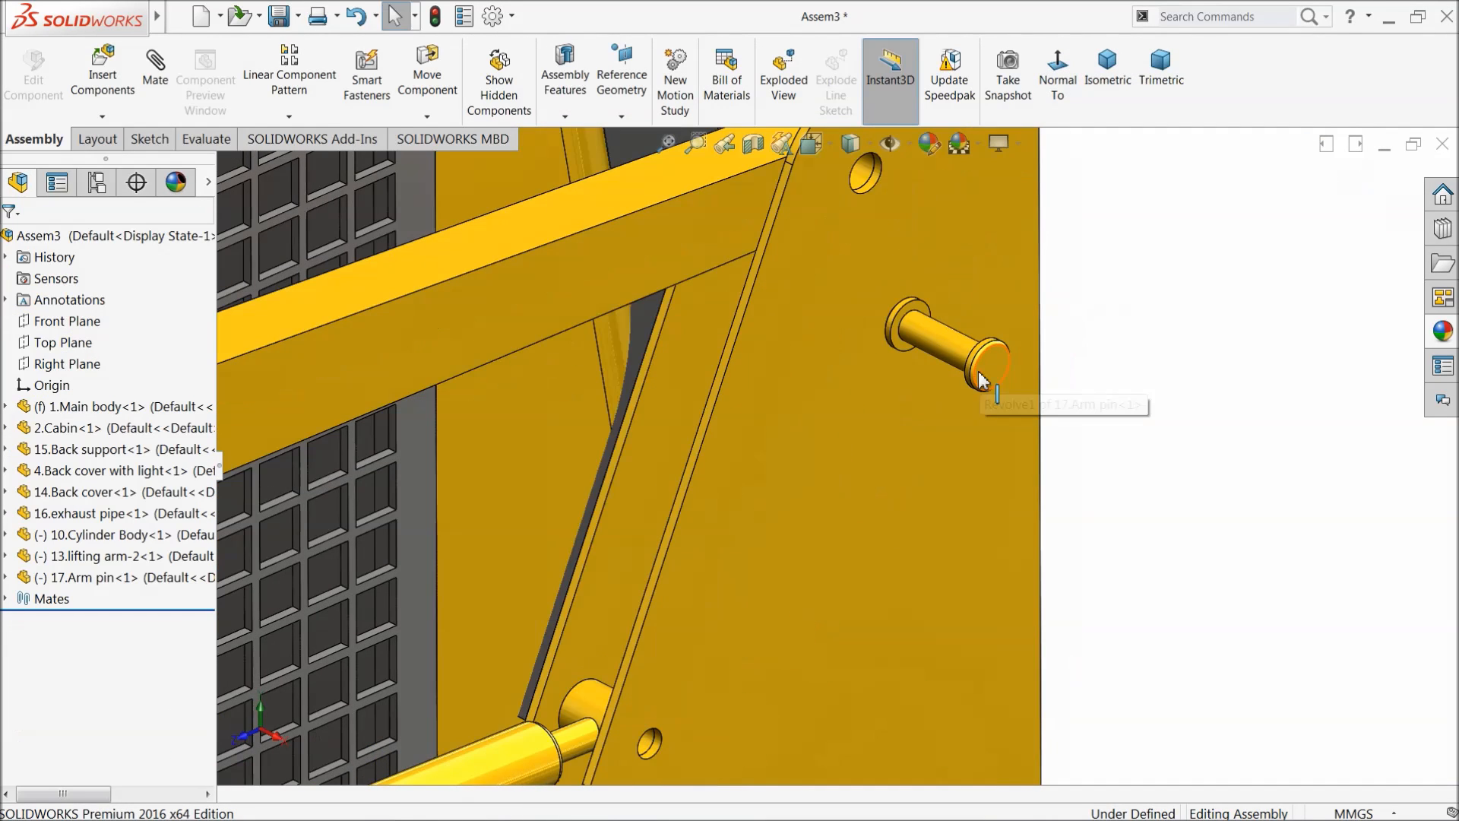
left_click_drag(962, 345, 1163, 364, "ctrl")
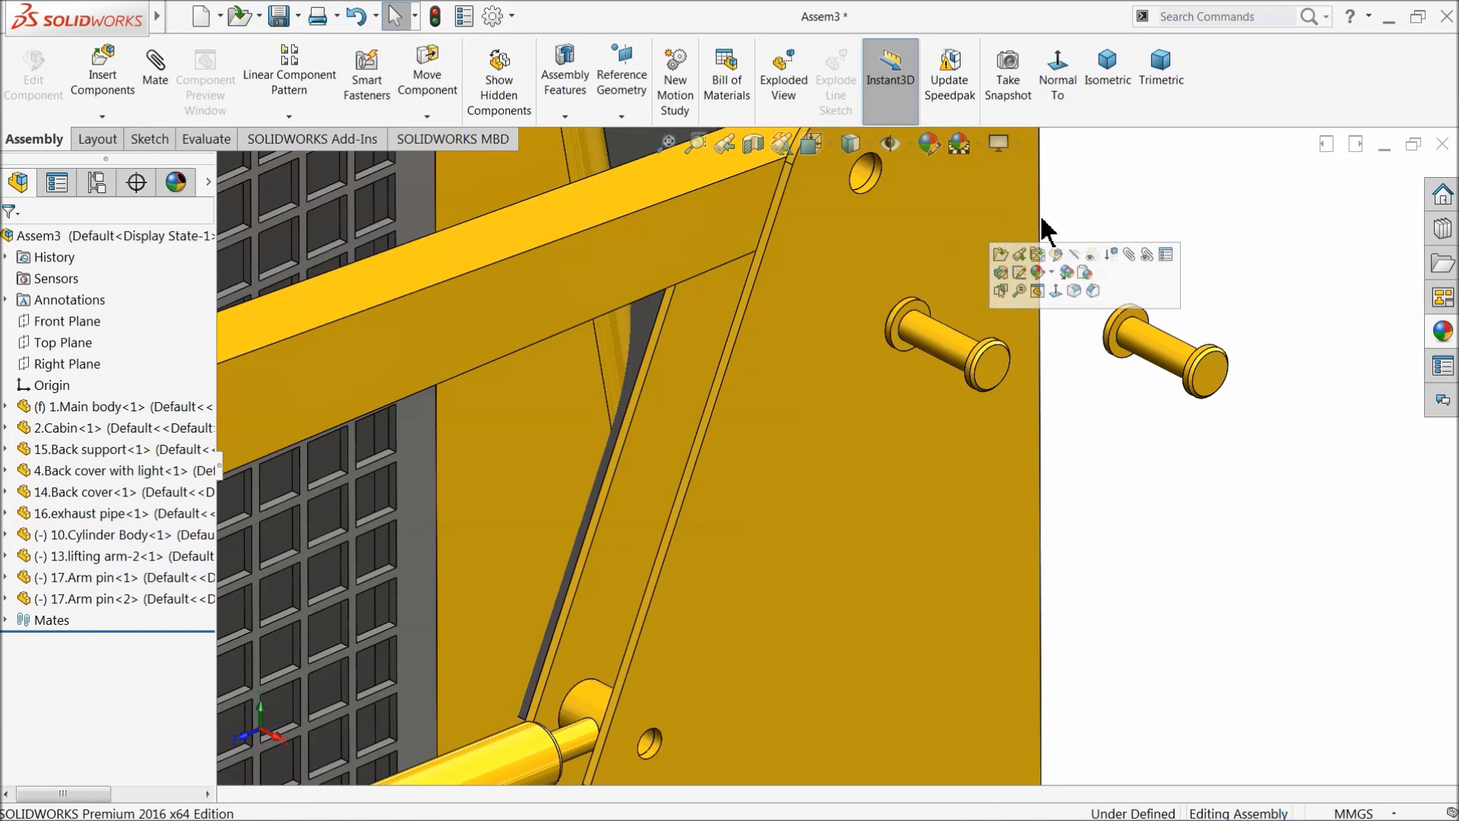
Step: Mate the first arm pin's shaft concentric with the upper hole in the main body's side plate
scroll(858, 296, "down", 5)
scroll(842, 313, "down", 2)
scroll(968, 564, "up", 3)
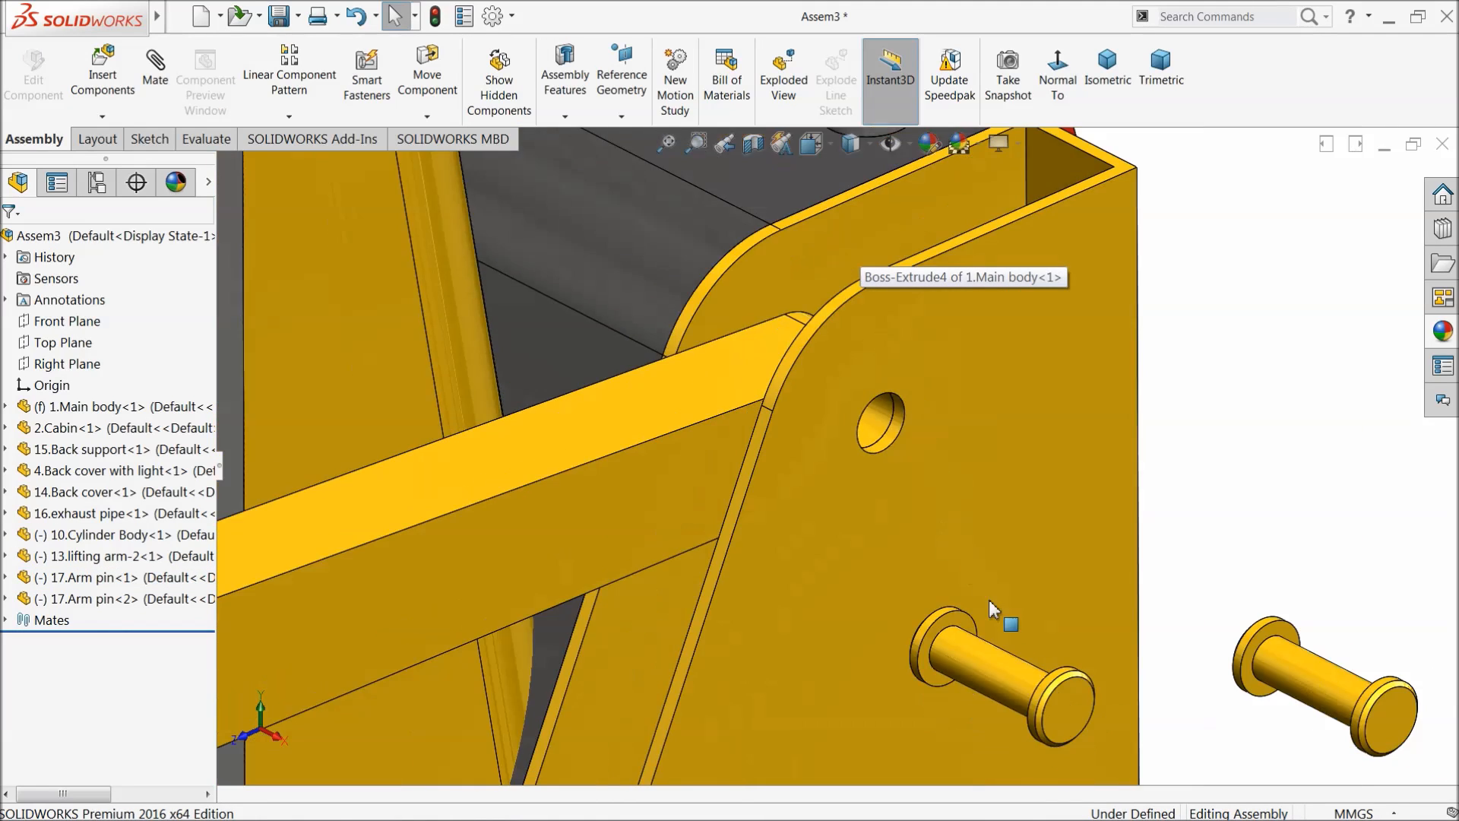
left_click(155, 72)
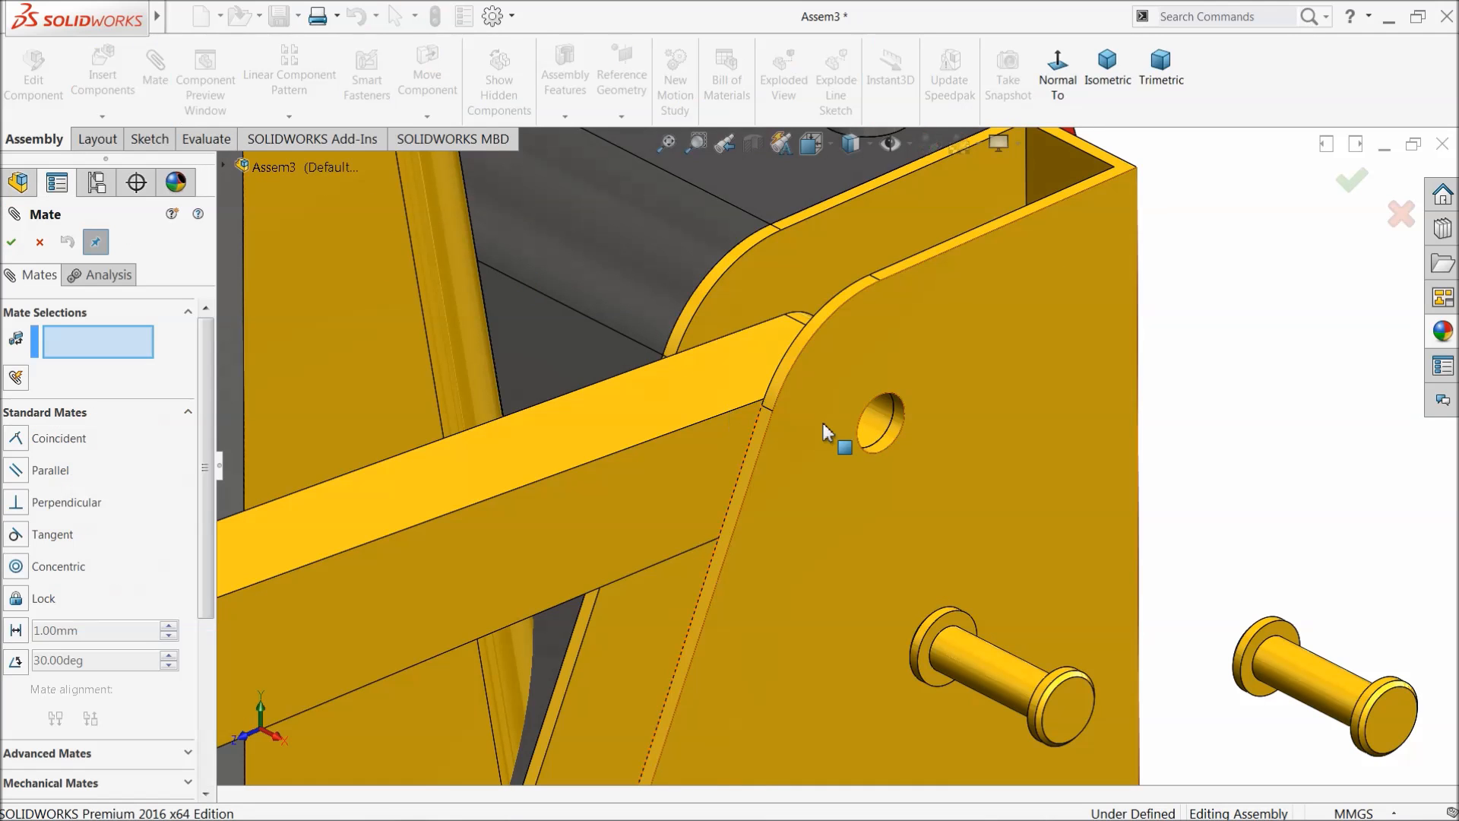
left_click(892, 427)
left_click(980, 652)
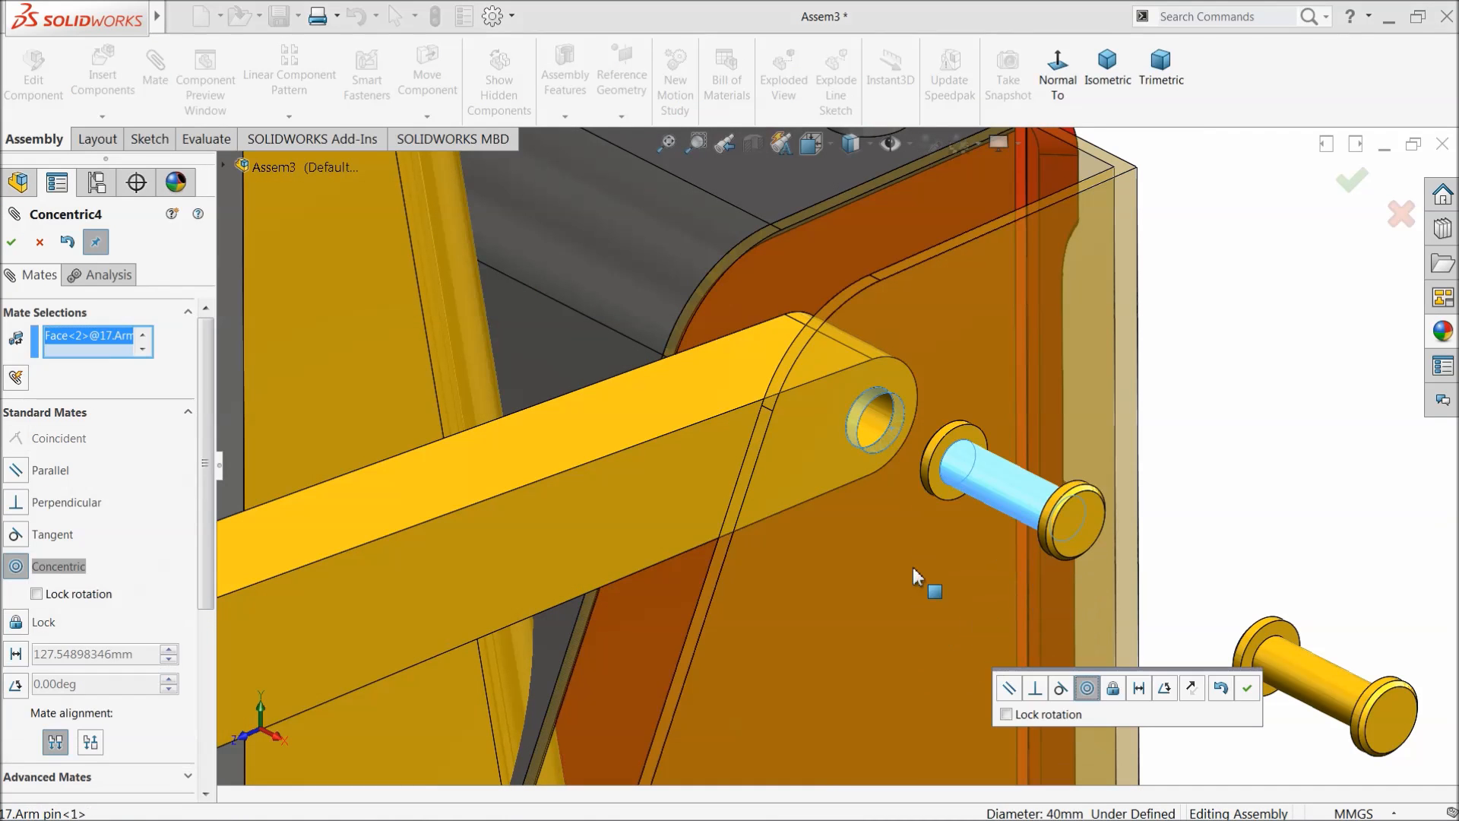
left_click(1248, 688)
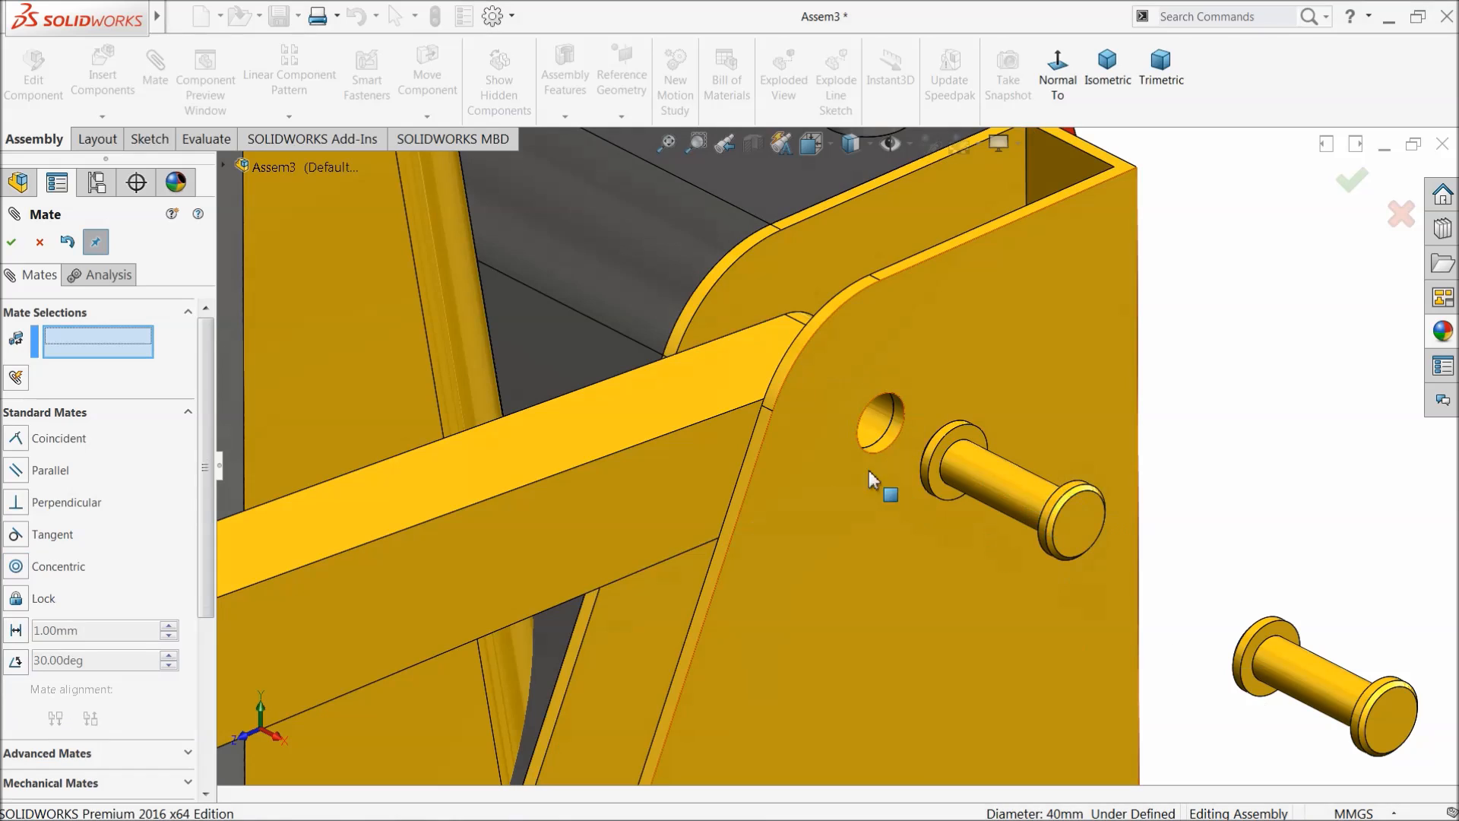
Step: Mate the inner face of the first arm pin's outer head coincident with the side plate's outer face
left_click(828, 442)
middle_click_drag(1010, 499, 1125, 560)
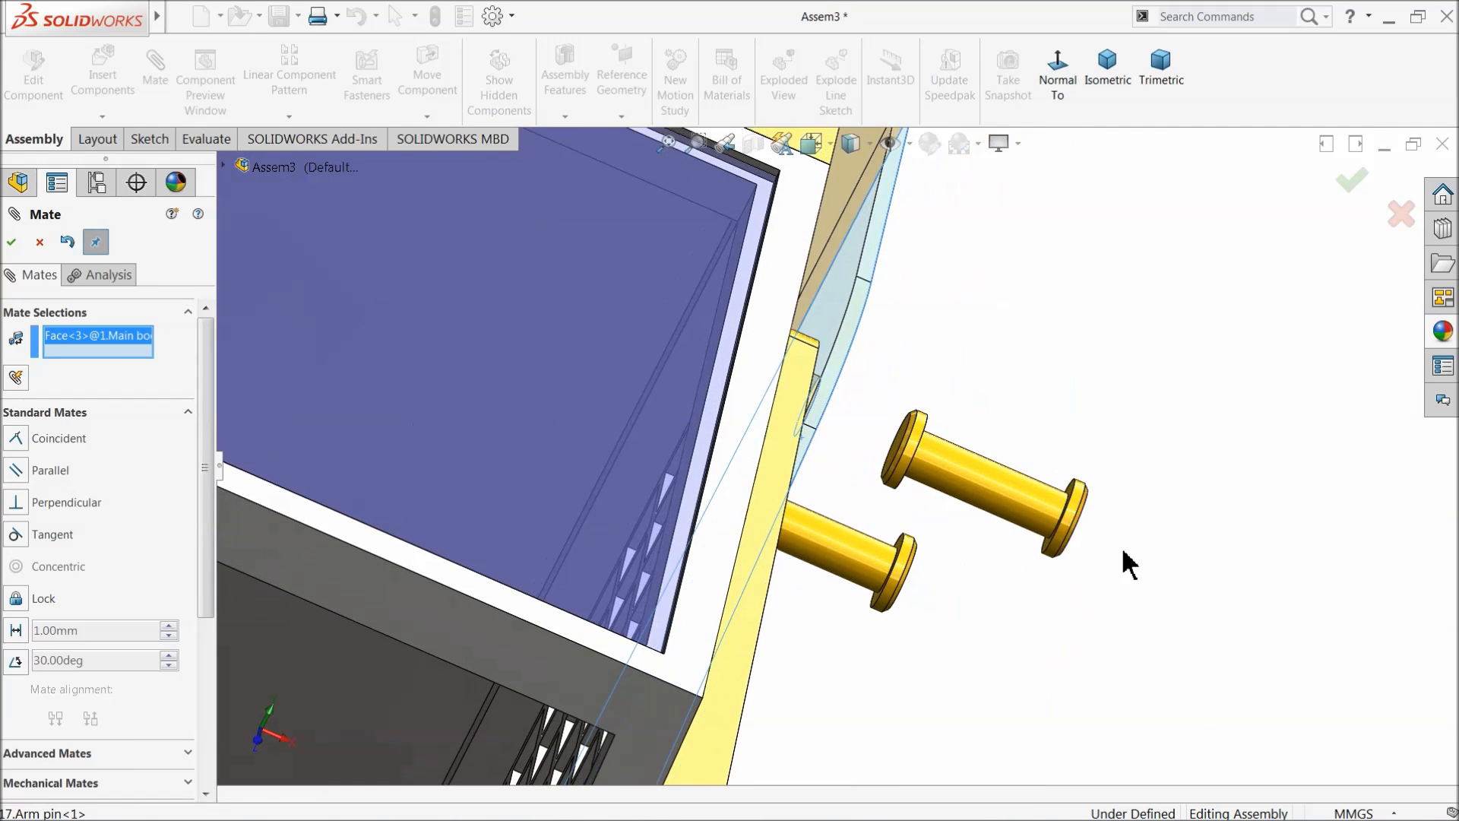
scroll(1068, 502, "down", 4)
left_click(1021, 448)
scroll(688, 513, "up", 6)
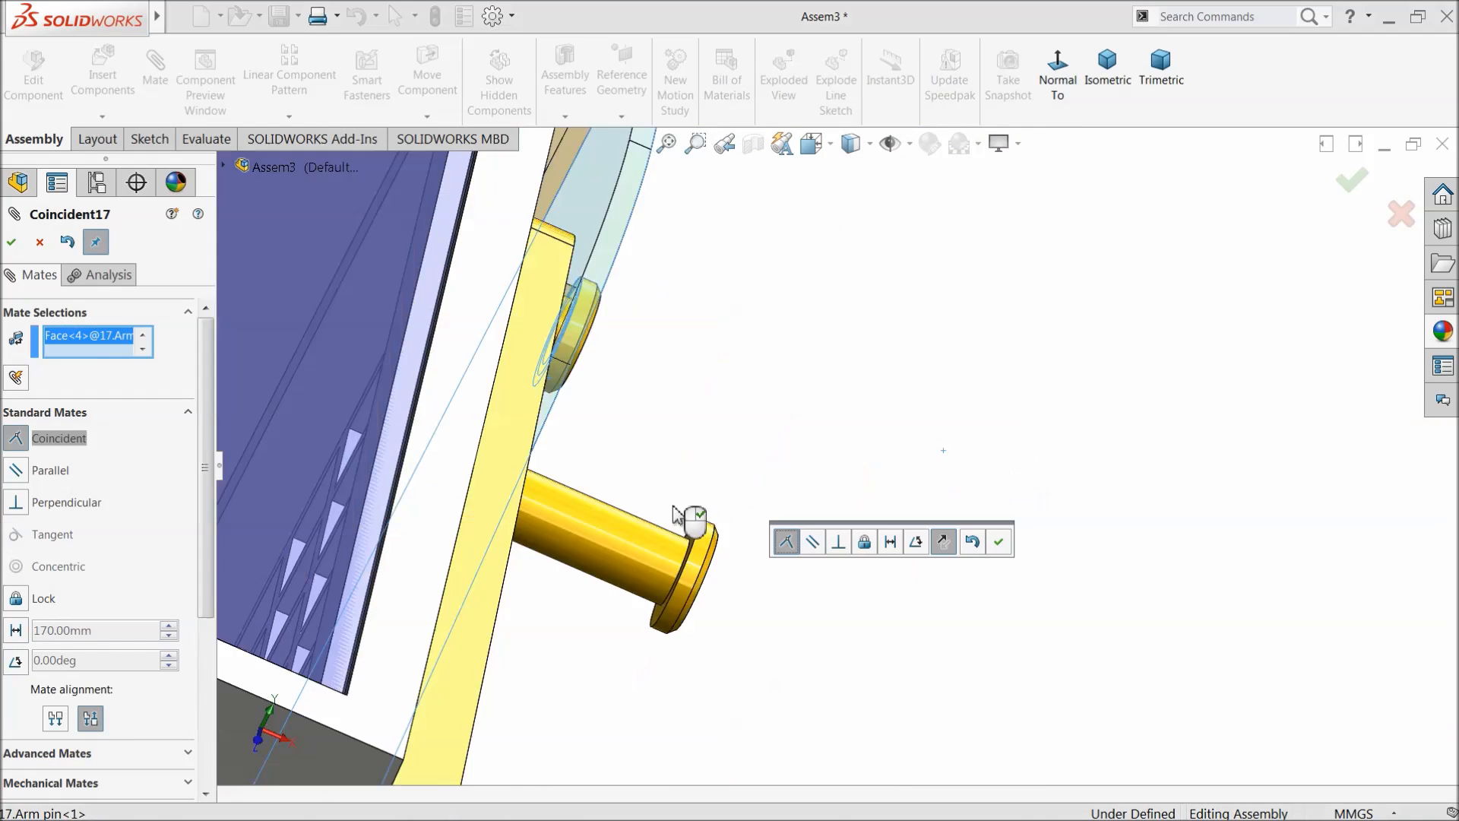
middle_click_drag(660, 482, 609, 445)
scroll(787, 523, "up", 5)
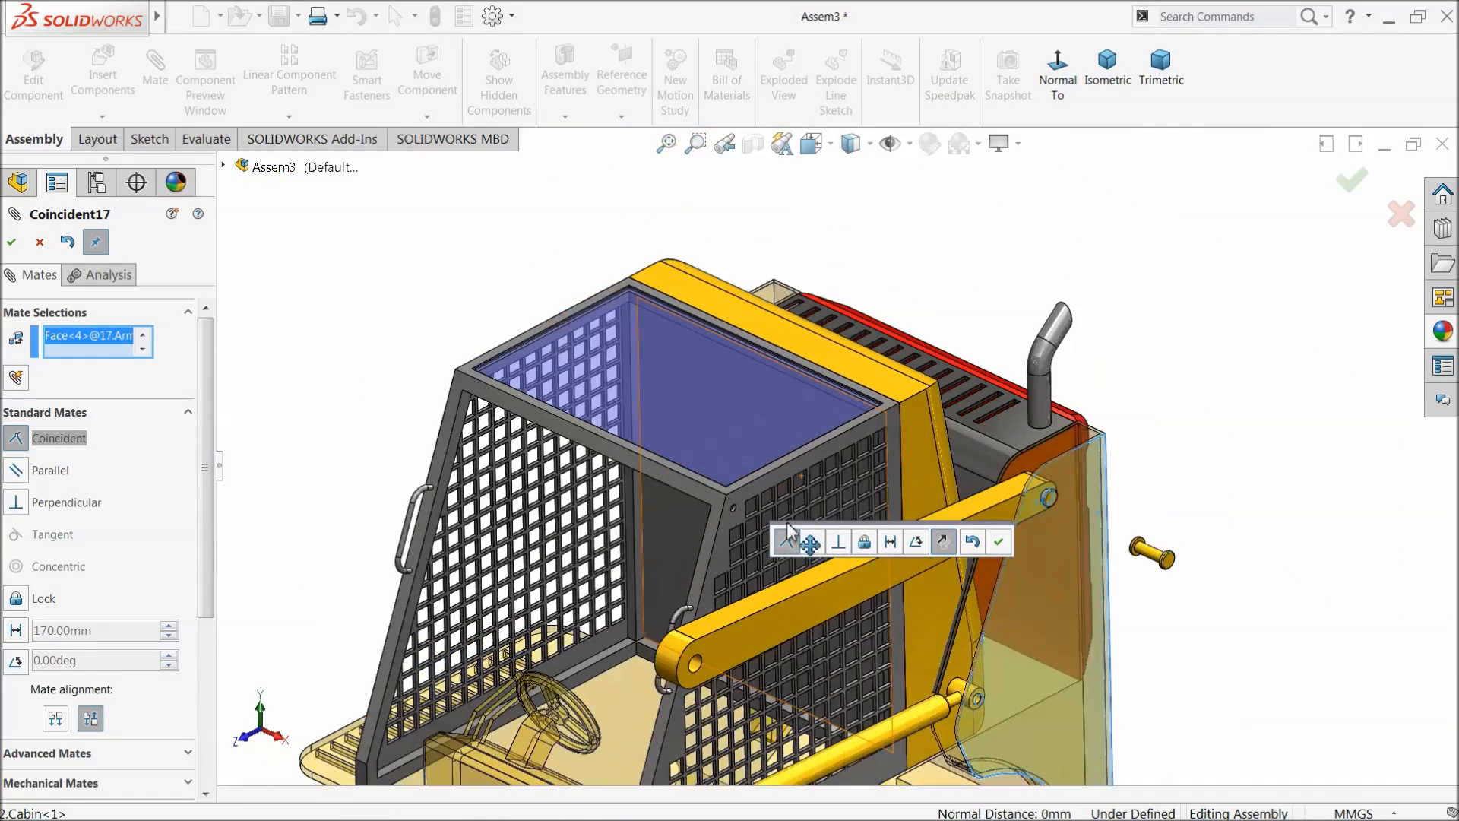
scroll(1049, 580, "down", 6)
left_click(999, 541)
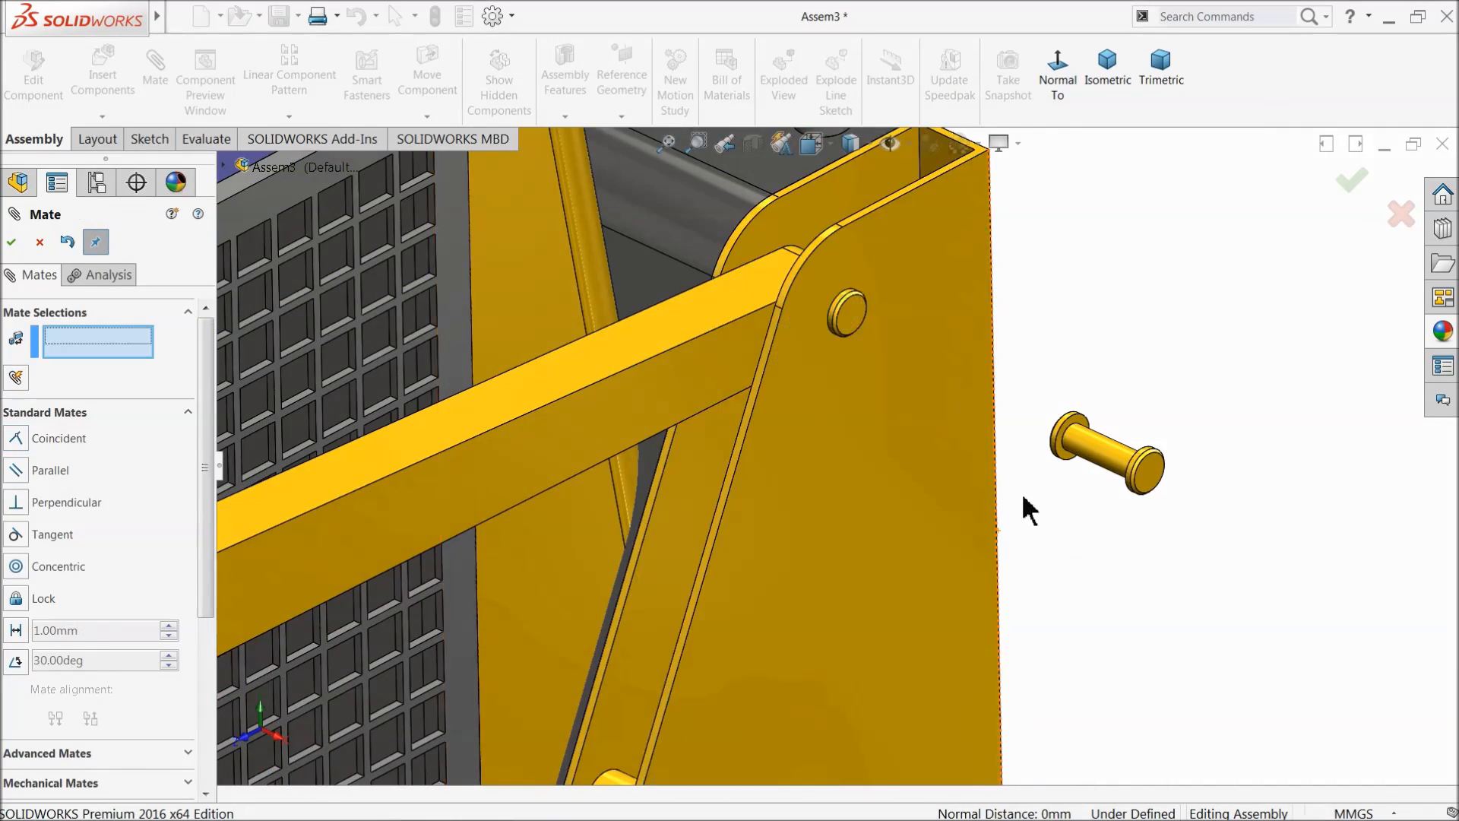
Step: Move the second arm pin toward the cylinder mount and mate its shaft concentric with the side plate's lower 30 mm hole
scroll(1065, 482, "down", 3)
scroll(938, 527, "up", 5)
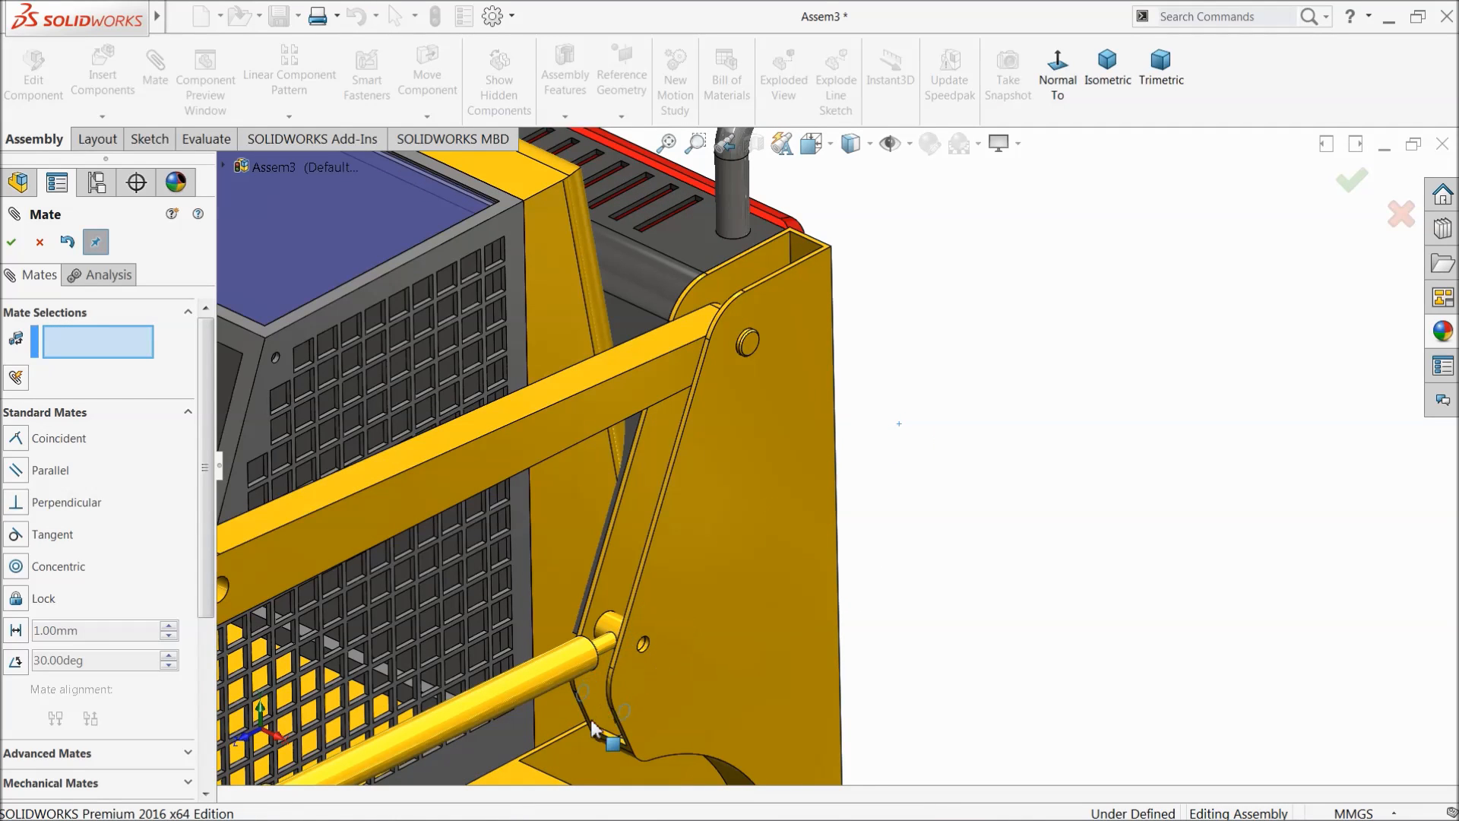
left_click_drag(571, 746, 884, 659)
scroll(672, 670, "down", 4)
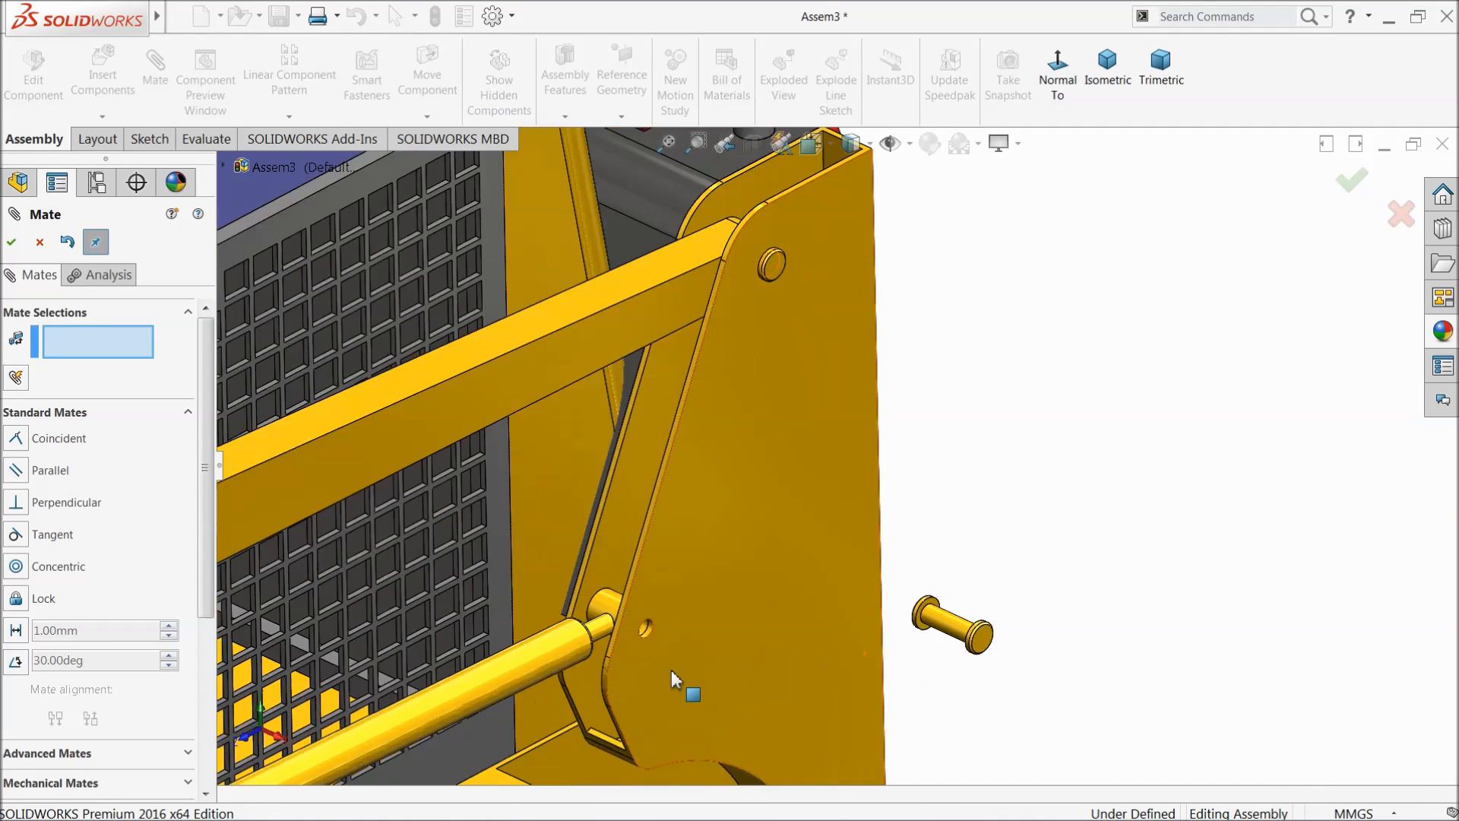
scroll(1113, 553, "down", 2)
left_click(1214, 535)
scroll(526, 584, "down", 3)
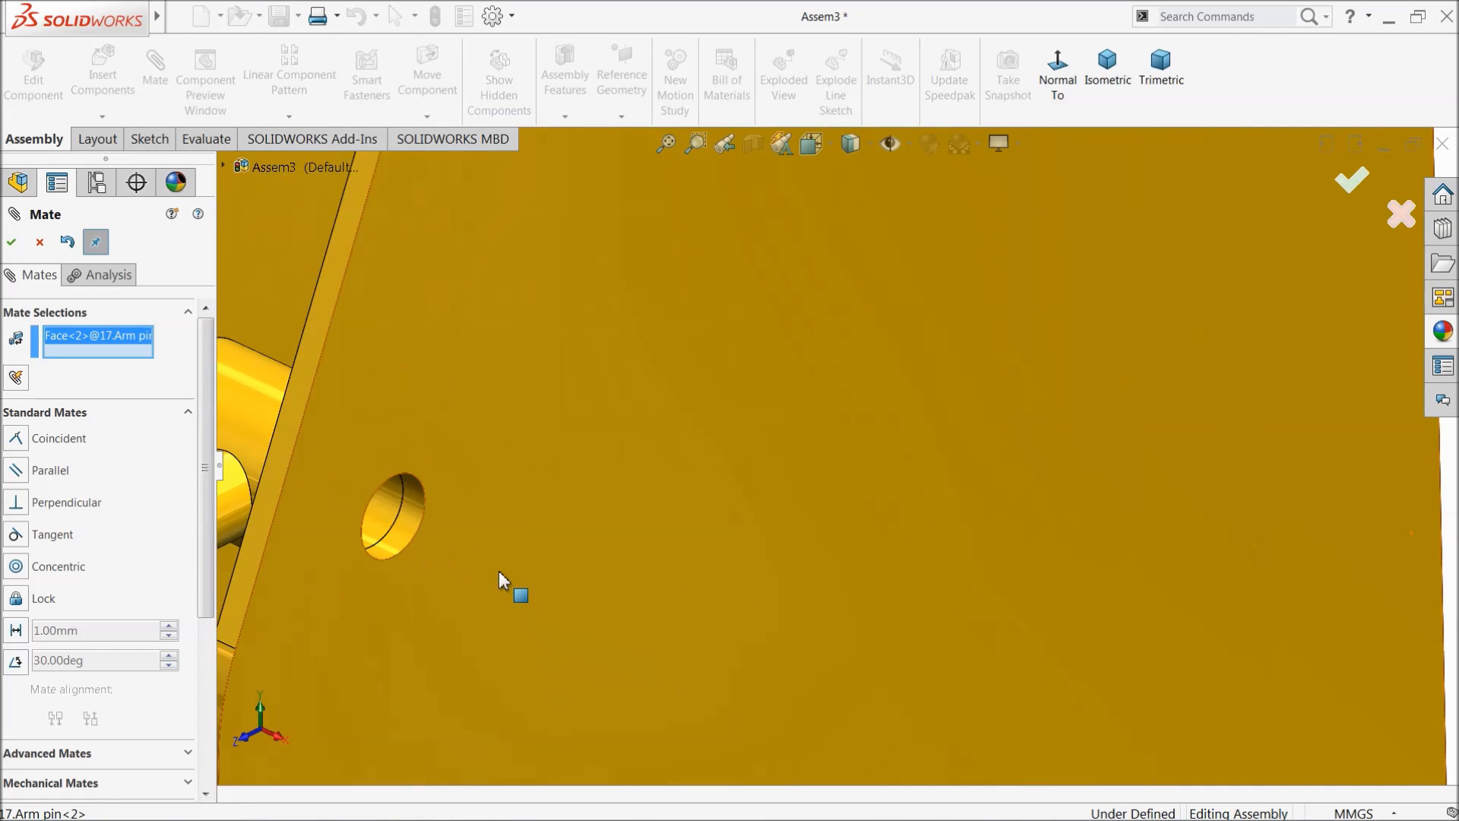
left_click(411, 530)
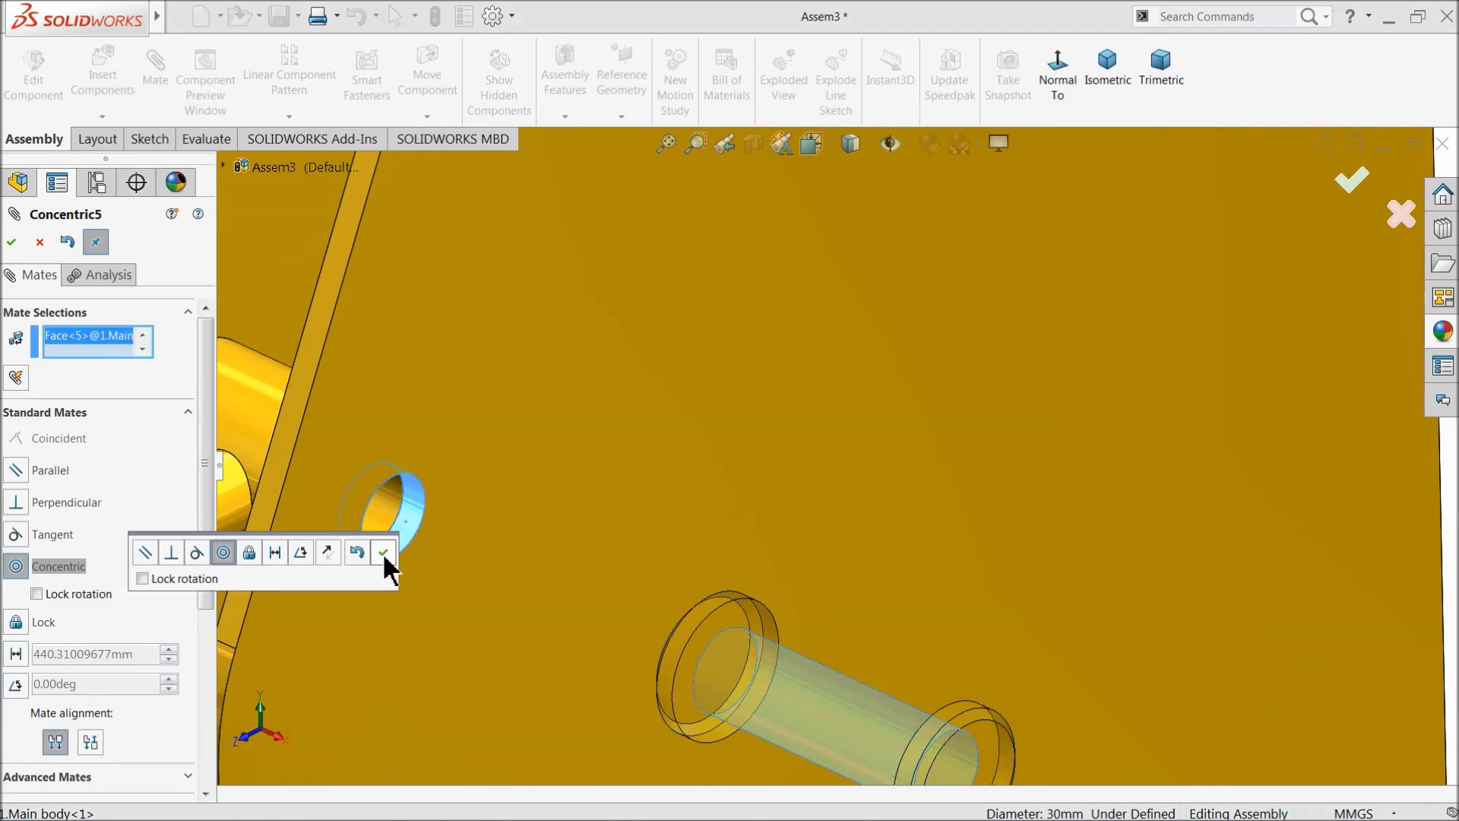
left_click(383, 552)
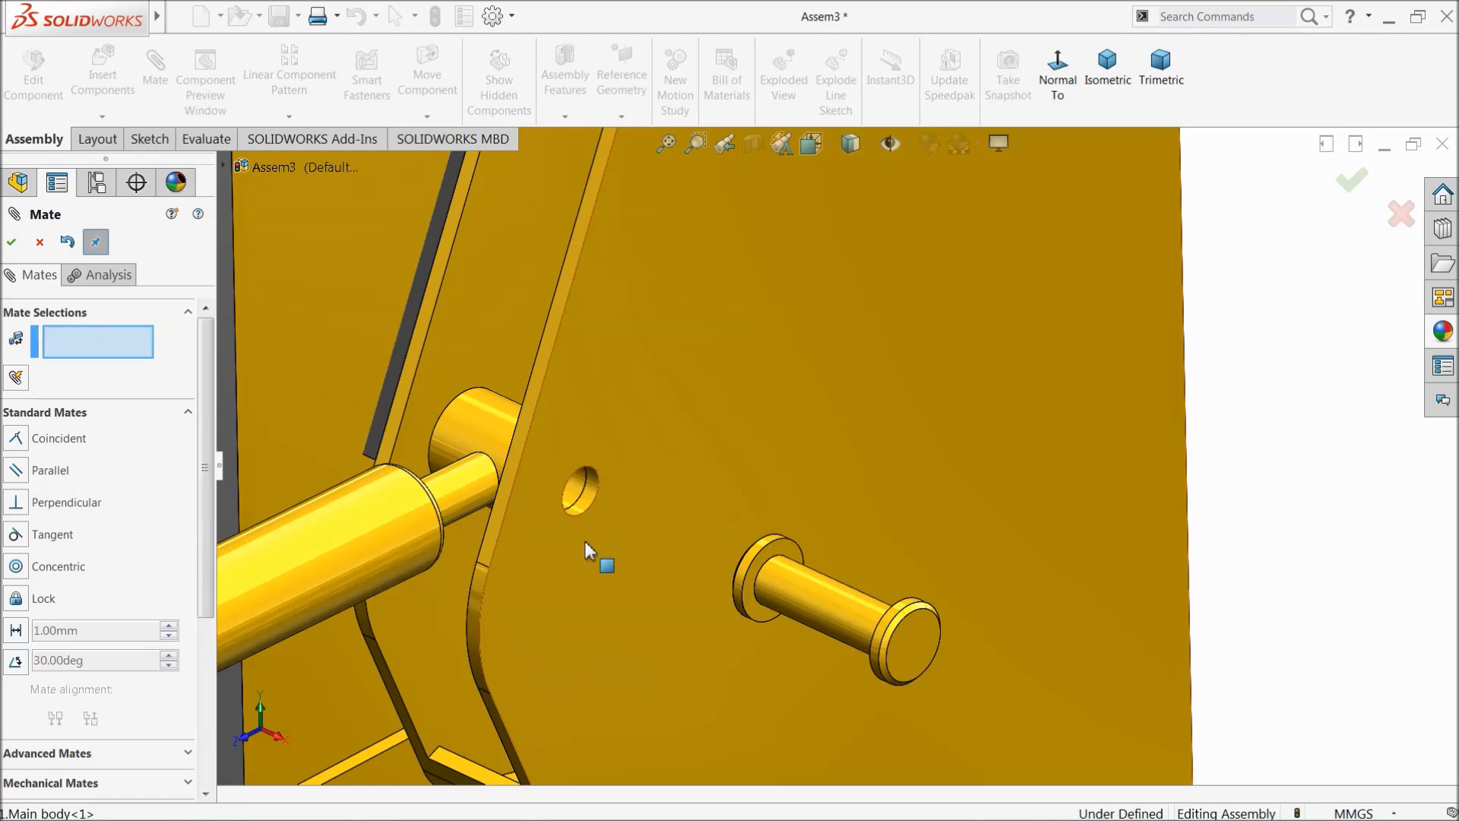
Step: Mate the inner face of the second arm pin's outer head coincident with the side plate's outer face and finish mating
left_click(585, 540)
mouse_move(900, 607)
middle_mouse_down()
mouse_move(919, 619)
mouse_move(908, 628)
middle_mouse_up()
scroll(905, 629, "up", 5)
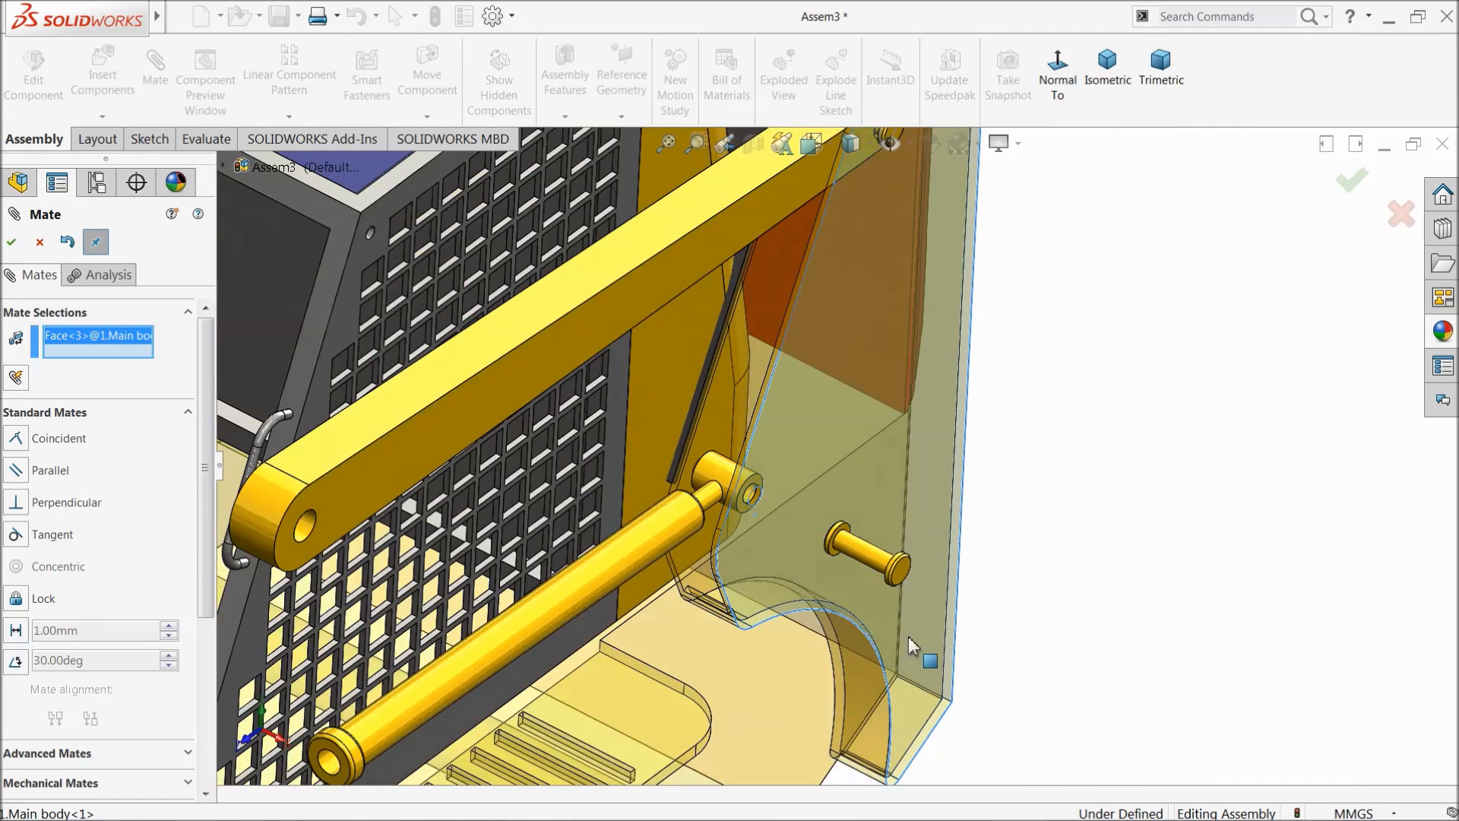
scroll(874, 532, "down", 5)
middle_click_drag(877, 500, 905, 554)
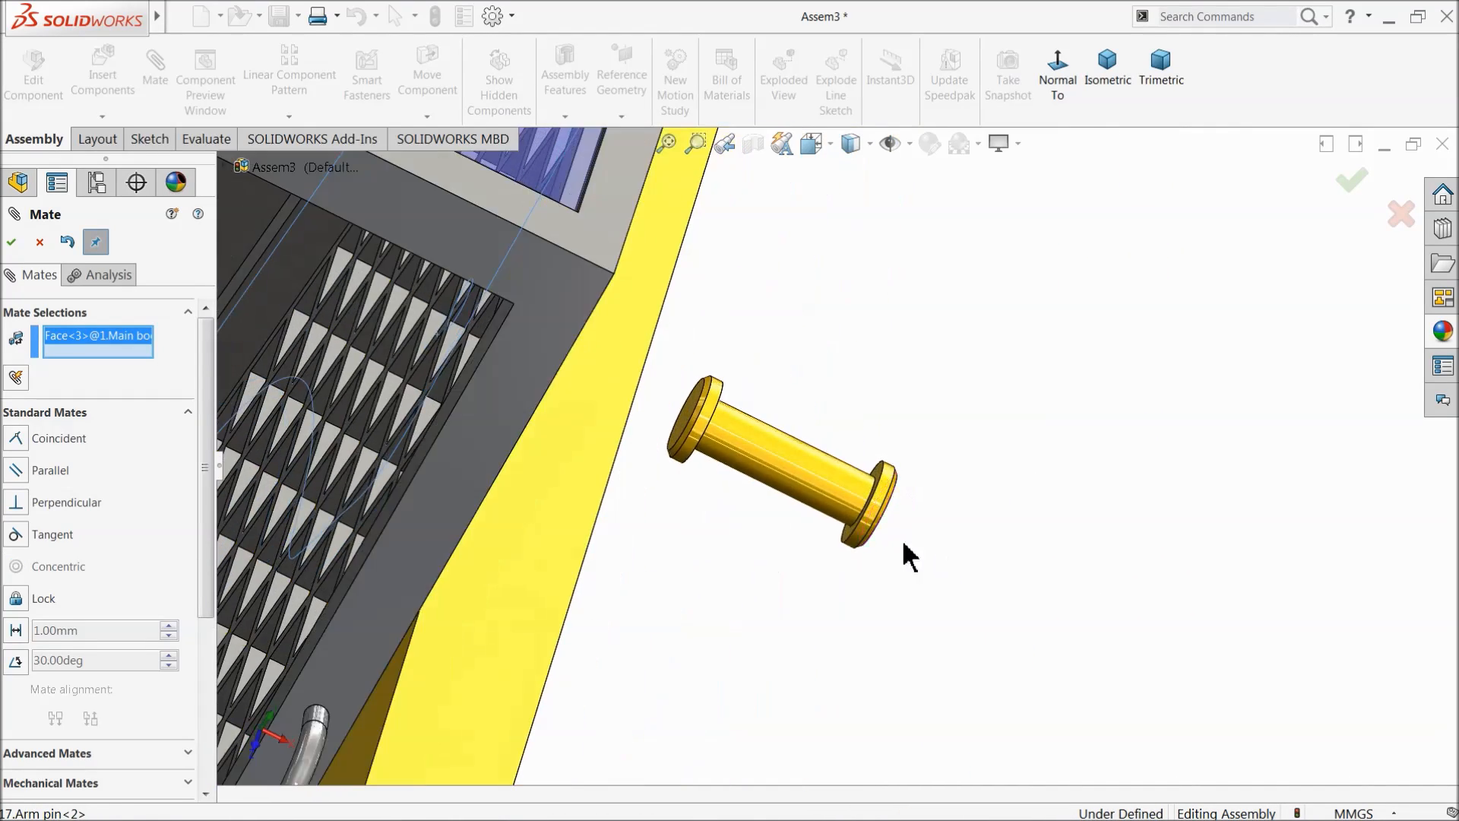
scroll(886, 489, "down", 3)
left_click(880, 475)
scroll(635, 563, "up", 6)
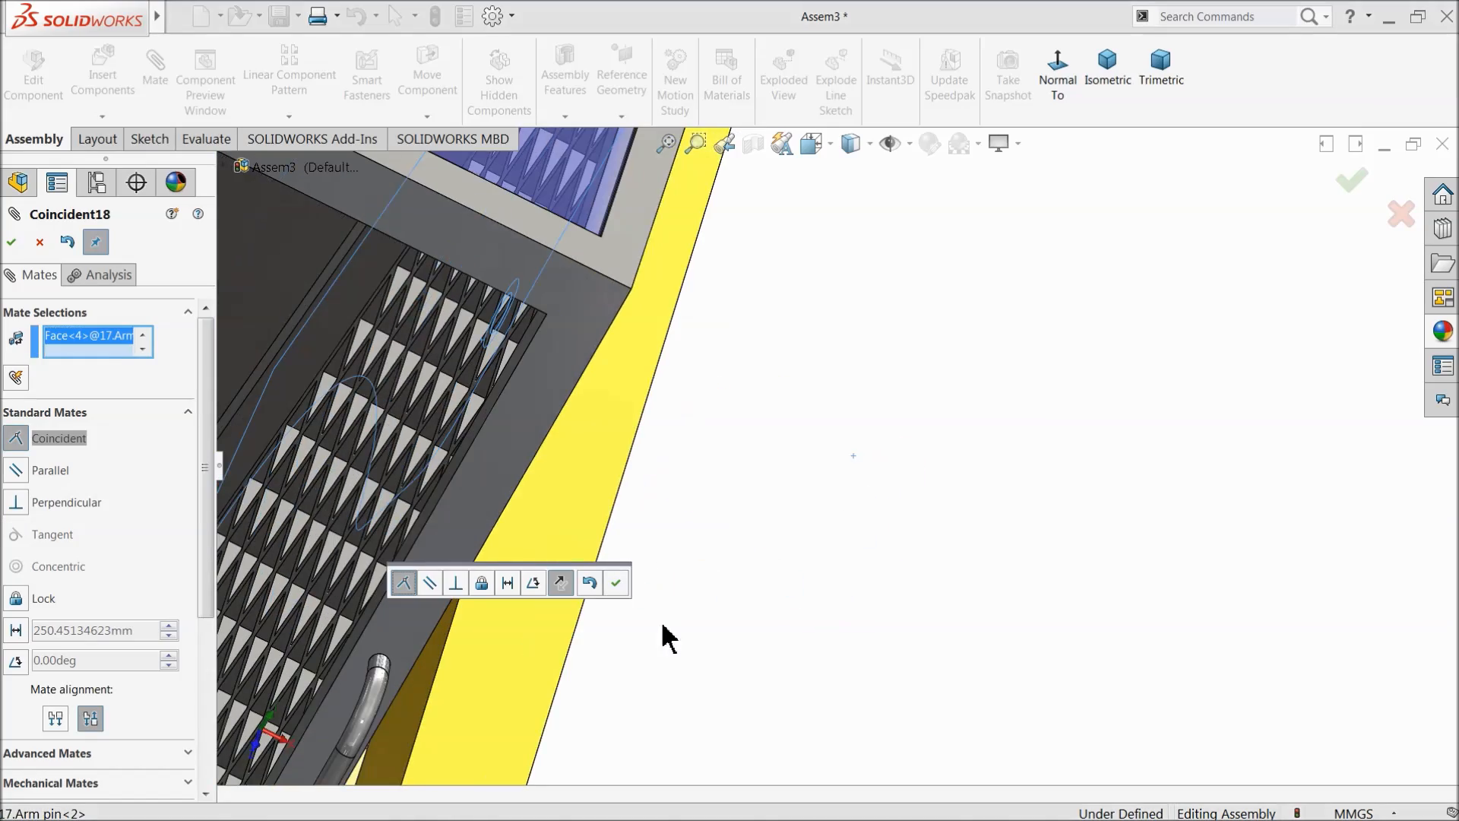
scroll(832, 588, "up", 3)
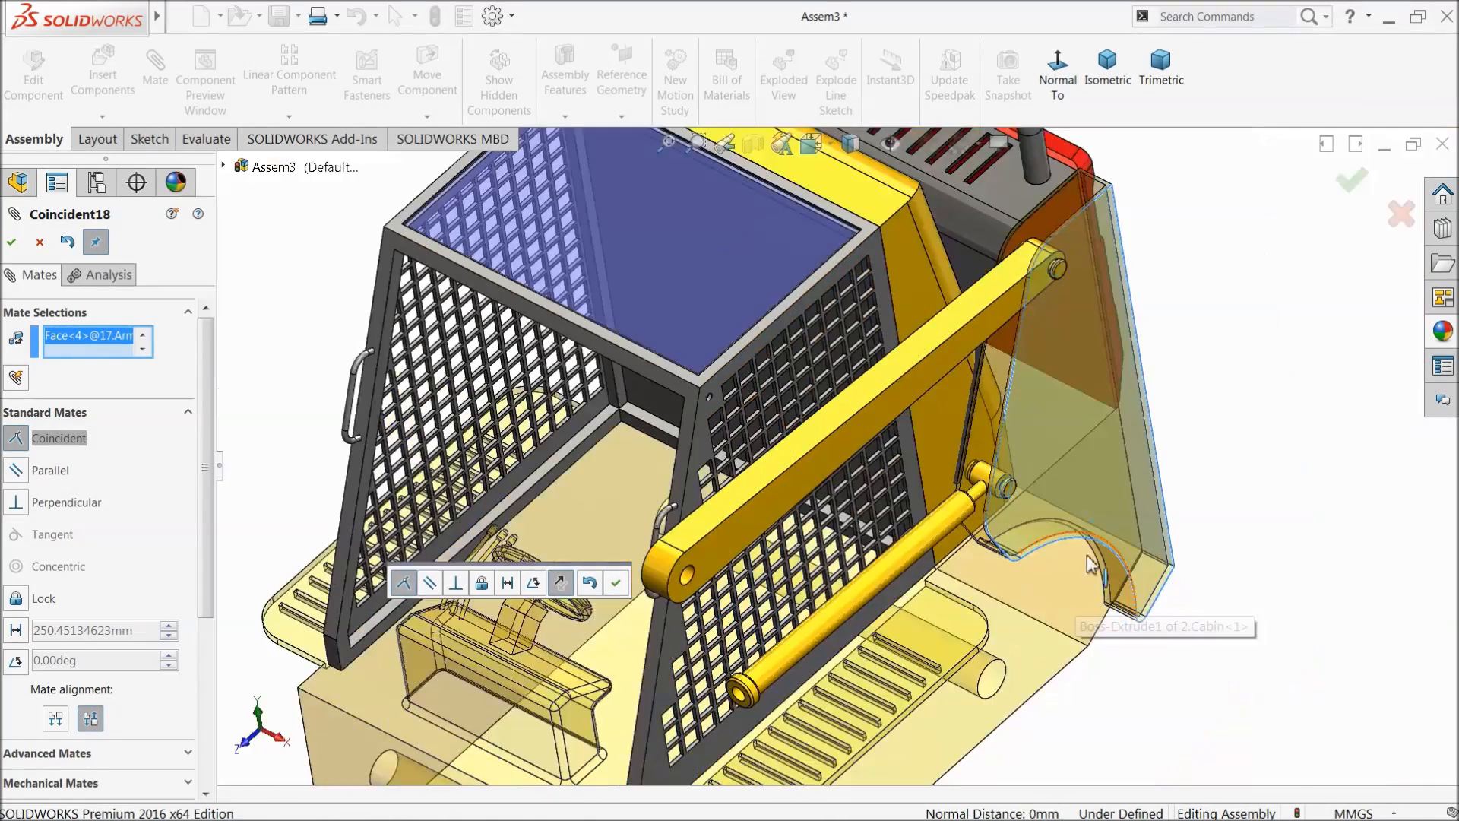
scroll(836, 460, "down", 8)
mouse_move(836, 458)
middle_mouse_down()
mouse_move(870, 464)
mouse_move(851, 452)
middle_mouse_up()
left_click(616, 583)
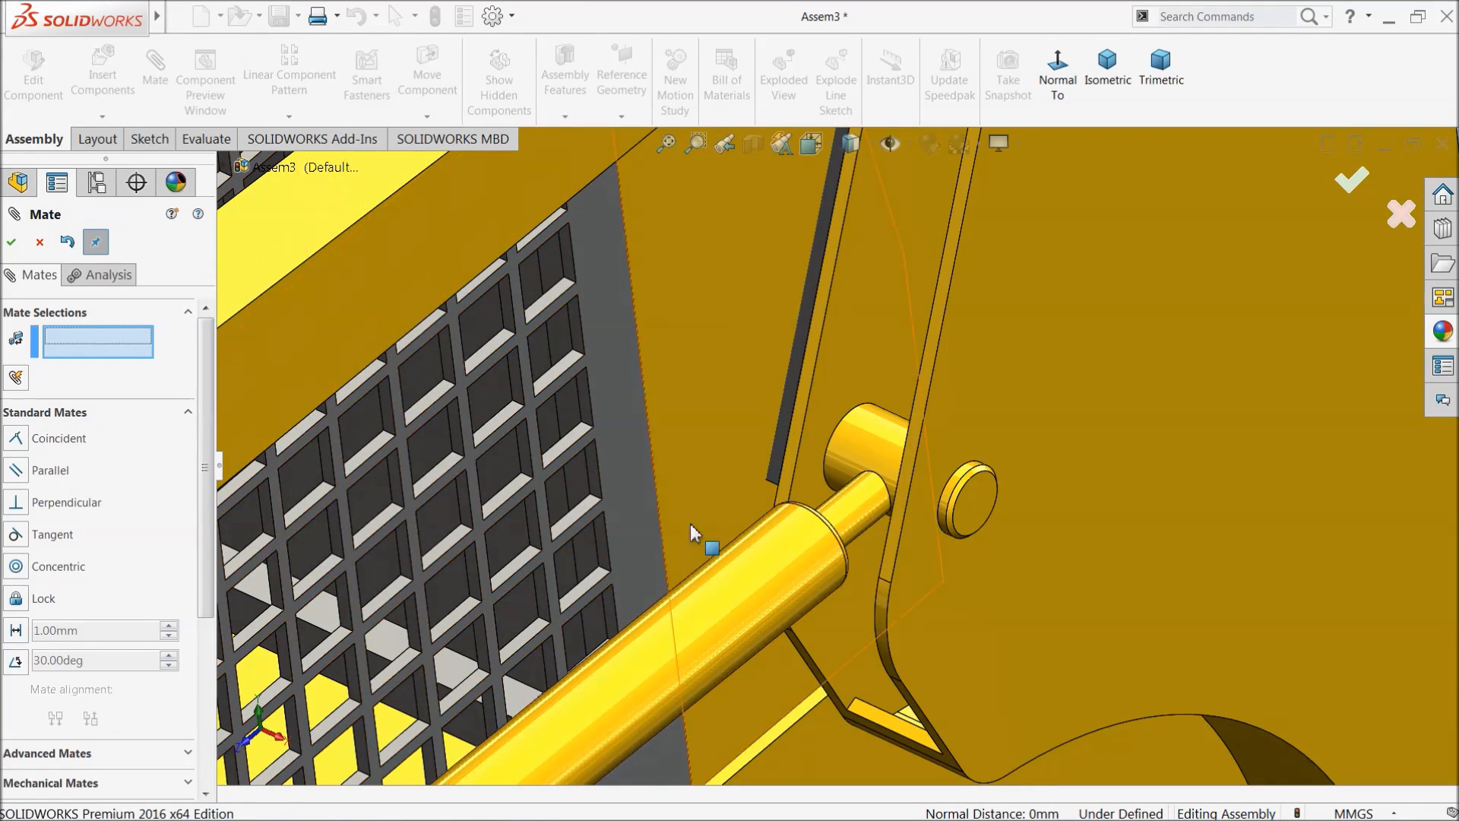
scroll(690, 524, "down", 10)
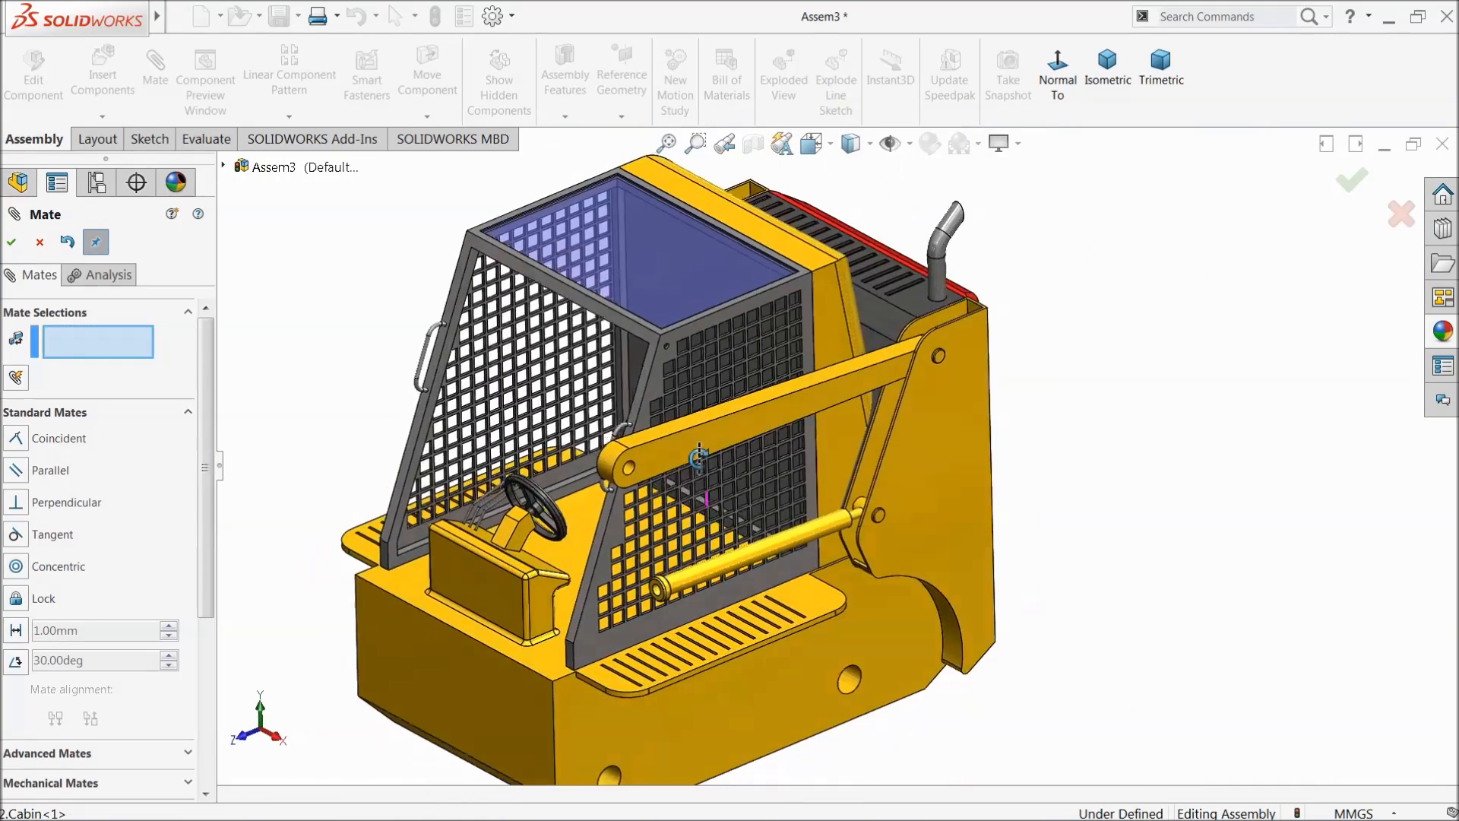
middle_click_drag(699, 458, 695, 450)
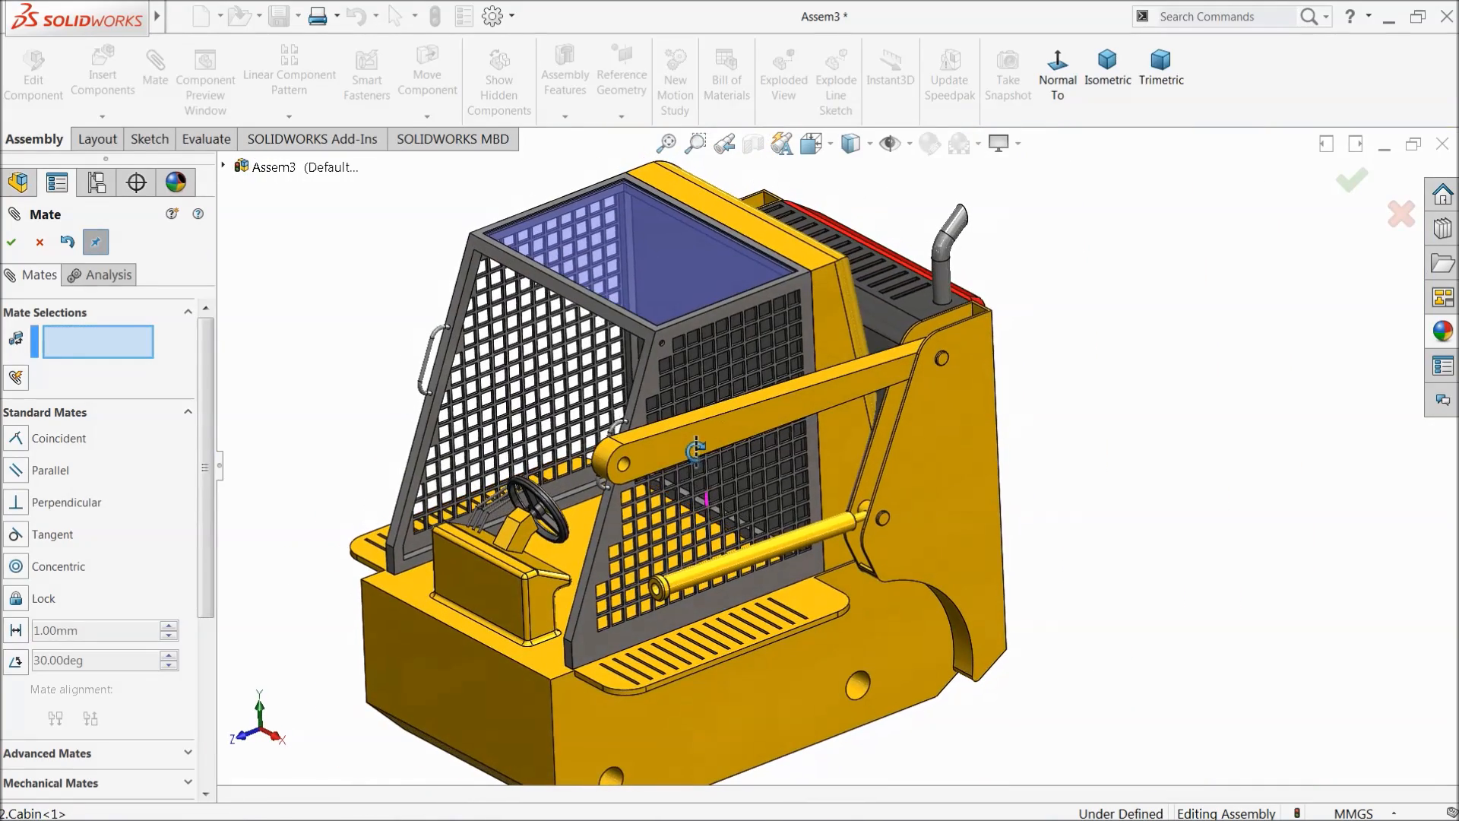
left_click(39, 243)
Step: Insert the 12.lifting arm part and move it clear of the cabin
left_click(101, 72)
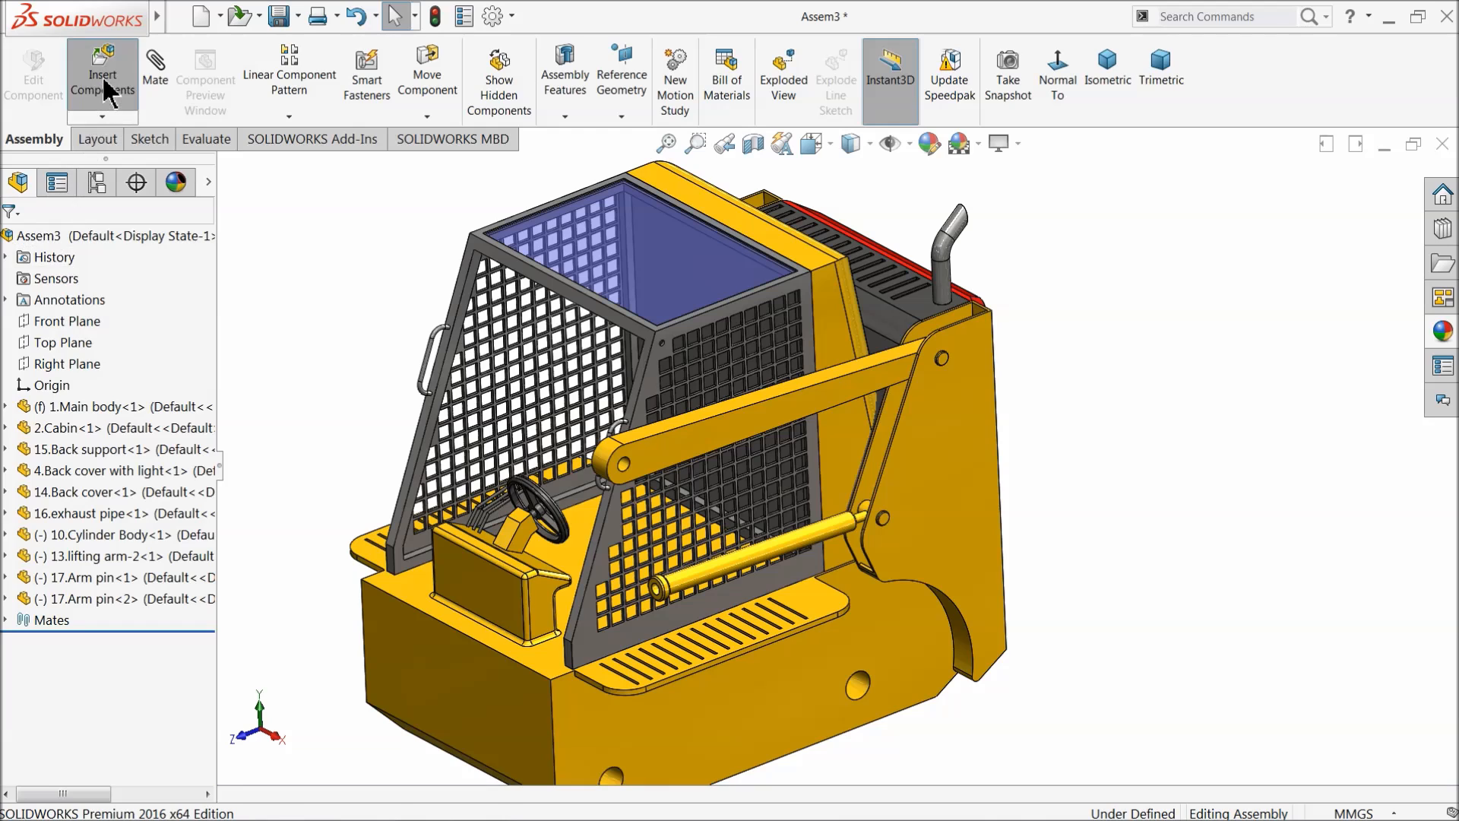
left_click(91, 619)
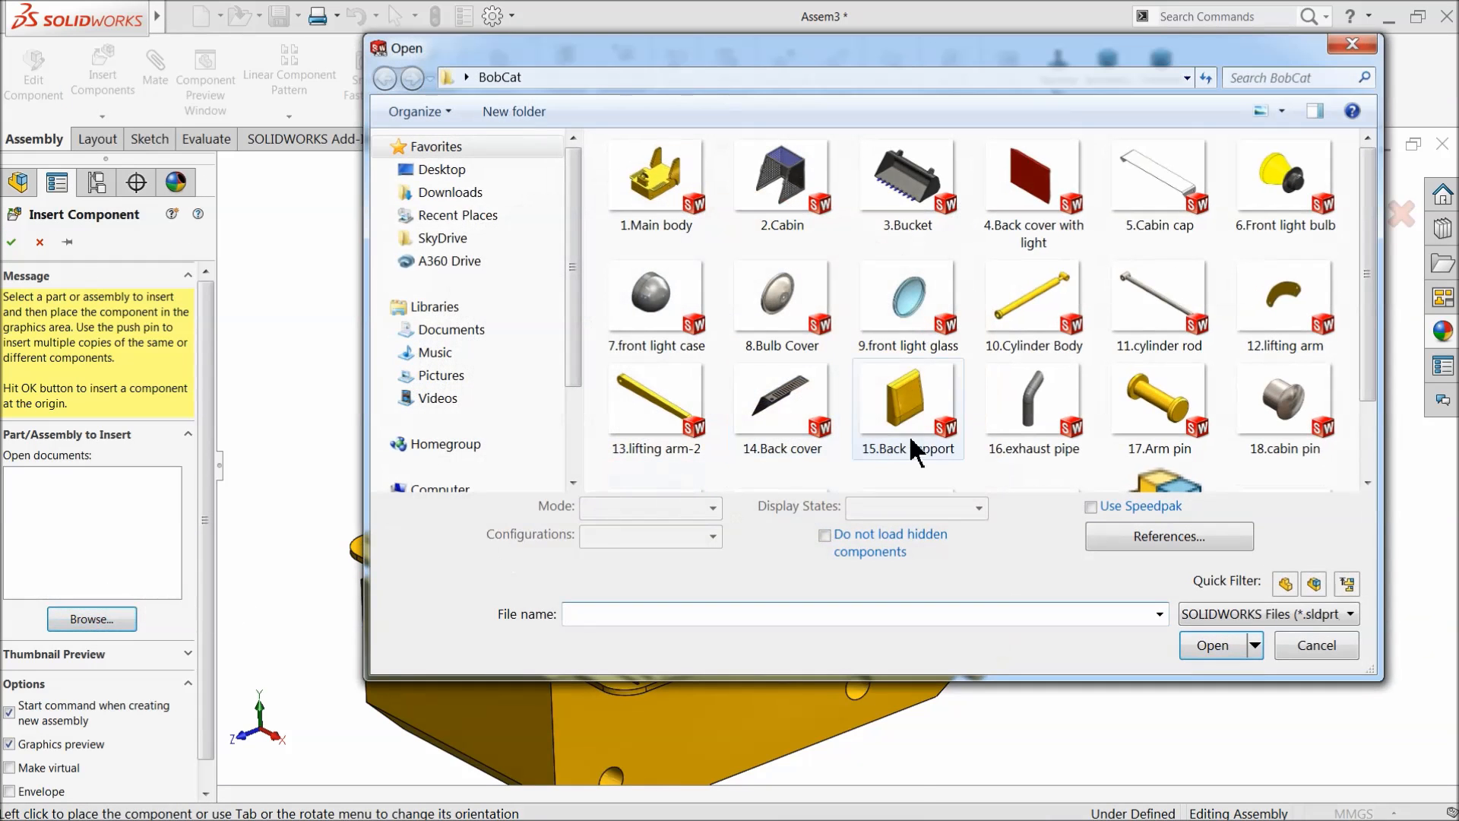
left_click(1285, 304)
left_click(1208, 644)
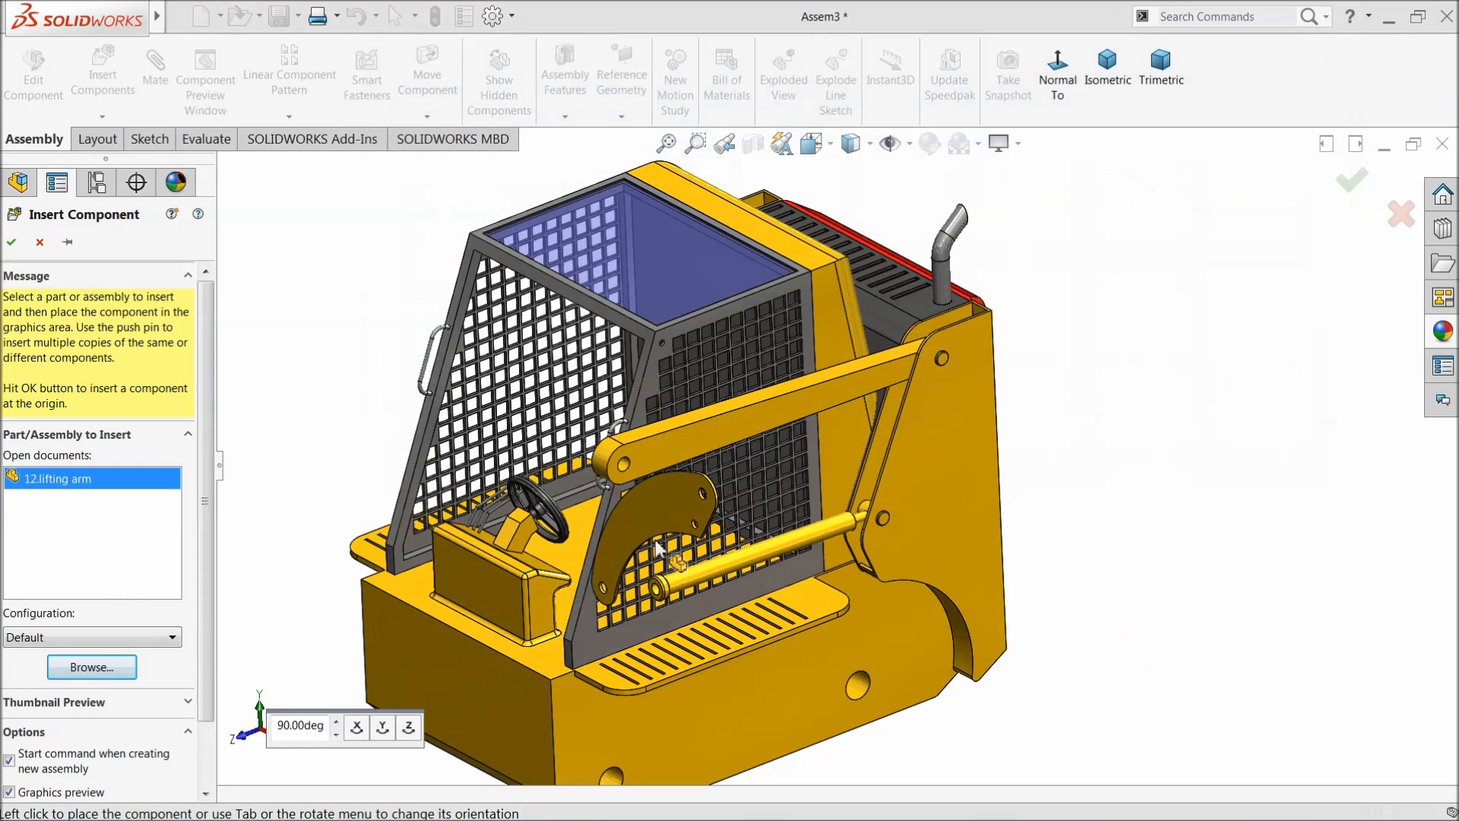
left_click(593, 530)
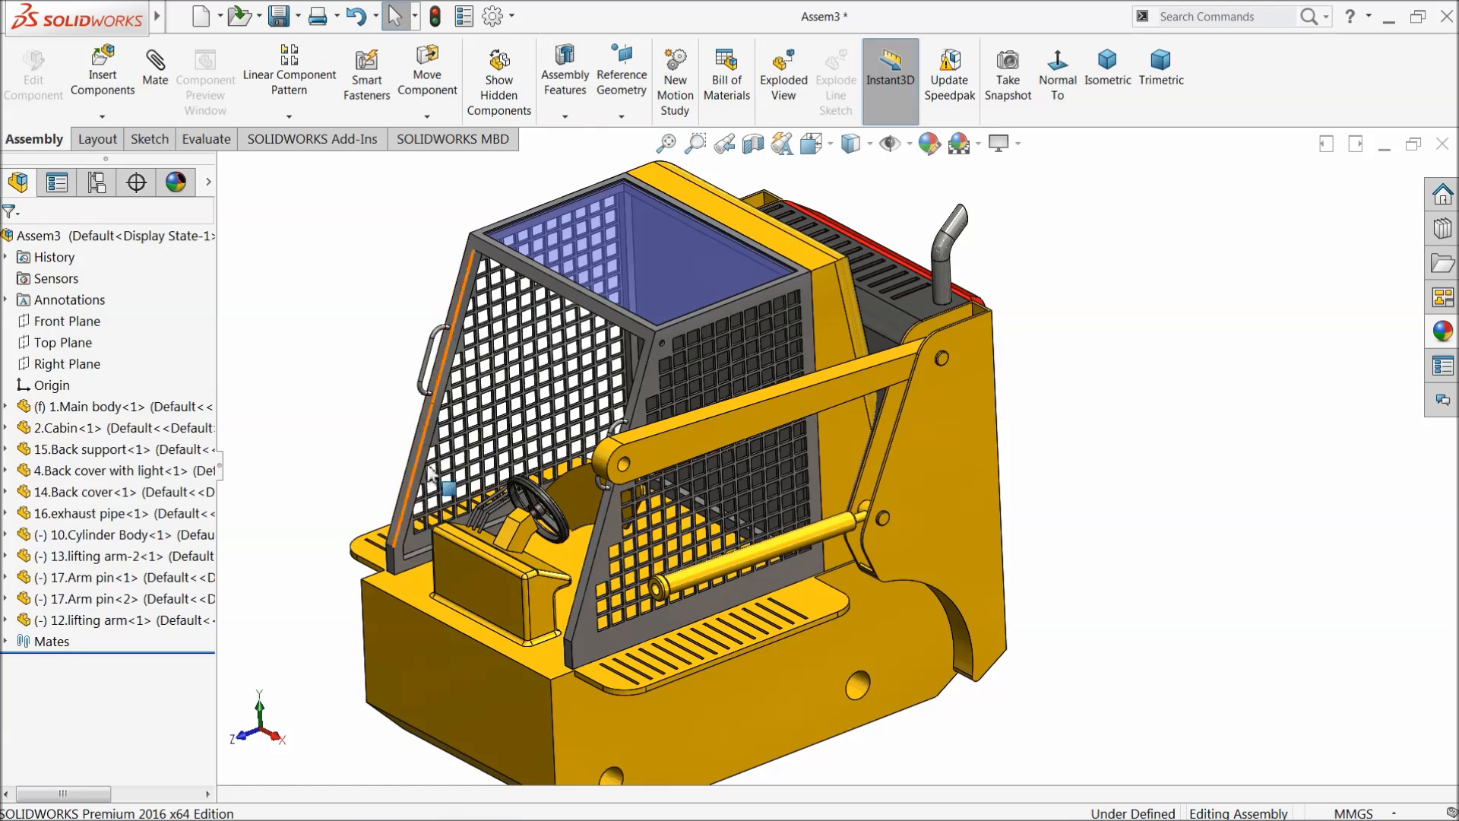
left_click_drag(571, 498, 308, 488)
left_click(325, 351)
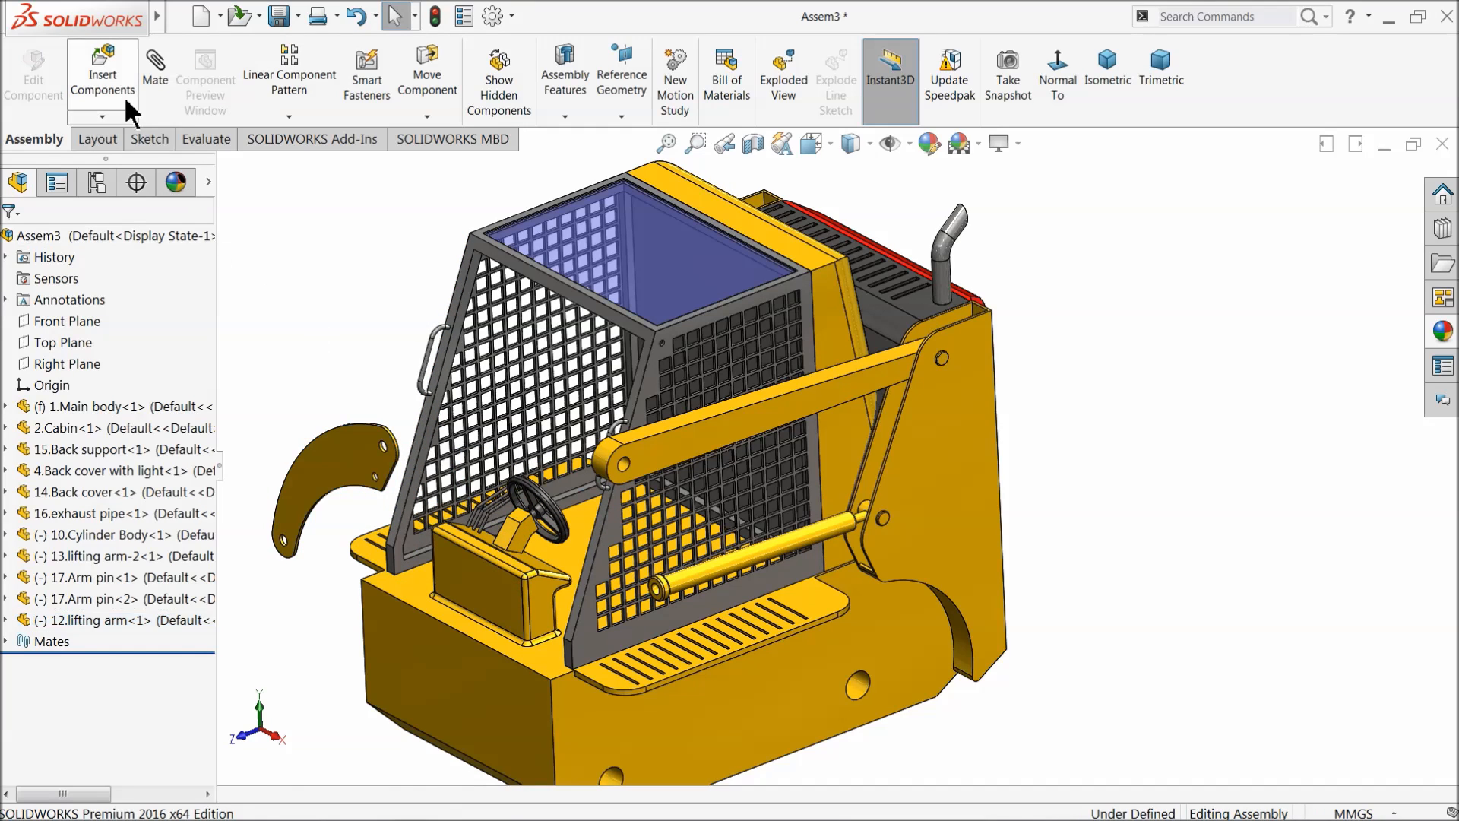
Step: Rotate the curved 12.lifting arm with Rotate Component in Free Drag mode so that its two-hole end points up toward the cabin
left_click(427, 116)
left_click(456, 157)
left_click_drag(372, 456, 519, 441)
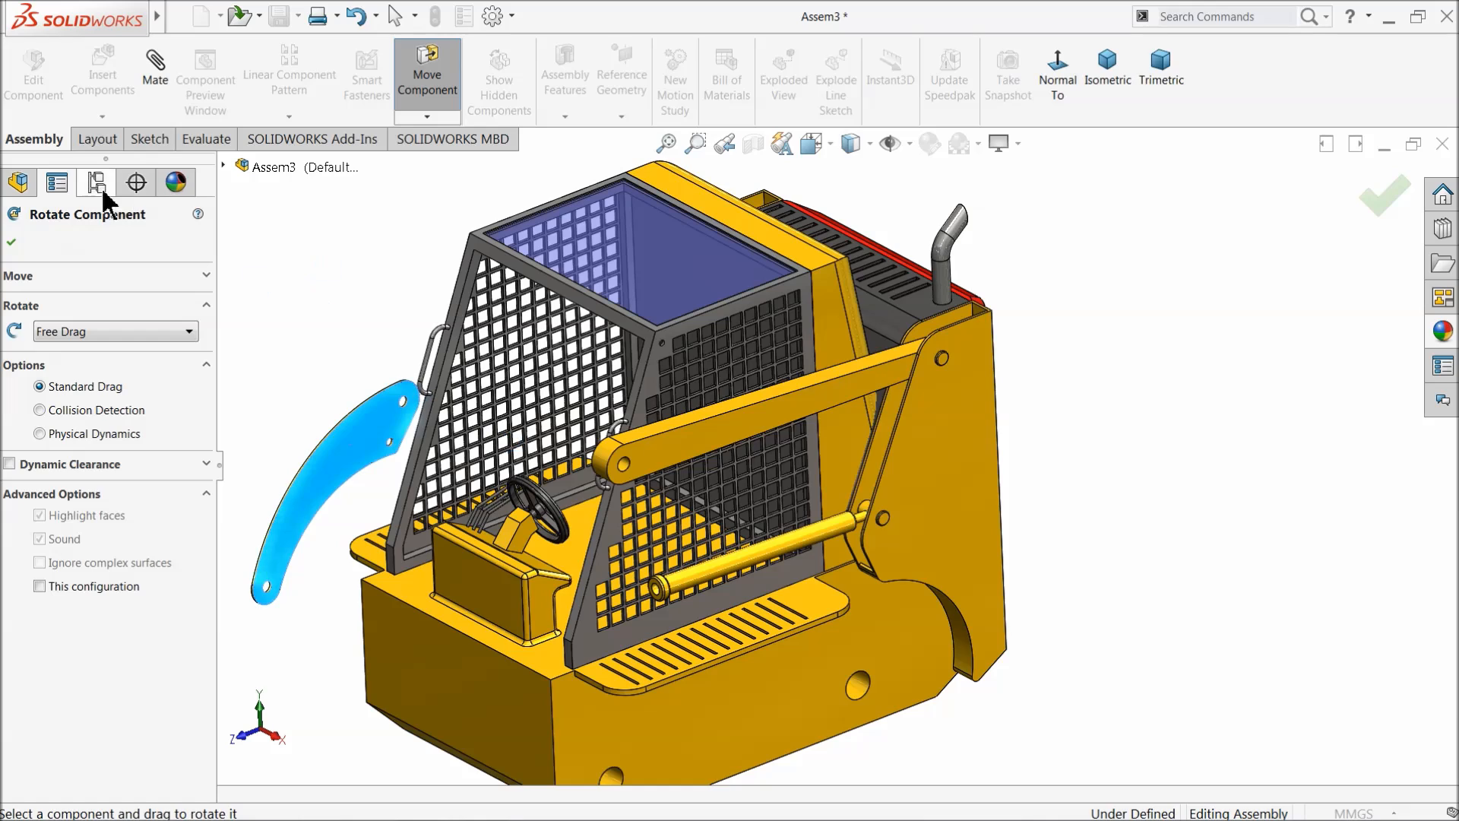
left_click(11, 243)
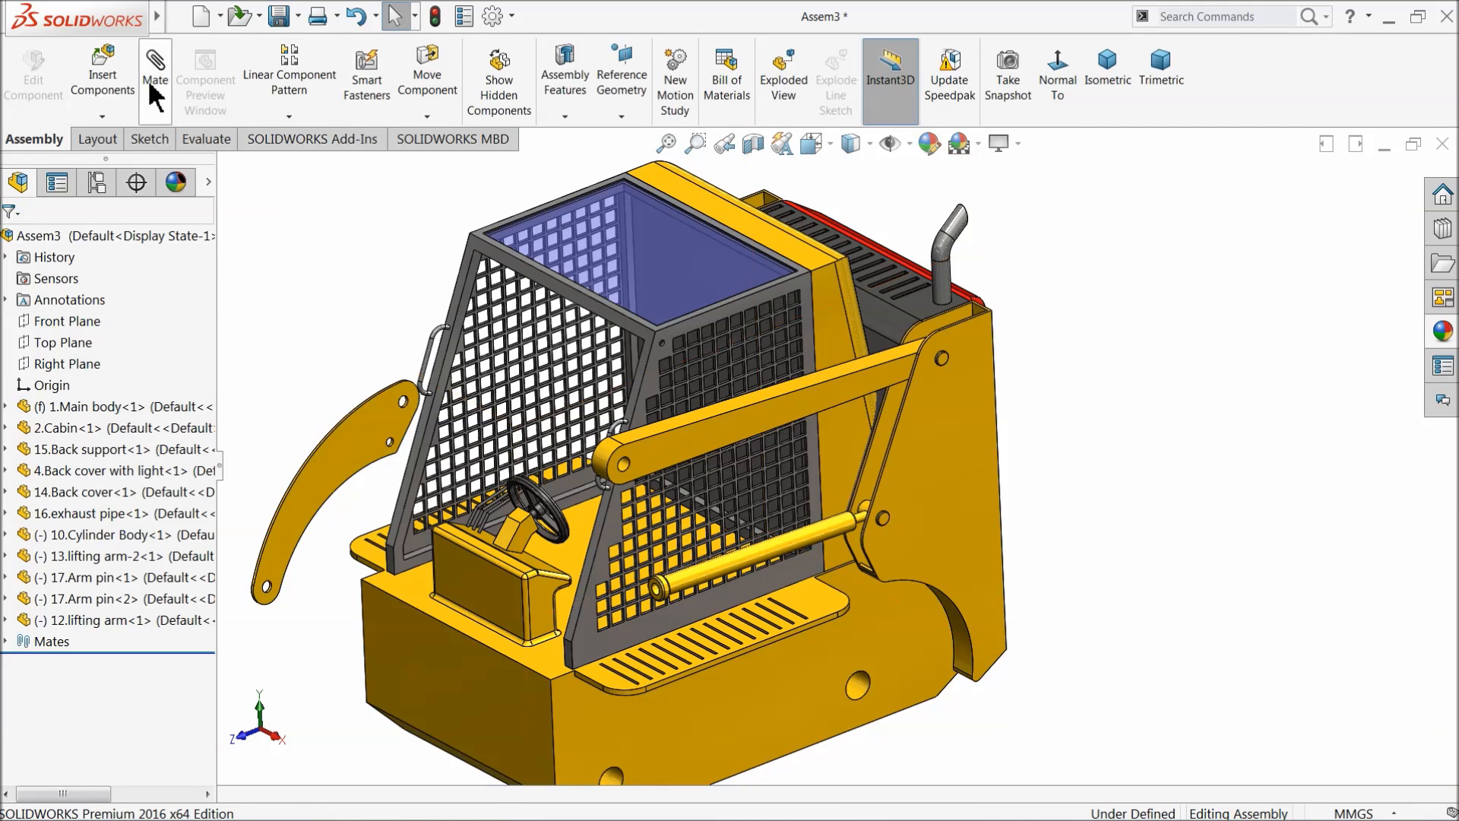
Step: Mate the curved 12.lifting arm's upper hole concentric with the 40 mm hole at the front end of 13.lifting arm-2
scroll(364, 351, "down", 5)
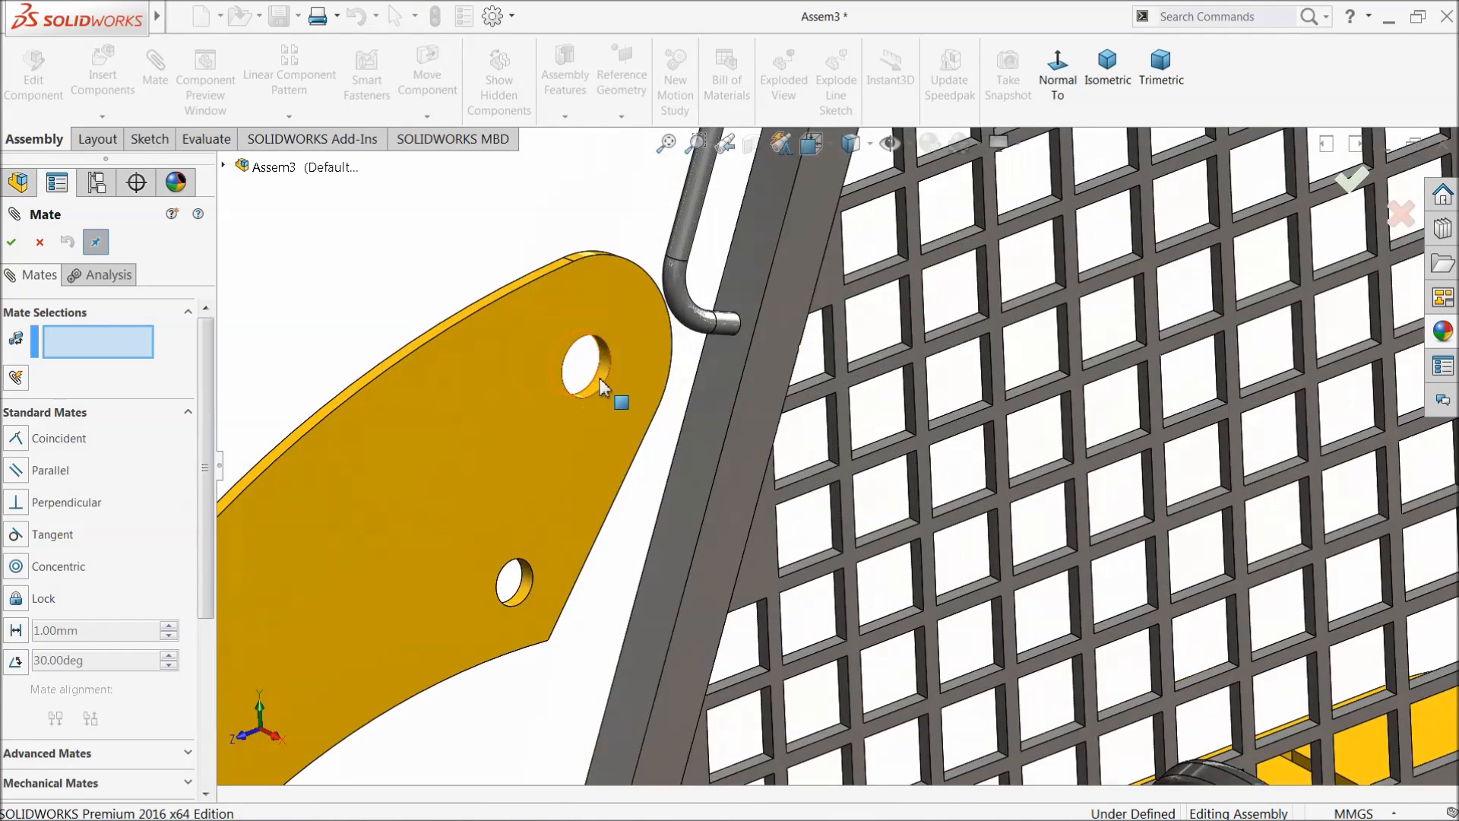
left_click(603, 387)
scroll(576, 479, "up", 5)
scroll(837, 450, "down", 6)
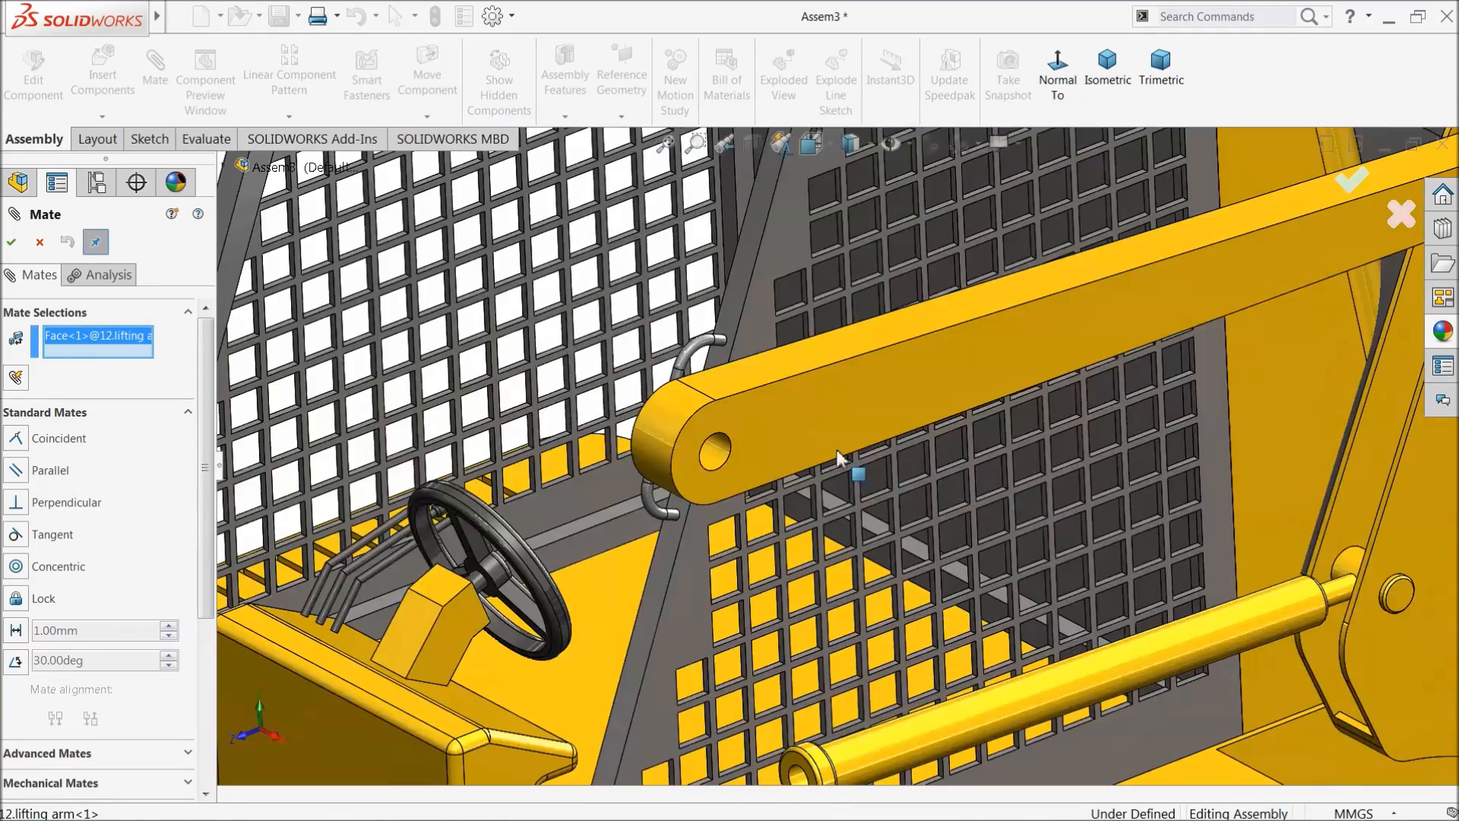
left_click(717, 462)
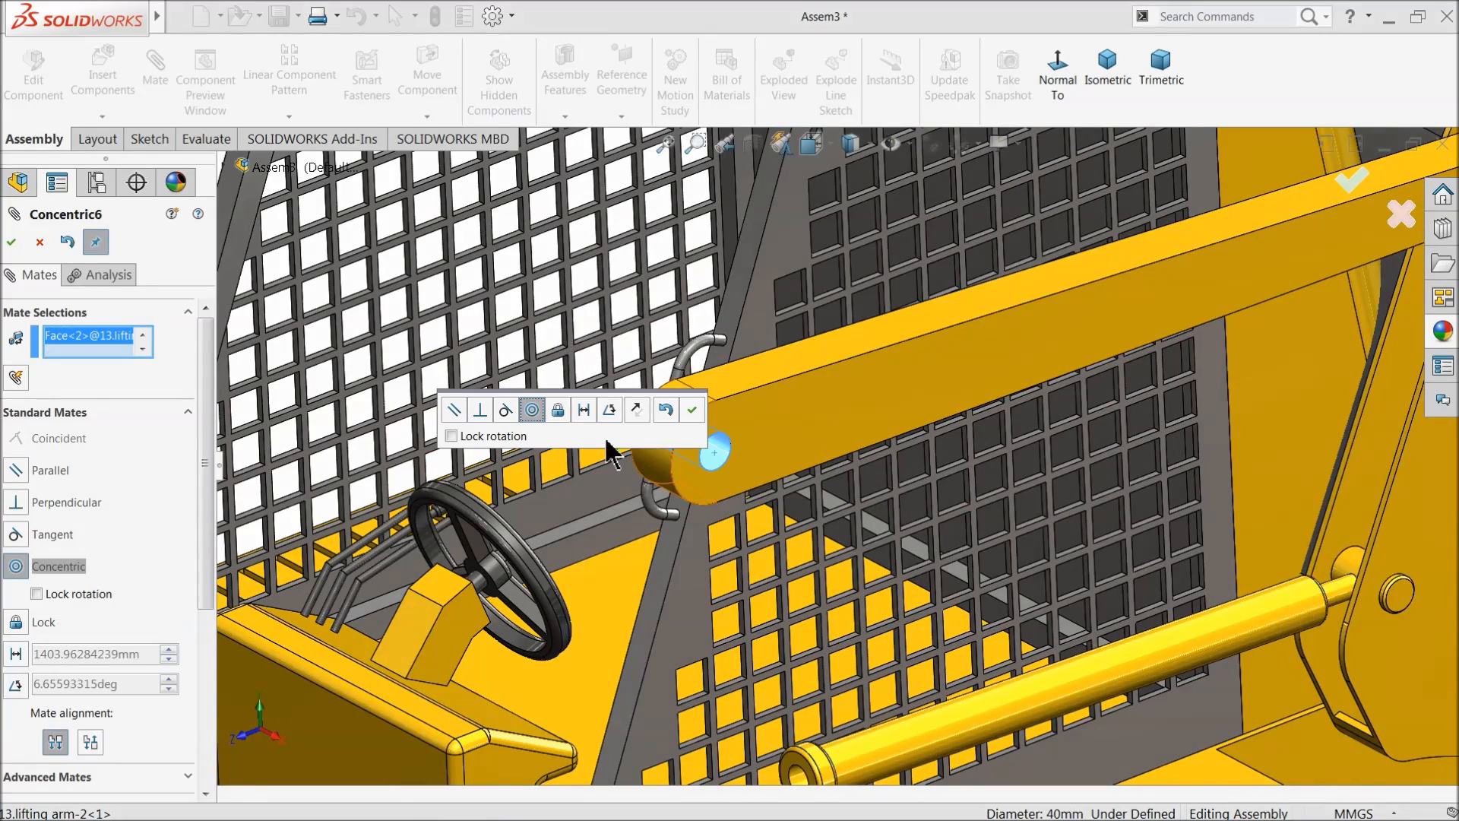
left_click(693, 411)
Step: Mate the inner face of the curved lifting arm coincident with the outer side face of 13.lifting arm-2 and finish mating
scroll(658, 465, "up", 8)
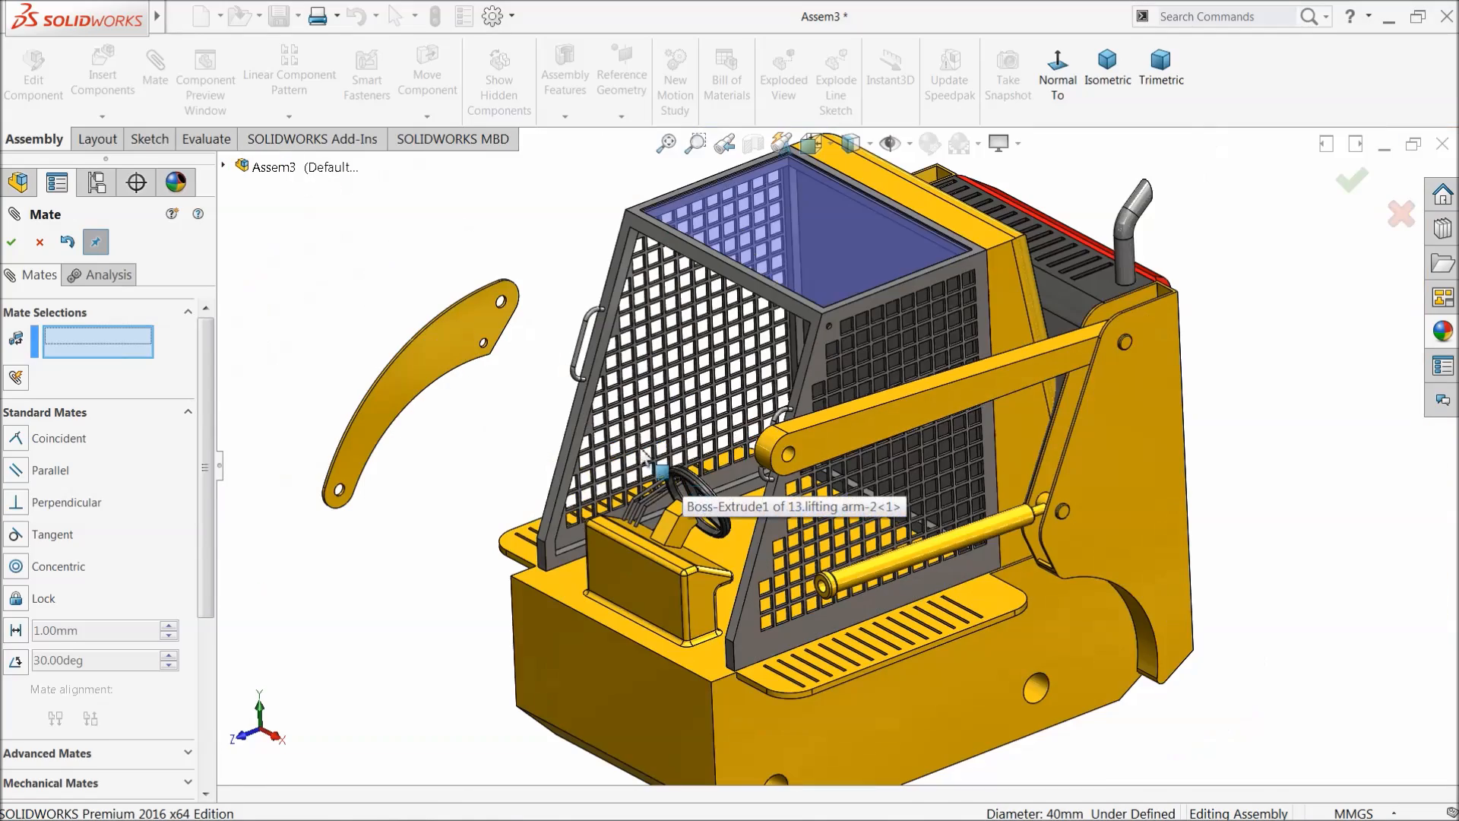
middle_click_drag(561, 339, 500, 350)
left_click(498, 339)
middle_click_drag(710, 426, 392, 425)
scroll(418, 388, "down", 4)
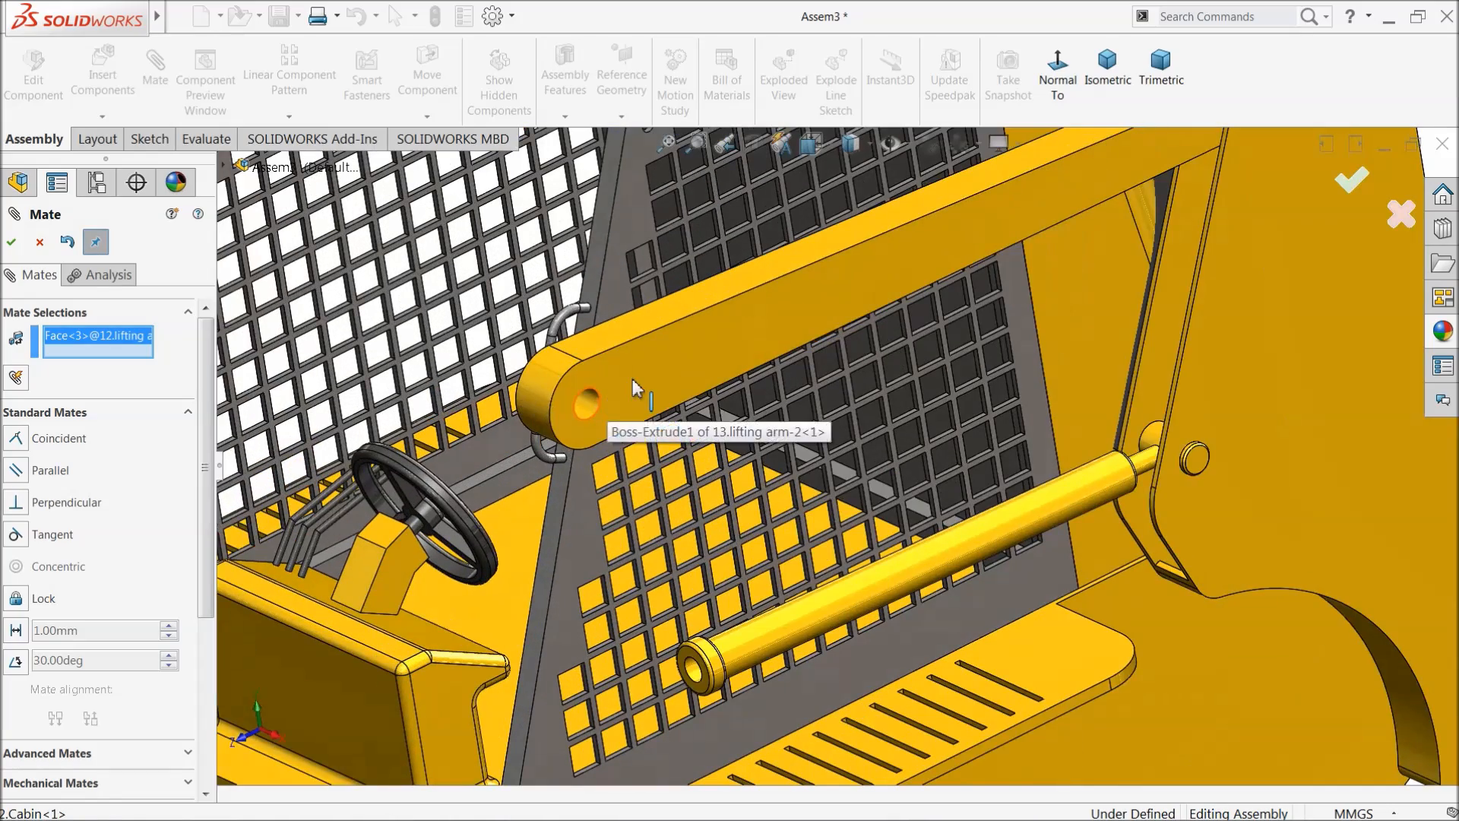
left_click(632, 380)
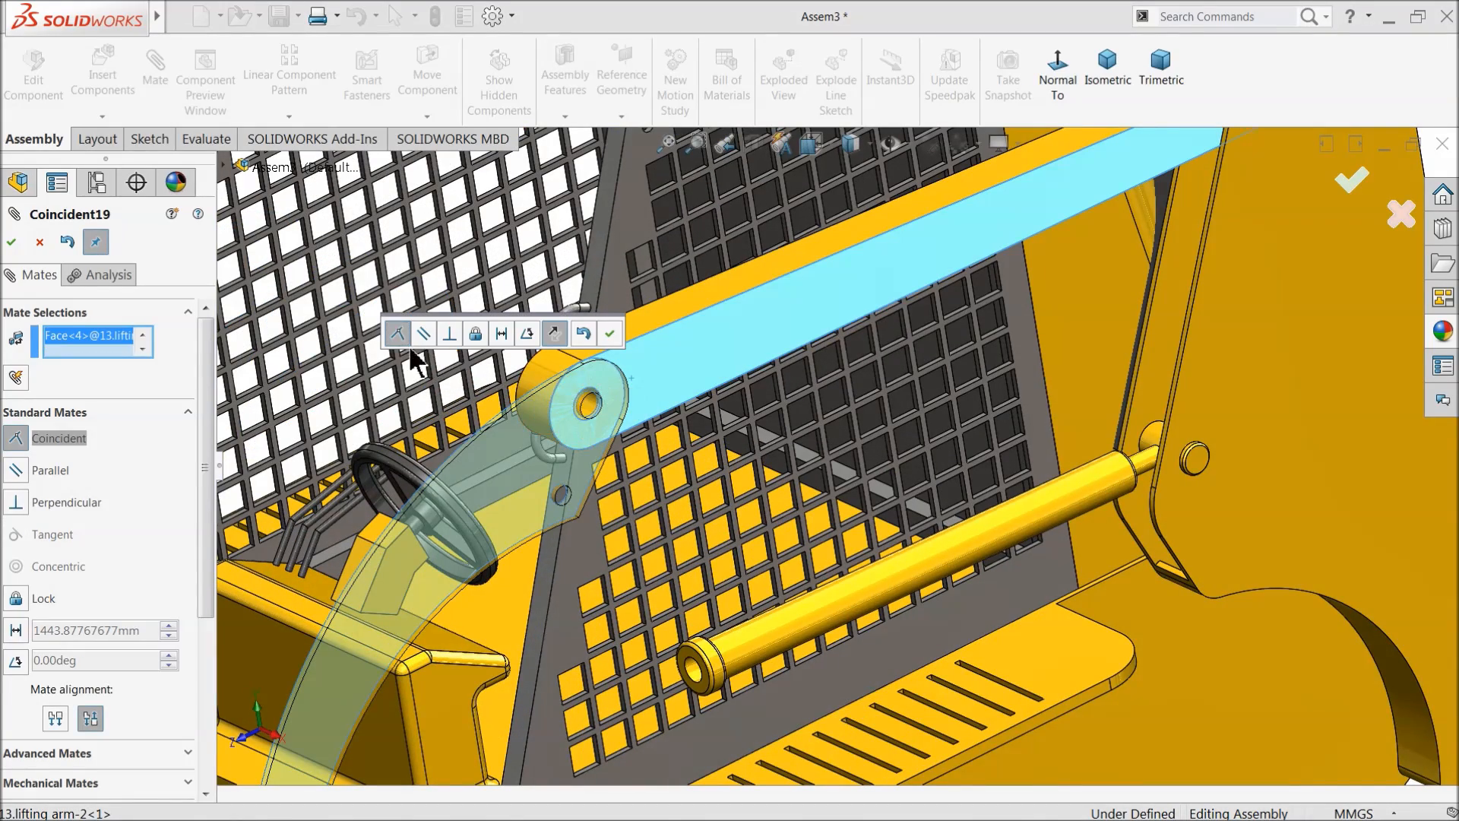
left_click(613, 330)
scroll(536, 491, "up", 5)
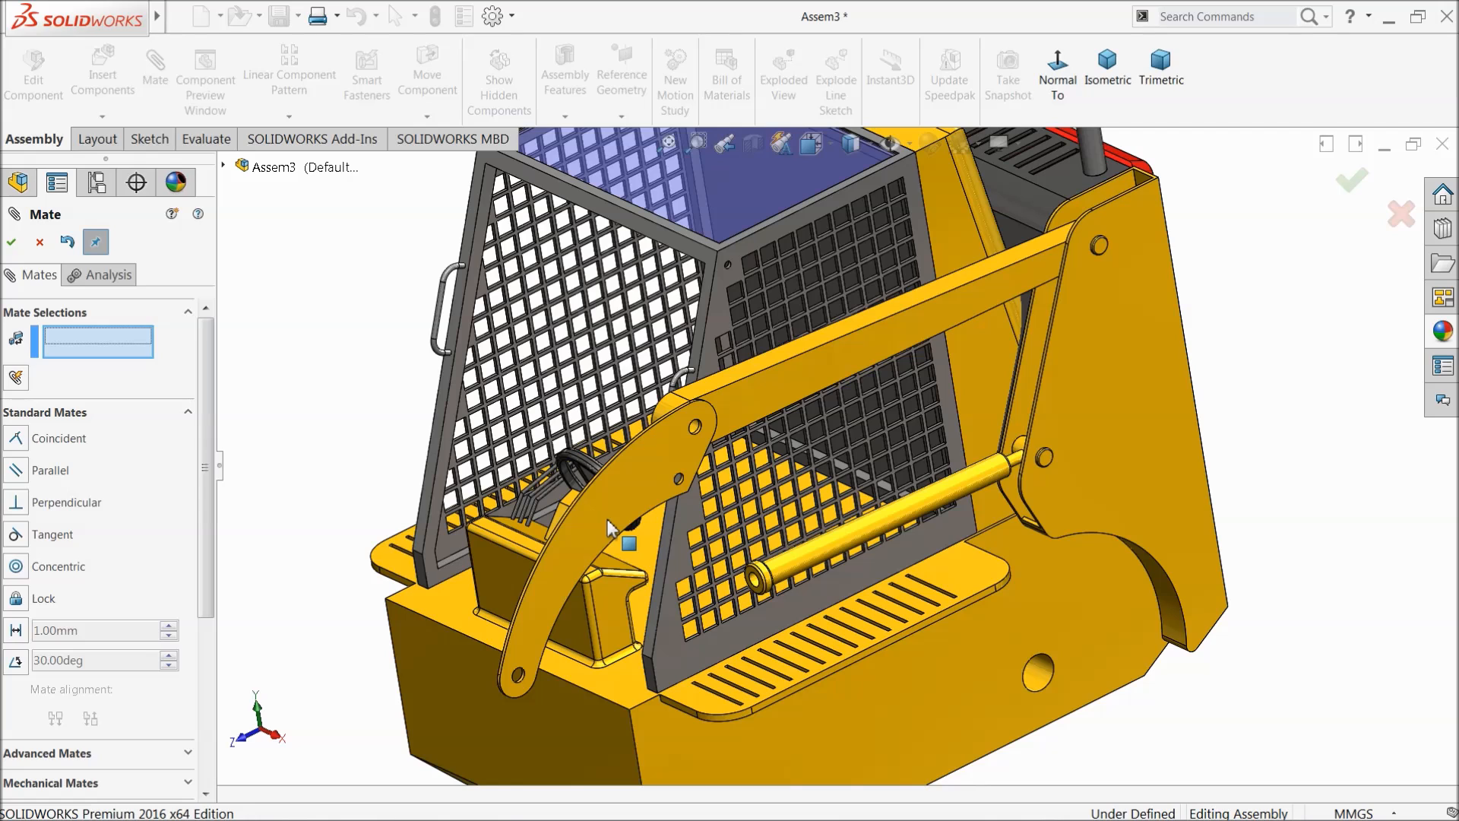
left_click(41, 243)
Step: Insert the 11.cylinder rod part from the BobCat folder and place it just below the open end of the cylinder body
left_click(105, 76)
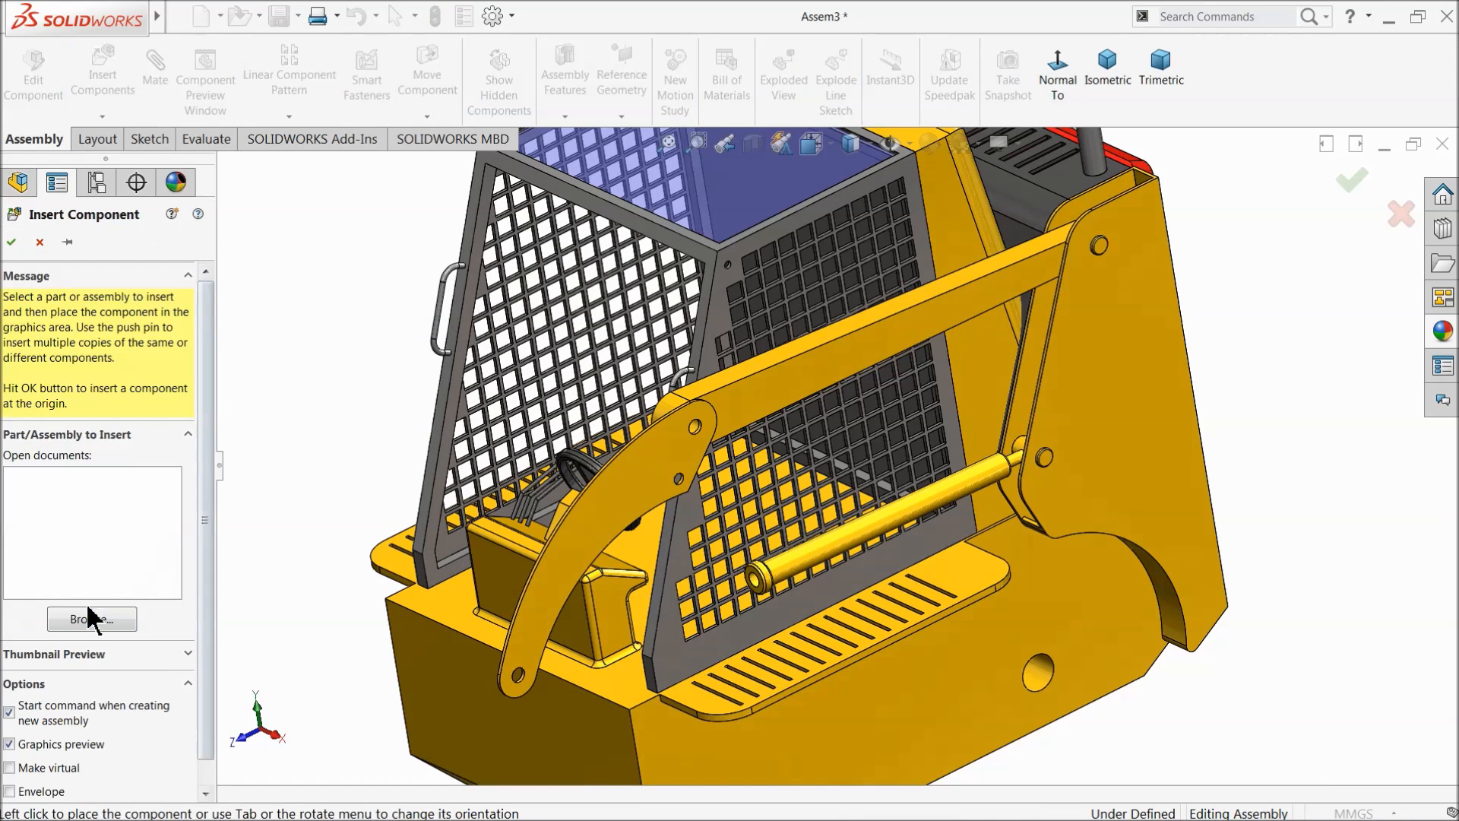
left_click(85, 620)
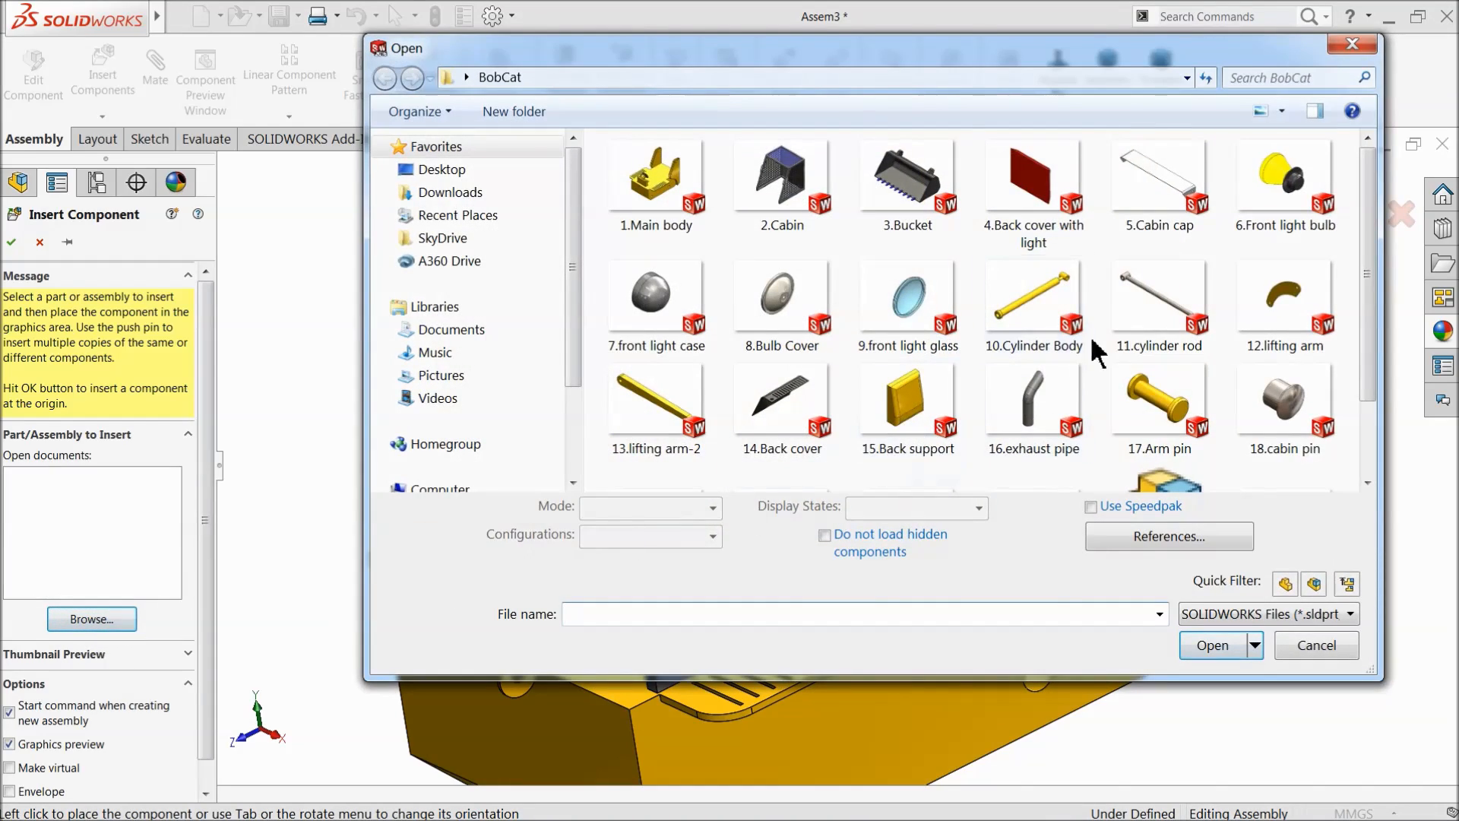
left_click(1159, 304)
left_click(1212, 645)
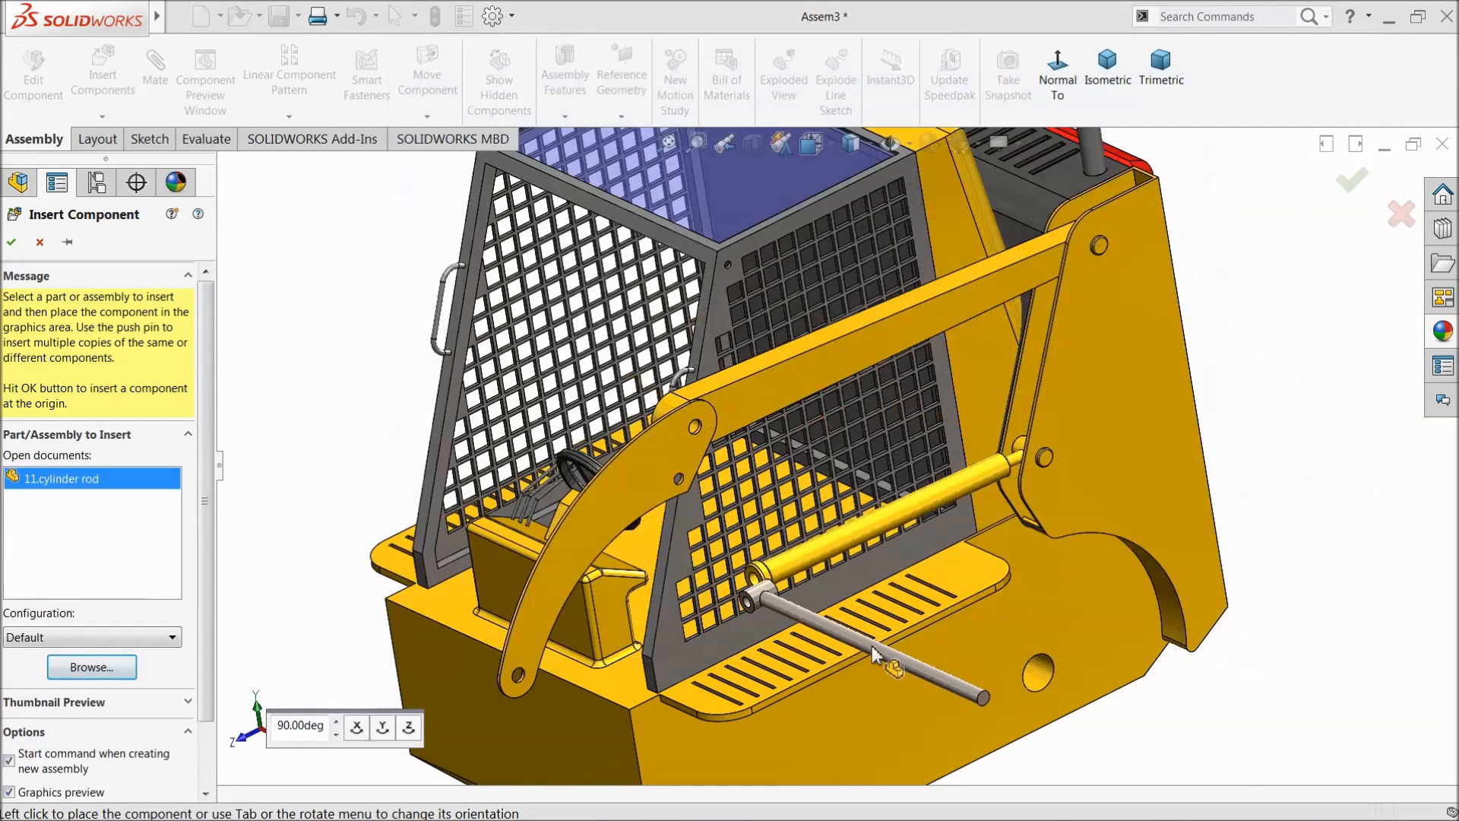
left_click(810, 628)
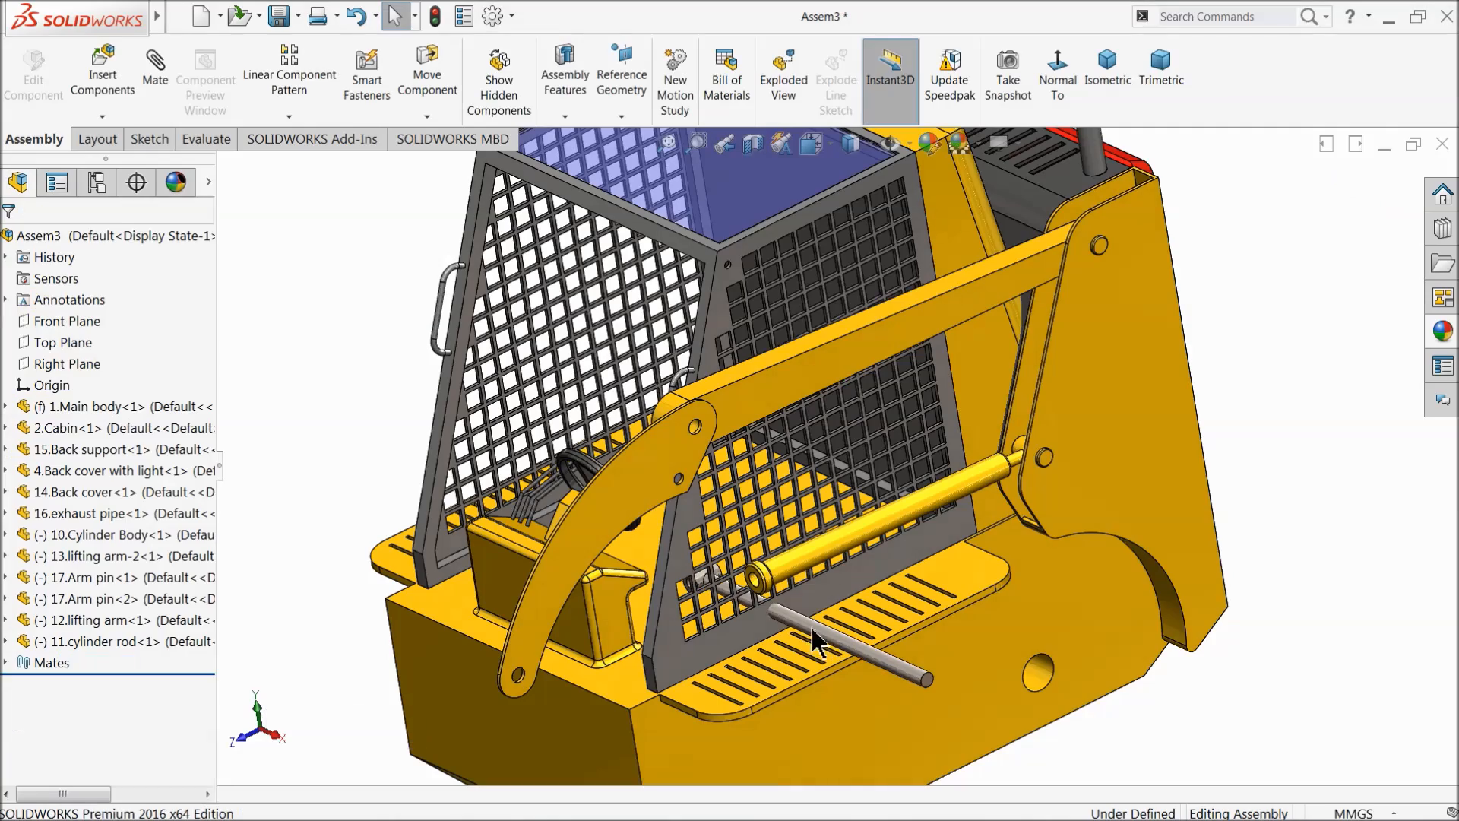
Step: Mate the cylinder rod's shaft concentric with the cylinder body's bore, flipping the alignment so the rod's eye end points outward
scroll(806, 631, "down", 5)
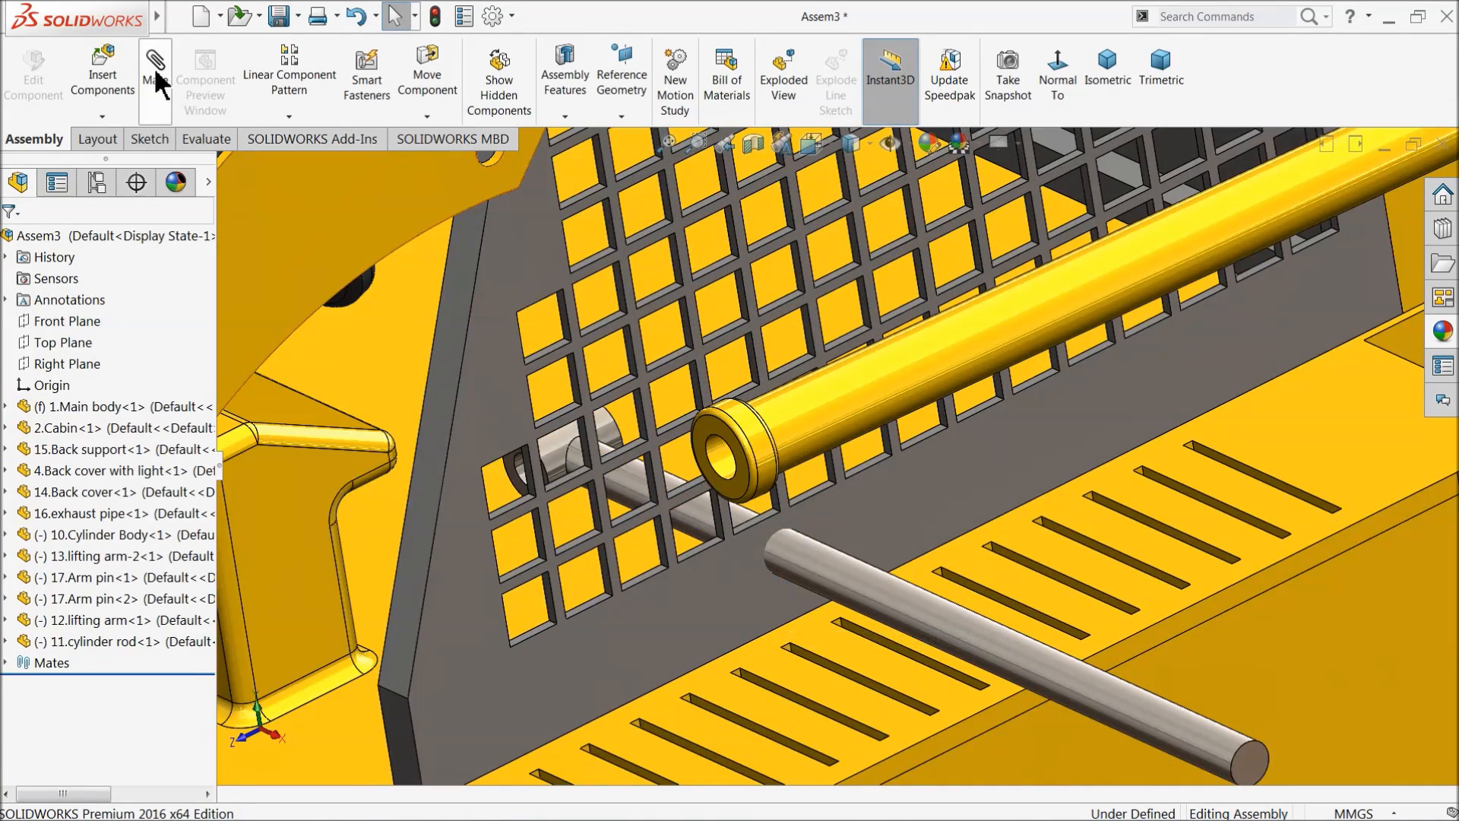
left_click(156, 76)
left_click(816, 570)
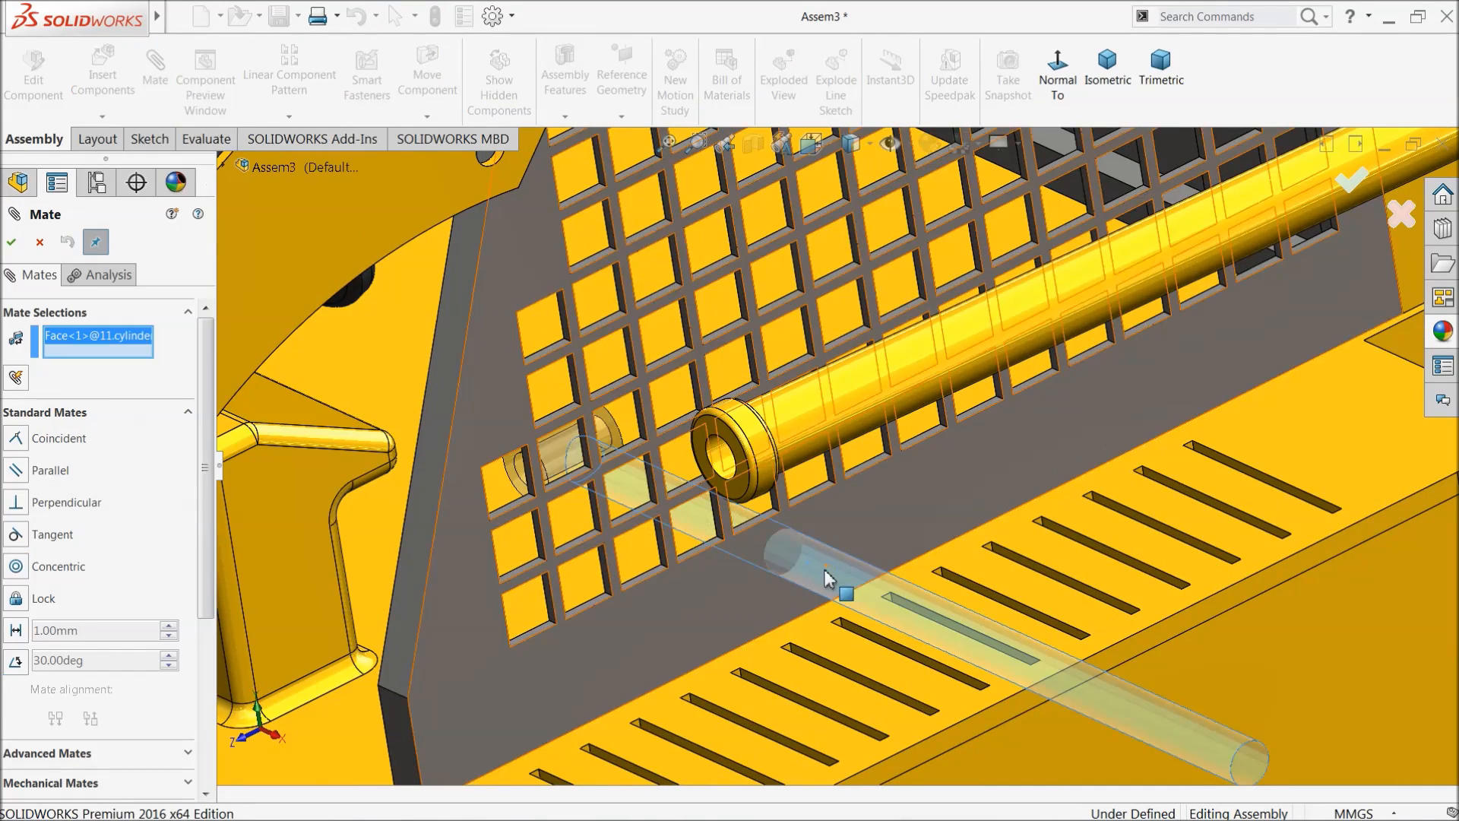
left_click(728, 467)
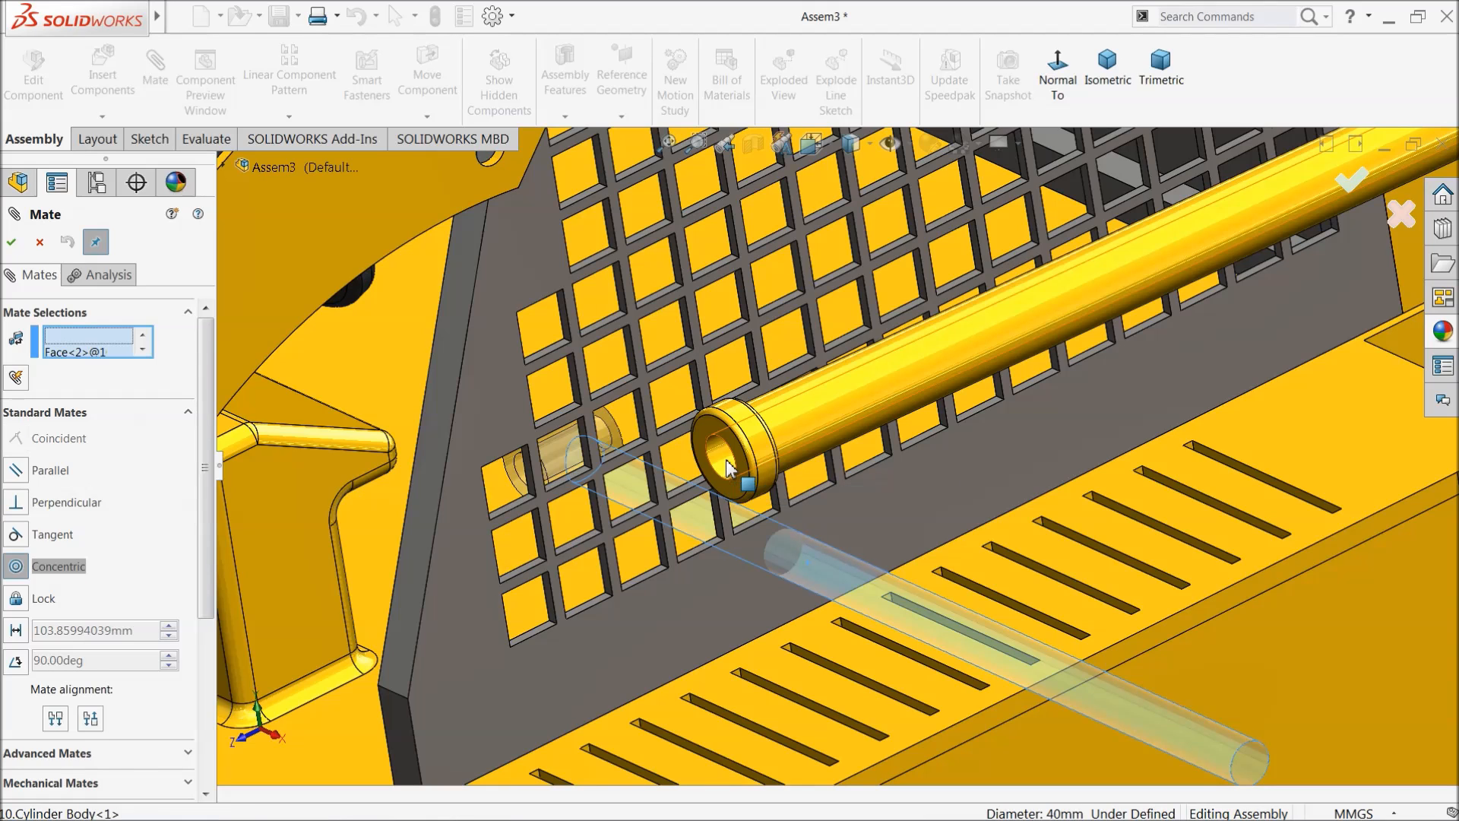
left_click(648, 489)
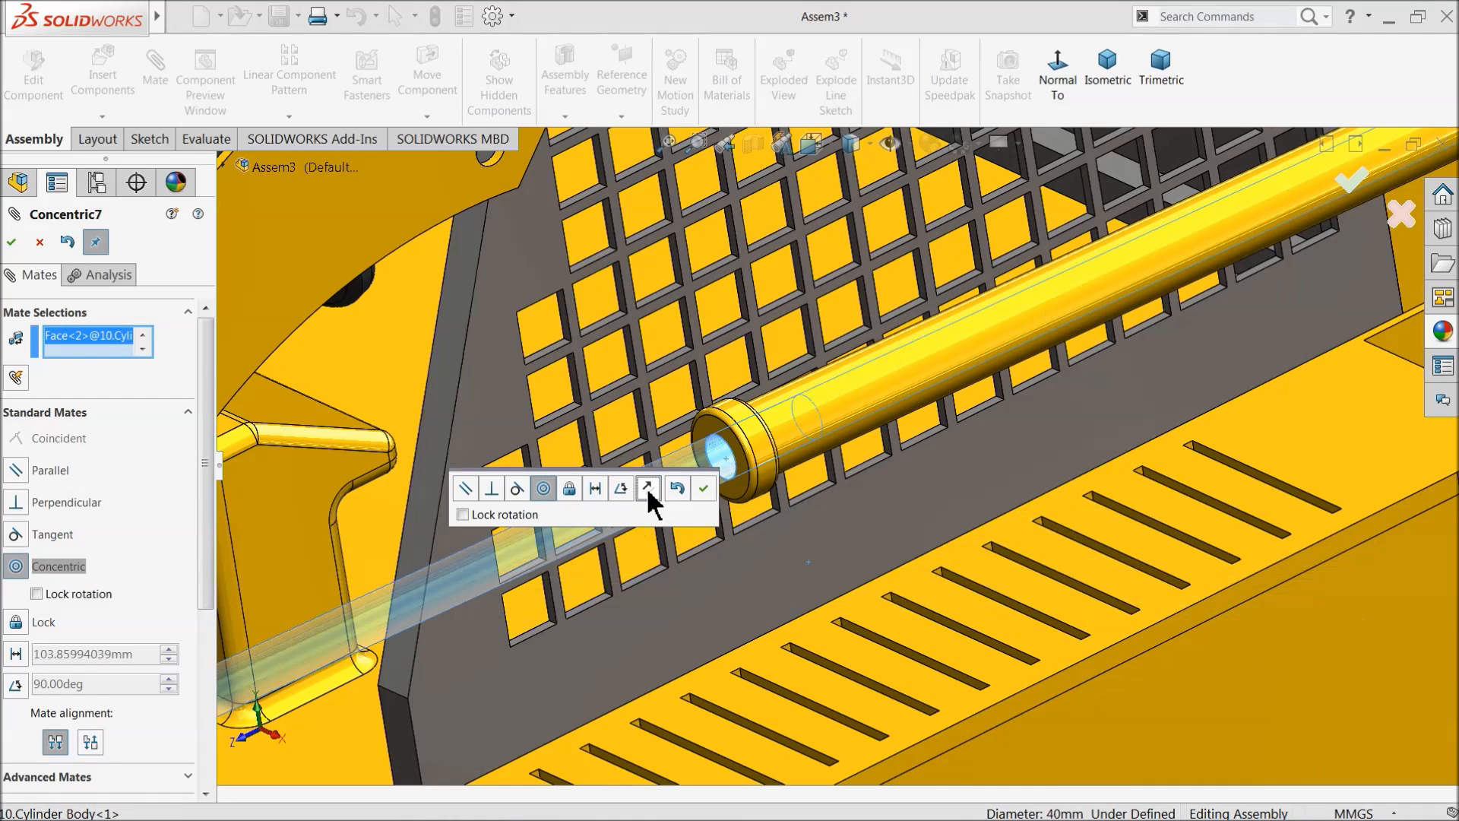
left_click(703, 489)
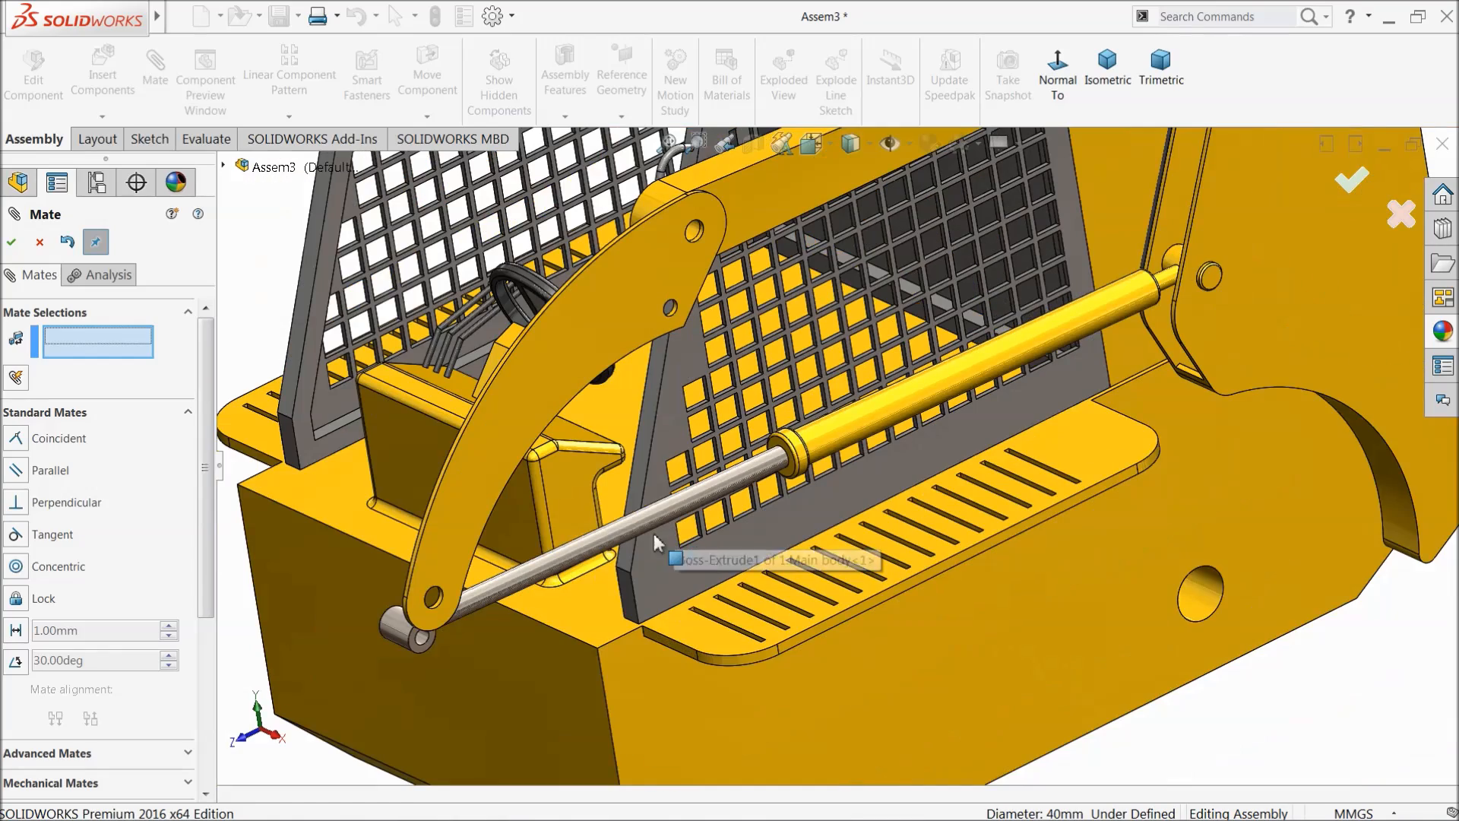
Step: Slide the cylinder rod into the cylinder body and bring its eye end close to the curved arm's second upper hole
left_click_drag(597, 555, 864, 333)
scroll(838, 420, "up", 2)
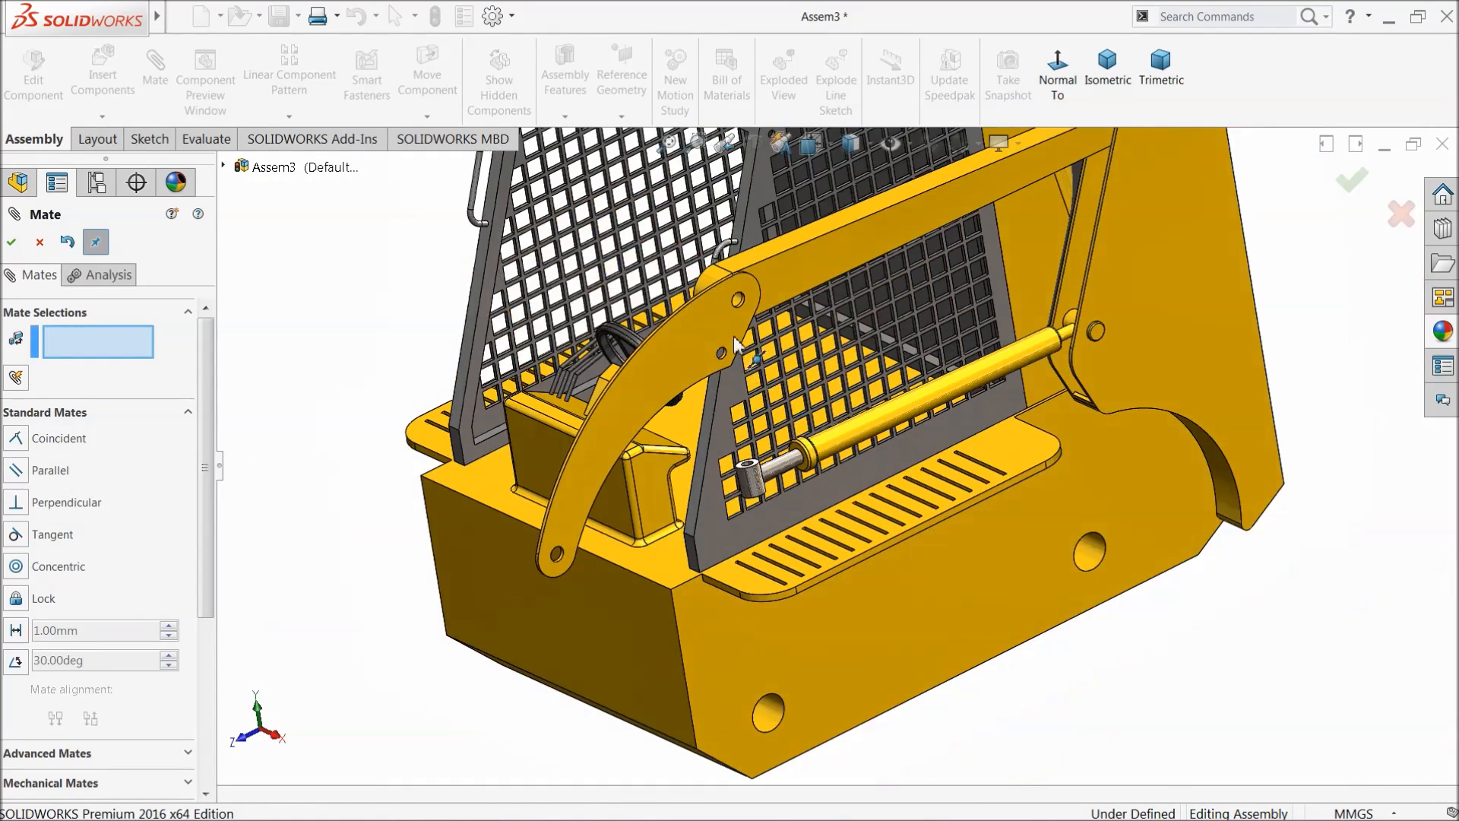
scroll(723, 300, "down", 4)
left_click_drag(888, 677, 886, 490)
Step: Mate the cylinder rod's 30 mm eye hole concentric with the curved arm's smaller hole below the arm joint and finish mating
scroll(768, 463, "down", 2)
scroll(769, 465, "down", 1)
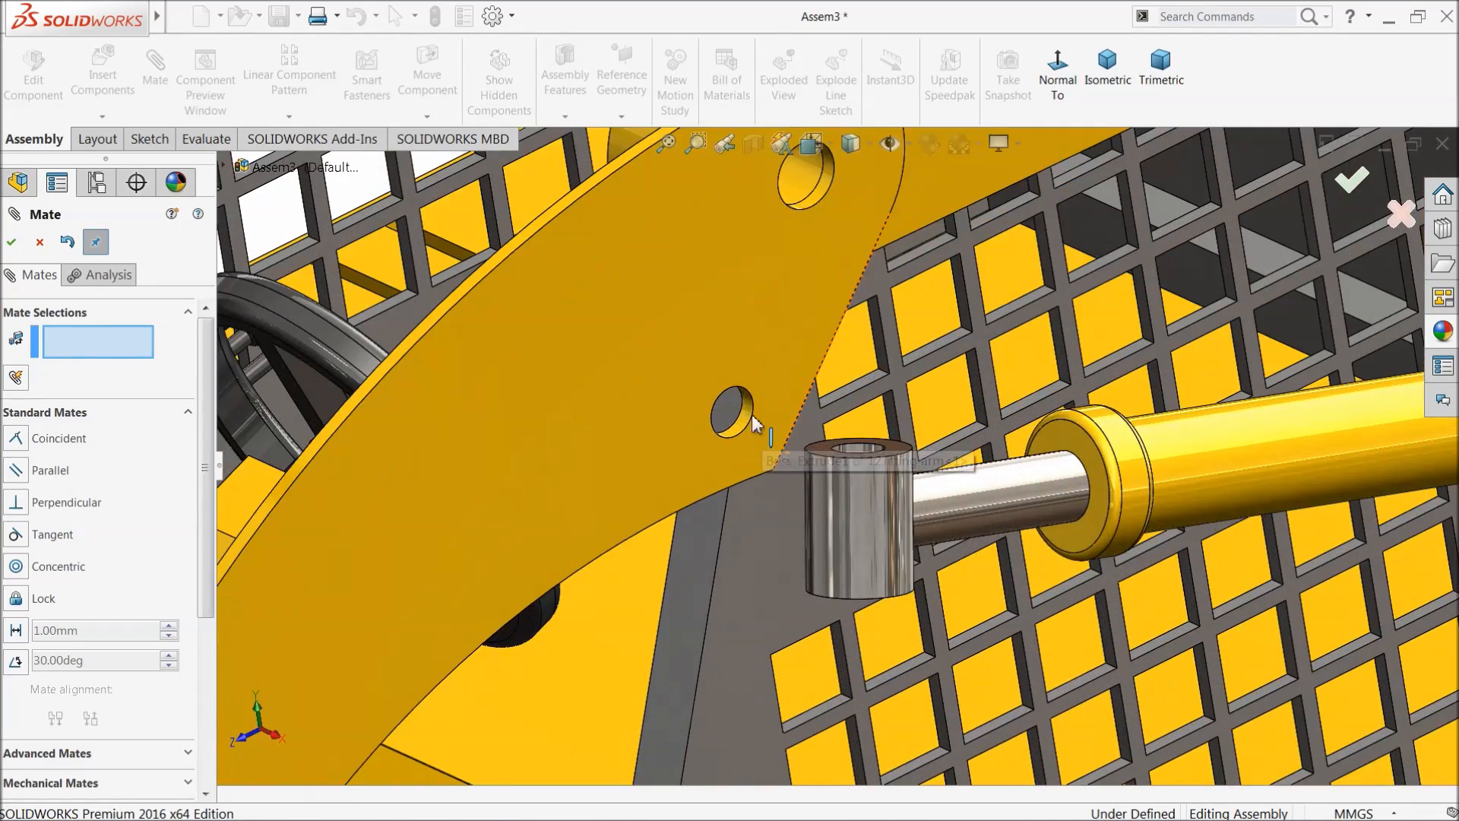
left_click(734, 424)
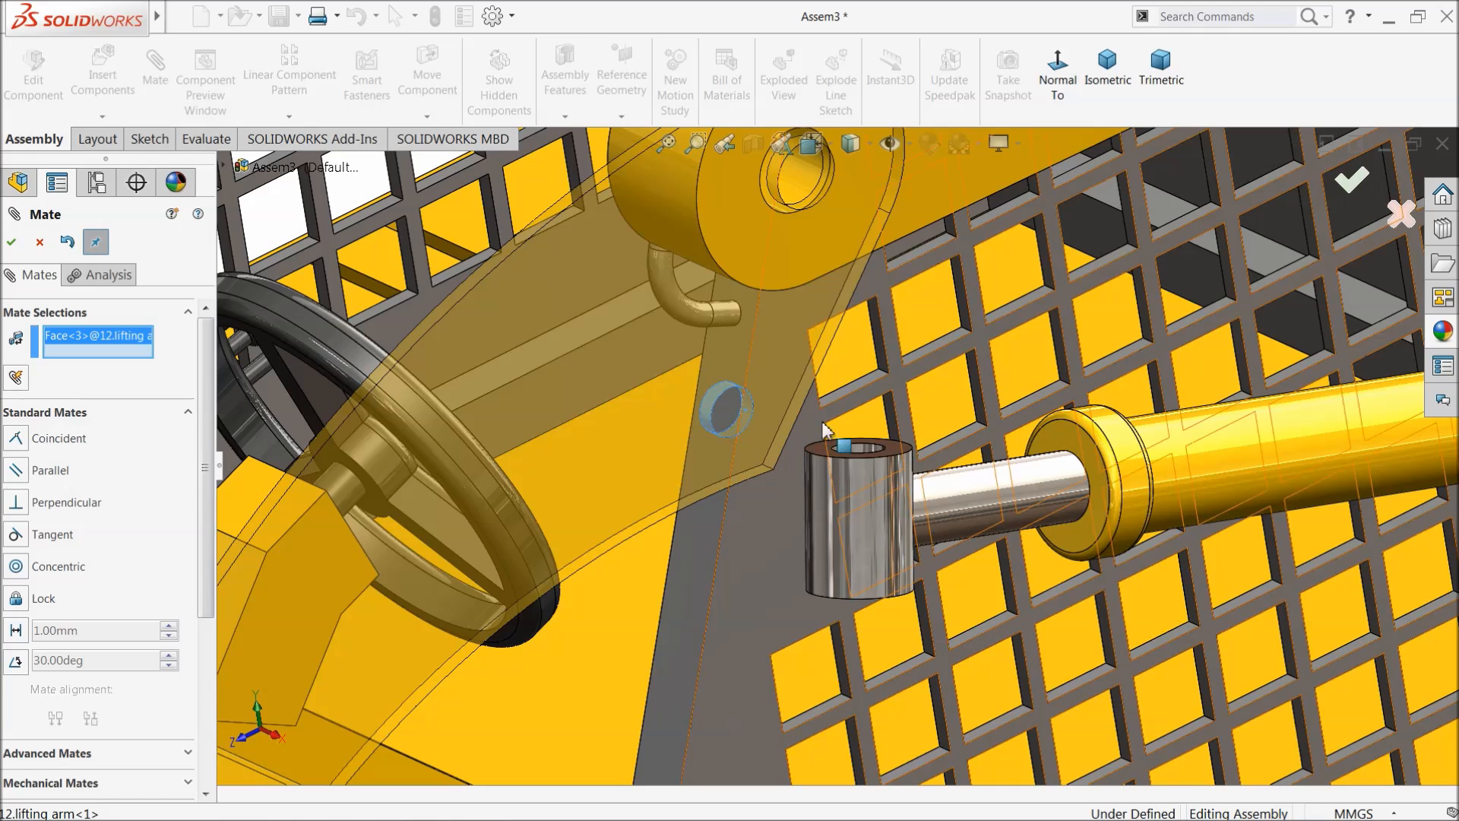
left_click(863, 455)
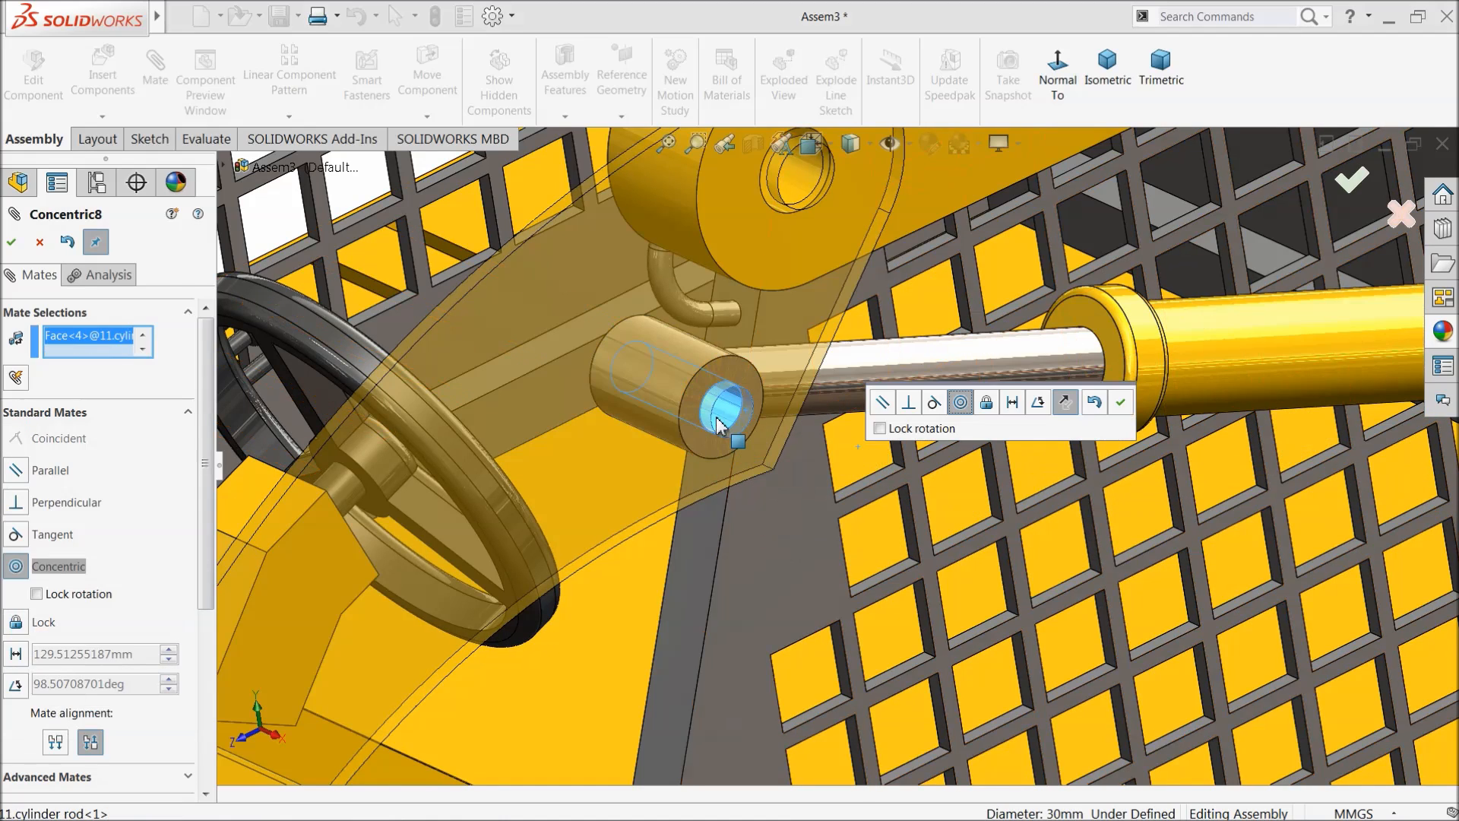
left_click(1121, 402)
scroll(713, 400, "up", 3)
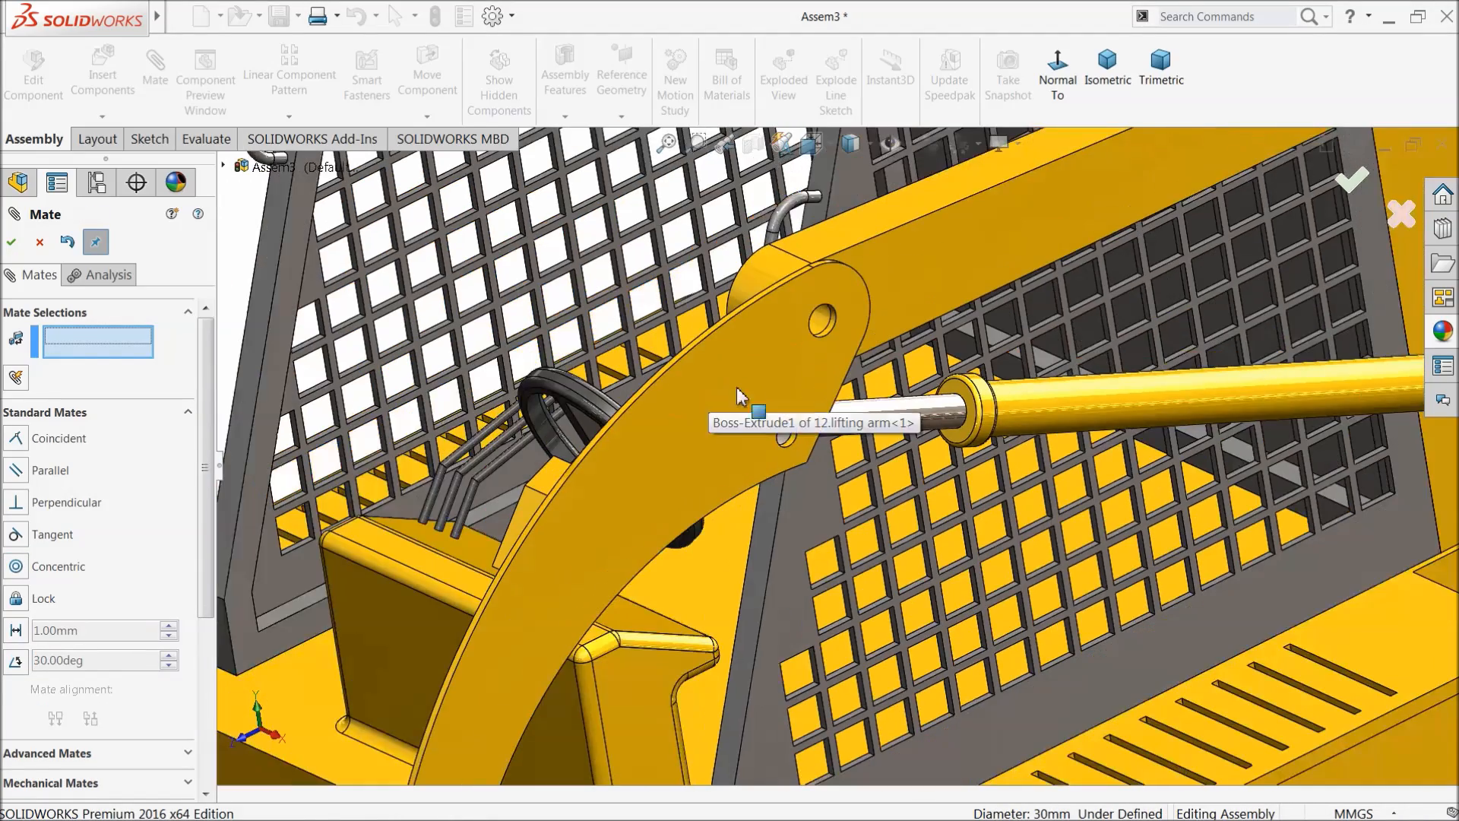
scroll(451, 344, "down", 1)
left_click(39, 242)
scroll(638, 494, "up", 2)
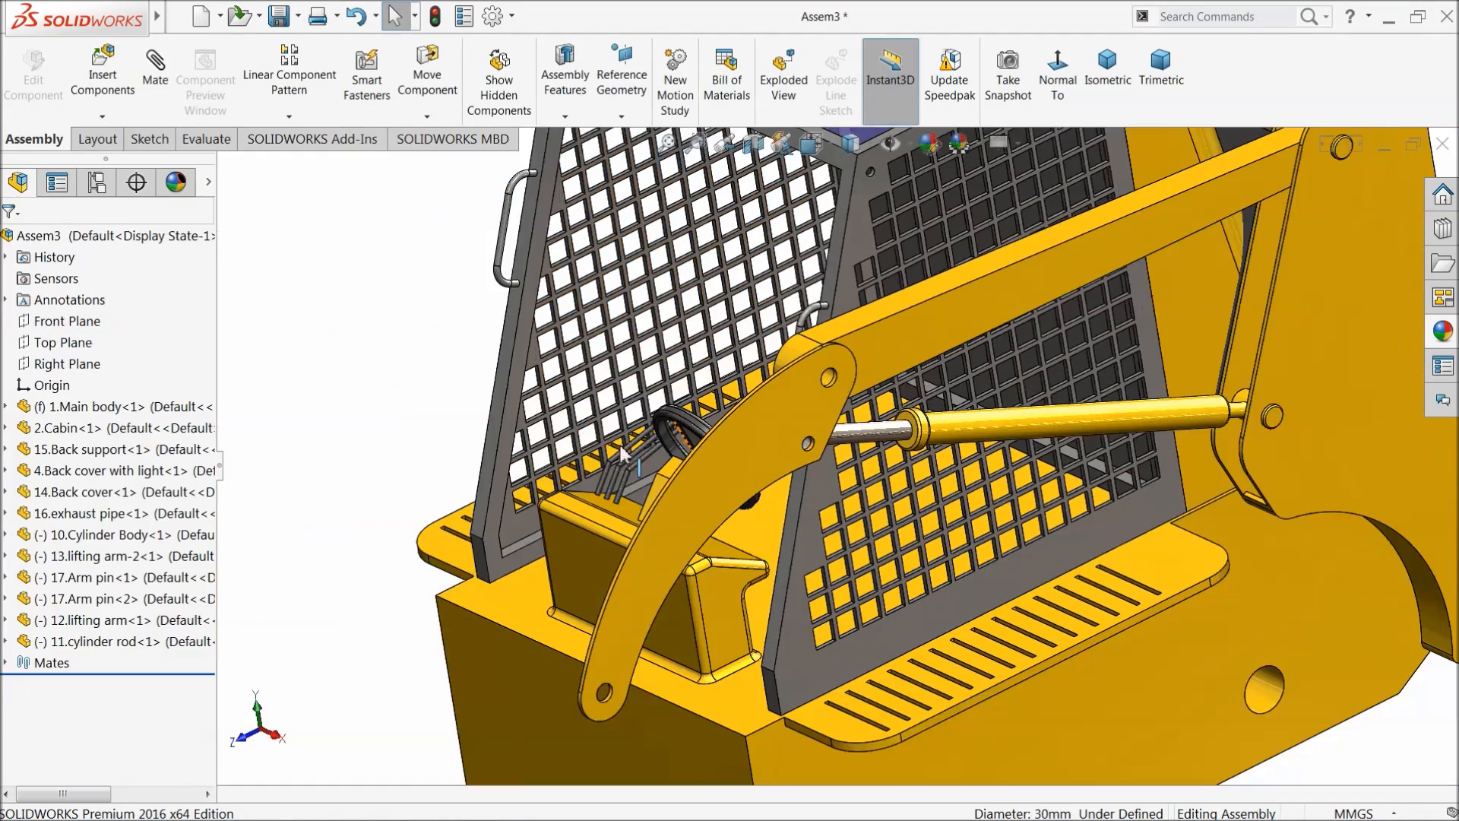
Step: Copy the curved 12.lifting arm without adding a mate and move the copy beside the front end of 13.lifting arm-2
left_click(718, 464)
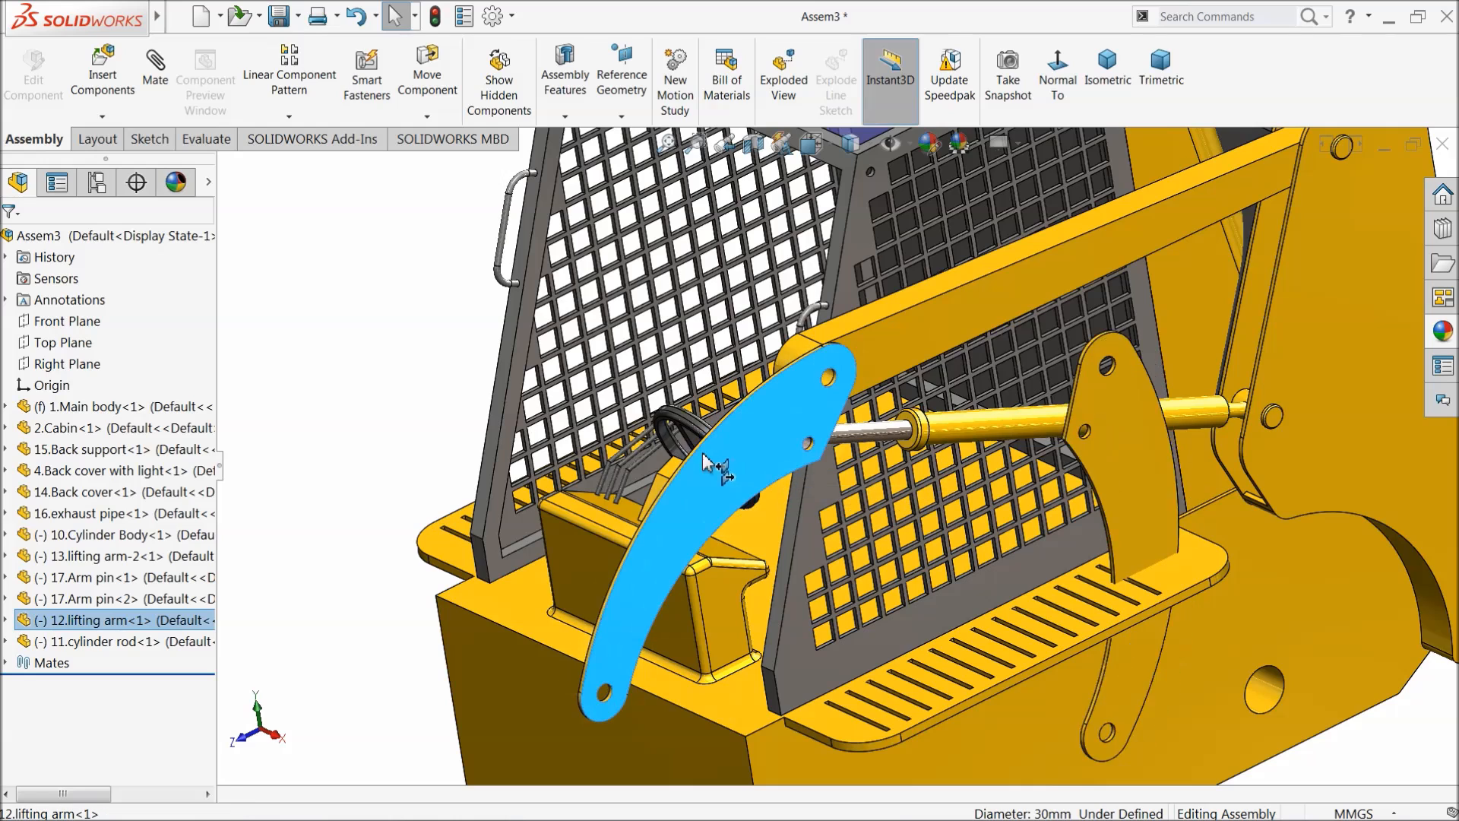
mouse_move(669, 434)
left_mouse_down("ctrl")
mouse_move(646, 423)
mouse_move(661, 435)
left_mouse_up("ctrl")
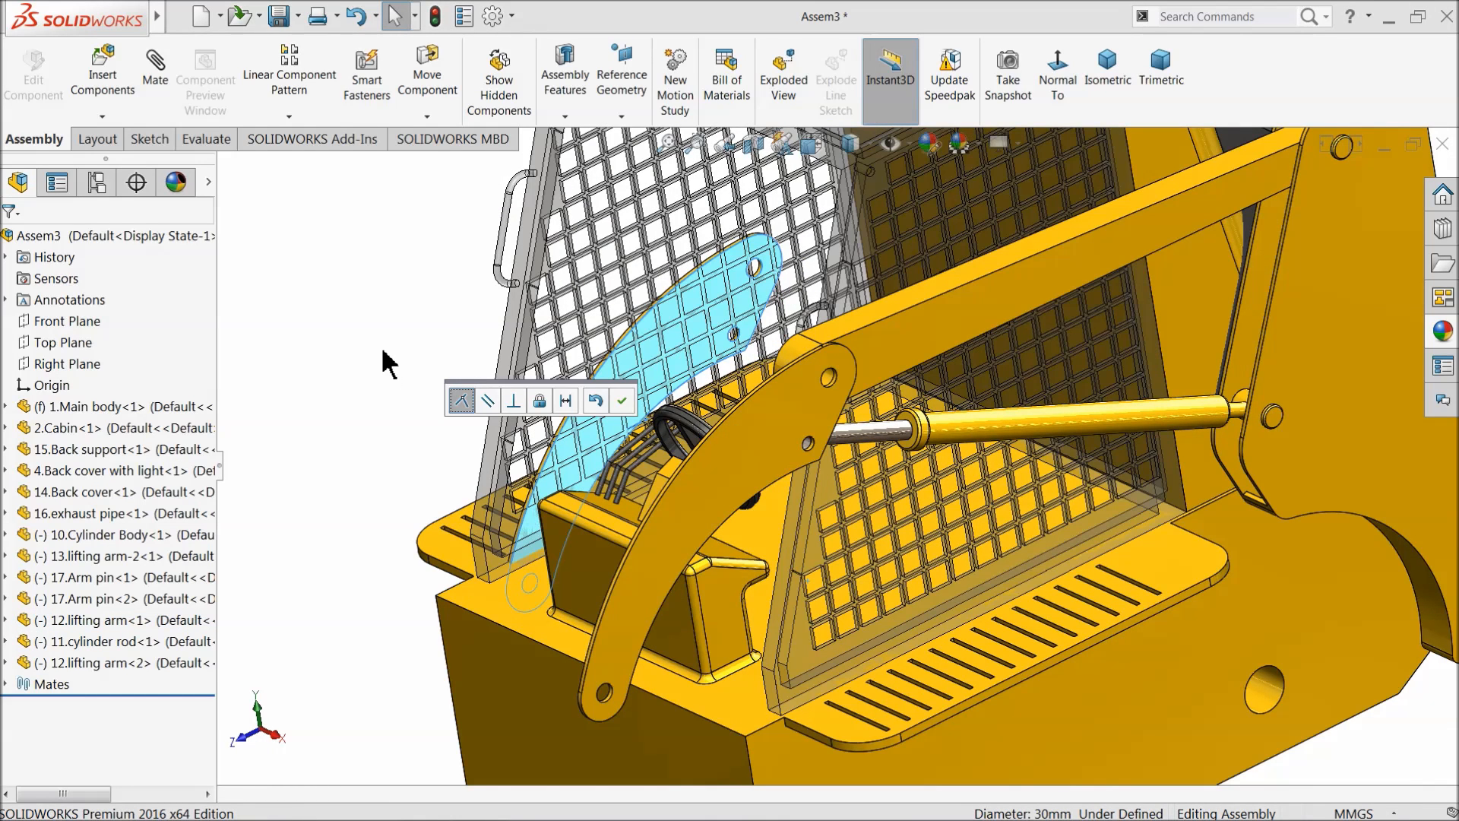
left_click(382, 306)
middle_click_drag(440, 362, 453, 280)
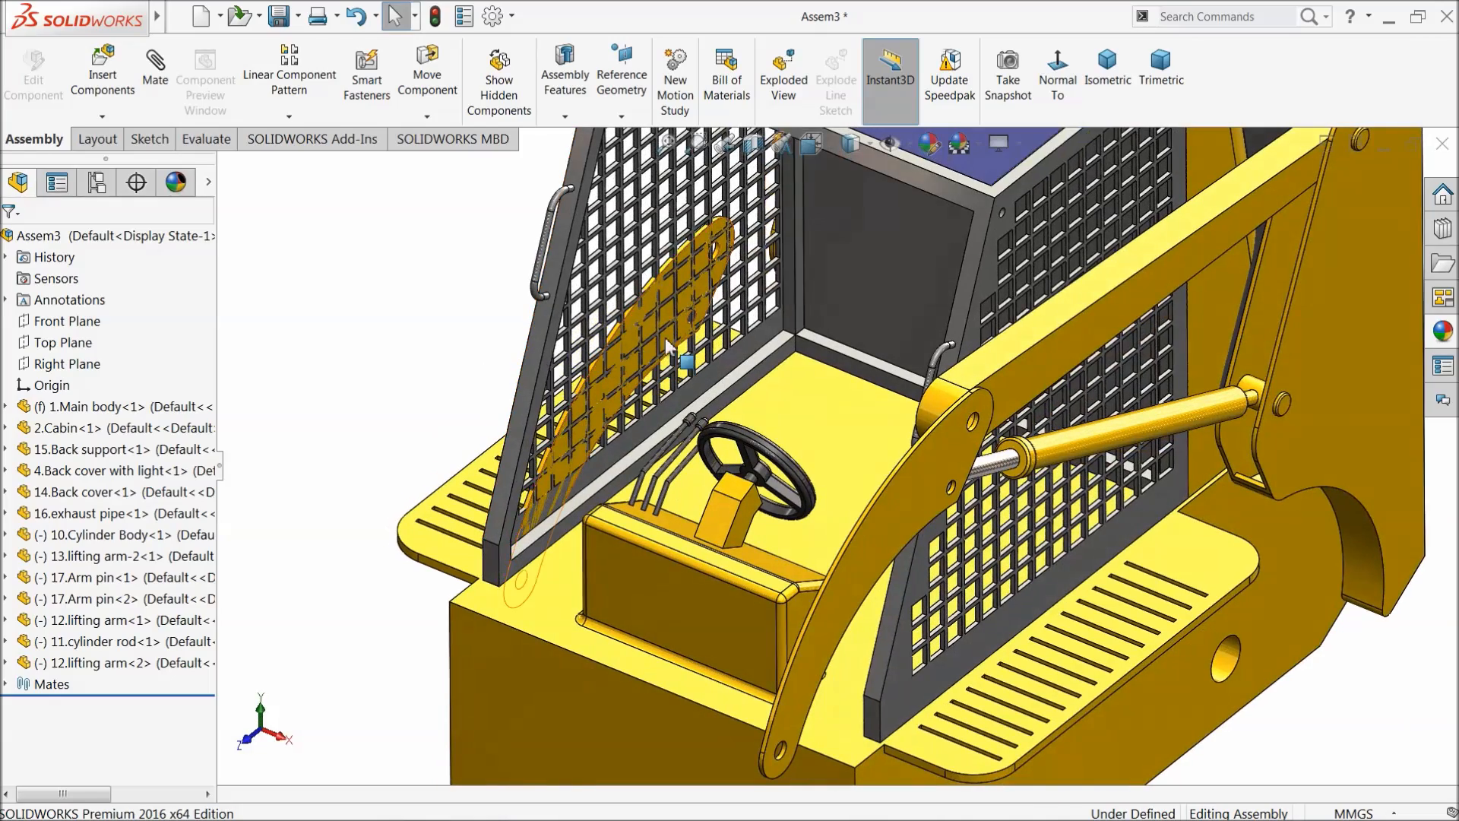
left_click_drag(652, 326, 908, 423)
scroll(908, 424, "down", 3)
mouse_move(908, 423)
middle_mouse_down()
mouse_move(928, 448)
mouse_move(906, 426)
middle_mouse_up()
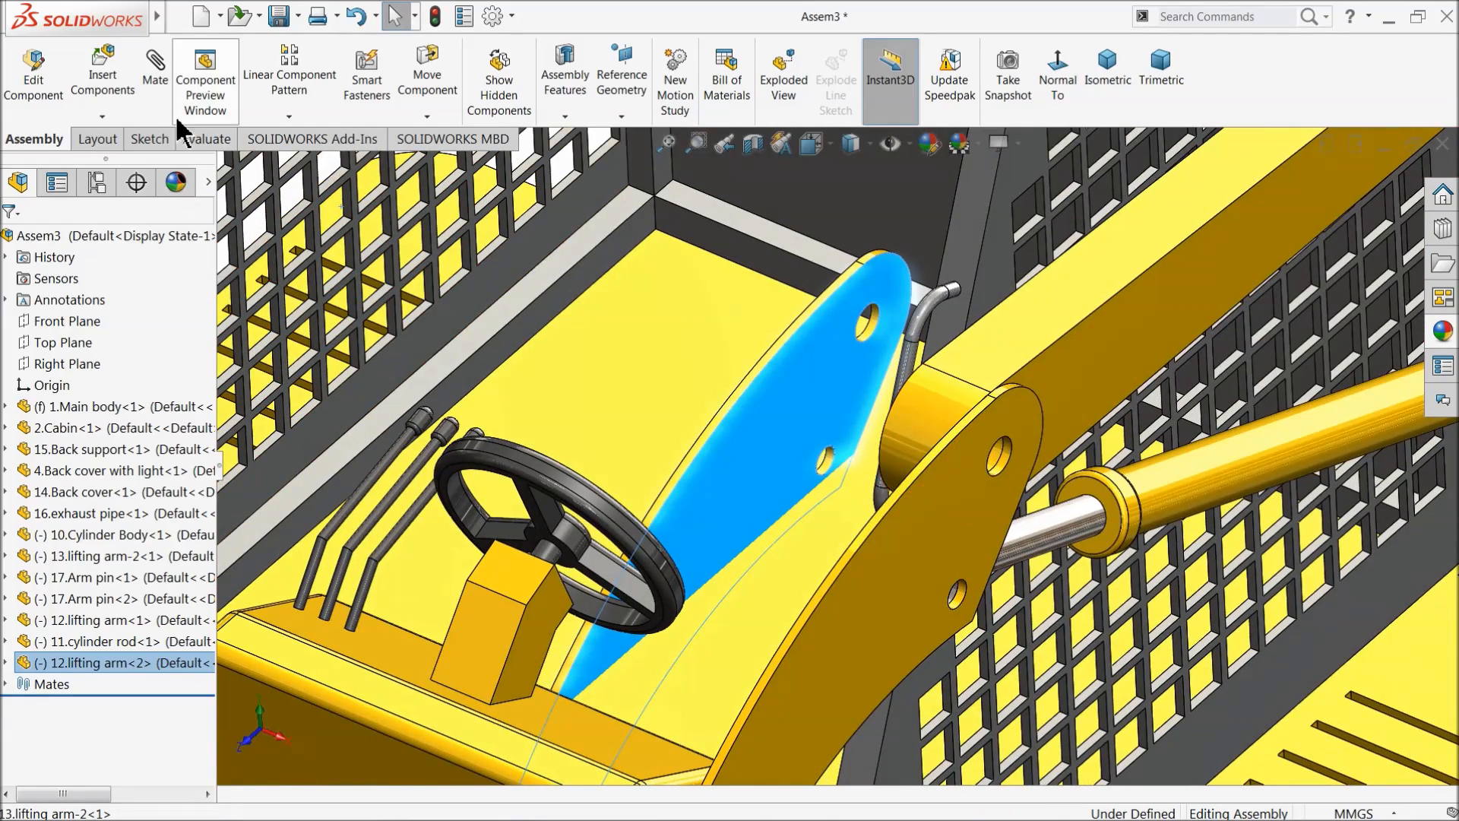
Step: Clear the preselected mate face and mate the copied curved arm's upper hole concentric with the first curved arm's upper hole
left_click(155, 97)
right_click(80, 344)
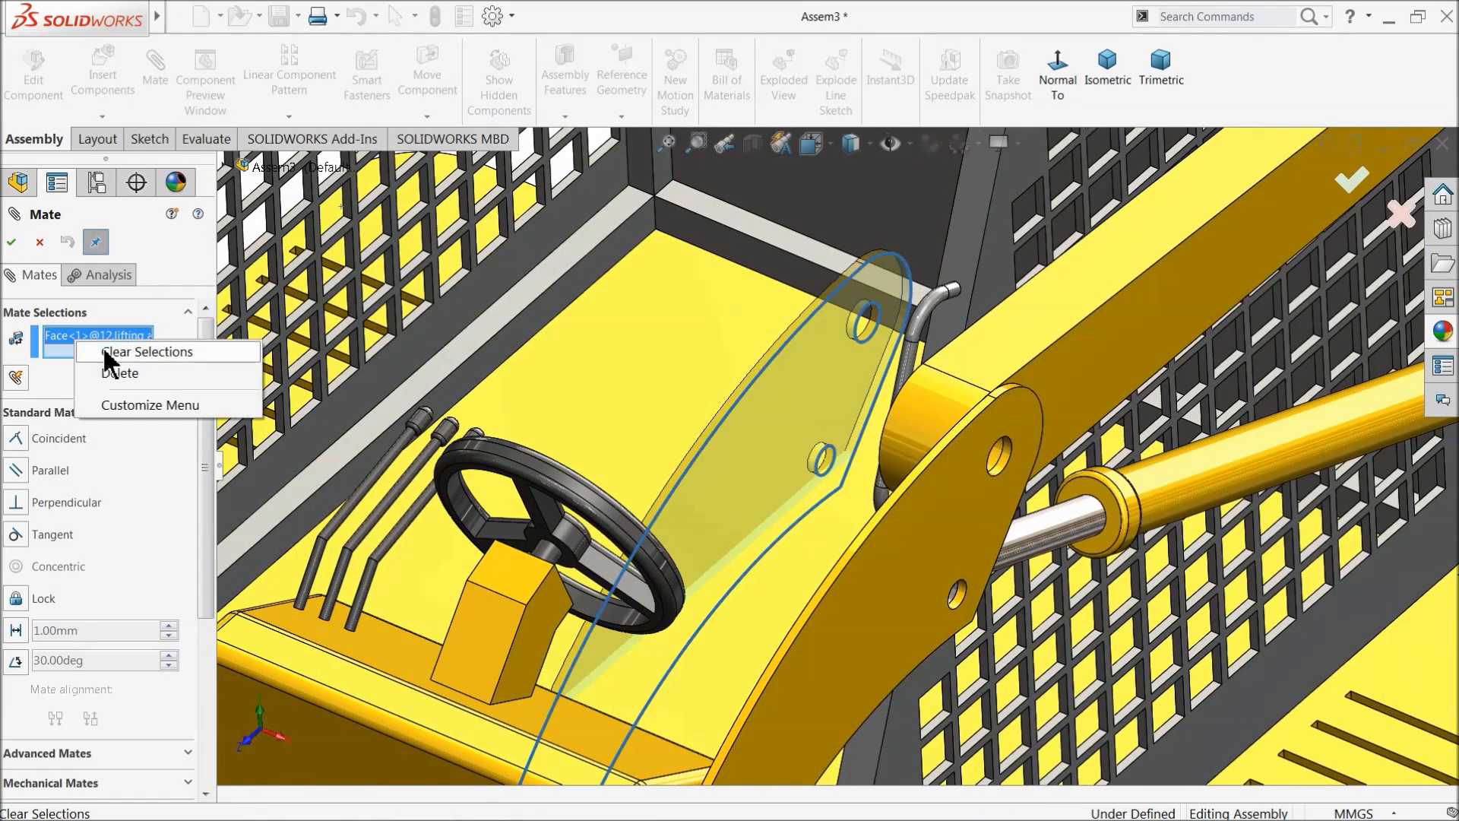
left_click(114, 351)
scroll(860, 364, "down", 4)
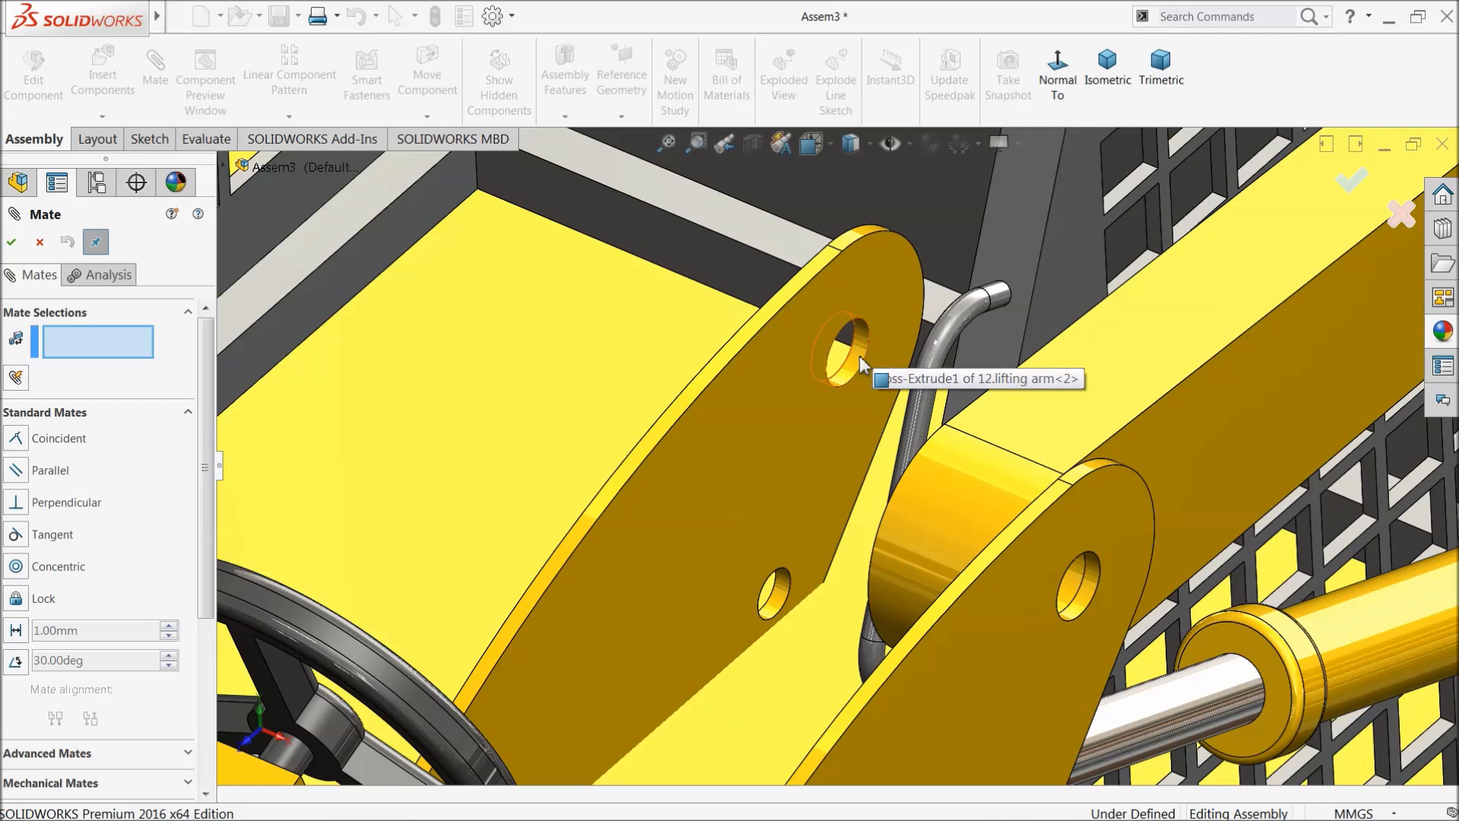
left_click(859, 365)
left_click(1092, 588)
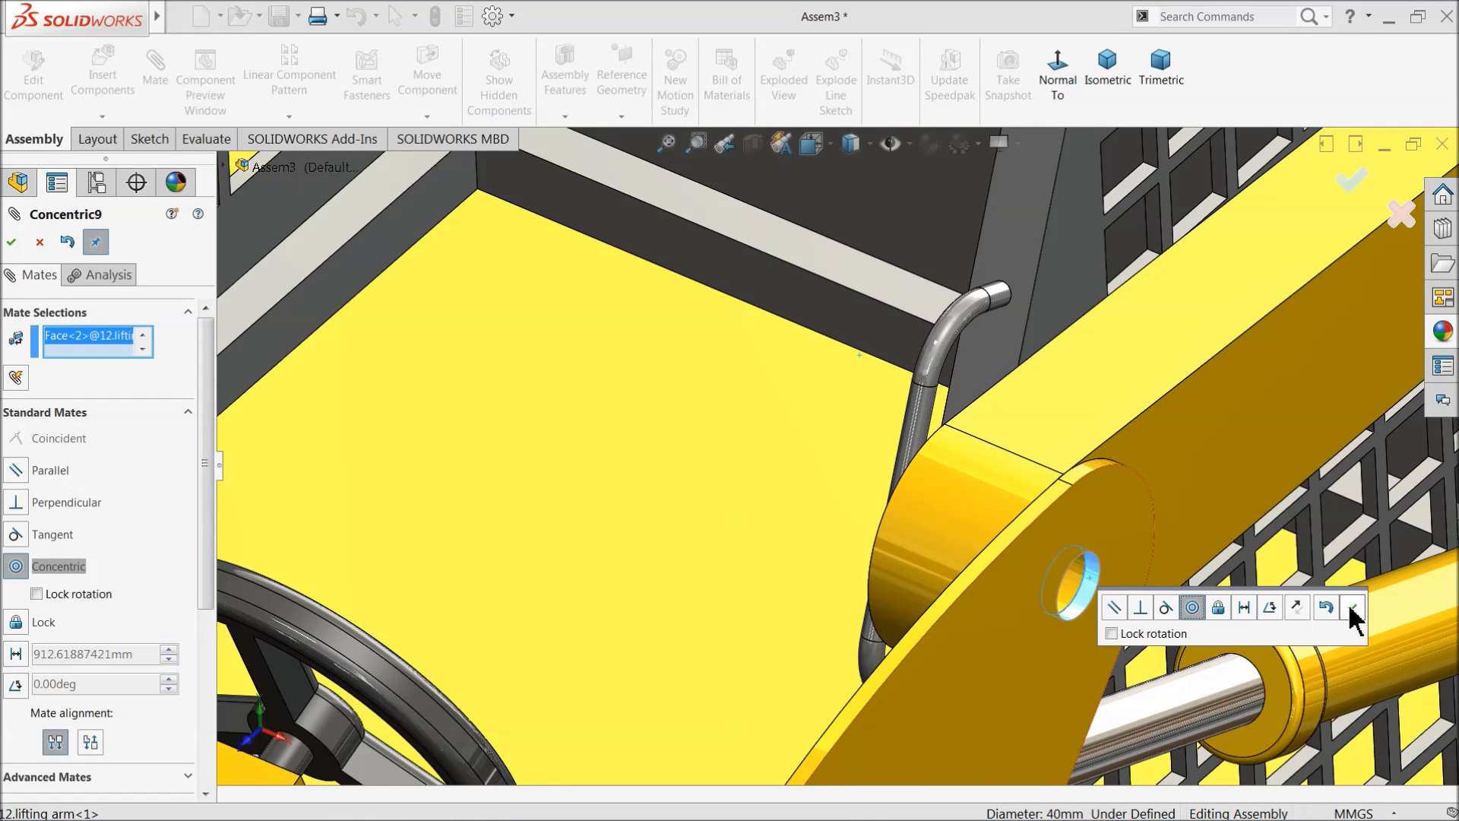
left_click(1352, 608)
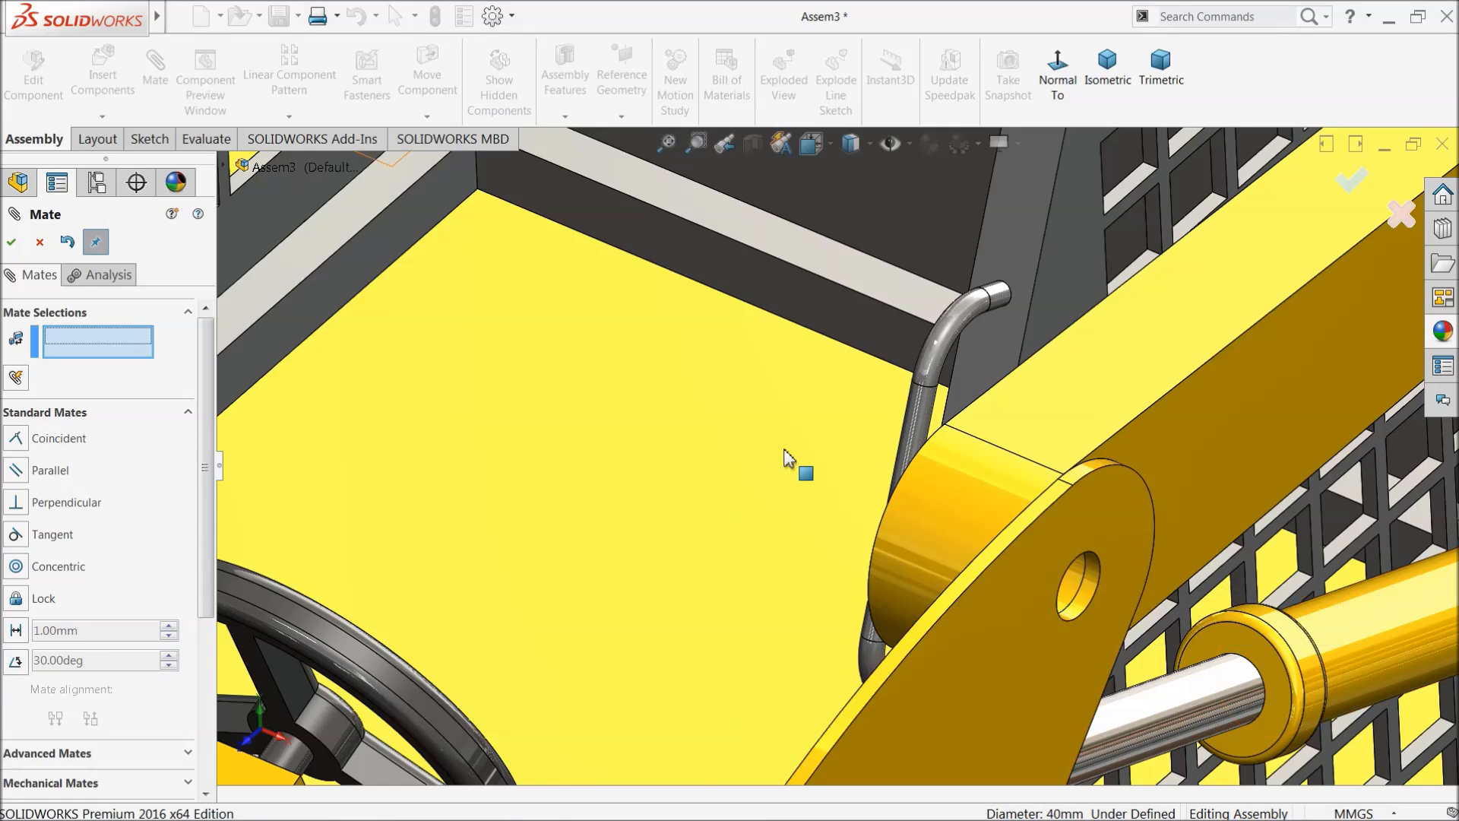
Step: Mate the side face of the copied curved arm that faces 13.lifting arm-2 coincident with that arm's inner side face
scroll(785, 456, "up", 5)
left_click(571, 390)
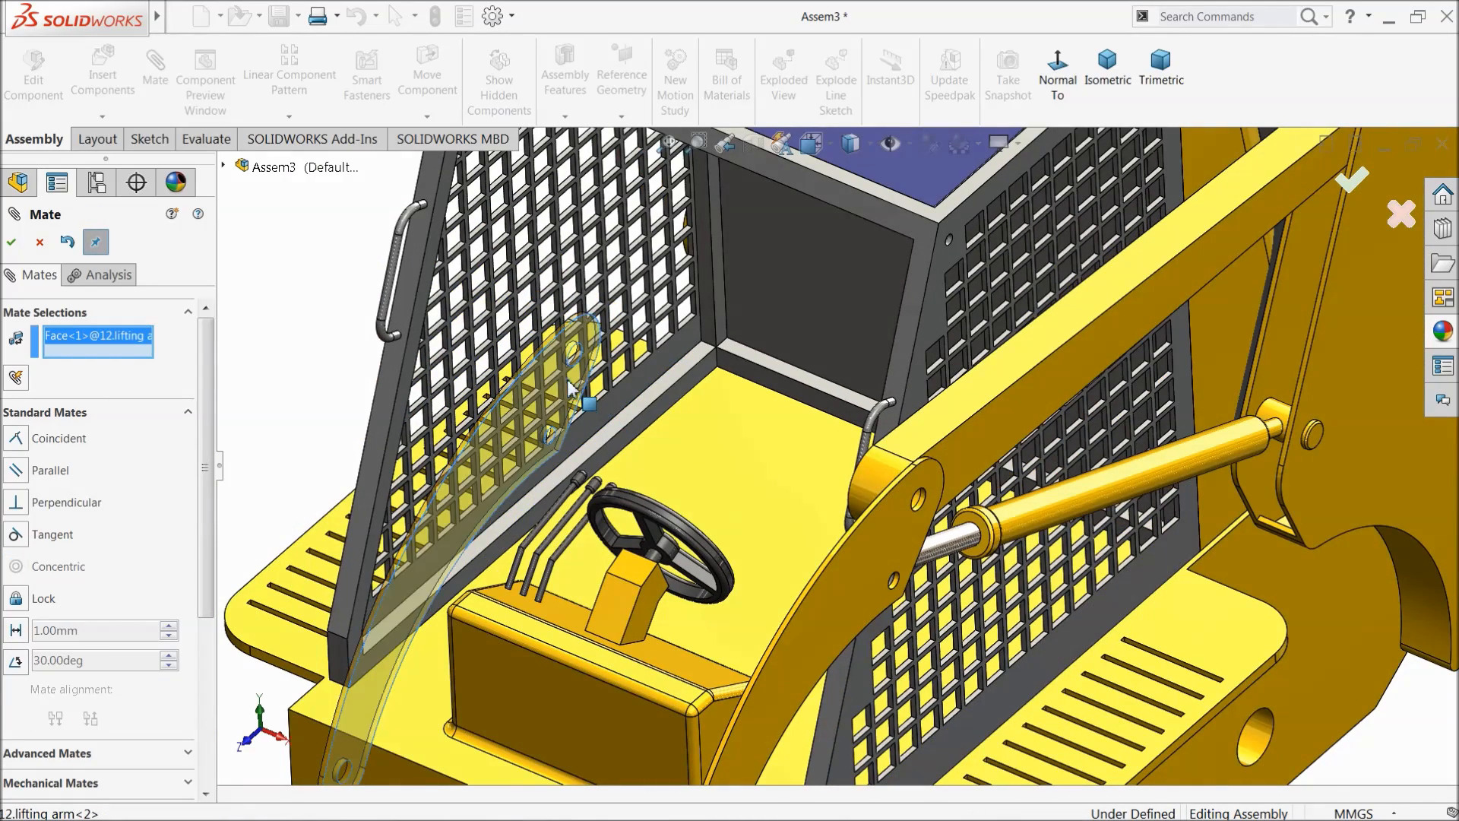
middle_click_drag(838, 418, 916, 475)
scroll(1057, 558, "up", 3)
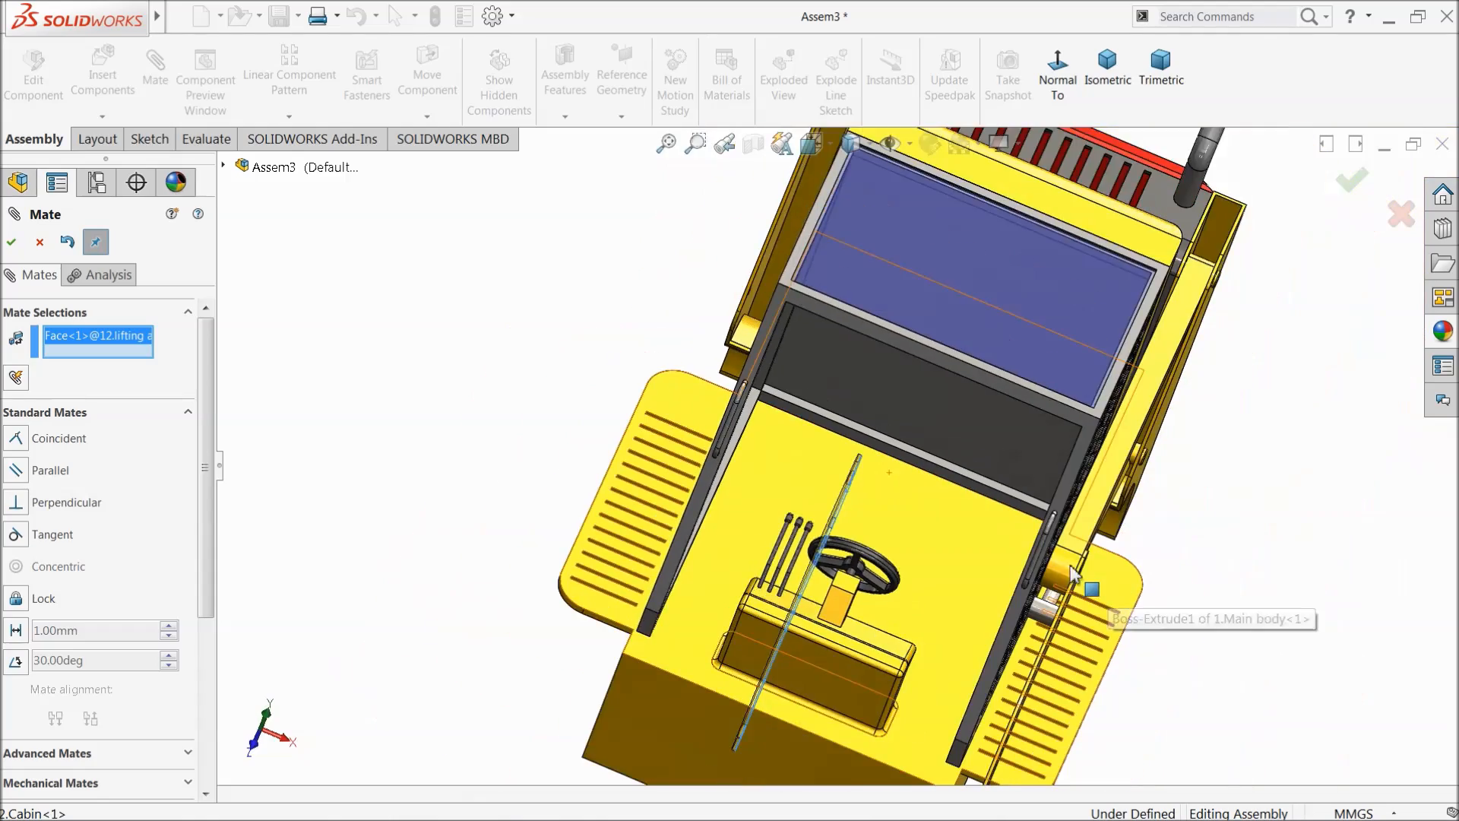
scroll(1066, 566, "down", 4)
left_click(1023, 554)
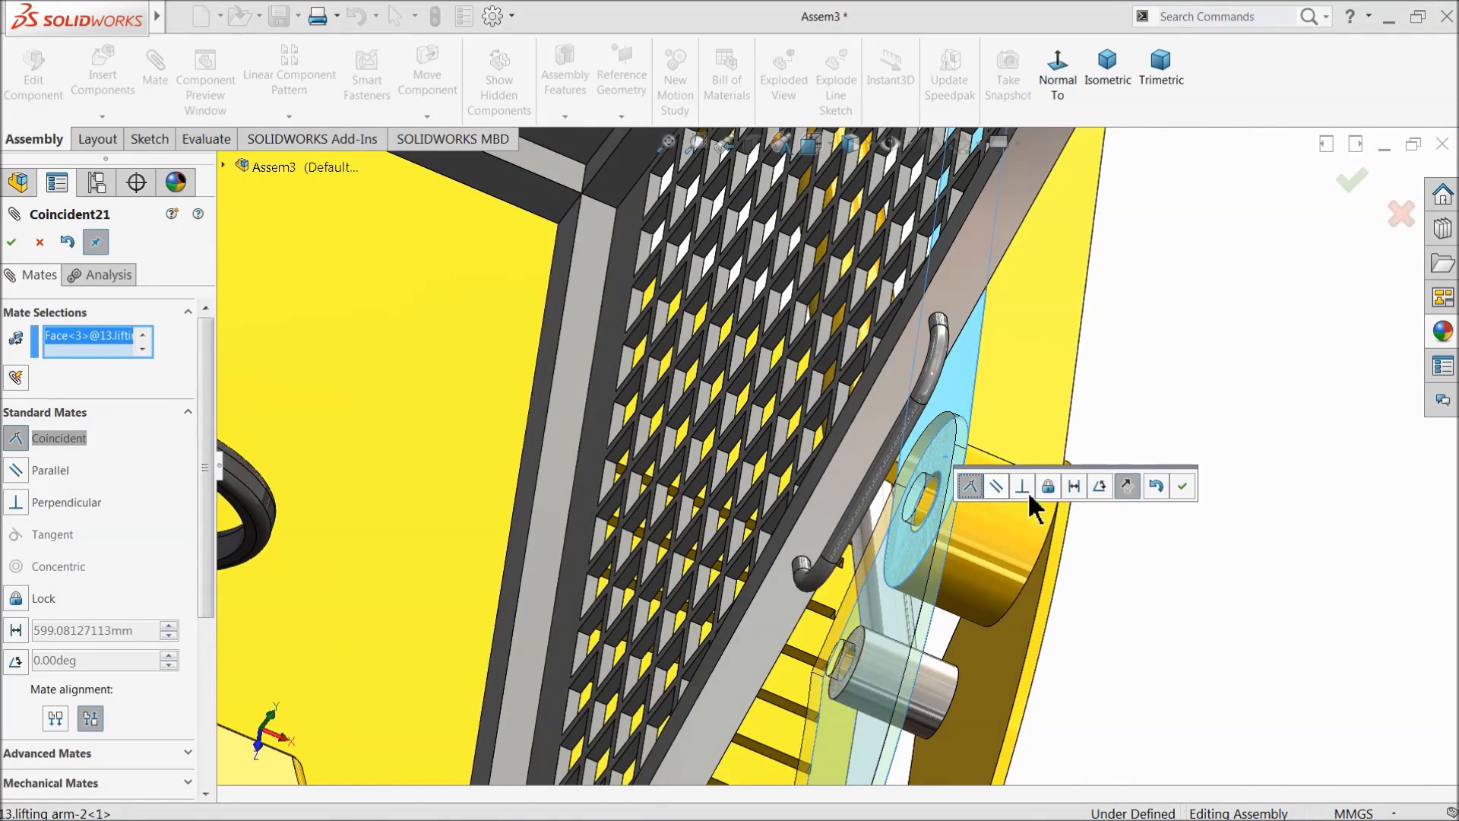
left_click(1182, 486)
middle_click_drag(1182, 486, 1005, 562)
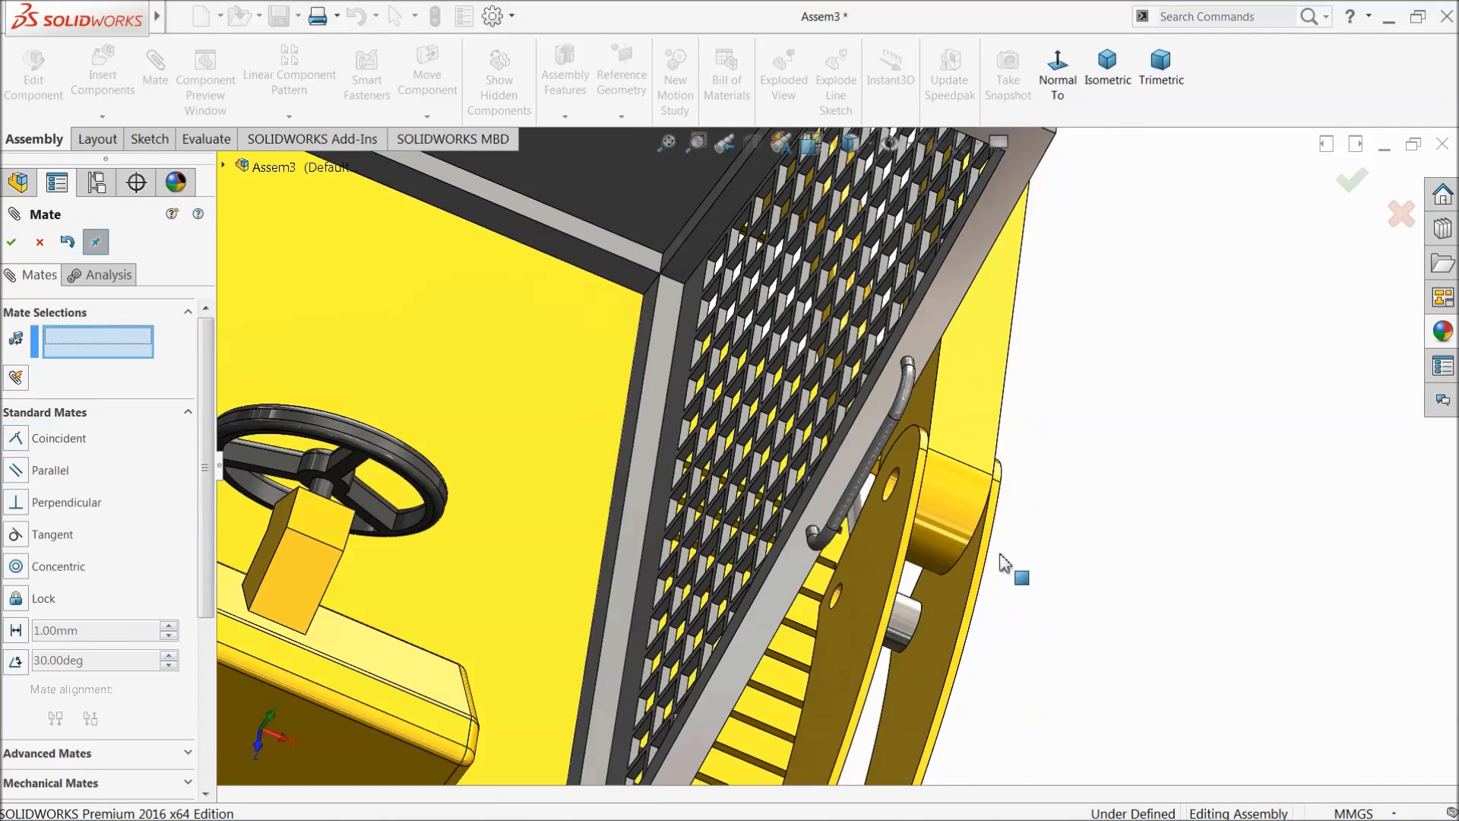
middle_click_drag(942, 622, 879, 628)
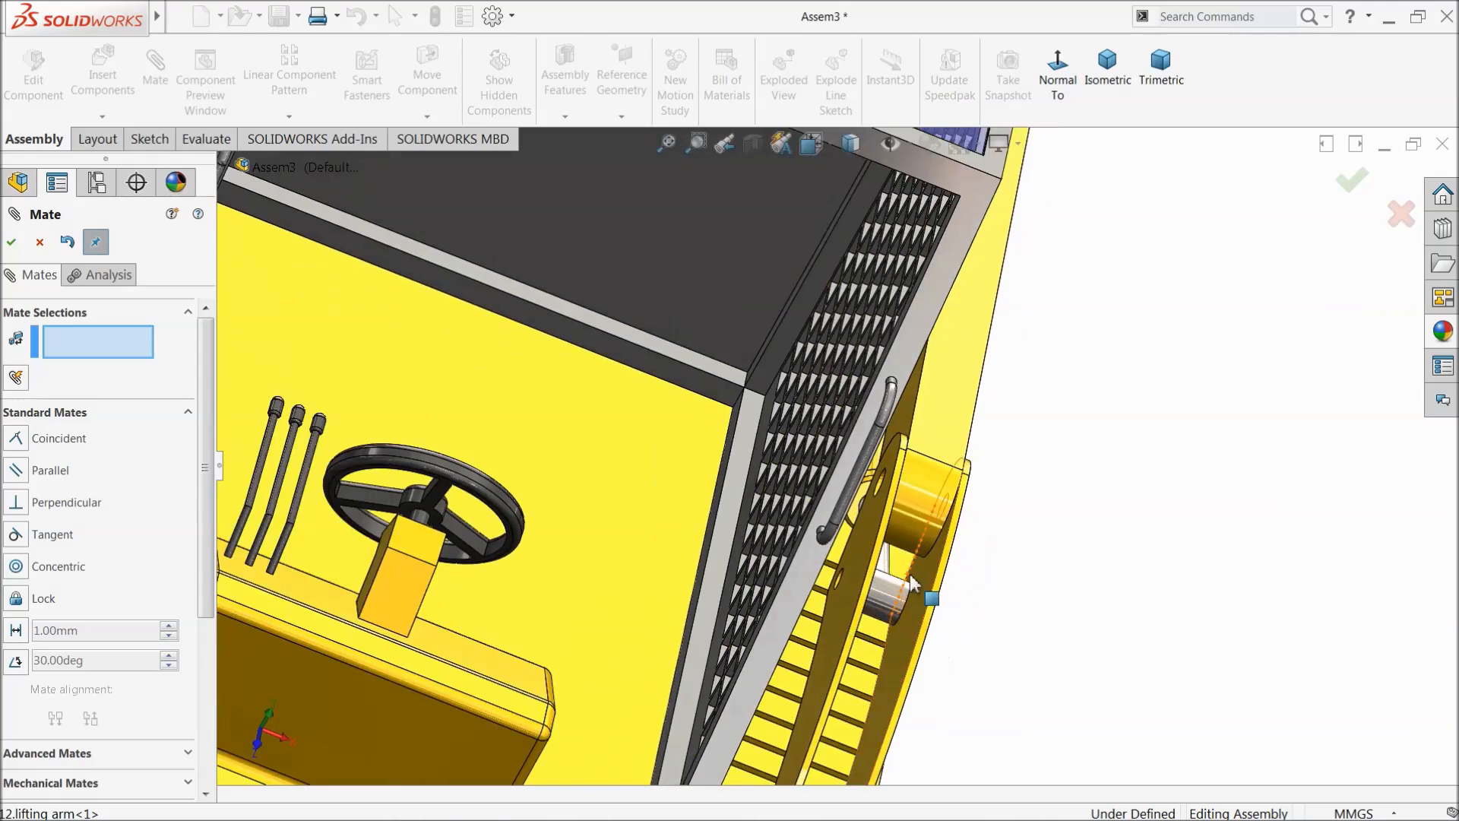
Step: Mate the copied curved arm's smaller 30 mm hole concentric with the matching hole of the first curved arm and finish mating
scroll(912, 584, "down", 8)
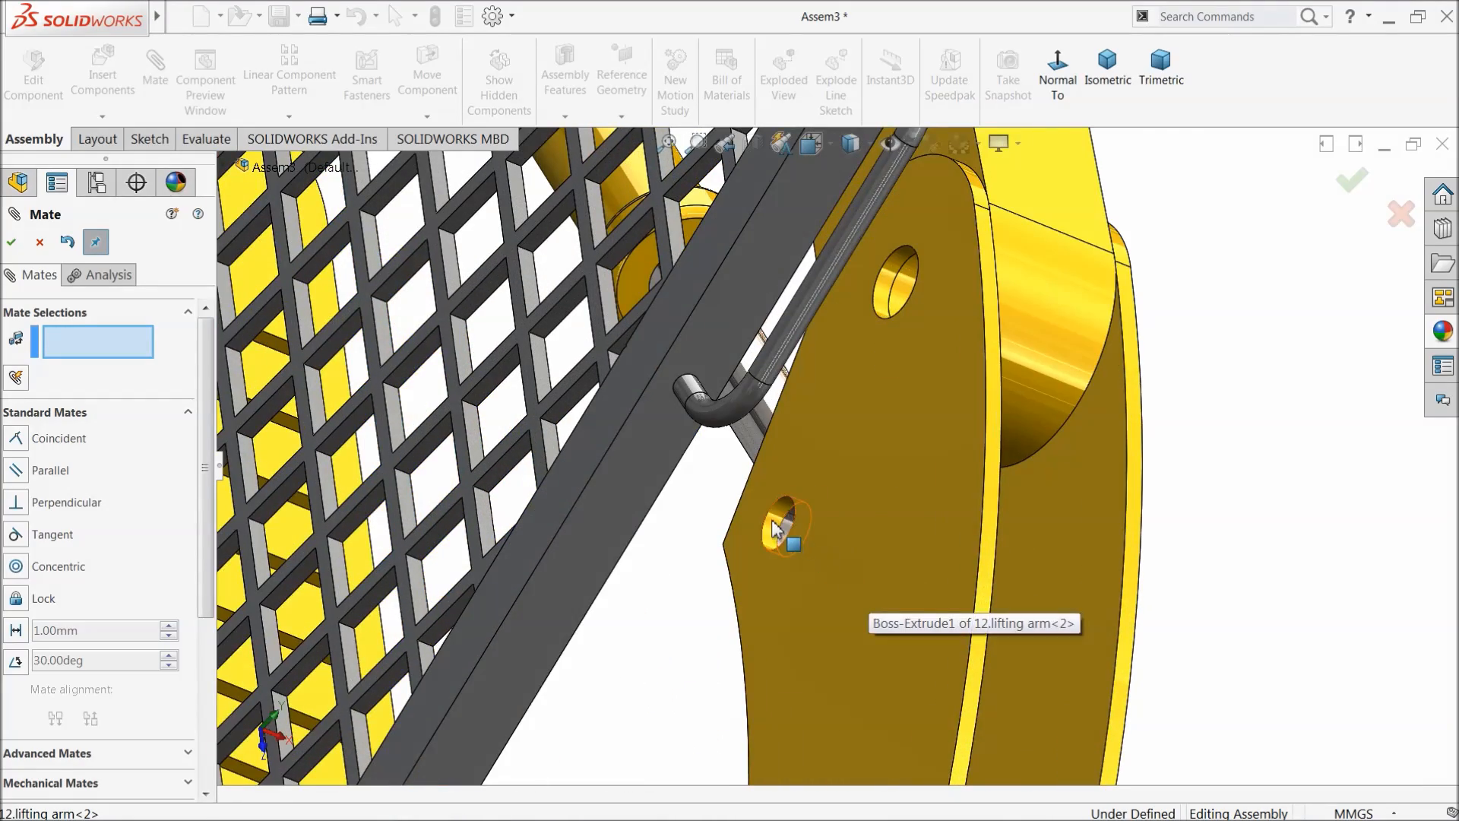
left_click(774, 528)
scroll(859, 567, "up", 4)
middle_click_drag(874, 566, 818, 547)
scroll(924, 525, "down", 4)
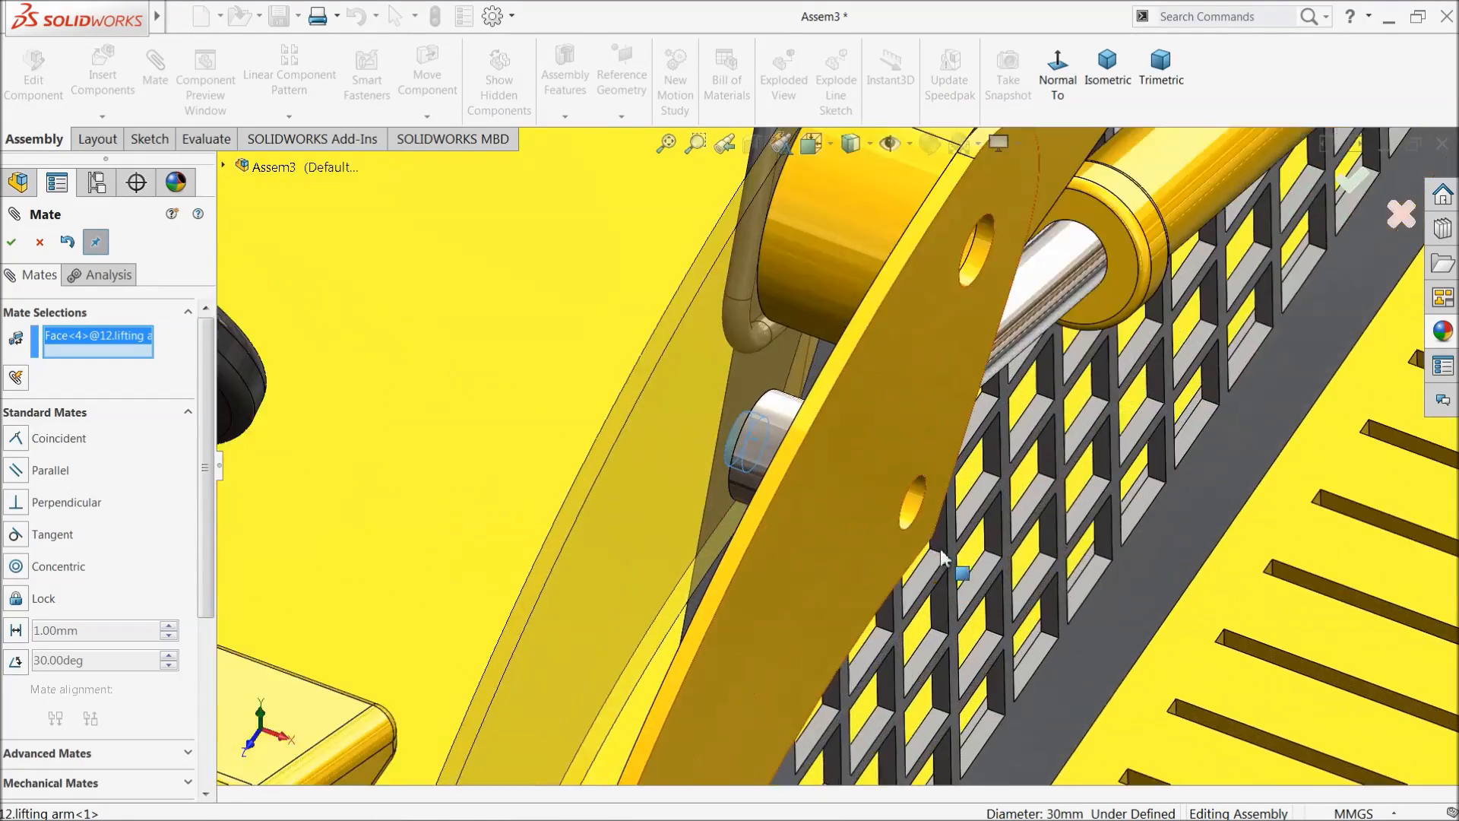
left_click(934, 517)
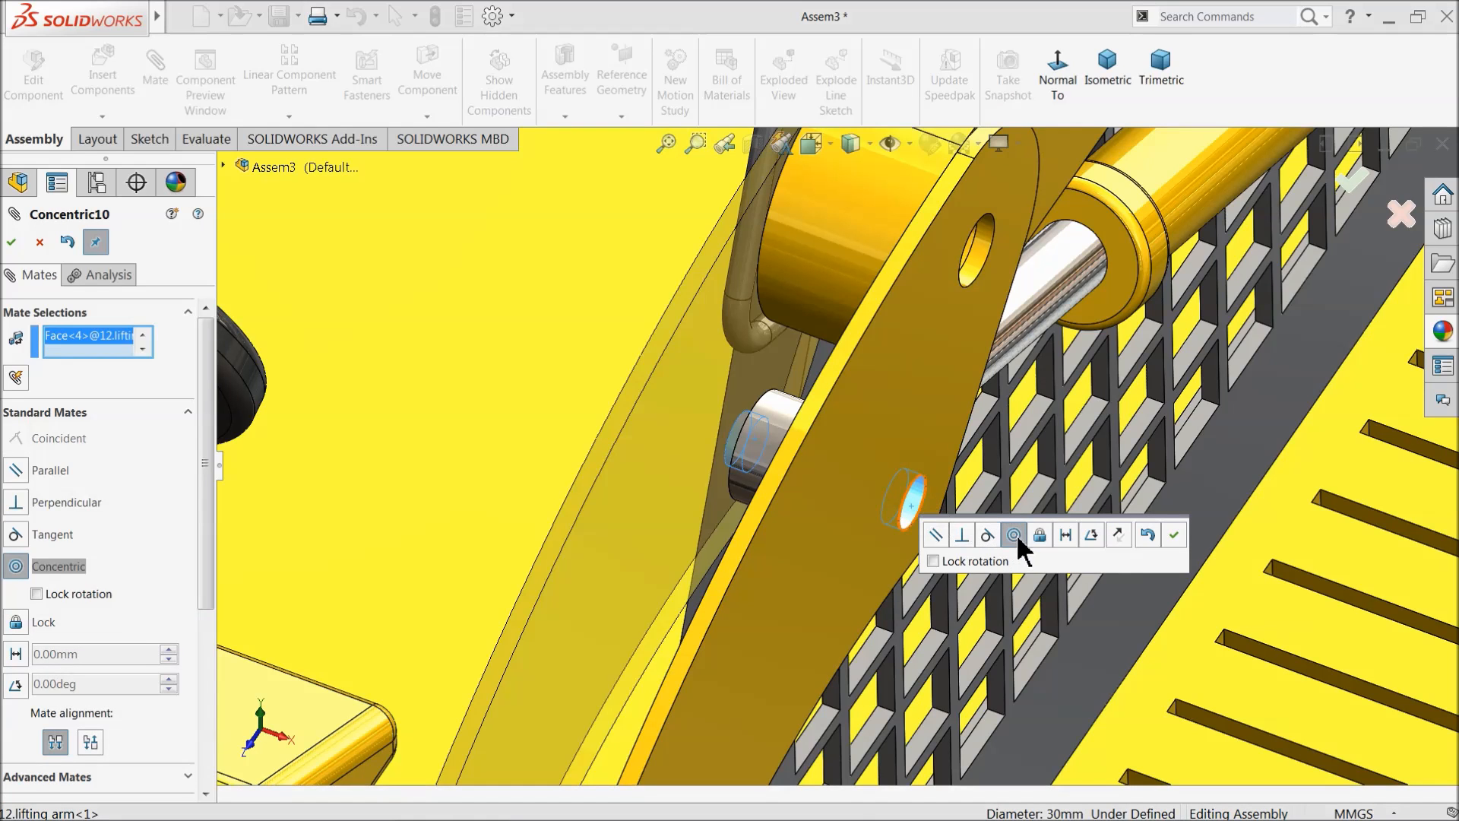
left_click(1174, 536)
scroll(806, 456, "up", 6)
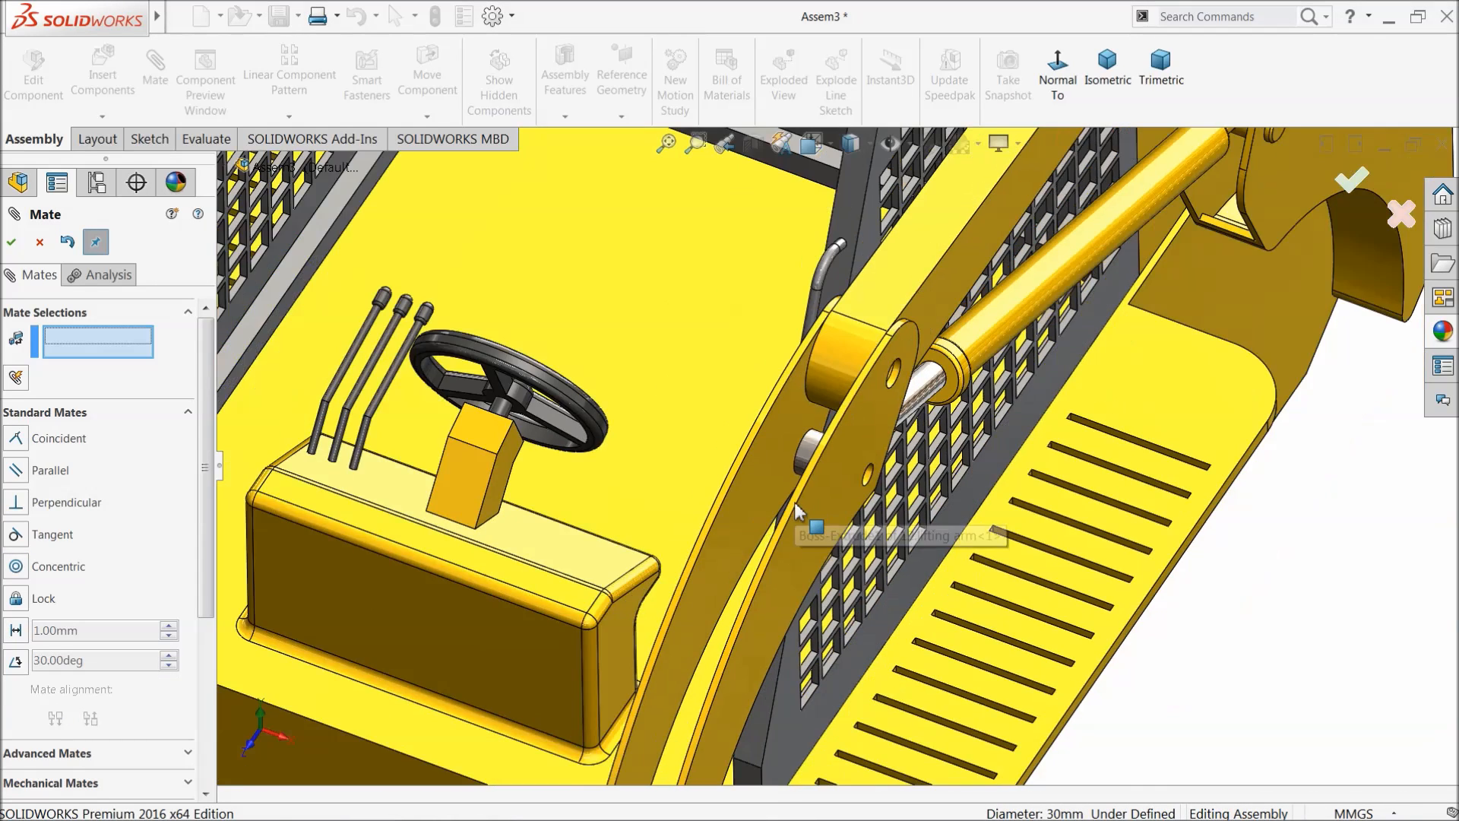
middle_click_drag(842, 455, 777, 461)
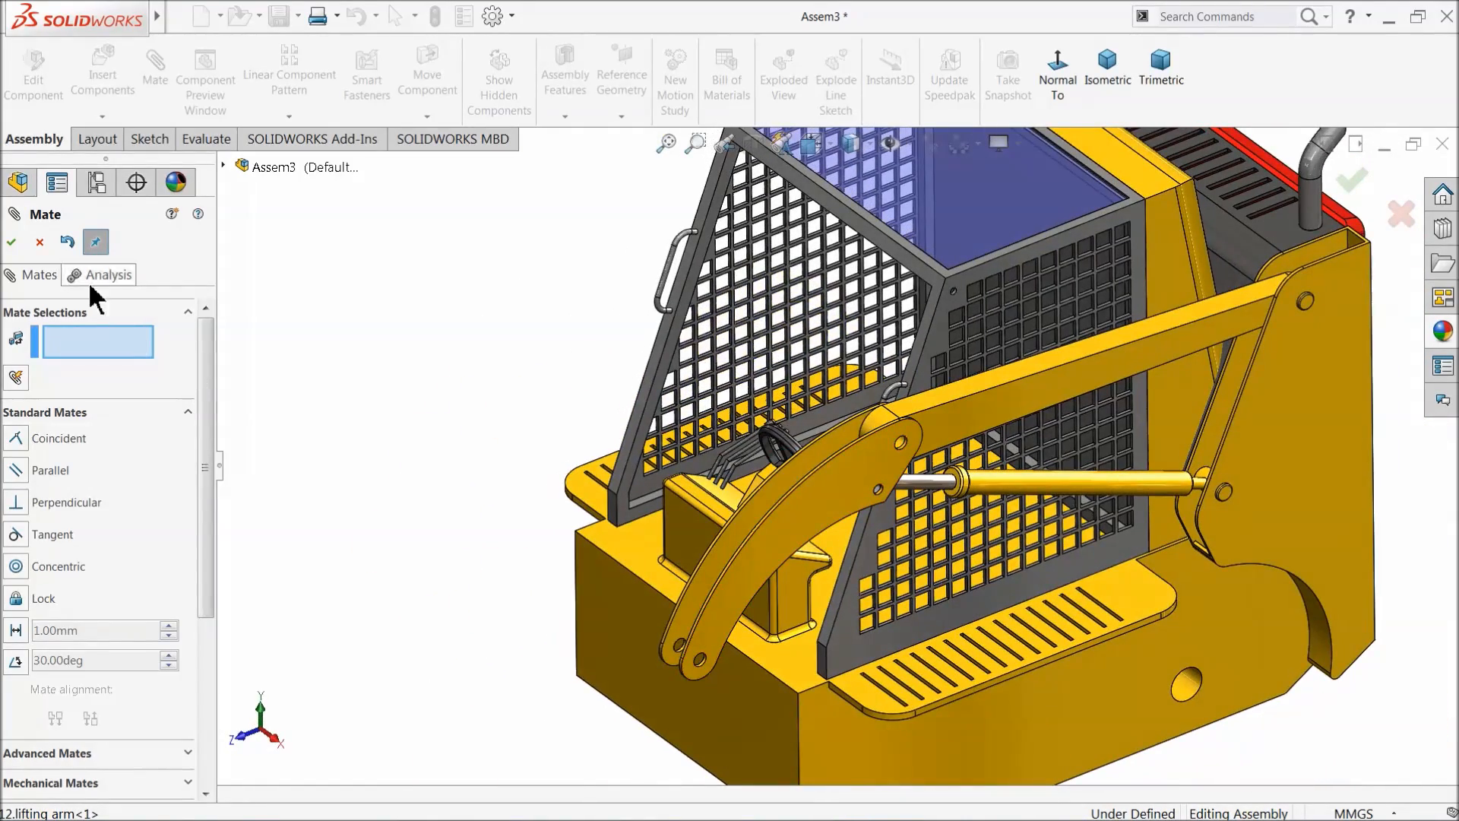
left_click(40, 243)
left_click_drag(933, 416, 945, 389)
key("Escape")
mouse_move(708, 418)
middle_mouse_down()
mouse_move(742, 466)
mouse_move(709, 446)
middle_mouse_up()
left_click(495, 380)
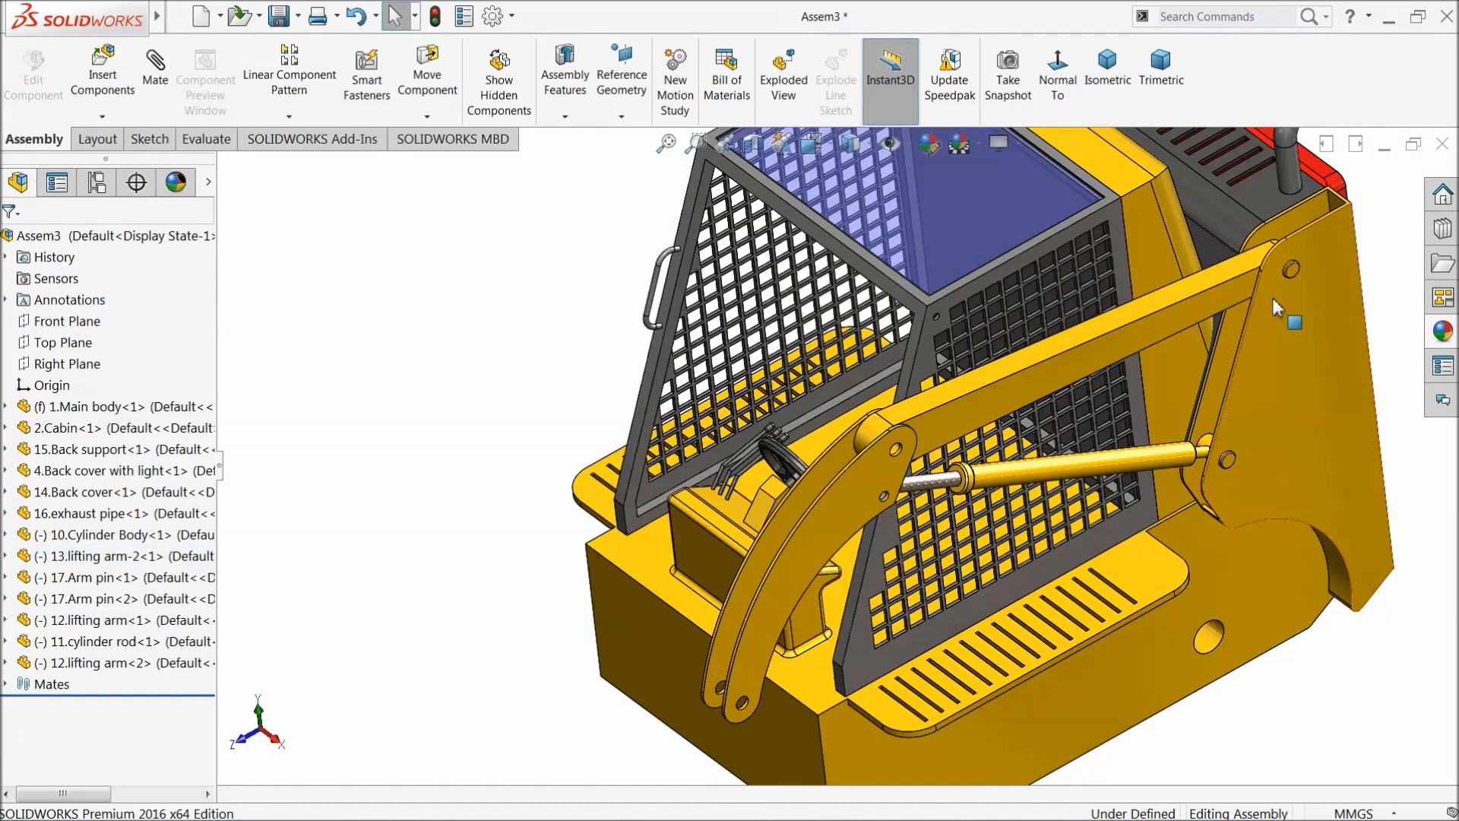
Step: Copy the arm pin at the cylinder's rear joint twice without adding mates and place both copies in front of the curved arms
scroll(1230, 358, "down", 6)
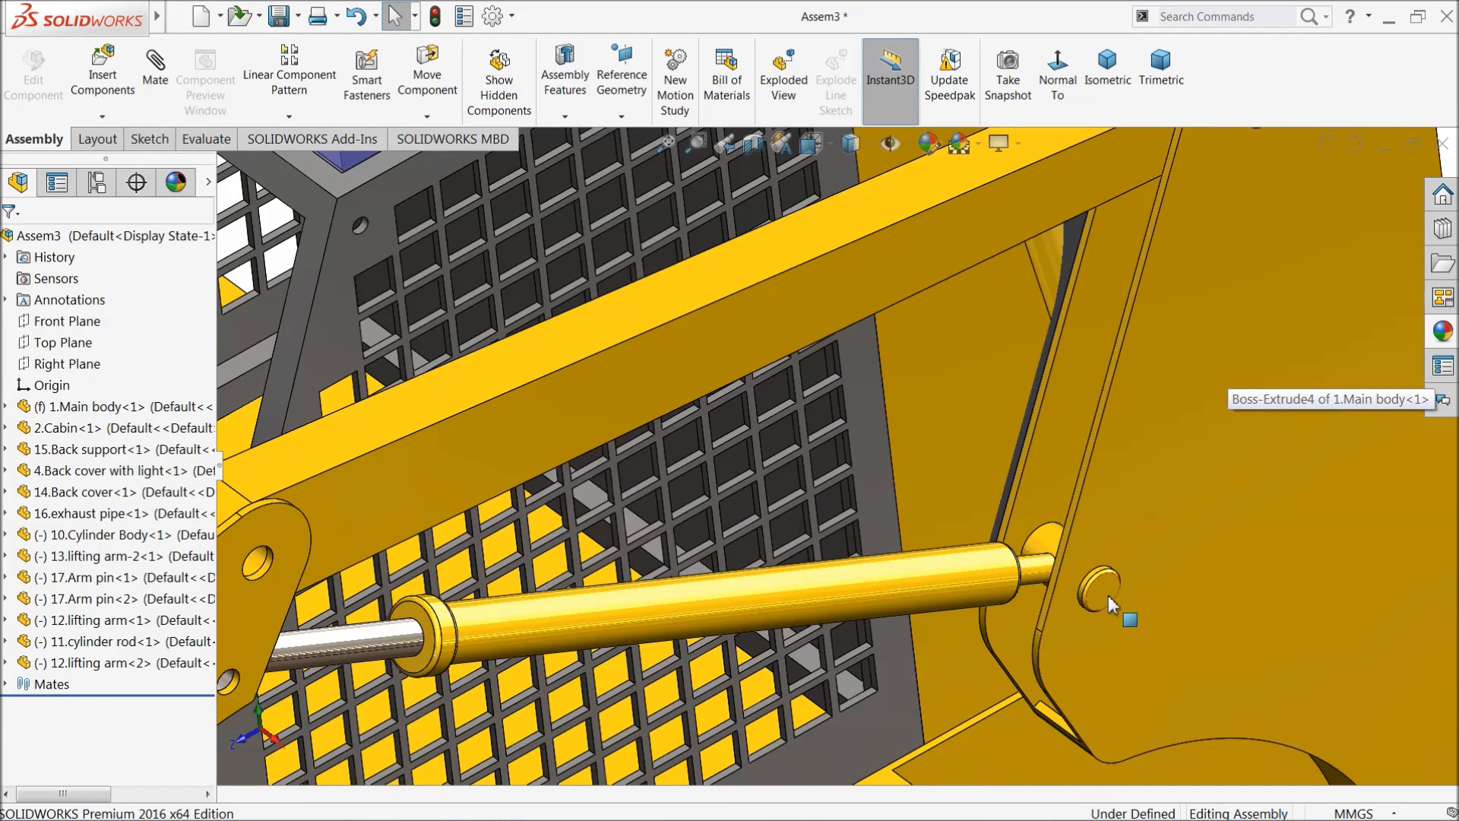
left_click_drag(1106, 593, 901, 485, "ctrl")
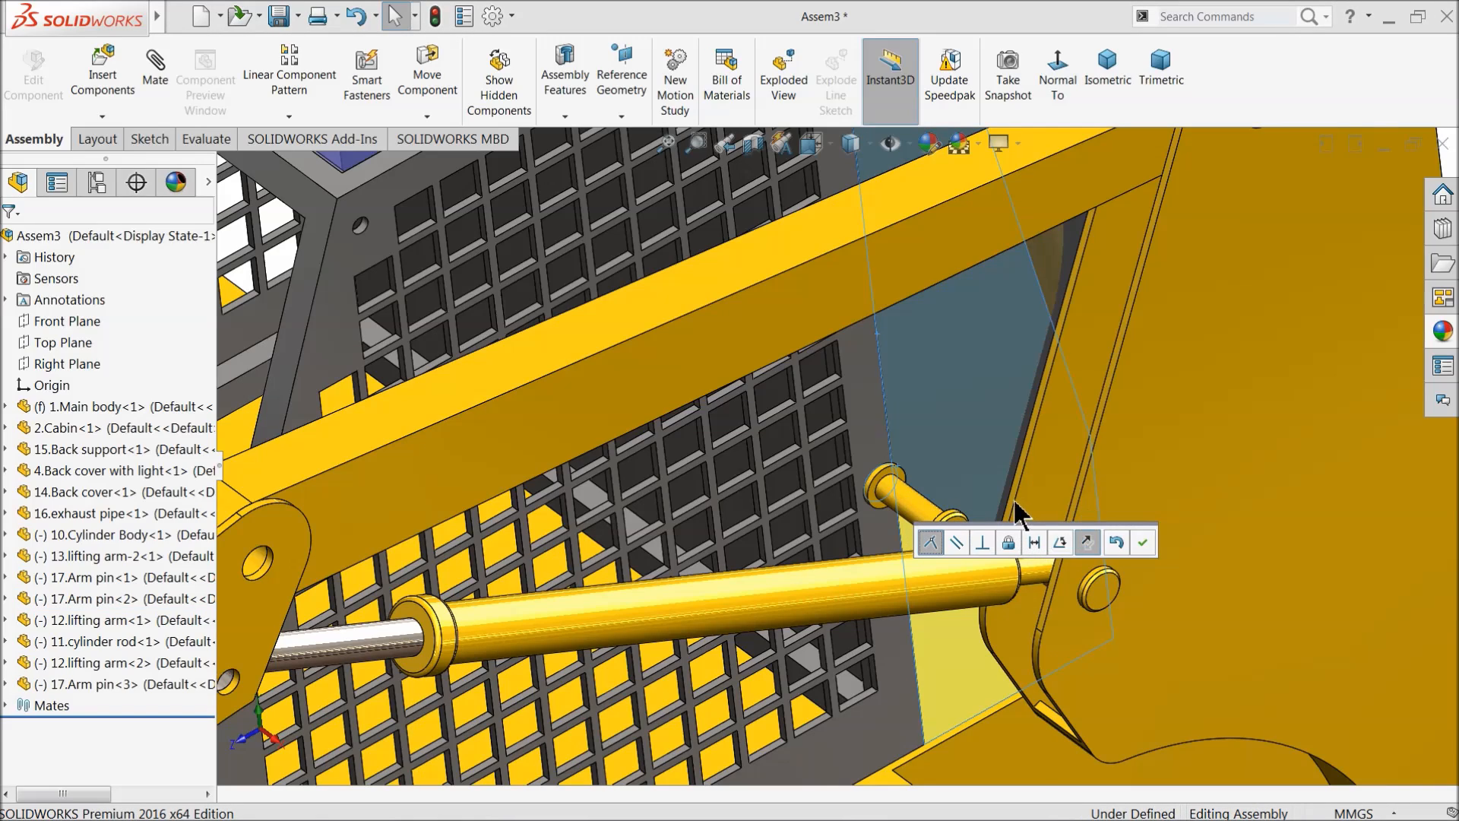
key("Escape")
scroll(959, 525, "up", 6)
middle_click_drag(819, 505, 785, 490)
left_click_drag(884, 509, 672, 506)
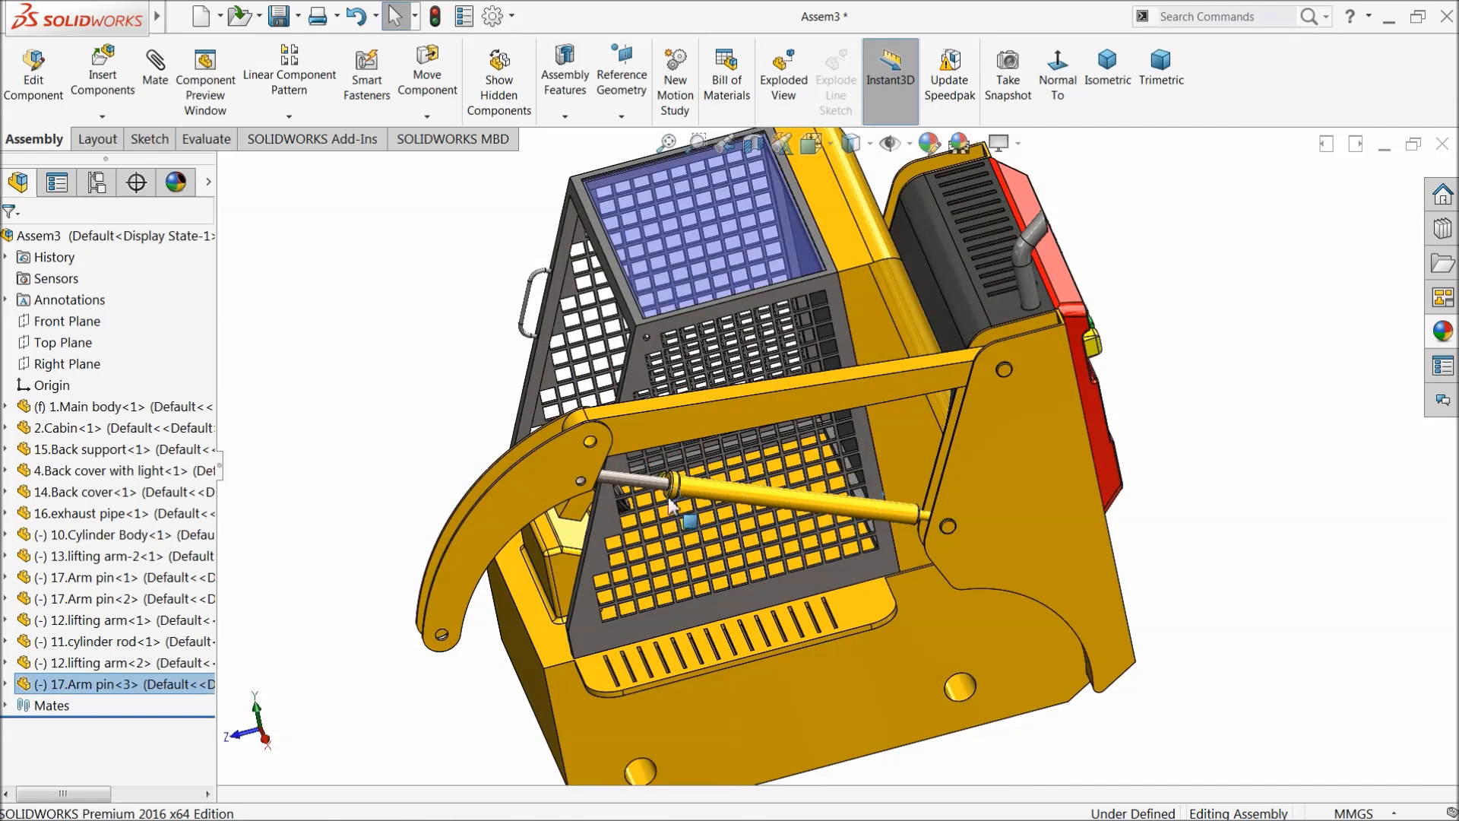
left_click_drag(534, 509, 400, 493)
scroll(467, 422, "down", 3)
left_click_drag(372, 416, 374, 418, "ctrl")
scroll(654, 506, "down", 3)
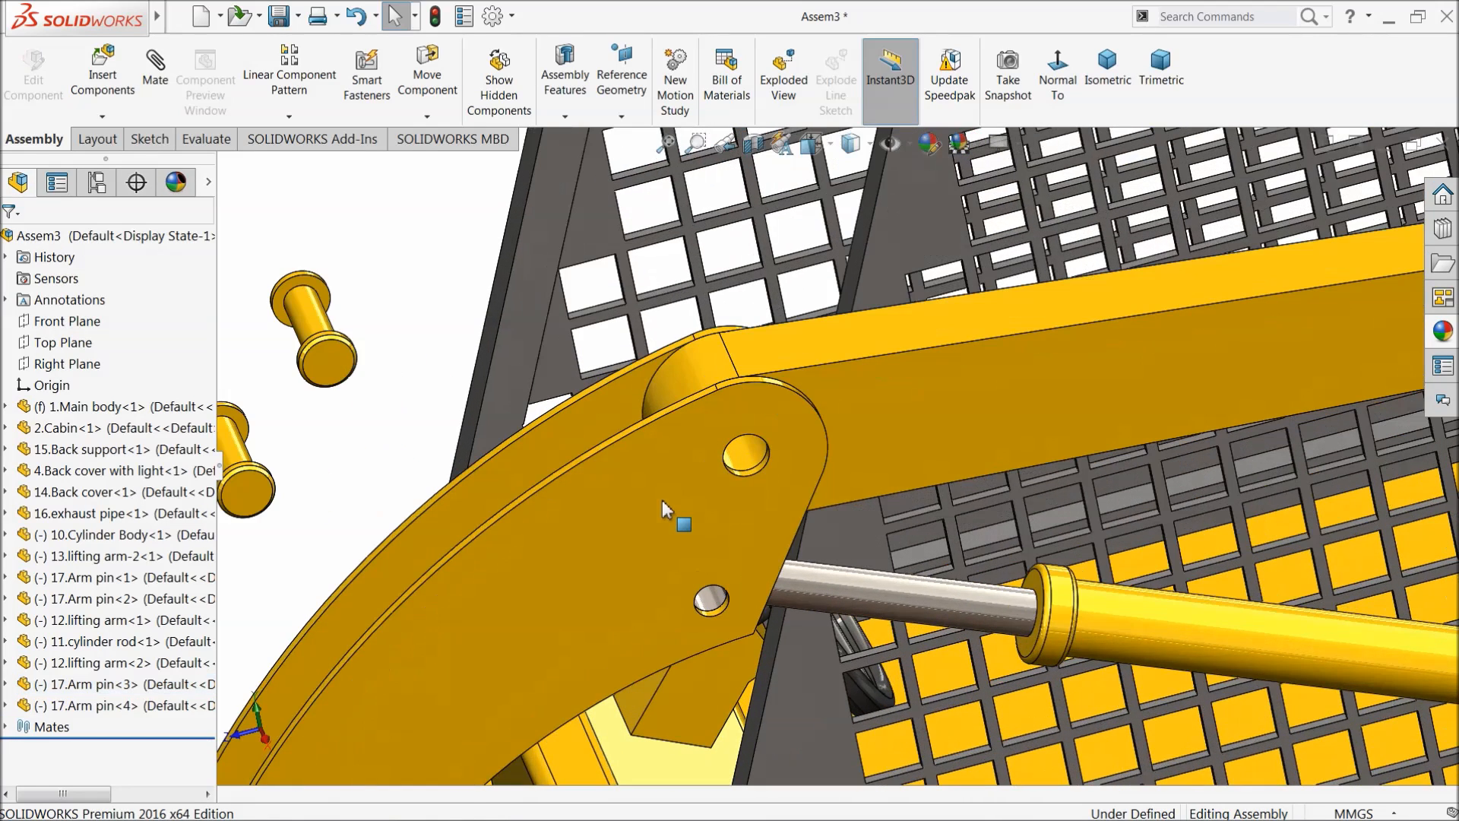
Step: Mate the first copied arm pin's shaft concentric with the front hole of 13.lifting arm-2 at the curved arm joint
left_click(307, 319)
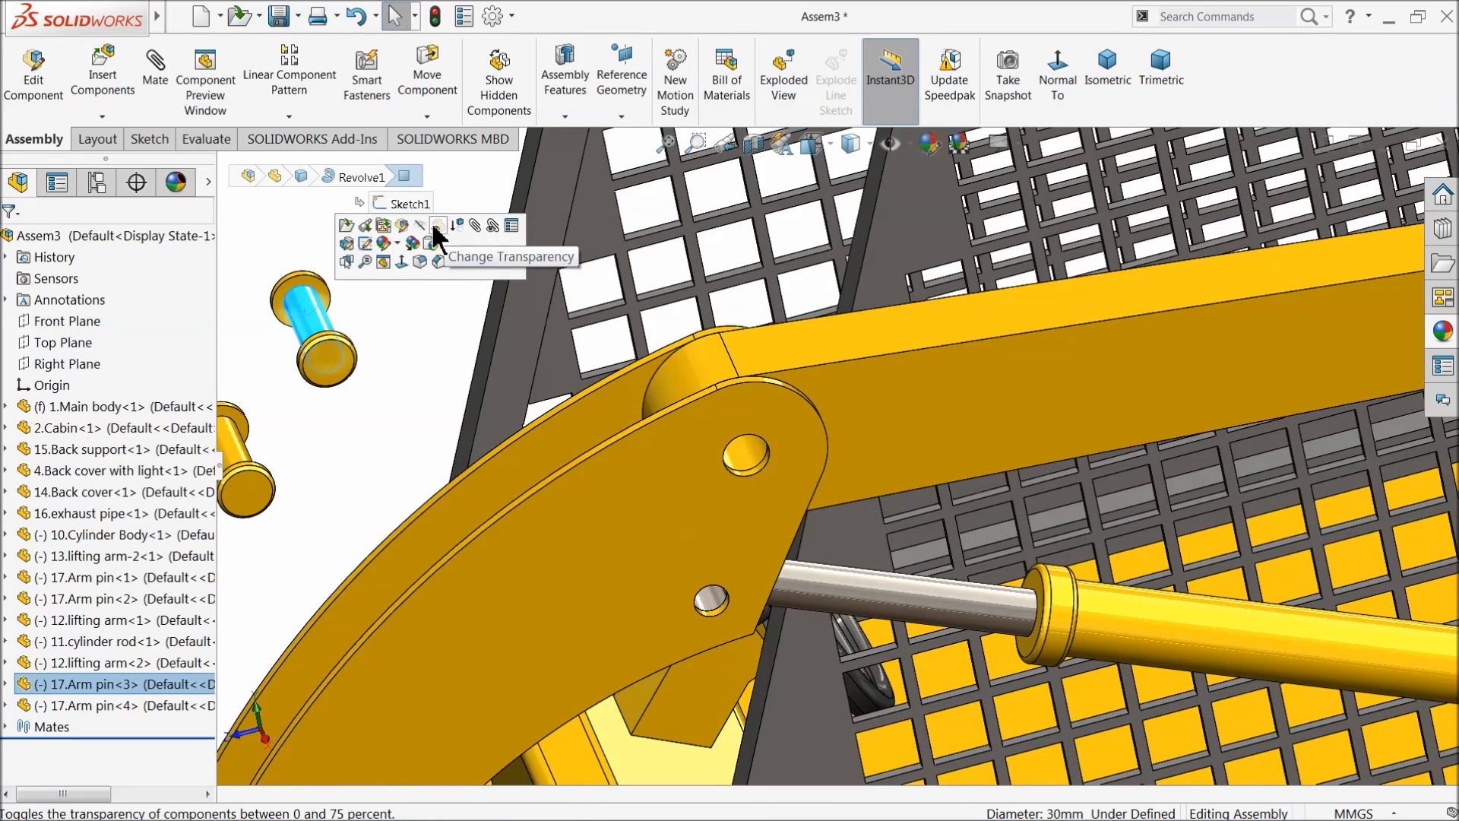
left_click(152, 79)
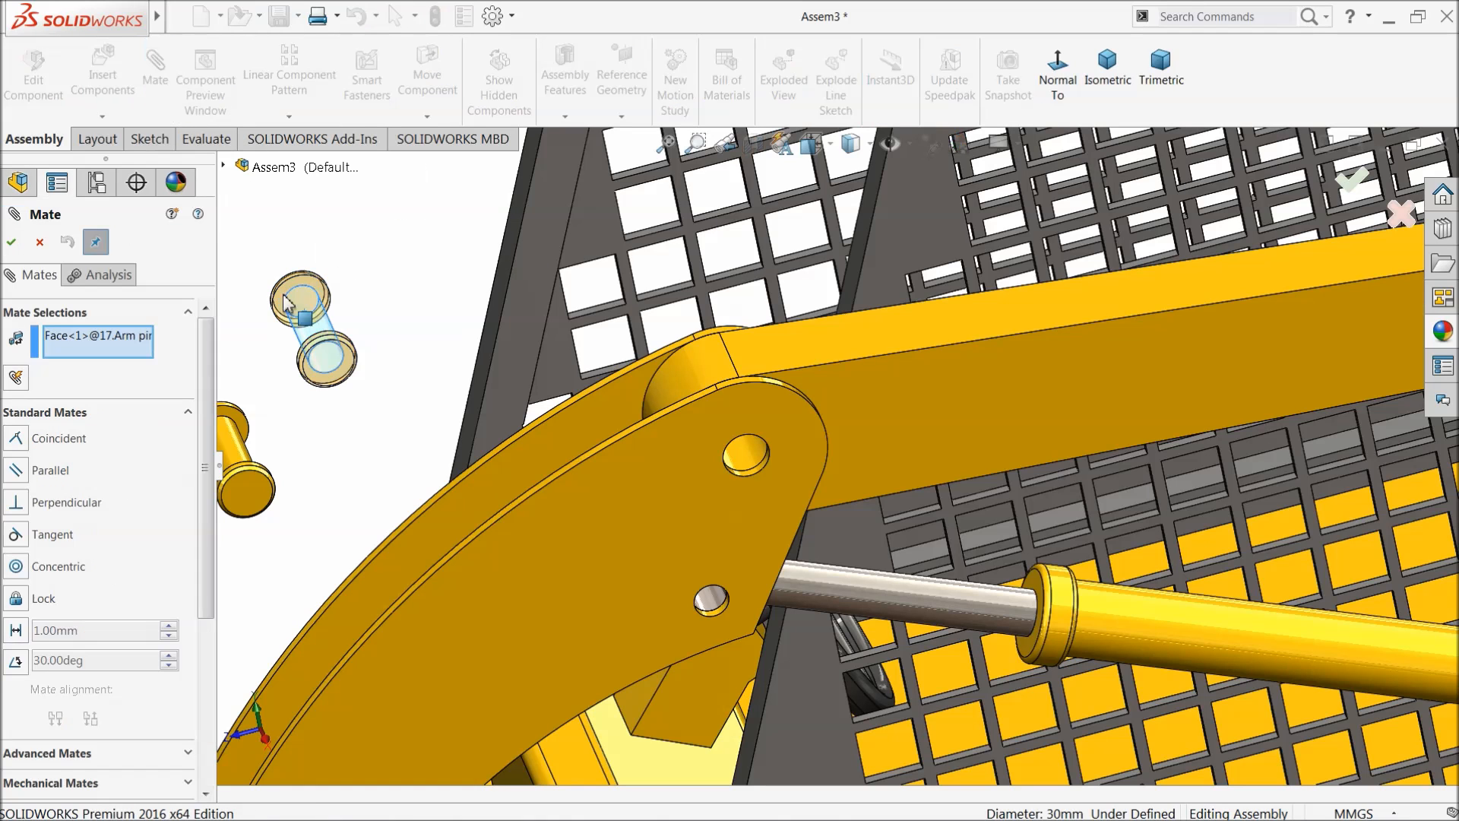
left_click(752, 458)
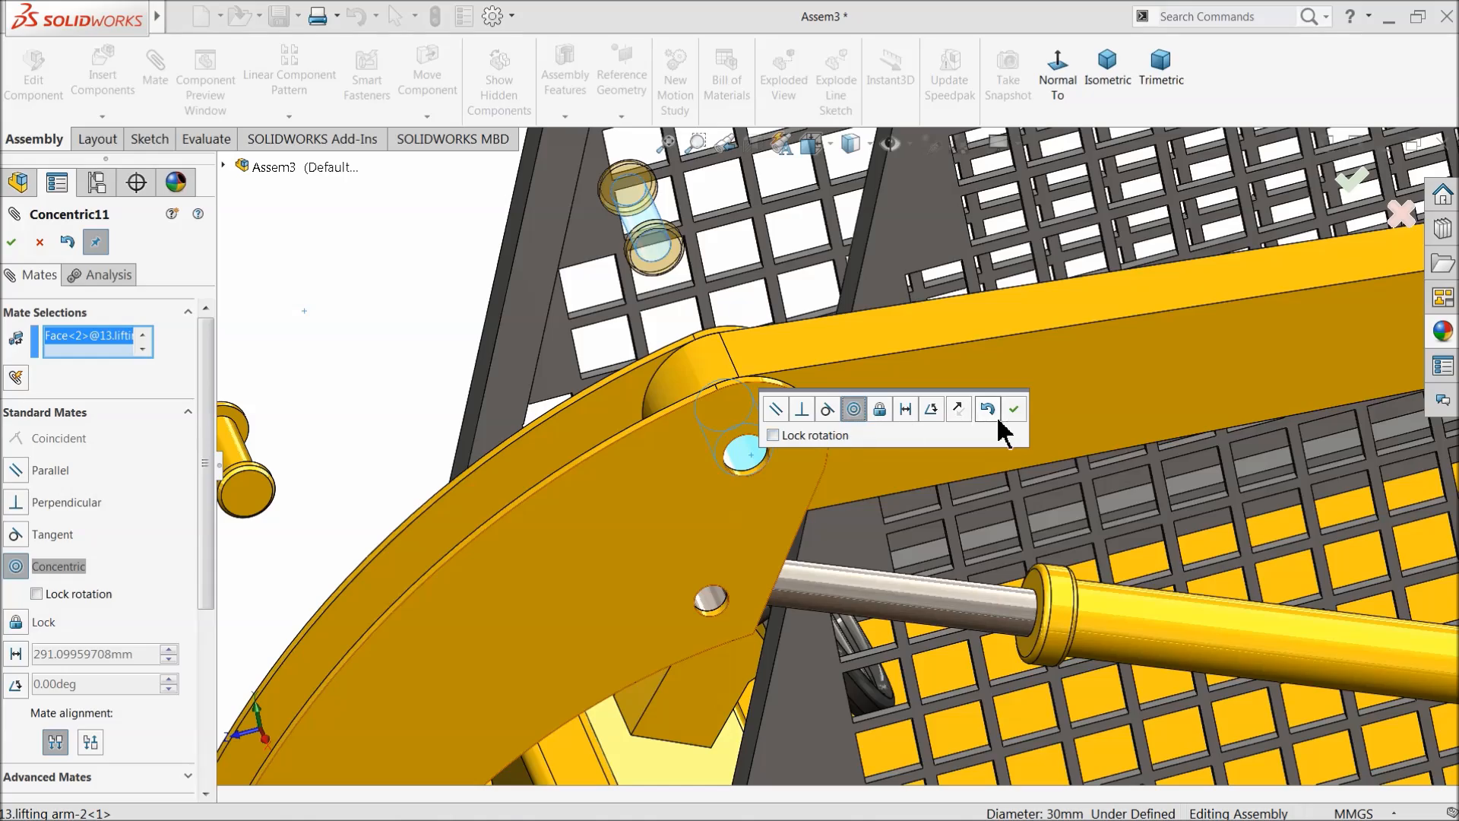
left_click(1016, 410)
Step: Mate the inner face of that arm pin's collar coincident with the curved arm's side face at the upper joint
left_click(714, 422)
middle_click_drag(719, 395, 1032, 667)
scroll(1062, 532, "down", 5)
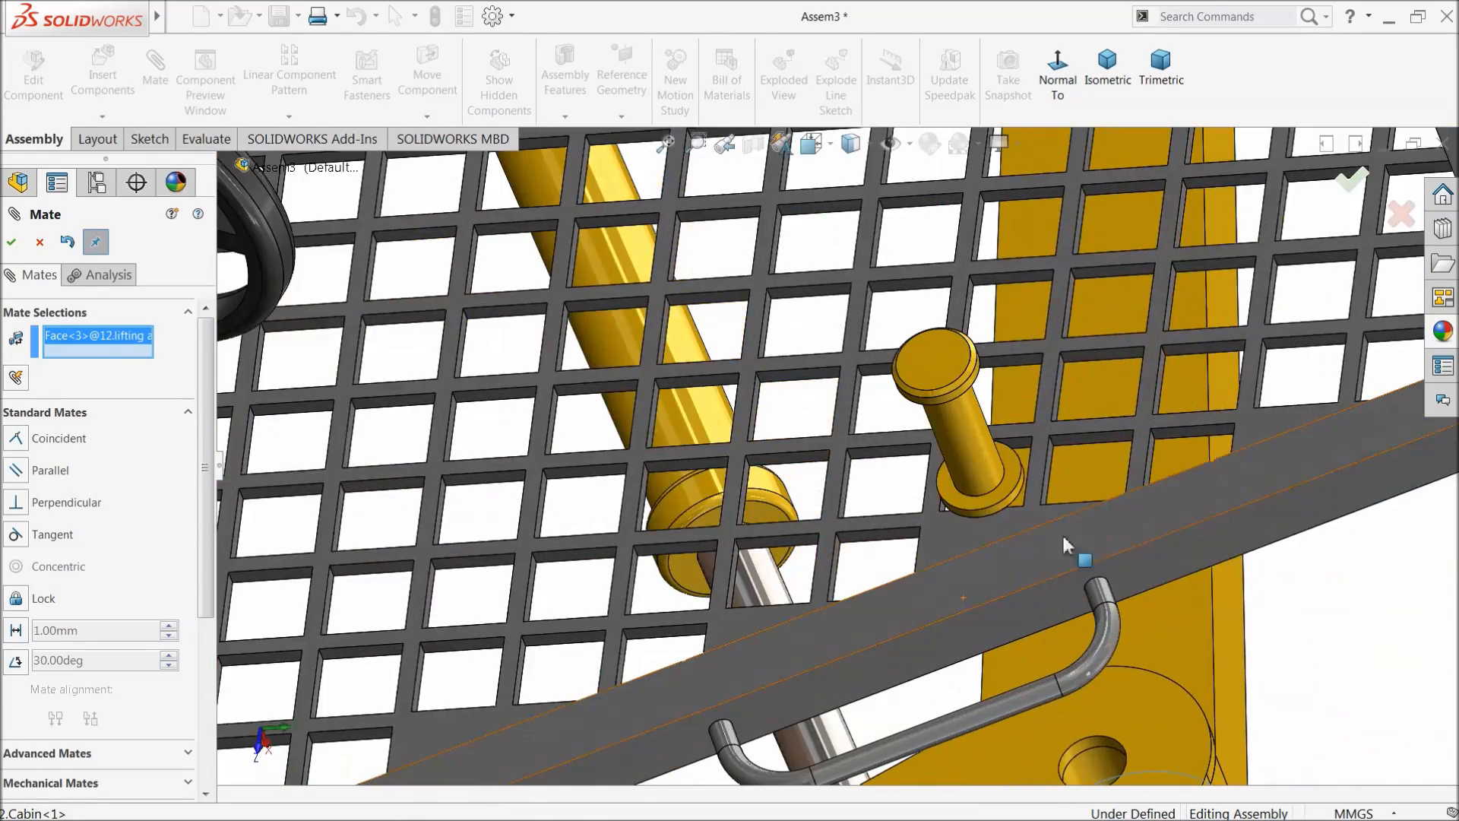
left_click(1020, 472)
scroll(1192, 529, "up", 4)
left_click(1254, 499)
Step: Mate the second copied arm pin's shaft concentric with the cylinder rod's eye hole at the curved arms
middle_click_drag(1075, 547, 987, 580)
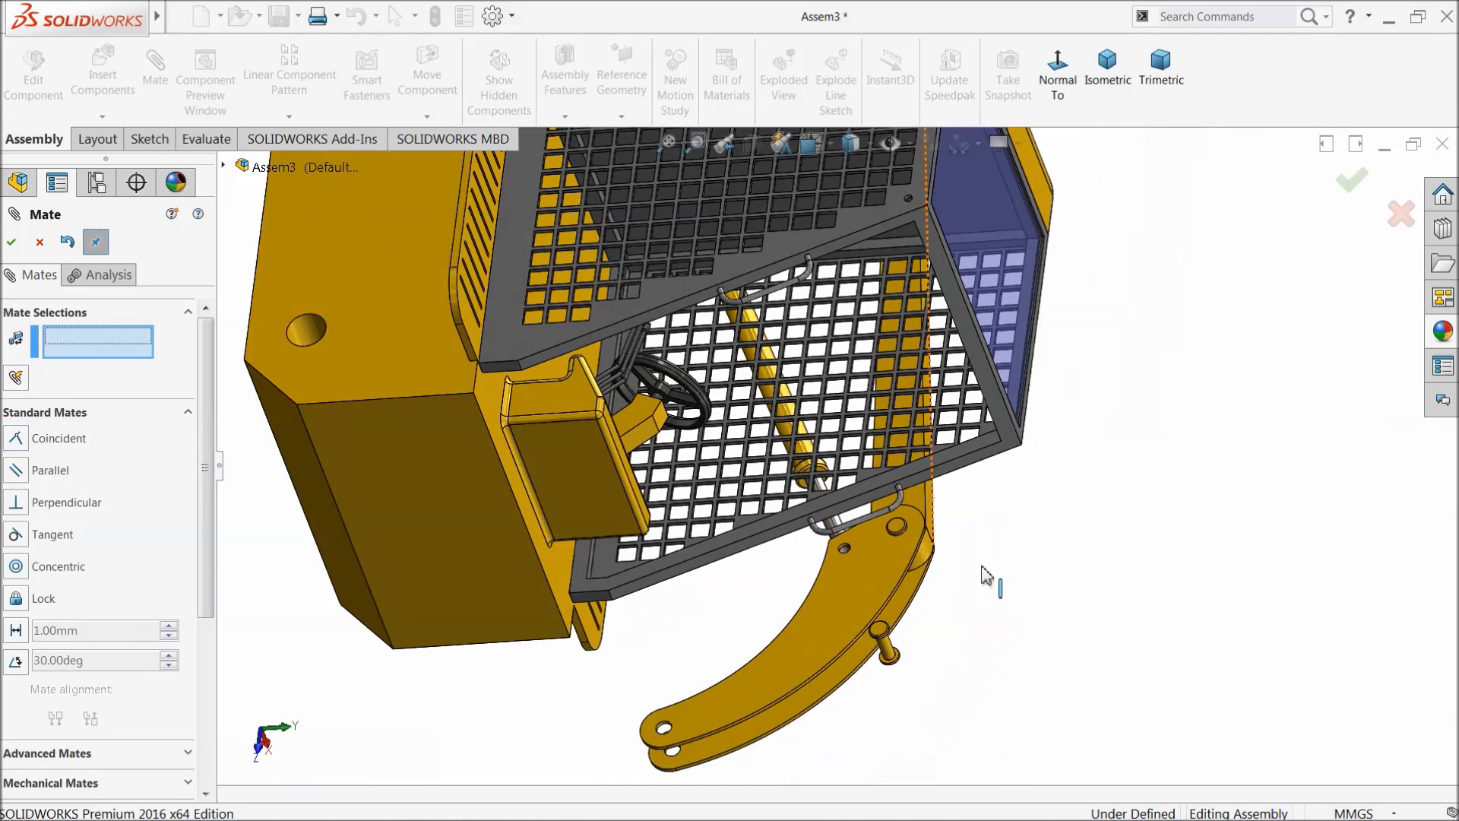
scroll(853, 606, "down", 3)
scroll(760, 414, "down", 3)
left_click(743, 389)
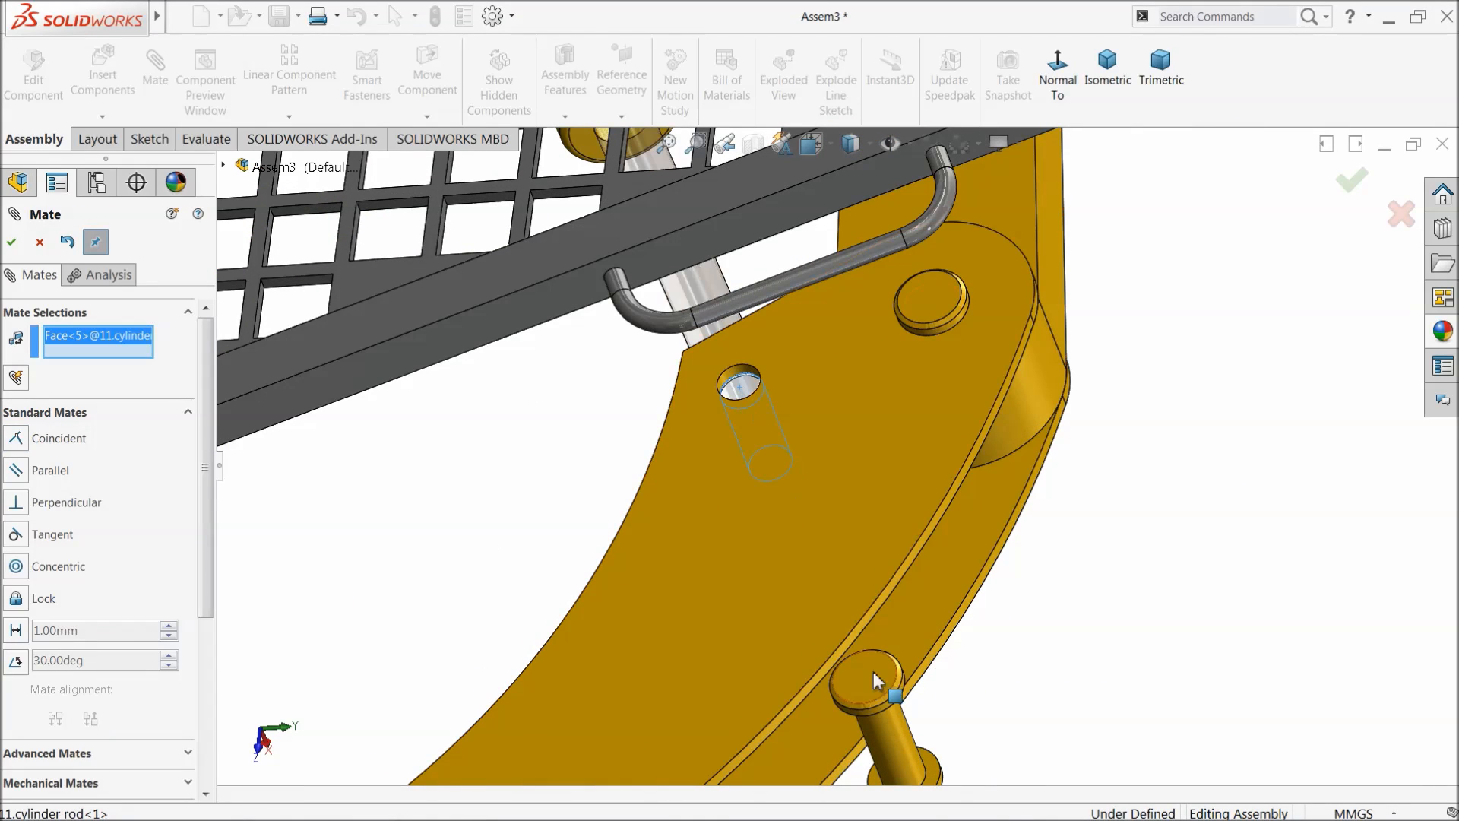
left_click(903, 749)
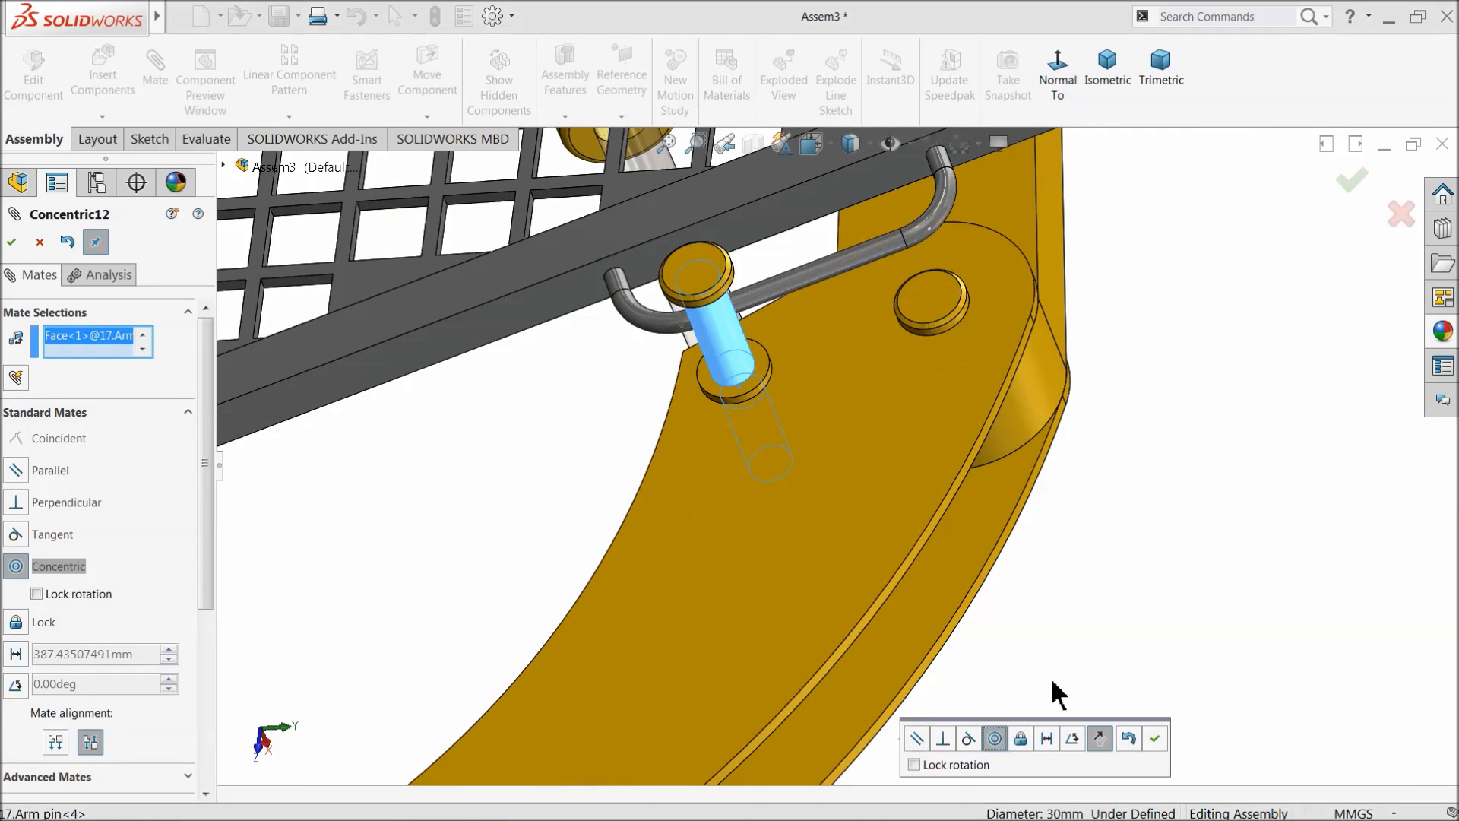
left_click(1152, 741)
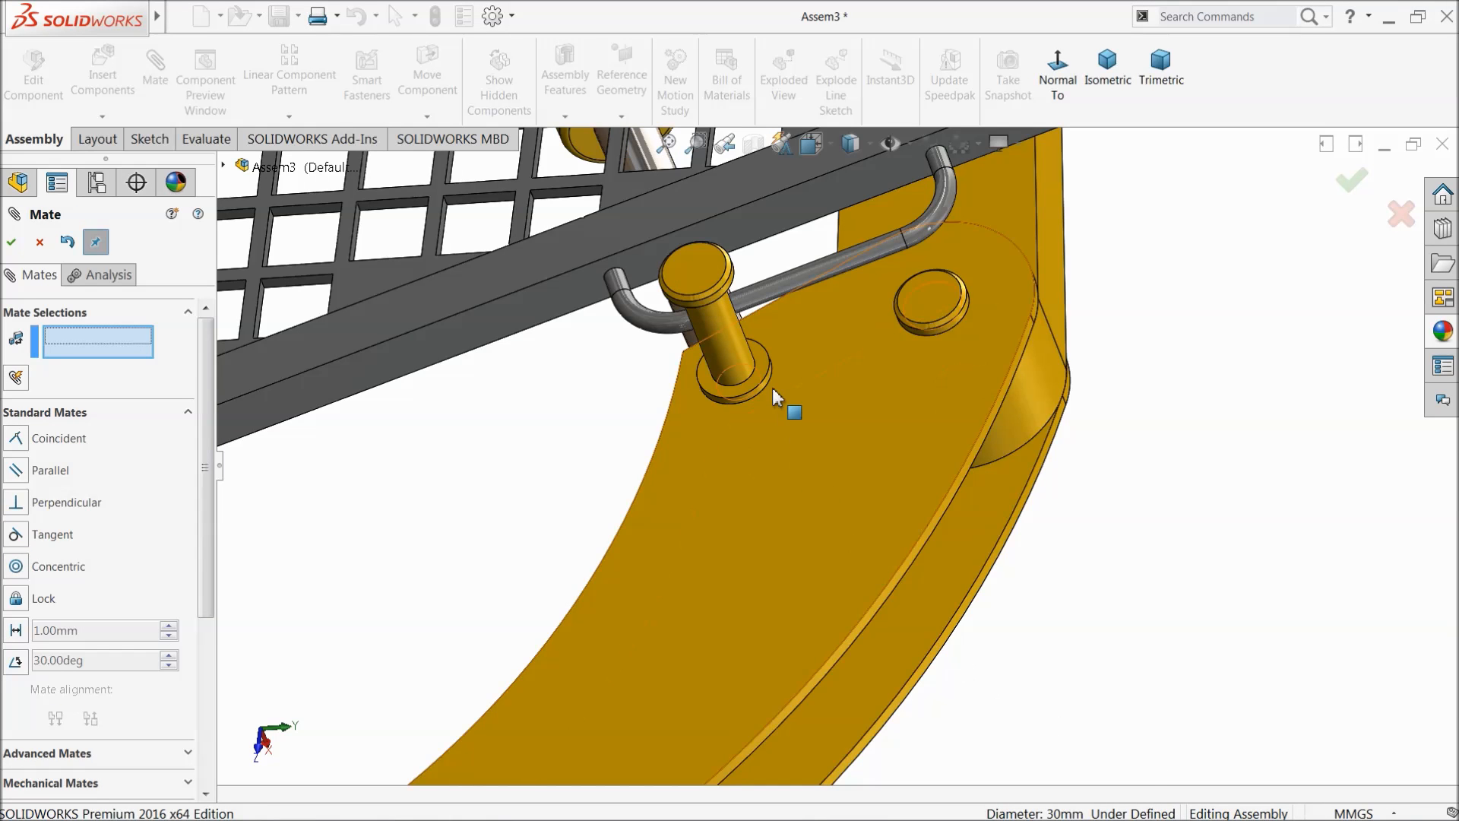
Step: Mate the second copied pin's inner collar face coincident with the cab-side face of the copied curved arm and finish mating
scroll(783, 426, "down", 3)
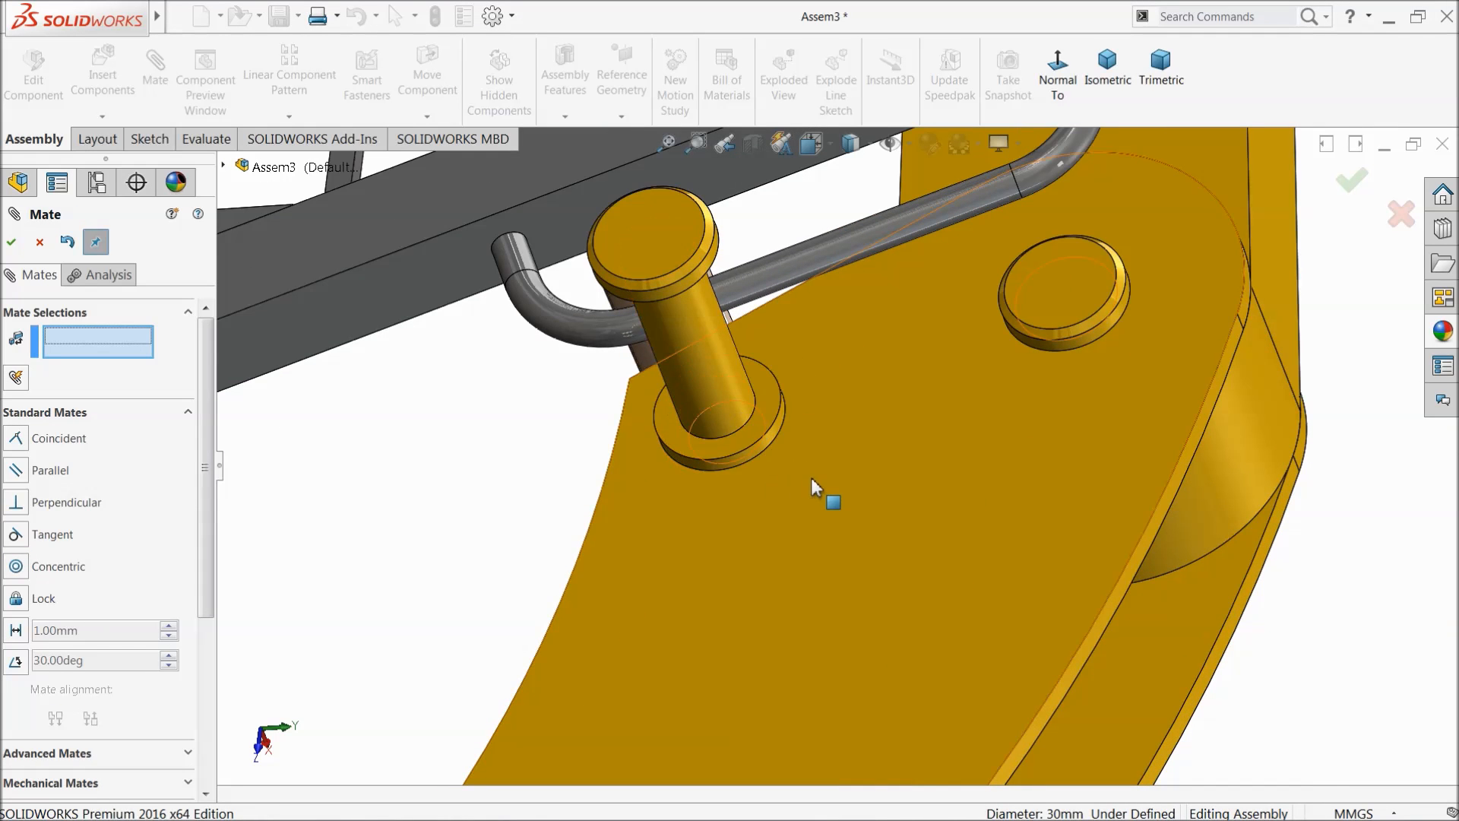
left_click(798, 503)
middle_click_drag(798, 503, 783, 475)
middle_click_drag(694, 363, 655, 346)
left_click(660, 349)
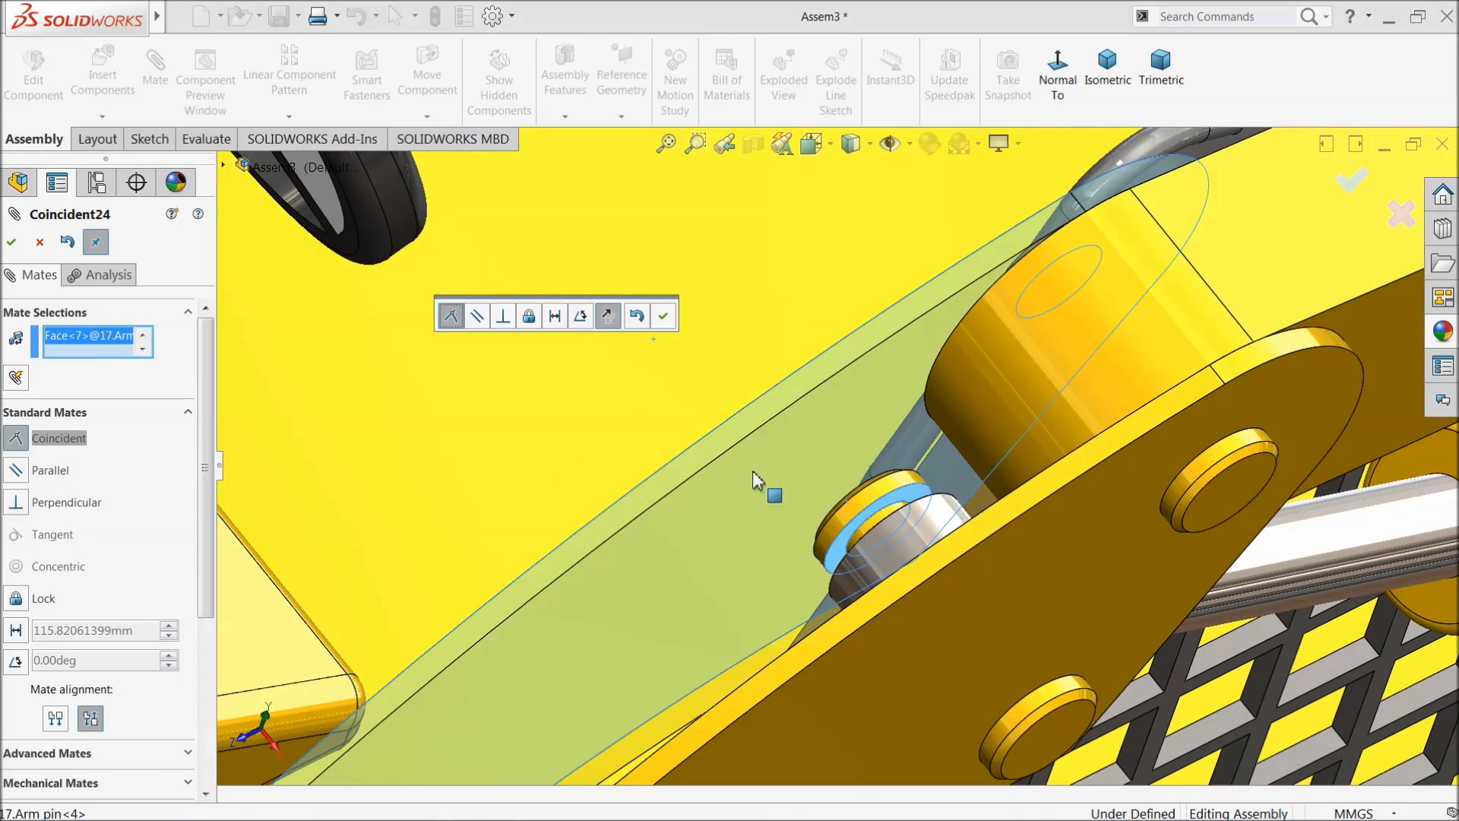
left_click(664, 319)
middle_click_drag(674, 446, 740, 449)
scroll(740, 448, "up", 8)
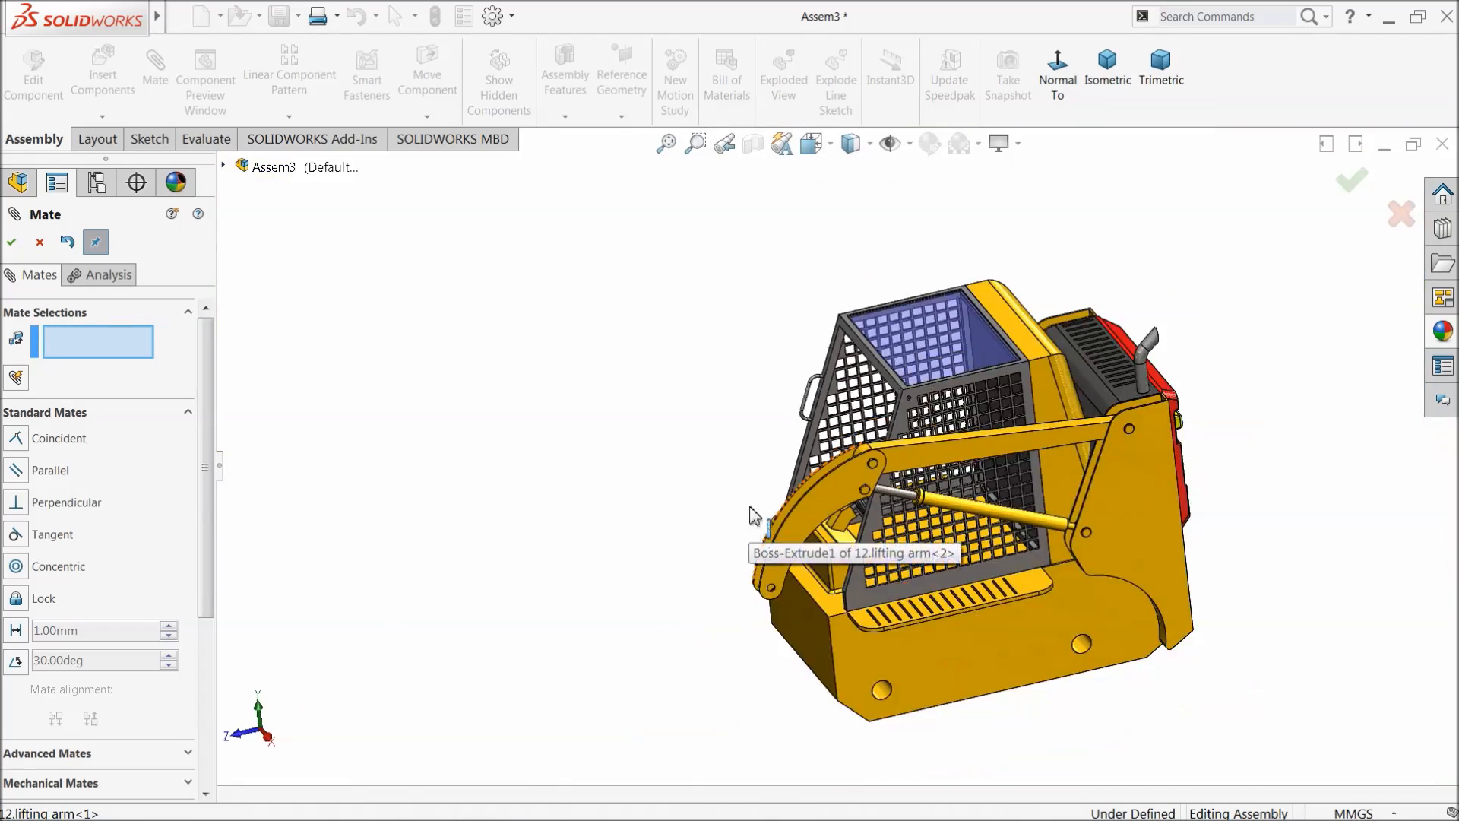
scroll(975, 488, "down", 4)
mouse_move(862, 466)
left_mouse_down()
mouse_move(859, 498)
mouse_move(844, 468)
left_mouse_up()
left_click_drag(764, 510, 763, 551)
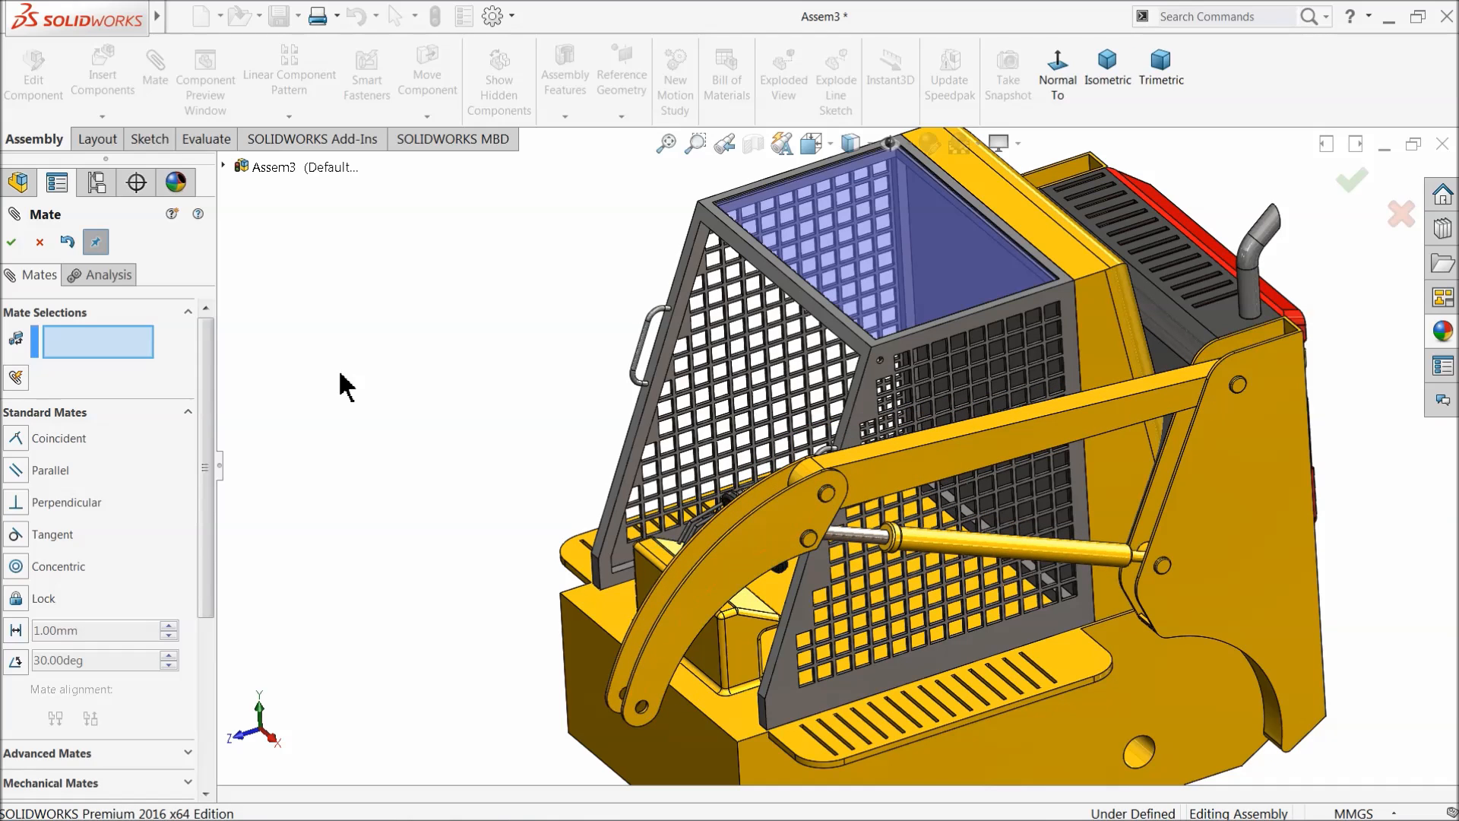
left_click(40, 242)
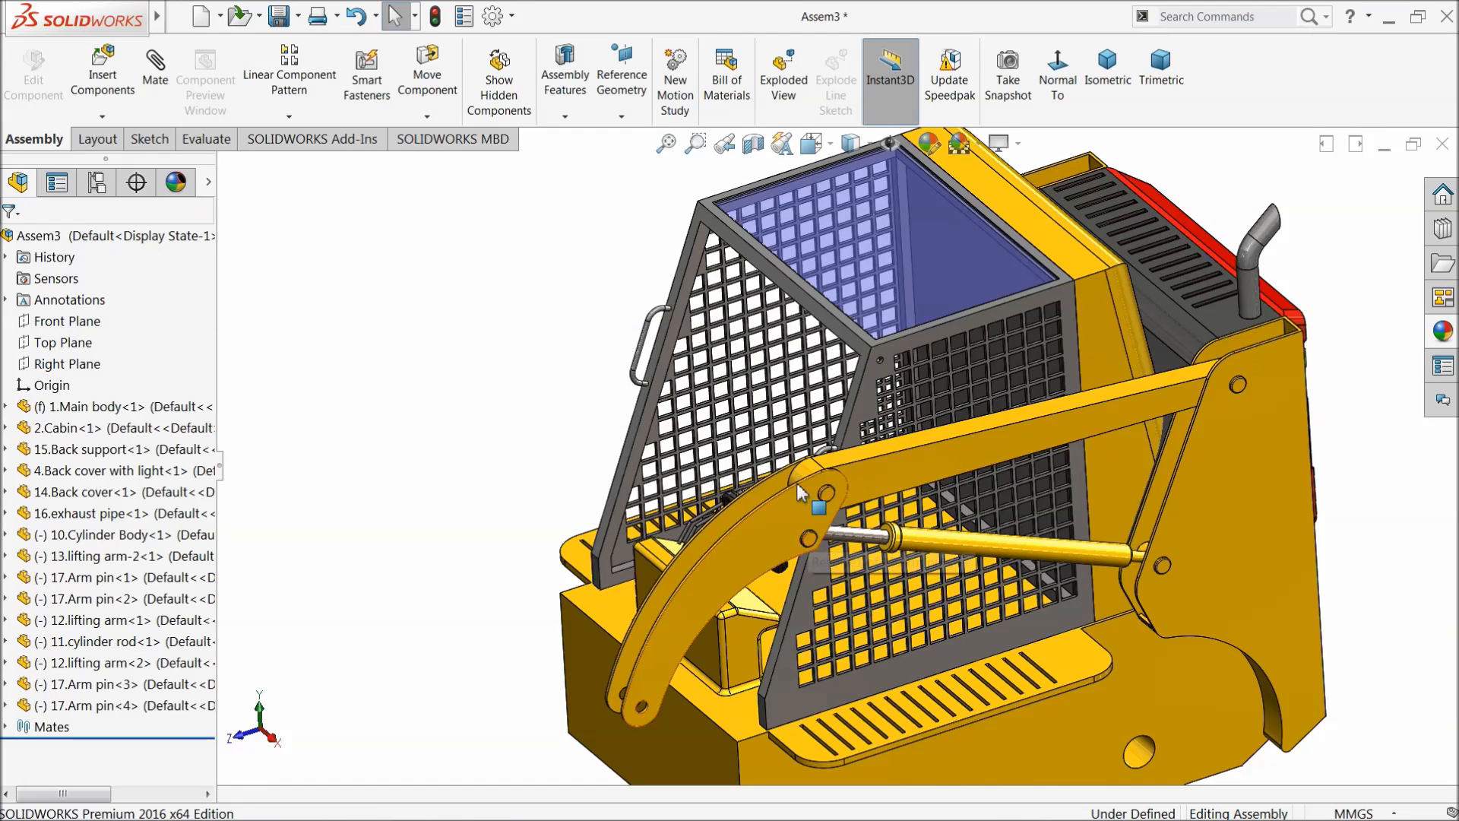
Step: Set up a component mirror about the Right Plane with 13.lifting arm-2, both curved arms, the cylinder body, cylinder rod and four arm pins
left_click(68, 365)
left_click(289, 118)
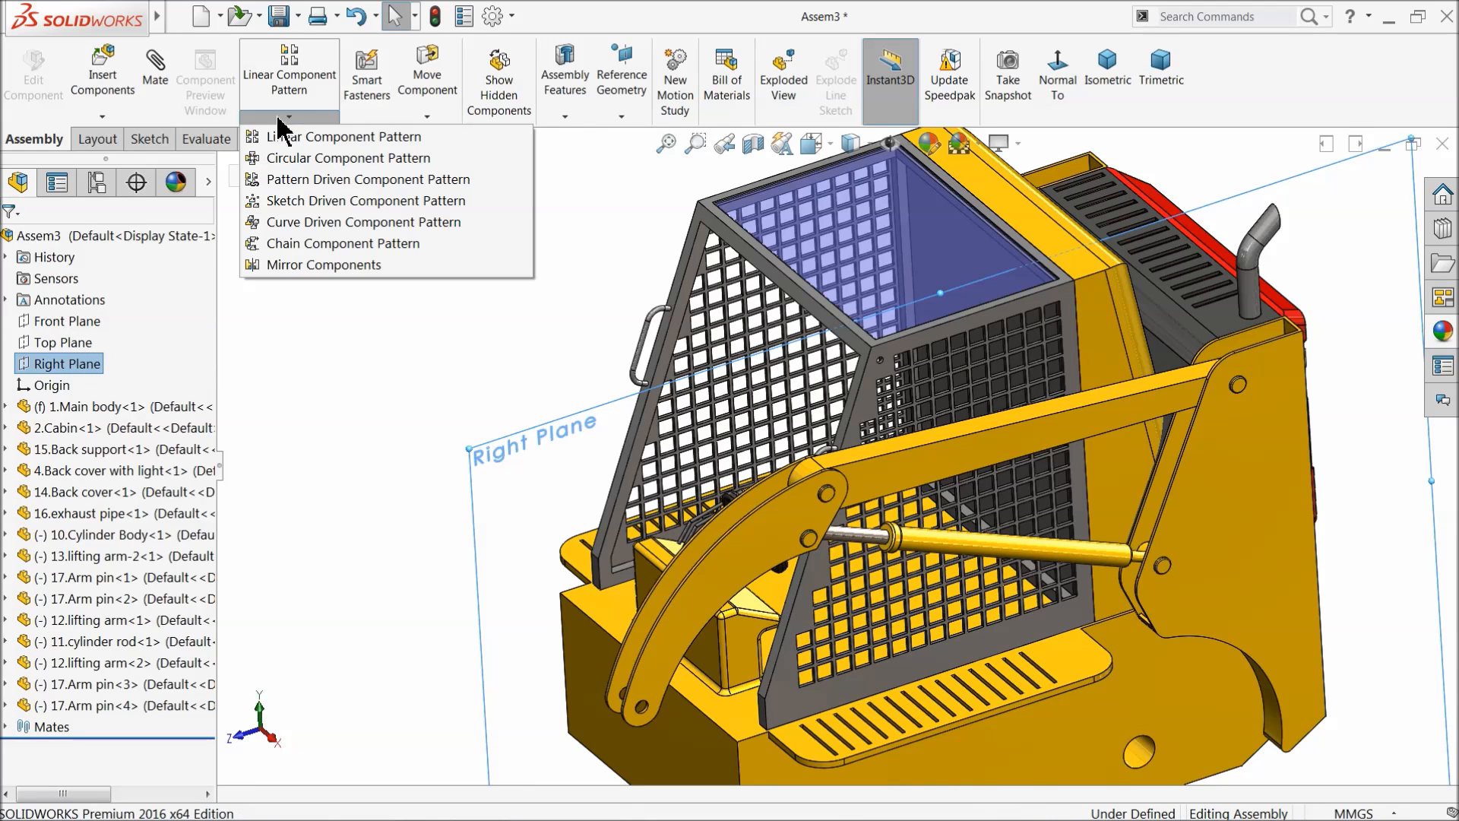
left_click(314, 267)
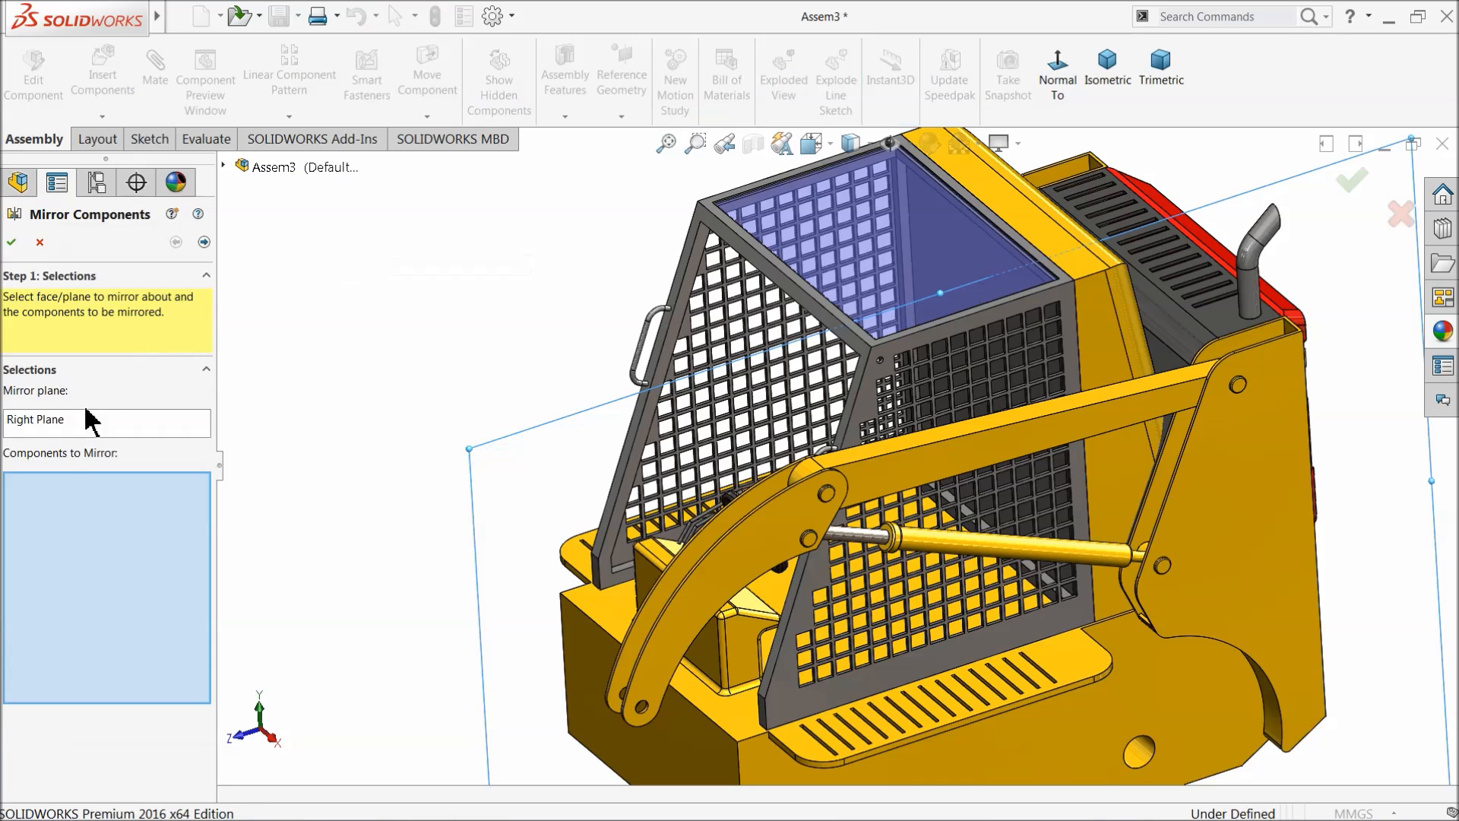
left_click(1014, 444)
left_click(757, 526)
left_click(938, 542)
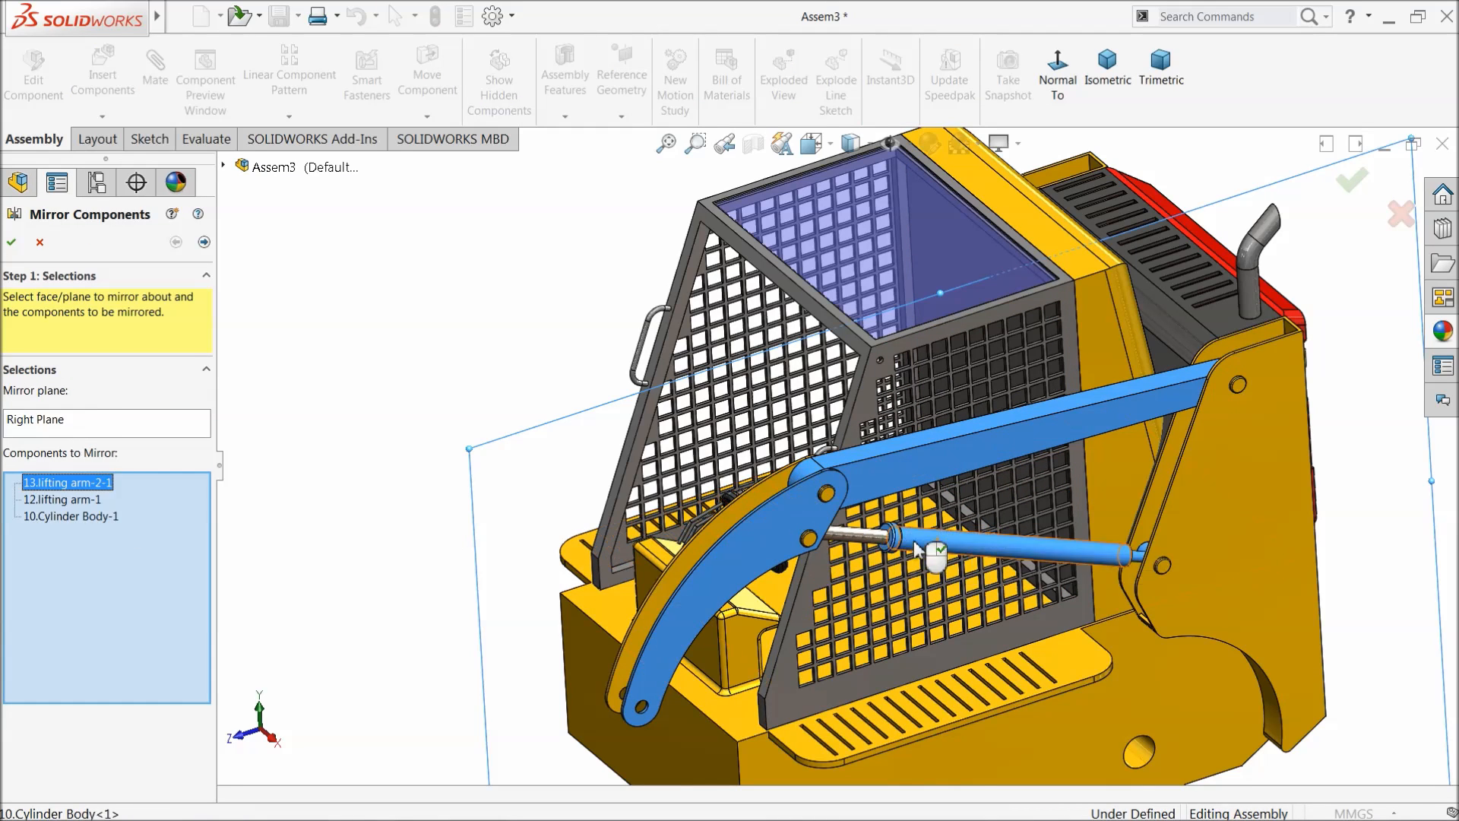
left_click(810, 537)
left_click(827, 494)
left_click(764, 491)
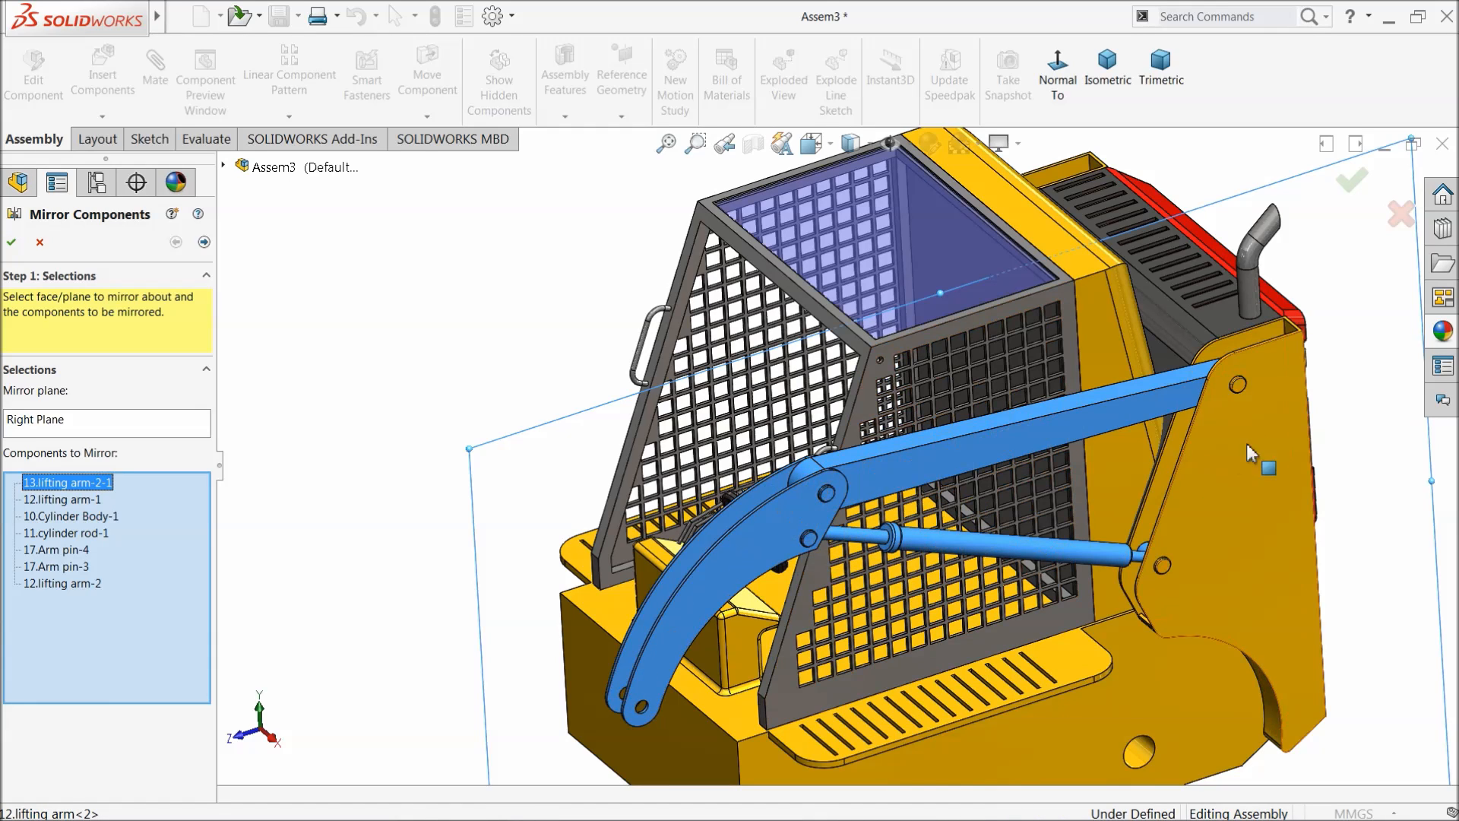
left_click(1240, 385)
left_click(1164, 569)
scroll(1056, 536, "down", 3)
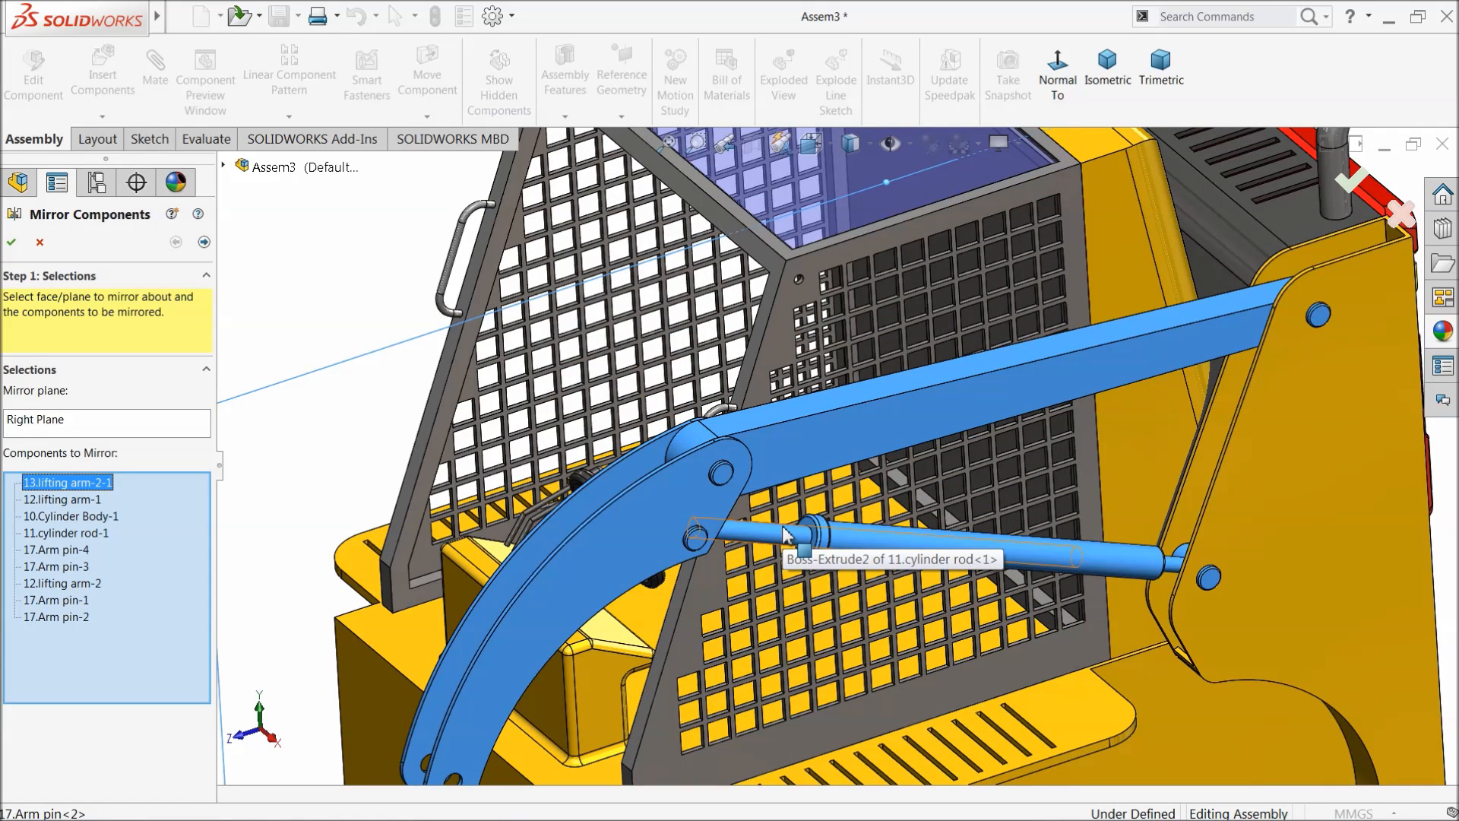
key("f")
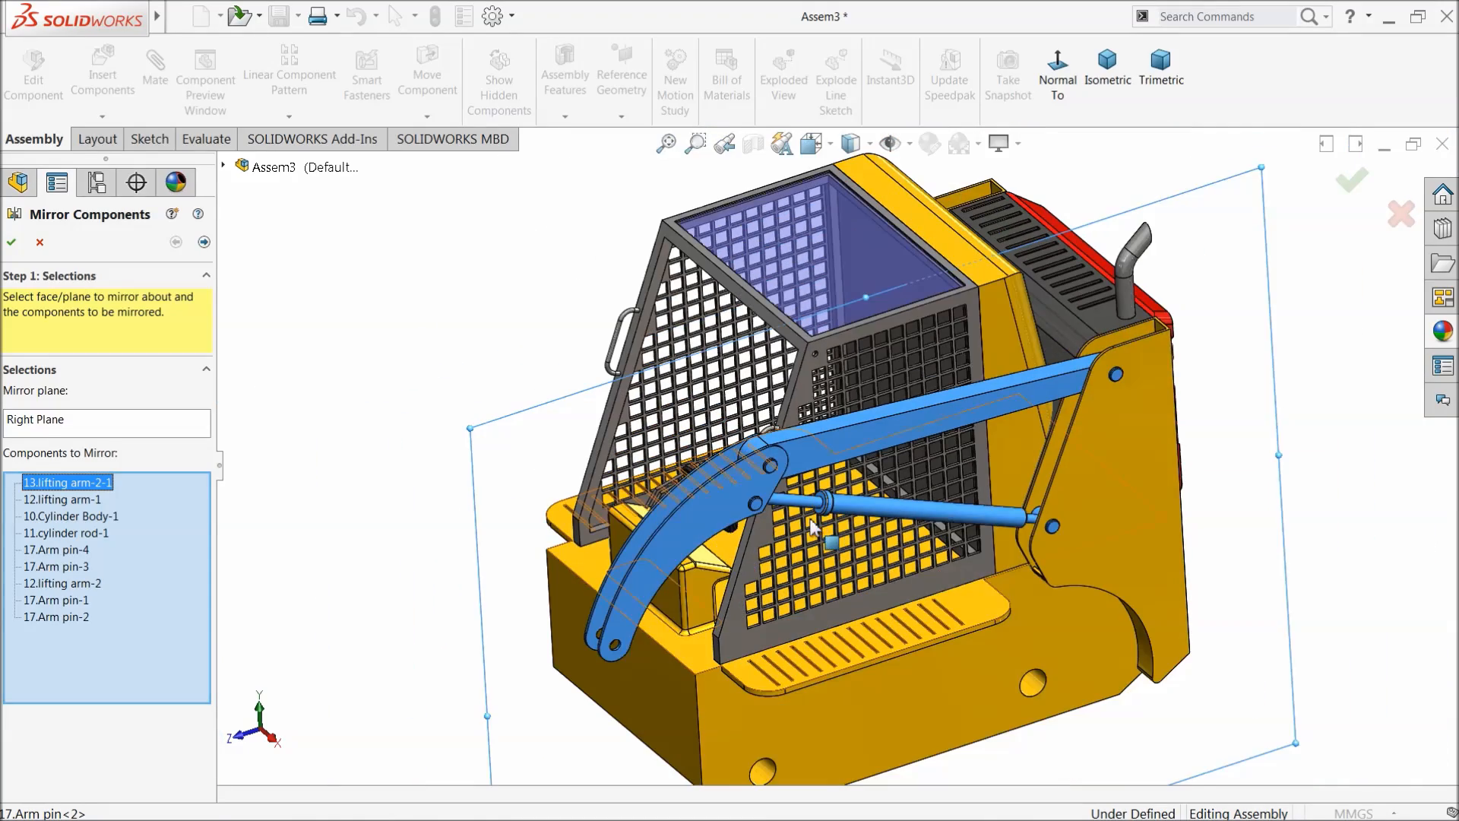
Step: Keep the proposed component orientations and create the mirrored lifting arm linkage on the opposite side of the loader
left_click(202, 242)
mouse_move(434, 342)
middle_mouse_down()
mouse_move(517, 426)
mouse_move(523, 403)
mouse_move(434, 317)
middle_mouse_up()
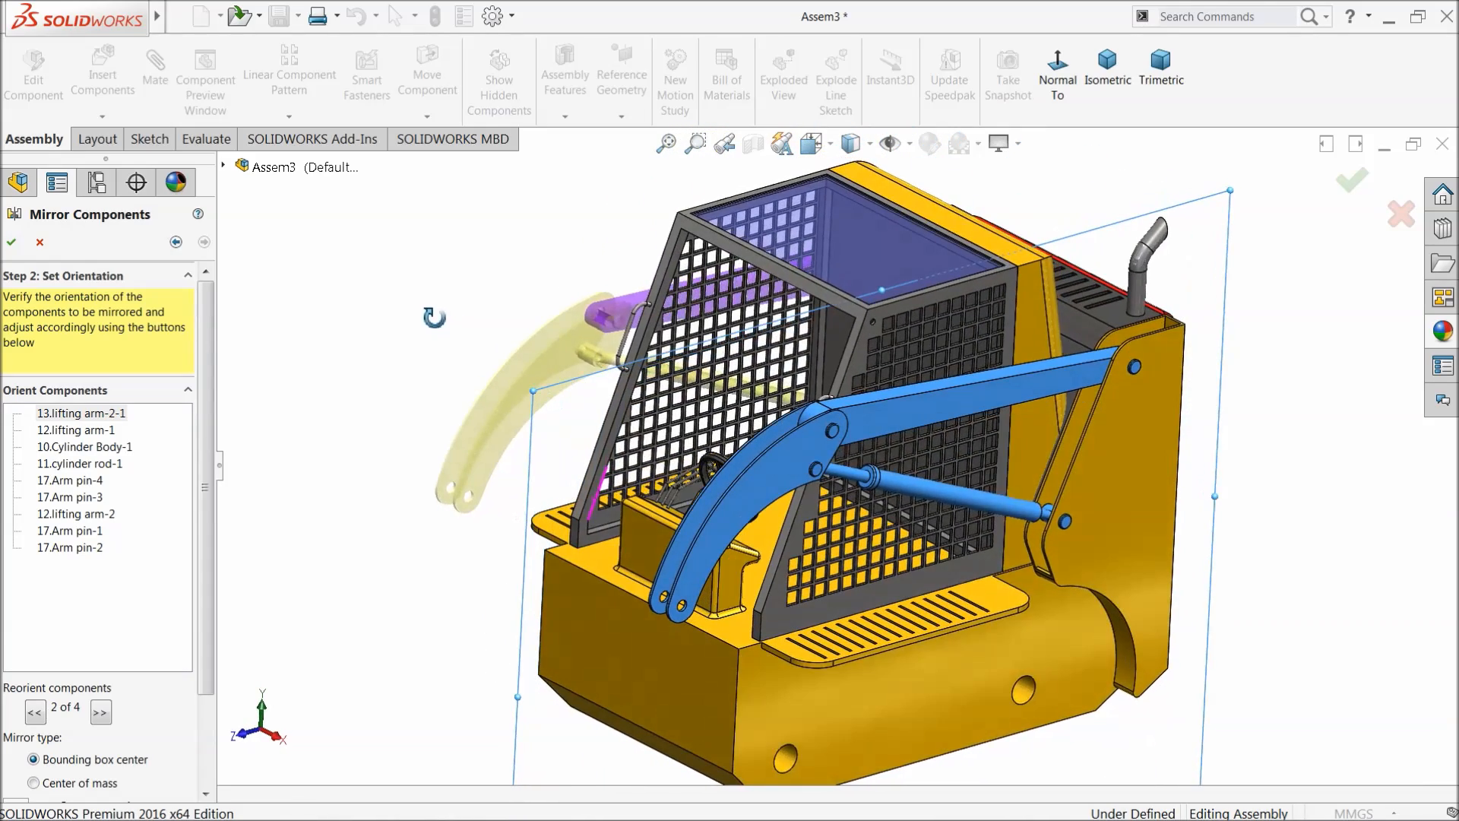
left_click(12, 242)
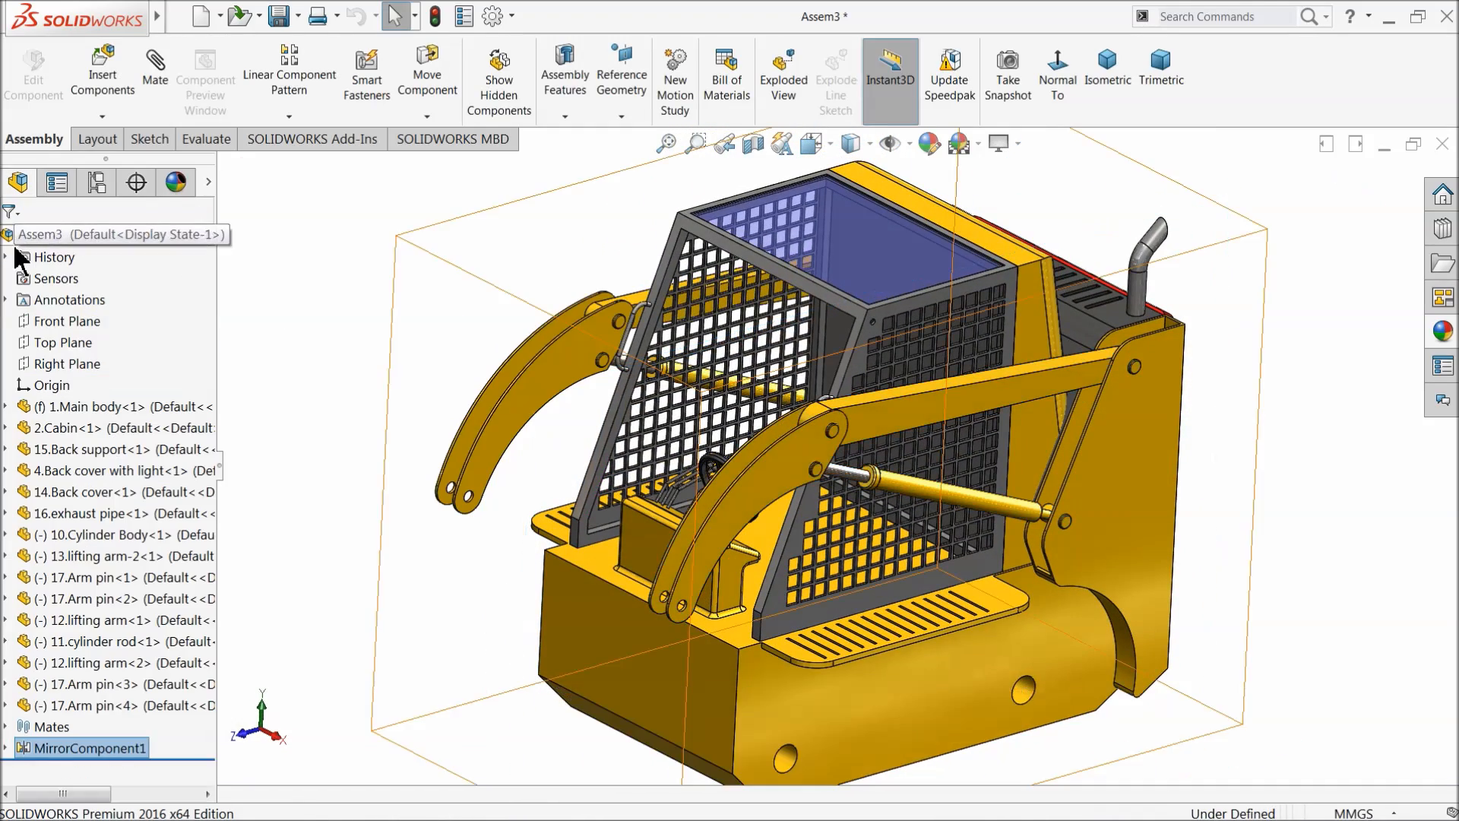
left_click_drag(783, 490, 768, 494)
mouse_move(403, 531)
middle_mouse_down()
mouse_move(384, 532)
mouse_move(412, 541)
middle_mouse_up()
left_click(412, 542)
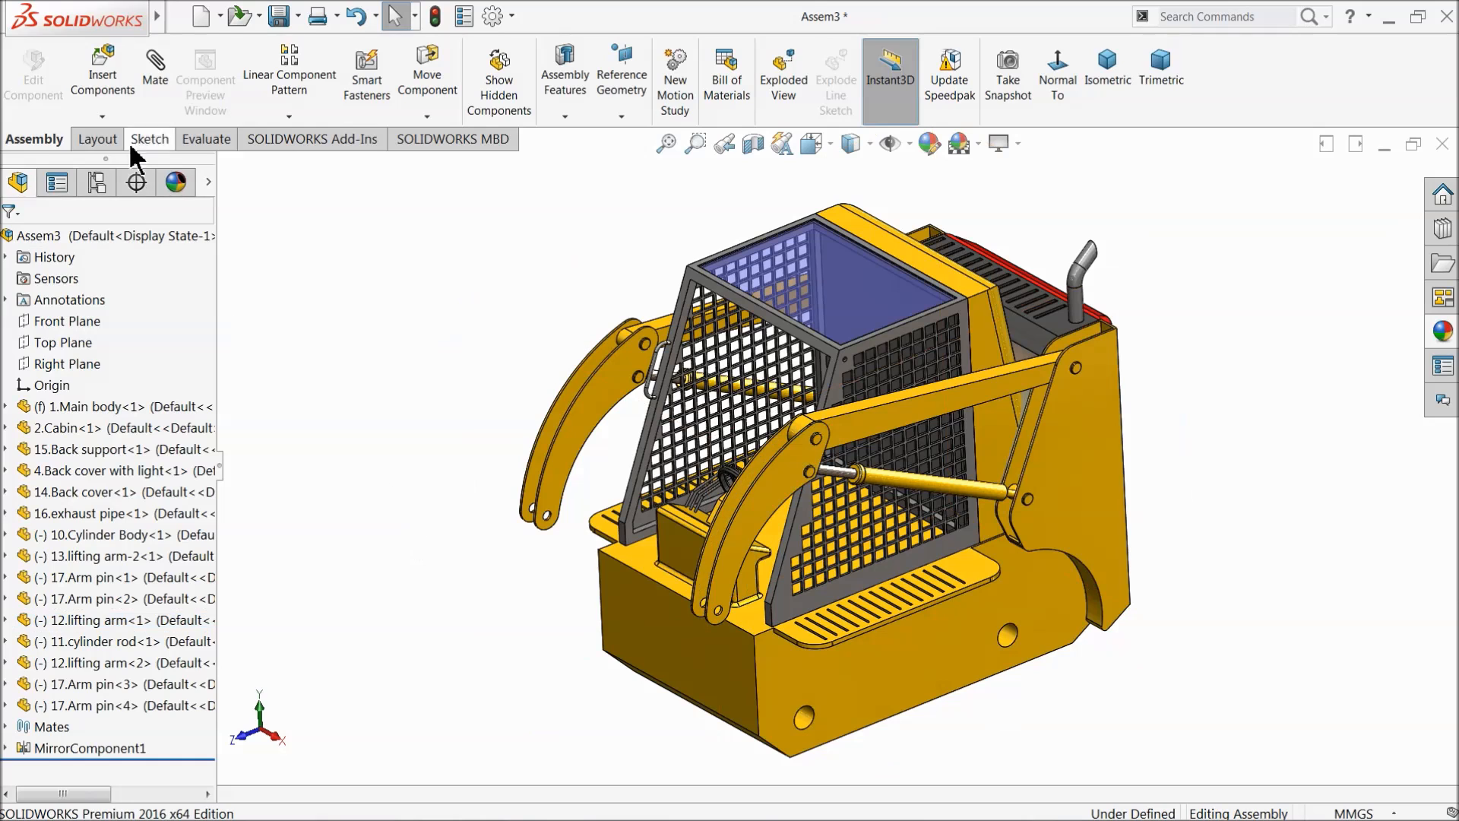
Step: Insert the 3.Bucket part from the BobCat folder and place it in front of the loader's curved arms
left_click(103, 103)
left_click(90, 618)
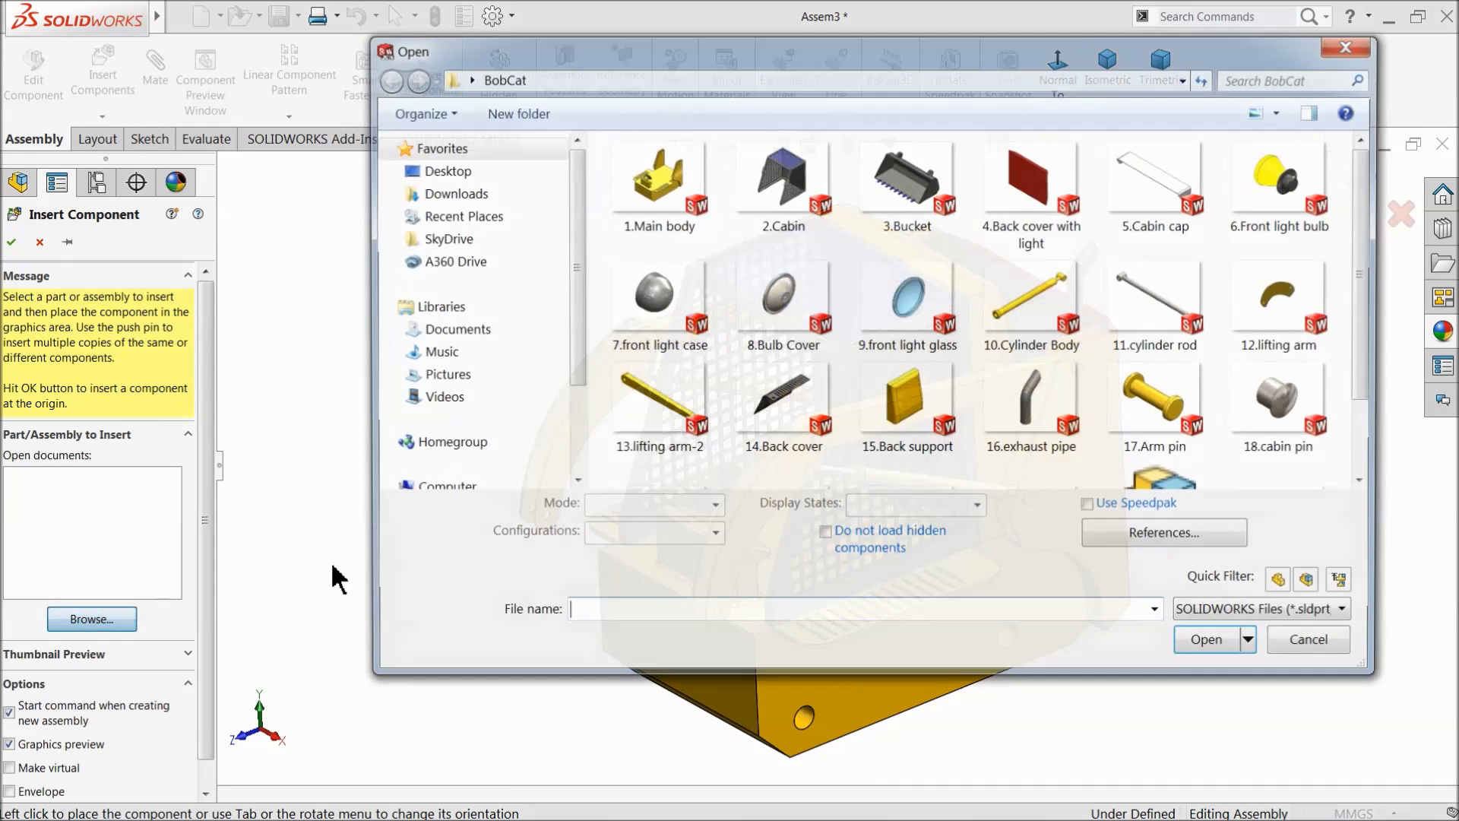
left_click(942, 231)
left_click(1201, 645)
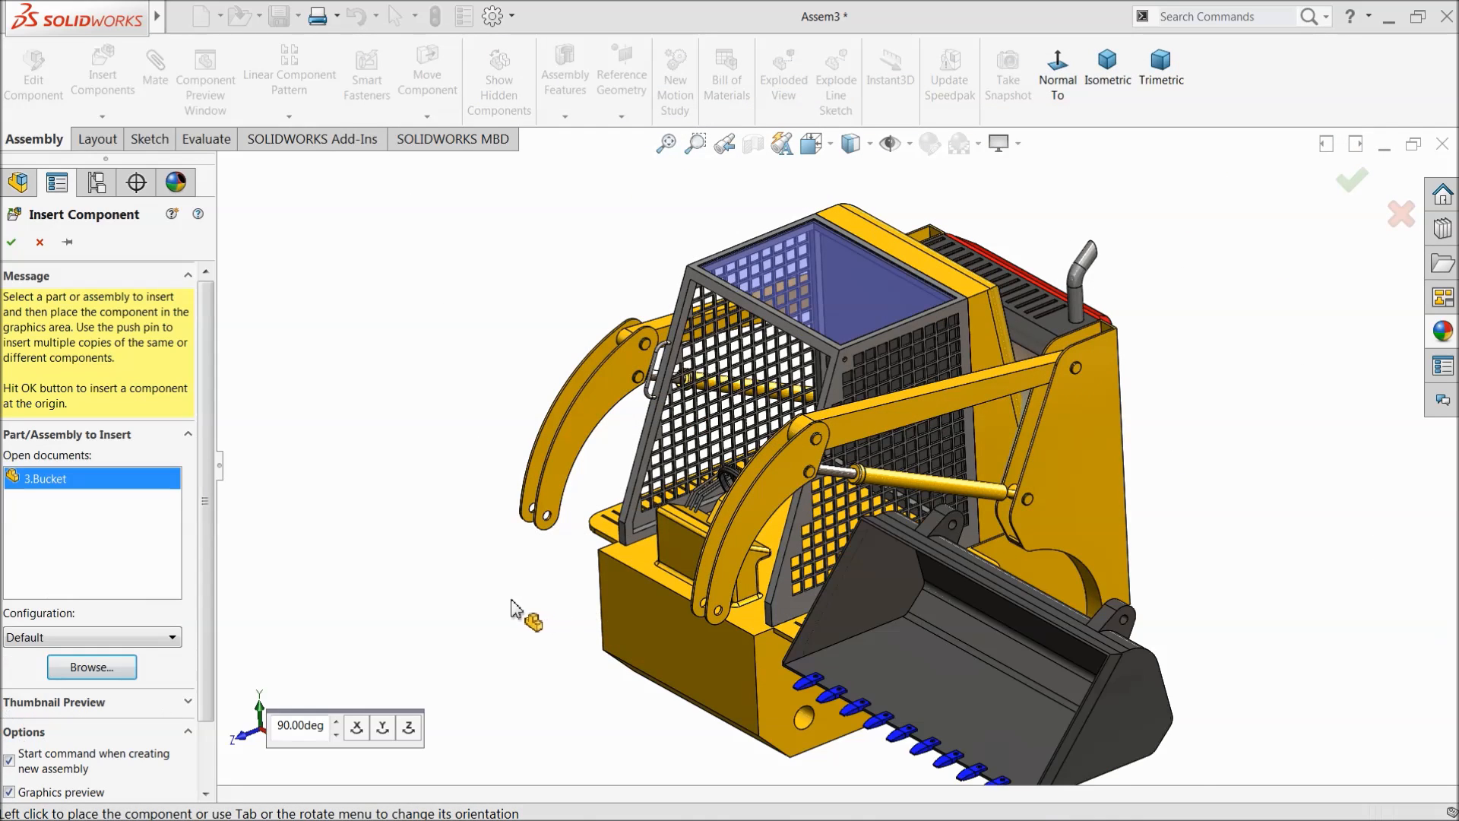
left_click(474, 598)
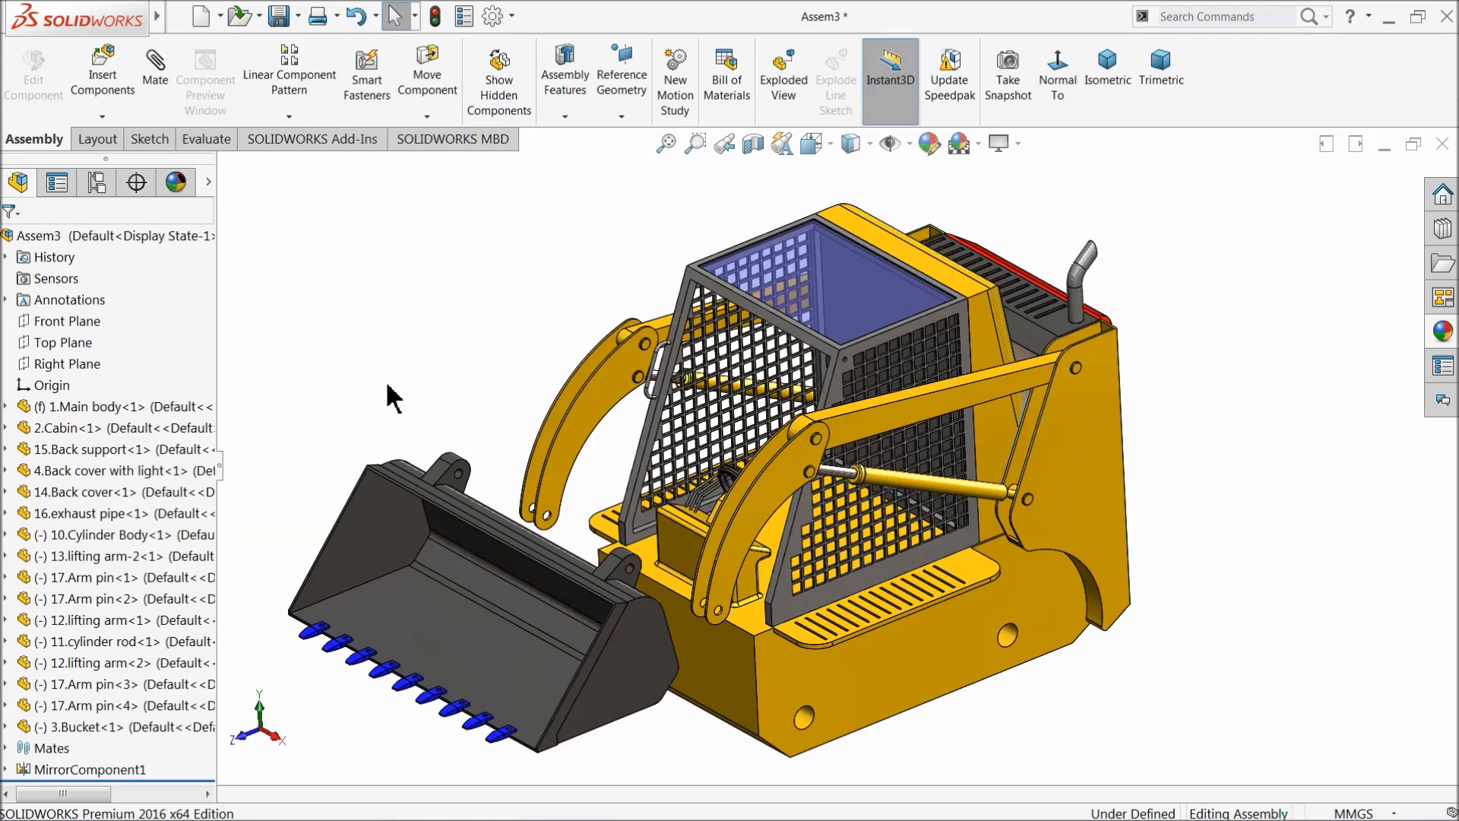
Step: Mate the bucket's near lug hole concentric with the lower end hole of the original curved lifting arm
scroll(684, 595, "down", 5)
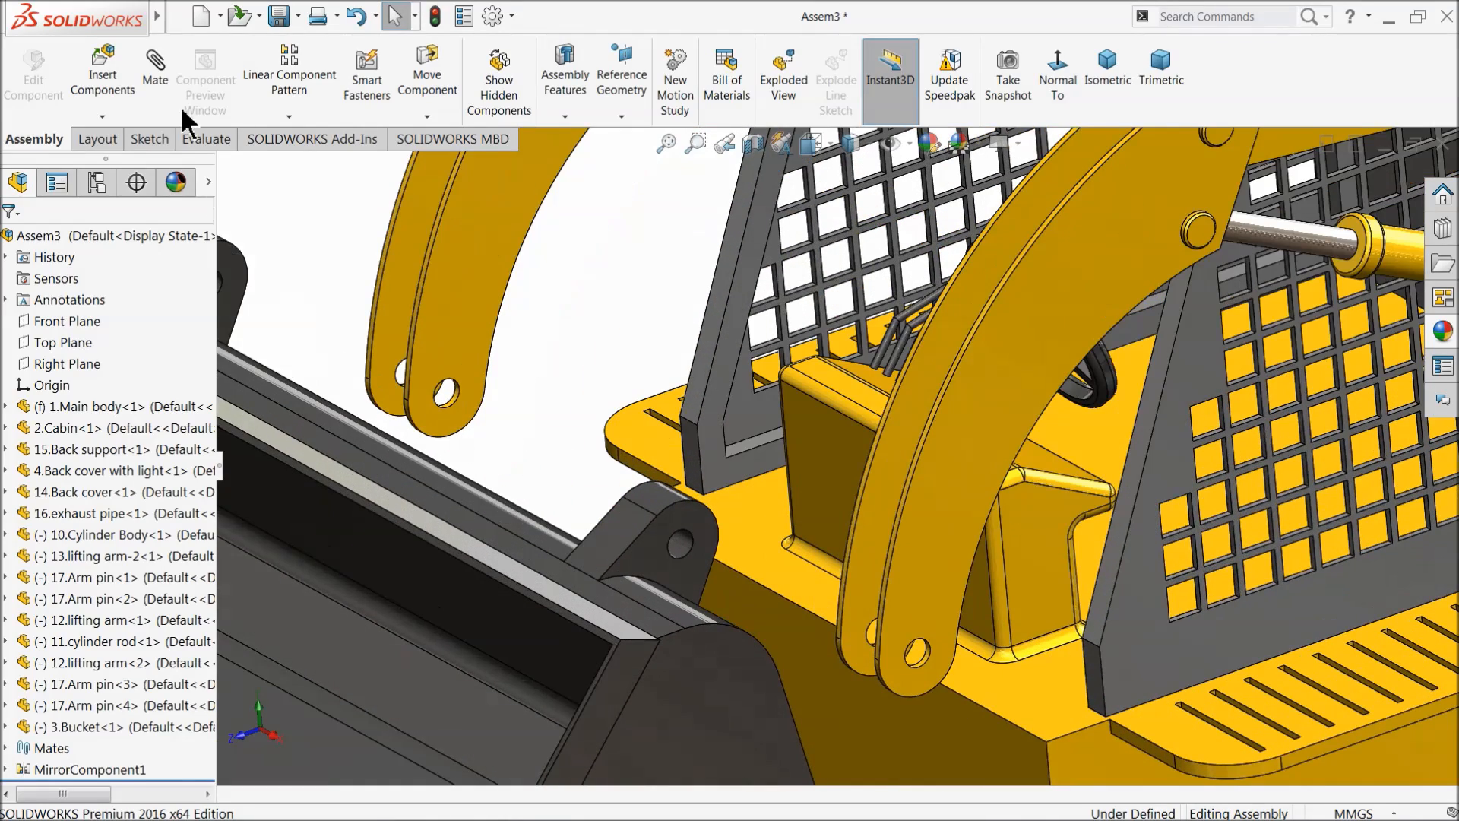
left_click(683, 544)
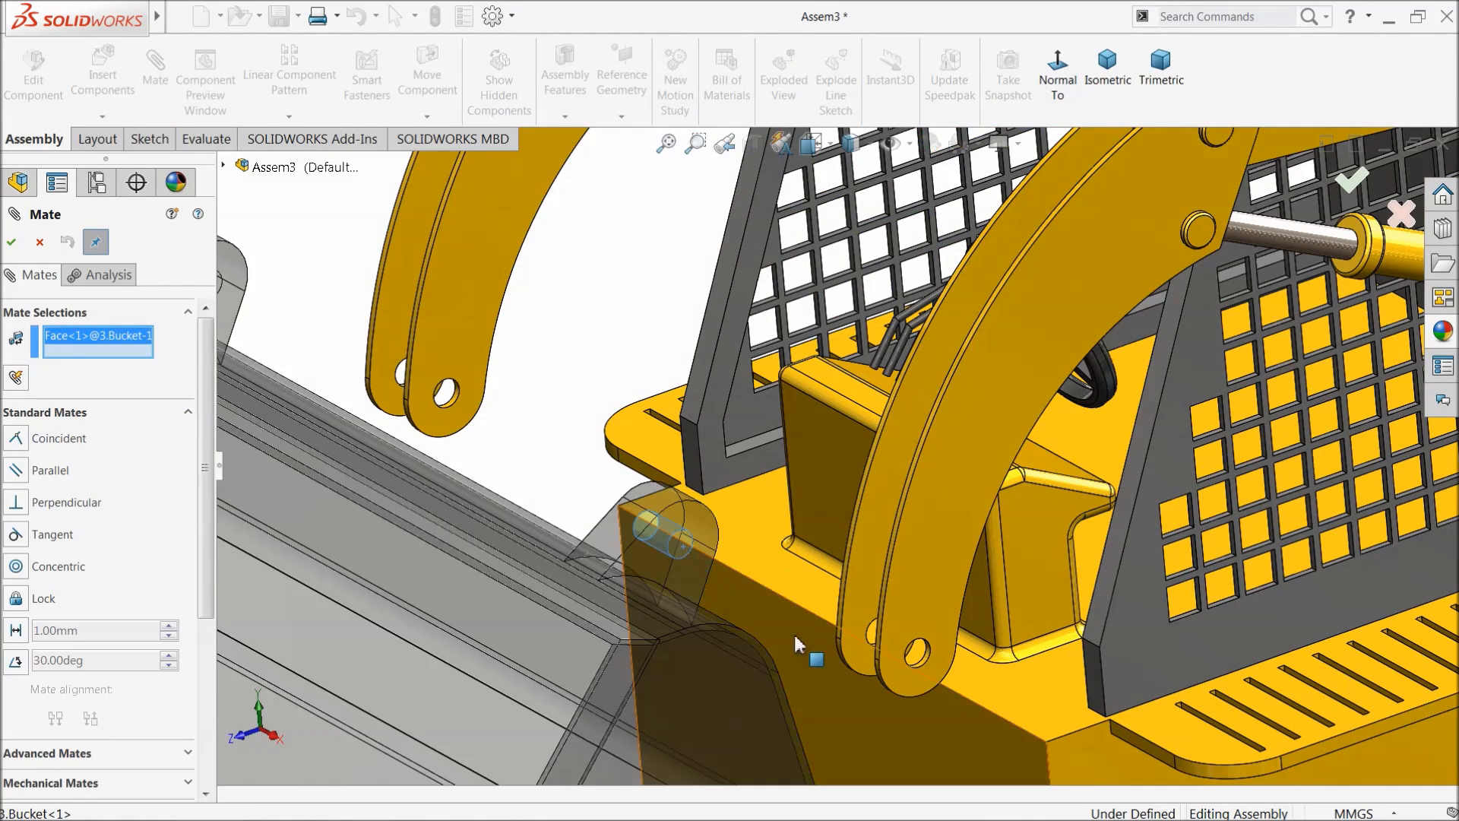
scroll(836, 646, "down", 3)
scroll(882, 610, "down", 2)
left_click(889, 596)
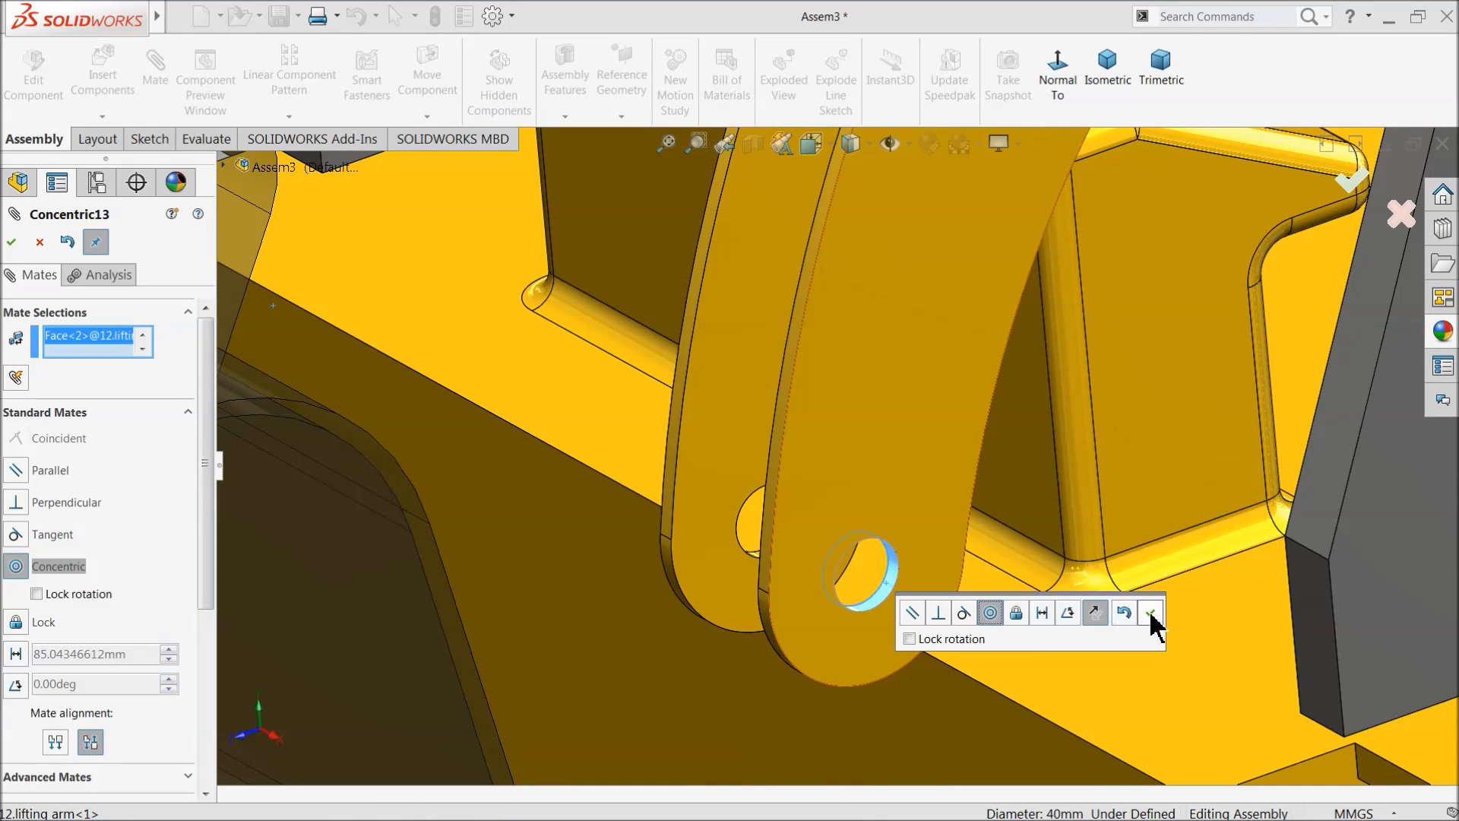
left_click(1152, 627)
Step: Mate the side face of the bucket's near lug coincident with the adjoining face of the outer curved lifting arm
scroll(859, 517, "up", 3)
left_click(526, 371)
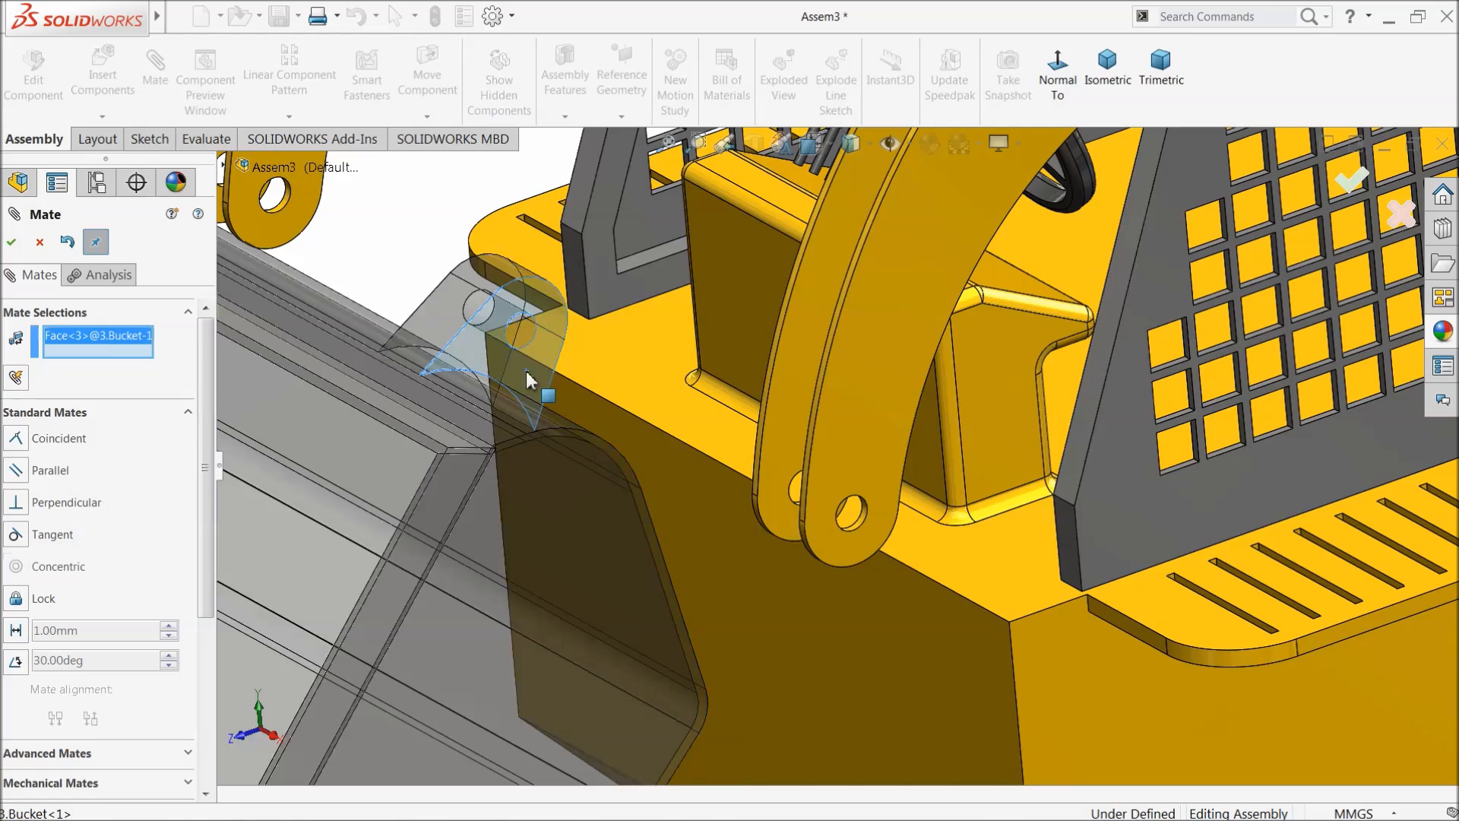
middle_click_drag(582, 406, 874, 479)
scroll(874, 479, "down", 3)
left_click(868, 471)
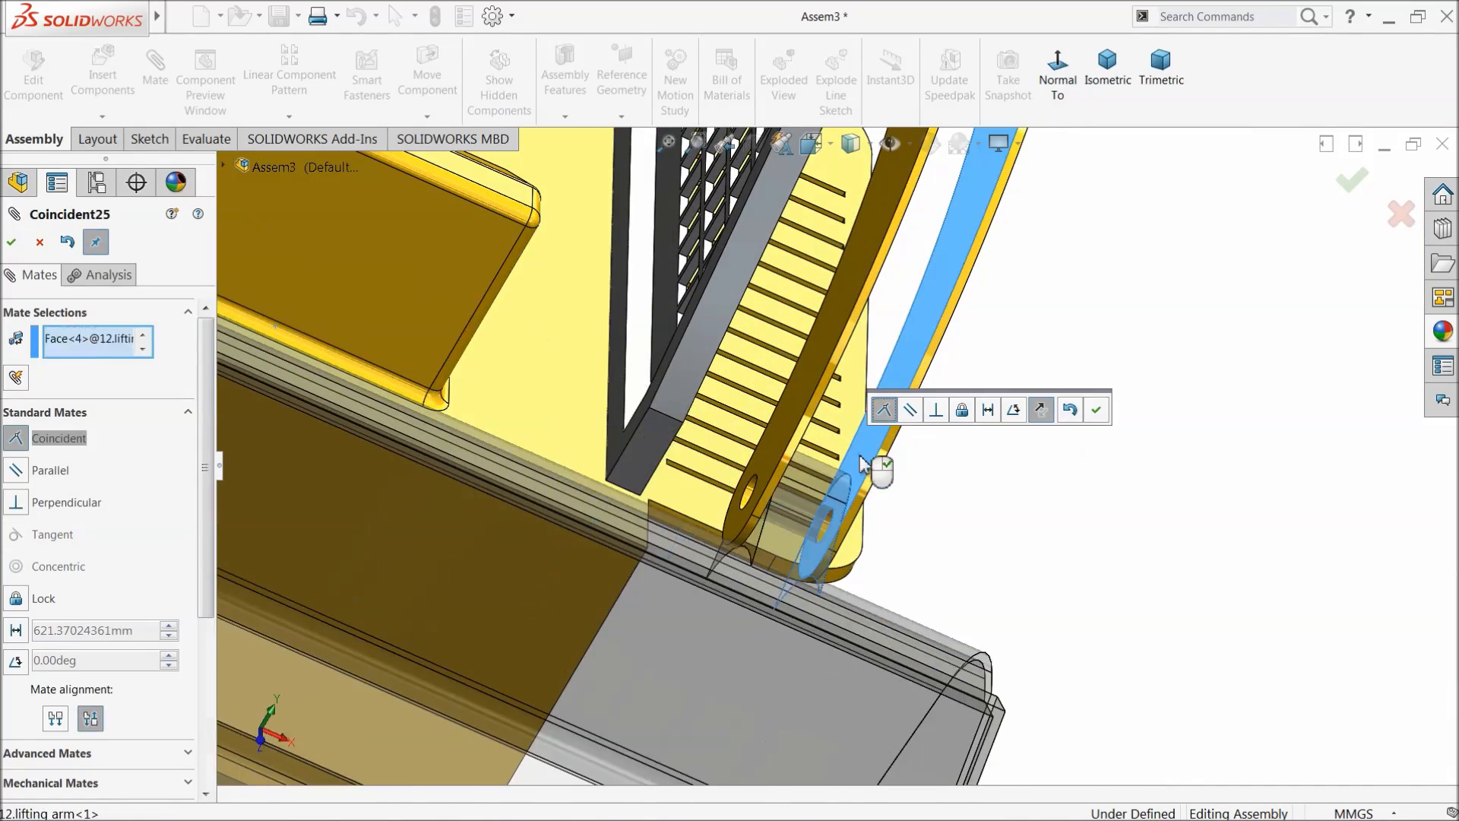
left_click(1097, 413)
Step: Mate the bucket's far lug hole concentric with the mirrored curved arm's end hole and finish mating
scroll(754, 469, "up", 6)
middle_click_drag(658, 458, 532, 417)
scroll(585, 434, "down", 6)
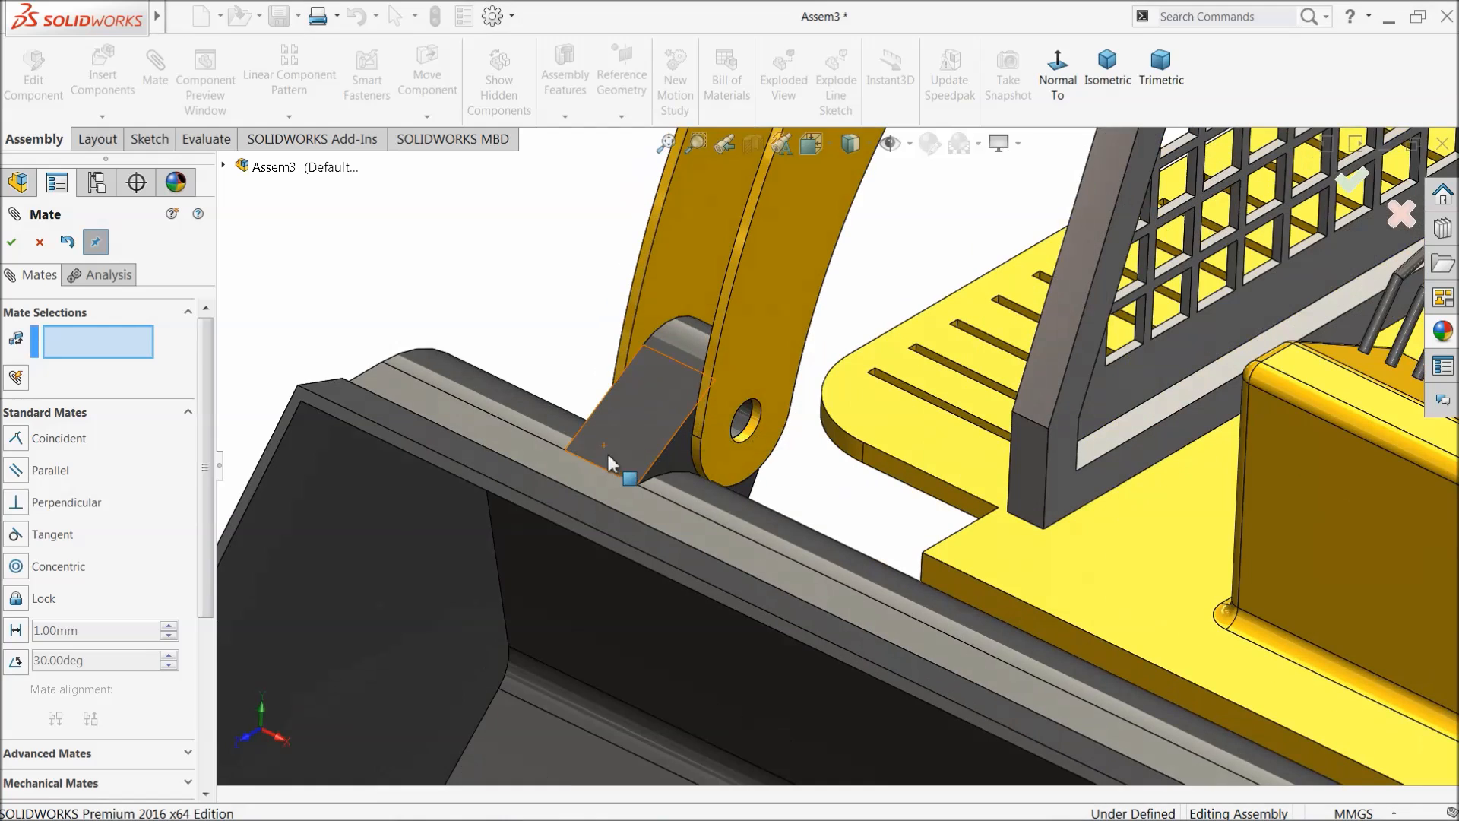
scroll(707, 455, "down", 4)
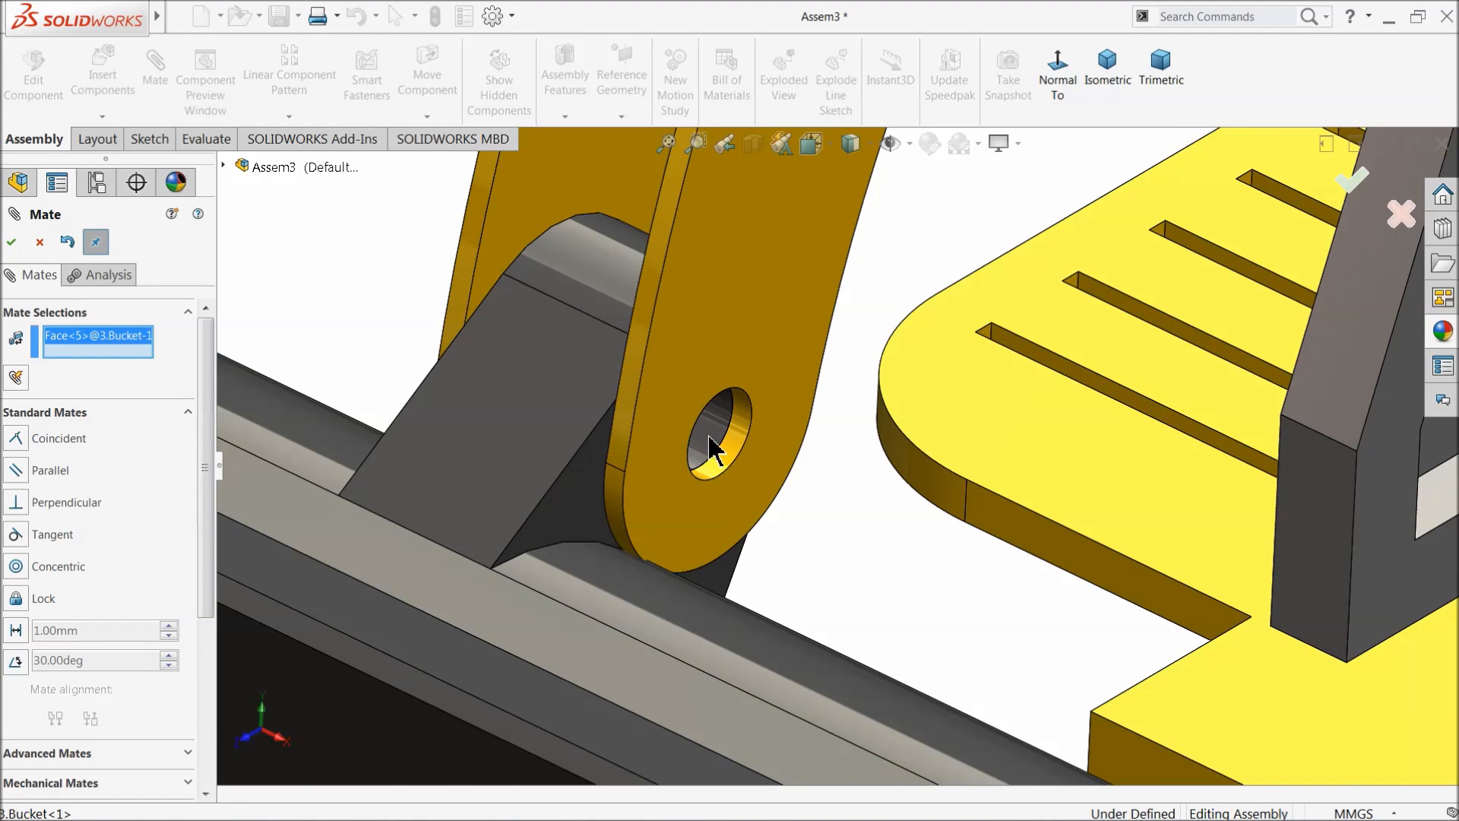
left_click(709, 438)
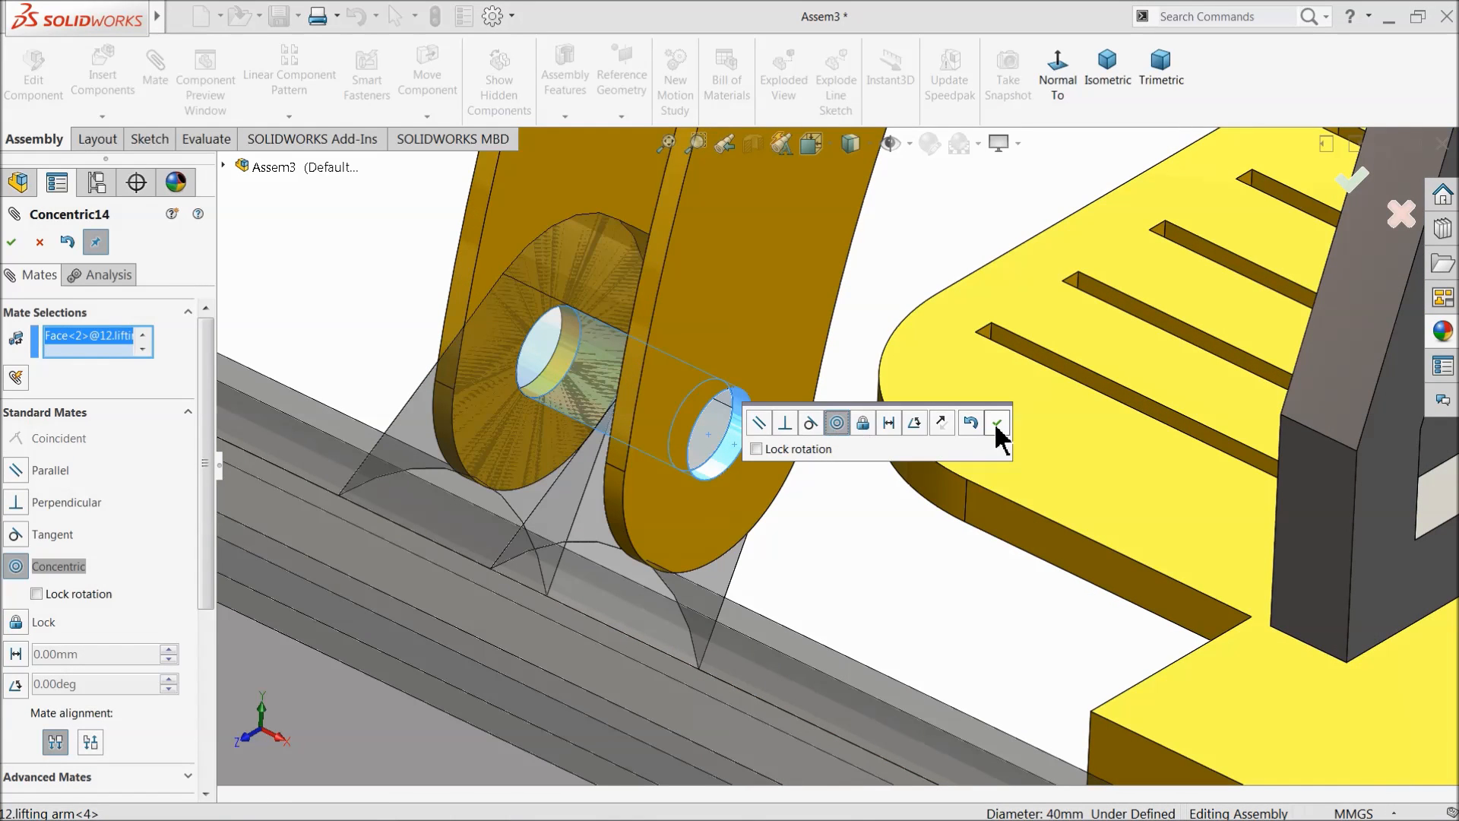
left_click(1001, 424)
left_click(39, 242)
Step: Move the bucket through its range to try the arm linkage, leaving it lowered in front of the loader
scroll(572, 485, "up", 10)
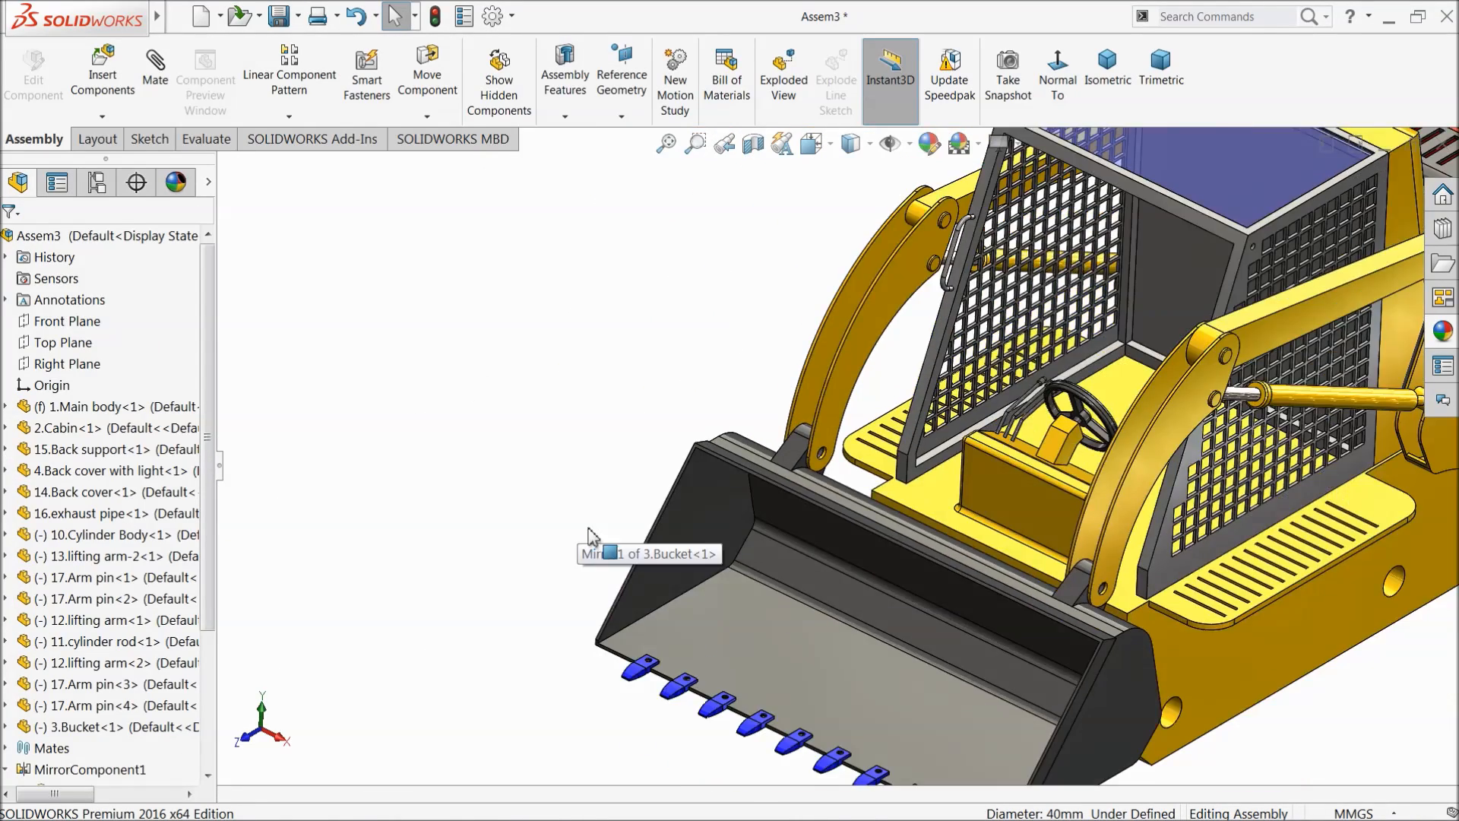
mouse_move(587, 530)
middle_mouse_down()
mouse_move(613, 496)
mouse_move(600, 528)
mouse_move(601, 512)
middle_mouse_up()
scroll(1071, 549, "down", 2)
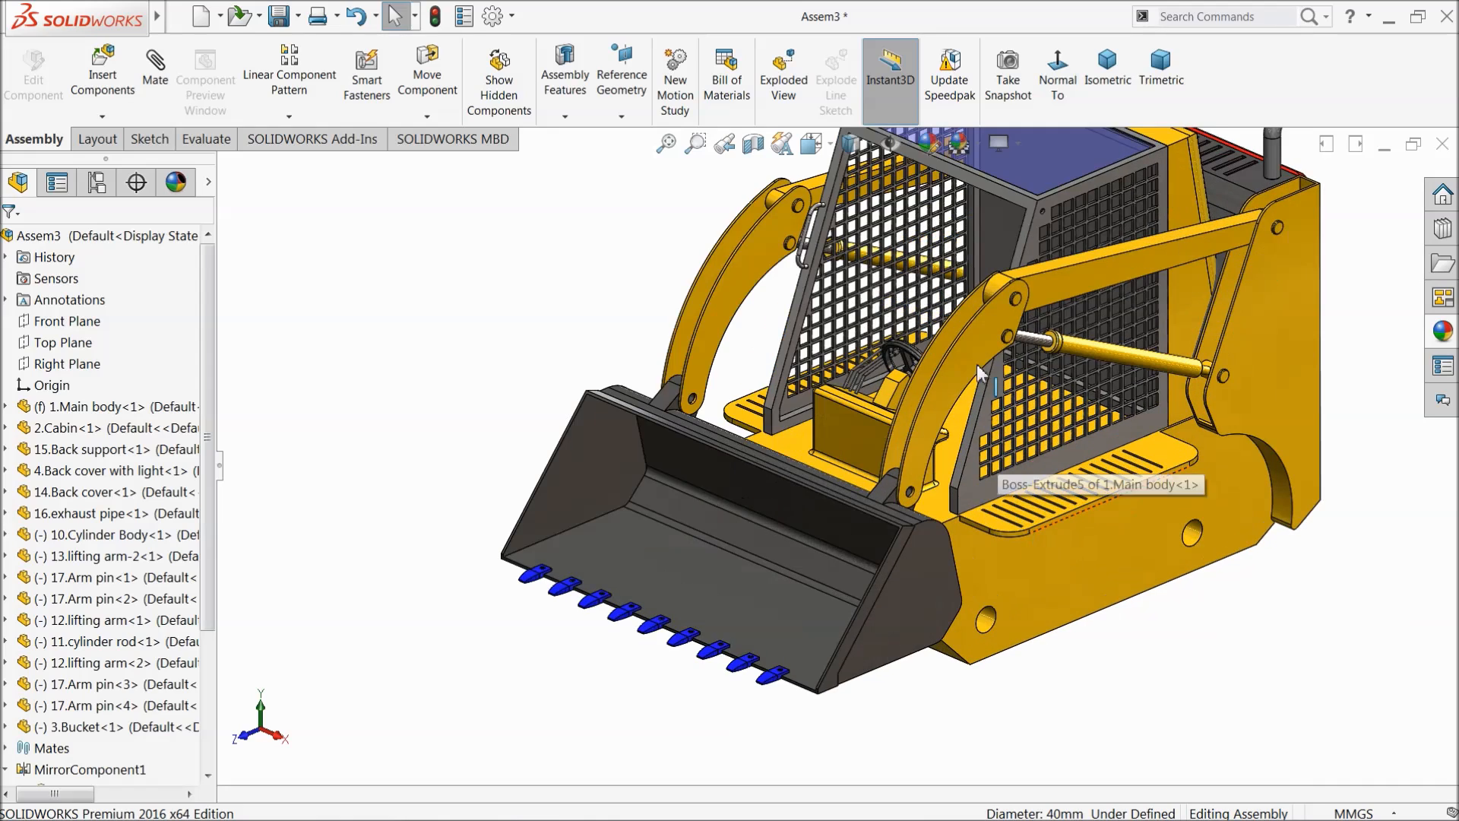
left_click(982, 384)
scroll(941, 491, "down", 4)
left_click_drag(941, 491, 941, 491)
left_click_drag(912, 736, 848, 642)
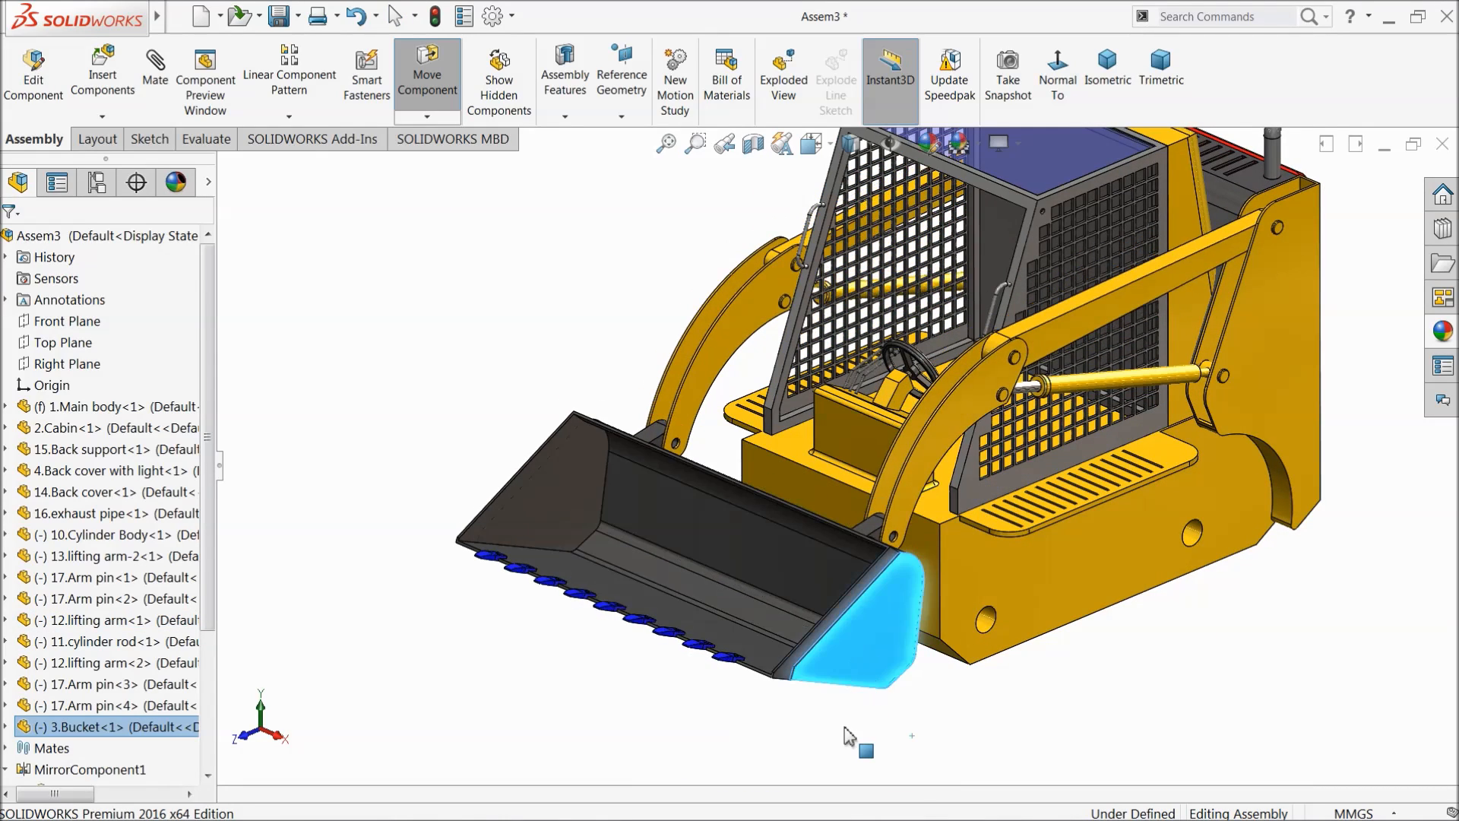
mouse_move(854, 736)
left_mouse_down()
mouse_move(869, 684)
mouse_move(849, 710)
left_mouse_up()
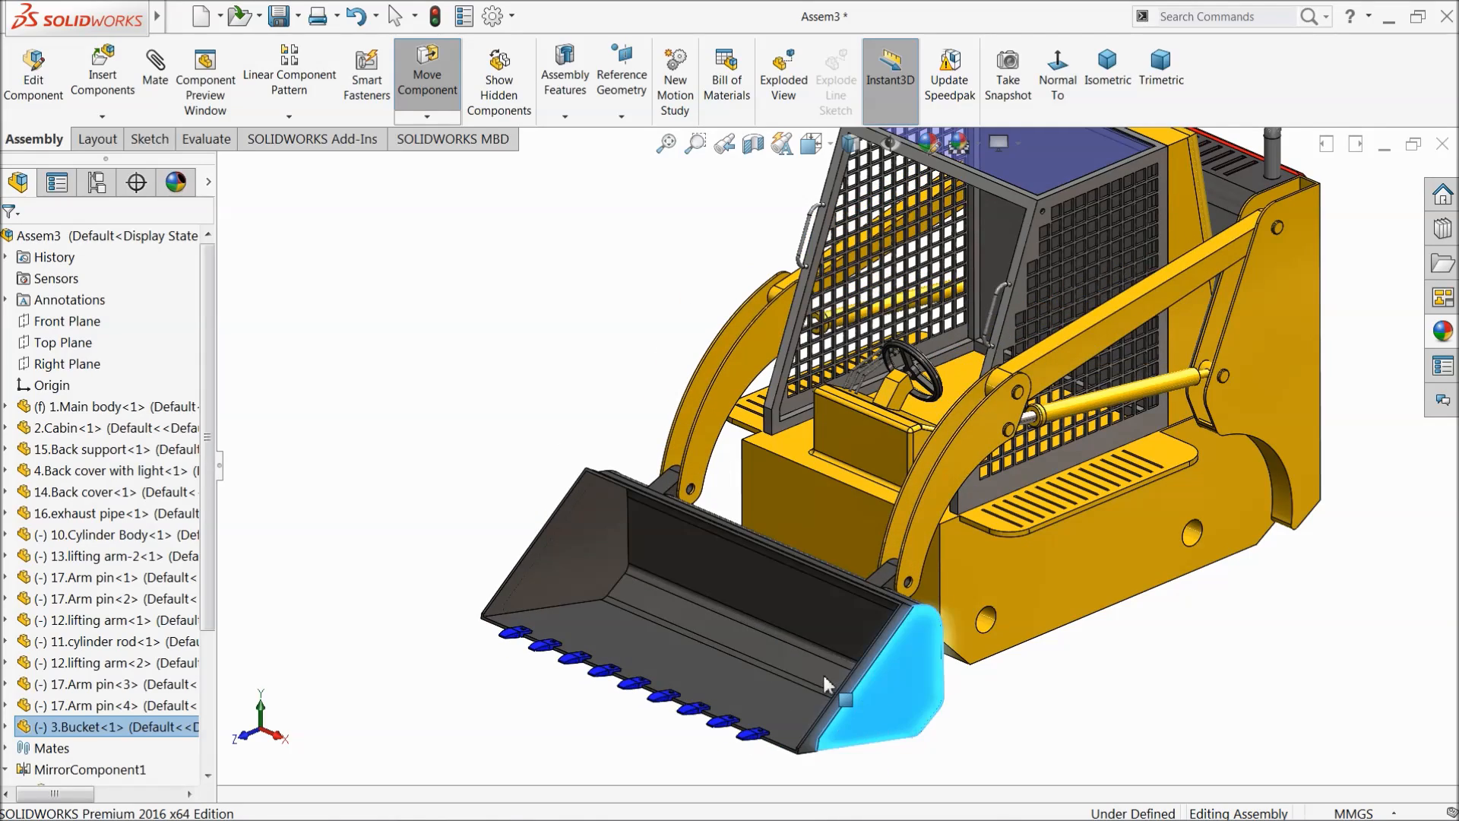
middle_click_drag(915, 681, 886, 648)
left_click(609, 484)
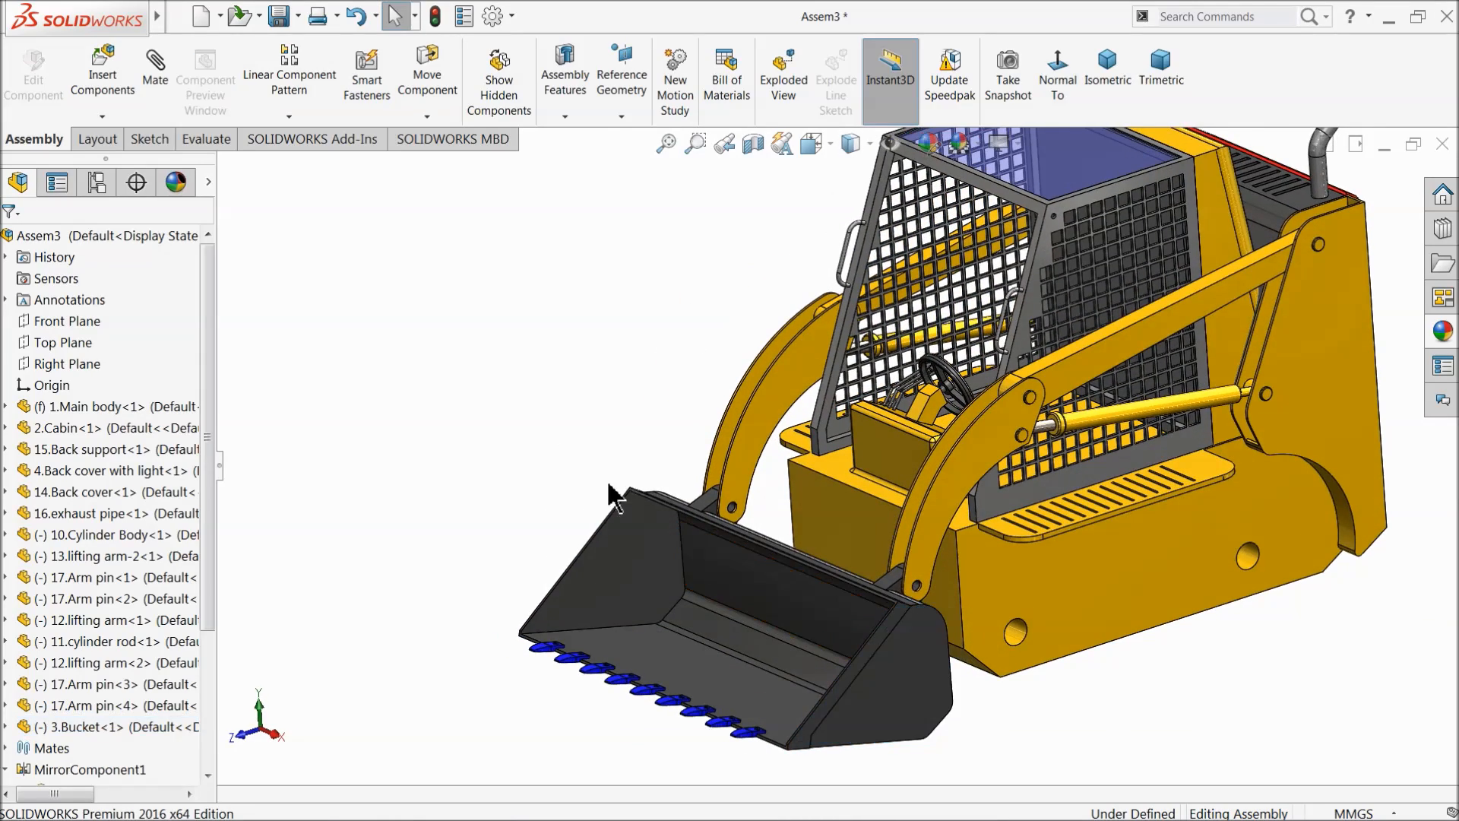
Step: Place a copy of the arm pin from the cylinder rod joint in the free space beside the bucket
scroll(922, 417, "down", 5)
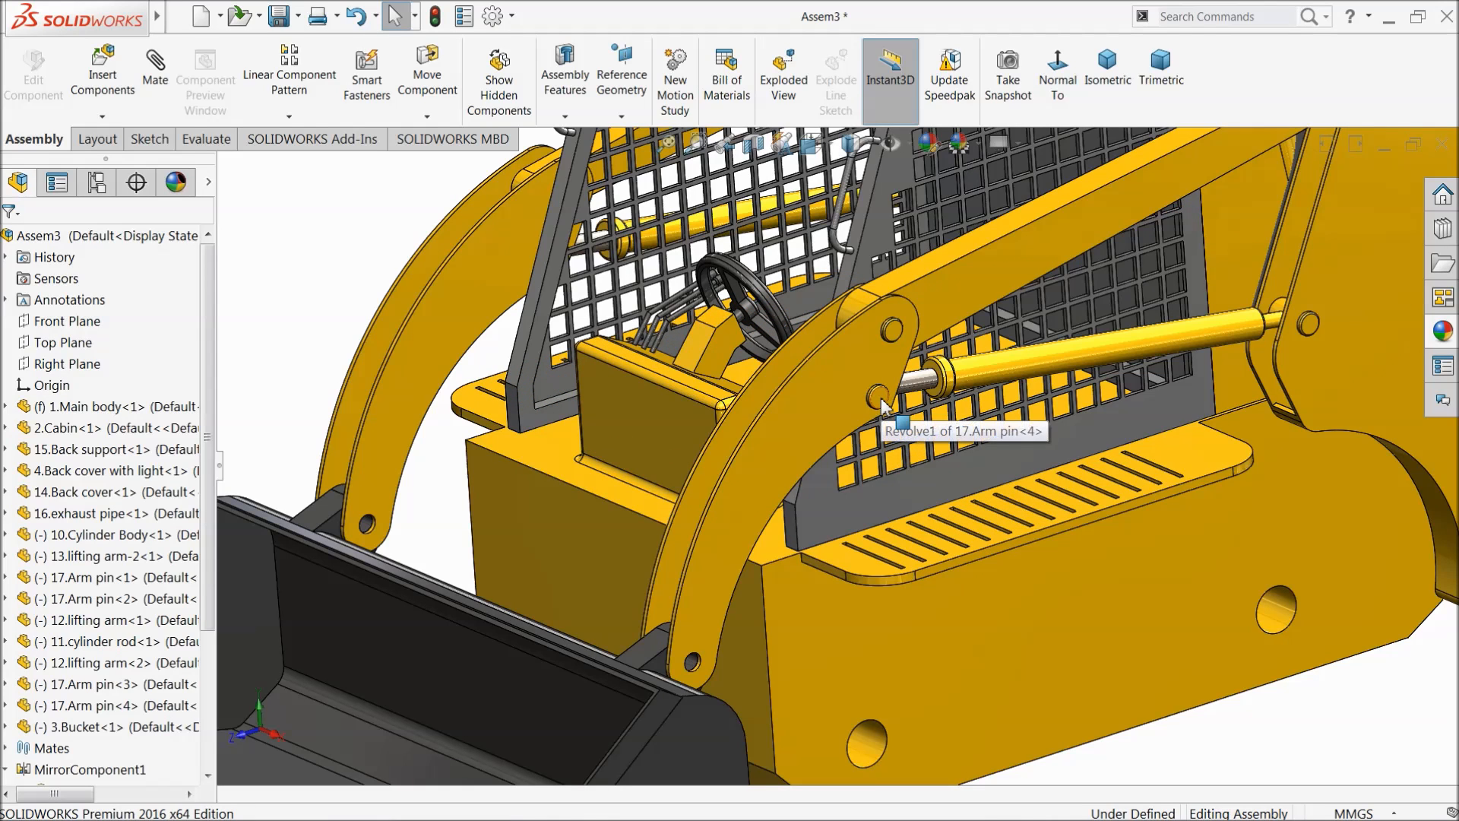
left_click_drag(882, 402, 817, 427)
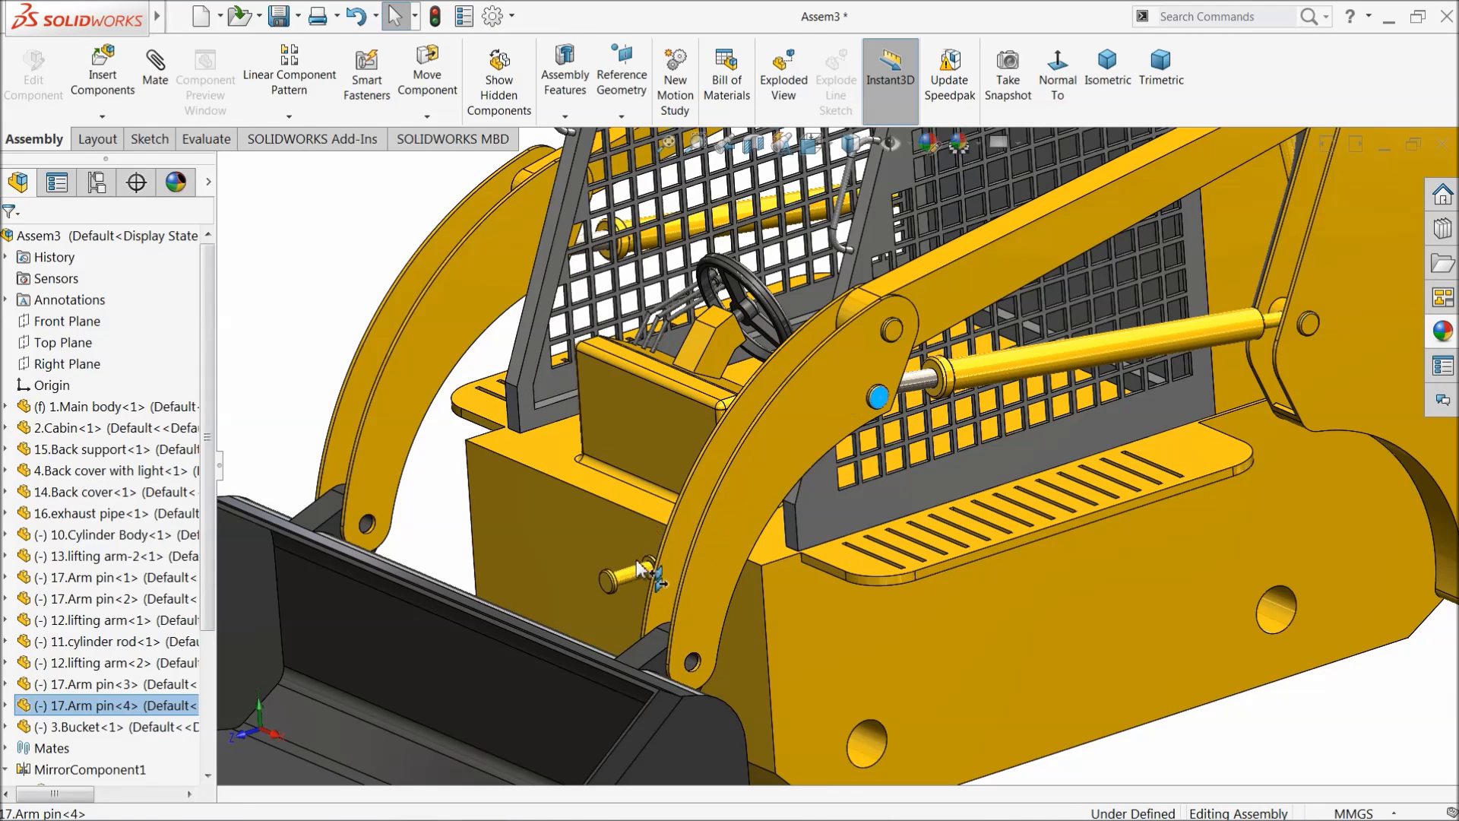
left_click_drag(622, 600, 669, 622)
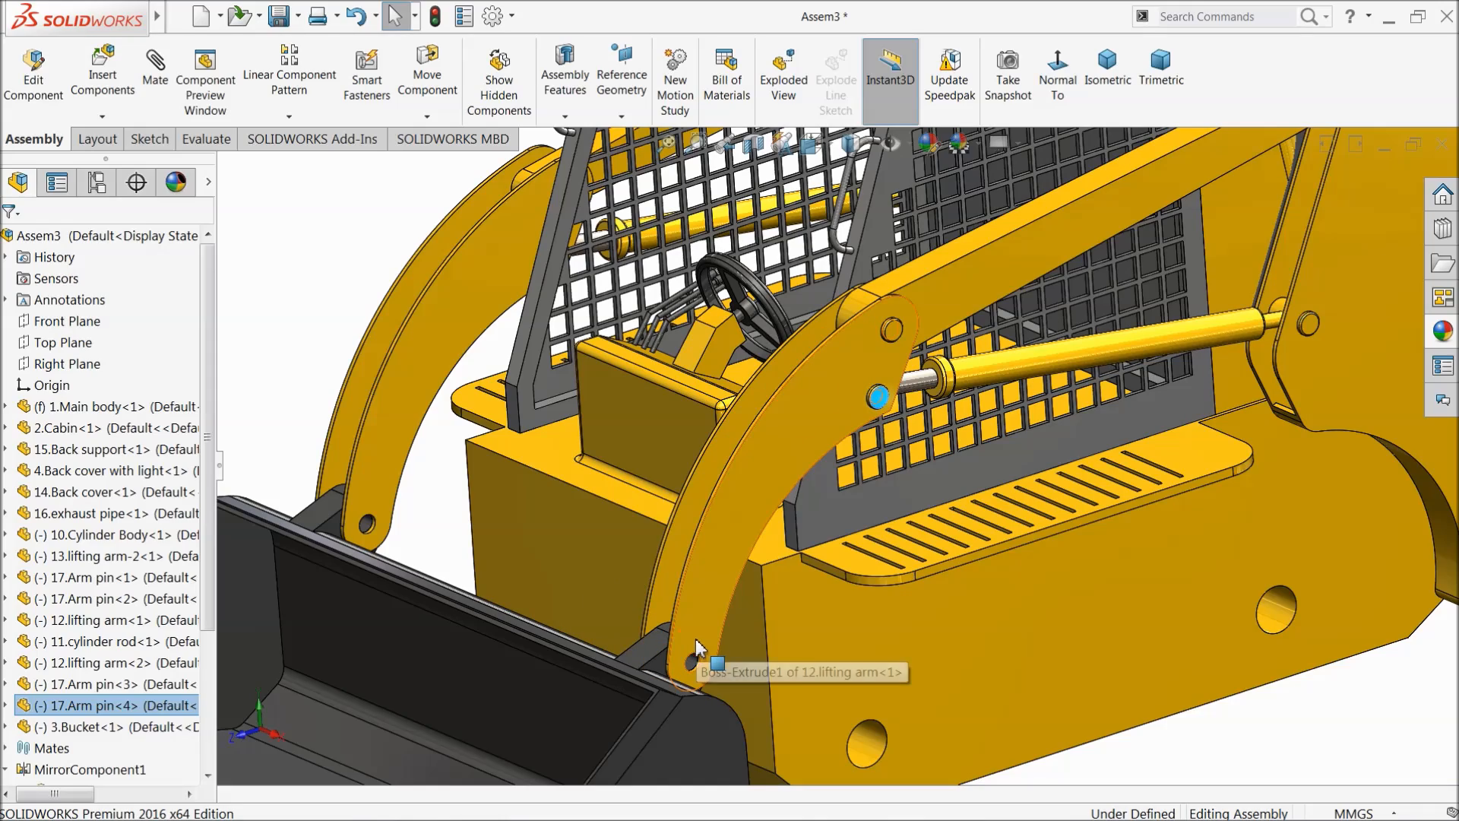
key("f")
middle_click_drag(701, 627, 878, 511)
left_click_drag(874, 435, 834, 714)
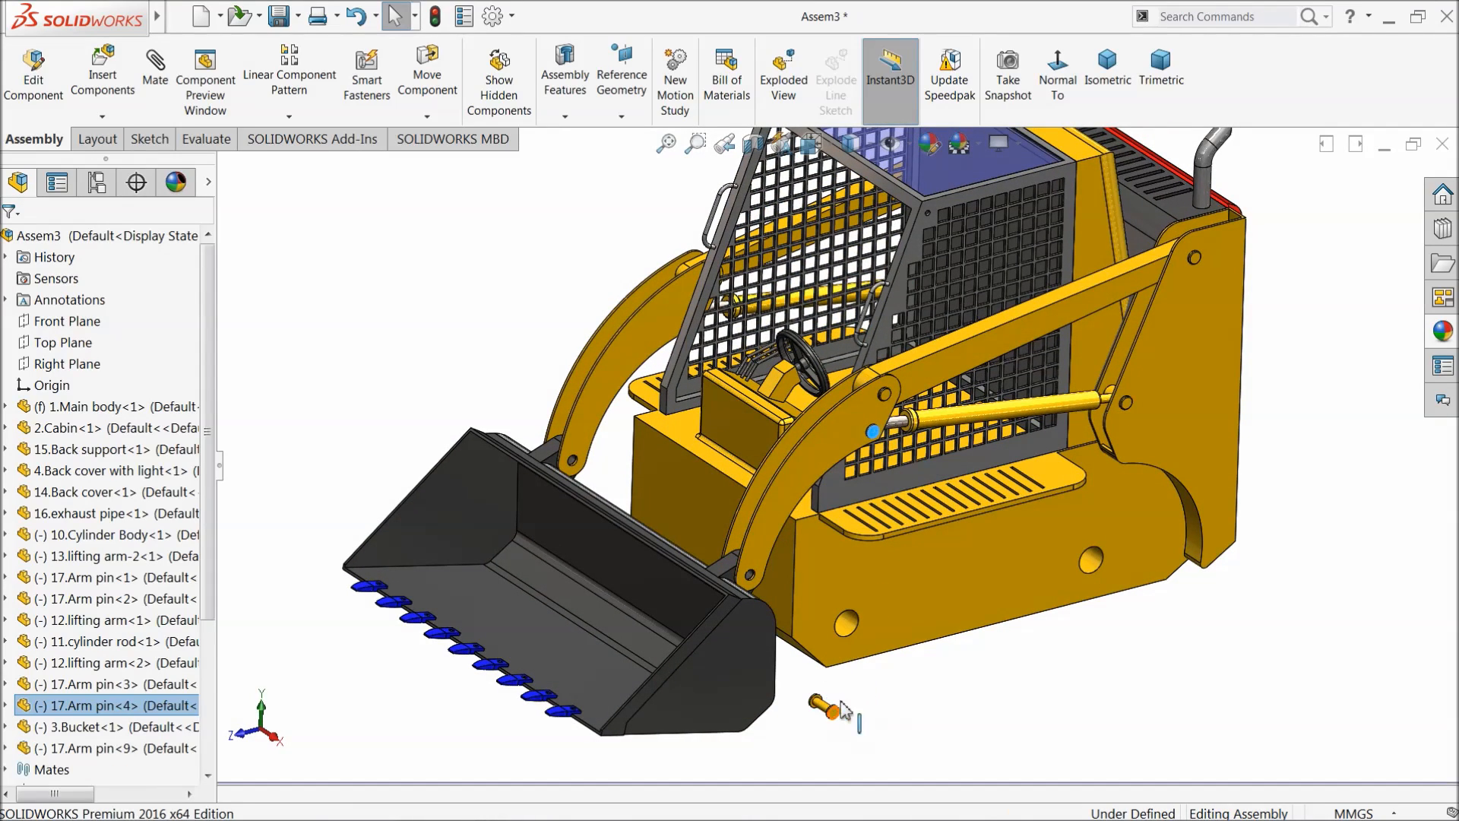
Step: Mate the copied arm pin concentric with the bucket's near lug hole
scroll(827, 656, "down", 6)
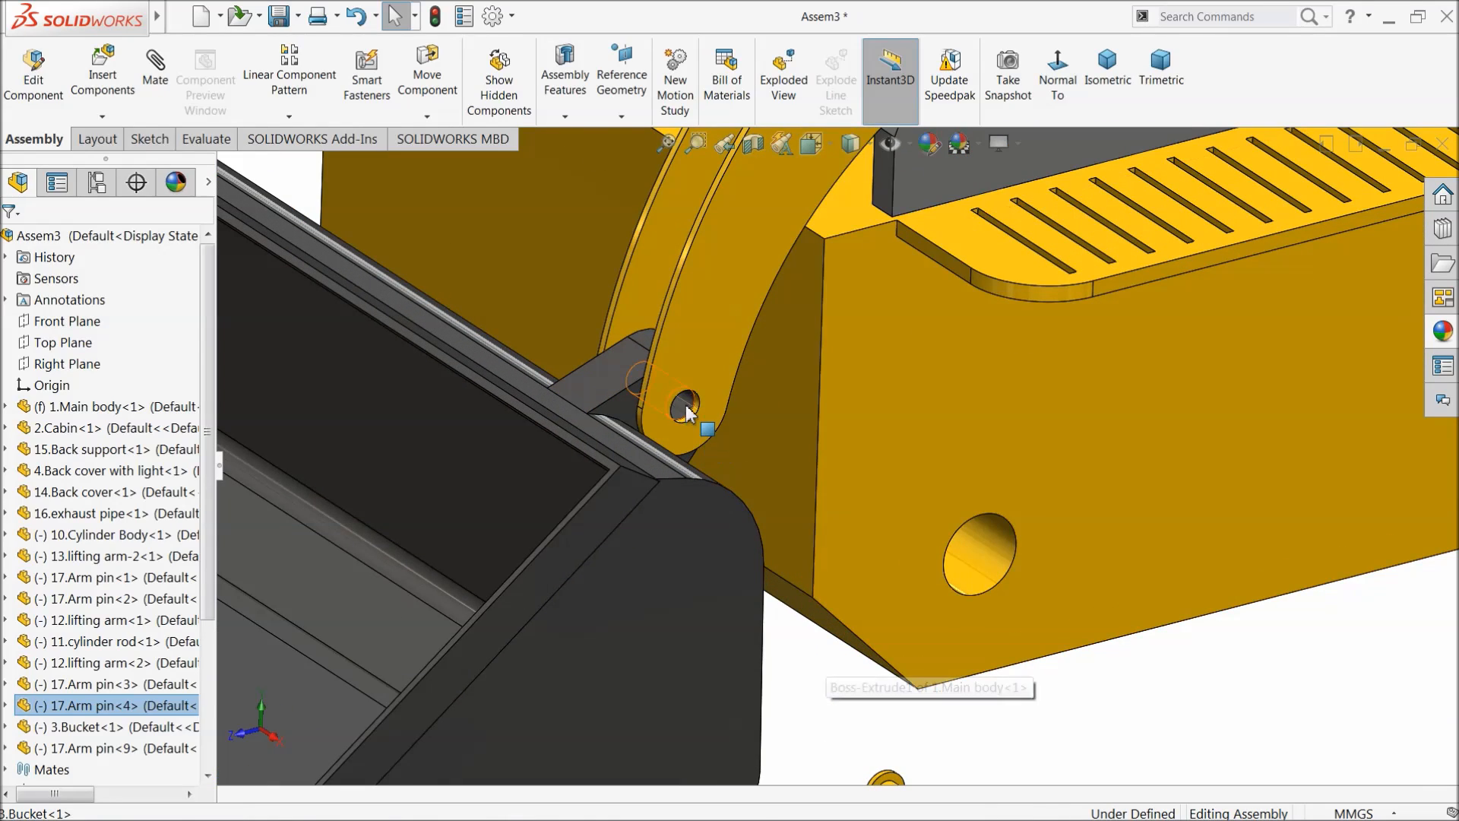
left_click(684, 407)
key("m")
scroll(846, 596, "up", 4)
scroll(885, 694, "down", 5)
left_click(888, 682)
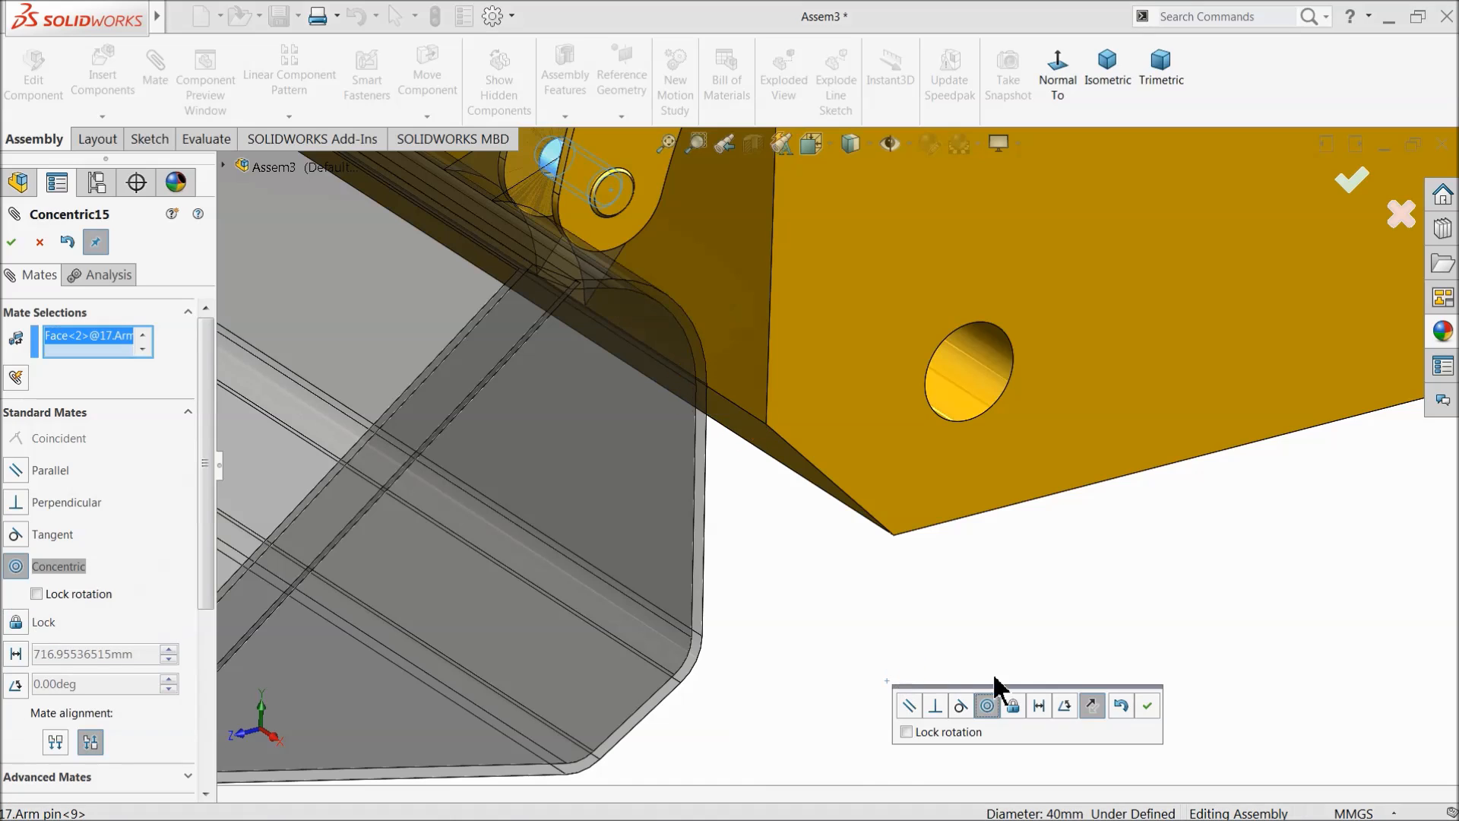
left_click(1148, 709)
Step: Slide the copied pin outward, mate its head's inner face coincident with the curved arm's outer face, and finish mating
scroll(681, 372, "up", 3)
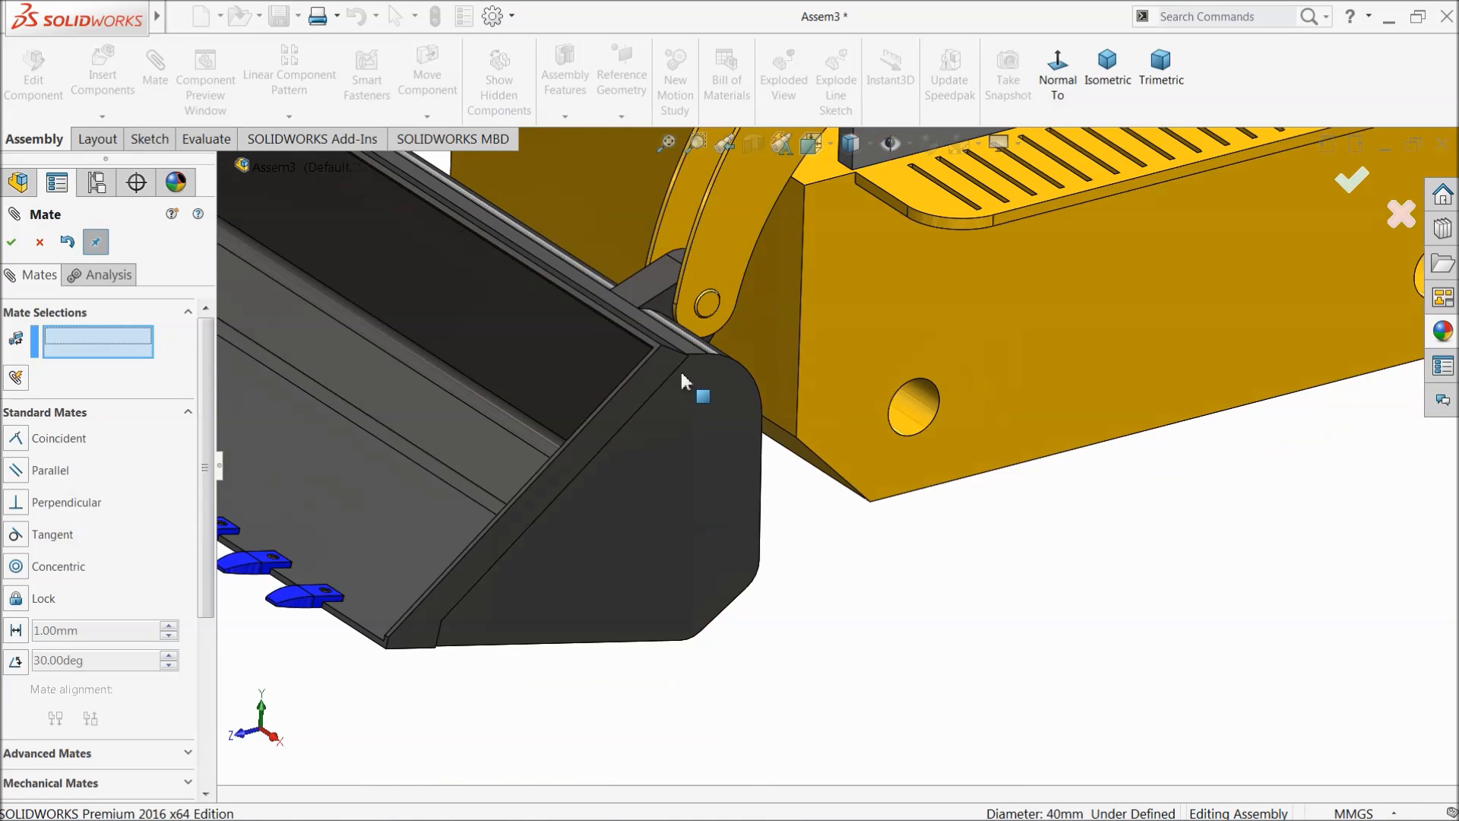
scroll(719, 319, "down", 4)
left_click_drag(764, 388, 804, 414)
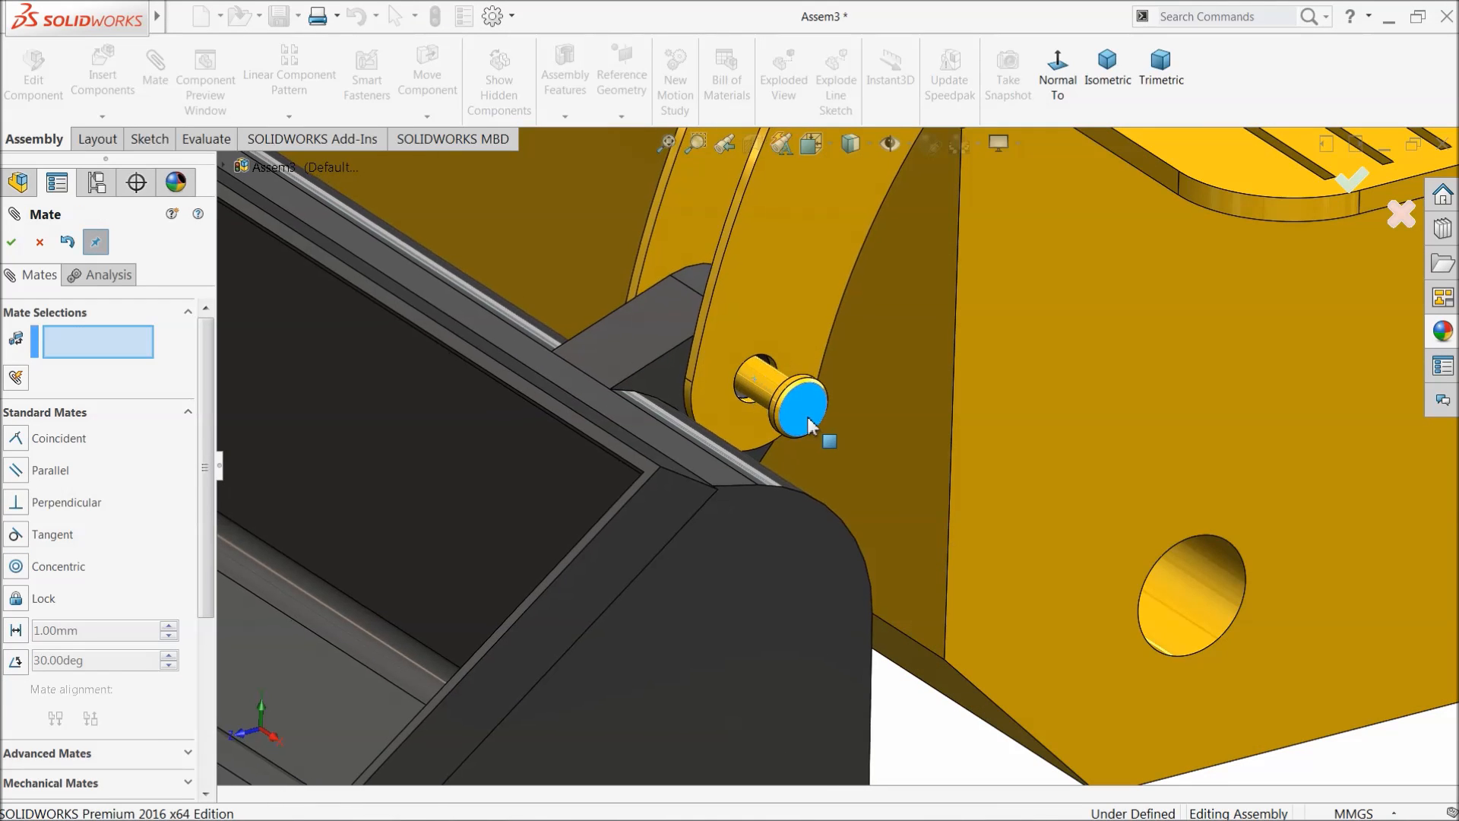
left_click(739, 366)
middle_click_drag(743, 349, 832, 491)
scroll(832, 491, "down", 6)
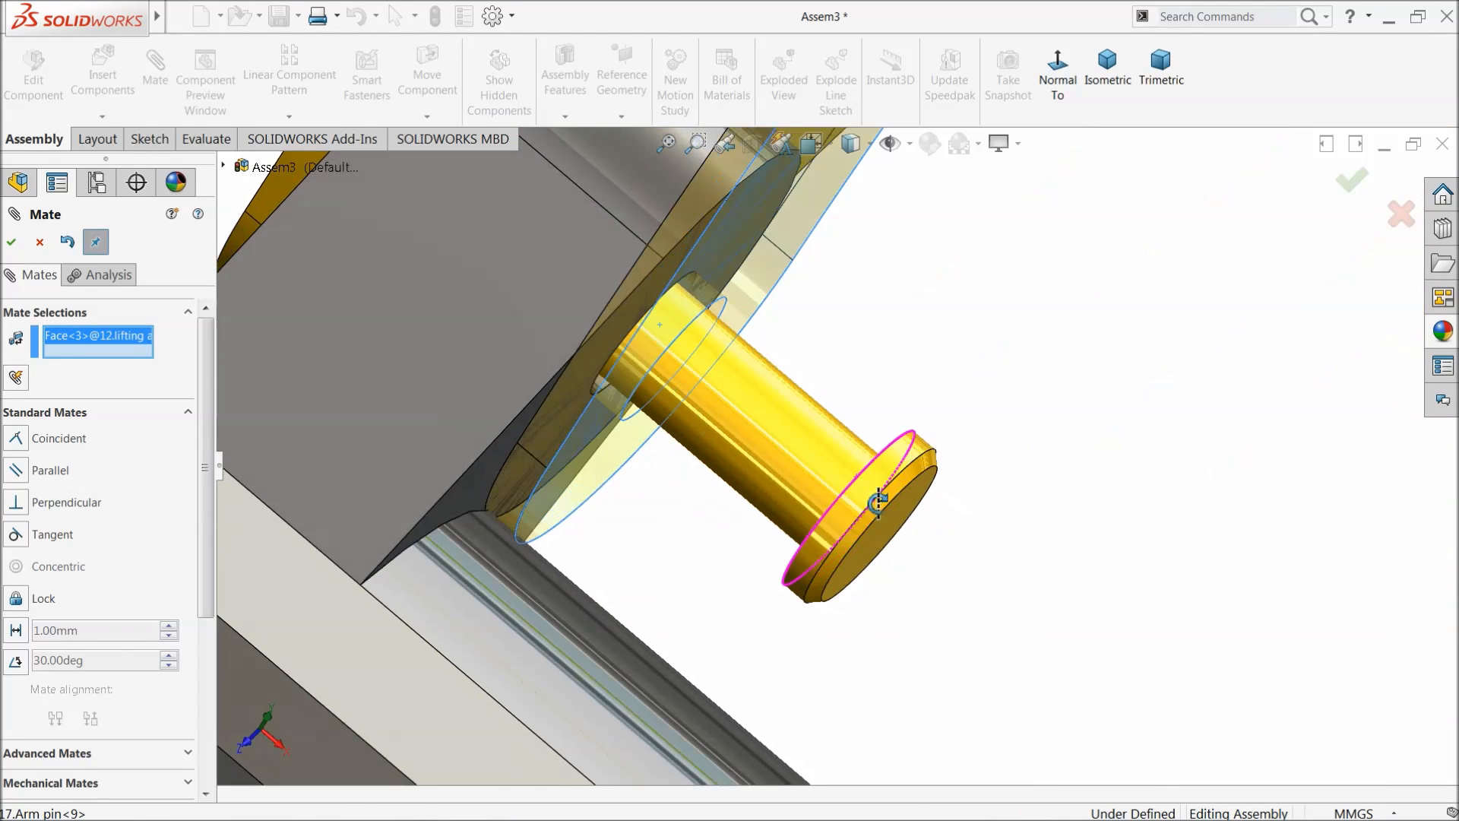
middle_click_drag(896, 541, 907, 454)
left_click(884, 436)
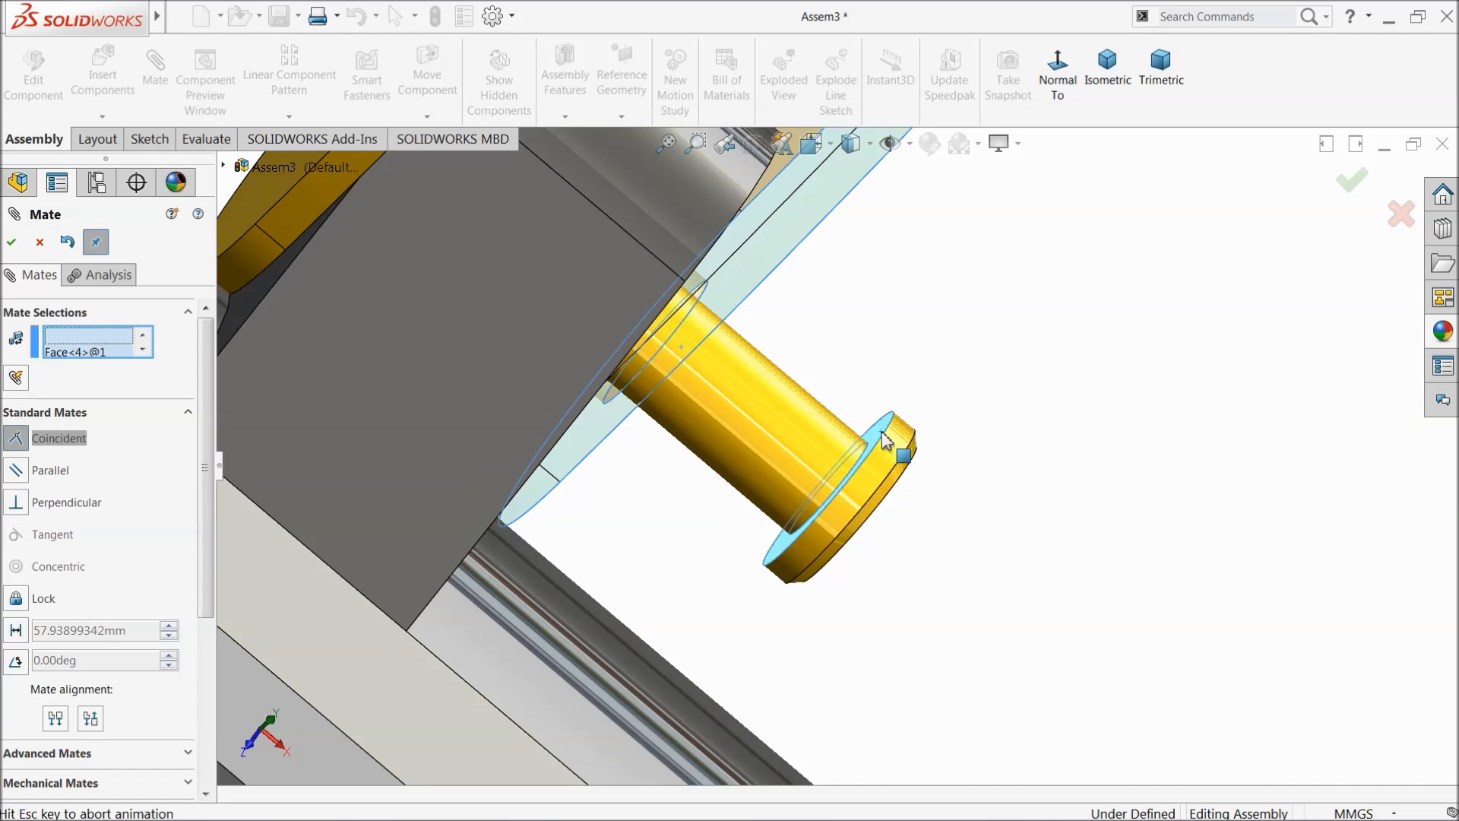
left_click(1070, 381)
scroll(724, 463, "up", 4)
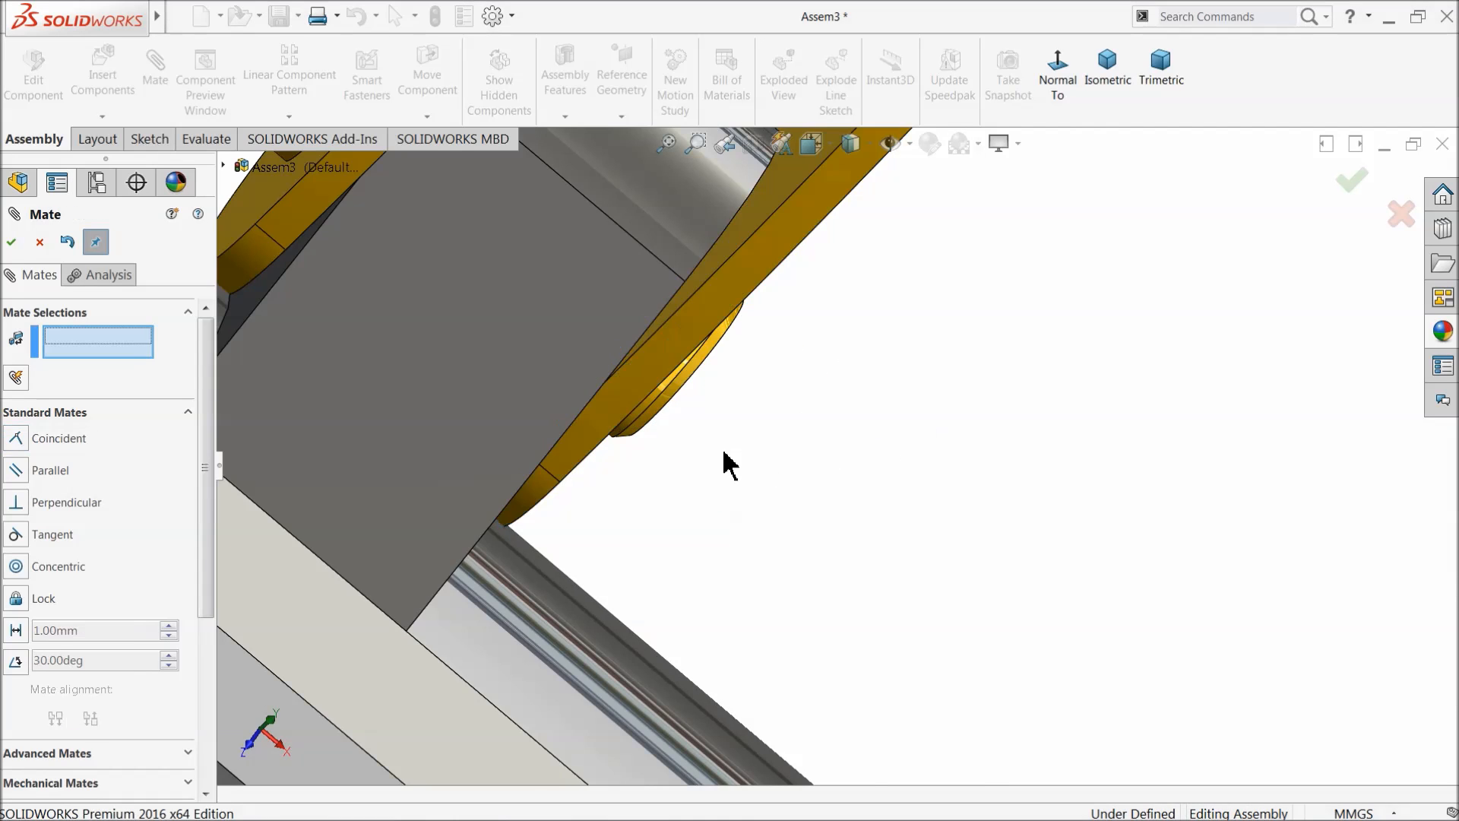
scroll(748, 426, "down", 4)
scroll(741, 395, "up", 5)
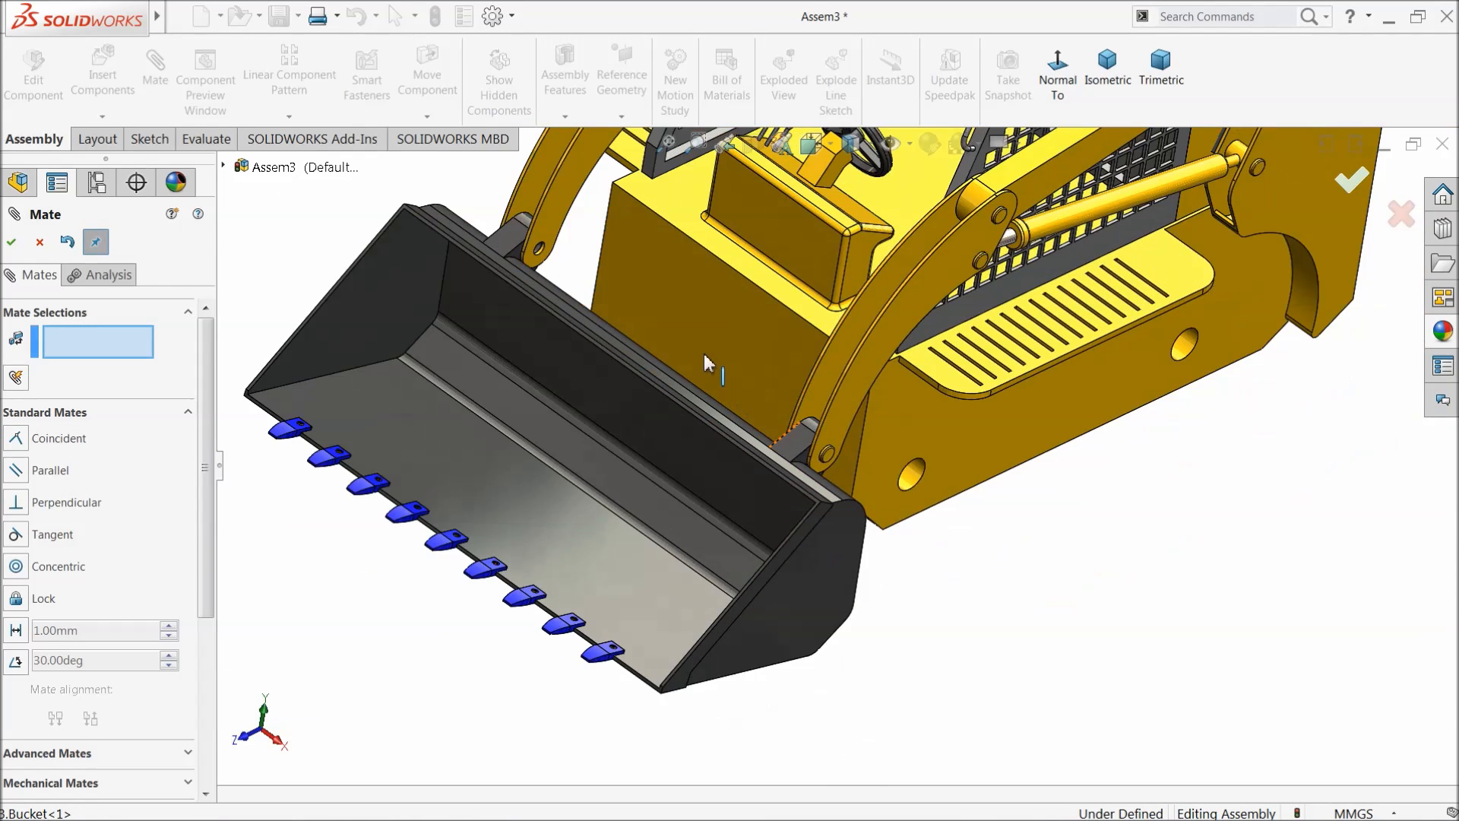
left_click(40, 242)
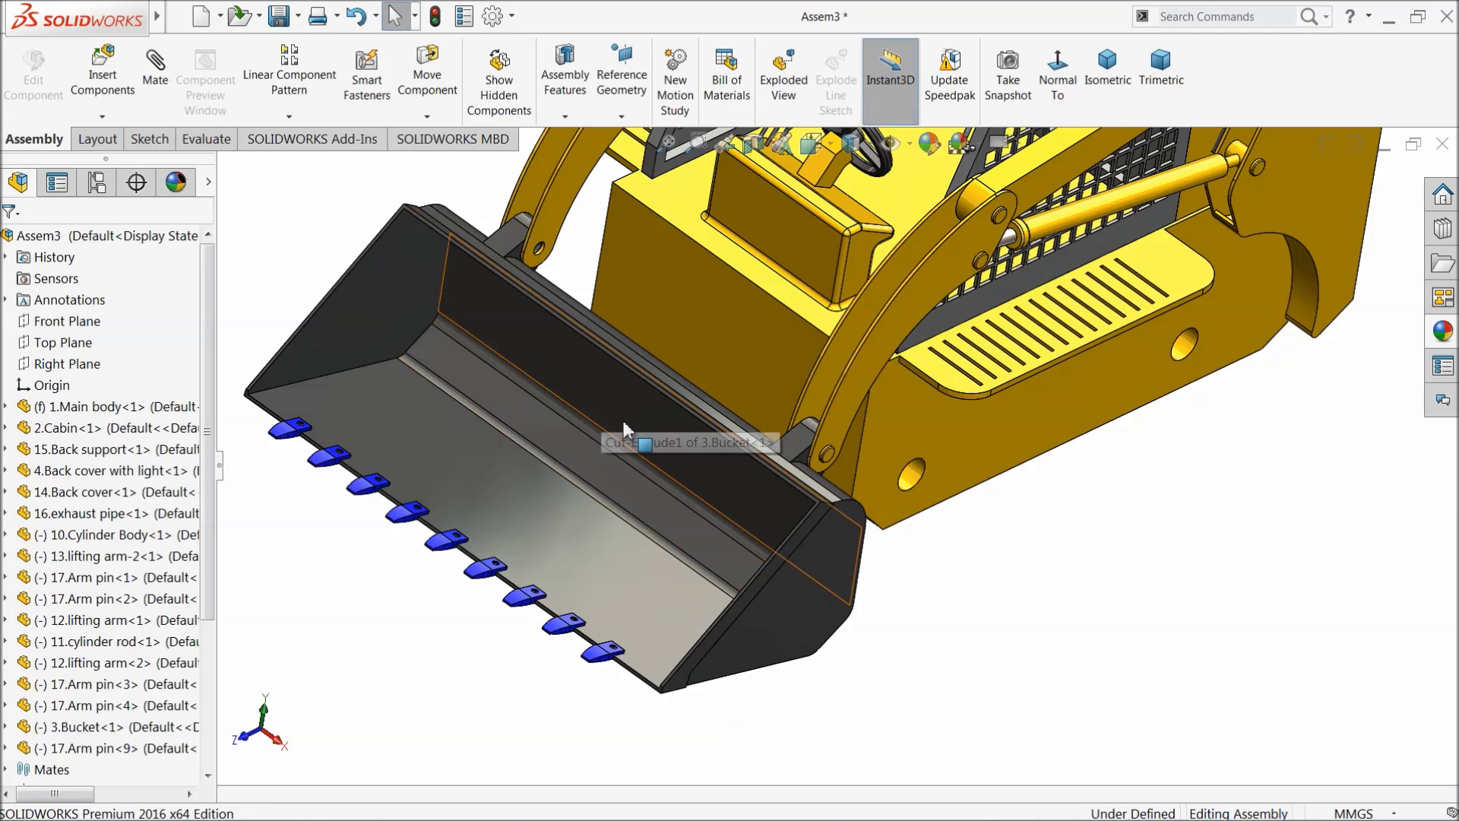
Step: Mirror the copied bucket pin, 17.Arm pin-9, about the Right Plane, keeping its proposed orientation
left_click(72, 363)
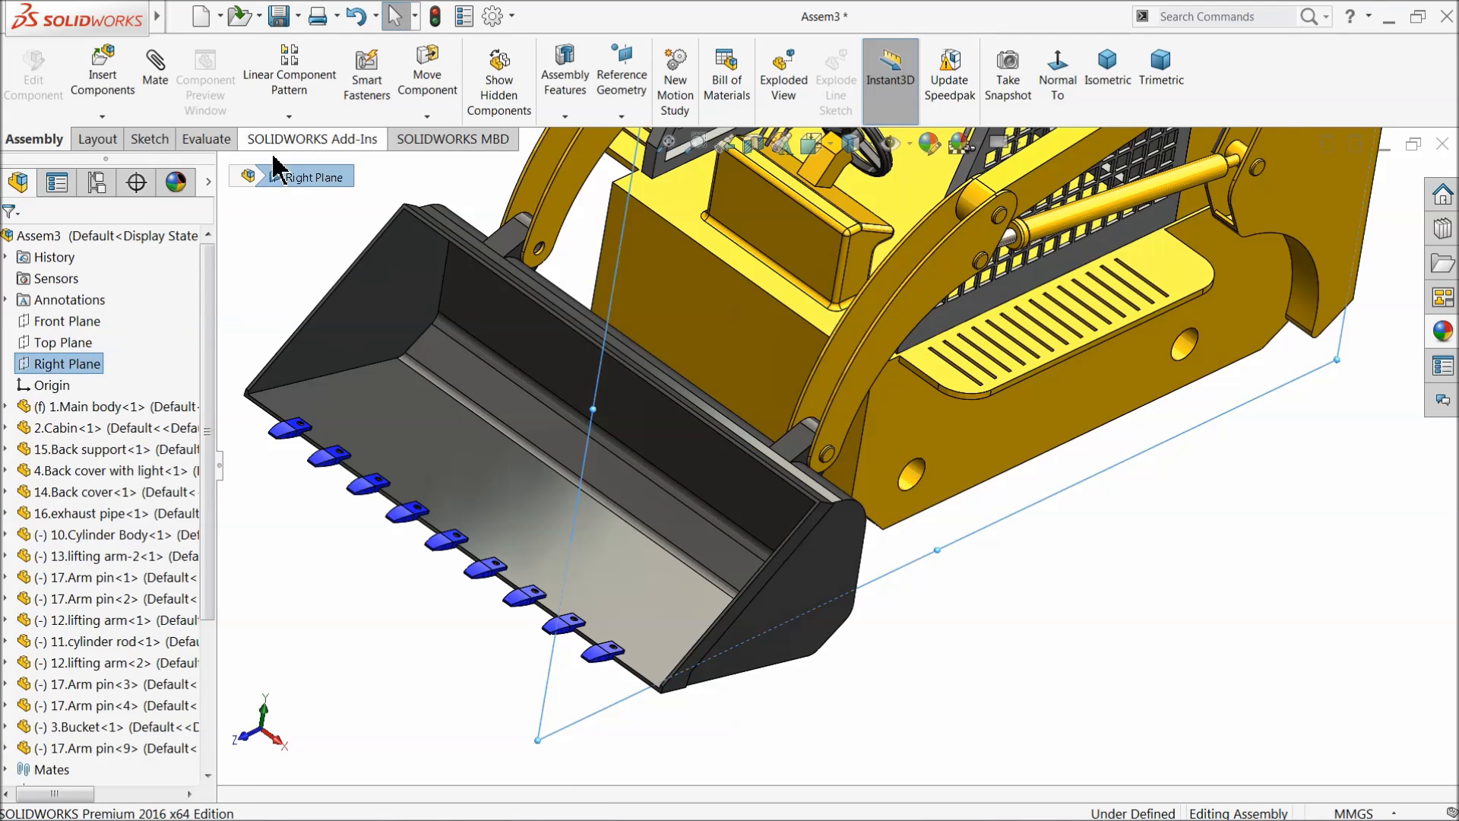
left_click(289, 115)
left_click(323, 265)
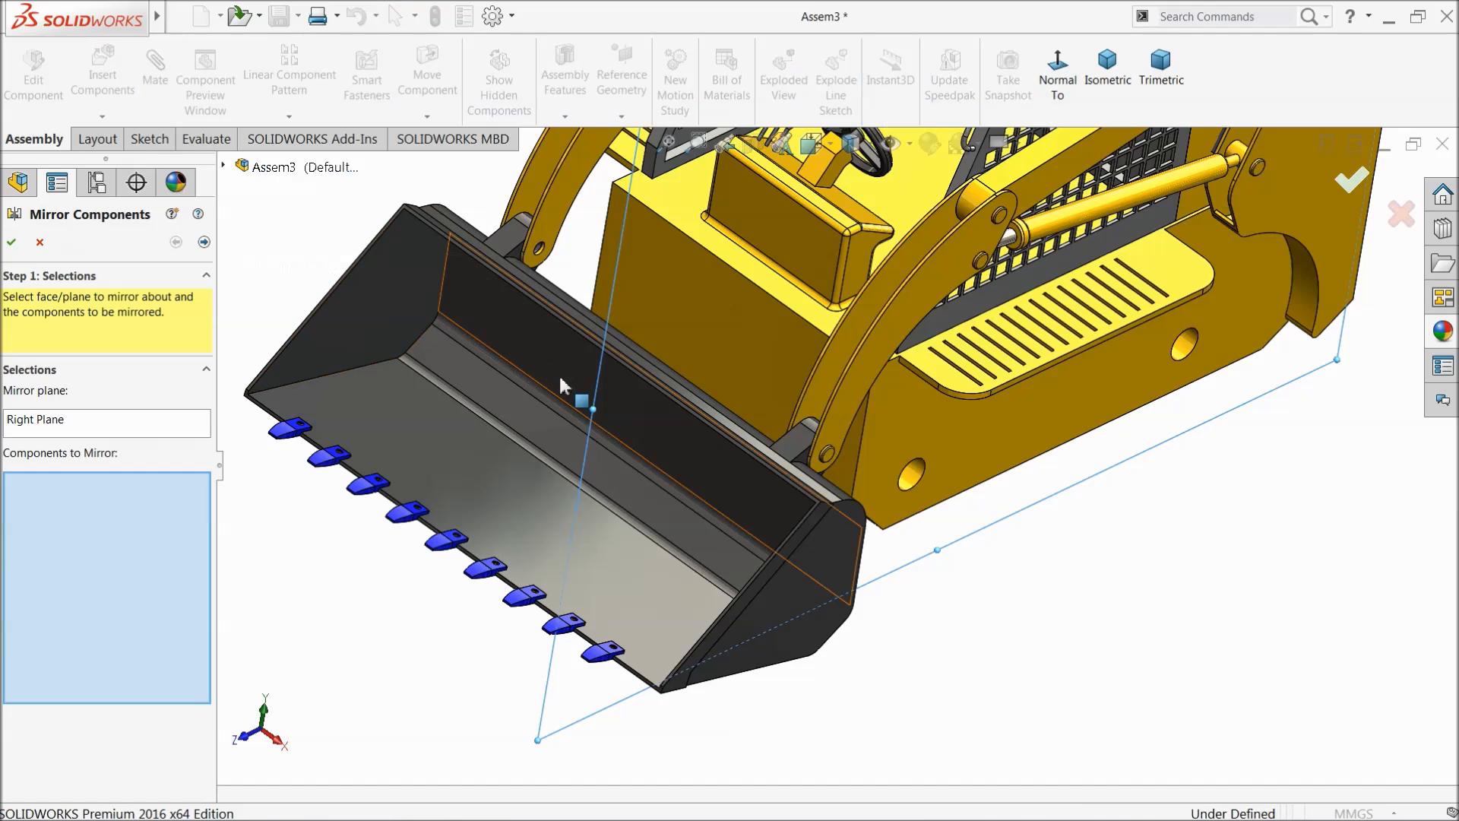
left_click(827, 454)
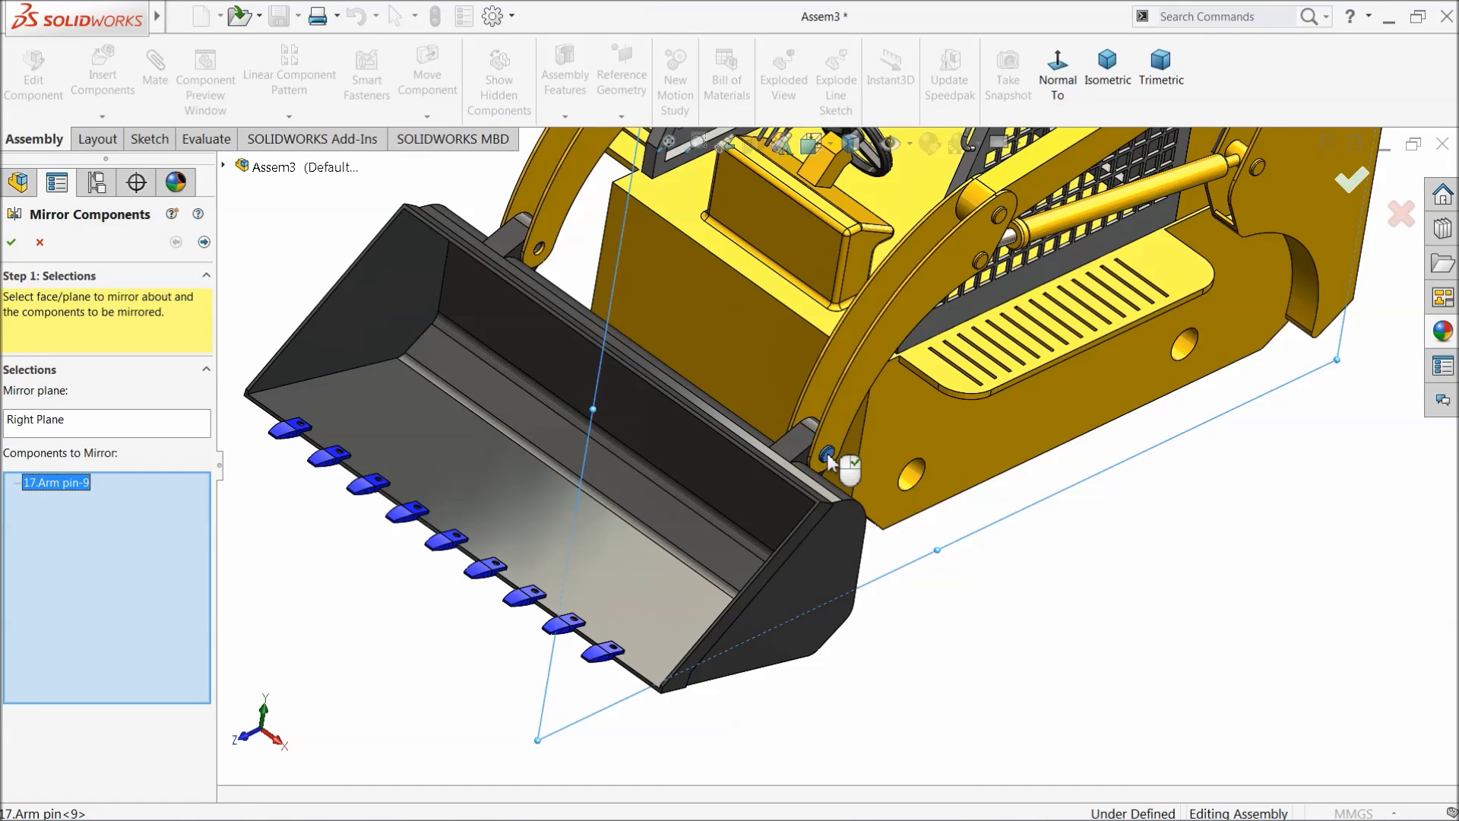
left_click(204, 242)
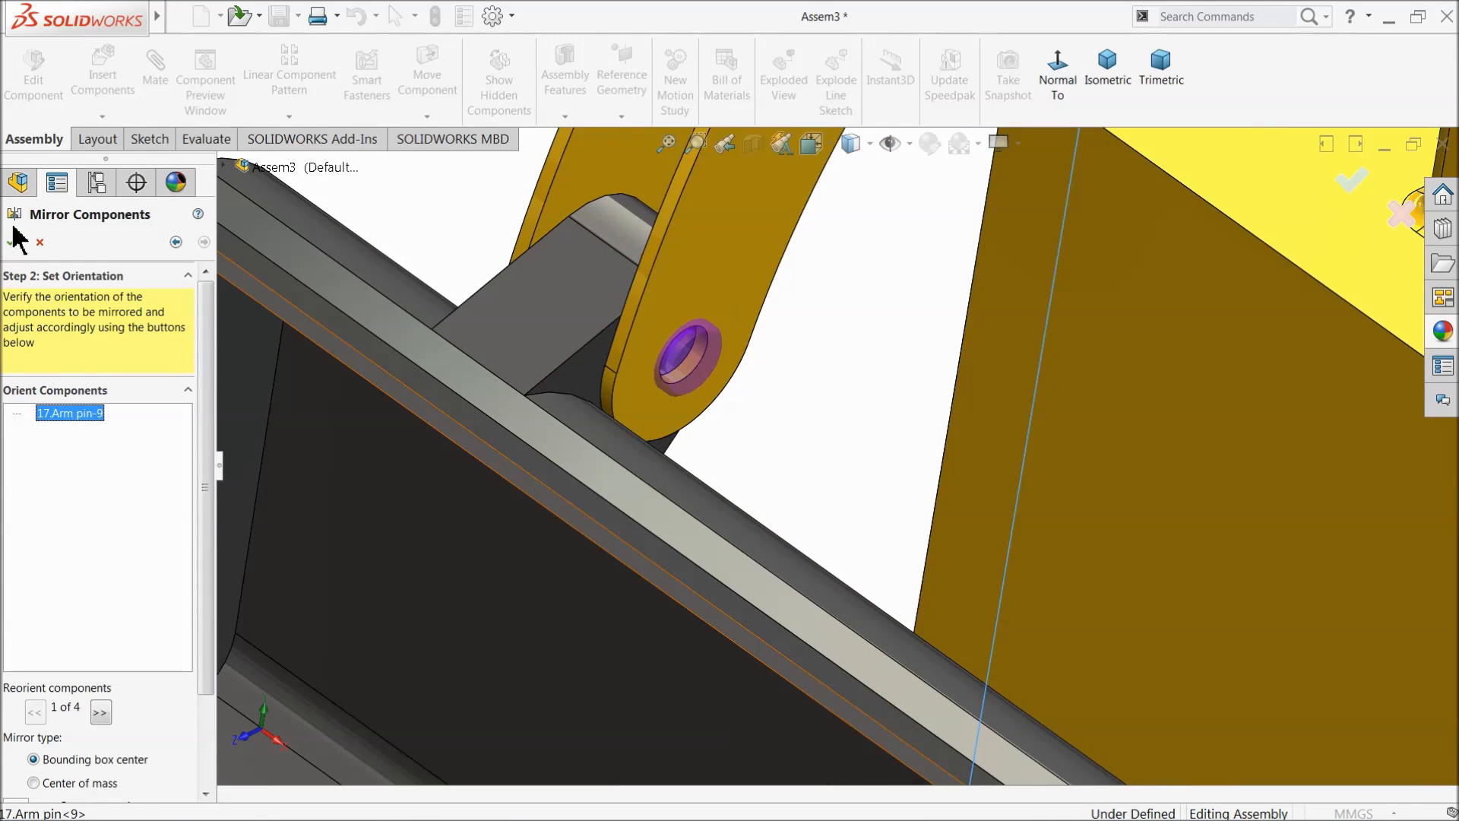
left_click(11, 242)
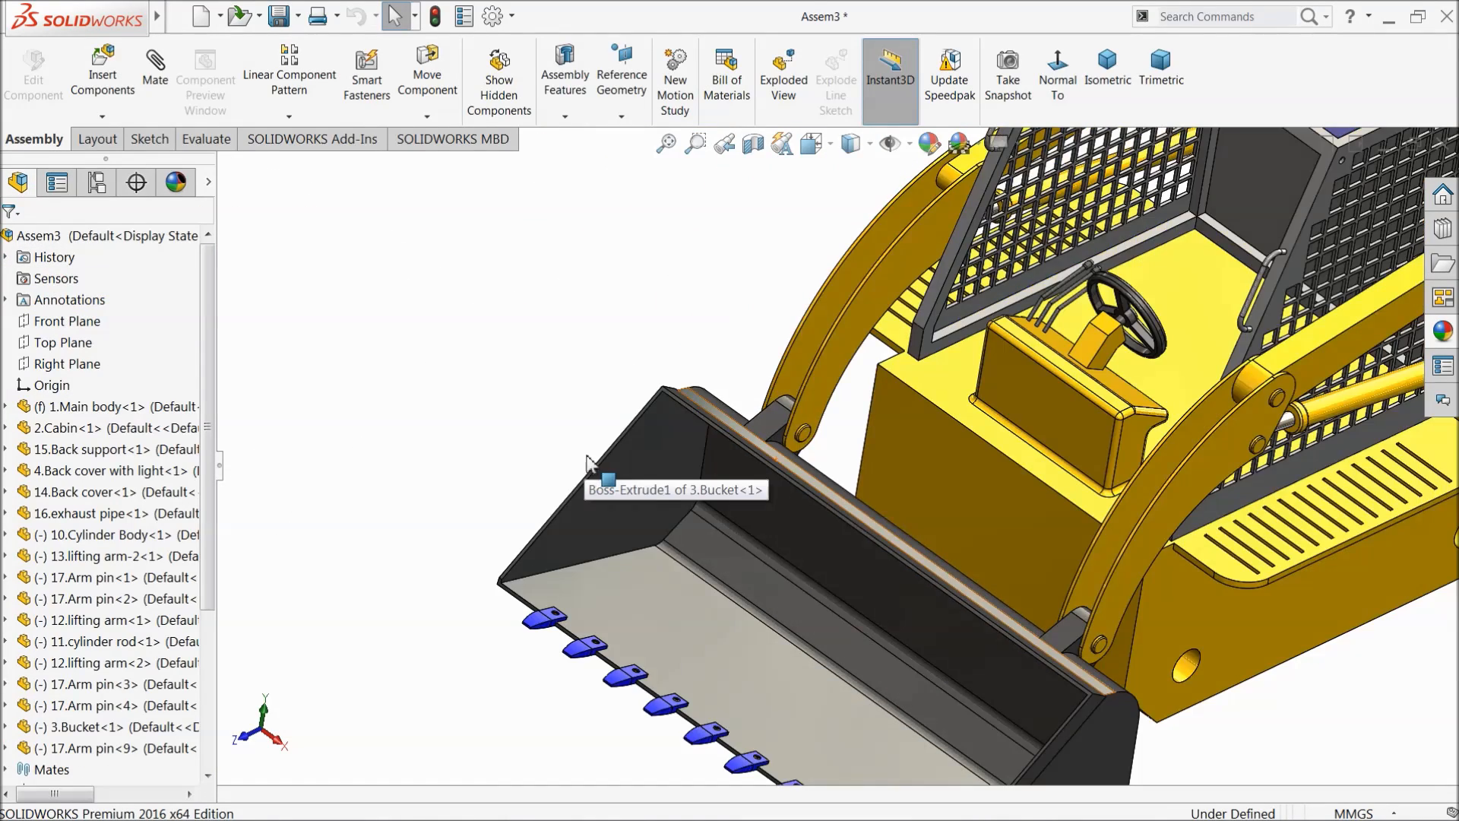
Step: Tilt and raise the pinned bucket to check how the completed arm linkage moves on both sides
scroll(587, 456, "up", 3)
middle_click_drag(709, 504, 701, 463)
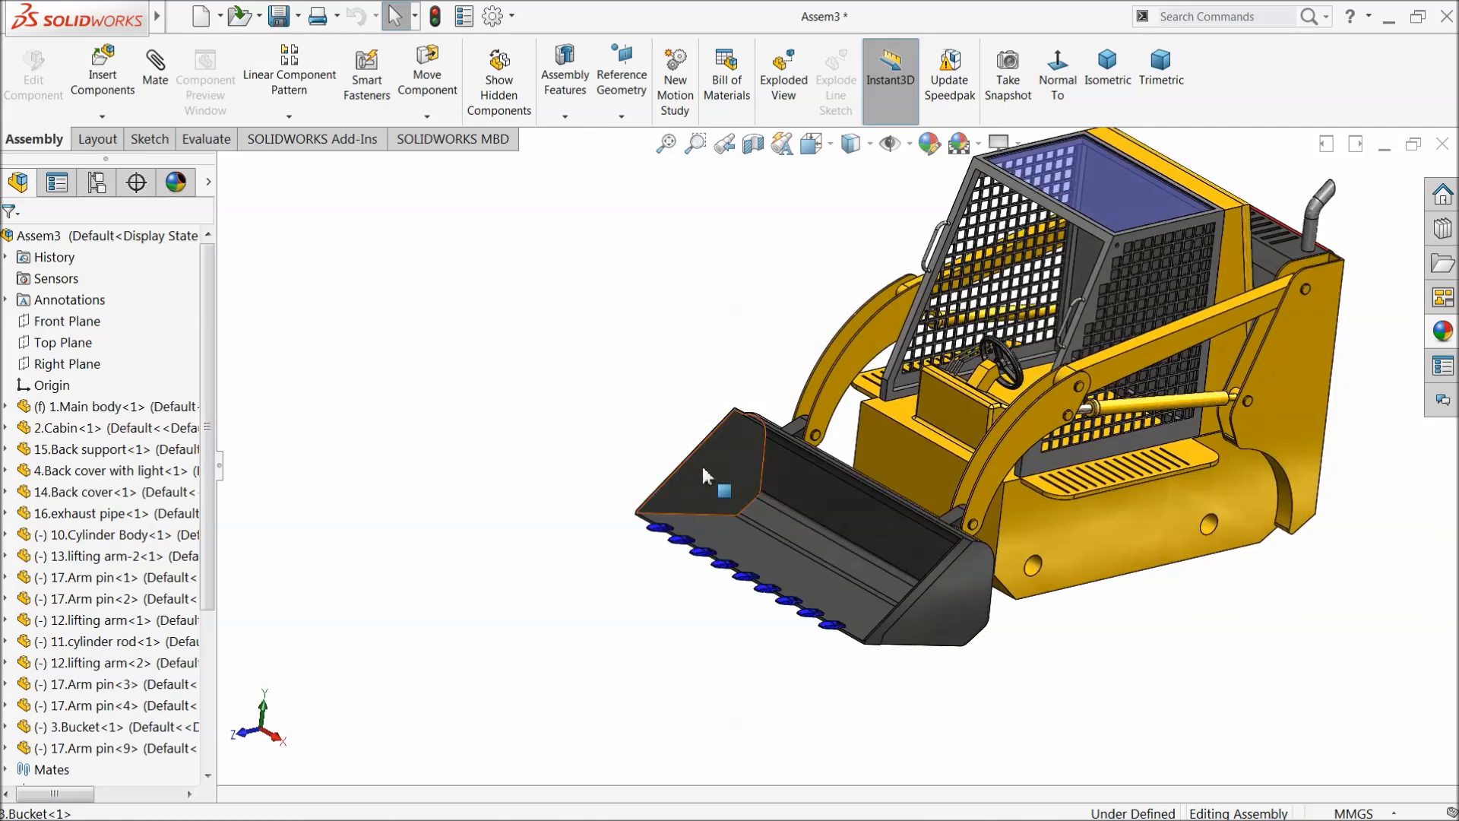
scroll(701, 463, "up", 4)
scroll(1046, 422, "down", 3)
scroll(836, 456, "up", 2)
scroll(715, 427, "down", 4)
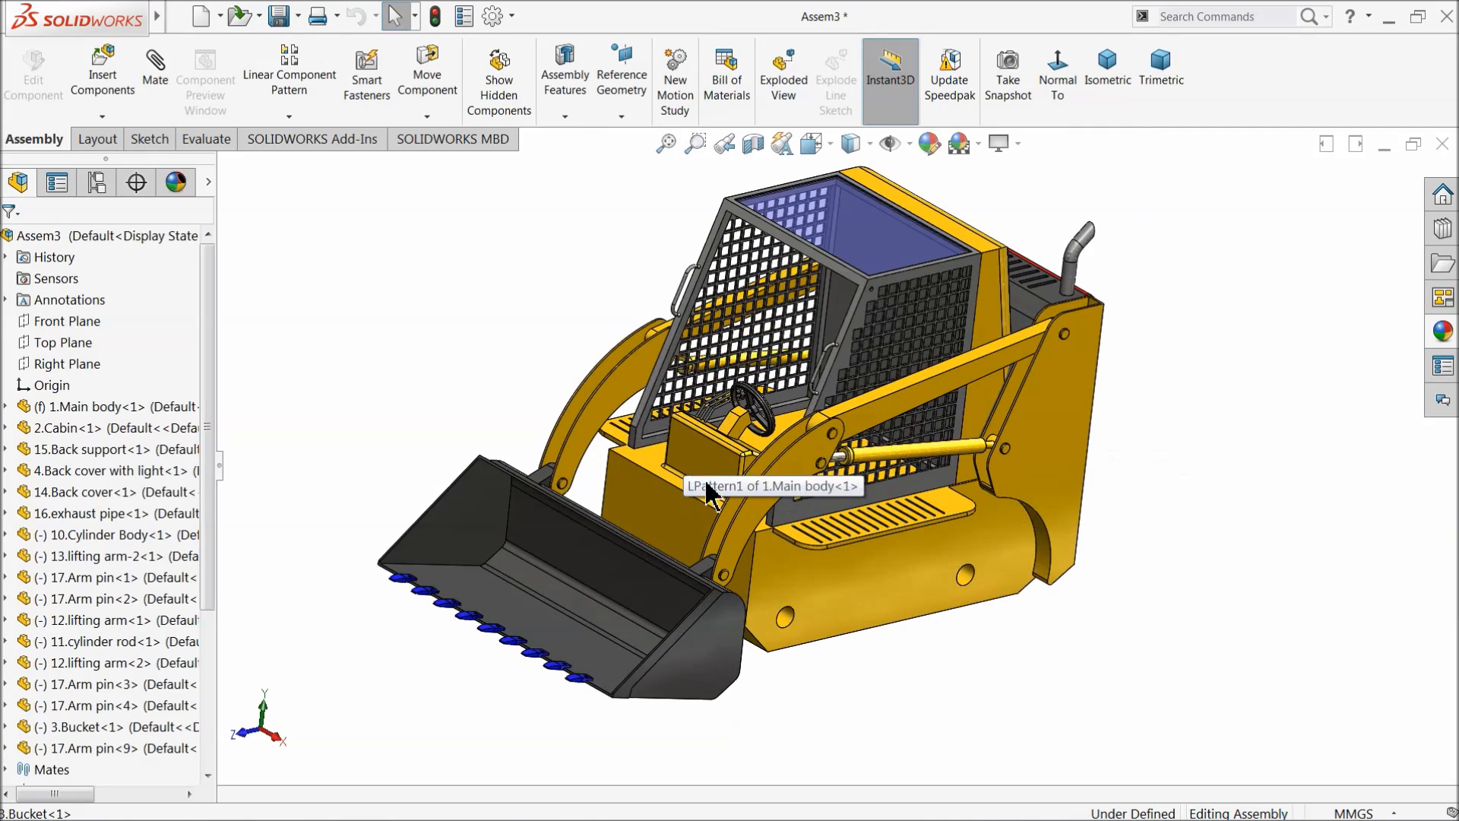
middle_click_drag(715, 497, 758, 585)
left_click(694, 728)
left_click_drag(600, 563, 591, 468)
middle_click_drag(596, 518, 600, 514)
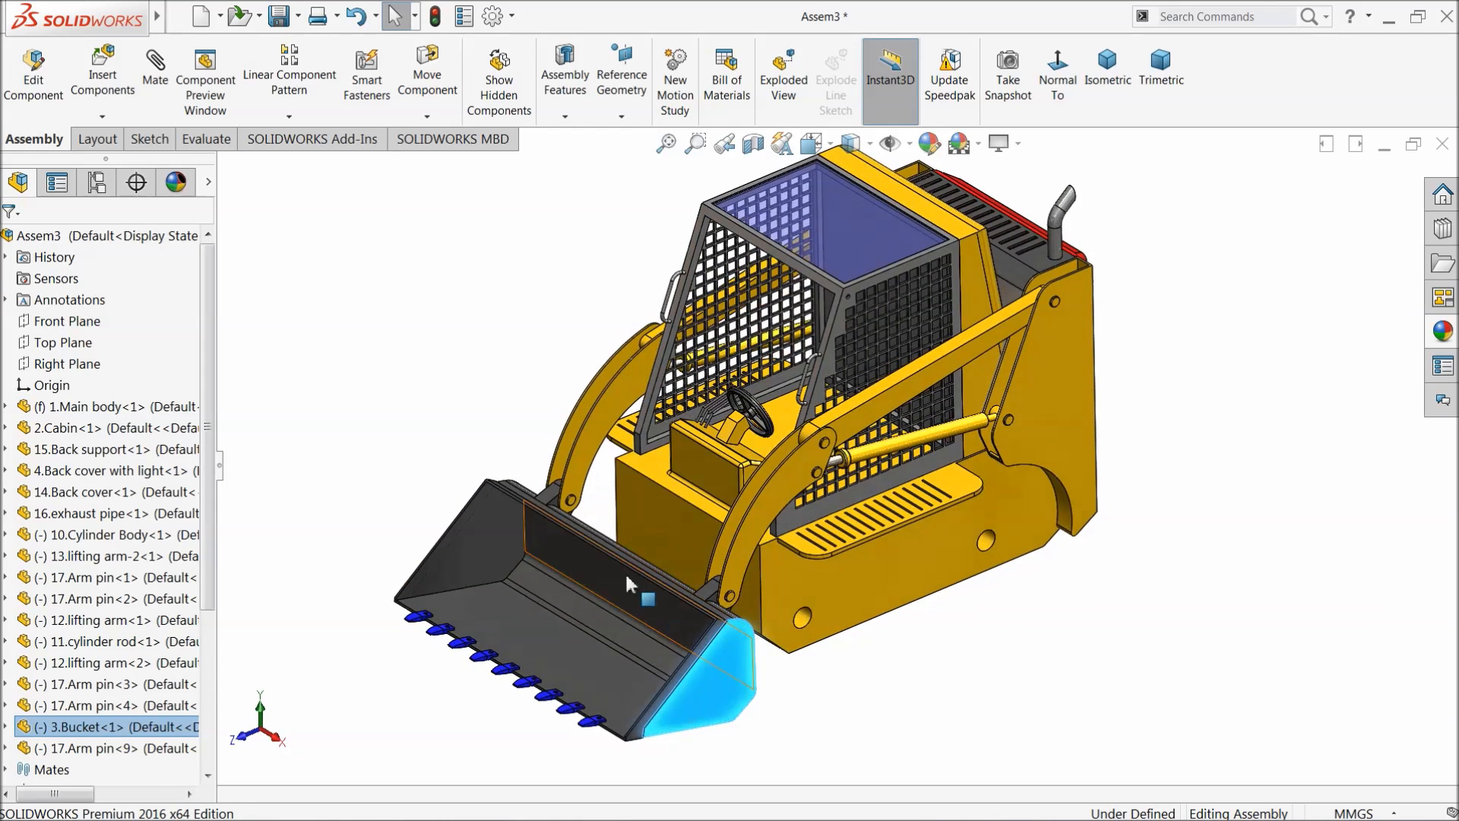
key("Escape")
left_click_drag(669, 711, 593, 544)
left_click_drag(605, 688, 618, 643)
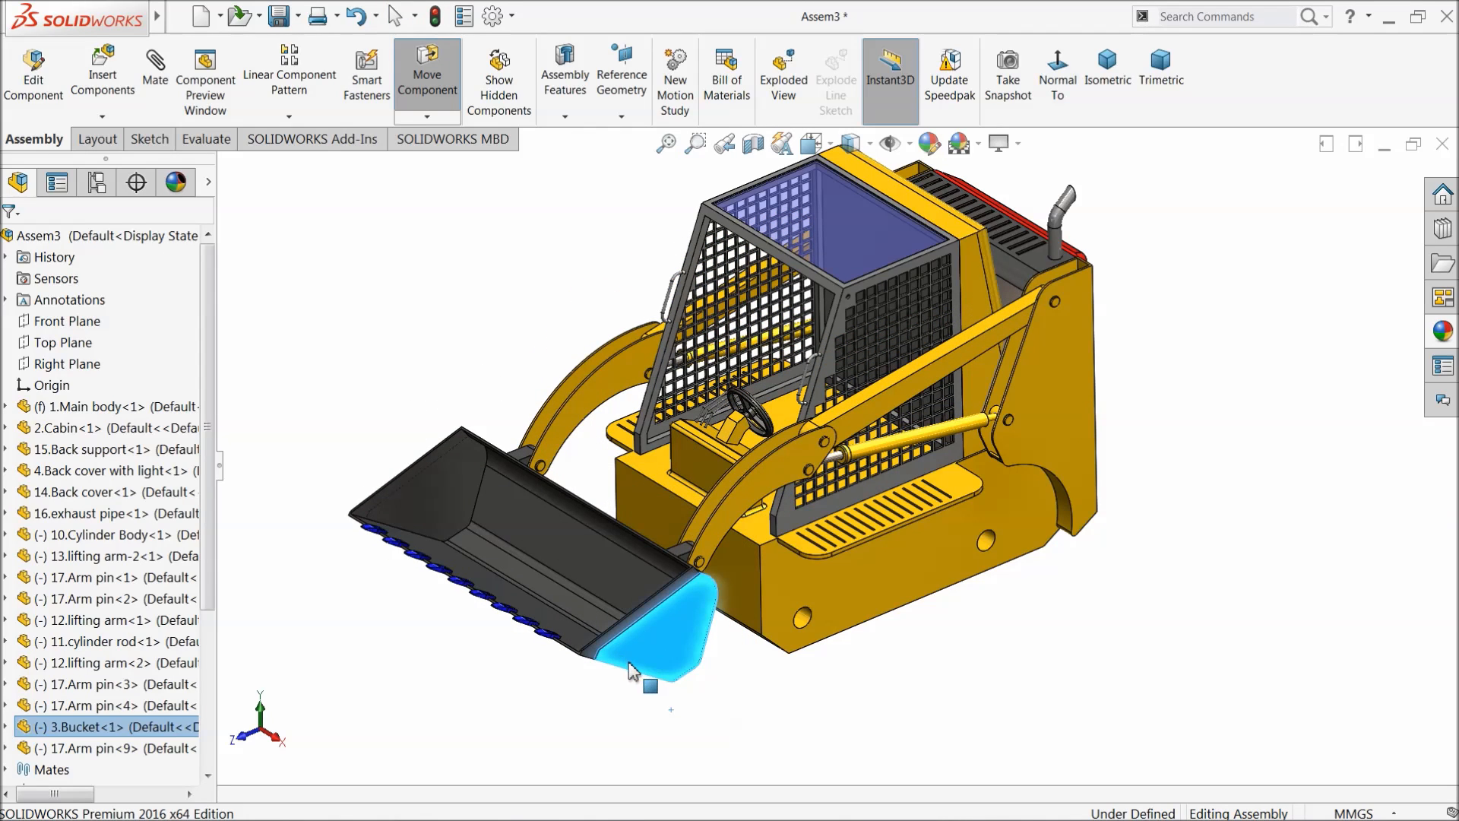
Step: Insert the 18.cabin pin and 5.Cabin cap parts, placing the pin beside the cabin and the cap over the roof's front edge
left_click(417, 353)
mouse_move(430, 321)
middle_mouse_down()
mouse_move(449, 329)
mouse_move(430, 321)
middle_mouse_up()
scroll(697, 349, "up", 2)
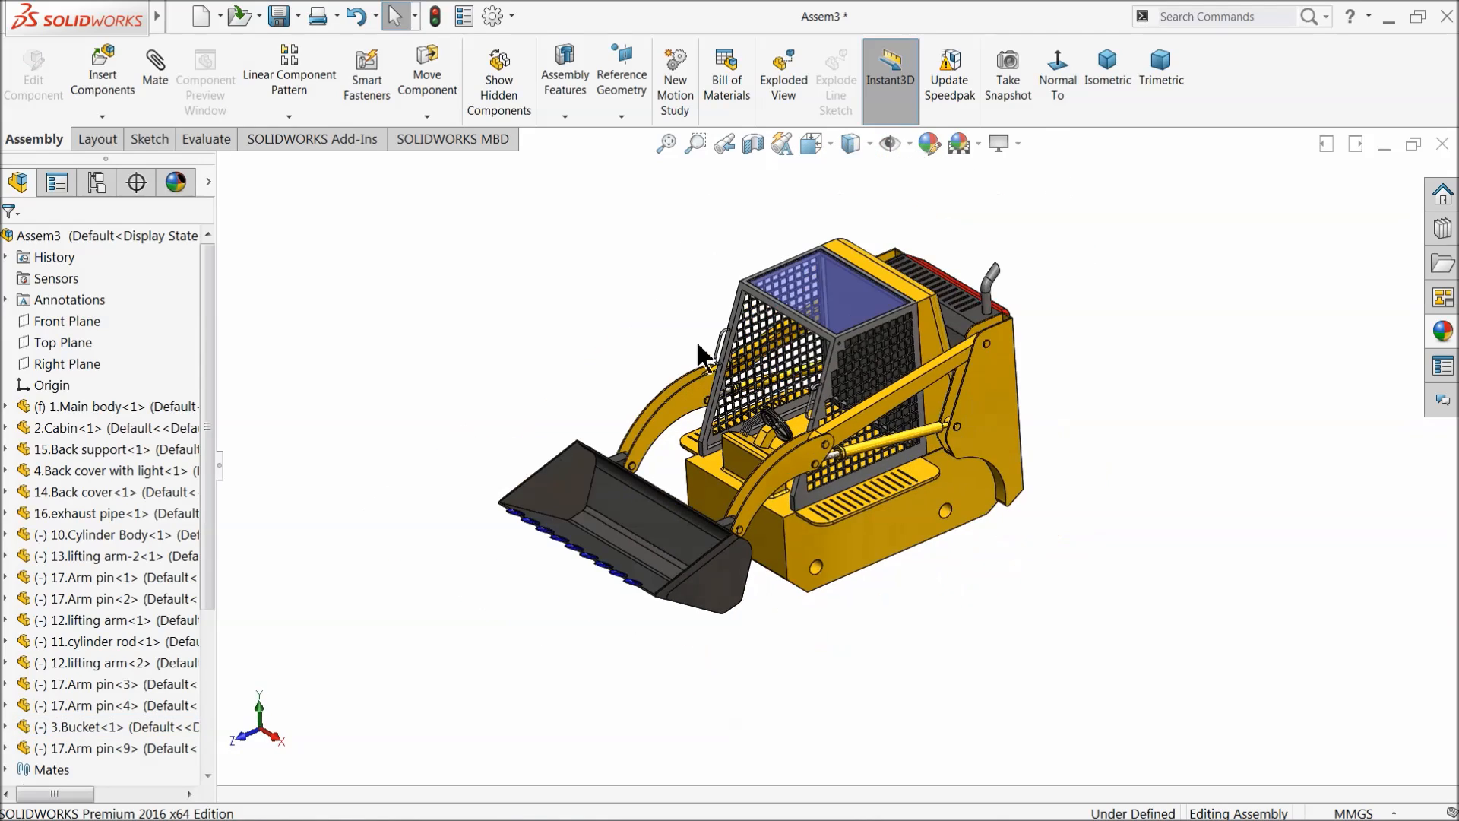
scroll(791, 421, "down", 3)
left_click(107, 84)
left_click(97, 625)
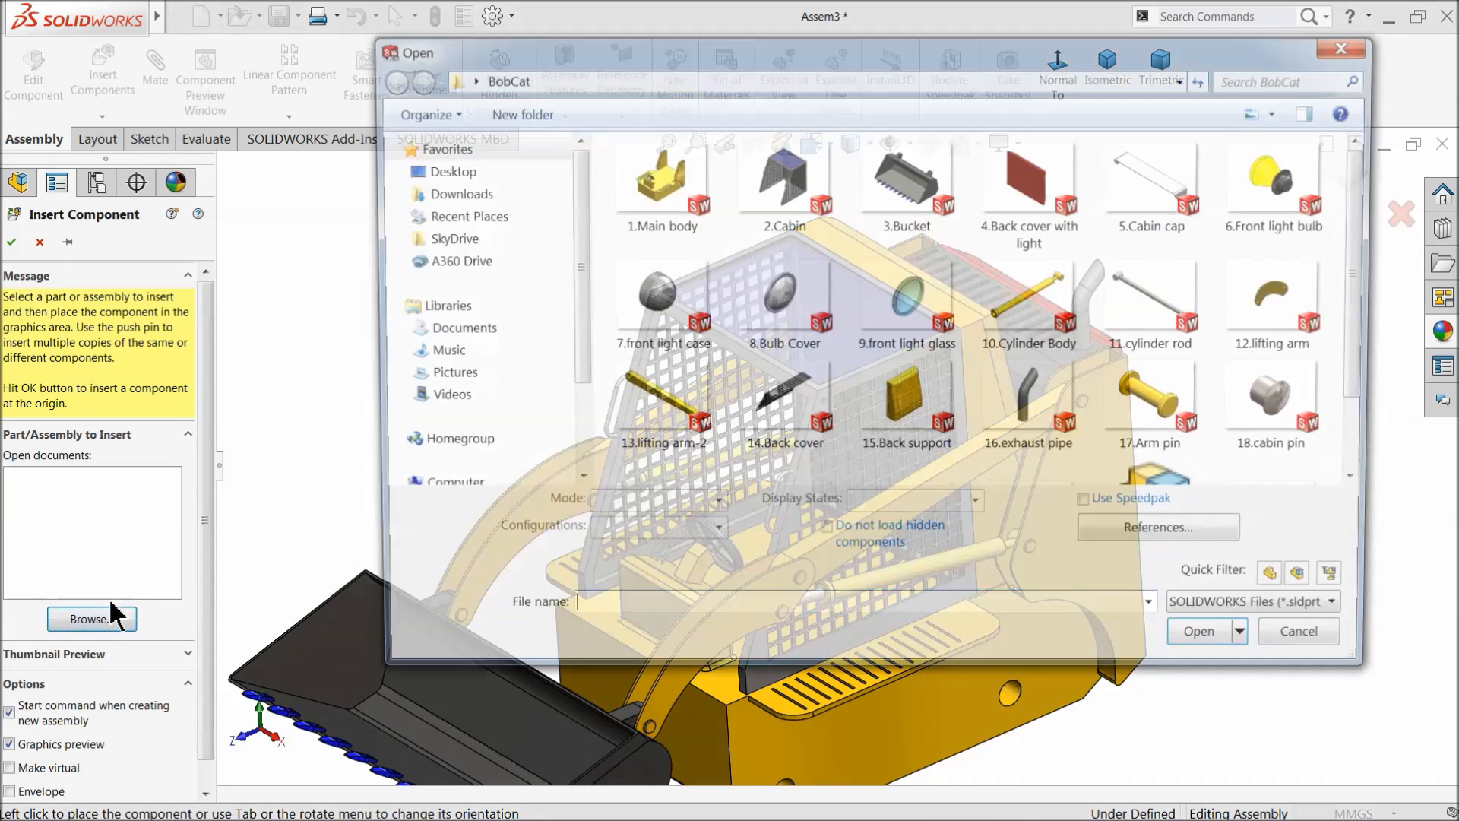
left_click(1284, 403)
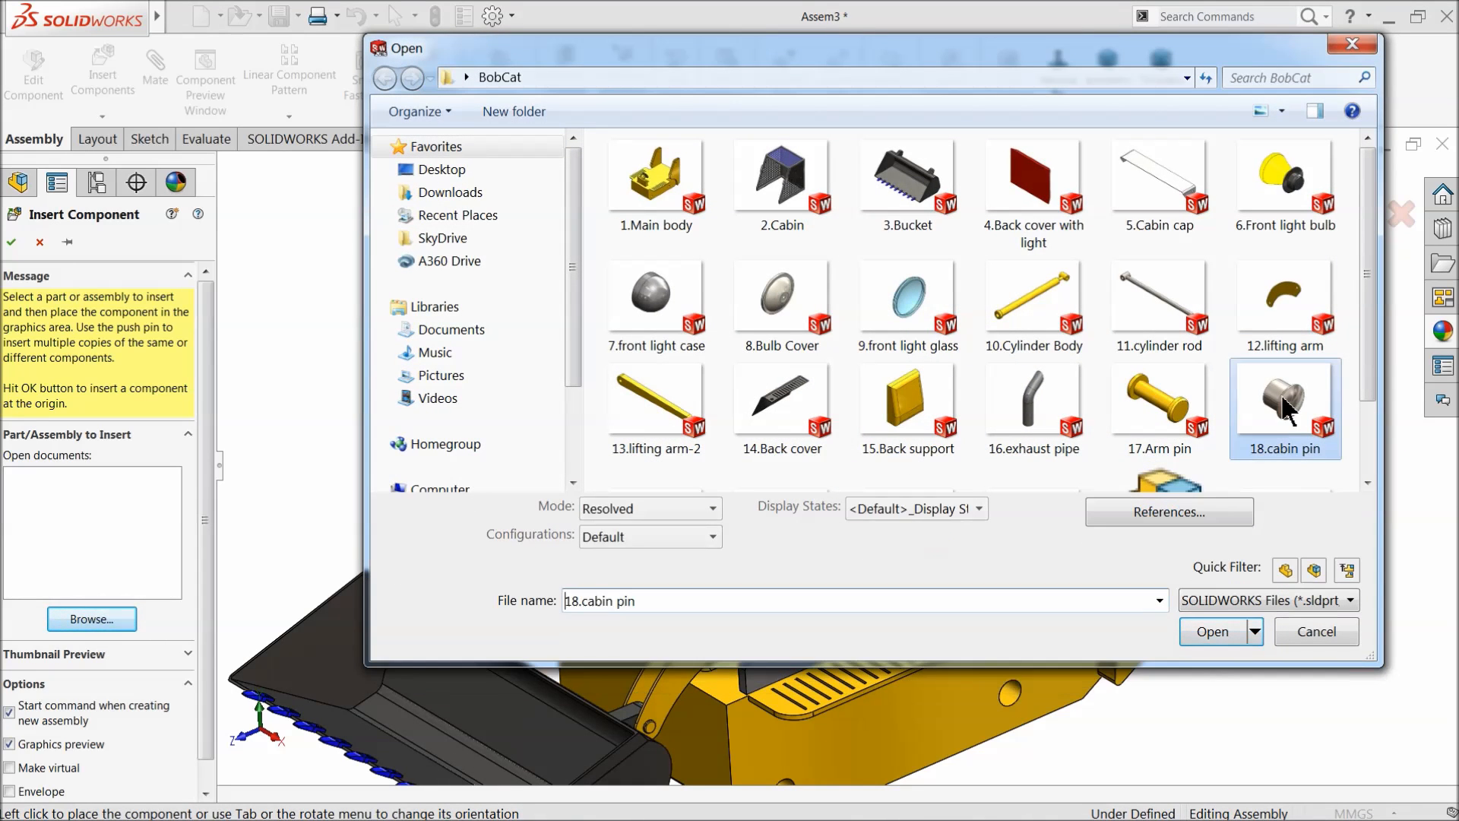
left_click(1171, 204, "ctrl")
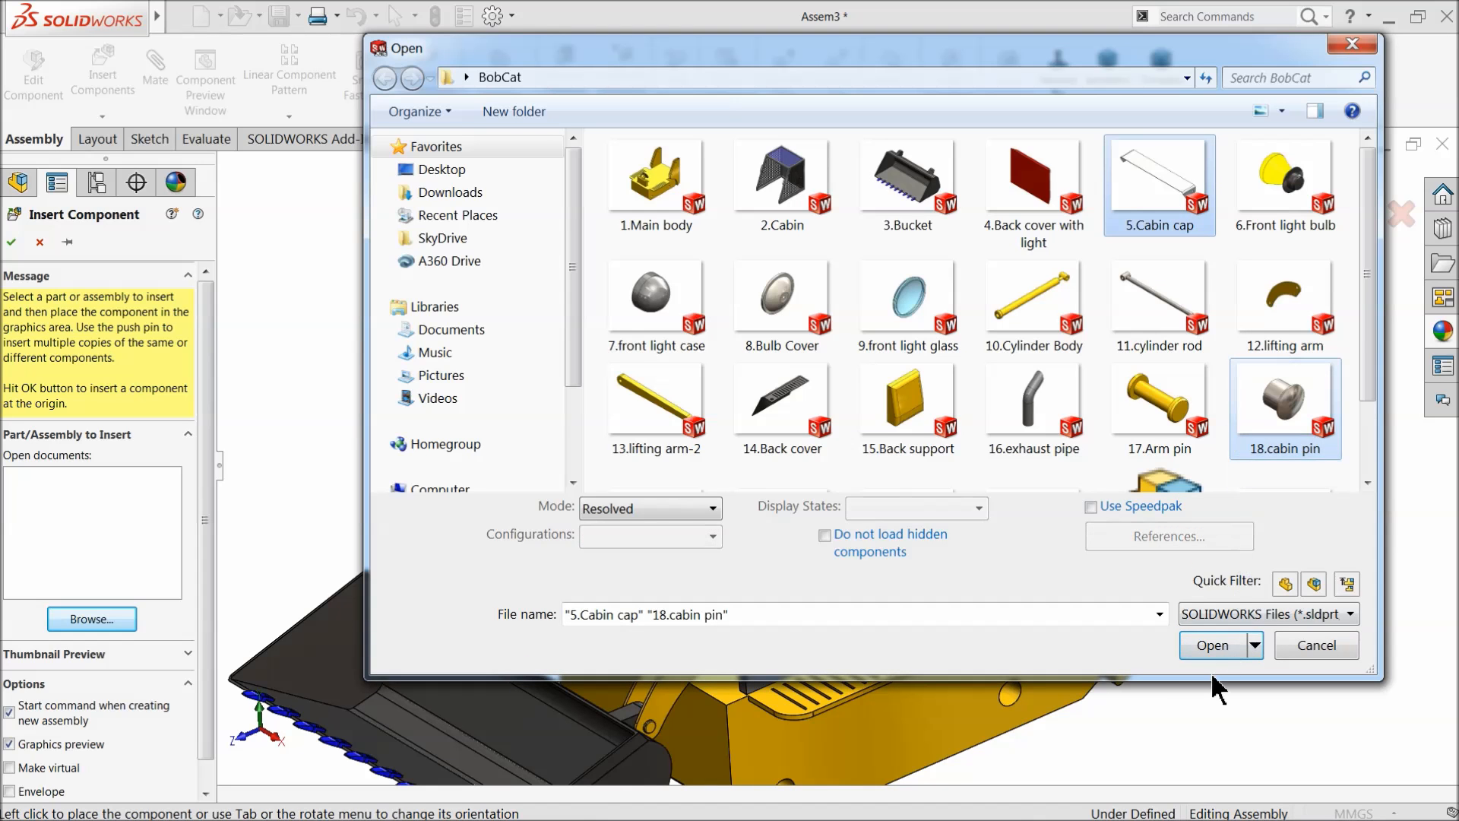
left_click(1216, 648)
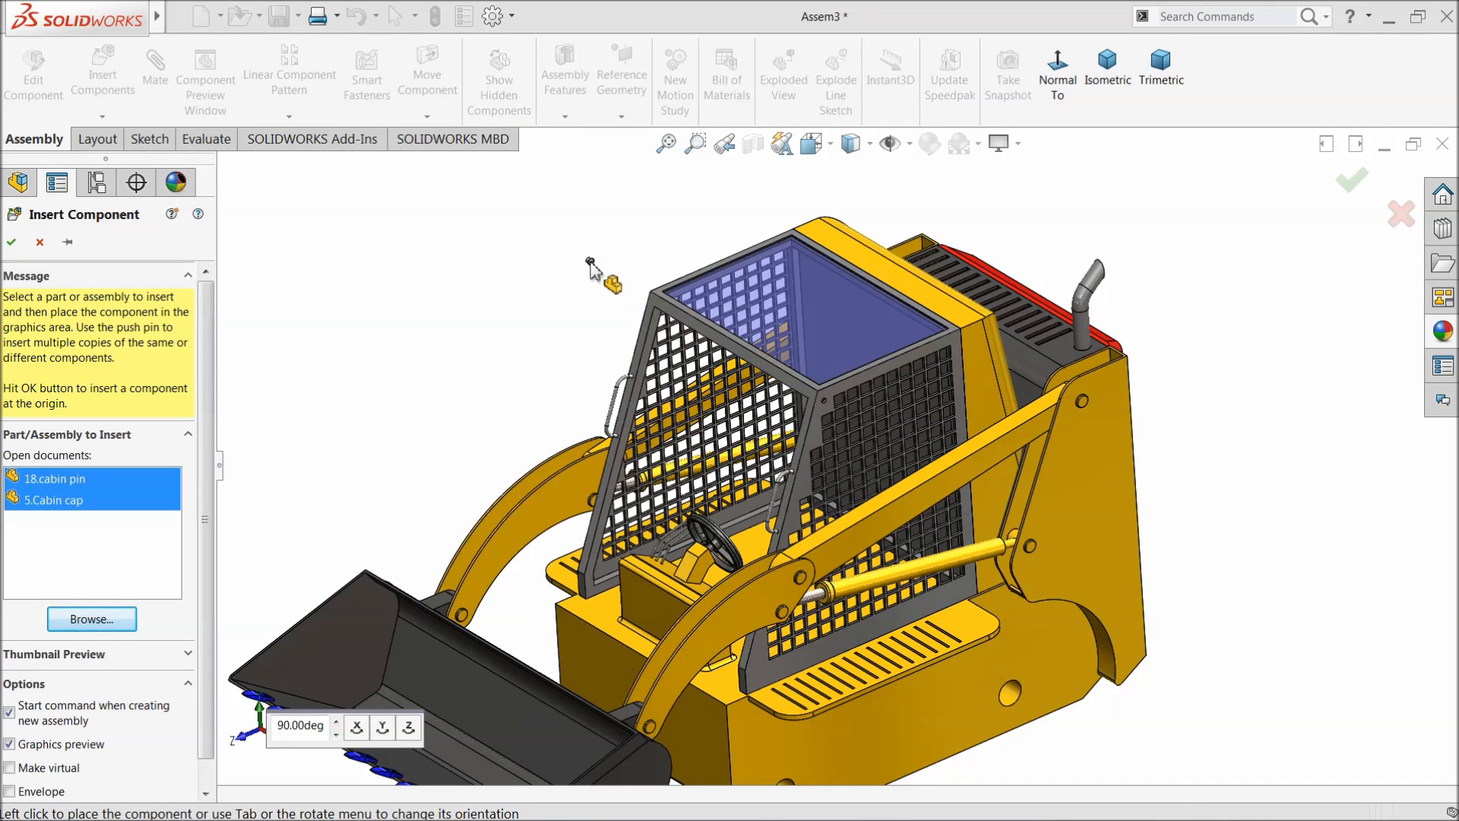
left_click(588, 258)
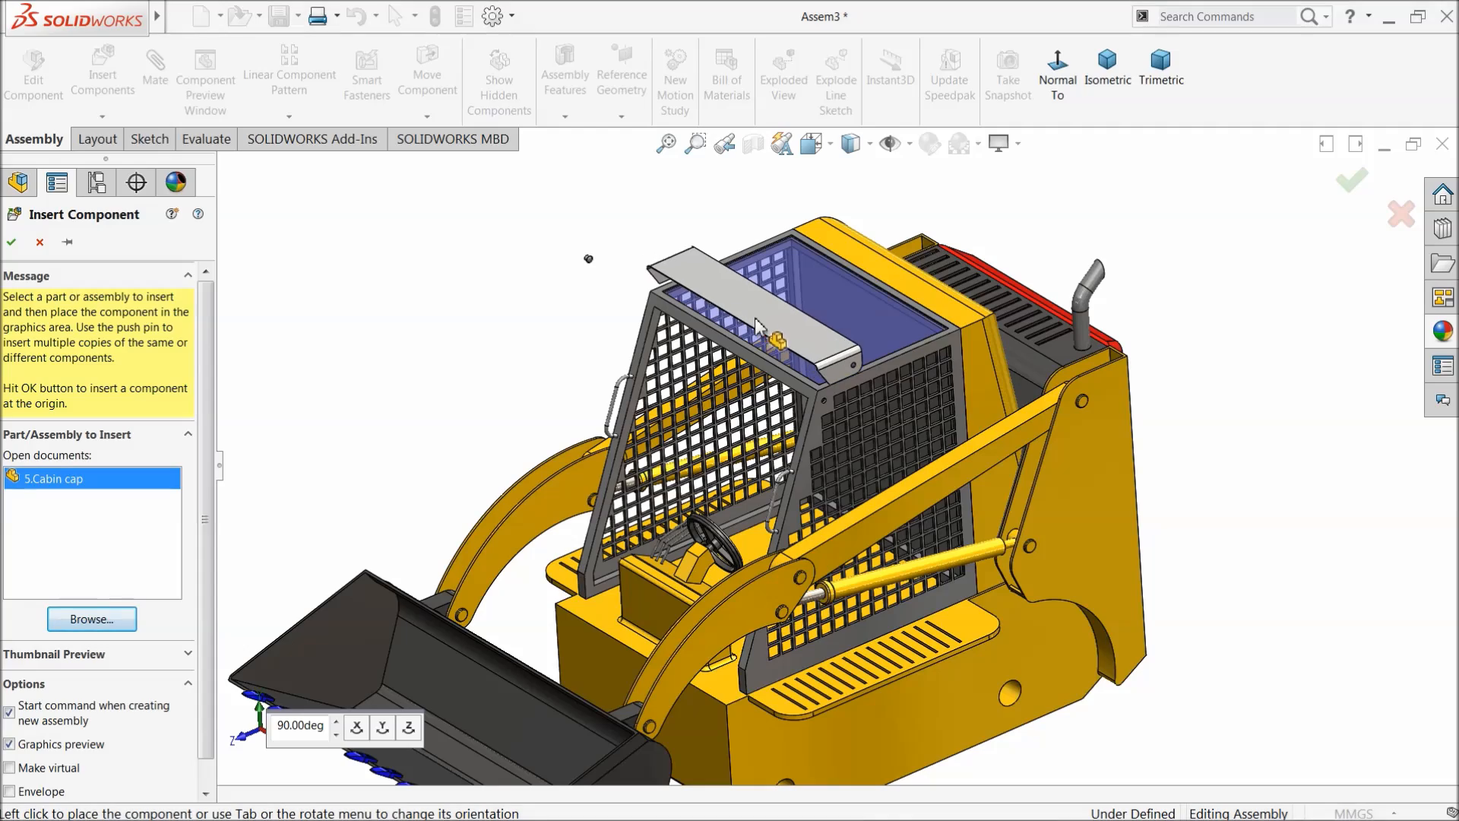
left_click(806, 355)
Step: Mate the cabin cap's side hole concentric with the hole at the cabin's upper front corner
scroll(883, 456, "down", 10)
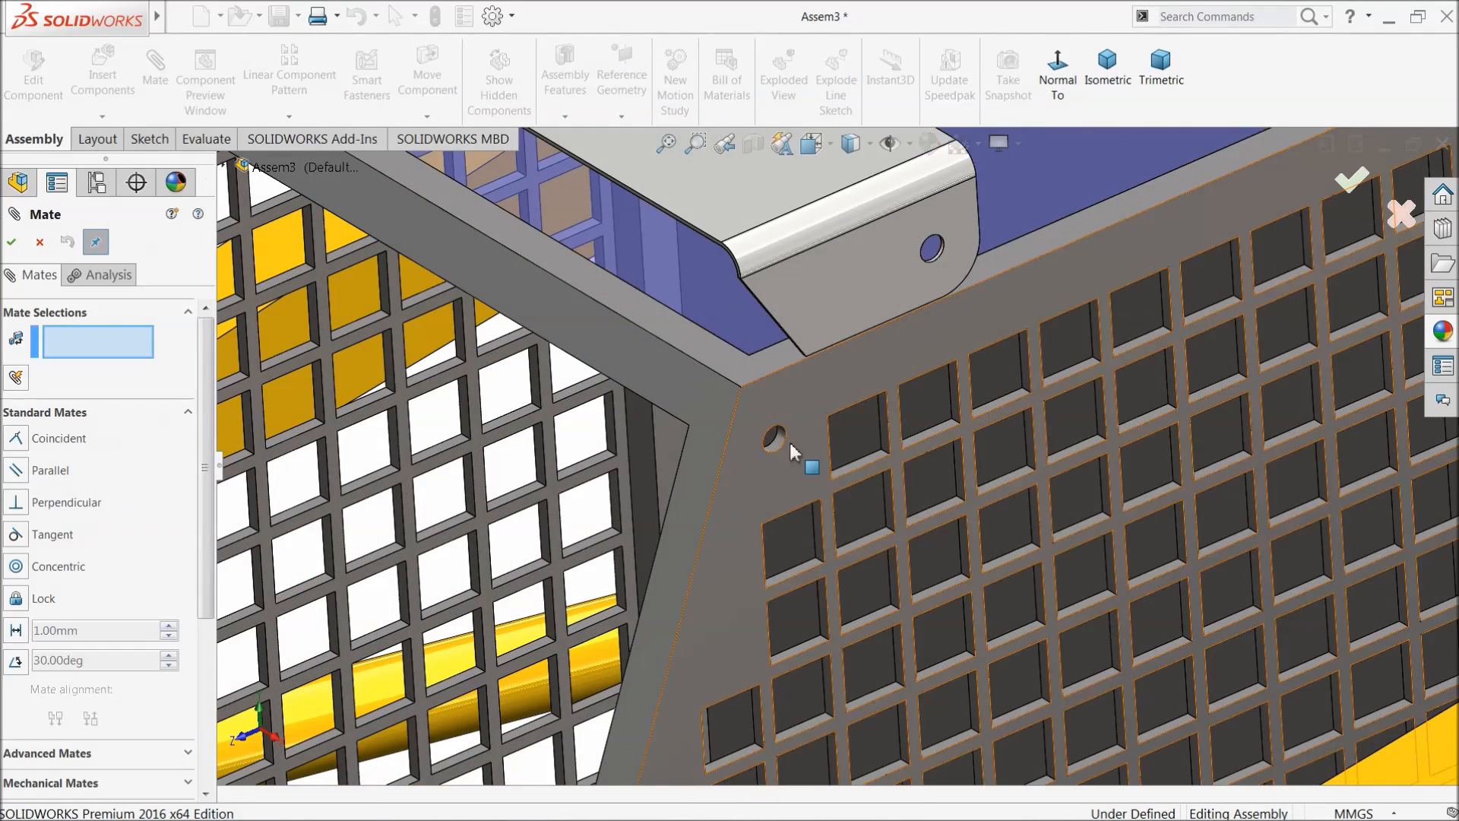
left_click(780, 441)
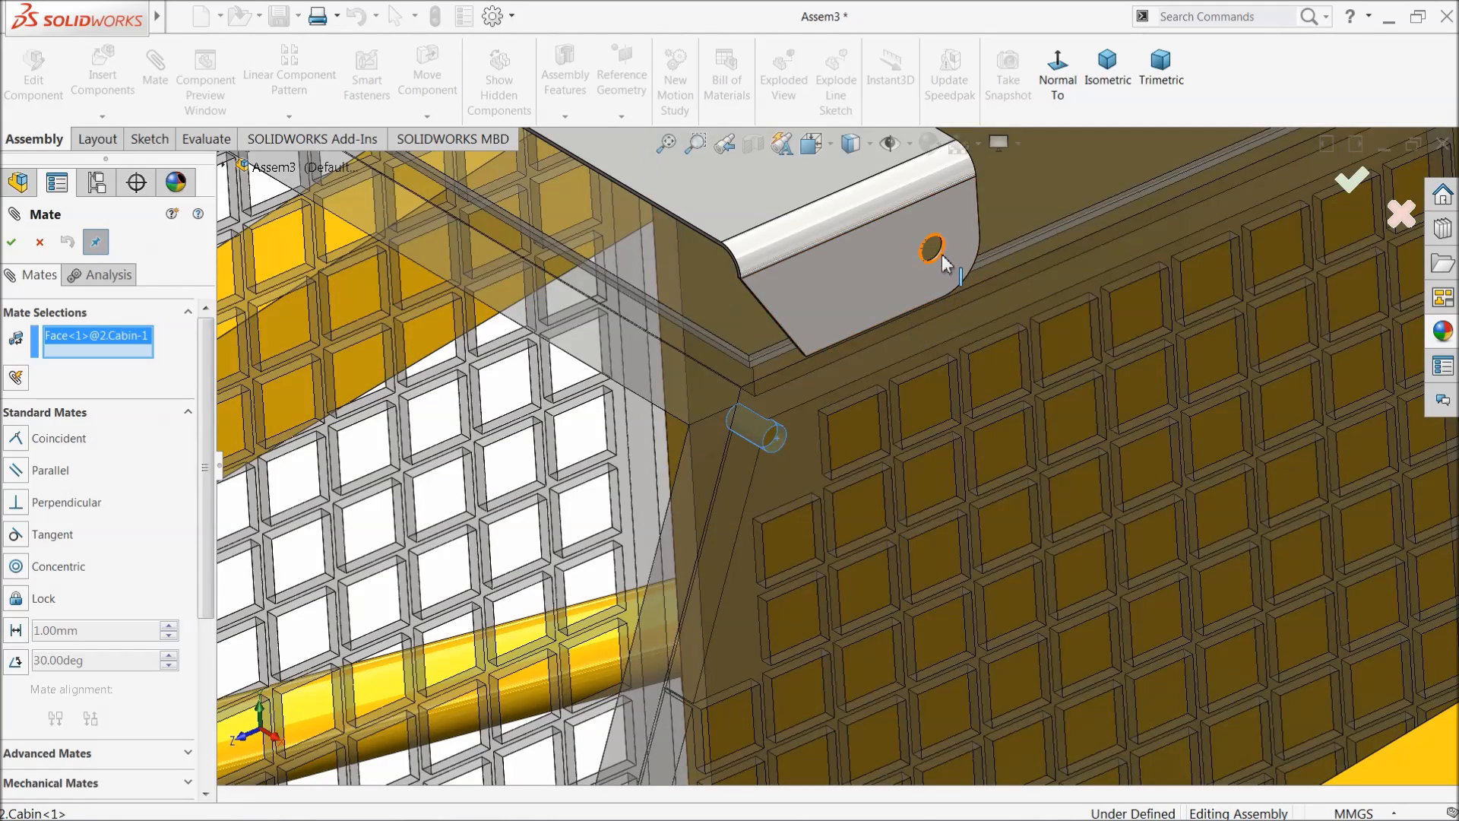
scroll(897, 334, "down", 5)
left_click(897, 338)
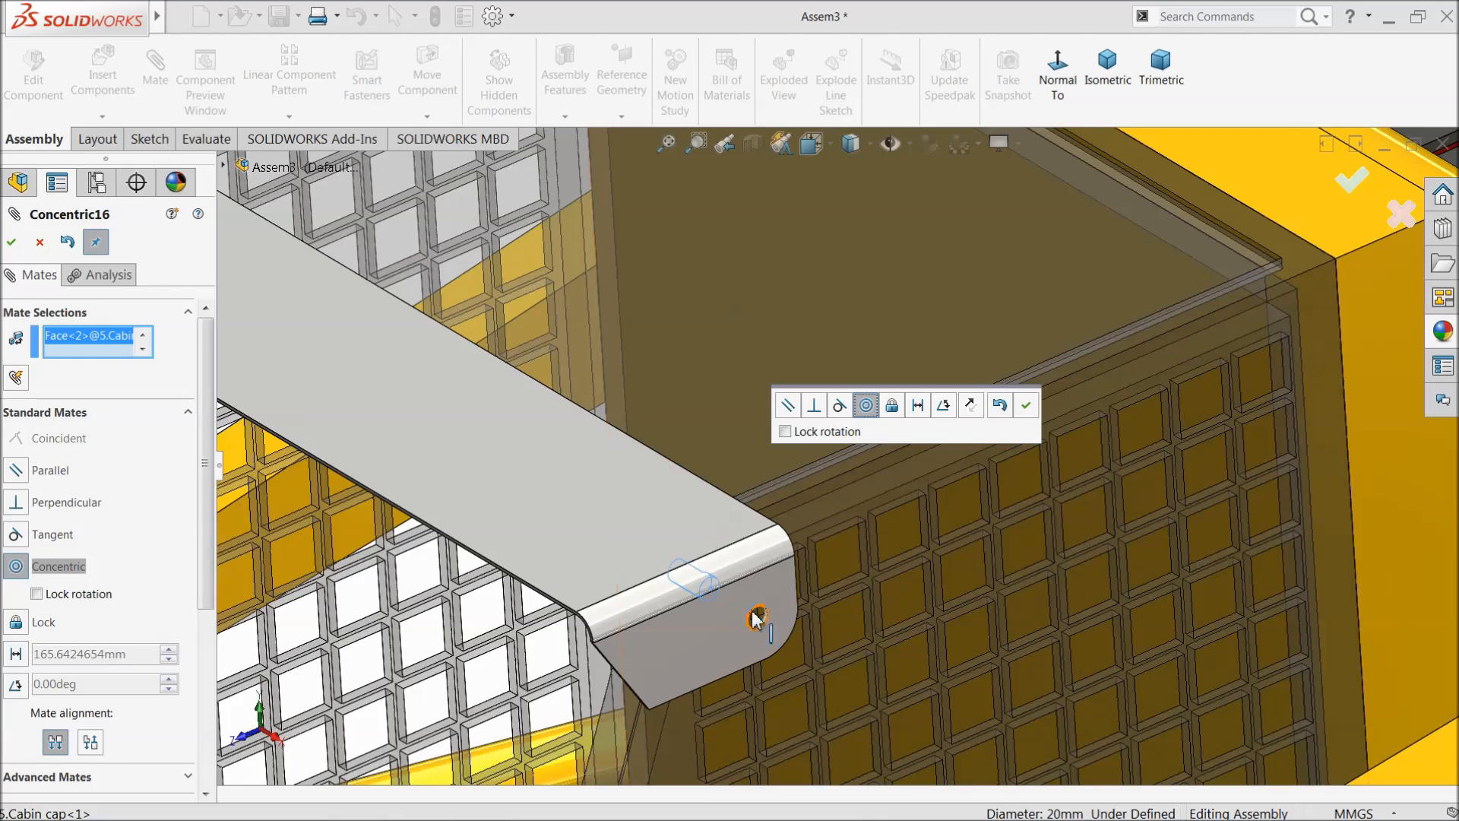
left_click(1026, 405)
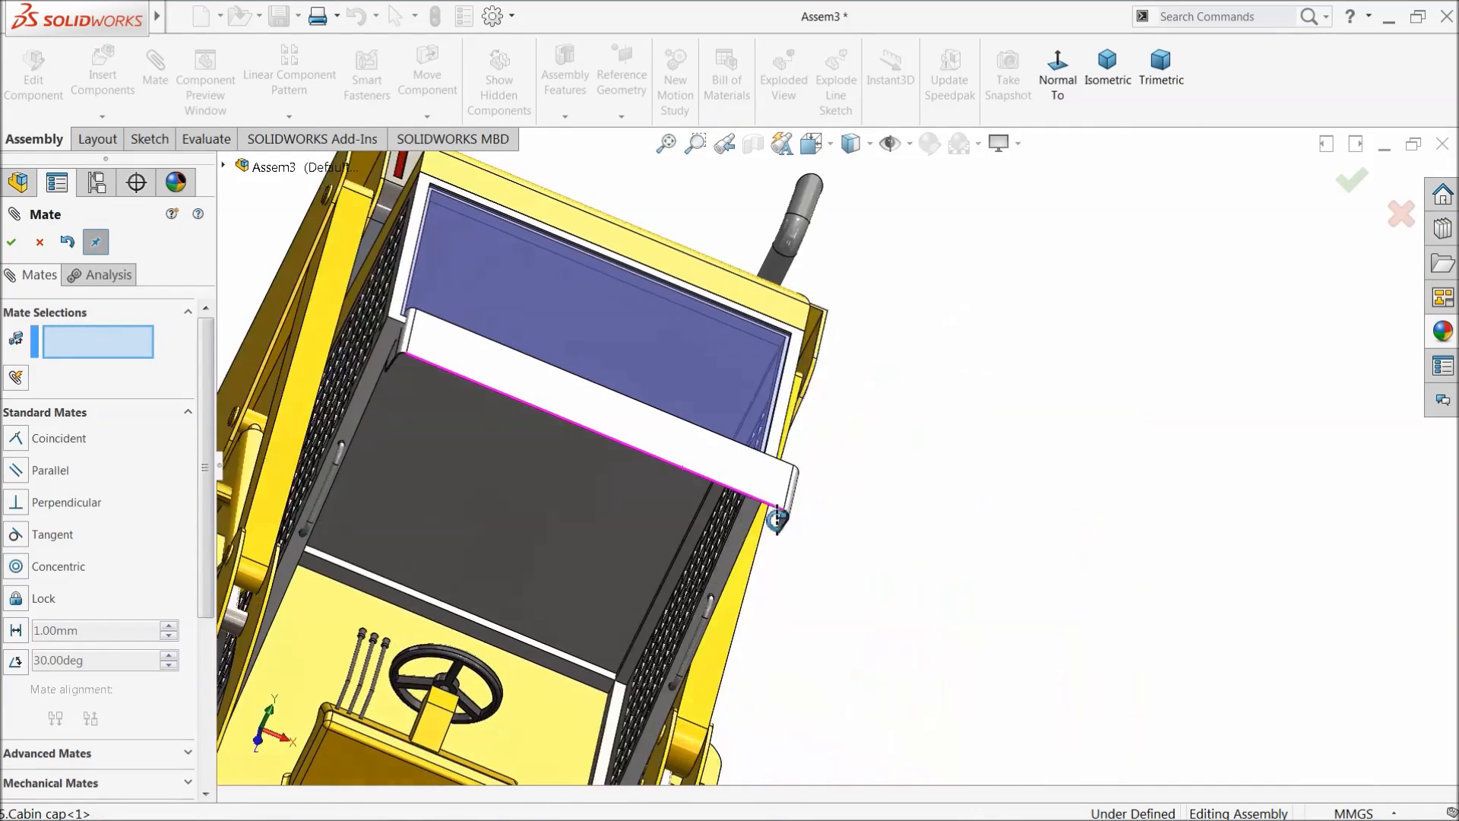
Step: Set up a centered Width mate with the cabin's two outer side faces as the width selections
middle_click_drag(777, 520, 766, 519)
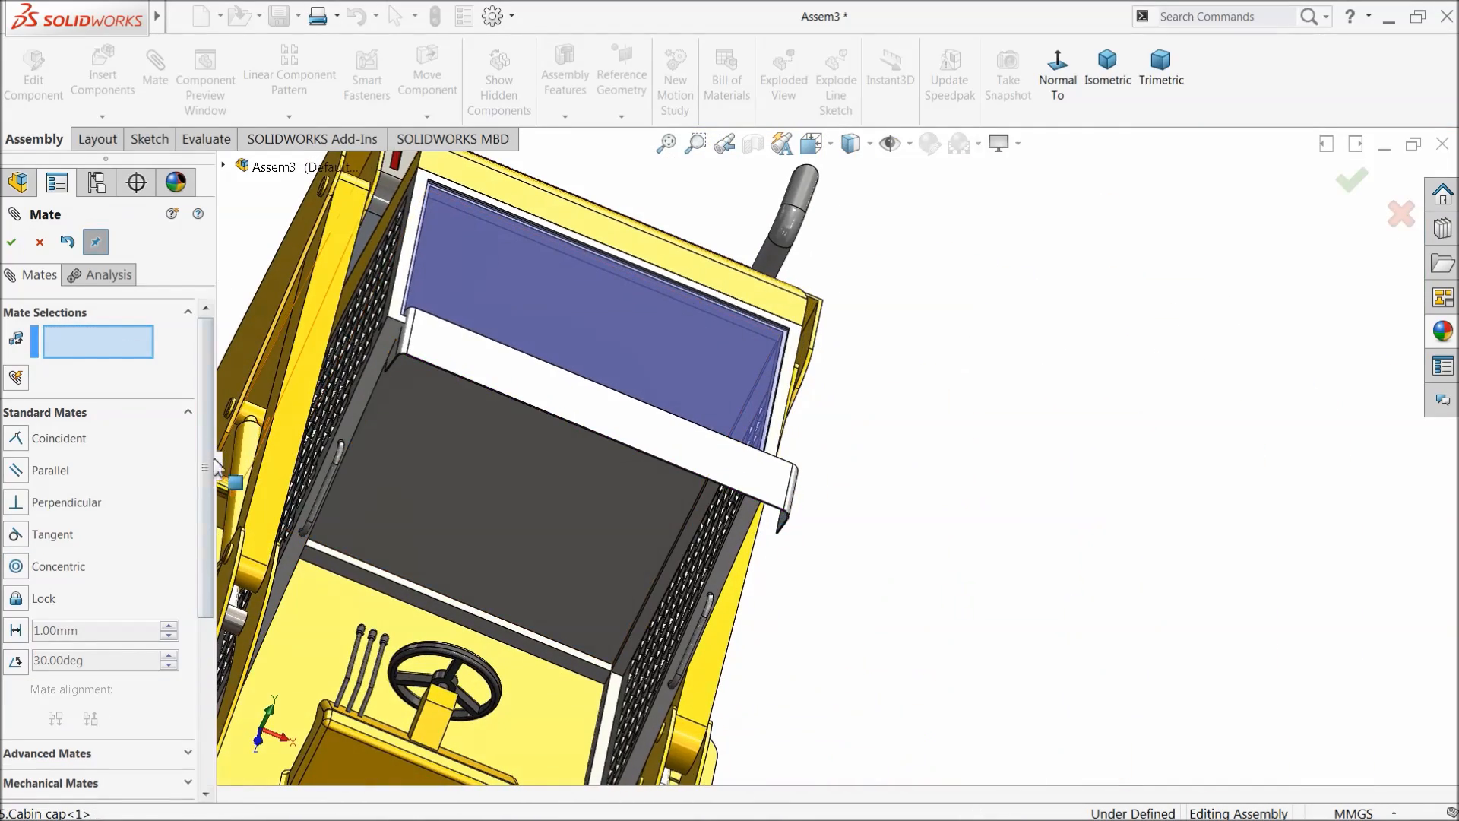
left_click(111, 414)
left_click(72, 445)
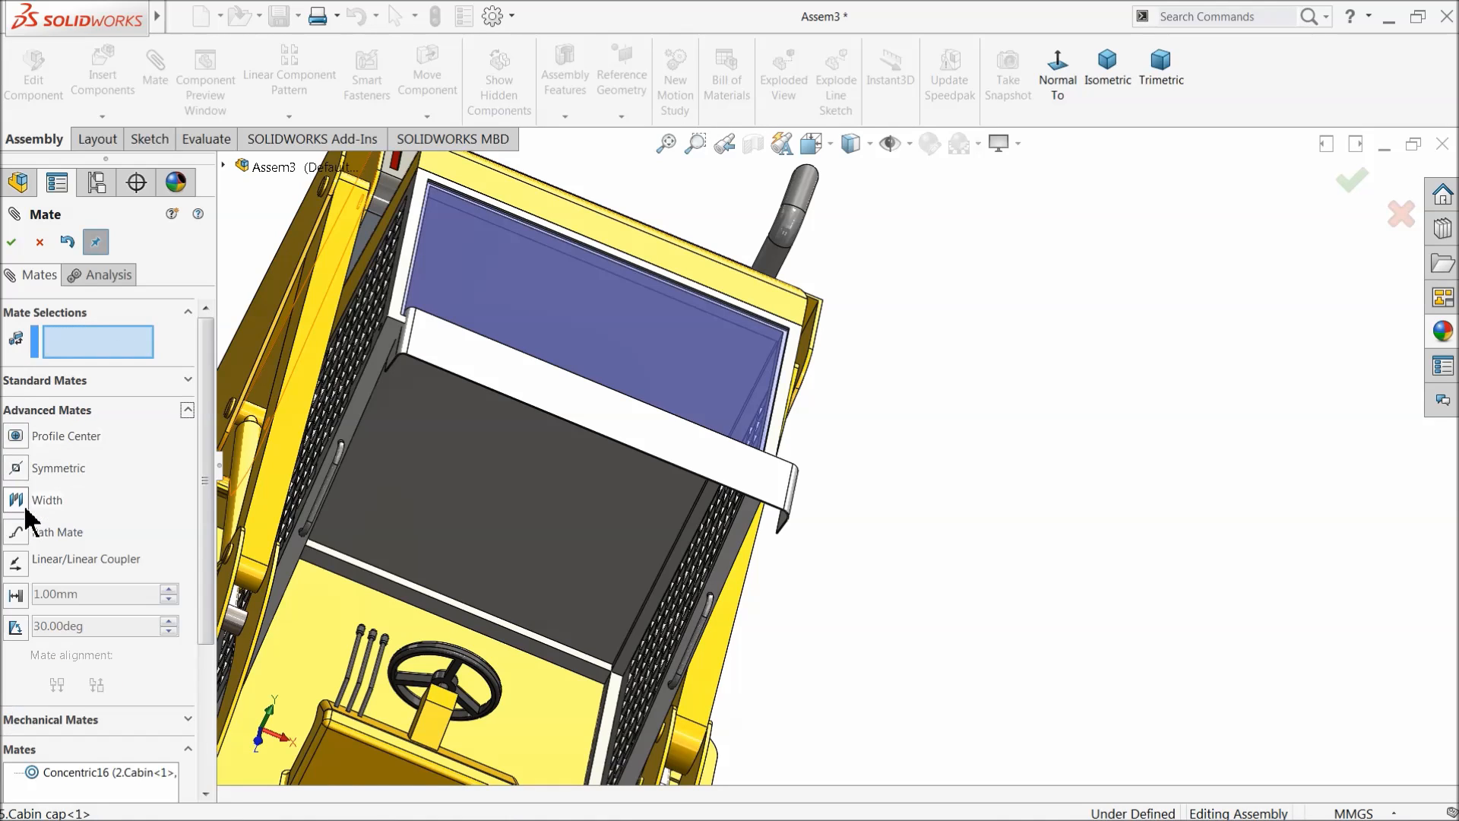
left_click(24, 503)
scroll(430, 373, "down", 4)
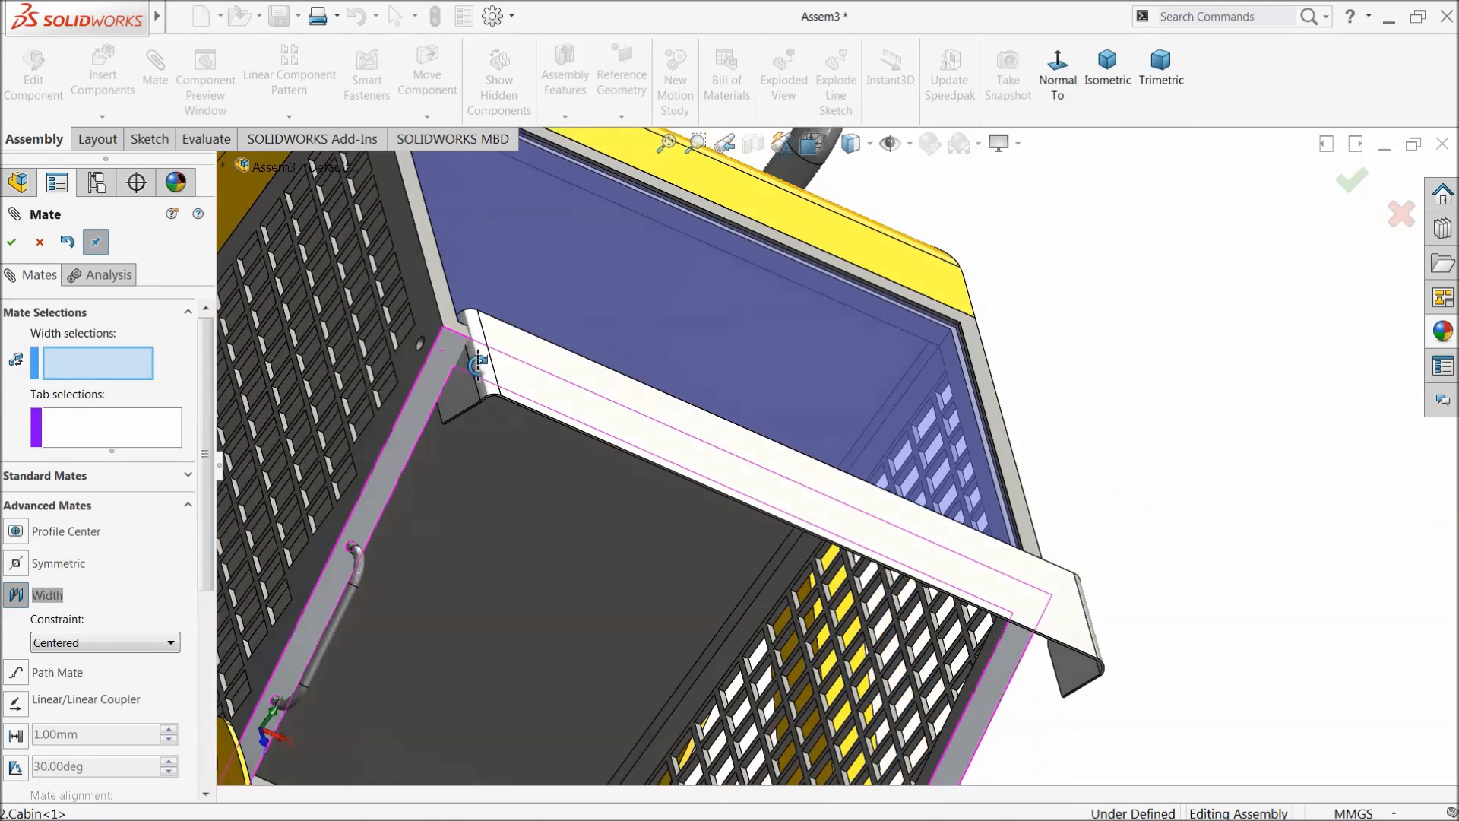
middle_click_drag(655, 400, 575, 418)
left_click(575, 415)
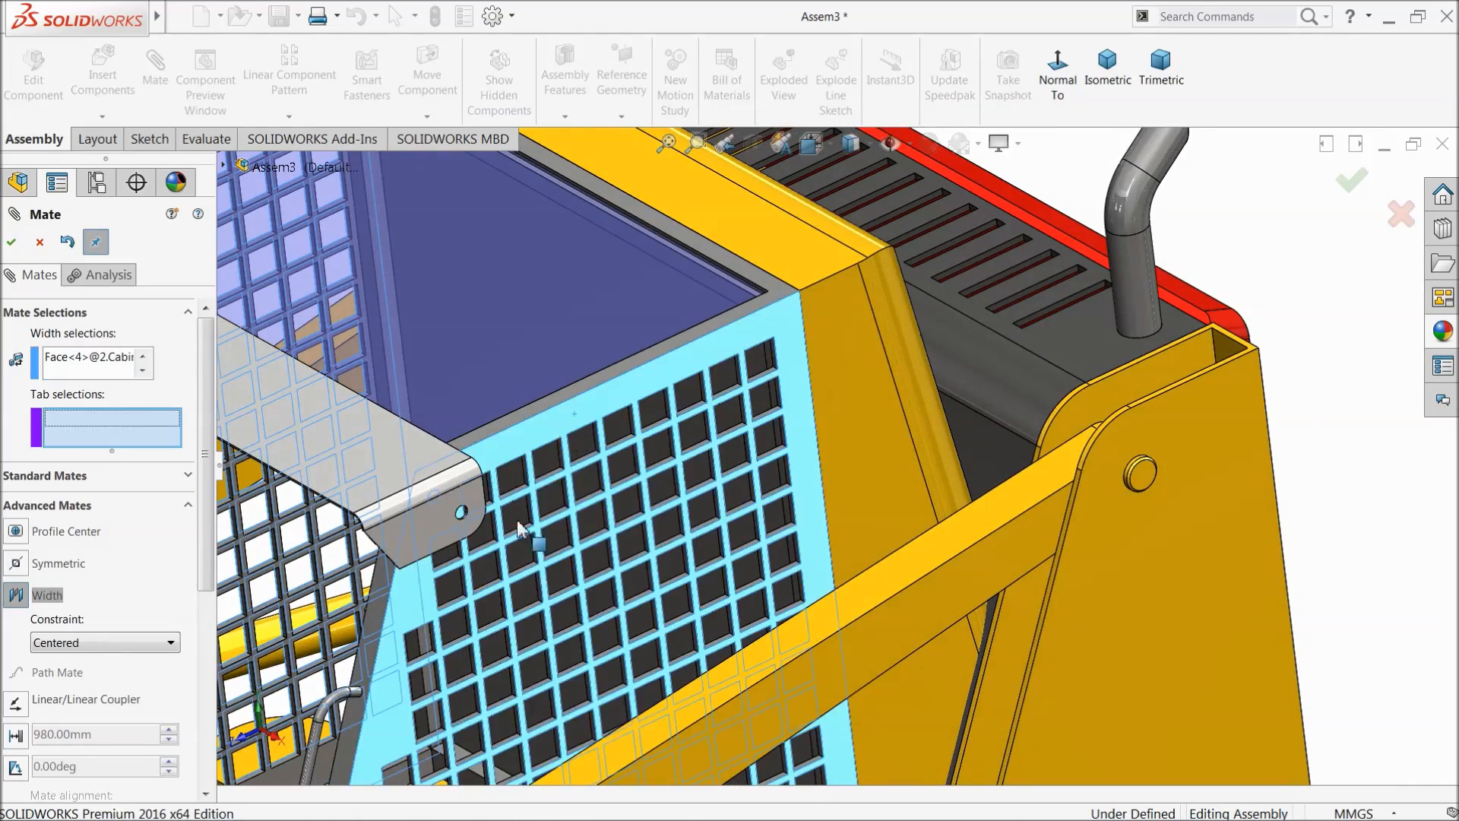
Step: Add the cabin cap's two side flange faces as the tab selections and apply the Width mate
scroll(502, 526, "up", 2)
scroll(444, 526, "down", 3)
left_click(622, 490)
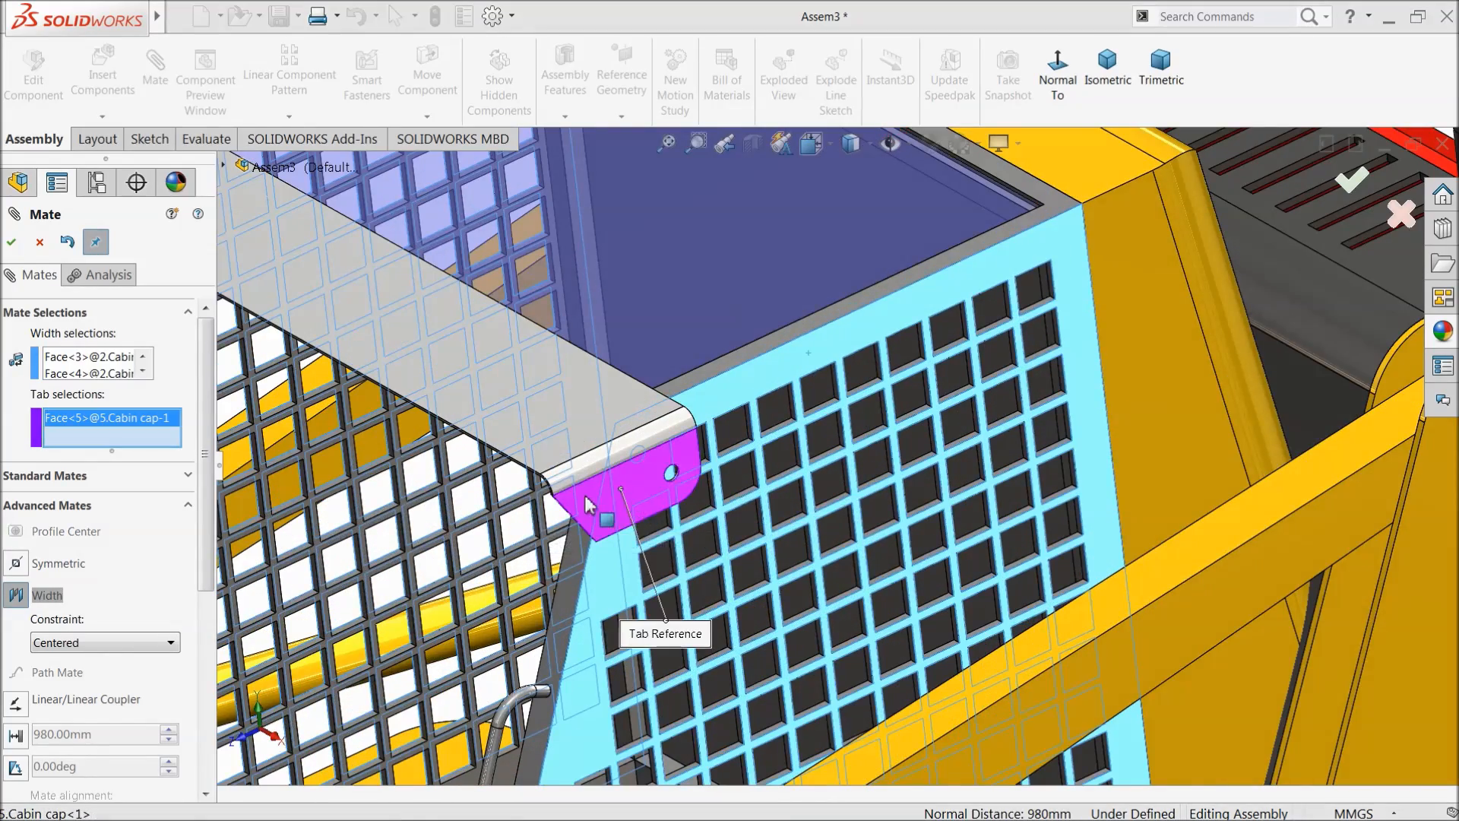
scroll(574, 482, "up", 4)
middle_click_drag(534, 322, 600, 384)
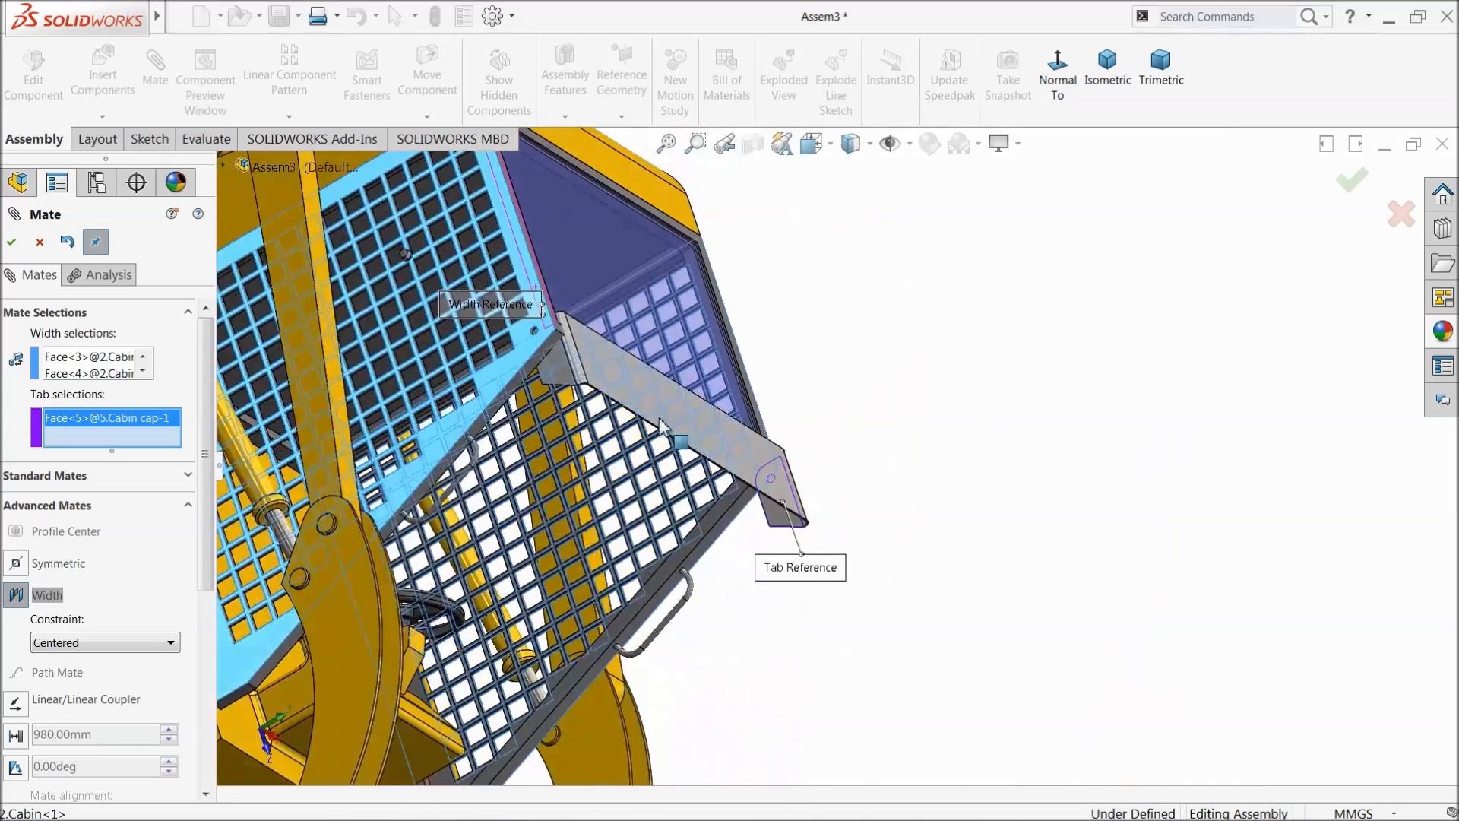
scroll(569, 379, "down", 3)
left_click(629, 363)
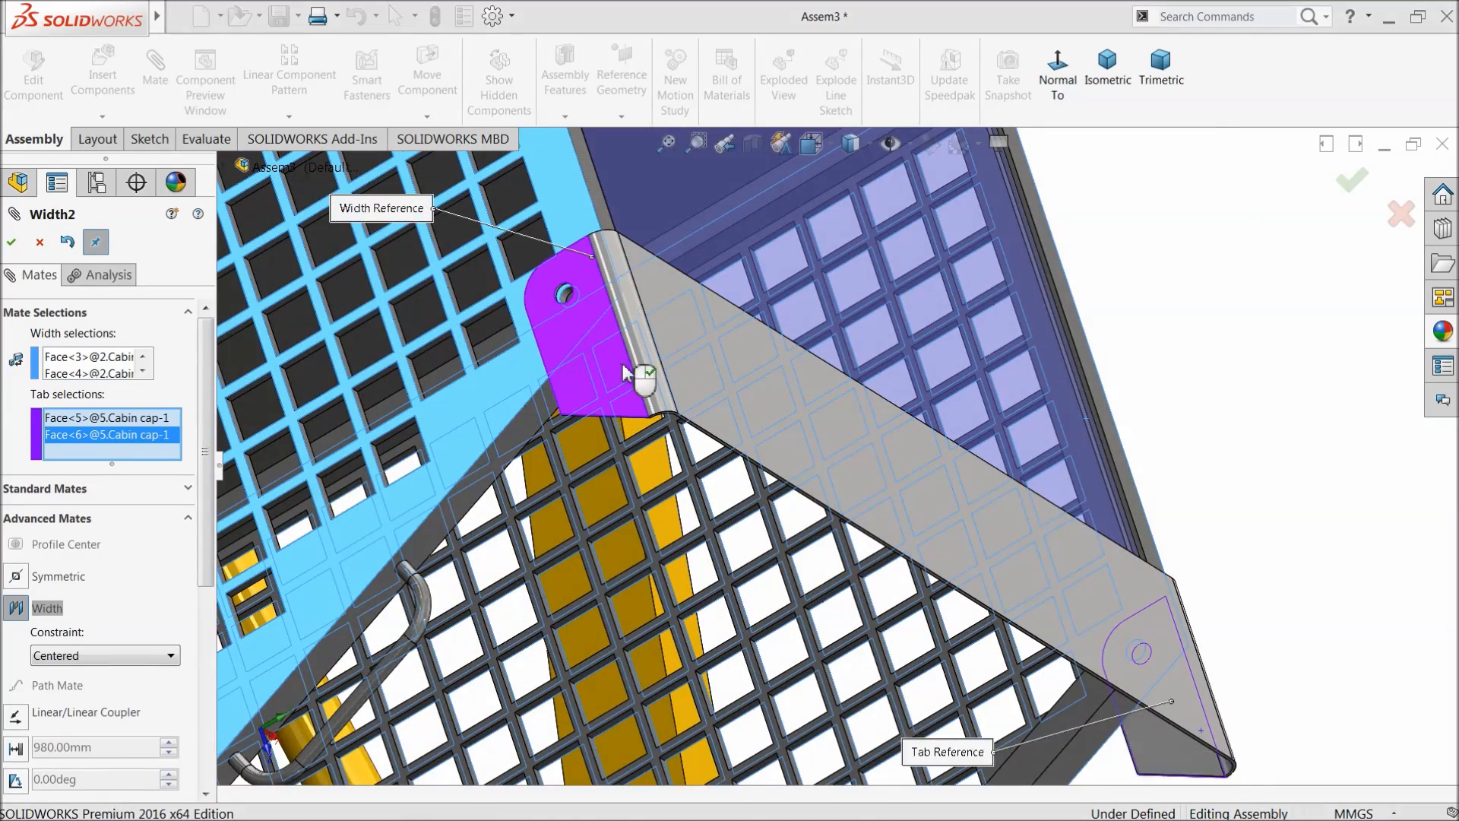
left_click(11, 243)
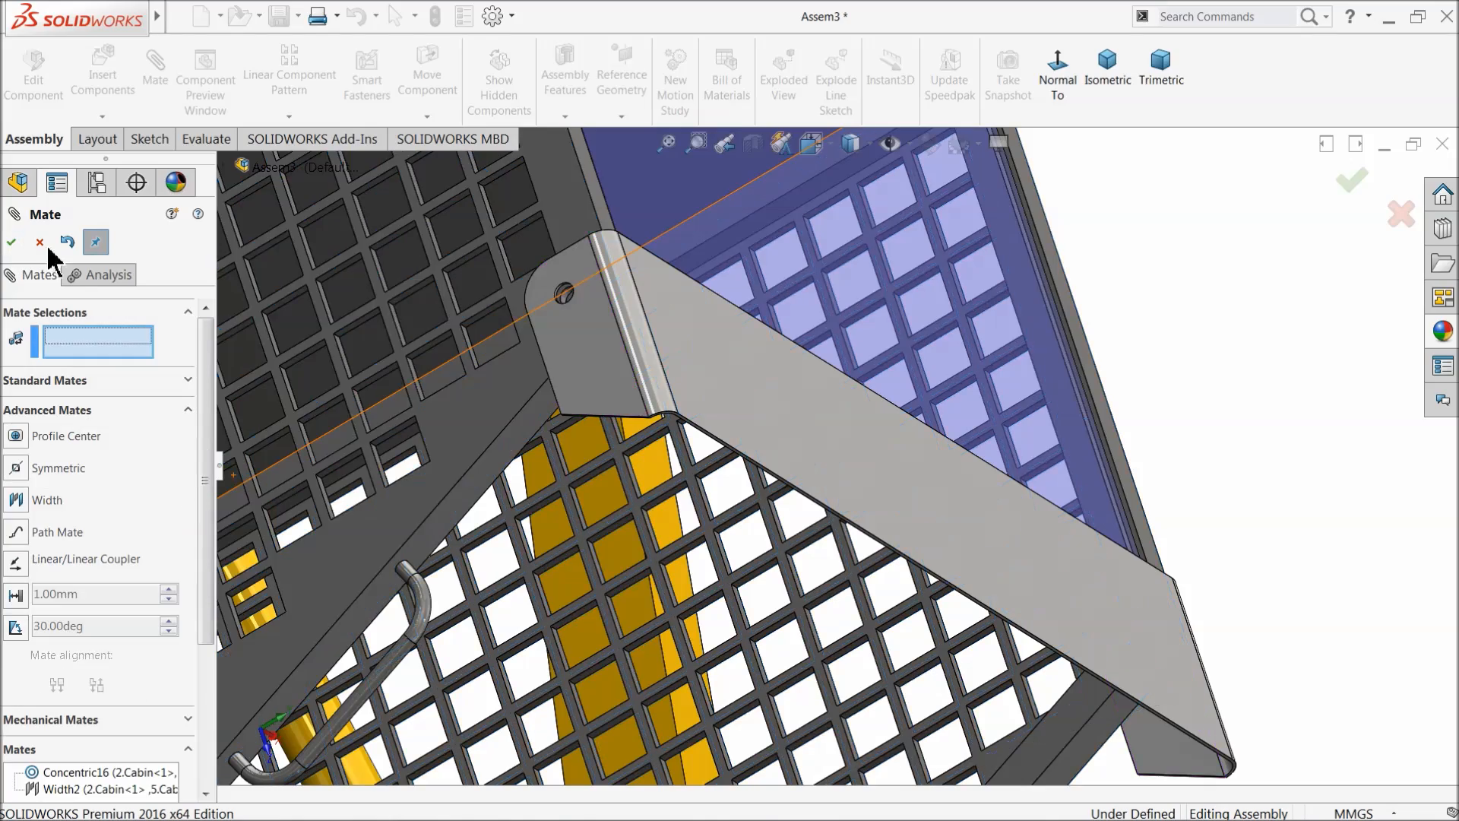
Step: Move the loose cabin pin over to the exhaust-pipe side of the loader and leave the Mate command
scroll(695, 427, "up", 3)
middle_click_drag(815, 473, 661, 339)
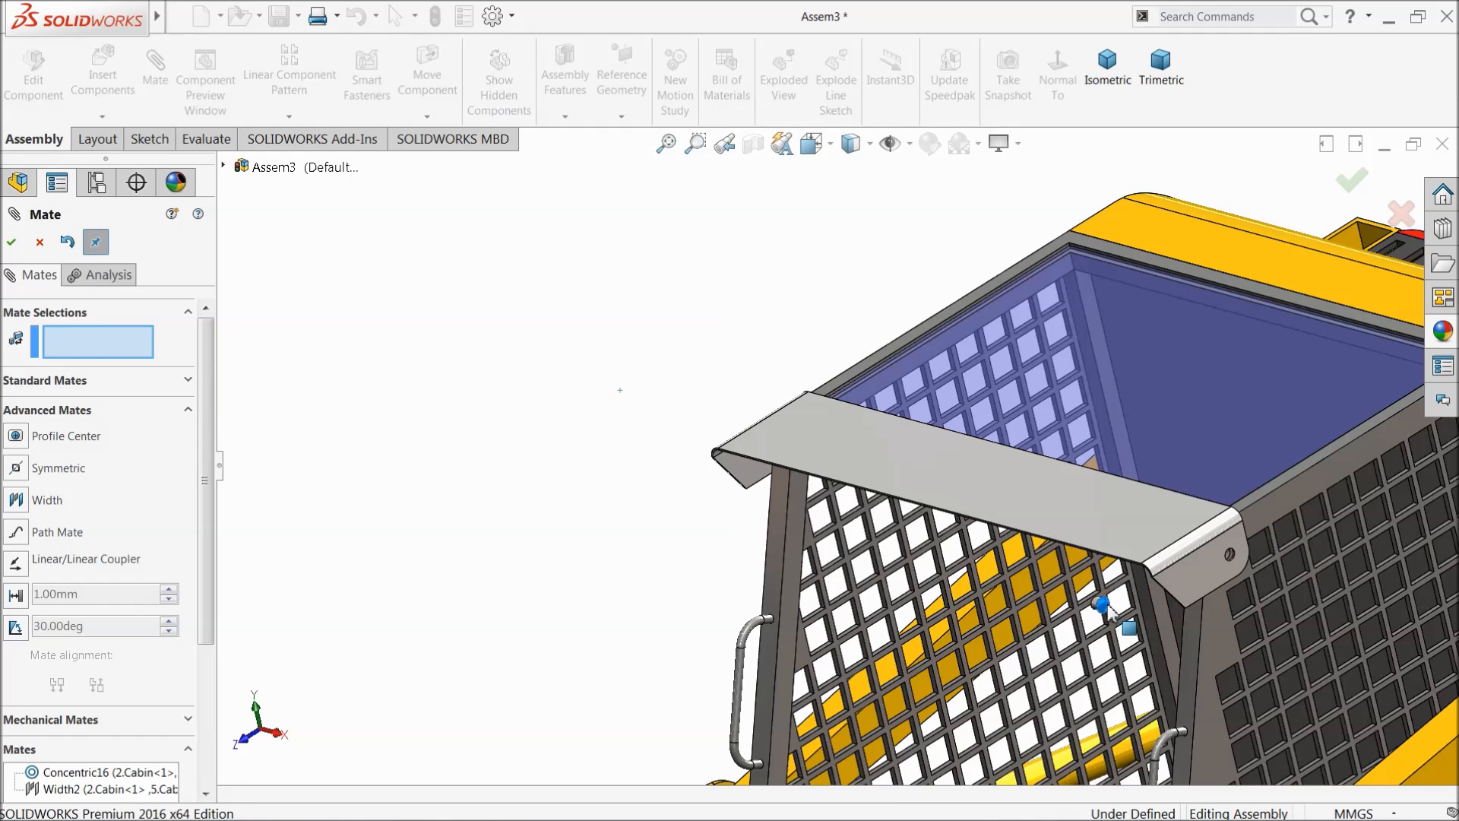
scroll(1095, 604, "up", 5)
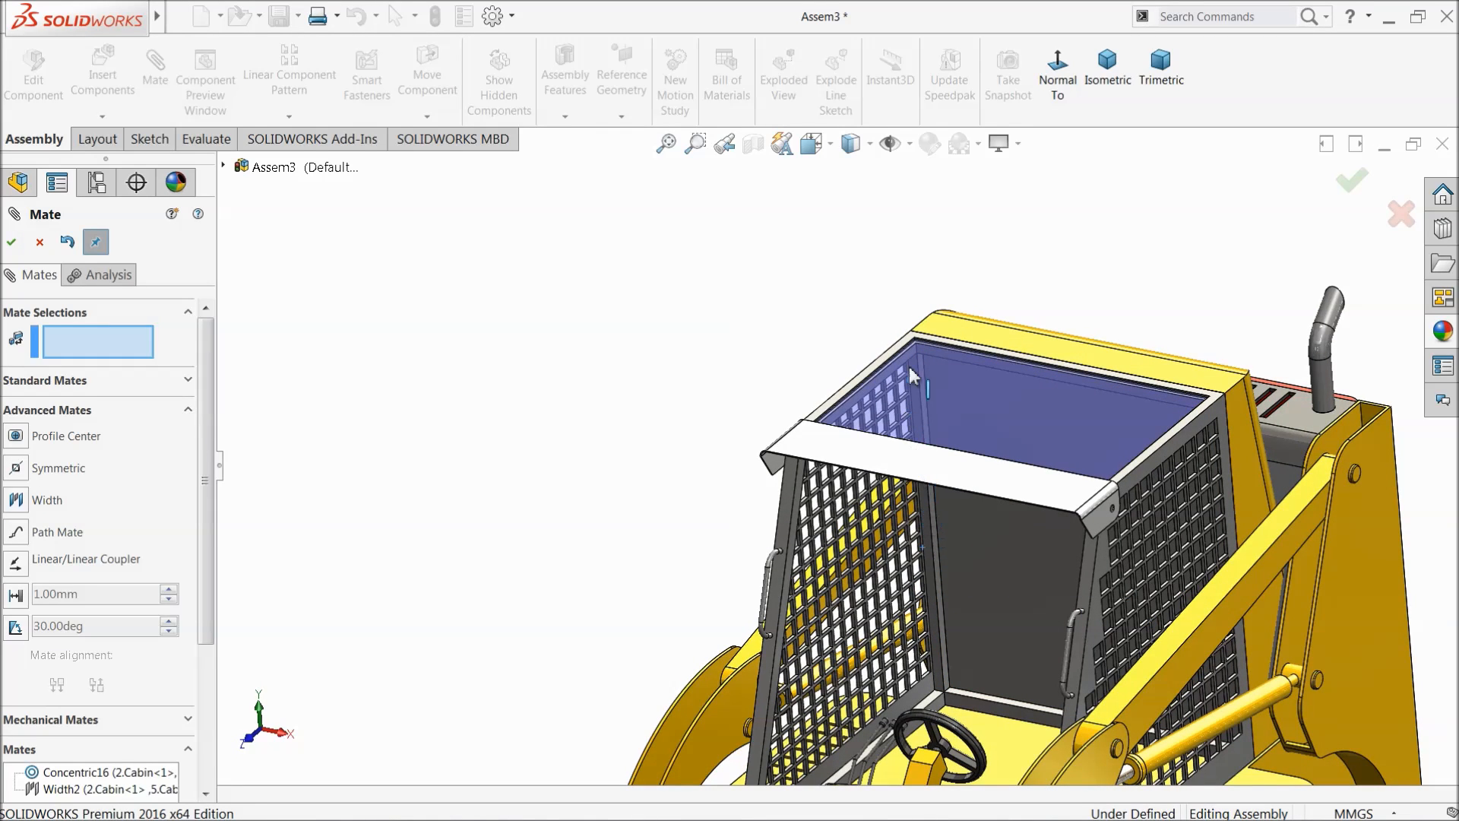
scroll(901, 303, "down", 3)
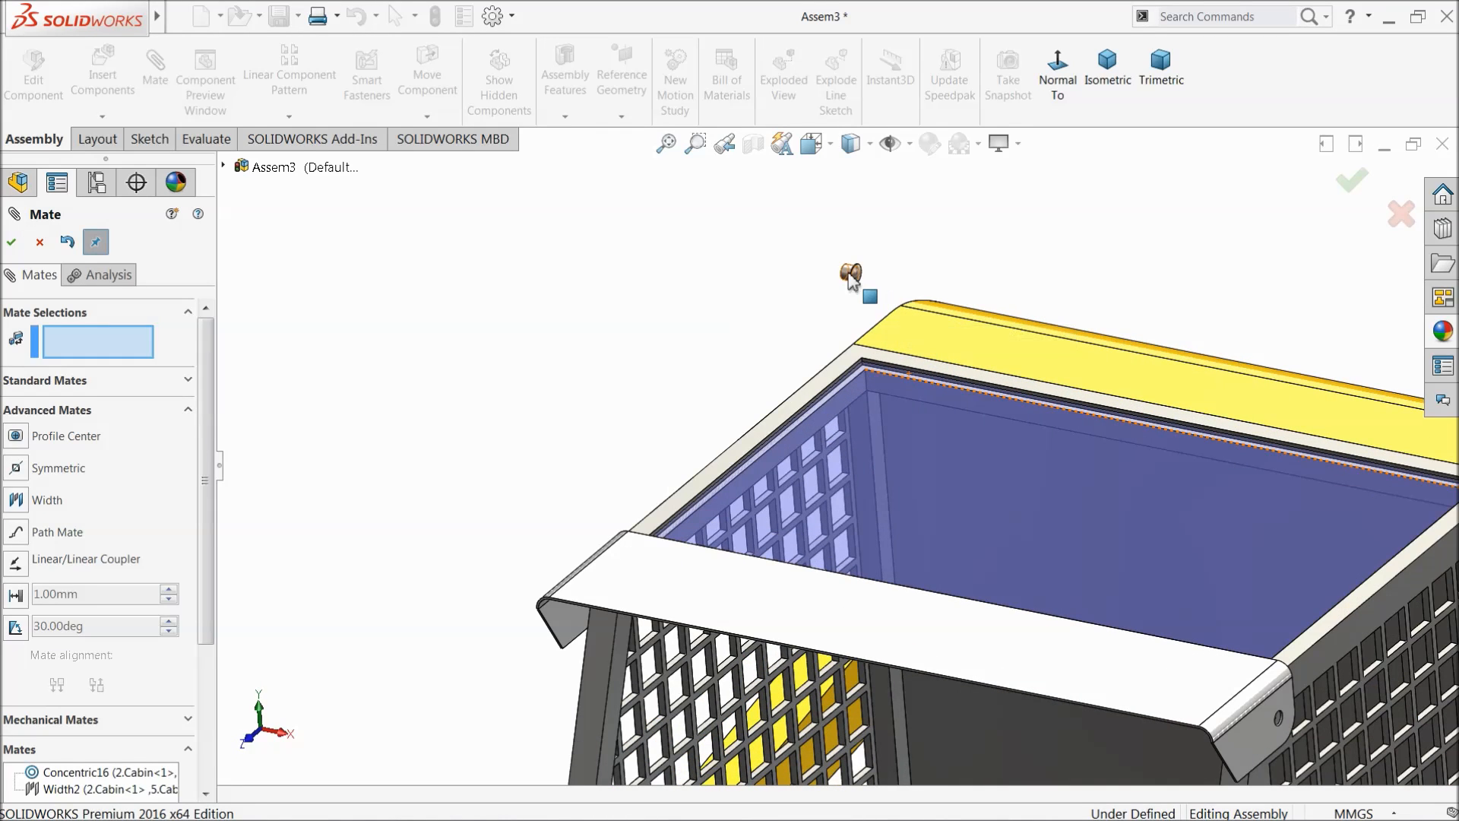
scroll(1111, 417, "up", 5)
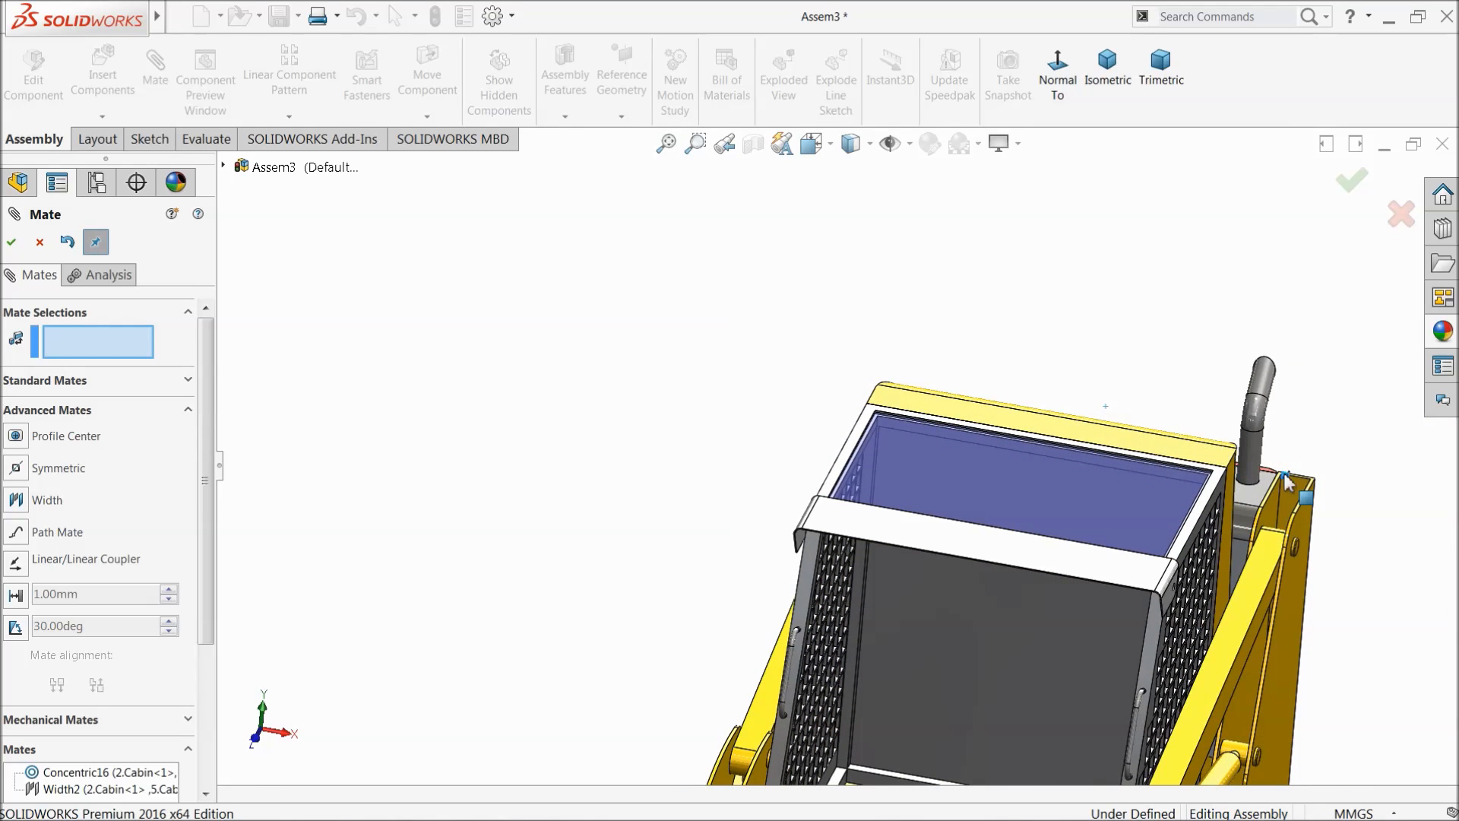
middle_click_drag(1329, 673, 1108, 623)
left_click(1108, 615)
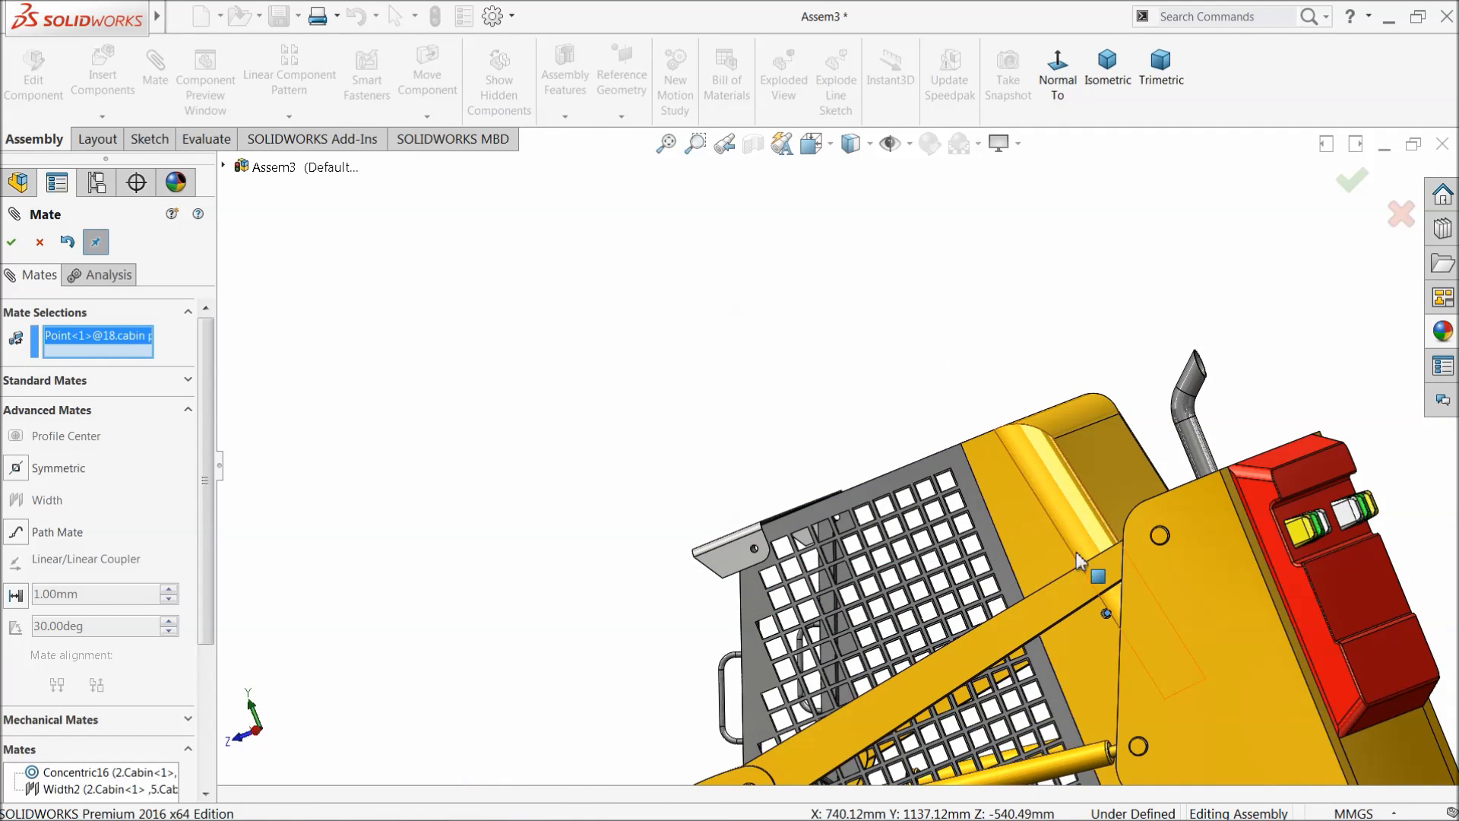
left_click(40, 242)
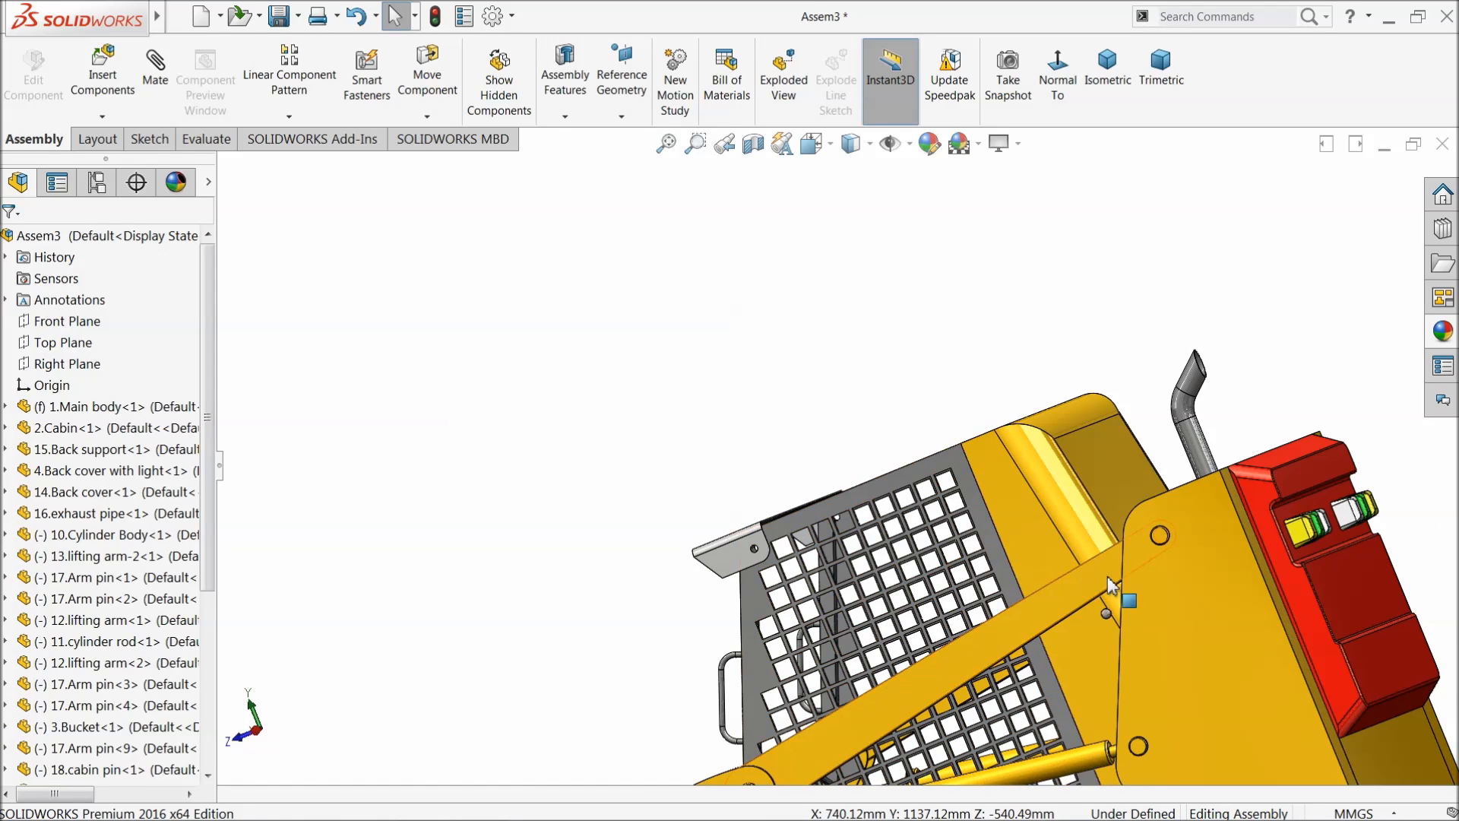
Step: Move the cabin pin forward and outward until it sits just outside the cabin cap's side flange, near its hole
scroll(1074, 635, "down", 5)
left_click(962, 607)
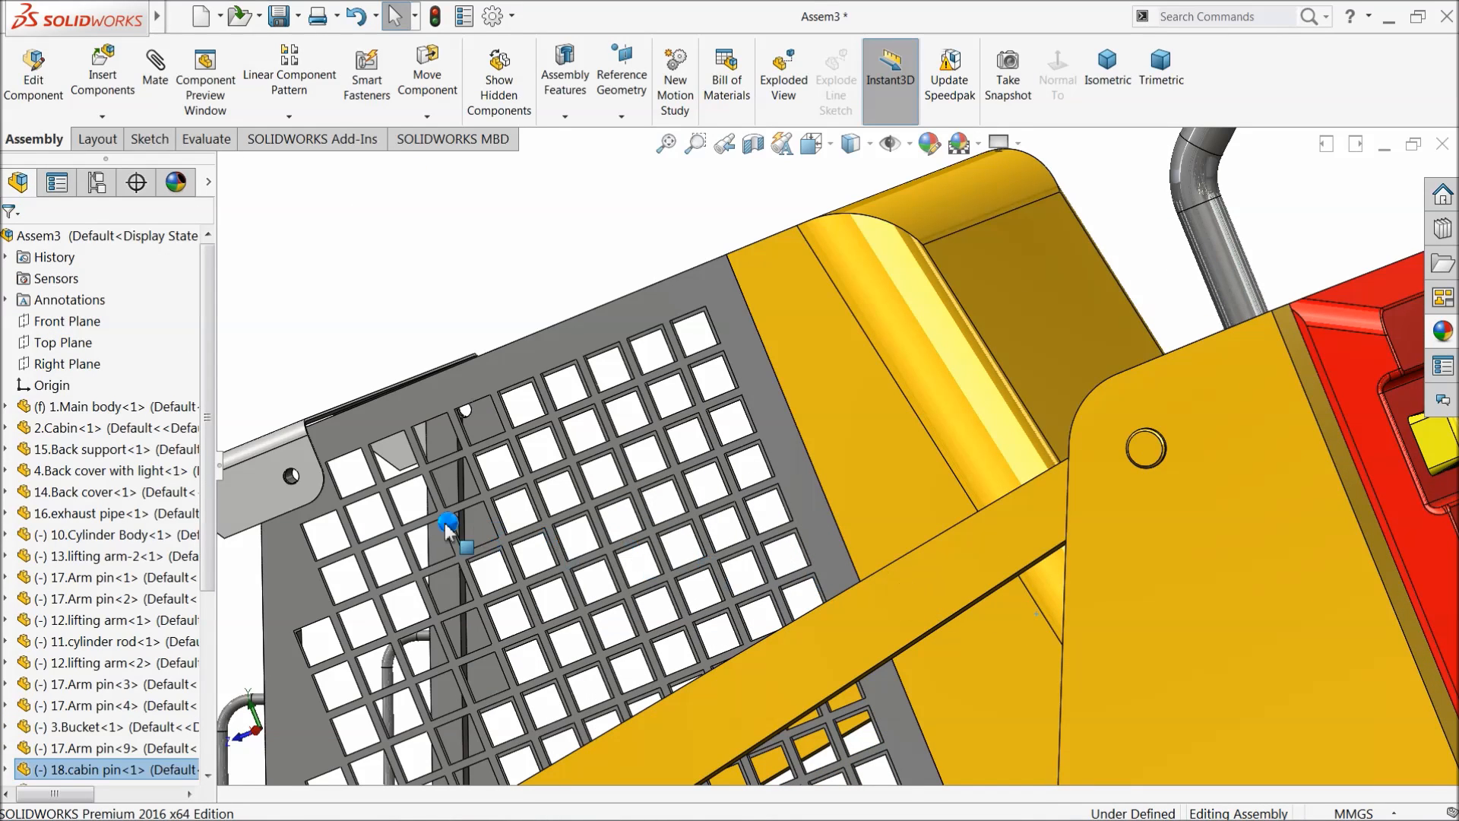
left_click_drag(448, 526, 312, 483)
middle_click_drag(342, 482, 653, 519)
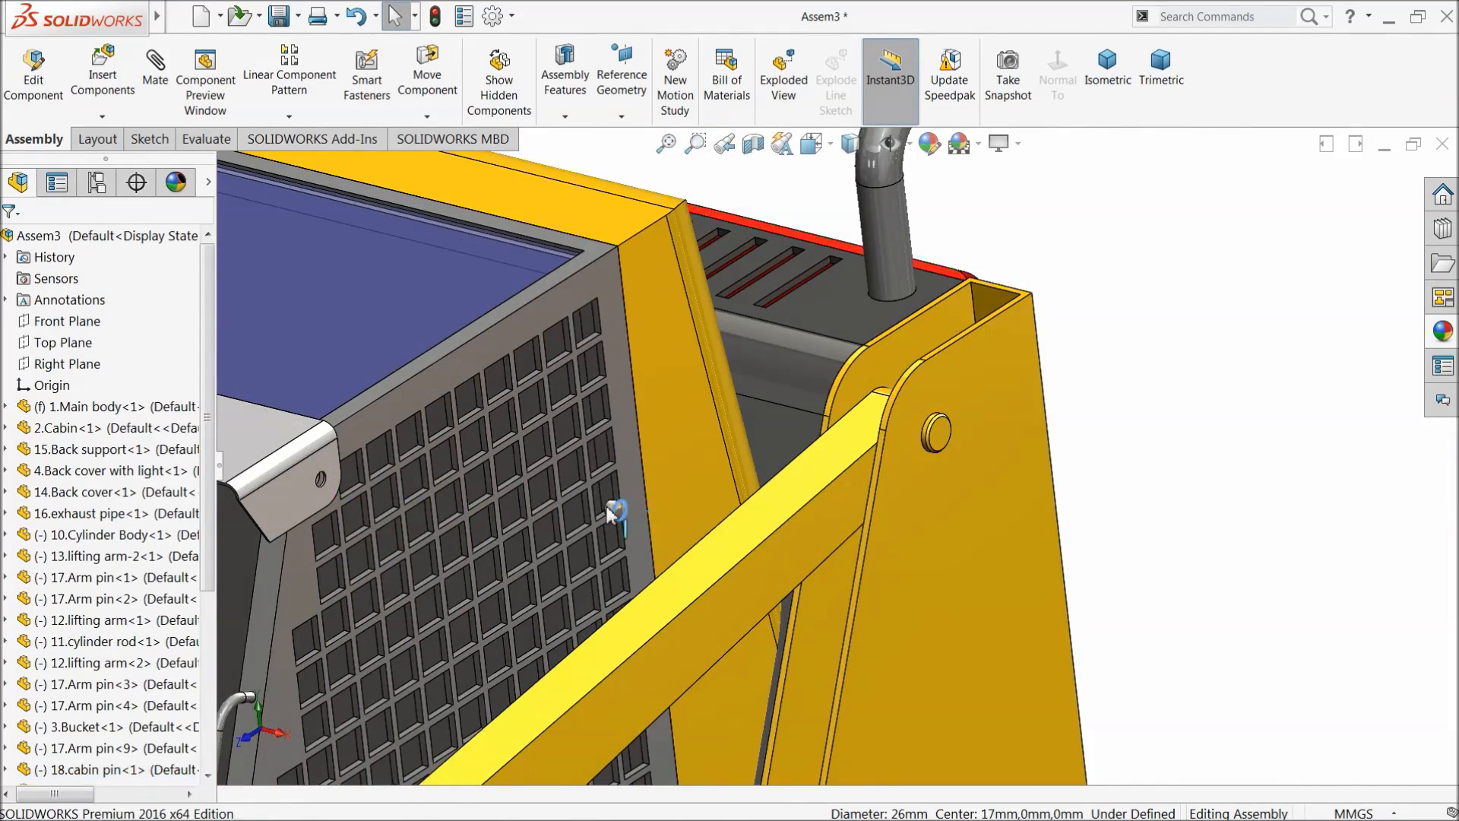
left_click_drag(615, 514, 334, 484)
middle_click_drag(362, 490, 646, 554)
scroll(335, 536, "down", 3)
scroll(763, 568, "down", 2)
scroll(764, 568, "down", 2)
Step: Mate the cabin pin's shank concentric with the hole in the cabin cap's side flange
left_click(155, 66)
right_click(90, 350)
left_click(144, 346)
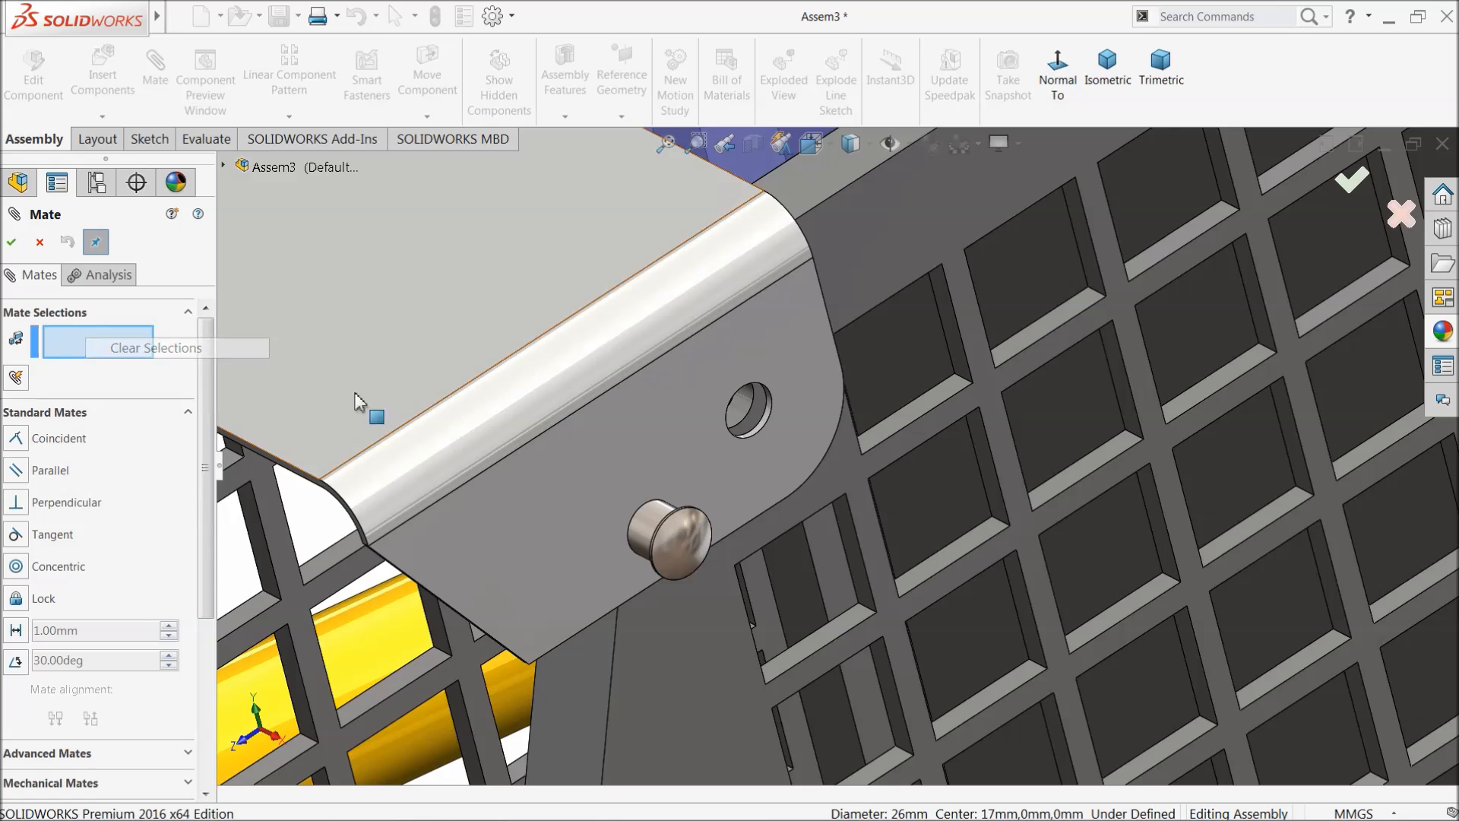
scroll(829, 434, "down", 3)
scroll(681, 427, "down", 2)
left_click(681, 427)
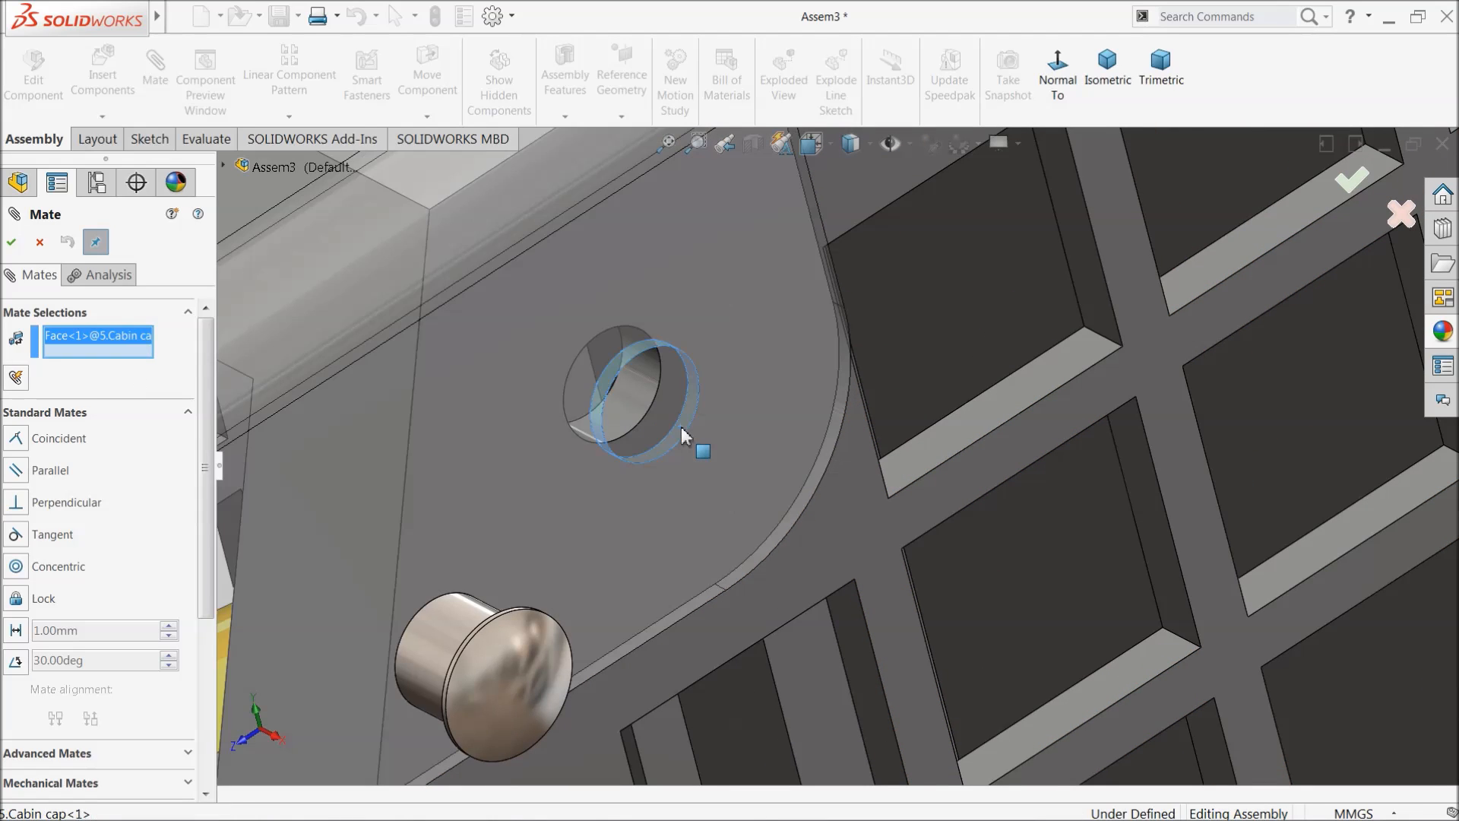
left_click(462, 634)
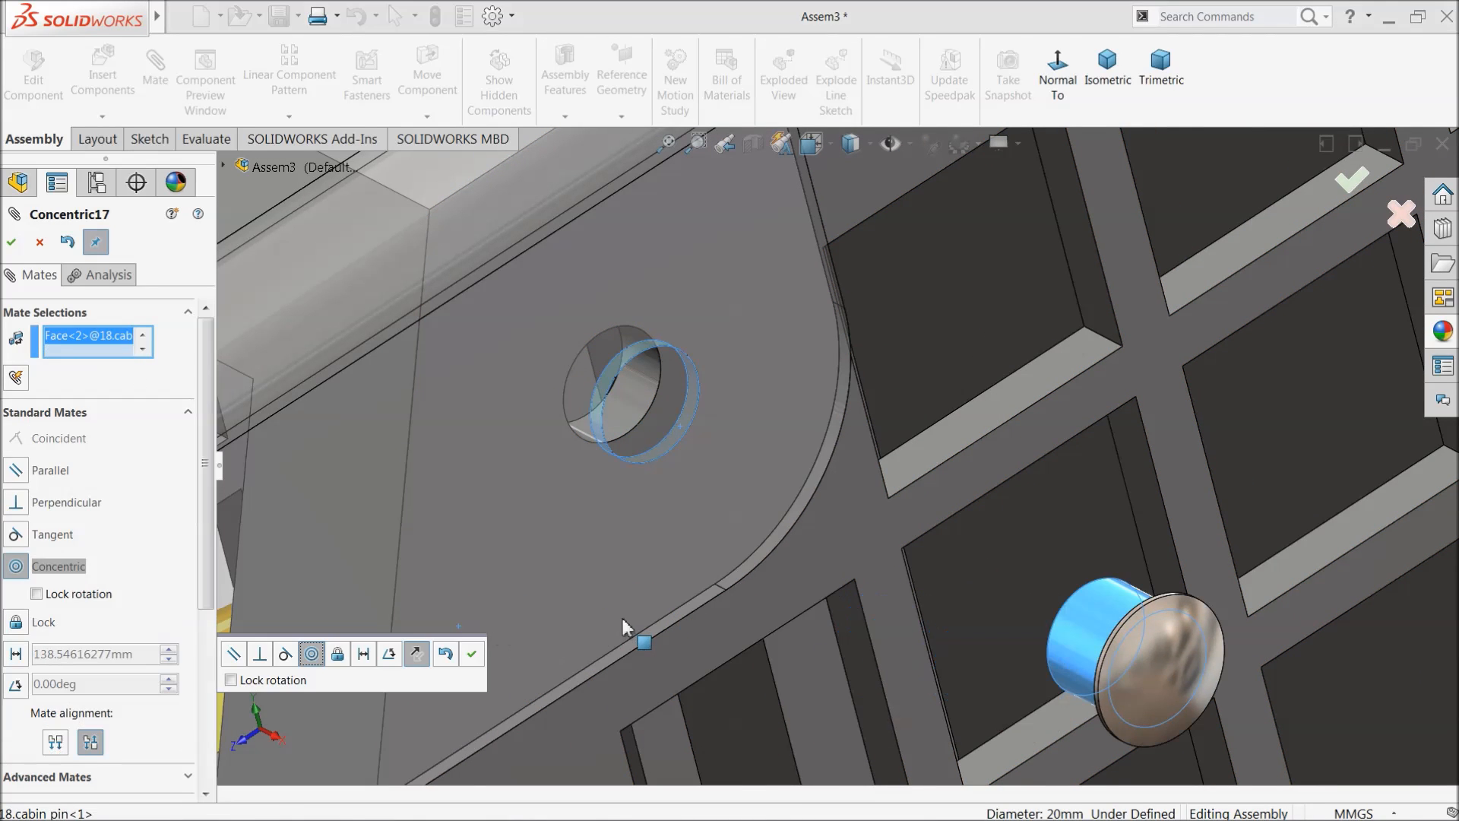
left_click(472, 658)
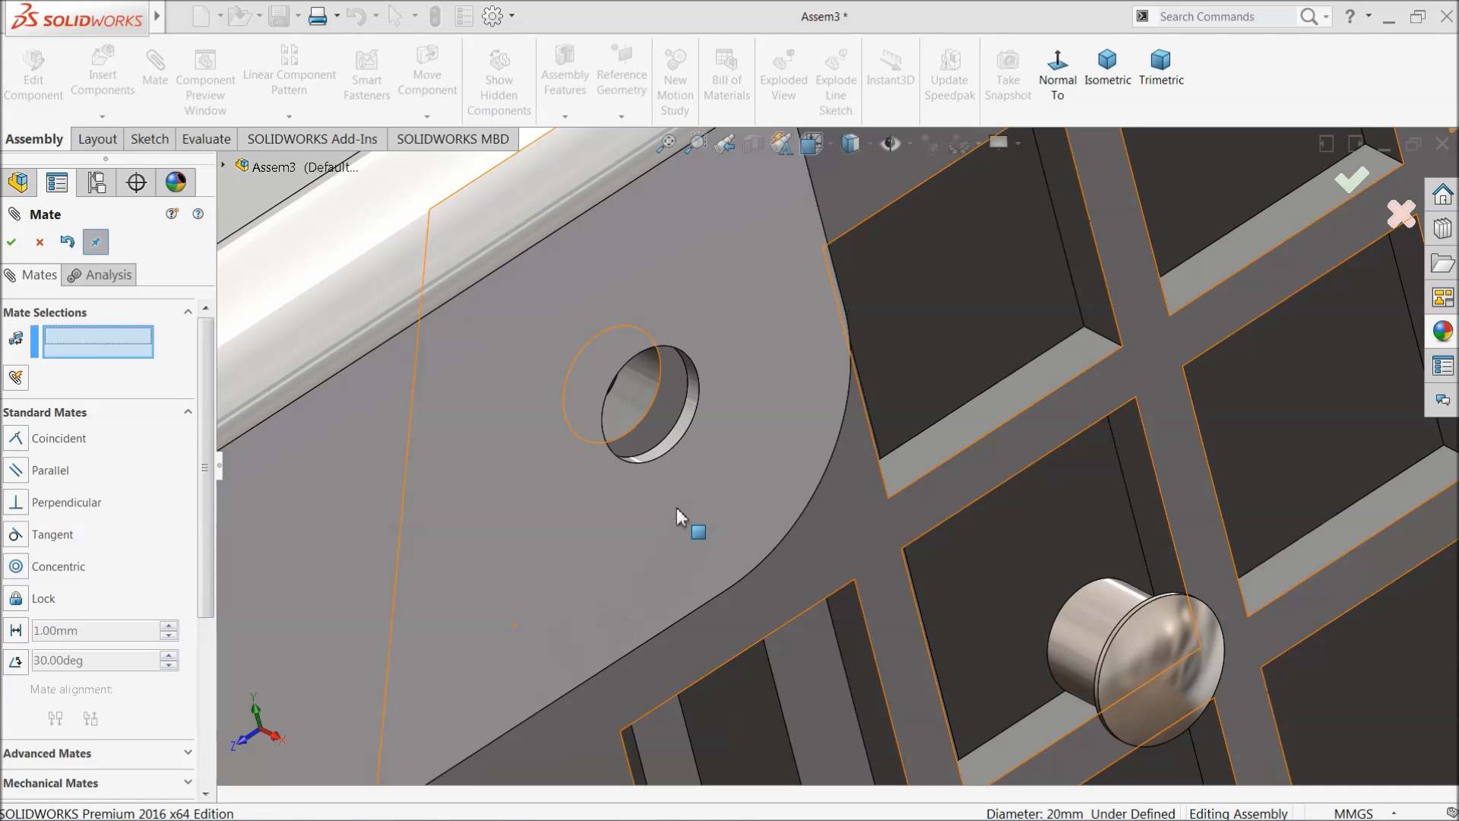
Step: Mate the underside of the cabin pin's head coincident with the outer face of the cap's side flange
left_click(679, 500)
scroll(1128, 587, "up", 2)
middle_click_drag(1128, 587, 1244, 599)
scroll(1201, 616, "up", 4)
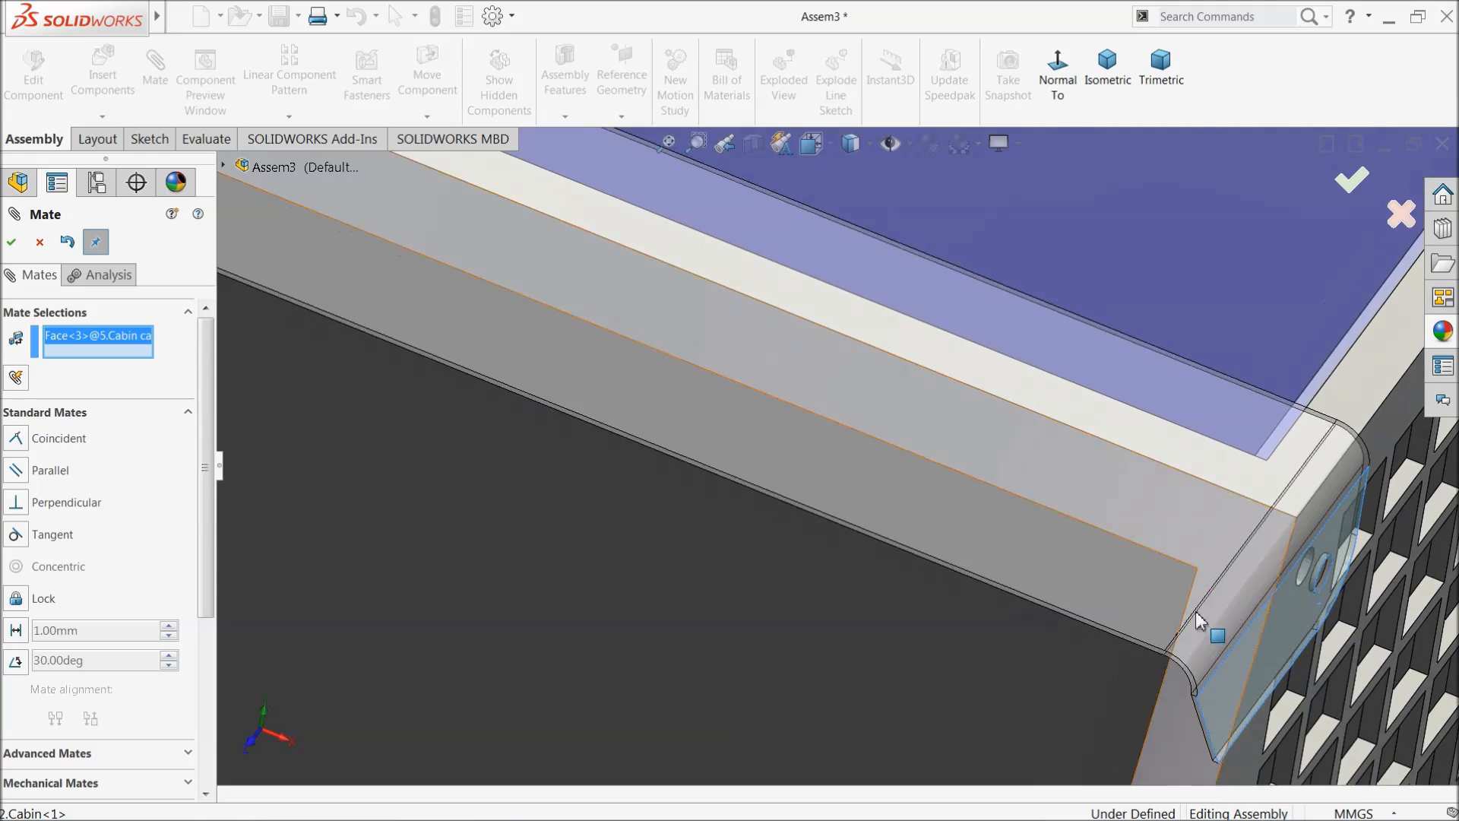
scroll(1178, 613, "up", 5)
scroll(1156, 591, "down", 3)
scroll(1023, 471, "down", 8)
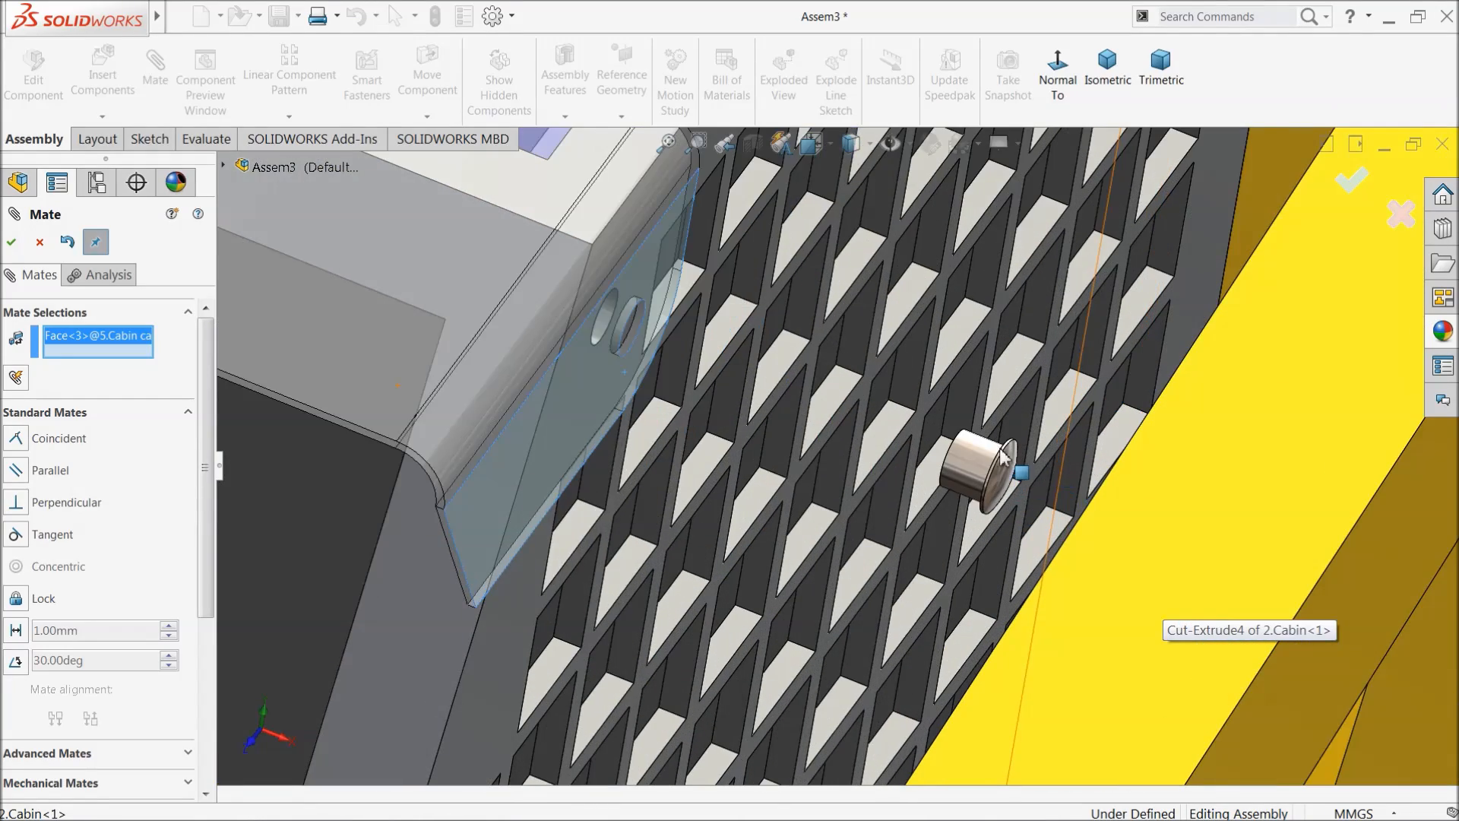
scroll(1010, 472, "down", 3)
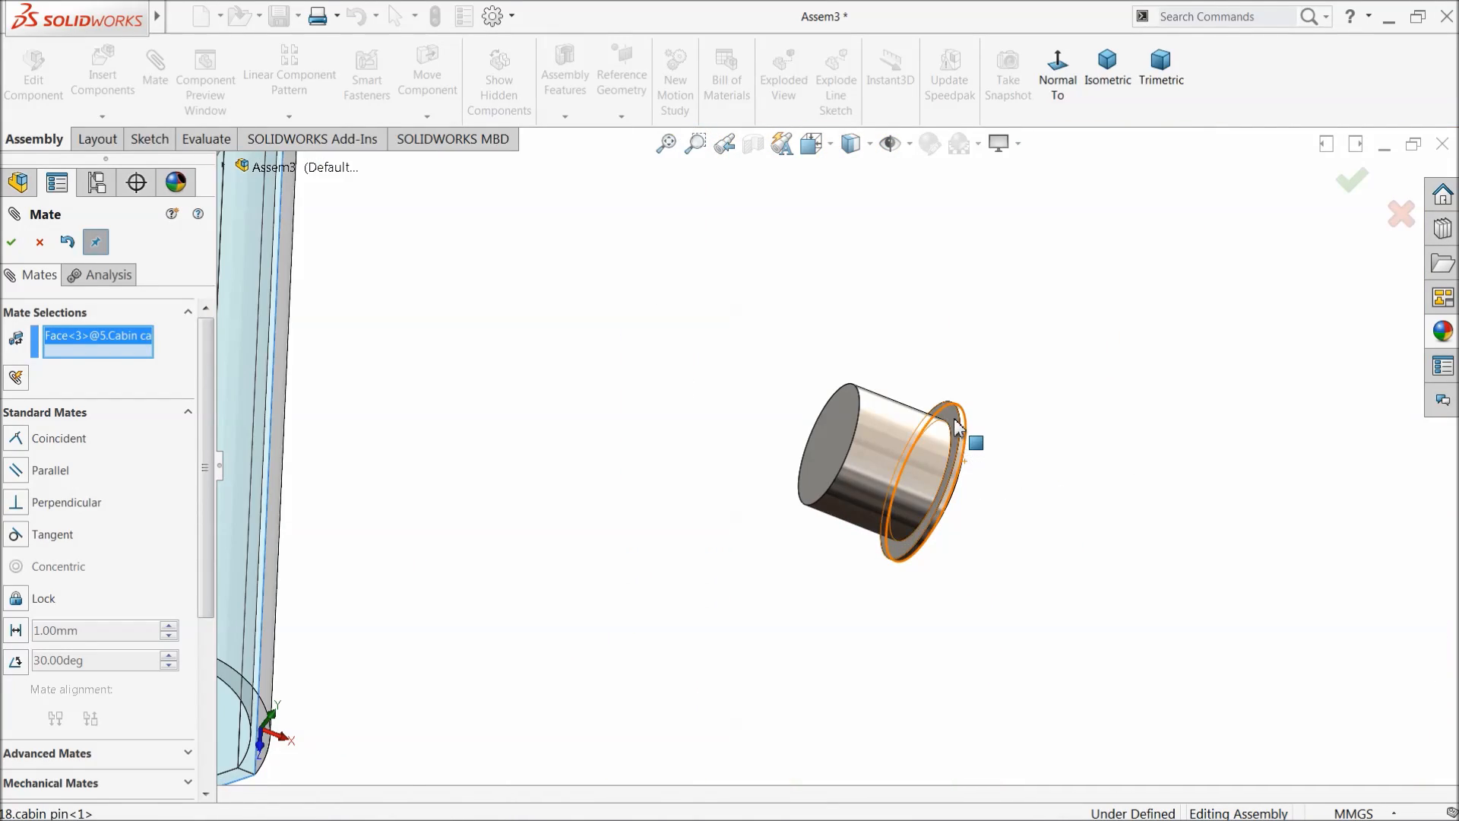
left_click(964, 427)
scroll(651, 430, "up", 4)
middle_click_drag(686, 509, 625, 418)
scroll(827, 418, "down", 2)
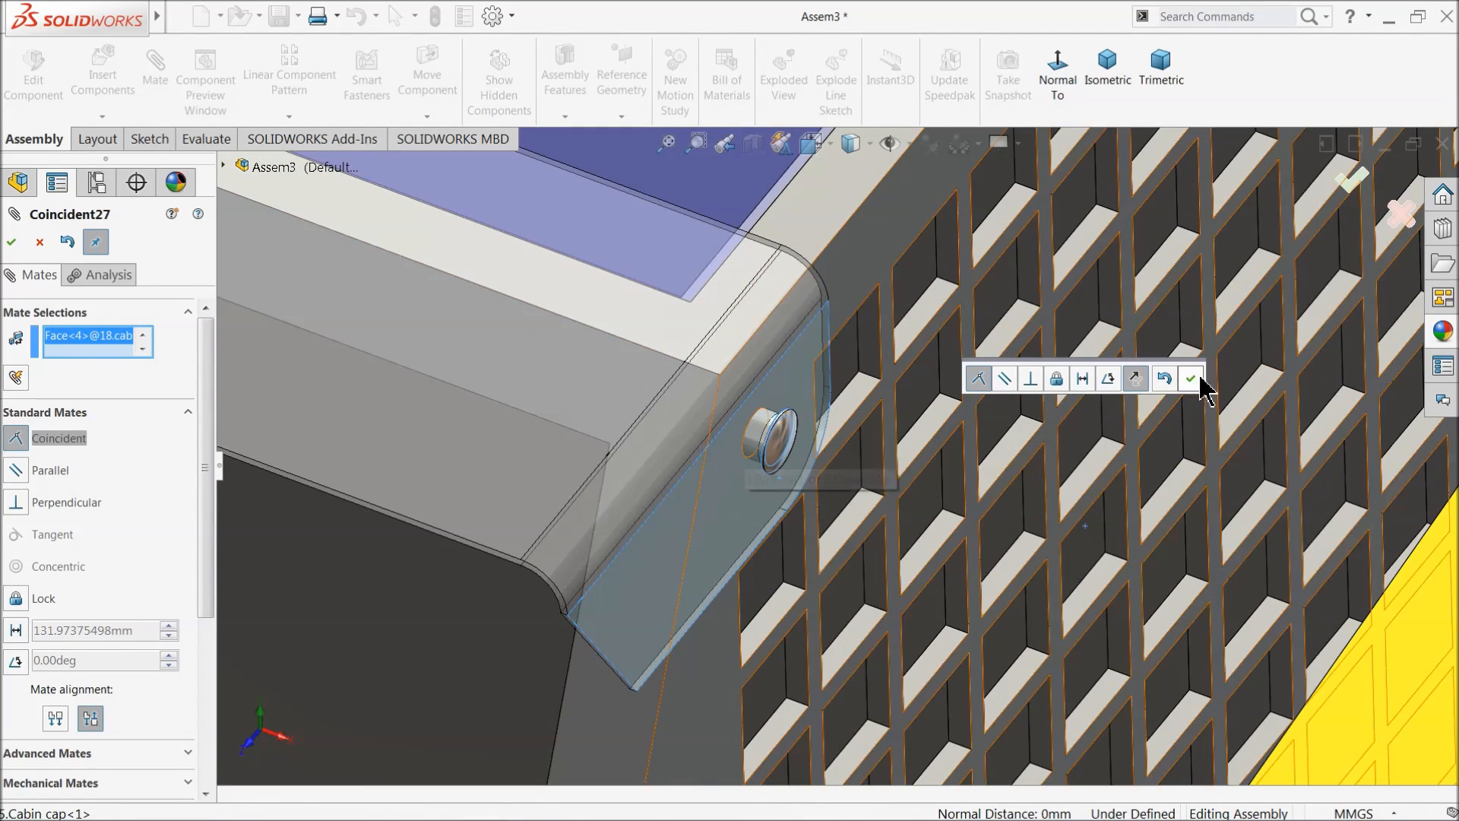
left_click(1191, 380)
scroll(859, 416, "up", 4)
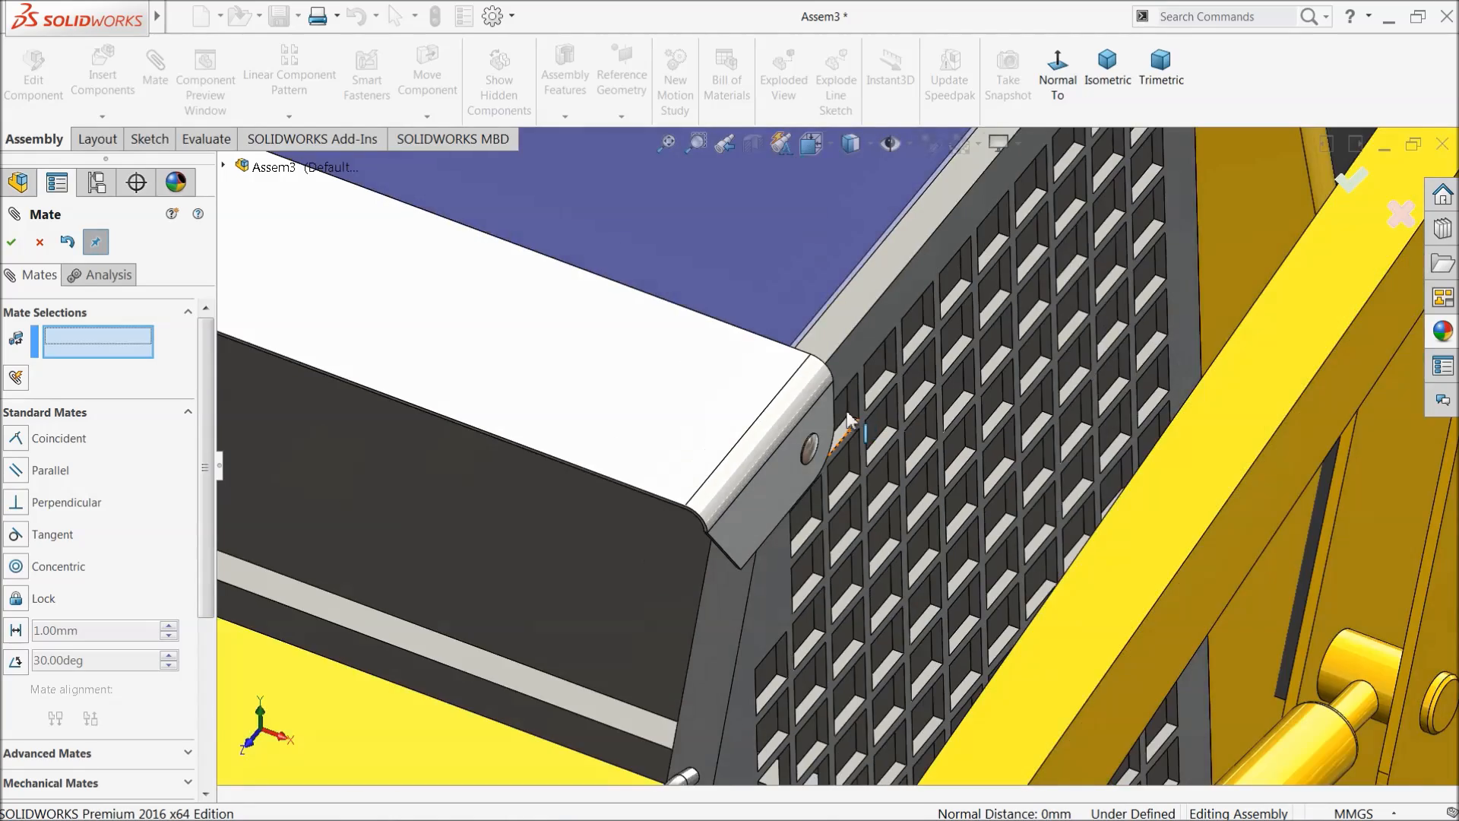
Step: Leave the Mate command and mirror the fitted cabin pin about the assembly's Right Plane onto the cap's opposite flange
middle_click_drag(845, 423, 832, 342)
left_click(40, 243)
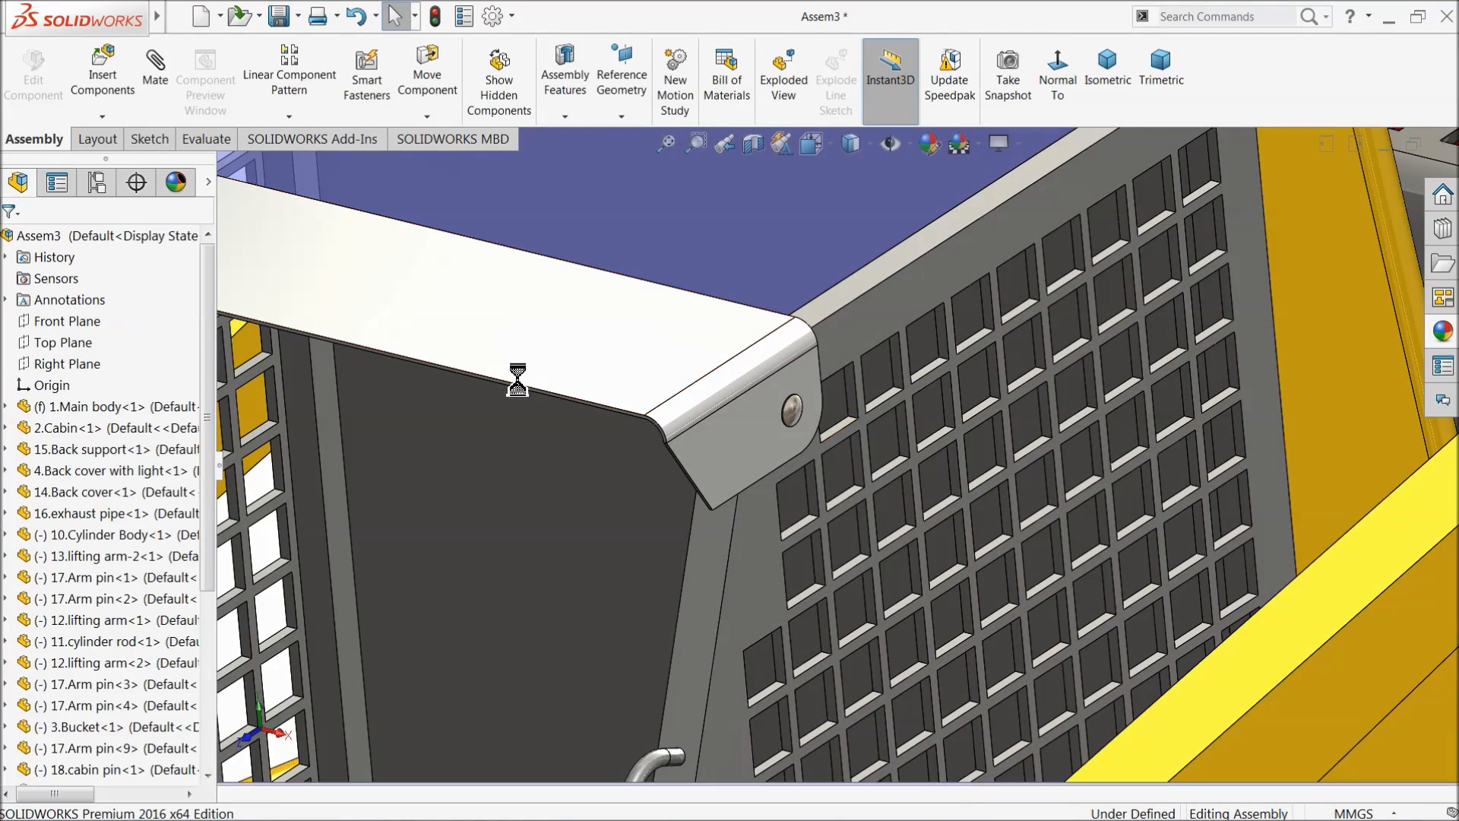
scroll(278, 269, "up", 2)
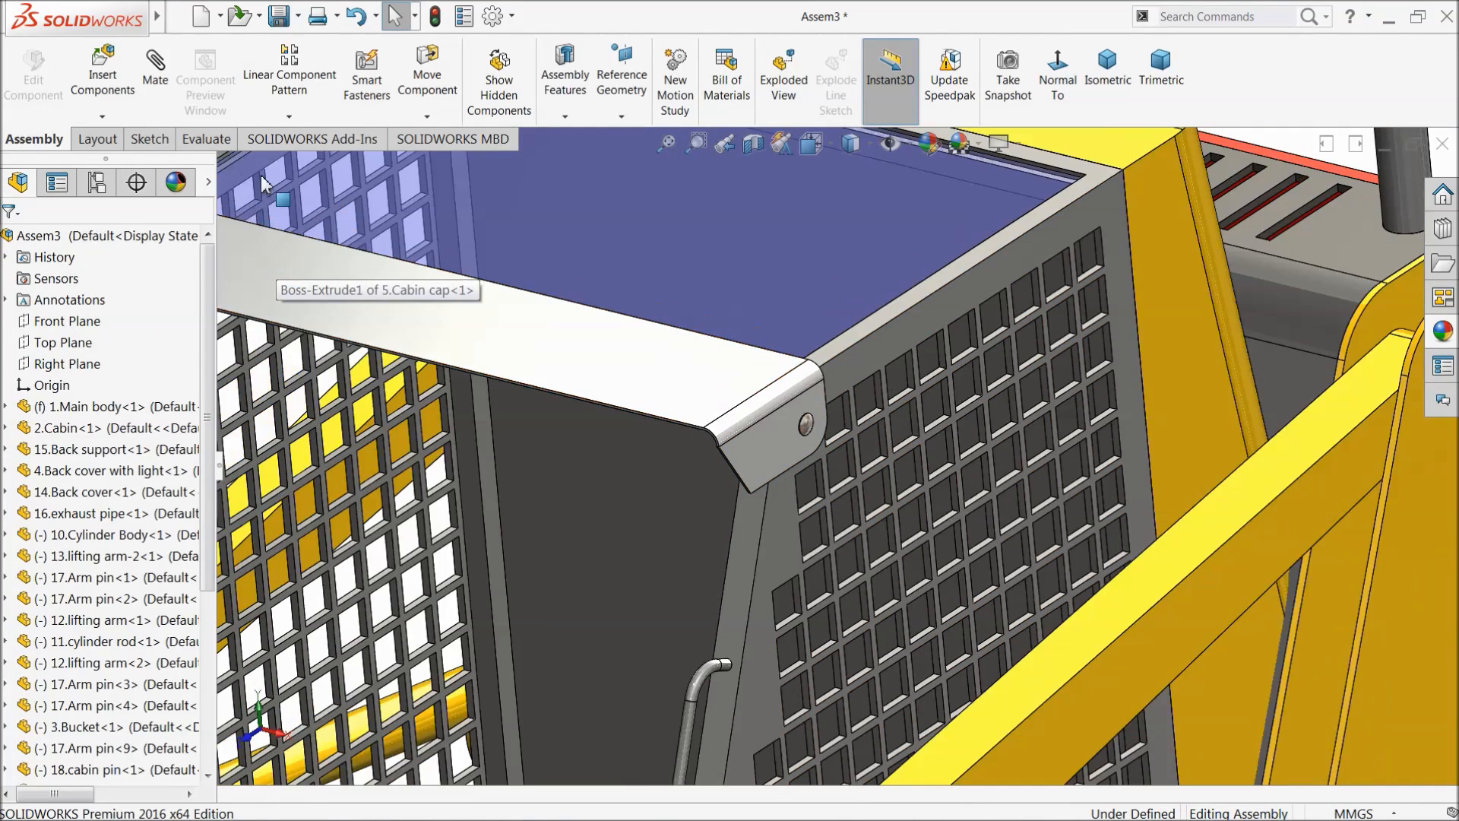
left_click(67, 363)
left_click(289, 115)
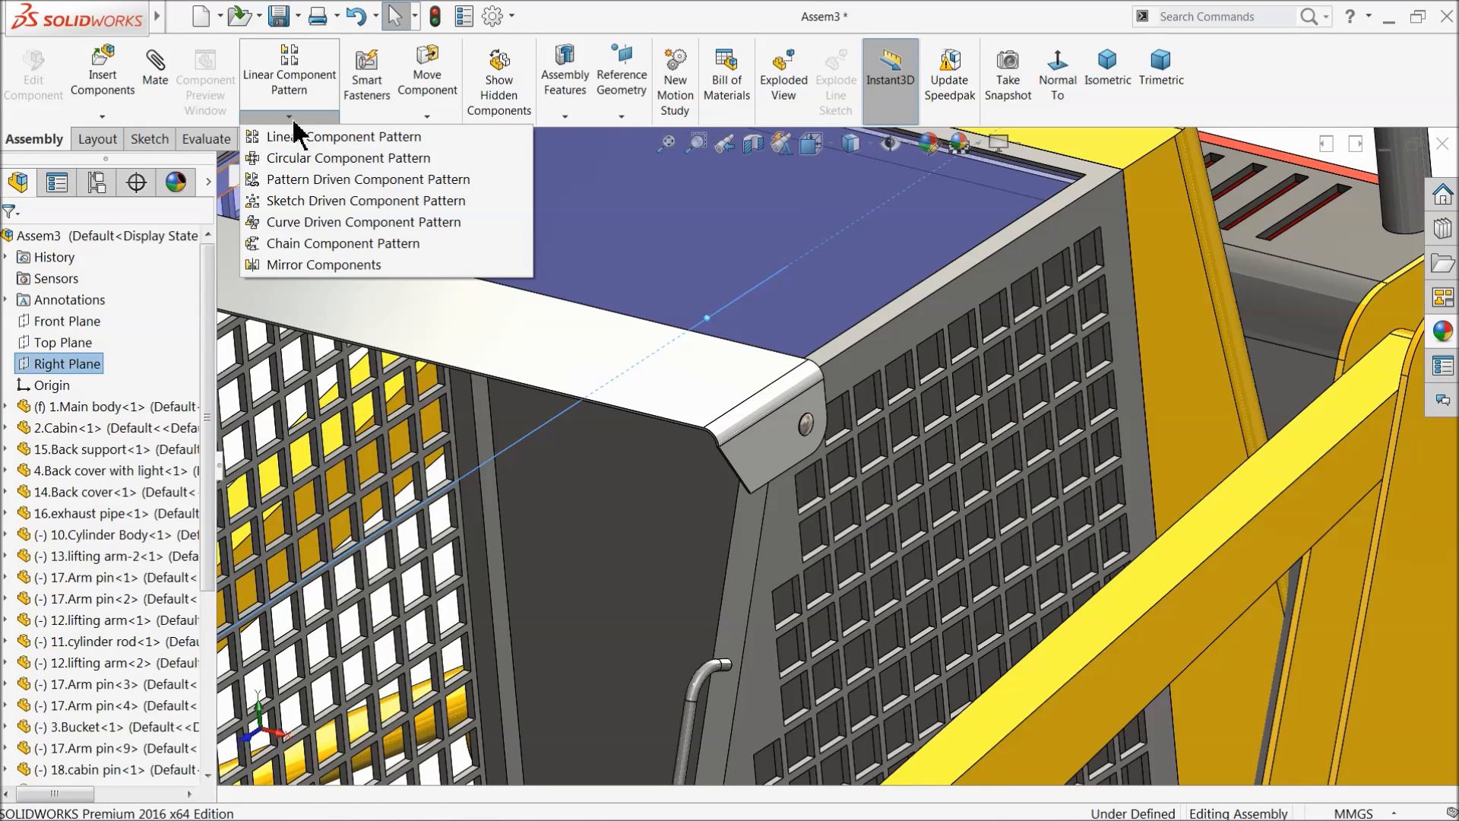
left_click(303, 261)
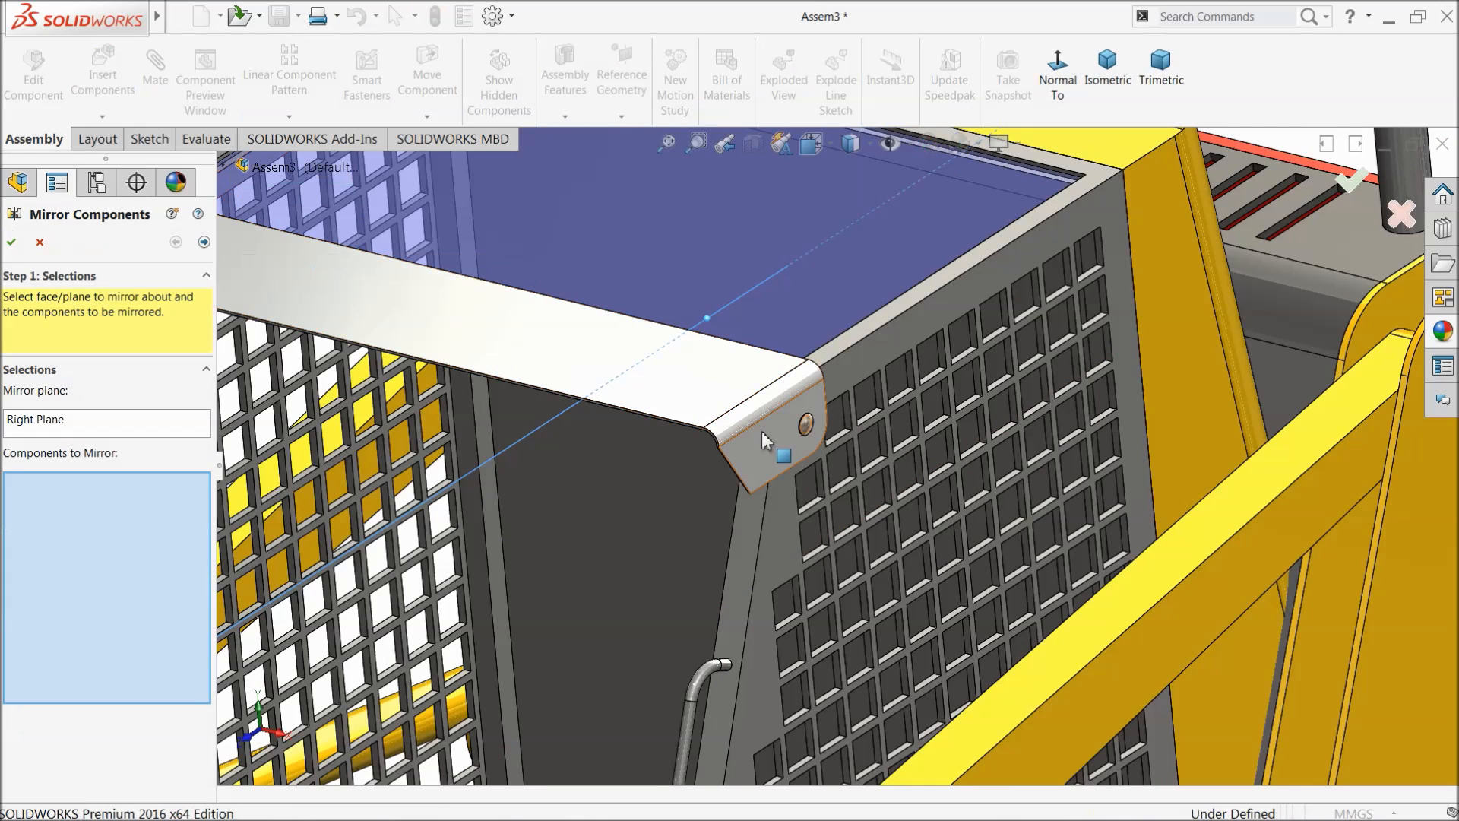
left_click(807, 423)
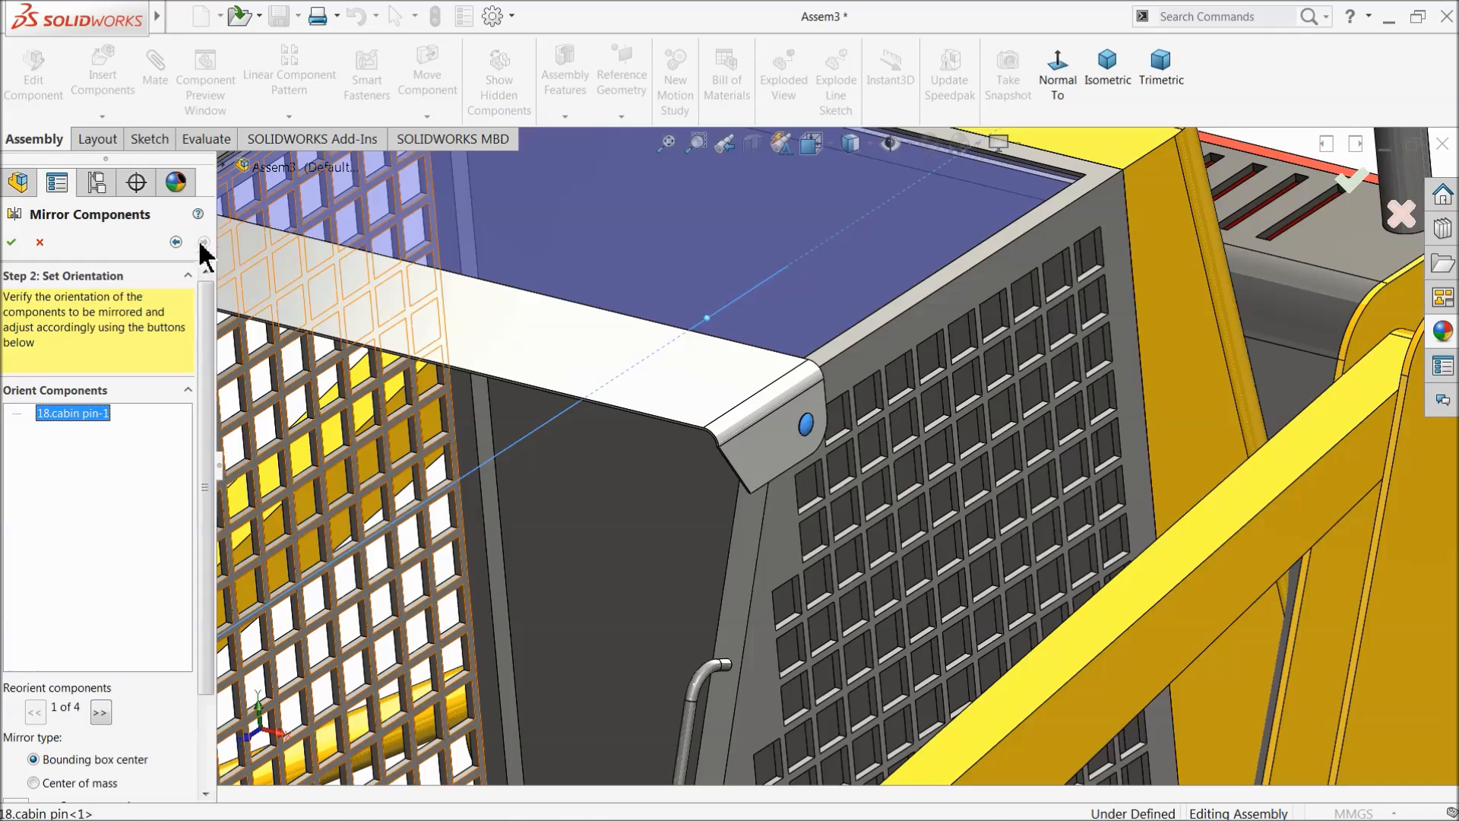
left_click(204, 242)
middle_click_drag(489, 335, 657, 415)
scroll(485, 368, "down", 7)
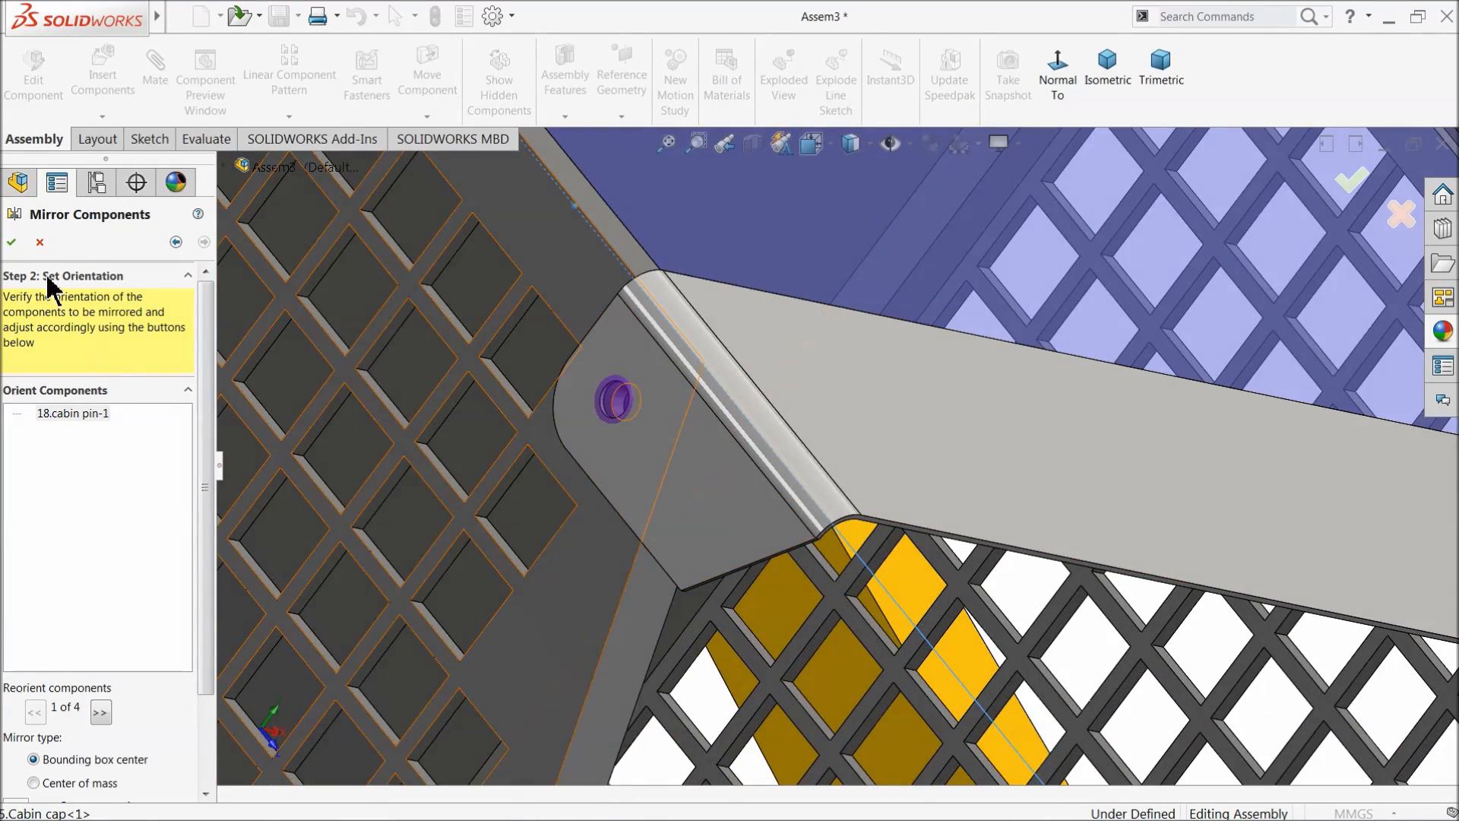
left_click(12, 242)
scroll(499, 358, "up", 6)
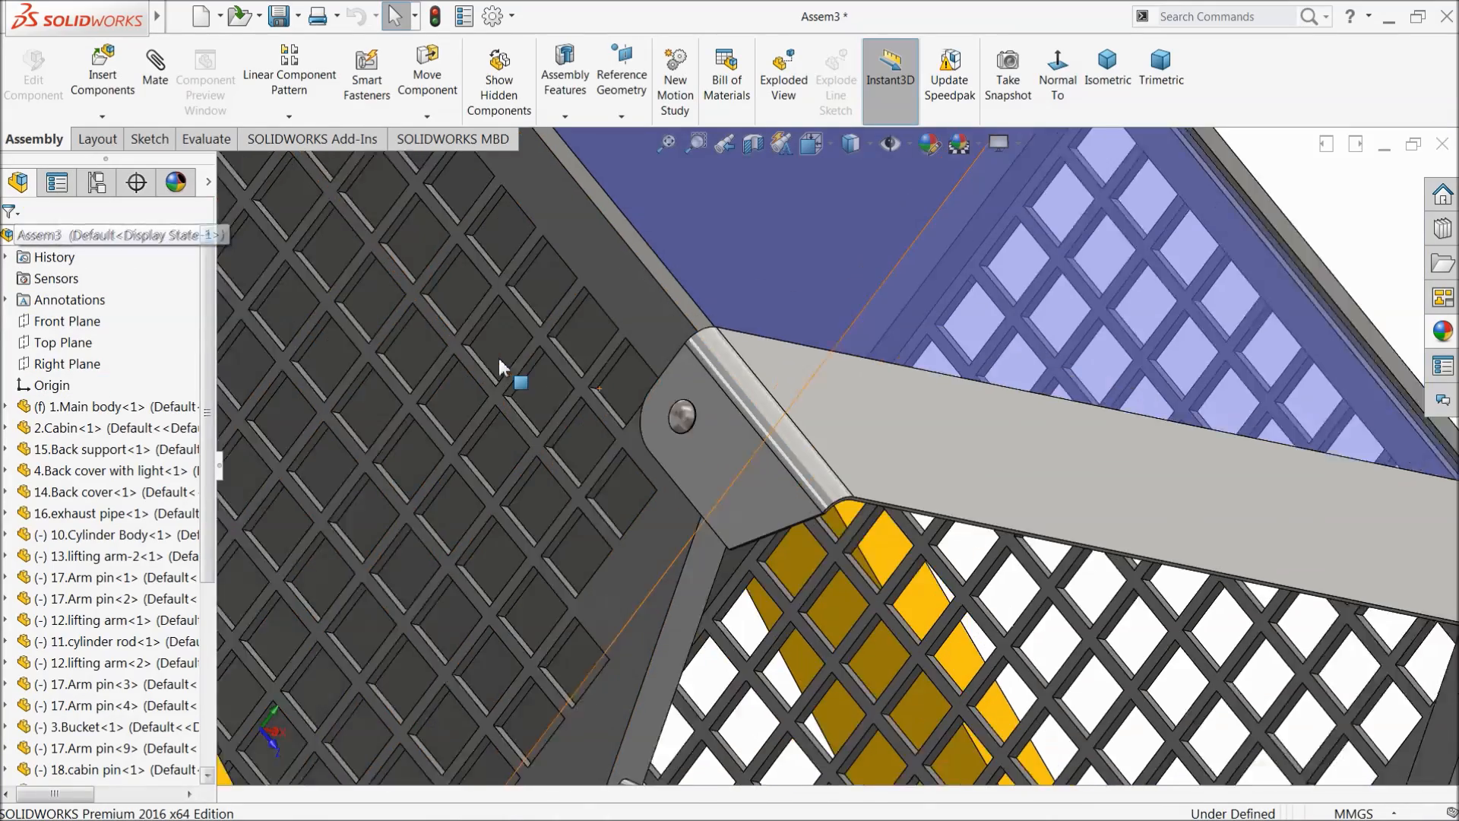
Step: Swing the cabin cap upward about its pins so its front edge lifts away from the cabin opening
middle_click_drag(599, 407, 948, 515)
scroll(614, 435, "up", 8)
scroll(851, 426, "down", 10)
left_click(798, 395)
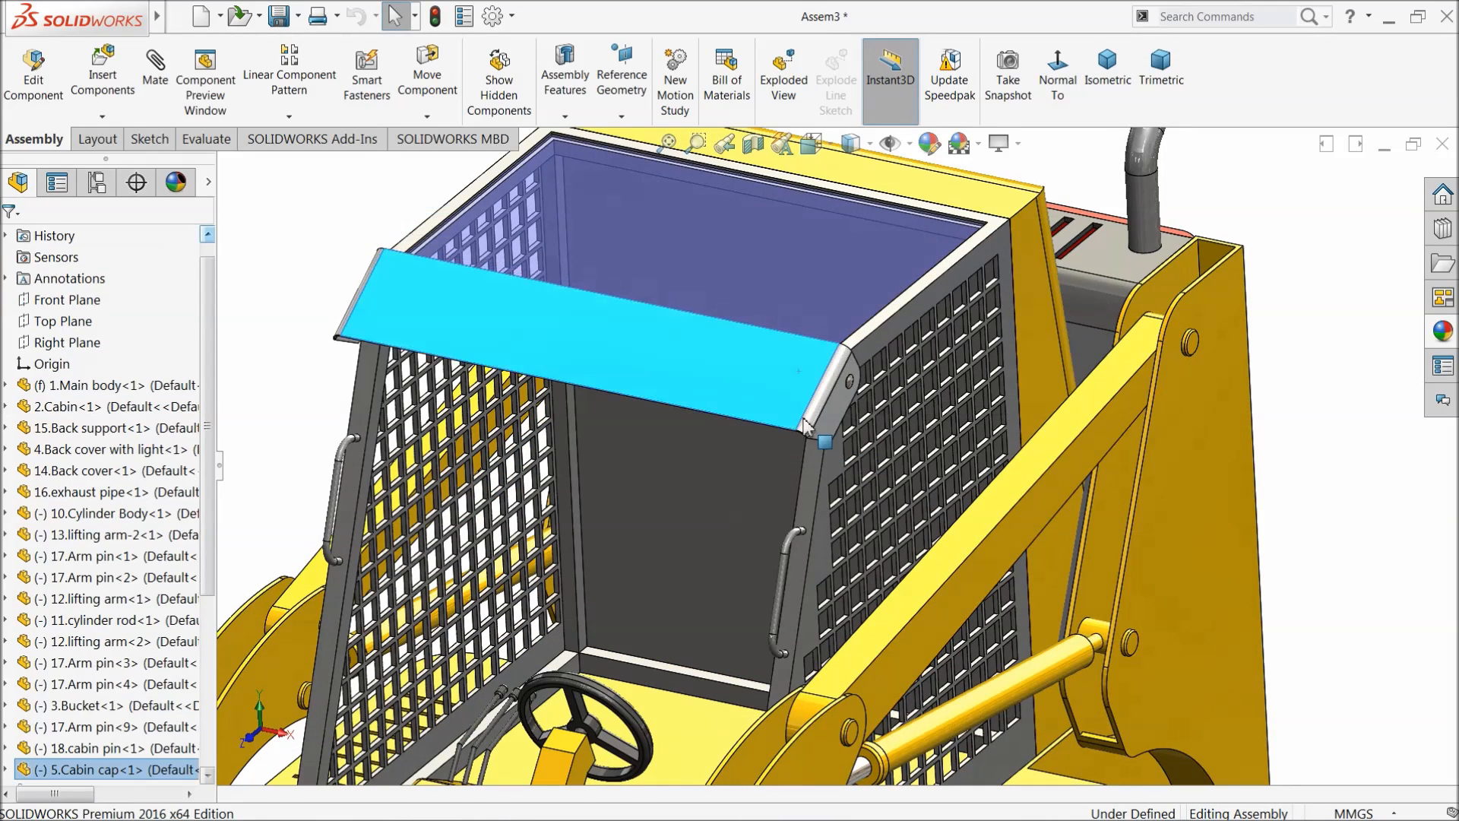
mouse_move(798, 395)
left_mouse_down()
mouse_move(799, 366)
mouse_move(792, 395)
left_mouse_up()
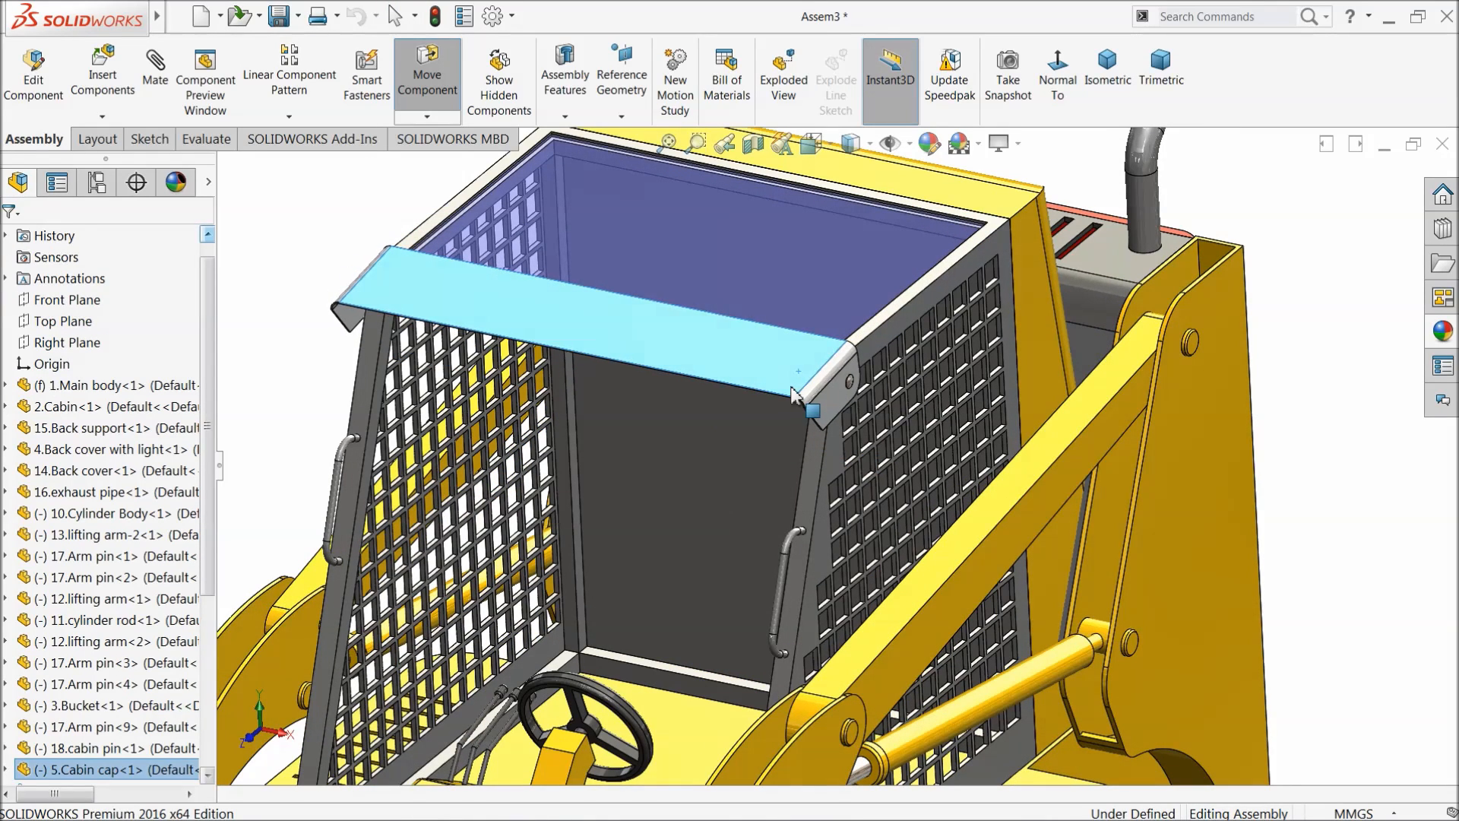
middle_click_drag(783, 429, 758, 450)
left_click(267, 310)
Step: Insert the 22.sub Assembly Light component and place it beneath the cabin cap near the exhaust-pipe side corner
key("f")
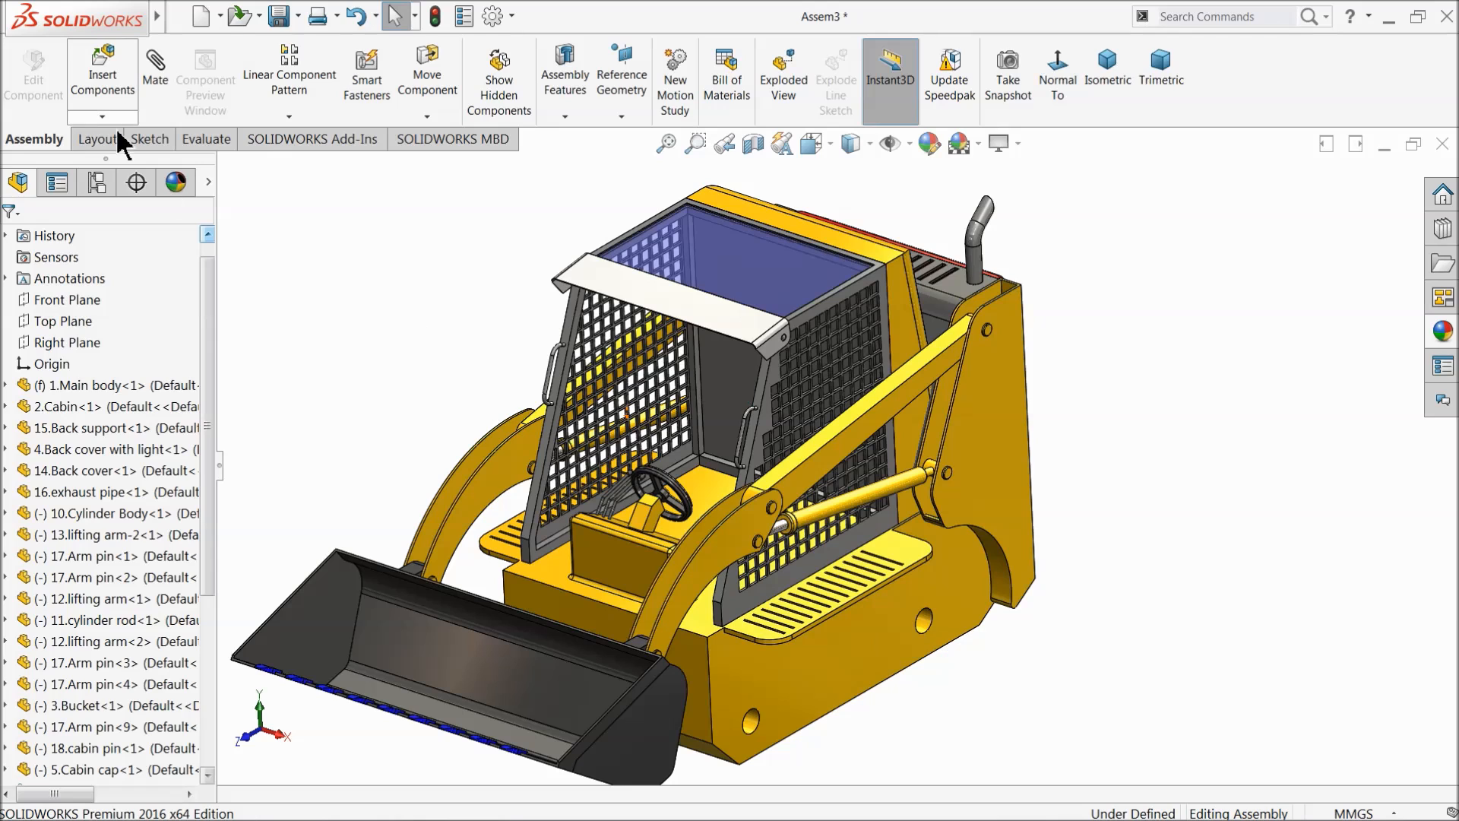
left_click(103, 88)
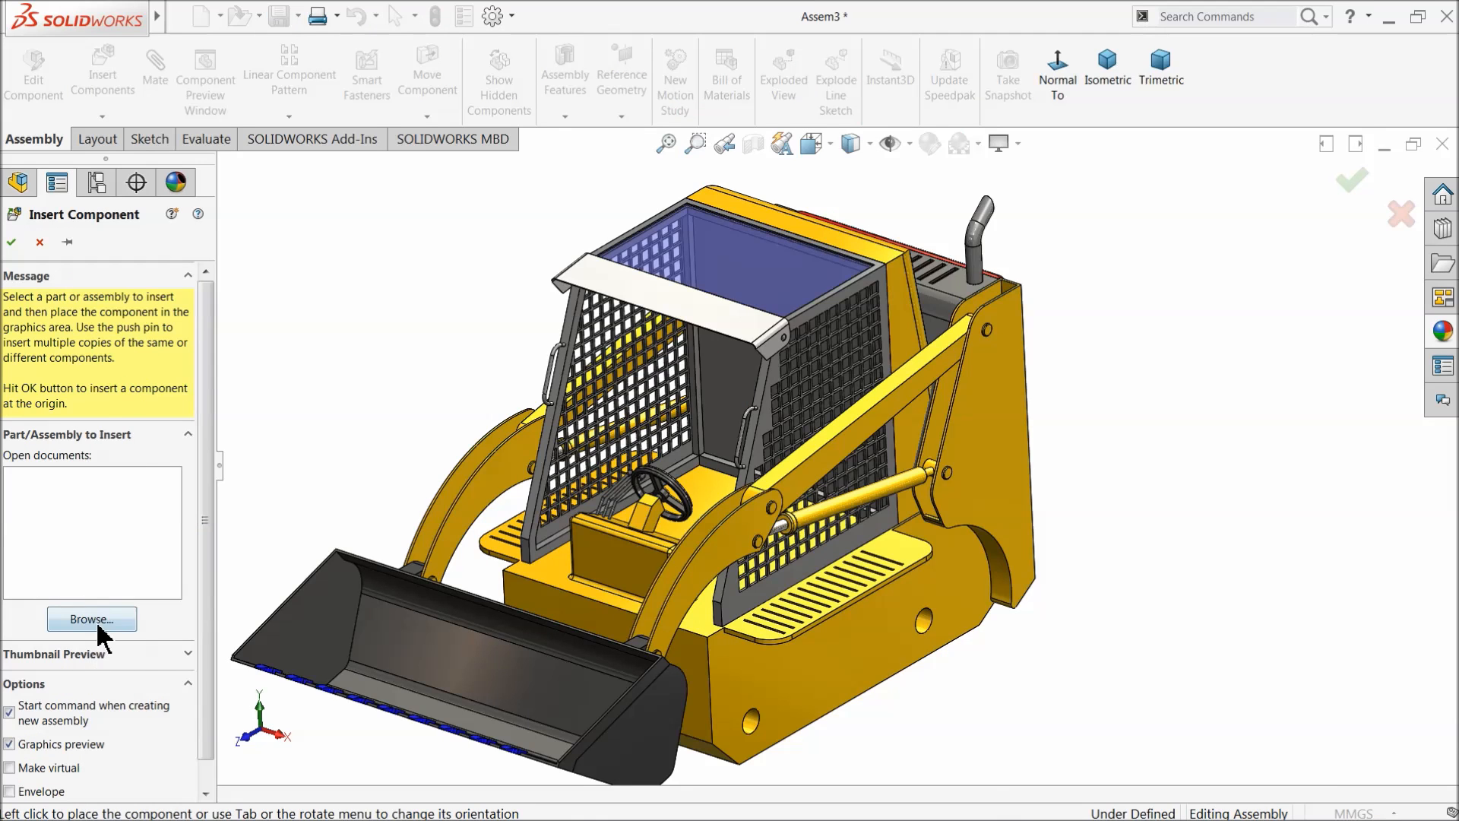
left_click(92, 619)
left_click_drag(1371, 368, 1374, 435)
left_click(1033, 426)
left_click(1213, 644)
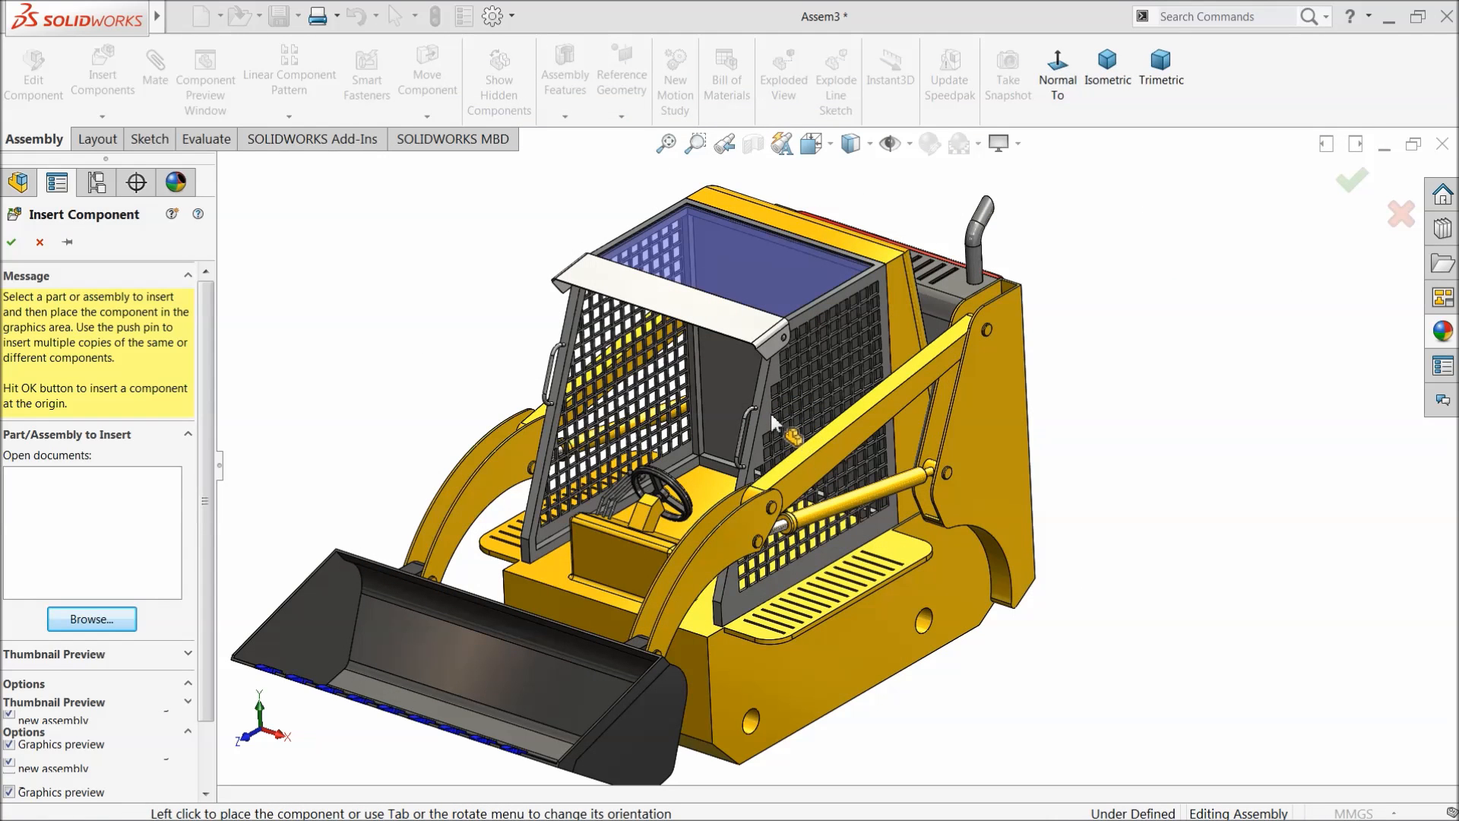
left_click(744, 378)
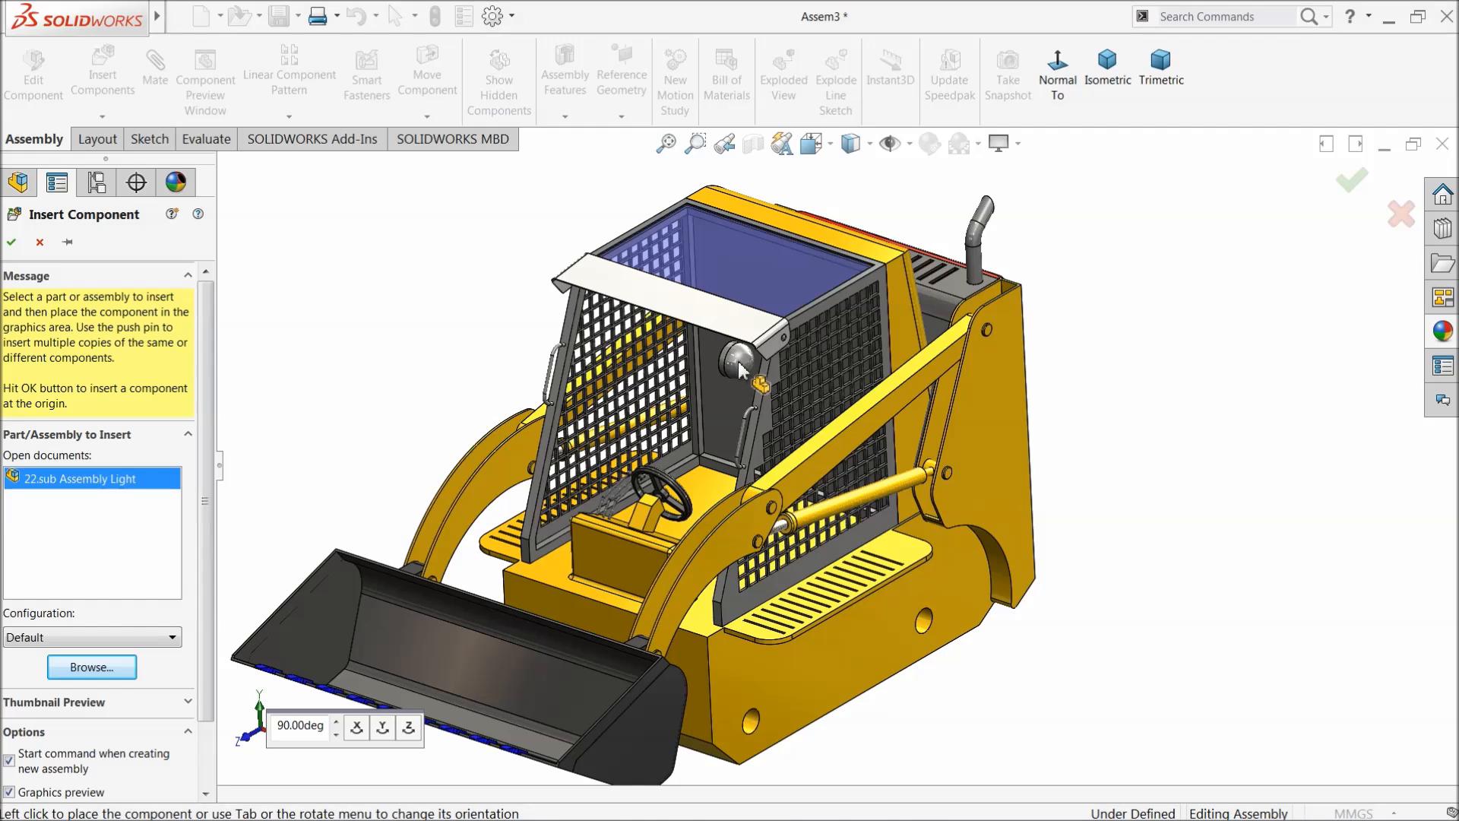
Step: Rotate the light sub-assembly freely until its glass faces the front of the loader
scroll(736, 390, "down", 3)
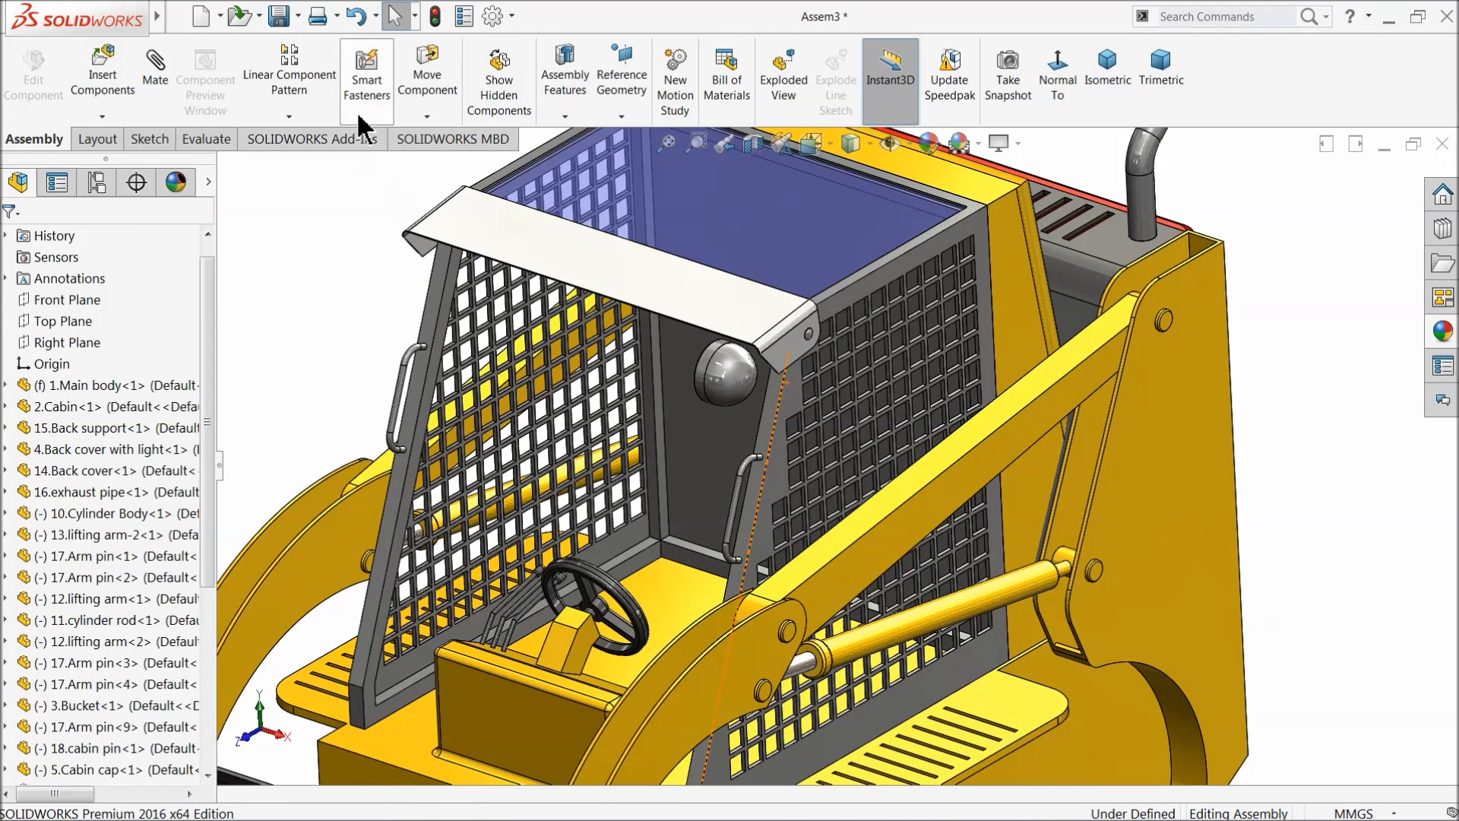
left_click(426, 117)
left_click(456, 158)
left_click_drag(715, 382, 749, 384)
left_click_drag(768, 437, 888, 438)
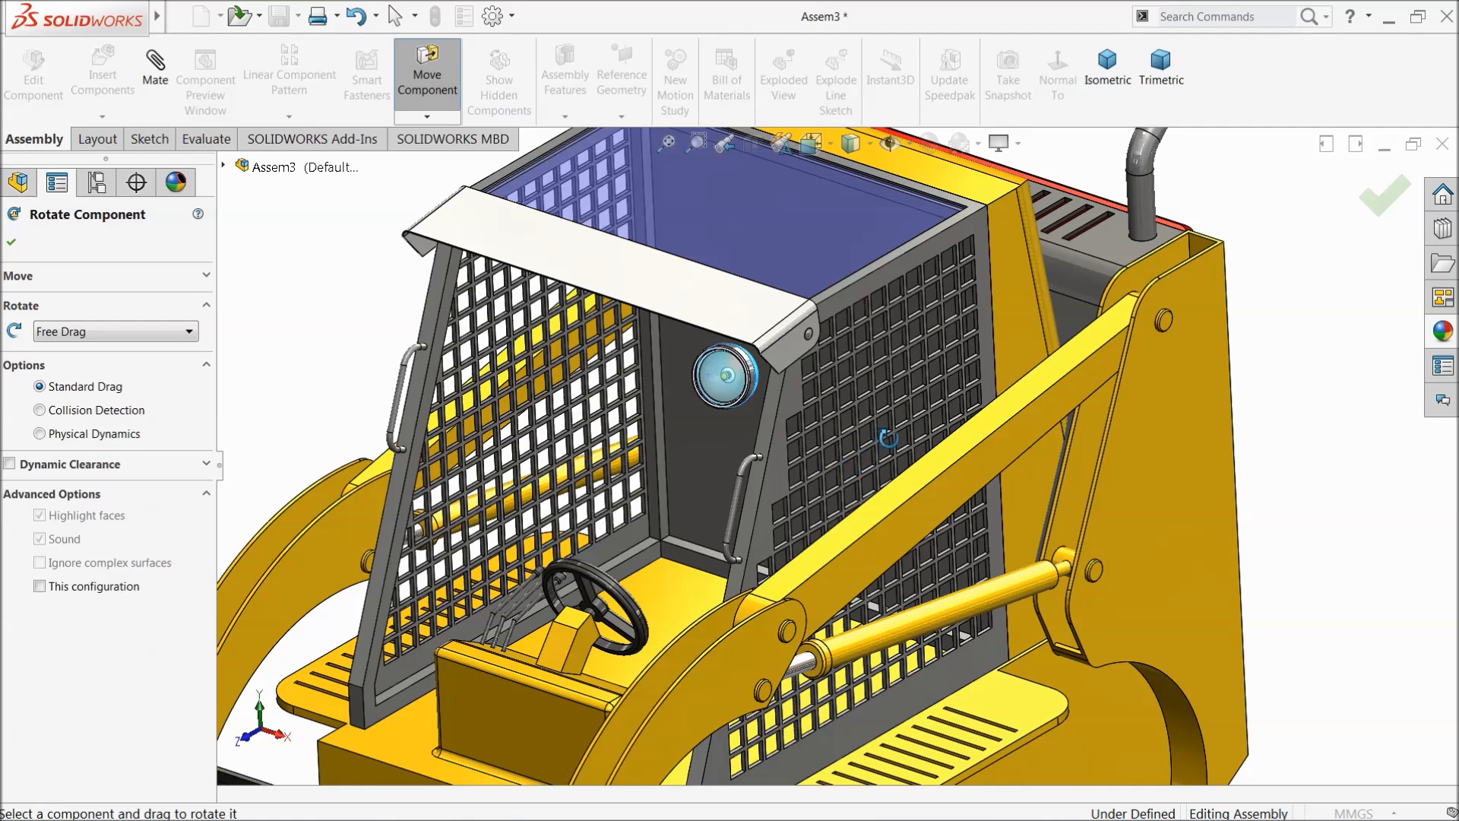
left_click(11, 243)
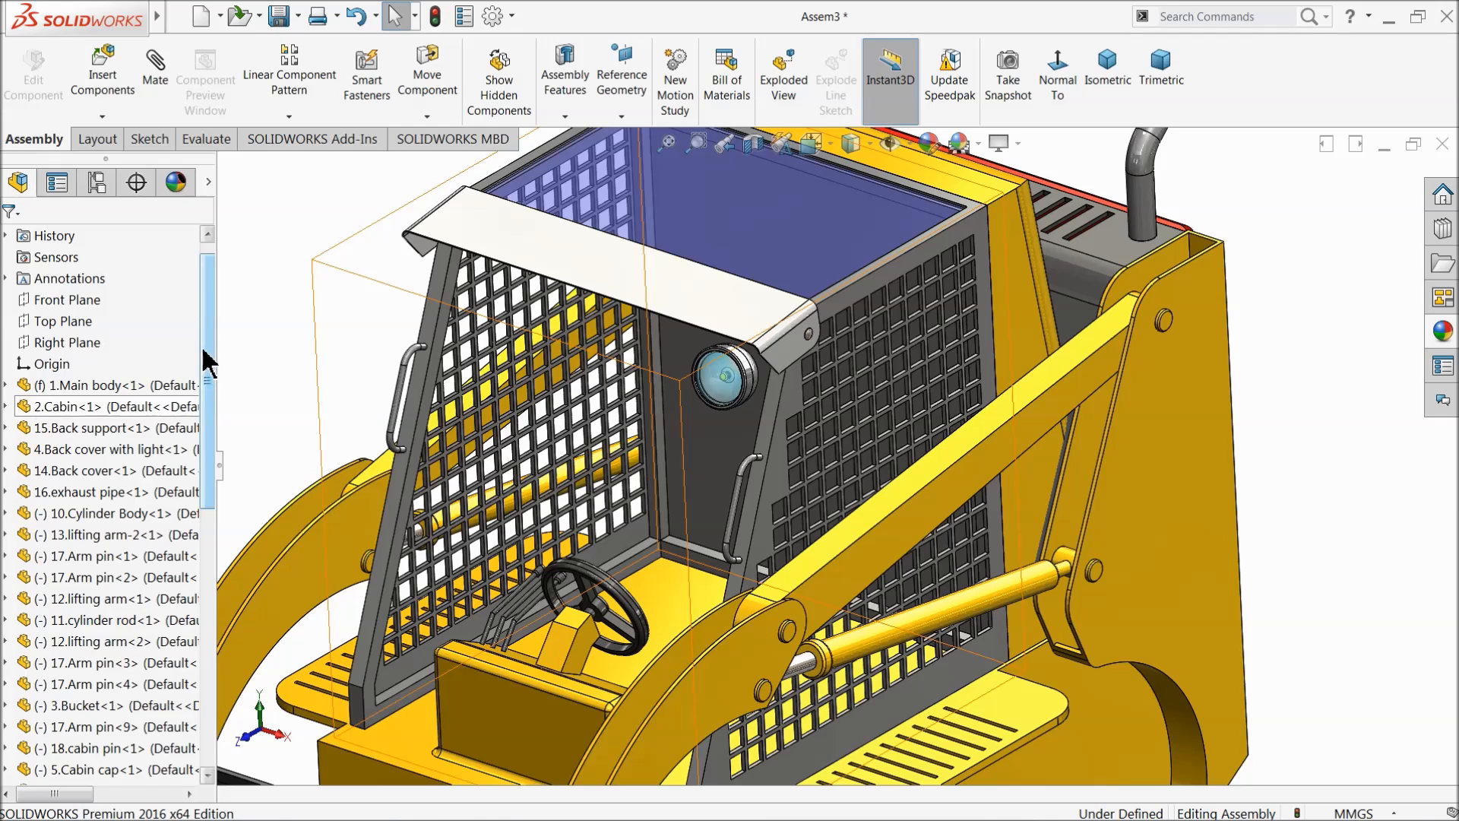
Step: Start a mate between the assembly's Right Plane and the light sub-assembly's Front Plane, and try the parallel relation
left_click(83, 343)
left_click_drag(213, 351, 208, 599)
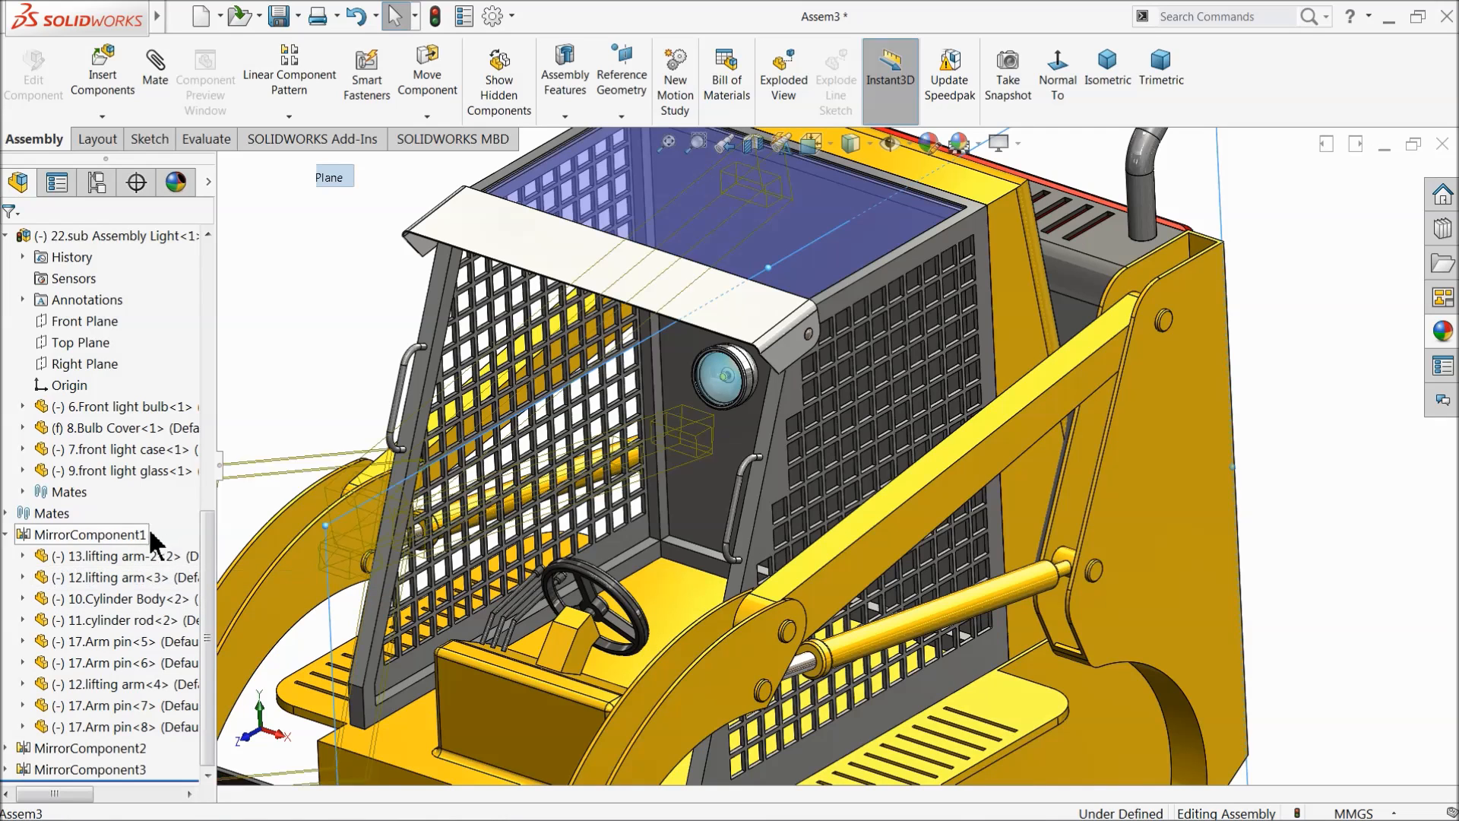
left_click(79, 325)
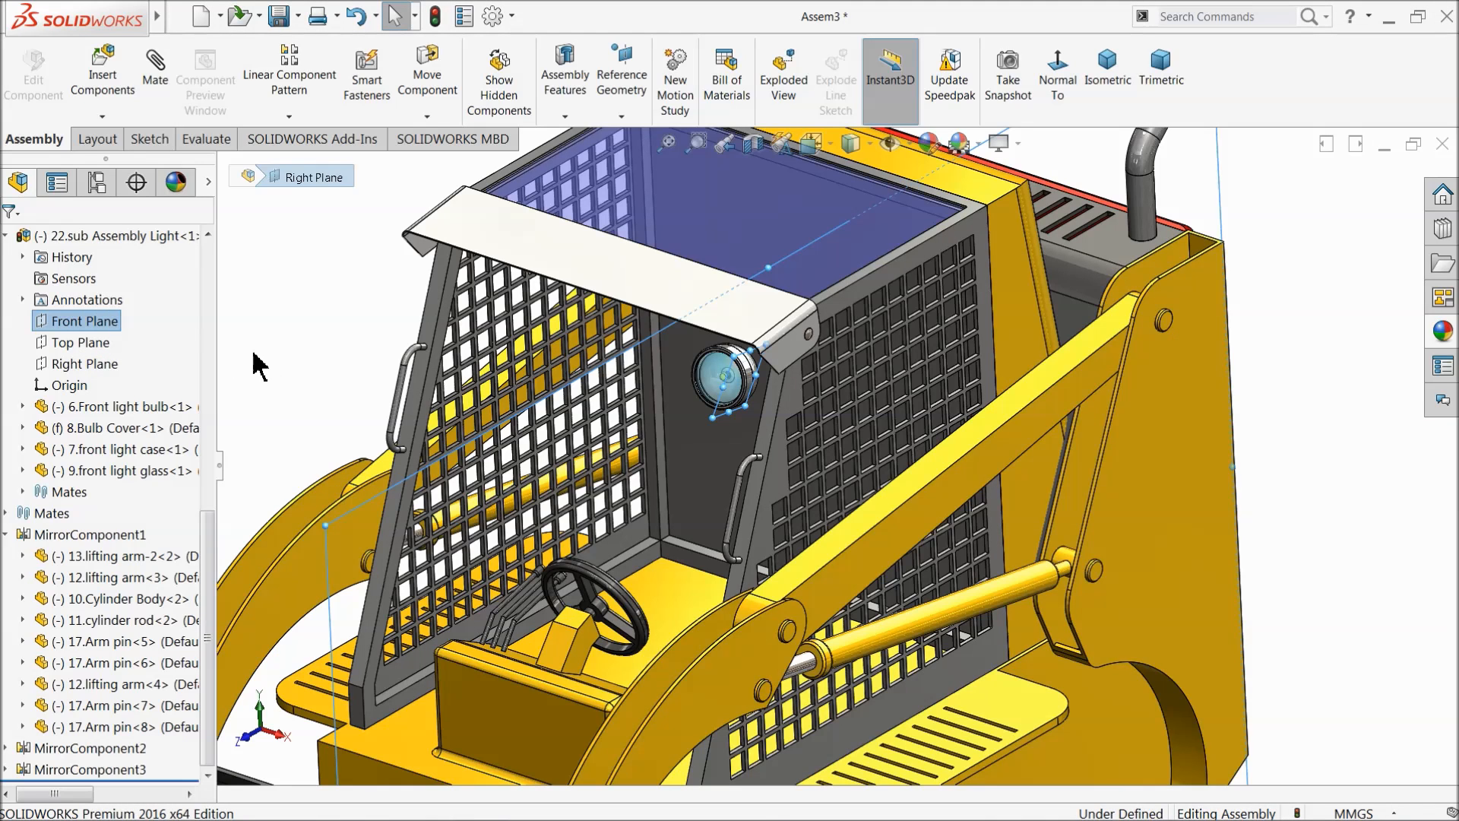
left_click(151, 78)
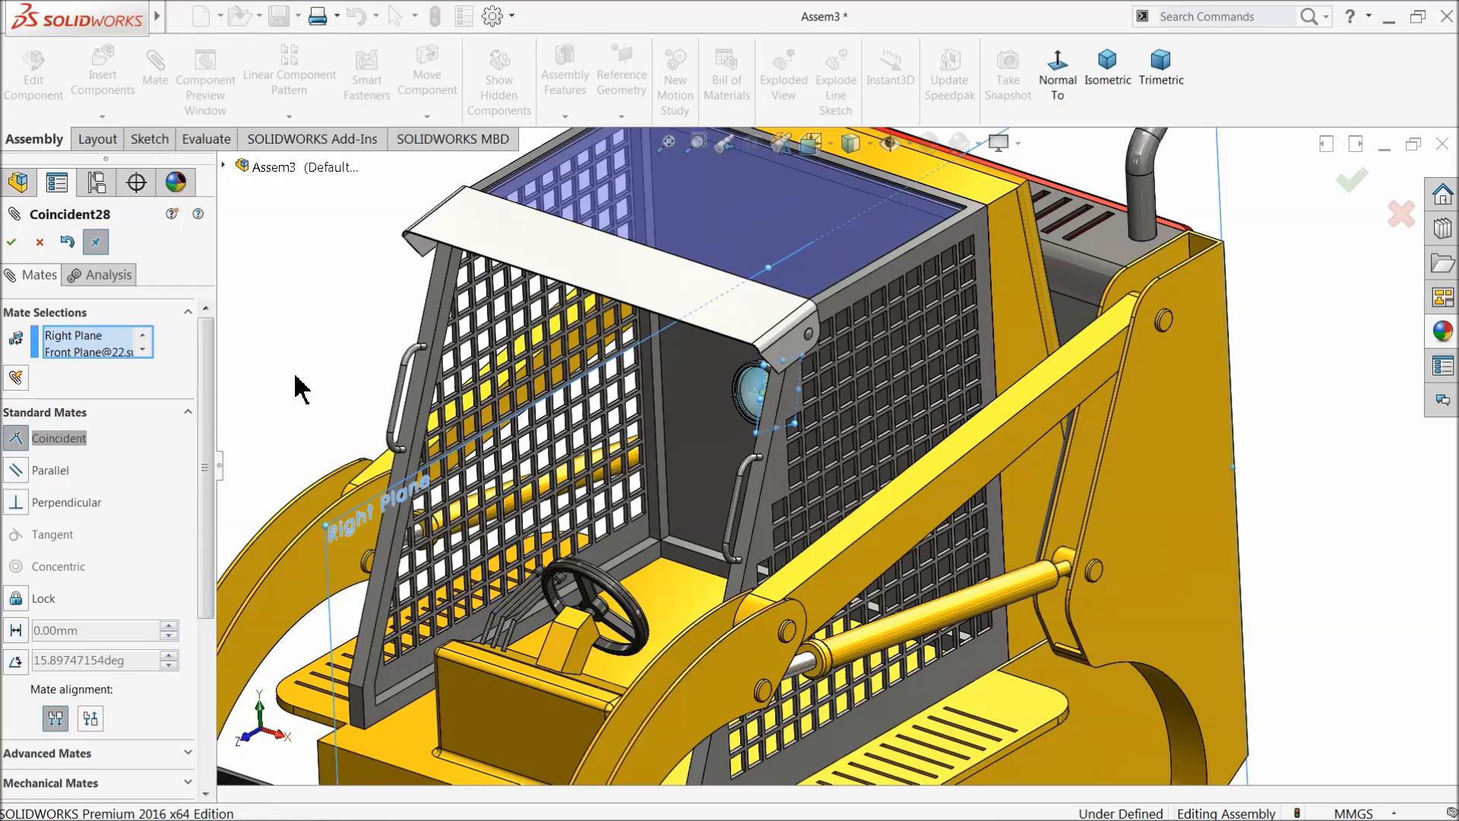
left_click(16, 471)
middle_click_drag(397, 366, 435, 375)
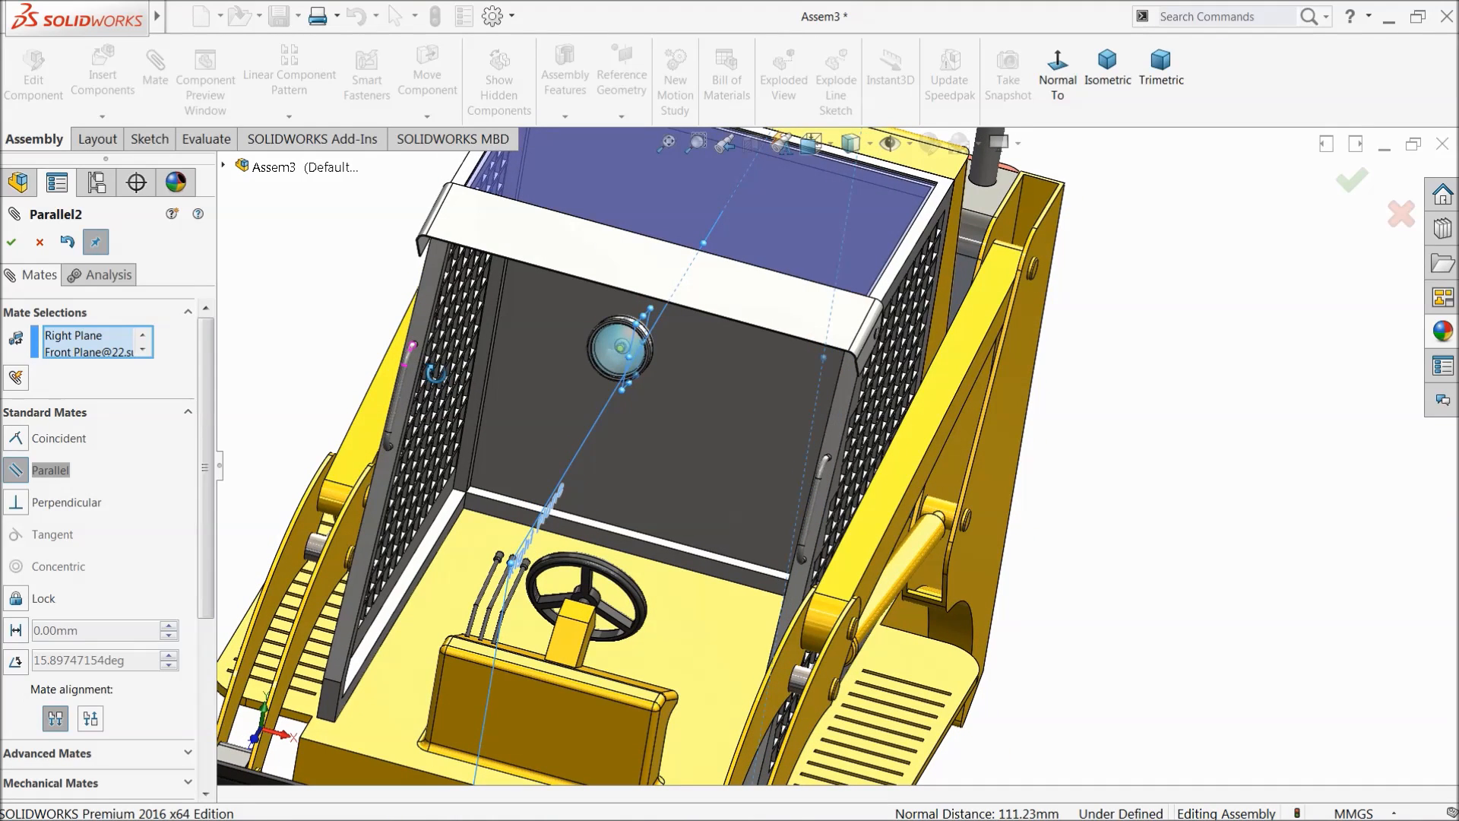
middle_click_drag(293, 380, 335, 372)
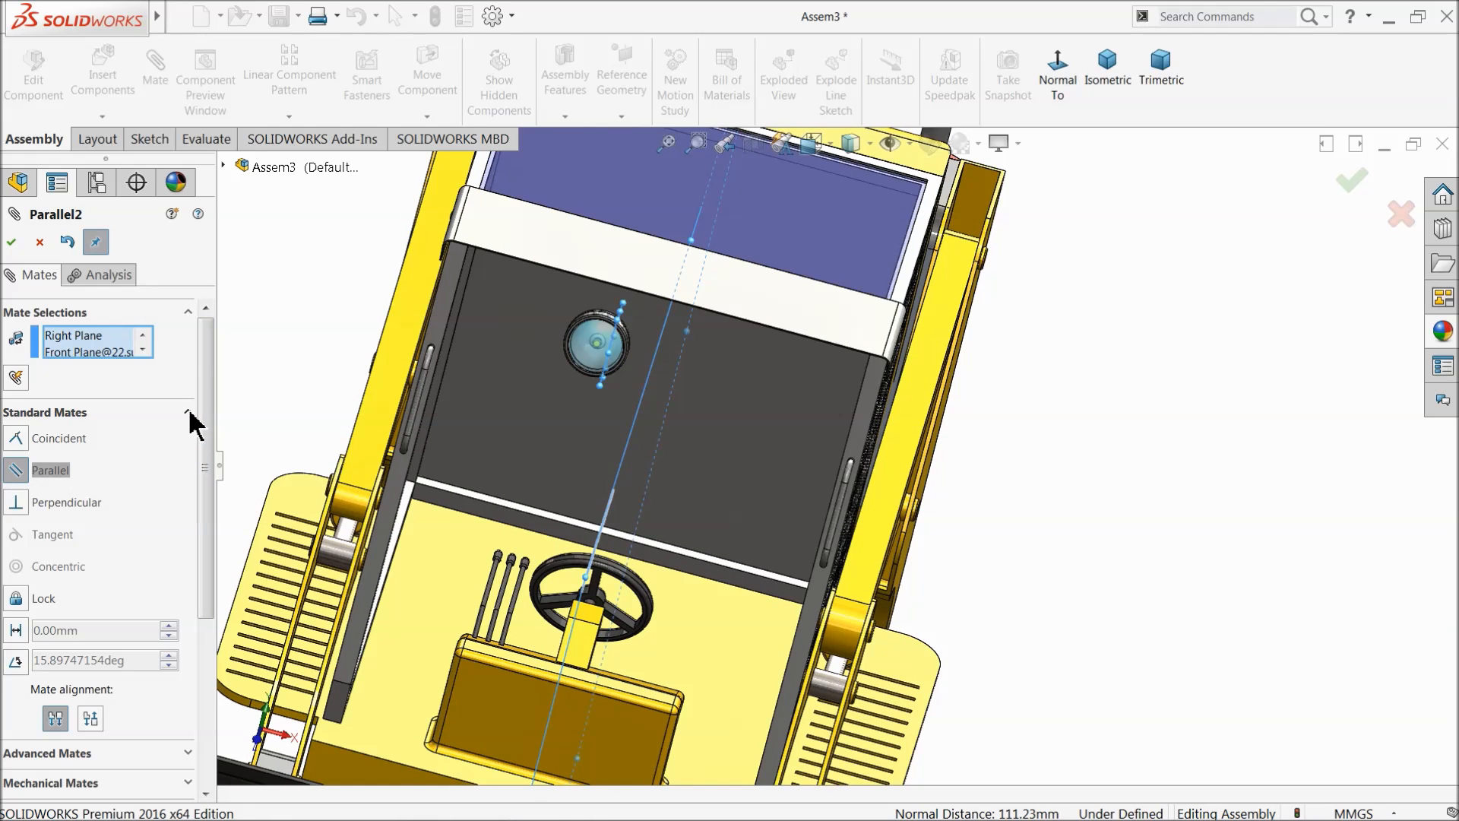
middle_click_drag(287, 418, 294, 407)
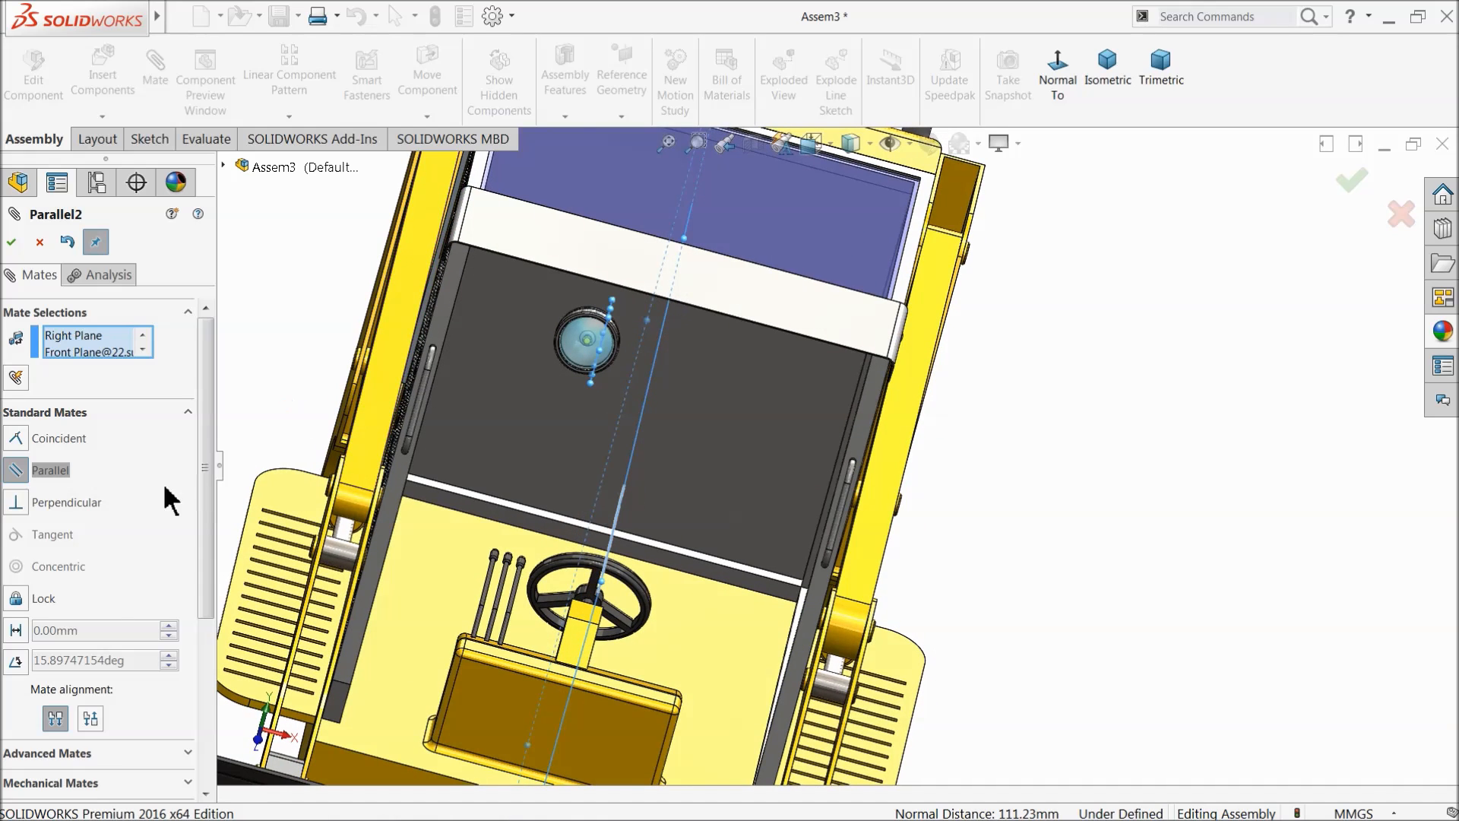
Step: Apply a distance mate between the two selected planes, trying 400 mm before setting it to 350 mm
left_click(16, 630)
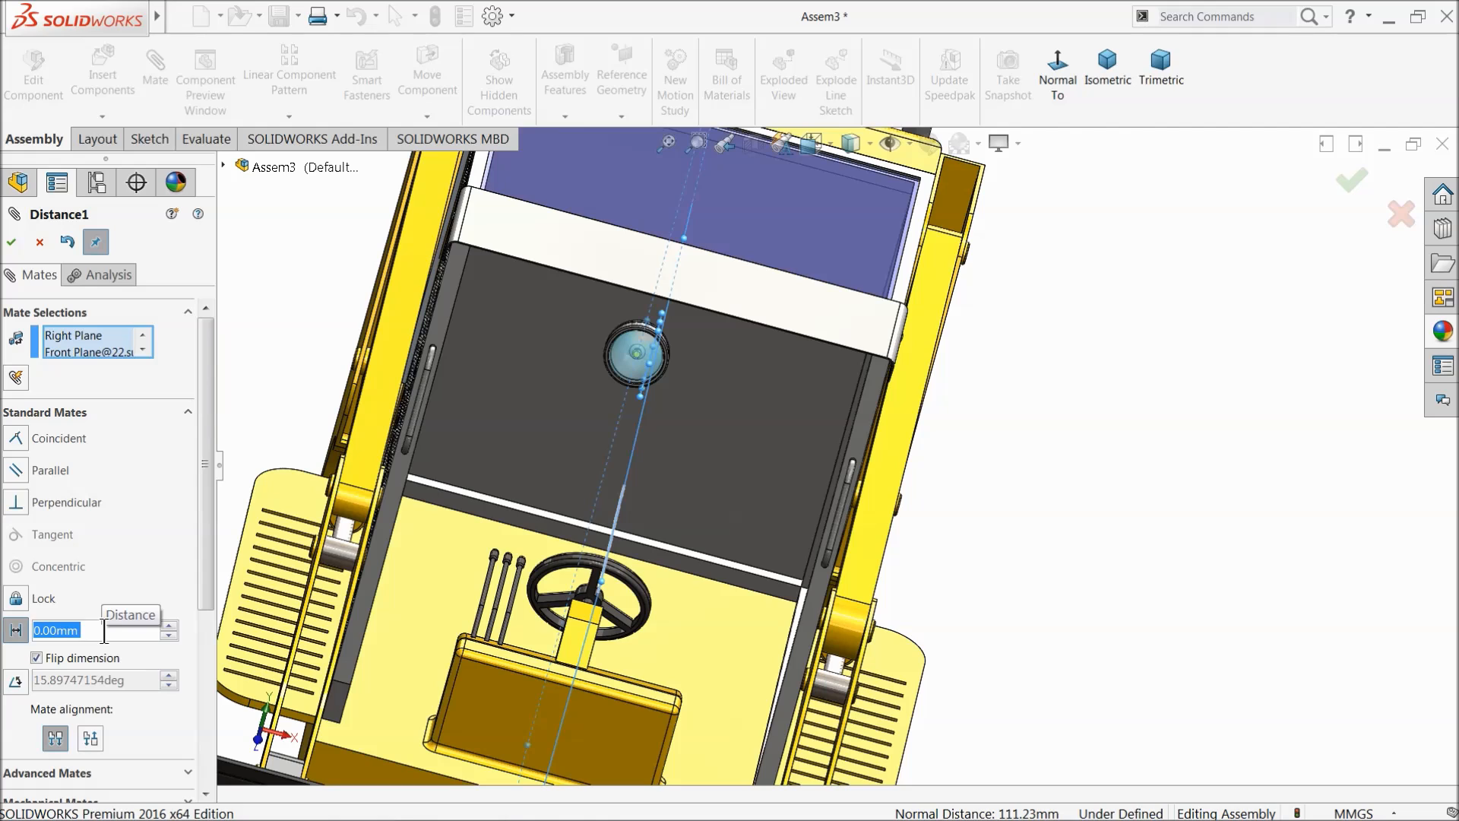
type("400")
key("Return")
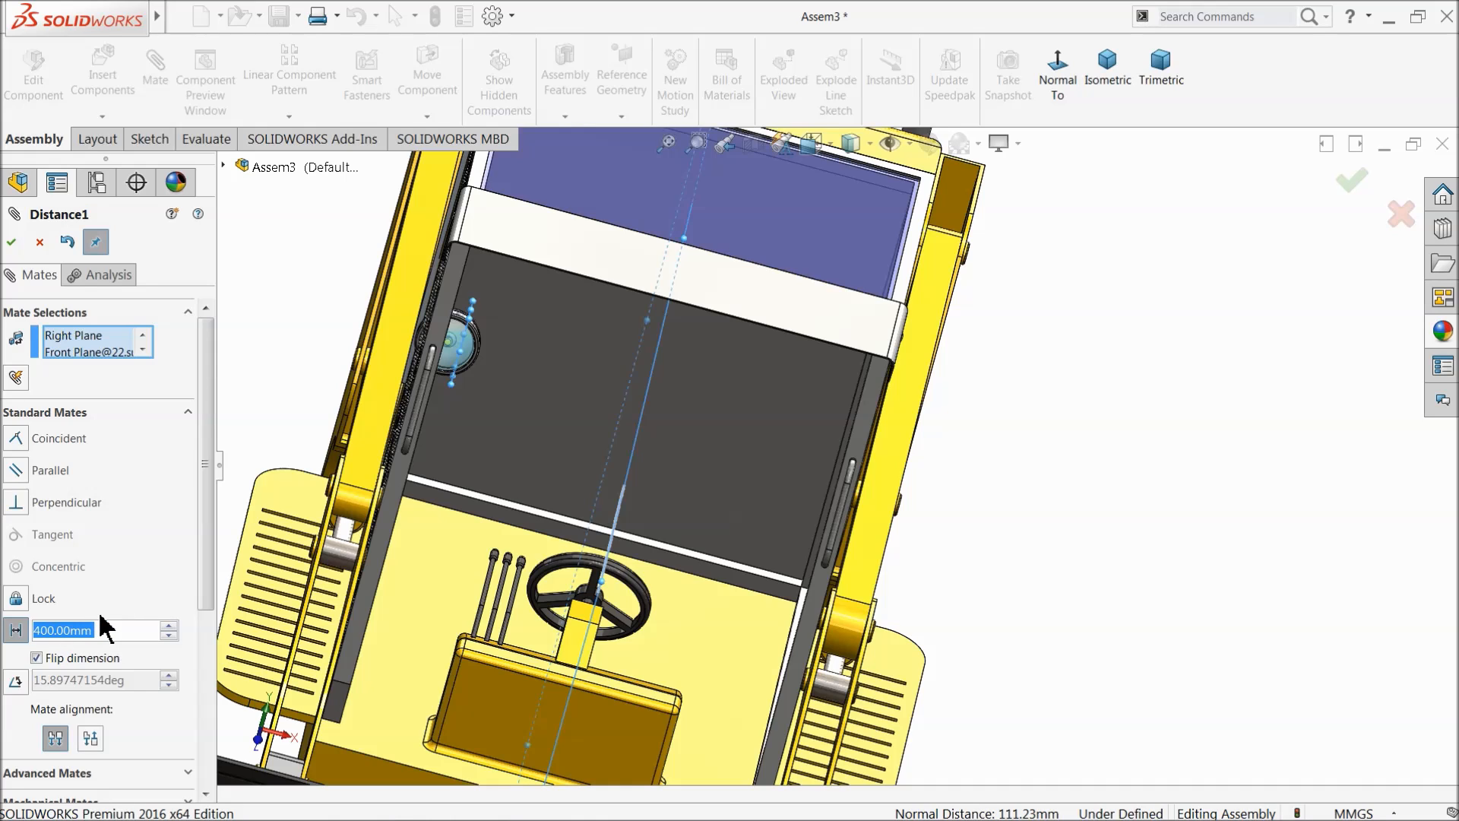
type("350")
key("Return")
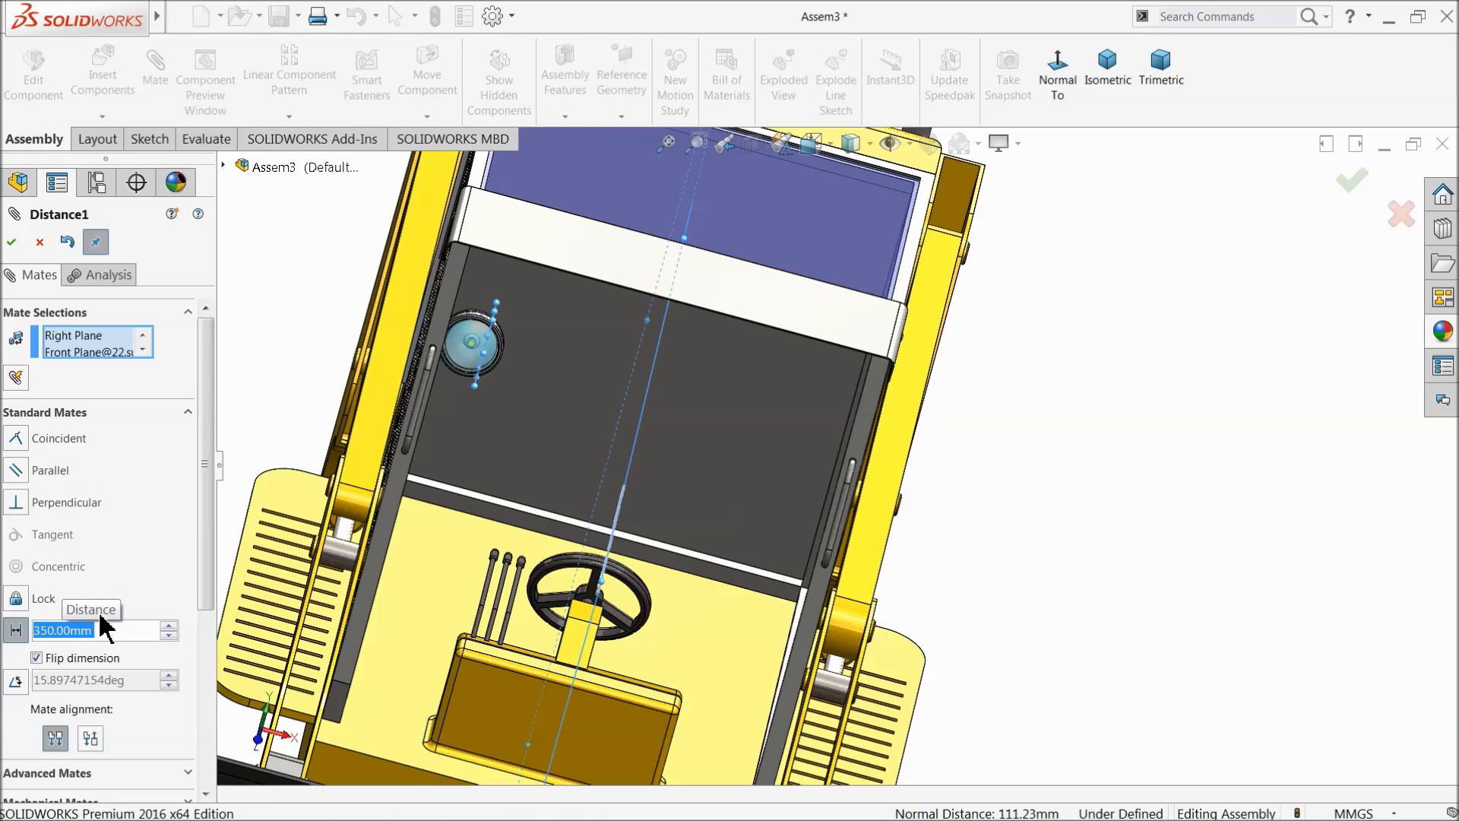
scroll(490, 433, "up", 1)
middle_click_drag(540, 414, 465, 353)
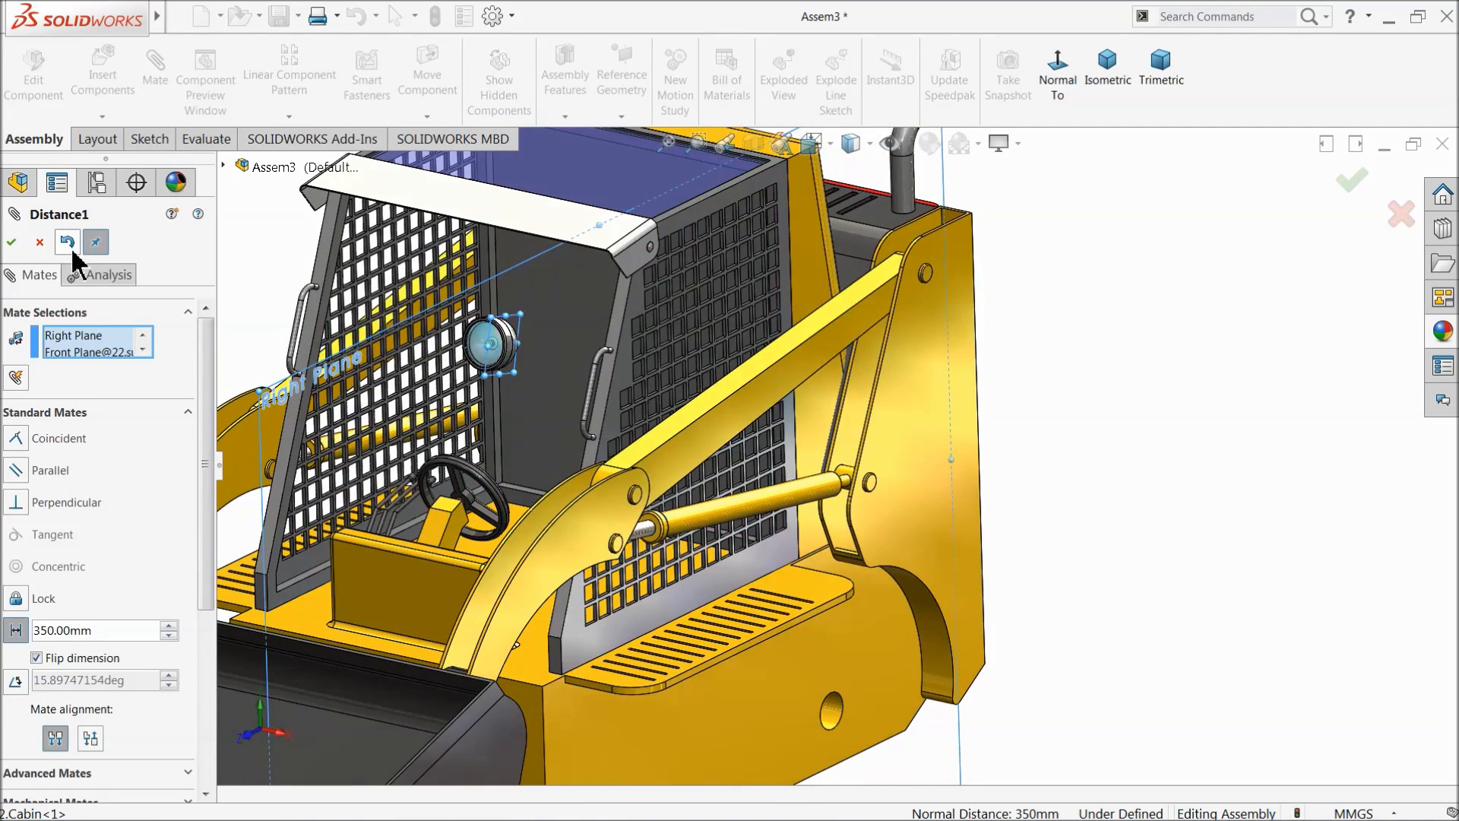
left_click(15, 243)
Step: Leave the Mate command and rotate the light sub-assembly slightly beneath the cabin cap to adjust its tilt
scroll(646, 393, "up", 4)
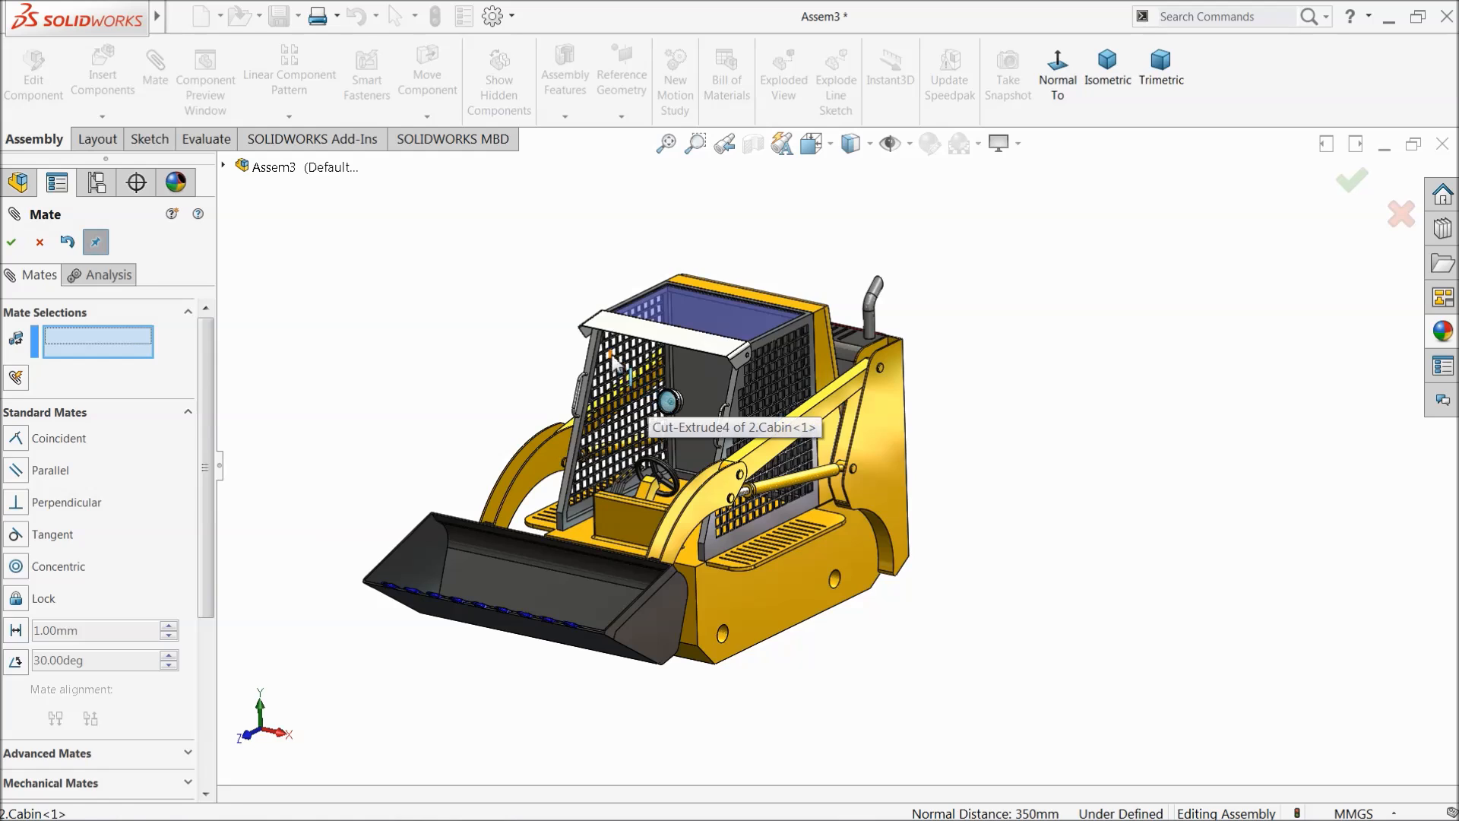
middle_click_drag(614, 357, 554, 318)
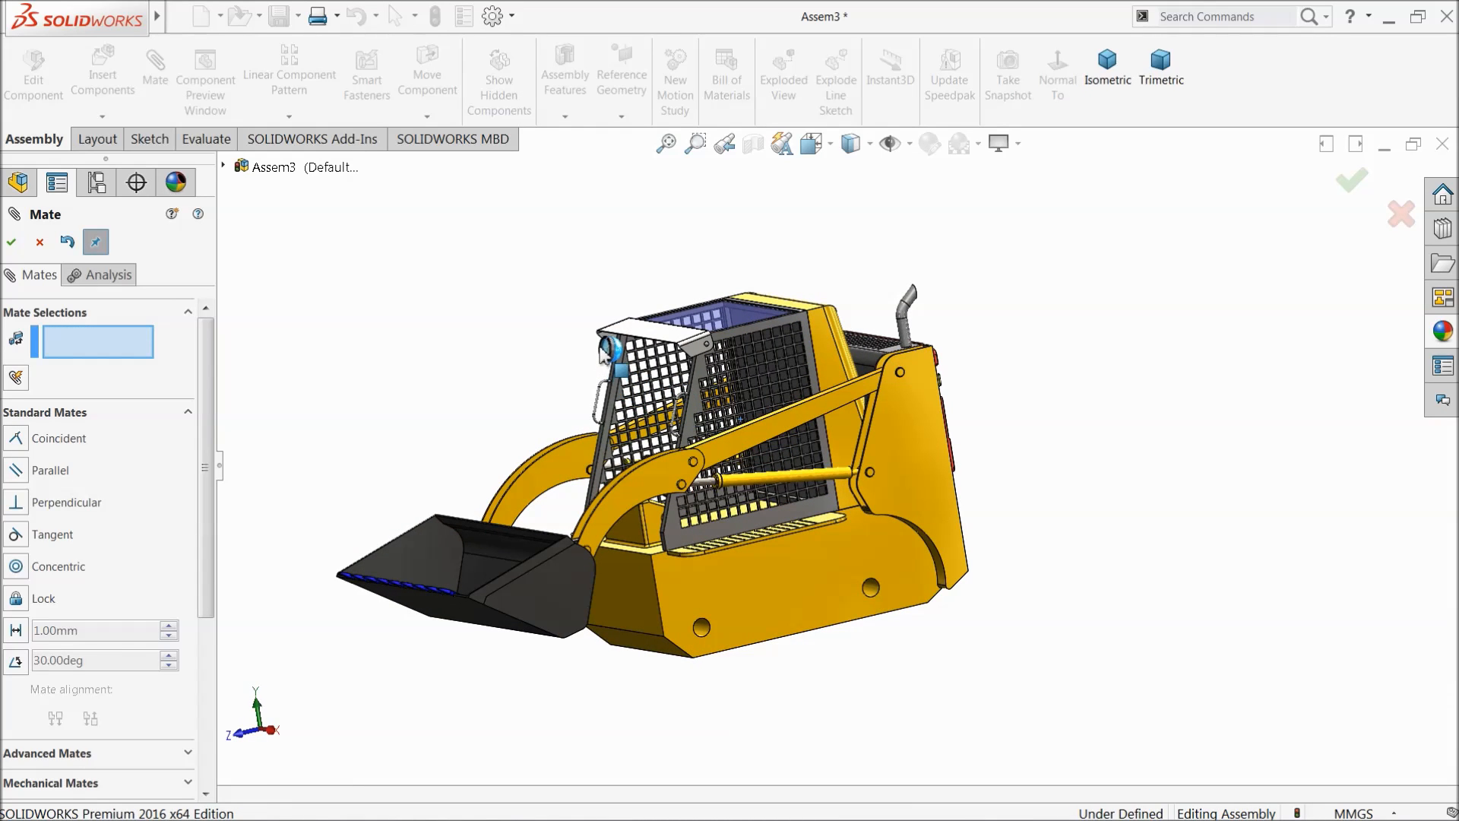
mouse_move(605, 345)
middle_mouse_down()
mouse_move(596, 364)
mouse_move(596, 349)
middle_mouse_up()
scroll(701, 364, "down", 5)
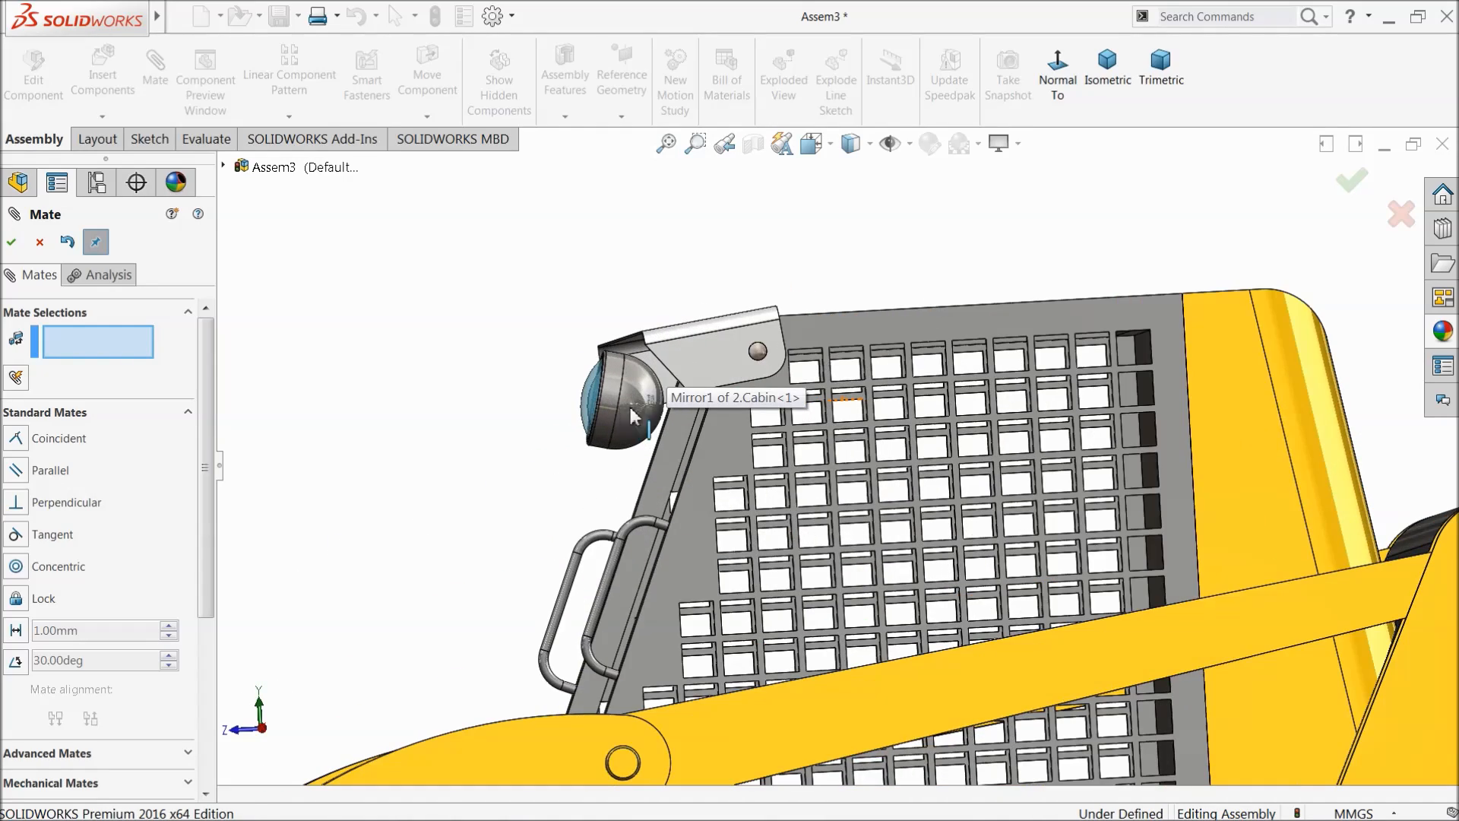
middle_click_drag(638, 398, 638, 418)
middle_click_drag(638, 405, 669, 406)
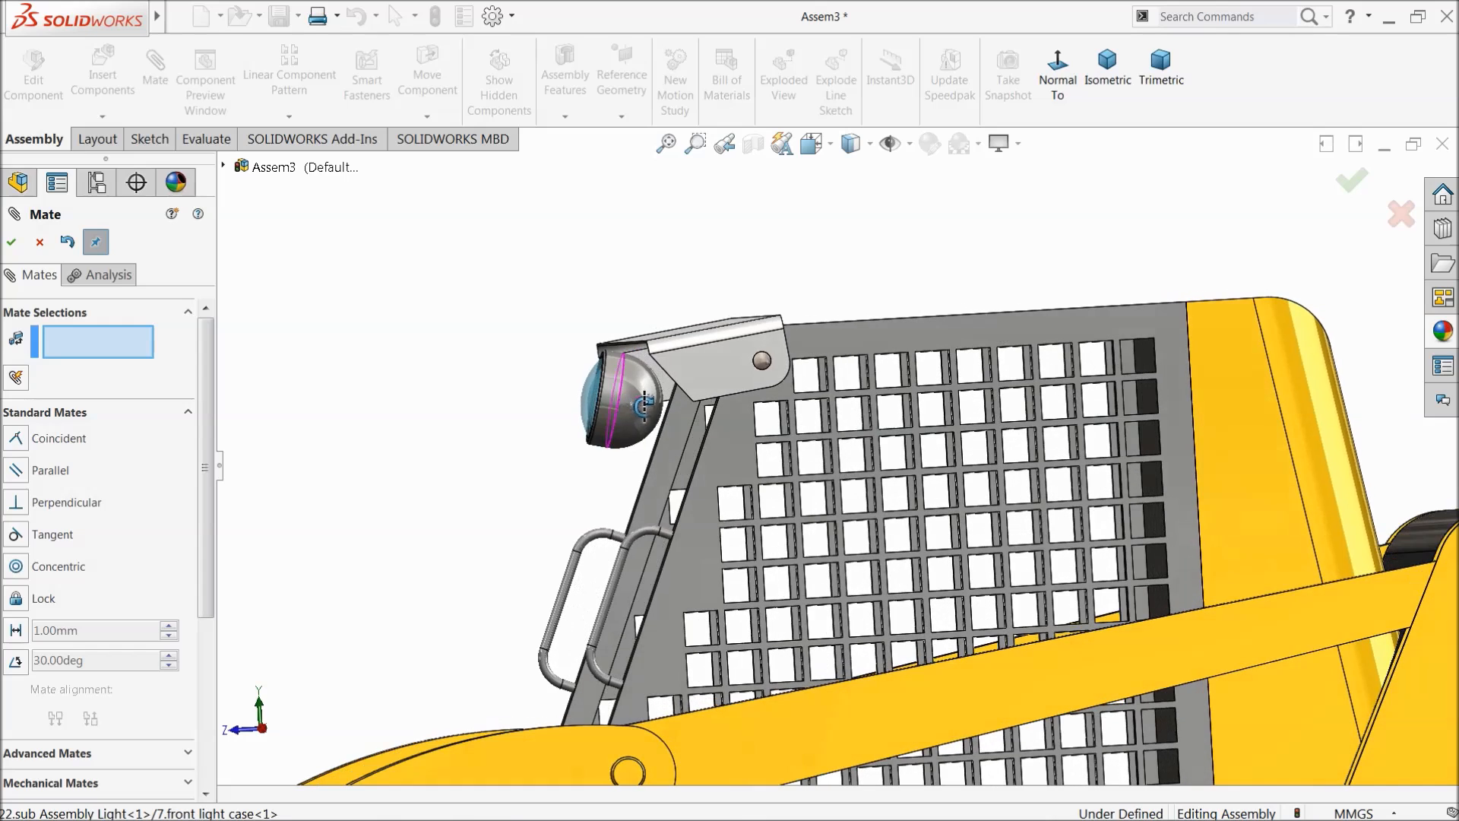
left_click(40, 242)
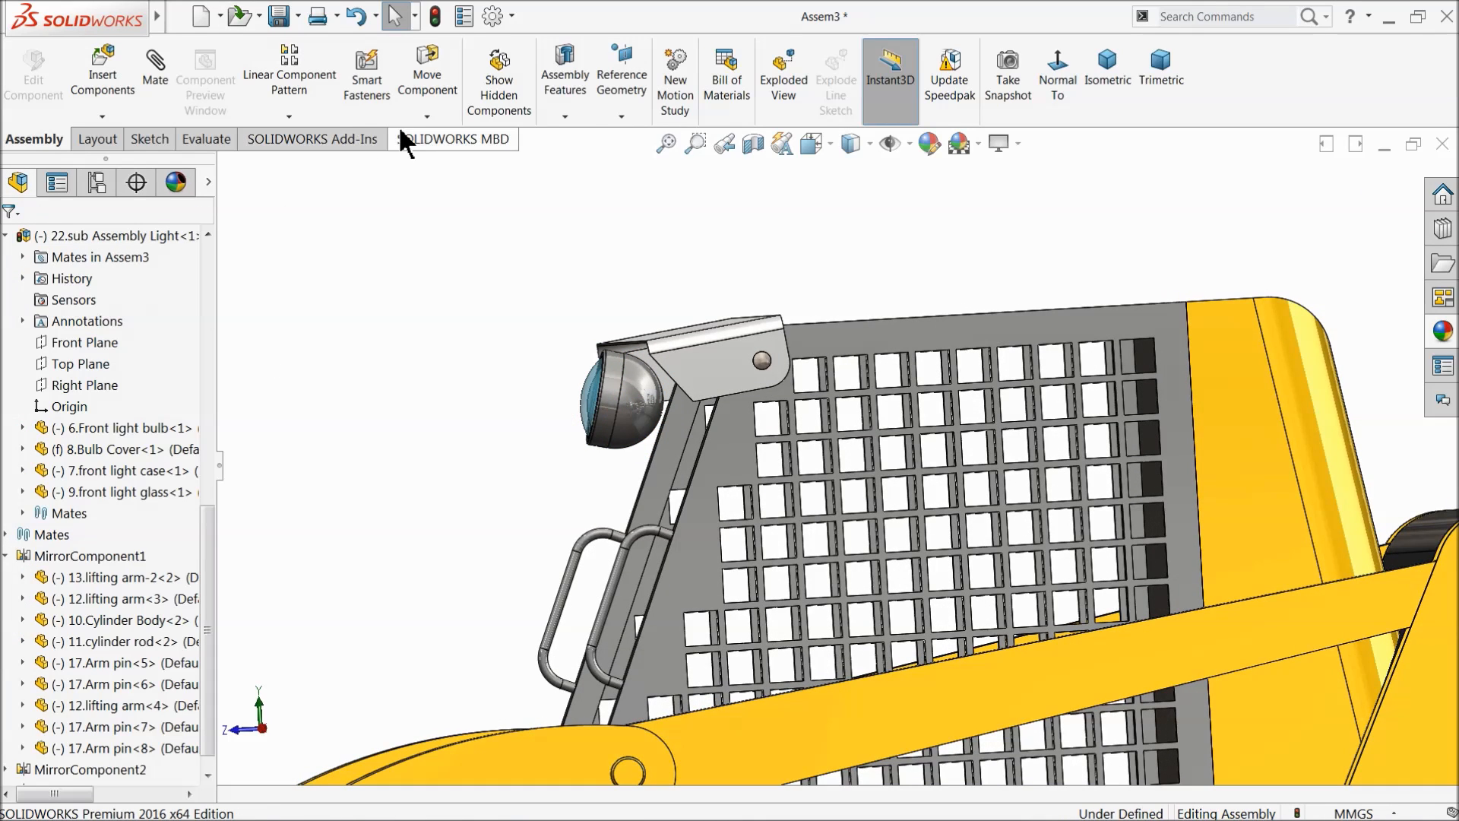
left_click(441, 157)
left_click_drag(622, 435, 627, 441)
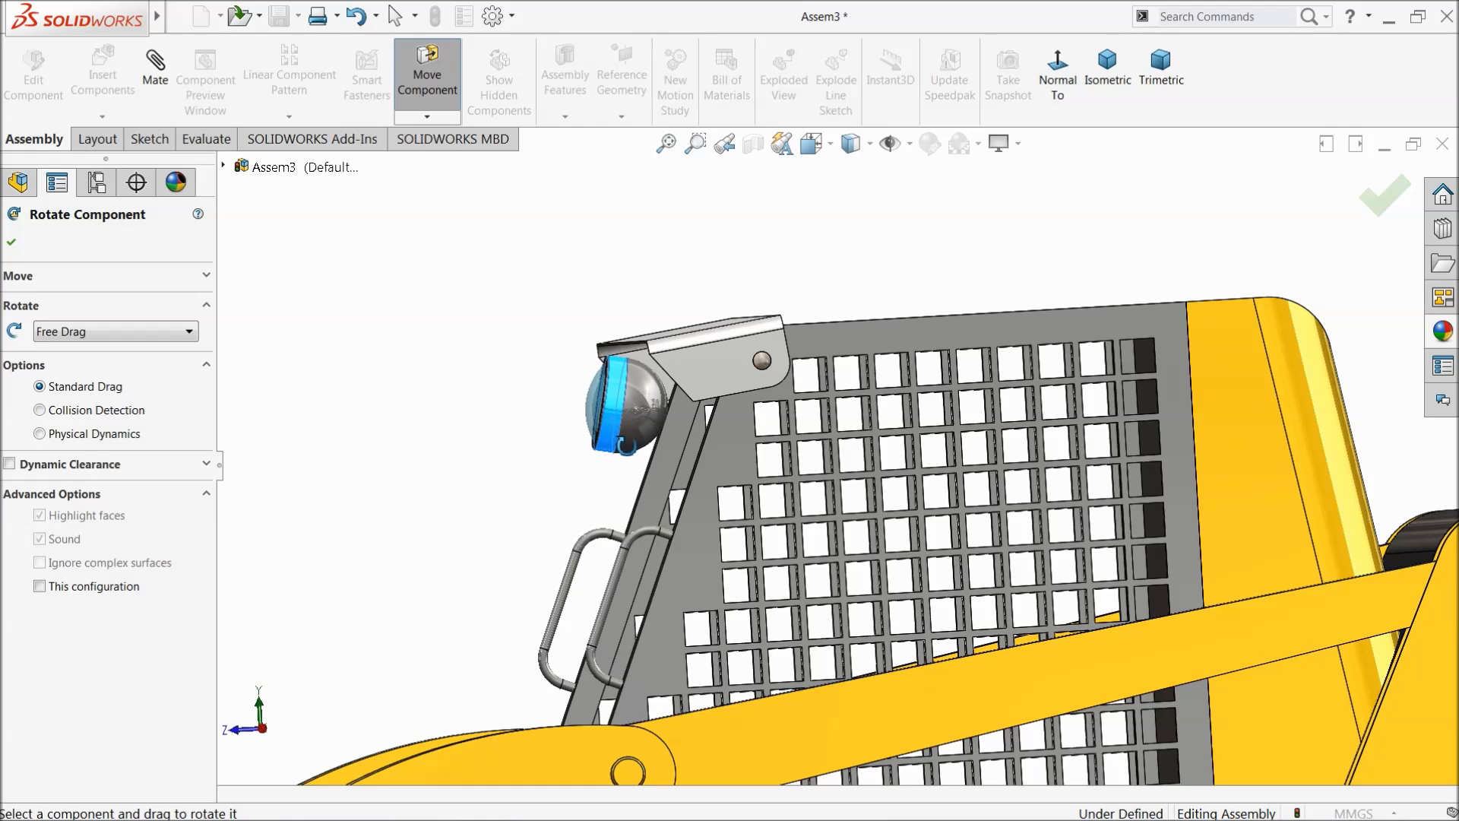
left_click_drag(627, 445, 543, 440)
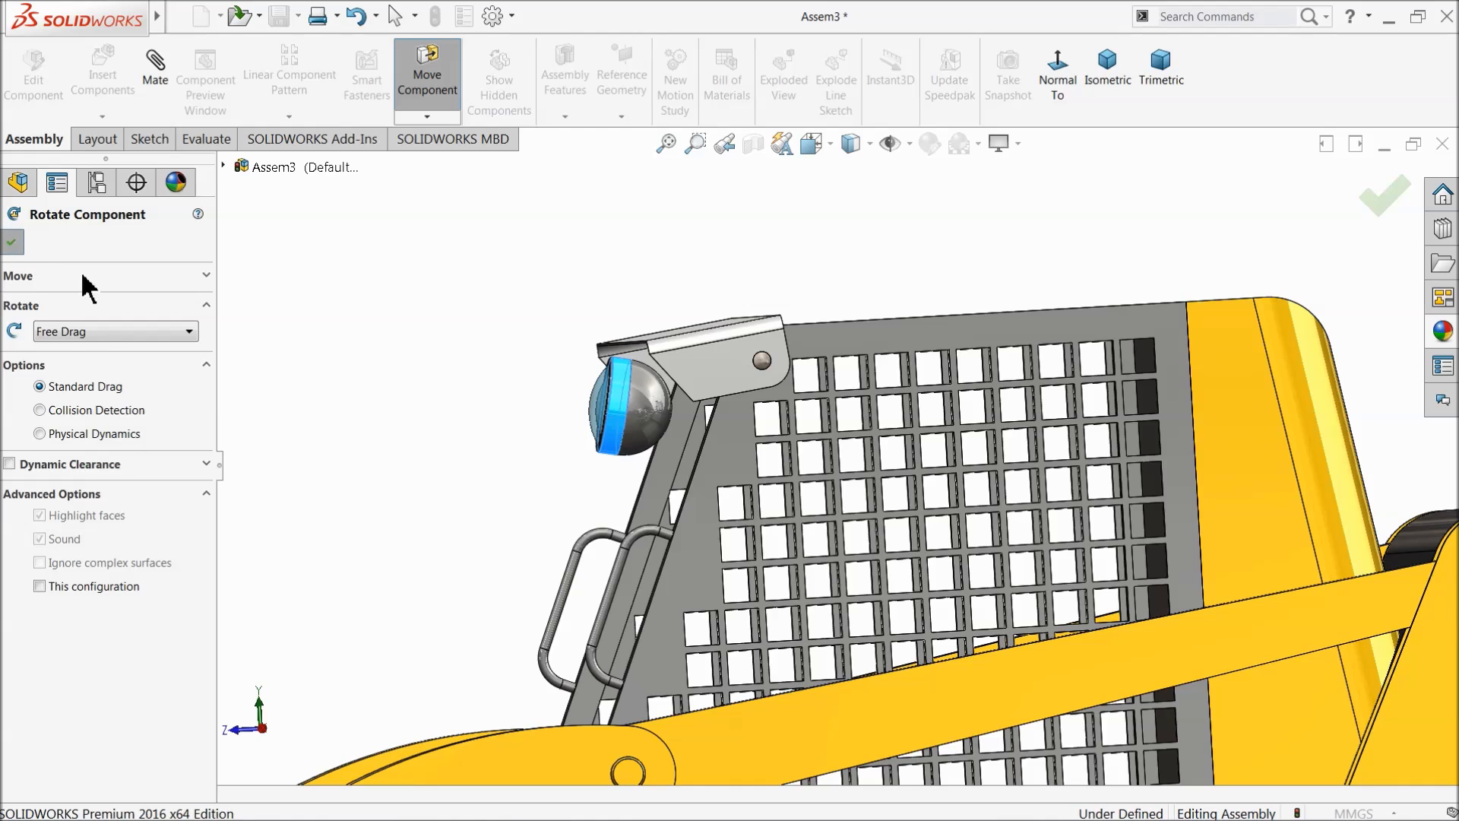
key("Escape")
Step: Start a mate between the light sub-assembly's Top Plane and the cabin's top frame face, and try the parallel relation
left_click(619, 417)
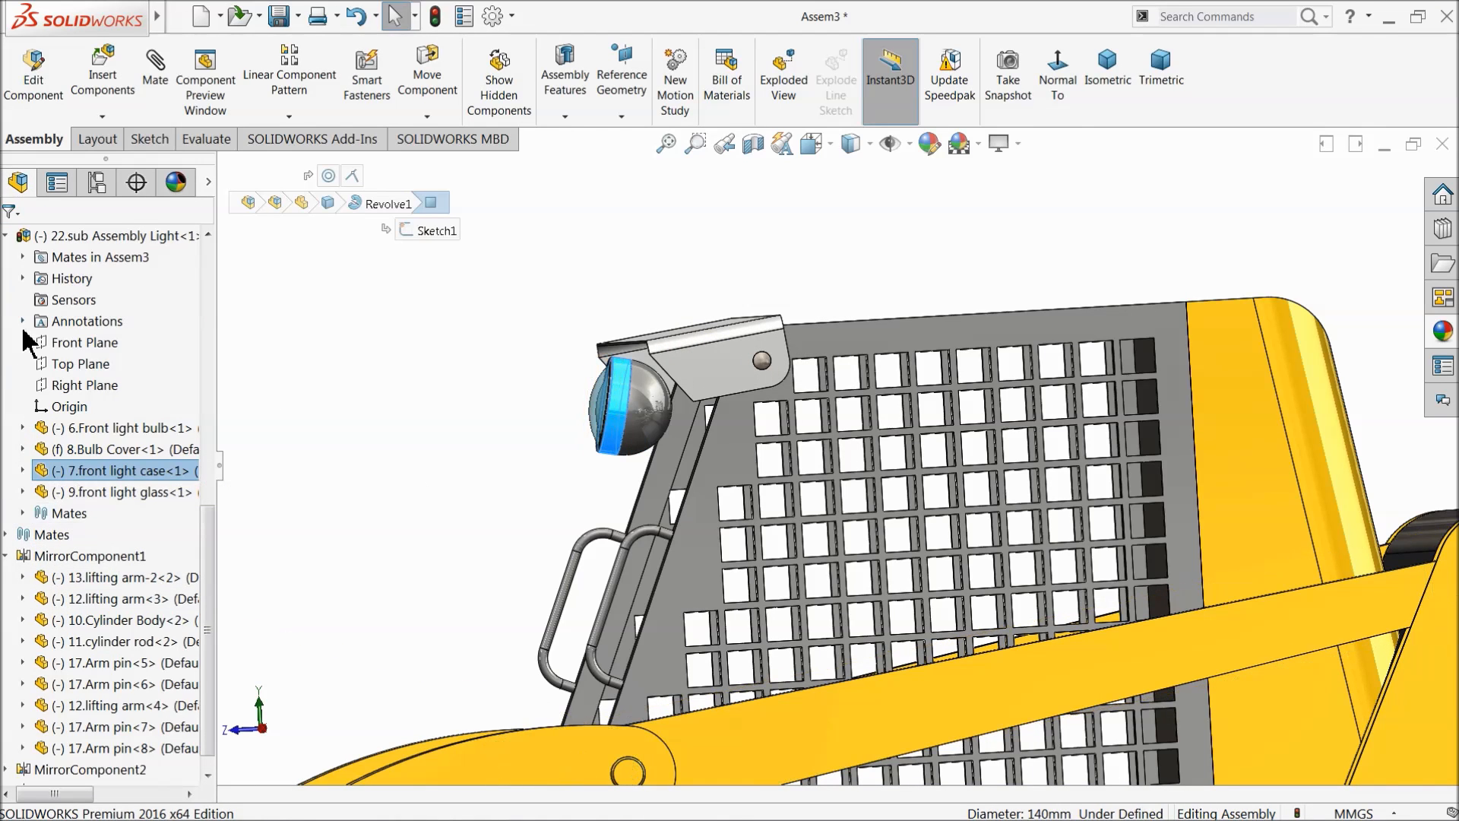
left_click(85, 344)
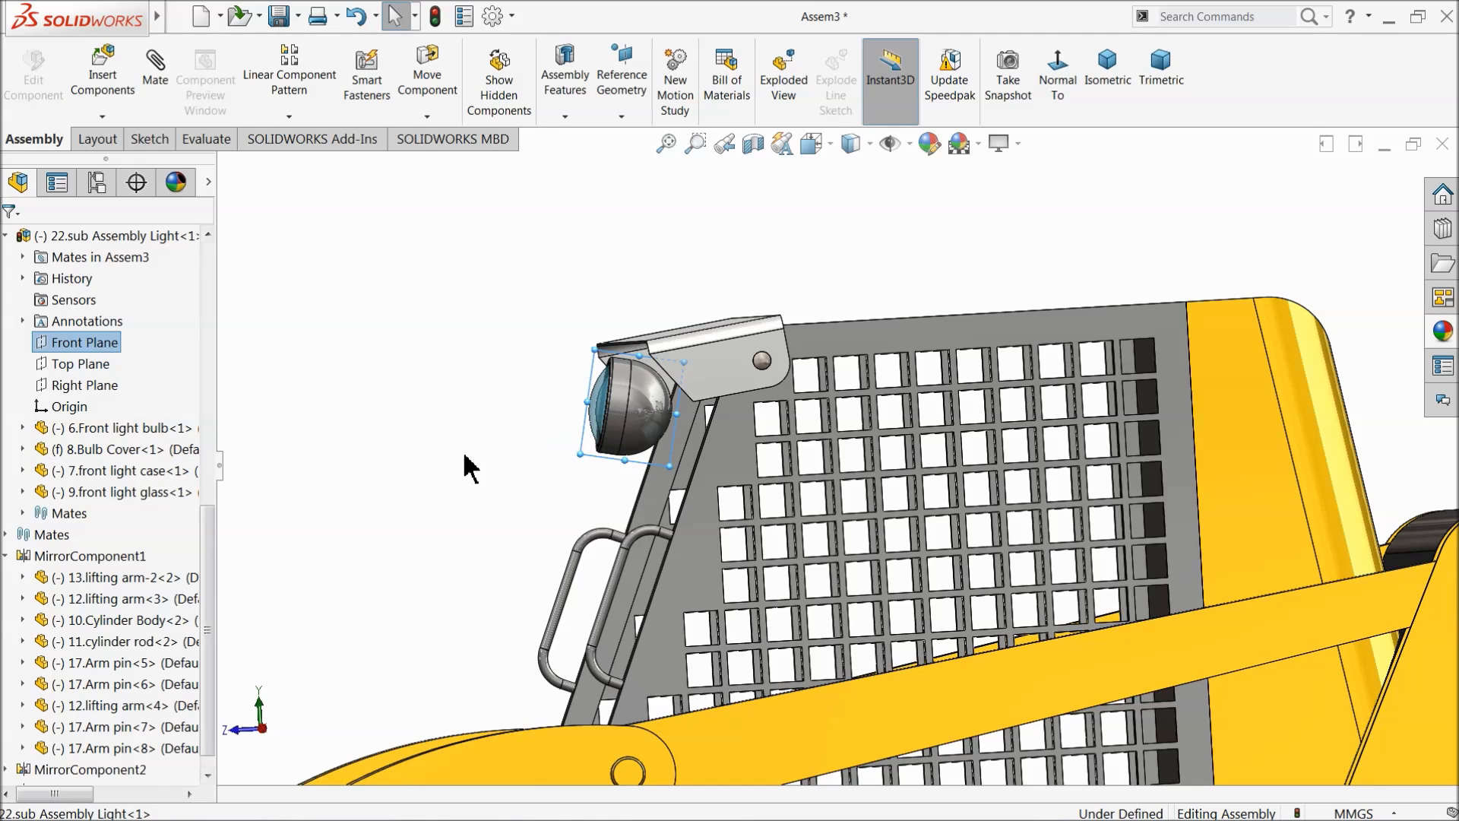
left_click(90, 366)
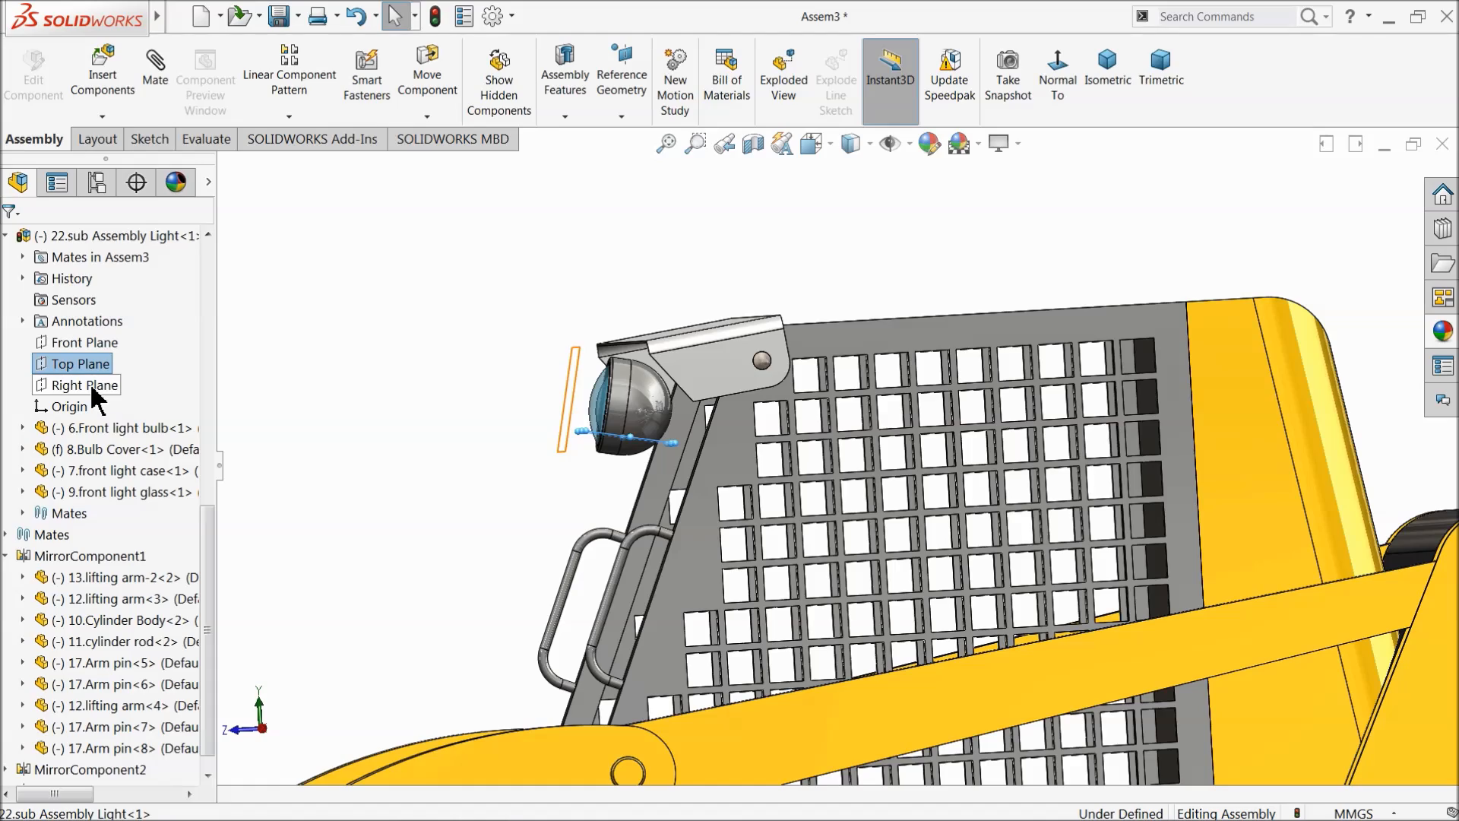
mouse_move(423, 415)
middle_mouse_down()
mouse_move(410, 403)
mouse_move(430, 434)
middle_mouse_up()
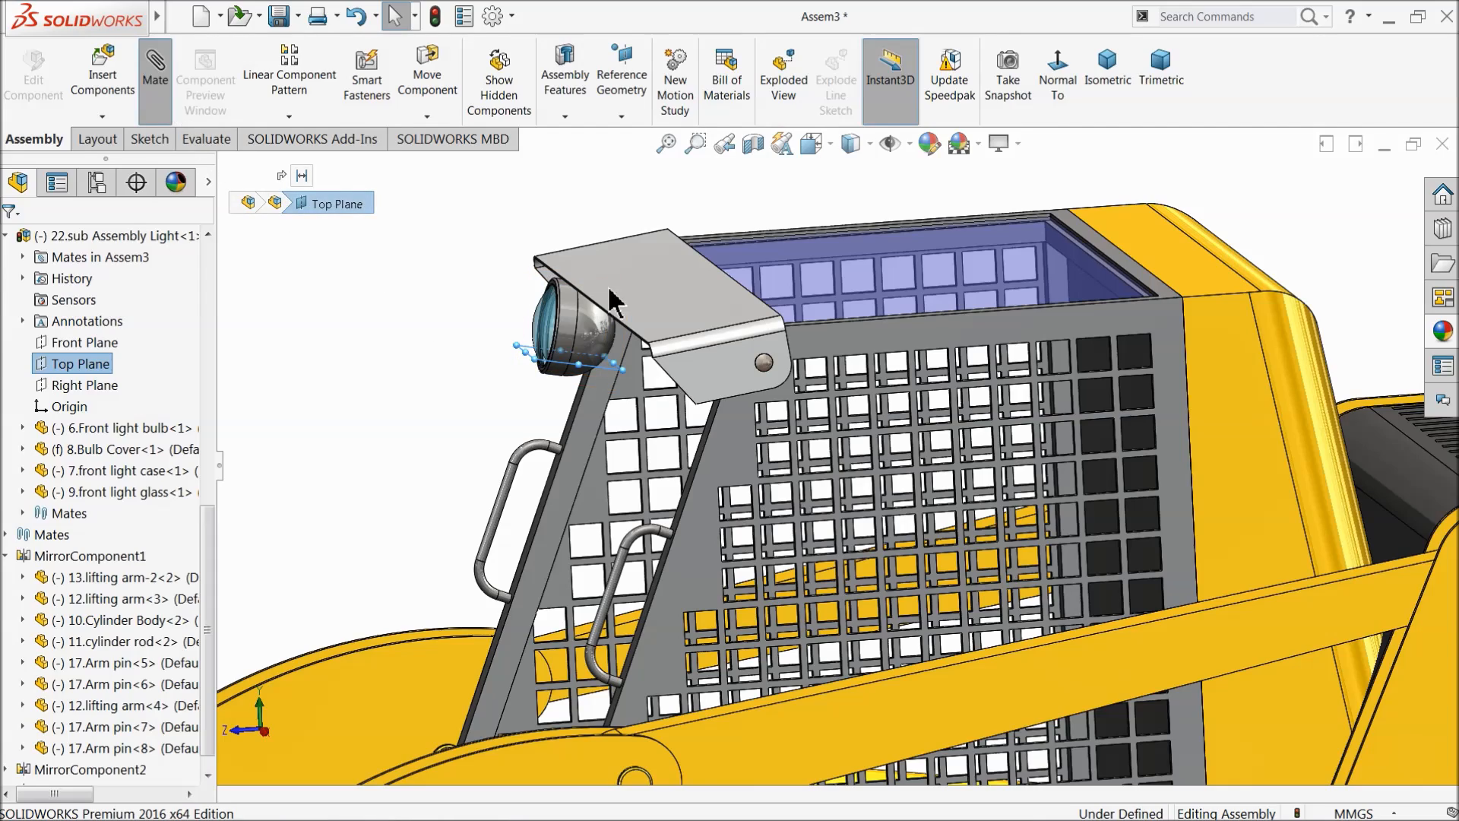
scroll(809, 300, "down", 3)
middle_click_drag(808, 308, 764, 363)
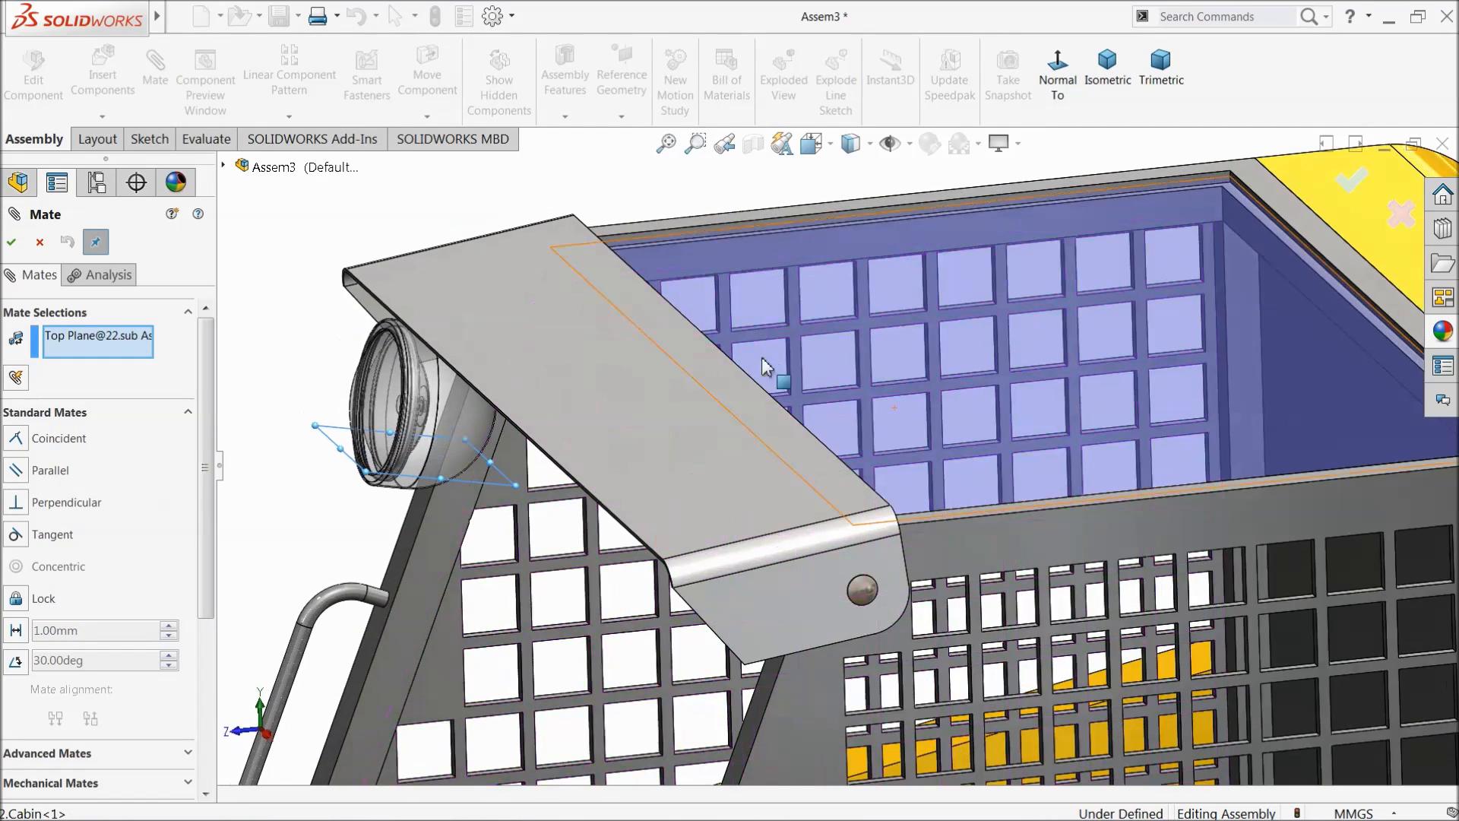
left_click(622, 237)
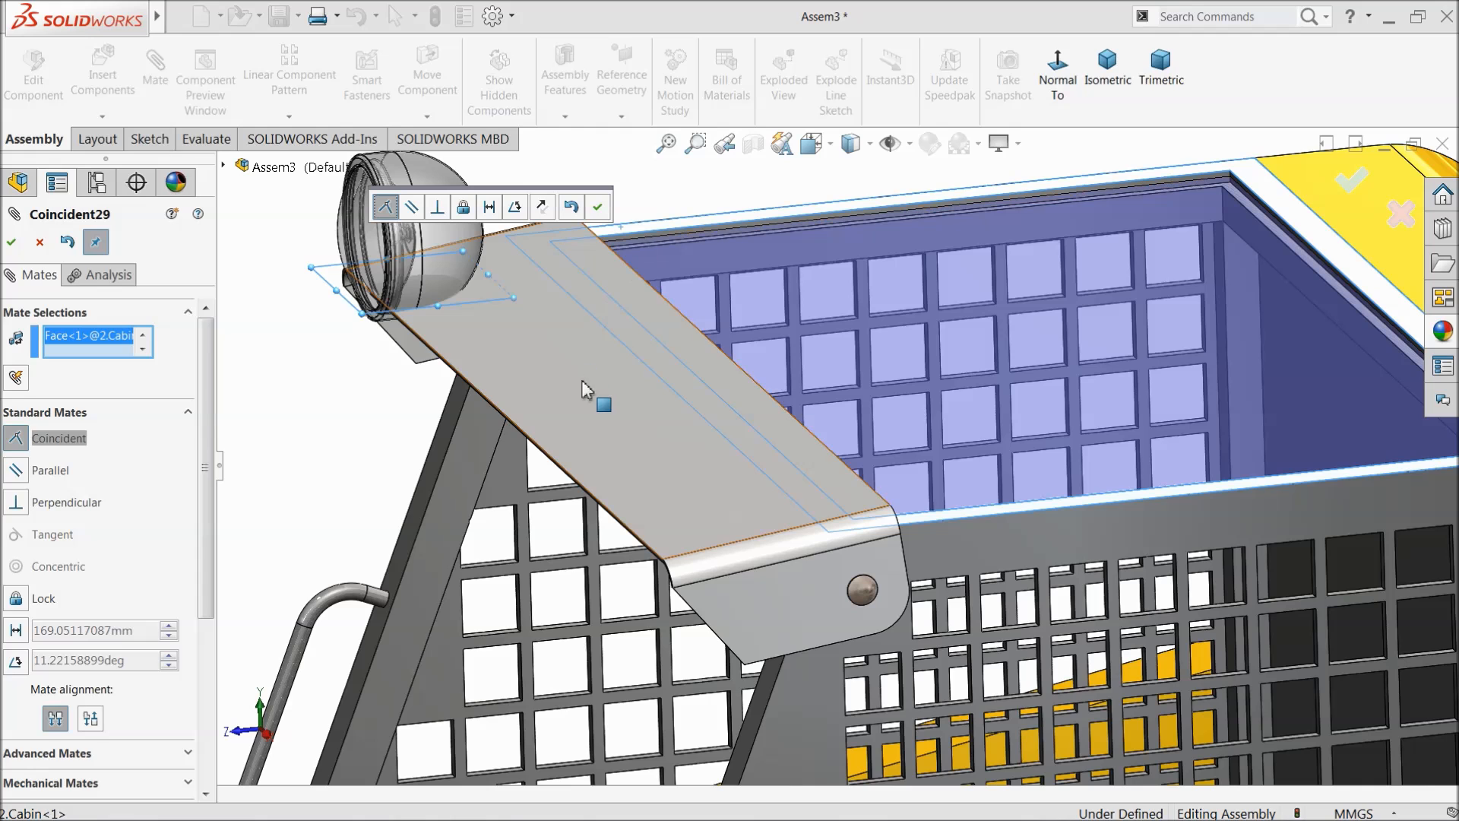
left_click(414, 213)
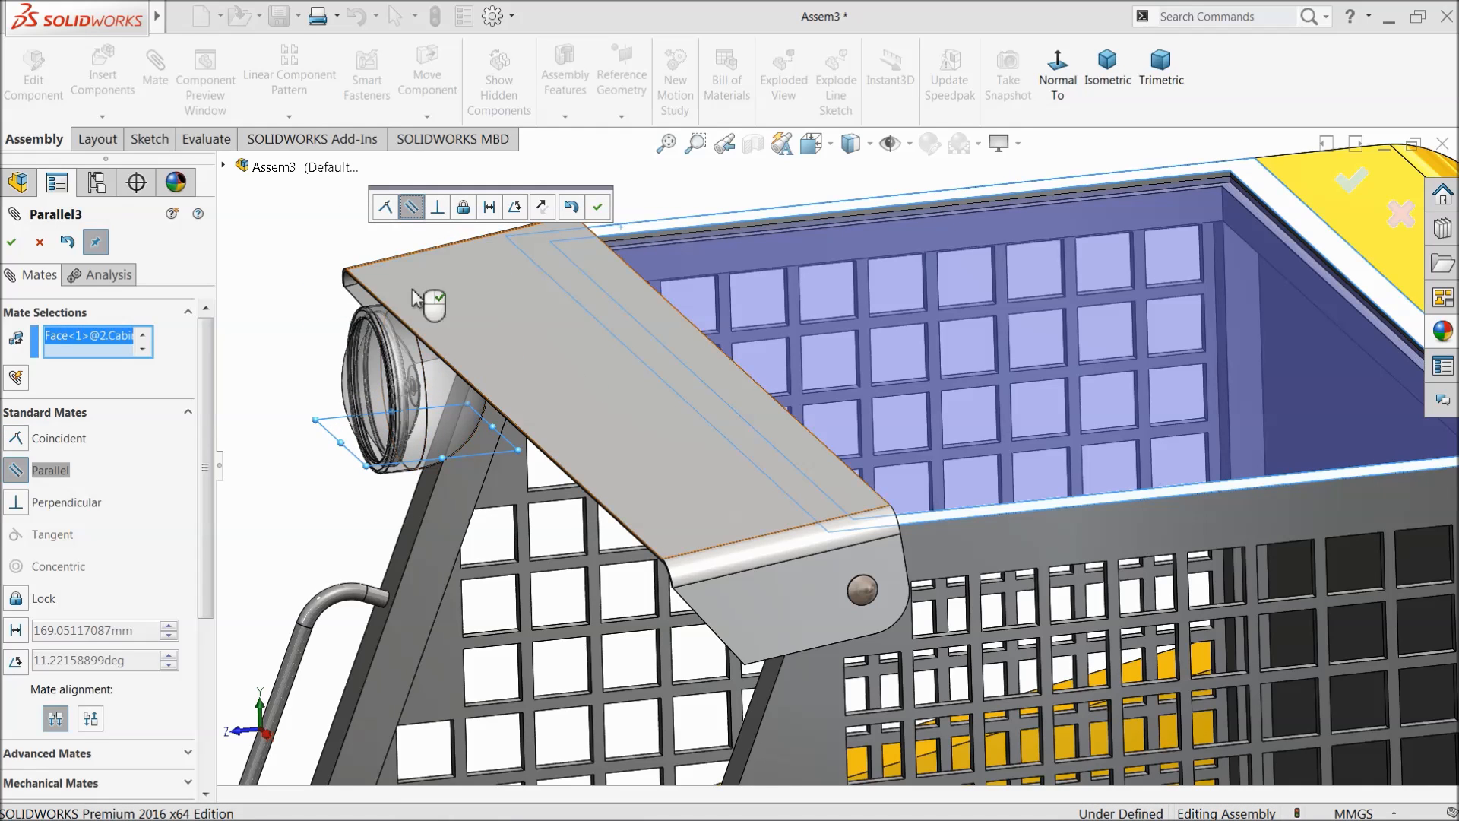
mouse_move(310, 342)
middle_mouse_down()
mouse_move(303, 311)
mouse_move(319, 325)
middle_mouse_up()
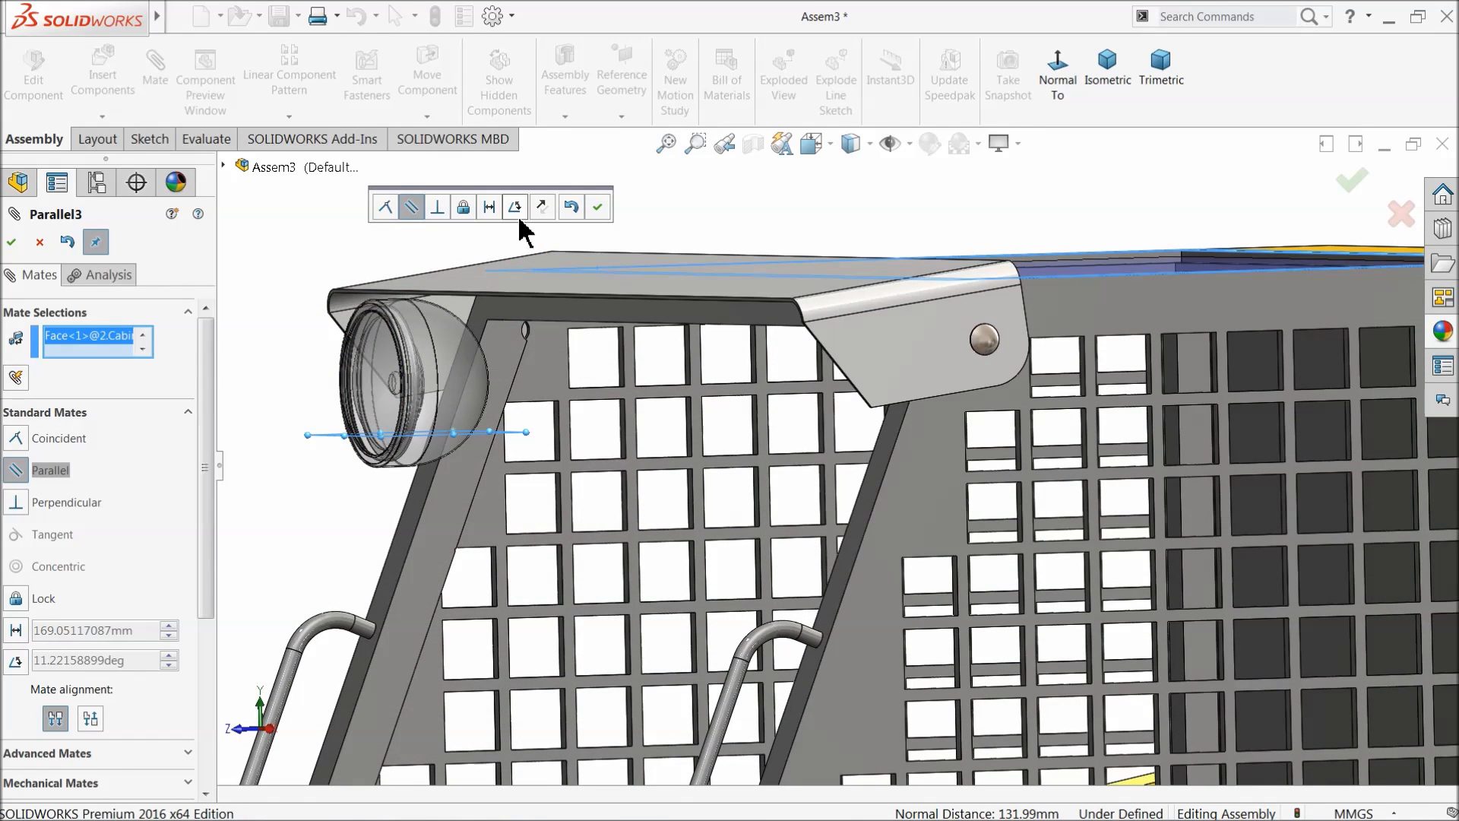
Step: Apply a 150 mm distance mate between the light's Top Plane and the cabin's top face, and leave the Mate command
left_click(490, 208)
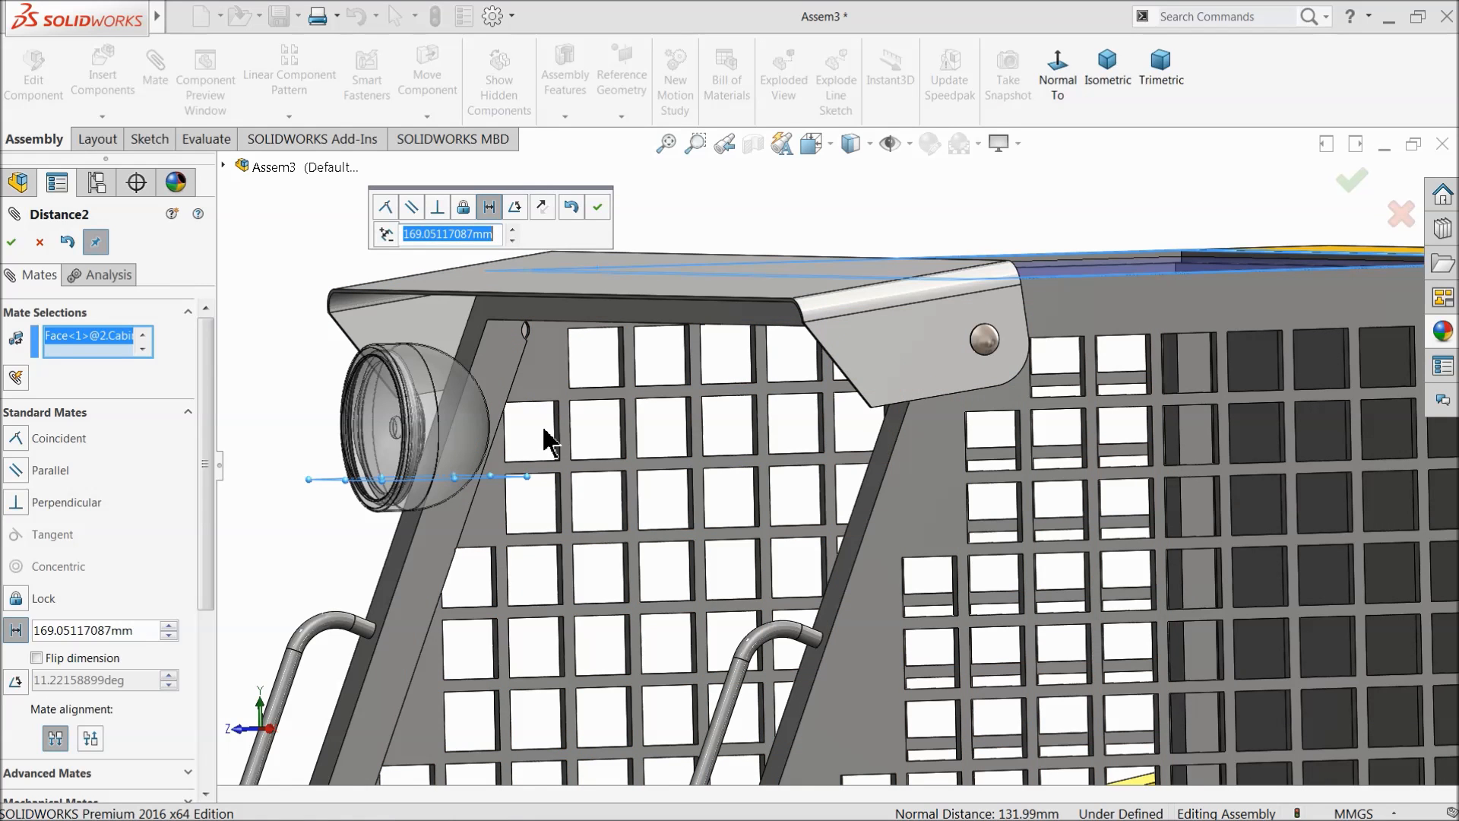
key("Return")
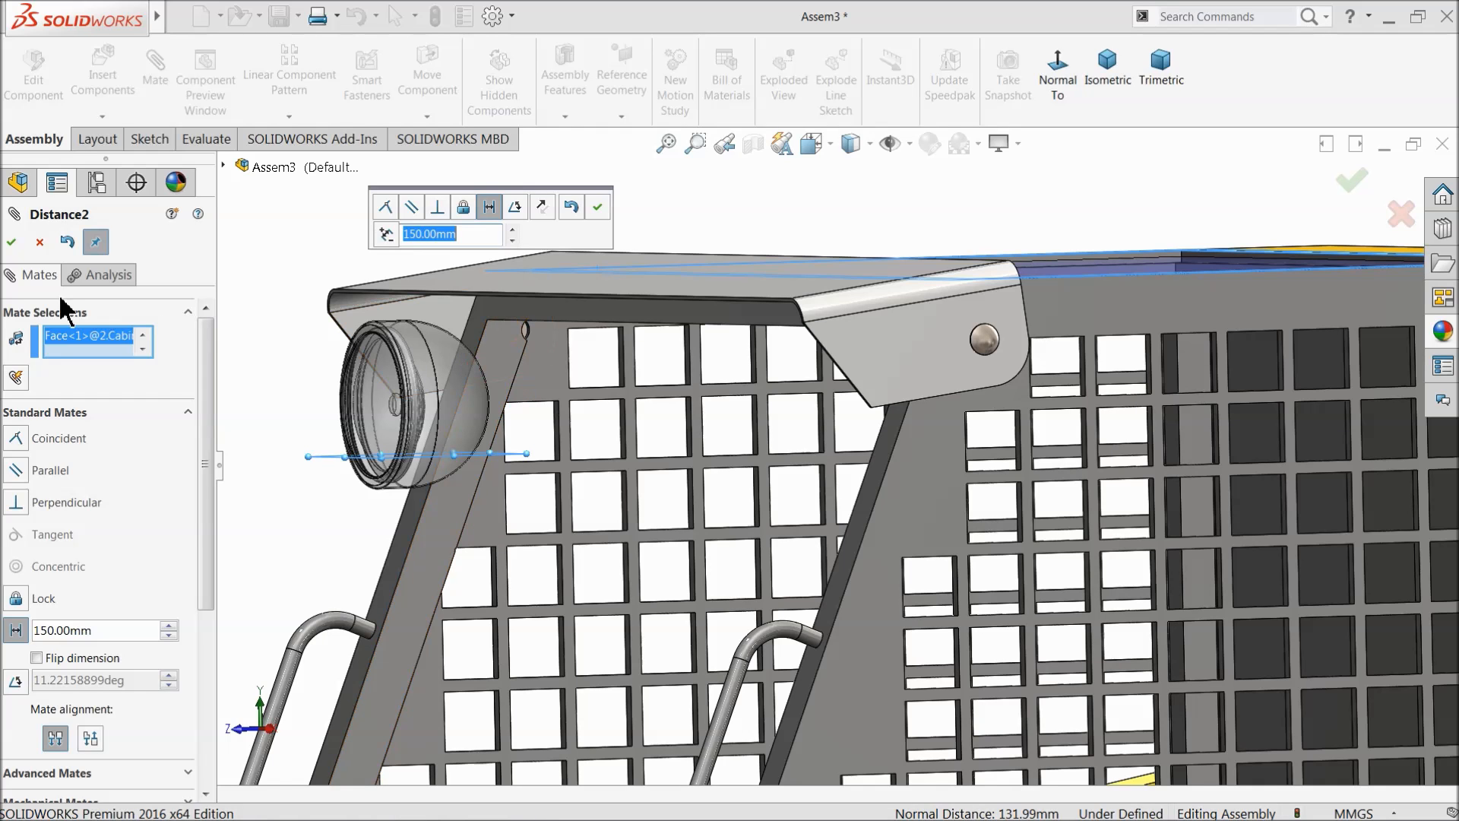
left_click(11, 242)
middle_click_drag(654, 425, 558, 426)
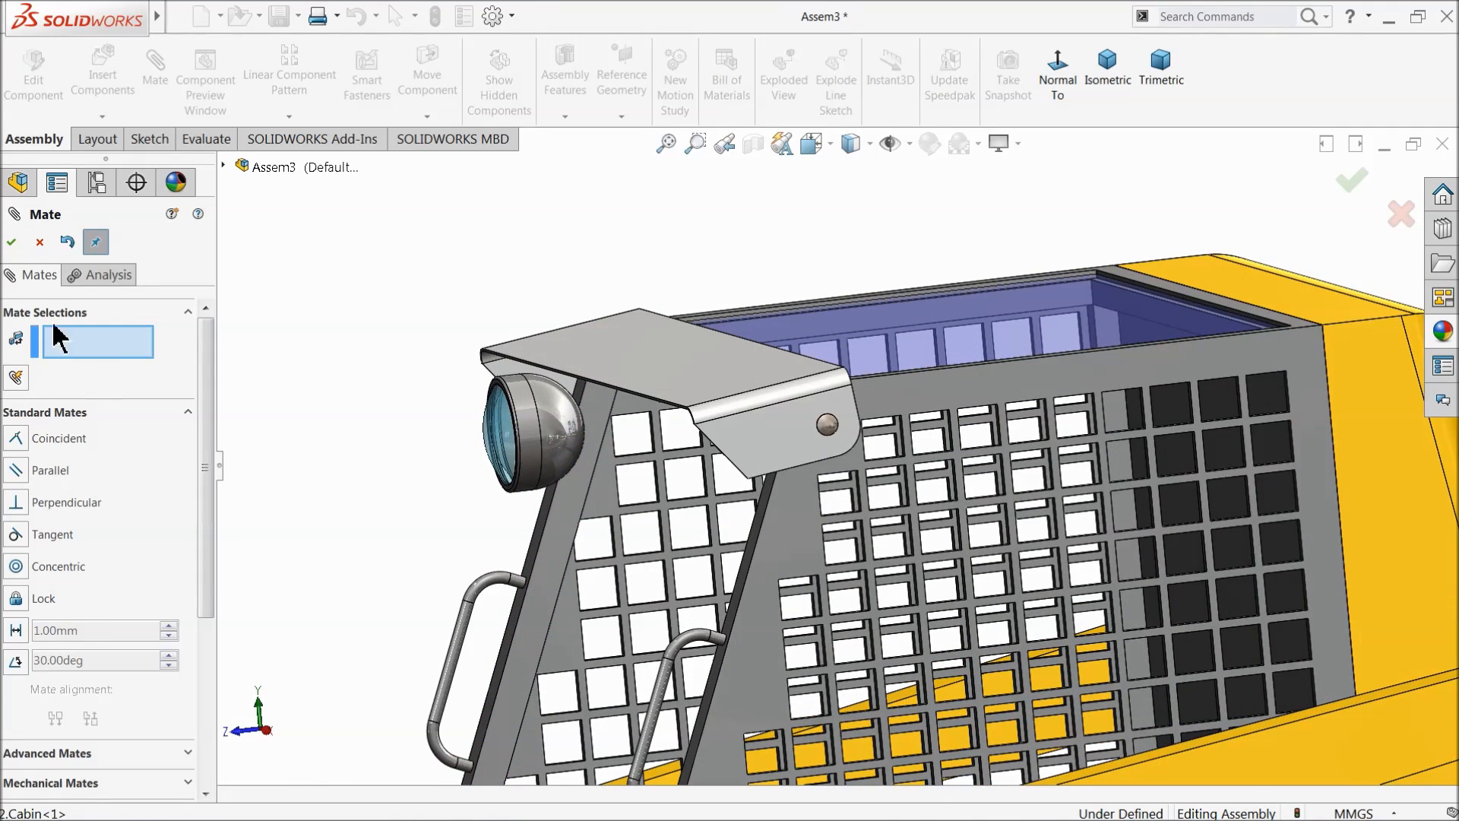
left_click(39, 243)
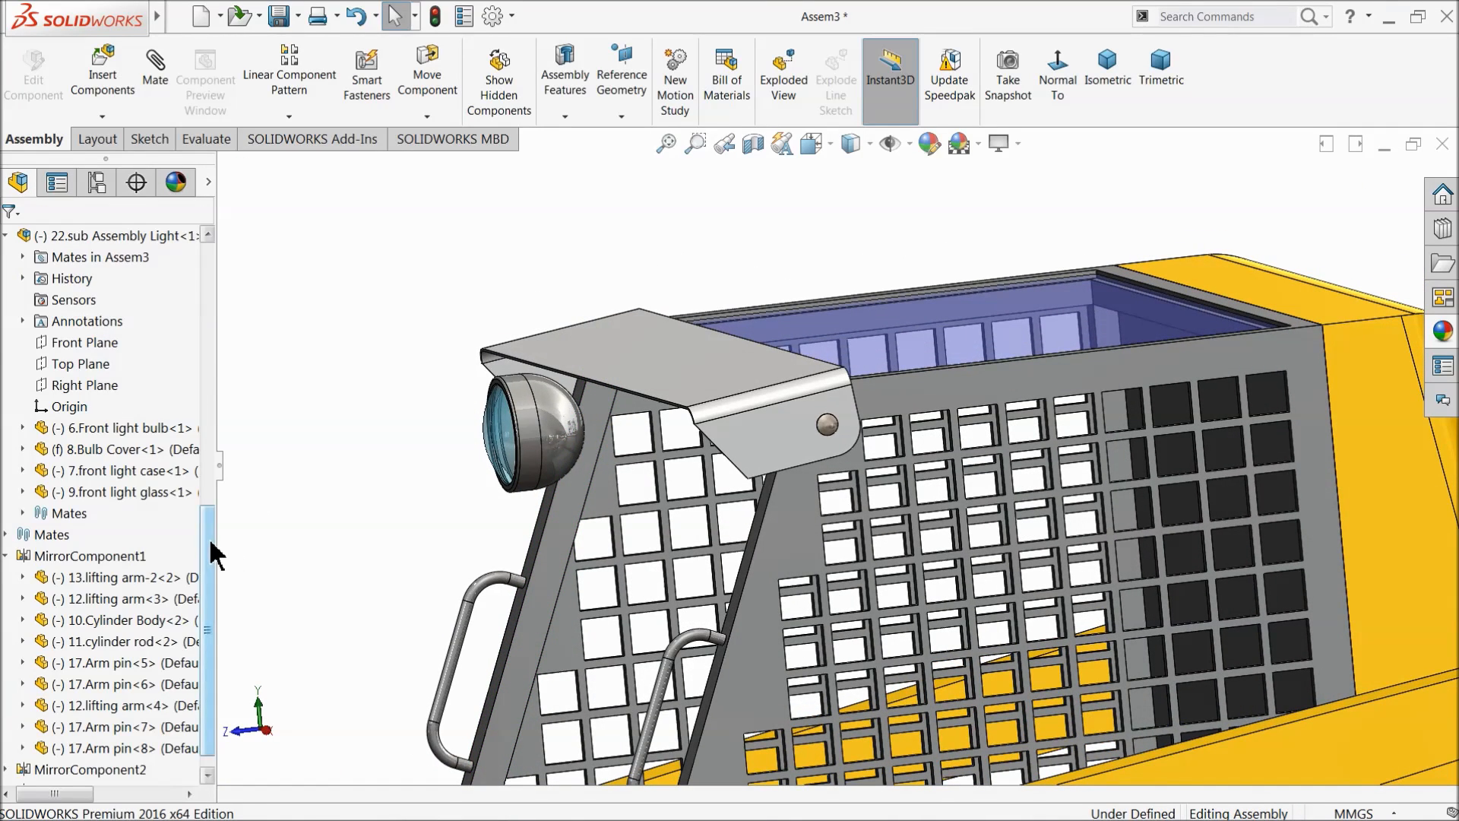
Step: Edit the distance mate between the light's Top Plane and the cabin's top face, trying 130 mm before setting it to 140 mm
left_click(5, 237)
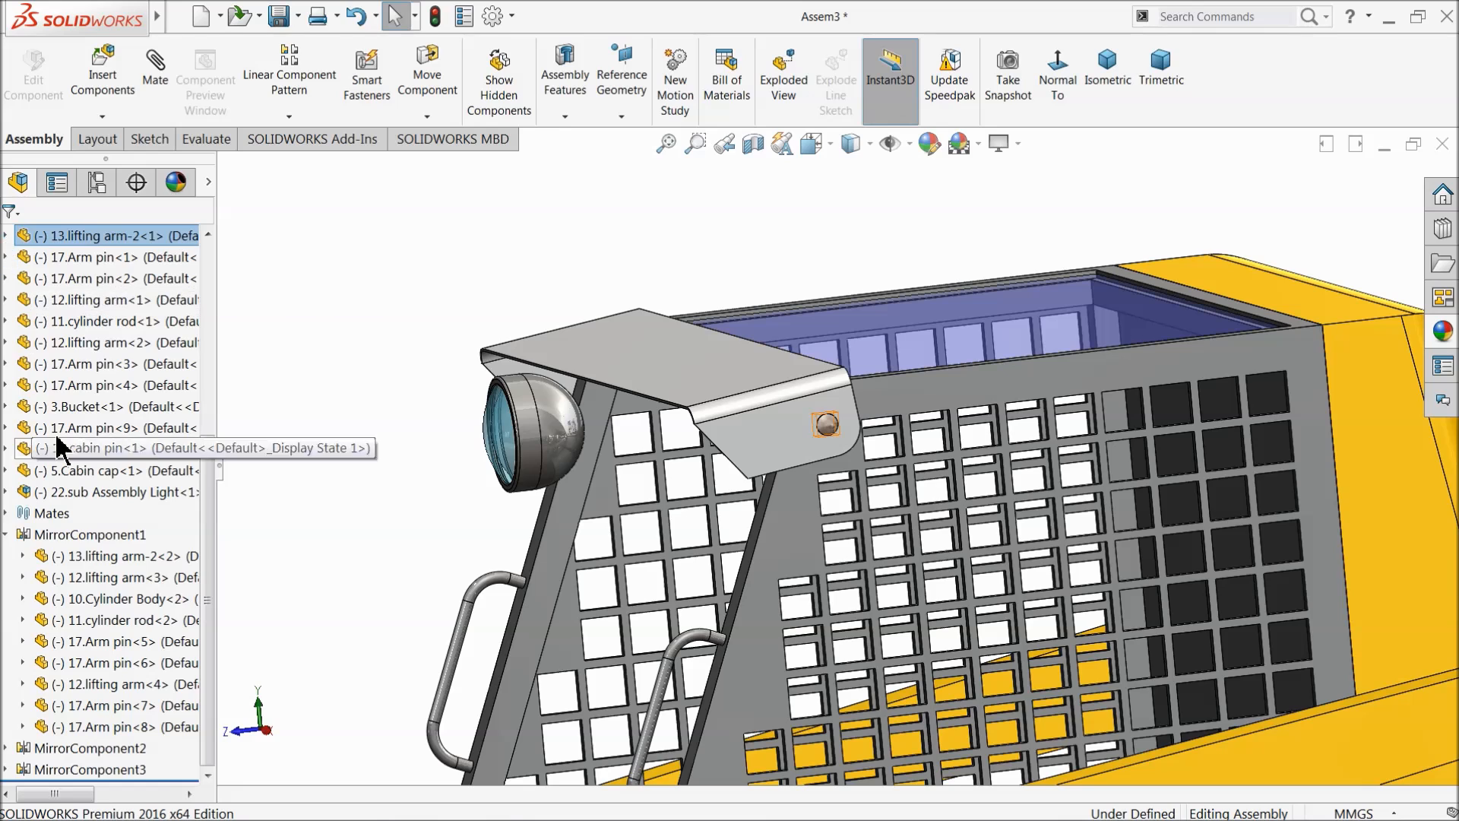
scroll(16, 525, "up", 3)
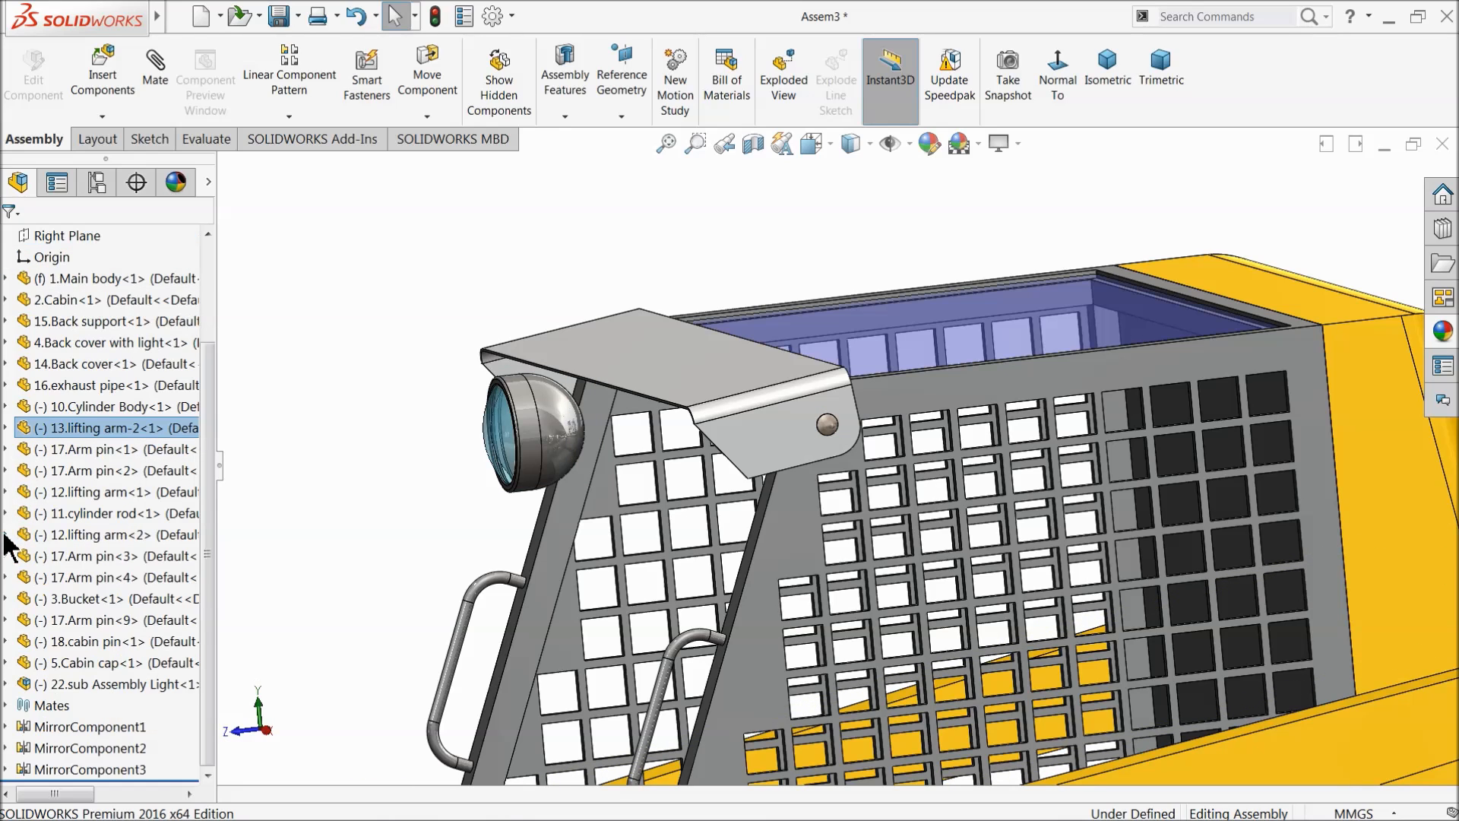
left_click(6, 705)
left_click_drag(203, 586, 204, 719)
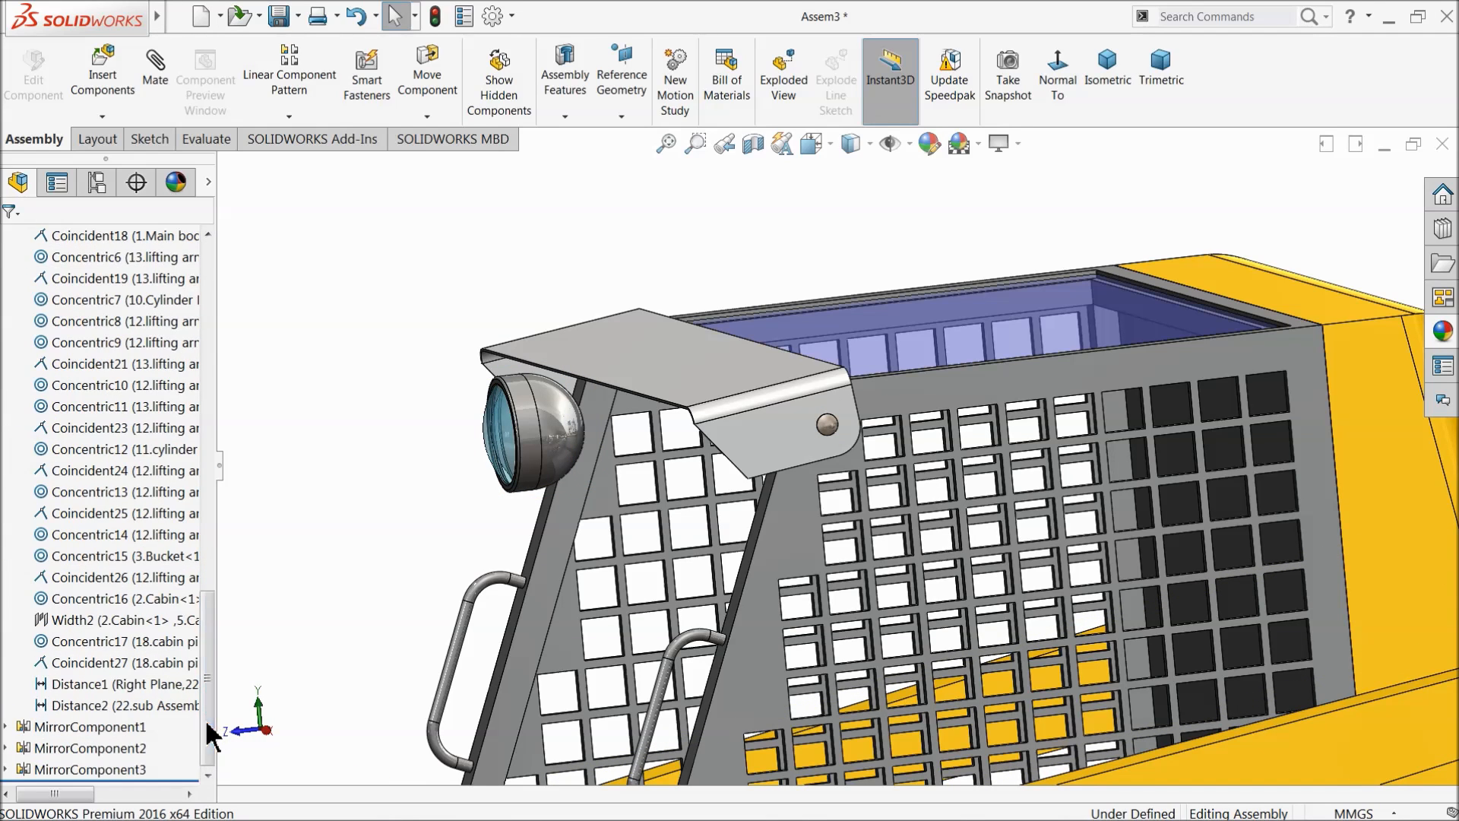
left_click(42, 705)
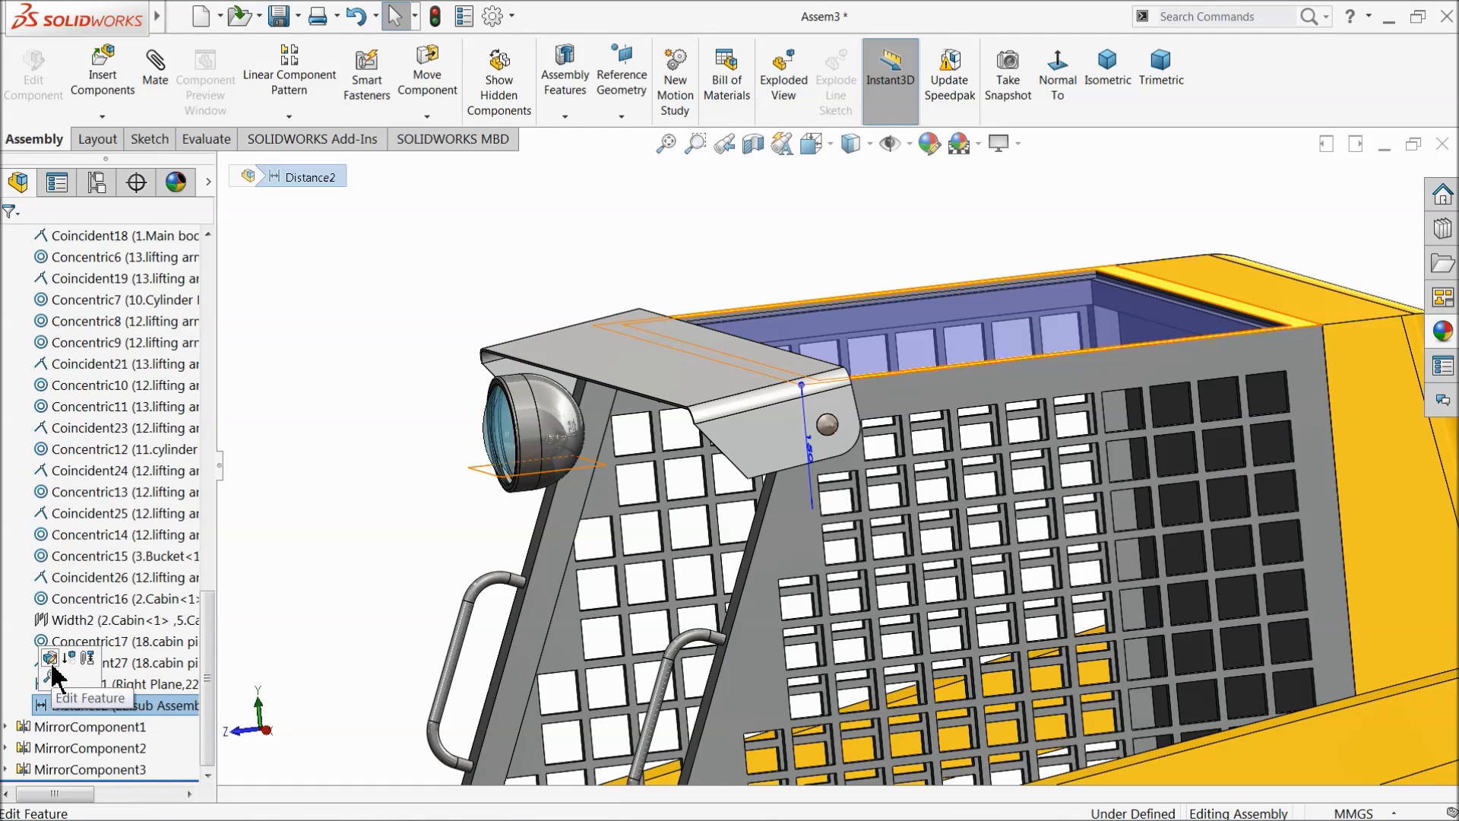
left_click(51, 660)
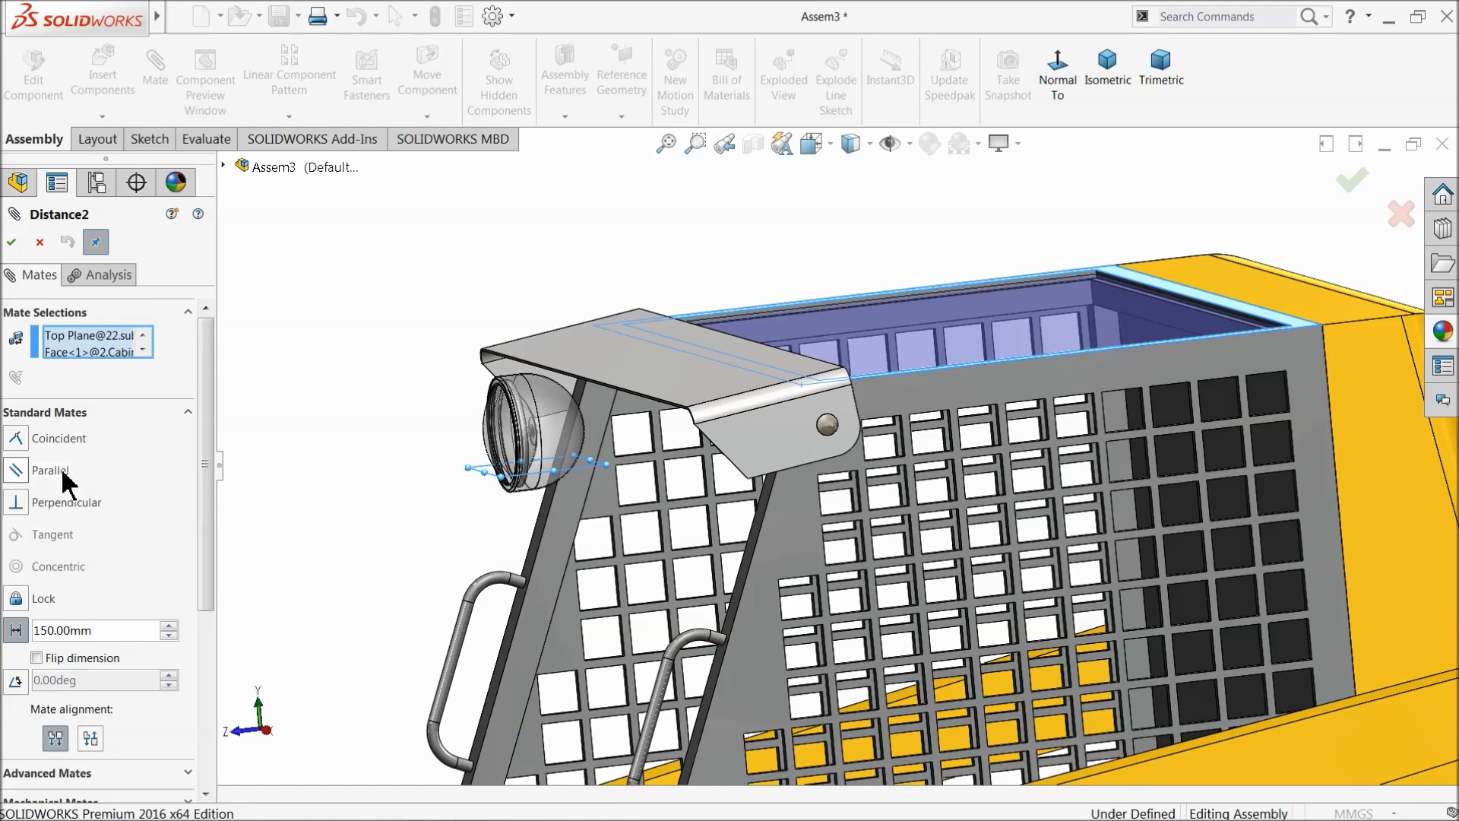
type("130")
key("Return")
mouse_move(457, 489)
middle_mouse_down()
mouse_move(469, 398)
mouse_move(448, 490)
middle_mouse_up()
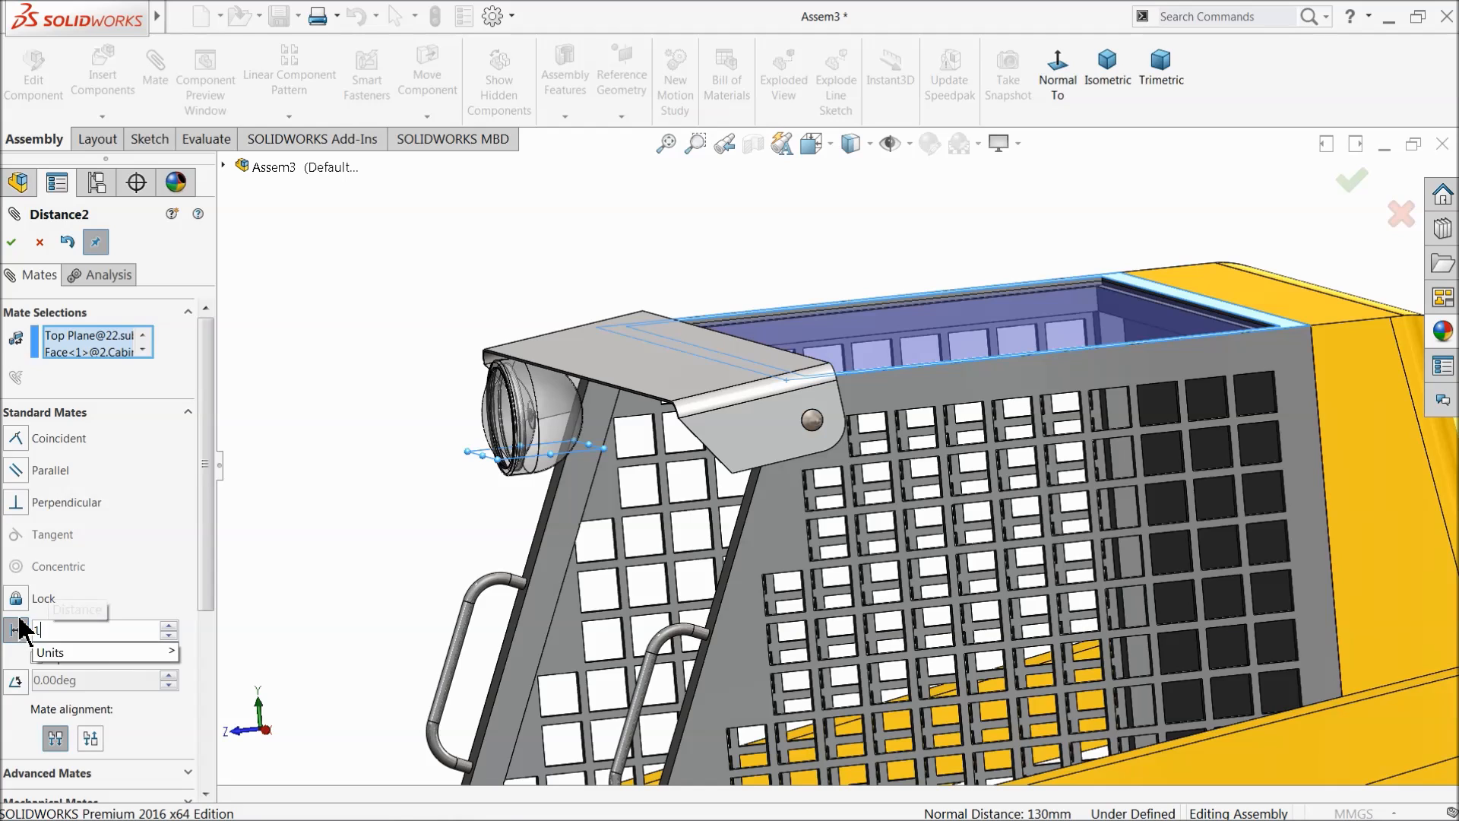
key("Return")
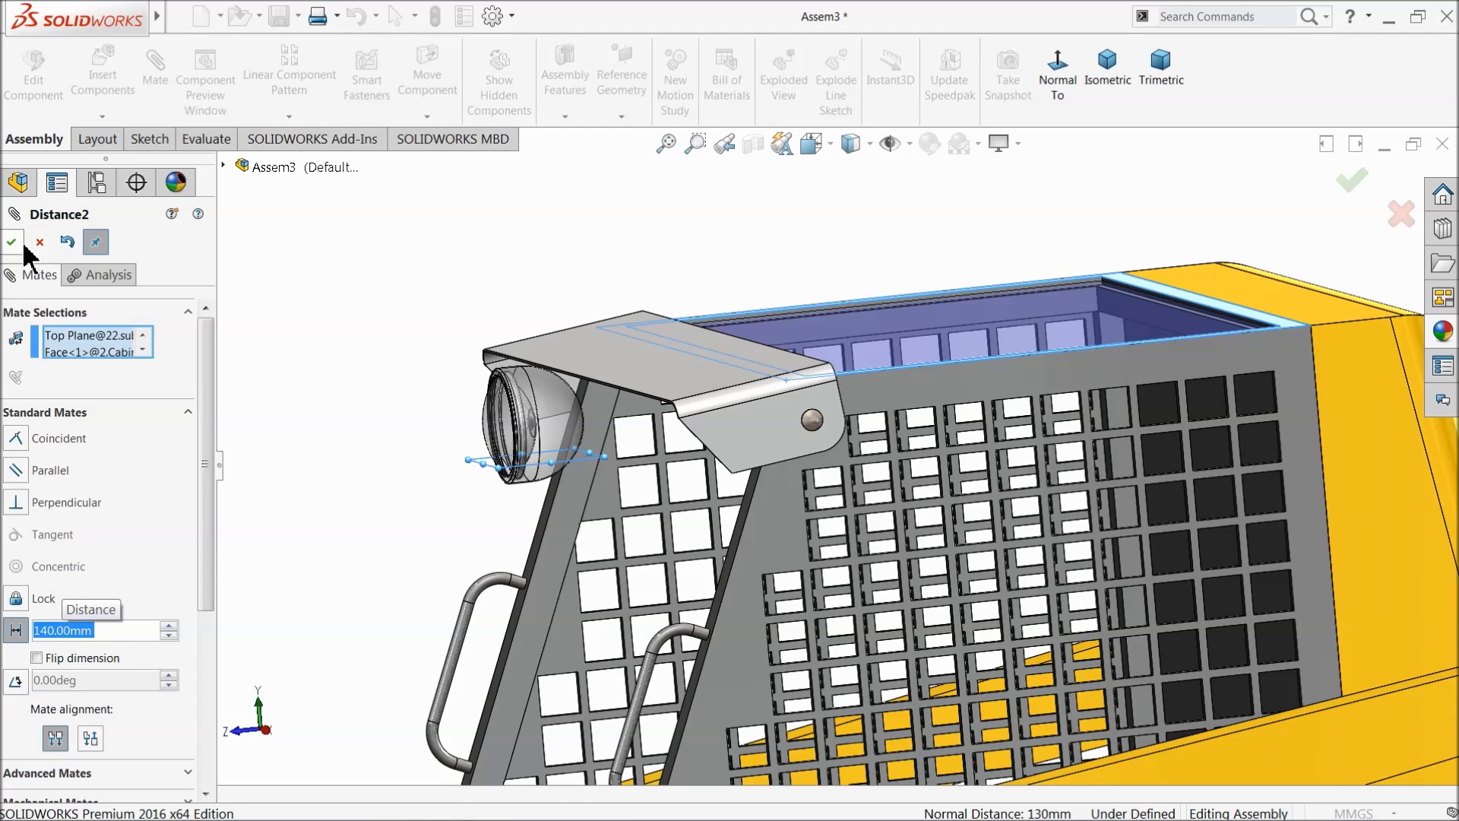
left_click(12, 243)
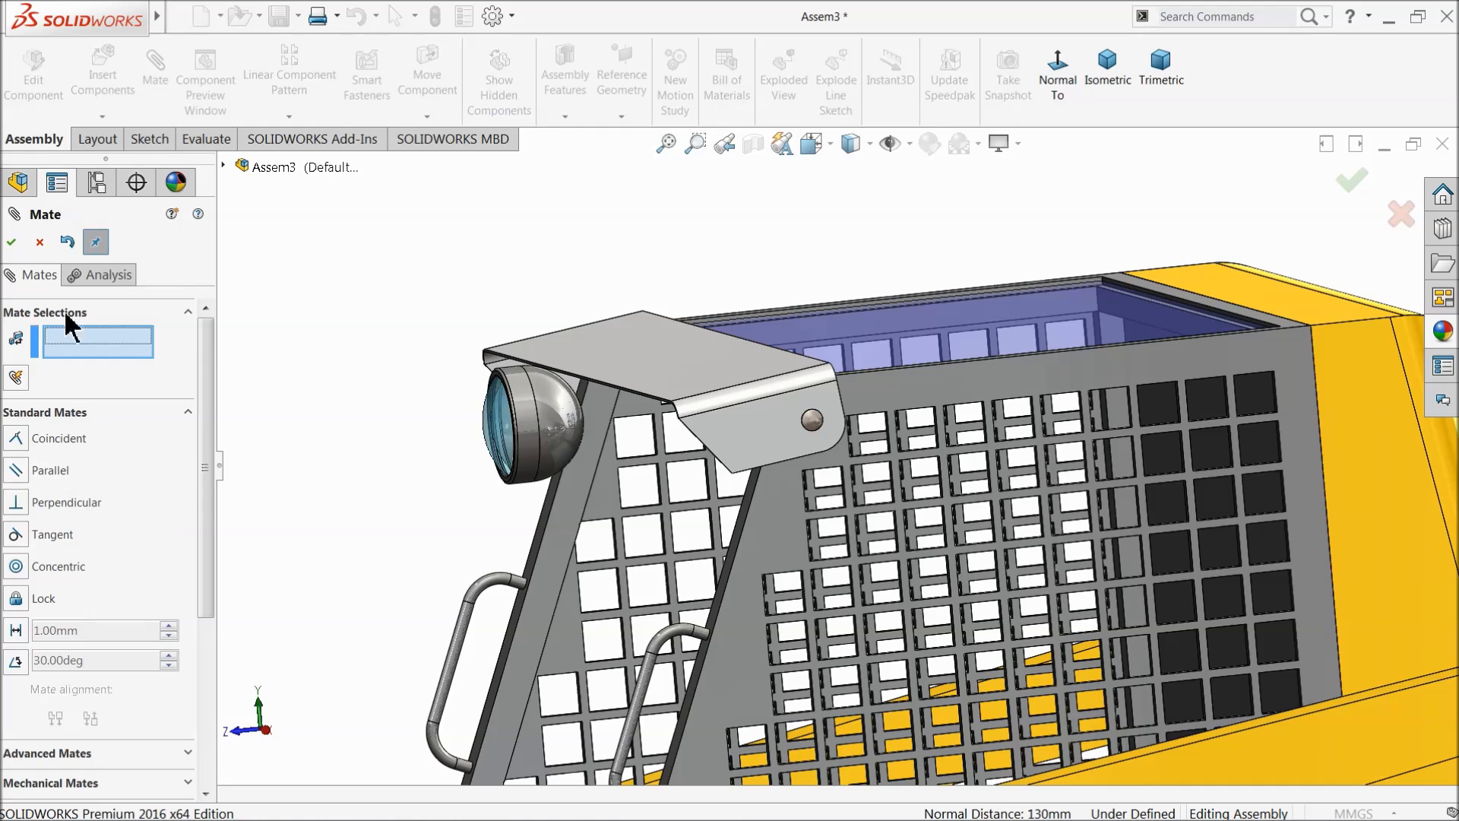
left_click(42, 243)
Step: Set the distance mate between the assembly's Right Plane and the light's Front Plane to 380 mm
left_click(60, 684)
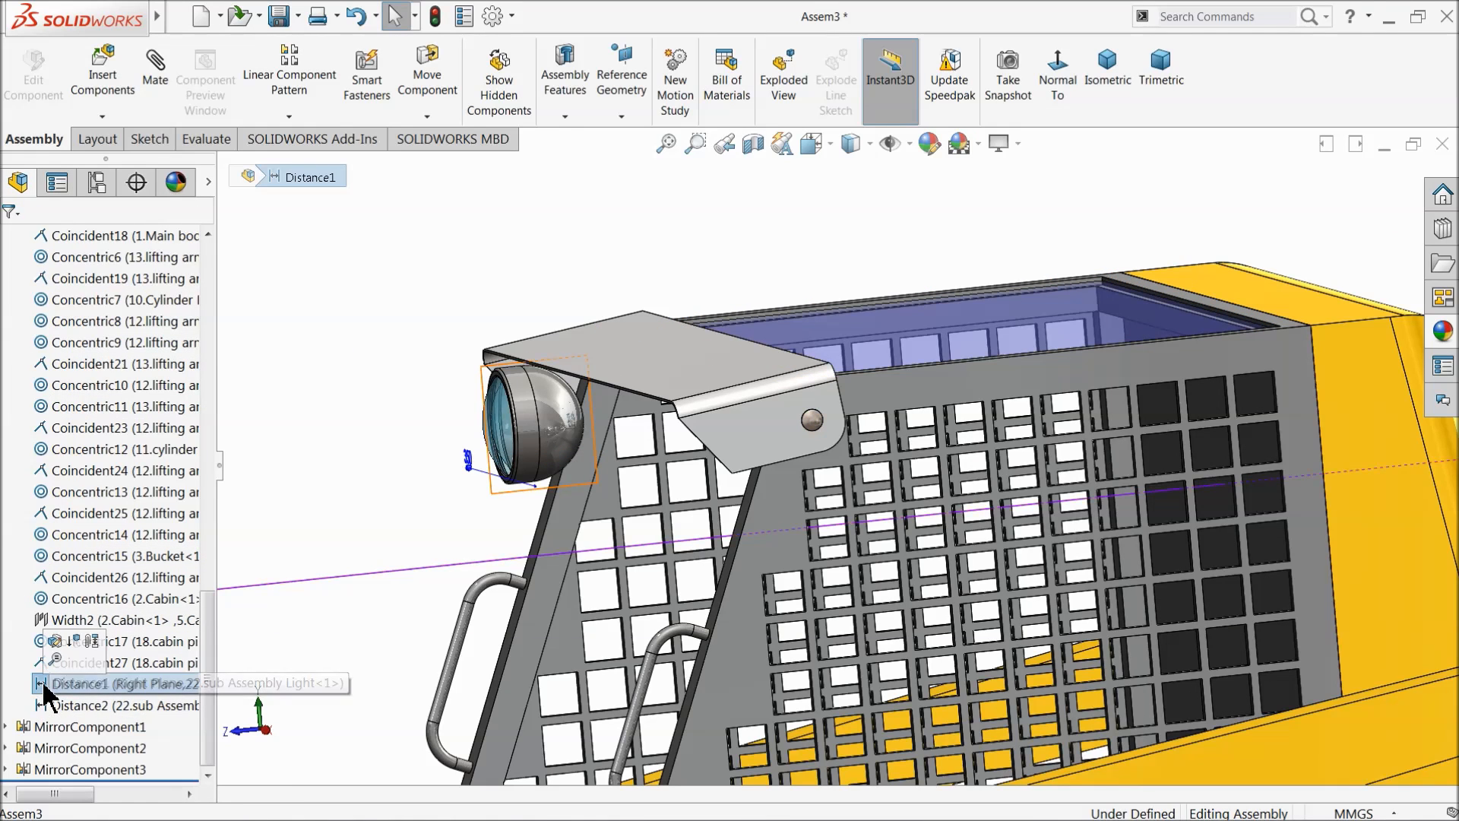
left_click(54, 641)
middle_click_drag(364, 563, 644, 545)
scroll(753, 450, "down", 3)
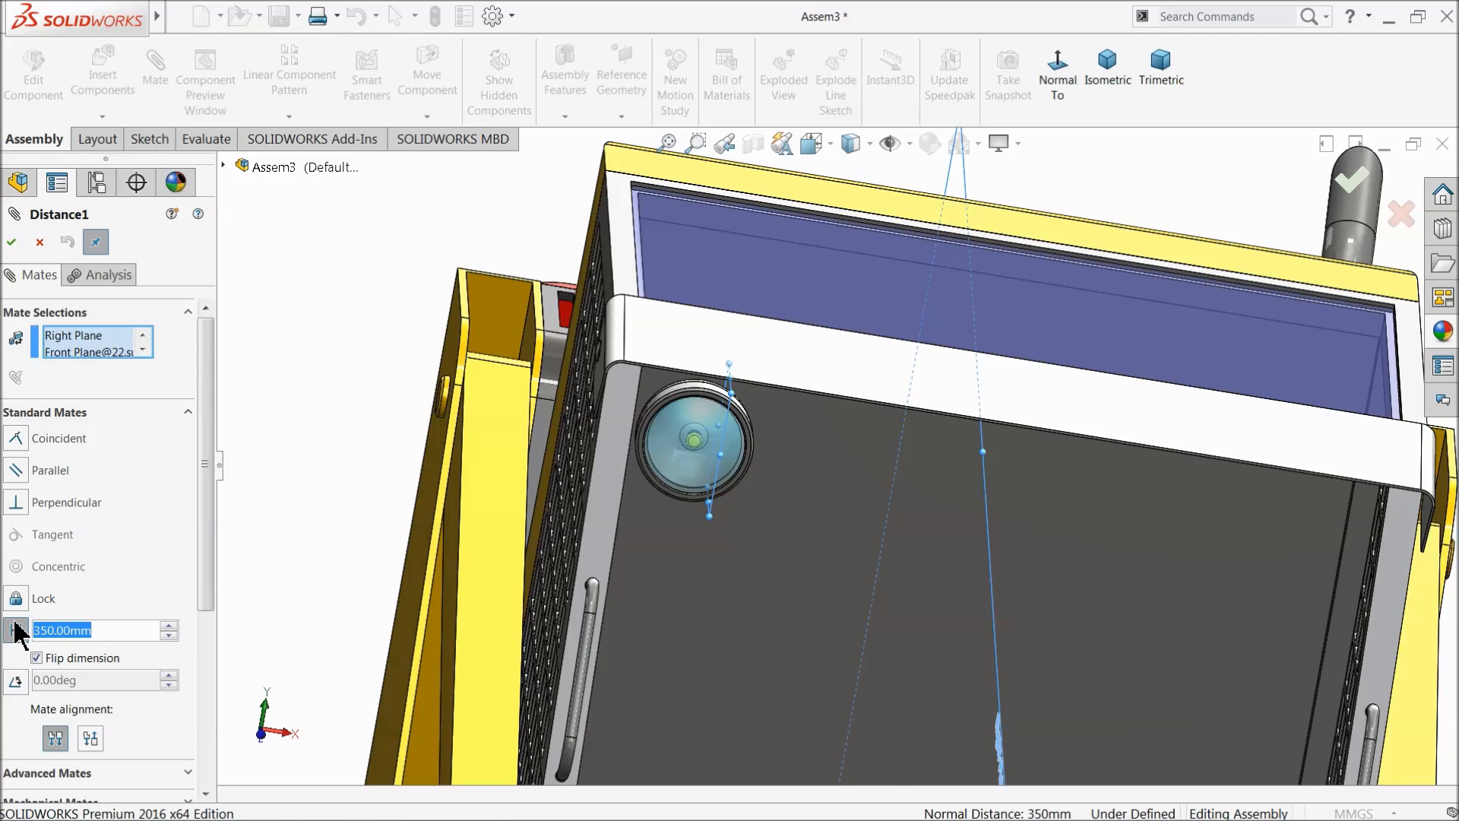
type("380")
key("Return")
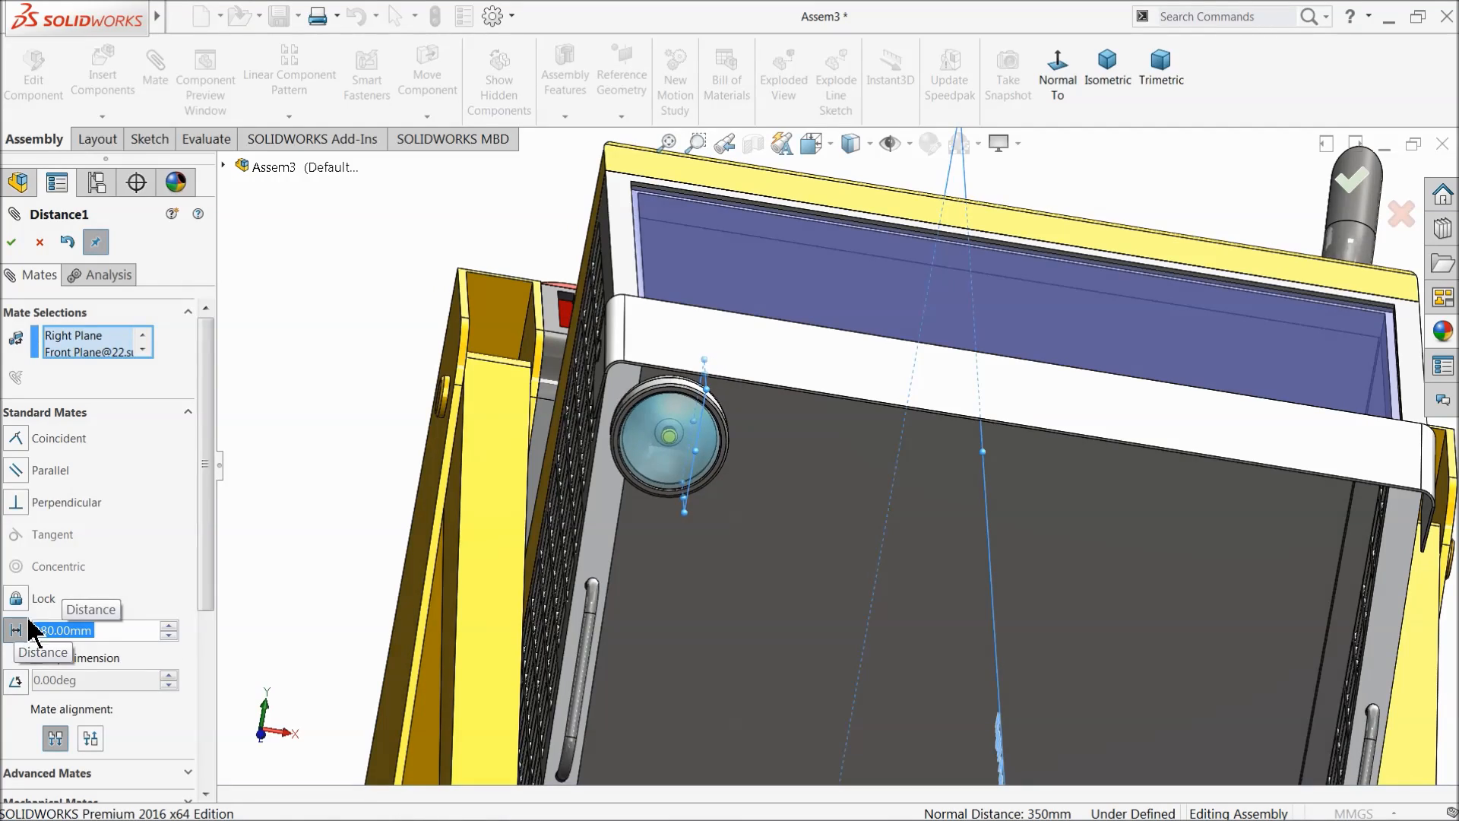
middle_click_drag(728, 440, 662, 430)
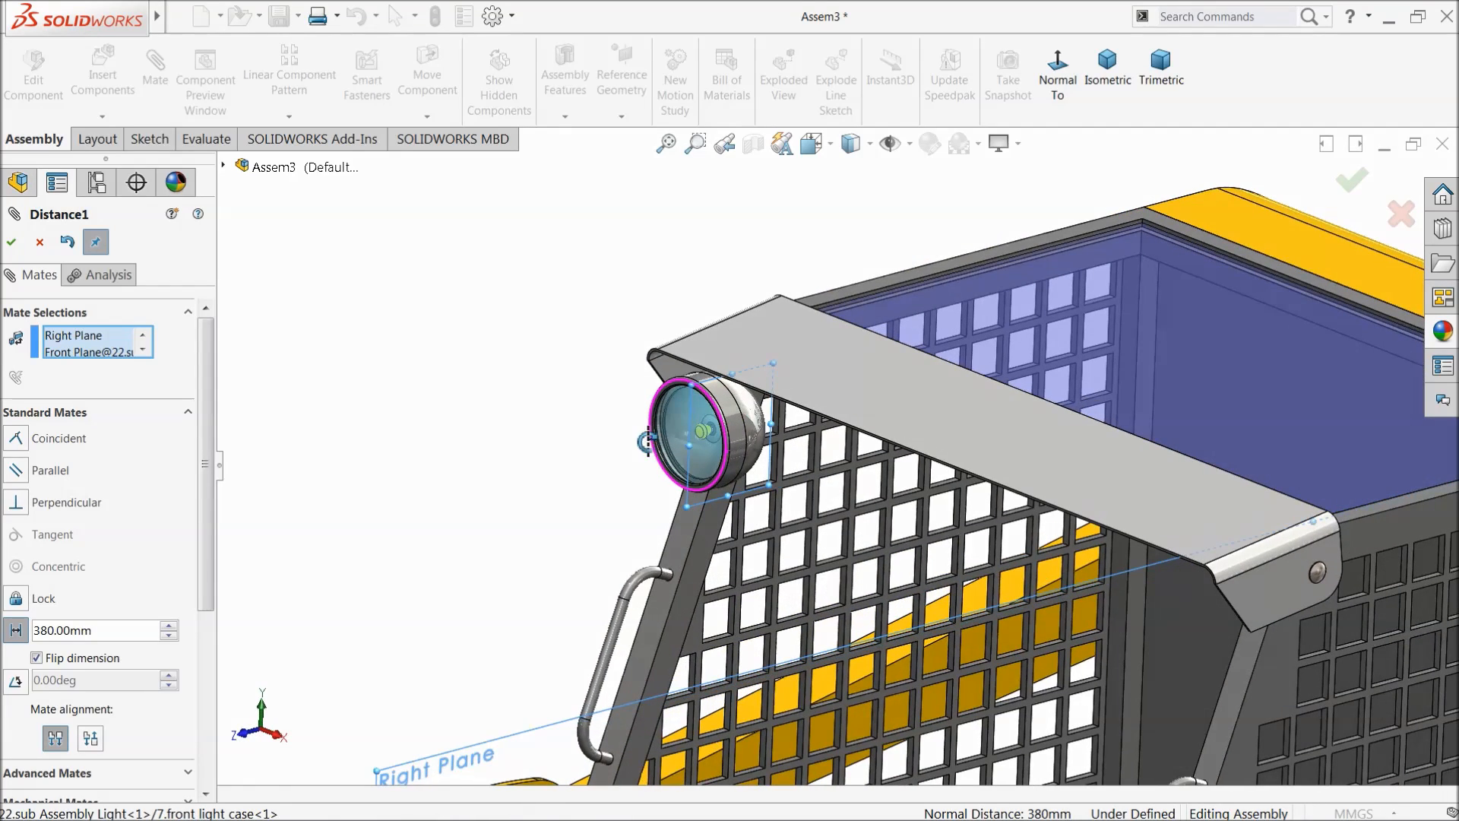
left_click(11, 242)
scroll(749, 557, "up", 5)
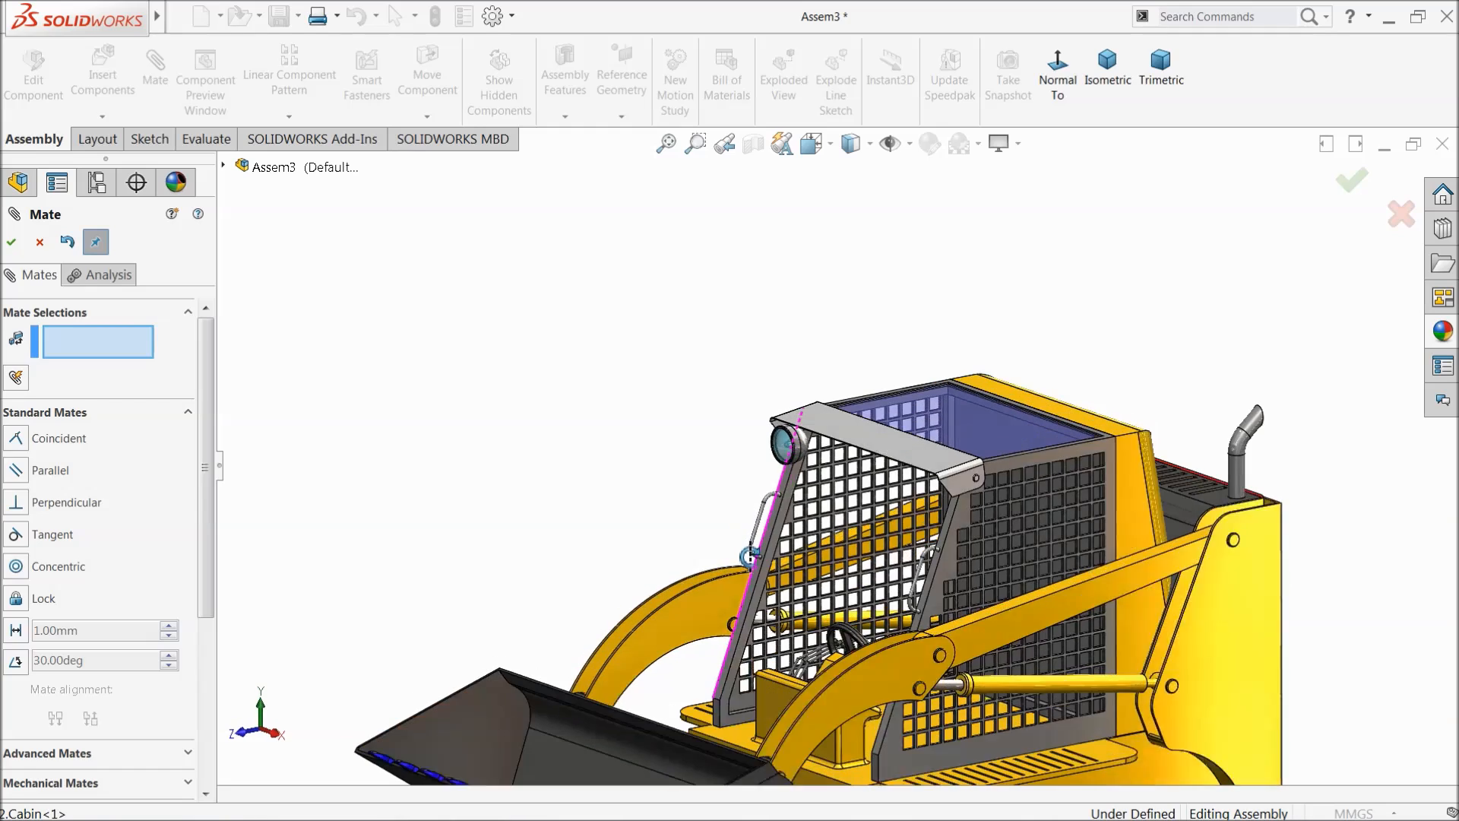
left_click(40, 242)
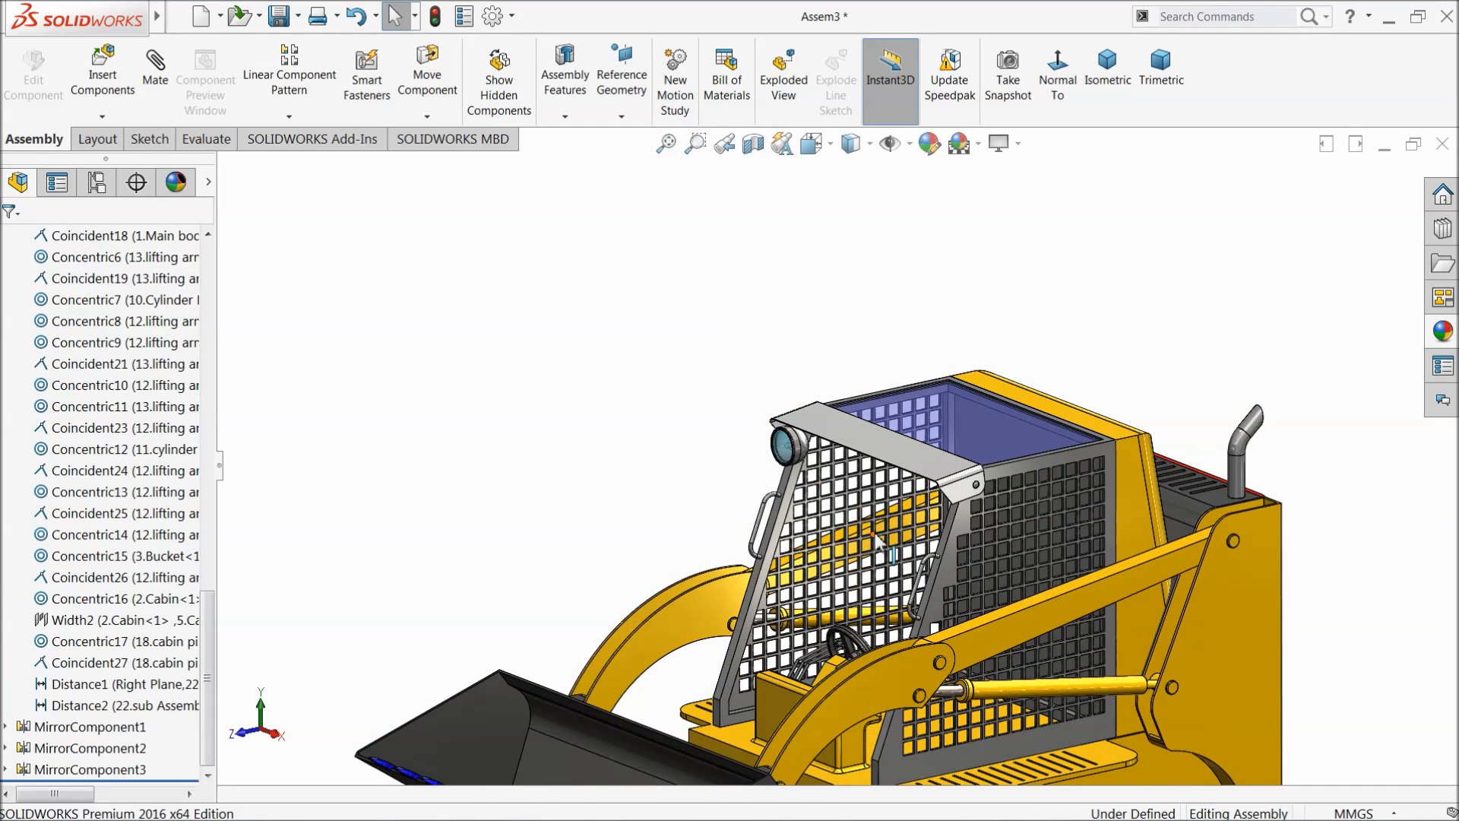
scroll(874, 534, "up", 3)
scroll(933, 550, "down", 2)
scroll(932, 601, "up", 2)
scroll(932, 623, "down", 2)
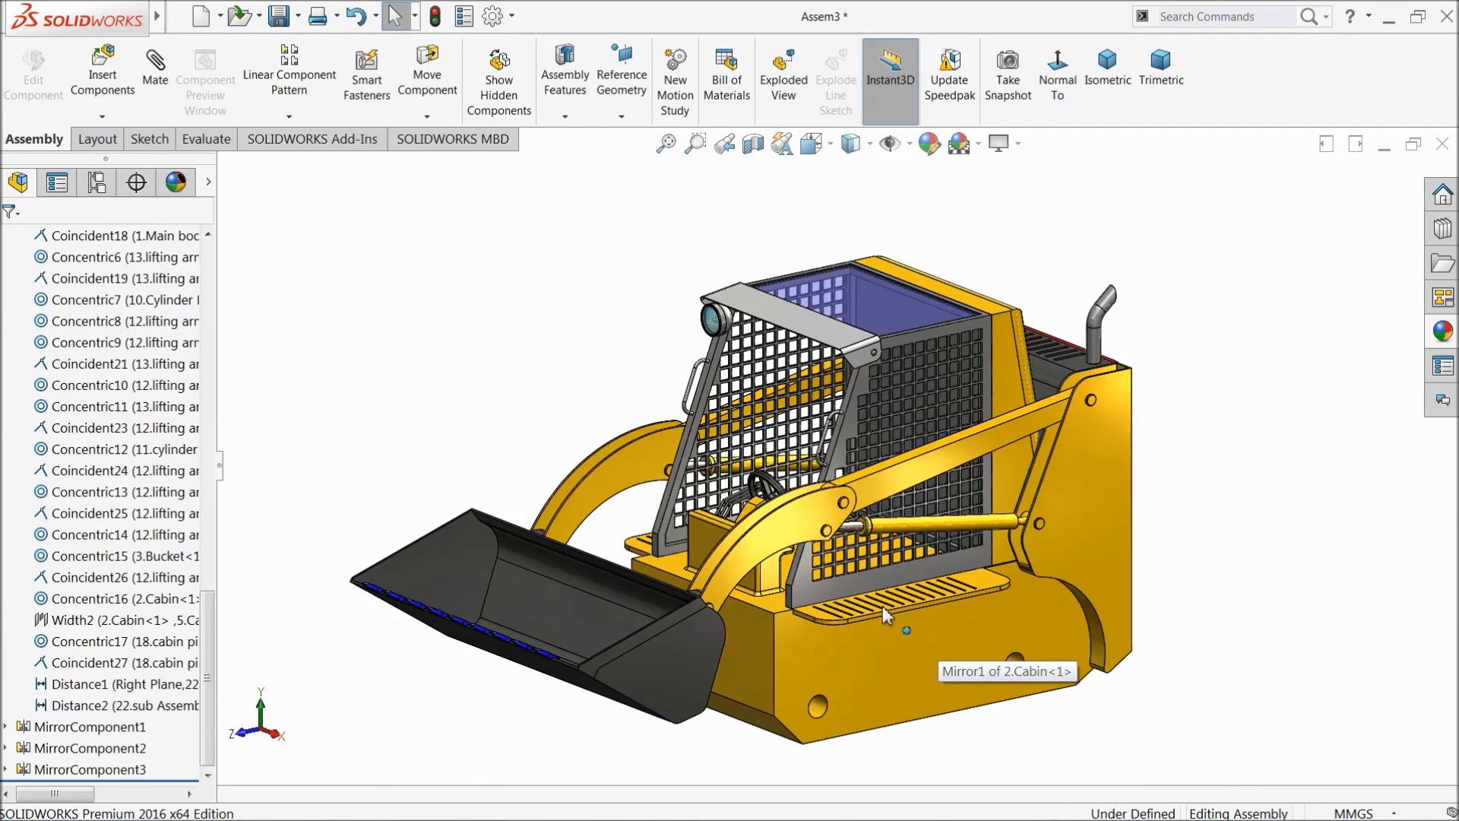
Step: Mirror the 22.sub Assembly Light component about the assembly's Right Plane to the other side of the cabin front
left_click(736, 328)
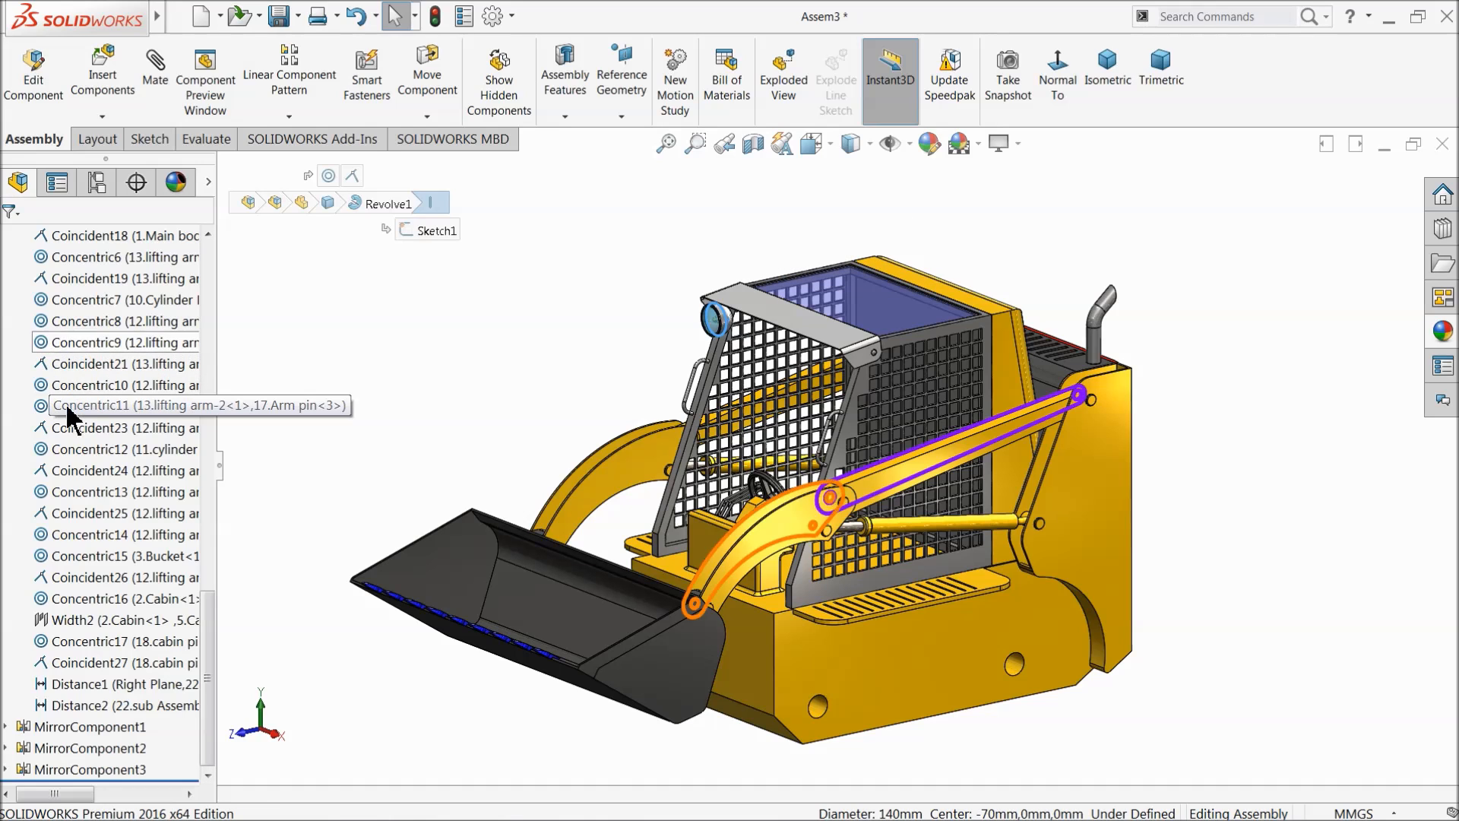
scroll(30, 388, "up", 10)
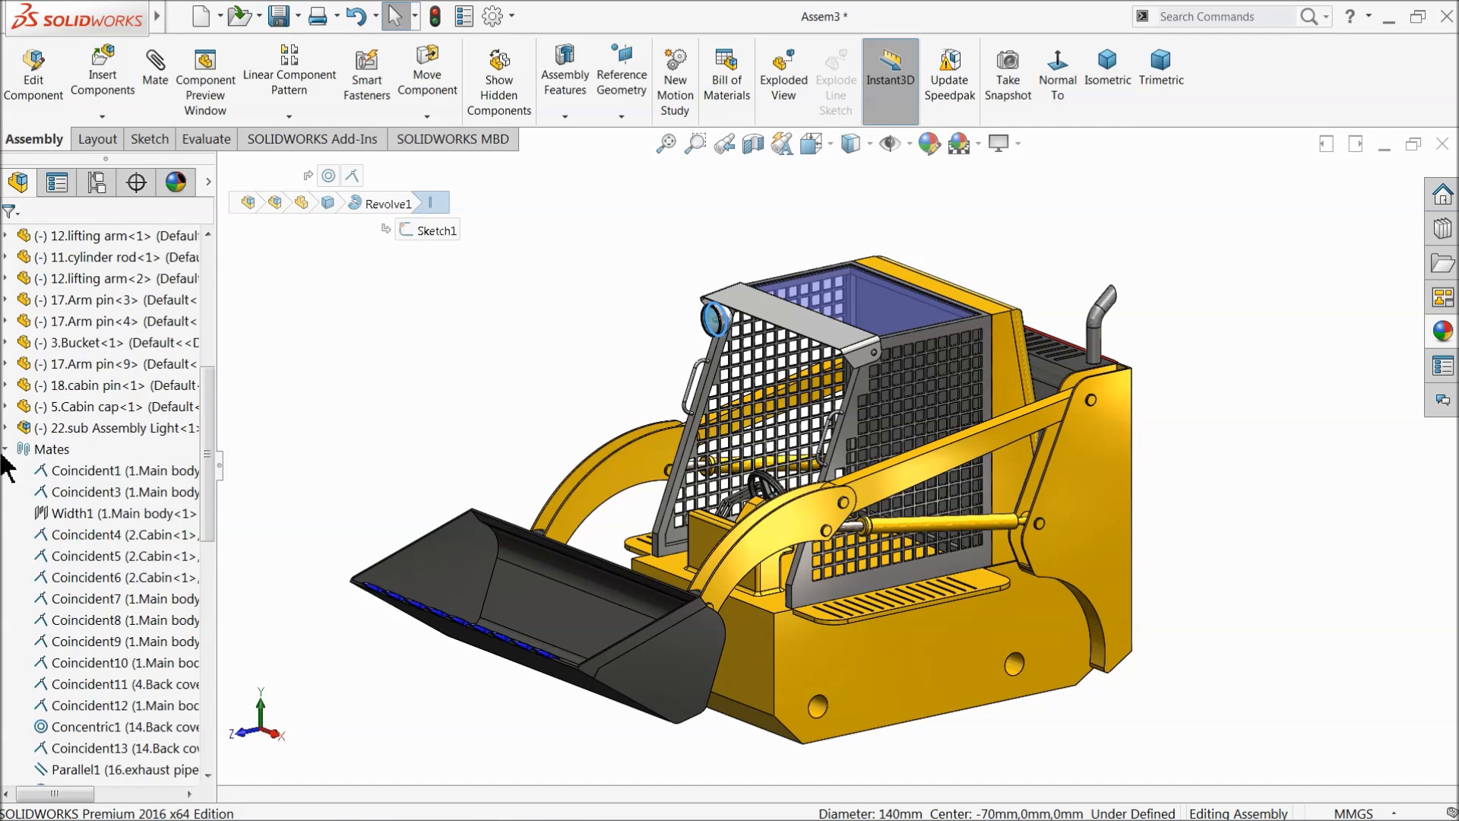
scroll(15, 456, "up", 4)
left_click(57, 688)
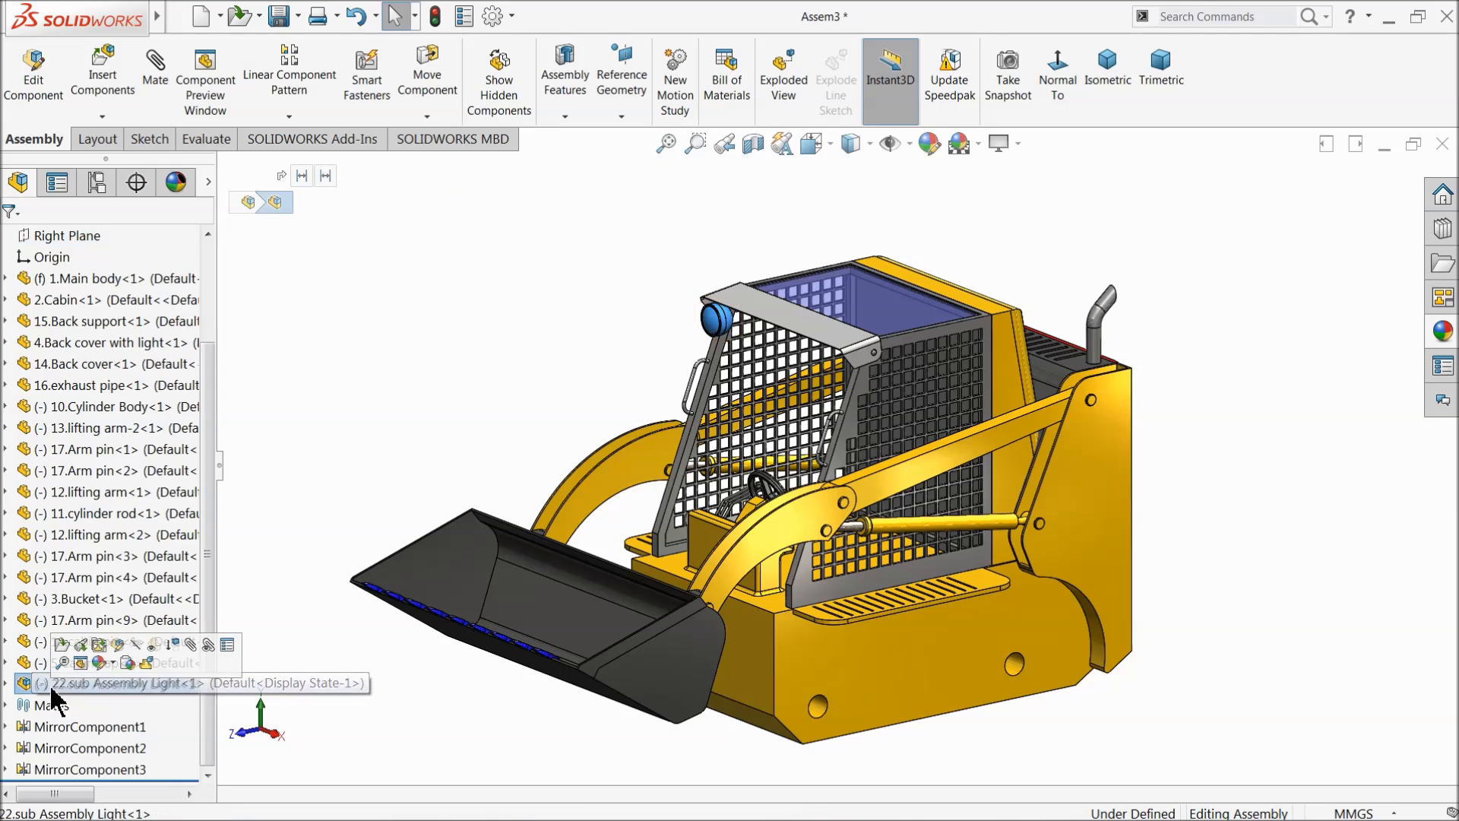
left_click(289, 117)
left_click(299, 264)
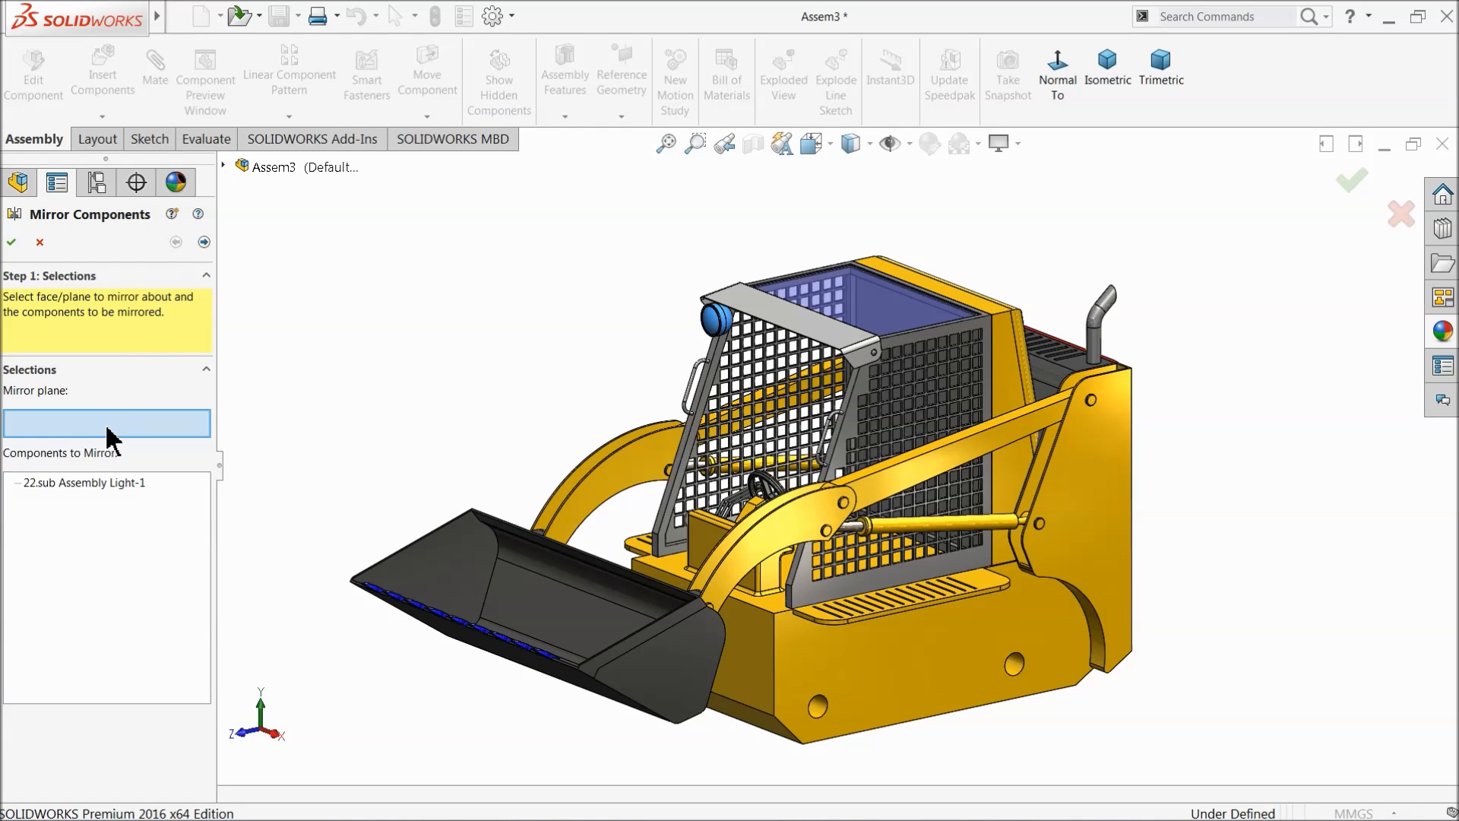
left_click(225, 165)
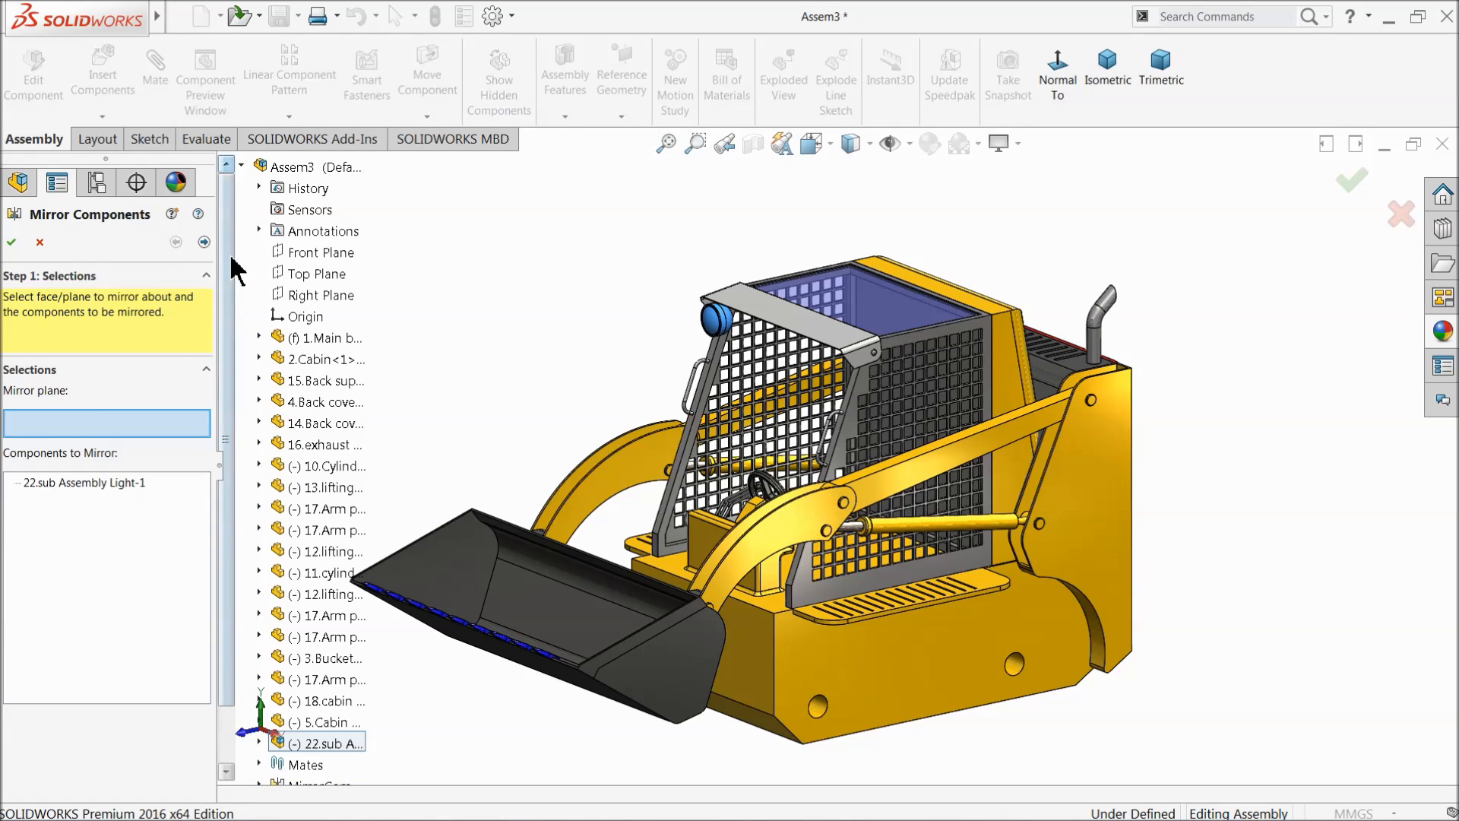
left_click(275, 296)
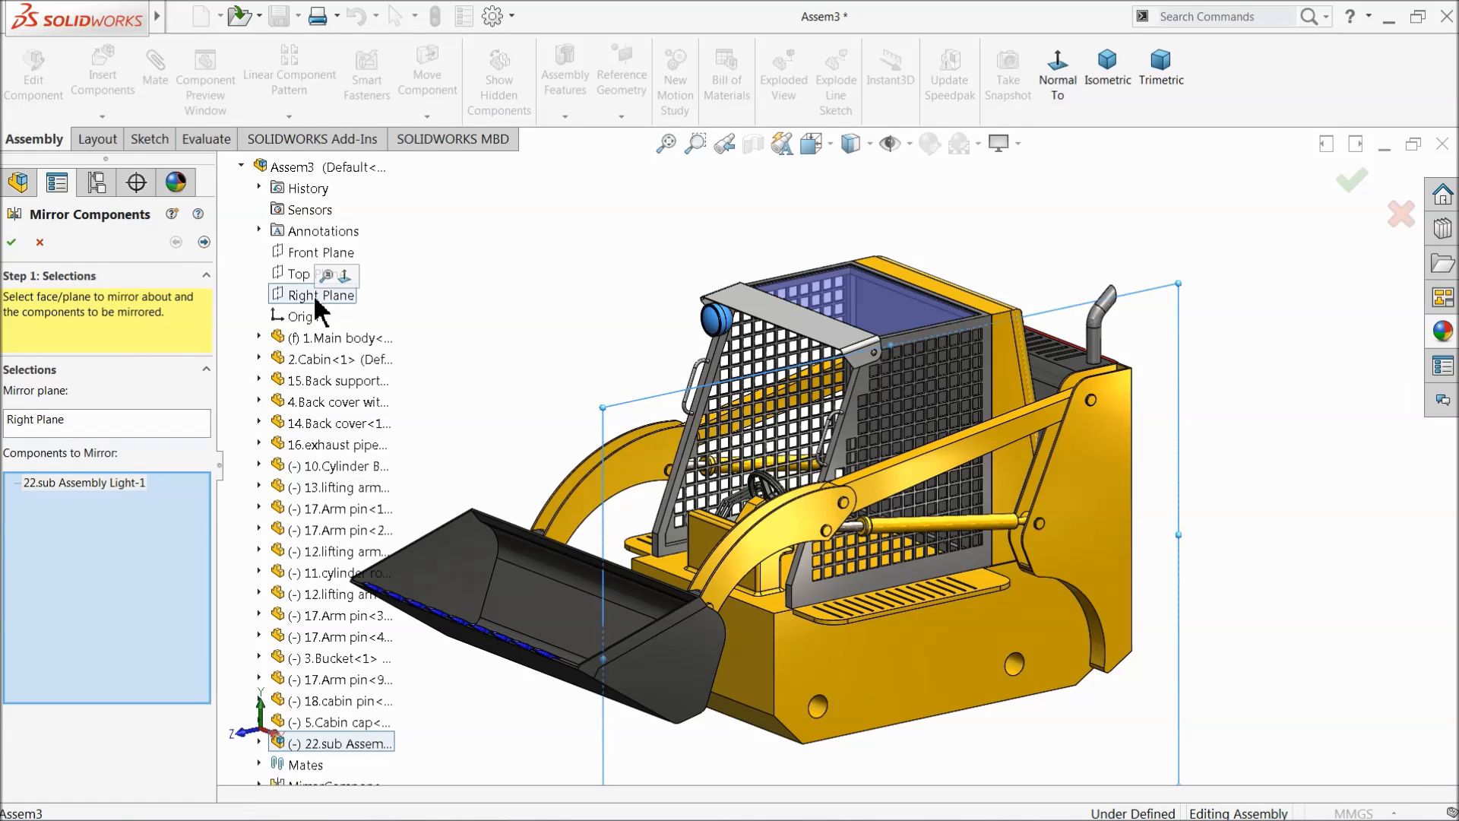
left_click(204, 242)
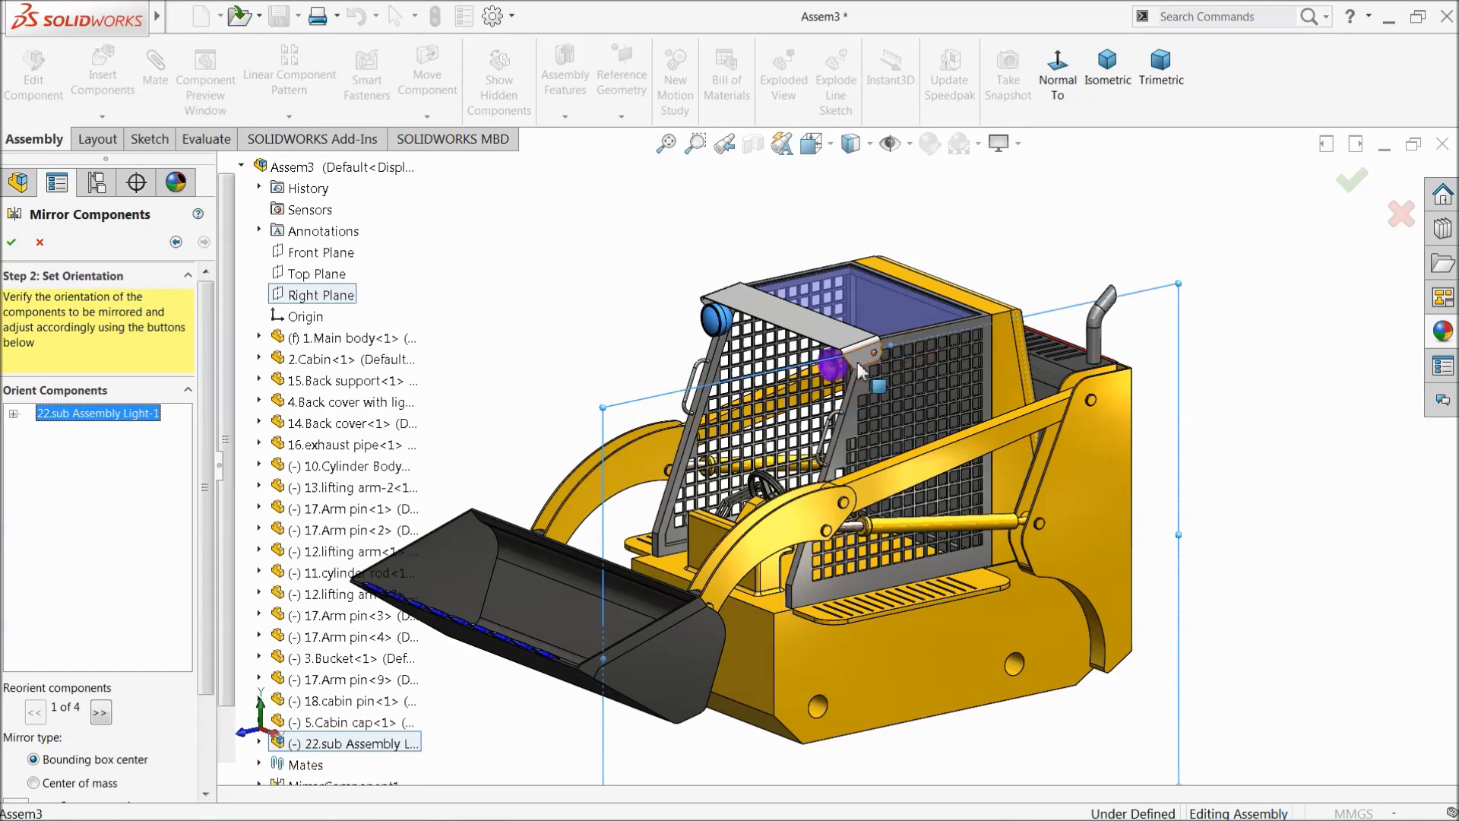
scroll(791, 439, "down", 5)
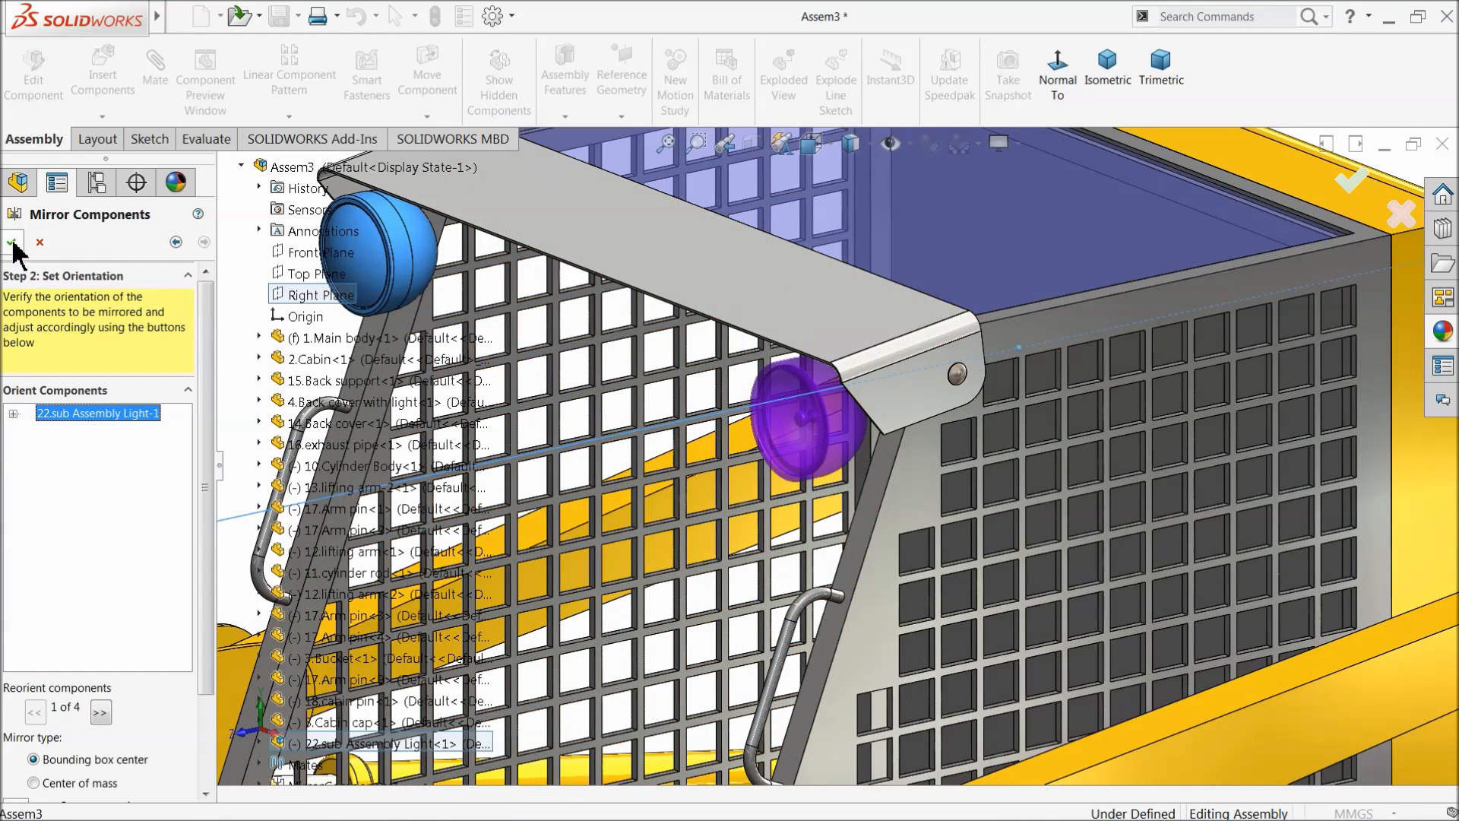
scroll(810, 479, "up", 6)
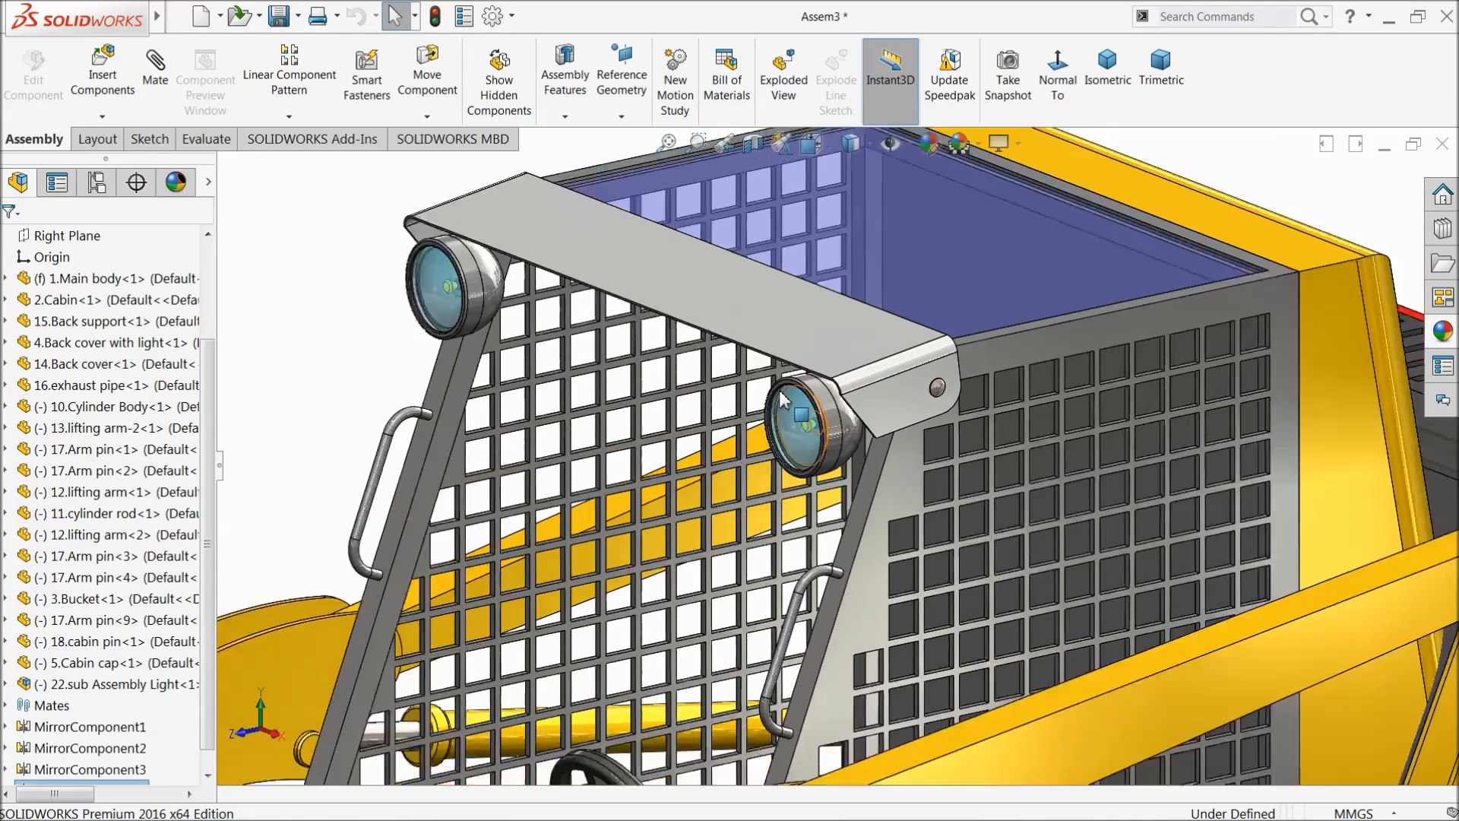
scroll(811, 484, "up", 5)
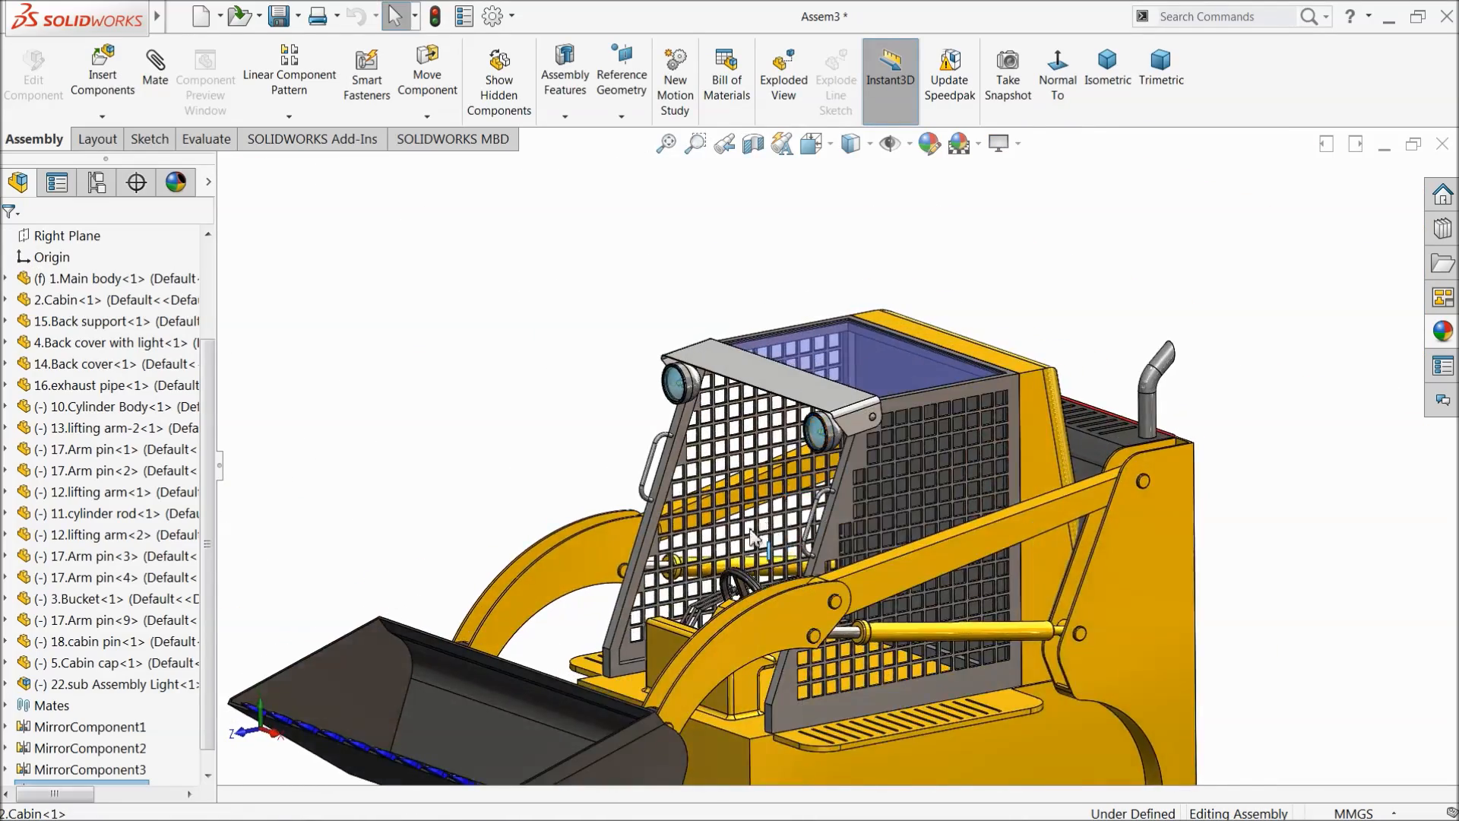
Step: Insert the 23.tire assembly from the BobCat folder and place it beside the rear of the main body
scroll(870, 609, "down", 4)
middle_click_drag(859, 553, 856, 589)
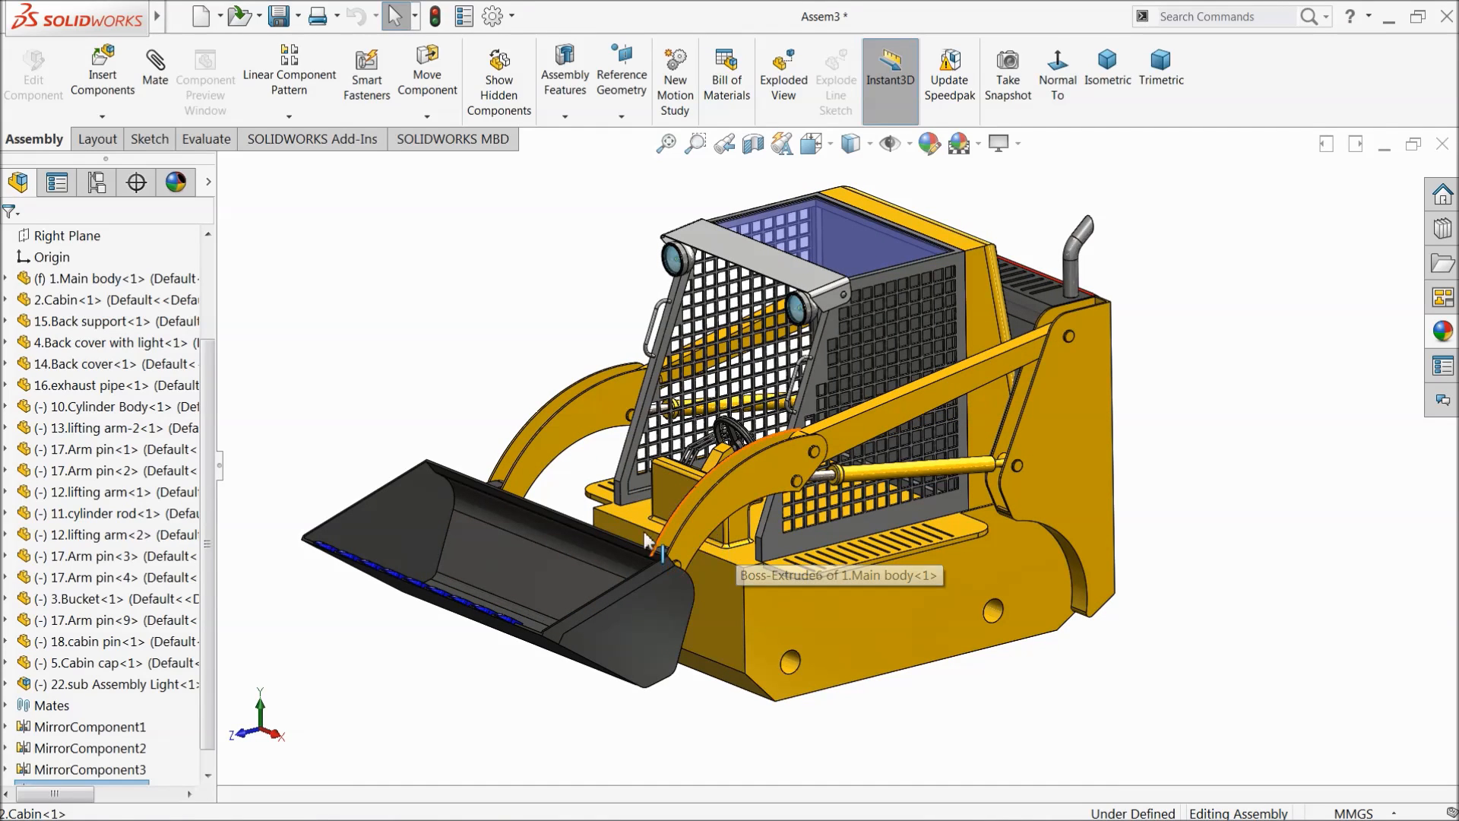
scroll(215, 388, "up", 3)
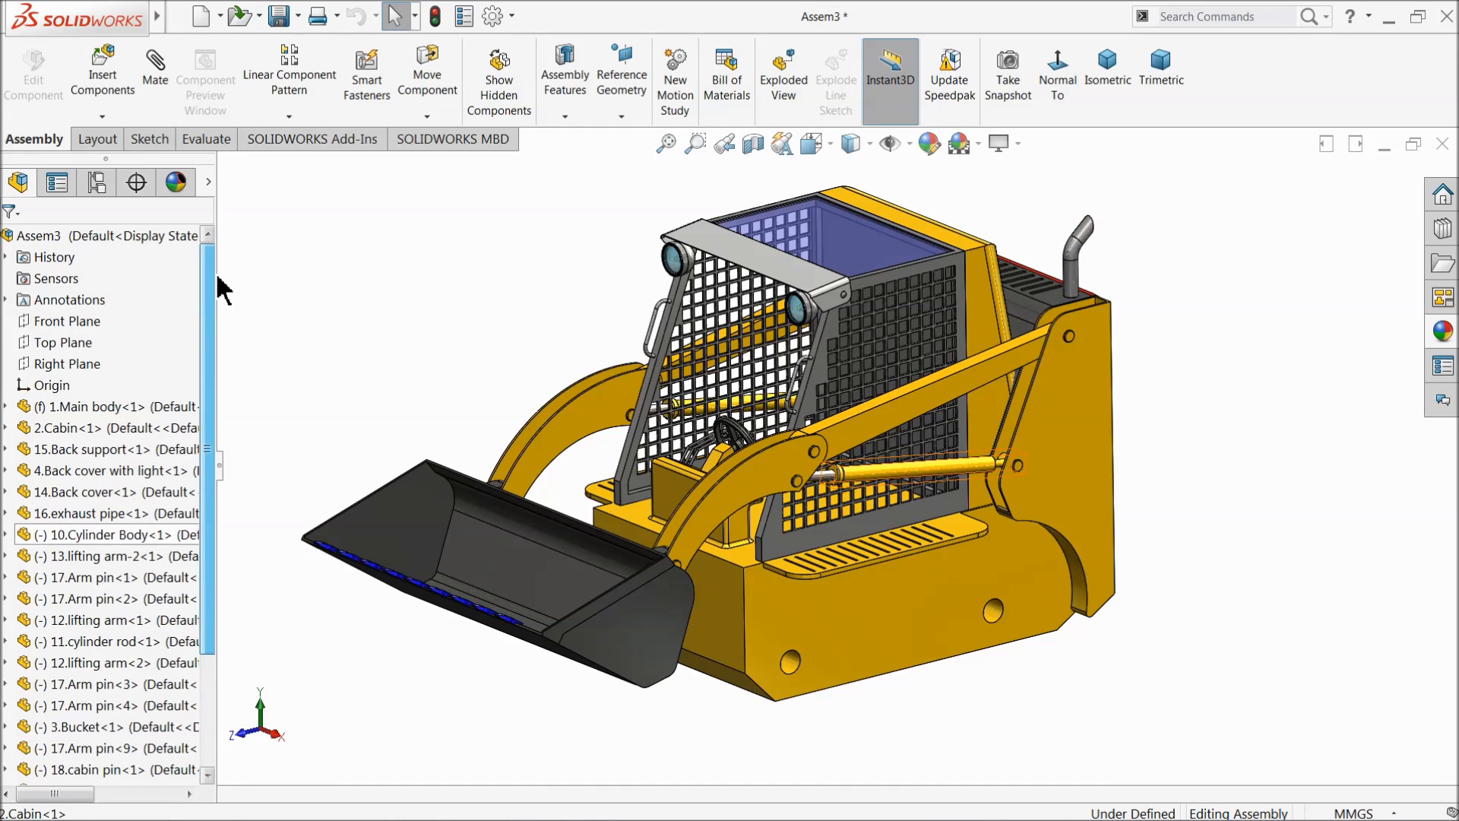
left_click(103, 83)
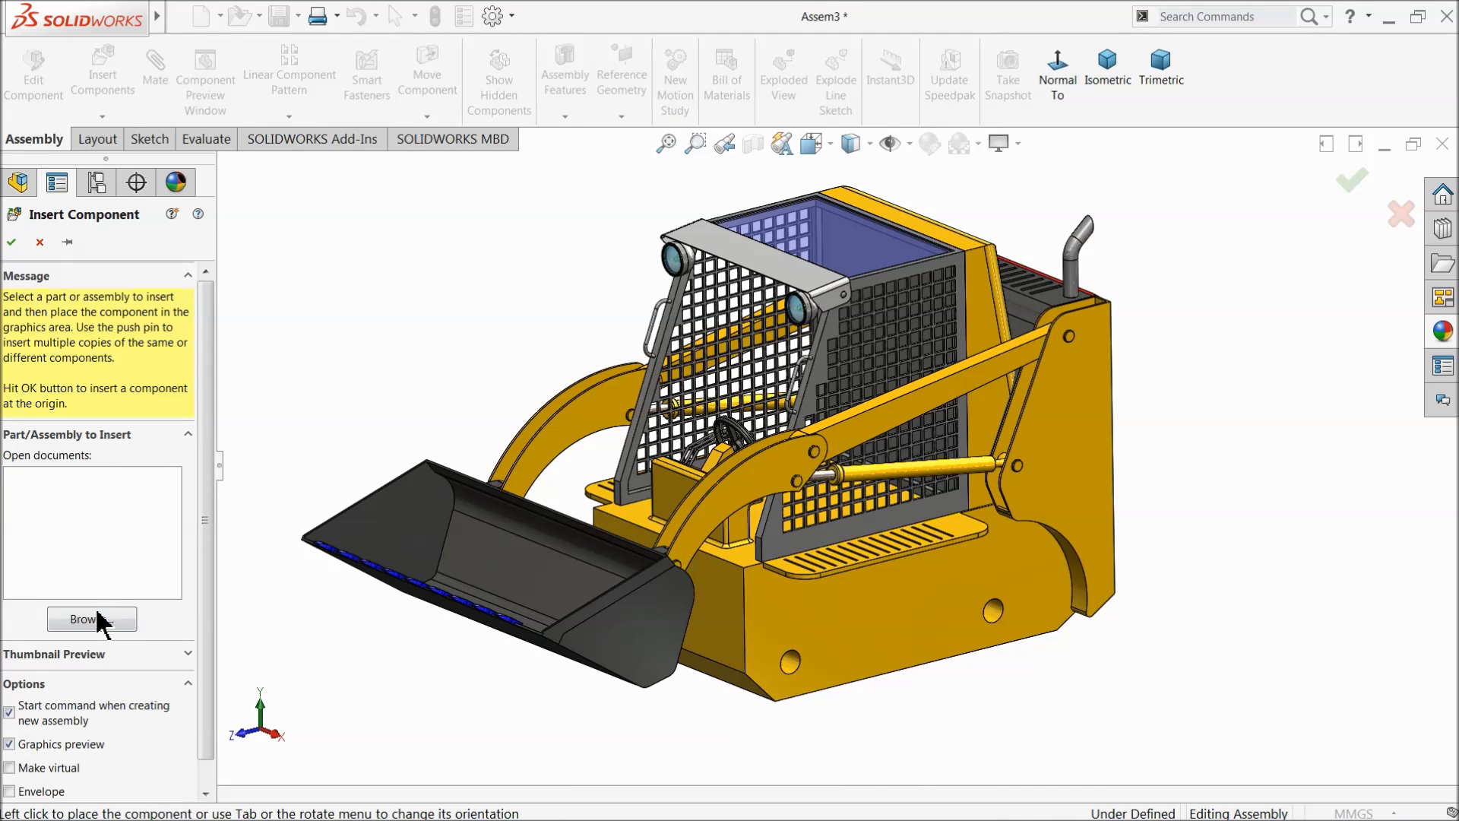
left_click(95, 619)
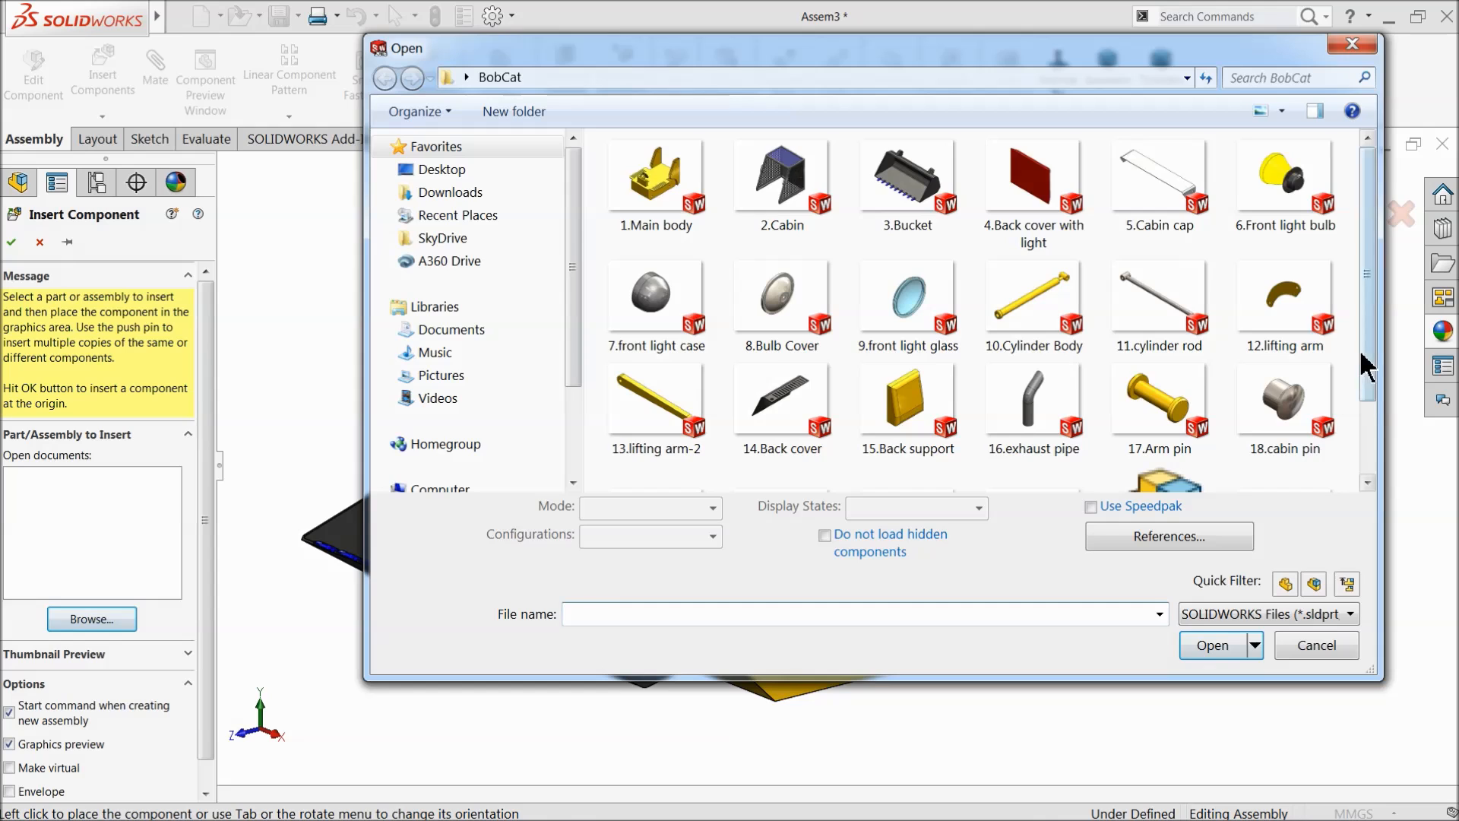
scroll(1369, 367, "down", 2)
left_click(1198, 384)
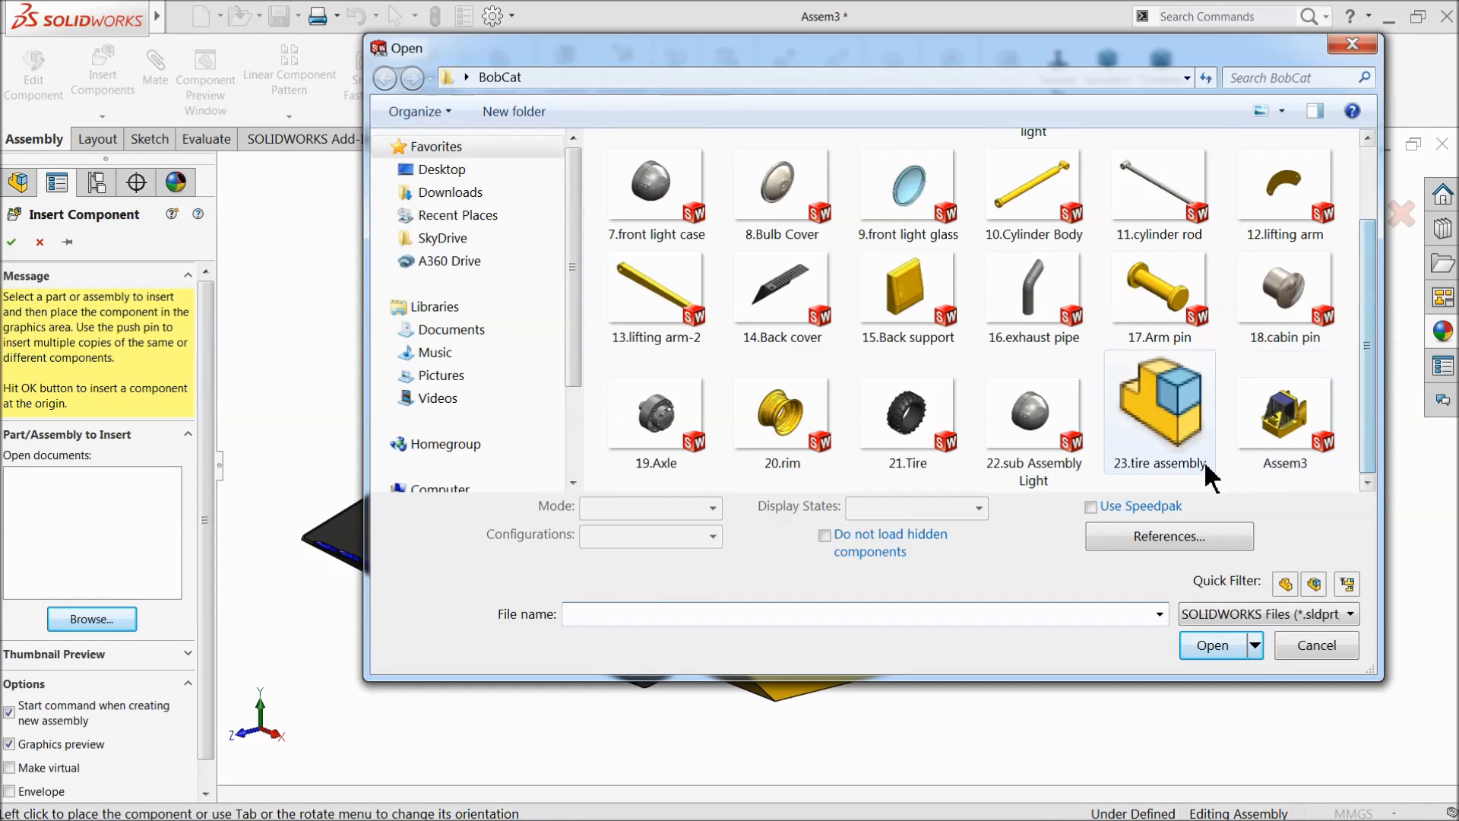
left_click(1213, 646)
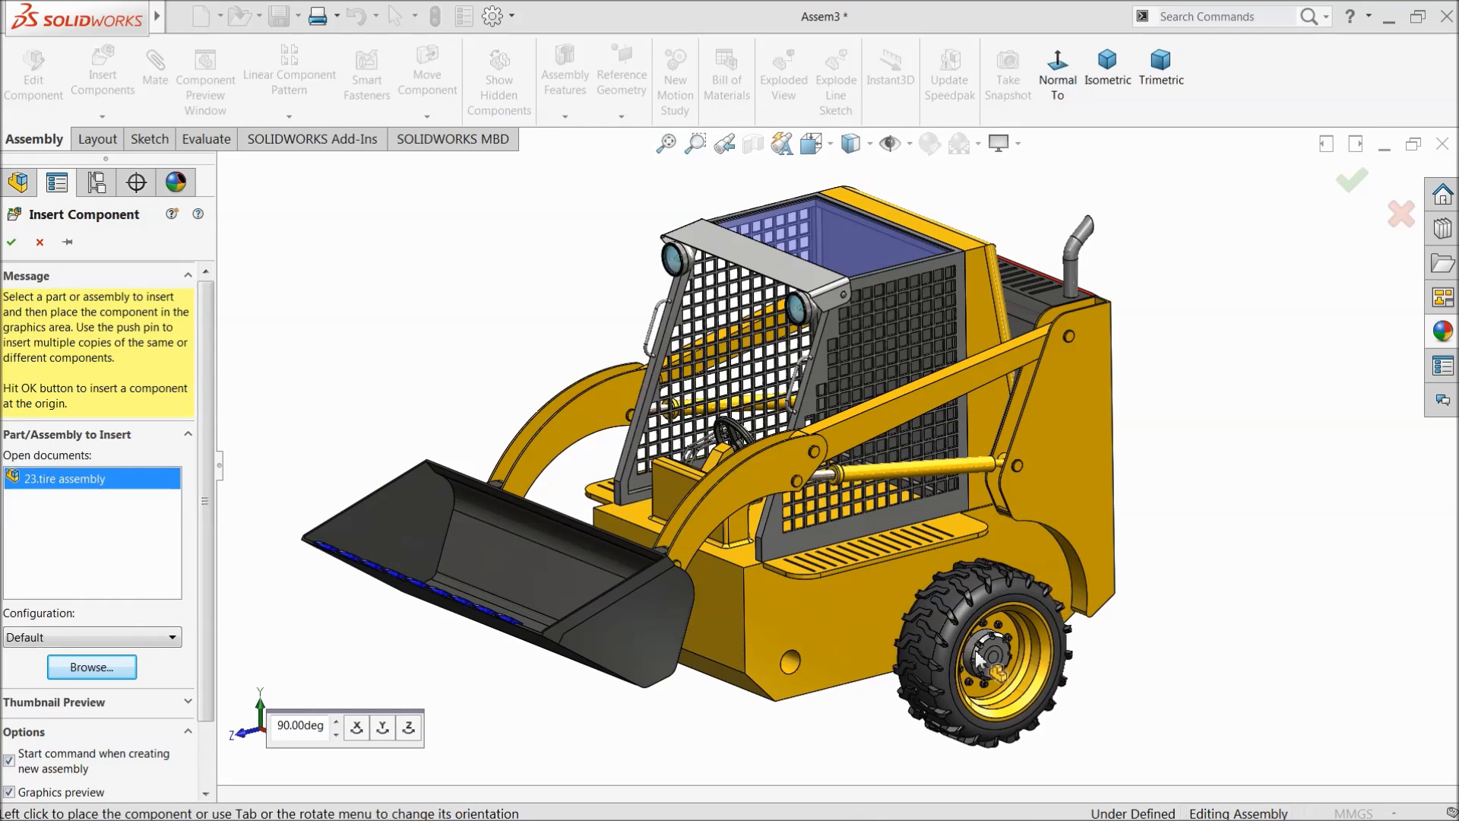
left_click(1008, 659)
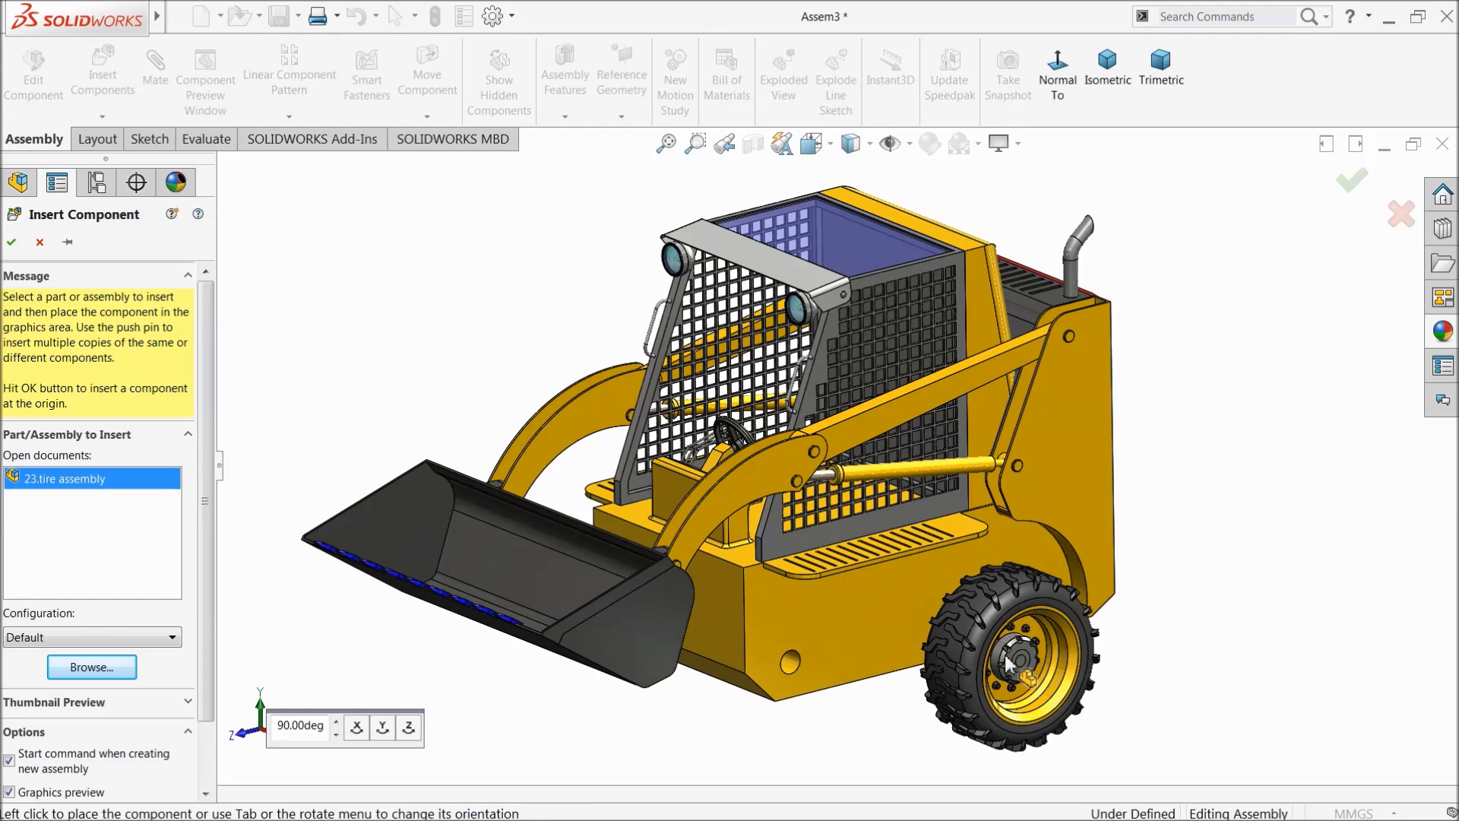
Step: Mate the tire assembly's axle shaft concentric with the front axle hole of the main body
mouse_move(872, 643)
middle_mouse_down()
mouse_move(896, 627)
mouse_move(877, 624)
middle_mouse_up()
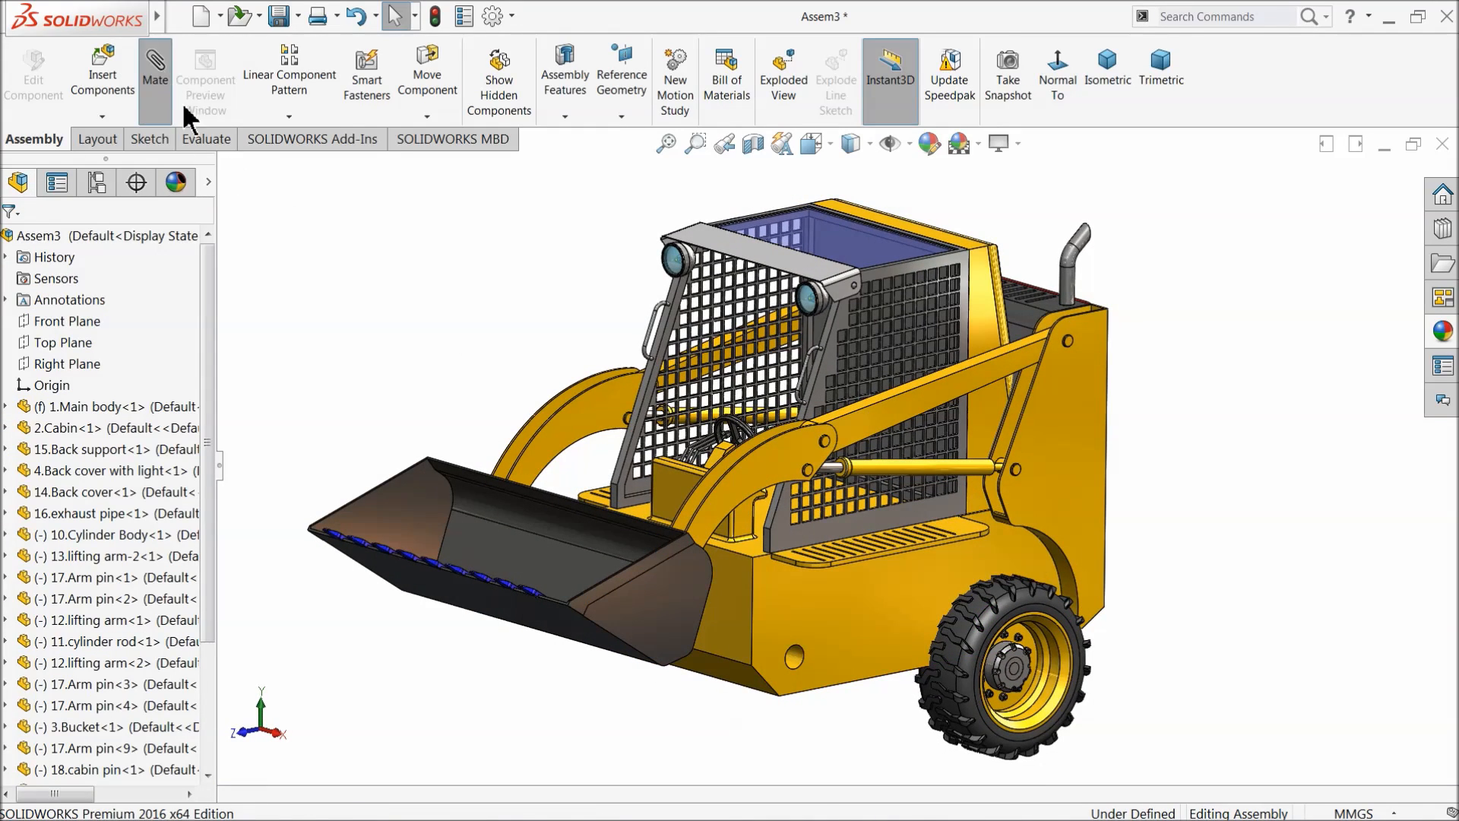
left_click(155, 68)
scroll(856, 631, "down", 5)
left_click(774, 661)
scroll(836, 616, "up", 5)
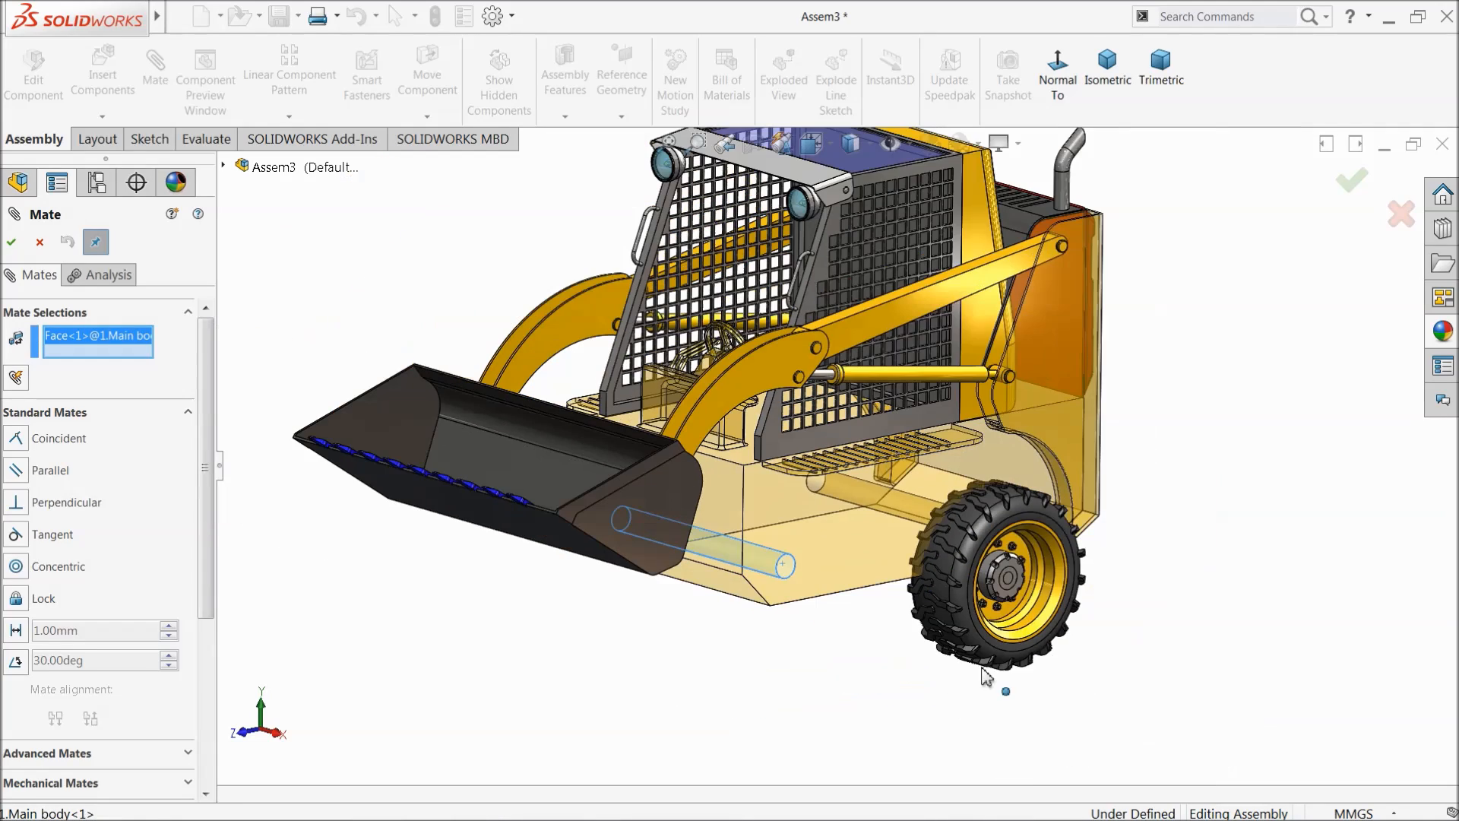
middle_click_drag(890, 596, 998, 487)
scroll(836, 639, "down", 3)
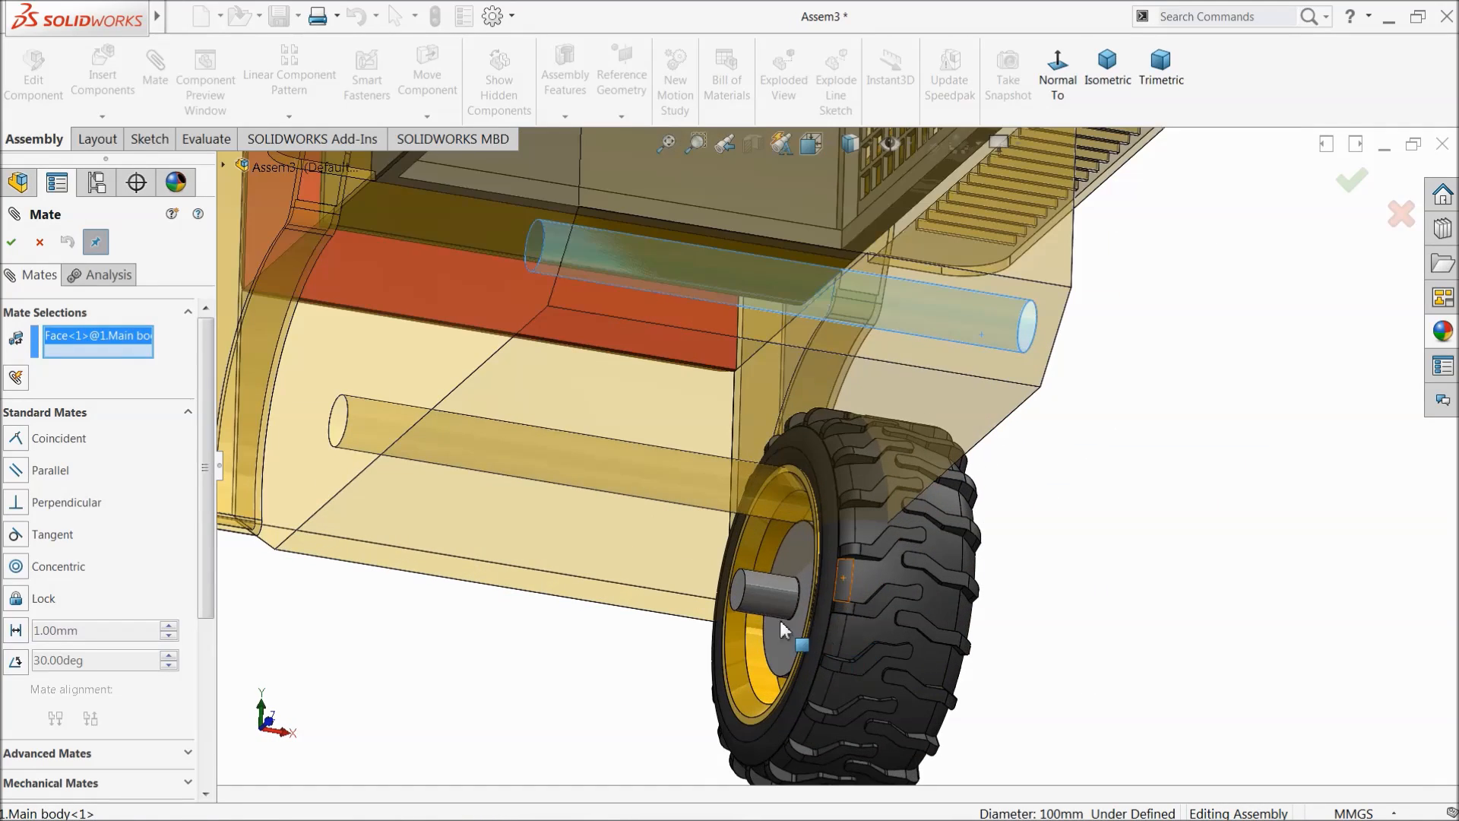
left_click(754, 604)
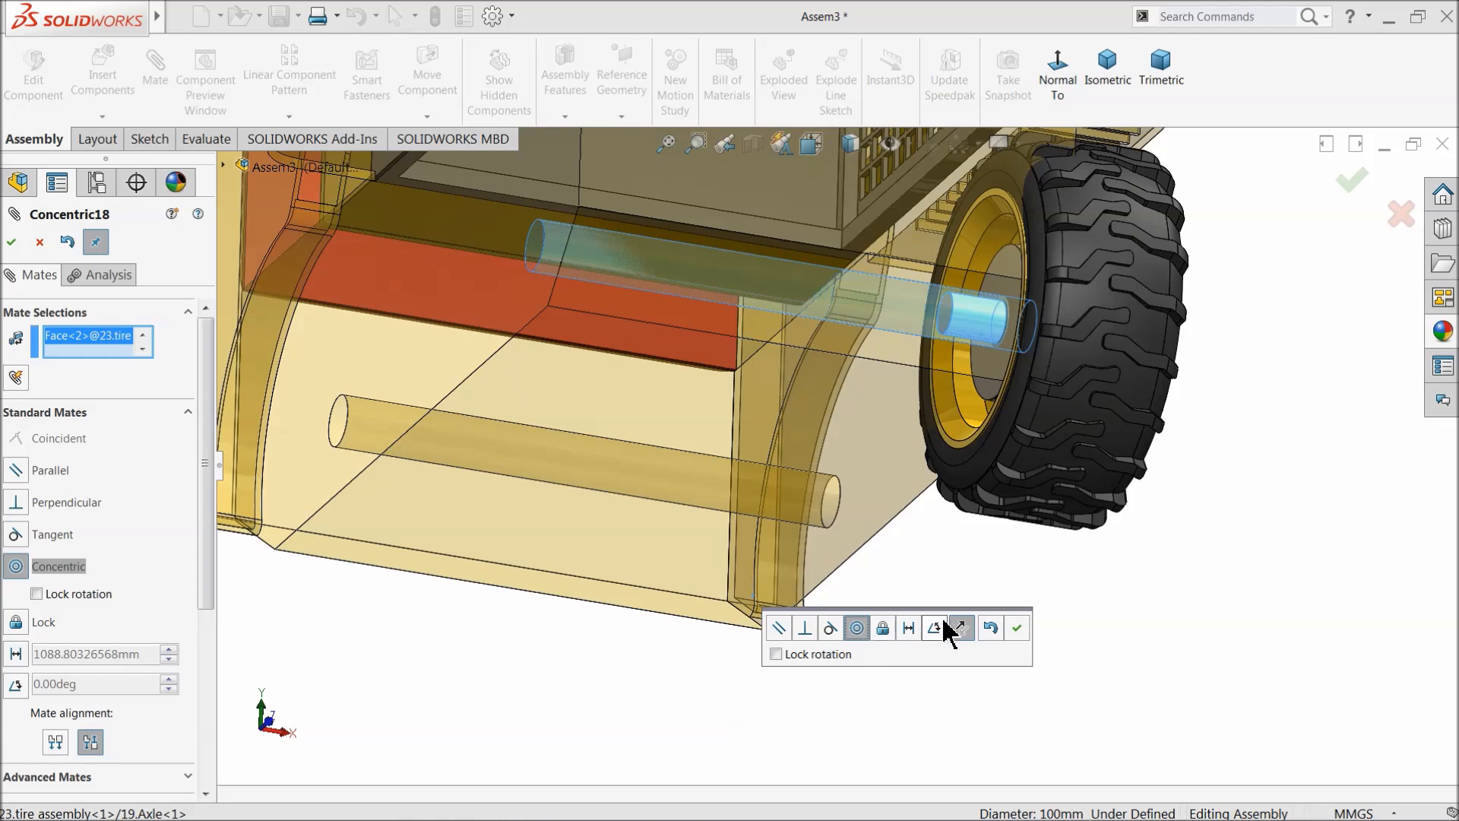
left_click(1017, 628)
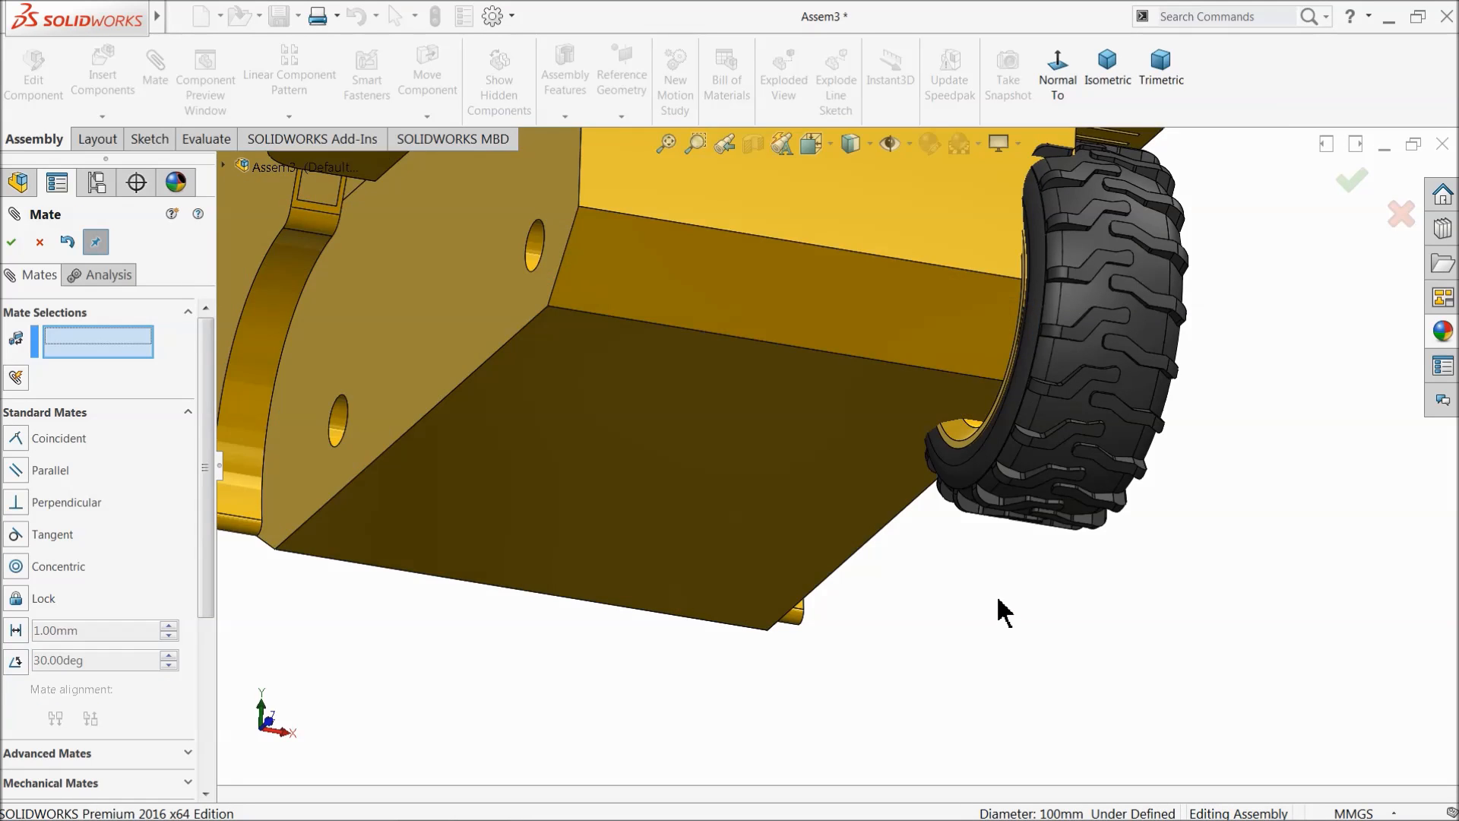
Step: Add a 20 mm distance mate between the tire assembly's inner face and the main body's side face, and leave the Mate command
scroll(955, 463, "up", 4)
middle_click_drag(955, 463, 853, 648)
scroll(950, 349, "down", 5)
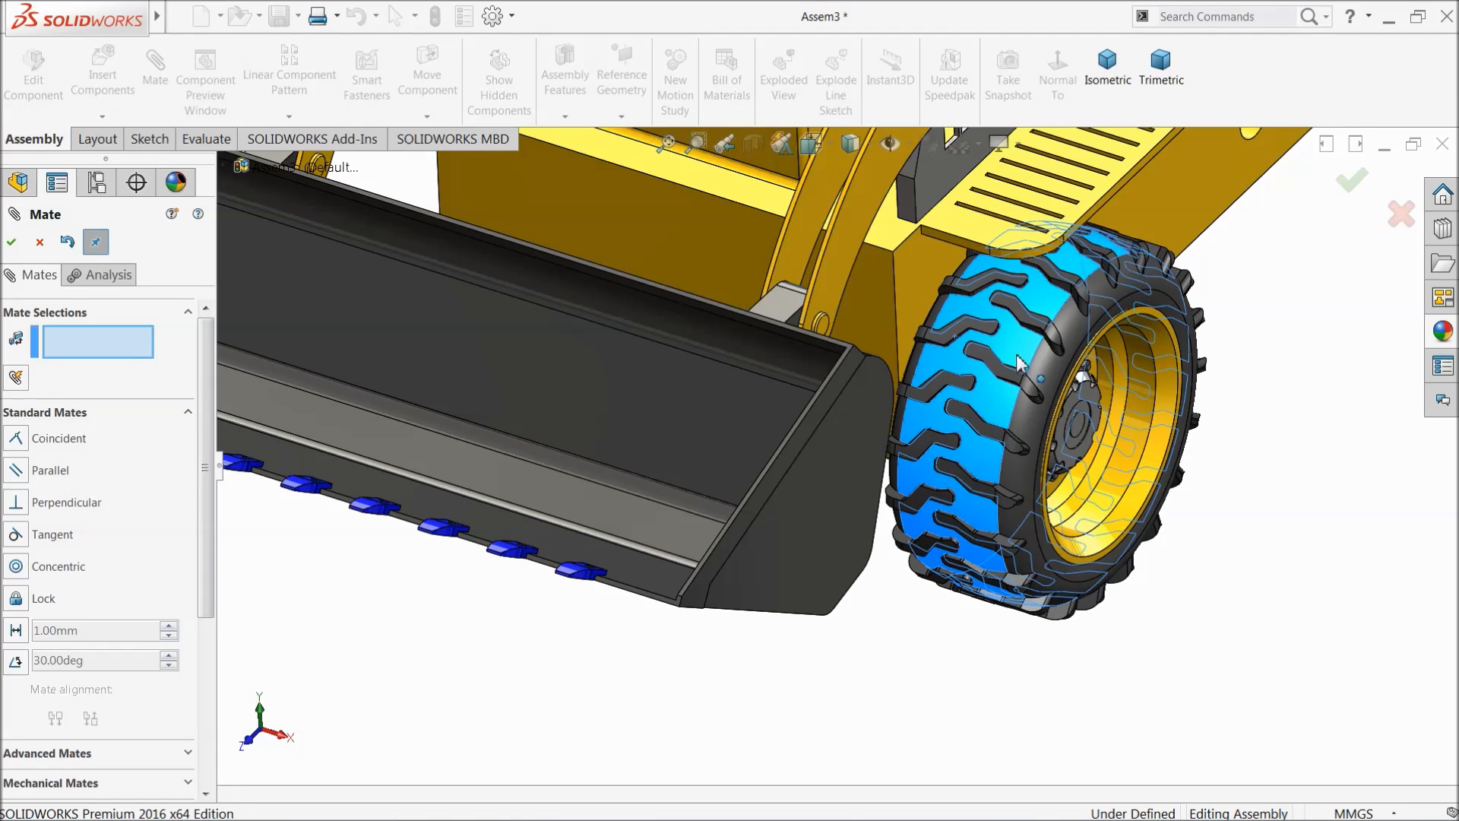
middle_click_drag(886, 561, 915, 391)
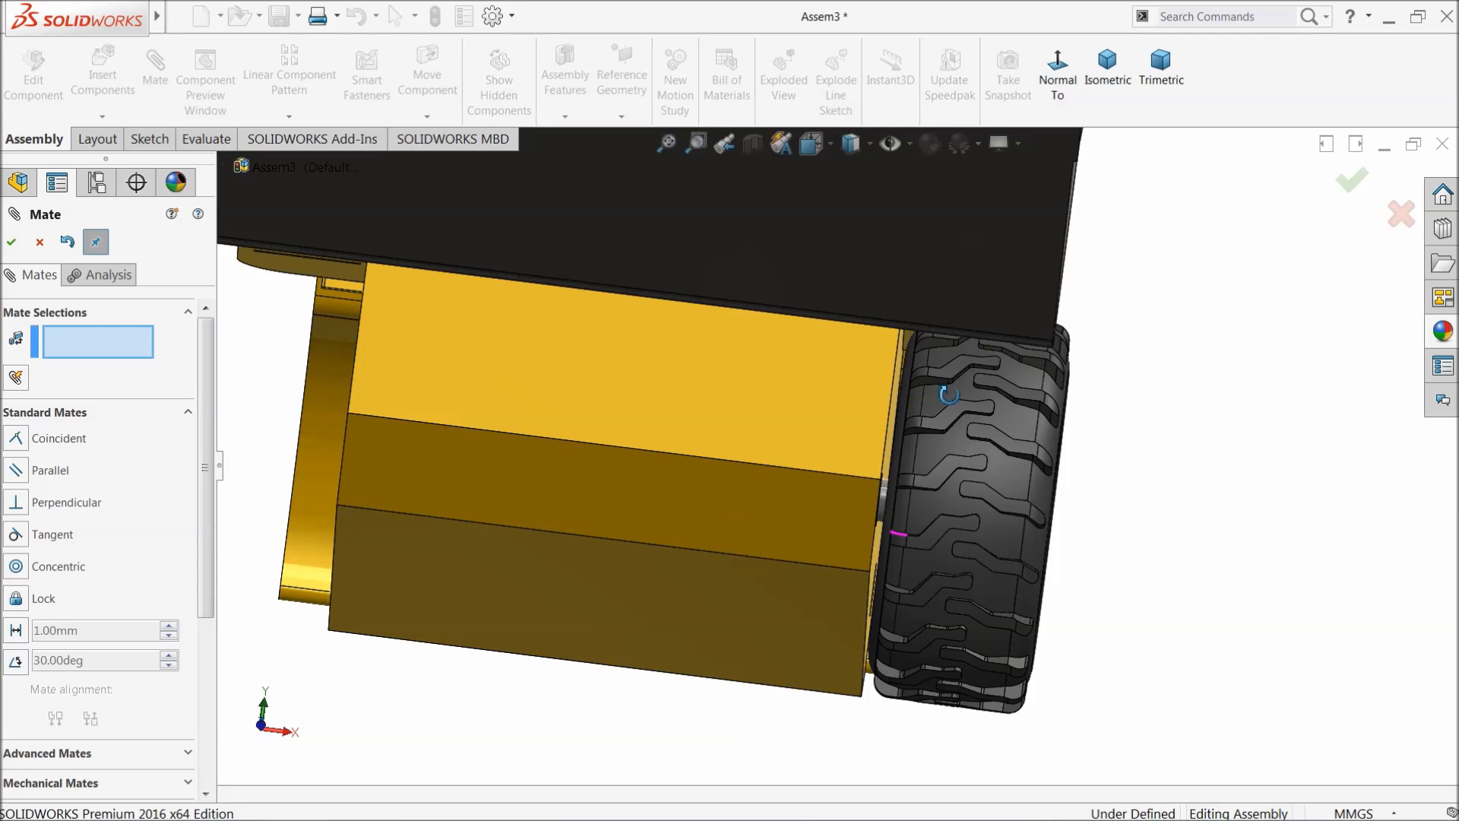
scroll(899, 427, "down", 6)
scroll(869, 507, "up", 5)
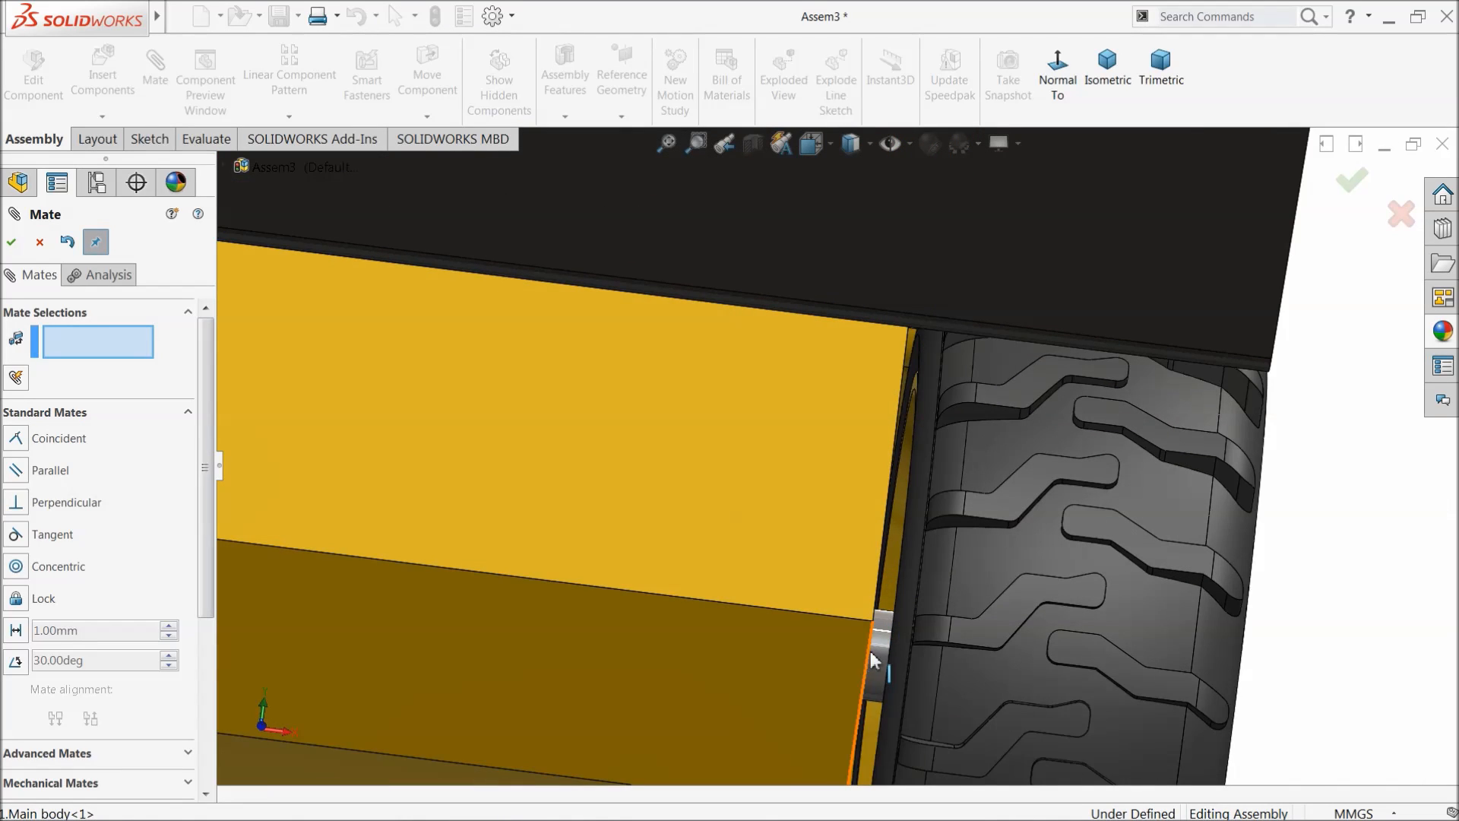
middle_click_drag(871, 652, 907, 660)
scroll(964, 611, "down", 3)
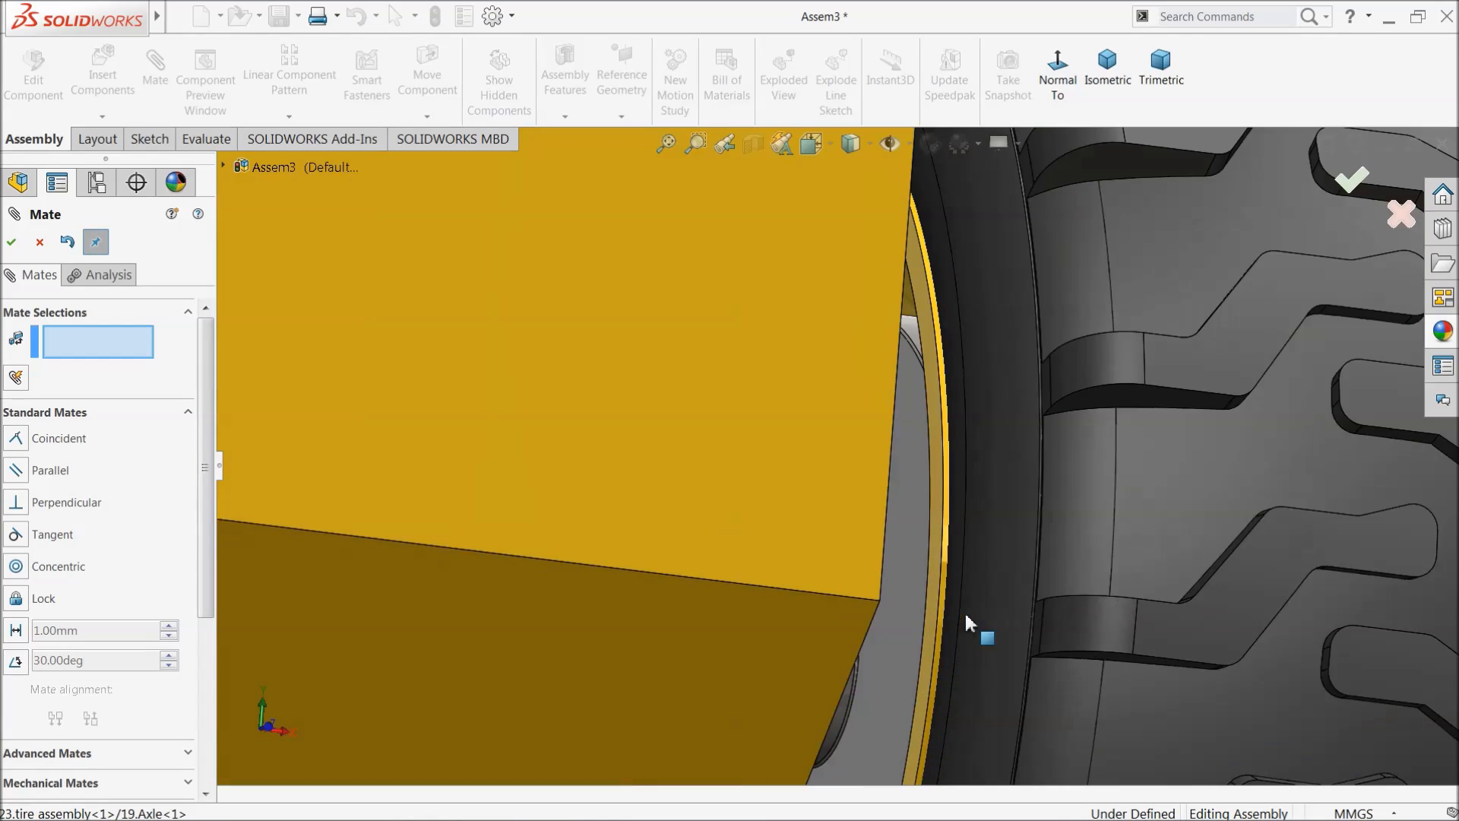
middle_click_drag(966, 616, 669, 541)
left_click(916, 549)
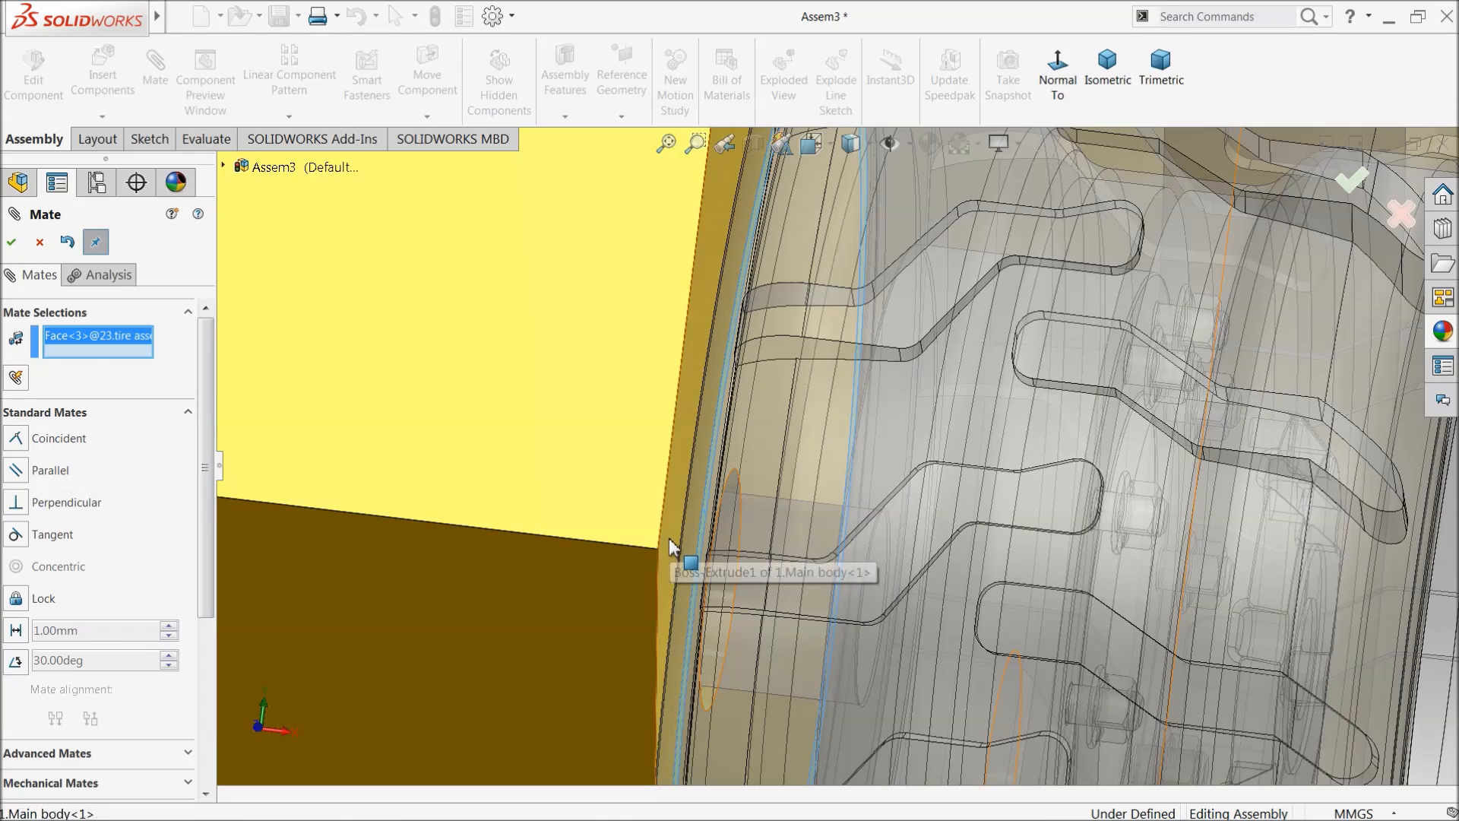
left_click(669, 541)
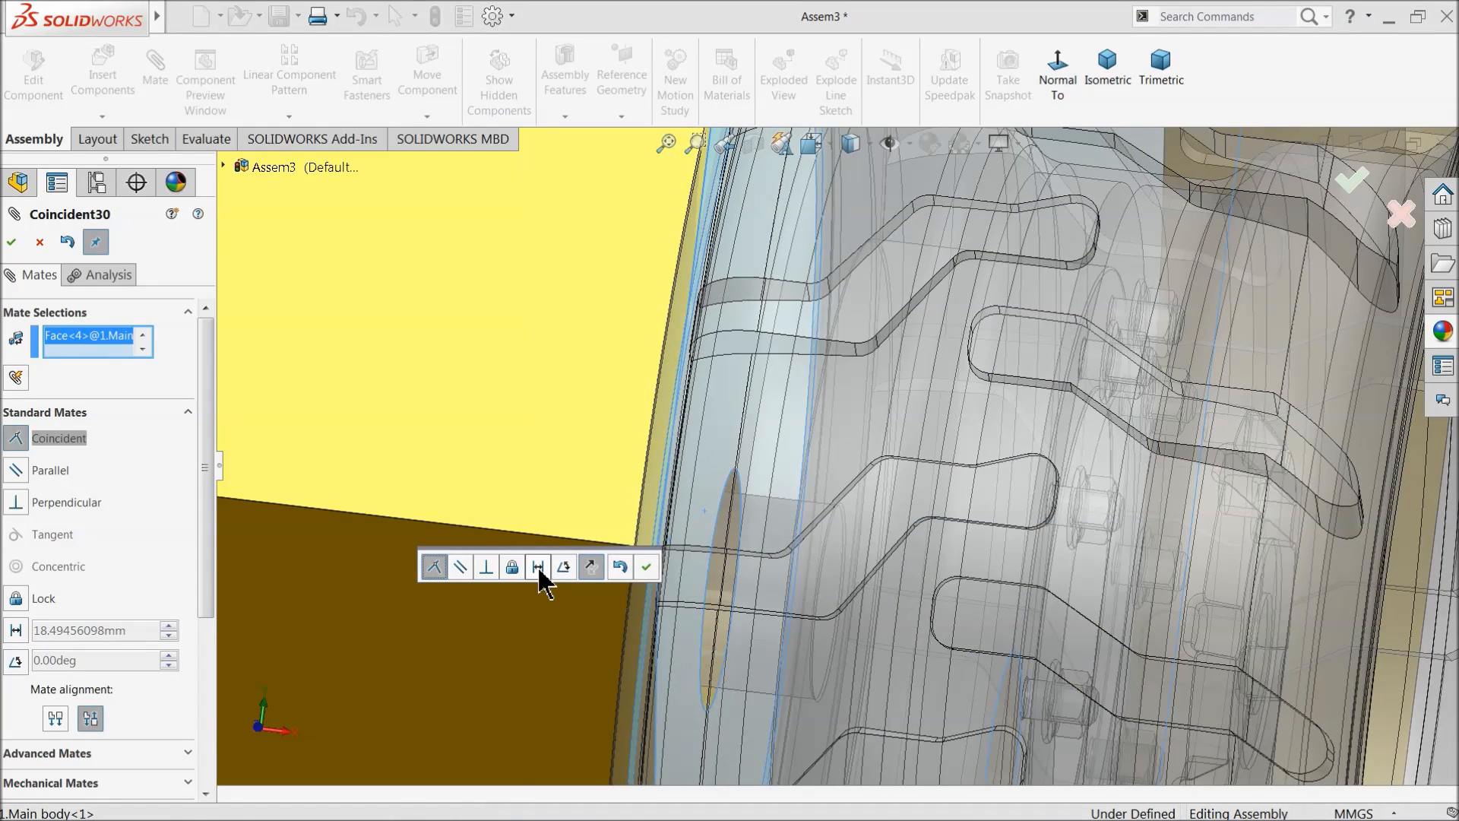
left_click(538, 567)
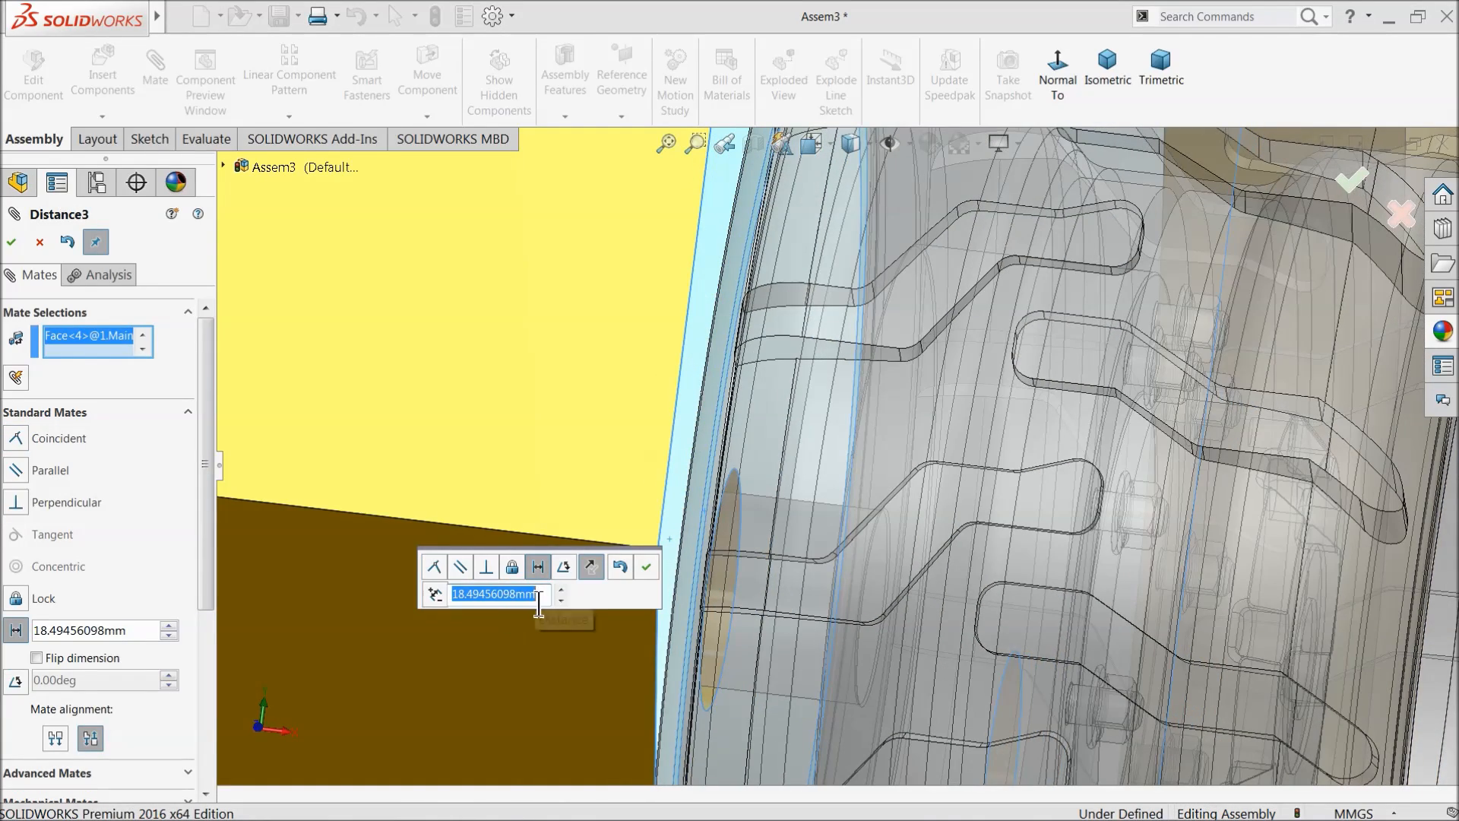
key("Return")
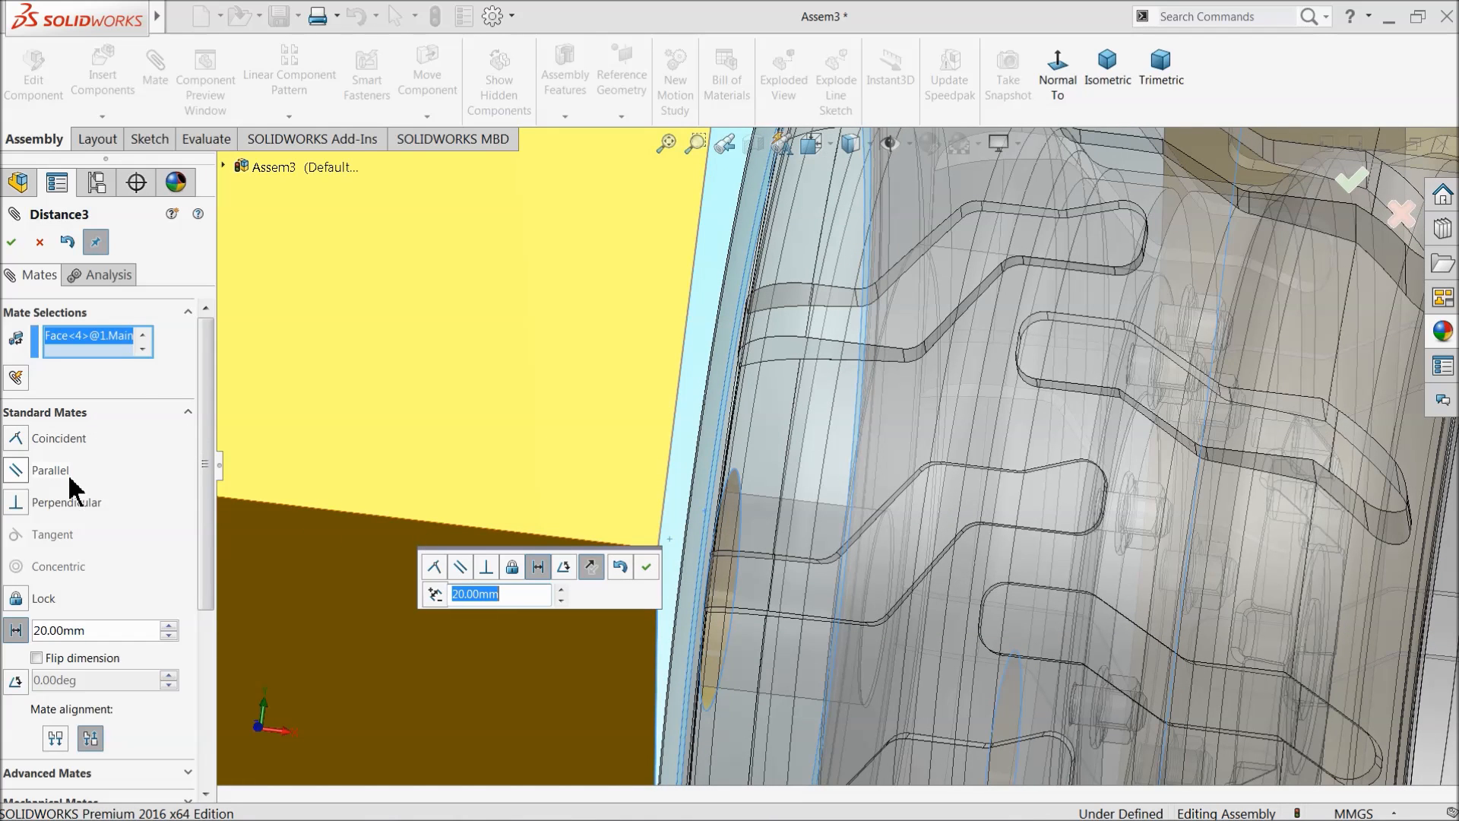
left_click(12, 243)
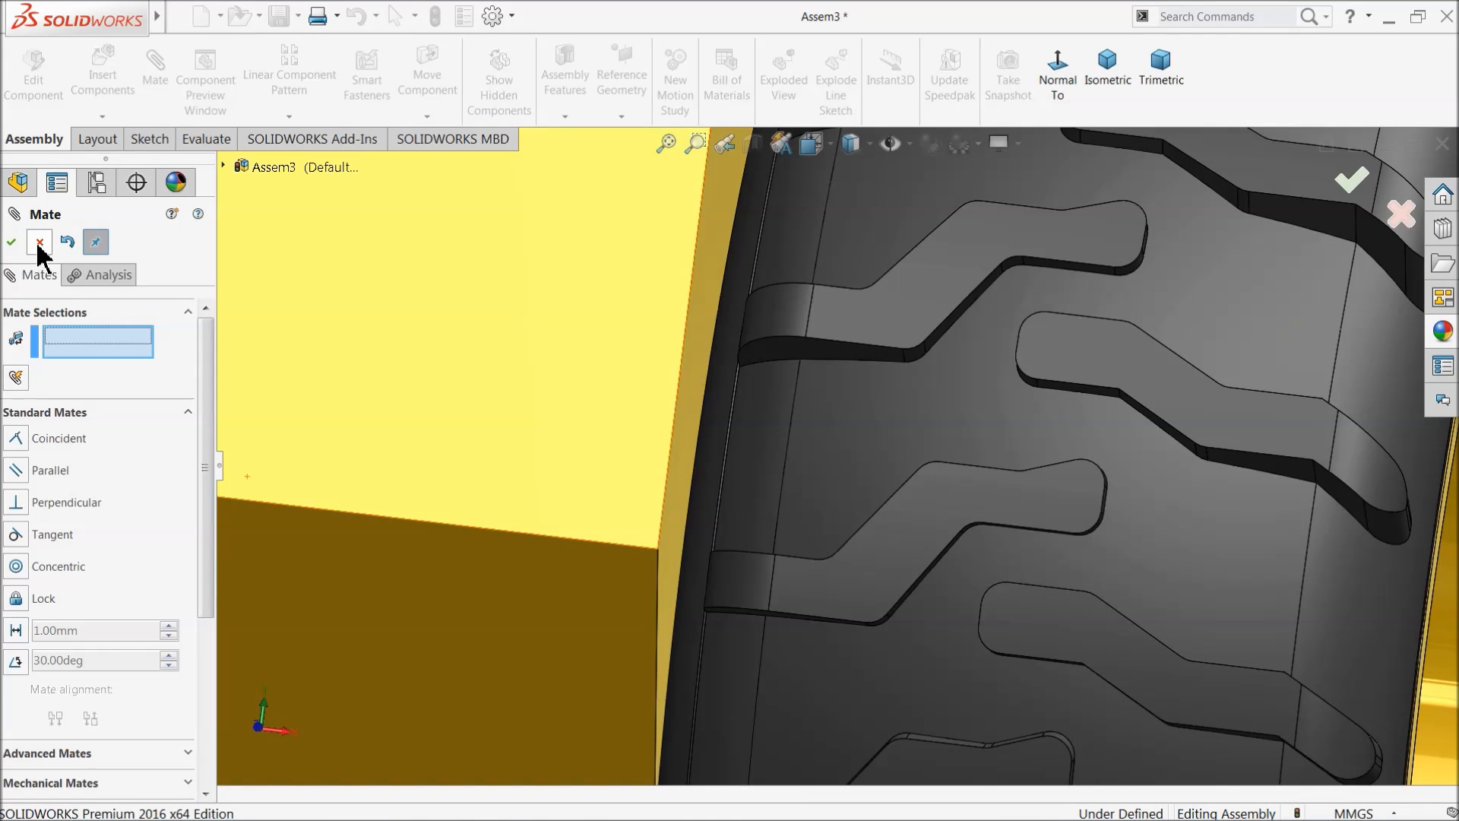
left_click(40, 243)
Step: Spin the mounted front tire about its axle to check how it rotates, and clear the selection
scroll(732, 496, "up", 6)
middle_click_drag(730, 542, 648, 613)
scroll(749, 614, "up", 2)
scroll(833, 487, "down", 3)
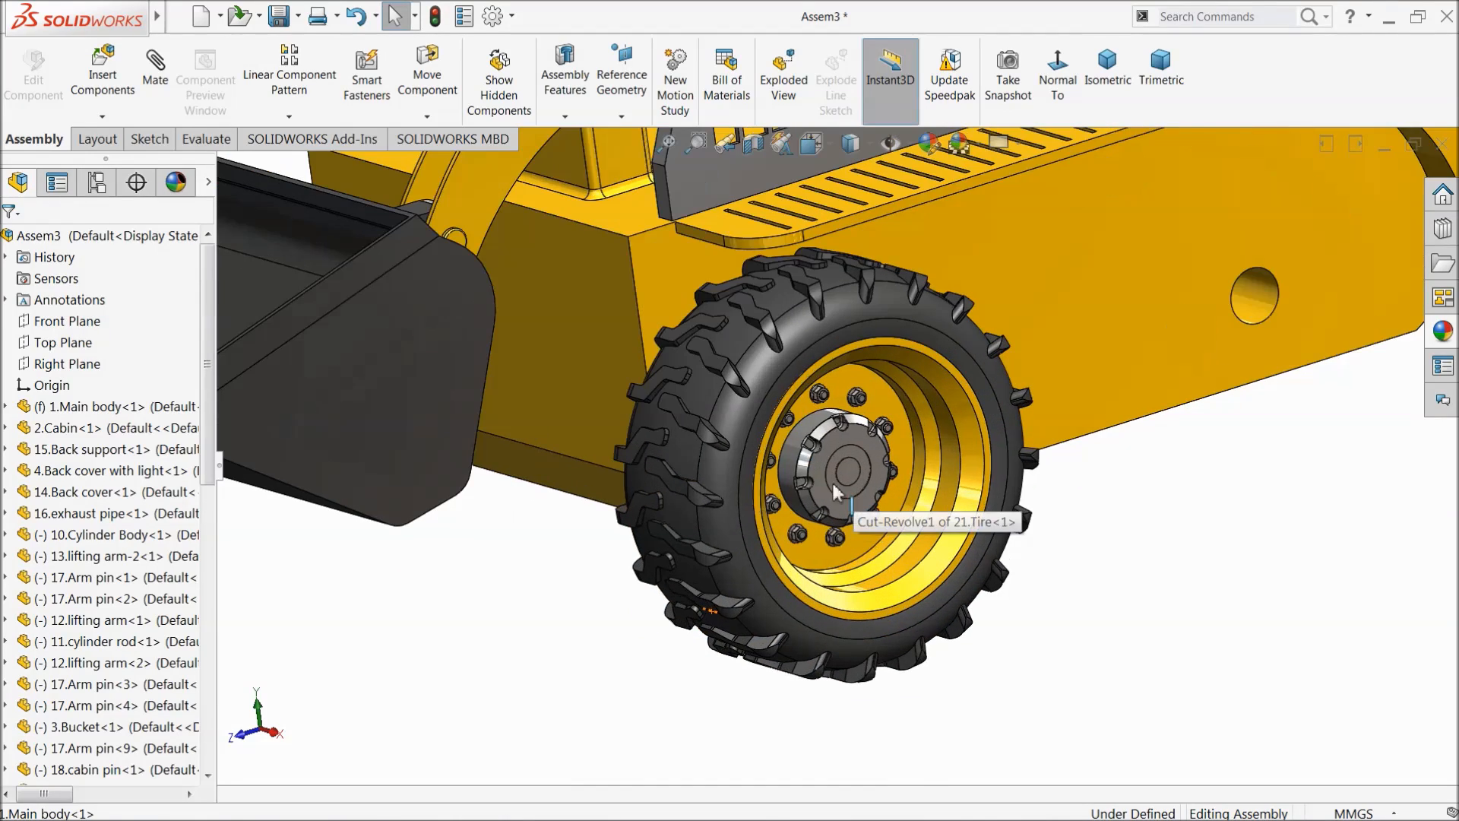
left_click(749, 562)
left_click_drag(749, 563, 964, 313)
left_click_drag(967, 580, 627, 608)
middle_click_drag(628, 608, 601, 658)
scroll(596, 642, "up", 3)
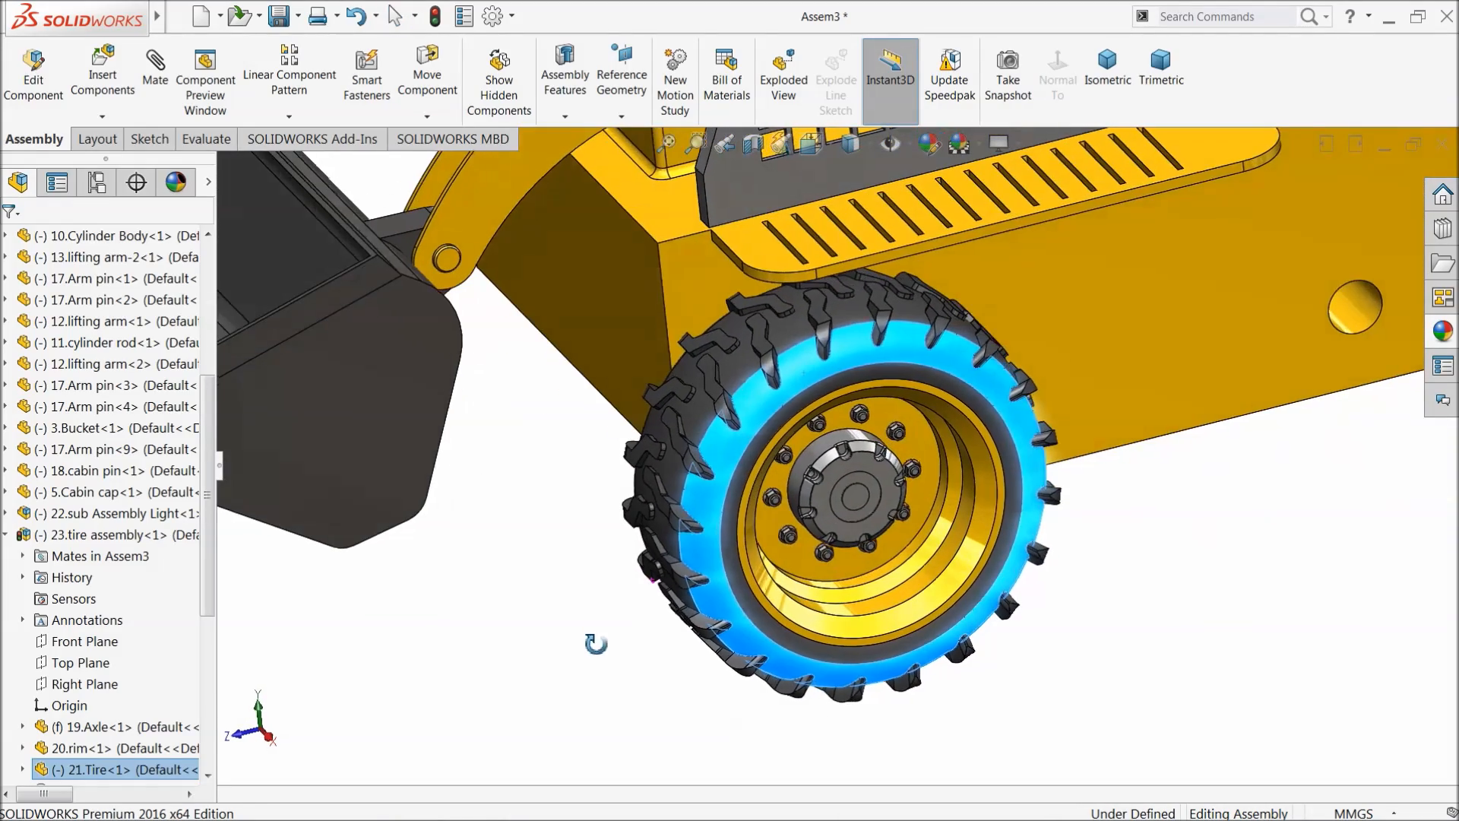
left_click(547, 636)
scroll(694, 558, "up", 3)
scroll(786, 554, "up", 1)
middle_click_drag(788, 554, 1015, 541)
scroll(1011, 541, "up", 4)
scroll(954, 323, "down", 5)
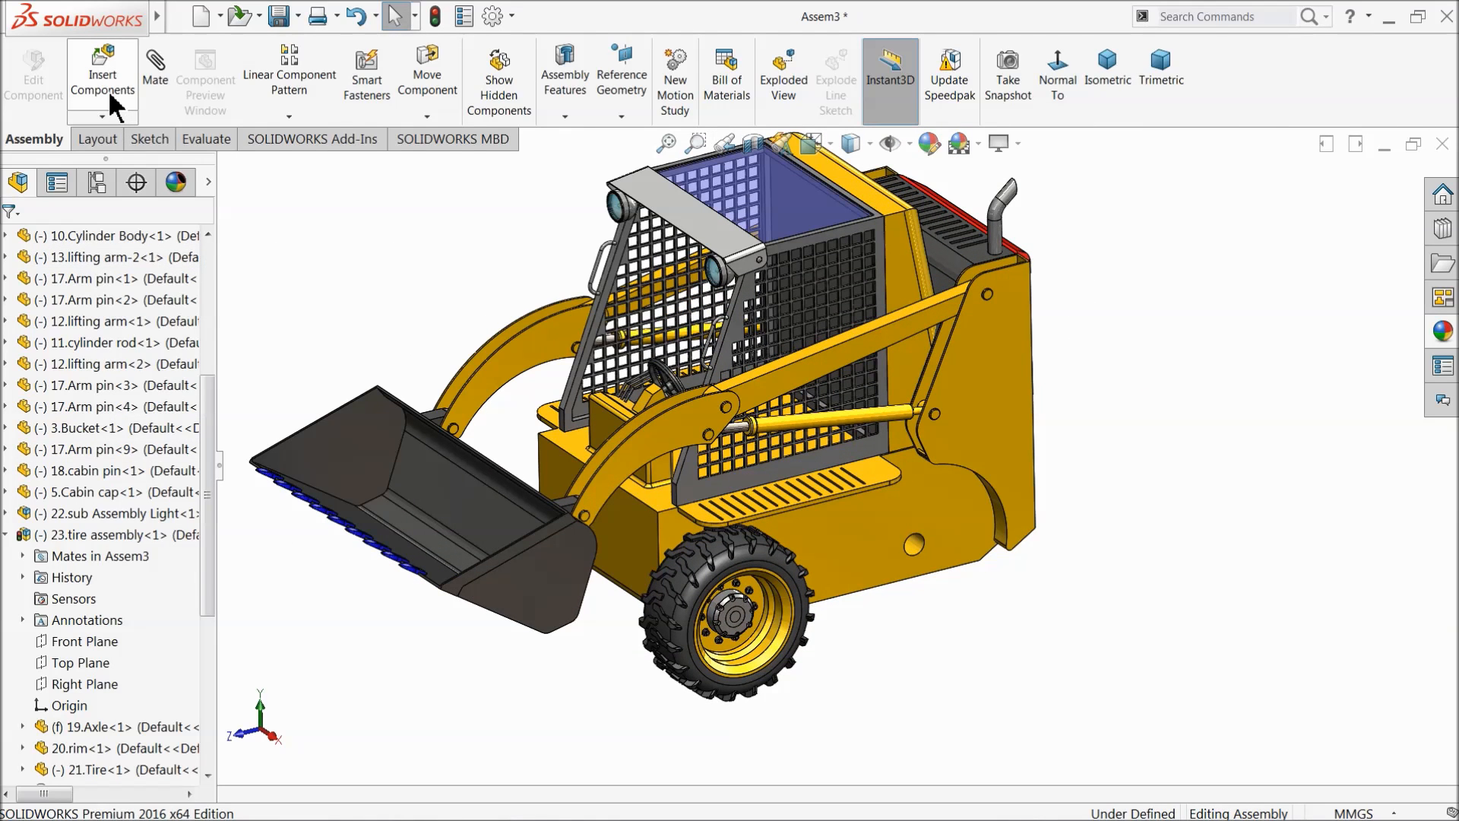
left_click_drag(208, 384, 194, 282)
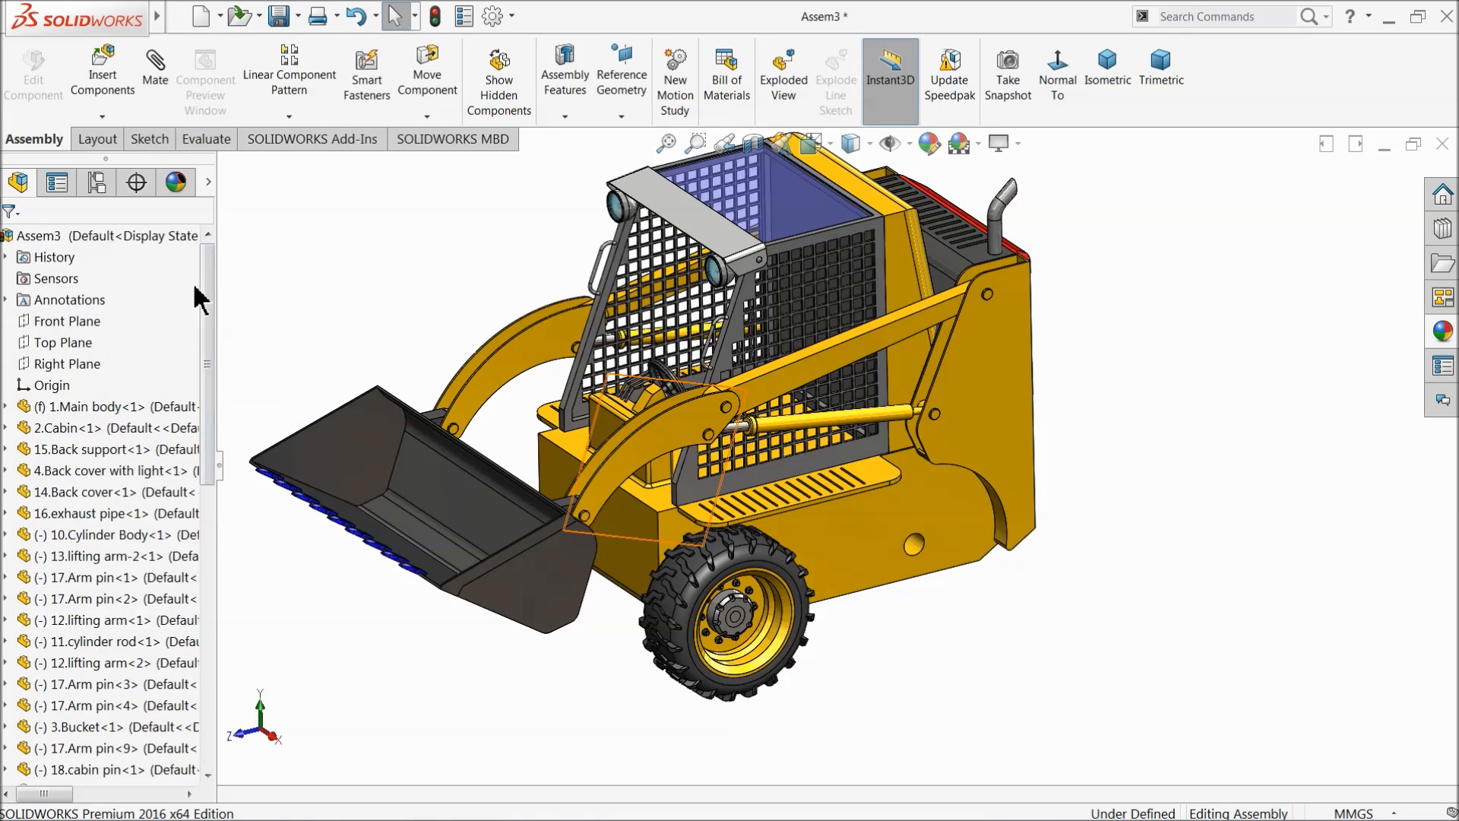
left_click(70, 320)
mouse_move(555, 591)
middle_mouse_down()
mouse_move(493, 524)
mouse_move(498, 507)
mouse_move(562, 593)
middle_mouse_up()
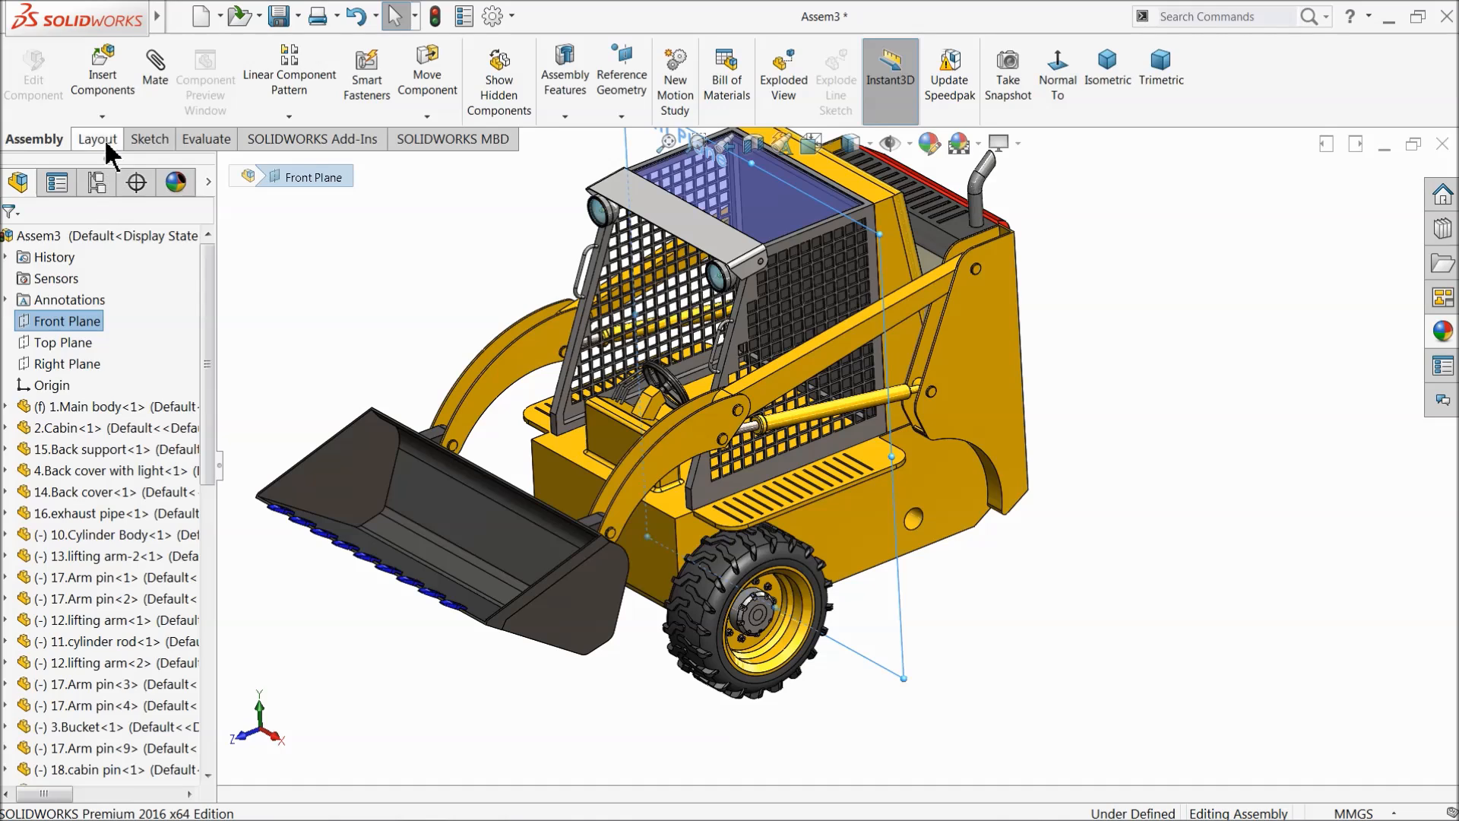
left_click(405, 236)
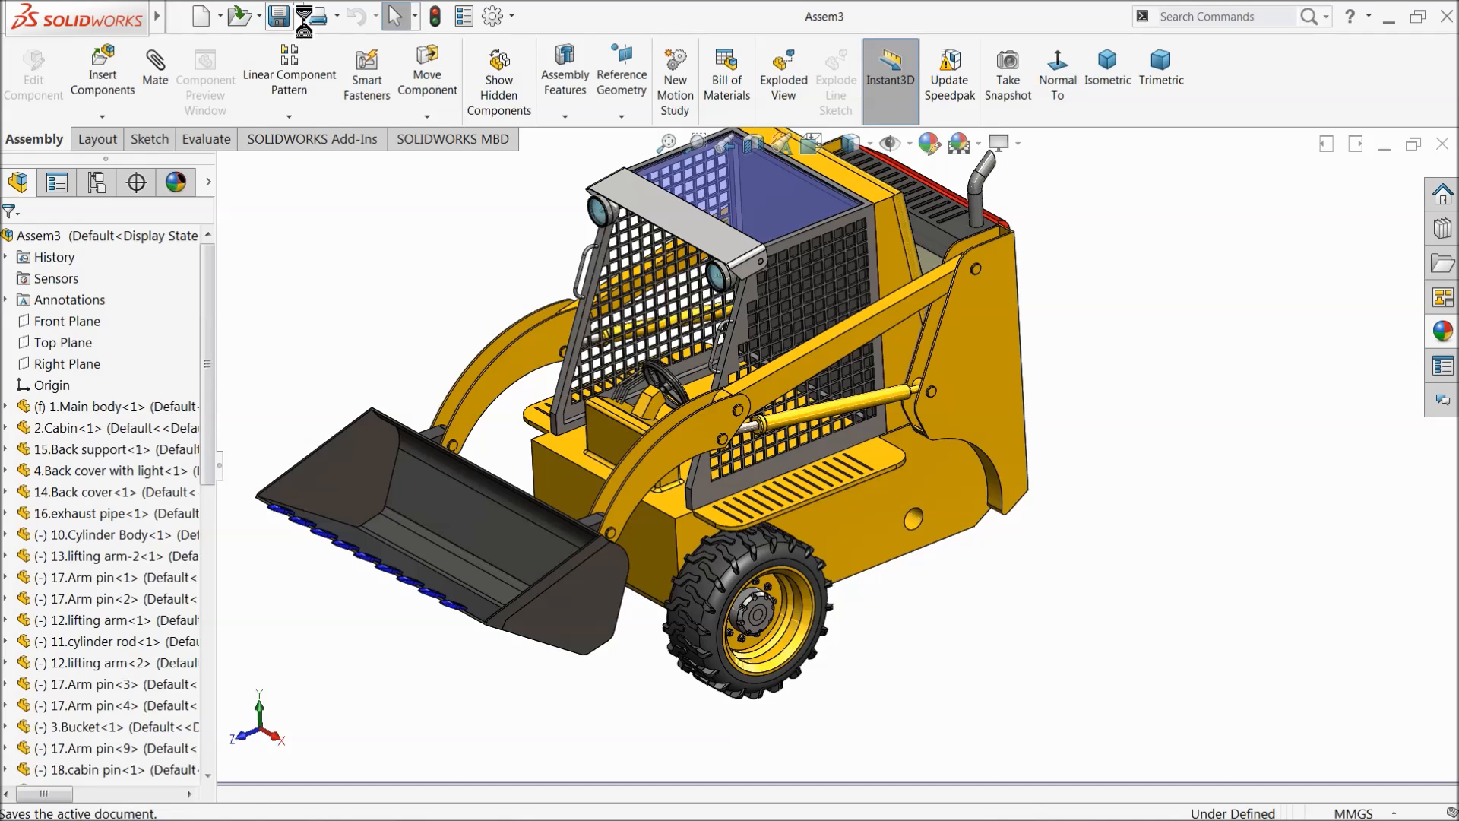
Step: Save the assembly under the new name BobCat Assembly in the BobCat folder
left_click(298, 17)
left_click(322, 61)
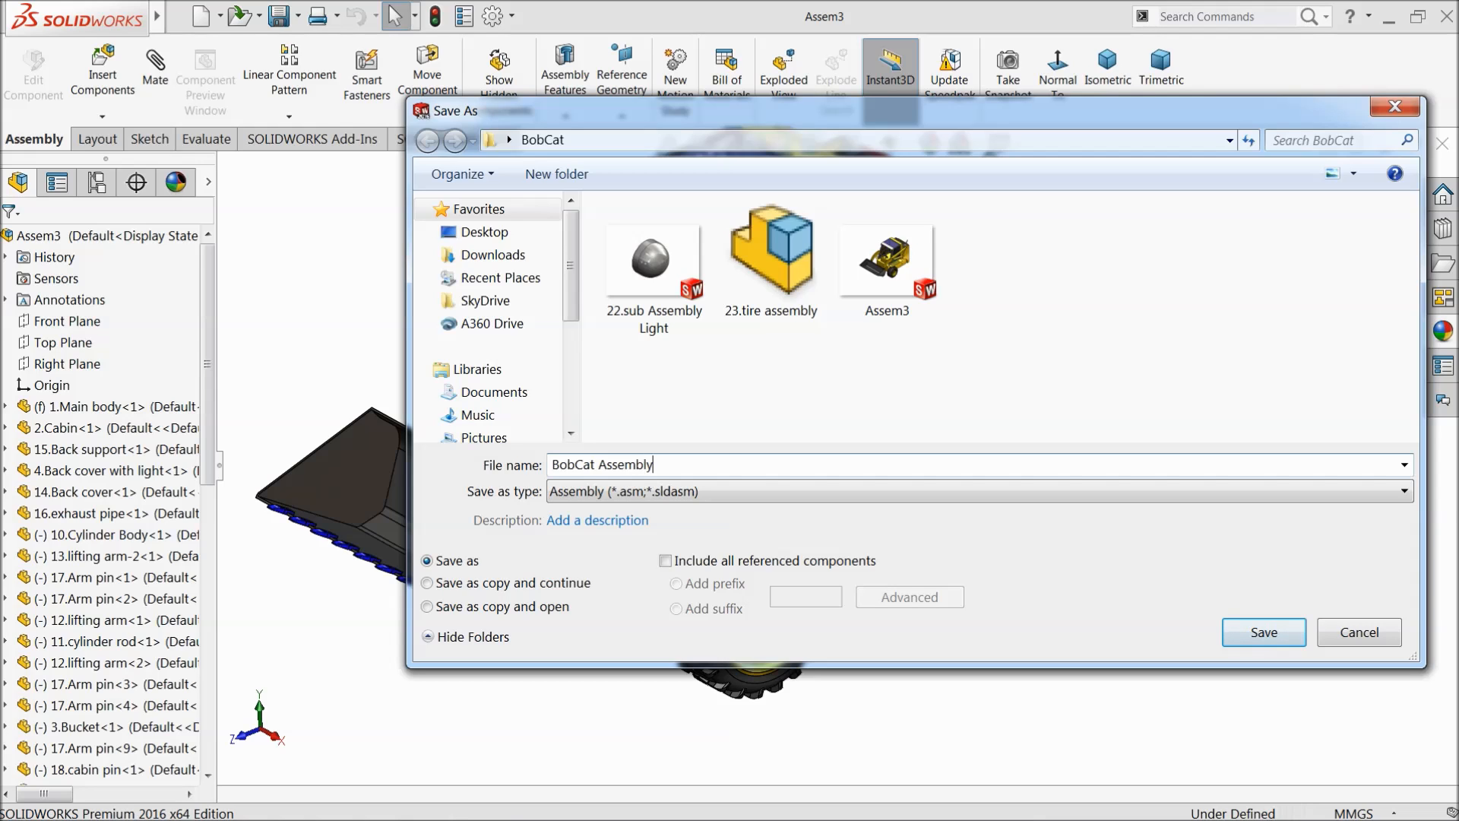
left_click(1255, 650)
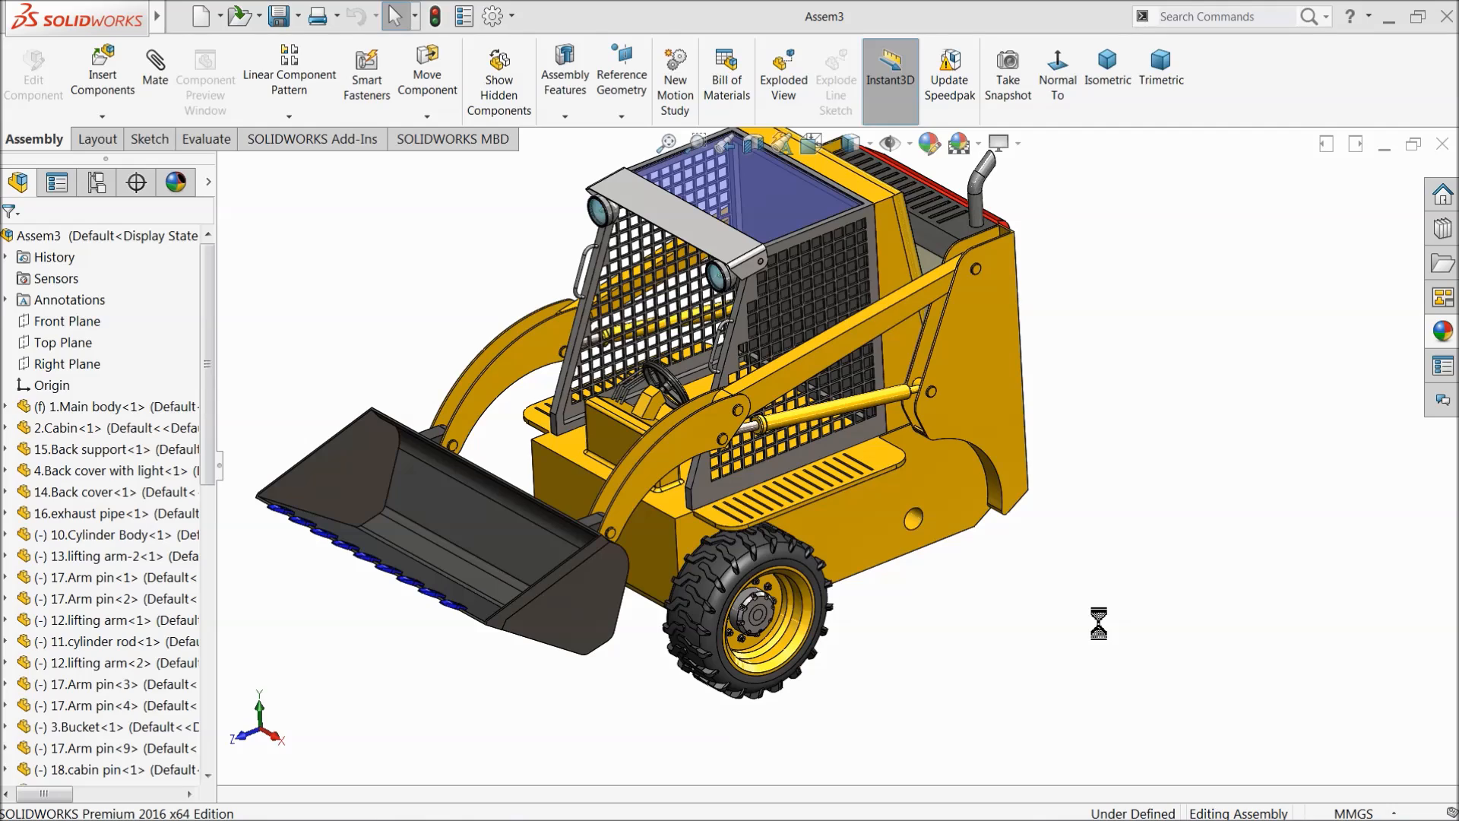
Step: Insert a second 23.tire assembly from the BobCat folder and place it beside the rear of the main body
middle_click_drag(1091, 629, 958, 612)
left_click(129, 102)
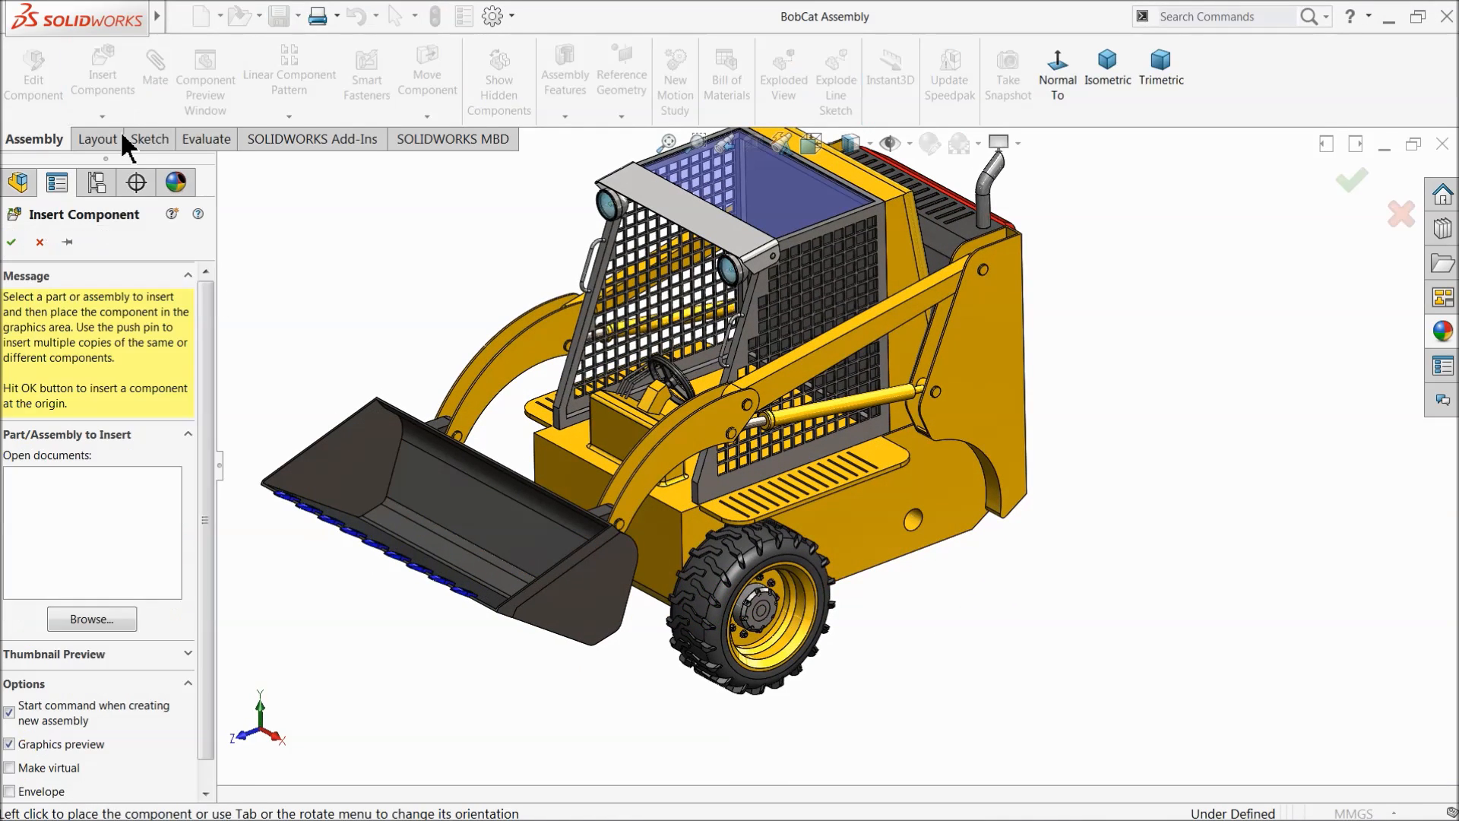
left_click(91, 618)
scroll(1259, 378, "down", 3)
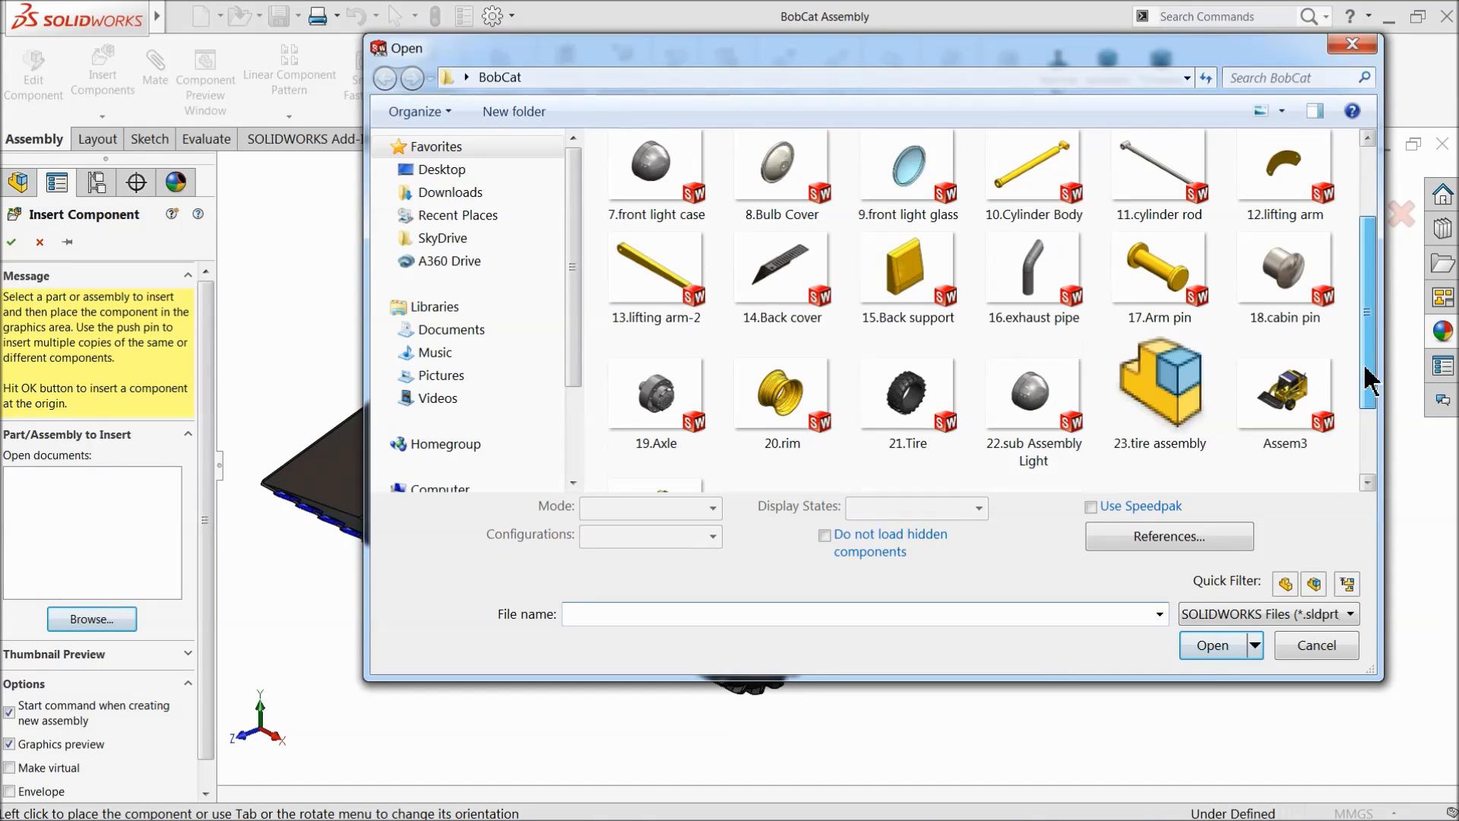
left_click(1160, 335)
left_click(1204, 650)
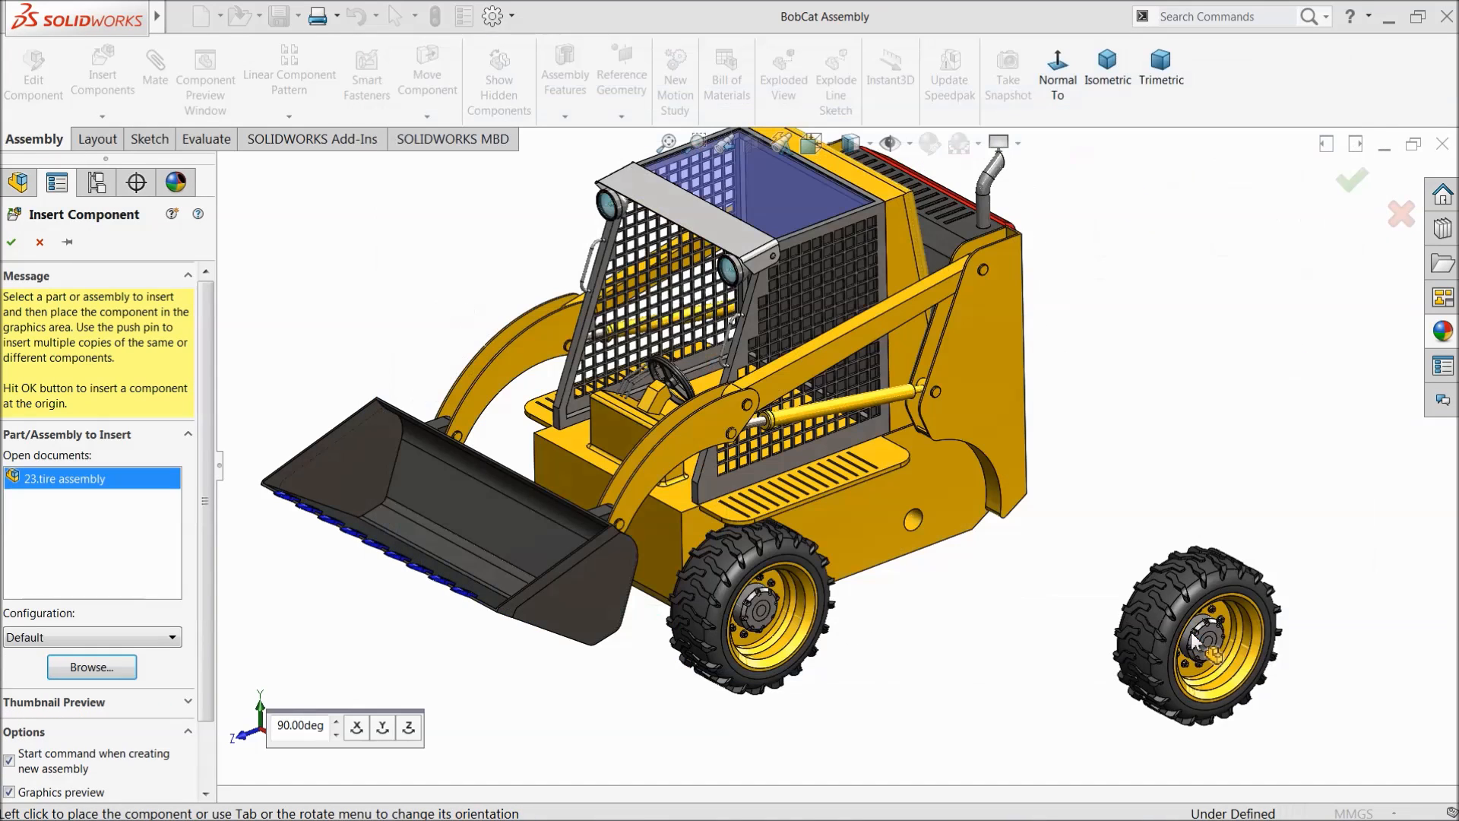
left_click(933, 551)
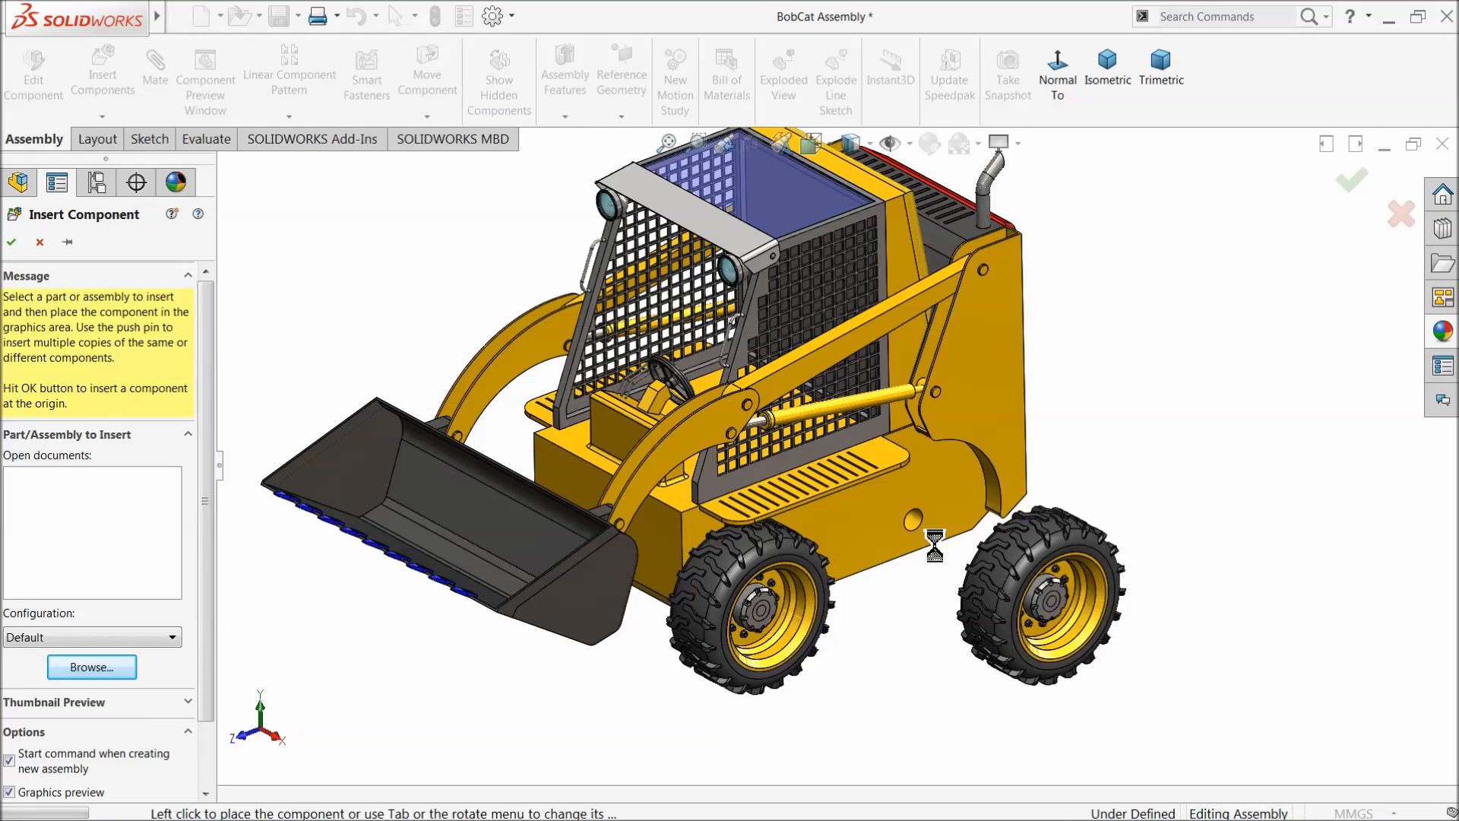
Step: Mate the second tire assembly's axle shaft concentric with the rear axle hole of the main body
scroll(938, 554, "up", 3)
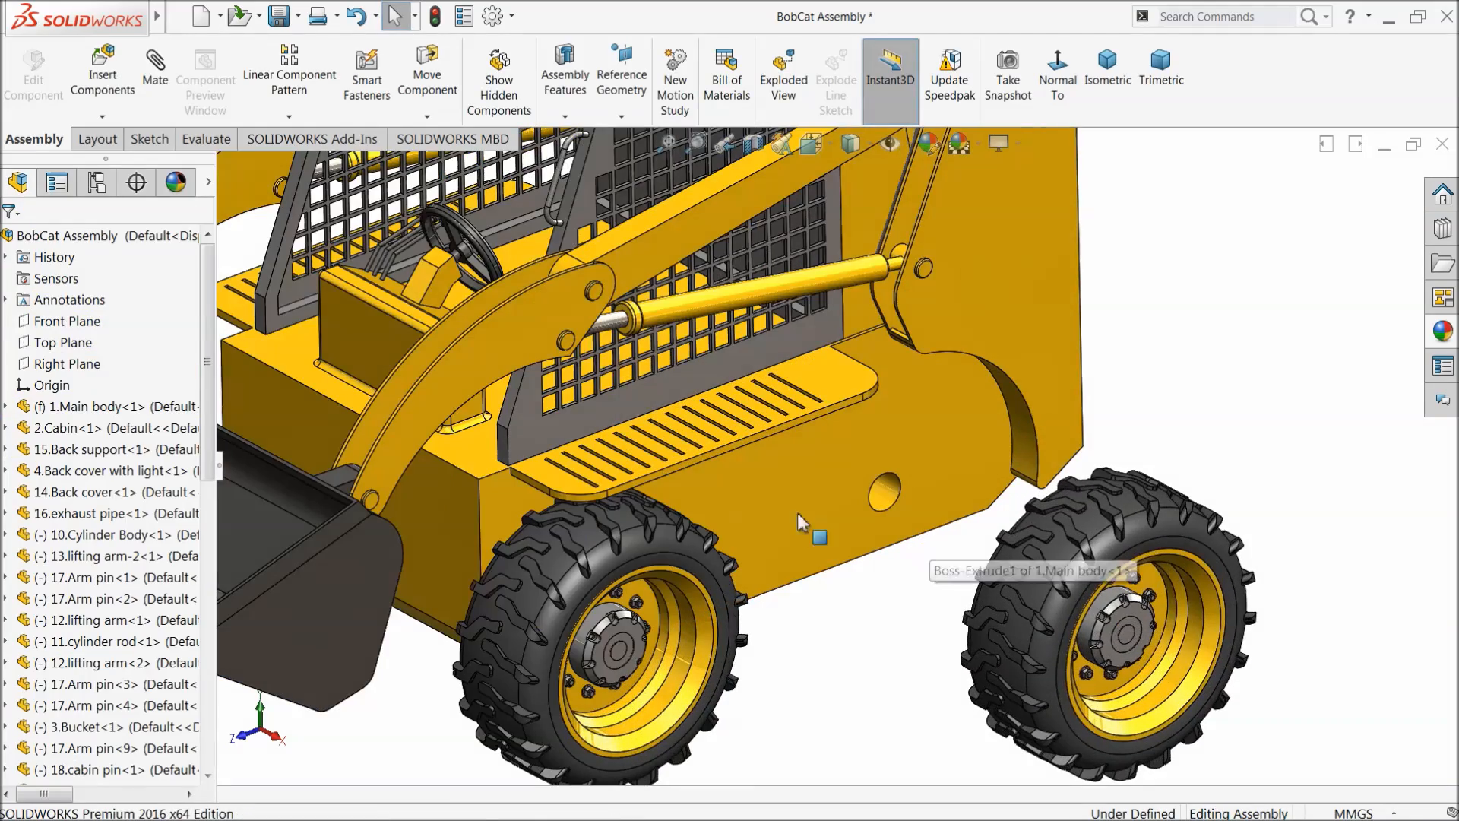
left_click(155, 65)
left_click(884, 490)
middle_click_drag(956, 532, 791, 619)
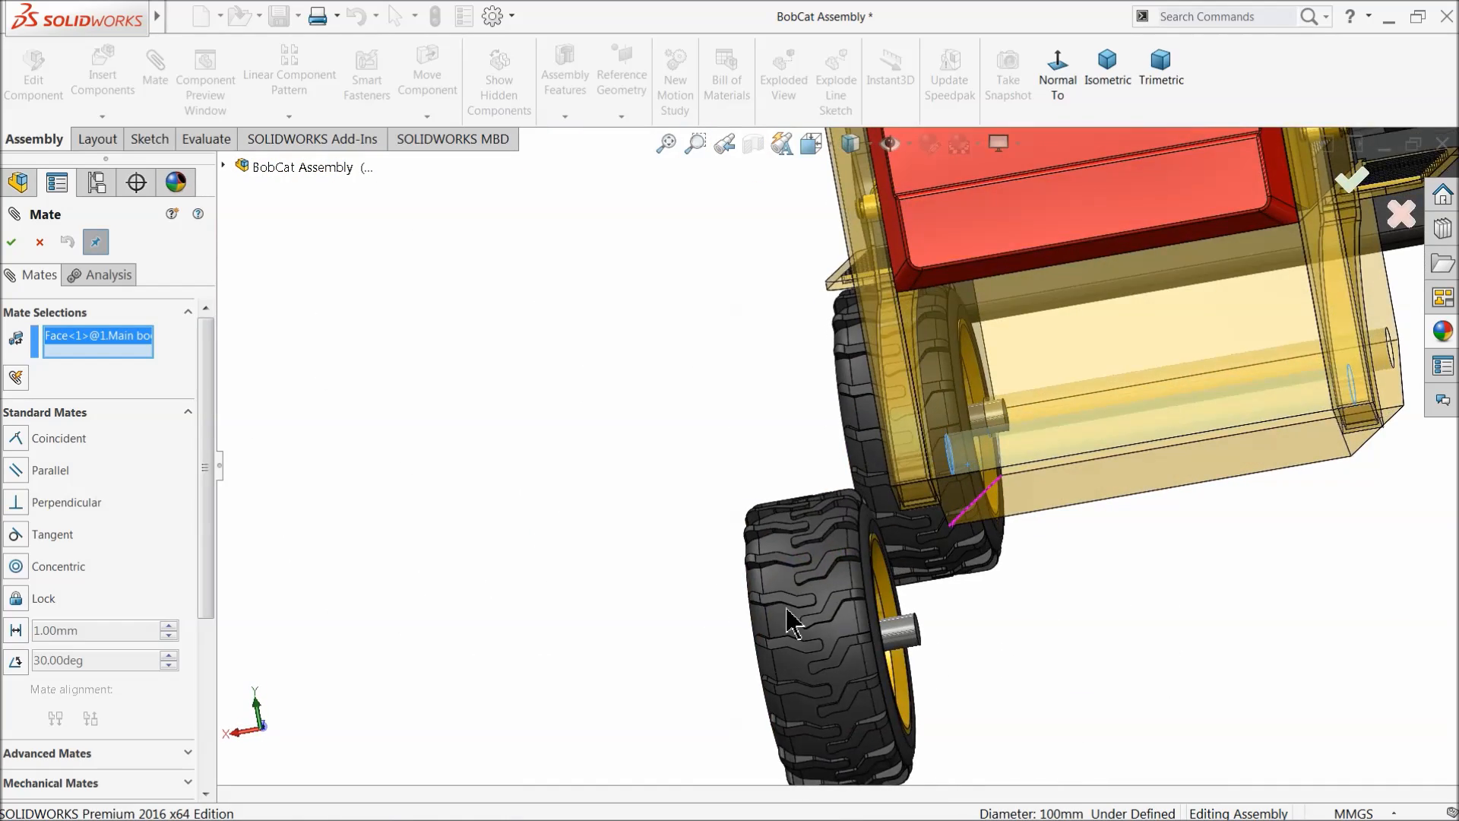
scroll(935, 638, "up", 3)
left_click(933, 634)
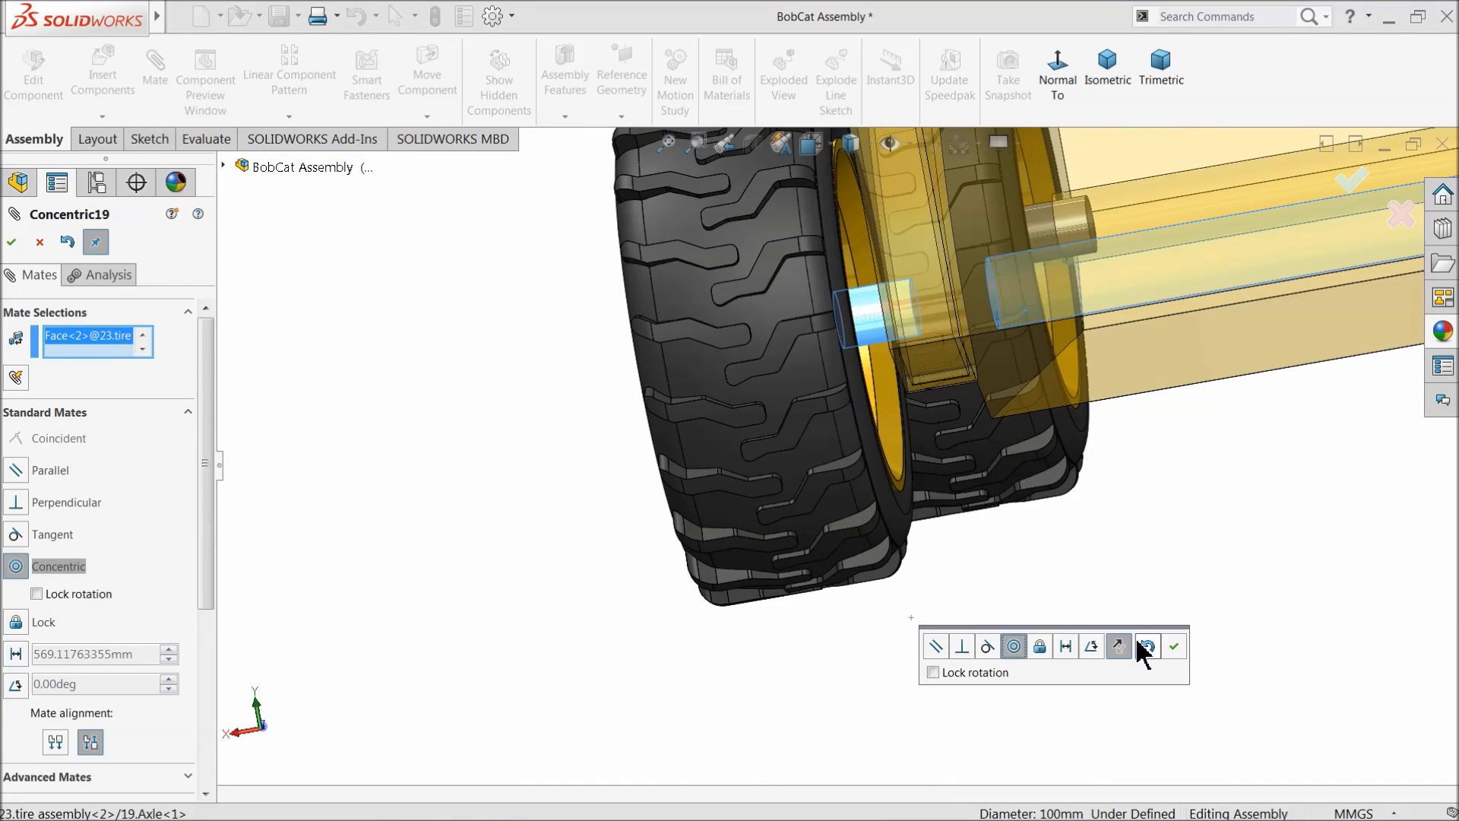
left_click(1174, 647)
Step: Add a 20 mm distance mate between the rear tire assembly's inner face and the main body's side face
middle_click_drag(938, 456, 866, 402)
scroll(871, 491, "up", 3)
left_click(835, 495)
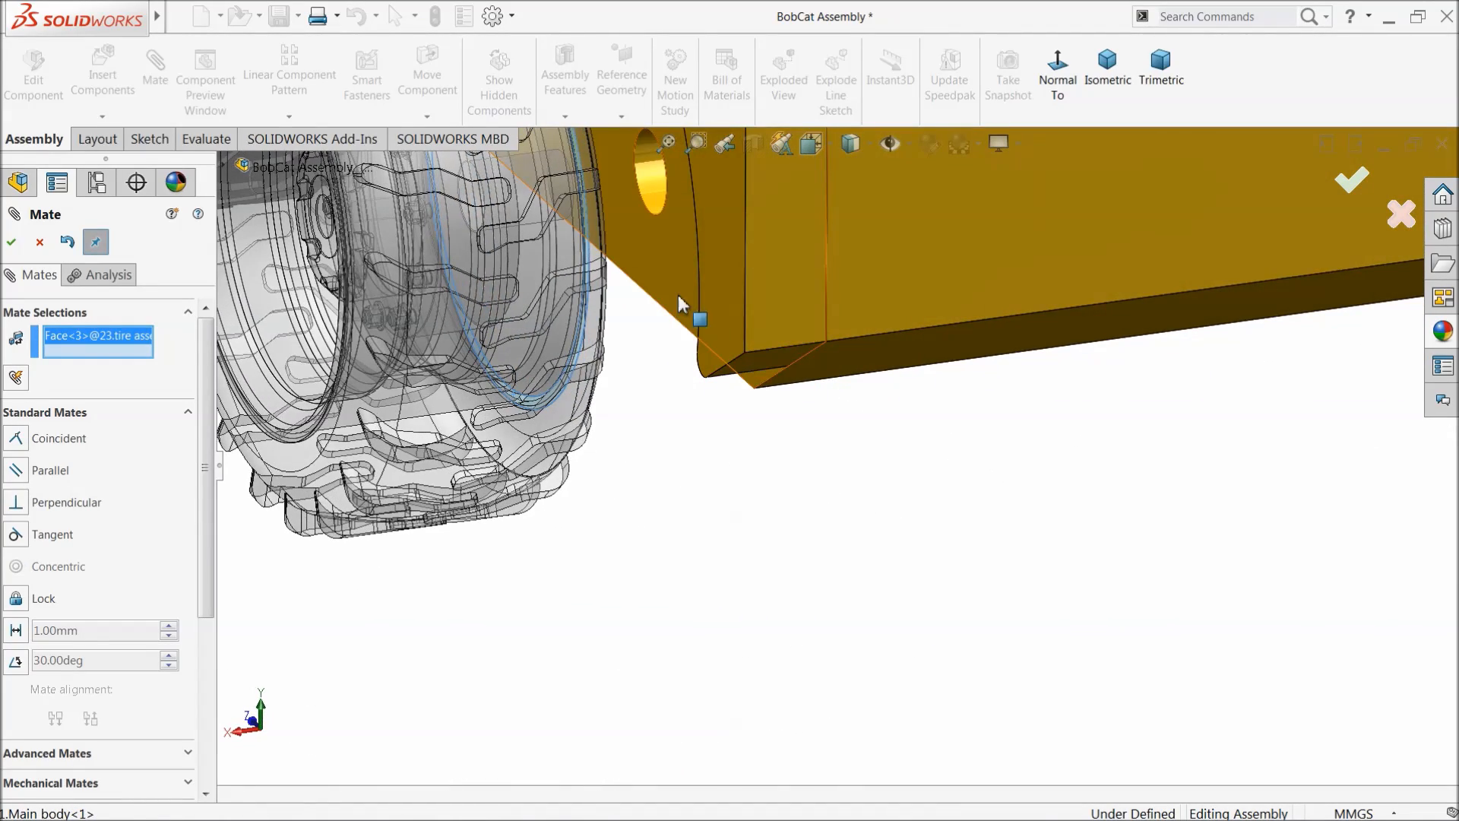
left_click(658, 273)
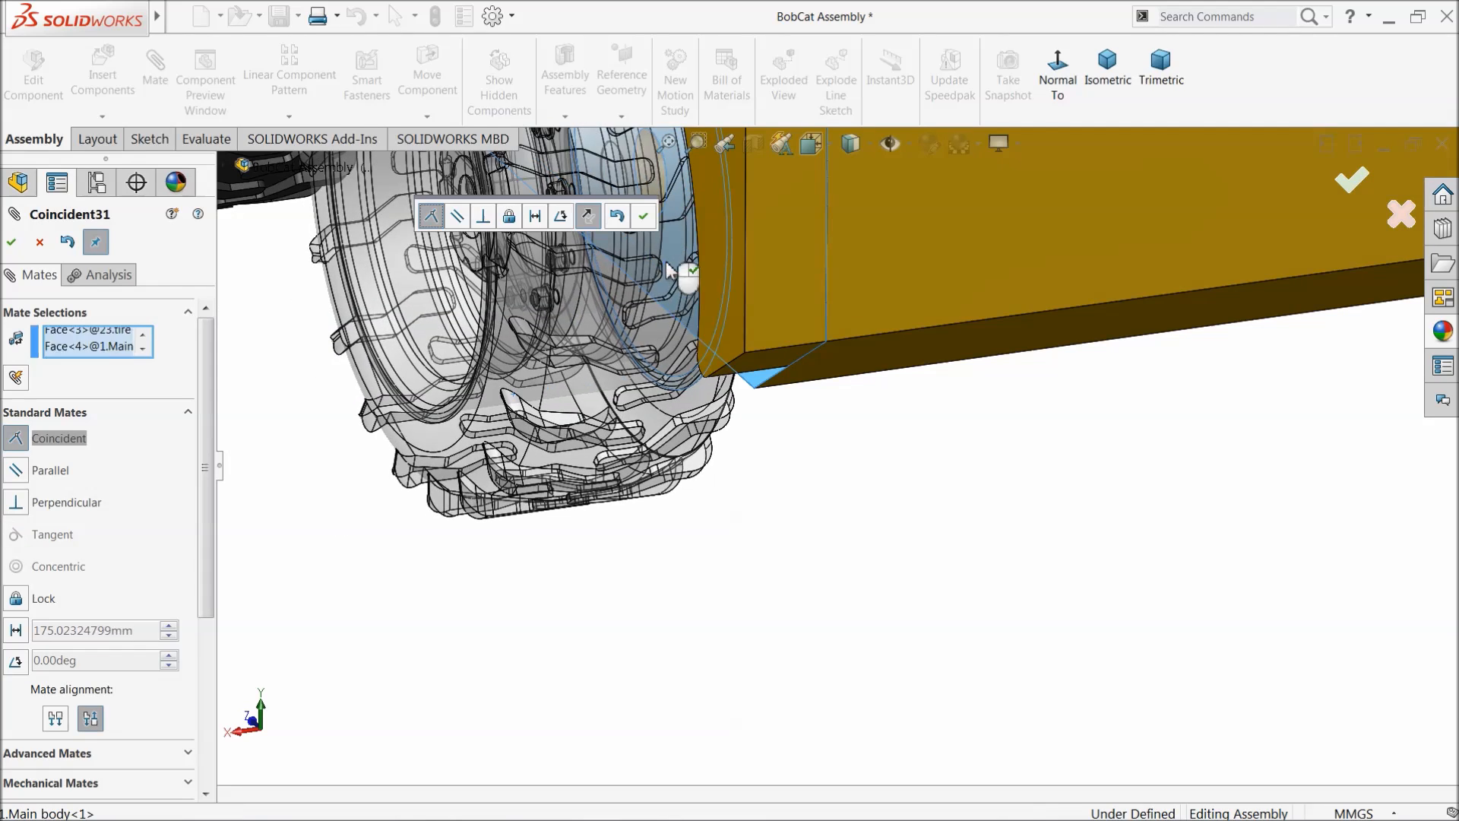
left_click(536, 217)
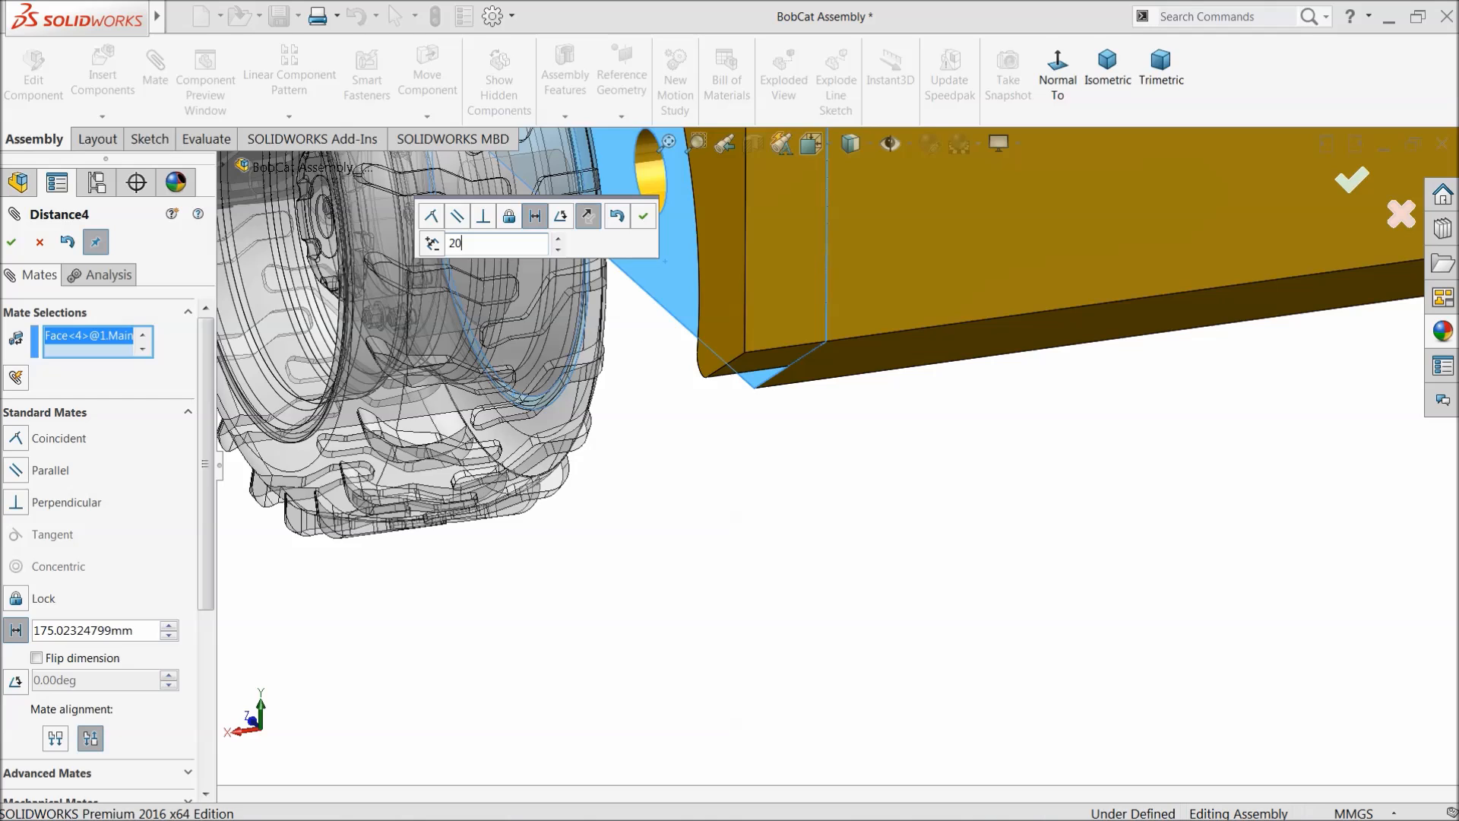
key("Return")
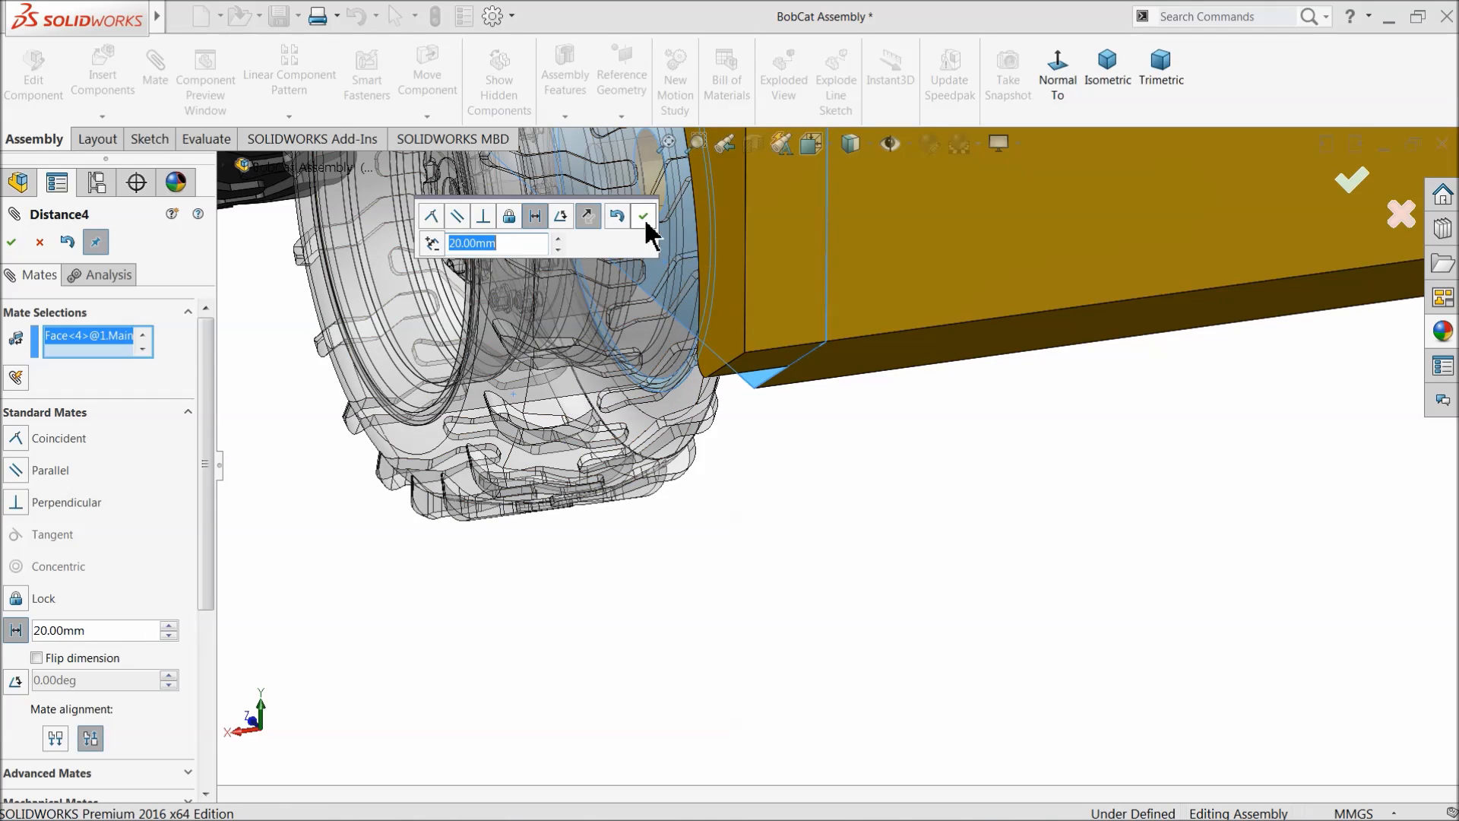
left_click(645, 220)
Step: Examine the fit of both mounted tires from several angles and leave the Mate command
scroll(831, 336, "up", 5)
middle_click_drag(842, 353, 935, 364)
scroll(700, 411, "up", 3)
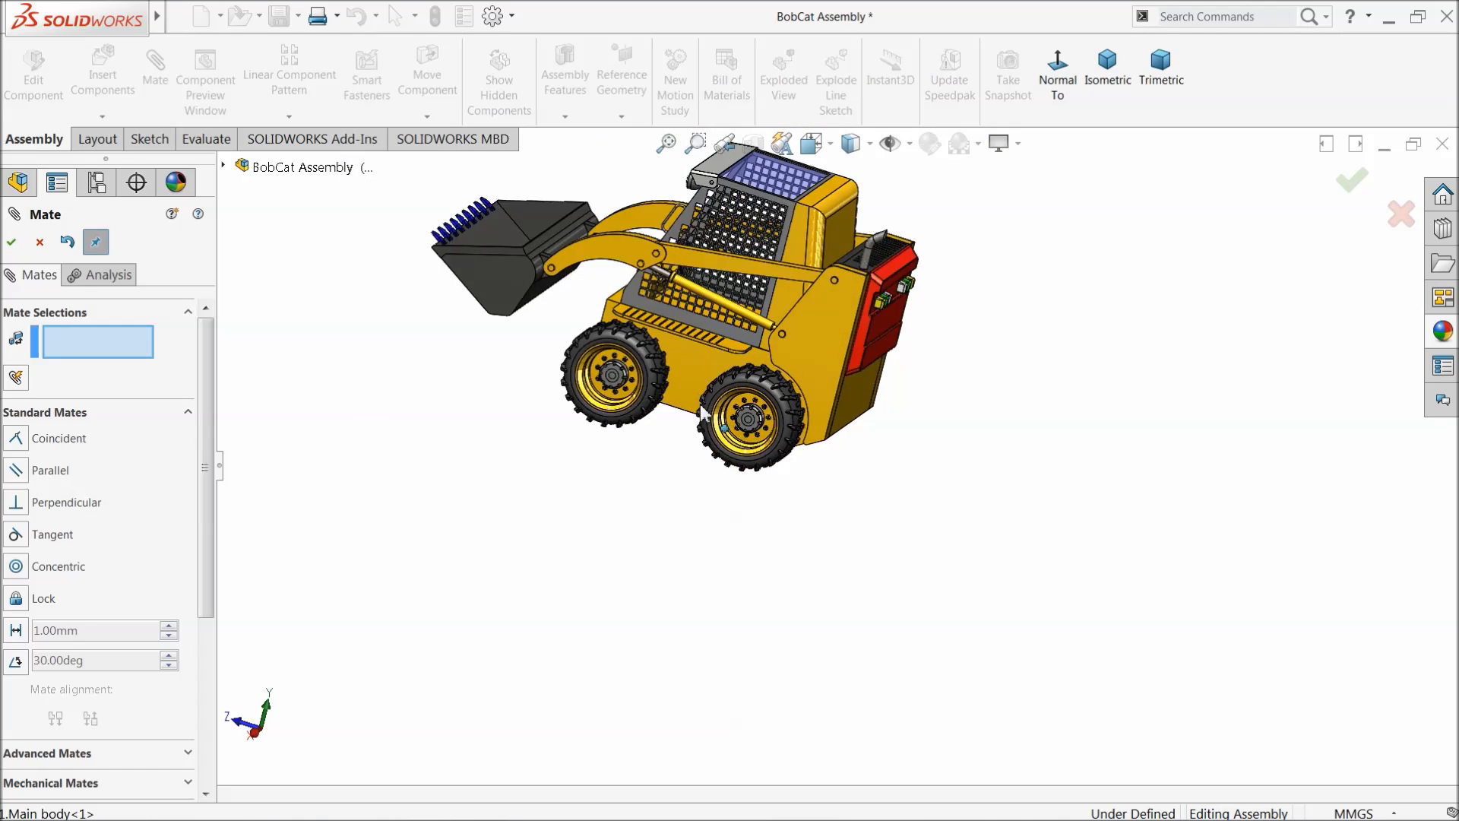
scroll(700, 411, "up", 2)
middle_click_drag(700, 411, 775, 471)
scroll(744, 323, "down", 5)
scroll(870, 391, "down", 3)
left_click(36, 242)
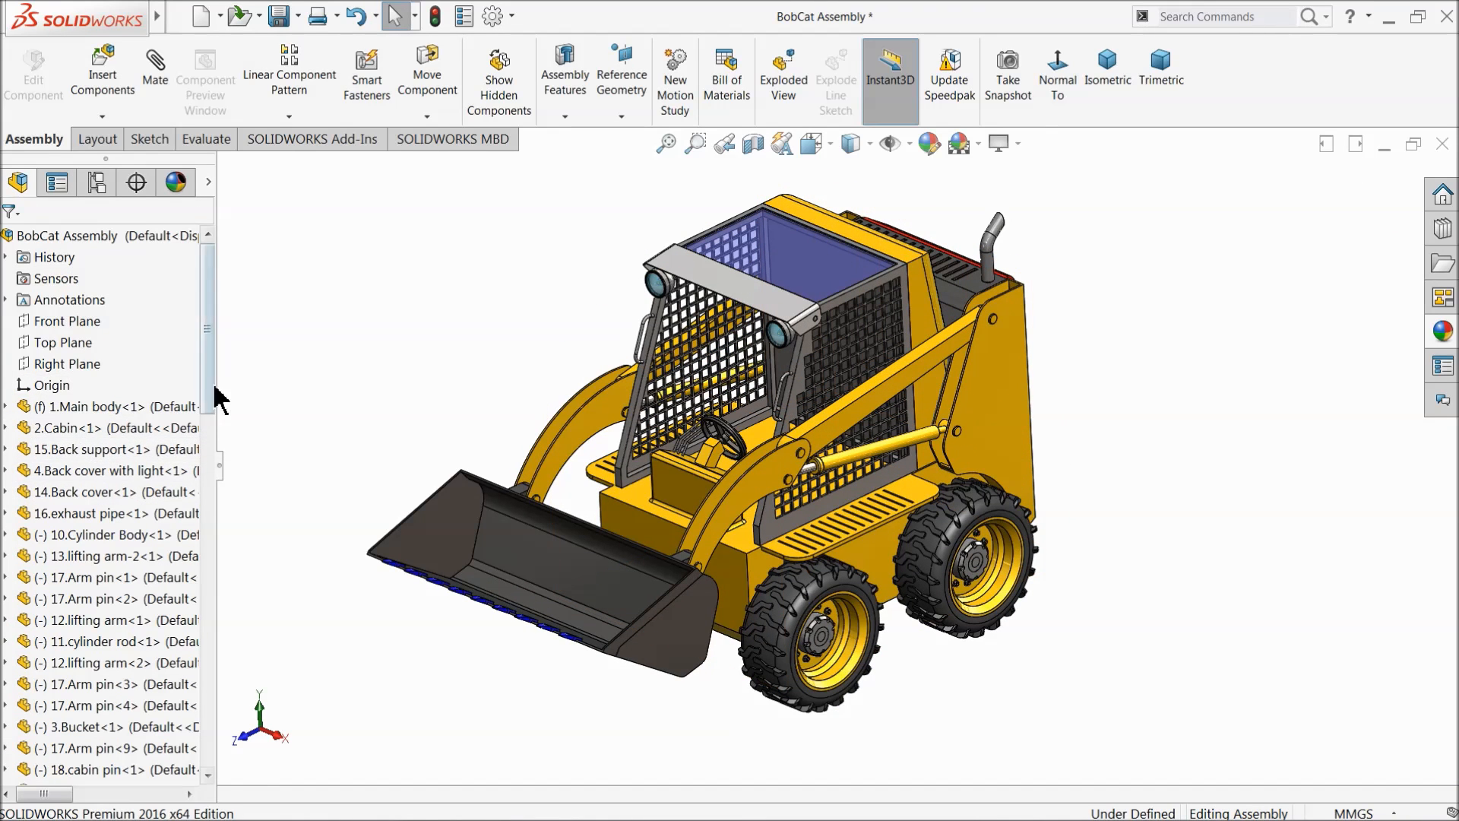
Step: Collapse both 23.tire assembly entries in the feature tree
left_click_drag(206, 376, 203, 542)
left_click(5, 257)
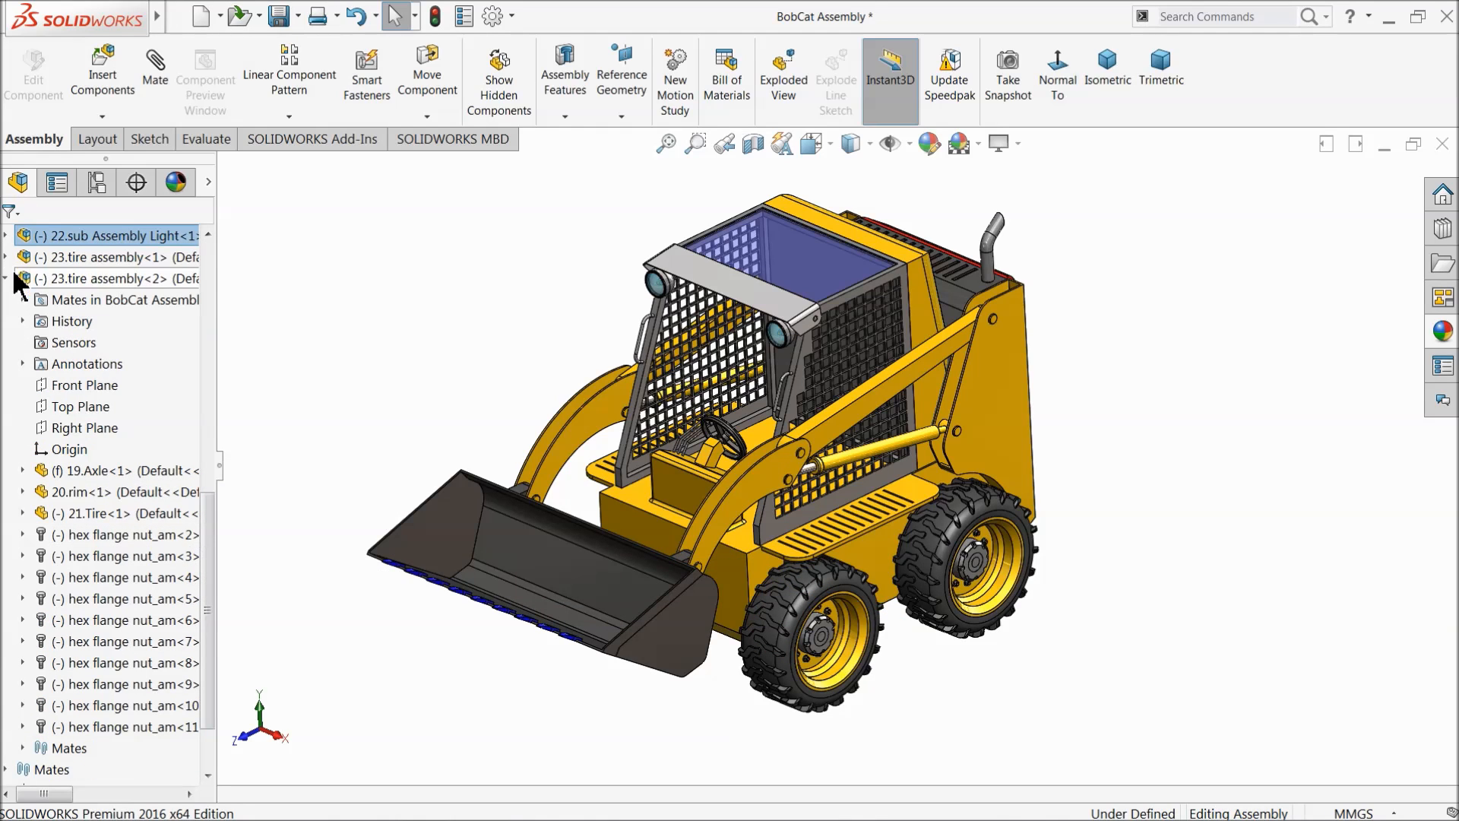
left_click(5, 278)
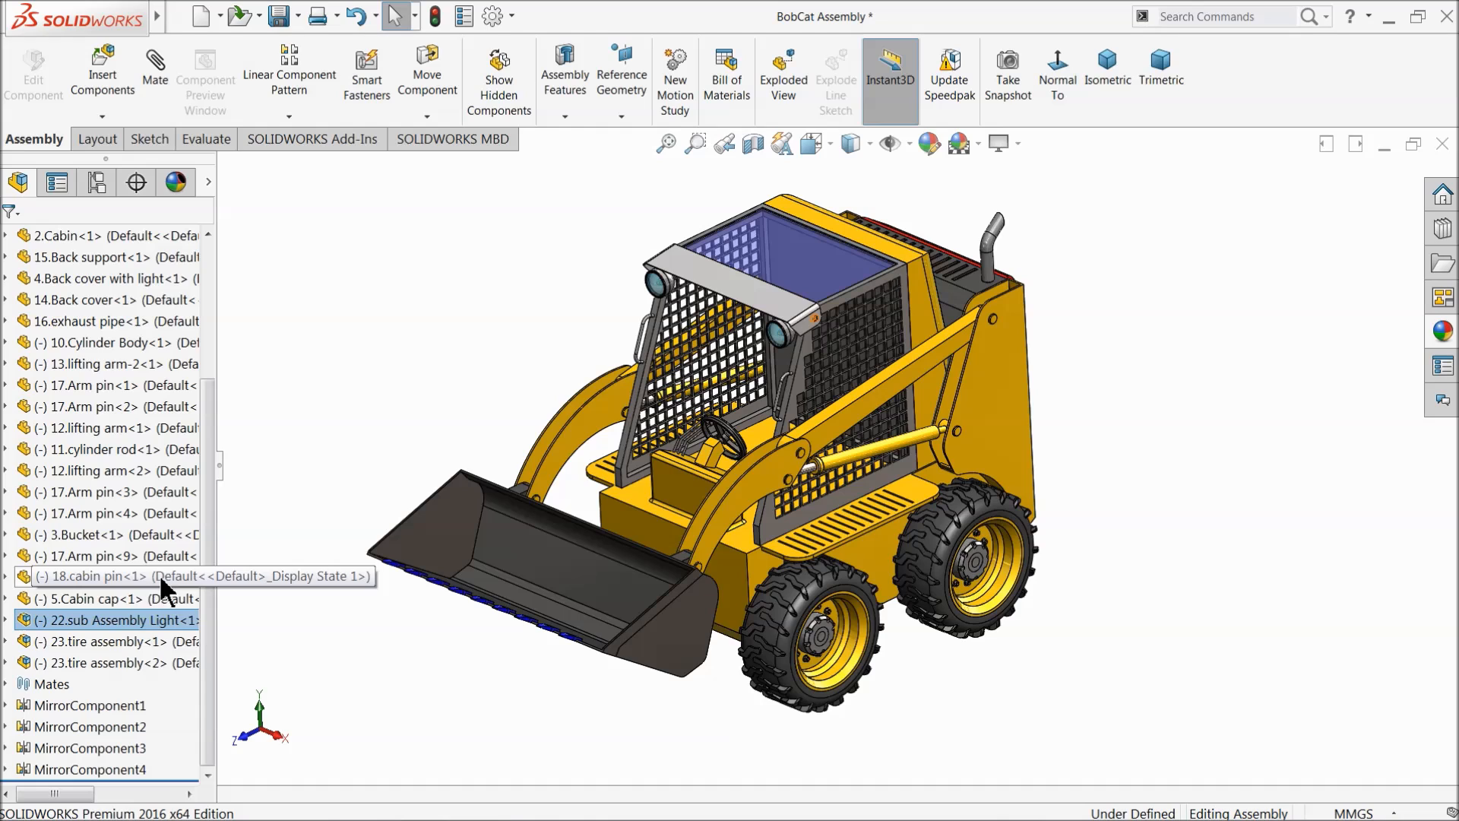
Step: Mirror both 23.tire assembly components about the assembly's Right Plane to the opposite side of the loader
left_click(57, 641)
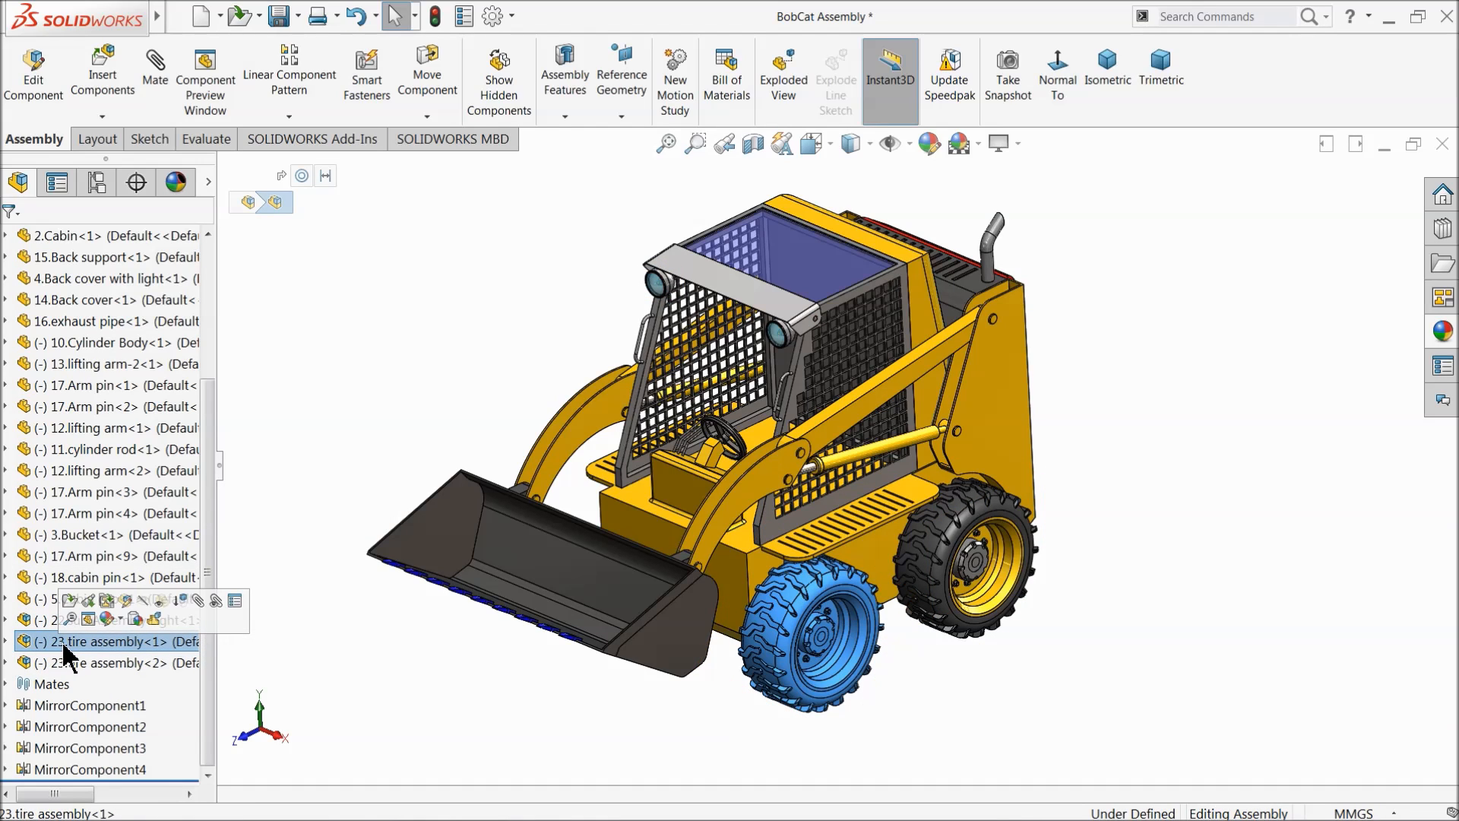
left_click(61, 661, "ctrl")
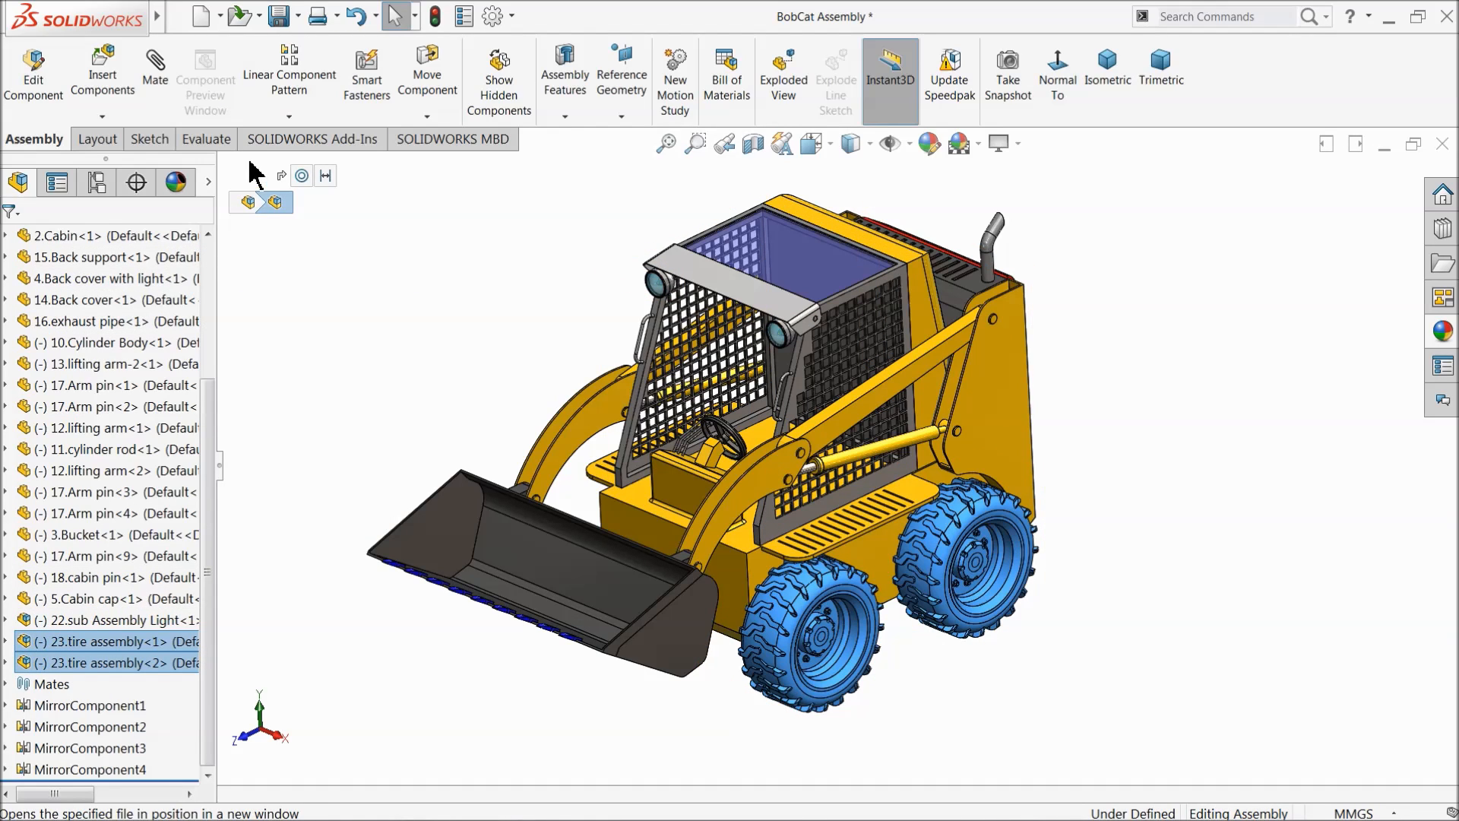
left_click(289, 118)
left_click(305, 264)
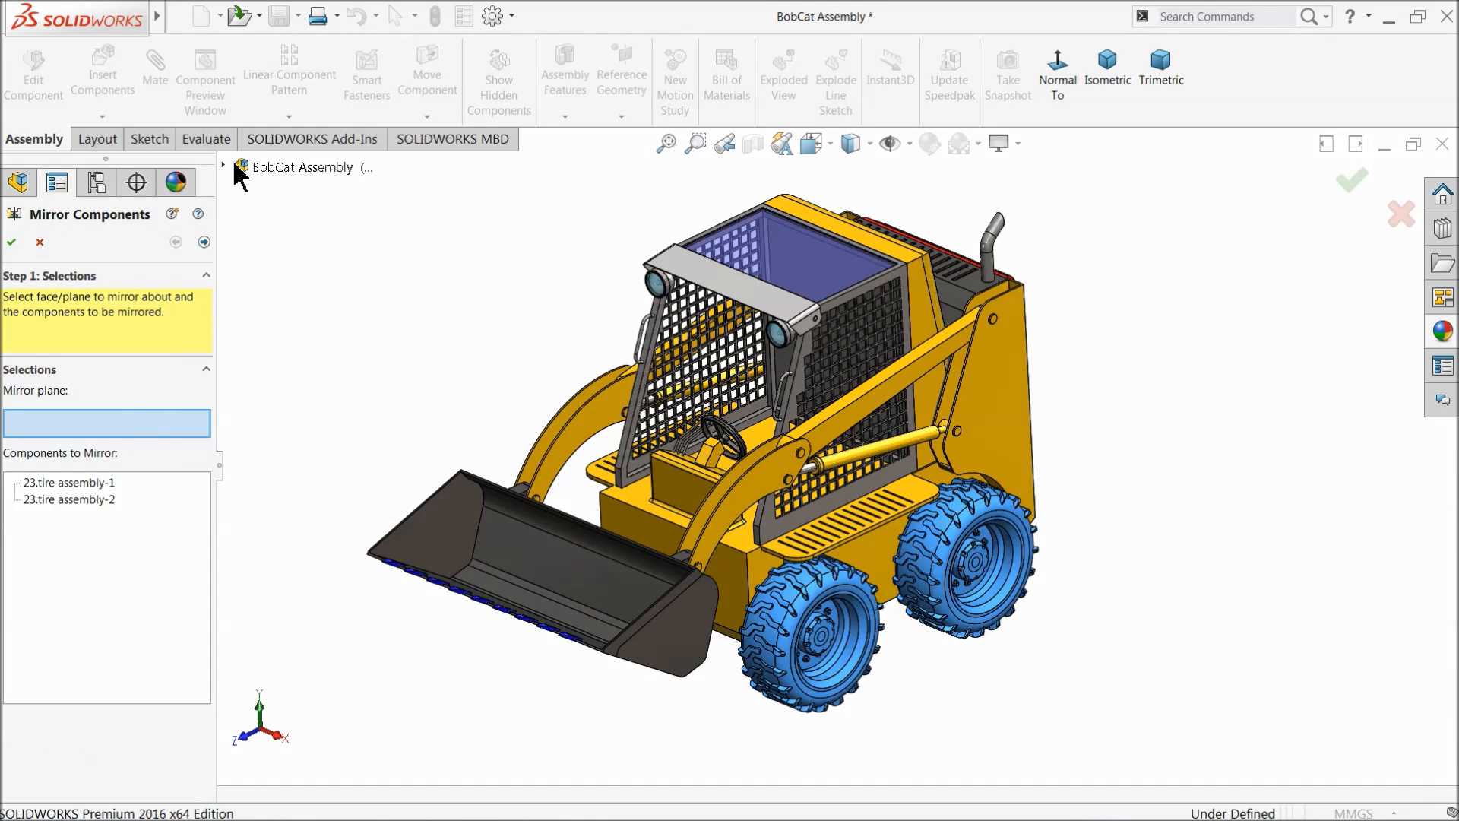
left_click(224, 165)
left_click(321, 293)
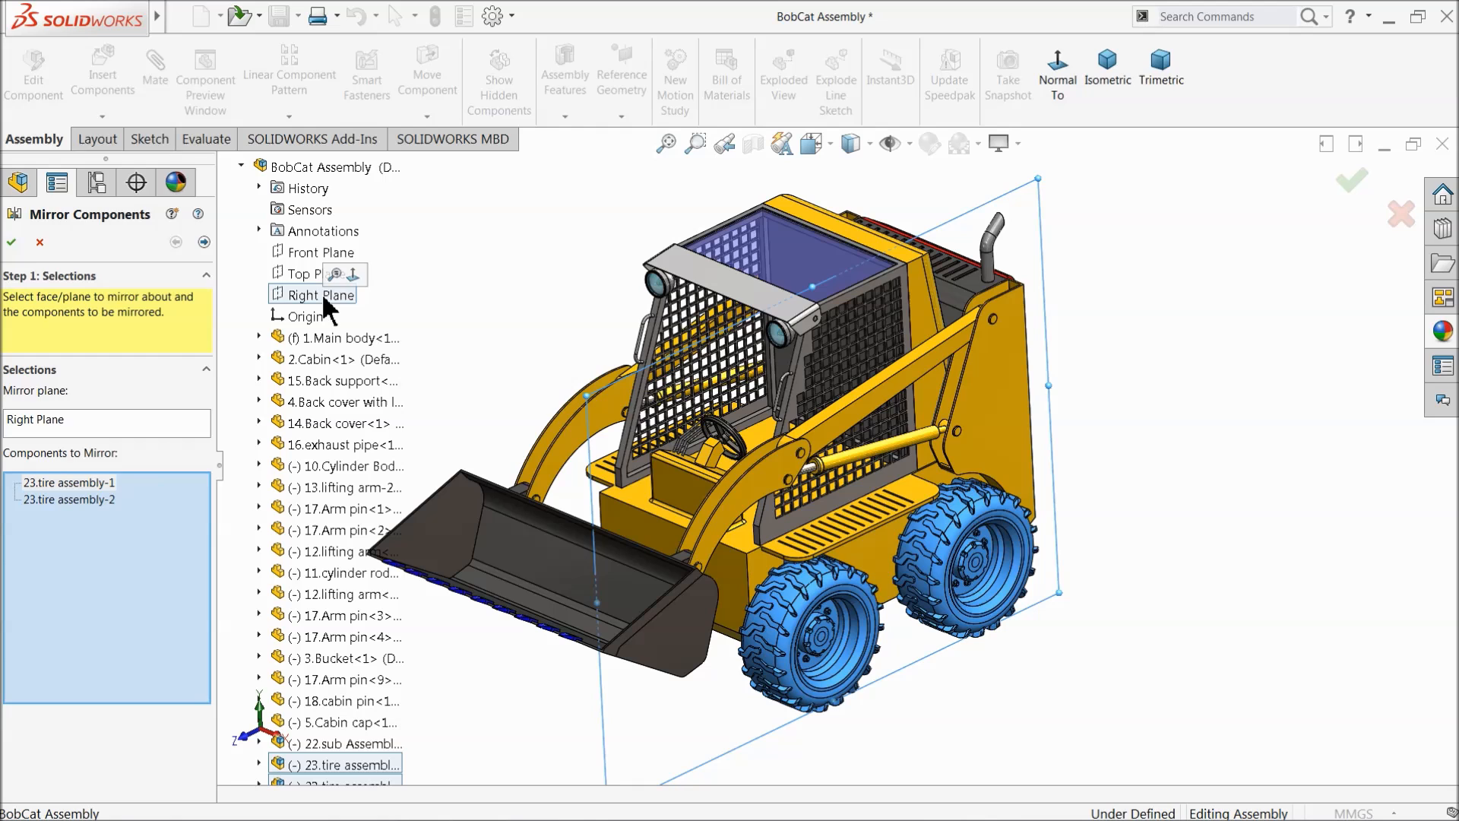
left_click(204, 241)
middle_click_drag(548, 381, 680, 549)
scroll(680, 548, "down", 3)
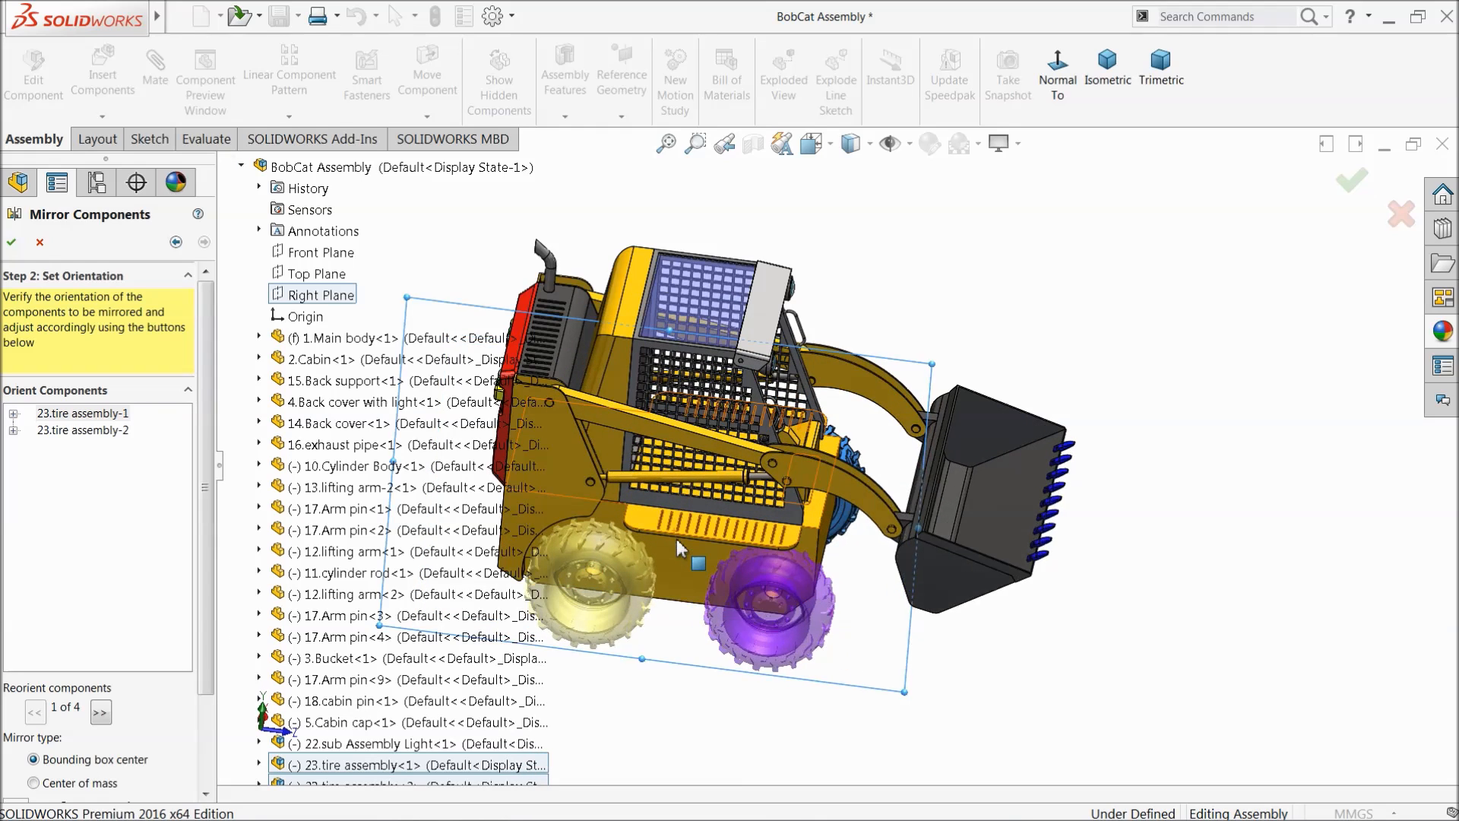
scroll(681, 548, "down", 2)
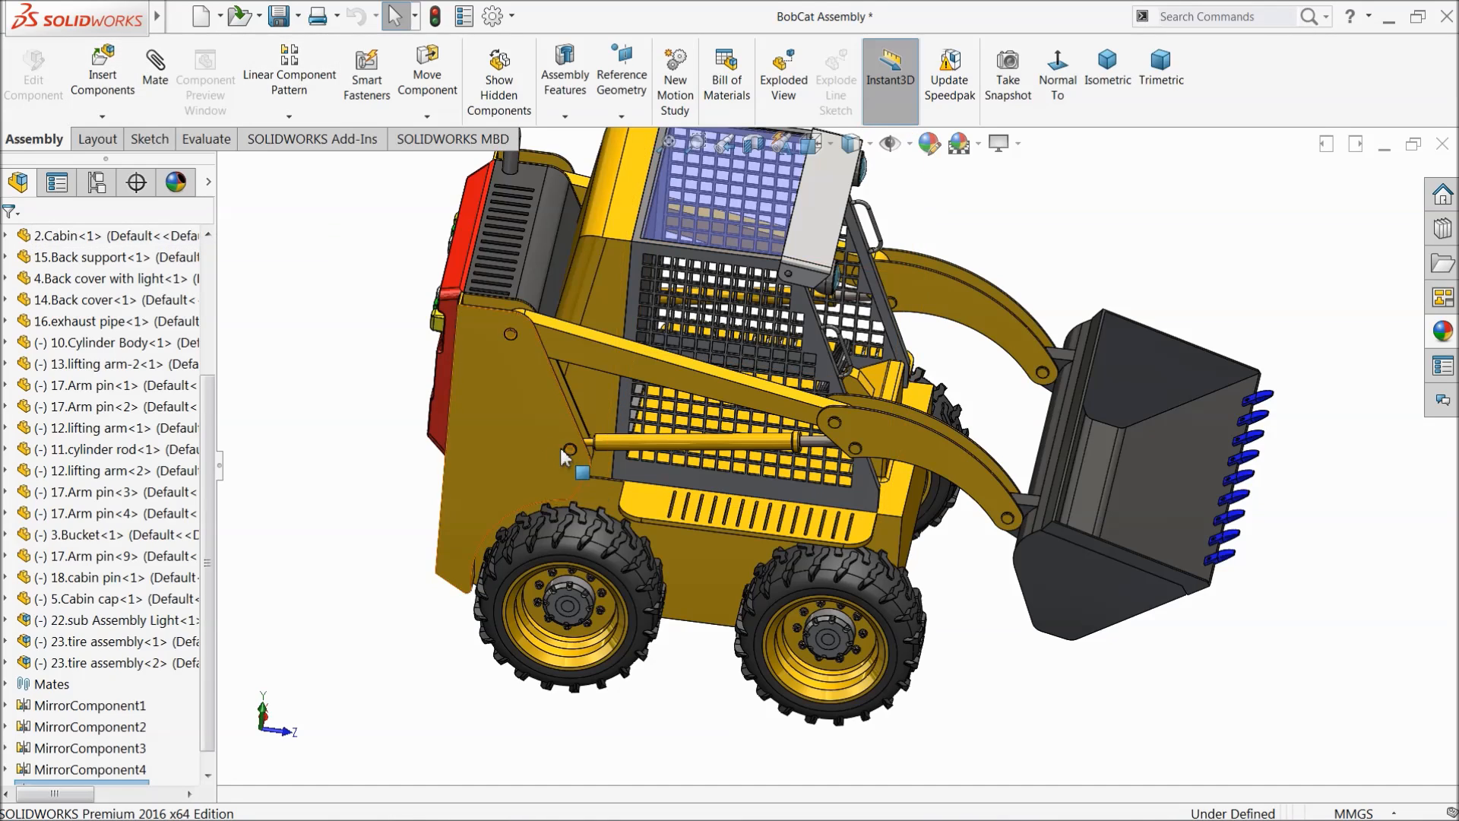
Step: Examine the loader from several angles, then lower the lifting arm and spin the front and rear tires to check their movement
scroll(628, 491, "up", 4)
middle_click_drag(628, 491, 403, 455)
scroll(1039, 421, "down", 4)
scroll(855, 446, "up", 3)
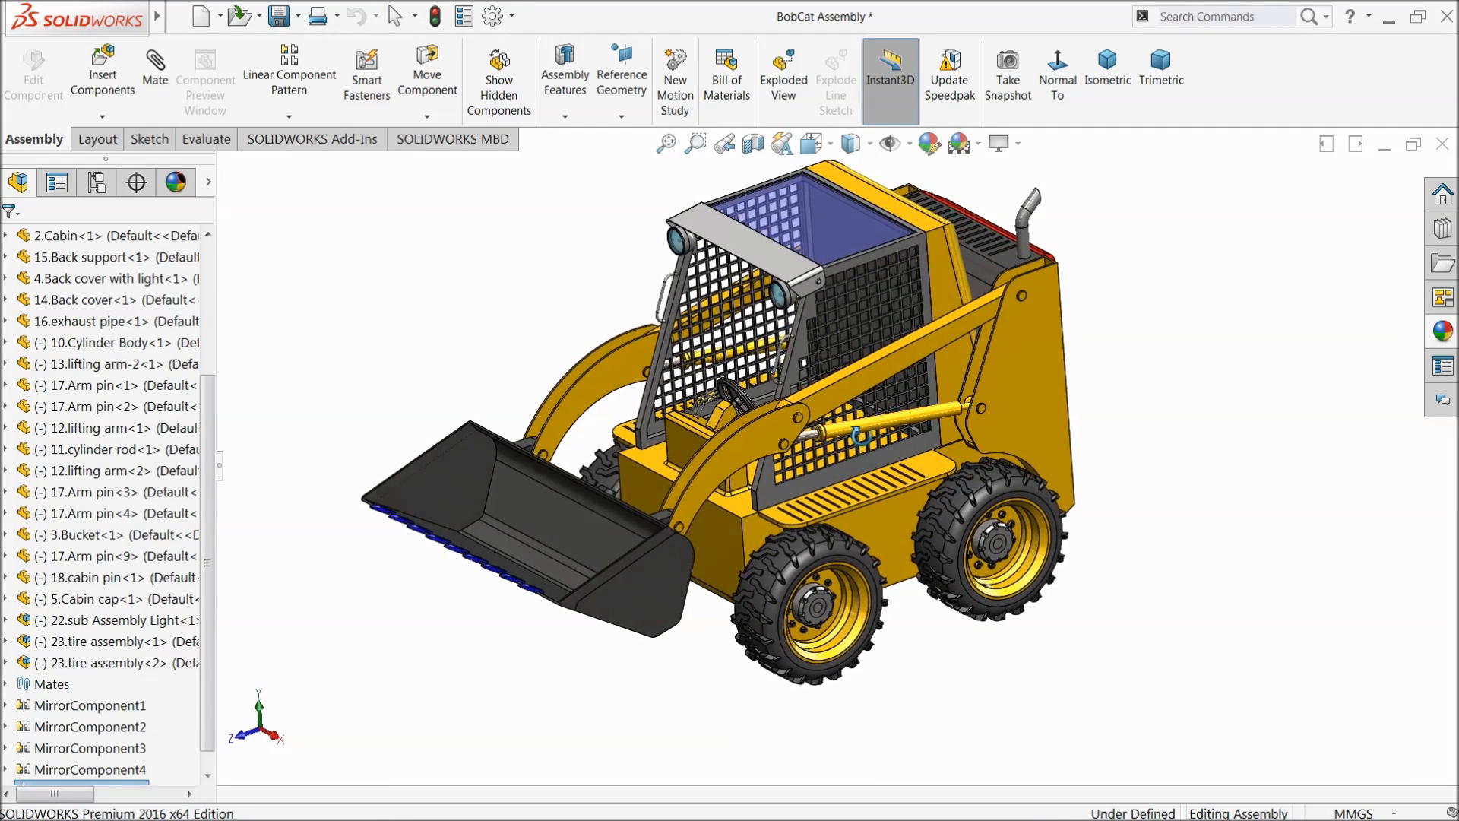
scroll(855, 412, "down", 4)
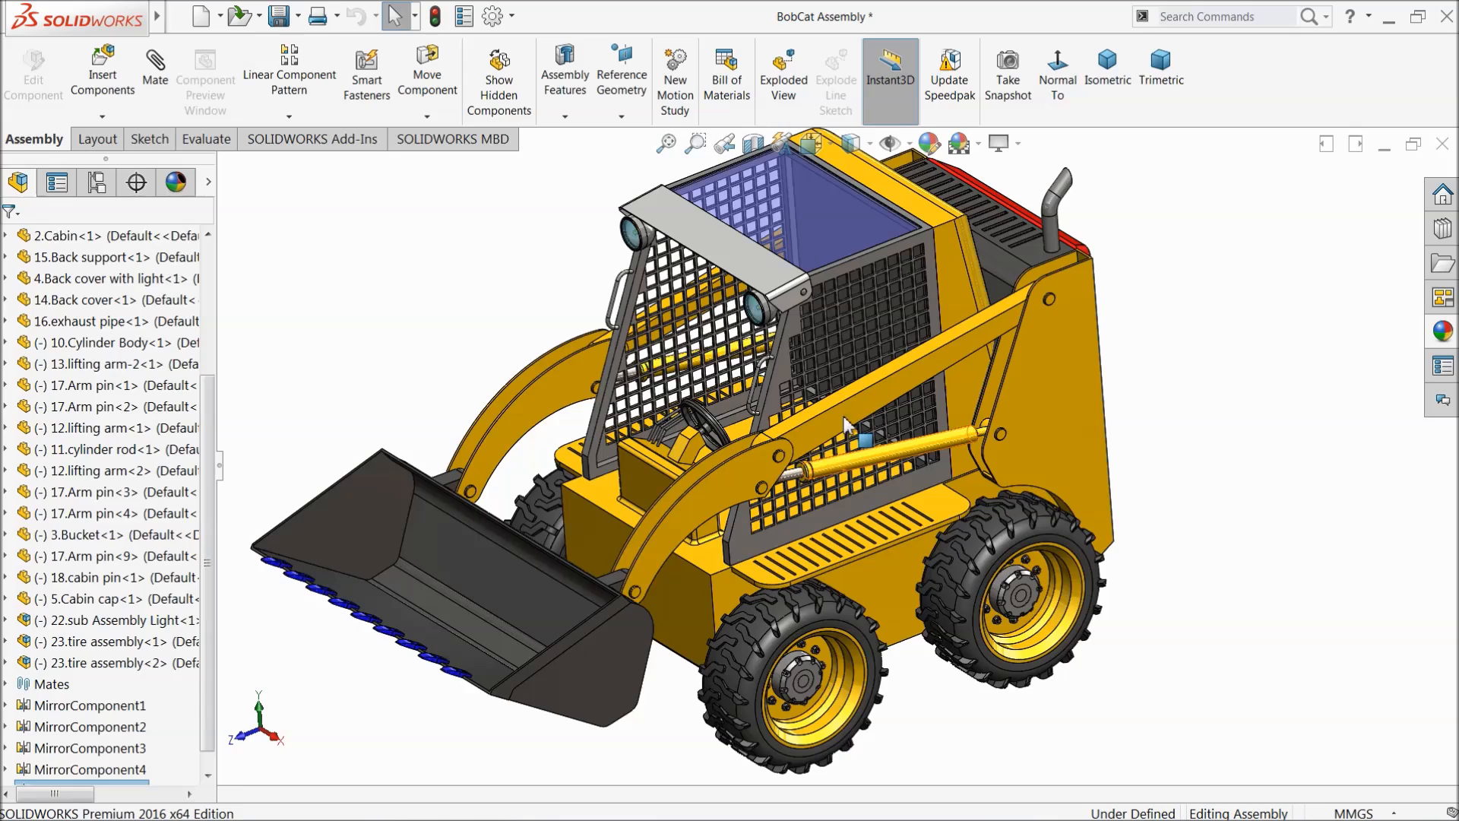
key("Escape")
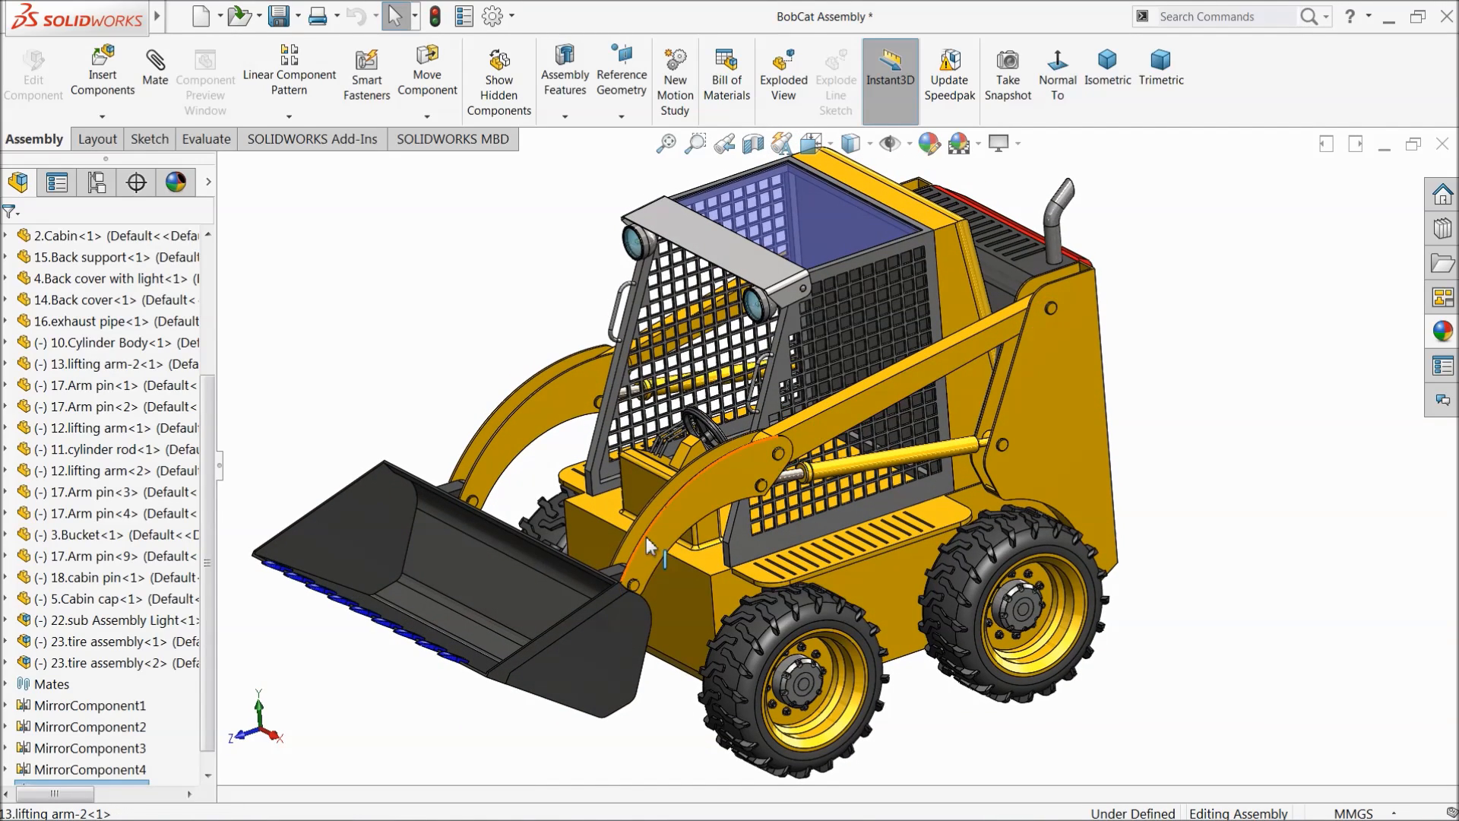
left_click_drag(652, 541, 718, 638)
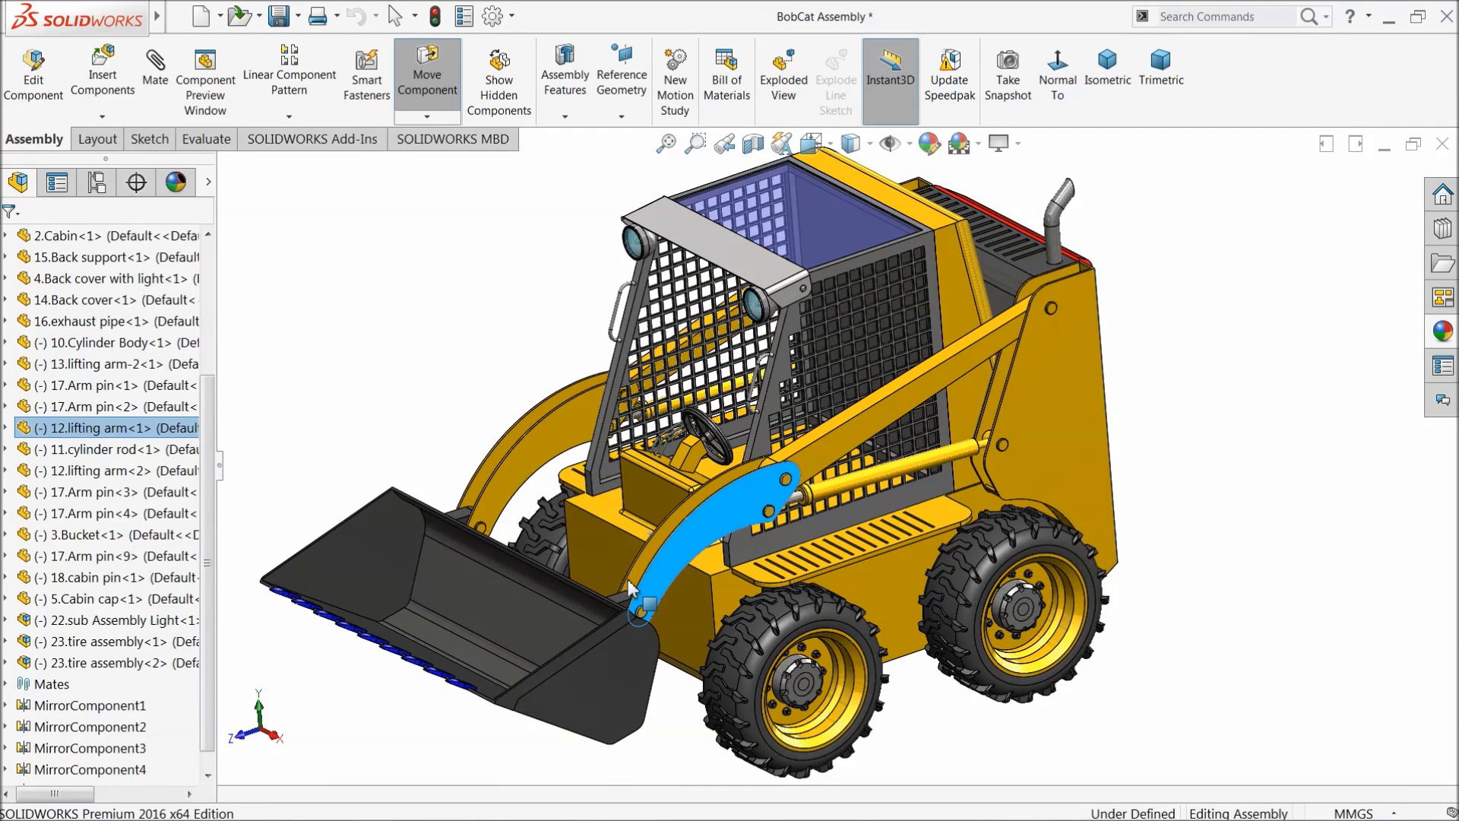
left_click_drag(851, 622, 878, 646)
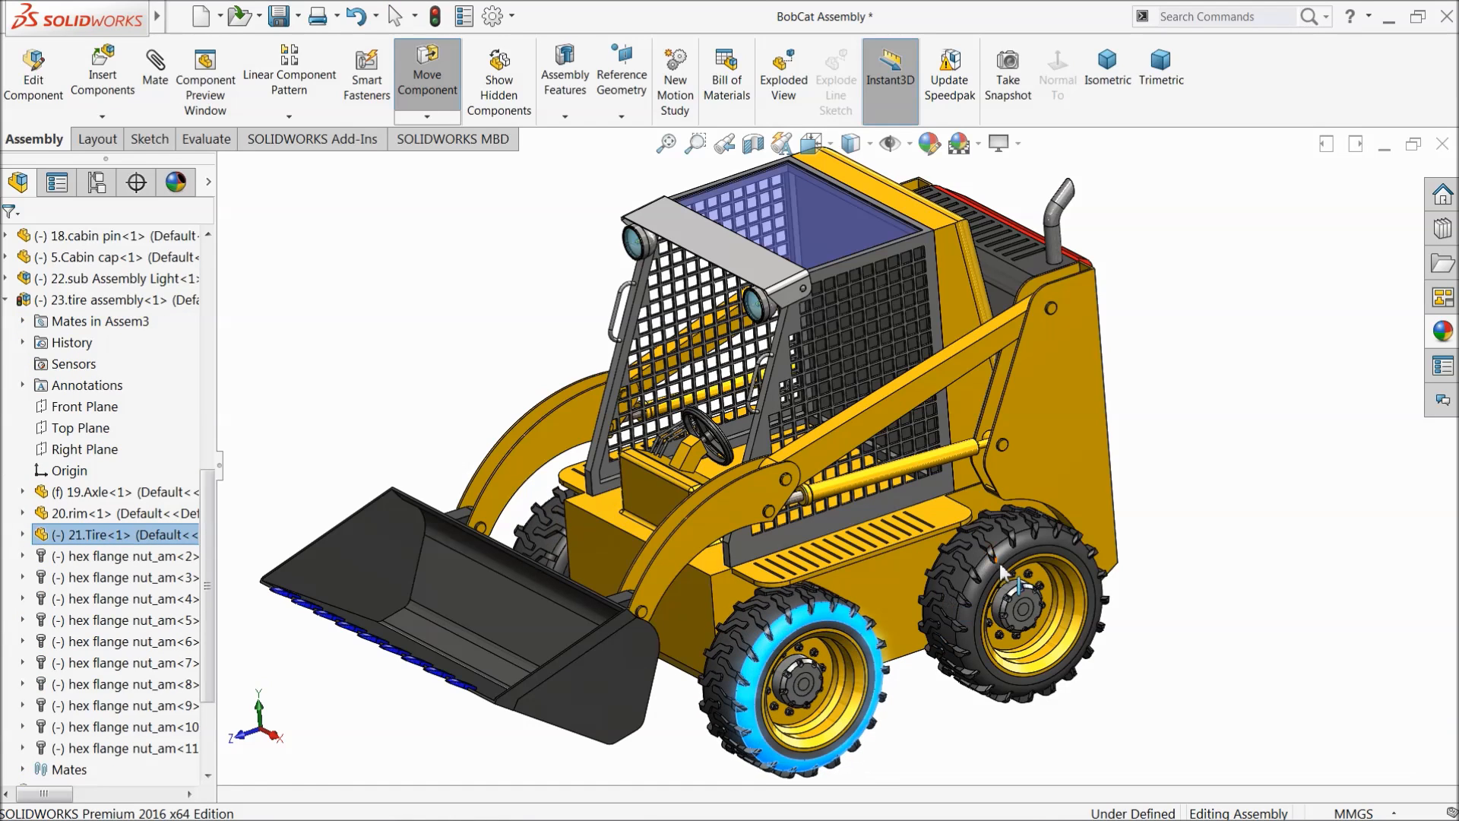
left_click_drag(1002, 564, 1126, 471)
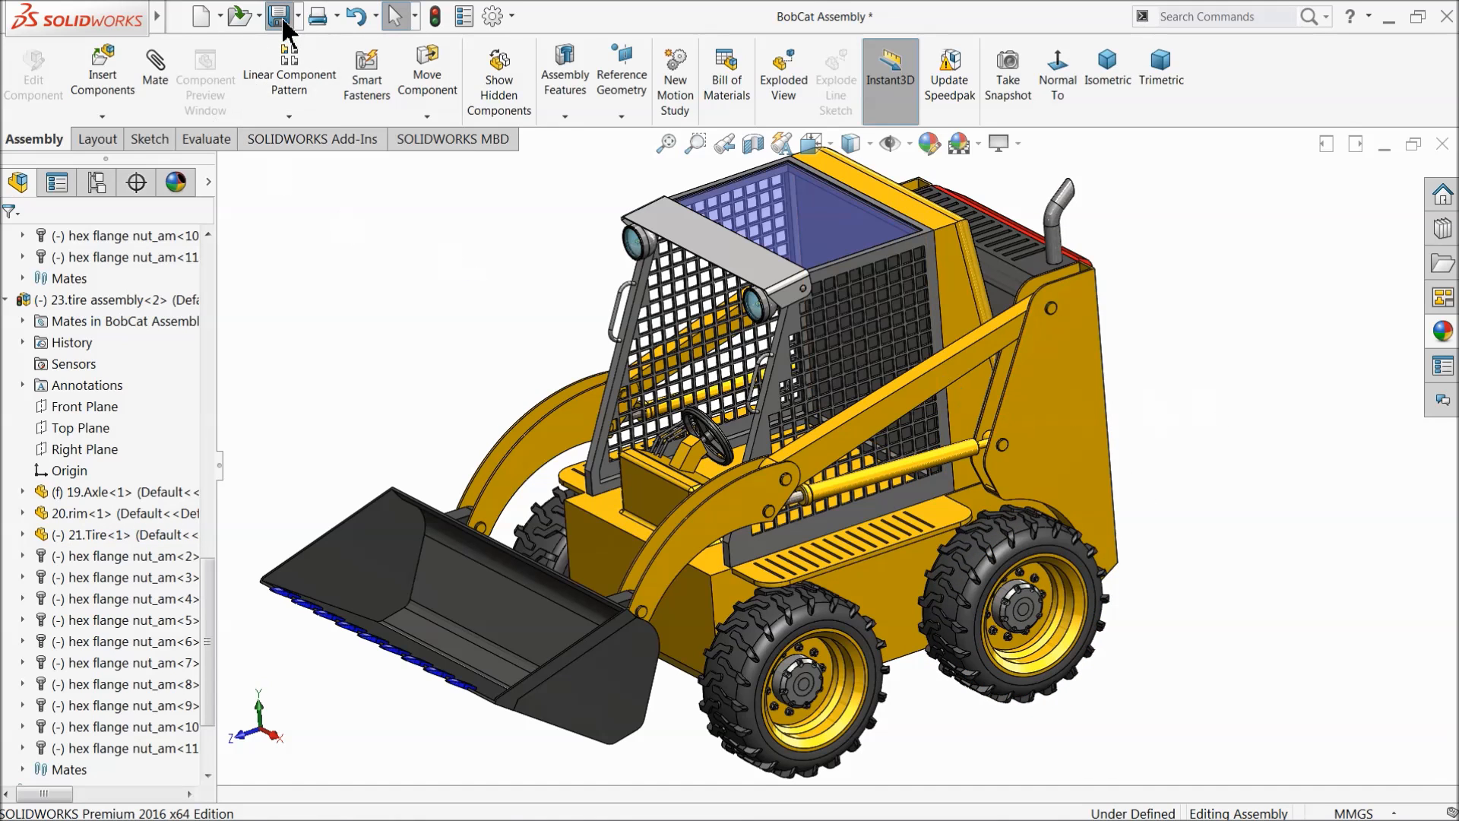
Step: Save the BobCat Assembly and collapse both expanded tire assembly entries in the feature tree
left_click(286, 31)
left_click(701, 392)
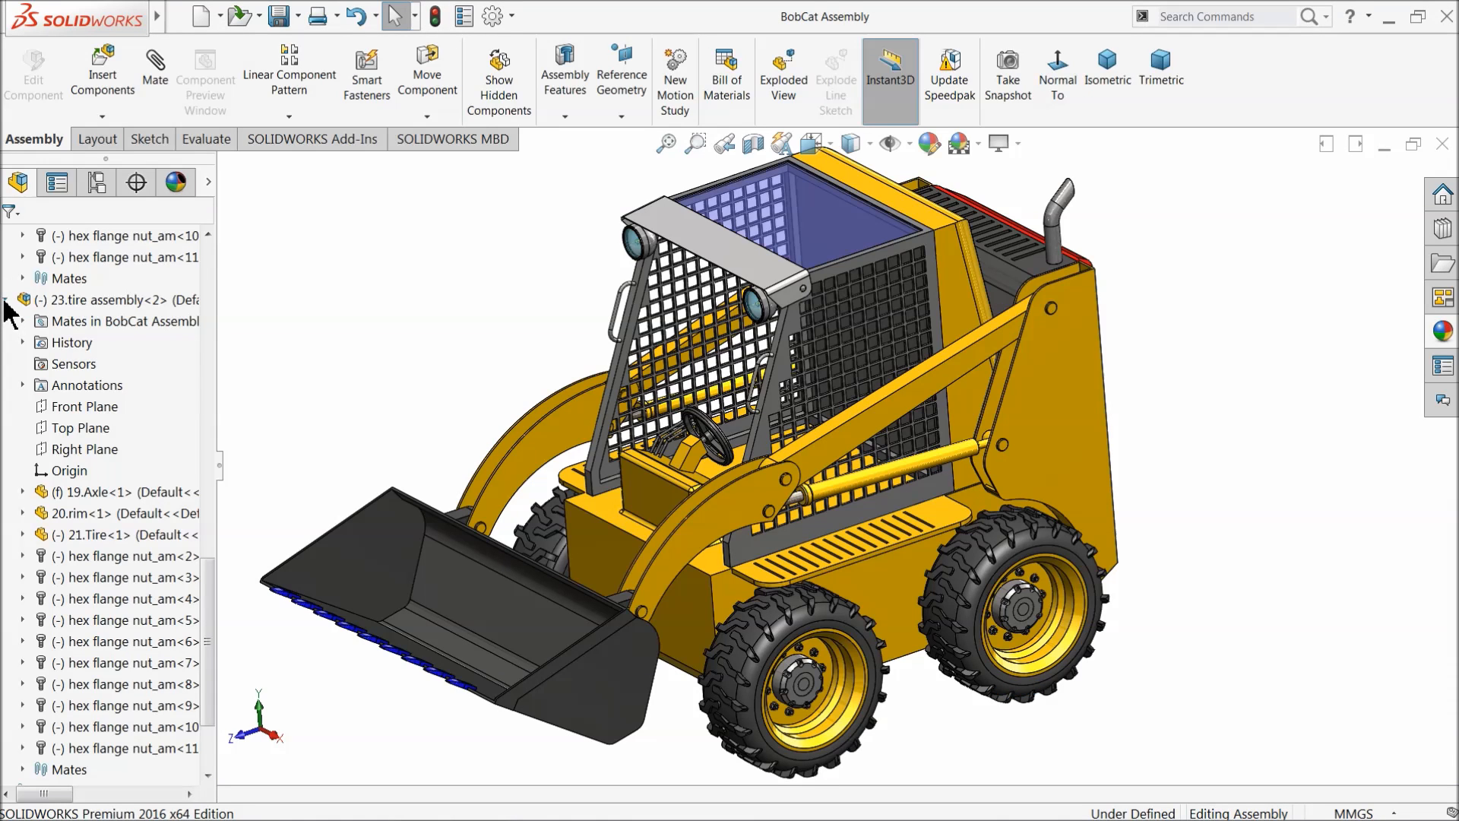
left_click(4, 300)
left_click_drag(210, 556, 219, 479)
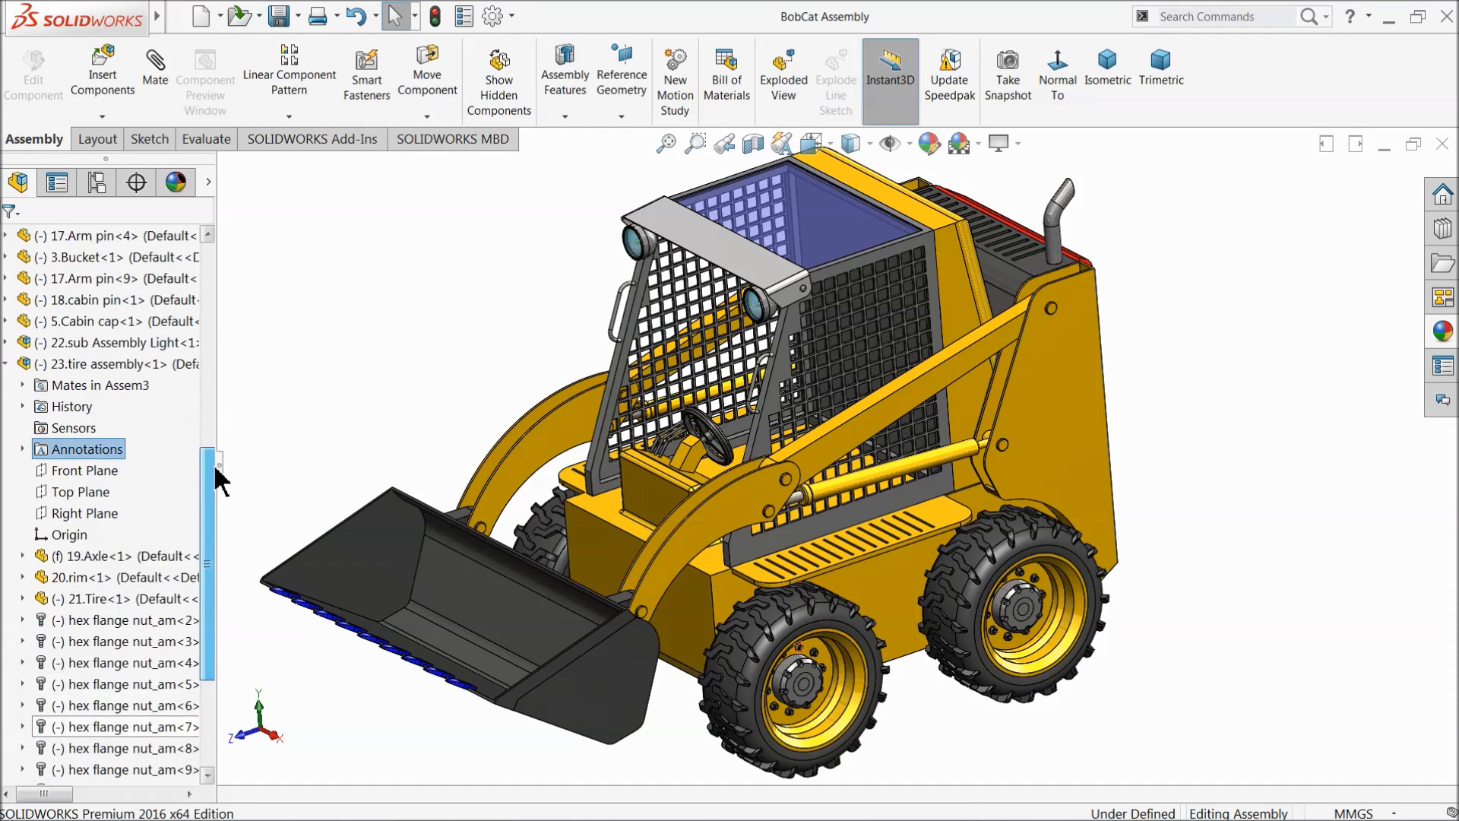
left_click(5, 365)
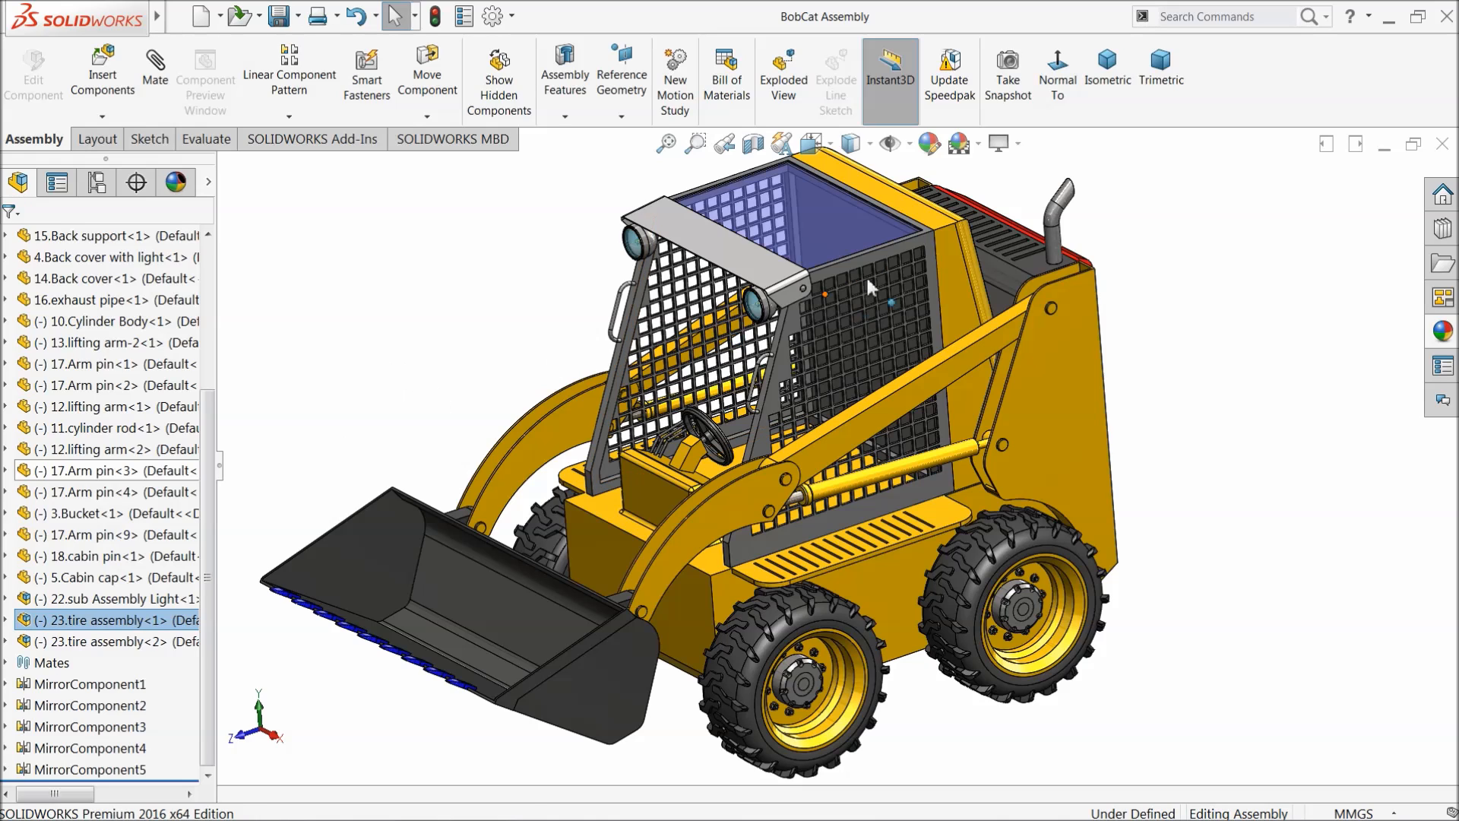
Step: Toggle the Perspective display setting for the loader assembly and view it from a new angle
left_click(1018, 145)
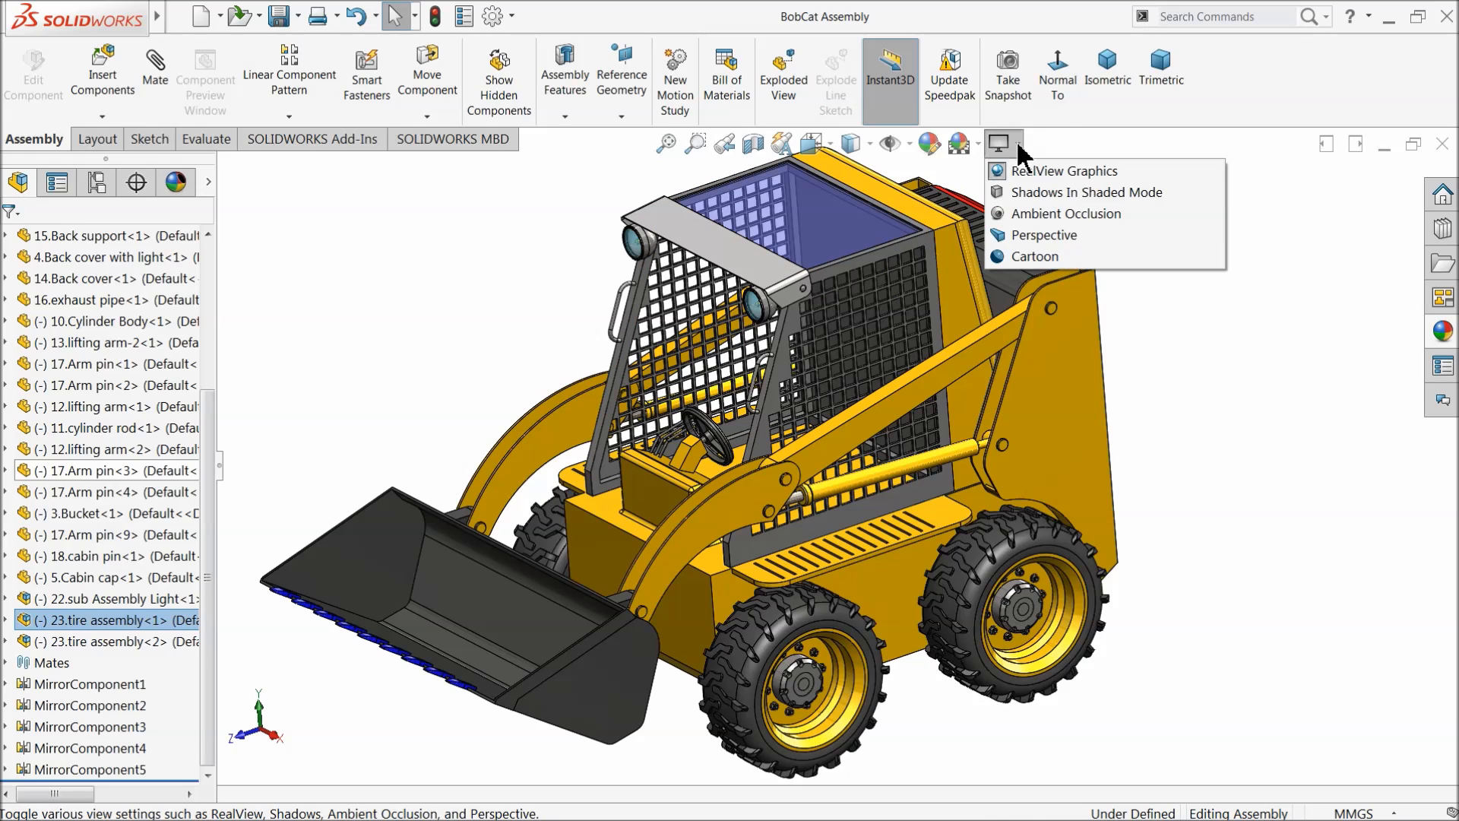
left_click(1015, 236)
mouse_move(476, 395)
middle_mouse_down()
mouse_move(482, 347)
mouse_move(479, 374)
middle_mouse_up()
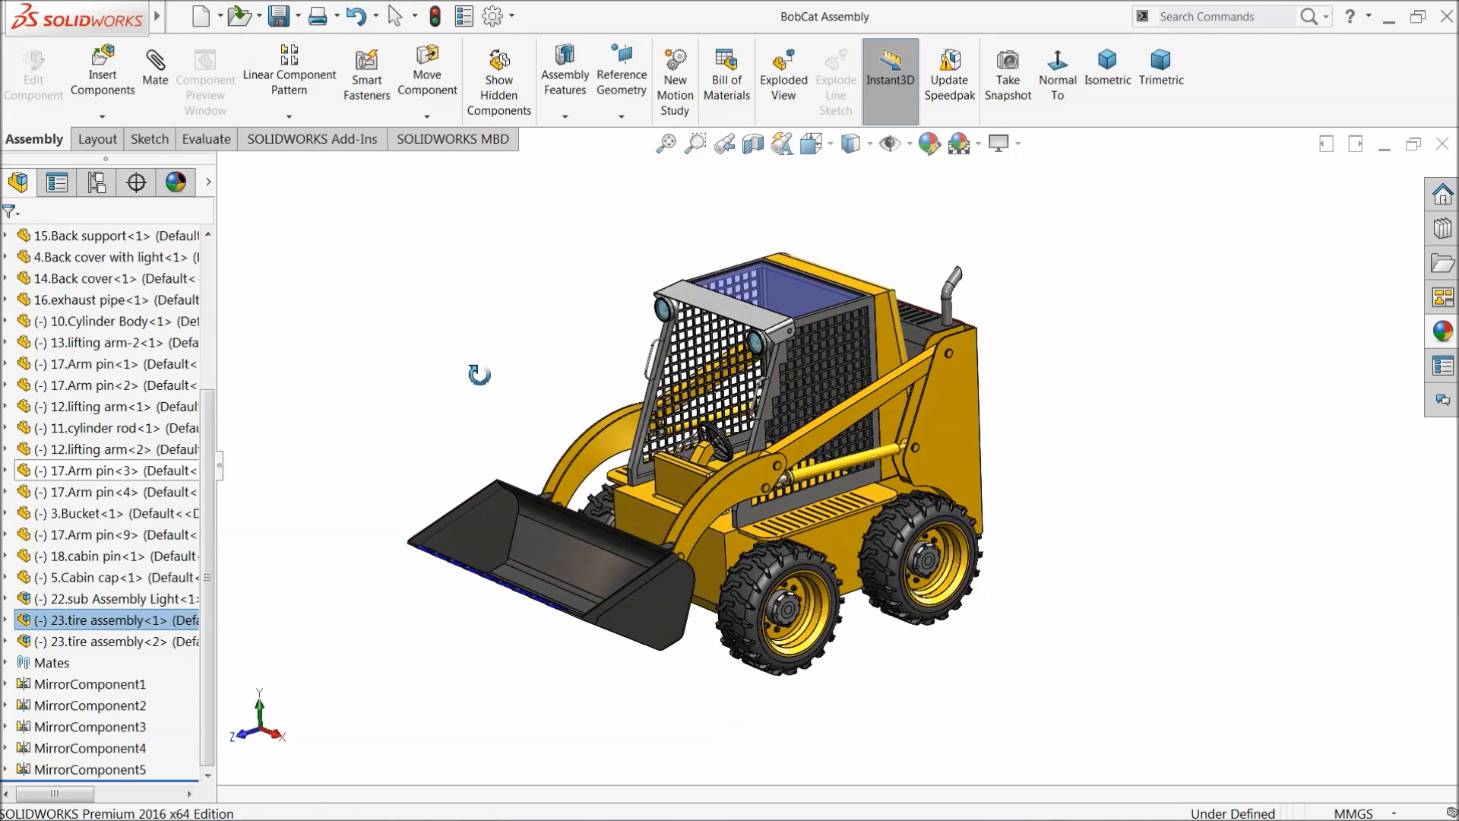
scroll(782, 452, "down", 2)
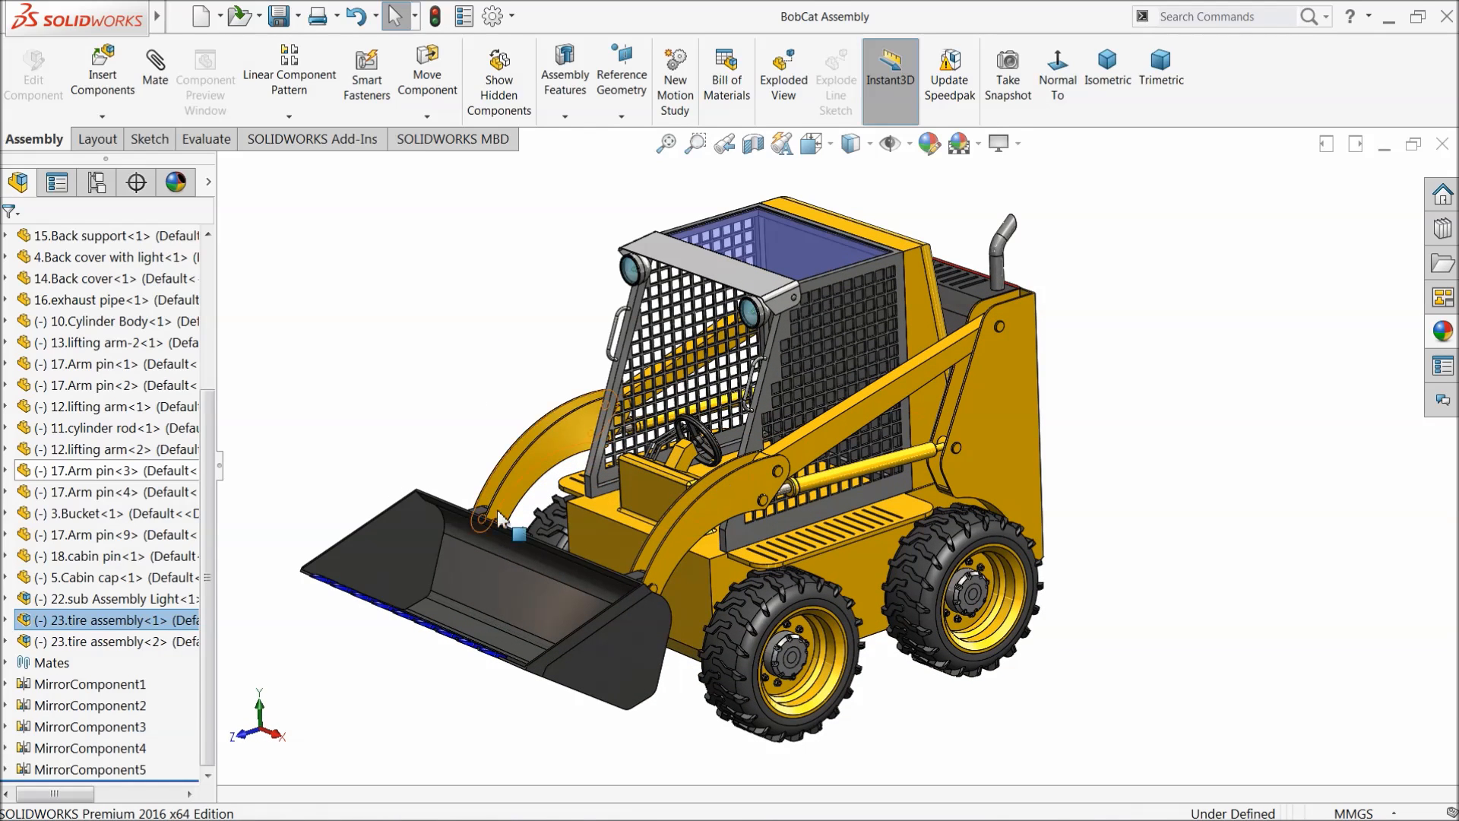
Step: Tilt the bucket slightly on the lifting arms and try to move the front tire
left_click_drag(563, 667, 565, 713)
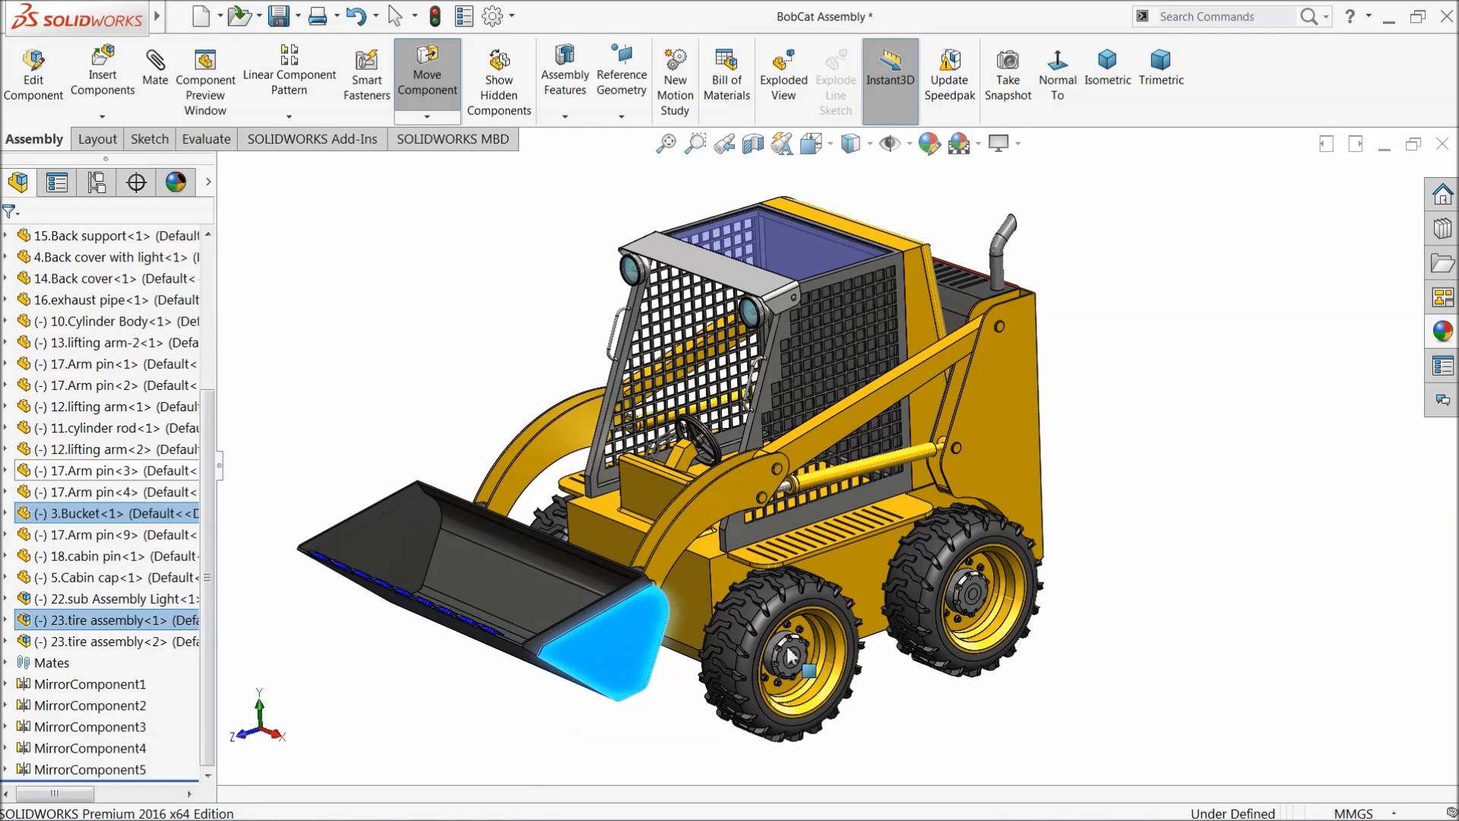
left_click_drag(791, 656, 777, 609)
left_click(777, 609)
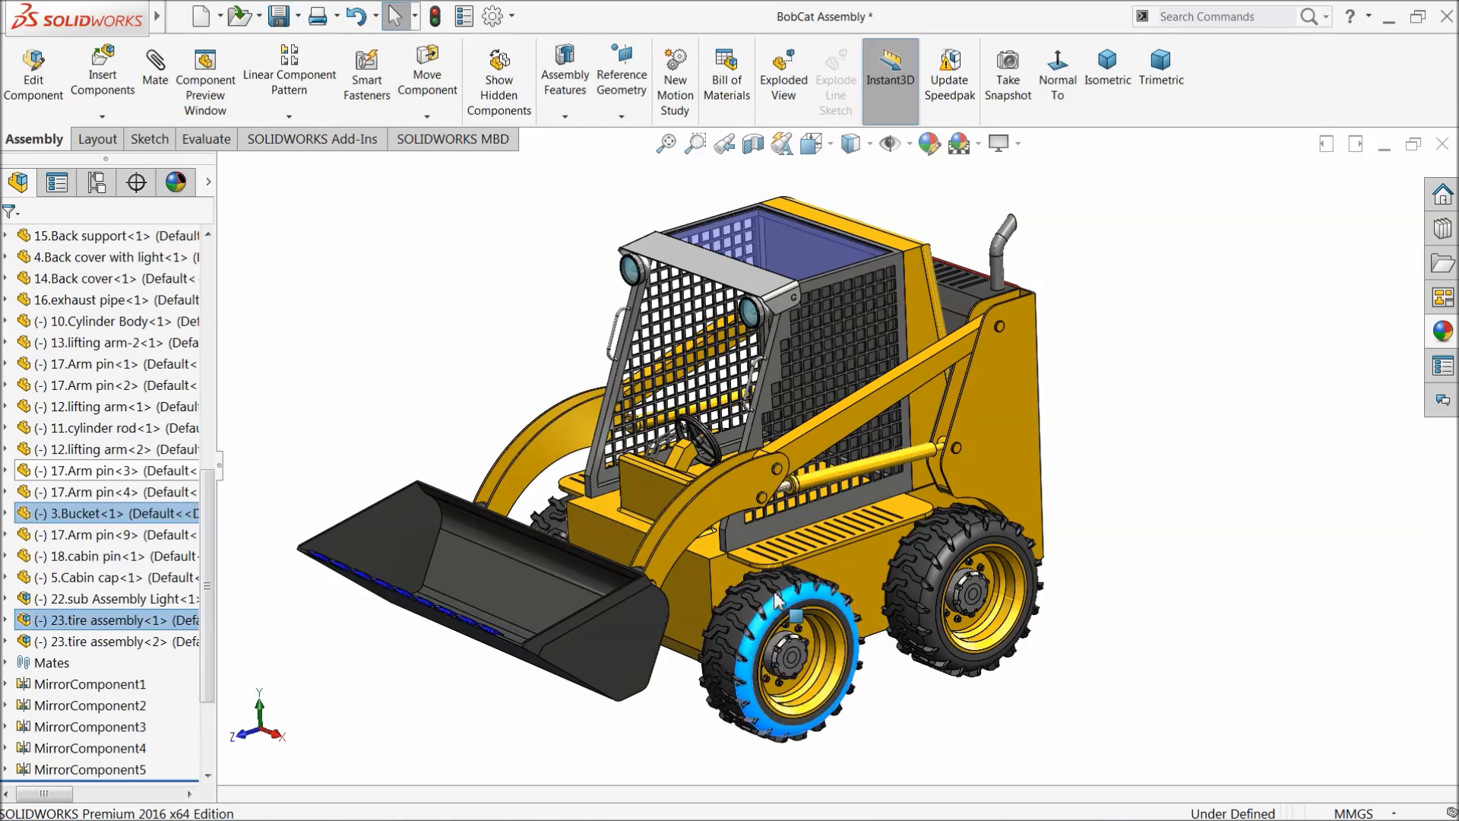
left_click(427, 76)
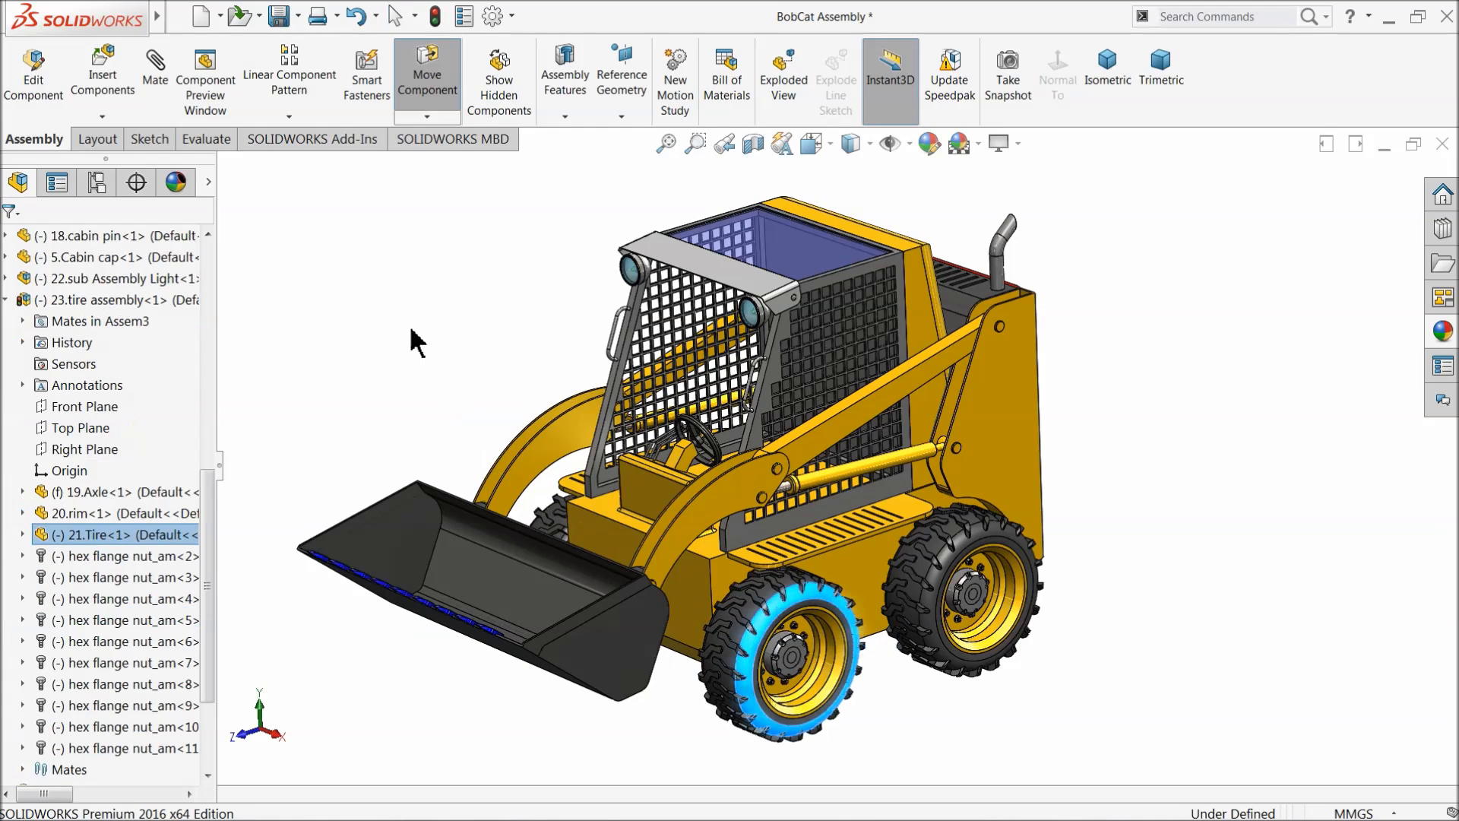
key("Escape")
middle_click_drag(449, 390, 410, 372)
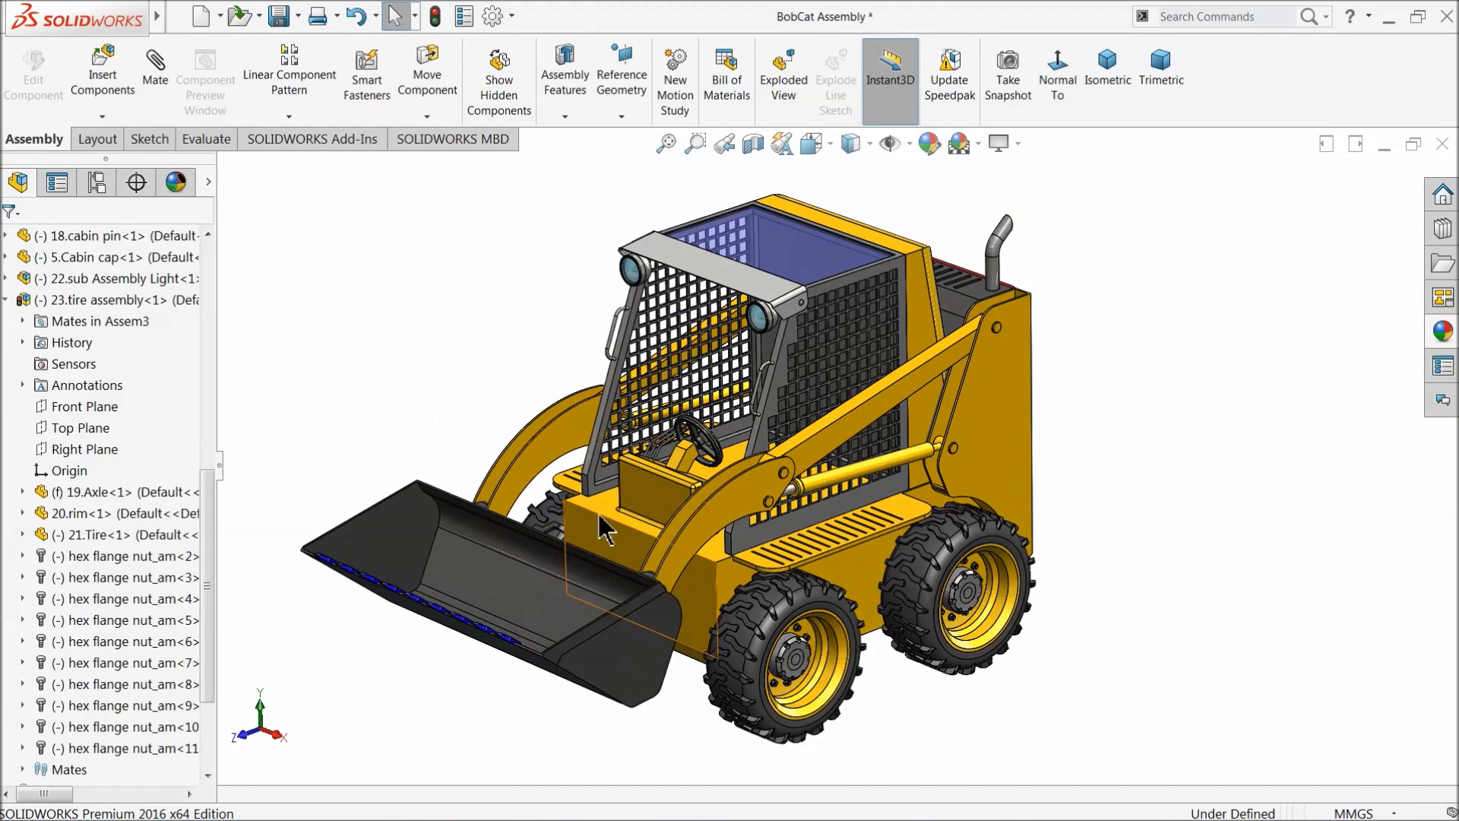
scroll(813, 506, "down", 1)
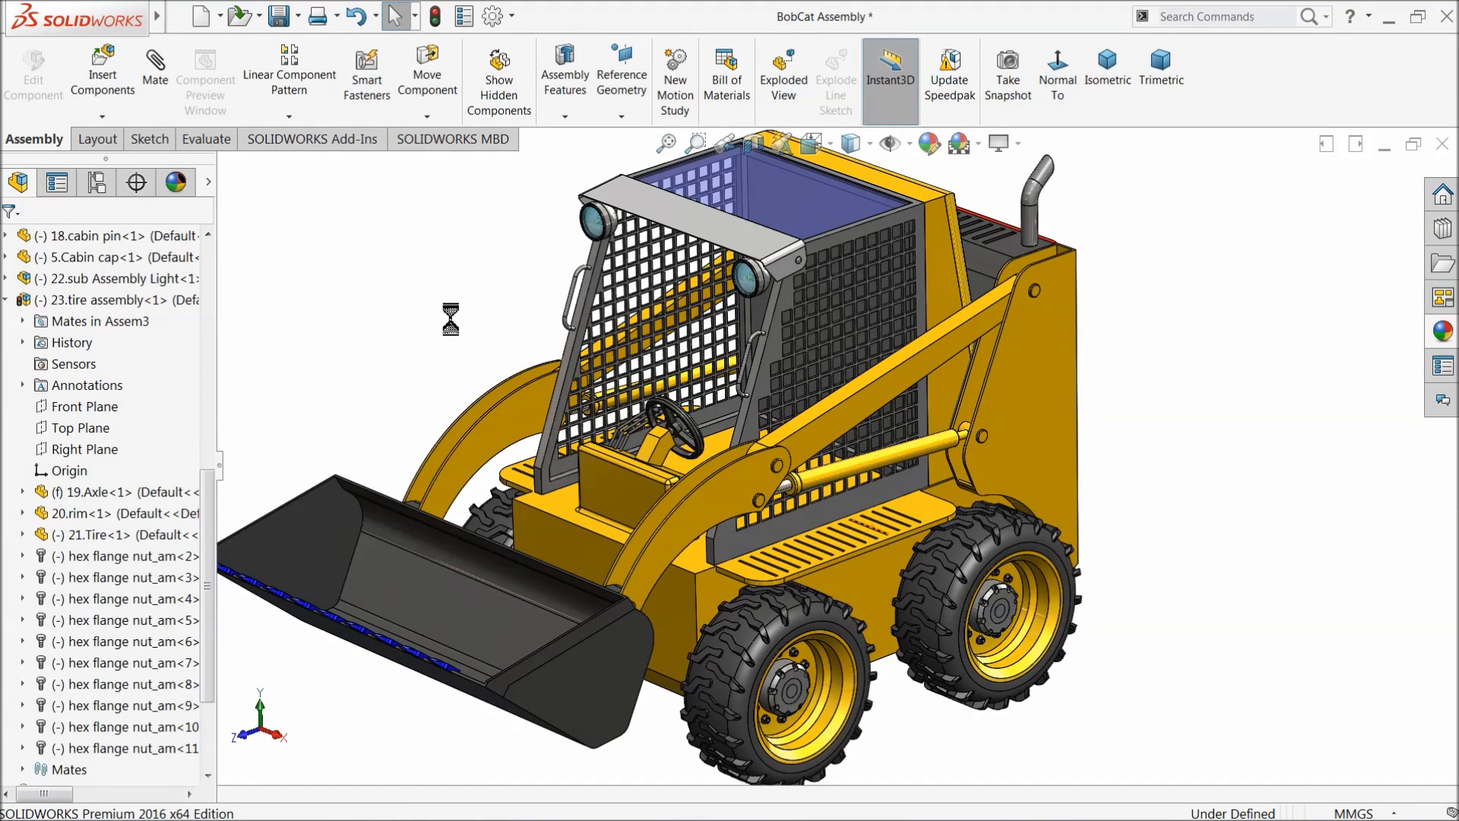
scroll(436, 310, "up", 2)
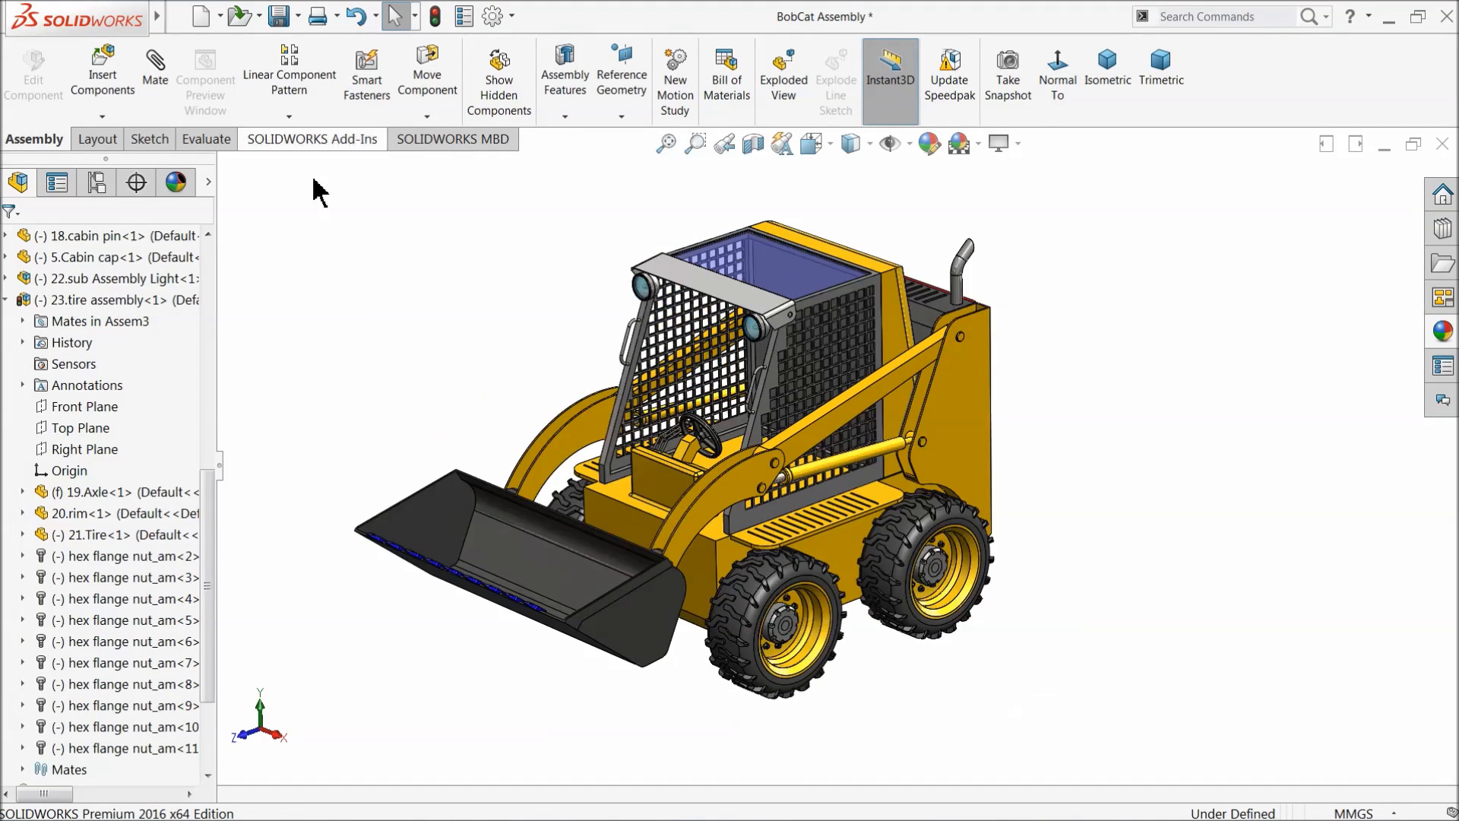
Step: Create a drawing from the BobCat Assembly on a C (ANSI) Landscape sheet
left_click(260, 17)
left_click(221, 16)
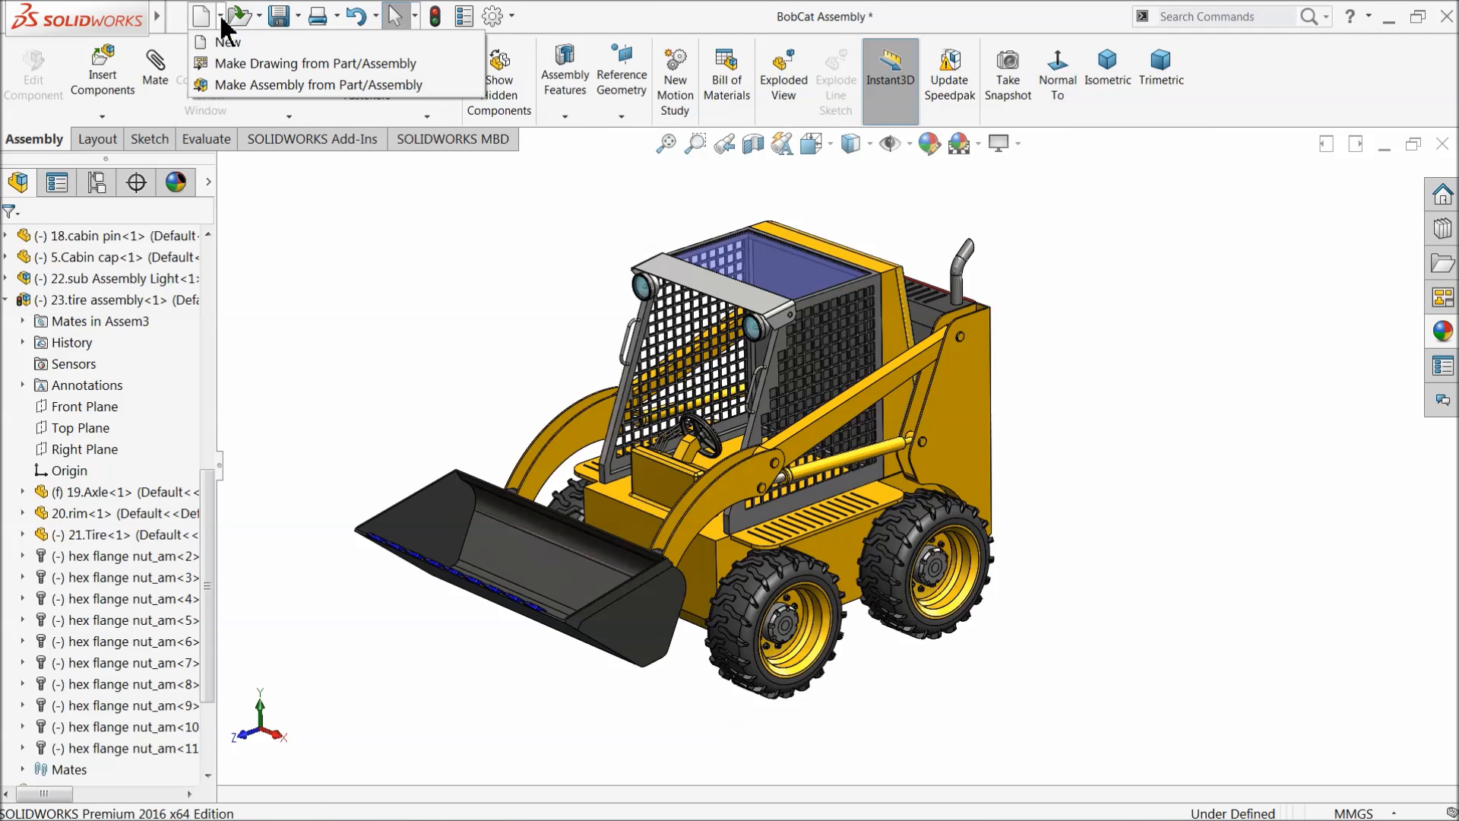
left_click(249, 65)
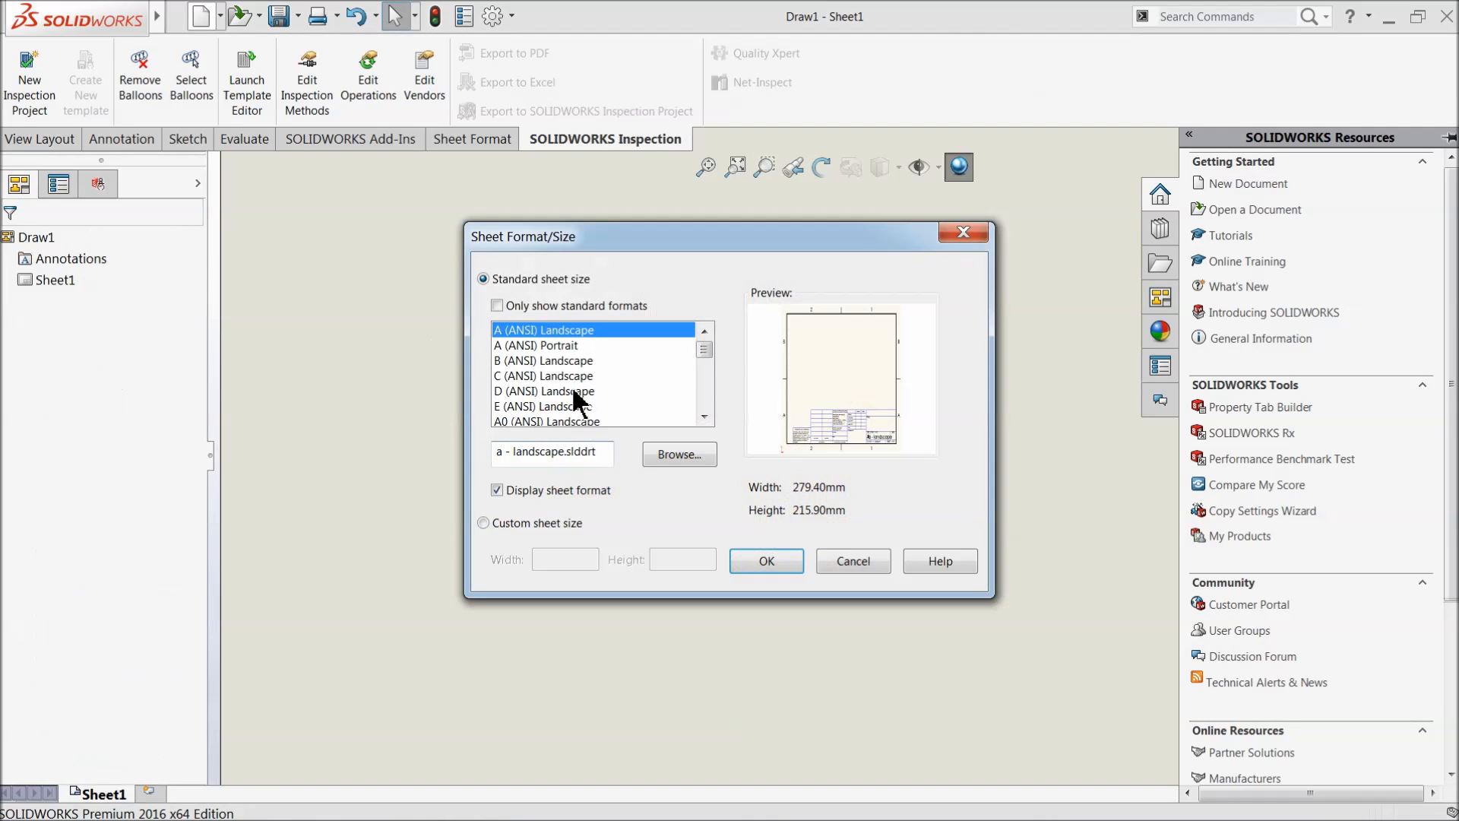
left_click(567, 359)
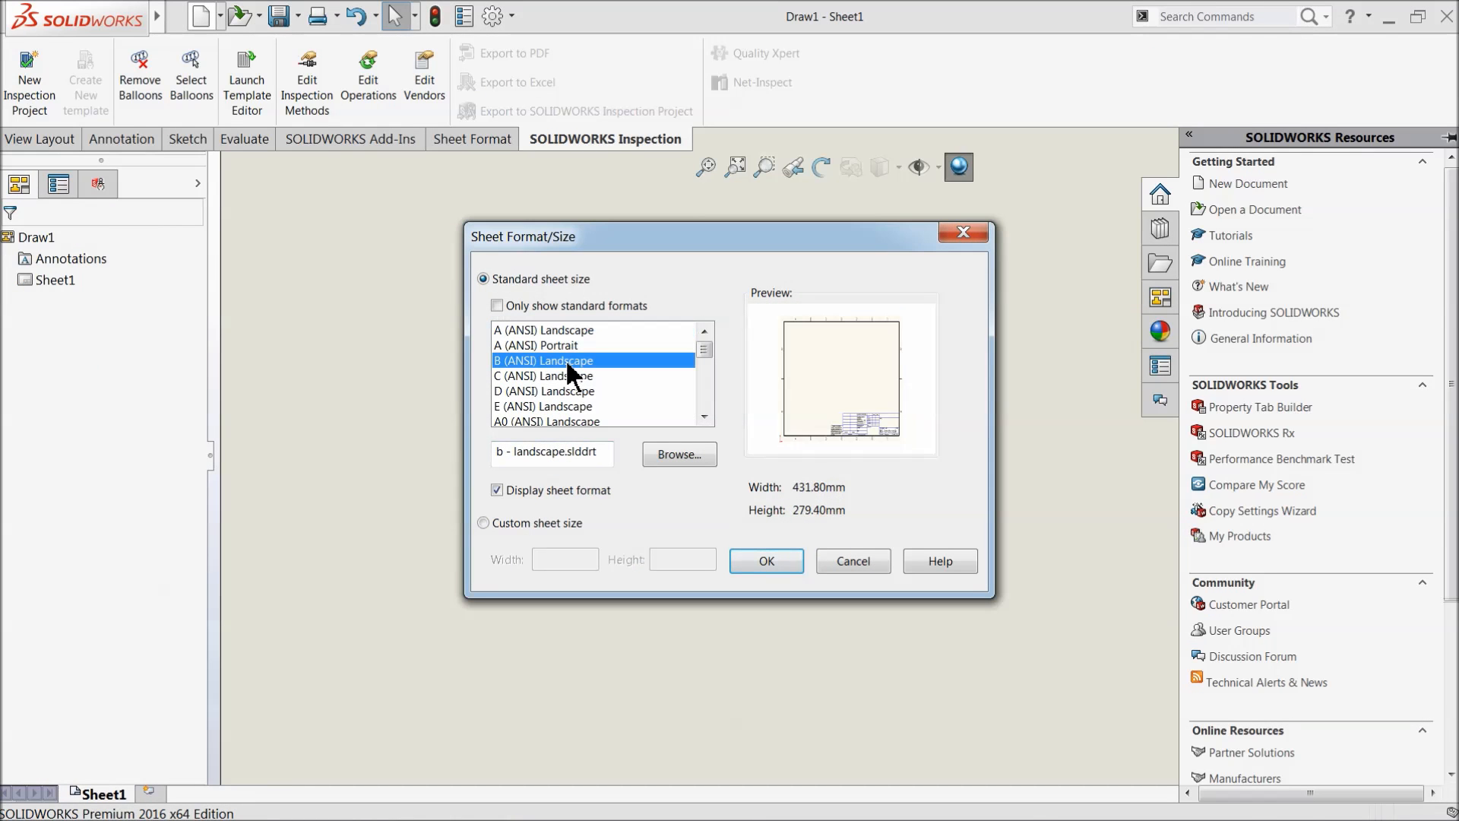
left_click(555, 346)
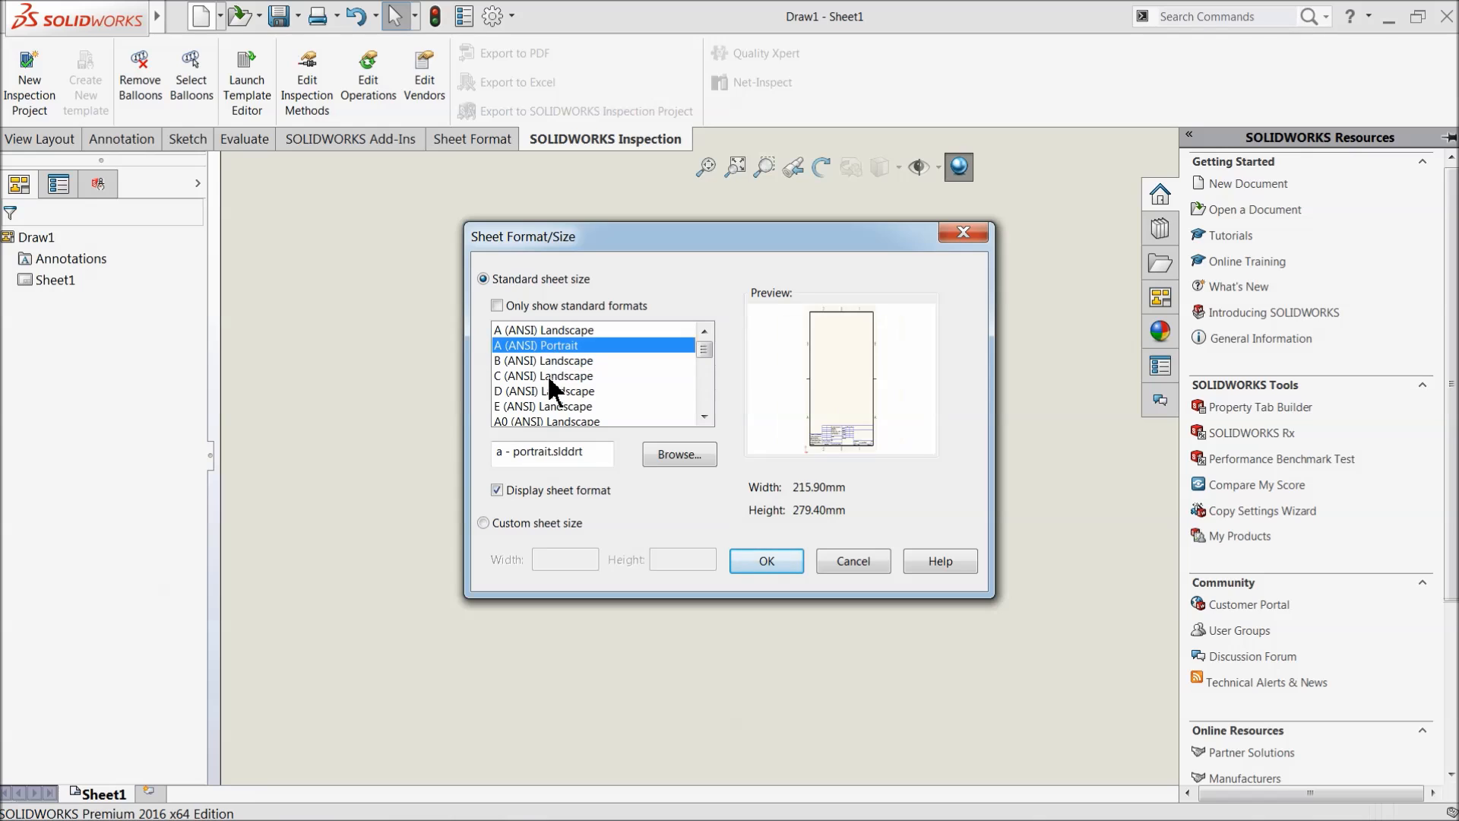
left_click(559, 377)
left_click(768, 563)
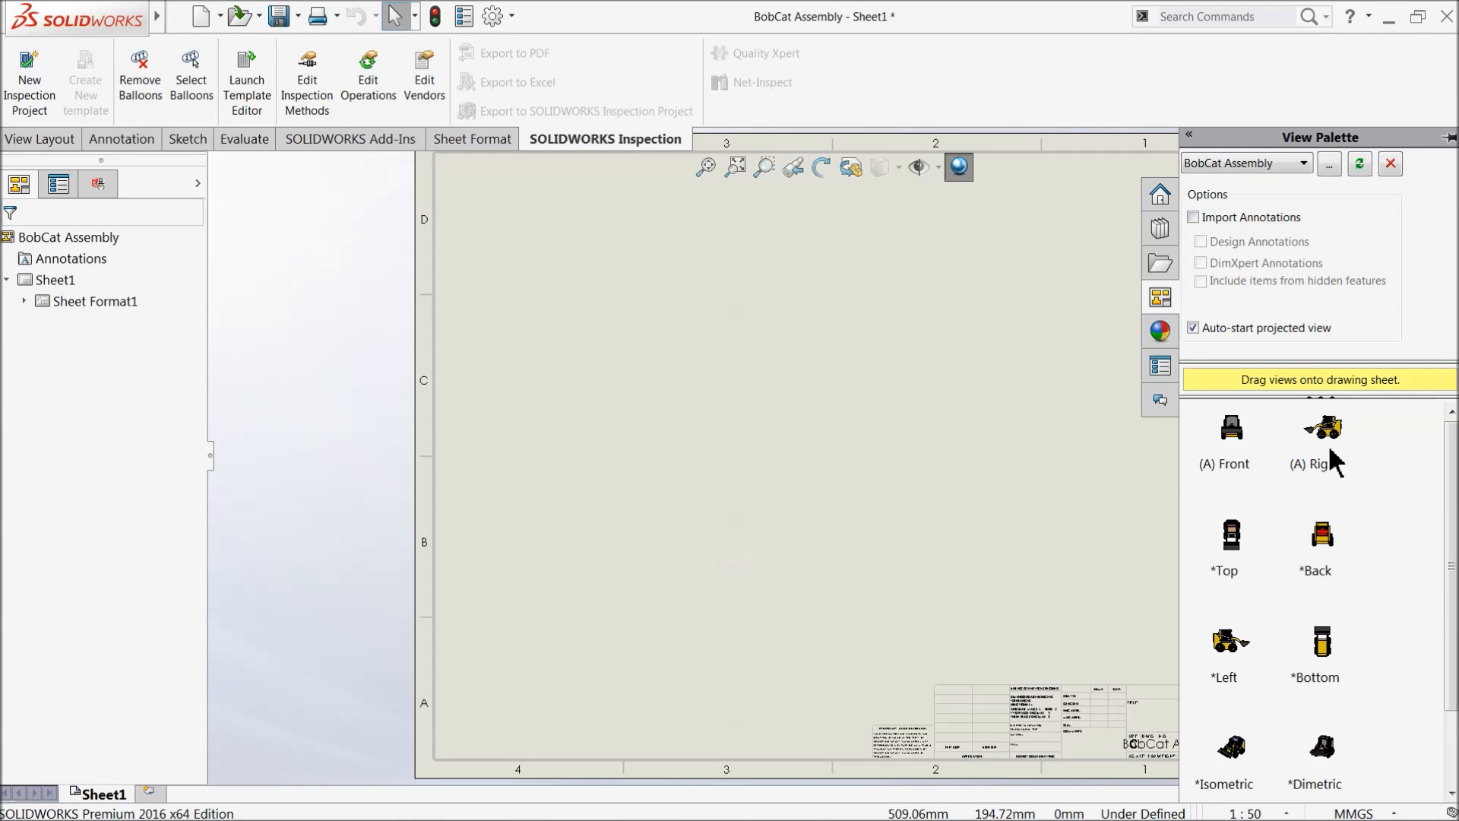
Step: Place the assembly's Right view on the sheet and project the top, rear and isometric views from it
left_click_drag(1318, 450, 585, 477)
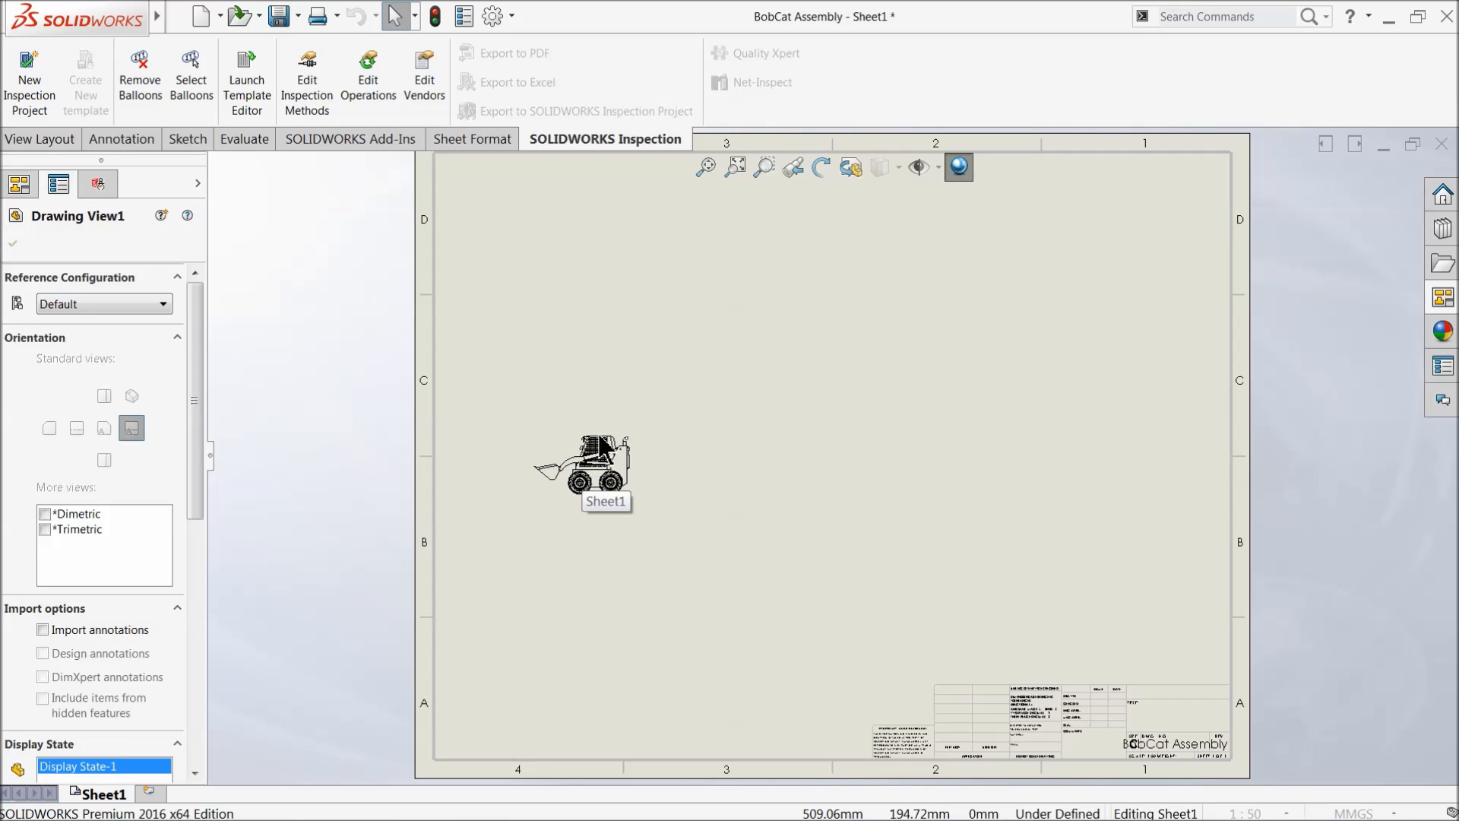
left_click(599, 351)
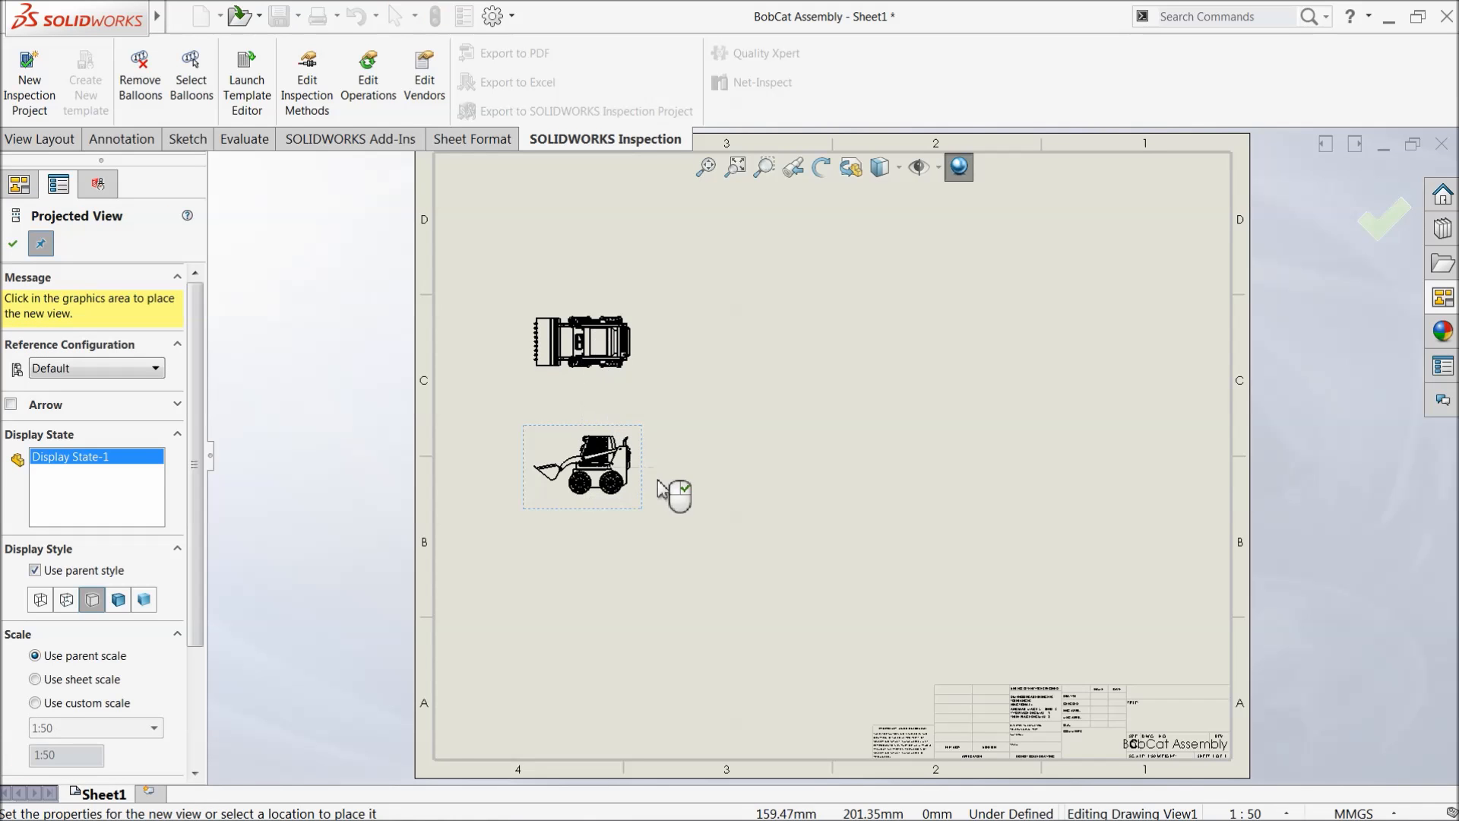
left_click(827, 344)
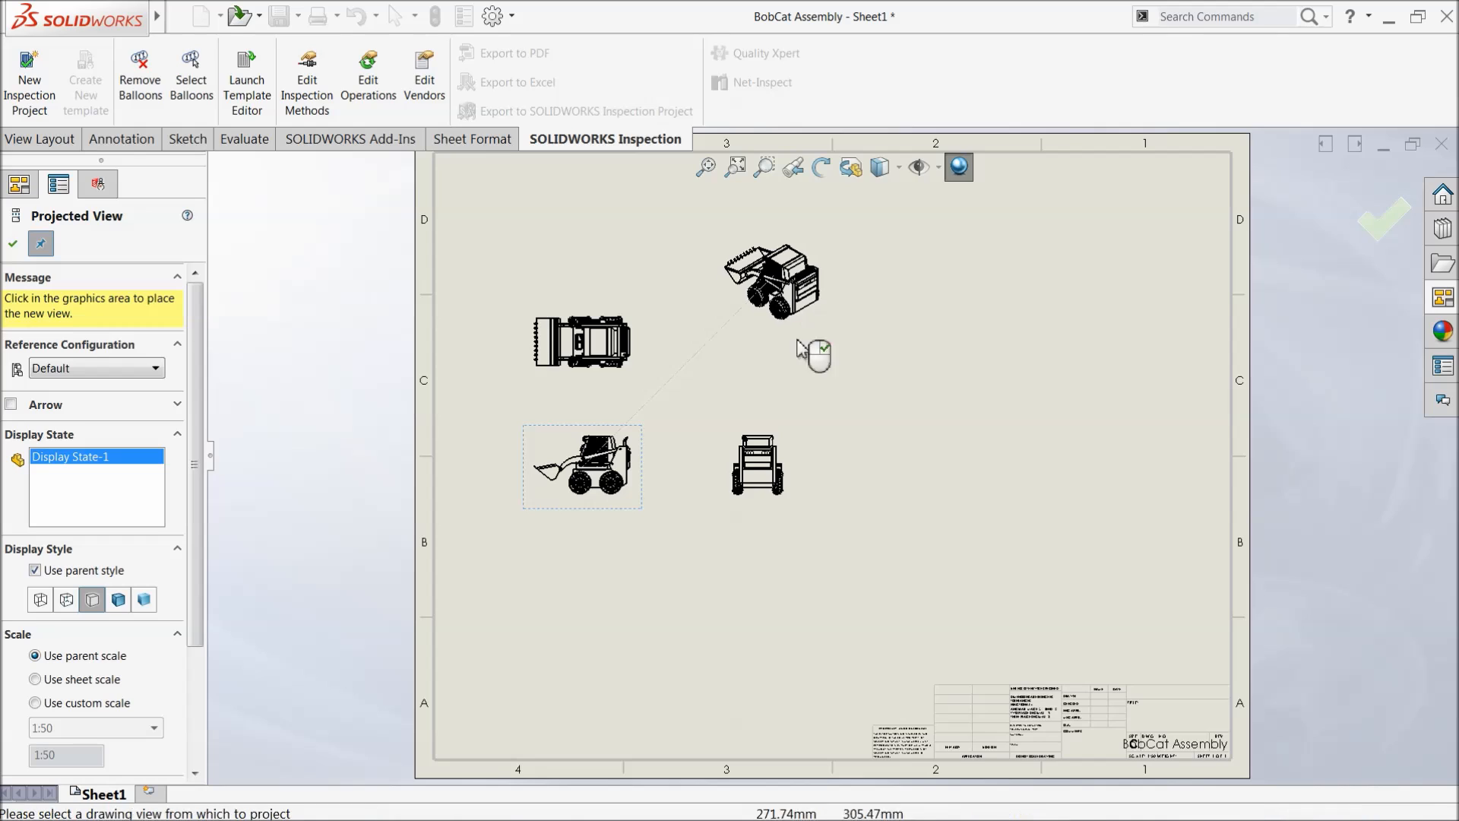
left_click(14, 243)
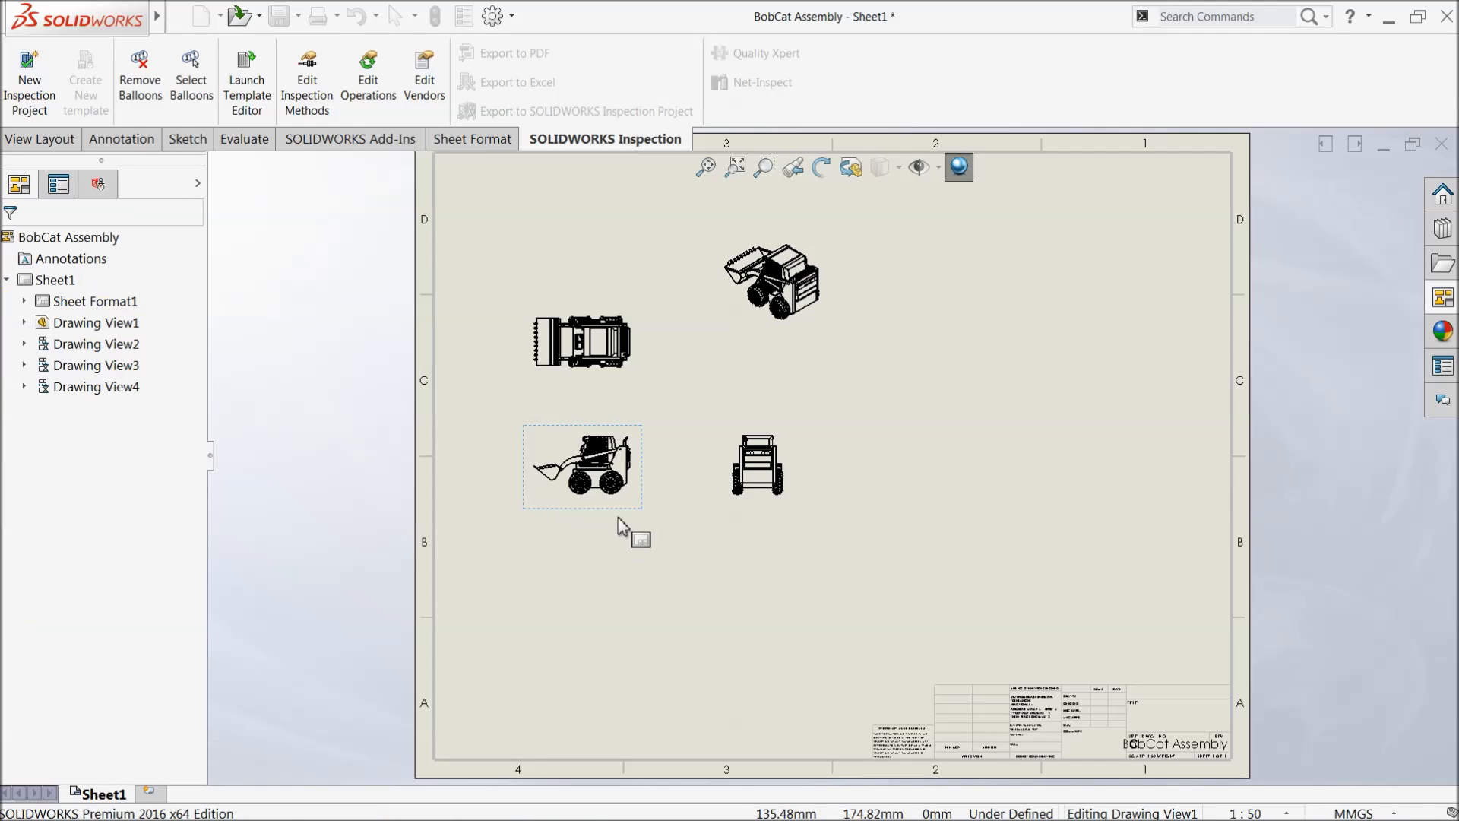
Step: Set the side view of the loader to a custom scale of 1:20
left_click_drag(202, 488, 196, 646)
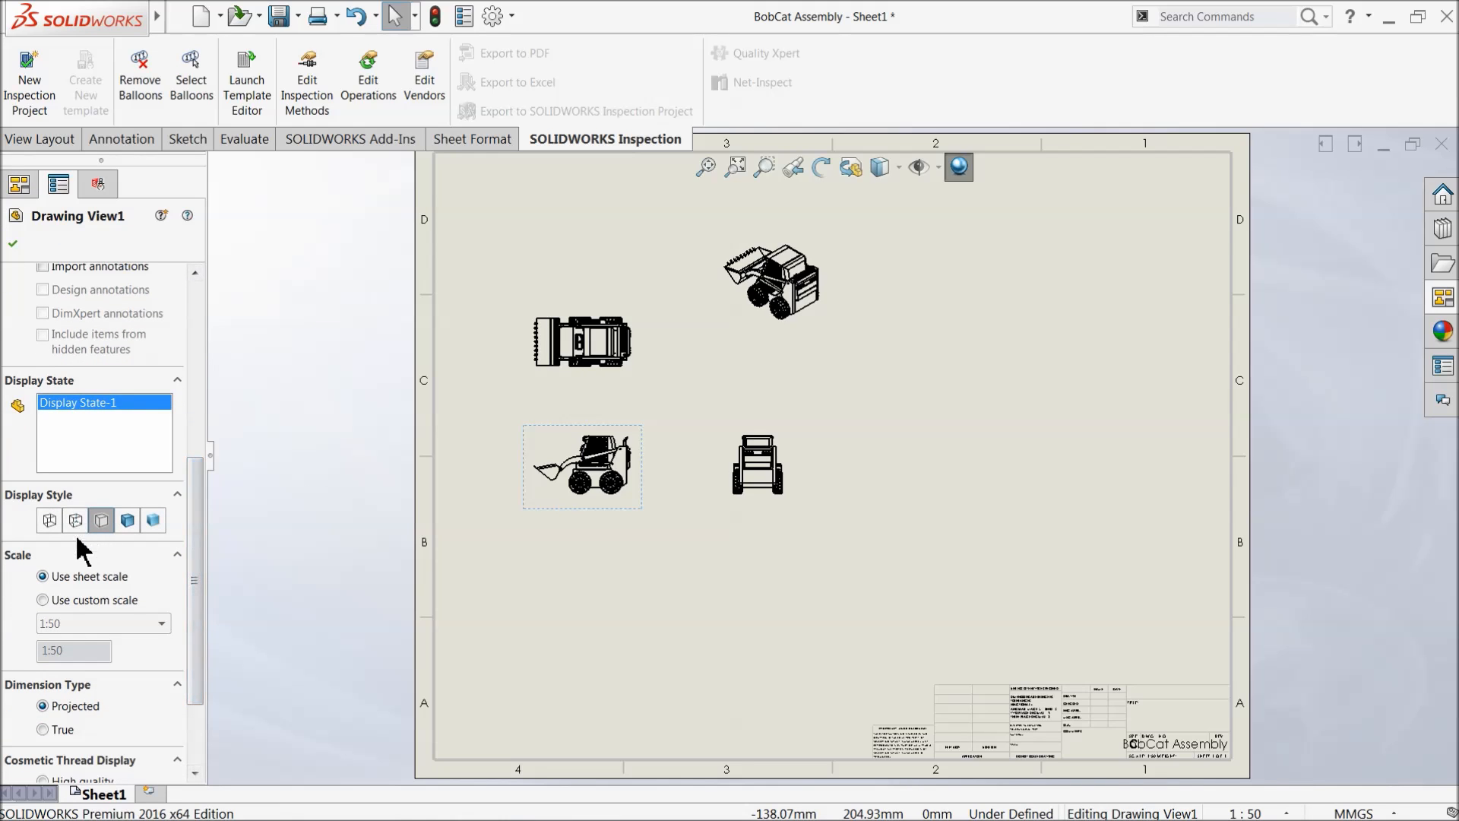
left_click(44, 601)
left_click(56, 624)
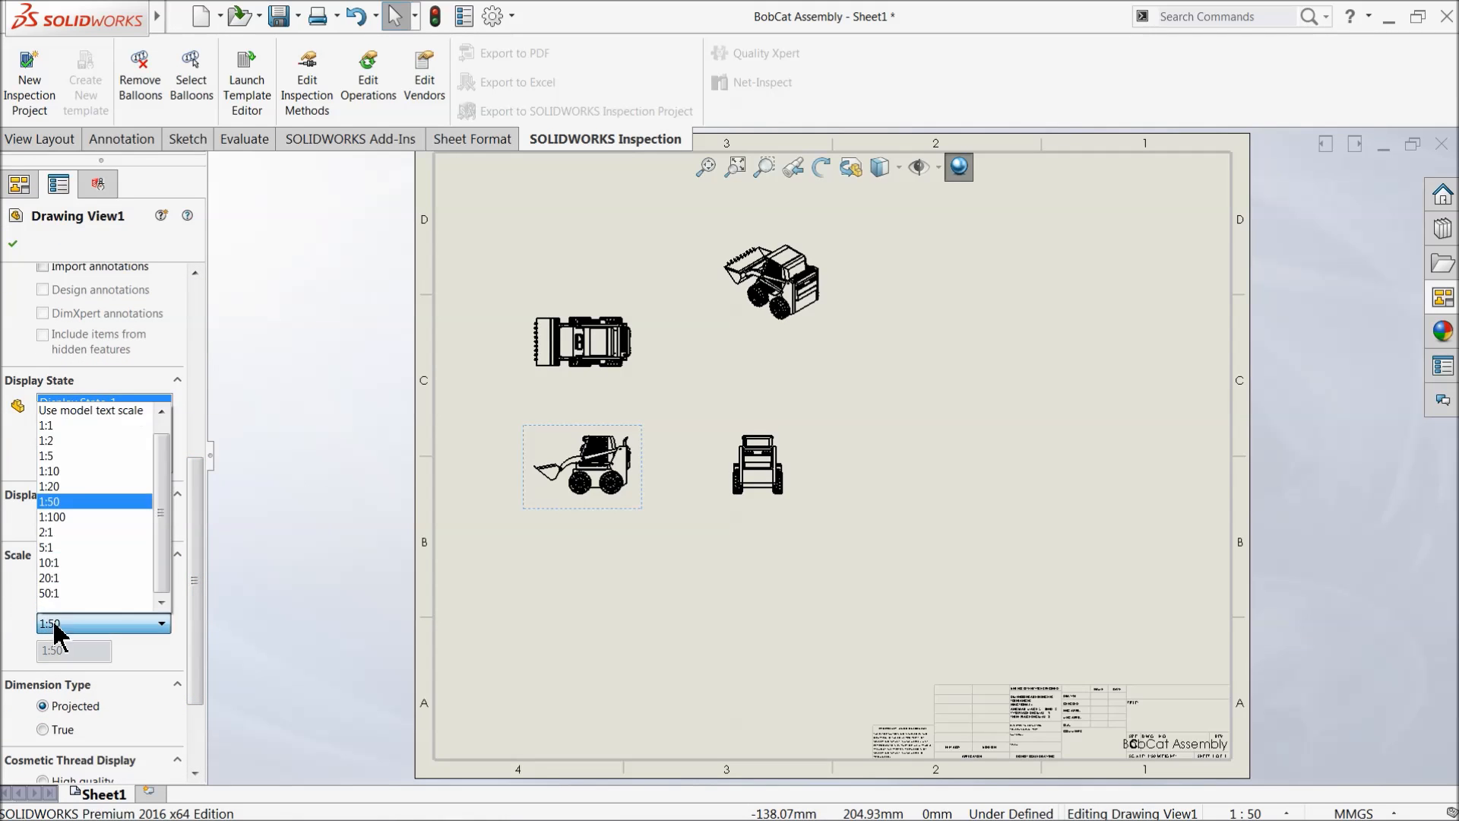
left_click(50, 486)
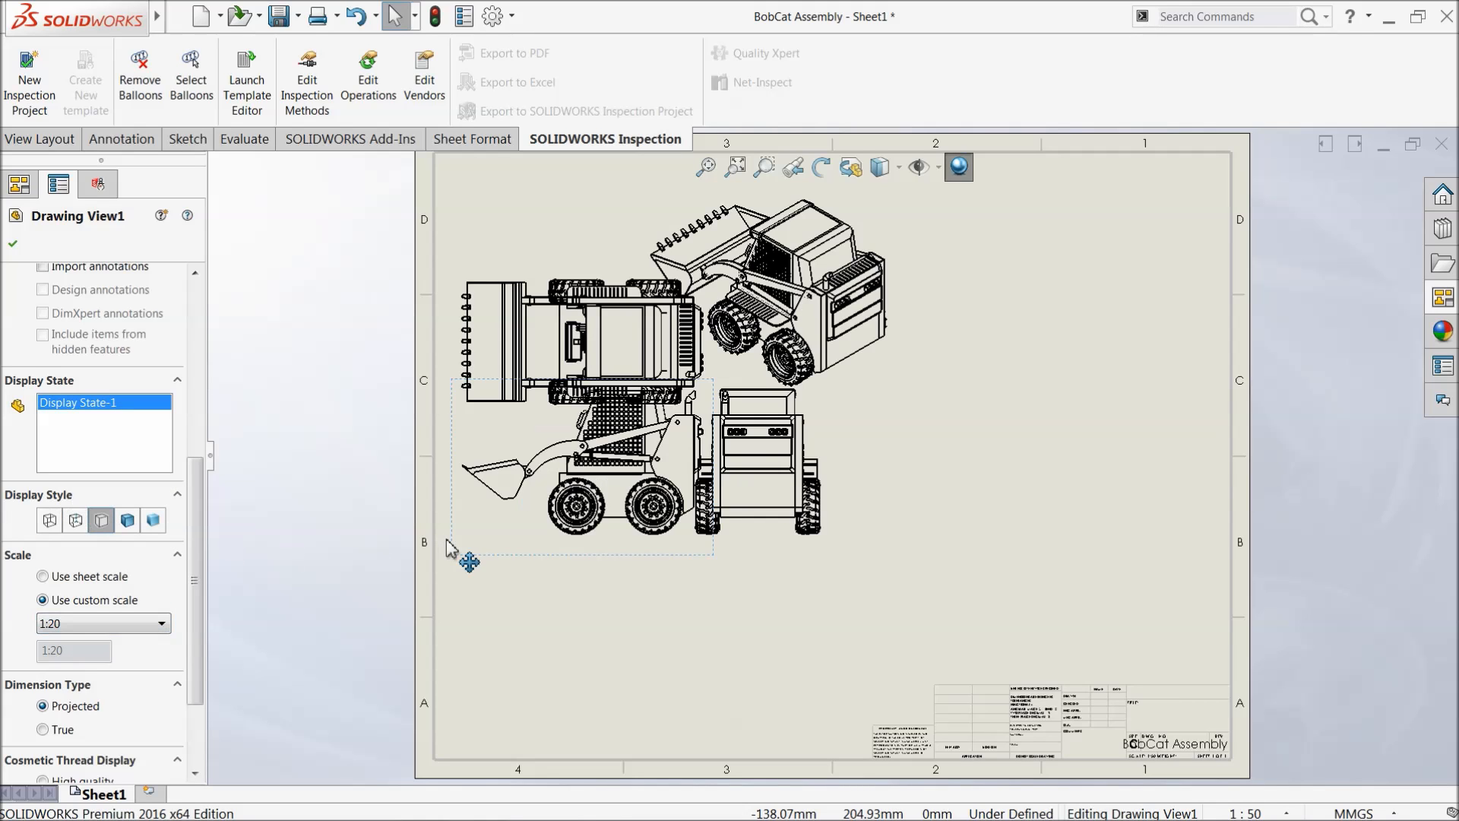
Step: Spread the rear, isometric and top views apart so that no drawing views overlap on the sheet
mouse_move(836, 569)
left_mouse_down()
mouse_move(918, 655)
mouse_move(897, 600)
left_mouse_up()
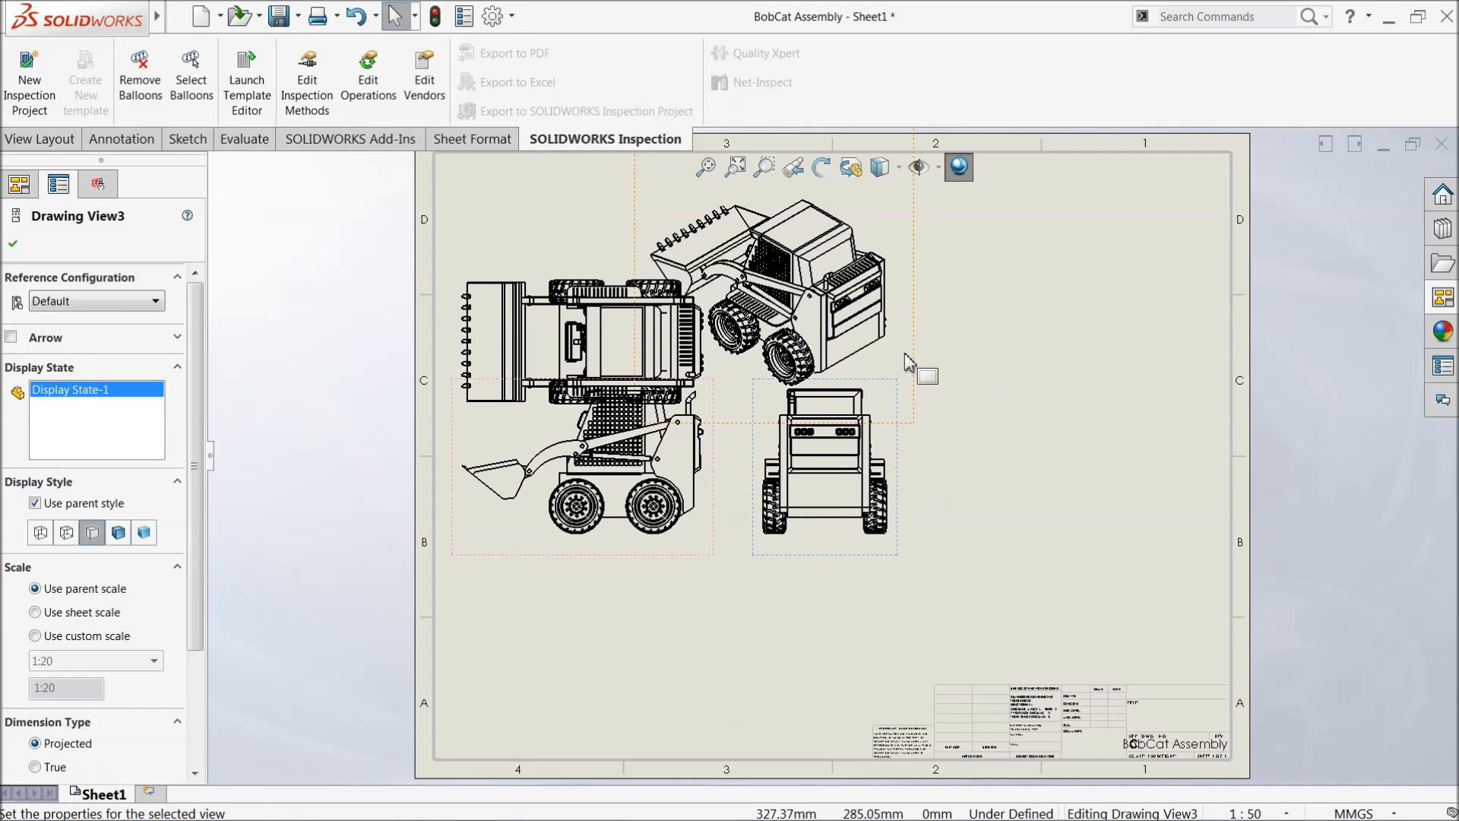
left_click_drag(922, 368, 1138, 378)
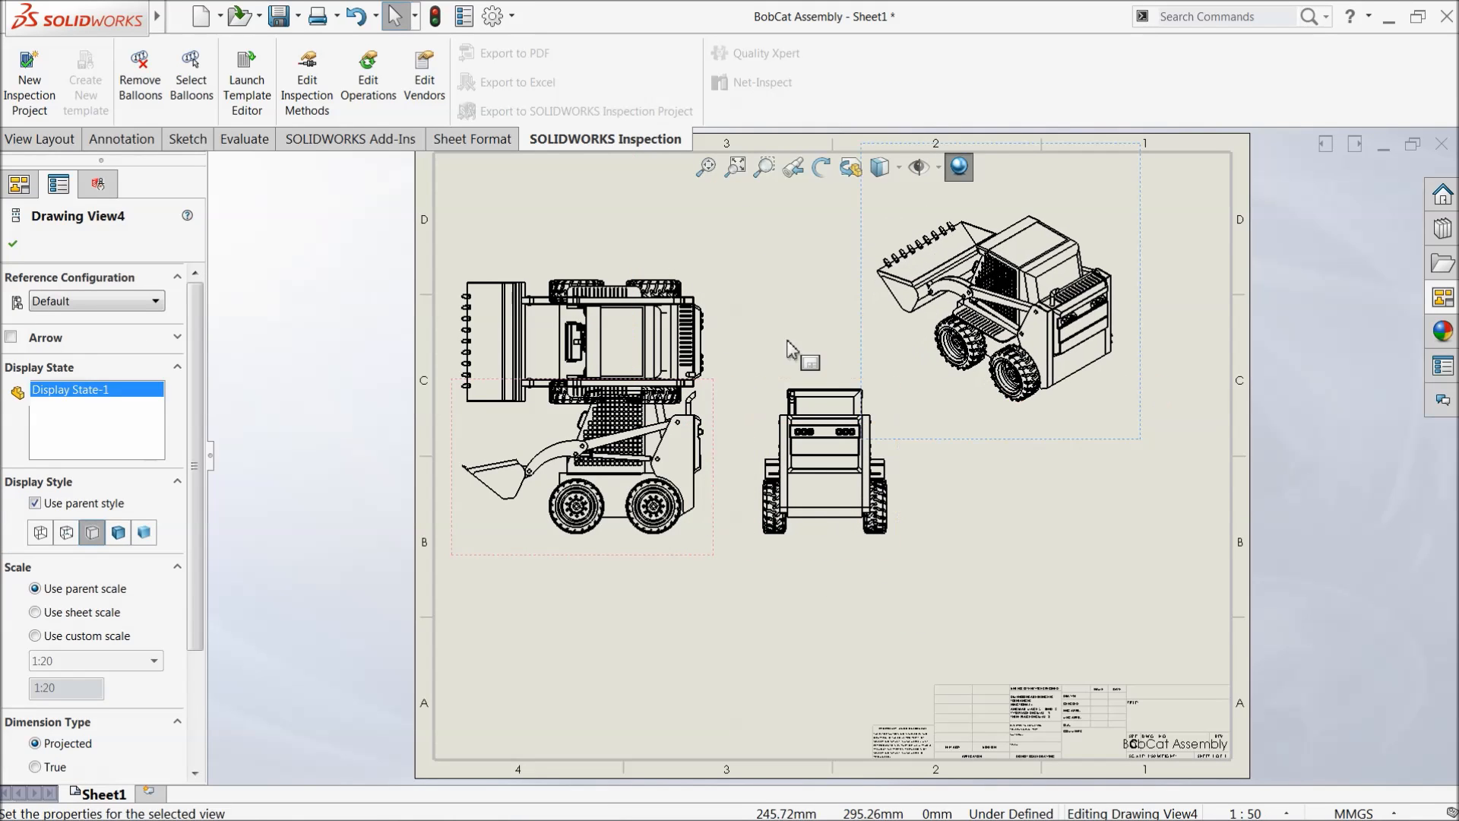
left_click_drag(730, 325, 728, 255)
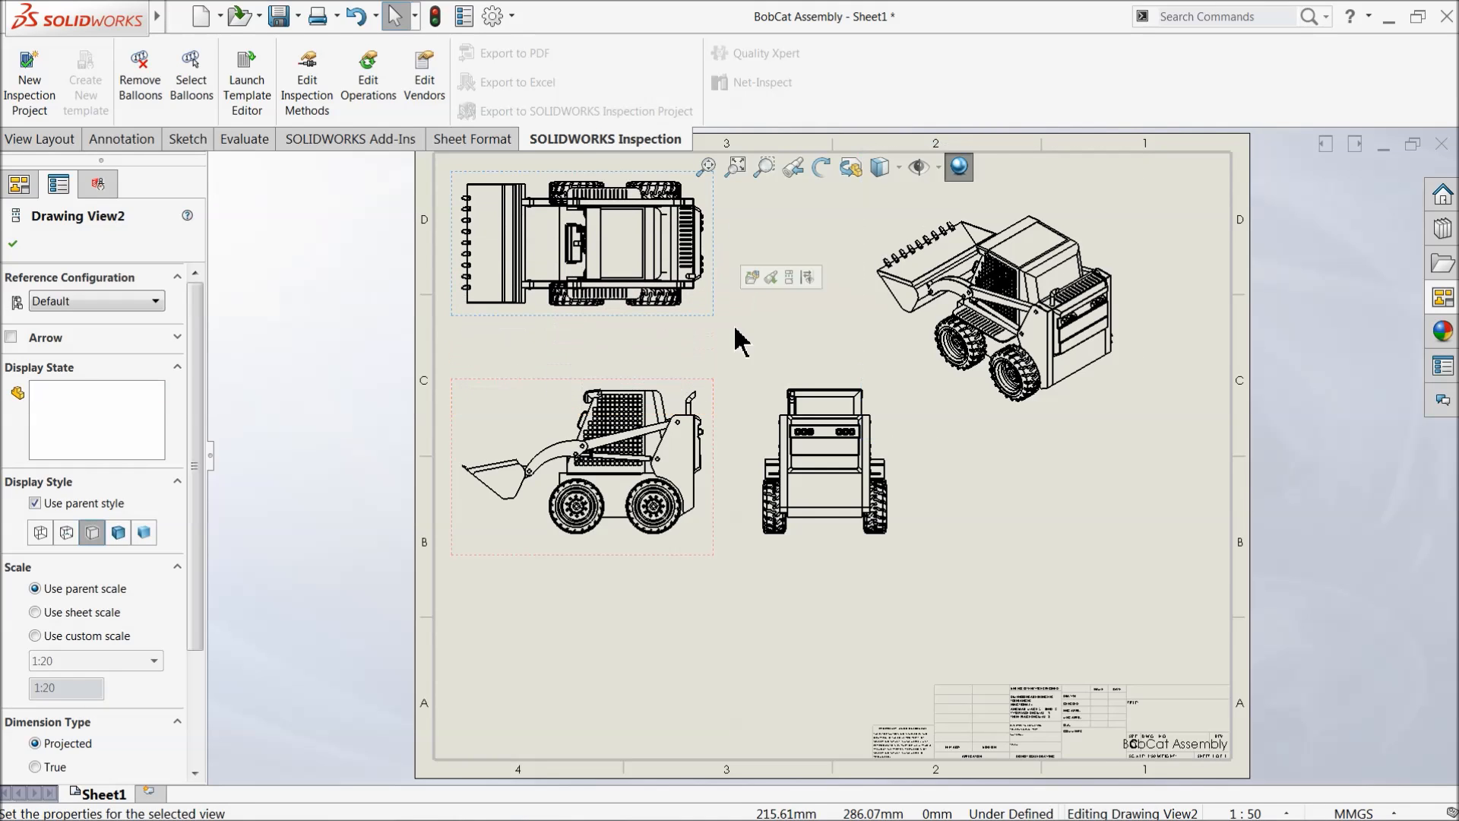
left_click_drag(895, 572, 927, 568)
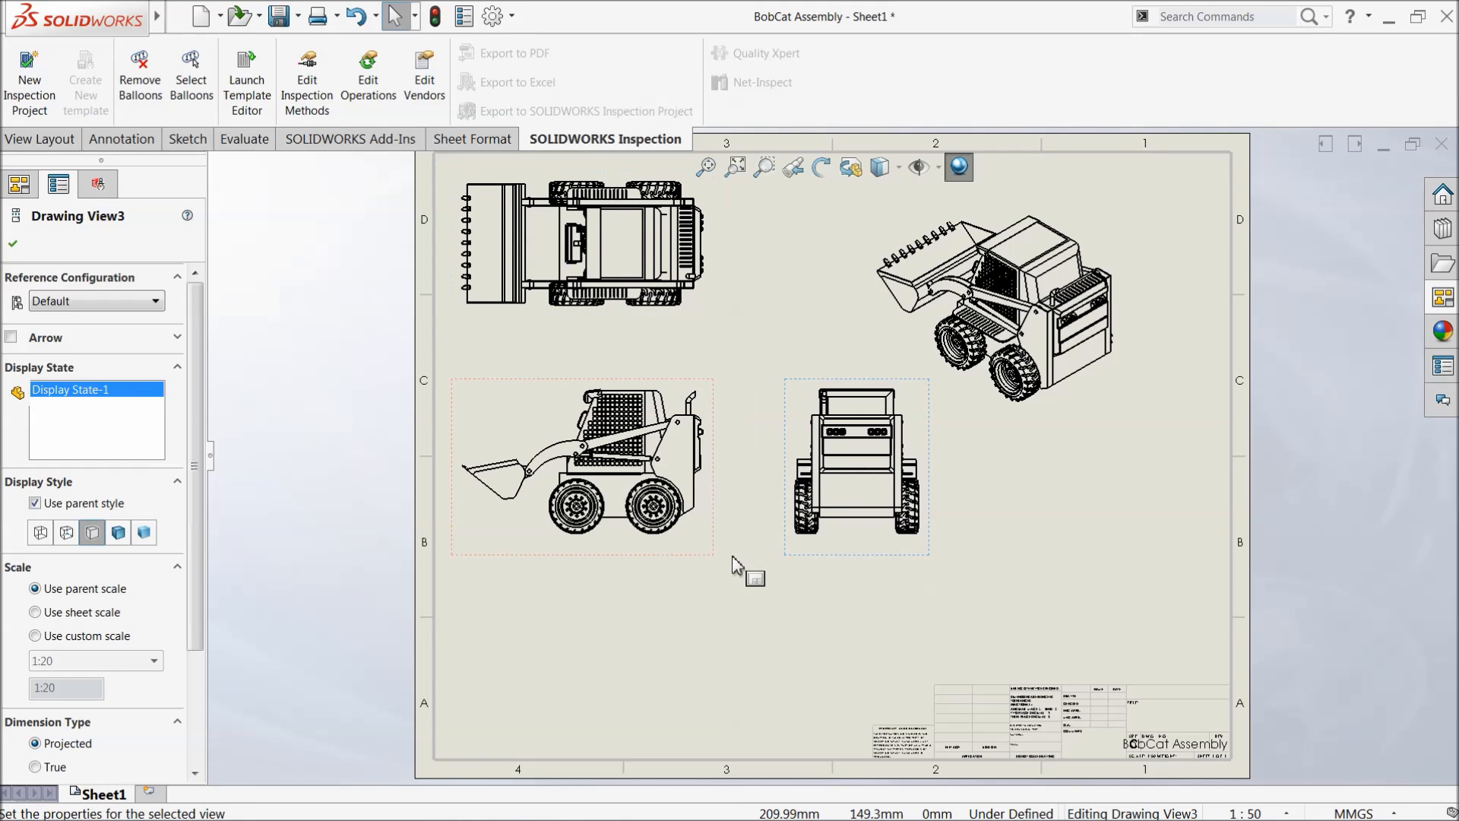
Step: Set the side view's display style to Shaded With Edges
left_click(708, 554)
left_click(732, 563)
left_click(708, 560)
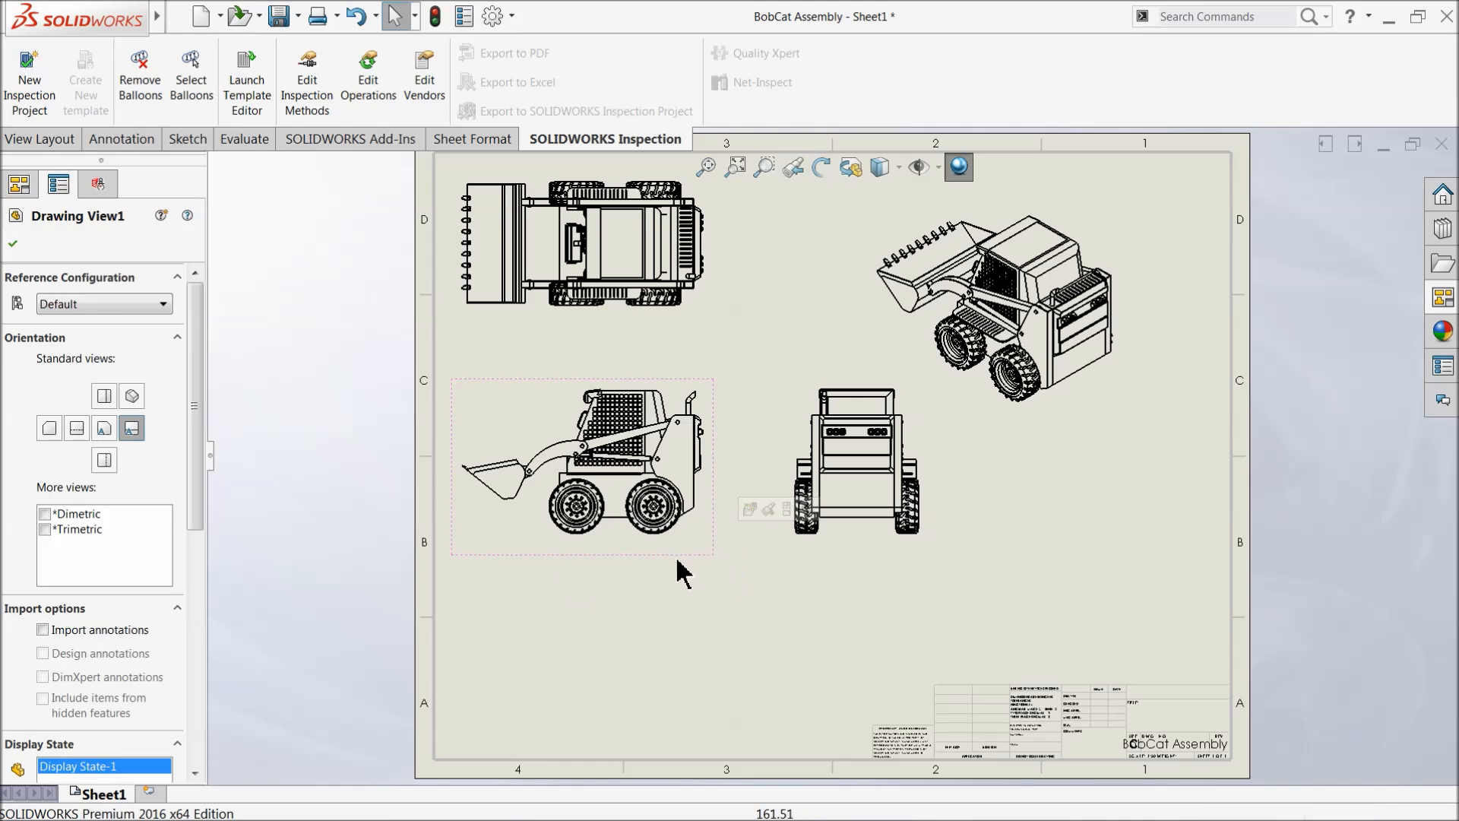
left_click_drag(197, 495, 191, 619)
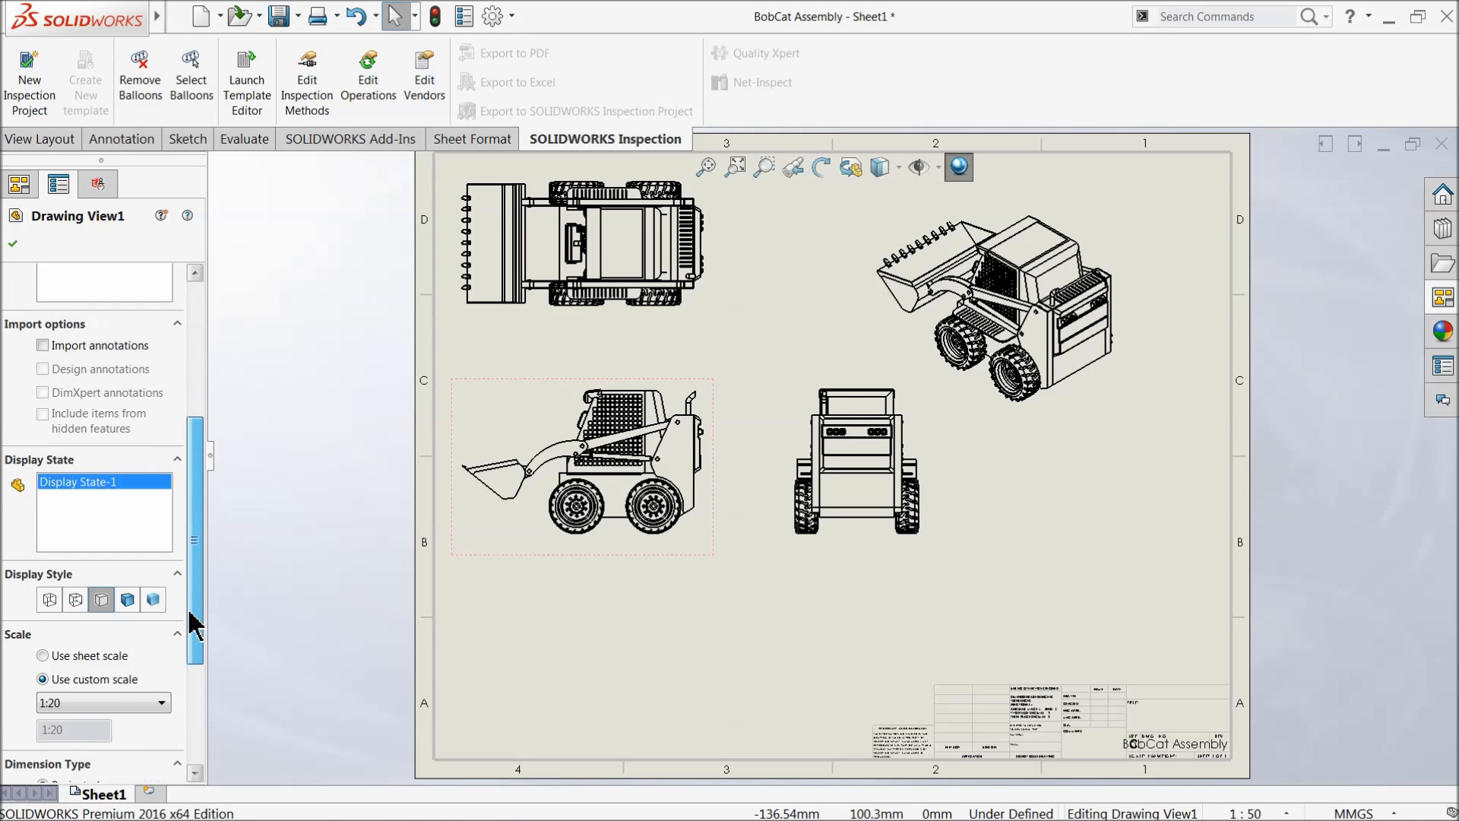
left_click(128, 595)
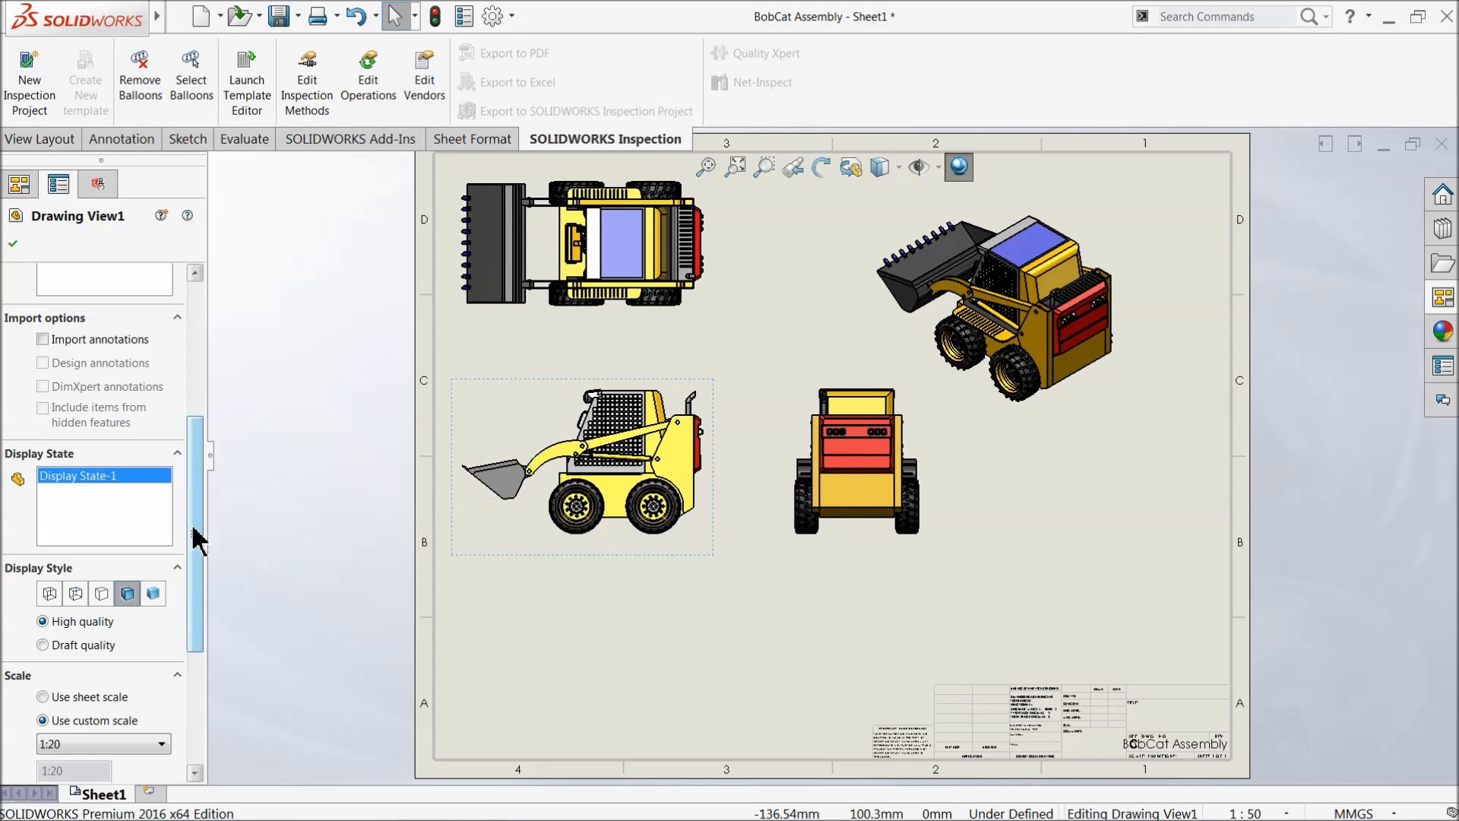
left_click(1048, 423)
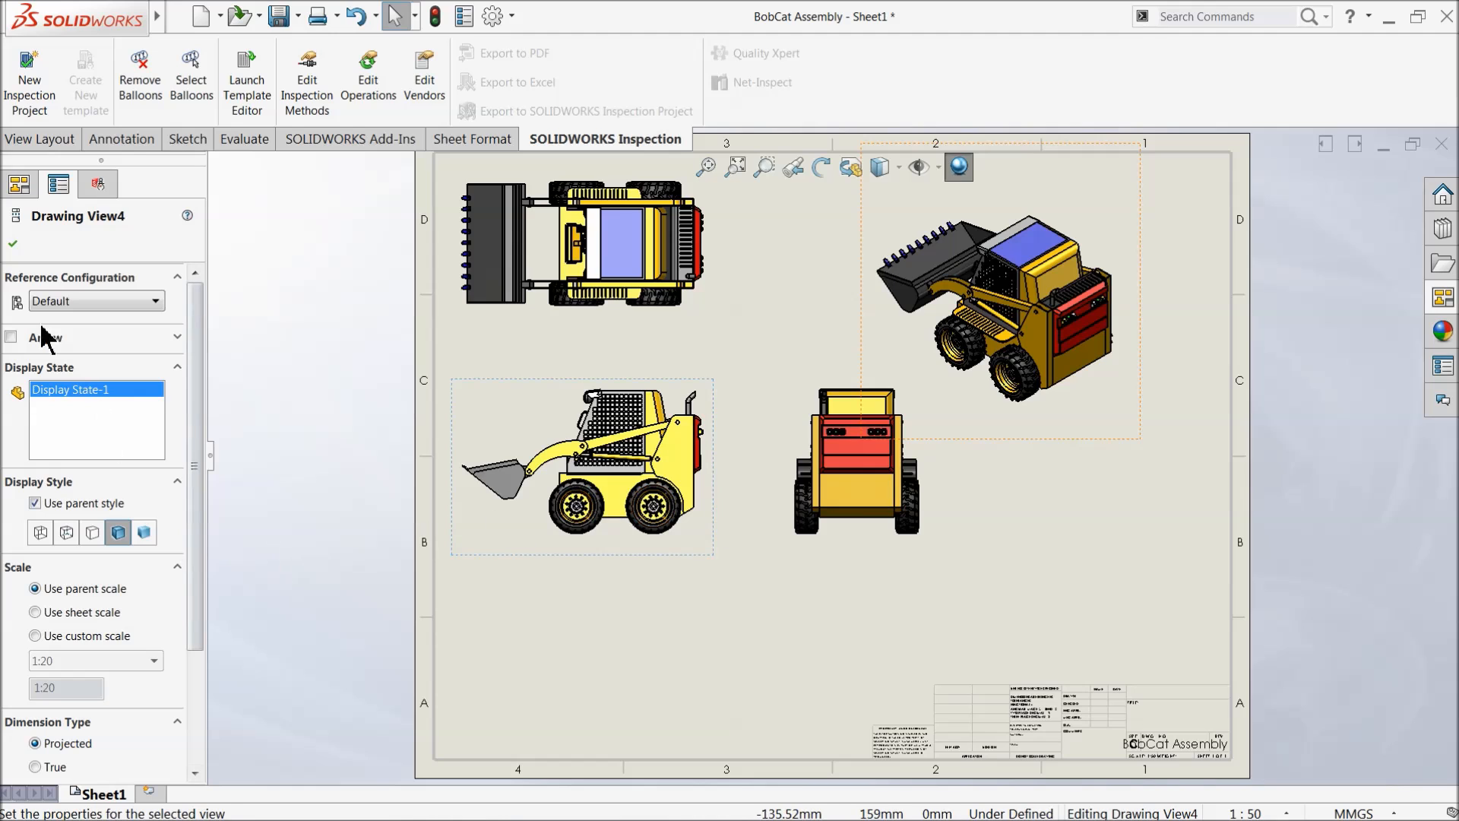
left_click(12, 243)
Step: Move the isometric view slightly up and outward, toward the upper corner of the sheet away from the rear view
scroll(837, 455, "up", 2)
scroll(925, 515, "down", 2)
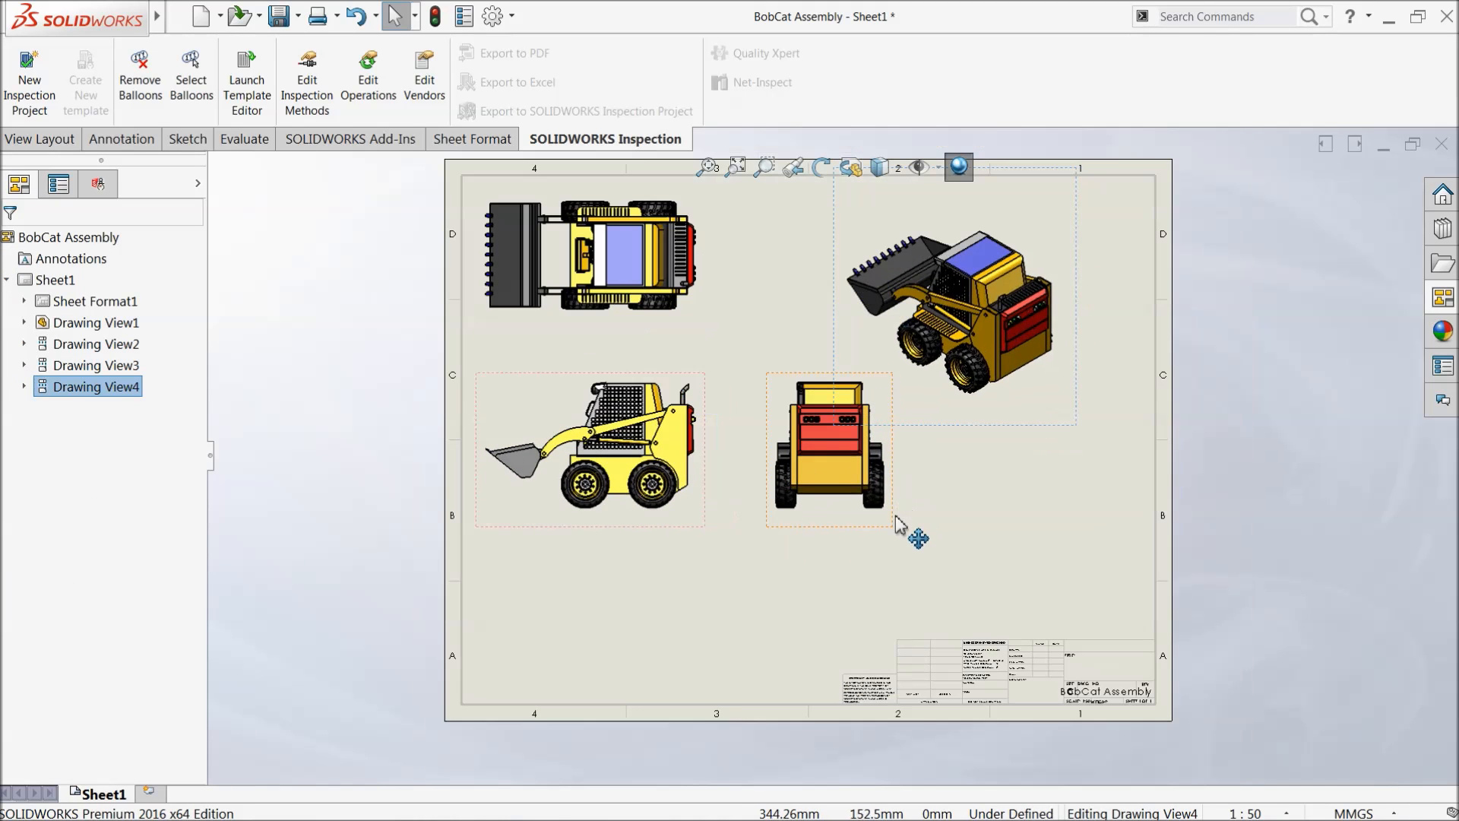
left_click_drag(889, 528, 889, 561)
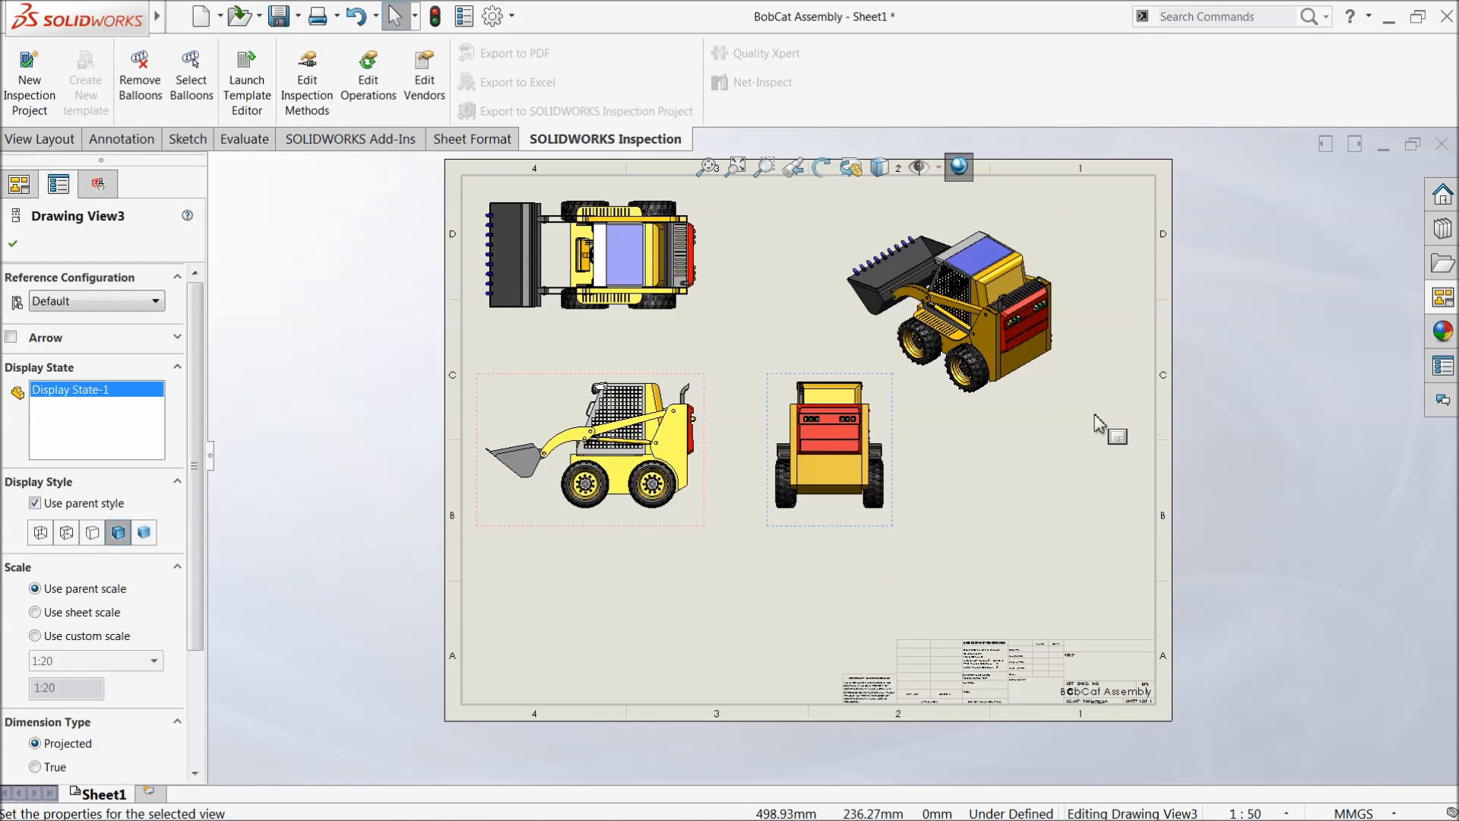
left_click_drag(1085, 427, 1111, 418)
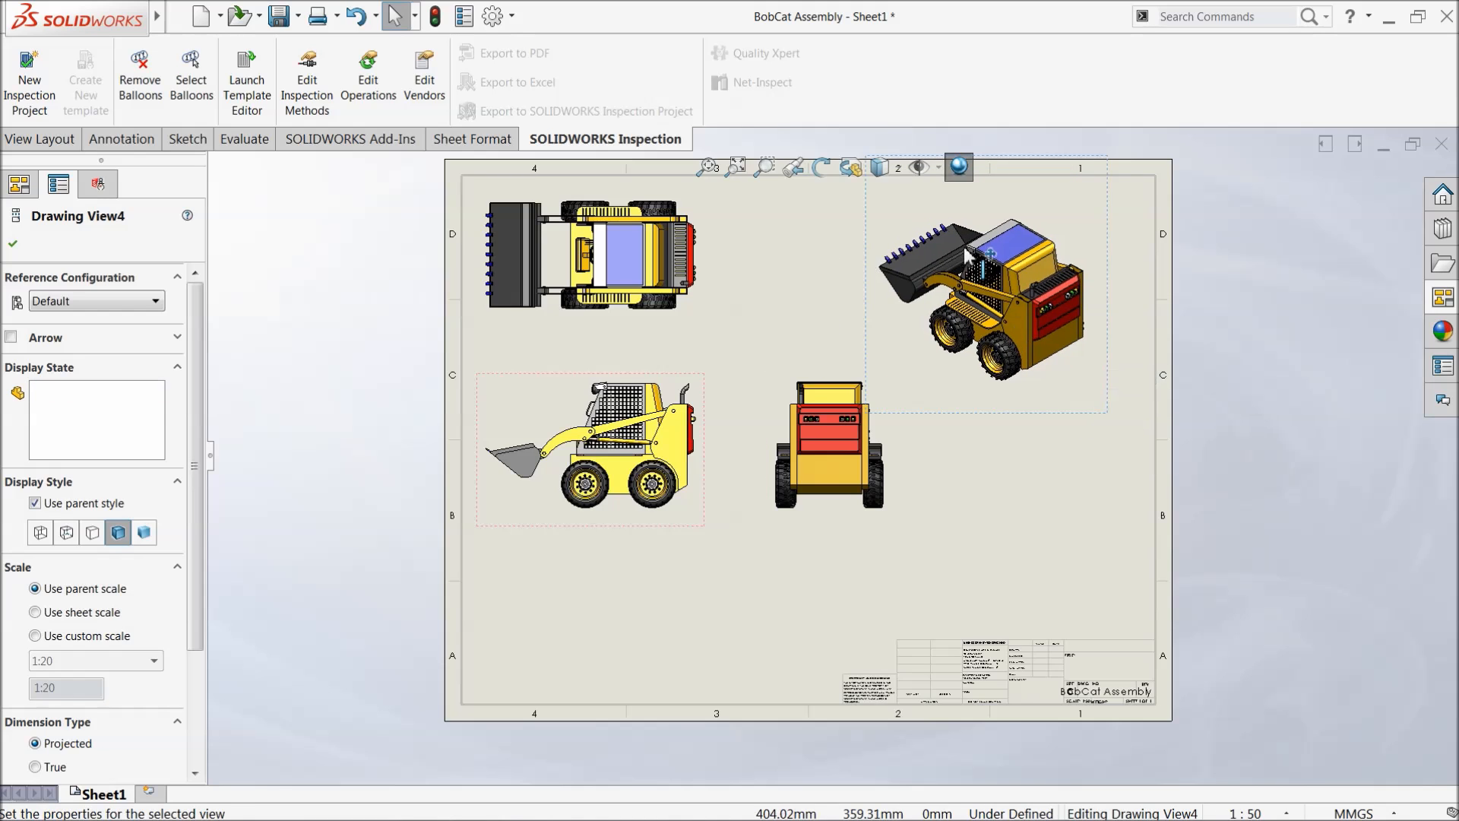
scroll(897, 258, "down", 3)
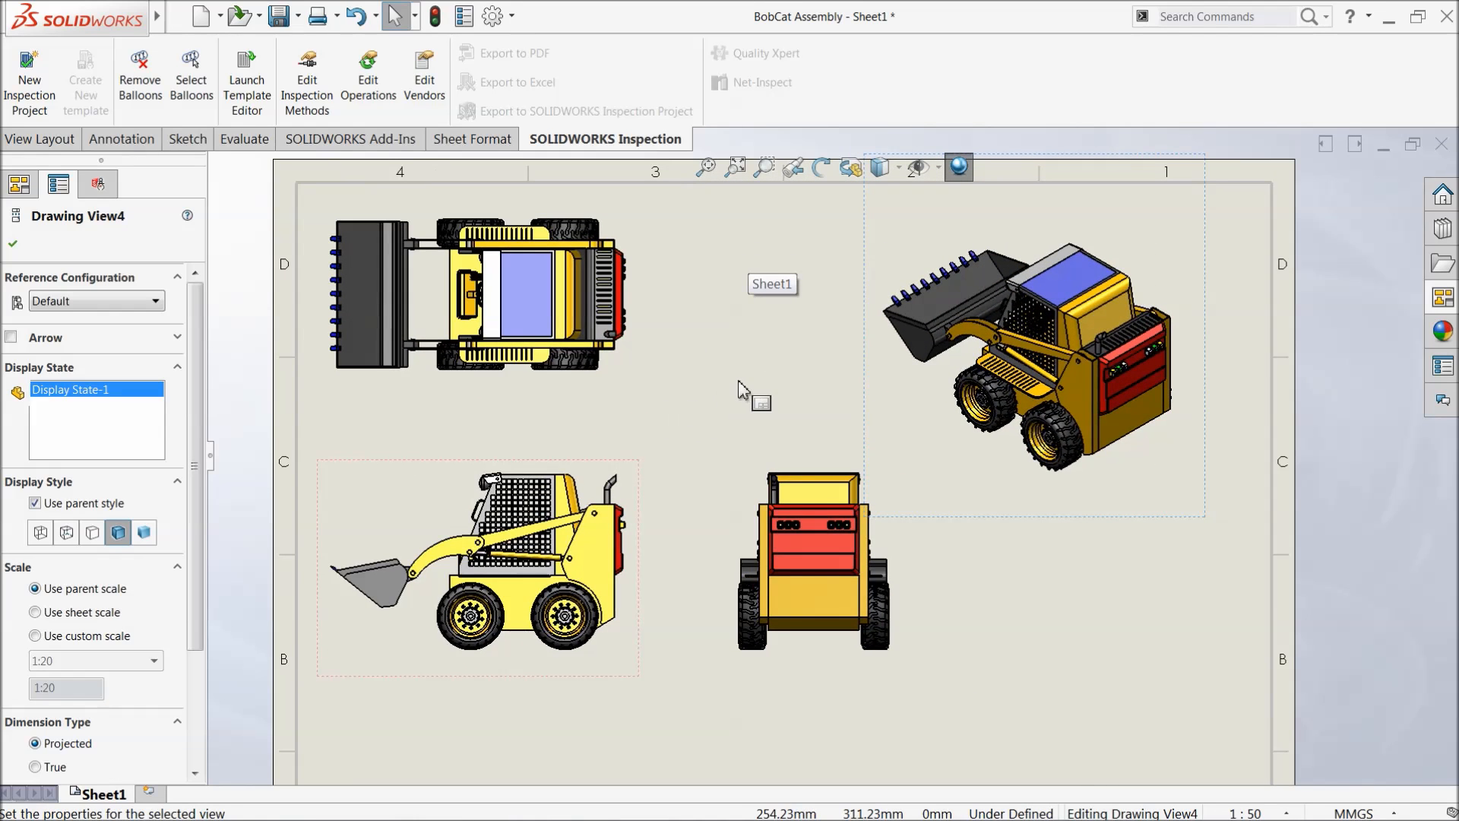
left_click(13, 243)
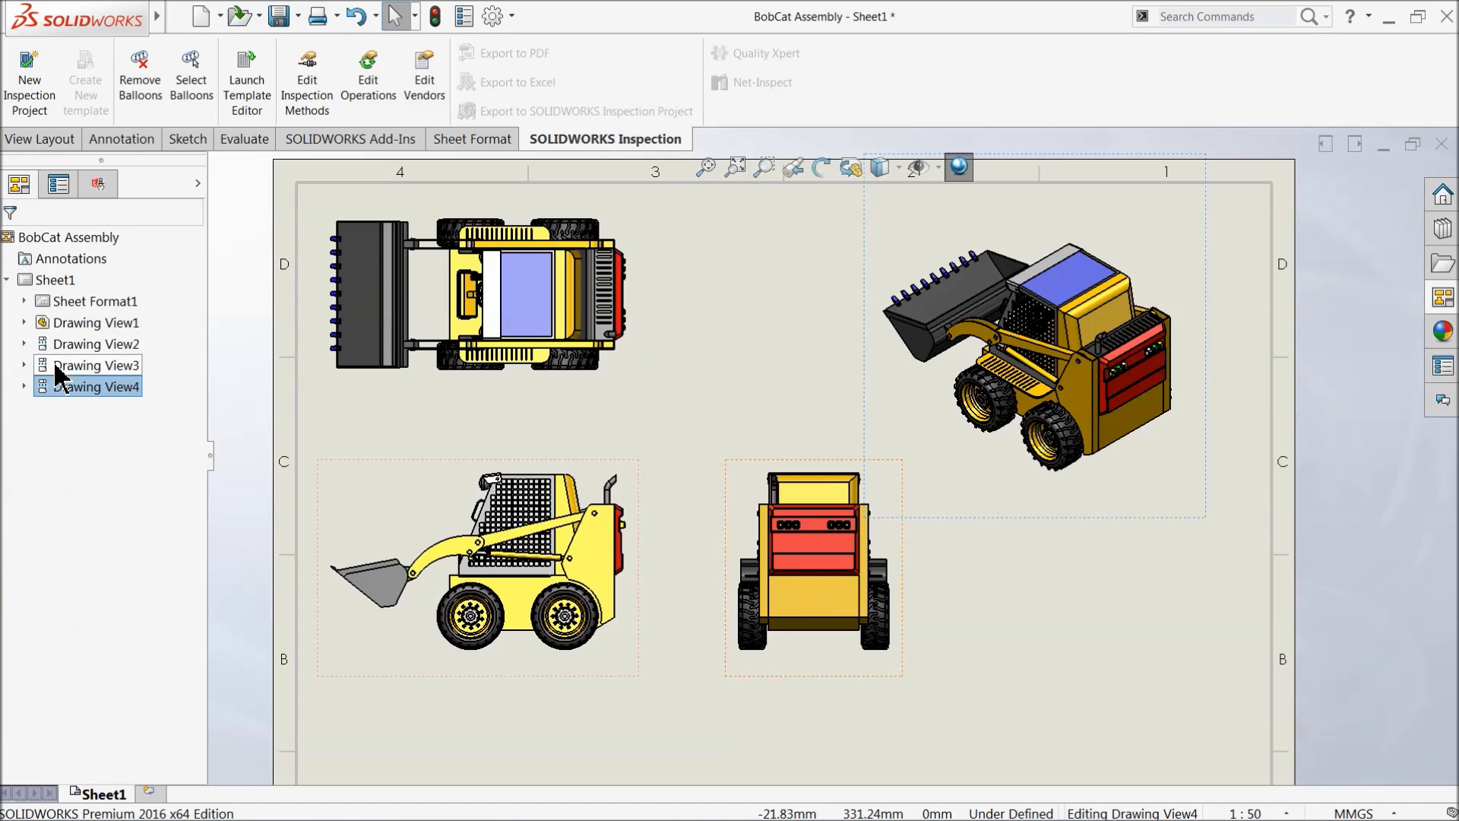